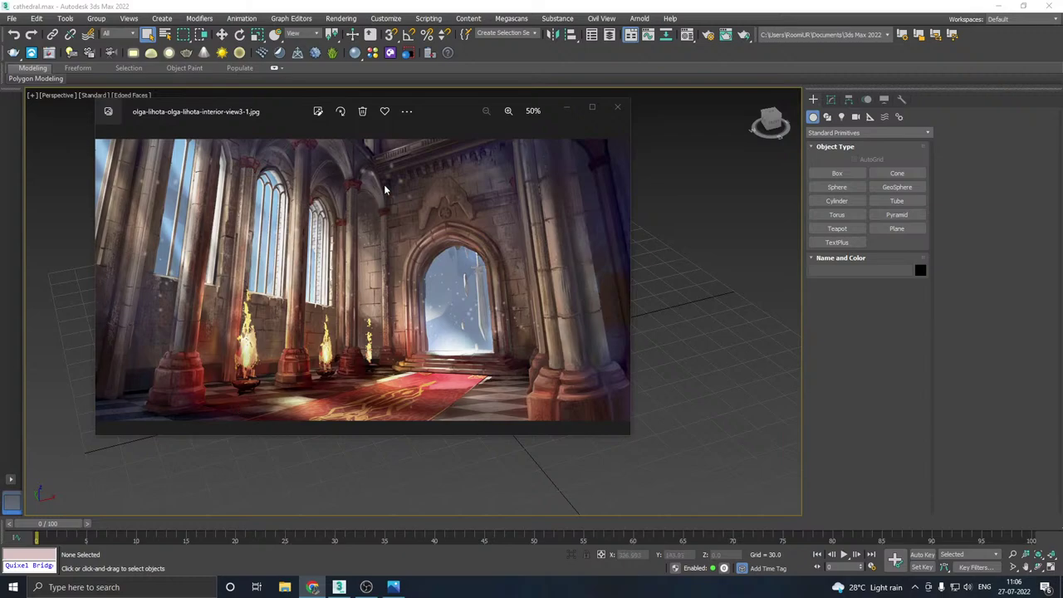
- Enlarge the cathedral reference image window and examine its arches, columns, windows and upper wall up close
{"action": "left_click_drag", "start_coordinate": [444, 108], "coordinate": [468, 66]}
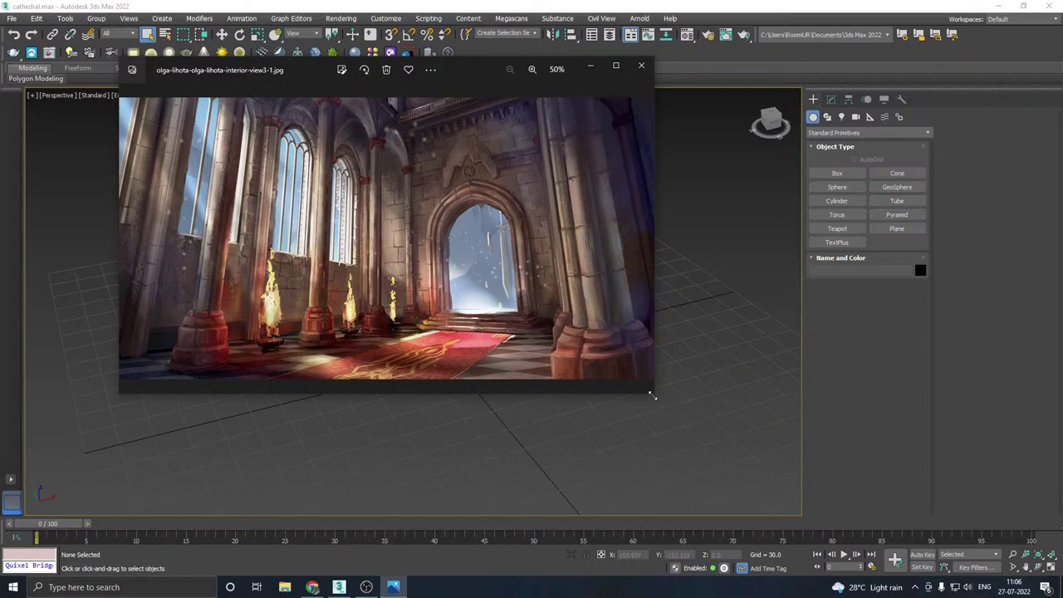
{"action": "left_click_drag", "start_coordinate": [653, 395], "coordinate": [832, 514]}
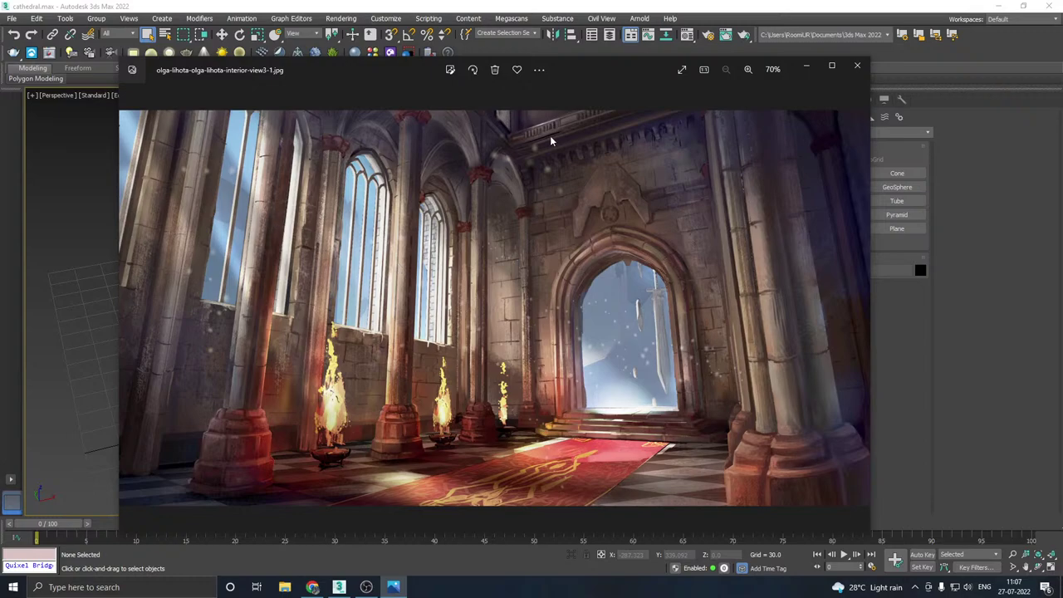
{"action": "scroll", "coordinate": [551, 141], "scroll_direction": "up", "scroll_amount": 5}
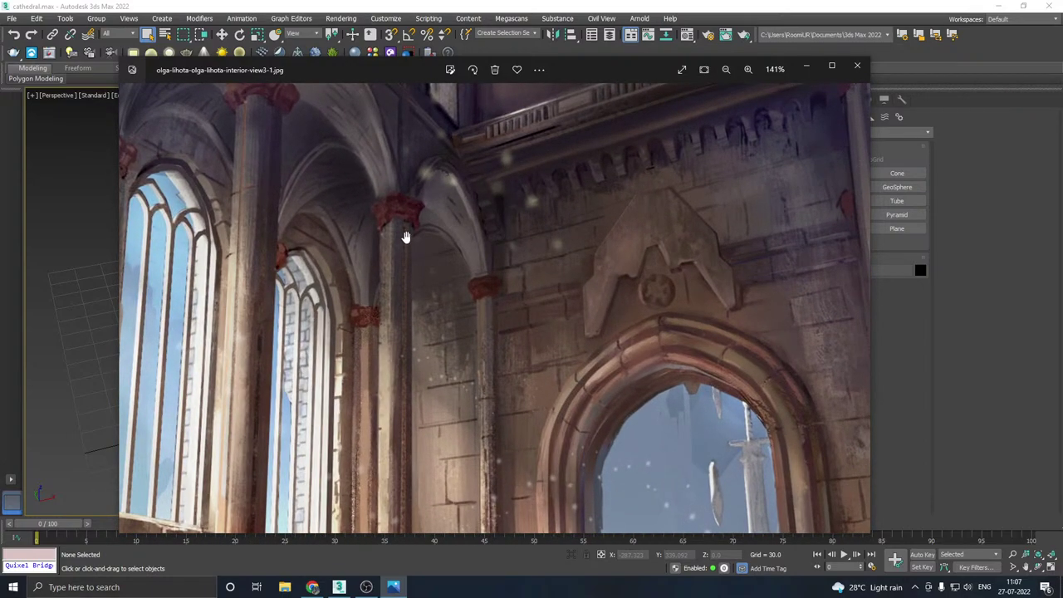
{"action": "scroll", "coordinate": [405, 237], "scroll_direction": "down", "scroll_amount": 5}
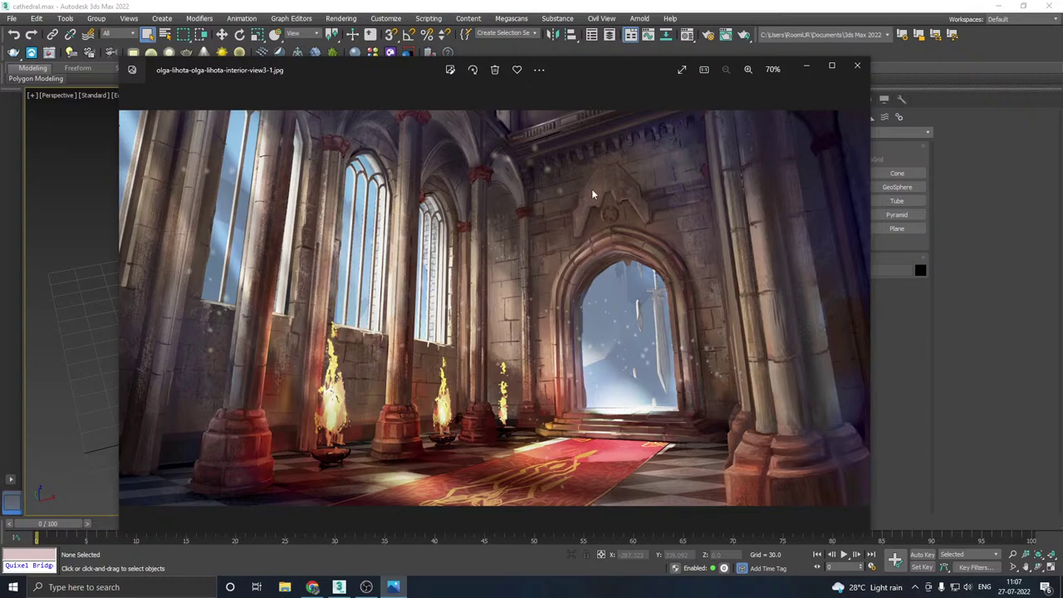
{"action": "scroll", "coordinate": [591, 147], "scroll_direction": "up", "scroll_amount": 5, "text": "ctrl"}
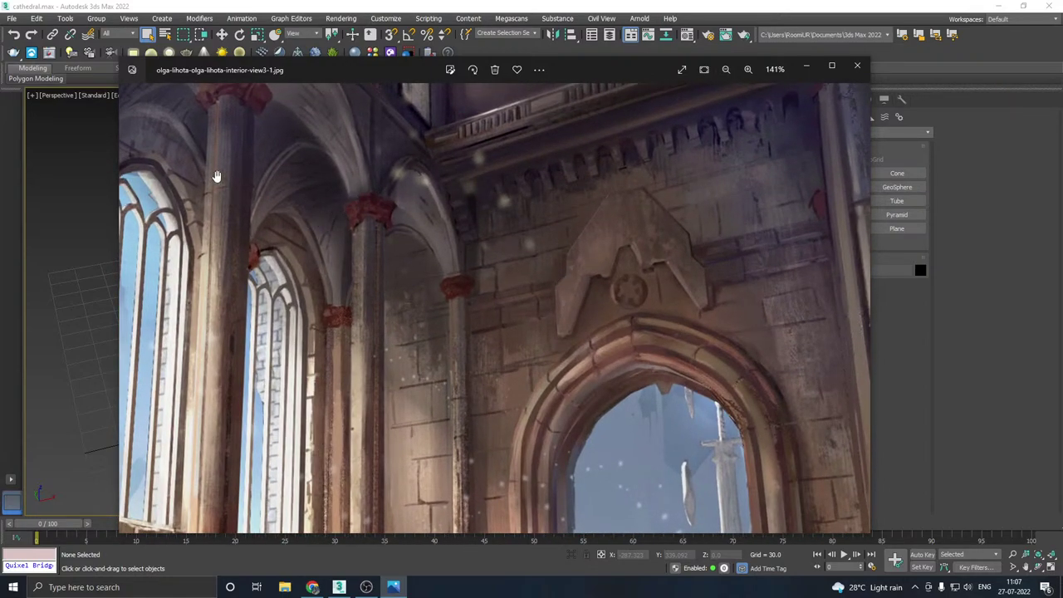
{"action": "scroll", "coordinate": [442, 142], "scroll_direction": "down", "scroll_amount": 5, "text": "ctrl"}
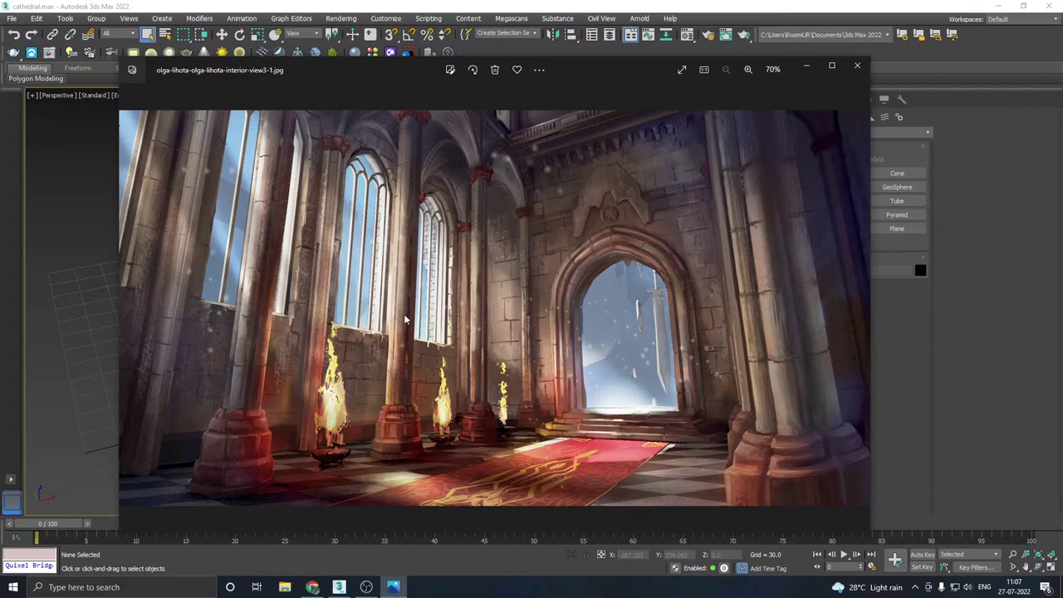
- Examine the column bases, fire bowls, steps and carpet in the reference image, and move its window away from the modelling view
{"action": "scroll", "coordinate": [622, 451], "scroll_direction": "up", "scroll_amount": 5, "text": "ctrl"}
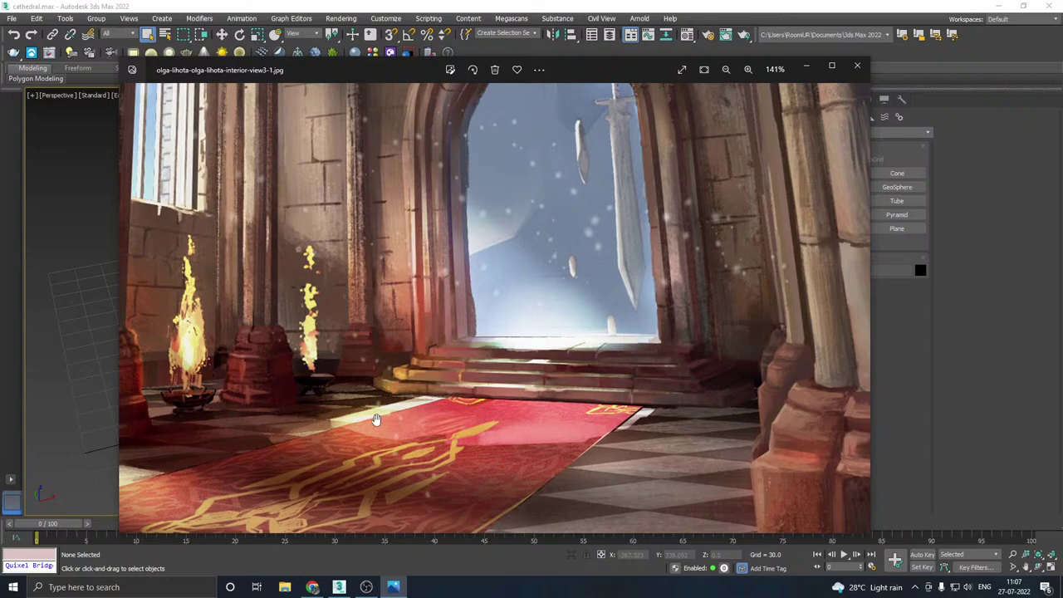
{"action": "left_click_drag", "start_coordinate": [373, 416], "coordinate": [565, 411]}
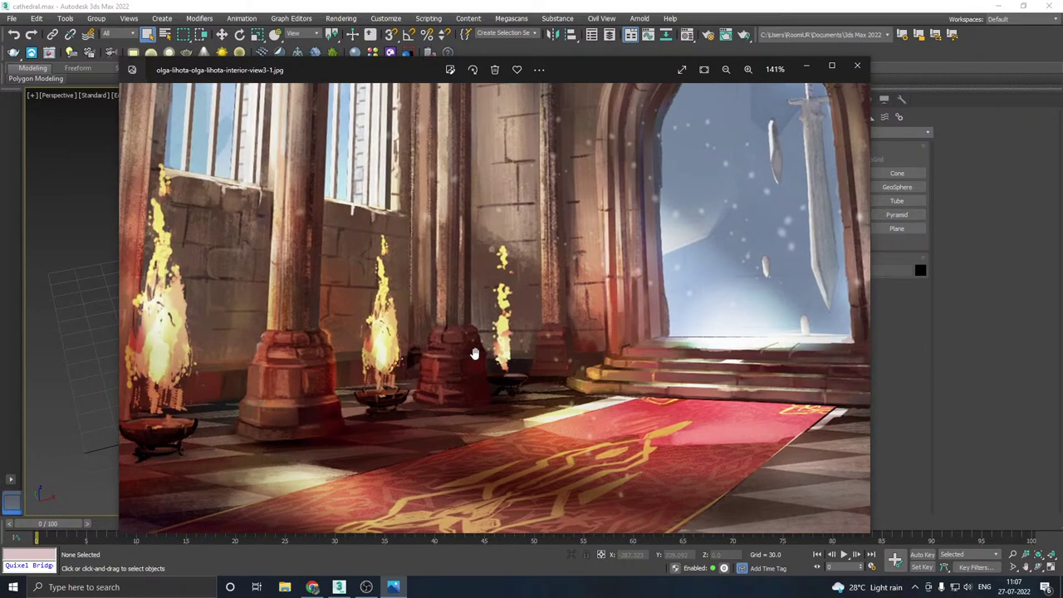
{"action": "left_click_drag", "start_coordinate": [475, 354], "coordinate": [600, 306]}
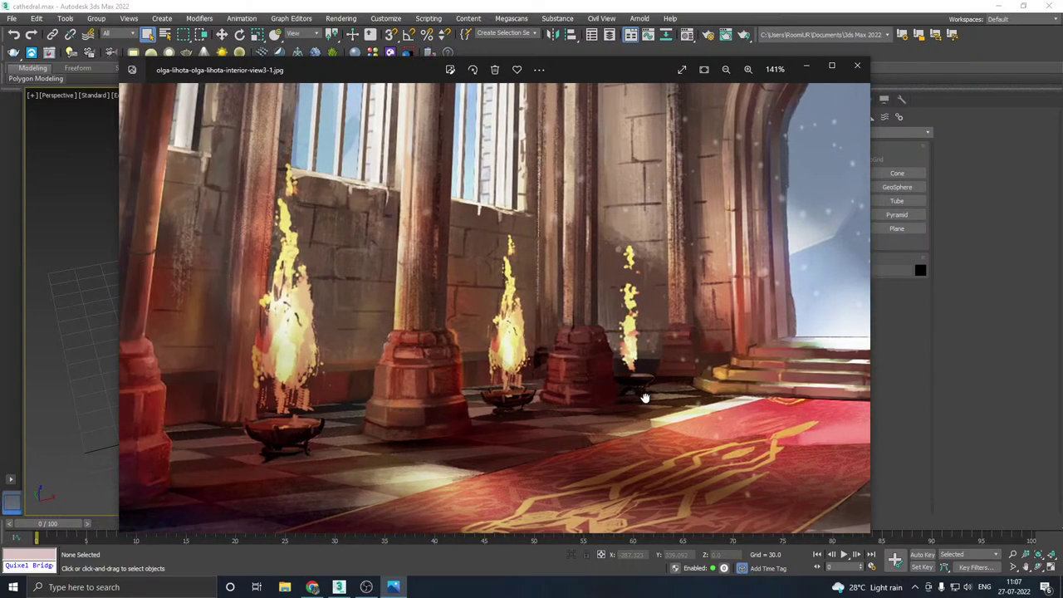
{"action": "scroll", "coordinate": [674, 422], "scroll_direction": "down", "scroll_amount": 5, "text": "ctrl"}
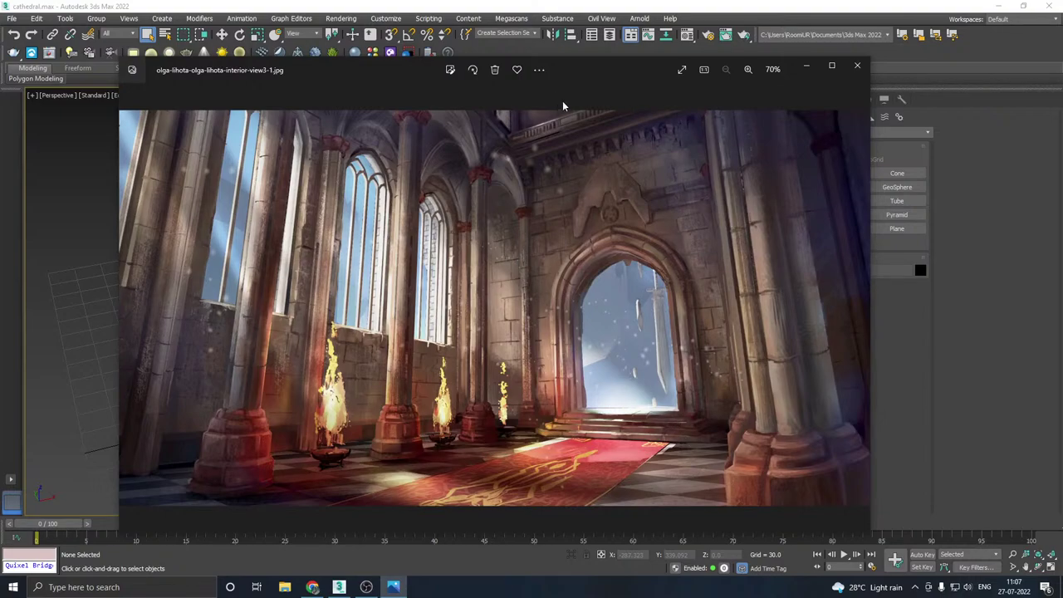
{"action": "left_click_drag", "start_coordinate": [620, 67], "coordinate": [0, 51]}
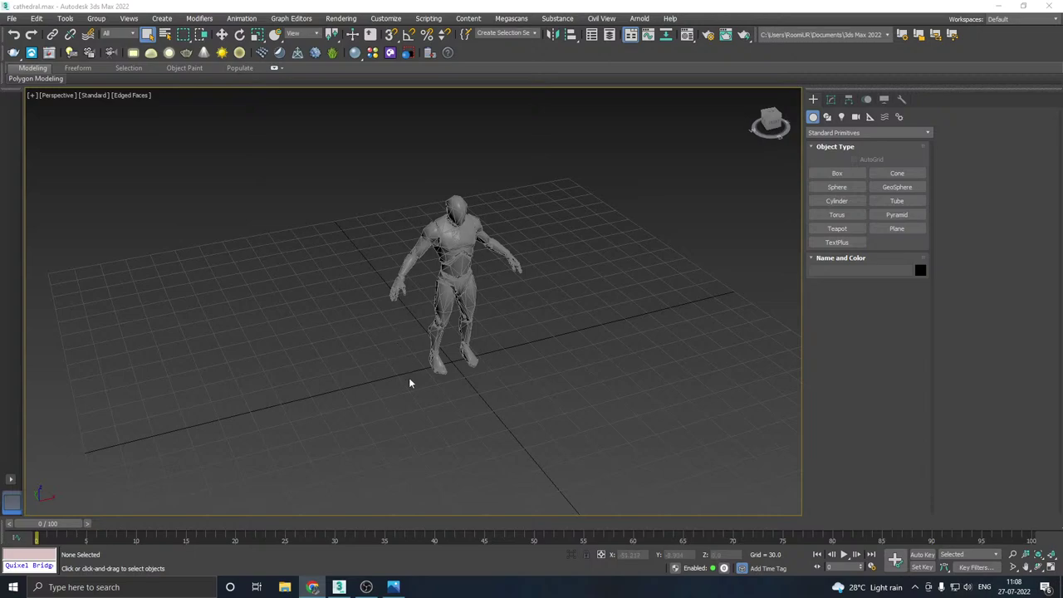
{"action": "mouse_move", "coordinate": [411, 379]}
{"action": "middle_mouse_down"}
{"action": "mouse_move", "coordinate": [415, 339]}
{"action": "mouse_move", "coordinate": [402, 372]}
{"action": "middle_mouse_up"}
{"action": "left_click", "coordinate": [400, 585]}
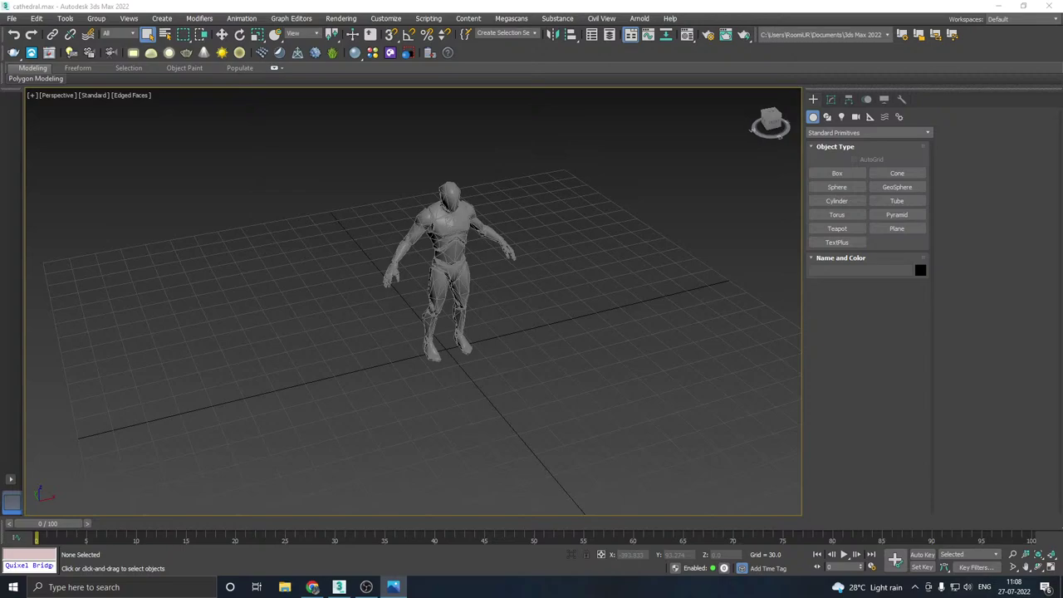
{"action": "left_click", "coordinate": [313, 587]}
{"action": "middle_click_drag", "start_coordinate": [449, 363], "coordinate": [427, 404]}
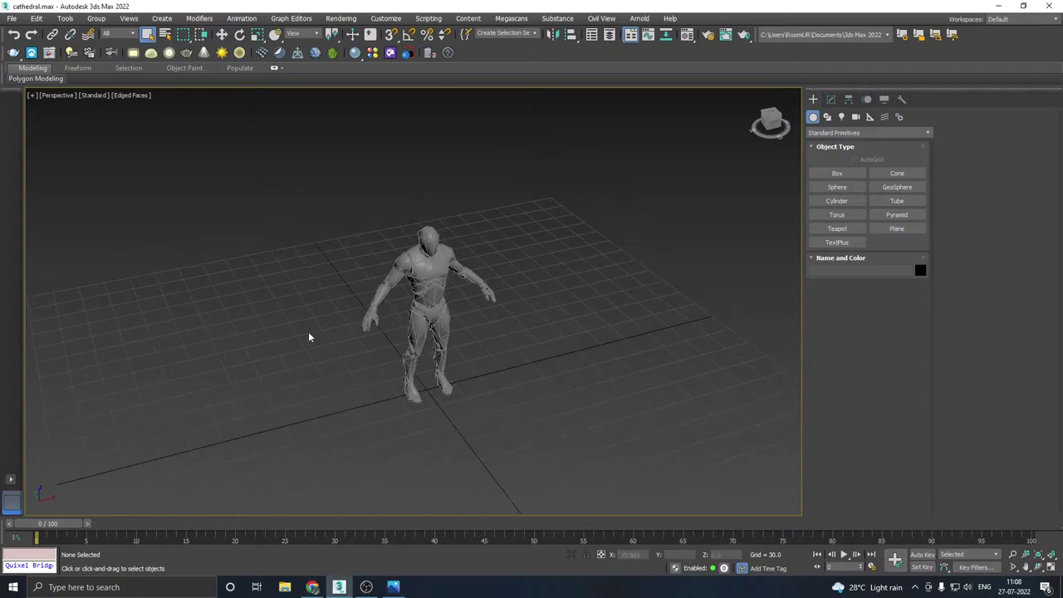
- Create an upright plane about 537 long and 391 wide in the front view, standing on the ground at the human figure
{"action": "left_click", "coordinate": [897, 229]}
{"action": "middle_click_drag", "start_coordinate": [427, 318], "coordinate": [450, 311]}
{"action": "middle_click_drag", "start_coordinate": [512, 300], "coordinate": [441, 370]}
{"action": "key", "text": "f"}
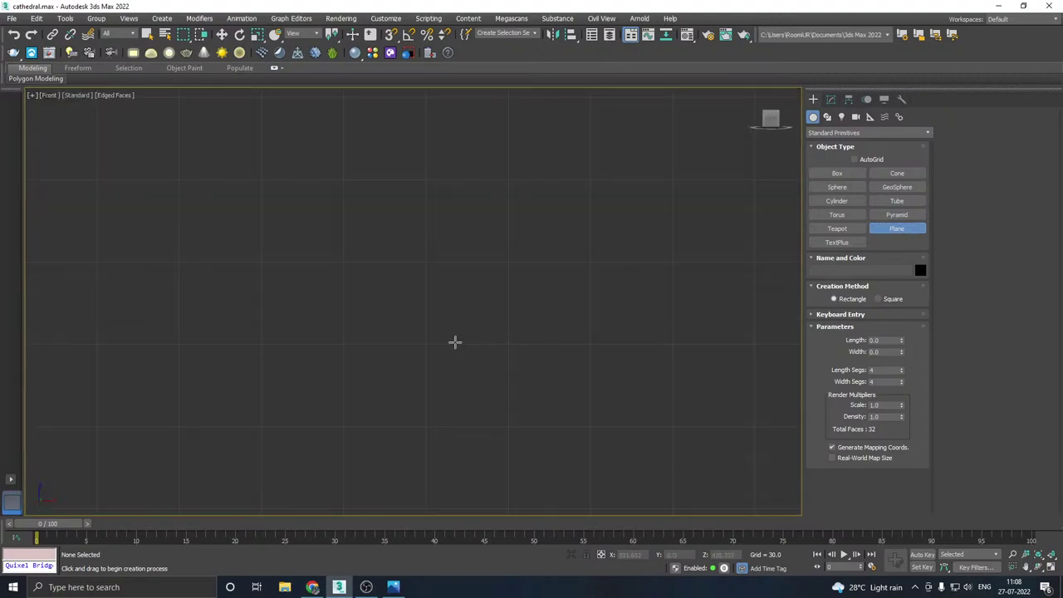
{"action": "scroll", "coordinate": [455, 342], "scroll_direction": "down", "scroll_amount": 6}
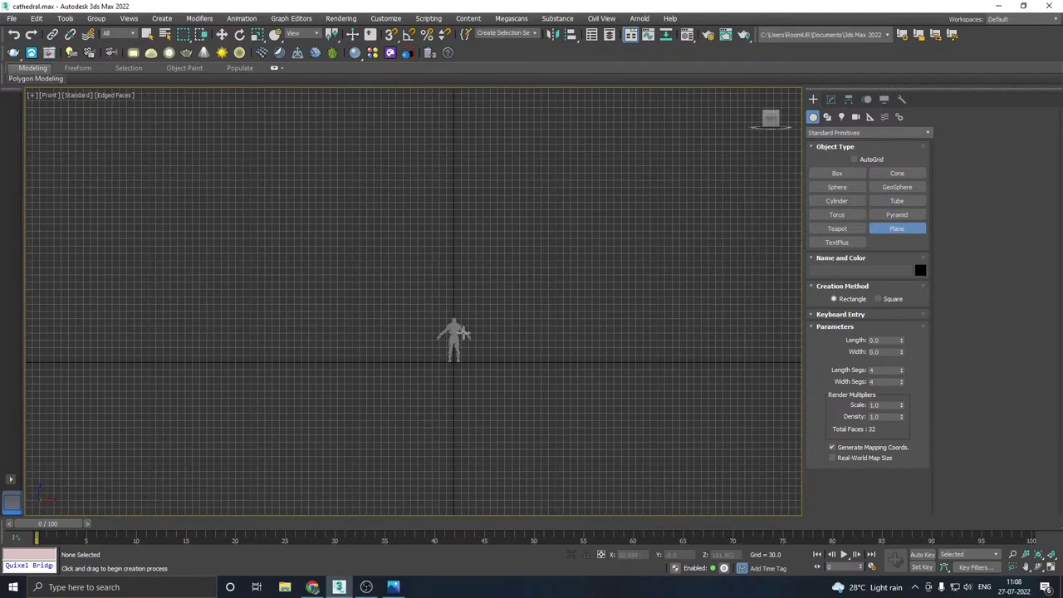
{"action": "scroll", "coordinate": [463, 332], "scroll_direction": "up", "scroll_amount": 5}
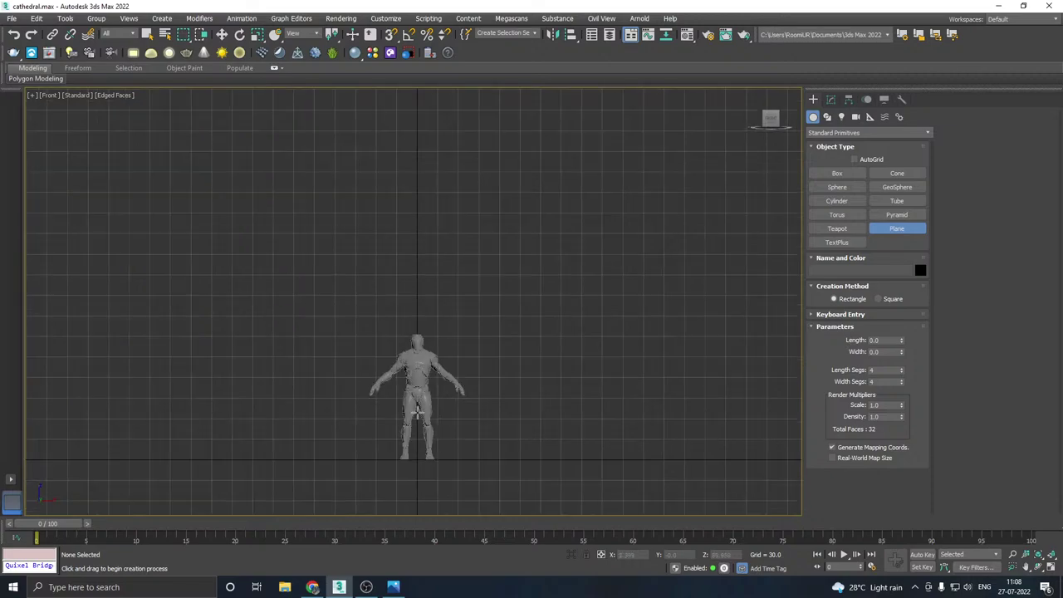
{"action": "left_click_drag", "start_coordinate": [293, 462], "coordinate": [587, 94]}
{"action": "mouse_move", "coordinate": [576, 97]}
{"action": "left_mouse_down"}
{"action": "mouse_move", "coordinate": [517, 106]}
{"action": "mouse_move", "coordinate": [562, 92]}
{"action": "left_mouse_up"}
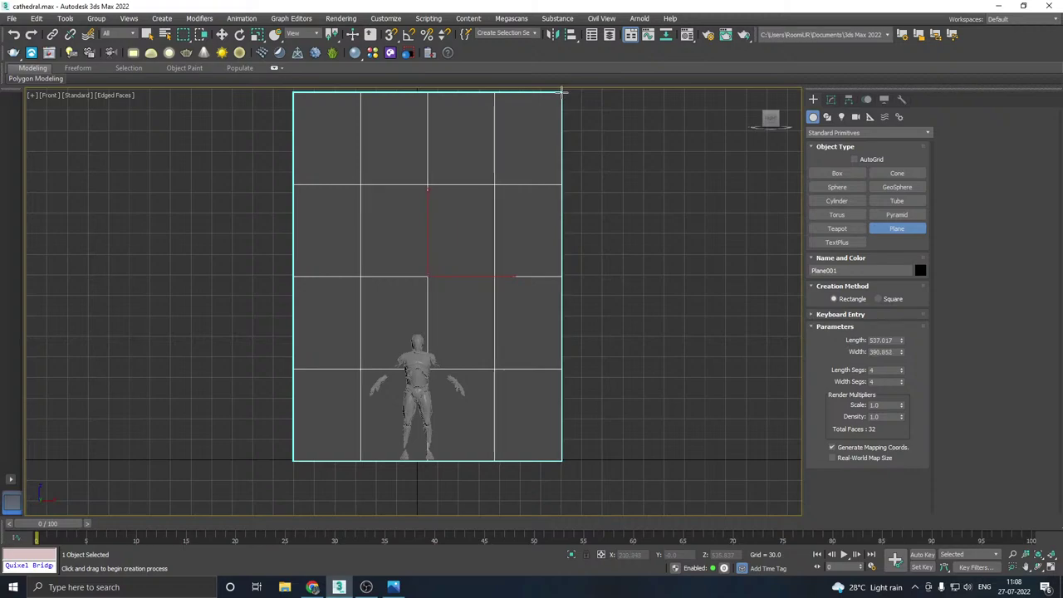
{"action": "right_click", "coordinate": [561, 171]}
{"action": "key", "text": "p"}
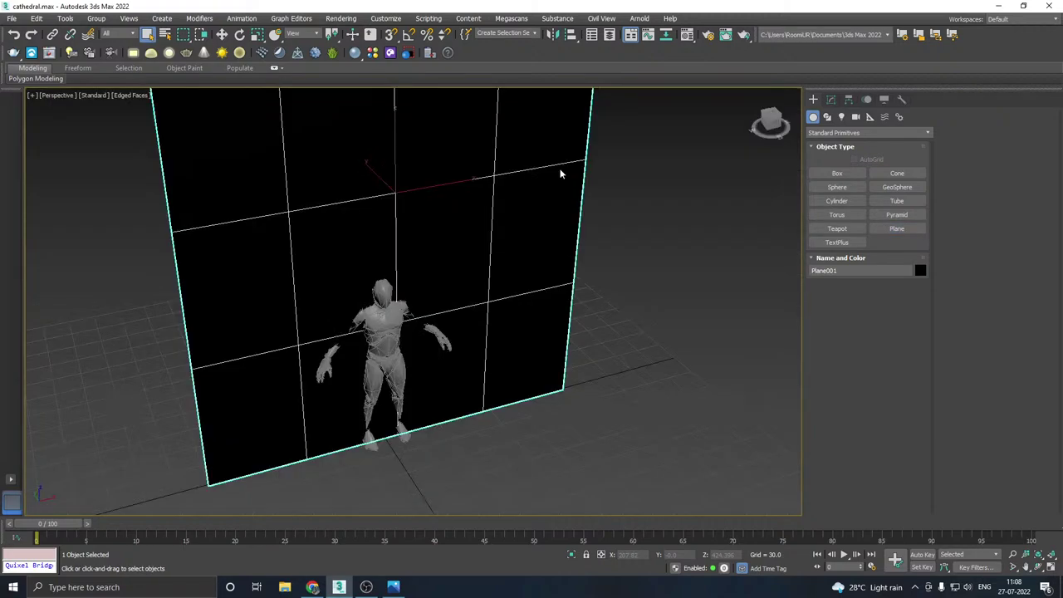
- Assign the Rock_2_default material to the plane and close the Material Editor
{"action": "left_click", "coordinate": [687, 34]}
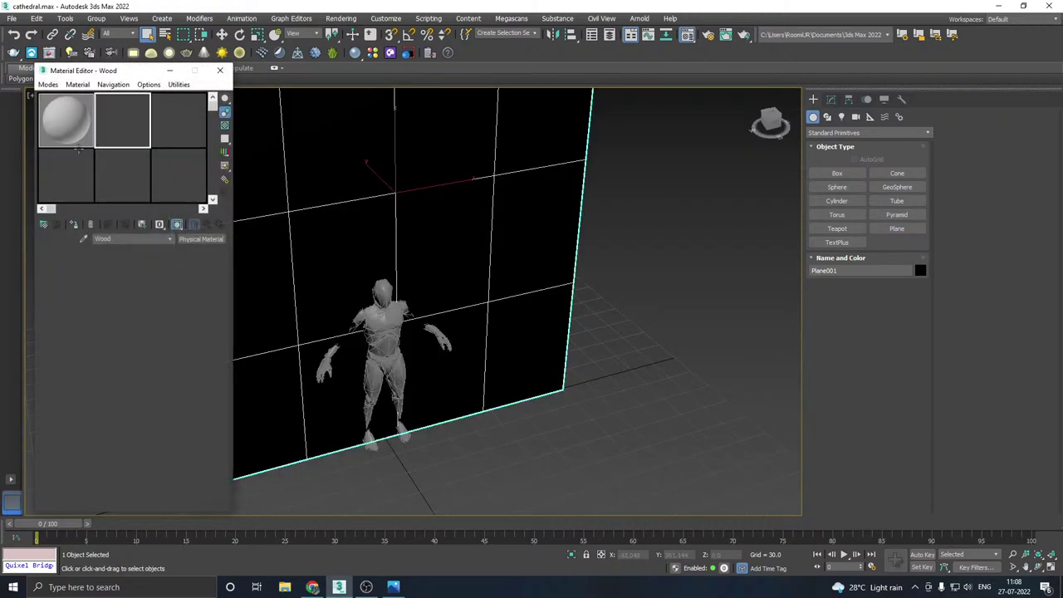
{"action": "left_click", "coordinate": [69, 132]}
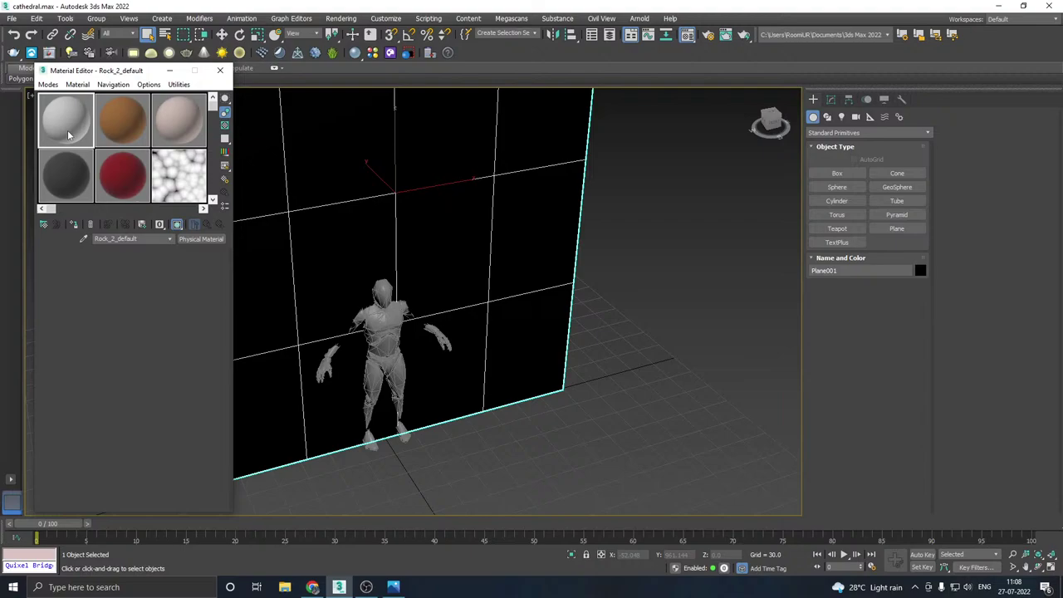
{"action": "left_click", "coordinate": [75, 224]}
{"action": "key", "text": "m"}
- Set both the length segments and the width segments of the plane to 1
{"action": "left_click", "coordinate": [222, 34]}
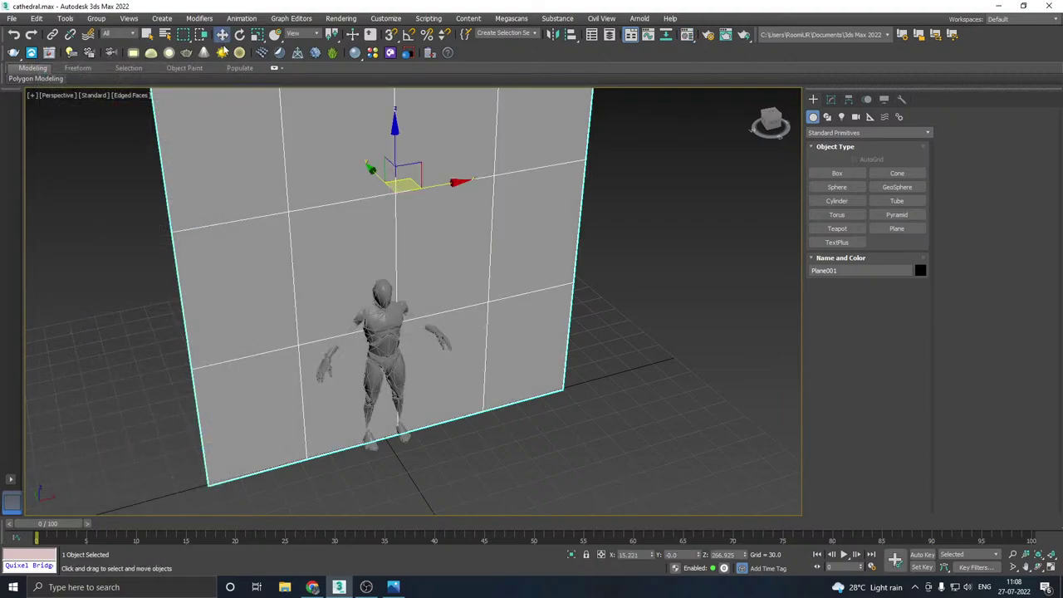
{"action": "scroll", "coordinate": [337, 299], "scroll_direction": "down", "scroll_amount": 3}
{"action": "middle_click_drag", "start_coordinate": [332, 300], "coordinate": [351, 318], "text": "alt"}
{"action": "left_click", "coordinate": [831, 99]}
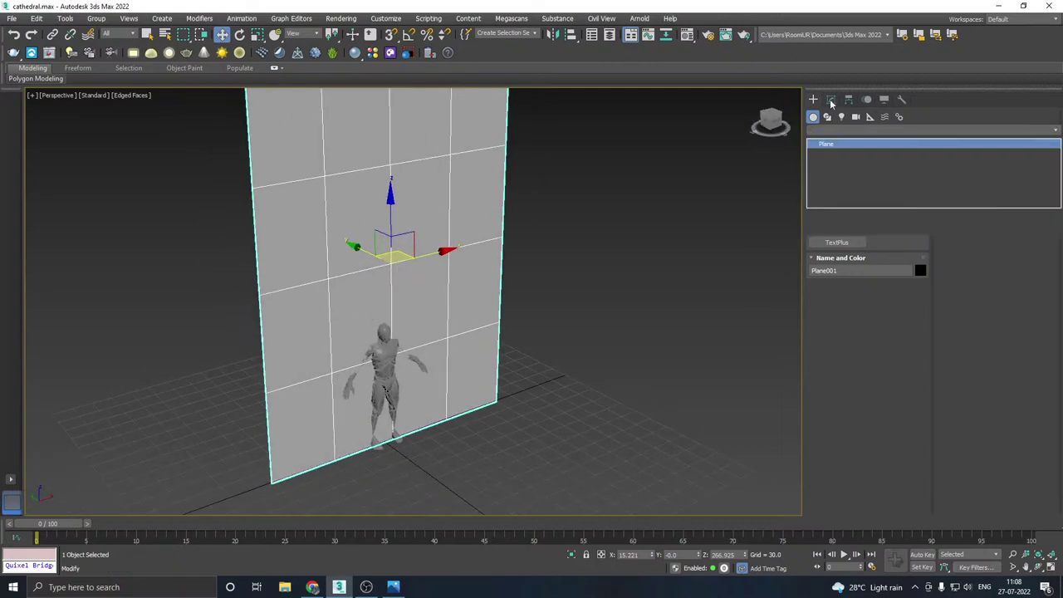
{"action": "left_click_drag", "start_coordinate": [903, 294], "coordinate": [902, 328]}
{"action": "middle_click_drag", "start_coordinate": [454, 281], "coordinate": [423, 294]}
{"action": "scroll", "coordinate": [462, 324], "scroll_direction": "down", "scroll_amount": 3}
- Convert the plane to an Editable Poly
{"action": "left_click", "coordinate": [394, 587]}
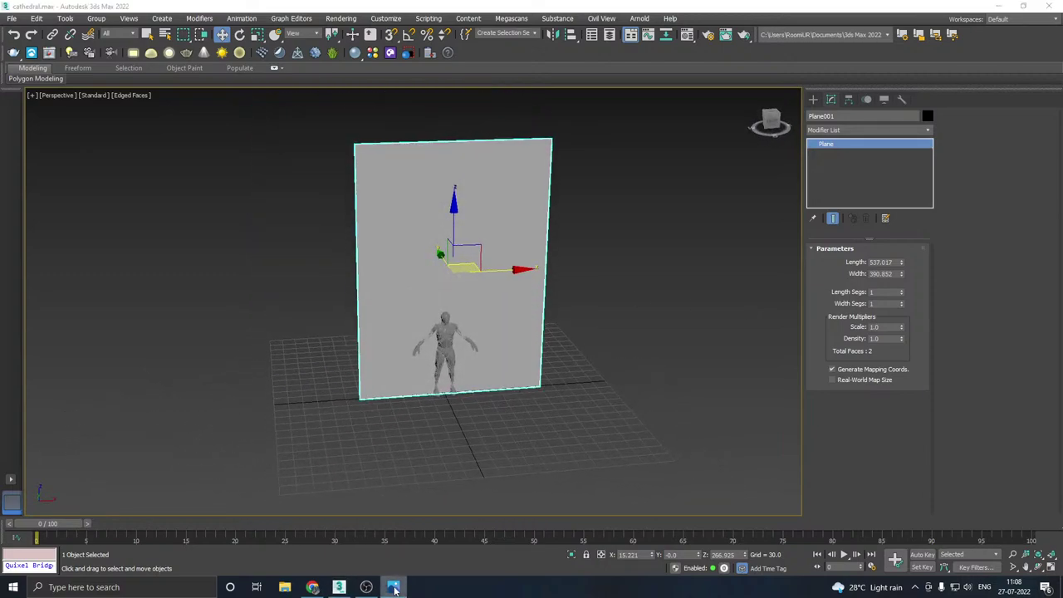
{"action": "right_click", "coordinate": [843, 169]}
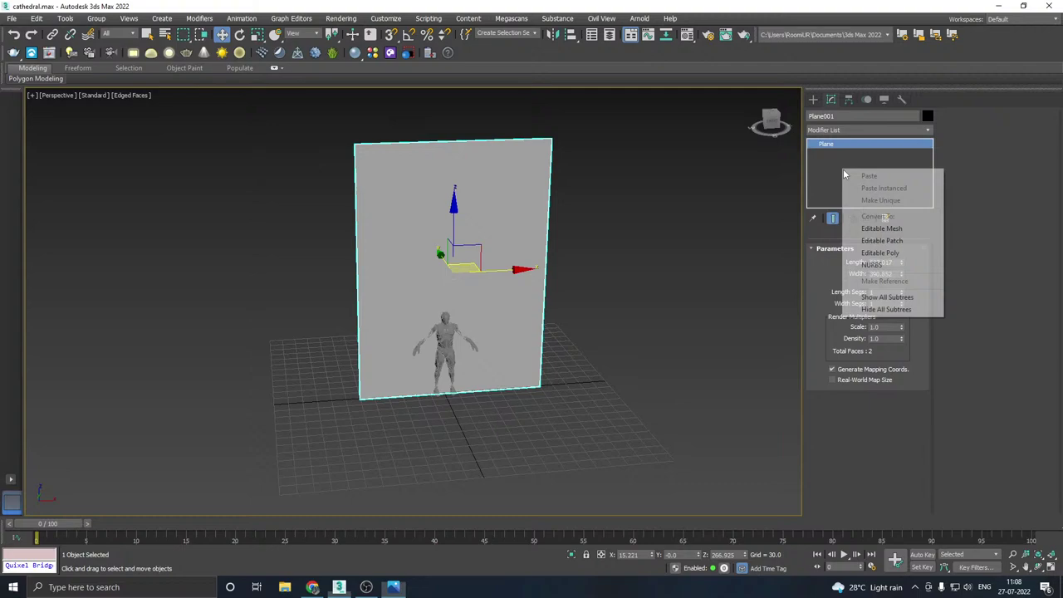
{"action": "left_click", "coordinate": [880, 250]}
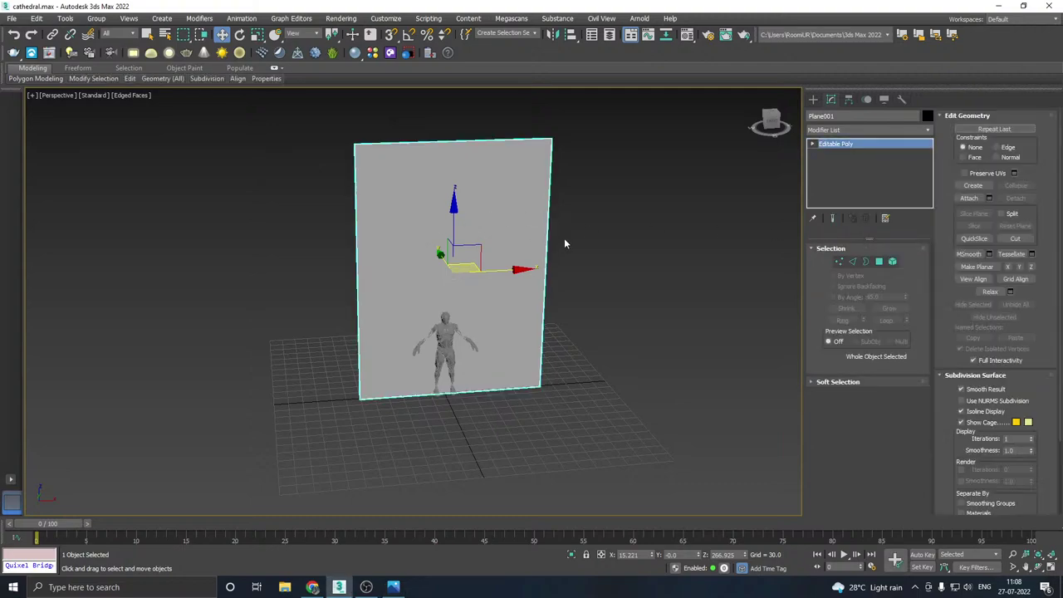
- Select the plane's two top vertices and raise them to a Z height of about 638
{"action": "middle_click_drag", "start_coordinate": [564, 238], "coordinate": [498, 293], "text": "alt"}
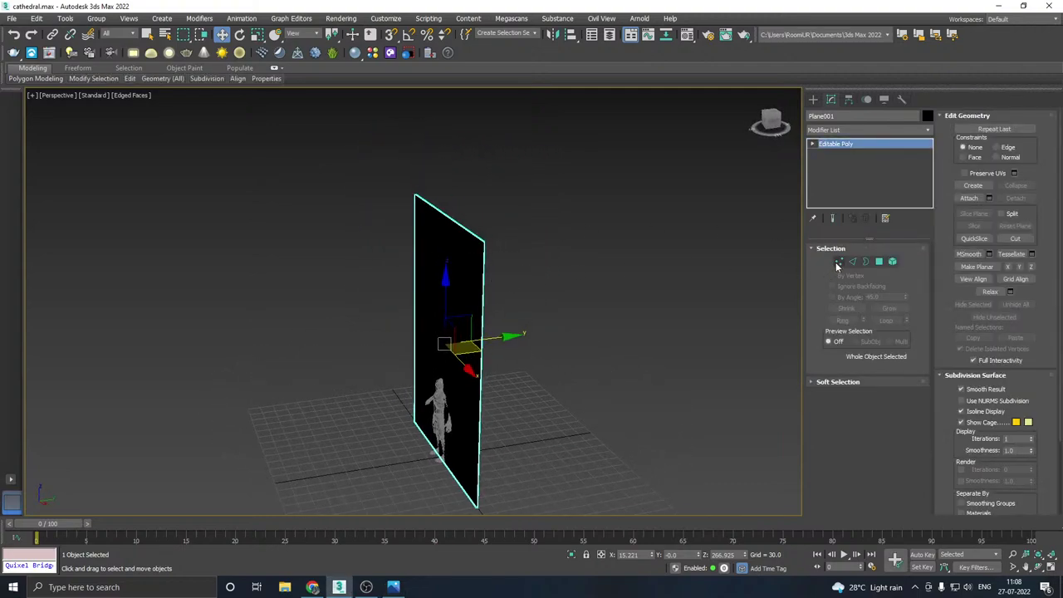
{"action": "left_click", "coordinate": [839, 262]}
{"action": "left_click_drag", "start_coordinate": [609, 298], "coordinate": [610, 296]}
{"action": "middle_click_drag", "start_coordinate": [610, 296], "coordinate": [349, 210], "text": "alt"}
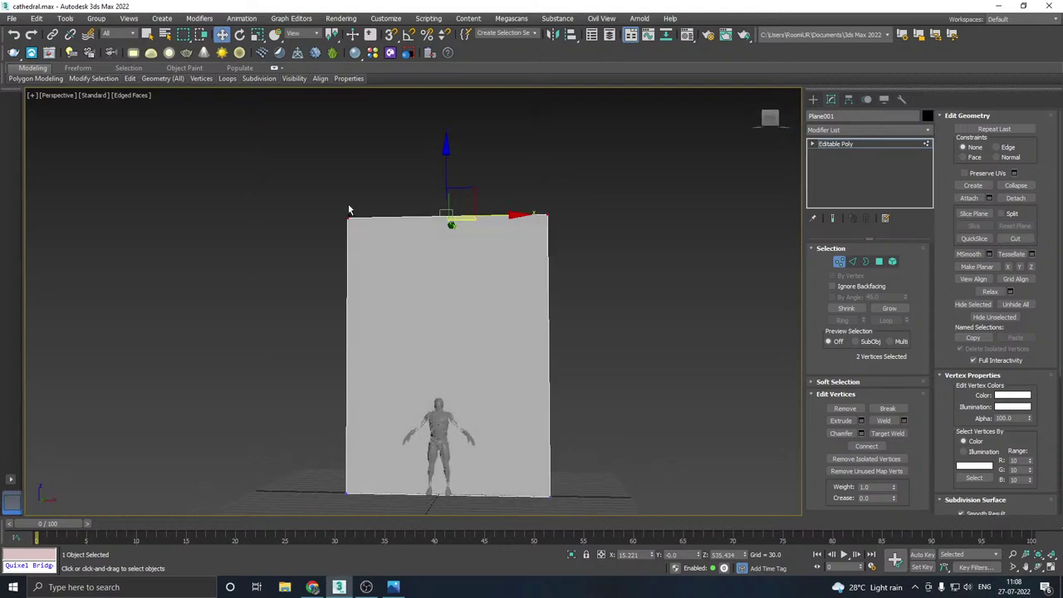
{"action": "left_click_drag", "start_coordinate": [445, 170], "coordinate": [443, 120]}
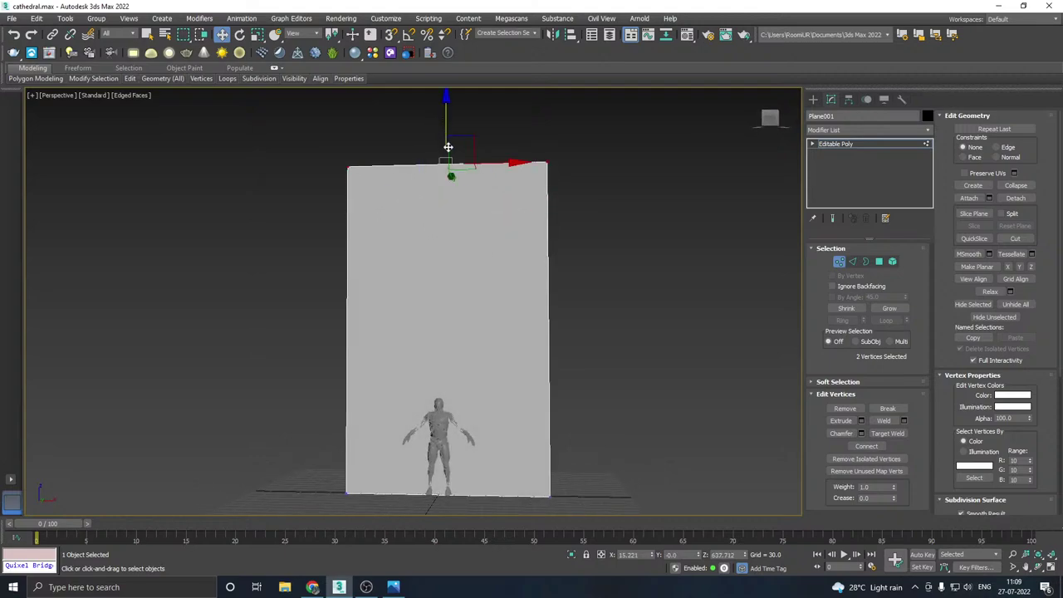
- Select the two vertices on the plane's right side and move them outward to X about 227 to widen it
{"action": "middle_click_drag", "start_coordinate": [449, 147], "coordinate": [514, 183], "text": "alt"}
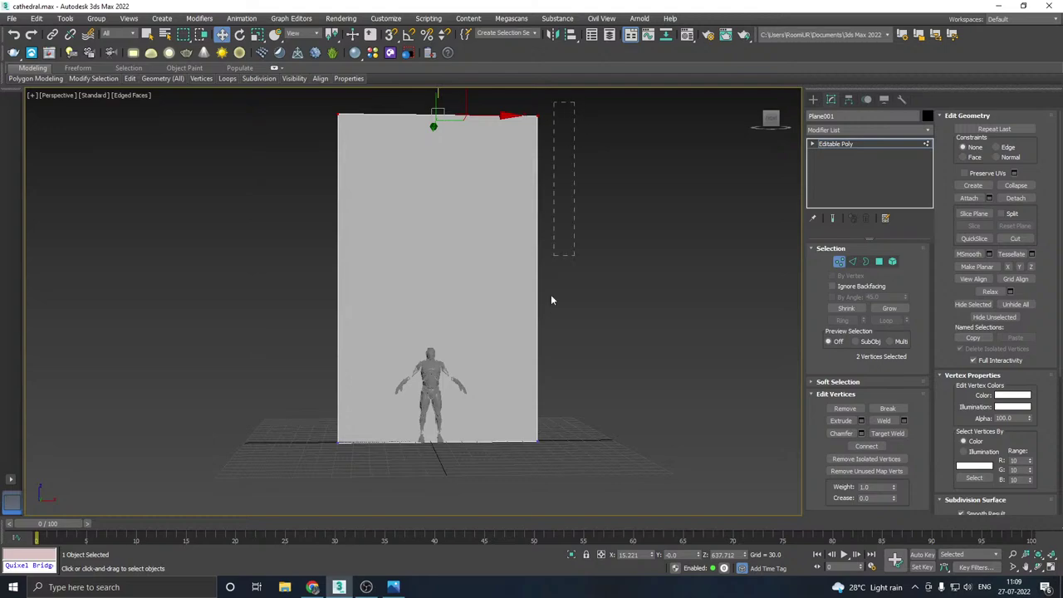
{"action": "left_click_drag", "start_coordinate": [486, 471], "coordinate": [486, 469]}
{"action": "mouse_move", "coordinate": [582, 281]}
{"action": "left_mouse_down"}
{"action": "mouse_move", "coordinate": [591, 278]}
{"action": "mouse_move", "coordinate": [575, 276]}
{"action": "left_mouse_up"}
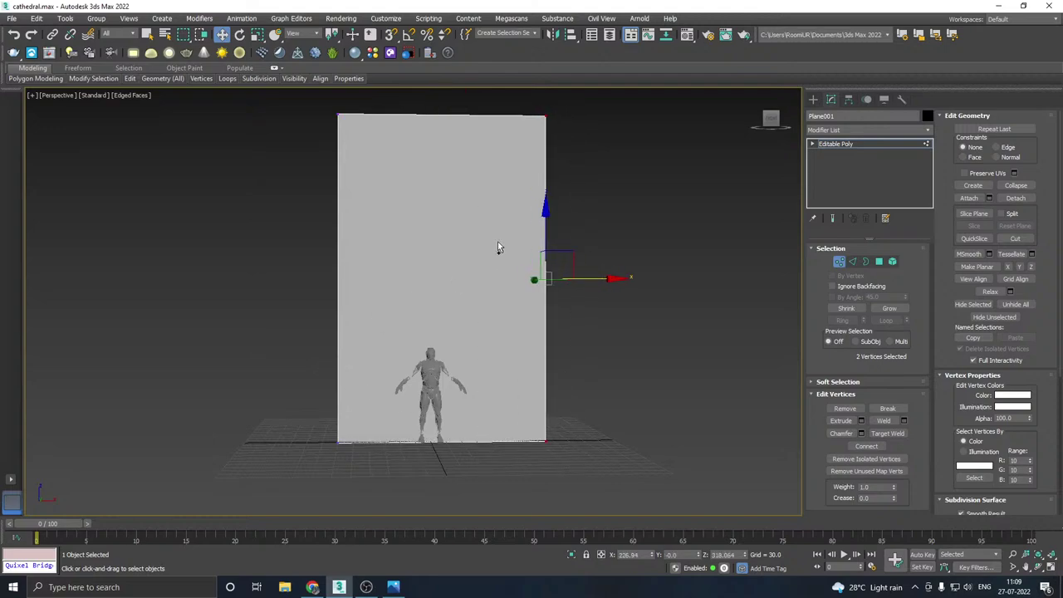
{"action": "mouse_move", "coordinate": [498, 243]}
{"action": "middle_mouse_down", "text": "alt"}
{"action": "mouse_move", "coordinate": [466, 249]}
{"action": "mouse_move", "coordinate": [506, 260]}
{"action": "middle_mouse_up", "text": "alt"}
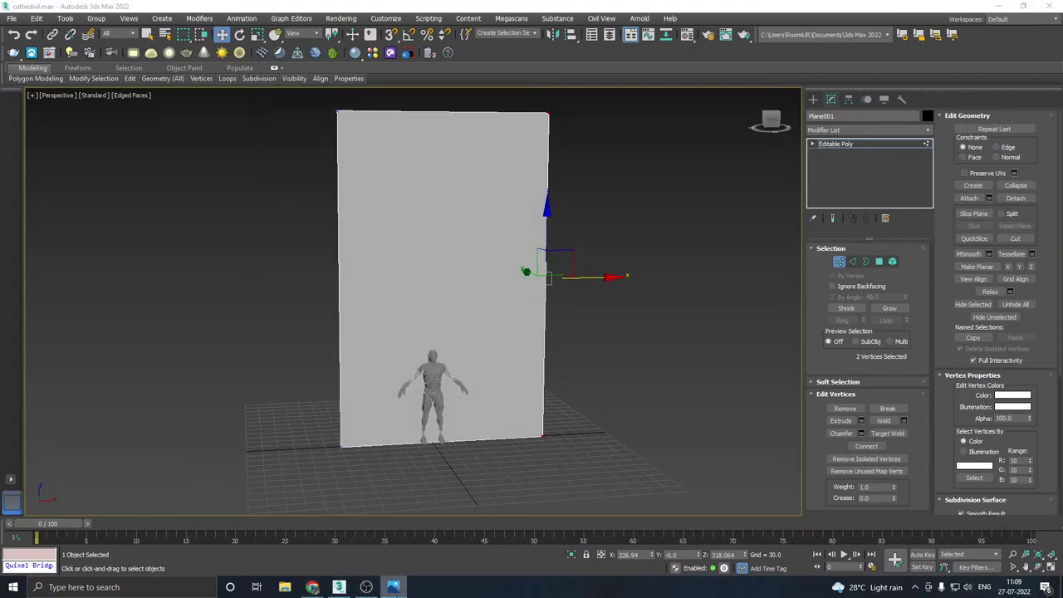
- Save the cathedral.max scene
{"action": "left_click", "coordinate": [313, 588]}
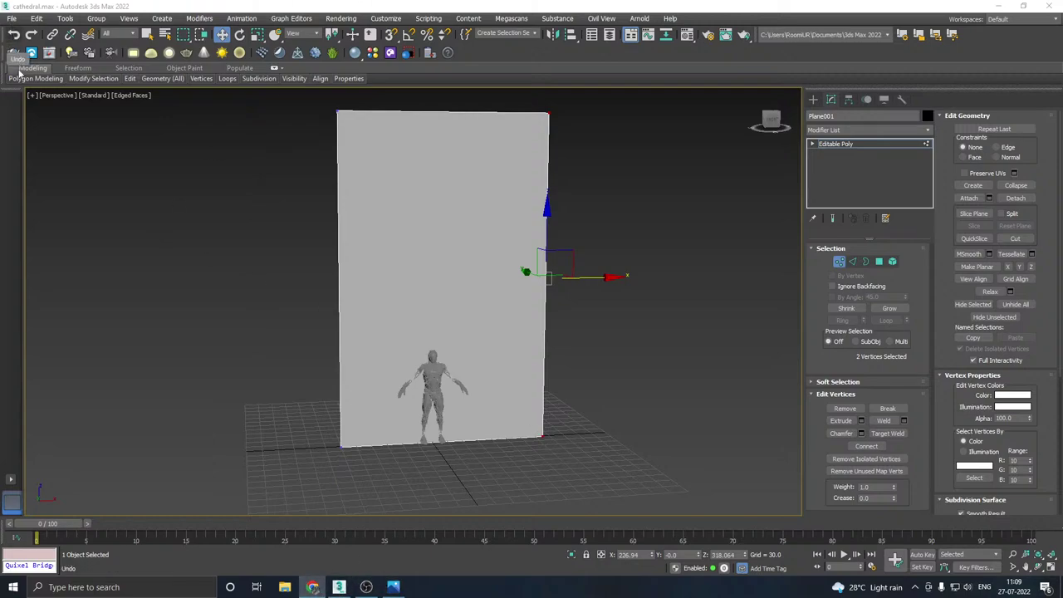
{"action": "left_click", "coordinate": [11, 18]}
{"action": "left_click", "coordinate": [33, 111]}
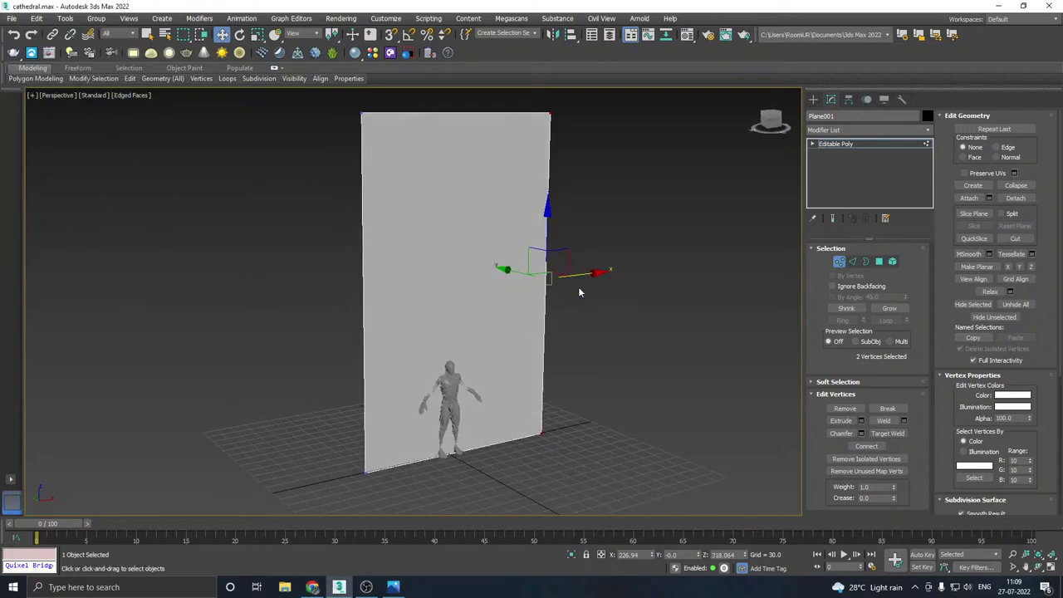
- Insert a horizontal edge loop across the lower part of the plane with SwiftLoop, at a Z height of about 129
{"action": "middle_click_drag", "start_coordinate": [578, 286], "coordinate": [357, 170], "text": "alt"}
{"action": "mouse_move", "coordinate": [130, 82]}
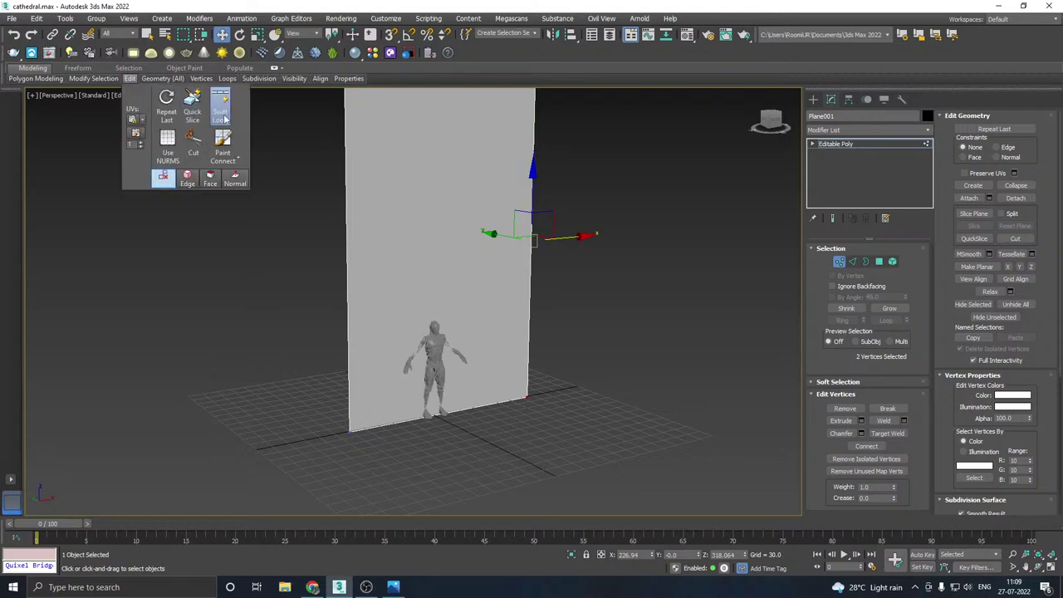
{"action": "left_click", "coordinate": [221, 109]}
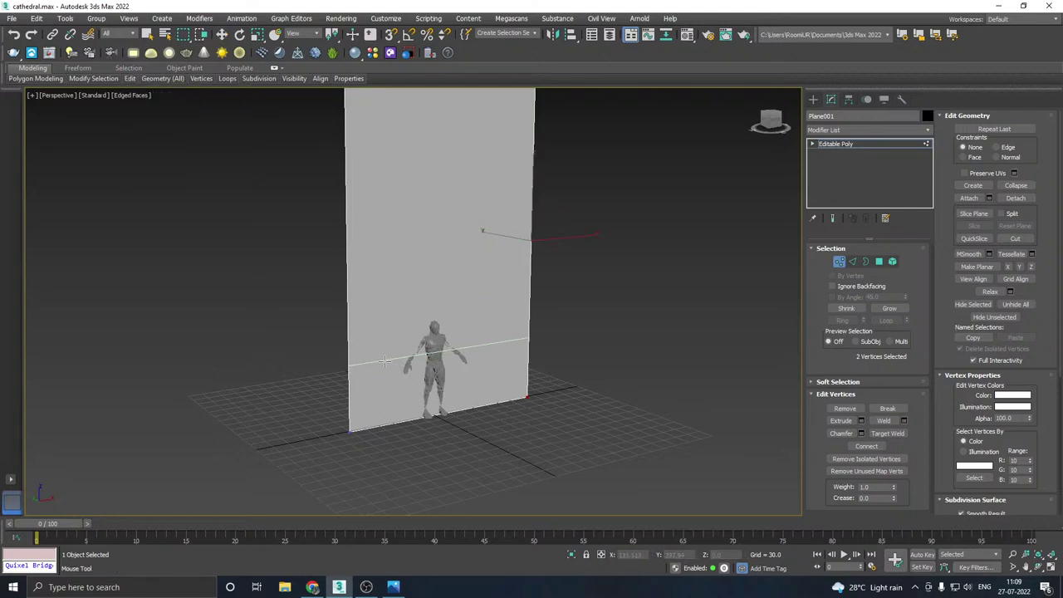
{"action": "scroll", "coordinate": [385, 362], "scroll_direction": "up", "scroll_amount": 2}
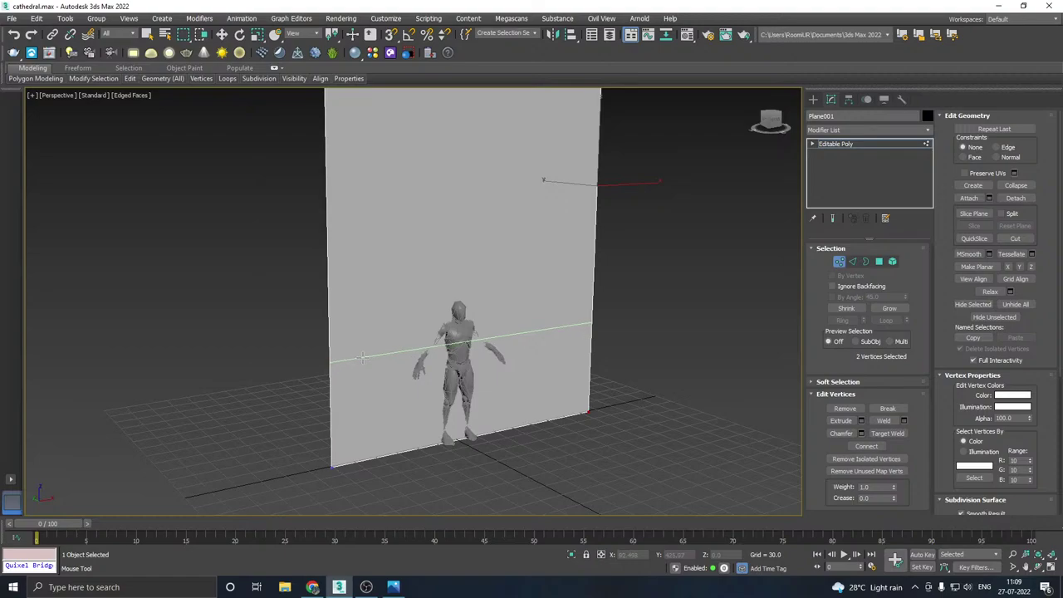
{"action": "left_click", "coordinate": [362, 357]}
{"action": "scroll", "coordinate": [364, 360], "scroll_direction": "down", "scroll_amount": 2}
{"action": "key", "text": "w"}
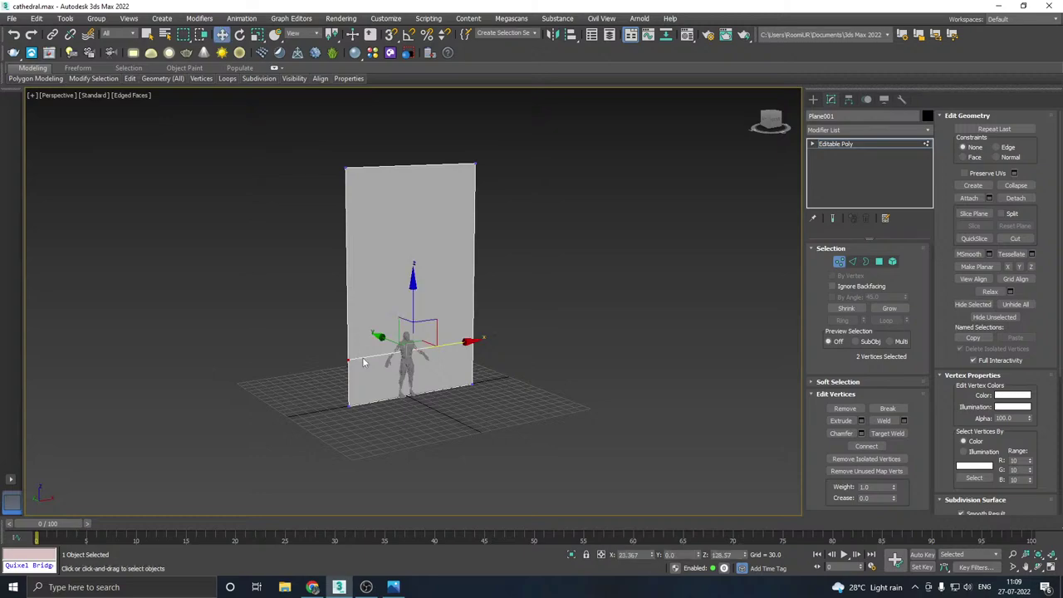
{"action": "scroll", "coordinate": [408, 310], "scroll_direction": "up", "scroll_amount": 1}
- Check the reference painting and insert a second horizontal SwiftLoop just above the plane's base, at a Z height of about 12
{"action": "left_click", "coordinate": [393, 587]}
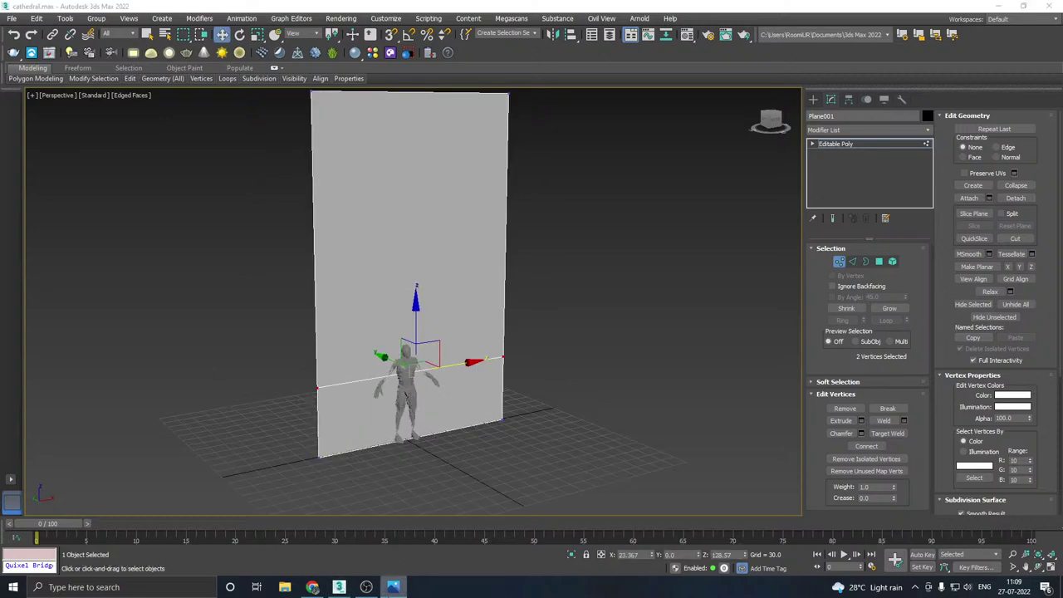
{"action": "left_click", "coordinate": [313, 586]}
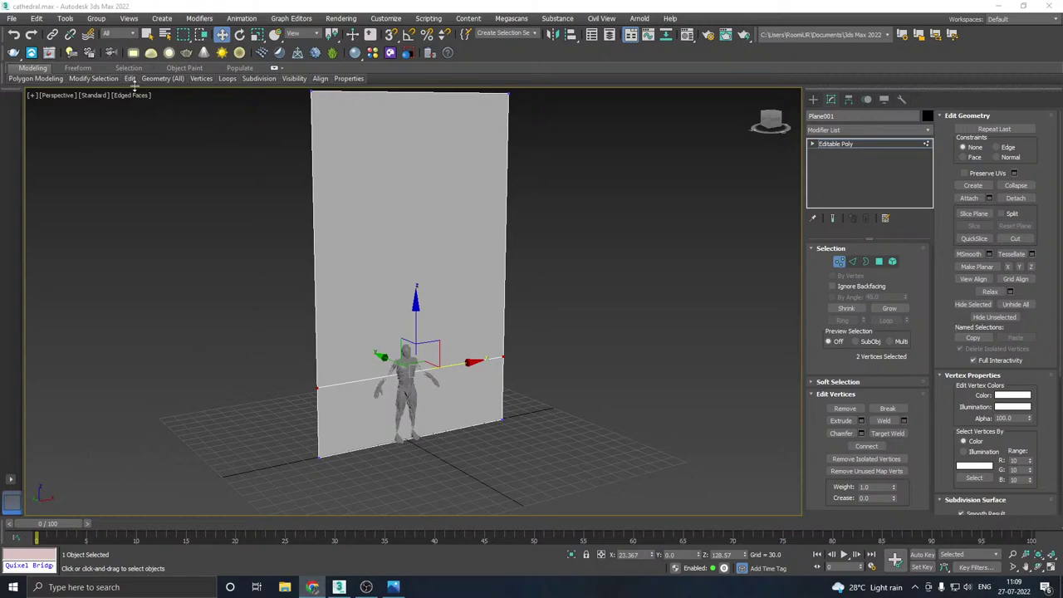
{"action": "mouse_move", "coordinate": [162, 78]}
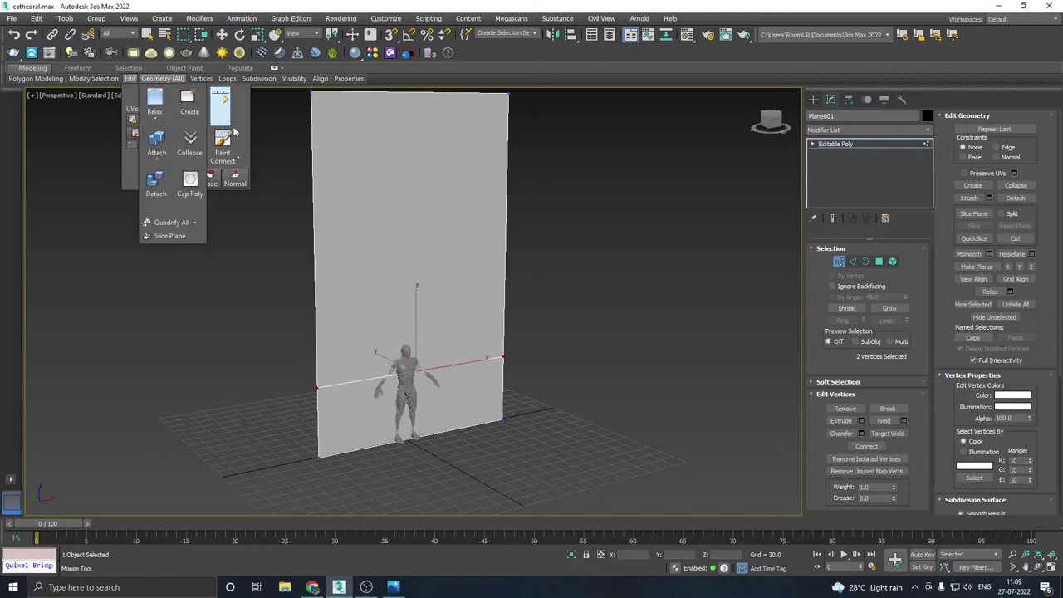
{"action": "left_click", "coordinate": [225, 116]}
{"action": "scroll", "coordinate": [322, 446], "scroll_direction": "up", "scroll_amount": 4}
{"action": "middle_click_drag", "start_coordinate": [322, 446], "coordinate": [348, 407]}
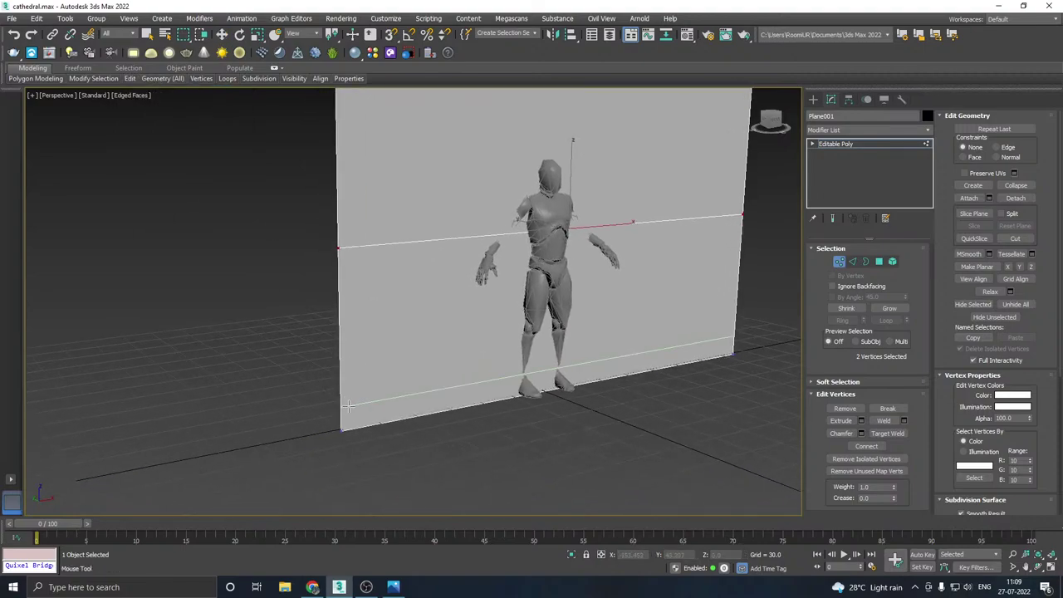
{"action": "scroll", "coordinate": [349, 405], "scroll_direction": "up", "scroll_amount": 3}
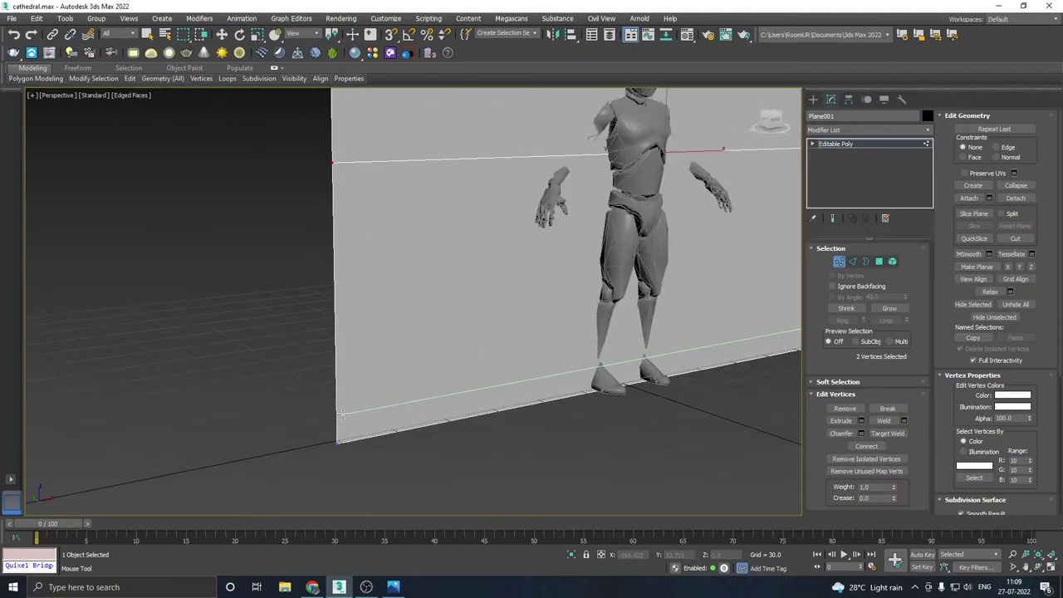
{"action": "scroll", "coordinate": [341, 413], "scroll_direction": "down", "scroll_amount": 5}
{"action": "key", "text": "w"}
- Select the upper horizontal edge and raise it to a Z height of about 144
{"action": "key", "text": "2"}
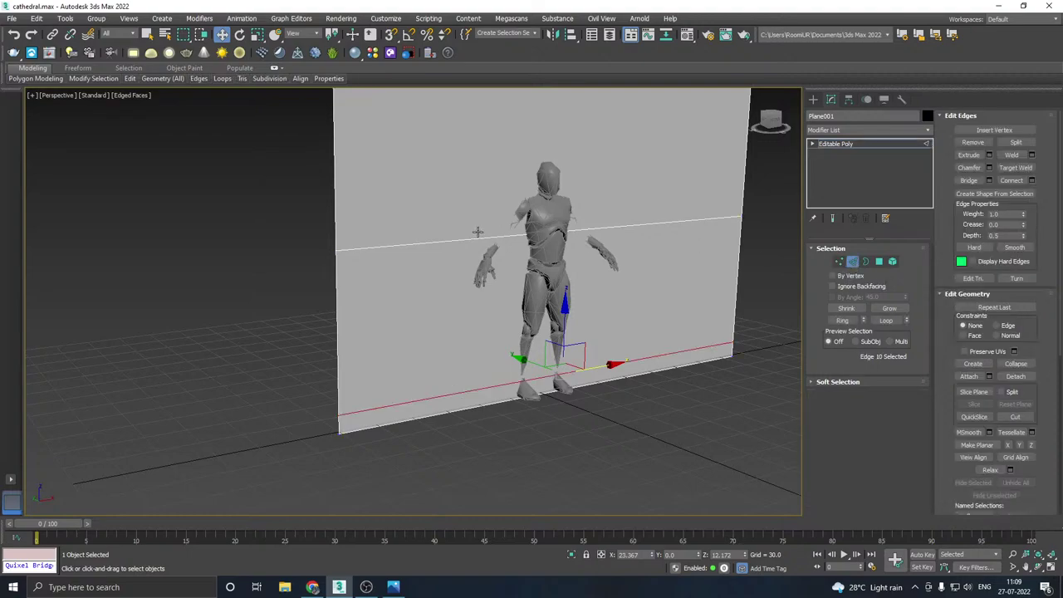
{"action": "left_click", "coordinate": [478, 238]}
{"action": "middle_click_drag", "start_coordinate": [564, 231], "coordinate": [509, 271]}
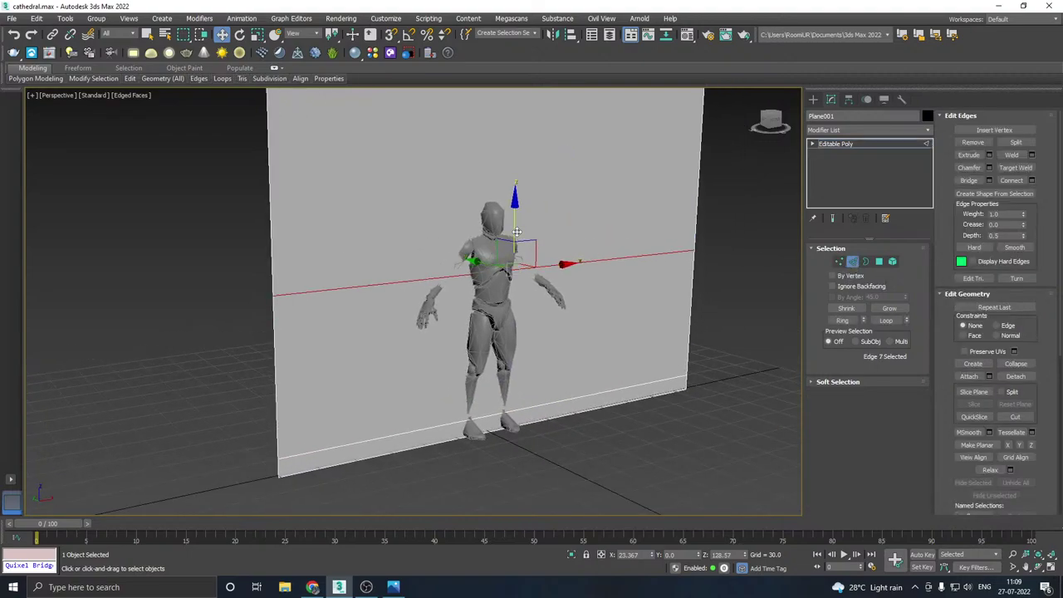
{"action": "left_click_drag", "start_coordinate": [517, 232], "coordinate": [517, 214]}
- Compare the wall with the reference, select the large polygon above the upper edge loop and inset it
{"action": "scroll", "coordinate": [407, 345], "scroll_direction": "down", "scroll_amount": 4}
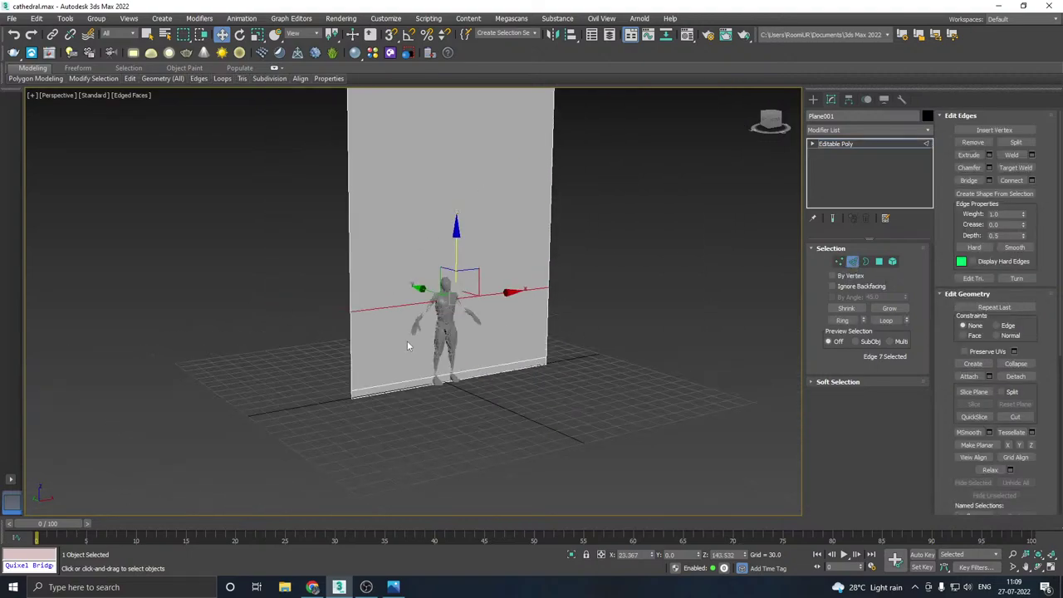
{"action": "scroll", "coordinate": [407, 346], "scroll_direction": "down", "scroll_amount": 4}
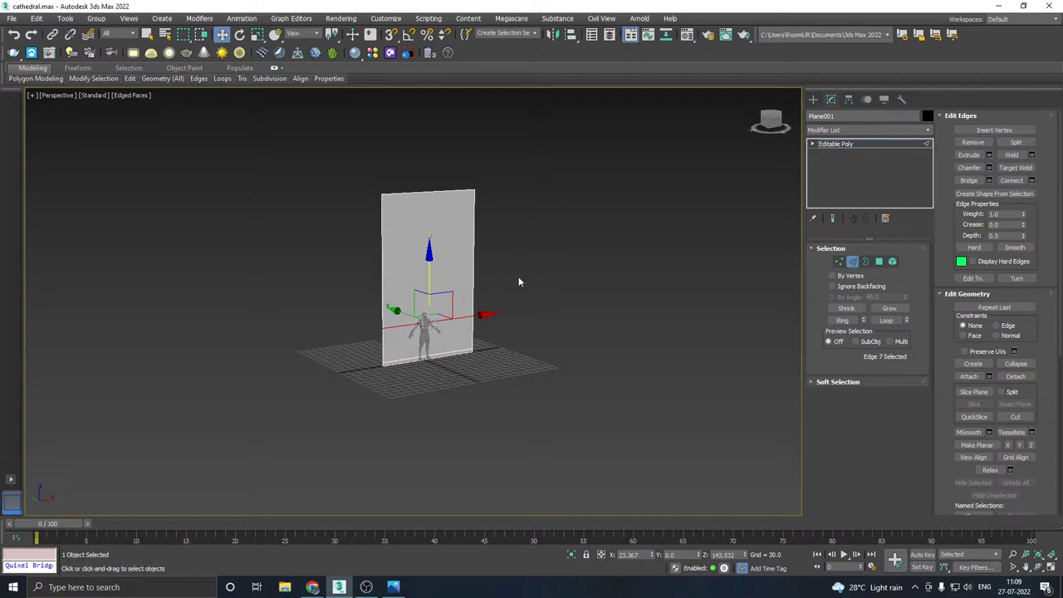
{"action": "scroll", "coordinate": [407, 309], "scroll_direction": "up", "scroll_amount": 5}
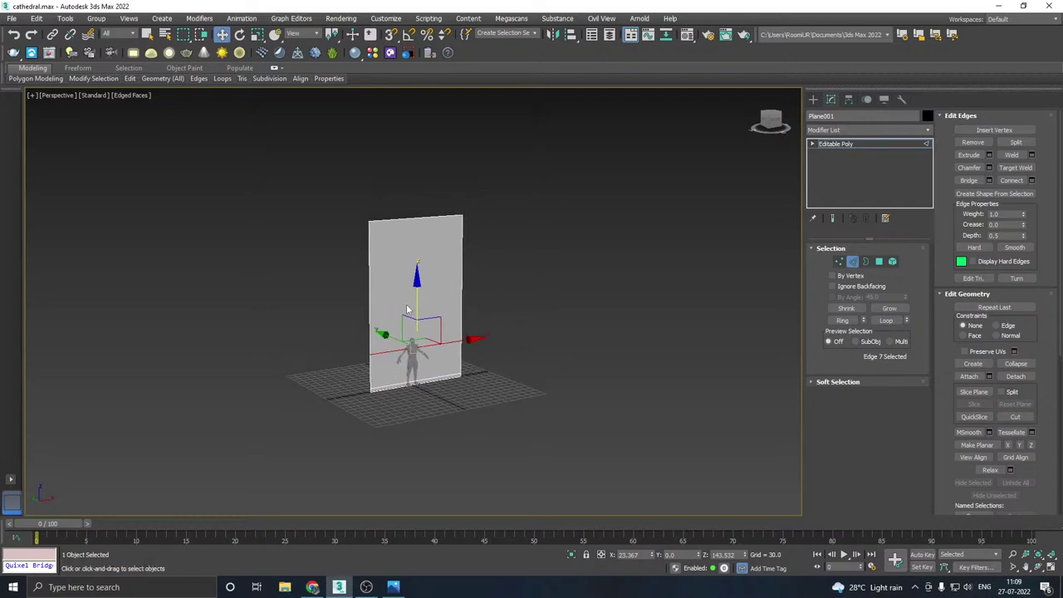
{"action": "left_click", "coordinate": [396, 587]}
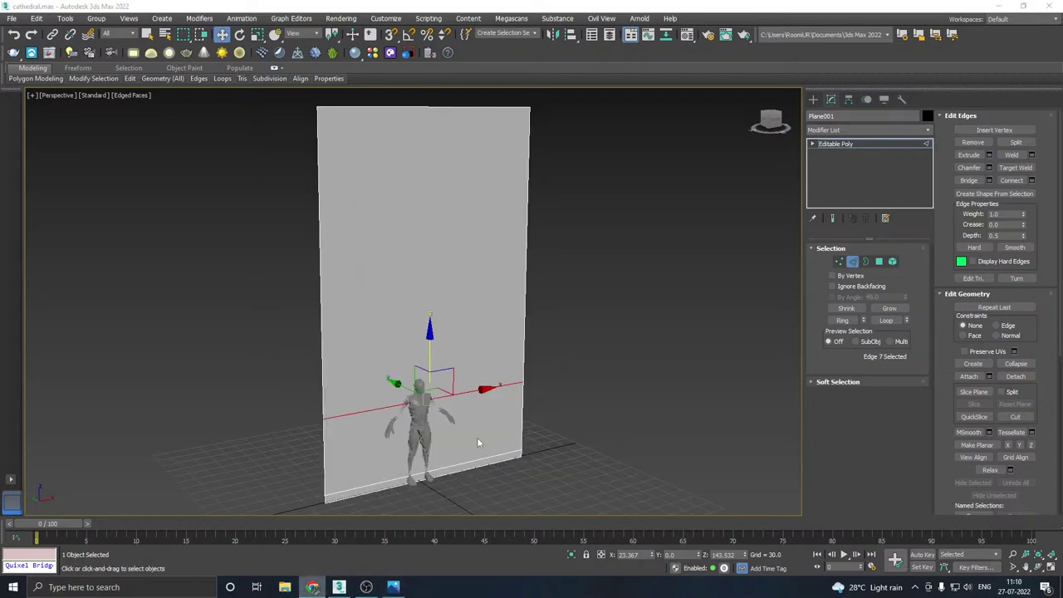
{"action": "middle_click_drag", "start_coordinate": [469, 370], "coordinate": [479, 394]}
{"action": "left_click", "coordinate": [879, 262]}
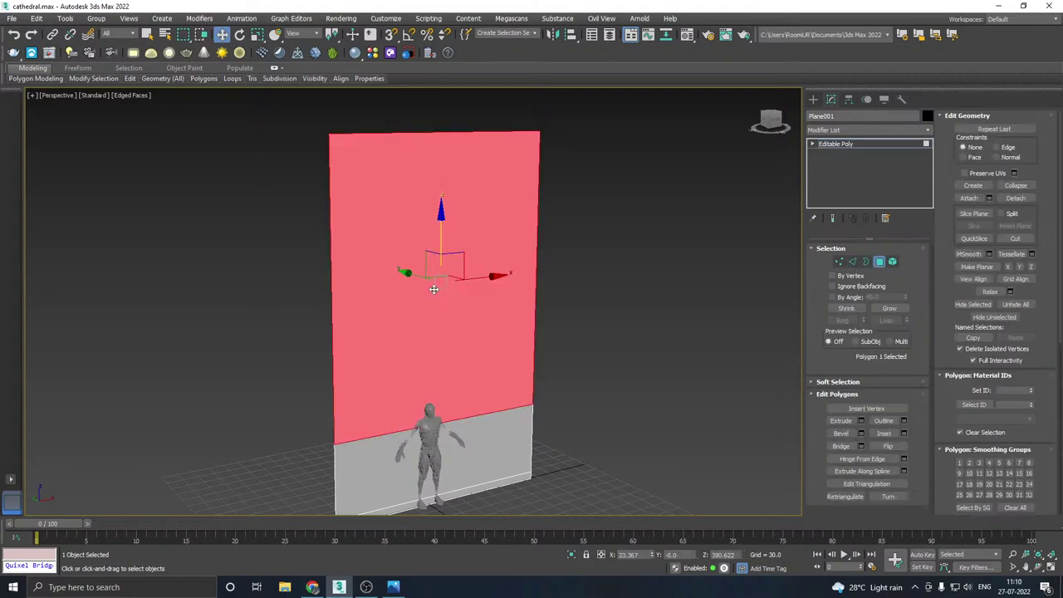
{"action": "middle_click_drag", "start_coordinate": [557, 313], "coordinate": [630, 266], "text": "alt"}
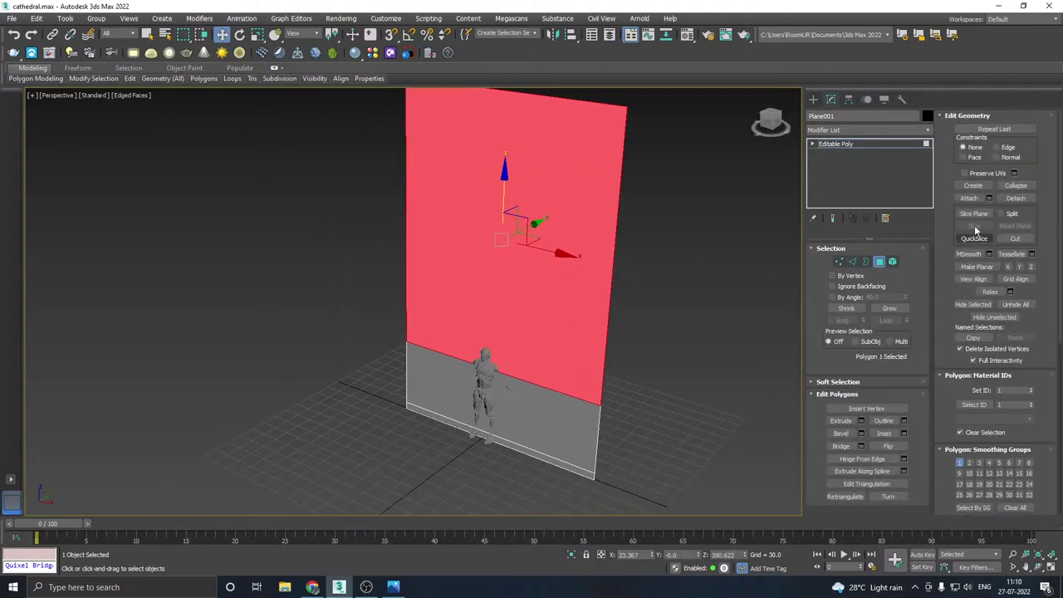
{"action": "middle_click_drag", "start_coordinate": [505, 359], "coordinate": [531, 326], "text": "alt"}
{"action": "left_click_drag", "start_coordinate": [421, 325], "coordinate": [439, 368]}
{"action": "left_click", "coordinate": [421, 341]}
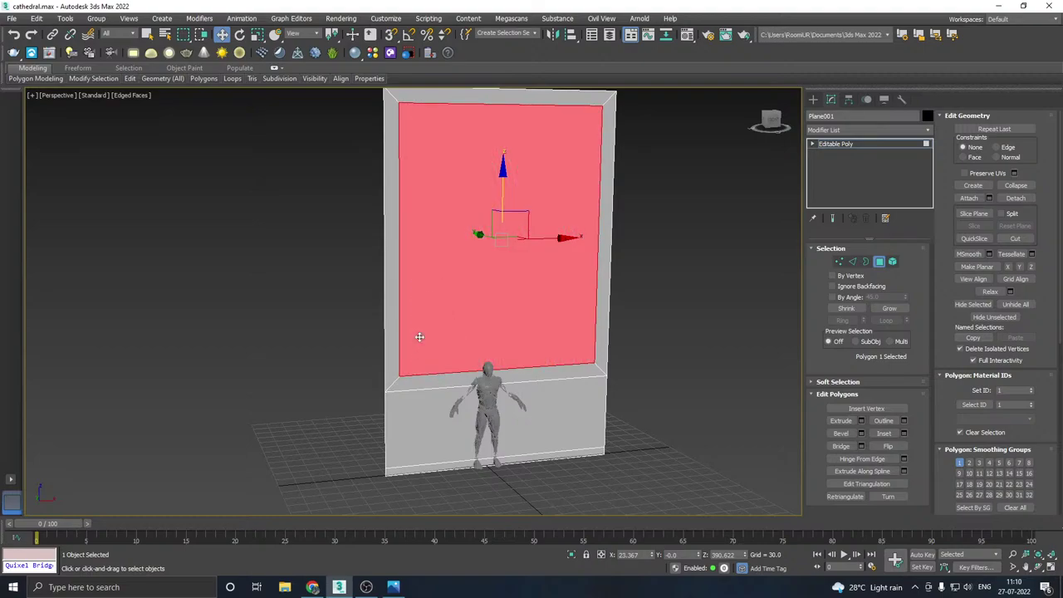
- Scale the inset polygon along the X axis to narrow it to a bit under half the wall's width
{"action": "middle_click_drag", "start_coordinate": [522, 300], "coordinate": [451, 293]}
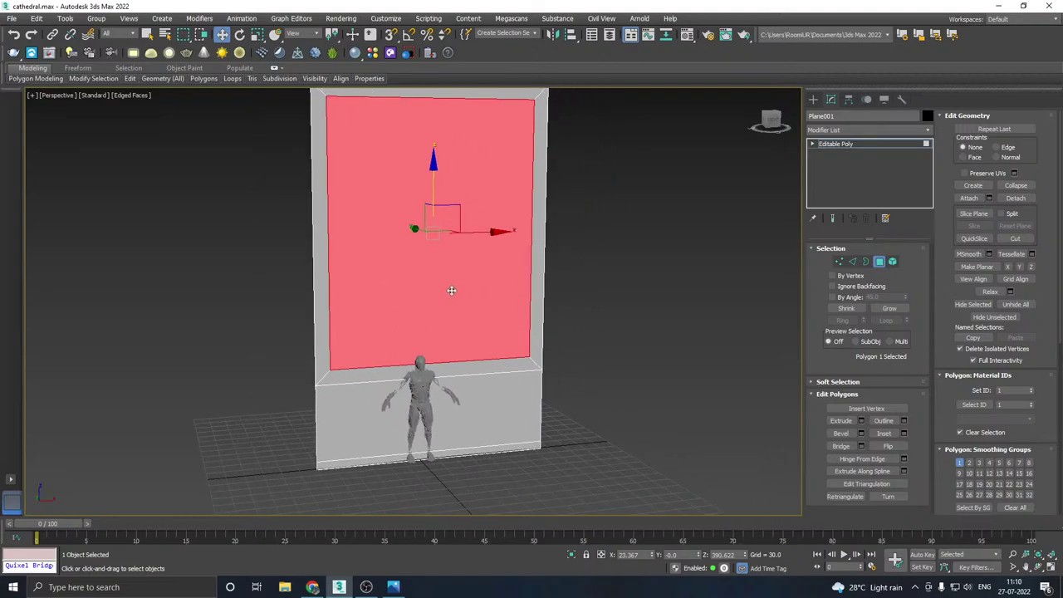
{"action": "key", "text": "r"}
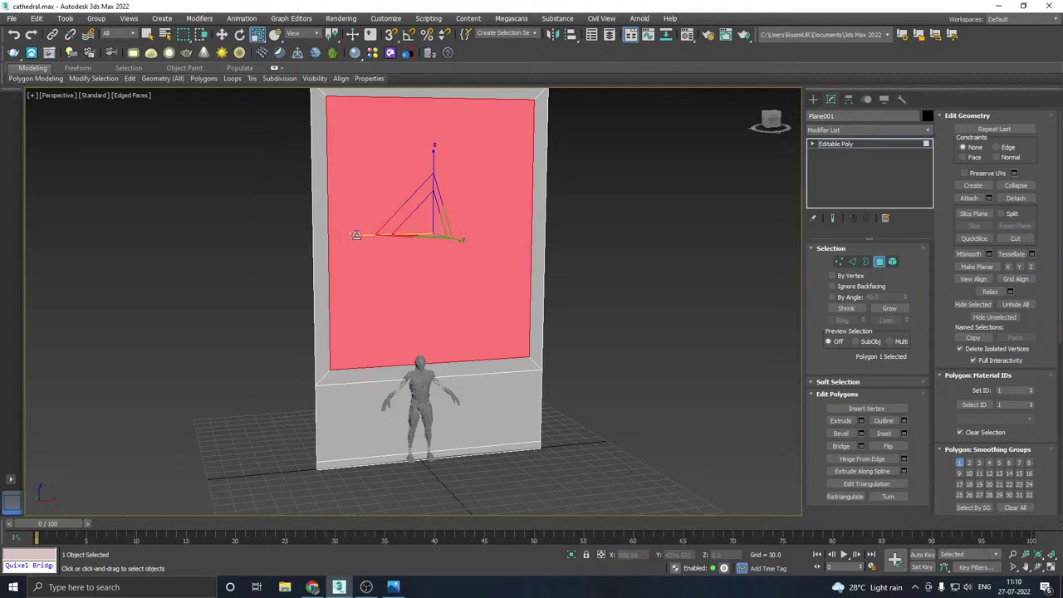
{"action": "left_click_drag", "start_coordinate": [357, 235], "coordinate": [396, 232]}
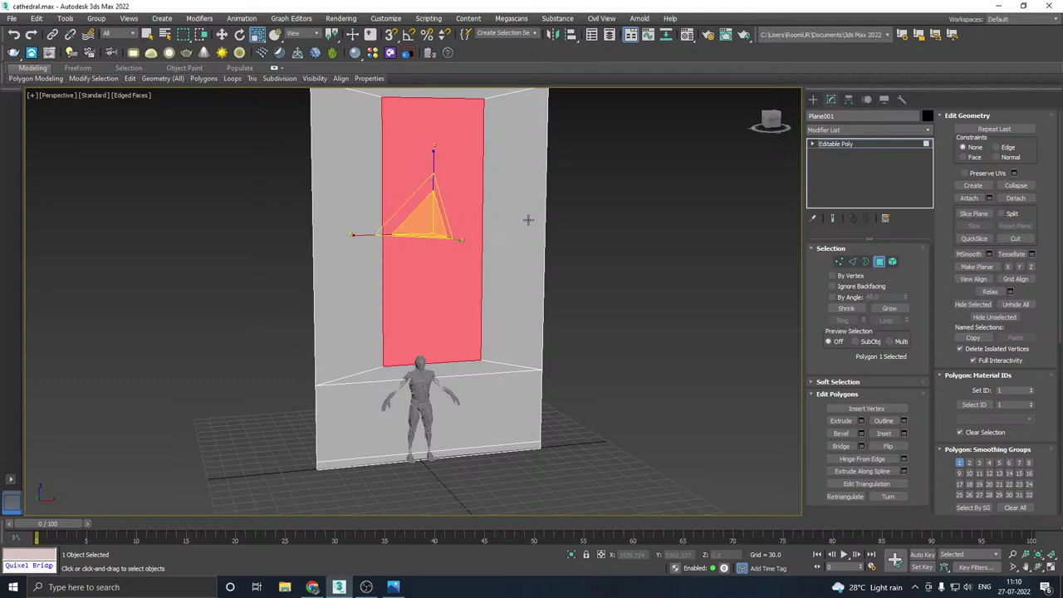
{"action": "middle_click_drag", "start_coordinate": [526, 216], "coordinate": [445, 514]}
{"action": "key", "text": "ctrl+w"}
{"action": "key", "text": "w"}
{"action": "key", "text": "r"}
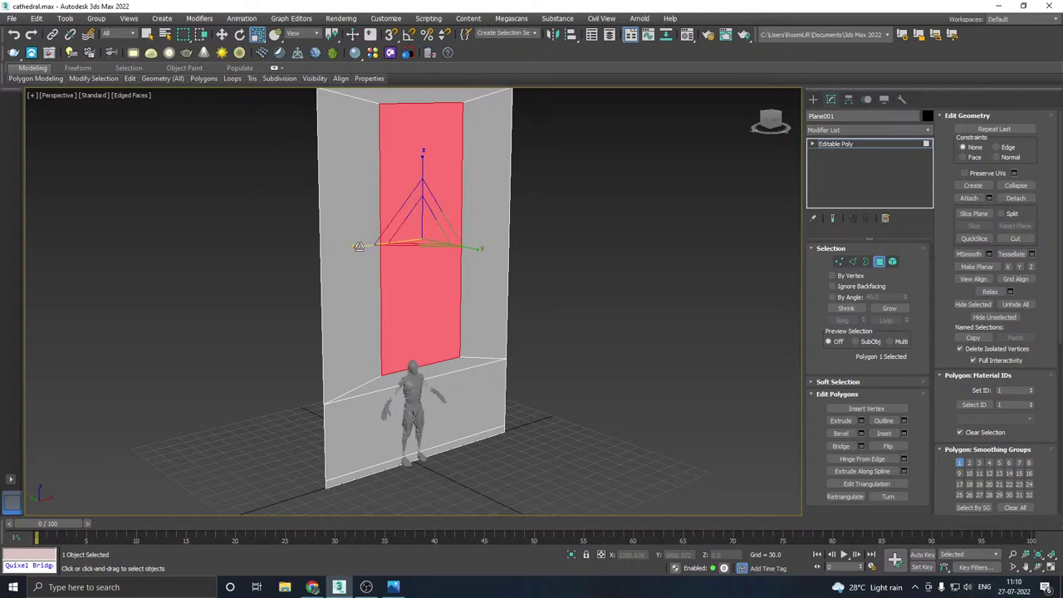
{"action": "left_click_drag", "start_coordinate": [357, 247], "coordinate": [356, 246]}
- Extrude the narrowed polygon into the wall as a window recess and push it back to Y about 29
{"action": "key", "text": "w"}
{"action": "middle_click_drag", "start_coordinate": [498, 258], "coordinate": [470, 276], "text": "alt"}
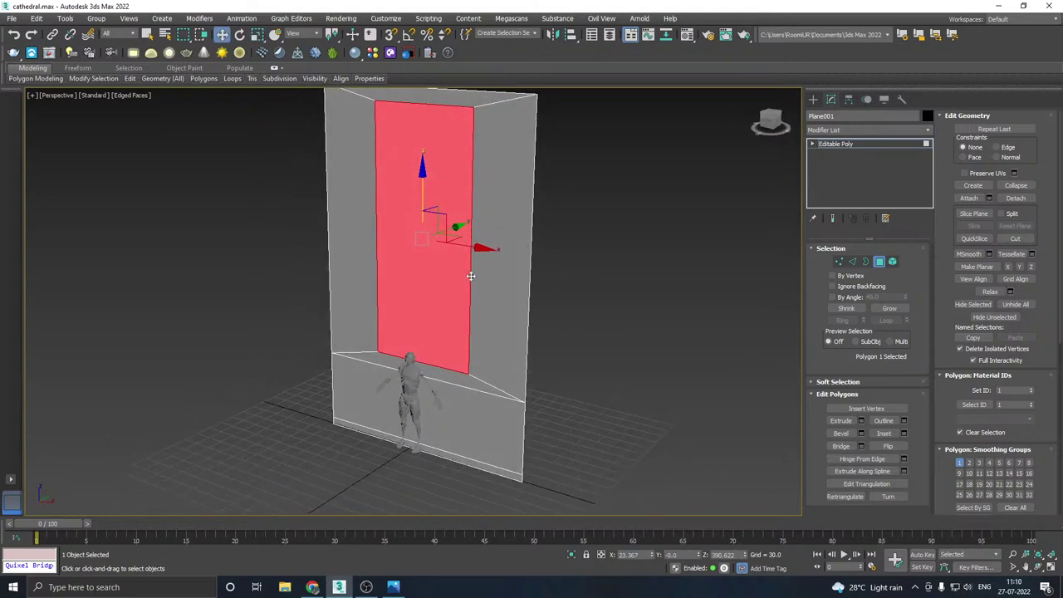
{"action": "left_click", "coordinate": [861, 421]}
{"action": "left_click_drag", "start_coordinate": [422, 327], "coordinate": [432, 463]}
{"action": "left_click", "coordinate": [420, 341]}
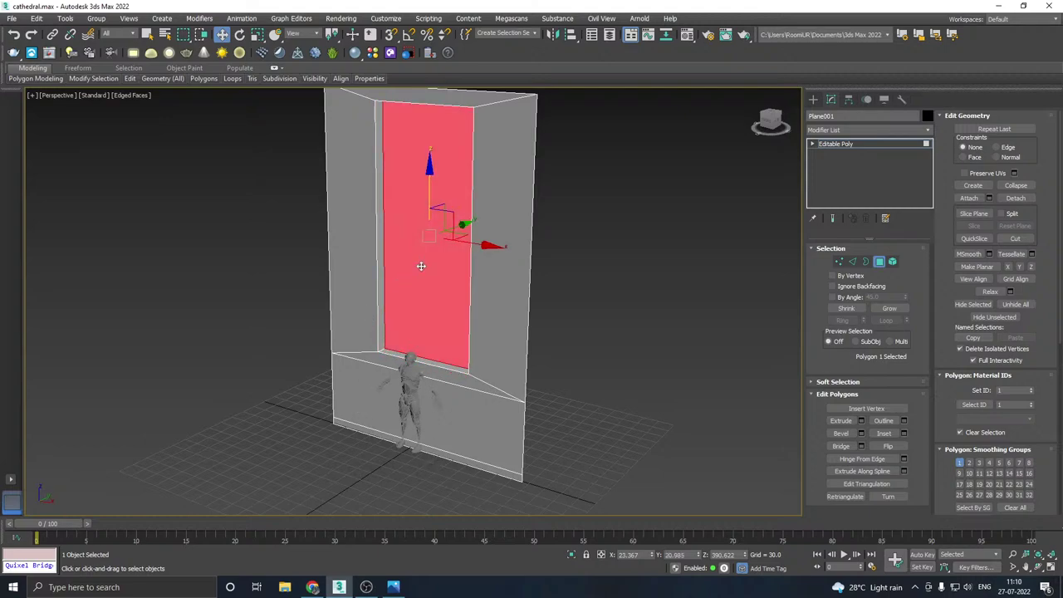
{"action": "middle_click_drag", "start_coordinate": [488, 264], "coordinate": [472, 229], "text": "alt"}
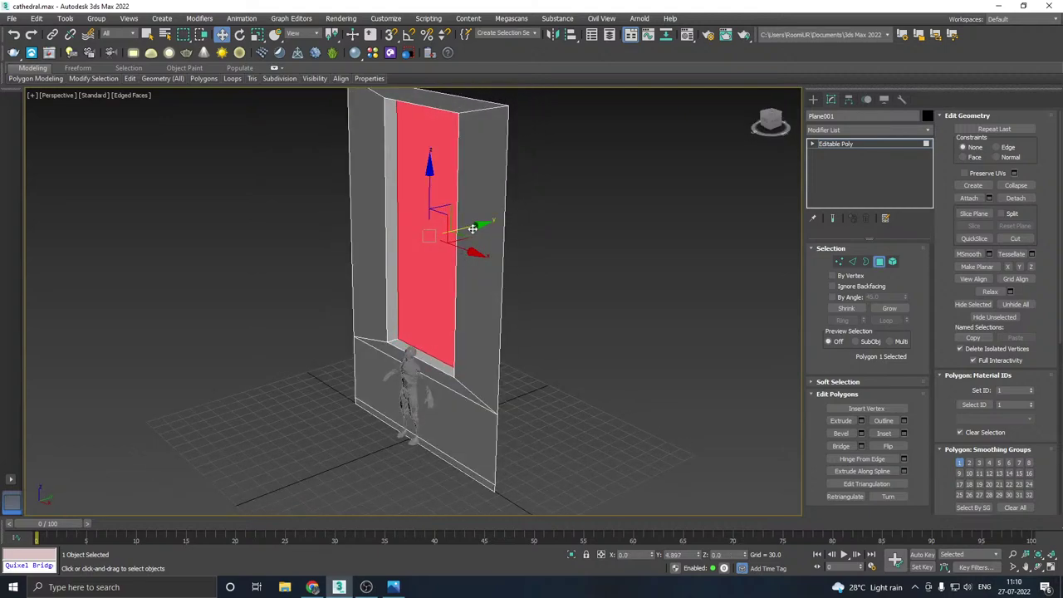
{"action": "middle_click_drag", "start_coordinate": [472, 228], "coordinate": [526, 235], "text": "alt"}
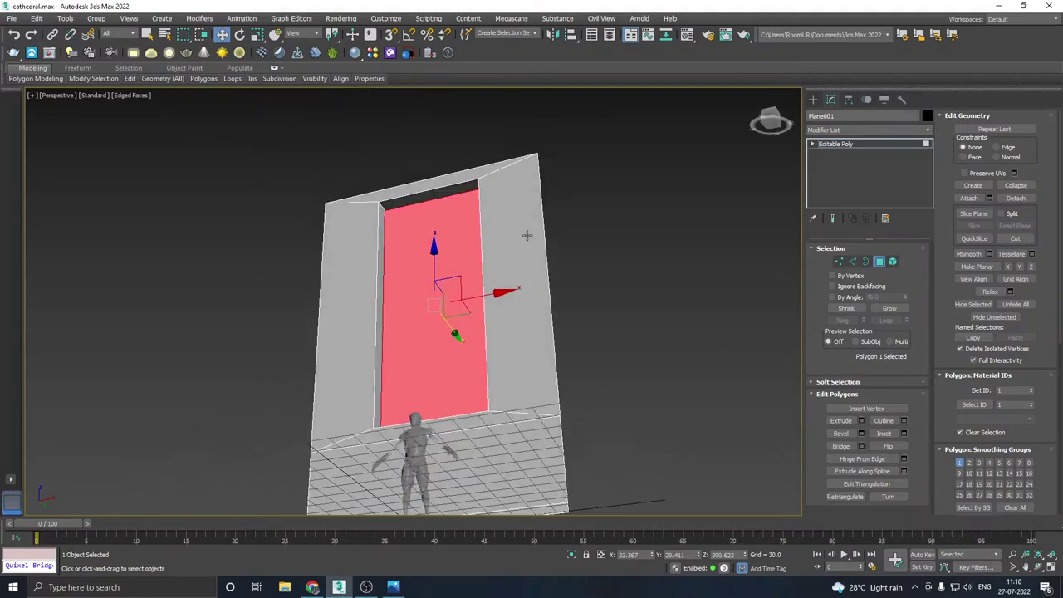
- Save a copy of the scene as cathedral01.max and save the current cathedral.max scene
{"action": "left_click", "coordinate": [15, 20]}
{"action": "left_click", "coordinate": [41, 127]}
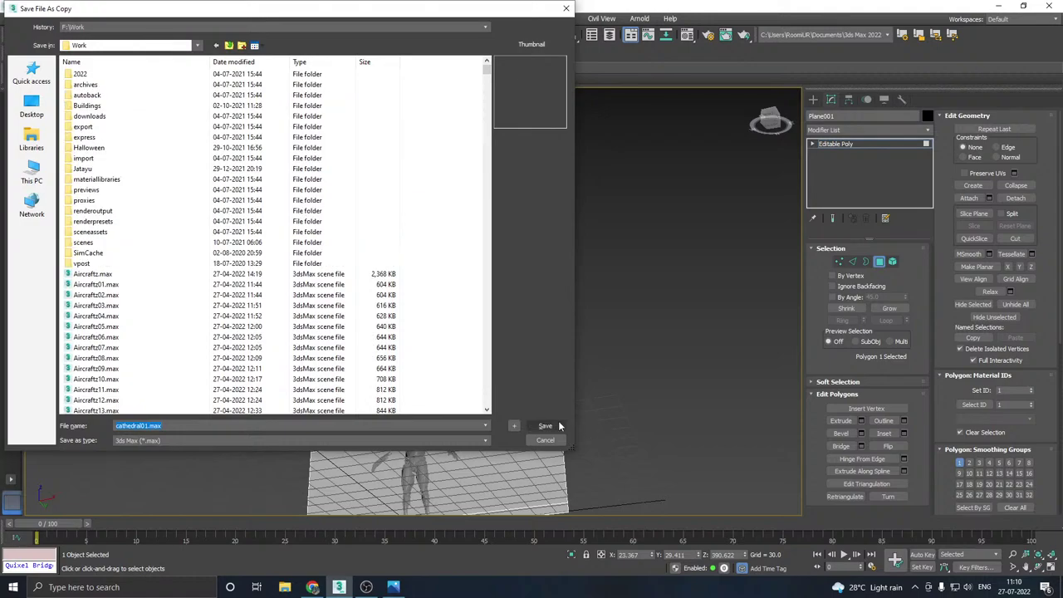
{"action": "left_click", "coordinate": [557, 426]}
{"action": "left_click", "coordinate": [12, 19]}
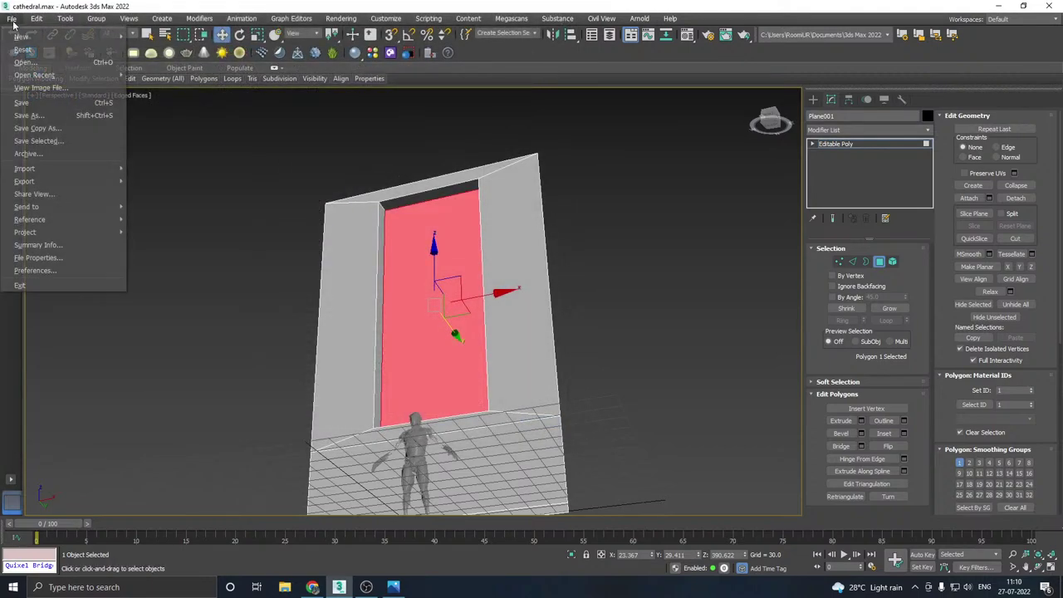
{"action": "left_click", "coordinate": [37, 102]}
- Select the two short depth edges at the upper corners of the window recess
{"action": "middle_click_drag", "start_coordinate": [403, 270], "coordinate": [382, 287], "text": "alt"}
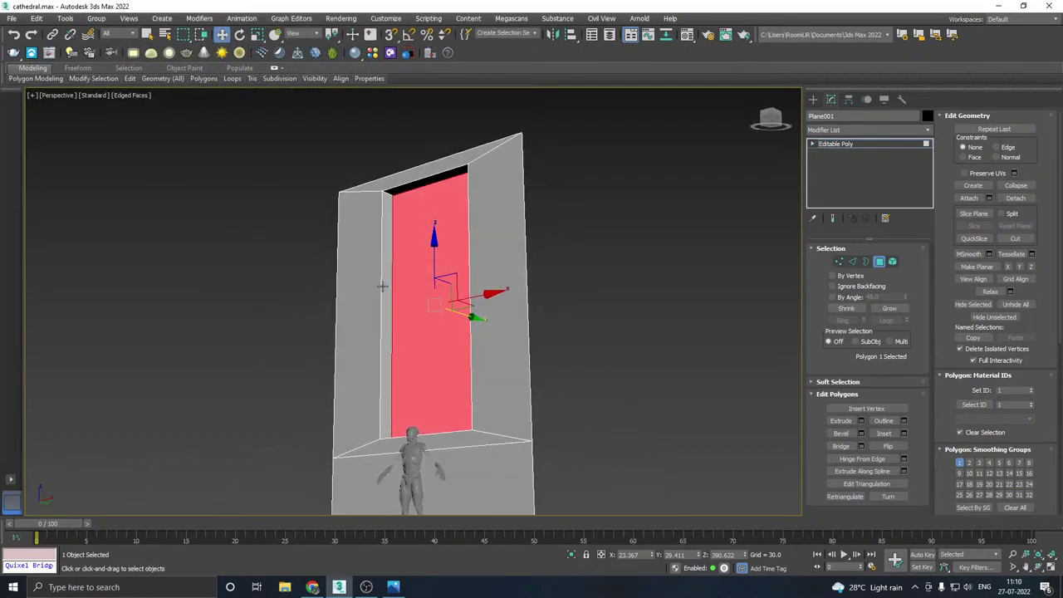
{"action": "left_click", "coordinate": [852, 263]}
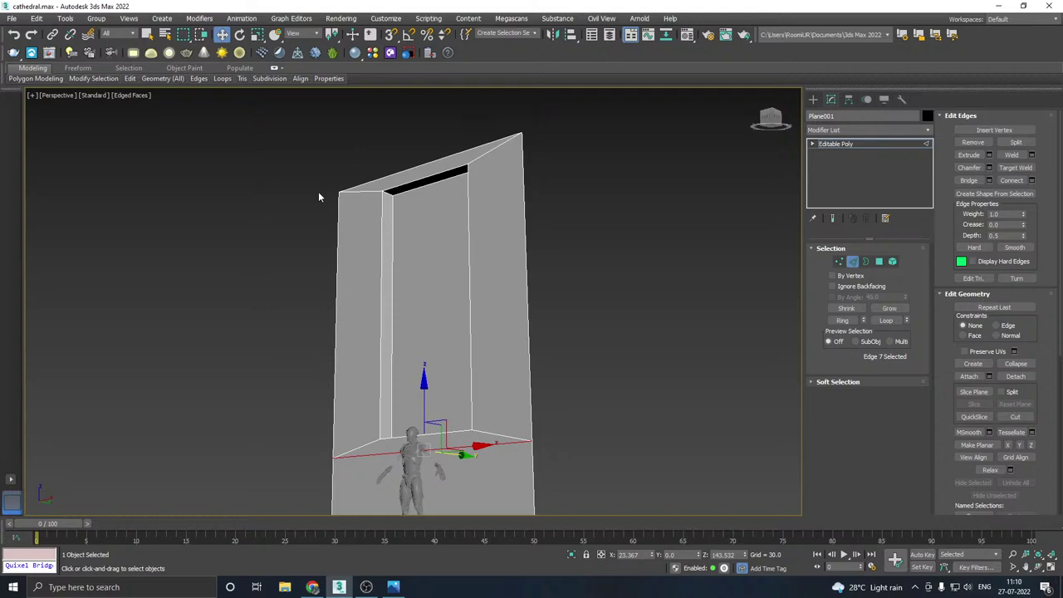
{"action": "scroll", "coordinate": [399, 192], "scroll_direction": "up", "scroll_amount": 4}
{"action": "left_click", "coordinate": [375, 202]}
{"action": "scroll", "coordinate": [340, 207], "scroll_direction": "down", "scroll_amount": 3}
{"action": "middle_click_drag", "start_coordinate": [365, 211], "coordinate": [488, 221], "text": "alt"}
{"action": "left_click", "coordinate": [496, 226], "text": "ctrl"}
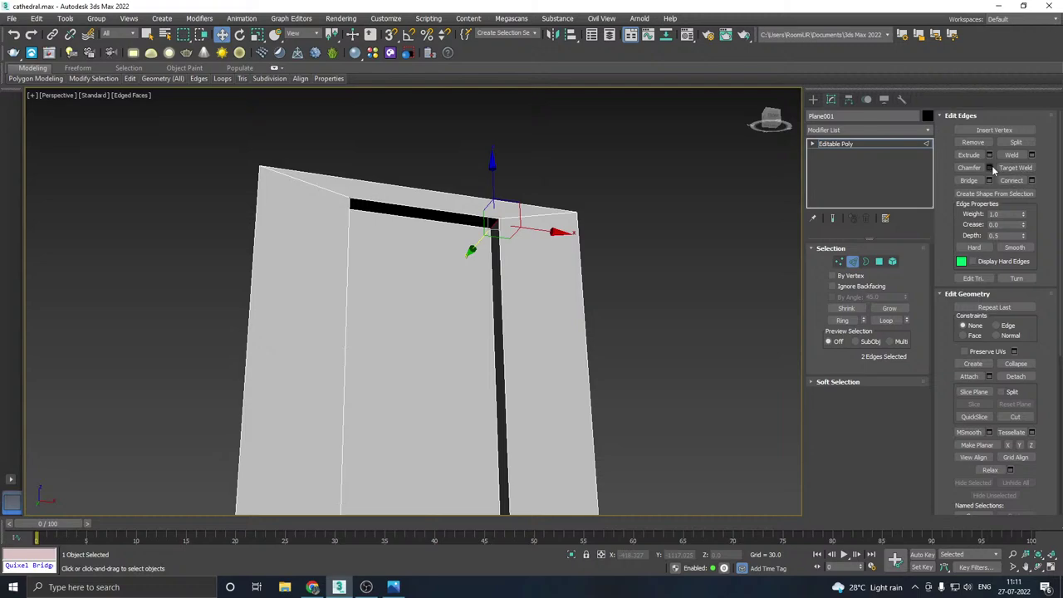
- Chamfer the two upper corner edges of the recess by about 125.7 so the cut corners meet at the middle
{"action": "middle_click_drag", "start_coordinate": [491, 257], "coordinate": [418, 270], "text": "alt"}
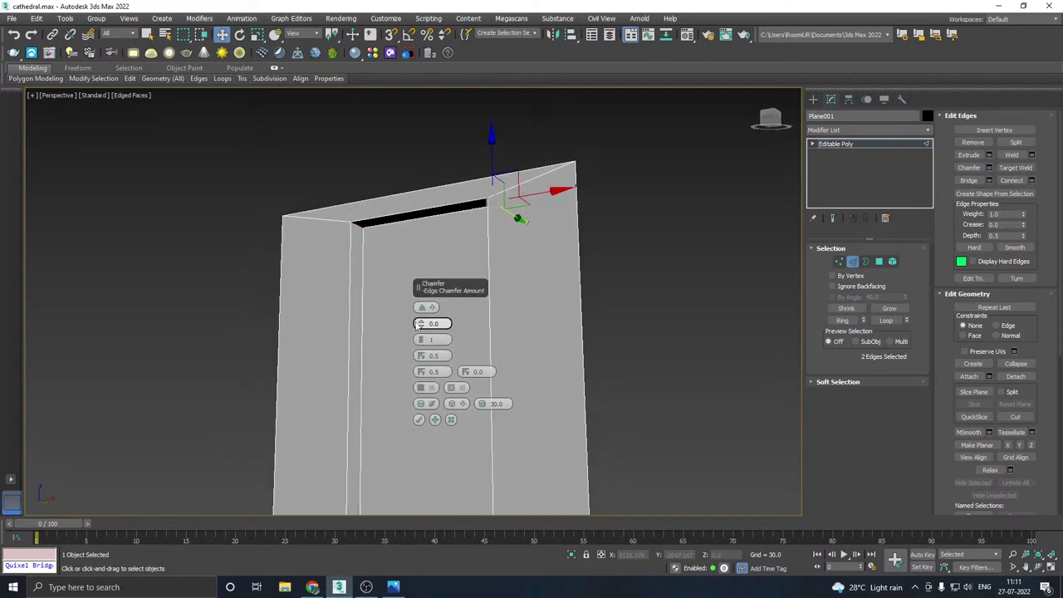
{"action": "left_click_drag", "start_coordinate": [421, 324], "coordinate": [395, 231]}
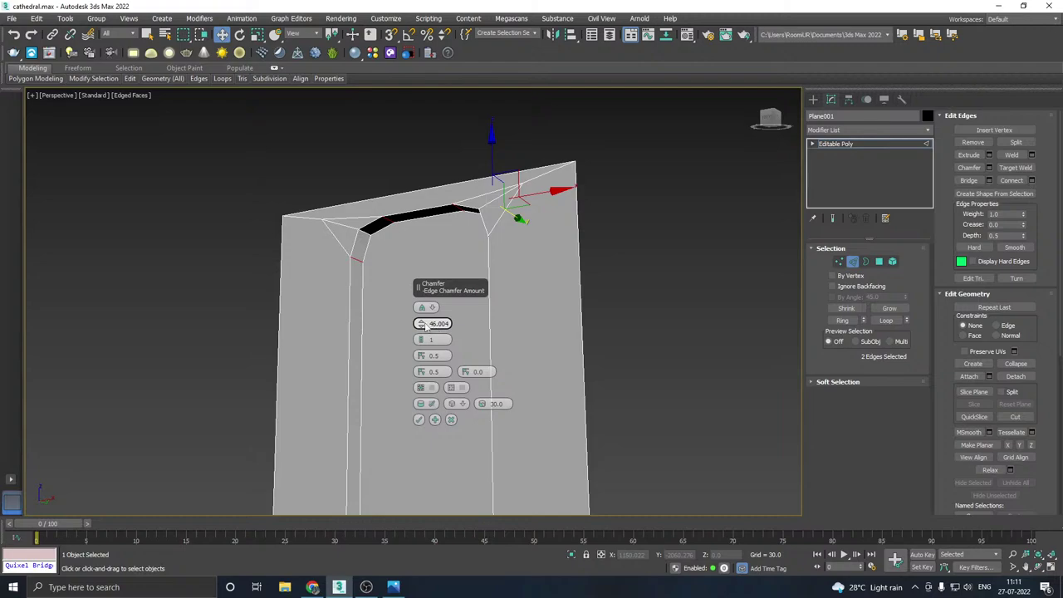
{"action": "left_click_drag", "start_coordinate": [424, 326], "coordinate": [408, 196]}
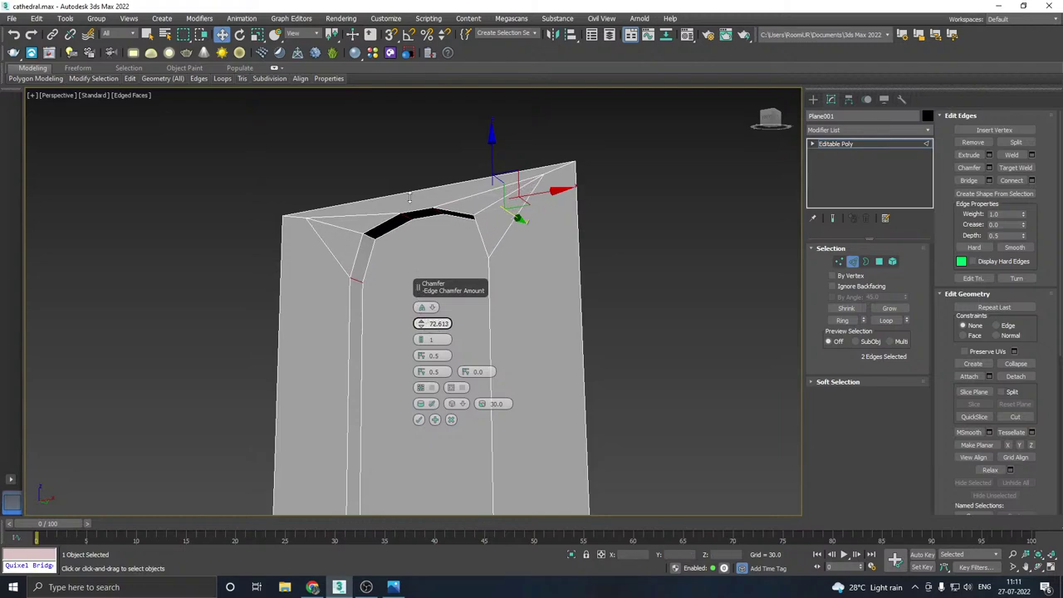
{"action": "left_click_drag", "start_coordinate": [427, 330], "coordinate": [407, 253]}
{"action": "middle_click_drag", "start_coordinate": [505, 277], "coordinate": [506, 249], "text": "alt"}
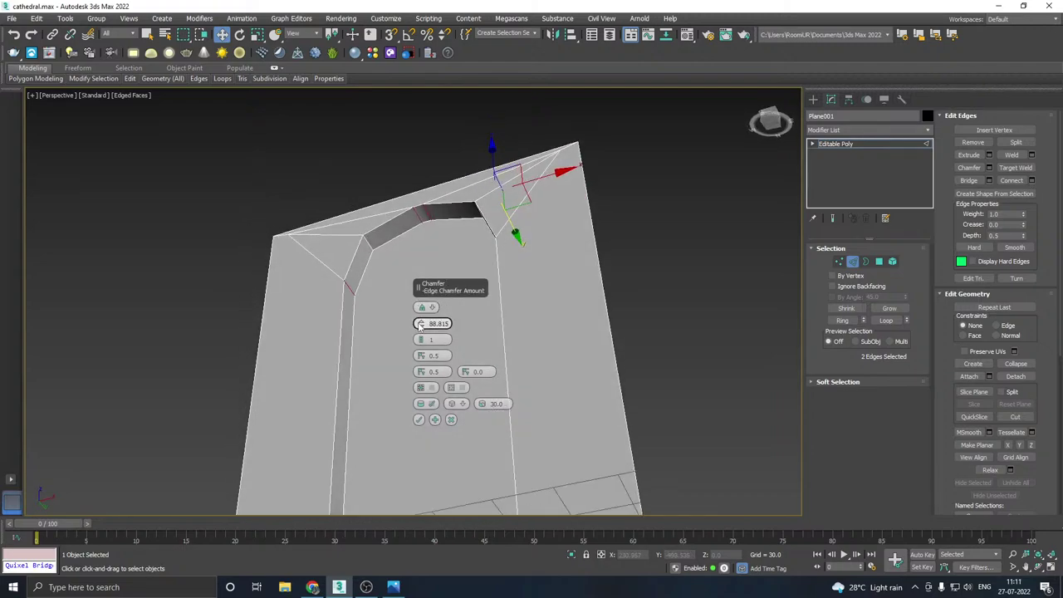
{"action": "left_click_drag", "start_coordinate": [420, 326], "coordinate": [387, 147]}
{"action": "right_click", "coordinate": [329, 187]}
{"action": "left_click", "coordinate": [148, 235]}
{"action": "middle_click_drag", "start_coordinate": [147, 235], "coordinate": [407, 249], "text": "alt"}
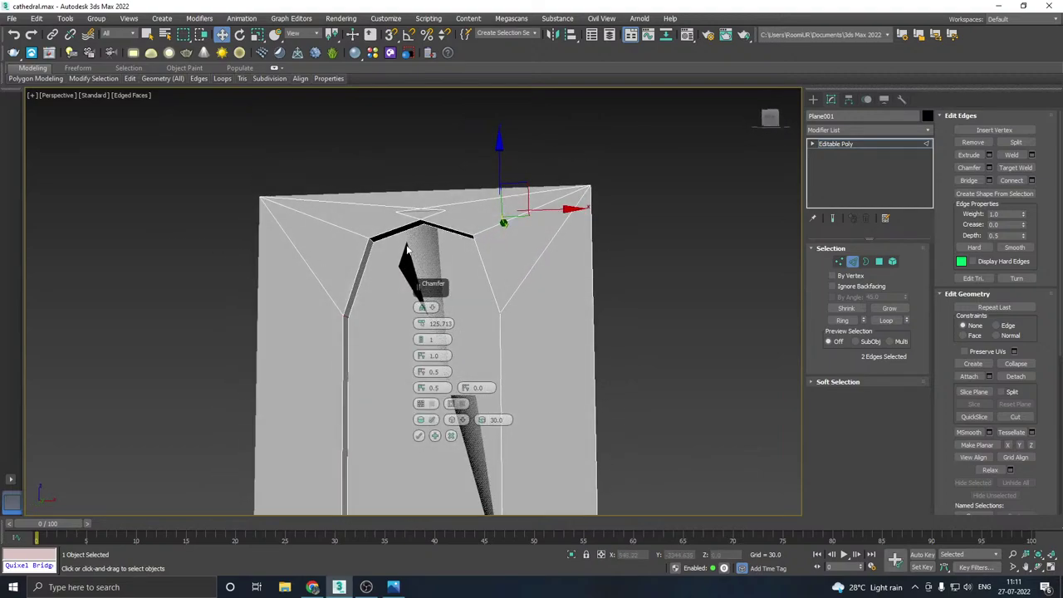
- Round the chamfer into an arch with 6 segments, checking it against the reference painting, and apply it
{"action": "left_click", "coordinate": [422, 339]}
{"action": "left_click", "coordinate": [422, 339]}
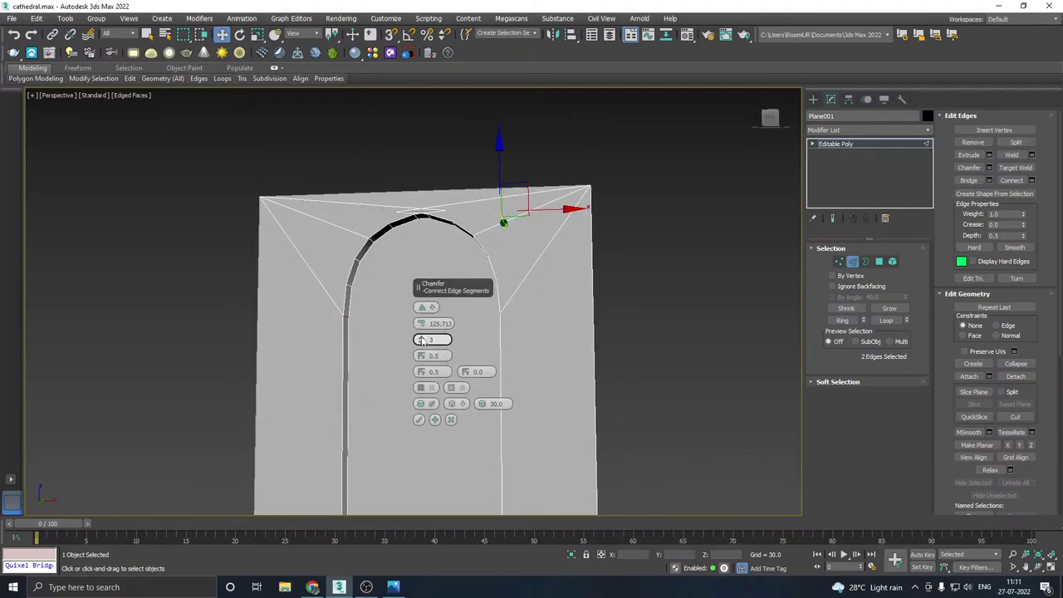
{"action": "left_click", "coordinate": [422, 339]}
{"action": "left_click", "coordinate": [422, 339]}
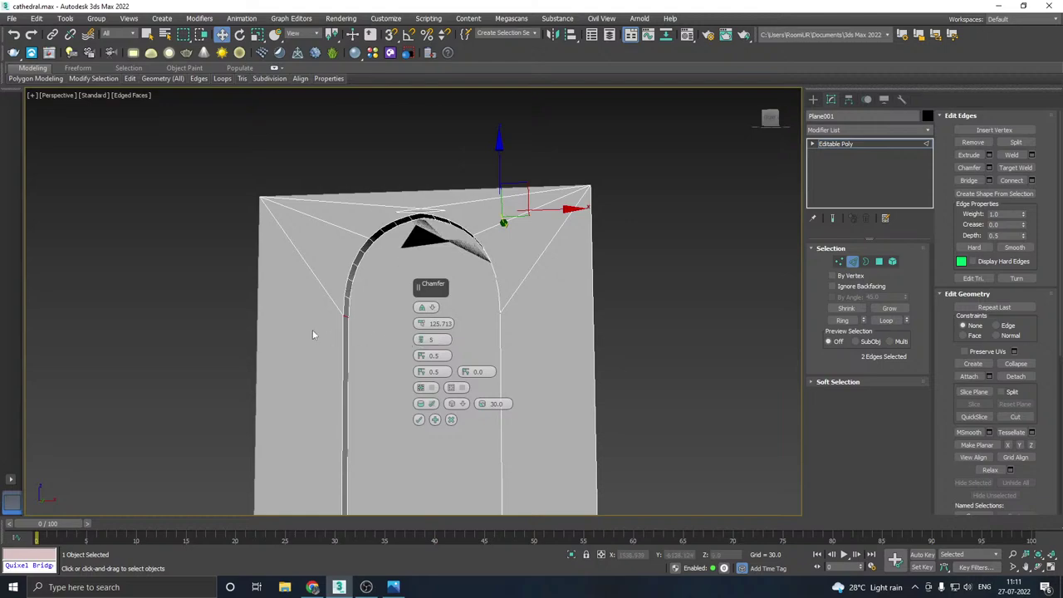
{"action": "mouse_move", "coordinate": [313, 329]}
{"action": "middle_mouse_down", "text": "alt"}
{"action": "mouse_move", "coordinate": [266, 297]}
{"action": "mouse_move", "coordinate": [324, 333]}
{"action": "middle_mouse_up", "text": "alt"}
{"action": "scroll", "coordinate": [374, 264], "scroll_direction": "down", "scroll_amount": 5}
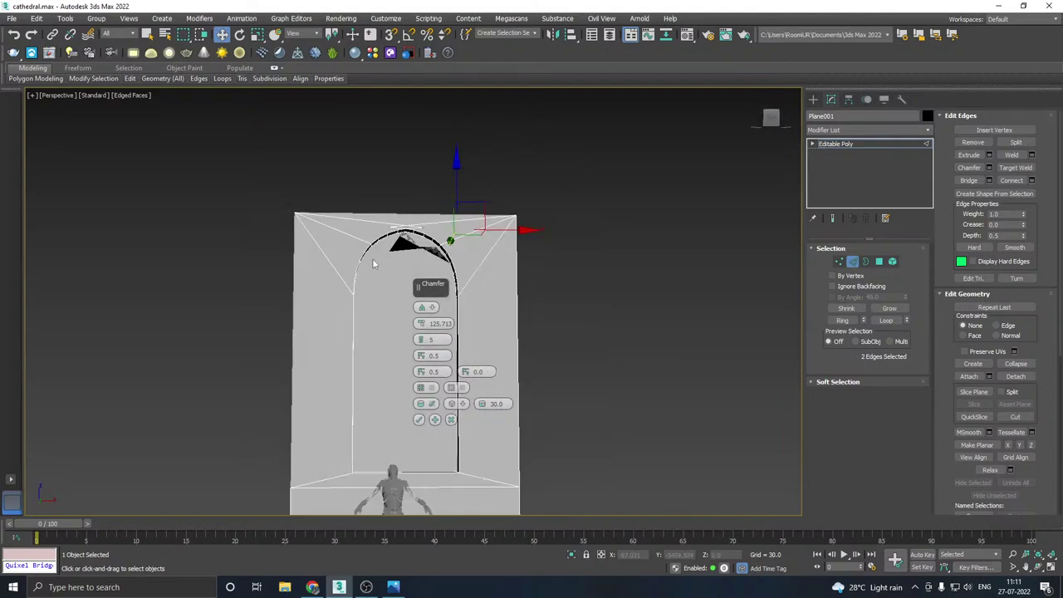
{"action": "left_click", "coordinate": [394, 587]}
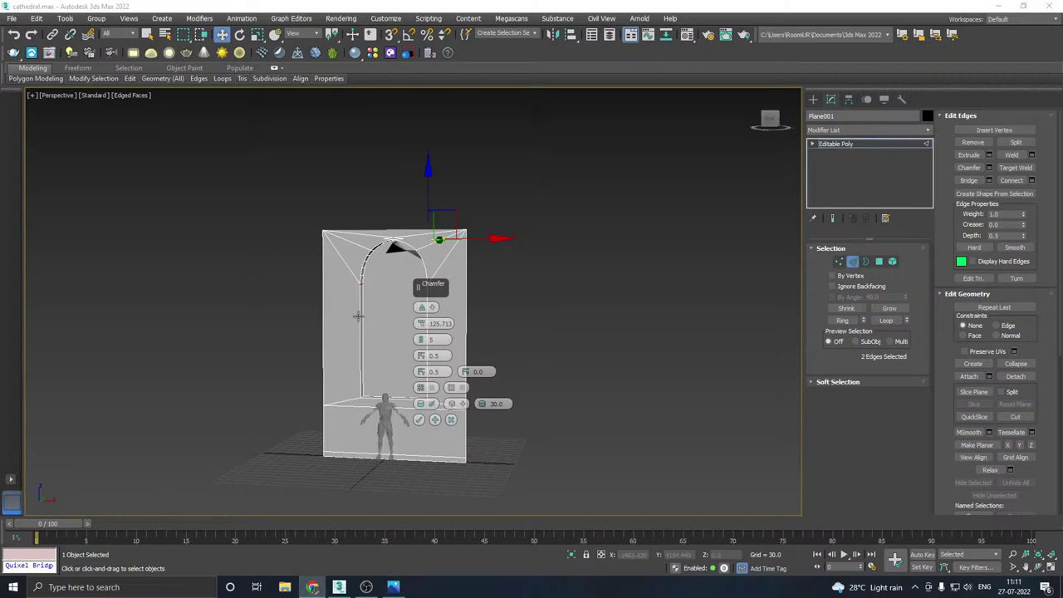
{"action": "scroll", "coordinate": [393, 270], "scroll_direction": "up", "scroll_amount": 5}
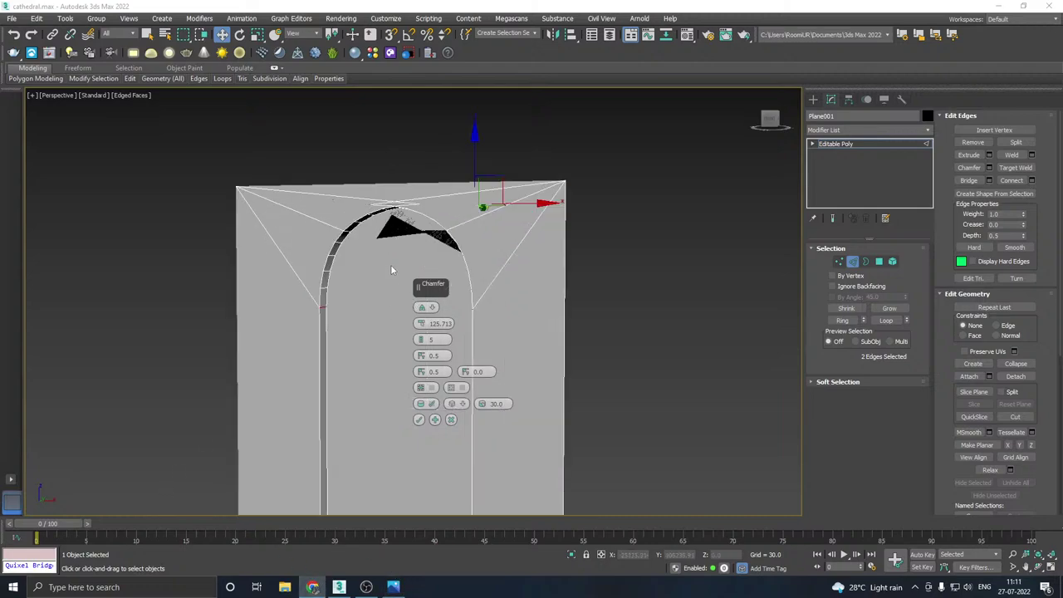
{"action": "left_click", "coordinate": [422, 339]}
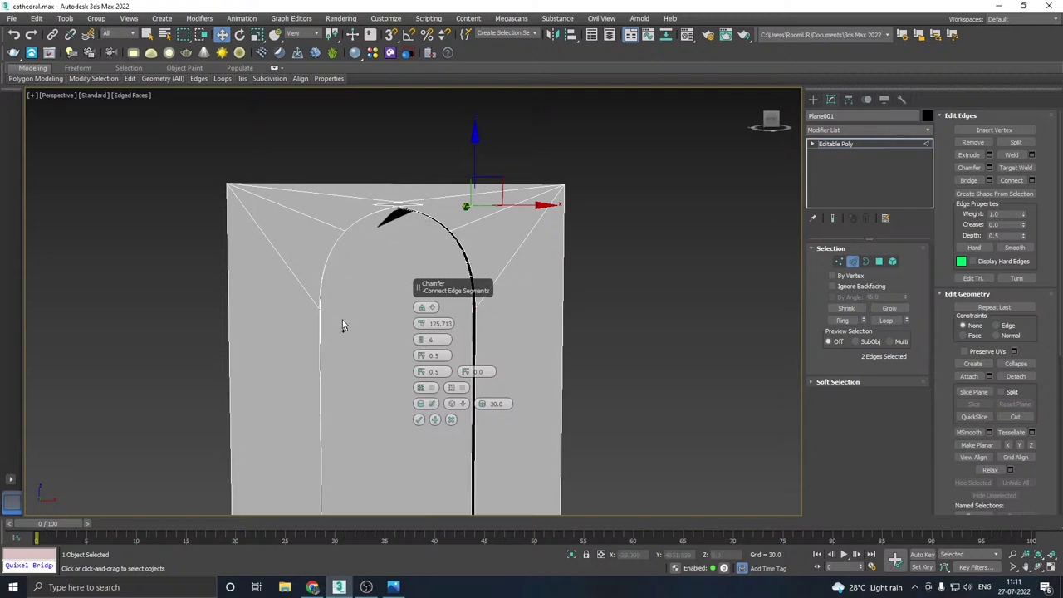
{"action": "middle_click_drag", "start_coordinate": [342, 322], "coordinate": [304, 296], "text": "alt"}
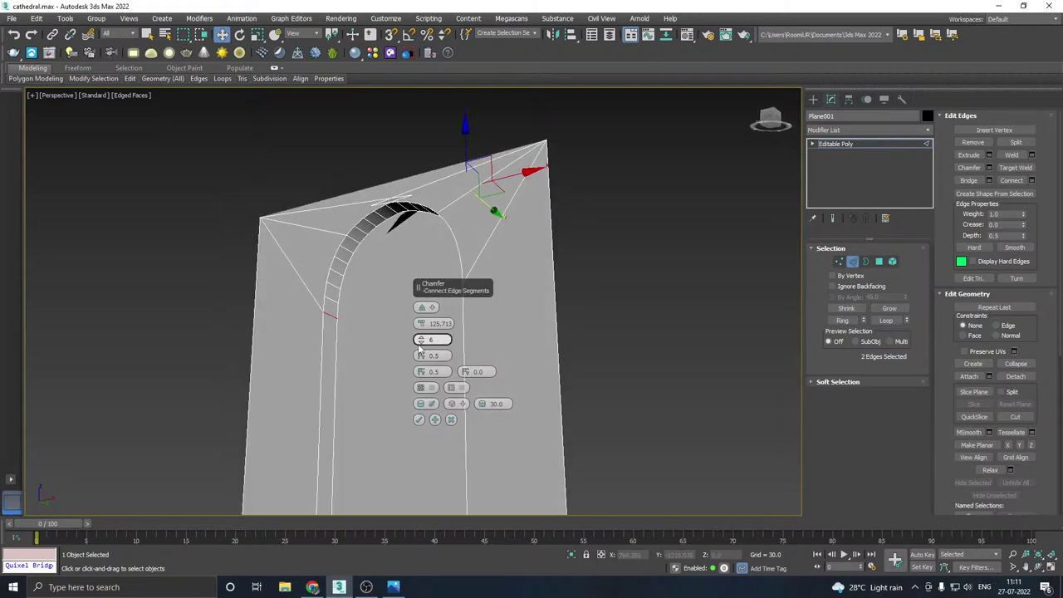
{"action": "left_click", "coordinate": [419, 420]}
- Remove the overlapping depth edges that cross at the crown of the arch together with their vertices
{"action": "scroll", "coordinate": [402, 207], "scroll_direction": "up", "scroll_amount": 4}
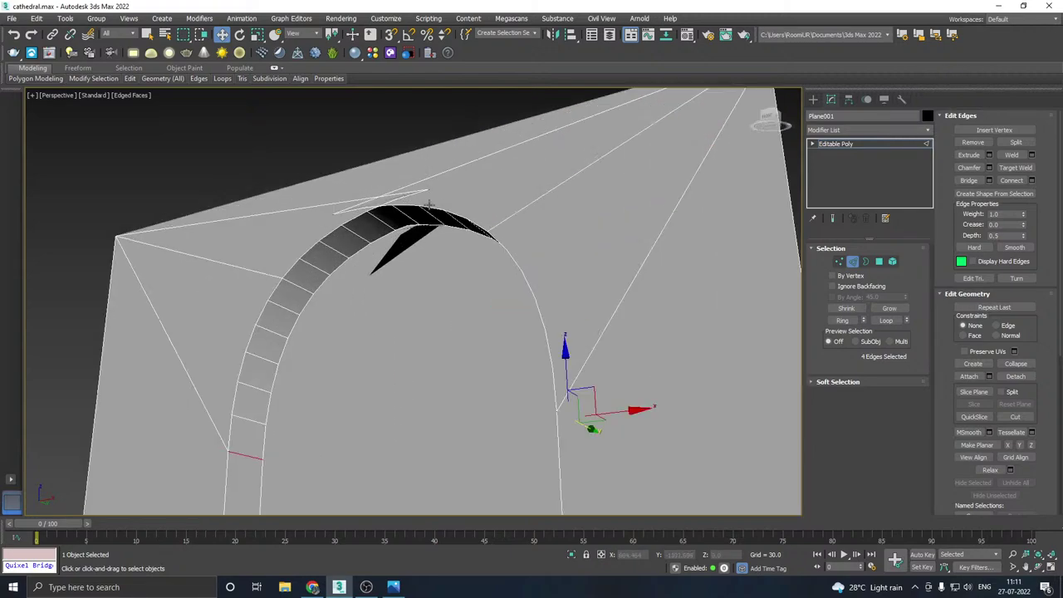
{"action": "middle_click_drag", "start_coordinate": [402, 206], "coordinate": [428, 233], "text": "alt"}
{"action": "left_click", "coordinate": [437, 255]}
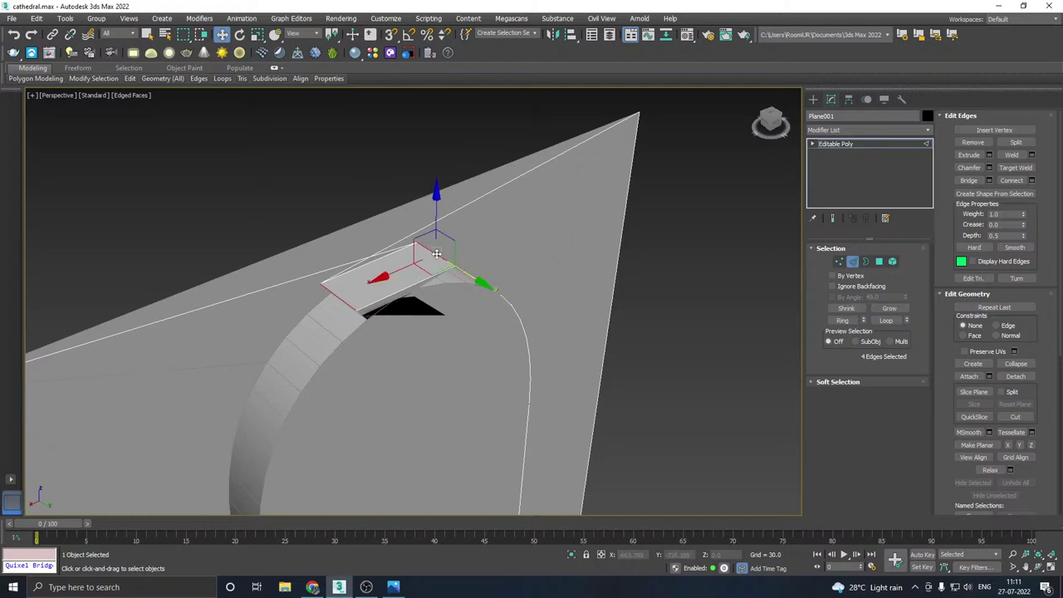
{"action": "scroll", "coordinate": [435, 254], "scroll_direction": "up", "scroll_amount": 2}
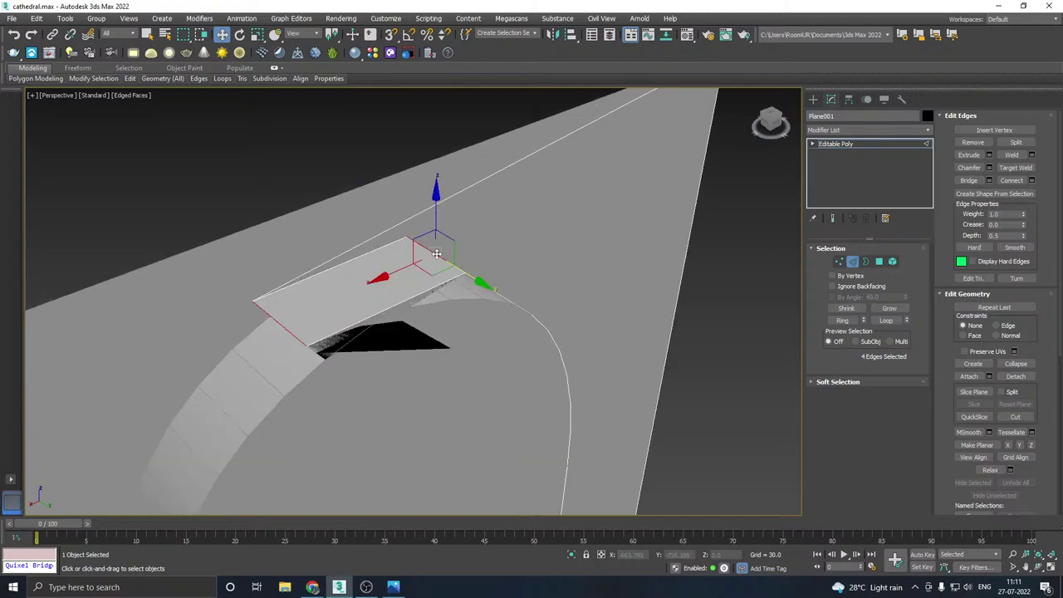
{"action": "left_click", "coordinate": [282, 325], "text": "ctrl"}
{"action": "key", "text": "ctrl+BackSpace"}
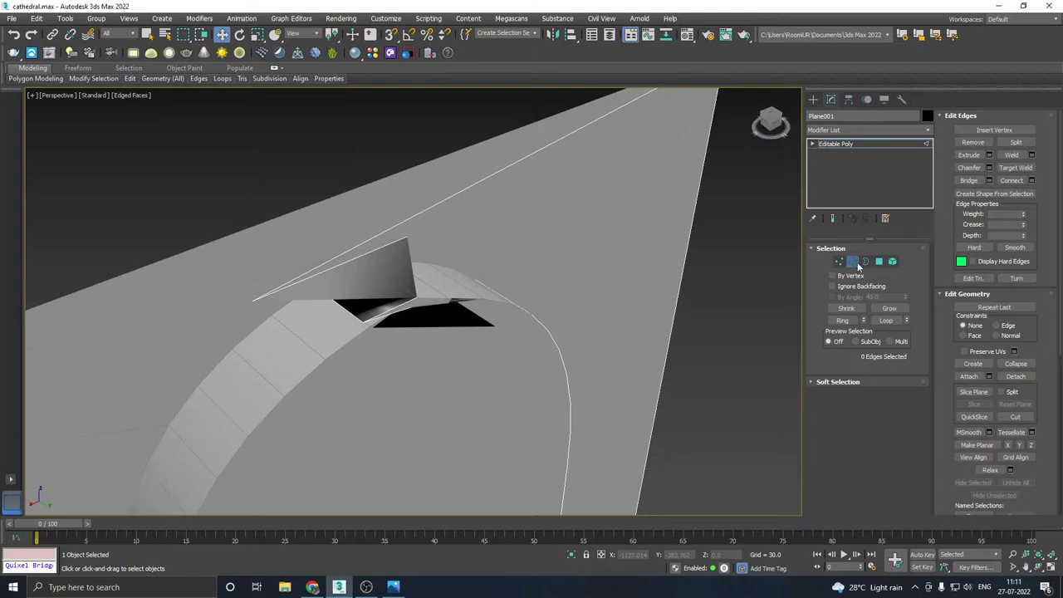
- Remove the two stray short edges remaining across the recess beside the arch's crown
{"action": "left_click", "coordinate": [355, 314]}
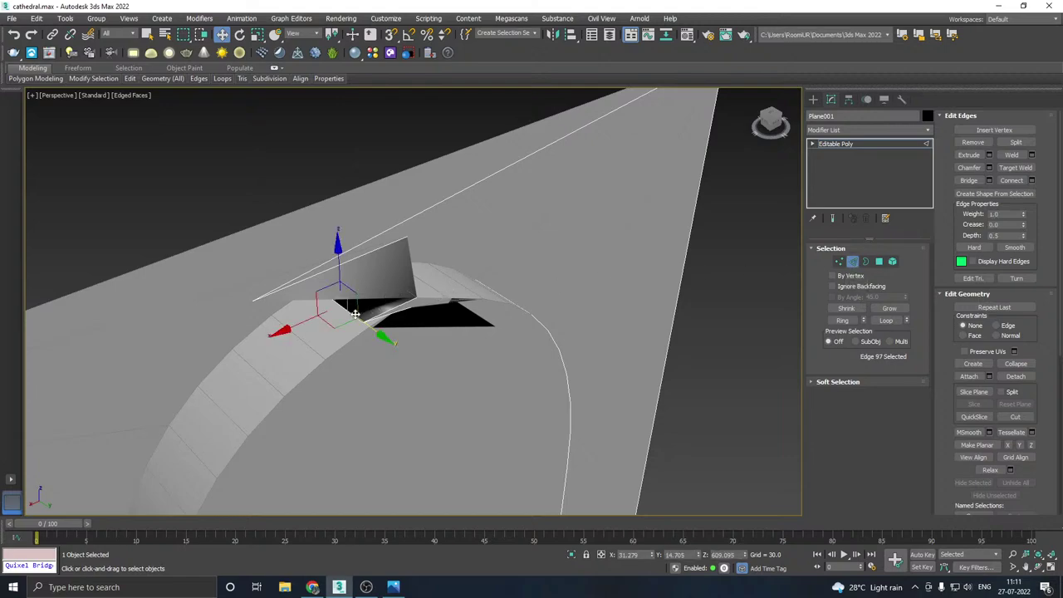
{"action": "scroll", "coordinate": [355, 314], "scroll_direction": "up", "scroll_amount": 3}
{"action": "key", "text": "BackSpace"}
{"action": "left_click", "coordinate": [362, 336]}
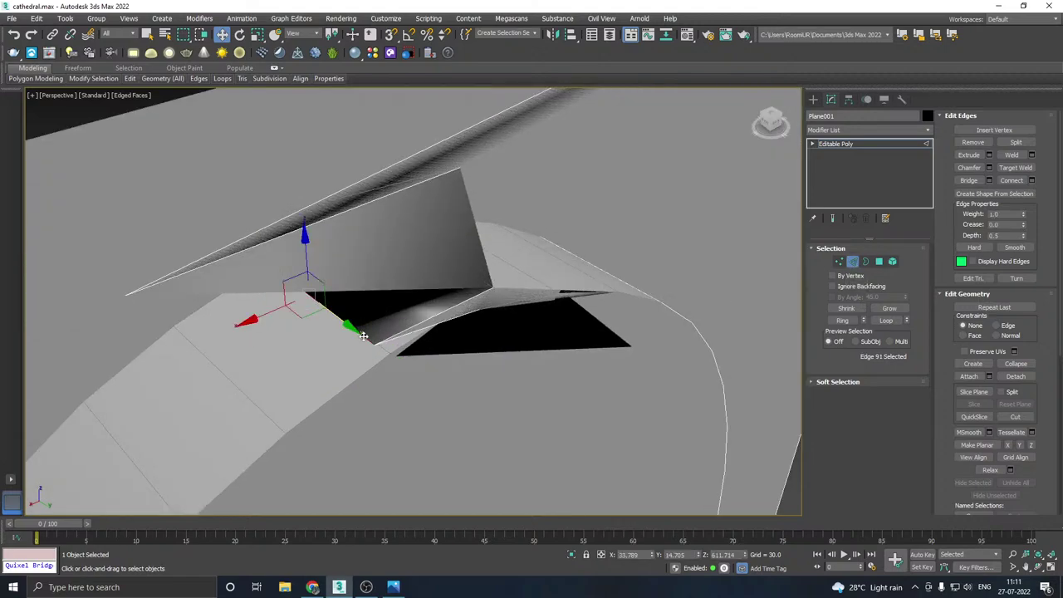
{"action": "key", "text": "BackSpace"}
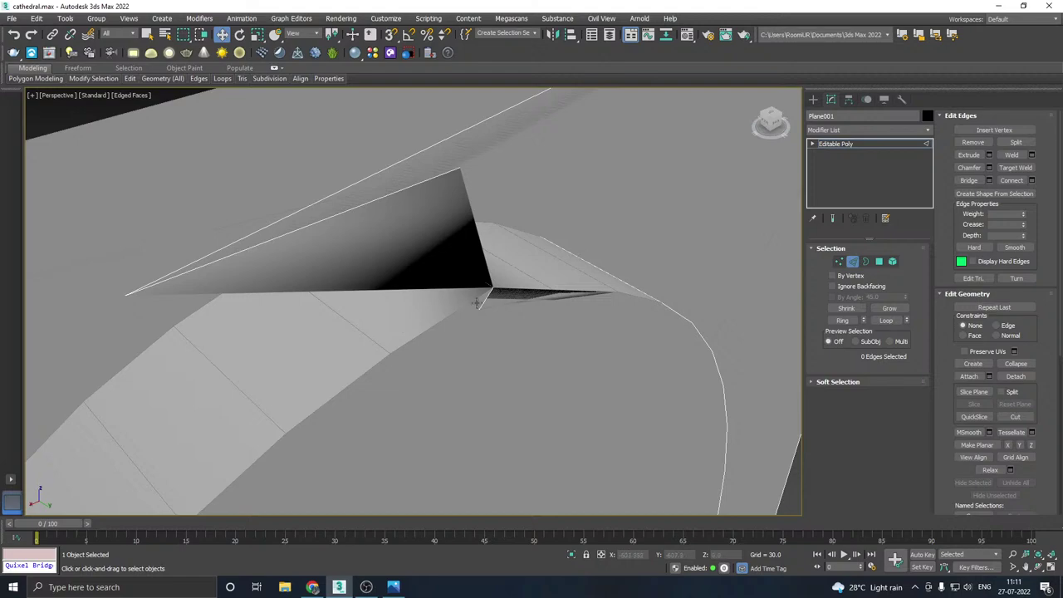
- Try to remove the long overlapping edge just above the arch's crown
{"action": "scroll", "coordinate": [477, 304], "scroll_direction": "down", "scroll_amount": 3}
{"action": "left_click", "coordinate": [468, 245]}
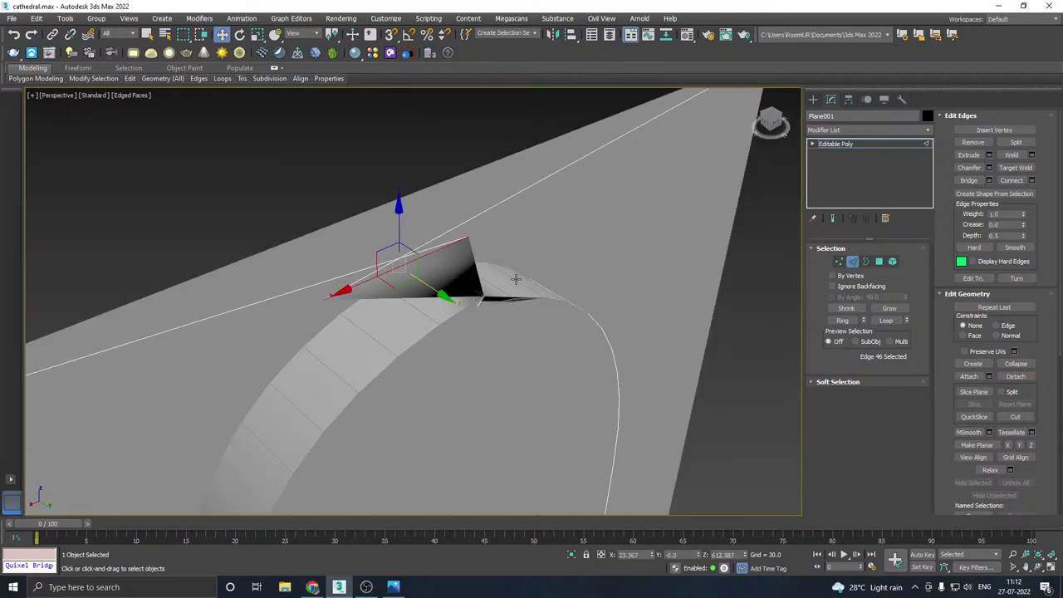
{"action": "key", "text": "BackSpace"}
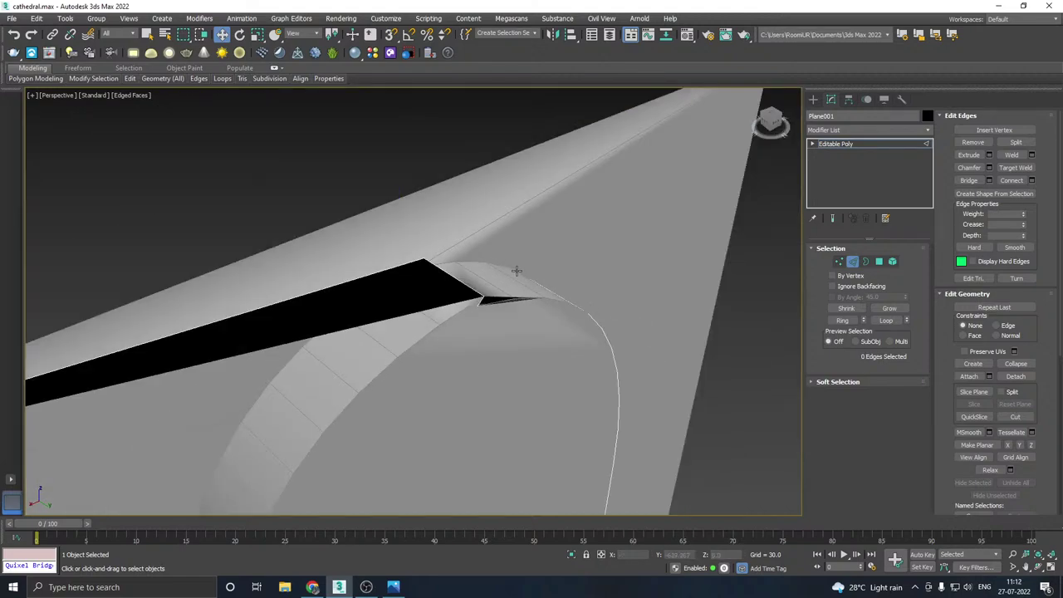
{"action": "left_click", "coordinate": [446, 275]}
{"action": "middle_click_drag", "start_coordinate": [451, 275], "coordinate": [549, 235], "text": "alt"}
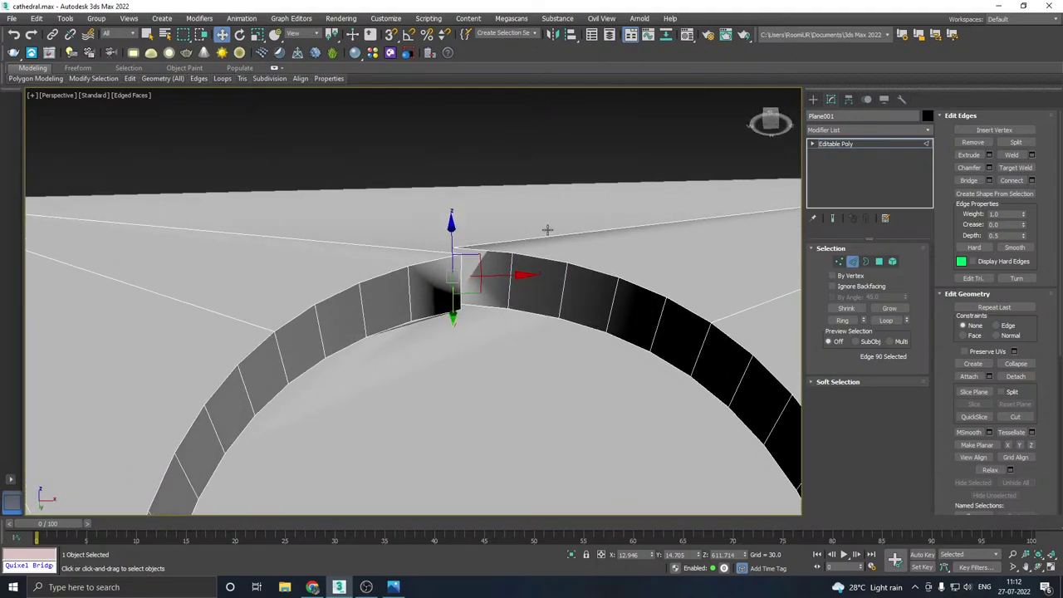
{"action": "key", "text": "BackSpace"}
{"action": "left_click", "coordinate": [547, 230]}
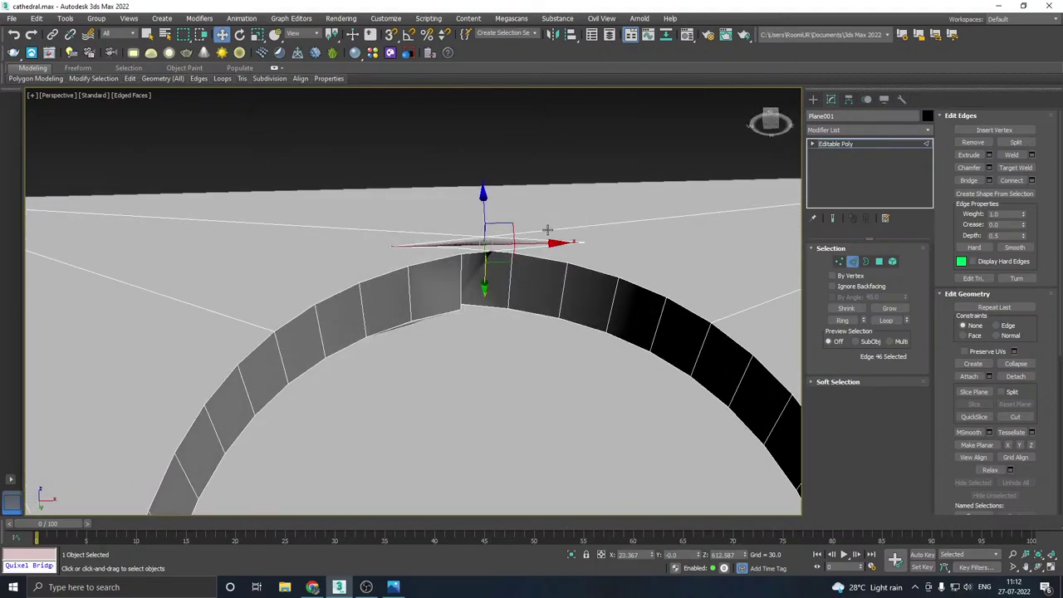
- Check the stray vertex on the inner rim at the crown and remove the duplicate depth edge attached to it
{"action": "middle_click_drag", "start_coordinate": [503, 273], "coordinate": [657, 375], "text": "alt"}
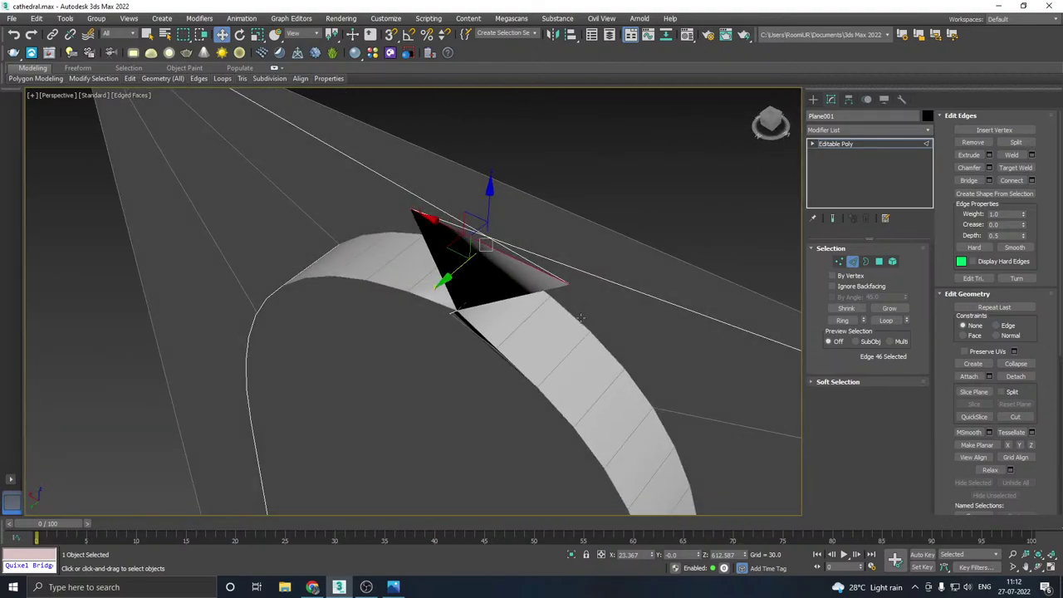
{"action": "middle_click_drag", "start_coordinate": [581, 316], "coordinate": [619, 289], "text": "alt"}
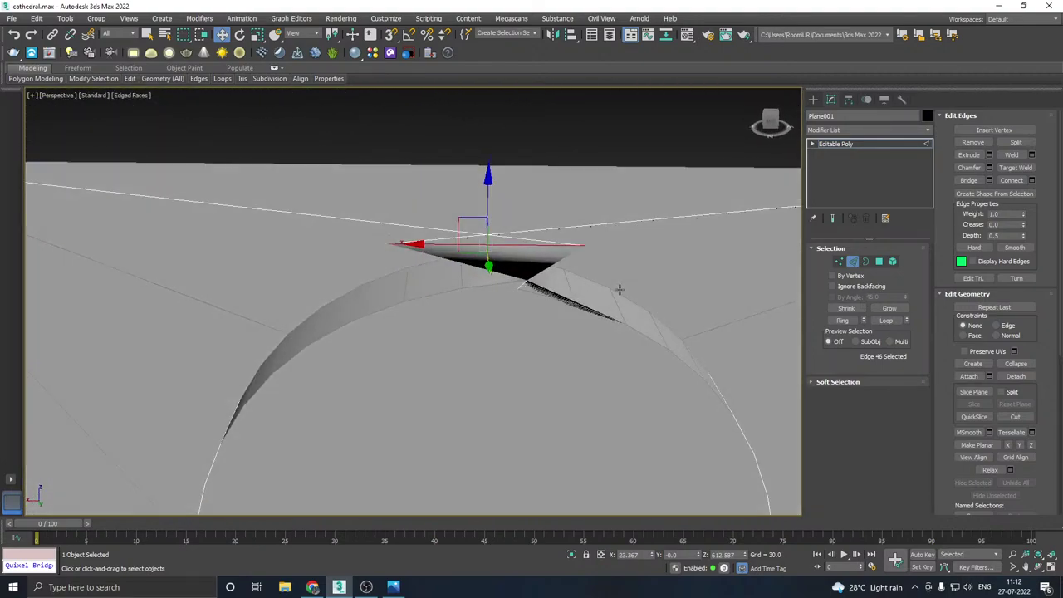
{"action": "key", "text": "1"}
{"action": "left_click", "coordinate": [514, 288]}
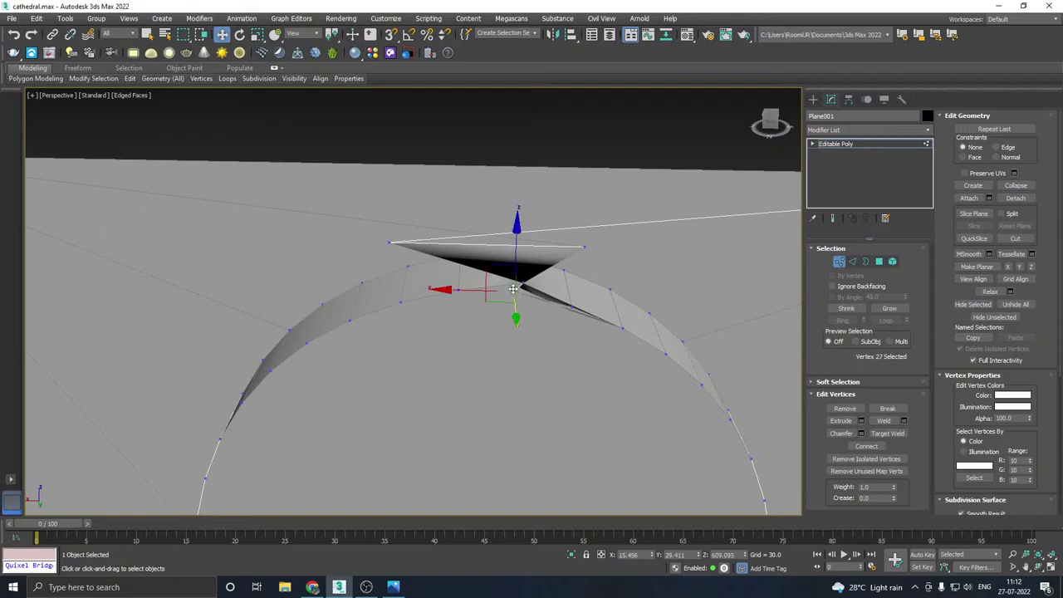
{"action": "mouse_move", "coordinate": [513, 288]}
{"action": "left_mouse_down"}
{"action": "mouse_move", "coordinate": [462, 291]}
{"action": "mouse_move", "coordinate": [509, 287]}
{"action": "left_mouse_up"}
{"action": "middle_click_drag", "start_coordinate": [509, 286], "coordinate": [501, 249], "text": "alt"}
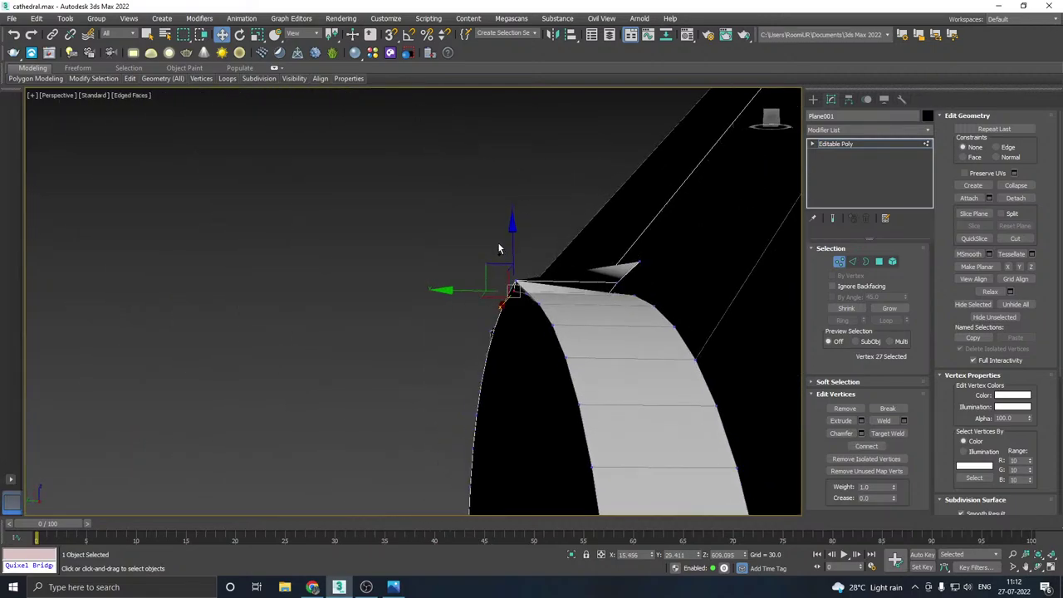
{"action": "left_click", "coordinate": [854, 263]}
{"action": "left_click", "coordinate": [573, 284]}
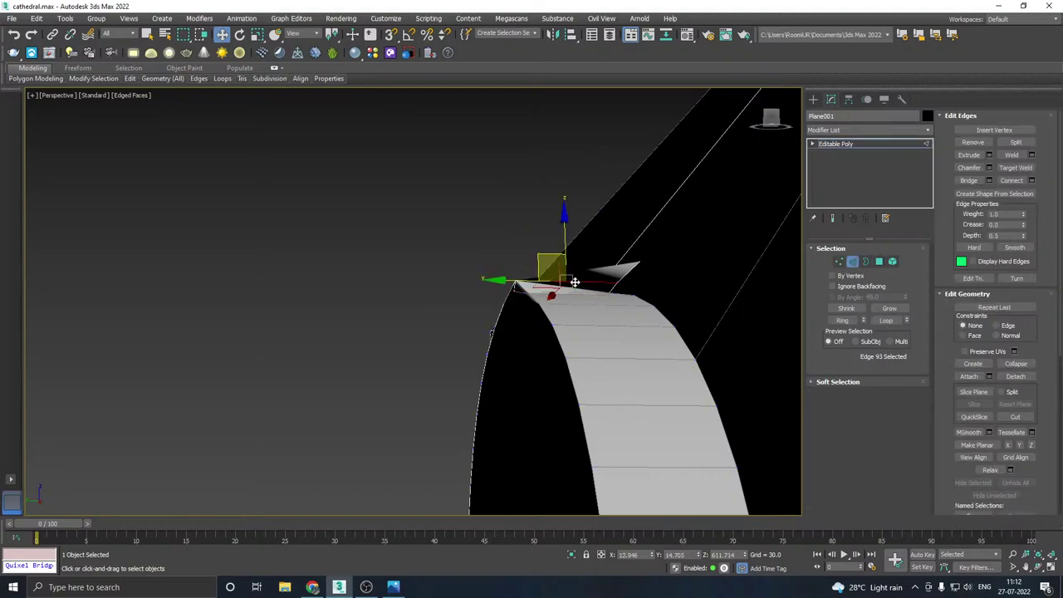
{"action": "key", "text": "ctrl+z"}
{"action": "key", "text": "ctrl+z"}
- Slide the two crossed vertices above the arch's crown inward along X, placing the second at X about 25.5
{"action": "left_click", "coordinate": [612, 273]}
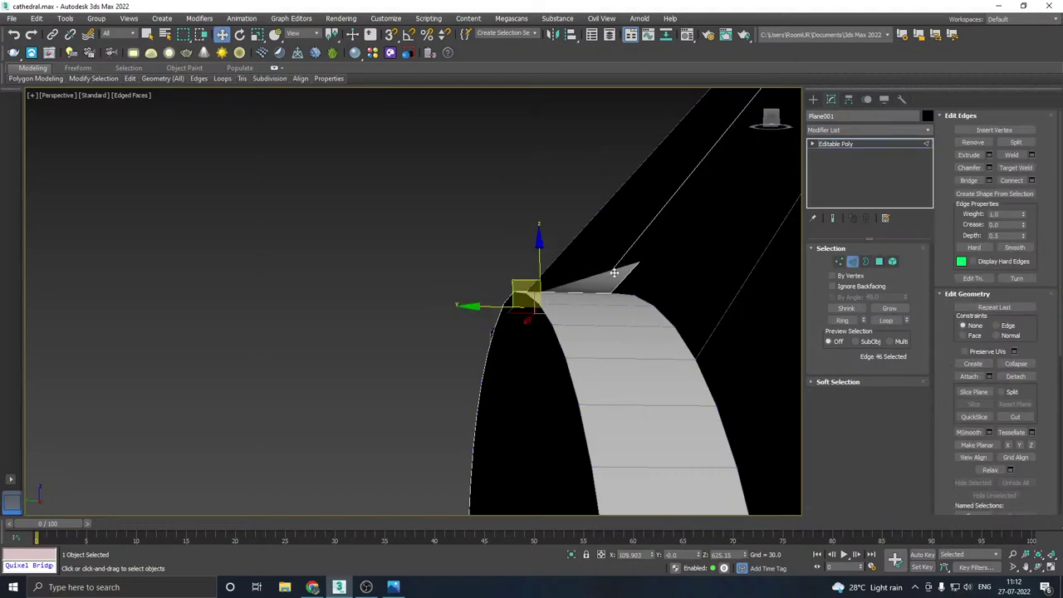
{"action": "middle_click_drag", "start_coordinate": [611, 273], "coordinate": [579, 479], "text": "alt"}
{"action": "left_click", "coordinate": [698, 264]}
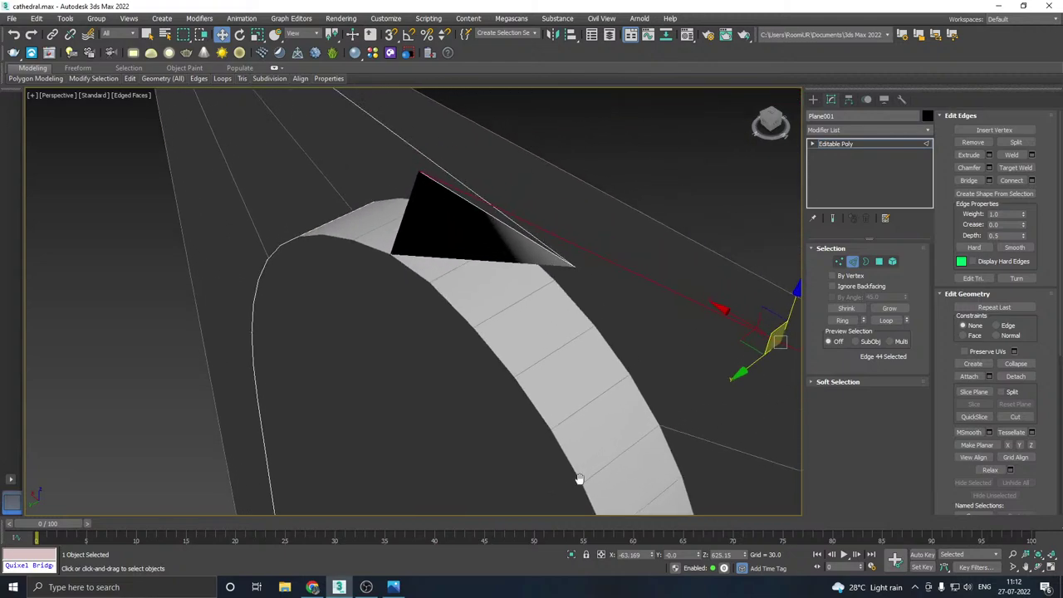
{"action": "left_click", "coordinate": [839, 261]}
{"action": "middle_click_drag", "start_coordinate": [600, 268], "coordinate": [662, 296], "text": "alt"}
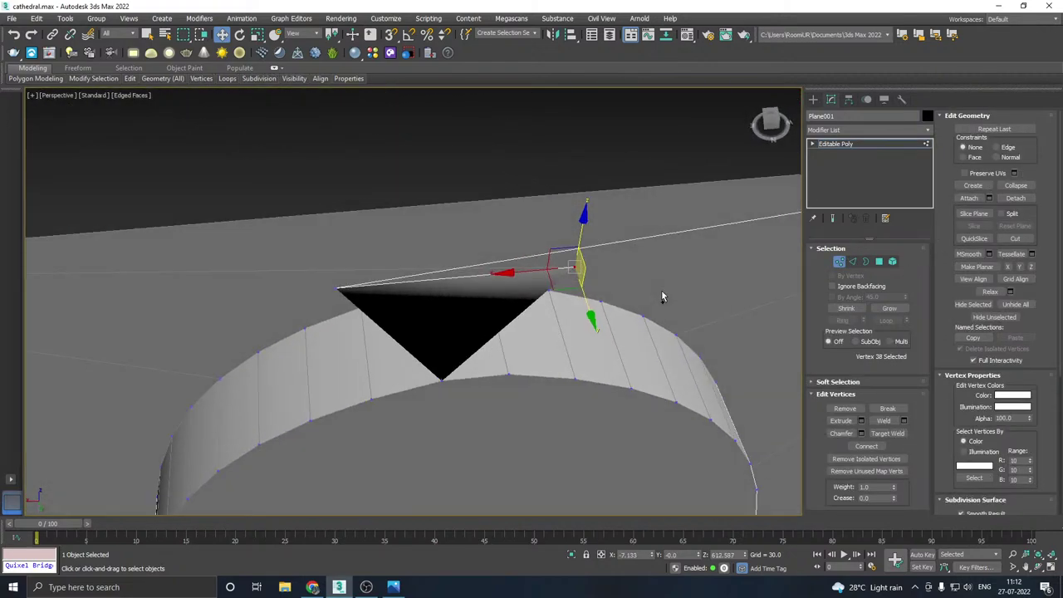
{"action": "left_click_drag", "start_coordinate": [529, 270], "coordinate": [415, 266]}
{"action": "left_click", "coordinate": [335, 288]}
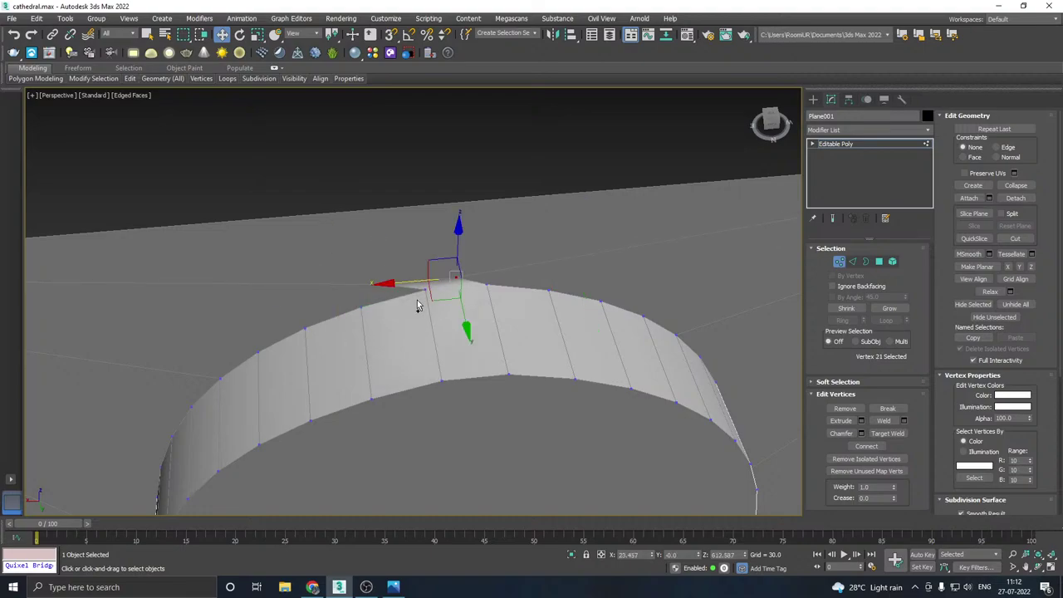
- Slide the selected vertex above the arch's crown along X to about 16.1, directly over the adjacent rim vertex
{"action": "middle_click_drag", "start_coordinate": [418, 306], "coordinate": [613, 211], "text": "alt"}
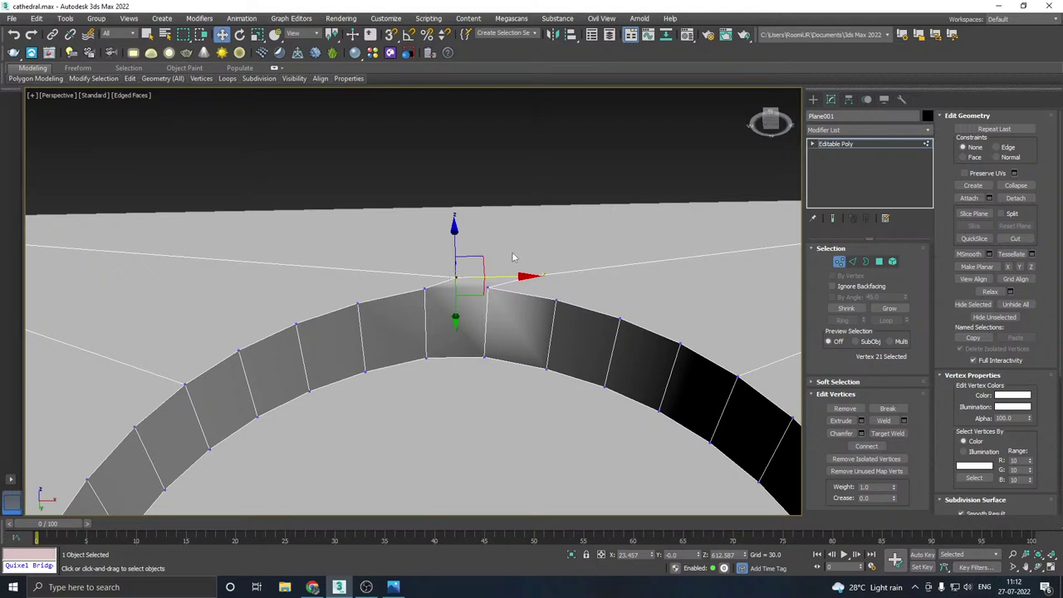
{"action": "left_click_drag", "start_coordinate": [496, 277], "coordinate": [491, 277]}
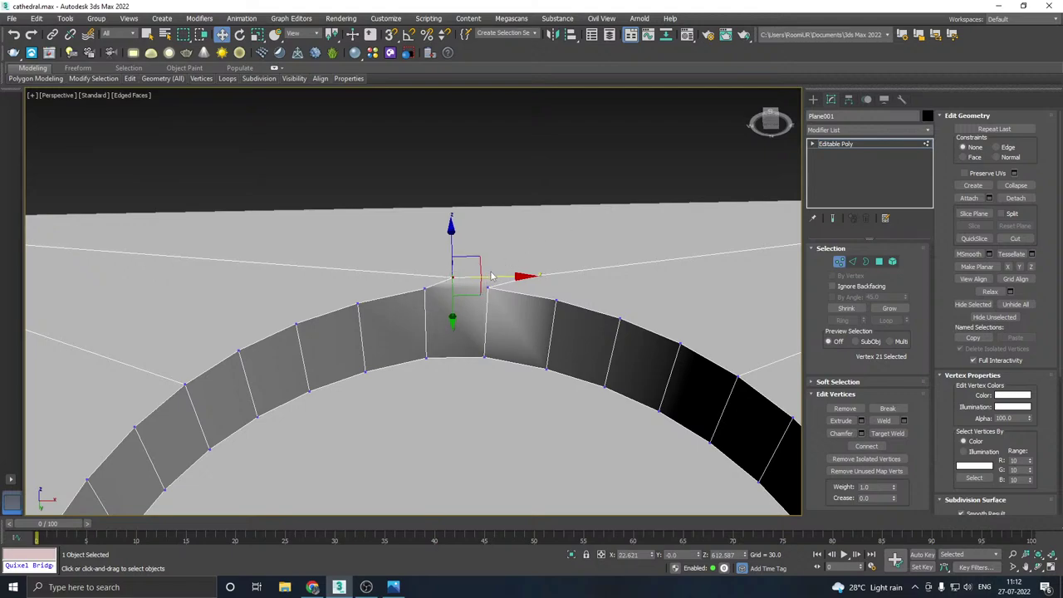
{"action": "left_click_drag", "start_coordinate": [452, 229], "coordinate": [459, 229]}
{"action": "left_click_drag", "start_coordinate": [503, 276], "coordinate": [486, 278]}
- Target-weld the two loose vertices above the arch's crown with their nearest outer rim vertices
{"action": "right_click", "coordinate": [536, 285]}
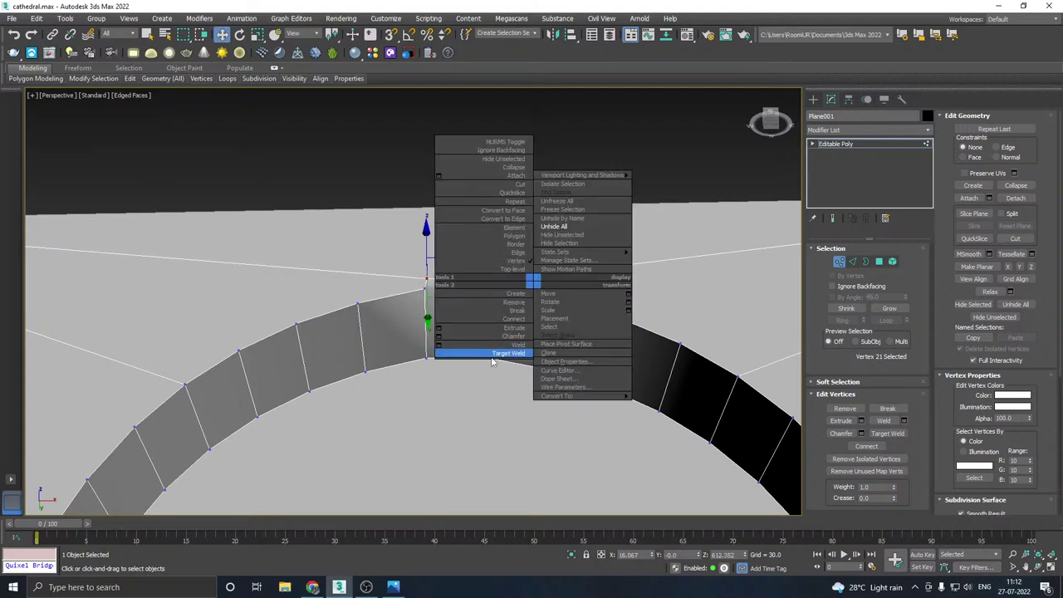
{"action": "left_click", "coordinate": [498, 326]}
{"action": "left_click", "coordinate": [530, 276]}
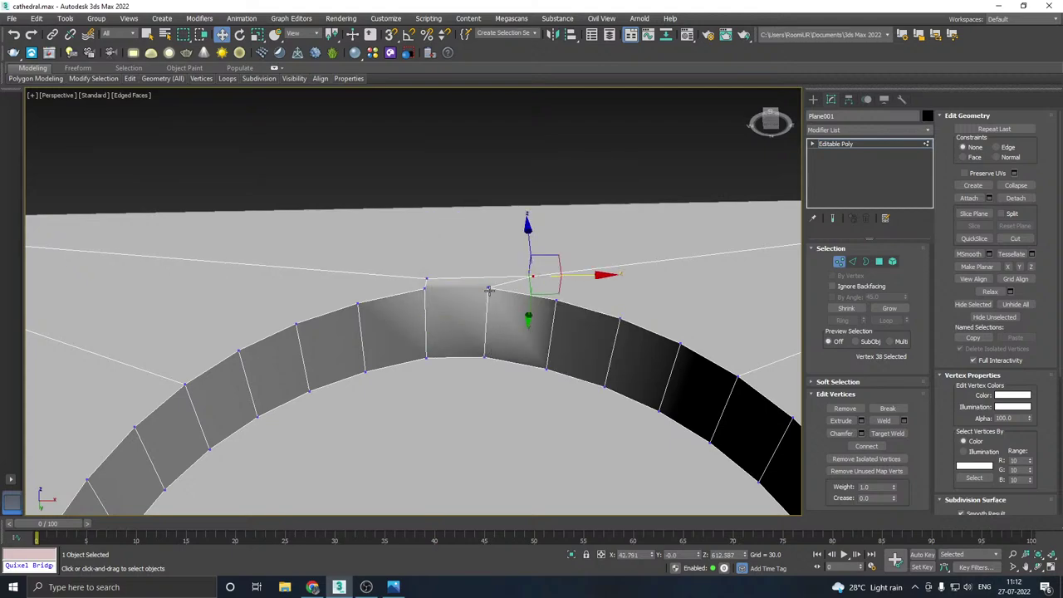
{"action": "right_click", "coordinate": [502, 279]}
{"action": "left_click", "coordinate": [478, 349]}
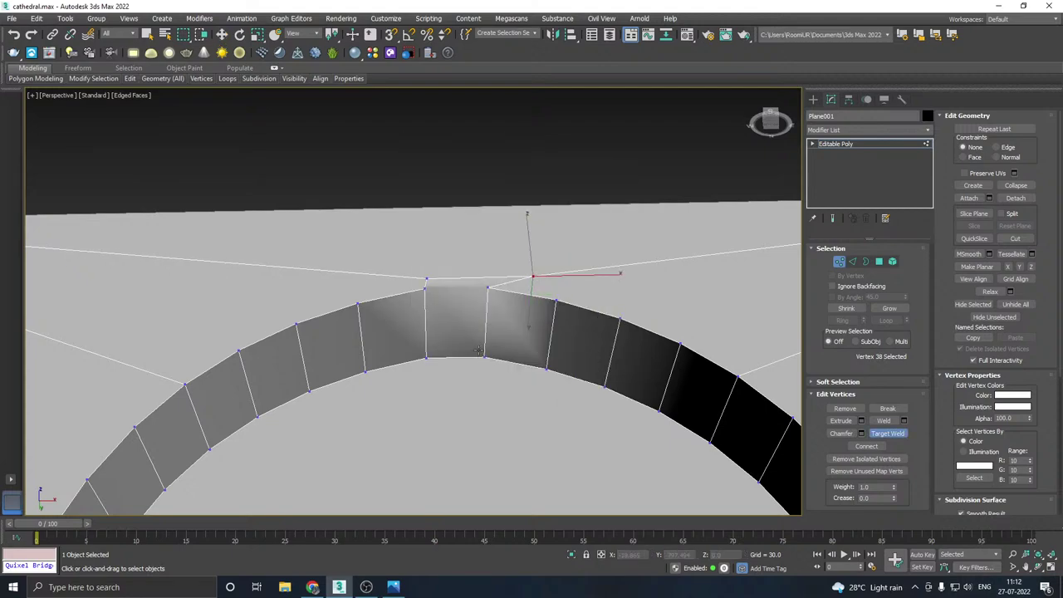
{"action": "left_click", "coordinate": [489, 288]}
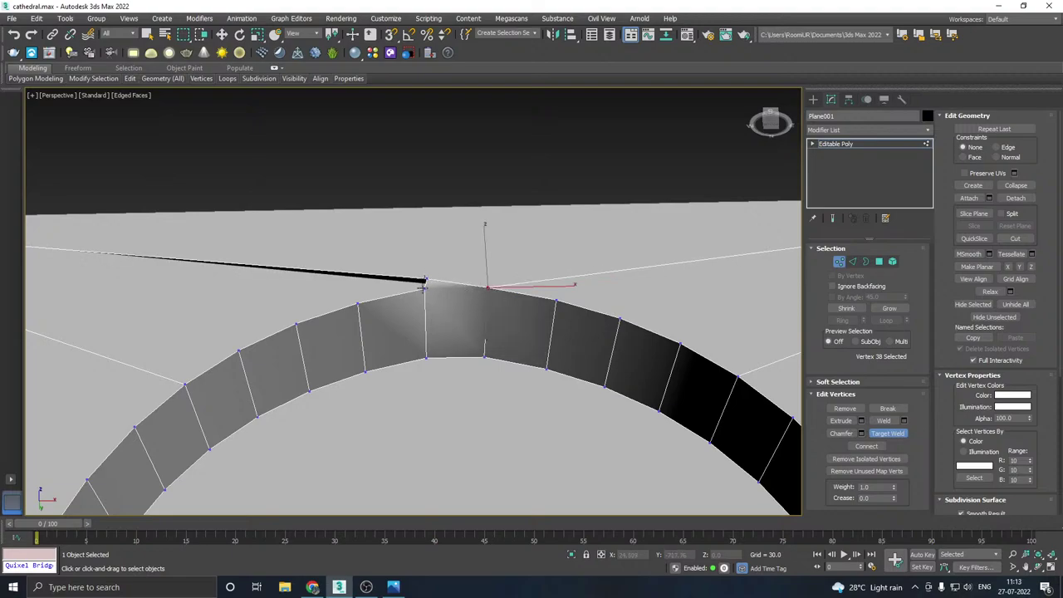
{"action": "left_click", "coordinate": [426, 279]}
{"action": "scroll", "coordinate": [424, 267], "scroll_direction": "down", "scroll_amount": 5}
{"action": "key", "text": "w"}
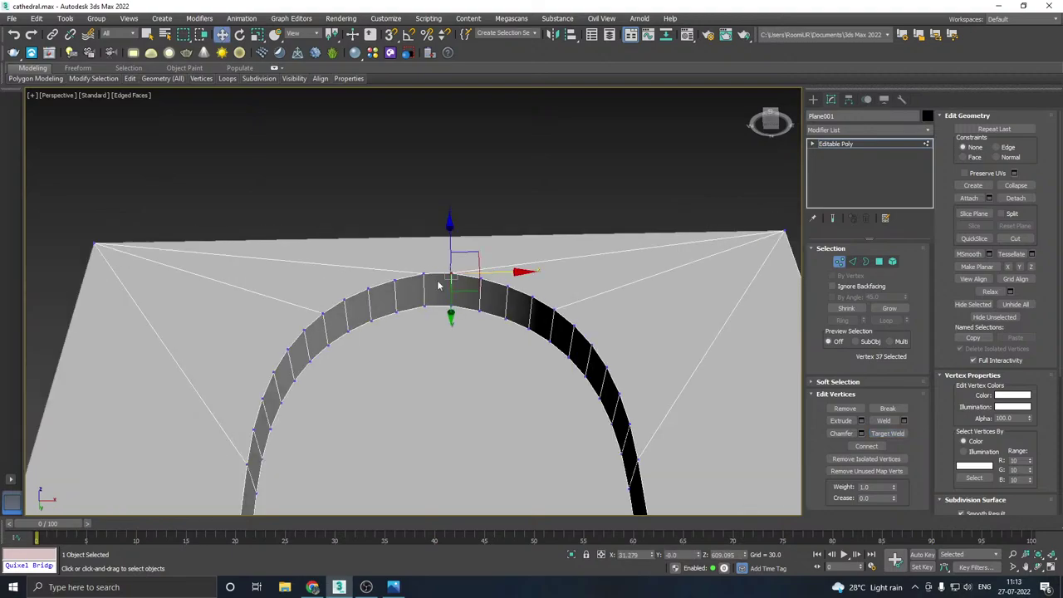
- Delete the large flat polygon that fills the back of the arched window recess
{"action": "middle_click_drag", "start_coordinate": [375, 286], "coordinate": [415, 346], "text": "alt"}
{"action": "middle_click_drag", "start_coordinate": [384, 309], "coordinate": [409, 437], "text": "alt"}
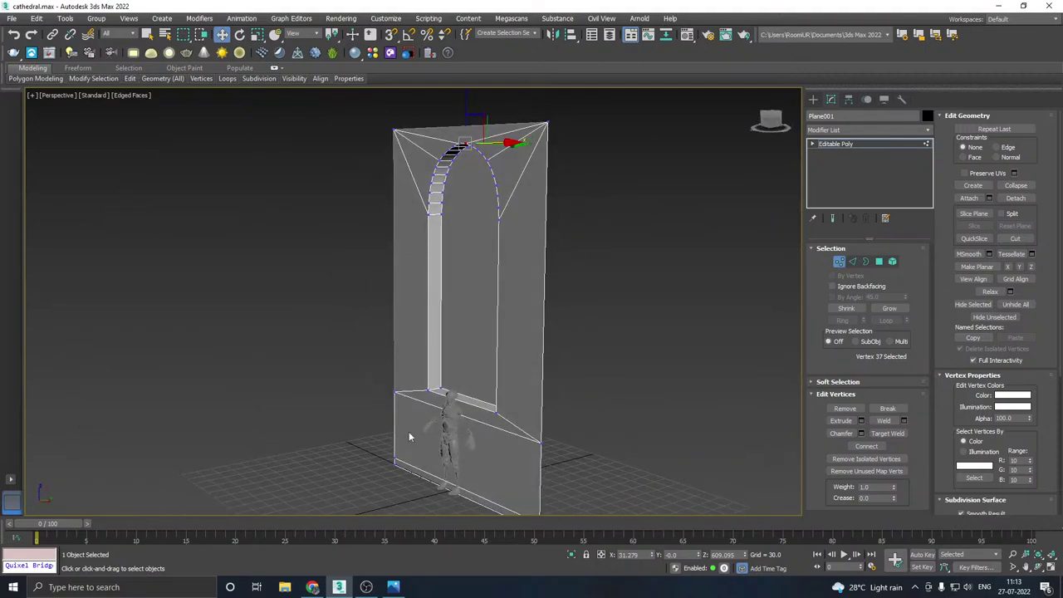
{"action": "left_click", "coordinate": [879, 262]}
{"action": "left_click", "coordinate": [476, 308]}
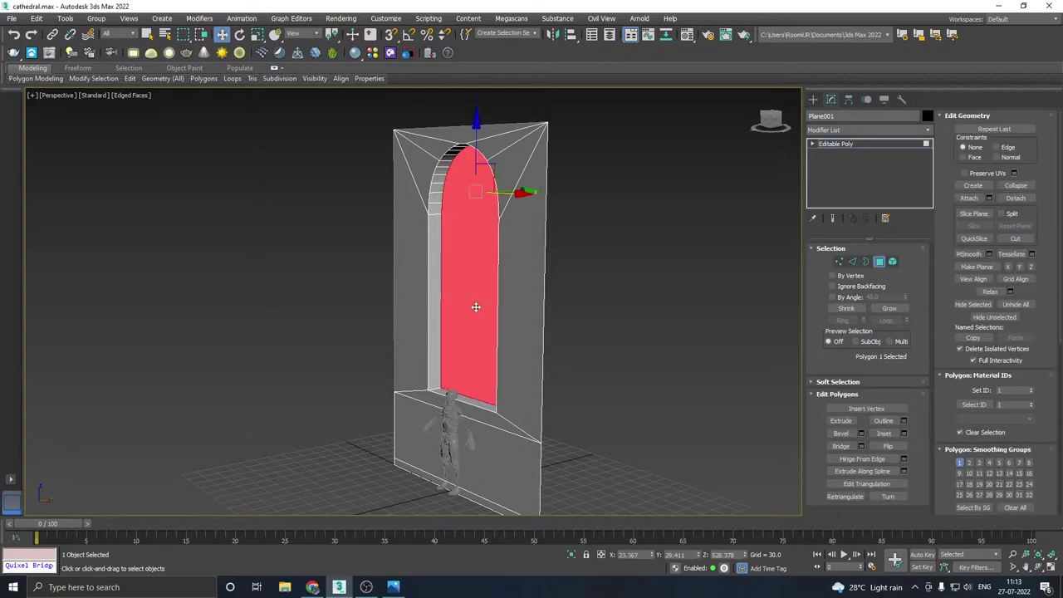
{"action": "key", "text": "Delete"}
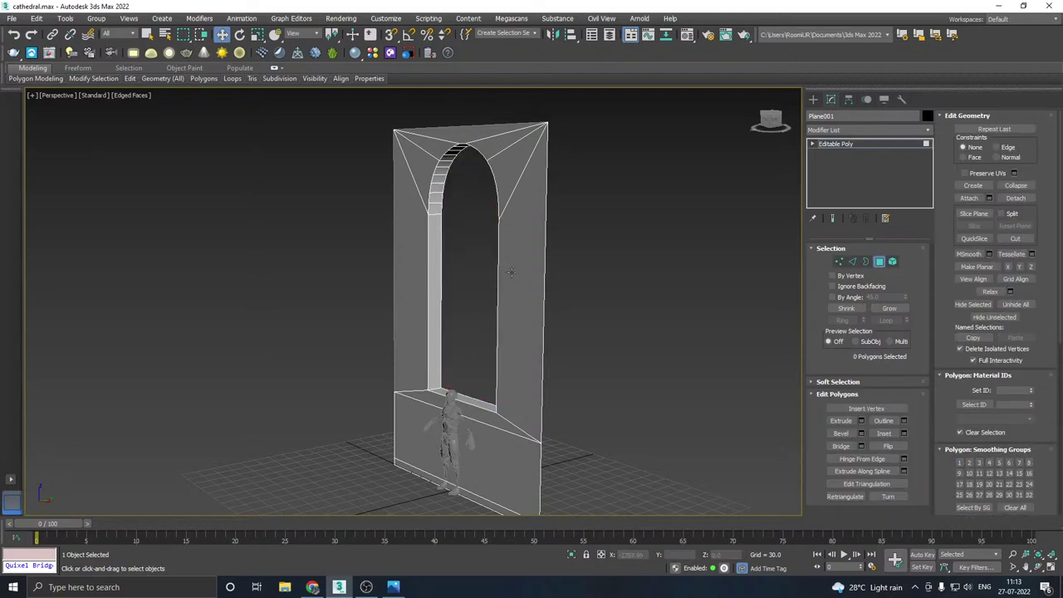
{"action": "scroll", "coordinate": [437, 206], "scroll_direction": "up", "scroll_amount": 4}
{"action": "left_click", "coordinate": [435, 212]}
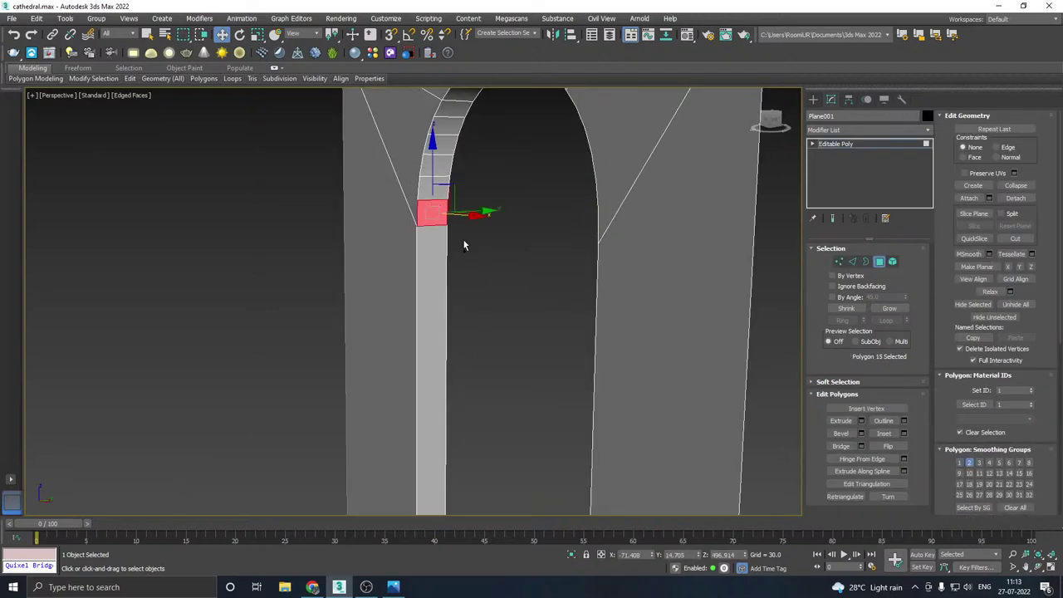
{"action": "middle_click_drag", "start_coordinate": [462, 244], "coordinate": [510, 275], "text": "alt"}
{"action": "scroll", "coordinate": [466, 255], "scroll_direction": "down", "scroll_amount": 3}
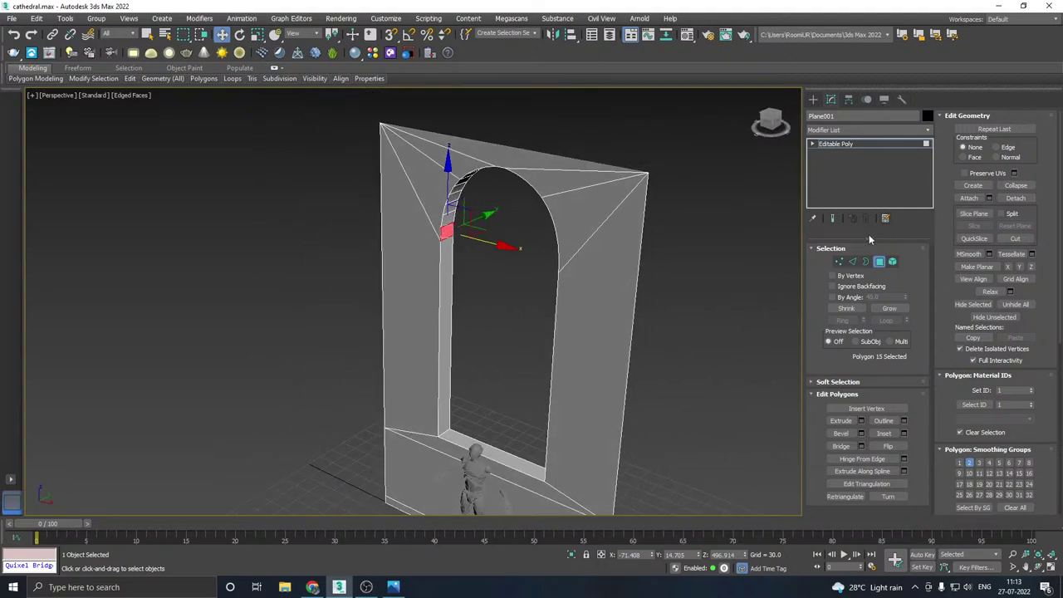
- Save two backup copies of the scene, the first as cathedral02.max, and save the current file
{"action": "left_click", "coordinate": [11, 18]}
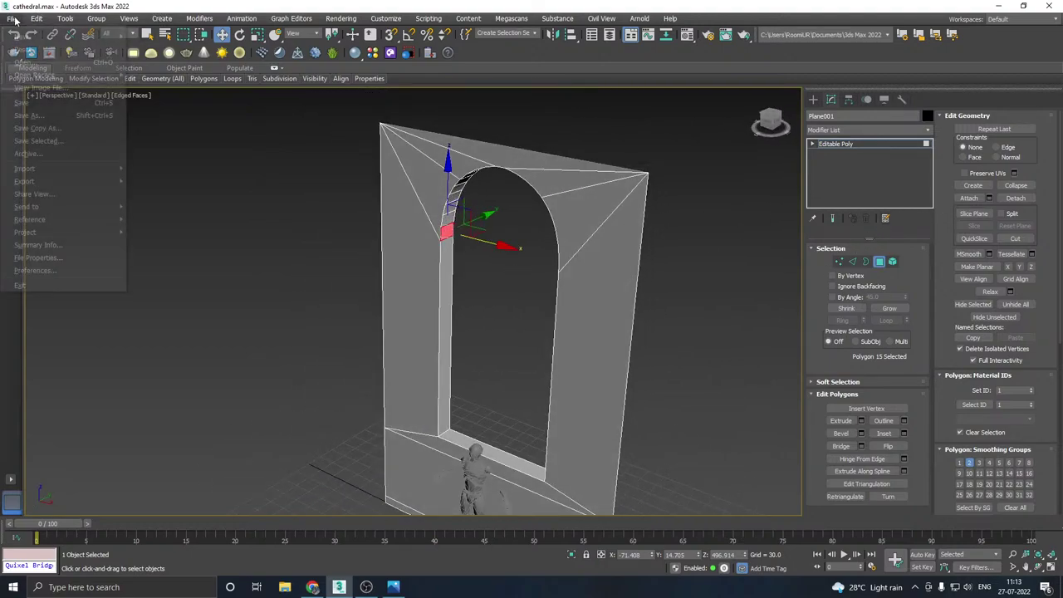
{"action": "left_click", "coordinate": [52, 126]}
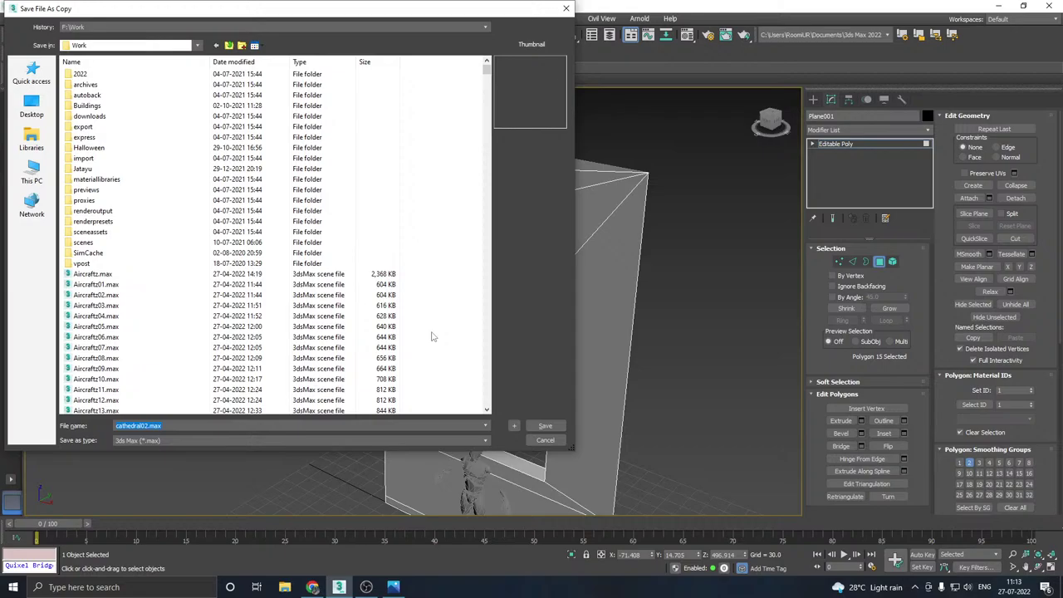
{"action": "left_click", "coordinate": [544, 426]}
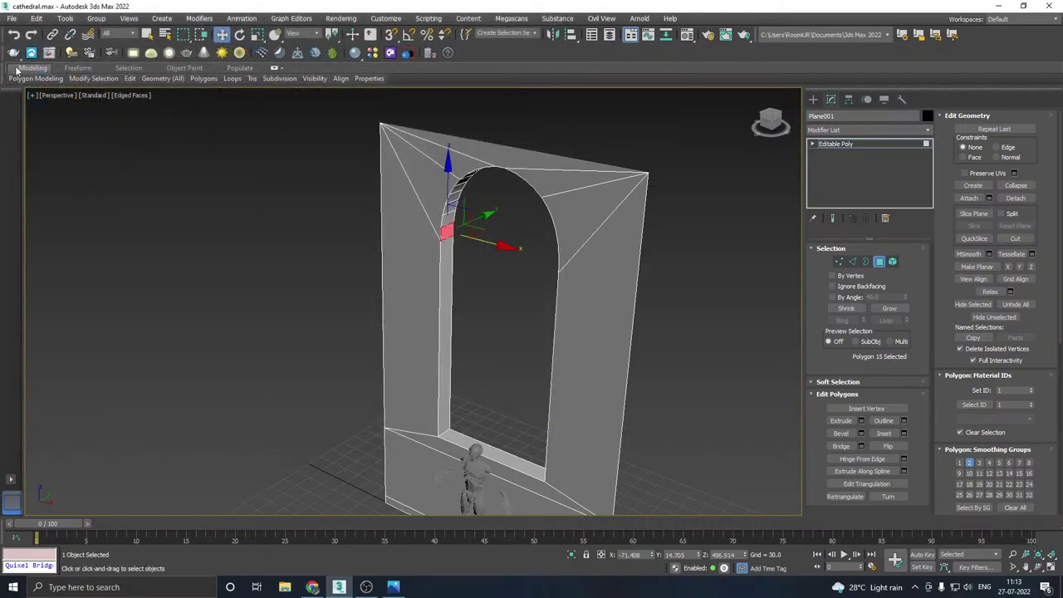
{"action": "left_click", "coordinate": [12, 18]}
{"action": "left_click", "coordinate": [52, 126]}
{"action": "left_click", "coordinate": [548, 426]}
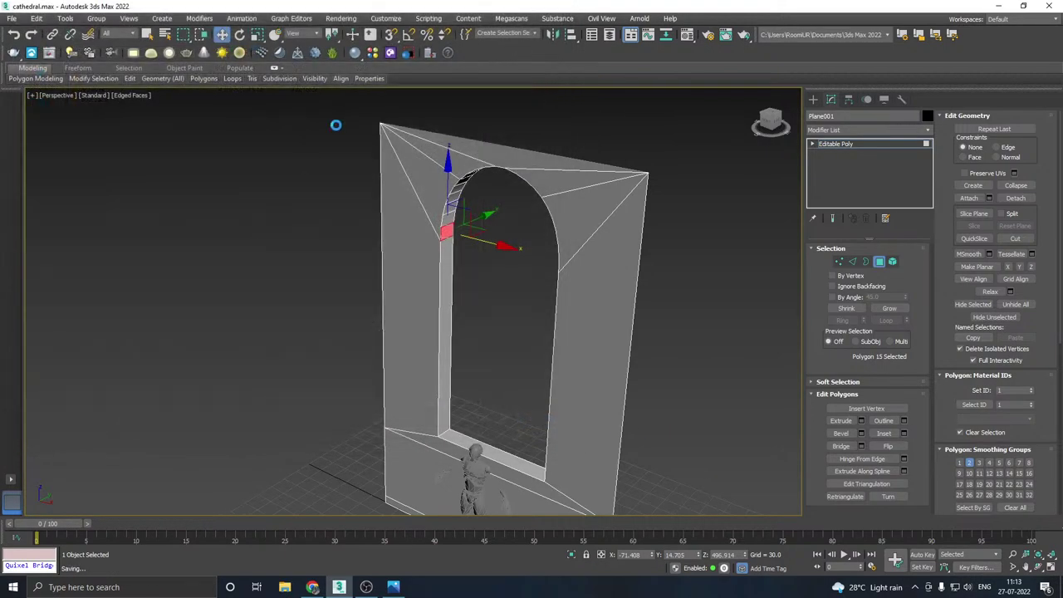
{"action": "left_click", "coordinate": [11, 18]}
{"action": "left_click", "coordinate": [29, 103]}
- Extend the wall upward by extruding a copy of its top edge to Z about 702.5
{"action": "left_click", "coordinate": [400, 592]}
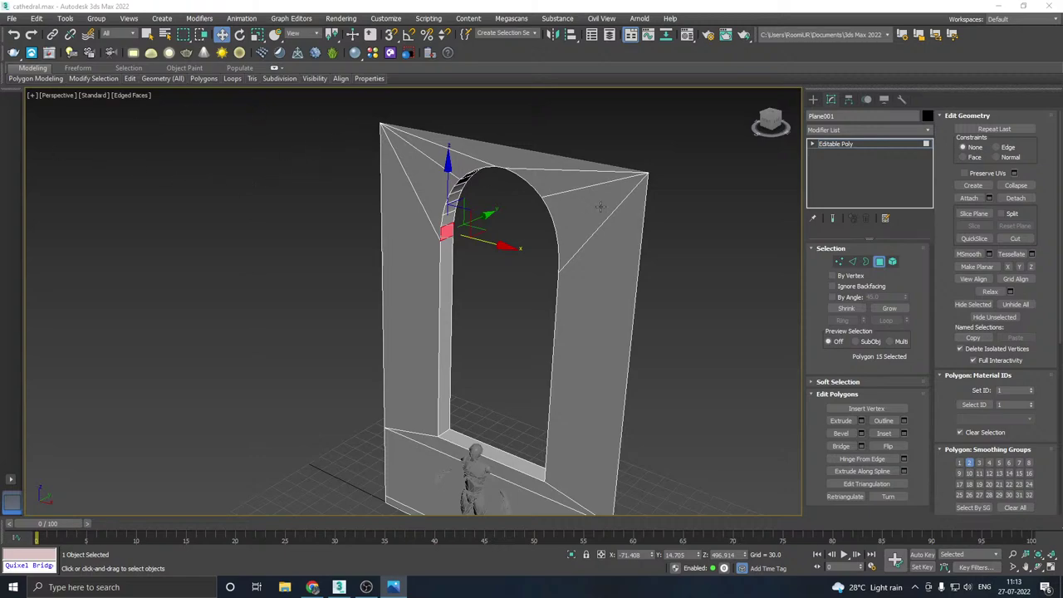
{"action": "key", "text": "2"}
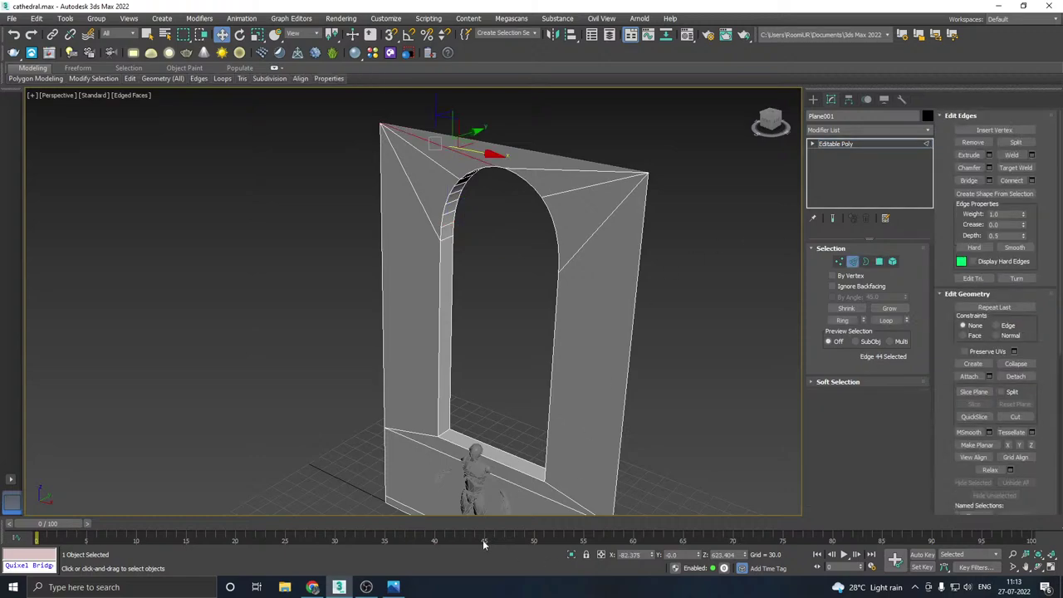
{"action": "left_click", "coordinate": [308, 587]}
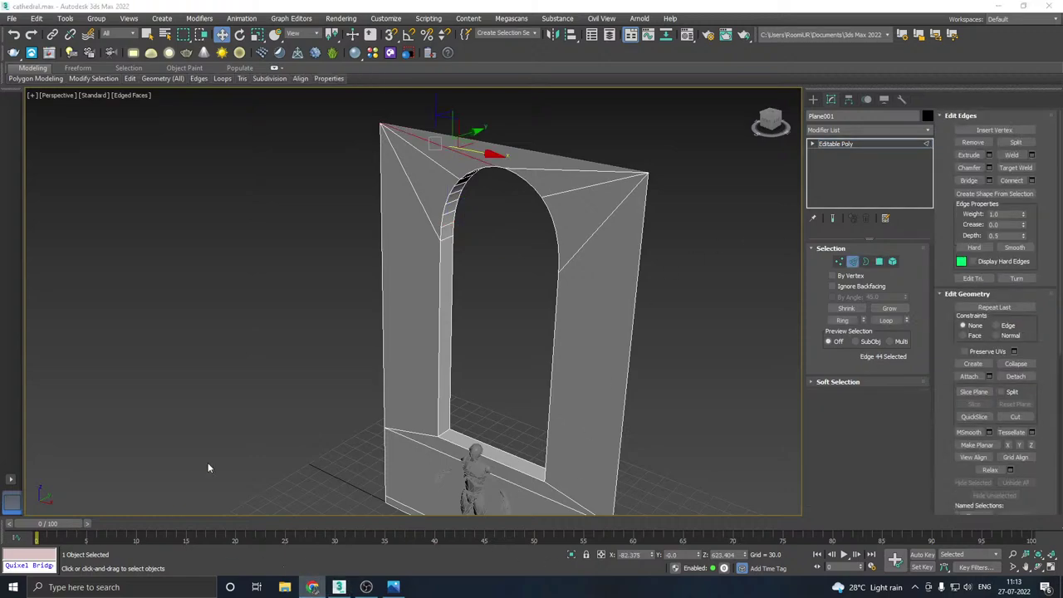
{"action": "left_click", "coordinate": [555, 158]}
{"action": "middle_click_drag", "start_coordinate": [587, 149], "coordinate": [595, 251]}
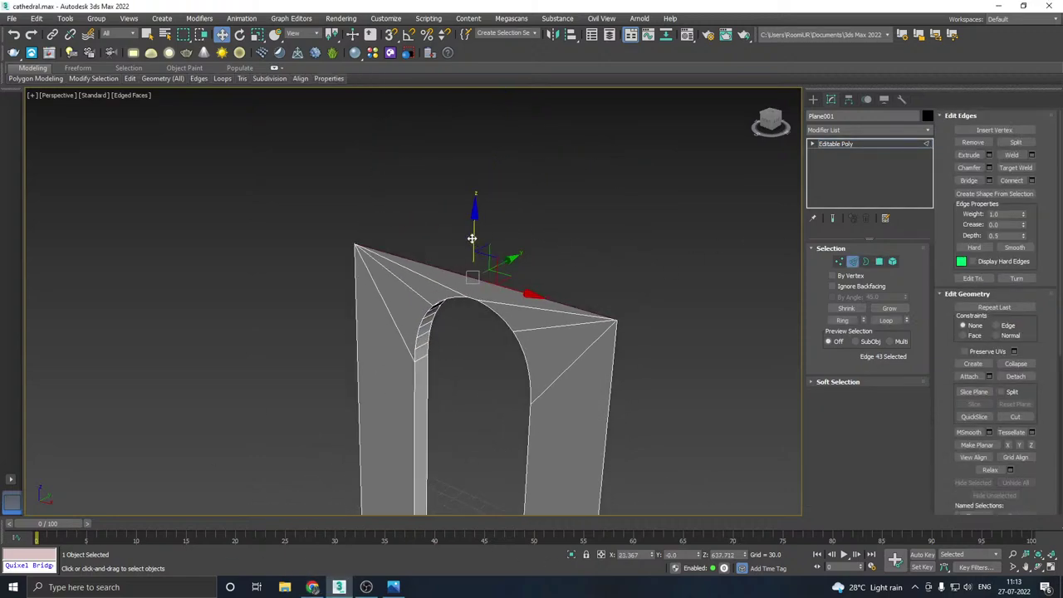
{"action": "left_click_drag", "start_coordinate": [472, 237], "coordinate": [473, 184], "text": "shift"}
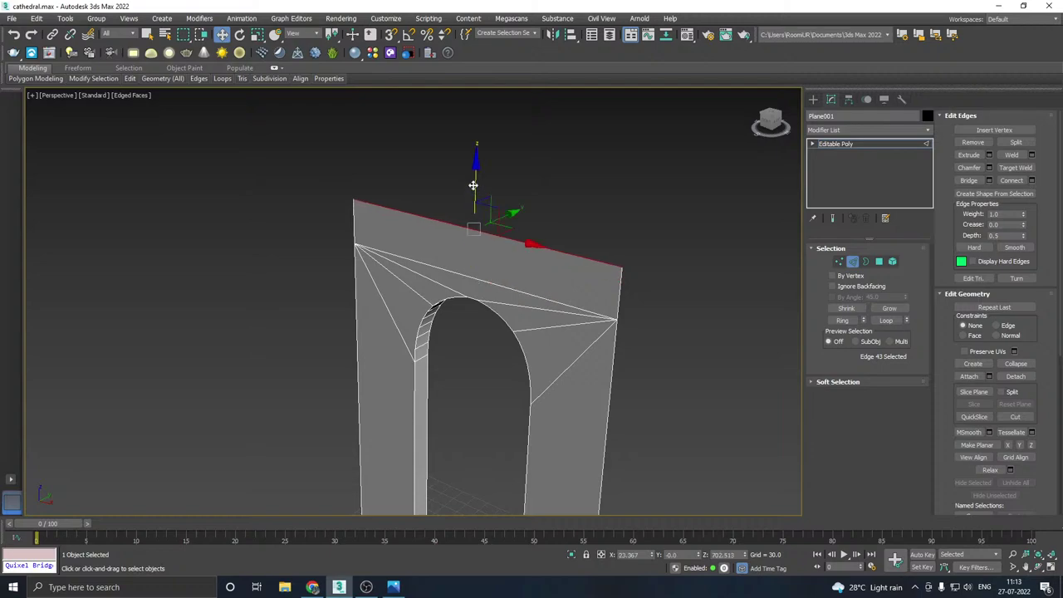
{"action": "scroll", "coordinate": [499, 191], "scroll_direction": "down", "scroll_amount": 4}
{"action": "middle_click_drag", "start_coordinate": [506, 213], "coordinate": [593, 210], "text": "alt"}
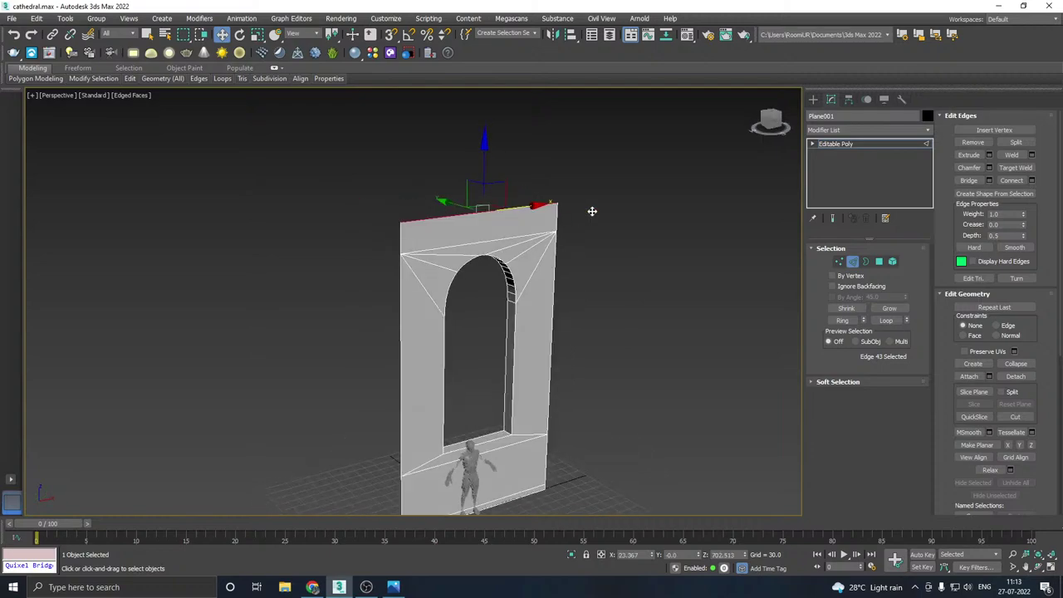
{"action": "middle_click_drag", "start_coordinate": [580, 254], "coordinate": [627, 200]}
{"action": "left_click", "coordinate": [848, 145]}
{"action": "middle_click_drag", "start_coordinate": [419, 458], "coordinate": [342, 395], "text": "alt"}
- Extrude the thin polygon strip along the foot of the wall outward by 4.205 to form a plinth
{"action": "left_click", "coordinate": [404, 587]}
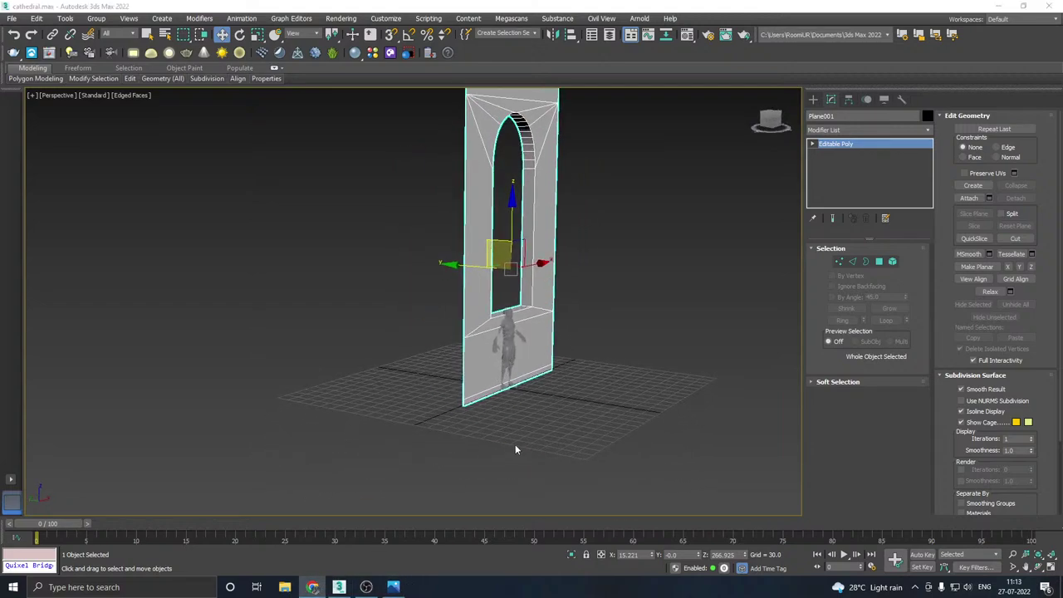
{"action": "scroll", "coordinate": [475, 396], "scroll_direction": "up", "scroll_amount": 5}
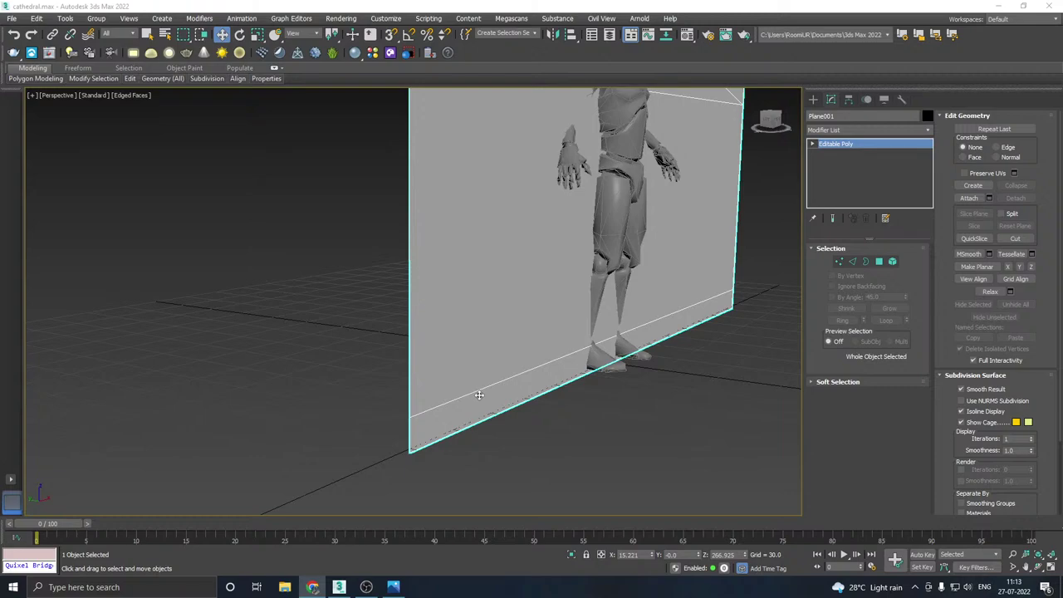
{"action": "left_click", "coordinate": [879, 263]}
{"action": "left_click", "coordinate": [515, 399]}
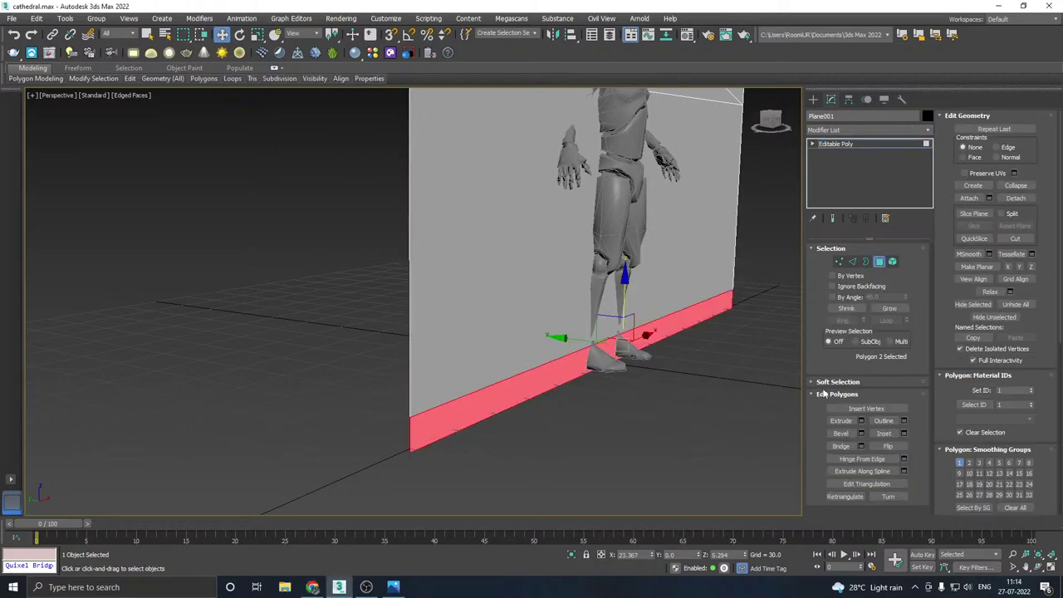
{"action": "left_click", "coordinate": [861, 421]}
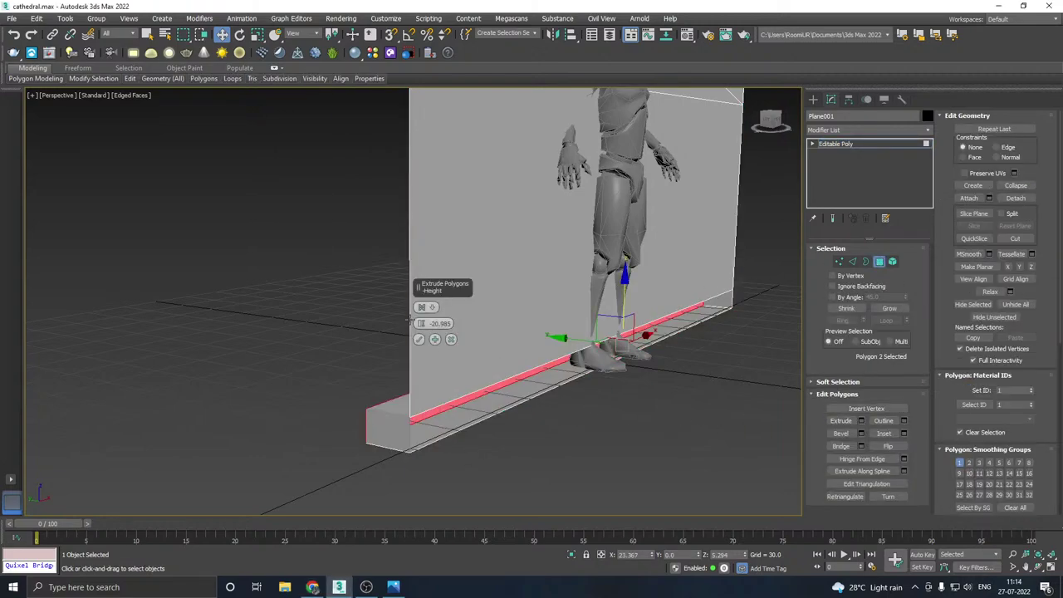
{"action": "left_click_drag", "start_coordinate": [421, 324], "coordinate": [424, 206]}
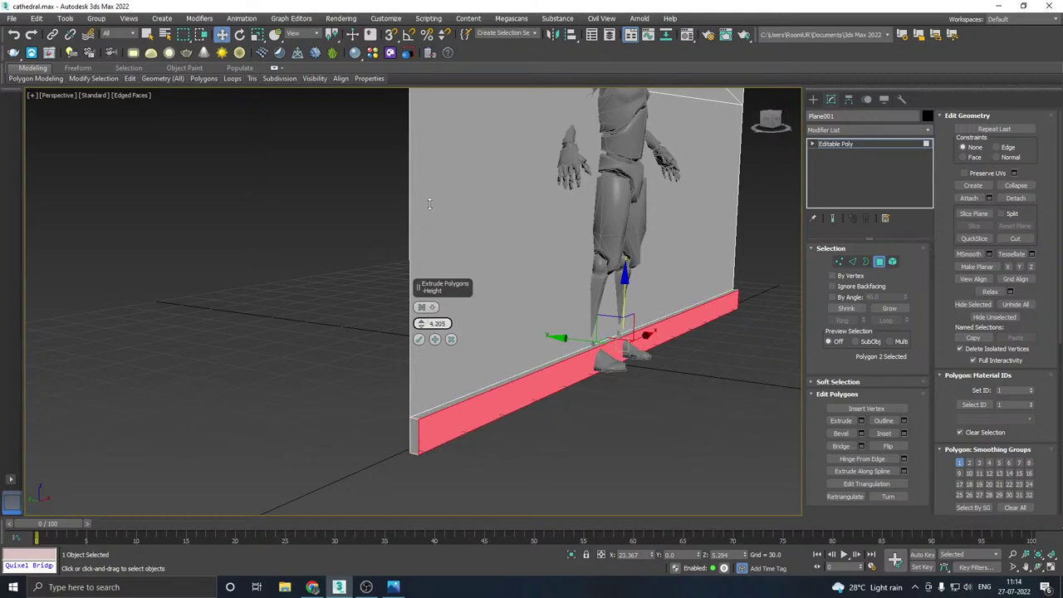
{"action": "left_click", "coordinate": [418, 339]}
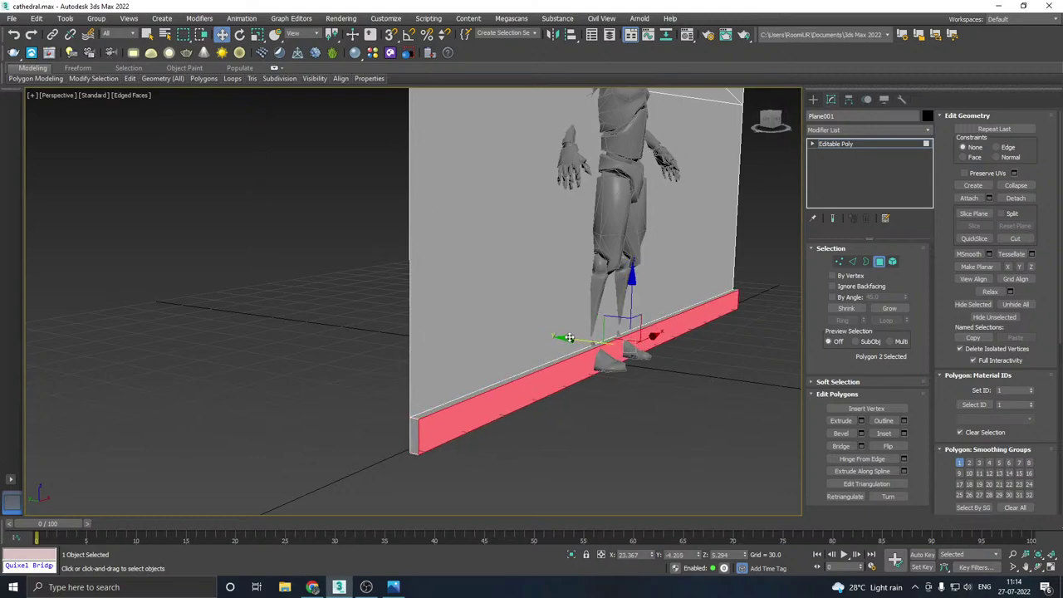
- Adjust the plinth's depth against the reference painting, placing its front face at Y about -3.5, and leave polygon editing
{"action": "left_click_drag", "start_coordinate": [568, 340], "coordinate": [574, 338]}
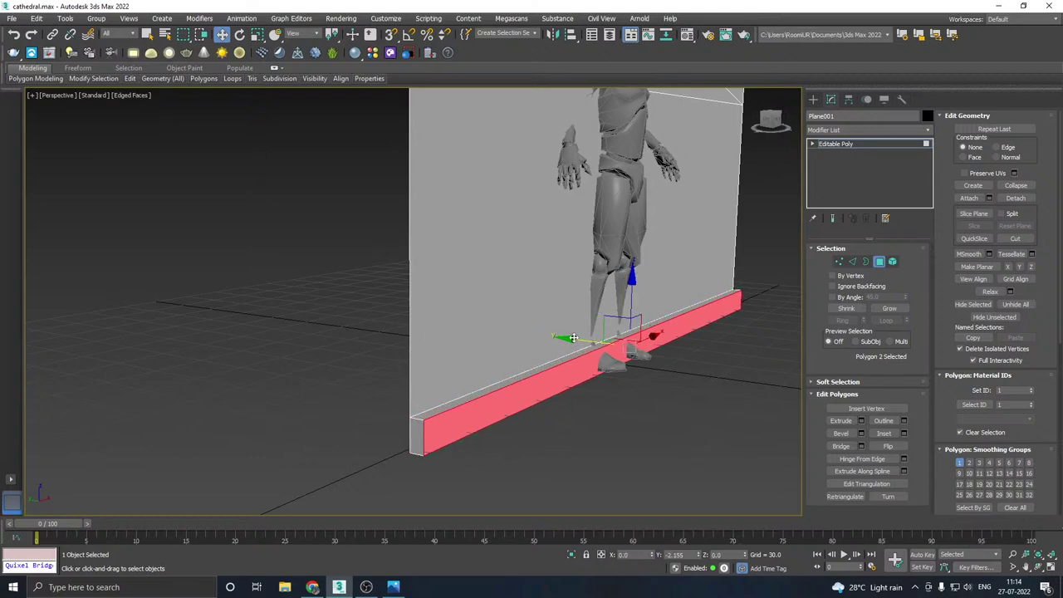
{"action": "scroll", "coordinate": [572, 339], "scroll_direction": "down", "scroll_amount": 5}
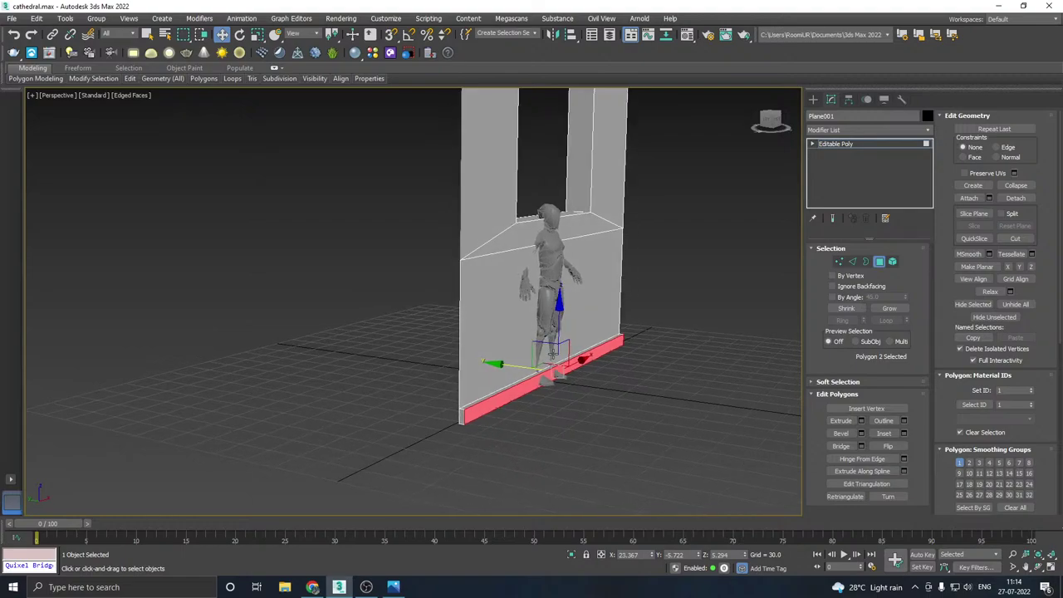
{"action": "middle_click_drag", "start_coordinate": [552, 355], "coordinate": [567, 355], "text": "alt"}
{"action": "key", "text": "alt+Tab"}
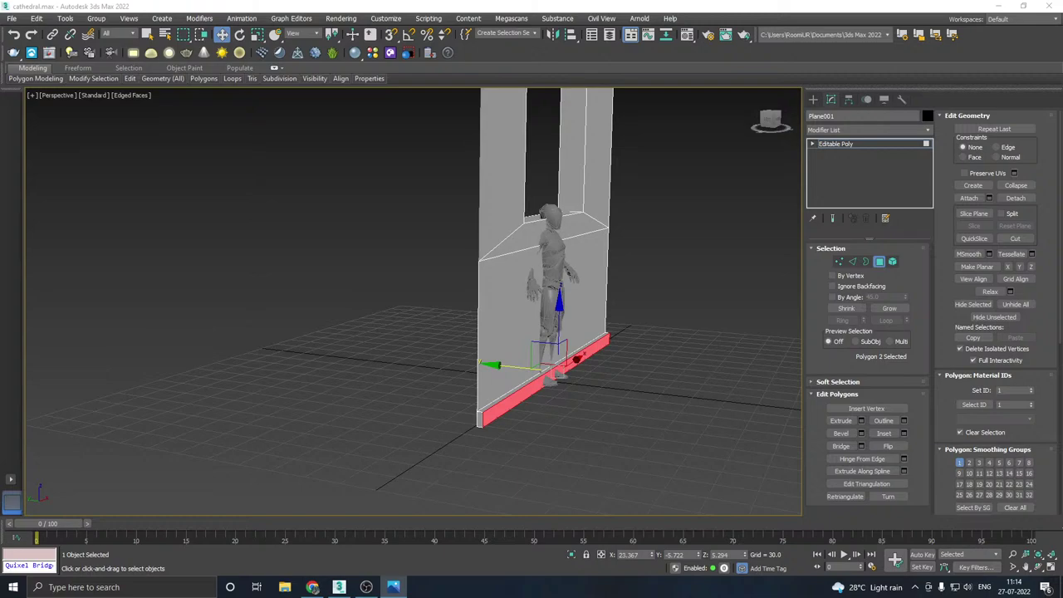
{"action": "scroll", "coordinate": [472, 375], "scroll_direction": "up", "scroll_amount": 3}
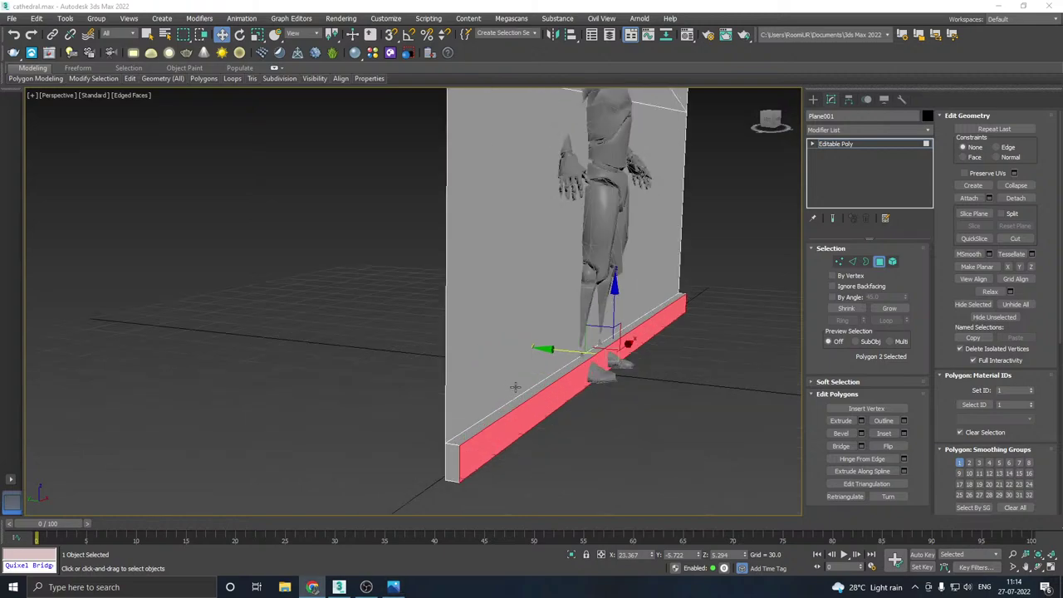
{"action": "scroll", "coordinate": [568, 351], "scroll_direction": "down", "scroll_amount": 5}
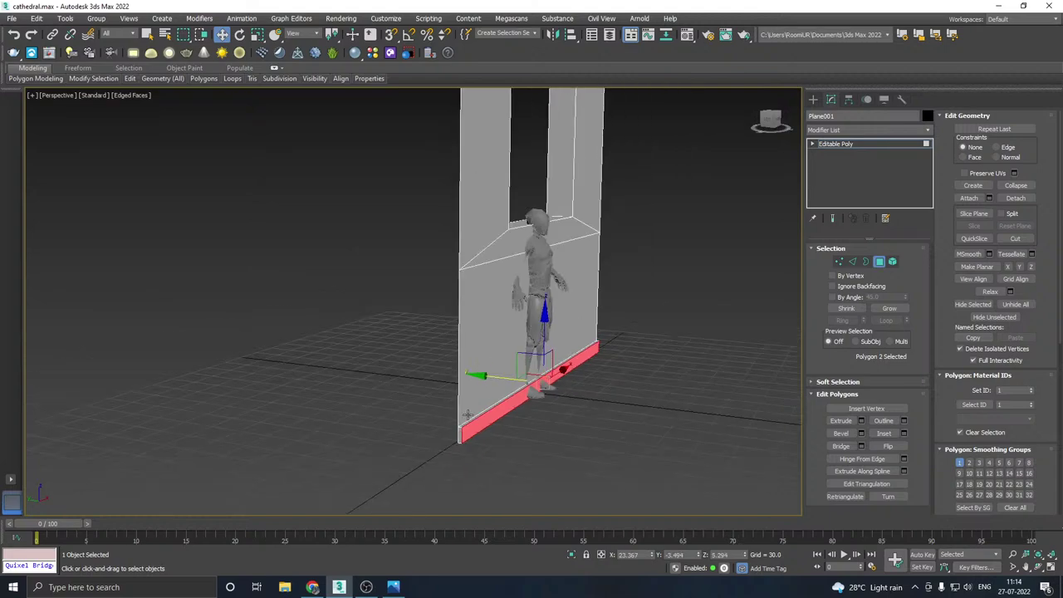
{"action": "middle_click_drag", "start_coordinate": [547, 347], "coordinate": [472, 366], "text": "alt"}
{"action": "scroll", "coordinate": [487, 342], "scroll_direction": "down", "scroll_amount": 4}
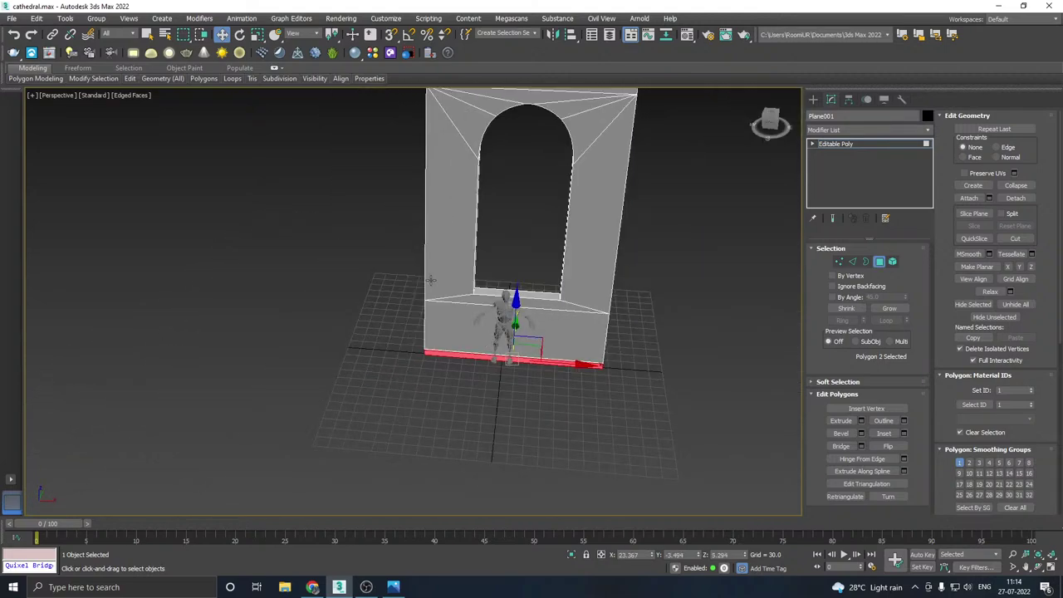
{"action": "left_click", "coordinate": [873, 144]}
{"action": "left_click", "coordinate": [394, 586]}
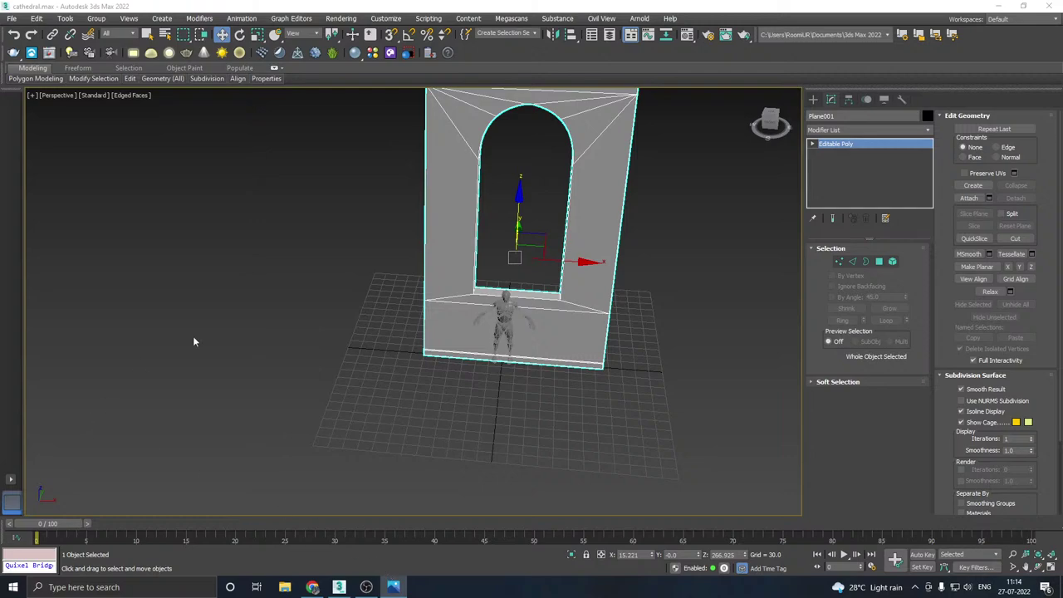
- Draw an L-shaped line in the front view, rising vertically from the window sill and turning horizontally about 51 units to the arch's left edge
{"action": "middle_click_drag", "start_coordinate": [636, 270], "coordinate": [600, 309]}
{"action": "middle_click_drag", "start_coordinate": [508, 214], "coordinate": [488, 260]}
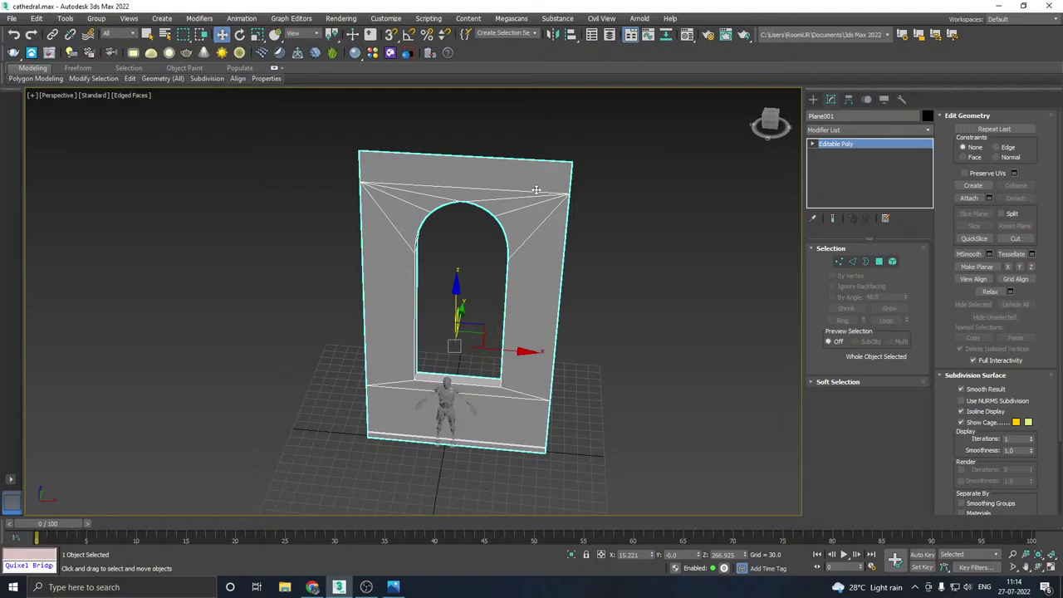
{"action": "middle_click_drag", "start_coordinate": [608, 239], "coordinate": [636, 214]}
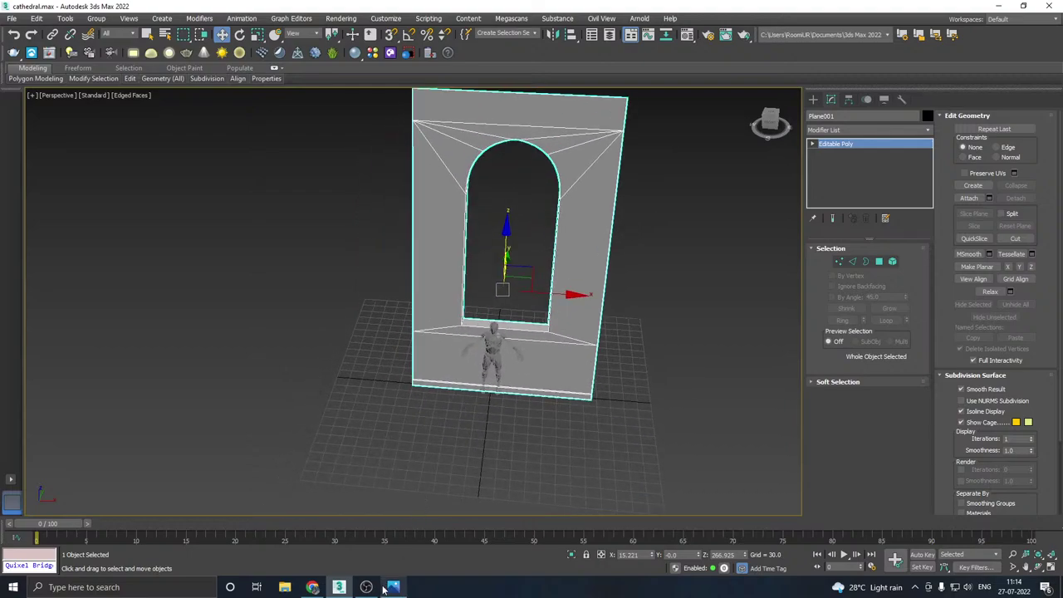
{"action": "key", "text": "f"}
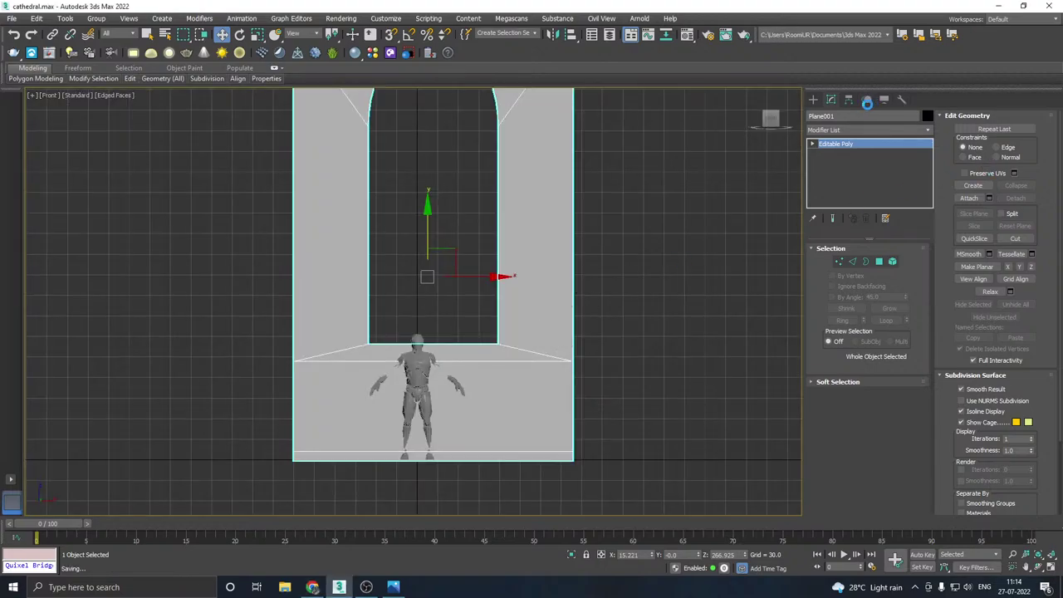
{"action": "left_click", "coordinate": [813, 99]}
{"action": "left_click", "coordinate": [828, 117]}
{"action": "left_click", "coordinate": [836, 186]}
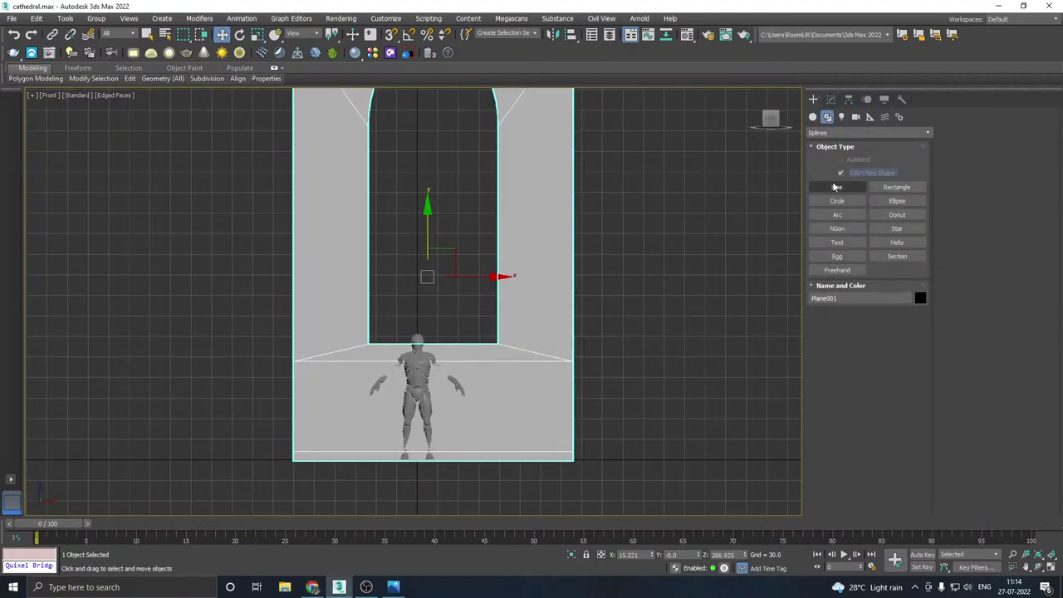
{"action": "middle_click_drag", "start_coordinate": [448, 183], "coordinate": [480, 272]}
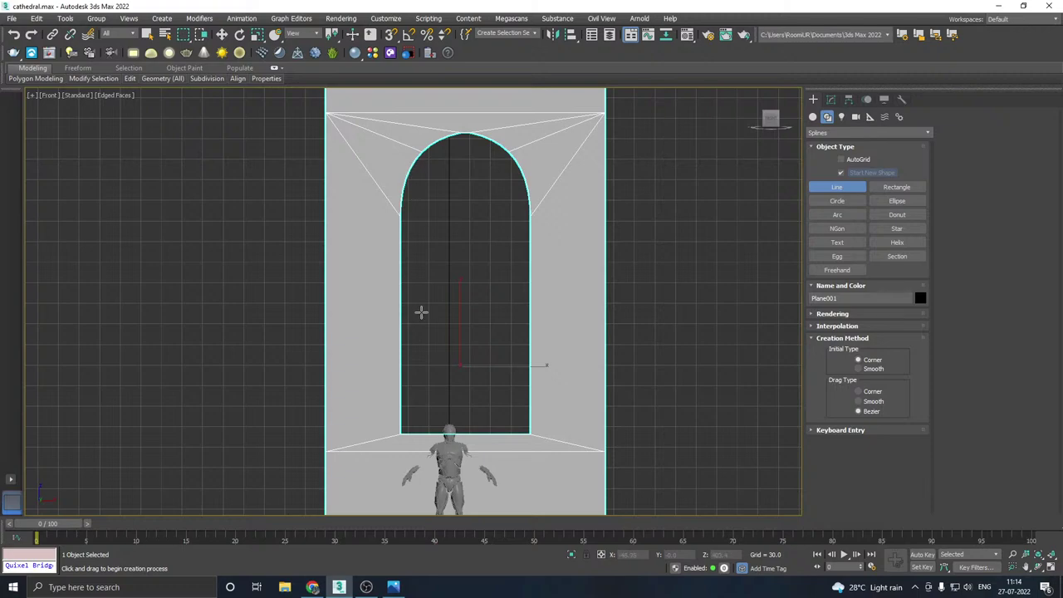
{"action": "left_click", "coordinate": [443, 433]}
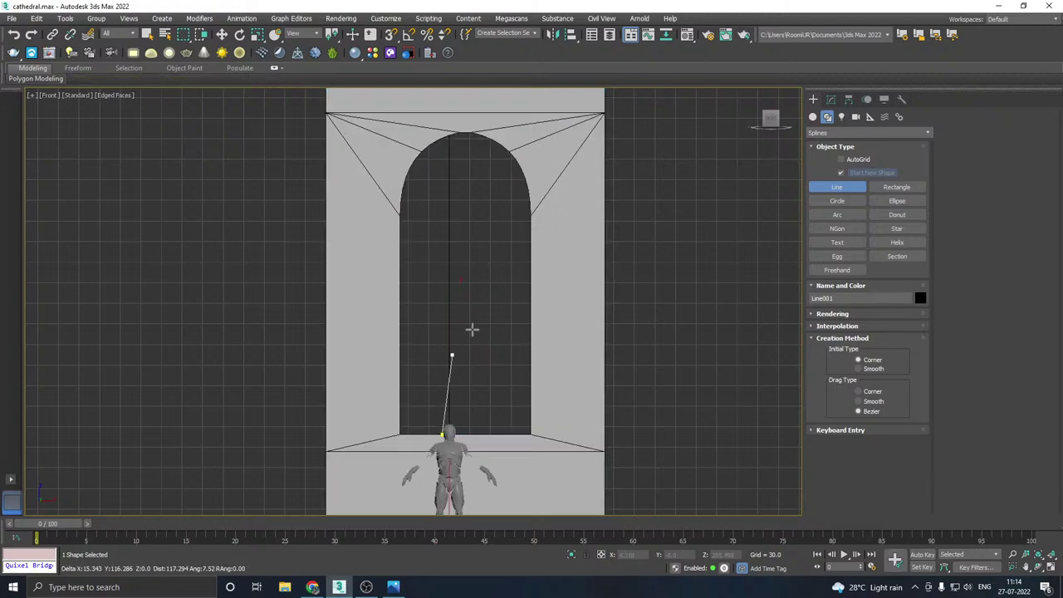
{"action": "left_click", "coordinate": [442, 169]}
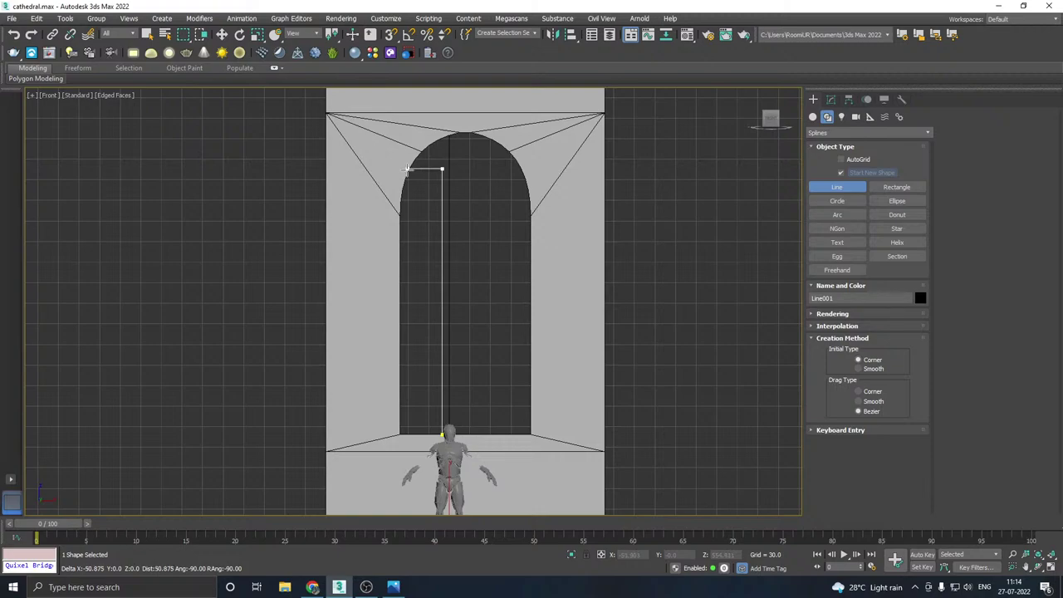
{"action": "right_click", "coordinate": [490, 167]}
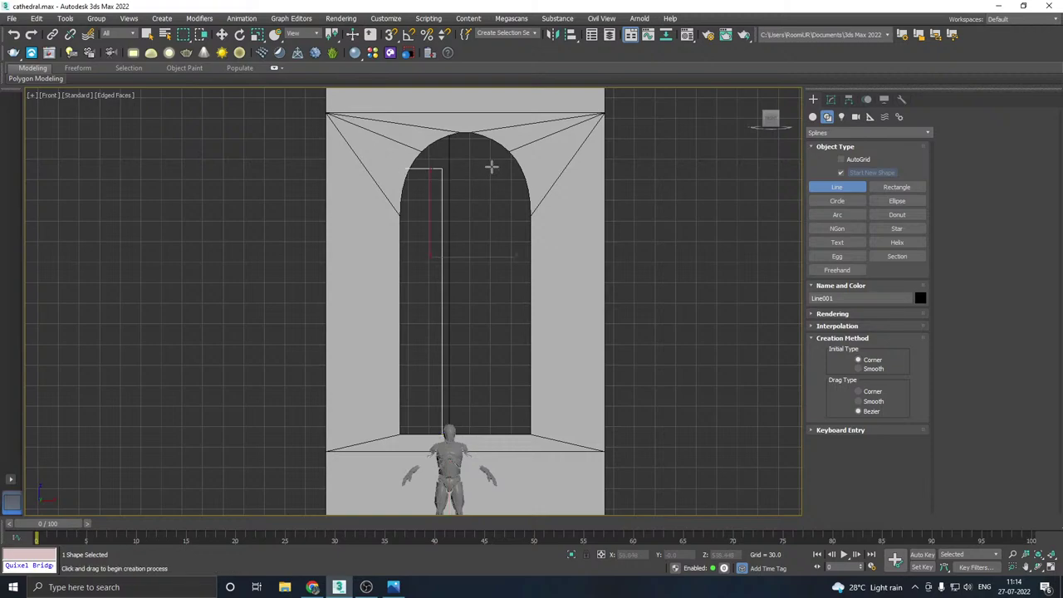
{"action": "right_click", "coordinate": [492, 171]}
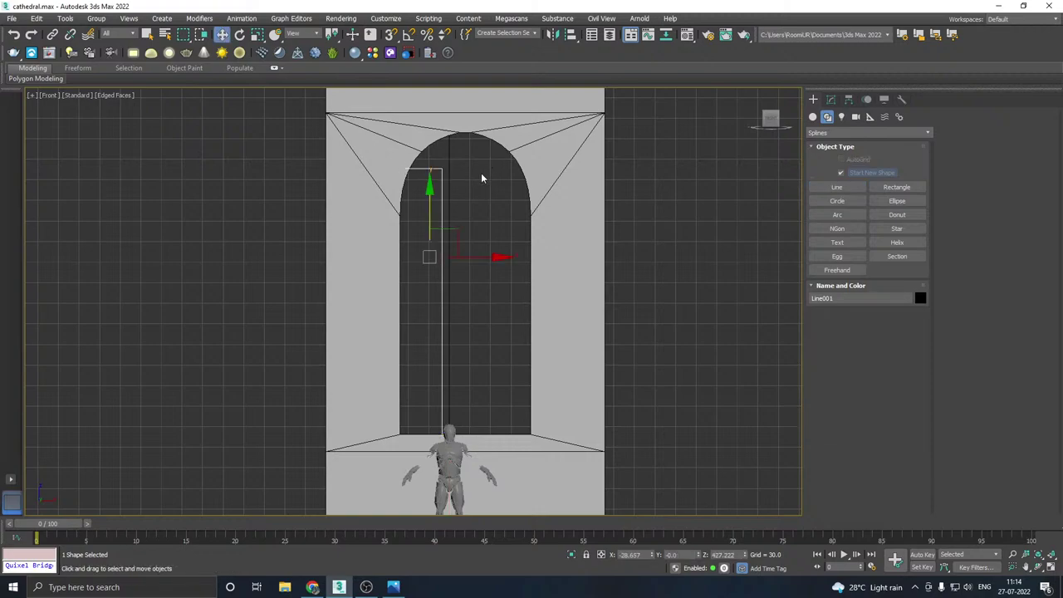
- Fillet the line's upper corner vertex by about 45 to round it into an arc
{"action": "left_click", "coordinate": [831, 99]}
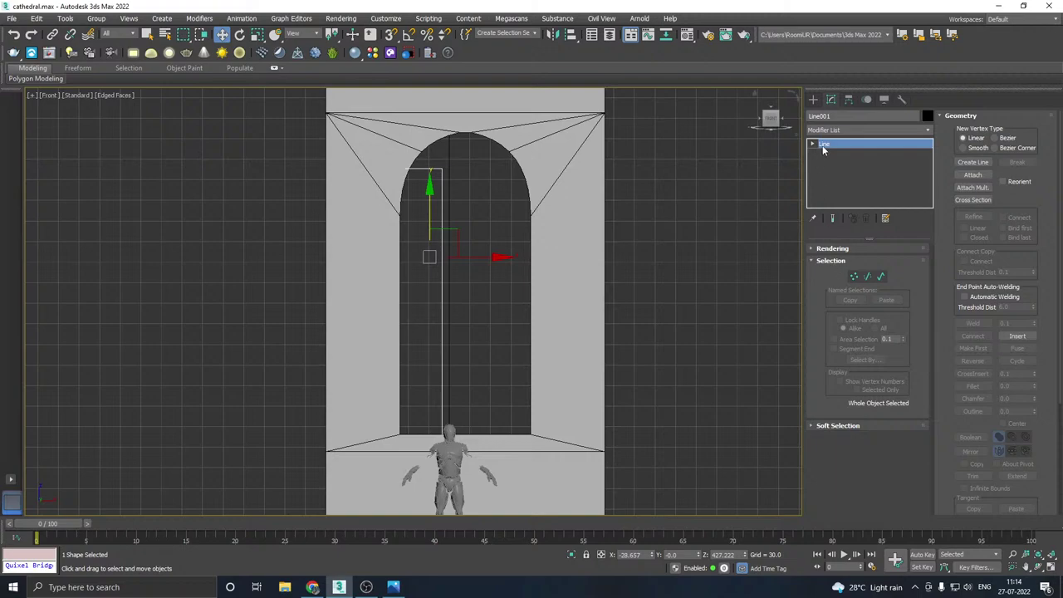
{"action": "key", "text": "1"}
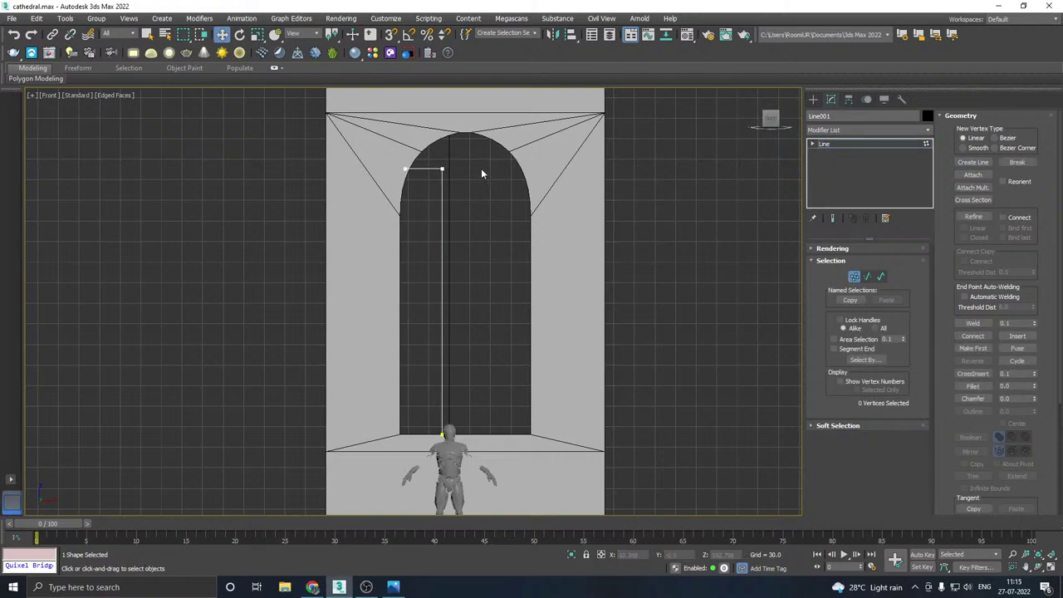
{"action": "left_click", "coordinate": [442, 169]}
{"action": "scroll", "coordinate": [987, 381], "scroll_direction": "down", "scroll_amount": 5}
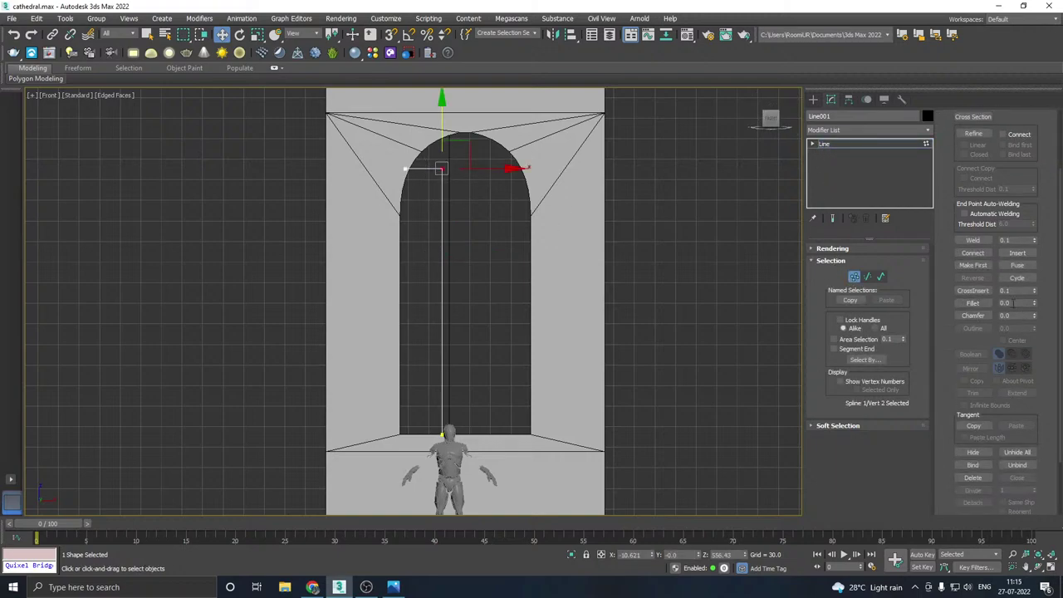
{"action": "left_click_drag", "start_coordinate": [1034, 305], "coordinate": [1023, 279]}
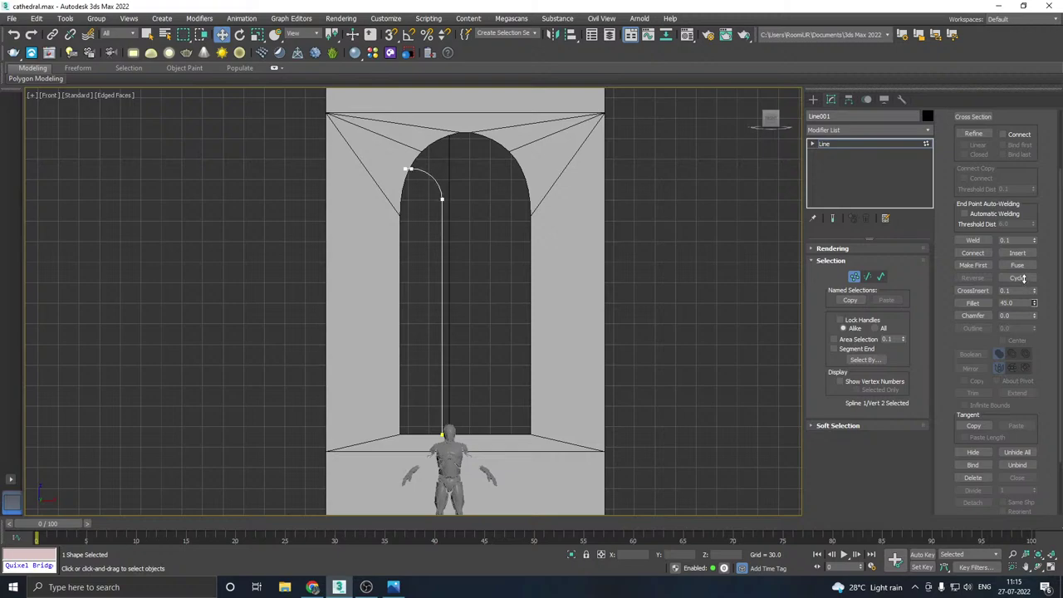
- Make the line visible in the renderer and viewport with a rectangular cross-section
{"action": "left_click", "coordinate": [845, 247]}
{"action": "left_click", "coordinate": [833, 268]}
{"action": "left_click", "coordinate": [831, 260]}
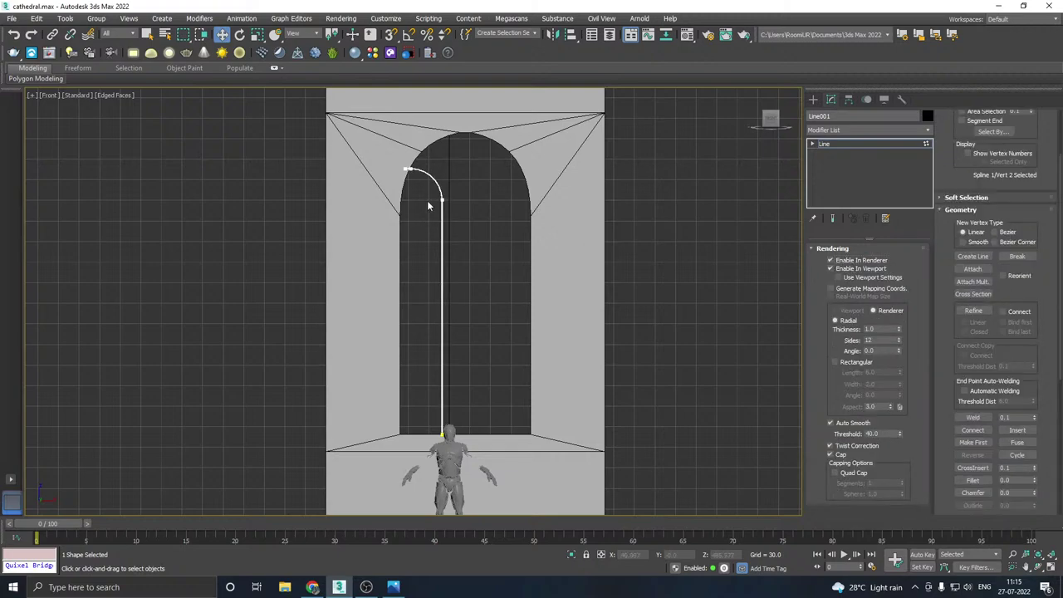
{"action": "scroll", "coordinate": [429, 206], "scroll_direction": "up", "scroll_amount": 6}
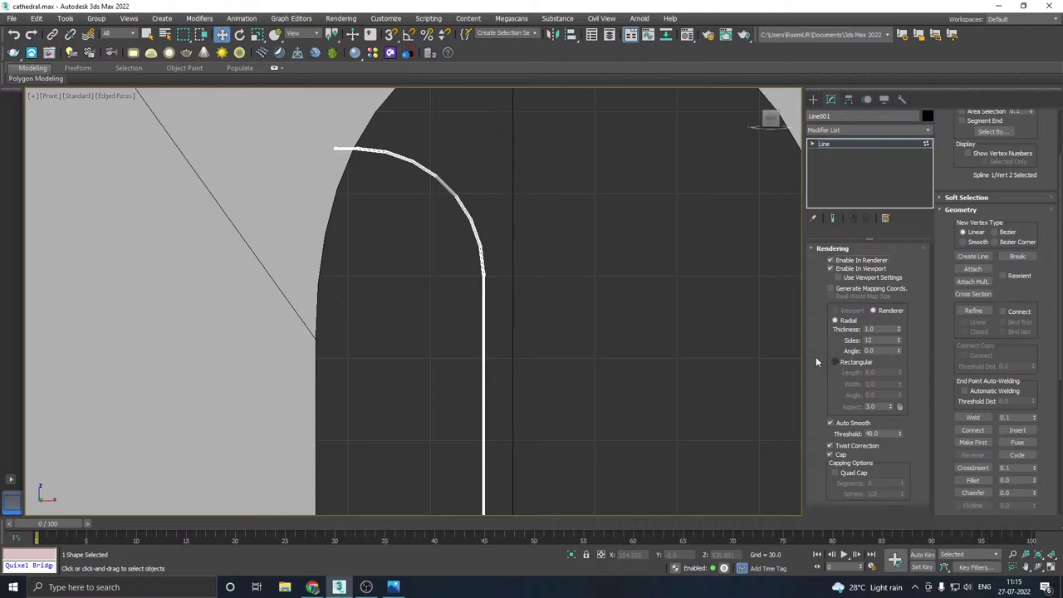
{"action": "left_click", "coordinate": [835, 362]}
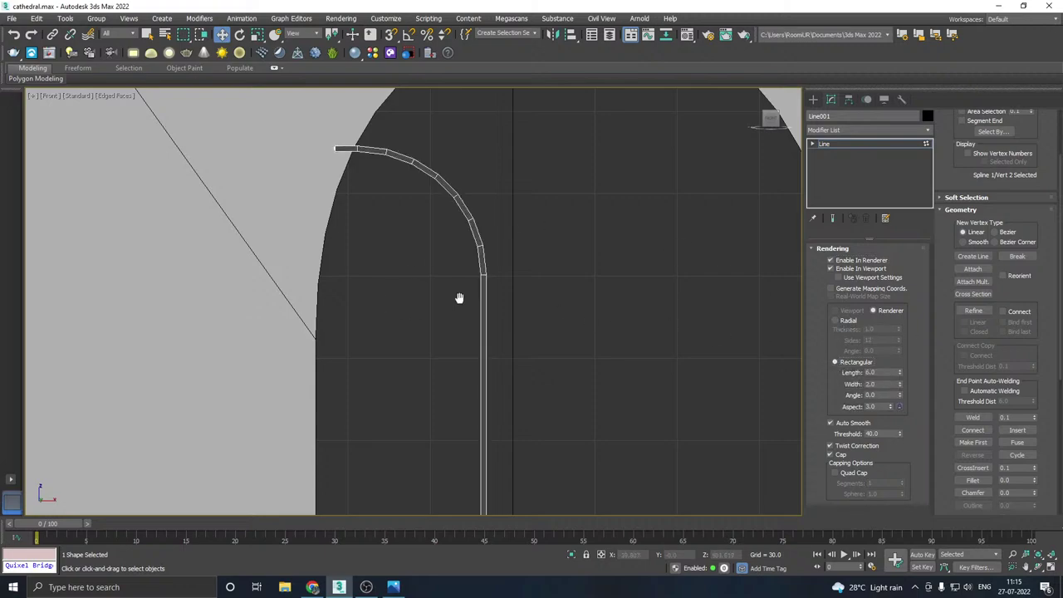
{"action": "mouse_move", "coordinate": [460, 297]}
{"action": "middle_mouse_down"}
{"action": "mouse_move", "coordinate": [453, 238]}
{"action": "mouse_move", "coordinate": [450, 307]}
{"action": "middle_mouse_up"}
{"action": "scroll", "coordinate": [1015, 378], "scroll_direction": "up", "scroll_amount": 3}
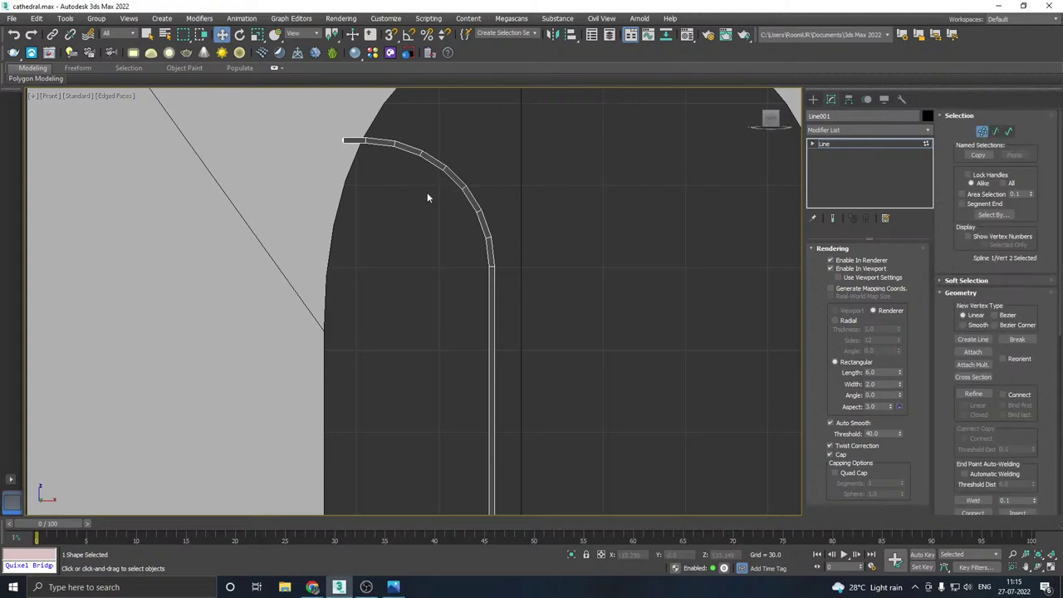
- Set the line's interpolation steps to 11 and its rectangular width to 3.44
{"action": "scroll", "coordinate": [964, 282], "scroll_direction": "down", "scroll_amount": 3}
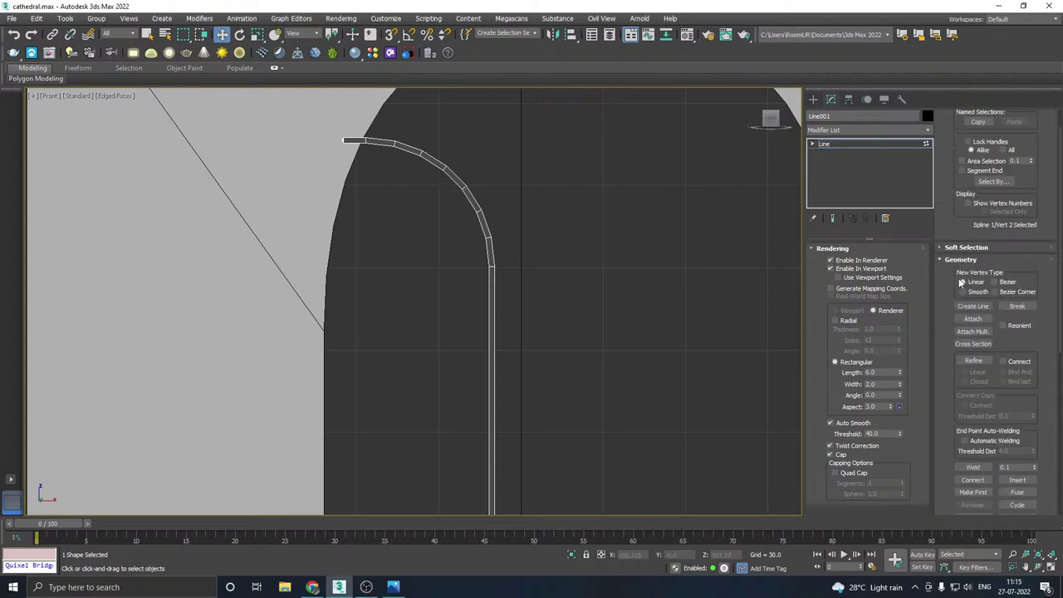
{"action": "scroll", "coordinate": [975, 349], "scroll_direction": "down", "scroll_amount": 3}
{"action": "scroll", "coordinate": [975, 351], "scroll_direction": "down", "scroll_amount": 5}
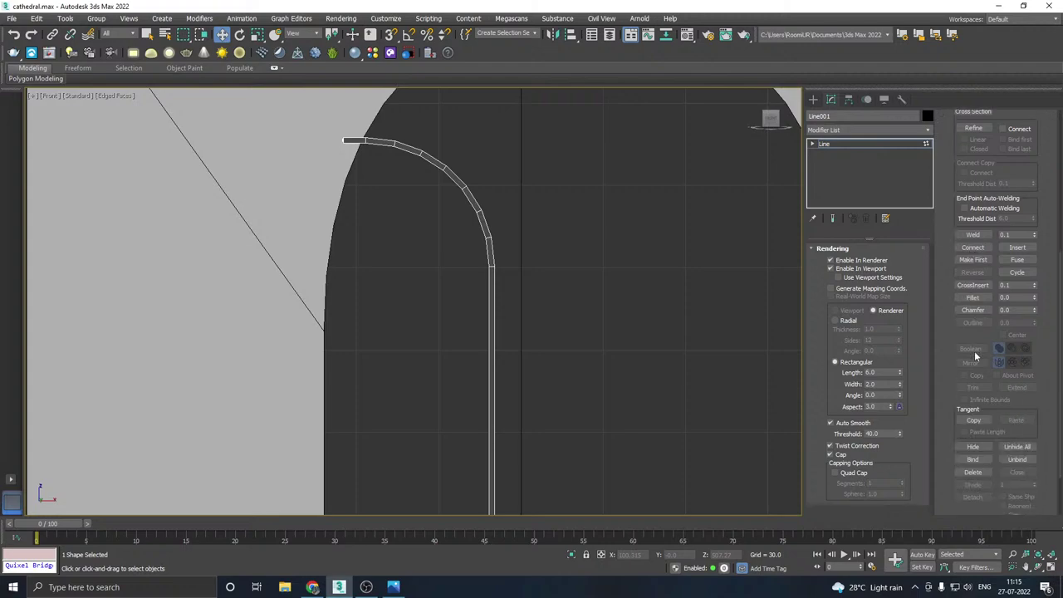
{"action": "left_click", "coordinate": [969, 511]}
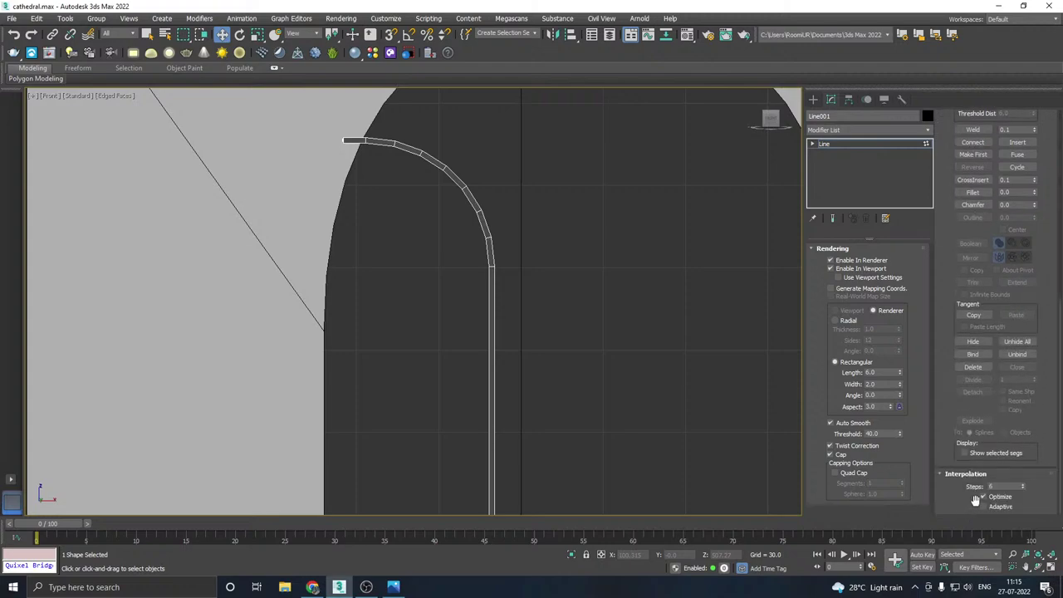
{"action": "left_click", "coordinate": [1024, 486]}
{"action": "left_click", "coordinate": [1023, 486]}
{"action": "left_click", "coordinate": [1023, 485]}
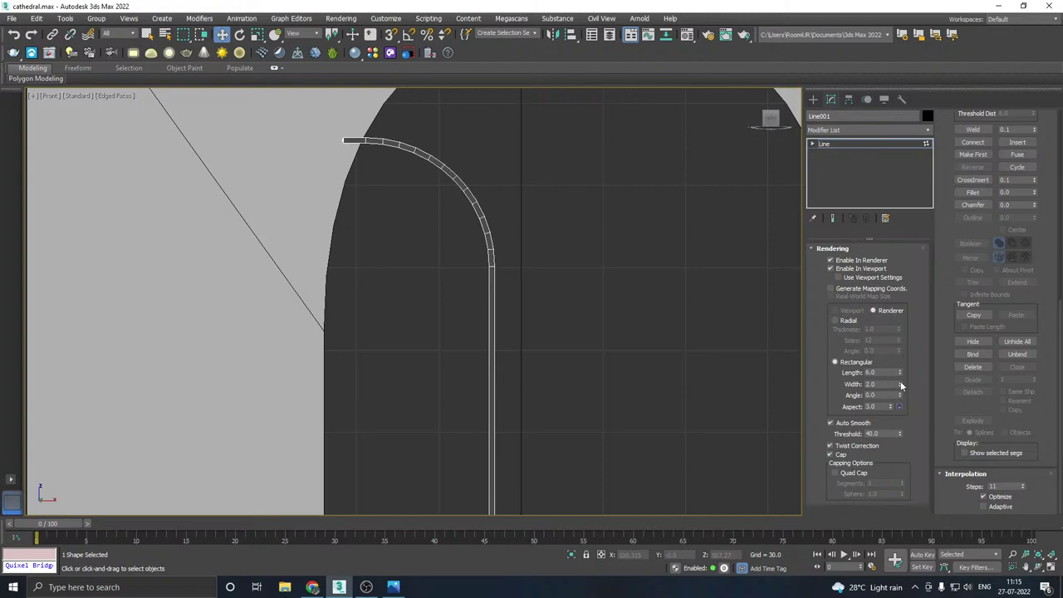
{"action": "left_click_drag", "start_coordinate": [900, 382], "coordinate": [894, 341]}
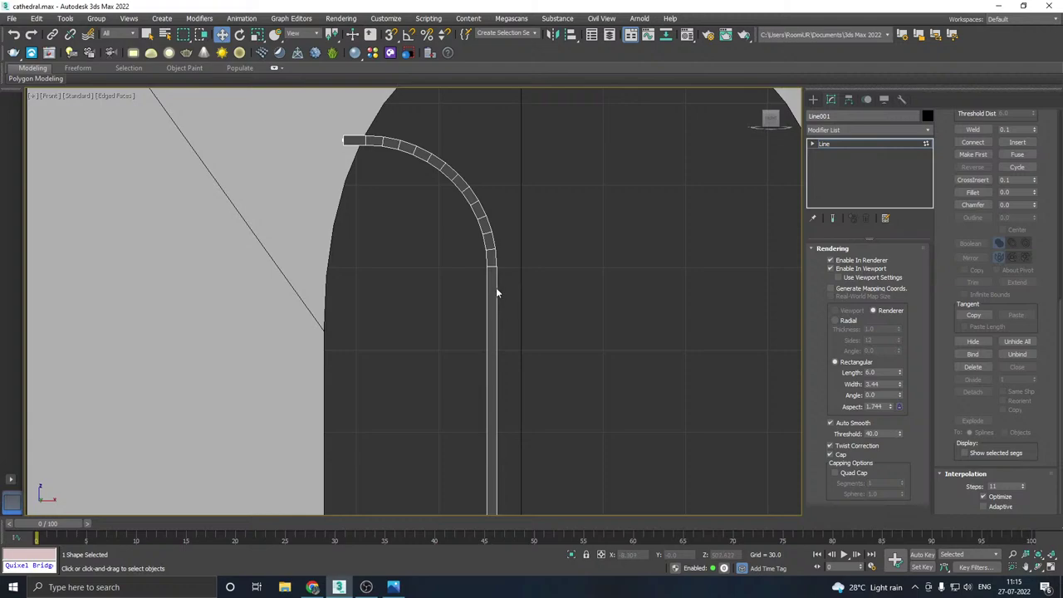
- Assign the Rock_2_default material to the curved window bar
{"action": "key", "text": "p"}
{"action": "middle_click_drag", "start_coordinate": [493, 255], "coordinate": [451, 154], "text": "alt"}
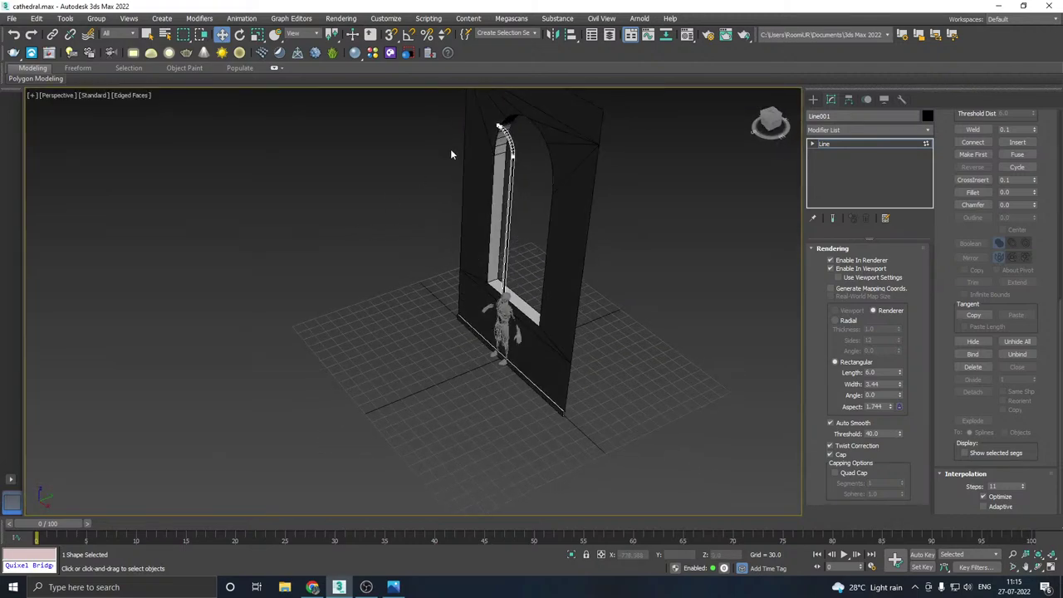
{"action": "scroll", "coordinate": [508, 148], "scroll_direction": "up", "scroll_amount": 5}
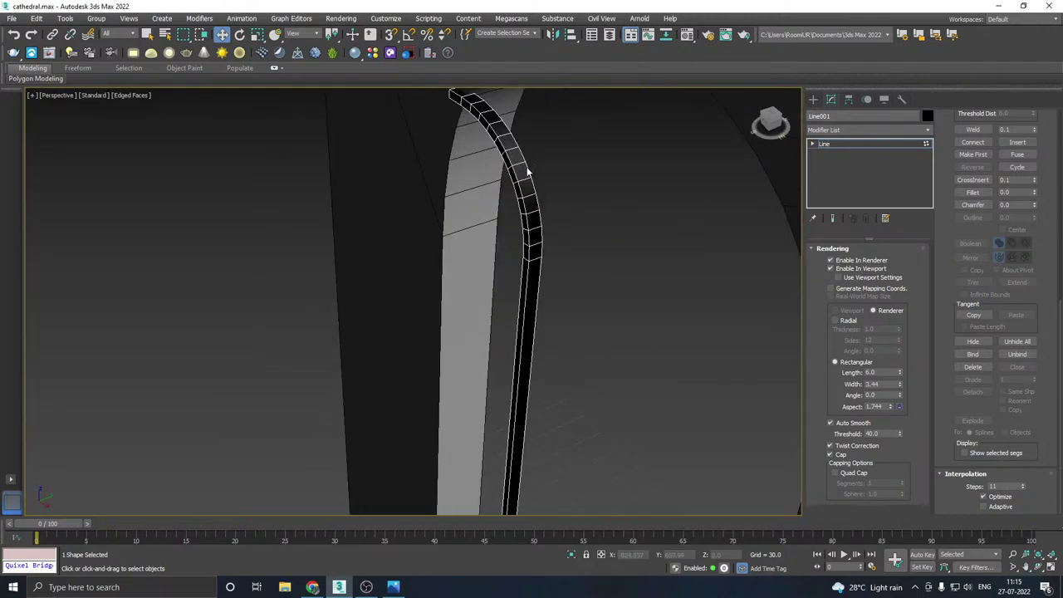
{"action": "key", "text": "m"}
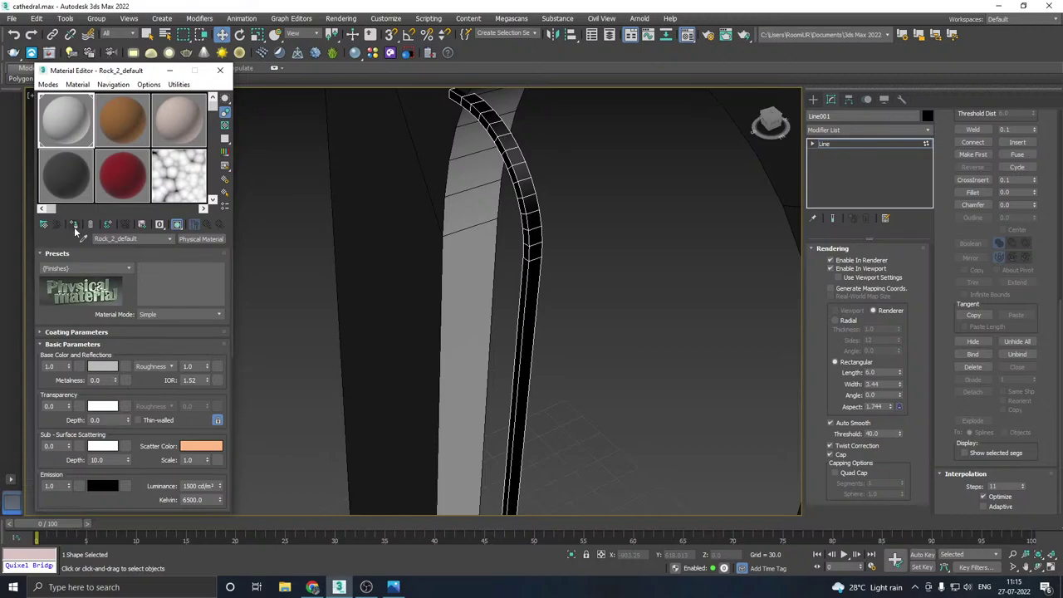
{"action": "left_click", "coordinate": [73, 225]}
{"action": "key", "text": "m"}
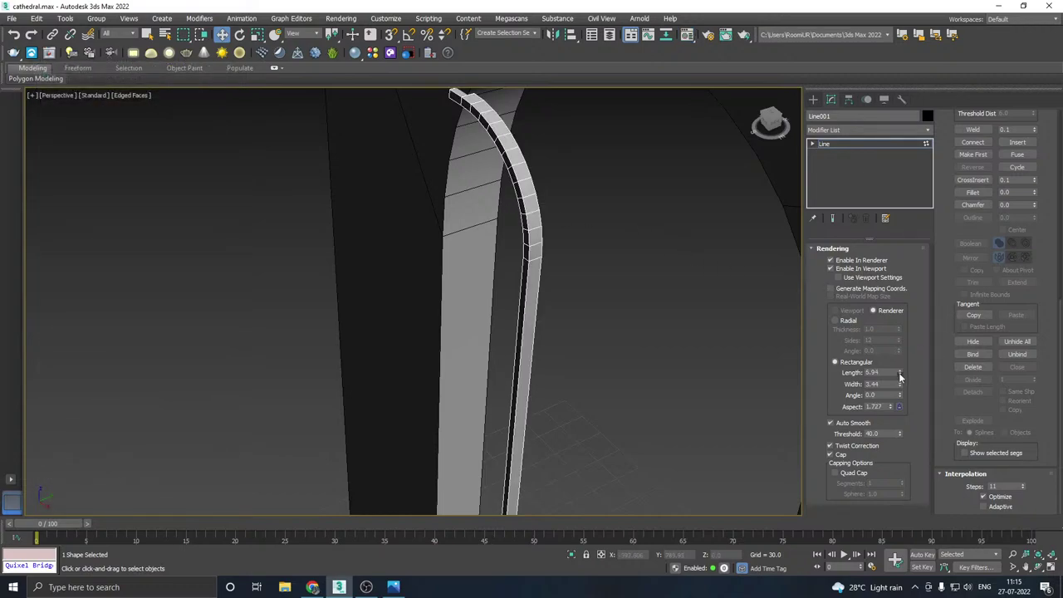
- Set the bar's rectangular length to 3.12 and enable generated mapping coordinates
{"action": "left_click_drag", "start_coordinate": [900, 378], "coordinate": [903, 405]}
{"action": "left_click", "coordinate": [837, 144]}
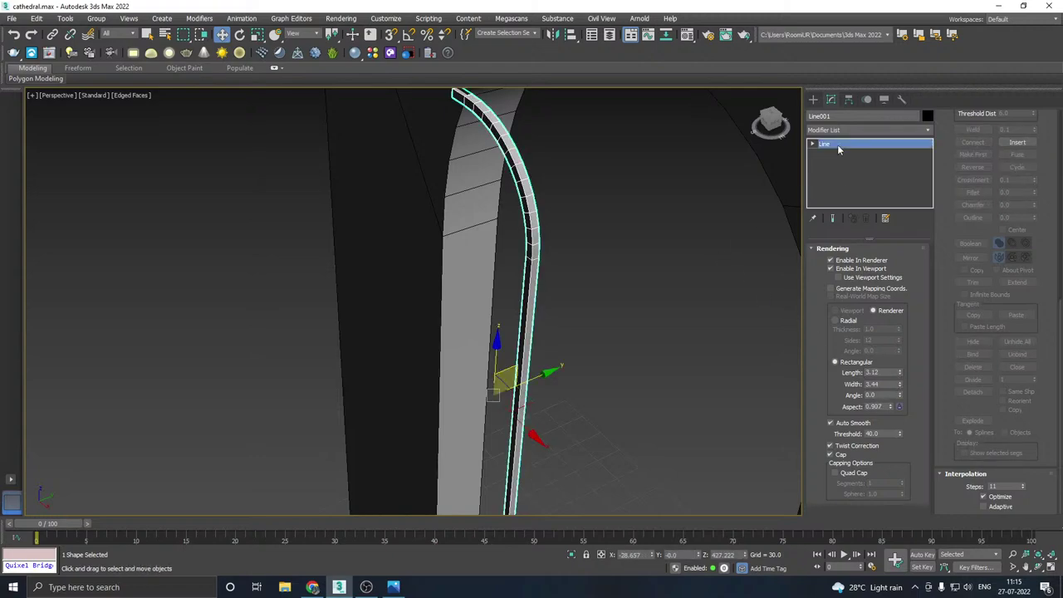
{"action": "left_click", "coordinate": [848, 289]}
- Move the bar back into the depth of the window opening, to Y about 12.3
{"action": "left_click_drag", "start_coordinate": [532, 379], "coordinate": [555, 368]}
{"action": "scroll", "coordinate": [517, 339], "scroll_direction": "down", "scroll_amount": 4}
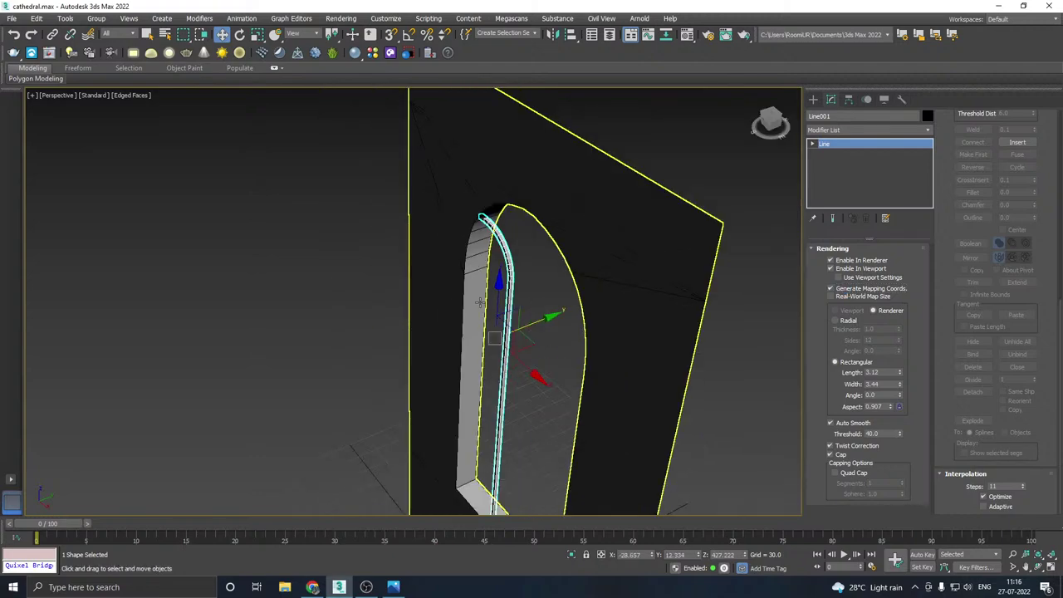
{"action": "middle_click_drag", "start_coordinate": [502, 329], "coordinate": [559, 234], "text": "alt"}
- Add a Symmetry modifier to the window bar and mirror it along the X axis only
{"action": "left_click", "coordinate": [931, 132]}
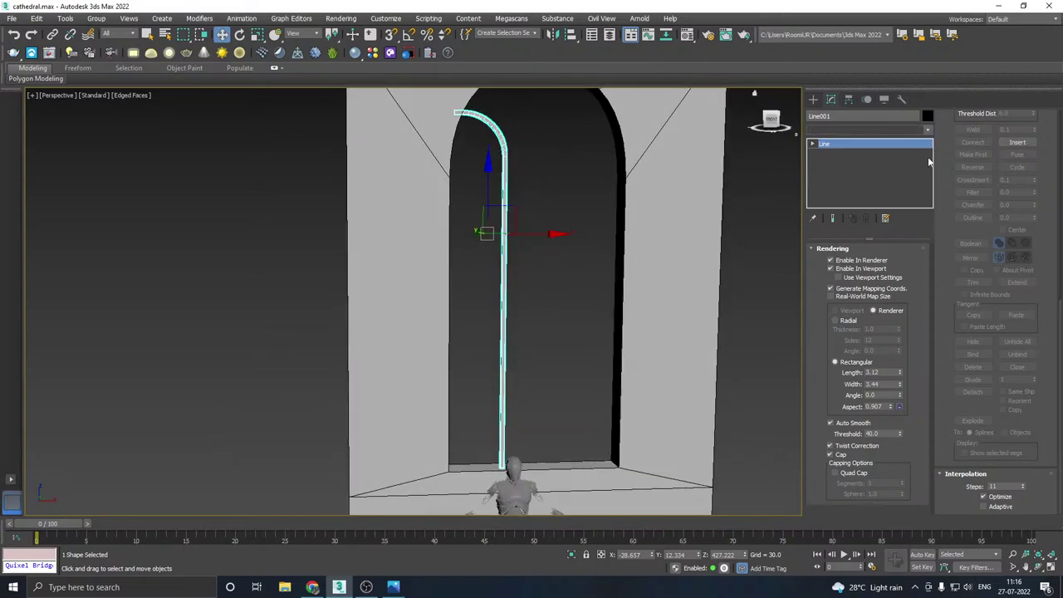
{"action": "left_click", "coordinate": [928, 130]}
{"action": "scroll", "coordinate": [856, 415], "scroll_direction": "down", "scroll_amount": 10}
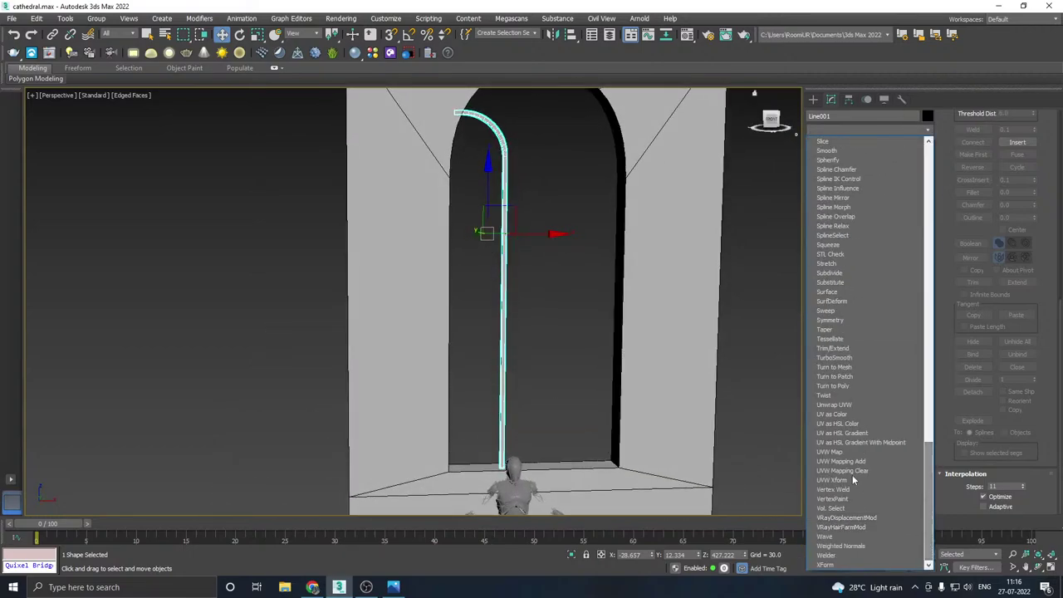
{"action": "left_click", "coordinate": [831, 319]}
{"action": "left_click", "coordinate": [839, 311]}
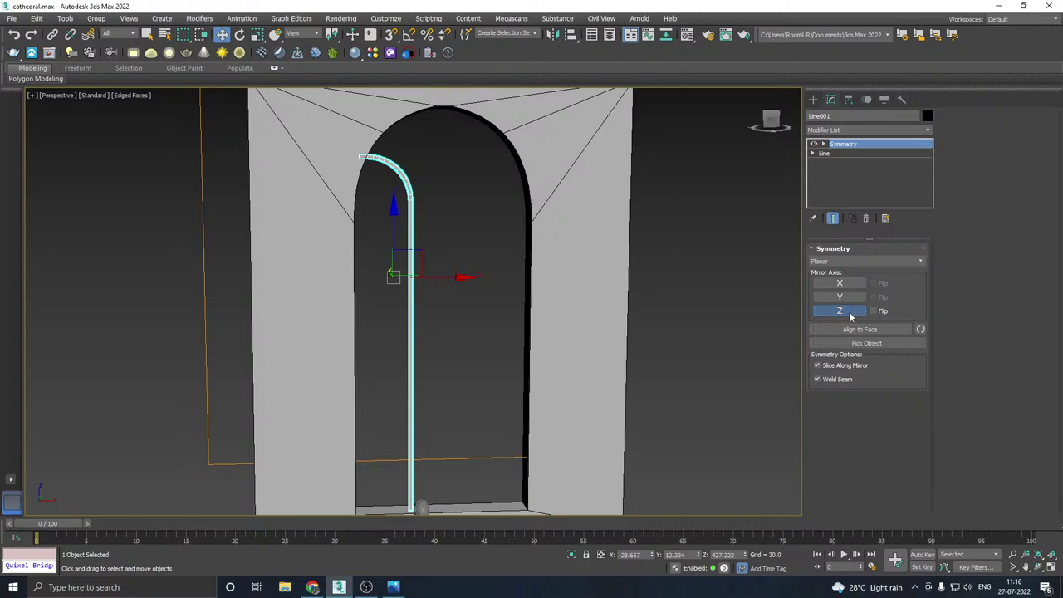
{"action": "left_click", "coordinate": [824, 298]}
{"action": "left_click", "coordinate": [835, 296]}
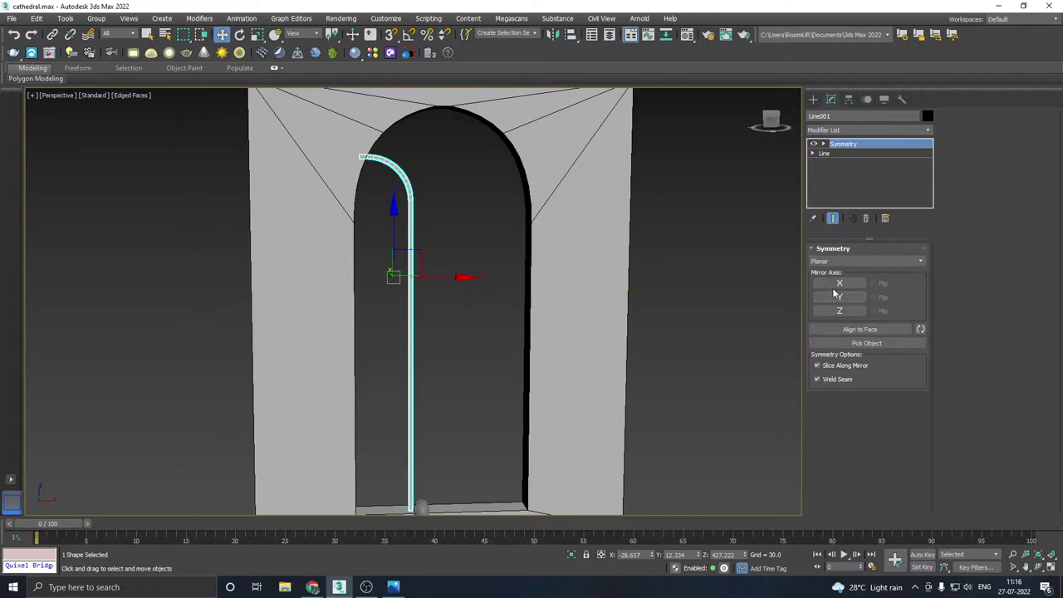
{"action": "left_click", "coordinate": [839, 284]}
{"action": "middle_click_drag", "start_coordinate": [627, 280], "coordinate": [563, 290], "text": "alt"}
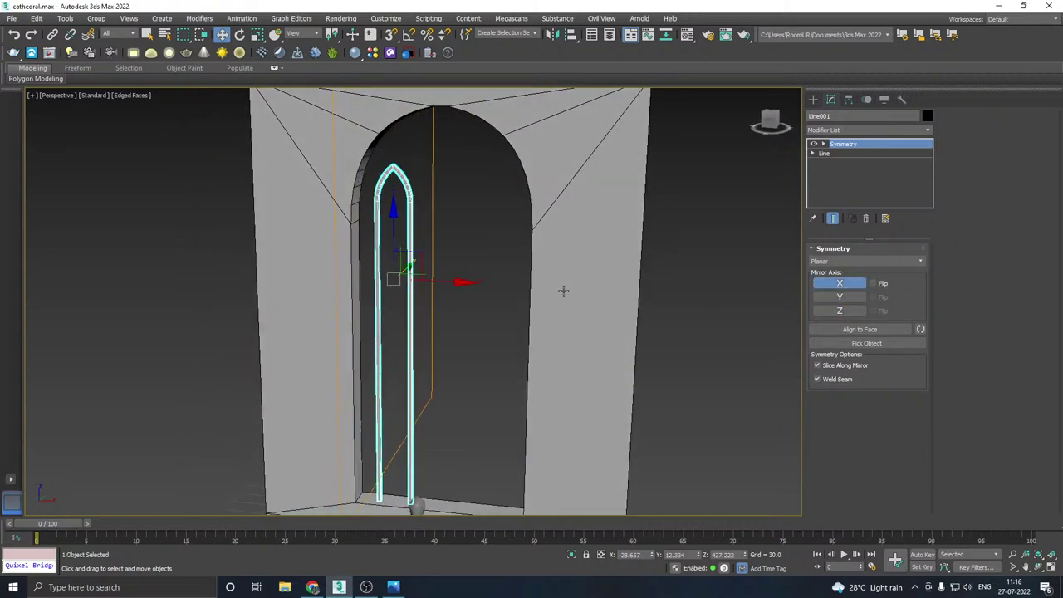
- Flip the Symmetry's X mirror and shift its mirror plane to X about -9.2, joining both bars into one Y-shaped mullion
{"action": "left_click", "coordinate": [874, 284]}
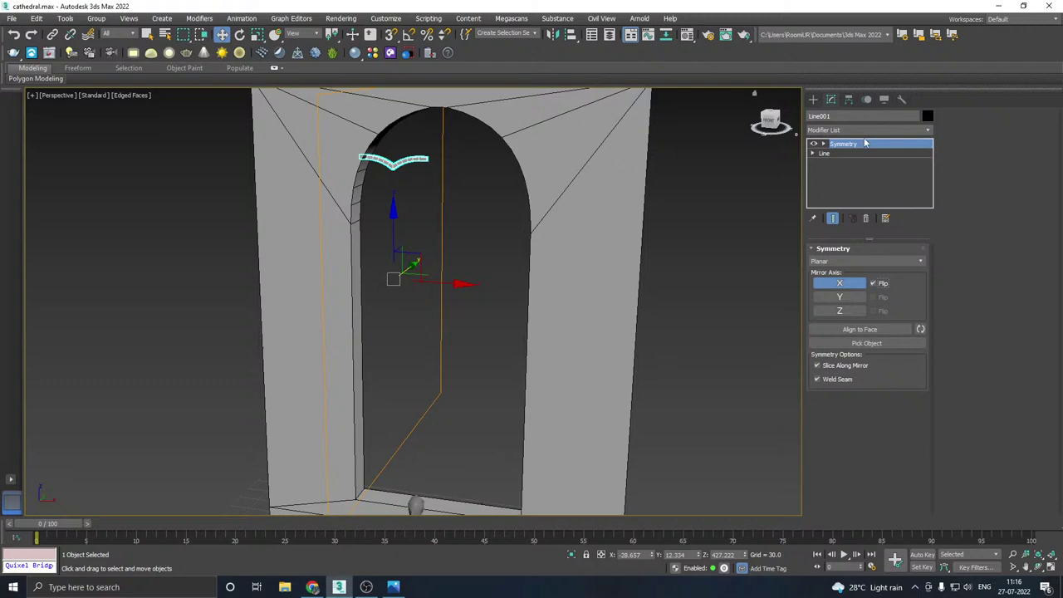
{"action": "key", "text": "1"}
{"action": "left_click_drag", "start_coordinate": [445, 282], "coordinate": [470, 277]}
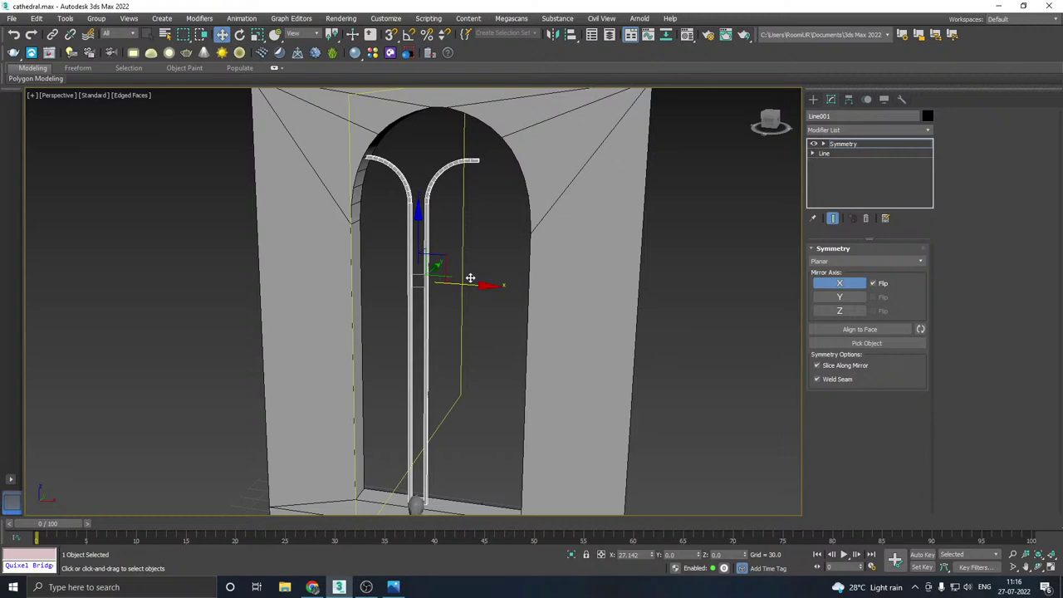
{"action": "left_click_drag", "start_coordinate": [470, 278], "coordinate": [463, 276]}
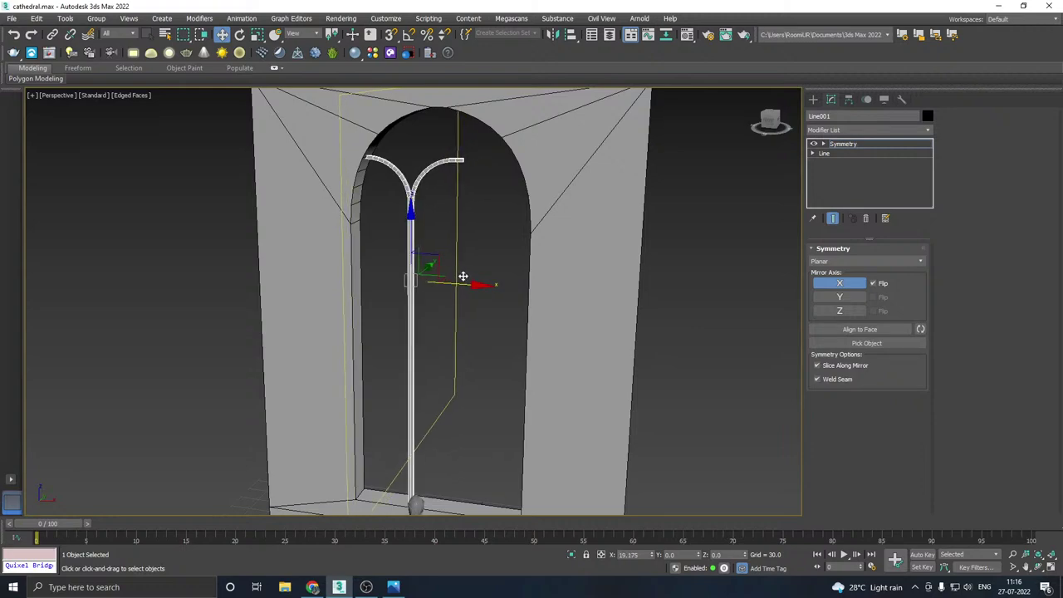
{"action": "scroll", "coordinate": [411, 201], "scroll_direction": "up", "scroll_amount": 5}
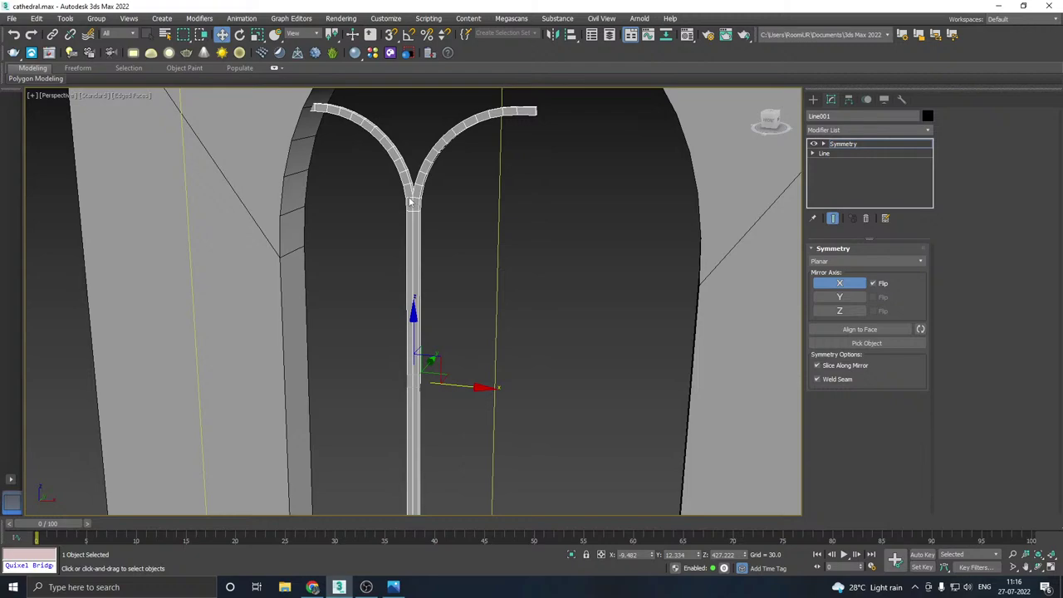
{"action": "middle_click_drag", "start_coordinate": [411, 201], "coordinate": [449, 239], "text": "alt"}
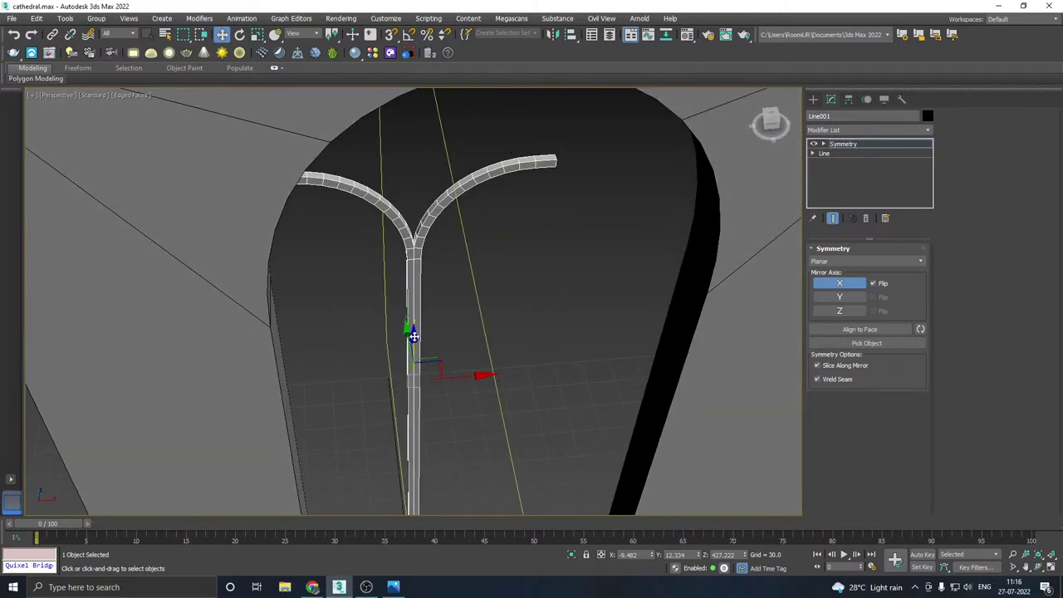
{"action": "scroll", "coordinate": [414, 337], "scroll_direction": "up", "scroll_amount": 3}
{"action": "middle_click_drag", "start_coordinate": [452, 397], "coordinate": [458, 344], "text": "alt"}
{"action": "scroll", "coordinate": [446, 279], "scroll_direction": "down", "scroll_amount": 5}
{"action": "middle_click_drag", "start_coordinate": [447, 279], "coordinate": [525, 286], "text": "alt"}
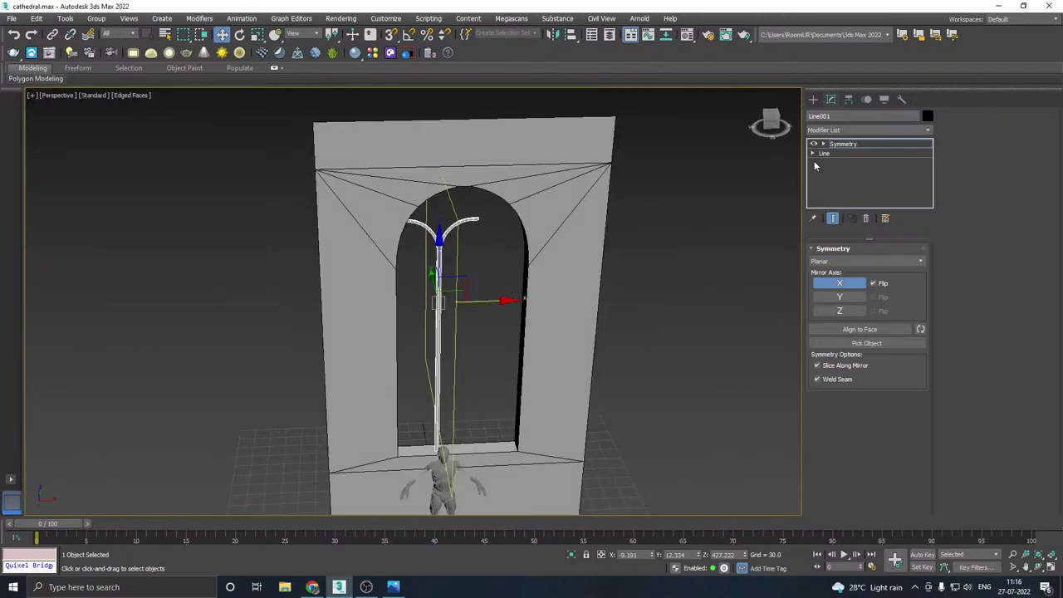
- Duplicate the Symmetry modifier on the bar's stack and move the copy's mirror plane to X about 32.4, forming a second mullion
{"action": "right_click", "coordinate": [842, 146]}
{"action": "left_click", "coordinate": [847, 146]}
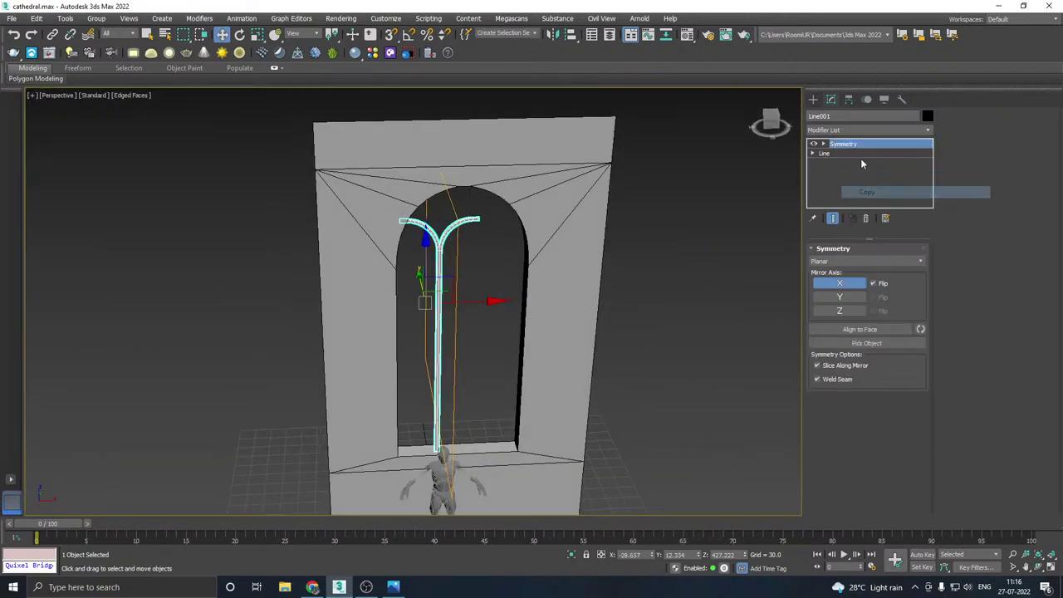
{"action": "right_click", "coordinate": [852, 146]}
{"action": "left_click", "coordinate": [877, 202]}
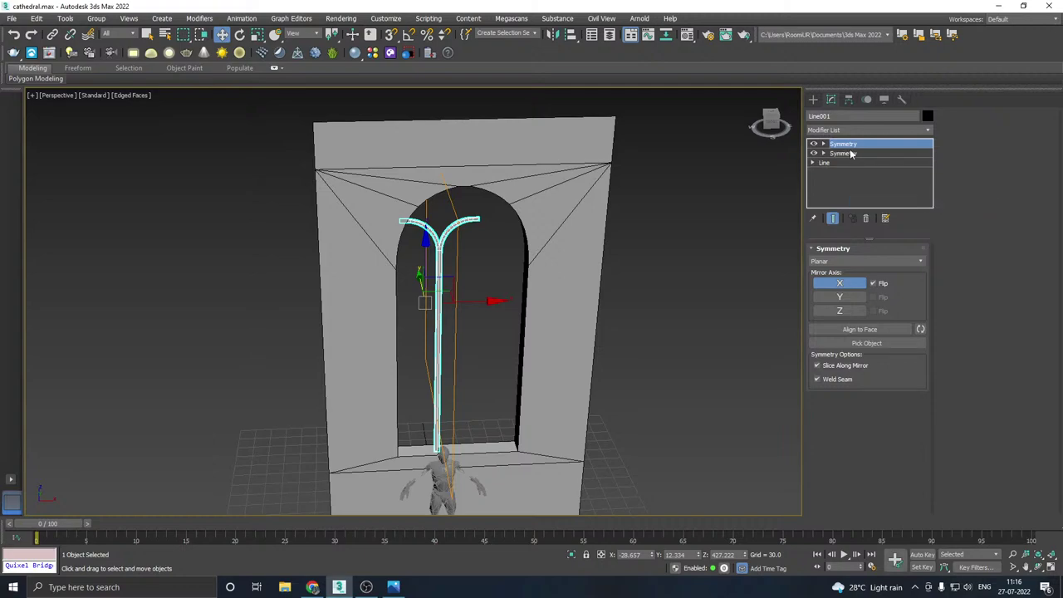
{"action": "key", "text": "1"}
{"action": "left_click_drag", "start_coordinate": [489, 301], "coordinate": [520, 294]}
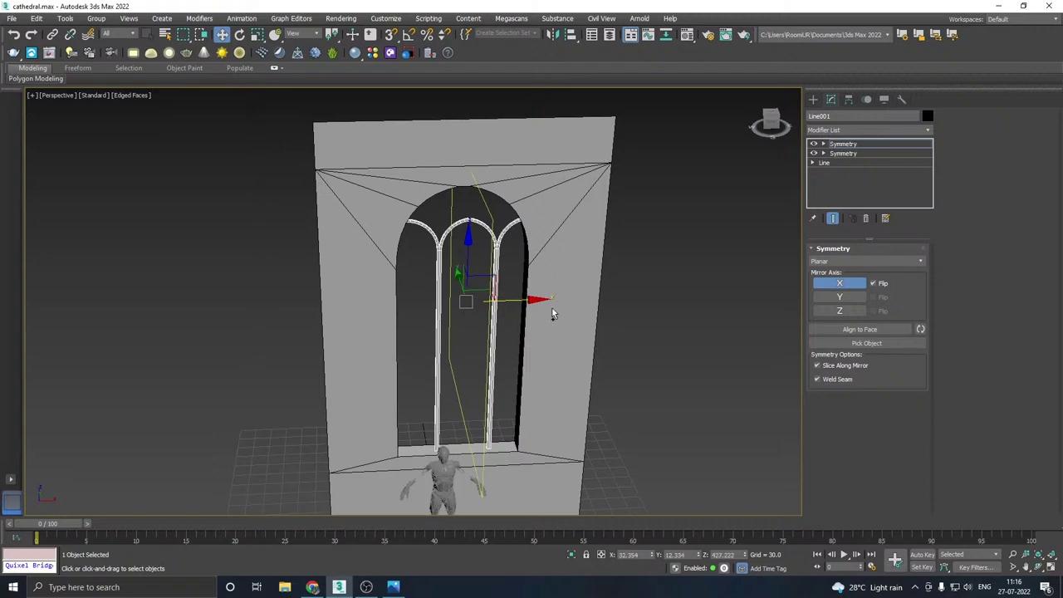
- Shift the second Symmetry's mirror plane back to X about 29.6 and check the three arches against the window opening
{"action": "middle_click_drag", "start_coordinate": [553, 313], "coordinate": [545, 288], "text": "alt"}
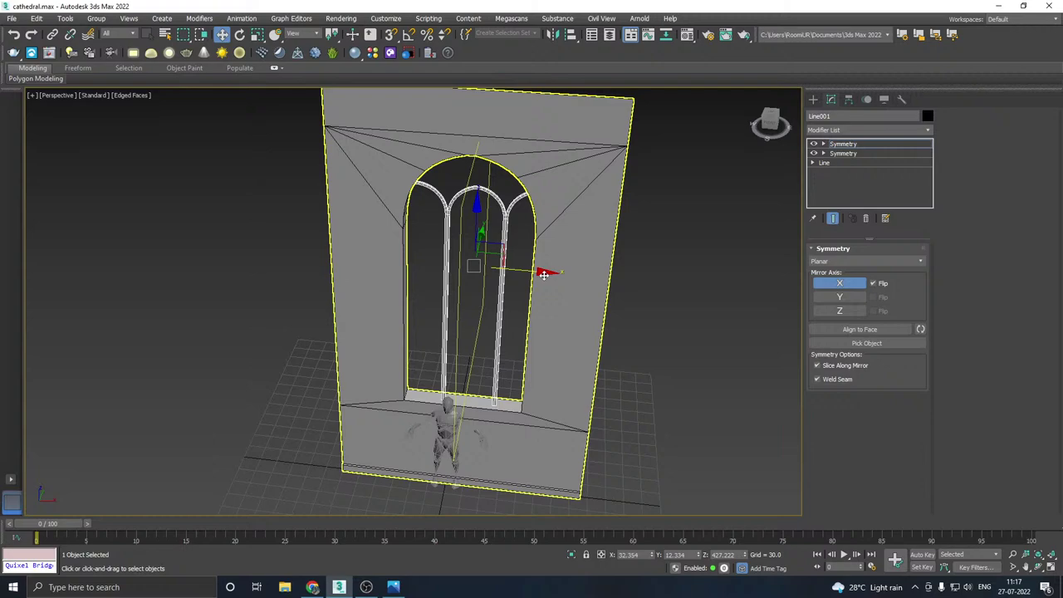
{"action": "middle_click_drag", "start_coordinate": [378, 192], "coordinate": [537, 256]}
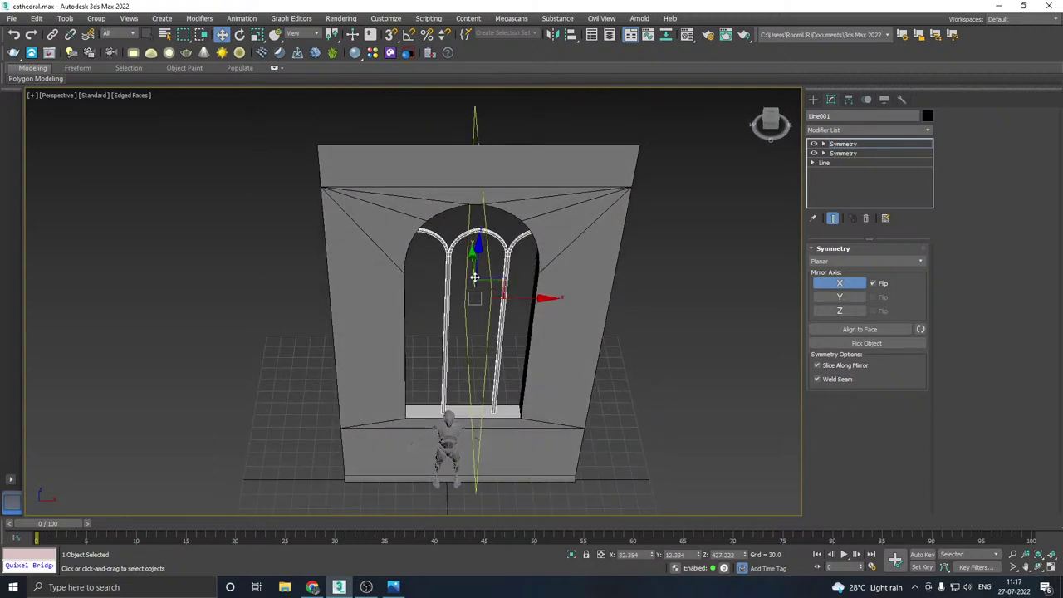
{"action": "scroll", "coordinate": [474, 278], "scroll_direction": "up", "scroll_amount": 5}
{"action": "left_click_drag", "start_coordinate": [529, 333], "coordinate": [525, 333]}
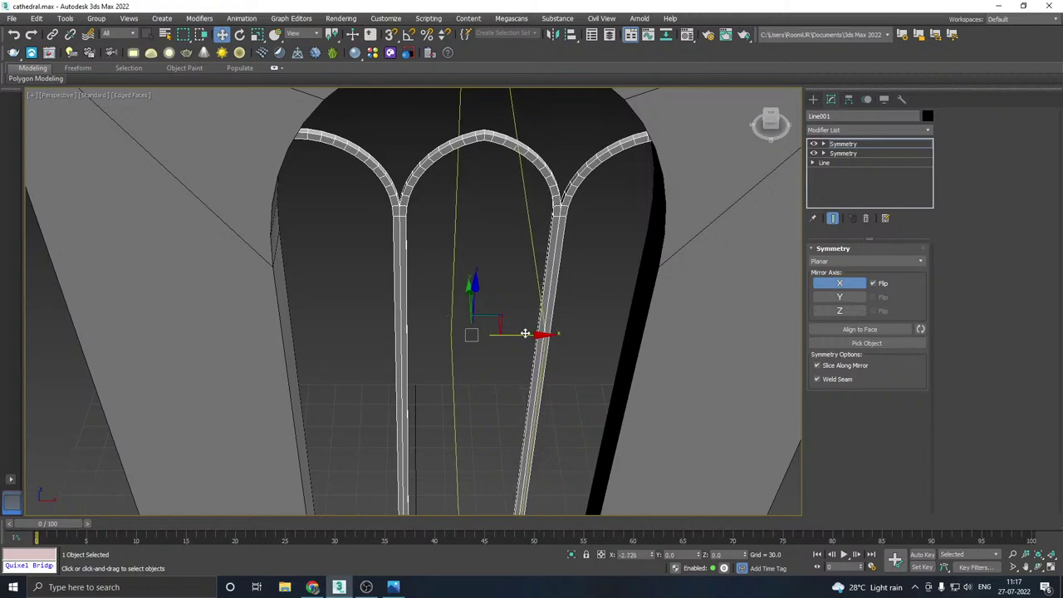
{"action": "scroll", "coordinate": [525, 334], "scroll_direction": "down", "scroll_amount": 5}
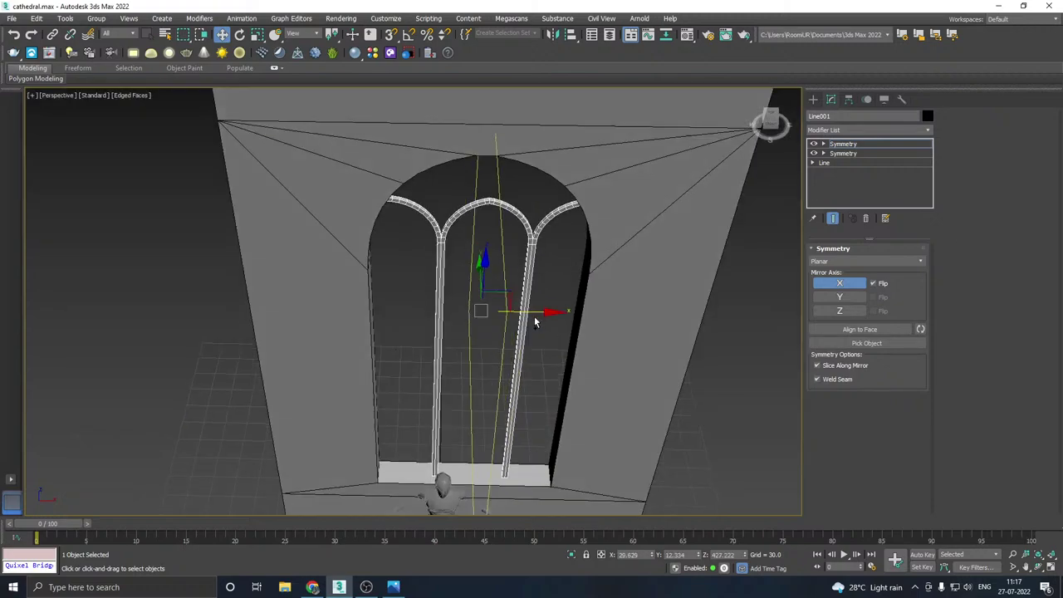
{"action": "middle_click_drag", "start_coordinate": [534, 317], "coordinate": [522, 321], "text": "alt"}
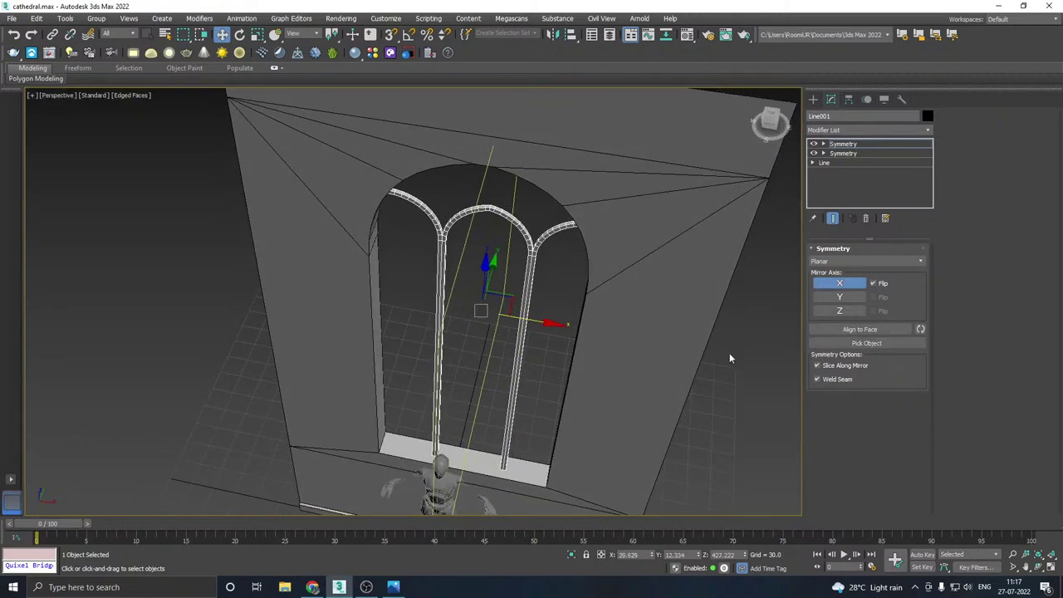
{"action": "middle_click_drag", "start_coordinate": [730, 355], "coordinate": [532, 382], "text": "alt"}
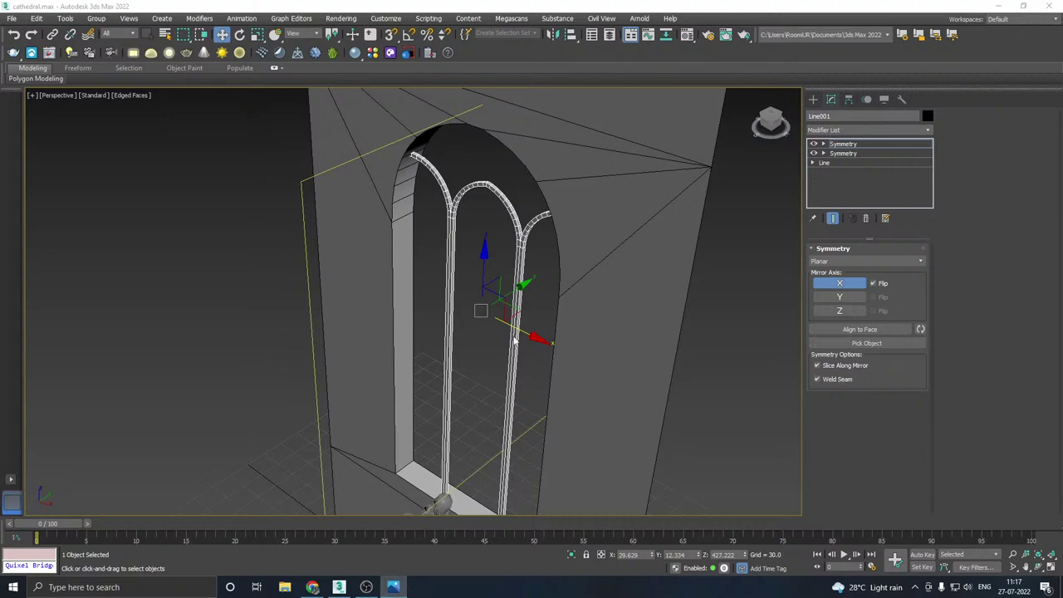
{"action": "middle_click_drag", "start_coordinate": [602, 421], "coordinate": [646, 415], "text": "alt"}
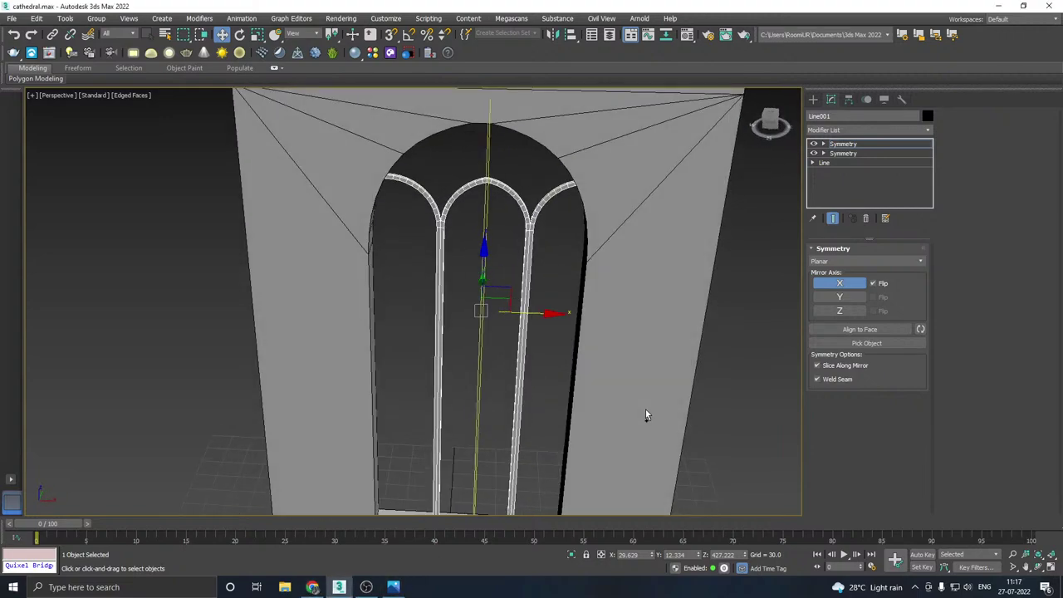
{"action": "middle_click_drag", "start_coordinate": [516, 339], "coordinate": [500, 292], "text": "alt"}
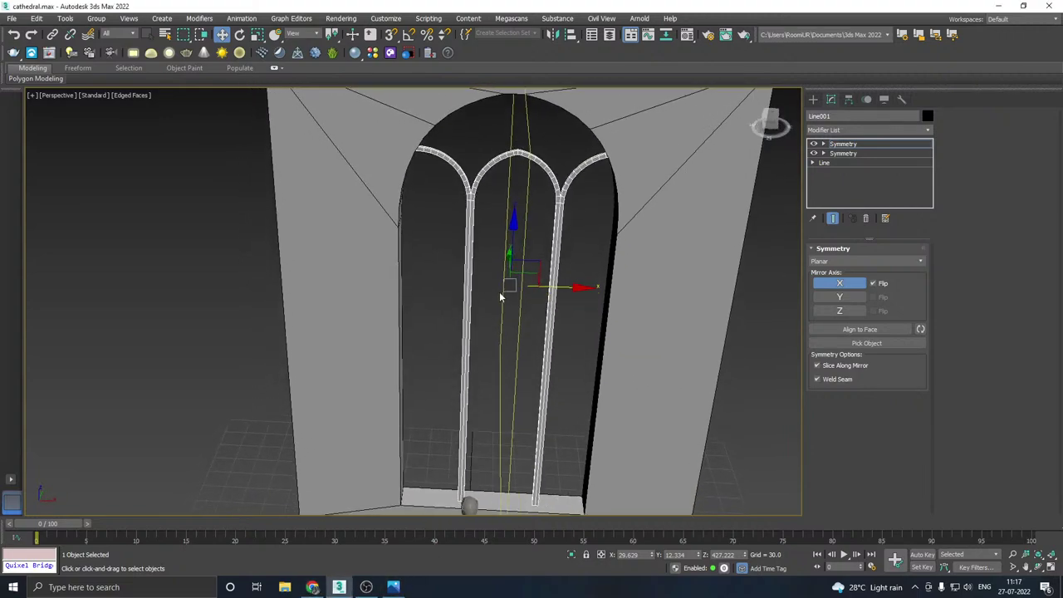
- Move the second Symmetry's mirror plane about 27.4 units in negative X so the mullions form a narrow pointed arch
{"action": "left_click", "coordinate": [844, 144]}
{"action": "key", "text": "1"}
{"action": "left_click_drag", "start_coordinate": [562, 288], "coordinate": [530, 290]}
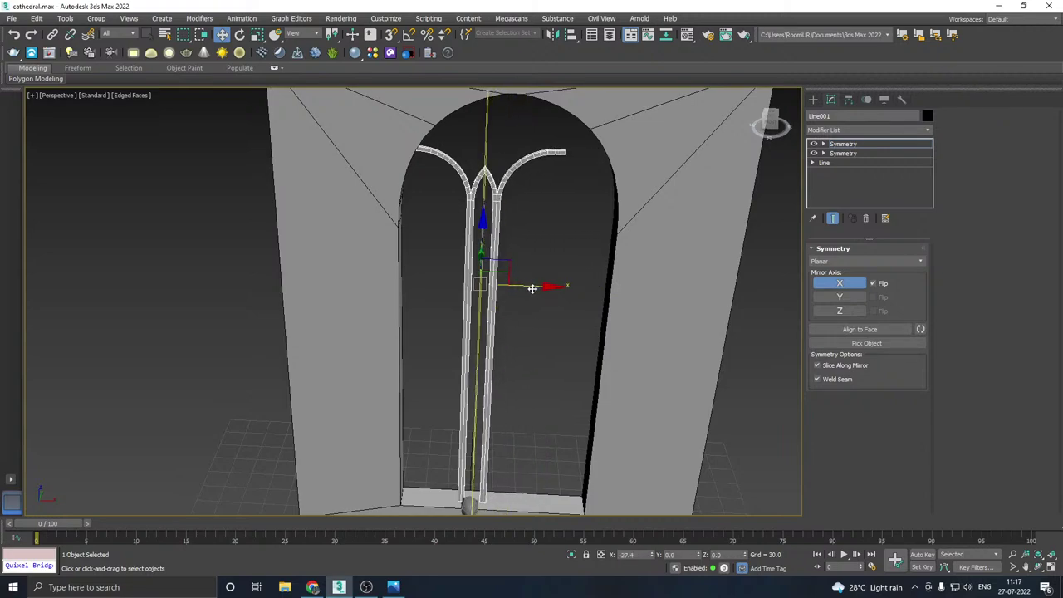
- Paste a third copy of the Symmetry modifier and move its mirror plane to X about 45.8, mirroring the narrow arch pair
{"action": "left_click", "coordinate": [856, 146]}
{"action": "right_click", "coordinate": [853, 143]}
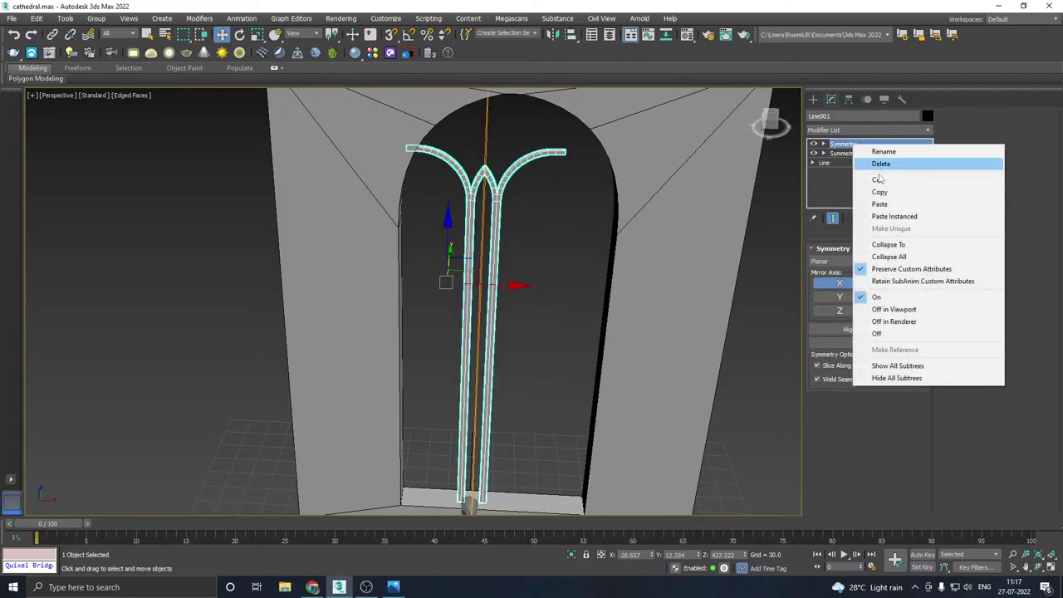
{"action": "left_click", "coordinate": [881, 192]}
{"action": "right_click", "coordinate": [848, 143]}
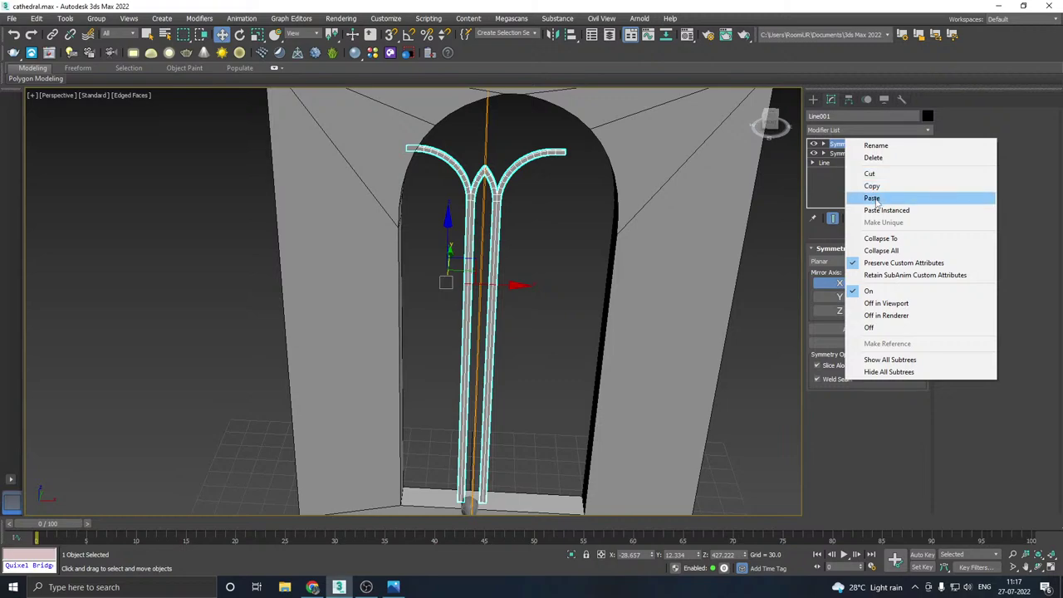
{"action": "left_click", "coordinate": [878, 198]}
{"action": "left_click_drag", "start_coordinate": [530, 287], "coordinate": [576, 283]}
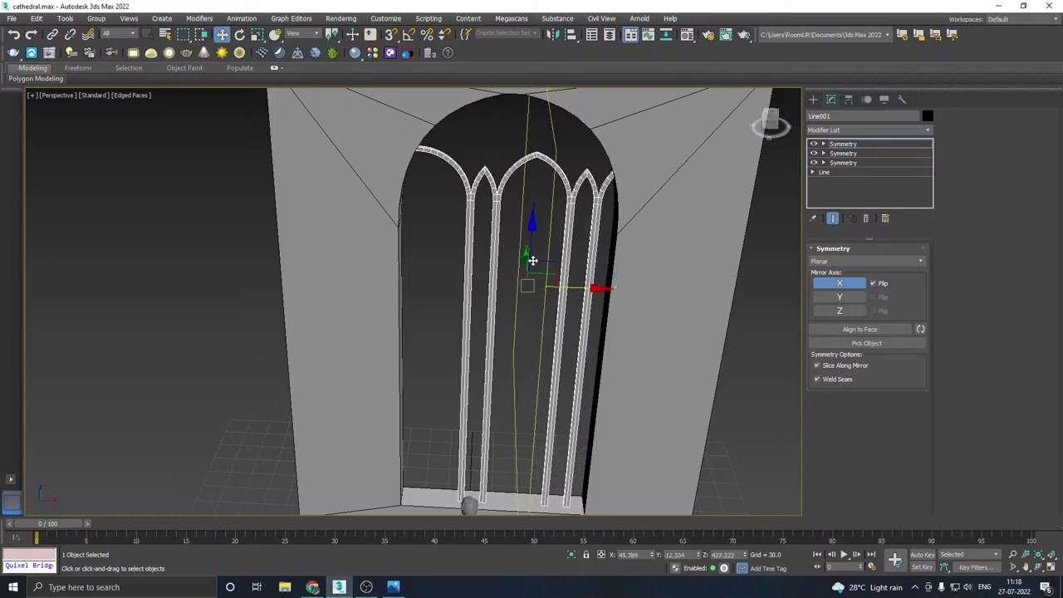
- Move the whole tracery object in negative X, first to about -43.5, to bring it nearer the window's centre
{"action": "left_click", "coordinate": [832, 146]}
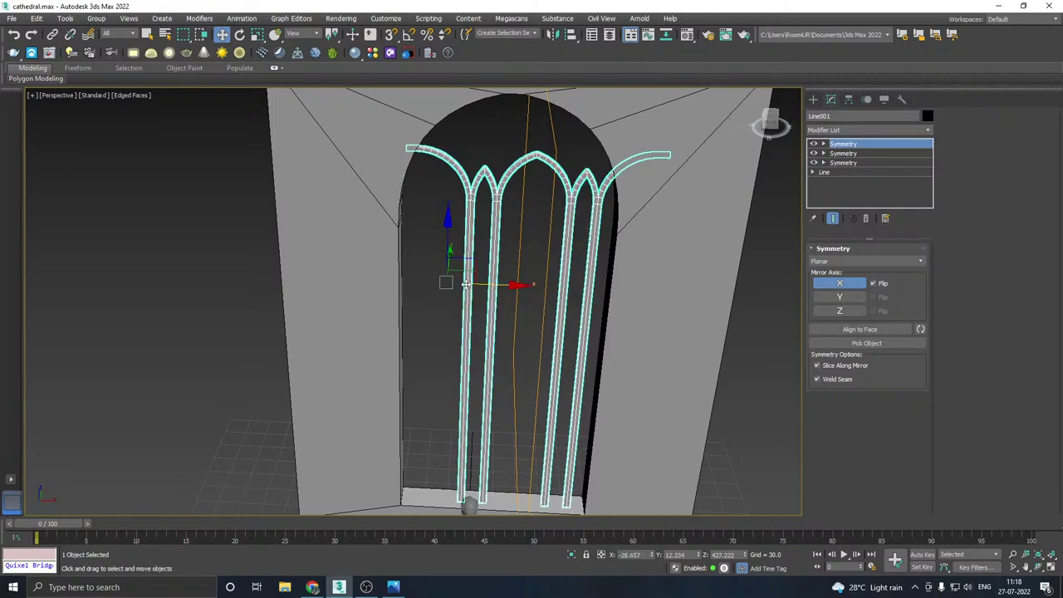
{"action": "mouse_move", "coordinate": [488, 284]}
{"action": "left_mouse_down"}
{"action": "mouse_move", "coordinate": [474, 284]}
{"action": "mouse_move", "coordinate": [498, 284]}
{"action": "left_mouse_up"}
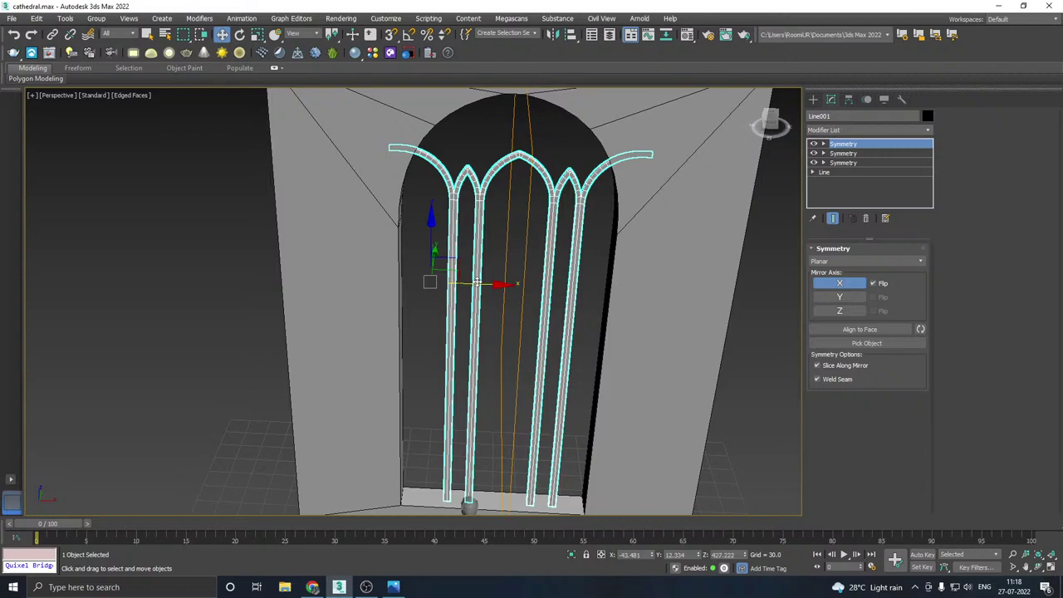
{"action": "mouse_move", "coordinate": [577, 278]}
{"action": "middle_mouse_down", "text": "alt"}
{"action": "mouse_move", "coordinate": [523, 277]}
{"action": "mouse_move", "coordinate": [557, 277]}
{"action": "mouse_move", "coordinate": [574, 257]}
{"action": "mouse_move", "coordinate": [506, 262]}
{"action": "mouse_move", "coordinate": [549, 247]}
{"action": "mouse_move", "coordinate": [560, 257]}
{"action": "mouse_move", "coordinate": [527, 231]}
{"action": "mouse_move", "coordinate": [580, 266]}
{"action": "middle_mouse_up", "text": "alt"}
{"action": "scroll", "coordinate": [528, 229], "scroll_direction": "down", "scroll_amount": 3}
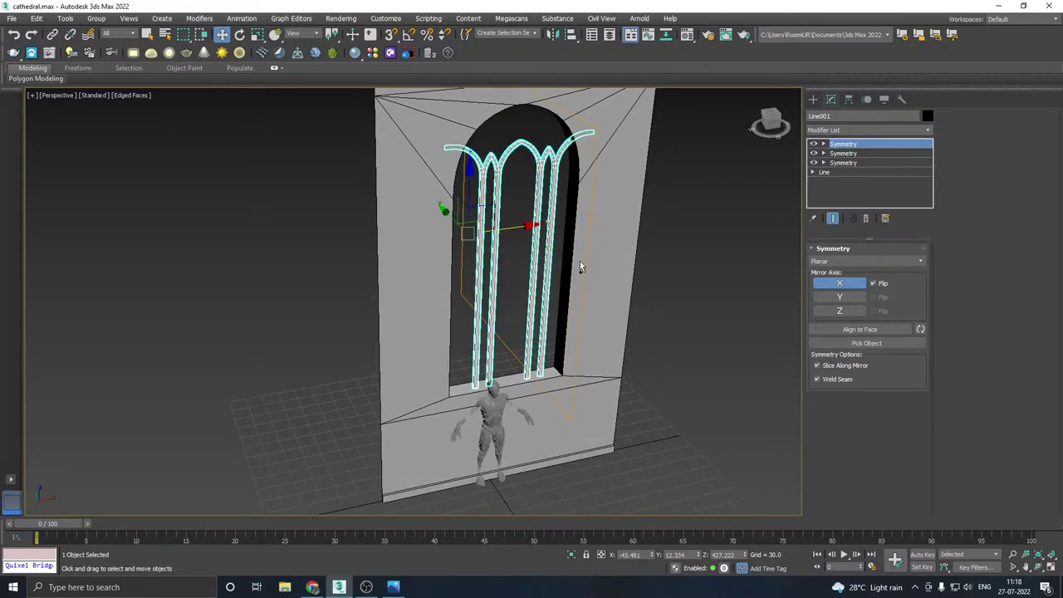
{"action": "scroll", "coordinate": [477, 221], "scroll_direction": "up", "scroll_amount": 3}
{"action": "middle_click_drag", "start_coordinate": [505, 235], "coordinate": [524, 234], "text": "alt"}
{"action": "left_click", "coordinate": [534, 191]}
{"action": "scroll", "coordinate": [494, 238], "scroll_direction": "down", "scroll_amount": 4}
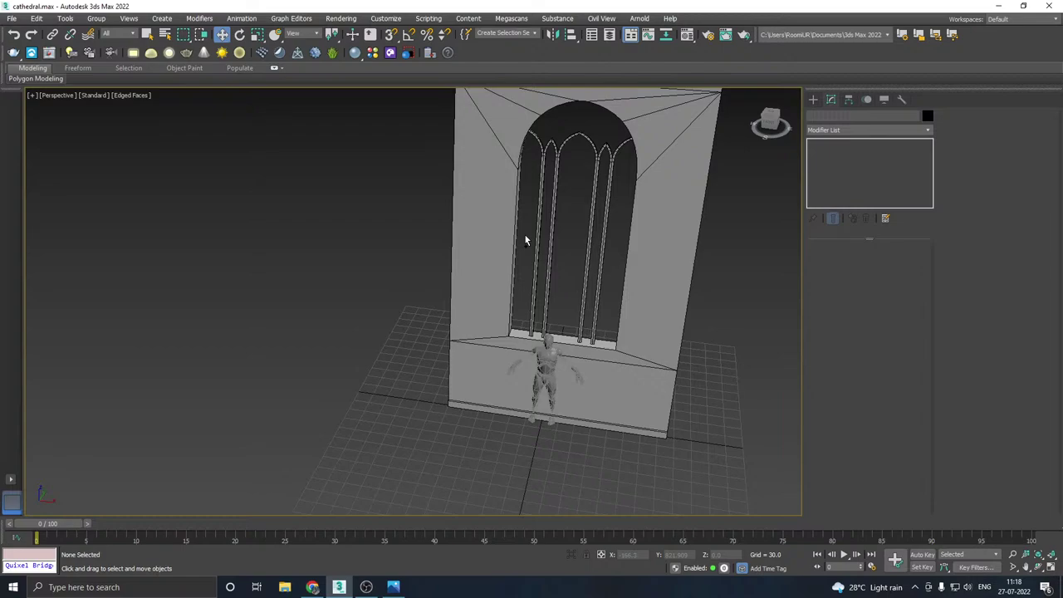
- Widen the tracery's central arch by moving the topmost Symmetry's mirror plane to X about 26.5
{"action": "scroll", "coordinate": [604, 161], "scroll_direction": "up", "scroll_amount": 6}
{"action": "left_click", "coordinate": [581, 147]}
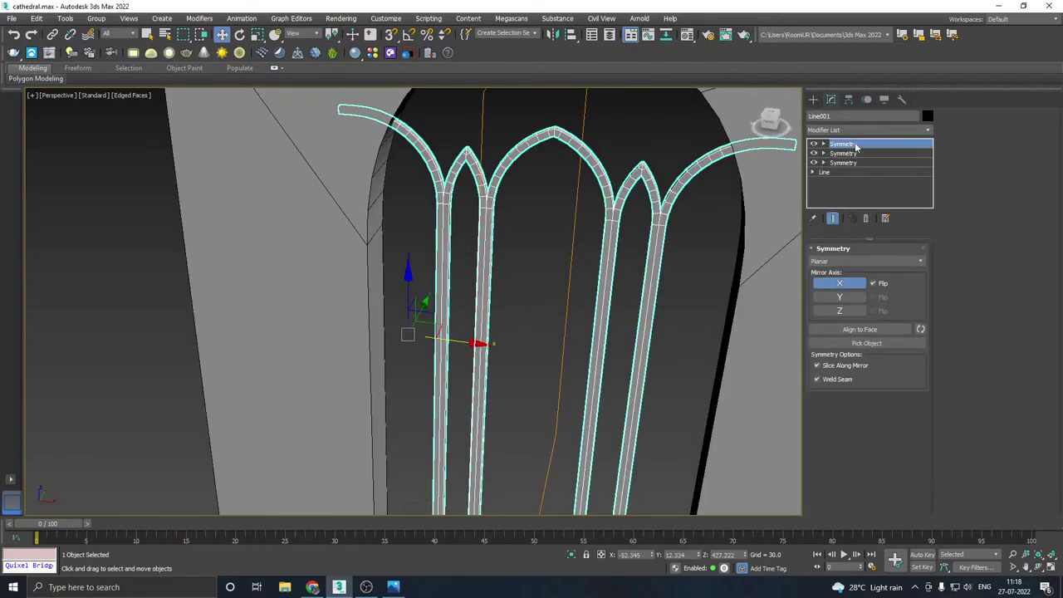
{"action": "key", "text": "1"}
{"action": "mouse_move", "coordinate": [585, 358]}
{"action": "left_mouse_down"}
{"action": "mouse_move", "coordinate": [640, 347]}
{"action": "mouse_move", "coordinate": [562, 349]}
{"action": "mouse_move", "coordinate": [562, 337]}
{"action": "mouse_move", "coordinate": [596, 344]}
{"action": "left_mouse_up"}
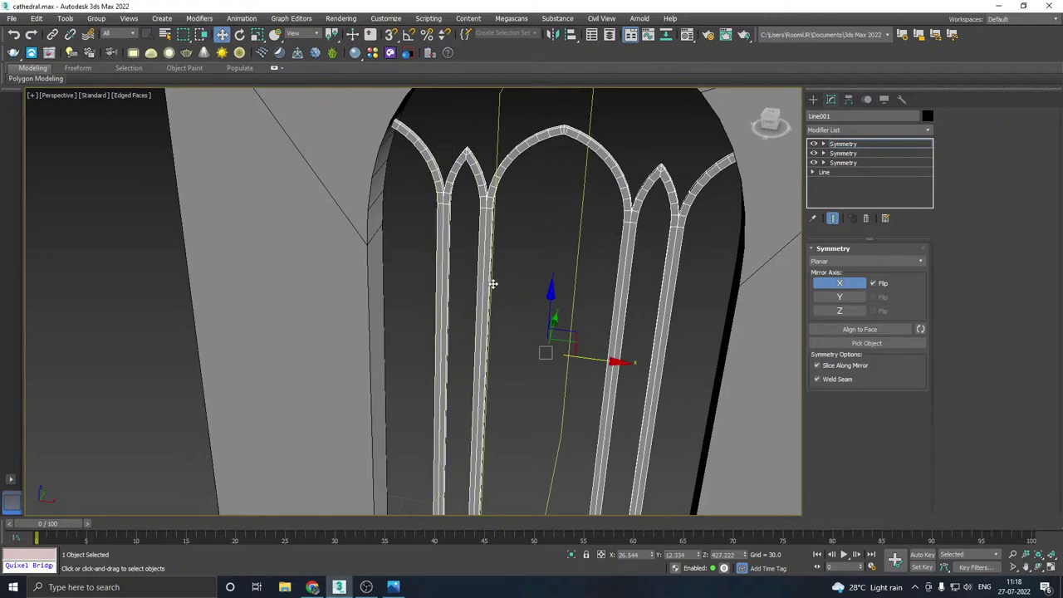
- Centre the tracery object in the arched opening in the front view, moving it to X about -57.4
{"action": "scroll", "coordinate": [493, 284], "scroll_direction": "down", "scroll_amount": 4}
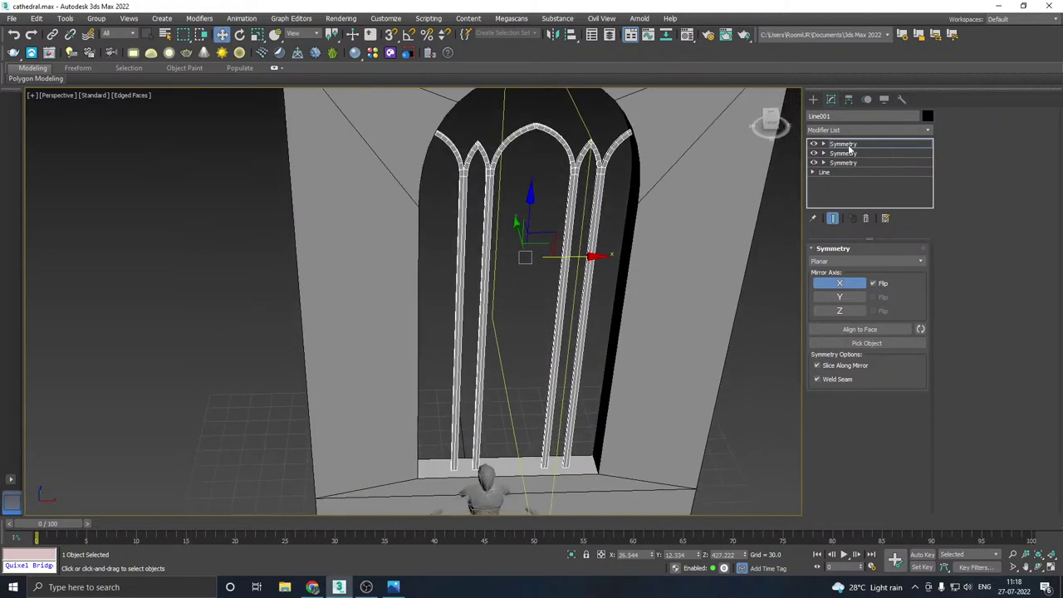
{"action": "left_click", "coordinate": [850, 146]}
{"action": "left_click_drag", "start_coordinate": [495, 258], "coordinate": [491, 258]}
{"action": "middle_click_drag", "start_coordinate": [525, 265], "coordinate": [512, 255], "text": "alt"}
{"action": "key", "text": "f"}
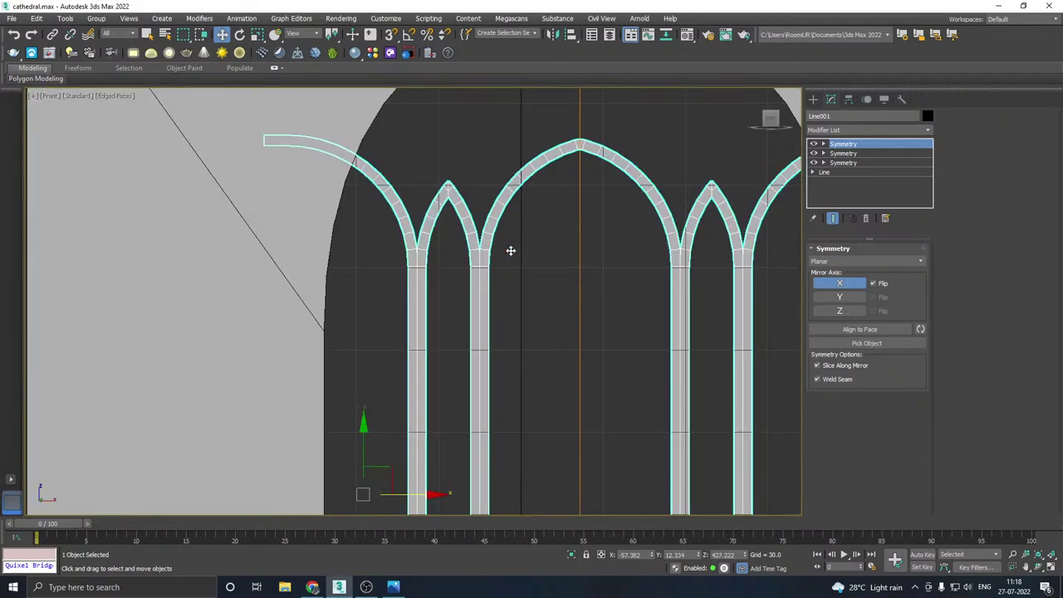
{"action": "scroll", "coordinate": [423, 229], "scroll_direction": "down", "scroll_amount": 5}
{"action": "middle_click_drag", "start_coordinate": [457, 314], "coordinate": [454, 269]}
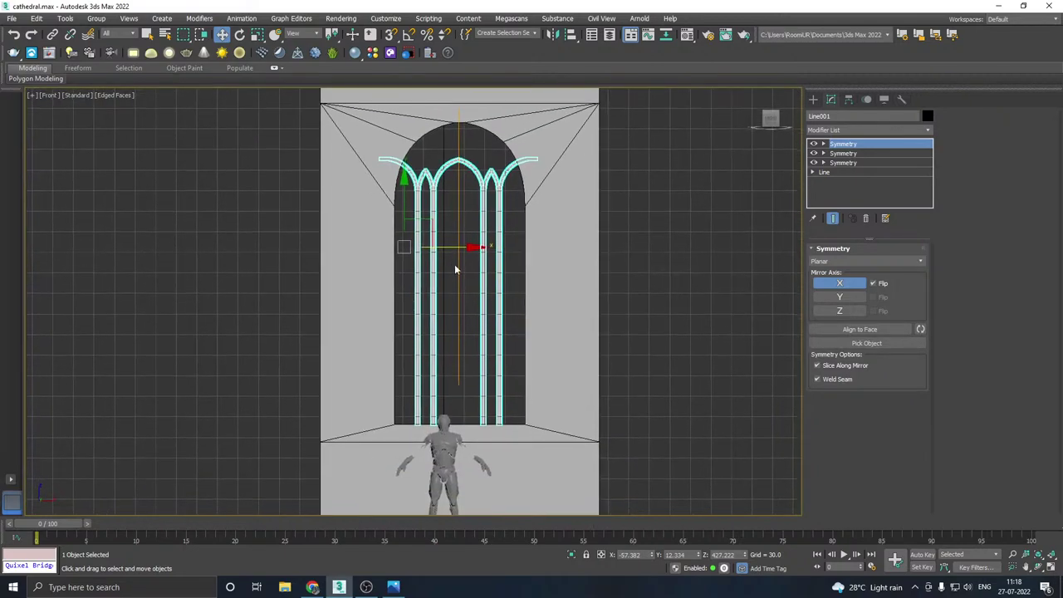
{"action": "left_click_drag", "start_coordinate": [458, 245], "coordinate": [456, 246]}
- Collapse the tracery's whole modifier stack and convert the object to an Editable Poly
{"action": "right_click", "coordinate": [839, 147]}
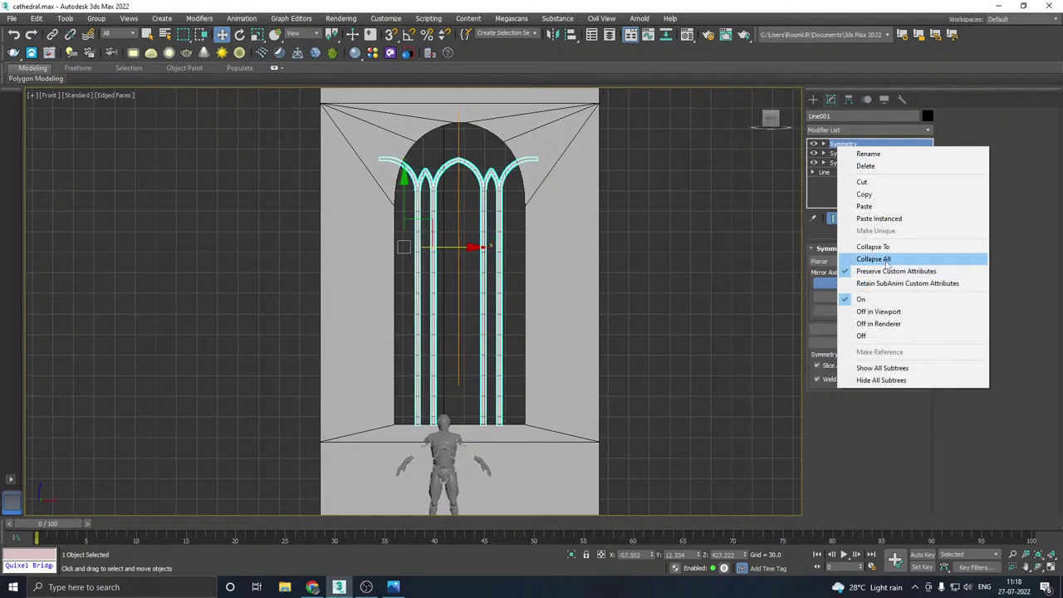
{"action": "left_click", "coordinate": [855, 258]}
{"action": "right_click", "coordinate": [871, 158]}
{"action": "left_click", "coordinate": [914, 238]}
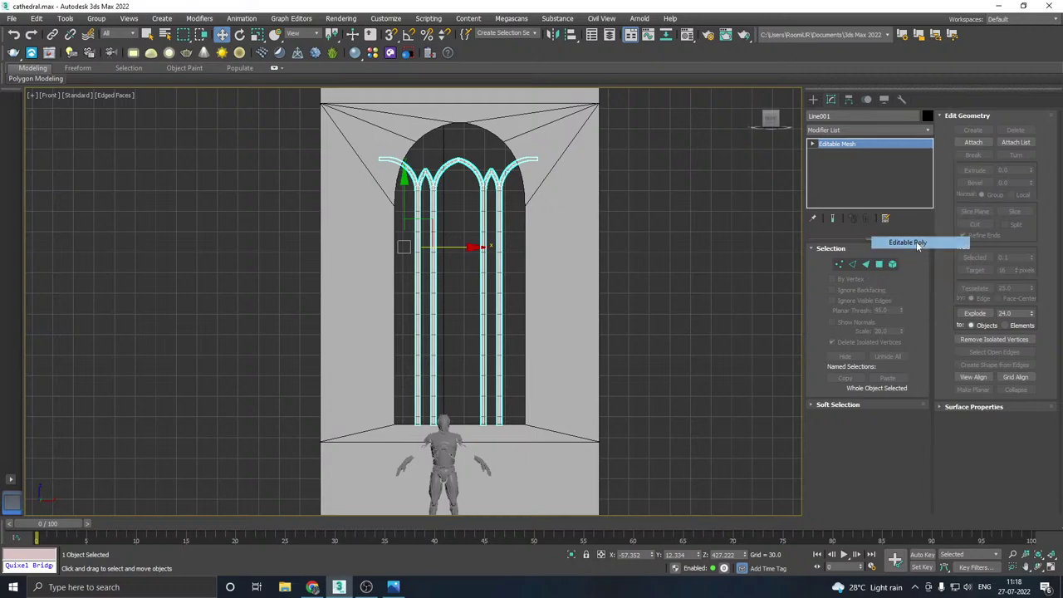
- Select the vertices at the lower ends of all four mullions and lower them into the sill, to Z about 167.4
{"action": "left_click", "coordinate": [839, 263]}
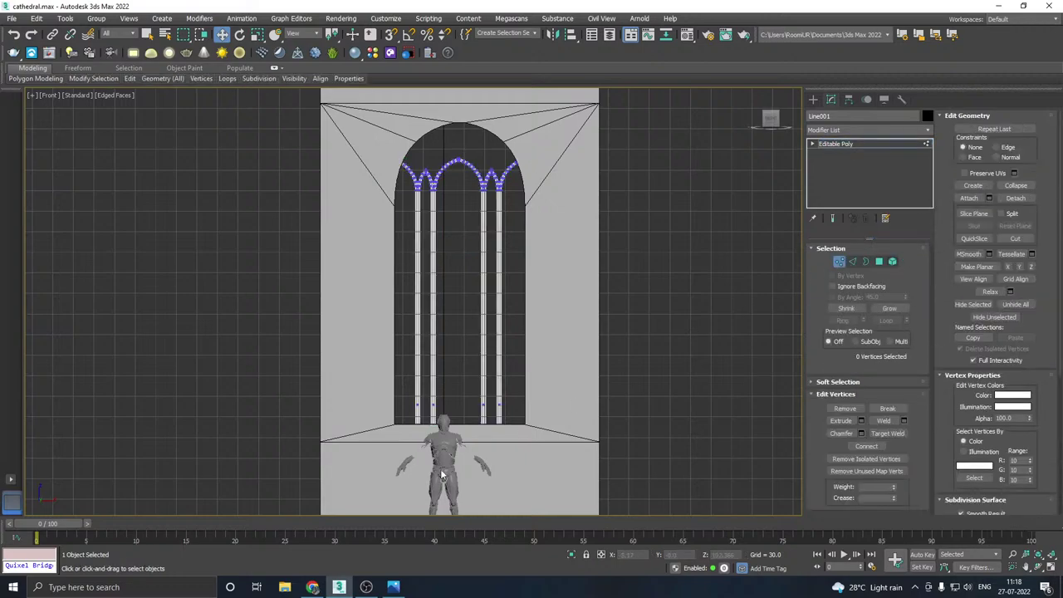
{"action": "scroll", "coordinate": [435, 456], "scroll_direction": "up", "scroll_amount": 5}
{"action": "left_click_drag", "start_coordinate": [735, 424], "coordinate": [739, 433]}
{"action": "scroll", "coordinate": [471, 341], "scroll_direction": "up", "scroll_amount": 3}
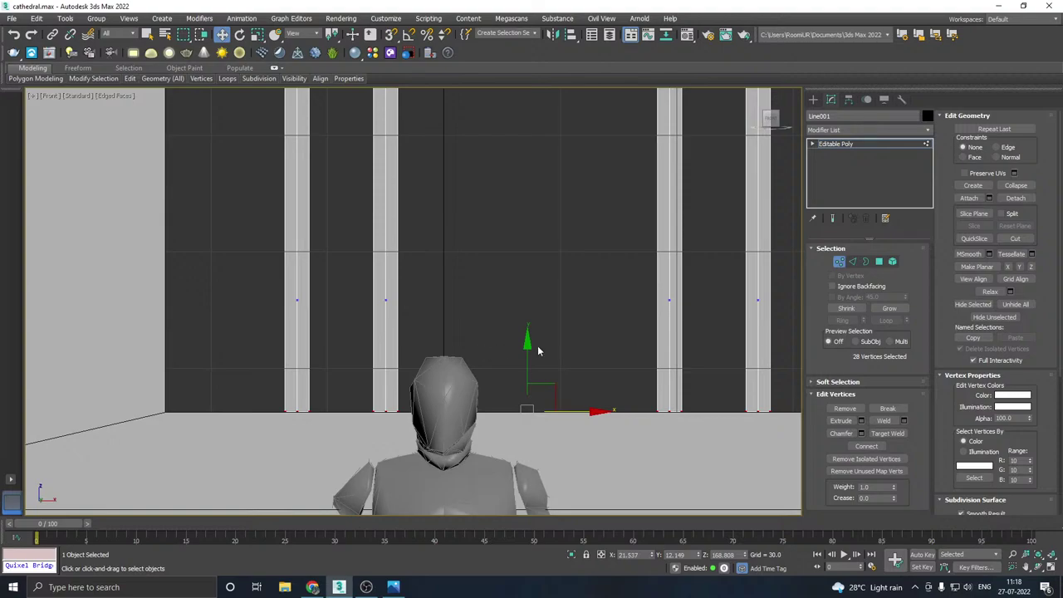
{"action": "left_click_drag", "start_coordinate": [528, 354], "coordinate": [529, 358]}
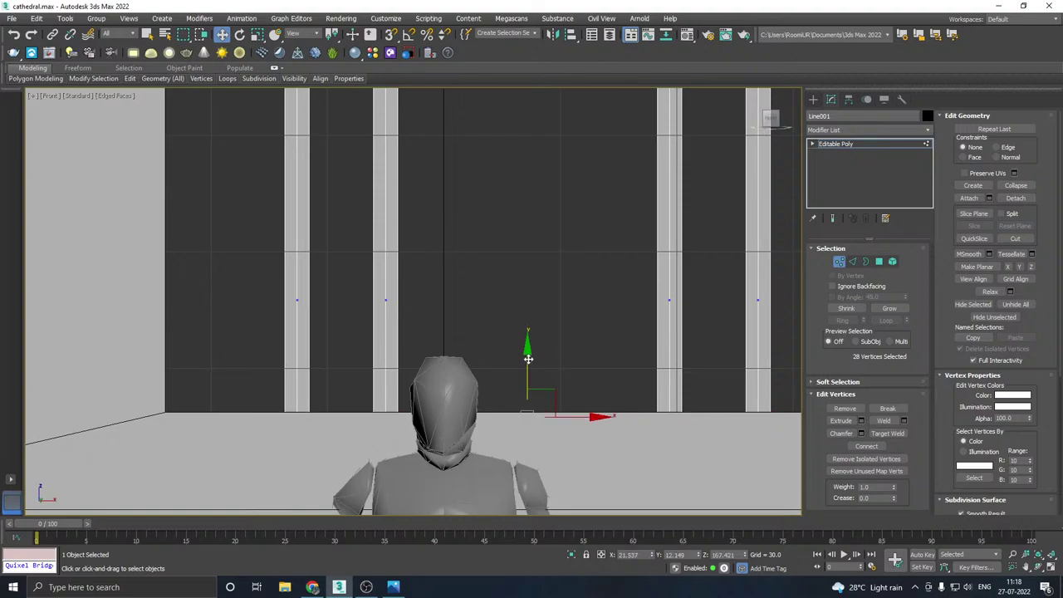
- Lower the selected mullion end vertices slightly further into the sill, to Z about 166.8, and leave vertex editing
{"action": "key", "text": "p"}
{"action": "middle_click_drag", "start_coordinate": [544, 338], "coordinate": [462, 416], "text": "alt"}
{"action": "scroll", "coordinate": [462, 418], "scroll_direction": "up", "scroll_amount": 4}
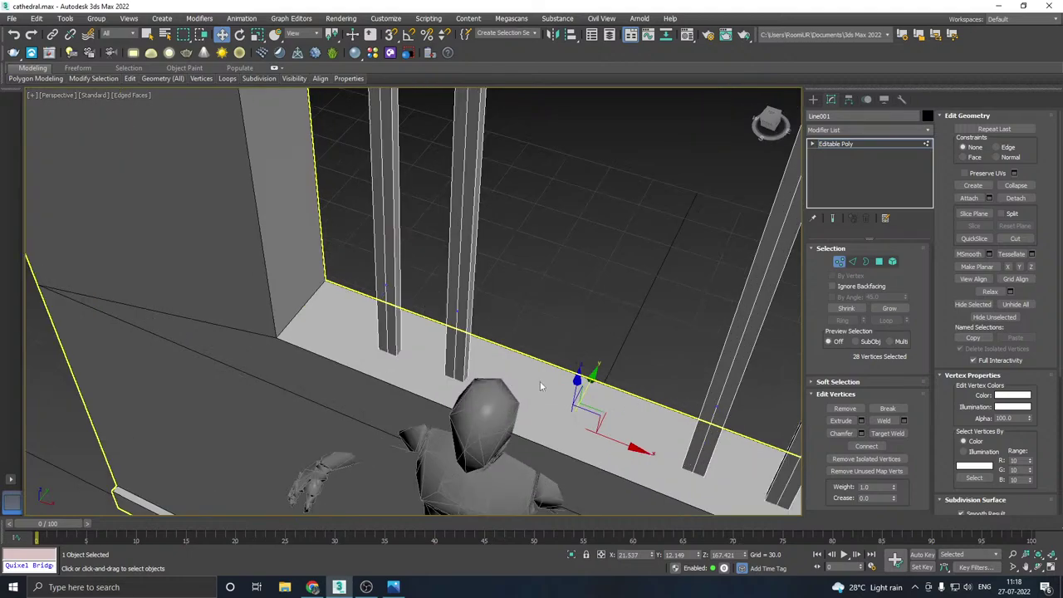
{"action": "mouse_move", "coordinate": [577, 384]}
{"action": "left_mouse_down"}
{"action": "mouse_move", "coordinate": [577, 364]}
{"action": "mouse_move", "coordinate": [576, 383]}
{"action": "left_mouse_up"}
{"action": "scroll", "coordinate": [399, 423], "scroll_direction": "down", "scroll_amount": 5}
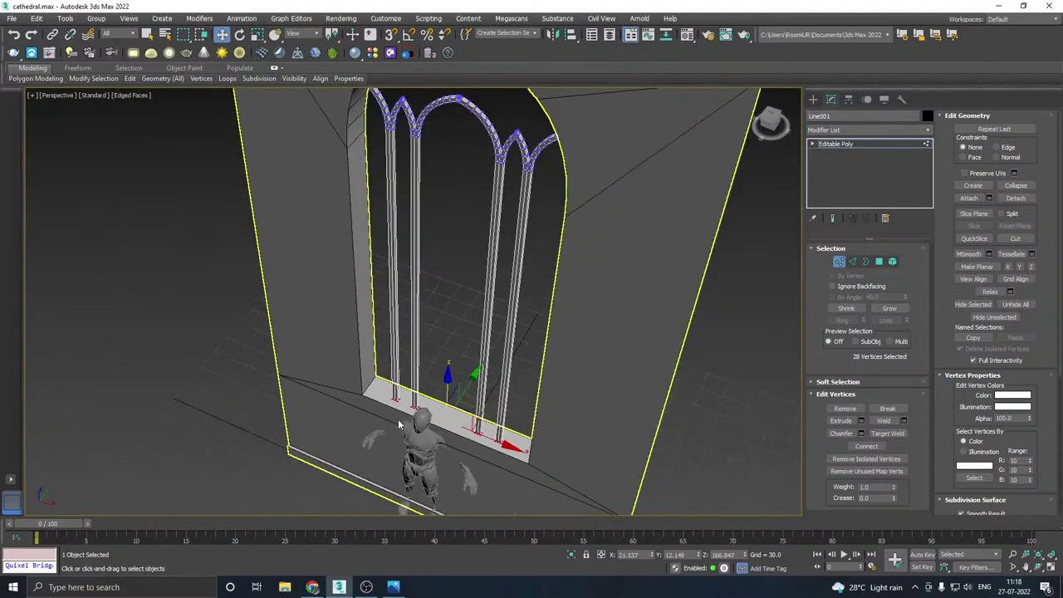
{"action": "left_click", "coordinate": [833, 145]}
- Save the cathedral scene file
{"action": "middle_click_drag", "start_coordinate": [542, 259], "coordinate": [581, 237], "text": "alt"}
{"action": "scroll", "coordinate": [582, 238], "scroll_direction": "down", "scroll_amount": 2}
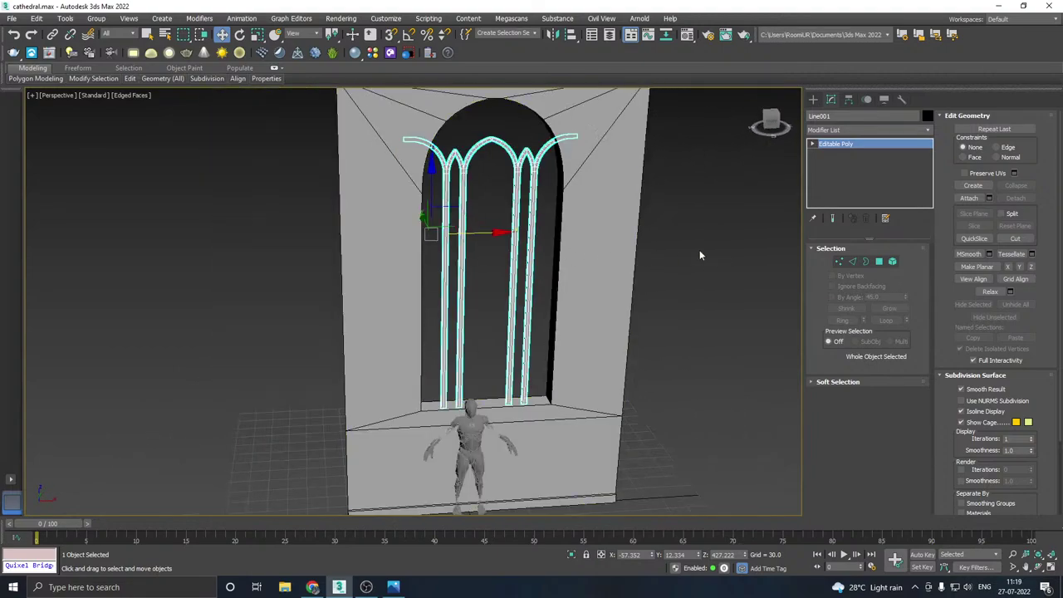
{"action": "left_click", "coordinate": [11, 18]}
{"action": "left_click", "coordinate": [17, 101]}
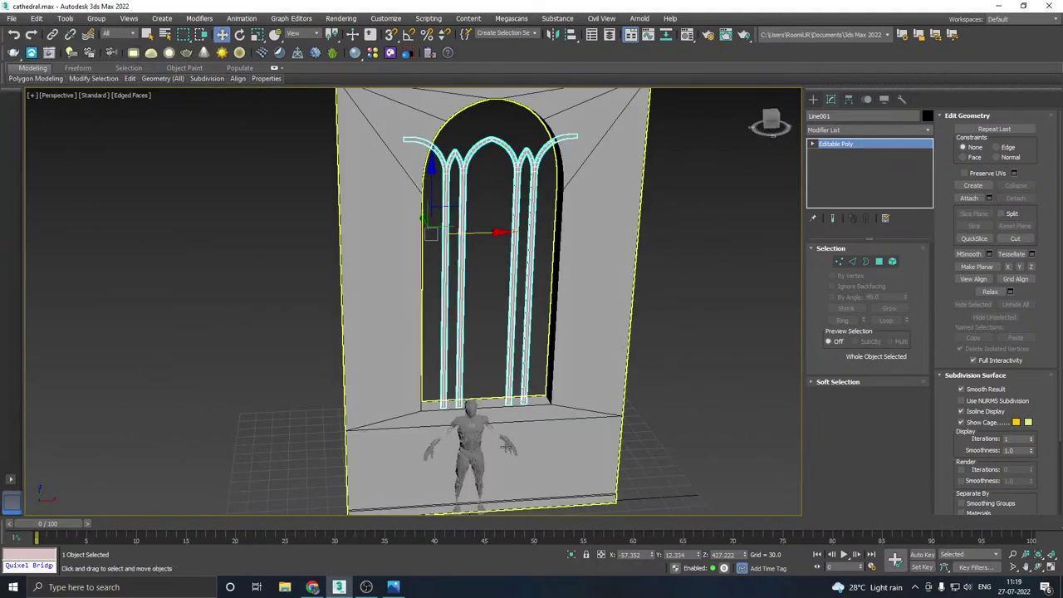
- Try a circular ring spline between the two central mullions in the front view, centred about X 20.4, Z 447.4
{"action": "middle_click_drag", "start_coordinate": [452, 429], "coordinate": [468, 408]}
{"action": "key", "text": "f"}
{"action": "scroll", "coordinate": [555, 374], "scroll_direction": "down", "scroll_amount": 6}
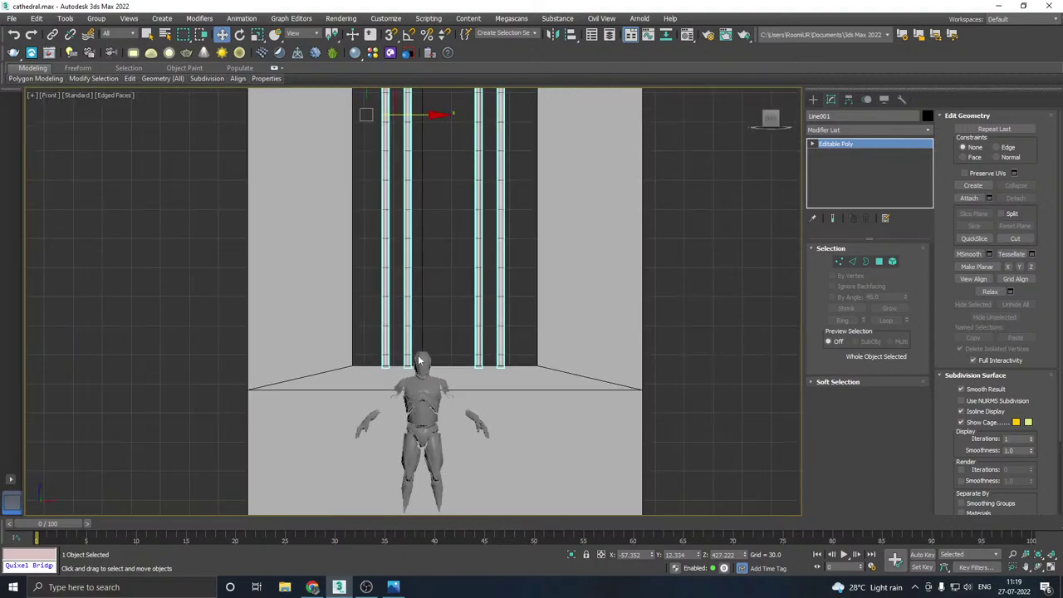
{"action": "left_click", "coordinate": [463, 408]}
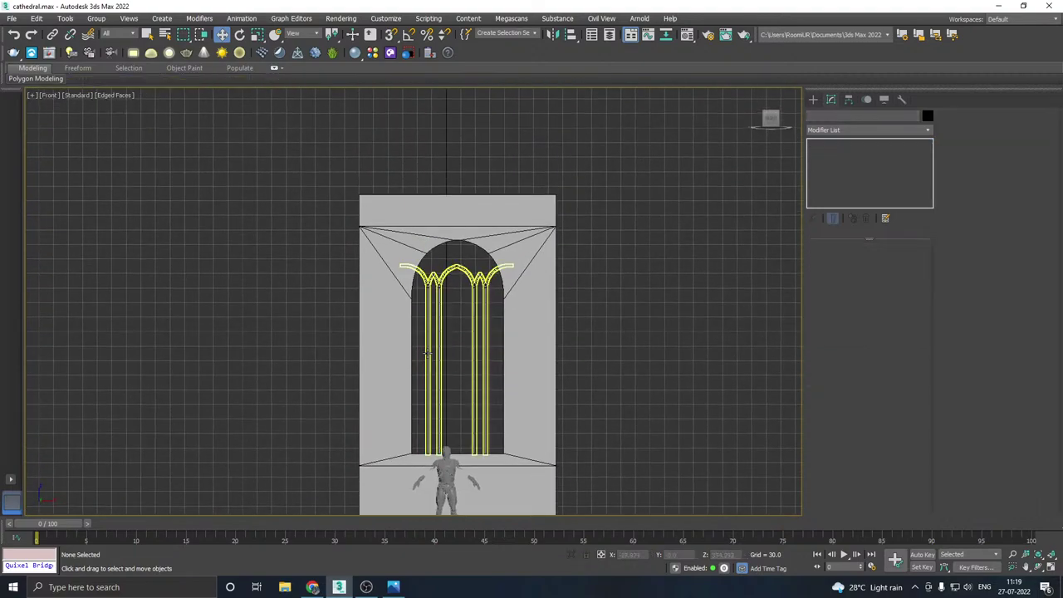
{"action": "scroll", "coordinate": [436, 307], "scroll_direction": "up", "scroll_amount": 4}
{"action": "left_click", "coordinate": [813, 99]}
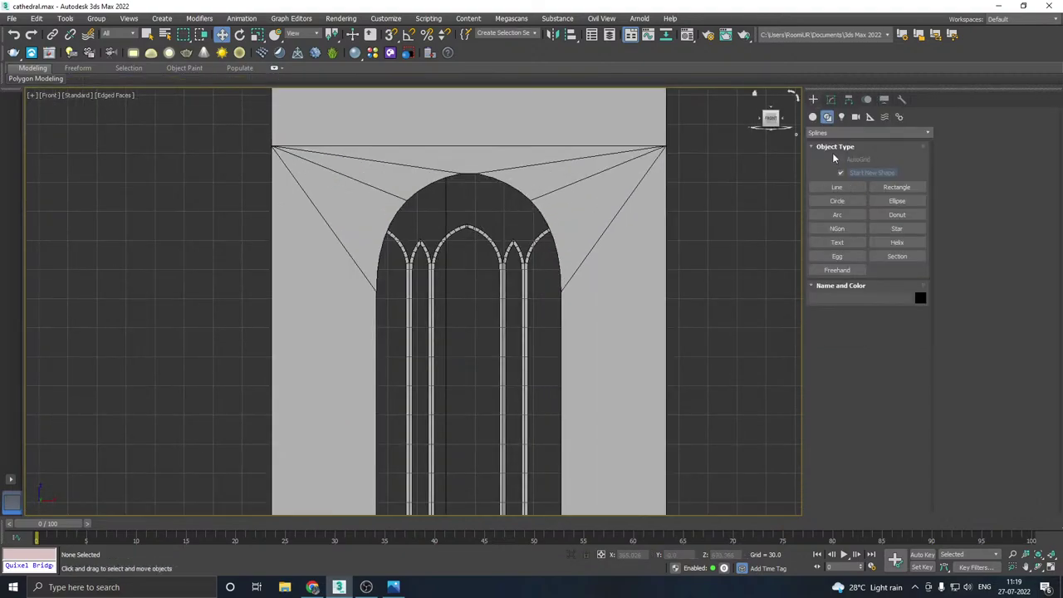
{"action": "left_click", "coordinate": [838, 201]}
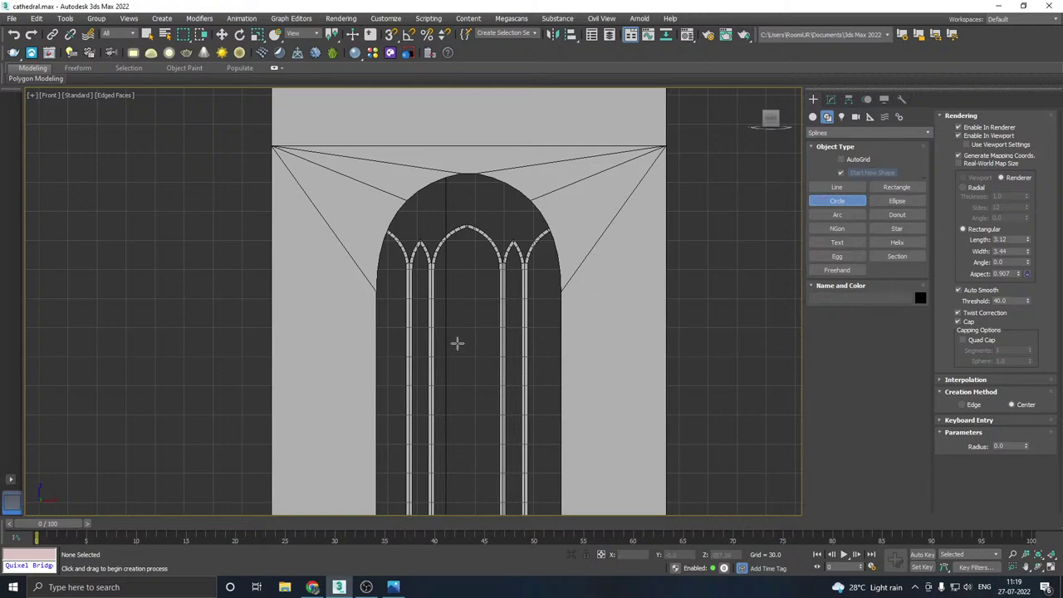
{"action": "middle_click_drag", "start_coordinate": [458, 344], "coordinate": [467, 275]}
{"action": "left_click_drag", "start_coordinate": [483, 275], "coordinate": [501, 301]}
{"action": "right_click", "coordinate": [501, 301]}
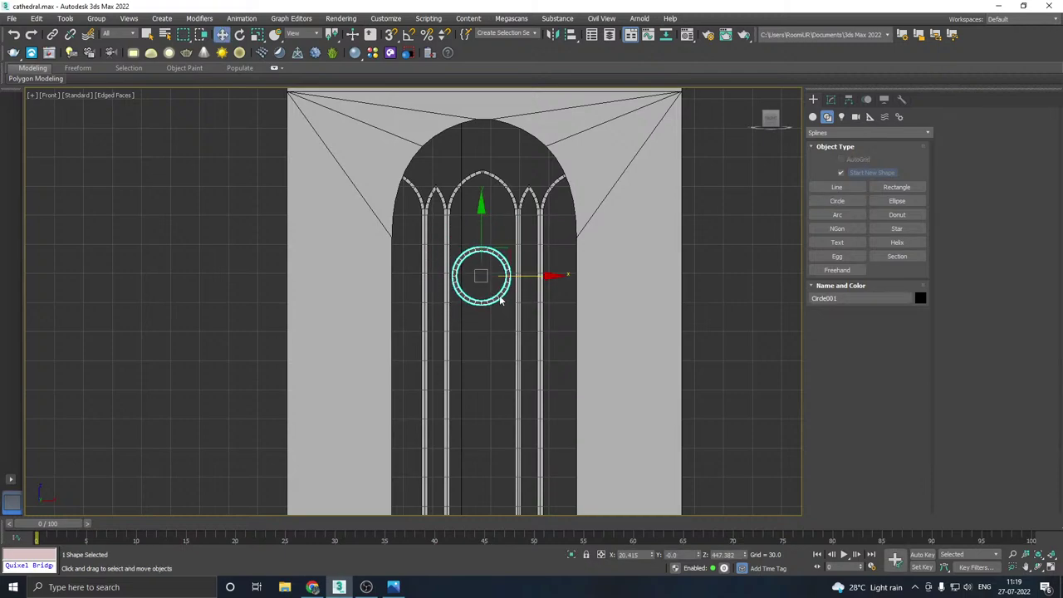
- Try a rectangle spline frame between the two central mullions, centred about X 23.2, Z 459.4
{"action": "left_click", "coordinate": [898, 187]}
{"action": "scroll", "coordinate": [482, 249], "scroll_direction": "up", "scroll_amount": 5}
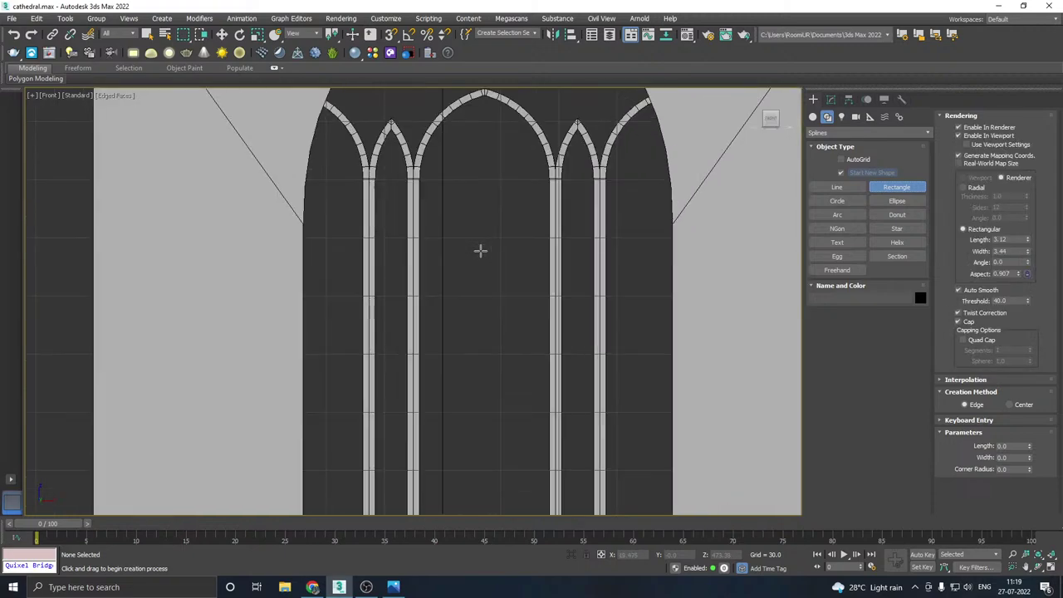
{"action": "left_click_drag", "start_coordinate": [438, 221], "coordinate": [536, 333]}
{"action": "right_click", "coordinate": [529, 329]}
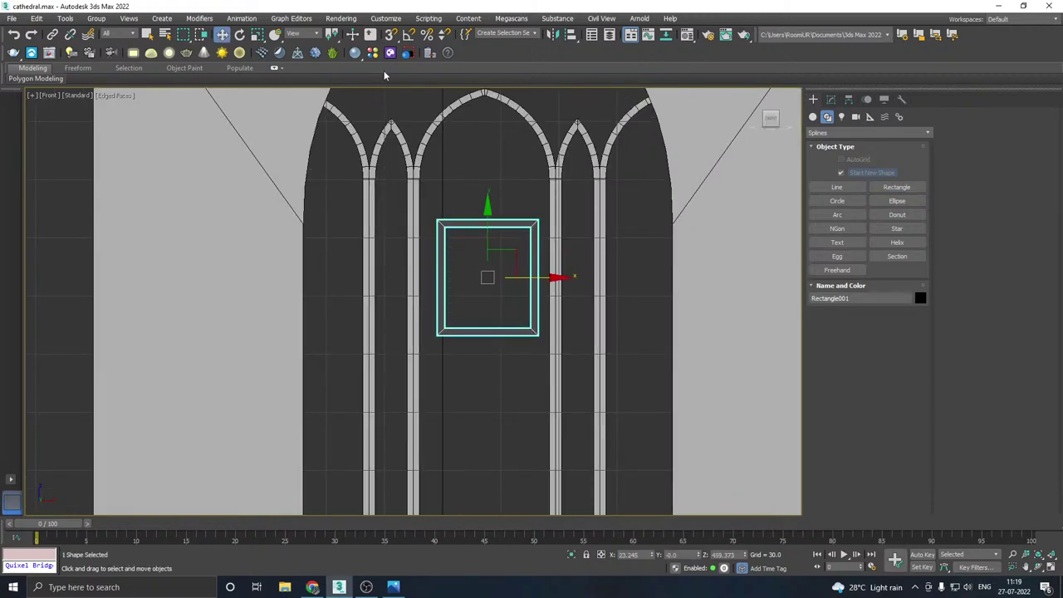
- Enable angle snap at 45 degrees and rotate the rectangle frame 45 degrees into a diamond
{"action": "right_click", "coordinate": [408, 34]}
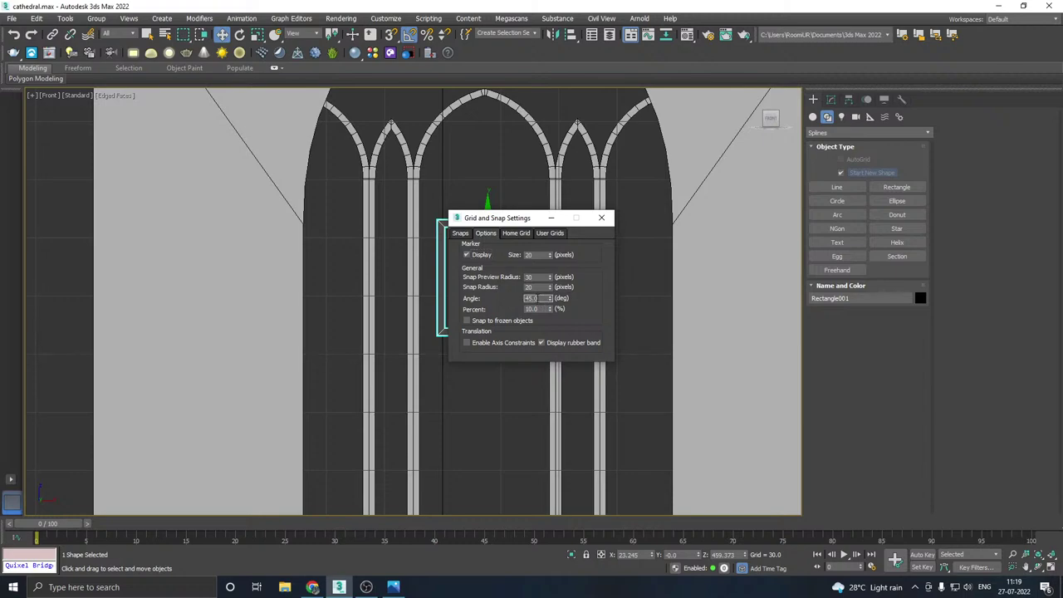
{"action": "left_click", "coordinate": [602, 217]}
{"action": "key", "text": "e"}
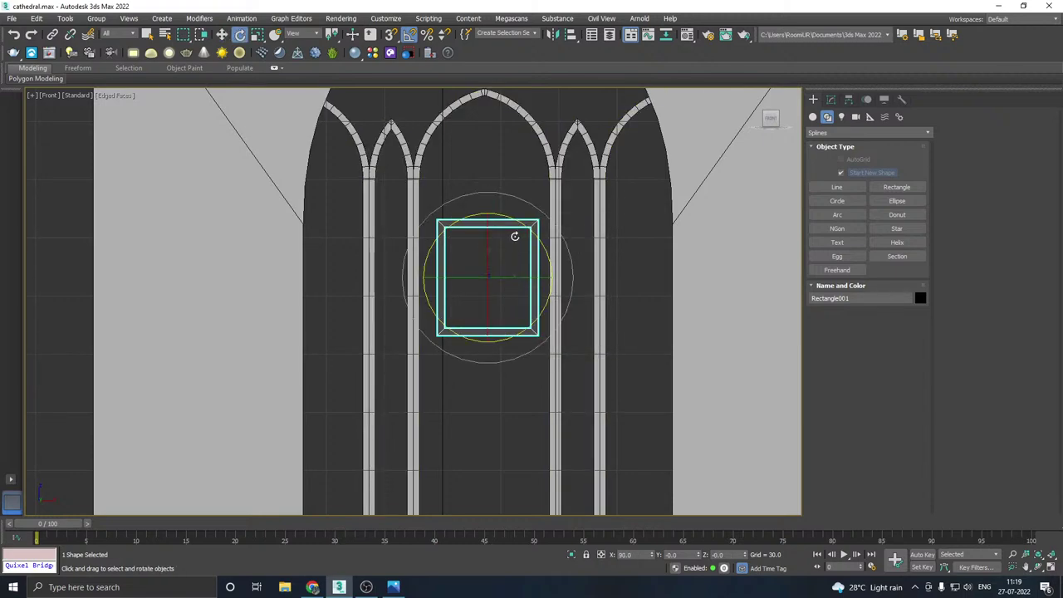
{"action": "left_click_drag", "start_coordinate": [518, 222], "coordinate": [515, 219]}
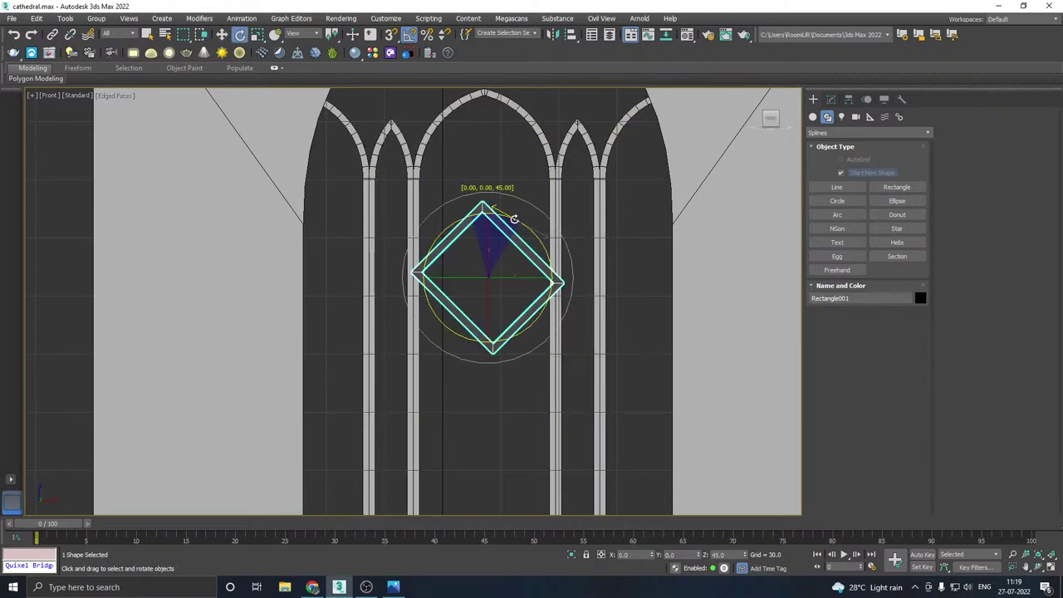
- Shift the rotated rectangle frame slightly towards negative X, try adjusting its rotation, and delete the frame
{"action": "key", "text": "w"}
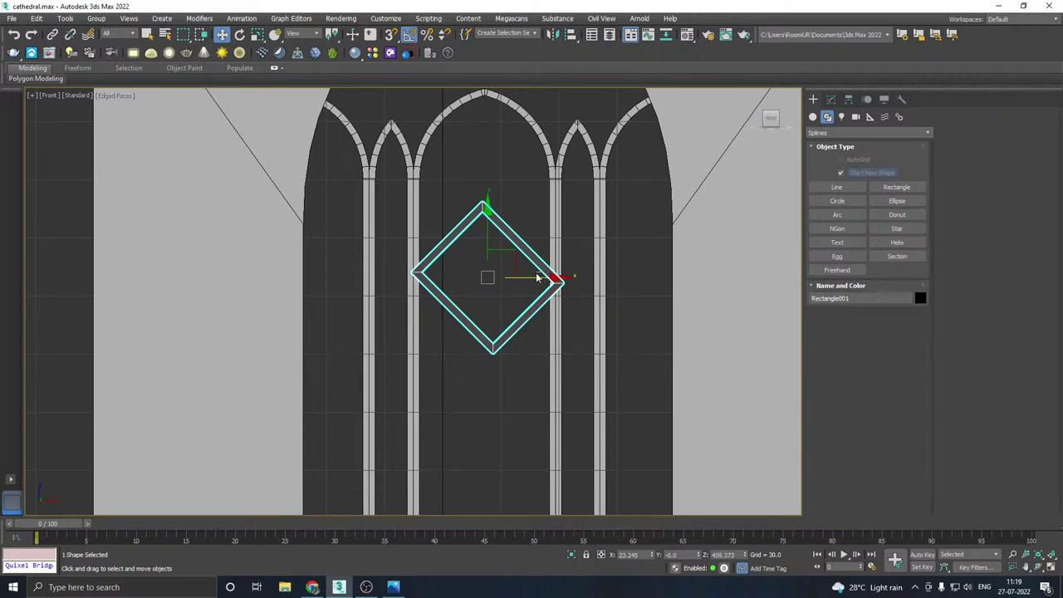
{"action": "left_click", "coordinate": [536, 280]}
{"action": "left_click", "coordinate": [504, 223]}
{"action": "left_click_drag", "start_coordinate": [546, 287], "coordinate": [534, 287]}
{"action": "key", "text": "e"}
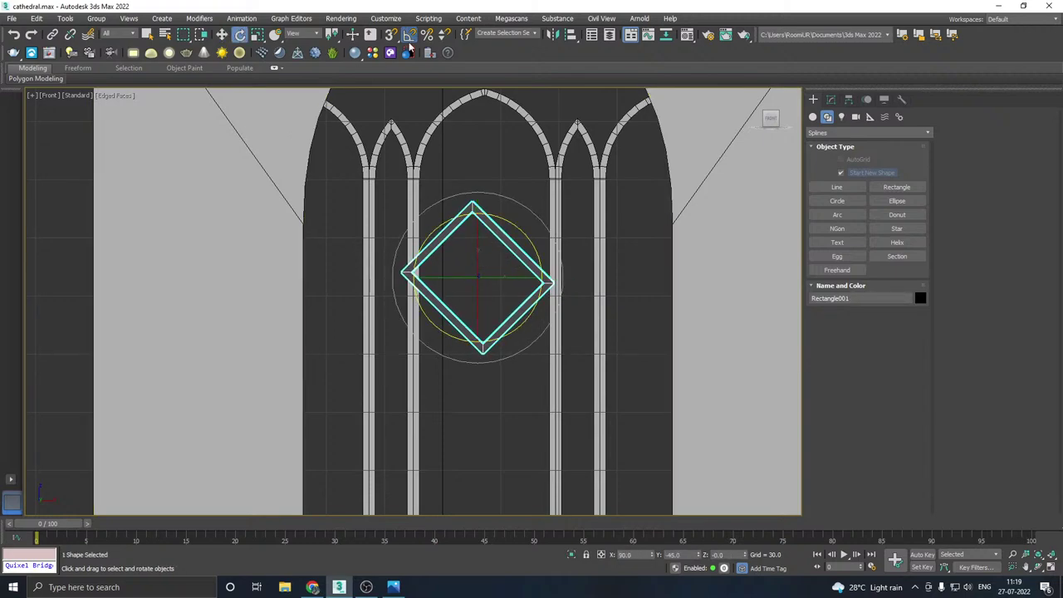
{"action": "left_click_drag", "start_coordinate": [506, 221], "coordinate": [389, 211]}
{"action": "key", "text": "Delete"}
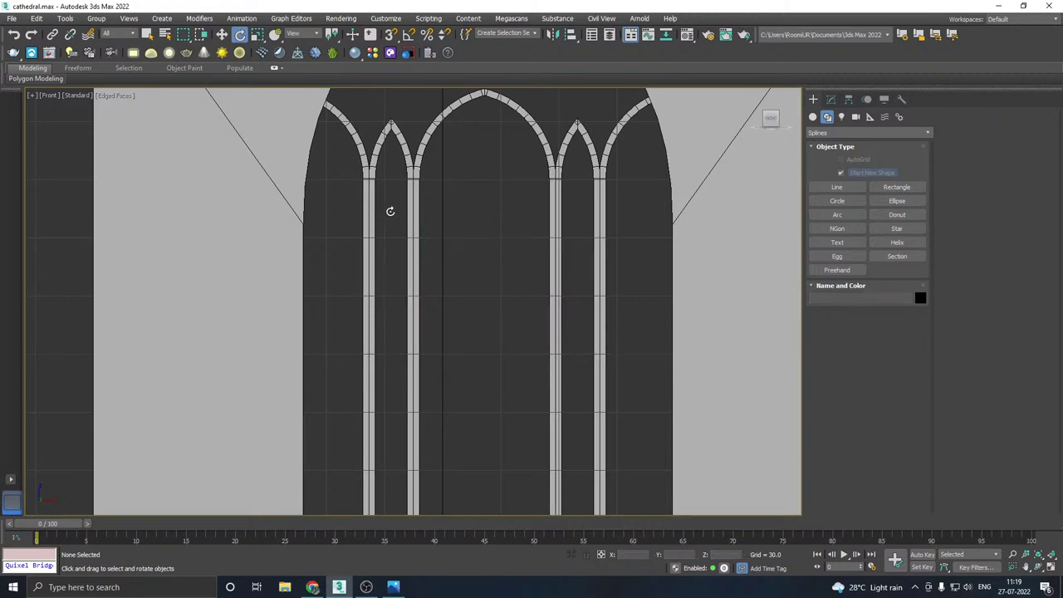
- Check the system unit scale and display units in the Units Setup without changing them
{"action": "middle_click_drag", "start_coordinate": [463, 227], "coordinate": [497, 235]}
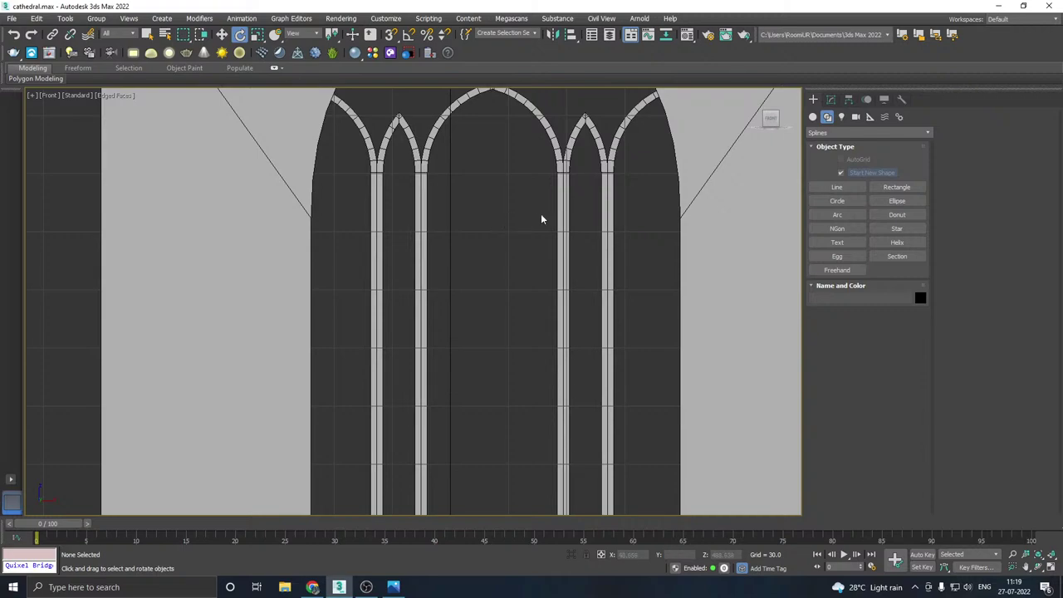
{"action": "left_click", "coordinate": [376, 20]}
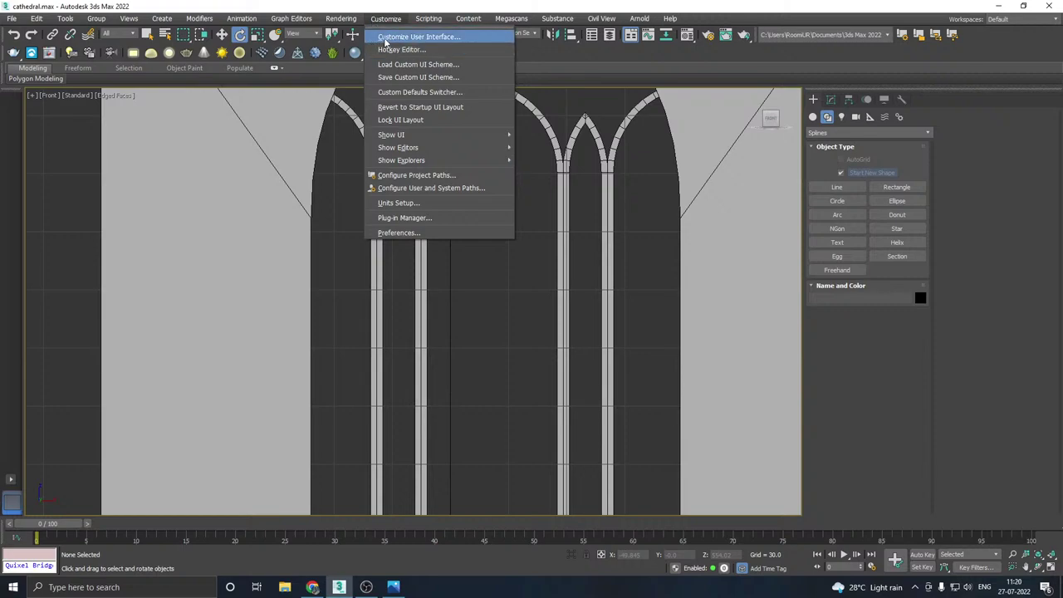
{"action": "left_click", "coordinate": [407, 202]}
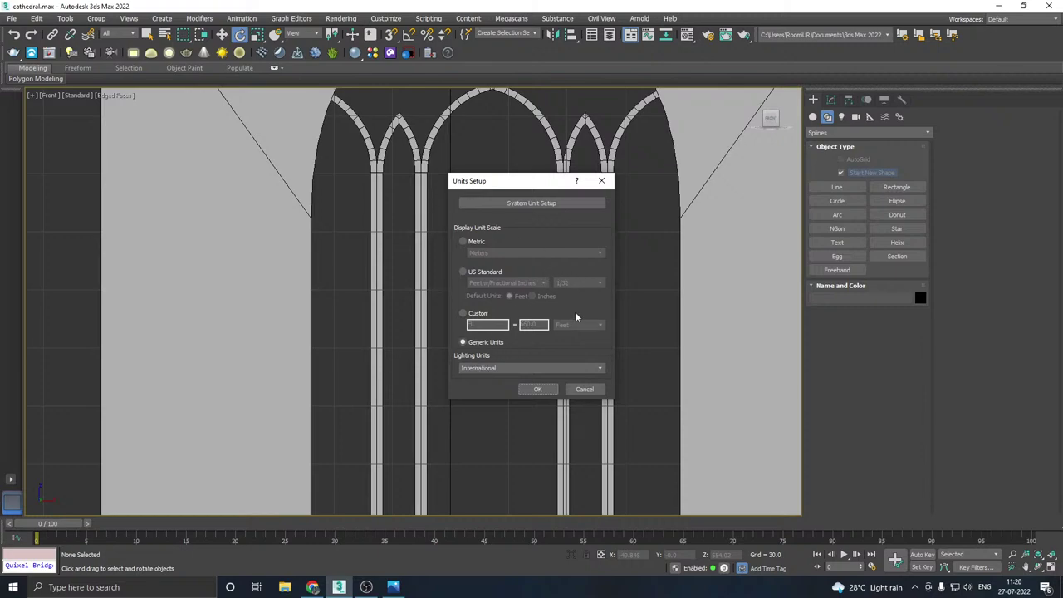
{"action": "left_click", "coordinate": [516, 203]}
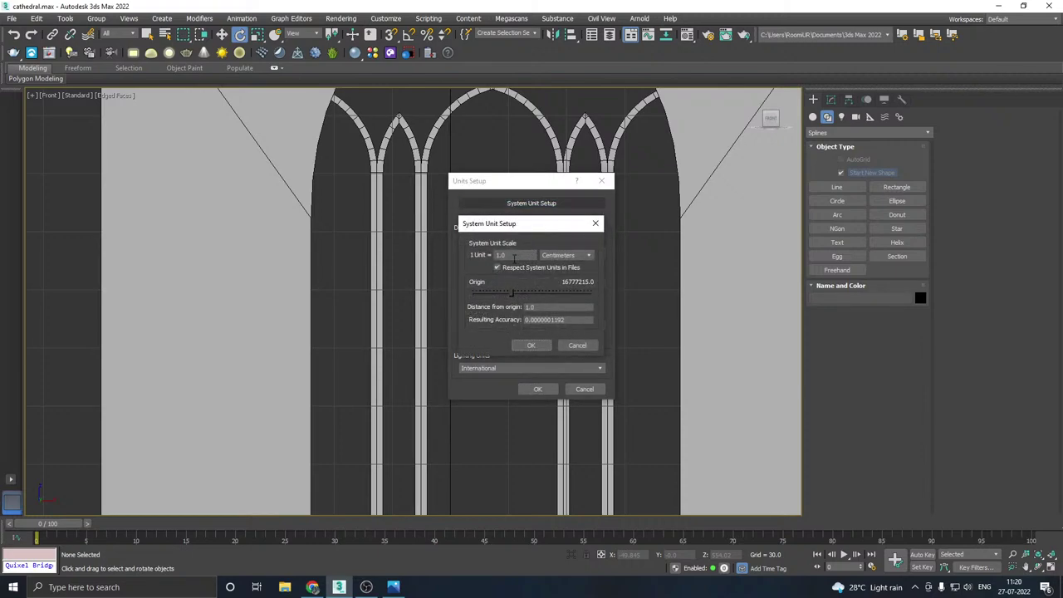
{"action": "double_click", "coordinate": [509, 256]}
{"action": "left_click", "coordinate": [579, 346]}
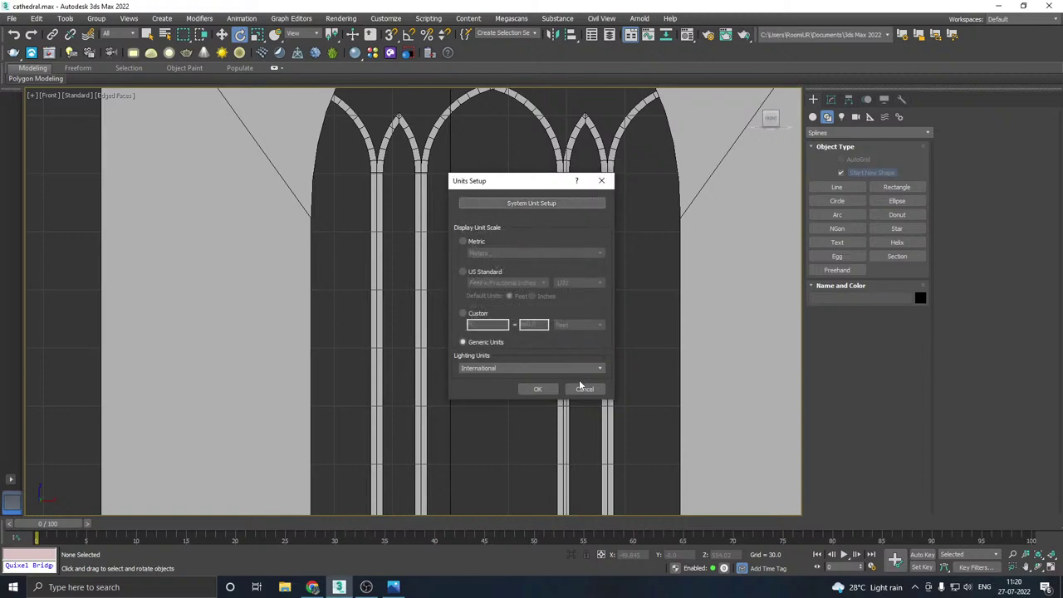
{"action": "left_click", "coordinate": [585, 389]}
{"action": "left_click", "coordinate": [386, 18]}
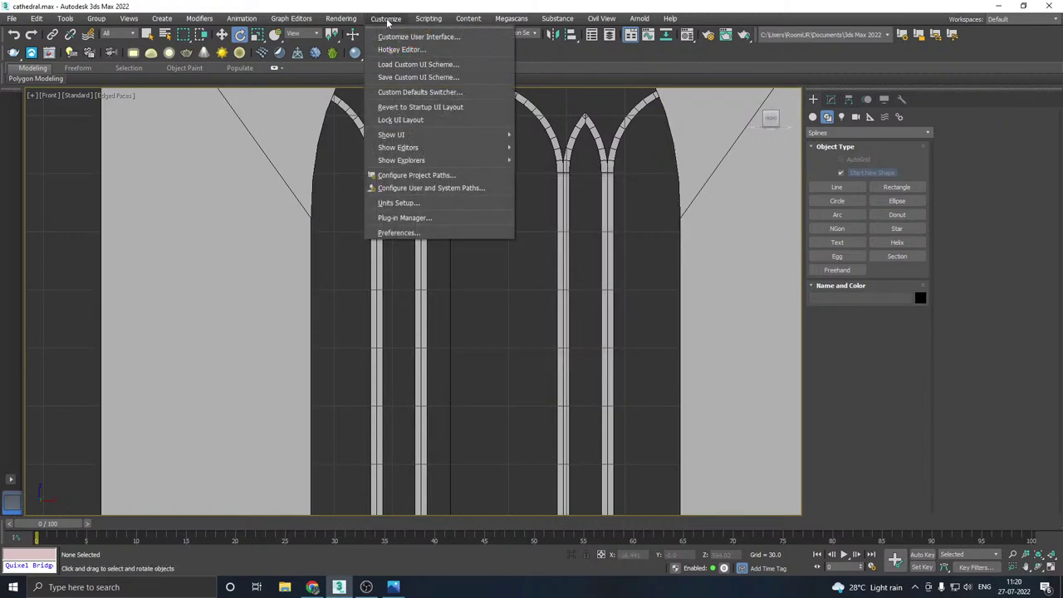
{"action": "left_click", "coordinate": [399, 203]}
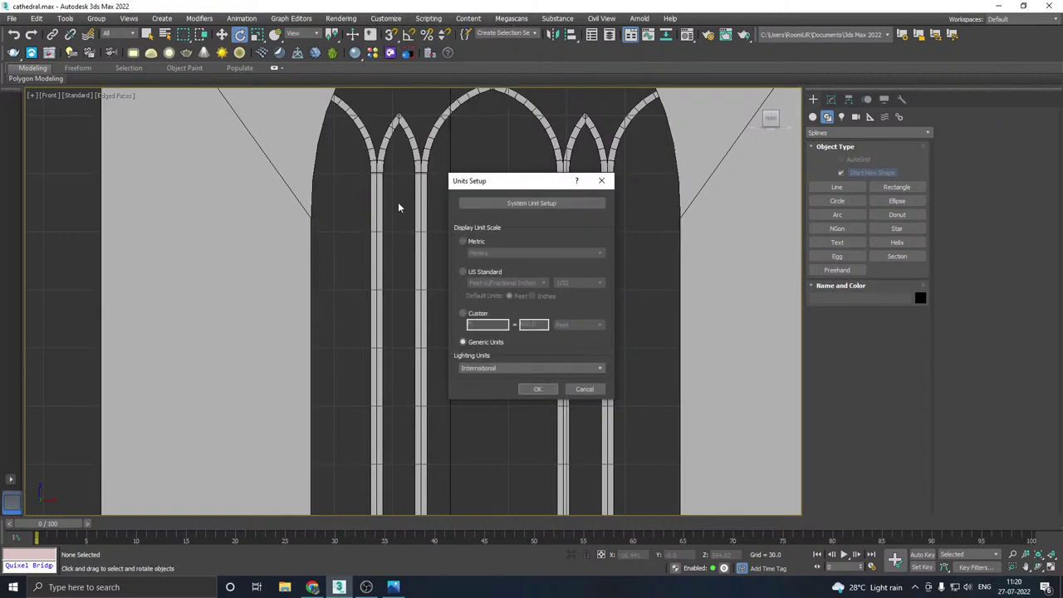
{"action": "left_click", "coordinate": [543, 205]}
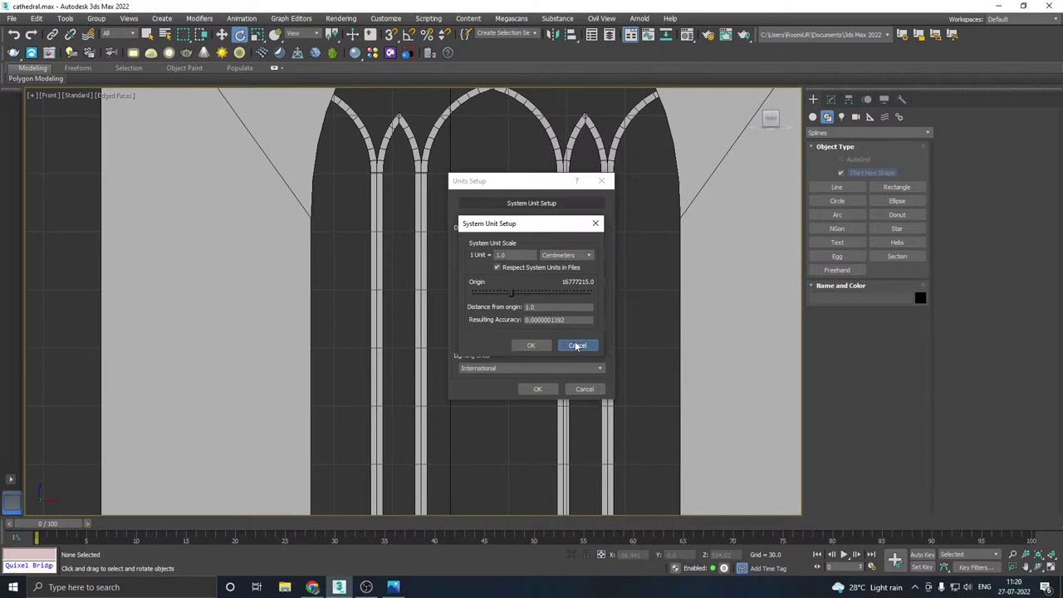
{"action": "left_click", "coordinate": [579, 346]}
{"action": "left_click", "coordinate": [585, 389]}
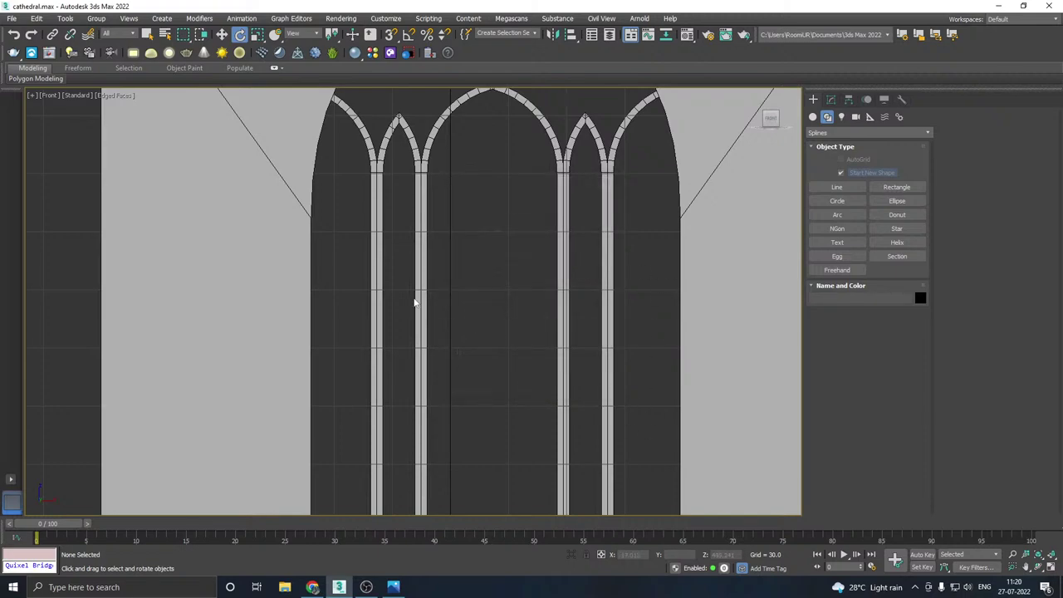
- With viewport rendering off, draw a closed four-point diamond Line between the two central mullions, centred about X 21.4, Z 473.1
{"action": "left_click", "coordinate": [837, 187]}
{"action": "left_click", "coordinate": [959, 136]}
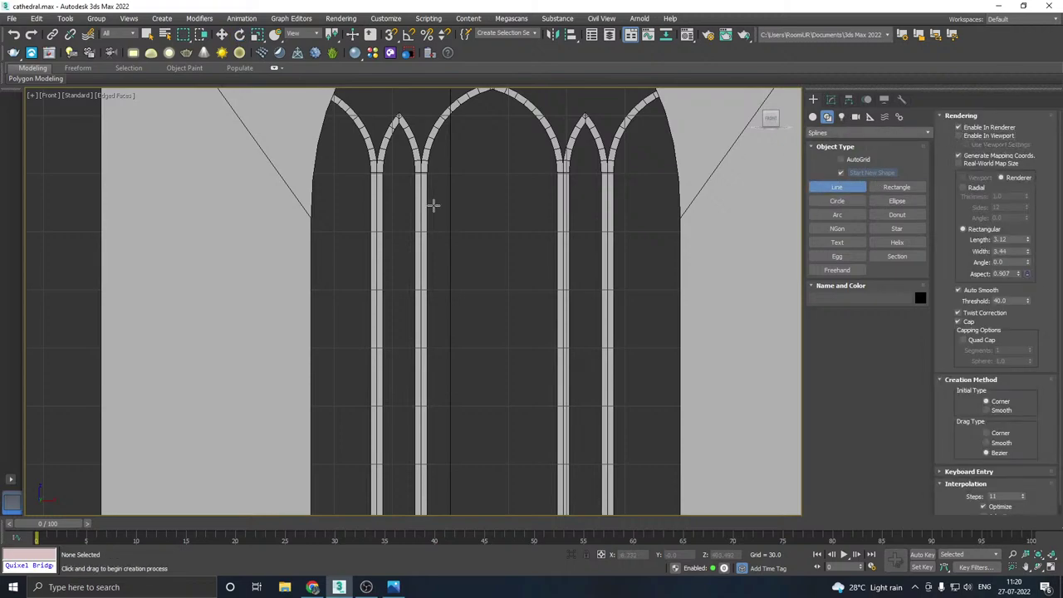
{"action": "left_click", "coordinate": [425, 247]}
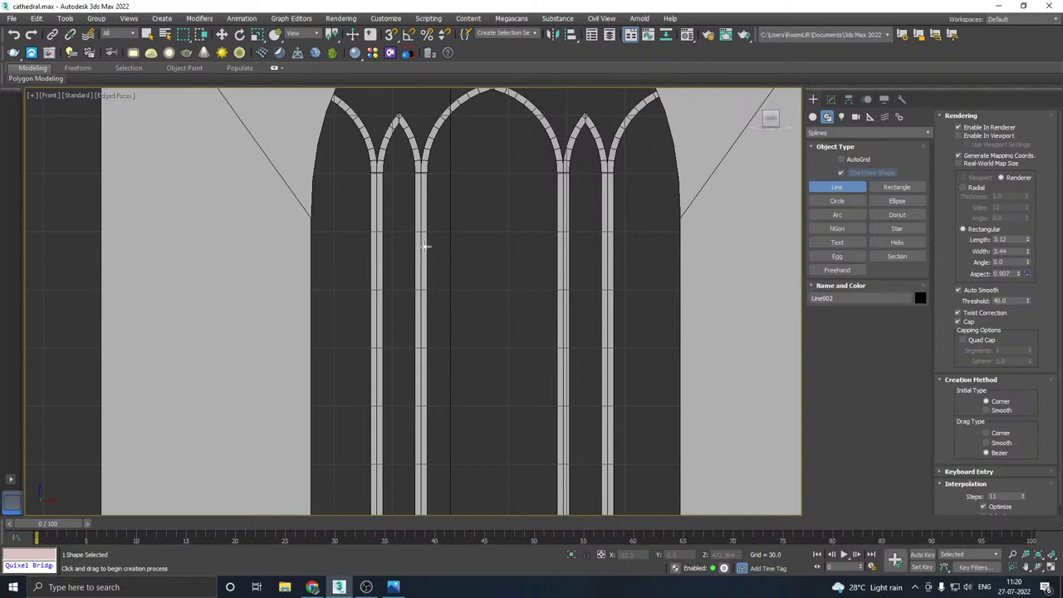
{"action": "left_click", "coordinate": [489, 348]}
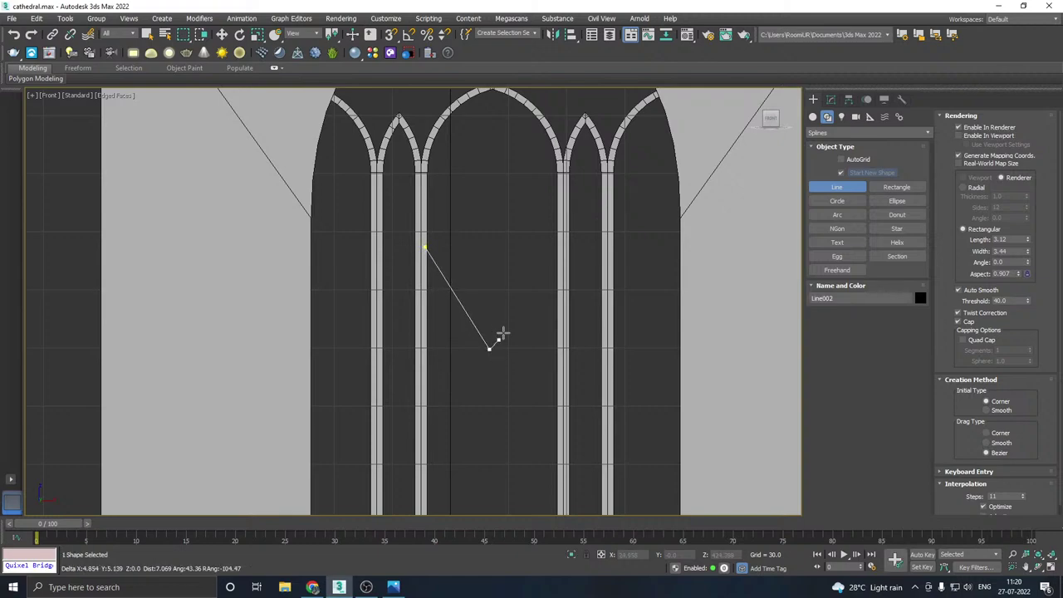
{"action": "left_click", "coordinate": [561, 246]}
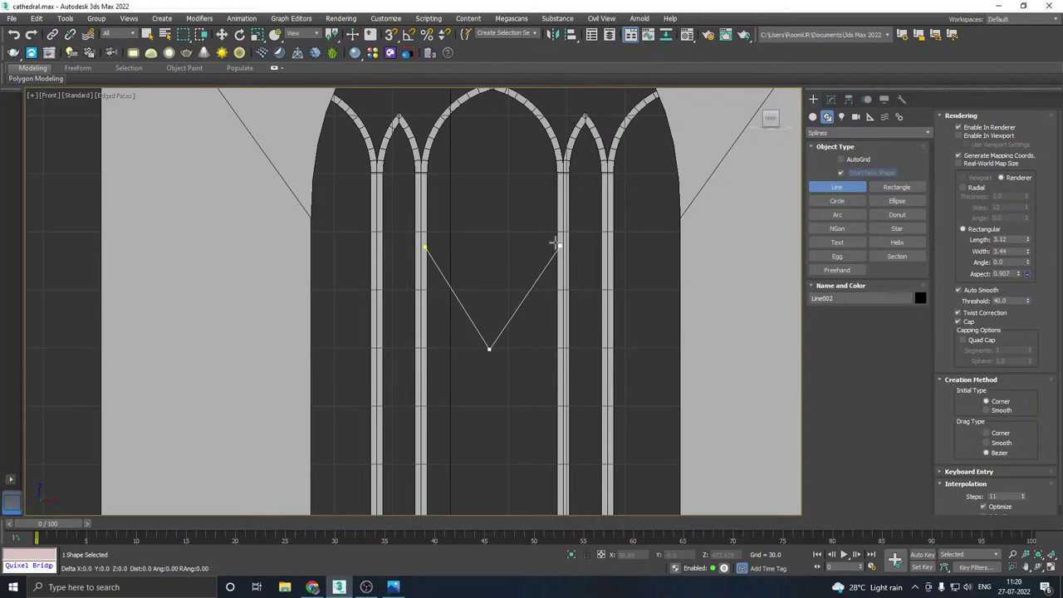
{"action": "left_click", "coordinate": [492, 139]}
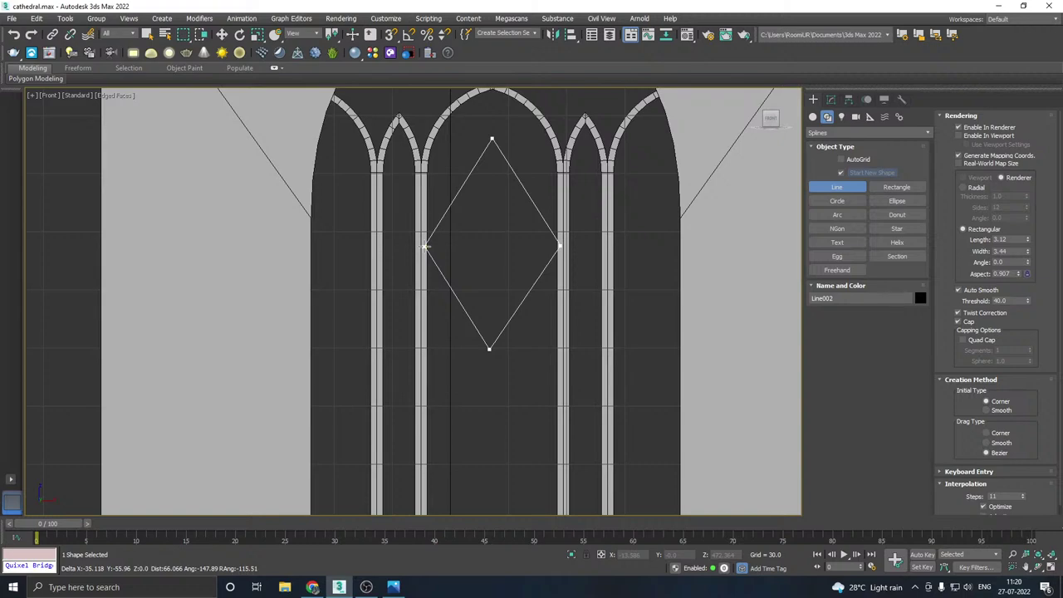
{"action": "left_click", "coordinate": [425, 246]}
{"action": "left_click", "coordinate": [505, 301]}
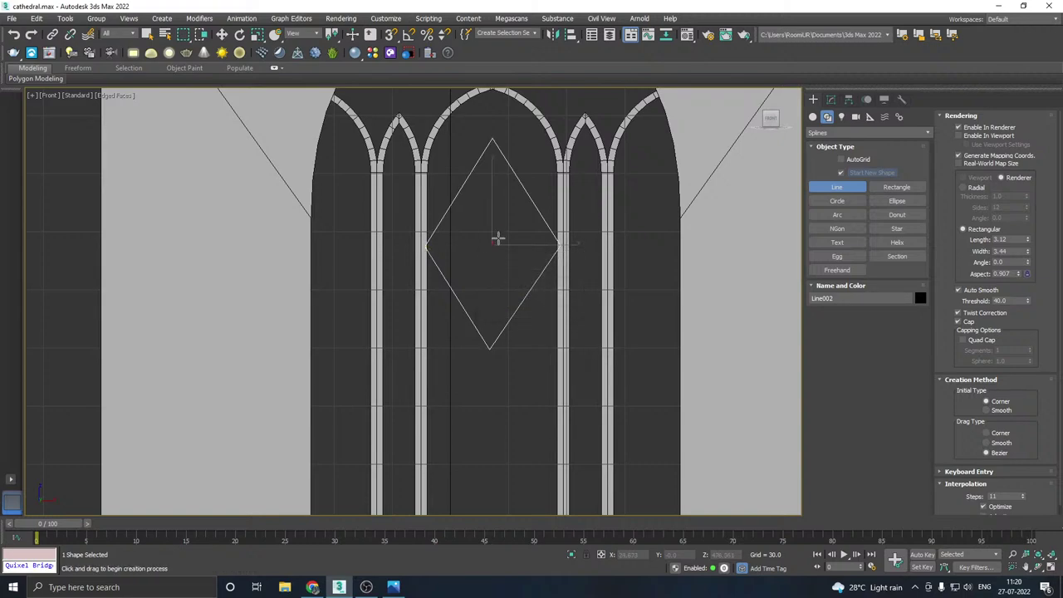
{"action": "key", "text": "e"}
{"action": "key", "text": "w"}
- Align the diamond spline's tips by shifting the upper vertex about -1.4 and the lower vertex about 1.4 along X
{"action": "left_click", "coordinate": [831, 101]}
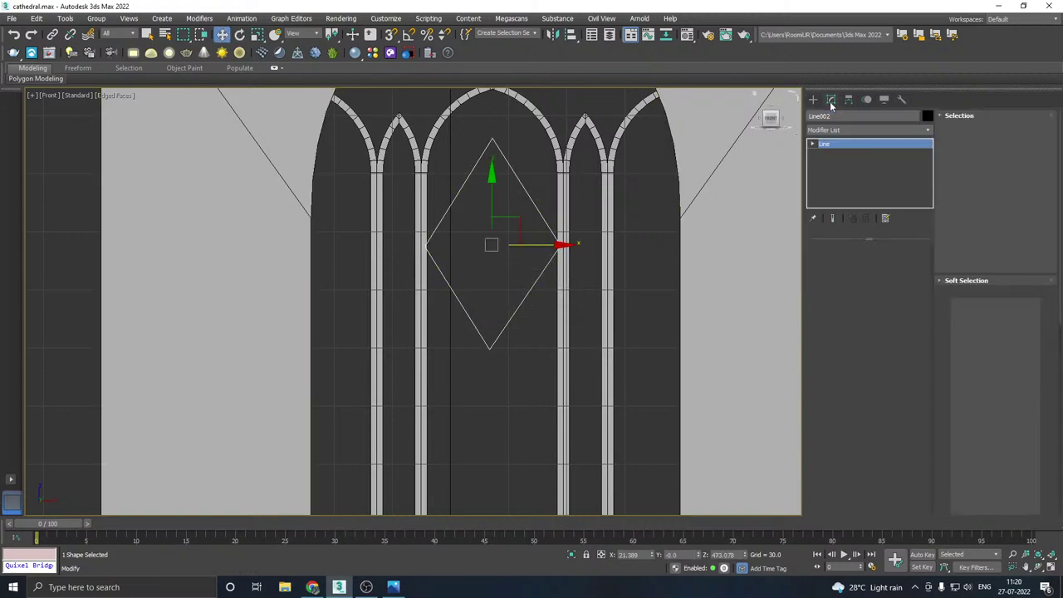
{"action": "key", "text": "1"}
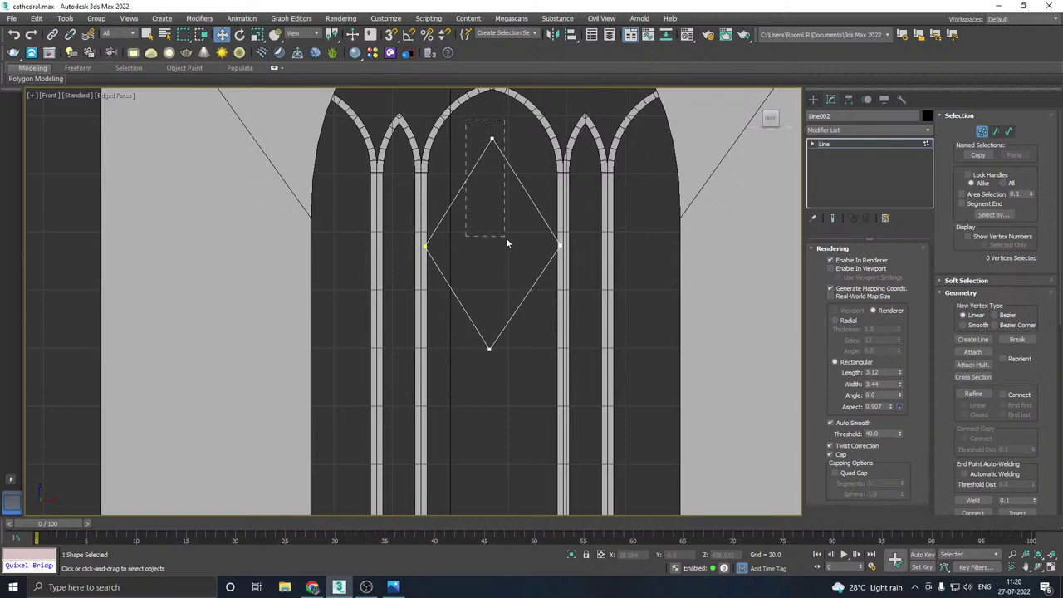
{"action": "left_click_drag", "start_coordinate": [516, 241], "coordinate": [515, 241]}
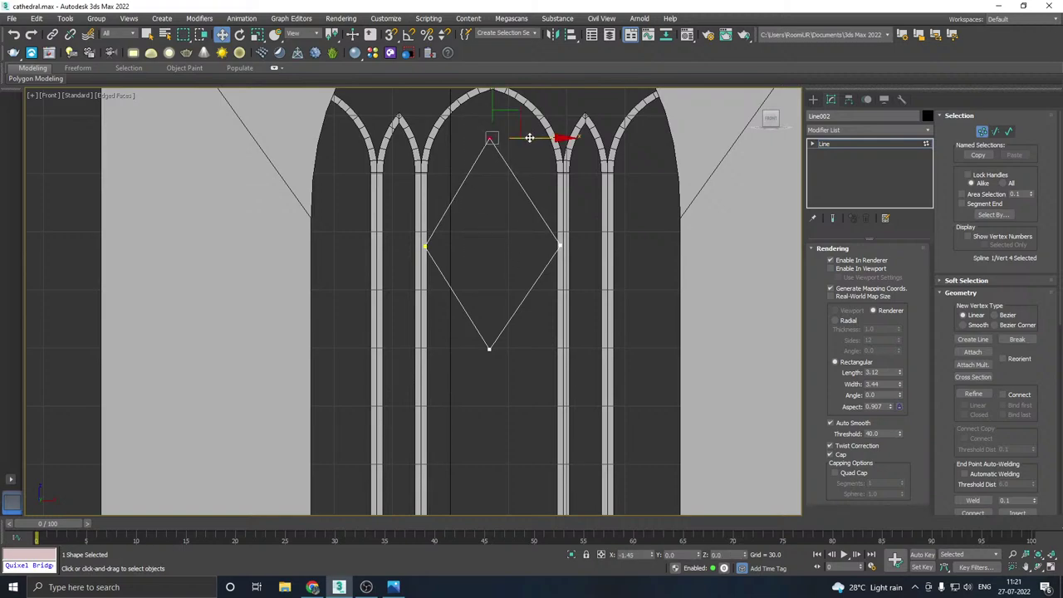
{"action": "left_click", "coordinate": [491, 349]}
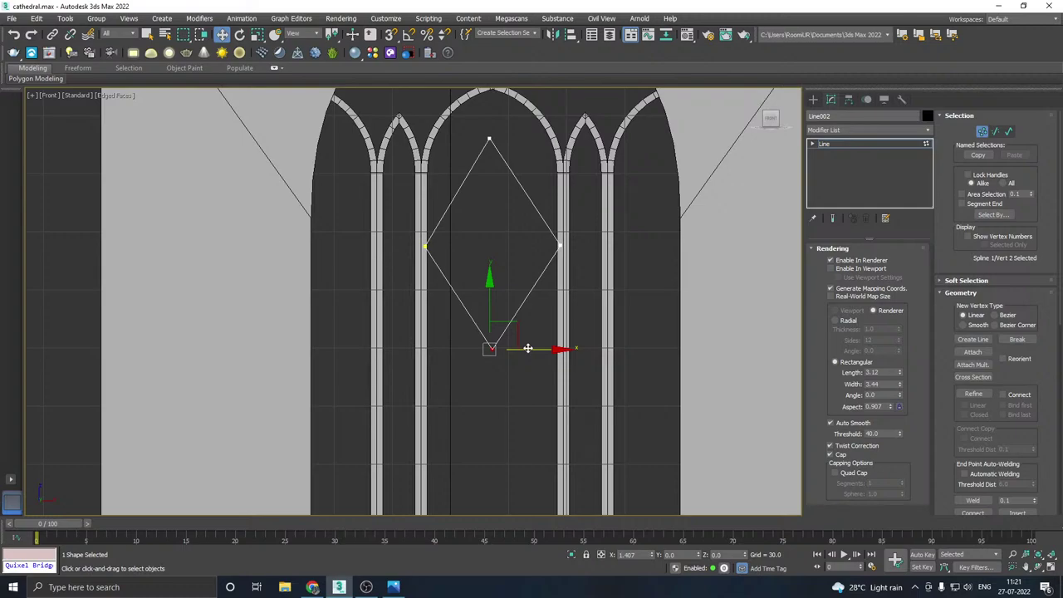
{"action": "left_click_drag", "start_coordinate": [528, 348], "coordinate": [527, 348]}
- Enable the diamond spline in renderer and viewport, and assign the Rock_2_default material to it
{"action": "left_click", "coordinate": [832, 261]}
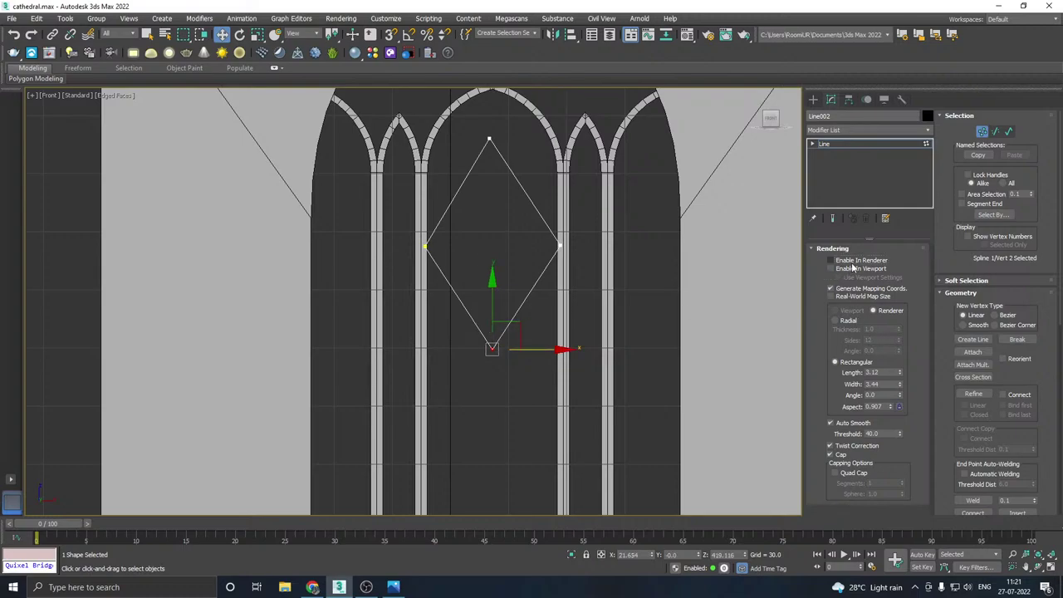
{"action": "left_click", "coordinate": [846, 267]}
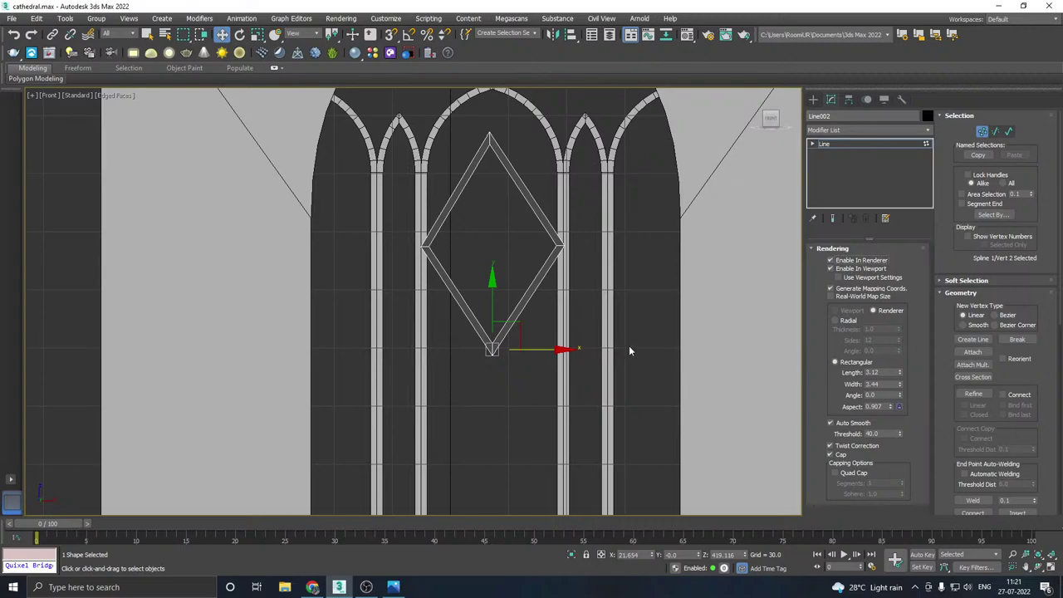
{"action": "key", "text": "p"}
{"action": "middle_click_drag", "start_coordinate": [485, 280], "coordinate": [527, 245], "text": "alt"}
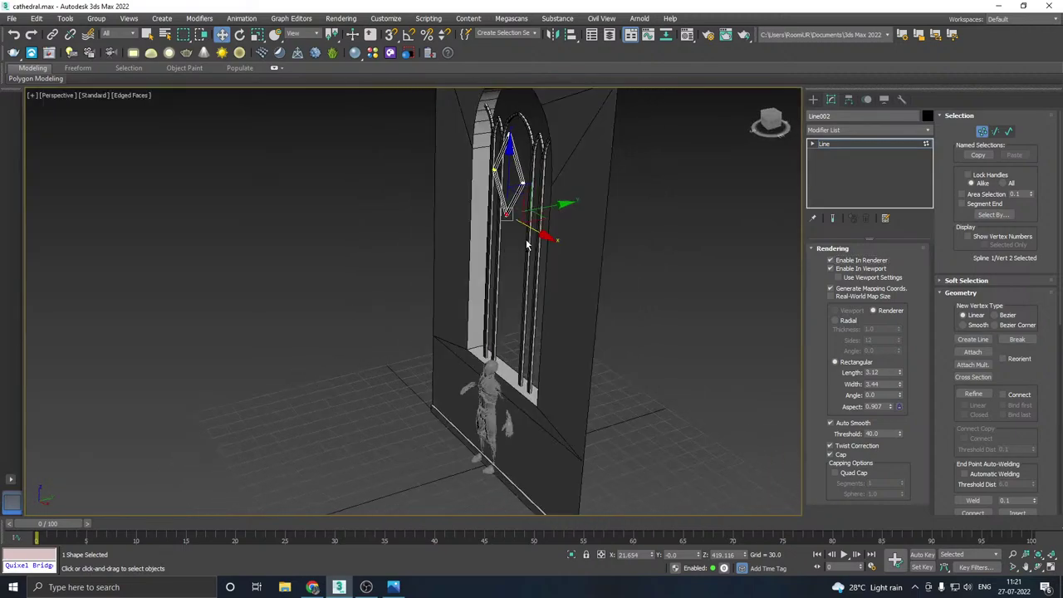
{"action": "scroll", "coordinate": [527, 245], "scroll_direction": "up", "scroll_amount": 6}
{"action": "key", "text": "m"}
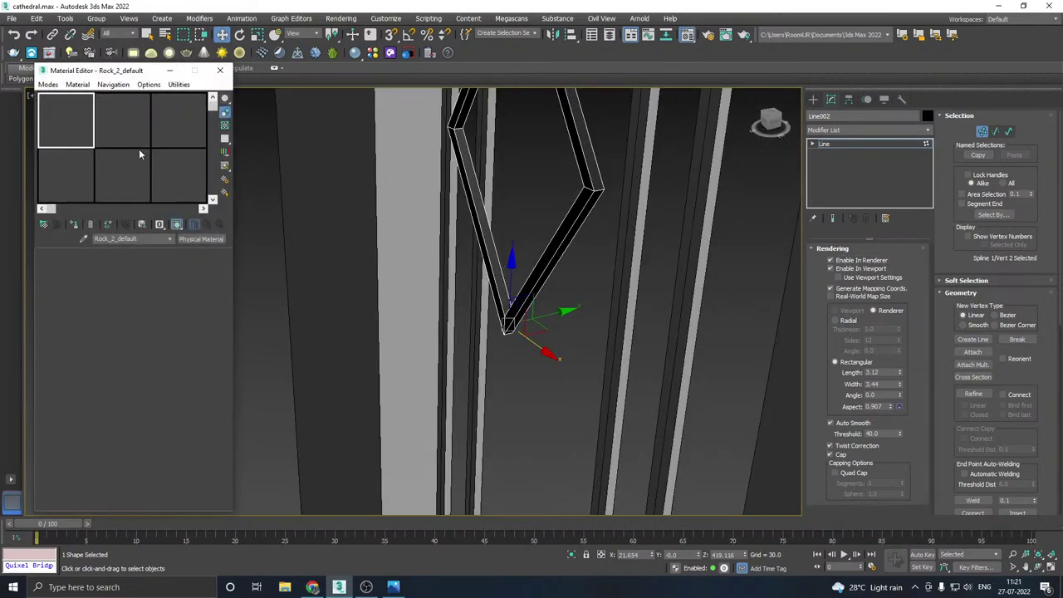
{"action": "left_click", "coordinate": [74, 226]}
{"action": "key", "text": "m"}
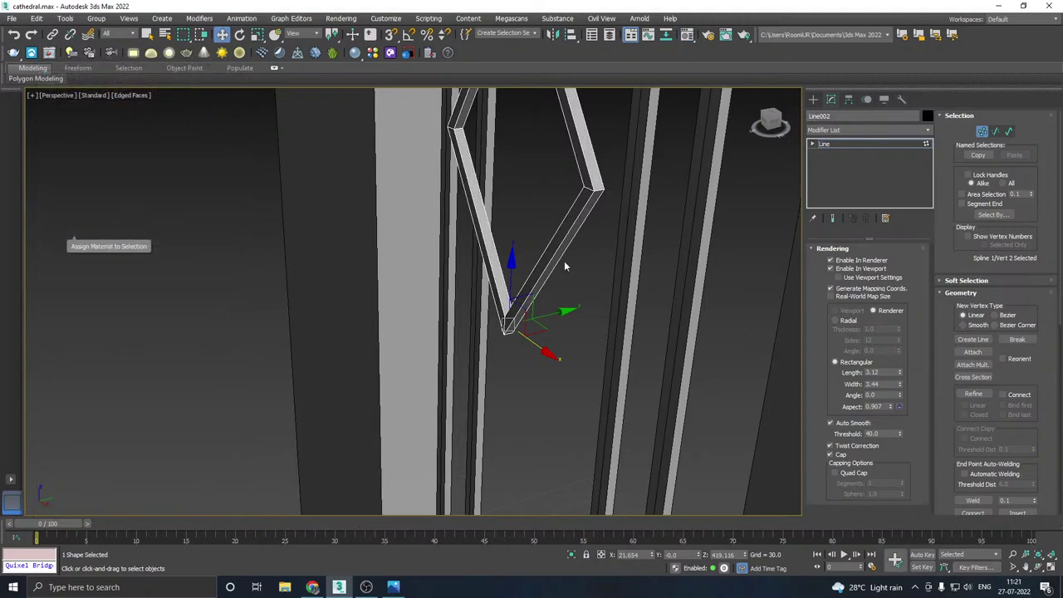
- Move the whole diamond along Y to about 12.88, in line with the mullions, and set its rectangular rendering length to 1.56
{"action": "left_click", "coordinate": [863, 143]}
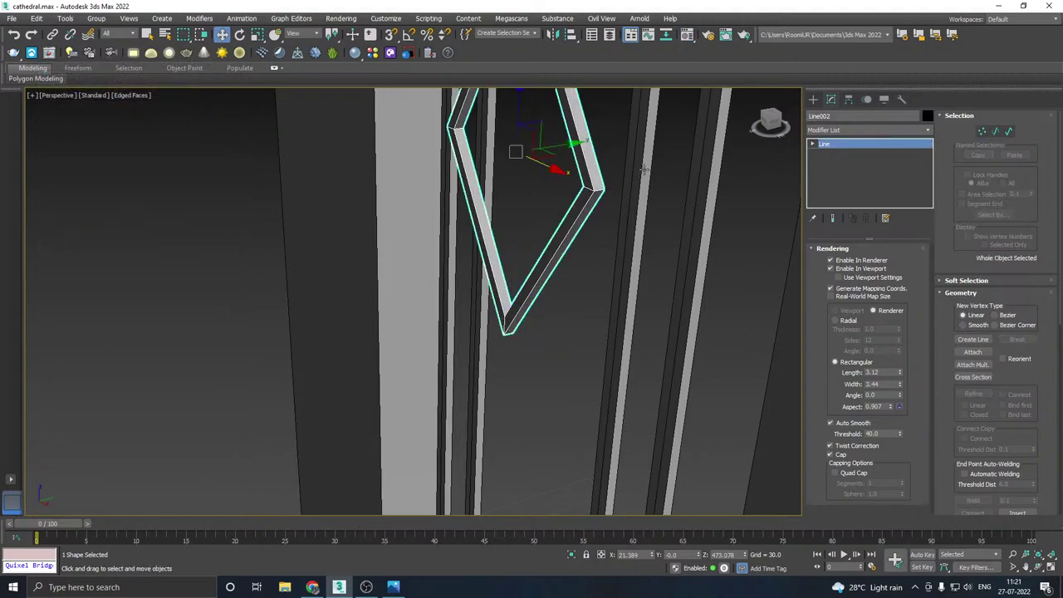
{"action": "left_click_drag", "start_coordinate": [576, 141], "coordinate": [611, 136]}
{"action": "middle_click_drag", "start_coordinate": [612, 136], "coordinate": [489, 264]}
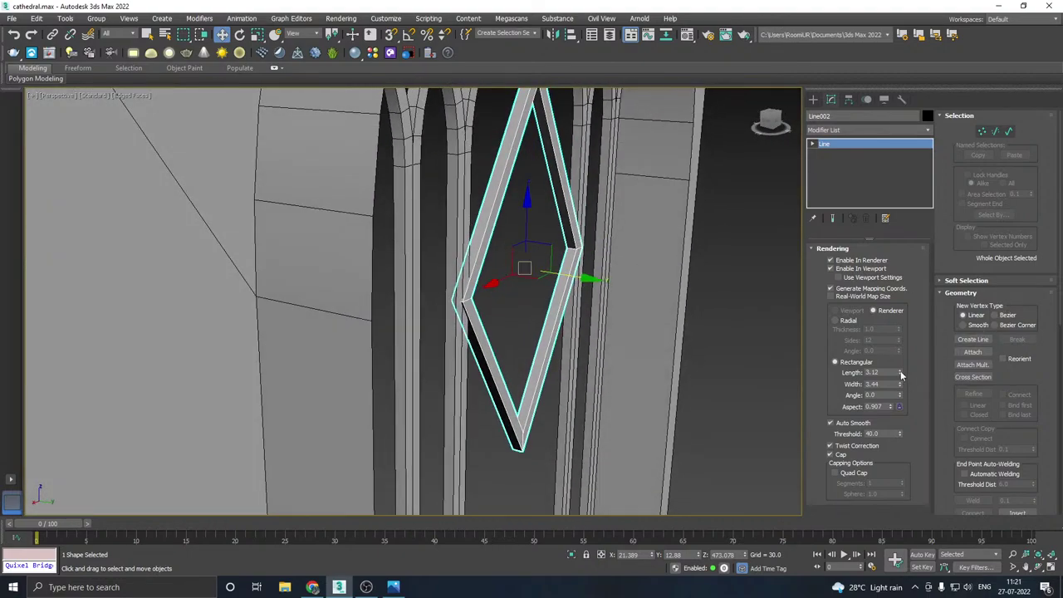
{"action": "left_click_drag", "start_coordinate": [901, 373], "coordinate": [910, 398]}
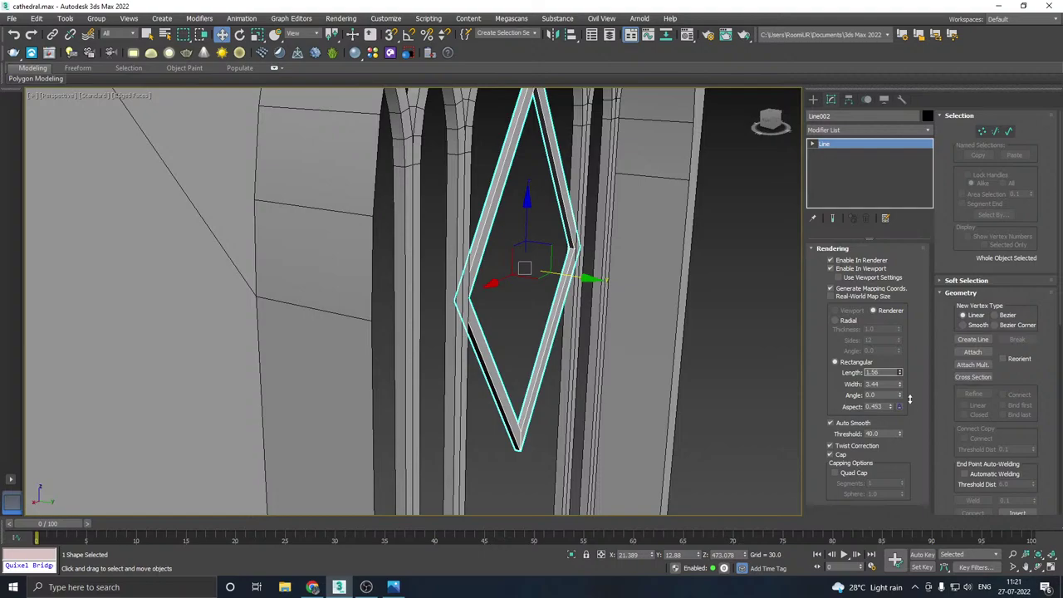
- Shift the diamond about -0.73 along Y to Y 12.147, fitting it within the mullions' depth
{"action": "scroll", "coordinate": [573, 243], "scroll_direction": "up", "scroll_amount": 6}
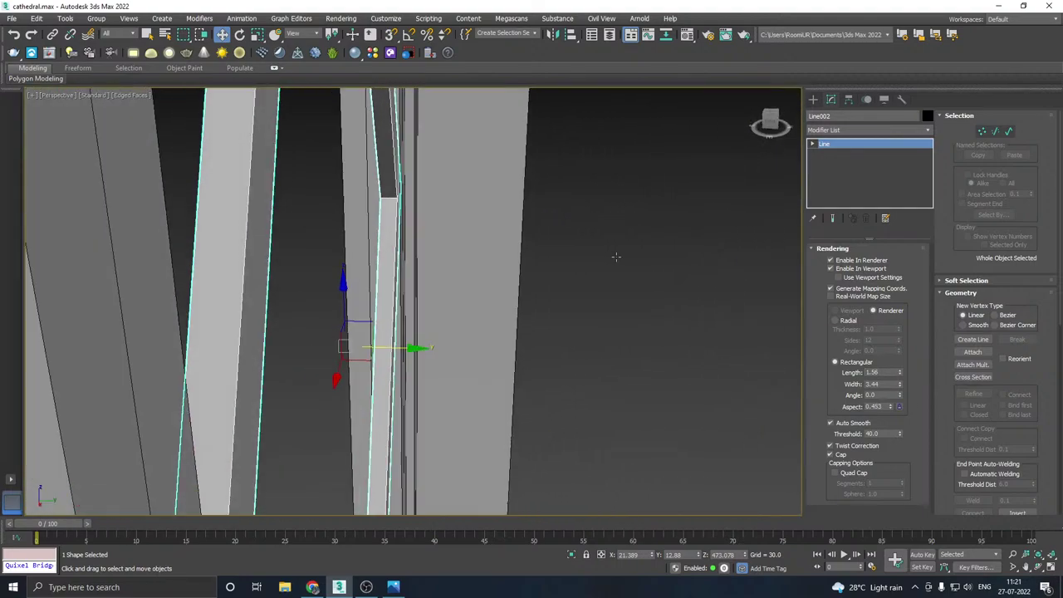
{"action": "middle_click_drag", "start_coordinate": [617, 257], "coordinate": [624, 257], "text": "alt"}
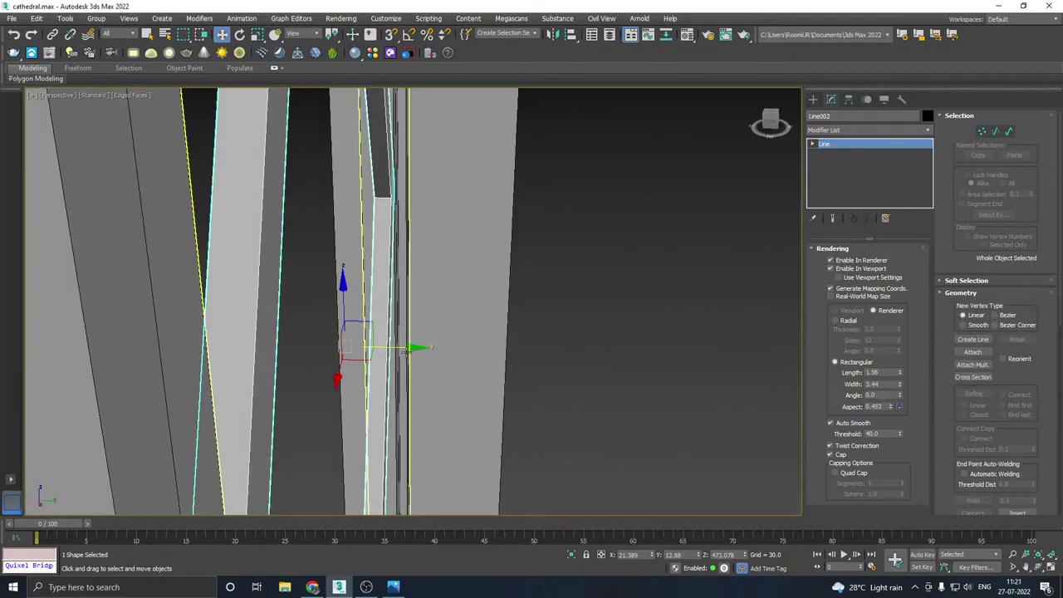
{"action": "left_click_drag", "start_coordinate": [418, 350], "coordinate": [393, 347]}
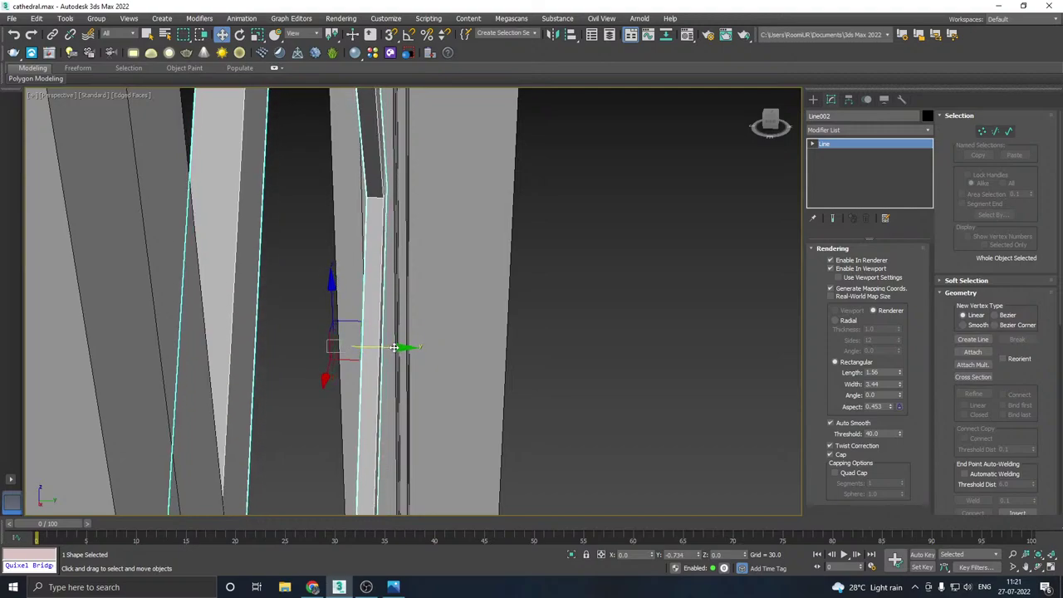
- Lower the diamond between the central mullions to about Z 346.2
{"action": "scroll", "coordinate": [448, 288], "scroll_direction": "down", "scroll_amount": 6}
{"action": "middle_click_drag", "start_coordinate": [454, 291], "coordinate": [559, 197], "text": "alt"}
{"action": "left_click_drag", "start_coordinate": [476, 129], "coordinate": [469, 287]}
{"action": "scroll", "coordinate": [469, 287], "scroll_direction": "down", "scroll_amount": 6}
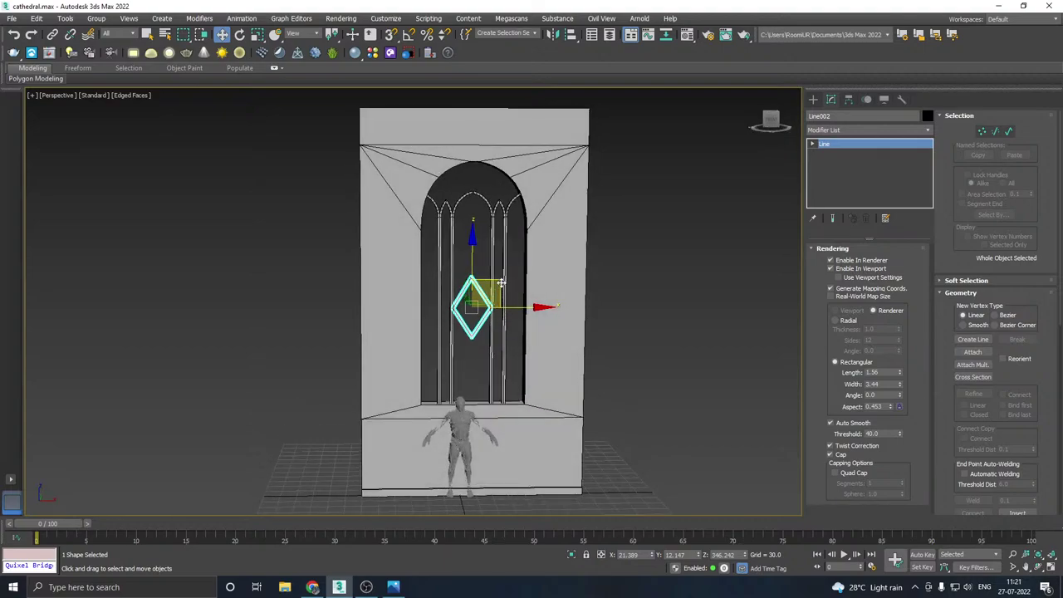
{"action": "middle_click_drag", "start_coordinate": [511, 284], "coordinate": [523, 229]}
{"action": "key", "text": "f"}
{"action": "scroll", "coordinate": [521, 232], "scroll_direction": "down", "scroll_amount": 5}
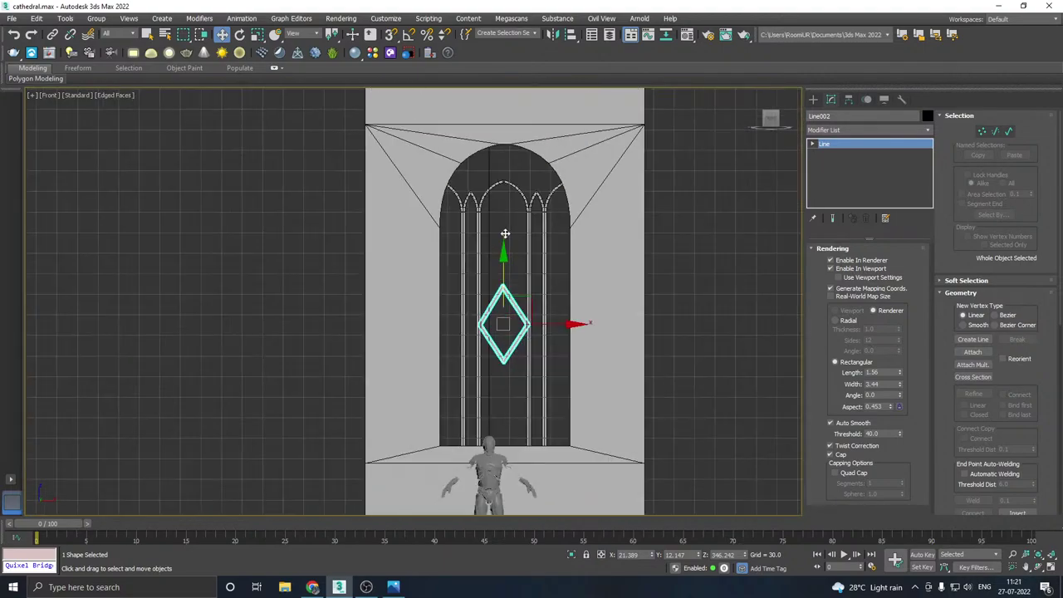
- Draw a small Circle spline just below the diamond, centred about X 18.1, Z 258.1
{"action": "left_click", "coordinate": [508, 228]}
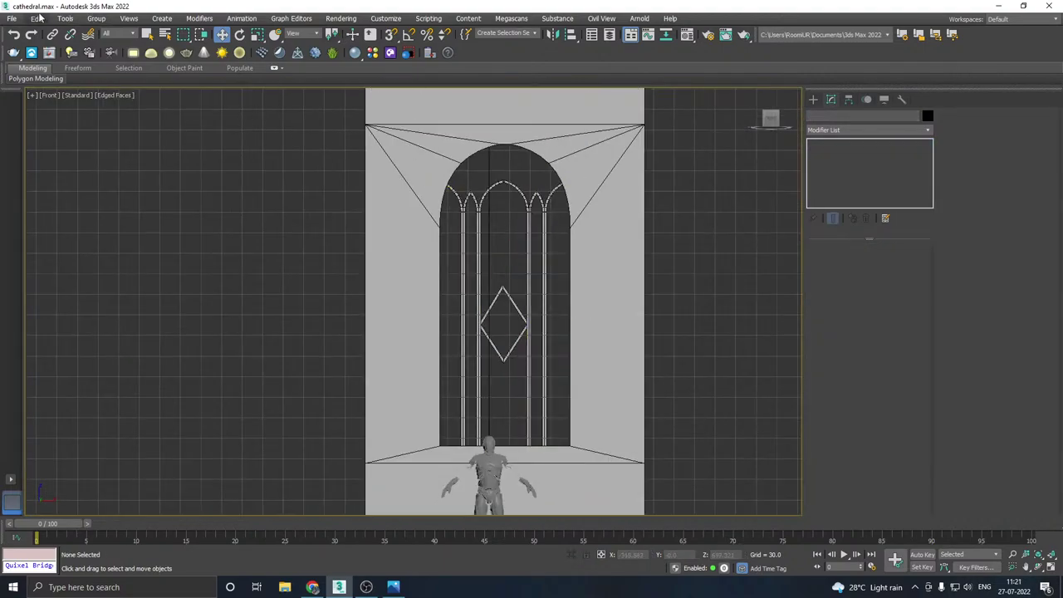
{"action": "left_click", "coordinate": [11, 18]}
{"action": "left_click", "coordinate": [837, 201]}
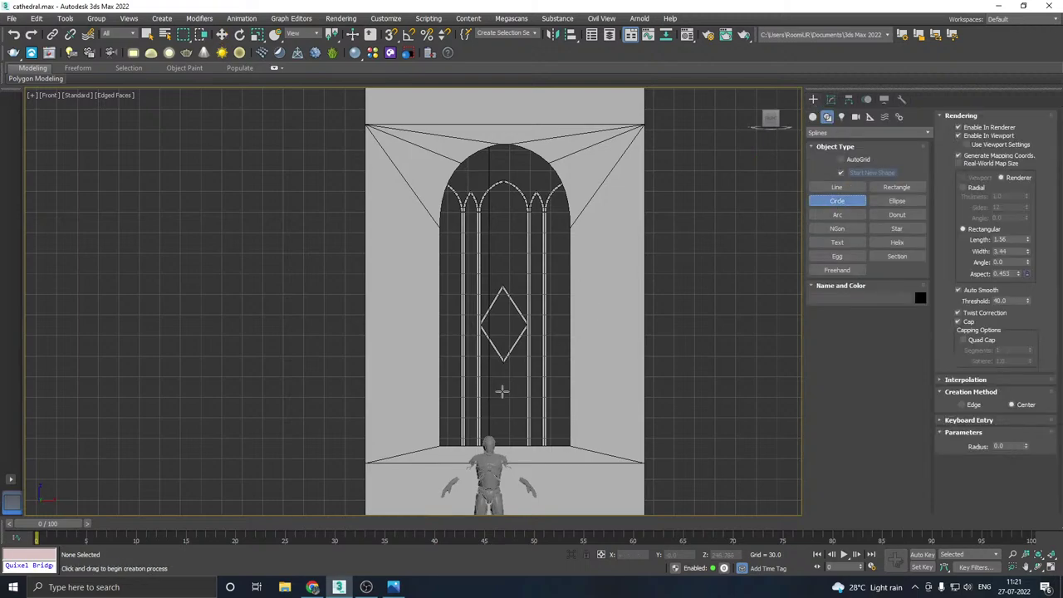
{"action": "scroll", "coordinate": [499, 386], "scroll_direction": "up", "scroll_amount": 4}
{"action": "left_click_drag", "start_coordinate": [495, 380], "coordinate": [516, 400]}
{"action": "key", "text": "w"}
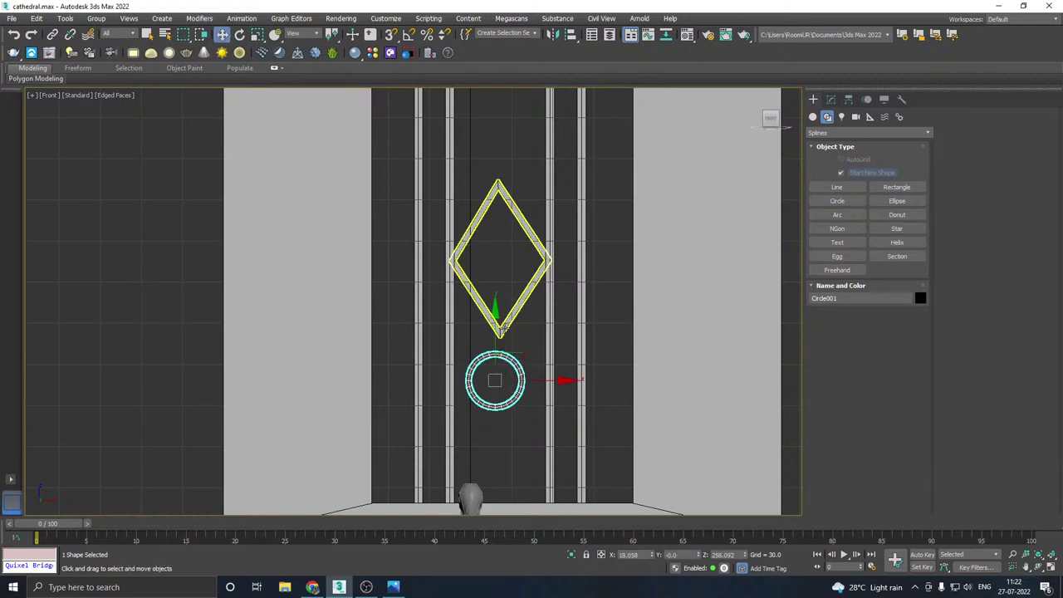
- Centre the circle on the diamond at about X 21.3, Z 346.6, try scaling it uniformly to about 132%, and delete it
{"action": "left_click_drag", "start_coordinate": [506, 333], "coordinate": [509, 271]}
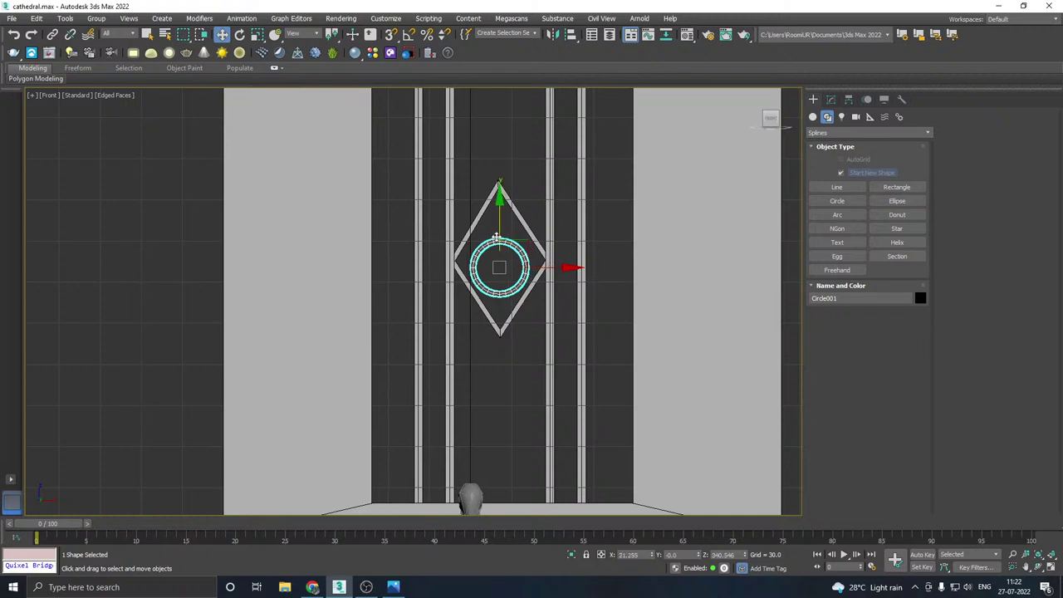
{"action": "left_click_drag", "start_coordinate": [497, 232], "coordinate": [503, 234]}
{"action": "key", "text": "r"}
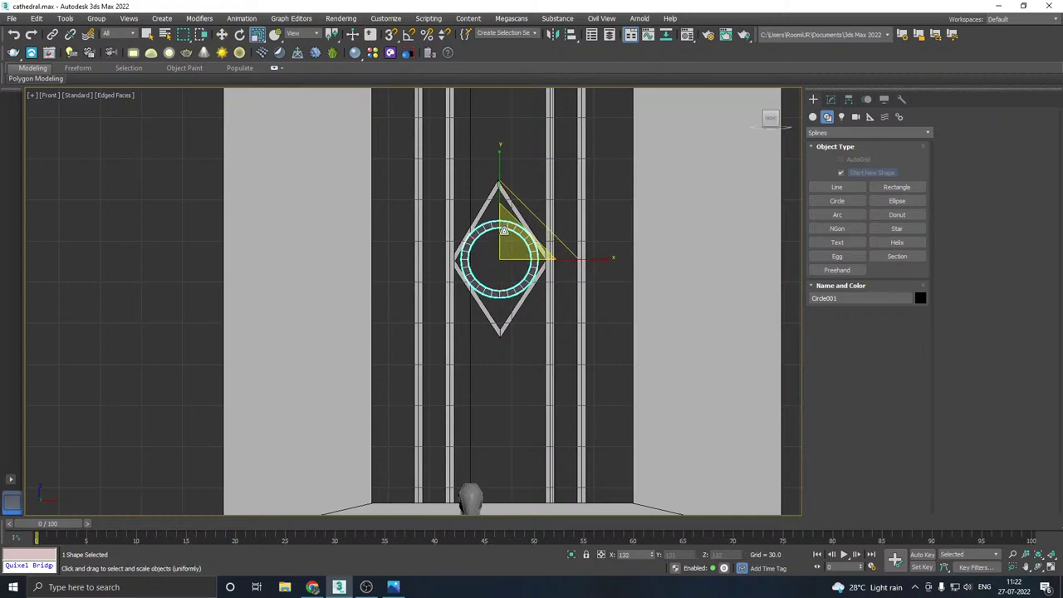
{"action": "key", "text": "w"}
{"action": "left_click", "coordinate": [469, 185]}
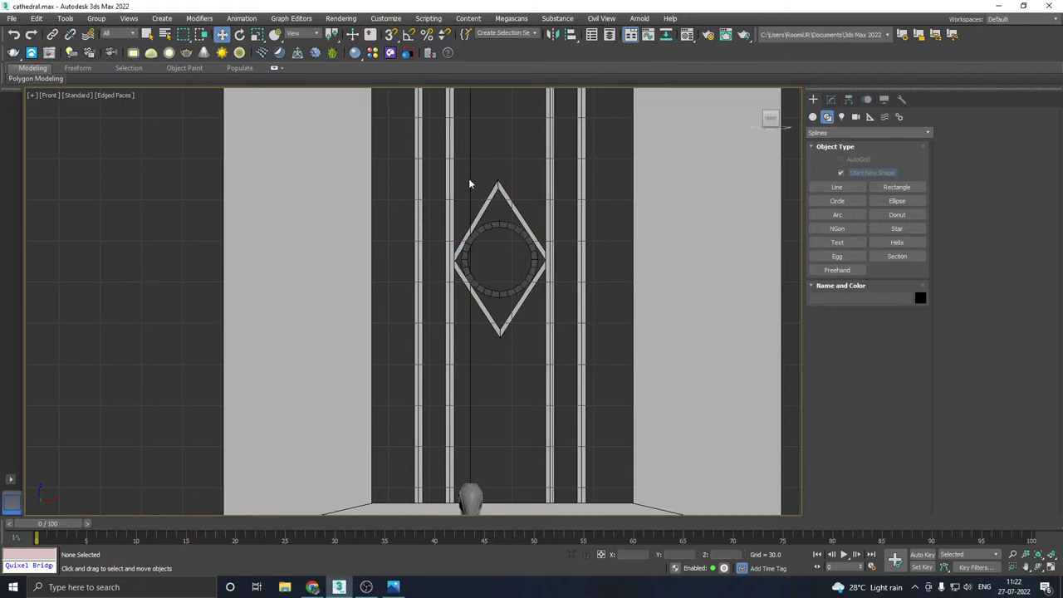
{"action": "left_click", "coordinate": [503, 225]}
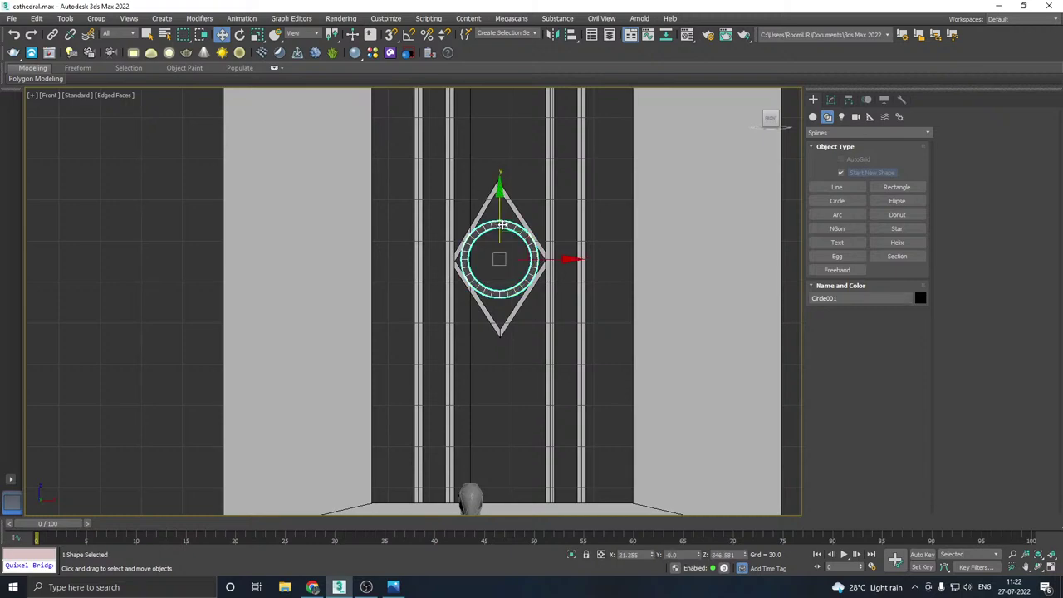
{"action": "middle_click_drag", "start_coordinate": [502, 225], "coordinate": [495, 324]}
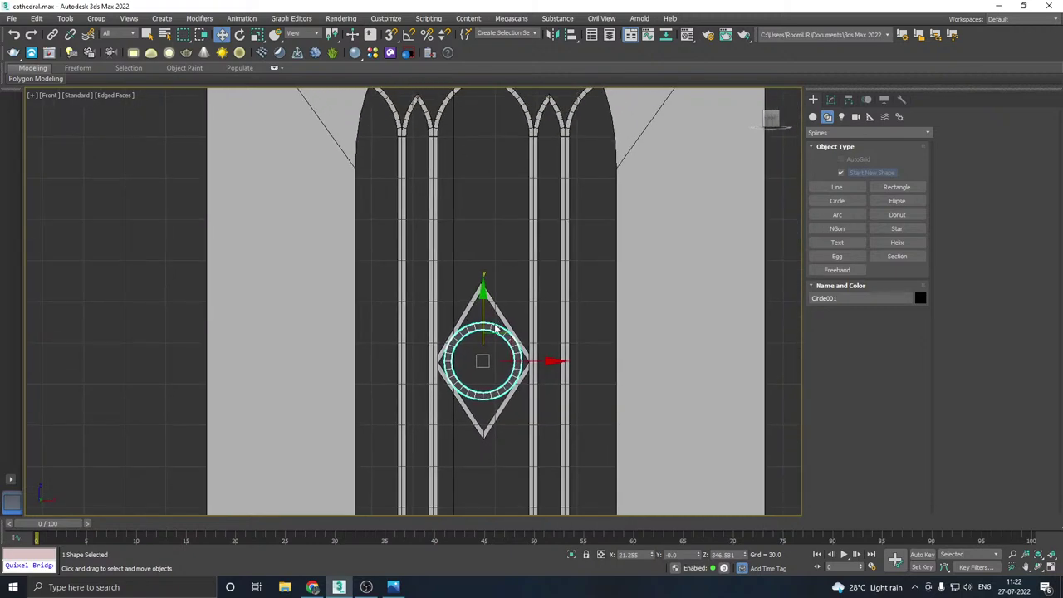
{"action": "key", "text": "Delete"}
- Lower the diamond towards the windowsill and clone it about 110 units upward so their tips meet
{"action": "left_click", "coordinate": [486, 295]}
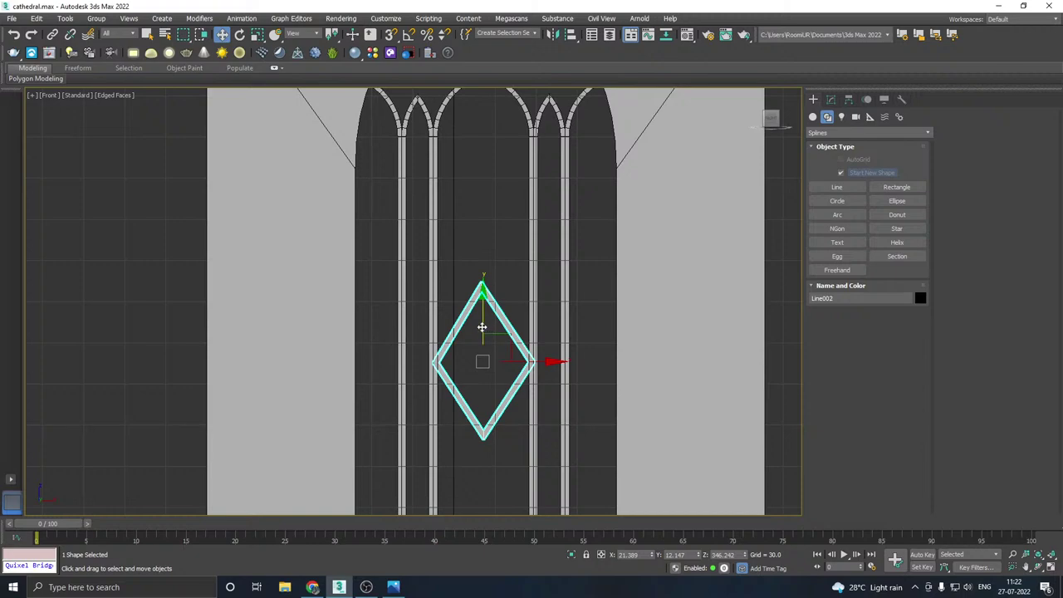
{"action": "scroll", "coordinate": [482, 327], "scroll_direction": "down", "scroll_amount": 3}
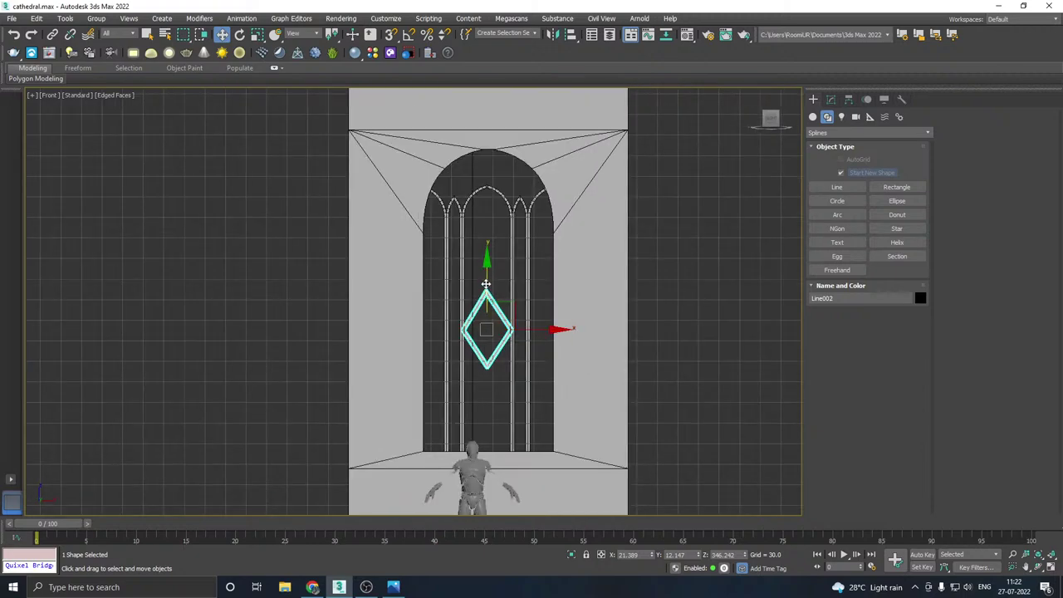
{"action": "mouse_move", "coordinate": [486, 285]}
{"action": "left_mouse_down"}
{"action": "mouse_move", "coordinate": [481, 348]}
{"action": "mouse_move", "coordinate": [488, 234]}
{"action": "mouse_move", "coordinate": [492, 276]}
{"action": "left_mouse_up"}
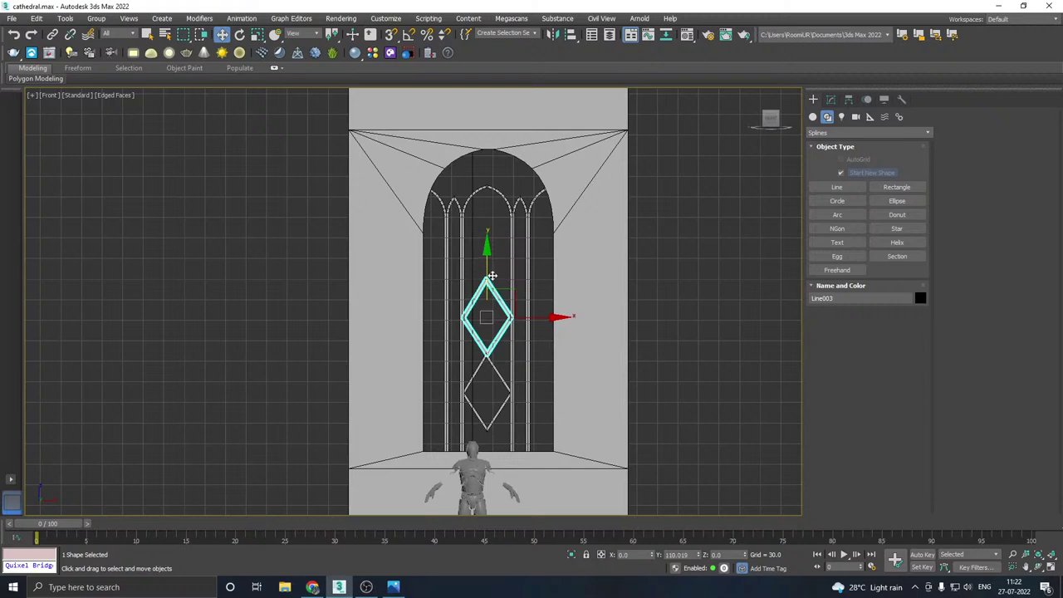
{"action": "key", "text": "Return"}
- Clone the upper diamond once more upward to about Z 476.2, stacking it beneath the central arch
{"action": "scroll", "coordinate": [493, 270], "scroll_direction": "up", "scroll_amount": 4}
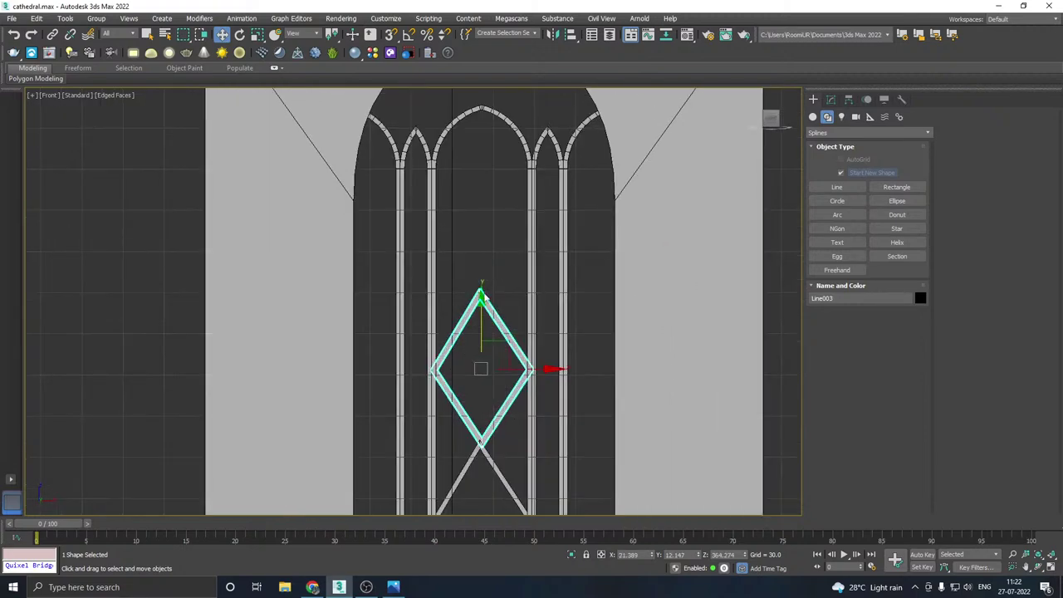
{"action": "mouse_move", "coordinate": [481, 323]}
{"action": "left_mouse_down", "text": "shift"}
{"action": "mouse_move", "coordinate": [482, 158]}
{"action": "mouse_move", "coordinate": [484, 178]}
{"action": "left_mouse_up", "text": "shift"}
{"action": "left_click", "coordinate": [522, 338]}
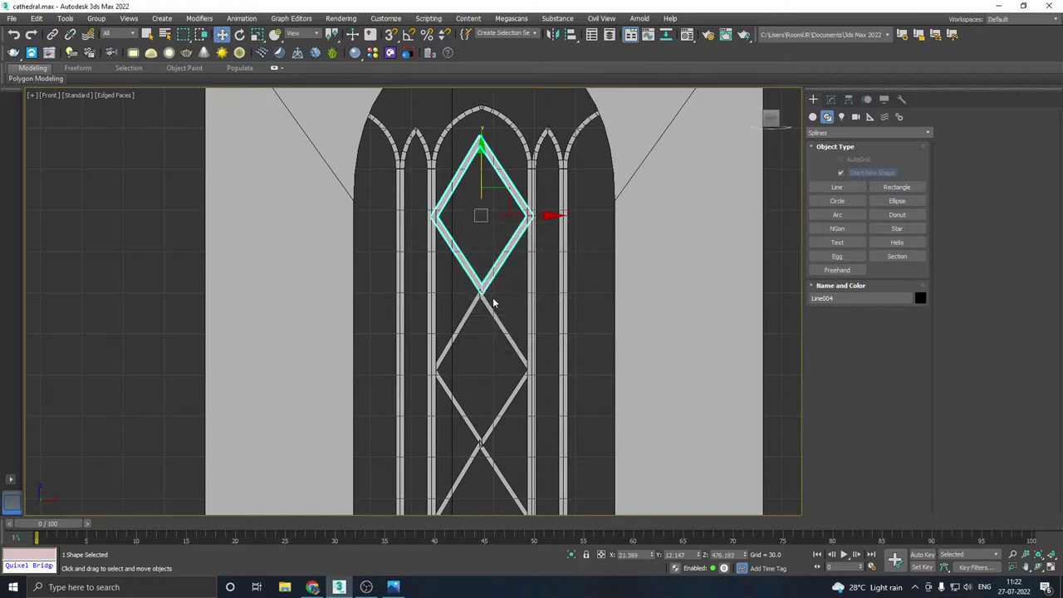
- Examine where the tips of the three stacked diamonds meet between the central mullions
{"action": "middle_click_drag", "start_coordinate": [495, 299], "coordinate": [492, 275]}
{"action": "scroll", "coordinate": [489, 277], "scroll_direction": "up", "scroll_amount": 5}
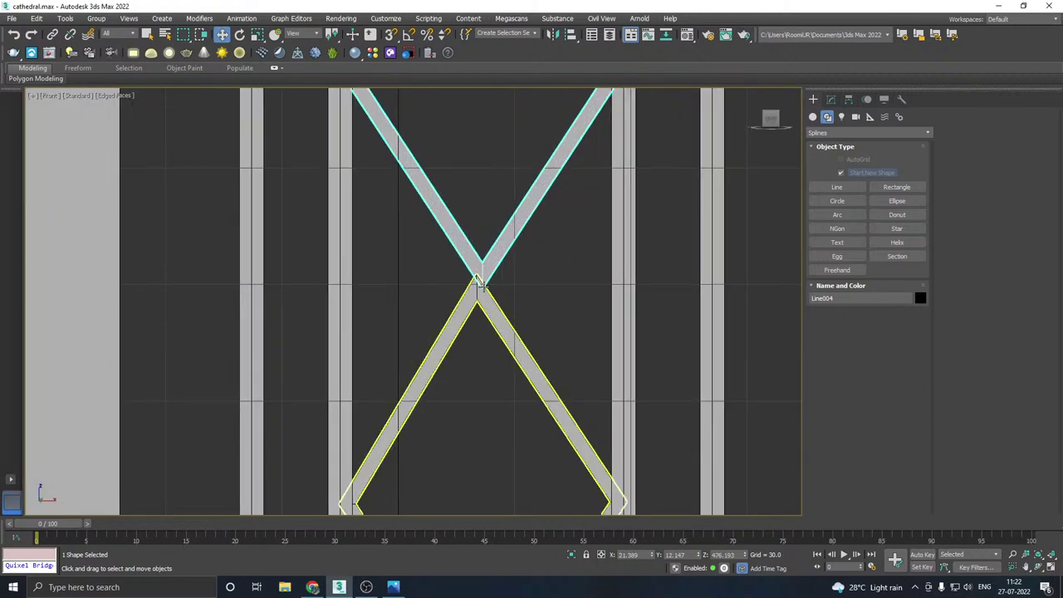
{"action": "scroll", "coordinate": [478, 288], "scroll_direction": "down", "scroll_amount": 5}
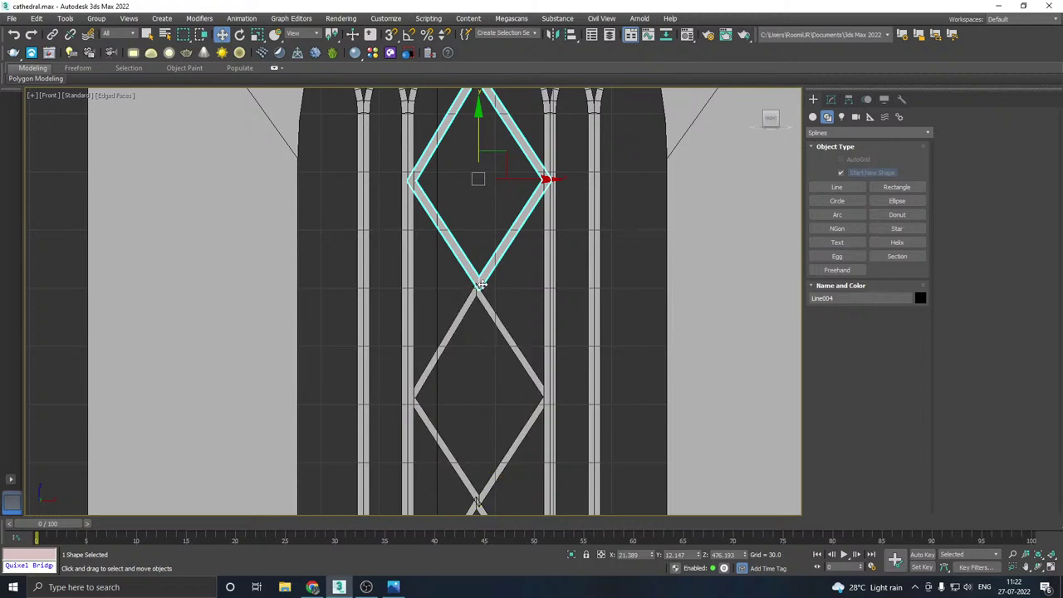
{"action": "scroll", "coordinate": [482, 285], "scroll_direction": "down", "scroll_amount": 1}
{"action": "scroll", "coordinate": [513, 218], "scroll_direction": "down", "scroll_amount": 4}
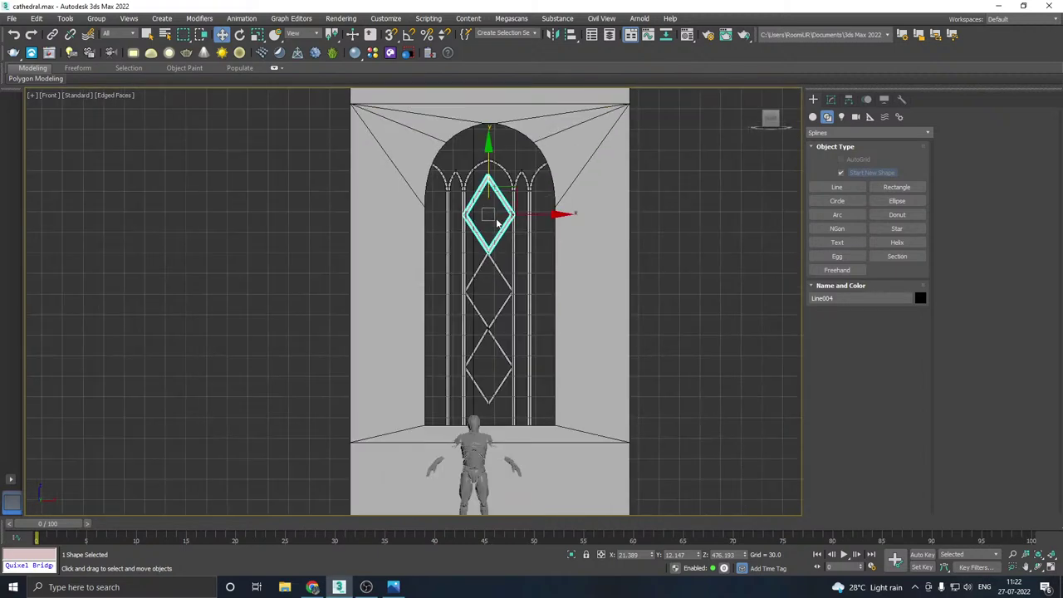
{"action": "left_click", "coordinate": [540, 256]}
{"action": "scroll", "coordinate": [490, 247], "scroll_direction": "up", "scroll_amount": 5}
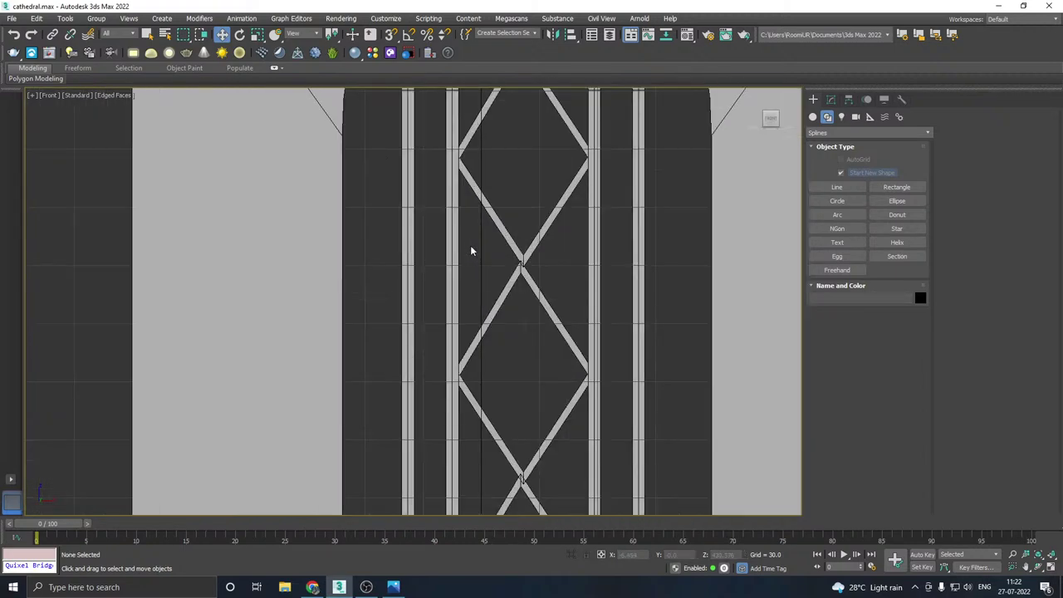
{"action": "middle_click_drag", "start_coordinate": [473, 250], "coordinate": [496, 258]}
{"action": "scroll", "coordinate": [478, 320], "scroll_direction": "up", "scroll_amount": 1}
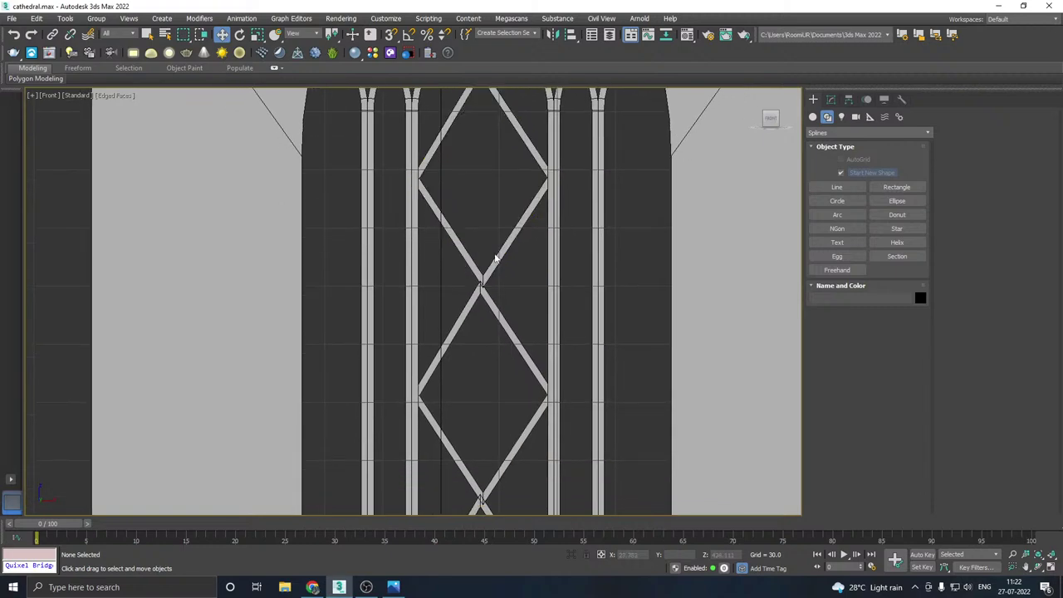
- Delete the diamond clones stacked above the lowest diamond and select the remaining one
{"action": "left_click", "coordinate": [482, 326]}
{"action": "key", "text": "Delete"}
{"action": "middle_click_drag", "start_coordinate": [491, 391], "coordinate": [515, 235]}
{"action": "left_click", "coordinate": [515, 235]}
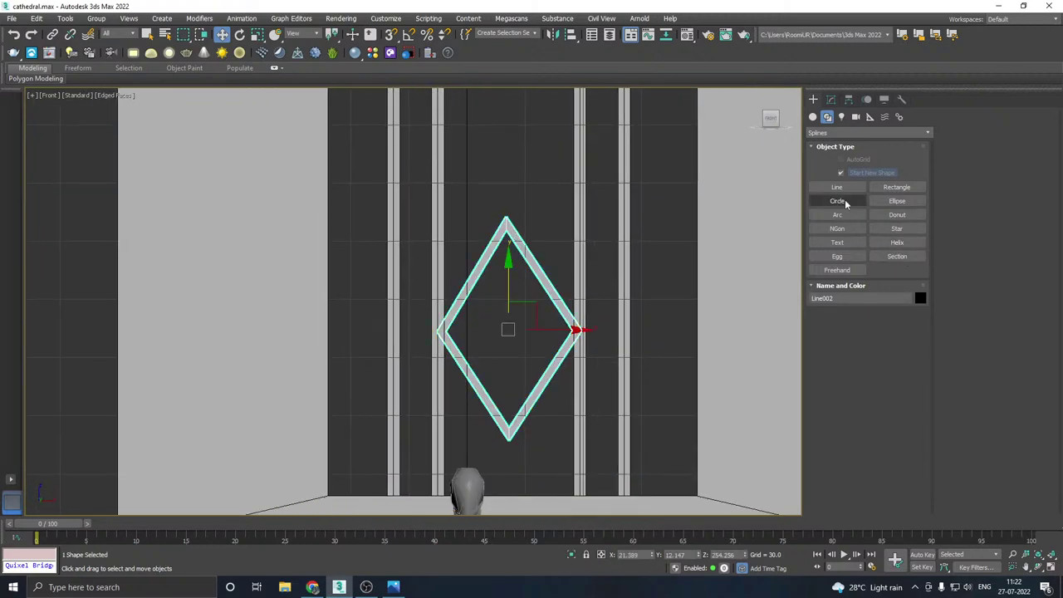
- Draw a guide plane about 142 long and 59 wide over half of the diamond, with one edge along its vertical centre line
{"action": "left_click", "coordinate": [812, 116]}
{"action": "left_click", "coordinate": [897, 228]}
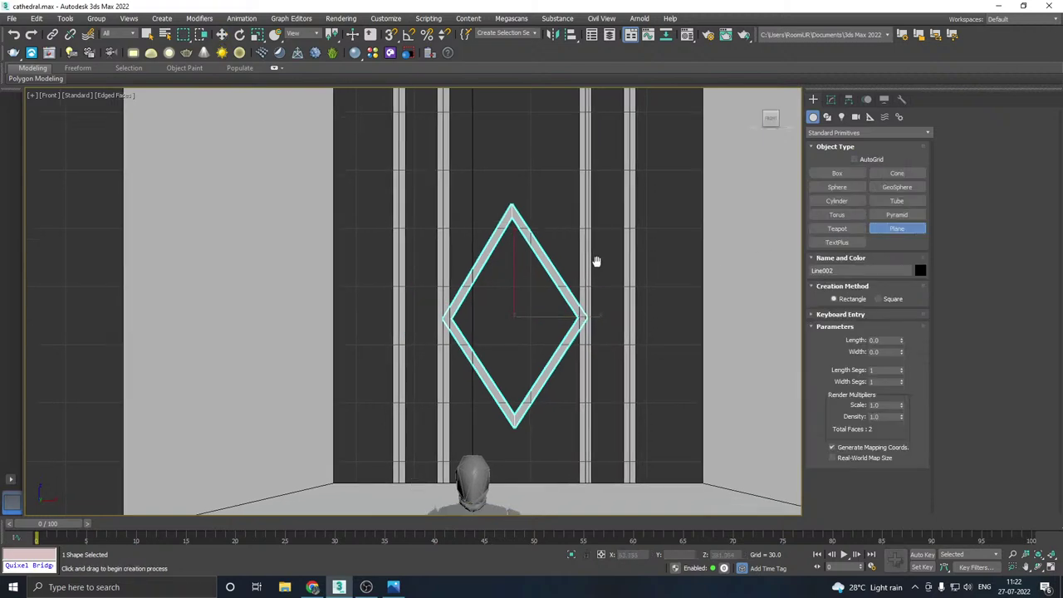
{"action": "middle_click_drag", "start_coordinate": [601, 257], "coordinate": [482, 149]}
{"action": "left_click_drag", "start_coordinate": [406, 140], "coordinate": [521, 414]}
{"action": "right_click", "coordinate": [499, 380]}
- Align the diamond's top vertex with the guide plane's edge at X about 21.1
{"action": "left_click", "coordinate": [584, 217]}
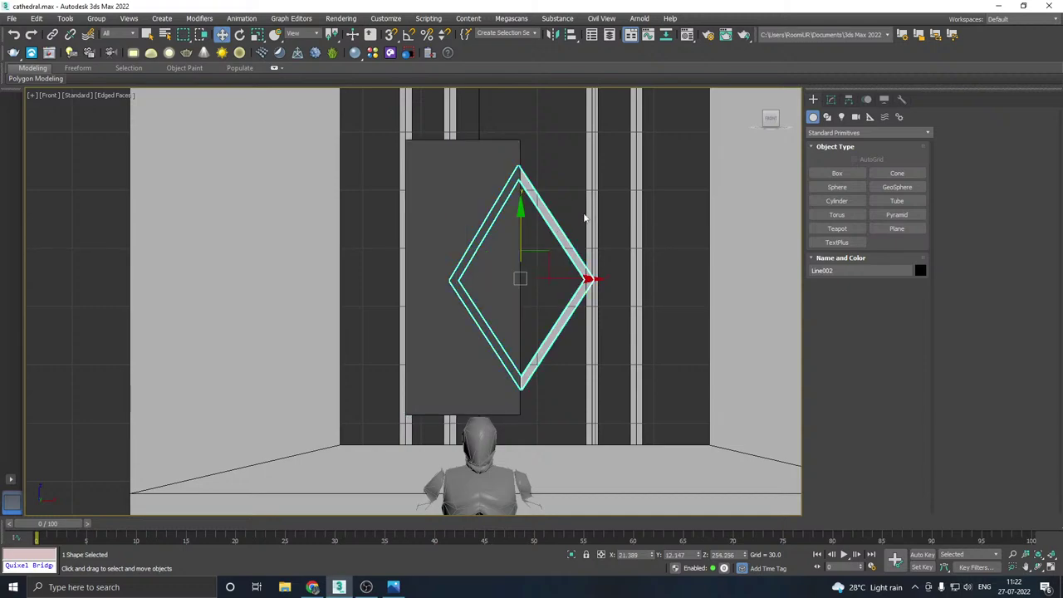
{"action": "left_click", "coordinate": [831, 100]}
{"action": "key", "text": "1"}
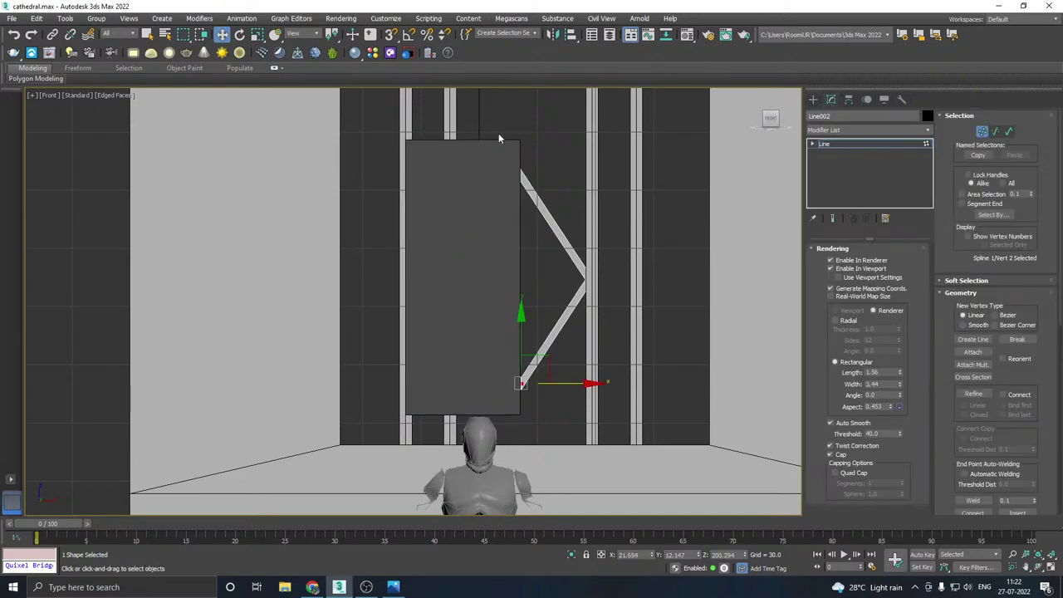
{"action": "left_click_drag", "start_coordinate": [564, 218], "coordinate": [563, 219]}
{"action": "scroll", "coordinate": [533, 171], "scroll_direction": "up", "scroll_amount": 3}
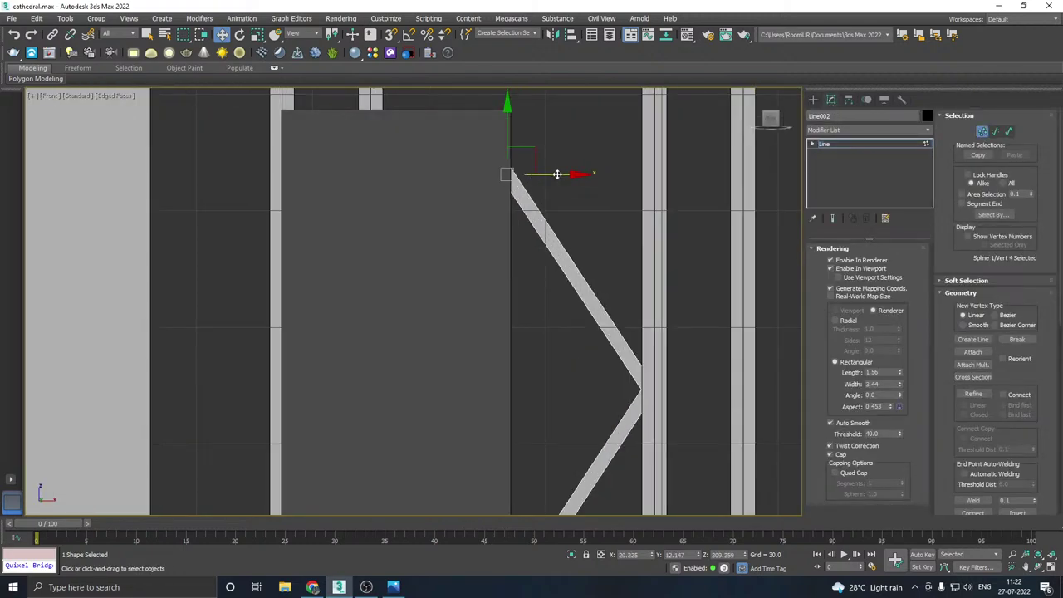
{"action": "left_click_drag", "start_coordinate": [557, 174], "coordinate": [560, 173]}
- Shift the diamond's bottom vertex onto the guide plane's edge at X about 21.15
{"action": "middle_click_drag", "start_coordinate": [562, 251], "coordinate": [544, 145]}
{"action": "scroll", "coordinate": [544, 145], "scroll_direction": "down", "scroll_amount": 3}
{"action": "scroll", "coordinate": [518, 407], "scroll_direction": "up", "scroll_amount": 3}
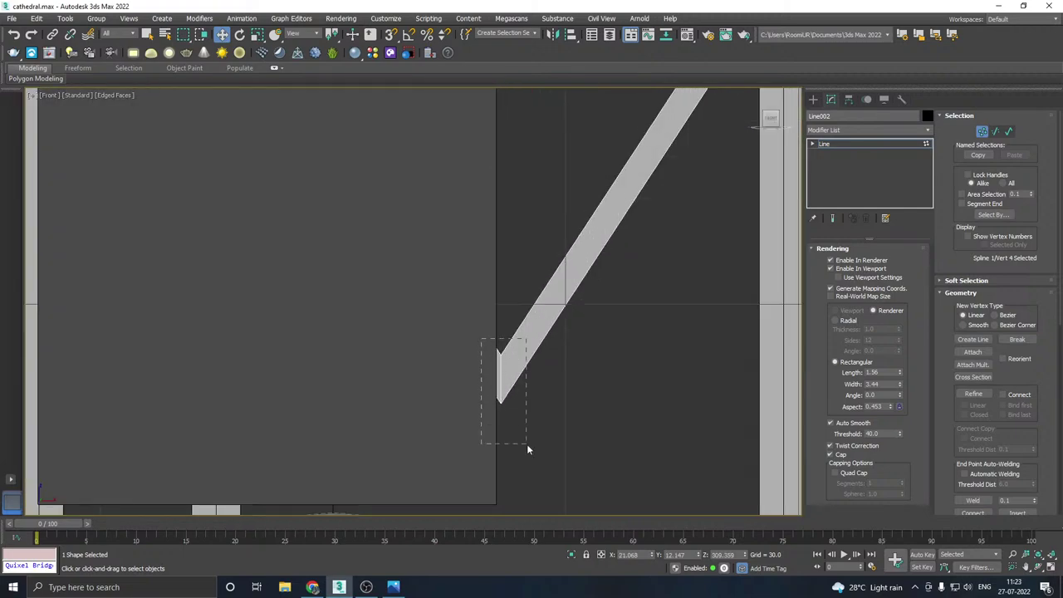
{"action": "left_click_drag", "start_coordinate": [527, 448], "coordinate": [529, 445]}
{"action": "left_click_drag", "start_coordinate": [541, 381], "coordinate": [537, 381]}
{"action": "scroll", "coordinate": [491, 423], "scroll_direction": "down", "scroll_amount": 5}
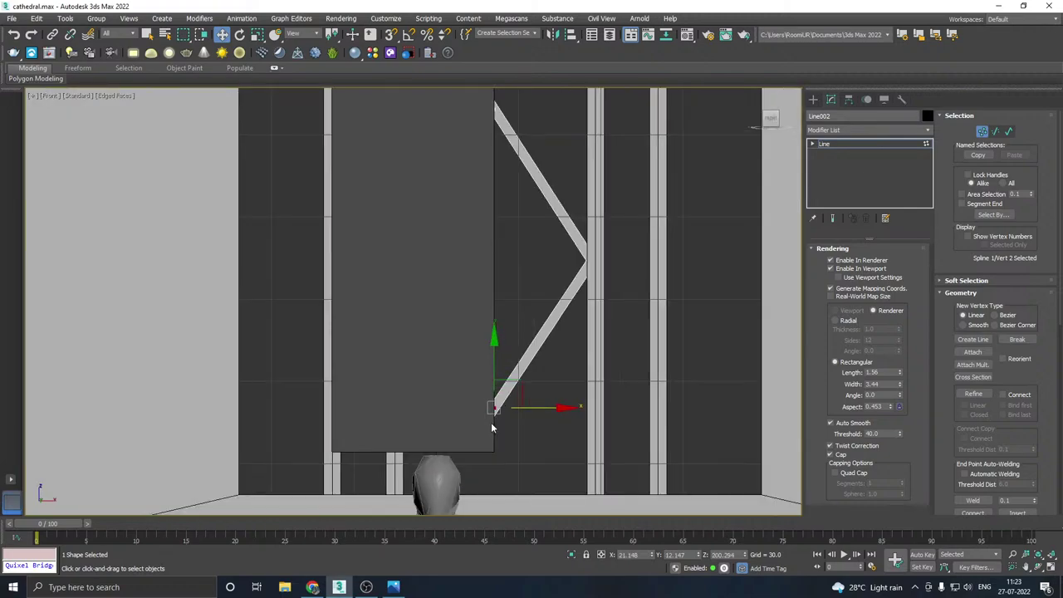
- Finish the vertex editing, delete the guide plane and save the scene
{"action": "left_click", "coordinate": [856, 143]}
{"action": "left_click", "coordinate": [474, 249]}
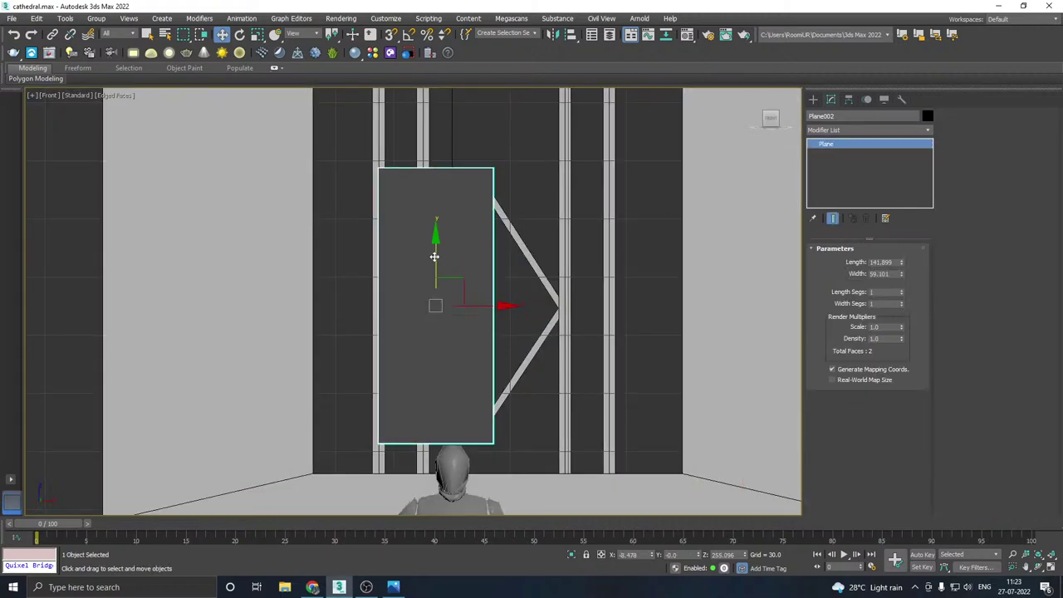
{"action": "key", "text": "Delete"}
{"action": "key", "text": "ctrl+s"}
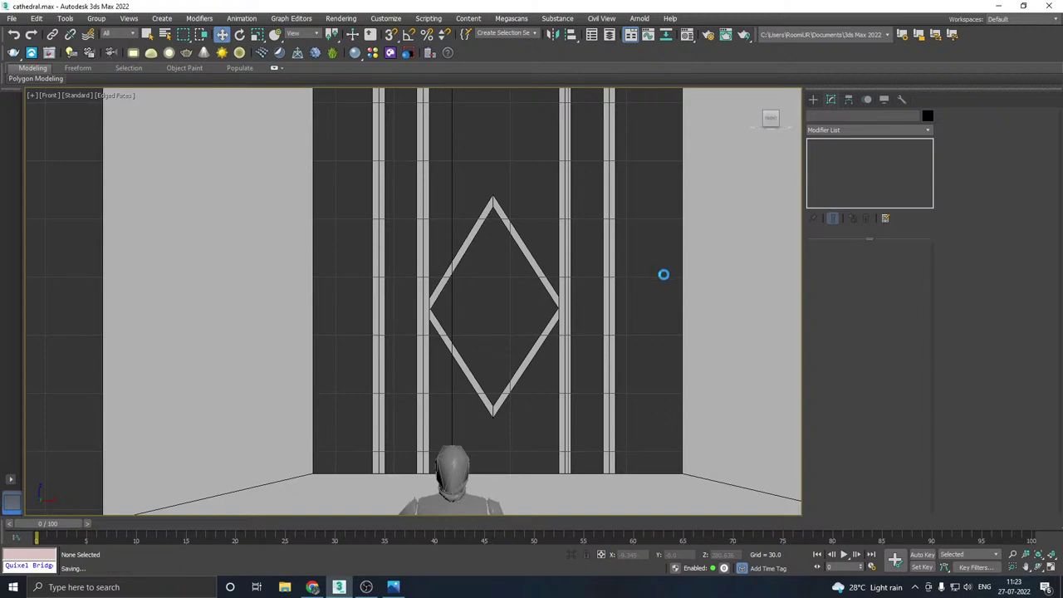
{"action": "middle_click_drag", "start_coordinate": [685, 285], "coordinate": [676, 308]}
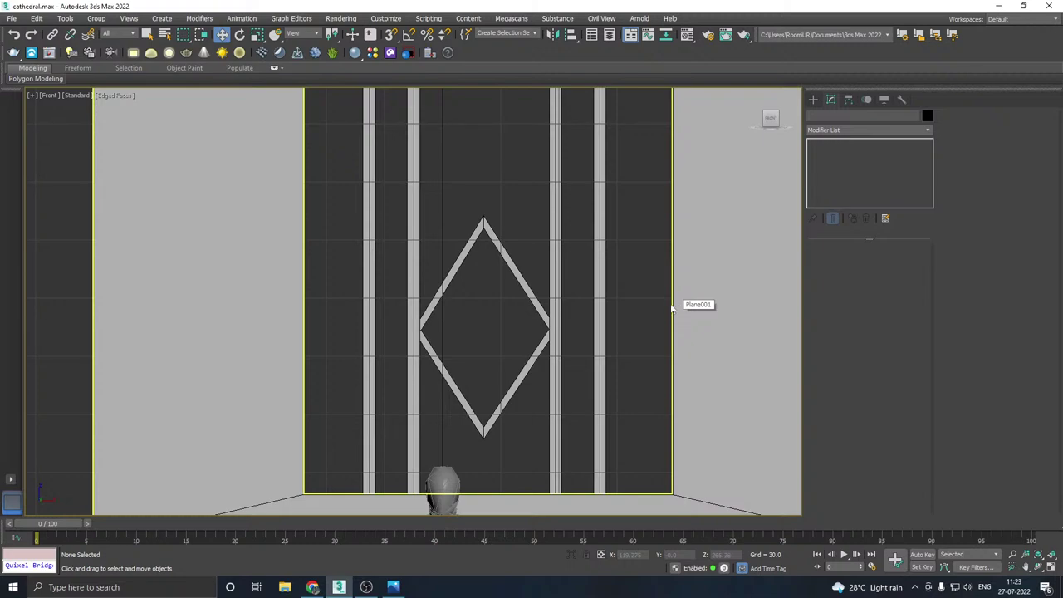
- Lower the diamond to Z about 236 and clone it upward to Z about 350.8 so their tips meet
{"action": "left_click", "coordinate": [490, 244]}
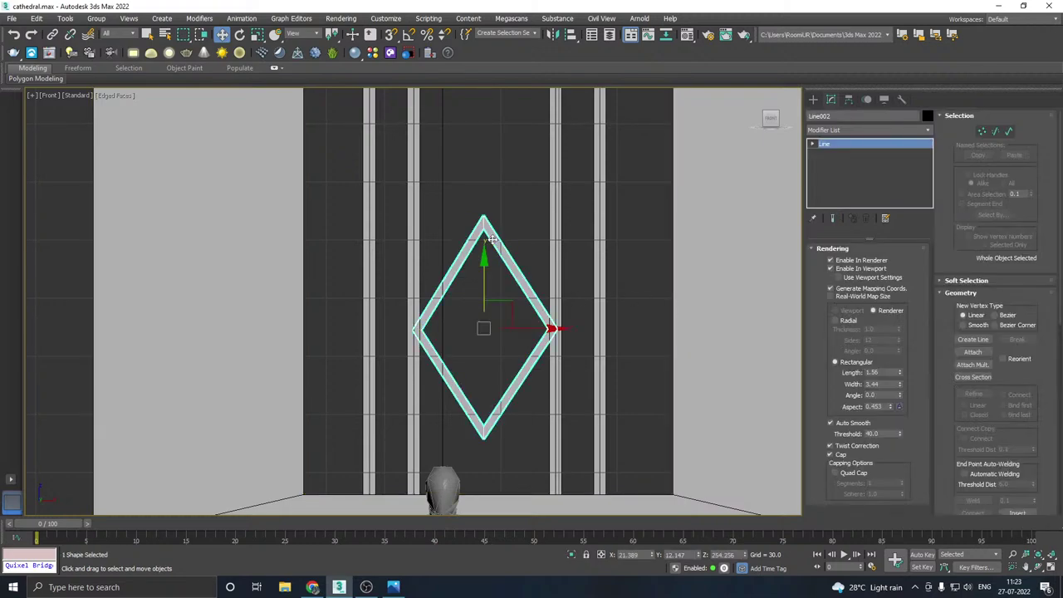
{"action": "left_click_drag", "start_coordinate": [486, 272], "coordinate": [485, 305]}
{"action": "scroll", "coordinate": [478, 359], "scroll_direction": "down", "scroll_amount": 2}
{"action": "middle_click_drag", "start_coordinate": [478, 359], "coordinate": [479, 398]}
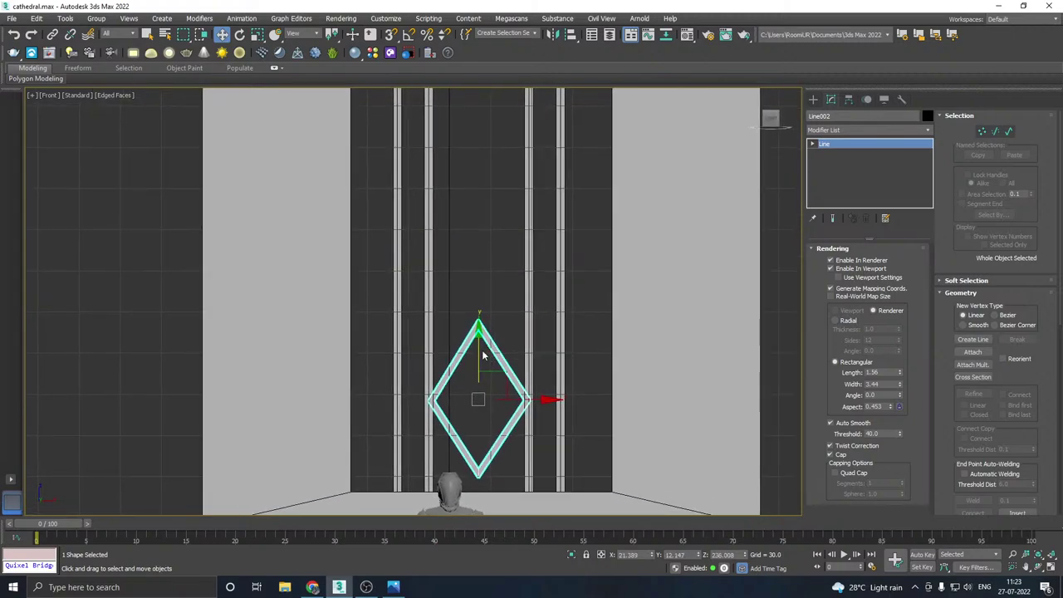
{"action": "left_click_drag", "start_coordinate": [479, 352], "coordinate": [481, 194], "text": "shift"}
{"action": "left_click", "coordinate": [534, 340]}
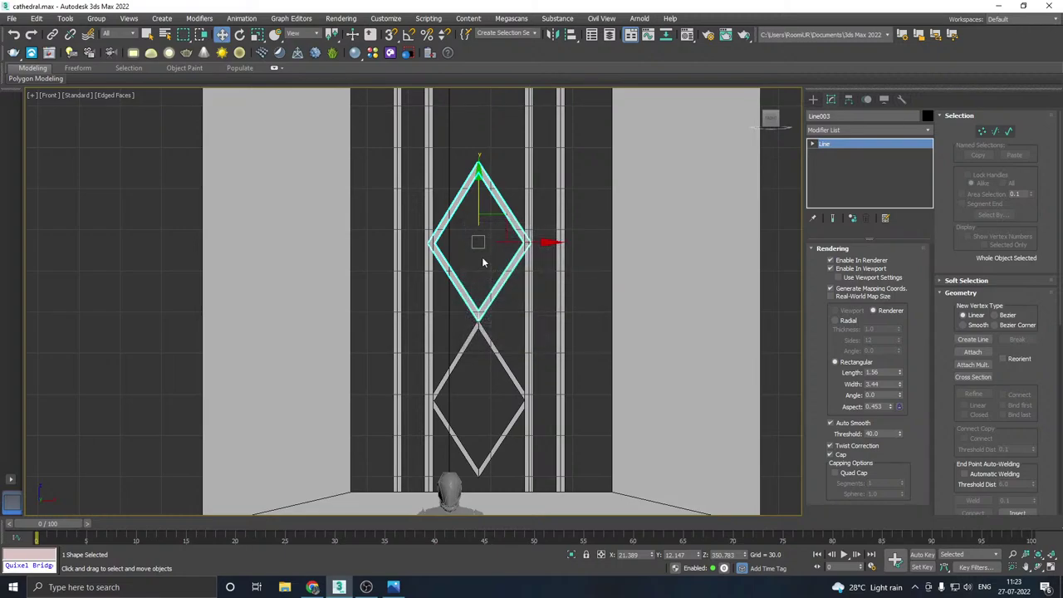
- Clone the upper diamond once more upward to Z about 463.5, beneath the central arch
{"action": "middle_click_drag", "start_coordinate": [482, 262], "coordinate": [481, 390]}
{"action": "mouse_move", "coordinate": [473, 322]}
{"action": "left_mouse_down", "text": "shift"}
{"action": "mouse_move", "coordinate": [472, 161]}
{"action": "mouse_move", "coordinate": [473, 170]}
{"action": "left_mouse_up", "text": "shift"}
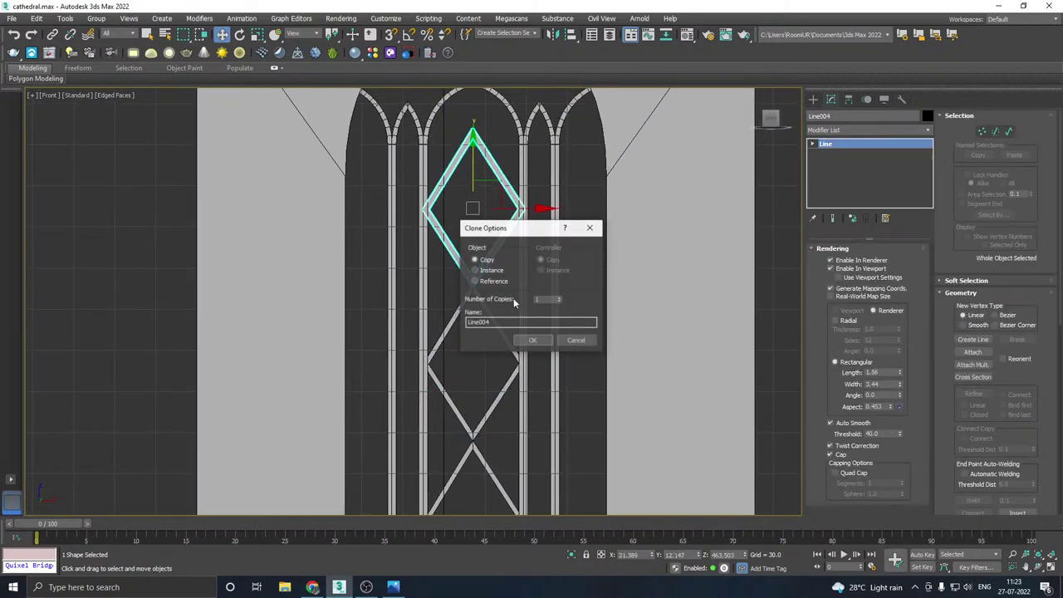
{"action": "left_click", "coordinate": [528, 339]}
{"action": "left_click", "coordinate": [473, 227]}
{"action": "scroll", "coordinate": [471, 225], "scroll_direction": "down", "scroll_amount": 2}
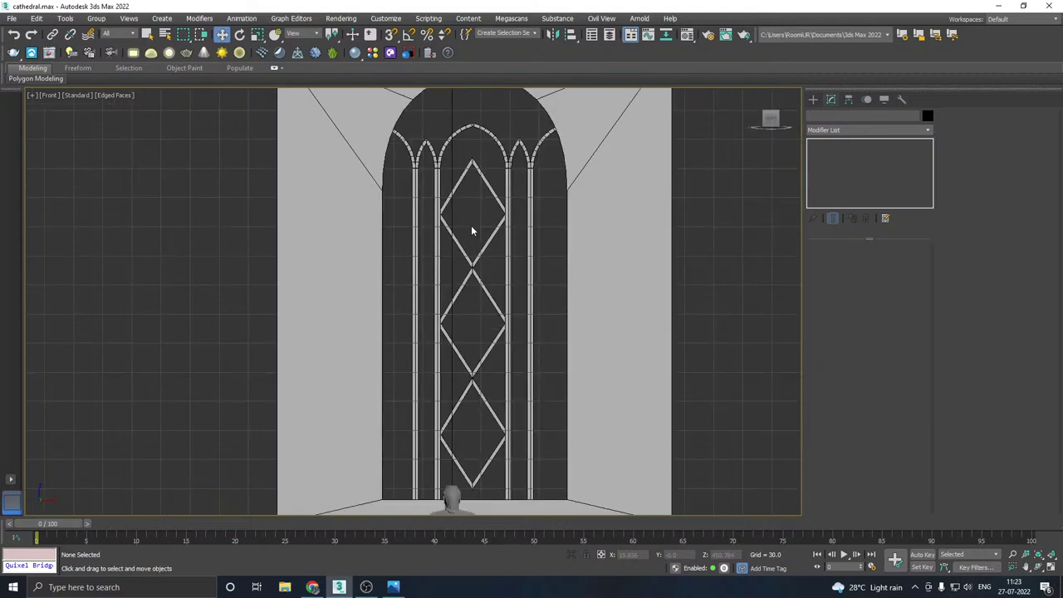
{"action": "scroll", "coordinate": [471, 231], "scroll_direction": "down", "scroll_amount": 3}
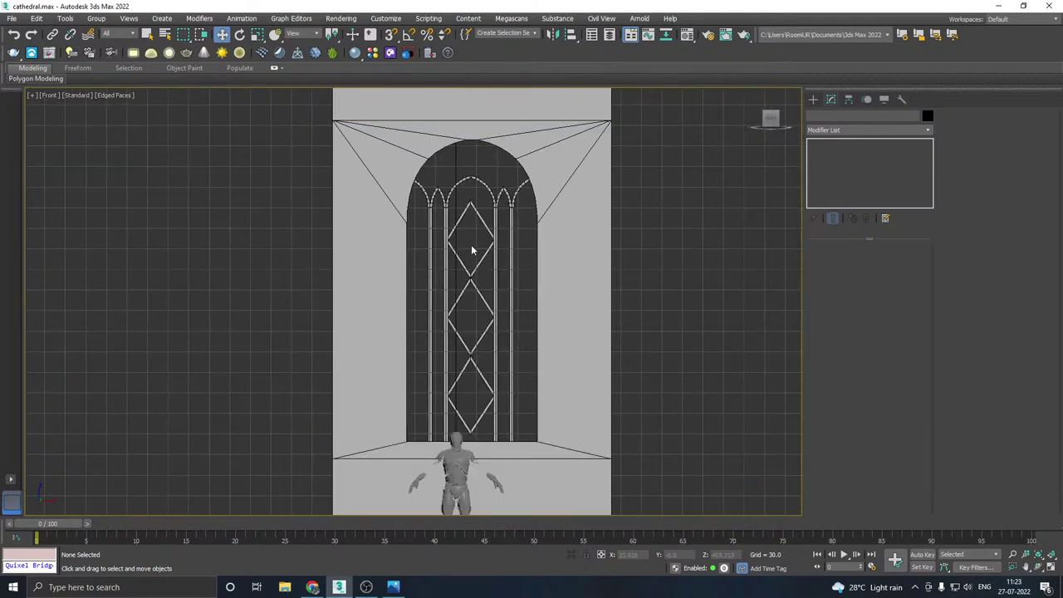
- Show the window at an angle in the perspective view and save the scene
{"action": "key", "text": "p"}
{"action": "middle_click_drag", "start_coordinate": [474, 249], "coordinate": [498, 242], "text": "alt"}
{"action": "scroll", "coordinate": [497, 241], "scroll_direction": "up", "scroll_amount": 2}
{"action": "key", "text": "ctrl+s"}
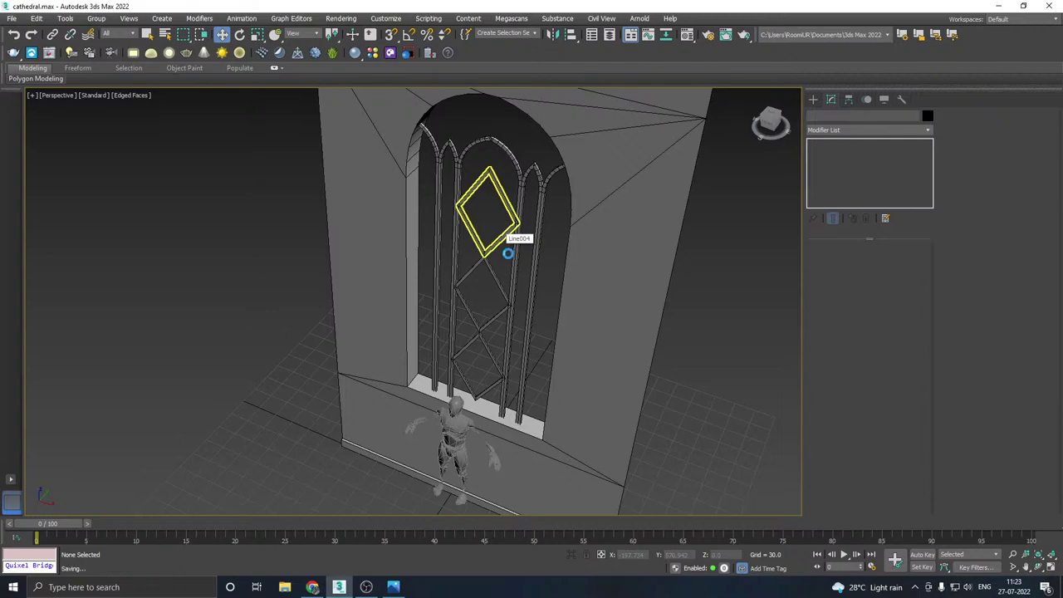
- Convert the top diamond to an Editable Poly and attach the other two diamonds and the arched mullion frame to it
{"action": "left_click", "coordinate": [507, 249]}
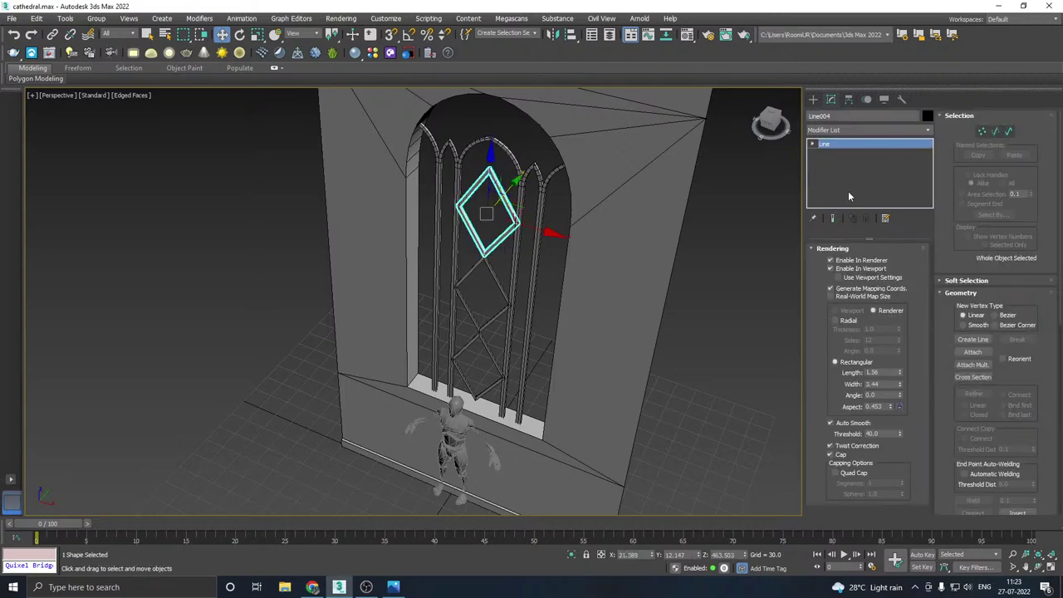
{"action": "right_click", "coordinate": [849, 166]}
{"action": "left_click", "coordinate": [911, 261]}
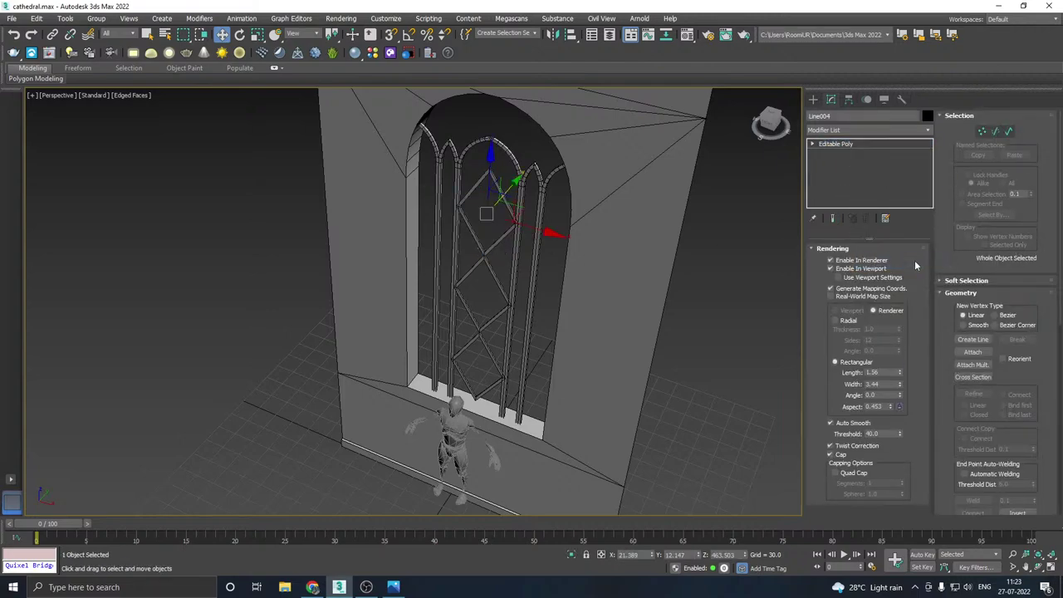
{"action": "left_click", "coordinate": [969, 198]}
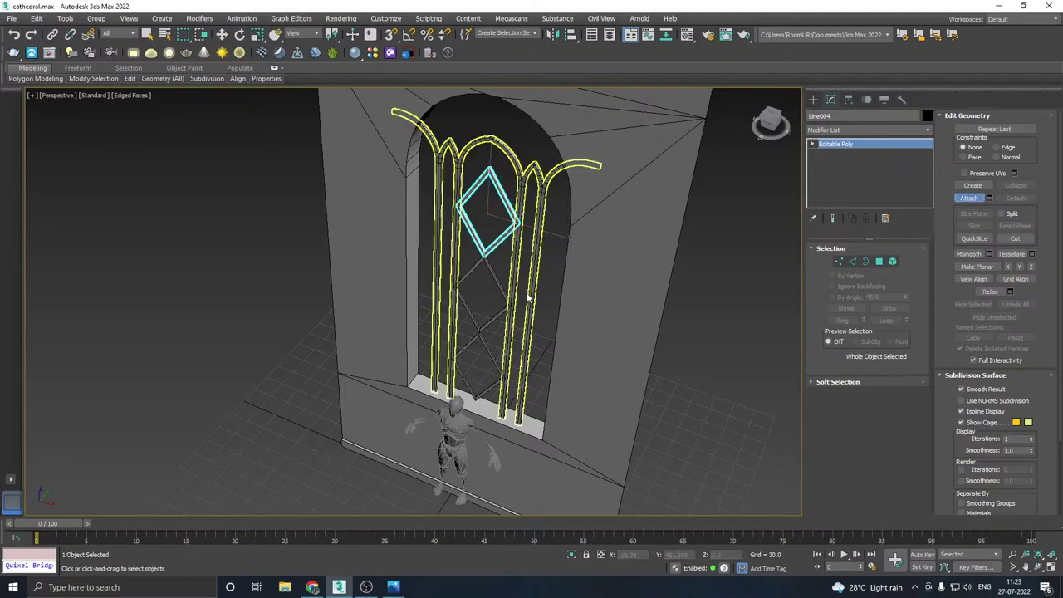
{"action": "left_click", "coordinate": [498, 310]}
{"action": "left_click", "coordinate": [499, 354]}
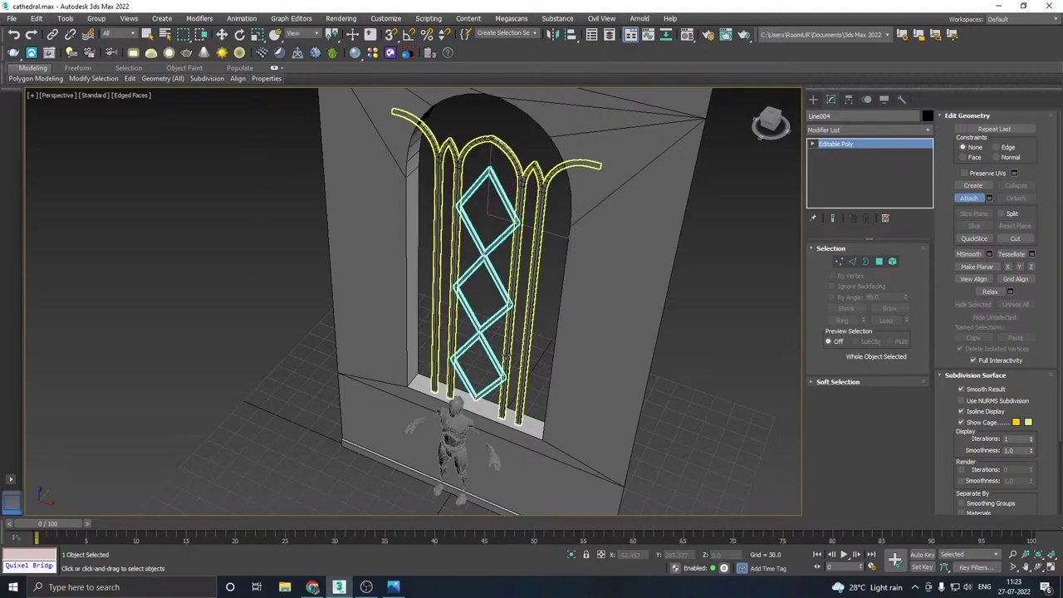
{"action": "left_click", "coordinate": [506, 356]}
{"action": "key", "text": "w"}
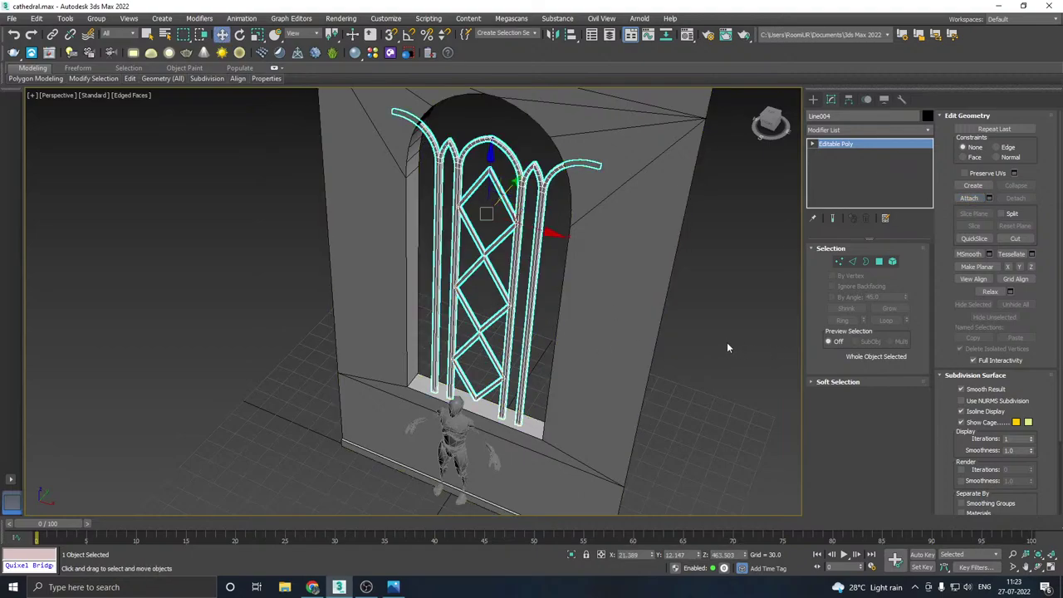
- Examine the joined window tracery up close and the whole wall from several angles
{"action": "scroll", "coordinate": [437, 288], "scroll_direction": "up", "scroll_amount": 5}
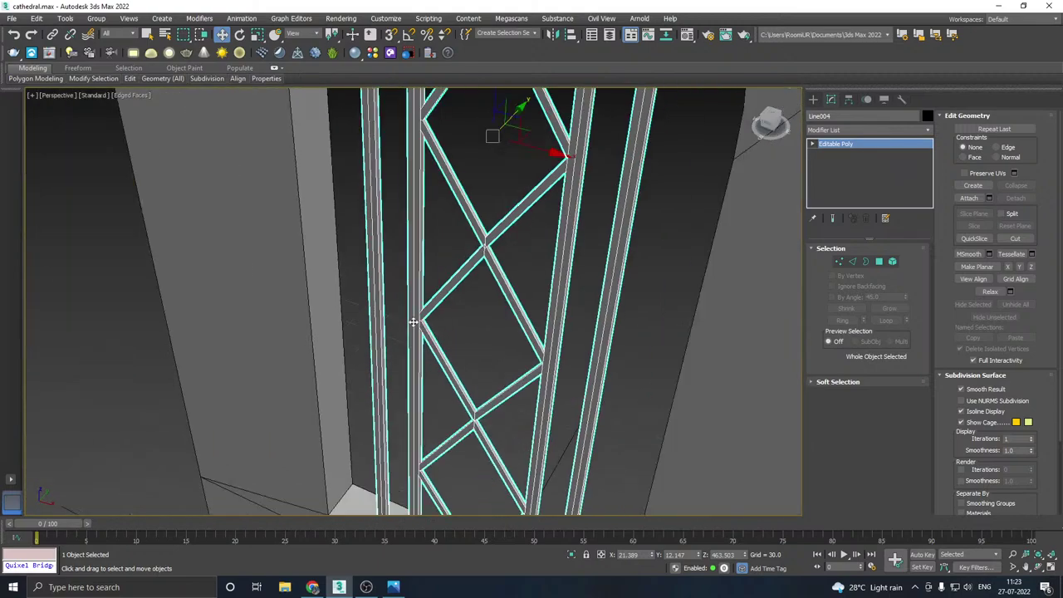
{"action": "scroll", "coordinate": [414, 323], "scroll_direction": "down", "scroll_amount": 5}
{"action": "middle_click_drag", "start_coordinate": [497, 276], "coordinate": [478, 251], "text": "alt"}
{"action": "left_click", "coordinate": [654, 256]}
{"action": "scroll", "coordinate": [450, 212], "scroll_direction": "down", "scroll_amount": 3}
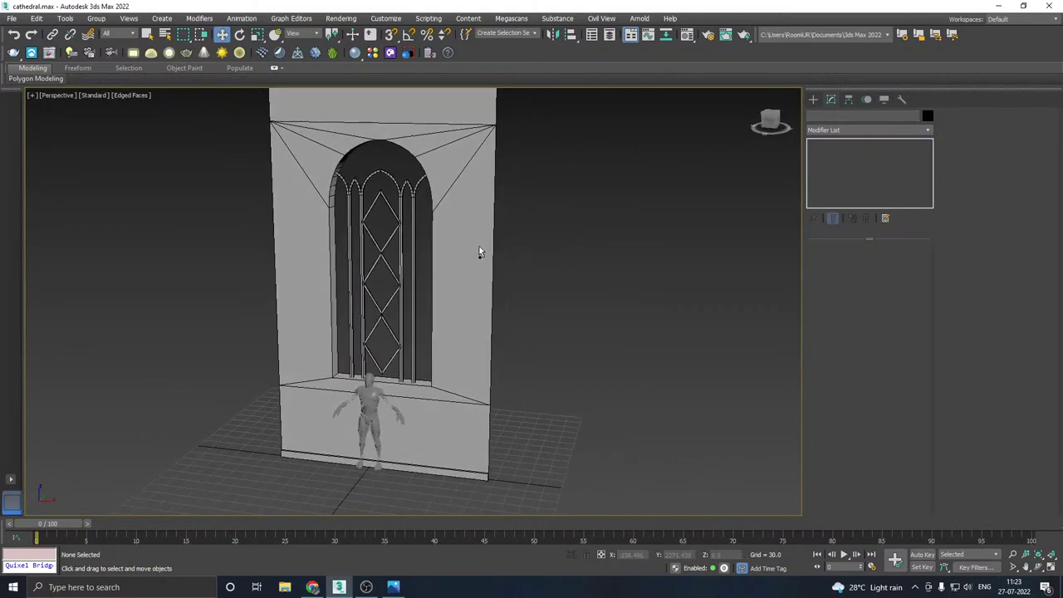
{"action": "middle_click_drag", "start_coordinate": [418, 272], "coordinate": [518, 278]}
{"action": "scroll", "coordinate": [502, 313], "scroll_direction": "down", "scroll_amount": 3}
{"action": "middle_click_drag", "start_coordinate": [501, 316], "coordinate": [609, 318], "text": "alt"}
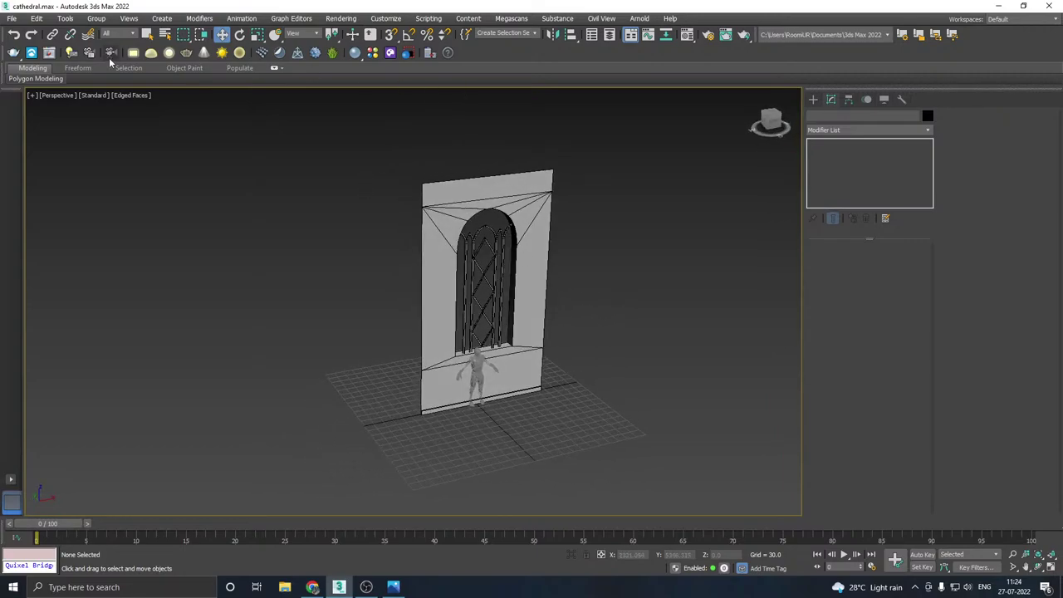
- Save two backup copies of the scene, the first as cathedral04.max, and save the scene itself
{"action": "left_click", "coordinate": [12, 18]}
{"action": "left_click", "coordinate": [33, 128]}
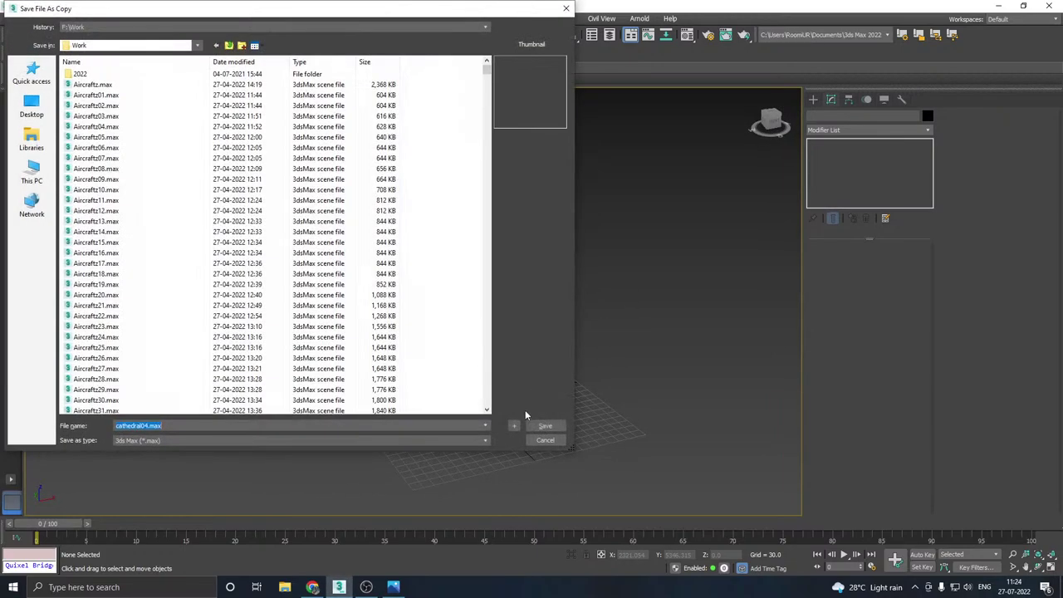
{"action": "left_click", "coordinate": [545, 426]}
{"action": "left_click", "coordinate": [12, 18]}
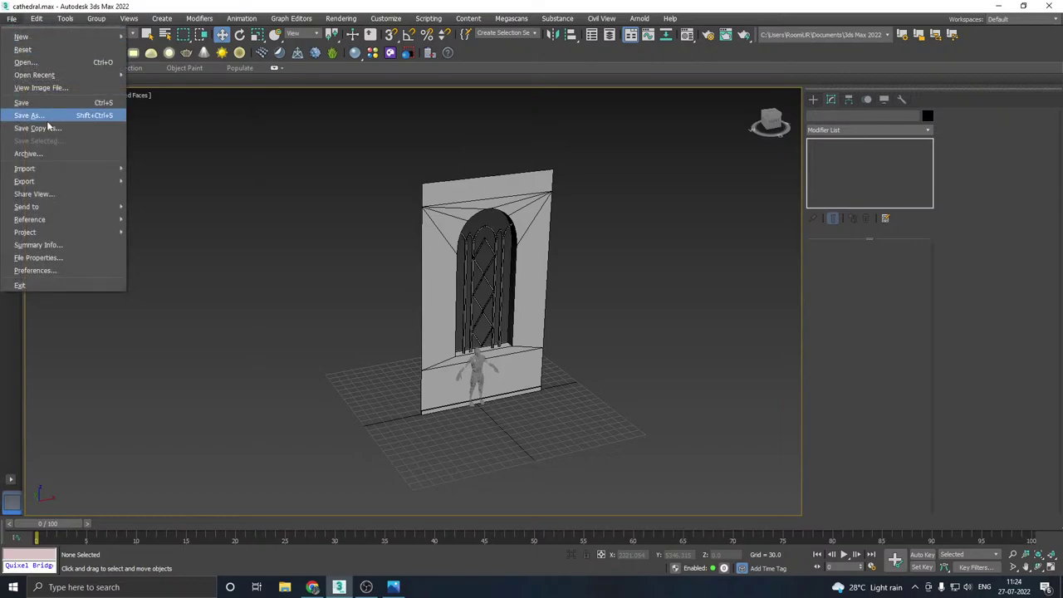
{"action": "left_click", "coordinate": [49, 128]}
{"action": "left_click", "coordinate": [541, 427]}
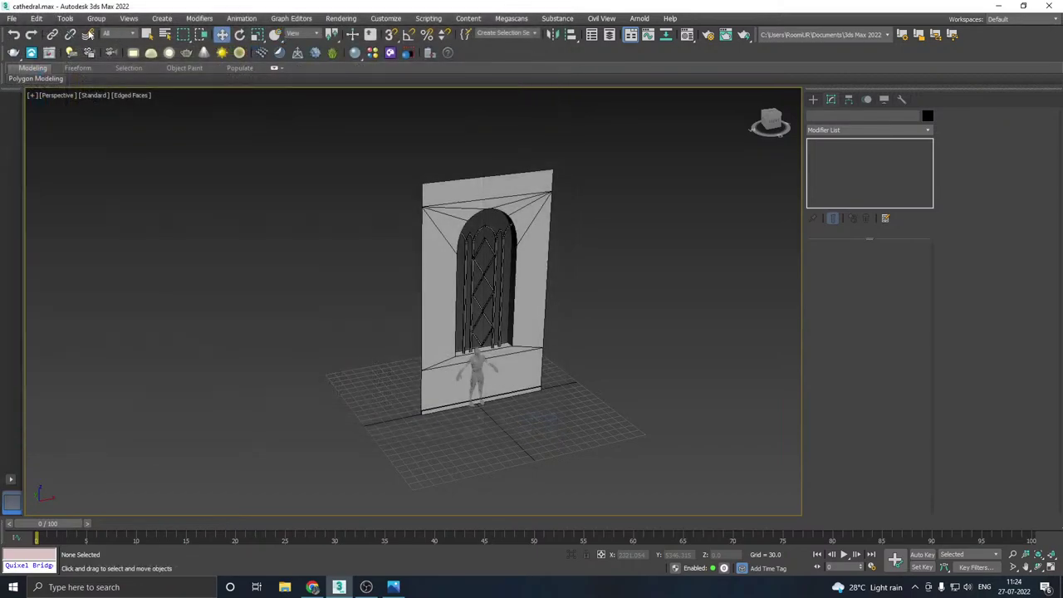
{"action": "left_click", "coordinate": [12, 20]}
{"action": "left_click", "coordinate": [37, 103]}
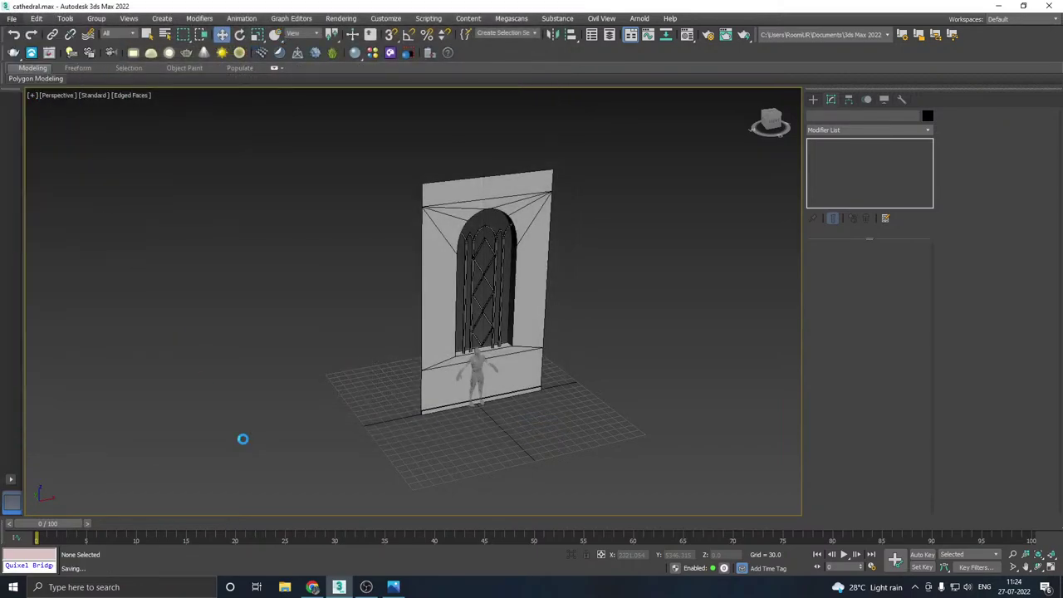
- Draw a tall cylinder column with a radius of about 38 on the floor in front of the window wall
{"action": "left_click", "coordinate": [394, 588]}
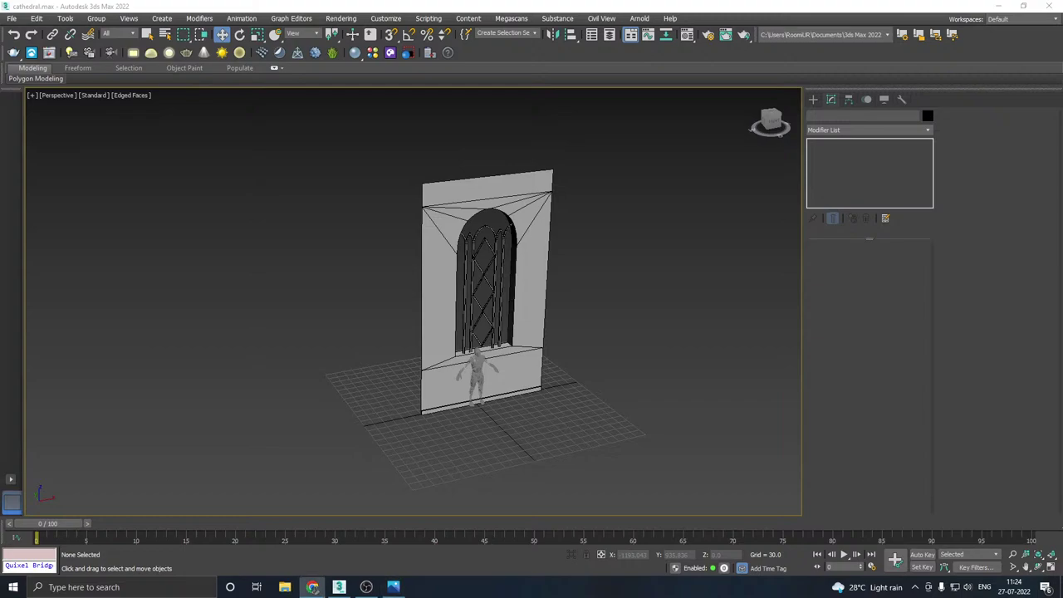
{"action": "middle_click_drag", "start_coordinate": [562, 365], "coordinate": [538, 334]}
{"action": "left_click", "coordinate": [813, 99]}
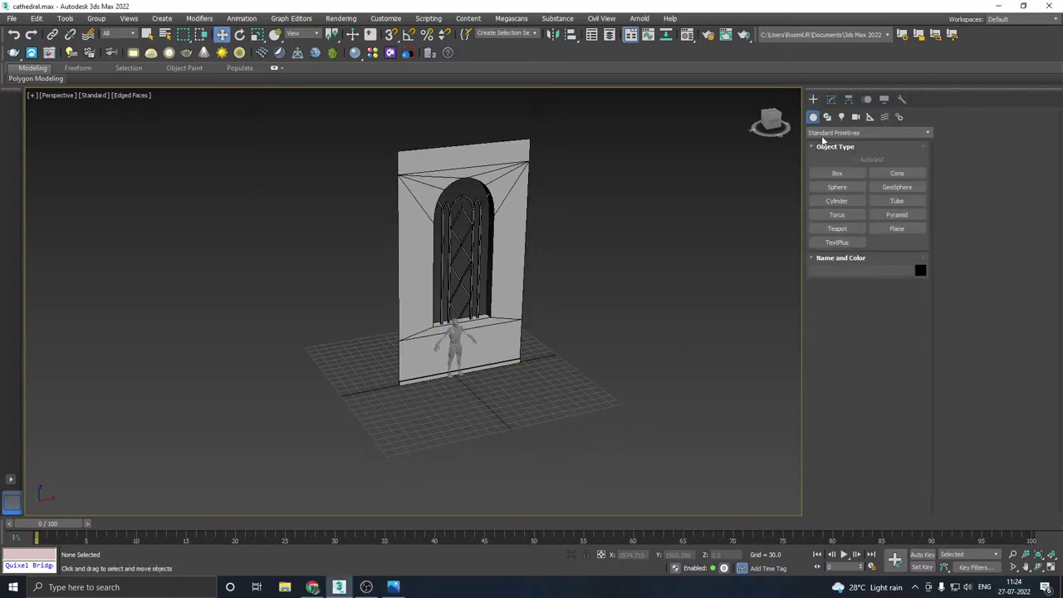
{"action": "left_click", "coordinate": [837, 200]}
{"action": "scroll", "coordinate": [488, 375], "scroll_direction": "up", "scroll_amount": 2}
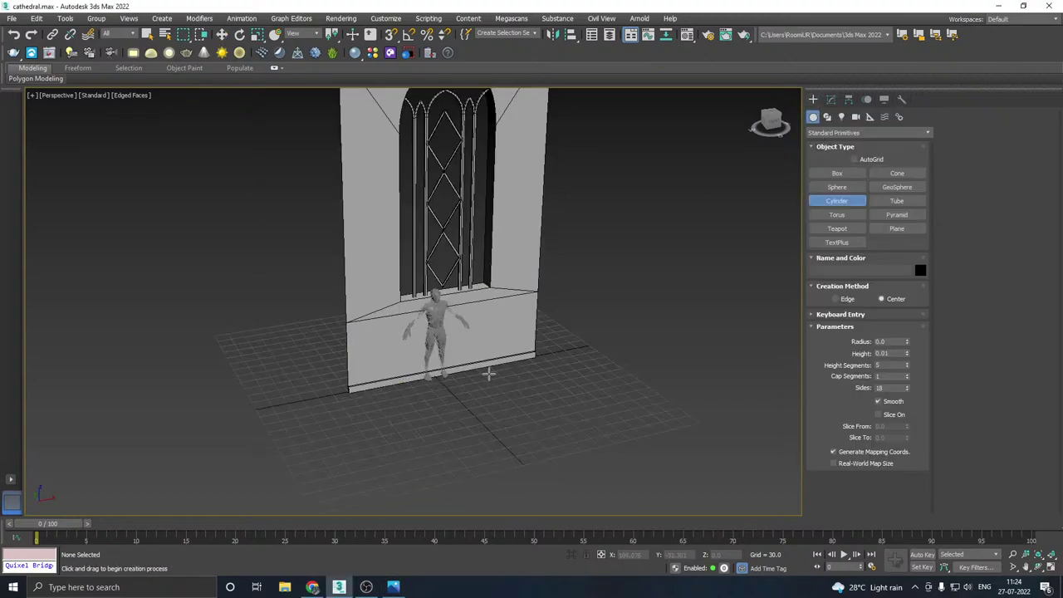
{"action": "left_click_drag", "start_coordinate": [470, 414], "coordinate": [491, 418]}
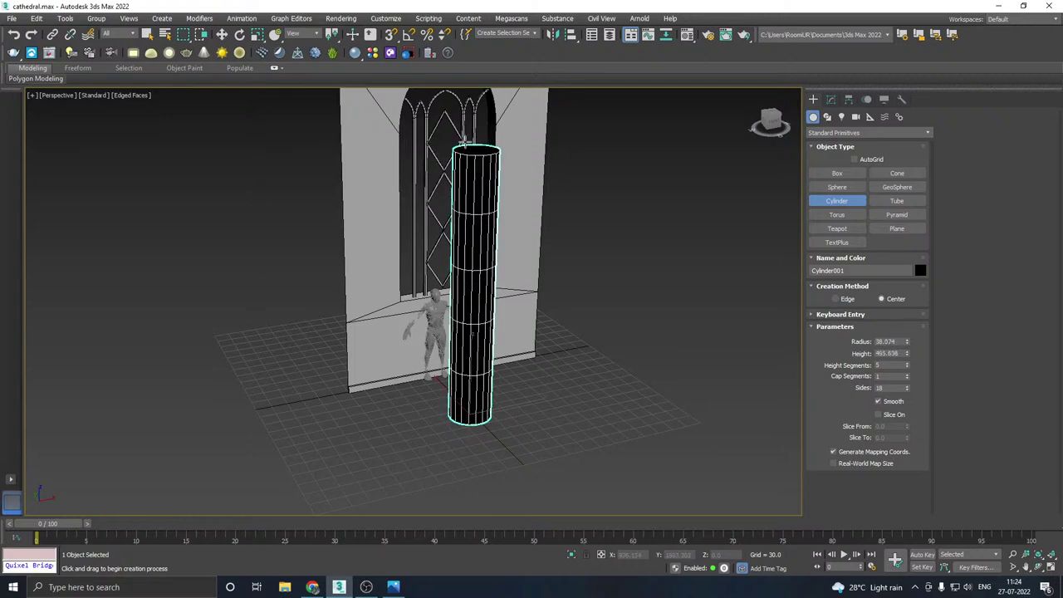
{"action": "left_click", "coordinate": [468, 105]}
{"action": "key", "text": "w"}
- Assign the Rock_2_default material to the cylinder column
{"action": "key", "text": "m"}
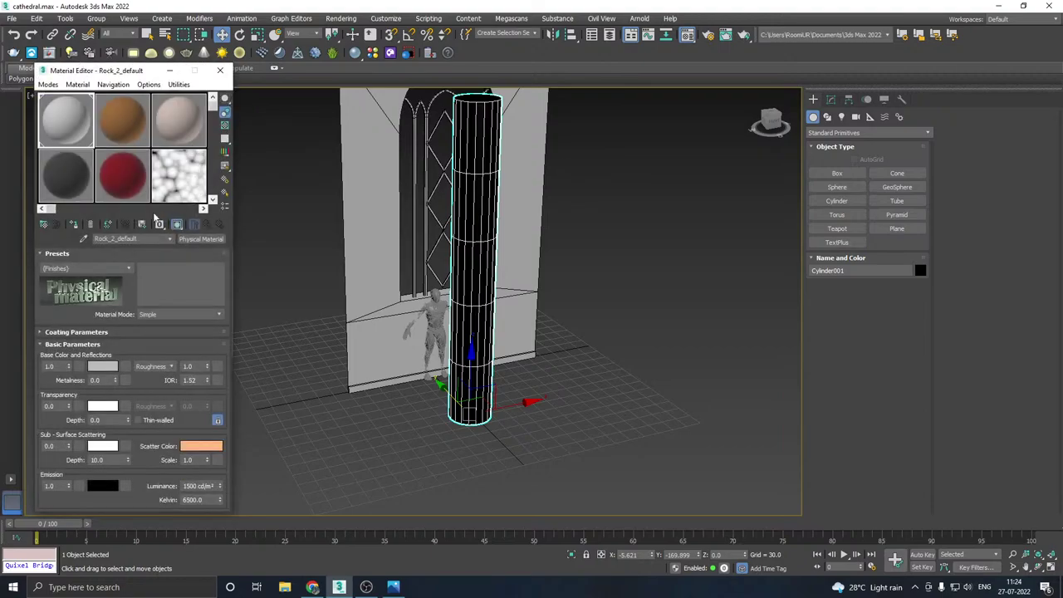
{"action": "left_click", "coordinate": [74, 228]}
{"action": "key", "text": "m"}
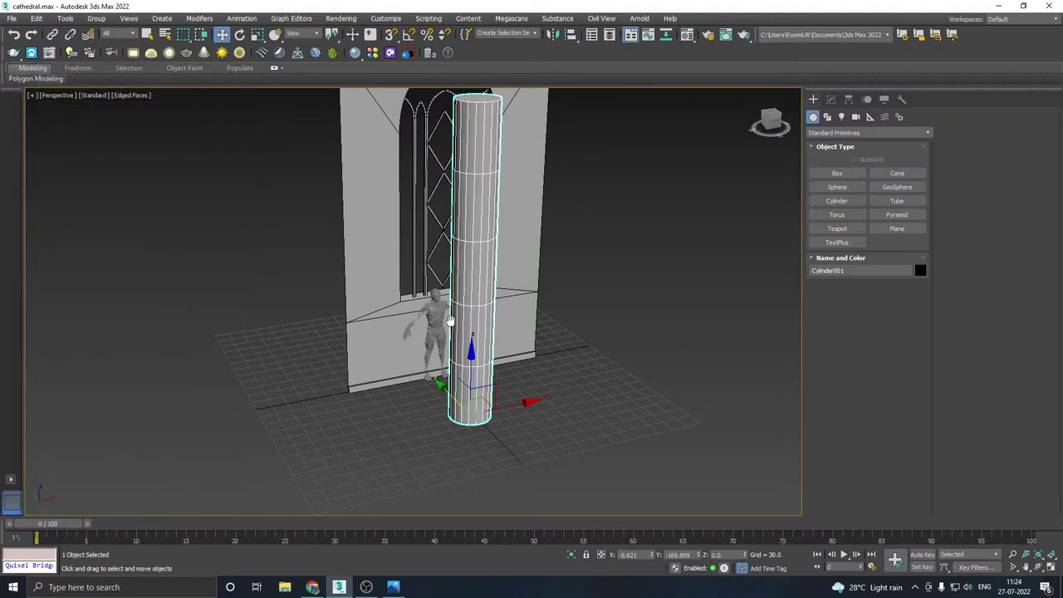
- Slim the cylinder column to a radius of about 22.46 and reduce it to a single height segment
{"action": "middle_click_drag", "start_coordinate": [450, 322], "coordinate": [423, 363]}
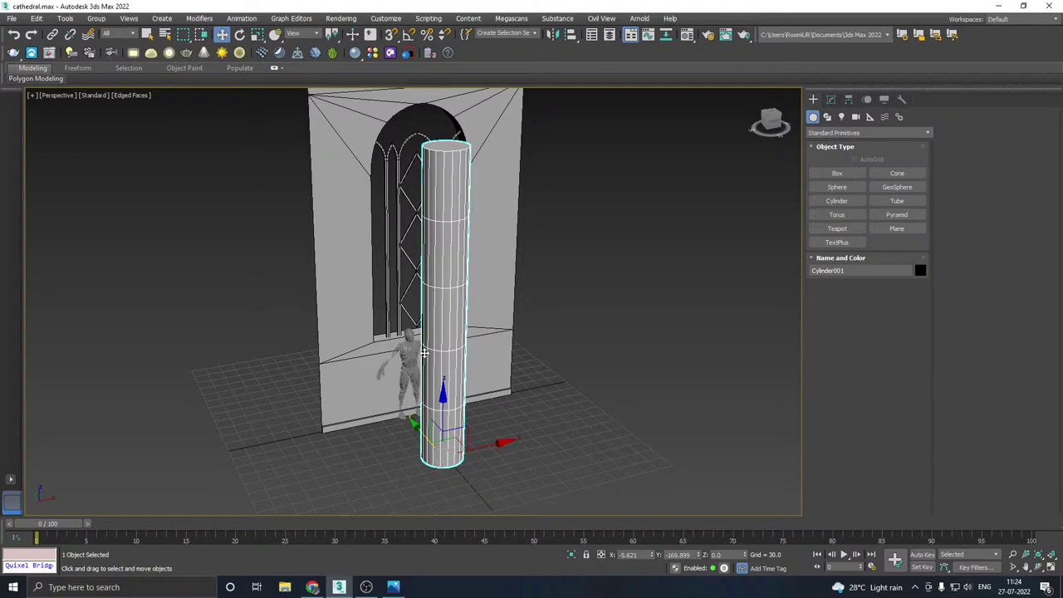
{"action": "right_click", "coordinate": [382, 309]}
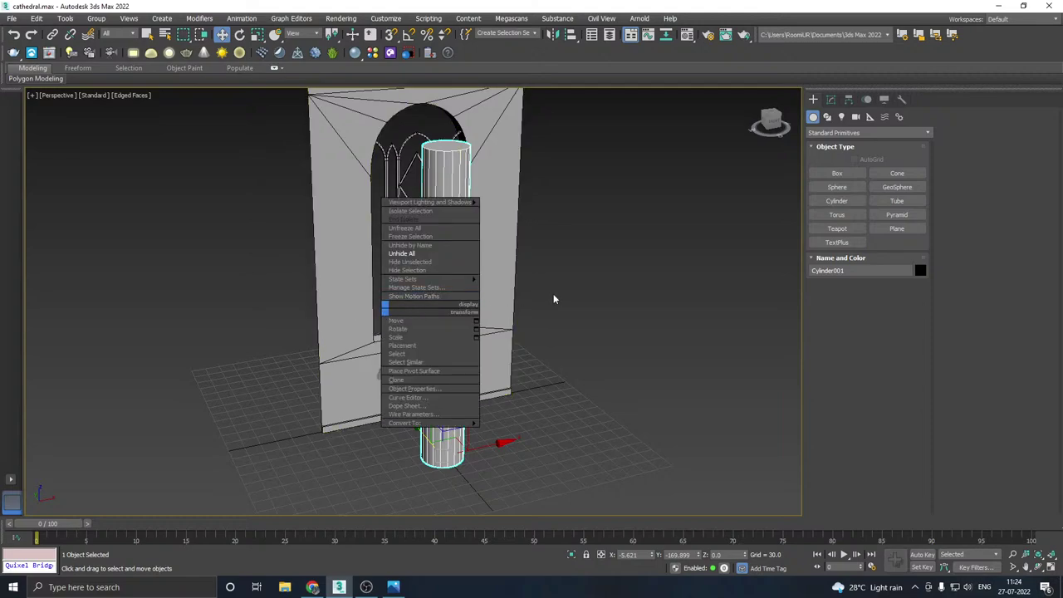
{"action": "middle_click_drag", "start_coordinate": [554, 299], "coordinate": [571, 295]}
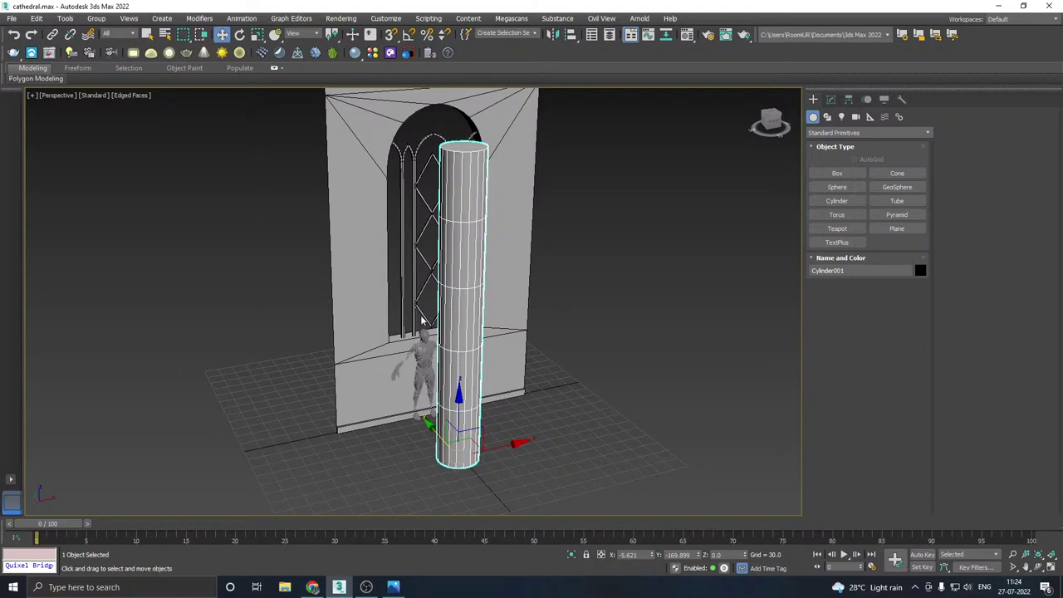
{"action": "scroll", "coordinate": [514, 446], "scroll_direction": "down", "scroll_amount": 4}
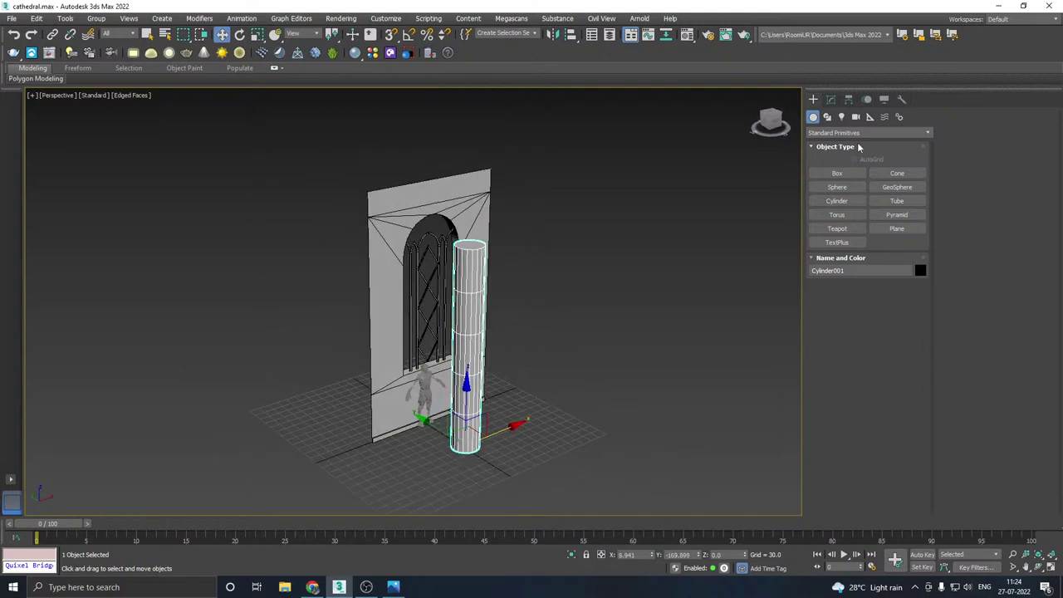
{"action": "left_click", "coordinate": [831, 99]}
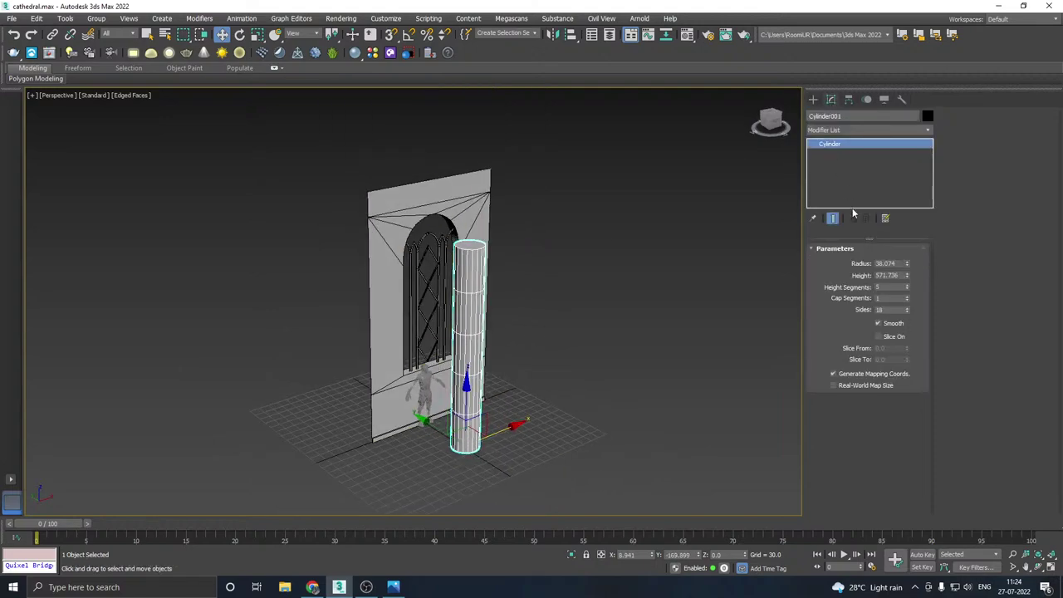
{"action": "right_click", "coordinate": [908, 288]}
{"action": "left_click_drag", "start_coordinate": [909, 266], "coordinate": [917, 288]}
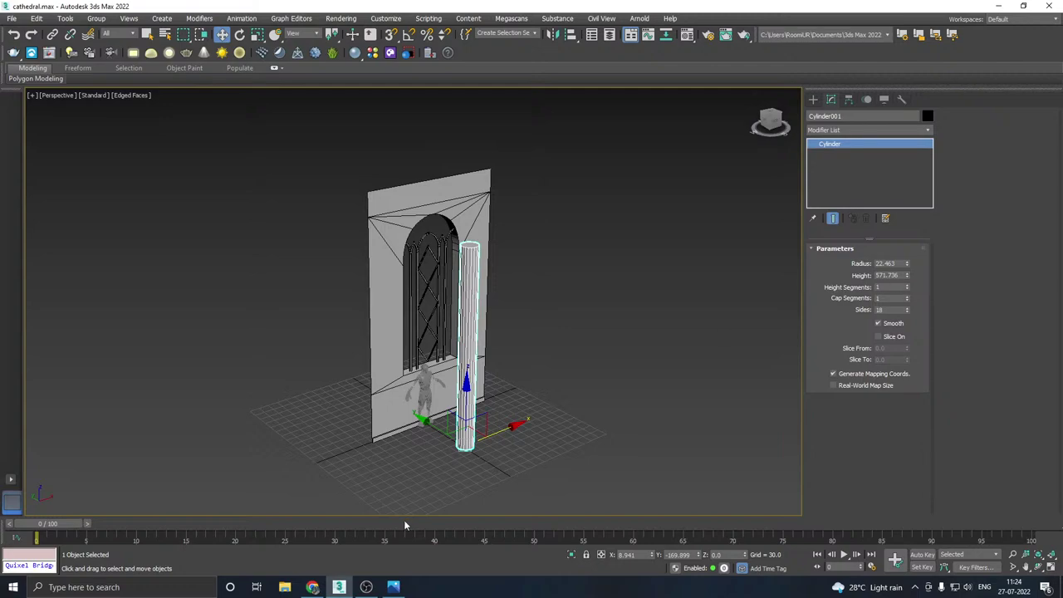
- Move the column against the wall's left end at about X -150.6, Y 8.2, with its base lowered to about Z -1.4
{"action": "middle_click_drag", "start_coordinate": [407, 431], "coordinate": [433, 440], "text": "alt"}
{"action": "left_click_drag", "start_coordinate": [428, 428], "coordinate": [378, 411]}
{"action": "left_click", "coordinate": [395, 587]}
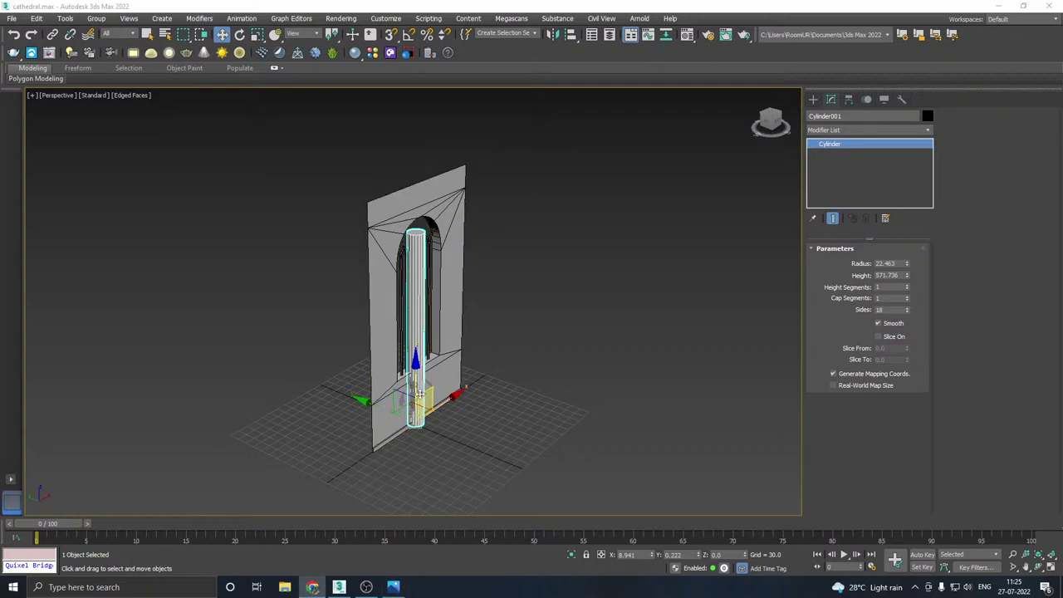
{"action": "scroll", "coordinate": [394, 422], "scroll_direction": "up", "scroll_amount": 3}
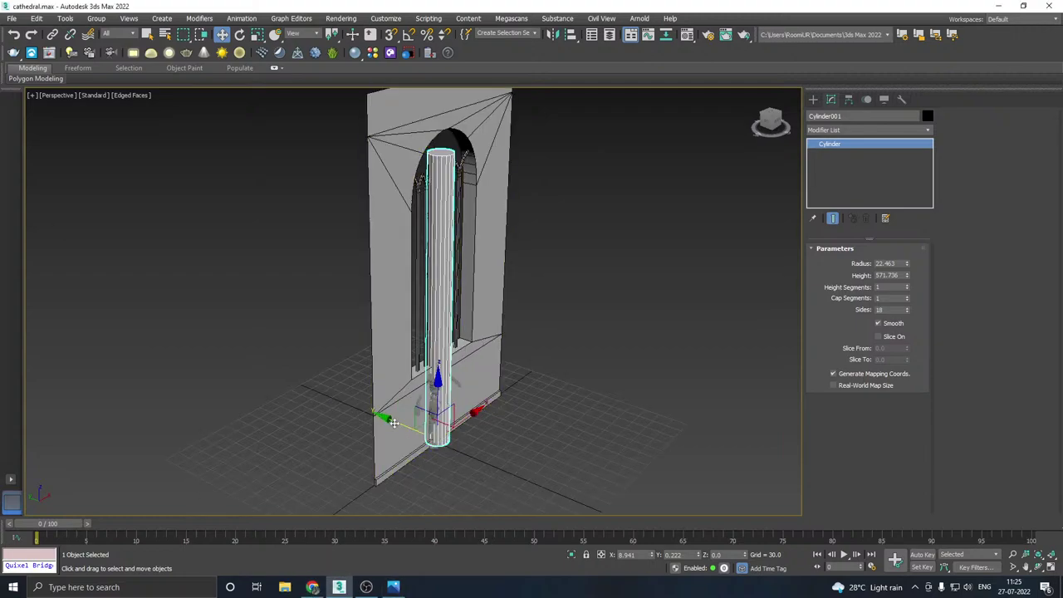
{"action": "middle_click_drag", "start_coordinate": [394, 423], "coordinate": [520, 380], "text": "alt"}
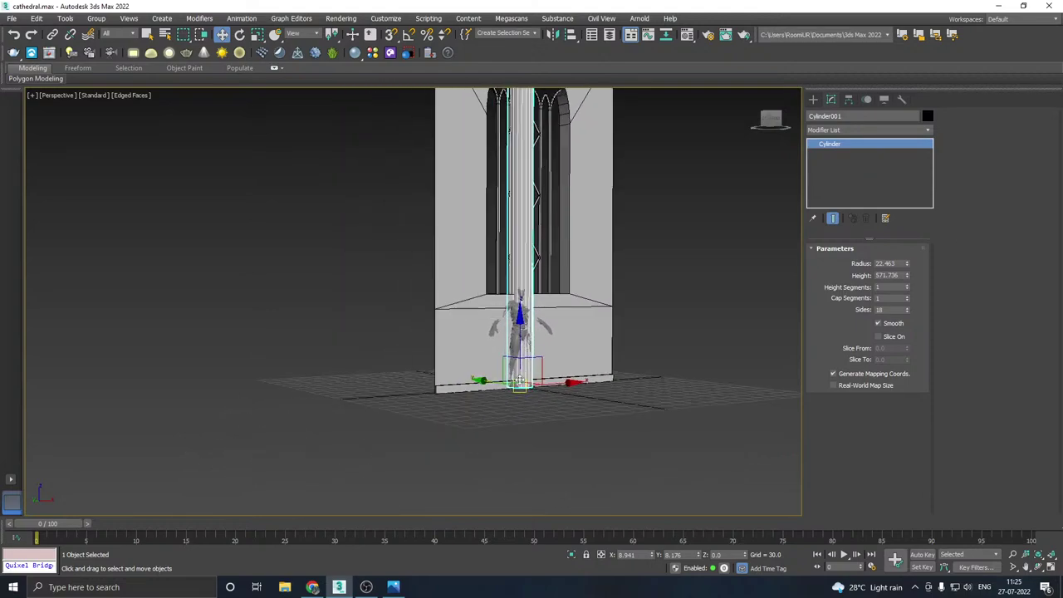
{"action": "scroll", "coordinate": [571, 392], "scroll_direction": "up", "scroll_amount": 3}
{"action": "middle_click_drag", "start_coordinate": [587, 390], "coordinate": [399, 396], "text": "alt"}
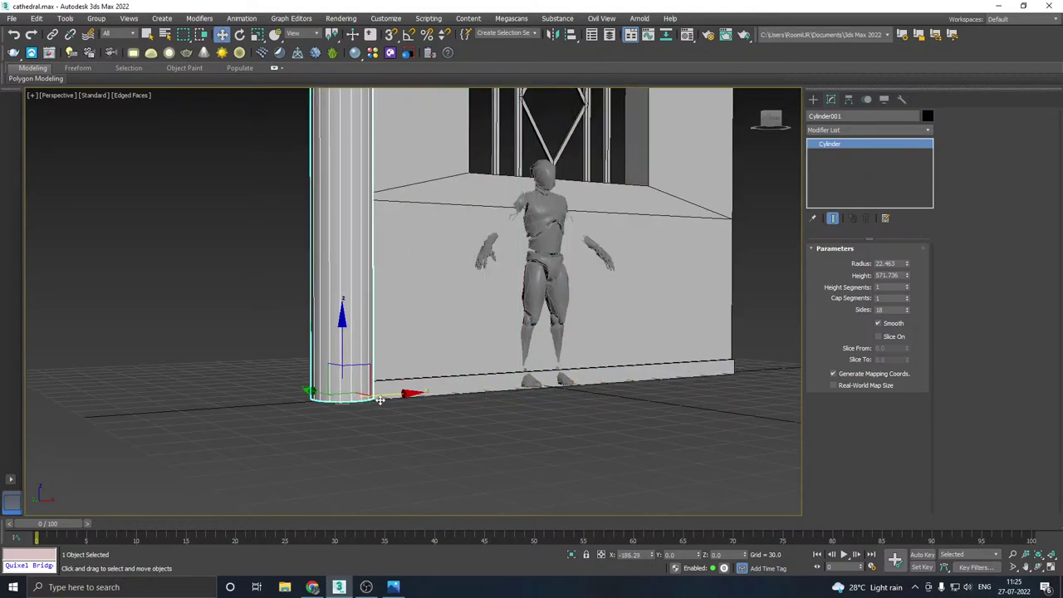
{"action": "scroll", "coordinate": [392, 398], "scroll_direction": "up", "scroll_amount": 3}
{"action": "left_click_drag", "start_coordinate": [392, 399], "coordinate": [463, 397]}
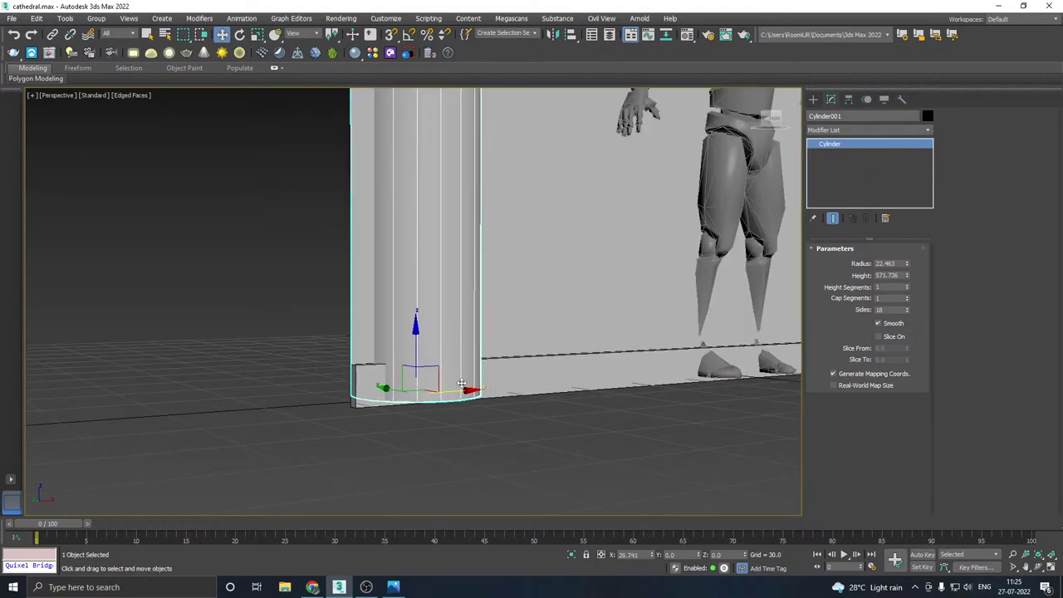
{"action": "left_click_drag", "start_coordinate": [419, 346], "coordinate": [419, 343]}
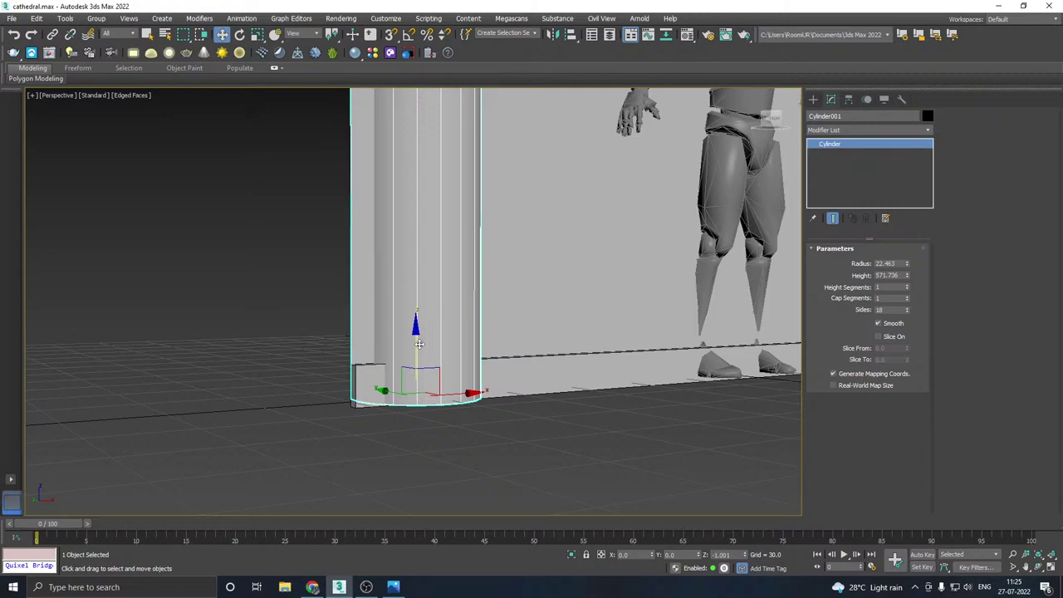
- Set the column to 22 sides and convert it to an Editable Poly
{"action": "scroll", "coordinate": [408, 418], "scroll_direction": "down", "scroll_amount": 8}
{"action": "middle_click_drag", "start_coordinate": [408, 366], "coordinate": [402, 309], "text": "alt"}
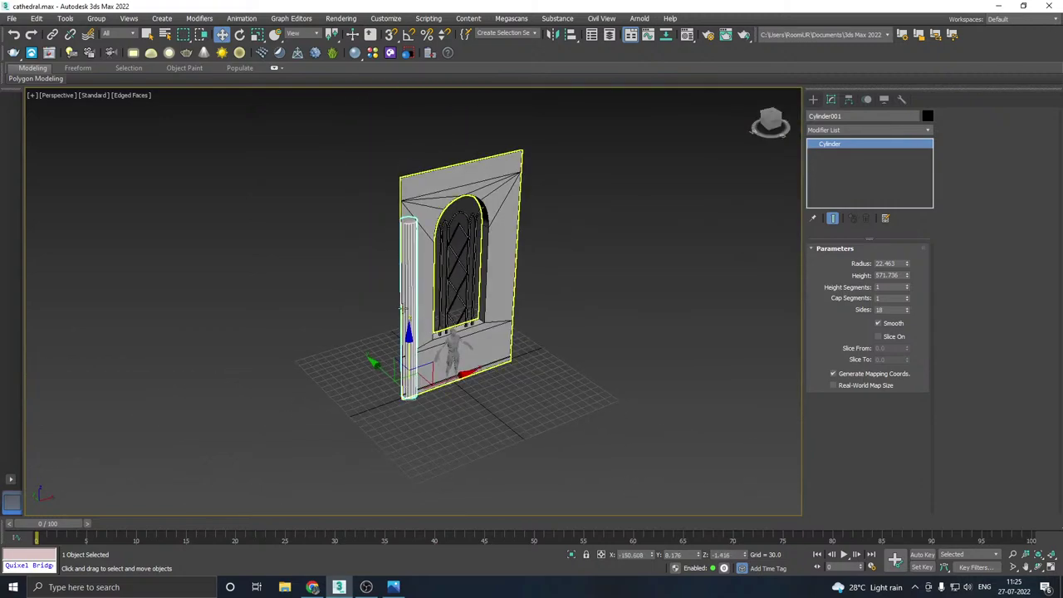
{"action": "scroll", "coordinate": [412, 222], "scroll_direction": "up", "scroll_amount": 5}
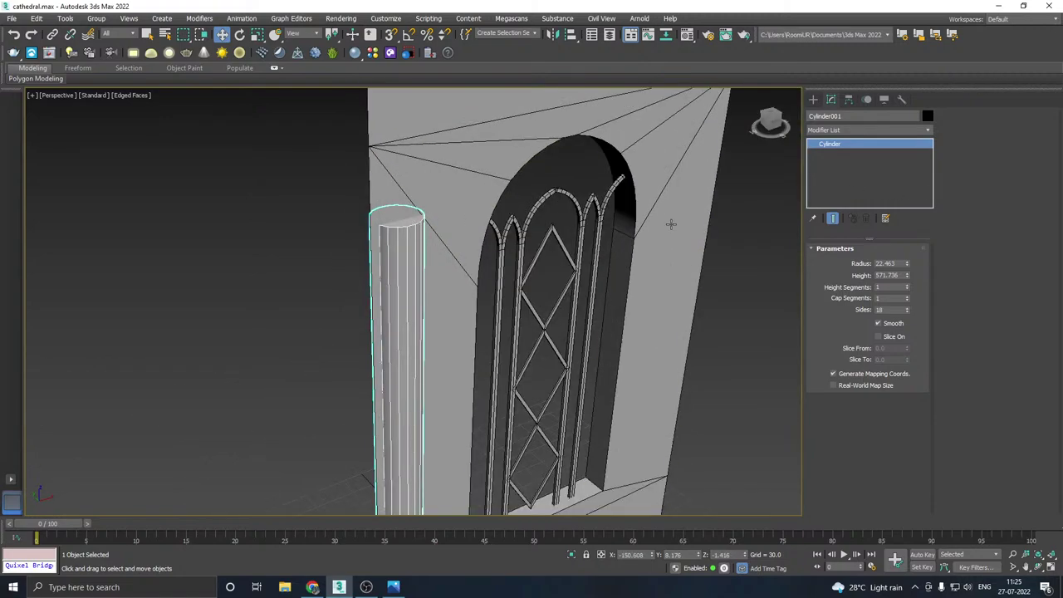
{"action": "left_click", "coordinate": [909, 311]}
{"action": "left_click", "coordinate": [908, 307]}
{"action": "left_click", "coordinate": [909, 307]}
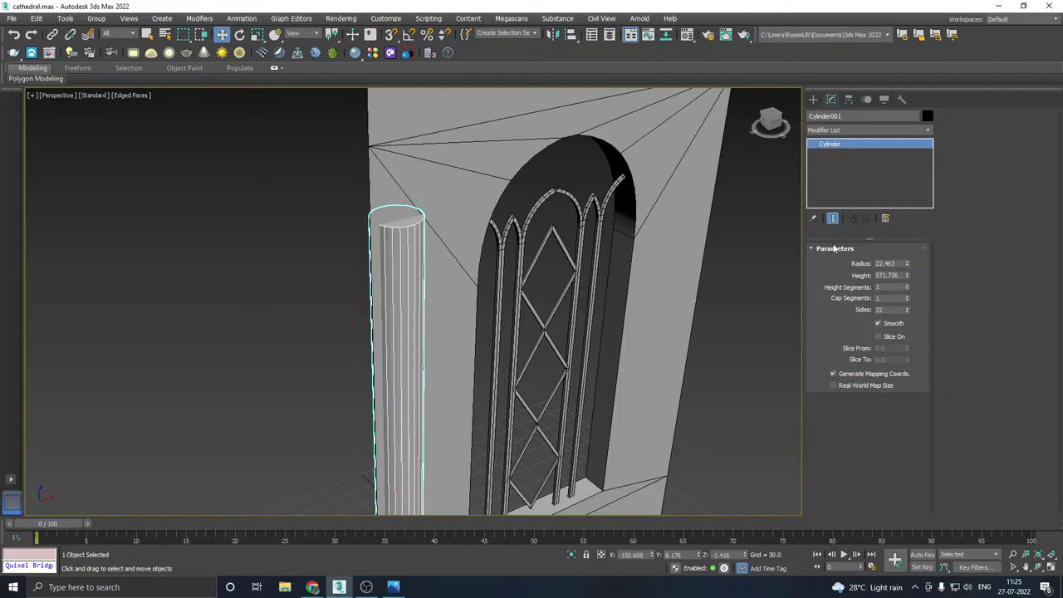
{"action": "right_click", "coordinate": [883, 181]}
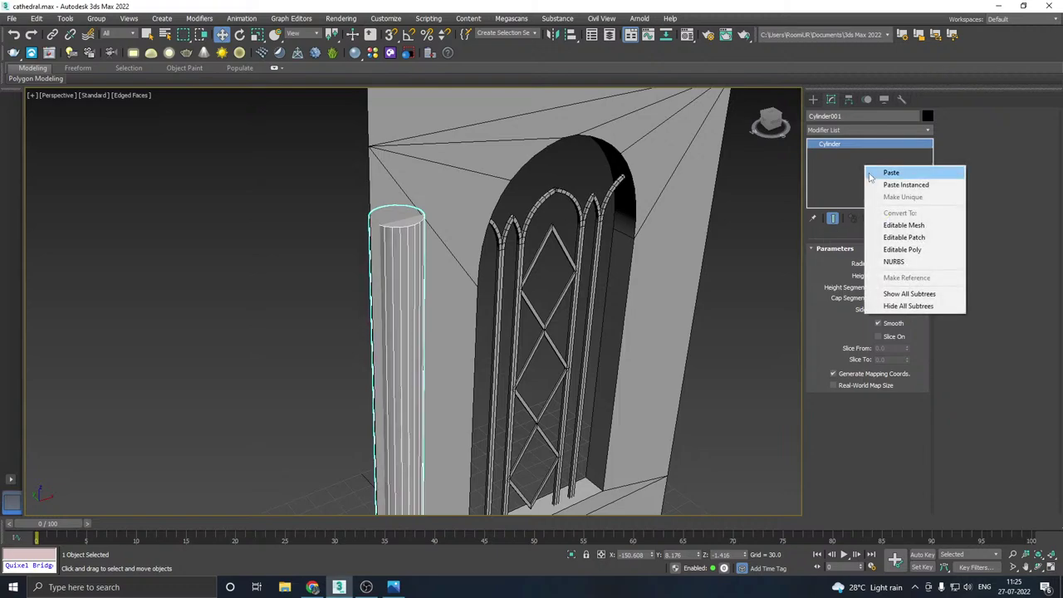
{"action": "left_click", "coordinate": [914, 248]}
- Raise the column's top vertices to about Z 702.6 so the shaft spans the wall's full height
{"action": "middle_click_drag", "start_coordinate": [635, 214], "coordinate": [633, 314]}
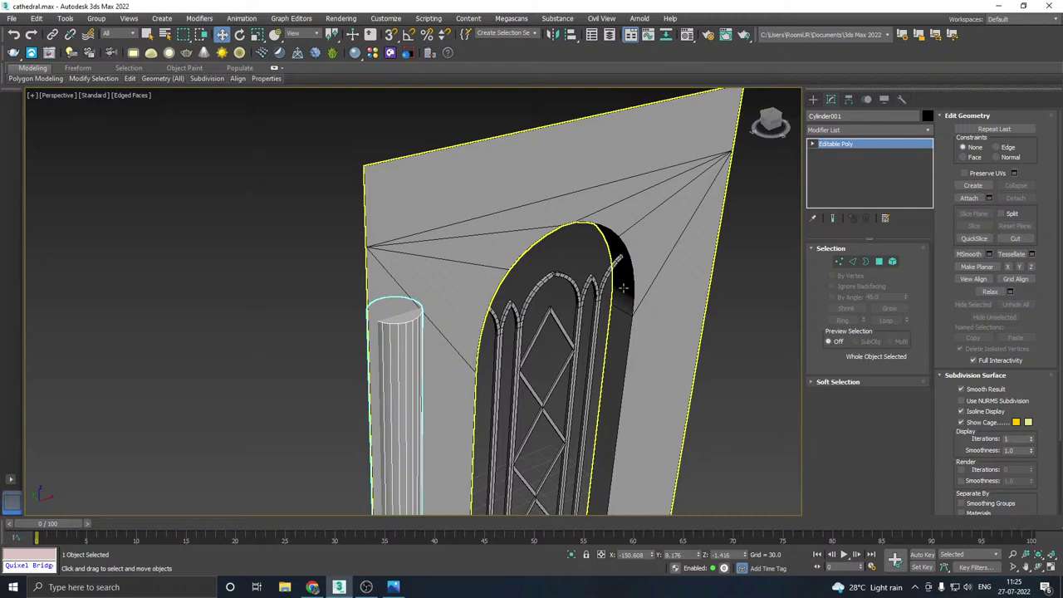
{"action": "left_click", "coordinate": [839, 262]}
{"action": "left_click_drag", "start_coordinate": [295, 256], "coordinate": [572, 384]}
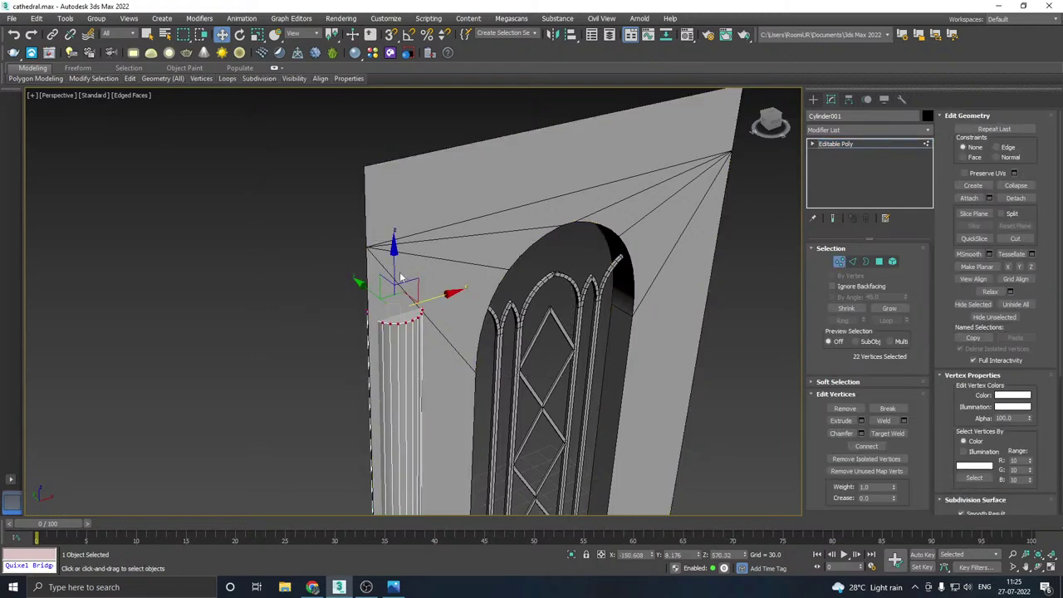
{"action": "mouse_move", "coordinate": [401, 278]}
{"action": "left_mouse_down"}
{"action": "mouse_move", "coordinate": [381, 120]}
{"action": "mouse_move", "coordinate": [408, 114]}
{"action": "mouse_move", "coordinate": [390, 121]}
{"action": "left_mouse_up"}
{"action": "scroll", "coordinate": [382, 148], "scroll_direction": "up", "scroll_amount": 4}
{"action": "scroll", "coordinate": [390, 121], "scroll_direction": "down", "scroll_amount": 5}
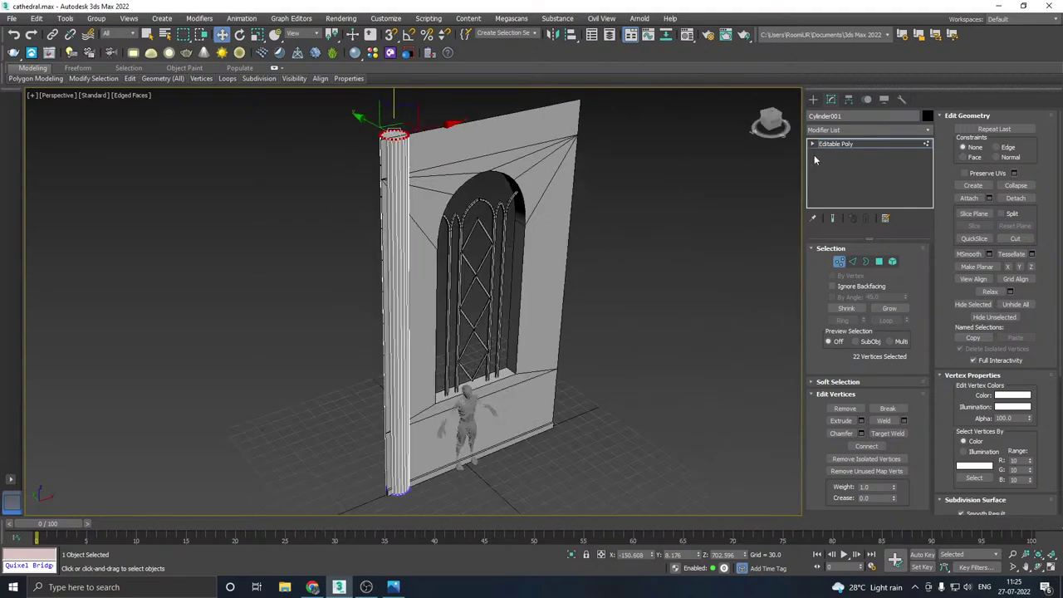
- Leave vertex editing and move the whole column out in front of the wall to about Y -237.9
{"action": "left_click", "coordinate": [818, 145]}
{"action": "scroll", "coordinate": [582, 207], "scroll_direction": "up", "scroll_amount": 3}
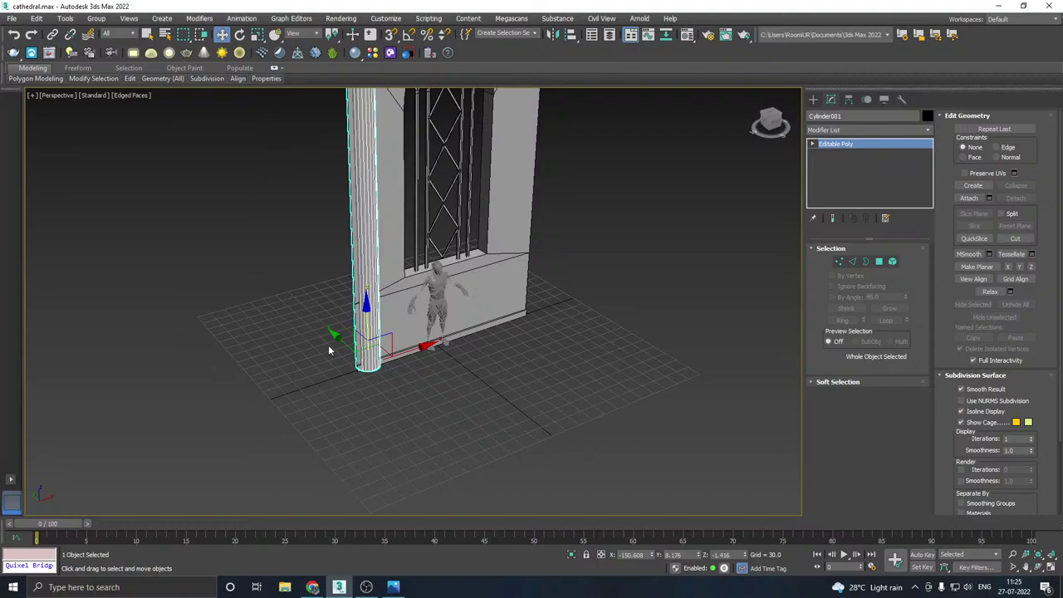
{"action": "left_click_drag", "start_coordinate": [336, 335], "coordinate": [450, 421]}
{"action": "scroll", "coordinate": [450, 416], "scroll_direction": "up", "scroll_amount": 6}
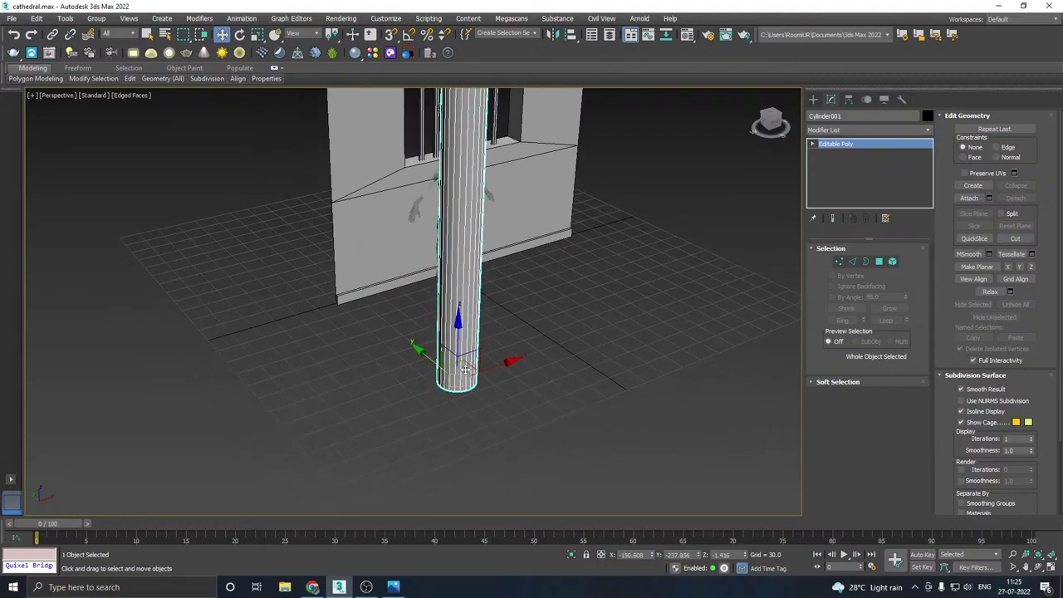
- Add a horizontal edge loop around the lower part of the column with SwiftLoop to mark off its base
{"action": "scroll", "coordinate": [461, 362], "scroll_direction": "down", "scroll_amount": 8}
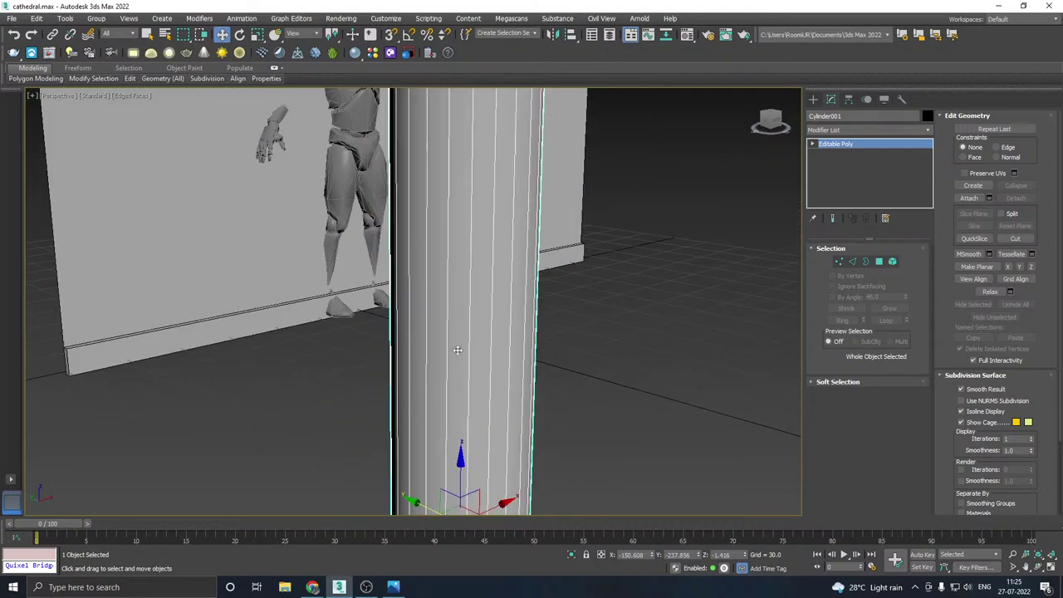
{"action": "mouse_move", "coordinate": [117, 79]}
{"action": "left_click", "coordinate": [220, 107]}
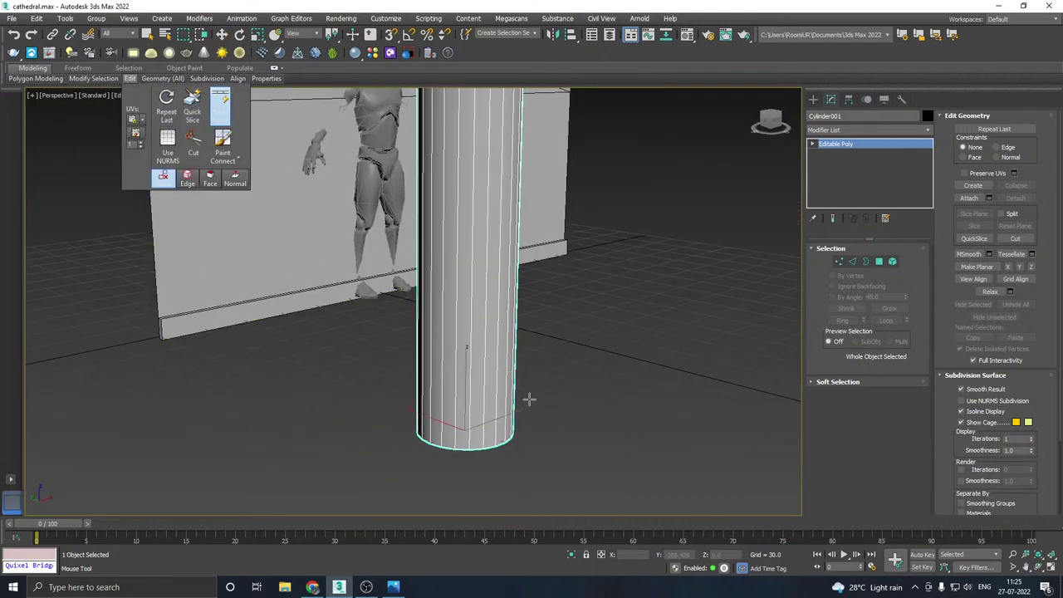
{"action": "left_click", "coordinate": [485, 273]}
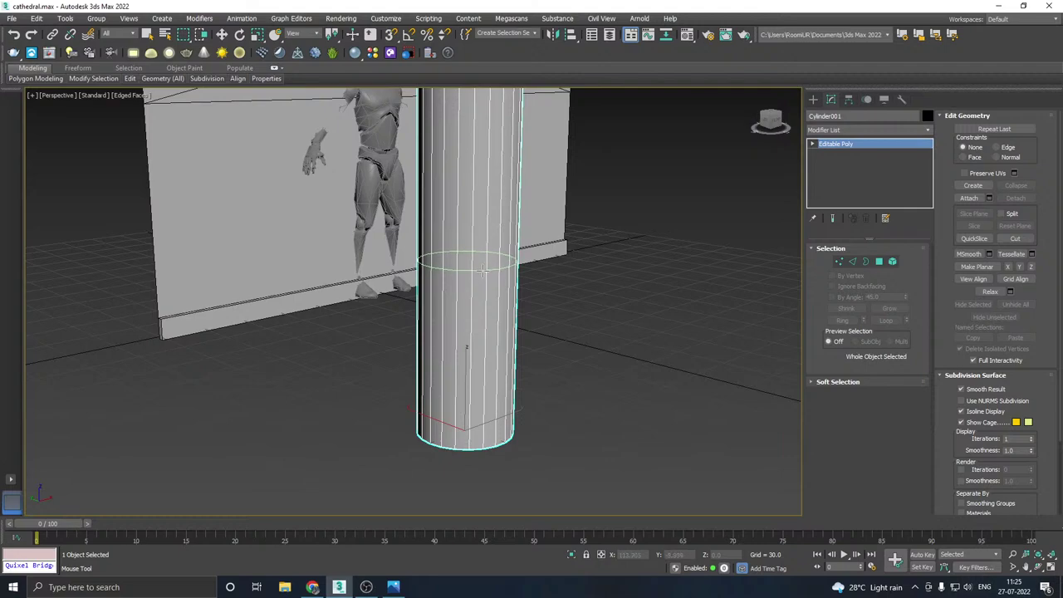
{"action": "right_click", "coordinate": [485, 275]}
- Extrude the ring of 22 polygons below the new loop outward all around to form a wider column base
{"action": "left_click", "coordinate": [393, 587]}
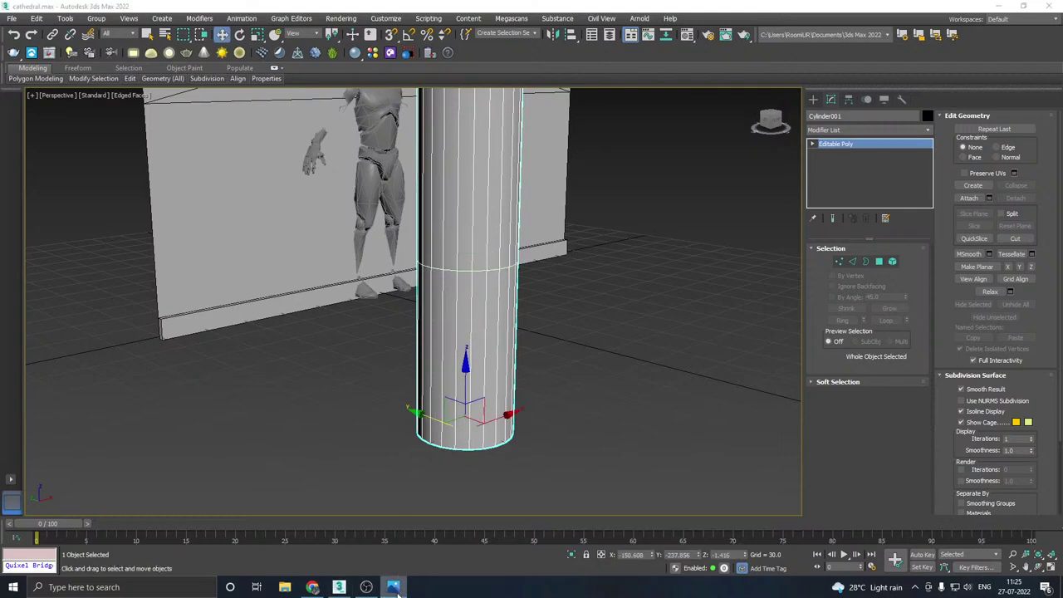
{"action": "left_click", "coordinate": [312, 591]}
{"action": "left_click", "coordinate": [527, 427]}
{"action": "left_click", "coordinate": [880, 260]}
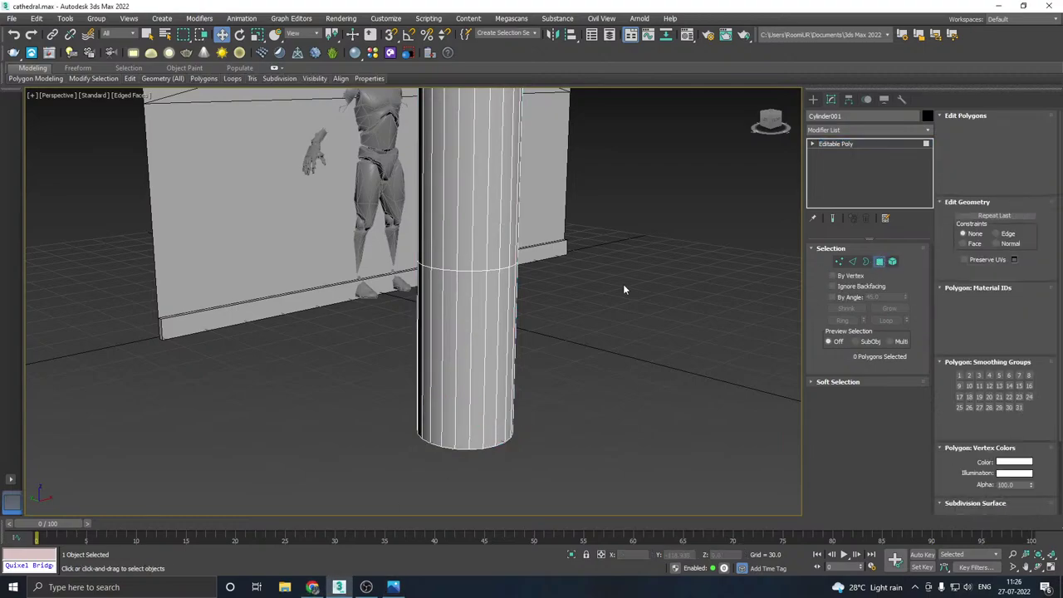
{"action": "left_click", "coordinate": [476, 324]}
{"action": "left_click_drag", "start_coordinate": [556, 297], "coordinate": [341, 328]}
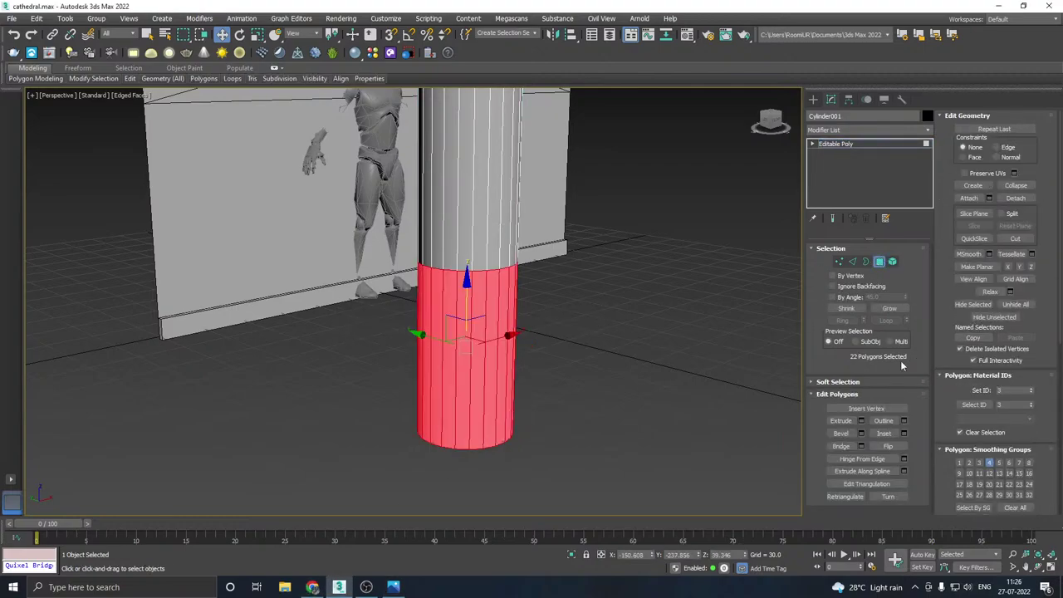
{"action": "left_click", "coordinate": [861, 421]}
{"action": "left_click", "coordinate": [430, 323]}
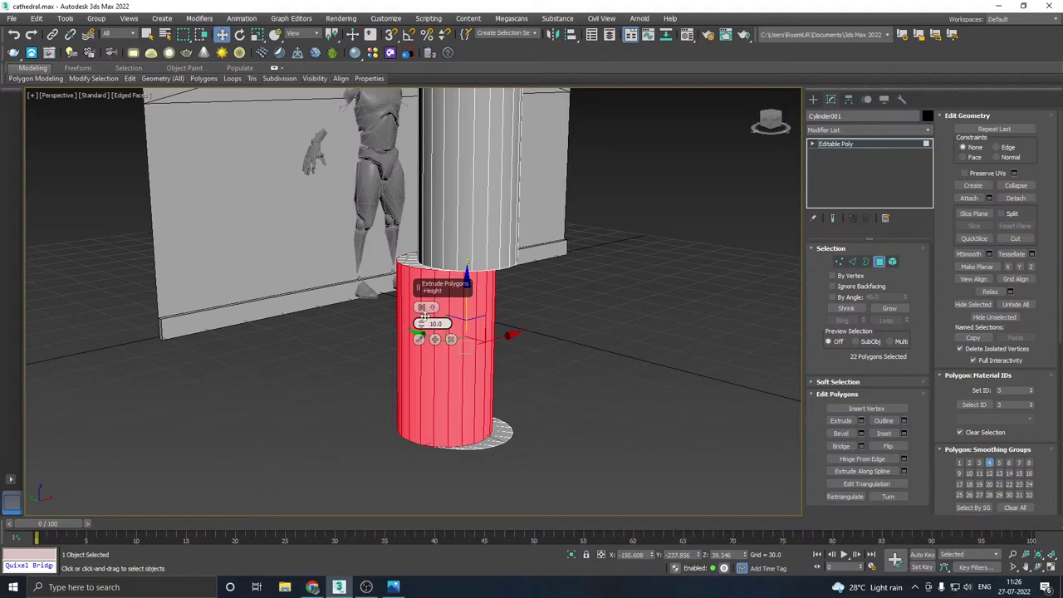
{"action": "type", "text": "10"}
{"action": "key", "text": "Return"}
{"action": "mouse_move", "coordinate": [422, 327]}
{"action": "left_mouse_down"}
{"action": "mouse_move", "coordinate": [412, 286]}
{"action": "mouse_move", "coordinate": [416, 328]}
{"action": "left_mouse_up"}
{"action": "left_click", "coordinate": [419, 356]}
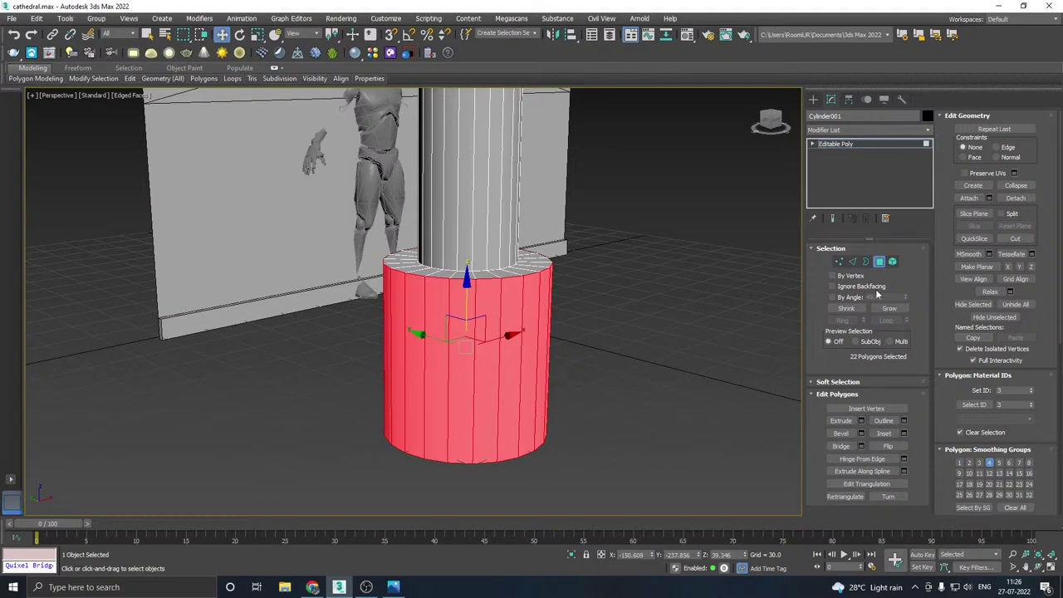
- Lower the base's upper outer edge loop by about 52 units to slope its top, and save the scene
{"action": "left_click", "coordinate": [853, 262]}
{"action": "double_click", "coordinate": [442, 277]}
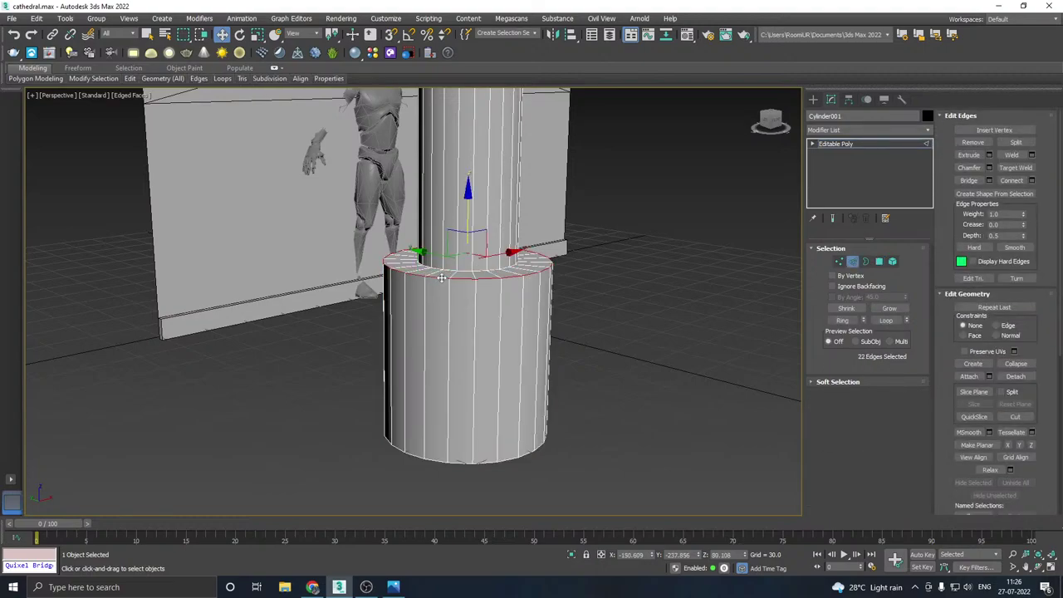
{"action": "left_click_drag", "start_coordinate": [470, 213], "coordinate": [474, 324]}
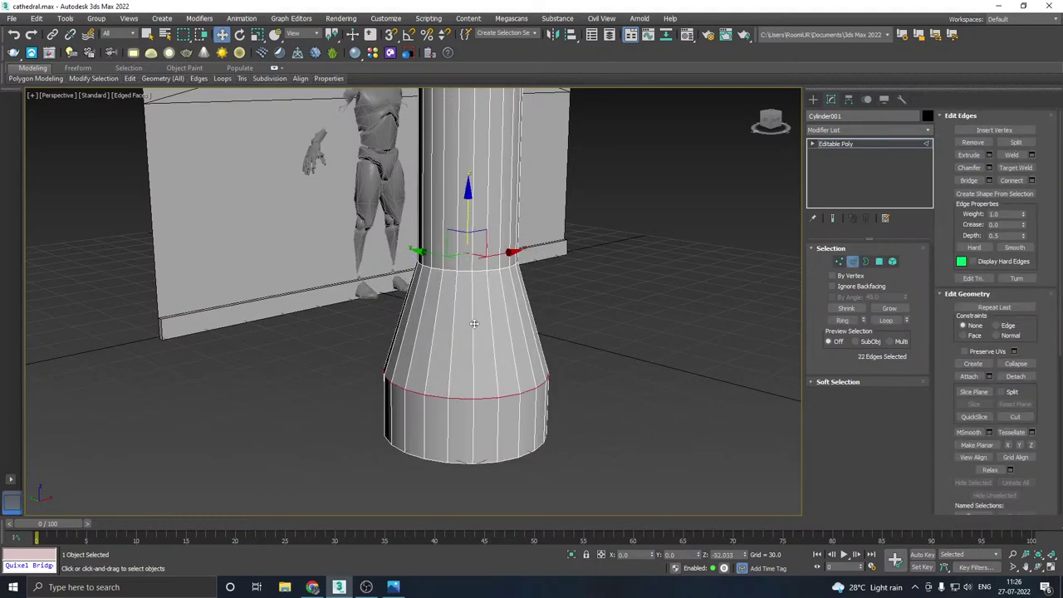
{"action": "middle_click_drag", "start_coordinate": [553, 330], "coordinate": [432, 557], "text": "alt"}
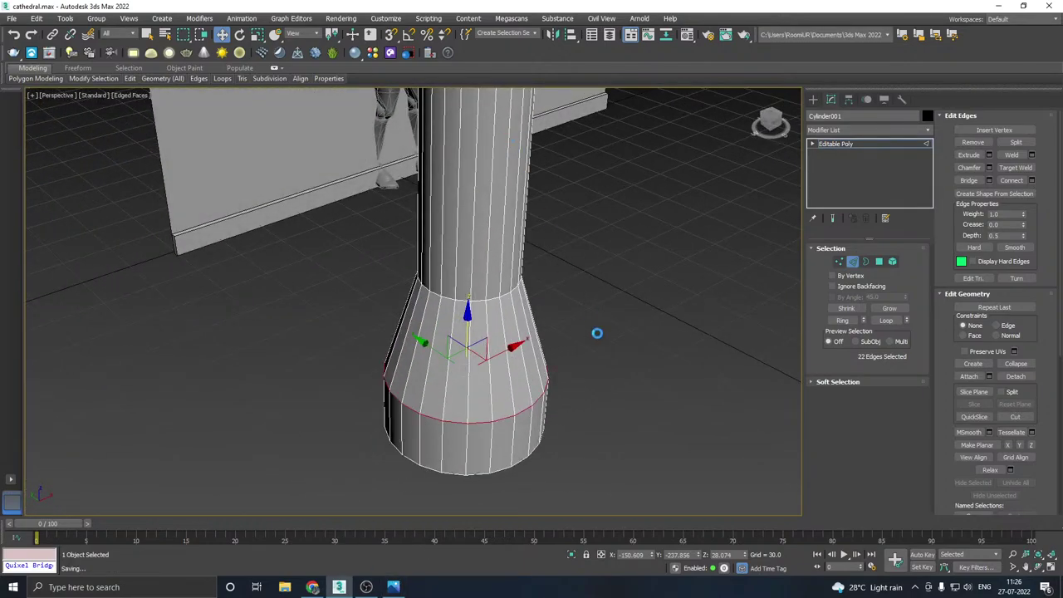
- Check the reference painting and add a horizontal edge loop near the bottom of the column's base with SwiftLoop
{"action": "left_click", "coordinate": [401, 590]}
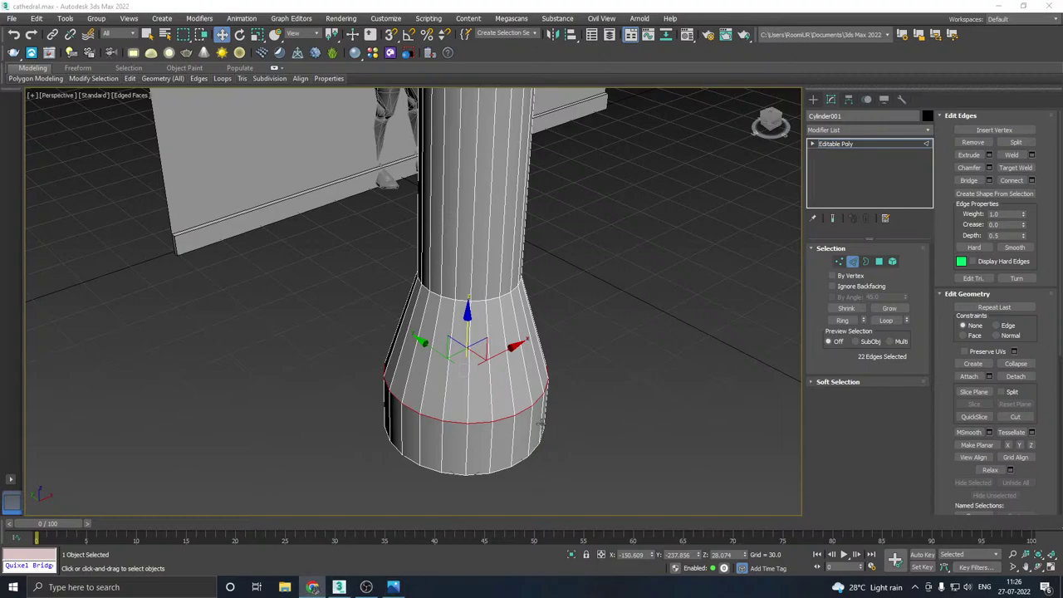
{"action": "middle_click_drag", "start_coordinate": [542, 424], "coordinate": [535, 379], "text": "alt"}
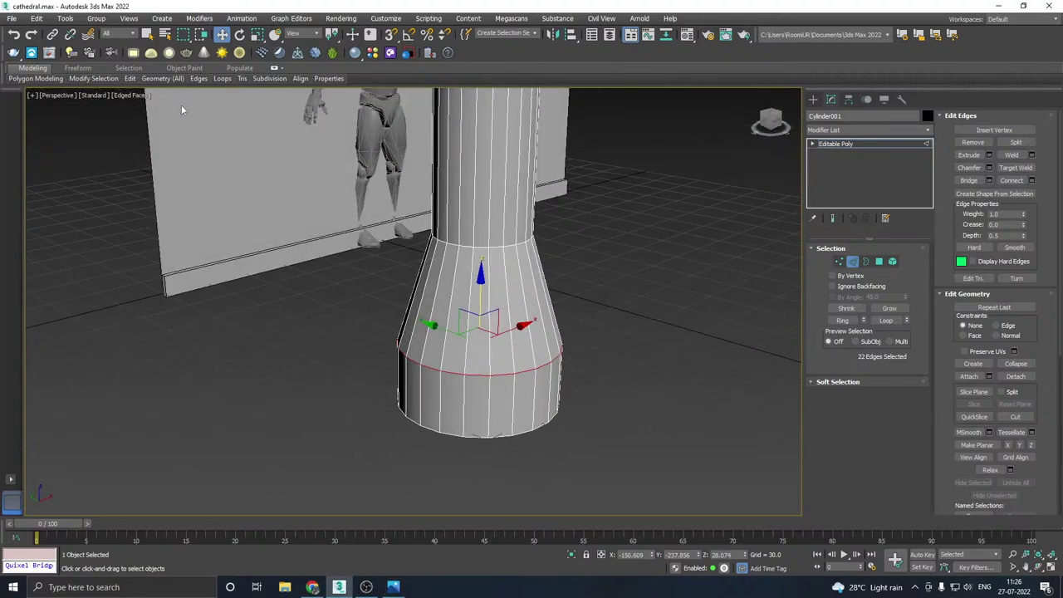
{"action": "mouse_move", "coordinate": [129, 78]}
{"action": "left_click", "coordinate": [220, 104]}
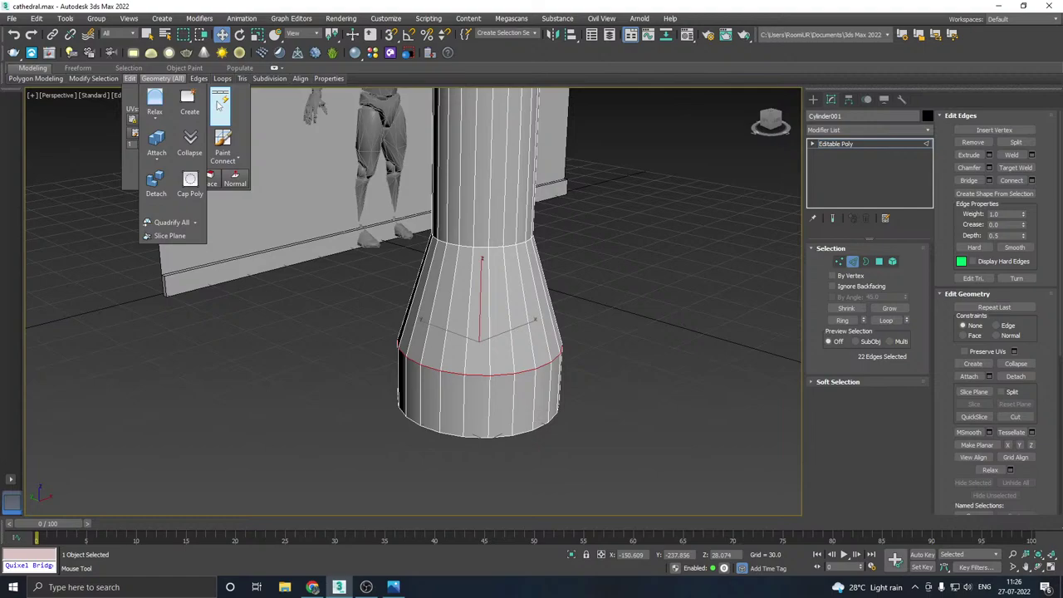
{"action": "left_click", "coordinate": [473, 418]}
{"action": "key", "text": "w"}
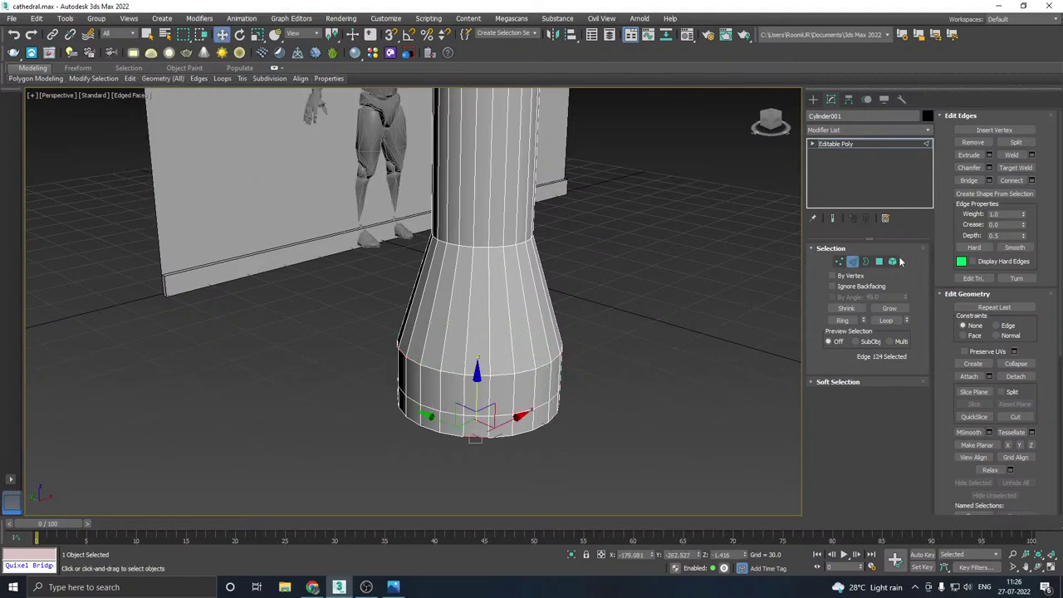
- Extrude the ring of 22 polygons below the new loop outward by about 5.6 to form a bottom rim
{"action": "left_click", "coordinate": [879, 262]}
{"action": "left_click", "coordinate": [472, 428]}
{"action": "left_click", "coordinate": [492, 426], "text": "shift"}
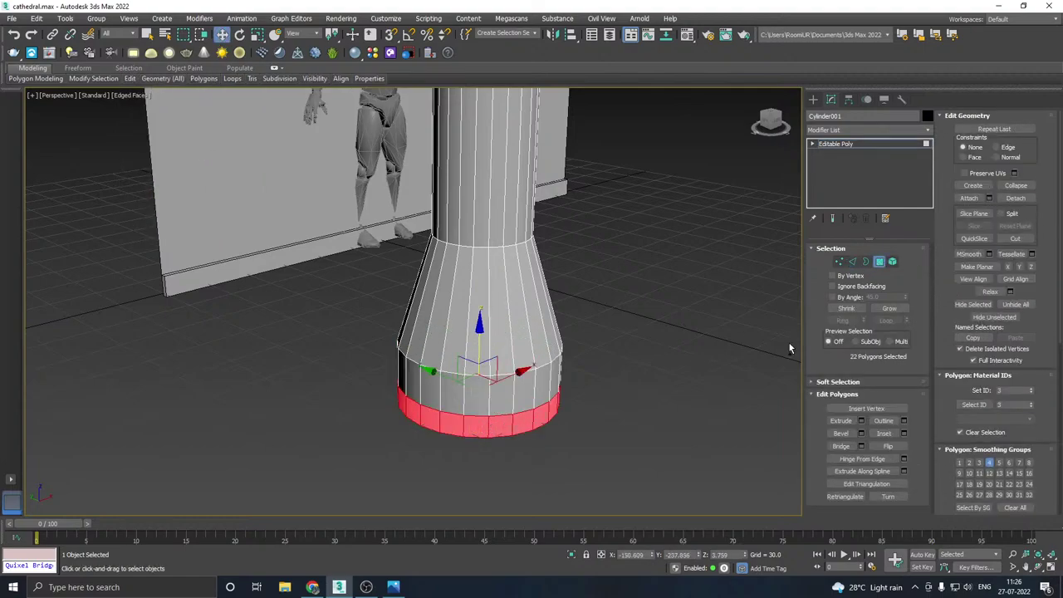
{"action": "left_click", "coordinate": [862, 421]}
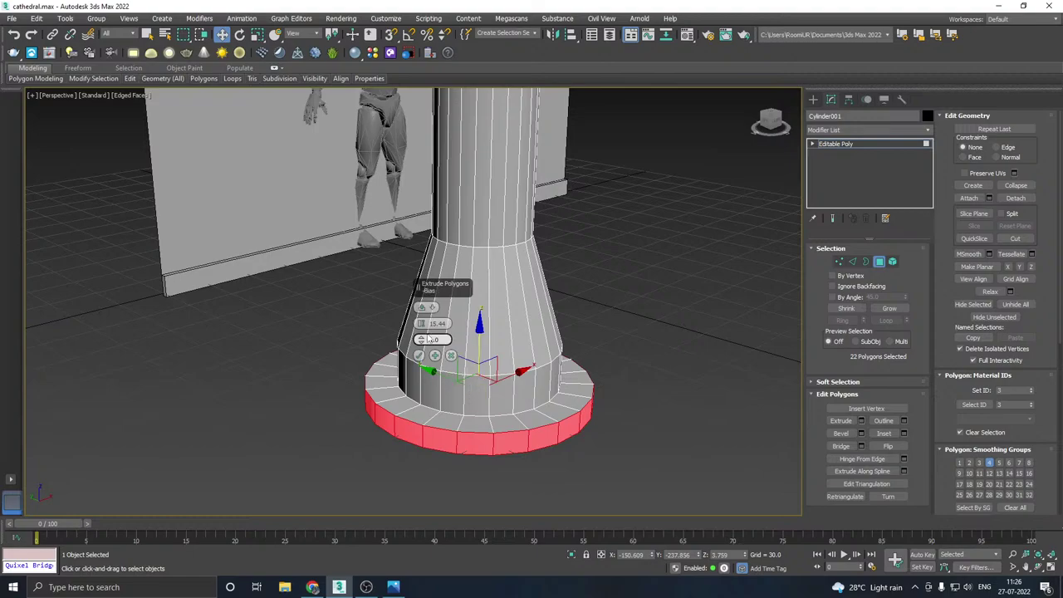
{"action": "left_click_drag", "start_coordinate": [421, 323], "coordinate": [421, 340]}
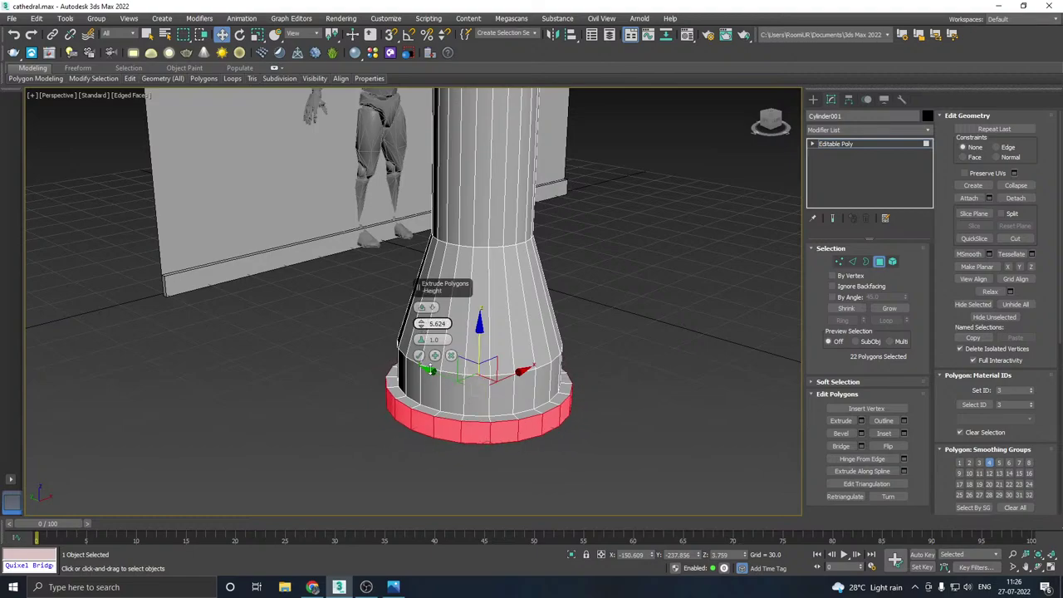
{"action": "left_click", "coordinate": [420, 357]}
{"action": "middle_click_drag", "start_coordinate": [499, 334], "coordinate": [481, 407]}
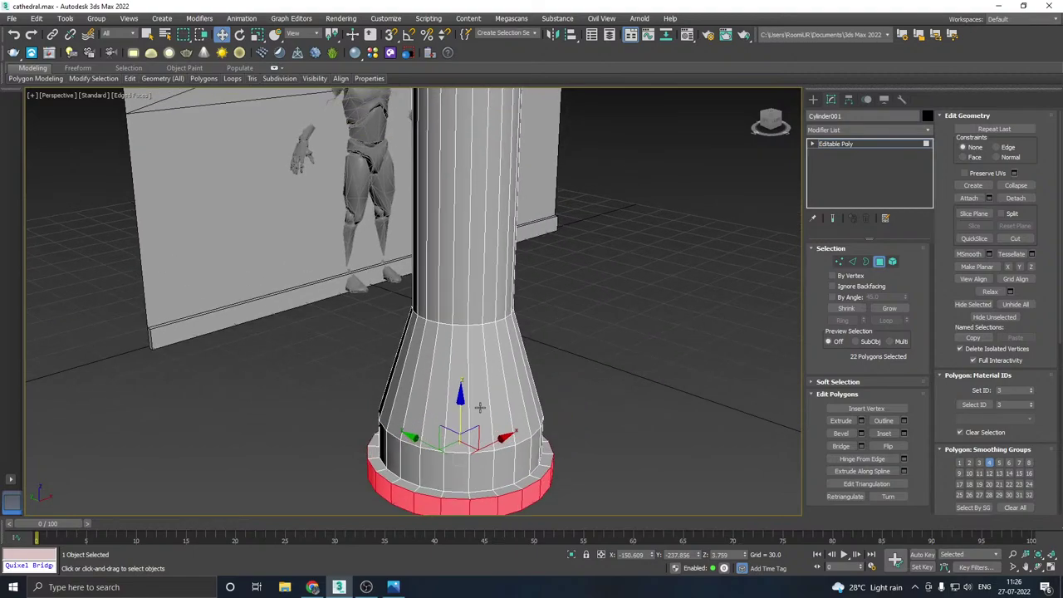
{"action": "scroll", "coordinate": [479, 407], "scroll_direction": "down", "scroll_amount": 5}
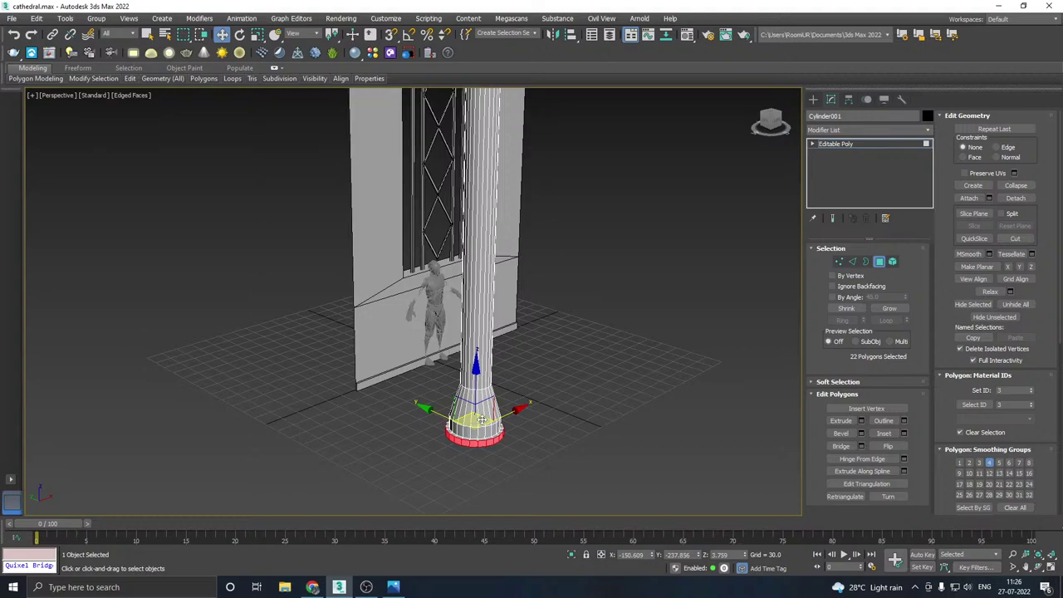
- Try raising the edge loop at the lower end of the base's flare, and undo the move
{"action": "left_click", "coordinate": [392, 593]}
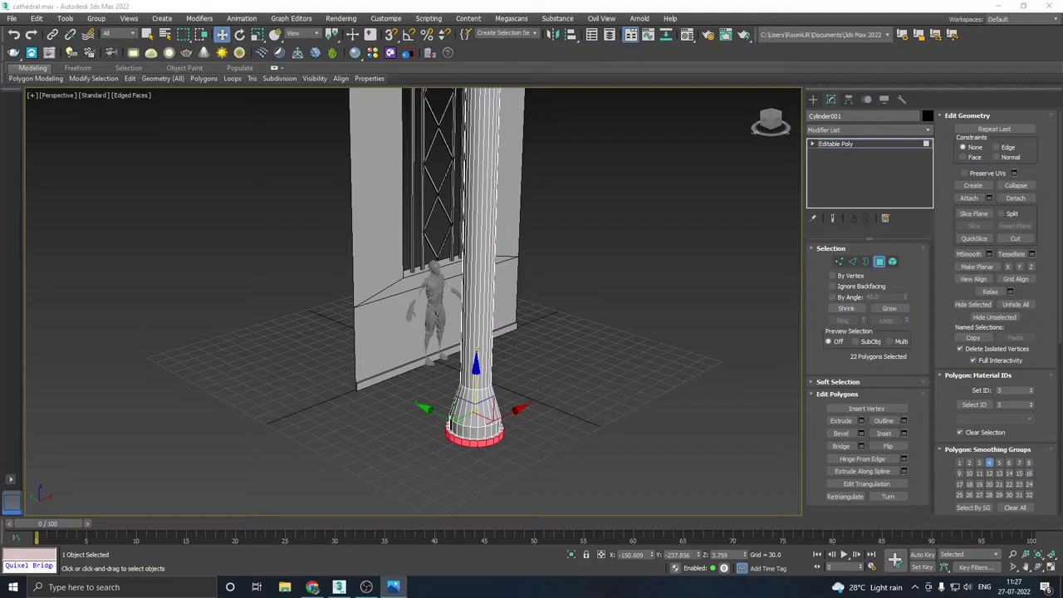
{"action": "left_click", "coordinate": [311, 587]}
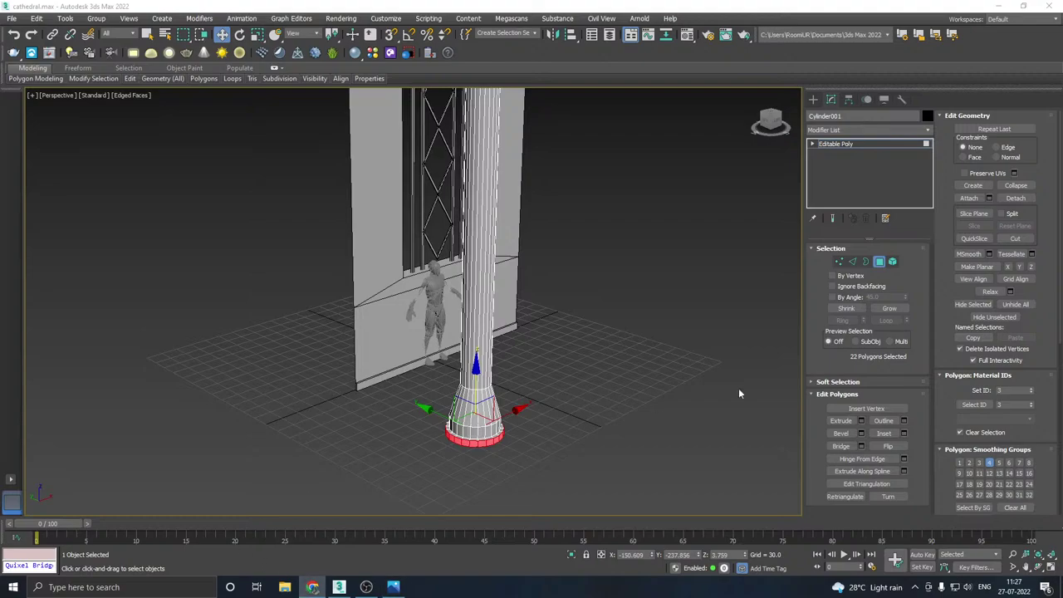
{"action": "scroll", "coordinate": [465, 409], "scroll_direction": "up", "scroll_amount": 5}
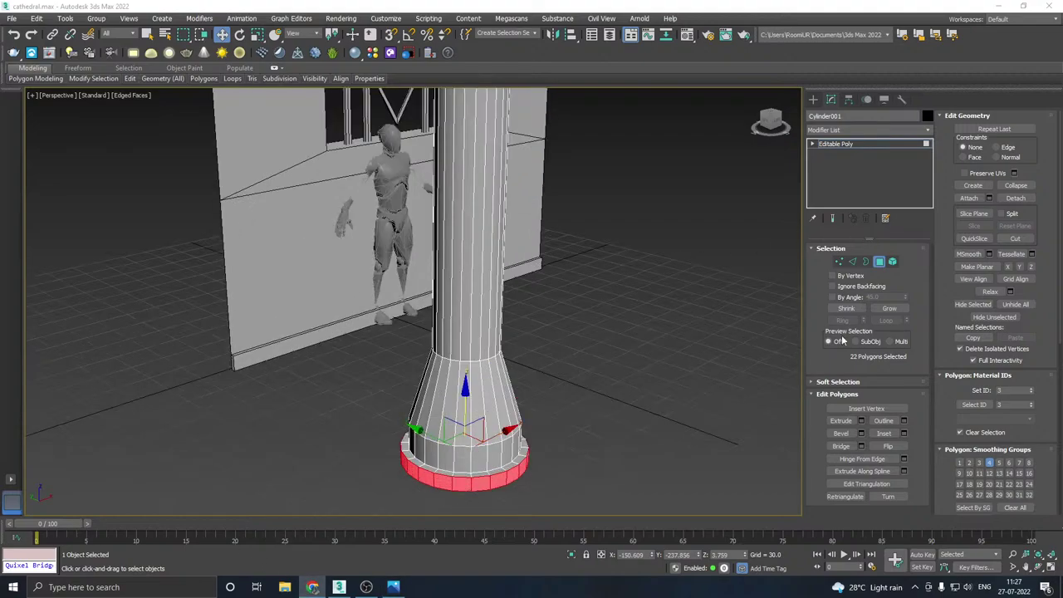
{"action": "left_click", "coordinate": [851, 261]}
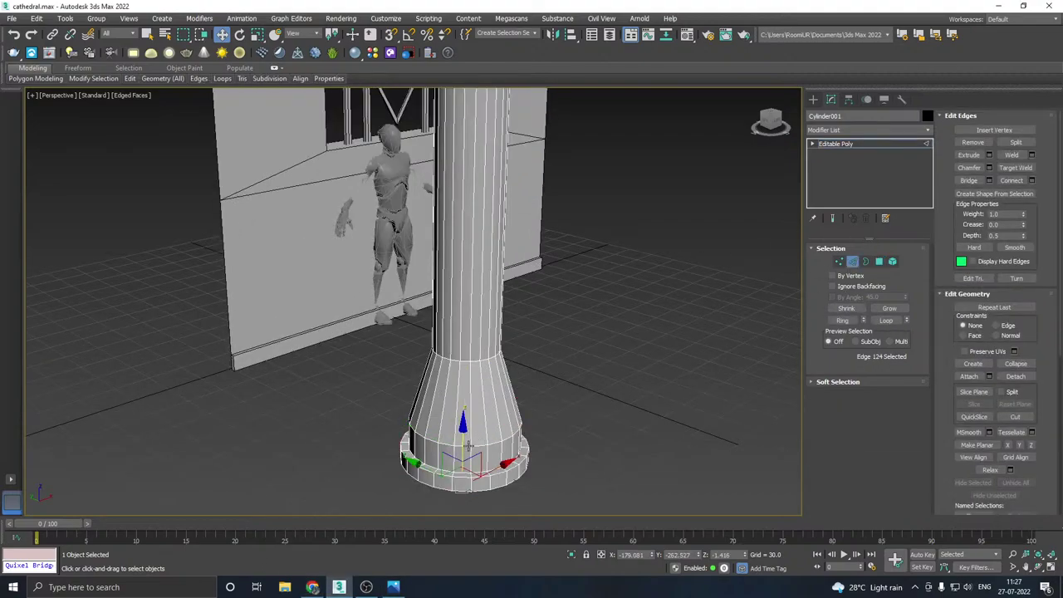
{"action": "left_click", "coordinate": [470, 415]}
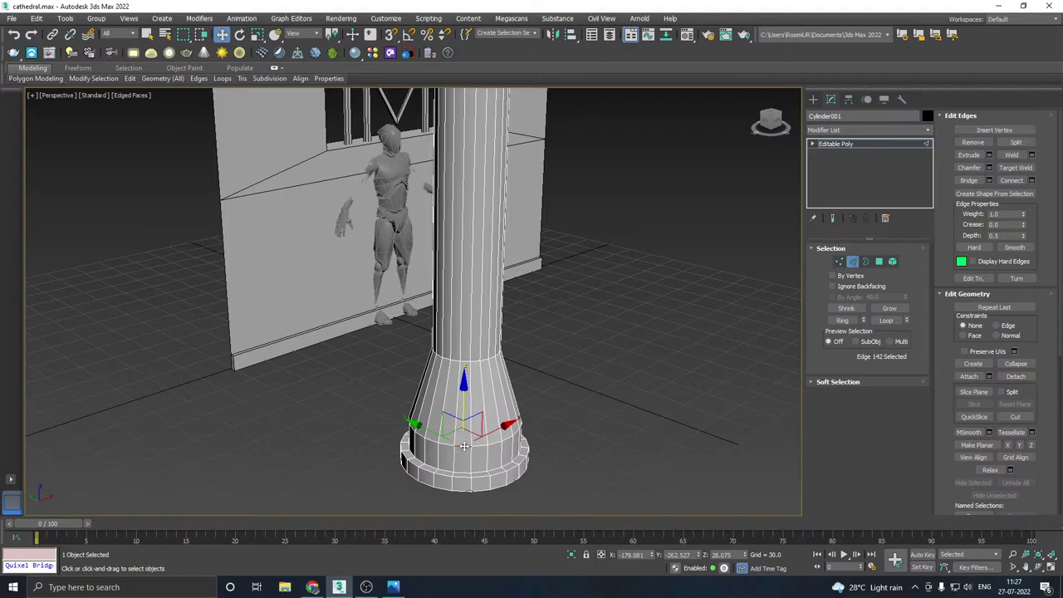
{"action": "double_click", "coordinate": [465, 447]}
{"action": "left_click_drag", "start_coordinate": [469, 380], "coordinate": [449, 438]}
{"action": "key", "text": "r"}
{"action": "key", "text": "ctrl+z"}
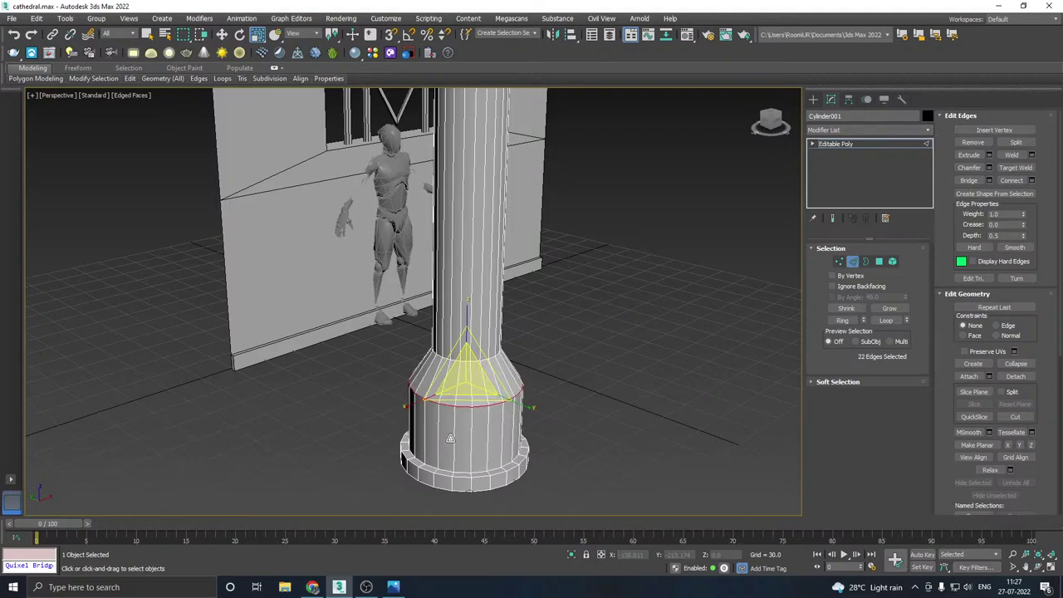
{"action": "key", "text": "ctrl+z"}
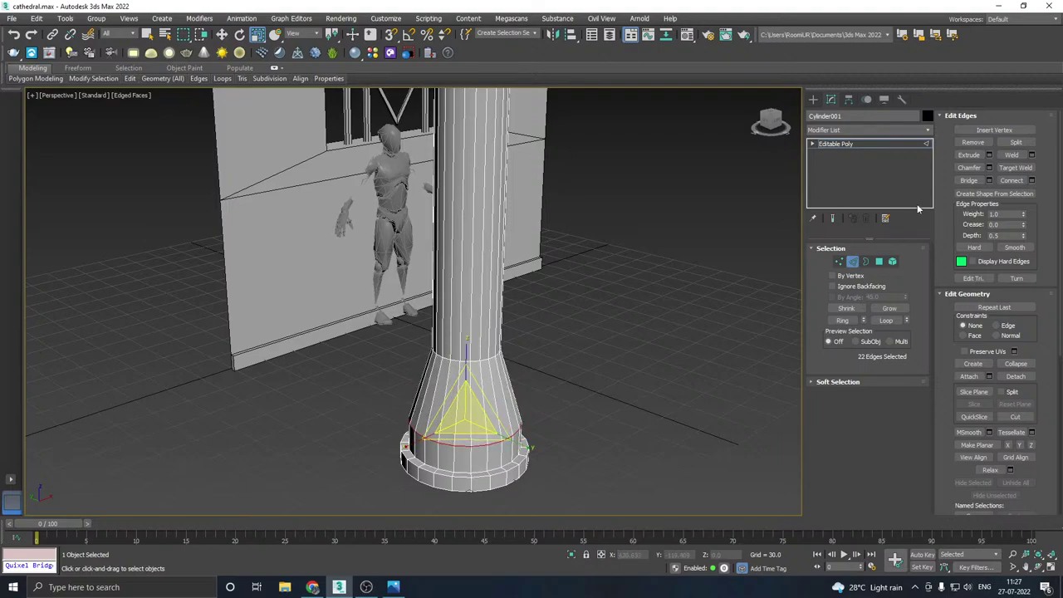
- Leave edge editing and show the upper part of the column and window wall in the front view
{"action": "left_click", "coordinate": [856, 146]}
{"action": "scroll", "coordinate": [457, 428], "scroll_direction": "down", "scroll_amount": 6}
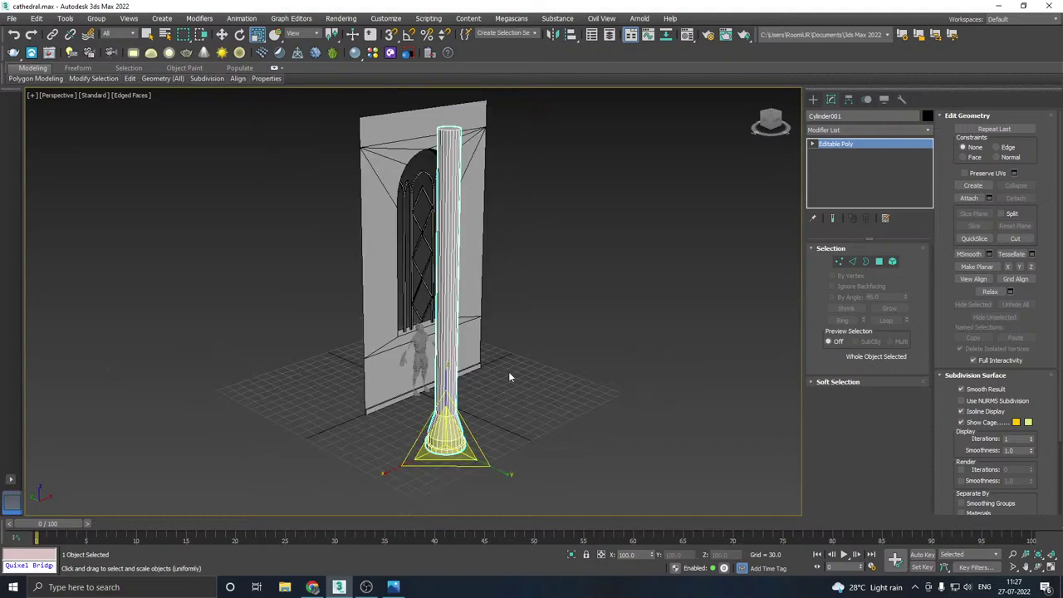
{"action": "middle_click_drag", "start_coordinate": [508, 371], "coordinate": [486, 396], "text": "alt"}
{"action": "key", "text": "w"}
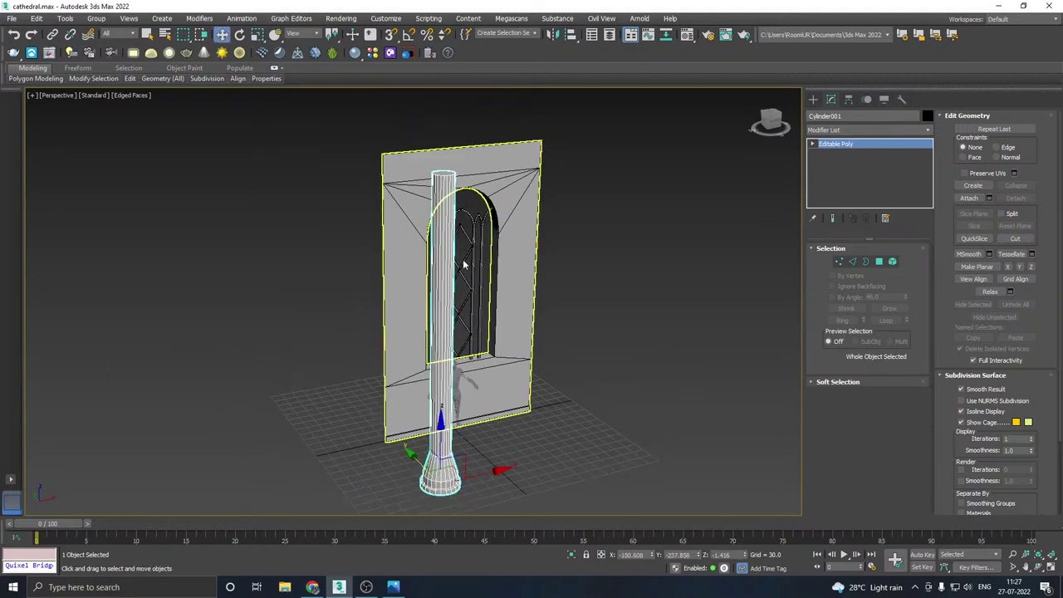
{"action": "middle_click_drag", "start_coordinate": [516, 258], "coordinate": [510, 272]}
{"action": "key", "text": "f"}
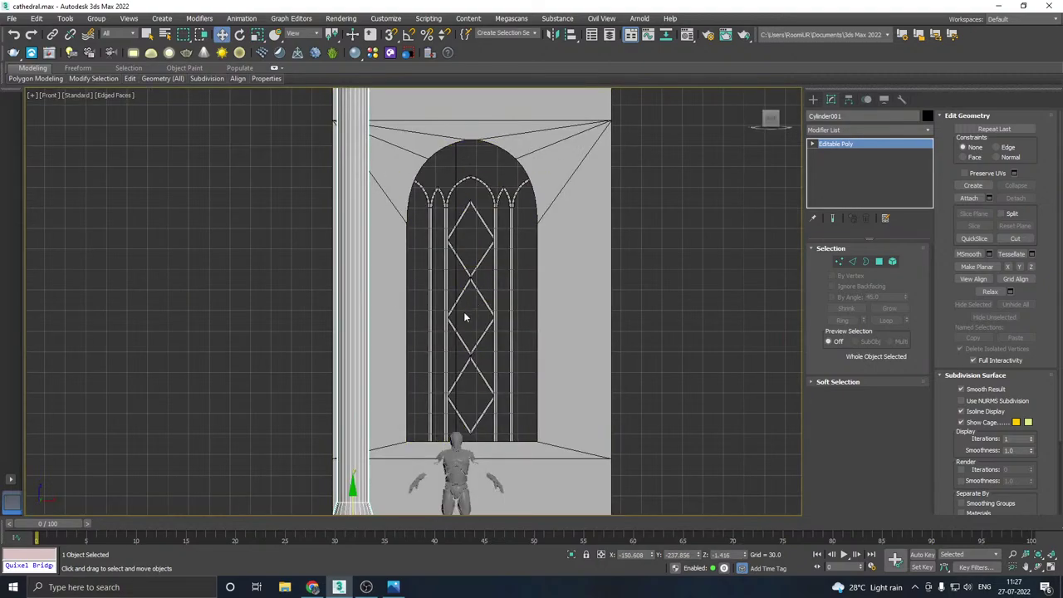
{"action": "scroll", "coordinate": [463, 311], "scroll_direction": "down", "scroll_amount": 4}
{"action": "middle_click_drag", "start_coordinate": [446, 272], "coordinate": [442, 322]}
{"action": "scroll", "coordinate": [401, 227], "scroll_direction": "up", "scroll_amount": 3}
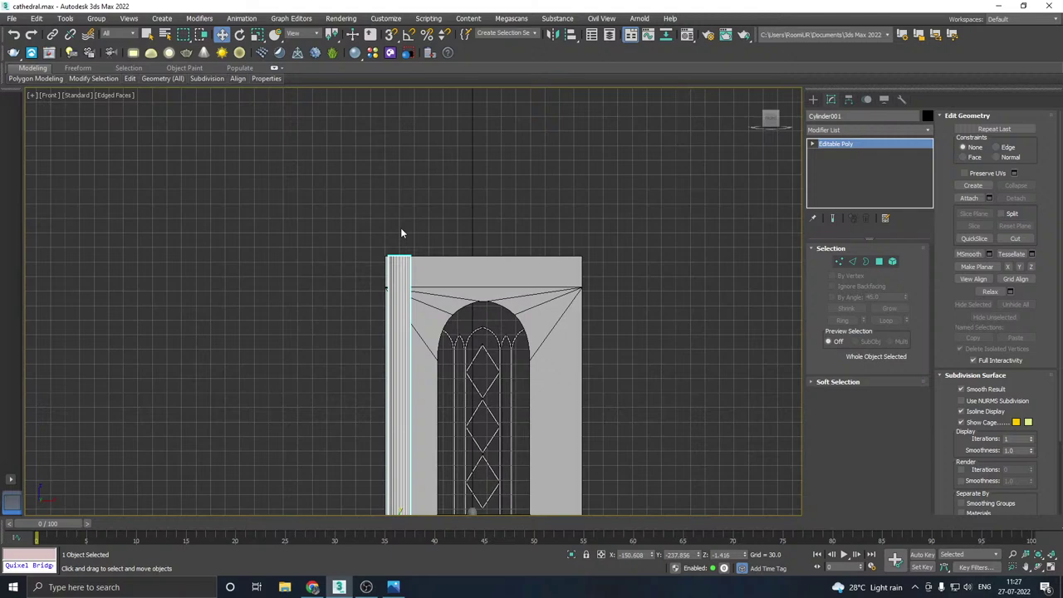
- Compare the top of the column and wall with the reference painting
{"action": "left_click", "coordinate": [399, 589]}
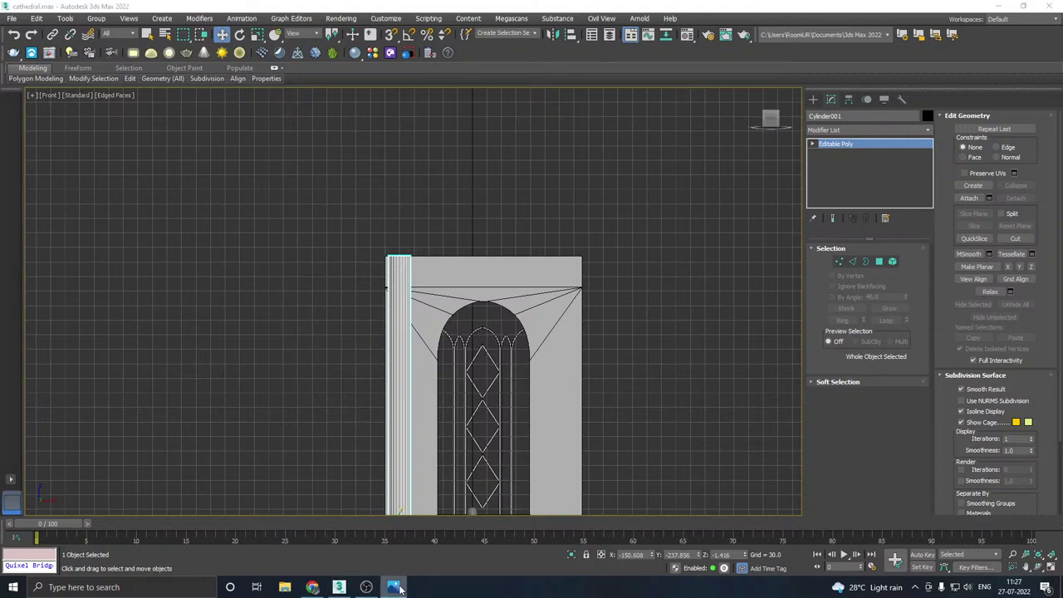
{"action": "middle_click_drag", "start_coordinate": [425, 332], "coordinate": [448, 294]}
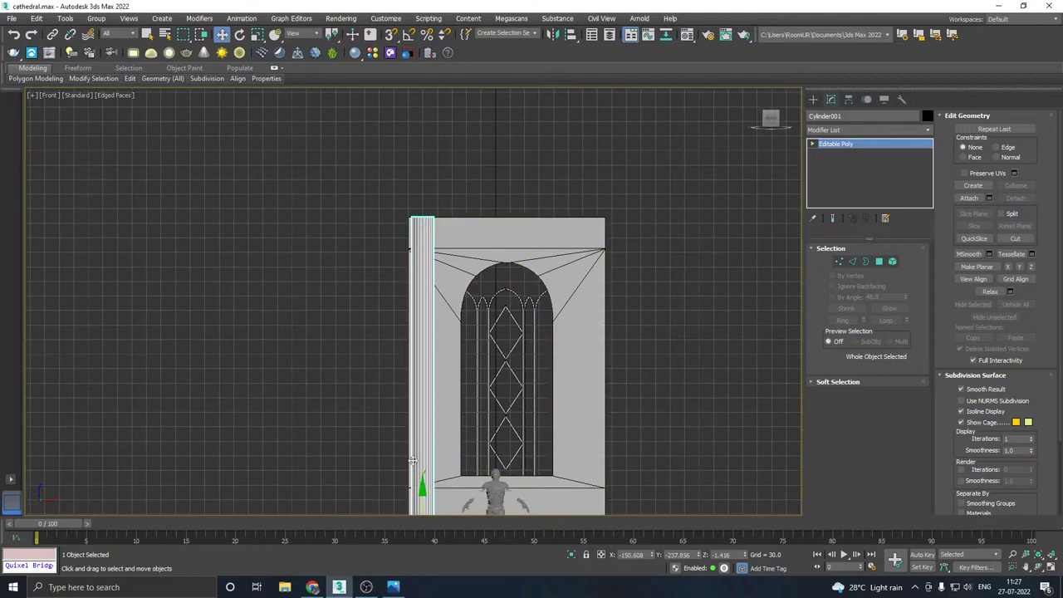
{"action": "left_click", "coordinate": [314, 587]}
{"action": "middle_click_drag", "start_coordinate": [491, 393], "coordinate": [489, 444]}
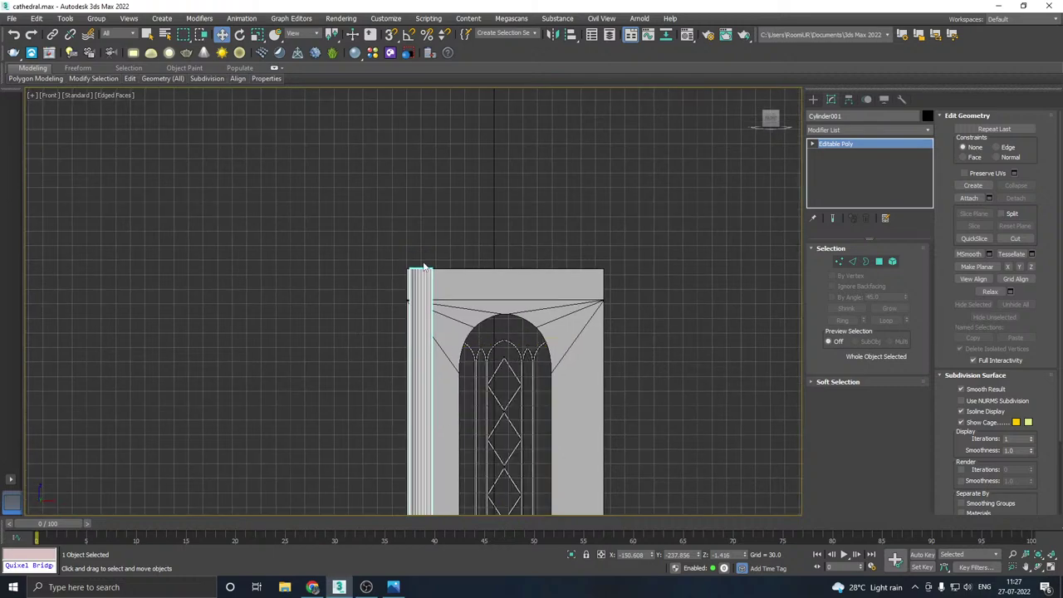
{"action": "scroll", "coordinate": [420, 270], "scroll_direction": "up", "scroll_amount": 2}
{"action": "scroll", "coordinate": [421, 272], "scroll_direction": "up", "scroll_amount": 2}
{"action": "middle_click_drag", "start_coordinate": [487, 257], "coordinate": [475, 292]}
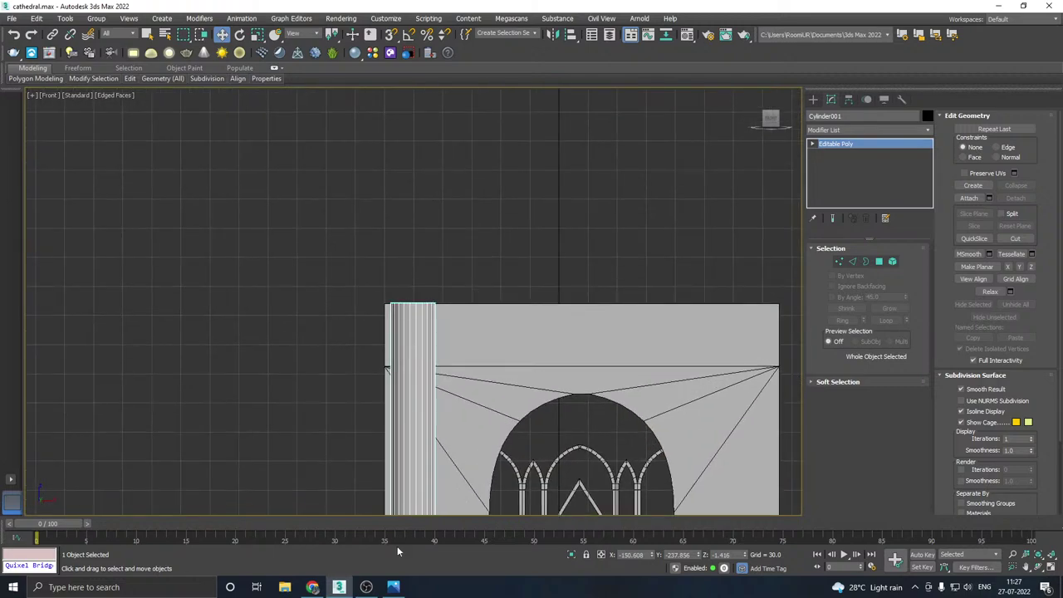
{"action": "left_click", "coordinate": [394, 587]}
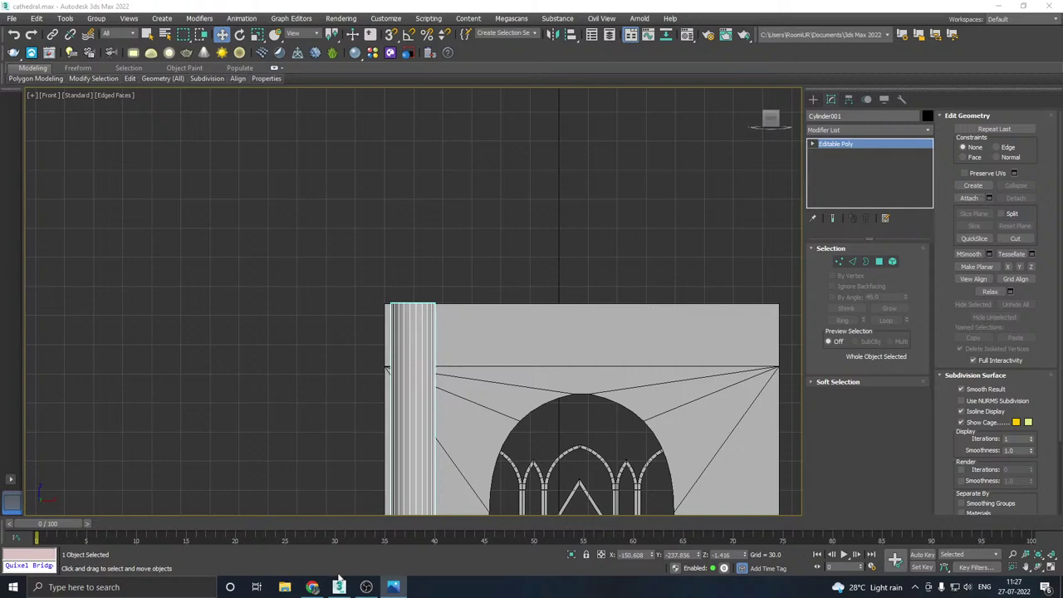
- Draw a box about 341 wide, 228 long and 15 thick, rising from the column's top across most of the wall's width
{"action": "middle_click_drag", "start_coordinate": [483, 340], "coordinate": [463, 361]}
{"action": "left_click", "coordinate": [813, 99]}
{"action": "left_click", "coordinate": [838, 173]}
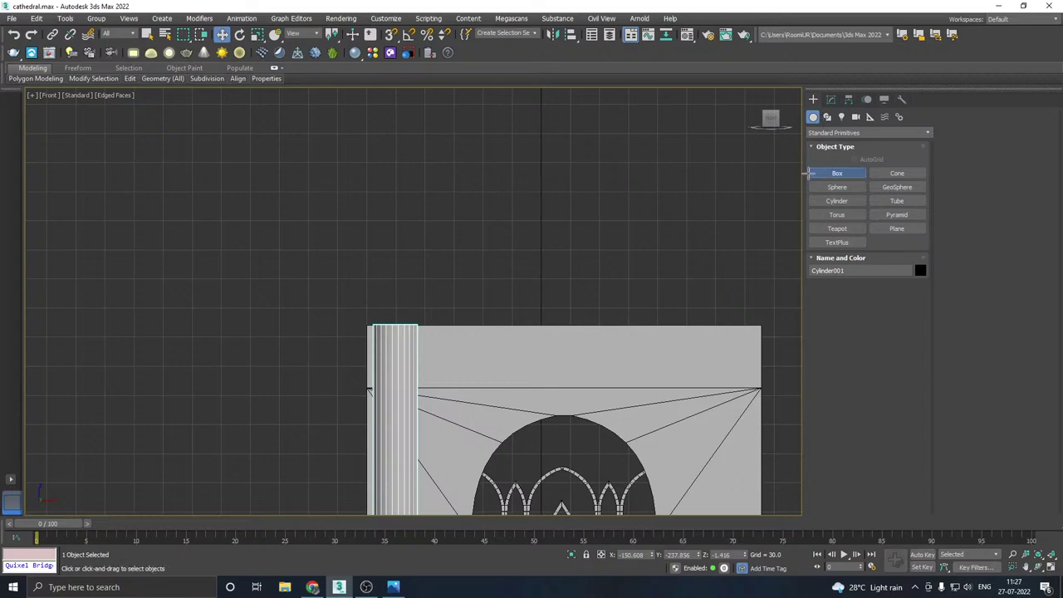
{"action": "left_click_drag", "start_coordinate": [391, 324], "coordinate": [722, 103]}
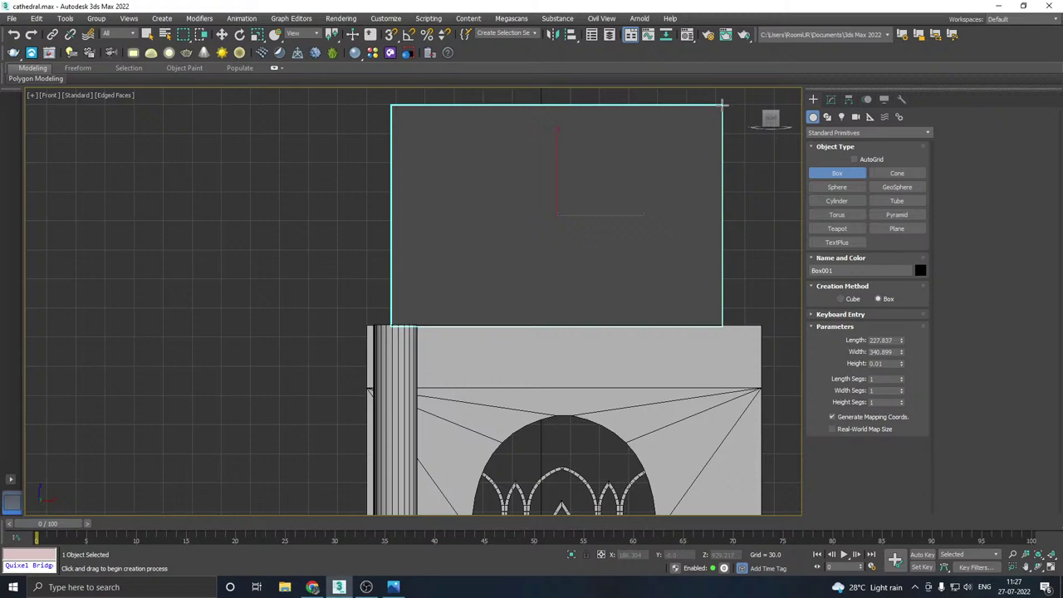
{"action": "key", "text": "w"}
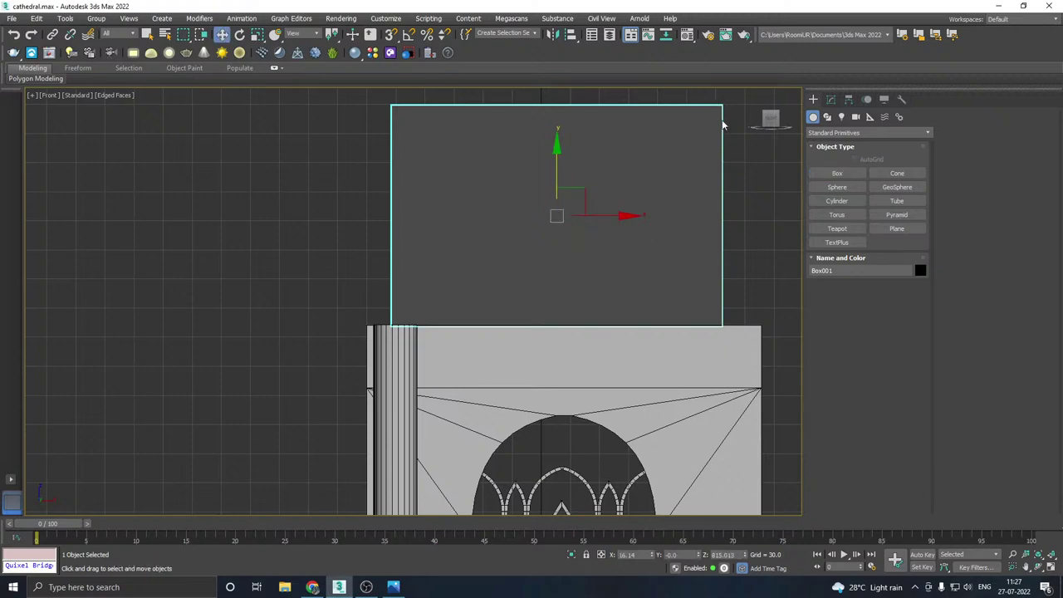
- Move the box forward in the perspective view to about Y -241.4 so it sits over the column
{"action": "key", "text": "p"}
{"action": "middle_click_drag", "start_coordinate": [544, 288], "coordinate": [404, 169], "text": "alt"}
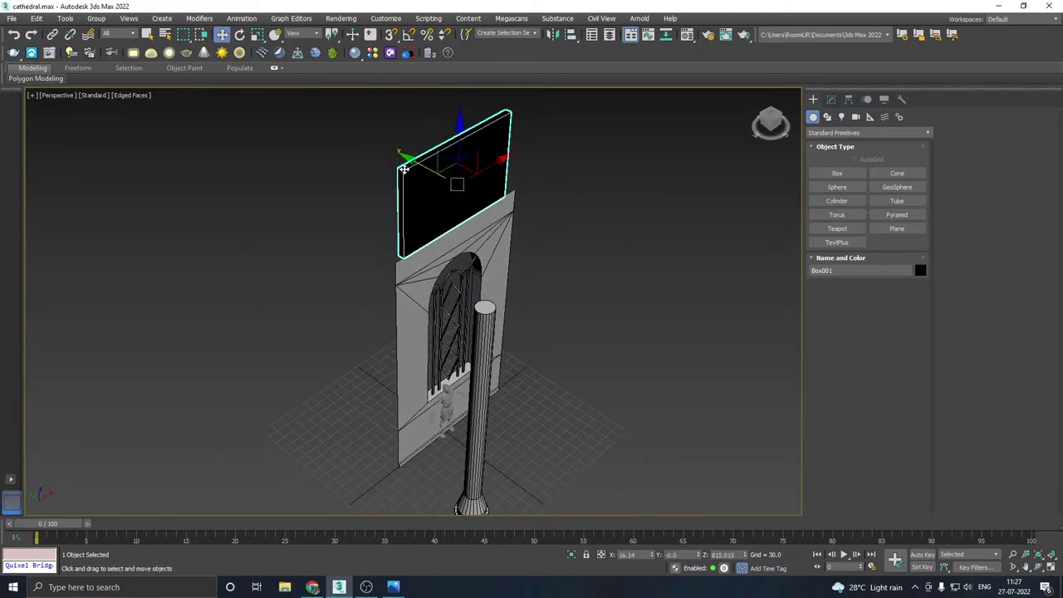
{"action": "left_click_drag", "start_coordinate": [413, 157], "coordinate": [496, 205]}
- Assign the Rock_2_default material to the box and shift it along X to about 9.4
{"action": "key", "text": "m"}
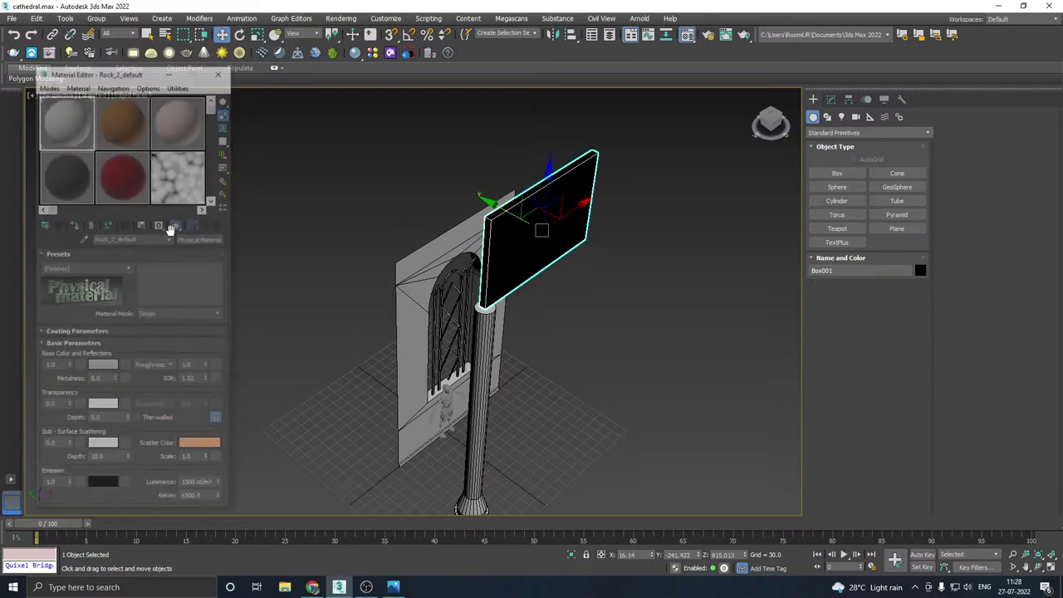
{"action": "left_click", "coordinate": [72, 224]}
{"action": "key", "text": "m"}
{"action": "scroll", "coordinate": [527, 231], "scroll_direction": "up", "scroll_amount": 3}
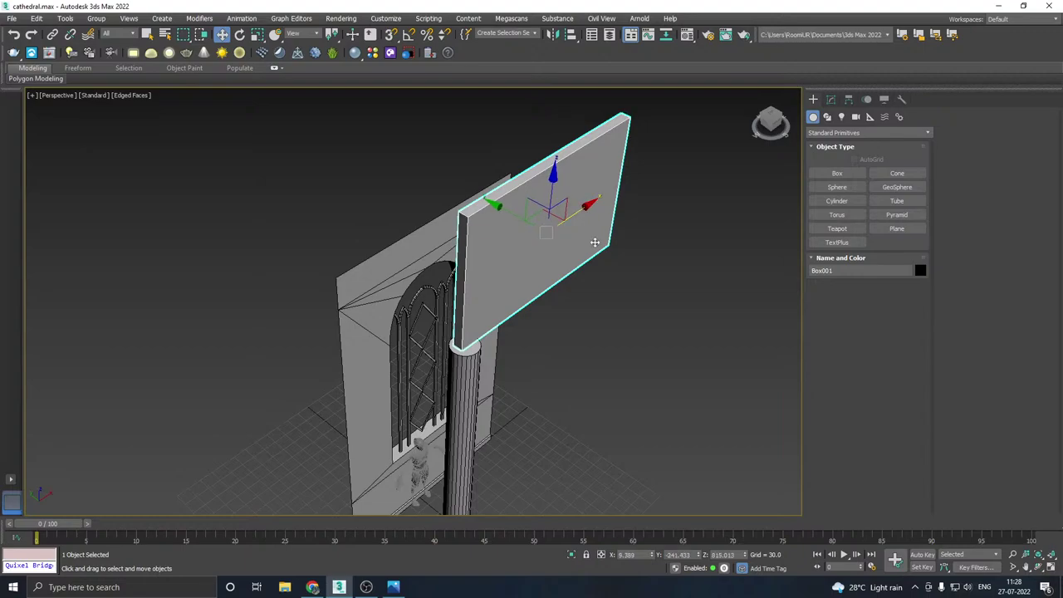
{"action": "middle_click_drag", "start_coordinate": [590, 206], "coordinate": [540, 178], "text": "alt"}
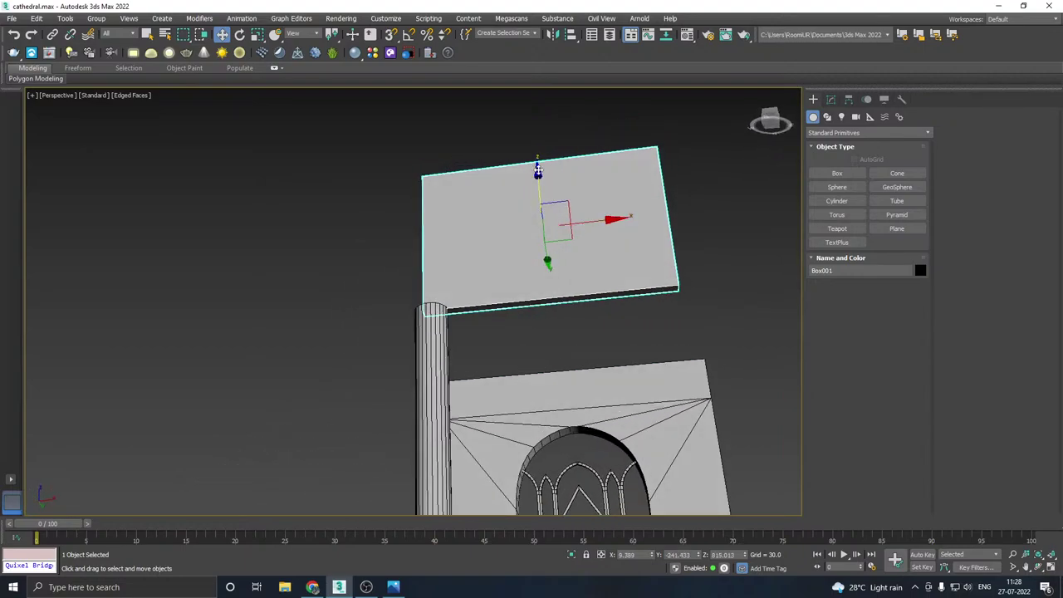
- Try widening the box to about 412.5, and undo the change
{"action": "middle_click_drag", "start_coordinate": [586, 214], "coordinate": [507, 285], "text": "alt"}
{"action": "left_click", "coordinate": [831, 99]}
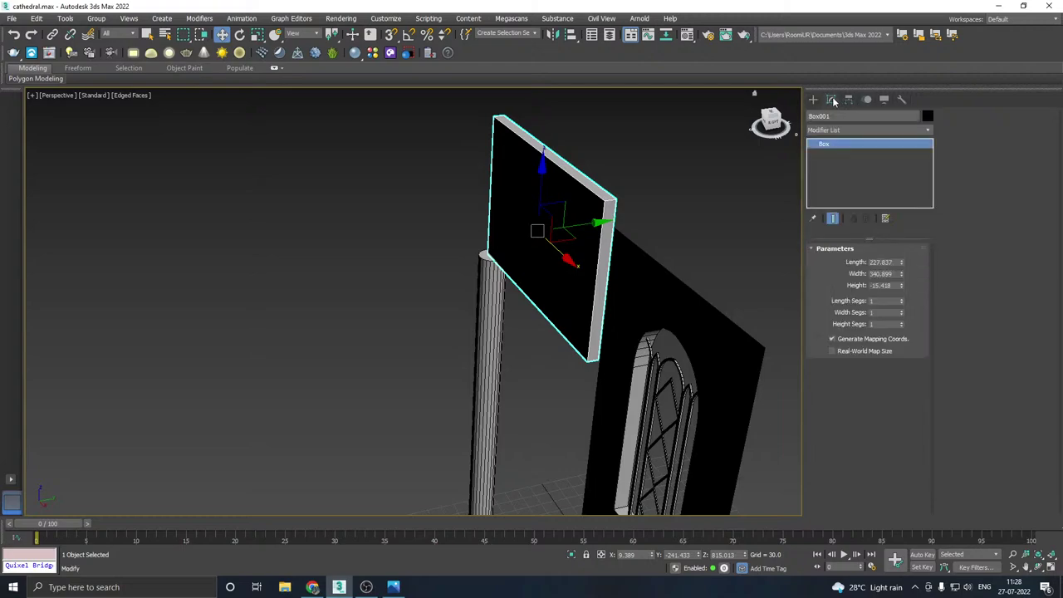
{"action": "left_click_drag", "start_coordinate": [901, 277], "coordinate": [899, 266]}
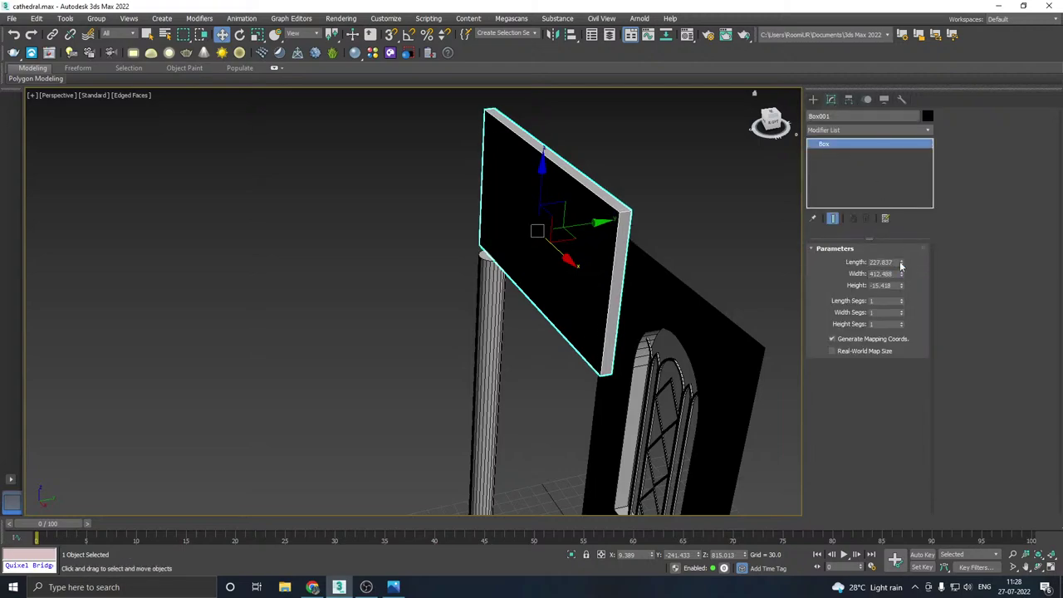
{"action": "key", "text": "ctrl+z"}
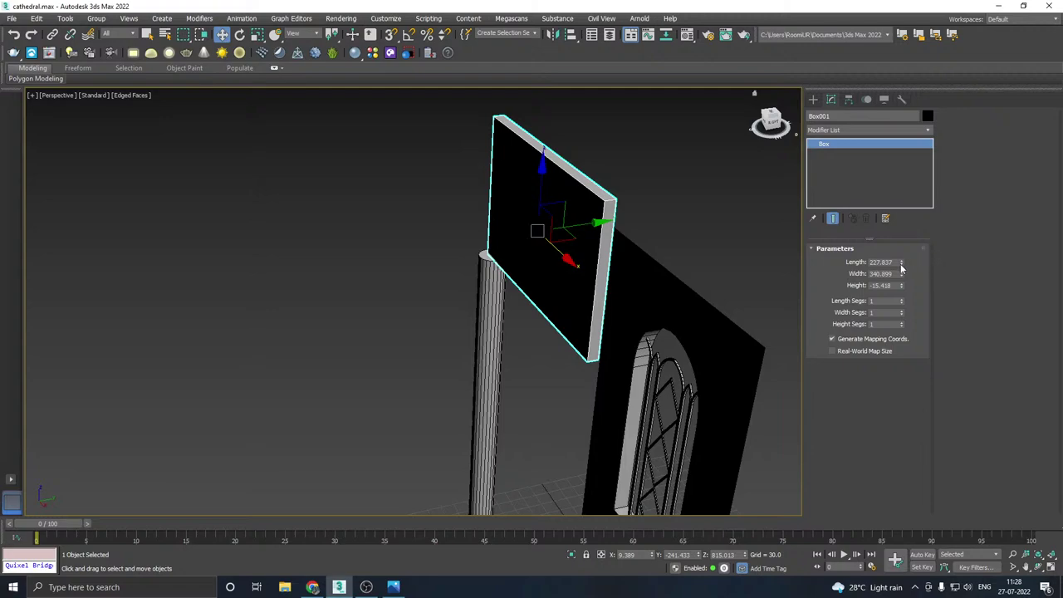
- Thicken the box to a height of about -26.1 and shift it along Y to about -247.8
{"action": "left_click_drag", "start_coordinate": [902, 265], "coordinate": [902, 316]}
{"action": "key", "text": "ctrl+z"}
{"action": "left_click_drag", "start_coordinate": [582, 231], "coordinate": [577, 231]}
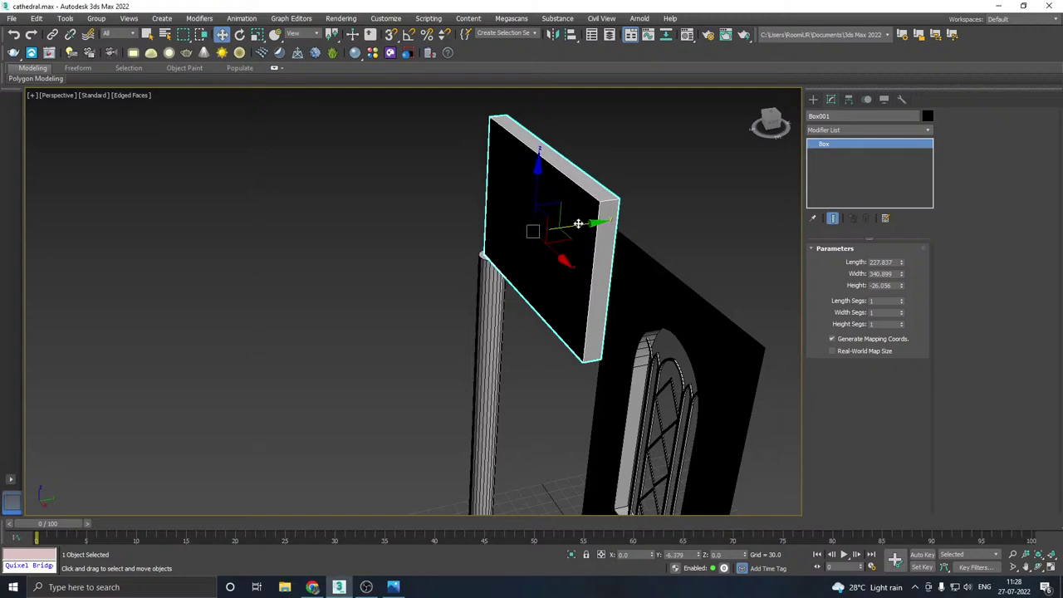
- Convert the box to an Editable Poly and connect its four long horizontal edges with a vertical edge loop at mid-width
{"action": "right_click", "coordinate": [857, 151]}
{"action": "left_click", "coordinate": [898, 234]}
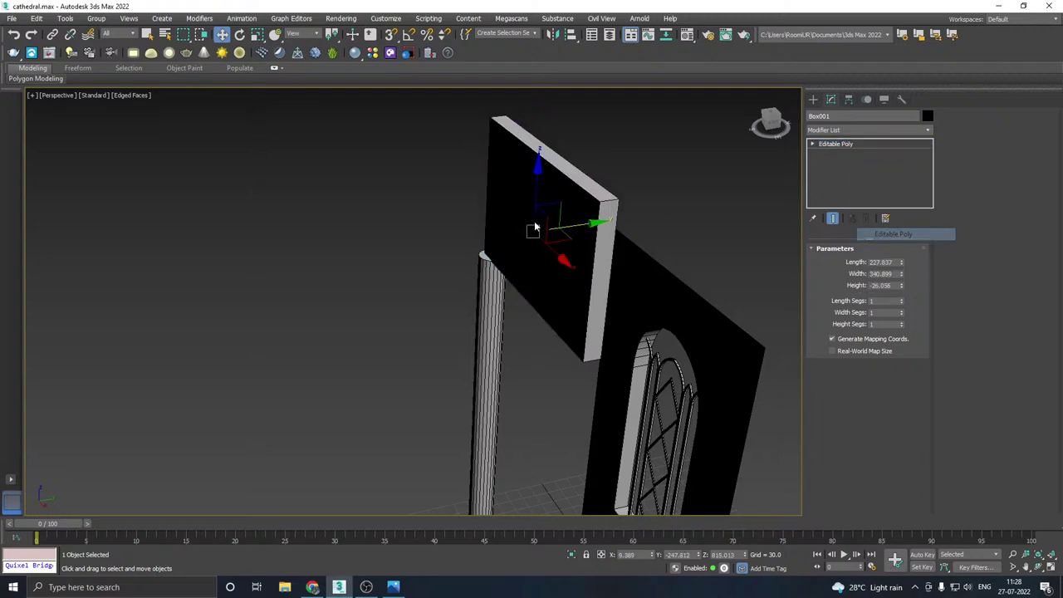
{"action": "middle_click_drag", "start_coordinate": [495, 224], "coordinate": [599, 194], "text": "alt"}
{"action": "middle_click_drag", "start_coordinate": [563, 193], "coordinate": [567, 154], "text": "alt"}
{"action": "left_click", "coordinate": [853, 262]}
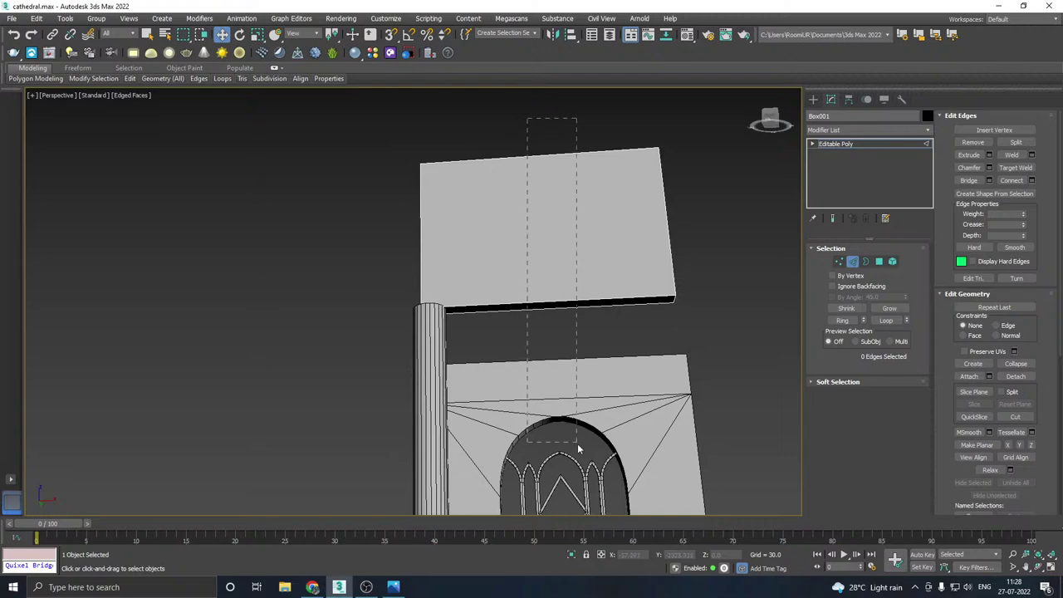
{"action": "left_click_drag", "start_coordinate": [578, 444], "coordinate": [578, 444]}
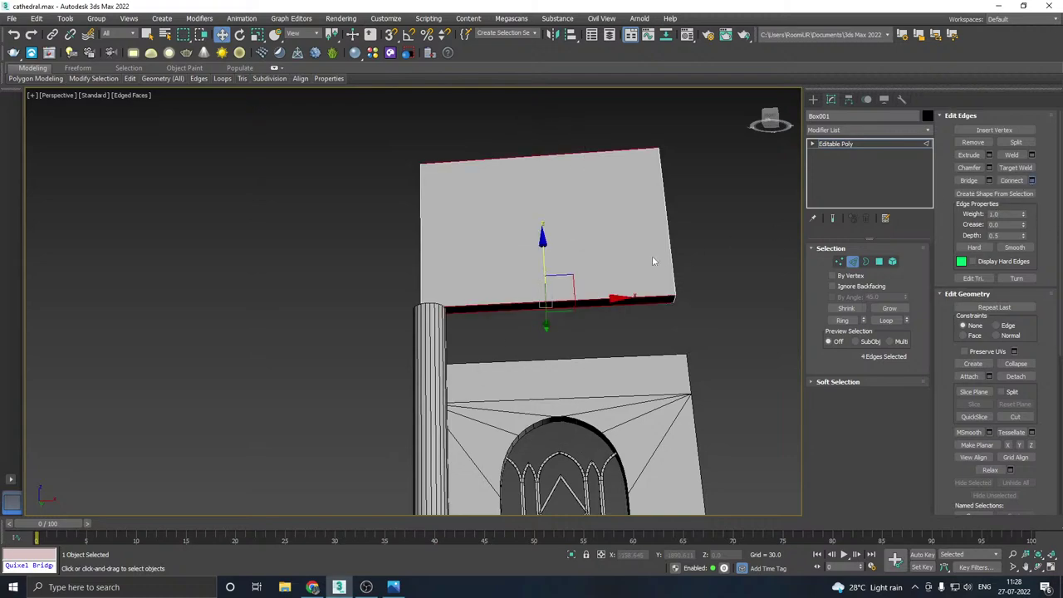
{"action": "left_click", "coordinate": [419, 356]}
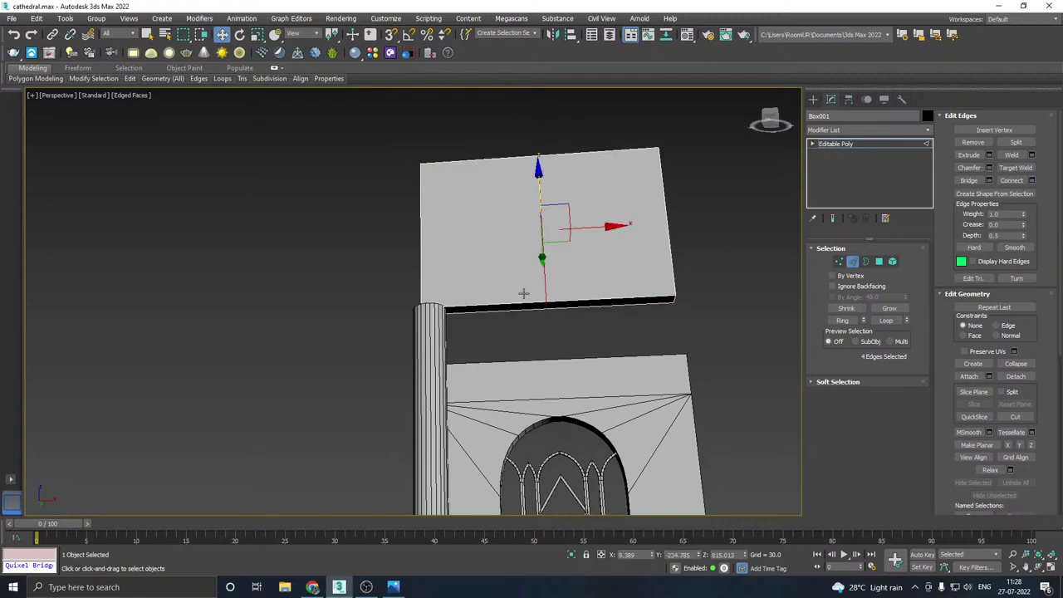
- Raise the two bottom middle vertices by about 206 along Z to cut a pointed opening close to the box's upper edge
{"action": "left_click", "coordinate": [840, 261]}
{"action": "left_click_drag", "start_coordinate": [493, 304], "coordinate": [529, 144]}
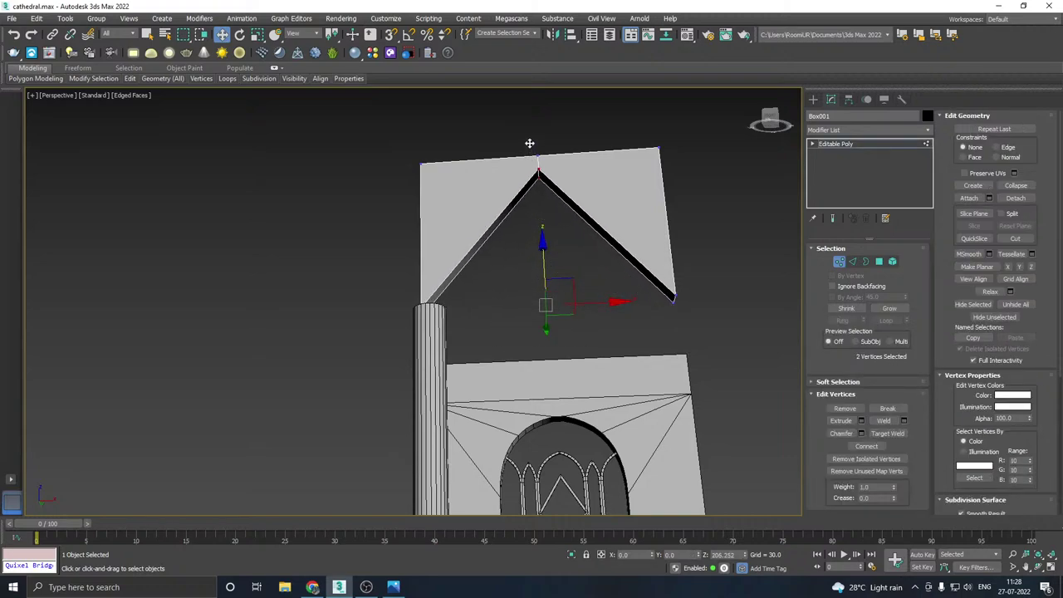
{"action": "left_click", "coordinate": [853, 263]}
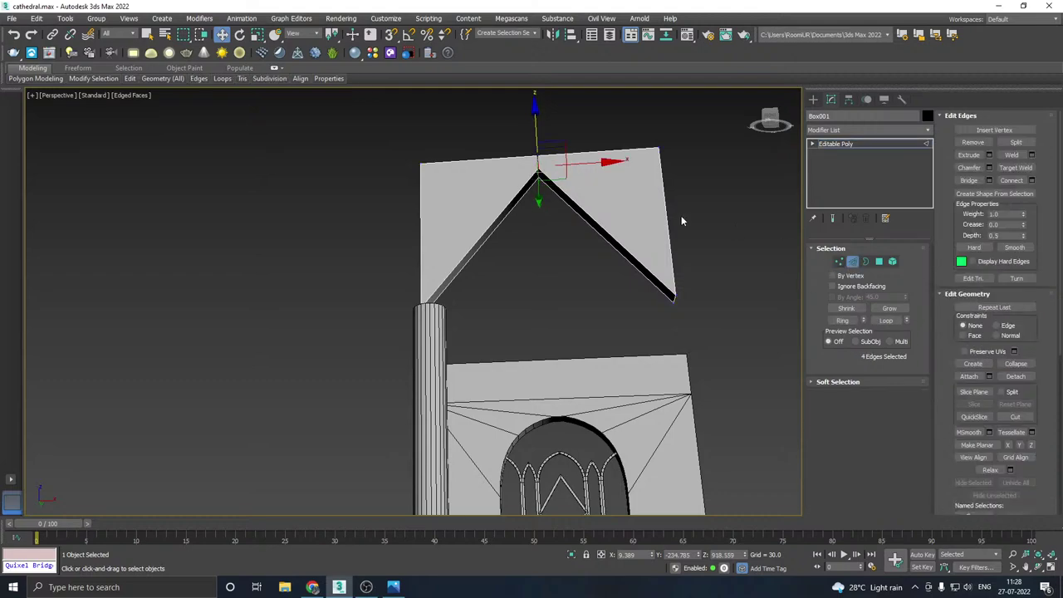
- Select the edge at the peak of the triangular opening and raise it to a Z of about 920
{"action": "scroll", "coordinate": [546, 152], "scroll_direction": "up", "scroll_amount": 5}
{"action": "left_click", "coordinate": [520, 226]}
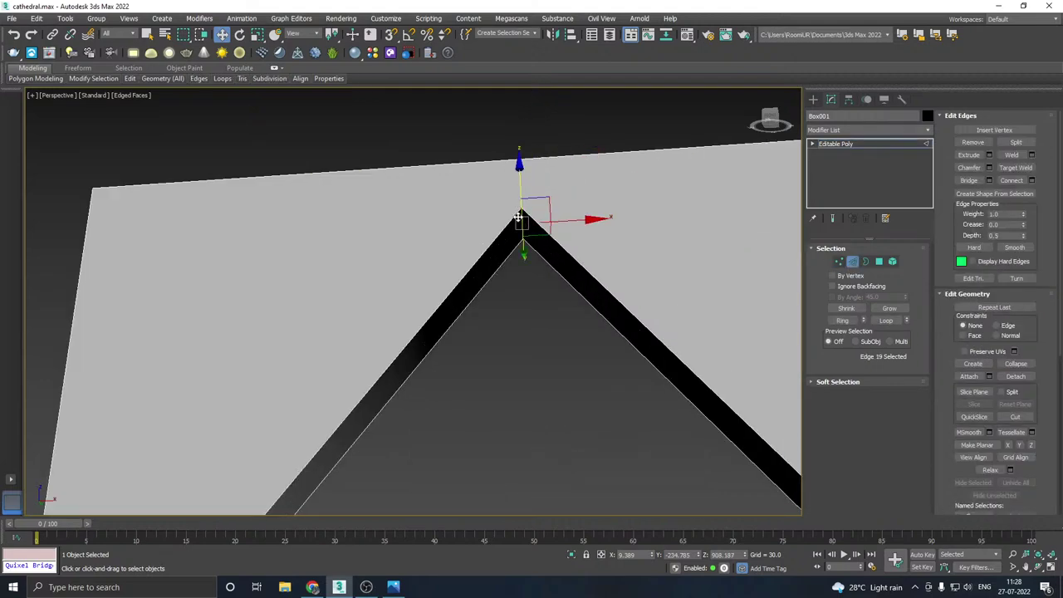
{"action": "scroll", "coordinate": [517, 220], "scroll_direction": "down", "scroll_amount": 4}
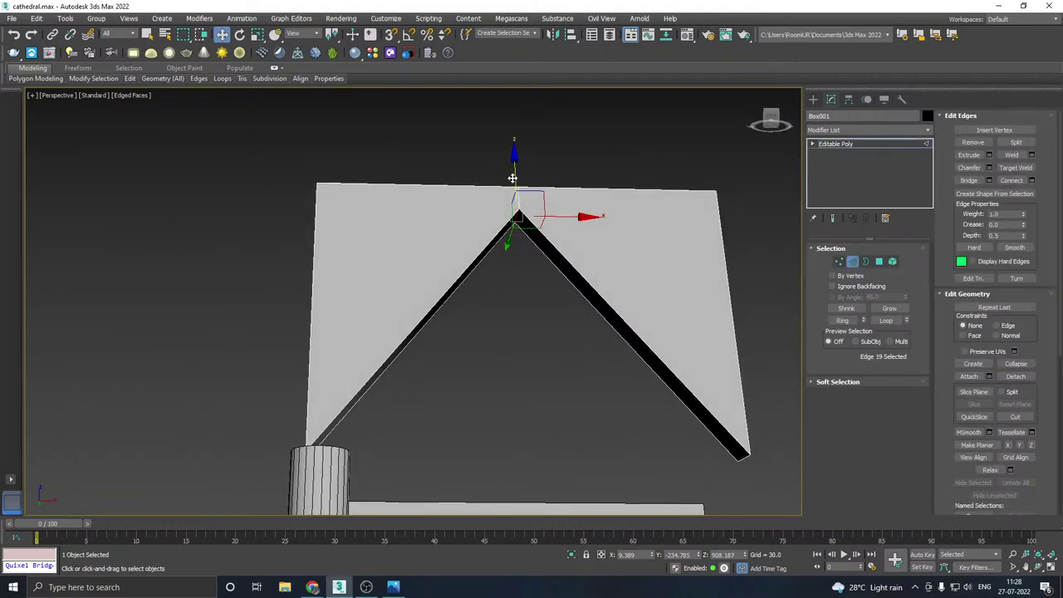
{"action": "left_click_drag", "start_coordinate": [514, 176], "coordinate": [513, 166]}
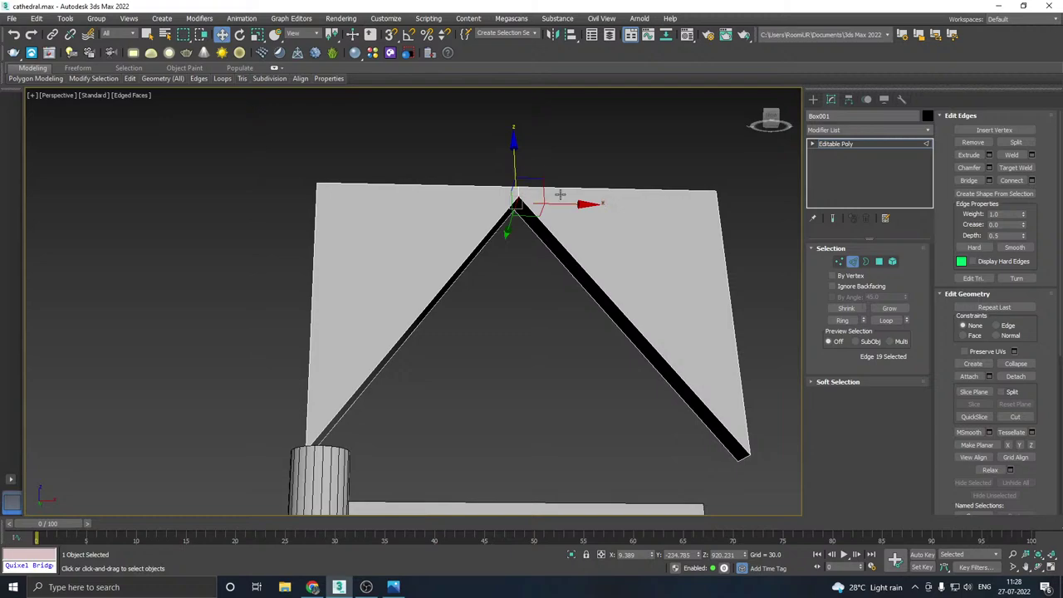
- Chamfer the peak edge with 4 segments and an amount of about 191.6 to round the opening into an arch
{"action": "left_click", "coordinate": [990, 167]}
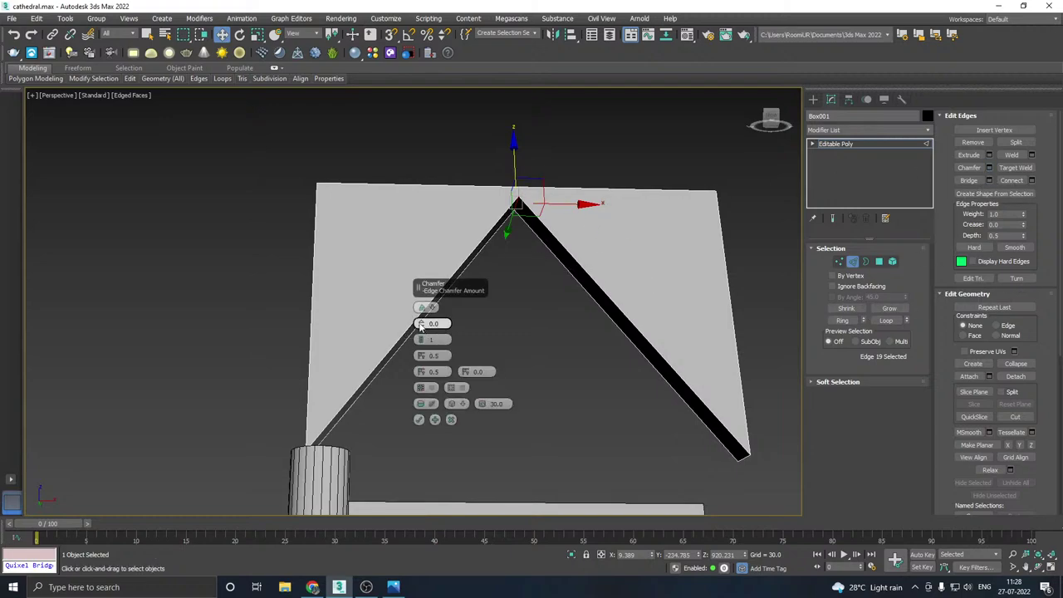
{"action": "left_click_drag", "start_coordinate": [421, 327], "coordinate": [372, 106]}
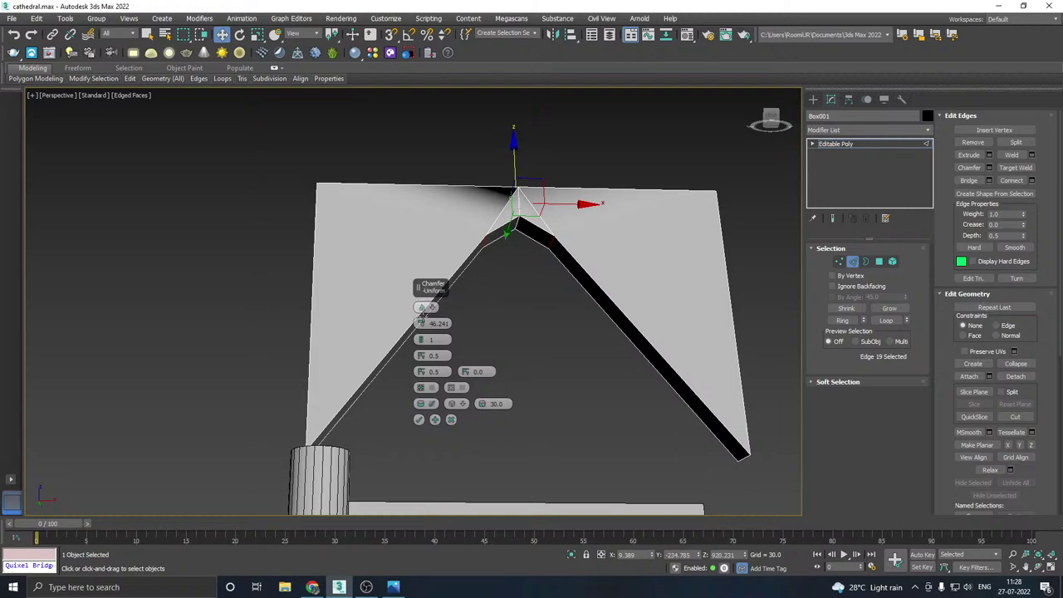
{"action": "left_click_drag", "start_coordinate": [420, 323], "coordinate": [334, 95]}
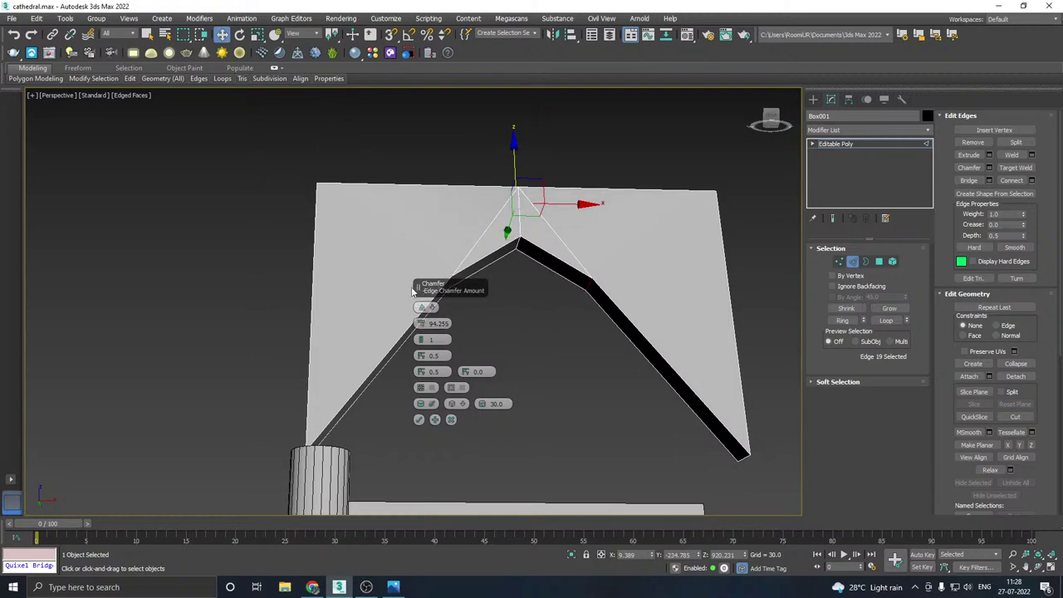
{"action": "left_click_drag", "start_coordinate": [422, 326], "coordinate": [368, 177]}
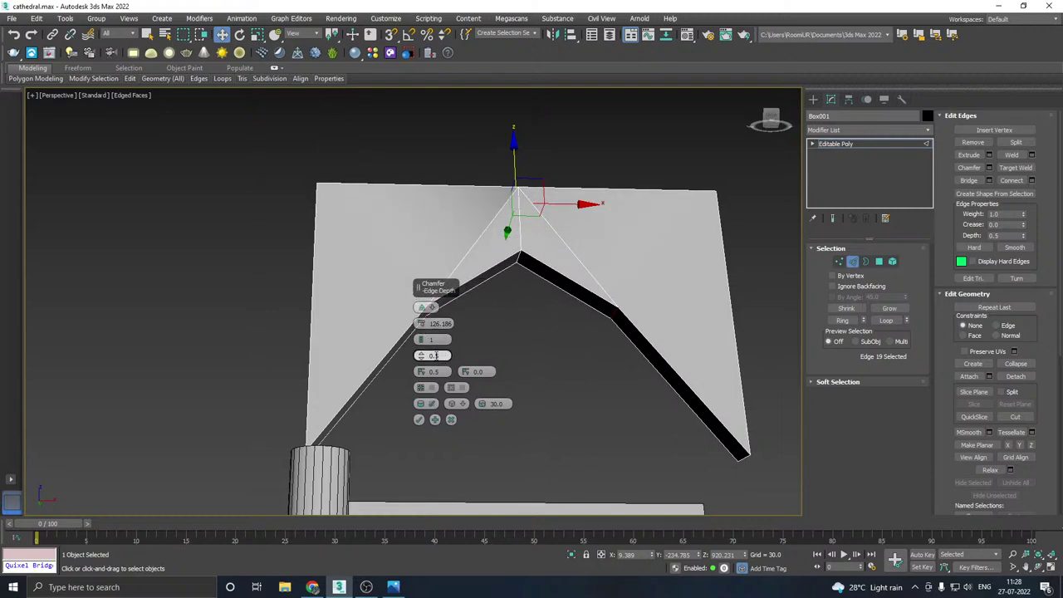
{"action": "left_click_drag", "start_coordinate": [420, 339], "coordinate": [425, 266]}
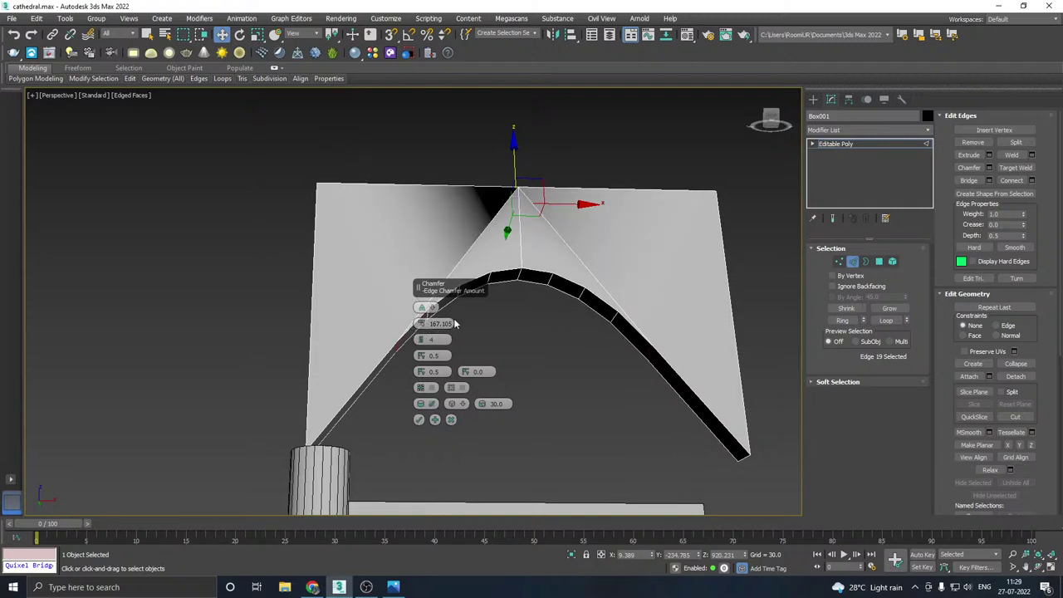
{"action": "left_click_drag", "start_coordinate": [421, 323], "coordinate": [418, 232]}
{"action": "middle_click_drag", "start_coordinate": [419, 233], "coordinate": [466, 316], "text": "alt"}
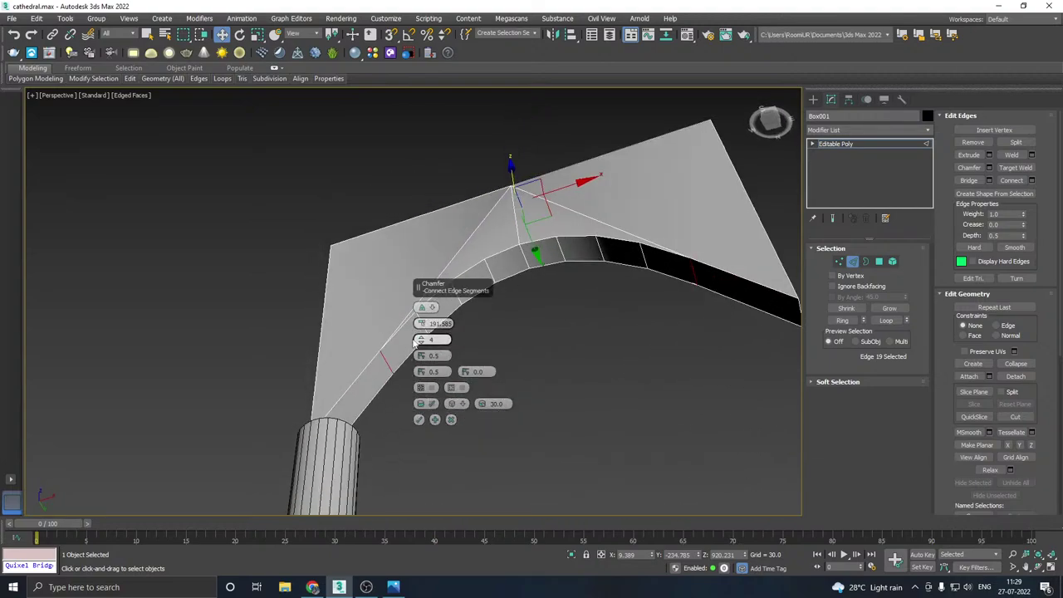
- Increase the arch chamfer to 6 segments and an amount of about 209, and apply it
{"action": "left_click_drag", "start_coordinate": [425, 326], "coordinate": [422, 256]}
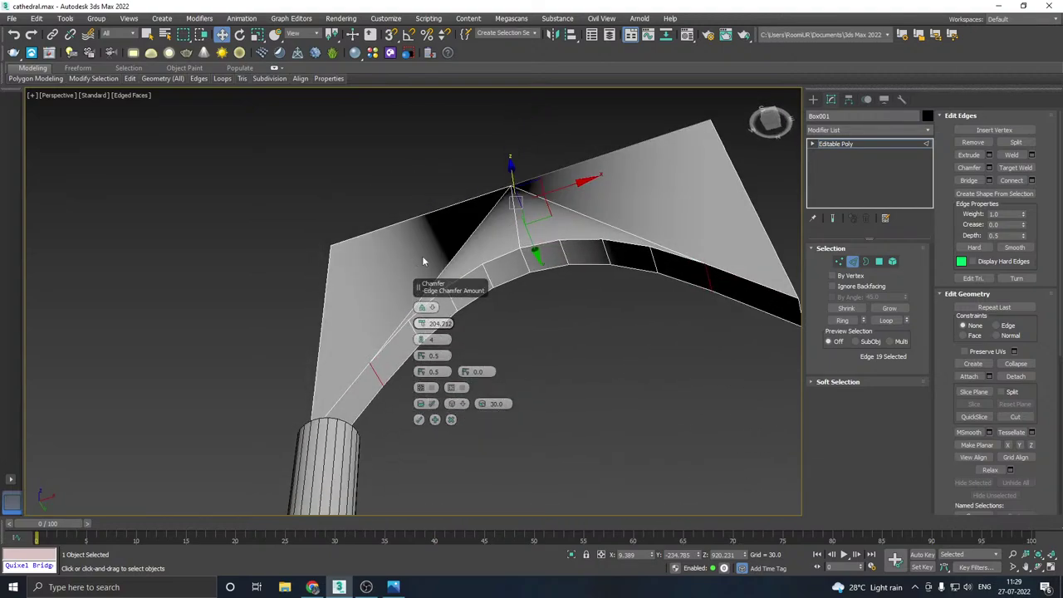
{"action": "middle_click_drag", "start_coordinate": [422, 256], "coordinate": [533, 289], "text": "alt"}
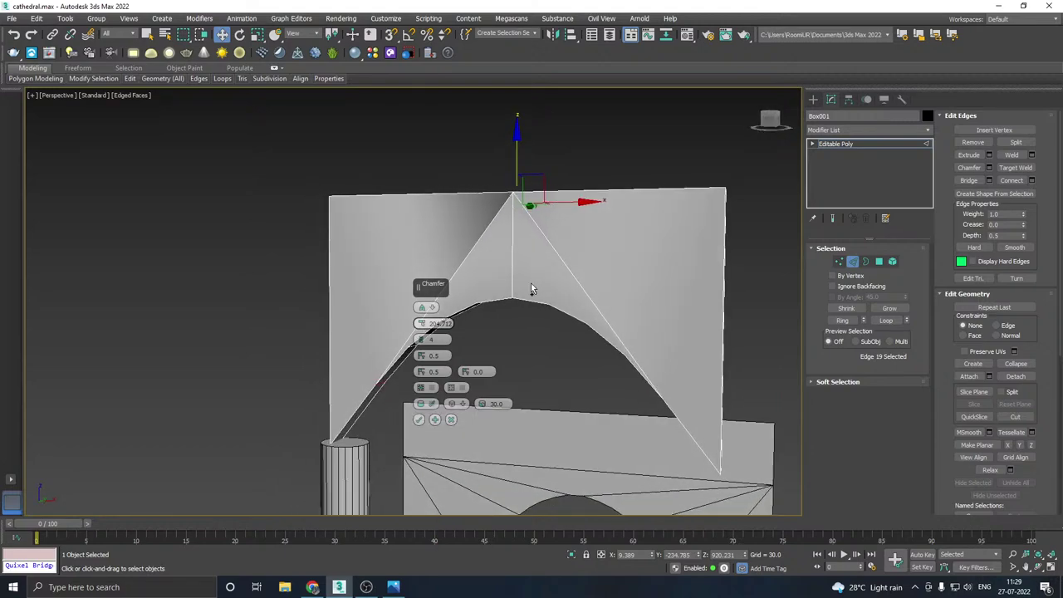
{"action": "middle_click_drag", "start_coordinate": [488, 260], "coordinate": [496, 259], "text": "alt"}
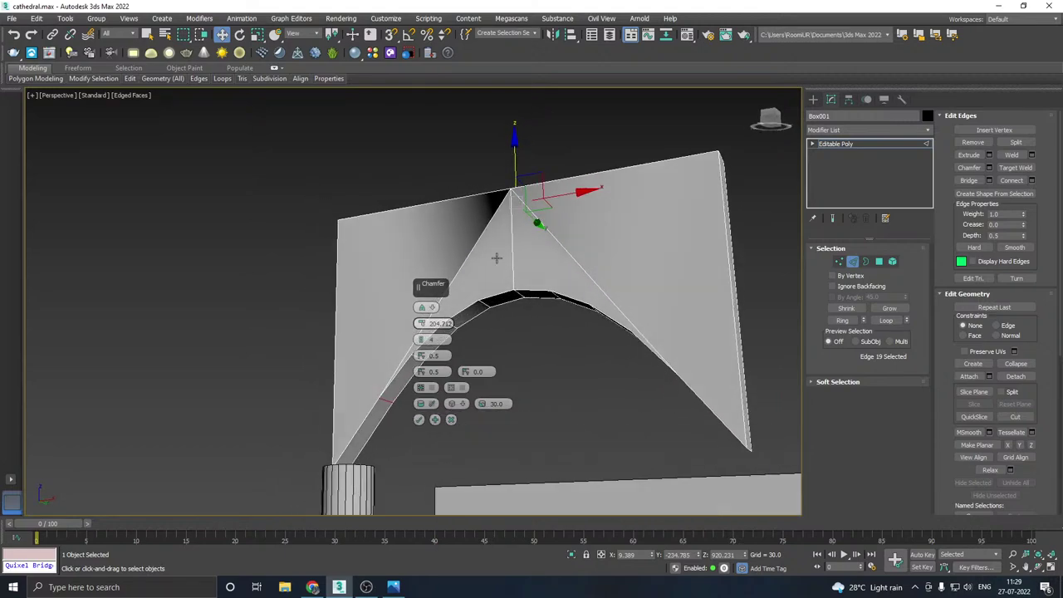
{"action": "left_click", "coordinate": [420, 338]}
{"action": "left_click_drag", "start_coordinate": [422, 341], "coordinate": [421, 336]}
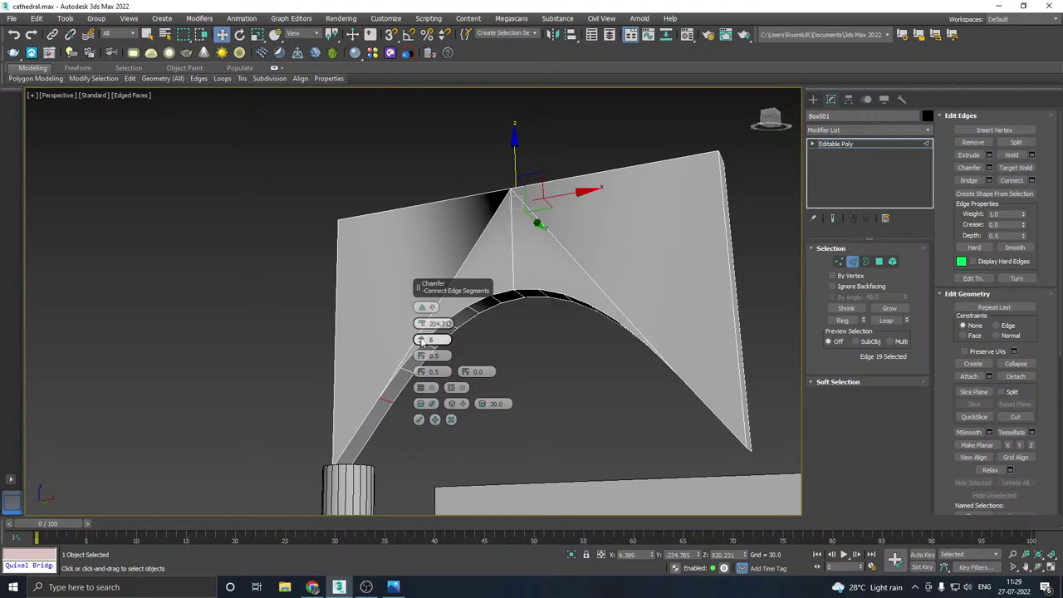
{"action": "middle_click_drag", "start_coordinate": [582, 274], "coordinate": [577, 321], "text": "alt"}
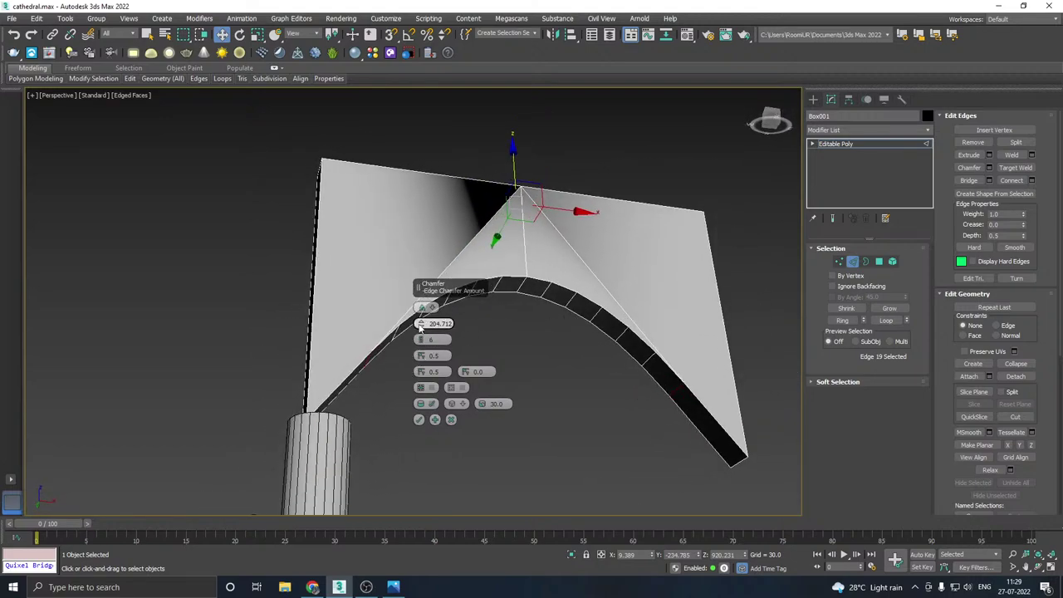
{"action": "left_click_drag", "start_coordinate": [421, 324], "coordinate": [421, 319]}
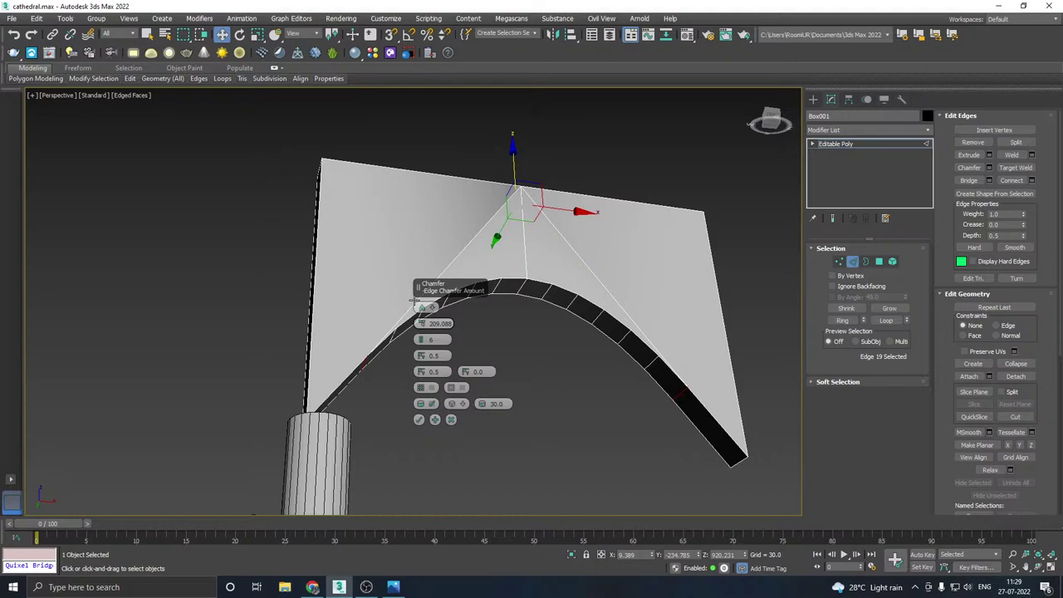
{"action": "left_click", "coordinate": [419, 420]}
{"action": "middle_click_drag", "start_coordinate": [420, 421], "coordinate": [519, 400], "text": "alt"}
- Extrude the arch's end face above the column by 10 and move it farther outward along X
{"action": "left_click", "coordinate": [397, 587]}
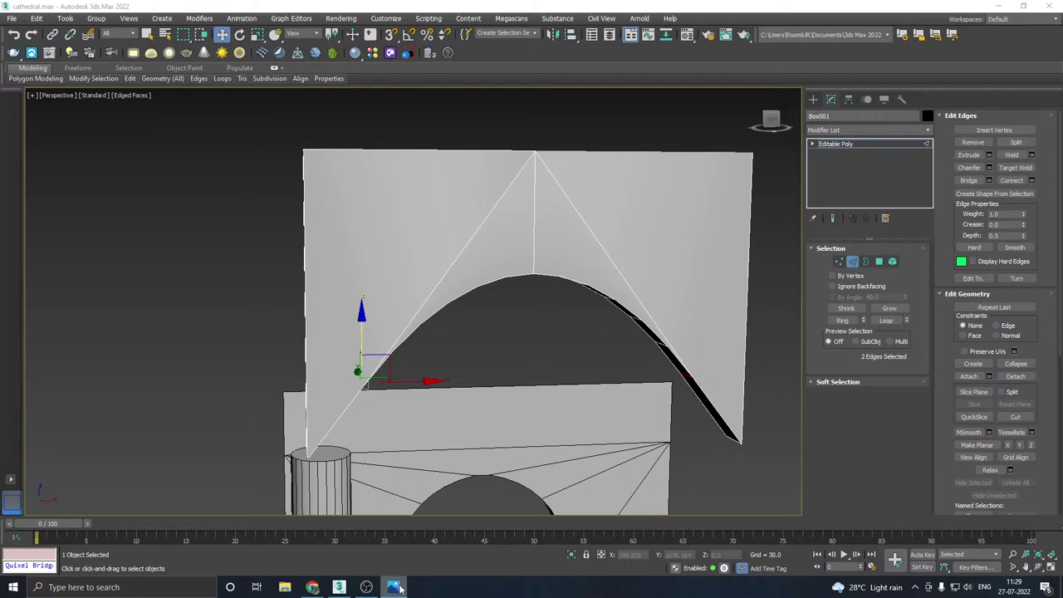
{"action": "middle_click_drag", "start_coordinate": [295, 499], "coordinate": [632, 324], "text": "alt"}
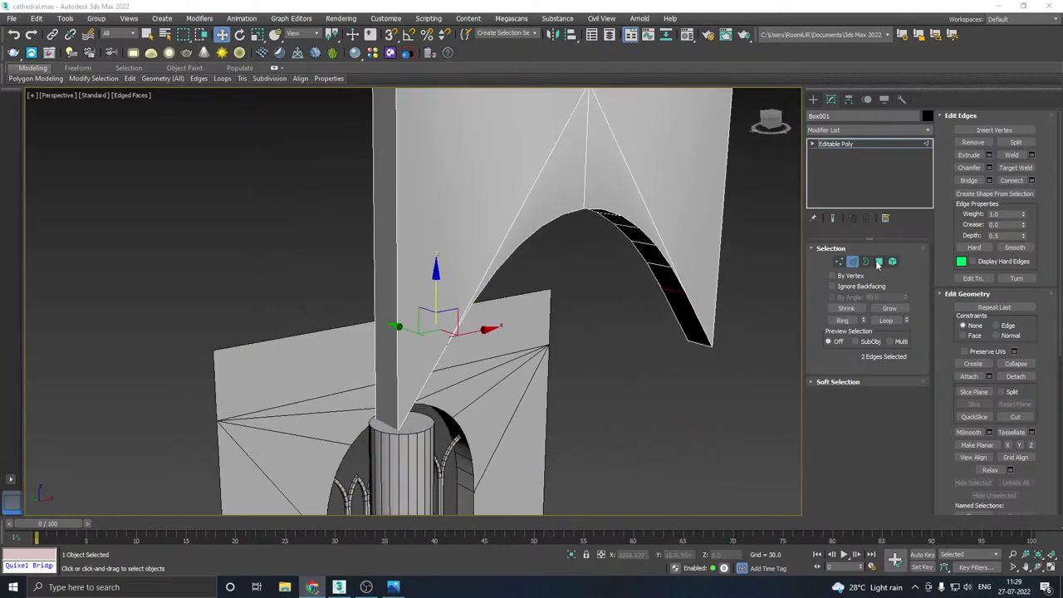
{"action": "left_click", "coordinate": [879, 261]}
{"action": "left_click", "coordinate": [381, 289]}
{"action": "scroll", "coordinate": [414, 345], "scroll_direction": "down", "scroll_amount": 2}
{"action": "middle_click_drag", "start_coordinate": [413, 345], "coordinate": [689, 355], "text": "alt"}
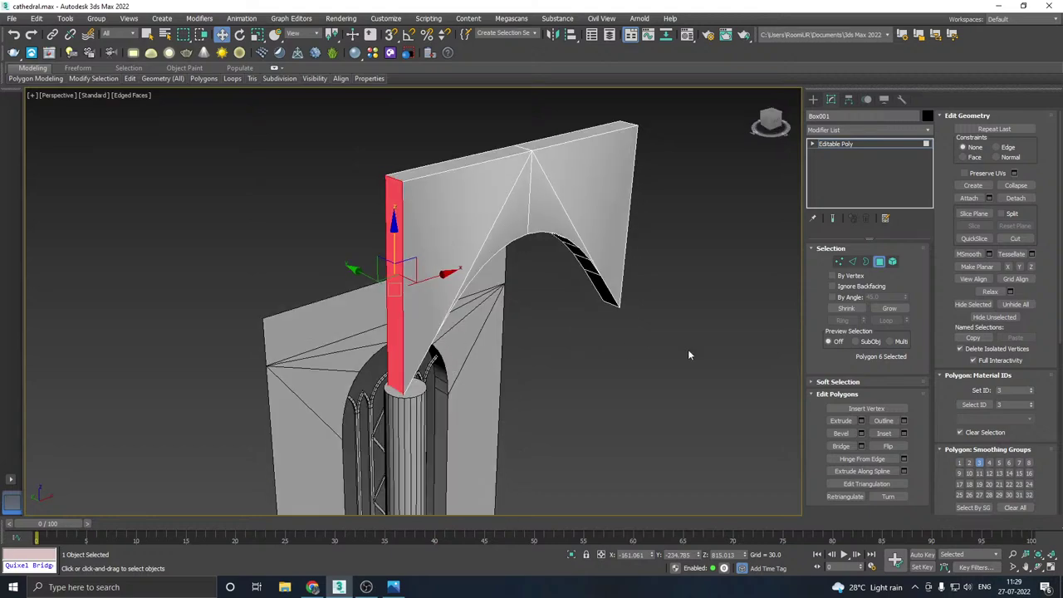
{"action": "left_click", "coordinate": [860, 421]}
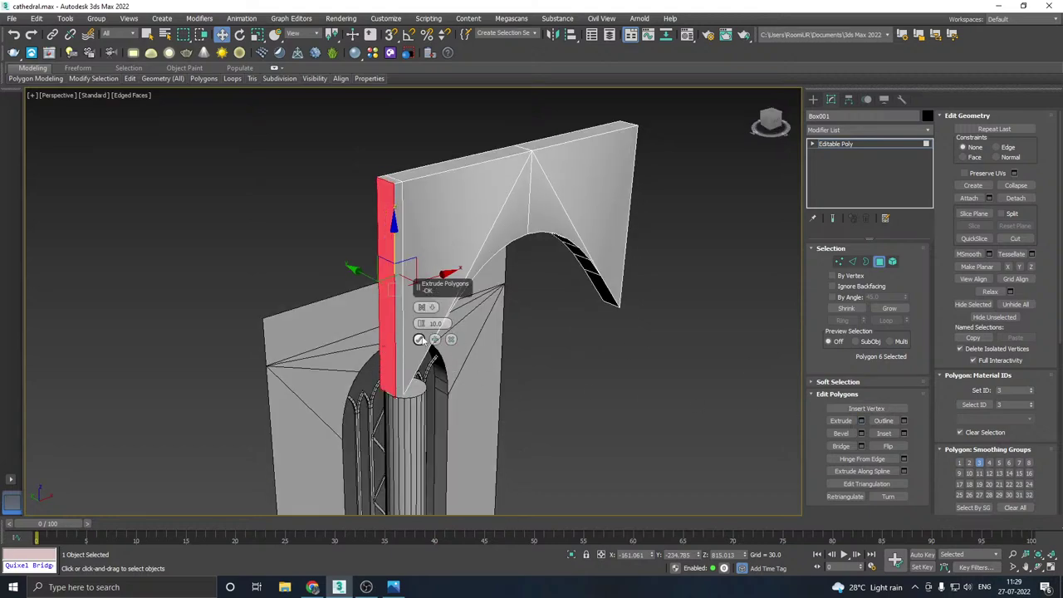
{"action": "left_click", "coordinate": [423, 342]}
{"action": "left_click_drag", "start_coordinate": [429, 281], "coordinate": [413, 282]}
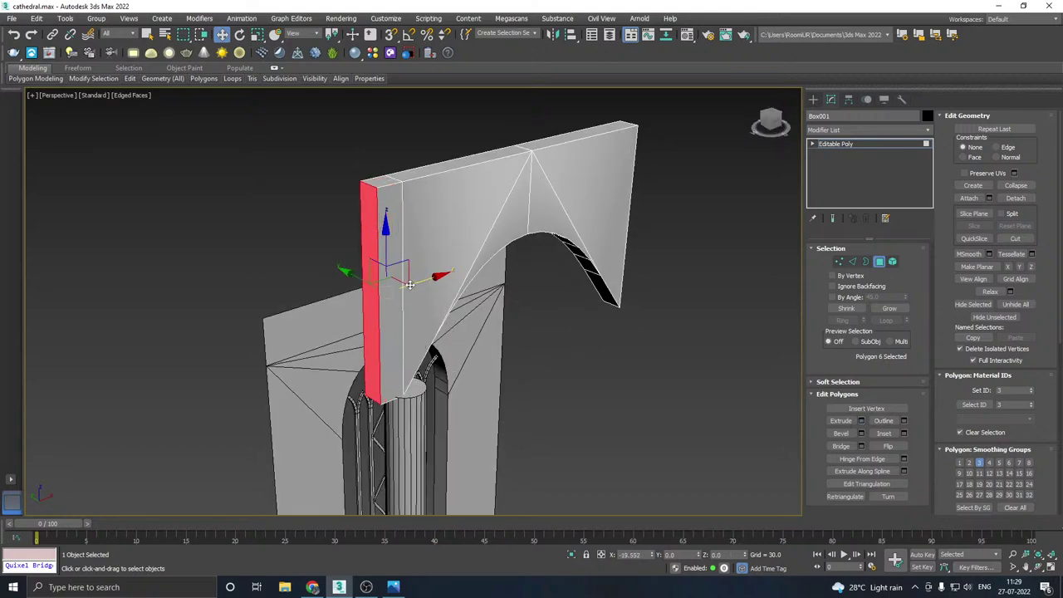
- Clear all smoothing groups on the whole arch element and auto smooth it with a 45 threshold
{"action": "left_click", "coordinate": [894, 262]}
{"action": "left_click", "coordinate": [554, 251]}
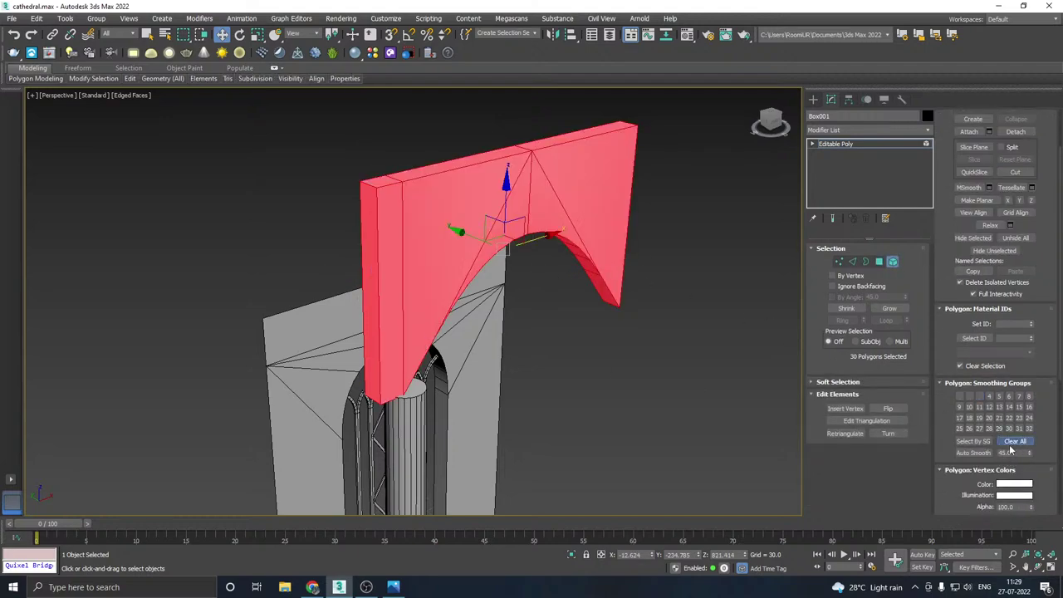
{"action": "left_click", "coordinate": [1012, 442]}
{"action": "left_click", "coordinate": [964, 454]}
{"action": "mouse_move", "coordinate": [515, 320]}
{"action": "middle_mouse_down", "text": "alt"}
{"action": "mouse_move", "coordinate": [438, 308]}
{"action": "mouse_move", "coordinate": [818, 219]}
{"action": "middle_mouse_up", "text": "alt"}
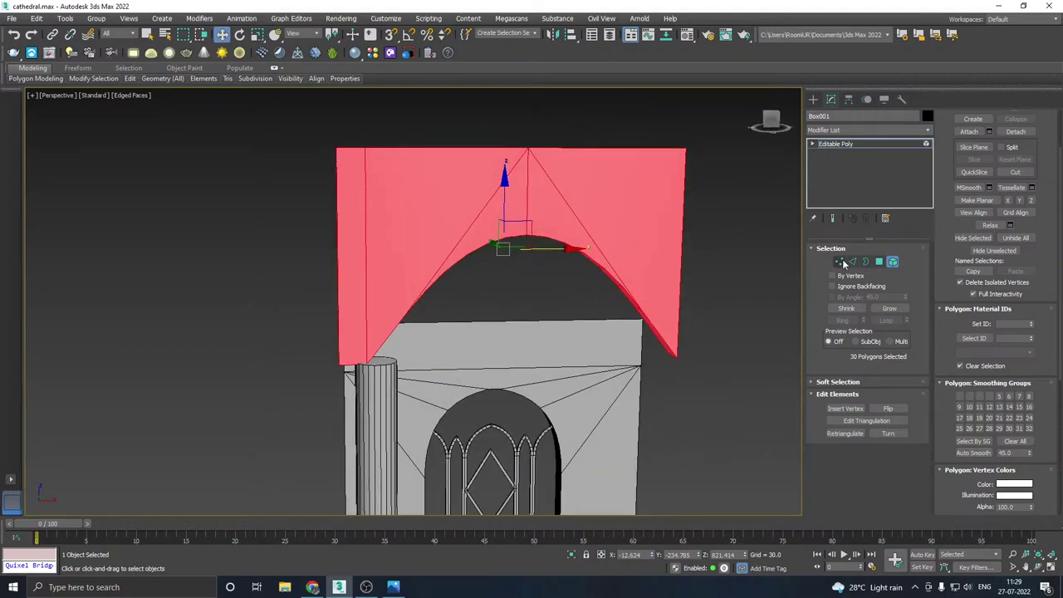
{"action": "middle_click_drag", "start_coordinate": [611, 191], "coordinate": [599, 223], "text": "alt"}
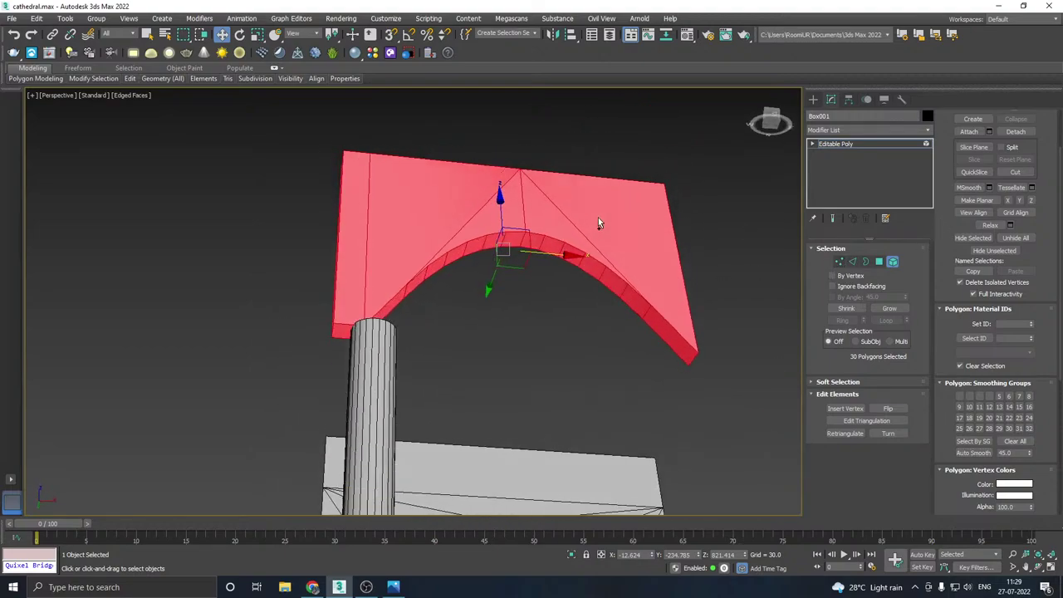
{"action": "left_click", "coordinate": [571, 308]}
{"action": "middle_click_drag", "start_coordinate": [571, 308], "coordinate": [553, 271], "text": "alt"}
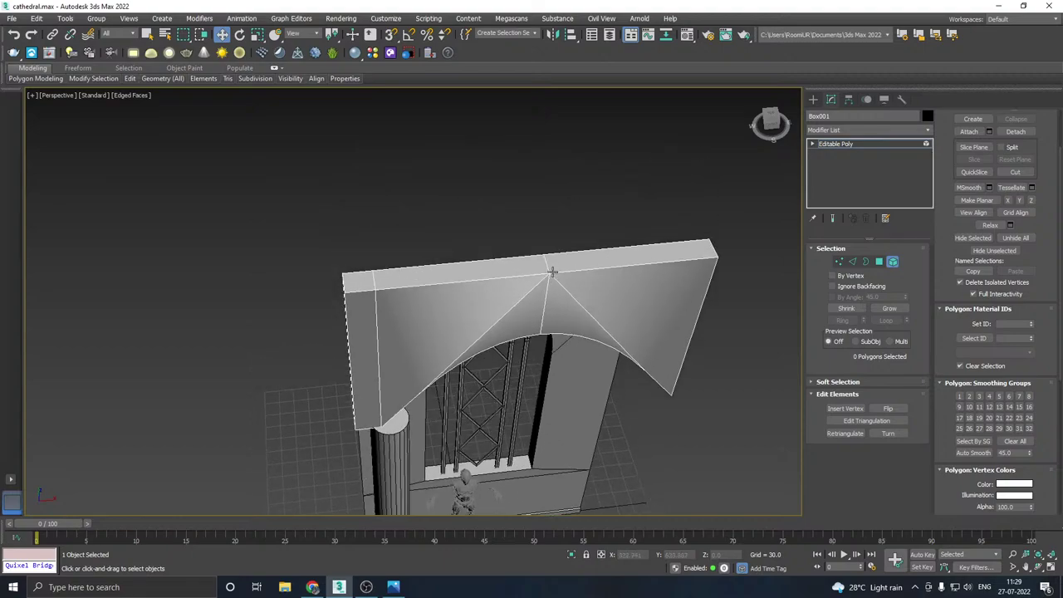
- Weld the four overlapping vertices at the midpoint of the arch's top edges with a threshold of 0.1
{"action": "scroll", "coordinate": [552, 272], "scroll_direction": "up", "scroll_amount": 6}
{"action": "left_click", "coordinate": [839, 261]}
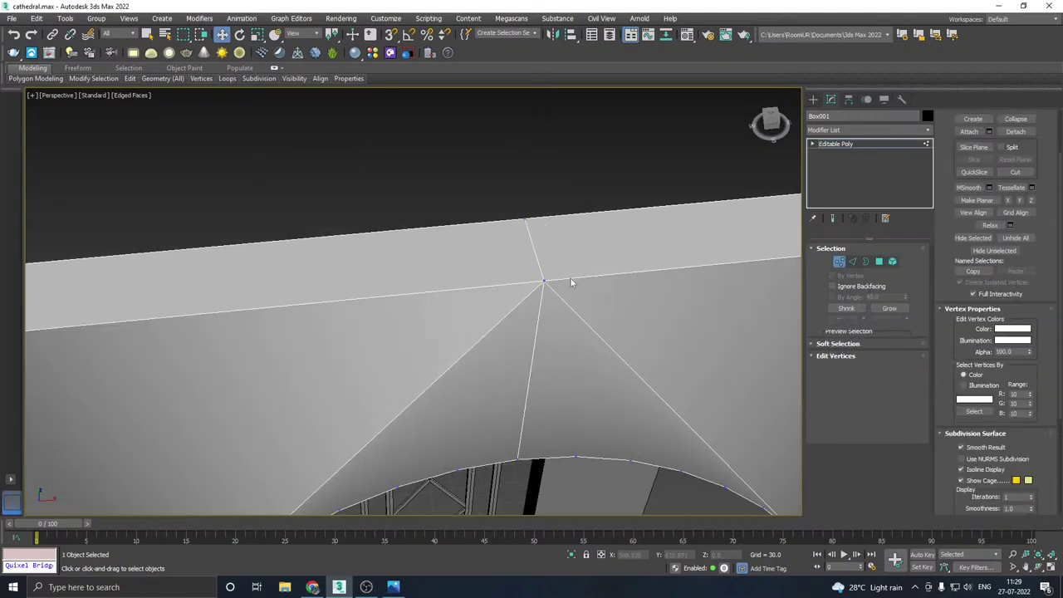
{"action": "left_click", "coordinate": [544, 282]}
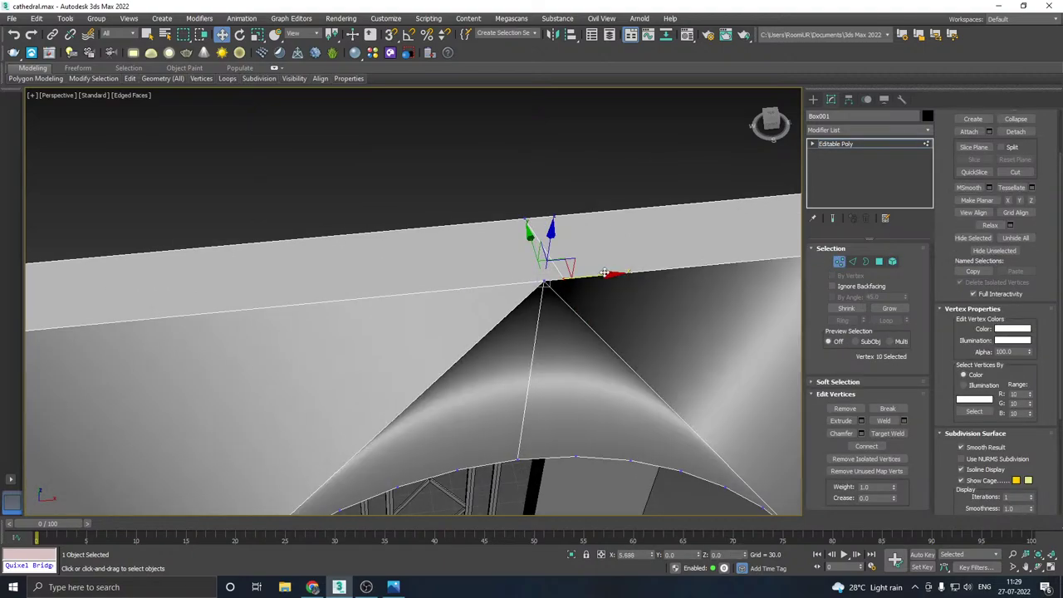
{"action": "middle_click_drag", "start_coordinate": [571, 266], "coordinate": [612, 264], "text": "alt"}
{"action": "left_click_drag", "start_coordinate": [625, 332], "coordinate": [626, 334]}
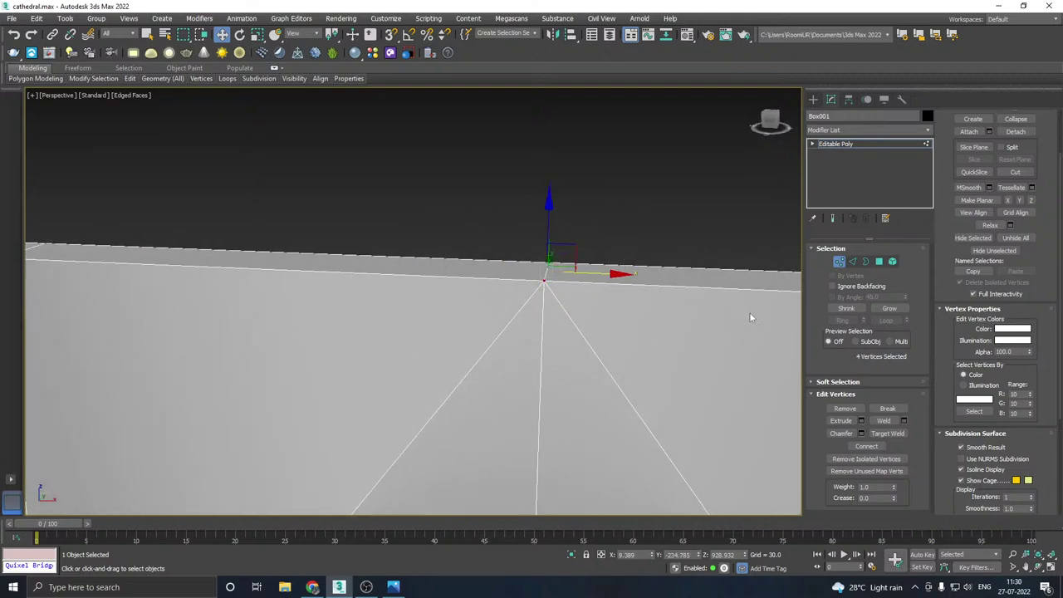
{"action": "left_click", "coordinate": [905, 421]}
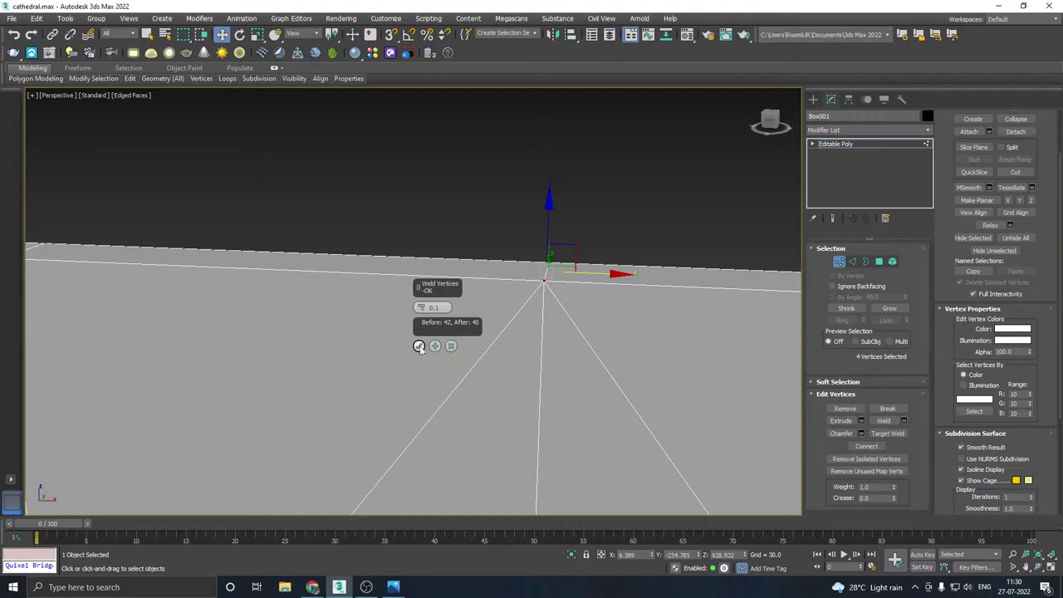
{"action": "left_click", "coordinate": [420, 346]}
{"action": "left_click", "coordinate": [470, 284]}
- Extrude the arch's free end face opposite the column by 10 and move it farther outward along X
{"action": "scroll", "coordinate": [489, 242], "scroll_direction": "down", "scroll_amount": 5}
{"action": "middle_click_drag", "start_coordinate": [533, 308], "coordinate": [632, 274], "text": "alt"}
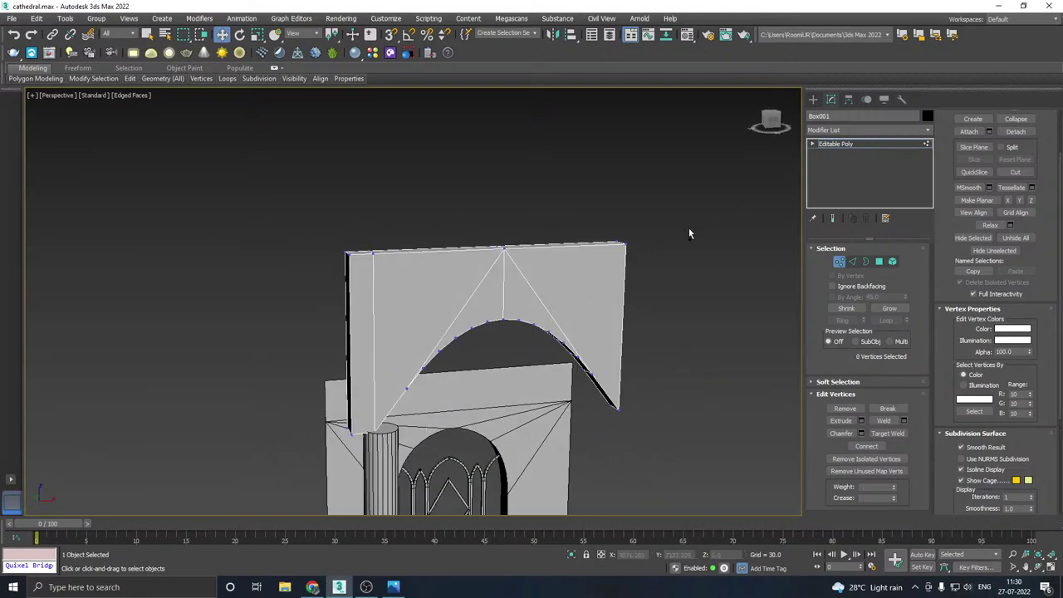
{"action": "middle_click_drag", "start_coordinate": [690, 230], "coordinate": [653, 231], "text": "alt"}
{"action": "left_click", "coordinate": [880, 262]}
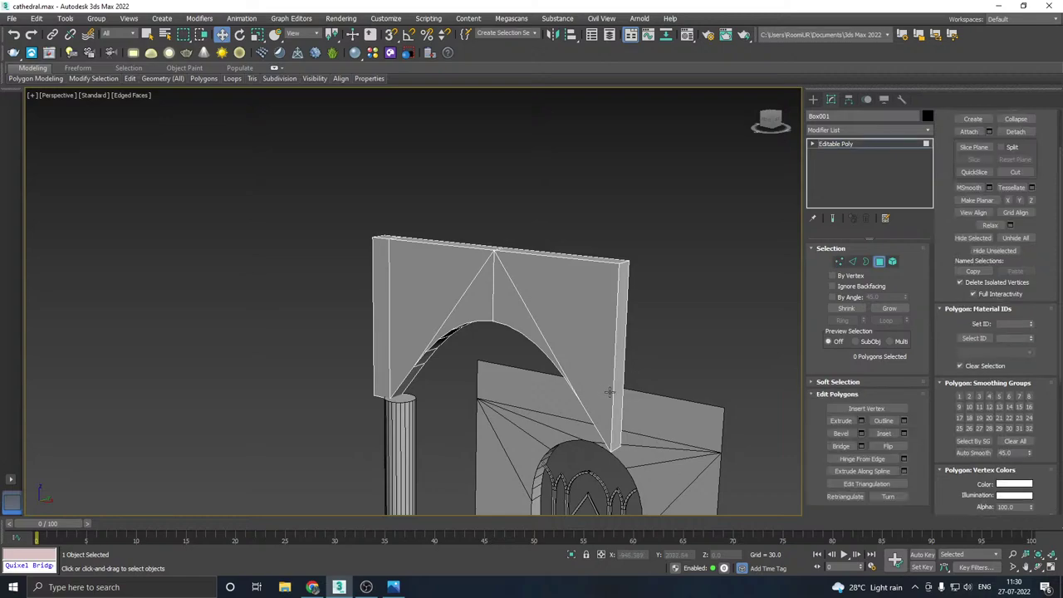
{"action": "left_click", "coordinate": [617, 392]}
{"action": "left_click", "coordinate": [863, 421]}
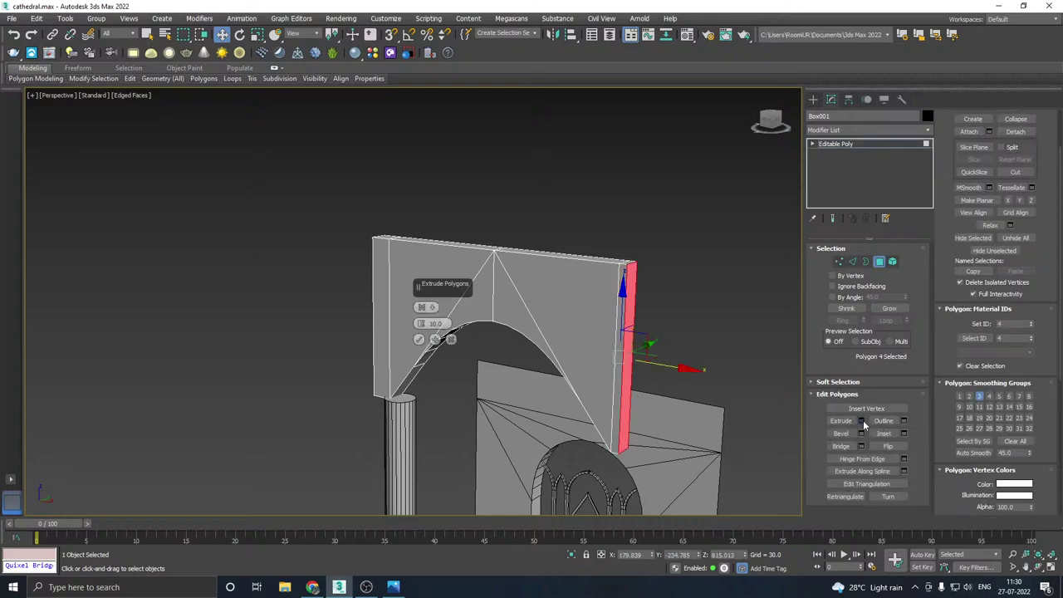
{"action": "left_click", "coordinate": [418, 341]}
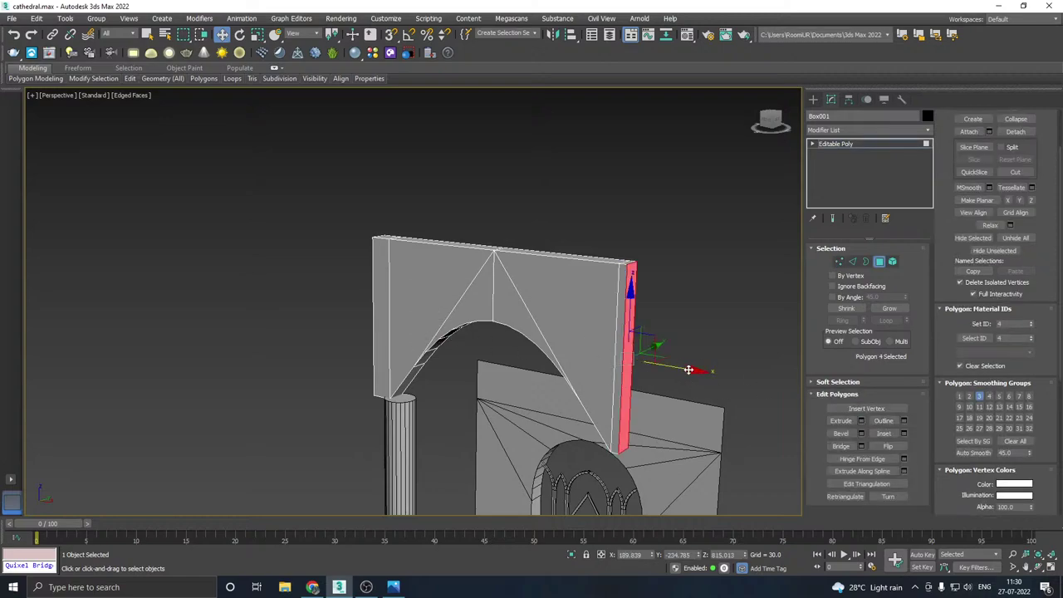
{"action": "left_click_drag", "start_coordinate": [678, 369], "coordinate": [699, 372]}
- Return to whole-object editing and move the arch about 23.6 units along X to align it with the column
{"action": "left_click", "coordinate": [835, 144]}
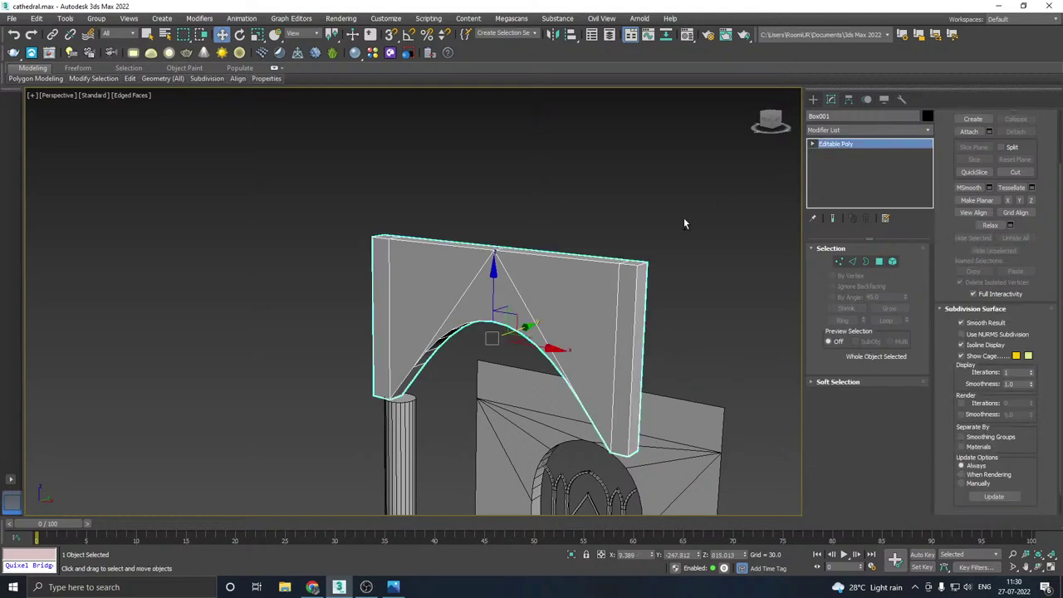
{"action": "middle_click_drag", "start_coordinate": [684, 225], "coordinate": [698, 255], "text": "alt"}
{"action": "left_click_drag", "start_coordinate": [571, 281], "coordinate": [590, 280]}
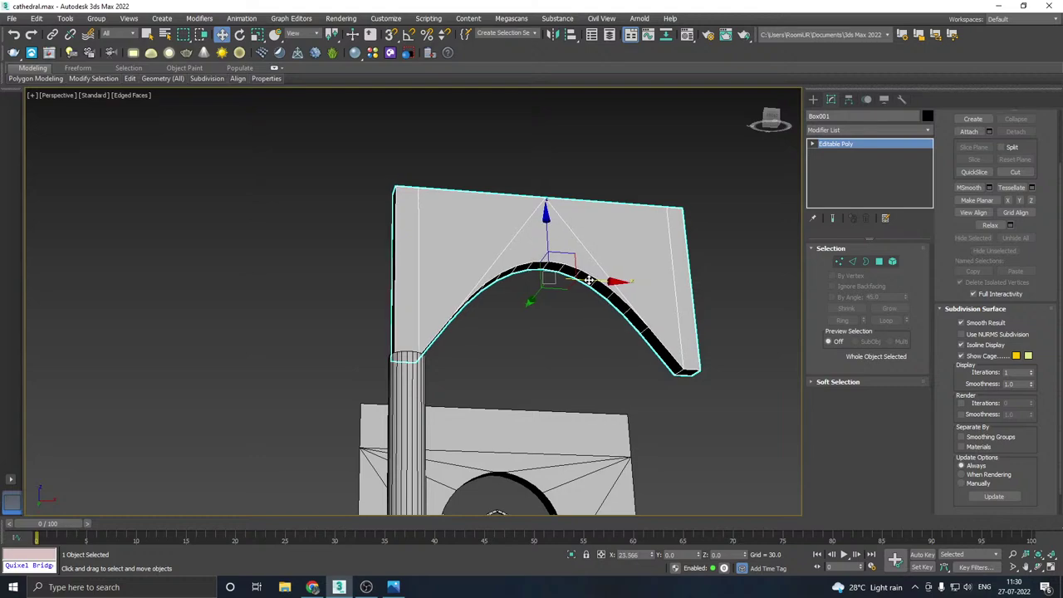
{"action": "middle_click_drag", "start_coordinate": [590, 281], "coordinate": [653, 277], "text": "alt"}
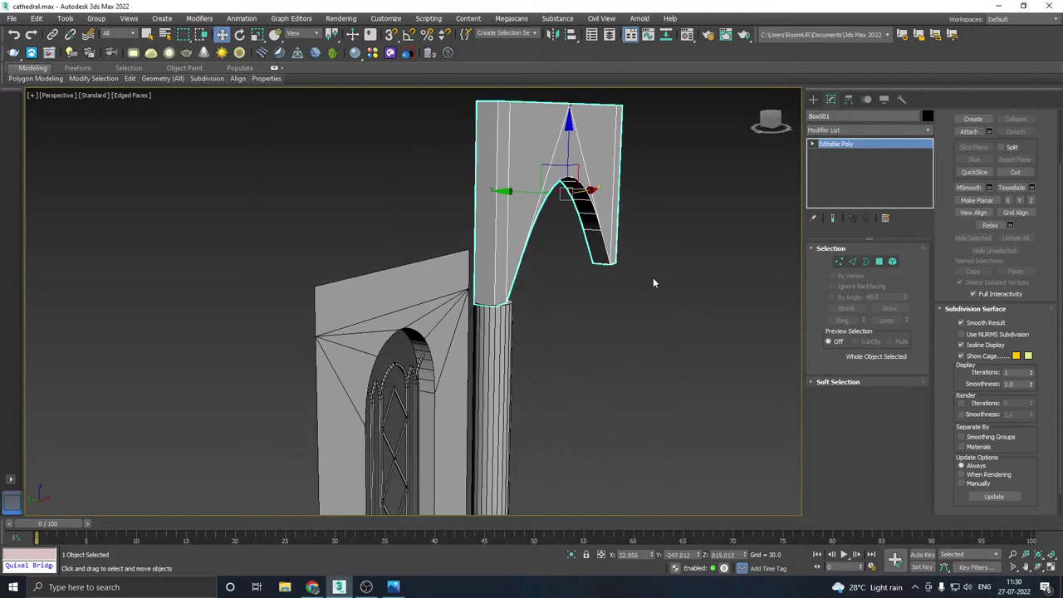
- Save the cathedral scene under its existing file name and reselect only the arch
{"action": "key", "text": "ctrl+a"}
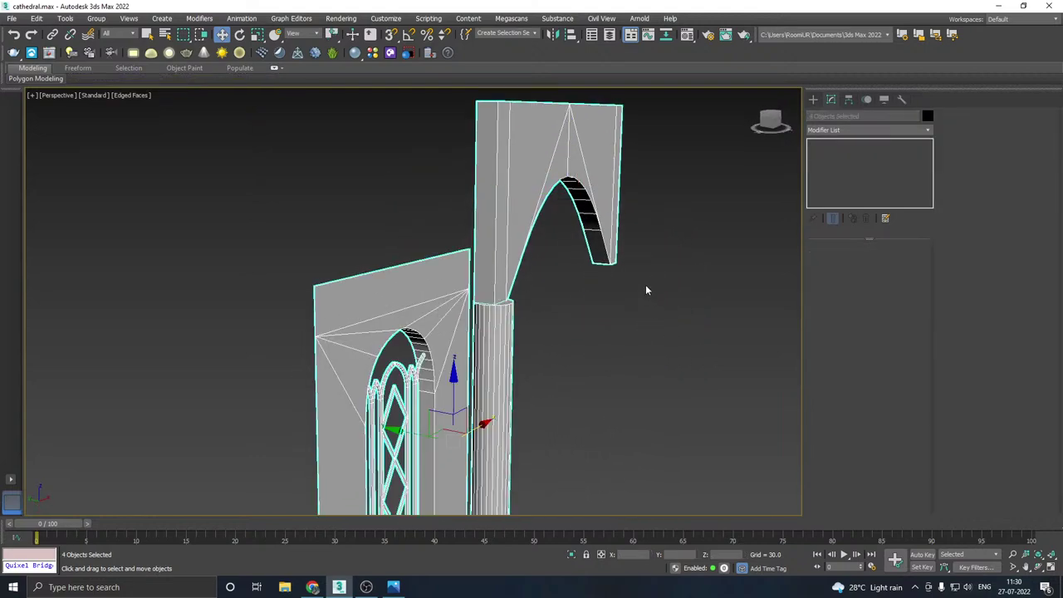
{"action": "left_click", "coordinate": [12, 18]}
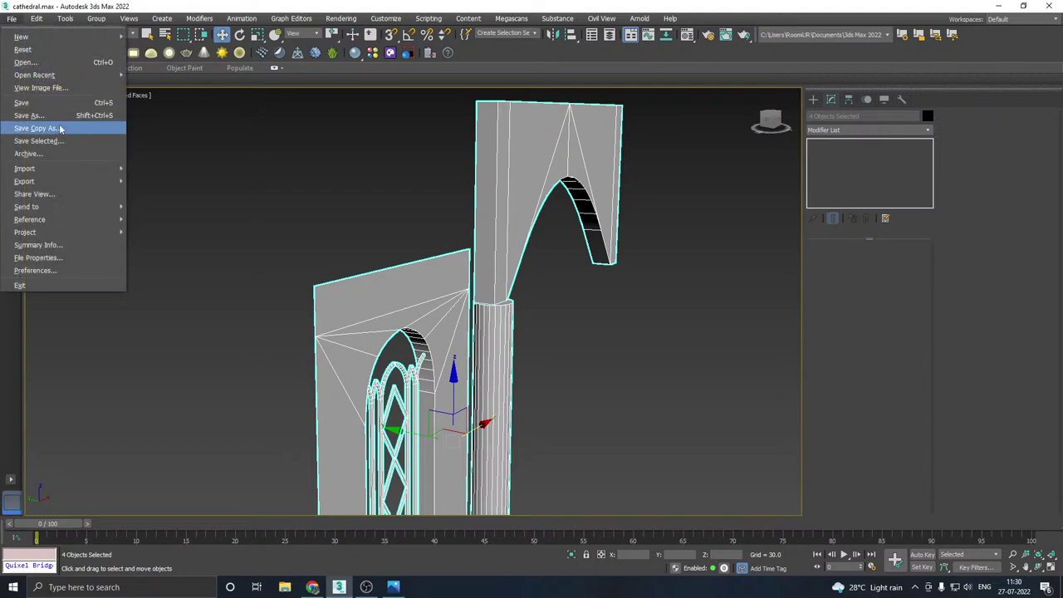
{"action": "left_click", "coordinate": [50, 128]}
{"action": "left_click", "coordinate": [533, 425]}
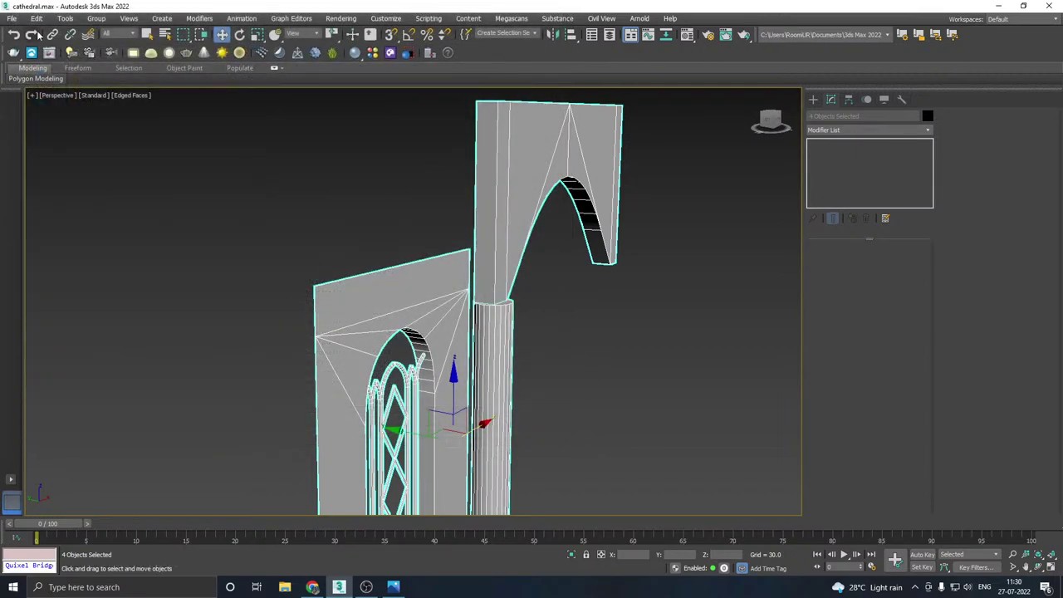
{"action": "left_click", "coordinate": [11, 20]}
{"action": "left_click", "coordinate": [29, 101]}
{"action": "left_click", "coordinate": [499, 239]}
{"action": "middle_click_drag", "start_coordinate": [567, 245], "coordinate": [480, 244], "text": "alt"}
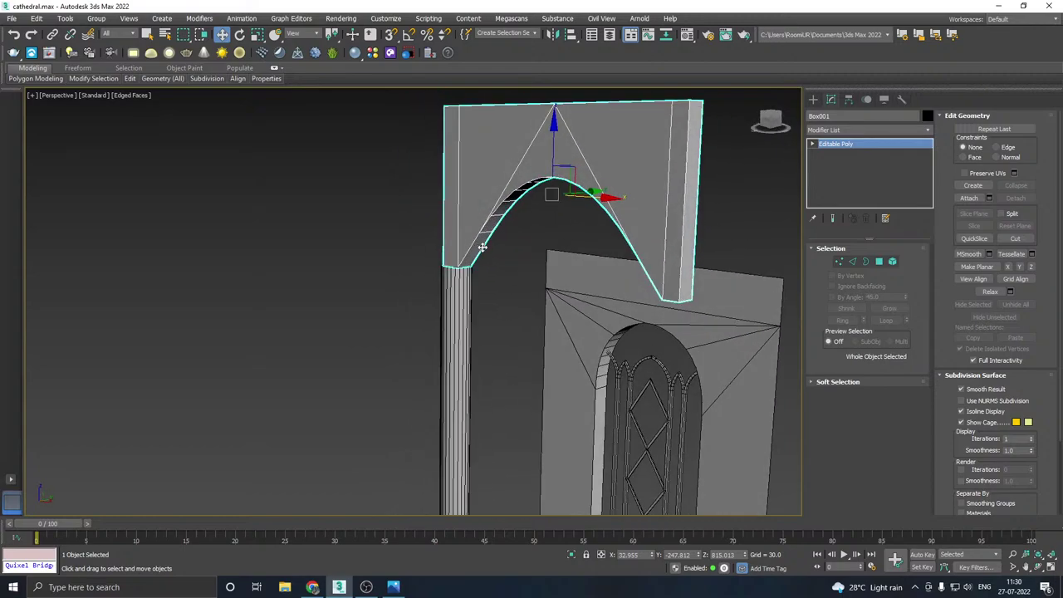
- Select all coplanar polygons on the arch's front face using selection by angle at 45
{"action": "left_click", "coordinate": [394, 587]}
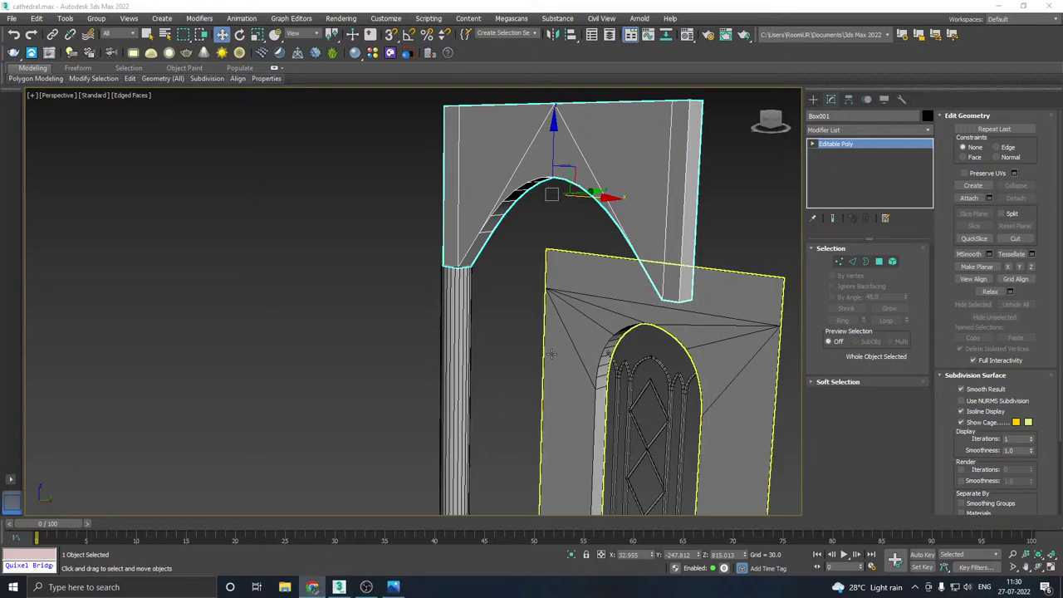
{"action": "middle_click_drag", "start_coordinate": [549, 257], "coordinate": [410, 399]}
{"action": "scroll", "coordinate": [584, 312], "scroll_direction": "up", "scroll_amount": 2}
{"action": "left_click", "coordinate": [879, 262]}
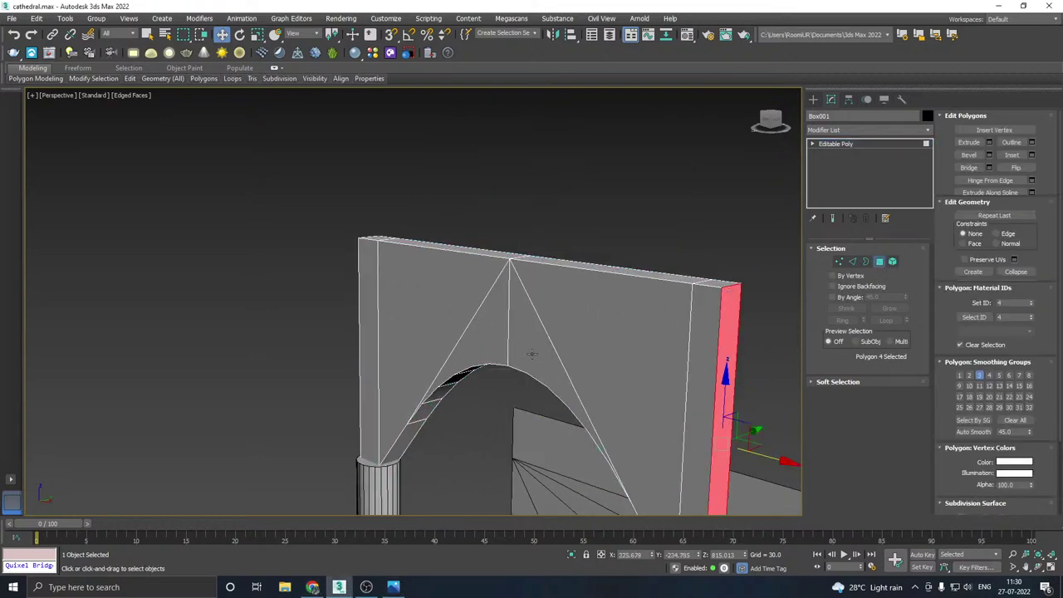
{"action": "left_click", "coordinate": [519, 355]}
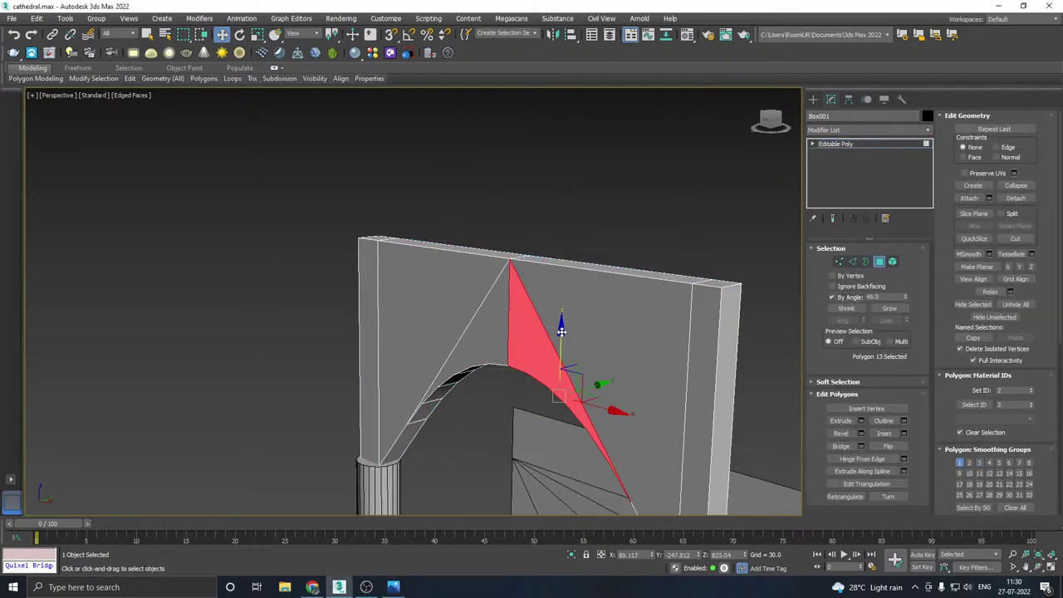
{"action": "left_click", "coordinate": [505, 304]}
{"action": "middle_click_drag", "start_coordinate": [505, 305], "coordinate": [871, 307], "text": "alt"}
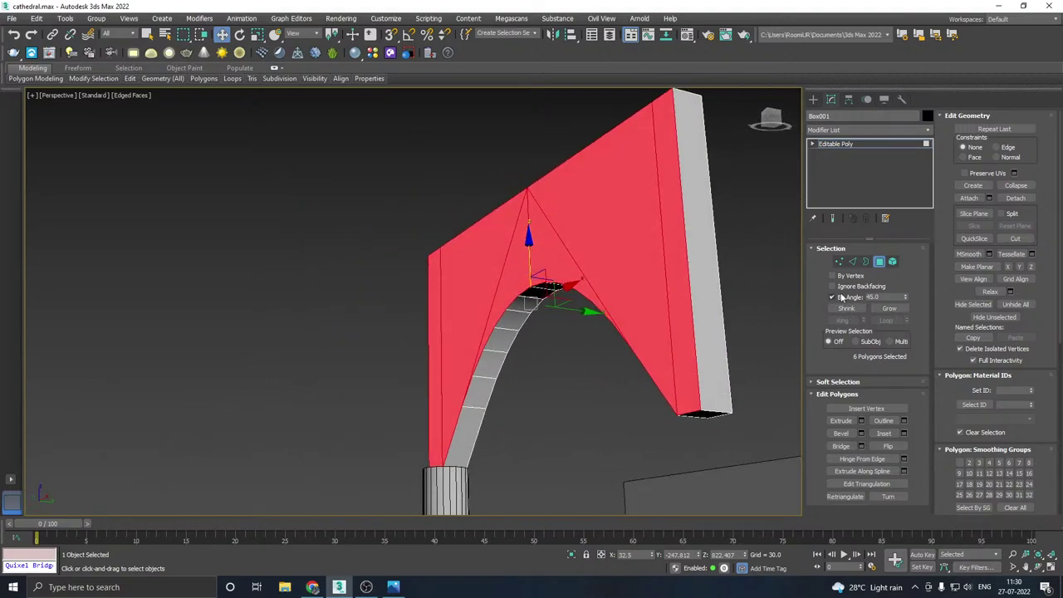
- Inset the selected front polygons as a group to leave a narrow border around the arch face
{"action": "left_click", "coordinate": [905, 433]}
{"action": "middle_click_drag", "start_coordinate": [622, 356], "coordinate": [582, 316], "text": "alt"}
{"action": "left_click_drag", "start_coordinate": [420, 328], "coordinate": [409, 276]}
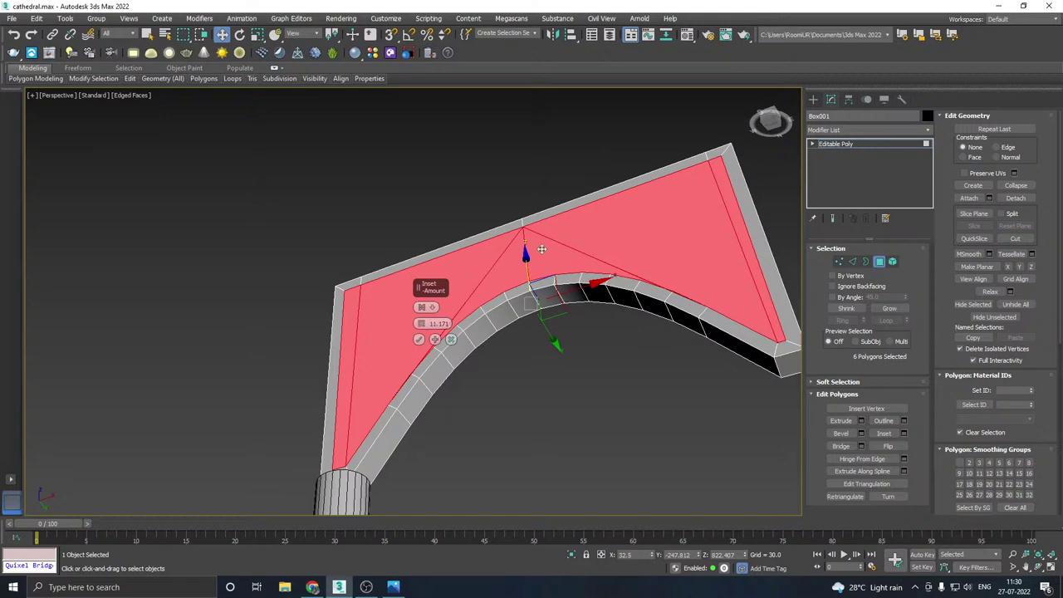
{"action": "middle_click_drag", "start_coordinate": [544, 249], "coordinate": [633, 259], "text": "alt"}
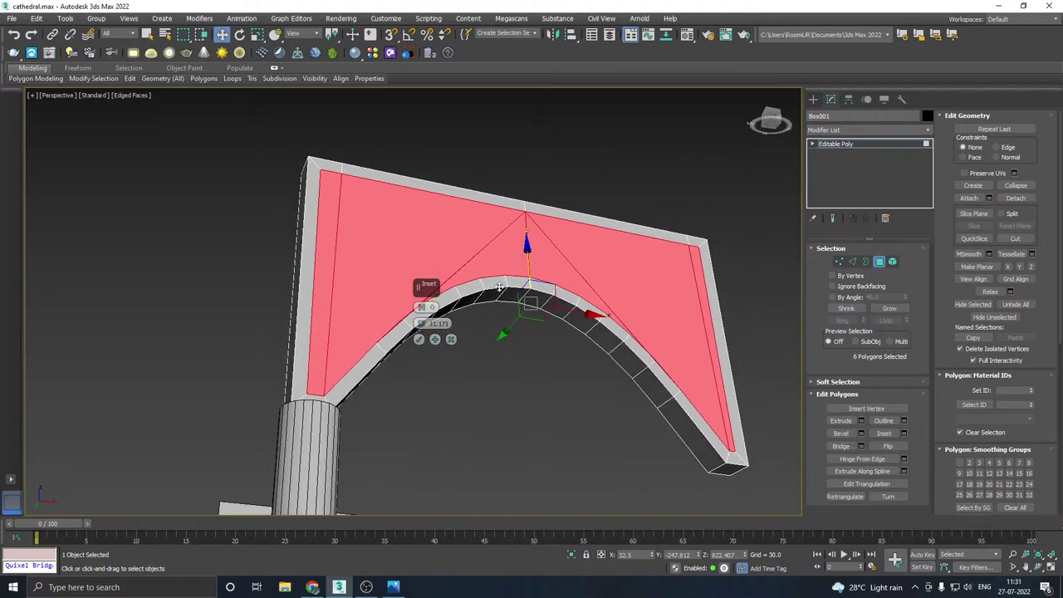
{"action": "left_click_drag", "start_coordinate": [421, 322], "coordinate": [425, 339]}
{"action": "left_click", "coordinate": [420, 340]}
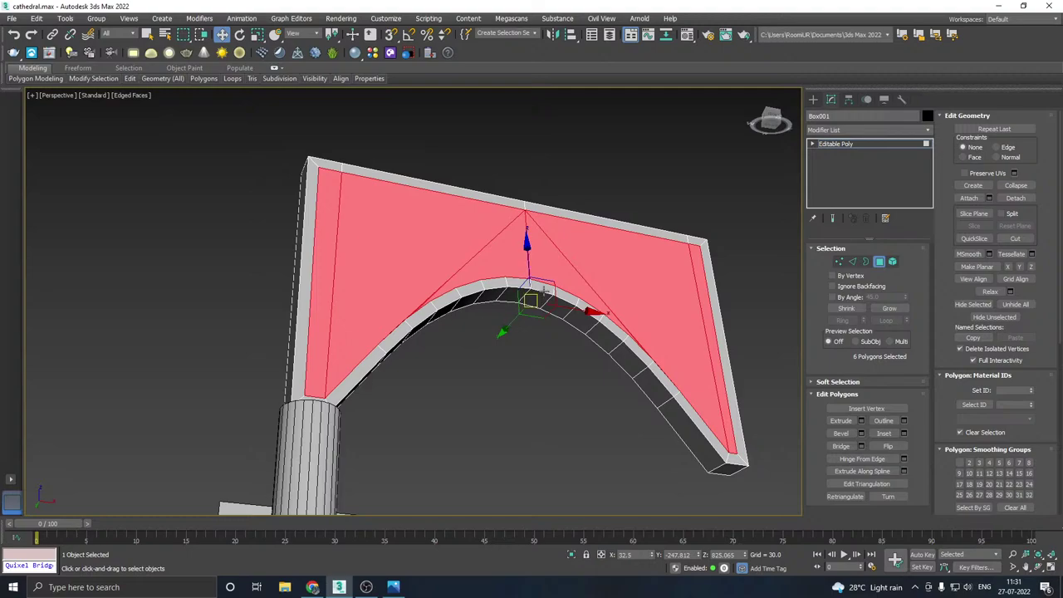
- Extrude the inset front polygons inward by about -6.08 to form a recessed panel
{"action": "left_click", "coordinate": [395, 588]}
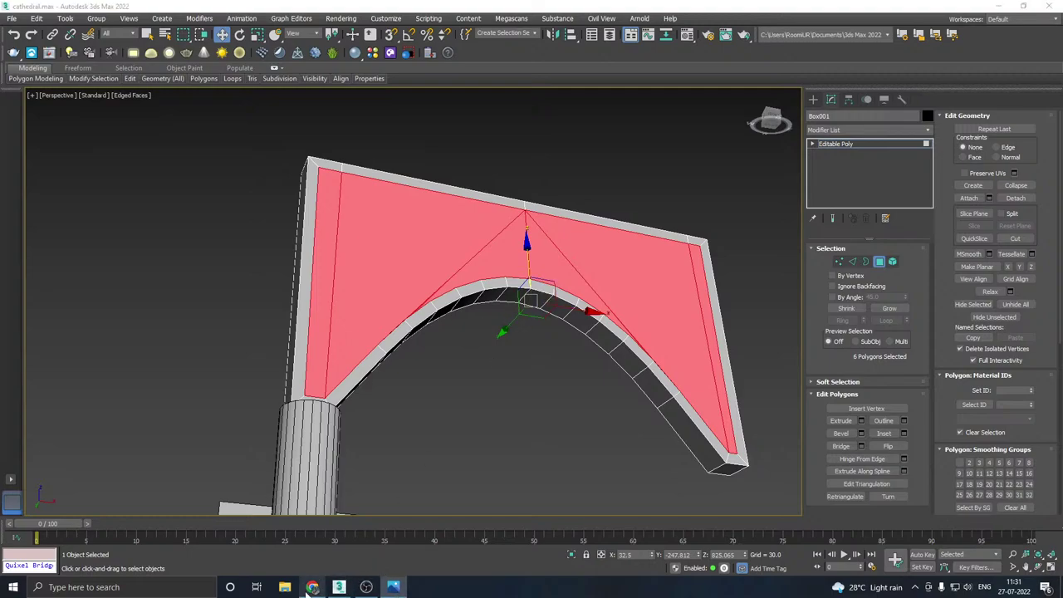
{"action": "middle_click_drag", "start_coordinate": [565, 427], "coordinate": [488, 452], "text": "alt"}
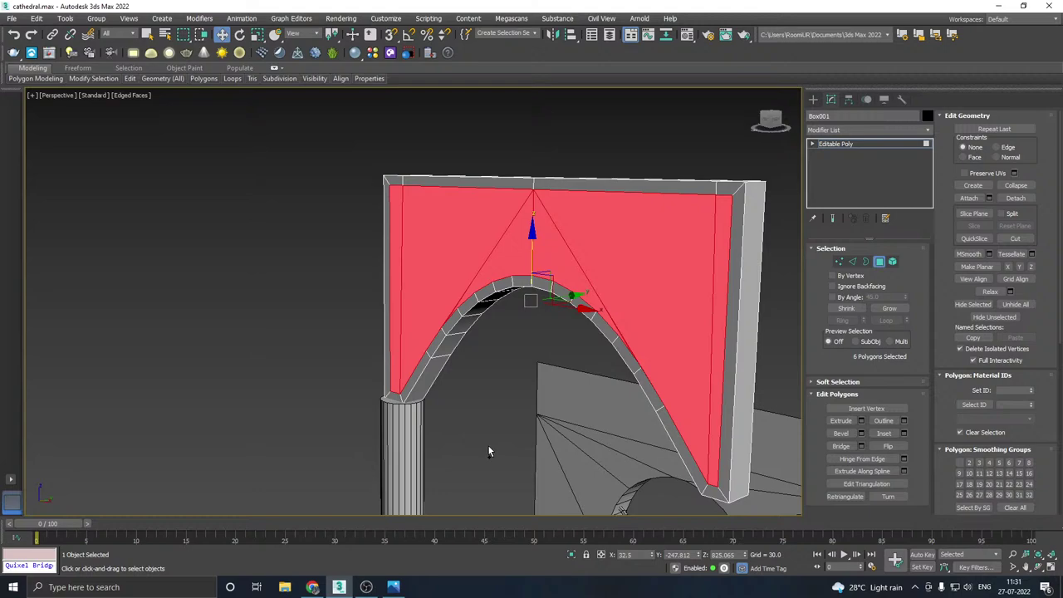
{"action": "left_click", "coordinate": [862, 421]}
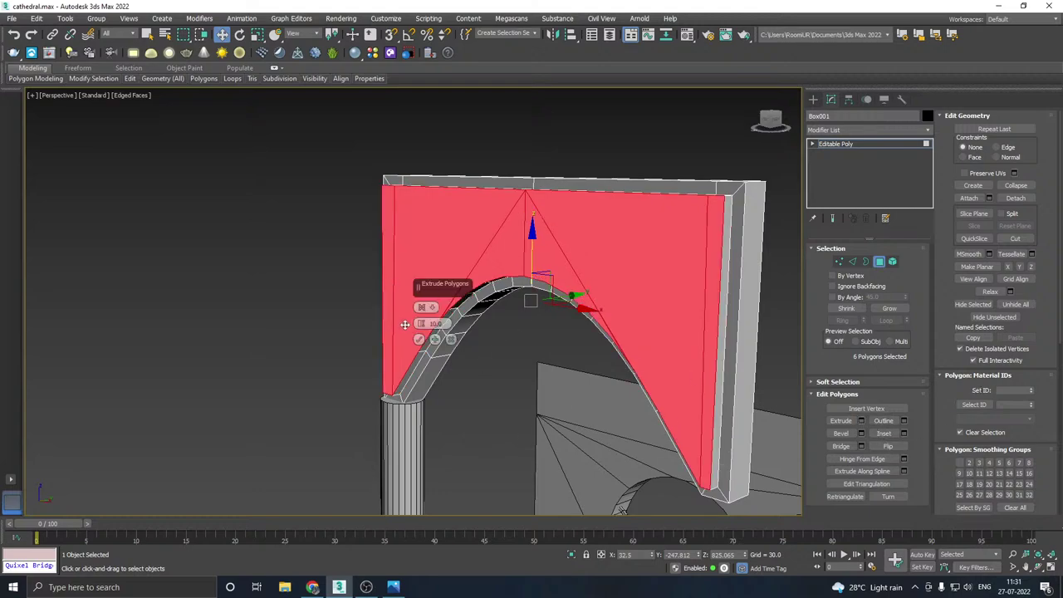
{"action": "left_click_drag", "start_coordinate": [421, 324], "coordinate": [445, 409]}
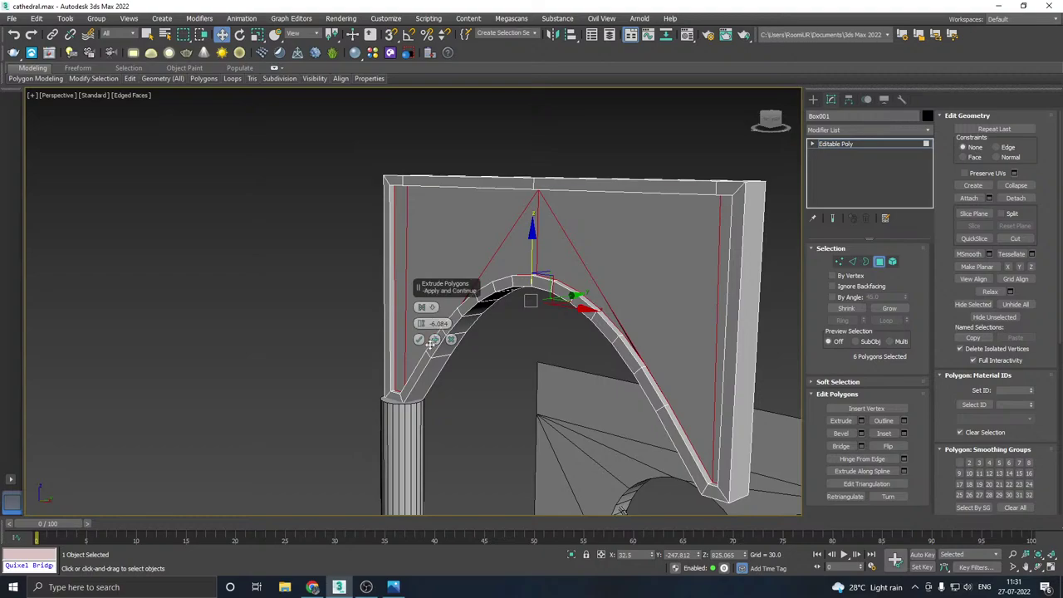
{"action": "left_click", "coordinate": [420, 338]}
{"action": "scroll", "coordinate": [633, 338], "scroll_direction": "up", "scroll_amount": 5}
{"action": "key", "text": "F2"}
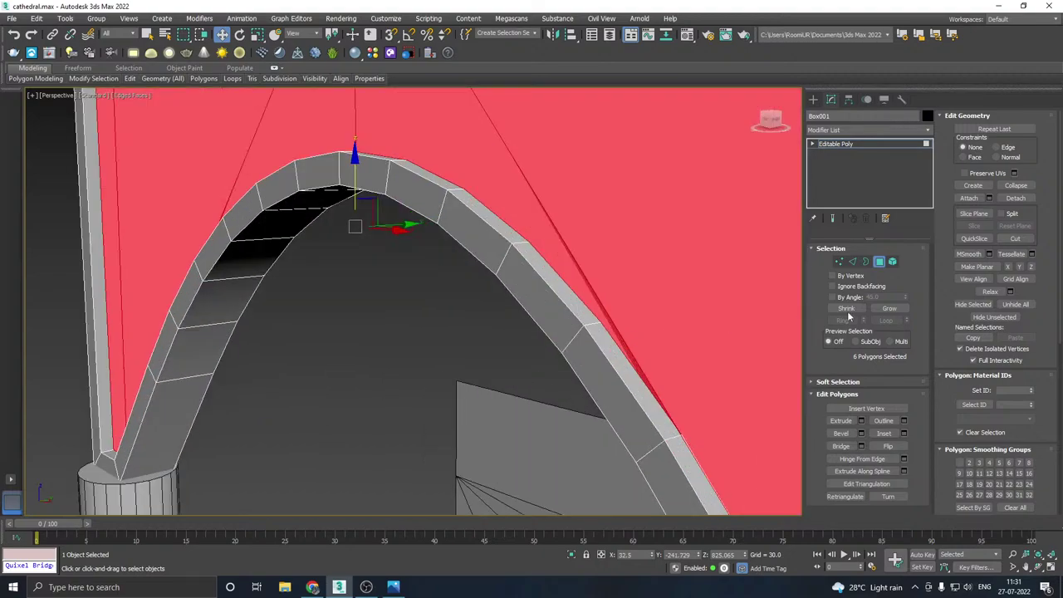
- Examine the recessed panel's vertices along the arch curve next to the dark shading artifacts
{"action": "left_click", "coordinate": [839, 261]}
{"action": "left_click", "coordinate": [674, 433]}
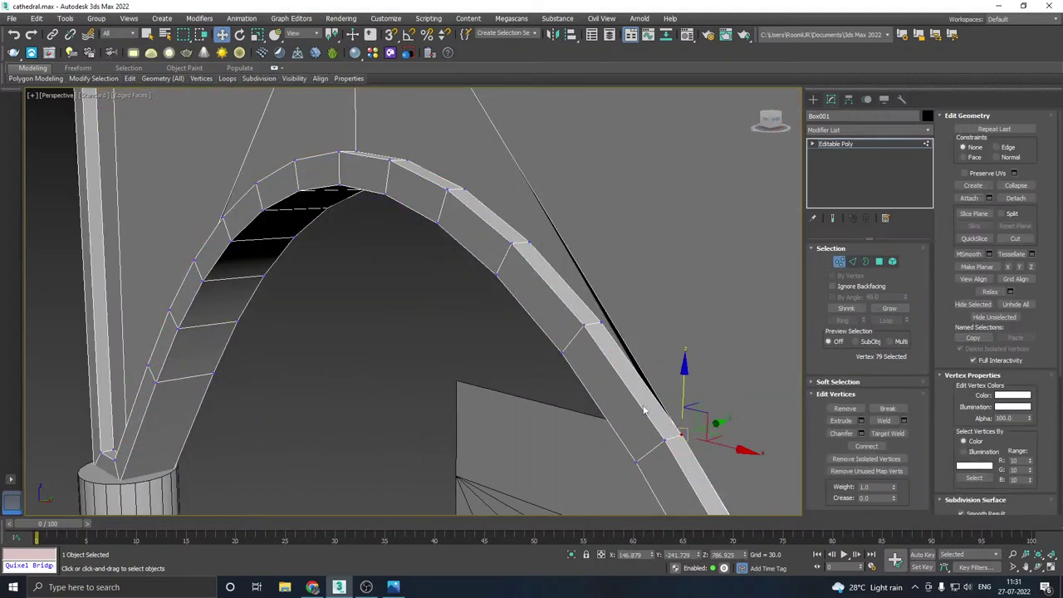
{"action": "scroll", "coordinate": [677, 374], "scroll_direction": "up", "scroll_amount": 3}
{"action": "middle_click_drag", "start_coordinate": [677, 374], "coordinate": [662, 391], "text": "alt"}
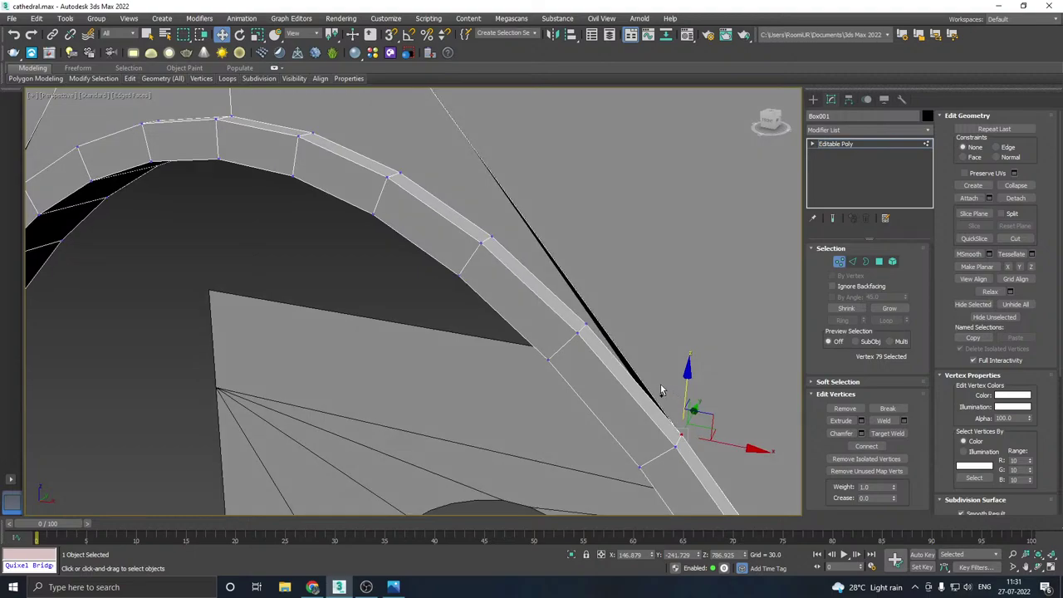
{"action": "left_click", "coordinate": [588, 327]}
{"action": "scroll", "coordinate": [486, 379], "scroll_direction": "down", "scroll_amount": 5}
{"action": "middle_click_drag", "start_coordinate": [486, 379], "coordinate": [544, 319], "text": "alt"}
{"action": "scroll", "coordinate": [551, 304], "scroll_direction": "up", "scroll_amount": 3}
- Remove the two diagonal edges running from the recessed panel's top centre vertex to the arch curve
{"action": "left_click", "coordinate": [852, 263]}
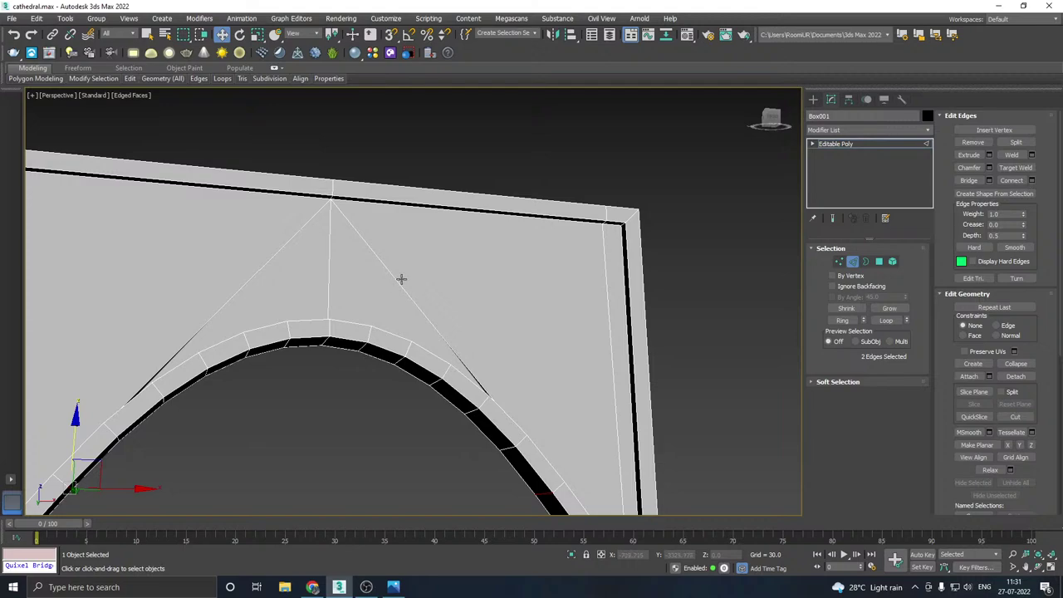
{"action": "left_click", "coordinate": [401, 280]}
{"action": "left_click", "coordinate": [292, 300]}
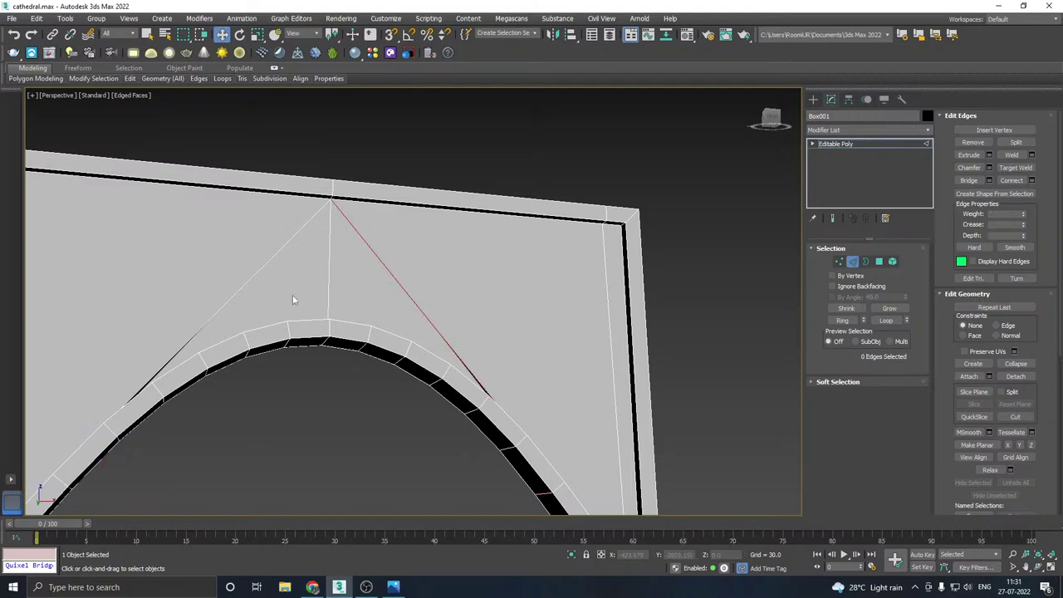
{"action": "left_click", "coordinate": [244, 288]}
{"action": "left_click", "coordinate": [457, 376]}
{"action": "middle_click_drag", "start_coordinate": [513, 372], "coordinate": [469, 397], "text": "alt"}
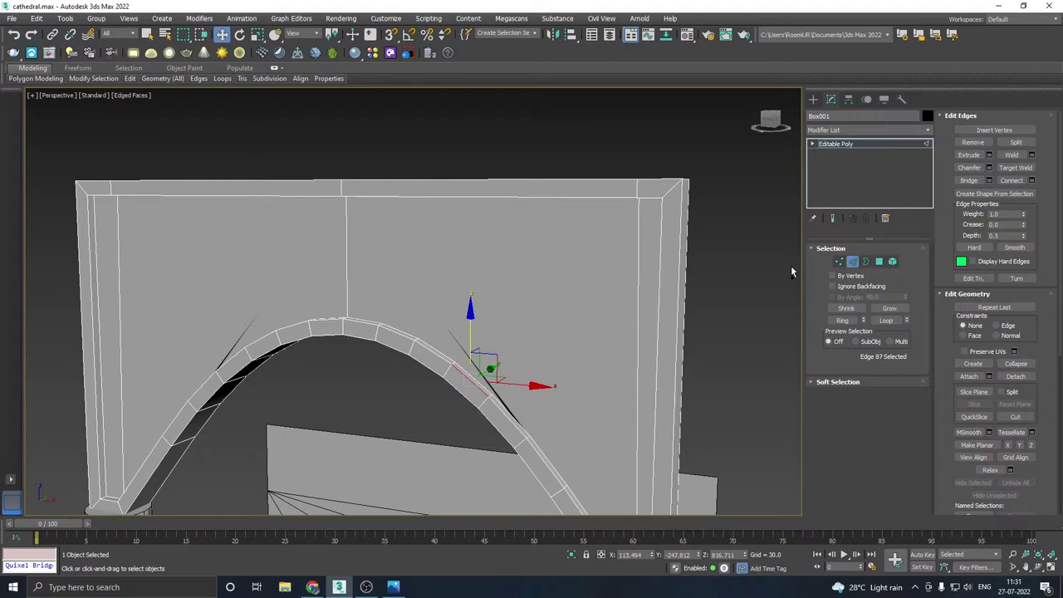
- Connect the recessed panel's upper vertex at the end opposite the column to a vertex on the arch curve
{"action": "left_click", "coordinate": [838, 263]}
{"action": "middle_click_drag", "start_coordinate": [720, 249], "coordinate": [550, 297], "text": "alt"}
{"action": "scroll", "coordinate": [621, 193], "scroll_direction": "up", "scroll_amount": 4}
{"action": "left_click", "coordinate": [622, 194]}
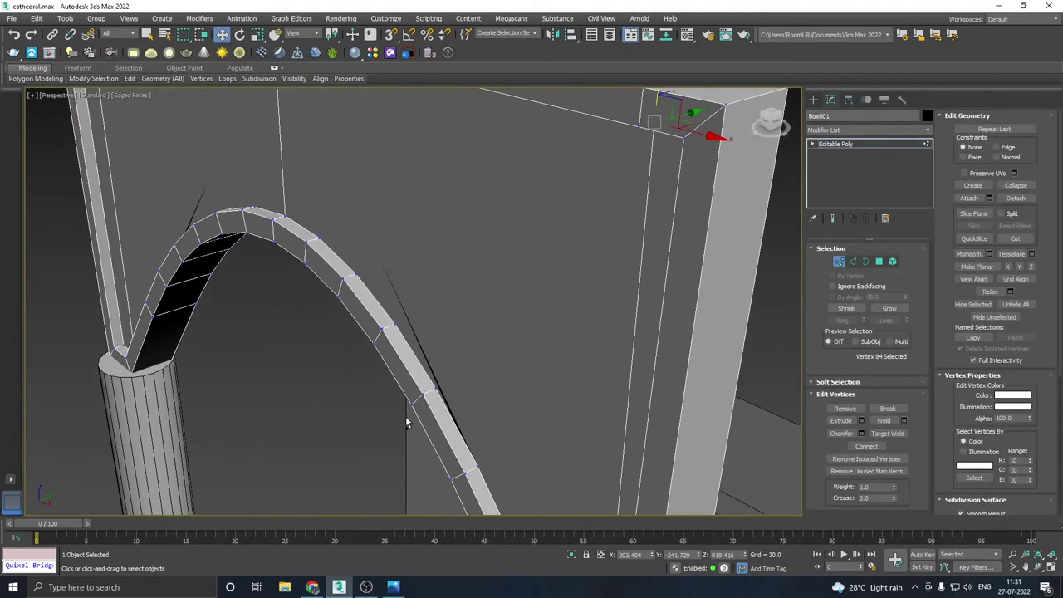
{"action": "left_click", "coordinate": [435, 389], "text": "ctrl"}
{"action": "left_click", "coordinate": [864, 447]}
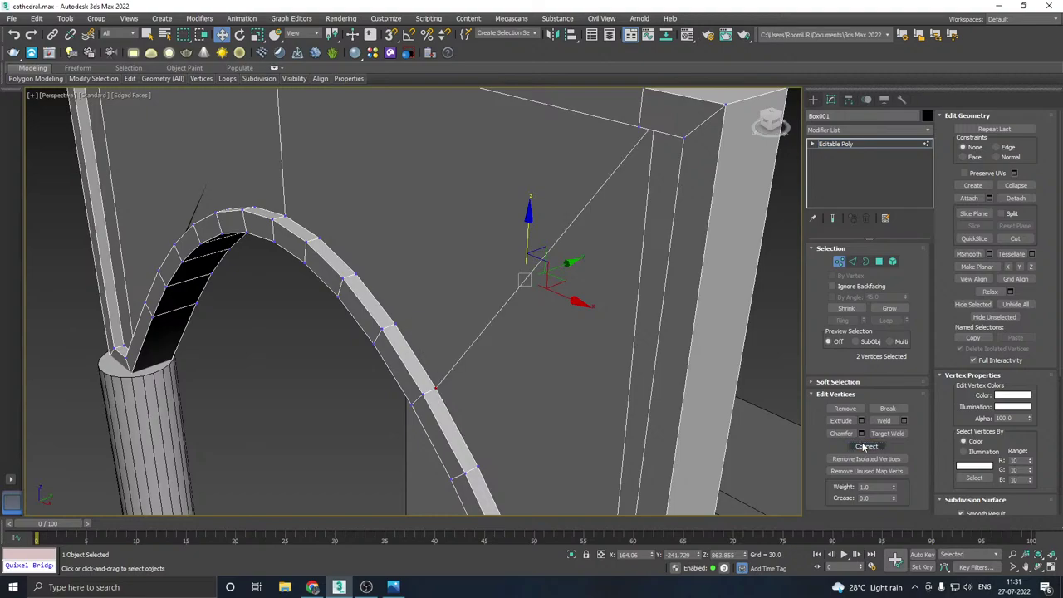
- Connect the recessed panel's upper vertex on the column side to the matching arch curve vertex, and save the scene
{"action": "middle_click_drag", "start_coordinate": [501, 387], "coordinate": [403, 242], "text": "alt"}
{"action": "middle_click_drag", "start_coordinate": [388, 335], "coordinate": [397, 254], "text": "alt"}
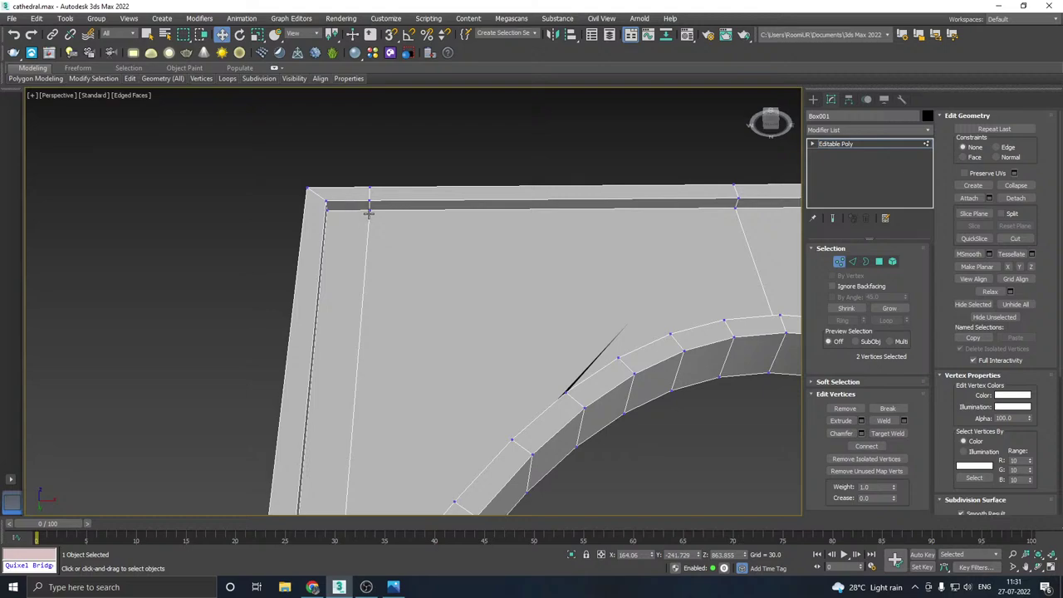
{"action": "left_click", "coordinate": [369, 212]}
{"action": "middle_click_drag", "start_coordinate": [506, 273], "coordinate": [499, 430], "text": "alt"}
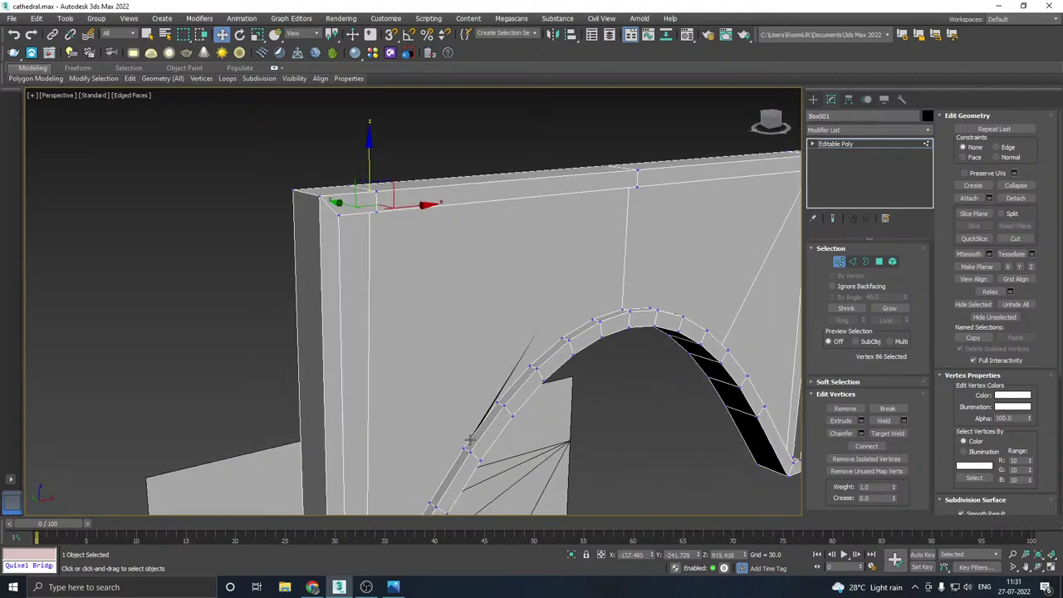
{"action": "left_click", "coordinate": [499, 404], "text": "ctrl"}
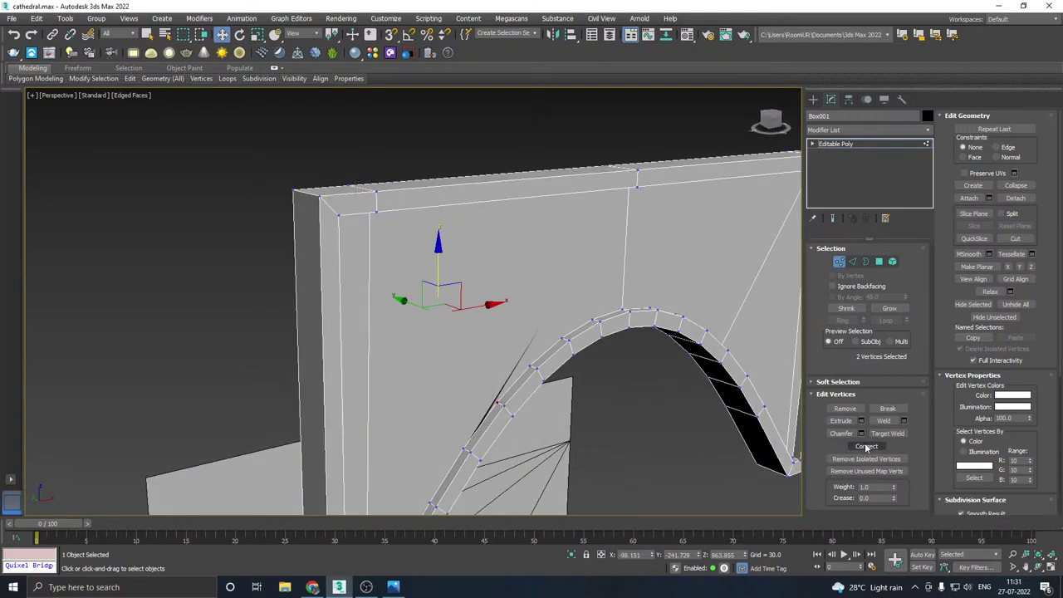
{"action": "left_click", "coordinate": [867, 447]}
{"action": "scroll", "coordinate": [407, 321], "scroll_direction": "down", "scroll_amount": 1}
{"action": "middle_click_drag", "start_coordinate": [408, 321], "coordinate": [492, 322], "text": "alt"}
{"action": "scroll", "coordinate": [491, 322], "scroll_direction": "up", "scroll_amount": 1}
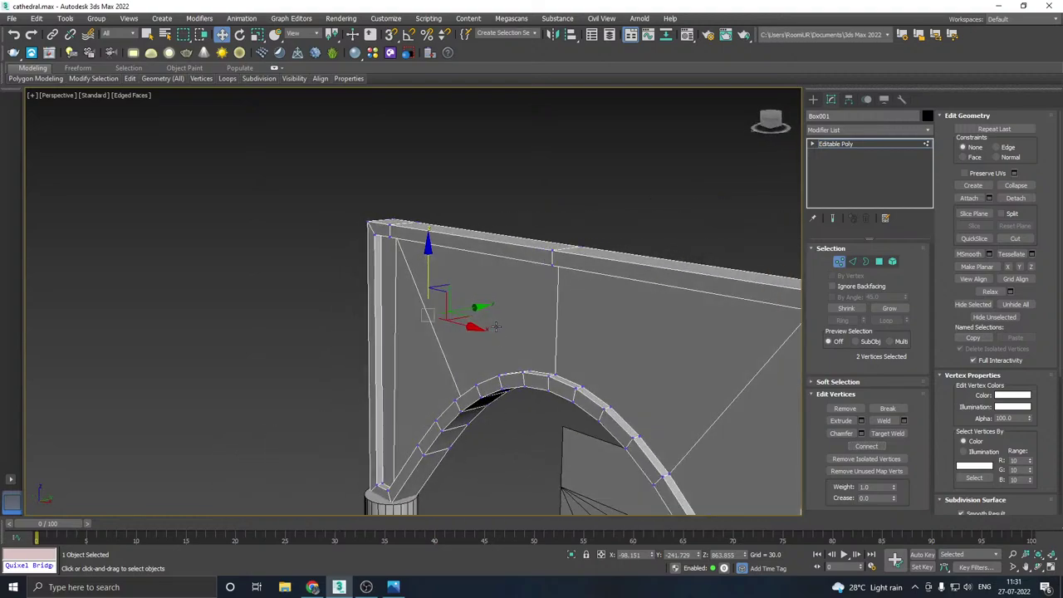
{"action": "scroll", "coordinate": [486, 297], "scroll_direction": "down", "scroll_amount": 1}
{"action": "middle_click_drag", "start_coordinate": [514, 358], "coordinate": [559, 292]}
{"action": "key", "text": "ctrl+s"}
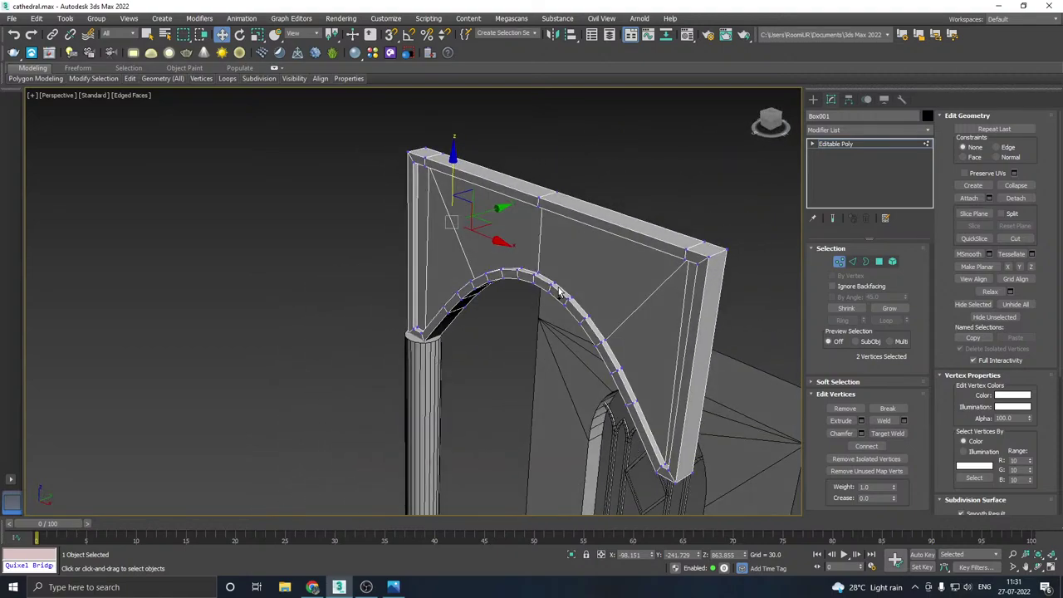
- Return to whole-object editing and add a Symmetry modifier to the arch with only Z as the mirror axis
{"action": "left_click", "coordinate": [853, 144]}
{"action": "middle_click_drag", "start_coordinate": [694, 200], "coordinate": [478, 167], "text": "alt"}
{"action": "left_click", "coordinate": [929, 131]}
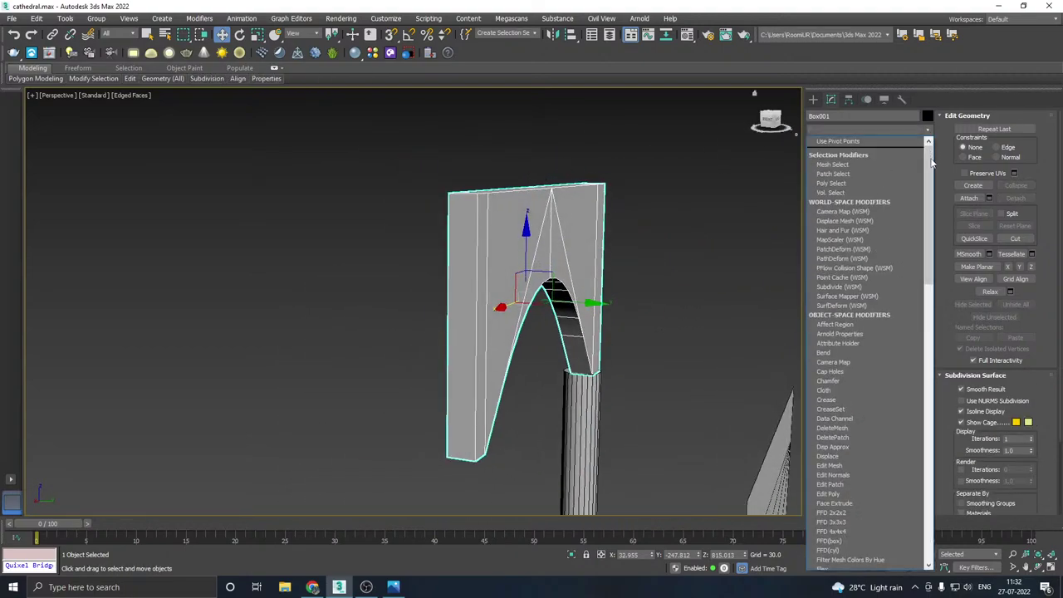
{"action": "scroll", "coordinate": [864, 357], "scroll_direction": "down", "scroll_amount": 10}
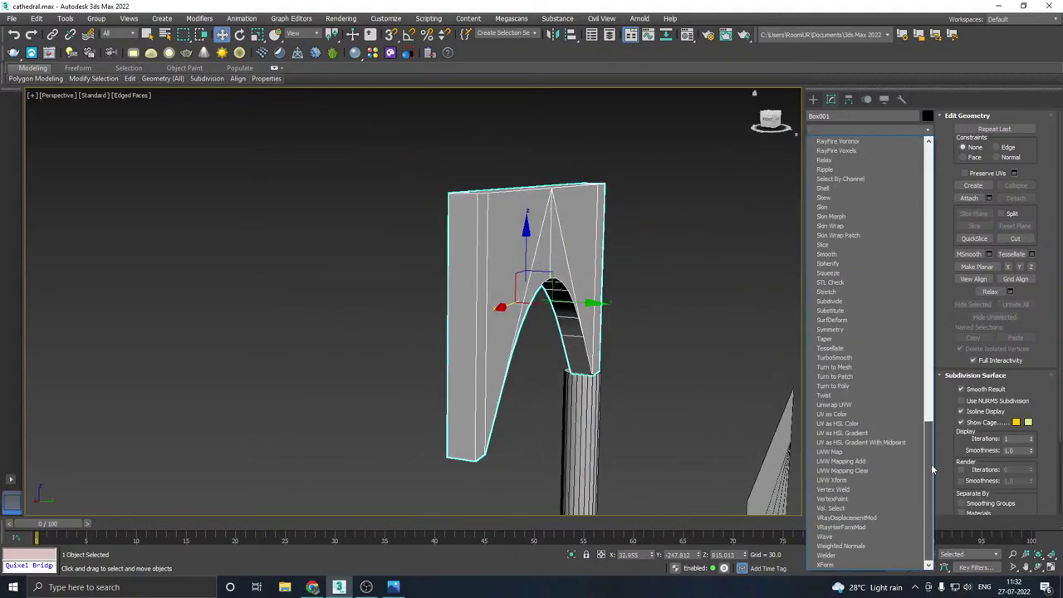
{"action": "left_click", "coordinate": [839, 330]}
{"action": "left_click", "coordinate": [851, 312]}
{"action": "left_click", "coordinate": [841, 298]}
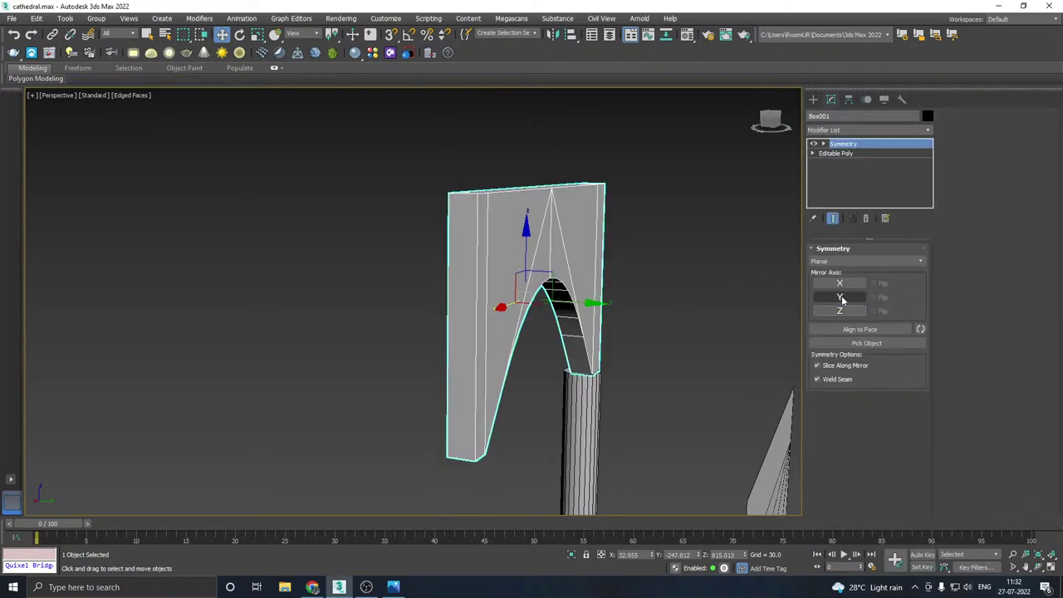
{"action": "left_click", "coordinate": [839, 284]}
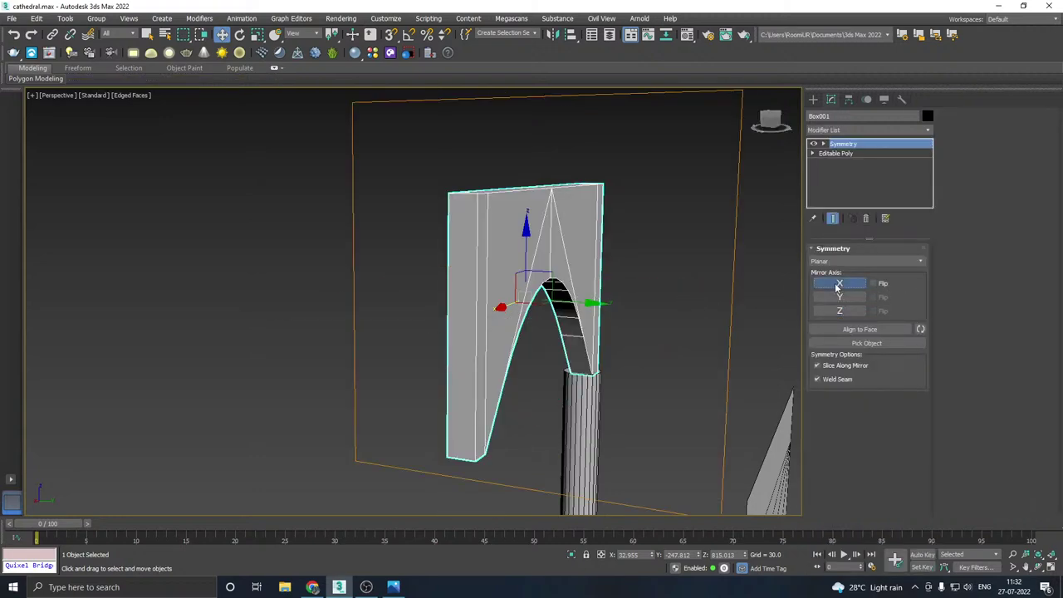
{"action": "left_click", "coordinate": [839, 311]}
{"action": "left_click", "coordinate": [840, 285]}
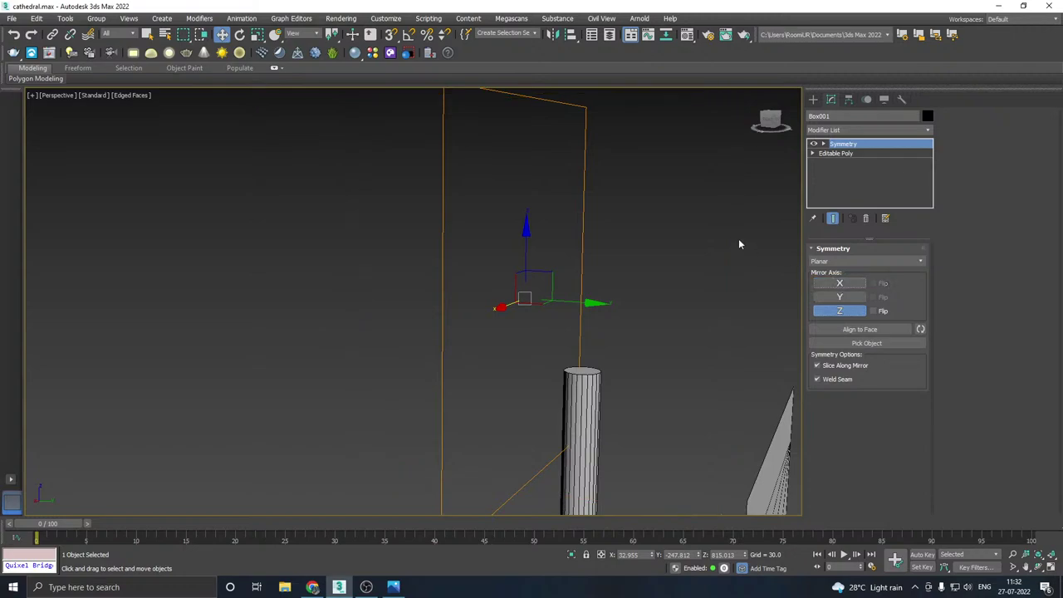
- Move the Symmetry mirror plane about 12.5 units along Y to mirror the recessed front onto the arch's back
{"action": "left_click", "coordinate": [855, 148]}
{"action": "left_click_drag", "start_coordinate": [567, 305], "coordinate": [581, 302]}
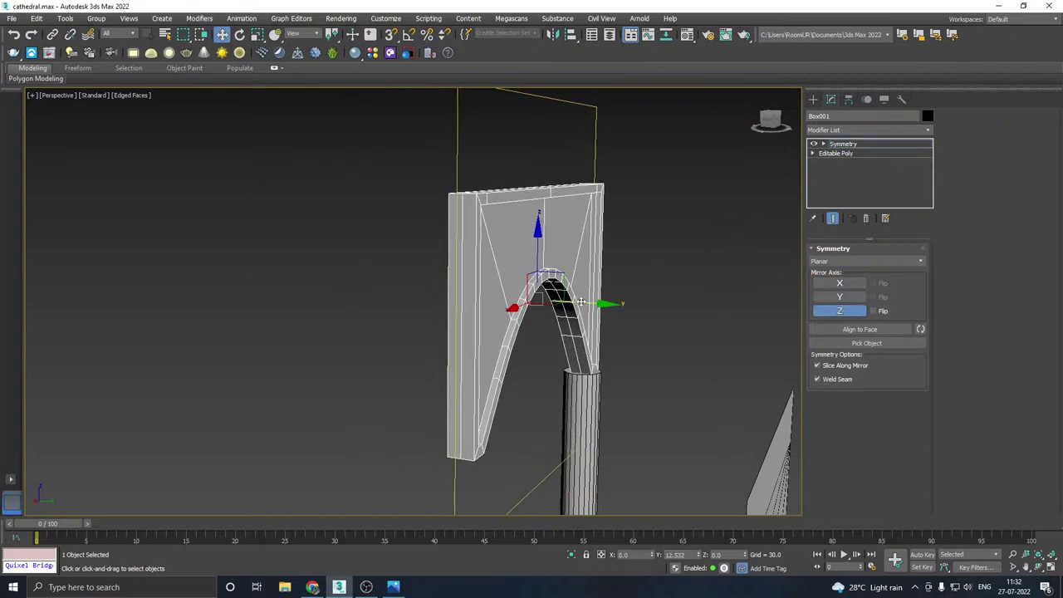
{"action": "middle_click_drag", "start_coordinate": [579, 314], "coordinate": [614, 340], "text": "alt"}
{"action": "left_click", "coordinate": [850, 145]}
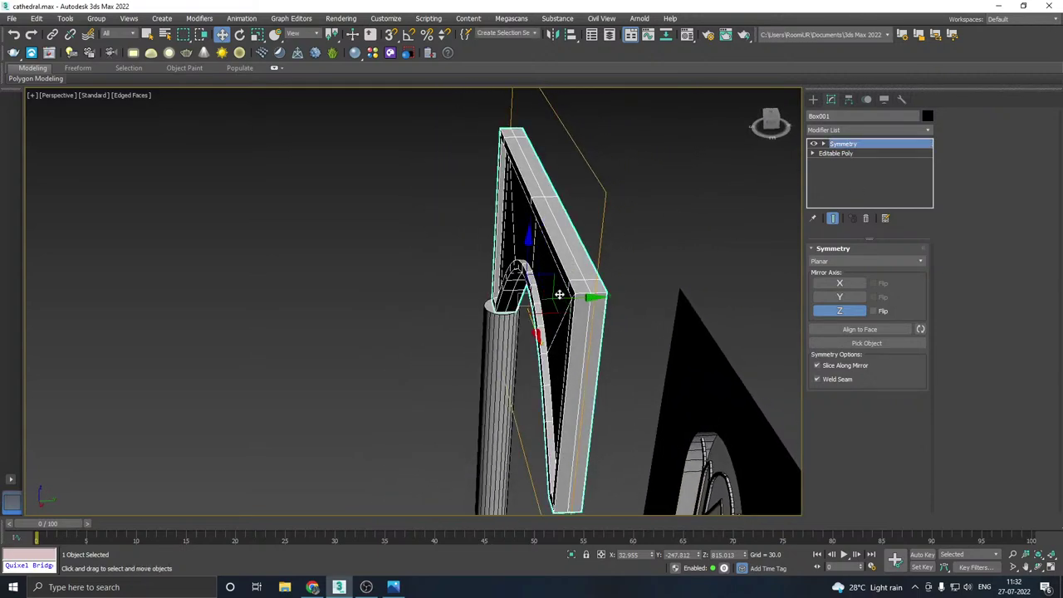
- Shift the arch's Symmetry mirror plane about 1.8 units toward negative Y and collapse its whole modifier stack
{"action": "left_click_drag", "start_coordinate": [581, 299], "coordinate": [579, 297]}
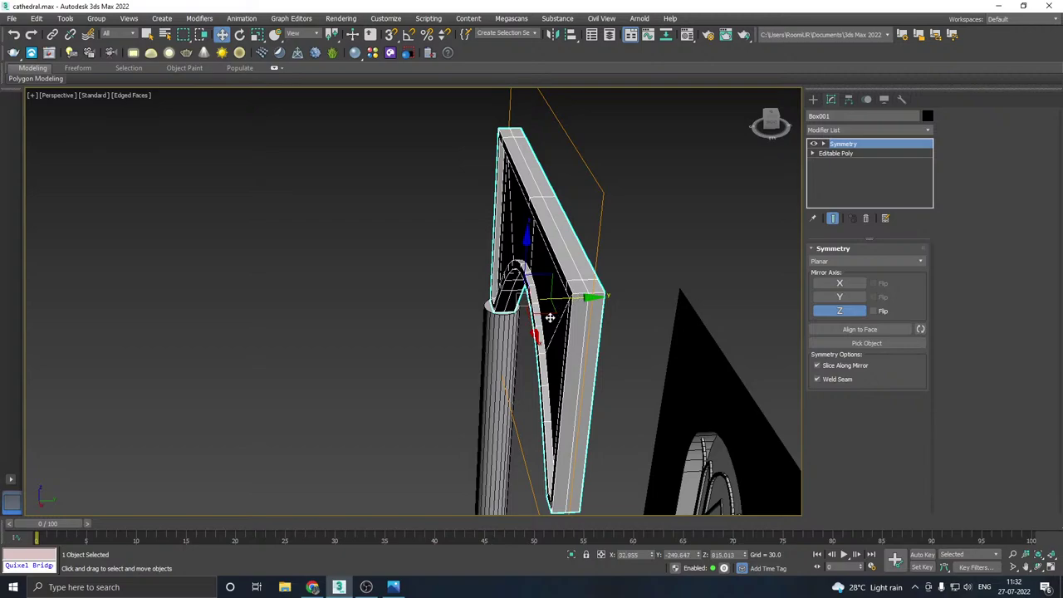
{"action": "middle_click_drag", "start_coordinate": [550, 318], "coordinate": [582, 249], "text": "alt"}
{"action": "right_click", "coordinate": [845, 155]}
{"action": "left_click", "coordinate": [907, 266]}
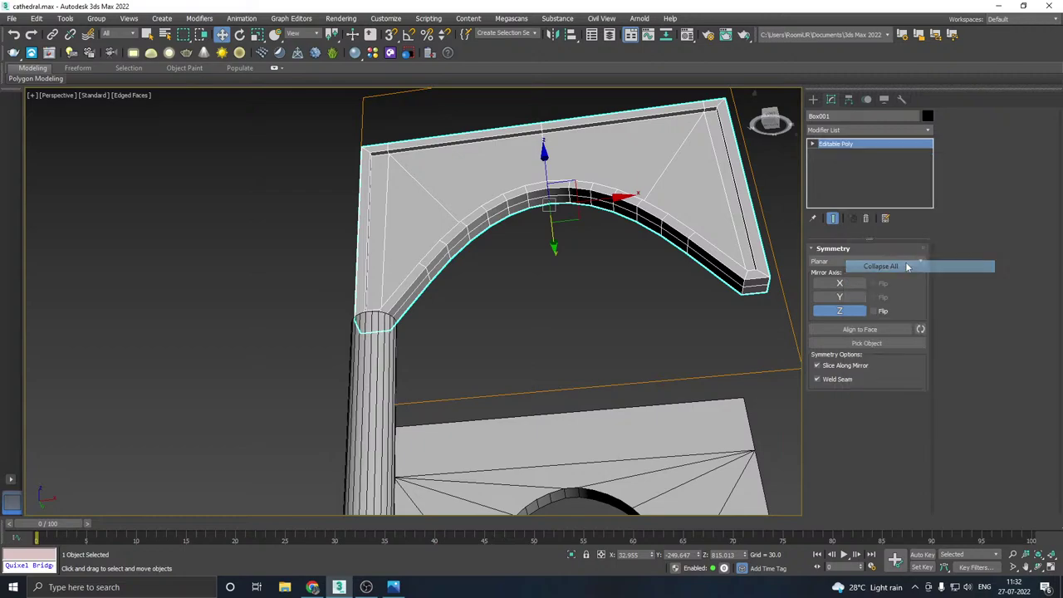
- Check how the mirrored arch's foot meets the column top and save the scene
{"action": "middle_click_drag", "start_coordinate": [713, 226], "coordinate": [691, 285], "text": "alt"}
{"action": "middle_click_drag", "start_coordinate": [427, 324], "coordinate": [572, 287]}
{"action": "left_click", "coordinate": [468, 296]}
{"action": "scroll", "coordinate": [469, 296], "scroll_direction": "down", "scroll_amount": 3}
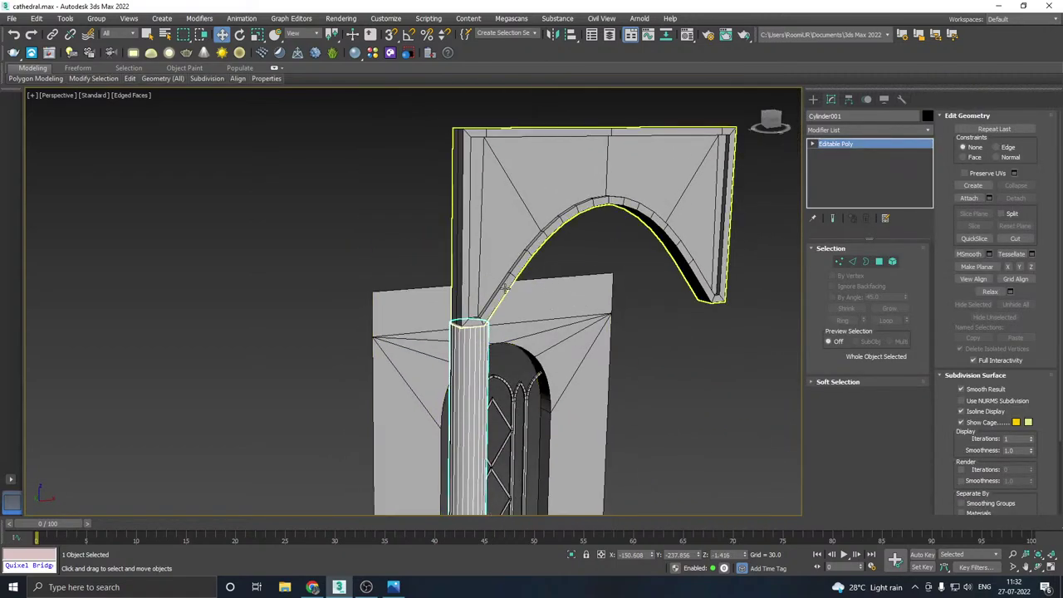
{"action": "scroll", "coordinate": [471, 313], "scroll_direction": "up", "scroll_amount": 4}
{"action": "left_click", "coordinate": [462, 330]}
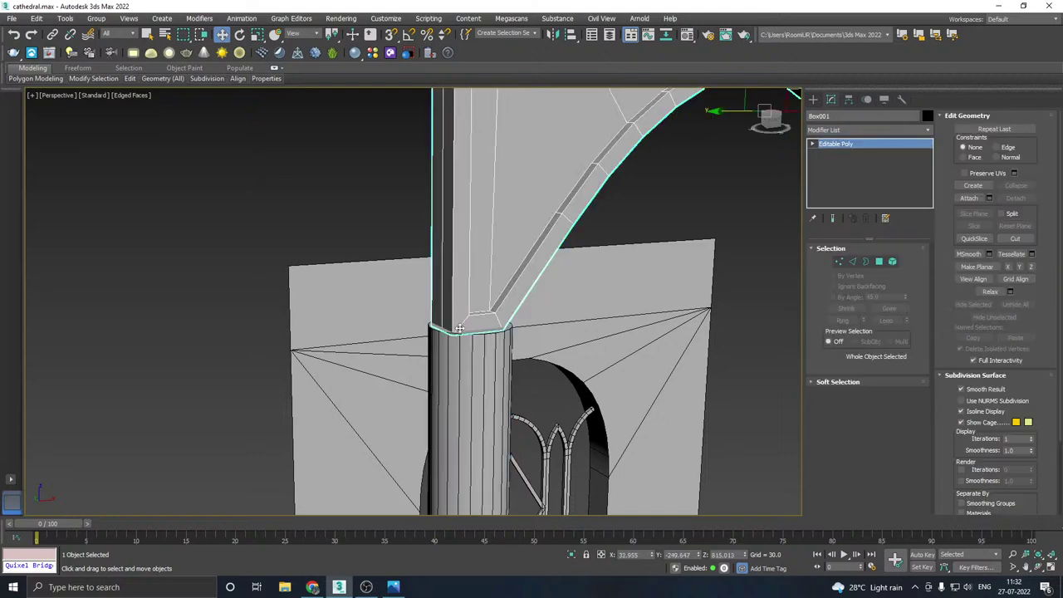
{"action": "key", "text": "ctrl+s"}
- Add a SwiftLoop edge loop around the column just below its top and select every side polygon of the band above it
{"action": "left_click", "coordinate": [463, 353]}
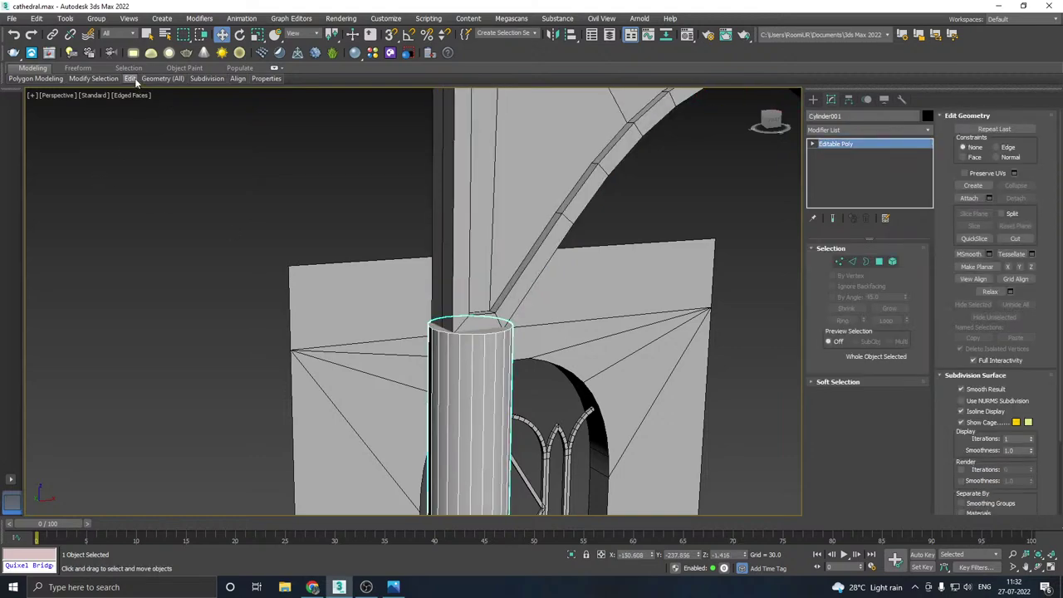
{"action": "mouse_move", "coordinate": [136, 83]}
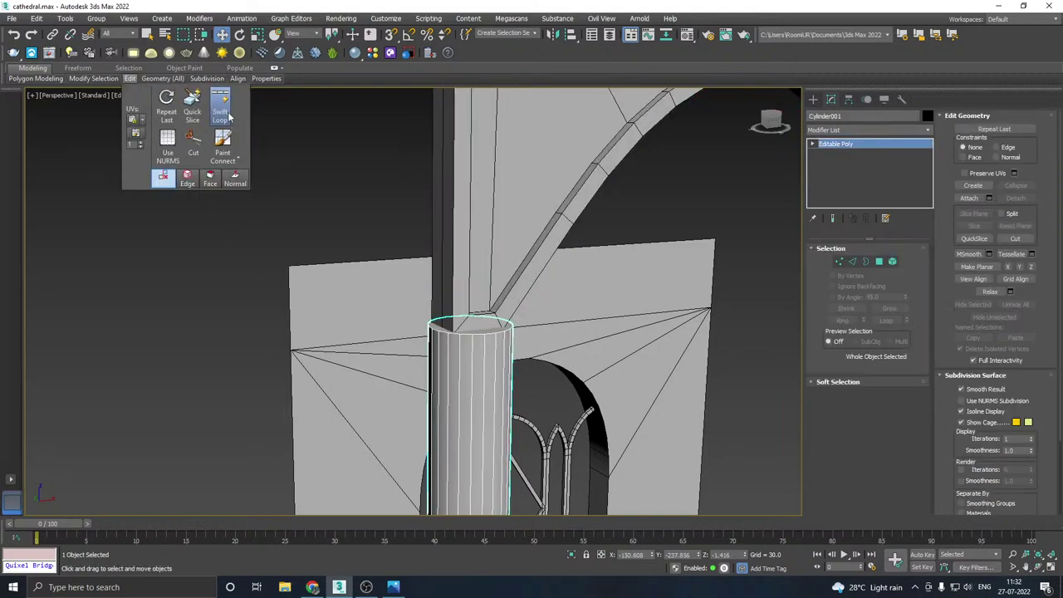
{"action": "left_click", "coordinate": [229, 117]}
{"action": "left_click", "coordinate": [479, 394]}
{"action": "right_click", "coordinate": [479, 394]}
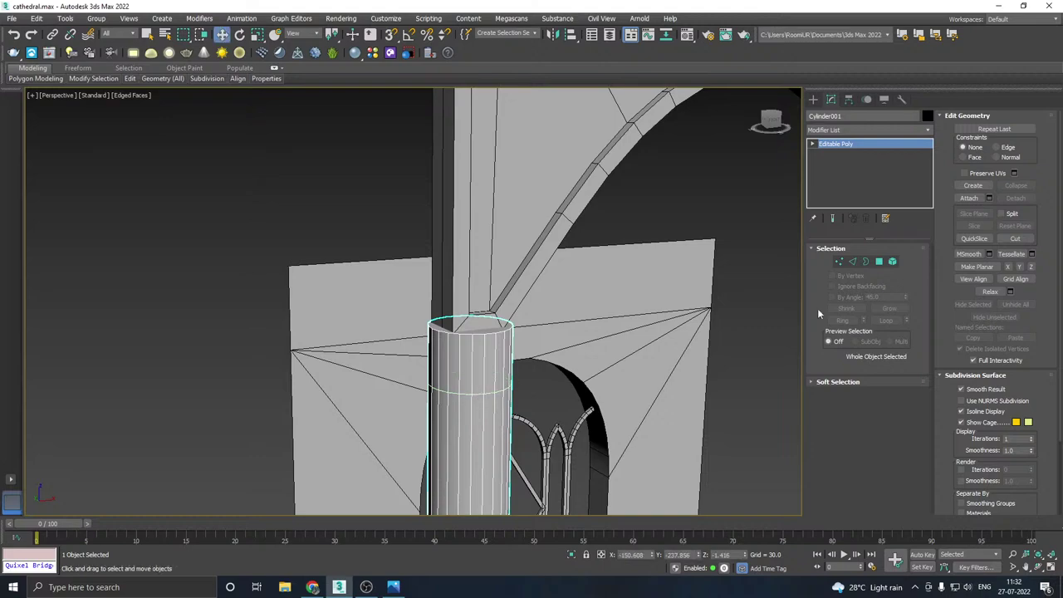
{"action": "left_click", "coordinate": [879, 262]}
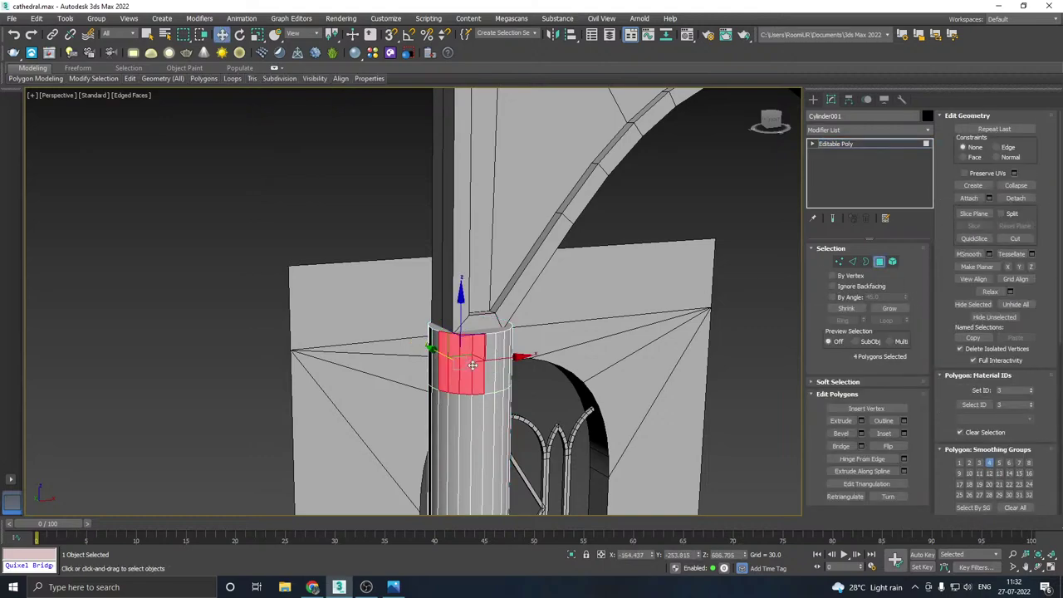
{"action": "middle_click_drag", "start_coordinate": [472, 366], "coordinate": [548, 371], "text": "alt"}
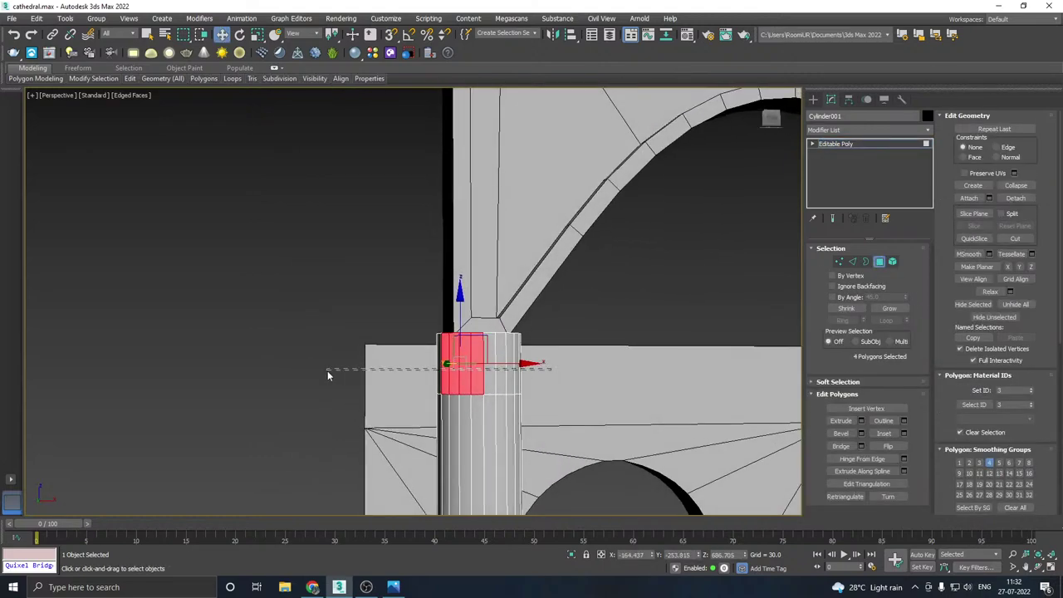
{"action": "left_click_drag", "start_coordinate": [328, 371], "coordinate": [327, 373]}
{"action": "middle_click_drag", "start_coordinate": [445, 362], "coordinate": [485, 375], "text": "alt"}
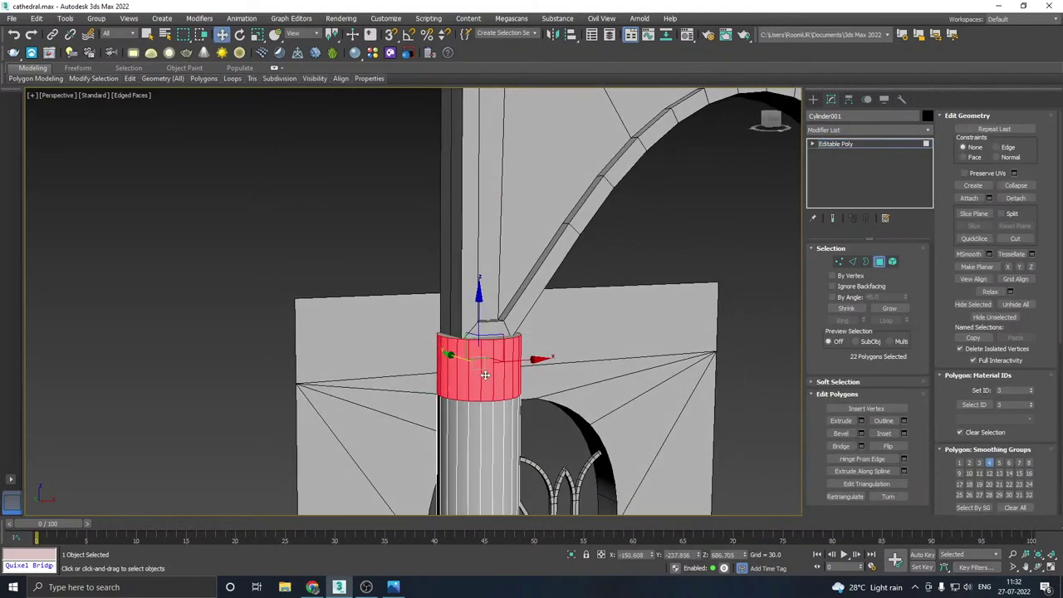
- Extrude the selected band at the column top outward by about 17.1 units
{"action": "left_click", "coordinate": [862, 421]}
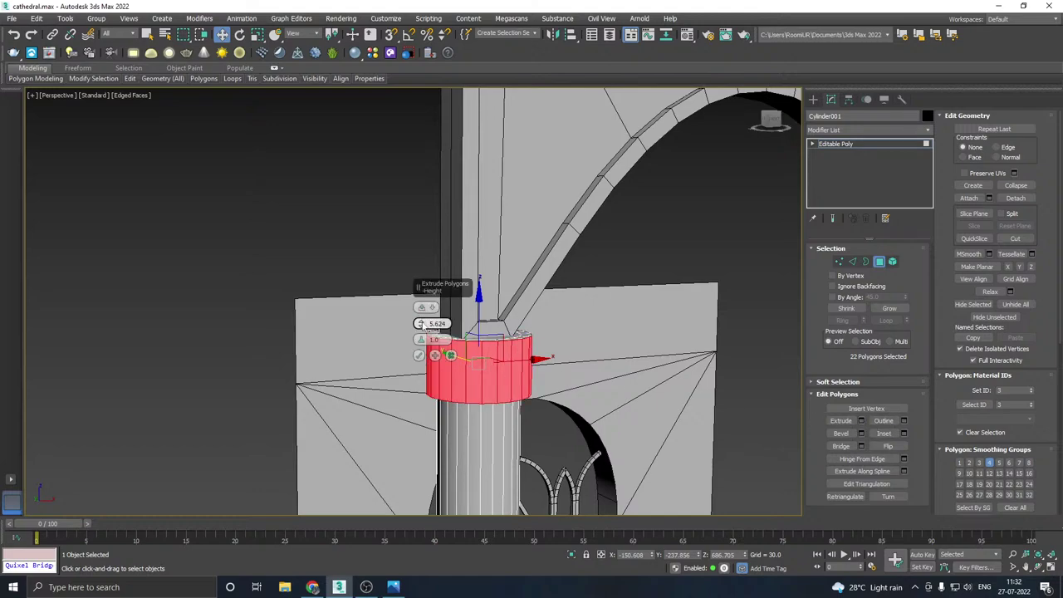
{"action": "left_click_drag", "start_coordinate": [421, 325], "coordinate": [408, 268]}
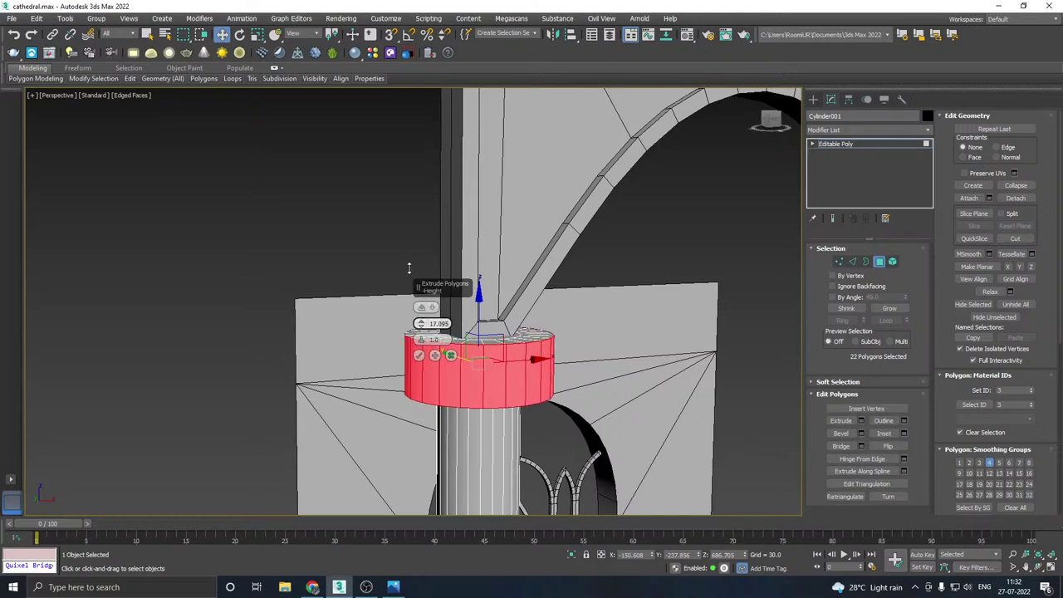
{"action": "left_click", "coordinate": [420, 356]}
{"action": "middle_click_drag", "start_coordinate": [475, 354], "coordinate": [516, 297], "text": "alt"}
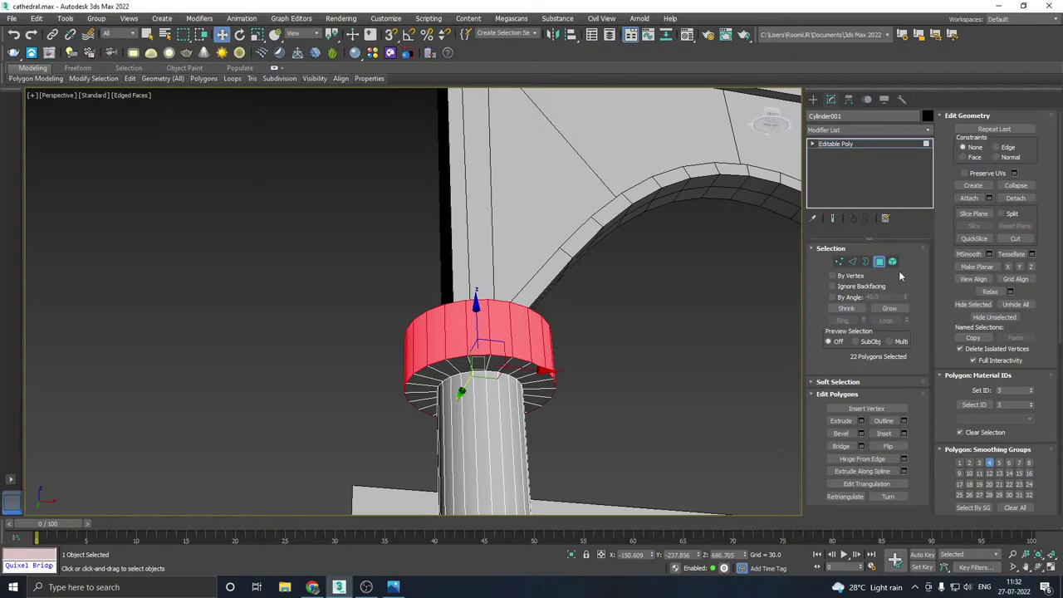
- Raise the extruded band's lower outer edge loop about 20 units to taper the underside of the capital
{"action": "left_click", "coordinate": [853, 261]}
{"action": "double_click", "coordinate": [483, 356]}
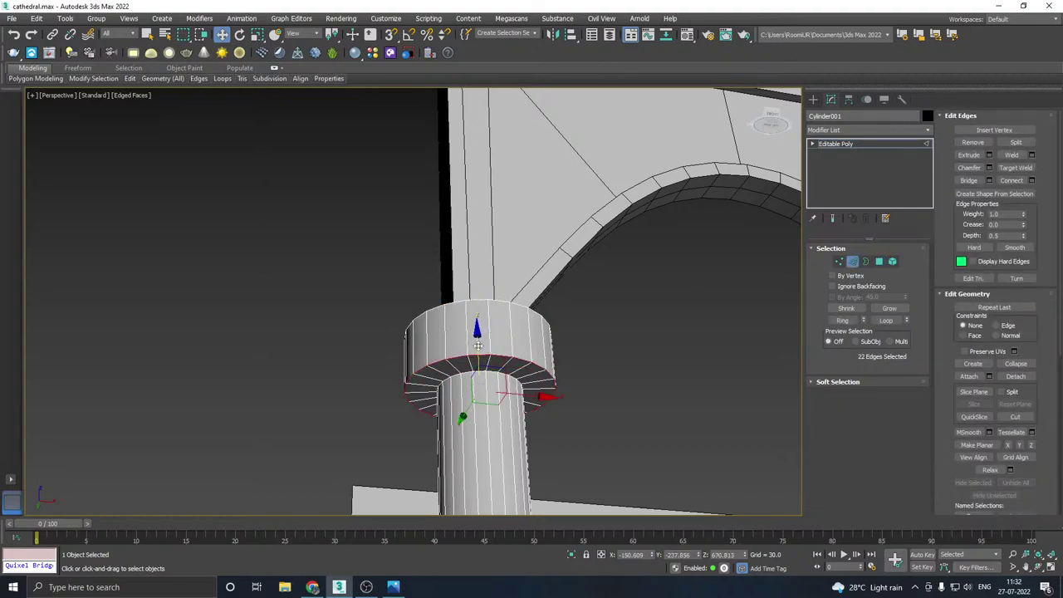
{"action": "left_click_drag", "start_coordinate": [478, 347], "coordinate": [476, 314]}
{"action": "middle_click_drag", "start_coordinate": [538, 331], "coordinate": [463, 388], "text": "alt"}
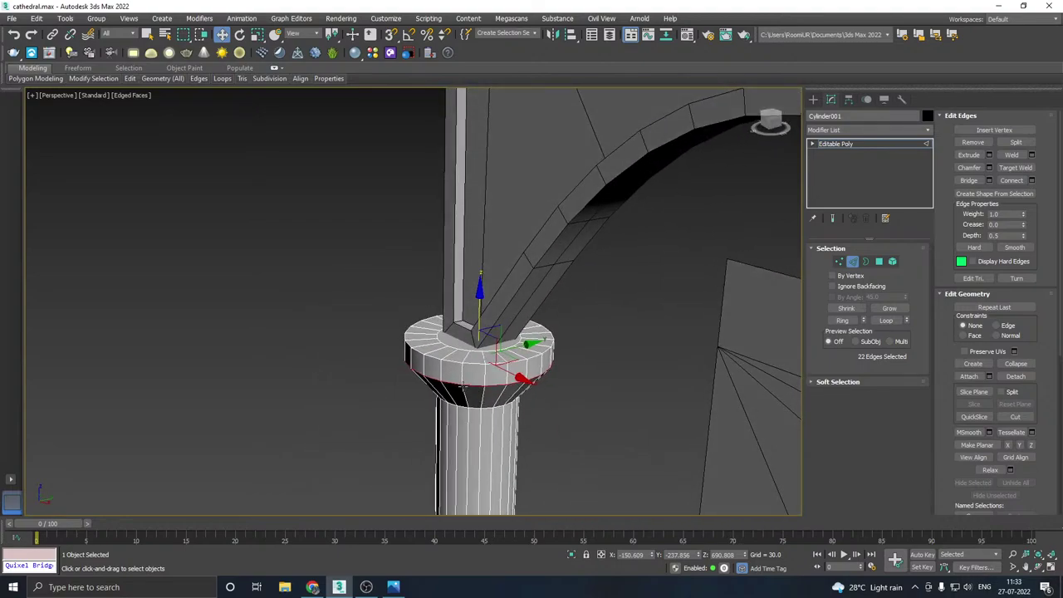
- Undo the edge loop move and the extrusion of the column's top band
{"action": "left_click", "coordinate": [397, 586]}
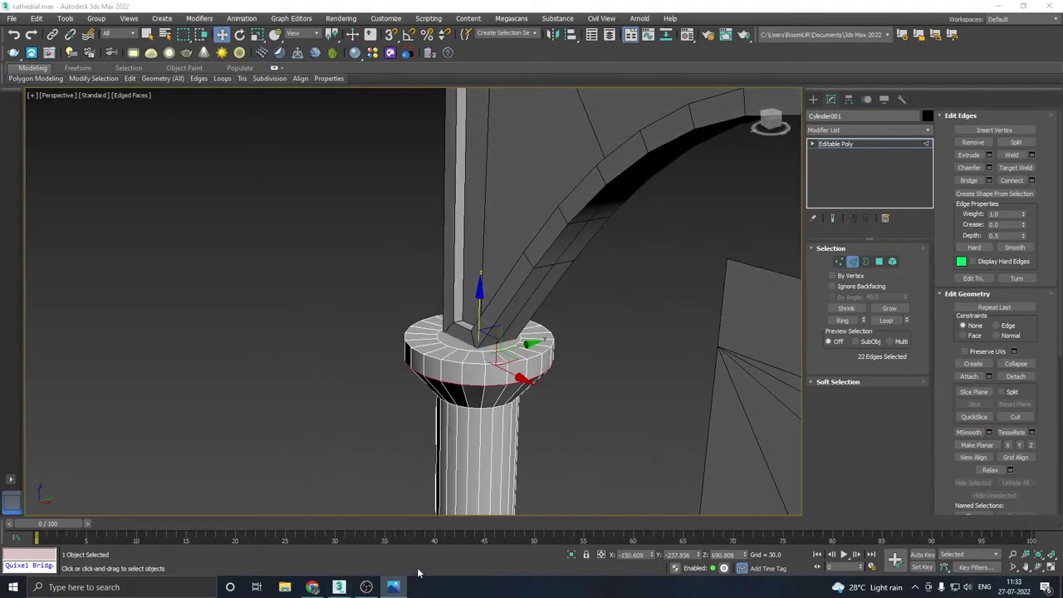
{"action": "middle_click_drag", "start_coordinate": [500, 442], "coordinate": [530, 392], "text": "alt"}
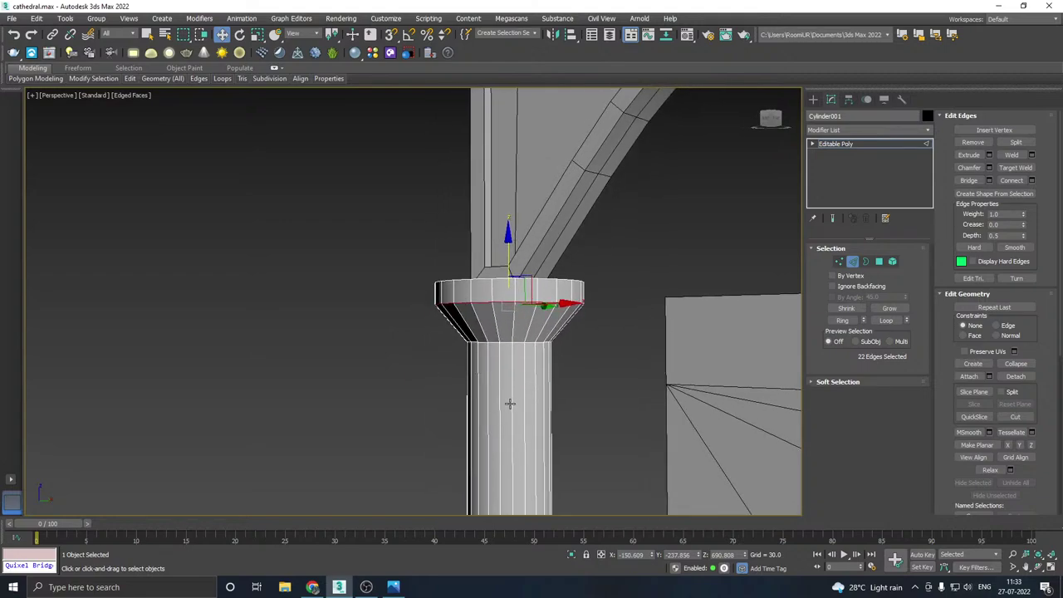
{"action": "key", "text": "ctrl+z"}
{"action": "key", "text": "ctrl+z"}
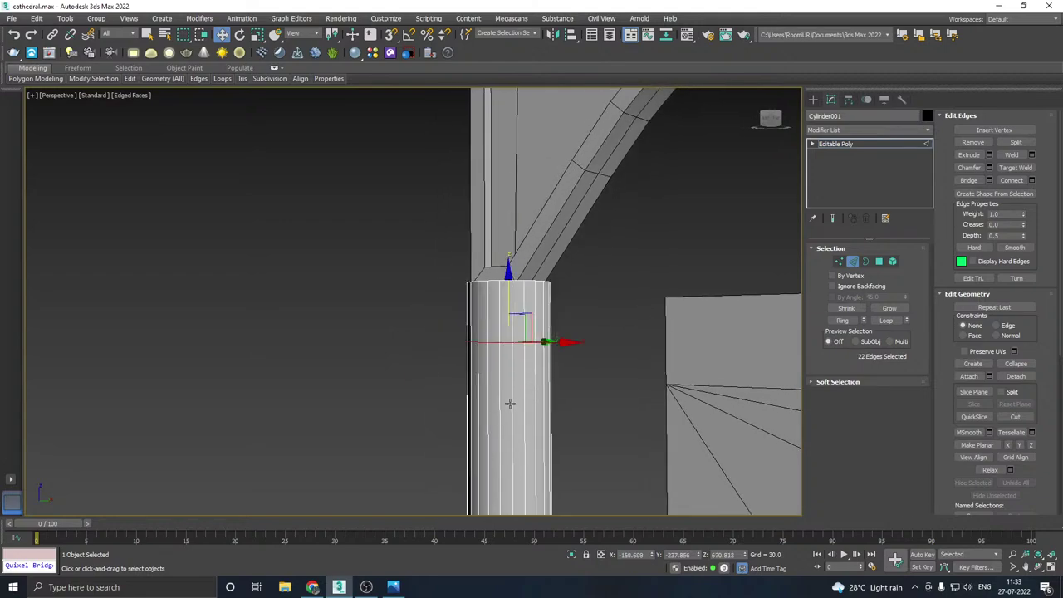
- Extrude the selected polygon band at the column top outward by 1.958 units to form a thin collar
{"action": "left_click", "coordinate": [880, 261]}
{"action": "middle_click_drag", "start_coordinate": [522, 336], "coordinate": [555, 321], "text": "alt"}
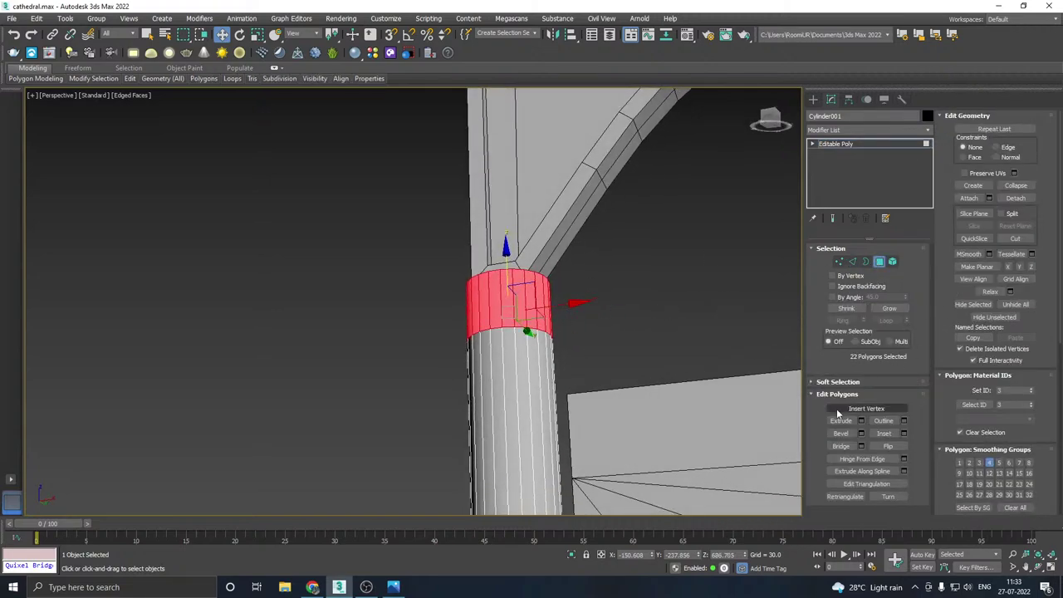
{"action": "left_click", "coordinate": [862, 420]}
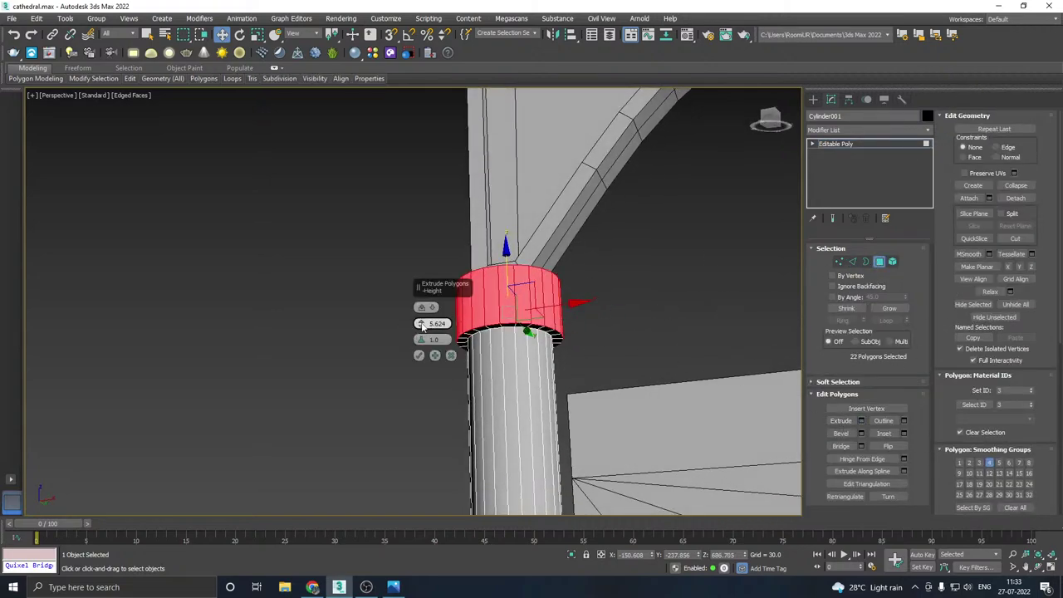
{"action": "left_click_drag", "start_coordinate": [421, 325], "coordinate": [424, 359]}
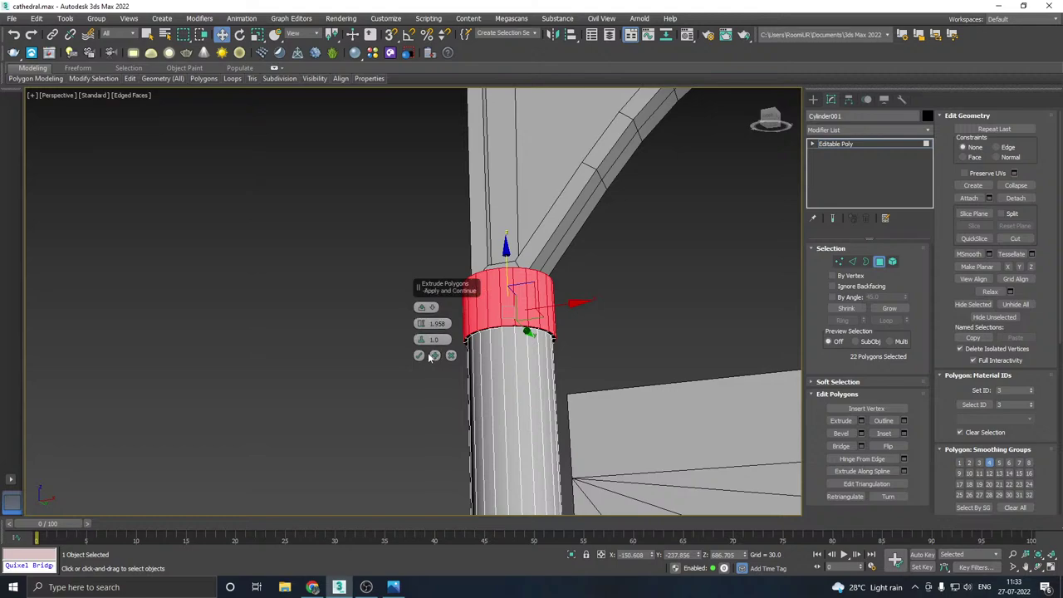
{"action": "left_click", "coordinate": [418, 355]}
- Add a SwiftLoop edge loop around the collar, slightly below the middle of its height
{"action": "scroll", "coordinate": [515, 283], "scroll_direction": "up", "scroll_amount": 5}
{"action": "mouse_move", "coordinate": [136, 78]}
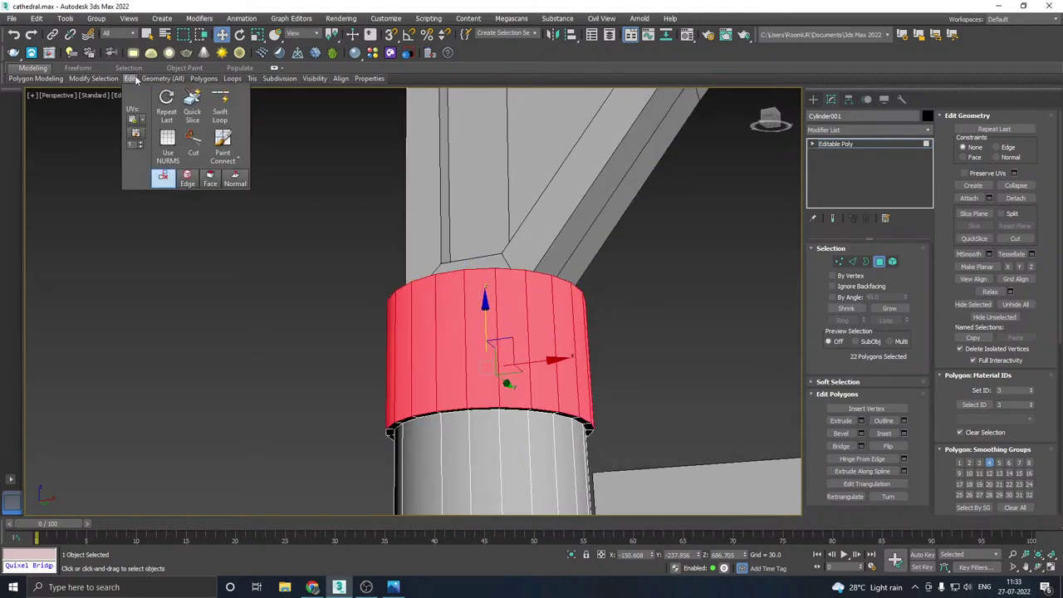
{"action": "left_click", "coordinate": [214, 108]}
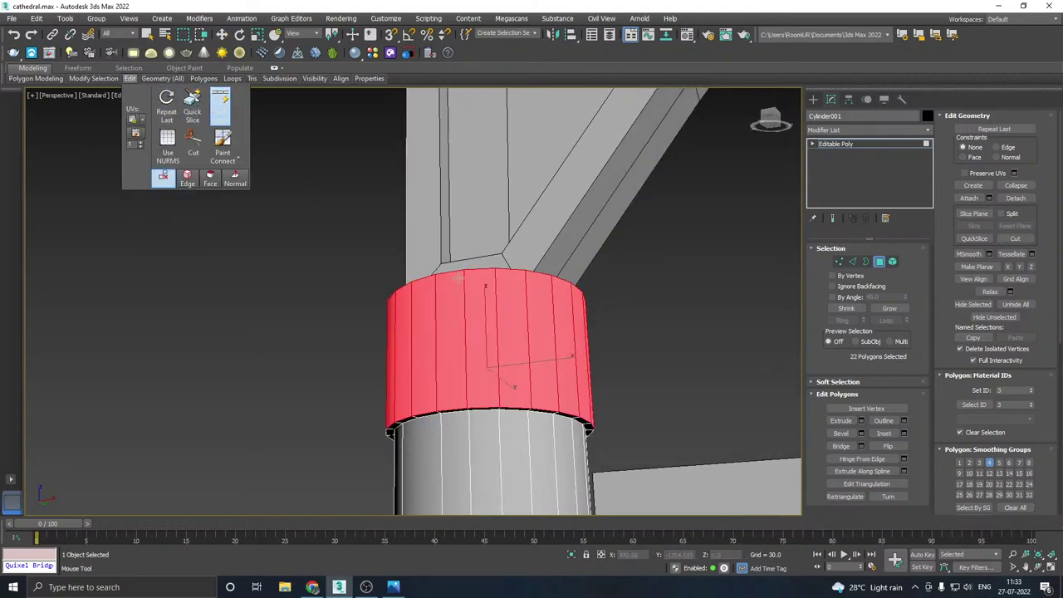
{"action": "left_click", "coordinate": [489, 363]}
{"action": "right_click", "coordinate": [484, 325]}
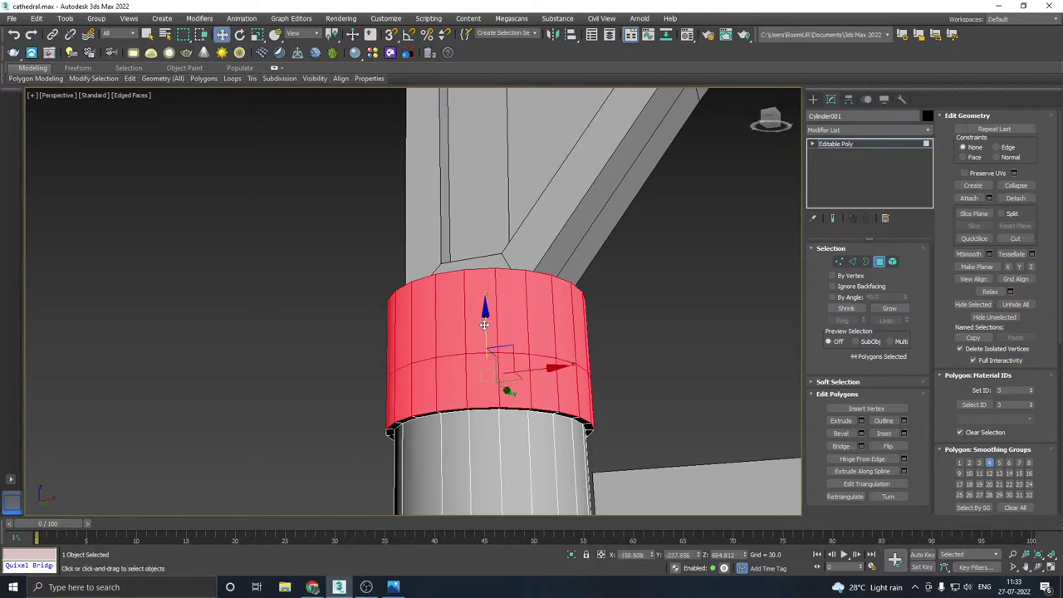
- Select the ring of polygons in the collar's upper part and extrude it outward by about 13.8 units
{"action": "left_click", "coordinate": [485, 325]}
{"action": "left_click", "coordinate": [505, 331], "text": "shift"}
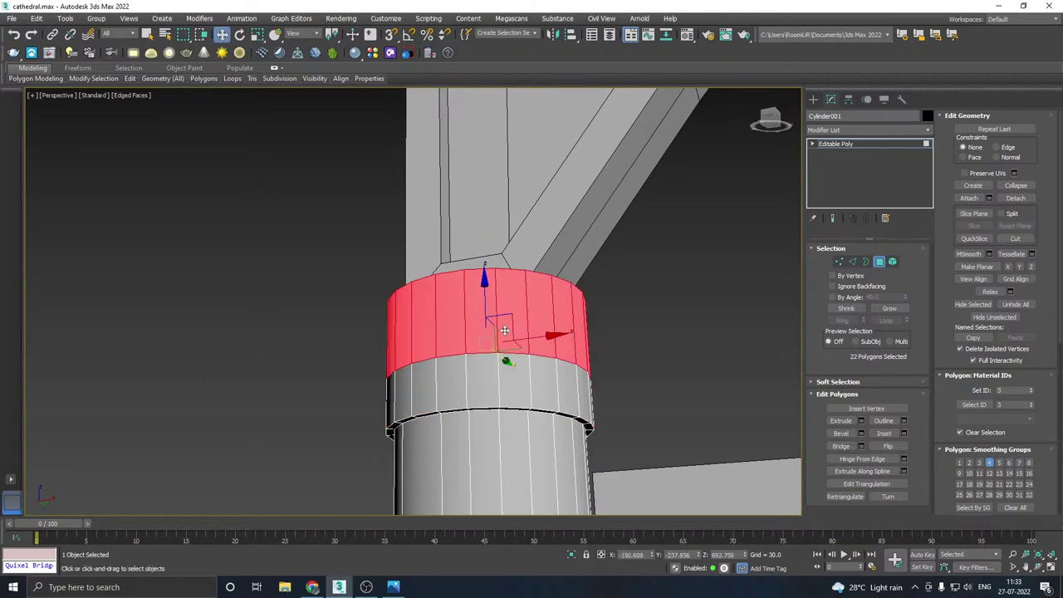
{"action": "left_click", "coordinate": [862, 420]}
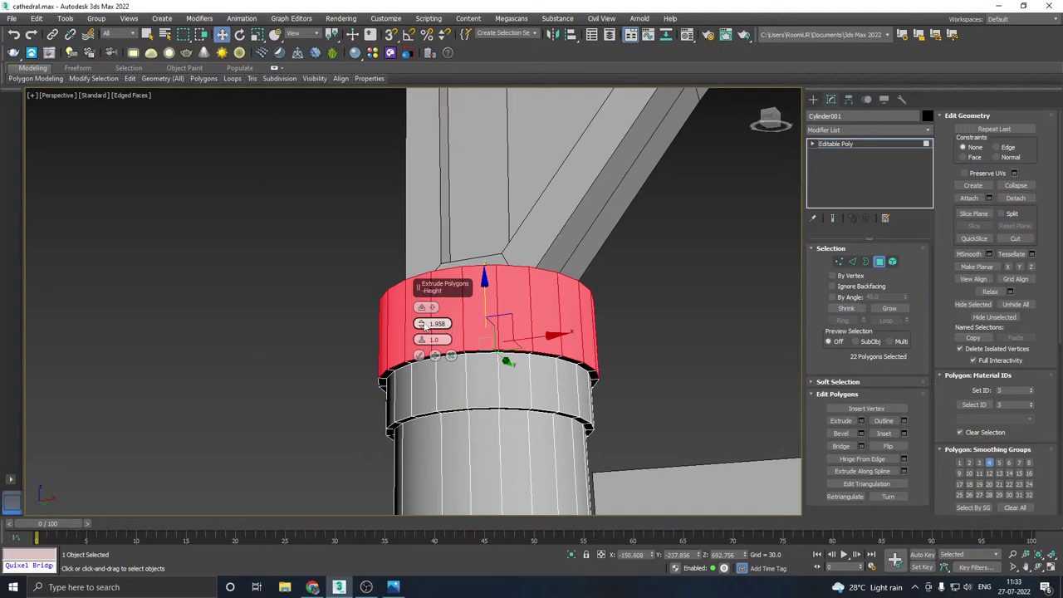
{"action": "left_click_drag", "start_coordinate": [425, 325], "coordinate": [423, 314]}
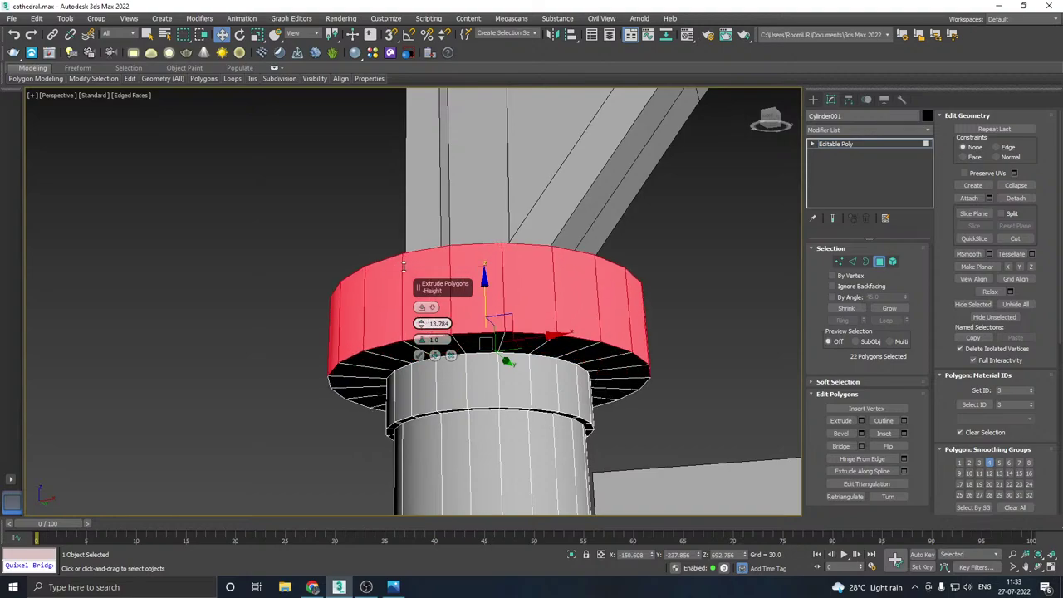
{"action": "left_click", "coordinate": [419, 355]}
{"action": "middle_click_drag", "start_coordinate": [419, 355], "coordinate": [514, 378], "text": "alt"}
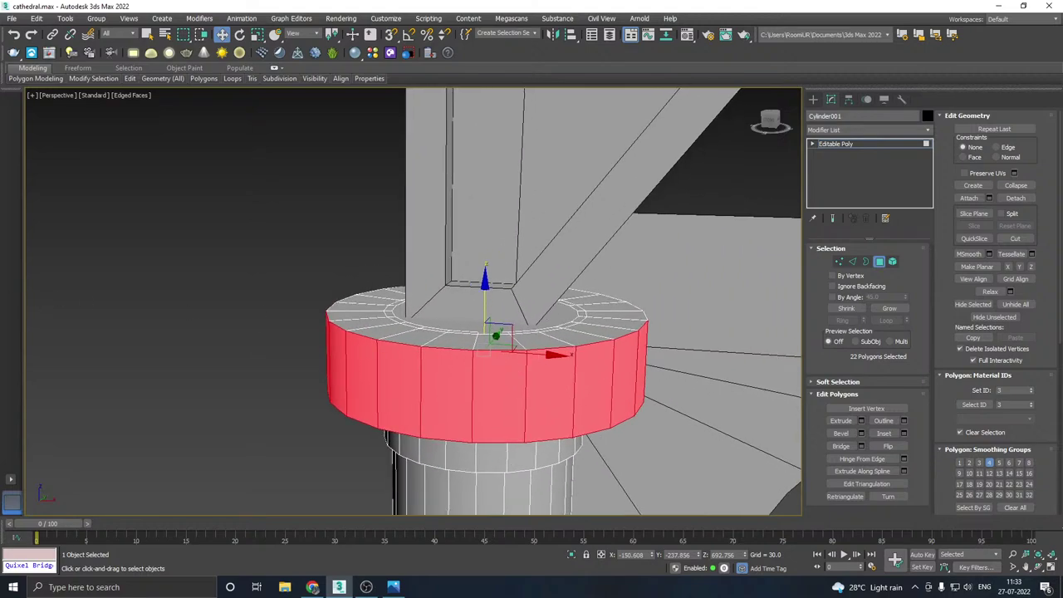
- Switch to the cathedral interior reference image to examine the column capitals, and return to 3ds Max
{"action": "key", "text": "alt+Tab"}
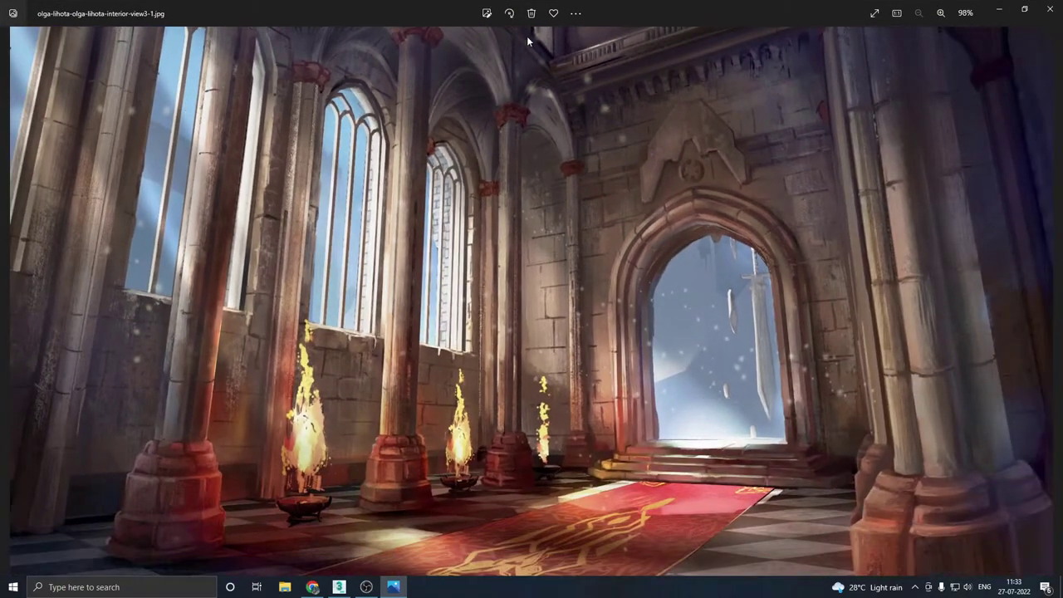
{"action": "left_click_drag", "start_coordinate": [692, 5], "coordinate": [518, 95]}
{"action": "key", "text": "alt+Tab"}
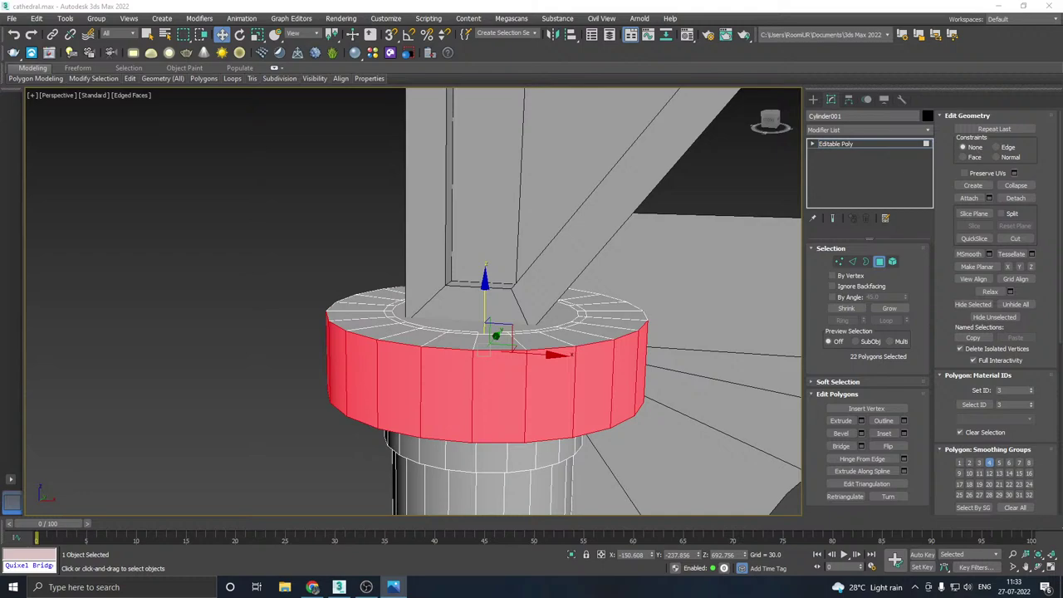
- Raise the wide upper ring's lower outer edge loop about 12 units to slope the capital's underside
{"action": "middle_click_drag", "start_coordinate": [616, 367], "coordinate": [597, 332], "text": "alt"}
{"action": "left_click", "coordinate": [853, 260]}
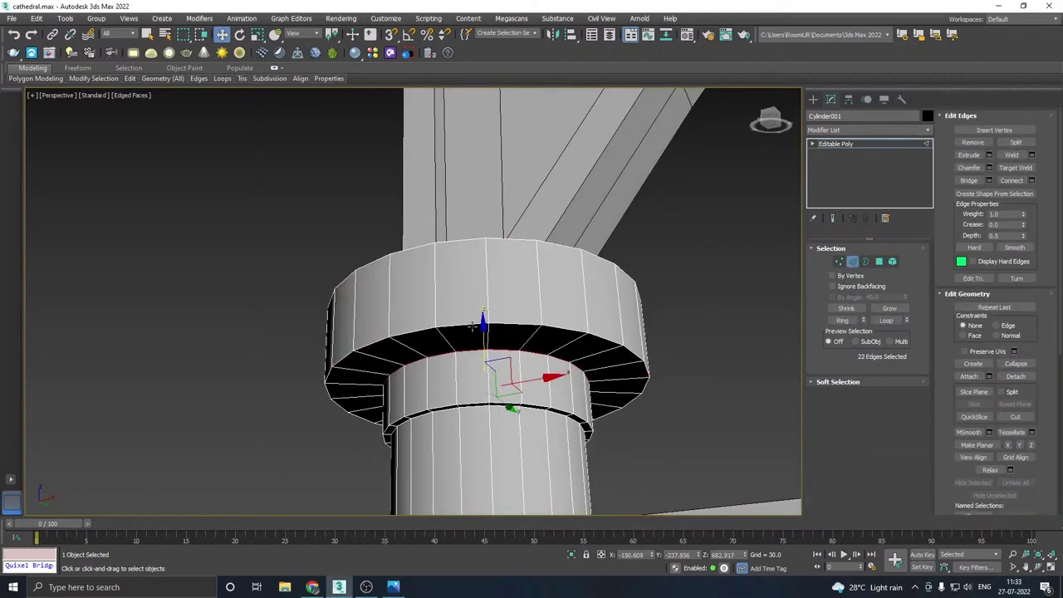
{"action": "left_click_drag", "start_coordinate": [482, 343], "coordinate": [481, 305]}
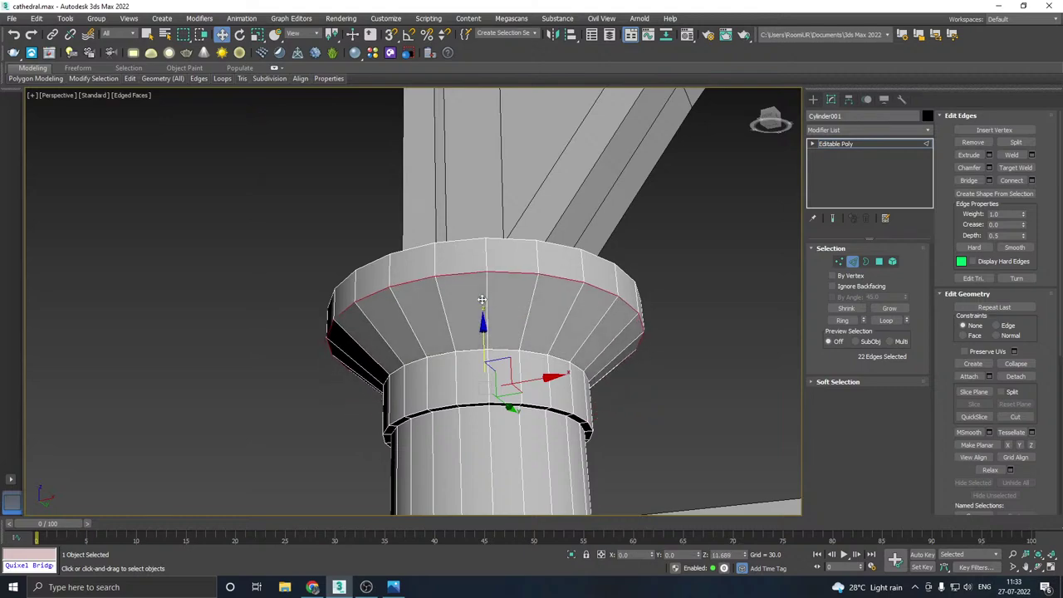
- Raise the thin collar's lower outer edge loop about 5.4 units to bevel it into the column shaft
{"action": "middle_click_drag", "start_coordinate": [499, 325], "coordinate": [520, 308], "text": "alt"}
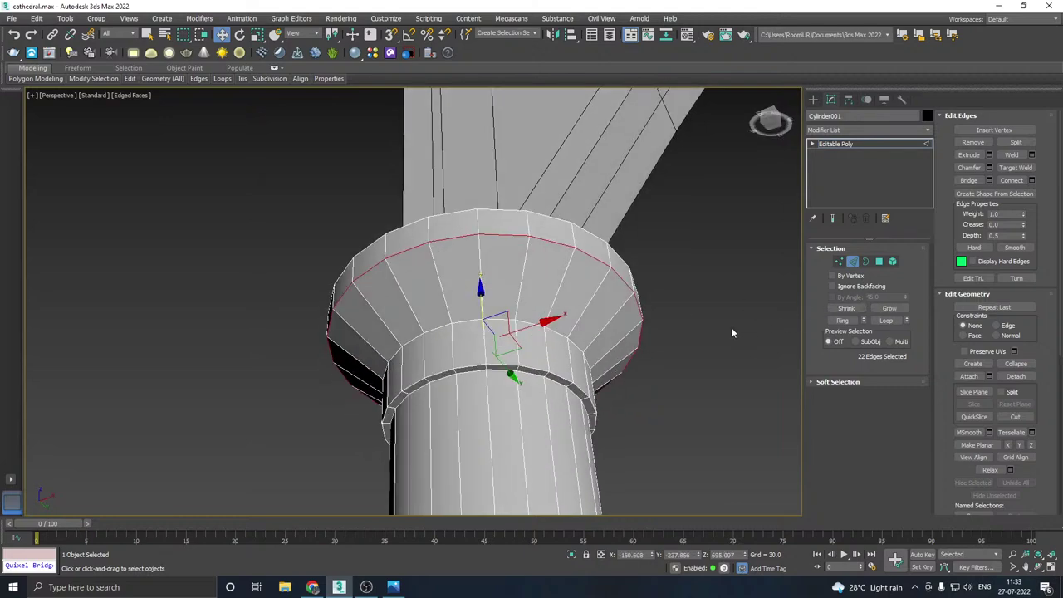
{"action": "double_click", "coordinate": [472, 364]}
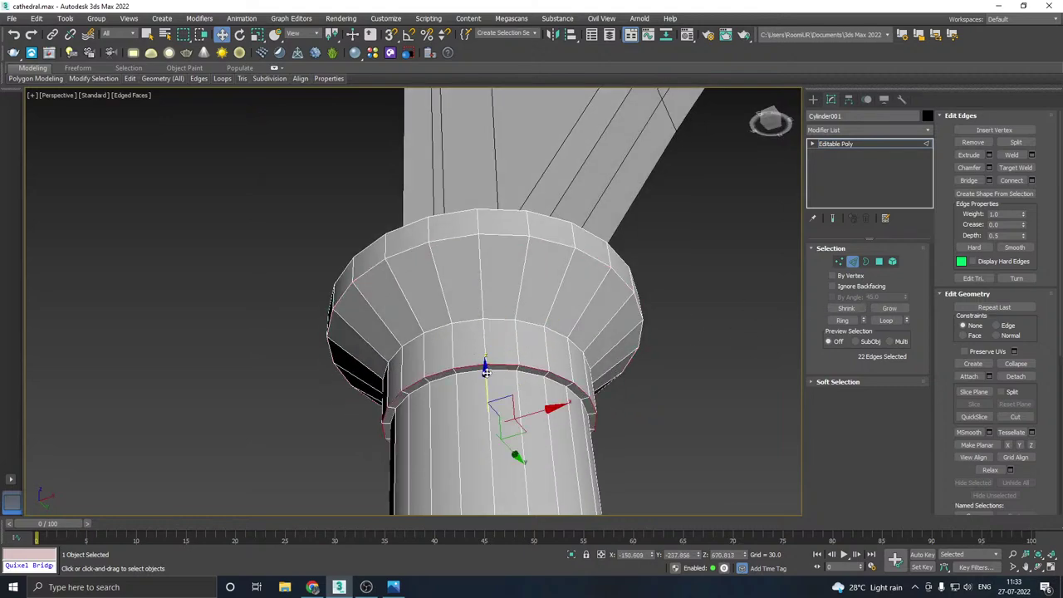
{"action": "left_click_drag", "start_coordinate": [486, 371], "coordinate": [483, 353]}
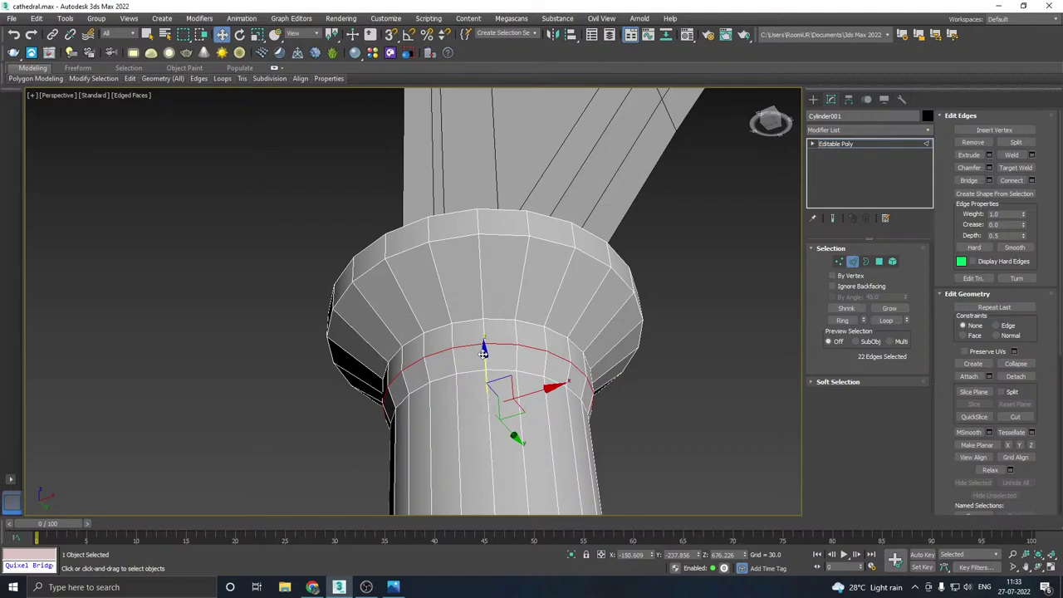
- Scale the thin collar's lower edge loop out uniformly to 120% so the collar flares away from the column shaft
{"action": "key", "text": "r"}
{"action": "left_click_drag", "start_coordinate": [494, 410], "coordinate": [488, 398]}
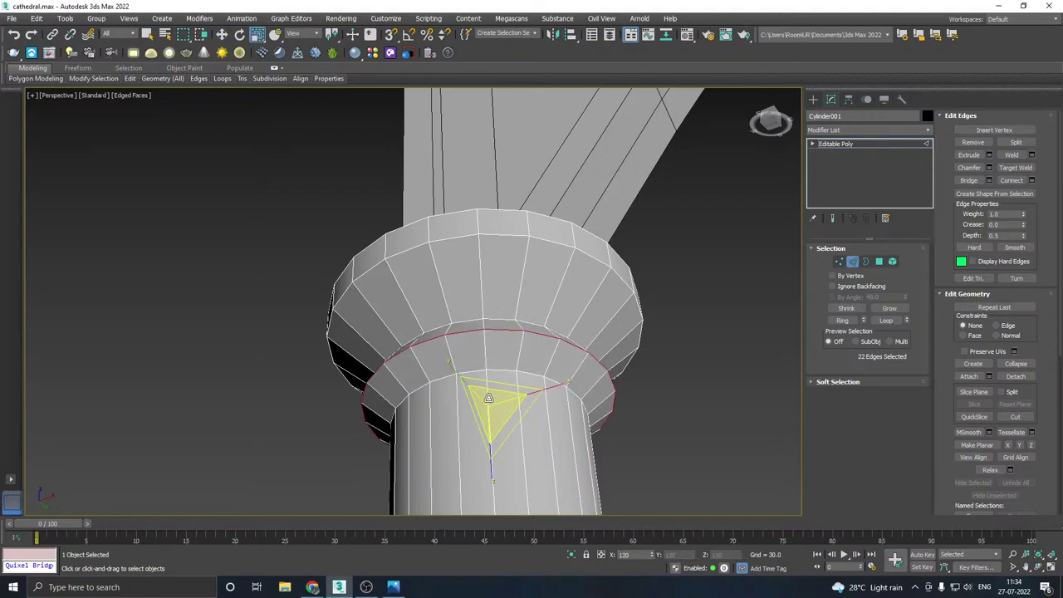
{"action": "middle_click_drag", "start_coordinate": [520, 373], "coordinate": [477, 389], "text": "alt"}
{"action": "key", "text": "w"}
- Select the lower outer edge loop of the capital's wide upper ring and scale it slightly outward
{"action": "double_click", "coordinate": [454, 382]}
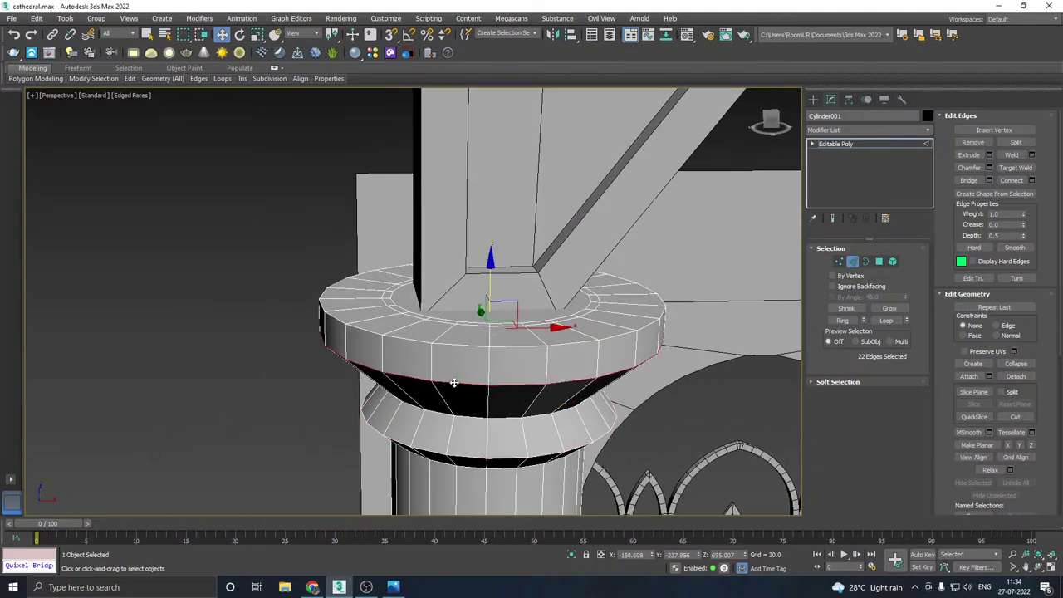
{"action": "key", "text": "r"}
{"action": "left_click_drag", "start_coordinate": [482, 326], "coordinate": [482, 322]}
{"action": "mouse_move", "coordinate": [536, 352]}
{"action": "middle_mouse_down", "text": "alt"}
{"action": "mouse_move", "coordinate": [586, 373]}
{"action": "mouse_move", "coordinate": [531, 359]}
{"action": "middle_mouse_up", "text": "alt"}
{"action": "key", "text": "w"}
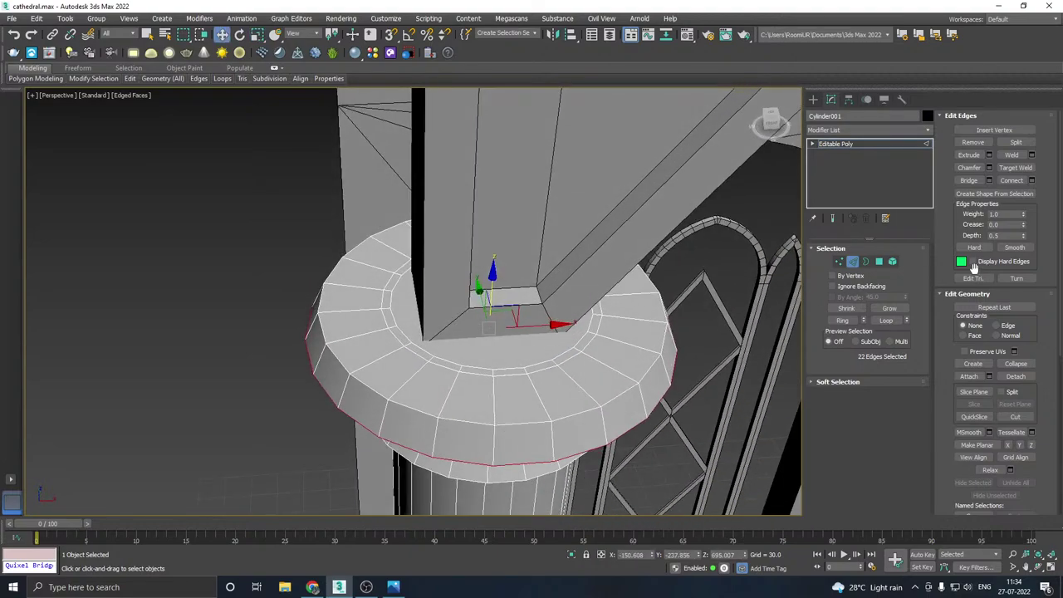
- Remove the inner concentric edge loops from the capital's top face to leave one clean cap, and exit edge editing
{"action": "left_click", "coordinate": [879, 263]}
{"action": "left_click", "coordinate": [441, 346]}
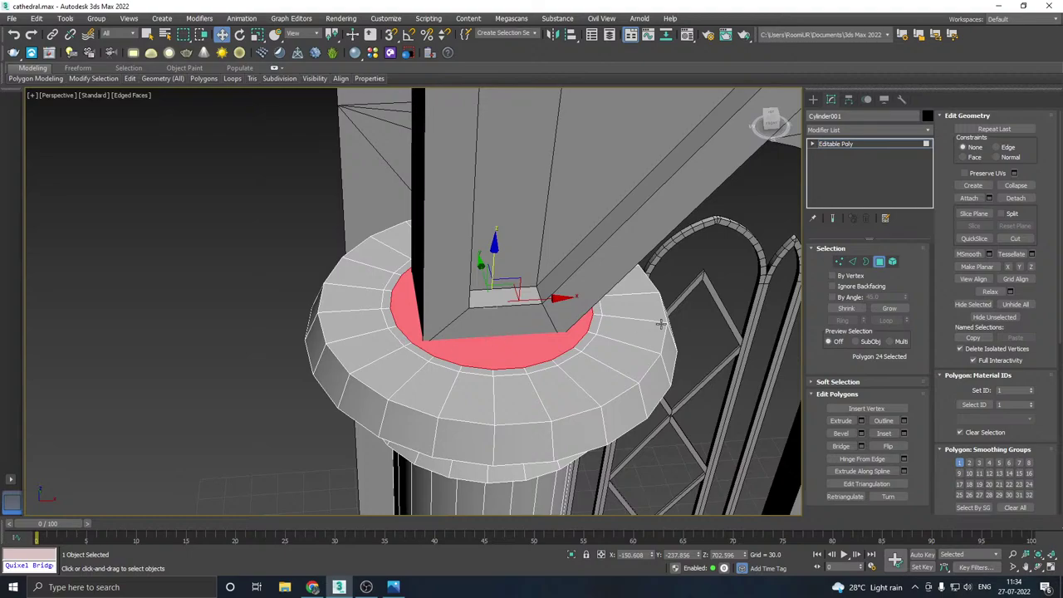
{"action": "left_click", "coordinate": [852, 262], "text": "ctrl"}
{"action": "key", "text": "ctrl+d"}
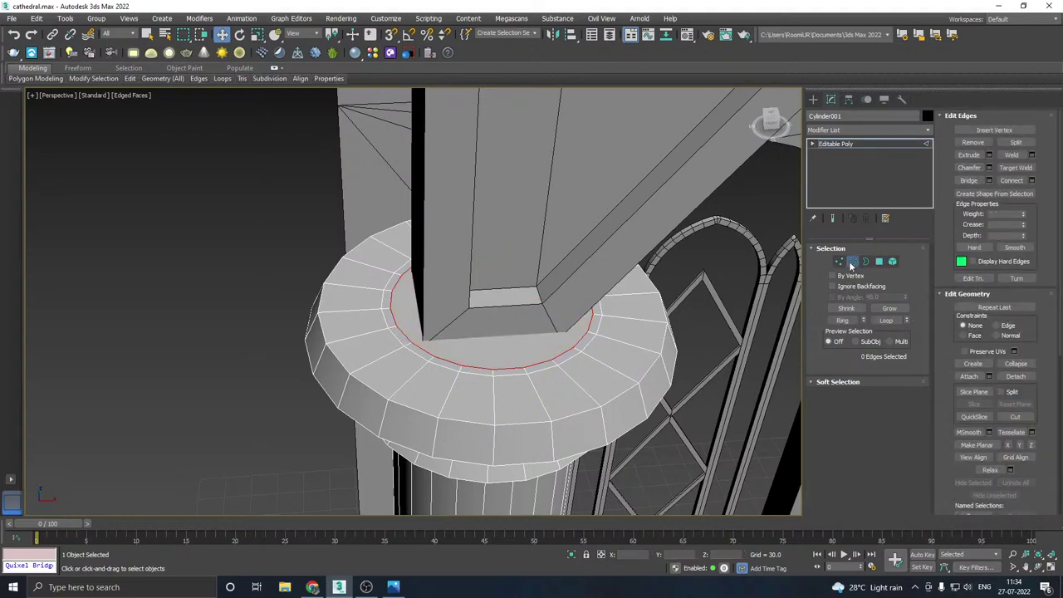
{"action": "left_click", "coordinate": [880, 263]}
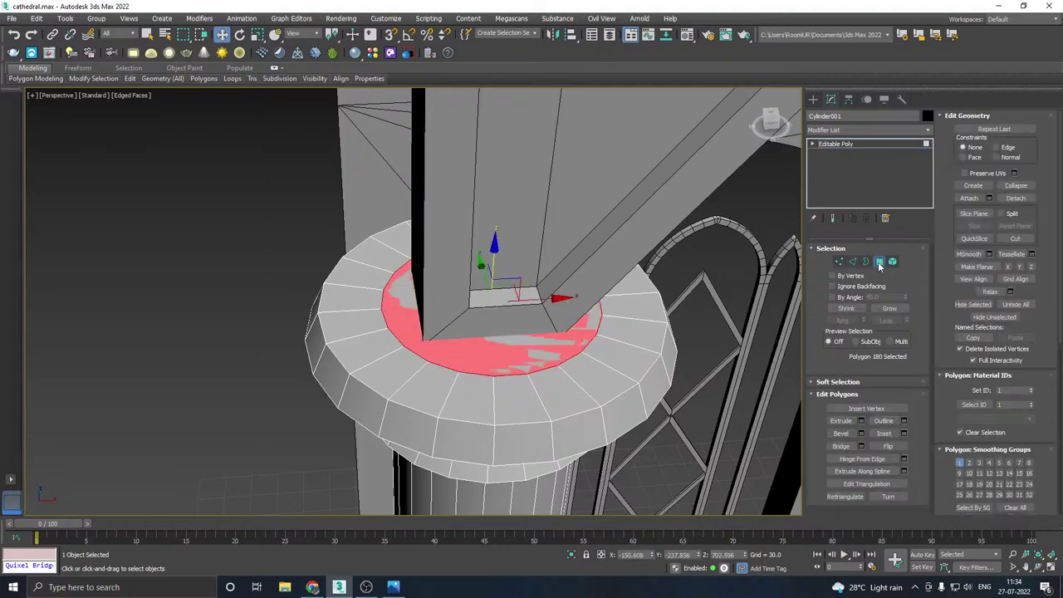
{"action": "left_click", "coordinate": [854, 262]}
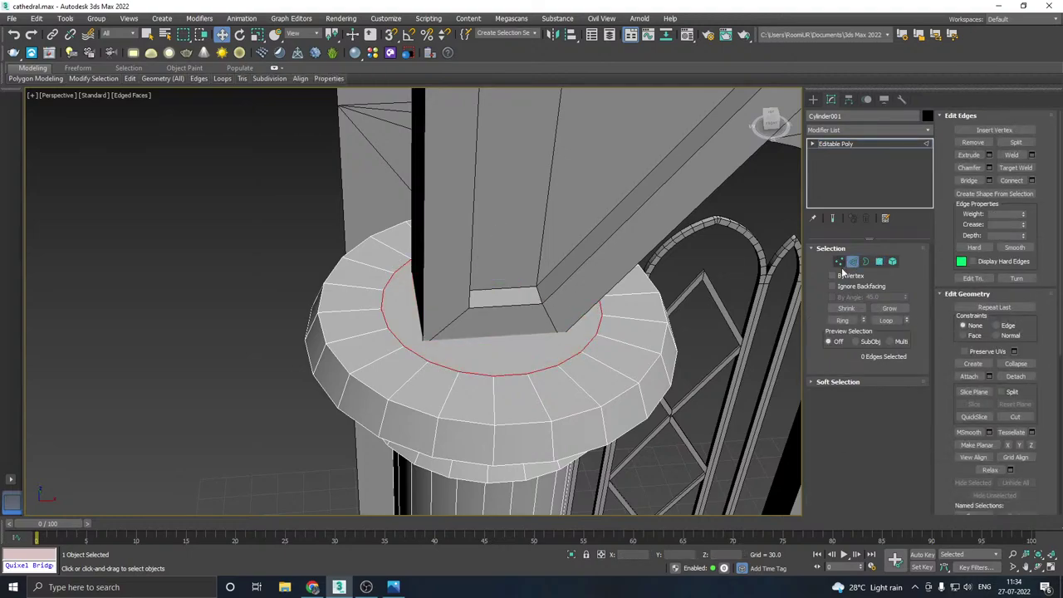
{"action": "key", "text": "ctrl+BackSpace"}
{"action": "scroll", "coordinate": [421, 351], "scroll_direction": "down", "scroll_amount": 4}
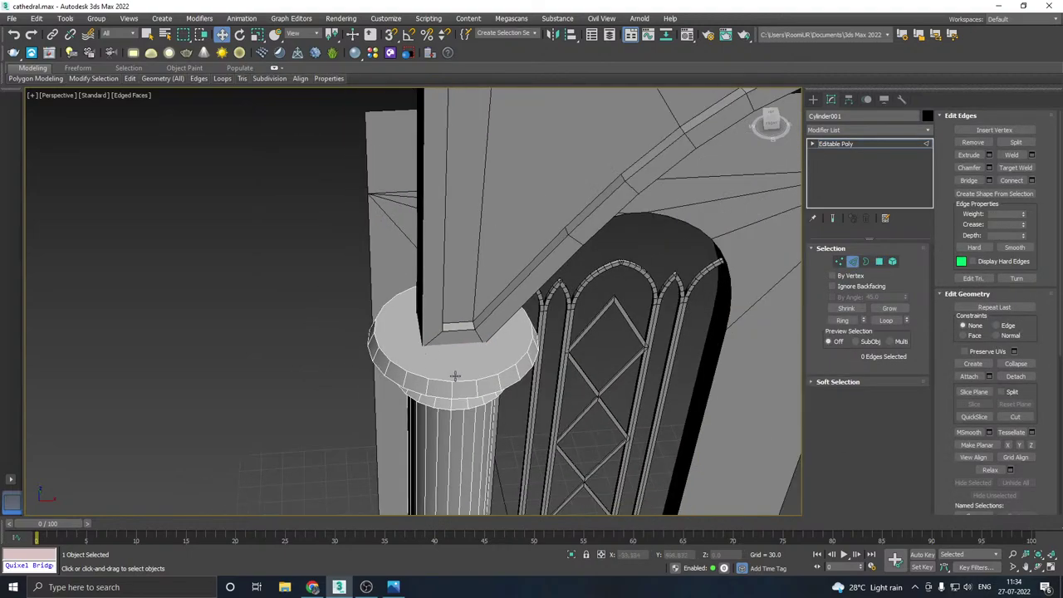
{"action": "left_click", "coordinate": [456, 376]}
{"action": "scroll", "coordinate": [412, 330], "scroll_direction": "down", "scroll_amount": 4}
{"action": "middle_click_drag", "start_coordinate": [413, 331], "coordinate": [484, 324], "text": "alt"}
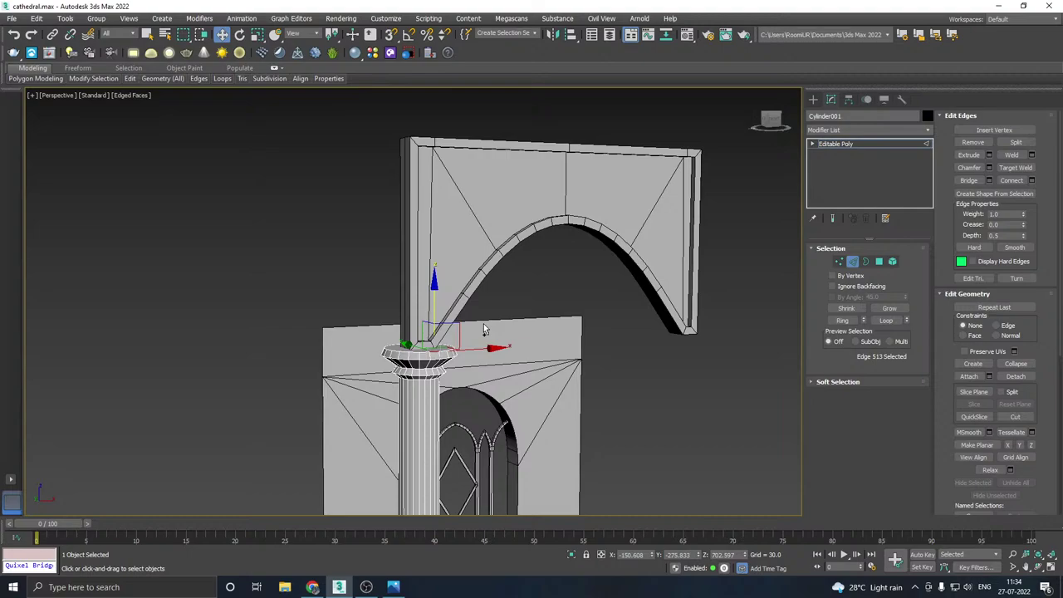
{"action": "left_click", "coordinate": [837, 146]}
- Lower the arch about 14 units so its foot sits down on the capital
{"action": "left_click", "coordinate": [443, 240]}
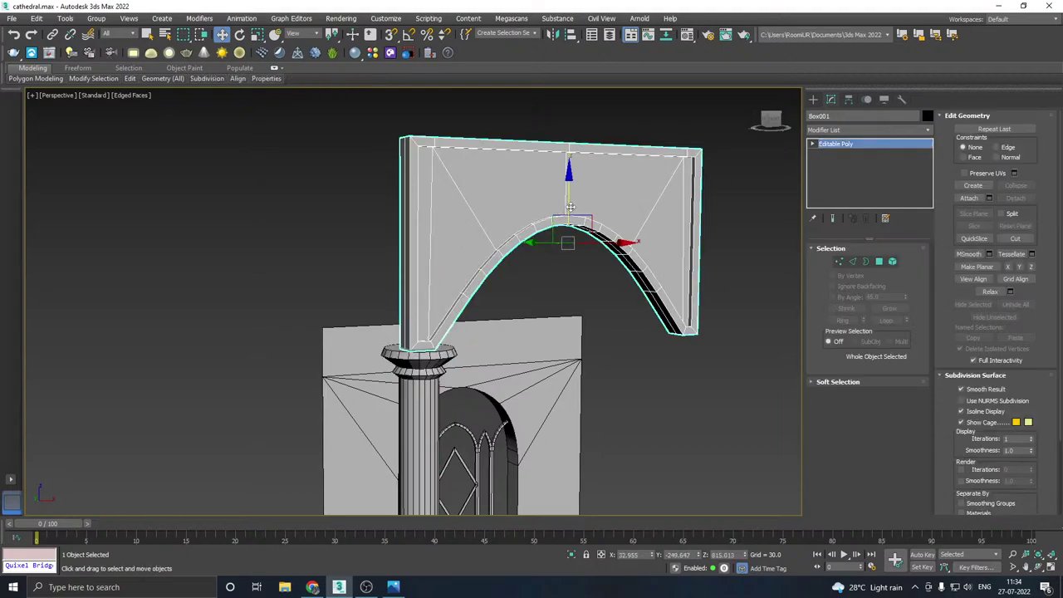
{"action": "left_click_drag", "start_coordinate": [570, 206], "coordinate": [569, 213]}
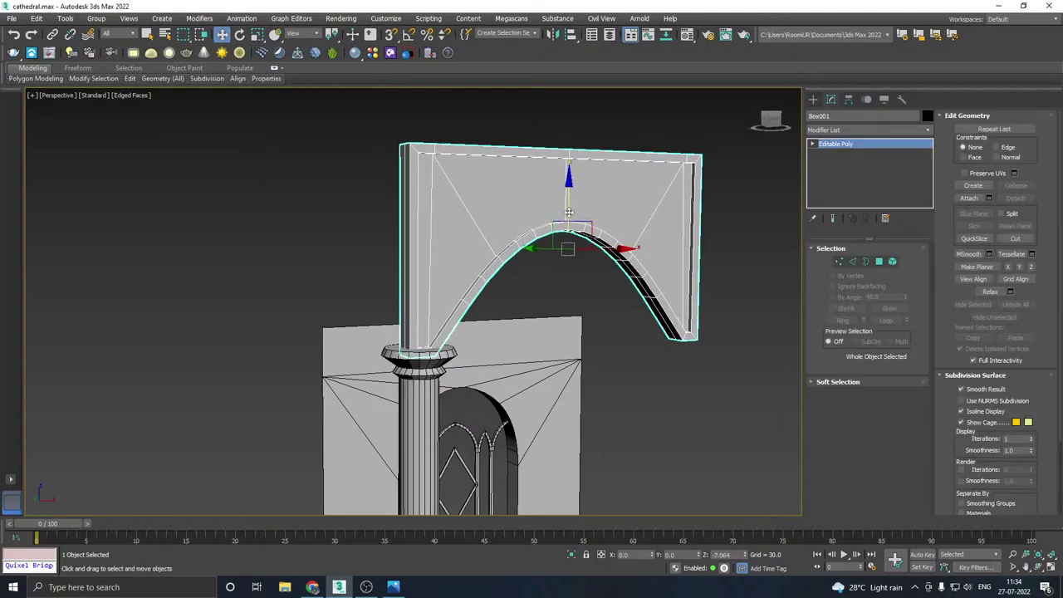
{"action": "middle_click_drag", "start_coordinate": [569, 212], "coordinate": [438, 303], "text": "alt"}
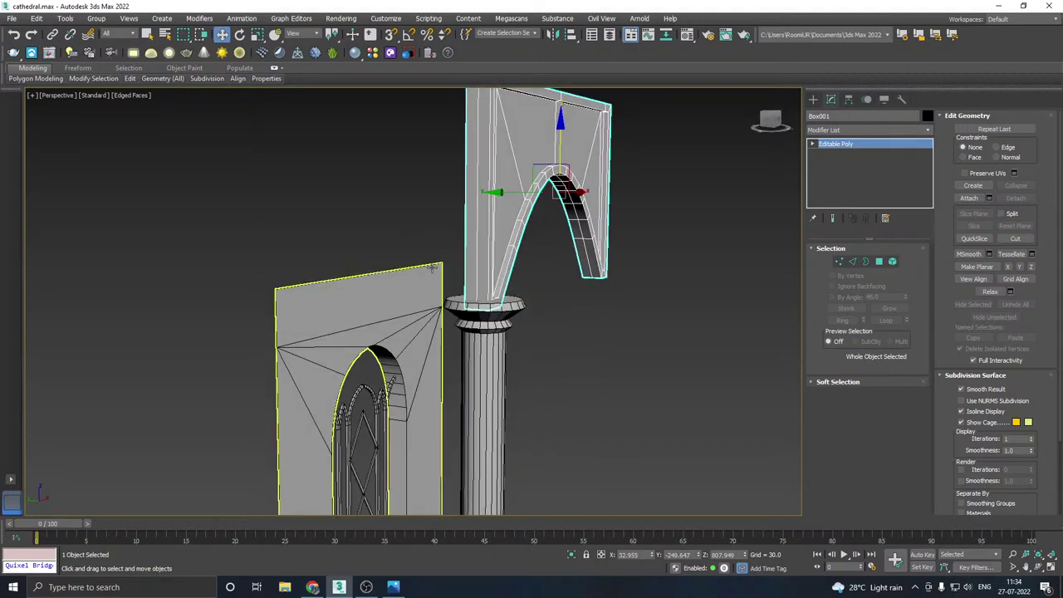
{"action": "left_click_drag", "start_coordinate": [558, 143], "coordinate": [560, 149]}
{"action": "middle_click_drag", "start_coordinate": [575, 183], "coordinate": [512, 229], "text": "alt"}
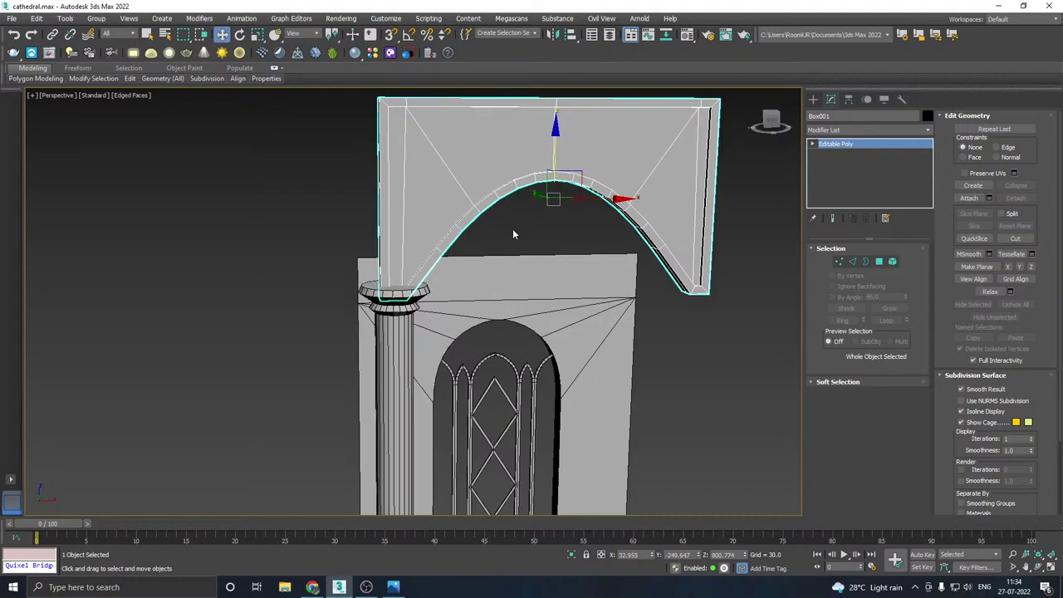
- Thicken the arch by scaling it to 150% along the Y axis
{"action": "left_click", "coordinate": [500, 232]}
{"action": "middle_click_drag", "start_coordinate": [388, 212], "coordinate": [461, 241], "text": "alt"}
{"action": "left_click", "coordinate": [384, 239]}
{"action": "key", "text": "r"}
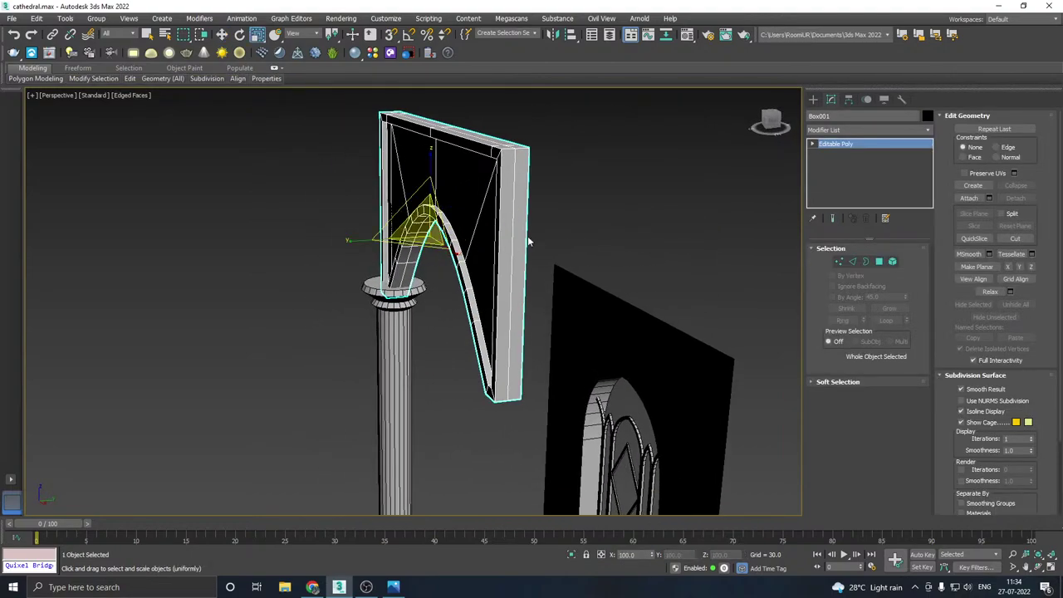
{"action": "left_click_drag", "start_coordinate": [349, 239], "coordinate": [329, 238]}
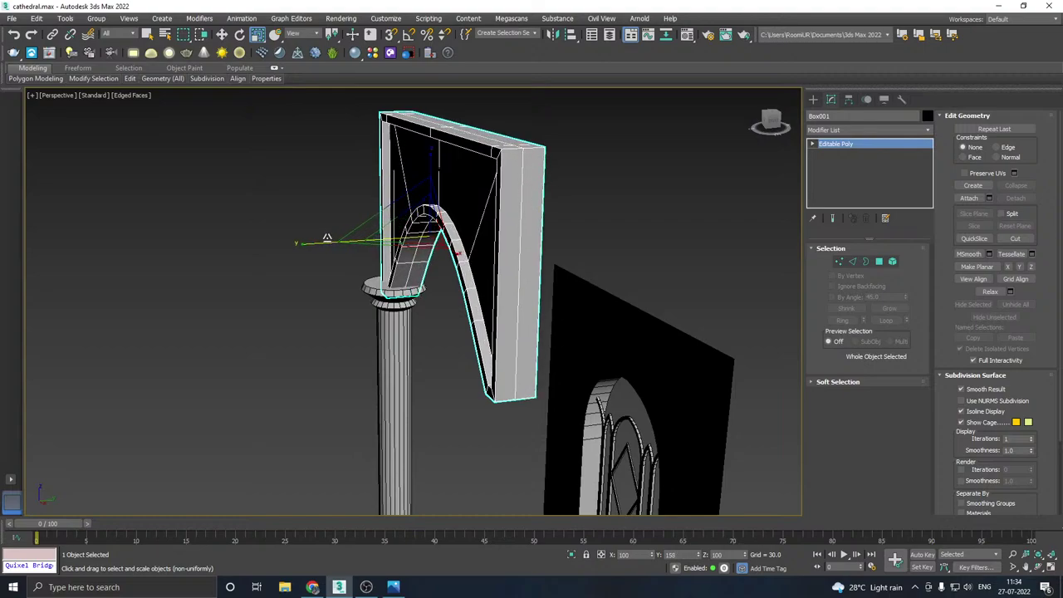
- Shift the arch about 6.8 units in negative Y to center it on the capital, and raise it about 3.3 units
{"action": "key", "text": "w"}
{"action": "left_click_drag", "start_coordinate": [488, 232], "coordinate": [479, 234]}
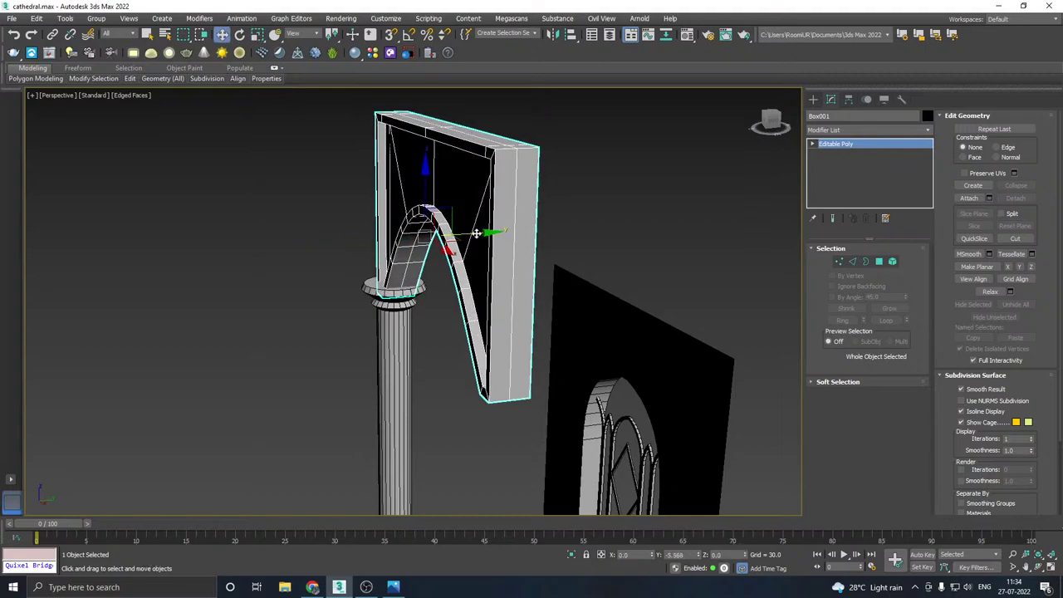
{"action": "middle_click_drag", "start_coordinate": [479, 234], "coordinate": [605, 252], "text": "alt"}
{"action": "left_click_drag", "start_coordinate": [456, 198], "coordinate": [453, 196]}
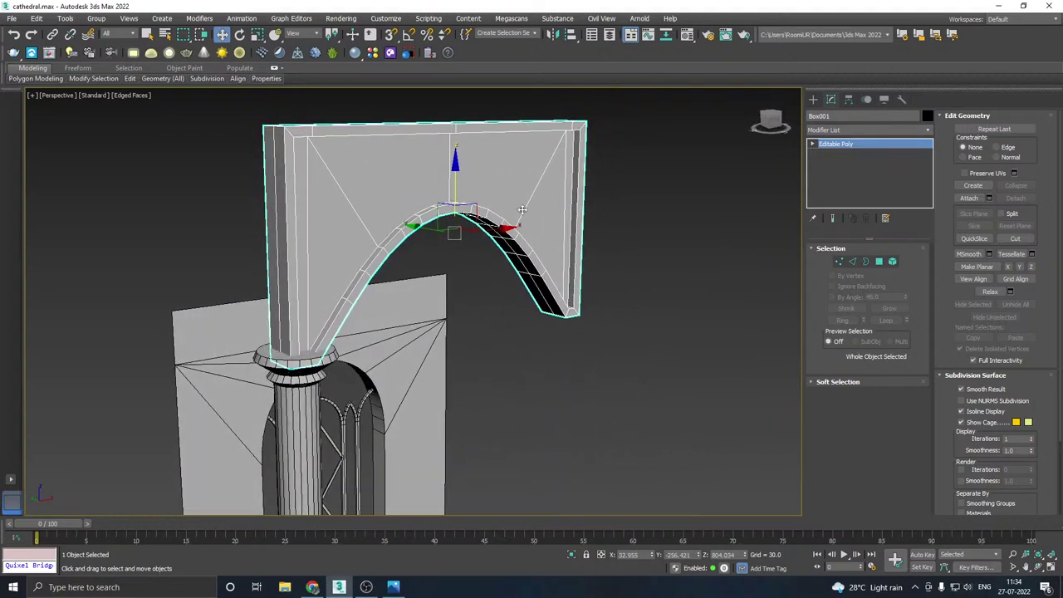
- Deselect the arch and save the scene file
{"action": "left_click", "coordinate": [649, 255]}
{"action": "scroll", "coordinate": [484, 249], "scroll_direction": "down", "scroll_amount": 5}
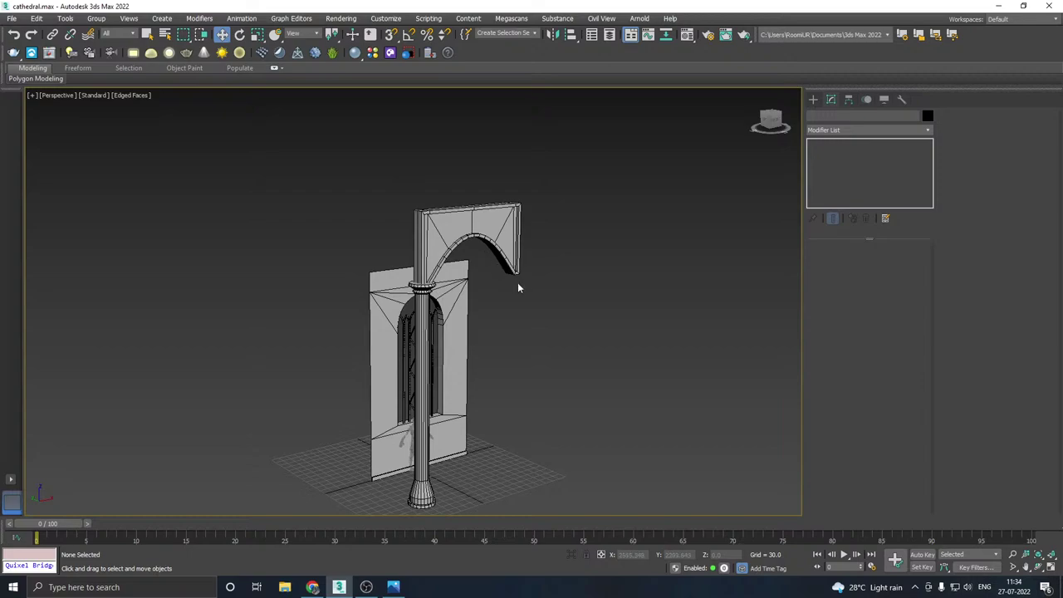
{"action": "left_click", "coordinate": [14, 18]}
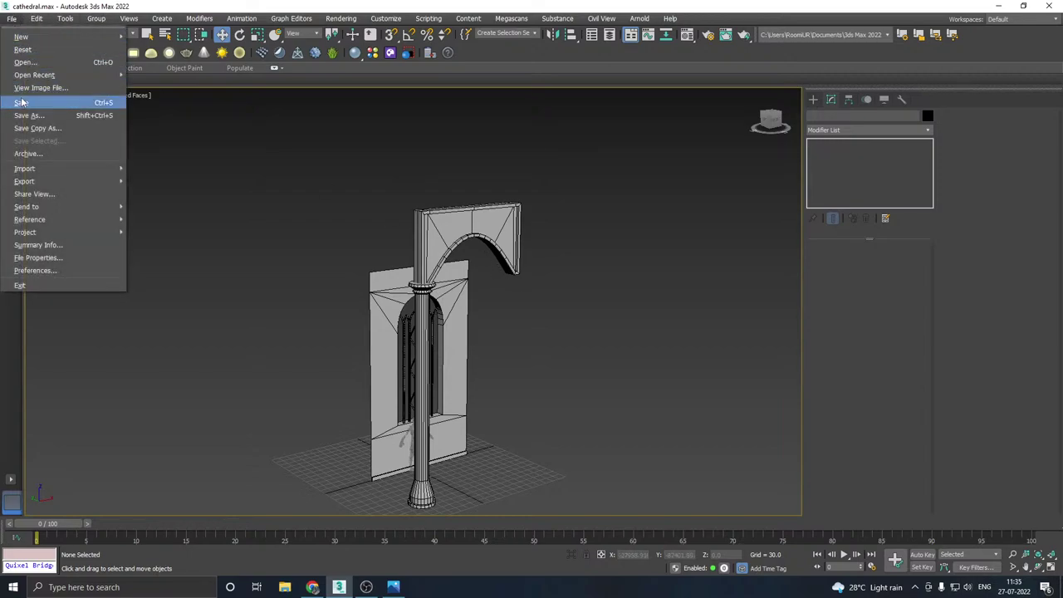
{"action": "left_click", "coordinate": [24, 102]}
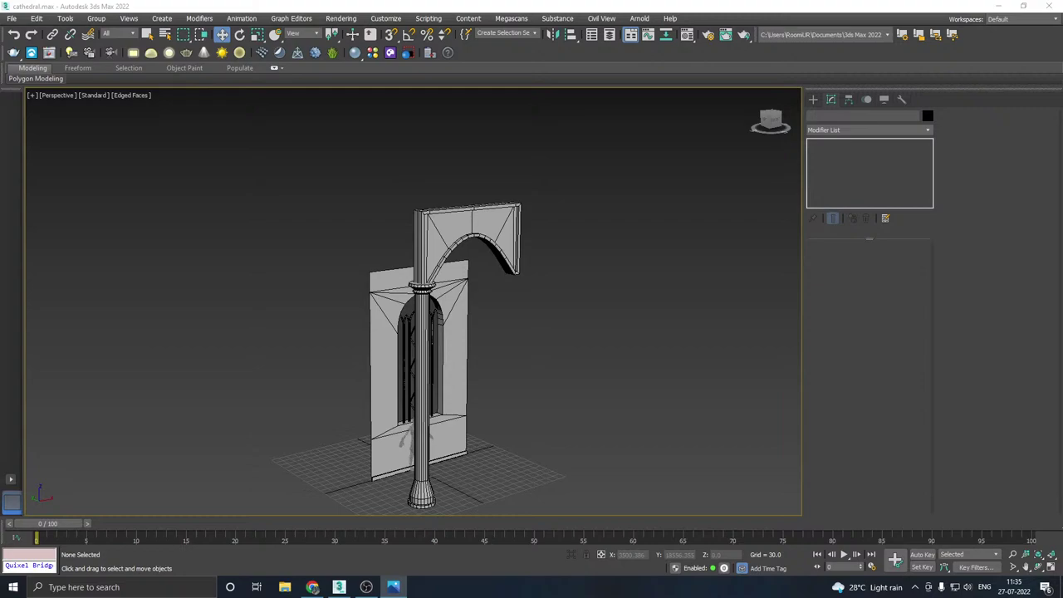
- Add a Symmetry modifier to the arch and set its mirror axis to X
{"action": "left_click", "coordinate": [515, 251]}
{"action": "scroll", "coordinate": [411, 234], "scroll_direction": "up", "scroll_amount": 3}
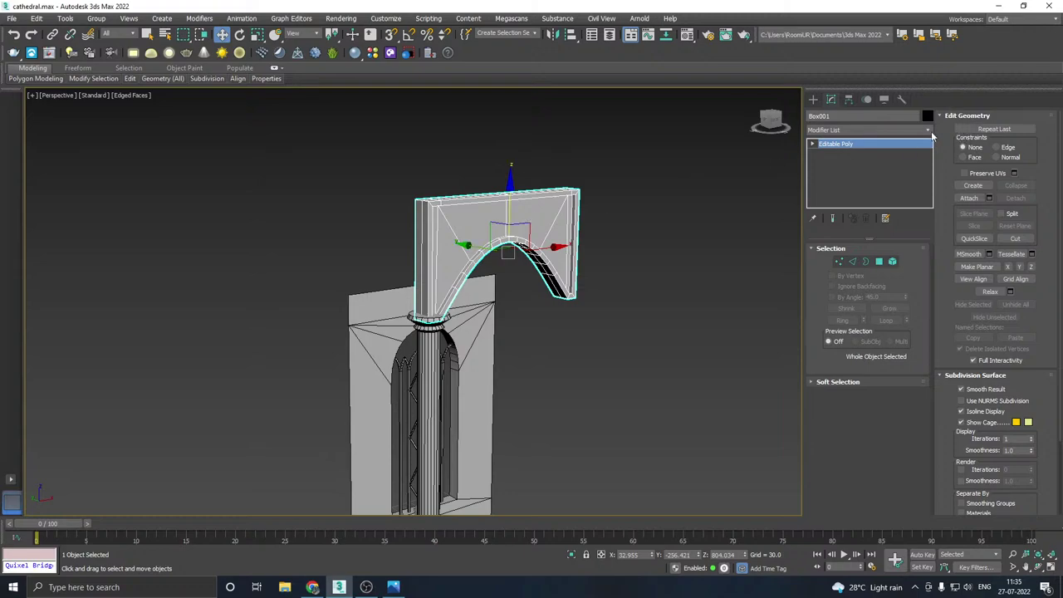
{"action": "left_click", "coordinate": [928, 130]}
{"action": "scroll", "coordinate": [865, 332], "scroll_direction": "down", "scroll_amount": 10}
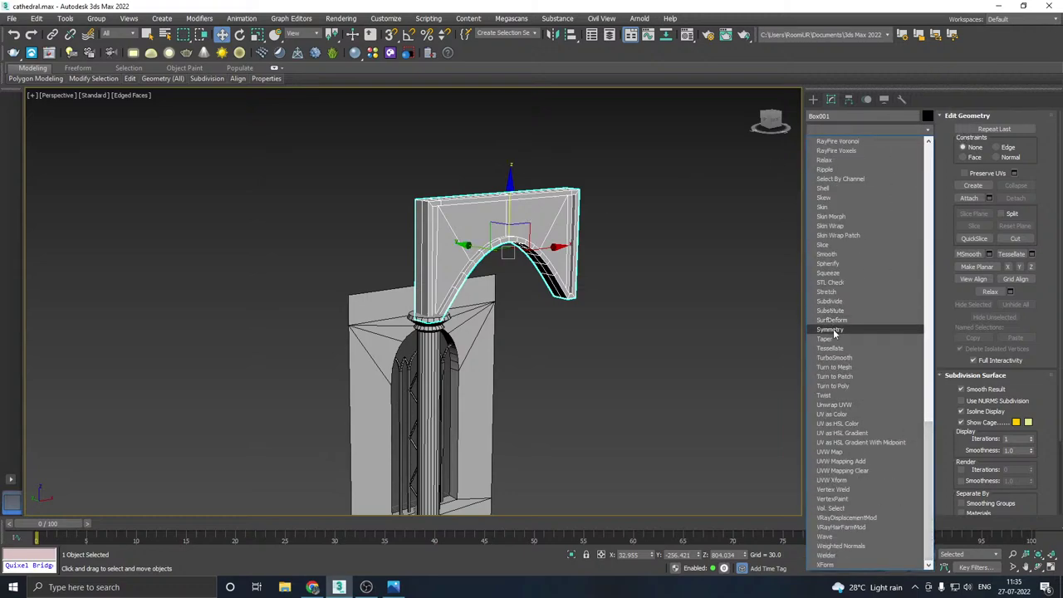
{"action": "left_click", "coordinate": [830, 329]}
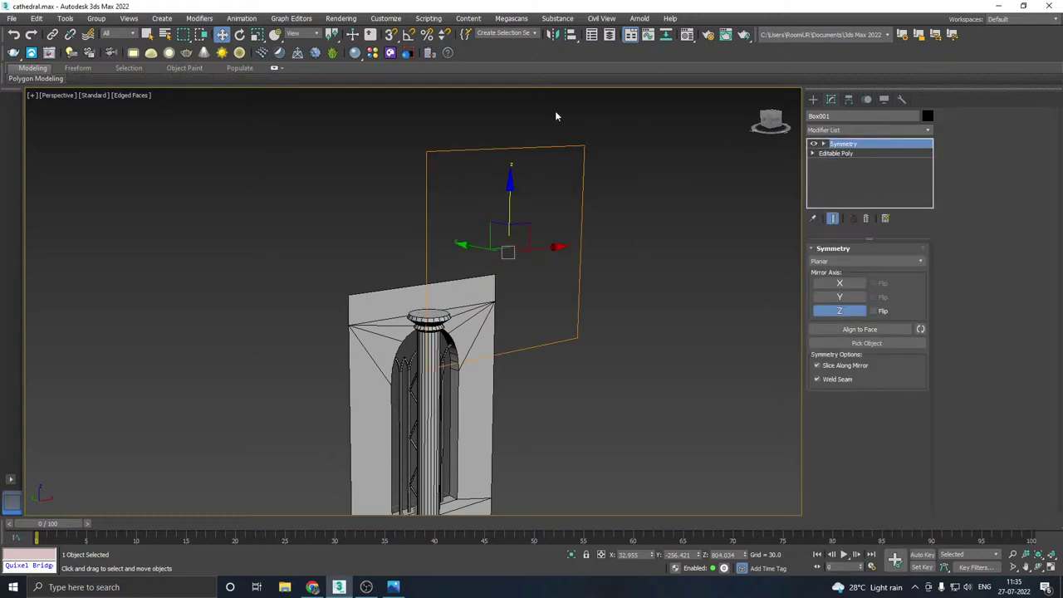
{"action": "middle_click_drag", "start_coordinate": [562, 246], "coordinate": [565, 282]}
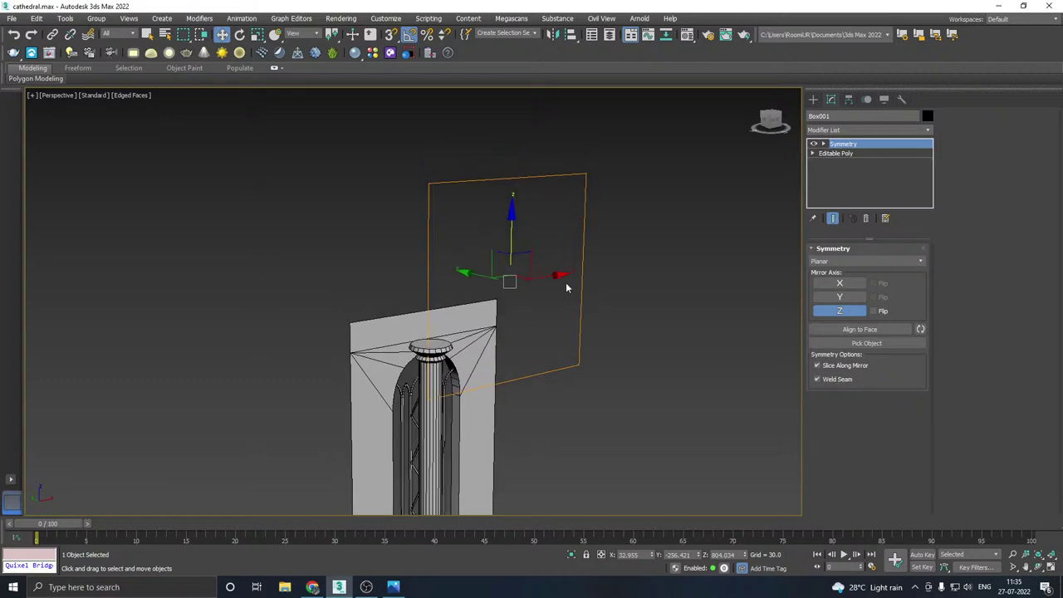
{"action": "key", "text": "e"}
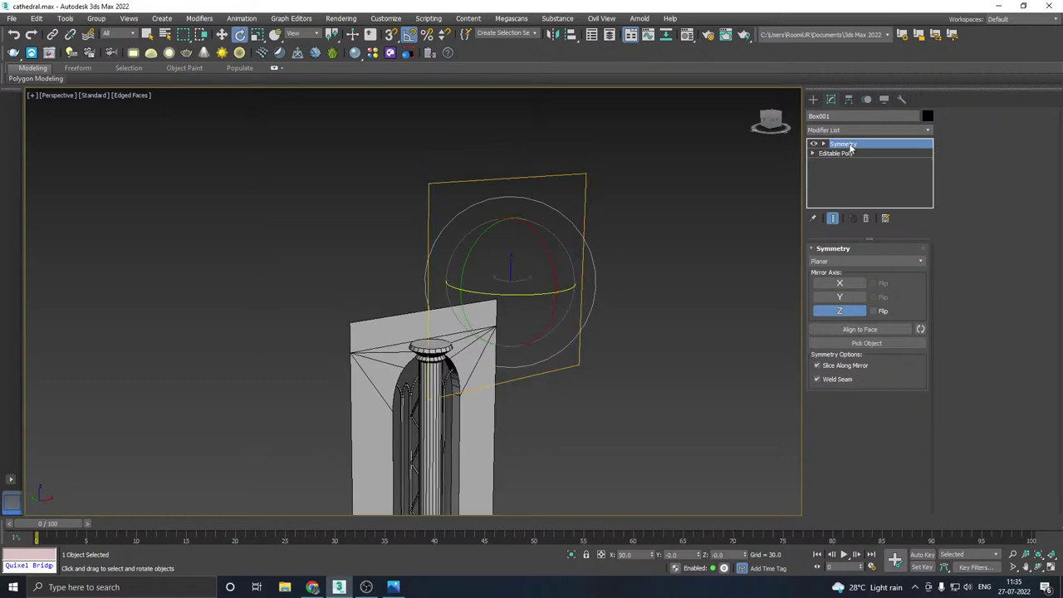
{"action": "key", "text": "w"}
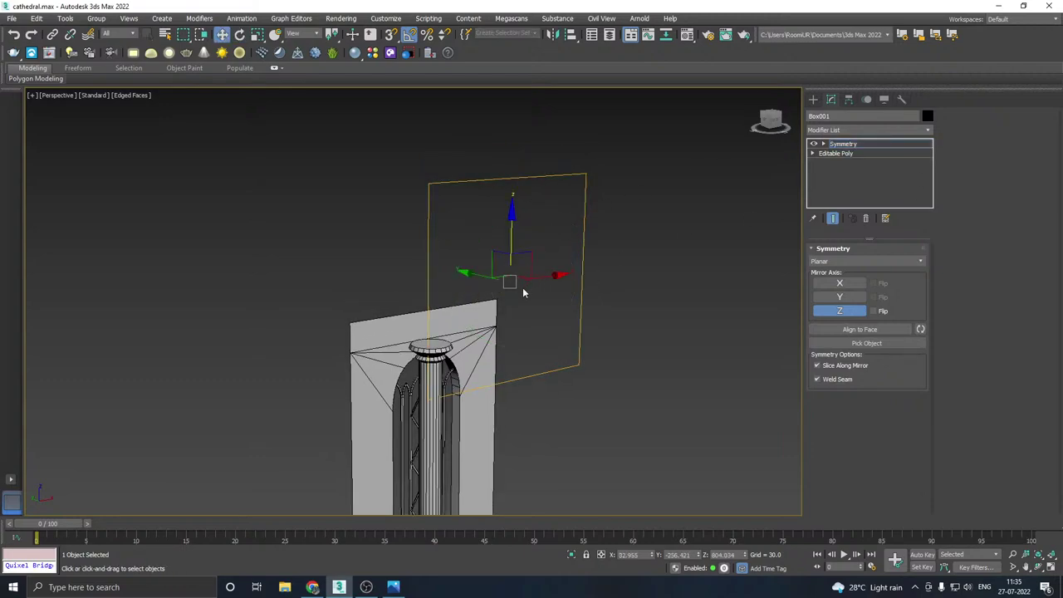
{"action": "left_click", "coordinate": [840, 285]}
{"action": "left_click", "coordinate": [839, 311]}
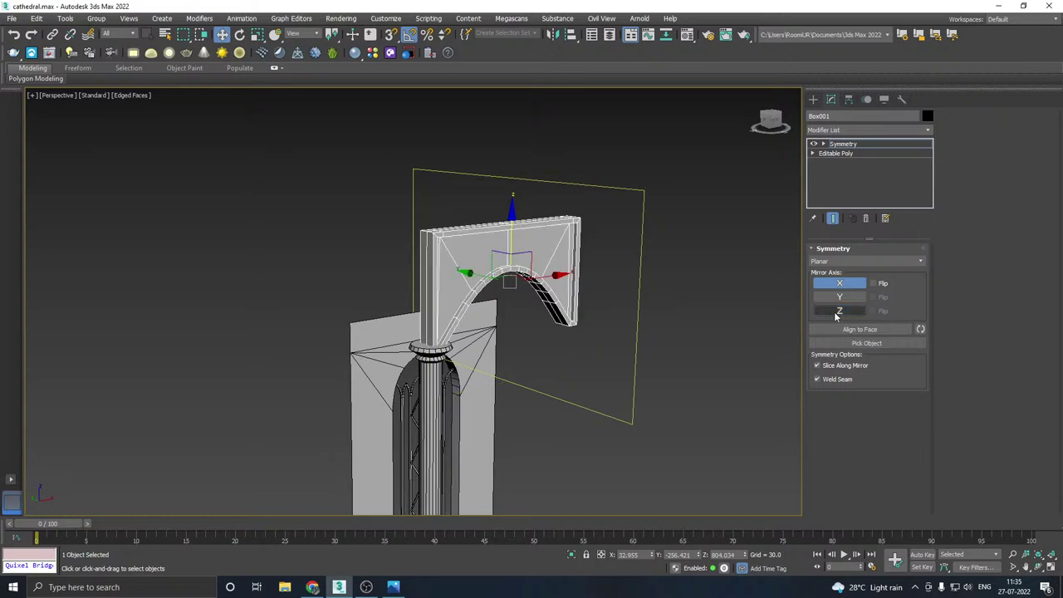
- Try to rotate the Symmetry mirror plane diagonally and shift it along X and Y to form a perpendicular second arch
{"action": "key", "text": "e"}
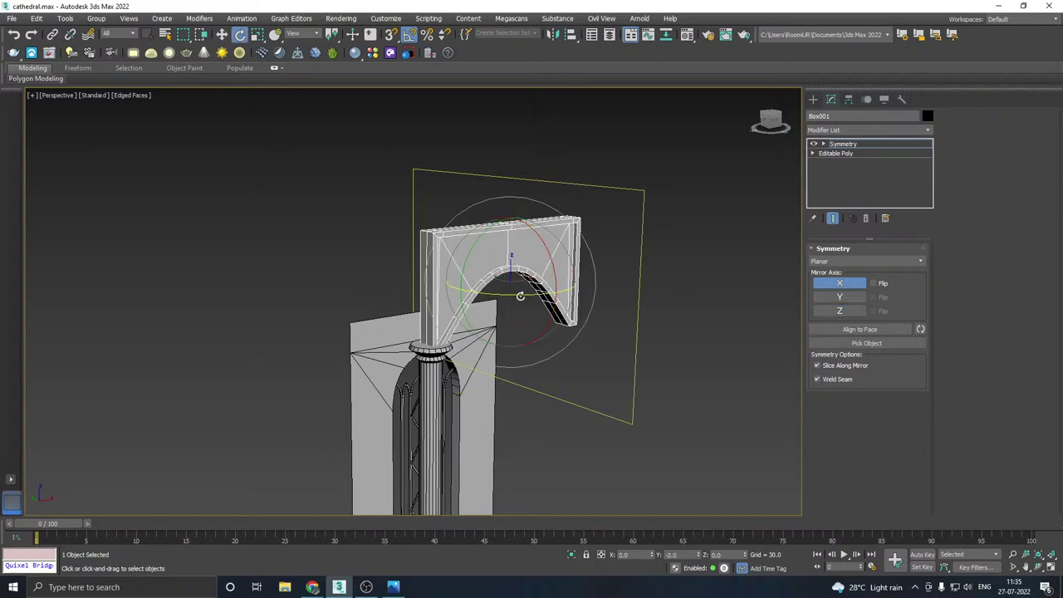
{"action": "left_click_drag", "start_coordinate": [521, 297], "coordinate": [473, 285]}
{"action": "key", "text": "w"}
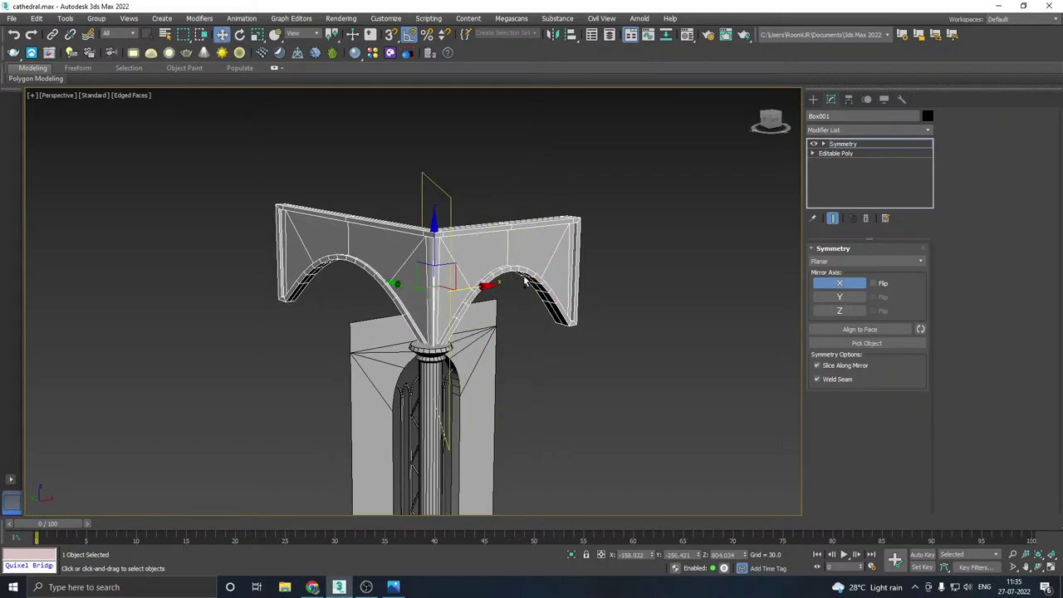
{"action": "middle_click_drag", "start_coordinate": [526, 282], "coordinate": [387, 308], "text": "alt"}
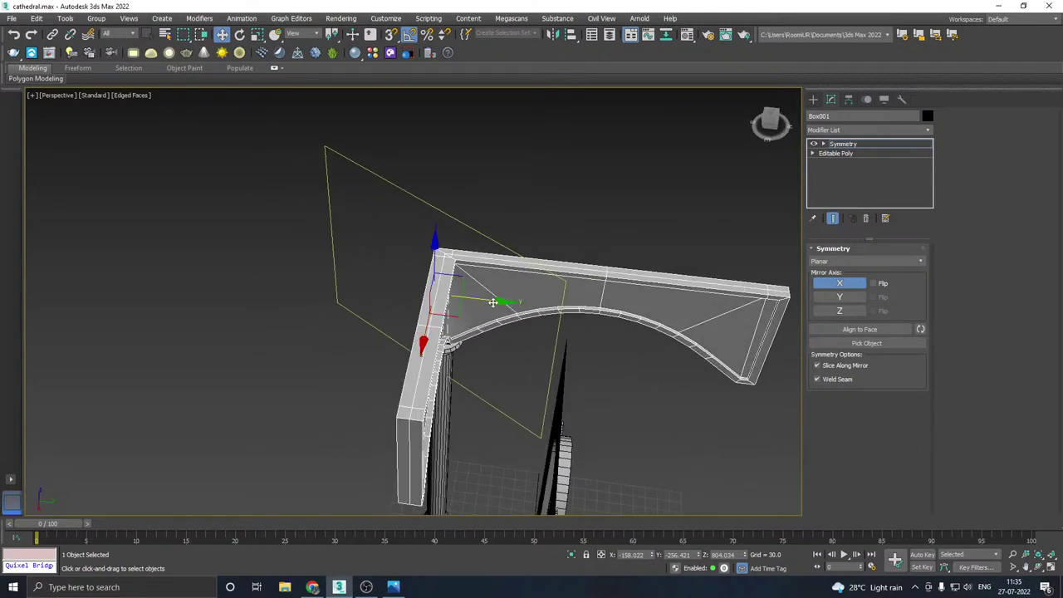
{"action": "left_click_drag", "start_coordinate": [493, 302], "coordinate": [391, 296]}
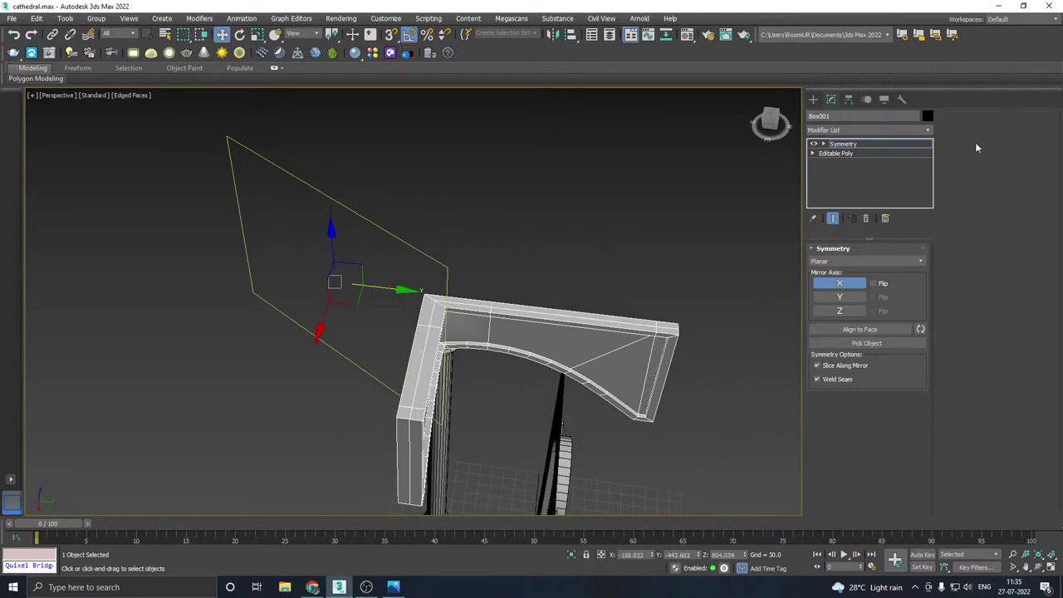
- Undo the moves and rotation of the Symmetry mirror plane
{"action": "key", "text": "ctrl+z"}
{"action": "key", "text": "ctrl+z"}
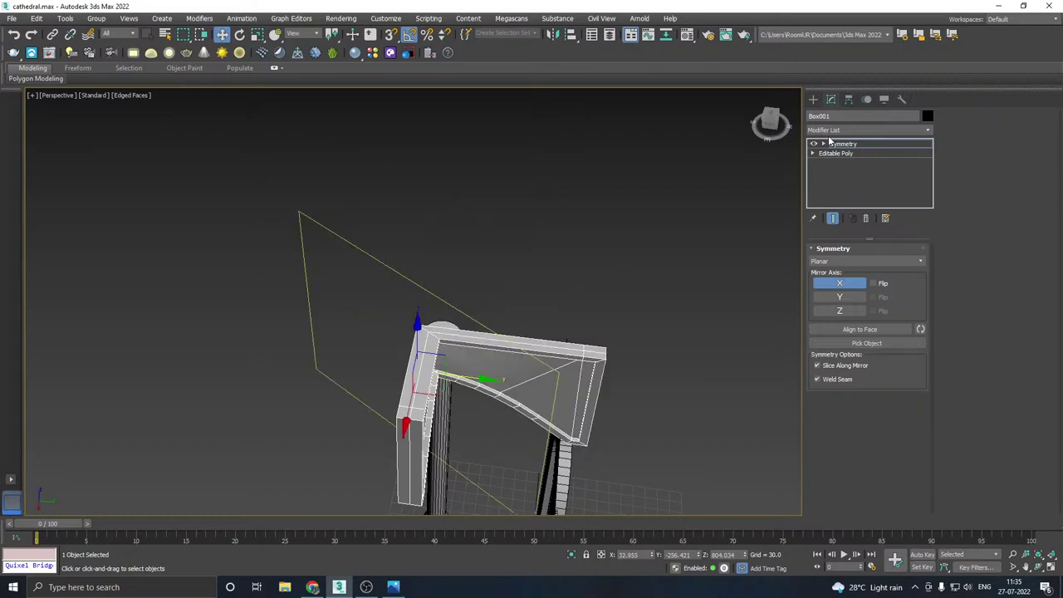
{"action": "key", "text": "ctrl+z"}
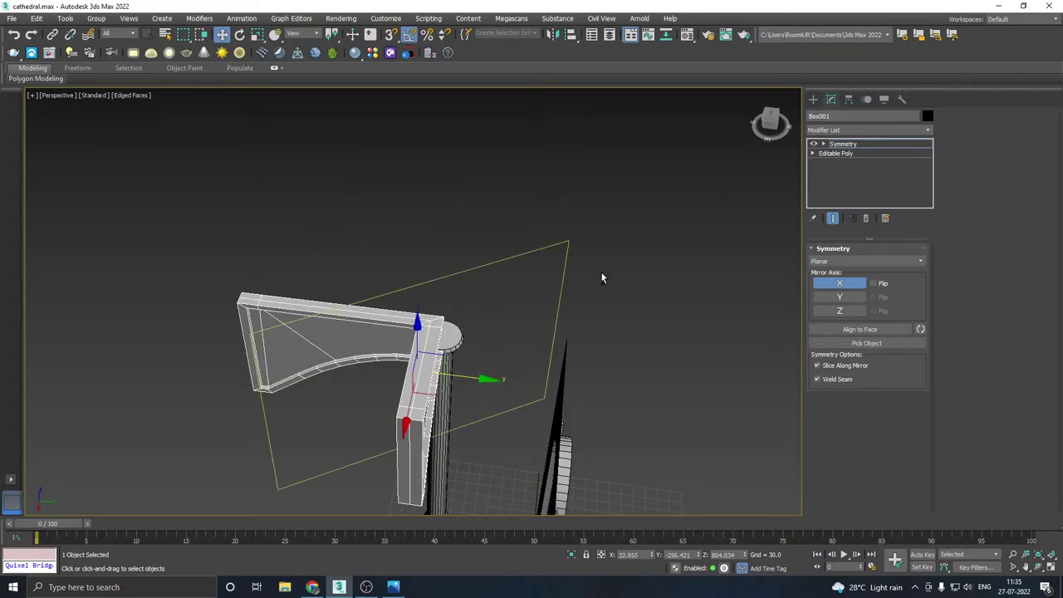
{"action": "mouse_move", "coordinate": [603, 278]}
{"action": "middle_mouse_down", "text": "alt"}
{"action": "mouse_move", "coordinate": [646, 233]}
{"action": "mouse_move", "coordinate": [674, 230]}
{"action": "mouse_move", "coordinate": [641, 275]}
{"action": "mouse_move", "coordinate": [614, 286]}
{"action": "mouse_move", "coordinate": [696, 262]}
{"action": "mouse_move", "coordinate": [600, 284]}
{"action": "middle_mouse_up", "text": "alt"}
{"action": "key", "text": "ctrl+z"}
- Flip the X mirror and rotate the mirror plane diagonally so the second arch points toward the window wall
{"action": "left_click", "coordinate": [874, 285]}
{"action": "key", "text": "e"}
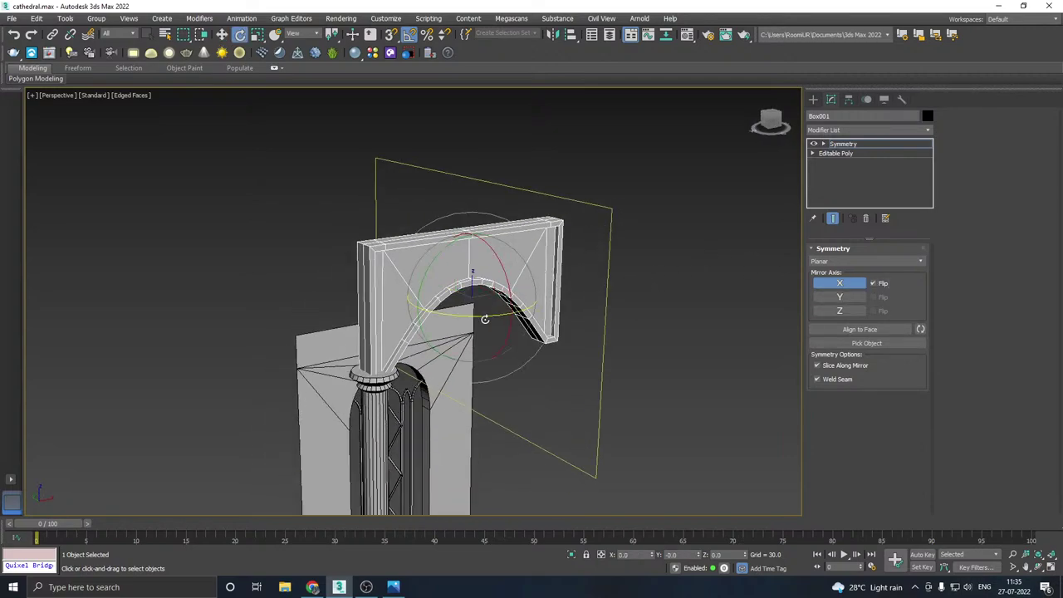
{"action": "middle_click_drag", "start_coordinate": [486, 315], "coordinate": [608, 298], "text": "alt"}
{"action": "middle_click_drag", "start_coordinate": [525, 269], "coordinate": [549, 234], "text": "alt"}
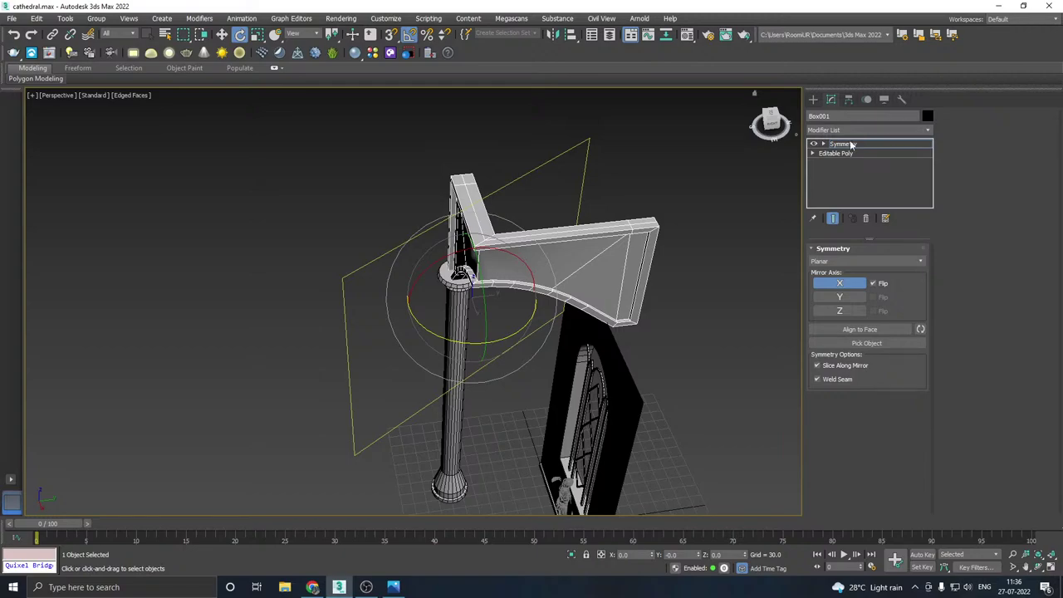
- Duplicate the arch's Symmetry modifier by copying and pasting it in the modifier stack
{"action": "key", "text": "w"}
{"action": "mouse_move", "coordinate": [656, 241]}
{"action": "middle_mouse_down", "text": "alt"}
{"action": "mouse_move", "coordinate": [655, 174]}
{"action": "mouse_move", "coordinate": [721, 201]}
{"action": "mouse_move", "coordinate": [665, 223]}
{"action": "middle_mouse_up", "text": "alt"}
{"action": "right_click", "coordinate": [851, 147]}
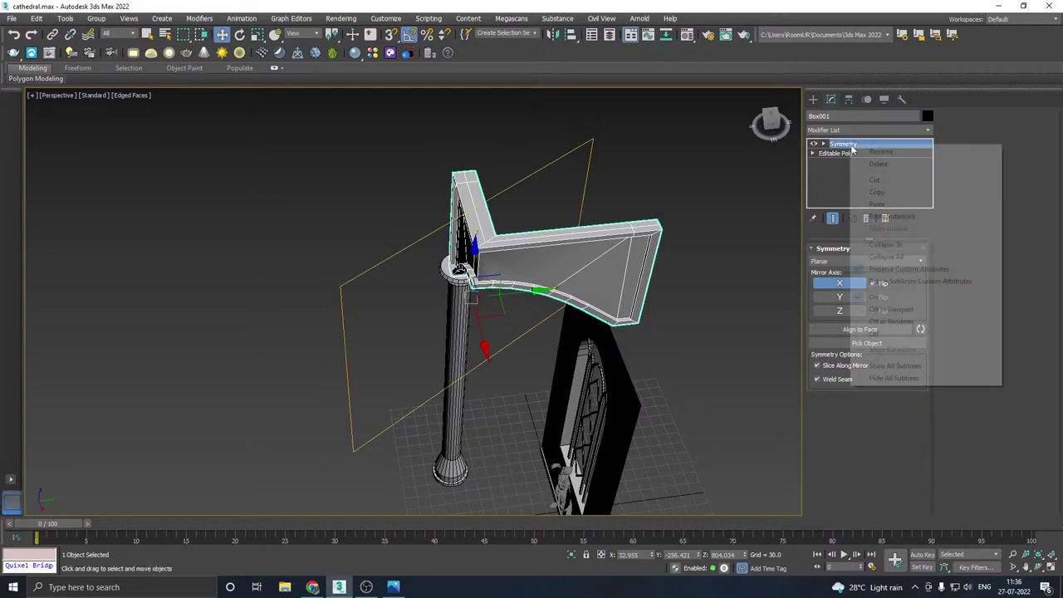
{"action": "left_click", "coordinate": [875, 192]}
{"action": "right_click", "coordinate": [848, 148]}
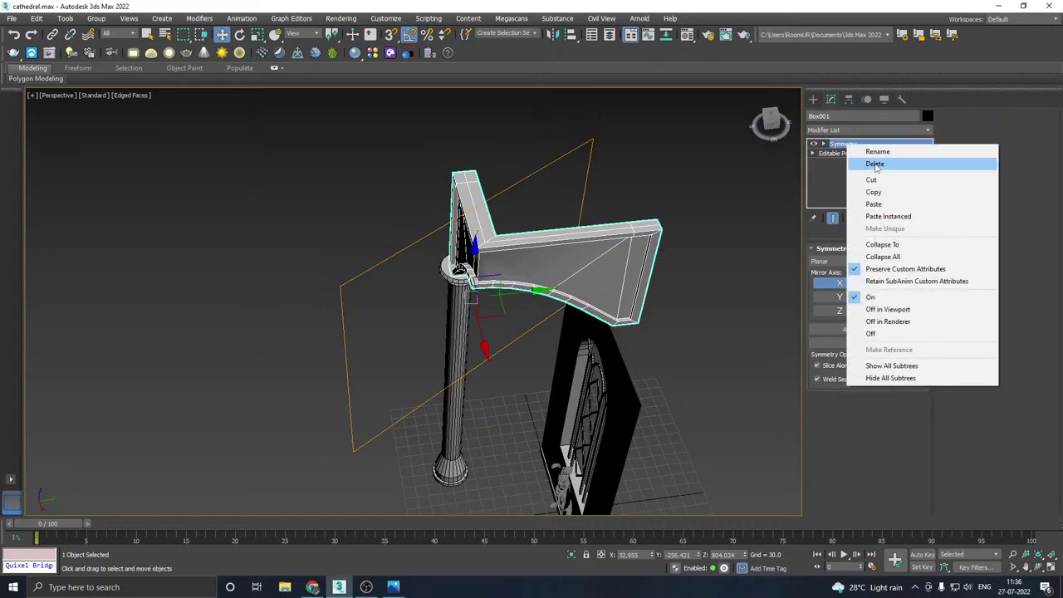
{"action": "left_click", "coordinate": [874, 204]}
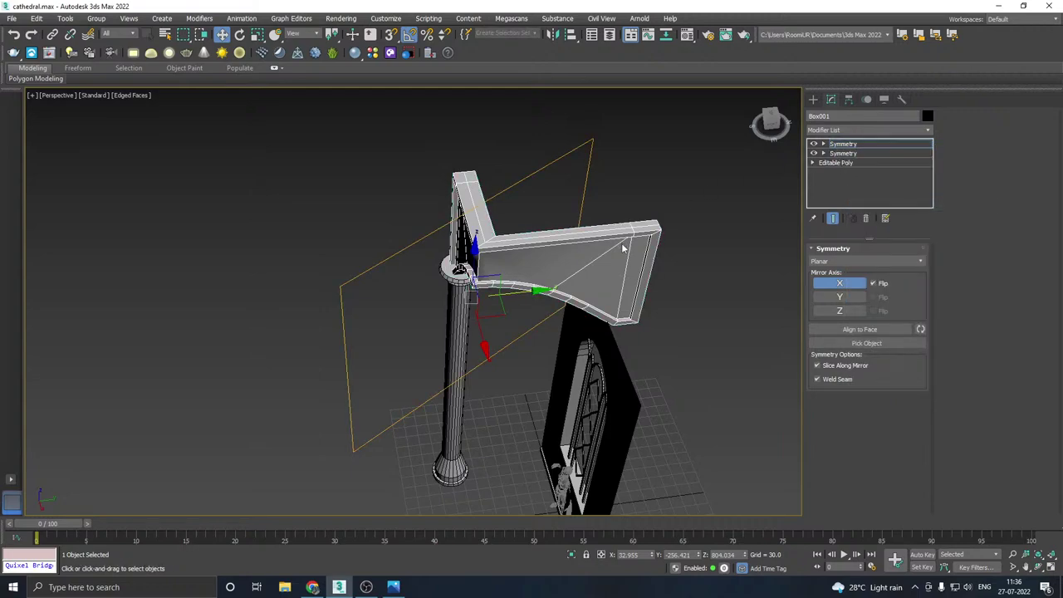
- Try to move and rotate the duplicated Symmetry's mirror plane to continue the arches past the window wall
{"action": "left_click_drag", "start_coordinate": [484, 329], "coordinate": [616, 378]}
{"action": "key", "text": "e"}
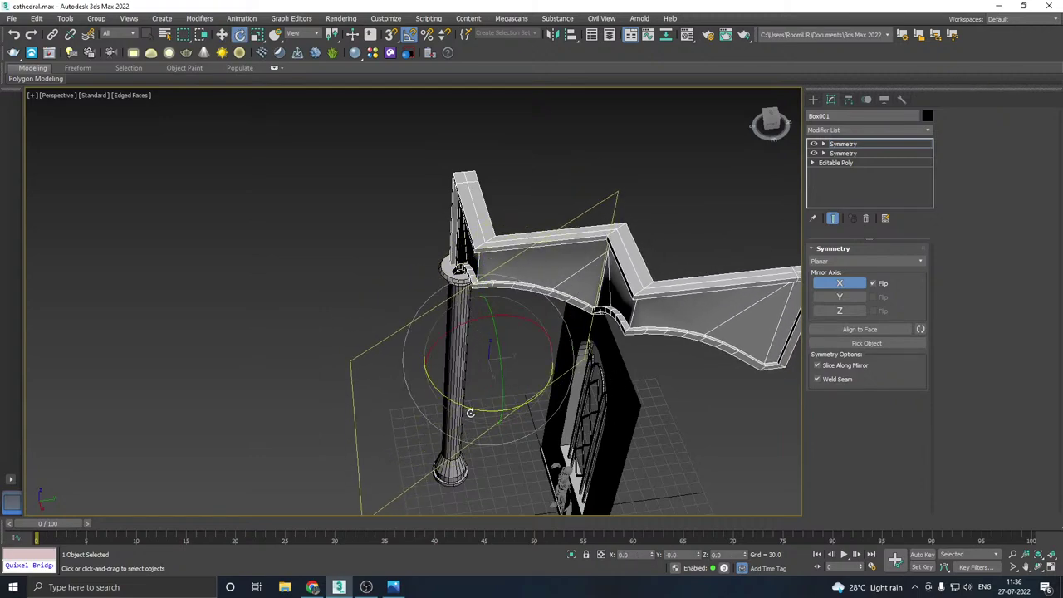
{"action": "left_click_drag", "start_coordinate": [469, 408], "coordinate": [473, 409]}
{"action": "key", "text": "w"}
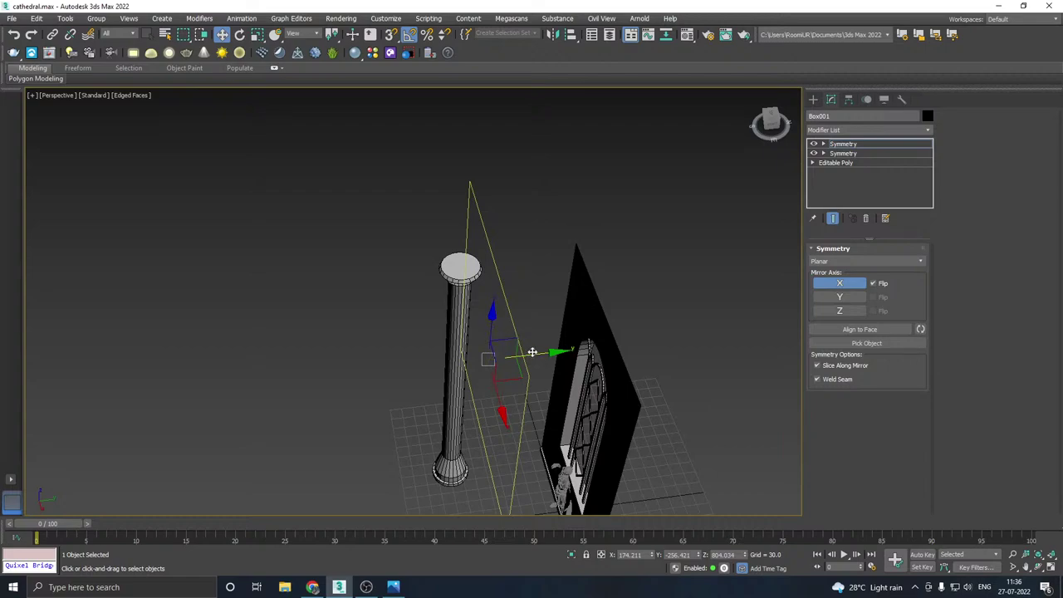
{"action": "left_click_drag", "start_coordinate": [531, 353], "coordinate": [674, 309]}
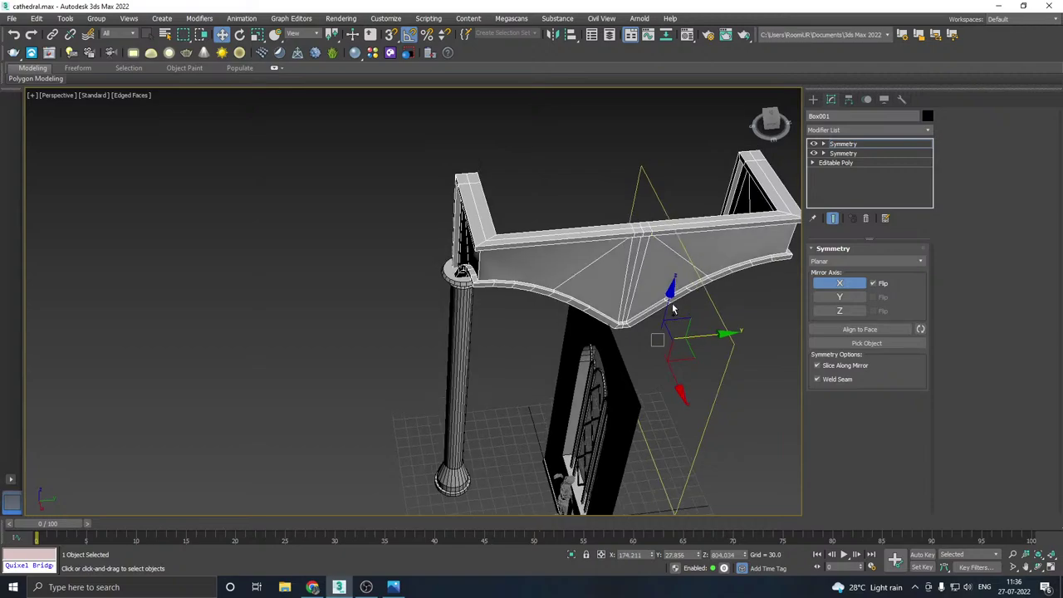
{"action": "middle_click_drag", "start_coordinate": [674, 309], "coordinate": [846, 273], "text": "alt"}
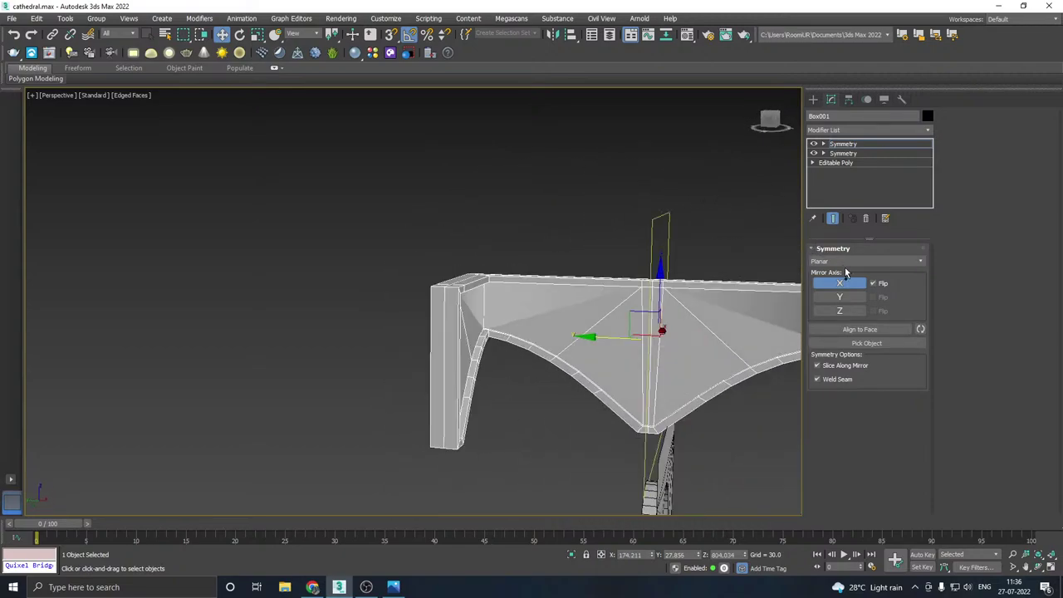
{"action": "middle_click_drag", "start_coordinate": [788, 333], "coordinate": [830, 163], "text": "alt"}
- Delete both Symmetry modifiers from the arch
{"action": "right_click", "coordinate": [847, 144]}
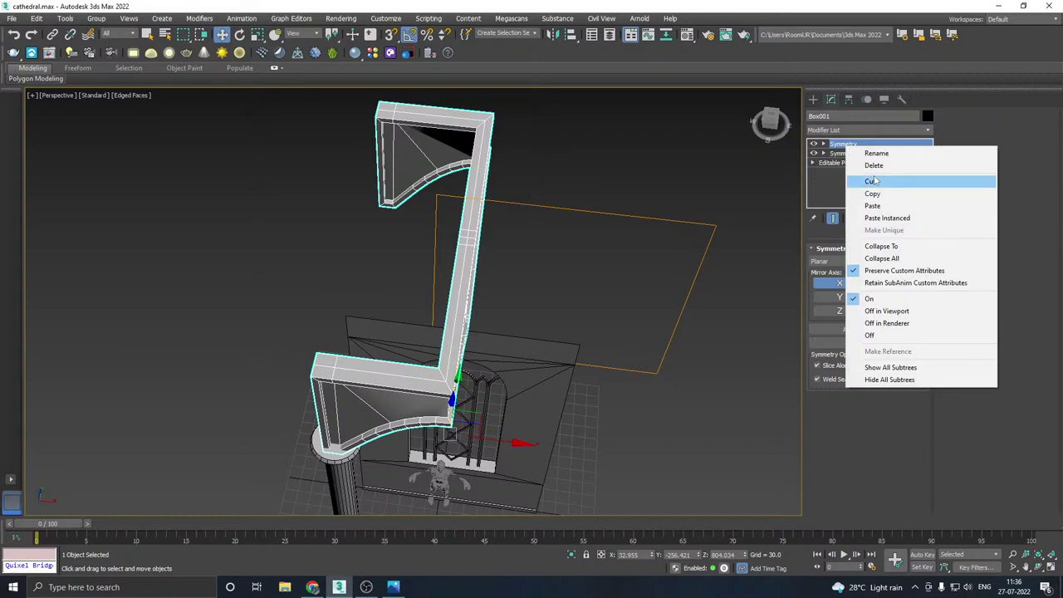
{"action": "left_click", "coordinate": [875, 164]}
{"action": "right_click", "coordinate": [859, 150]}
{"action": "left_click", "coordinate": [882, 166]}
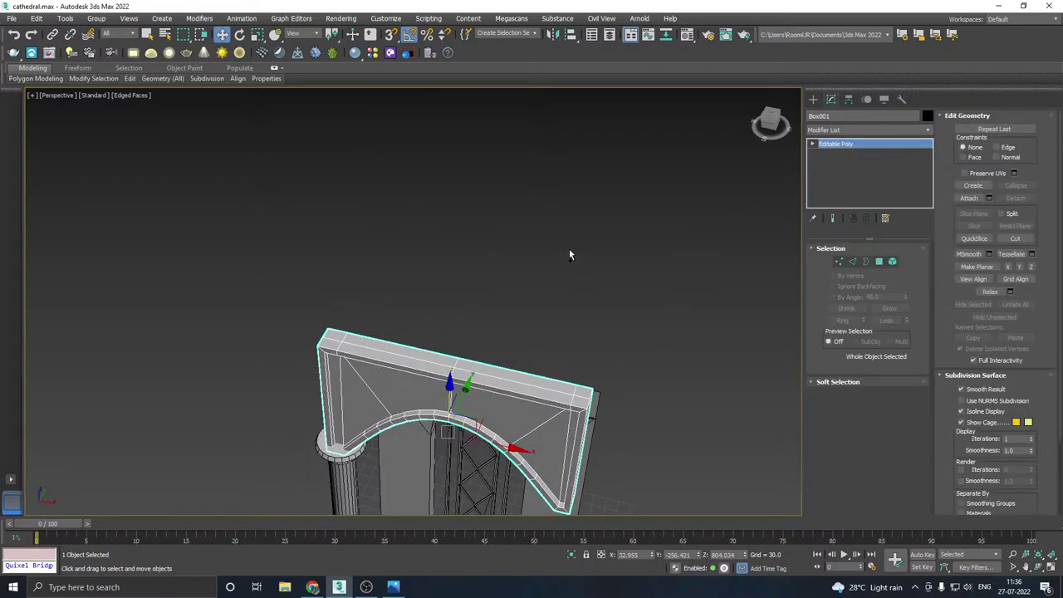
- Reset the arch's transform with Reset XForm and collapse its modifier stack to Editable Poly
{"action": "middle_click_drag", "start_coordinate": [569, 249], "coordinate": [564, 214], "text": "alt"}
{"action": "middle_click_drag", "start_coordinate": [540, 291], "coordinate": [615, 265], "text": "alt"}
{"action": "left_click", "coordinate": [902, 101]}
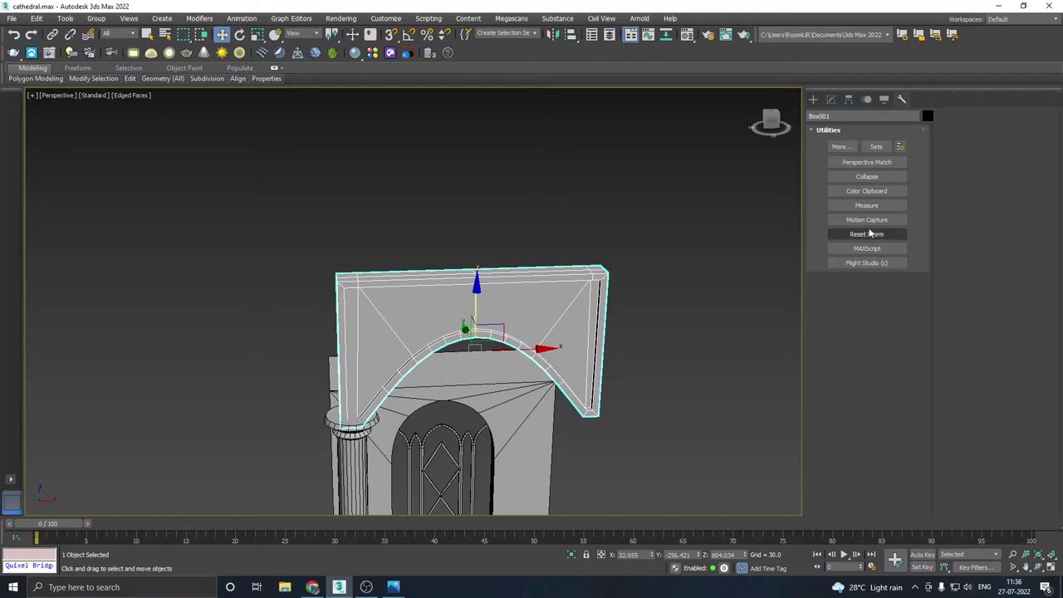
{"action": "left_click", "coordinate": [870, 235]}
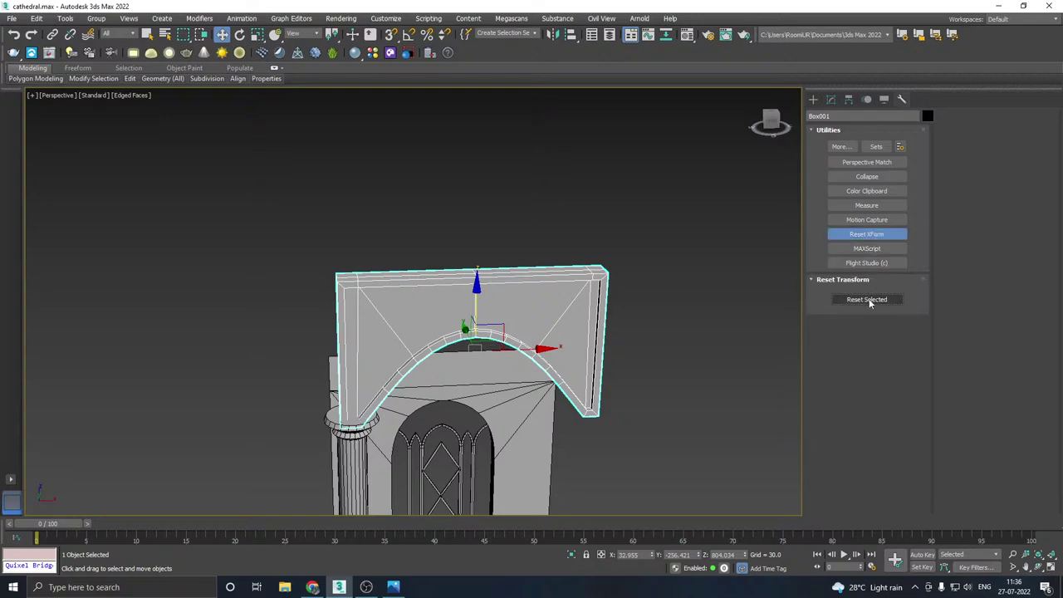
{"action": "left_click", "coordinate": [831, 100]}
{"action": "right_click", "coordinate": [856, 166]}
{"action": "left_click", "coordinate": [903, 271]}
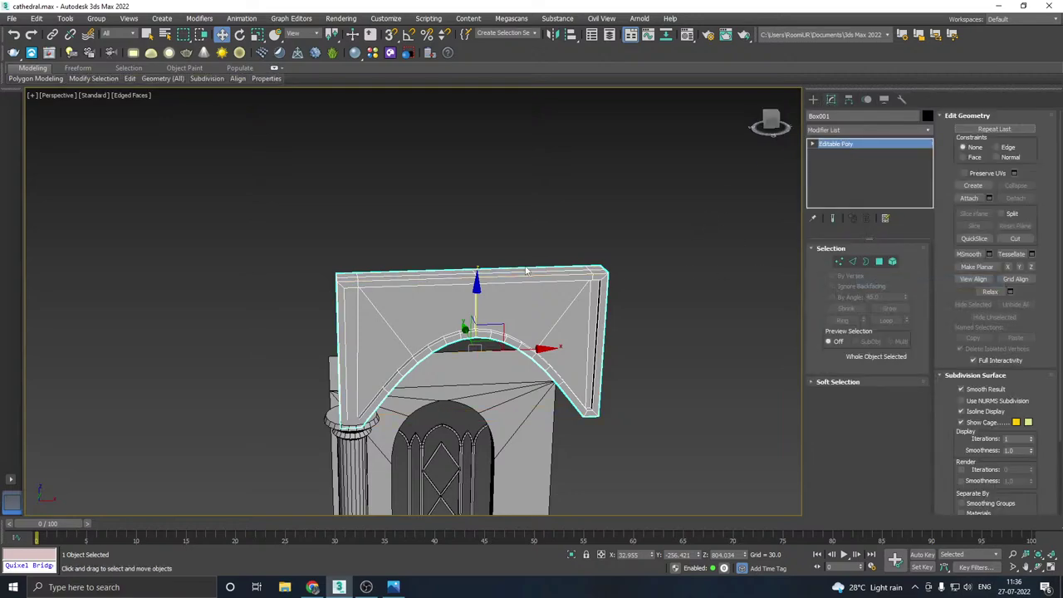
- Select the arch together with its column and shift both along Y, keeping them in front of the window wall
{"action": "middle_click_drag", "start_coordinate": [526, 271], "coordinate": [518, 228]}
{"action": "middle_click_drag", "start_coordinate": [593, 265], "coordinate": [597, 197], "text": "alt"}
{"action": "left_click", "coordinate": [522, 274], "text": "ctrl"}
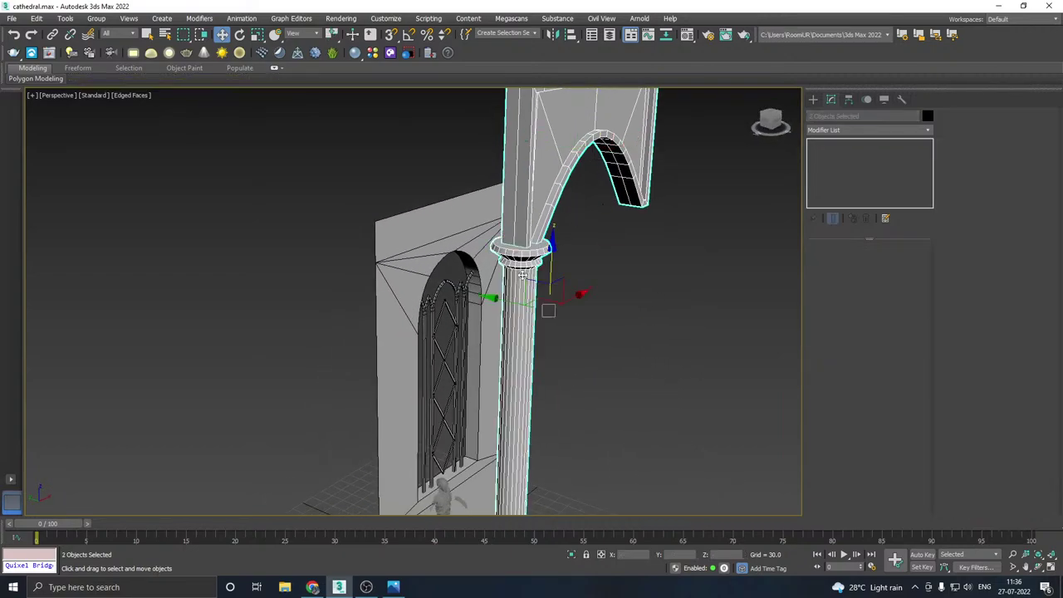
{"action": "middle_click_drag", "start_coordinate": [521, 274], "coordinate": [516, 258], "text": "alt"}
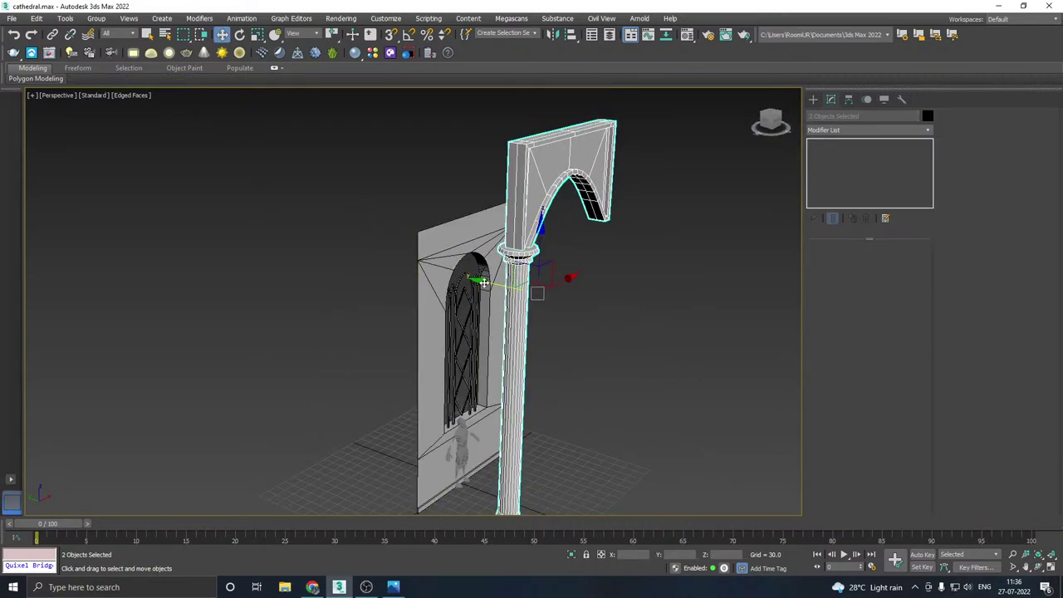
{"action": "left_click_drag", "start_coordinate": [483, 282], "coordinate": [390, 260]}
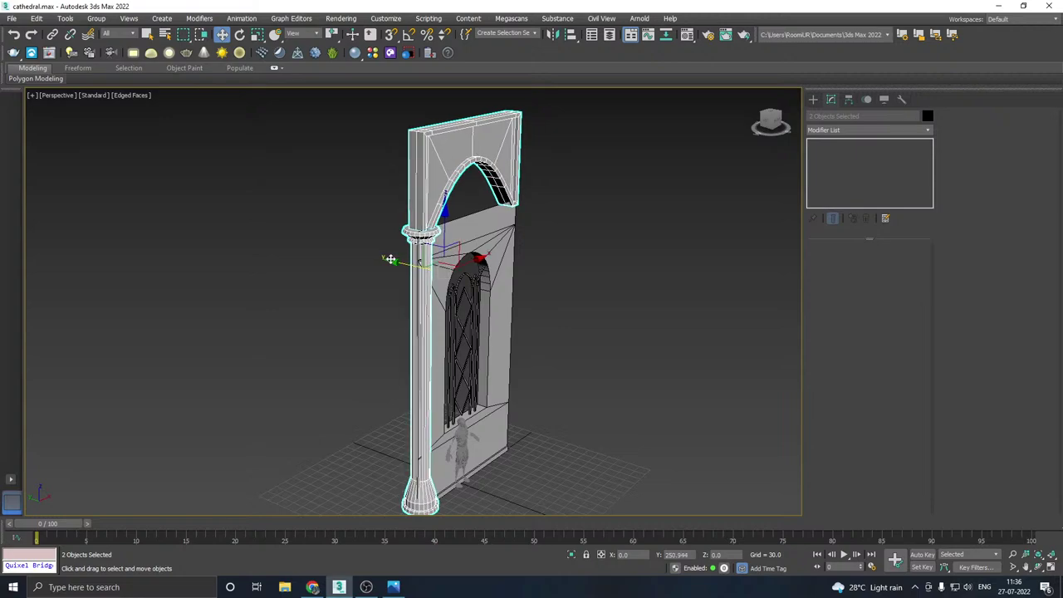
{"action": "middle_click_drag", "start_coordinate": [420, 260], "coordinate": [506, 243], "text": "alt"}
{"action": "left_click_drag", "start_coordinate": [482, 265], "coordinate": [363, 271]}
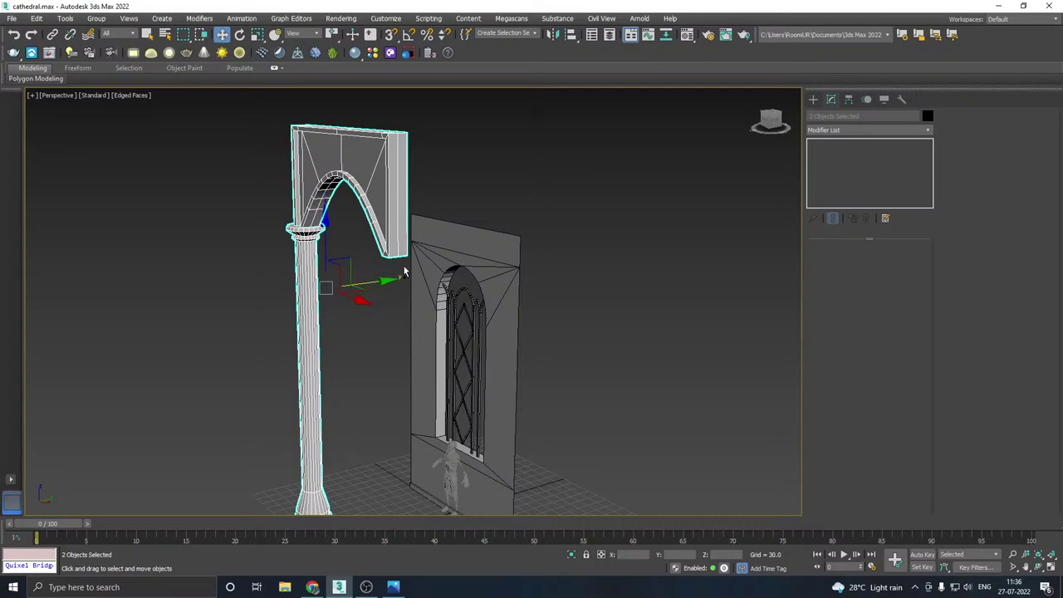
- Add a Symmetry modifier to the arch alone and set its mirror axis to X
{"action": "middle_click_drag", "start_coordinate": [405, 271], "coordinate": [491, 288], "text": "alt"}
{"action": "left_click", "coordinate": [317, 194]}
{"action": "middle_click_drag", "start_coordinate": [458, 221], "coordinate": [531, 237], "text": "alt"}
{"action": "key", "text": "e"}
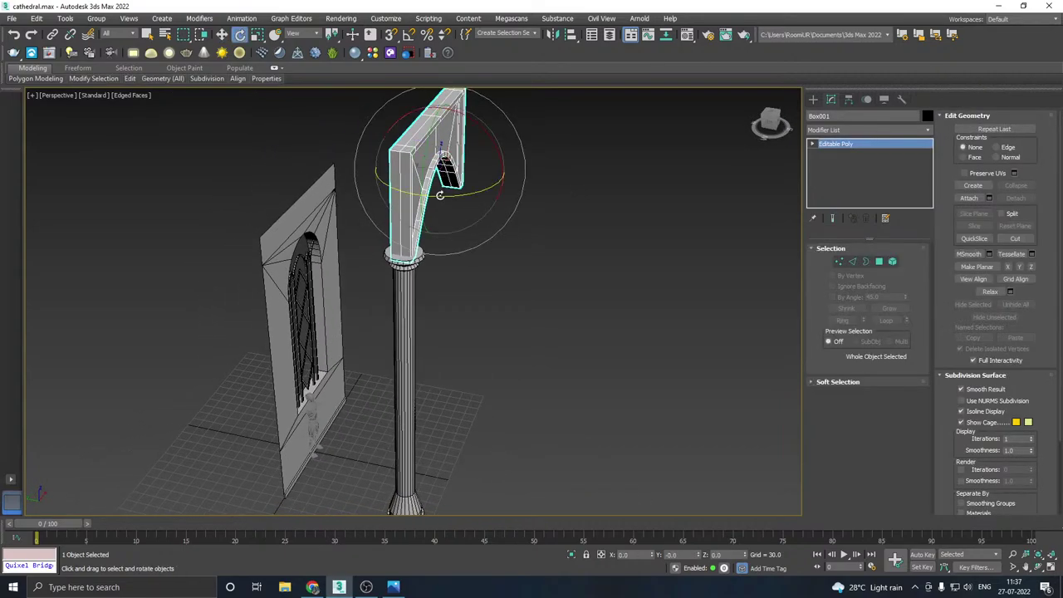
{"action": "key", "text": "w"}
{"action": "left_click", "coordinate": [928, 131]}
{"action": "scroll", "coordinate": [855, 332], "scroll_direction": "down", "scroll_amount": 10}
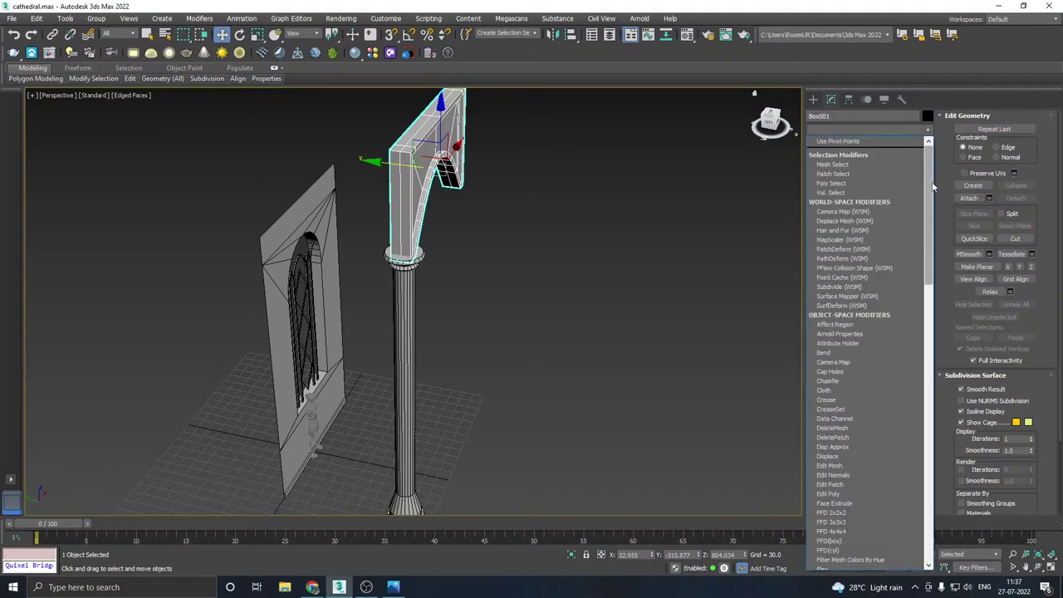
{"action": "left_click", "coordinate": [830, 330]}
{"action": "middle_click_drag", "start_coordinate": [733, 304], "coordinate": [593, 329], "text": "alt"}
{"action": "left_click", "coordinate": [839, 297]}
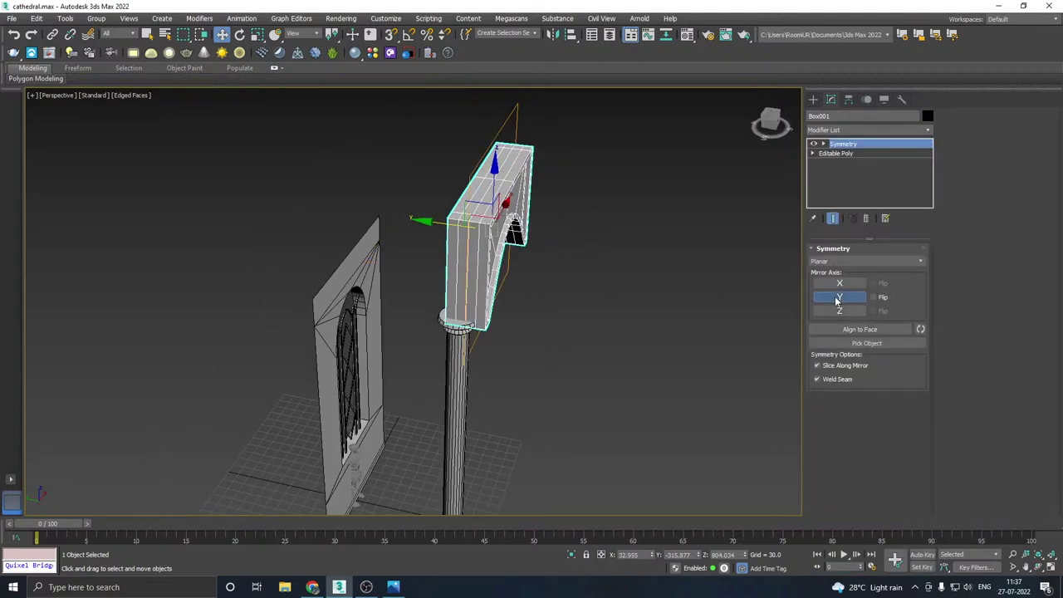
{"action": "left_click", "coordinate": [840, 284]}
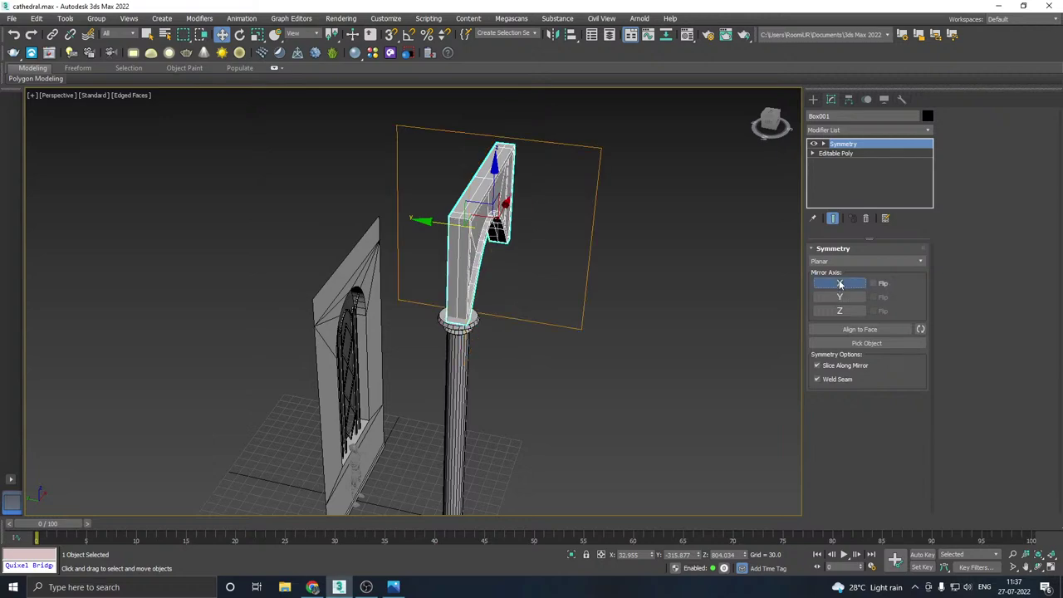
- Rotate the Symmetry mirror plane -45° about Z with angle snapping to turn the mirrored arch perpendicular
{"action": "key", "text": "e"}
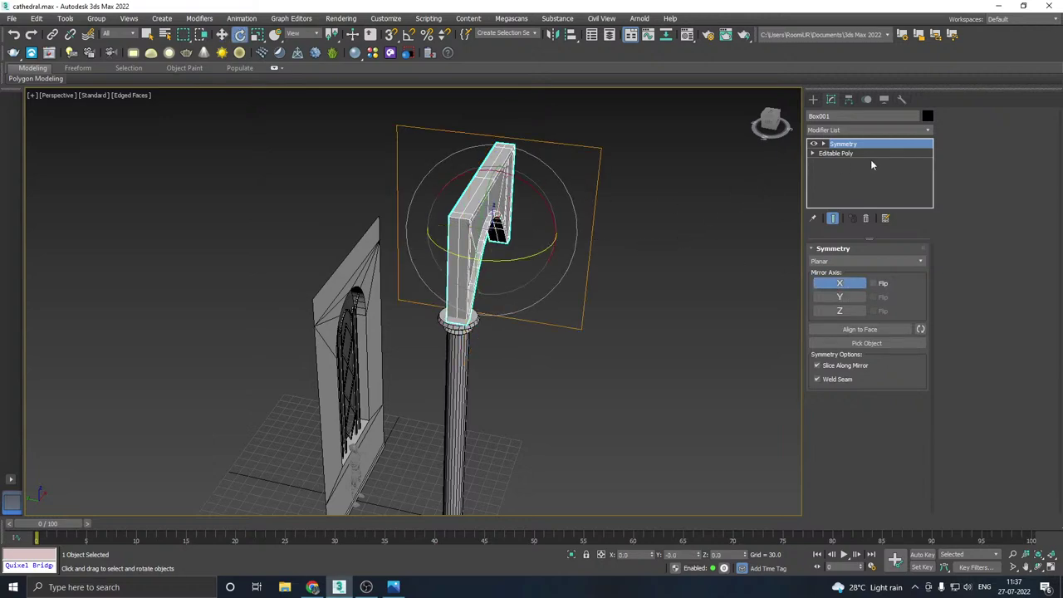
{"action": "key", "text": "1"}
{"action": "left_click_drag", "start_coordinate": [505, 259], "coordinate": [426, 226]}
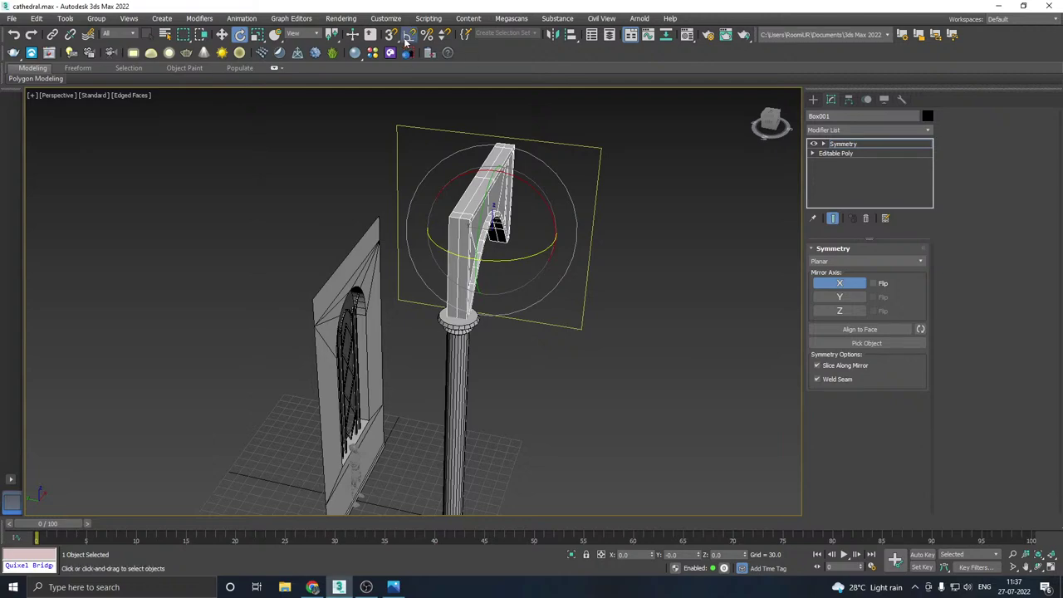
{"action": "key", "text": "ctrl+z"}
{"action": "key", "text": "ctrl+z"}
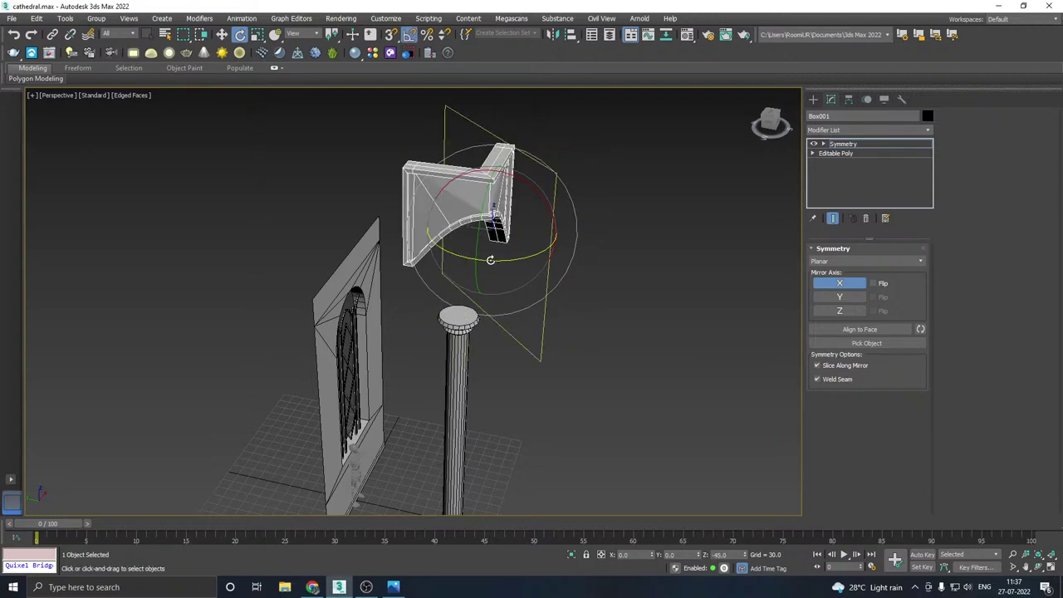
- Move the Symmetry mirror plane along X until the two perpendicular arches meet in a corner above the column
{"action": "key", "text": "w"}
{"action": "left_click_drag", "start_coordinate": [504, 203], "coordinate": [471, 241]}
{"action": "middle_click_drag", "start_coordinate": [472, 242], "coordinate": [510, 254], "text": "alt"}
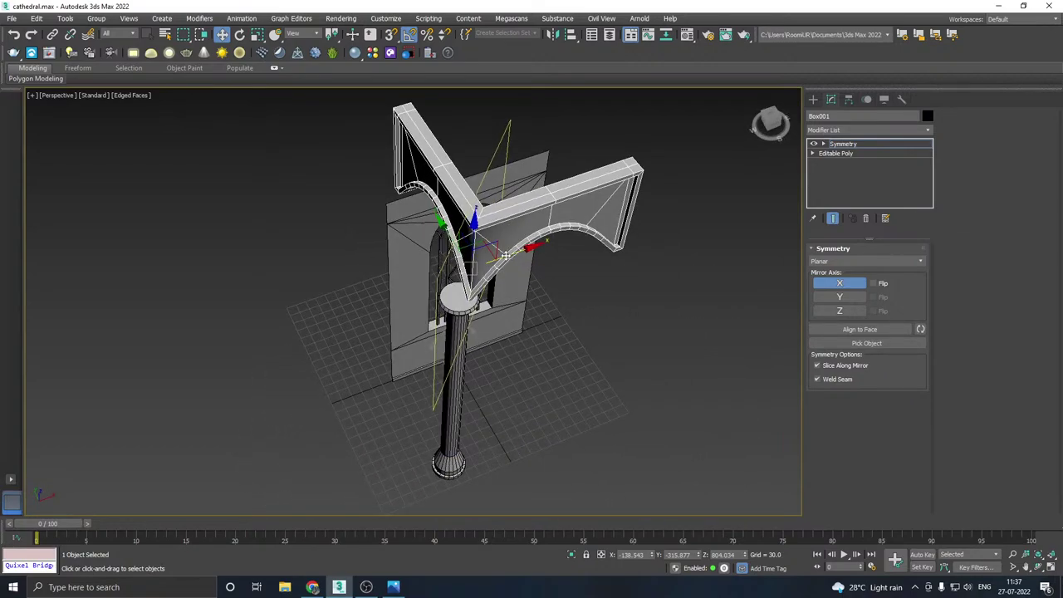
{"action": "left_click_drag", "start_coordinate": [506, 255], "coordinate": [492, 258]}
{"action": "scroll", "coordinate": [451, 239], "scroll_direction": "up", "scroll_amount": 5}
{"action": "middle_click_drag", "start_coordinate": [490, 250], "coordinate": [475, 222], "text": "alt"}
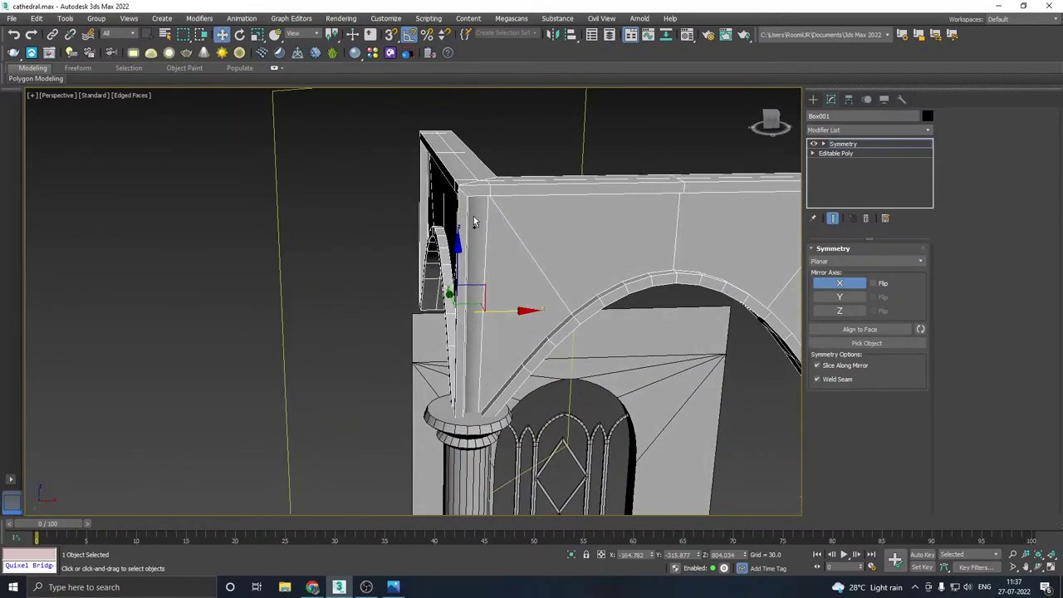
- Move the arches and column together about 68 units along negative Y so the perpendicular arch ends at the window wall
{"action": "left_click", "coordinate": [853, 145]}
{"action": "scroll", "coordinate": [519, 178], "scroll_direction": "down", "scroll_amount": 5}
{"action": "middle_click_drag", "start_coordinate": [531, 183], "coordinate": [639, 192], "text": "alt"}
{"action": "left_click_drag", "start_coordinate": [518, 253], "coordinate": [592, 208]}
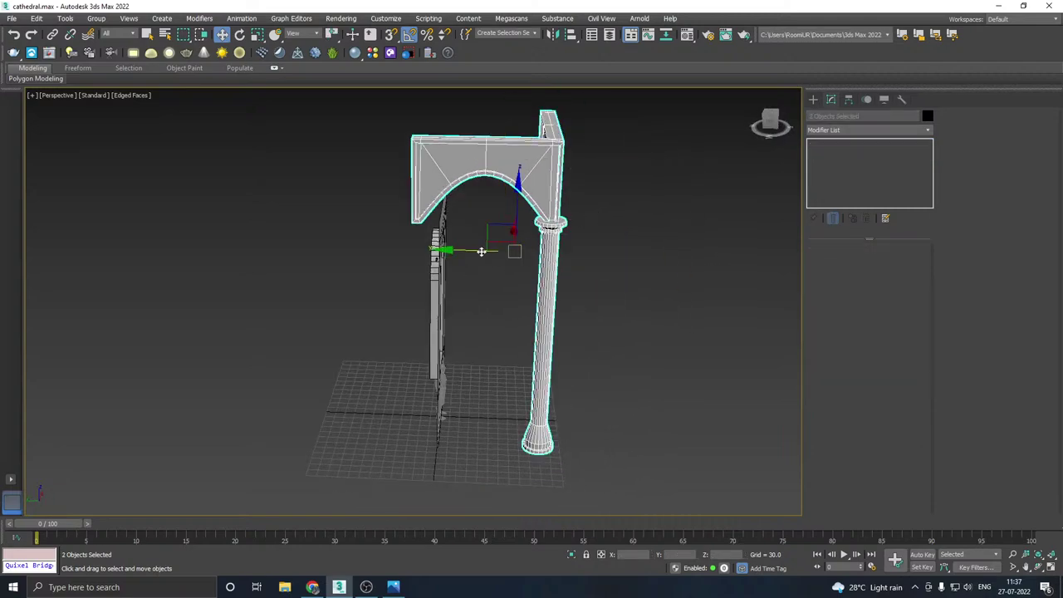
{"action": "left_click_drag", "start_coordinate": [467, 249], "coordinate": [489, 247]}
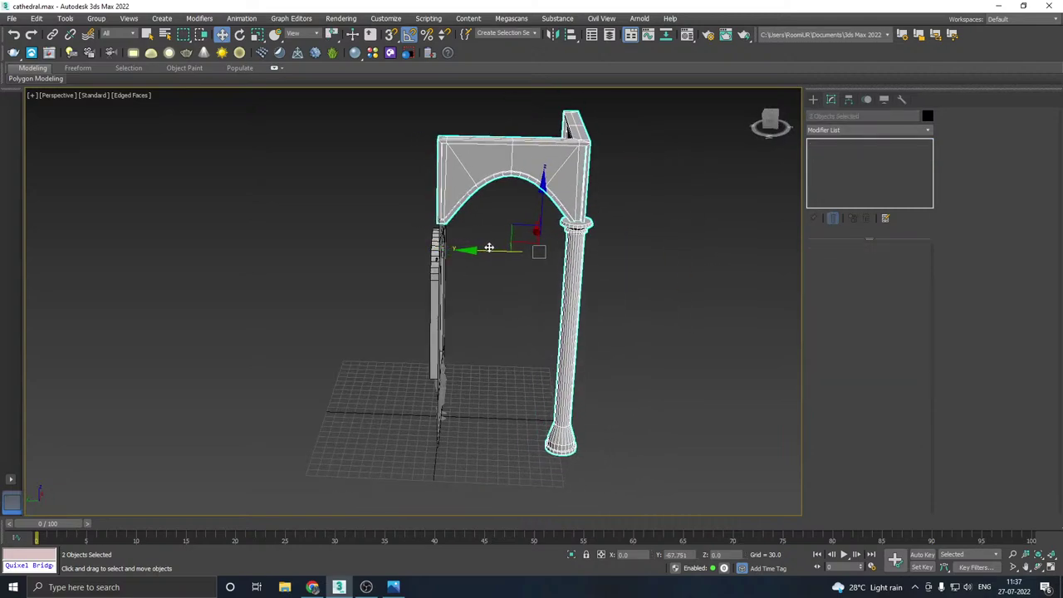
{"action": "middle_click_drag", "start_coordinate": [499, 251], "coordinate": [603, 244], "text": "alt"}
- Duplicate the Symmetry modifier on the arches by copying and pasting it in the stack
{"action": "left_click", "coordinate": [500, 200]}
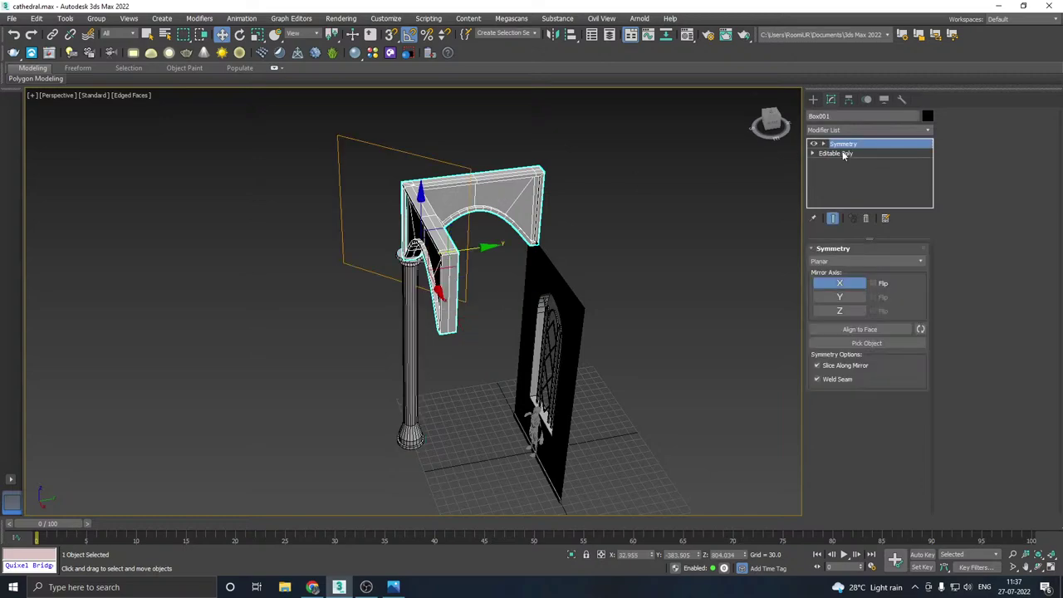
{"action": "right_click", "coordinate": [835, 144]}
{"action": "left_click", "coordinate": [849, 187]}
{"action": "right_click", "coordinate": [849, 145]}
{"action": "left_click", "coordinate": [858, 203]}
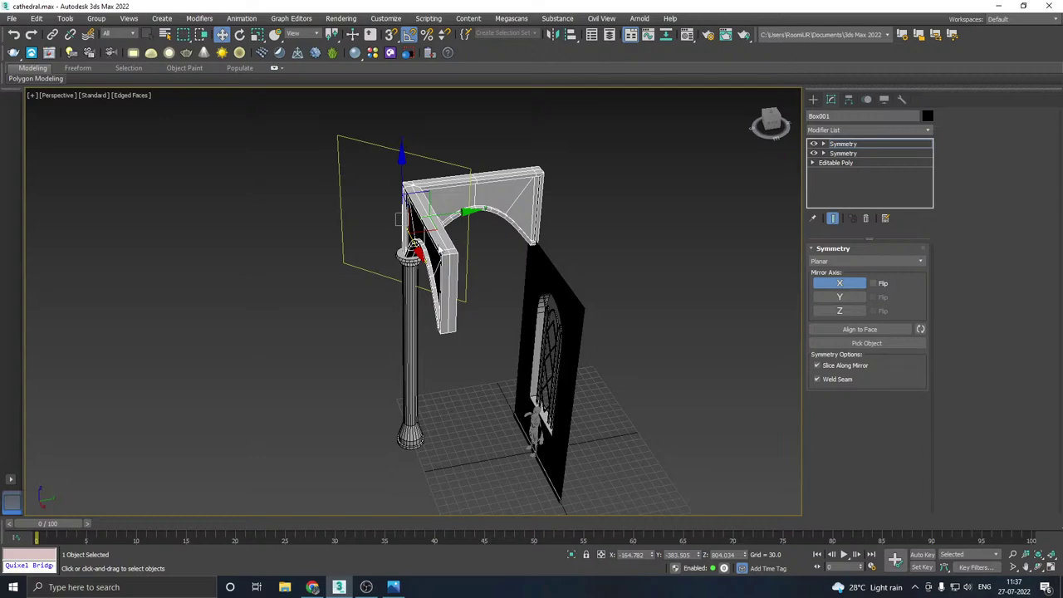
- Move the duplicated mirror plane about 356 units along Y and rotate it -90° about Z to close the arches into a square
{"action": "left_click_drag", "start_coordinate": [418, 249], "coordinate": [423, 258]}
{"action": "left_click_drag", "start_coordinate": [464, 212], "coordinate": [588, 157]}
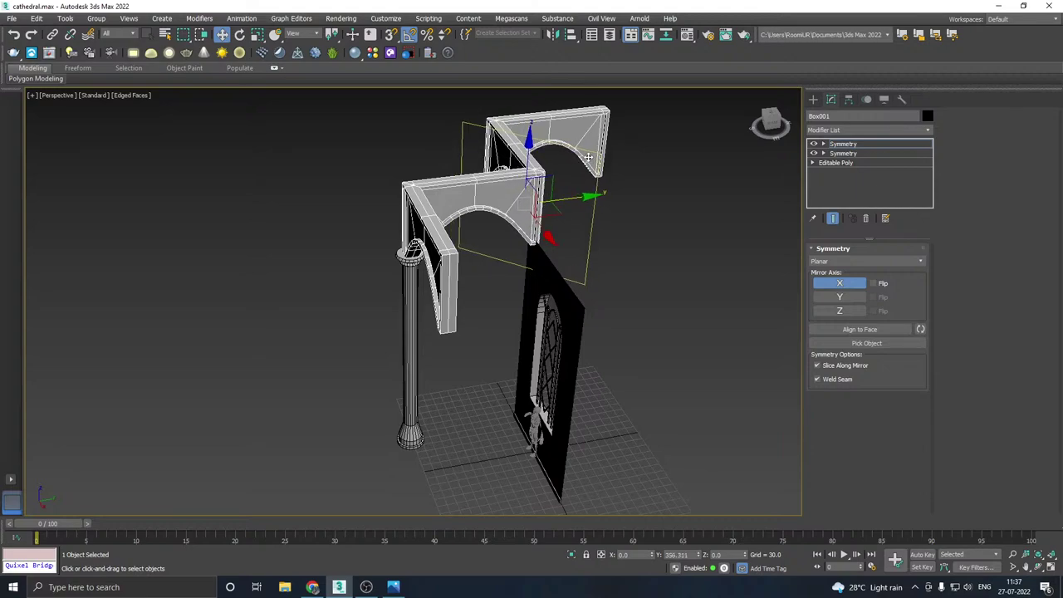
{"action": "key", "text": "e"}
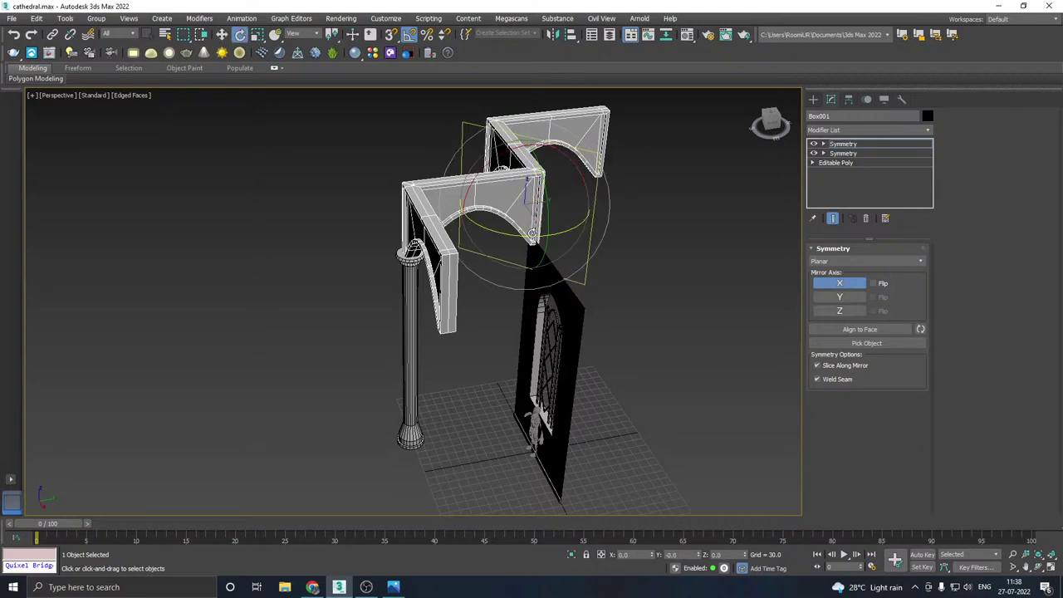
{"action": "left_click_drag", "start_coordinate": [525, 236], "coordinate": [517, 236]}
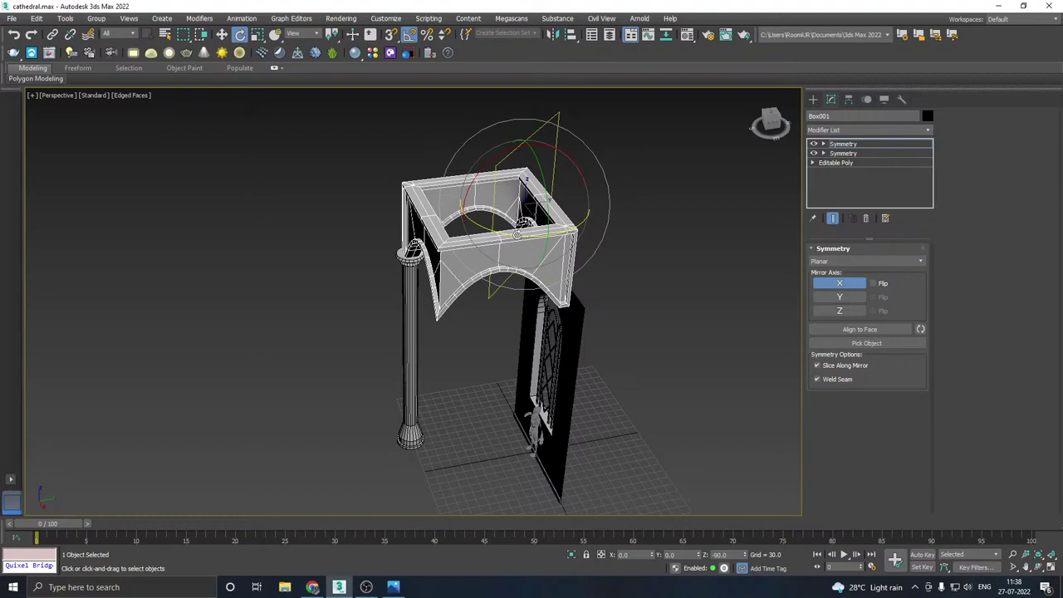
- Shift the duplicated mirror plane along X to align the square's rear corners with the window wall's edges
{"action": "middle_click_drag", "start_coordinate": [522, 239], "coordinate": [422, 257], "text": "alt"}
{"action": "scroll", "coordinate": [443, 220], "scroll_direction": "up", "scroll_amount": 3}
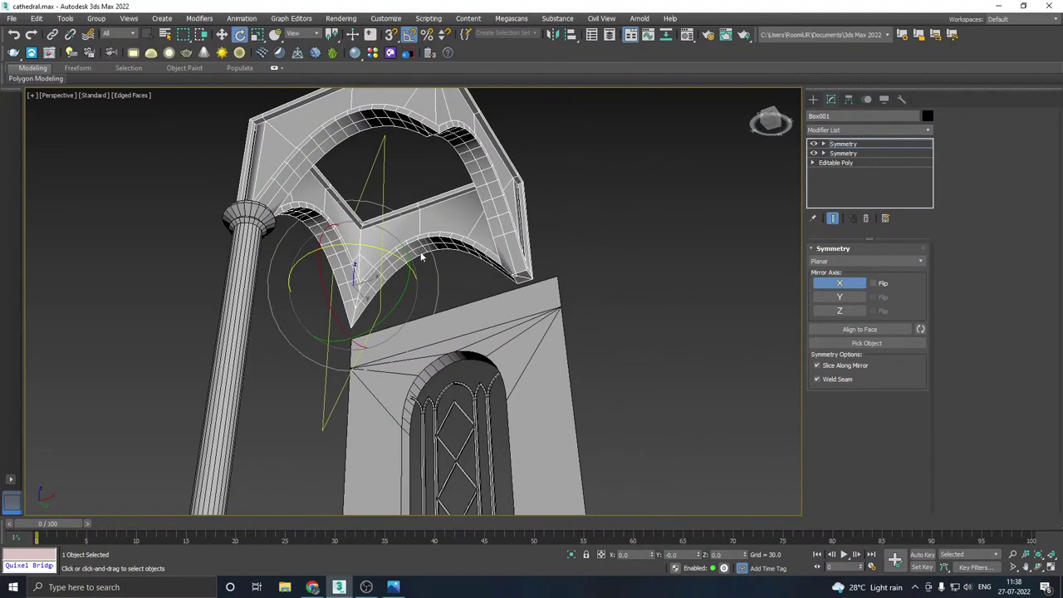
{"action": "key", "text": "w"}
{"action": "left_click_drag", "start_coordinate": [395, 270], "coordinate": [413, 267]}
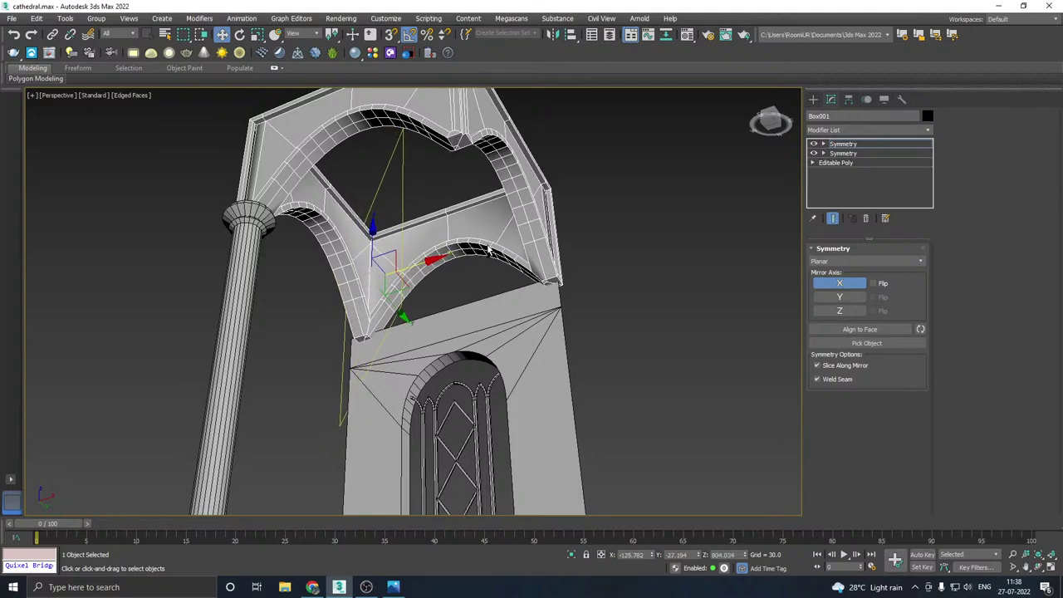
{"action": "middle_click_drag", "start_coordinate": [488, 251], "coordinate": [849, 195], "text": "alt"}
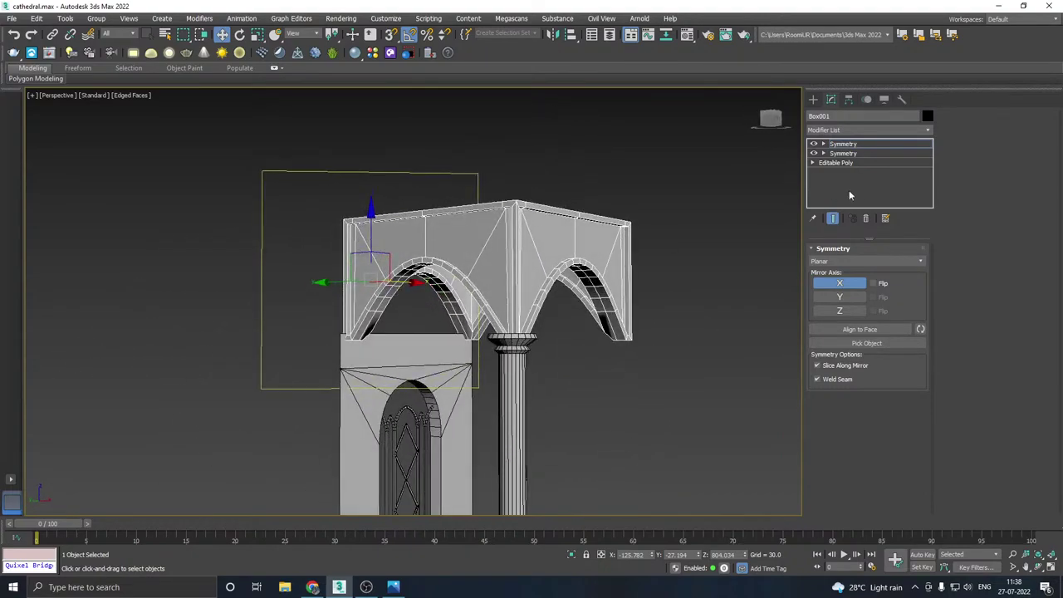
- Clone the square arch frame as an independent copy, about 1269 units away along X
{"action": "left_click", "coordinate": [844, 144]}
{"action": "scroll", "coordinate": [409, 227], "scroll_direction": "down", "scroll_amount": 2}
{"action": "middle_click_drag", "start_coordinate": [480, 270], "coordinate": [309, 270]}
{"action": "mouse_move", "coordinate": [470, 262]}
{"action": "left_mouse_down", "text": "shift"}
{"action": "mouse_move", "coordinate": [632, 239]}
{"action": "mouse_move", "coordinate": [742, 166]}
{"action": "mouse_move", "coordinate": [760, 181]}
{"action": "left_mouse_up", "text": "shift"}
{"action": "left_click", "coordinate": [533, 340]}
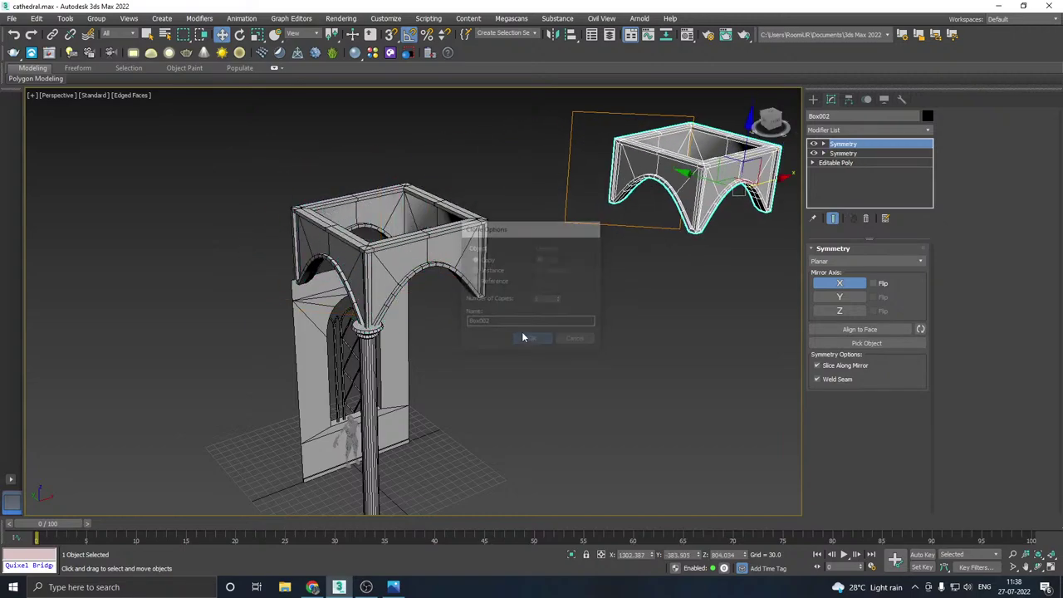
- Hide the copied arch frame and save the scene
{"action": "left_click", "coordinate": [496, 259]}
{"action": "middle_click_drag", "start_coordinate": [570, 225], "coordinate": [656, 249]}
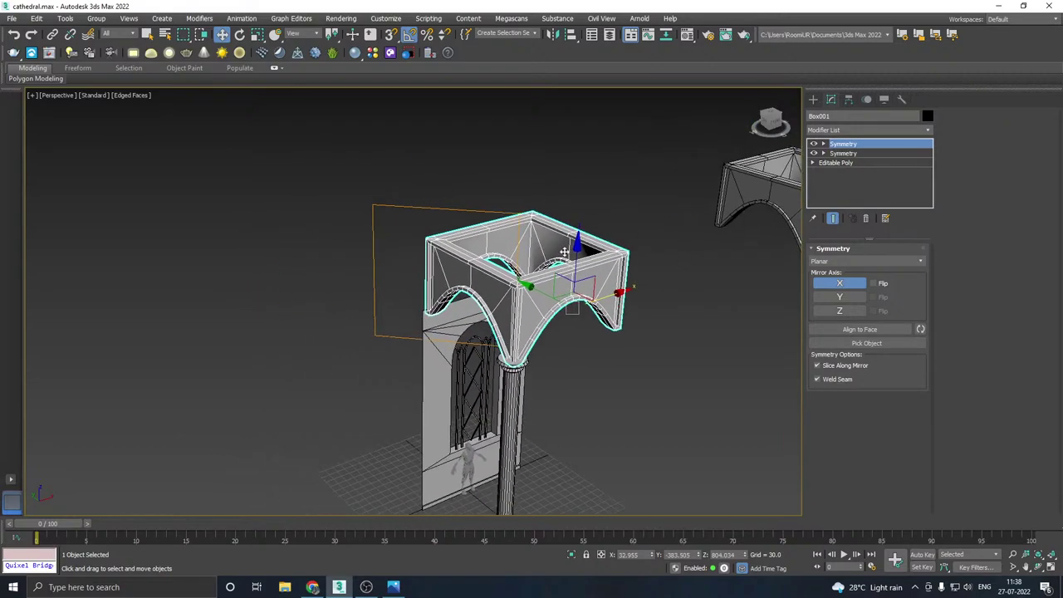
{"action": "middle_click_drag", "start_coordinate": [565, 253], "coordinate": [625, 239], "text": "alt"}
{"action": "left_click", "coordinate": [658, 177]}
{"action": "right_click", "coordinate": [658, 176]}
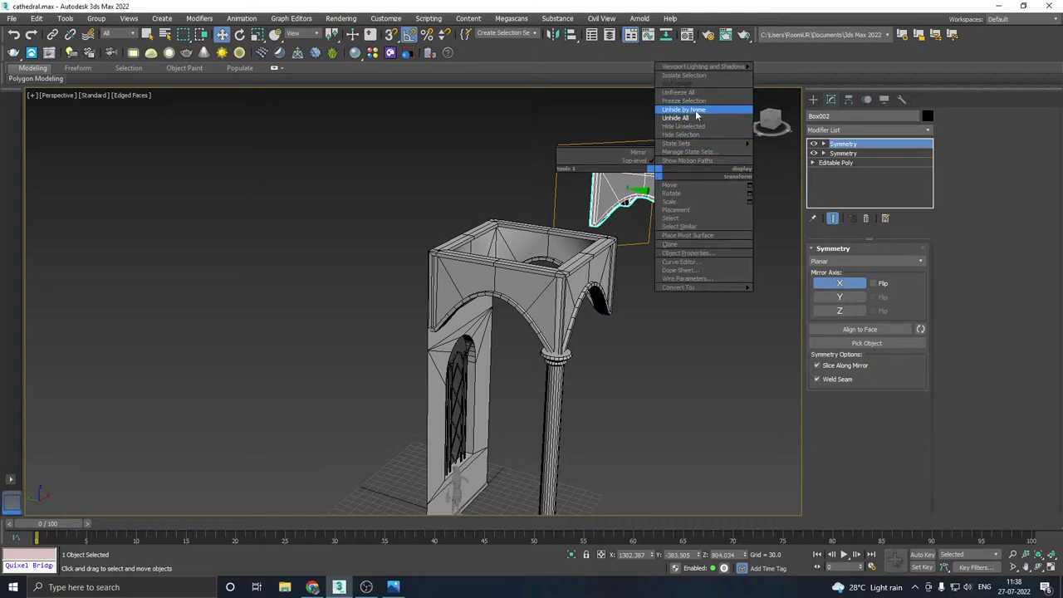
{"action": "left_click", "coordinate": [681, 134]}
{"action": "left_click", "coordinate": [11, 18]}
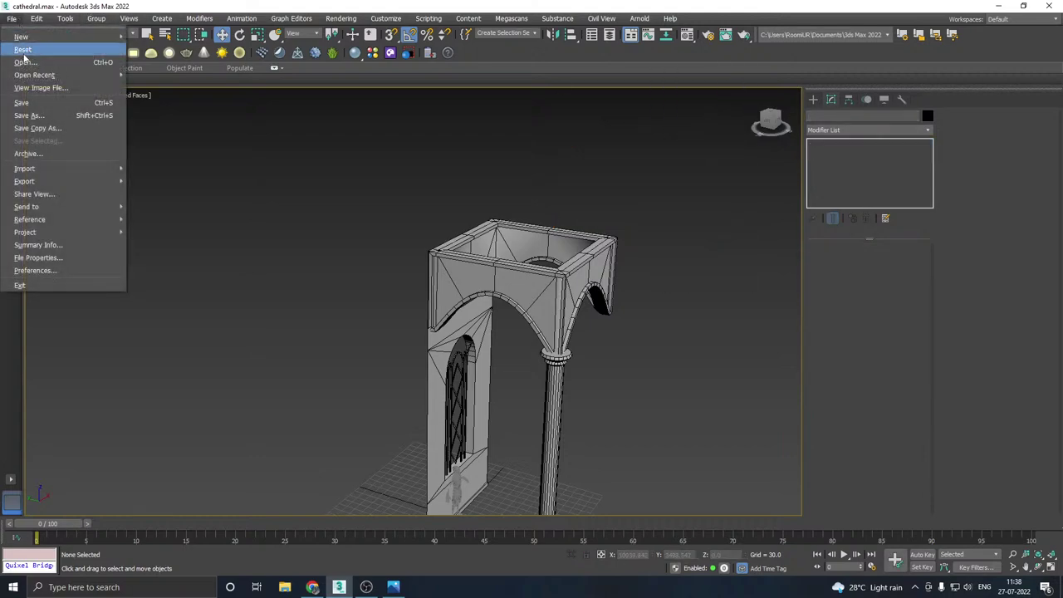
{"action": "left_click", "coordinate": [25, 106]}
- Collapse all modifiers on the original arch frame into a single Editable Poly
{"action": "middle_click_drag", "start_coordinate": [568, 226], "coordinate": [404, 193], "text": "alt"}
{"action": "left_click", "coordinate": [481, 265]}
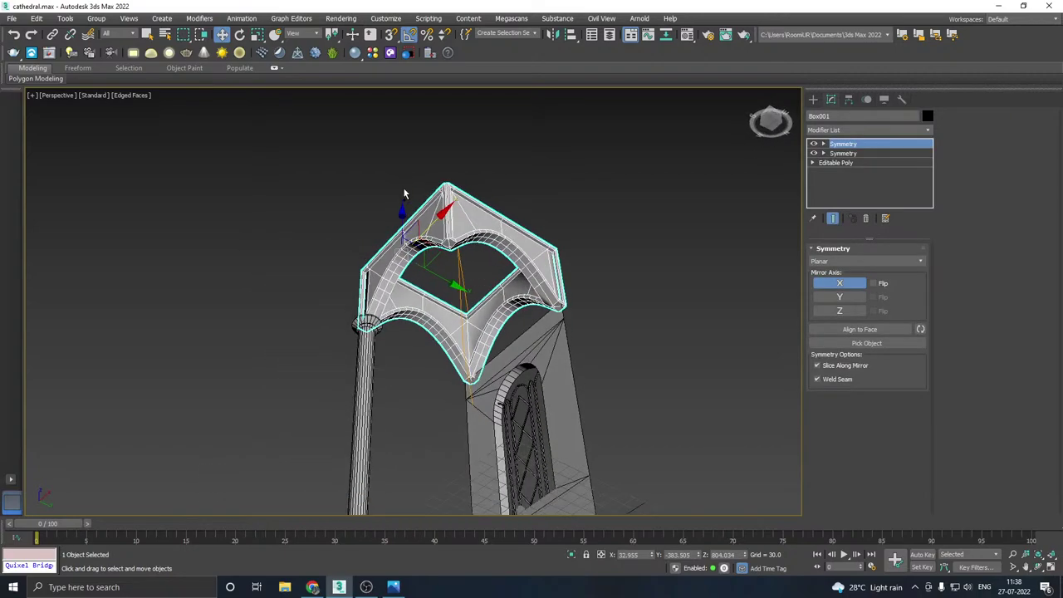
{"action": "scroll", "coordinate": [460, 337], "scroll_direction": "up", "scroll_amount": 3}
{"action": "mouse_move", "coordinate": [462, 337]}
{"action": "middle_mouse_down", "text": "alt"}
{"action": "mouse_move", "coordinate": [459, 316]}
{"action": "mouse_move", "coordinate": [470, 351]}
{"action": "middle_mouse_up", "text": "alt"}
{"action": "right_click", "coordinate": [841, 148]}
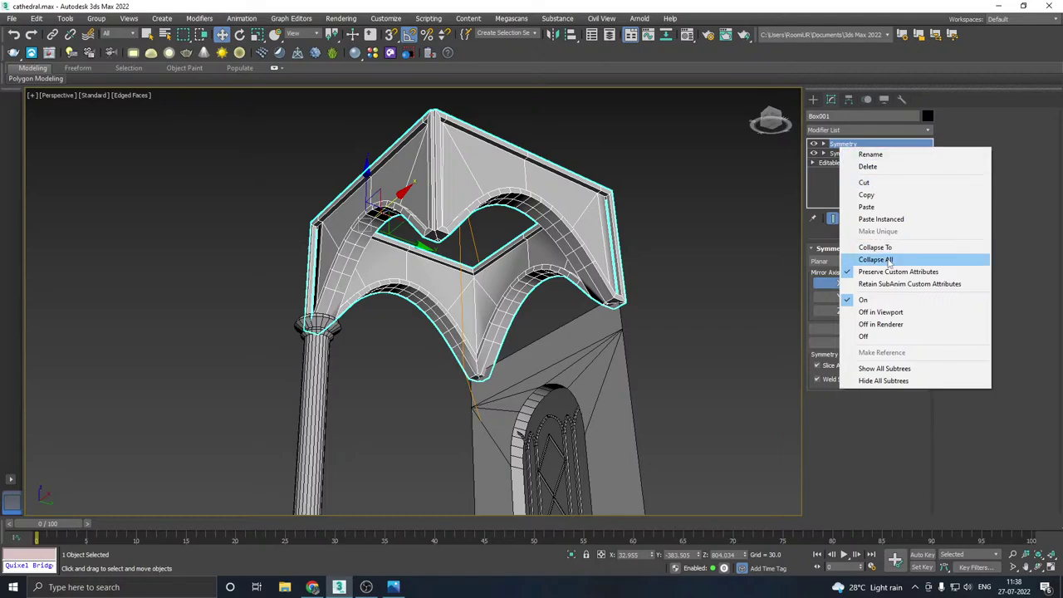
{"action": "left_click", "coordinate": [860, 256]}
{"action": "middle_click_drag", "start_coordinate": [780, 181], "coordinate": [366, 354], "text": "alt"}
{"action": "scroll", "coordinate": [430, 184], "scroll_direction": "up", "scroll_amount": 3}
{"action": "middle_click_drag", "start_coordinate": [430, 184], "coordinate": [394, 191], "text": "alt"}
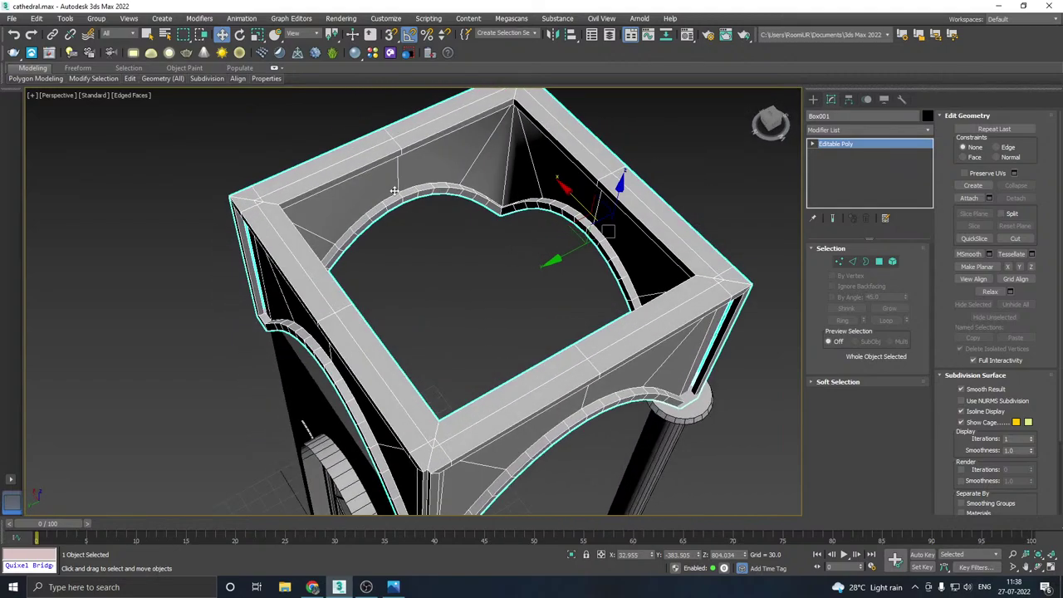
{"action": "left_click", "coordinate": [853, 262]}
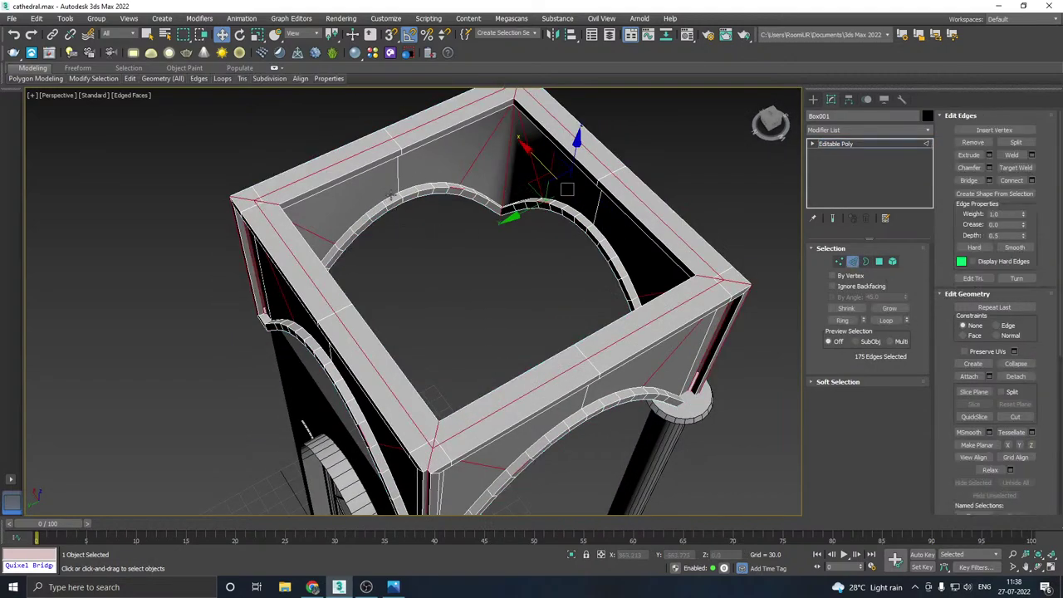
{"action": "scroll", "coordinate": [391, 199], "scroll_direction": "up", "scroll_amount": 3}
{"action": "middle_click_drag", "start_coordinate": [465, 196], "coordinate": [419, 161], "text": "alt"}
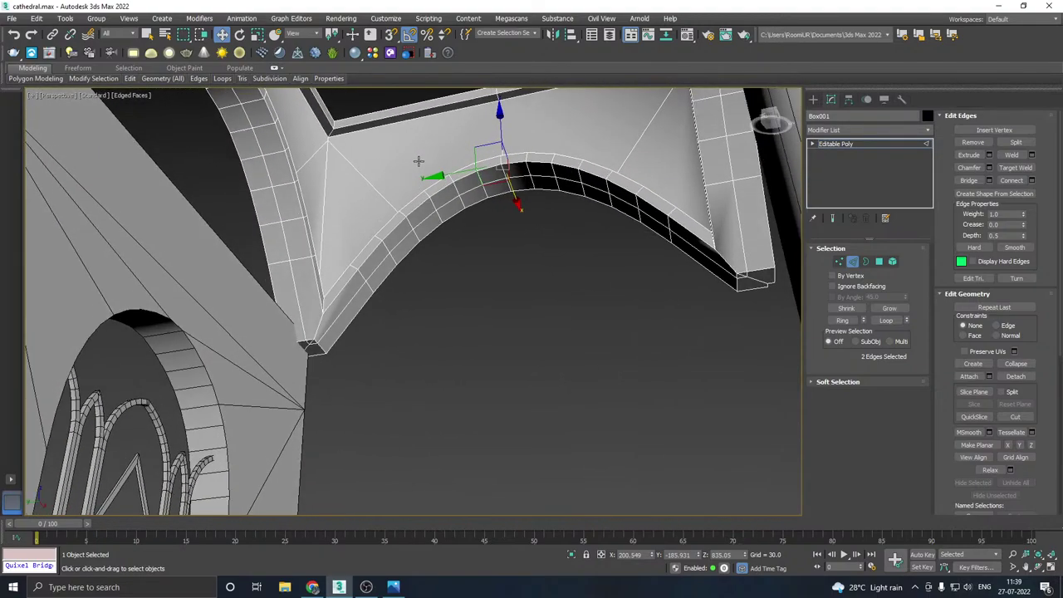
- Select the inner wall faces on all four sides of the frame with By Angle at 45, and turn By Angle off
{"action": "left_click", "coordinate": [881, 262]}
{"action": "left_click", "coordinate": [844, 299]}
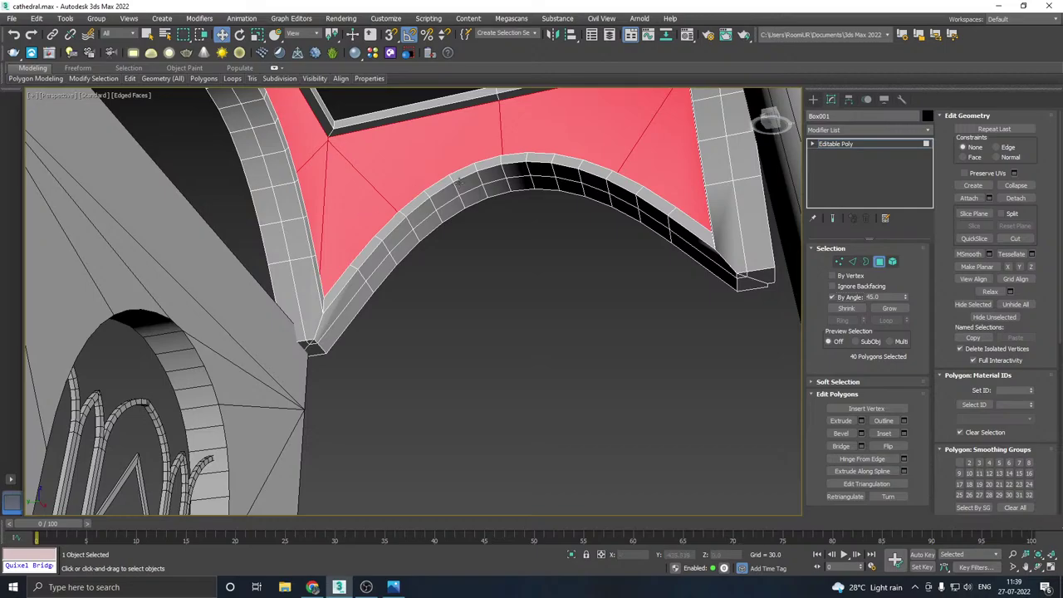
{"action": "middle_click_drag", "start_coordinate": [459, 181], "coordinate": [515, 283], "text": "alt"}
{"action": "scroll", "coordinate": [465, 280], "scroll_direction": "down", "scroll_amount": 5}
{"action": "left_click", "coordinate": [399, 131]}
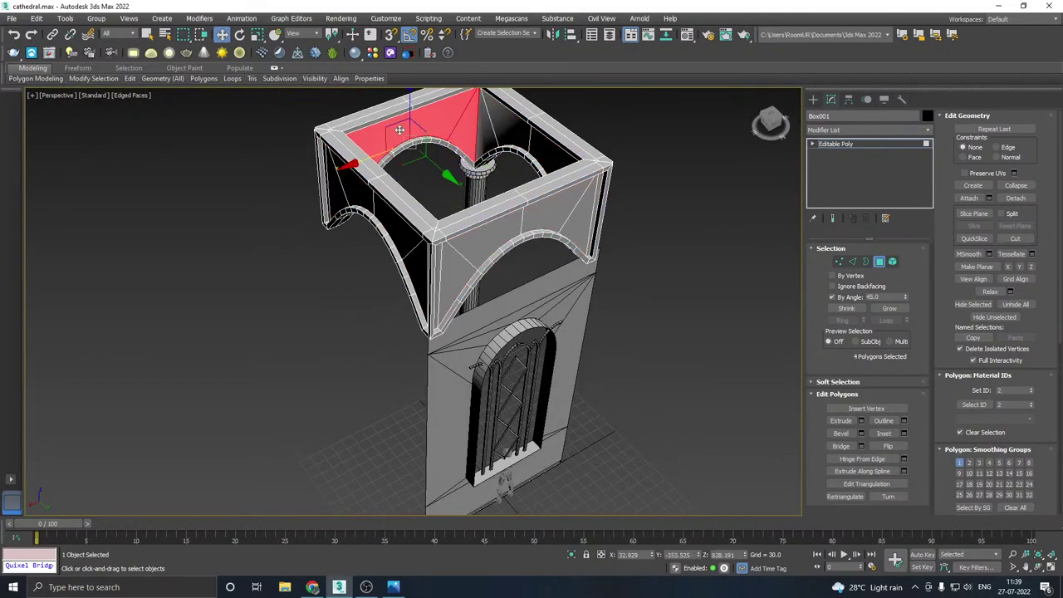
{"action": "left_click", "coordinate": [491, 128], "text": "ctrl"}
{"action": "middle_click_drag", "start_coordinate": [492, 129], "coordinate": [476, 253], "text": "alt"}
{"action": "left_click", "coordinate": [488, 254], "text": "ctrl"}
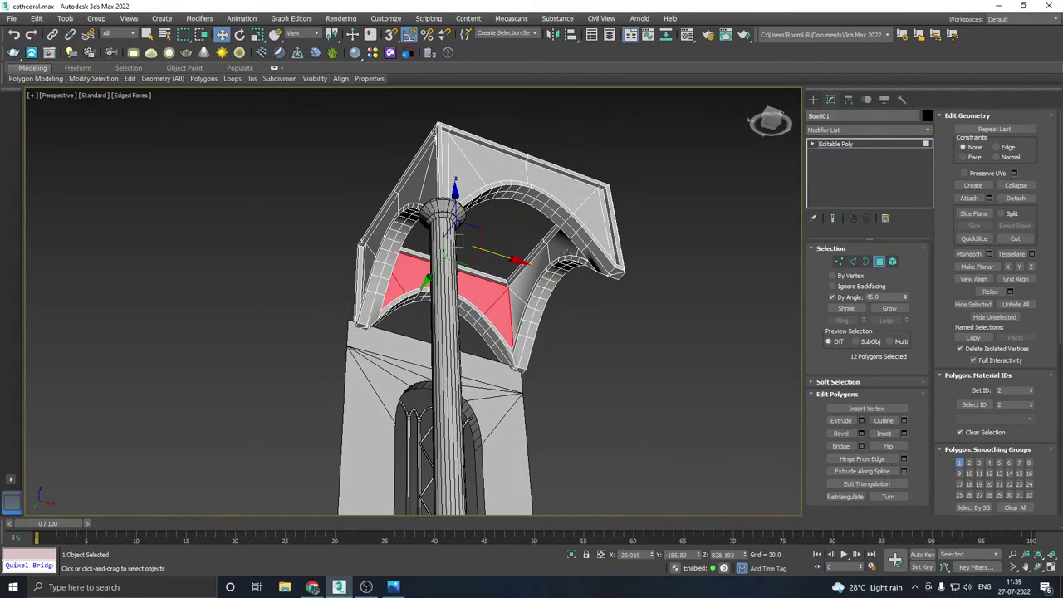
{"action": "left_click", "coordinate": [525, 294], "text": "ctrl"}
{"action": "middle_click_drag", "start_coordinate": [525, 295], "coordinate": [478, 261], "text": "alt"}
{"action": "left_click", "coordinate": [833, 298]}
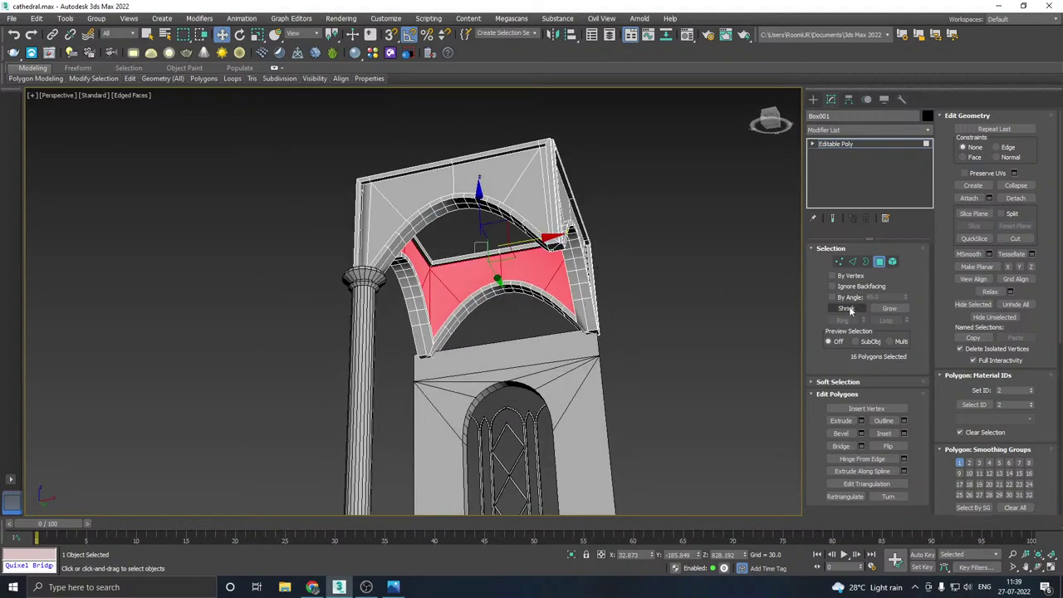
- Convert the selected inner faces to edges and remove these edges with their vertices to merge the faces
{"action": "left_click", "coordinate": [852, 262], "text": "ctrl"}
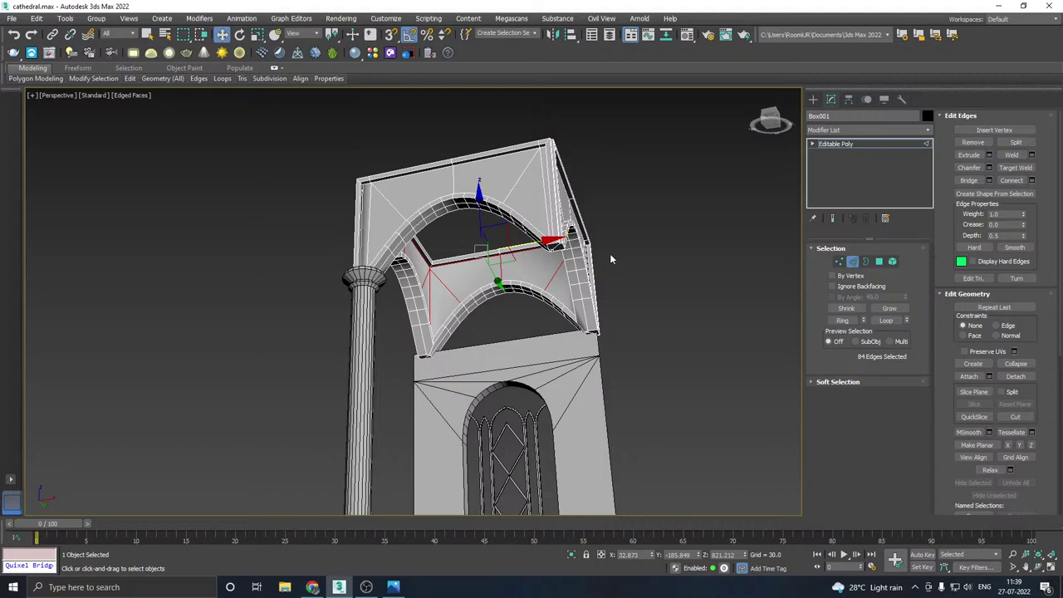
{"action": "key", "text": "ctrl+BackSpace"}
{"action": "left_click", "coordinate": [627, 306]}
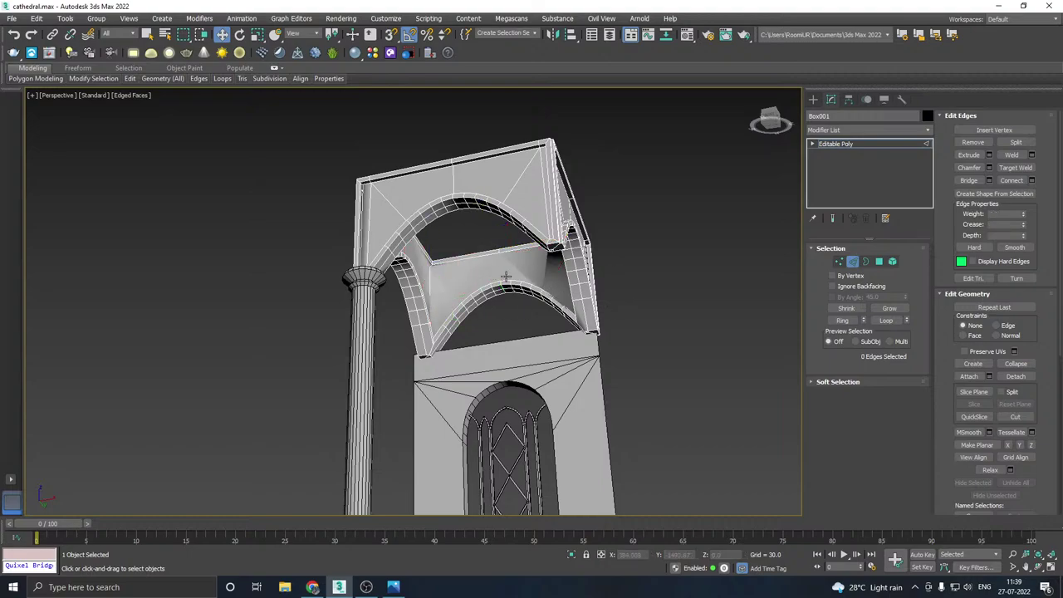
- Delete the merged polygon that lines the inside of all four arch walls
{"action": "left_click", "coordinate": [506, 277]}
{"action": "mouse_move", "coordinate": [506, 276]}
{"action": "middle_mouse_down", "text": "alt"}
{"action": "mouse_move", "coordinate": [509, 359]}
{"action": "mouse_move", "coordinate": [504, 265]}
{"action": "middle_mouse_up", "text": "alt"}
{"action": "left_click", "coordinate": [879, 262]}
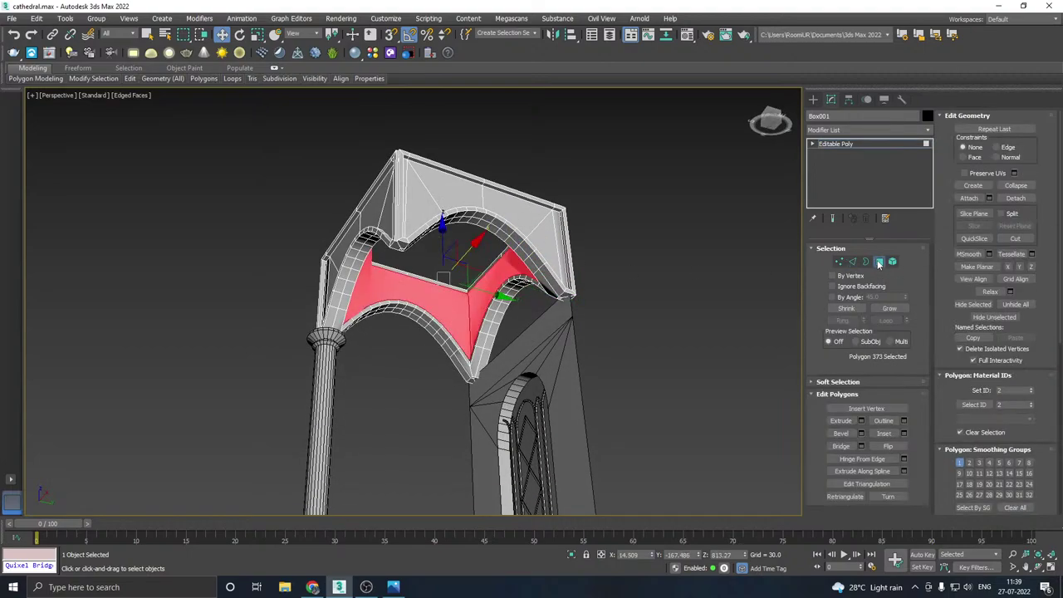
{"action": "left_click", "coordinate": [470, 314]}
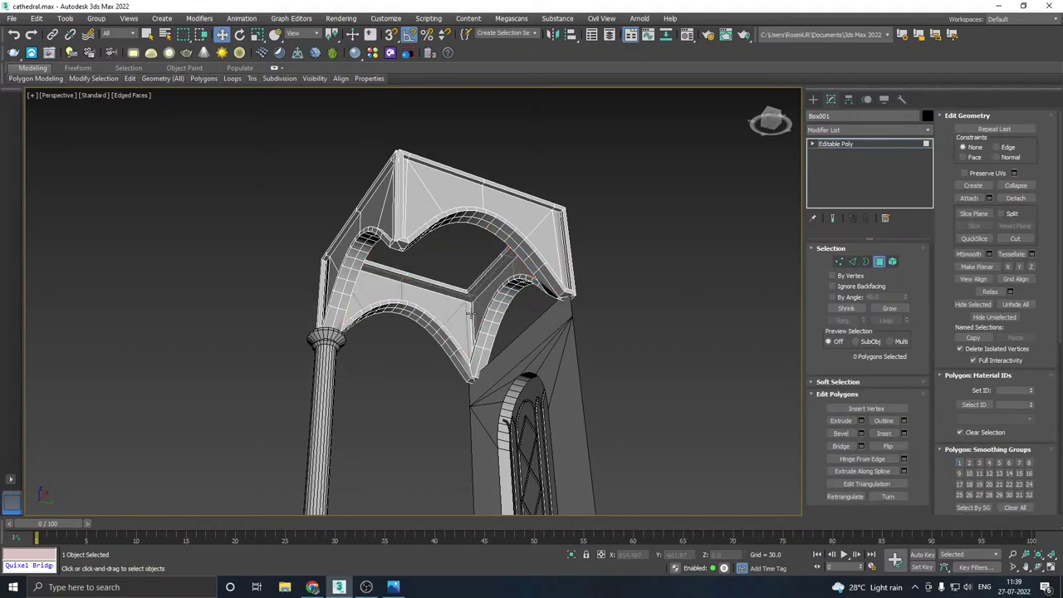
{"action": "left_click", "coordinate": [412, 309]}
{"action": "middle_click_drag", "start_coordinate": [412, 309], "coordinate": [314, 386], "text": "alt"}
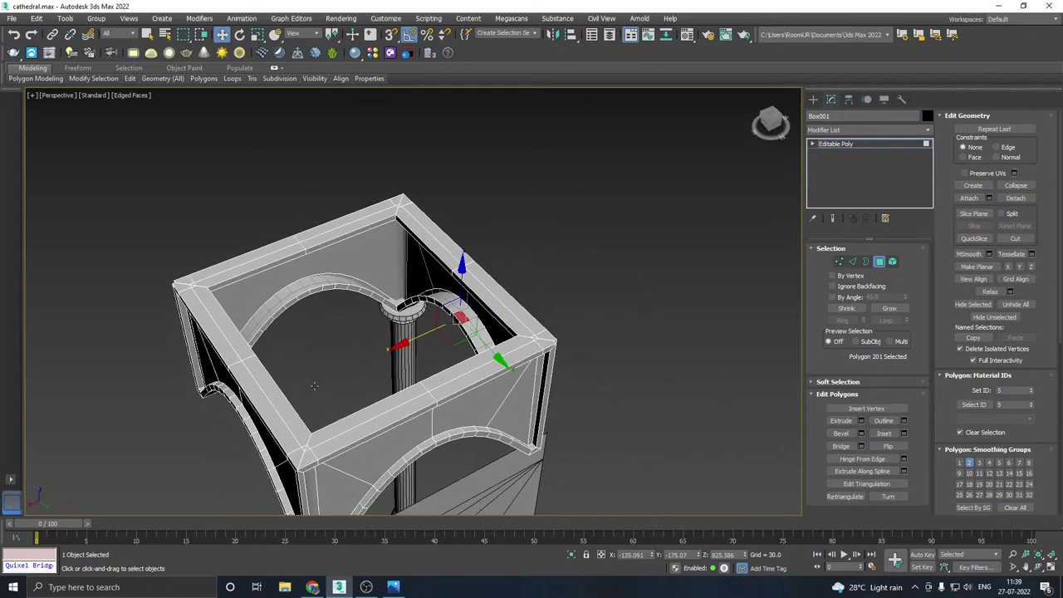
- Select the open border running along the inner edges of the arches
{"action": "left_click", "coordinate": [854, 263]}
{"action": "left_click", "coordinate": [865, 261]}
{"action": "left_click", "coordinate": [318, 286]}
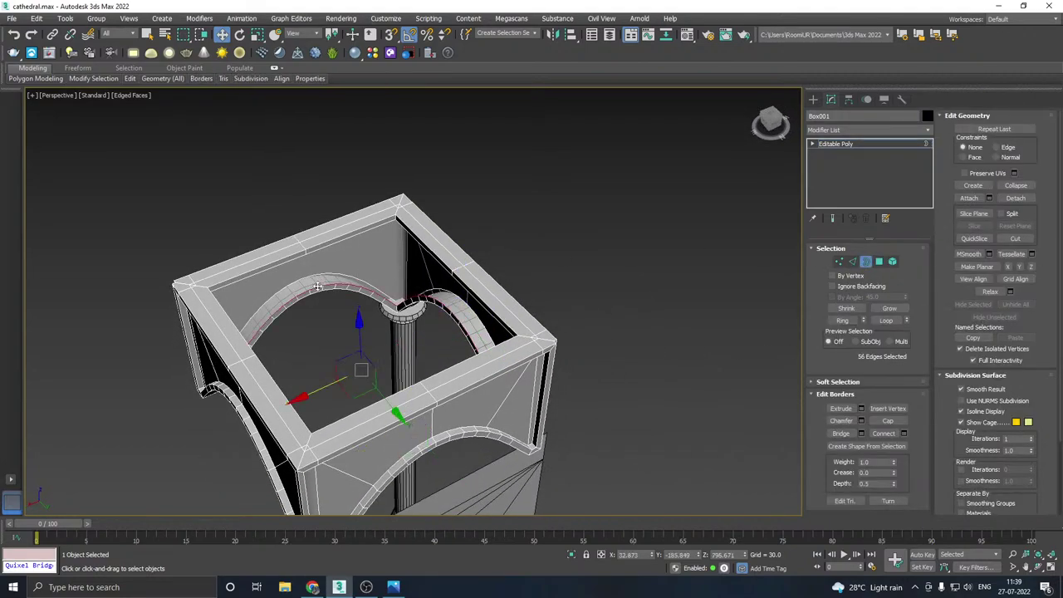
{"action": "middle_click_drag", "start_coordinate": [350, 287], "coordinate": [427, 255], "text": "alt"}
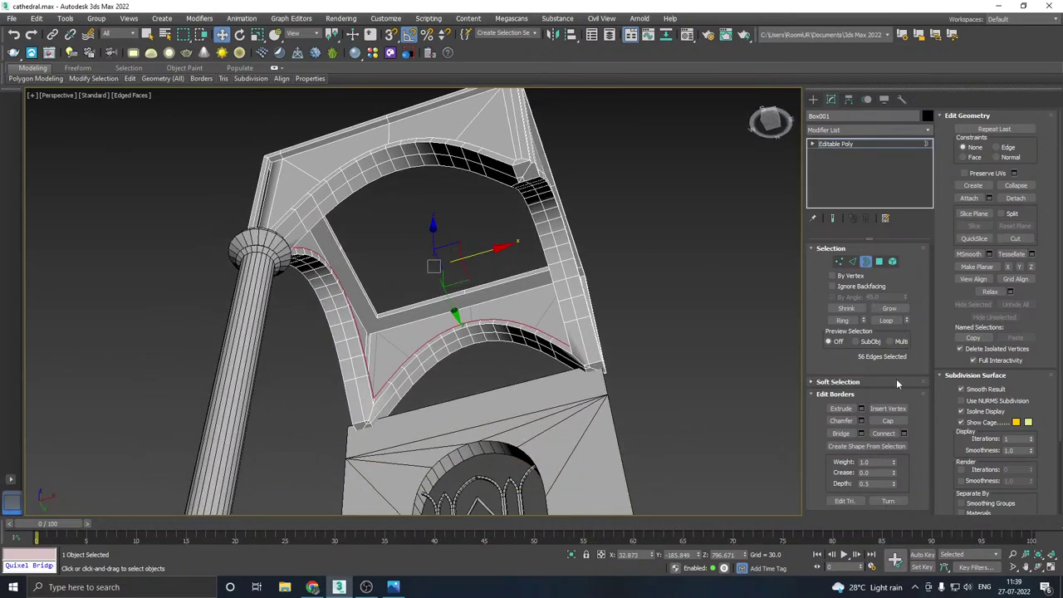
- Try to close the selected arch border with a Cap
{"action": "left_click", "coordinate": [888, 421]}
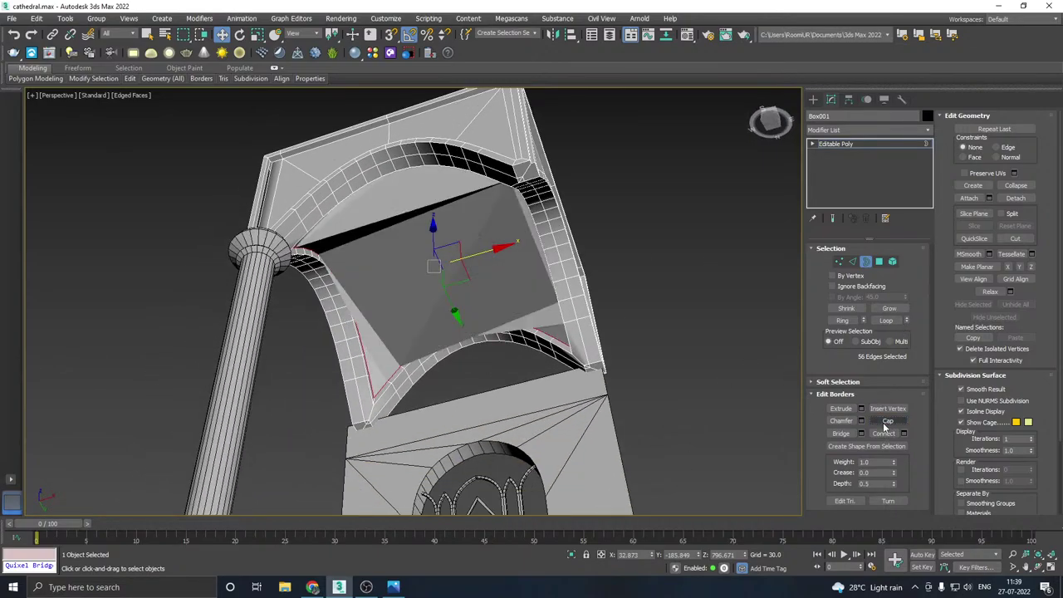
{"action": "middle_click_drag", "start_coordinate": [418, 310], "coordinate": [269, 307], "text": "alt"}
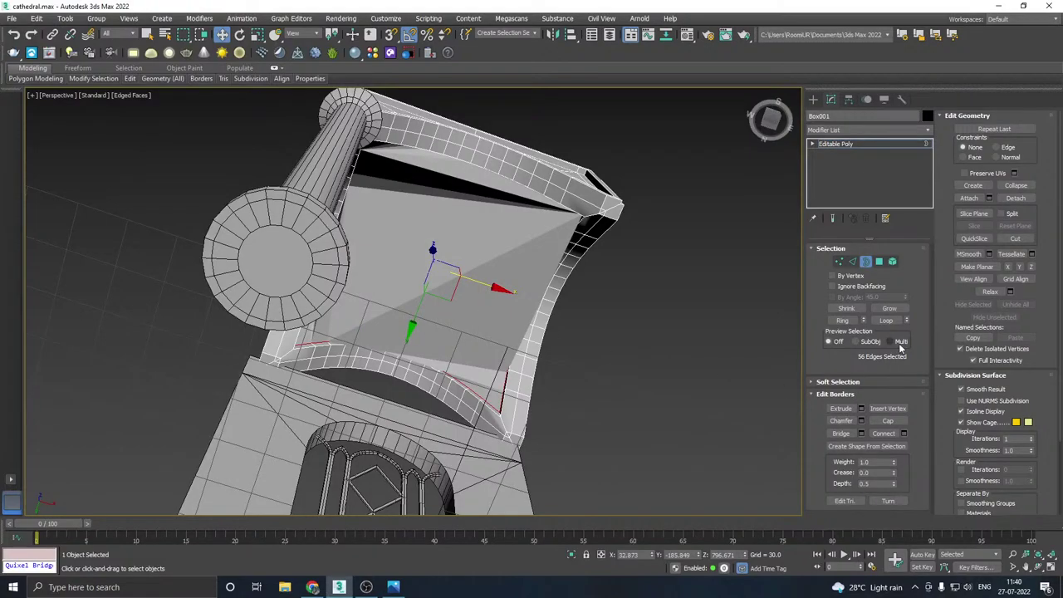
{"action": "middle_click_drag", "start_coordinate": [781, 347], "coordinate": [447, 353], "text": "alt"}
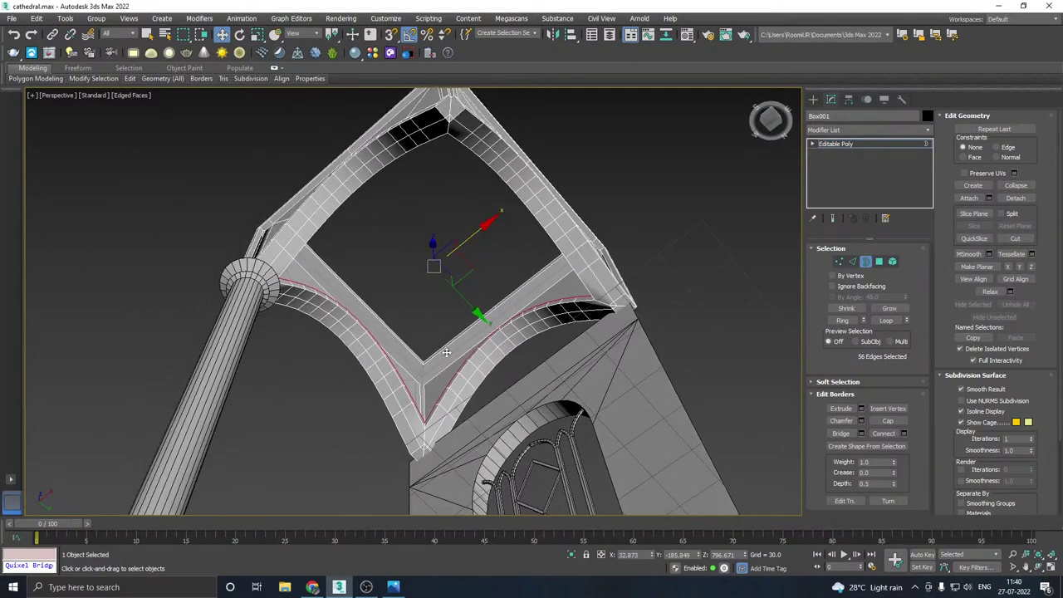
- Convert the border to an edge selection and delete it together with the narrow face strip along the arches
{"action": "left_click", "coordinate": [852, 261]}
{"action": "middle_click_drag", "start_coordinate": [515, 353], "coordinate": [499, 359], "text": "alt"}
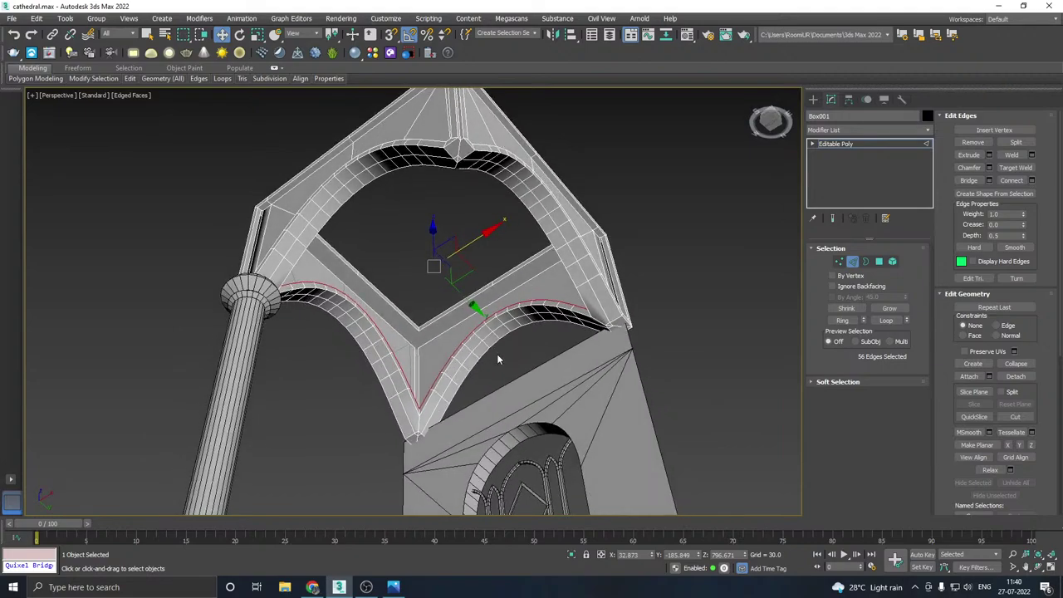
{"action": "scroll", "coordinate": [475, 337], "scroll_direction": "up", "scroll_amount": 3}
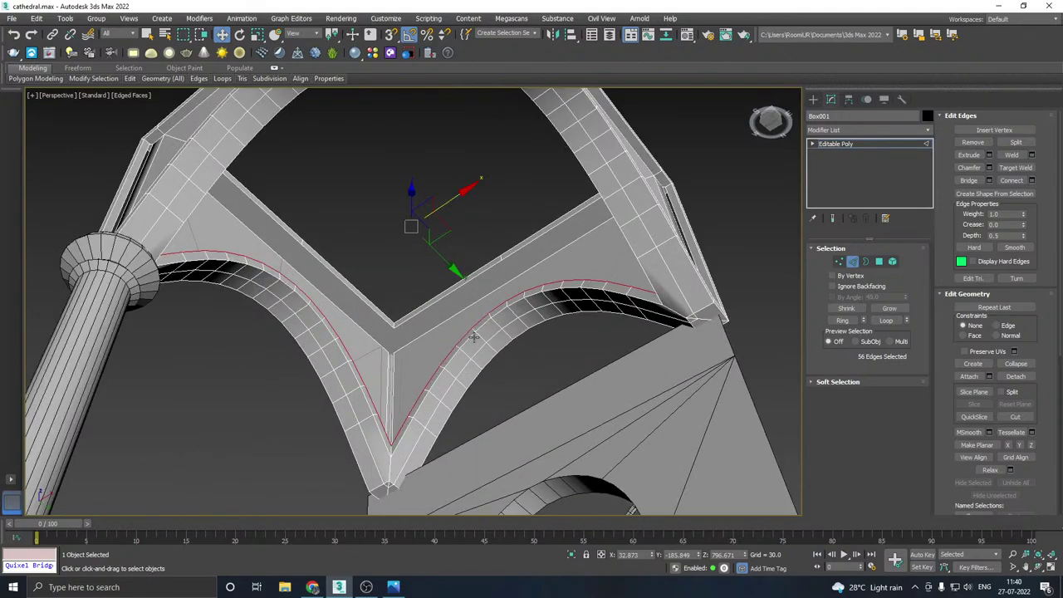
{"action": "left_click", "coordinate": [475, 336]}
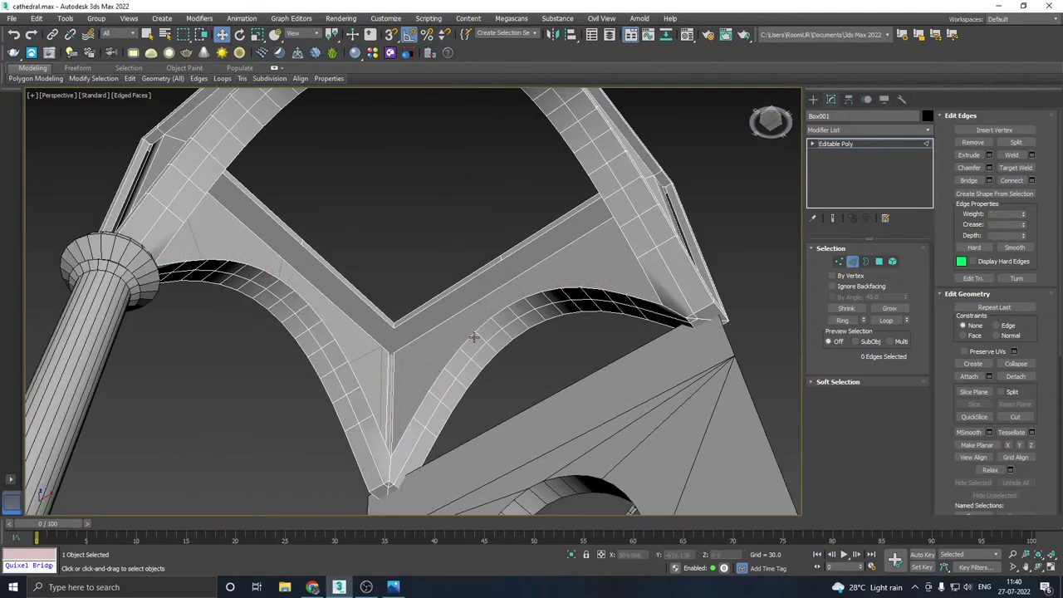
- Try to cap all open borders of the arch frame
{"action": "left_click", "coordinate": [865, 262]}
{"action": "key", "text": "ctrl+a"}
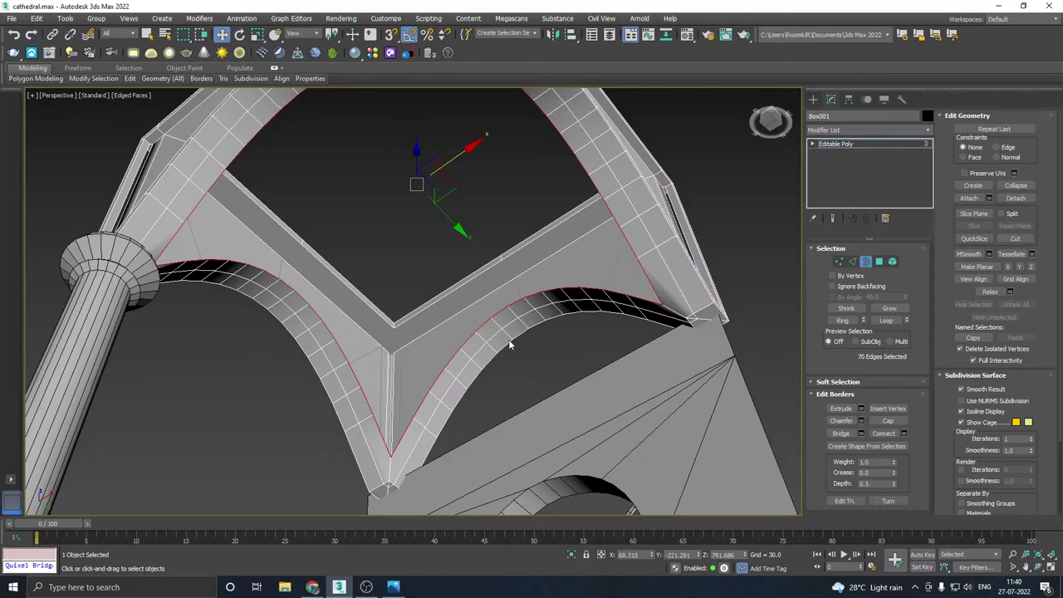
{"action": "left_click", "coordinate": [904, 425]}
{"action": "mouse_move", "coordinate": [510, 339]}
{"action": "middle_mouse_down", "text": "alt"}
{"action": "mouse_move", "coordinate": [455, 325]}
{"action": "mouse_move", "coordinate": [470, 301]}
{"action": "mouse_move", "coordinate": [509, 333]}
{"action": "middle_mouse_up", "text": "alt"}
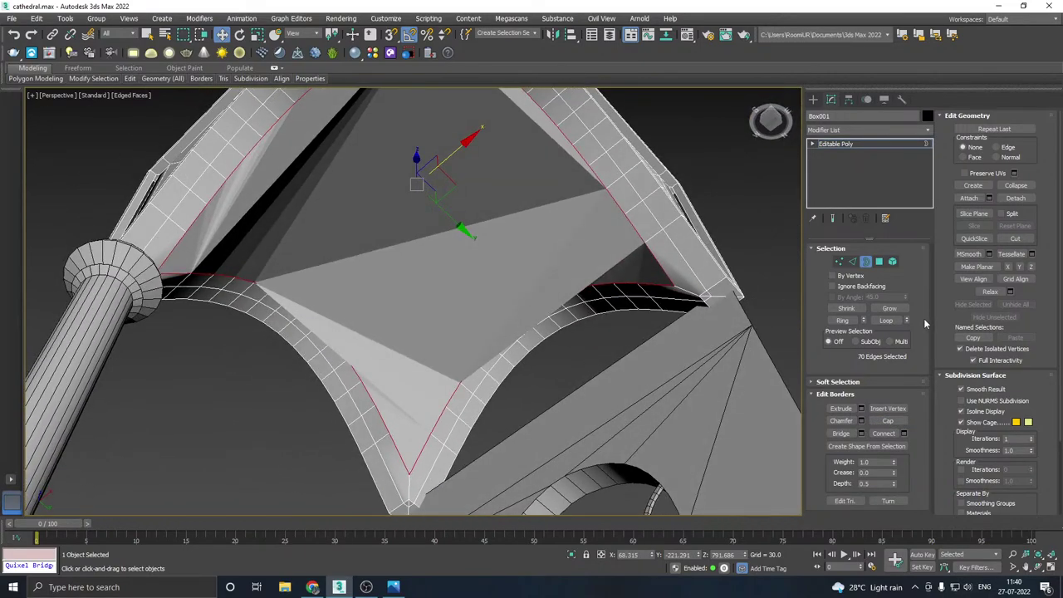
- Try to bridge two inner edges at the middle of opposite arches, using 2 segments
{"action": "left_click", "coordinate": [853, 262]}
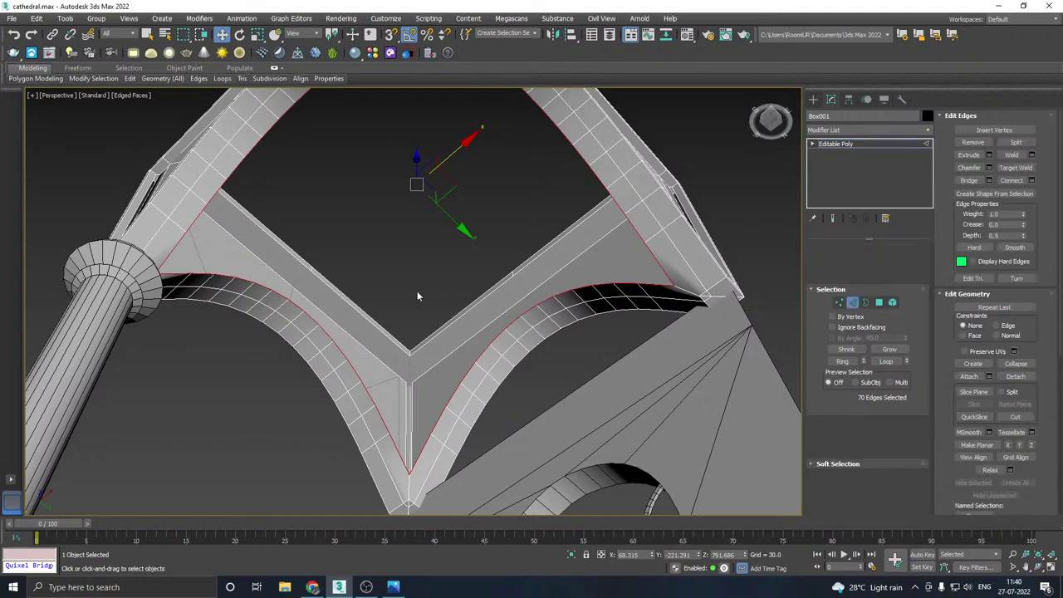
{"action": "left_click", "coordinate": [326, 332]}
{"action": "middle_click_drag", "start_coordinate": [327, 332], "coordinate": [481, 306], "text": "alt"}
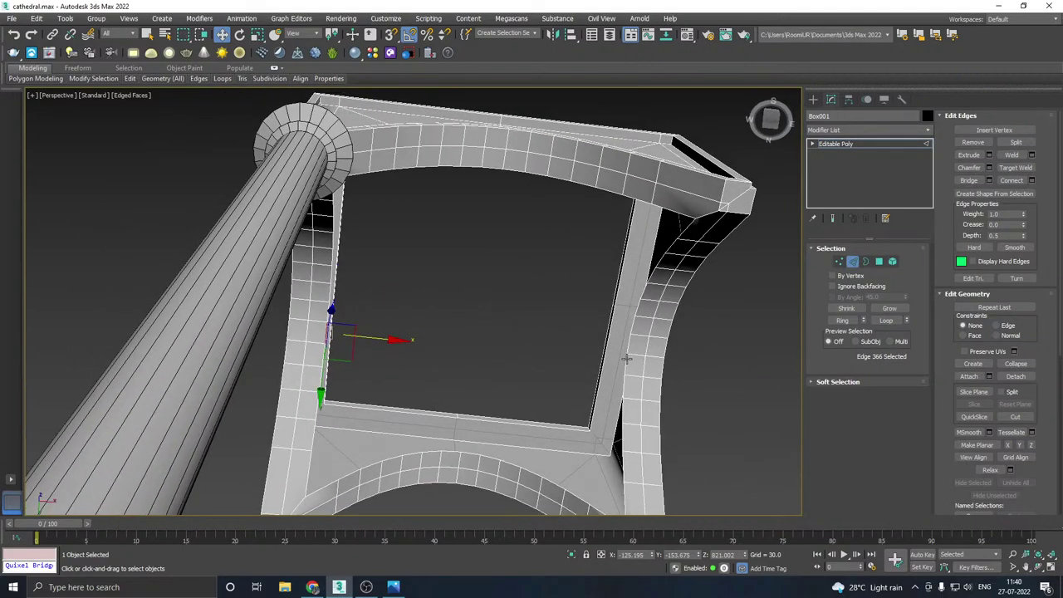
{"action": "middle_click_drag", "start_coordinate": [627, 359], "coordinate": [617, 349], "text": "alt"}
{"action": "left_click", "coordinate": [631, 311], "text": "ctrl"}
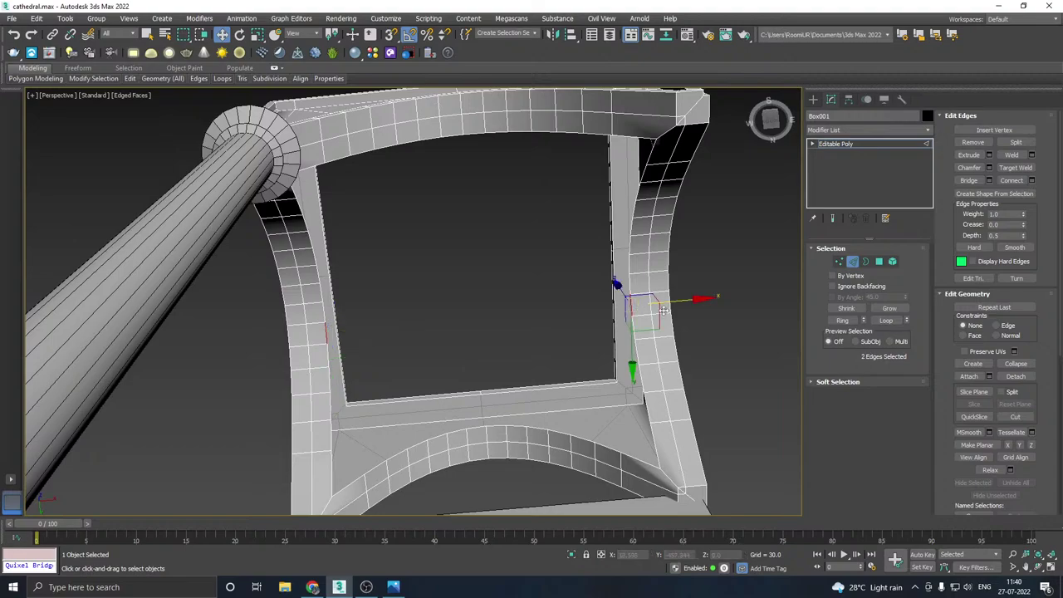
{"action": "left_click", "coordinate": [989, 180]}
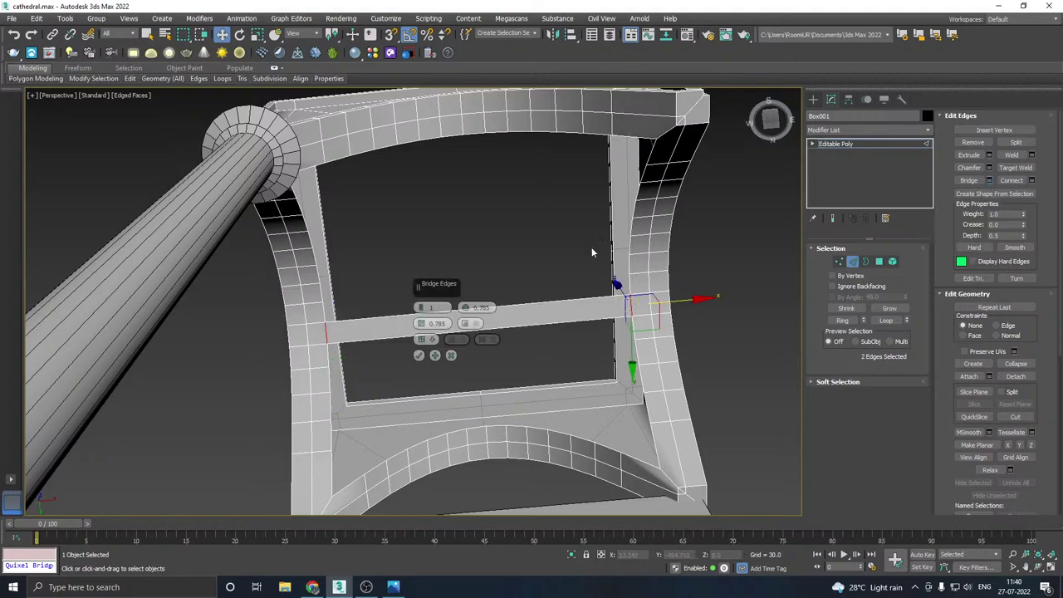
{"action": "middle_click_drag", "start_coordinate": [592, 247], "coordinate": [493, 273], "text": "alt"}
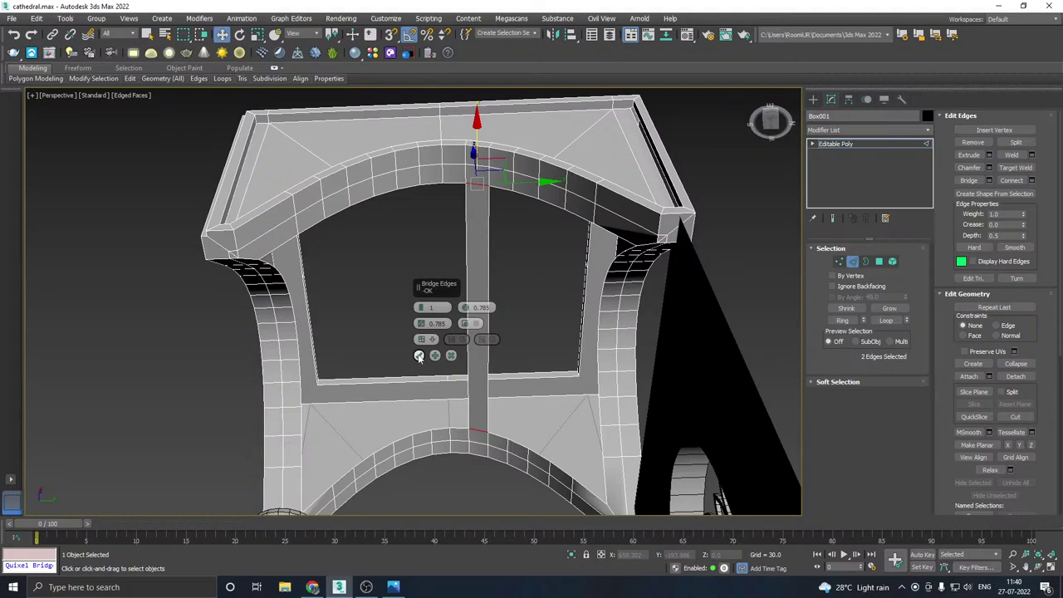
{"action": "left_click", "coordinate": [421, 307]}
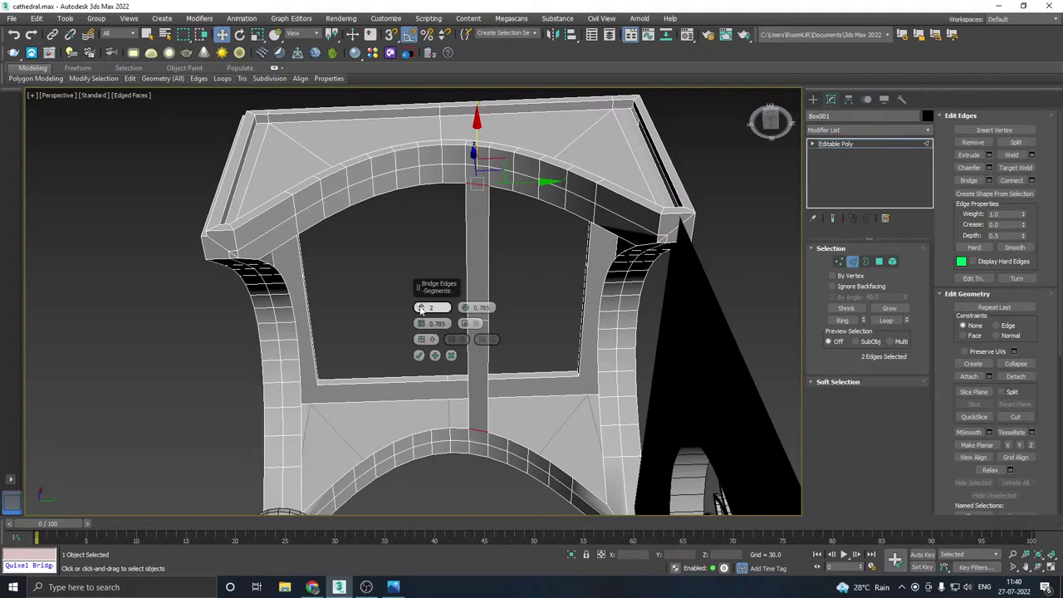
{"action": "left_click", "coordinate": [451, 356]}
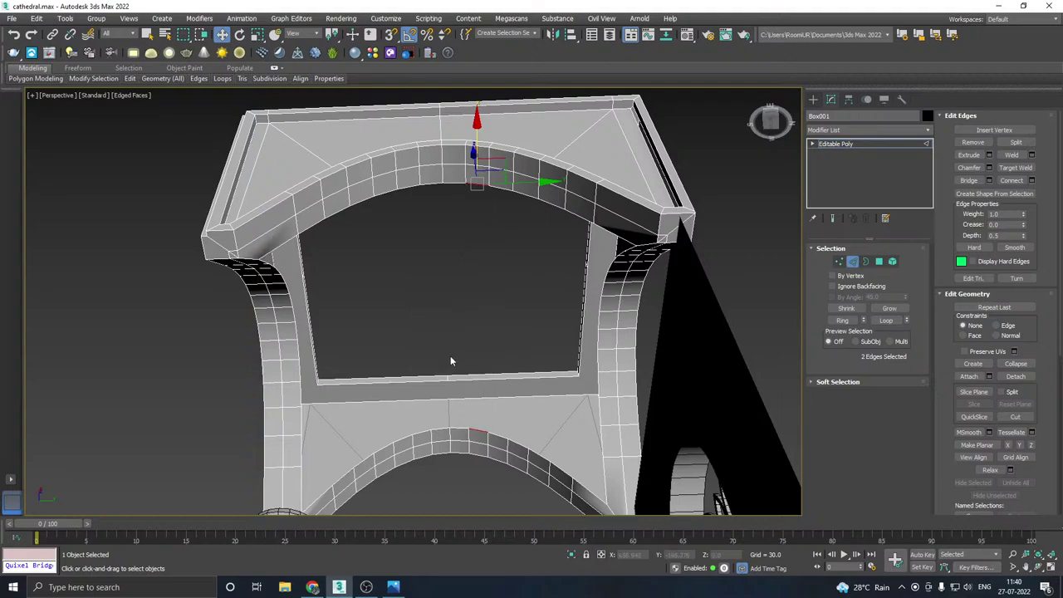
- Cap the open inner border of the arch frame with a ceiling surface
{"action": "left_click", "coordinate": [867, 262]}
{"action": "left_click", "coordinate": [471, 429]}
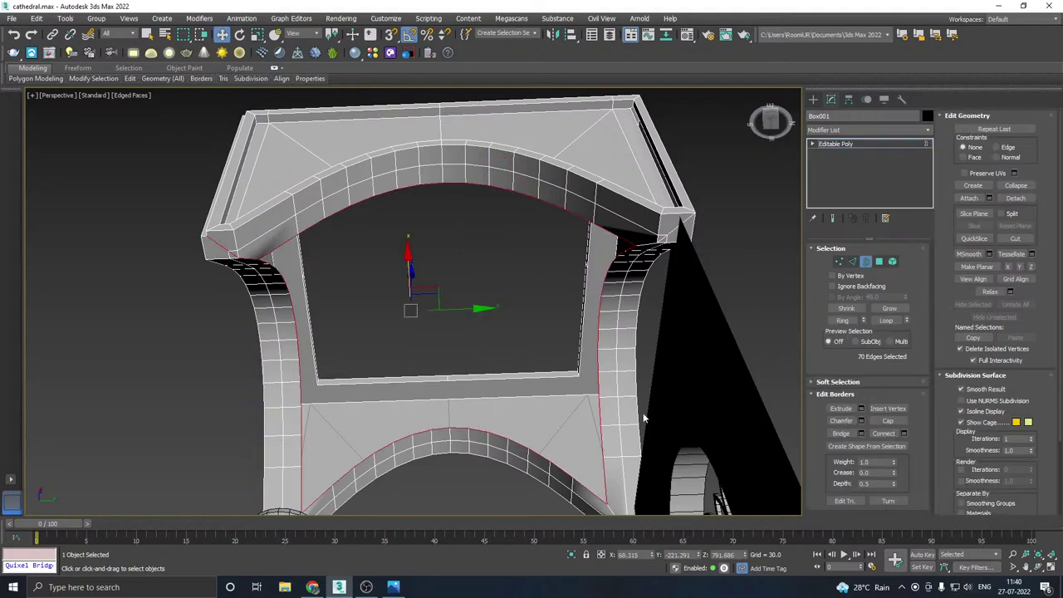
{"action": "left_click", "coordinate": [888, 422]}
{"action": "scroll", "coordinate": [501, 332], "scroll_direction": "up", "scroll_amount": 3}
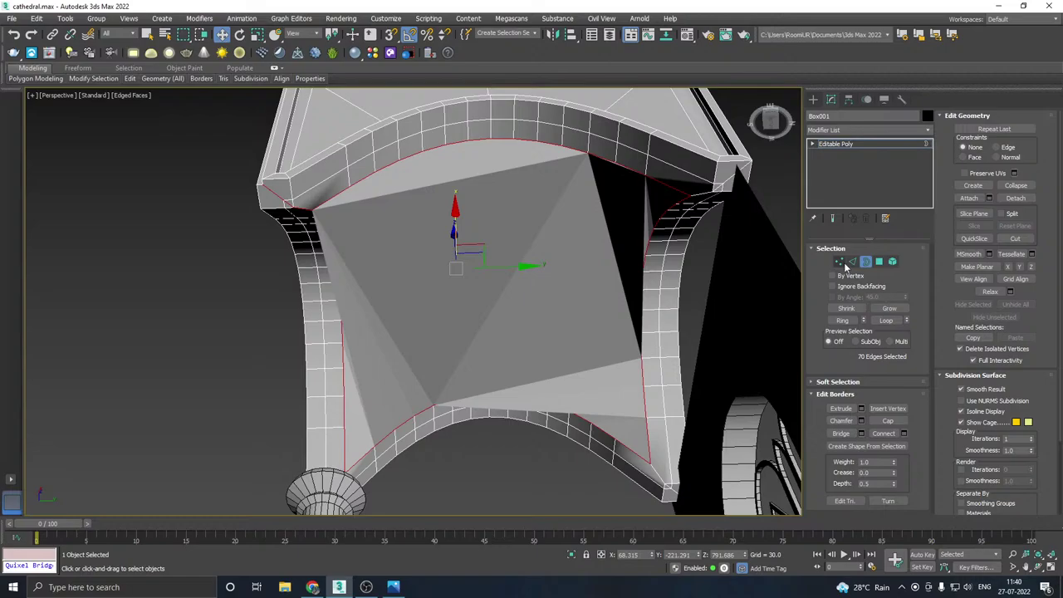
- Connect the middle inner vertices of two opposite arches with an edge across the ceiling cap
{"action": "left_click", "coordinate": [840, 261]}
{"action": "left_click", "coordinate": [496, 403]}
{"action": "middle_click_drag", "start_coordinate": [496, 402], "coordinate": [511, 247], "text": "alt"}
{"action": "left_click", "coordinate": [527, 180], "text": "ctrl"}
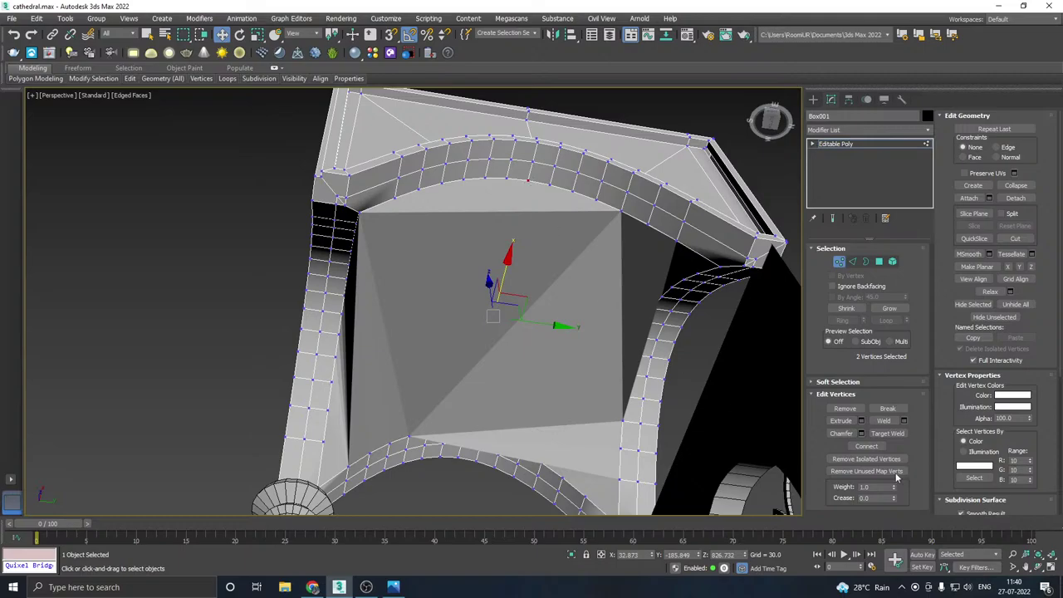
{"action": "left_click", "coordinate": [866, 447]}
{"action": "middle_click_drag", "start_coordinate": [756, 403], "coordinate": [664, 329], "text": "alt"}
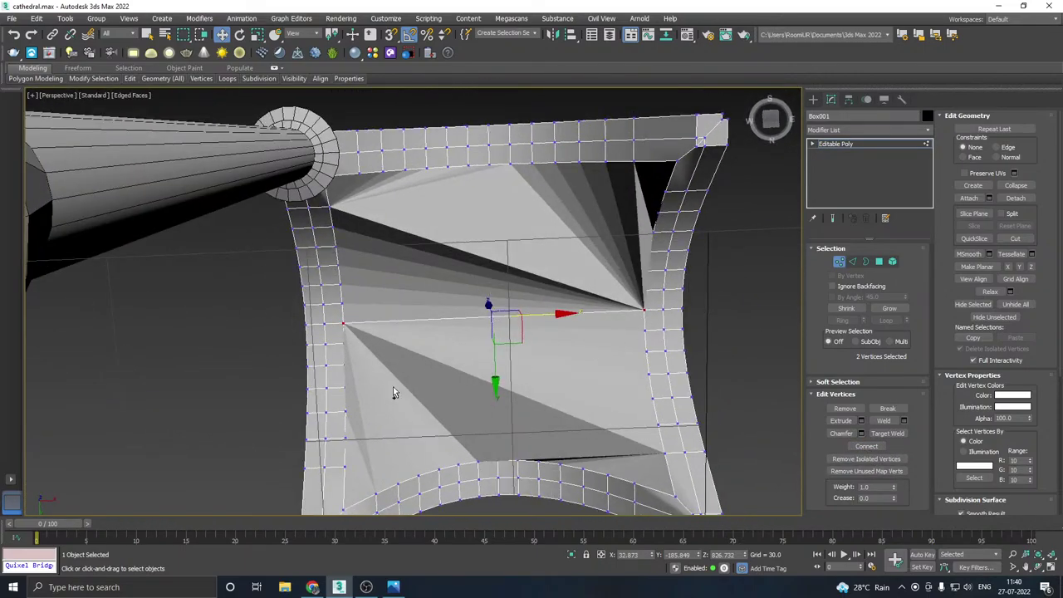
- Connect a matching pair of arch vertices on each side of the central ceiling edge, creating two more cross edges
{"action": "left_click", "coordinate": [351, 408]}
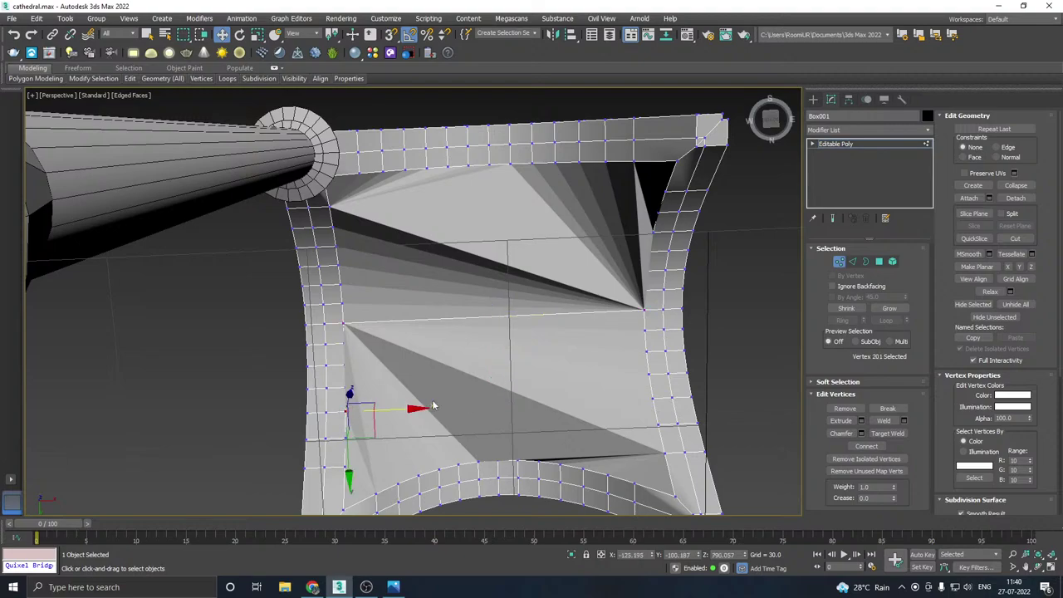
{"action": "left_click", "coordinate": [653, 401], "text": "ctrl"}
{"action": "left_click", "coordinate": [866, 446]}
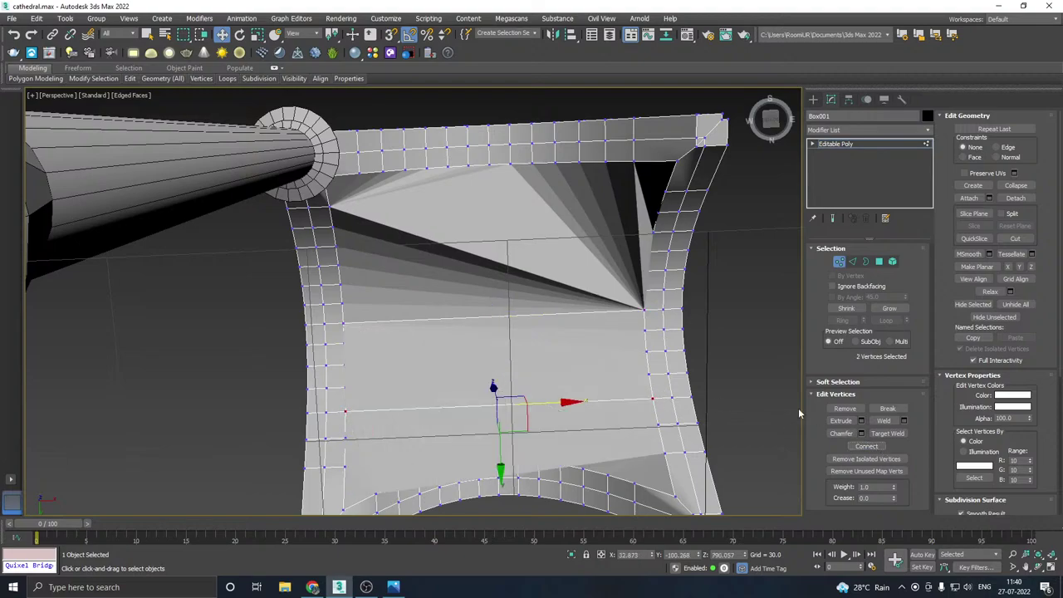
{"action": "left_click", "coordinate": [338, 244]}
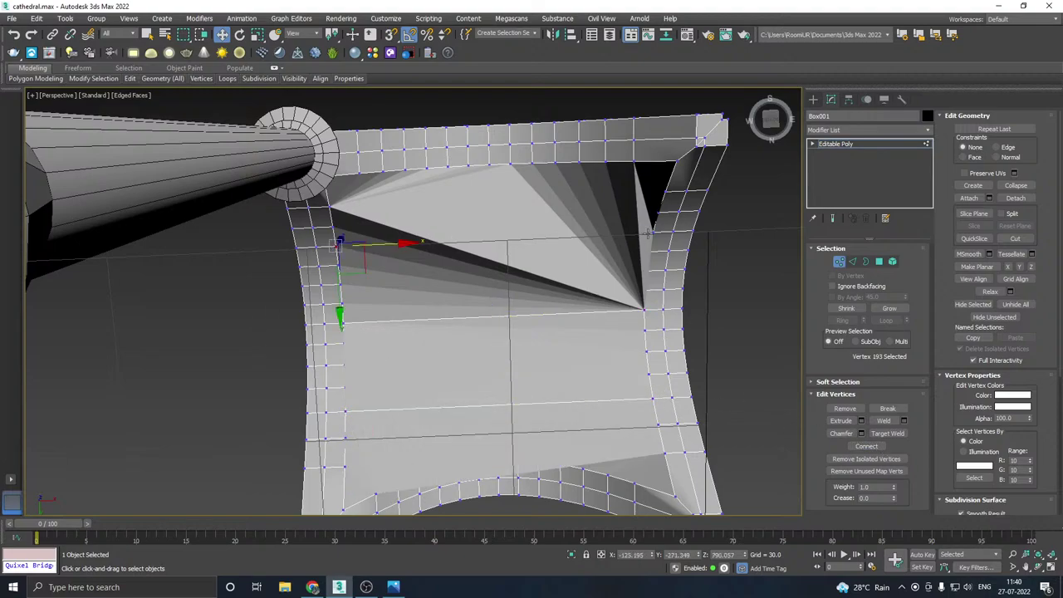
{"action": "left_click", "coordinate": [655, 234], "text": "ctrl"}
{"action": "left_click", "coordinate": [866, 446]}
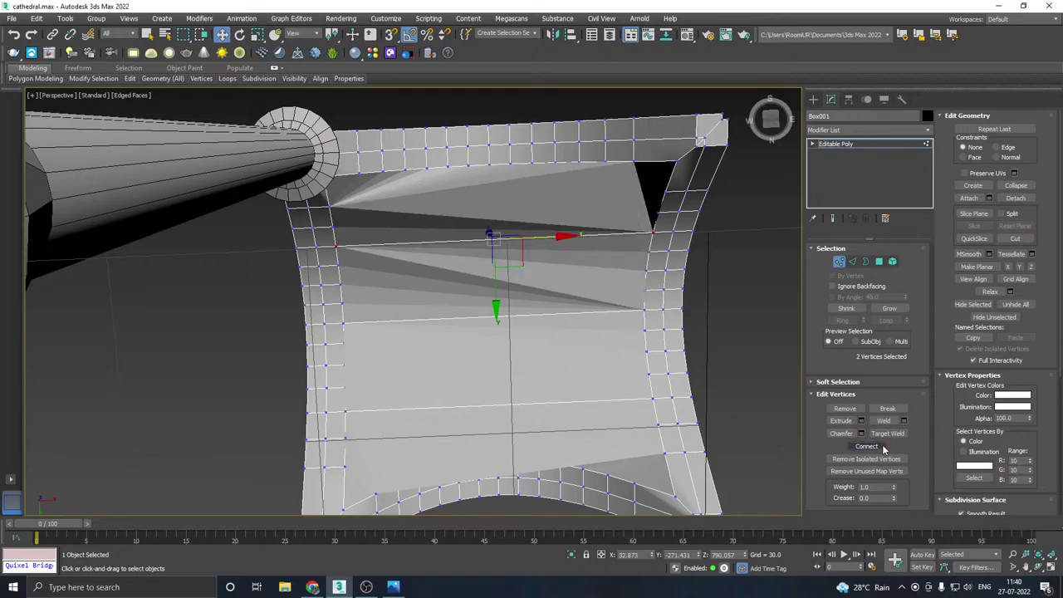
- Cut a crosswise line through the middle of the ceiling, from one arch's middle vertex across the three connected edges
{"action": "middle_click_drag", "start_coordinate": [564, 316], "coordinate": [439, 346], "text": "alt"}
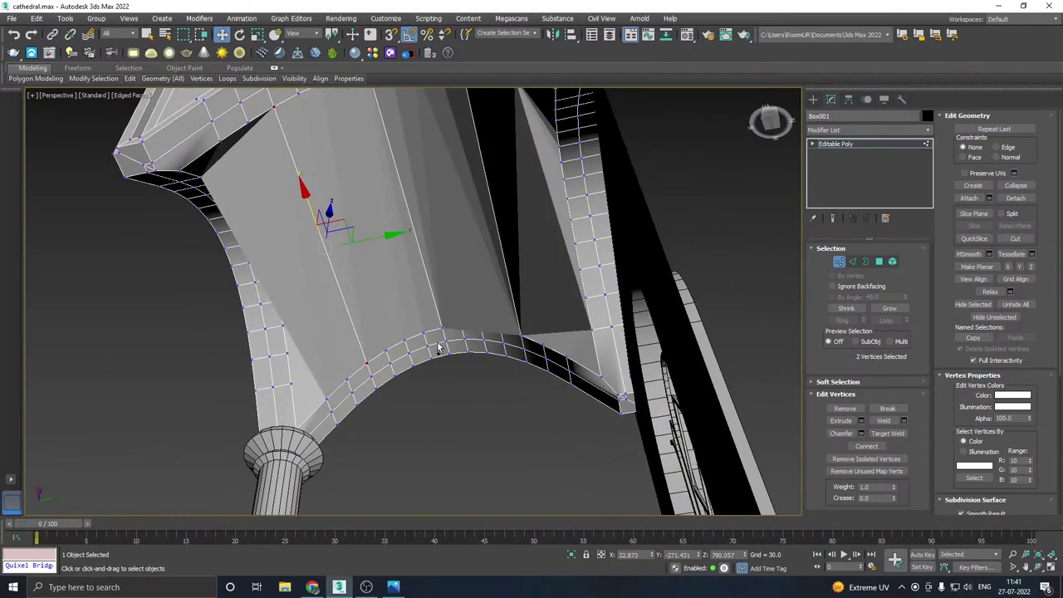
{"action": "middle_click_drag", "start_coordinate": [523, 273], "coordinate": [546, 303]}
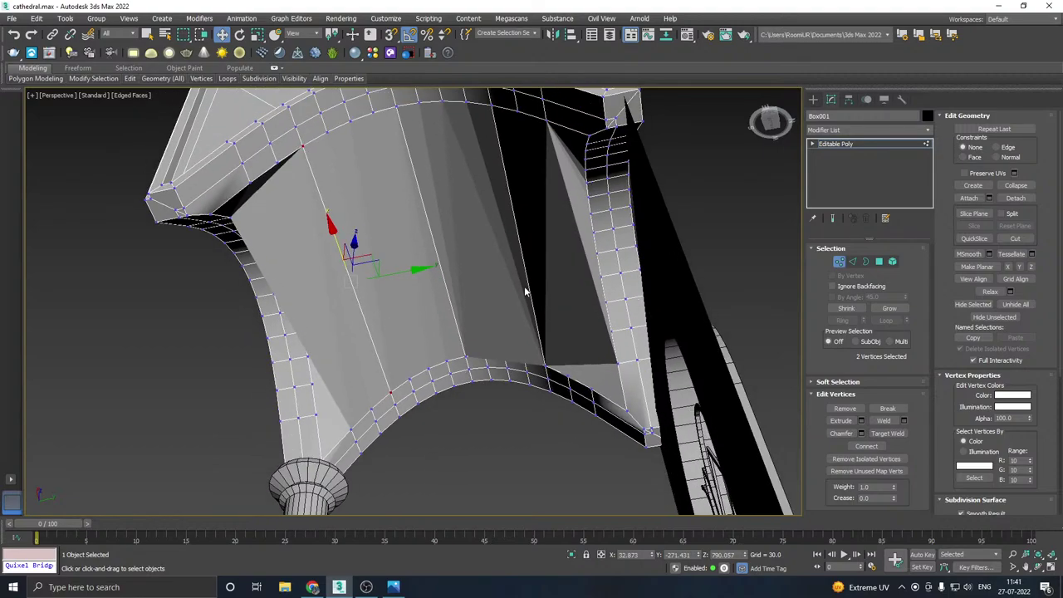
{"action": "right_click", "coordinate": [600, 238]}
{"action": "left_click", "coordinate": [472, 236]}
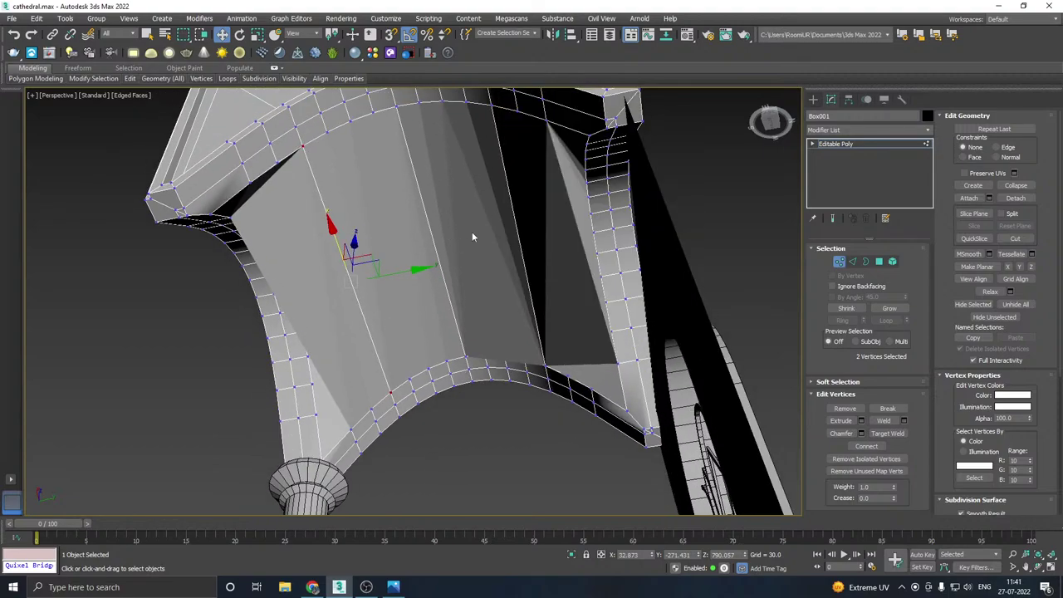
{"action": "left_click", "coordinate": [594, 232]}
{"action": "right_click", "coordinate": [592, 226]}
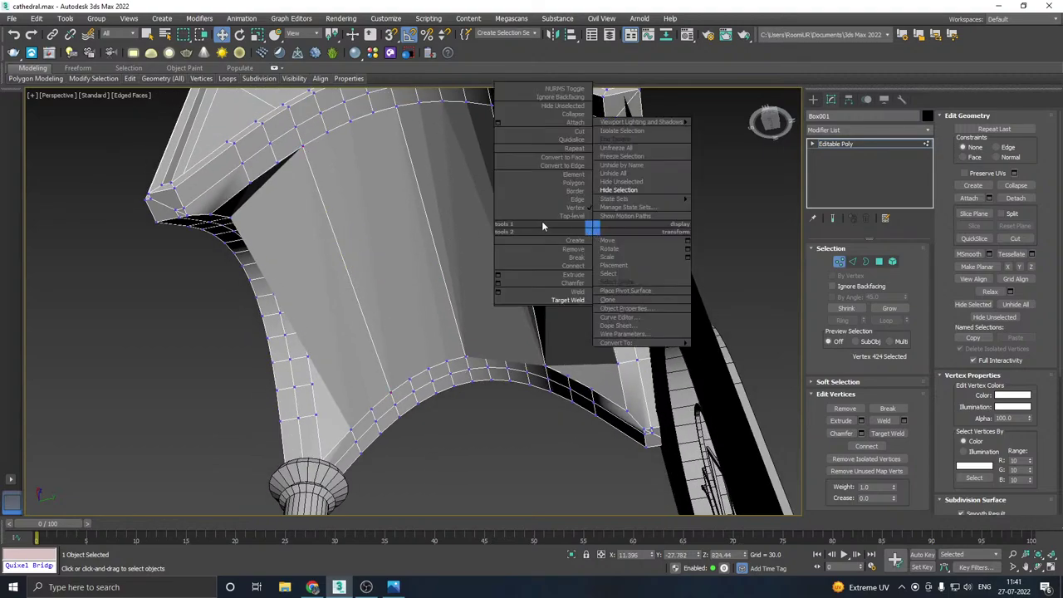
{"action": "left_click", "coordinate": [582, 136]}
{"action": "mouse_move", "coordinate": [598, 236]}
{"action": "middle_mouse_down", "text": "alt"}
{"action": "mouse_move", "coordinate": [578, 243]}
{"action": "mouse_move", "coordinate": [607, 231]}
{"action": "middle_mouse_up", "text": "alt"}
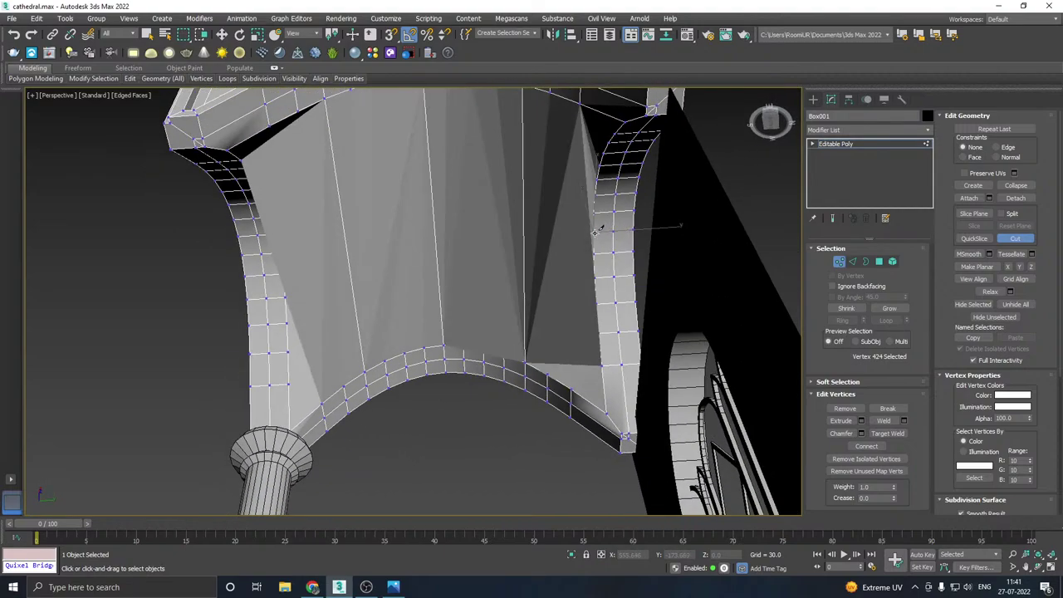
{"action": "left_click", "coordinate": [592, 232]}
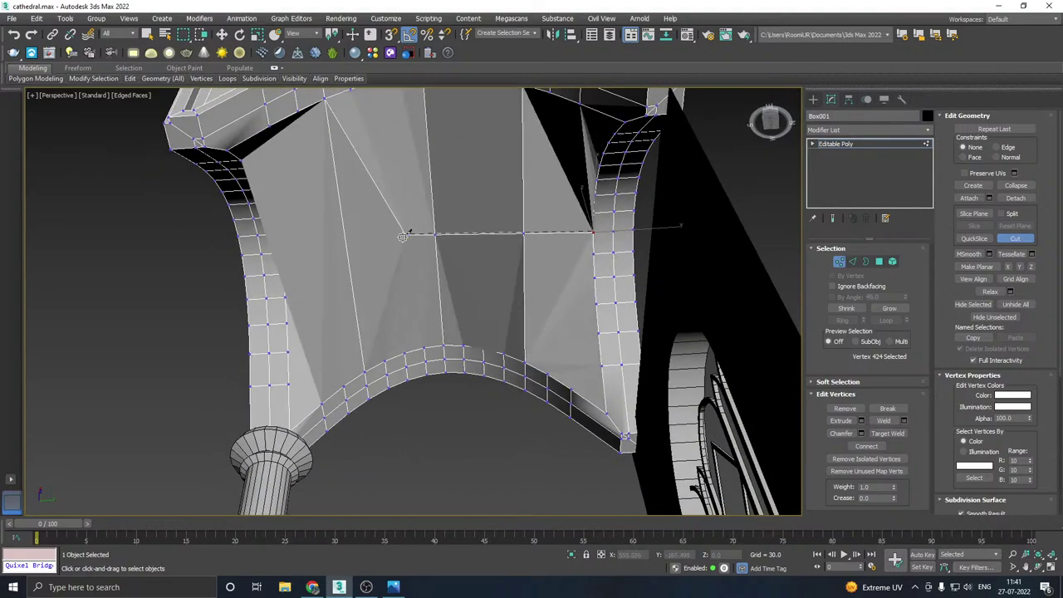
{"action": "left_click", "coordinate": [349, 250]}
{"action": "middle_click_drag", "start_coordinate": [349, 249], "coordinate": [316, 179], "text": "alt"}
{"action": "left_click", "coordinate": [291, 133]}
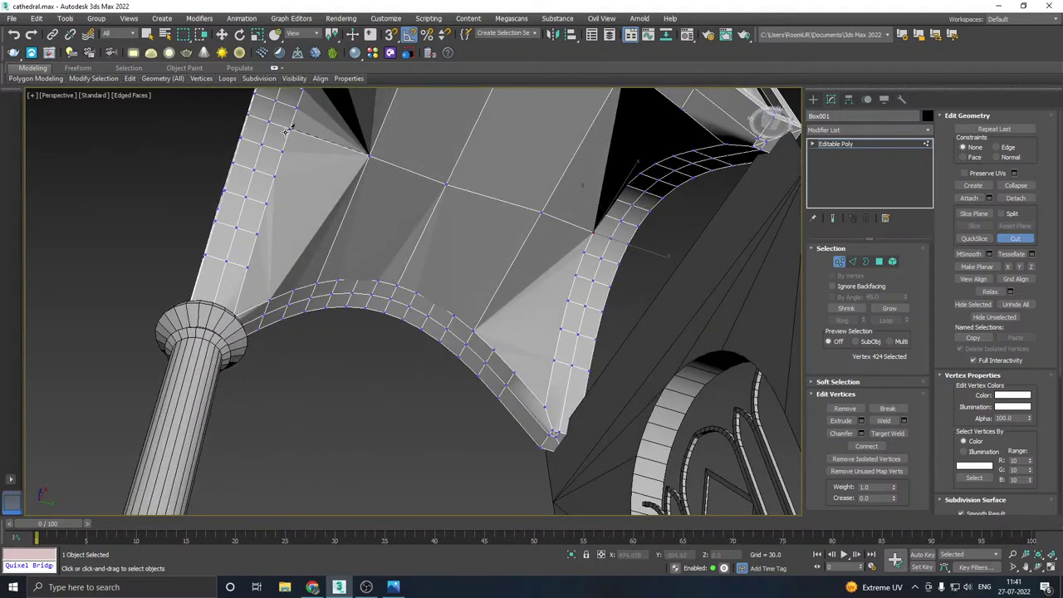
{"action": "key", "text": "w"}
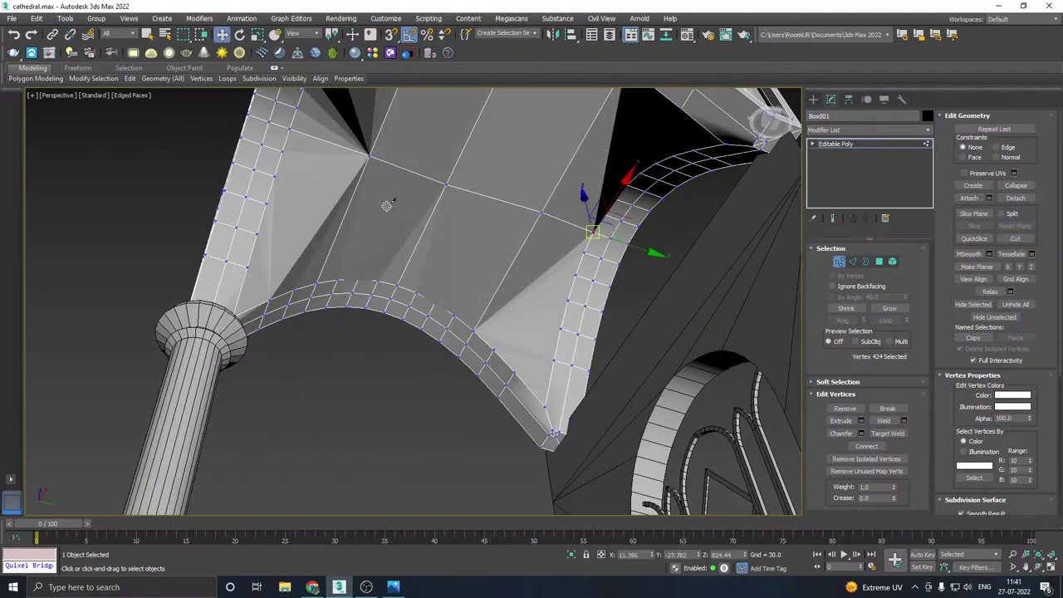
{"action": "middle_click_drag", "start_coordinate": [408, 223], "coordinate": [444, 305], "text": "alt"}
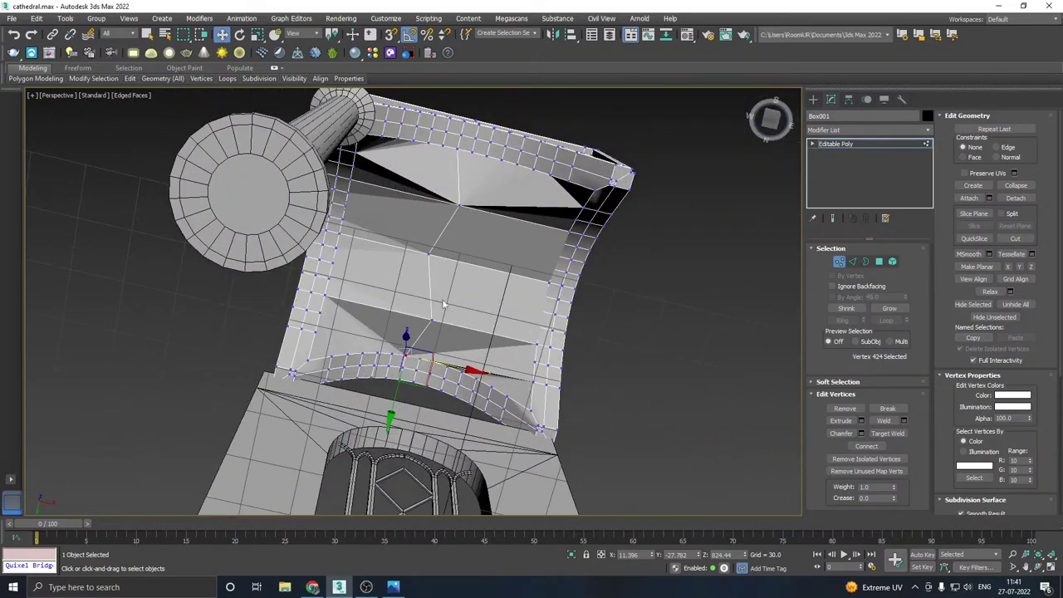
- Shift the ceiling's centre vertex along the X axis to straighten the crosswise cut
{"action": "right_click", "coordinate": [443, 269]}
{"action": "middle_click_drag", "start_coordinate": [432, 253], "coordinate": [494, 246], "text": "alt"}
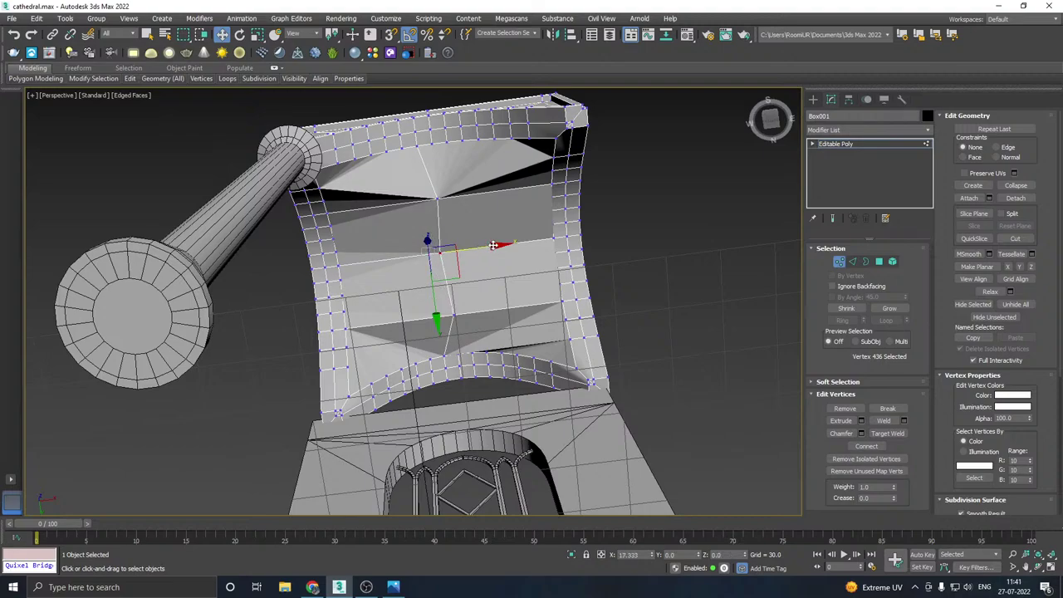
{"action": "left_click_drag", "start_coordinate": [495, 245], "coordinate": [488, 264]}
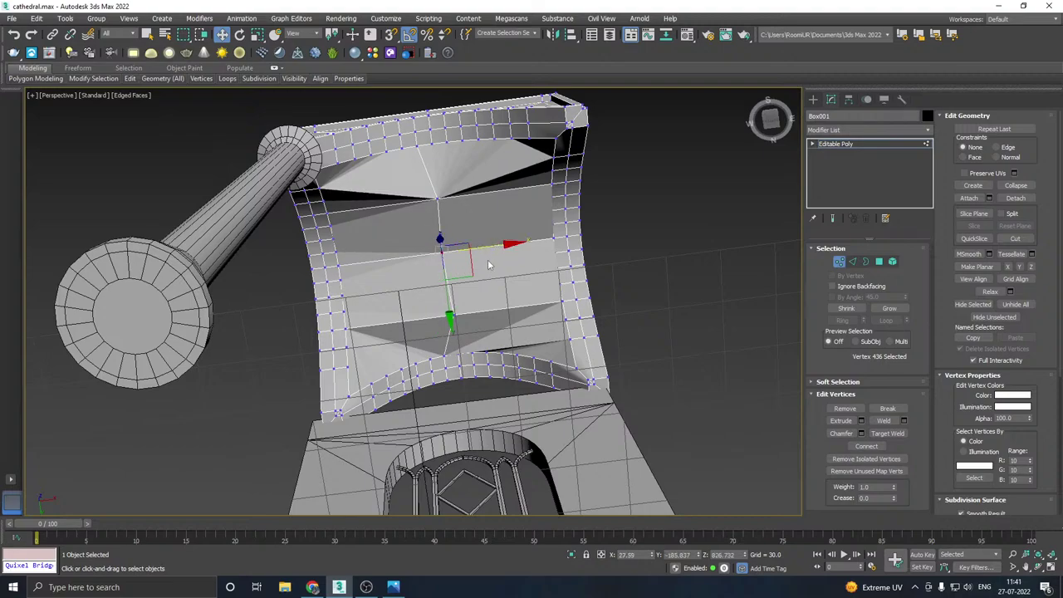
- Connect the two outer vertices of the crosswise line to the middle vertices of their neighbouring arches
{"action": "left_click", "coordinate": [455, 317]}
{"action": "left_click", "coordinate": [461, 356]}
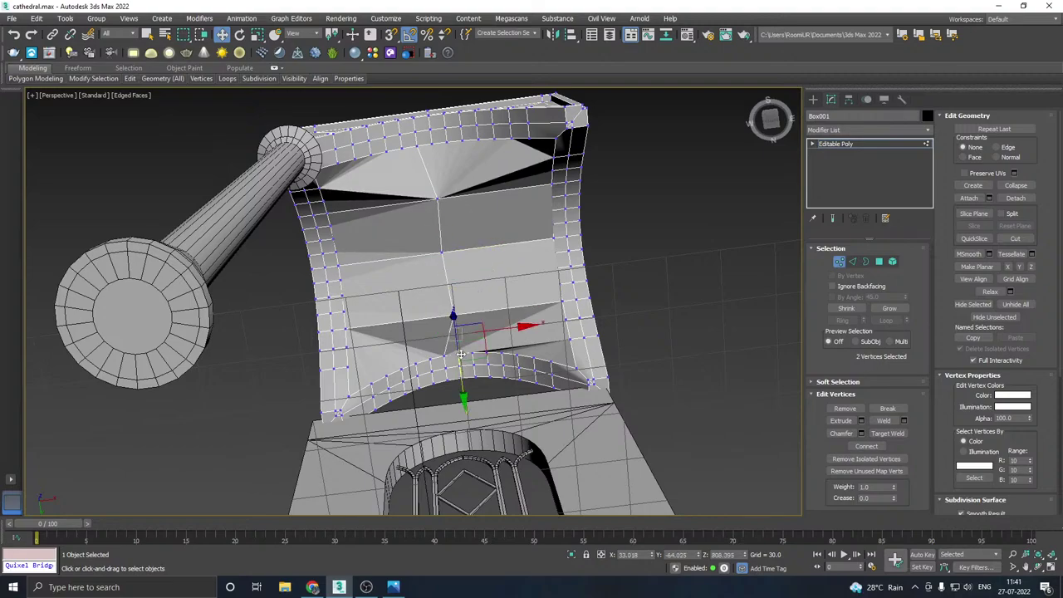
{"action": "left_click", "coordinate": [879, 446]}
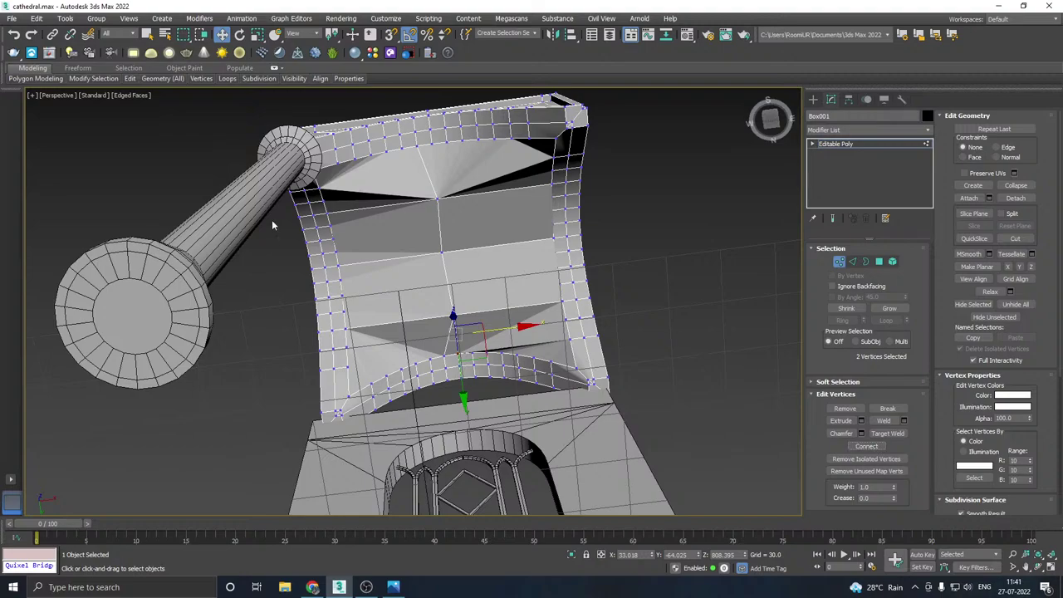
{"action": "left_click", "coordinate": [436, 192]}
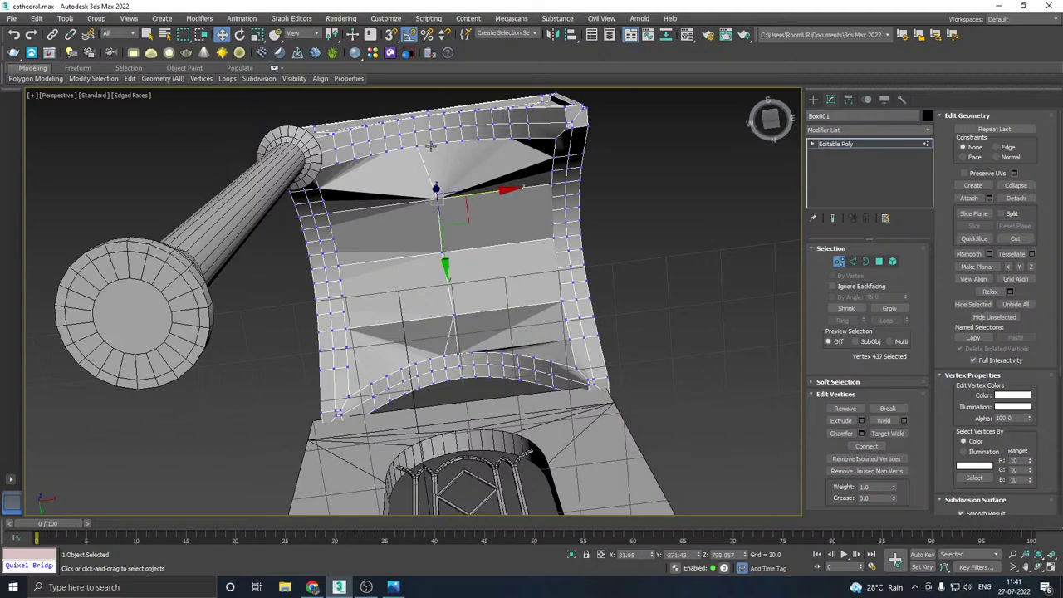
{"action": "left_click", "coordinate": [431, 146], "text": "ctrl"}
{"action": "left_click", "coordinate": [867, 446]}
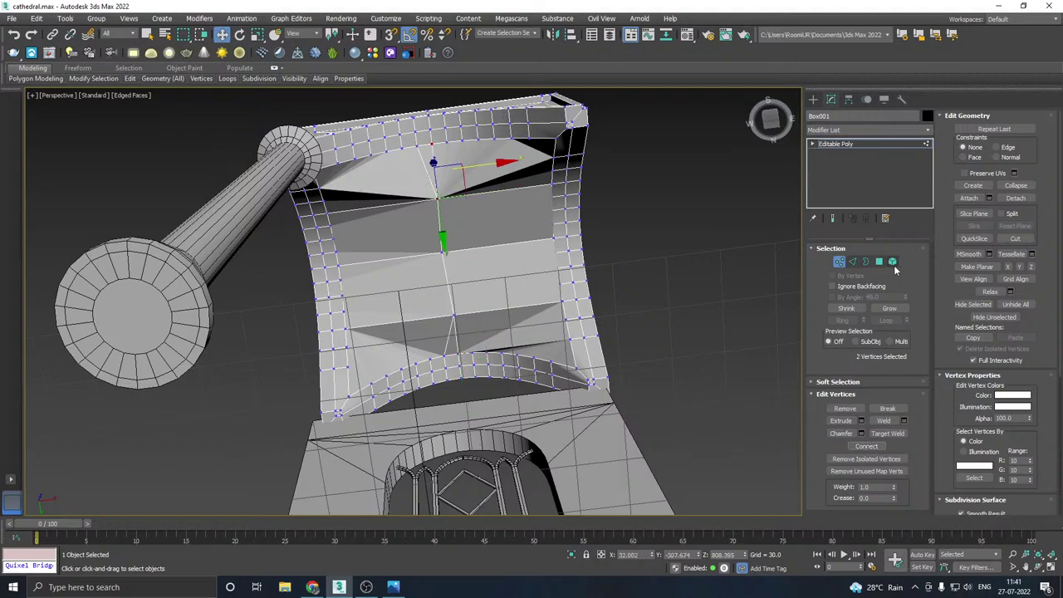
- Remove the two leftover slanted edges at the ends of the crosswise ceiling line
{"action": "left_click", "coordinate": [851, 262]}
{"action": "left_click", "coordinate": [429, 173]}
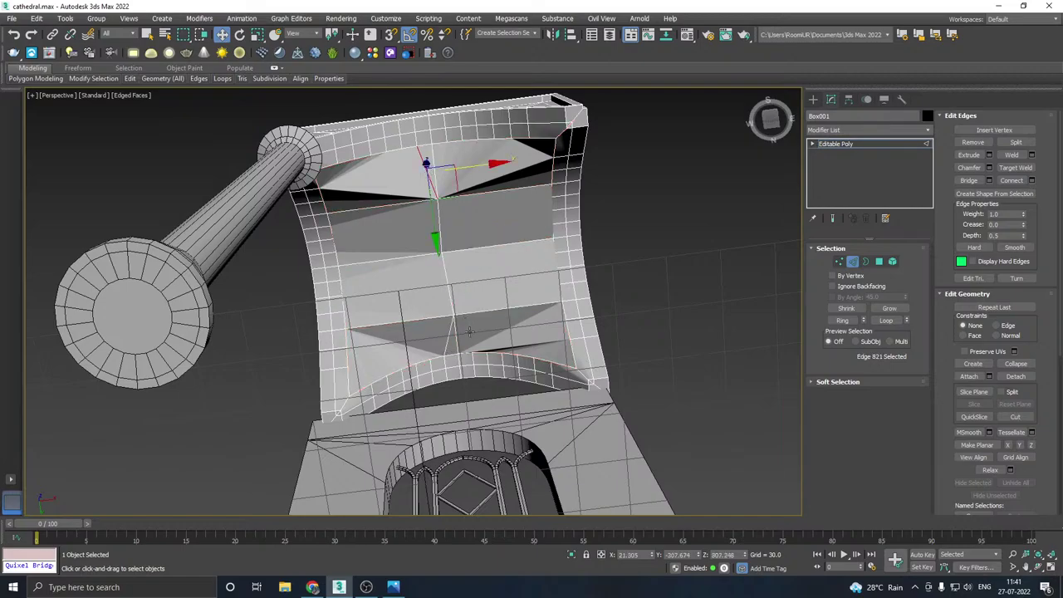
{"action": "key", "text": "BackSpace"}
{"action": "left_click", "coordinate": [447, 345]}
{"action": "key", "text": "BackSpace"}
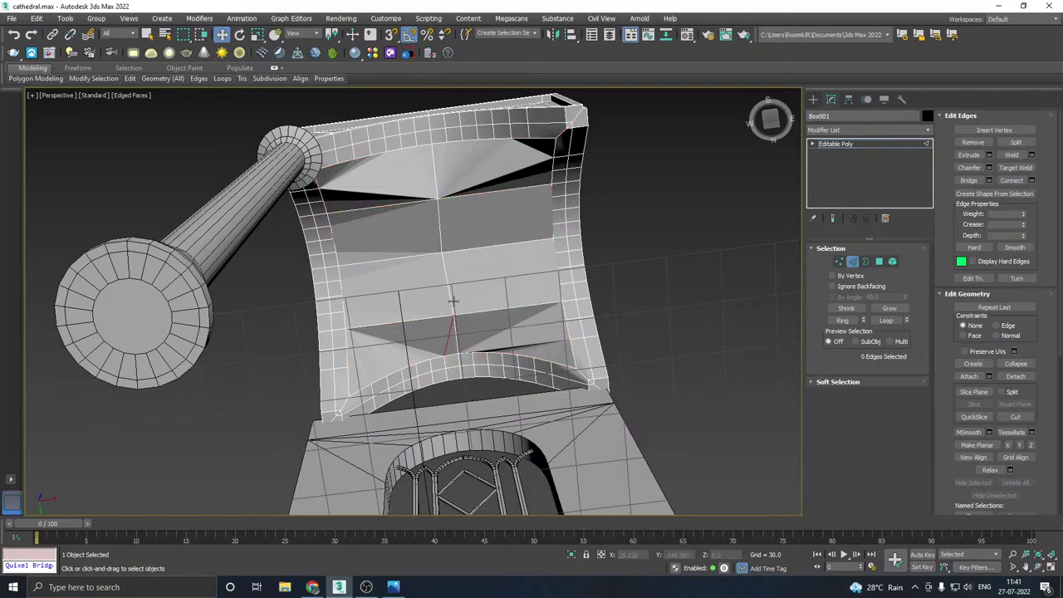
{"action": "left_click", "coordinate": [439, 210]}
{"action": "middle_click_drag", "start_coordinate": [438, 211], "coordinate": [496, 313], "text": "alt"}
- Cut a second line across the ceiling on the column side of the central line, joining matching arch vertices
{"action": "left_click", "coordinate": [839, 262]}
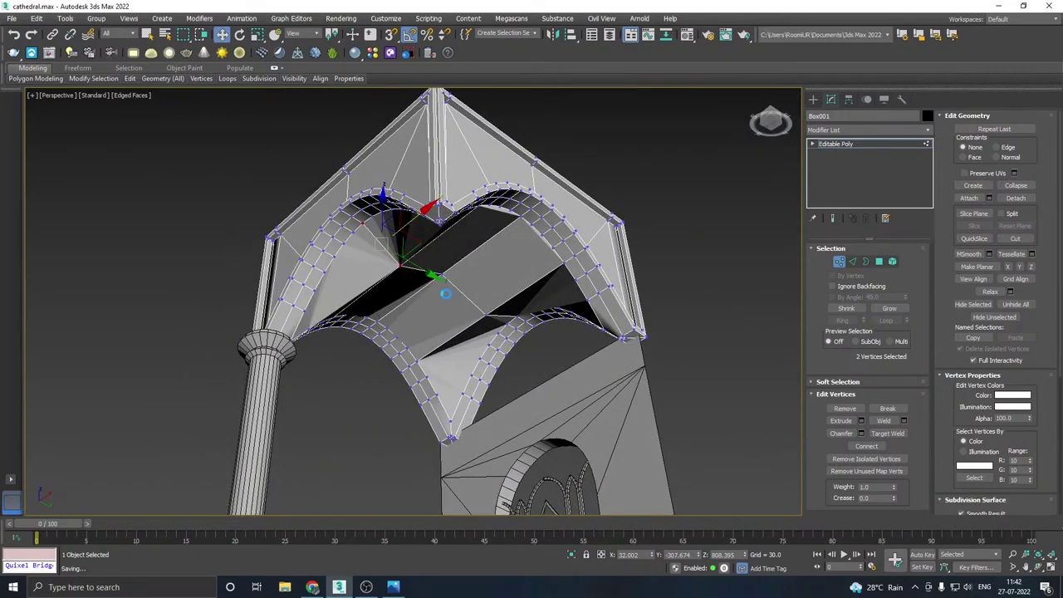
{"action": "middle_click_drag", "start_coordinate": [371, 255], "coordinate": [383, 277], "text": "alt"}
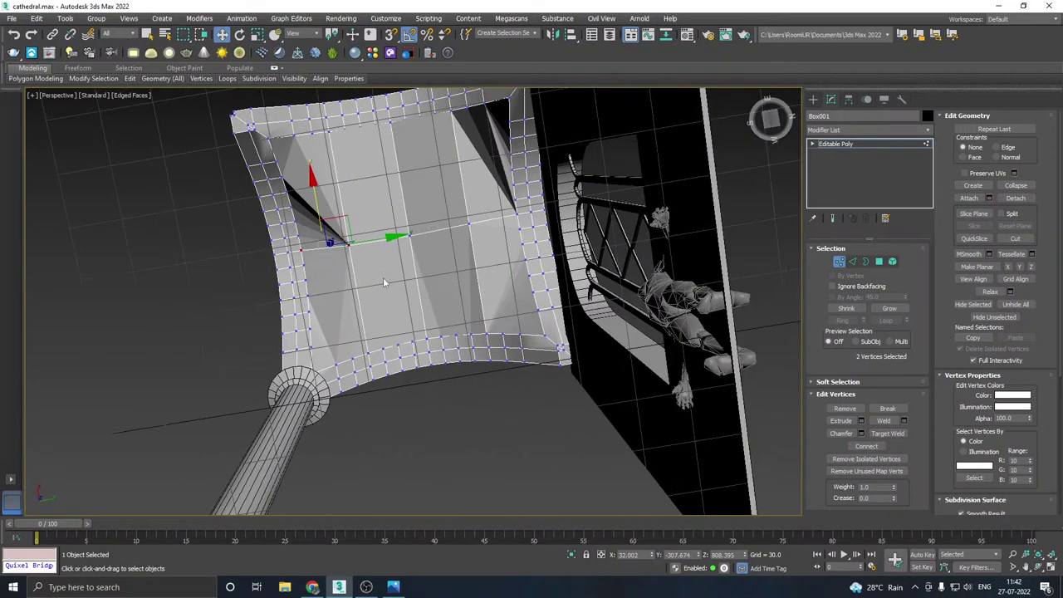
{"action": "right_click", "coordinate": [381, 280]}
{"action": "left_click", "coordinate": [365, 185]}
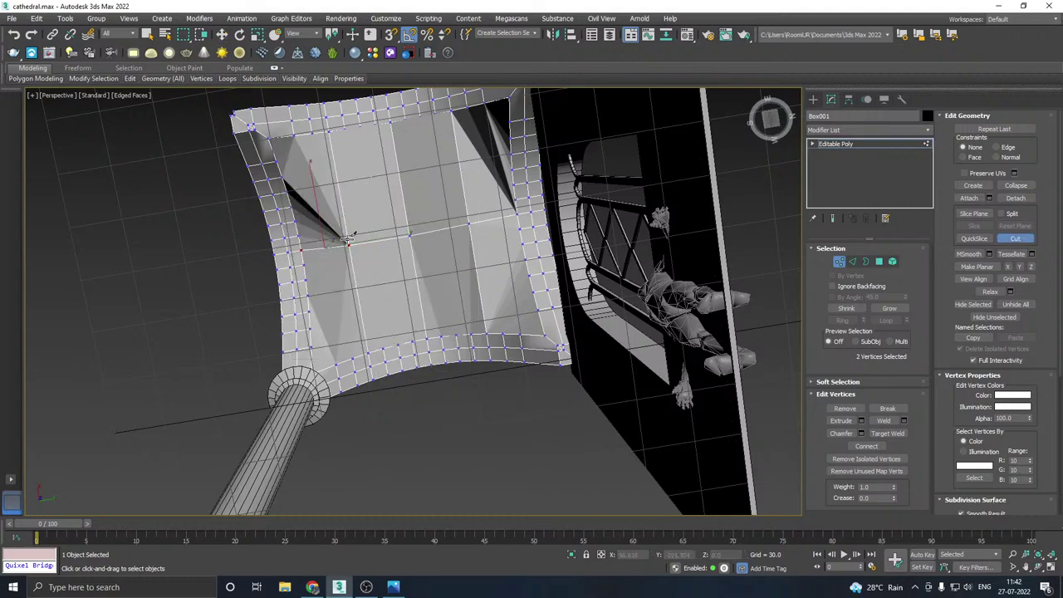
{"action": "scroll", "coordinate": [319, 308], "scroll_direction": "up", "scroll_amount": 3}
{"action": "left_click", "coordinate": [305, 311]}
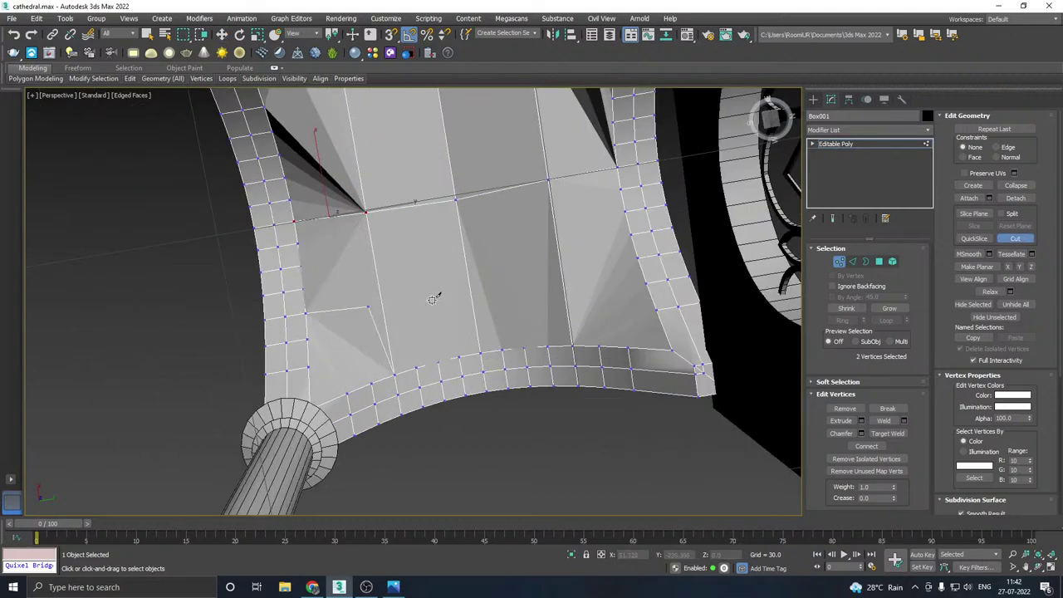
{"action": "left_click", "coordinate": [381, 301]}
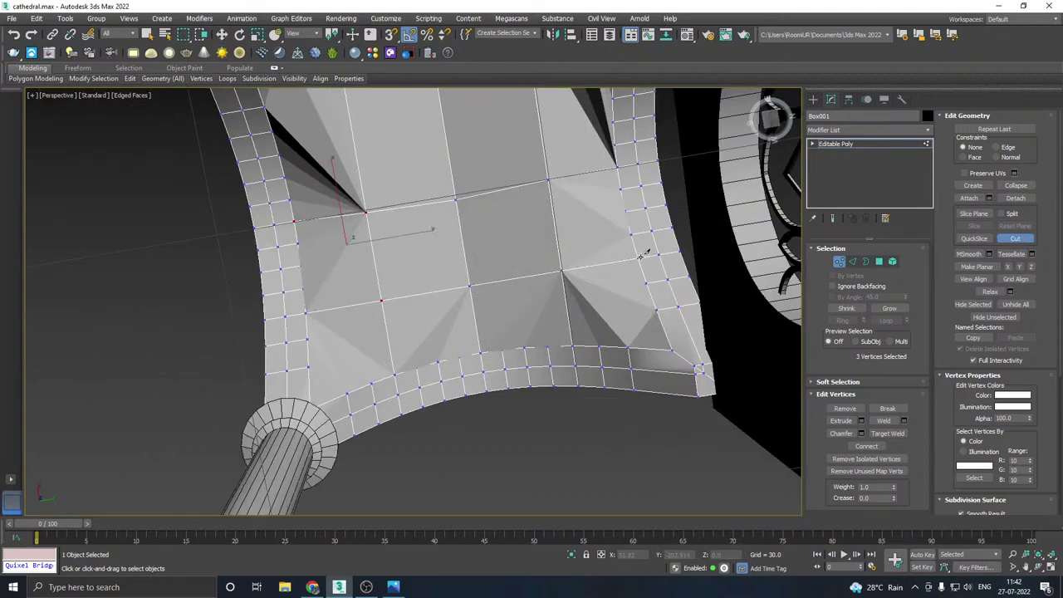
- Cut a third line across the ceiling on the opposite side of the central line, joining matching arch vertices
{"action": "middle_click_drag", "start_coordinate": [441, 254], "coordinate": [454, 370], "text": "alt"}
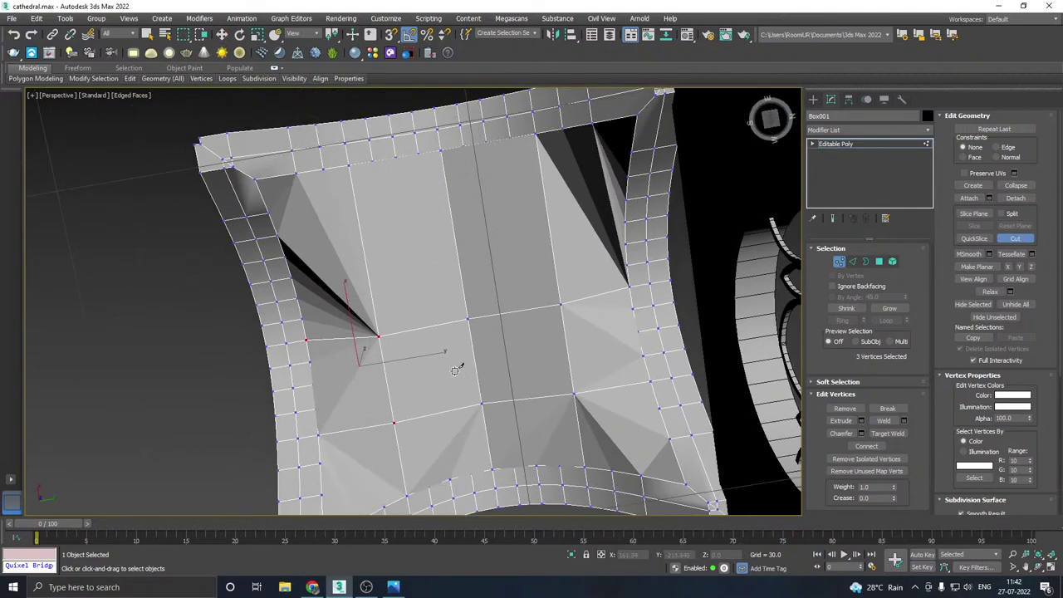
{"action": "left_click", "coordinate": [287, 253]}
{"action": "left_click", "coordinate": [363, 244]}
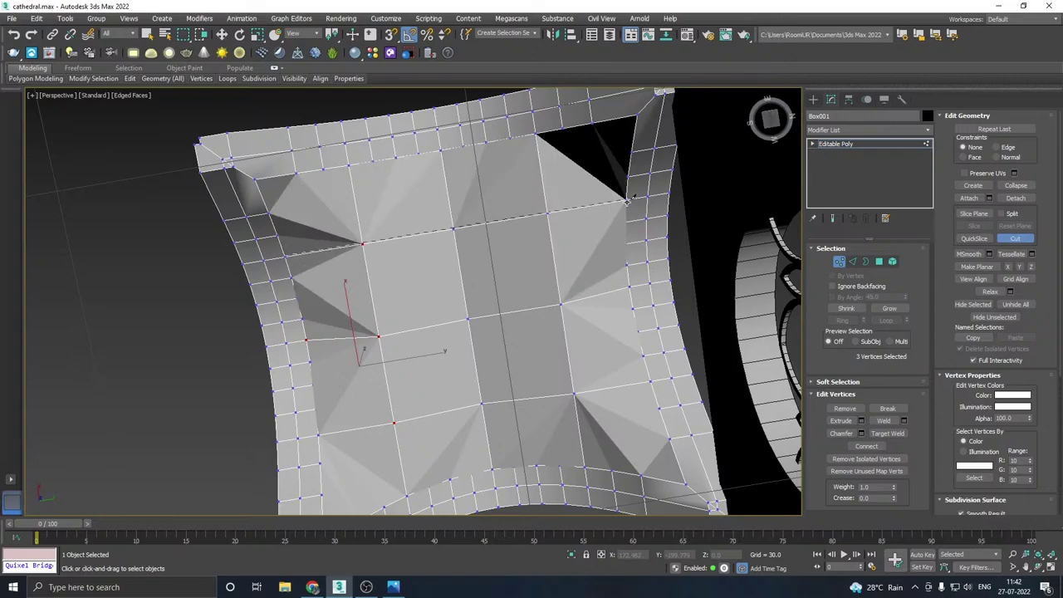
{"action": "right_click", "coordinate": [514, 245]}
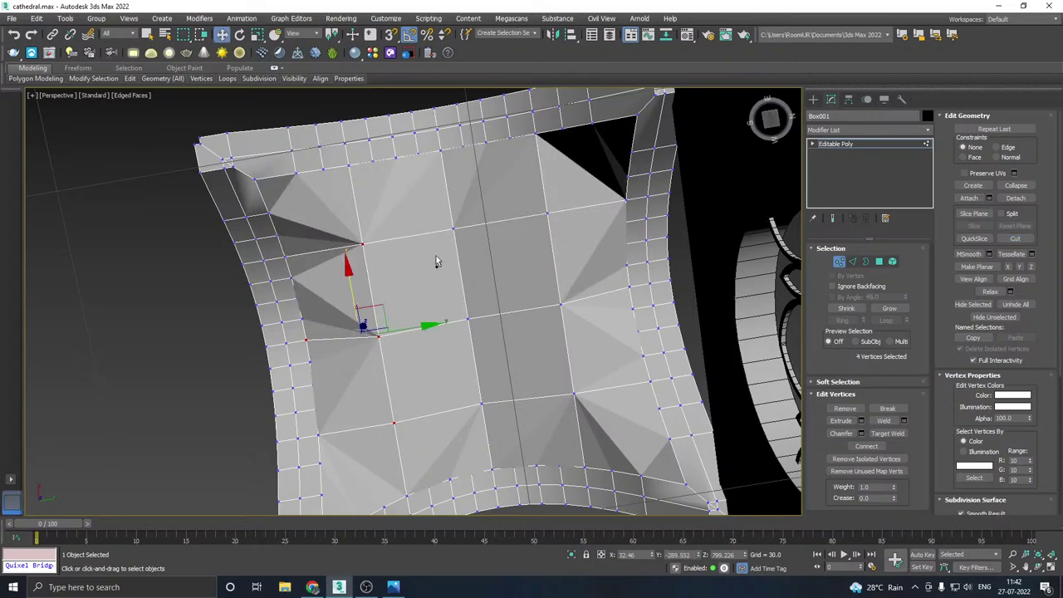
- Select the four central polygons of the vault ceiling and grow the selection to cover the whole ceiling grid
{"action": "middle_click_drag", "start_coordinate": [438, 258], "coordinate": [525, 297], "text": "alt"}
{"action": "middle_click_drag", "start_coordinate": [425, 326], "coordinate": [469, 329]}
{"action": "left_click", "coordinate": [879, 262]}
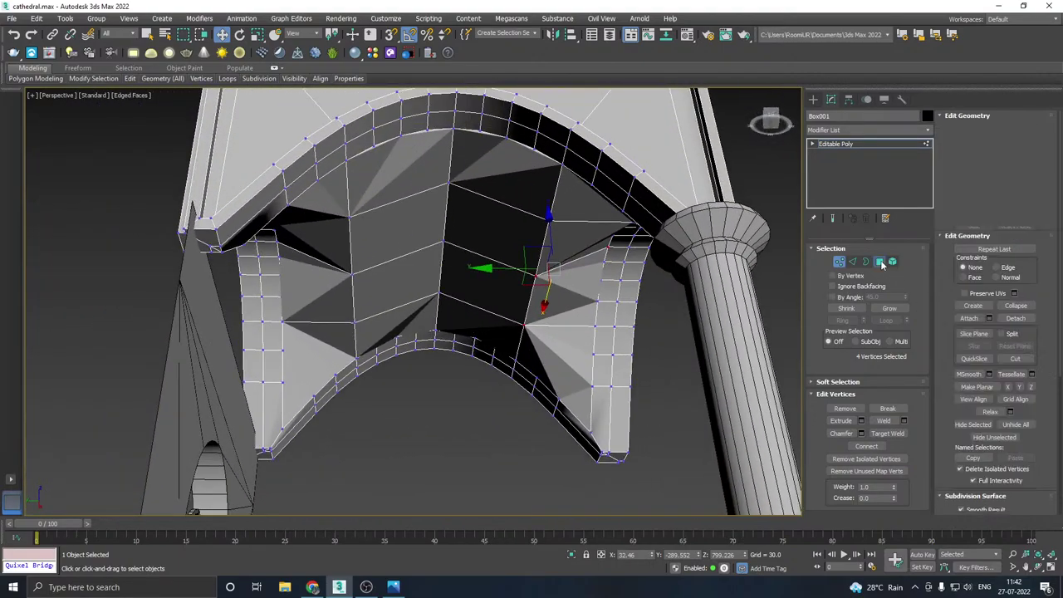
{"action": "left_click", "coordinate": [442, 117]}
{"action": "left_click", "coordinate": [403, 282], "text": "ctrl"}
{"action": "left_click", "coordinate": [471, 275], "text": "ctrl"}
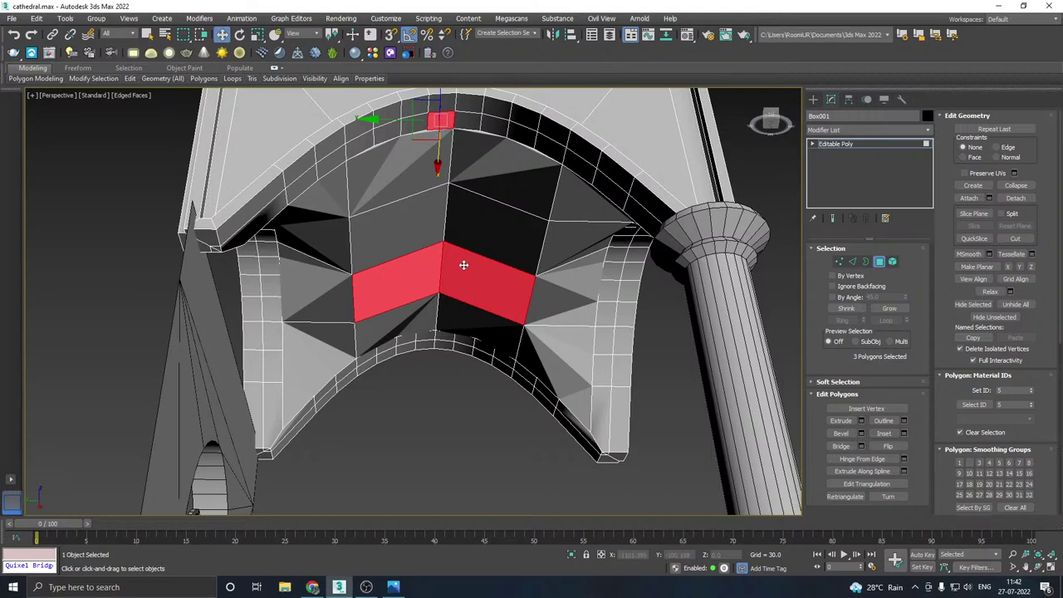
{"action": "left_click", "coordinate": [465, 265]}
{"action": "left_click", "coordinate": [412, 273]}
{"action": "left_click", "coordinate": [483, 271], "text": "ctrl"}
{"action": "left_click", "coordinate": [481, 247], "text": "ctrl"}
{"action": "left_click", "coordinate": [433, 233], "text": "ctrl"}
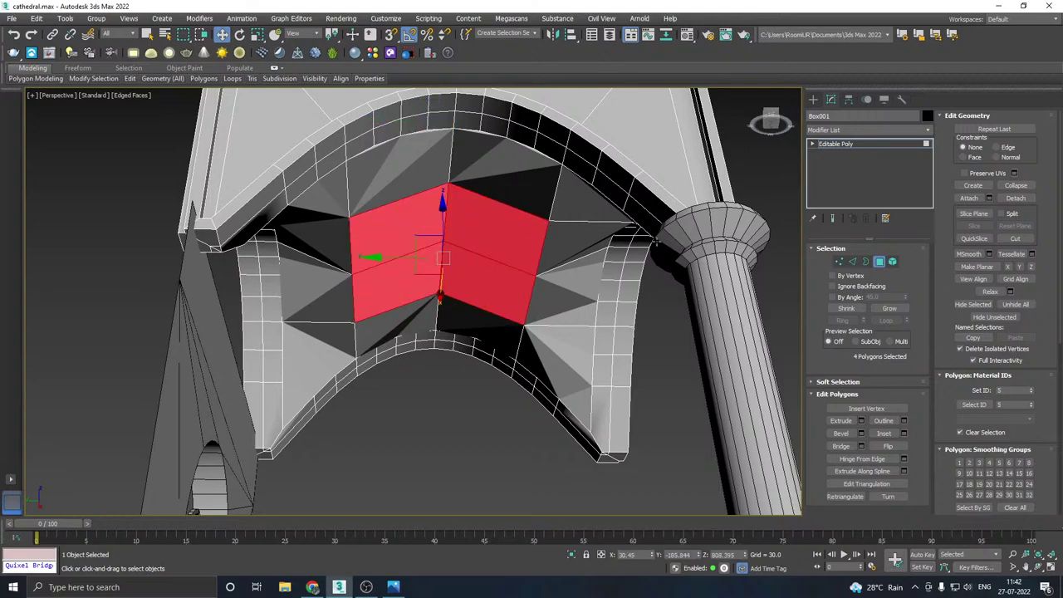
{"action": "left_click", "coordinate": [889, 308]}
{"action": "middle_click_drag", "start_coordinate": [494, 288], "coordinate": [464, 250], "text": "alt"}
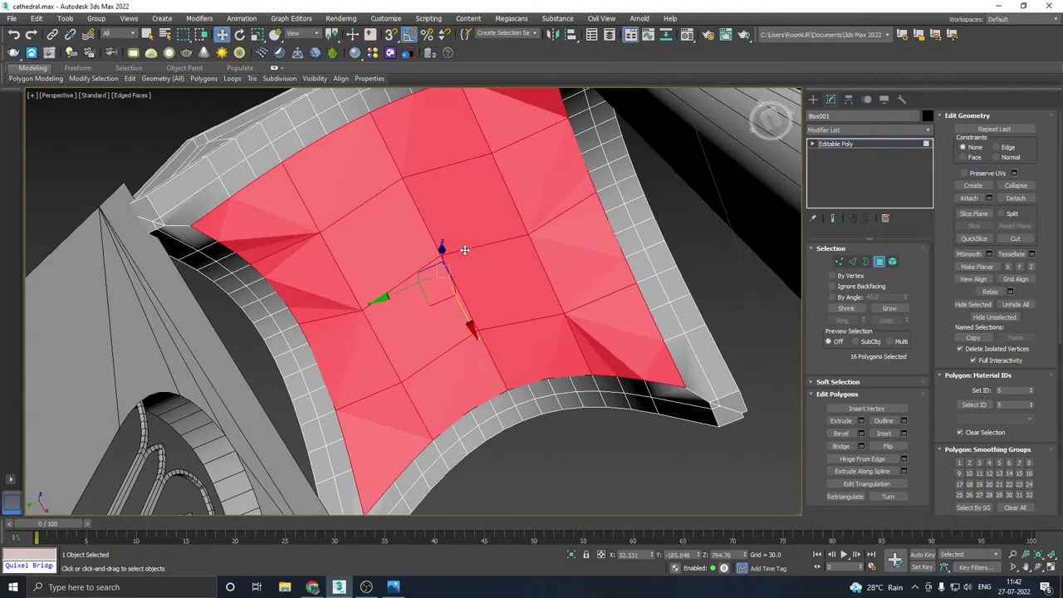
- Clear the smoothing groups of the selected ceiling polygons and auto-smooth them with a threshold of 45
{"action": "scroll", "coordinate": [1022, 494], "scroll_direction": "down", "scroll_amount": 3}
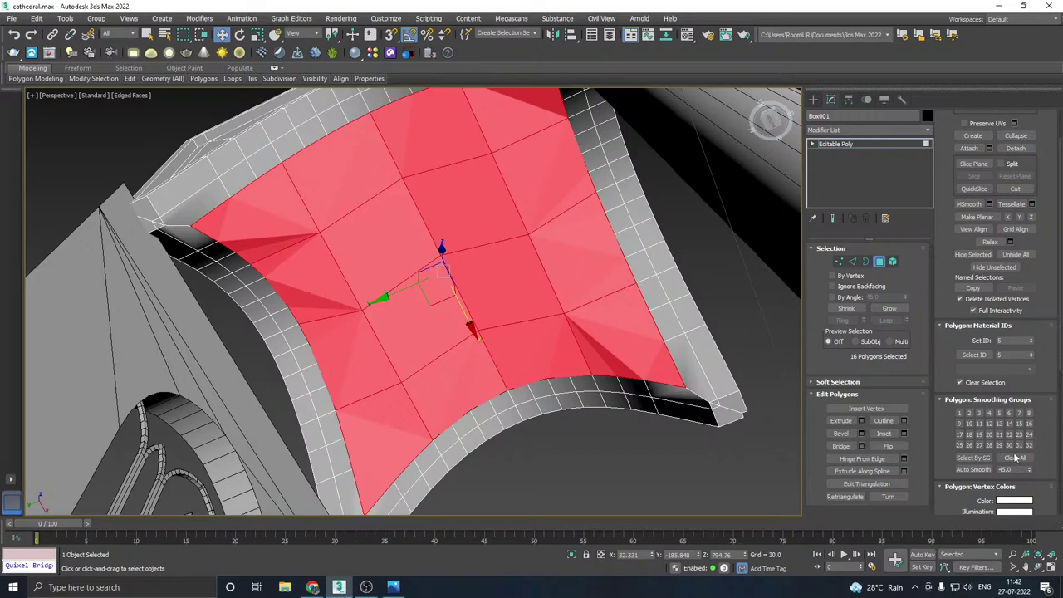
{"action": "left_click", "coordinate": [975, 470]}
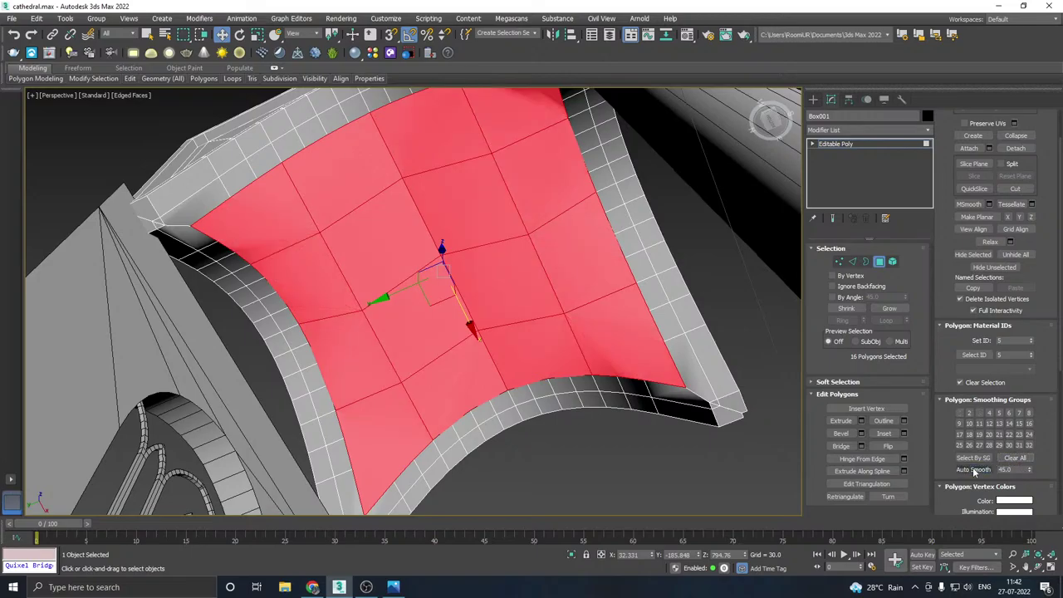
{"action": "middle_click_drag", "start_coordinate": [455, 362], "coordinate": [749, 310], "text": "alt"}
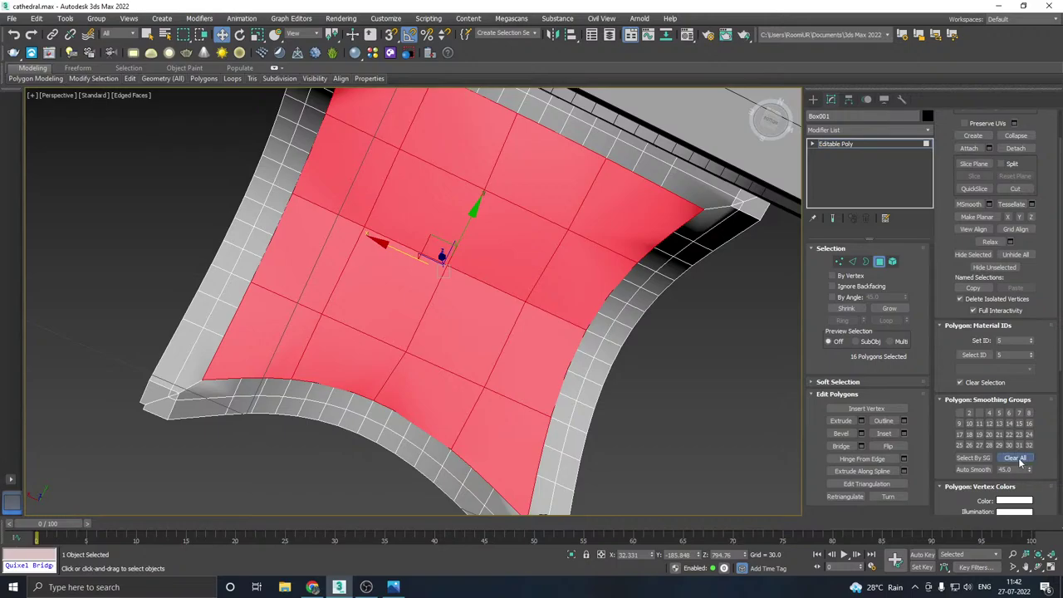
{"action": "left_click", "coordinate": [1019, 459]}
{"action": "left_click", "coordinate": [974, 471]}
{"action": "middle_click_drag", "start_coordinate": [607, 349], "coordinate": [444, 369], "text": "alt"}
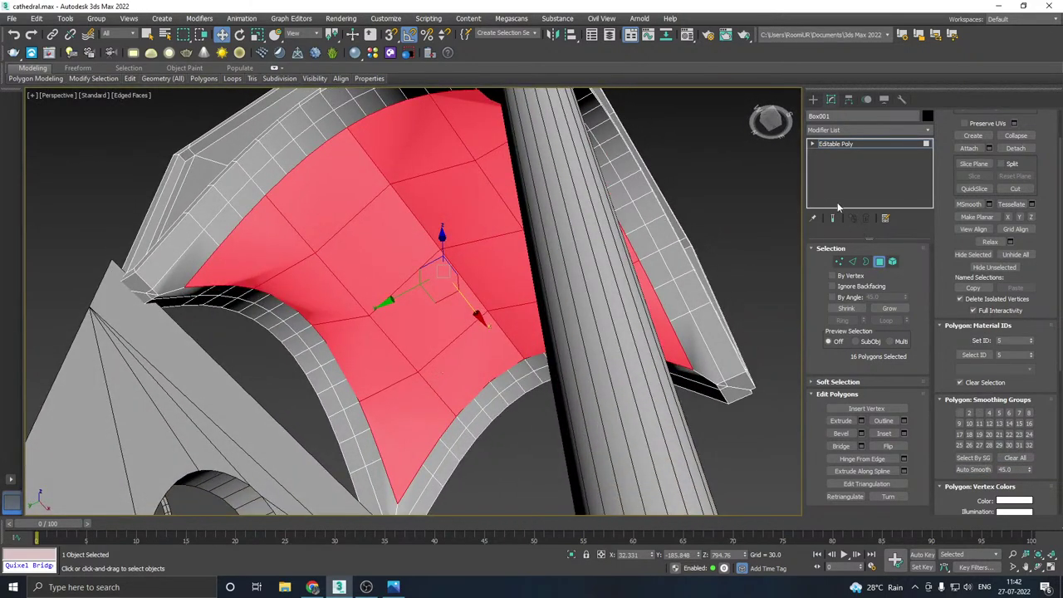
- Lower the three inner vertices of the ceiling's central line to a Z height of about 787.6
{"action": "left_click", "coordinate": [839, 261]}
{"action": "middle_click_drag", "start_coordinate": [530, 252], "coordinate": [673, 222], "text": "alt"}
{"action": "scroll", "coordinate": [454, 240], "scroll_direction": "up", "scroll_amount": 3}
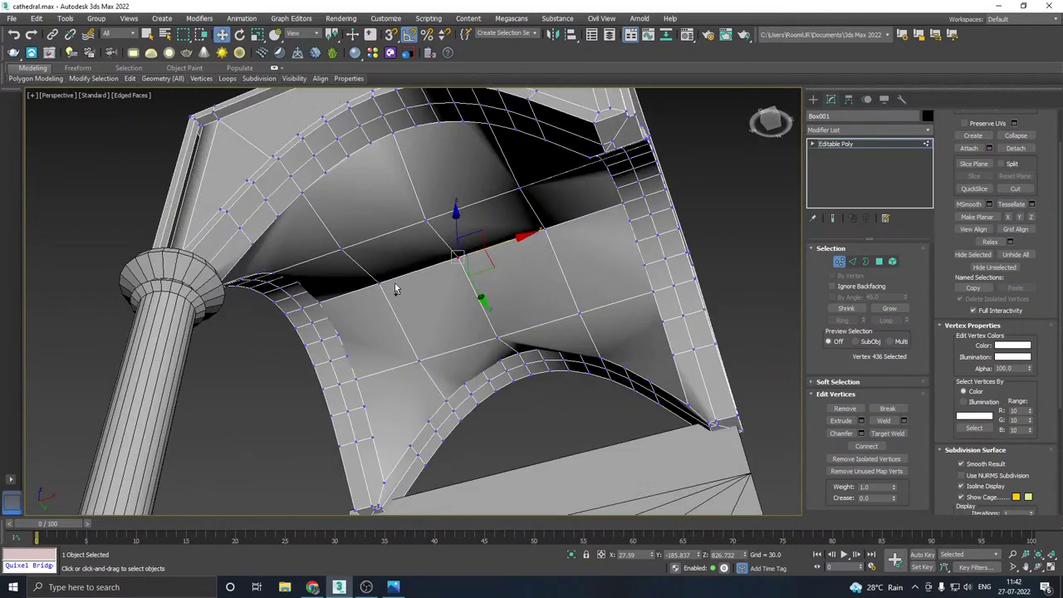
{"action": "left_click", "coordinate": [383, 284], "text": "ctrl"}
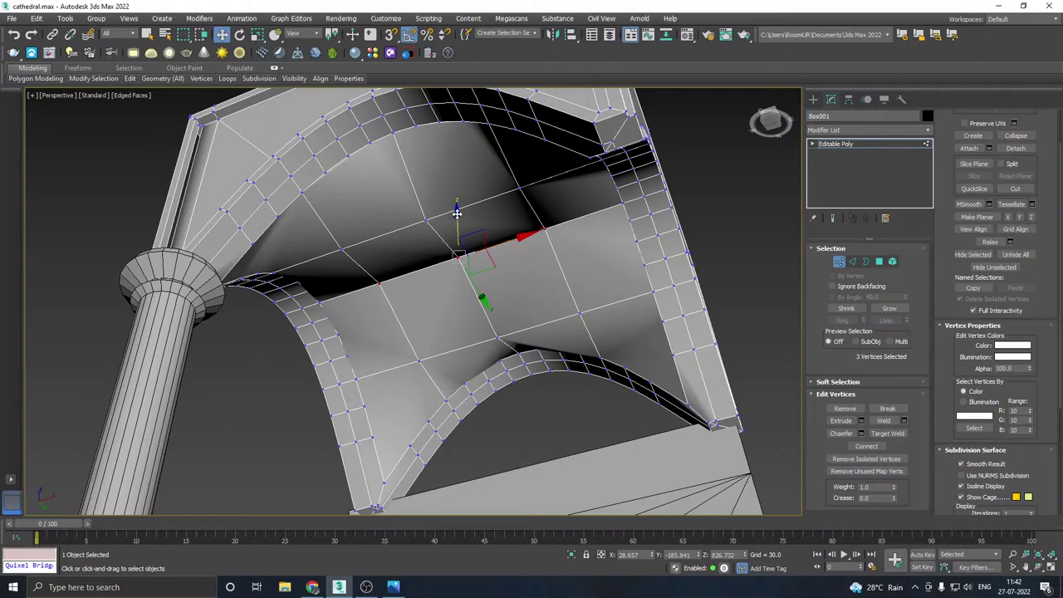
{"action": "left_click_drag", "start_coordinate": [457, 213], "coordinate": [458, 243]}
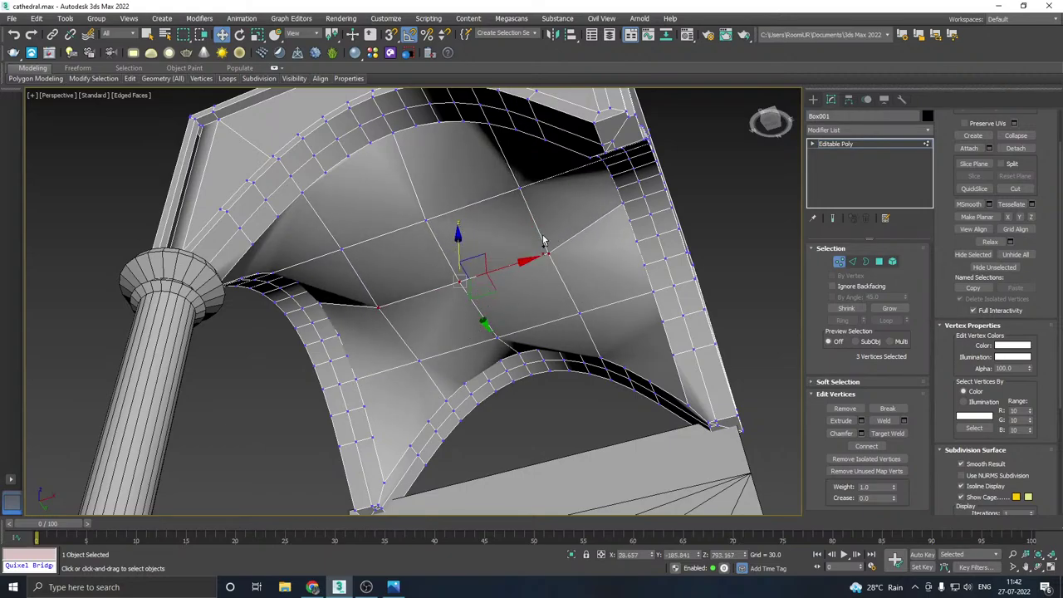
{"action": "middle_click_drag", "start_coordinate": [544, 241], "coordinate": [481, 240], "text": "alt"}
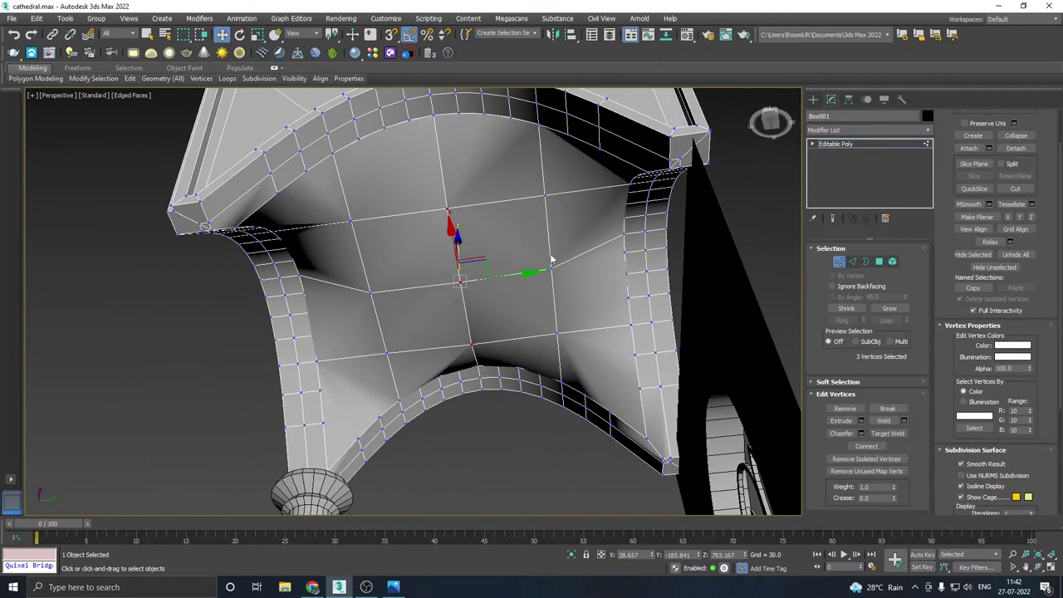
{"action": "middle_click_drag", "start_coordinate": [551, 261], "coordinate": [409, 221], "text": "alt"}
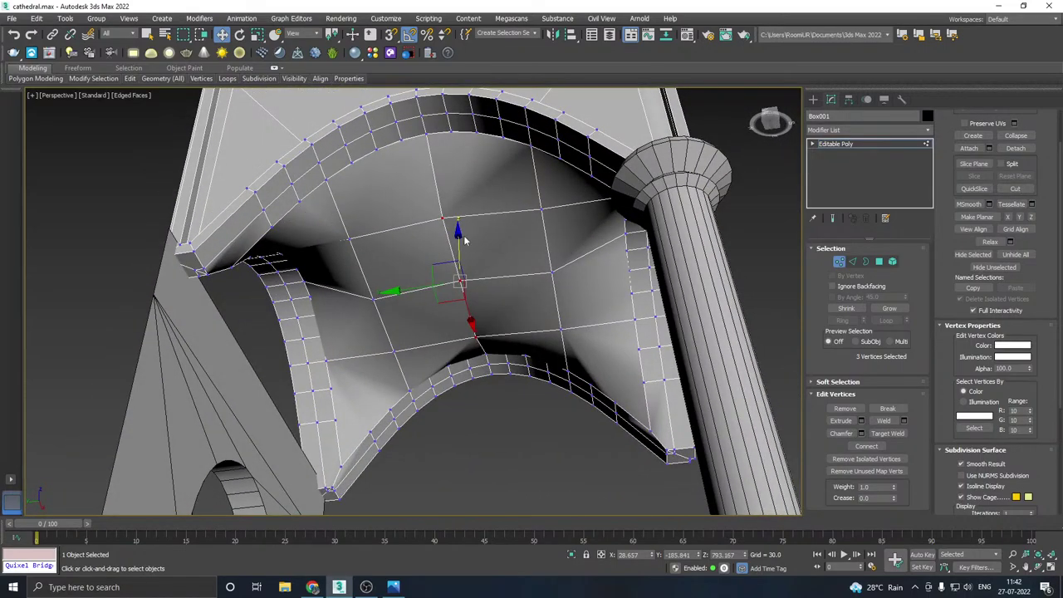
{"action": "left_click_drag", "start_coordinate": [460, 237], "coordinate": [460, 240]}
{"action": "middle_click_drag", "start_coordinate": [538, 253], "coordinate": [750, 170], "text": "alt"}
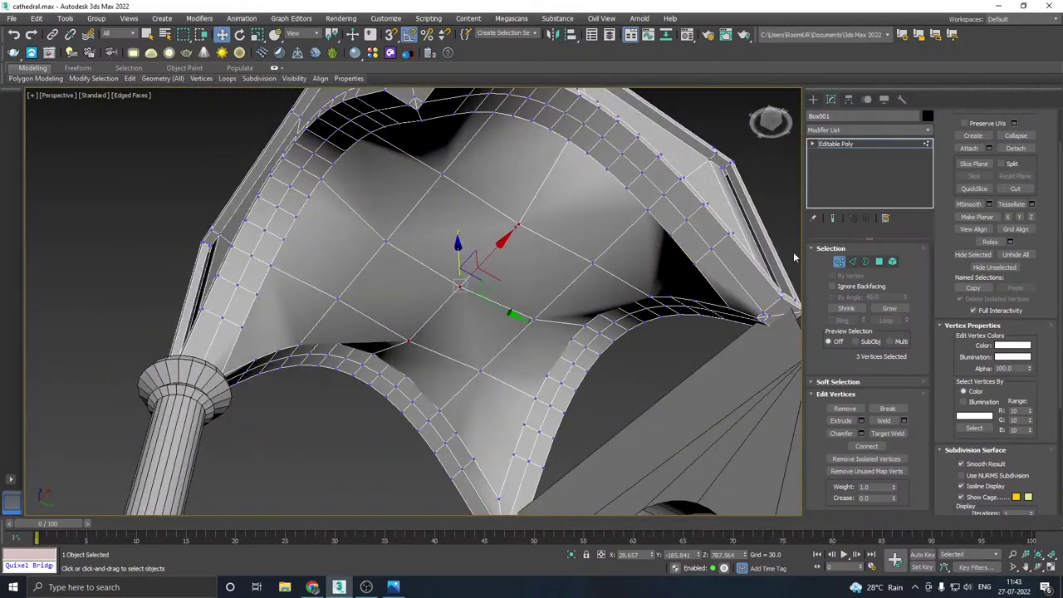
- Clear the smoothing groups of the ceiling polygons and auto-smooth them with a threshold of 63
{"action": "left_click", "coordinate": [881, 262]}
{"action": "scroll", "coordinate": [1022, 447], "scroll_direction": "down", "scroll_amount": 1}
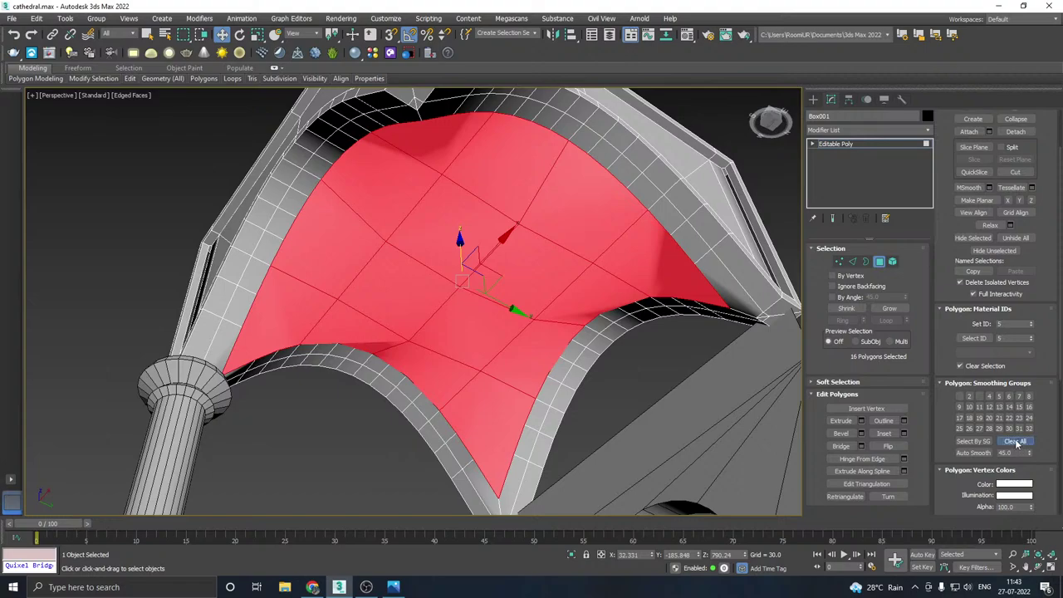
{"action": "left_click", "coordinate": [1015, 442]}
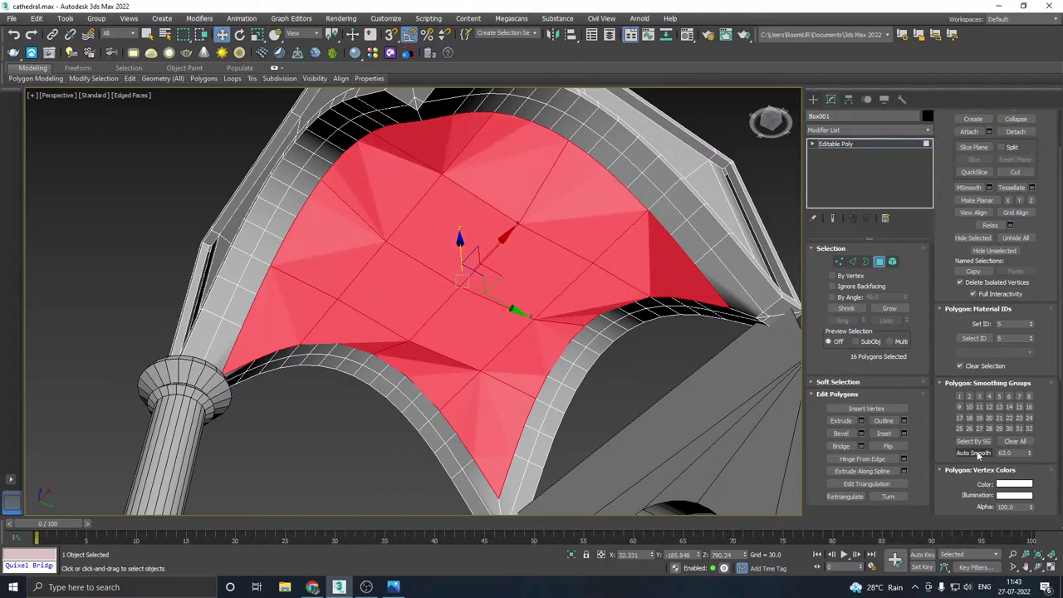
{"action": "left_click", "coordinate": [981, 455]}
{"action": "middle_click_drag", "start_coordinate": [574, 372], "coordinate": [580, 345], "text": "alt"}
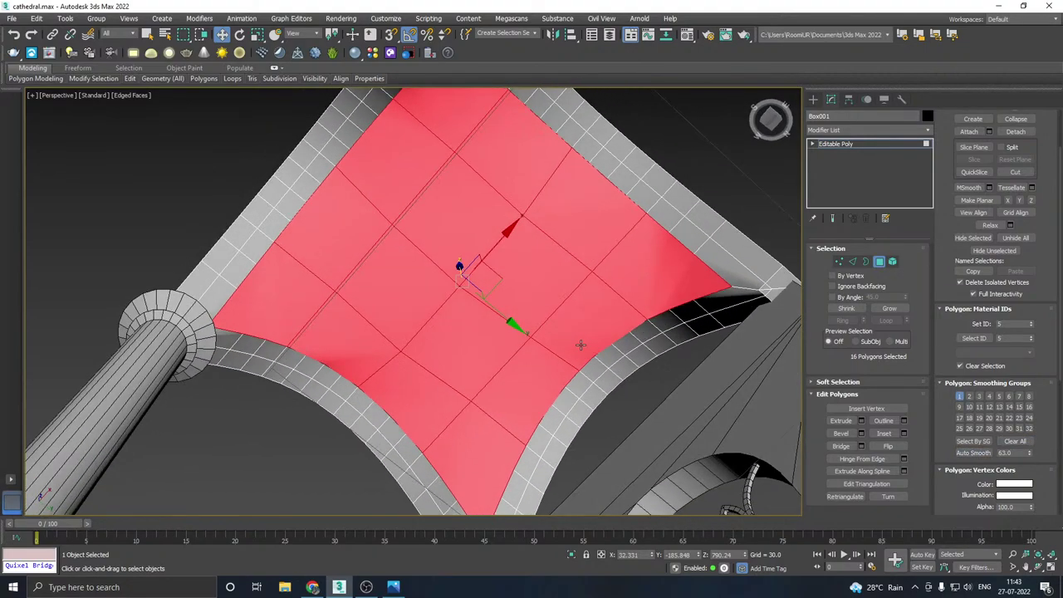
- Connect the two diagonally opposite ceiling corners not at the column to their nearest inner grid vertices
{"action": "left_click", "coordinate": [840, 263]}
{"action": "middle_click_drag", "start_coordinate": [653, 261], "coordinate": [583, 281], "text": "alt"}
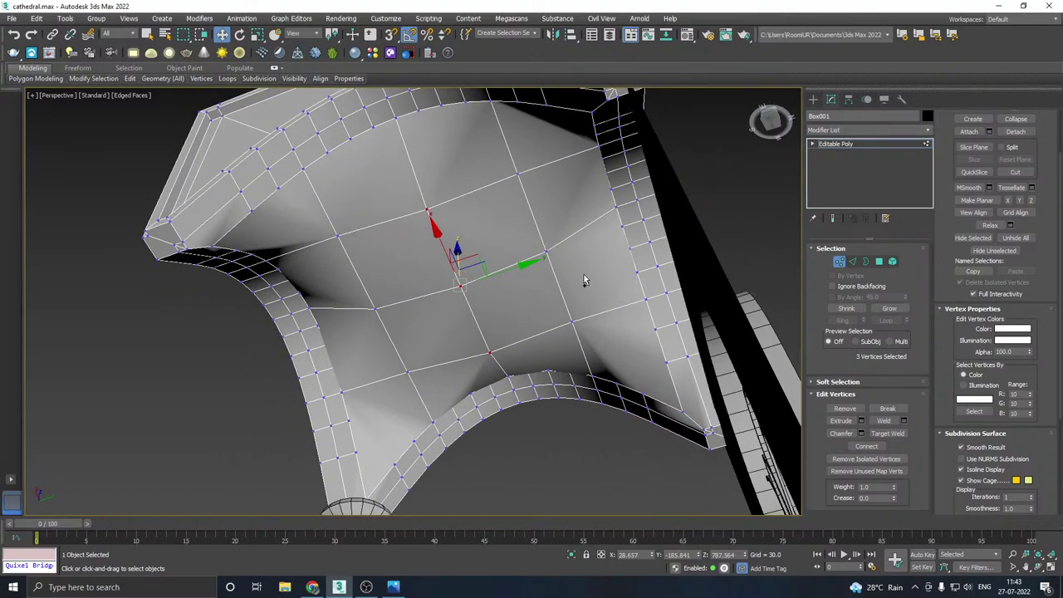
{"action": "left_click", "coordinate": [252, 211]}
{"action": "middle_click_drag", "start_coordinate": [254, 211], "coordinate": [221, 246], "text": "alt"}
{"action": "left_click", "coordinate": [210, 231]}
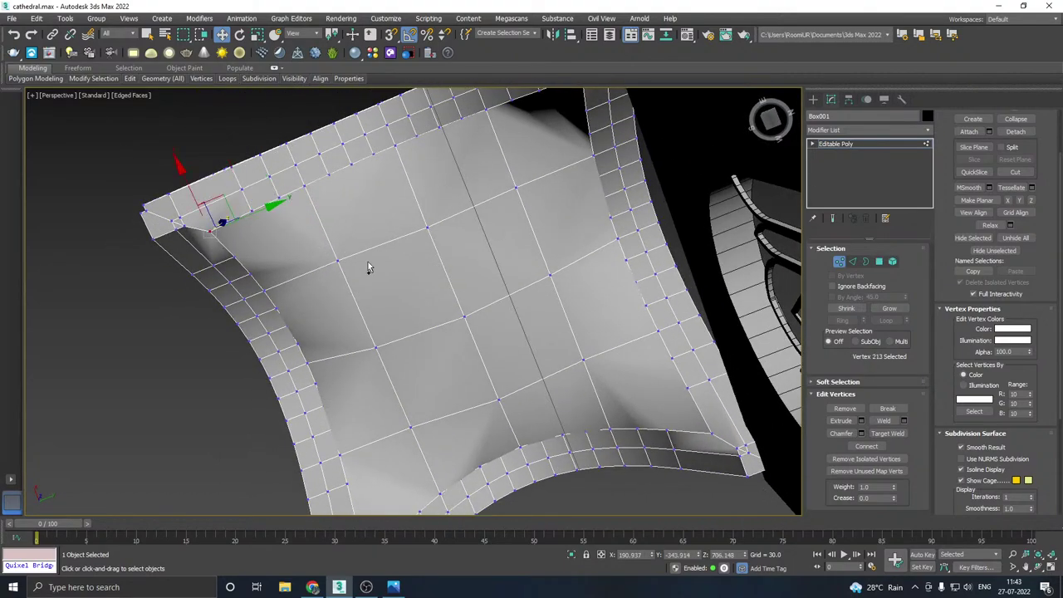
{"action": "left_click", "coordinate": [334, 260], "text": "ctrl"}
{"action": "left_click", "coordinate": [866, 448]}
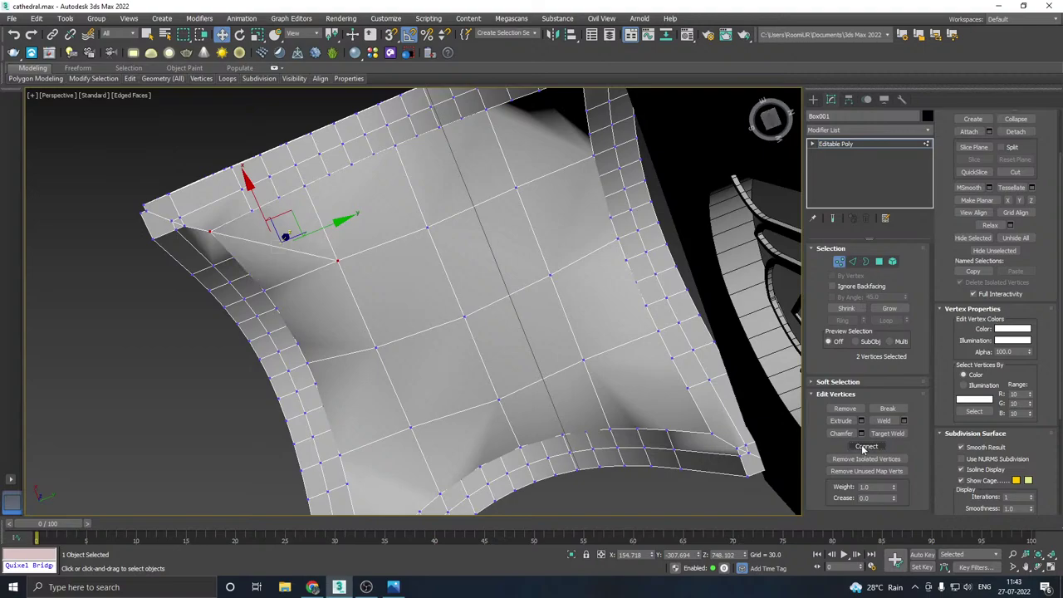
{"action": "left_click", "coordinate": [715, 433]}
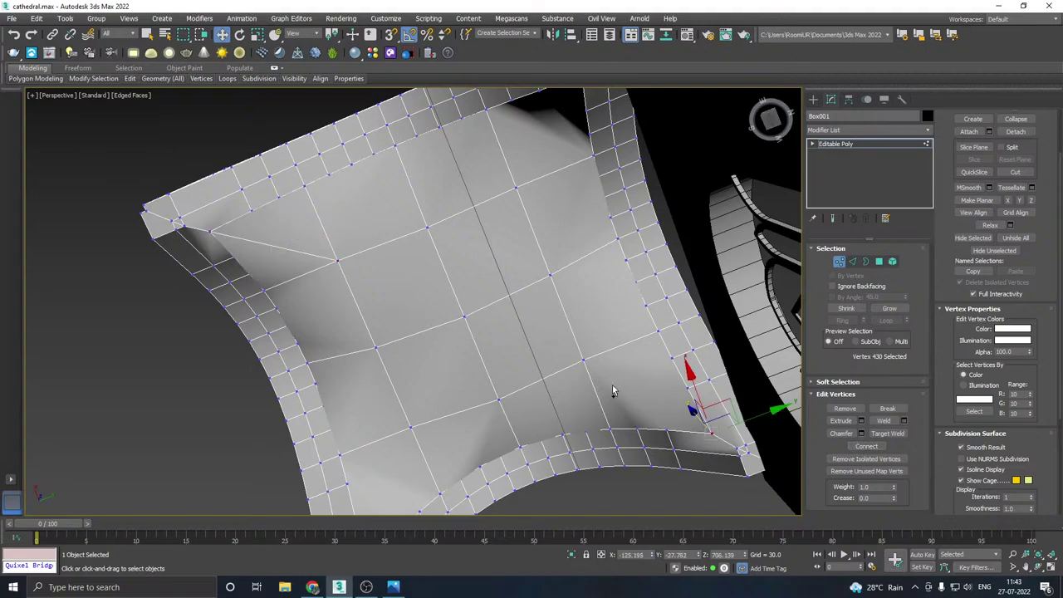
{"action": "left_click", "coordinate": [581, 359], "text": "ctrl"}
{"action": "left_click", "coordinate": [866, 447]}
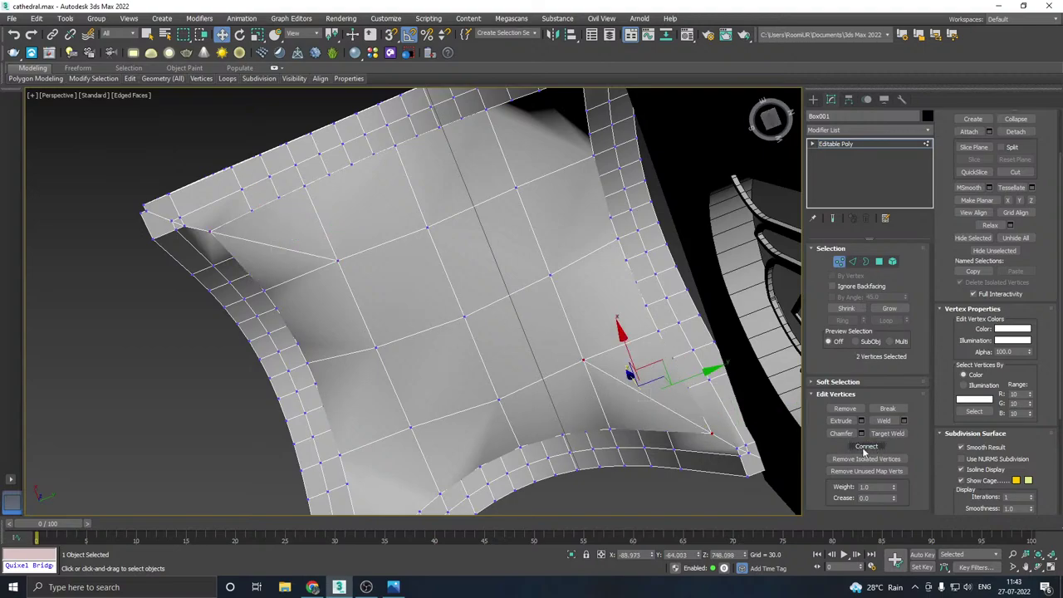
- Connect the ceiling corner at the column and the corner diagonally opposite it to their nearest inner grid vertices
{"action": "middle_click_drag", "start_coordinate": [569, 404], "coordinate": [472, 336], "text": "alt"}
{"action": "left_click", "coordinate": [440, 263]}
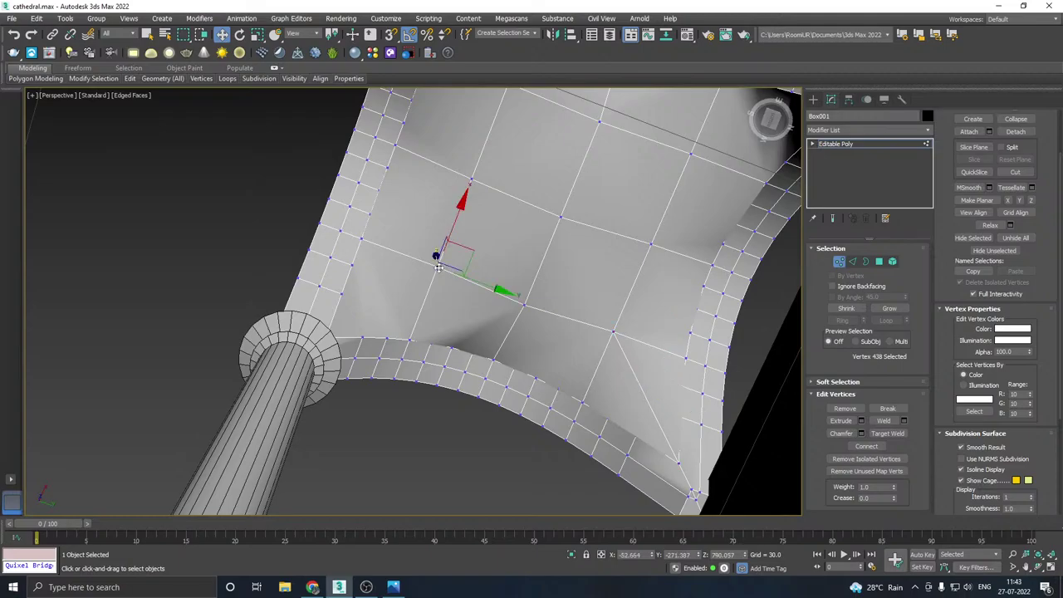
{"action": "middle_click_drag", "start_coordinate": [382, 325], "coordinate": [359, 384], "text": "alt"}
{"action": "left_click", "coordinate": [363, 383], "text": "ctrl"}
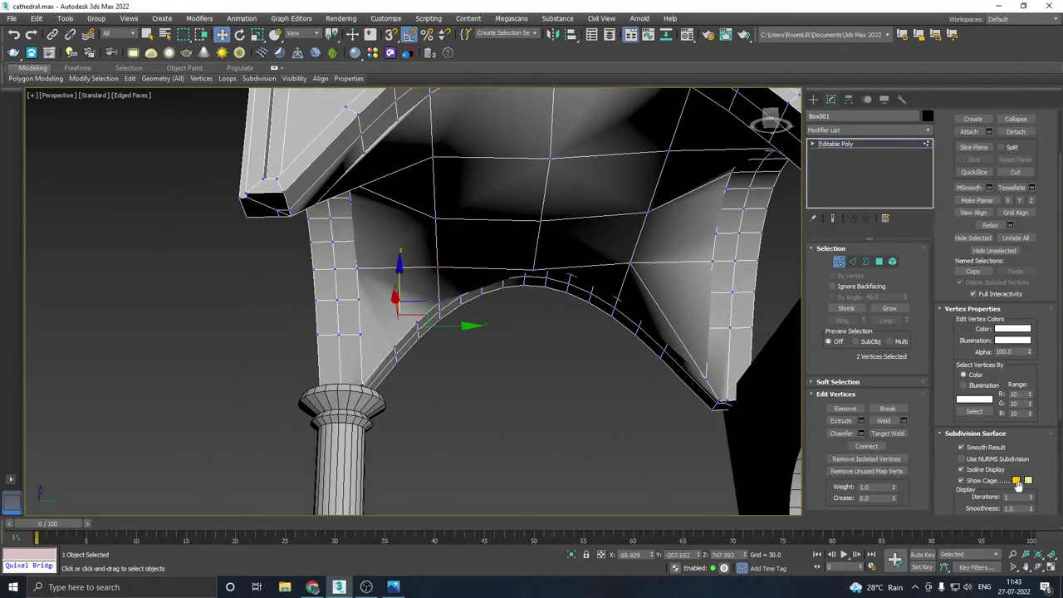
{"action": "left_click", "coordinate": [866, 446]}
{"action": "middle_click_drag", "start_coordinate": [574, 363], "coordinate": [615, 201], "text": "alt"}
{"action": "left_click", "coordinate": [580, 258]}
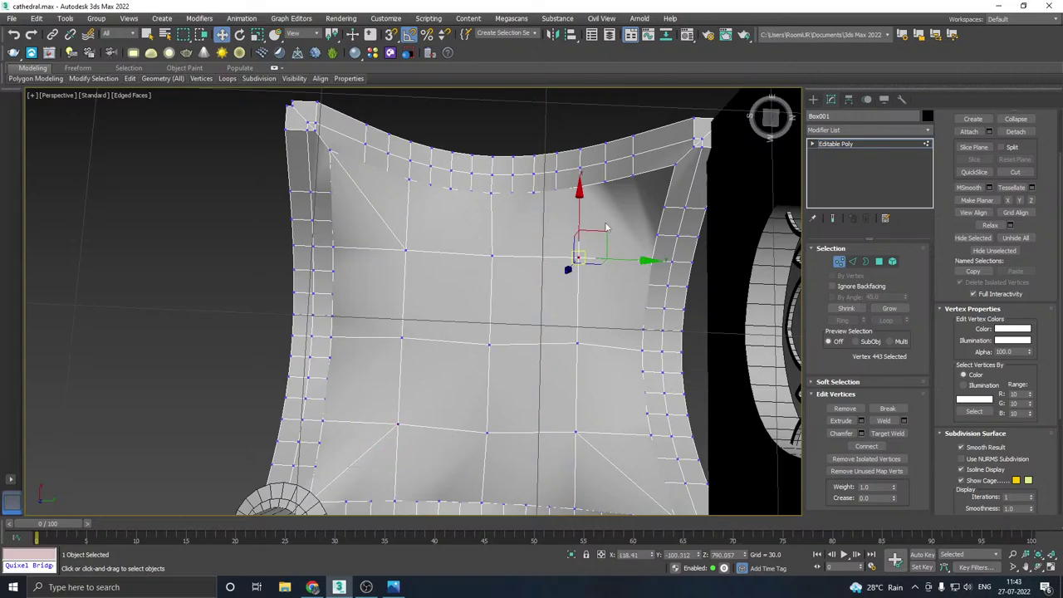
{"action": "left_click", "coordinate": [675, 162], "text": "ctrl"}
{"action": "left_click", "coordinate": [879, 448]}
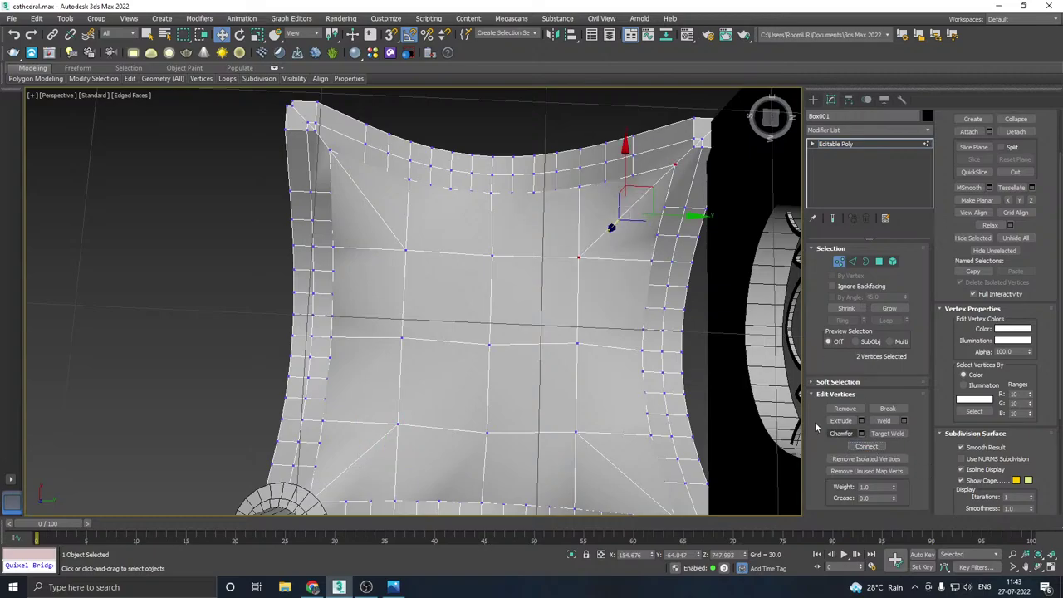
{"action": "middle_click_drag", "start_coordinate": [621, 390], "coordinate": [676, 440], "text": "alt"}
{"action": "middle_click_drag", "start_coordinate": [575, 364], "coordinate": [547, 368], "text": "alt"}
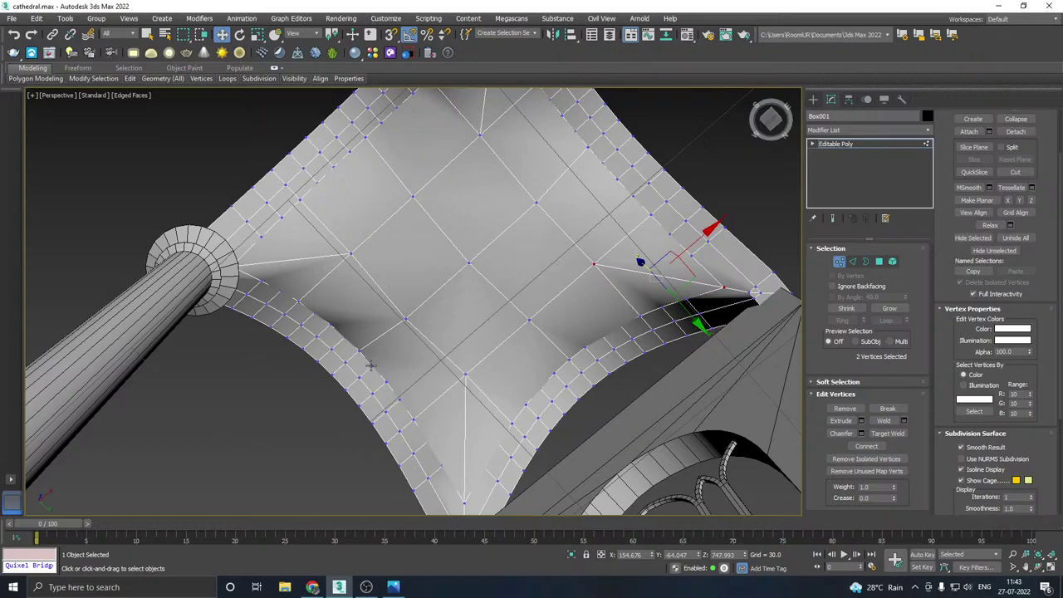
{"action": "middle_click_drag", "start_coordinate": [509, 331], "coordinate": [470, 359], "text": "alt"}
- Connect the inner grid vertices on the column-side diagonal through the ceiling's central vertex
{"action": "right_click", "coordinate": [470, 359]}
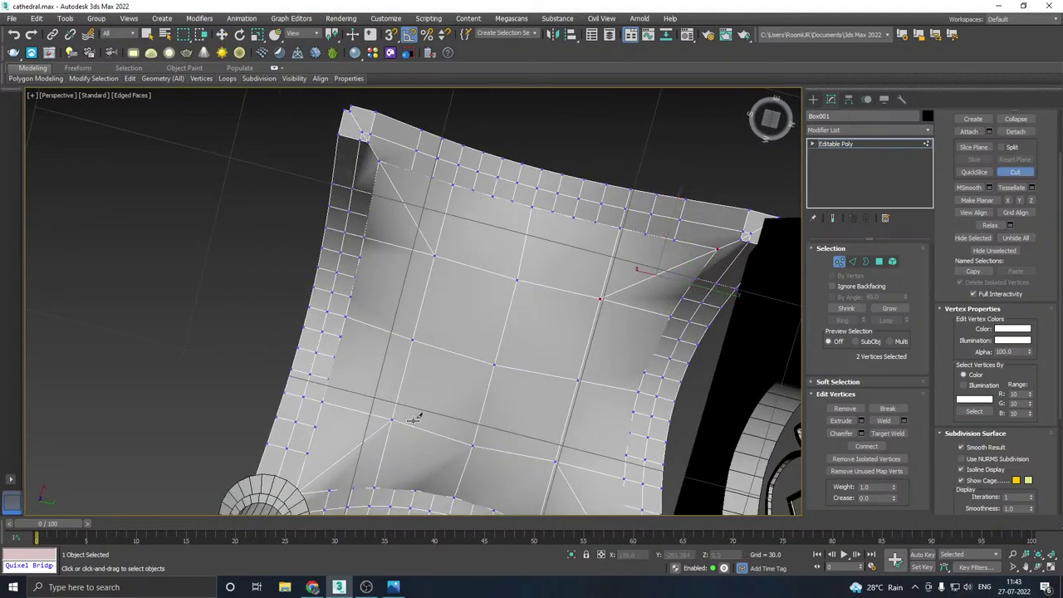
{"action": "left_click", "coordinate": [393, 419]}
{"action": "left_click", "coordinate": [498, 363], "text": "ctrl"}
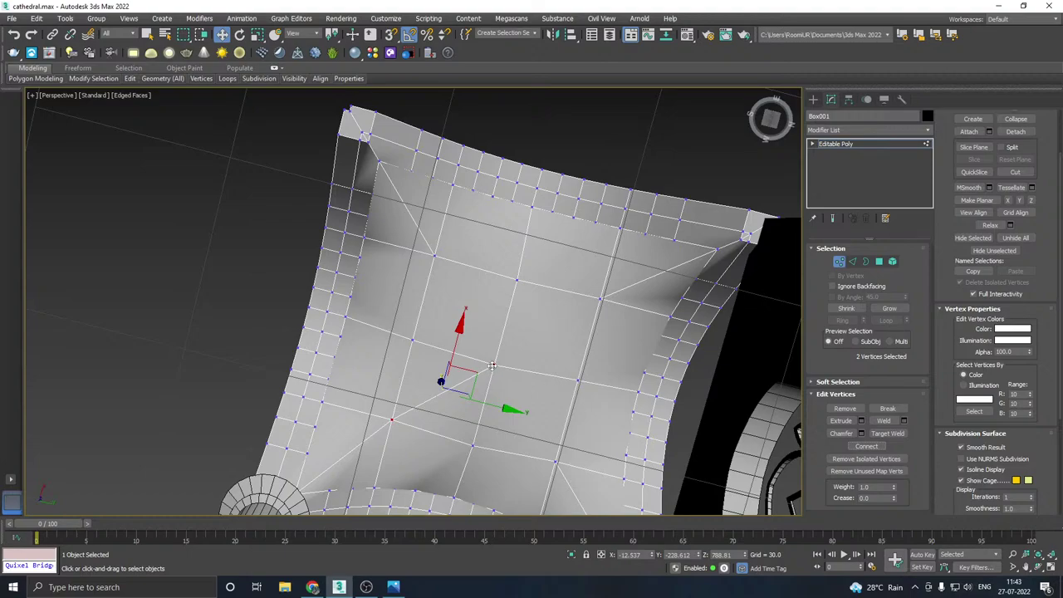
{"action": "left_click_drag", "start_coordinate": [493, 366], "coordinate": [603, 297]}
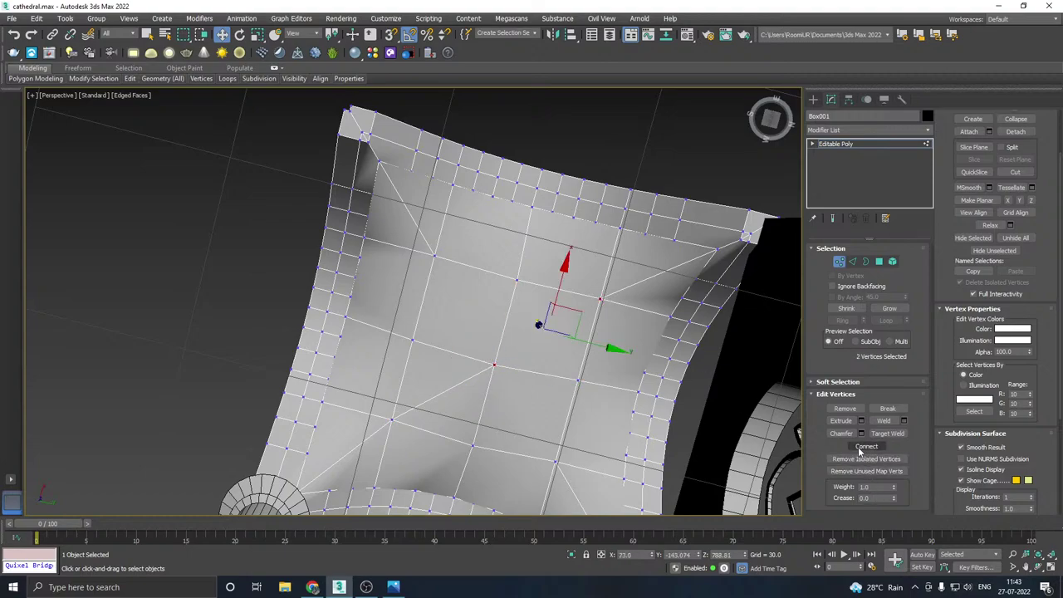
- Complete the second ceiling diagonal by connecting its two inner grid vertices to the central vertex
{"action": "left_click", "coordinate": [433, 255]}
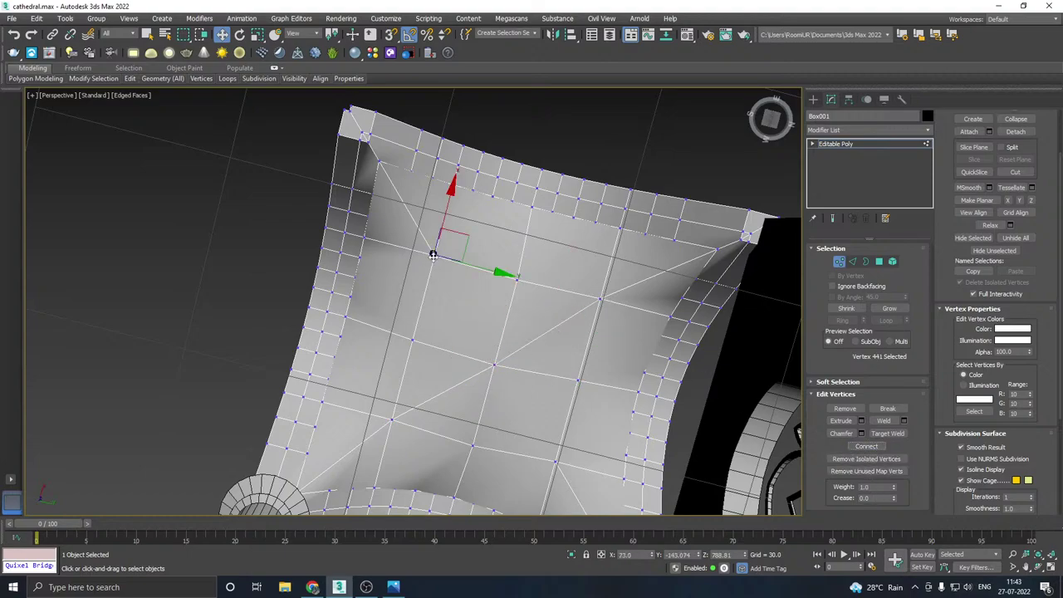
{"action": "left_click", "coordinate": [496, 365], "text": "ctrl"}
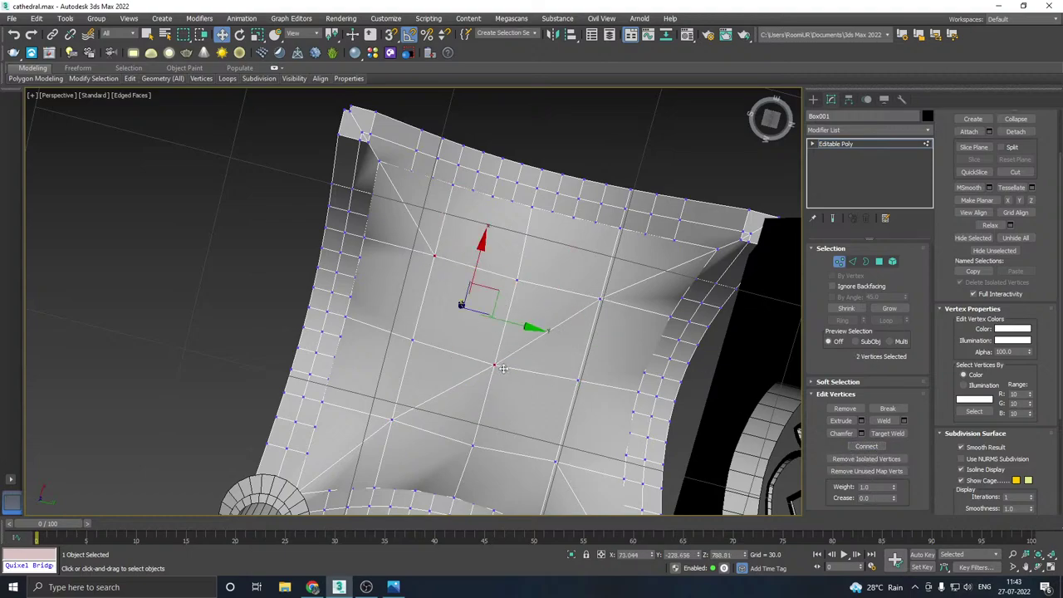
{"action": "left_click", "coordinate": [555, 464]}
{"action": "left_click", "coordinate": [496, 366], "text": "ctrl"}
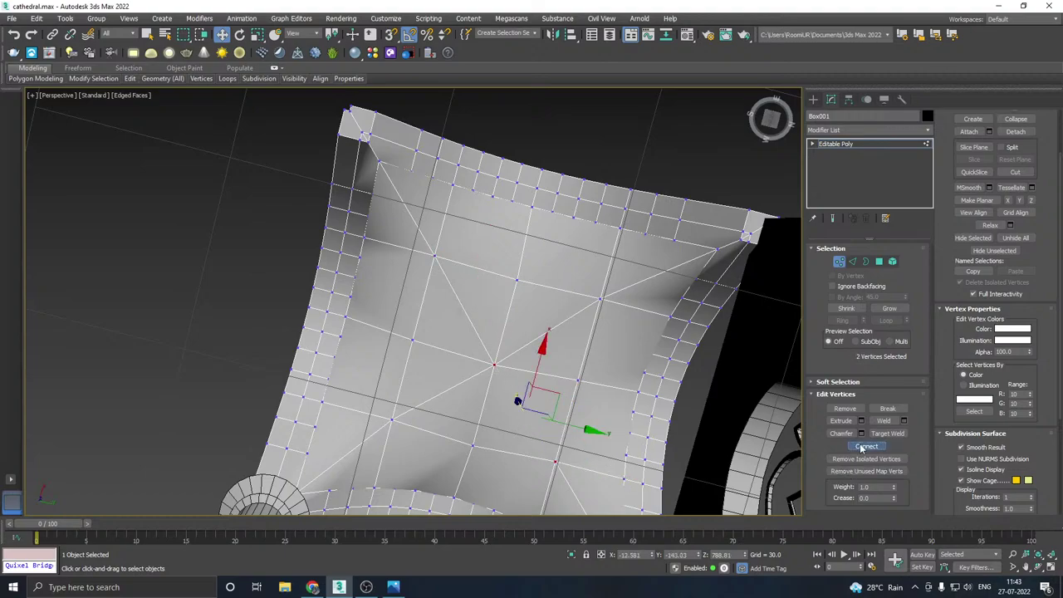
{"action": "middle_click_drag", "start_coordinate": [574, 403], "coordinate": [502, 417], "text": "alt"}
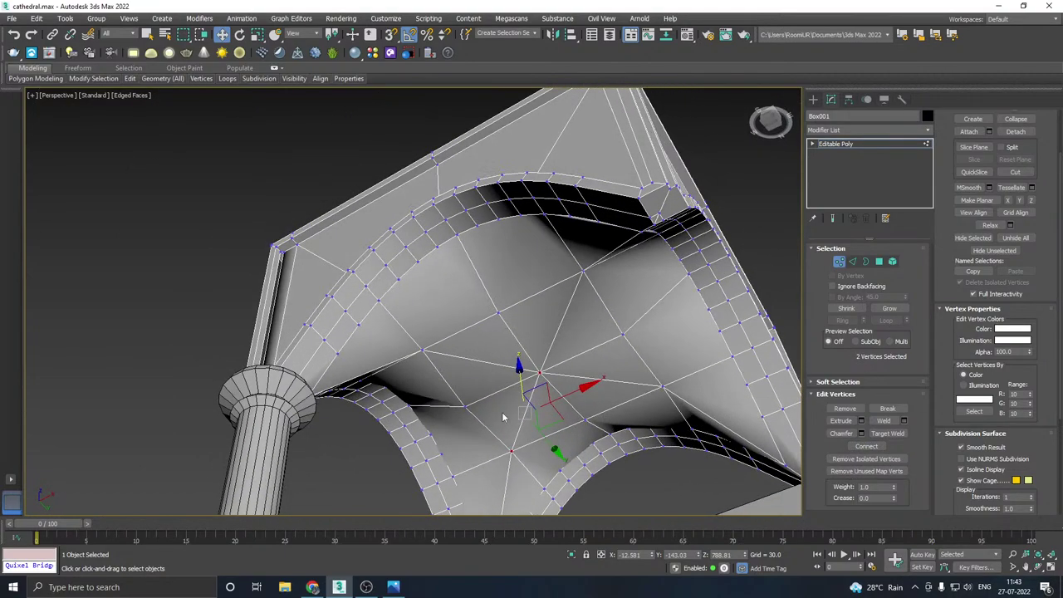
- Lower the ceiling's central vertex along the vertical axis
{"action": "left_click", "coordinate": [542, 370]}
{"action": "middle_click_drag", "start_coordinate": [542, 372], "coordinate": [609, 396], "text": "alt"}
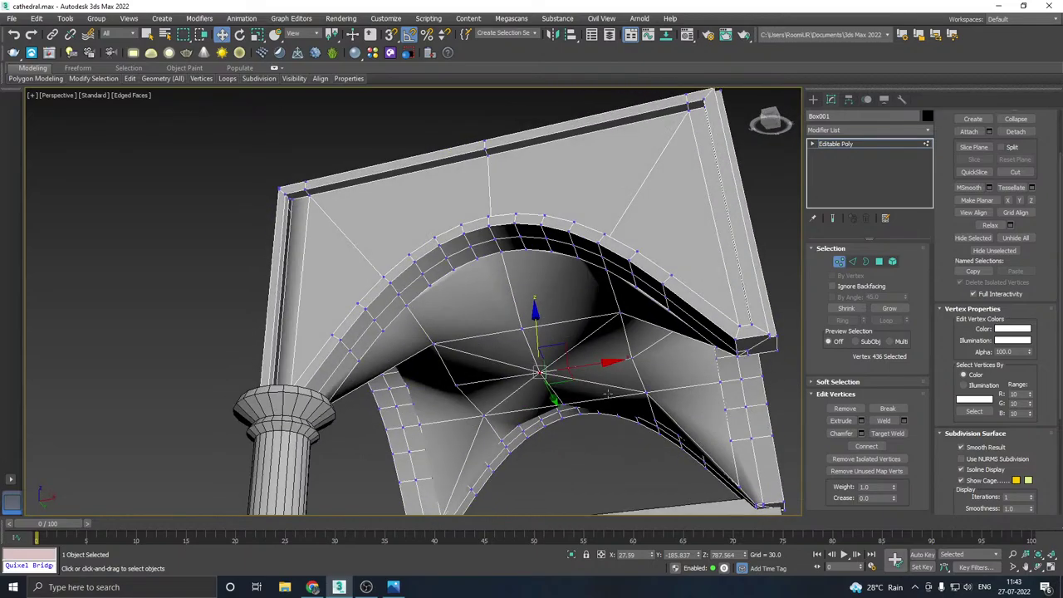
{"action": "left_click_drag", "start_coordinate": [536, 333], "coordinate": [604, 397]}
- Try lowering two corner vertices on one side of the inner grid to a Z of about 742, and undo it
{"action": "middle_click_drag", "start_coordinate": [605, 397], "coordinate": [439, 370], "text": "alt"}
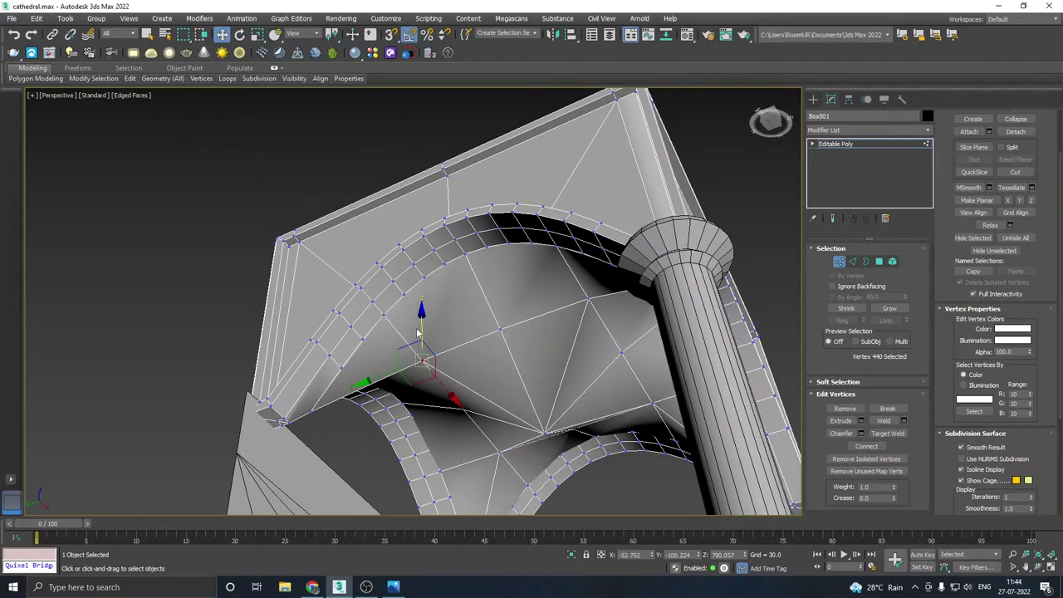
{"action": "middle_click_drag", "start_coordinate": [544, 356], "coordinate": [546, 378], "text": "alt"}
{"action": "left_click", "coordinate": [600, 358], "text": "ctrl"}
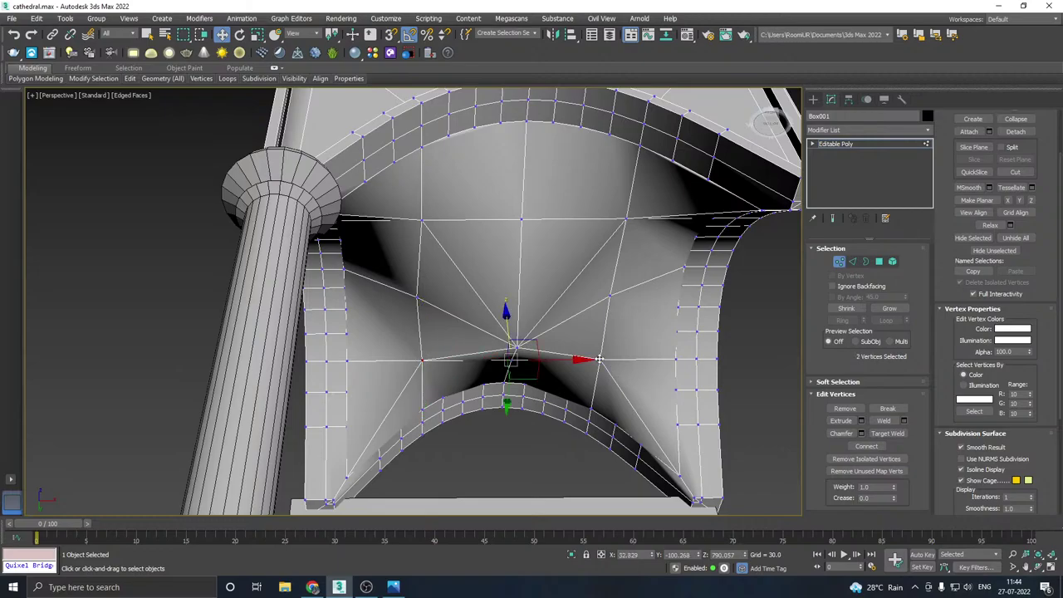
{"action": "left_click_drag", "start_coordinate": [509, 319], "coordinate": [511, 357]}
{"action": "middle_click_drag", "start_coordinate": [511, 357], "coordinate": [443, 338], "text": "alt"}
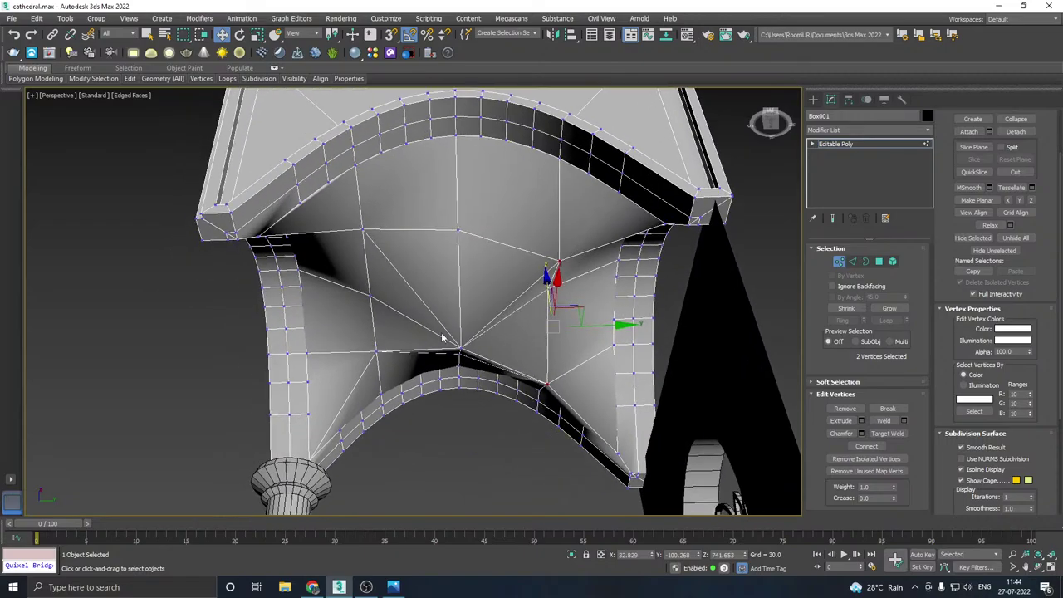
{"action": "key", "text": "ctrl+z"}
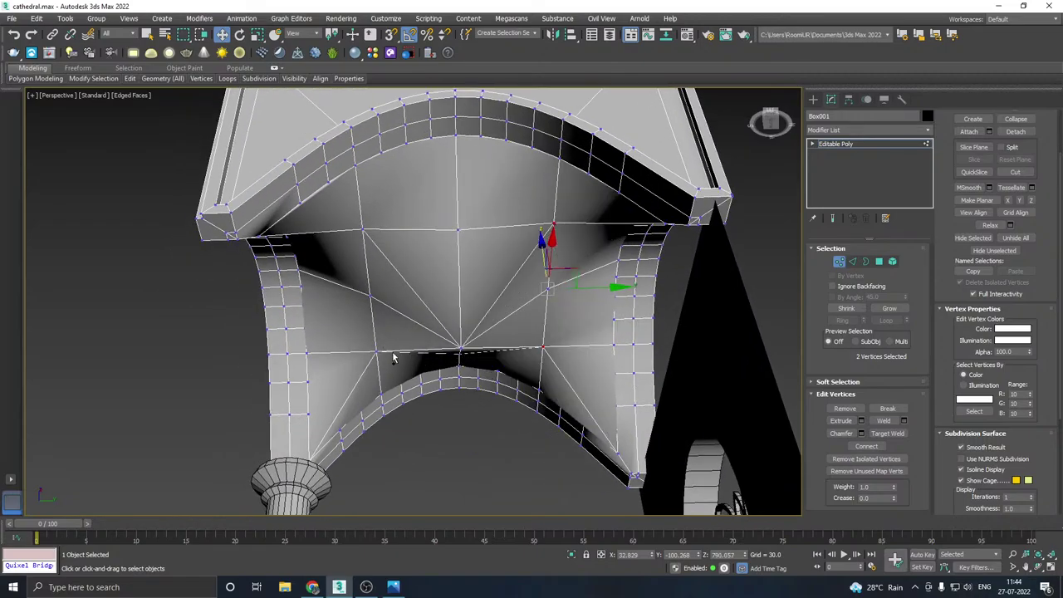
- Lower all four corner vertices of the inner ceiling grid together to a Z of about 737
{"action": "left_click", "coordinate": [378, 352], "text": "ctrl"}
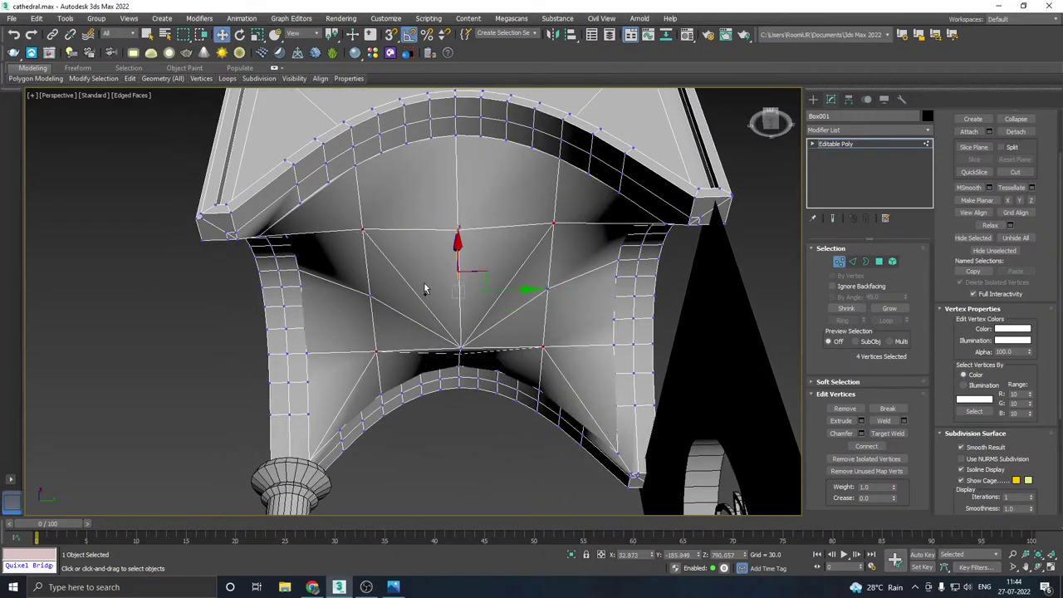
{"action": "middle_click_drag", "start_coordinate": [424, 288], "coordinate": [550, 262], "text": "alt"}
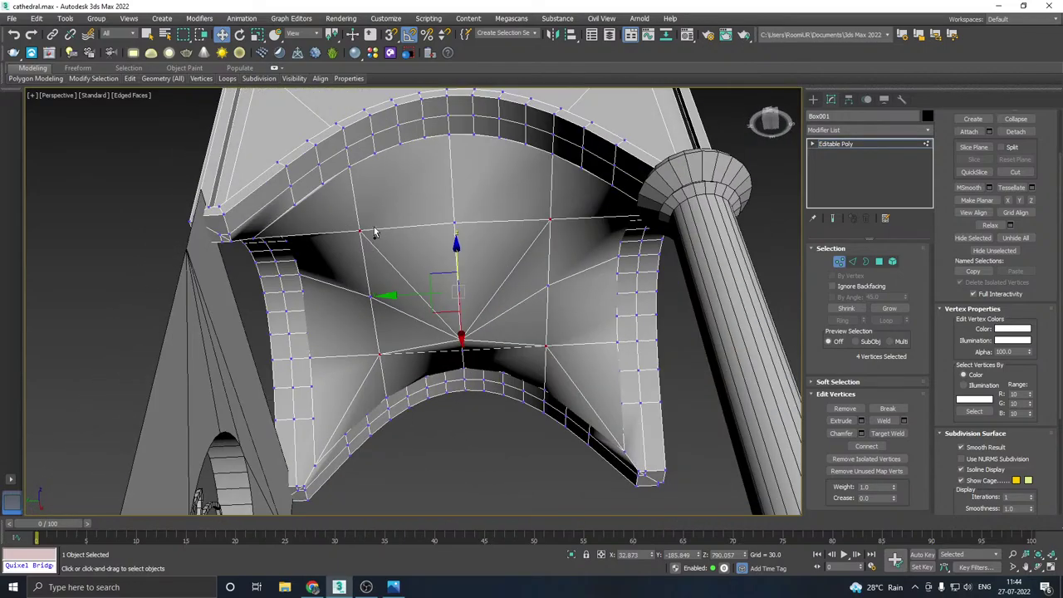
{"action": "middle_click_drag", "start_coordinate": [562, 311], "coordinate": [523, 276], "text": "alt"}
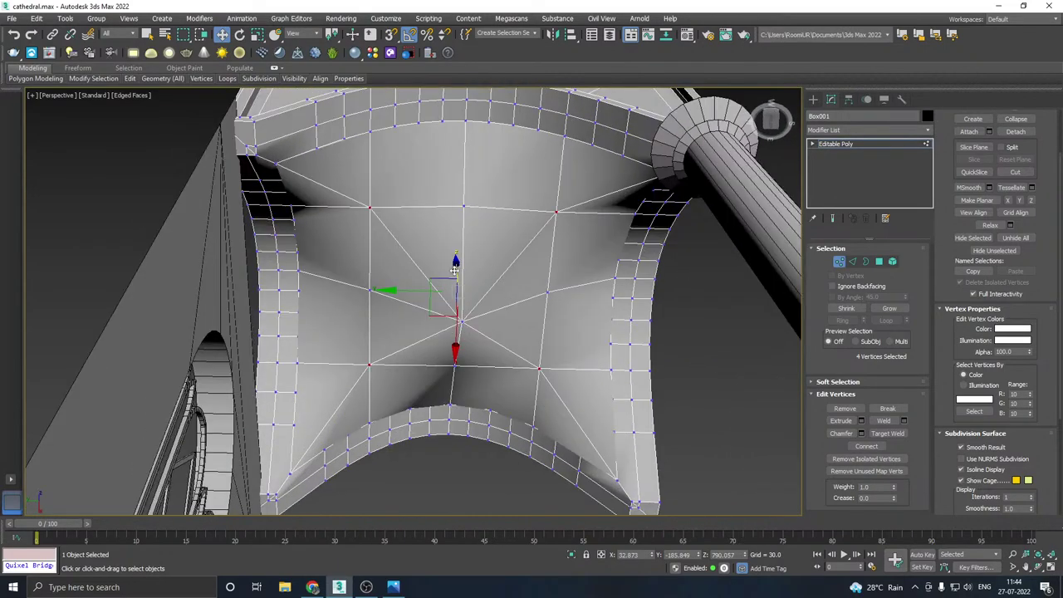
{"action": "left_click_drag", "start_coordinate": [456, 268], "coordinate": [542, 304]}
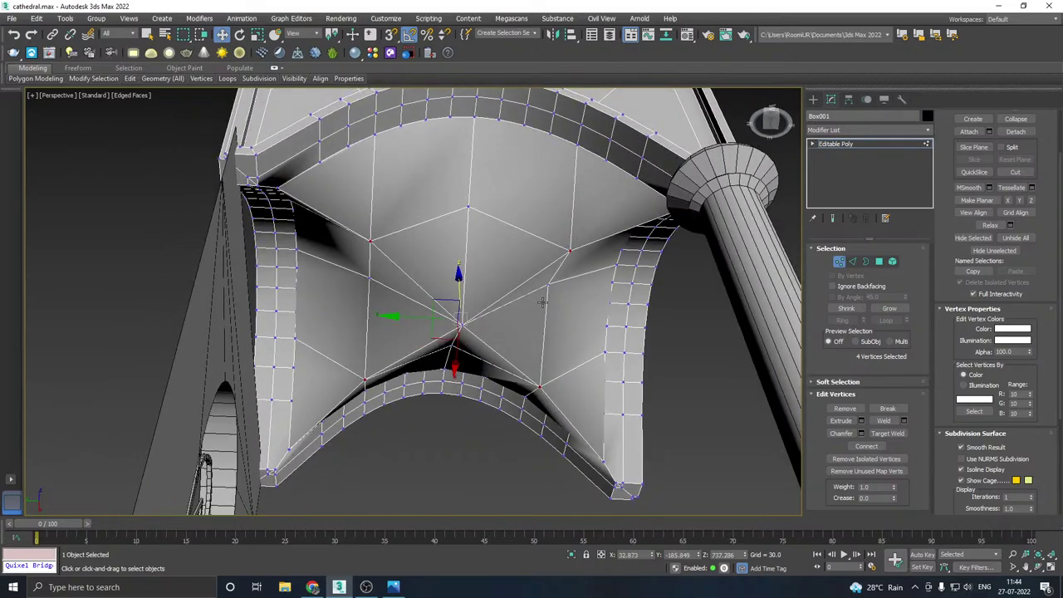
- Raise the ceiling's central vertex above the lowered corner vertices of the inner grid
{"action": "middle_click_drag", "start_coordinate": [542, 303], "coordinate": [711, 272], "text": "alt"}
{"action": "left_click_drag", "start_coordinate": [462, 335], "coordinate": [461, 264]}
{"action": "middle_click_drag", "start_coordinate": [461, 264], "coordinate": [391, 290], "text": "alt"}
- Lower two opposite mid-side vertices of the inner ceiling grid to a Z of about 760
{"action": "left_click", "coordinate": [369, 289]}
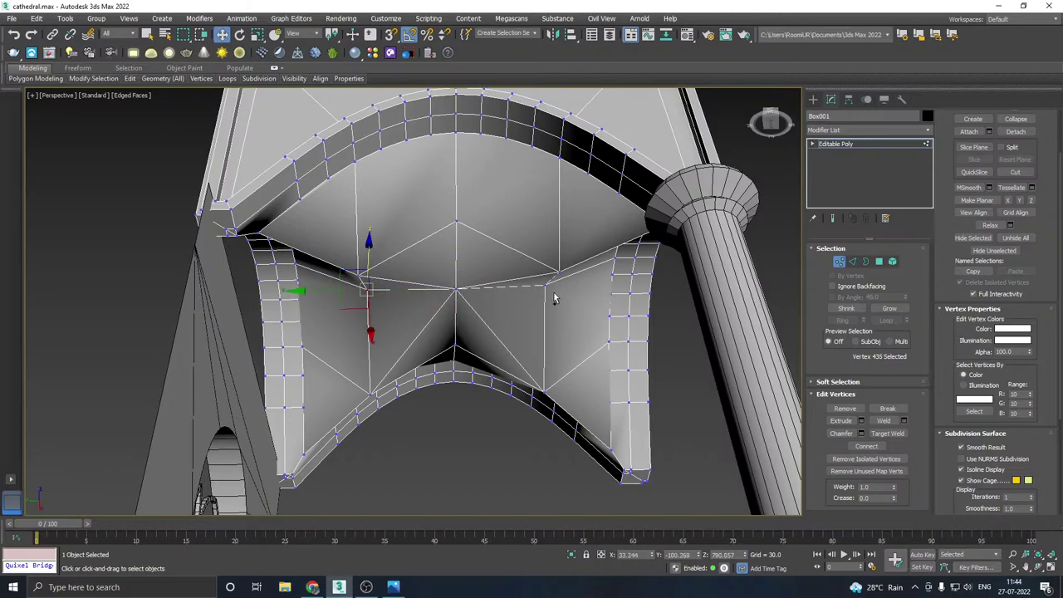
{"action": "left_click", "coordinate": [545, 286], "text": "ctrl"}
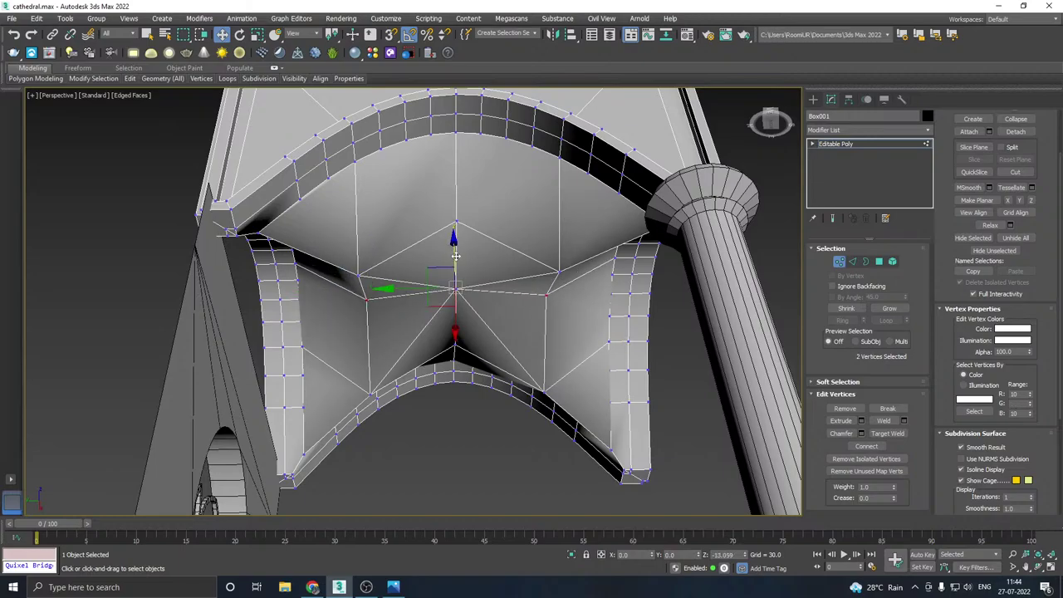
{"action": "middle_click_drag", "start_coordinate": [457, 257], "coordinate": [332, 300], "text": "alt"}
{"action": "scroll", "coordinate": [414, 301], "scroll_direction": "down", "scroll_amount": 5}
{"action": "middle_click_drag", "start_coordinate": [443, 297], "coordinate": [355, 273], "text": "alt"}
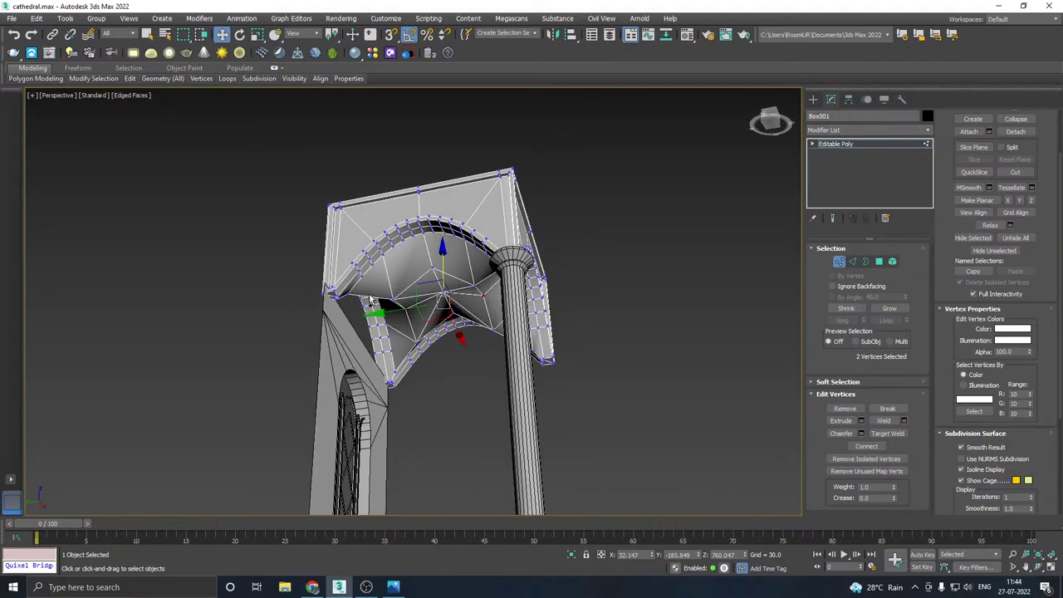
- Undo the trial moves of the ceiling's corner, mid-side and central grid vertices
{"action": "key", "text": "ctrl+z"}
{"action": "key", "text": "ctrl+z"}
{"action": "key", "text": "ctrl+z"}
{"action": "key", "text": "ctrl+z"}
{"action": "key", "text": "ctrl+z"}
{"action": "key", "text": "ctrl+z"}
{"action": "key", "text": "ctrl+z"}
{"action": "key", "text": "ctrl+z"}
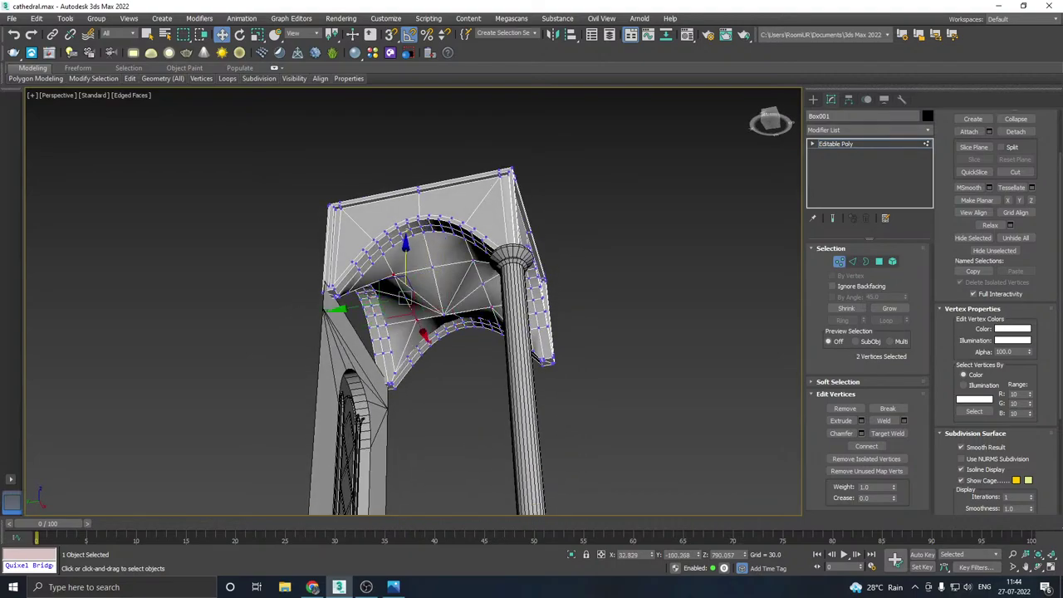
- Raise the ceiling's central vertex to a Z of about 779
{"action": "middle_click_drag", "start_coordinate": [437, 299], "coordinate": [474, 271], "text": "alt"}
{"action": "left_click", "coordinate": [447, 310]}
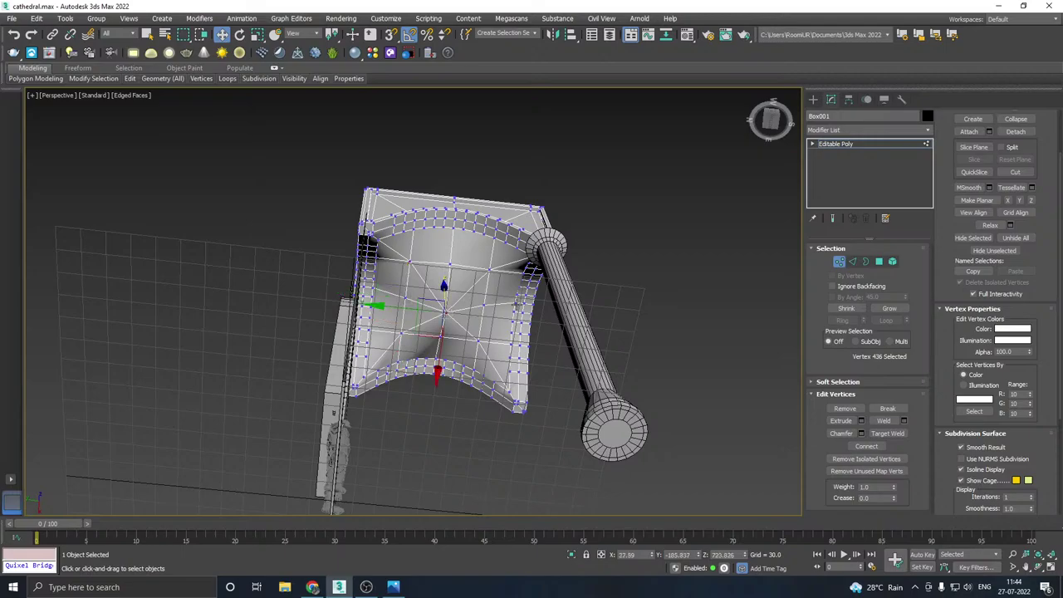
{"action": "mouse_move", "coordinate": [447, 310]}
{"action": "middle_mouse_down", "text": "alt"}
{"action": "mouse_move", "coordinate": [470, 326]}
{"action": "mouse_move", "coordinate": [427, 304]}
{"action": "mouse_move", "coordinate": [445, 292]}
{"action": "mouse_move", "coordinate": [465, 239]}
{"action": "mouse_move", "coordinate": [524, 213]}
{"action": "mouse_move", "coordinate": [460, 318]}
{"action": "middle_mouse_up", "text": "alt"}
{"action": "scroll", "coordinate": [441, 305], "scroll_direction": "up", "scroll_amount": 2}
- Clear the smoothing groups of the eight polygons around the ceiling's central vertex and assign them to smoothing group 2
{"action": "key", "text": "4"}
{"action": "left_click", "coordinate": [447, 320]}
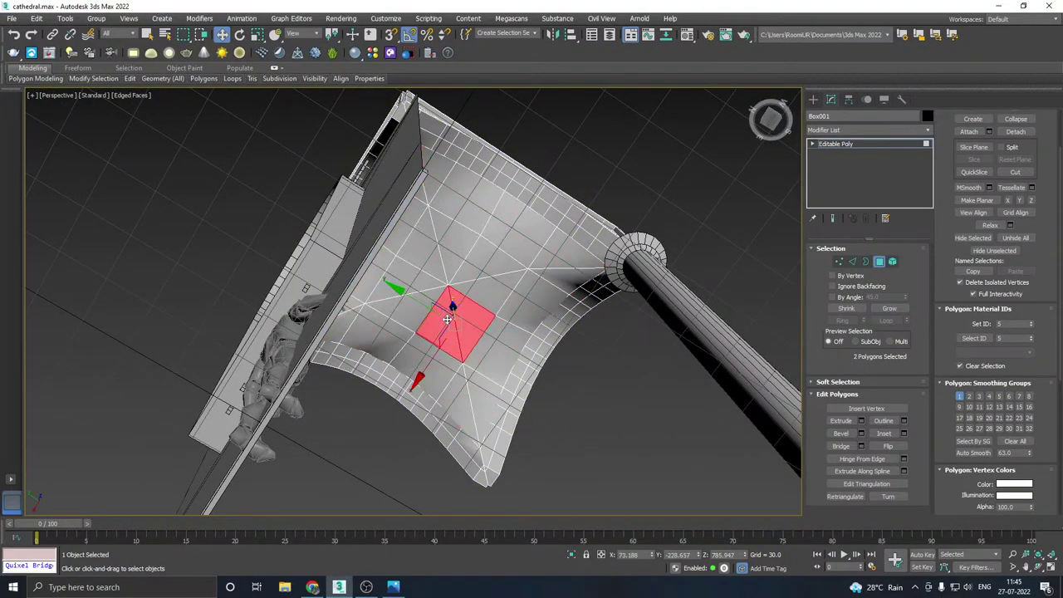
{"action": "left_click", "coordinate": [421, 301], "text": "ctrl"}
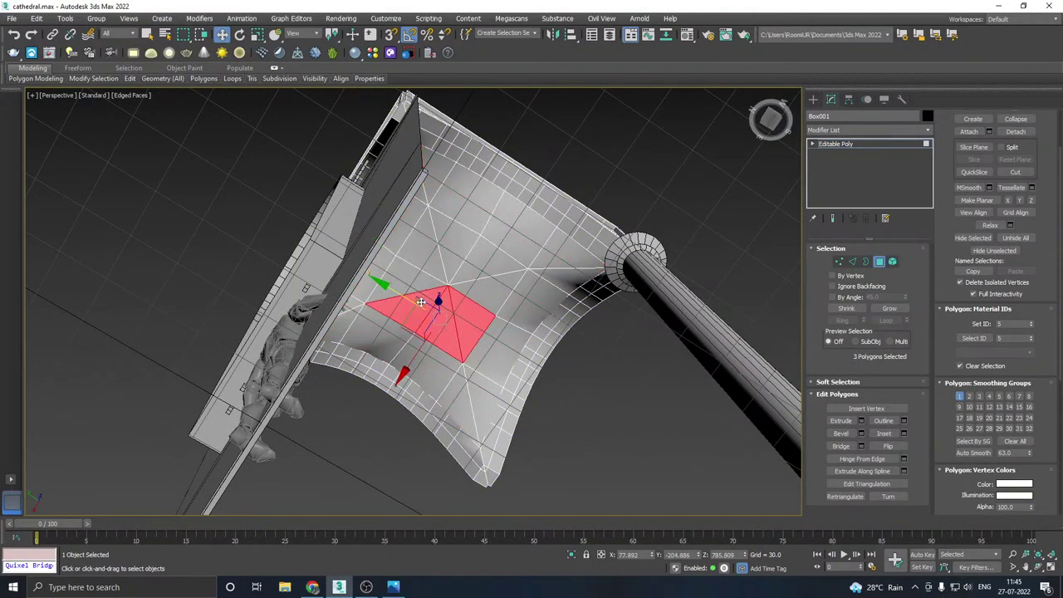
{"action": "left_click", "coordinate": [840, 261]}
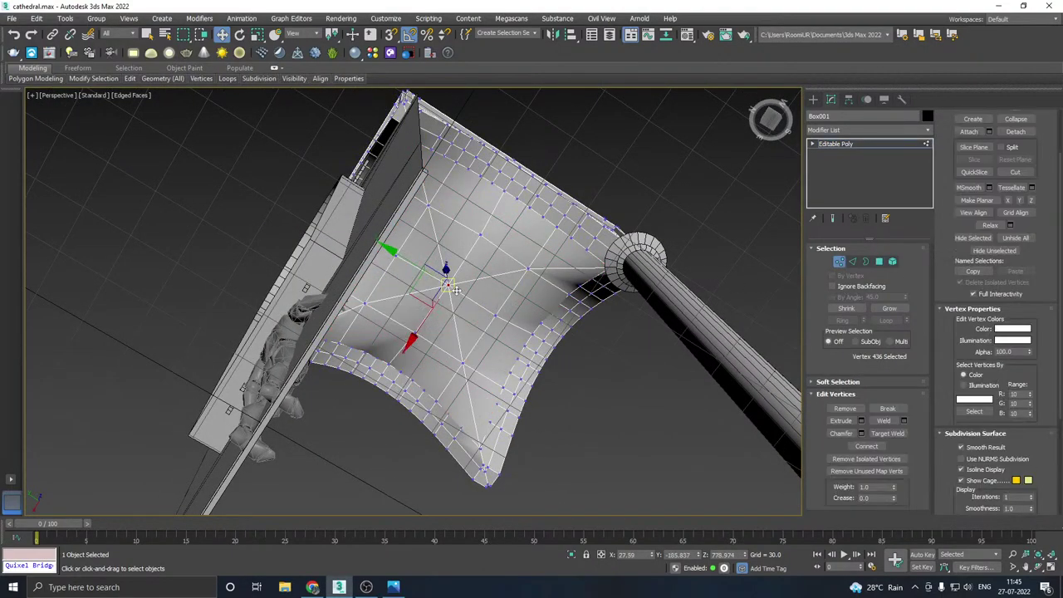
{"action": "left_click", "coordinate": [879, 262]}
{"action": "middle_click_drag", "start_coordinate": [515, 316], "coordinate": [479, 311], "text": "alt"}
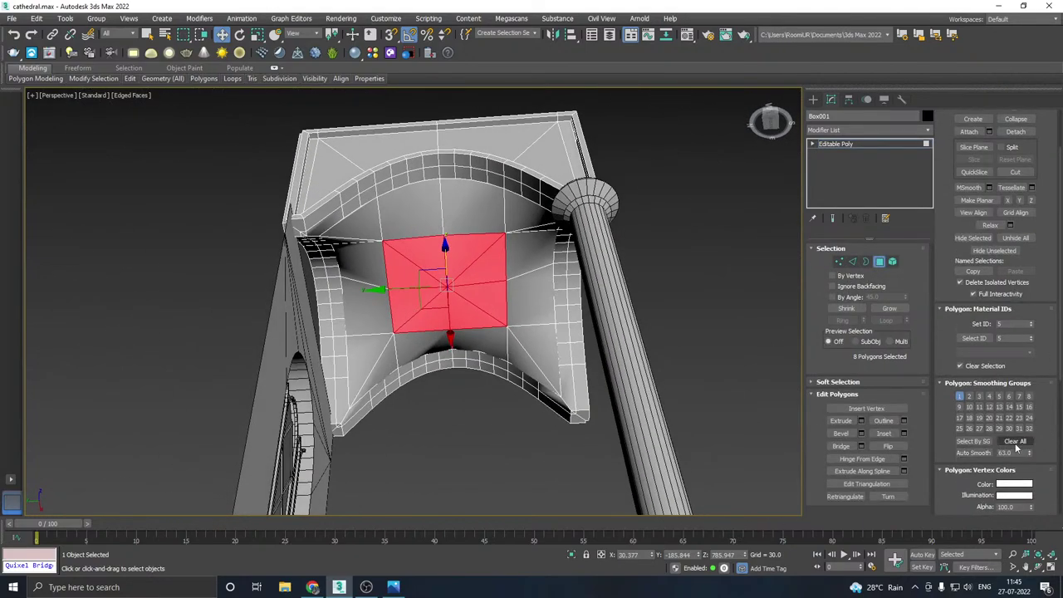
{"action": "left_click", "coordinate": [1015, 444]}
{"action": "middle_click_drag", "start_coordinate": [465, 328], "coordinate": [463, 345], "text": "alt"}
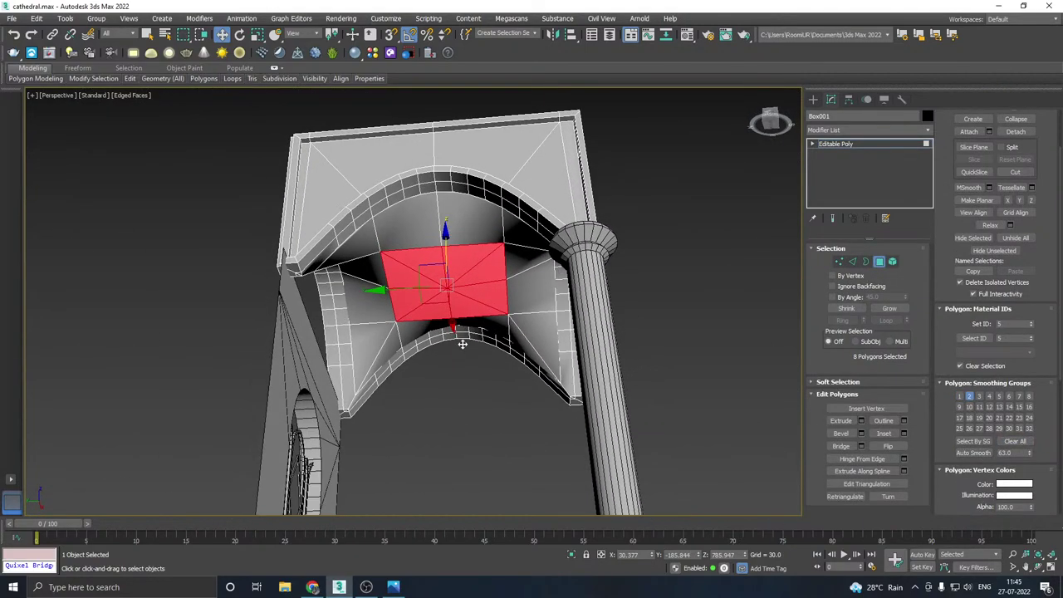
{"action": "scroll", "coordinate": [434, 252], "scroll_direction": "up", "scroll_amount": 2}
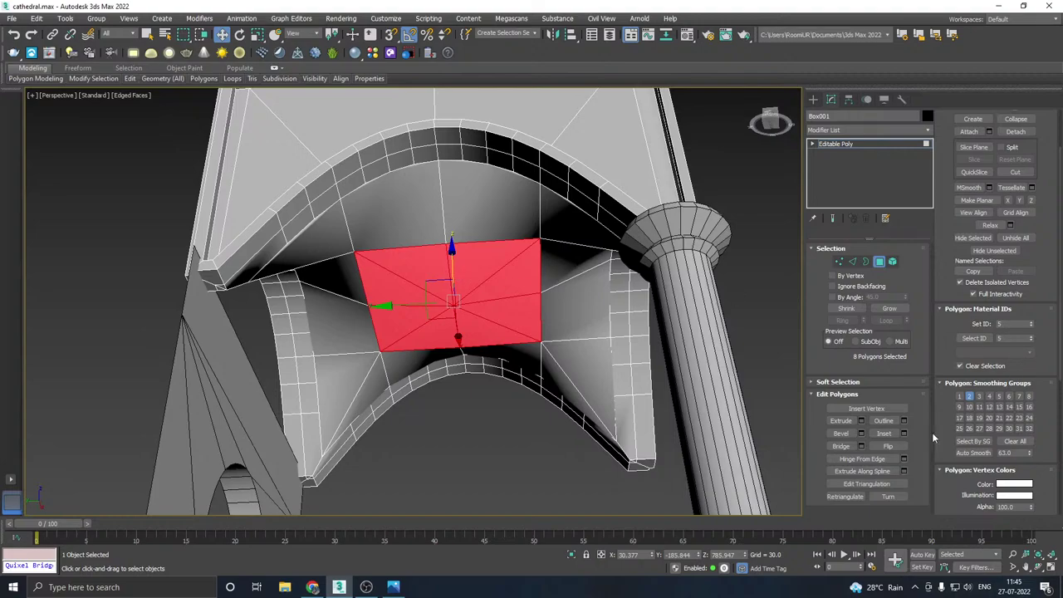
- Inset the eight central ceiling polygons together to form a narrow border around them
{"action": "left_click", "coordinate": [904, 433]}
{"action": "middle_click_drag", "start_coordinate": [474, 355], "coordinate": [418, 319], "text": "alt"}
{"action": "left_click_drag", "start_coordinate": [423, 330], "coordinate": [389, 259]}
{"action": "left_click", "coordinate": [420, 340]}
{"action": "middle_click_drag", "start_coordinate": [420, 339], "coordinate": [505, 278], "text": "alt"}
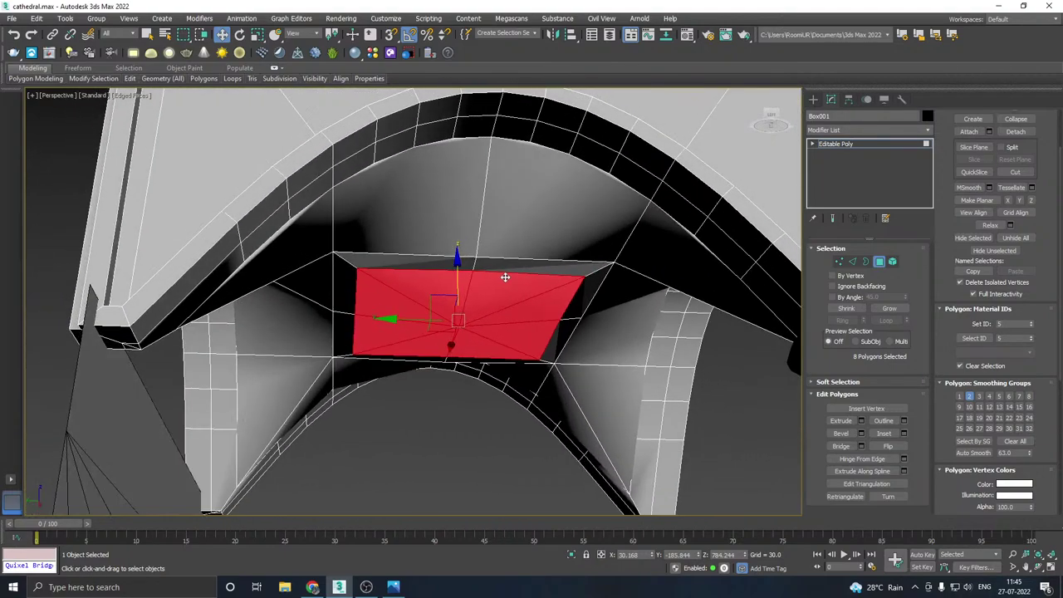
- Grow the selection to include the inset border and make the sixteen central ceiling polygons planar
{"action": "left_click", "coordinate": [888, 310]}
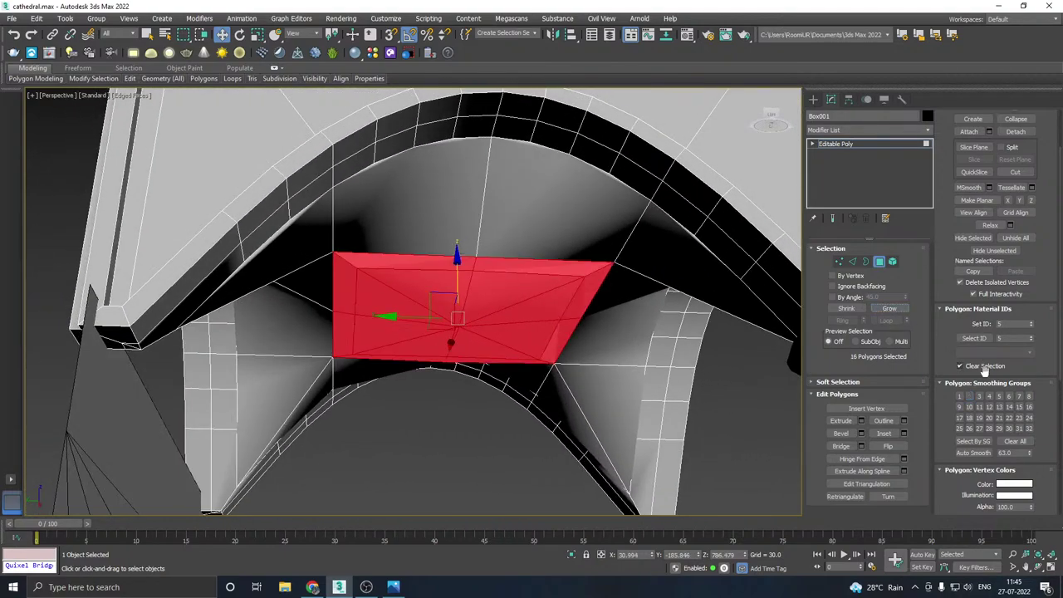
{"action": "scroll", "coordinate": [972, 399], "scroll_direction": "down", "scroll_amount": 3}
{"action": "scroll", "coordinate": [968, 422], "scroll_direction": "up", "scroll_amount": 2}
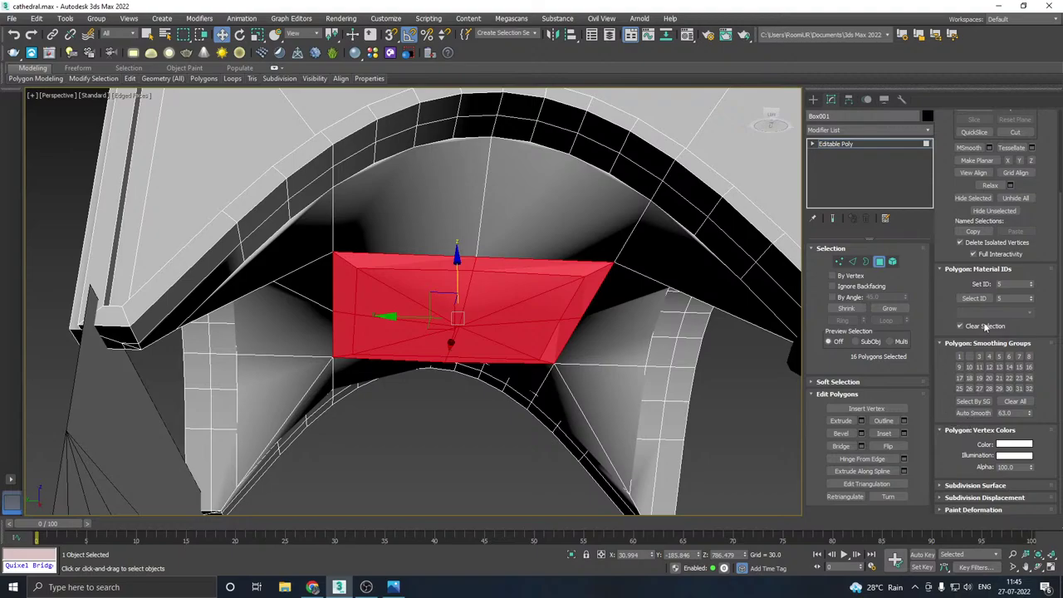
{"action": "scroll", "coordinate": [997, 332], "scroll_direction": "up", "scroll_amount": 3}
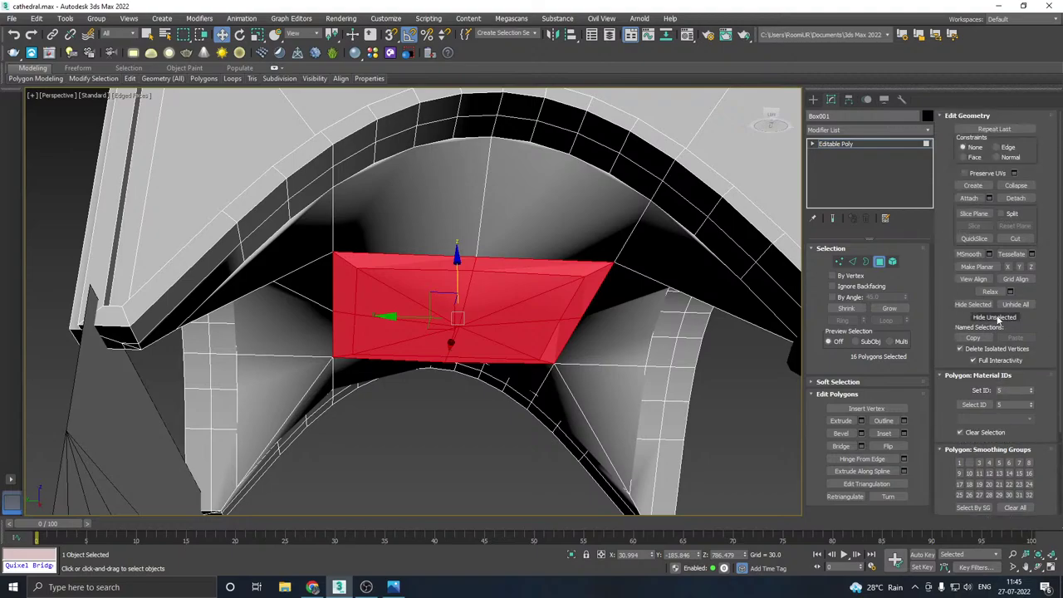
{"action": "left_click", "coordinate": [977, 267]}
{"action": "mouse_move", "coordinate": [621, 271]}
{"action": "middle_mouse_down", "text": "alt"}
{"action": "mouse_move", "coordinate": [613, 237]}
{"action": "mouse_move", "coordinate": [598, 249]}
{"action": "mouse_move", "coordinate": [622, 256]}
{"action": "middle_mouse_up", "text": "alt"}
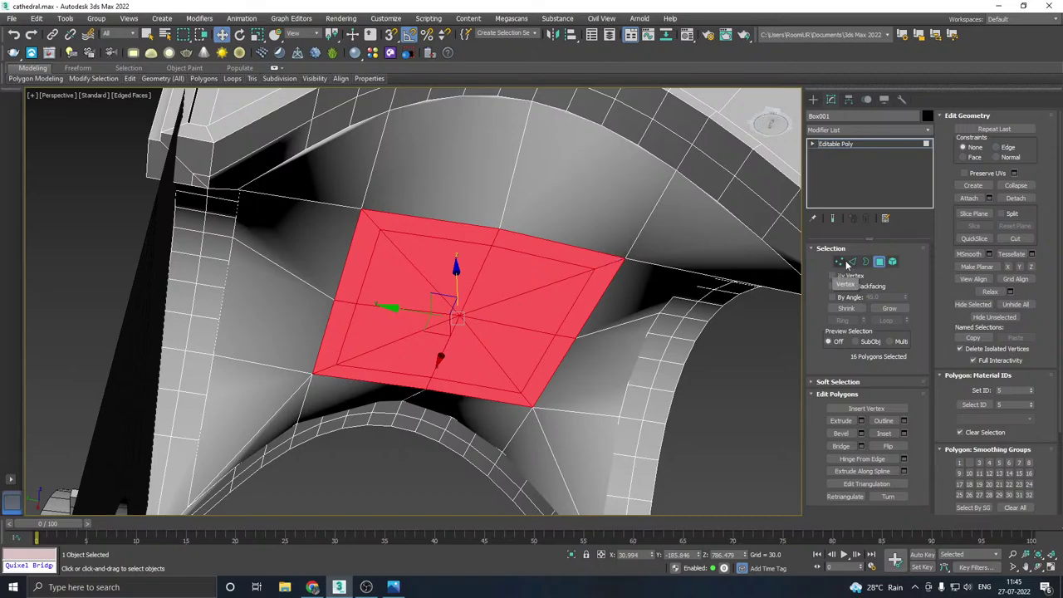
{"action": "left_click", "coordinate": [775, 348]}
- Examine the flattened central ceiling panel and the surrounding arches from several sides
{"action": "middle_click_drag", "start_coordinate": [525, 332], "coordinate": [448, 314], "text": "alt"}
{"action": "middle_click_drag", "start_coordinate": [515, 249], "coordinate": [637, 259], "text": "alt"}
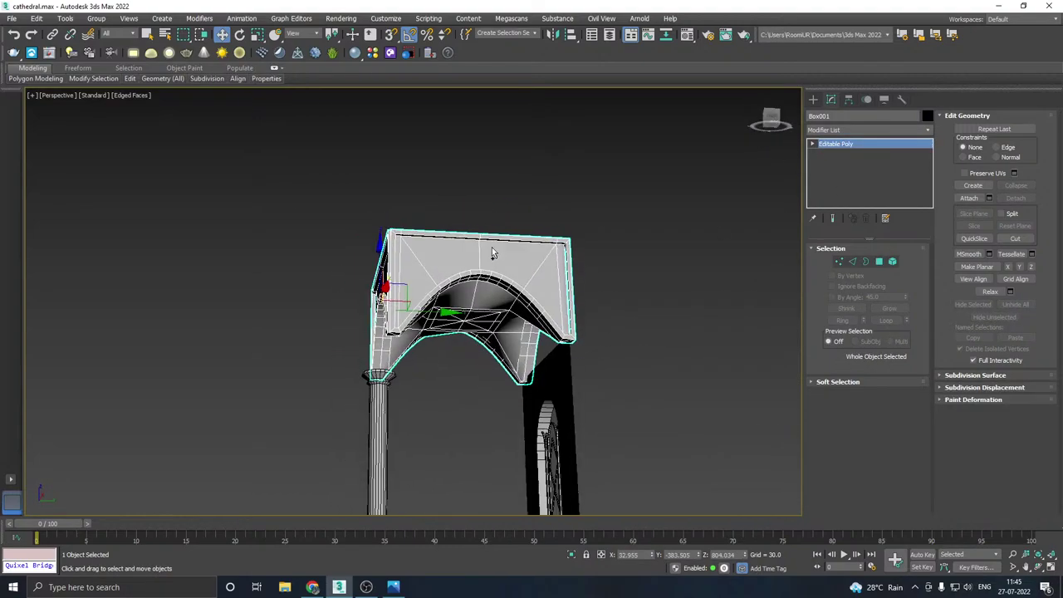
{"action": "left_click", "coordinate": [636, 259]}
{"action": "left_click", "coordinate": [559, 274]}
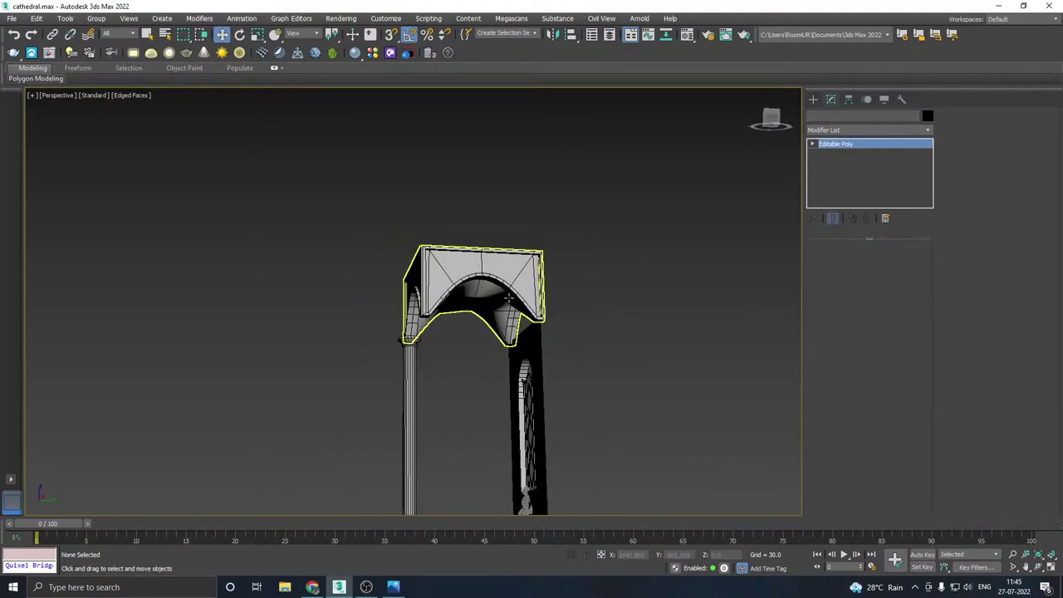
{"action": "middle_click_drag", "start_coordinate": [559, 274], "coordinate": [669, 273], "text": "alt"}
{"action": "scroll", "coordinate": [475, 291], "scroll_direction": "up", "scroll_amount": 5}
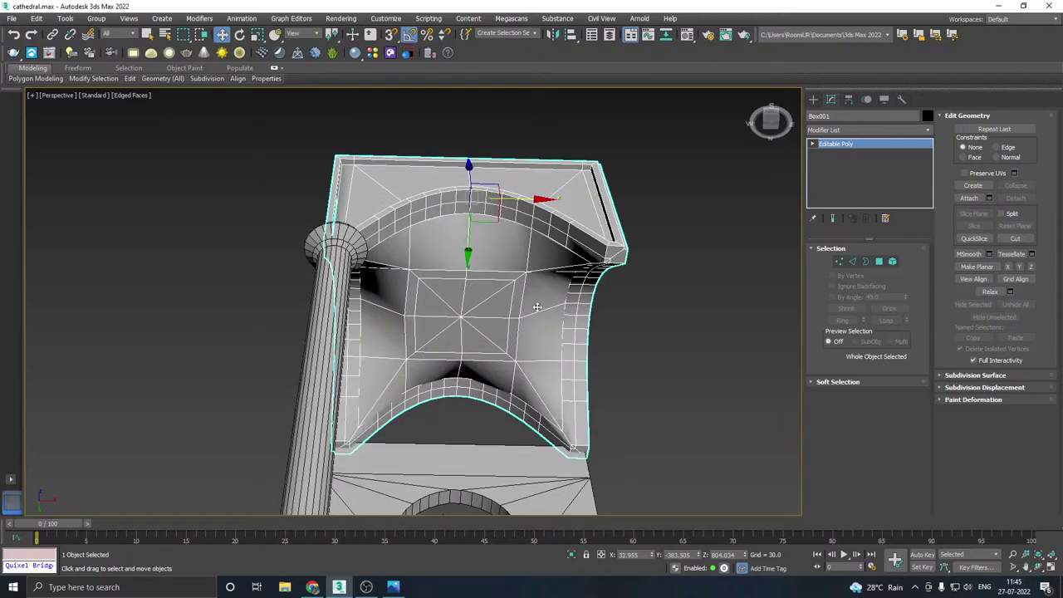
{"action": "middle_click_drag", "start_coordinate": [537, 307], "coordinate": [474, 340], "text": "alt"}
{"action": "scroll", "coordinate": [516, 338], "scroll_direction": "up", "scroll_amount": 3}
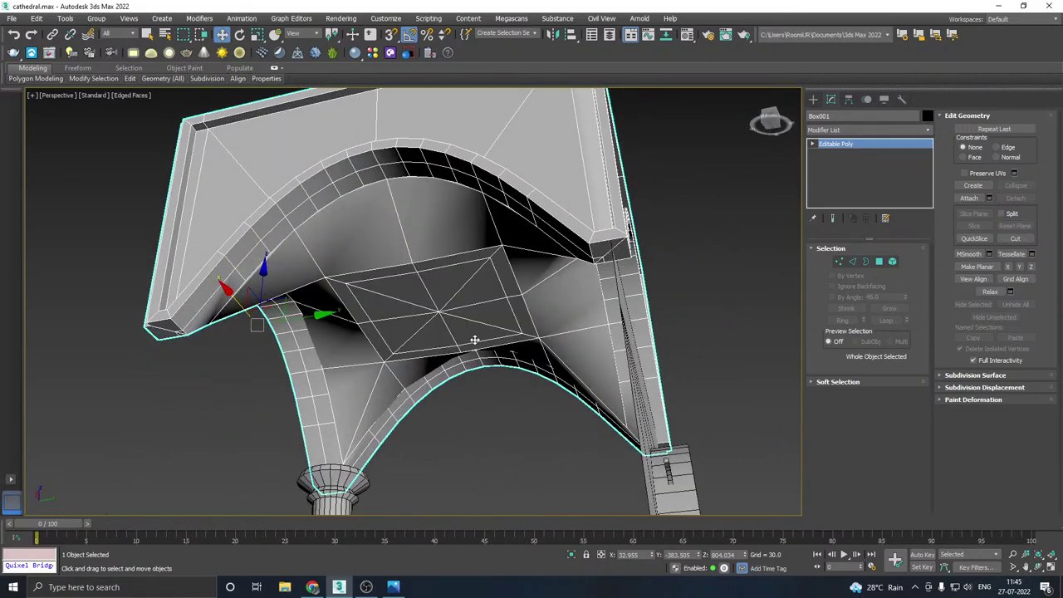
- Select the eight inner border edges of the central ceiling panel and raise them by about 16.6 units
{"action": "left_click", "coordinate": [853, 262]}
{"action": "double_click", "coordinate": [467, 256]}
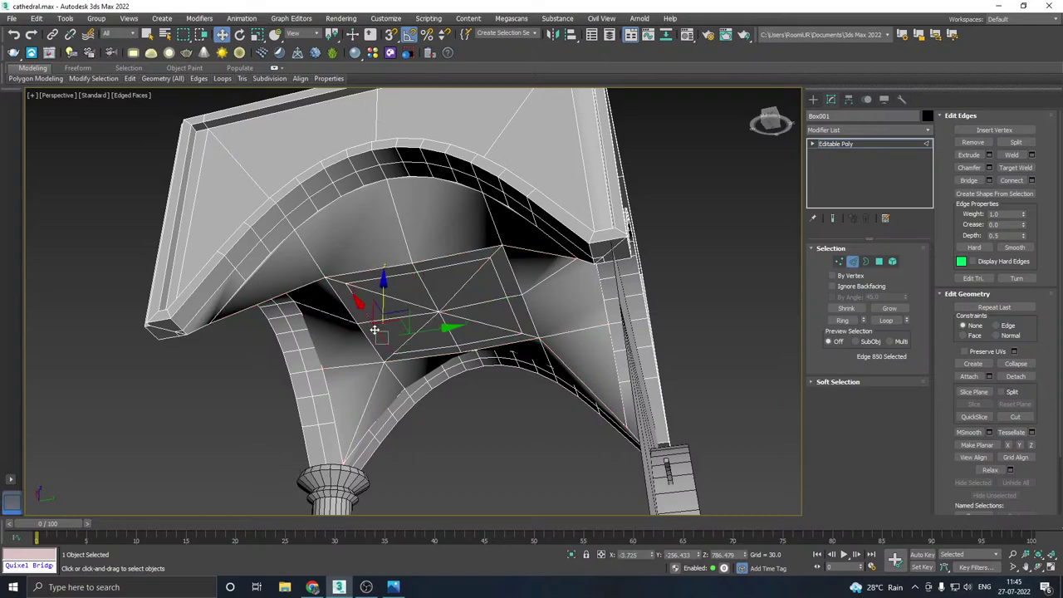
{"action": "left_click_drag", "start_coordinate": [436, 269], "coordinate": [430, 257]}
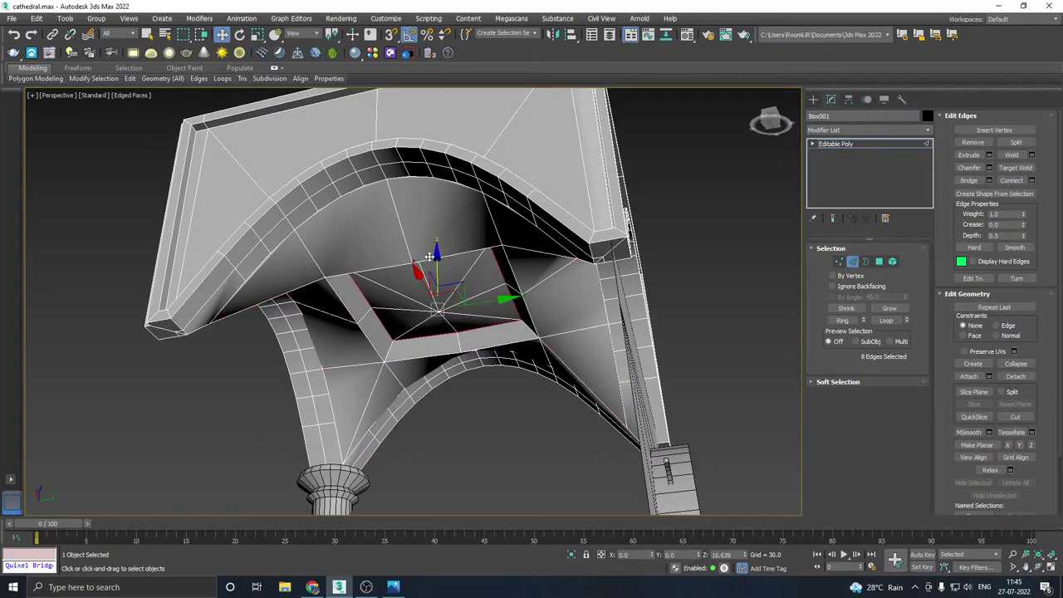
{"action": "middle_click_drag", "start_coordinate": [430, 257], "coordinate": [608, 244], "text": "alt"}
- Select the sixteen vault polygons surrounding the recessed central ceiling panel
{"action": "left_click", "coordinate": [879, 262]}
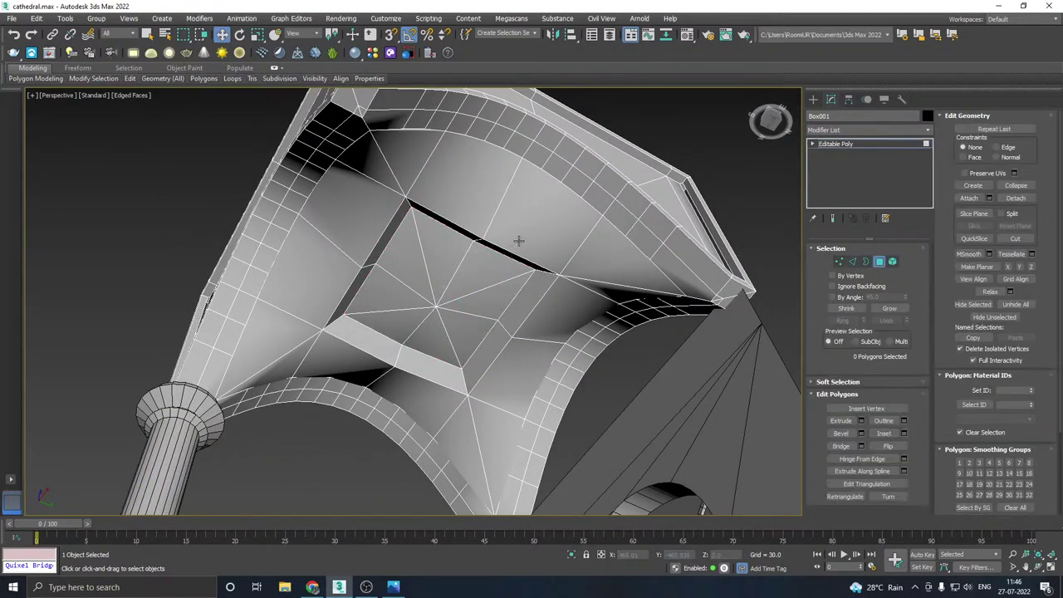
{"action": "left_click", "coordinate": [521, 240]}
{"action": "left_click", "coordinate": [600, 262], "text": "ctrl"}
{"action": "left_click", "coordinate": [583, 280], "text": "ctrl"}
{"action": "left_click", "coordinate": [567, 300], "text": "ctrl"}
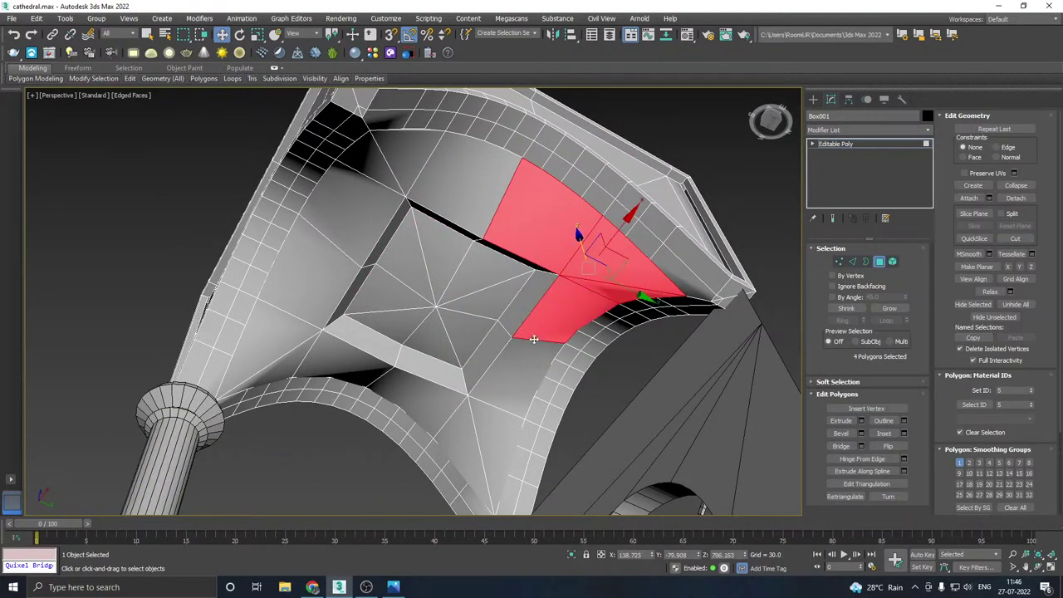
{"action": "left_click", "coordinate": [511, 370], "text": "ctrl"}
{"action": "left_click", "coordinate": [487, 421], "text": "ctrl"}
{"action": "left_click", "coordinate": [463, 423], "text": "ctrl"}
{"action": "left_click", "coordinate": [427, 410], "text": "ctrl"}
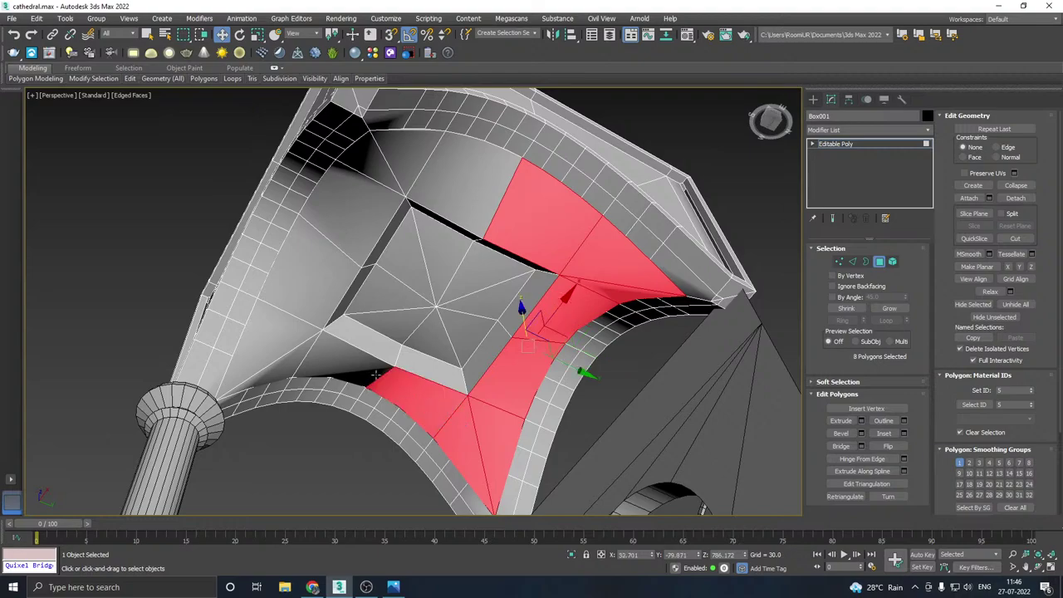
{"action": "left_click", "coordinate": [355, 368], "text": "ctrl"}
{"action": "left_click", "coordinate": [288, 368], "text": "ctrl"}
{"action": "left_click", "coordinate": [283, 350], "text": "ctrl"}
{"action": "left_click", "coordinate": [319, 274], "text": "ctrl"}
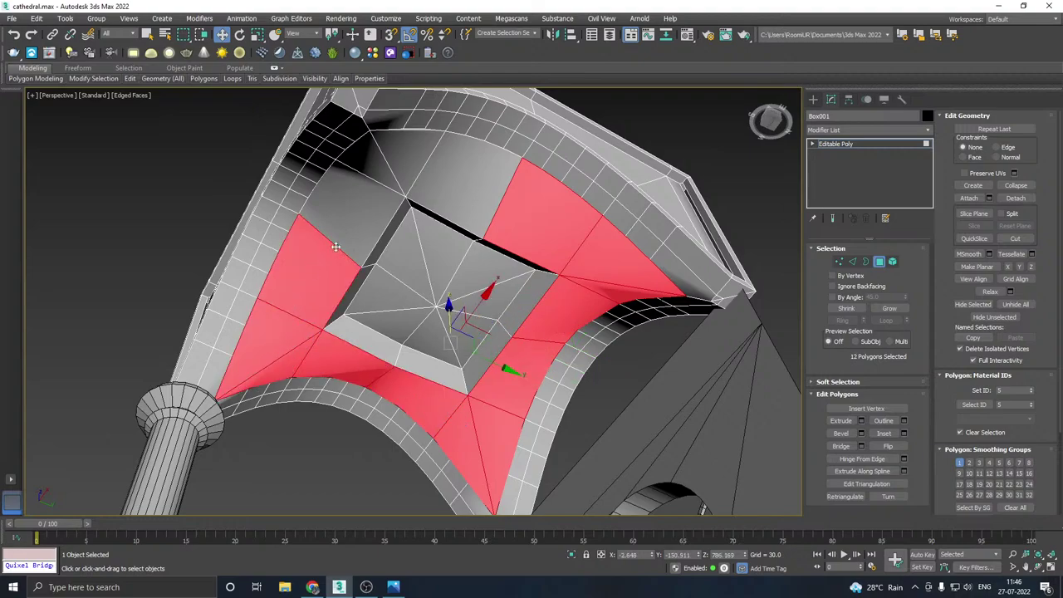
{"action": "left_click", "coordinate": [354, 225], "text": "ctrl"}
{"action": "left_click", "coordinate": [383, 177], "text": "ctrl"}
{"action": "left_click", "coordinate": [398, 173], "text": "ctrl"}
{"action": "left_click", "coordinate": [437, 188], "text": "ctrl"}
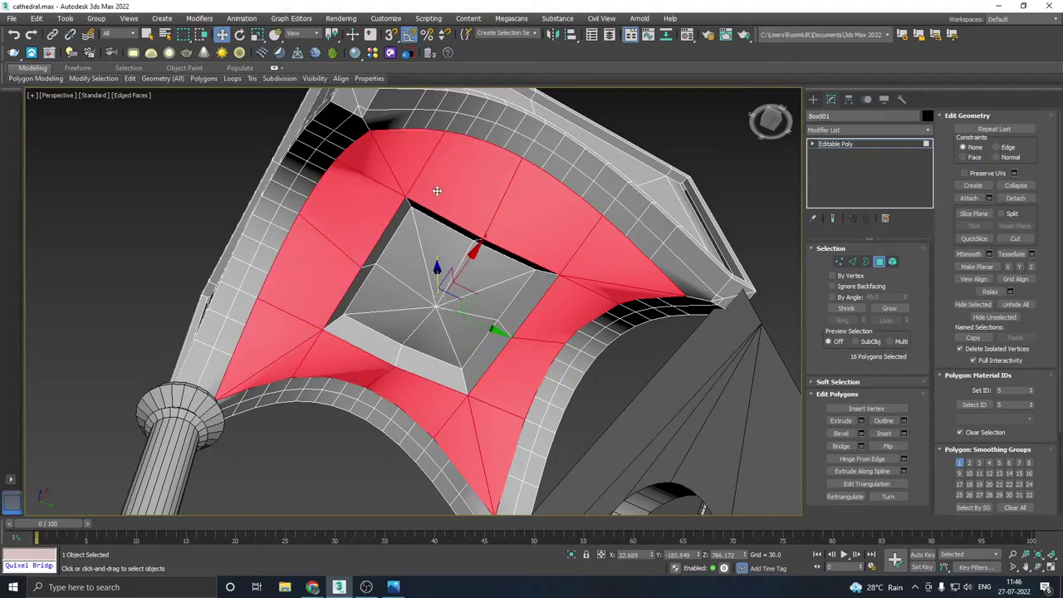
- Clear the smoothing groups of the sixteen vault polygons and auto-smooth them with a threshold of 63
{"action": "middle_click_drag", "start_coordinate": [437, 188], "coordinate": [593, 265], "text": "alt"}
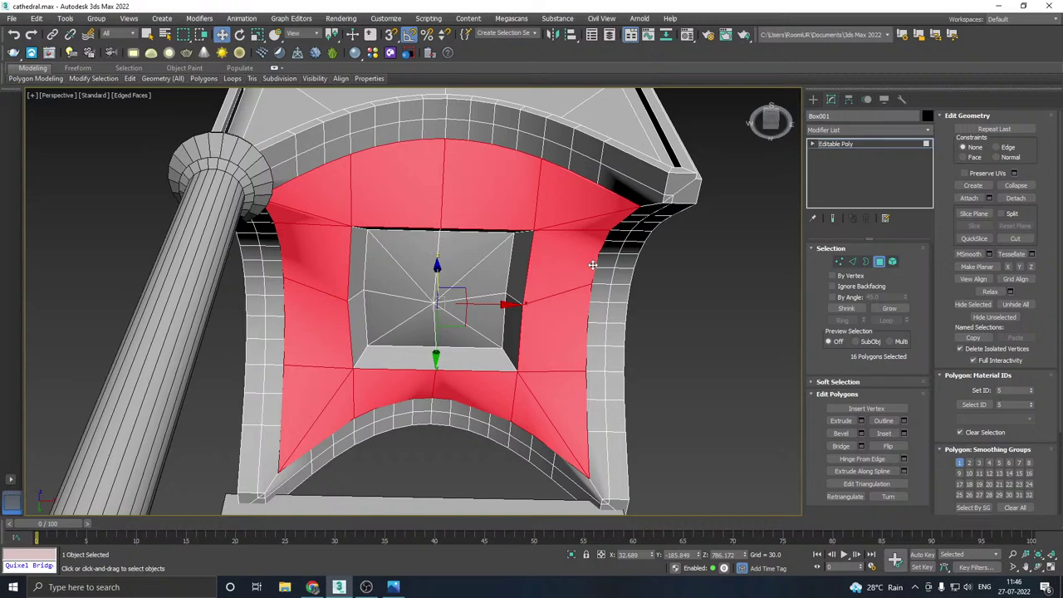
{"action": "left_click", "coordinate": [1014, 508]}
{"action": "scroll", "coordinate": [1022, 477], "scroll_direction": "down", "scroll_amount": 2}
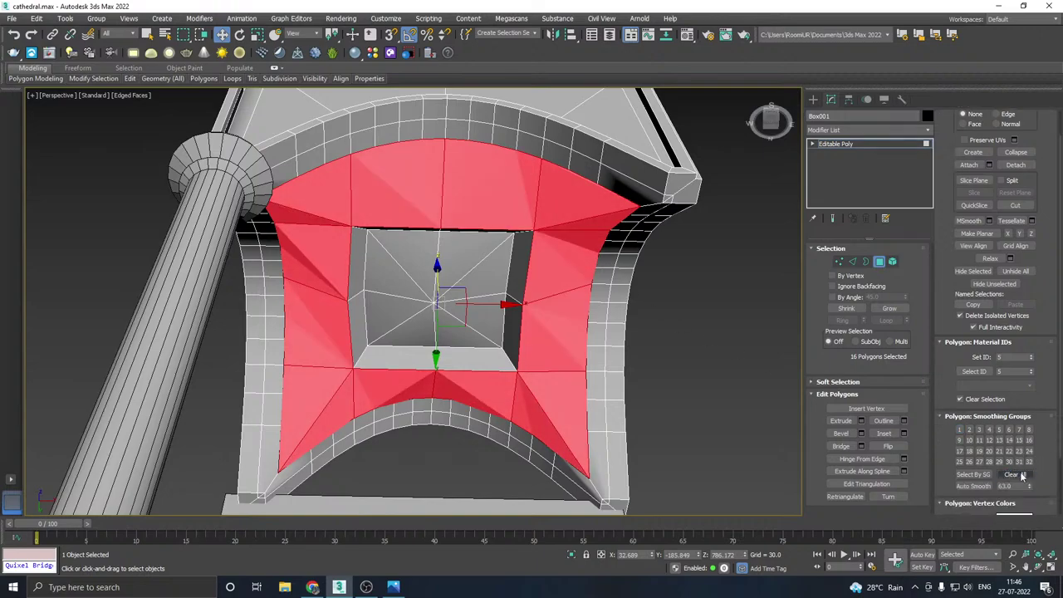
{"action": "left_click", "coordinate": [976, 488]}
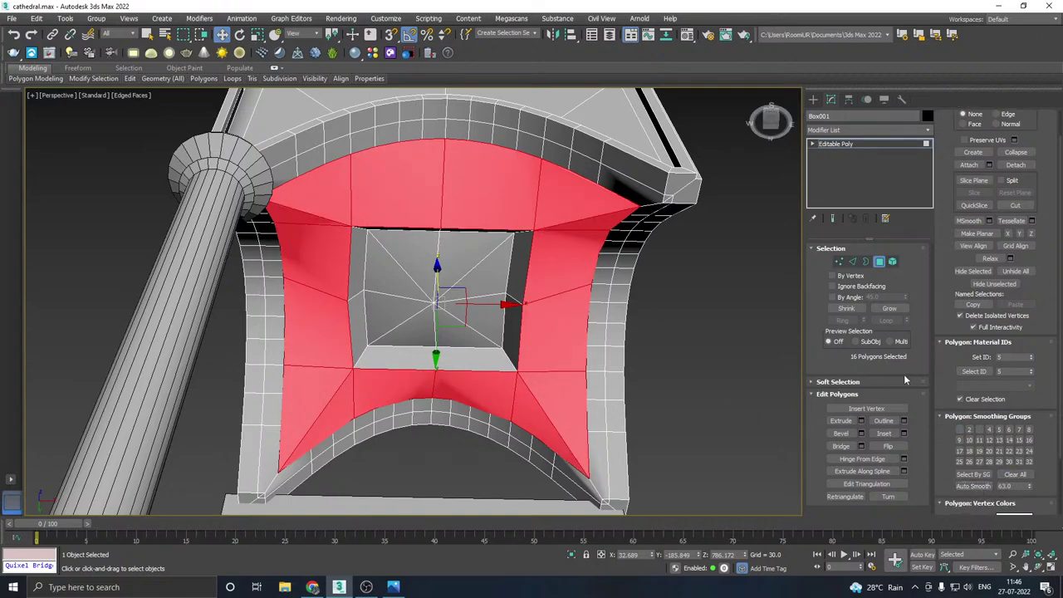
- Try to inset the sixteen vault polygons together by about 4.8 units
{"action": "left_click", "coordinate": [904, 434]}
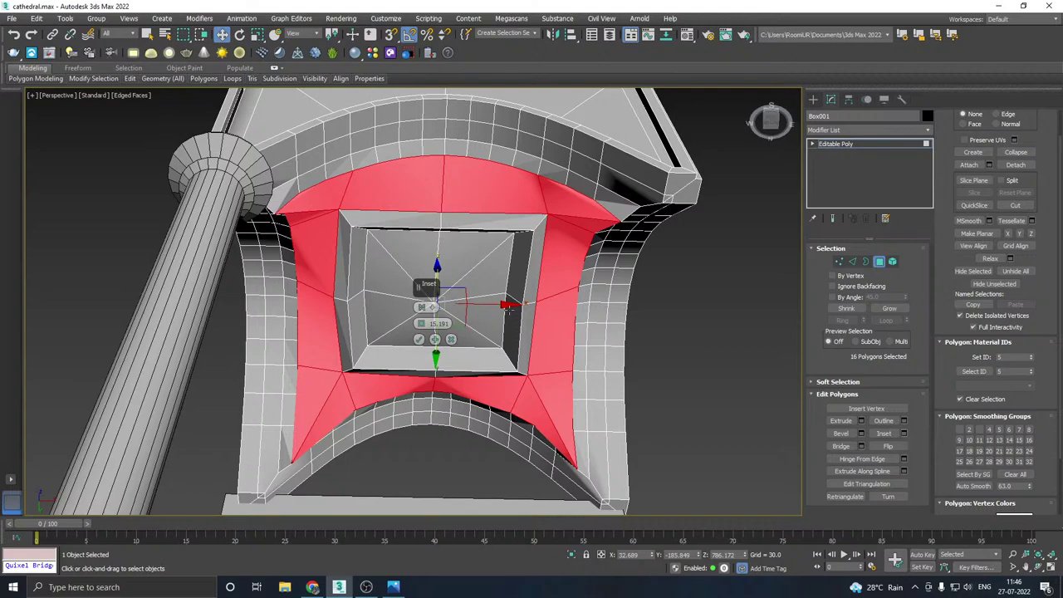
{"action": "left_click_drag", "start_coordinate": [419, 325], "coordinate": [441, 374]}
{"action": "middle_click_drag", "start_coordinate": [450, 368], "coordinate": [422, 373], "text": "alt"}
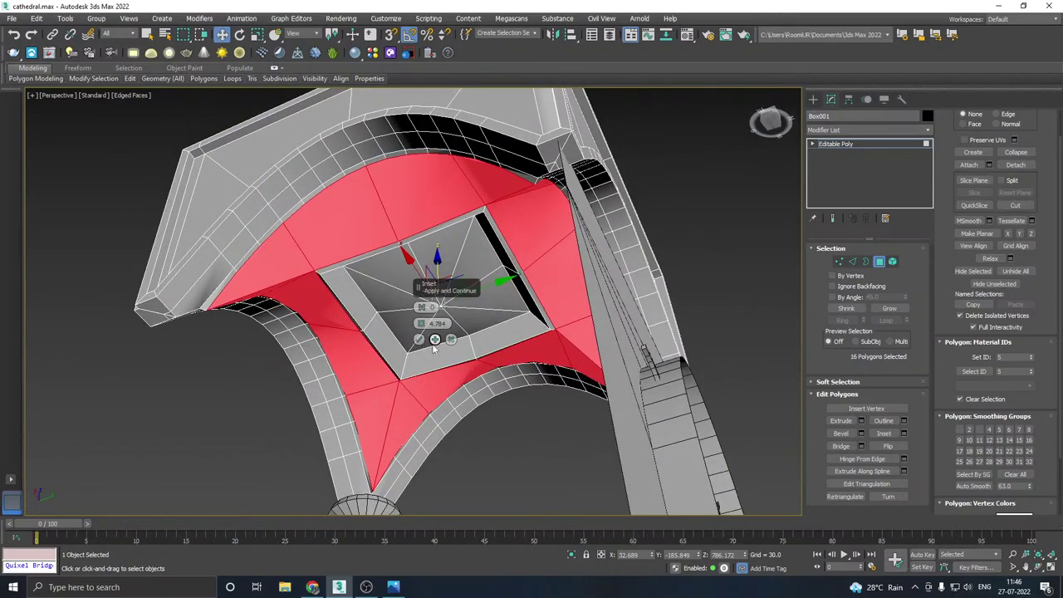
{"action": "left_click", "coordinate": [419, 340]}
- Check the vault with edged faces hidden, and undo its inset and re-smoothing
{"action": "left_click", "coordinate": [841, 144]}
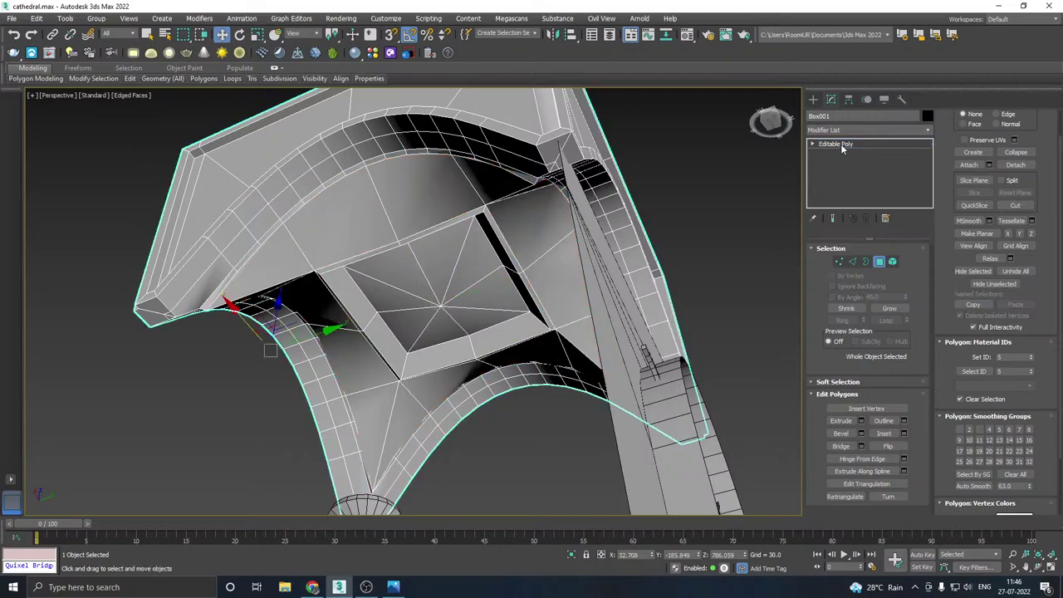
{"action": "left_click", "coordinate": [131, 94]}
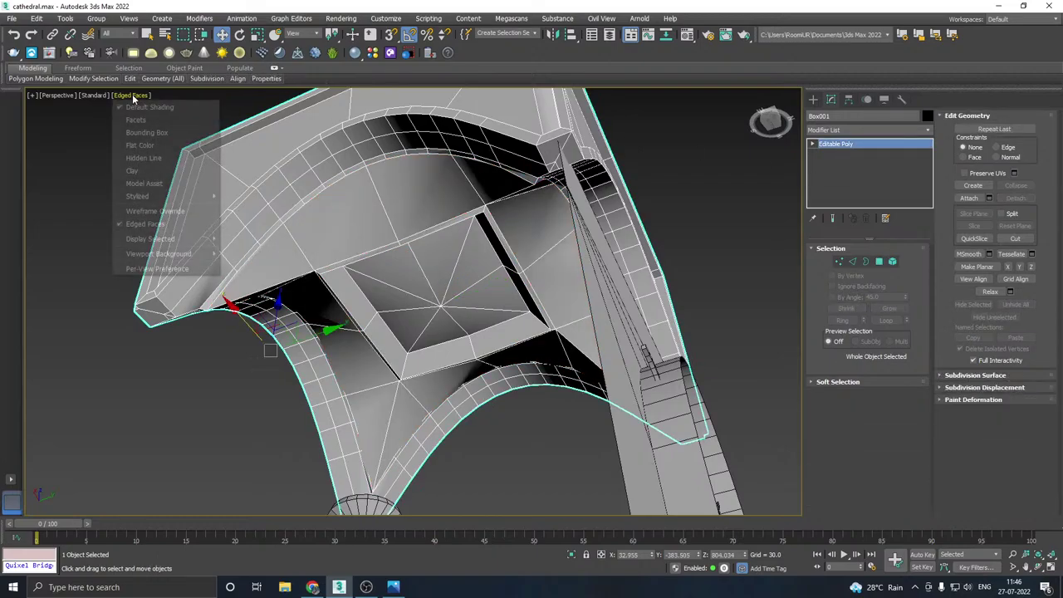
{"action": "left_click", "coordinate": [141, 226]}
{"action": "mouse_move", "coordinate": [399, 241]}
{"action": "middle_mouse_down", "text": "alt"}
{"action": "mouse_move", "coordinate": [570, 254]}
{"action": "mouse_move", "coordinate": [604, 218]}
{"action": "mouse_move", "coordinate": [513, 239]}
{"action": "middle_mouse_up", "text": "alt"}
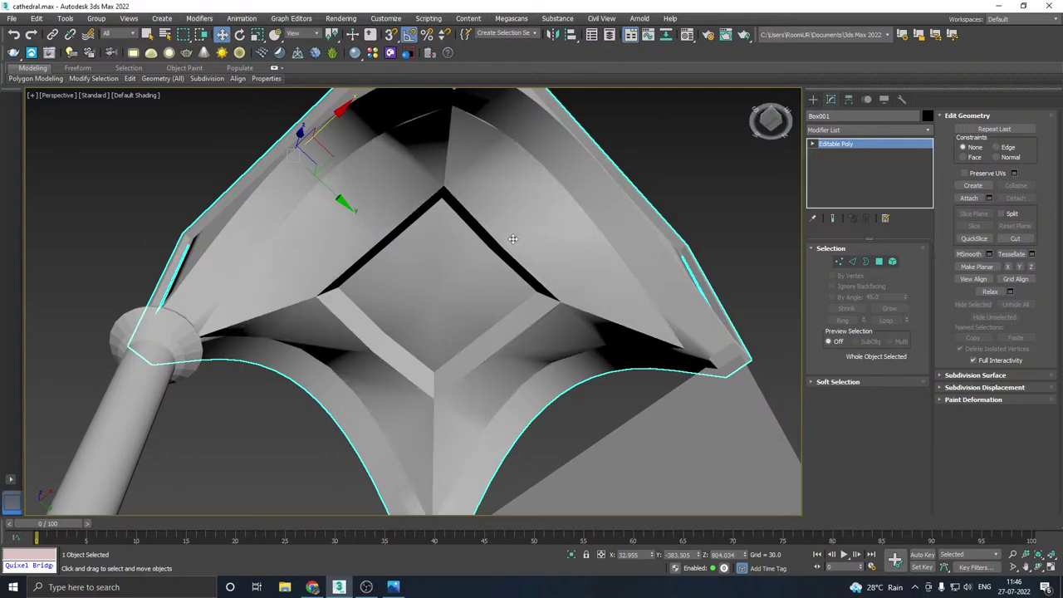
{"action": "key", "text": "ctrl+z"}
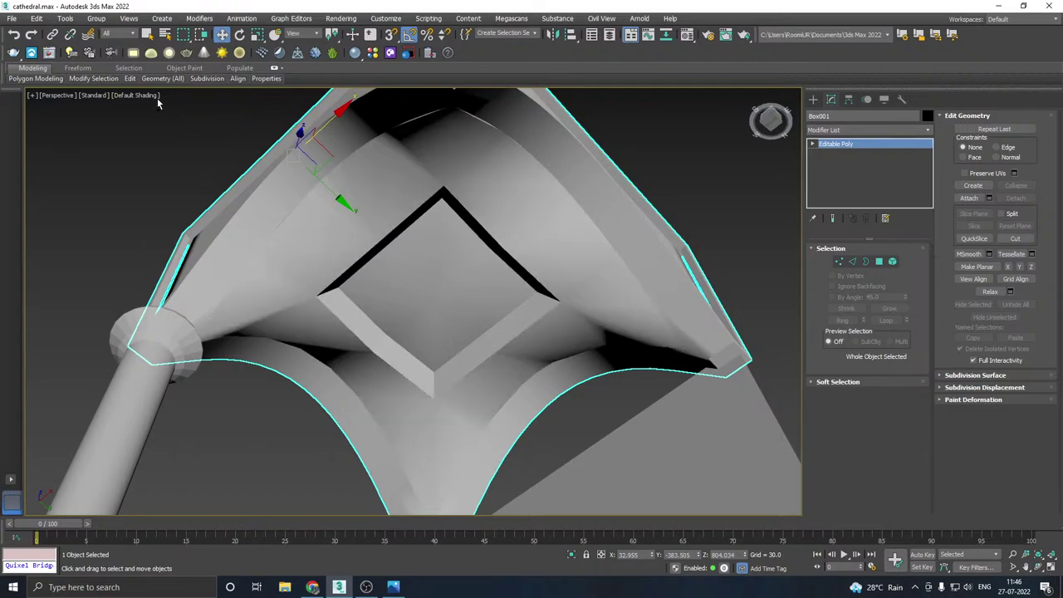
{"action": "left_click", "coordinate": [137, 94]}
{"action": "left_click", "coordinate": [166, 224]}
- Scale the central ceiling panel's eight inner border edges inward and reposition them at a height of about 791.5
{"action": "middle_click_drag", "start_coordinate": [446, 273], "coordinate": [434, 295], "text": "alt"}
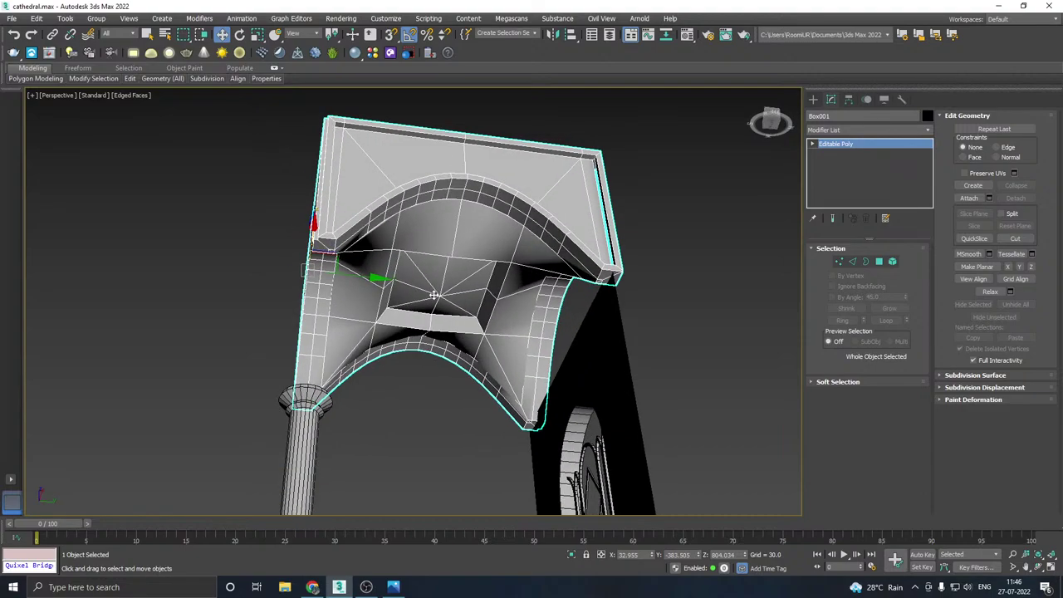
{"action": "left_click", "coordinate": [853, 262]}
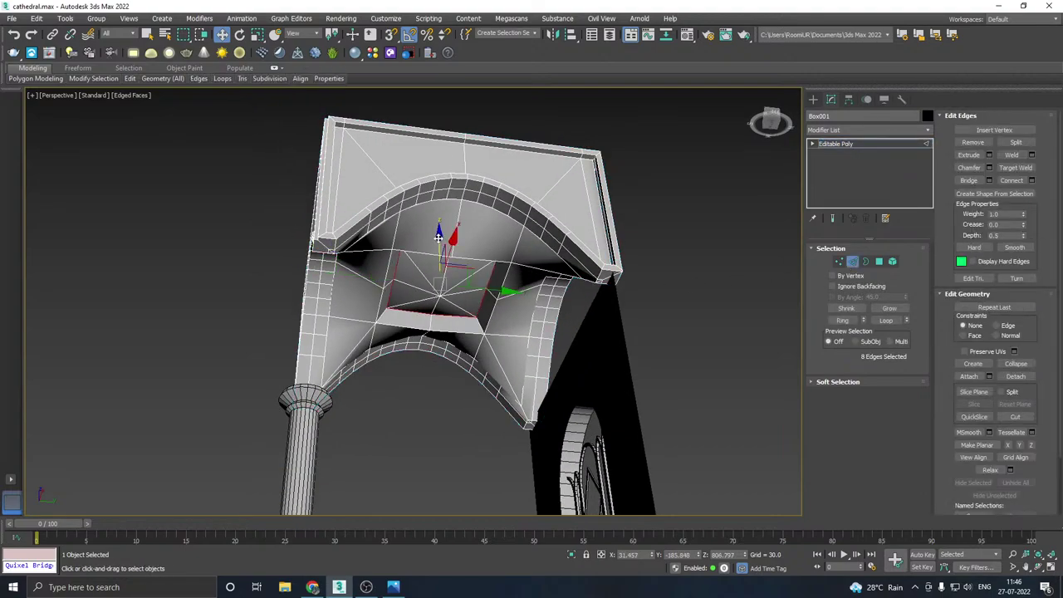
{"action": "left_click_drag", "start_coordinate": [438, 238], "coordinate": [438, 260]}
{"action": "middle_click_drag", "start_coordinate": [485, 261], "coordinate": [575, 235], "text": "alt"}
{"action": "scroll", "coordinate": [436, 289], "scroll_direction": "up", "scroll_amount": 6}
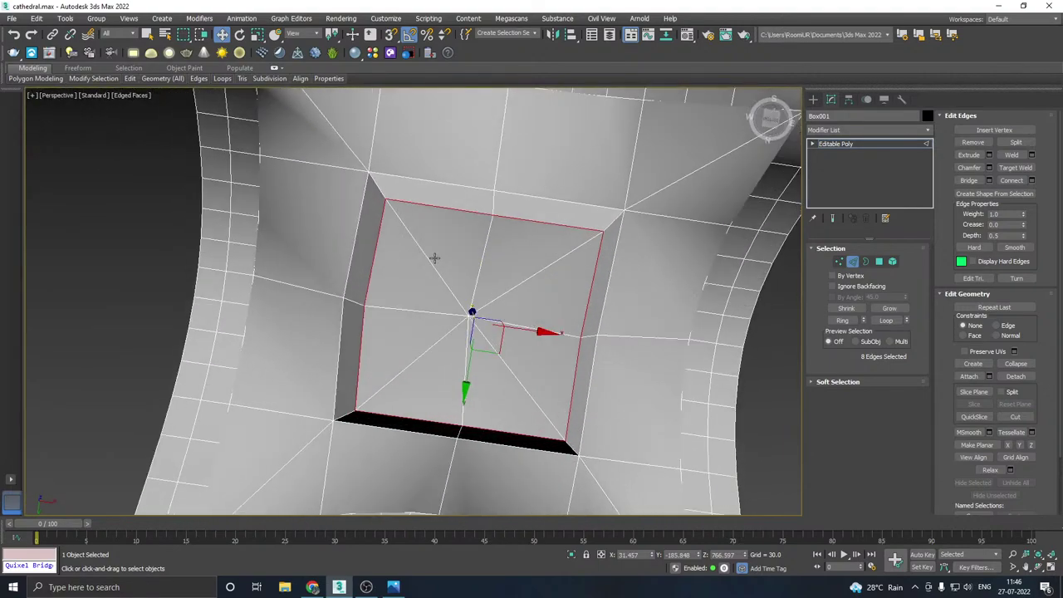
{"action": "middle_click_drag", "start_coordinate": [434, 258], "coordinate": [444, 267], "text": "alt"}
{"action": "key", "text": "r"}
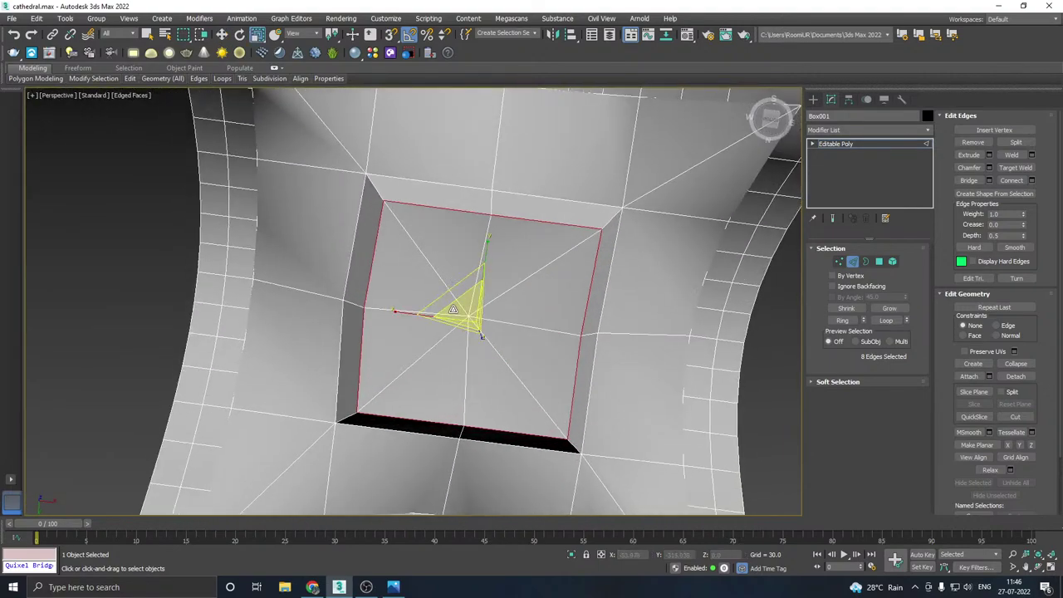
{"action": "scroll", "coordinate": [483, 336], "scroll_direction": "down", "scroll_amount": 4}
{"action": "middle_click_drag", "start_coordinate": [483, 336], "coordinate": [513, 371], "text": "alt"}
{"action": "key", "text": "w"}
{"action": "left_click_drag", "start_coordinate": [474, 282], "coordinate": [475, 249]}
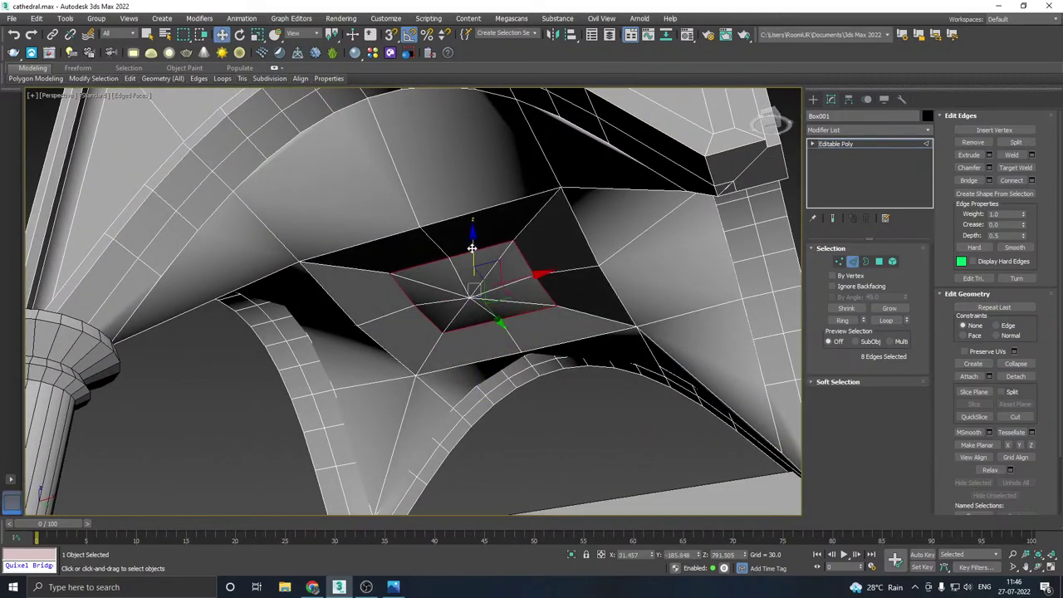
- Examine the reshaped ceiling panel and the whole arched bay from below, outside and above
{"action": "scroll", "coordinate": [457, 259], "scroll_direction": "down", "scroll_amount": 3}
{"action": "middle_click_drag", "start_coordinate": [437, 265], "coordinate": [472, 287], "text": "alt"}
{"action": "scroll", "coordinate": [474, 270], "scroll_direction": "down", "scroll_amount": 5}
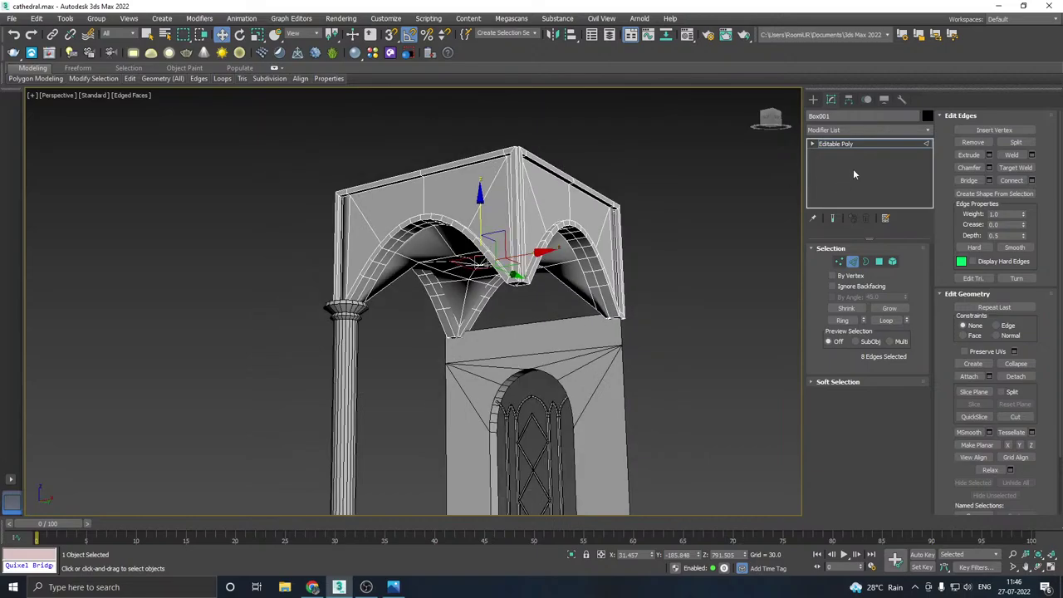
{"action": "left_click", "coordinate": [857, 144]}
{"action": "middle_click_drag", "start_coordinate": [656, 191], "coordinate": [704, 208], "text": "alt"}
{"action": "left_click", "coordinate": [705, 209]}
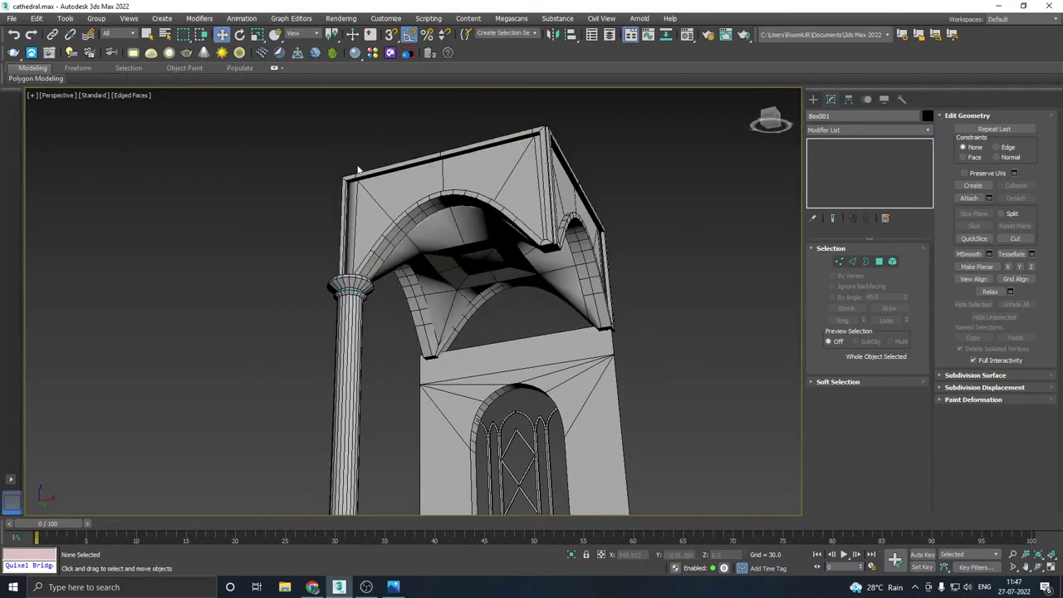
{"action": "scroll", "coordinate": [377, 211], "scroll_direction": "down", "scroll_amount": 3}
{"action": "middle_click_drag", "start_coordinate": [382, 212], "coordinate": [470, 411], "text": "alt"}
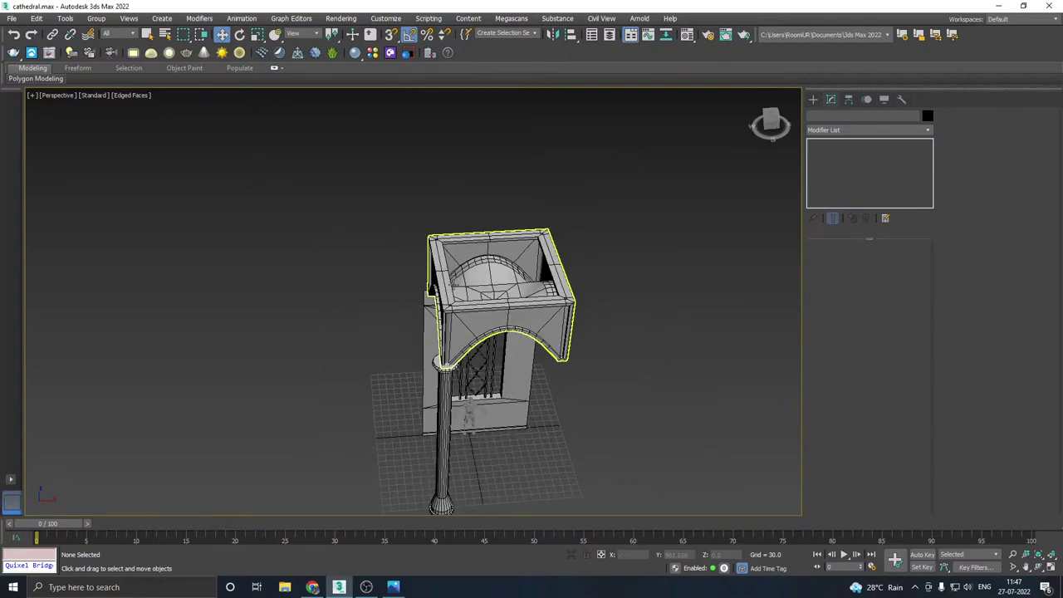
{"action": "middle_click_drag", "start_coordinate": [476, 304], "coordinate": [433, 287], "text": "alt"}
{"action": "left_click", "coordinate": [435, 329]}
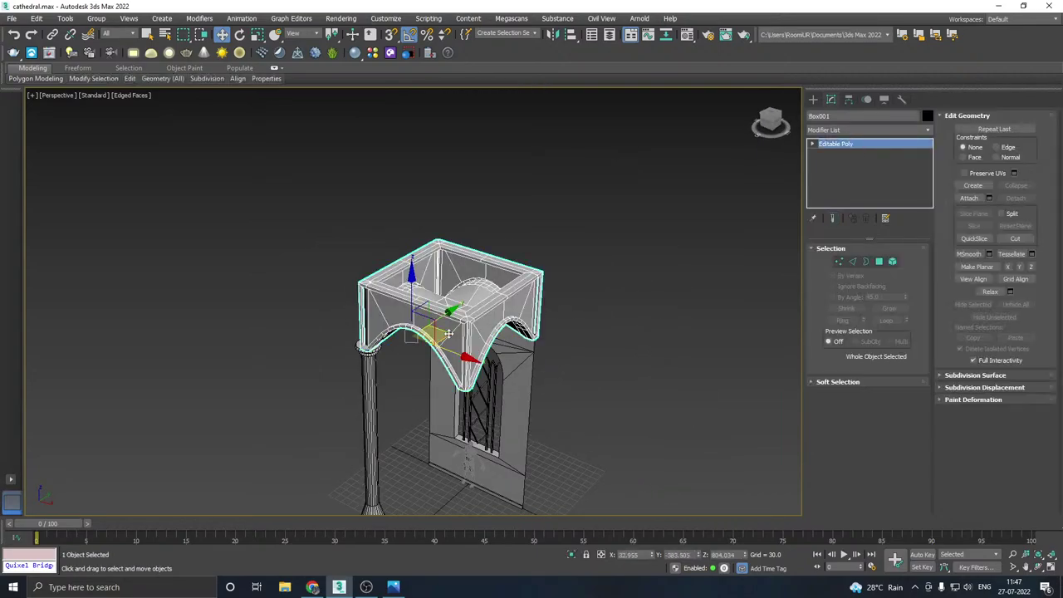
{"action": "middle_click_drag", "start_coordinate": [436, 331], "coordinate": [434, 216]}
- Raise the top edge of the window wall to a height of about 914.9, near the top of the arched frame
{"action": "left_click", "coordinate": [379, 229]}
{"action": "middle_click_drag", "start_coordinate": [434, 216], "coordinate": [449, 249]}
{"action": "scroll", "coordinate": [399, 276], "scroll_direction": "up", "scroll_amount": 6}
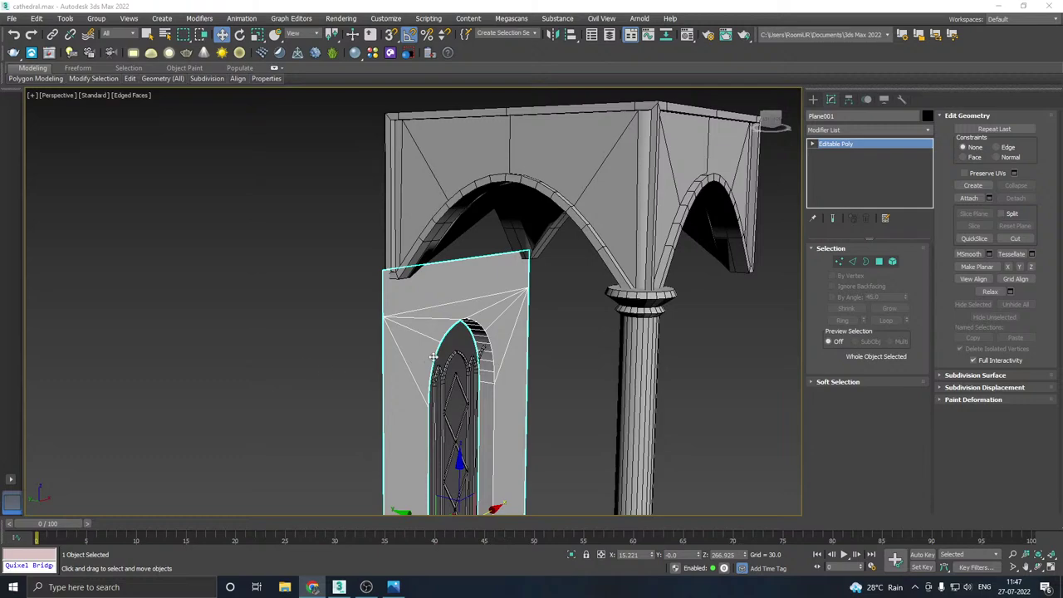
{"action": "middle_click_drag", "start_coordinate": [433, 357], "coordinate": [439, 389]}
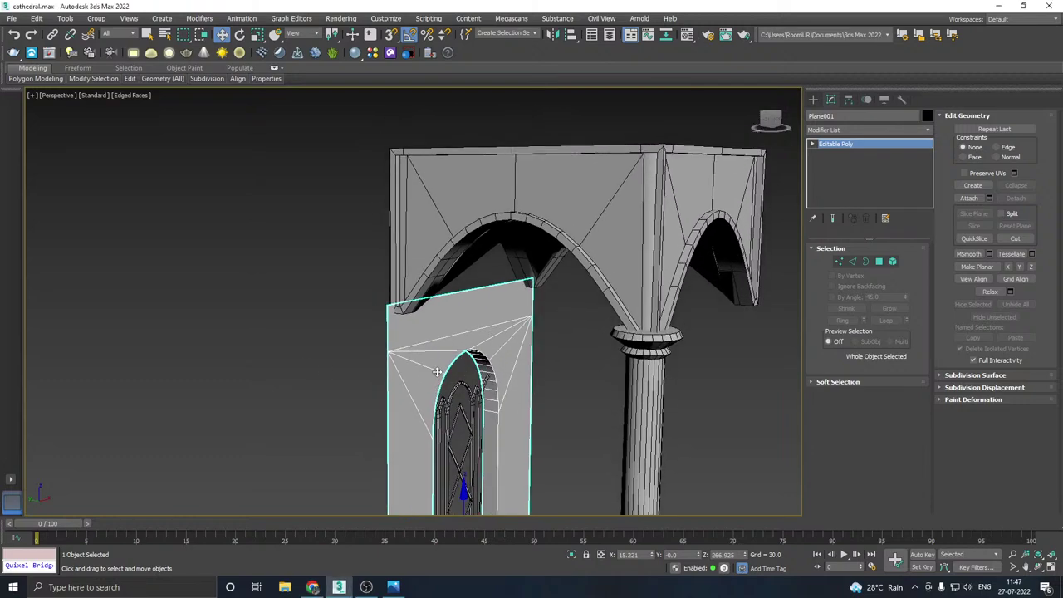
{"action": "middle_click_drag", "start_coordinate": [427, 347], "coordinate": [434, 389]}
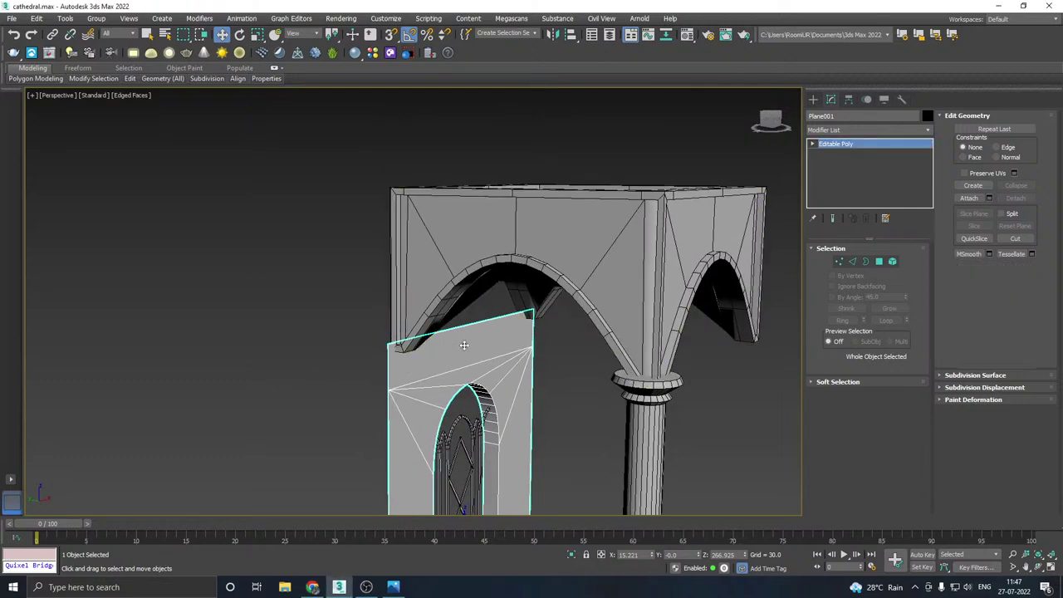
{"action": "middle_click_drag", "start_coordinate": [472, 343], "coordinate": [467, 297]}
{"action": "left_click", "coordinate": [852, 262]}
{"action": "left_click", "coordinate": [439, 234]}
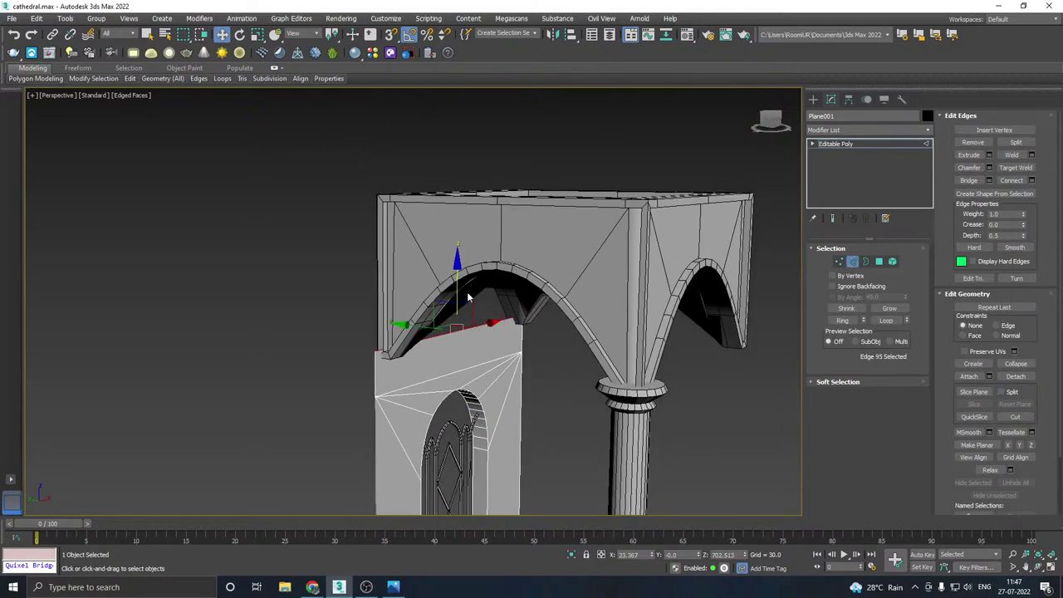
{"action": "left_click_drag", "start_coordinate": [459, 296], "coordinate": [458, 248]}
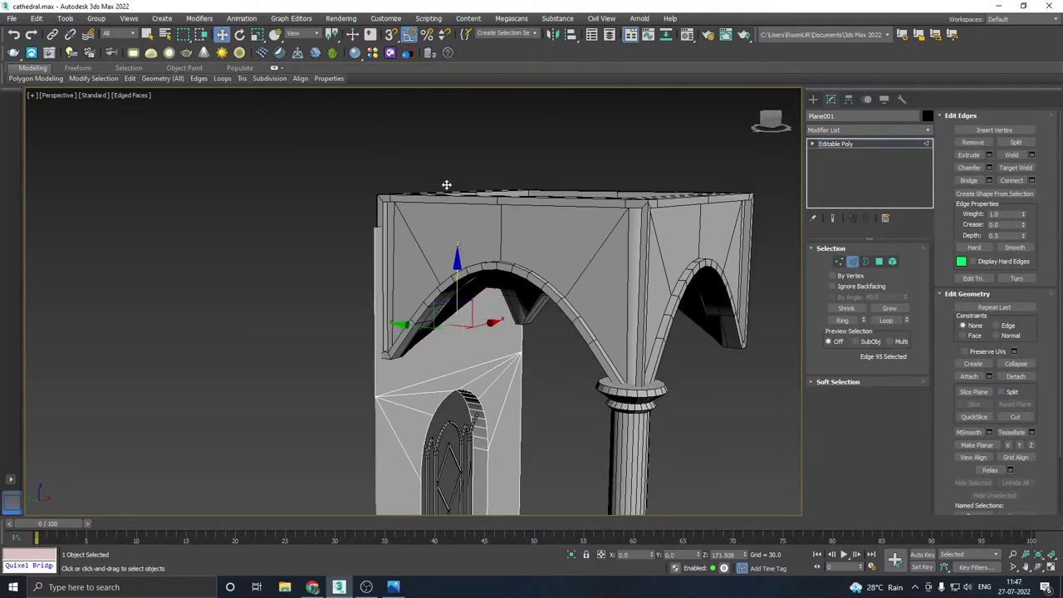
{"action": "scroll", "coordinate": [444, 159], "scroll_direction": "down", "scroll_amount": 5}
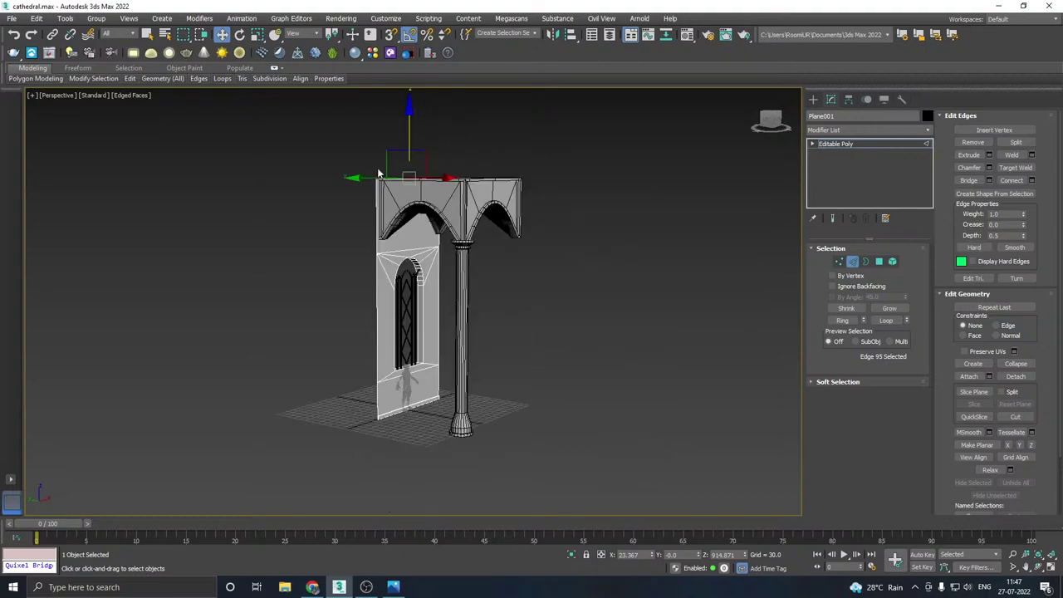
- Raise the window wall's top edge slightly so it lines up with the top of the arched frame
{"action": "middle_click_drag", "start_coordinate": [444, 159], "coordinate": [339, 232], "text": "alt"}
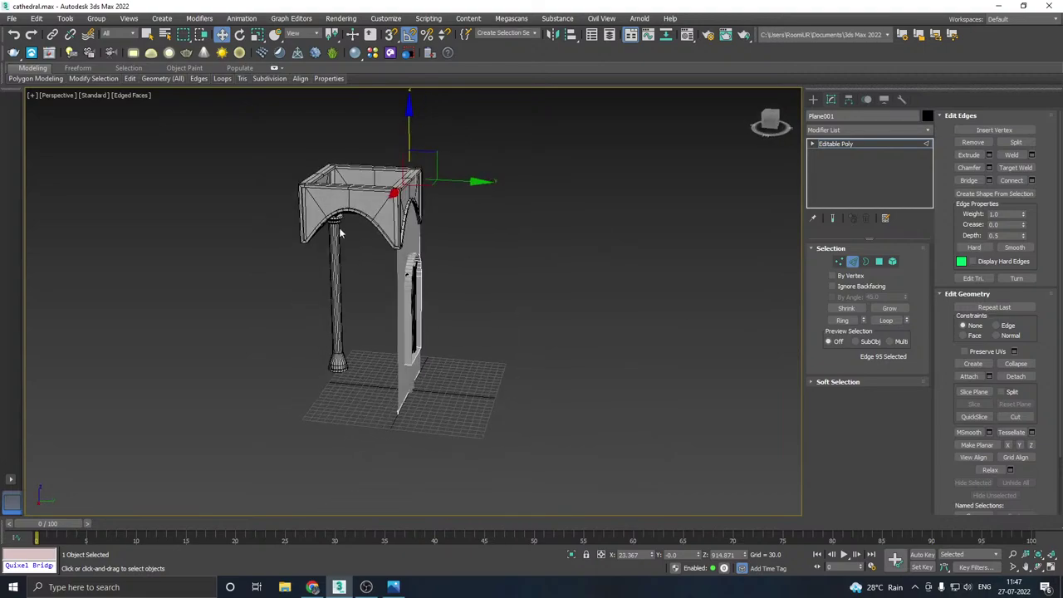
{"action": "scroll", "coordinate": [375, 202], "scroll_direction": "up", "scroll_amount": 5}
{"action": "middle_click_drag", "start_coordinate": [376, 200], "coordinate": [475, 266], "text": "alt"}
{"action": "scroll", "coordinate": [485, 175], "scroll_direction": "up", "scroll_amount": 3}
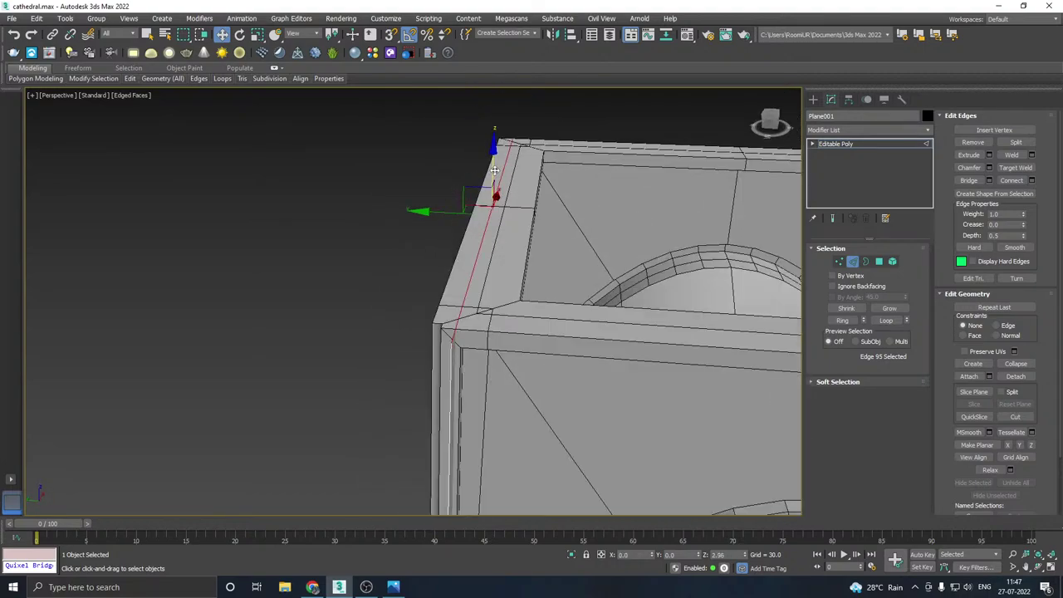
{"action": "scroll", "coordinate": [430, 188], "scroll_direction": "down", "scroll_amount": 4}
{"action": "left_click", "coordinate": [836, 143]}
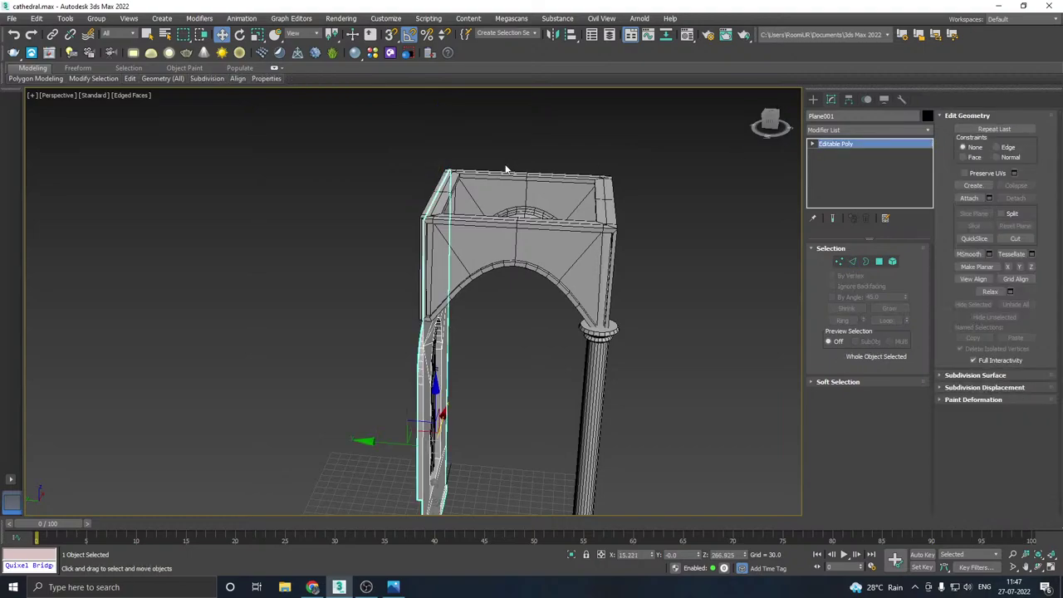
- Select the arched frame and the column together and shift them slightly along Y to meet the window wall
{"action": "scroll", "coordinate": [651, 173], "scroll_direction": "down", "scroll_amount": 3}
{"action": "left_click_drag", "start_coordinate": [532, 305], "coordinate": [529, 306]}
{"action": "middle_click_drag", "start_coordinate": [525, 304], "coordinate": [511, 249], "text": "alt"}
{"action": "scroll", "coordinate": [479, 274], "scroll_direction": "up", "scroll_amount": 3}
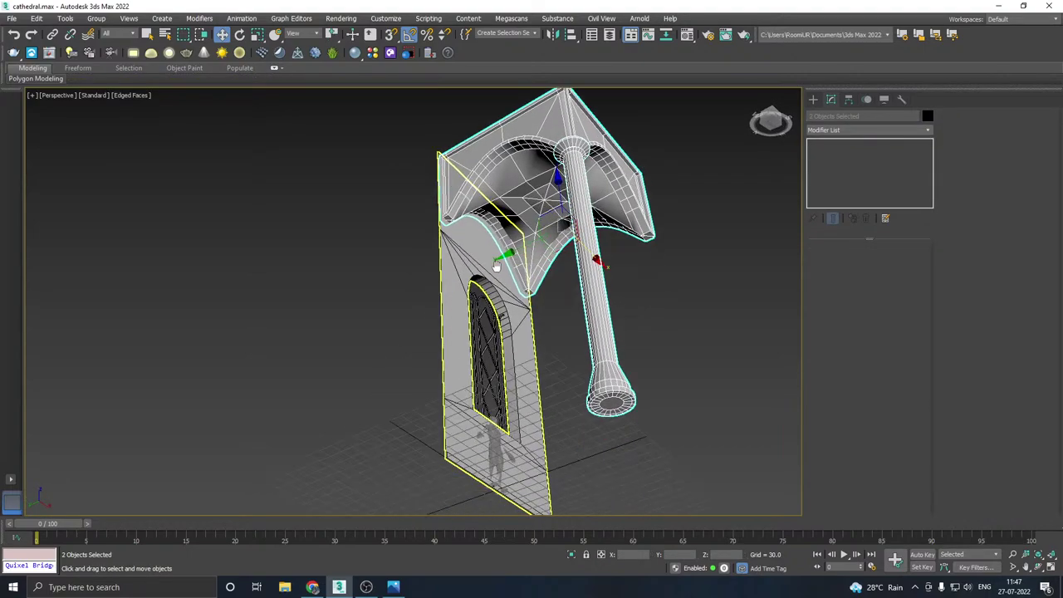
{"action": "scroll", "coordinate": [513, 232], "scroll_direction": "up", "scroll_amount": 3}
{"action": "left_click_drag", "start_coordinate": [535, 237], "coordinate": [545, 234]}
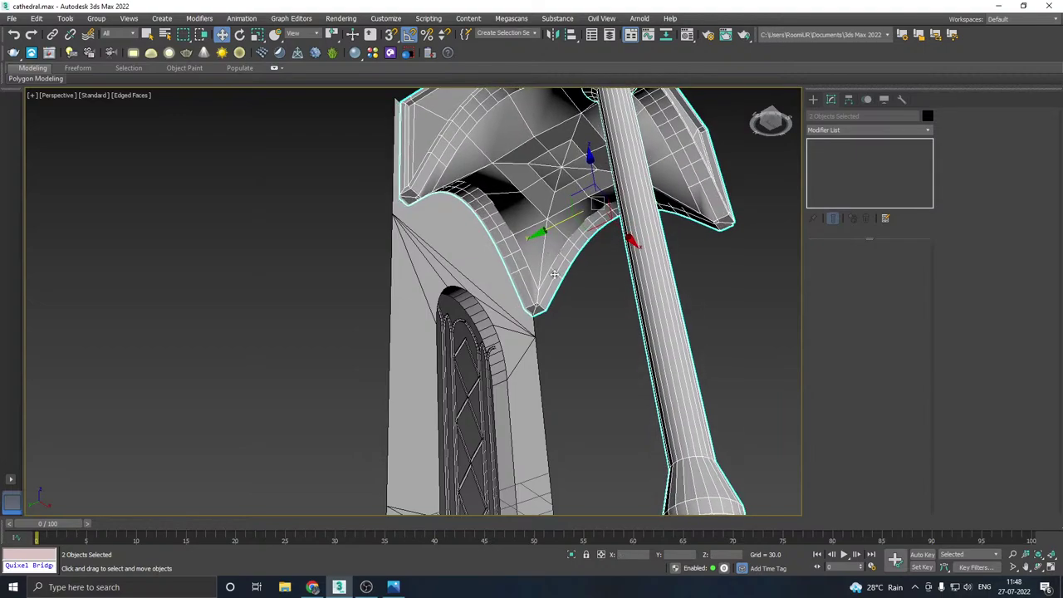
{"action": "left_click", "coordinate": [584, 370]}
{"action": "scroll", "coordinate": [475, 279], "scroll_direction": "down", "scroll_amount": 5}
{"action": "middle_click_drag", "start_coordinate": [472, 276], "coordinate": [557, 320], "text": "alt"}
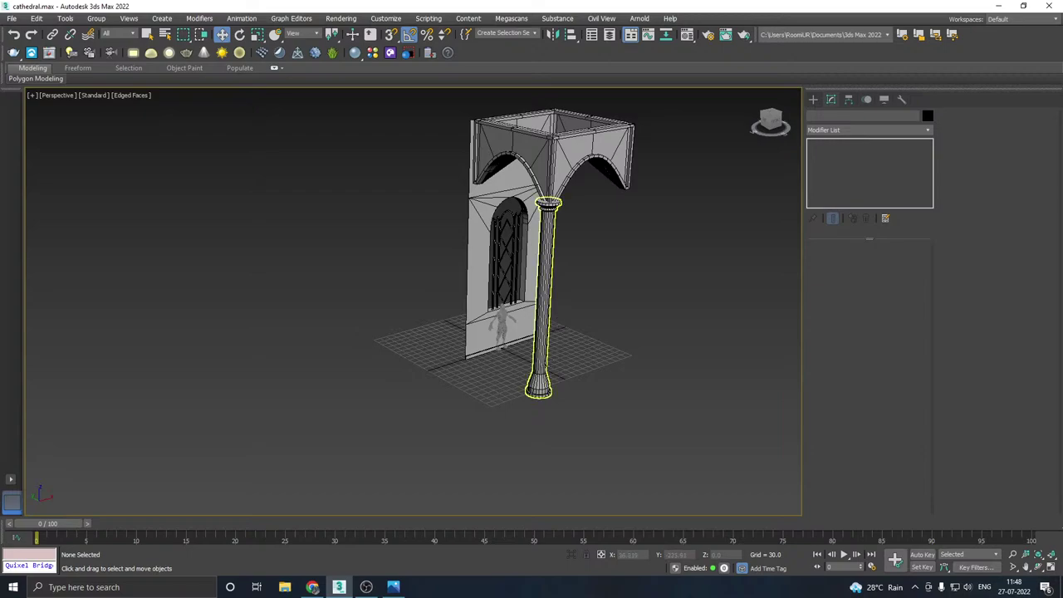
{"action": "left_click", "coordinate": [542, 369]}
{"action": "left_click_drag", "start_coordinate": [508, 379], "coordinate": [436, 348], "text": "shift"}
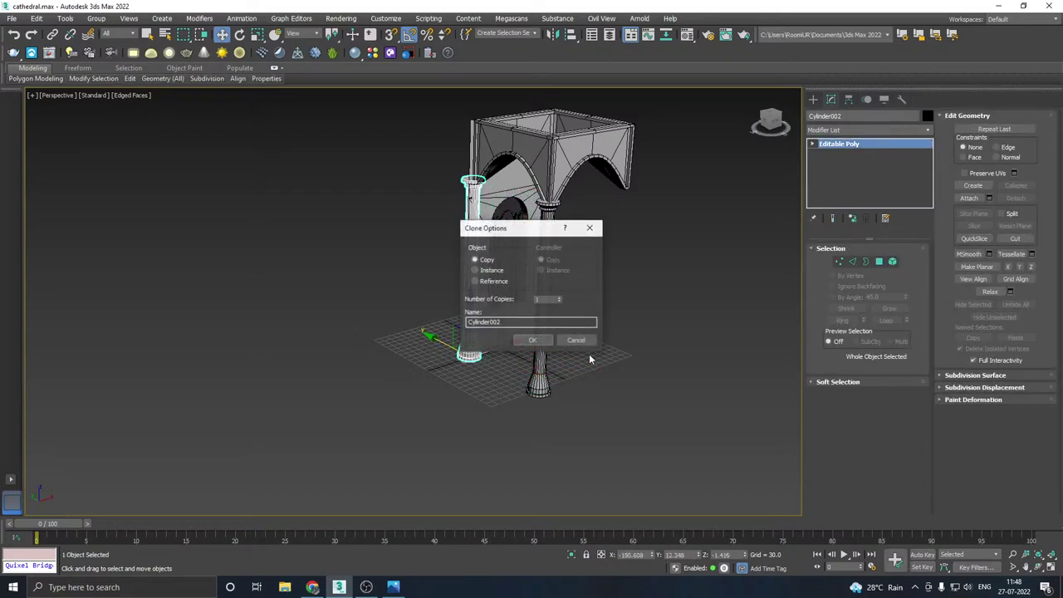
{"action": "left_click", "coordinate": [583, 341]}
- Copy the column along X and place the copy beneath the other front corner of the arched frame
{"action": "middle_click_drag", "start_coordinate": [581, 345], "coordinate": [482, 374], "text": "alt"}
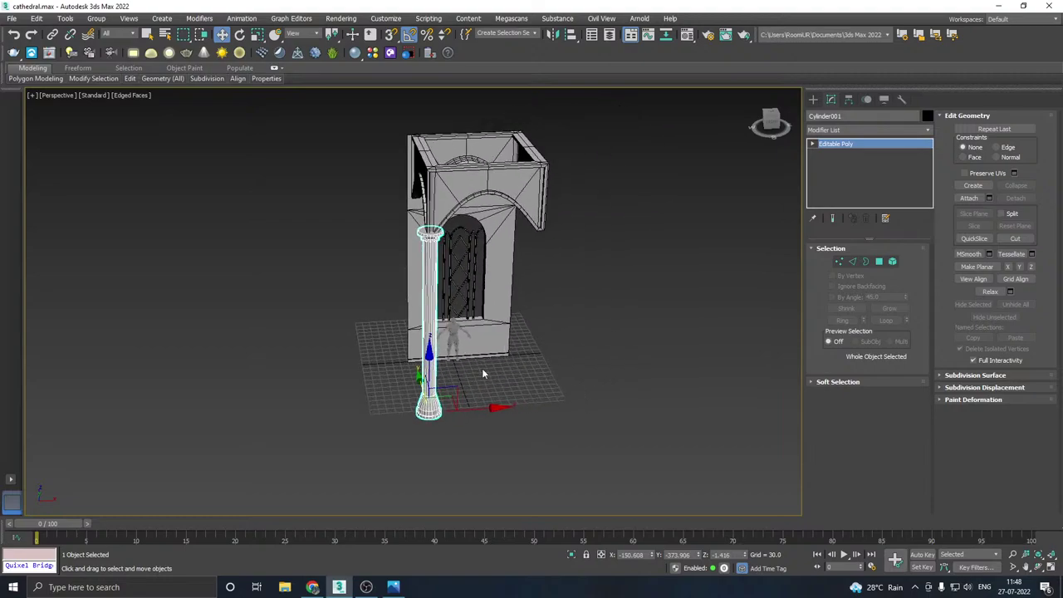
{"action": "left_click_drag", "start_coordinate": [492, 408], "coordinate": [590, 391], "text": "shift"}
{"action": "left_click", "coordinate": [532, 342]}
- Delete the inner border of the arched frame's top opening, removing the inner strip of faces around the top
{"action": "mouse_move", "coordinate": [531, 342]}
{"action": "middle_mouse_down", "text": "alt"}
{"action": "mouse_move", "coordinate": [503, 247]}
{"action": "mouse_move", "coordinate": [518, 299]}
{"action": "mouse_move", "coordinate": [463, 330]}
{"action": "mouse_move", "coordinate": [509, 314]}
{"action": "mouse_move", "coordinate": [485, 257]}
{"action": "mouse_move", "coordinate": [347, 282]}
{"action": "mouse_move", "coordinate": [463, 273]}
{"action": "middle_mouse_up", "text": "alt"}
{"action": "scroll", "coordinate": [322, 300], "scroll_direction": "up", "scroll_amount": 3}
{"action": "left_click", "coordinate": [441, 335]}
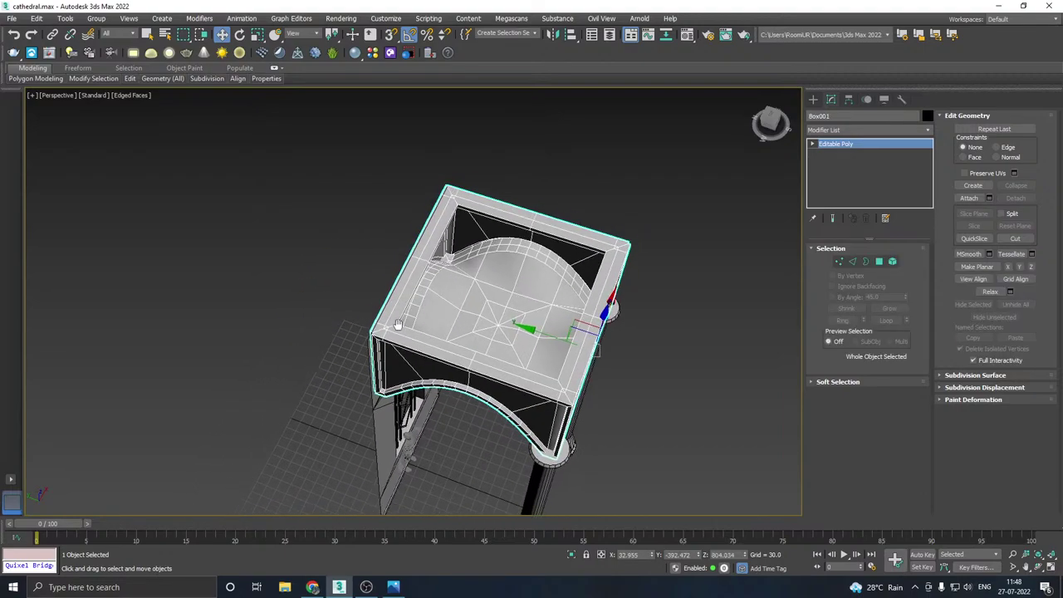
{"action": "scroll", "coordinate": [377, 332], "scroll_direction": "up", "scroll_amount": 2}
{"action": "left_click", "coordinate": [849, 264]}
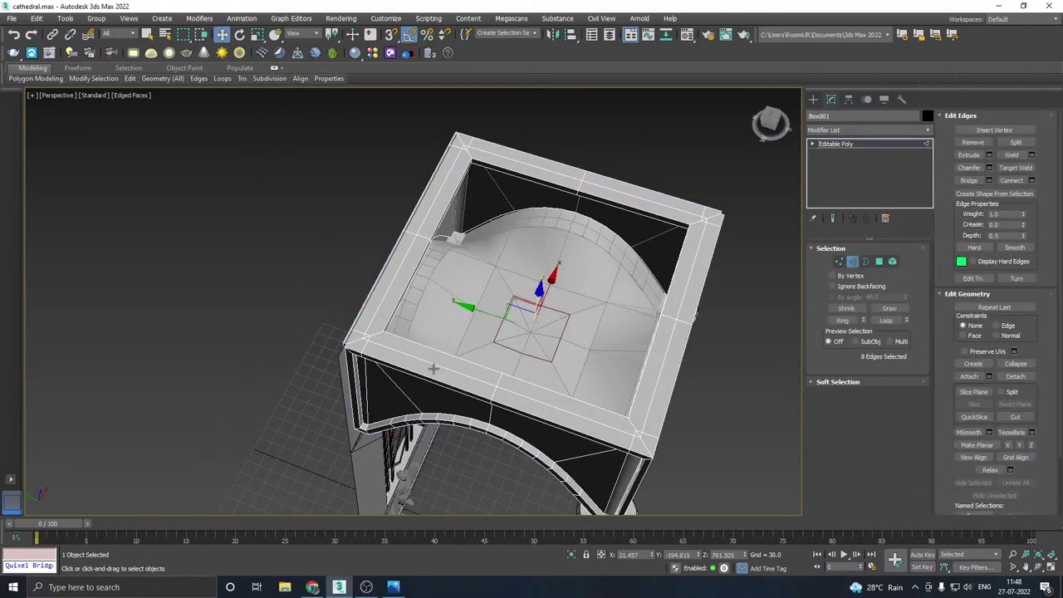
{"action": "left_click", "coordinate": [384, 344]}
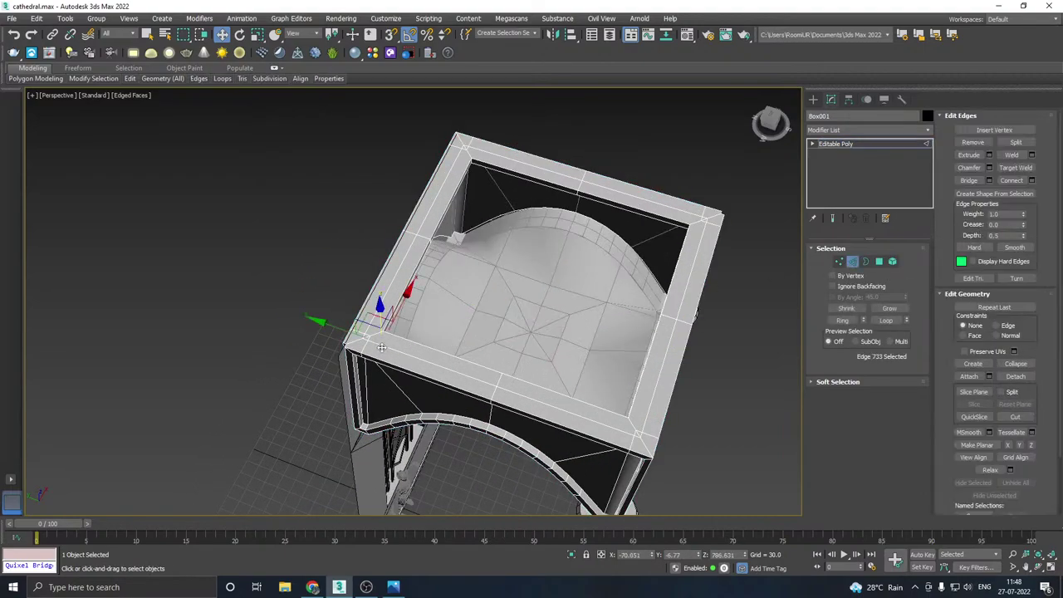
{"action": "left_click", "coordinate": [865, 261]}
{"action": "left_click", "coordinate": [527, 379]}
{"action": "middle_click_drag", "start_coordinate": [532, 378], "coordinate": [629, 264], "text": "alt"}
{"action": "scroll", "coordinate": [628, 261], "scroll_direction": "up", "scroll_amount": 2}
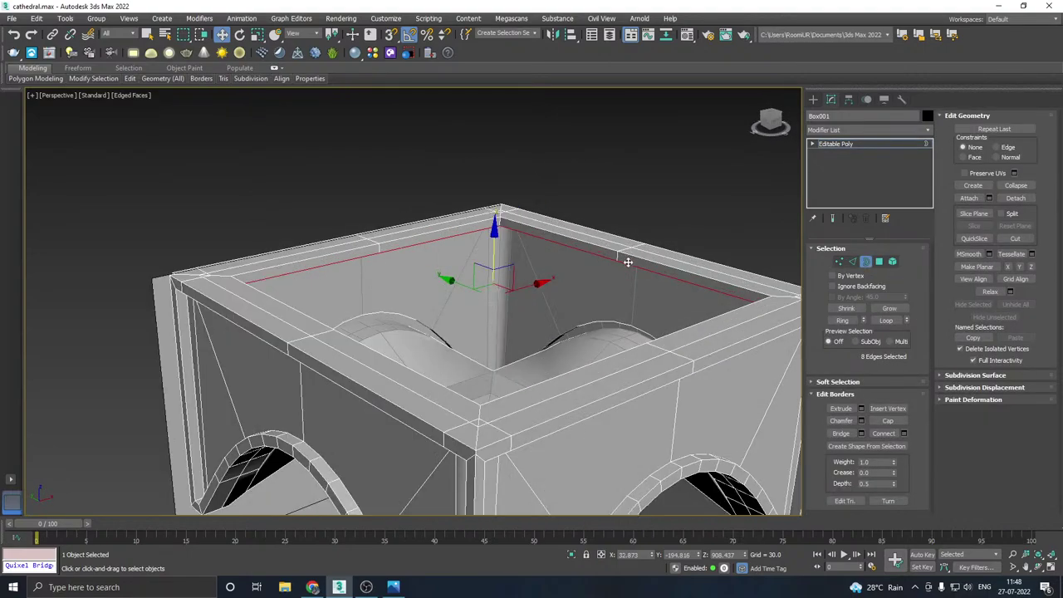
{"action": "left_click", "coordinate": [627, 267]}
{"action": "left_click", "coordinate": [625, 252]}
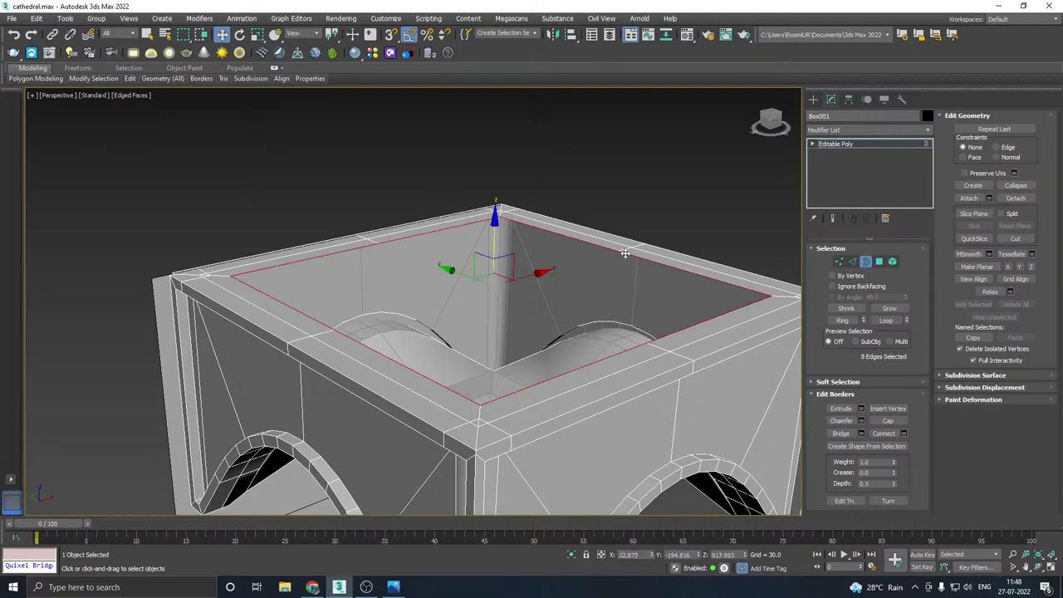
{"action": "left_click", "coordinate": [887, 422]}
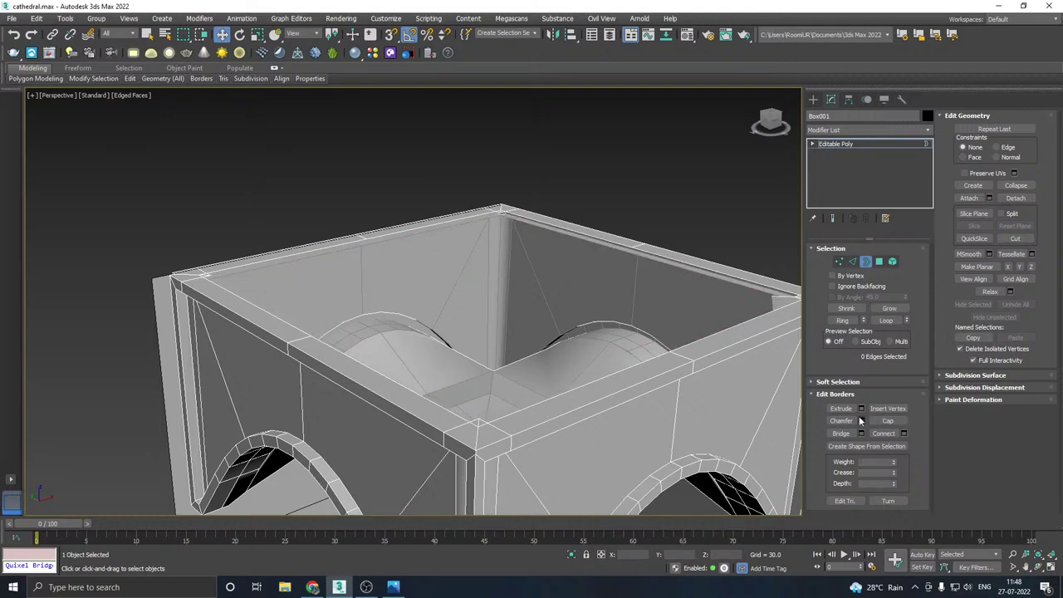
- Delete the next border around the top opening and the leftover corner edges at the frame's front -X corner
{"action": "left_click", "coordinate": [525, 406]}
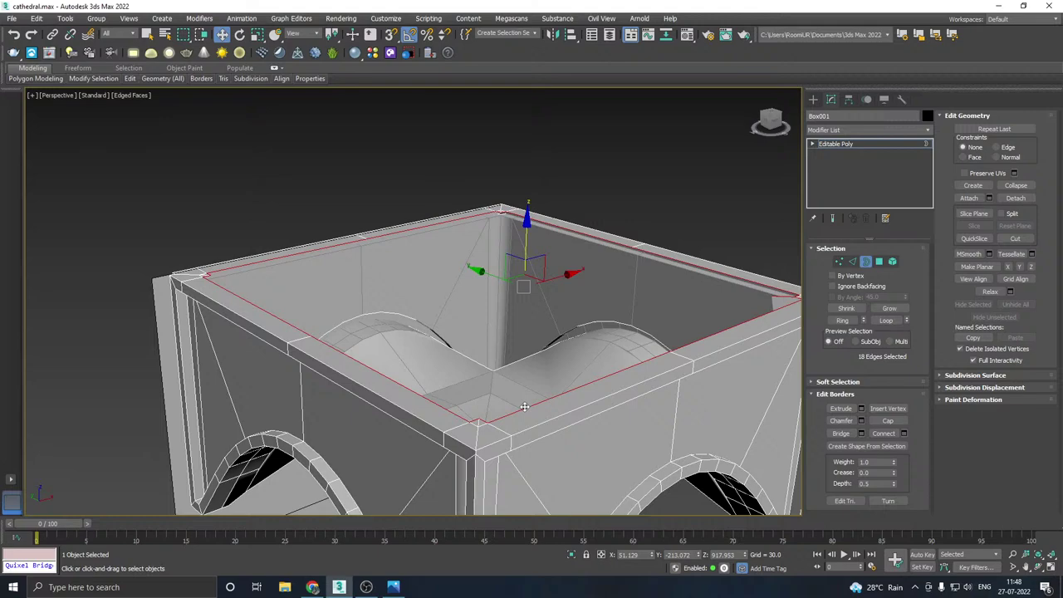
{"action": "left_click", "coordinate": [525, 407]}
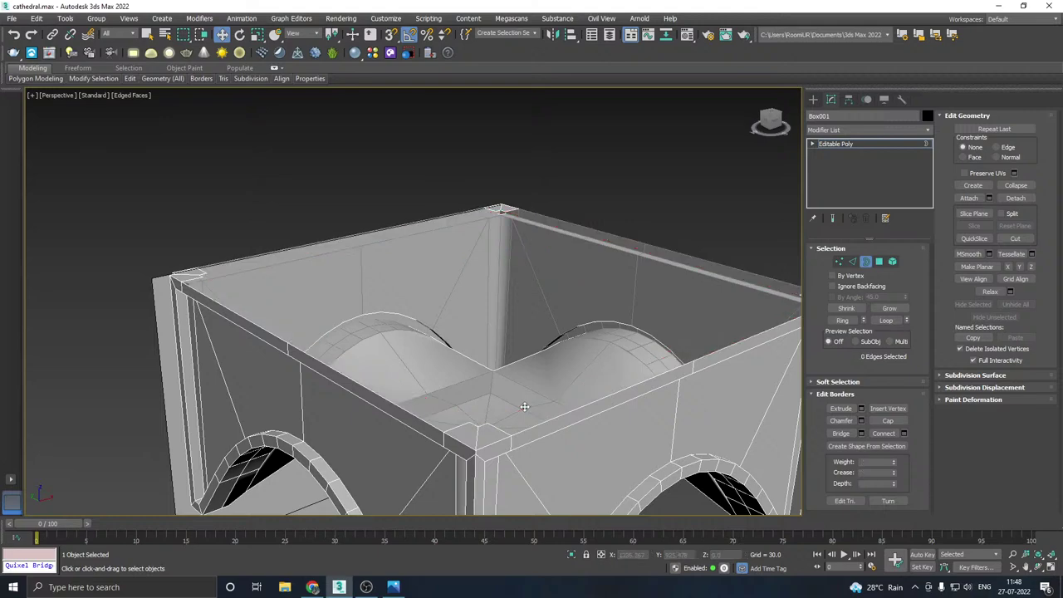
{"action": "left_click", "coordinate": [852, 262]}
{"action": "left_click", "coordinate": [499, 429]}
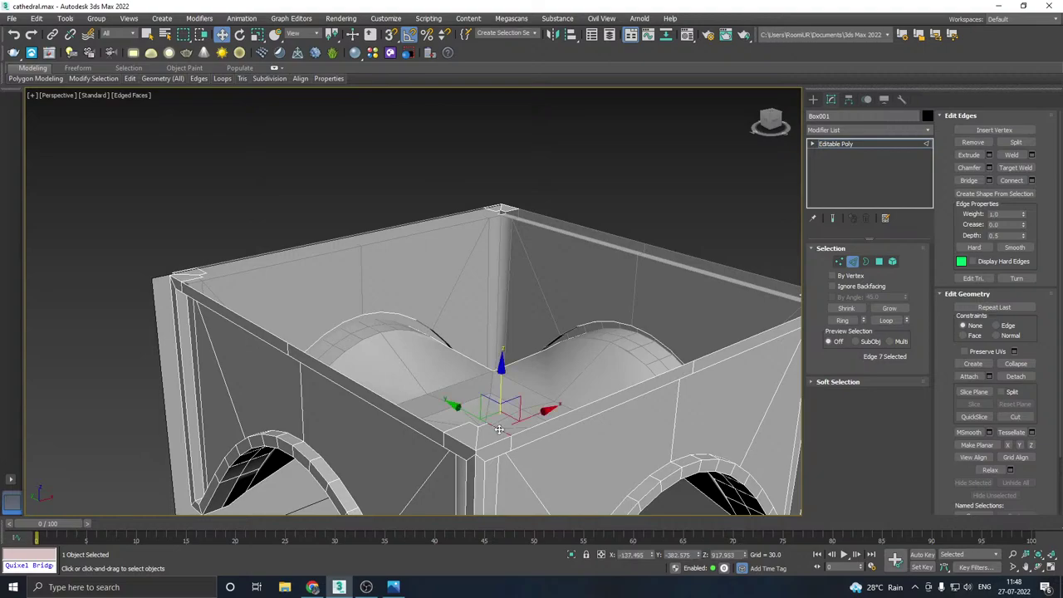
{"action": "left_click", "coordinate": [474, 429]}
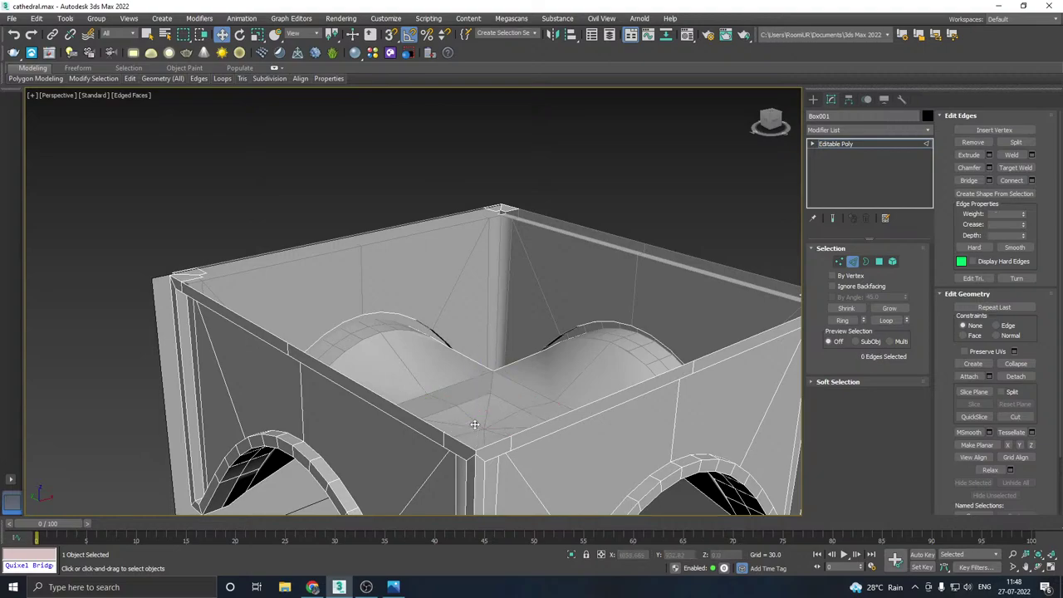
- Delete the leftover top edges and faces at the frame's front +X corner
{"action": "scroll", "coordinate": [456, 410], "scroll_direction": "down", "scroll_amount": 3}
{"action": "middle_click_drag", "start_coordinate": [455, 409], "coordinate": [547, 427], "text": "alt"}
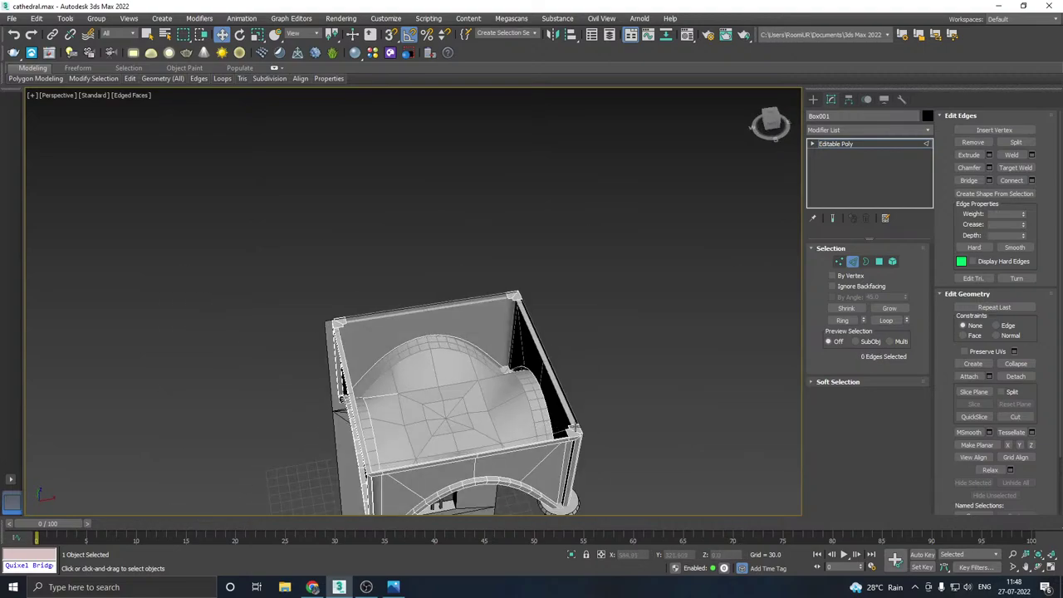
{"action": "scroll", "coordinate": [575, 429], "scroll_direction": "up", "scroll_amount": 4}
{"action": "left_click", "coordinate": [561, 446]}
{"action": "left_click", "coordinate": [563, 431]}
{"action": "left_click", "coordinate": [567, 435]}
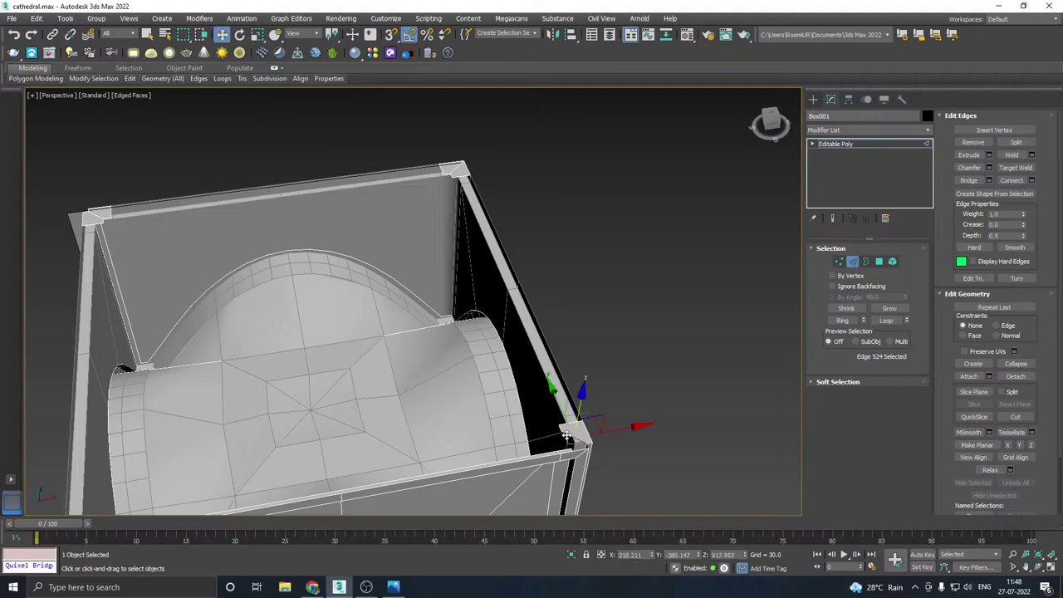
{"action": "left_click", "coordinate": [566, 434]}
- Delete the leftover top edges and faces at the frame's rear +X corner
{"action": "scroll", "coordinate": [527, 379], "scroll_direction": "up", "scroll_amount": 3}
{"action": "scroll", "coordinate": [535, 310], "scroll_direction": "up", "scroll_amount": 3}
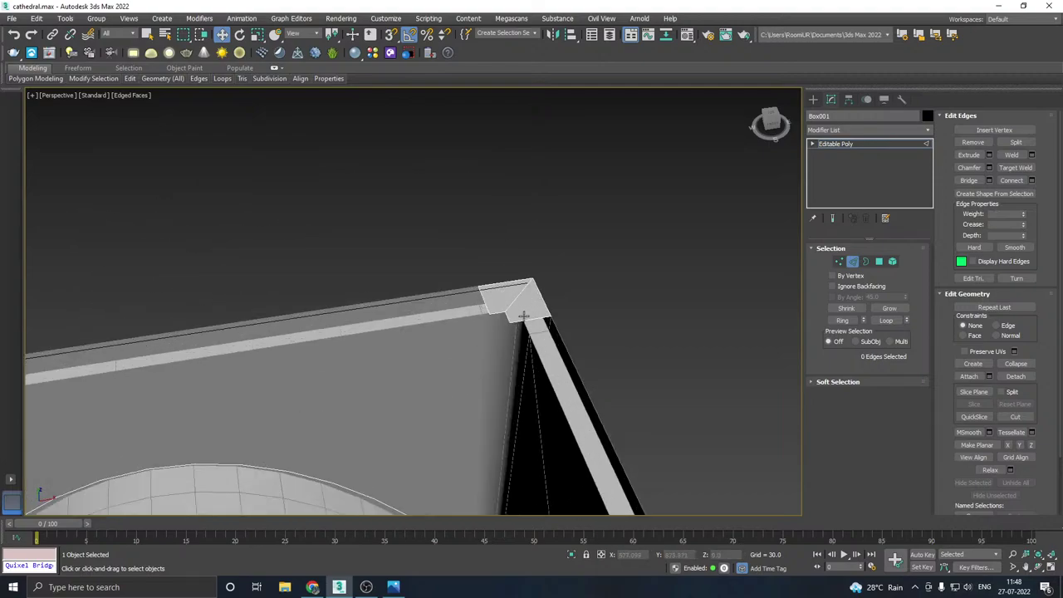
{"action": "left_click", "coordinate": [524, 316]}
{"action": "left_click", "coordinate": [497, 312]}
{"action": "left_click", "coordinate": [493, 314]}
{"action": "left_click", "coordinate": [486, 317]}
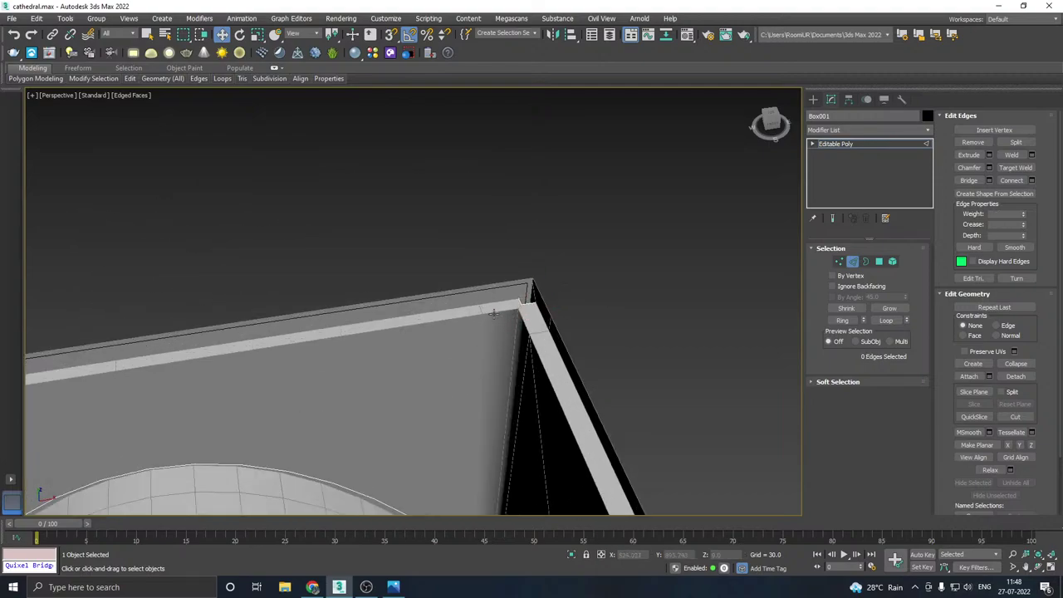
- Delete the leftover top edges and faces at the frame's rear -X corner beside the window wall
{"action": "scroll", "coordinate": [485, 326], "scroll_direction": "down", "scroll_amount": 3}
{"action": "middle_click_drag", "start_coordinate": [484, 327], "coordinate": [718, 268]}
{"action": "scroll", "coordinate": [720, 266], "scroll_direction": "down", "scroll_amount": 2}
{"action": "scroll", "coordinate": [408, 307], "scroll_direction": "up", "scroll_amount": 5}
{"action": "left_click", "coordinate": [402, 315]}
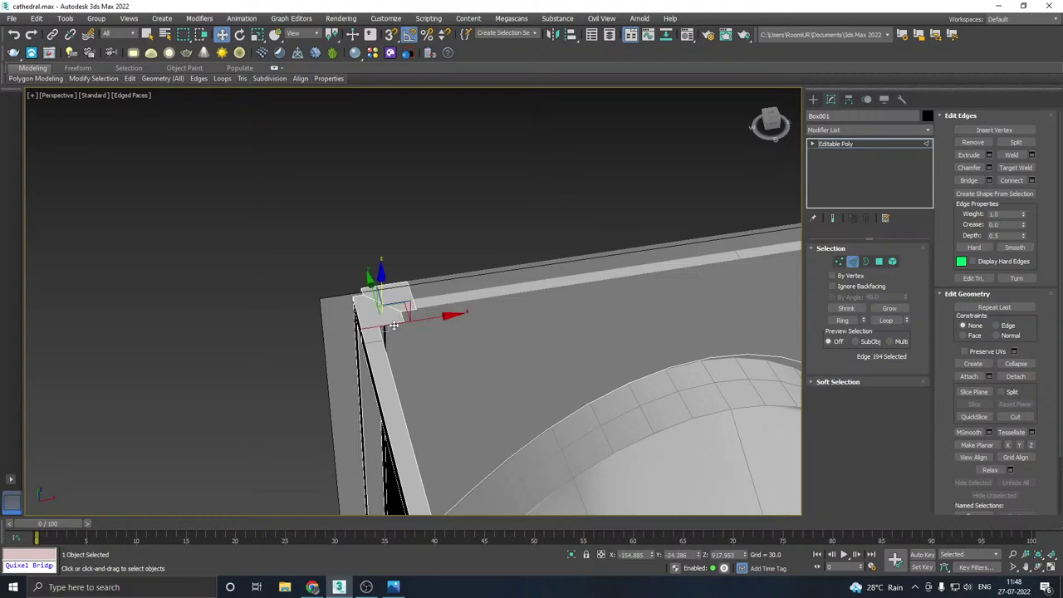
{"action": "left_click", "coordinate": [405, 314]}
{"action": "left_click", "coordinate": [407, 308]}
{"action": "left_click", "coordinate": [408, 310]}
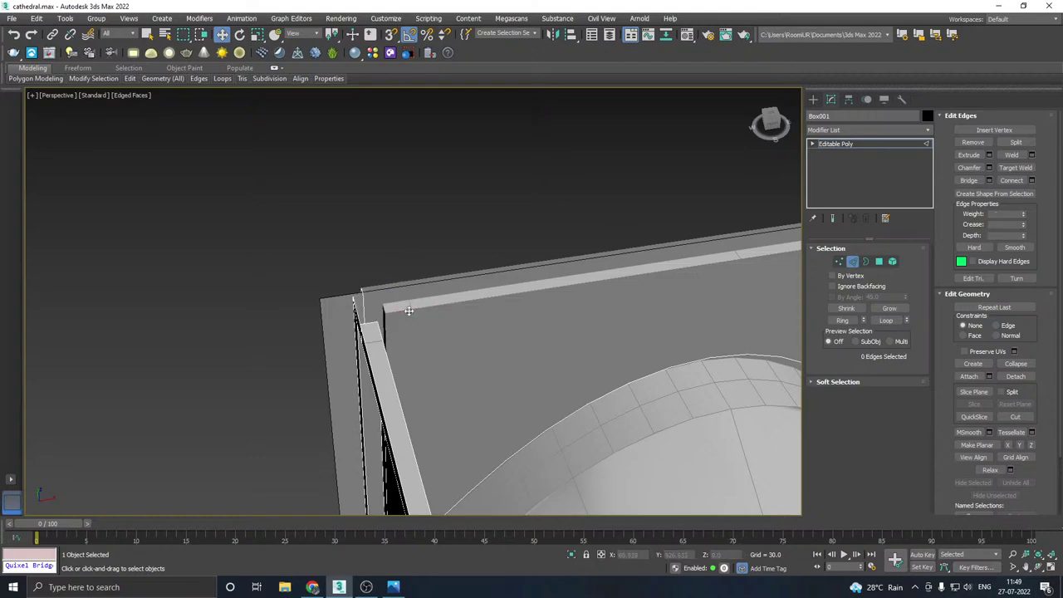
- Try to cap the outer border of the arched frame's open top
{"action": "left_click", "coordinate": [865, 262]}
{"action": "left_click", "coordinate": [430, 280]}
{"action": "middle_click_drag", "start_coordinate": [429, 280], "coordinate": [257, 301], "text": "alt"}
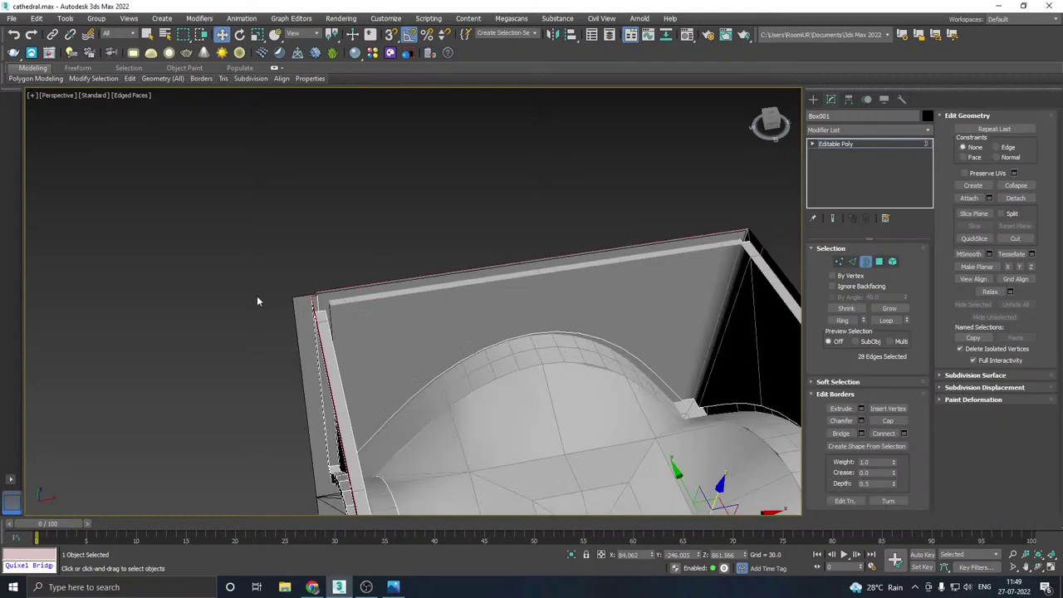
{"action": "scroll", "coordinate": [257, 301], "scroll_direction": "down", "scroll_amount": 4}
{"action": "middle_click_drag", "start_coordinate": [433, 374], "coordinate": [475, 279], "text": "alt"}
{"action": "left_click", "coordinate": [889, 423]}
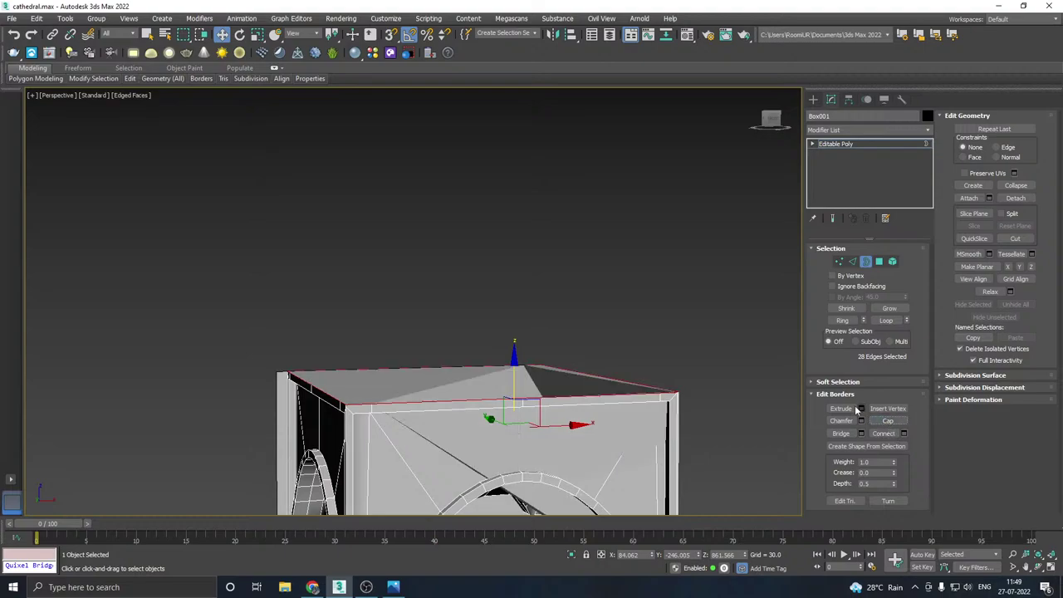
{"action": "middle_click_drag", "start_coordinate": [562, 380], "coordinate": [512, 329], "text": "alt"}
{"action": "scroll", "coordinate": [511, 324], "scroll_direction": "up", "scroll_amount": 3}
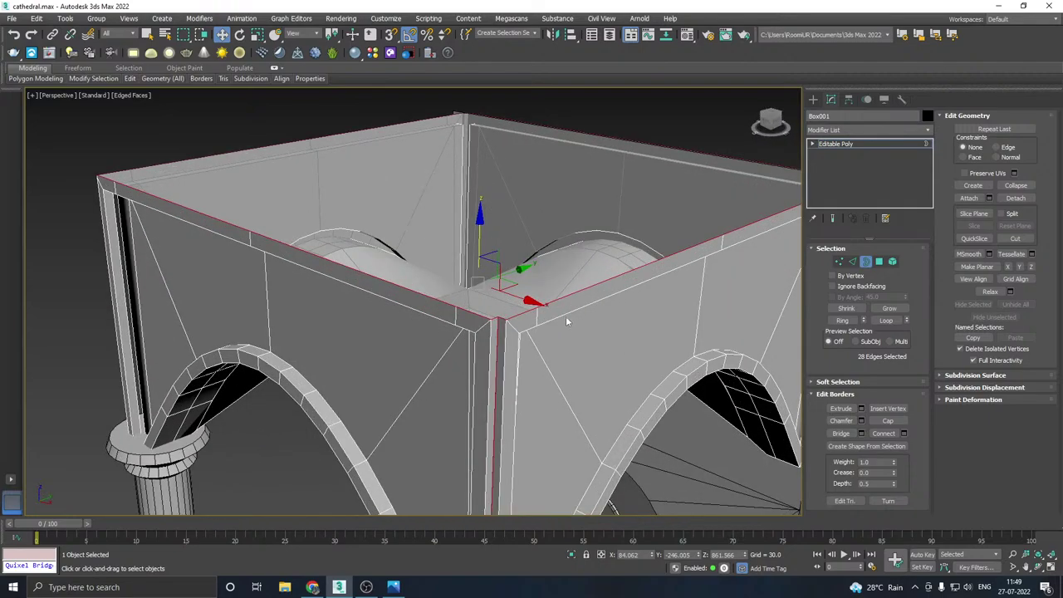
{"action": "scroll", "coordinate": [451, 330], "scroll_direction": "down", "scroll_amount": 4}
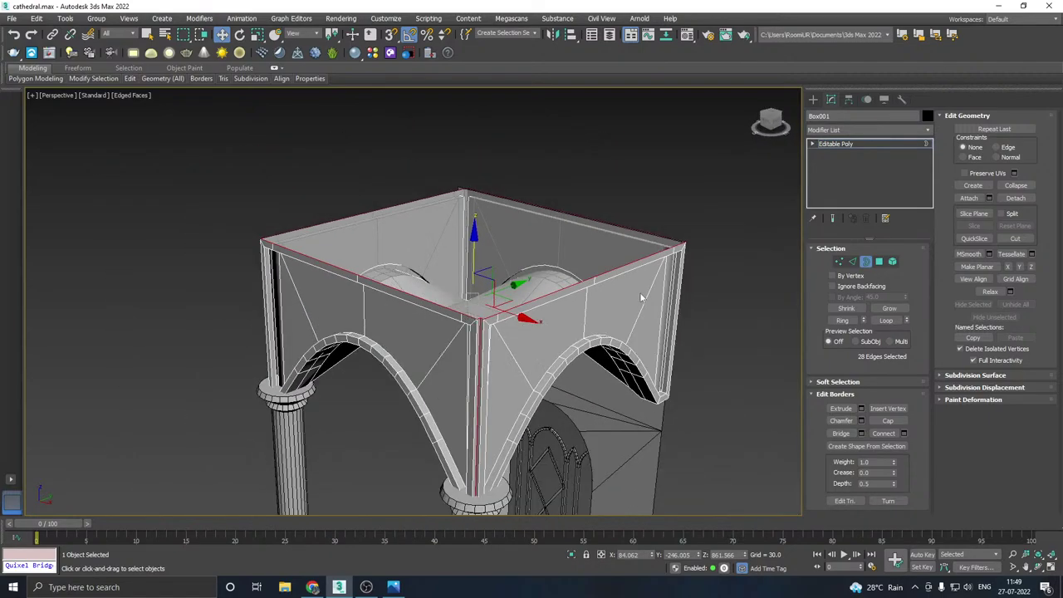
- Select all vertices of the arched frame and weld them with a threshold of 0.07
{"action": "left_click", "coordinate": [840, 264]}
{"action": "scroll", "coordinate": [570, 263], "scroll_direction": "down", "scroll_amount": 5}
{"action": "left_click_drag", "start_coordinate": [756, 497], "coordinate": [757, 496]}
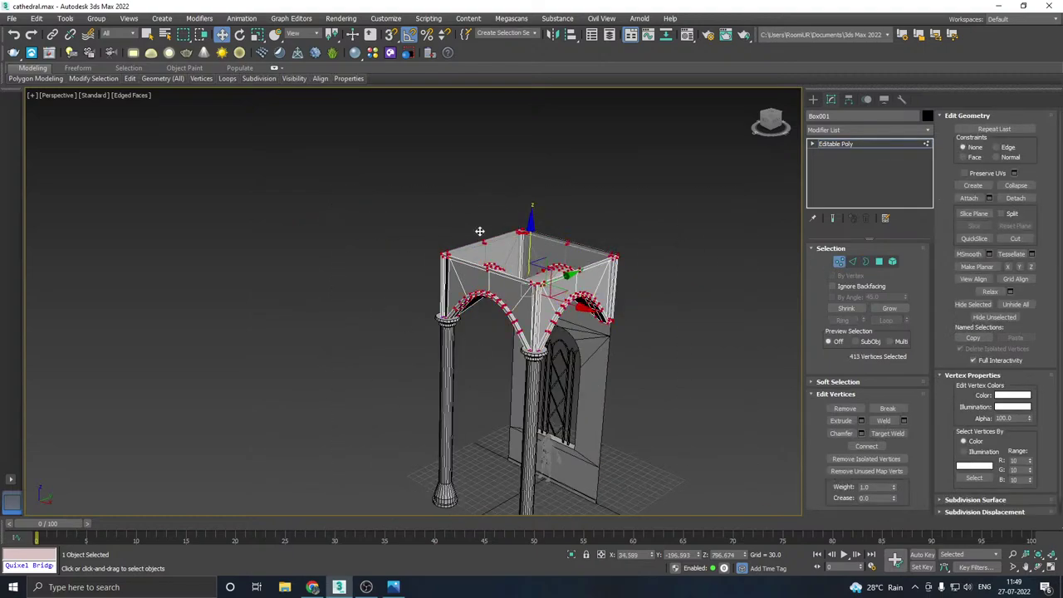
{"action": "scroll", "coordinate": [495, 276], "scroll_direction": "up", "scroll_amount": 10}
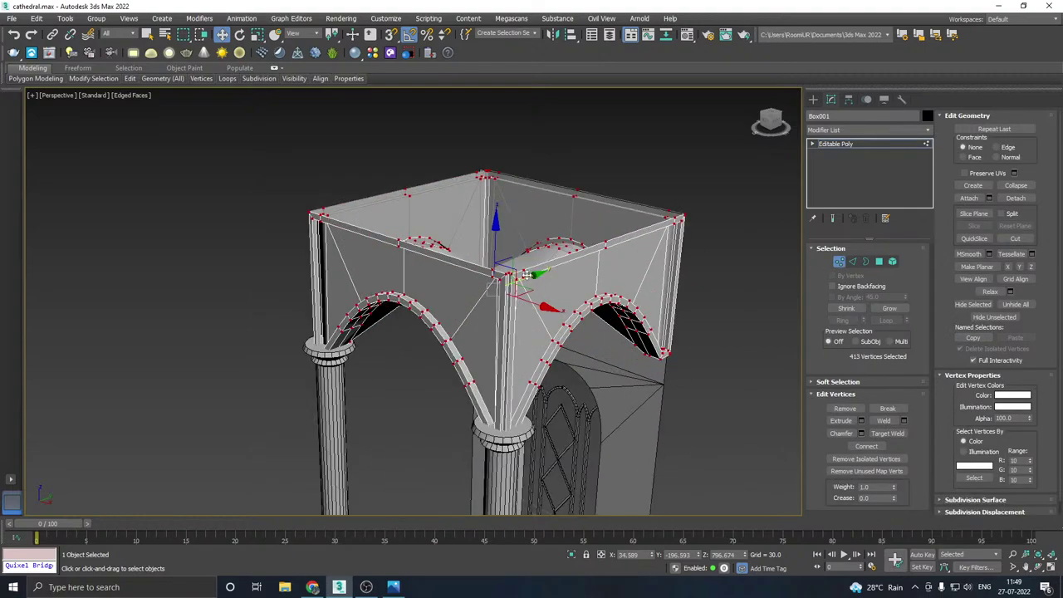
{"action": "scroll", "coordinate": [495, 276], "scroll_direction": "down", "scroll_amount": 3}
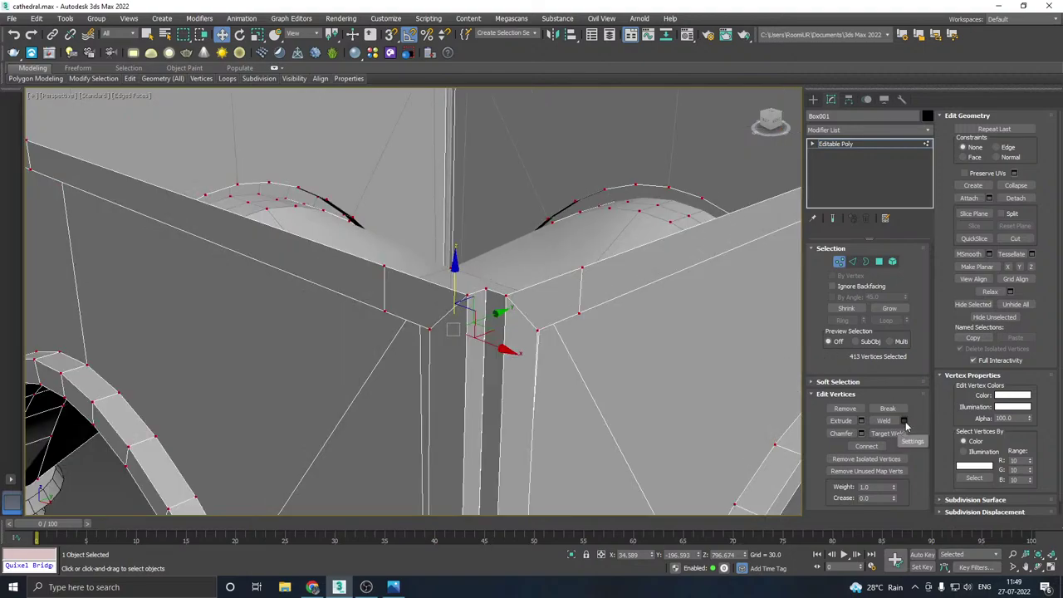
{"action": "left_click", "coordinate": [904, 422]}
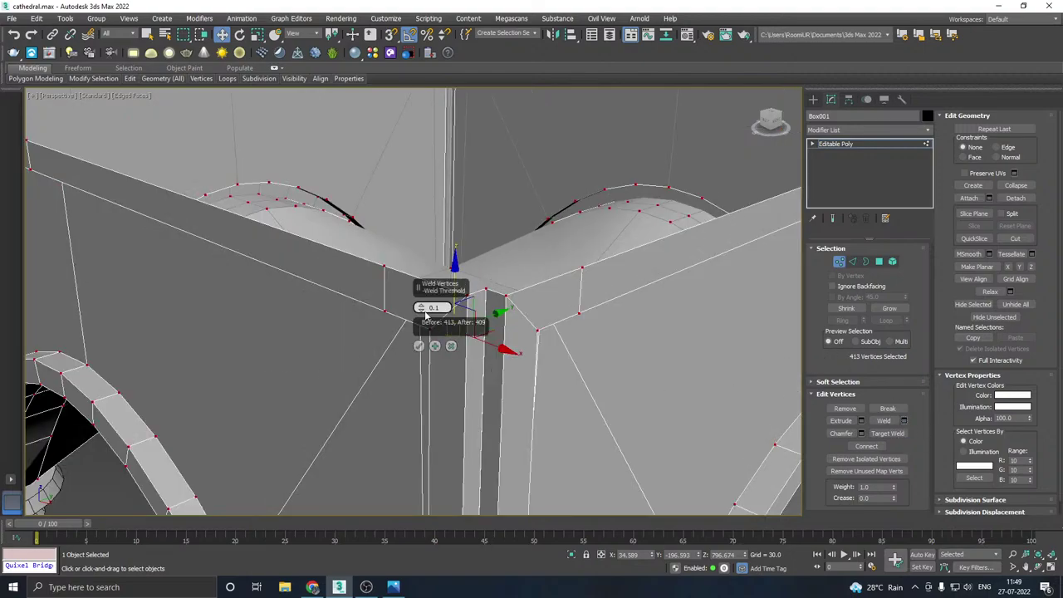
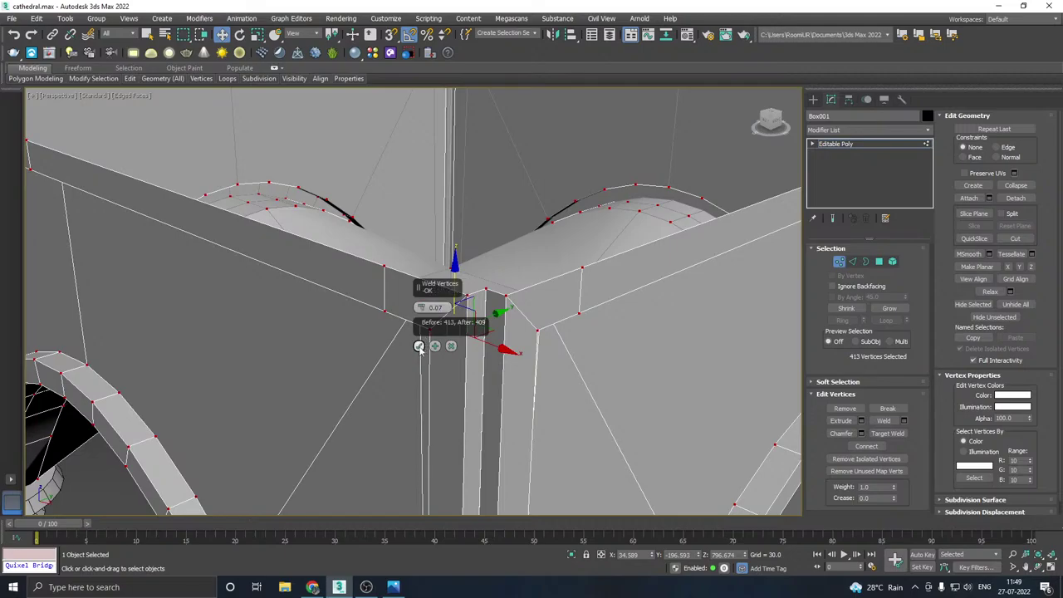
{"action": "left_click", "coordinate": [419, 347]}
- Select the border around the arched frame's open top and cap it with a flat face
{"action": "middle_click_drag", "start_coordinate": [497, 323], "coordinate": [549, 376], "text": "alt"}
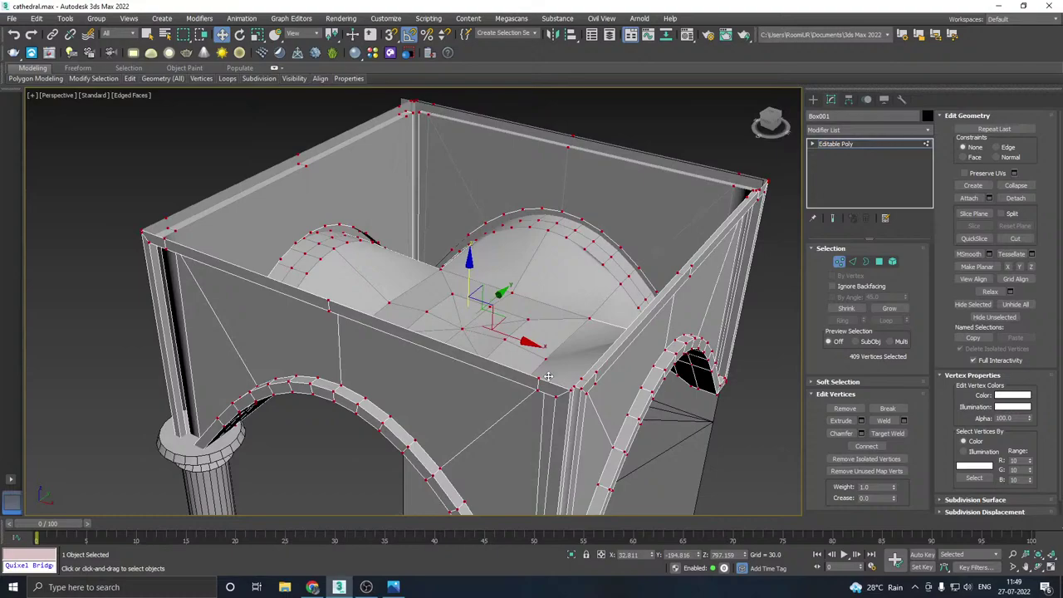
{"action": "left_click", "coordinate": [866, 260]}
{"action": "left_click", "coordinate": [773, 288]}
{"action": "left_click", "coordinate": [583, 378]}
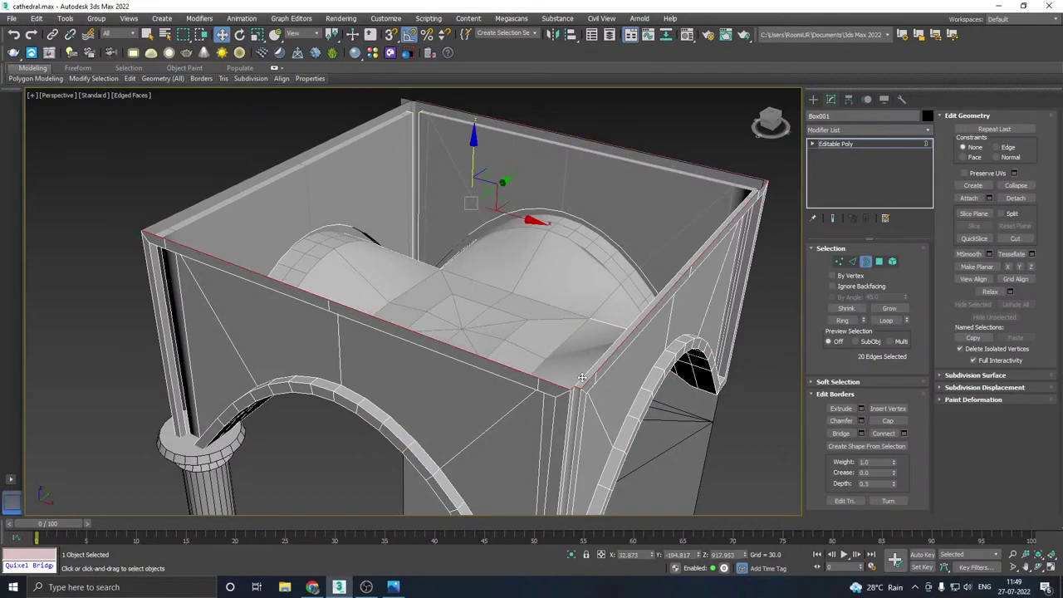
{"action": "middle_click_drag", "start_coordinate": [646, 368], "coordinate": [571, 388], "text": "alt"}
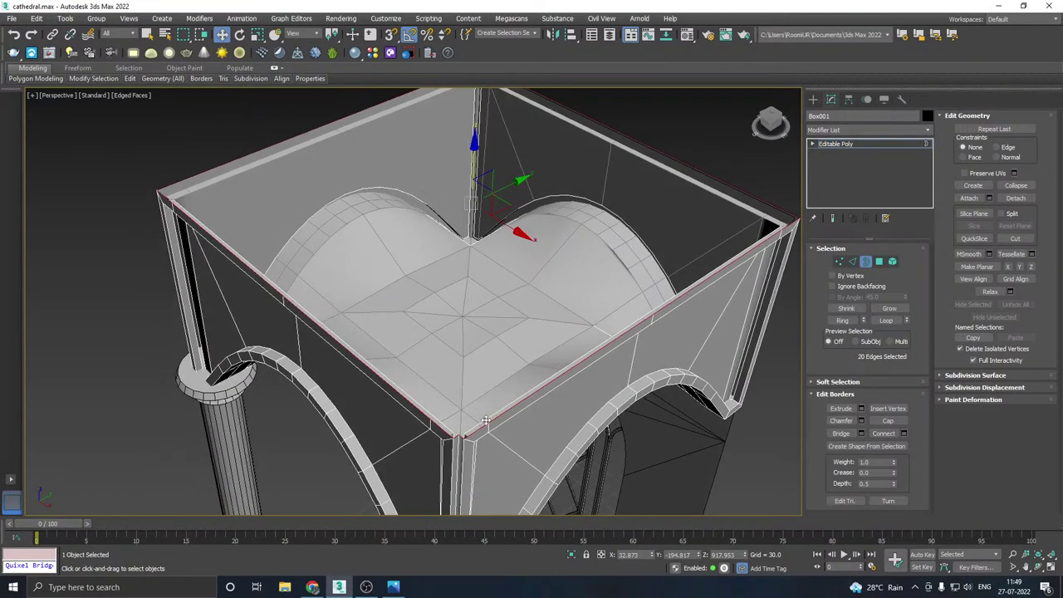
{"action": "scroll", "coordinate": [486, 420], "scroll_direction": "up", "scroll_amount": 2}
{"action": "left_click", "coordinate": [891, 423]}
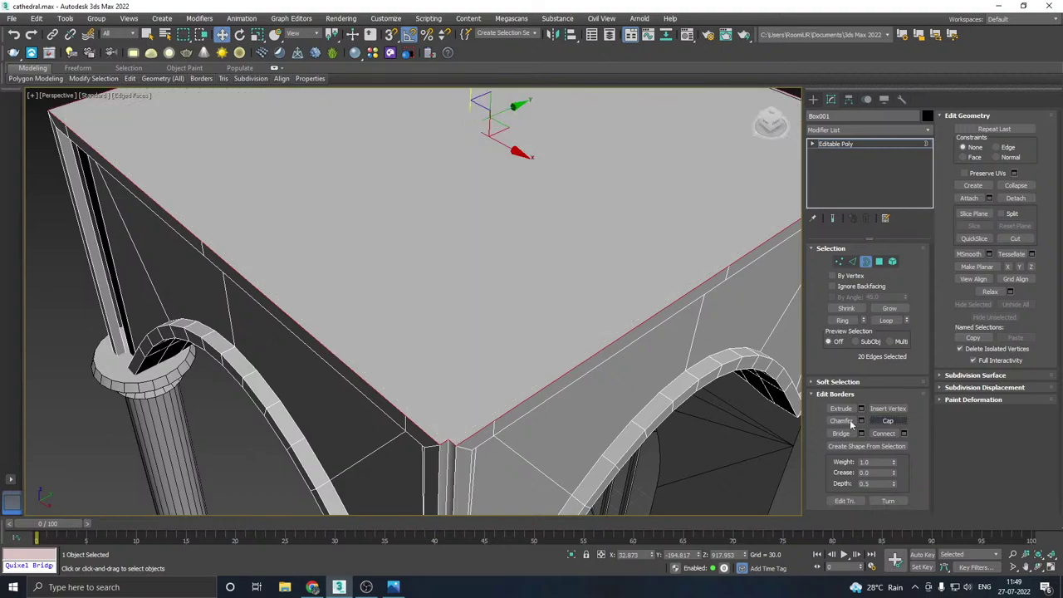
- Connect the midpoint vertices of two opposite edges to split the block's top face in half
{"action": "scroll", "coordinate": [480, 412], "scroll_direction": "down", "scroll_amount": 3}
{"action": "left_click", "coordinate": [839, 263]}
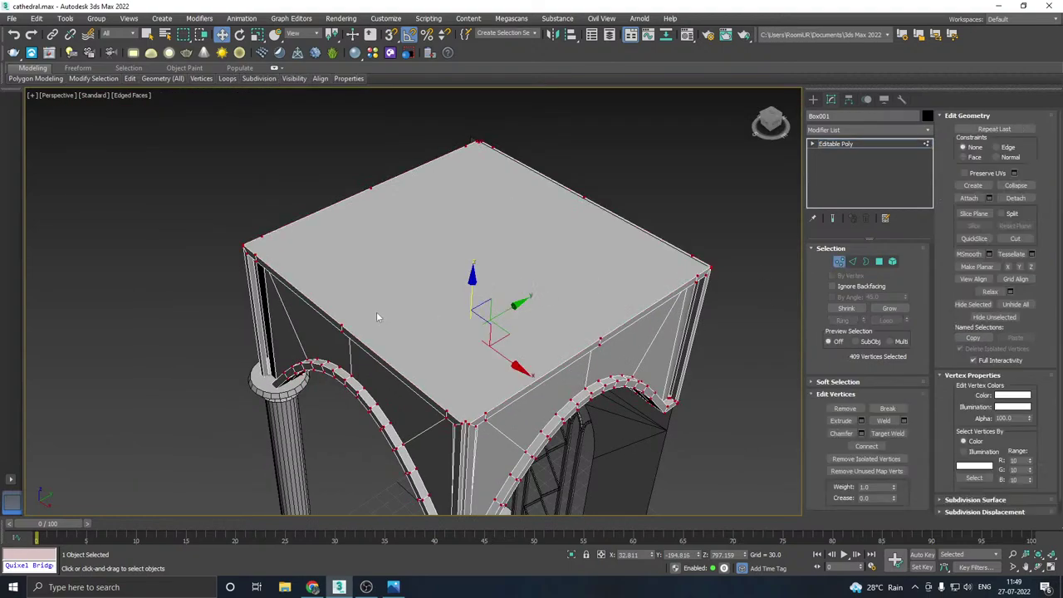
{"action": "left_click", "coordinate": [341, 326]}
{"action": "middle_click_drag", "start_coordinate": [586, 201], "coordinate": [482, 221], "text": "alt"}
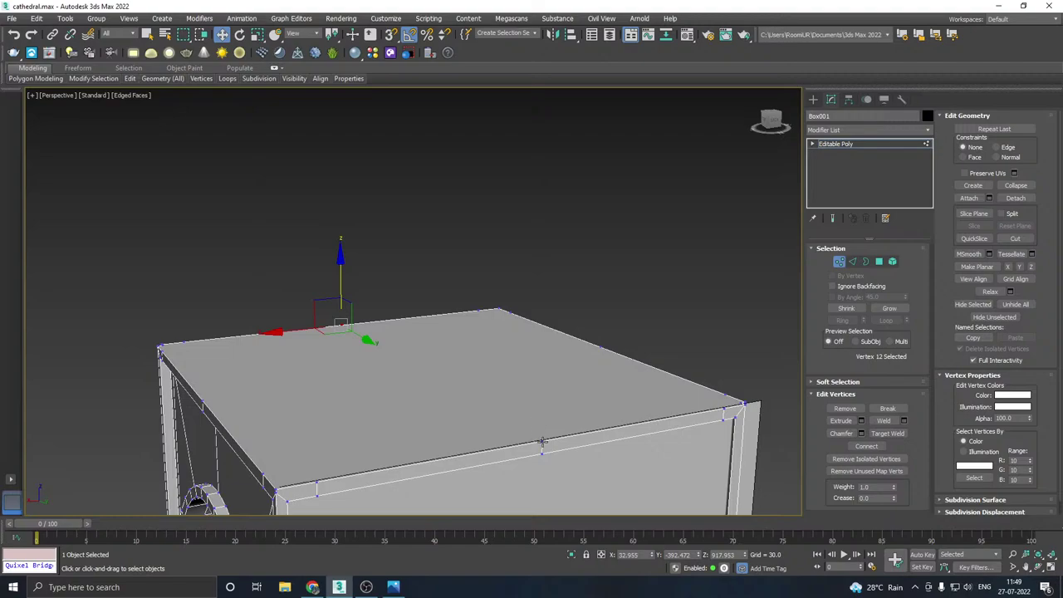
{"action": "left_click", "coordinate": [542, 442]}
{"action": "middle_click_drag", "start_coordinate": [542, 442], "coordinate": [655, 344], "text": "alt"}
- Cut a second edge across the top face between the other two edge midpoints, crossing the first, and leave vertex editing
{"action": "right_click", "coordinate": [535, 295]}
{"action": "left_click", "coordinate": [515, 195]}
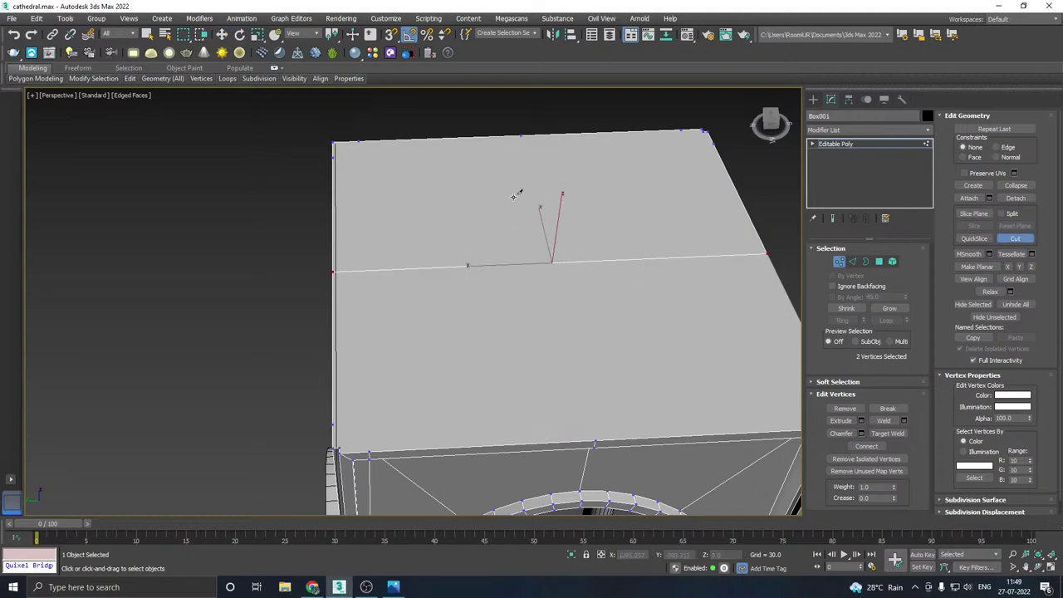
{"action": "left_click", "coordinate": [521, 134]}
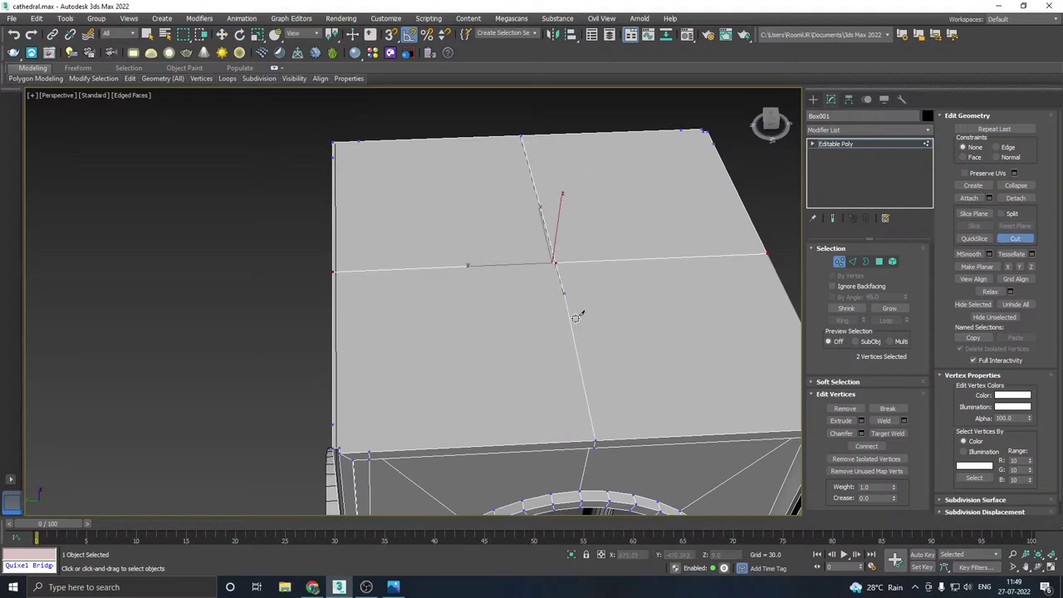
{"action": "left_click", "coordinate": [595, 442]}
{"action": "right_click", "coordinate": [452, 324]}
{"action": "scroll", "coordinate": [453, 328], "scroll_direction": "down", "scroll_amount": 4}
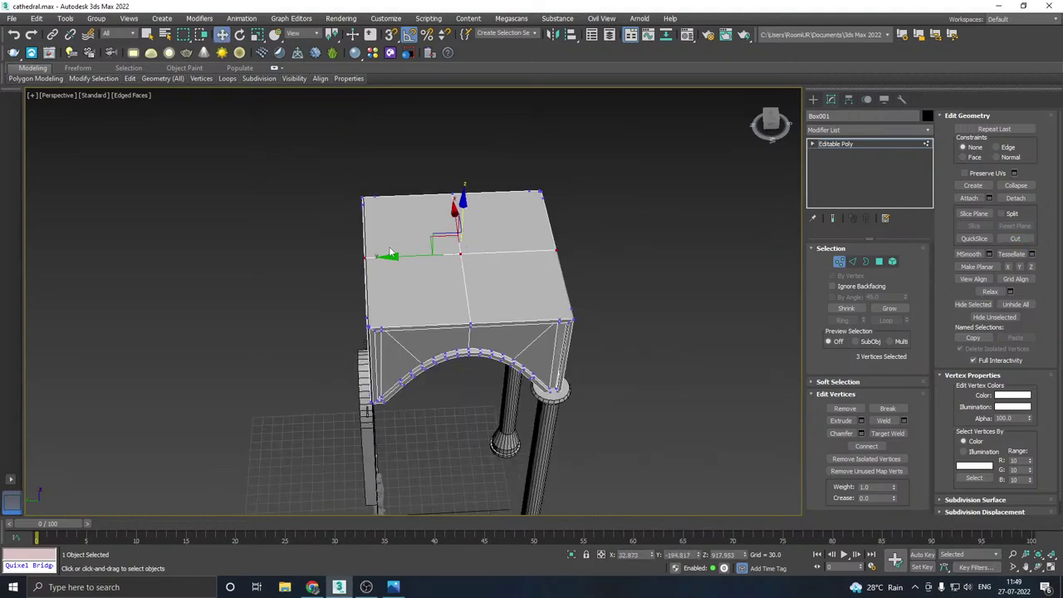
{"action": "middle_click_drag", "start_coordinate": [454, 331], "coordinate": [461, 251], "text": "alt"}
{"action": "left_click", "coordinate": [844, 145]}
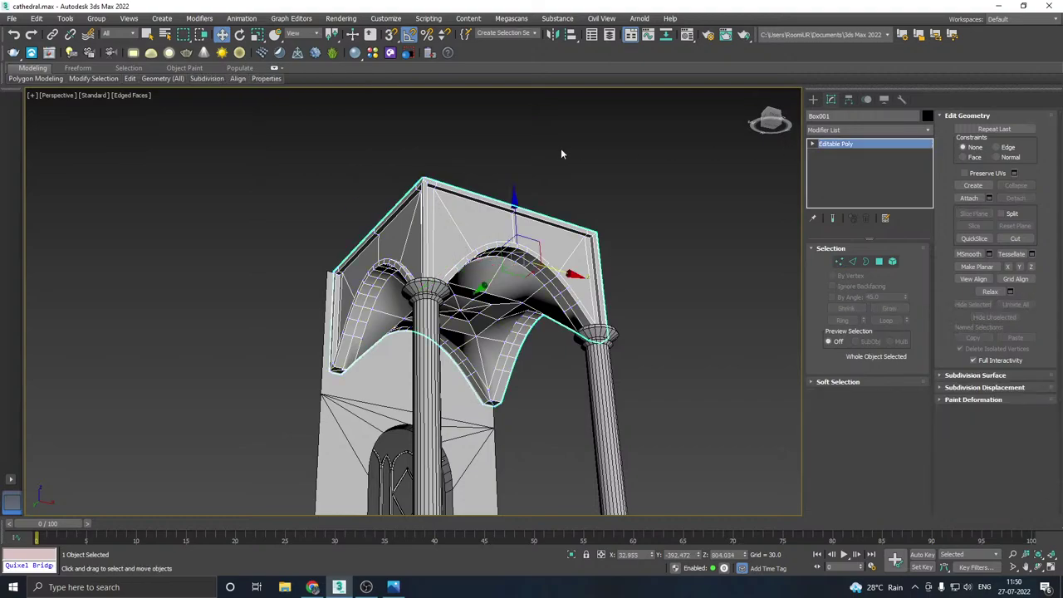
- Remove the inner square loop of edges around the centre of the vault's underside, including its vertices
{"action": "left_click", "coordinate": [524, 149]}
{"action": "scroll", "coordinate": [514, 180], "scroll_direction": "down", "scroll_amount": 4}
{"action": "middle_click_drag", "start_coordinate": [555, 213], "coordinate": [591, 180], "text": "alt"}
{"action": "scroll", "coordinate": [547, 213], "scroll_direction": "up", "scroll_amount": 5}
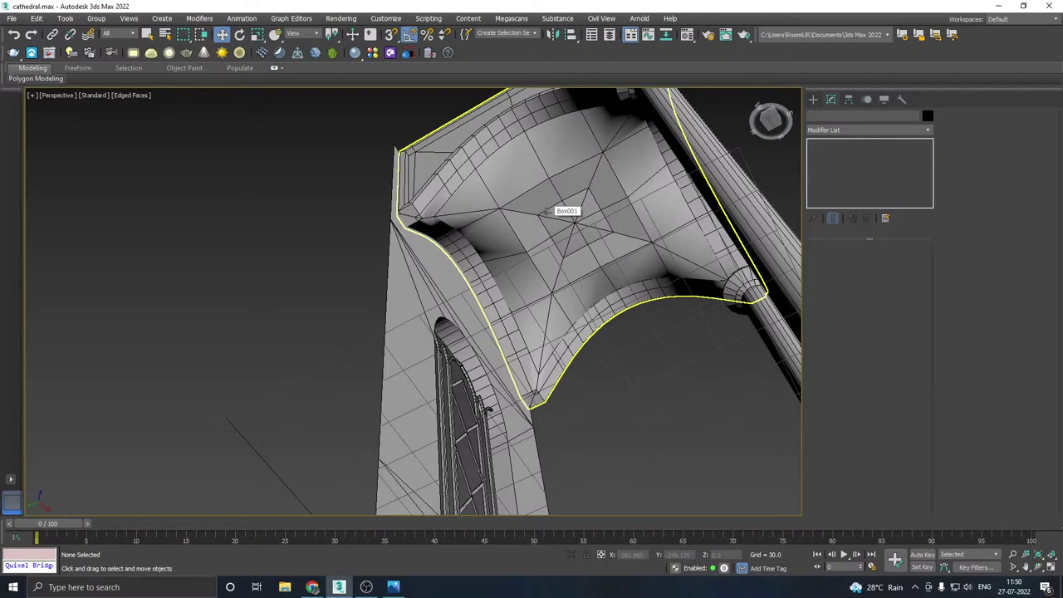
{"action": "scroll", "coordinate": [546, 213], "scroll_direction": "up", "scroll_amount": 3}
{"action": "left_click", "coordinate": [559, 213]}
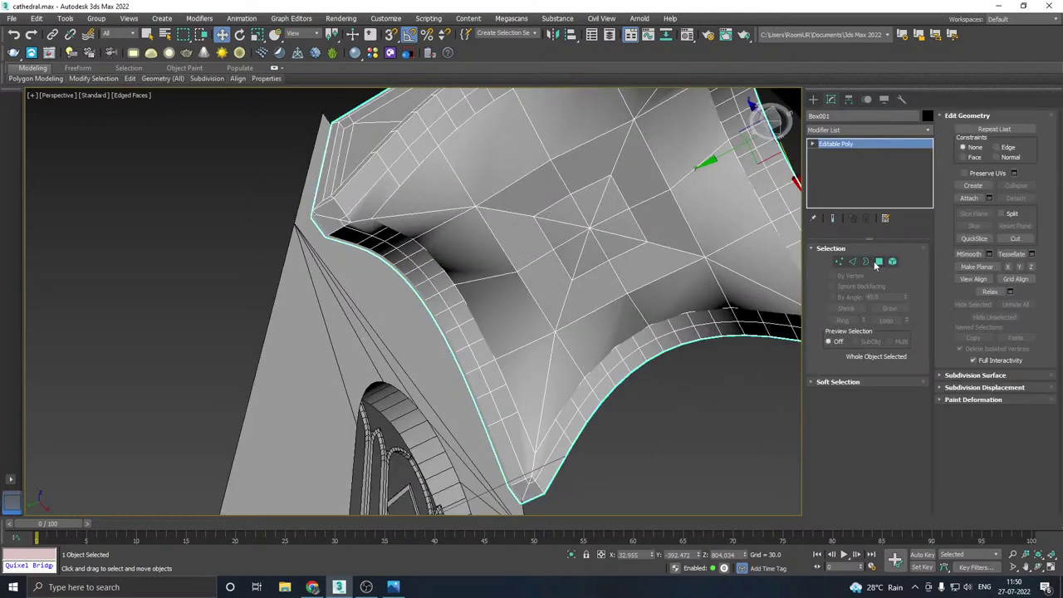
{"action": "left_click", "coordinate": [853, 261]}
{"action": "double_click", "coordinate": [565, 263]}
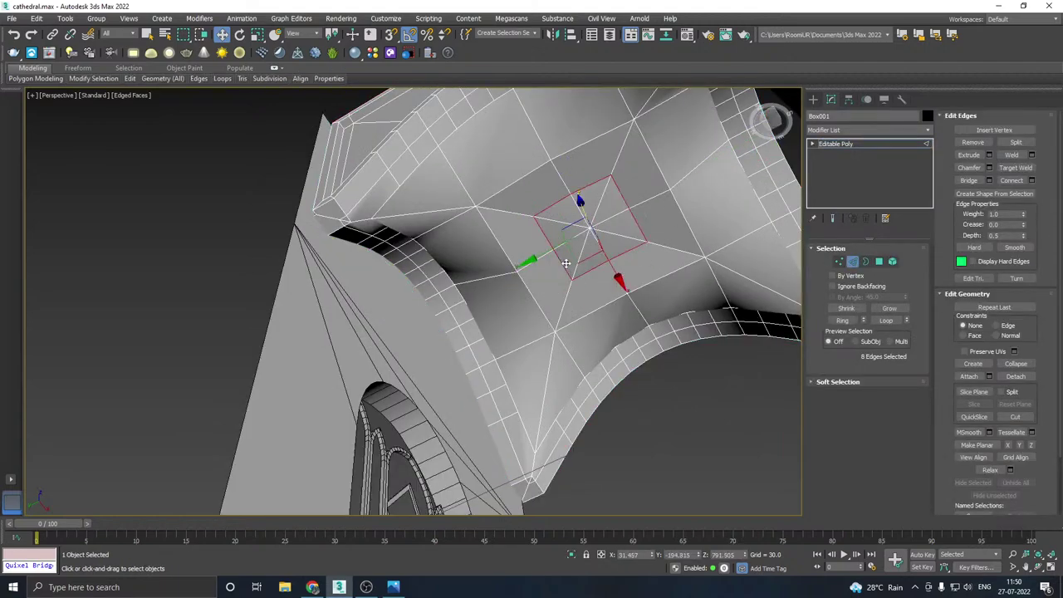
{"action": "key", "text": "ctrl+BackSpace"}
- Lower one corner vertex of the remaining square on the vault's underside to about Z 762
{"action": "middle_click_drag", "start_coordinate": [569, 261], "coordinate": [541, 280], "text": "alt"}
{"action": "left_click", "coordinate": [562, 316]}
{"action": "middle_click_drag", "start_coordinate": [565, 317], "coordinate": [596, 325], "text": "alt"}
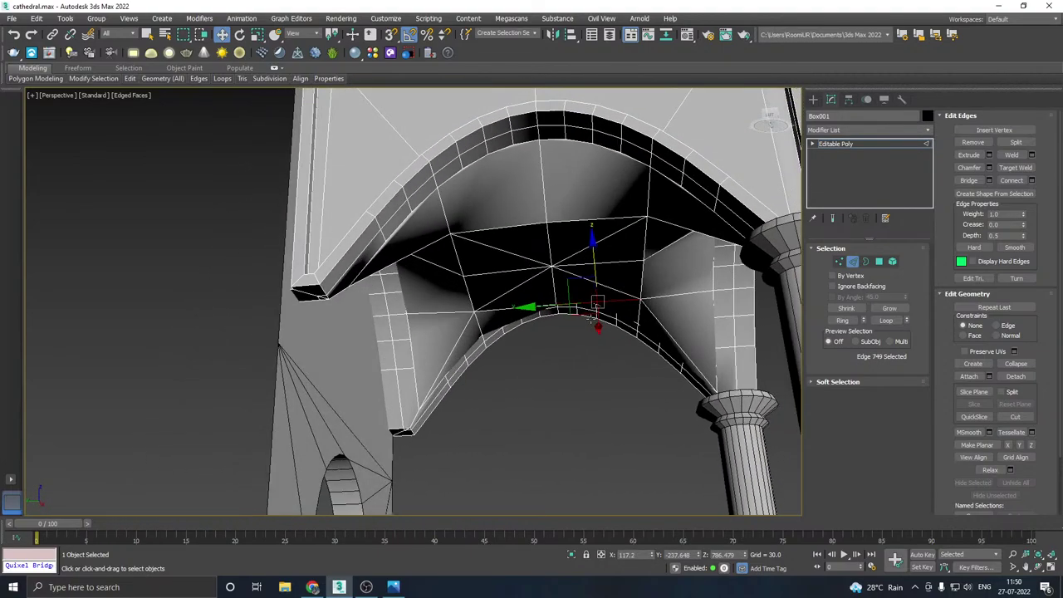
{"action": "left_click", "coordinate": [840, 262]}
{"action": "middle_click_drag", "start_coordinate": [505, 238], "coordinate": [445, 201], "text": "alt"}
{"action": "left_click_drag", "start_coordinate": [450, 194], "coordinate": [452, 213]}
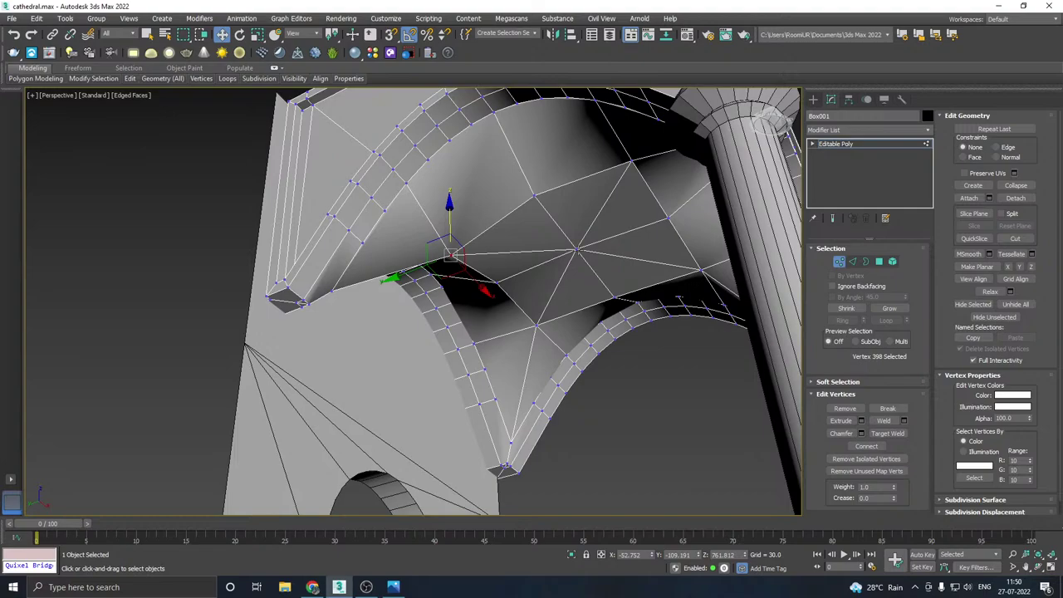
- Raise the centre vertex of the vault's underside to about Z 796
{"action": "left_click", "coordinate": [577, 249]}
{"action": "middle_click_drag", "start_coordinate": [599, 249], "coordinate": [641, 248], "text": "alt"}
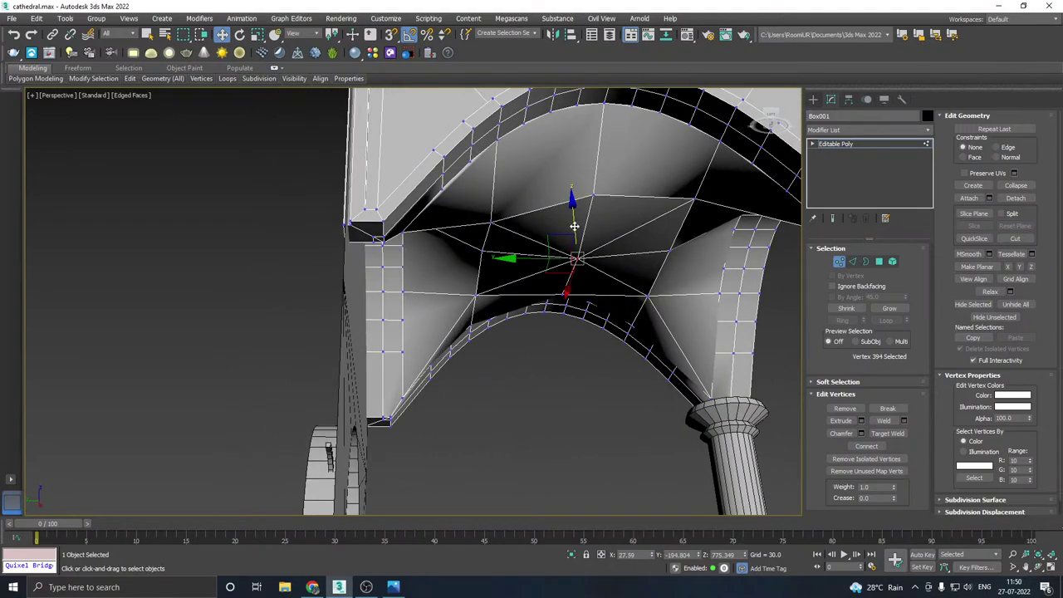
{"action": "left_click_drag", "start_coordinate": [574, 225], "coordinate": [612, 239]}
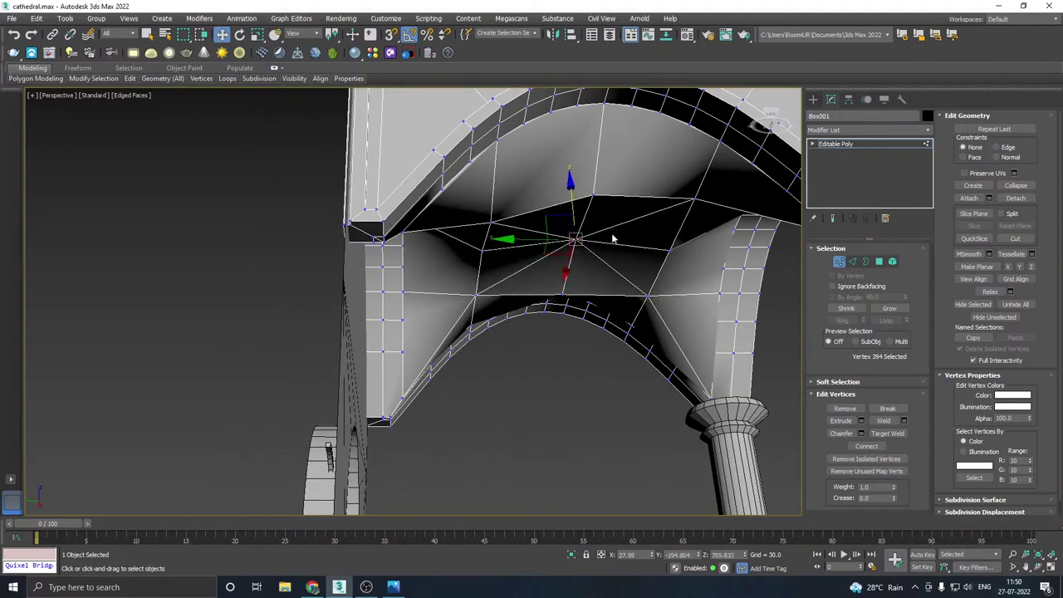
- Lower the other three corner vertices of the square on the vault's underside, two of them to about Z 764 and 768
{"action": "left_click", "coordinate": [651, 297]}
{"action": "middle_click_drag", "start_coordinate": [693, 299], "coordinate": [586, 301], "text": "alt"}
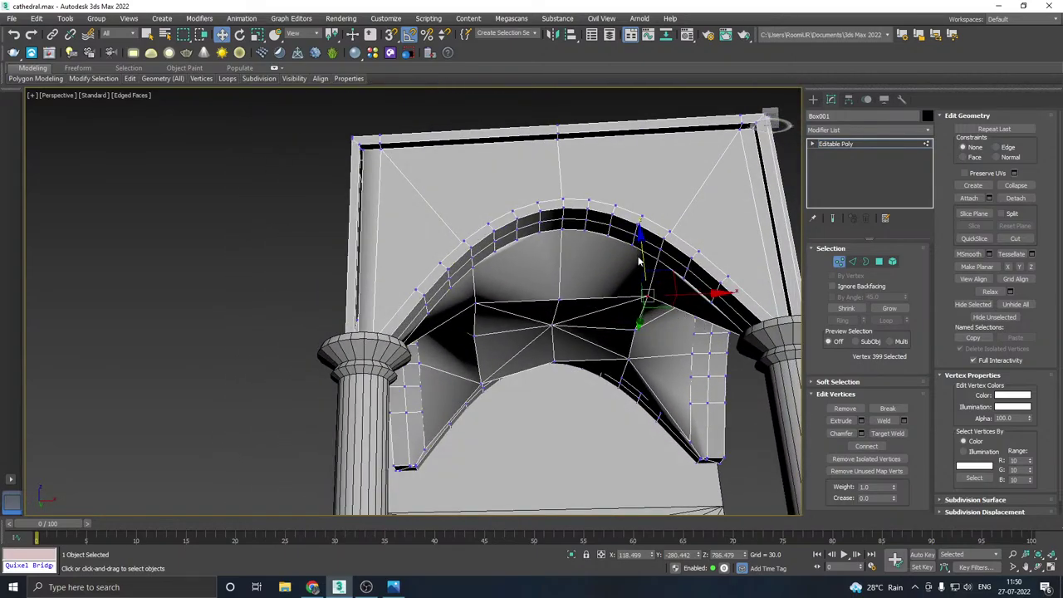
{"action": "left_click_drag", "start_coordinate": [643, 255], "coordinate": [645, 277]}
{"action": "middle_click_drag", "start_coordinate": [646, 276], "coordinate": [515, 311], "text": "alt"}
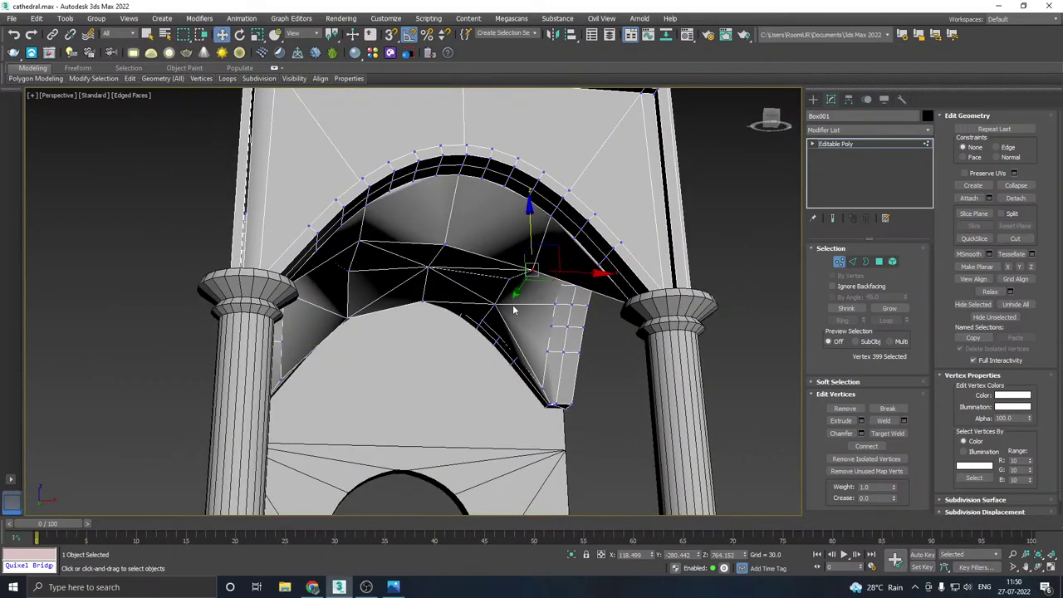
{"action": "left_click", "coordinate": [496, 305]}
{"action": "left_click_drag", "start_coordinate": [495, 268], "coordinate": [495, 291]}
{"action": "left_click", "coordinate": [358, 244]}
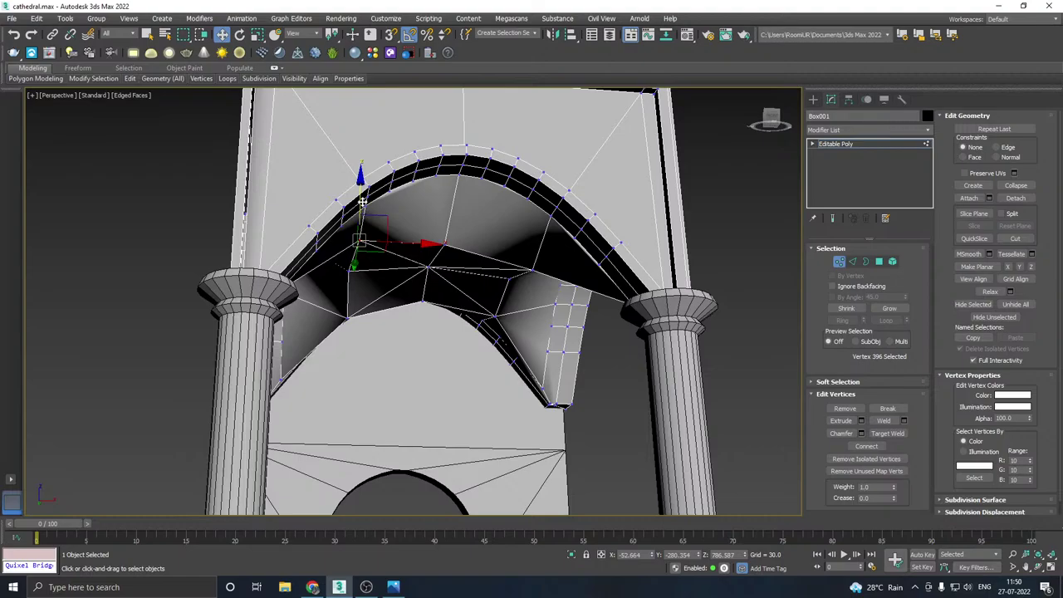
{"action": "left_click_drag", "start_coordinate": [363, 202], "coordinate": [363, 223]}
- Target-weld the eight vertices of the surrounding square onto the centre vertex of the vault's underside
{"action": "middle_click_drag", "start_coordinate": [363, 223], "coordinate": [479, 239], "text": "alt"}
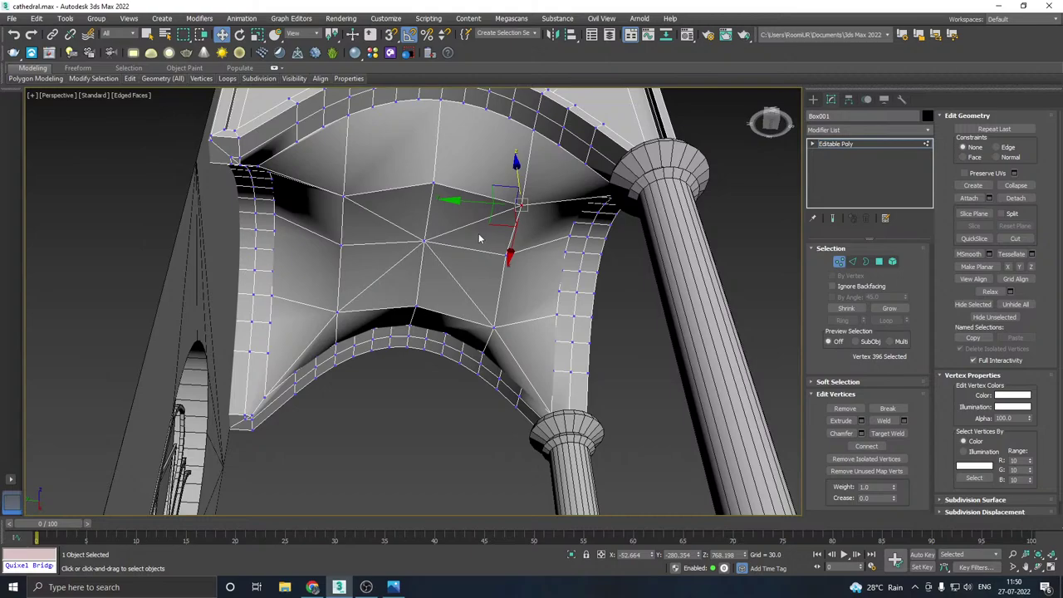
{"action": "right_click", "coordinate": [435, 256]}
{"action": "left_click", "coordinate": [389, 329]}
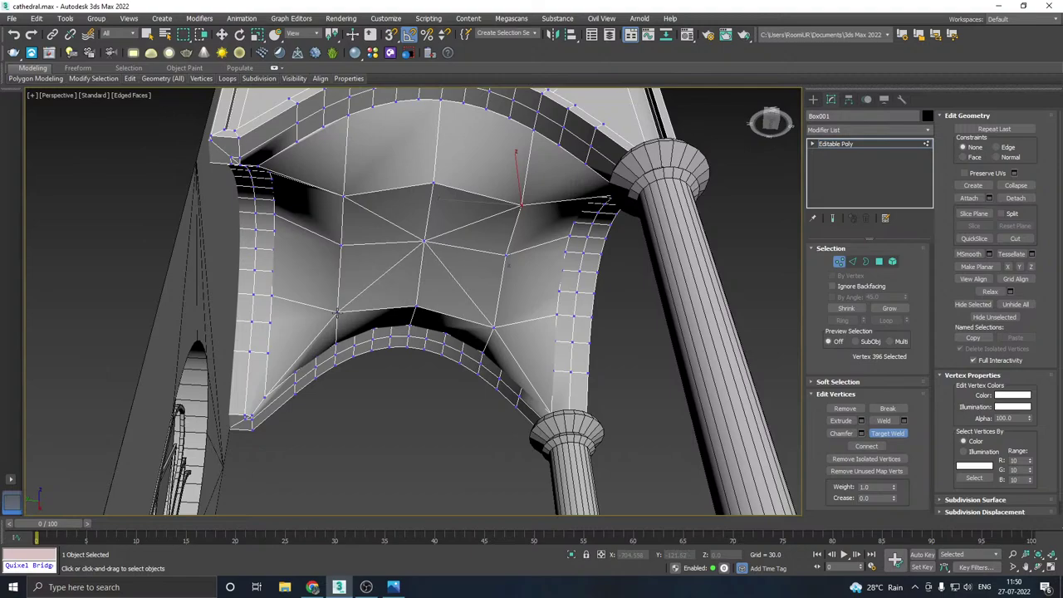
{"action": "left_click", "coordinate": [424, 242]}
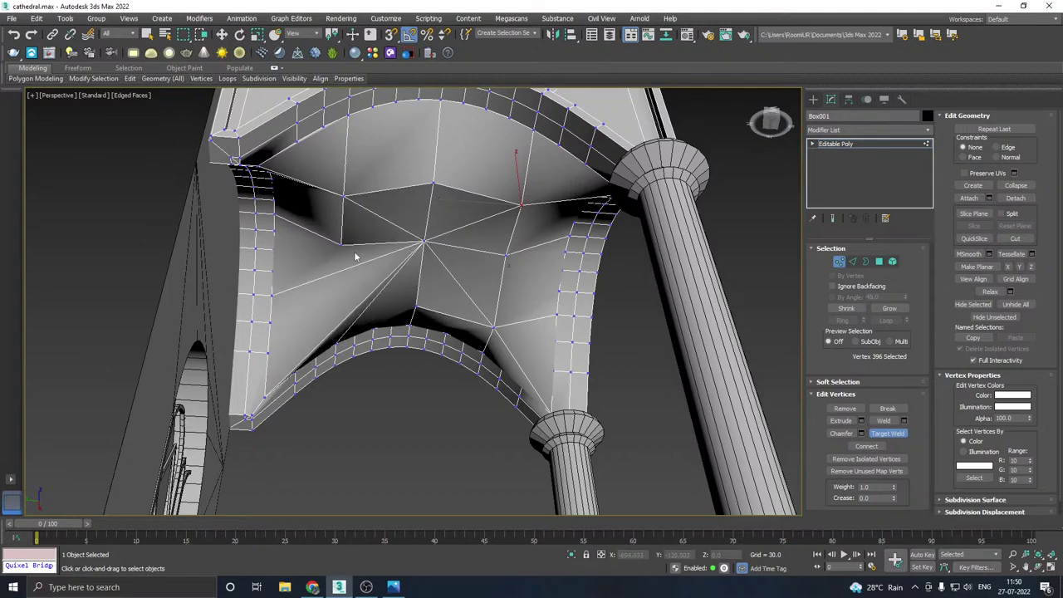
{"action": "left_click_drag", "start_coordinate": [343, 244], "coordinate": [424, 241]}
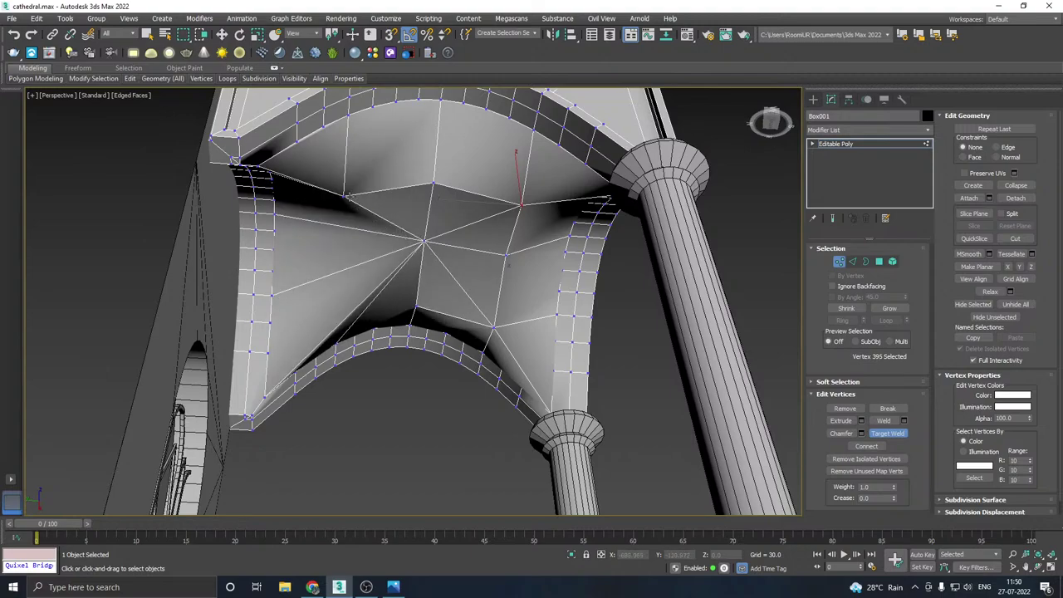
{"action": "left_click", "coordinate": [424, 241]}
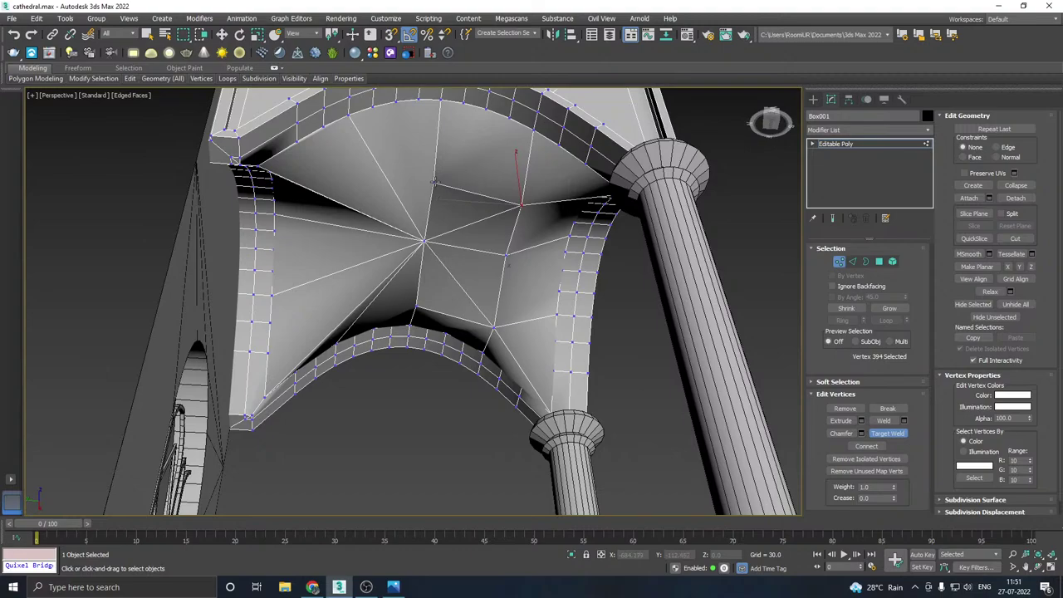
{"action": "left_click", "coordinate": [424, 241]}
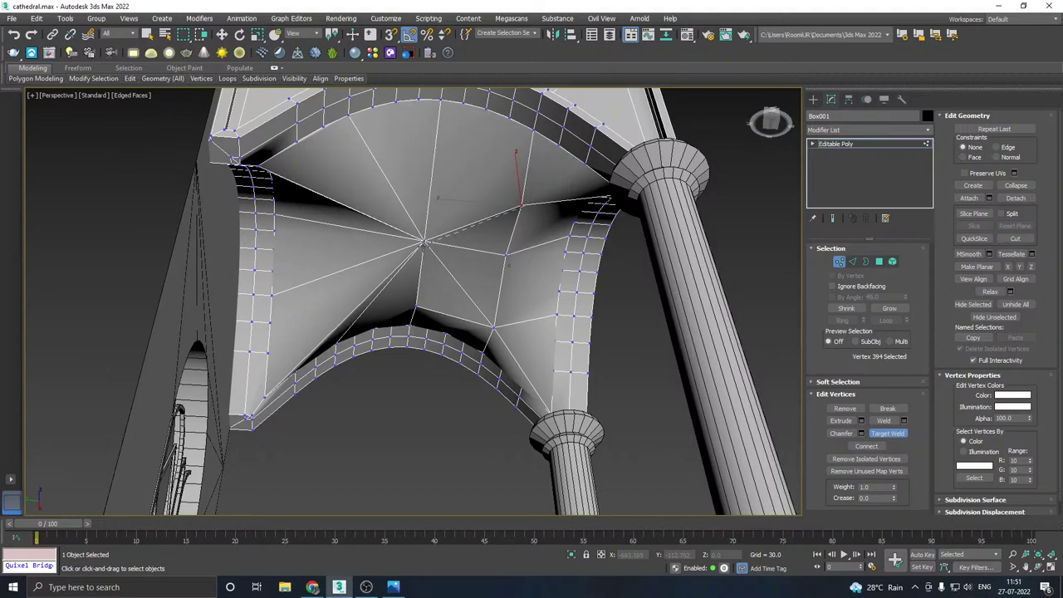
{"action": "left_click", "coordinate": [424, 242]}
{"action": "left_click", "coordinate": [502, 253]}
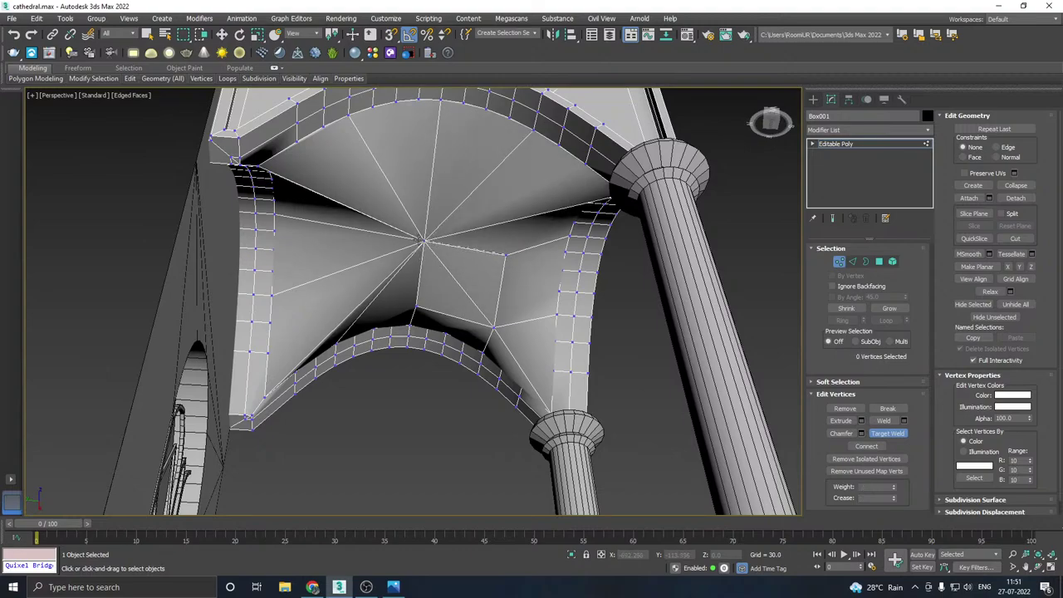
{"action": "left_click", "coordinate": [424, 242]}
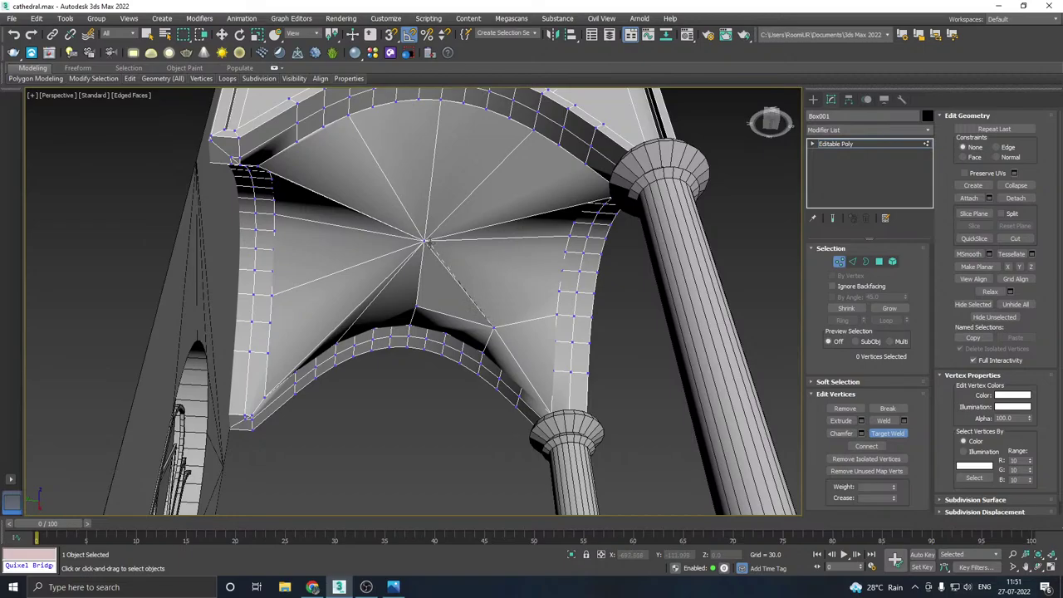
{"action": "left_click", "coordinate": [426, 243]}
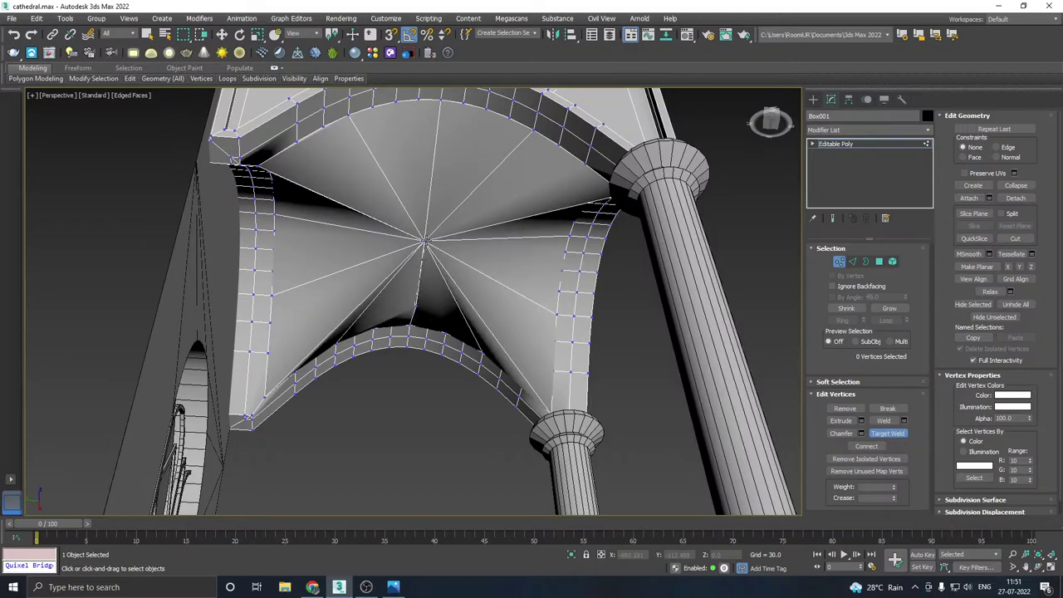
- Raise the vault's welded centre vertex to about Z 836 and leave vertex editing
{"action": "key", "text": "w"}
{"action": "left_click", "coordinate": [426, 242]}
{"action": "middle_click_drag", "start_coordinate": [426, 241], "coordinate": [796, 253], "text": "alt"}
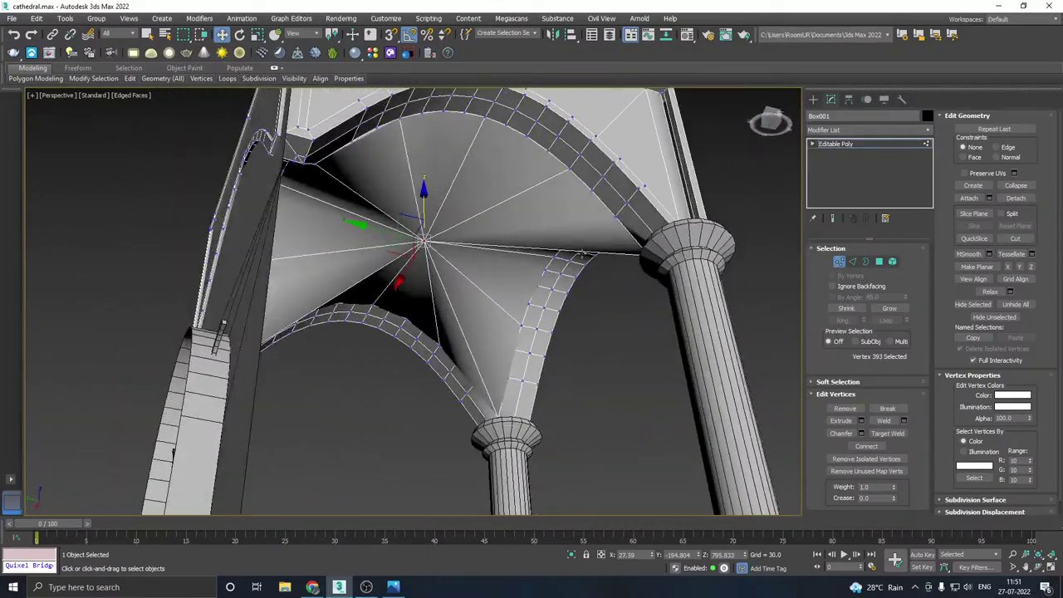
{"action": "middle_click_drag", "start_coordinate": [584, 254], "coordinate": [360, 240], "text": "alt"}
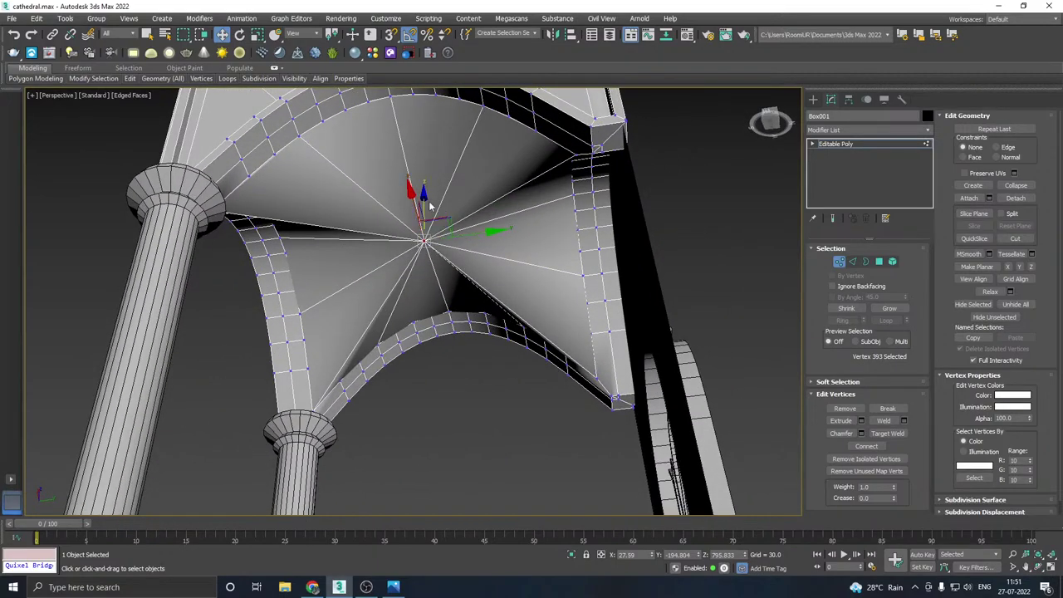
{"action": "left_click_drag", "start_coordinate": [425, 199], "coordinate": [411, 176]}
{"action": "middle_click_drag", "start_coordinate": [411, 176], "coordinate": [542, 215], "text": "alt"}
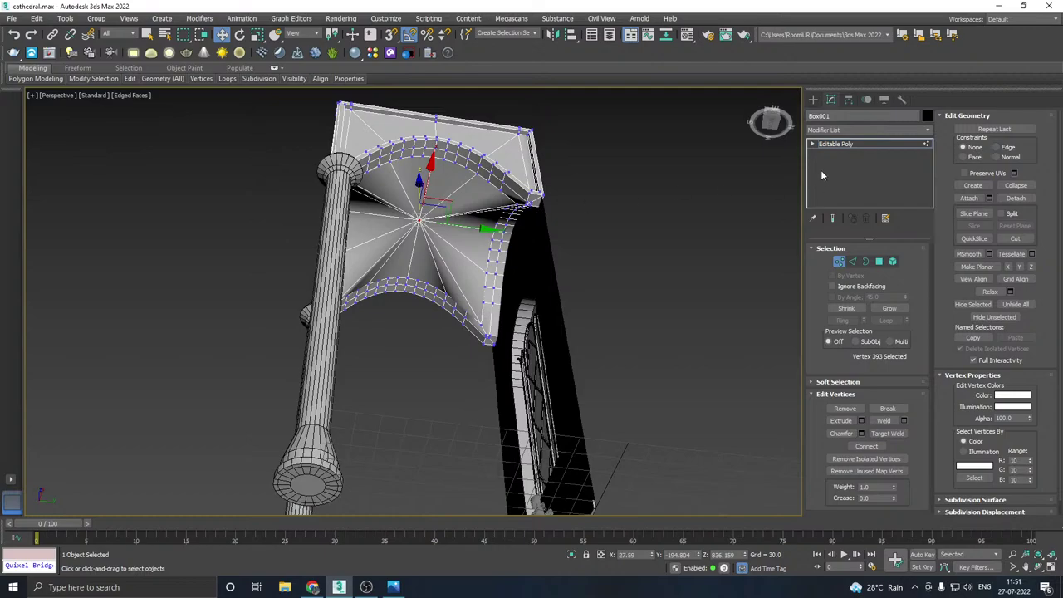
{"action": "left_click", "coordinate": [833, 144]}
- Turn off edged faces in the perspective view and examine the vault's shading from below
{"action": "left_click", "coordinate": [132, 94]}
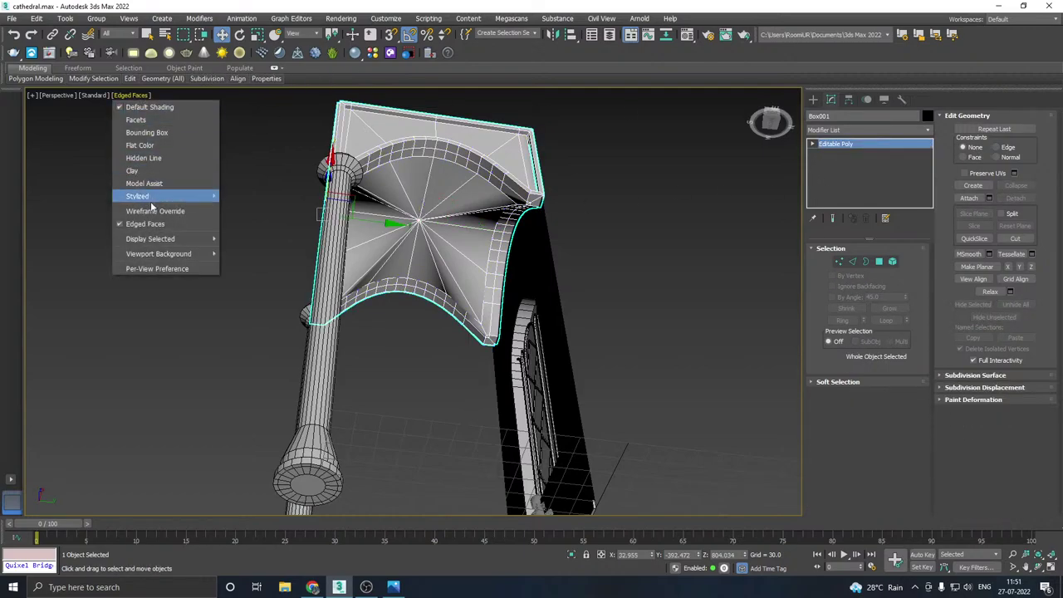
{"action": "left_click", "coordinate": [147, 222]}
{"action": "middle_click_drag", "start_coordinate": [147, 222], "coordinate": [265, 282], "text": "alt"}
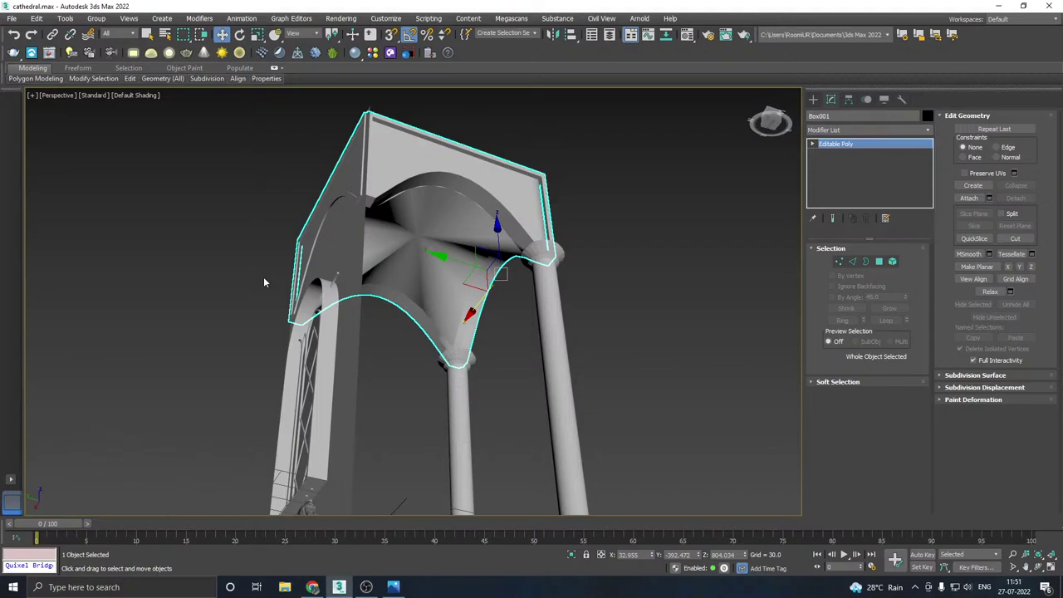
{"action": "middle_click_drag", "start_coordinate": [399, 277], "coordinate": [368, 269], "text": "alt"}
{"action": "scroll", "coordinate": [367, 272], "scroll_direction": "up", "scroll_amount": 5}
{"action": "middle_click_drag", "start_coordinate": [383, 285], "coordinate": [555, 254], "text": "alt"}
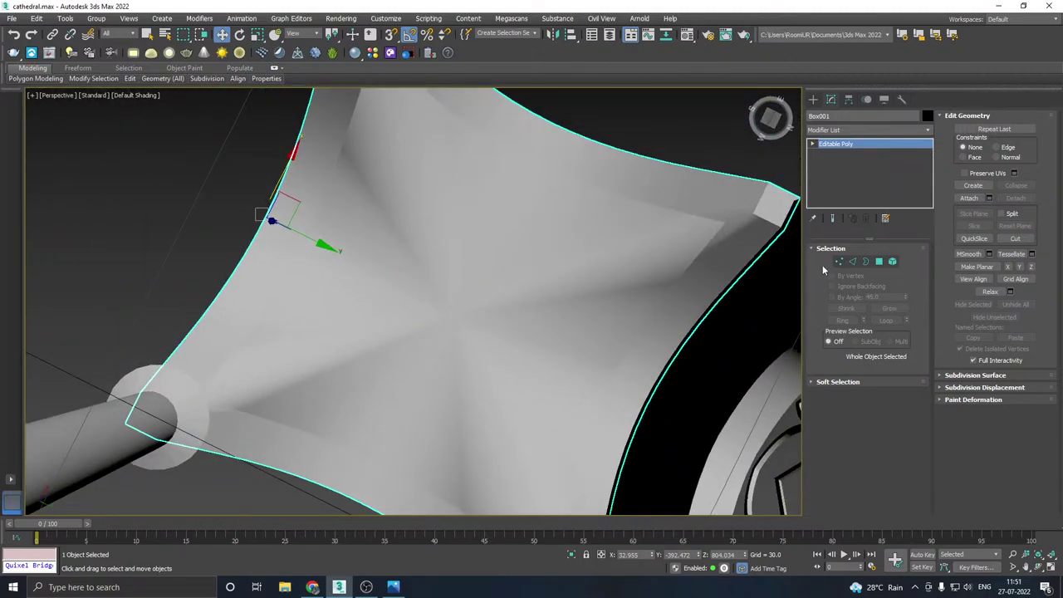
- Clear the smoothing groups of the vault's 16 underside polygons, auto-smooth them, and deselect the object
{"action": "left_click", "coordinate": [881, 262]}
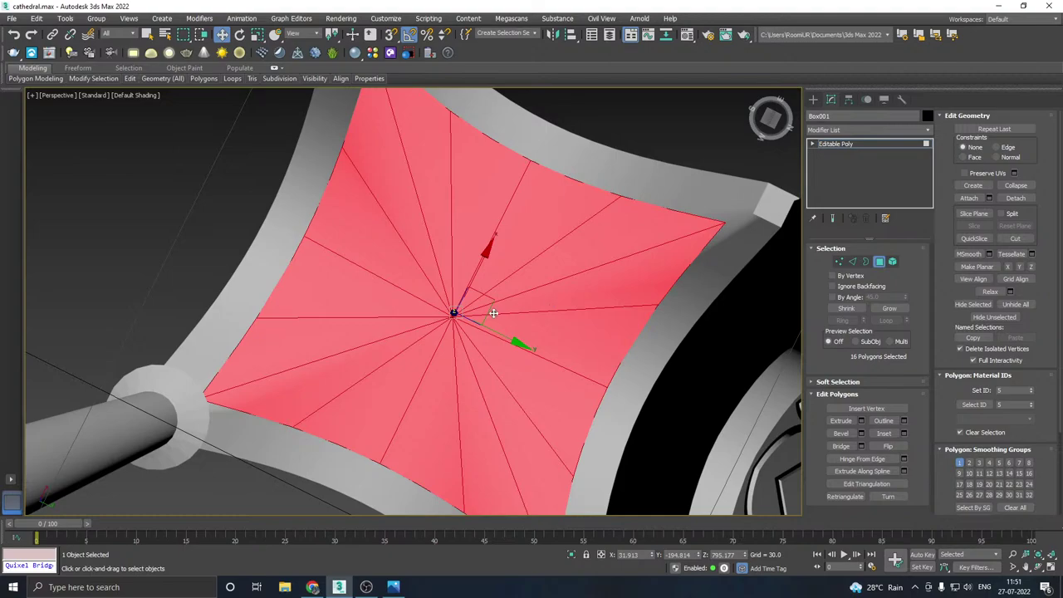
{"action": "left_click", "coordinate": [1015, 508]}
{"action": "scroll", "coordinate": [988, 499], "scroll_direction": "down", "scroll_amount": 2}
{"action": "left_click", "coordinate": [973, 486]}
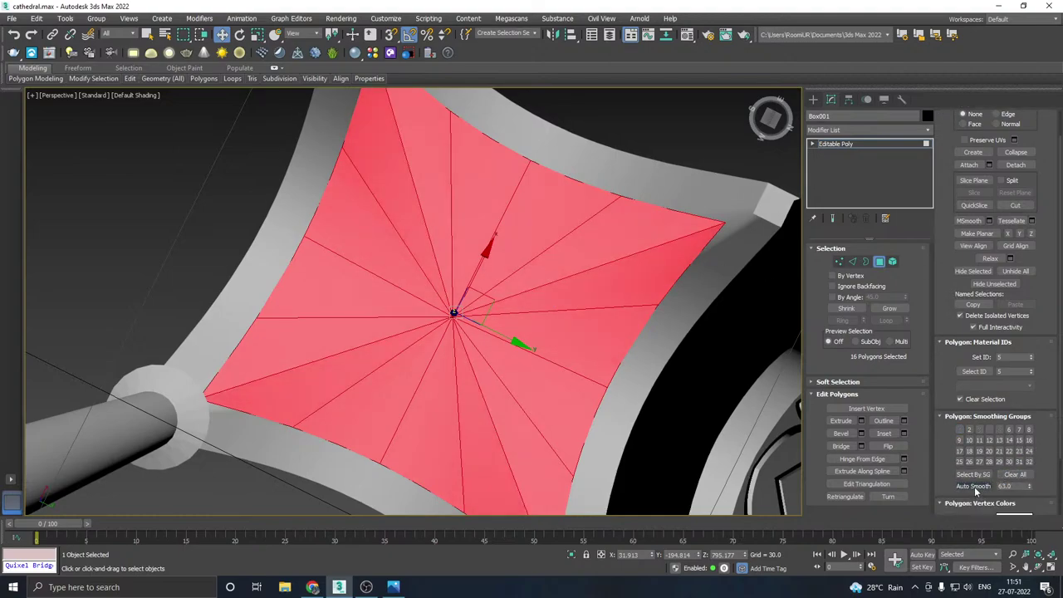
{"action": "left_click", "coordinate": [853, 144]}
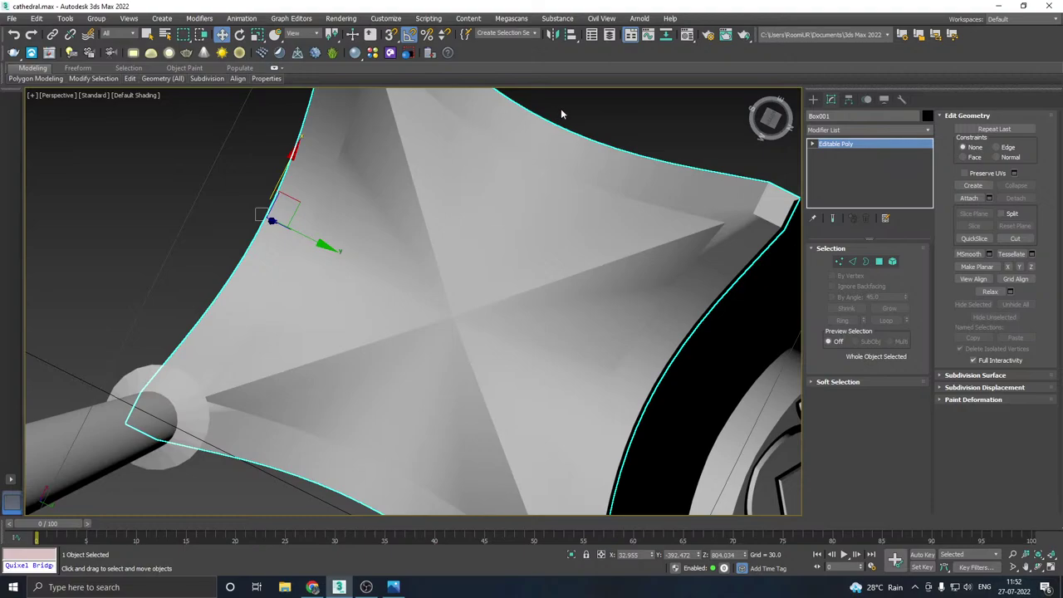
{"action": "left_click", "coordinate": [564, 110]}
{"action": "scroll", "coordinate": [495, 210], "scroll_direction": "down", "scroll_amount": 4}
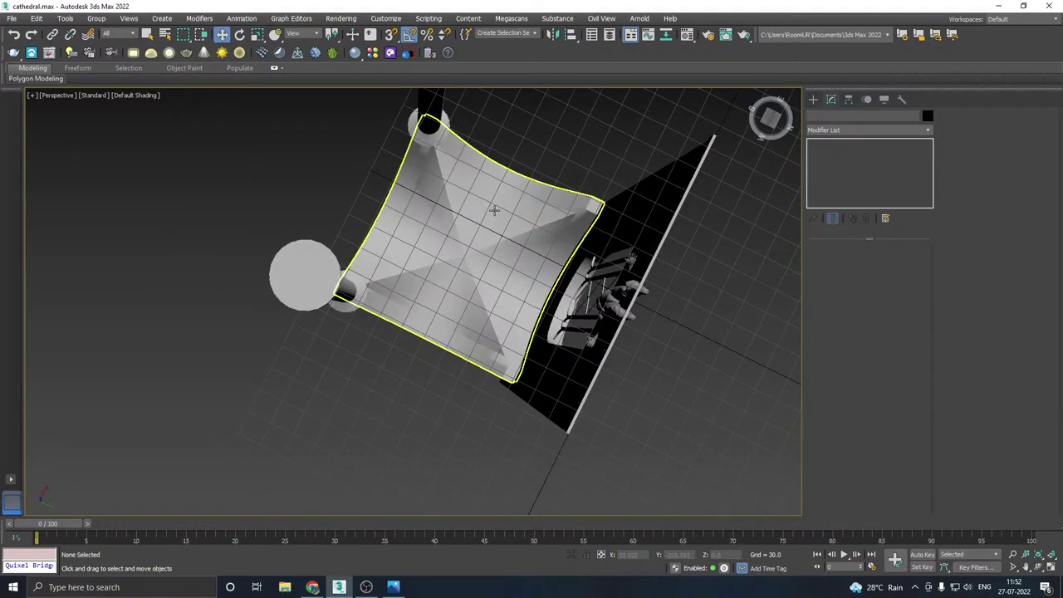
- Examine the shading of the vault's underside from below and the front, undoing the last two actions
{"action": "middle_click_drag", "start_coordinate": [494, 210], "coordinate": [478, 298], "text": "alt"}
{"action": "scroll", "coordinate": [469, 299], "scroll_direction": "up", "scroll_amount": 5}
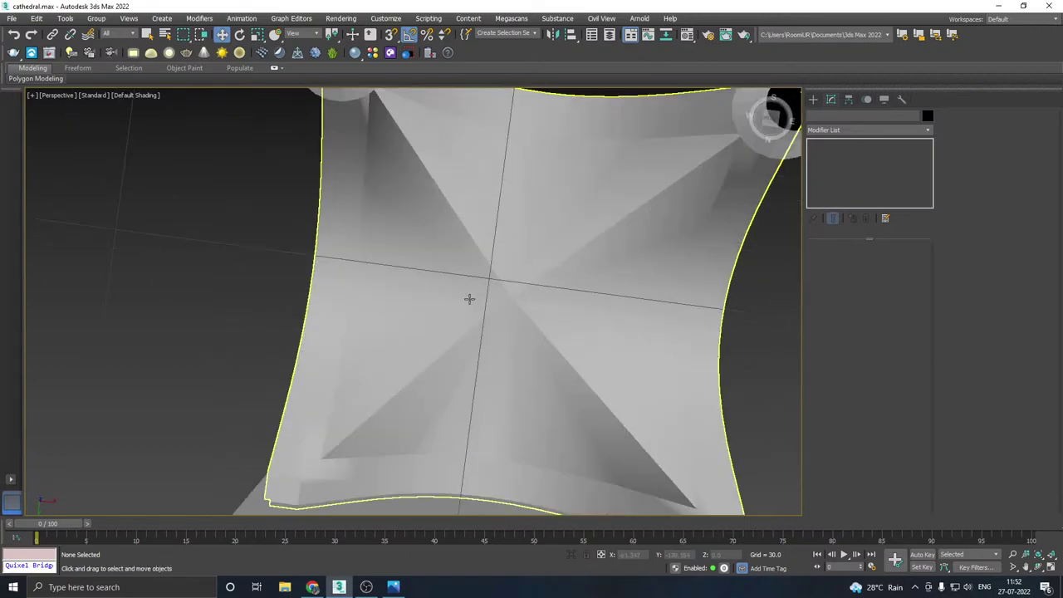
{"action": "scroll", "coordinate": [469, 299], "scroll_direction": "up", "scroll_amount": 2}
{"action": "left_click", "coordinate": [467, 296]}
{"action": "scroll", "coordinate": [468, 297], "scroll_direction": "down", "scroll_amount": 8}
{"action": "middle_click_drag", "start_coordinate": [468, 297], "coordinate": [776, 325], "text": "alt"}
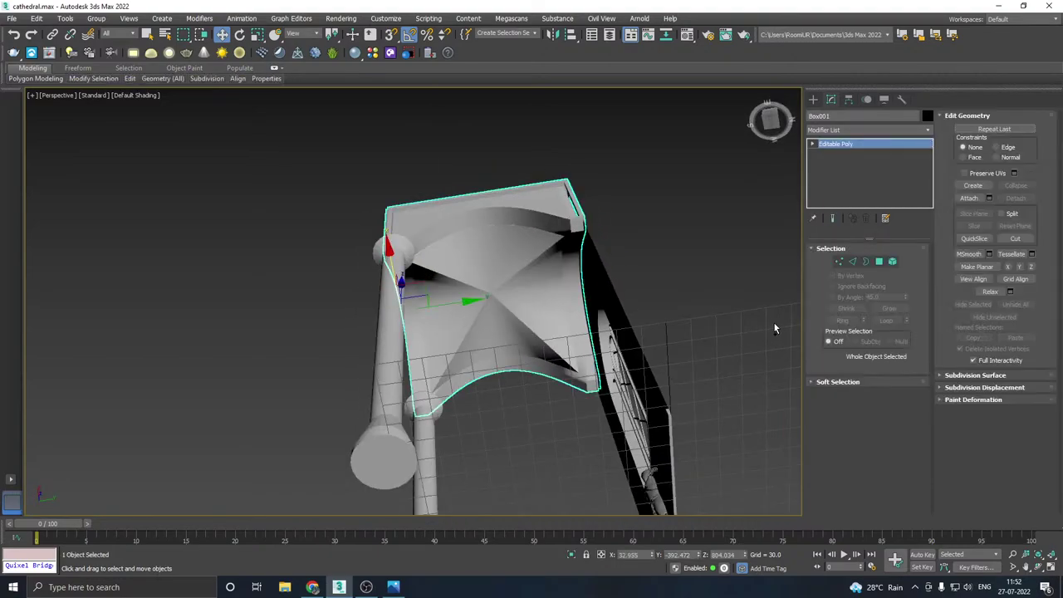
{"action": "key", "text": "ctrl+z"}
{"action": "key", "text": "ctrl+z"}
{"action": "mouse_move", "coordinate": [546, 296]}
{"action": "middle_mouse_down", "text": "alt"}
{"action": "mouse_move", "coordinate": [363, 280]}
{"action": "mouse_move", "coordinate": [379, 299]}
{"action": "mouse_move", "coordinate": [314, 336]}
{"action": "mouse_move", "coordinate": [244, 344]}
{"action": "mouse_move", "coordinate": [175, 206]}
{"action": "middle_mouse_up", "text": "alt"}
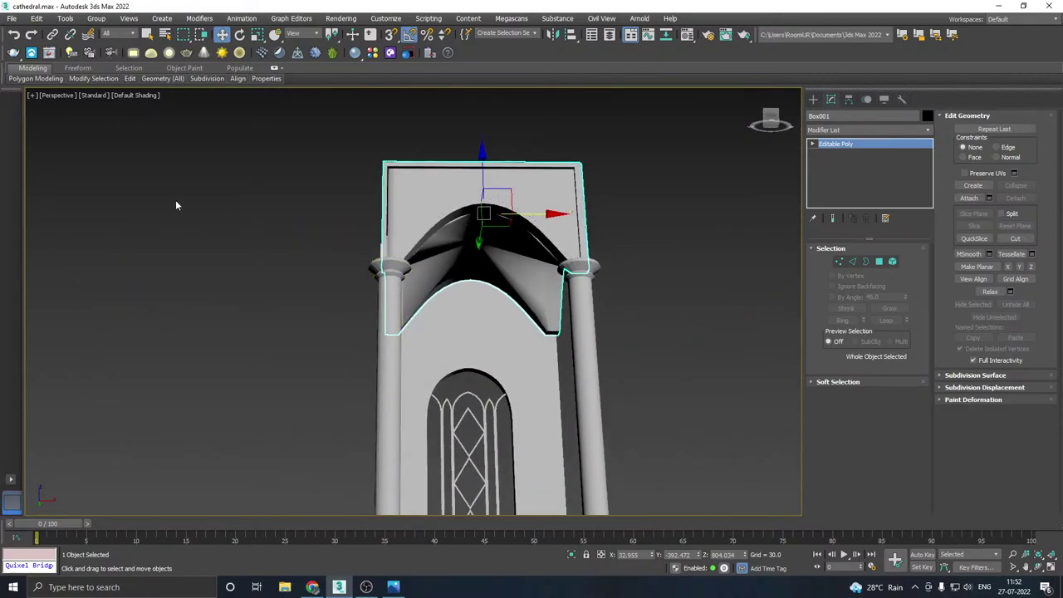
- Turn edged faces back on in the perspective view and save the scene
{"action": "left_click", "coordinate": [150, 96]}
{"action": "left_click", "coordinate": [165, 223]}
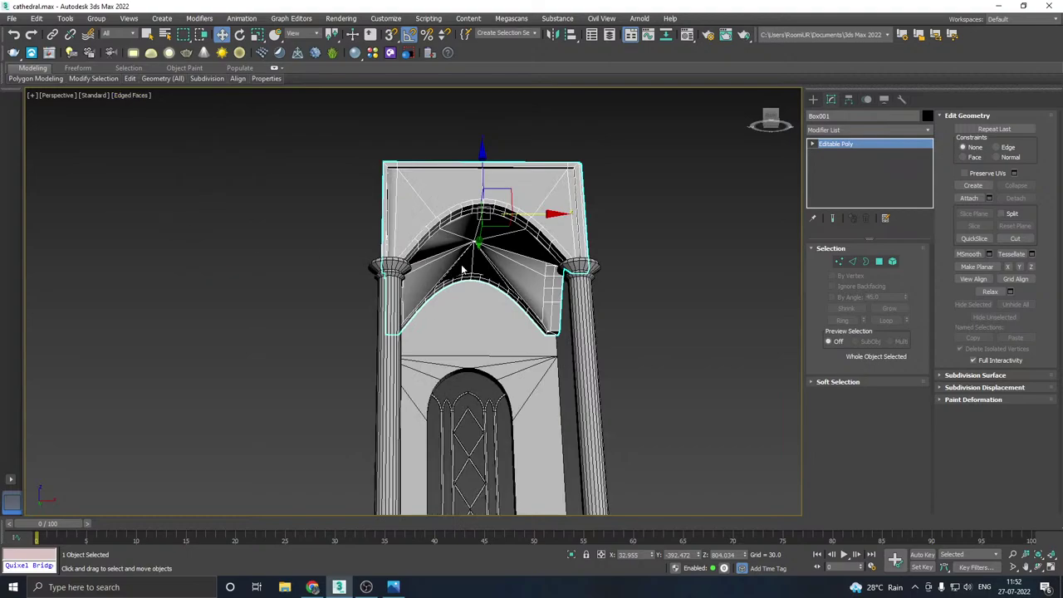
{"action": "middle_click_drag", "start_coordinate": [448, 266], "coordinate": [514, 278], "text": "alt"}
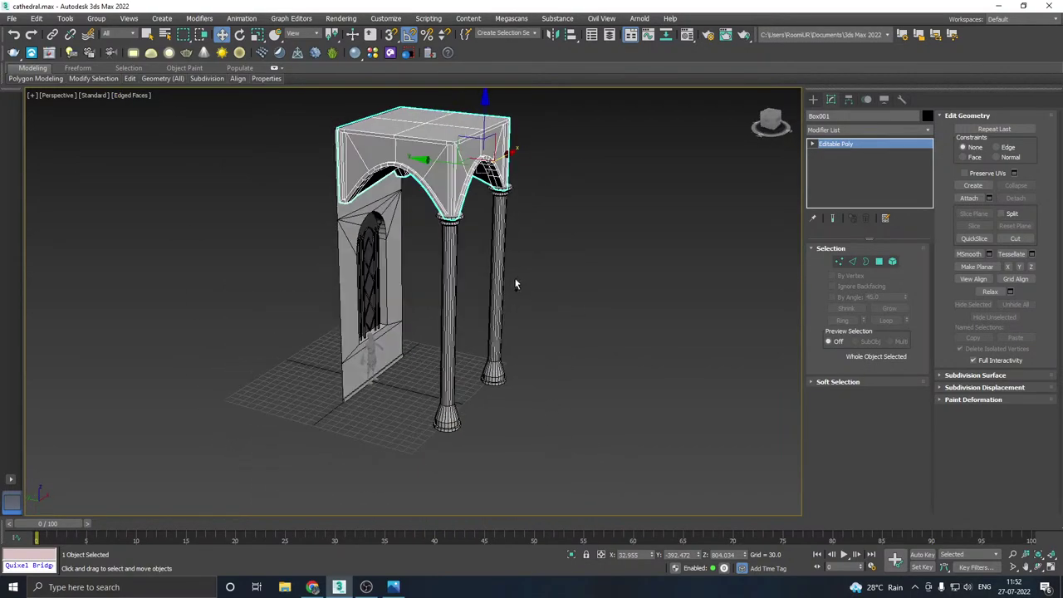
{"action": "left_click", "coordinate": [11, 18]}
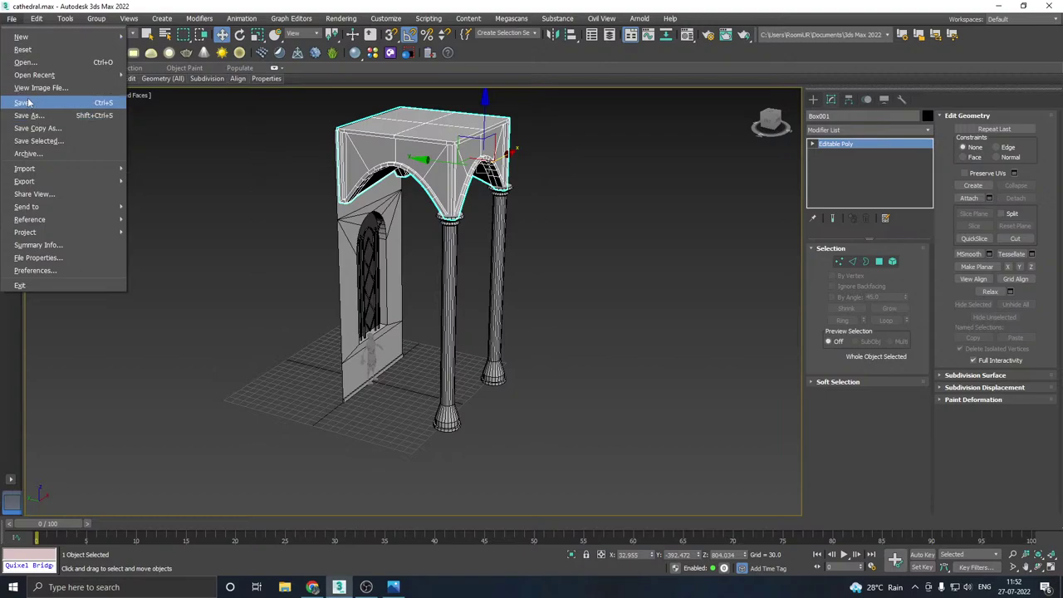
{"action": "left_click", "coordinate": [33, 100]}
- Isolate the windowed wall and select its outer border edges
{"action": "middle_click_drag", "start_coordinate": [339, 309], "coordinate": [349, 356], "text": "alt"}
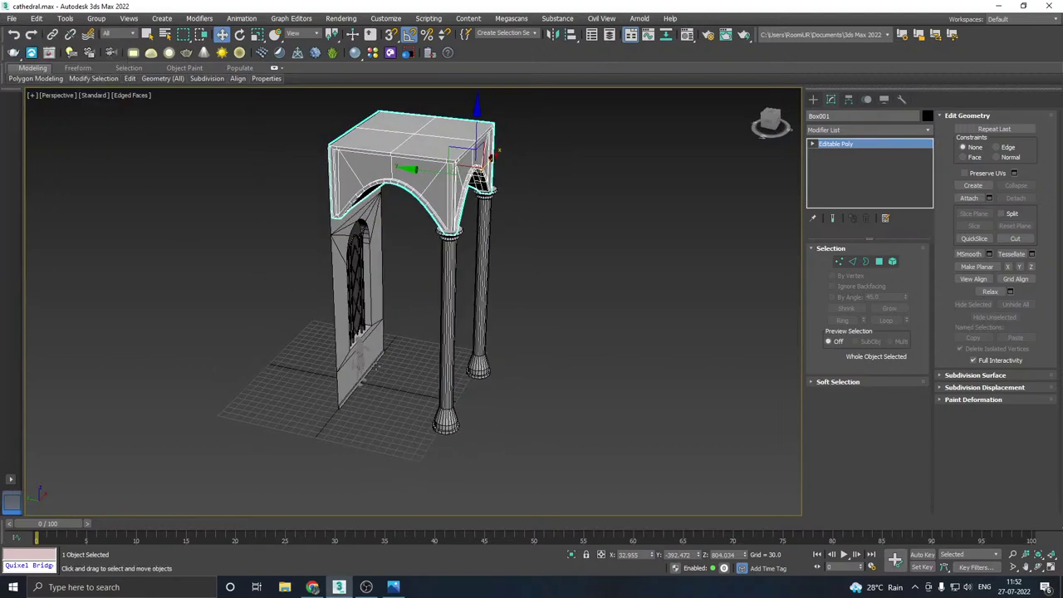
{"action": "left_click", "coordinate": [351, 355]}
{"action": "left_click", "coordinate": [572, 555]}
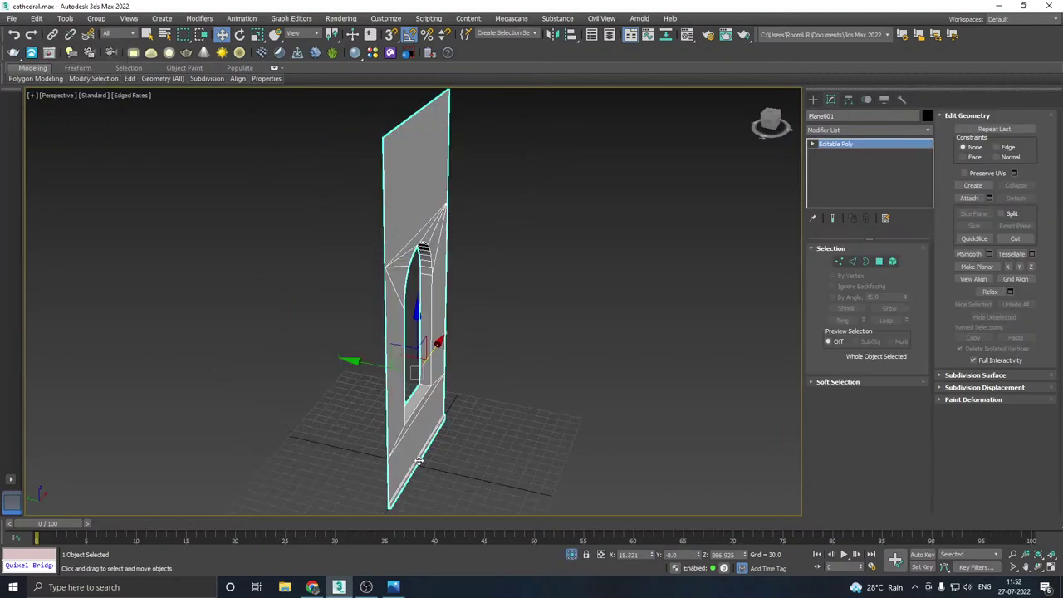
{"action": "middle_click_drag", "start_coordinate": [399, 428], "coordinate": [366, 430], "text": "alt"}
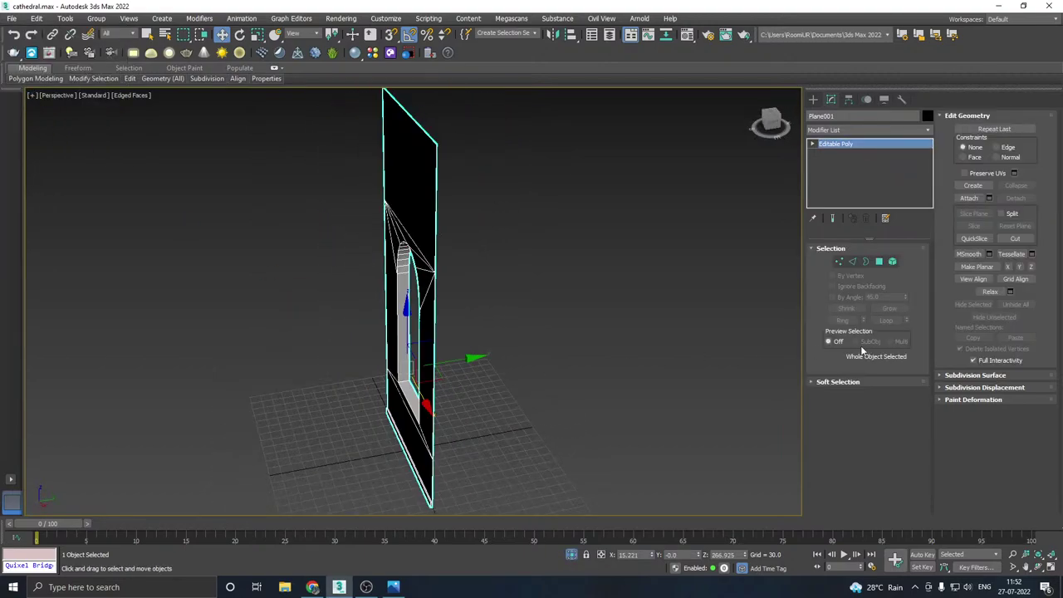
{"action": "left_click", "coordinate": [865, 262]}
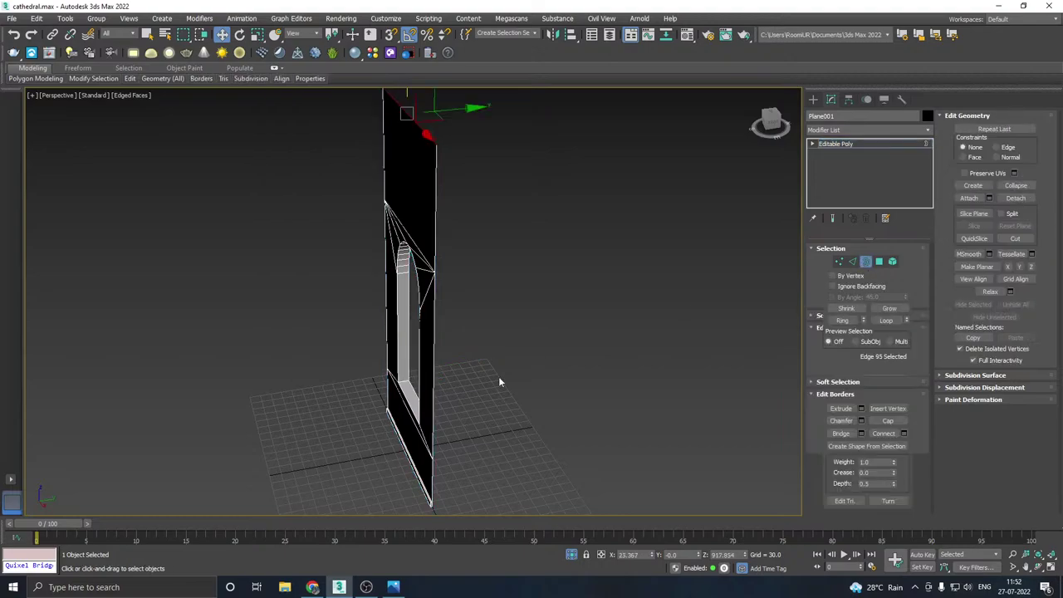
{"action": "left_click", "coordinate": [434, 474]}
{"action": "middle_click_drag", "start_coordinate": [434, 474], "coordinate": [465, 392]}
{"action": "scroll", "coordinate": [465, 406], "scroll_direction": "up", "scroll_amount": 5}
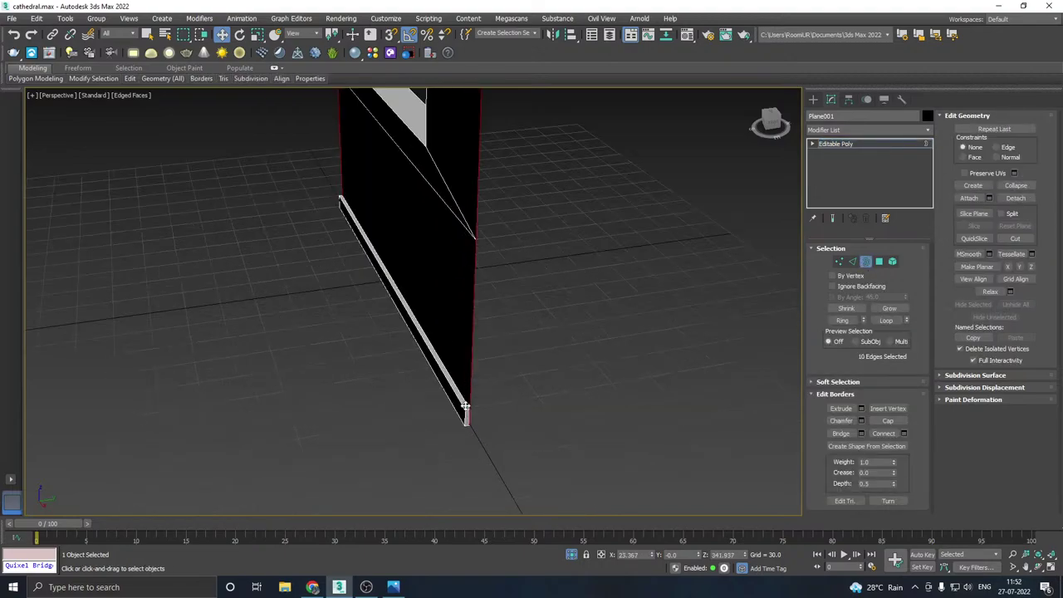
{"action": "scroll", "coordinate": [465, 408], "scroll_direction": "up", "scroll_amount": 2}
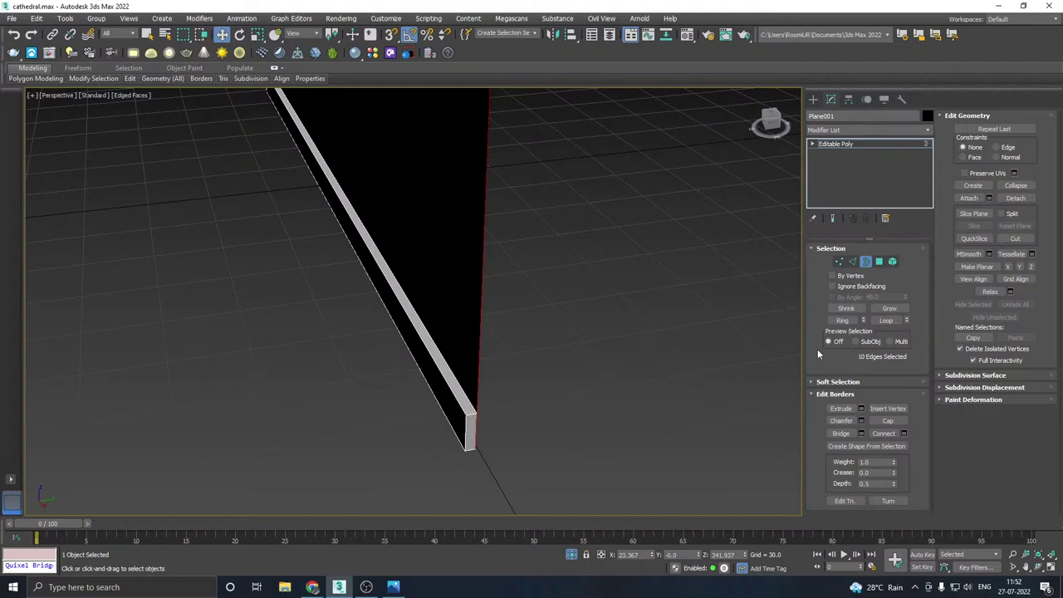
{"action": "scroll", "coordinate": [491, 439], "scroll_direction": "down", "scroll_amount": 5}
{"action": "middle_click_drag", "start_coordinate": [491, 439], "coordinate": [396, 374], "text": "alt"}
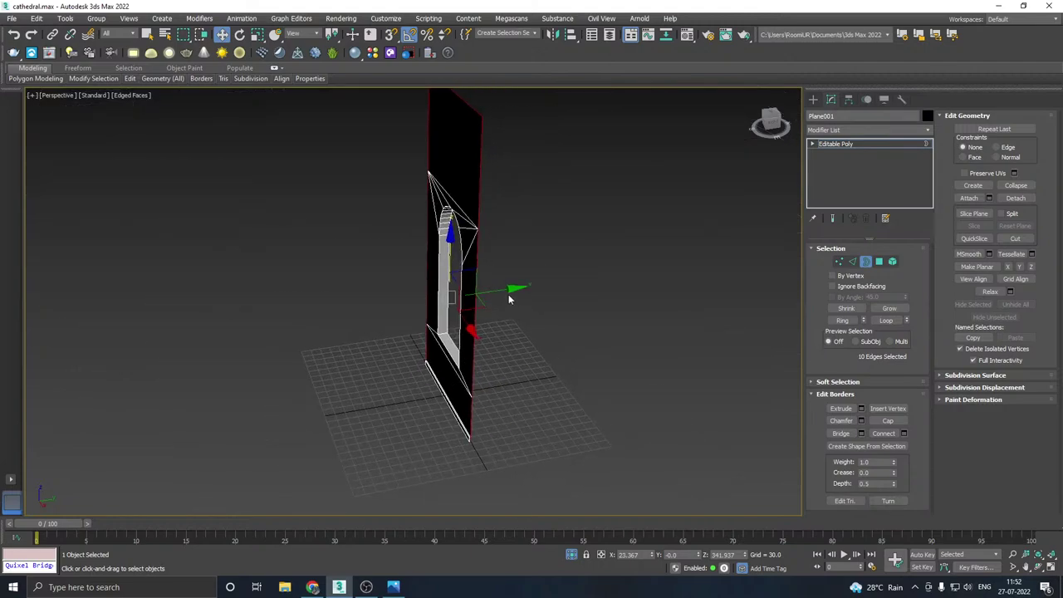
- Extend the wall's outer border along Y to thicken it, undo the extra extension, and move the border about 18 units further
{"action": "left_click_drag", "start_coordinate": [505, 290], "coordinate": [520, 288], "text": "shift"}
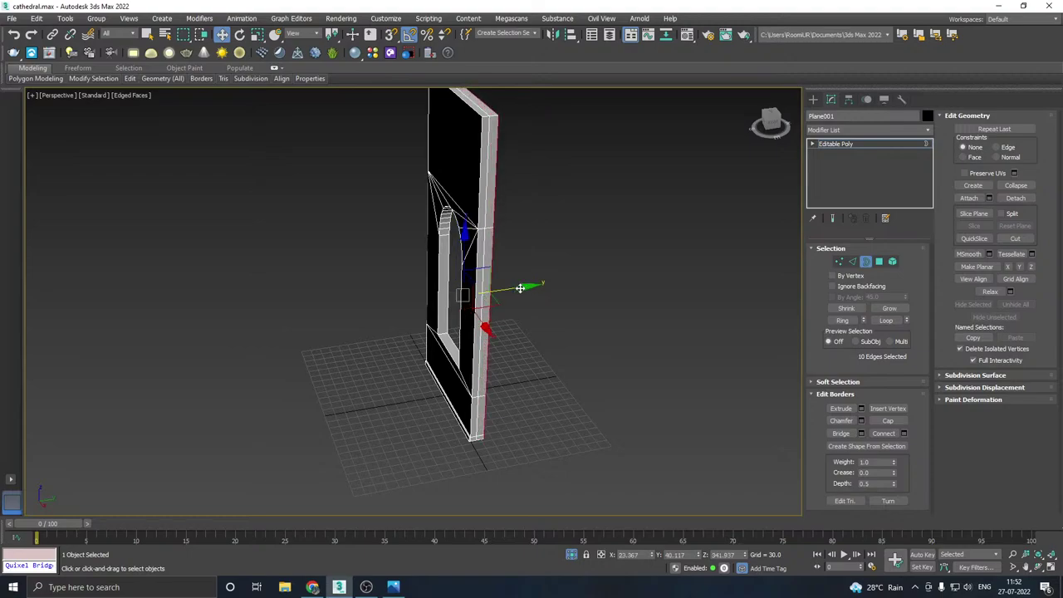
{"action": "key", "text": "ctrl+z"}
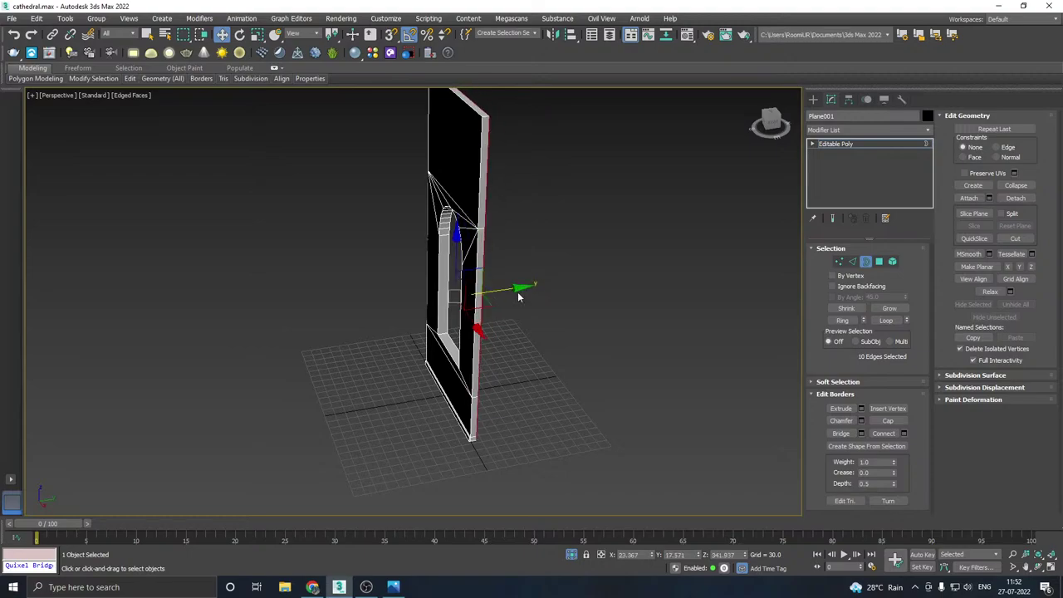
{"action": "left_click_drag", "start_coordinate": [510, 290], "coordinate": [524, 288], "text": "shift"}
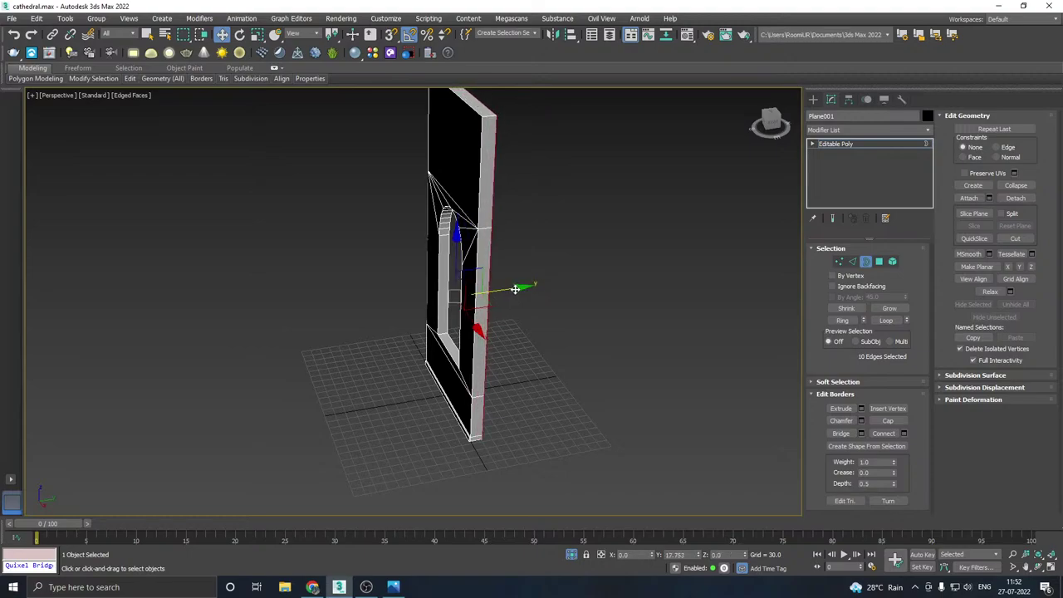
- Add a Symmetry modifier on the Z axis to the wall, placing the mirror plane at about Y 9.7
{"action": "left_click", "coordinate": [857, 148]}
{"action": "left_click", "coordinate": [928, 130]}
{"action": "left_click_drag", "start_coordinate": [930, 207], "coordinate": [930, 490]}
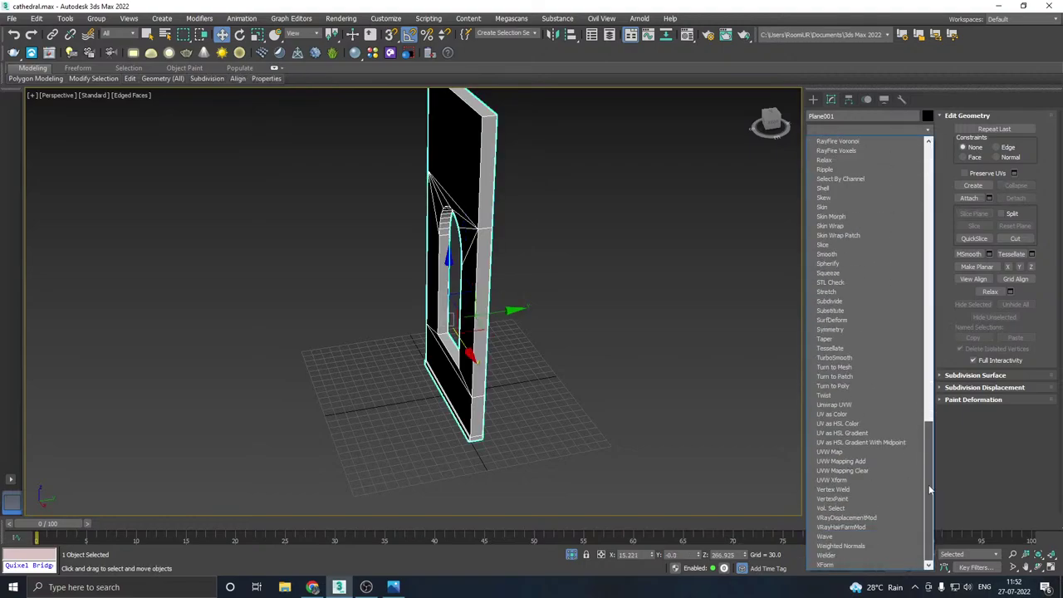
{"action": "left_click", "coordinate": [845, 330]}
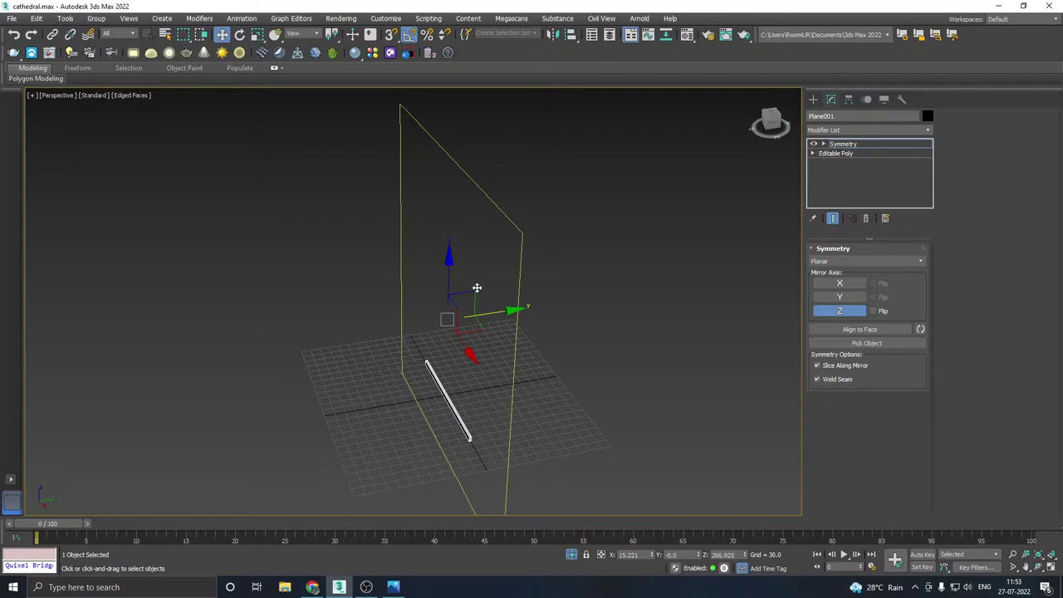
{"action": "left_click_drag", "start_coordinate": [496, 311], "coordinate": [503, 312]}
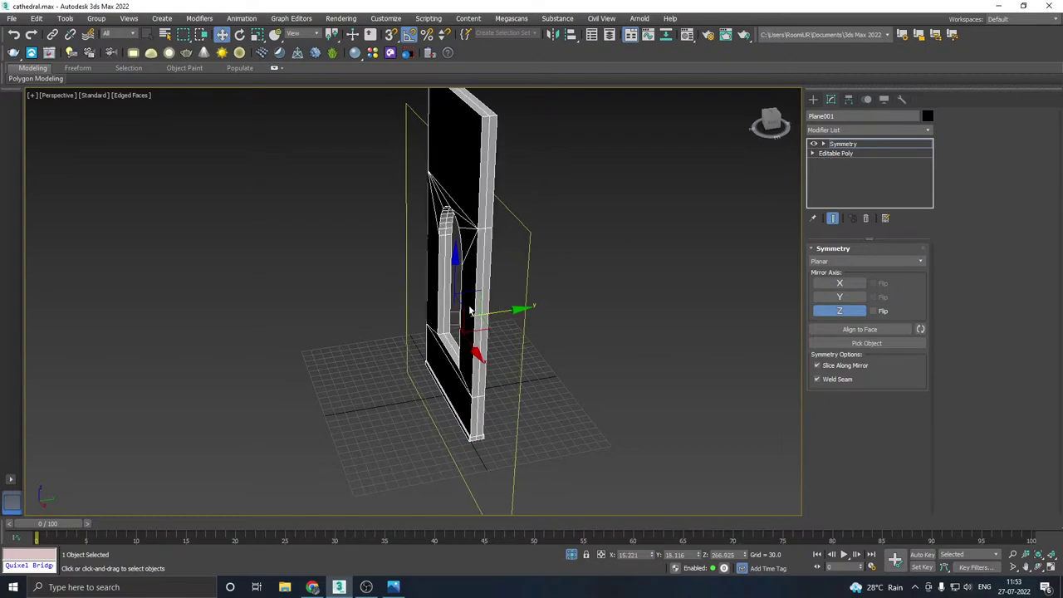
{"action": "middle_click_drag", "start_coordinate": [471, 311], "coordinate": [515, 340], "text": "alt"}
{"action": "scroll", "coordinate": [425, 320], "scroll_direction": "up", "scroll_amount": 5}
{"action": "scroll", "coordinate": [415, 401], "scroll_direction": "down", "scroll_amount": 4}
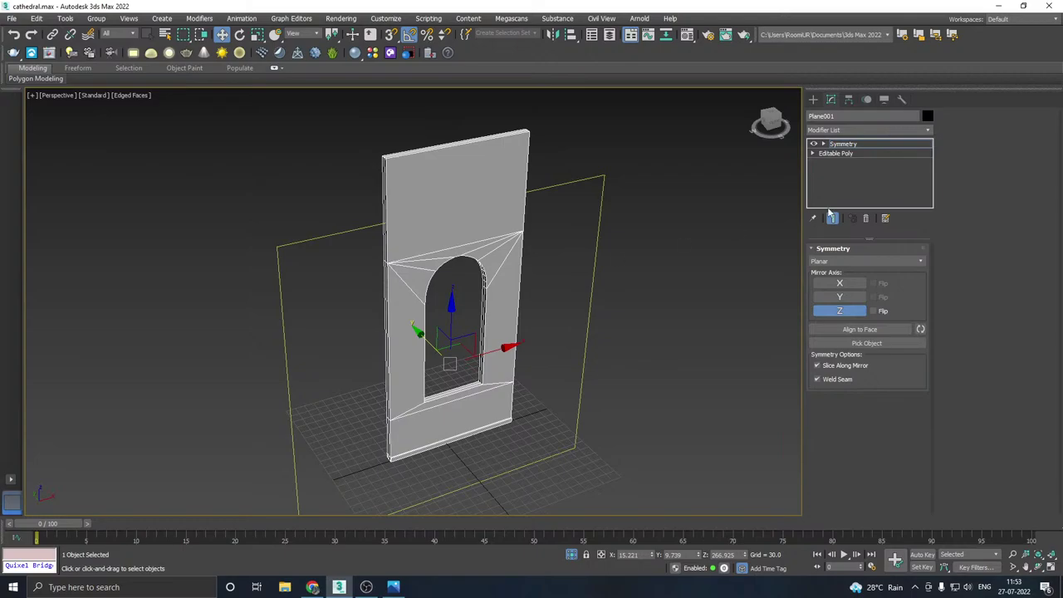
- Collapse the wall's modifier stack, end its isolation, and deselect it
{"action": "right_click", "coordinate": [834, 144]}
{"action": "left_click", "coordinate": [873, 240]}
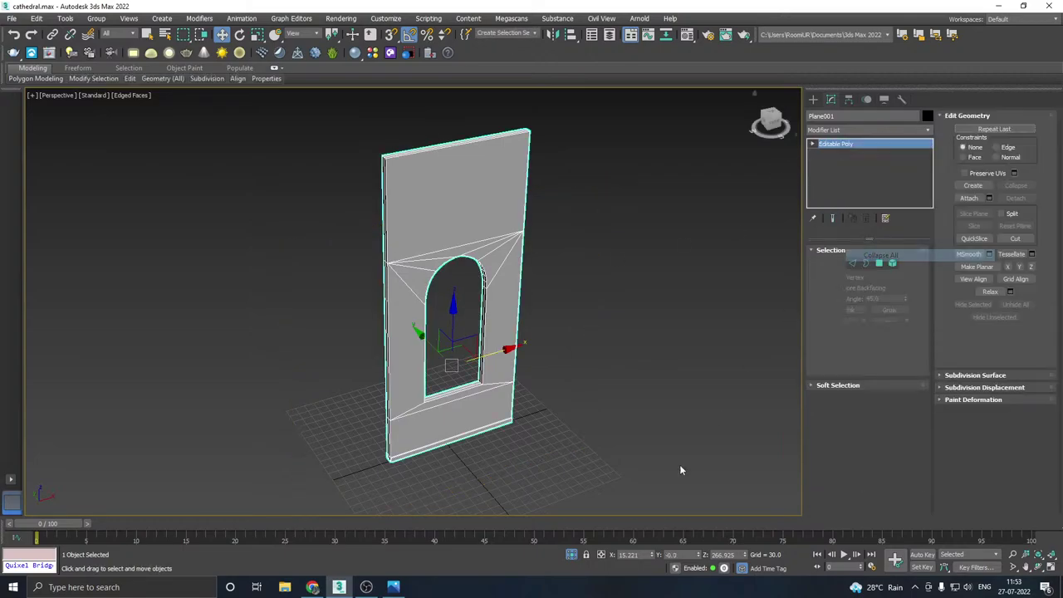
{"action": "left_click", "coordinate": [574, 555]}
{"action": "middle_click_drag", "start_coordinate": [472, 493], "coordinate": [537, 402], "text": "alt"}
{"action": "left_click", "coordinate": [538, 401]}
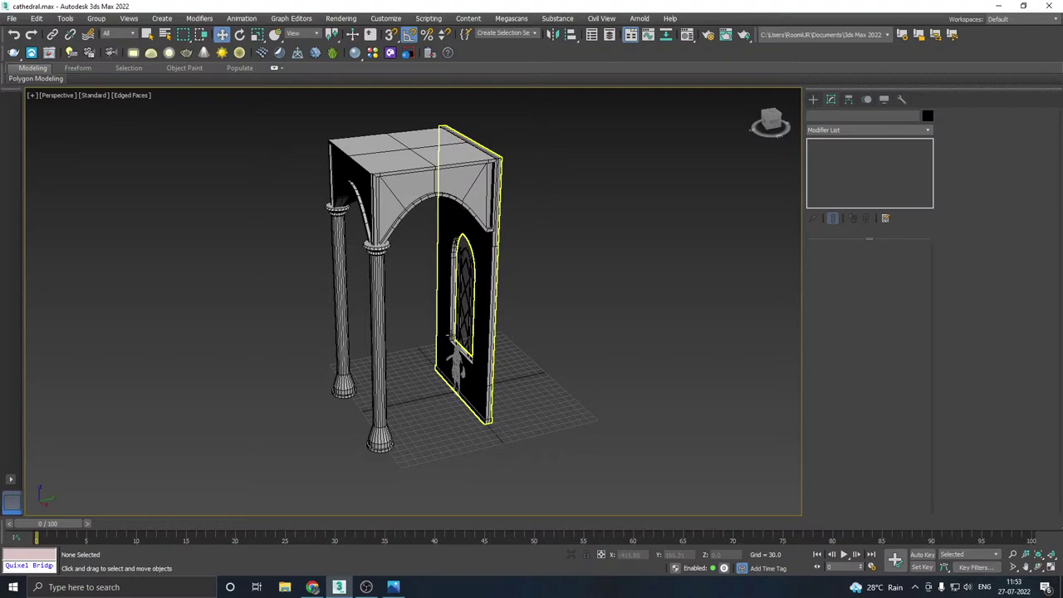
- Examine how the window tracery sits in the thickened wall, and review the whole bay from the front and side
{"action": "scroll", "coordinate": [442, 327], "scroll_direction": "up", "scroll_amount": 5}
{"action": "scroll", "coordinate": [462, 340], "scroll_direction": "up", "scroll_amount": 4}
{"action": "left_click", "coordinate": [462, 348]}
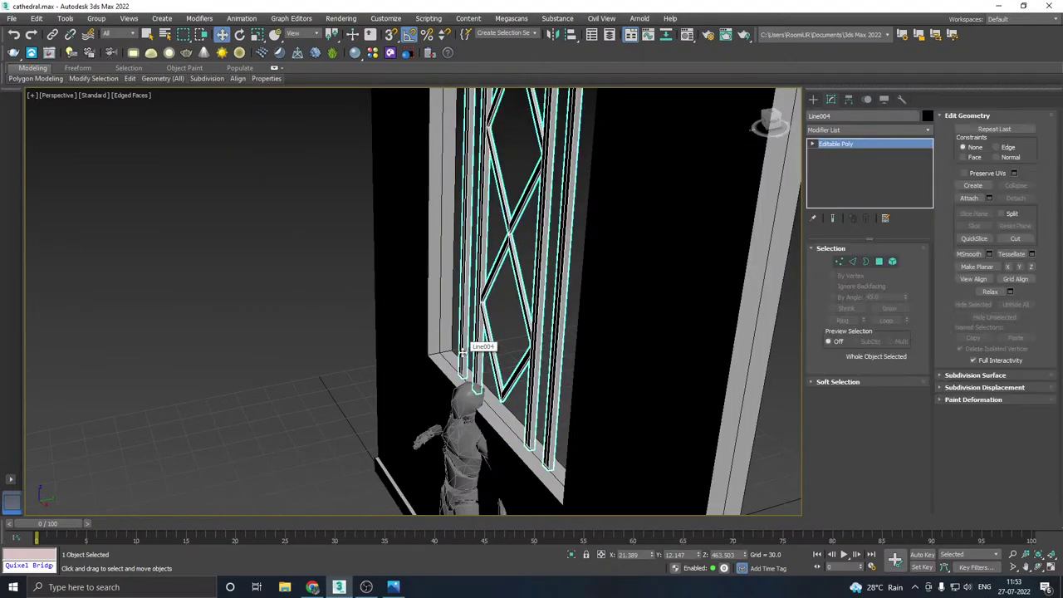
{"action": "scroll", "coordinate": [463, 348], "scroll_direction": "down", "scroll_amount": 3}
{"action": "middle_click_drag", "start_coordinate": [463, 348], "coordinate": [486, 369], "text": "alt"}
{"action": "scroll", "coordinate": [540, 381], "scroll_direction": "down", "scroll_amount": 3}
{"action": "middle_click_drag", "start_coordinate": [424, 149], "coordinate": [470, 136], "text": "alt"}
{"action": "left_click", "coordinate": [469, 135]}
{"action": "scroll", "coordinate": [549, 191], "scroll_direction": "down", "scroll_amount": 3}
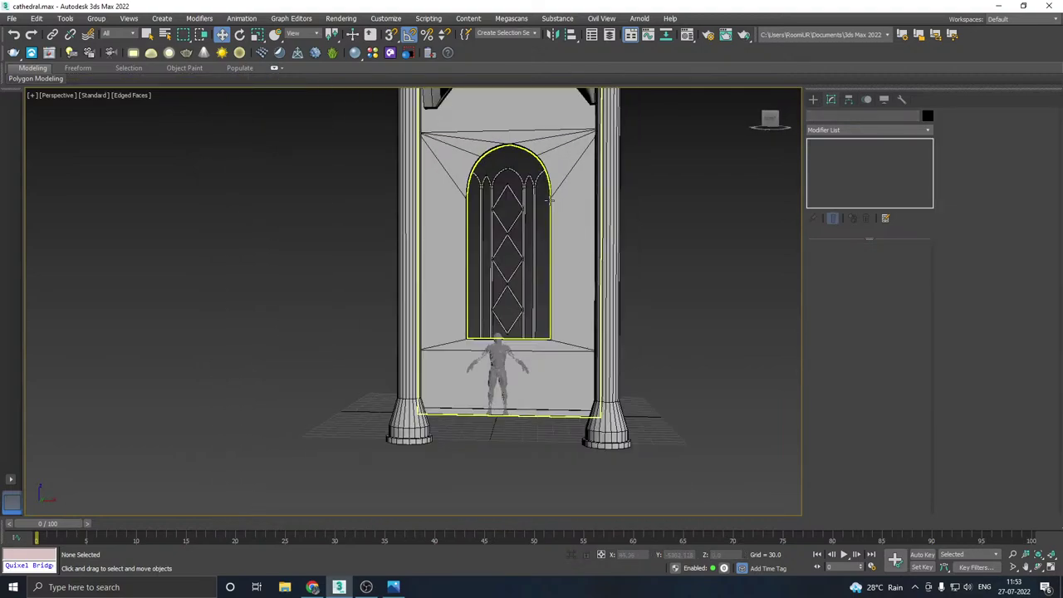
{"action": "middle_click_drag", "start_coordinate": [548, 191], "coordinate": [622, 246], "text": "alt"}
{"action": "middle_click_drag", "start_coordinate": [504, 296], "coordinate": [399, 272]}
{"action": "scroll", "coordinate": [452, 355], "scroll_direction": "down", "scroll_amount": 3}
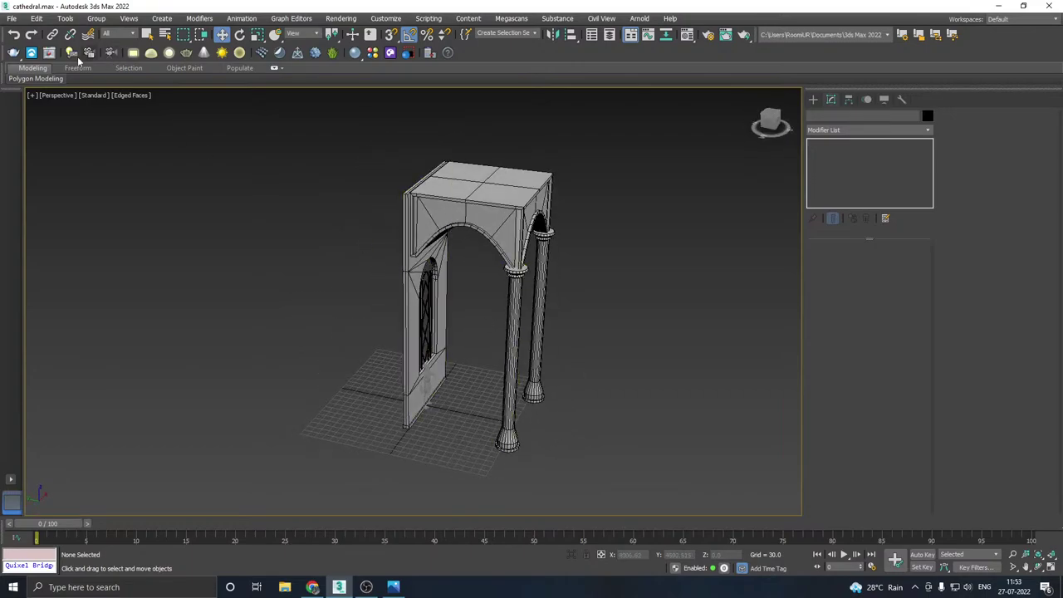
- Save a copy of the scene as cathedral07.max and save the current file
{"action": "left_click", "coordinate": [11, 19]}
{"action": "left_click", "coordinate": [31, 129]}
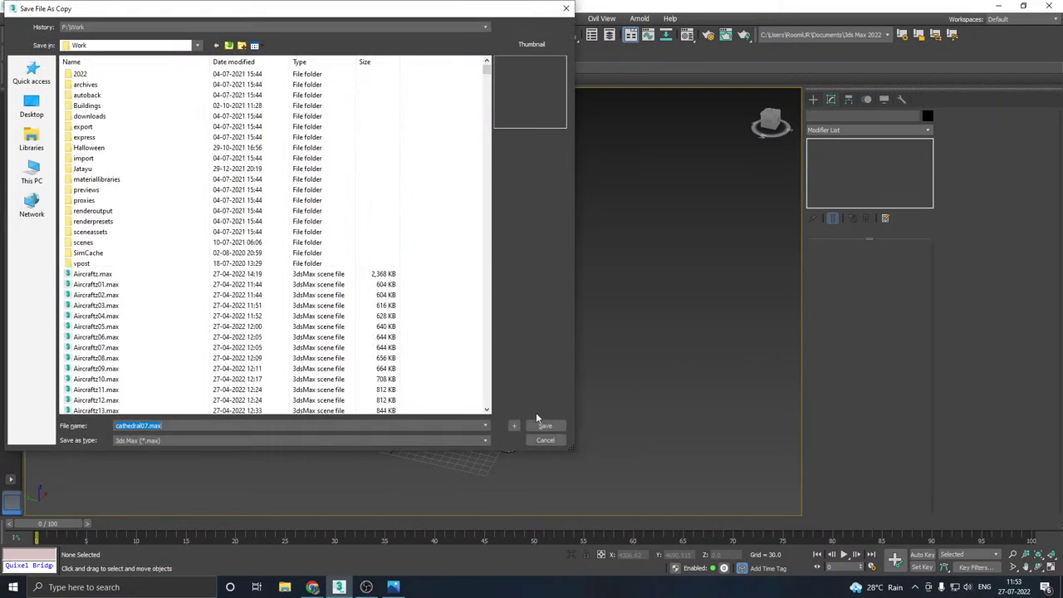
{"action": "left_click", "coordinate": [542, 425]}
{"action": "left_click", "coordinate": [15, 20]}
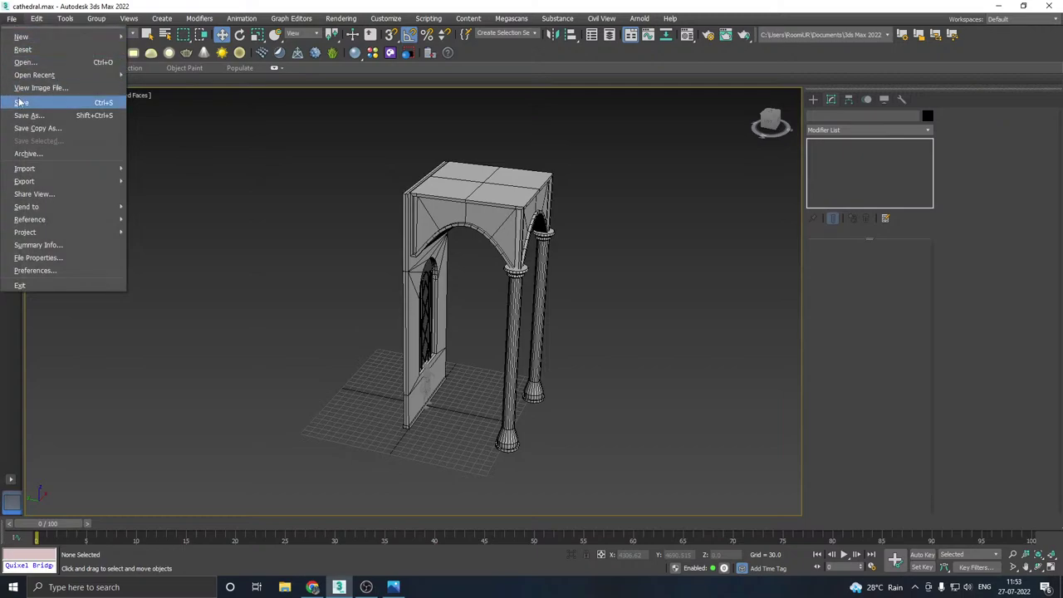
{"action": "left_click", "coordinate": [20, 102]}
- Assign the Glass material to the shaft polygons of the front column, then leave polygon editing and deselect the column
{"action": "middle_click_drag", "start_coordinate": [531, 343], "coordinate": [490, 333]}
{"action": "left_click", "coordinate": [480, 334]}
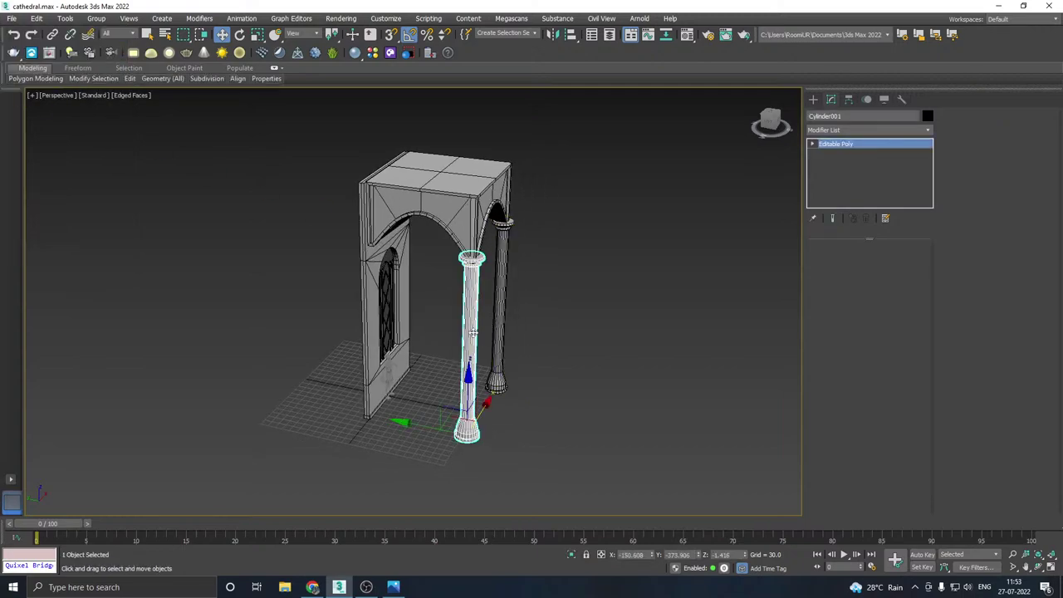
{"action": "left_click", "coordinate": [878, 263]}
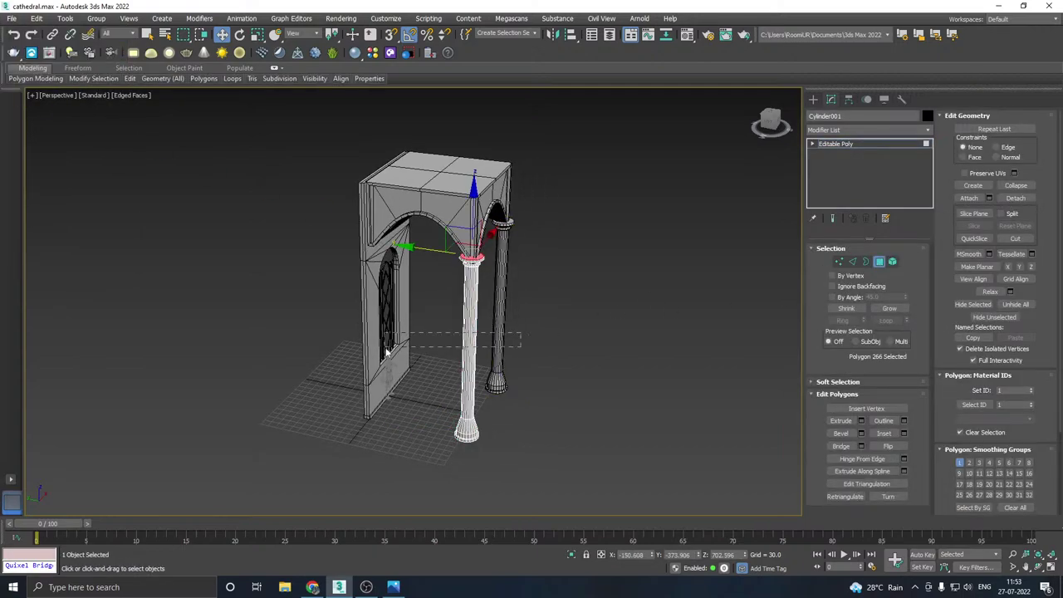
{"action": "left_click_drag", "start_coordinate": [386, 351], "coordinate": [387, 351]}
{"action": "left_click", "coordinate": [687, 35]}
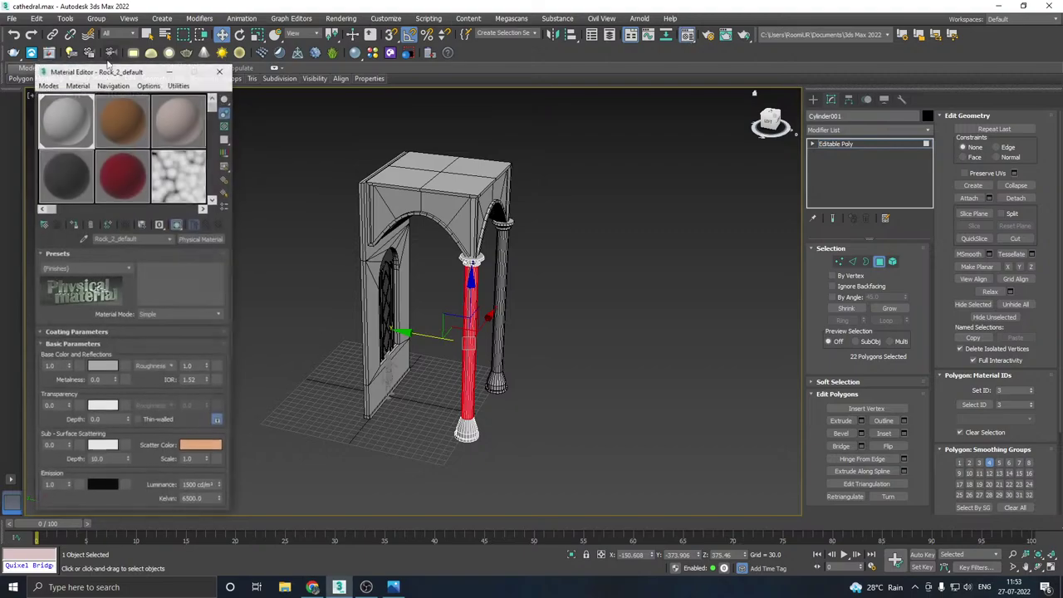
{"action": "left_click", "coordinate": [66, 175]}
{"action": "left_click", "coordinate": [74, 225]}
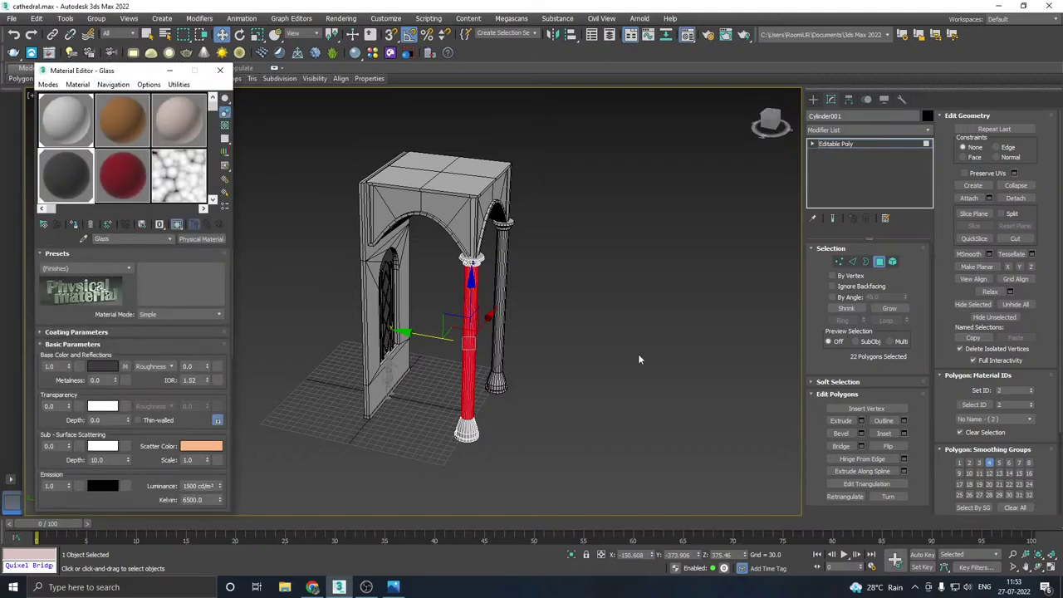
{"action": "left_click", "coordinate": [453, 324]}
{"action": "middle_click_drag", "start_coordinate": [454, 324], "coordinate": [541, 320], "text": "alt"}
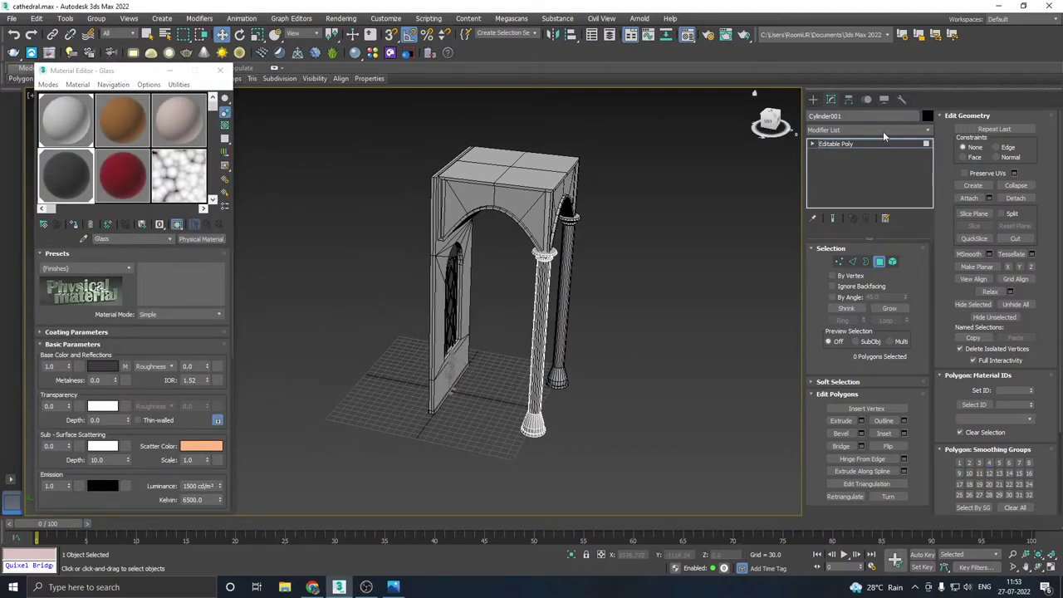
{"action": "left_click", "coordinate": [845, 145]}
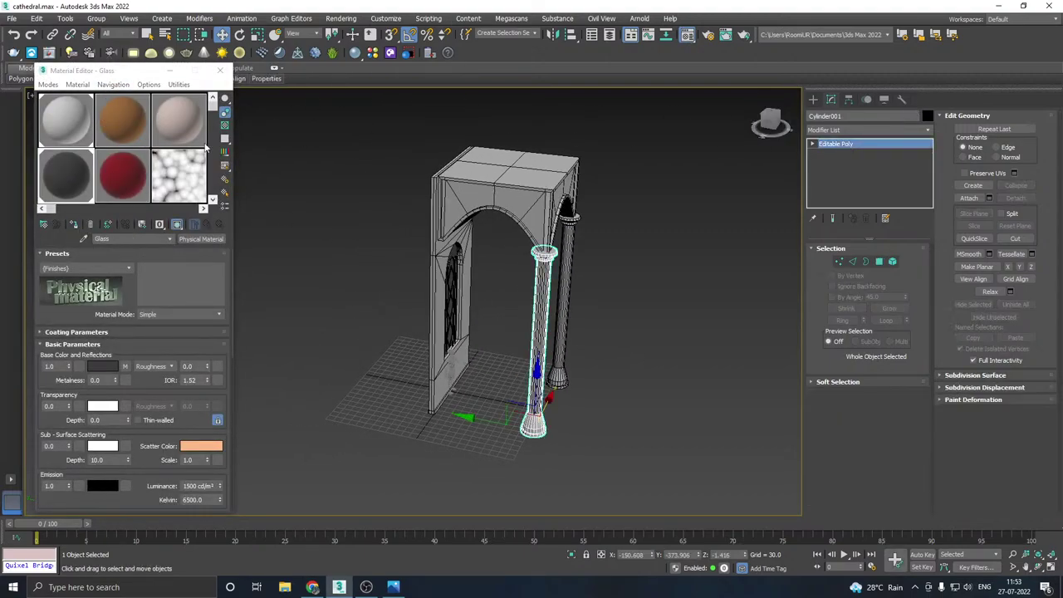
{"action": "left_click", "coordinate": [219, 70]}
{"action": "left_click", "coordinate": [401, 231]}
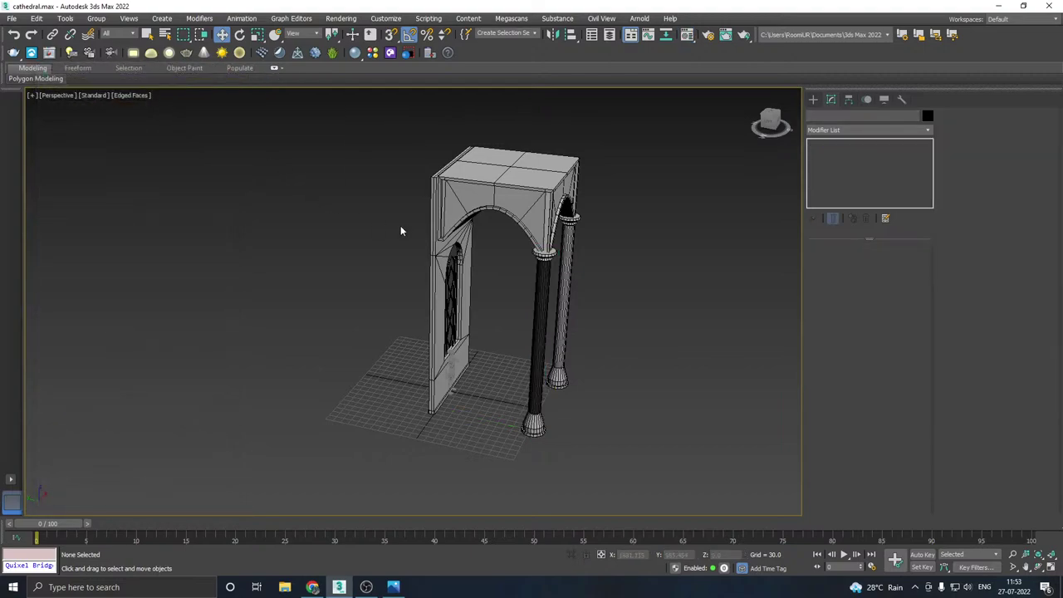
{"action": "left_click", "coordinate": [393, 586]}
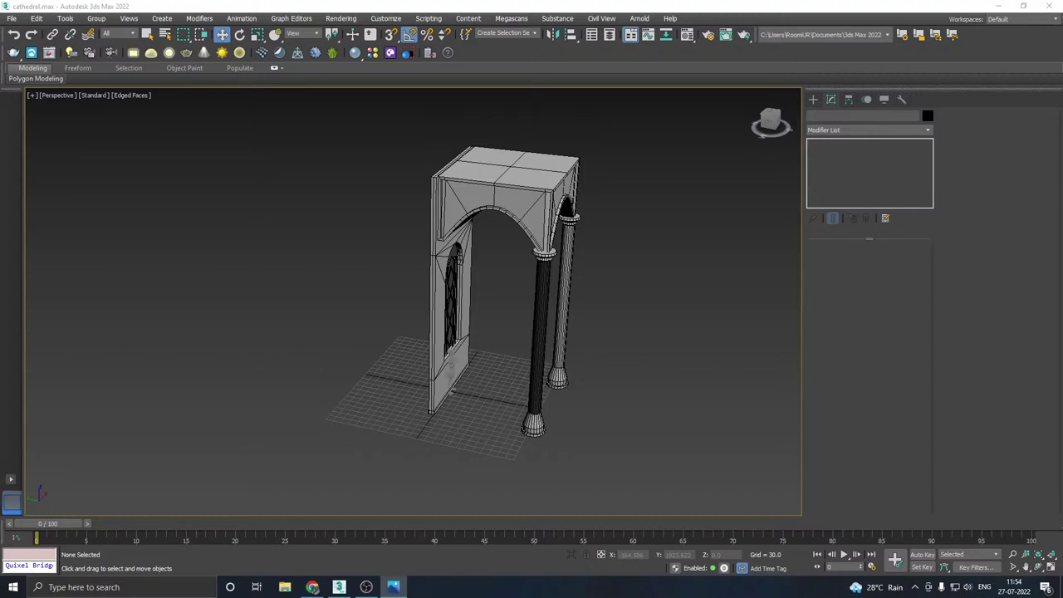
{"action": "left_click", "coordinate": [448, 357]}
{"action": "middle_click_drag", "start_coordinate": [449, 357], "coordinate": [382, 375], "text": "alt"}
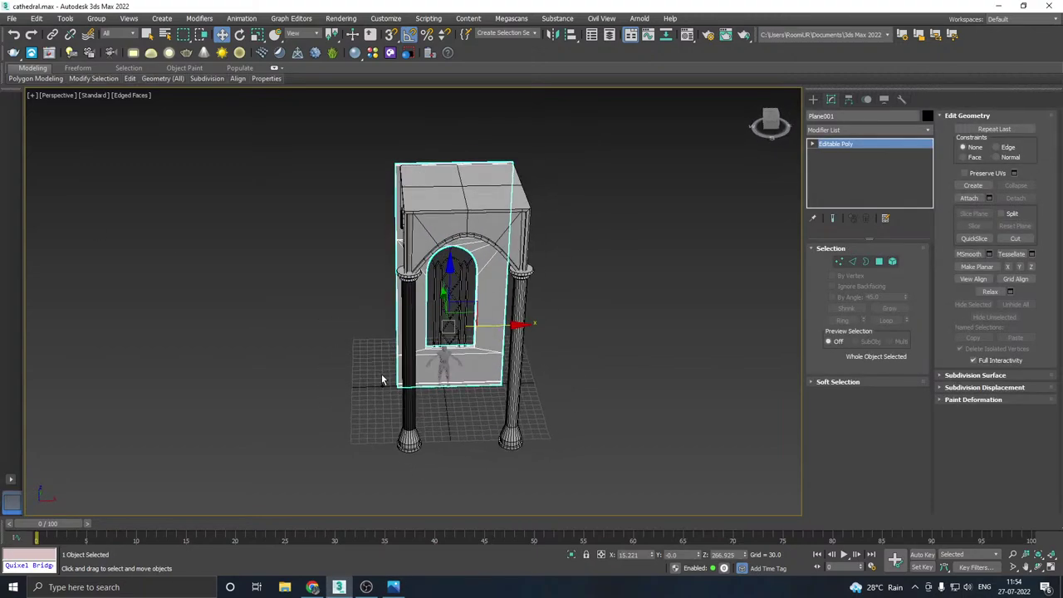
{"action": "left_click_drag", "start_coordinate": [492, 326], "coordinate": [662, 322], "text": "shift"}
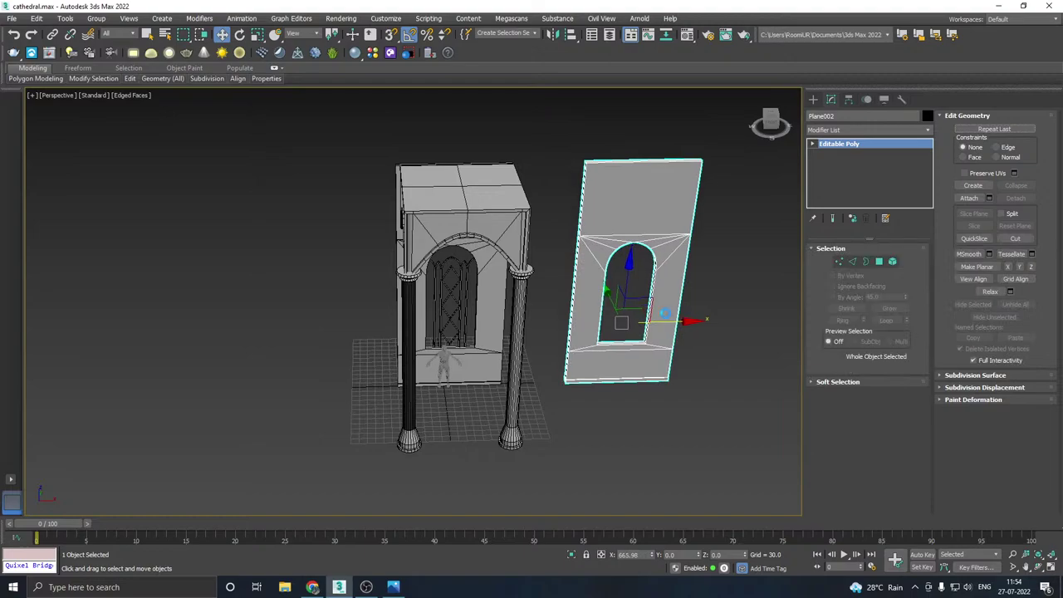
{"action": "left_click", "coordinate": [540, 338]}
{"action": "mouse_move", "coordinate": [633, 321]}
{"action": "middle_mouse_down"}
{"action": "mouse_move", "coordinate": [537, 345]}
{"action": "mouse_move", "coordinate": [469, 381]}
{"action": "middle_mouse_up"}
{"action": "scroll", "coordinate": [494, 364], "scroll_direction": "up", "scroll_amount": 3}
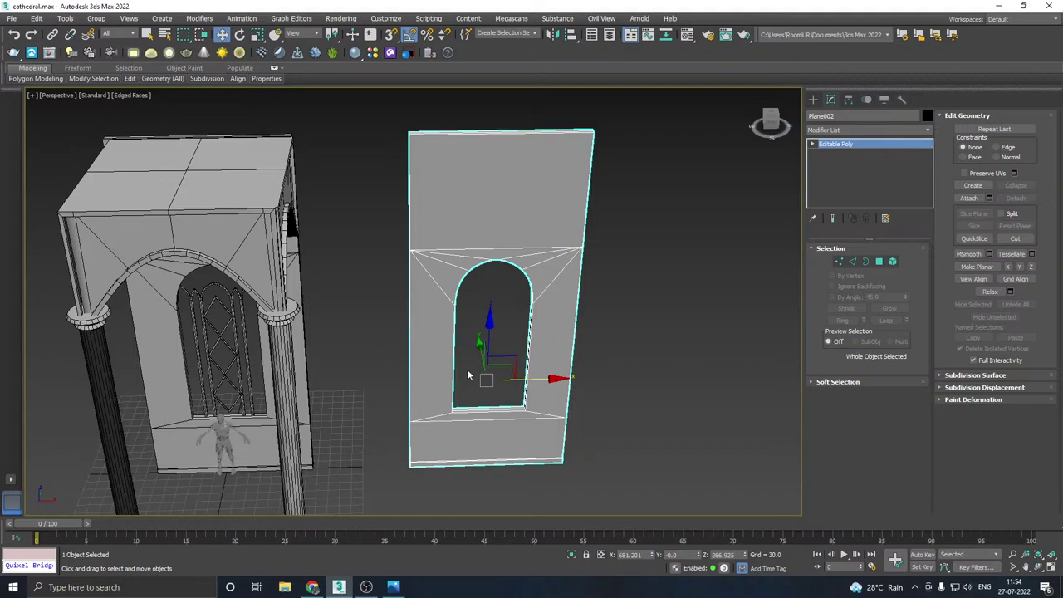
{"action": "key", "text": "r"}
{"action": "left_click_drag", "start_coordinate": [465, 378], "coordinate": [378, 379]}
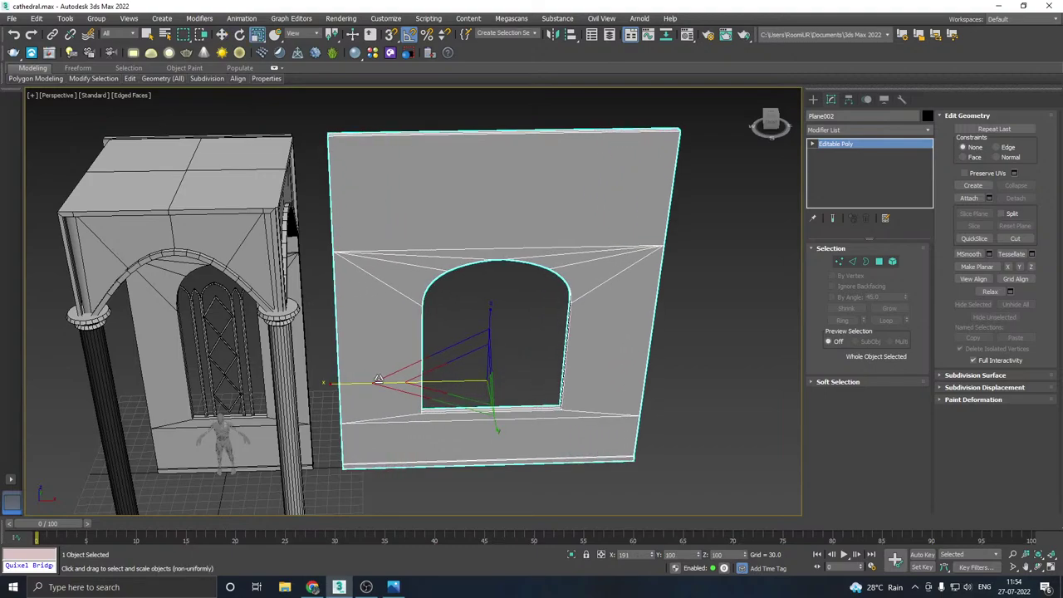
{"action": "key", "text": "r"}
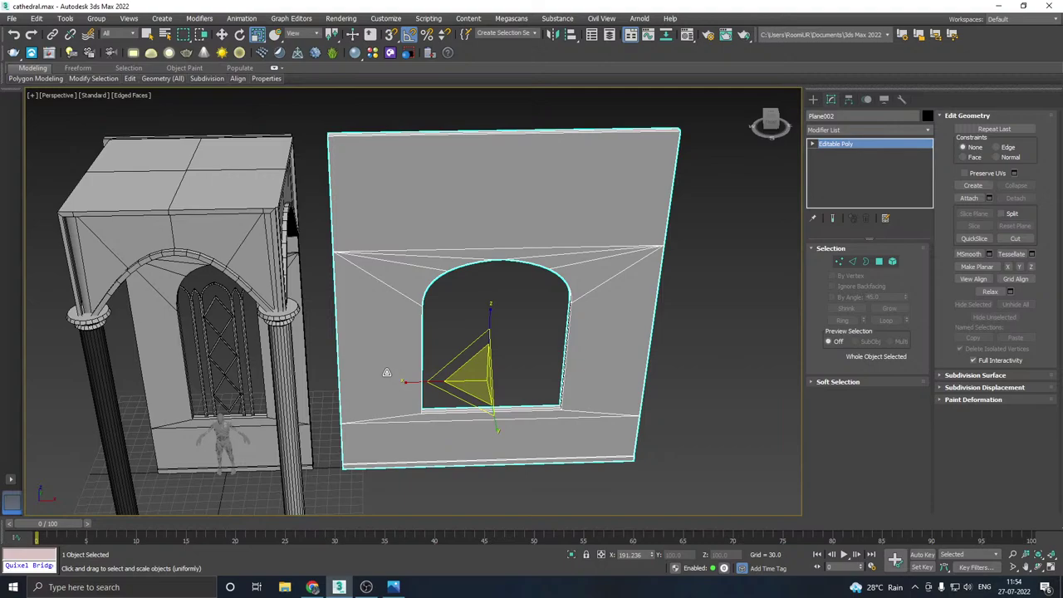
{"action": "key", "text": "Delete"}
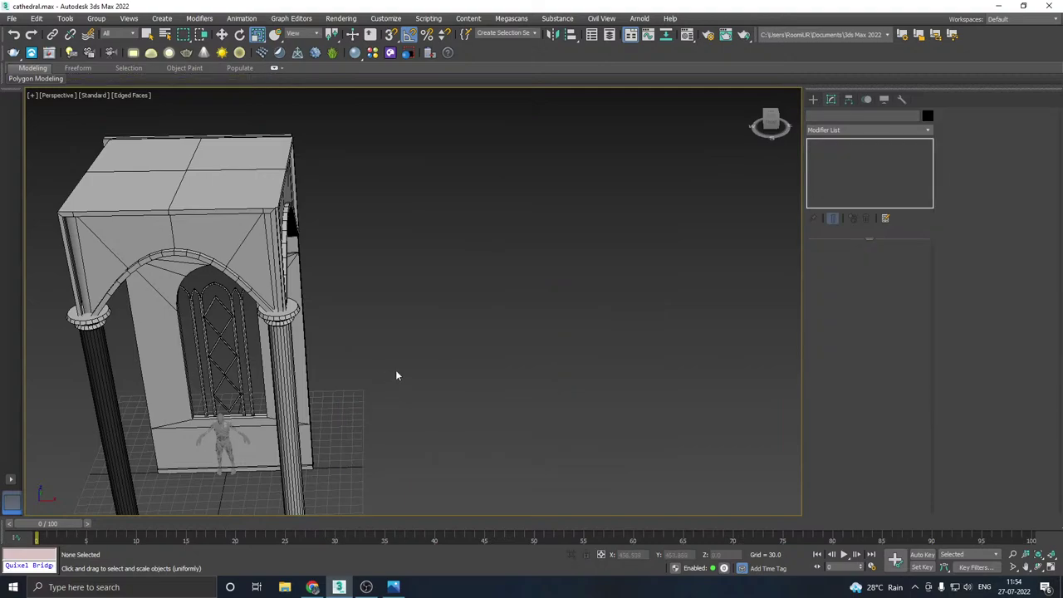
- Make one independent copy of the window wall and place it beside the bay along the X axis
{"action": "middle_click_drag", "start_coordinate": [395, 370], "coordinate": [531, 324]}
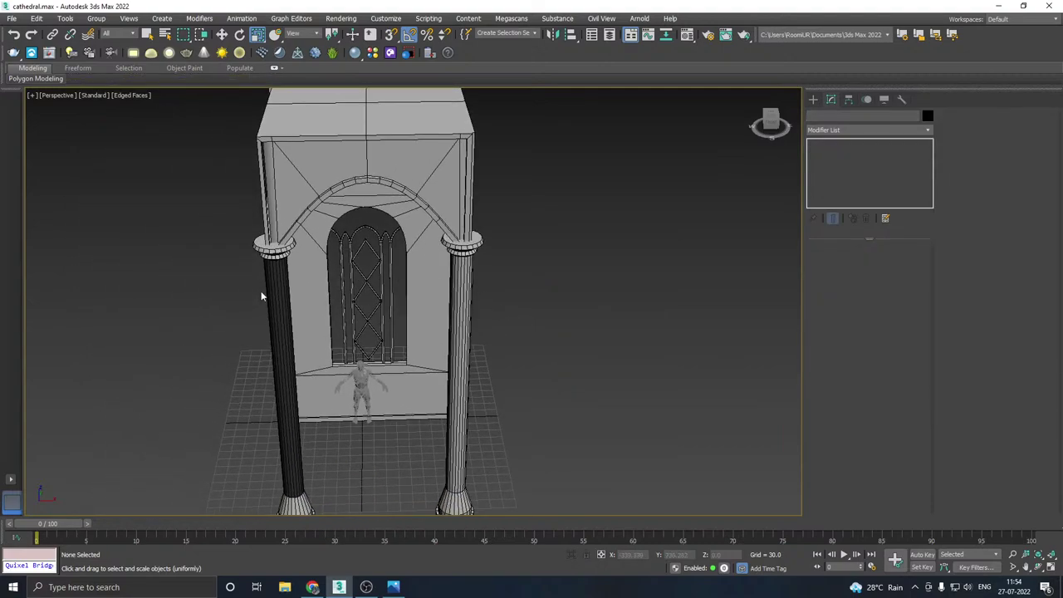
{"action": "left_click", "coordinate": [324, 314]}
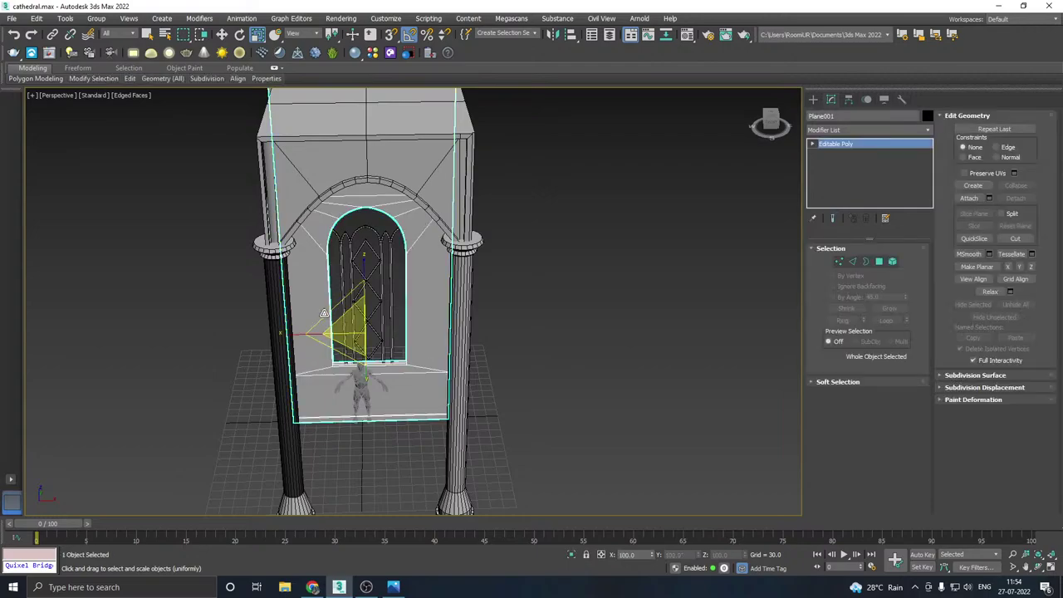
{"action": "key", "text": "w"}
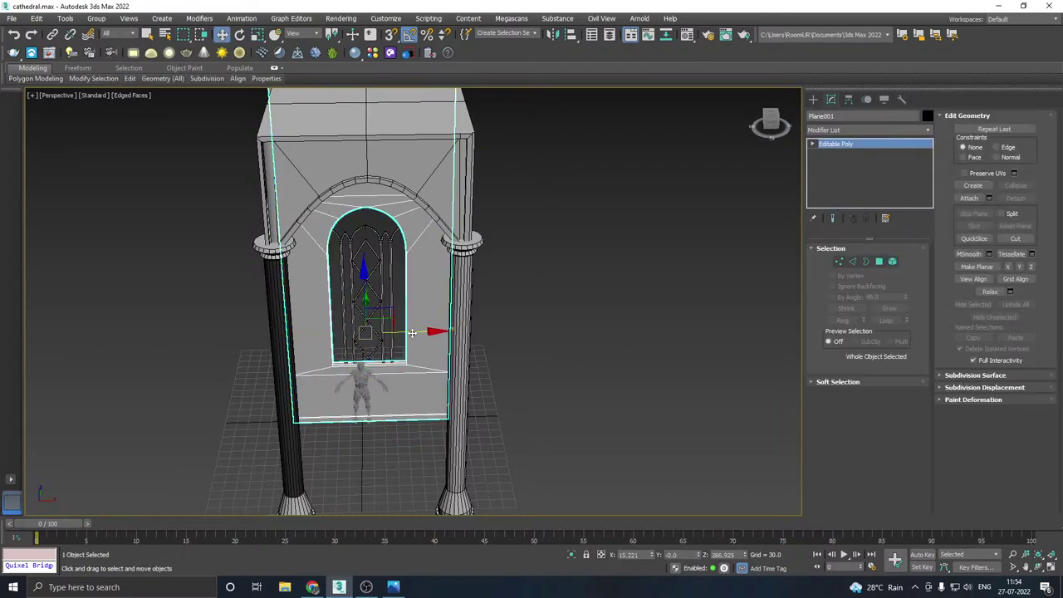
{"action": "left_click_drag", "start_coordinate": [415, 332], "coordinate": [632, 328]}
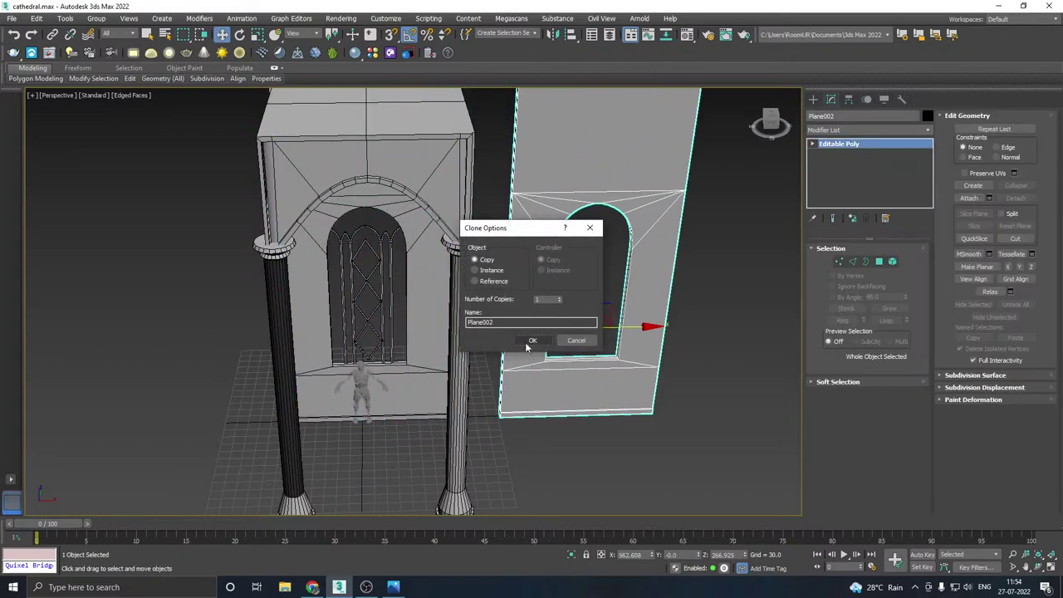
{"action": "left_click", "coordinate": [531, 339]}
{"action": "mouse_move", "coordinate": [534, 319]}
{"action": "middle_mouse_down", "text": "alt"}
{"action": "mouse_move", "coordinate": [406, 346]}
{"action": "mouse_move", "coordinate": [431, 307]}
{"action": "middle_mouse_up", "text": "alt"}
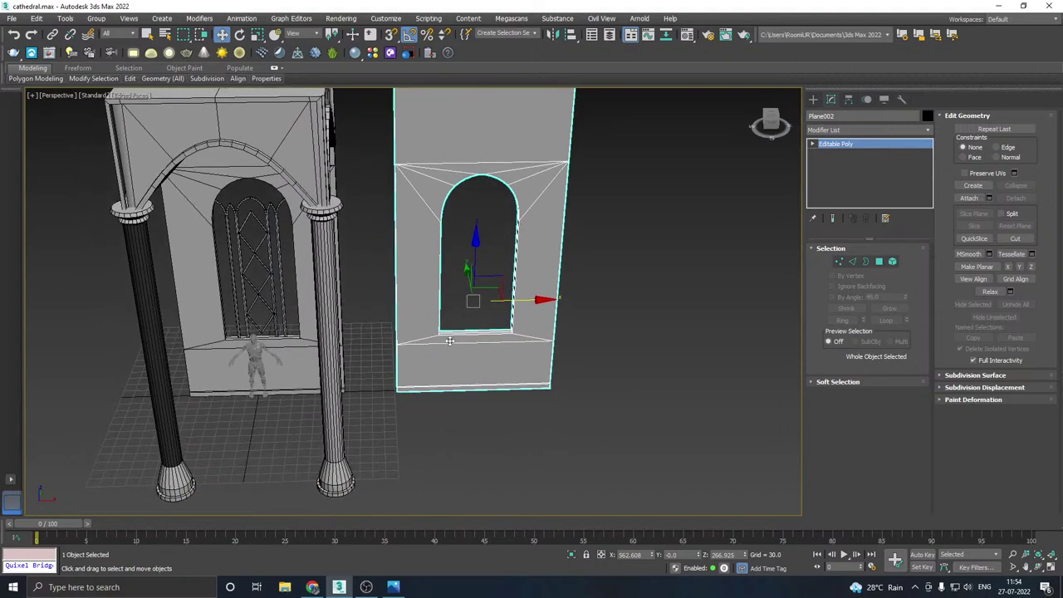
- Delete the lowest row of vertices of the copied wall to remove the strip below the window sill
{"action": "left_click", "coordinate": [839, 262]}
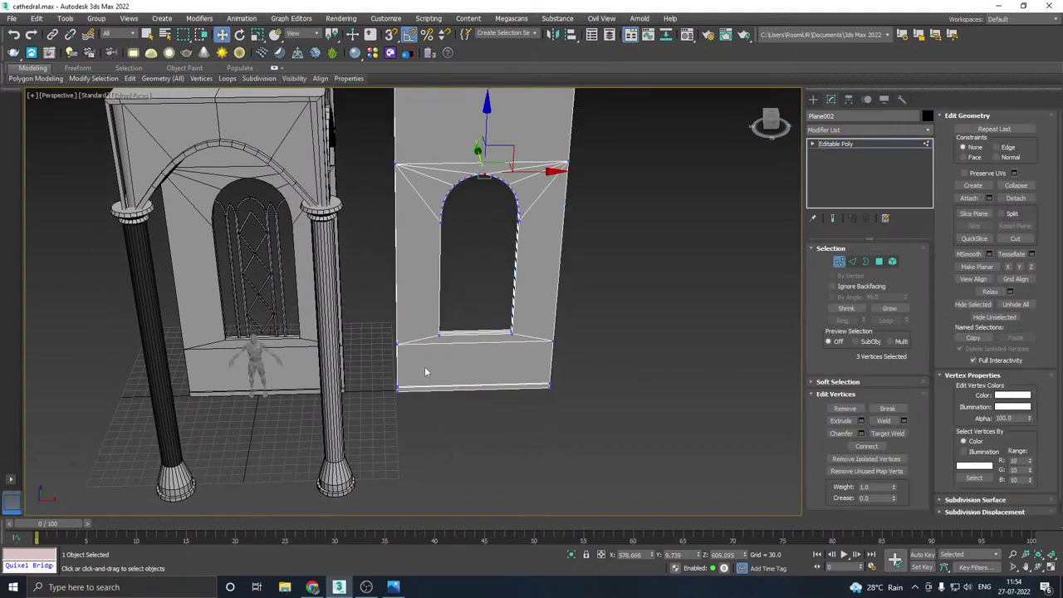
{"action": "left_click_drag", "start_coordinate": [625, 376], "coordinate": [623, 371]}
{"action": "middle_click_drag", "start_coordinate": [623, 370], "coordinate": [613, 344]}
{"action": "key", "text": "Delete"}
{"action": "middle_click_drag", "start_coordinate": [503, 306], "coordinate": [491, 318]}
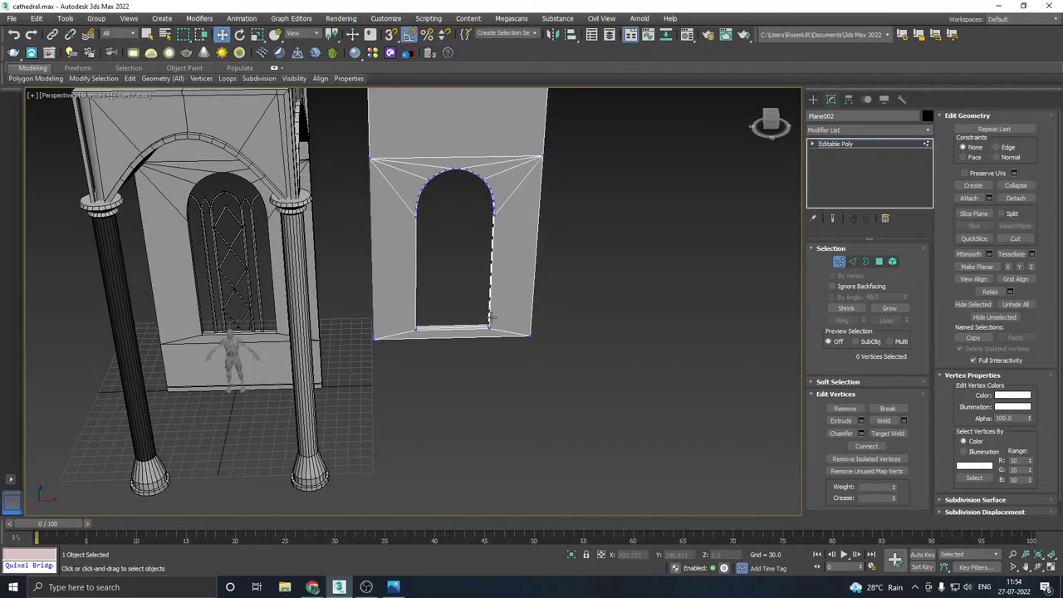
- Move the copied wall's bottom edge and sill vertices down in the front view until the wall reaches ground level
{"action": "key", "text": "f"}
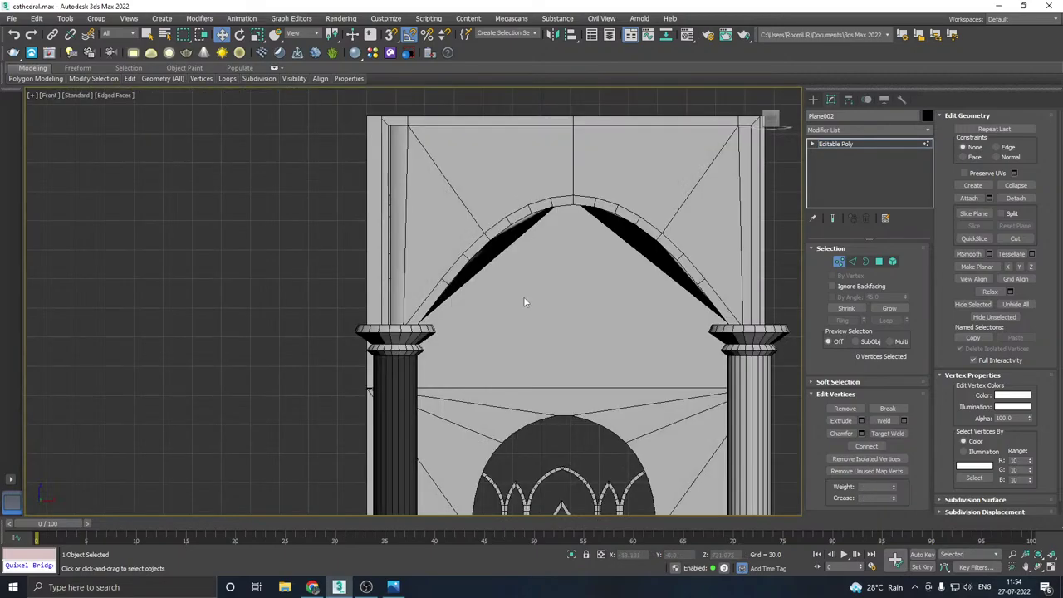
{"action": "scroll", "coordinate": [525, 299], "scroll_direction": "down", "scroll_amount": 8}
{"action": "scroll", "coordinate": [518, 337], "scroll_direction": "up", "scroll_amount": 4}
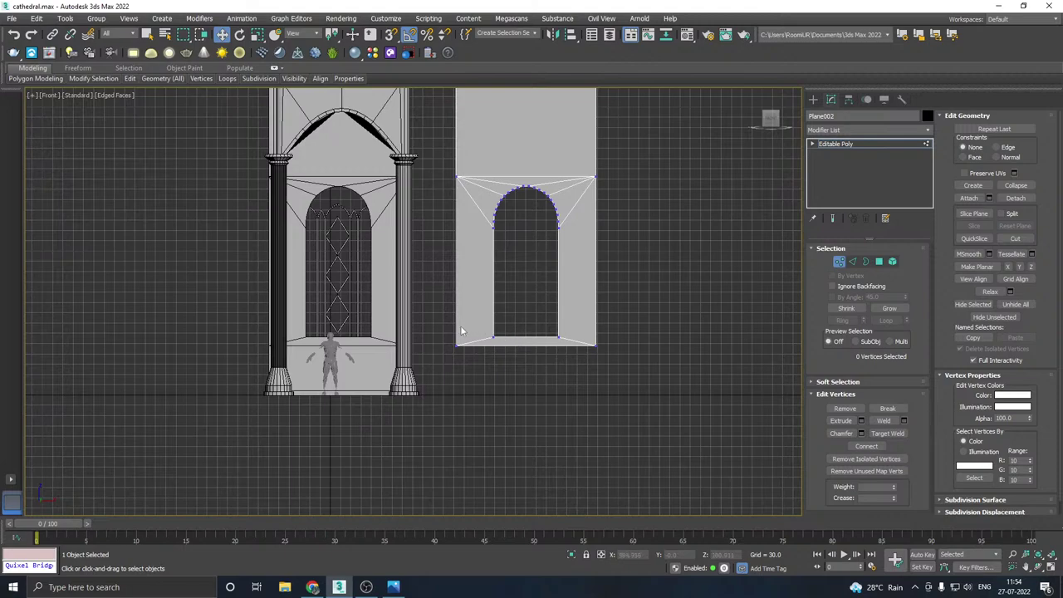
{"action": "left_click_drag", "start_coordinate": [705, 416], "coordinate": [703, 414]}
{"action": "scroll", "coordinate": [506, 362], "scroll_direction": "up", "scroll_amount": 2}
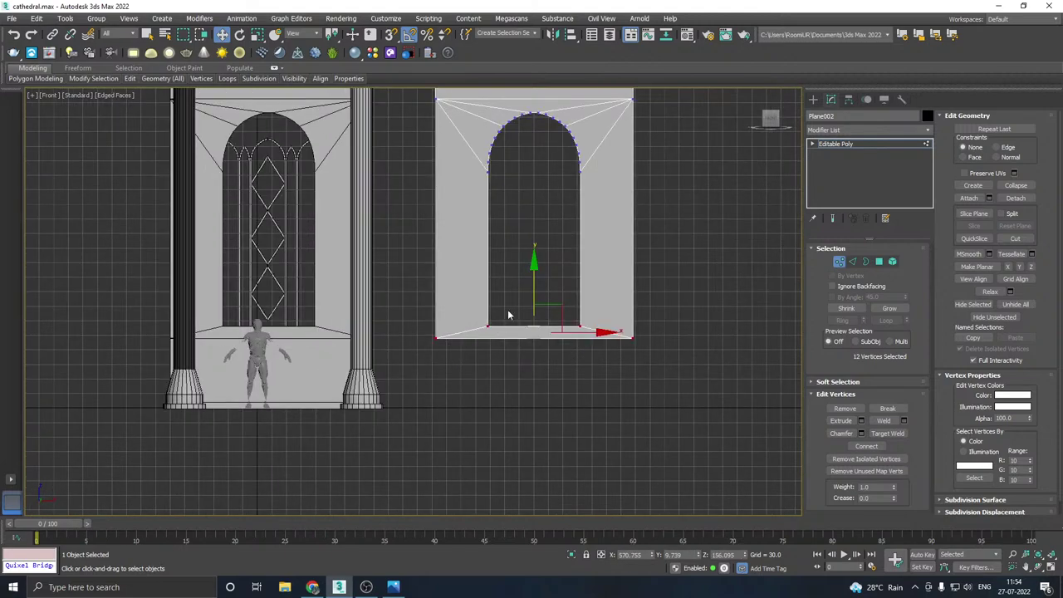
{"action": "left_click_drag", "start_coordinate": [534, 279], "coordinate": [536, 344]}
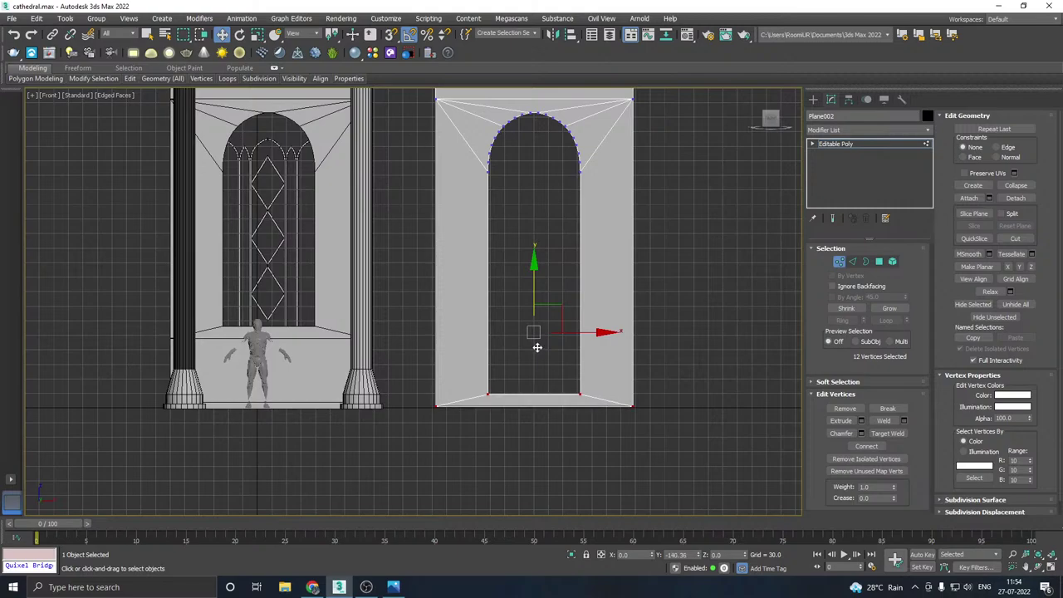
- Lower the copied wall's arch vertices to about Z 250 to shorten the window opening into a doorway
{"action": "middle_click_drag", "start_coordinate": [539, 332], "coordinate": [504, 400]}
{"action": "scroll", "coordinate": [504, 400], "scroll_direction": "down", "scroll_amount": 2}
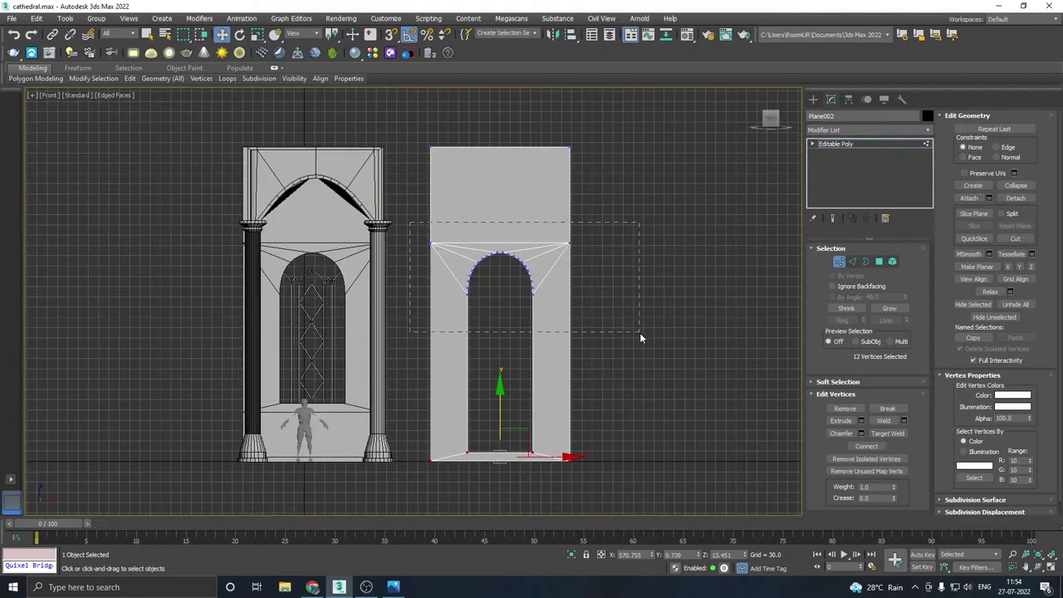
{"action": "left_click_drag", "start_coordinate": [639, 332], "coordinate": [639, 333]}
{"action": "left_click_drag", "start_coordinate": [497, 224], "coordinate": [530, 336]}
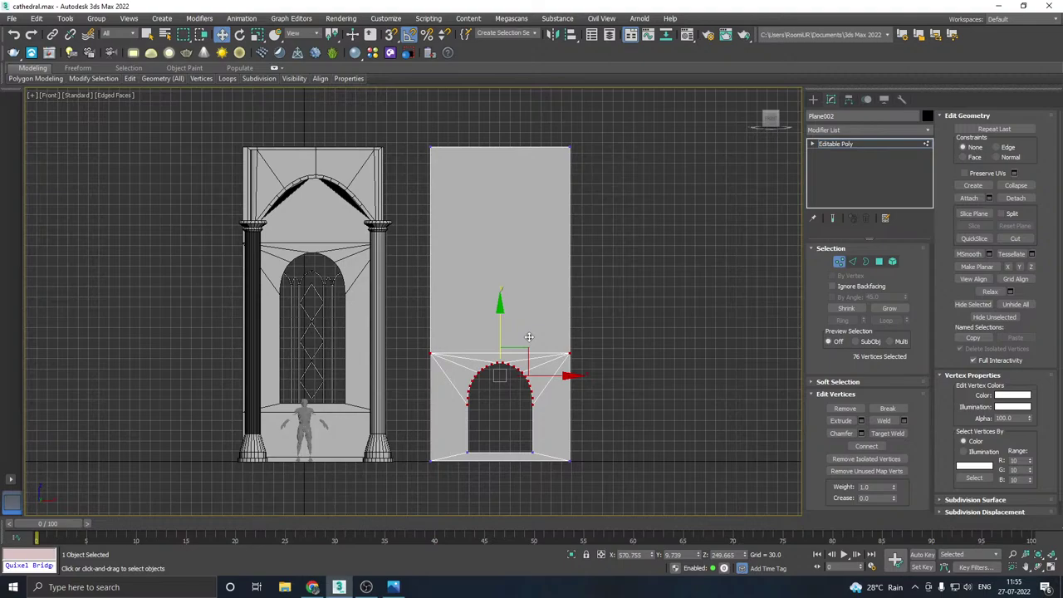
{"action": "left_click", "coordinate": [313, 587]}
- Lower the doorway's threshold vertices to about Z 14.5, then leave vertex editing
{"action": "scroll", "coordinate": [455, 464], "scroll_direction": "up", "scroll_amount": 2}
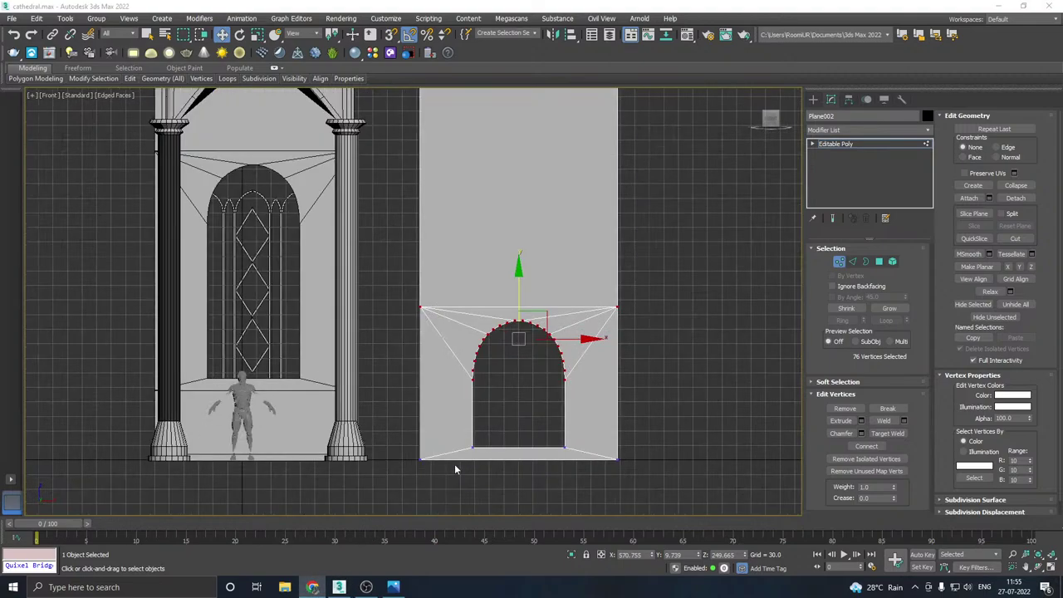
{"action": "scroll", "coordinate": [544, 451], "scroll_direction": "up", "scroll_amount": 2}
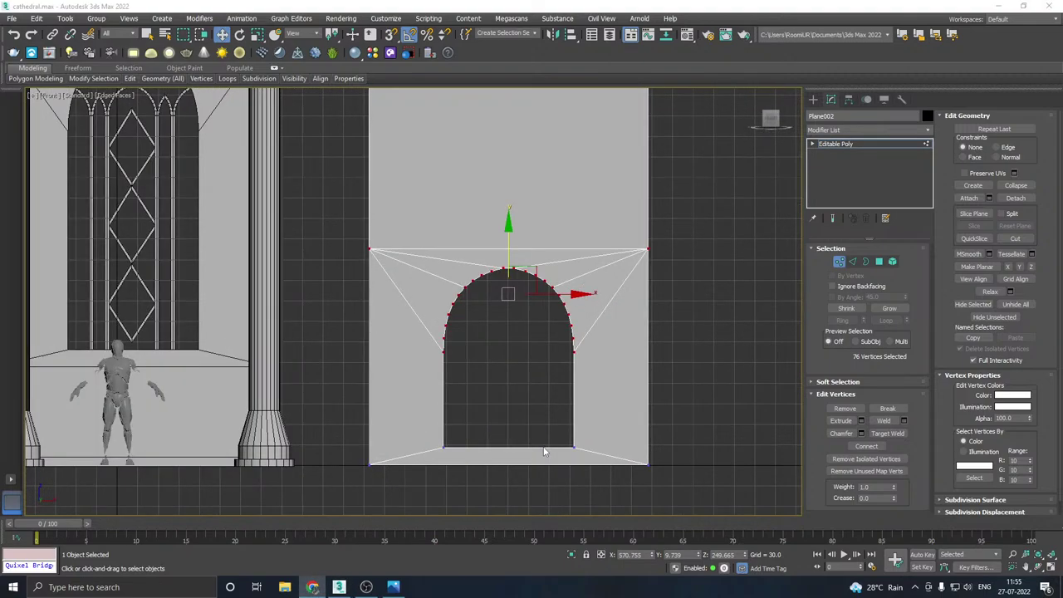
{"action": "left_click_drag", "start_coordinate": [513, 442], "coordinate": [609, 465]}
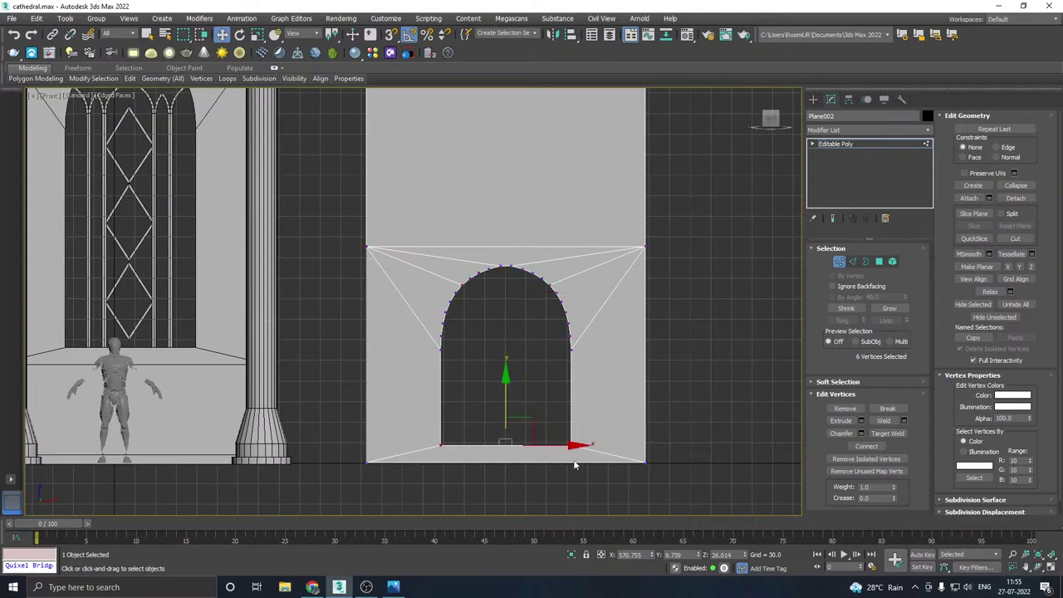
{"action": "middle_click_drag", "start_coordinate": [502, 421], "coordinate": [499, 402]}
{"action": "left_click_drag", "start_coordinate": [499, 401], "coordinate": [503, 395]}
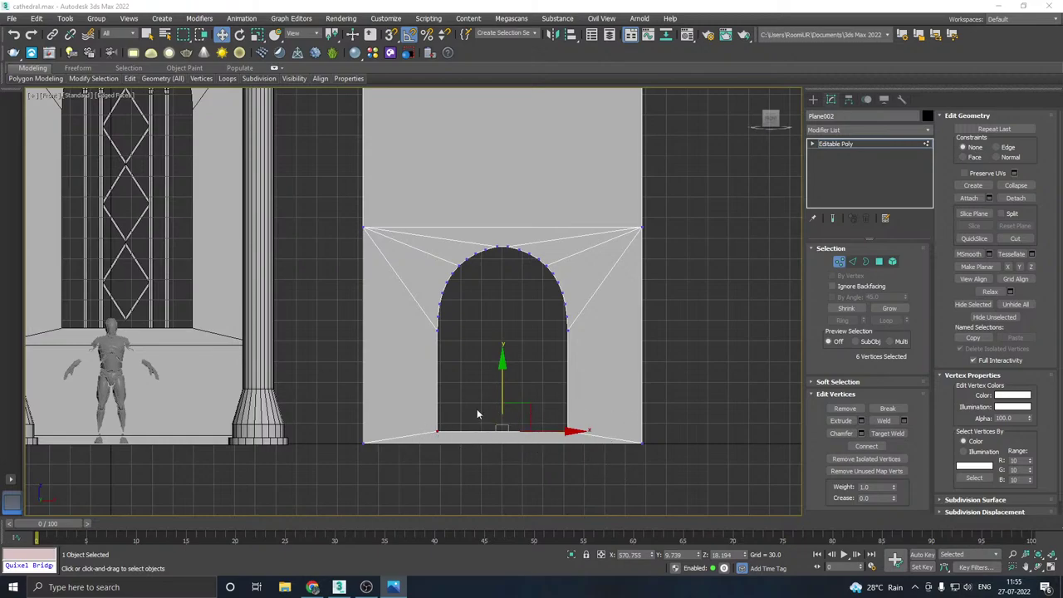
{"action": "middle_click_drag", "start_coordinate": [527, 340], "coordinate": [523, 371]}
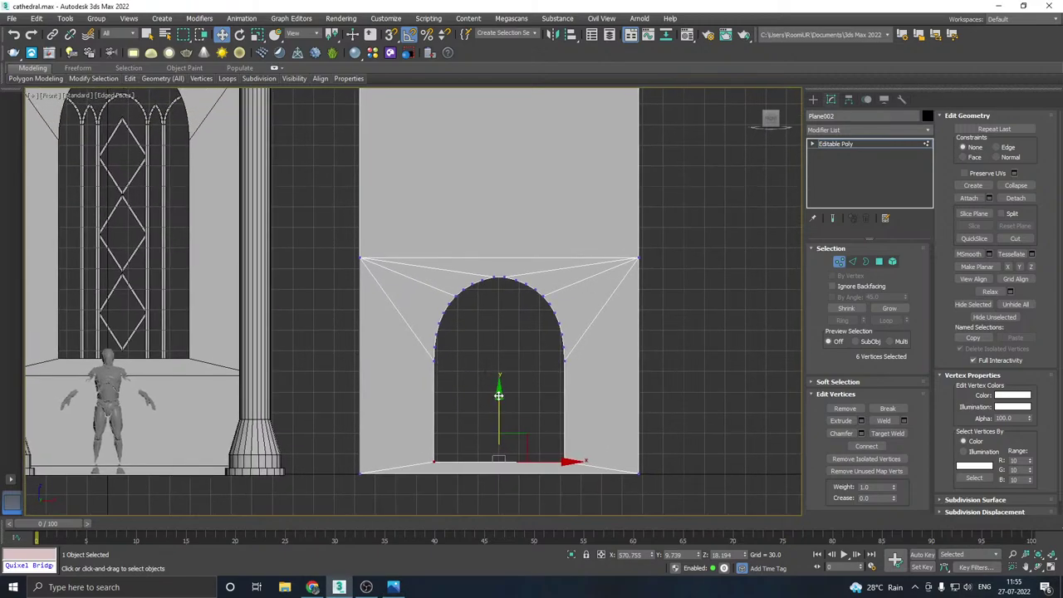
{"action": "left_click_drag", "start_coordinate": [501, 398], "coordinate": [502, 401]}
{"action": "middle_click_drag", "start_coordinate": [505, 392], "coordinate": [533, 373]}
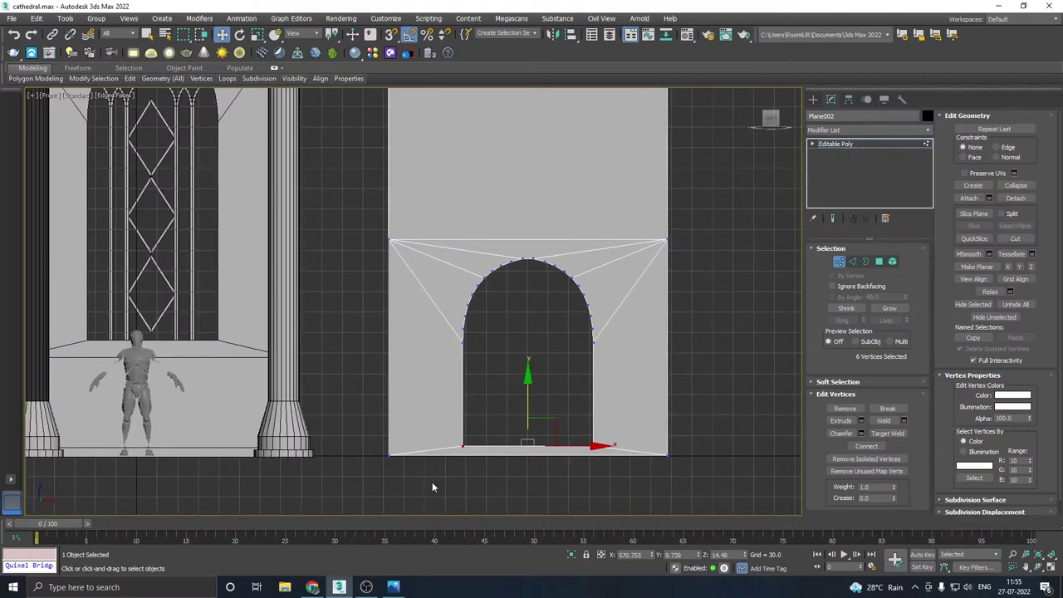
{"action": "mouse_move", "coordinate": [393, 588]}
{"action": "left_click", "coordinate": [829, 145]}
- Move the door wall along the X axis into the bay, where the window wall stands
{"action": "scroll", "coordinate": [649, 315], "scroll_direction": "down", "scroll_amount": 5}
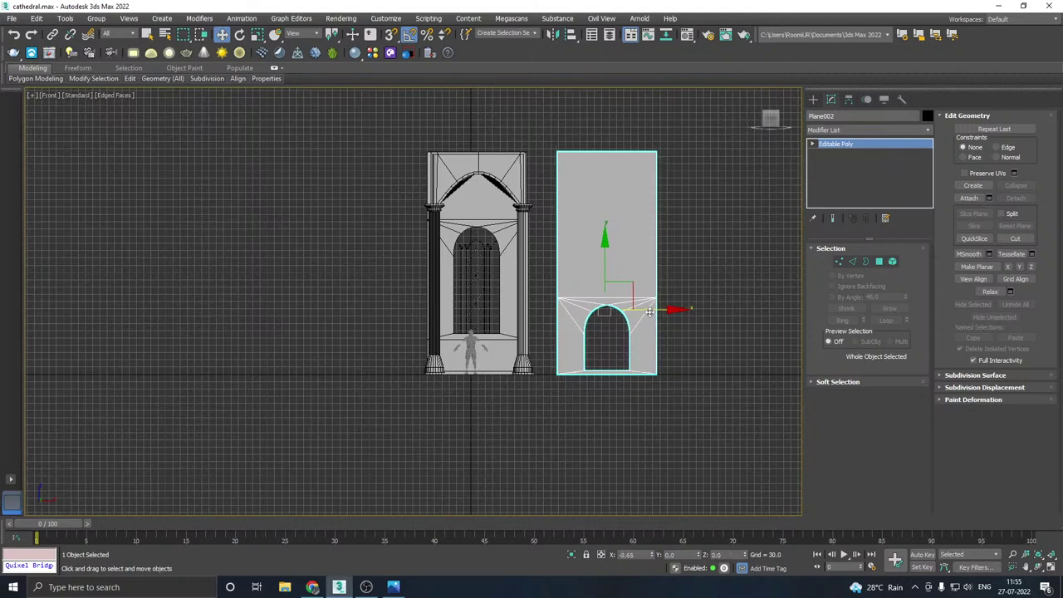
{"action": "scroll", "coordinate": [640, 320], "scroll_direction": "up", "scroll_amount": 5}
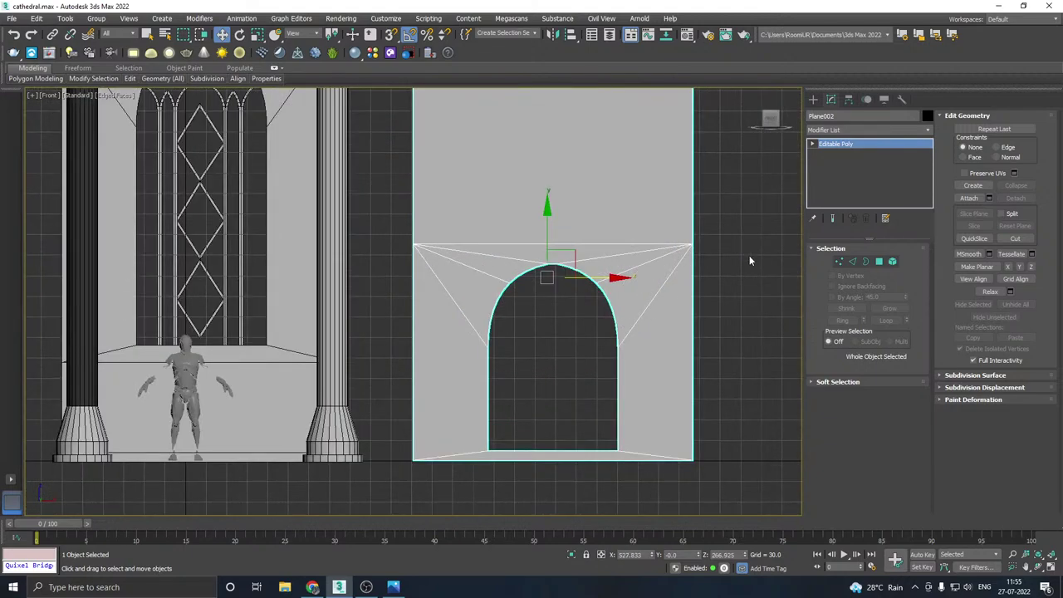
{"action": "middle_click_drag", "start_coordinate": [554, 350], "coordinate": [536, 319]}
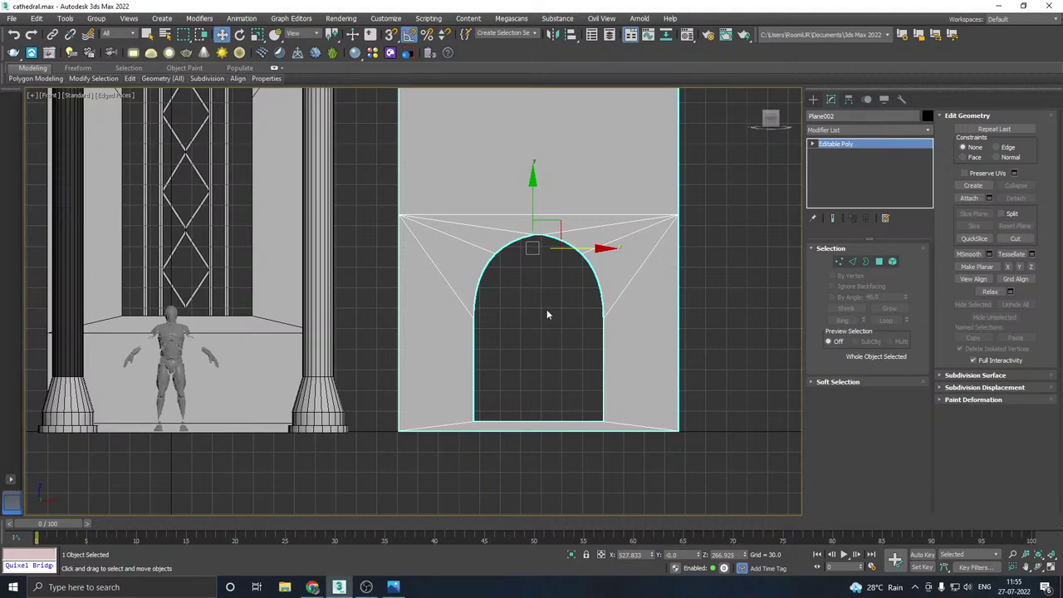
{"action": "key", "text": "p"}
{"action": "middle_click_drag", "start_coordinate": [550, 307], "coordinate": [310, 307], "text": "alt"}
- Move the window wall together with its tracery along the X axis out of the bay, beside the columns
{"action": "left_click", "coordinate": [308, 306]}
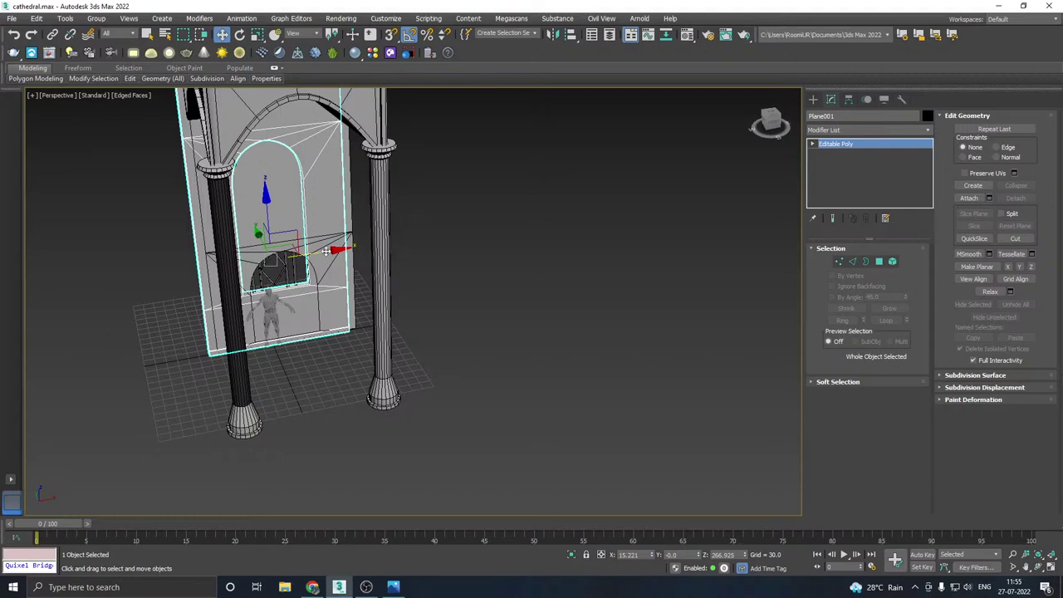
{"action": "left_click_drag", "start_coordinate": [325, 251], "coordinate": [446, 228]}
{"action": "key", "text": "ctrl+z"}
{"action": "left_click", "coordinate": [289, 272], "text": "ctrl"}
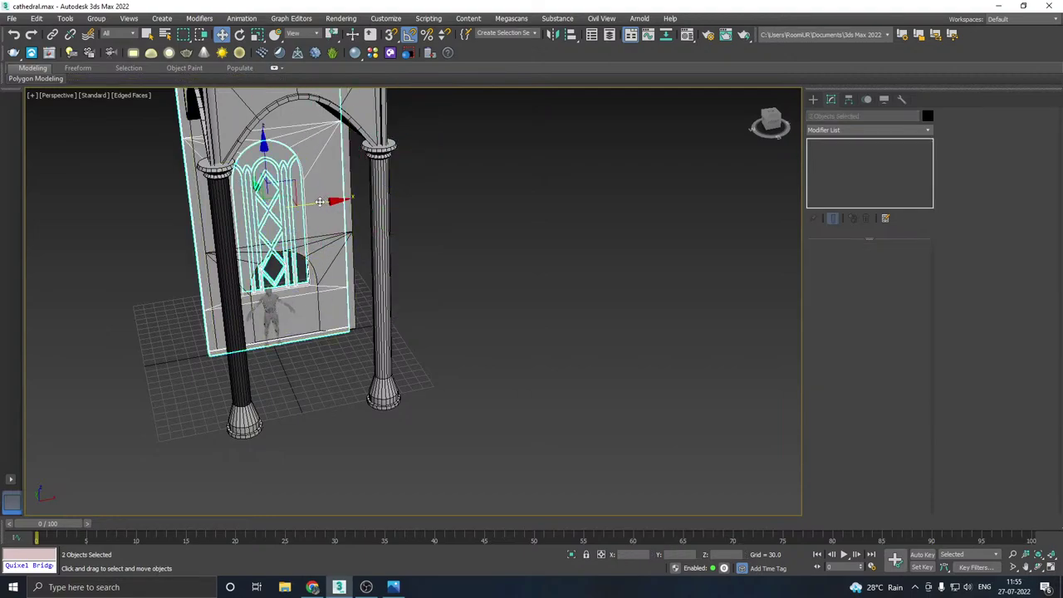
{"action": "left_click_drag", "start_coordinate": [331, 205], "coordinate": [469, 202]}
{"action": "middle_click_drag", "start_coordinate": [469, 202], "coordinate": [512, 292]}
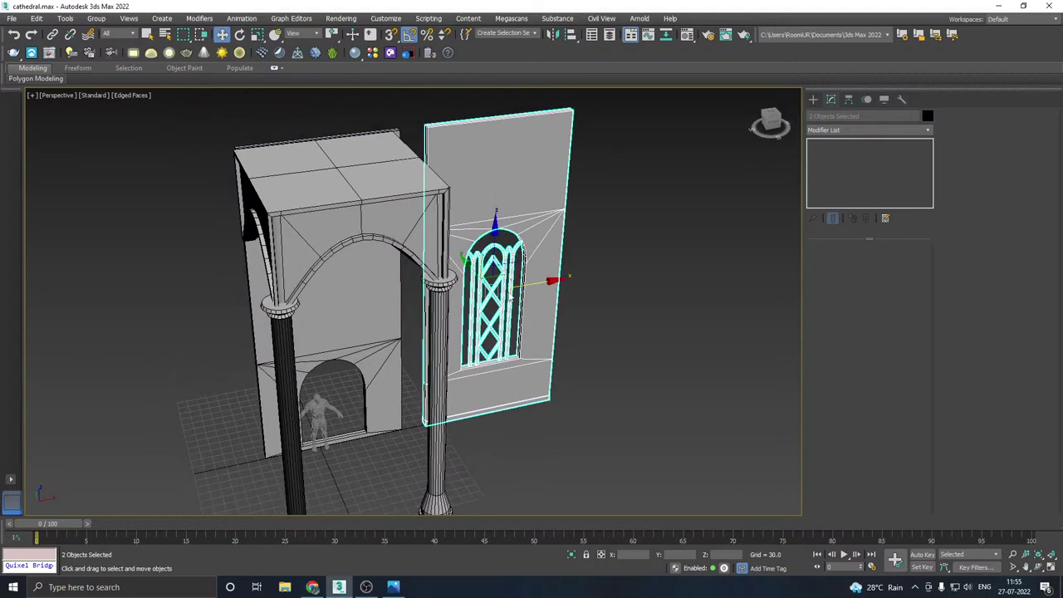
- Group the window wall and its tracery into one object
{"action": "left_click", "coordinate": [96, 18]}
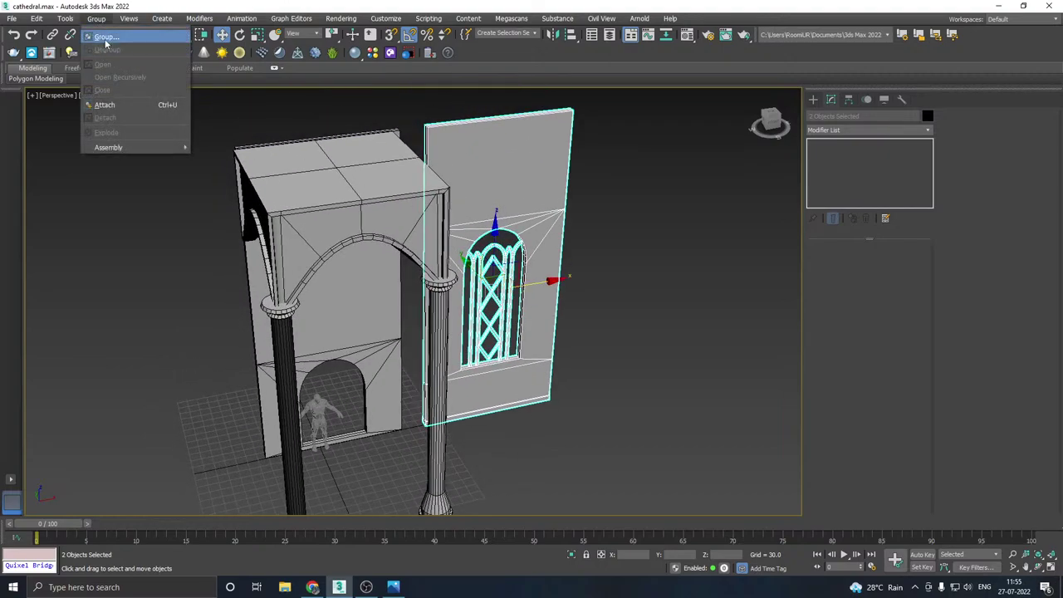
{"action": "left_click", "coordinate": [106, 36]}
{"action": "left_click", "coordinate": [539, 314]}
- Raise the vertices of the door wall's doorway arch along Z to about 285, then leave vertex editing
{"action": "middle_click_drag", "start_coordinate": [475, 324], "coordinate": [652, 219]}
{"action": "left_click", "coordinate": [478, 307]}
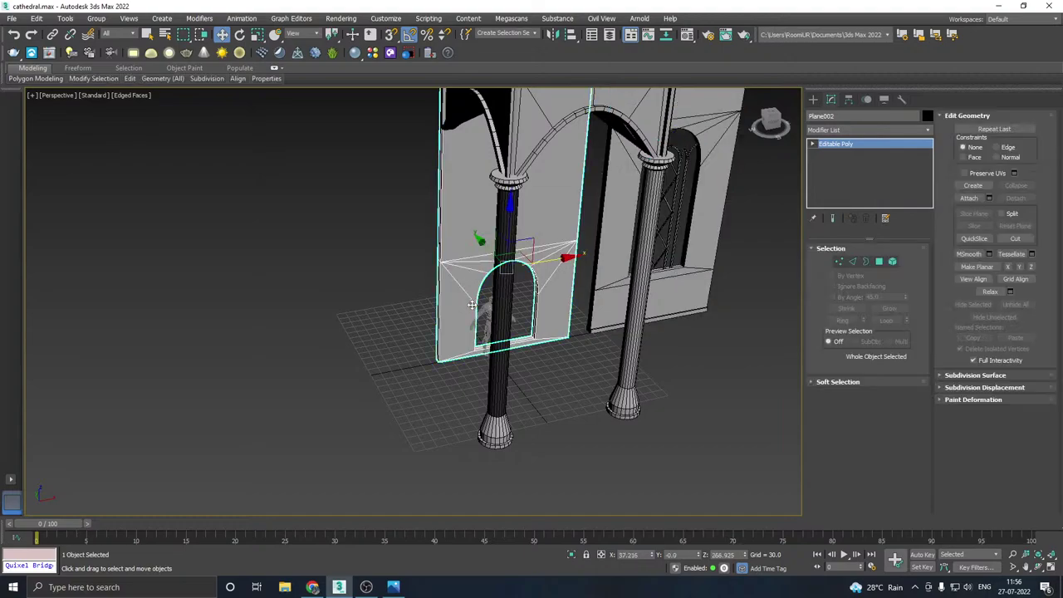
{"action": "scroll", "coordinate": [490, 315], "scroll_direction": "up", "scroll_amount": 5}
{"action": "scroll", "coordinate": [496, 320], "scroll_direction": "up", "scroll_amount": 6}
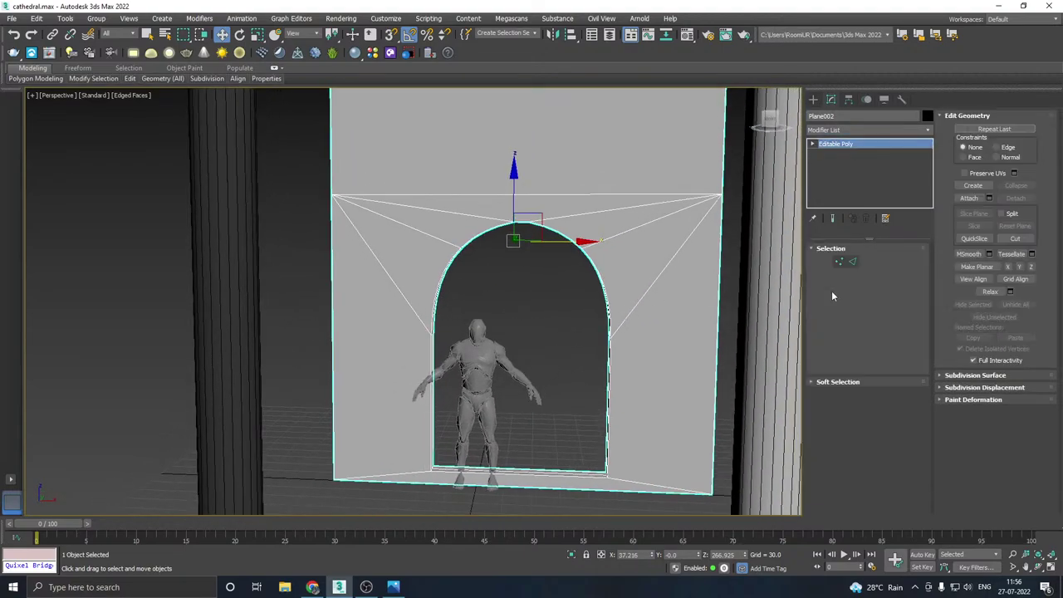
{"action": "left_click", "coordinate": [839, 261]}
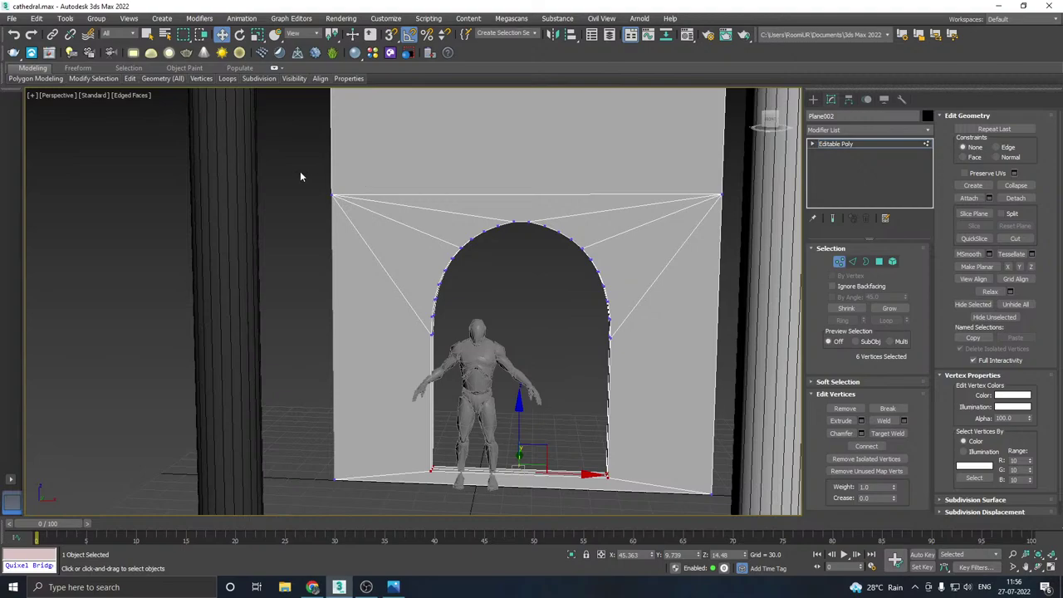
{"action": "left_click_drag", "start_coordinate": [843, 309], "coordinate": [838, 378]}
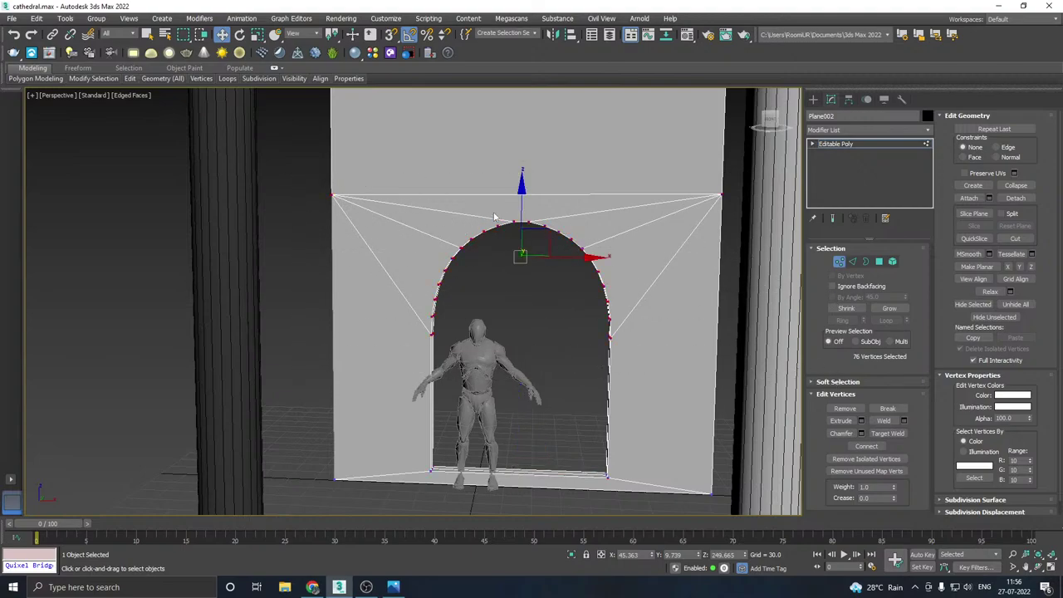
{"action": "left_click_drag", "start_coordinate": [526, 208], "coordinate": [521, 180]}
{"action": "middle_click_drag", "start_coordinate": [575, 191], "coordinate": [464, 281]}
{"action": "scroll", "coordinate": [465, 281], "scroll_direction": "down", "scroll_amount": 3}
{"action": "middle_click_drag", "start_coordinate": [432, 314], "coordinate": [469, 282], "text": "alt"}
{"action": "middle_click_drag", "start_coordinate": [468, 279], "coordinate": [450, 301]}
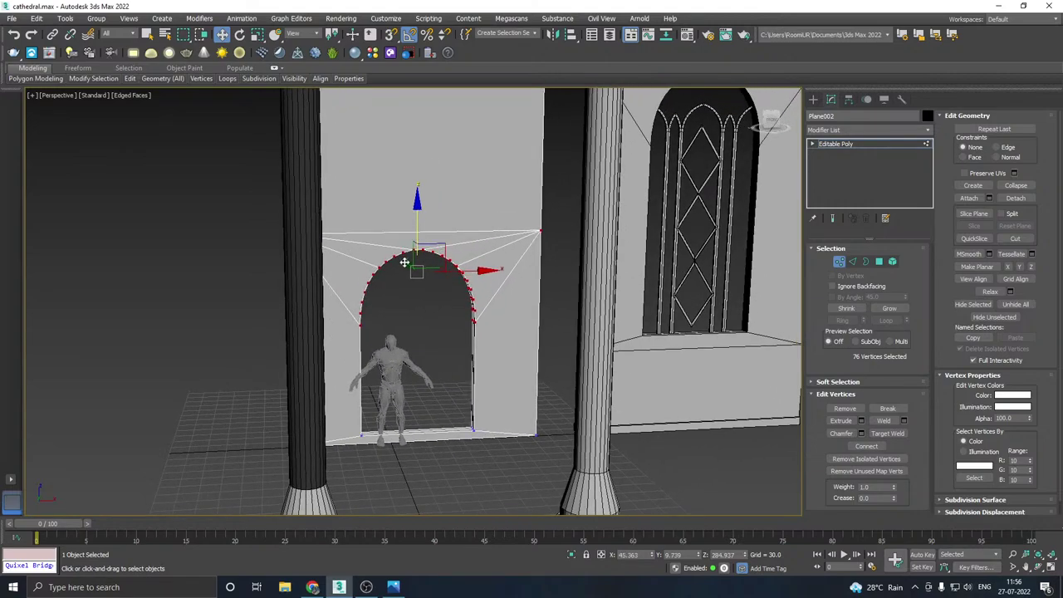
{"action": "middle_click_drag", "start_coordinate": [408, 266], "coordinate": [402, 271], "text": "alt"}
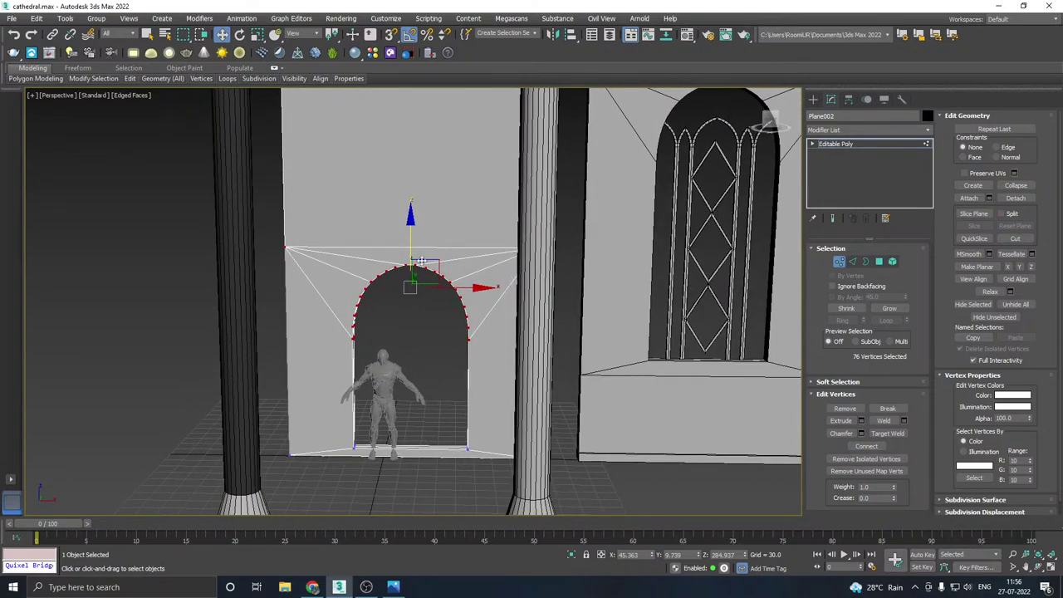
{"action": "left_click", "coordinate": [869, 144]}
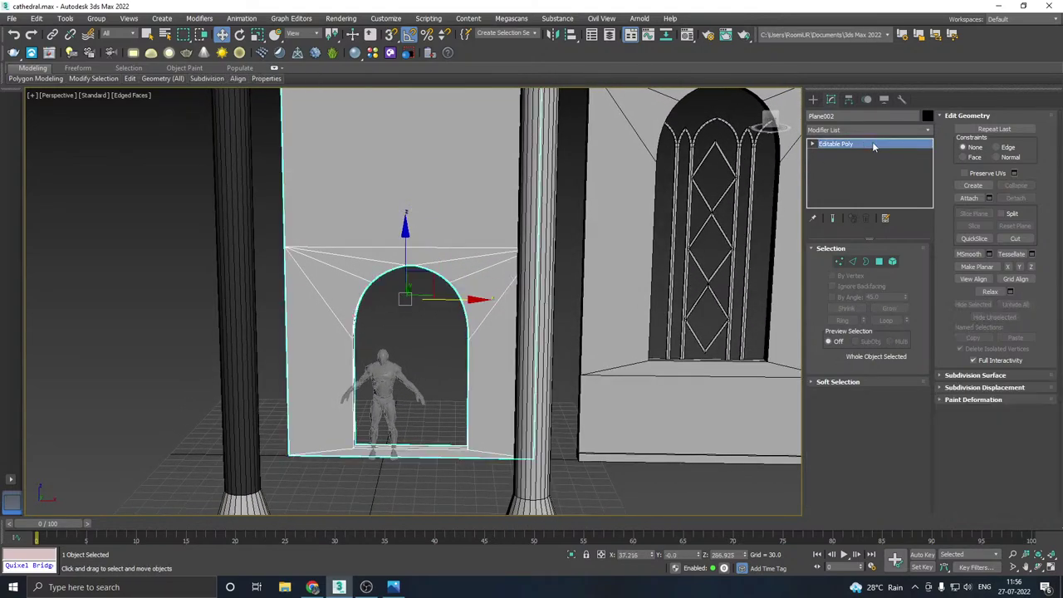
- Add a Symmetry modifier to the door wall, mirrored across the X axis
{"action": "left_click", "coordinate": [925, 131]}
{"action": "left_click_drag", "start_coordinate": [929, 191], "coordinate": [928, 564]}
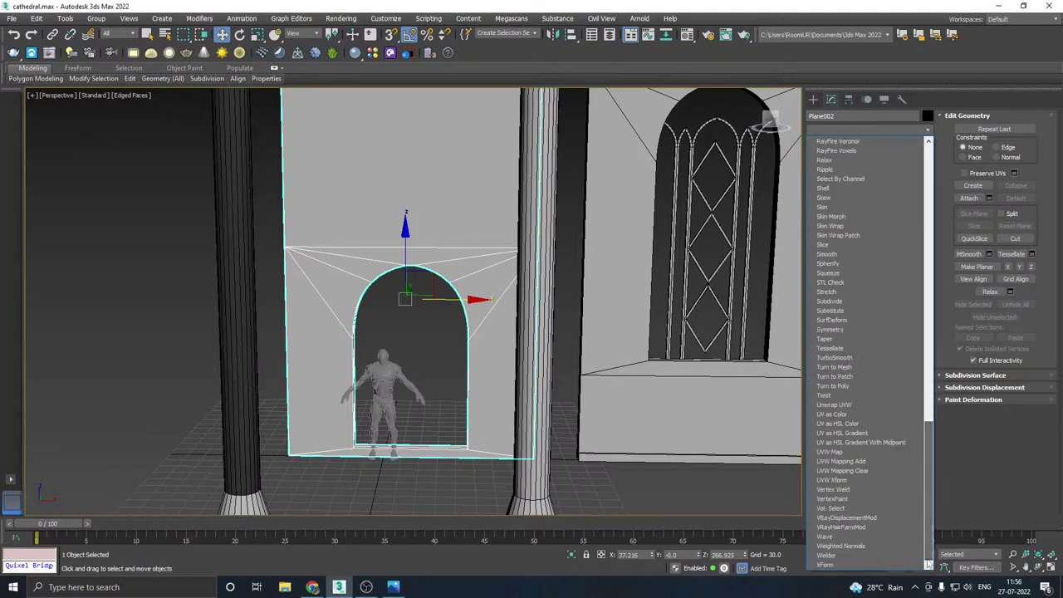
{"action": "left_click", "coordinate": [831, 329]}
{"action": "left_click", "coordinate": [842, 311]}
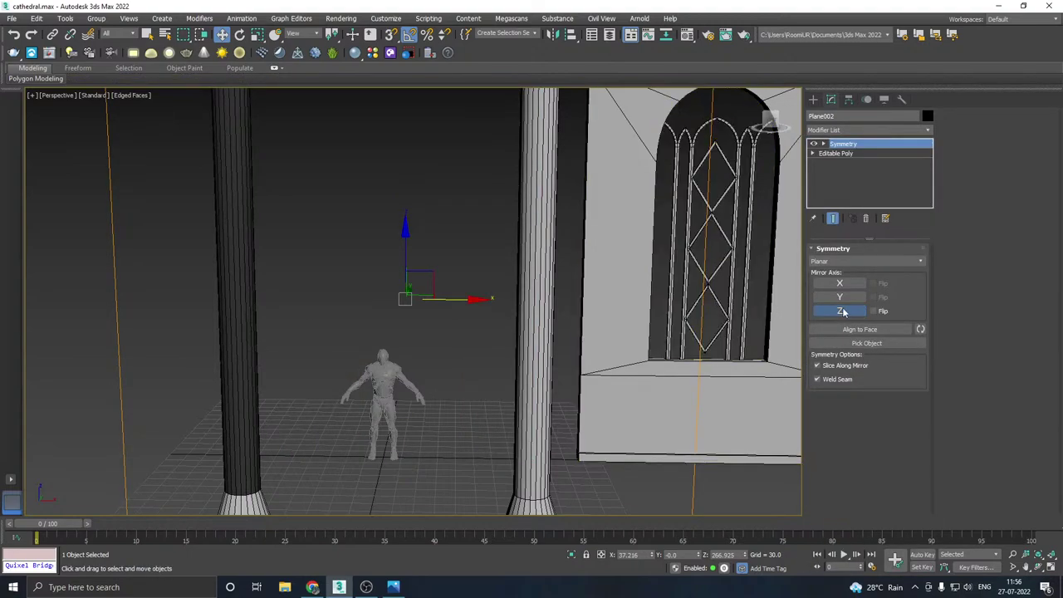
{"action": "left_click", "coordinate": [840, 296]}
{"action": "left_click", "coordinate": [840, 311]}
{"action": "left_click", "coordinate": [840, 284]}
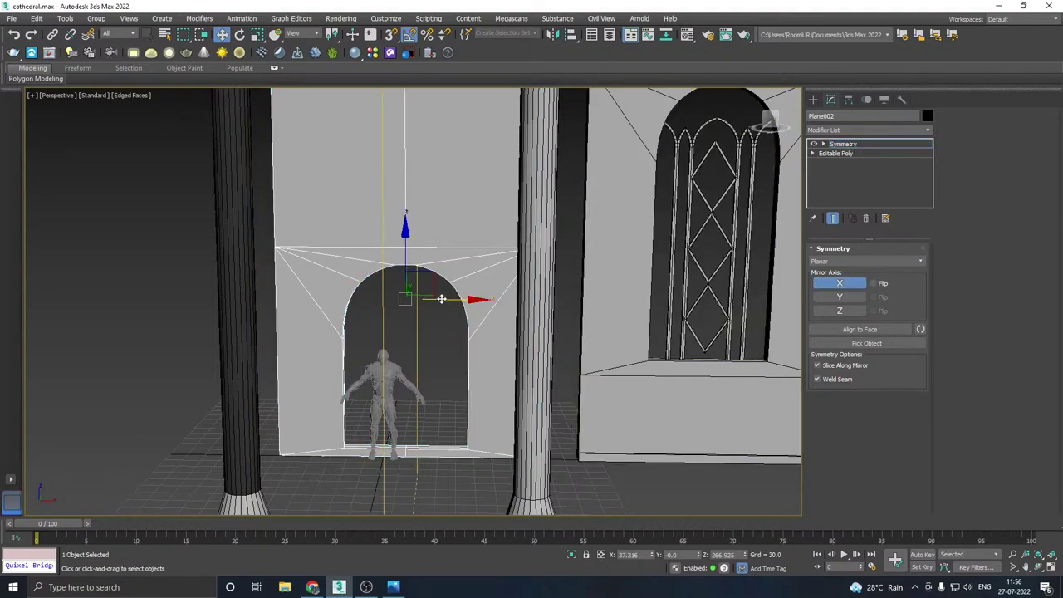
- Shift the symmetry mirror plane along X to about 30, then collapse the door wall's modifier stack
{"action": "left_click_drag", "start_coordinate": [451, 298], "coordinate": [446, 296]}
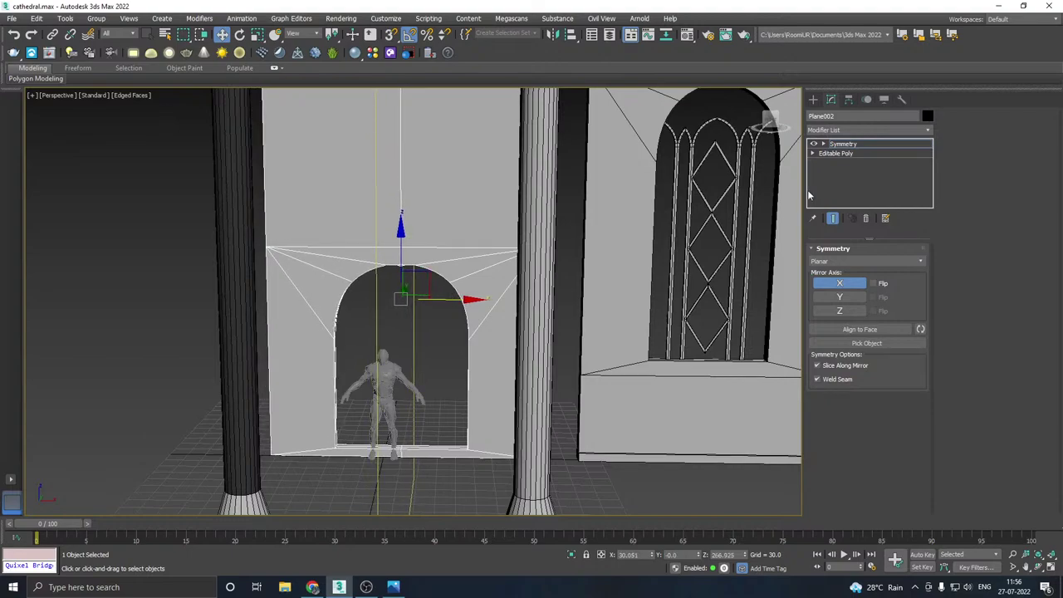
{"action": "right_click", "coordinate": [846, 147]}
{"action": "left_click", "coordinate": [868, 254]}
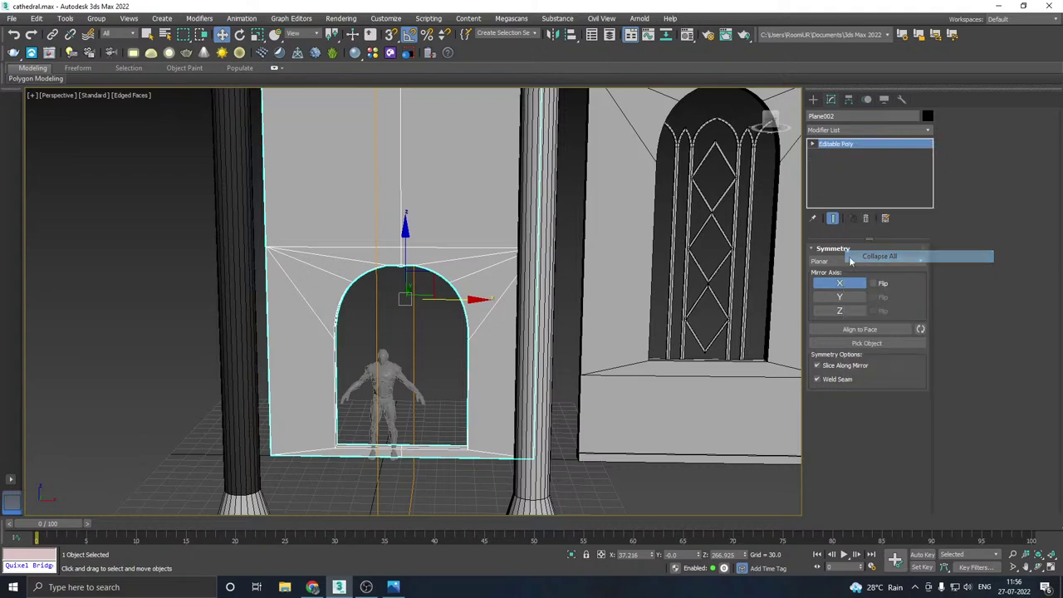
- Try to target-weld the misaligned vertices at the crown of the doorway arch
{"action": "scroll", "coordinate": [397, 258], "scroll_direction": "up", "scroll_amount": 5}
{"action": "key", "text": "1"}
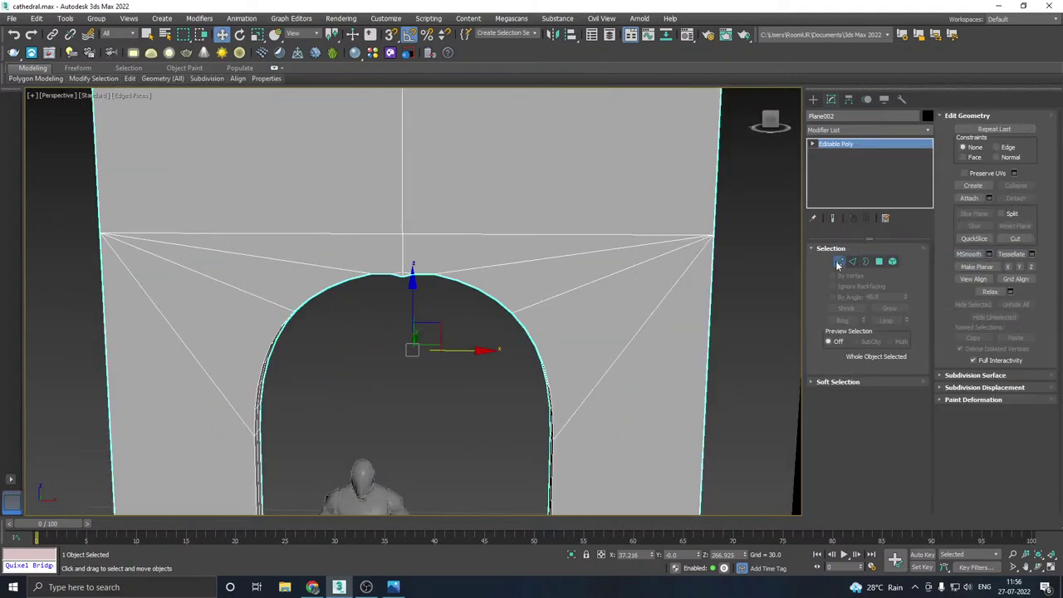
{"action": "left_click", "coordinate": [408, 274]}
{"action": "scroll", "coordinate": [413, 275], "scroll_direction": "up", "scroll_amount": 2}
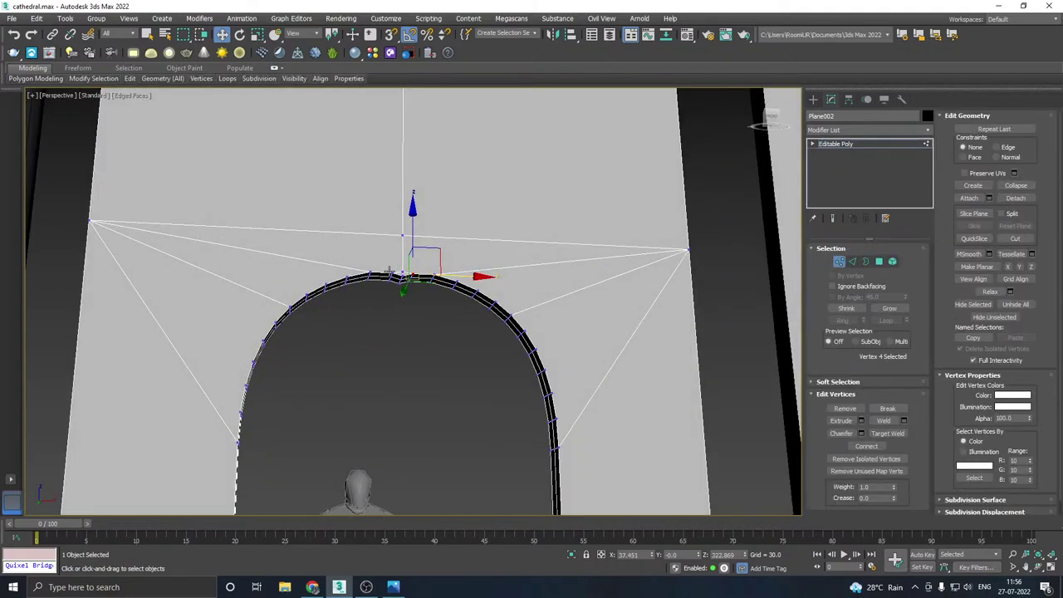
{"action": "scroll", "coordinate": [415, 272], "scroll_direction": "up", "scroll_amount": 3}
{"action": "scroll", "coordinate": [414, 275], "scroll_direction": "up", "scroll_amount": 3}
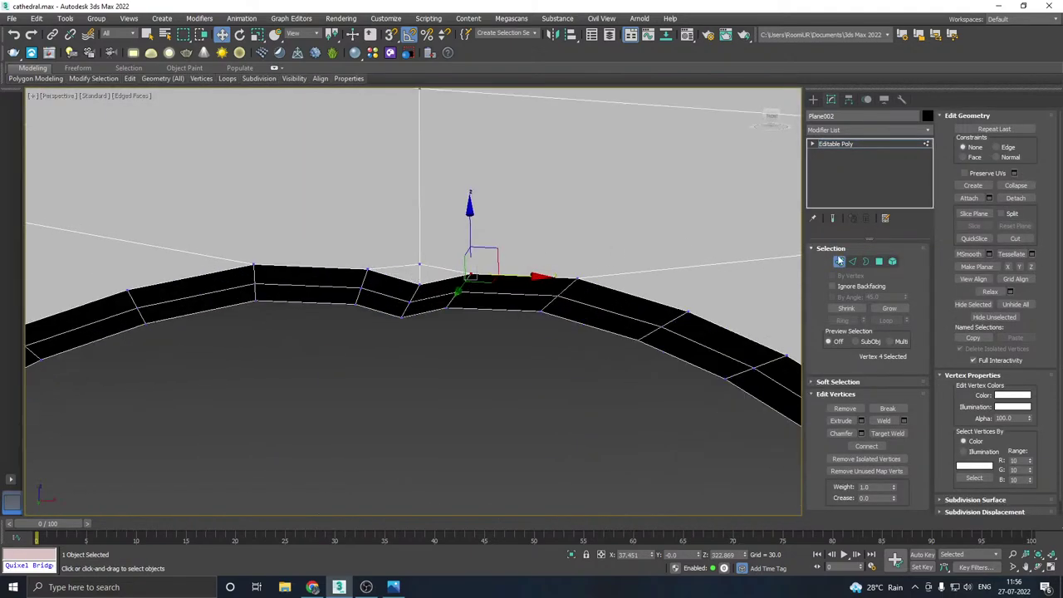
{"action": "right_click", "coordinate": [448, 291]}
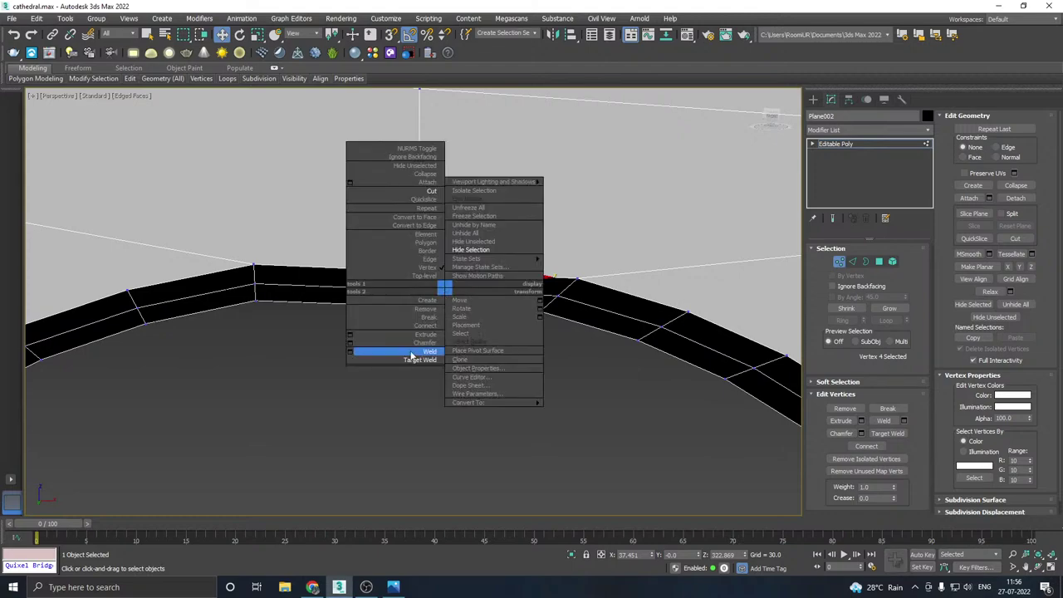
{"action": "left_click", "coordinate": [408, 358]}
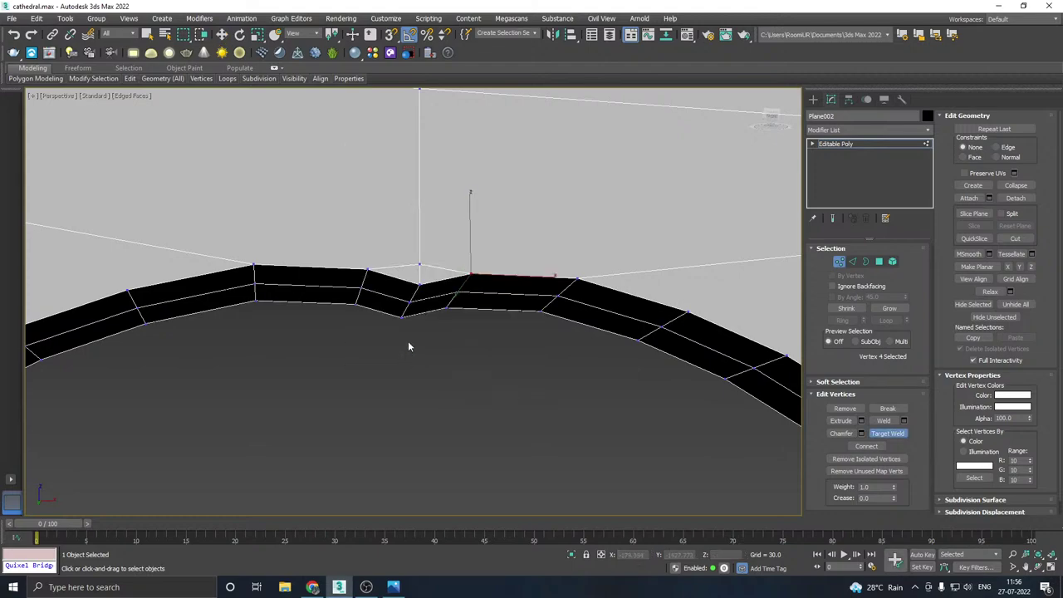
{"action": "left_click", "coordinate": [421, 265]}
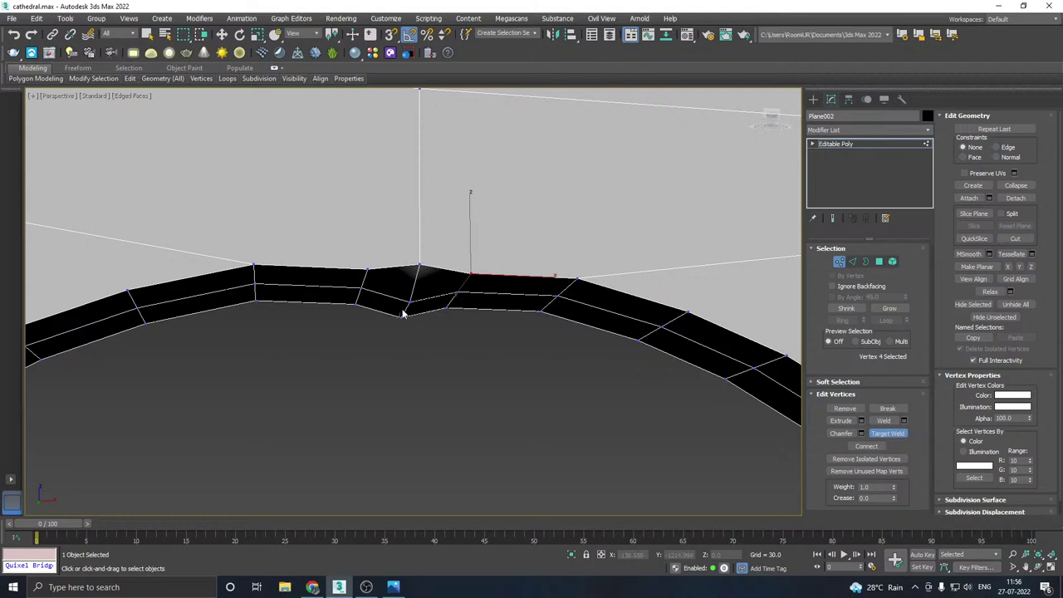
{"action": "key", "text": "w"}
{"action": "left_click", "coordinate": [408, 302]}
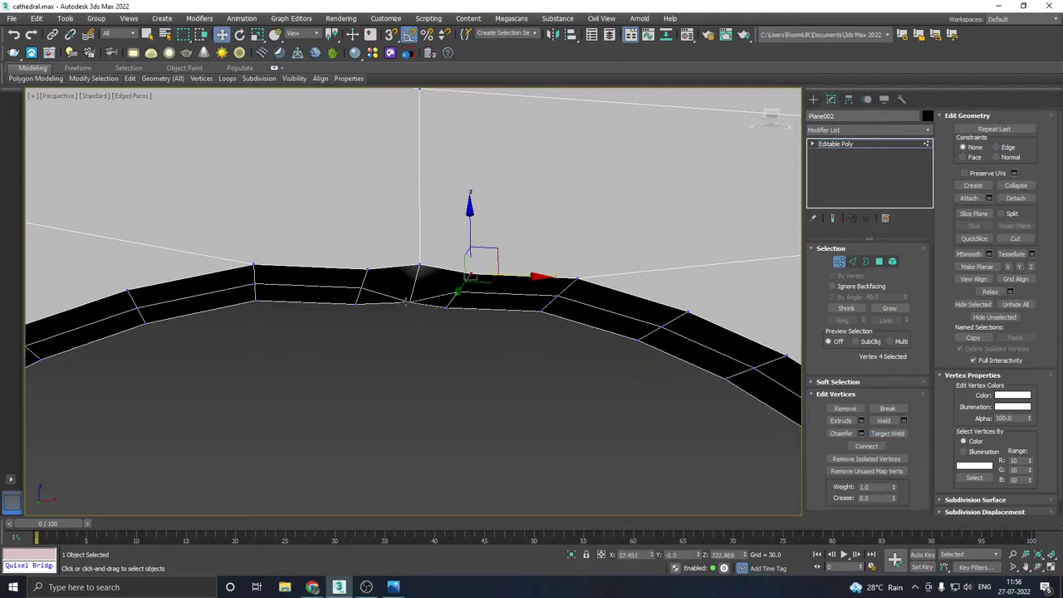
- Try raising the middle vertex at the arch's crown along Z, then undo it together with the crown welds
{"action": "mouse_move", "coordinate": [449, 294]}
{"action": "middle_mouse_down", "text": "alt"}
{"action": "mouse_move", "coordinate": [466, 274]}
{"action": "mouse_move", "coordinate": [457, 293]}
{"action": "middle_mouse_up", "text": "alt"}
{"action": "left_click_drag", "start_coordinate": [412, 269], "coordinate": [412, 242]}
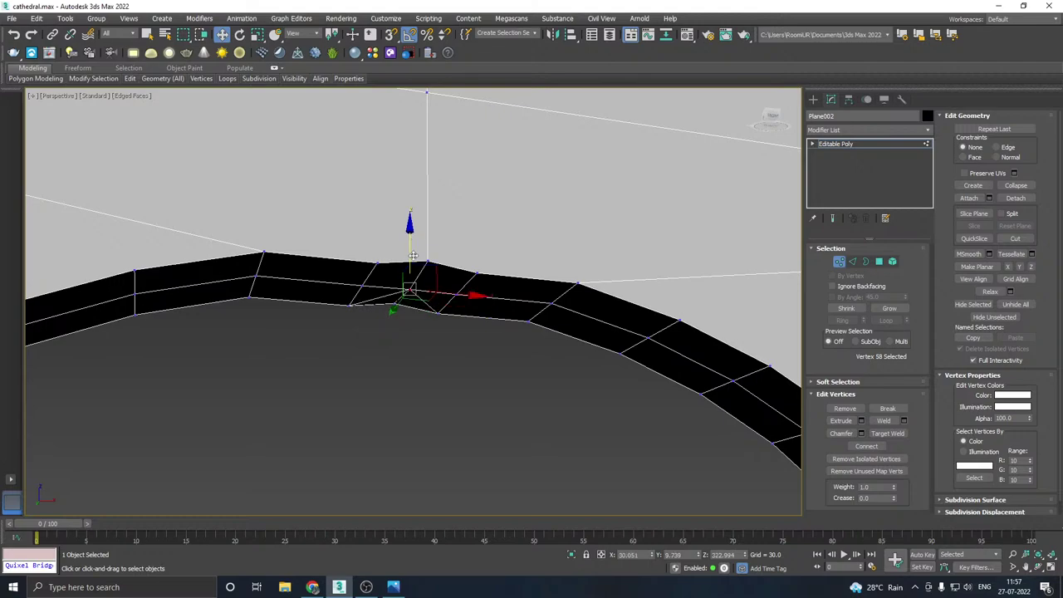
{"action": "middle_click_drag", "start_coordinate": [487, 262], "coordinate": [455, 257], "text": "alt"}
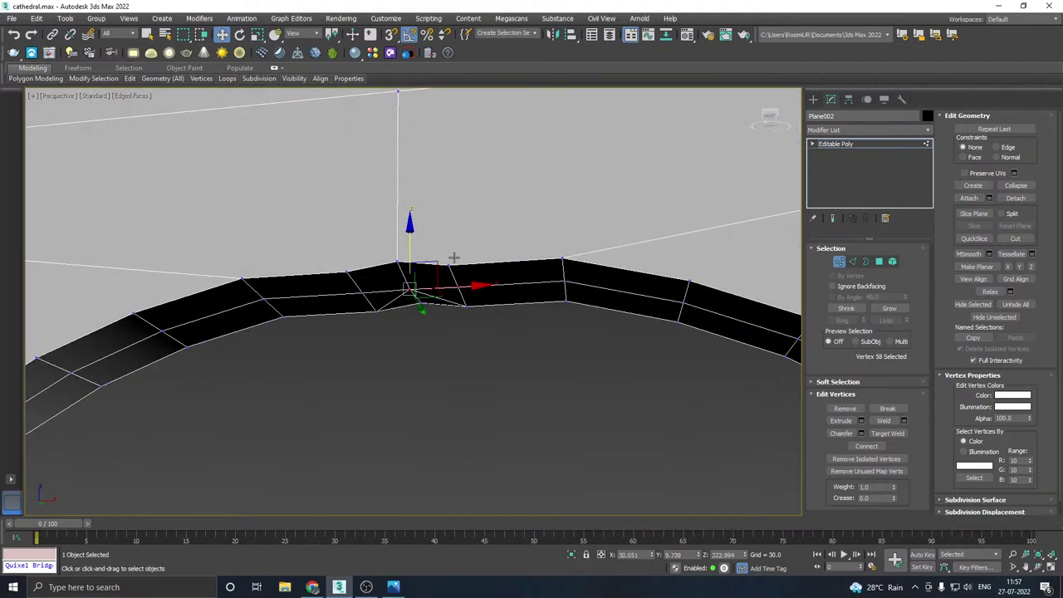
{"action": "key", "text": "ctrl+z"}
{"action": "key", "text": "ctrl+z"}
{"action": "key", "text": "ctrl+z"}
{"action": "key", "text": "ctrl+z"}
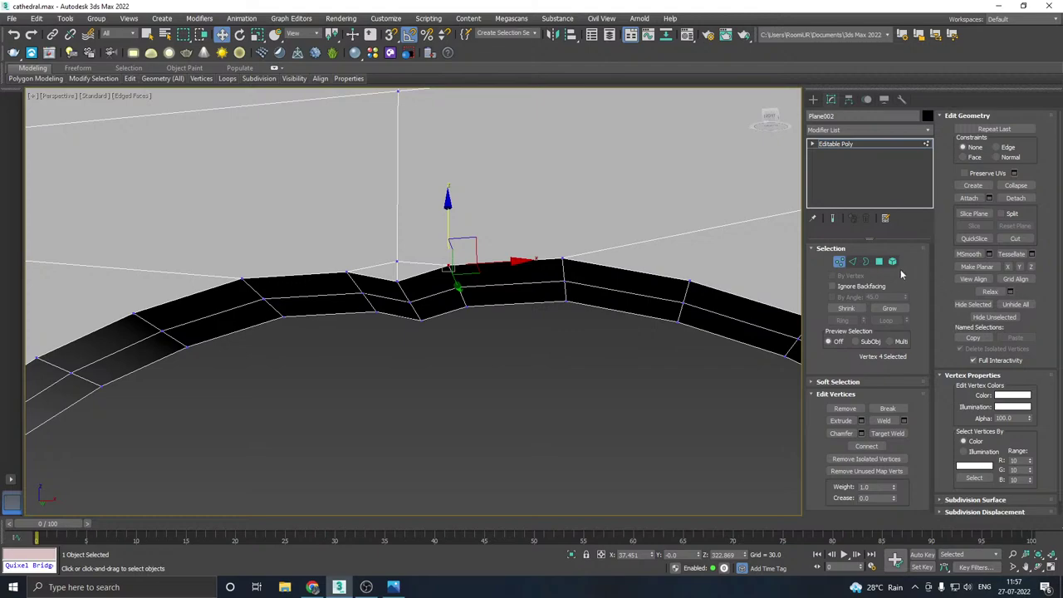
- Raise the two dipped edges at the crown of the doorway arch along Z to level the notch
{"action": "left_click", "coordinate": [852, 262]}
{"action": "left_click", "coordinate": [413, 307]}
{"action": "left_click", "coordinate": [402, 291], "text": "ctrl"}
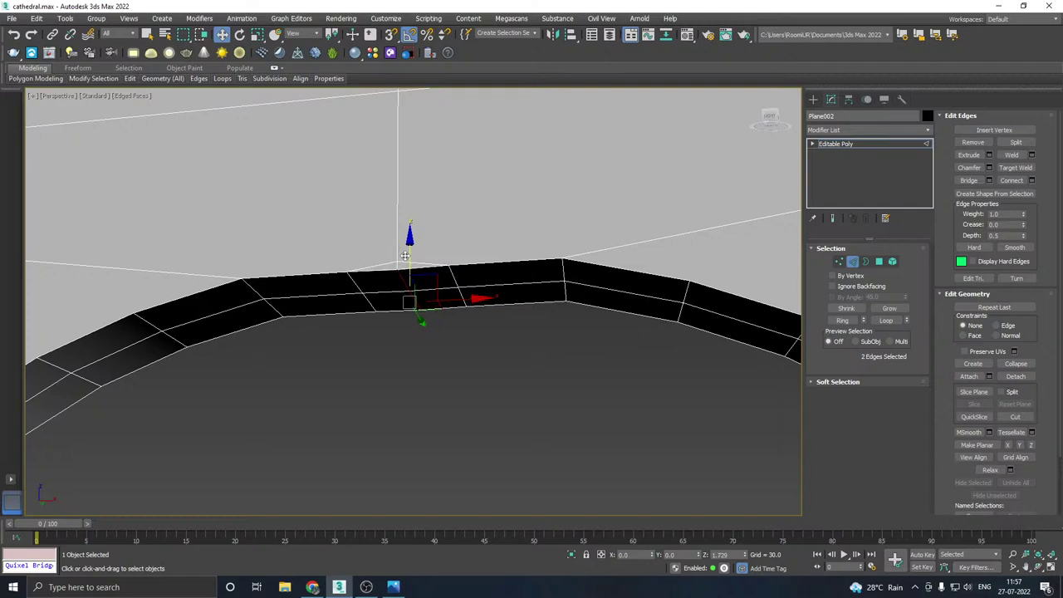
{"action": "mouse_move", "coordinate": [412, 275]}
{"action": "middle_mouse_down", "text": "alt"}
{"action": "mouse_move", "coordinate": [435, 287]}
{"action": "mouse_move", "coordinate": [427, 272]}
{"action": "middle_mouse_up", "text": "alt"}
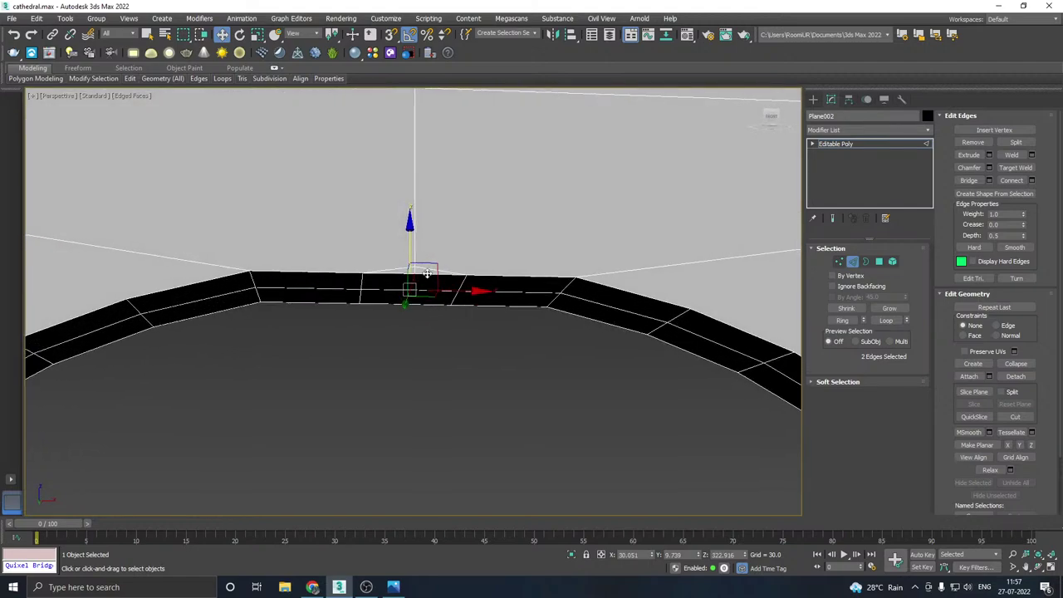
- Raise all vertices around the arch's crown slightly along Z to round its top, then deselect them
{"action": "left_click", "coordinate": [839, 261]}
{"action": "left_click_drag", "start_coordinate": [328, 304], "coordinate": [502, 248]}
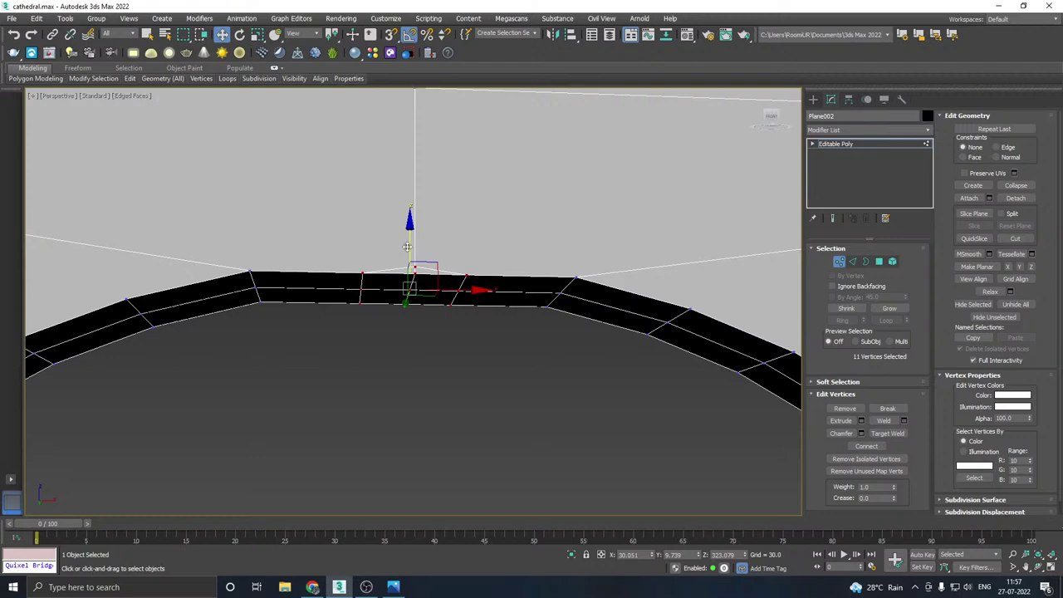
{"action": "left_click_drag", "start_coordinate": [407, 247], "coordinate": [405, 232]}
{"action": "left_click", "coordinate": [420, 305]}
- Target-weld the stray wall vertex onto the front crown vertex of the arch, and undo the weld made on the arch's underside
{"action": "scroll", "coordinate": [415, 262], "scroll_direction": "up", "scroll_amount": 2}
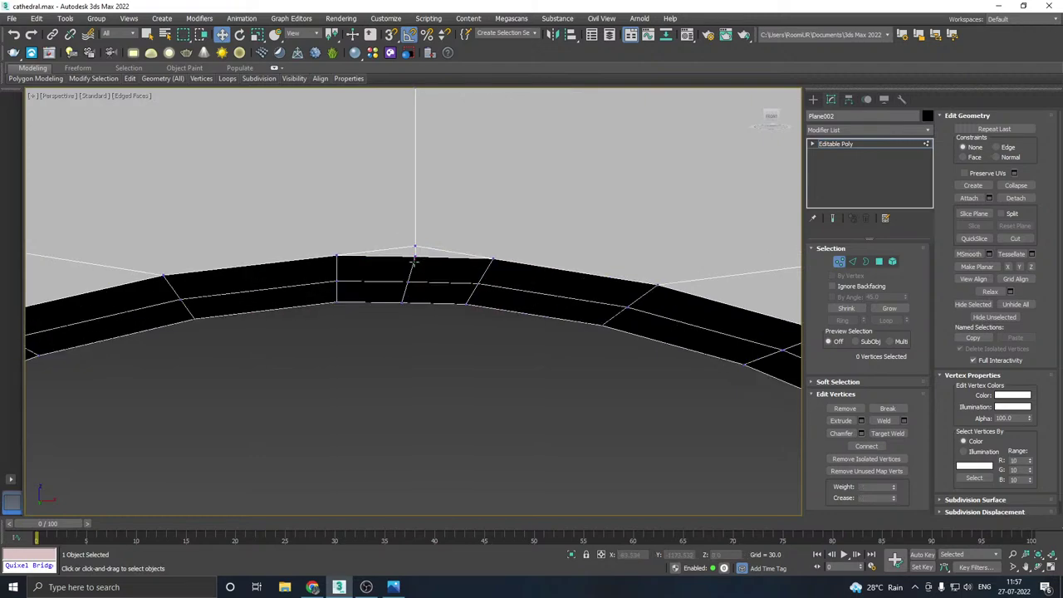
{"action": "right_click", "coordinate": [412, 263]}
{"action": "left_click", "coordinate": [394, 332]}
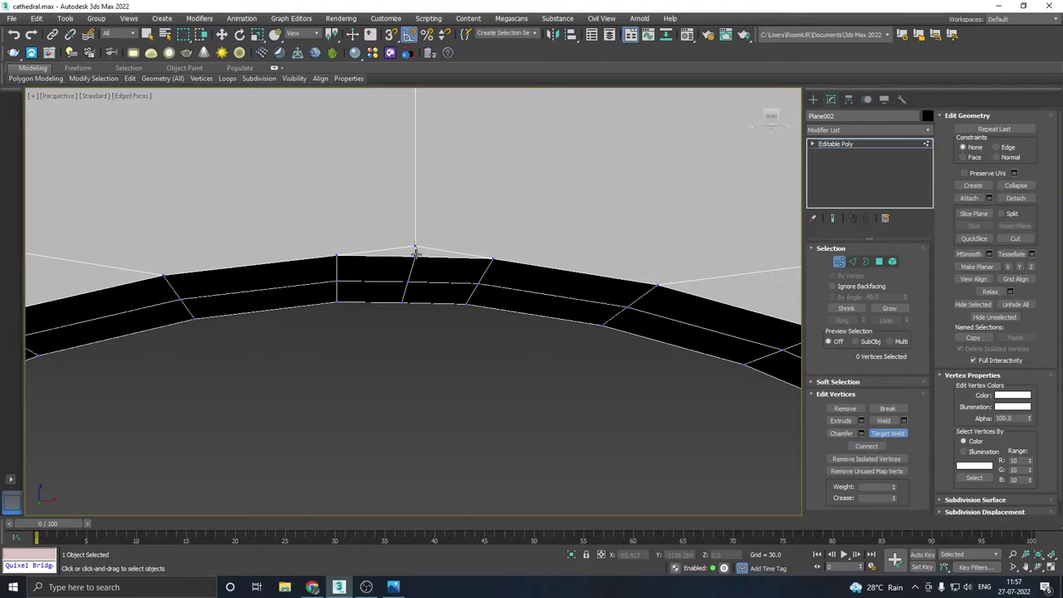
{"action": "left_click", "coordinate": [415, 248]}
{"action": "left_click", "coordinate": [414, 256]}
{"action": "left_click", "coordinate": [402, 304]}
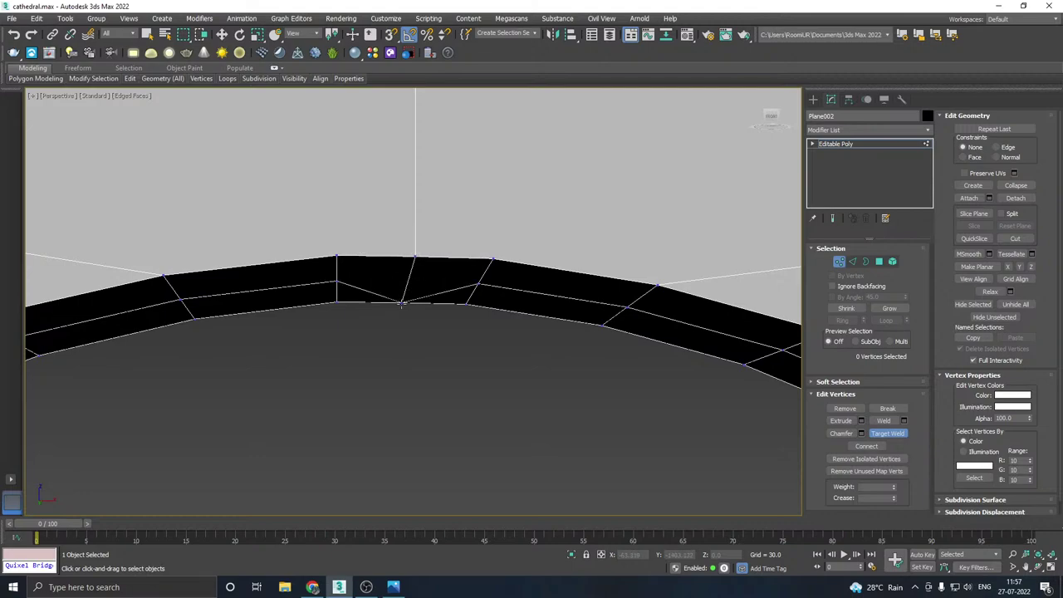
{"action": "key", "text": "w"}
{"action": "key", "text": "ctrl+z"}
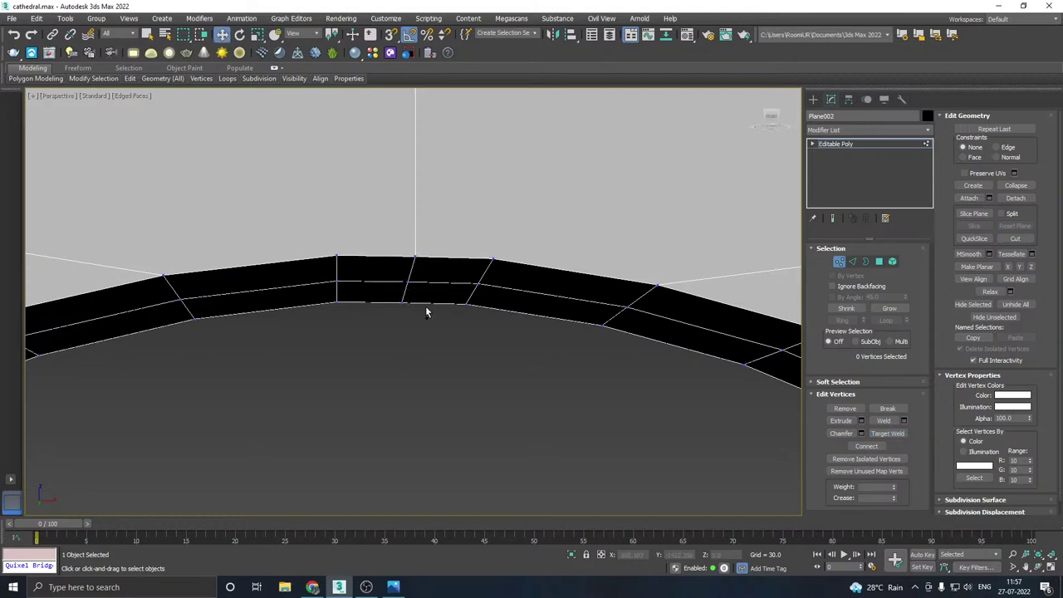
- Target-weld the stray vertex above the arch's crown onto the crown vertex on the other face of the wall
{"action": "right_click", "coordinate": [415, 305]}
{"action": "left_click", "coordinate": [402, 304]}
{"action": "middle_click_drag", "start_coordinate": [403, 303], "coordinate": [433, 276], "text": "alt"}
{"action": "right_click", "coordinate": [433, 277]}
{"action": "left_click", "coordinate": [409, 337]}
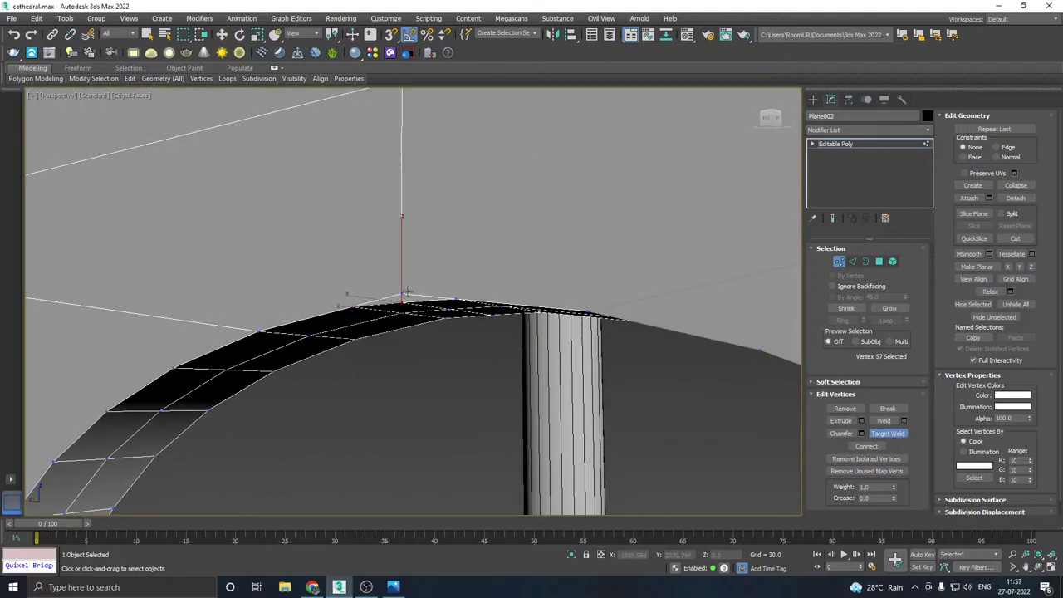
{"action": "left_click", "coordinate": [402, 304]}
{"action": "right_click", "coordinate": [424, 314]}
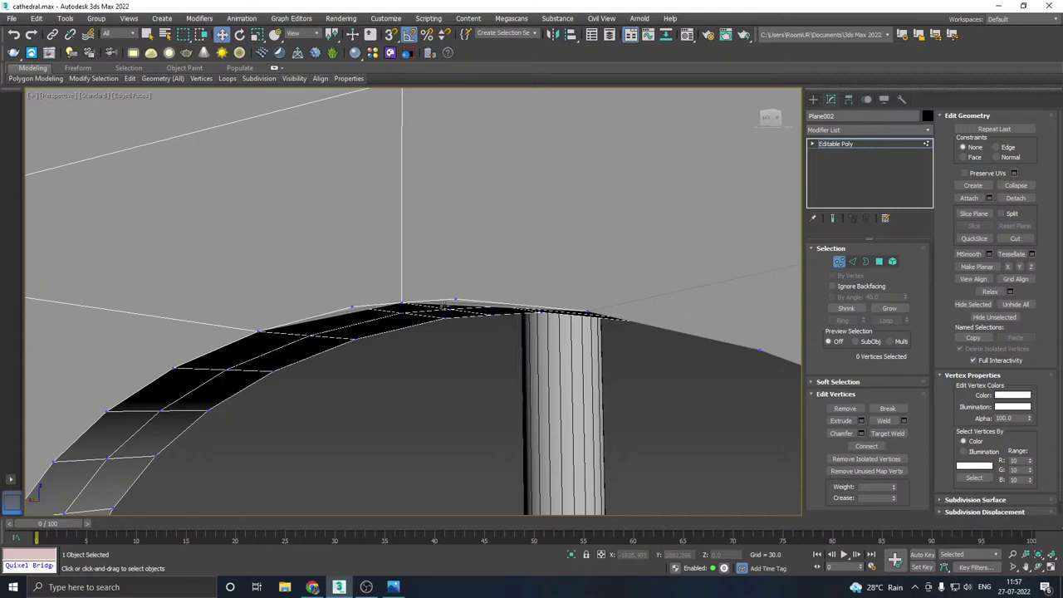
- Lower the two vertices flanking the crown on that wall face along Z to about 324.4 and 324.5
{"action": "left_click", "coordinate": [456, 300]}
{"action": "middle_click_drag", "start_coordinate": [456, 300], "coordinate": [475, 255], "text": "alt"}
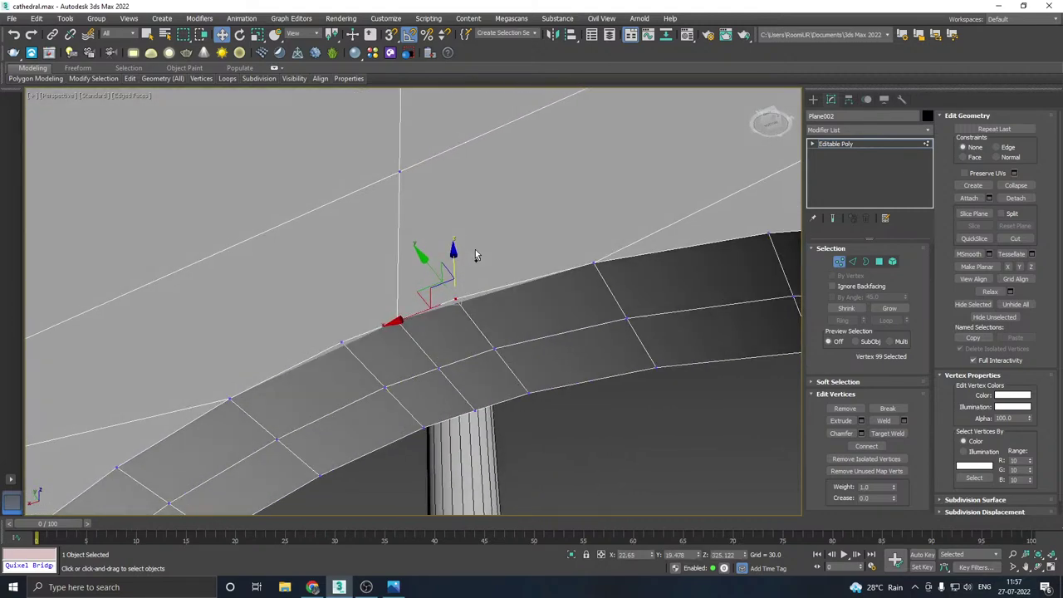
{"action": "left_click", "coordinate": [339, 341]}
{"action": "left_click_drag", "start_coordinate": [350, 304], "coordinate": [349, 312]}
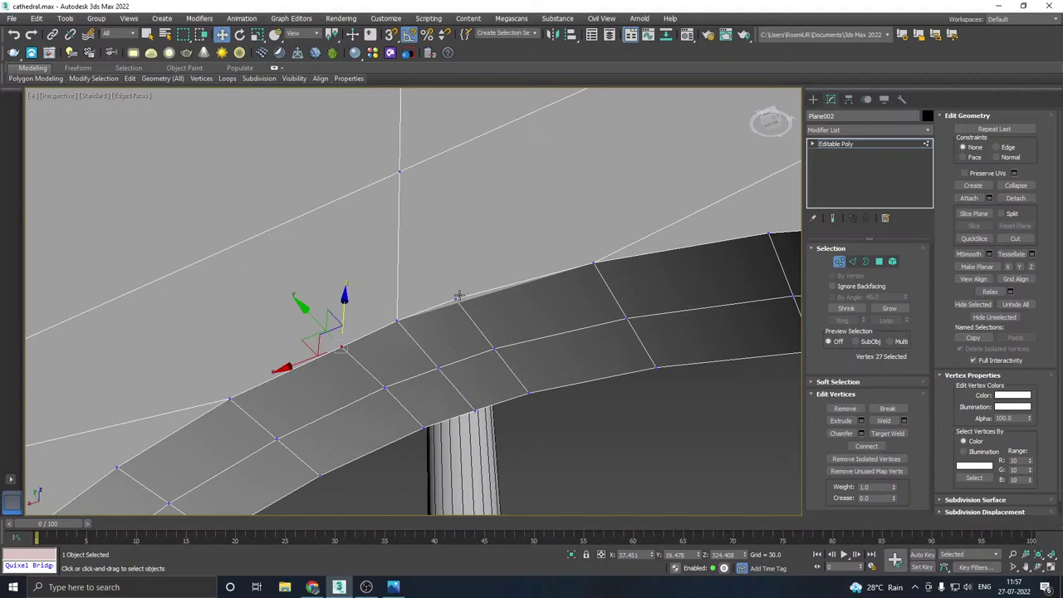
{"action": "left_click", "coordinate": [456, 300]}
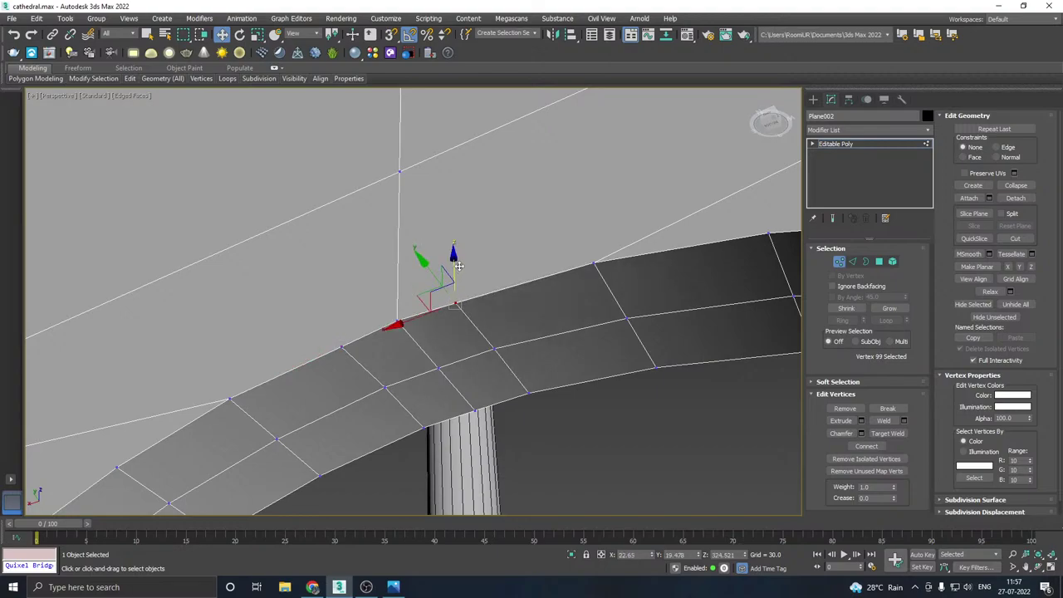
{"action": "middle_click_drag", "start_coordinate": [458, 265], "coordinate": [367, 317], "text": "alt"}
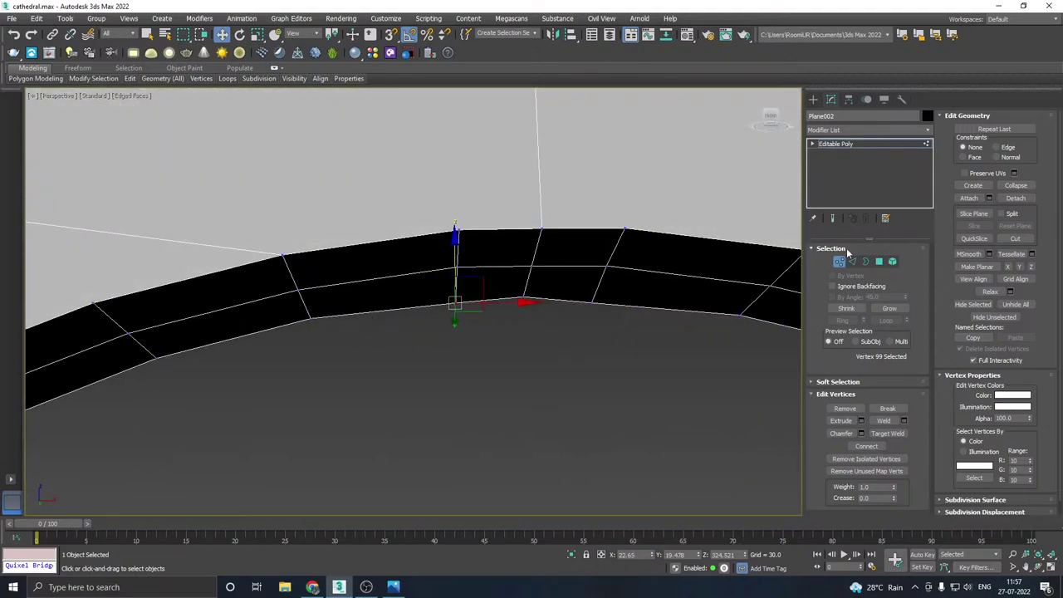
- Remove the two edge loops flanking the crown across the arch's underside, leaving only the central loop
{"action": "middle_click_drag", "start_coordinate": [379, 263], "coordinate": [391, 265], "text": "alt"}
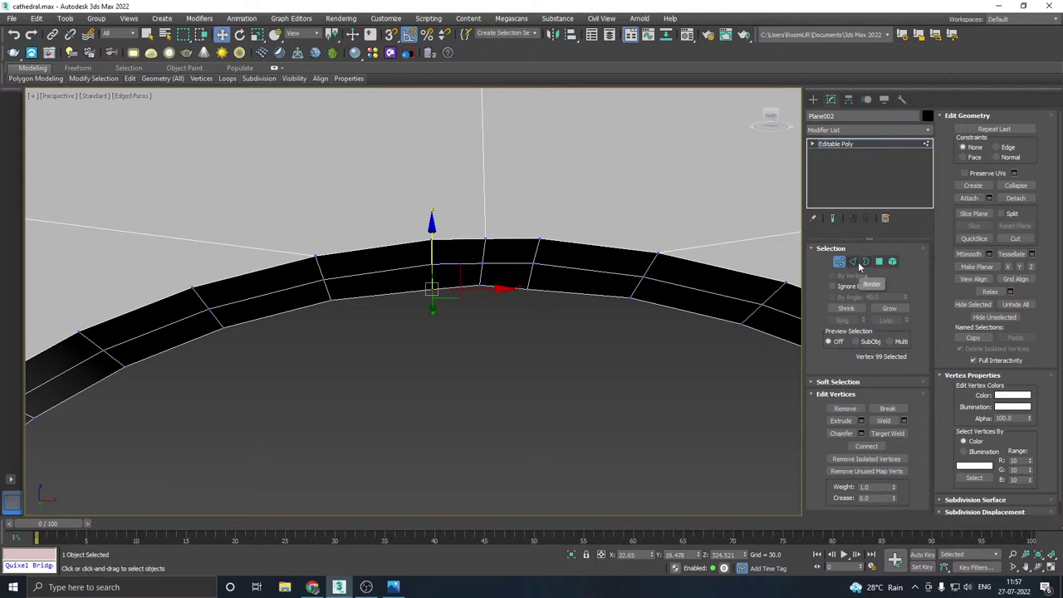
{"action": "left_click", "coordinate": [853, 261]}
{"action": "double_click", "coordinate": [527, 285]}
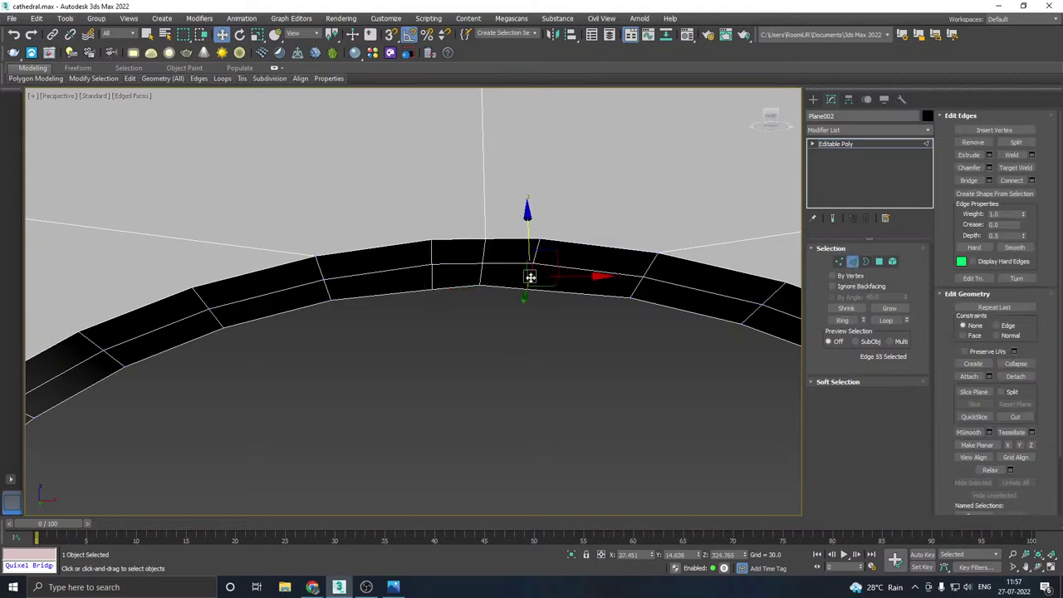
{"action": "left_click", "coordinate": [431, 280], "text": "ctrl"}
{"action": "key", "text": "BackSpace"}
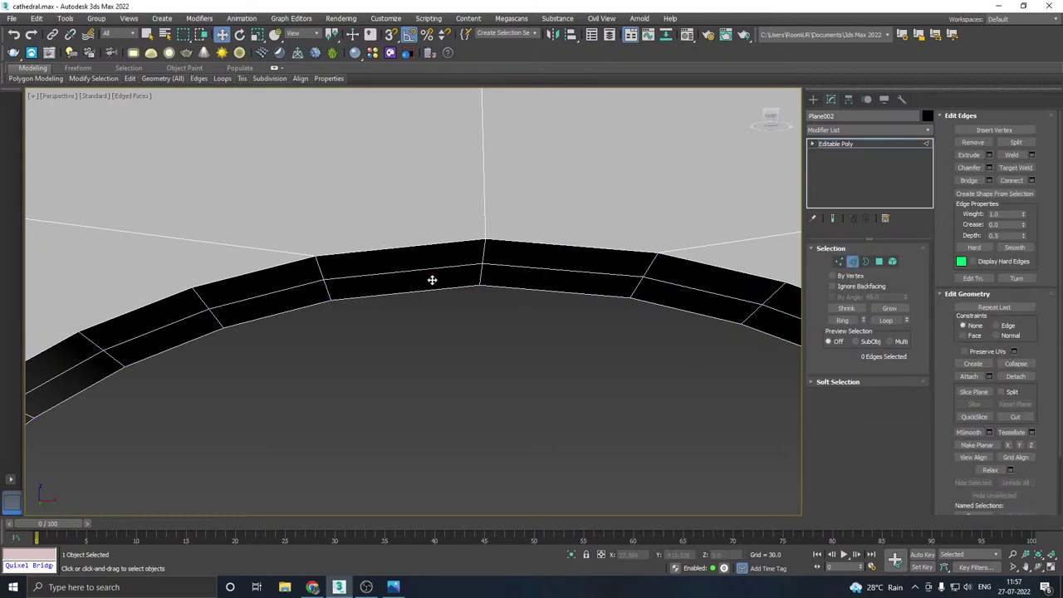
{"action": "scroll", "coordinate": [477, 240], "scroll_direction": "down", "scroll_amount": 10}
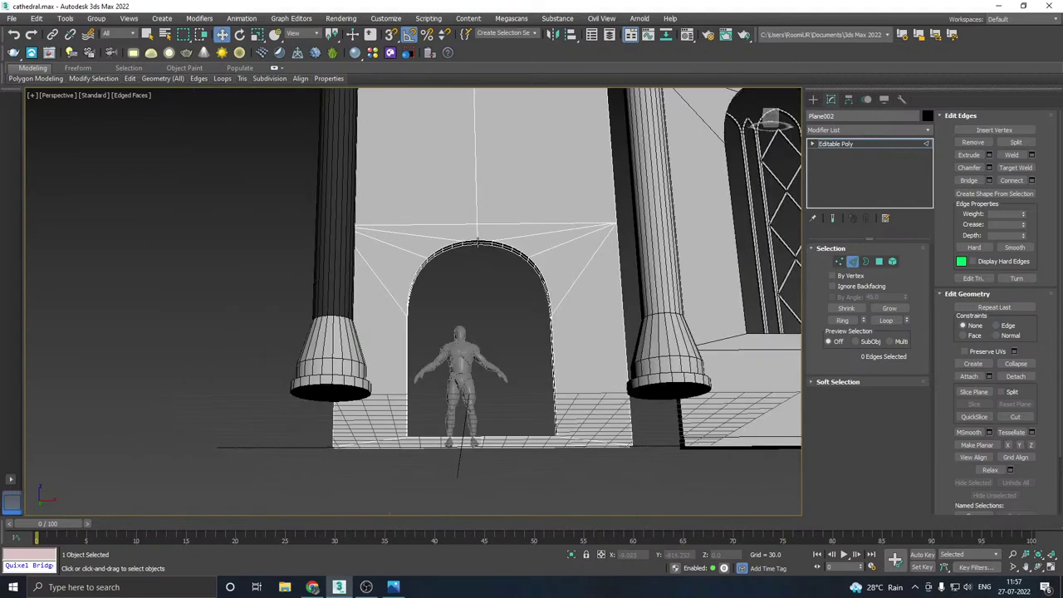
{"action": "middle_click_drag", "start_coordinate": [477, 240], "coordinate": [509, 297], "text": "alt"}
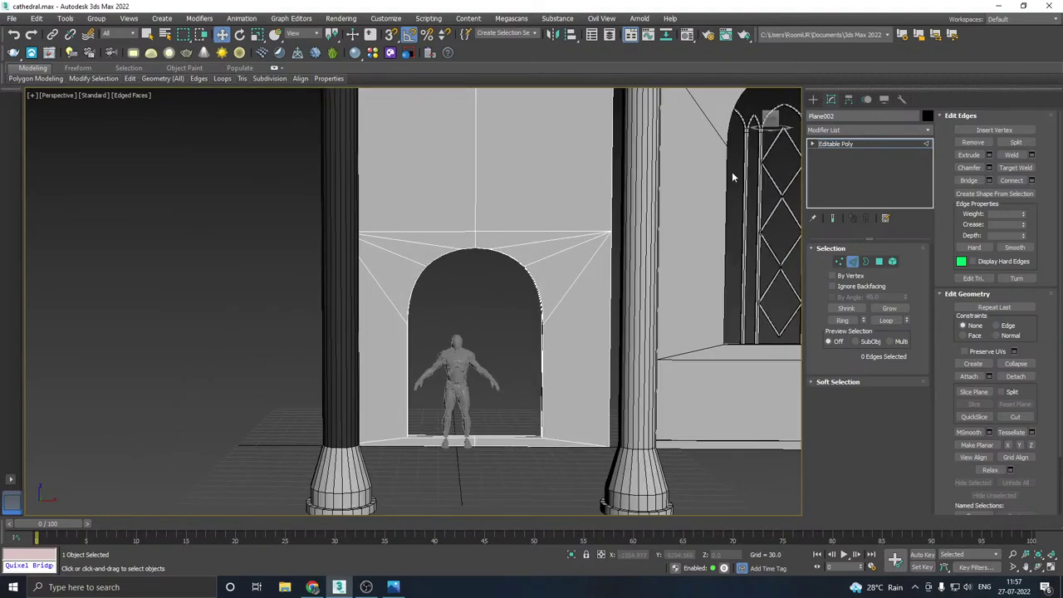
- Raise all vertices of the arch and the wall line above it along Z to about 299.8
{"action": "left_click", "coordinate": [839, 262]}
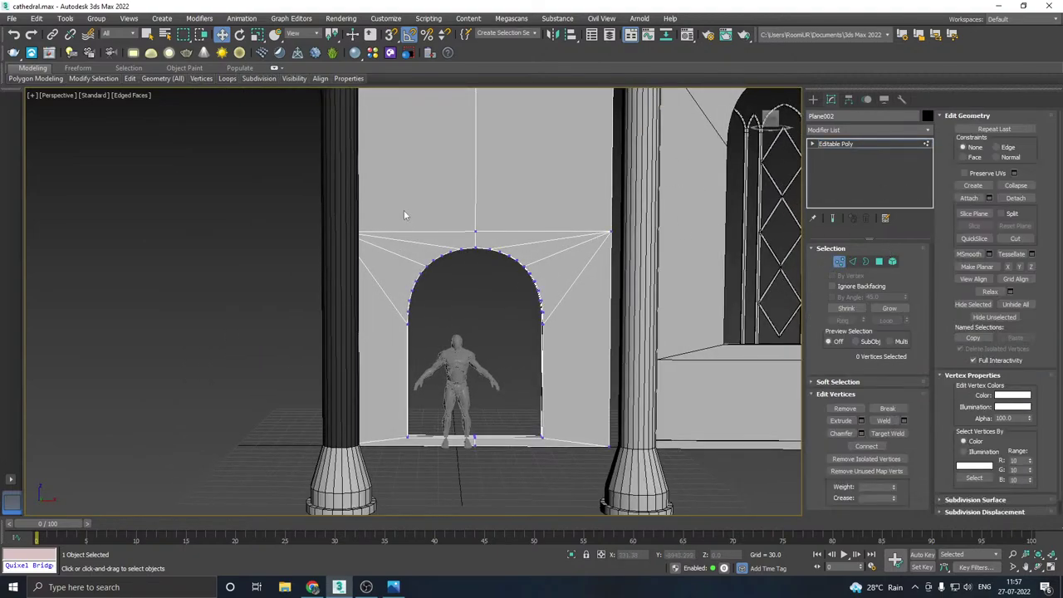
{"action": "middle_click_drag", "start_coordinate": [402, 207], "coordinate": [259, 243]}
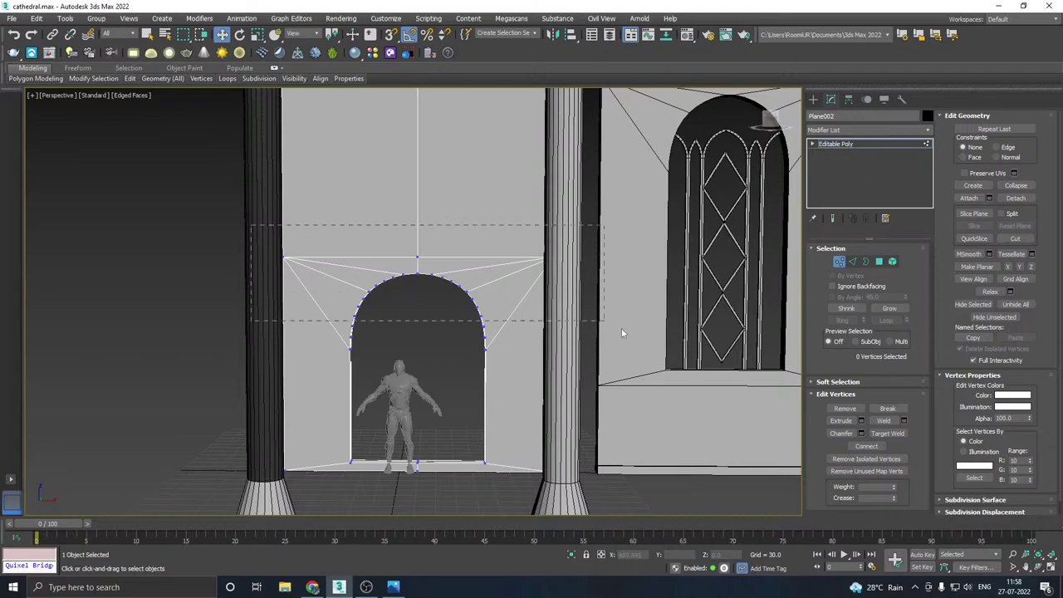
{"action": "left_click_drag", "start_coordinate": [649, 361], "coordinate": [651, 368]}
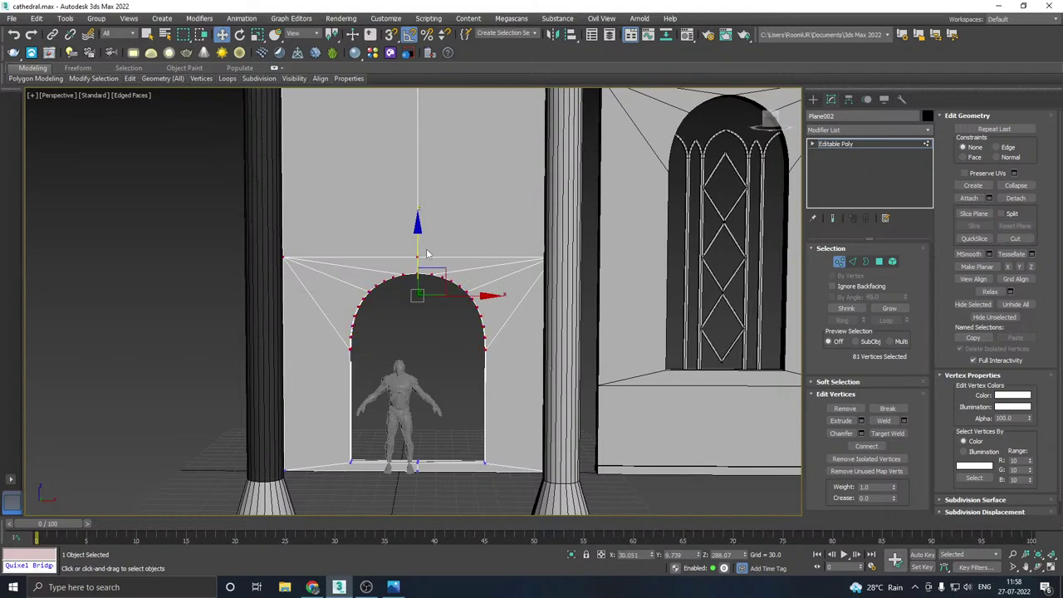
{"action": "left_click_drag", "start_coordinate": [417, 249], "coordinate": [416, 242]}
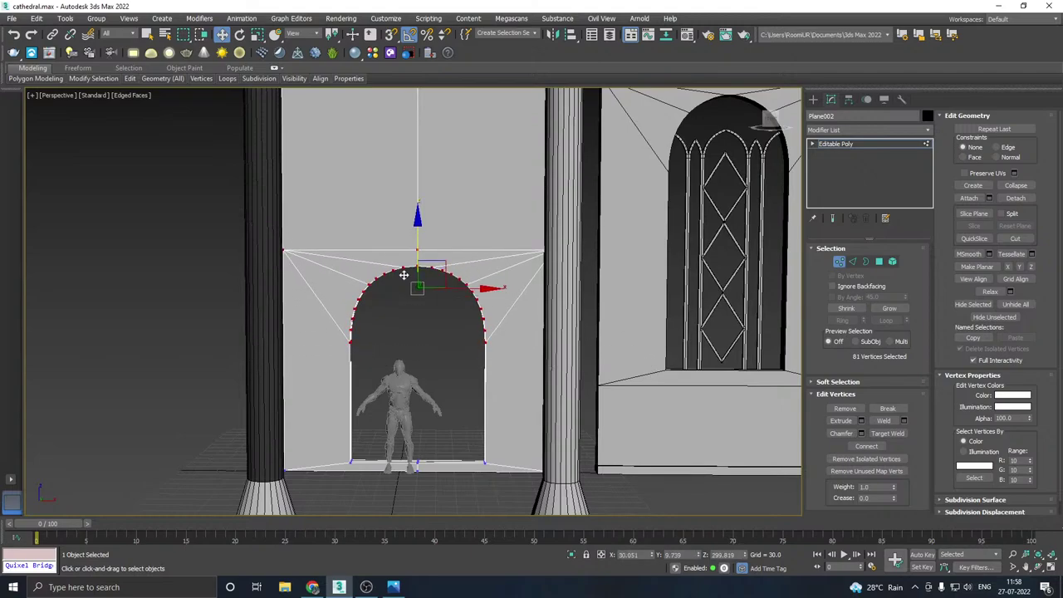
{"action": "scroll", "coordinate": [407, 274], "scroll_direction": "up", "scroll_amount": 5}
{"action": "key", "text": "ctrl+z"}
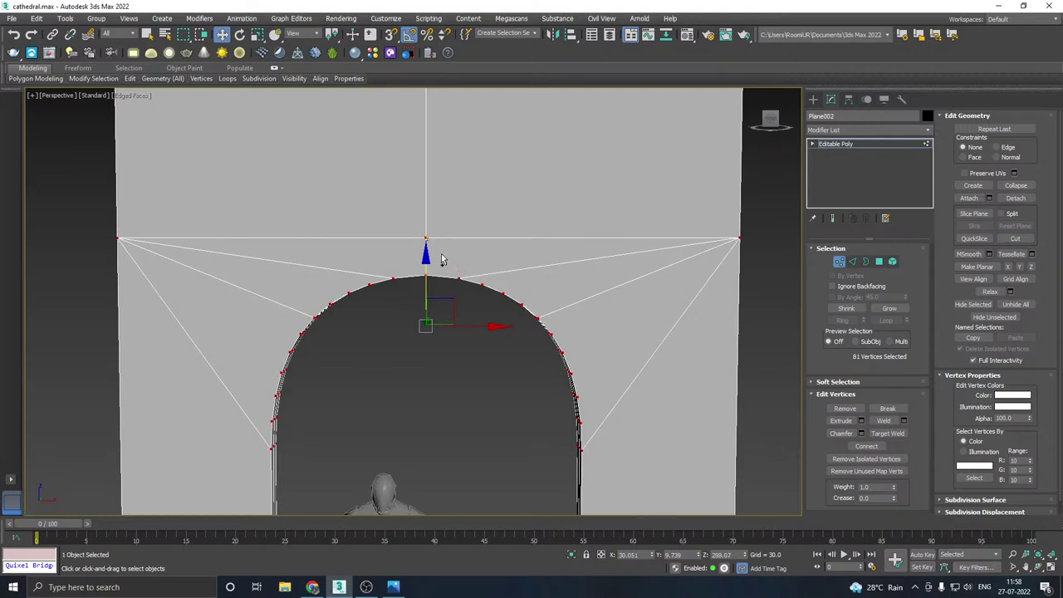
{"action": "left_click", "coordinate": [31, 35]}
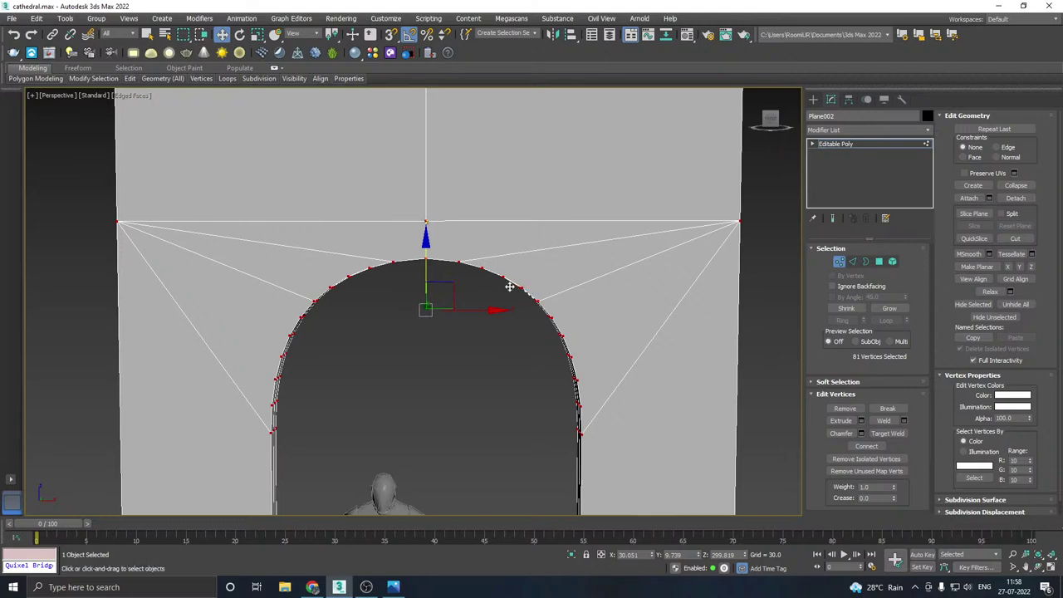
- Raise the crown vertices, the two vertex groups on each side and the wall vertex above along Z to about 349.1
{"action": "left_click", "coordinate": [368, 244]}
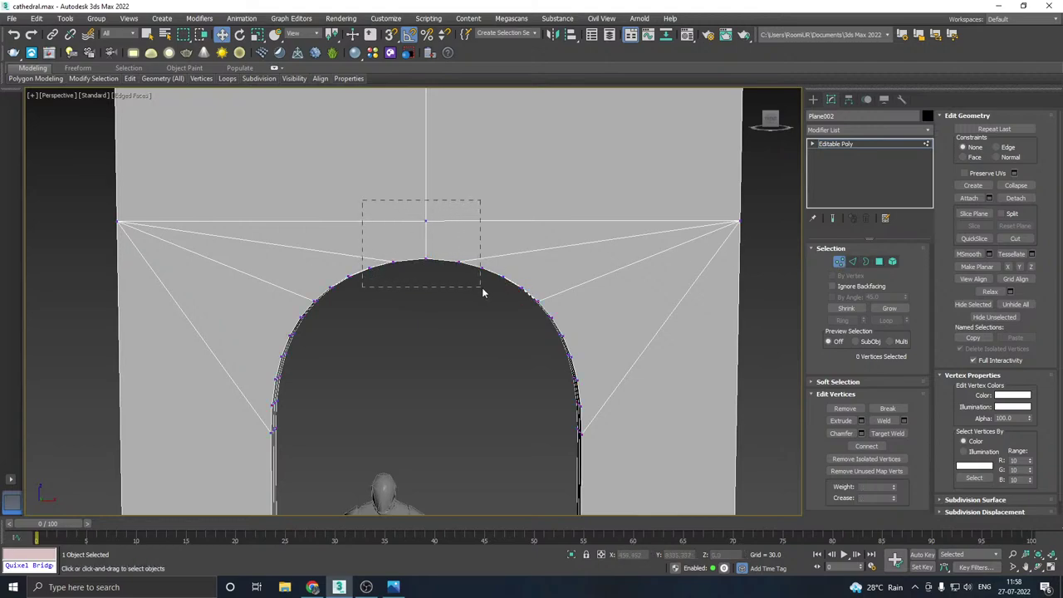
{"action": "left_click_drag", "start_coordinate": [483, 293], "coordinate": [510, 290]}
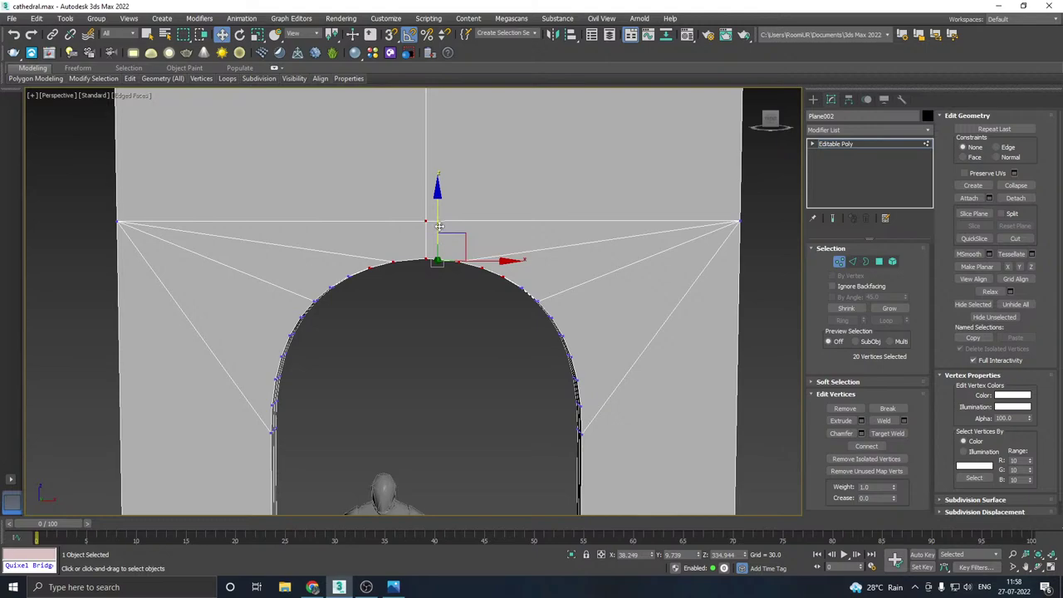
{"action": "left_click_drag", "start_coordinate": [438, 226], "coordinate": [433, 203]}
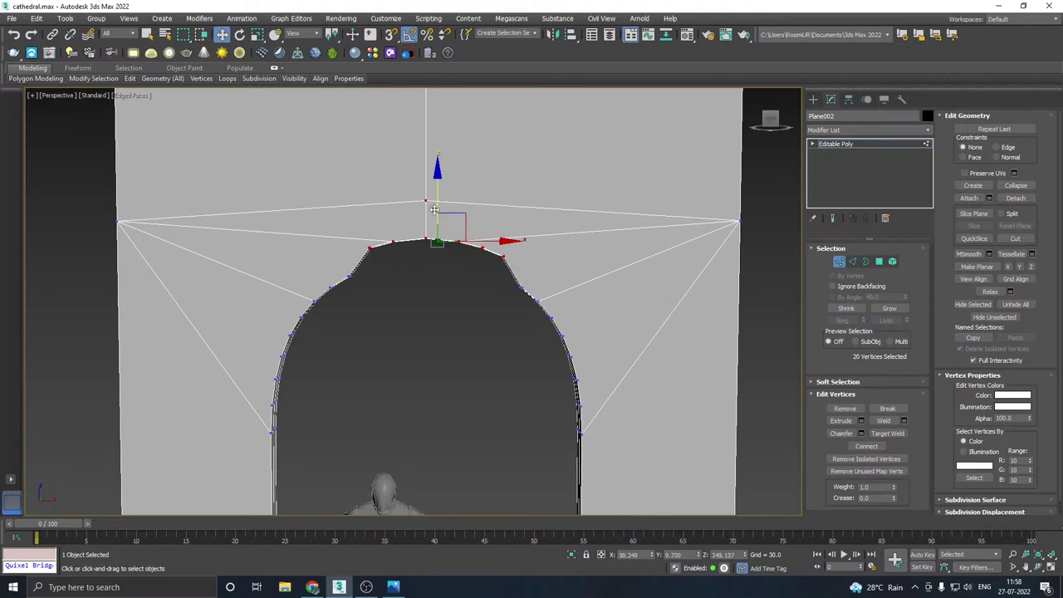
{"action": "scroll", "coordinate": [428, 229], "scroll_direction": "up", "scroll_amount": 2}
- Raise the vertex groups just below the lifted crown section on both sides along Z to about 327.9
{"action": "left_click_drag", "start_coordinate": [330, 240], "coordinate": [320, 318]}
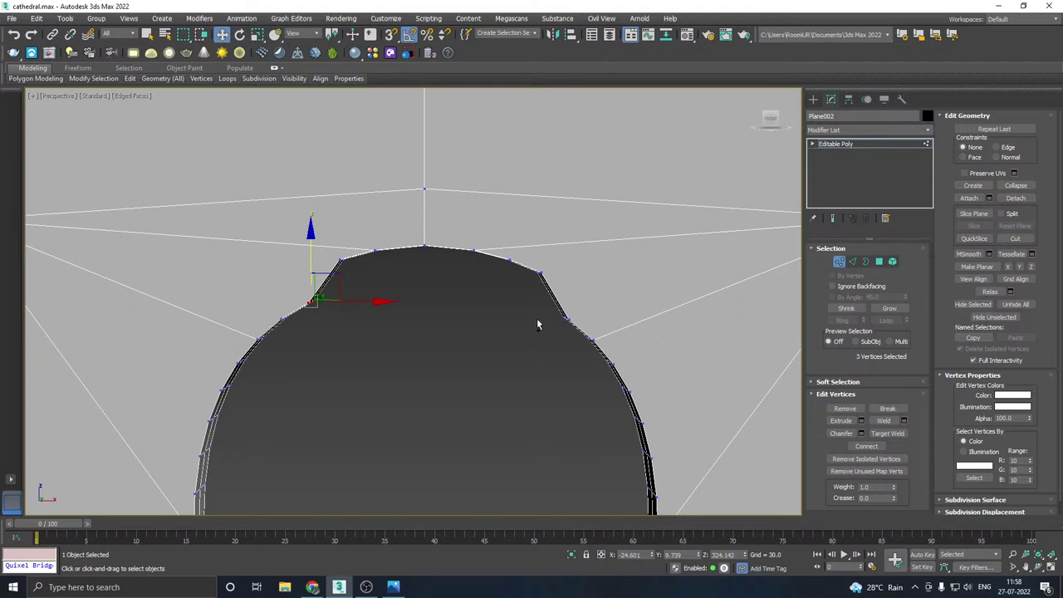
{"action": "left_click_drag", "start_coordinate": [542, 301], "coordinate": [585, 341], "text": "ctrl"}
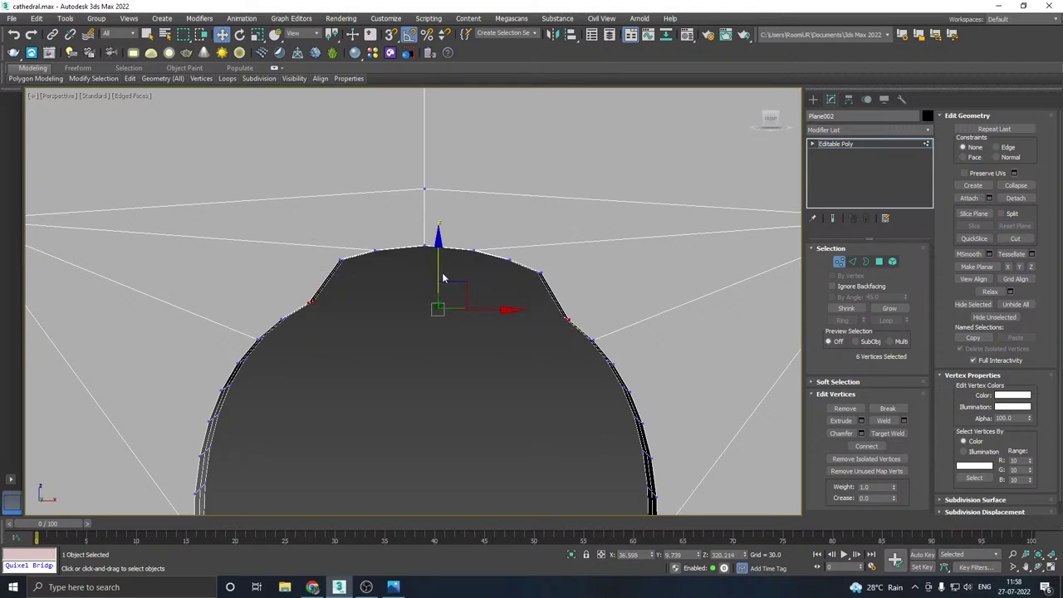
{"action": "left_click_drag", "start_coordinate": [440, 272], "coordinate": [438, 261]}
{"action": "left_click_drag", "start_coordinate": [436, 258], "coordinate": [436, 257]}
{"action": "middle_click_drag", "start_coordinate": [424, 278], "coordinate": [426, 241]}
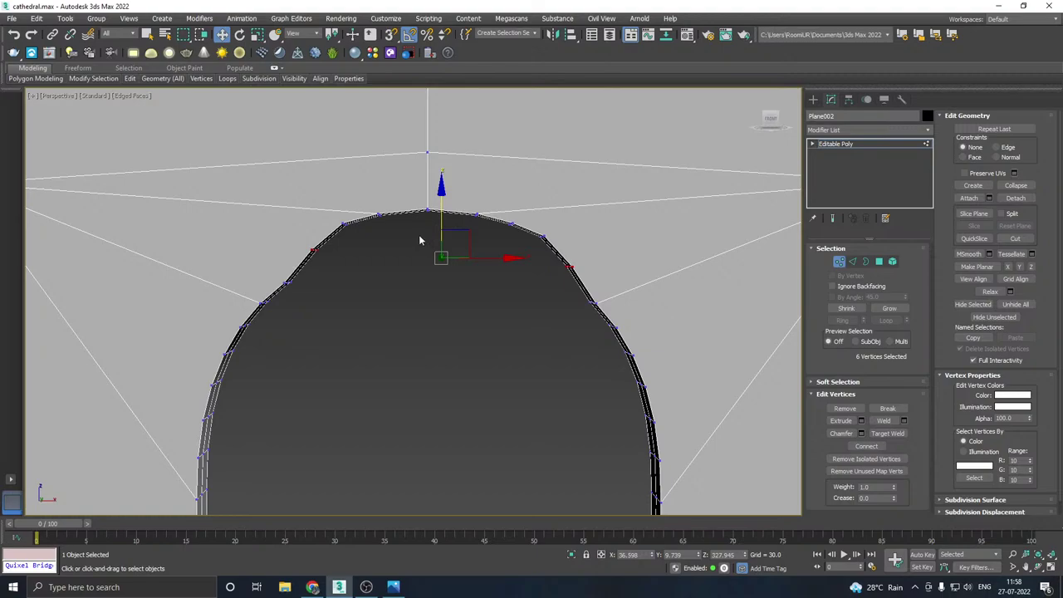
- In the Front view, lower the second vertex groups out from the crown on both sides by about 2 units
{"action": "key", "text": "f"}
{"action": "scroll", "coordinate": [521, 275], "scroll_direction": "down", "scroll_amount": 2}
{"action": "middle_click_drag", "start_coordinate": [378, 269], "coordinate": [409, 279]}
{"action": "scroll", "coordinate": [409, 280], "scroll_direction": "up", "scroll_amount": 5}
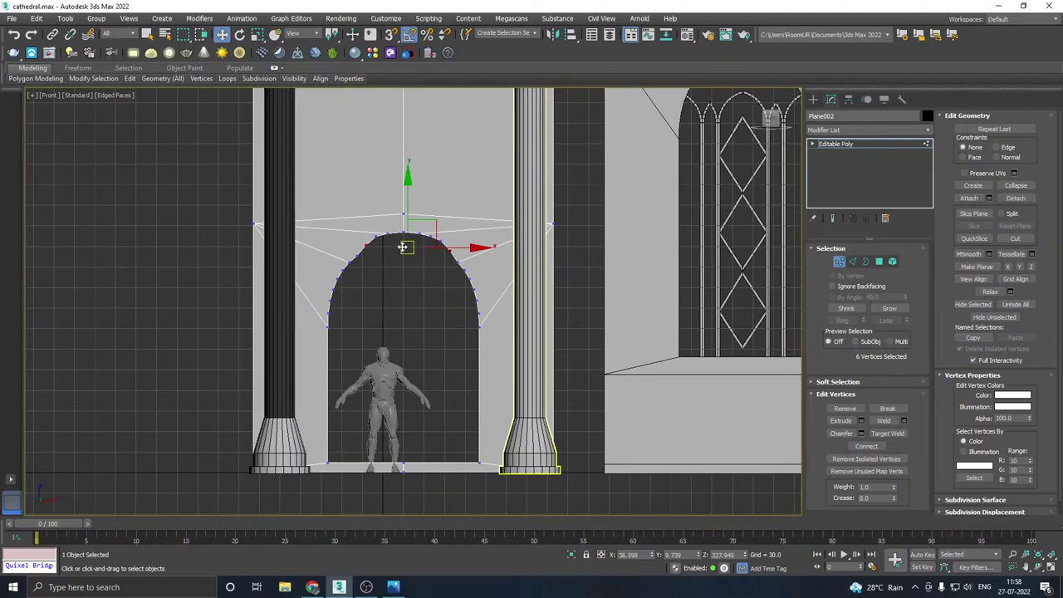
{"action": "scroll", "coordinate": [428, 240], "scroll_direction": "up", "scroll_amount": 4}
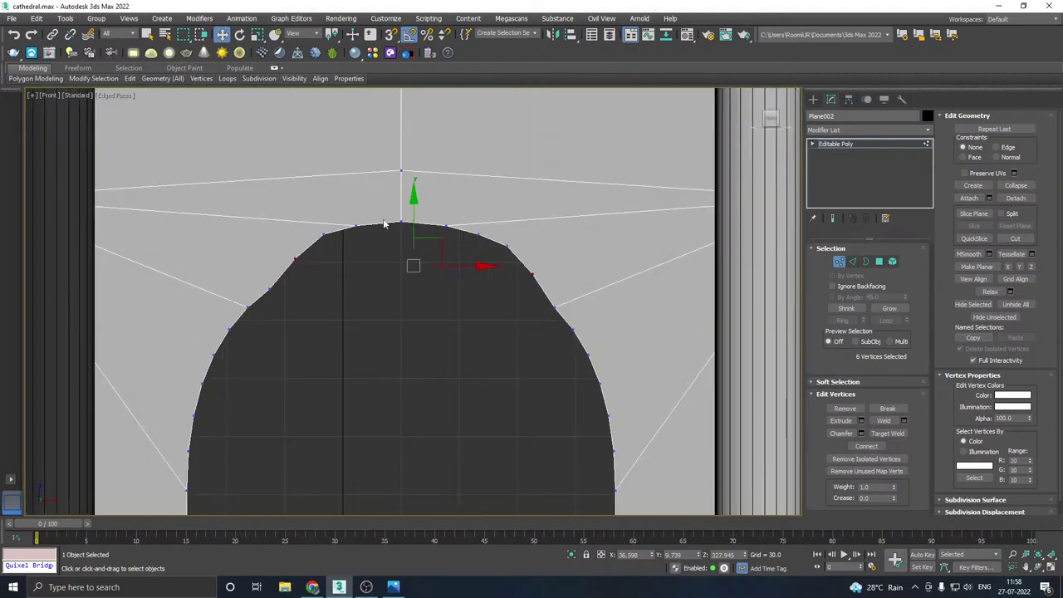
{"action": "left_click_drag", "start_coordinate": [316, 264], "coordinate": [314, 259]}
{"action": "left_click_drag", "start_coordinate": [525, 223], "coordinate": [494, 275], "text": "ctrl"}
{"action": "left_click_drag", "start_coordinate": [407, 193], "coordinate": [407, 197]}
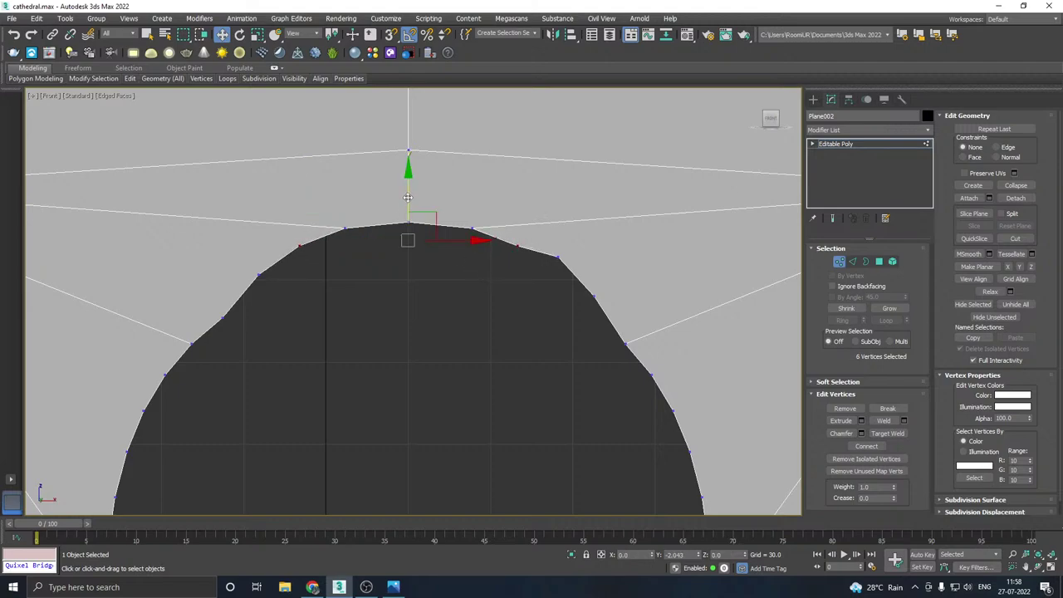
- On the arch's right shoulder, lower the third vertex group from the crown to Z about 334.7 and raise the fifth to about 310.9
{"action": "left_click_drag", "start_coordinate": [583, 237], "coordinate": [540, 280]}
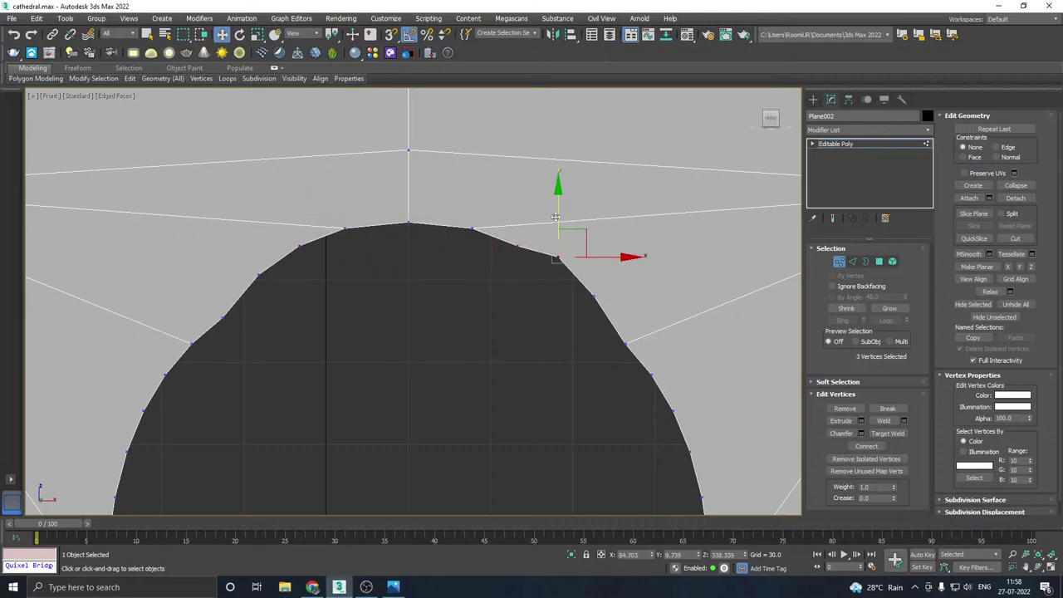
{"action": "left_click_drag", "start_coordinate": [556, 217], "coordinate": [557, 226]}
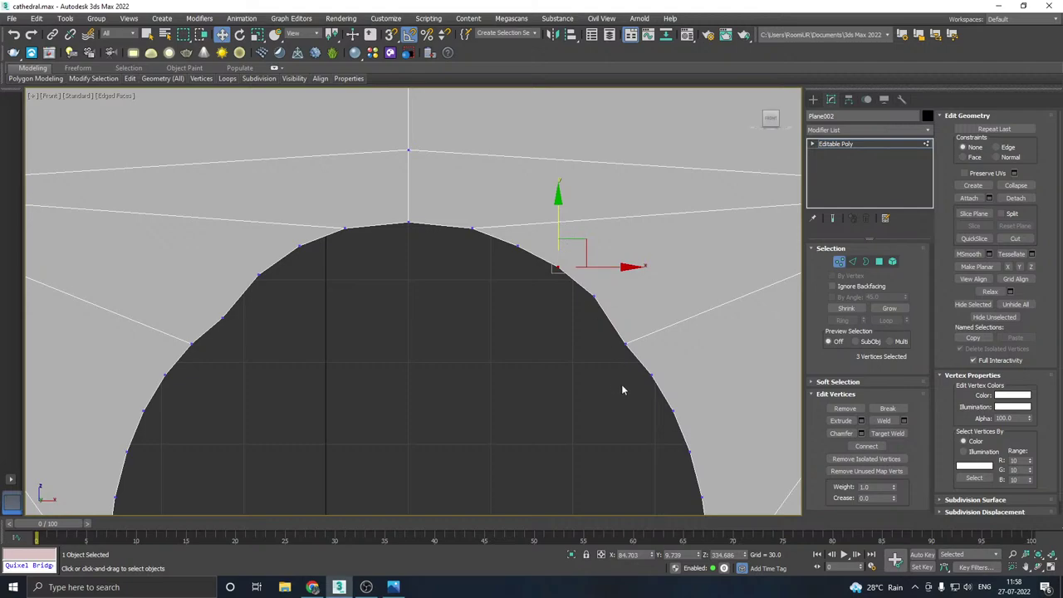
{"action": "left_click_drag", "start_coordinate": [606, 375], "coordinate": [629, 292]}
{"action": "middle_click_drag", "start_coordinate": [529, 312], "coordinate": [579, 289]}
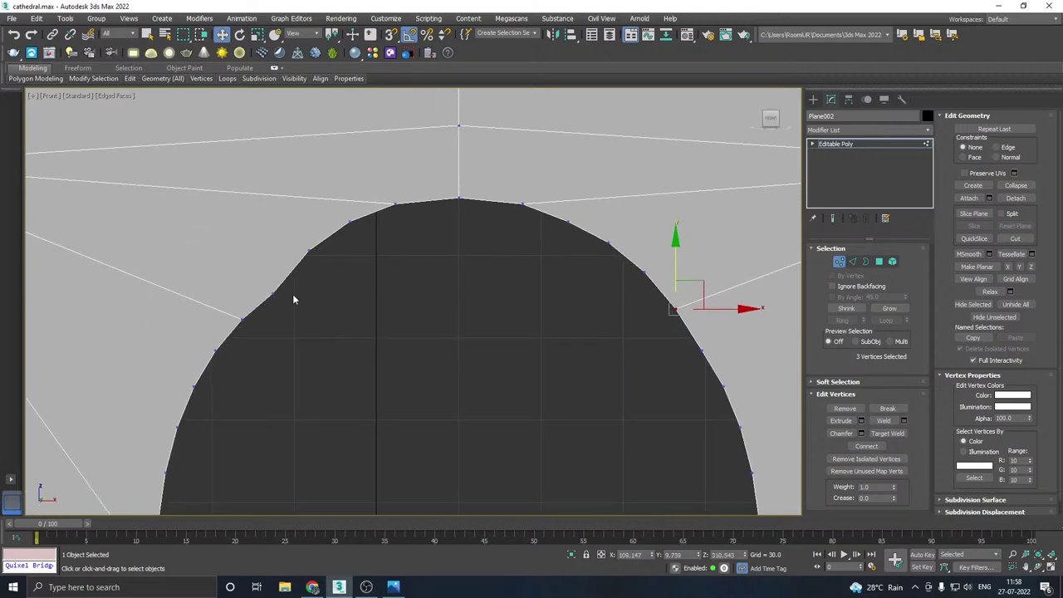
- Raise the fourth vertex group from the crown on the arch's left shoulder along Z to about 319.5
{"action": "left_click", "coordinate": [274, 306]}
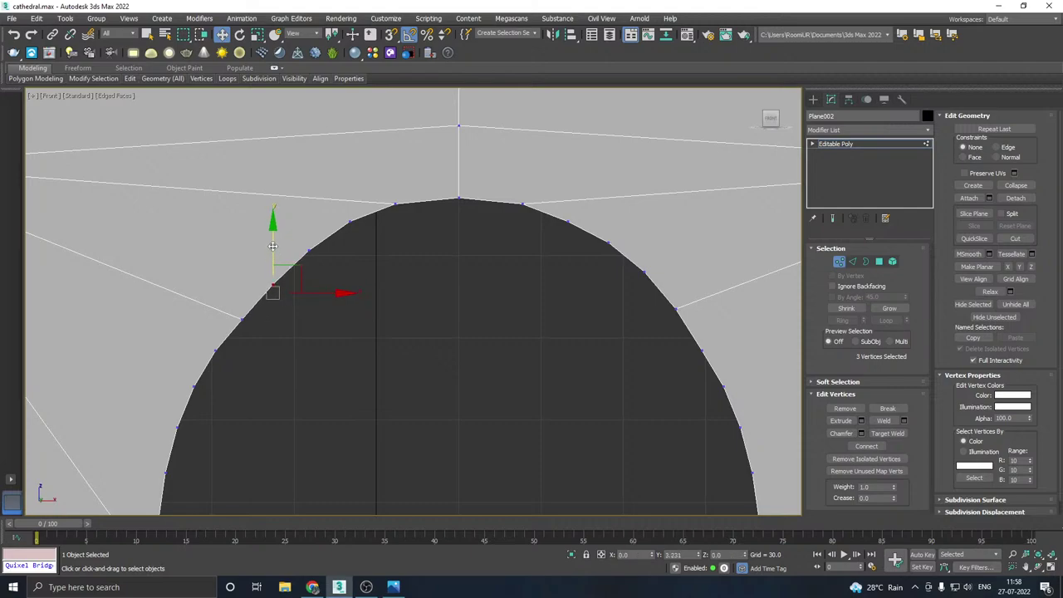
{"action": "middle_click_drag", "start_coordinate": [434, 290], "coordinate": [449, 315]}
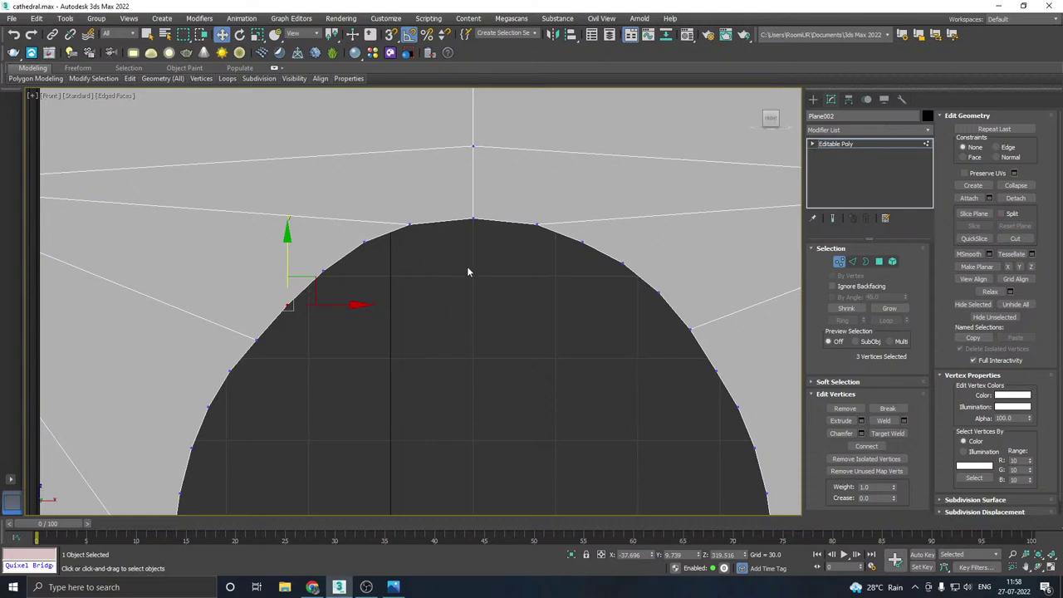
{"action": "middle_click_drag", "start_coordinate": [528, 245], "coordinate": [589, 264]}
{"action": "middle_click_drag", "start_coordinate": [426, 354], "coordinate": [354, 361]}
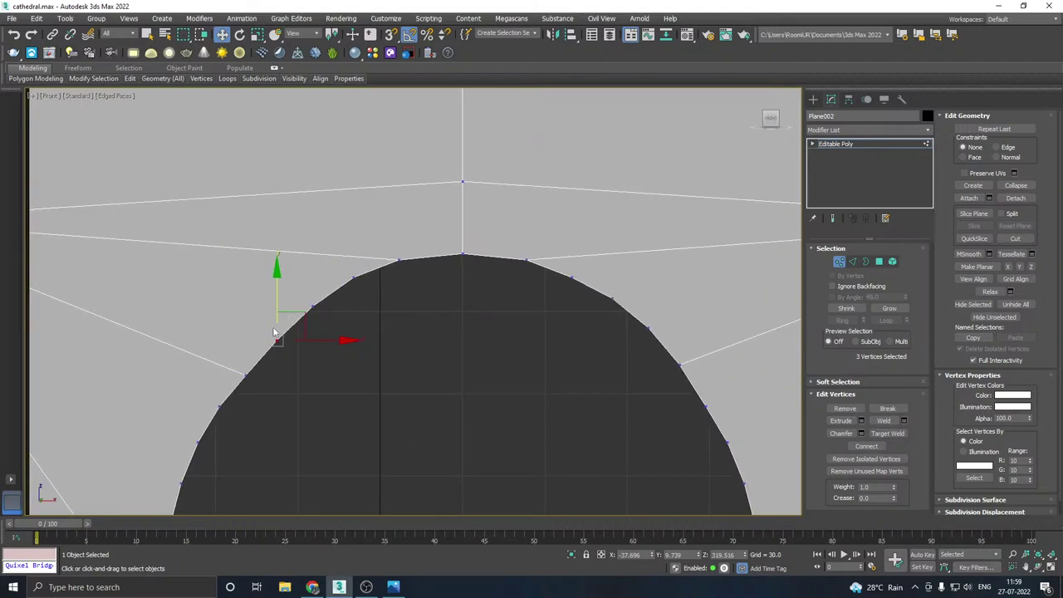
{"action": "middle_click_drag", "start_coordinate": [352, 291], "coordinate": [334, 314]}
- Raise the arch's crown vertices along Z to about 353.3 and slightly higher again to form a soft point, and deselect them
{"action": "left_click", "coordinate": [314, 288]}
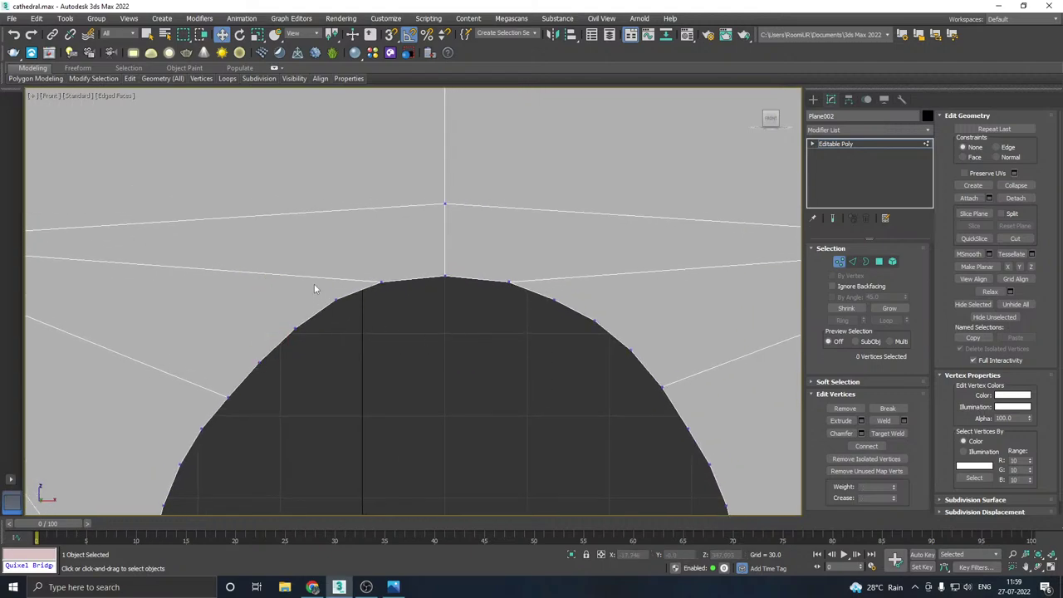
{"action": "left_click_drag", "start_coordinate": [432, 258], "coordinate": [456, 293]}
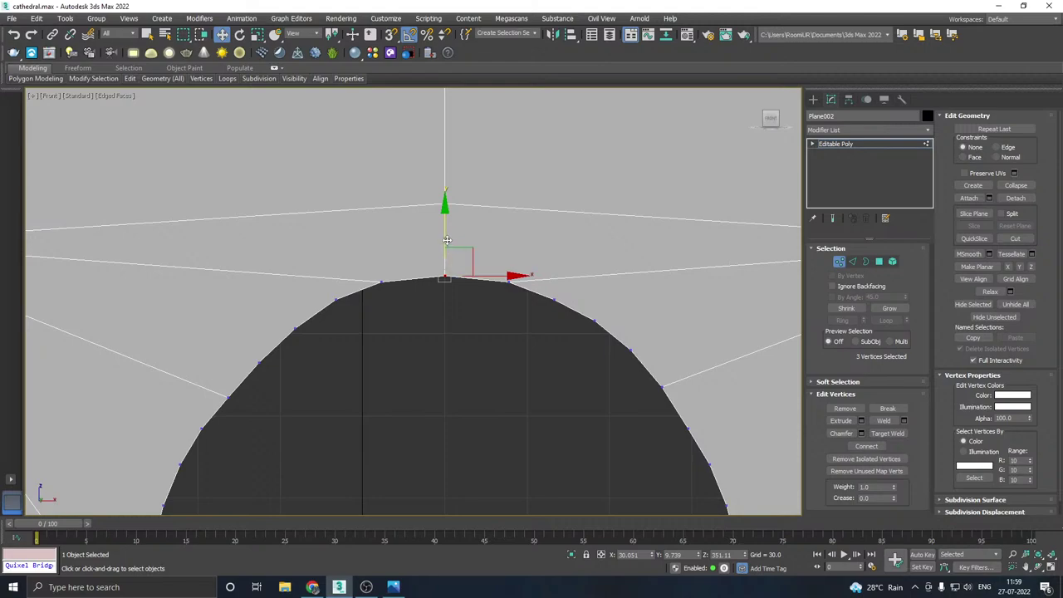
{"action": "left_click_drag", "start_coordinate": [447, 240], "coordinate": [447, 235]}
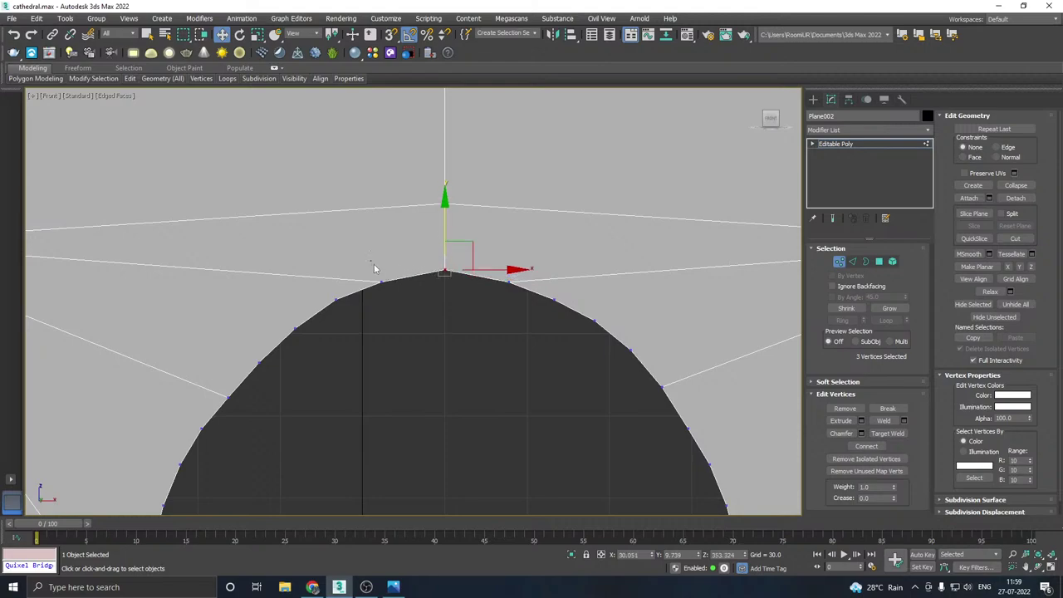
{"action": "left_click_drag", "start_coordinate": [374, 269], "coordinate": [383, 304]}
{"action": "left_click", "coordinate": [401, 258]}
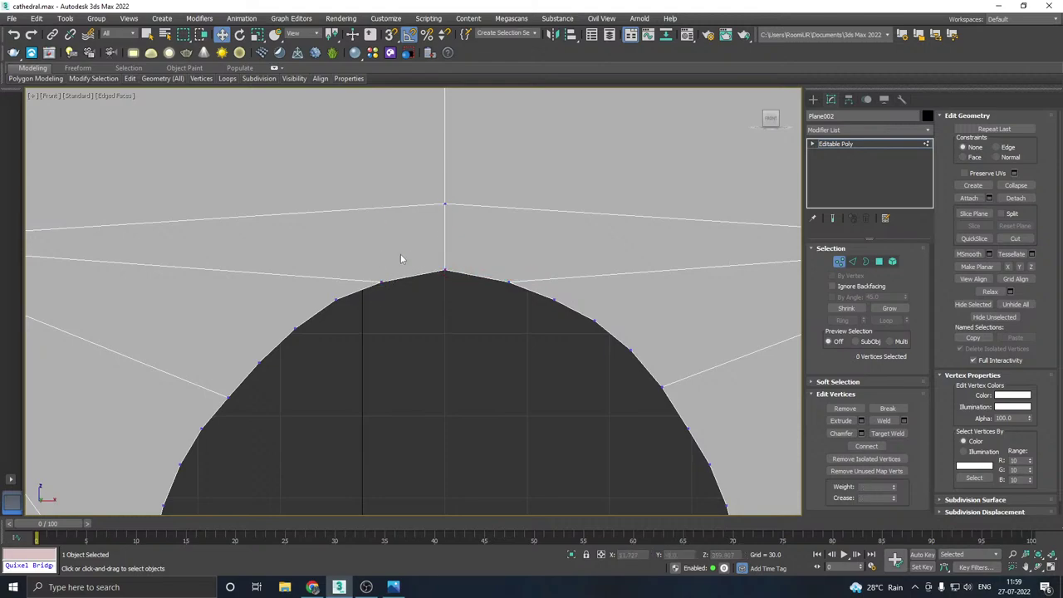
{"action": "left_click_drag", "start_coordinate": [457, 292], "coordinate": [457, 294]}
{"action": "left_click_drag", "start_coordinate": [447, 241], "coordinate": [447, 235]}
{"action": "left_click", "coordinate": [502, 311]}
- Raise the vertices where the diagonal wall edge meets the arch's left shoulder slightly along Z, and deselect them
{"action": "scroll", "coordinate": [410, 257], "scroll_direction": "down", "scroll_amount": 3}
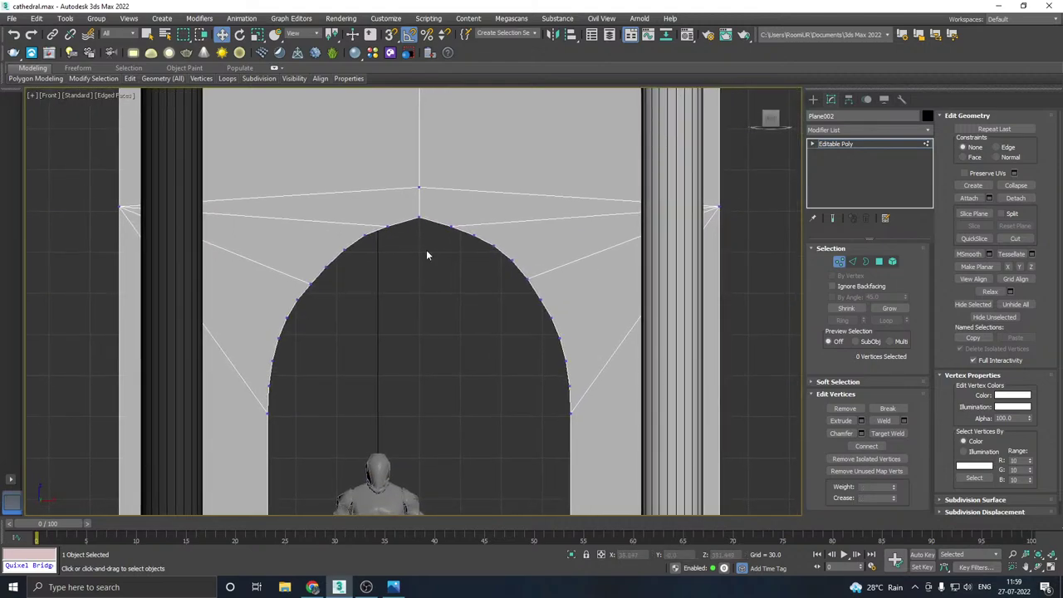
{"action": "scroll", "coordinate": [540, 293], "scroll_direction": "up", "scroll_amount": 3}
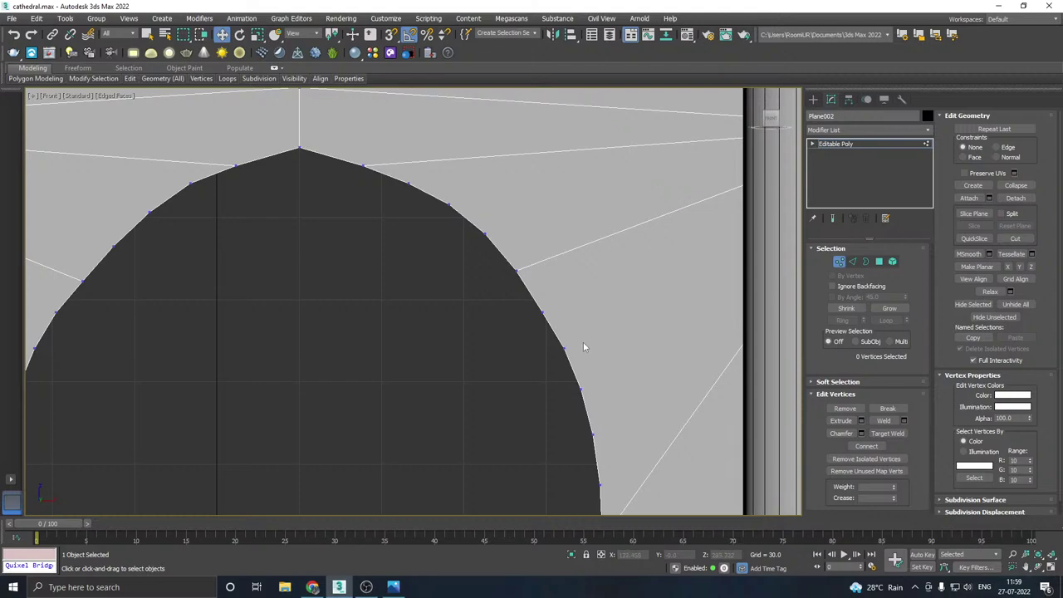
{"action": "scroll", "coordinate": [669, 327], "scroll_direction": "down", "scroll_amount": 2}
{"action": "middle_click_drag", "start_coordinate": [406, 264], "coordinate": [522, 274]}
{"action": "scroll", "coordinate": [390, 270], "scroll_direction": "up", "scroll_amount": 2}
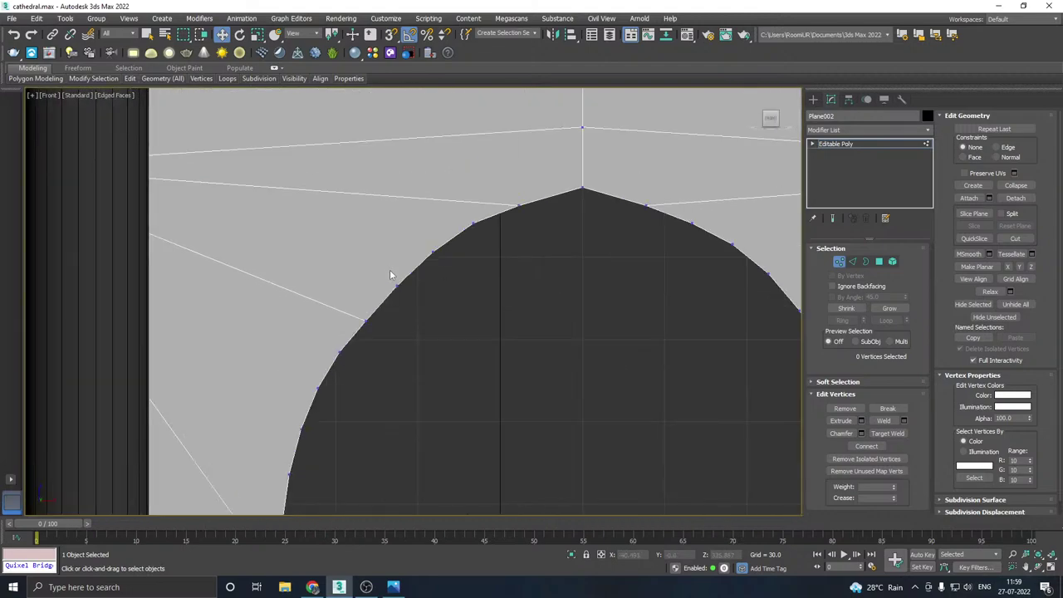
{"action": "left_click_drag", "start_coordinate": [380, 348], "coordinate": [380, 349]}
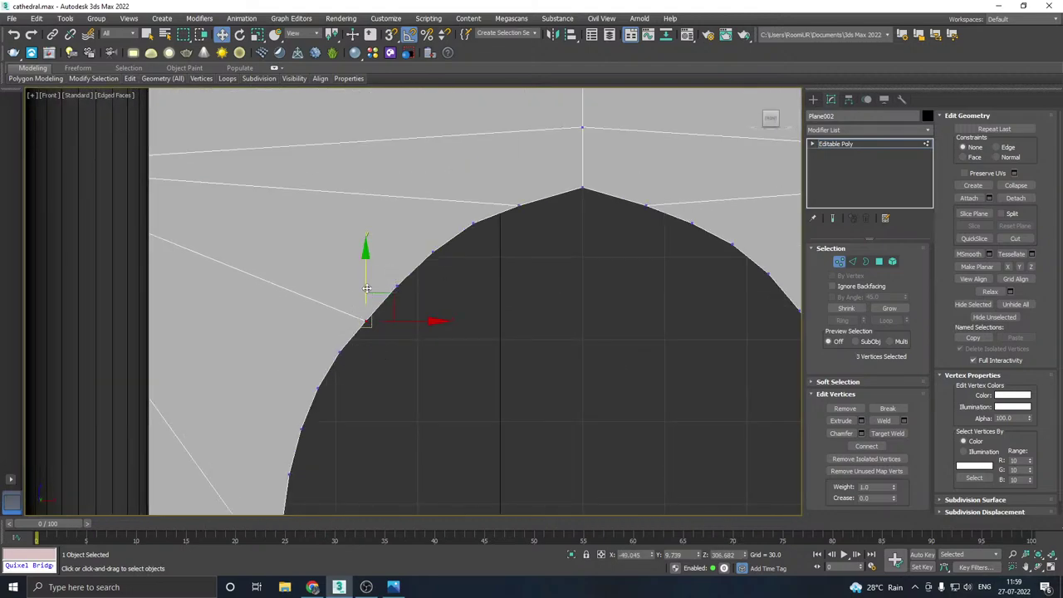
{"action": "left_click", "coordinate": [431, 283]}
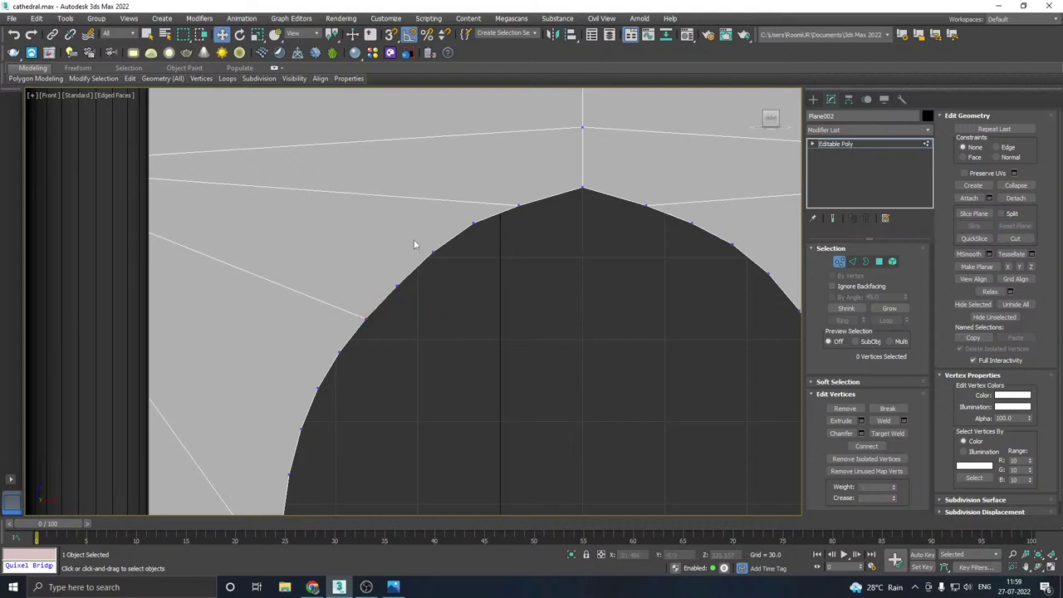
- On the arch's left shoulder, lower the third and second vertex groups from the crown slightly, the second to Z about 341.4, and deselect them
{"action": "left_click_drag", "start_coordinate": [440, 271], "coordinate": [442, 273]}
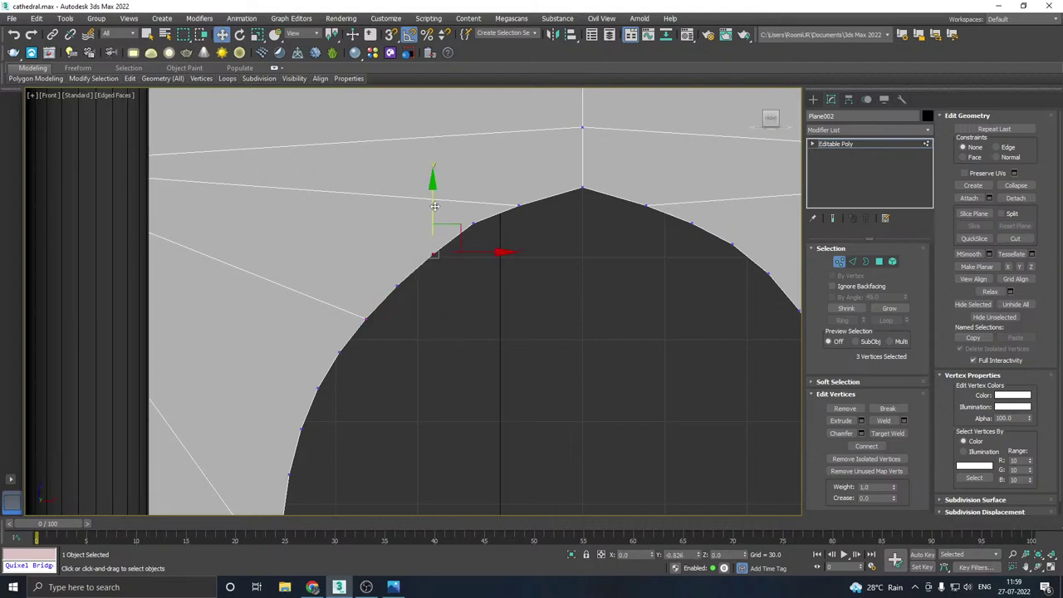
{"action": "left_click", "coordinate": [475, 225]}
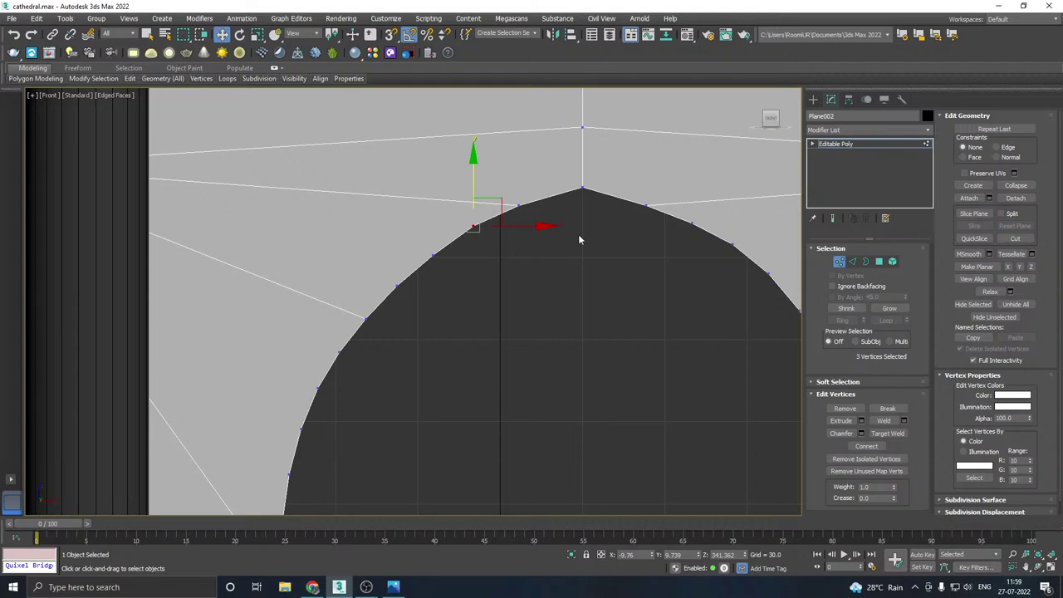
{"action": "left_click", "coordinate": [531, 214]}
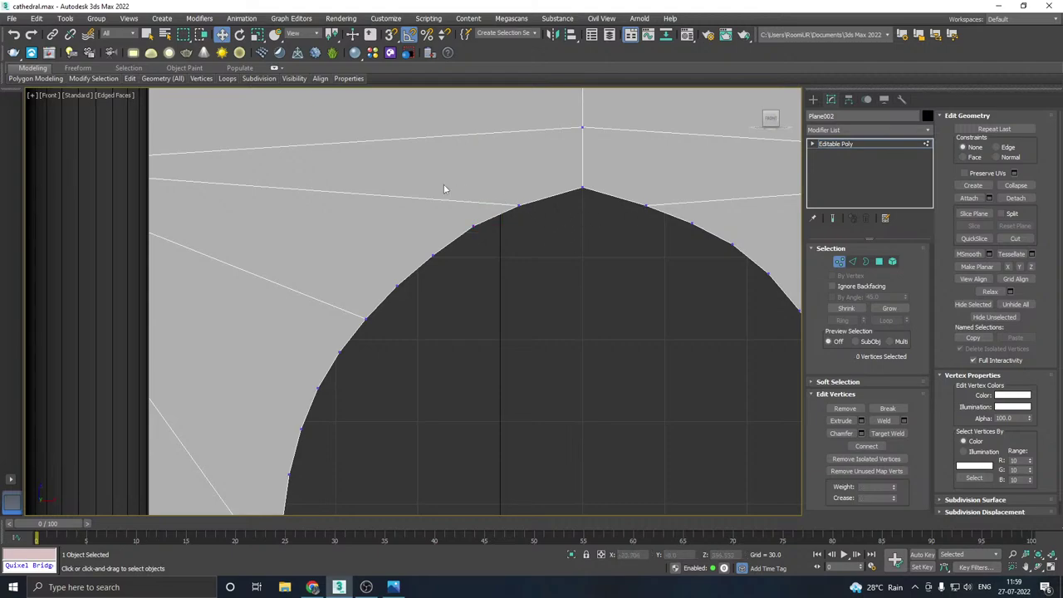
- On the arch's right shoulder, lower the third vertex group from the crown to Z about 333.8 and the second to about 341.6, and finish vertex editing
{"action": "scroll", "coordinate": [444, 189], "scroll_direction": "down", "scroll_amount": 5}
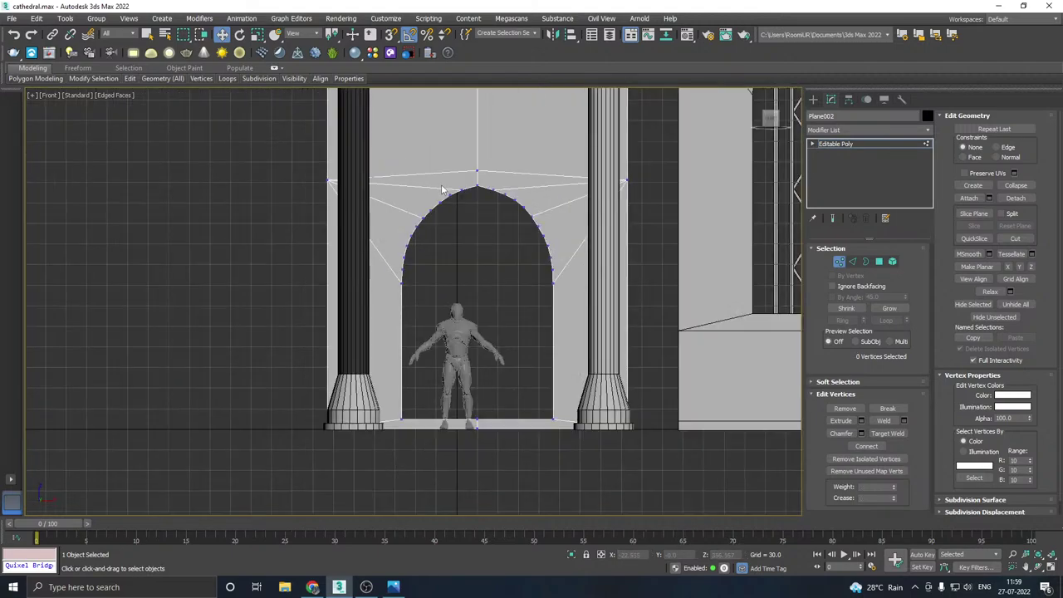
{"action": "scroll", "coordinate": [519, 210], "scroll_direction": "up", "scroll_amount": 5}
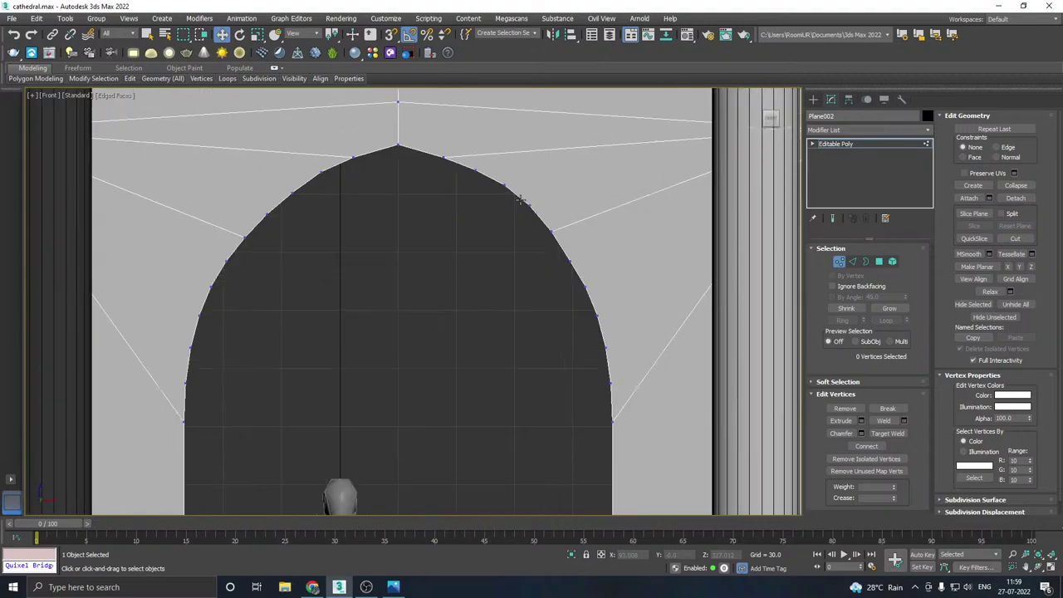
{"action": "left_click_drag", "start_coordinate": [521, 219], "coordinate": [499, 203]}
{"action": "scroll", "coordinate": [529, 182], "scroll_direction": "up", "scroll_amount": 2}
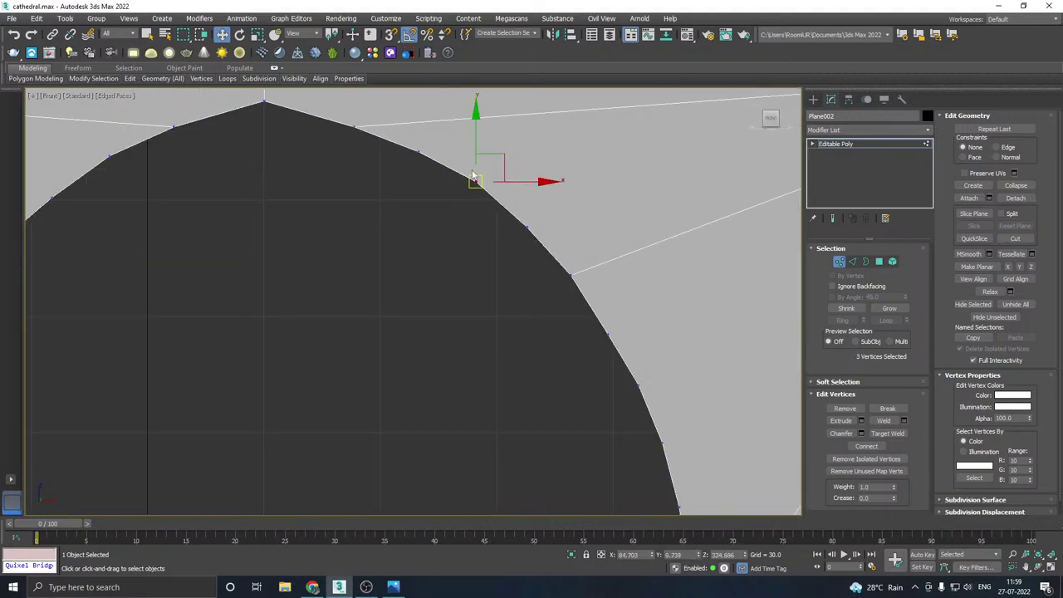
{"action": "left_click_drag", "start_coordinate": [474, 139], "coordinate": [475, 142]}
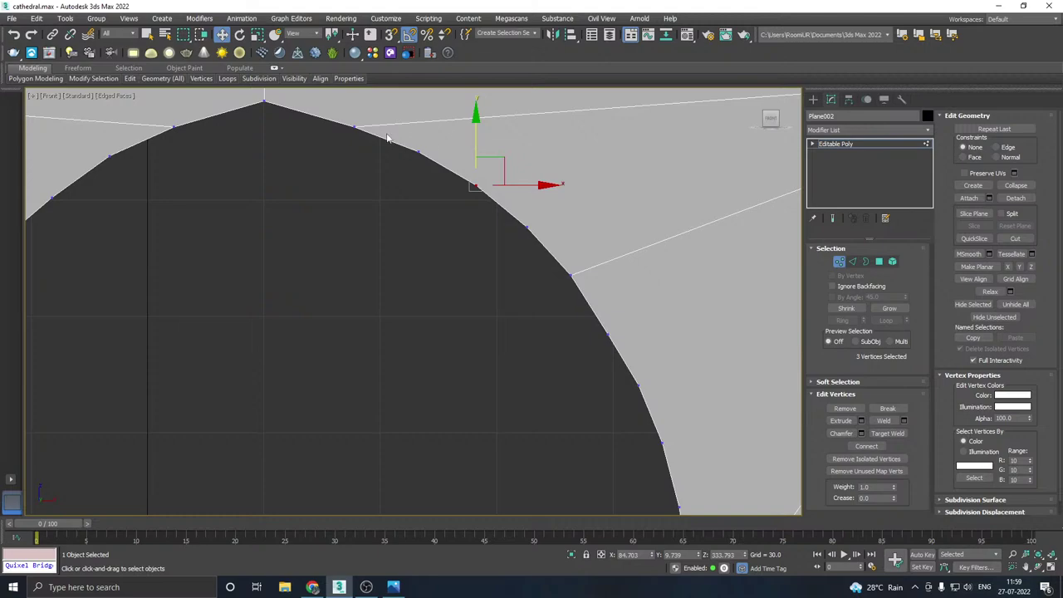
{"action": "left_click_drag", "start_coordinate": [389, 135], "coordinate": [428, 173]}
{"action": "mouse_move", "coordinate": [418, 115]}
{"action": "left_mouse_down"}
{"action": "mouse_move", "coordinate": [418, 126]}
{"action": "mouse_move", "coordinate": [419, 116]}
{"action": "left_mouse_up"}
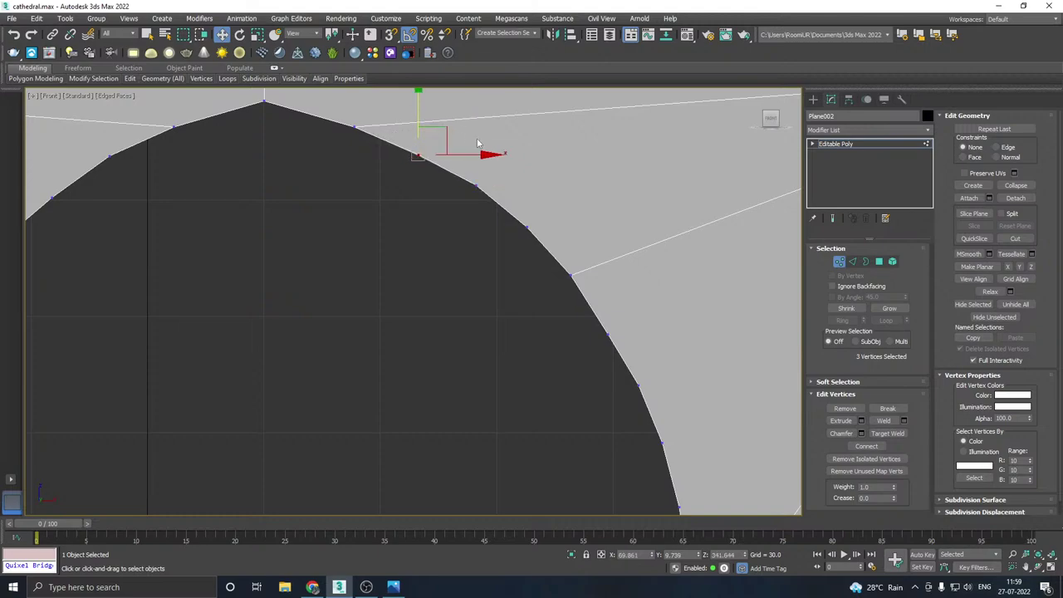
{"action": "scroll", "coordinate": [481, 147], "scroll_direction": "down", "scroll_amount": 3}
{"action": "scroll", "coordinate": [482, 148], "scroll_direction": "down", "scroll_amount": 2}
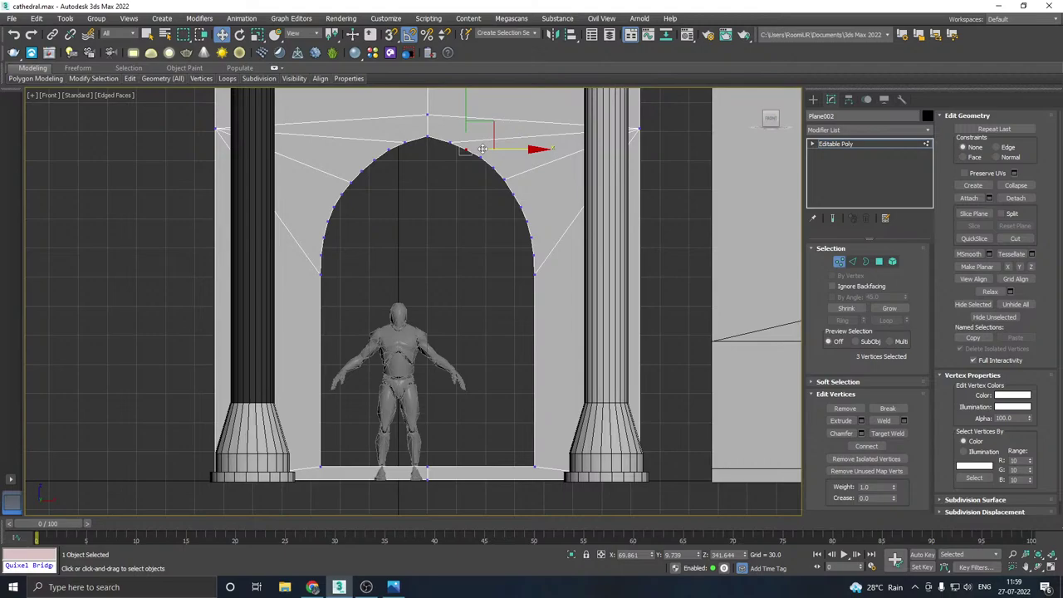
{"action": "left_click", "coordinate": [489, 163]}
{"action": "scroll", "coordinate": [491, 164], "scroll_direction": "up", "scroll_amount": 4}
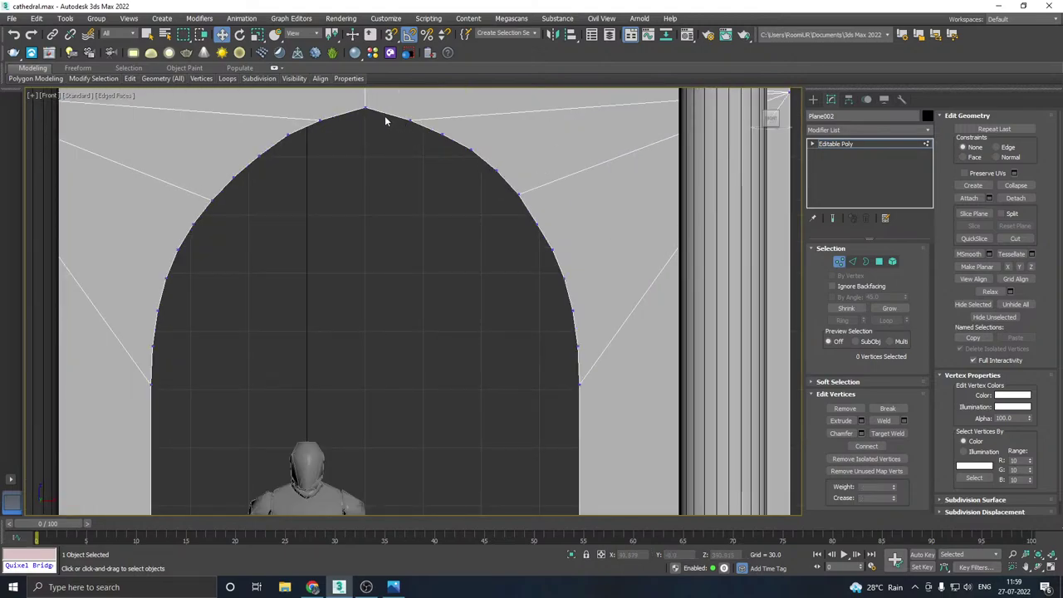
{"action": "middle_click_drag", "start_coordinate": [308, 225], "coordinate": [403, 263]}
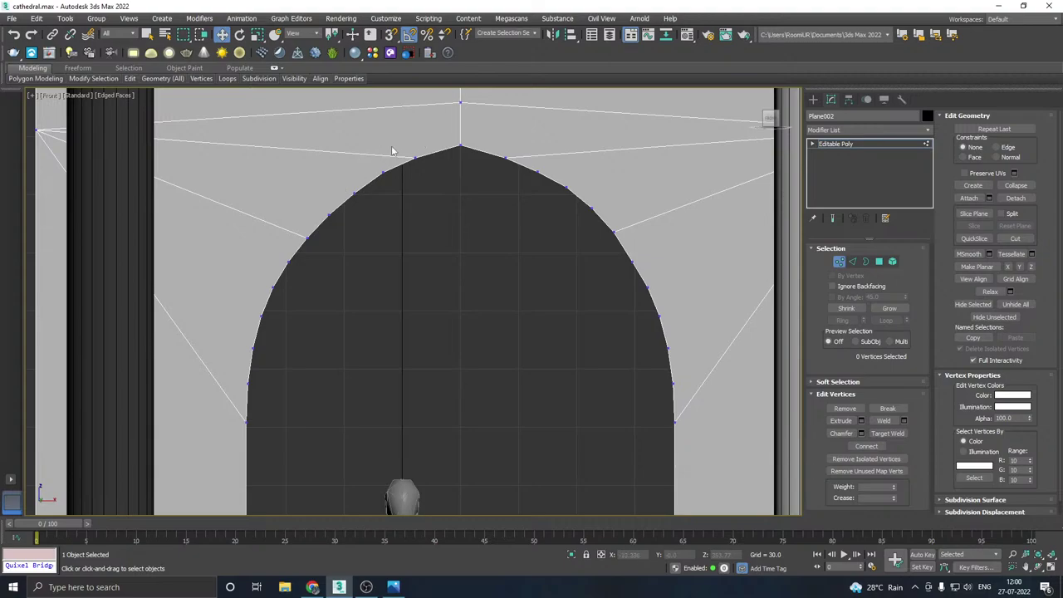
{"action": "scroll", "coordinate": [566, 191], "scroll_direction": "down", "scroll_amount": 6}
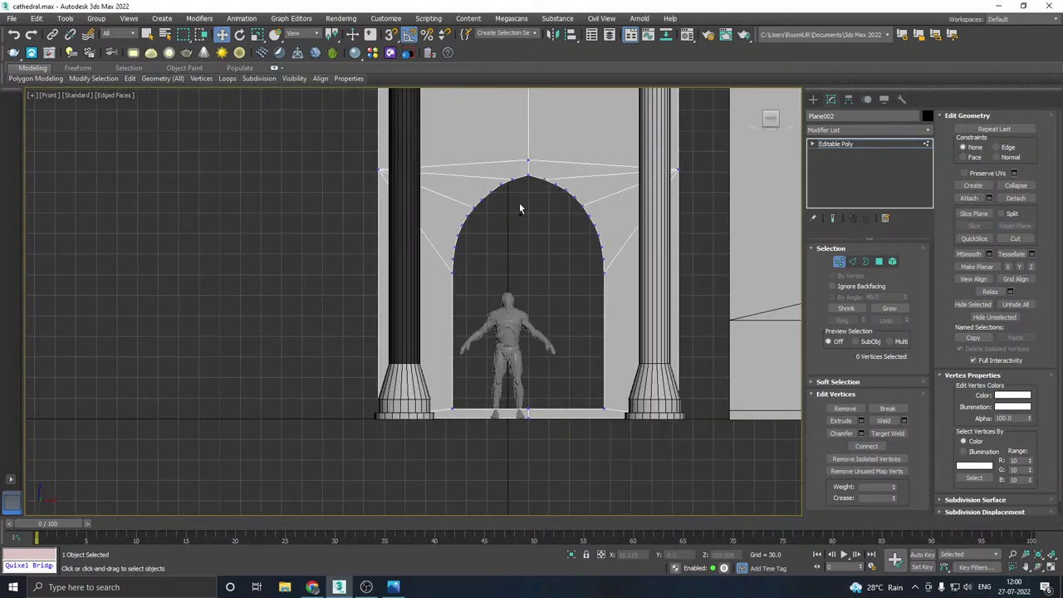
{"action": "left_click", "coordinate": [867, 145]}
- With viewport rendering off, draw an open three-segment Line around the doorway, rising about 342.4 units from the floor, crossing above the shoulders and descending
{"action": "left_click", "coordinate": [814, 98]}
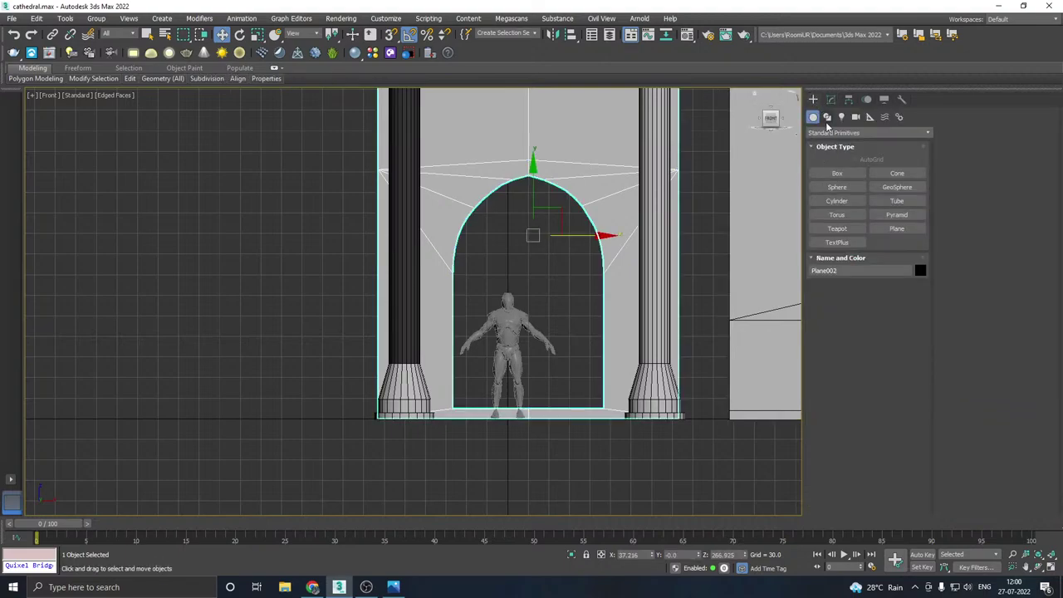
{"action": "left_click", "coordinate": [827, 116]}
{"action": "left_click", "coordinate": [837, 187]}
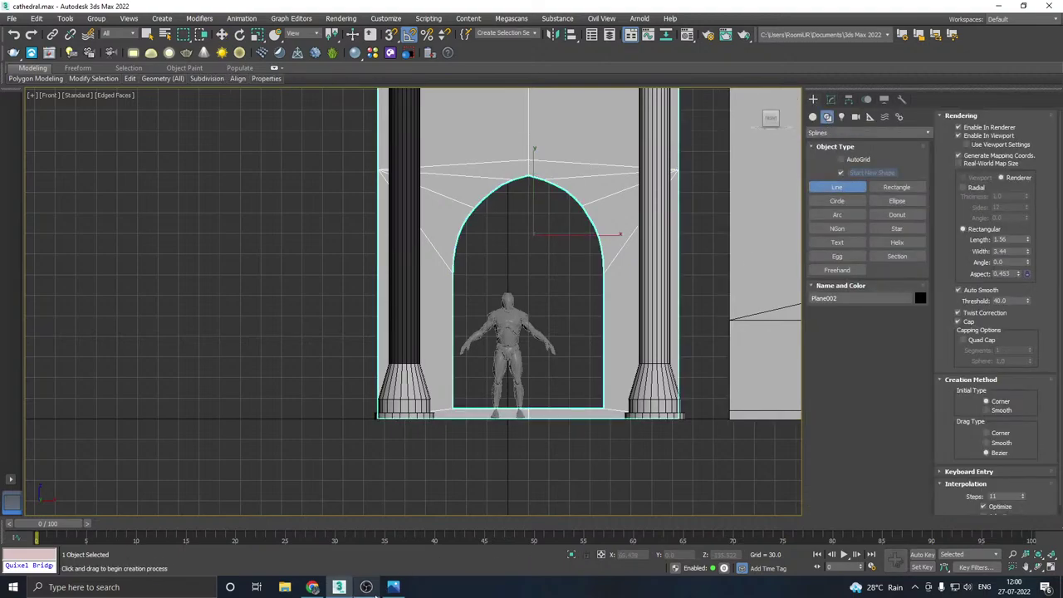
{"action": "left_click", "coordinate": [393, 587]}
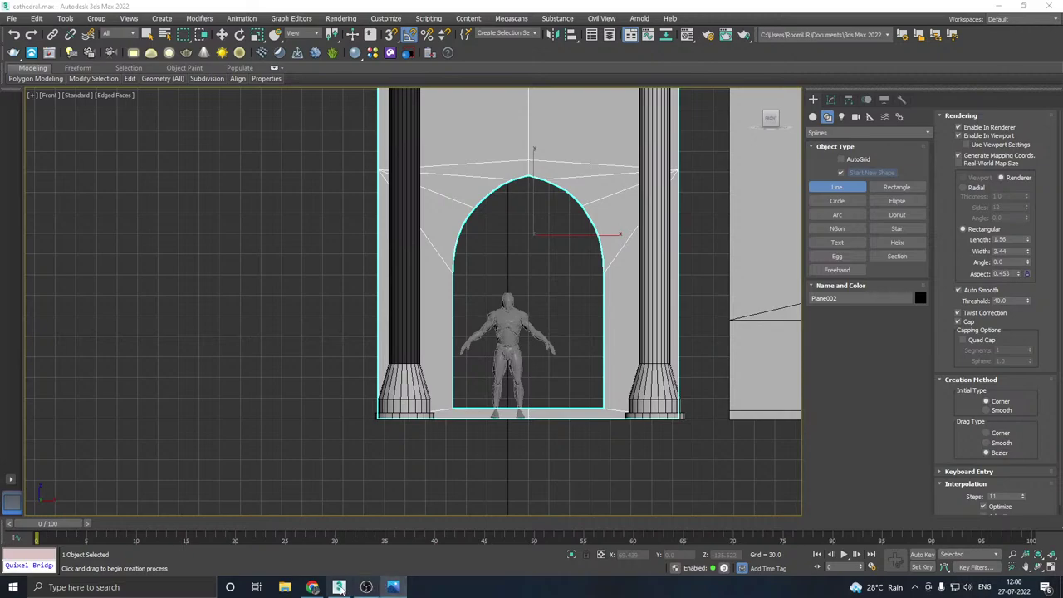
{"action": "left_click", "coordinate": [312, 588]}
{"action": "middle_click_drag", "start_coordinate": [499, 367], "coordinate": [450, 416]}
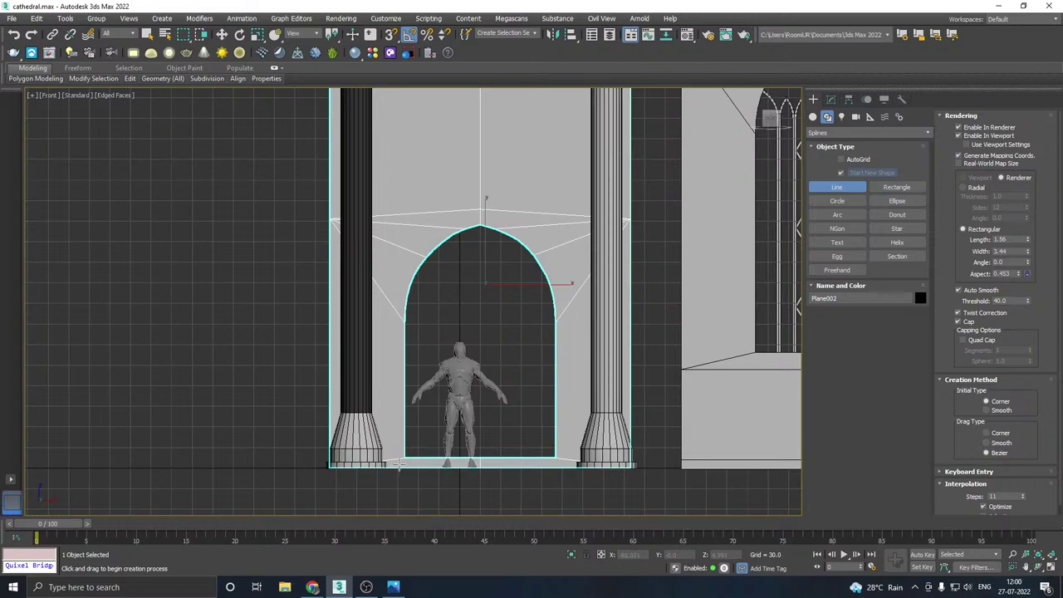
{"action": "left_click", "coordinate": [959, 136]}
{"action": "left_click", "coordinate": [395, 467]}
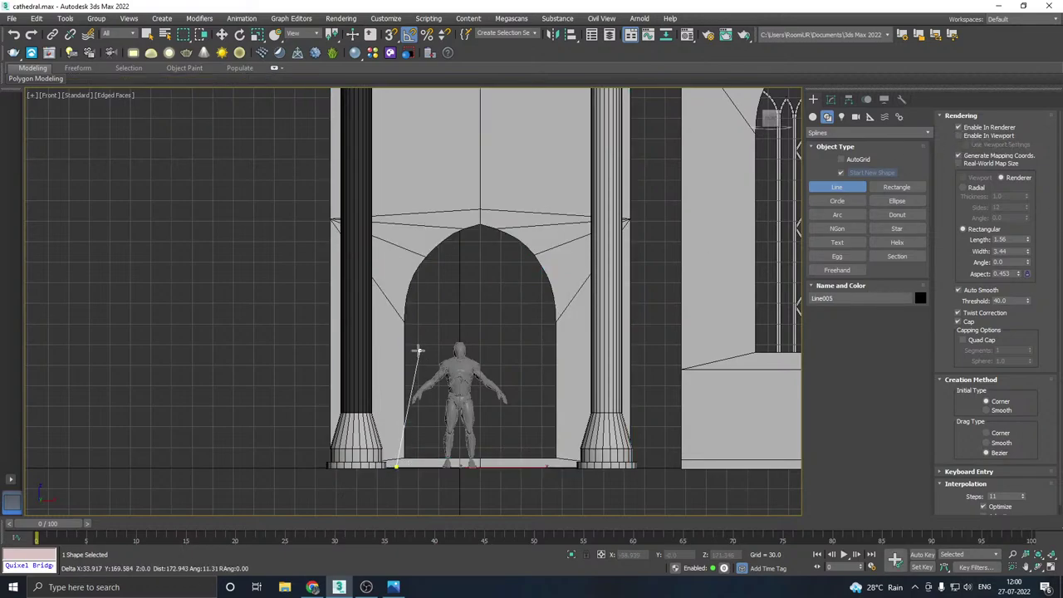
{"action": "left_click", "coordinate": [397, 233]}
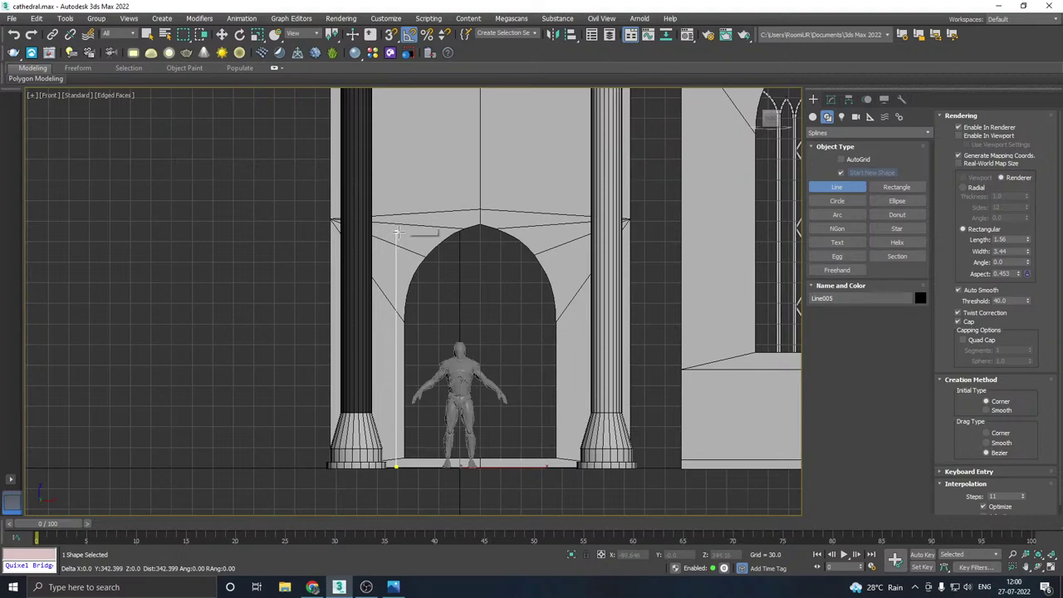
{"action": "left_click", "coordinate": [565, 234]}
{"action": "left_click", "coordinate": [566, 467]}
{"action": "right_click", "coordinate": [570, 407], "text": "shift"}
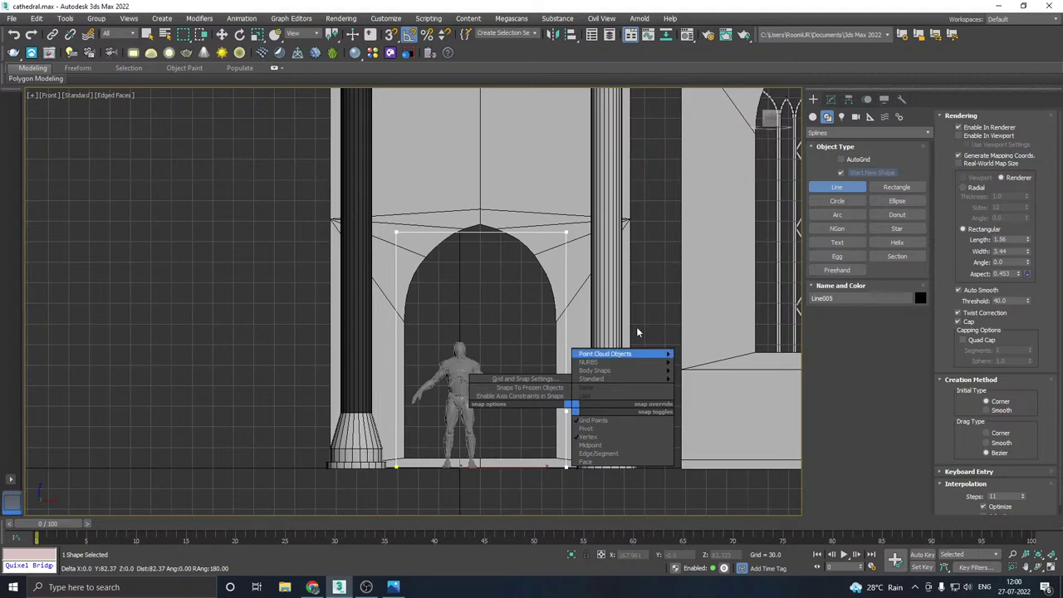
{"action": "right_click", "coordinate": [622, 304]}
{"action": "right_click", "coordinate": [613, 275]}
- Fillet the two upper corner vertices of the door outline spline by about 122.7 to form a round arch
{"action": "left_click", "coordinate": [832, 101]}
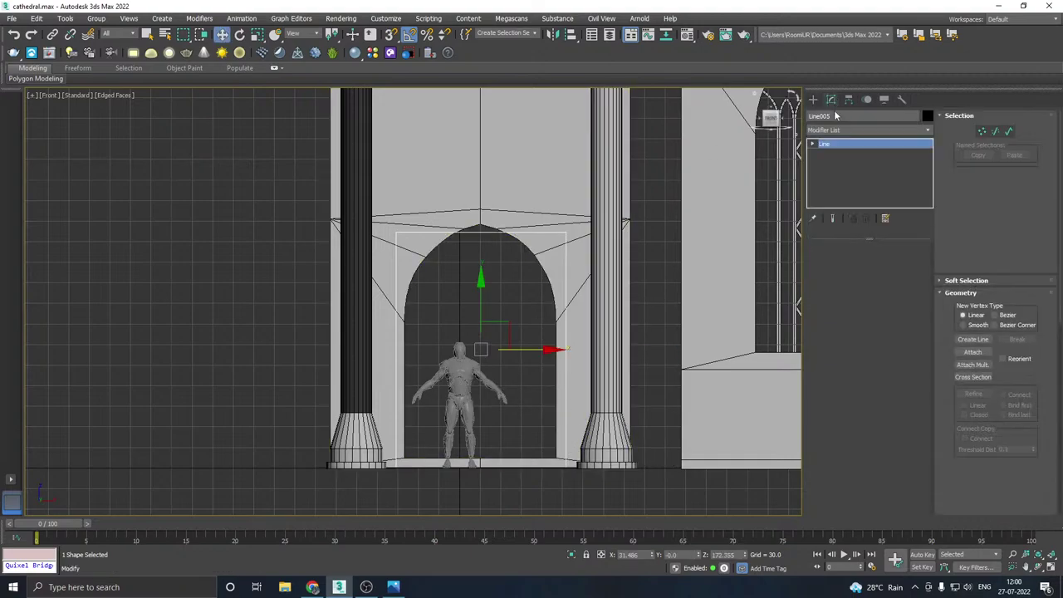
{"action": "key", "text": "1"}
{"action": "left_click_drag", "start_coordinate": [374, 204], "coordinate": [616, 283]}
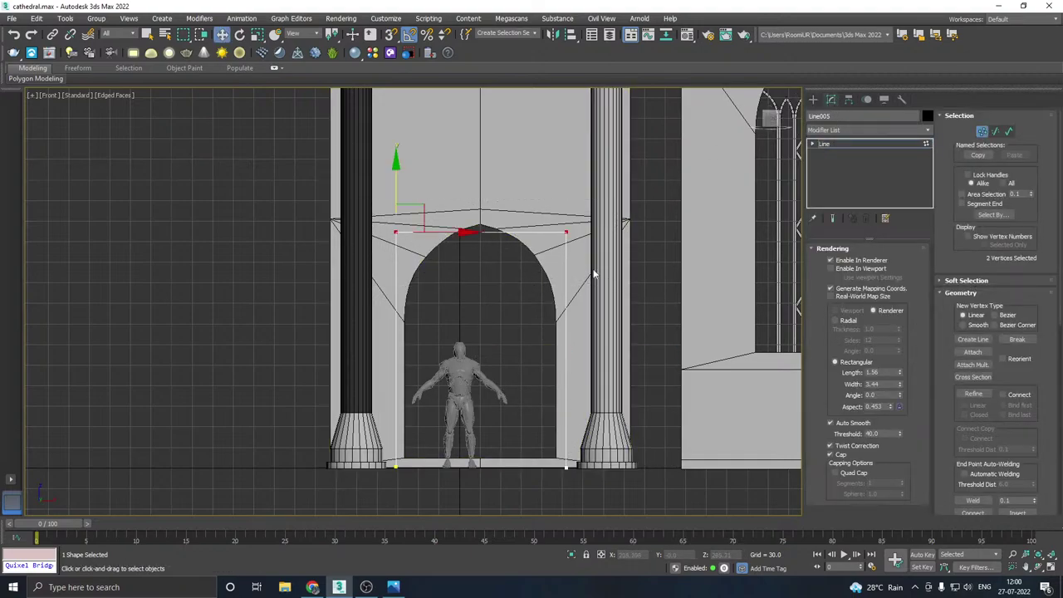
{"action": "scroll", "coordinate": [1019, 349], "scroll_direction": "down", "scroll_amount": 3}
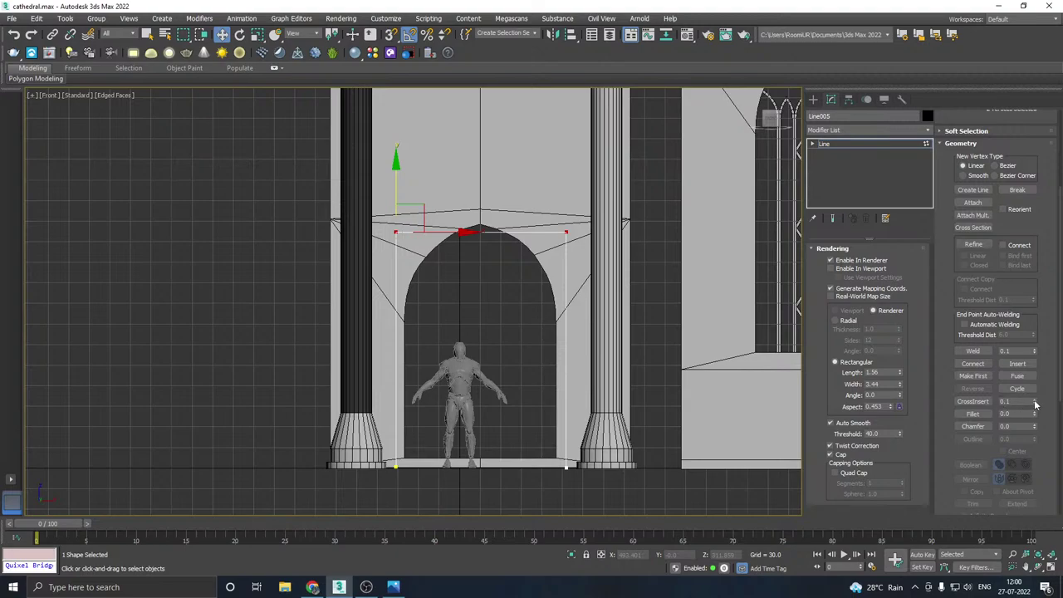
{"action": "left_click_drag", "start_coordinate": [1035, 417], "coordinate": [1013, 333]}
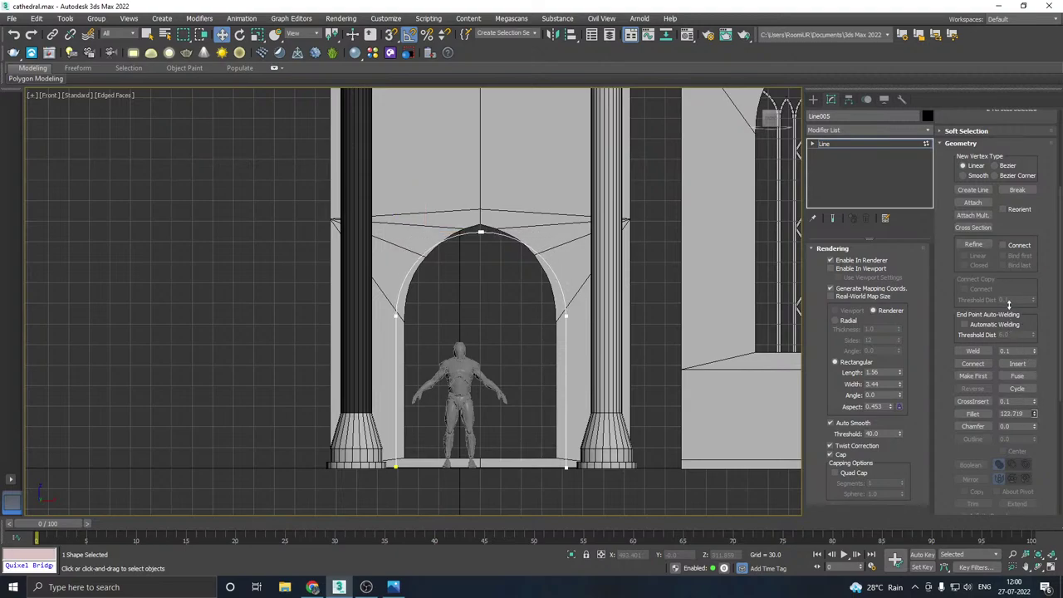
- Weld the coincident vertices at the crown of the door outline spline with a weld threshold of 55.1
{"action": "left_click", "coordinate": [475, 233]}
{"action": "right_click", "coordinate": [474, 232]}
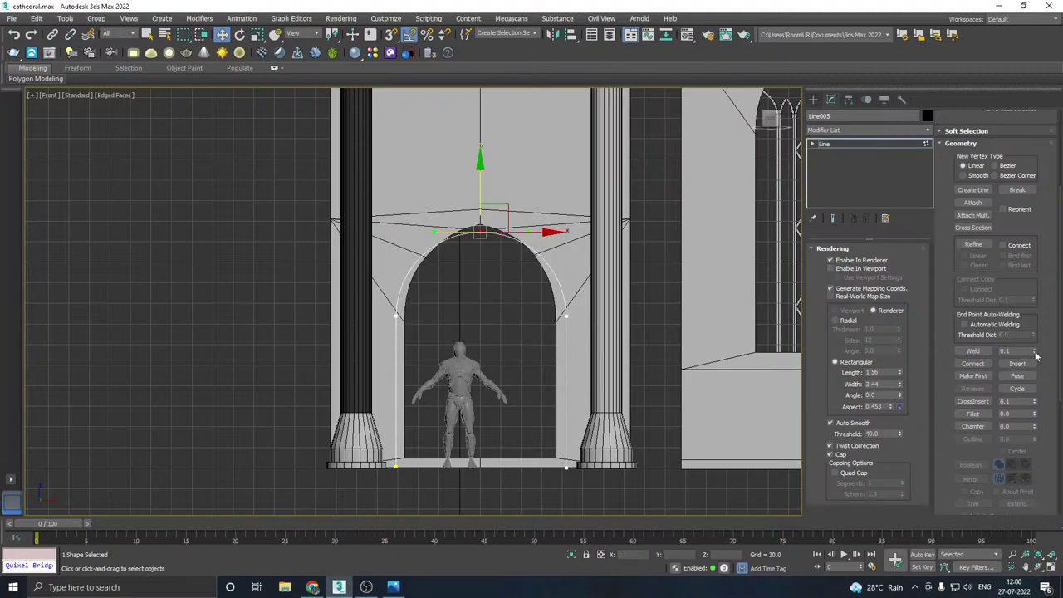
{"action": "left_click_drag", "start_coordinate": [1036, 355], "coordinate": [1023, 319]}
{"action": "left_click", "coordinate": [973, 350]}
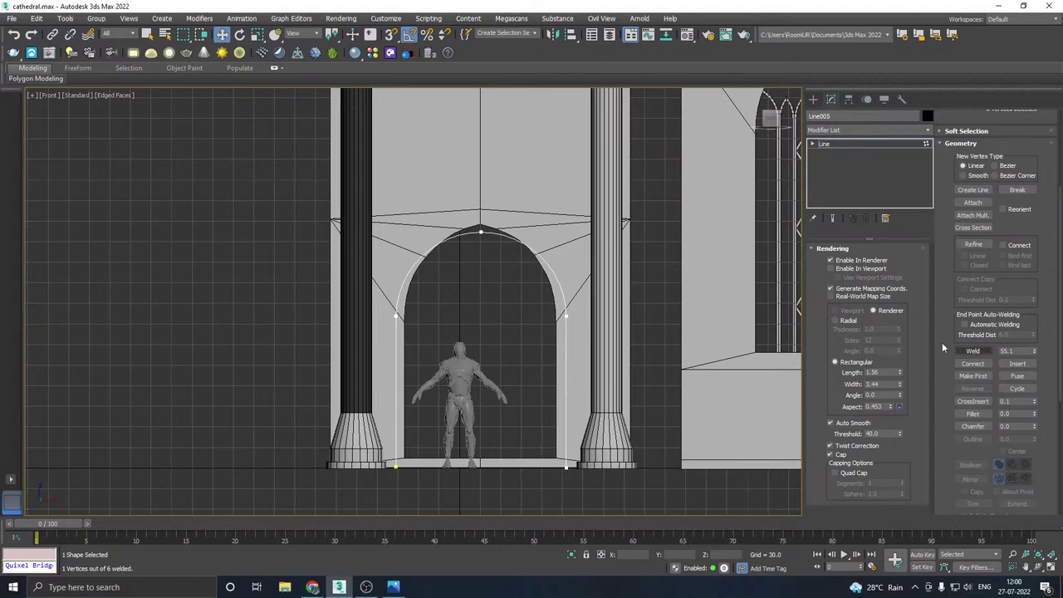
- Raise the crown vertex of the door outline spline along Z to about 368.8, above the doorway's point
{"action": "left_click_drag", "start_coordinate": [478, 232], "coordinate": [488, 254]}
{"action": "scroll", "coordinate": [480, 233], "scroll_direction": "up", "scroll_amount": 2}
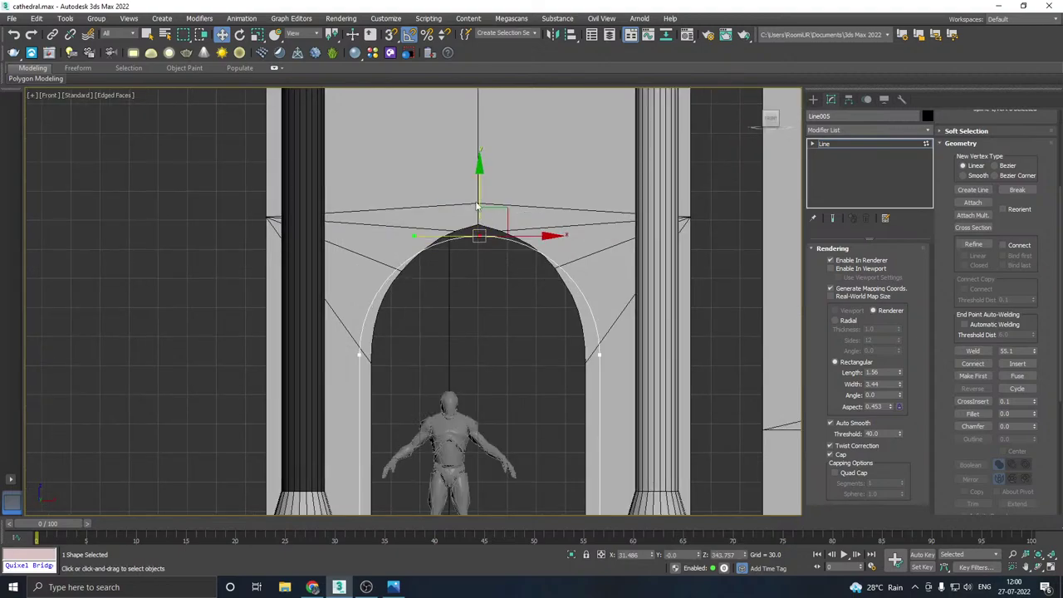
{"action": "left_click_drag", "start_coordinate": [479, 205], "coordinate": [465, 182]}
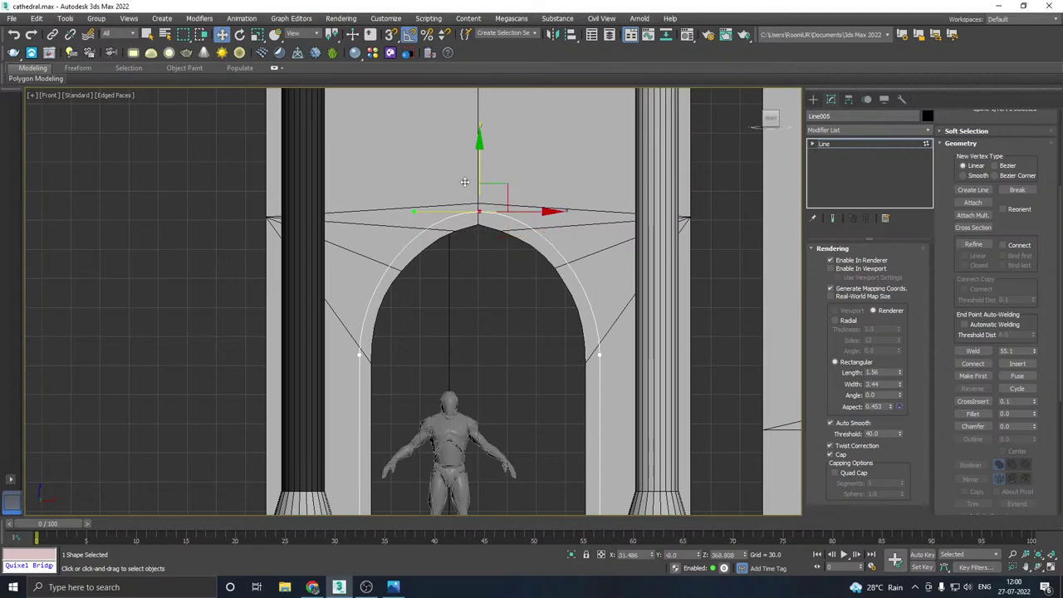
- Widen the door outline spline by moving its left side vertices and its right side vertices slightly outward along X
{"action": "scroll", "coordinate": [430, 212], "scroll_direction": "down", "scroll_amount": 2}
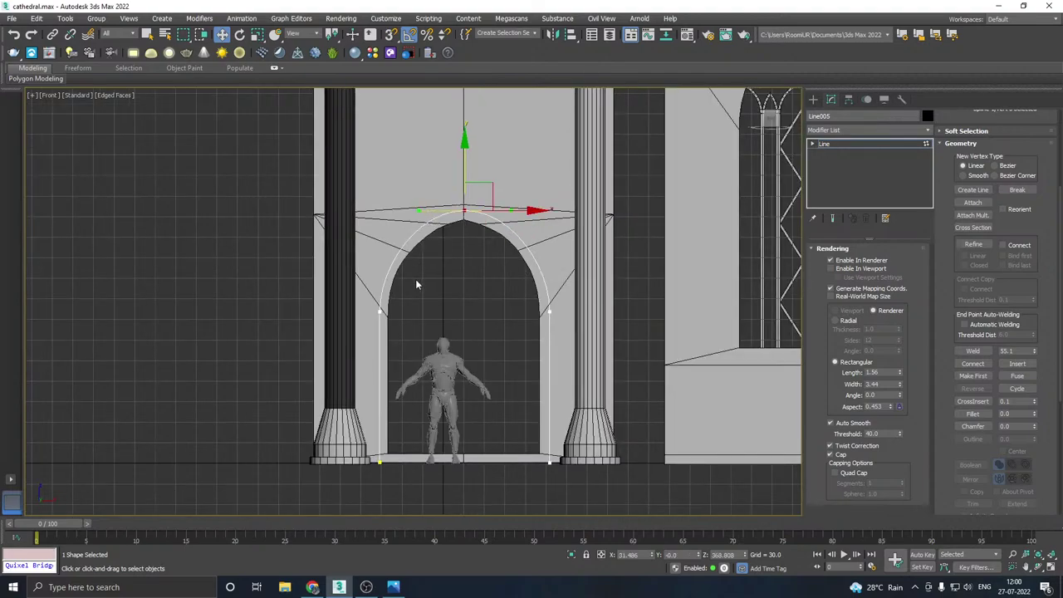
{"action": "middle_click_drag", "start_coordinate": [415, 279], "coordinate": [429, 264]}
{"action": "left_click_drag", "start_coordinate": [385, 275], "coordinate": [427, 494]}
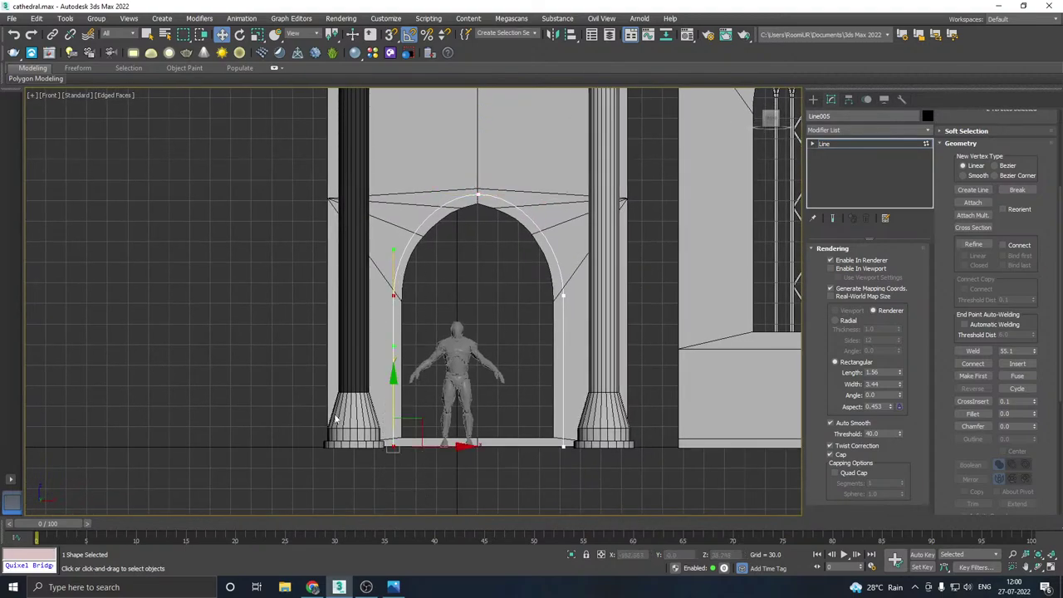
{"action": "left_click_drag", "start_coordinate": [432, 448], "coordinate": [429, 448]}
{"action": "left_click", "coordinate": [563, 295]}
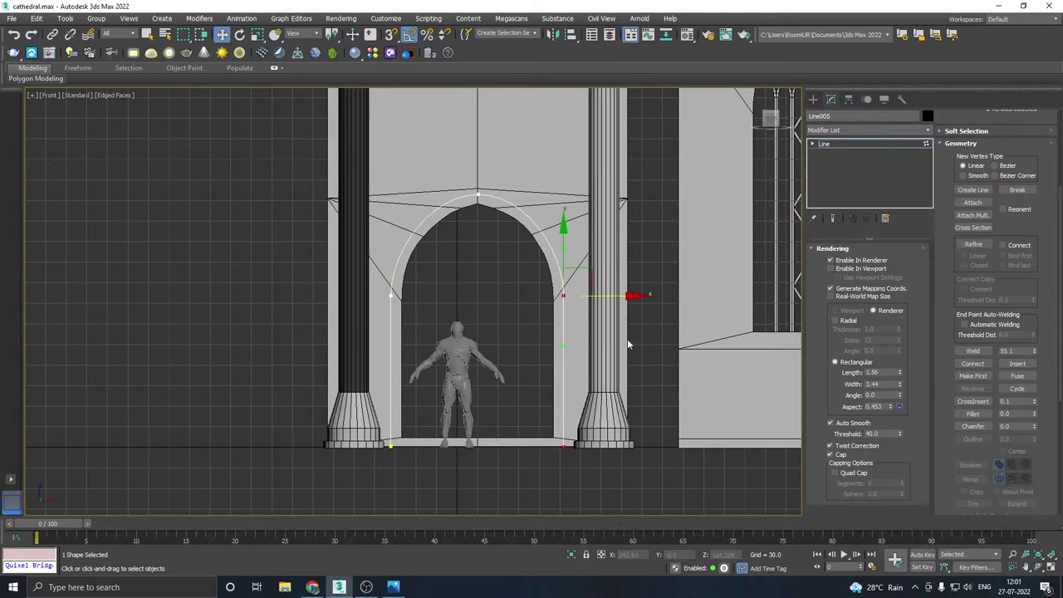
{"action": "left_click_drag", "start_coordinate": [602, 295], "coordinate": [604, 295]}
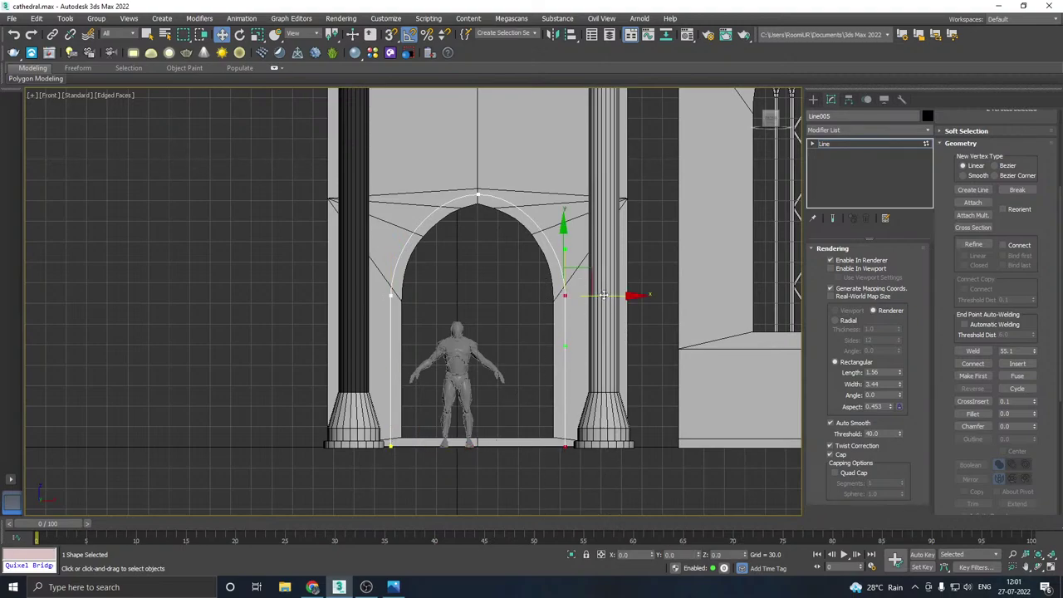
- Fine-tune the spline's crown vertex to Z about 368.7 and enable the spline's rendering in the viewport
{"action": "scroll", "coordinate": [480, 175], "scroll_direction": "up", "scroll_amount": 3}
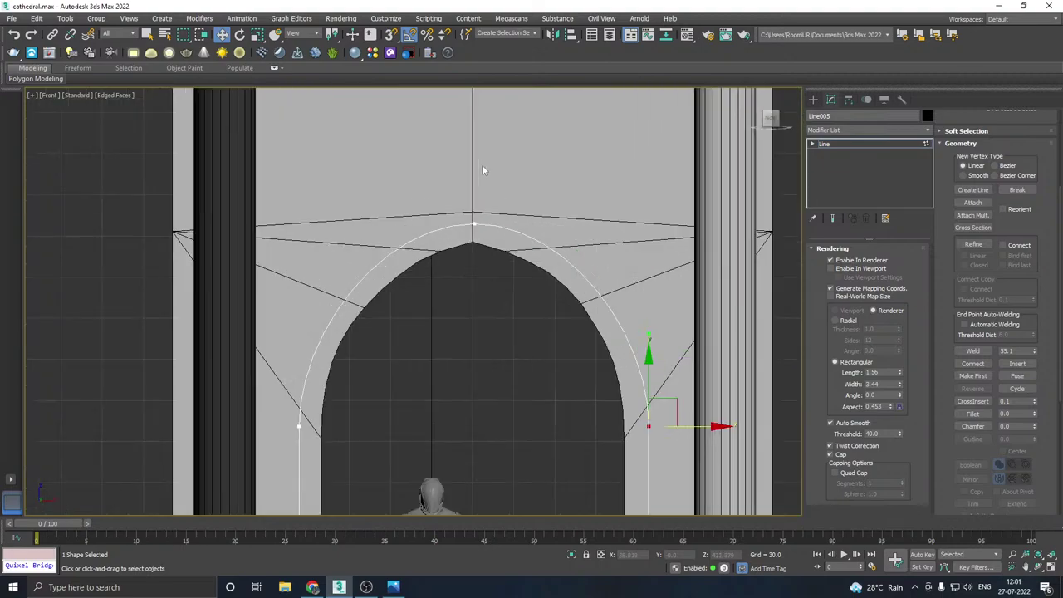
{"action": "left_click", "coordinate": [472, 222]}
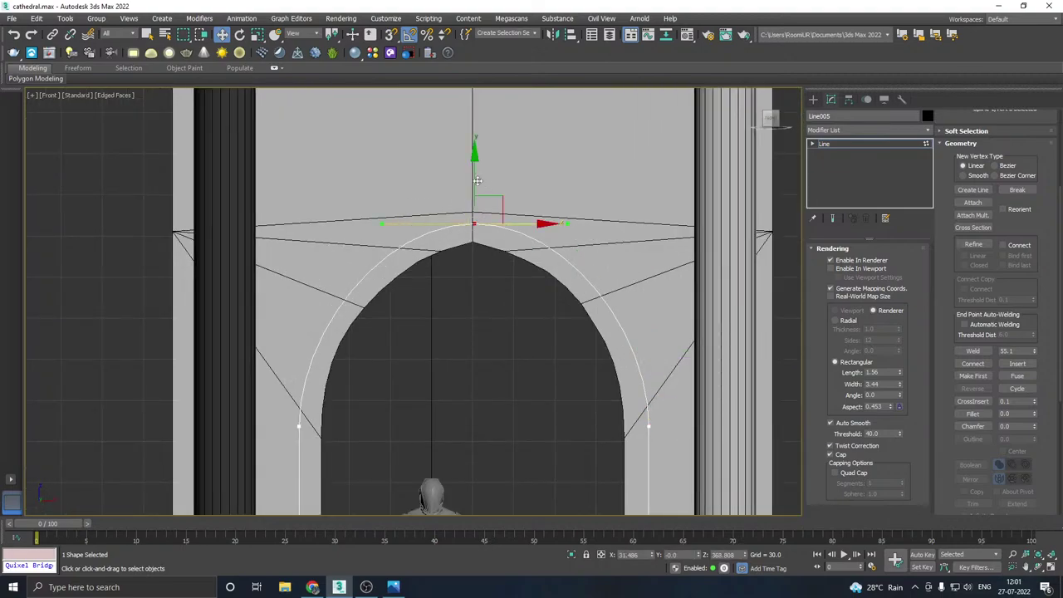
{"action": "left_click_drag", "start_coordinate": [473, 181], "coordinate": [448, 181]}
{"action": "scroll", "coordinate": [448, 181], "scroll_direction": "down", "scroll_amount": 5}
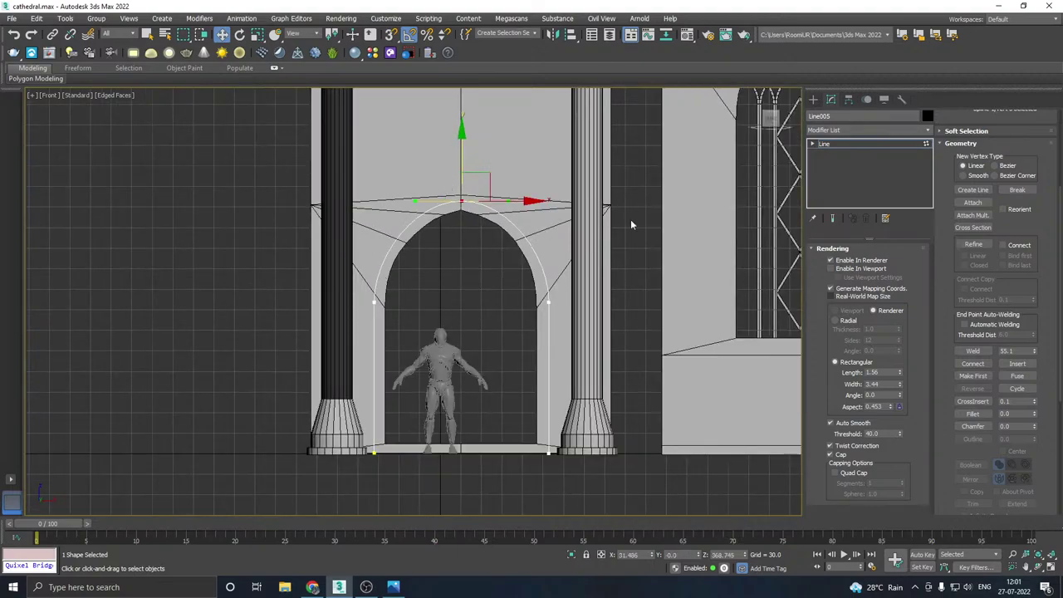
{"action": "left_click", "coordinate": [830, 268]}
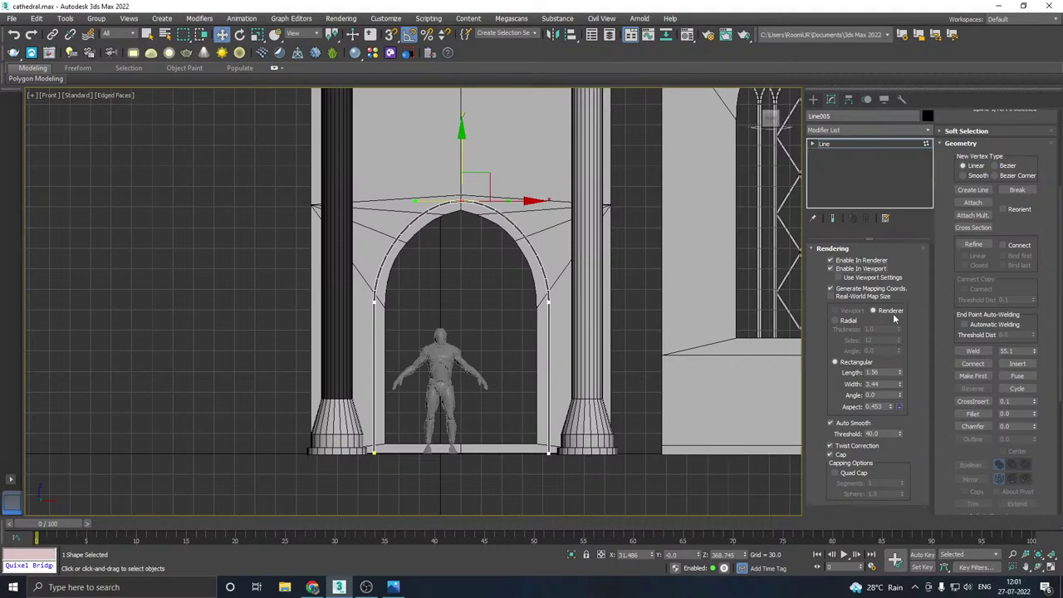
- Try a rectangular section with a length of 4.137 and a width of 16.725 on the door outline spline
{"action": "left_click", "coordinate": [836, 321]}
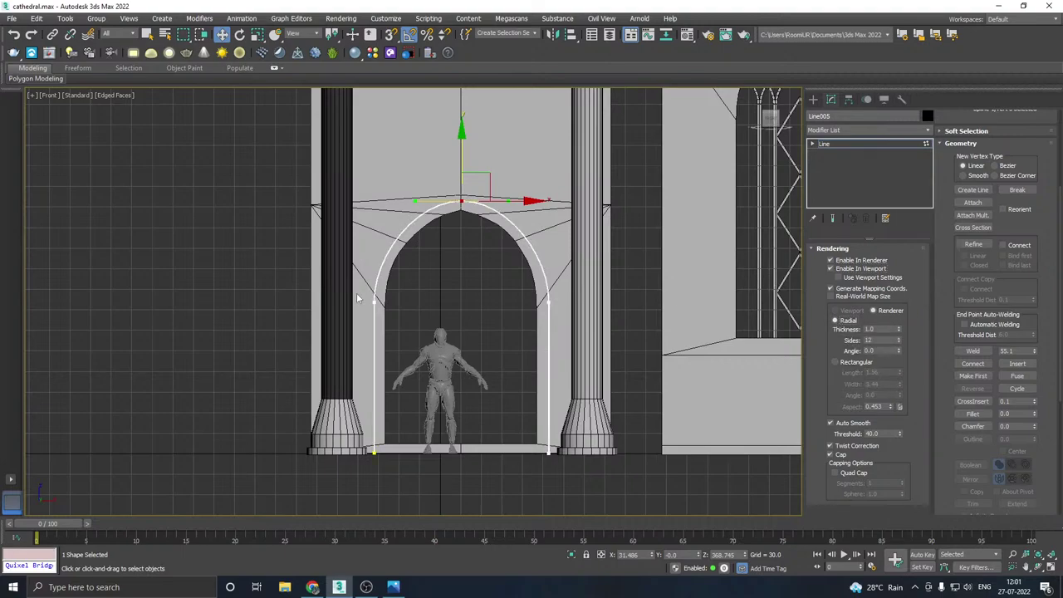
{"action": "left_click", "coordinate": [858, 363]}
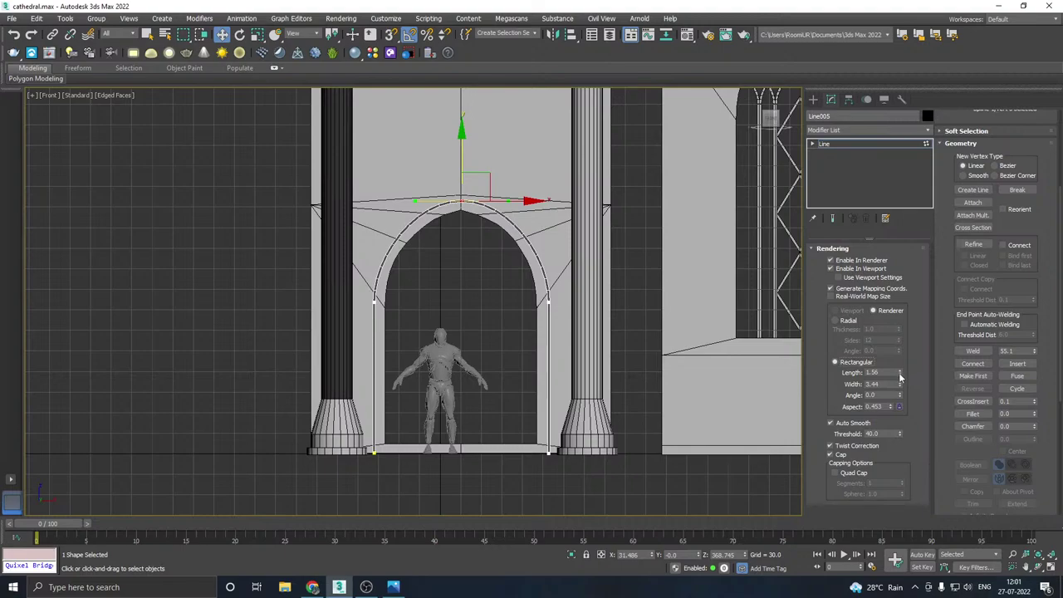
{"action": "left_click_drag", "start_coordinate": [900, 374], "coordinate": [877, 311]}
{"action": "left_click_drag", "start_coordinate": [900, 386], "coordinate": [855, 229]}
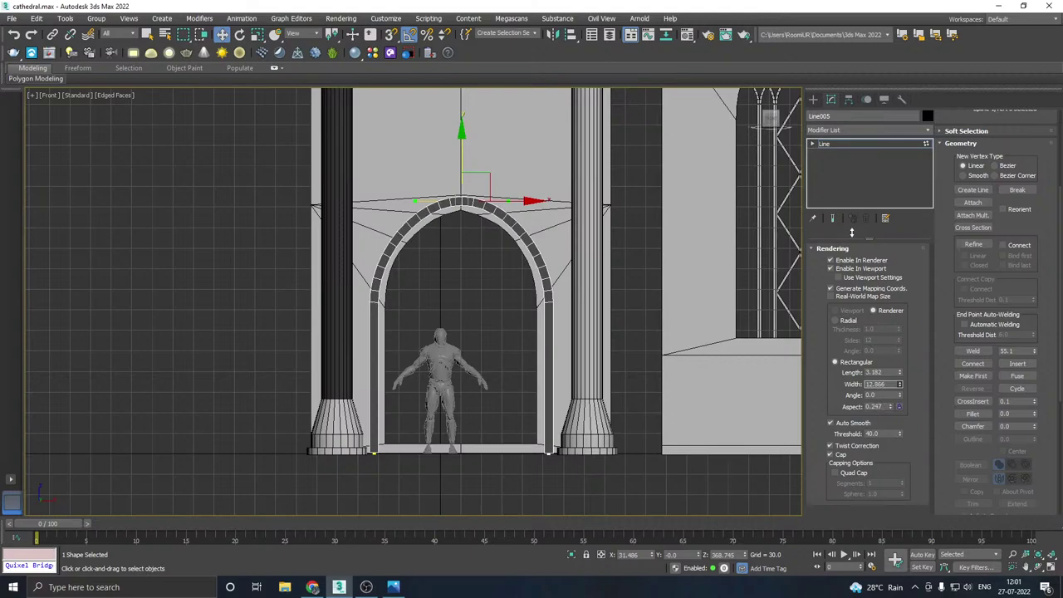
{"action": "left_click_drag", "start_coordinate": [900, 374], "coordinate": [894, 362]}
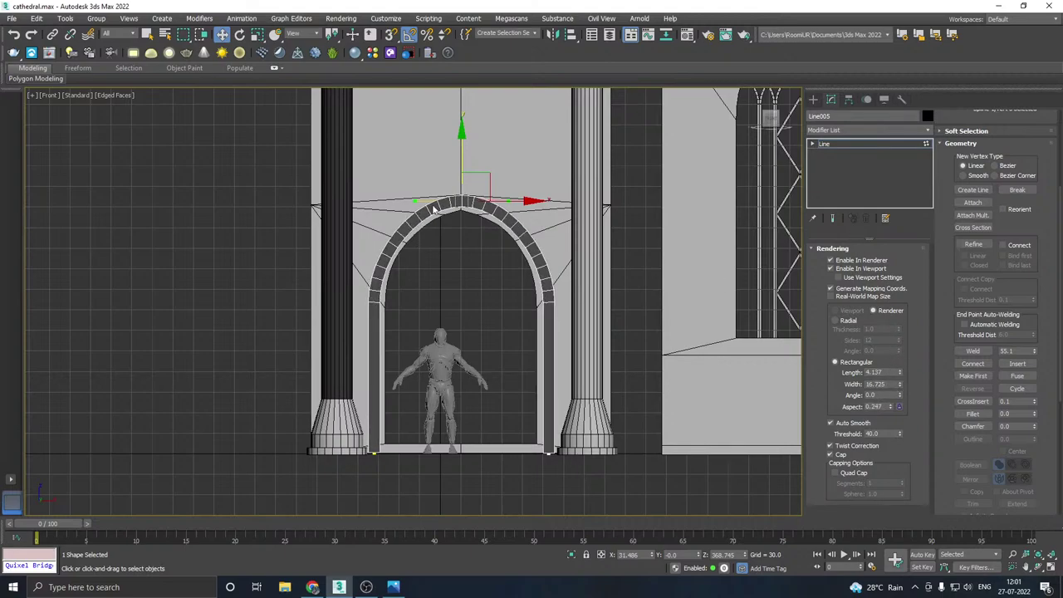
- Apply the Rock_2_default material to the arched door trim
{"action": "scroll", "coordinate": [461, 200], "scroll_direction": "up", "scroll_amount": 2}
{"action": "scroll", "coordinate": [461, 201], "scroll_direction": "up", "scroll_amount": 1}
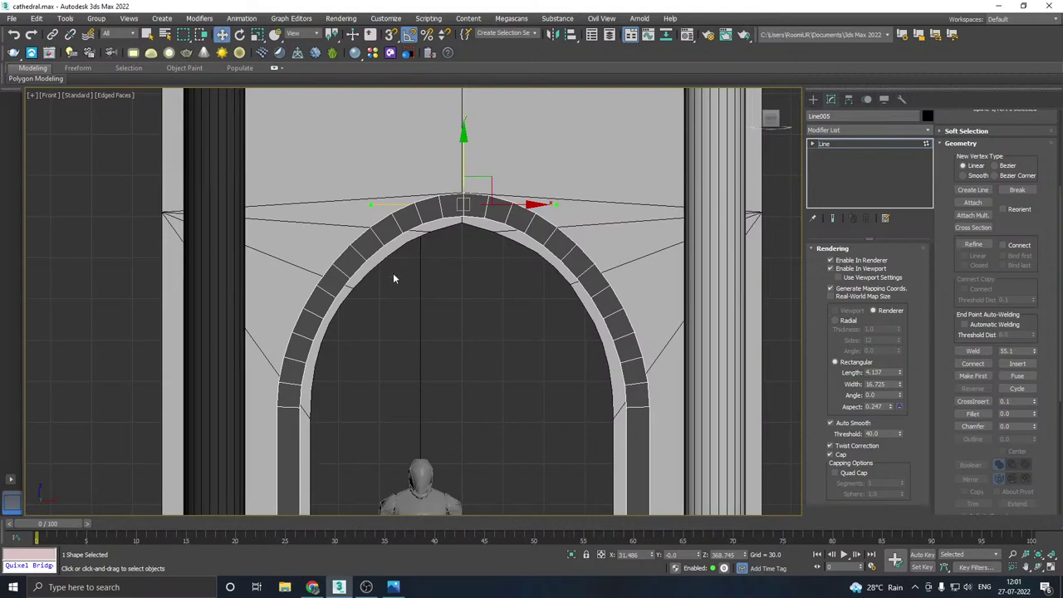
{"action": "middle_click_drag", "start_coordinate": [393, 272], "coordinate": [415, 255]}
{"action": "key", "text": "p"}
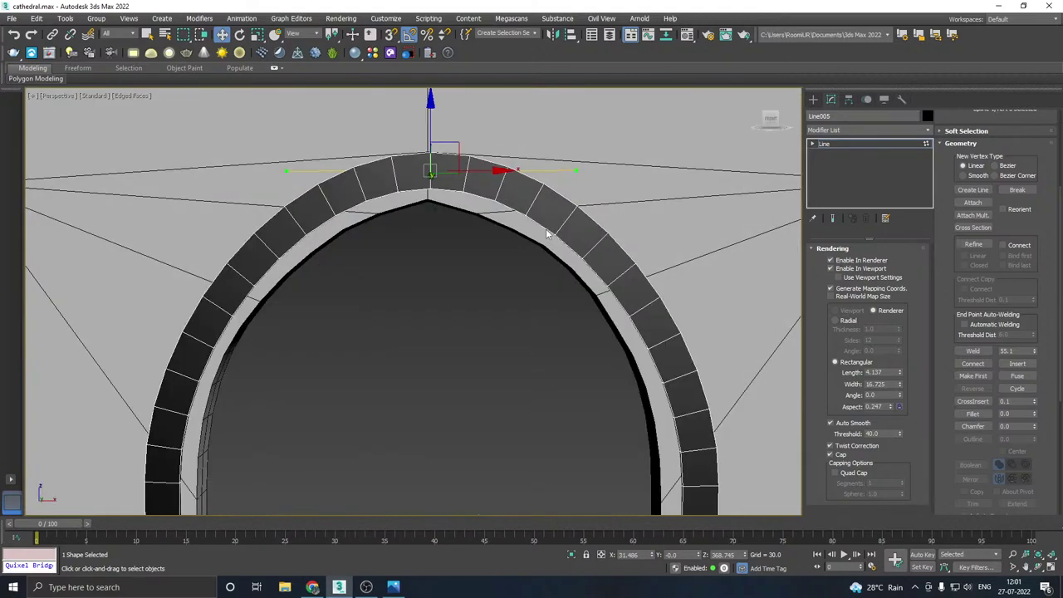
{"action": "middle_click_drag", "start_coordinate": [554, 221], "coordinate": [469, 216], "text": "alt"}
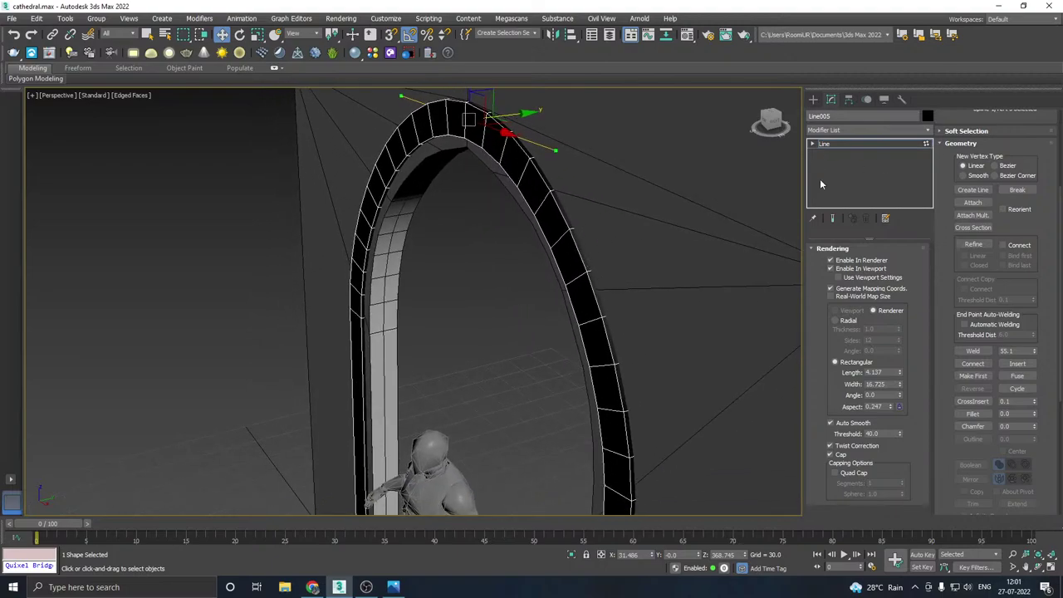
{"action": "key", "text": "m"}
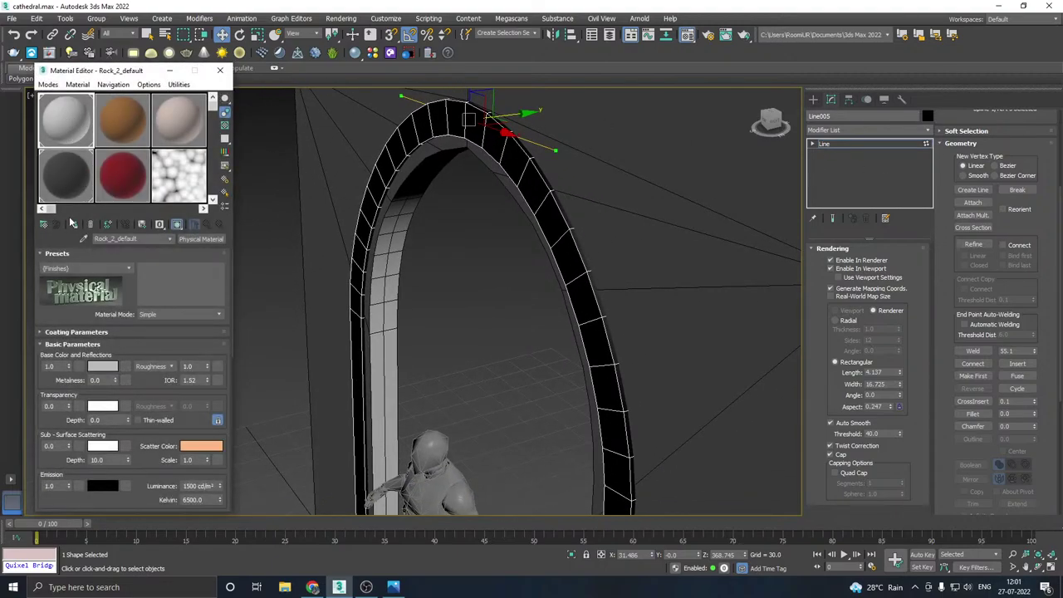
{"action": "left_click", "coordinate": [73, 223]}
{"action": "key", "text": "m"}
- Lengthen the vertical Bezier handles of the trim's two side vertices where the arch meets the uprights
{"action": "middle_click_drag", "start_coordinate": [454, 225], "coordinate": [523, 225], "text": "alt"}
{"action": "left_click", "coordinate": [541, 272]}
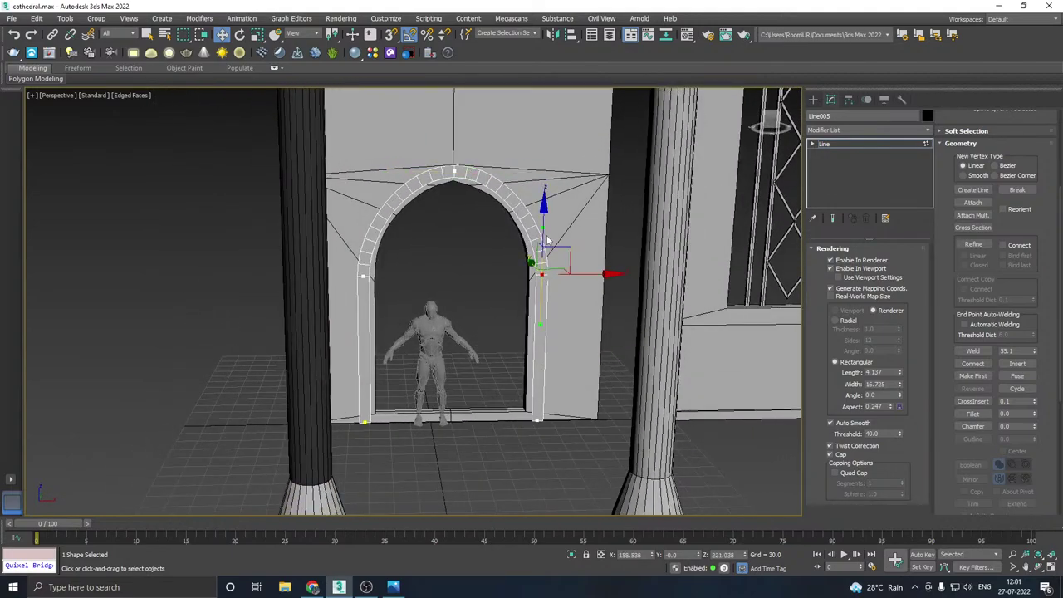
{"action": "left_click_drag", "start_coordinate": [543, 226], "coordinate": [543, 219]}
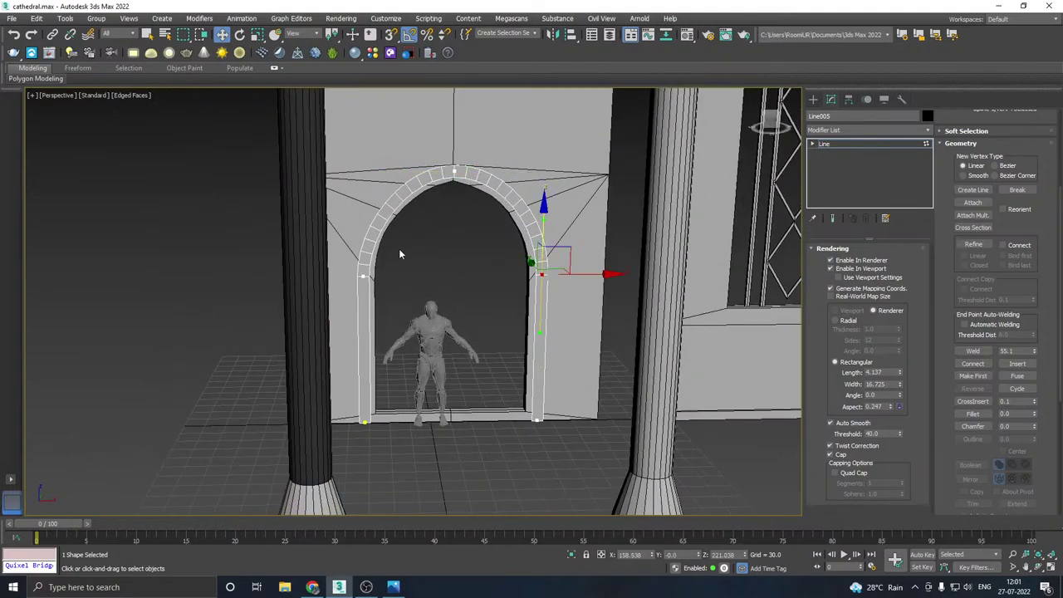
{"action": "left_click", "coordinate": [364, 276]}
{"action": "left_click_drag", "start_coordinate": [363, 236], "coordinate": [363, 220]}
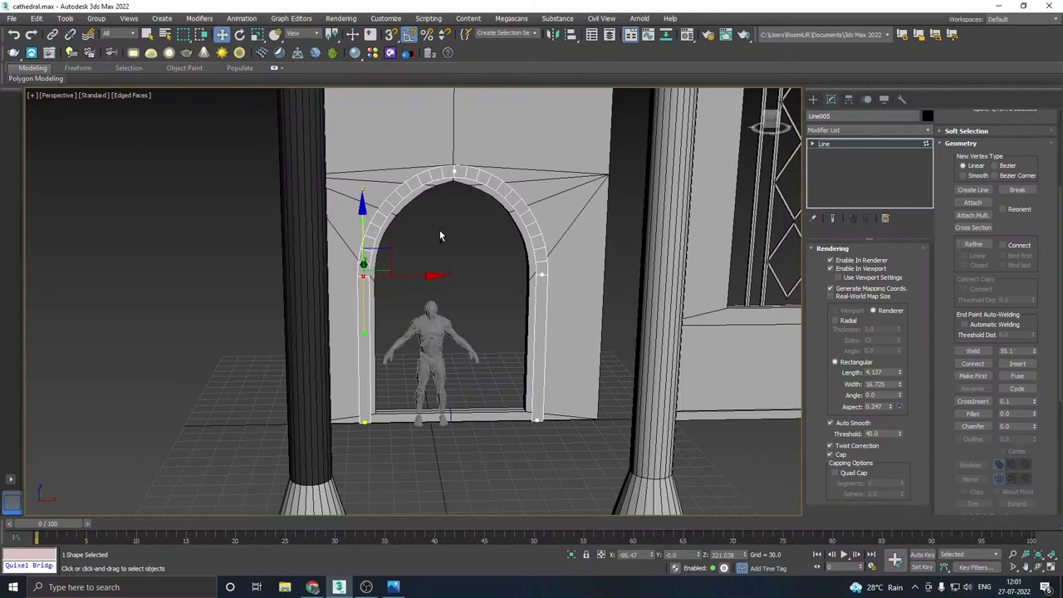
- Set the whole trim's rectangular section to length 11.584 and width 14.216, and shift it along Y to about 1.1
{"action": "middle_click_drag", "start_coordinate": [440, 236], "coordinate": [406, 191], "text": "alt"}
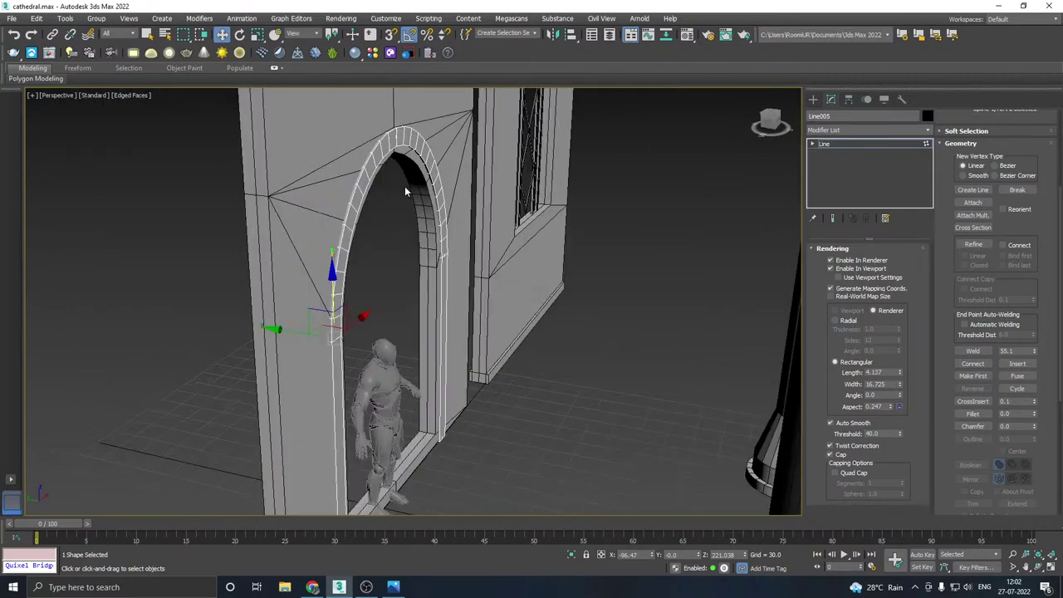
{"action": "left_click", "coordinate": [847, 145]}
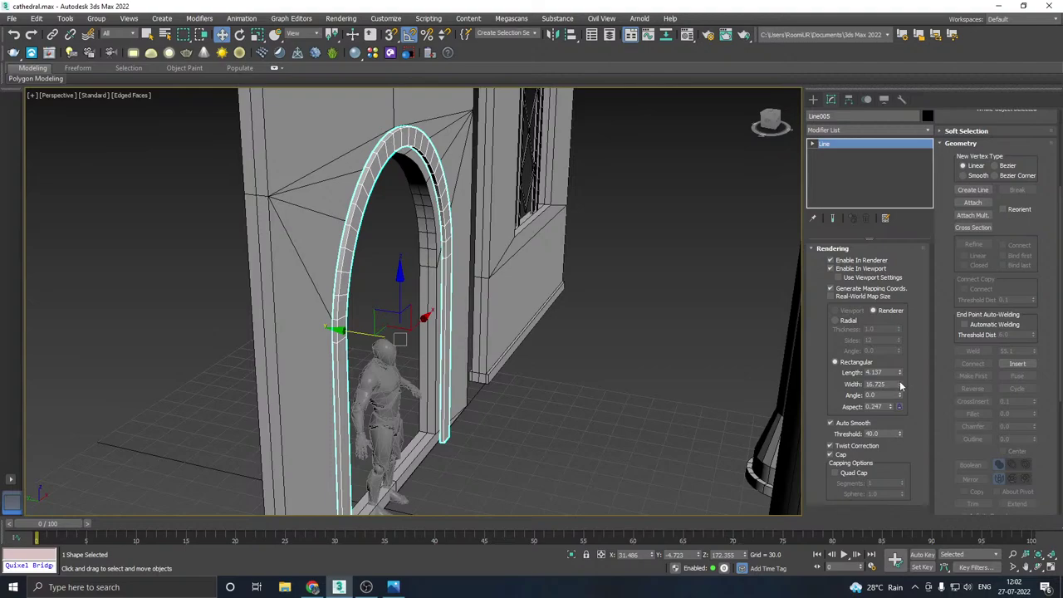
{"action": "left_click_drag", "start_coordinate": [900, 386], "coordinate": [900, 324]}
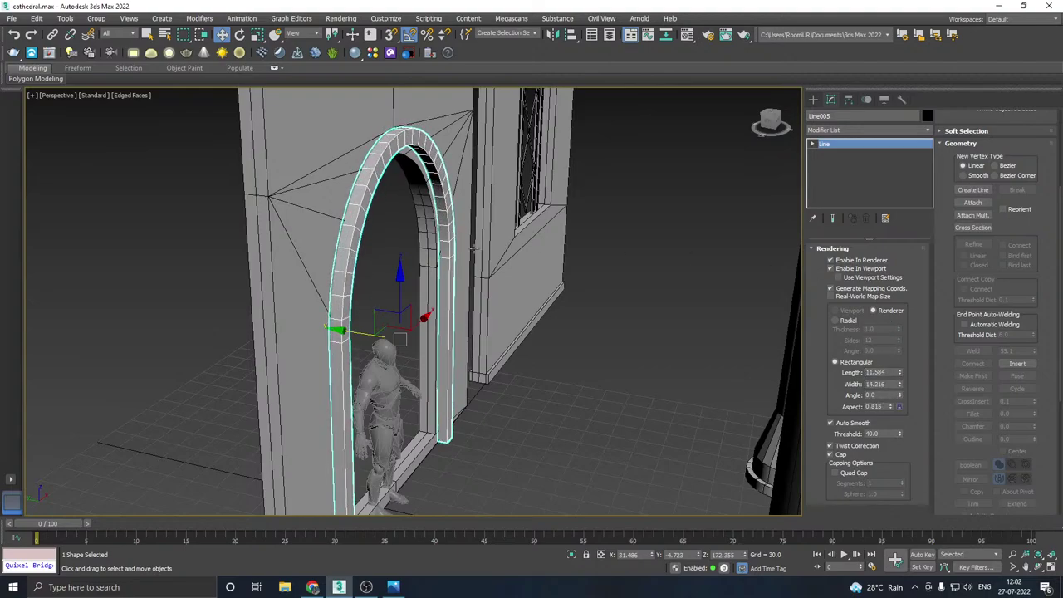
{"action": "left_click_drag", "start_coordinate": [353, 332], "coordinate": [352, 331]}
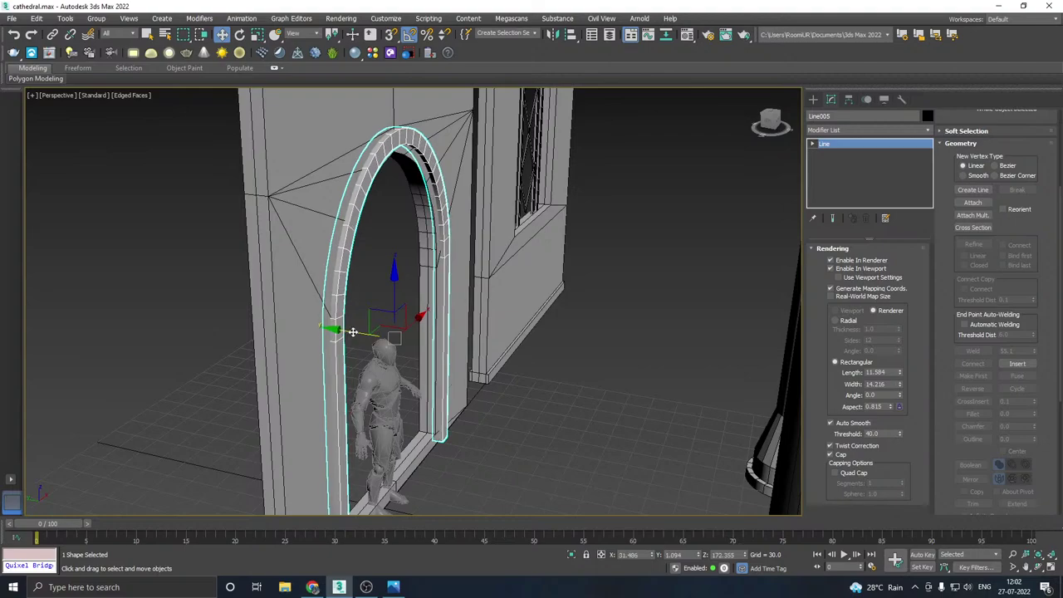
- Switch the door trim to a radial section with a thickness of 13.116
{"action": "left_click", "coordinate": [835, 321]}
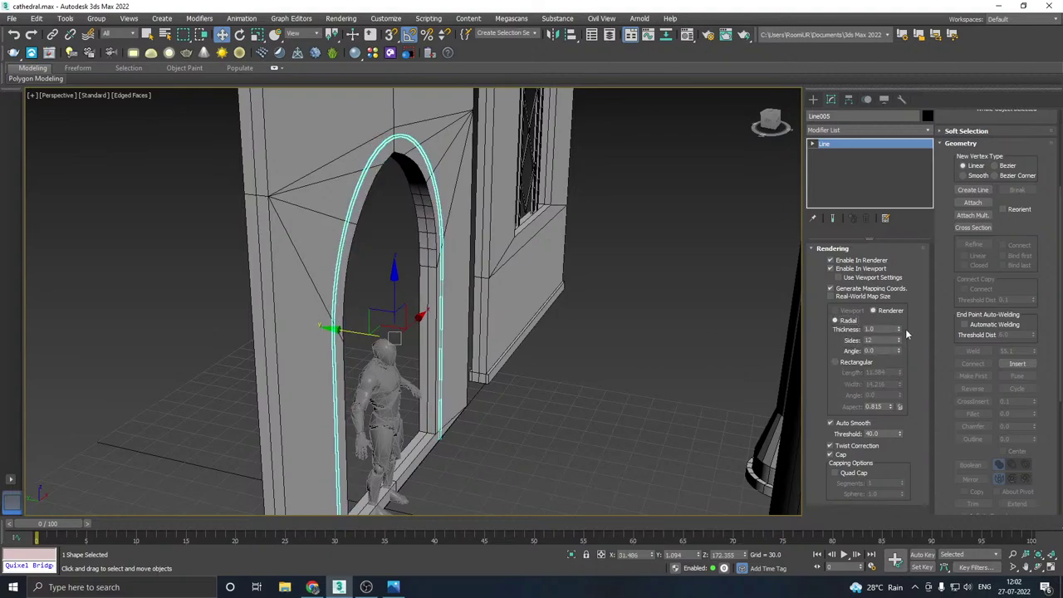
{"action": "left_click_drag", "start_coordinate": [899, 333], "coordinate": [879, 196]}
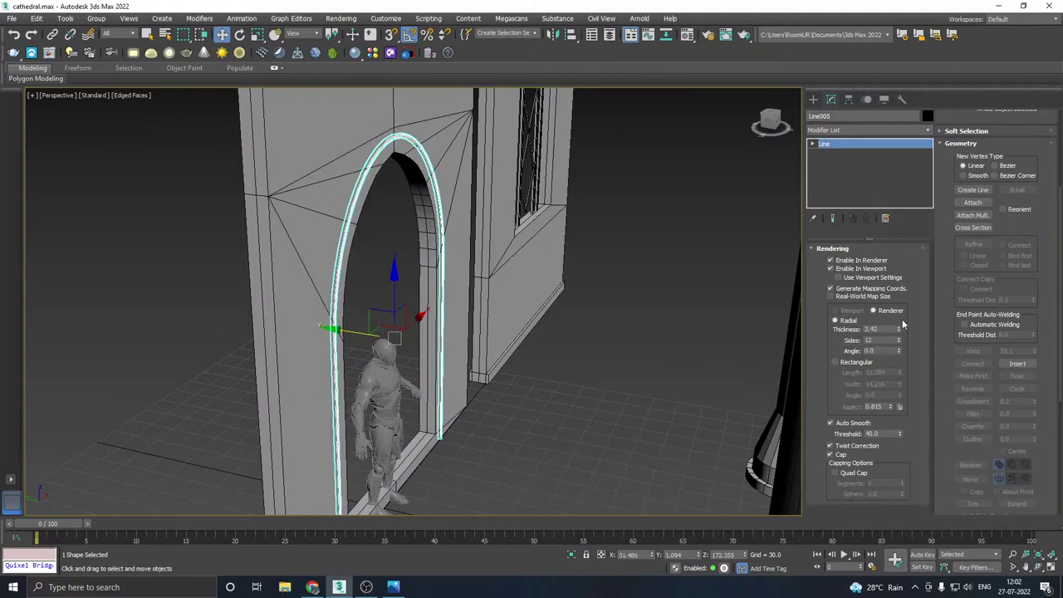
{"action": "left_click_drag", "start_coordinate": [900, 329], "coordinate": [893, 281]}
{"action": "left_click_drag", "start_coordinate": [900, 331], "coordinate": [878, 174]}
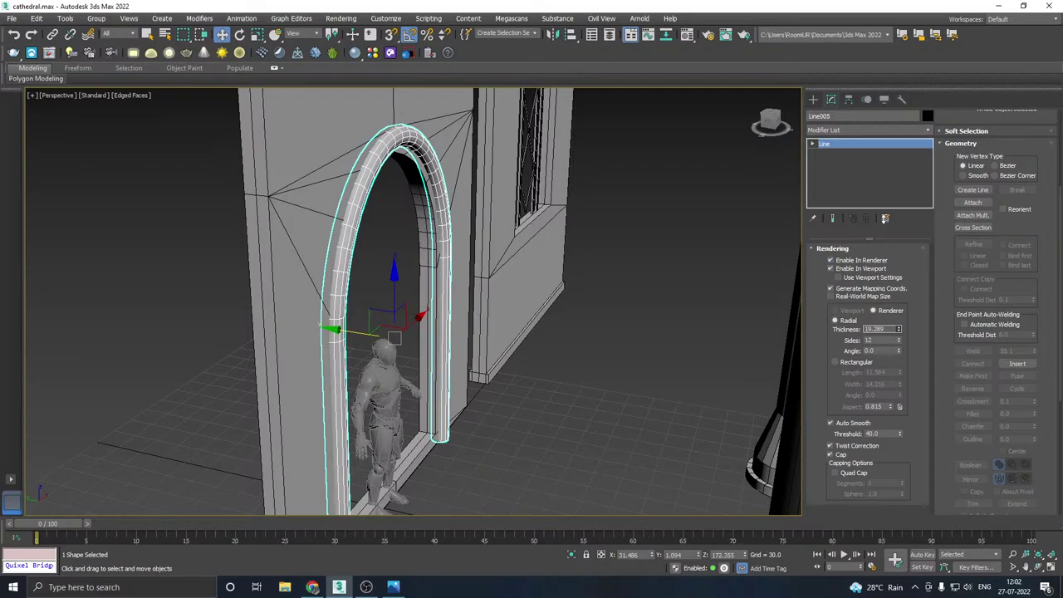
{"action": "middle_click_drag", "start_coordinate": [537, 258], "coordinate": [507, 241], "text": "alt"}
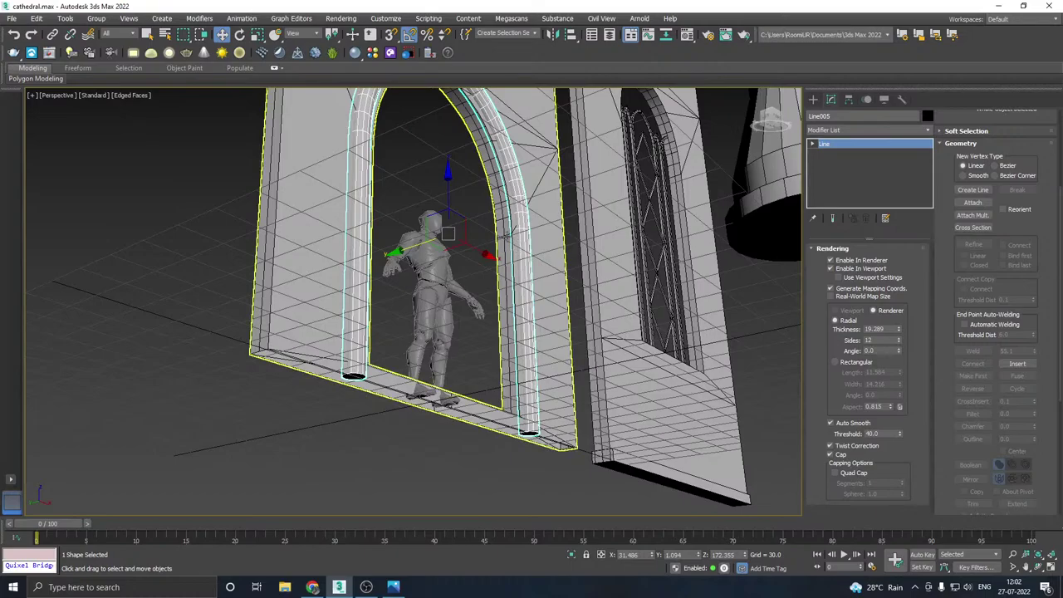
{"action": "scroll", "coordinate": [511, 239], "scroll_direction": "up", "scroll_amount": 3}
{"action": "left_click_drag", "start_coordinate": [898, 330], "coordinate": [899, 369]}
{"action": "middle_click_drag", "start_coordinate": [626, 309], "coordinate": [514, 359], "text": "alt"}
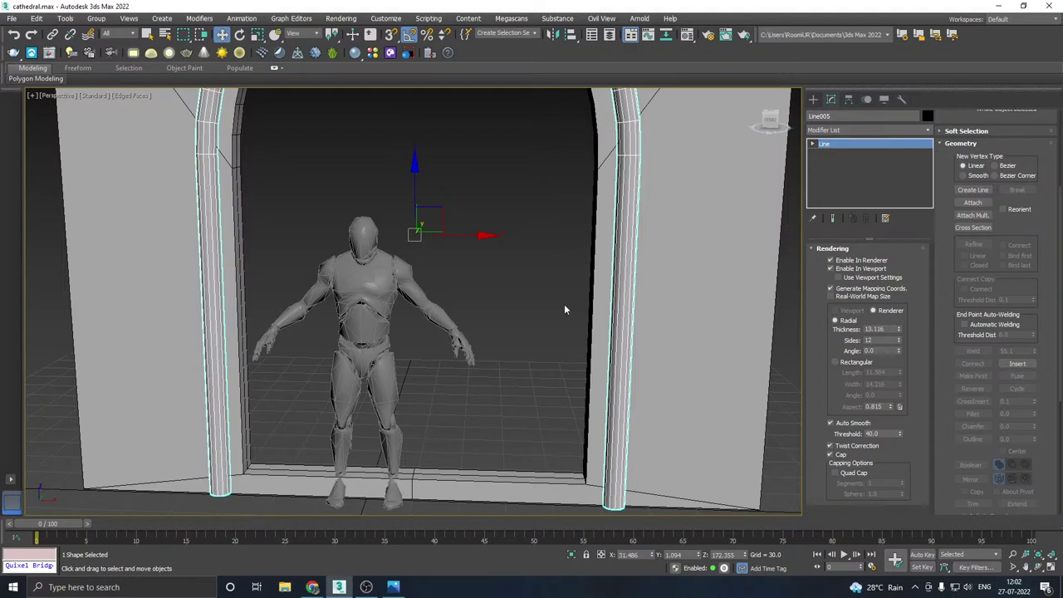
- Change the door trim back to a rectangular section with a length of 7.298 and a width of 35.968
{"action": "scroll", "coordinate": [552, 312], "scroll_direction": "down", "scroll_amount": 3}
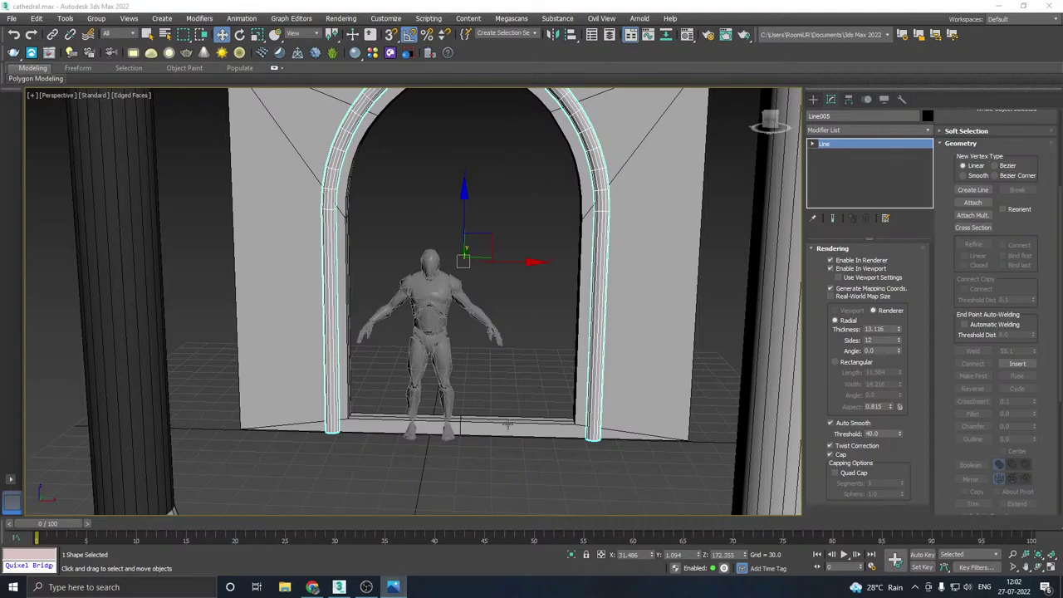
{"action": "middle_click_drag", "start_coordinate": [507, 425], "coordinate": [681, 383], "text": "alt"}
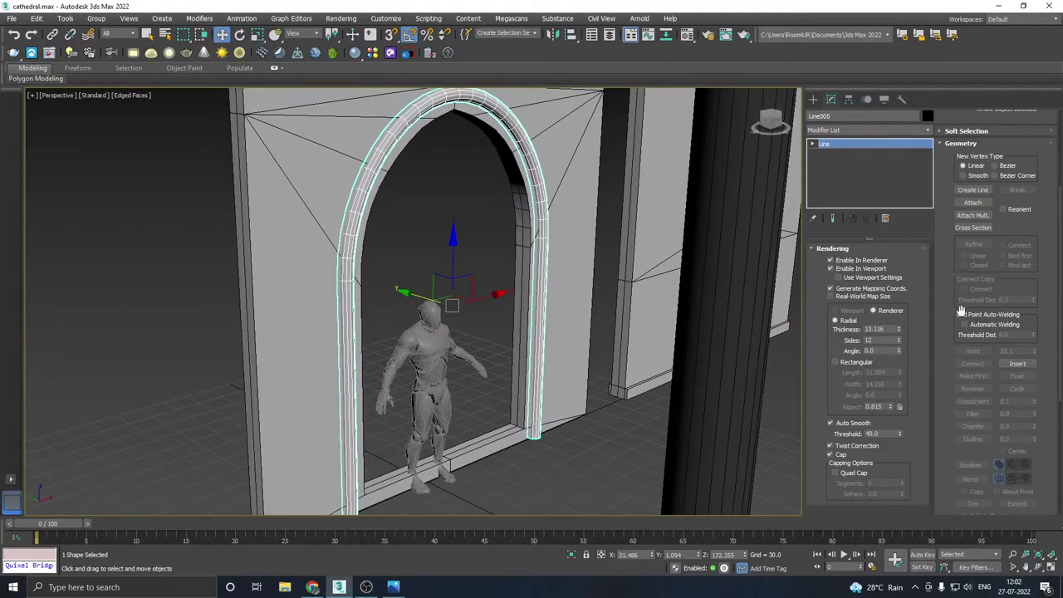
{"action": "left_click", "coordinate": [839, 362]}
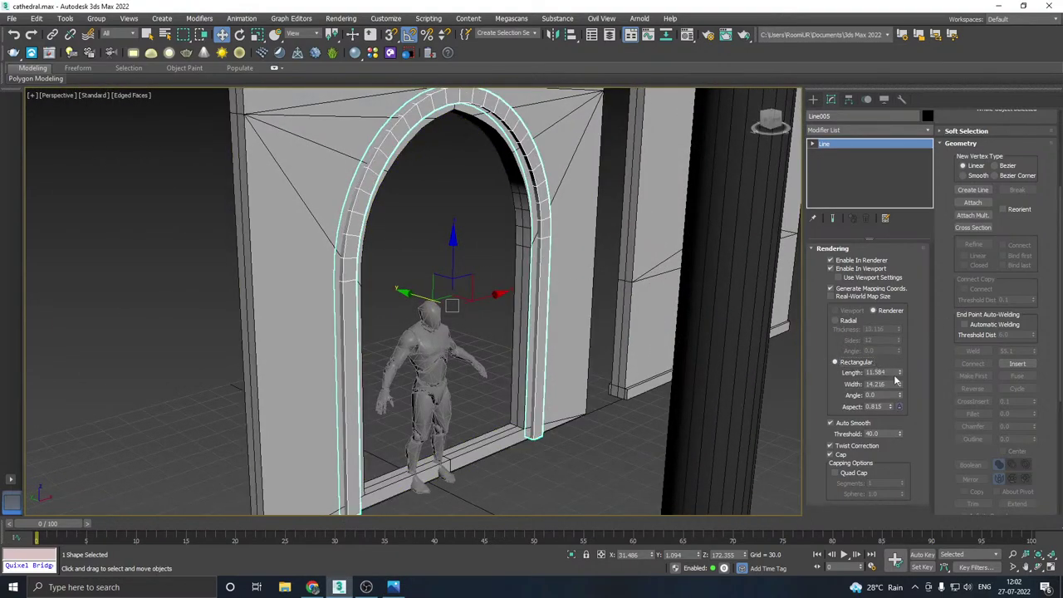
{"action": "left_click_drag", "start_coordinate": [901, 375], "coordinate": [877, 297]}
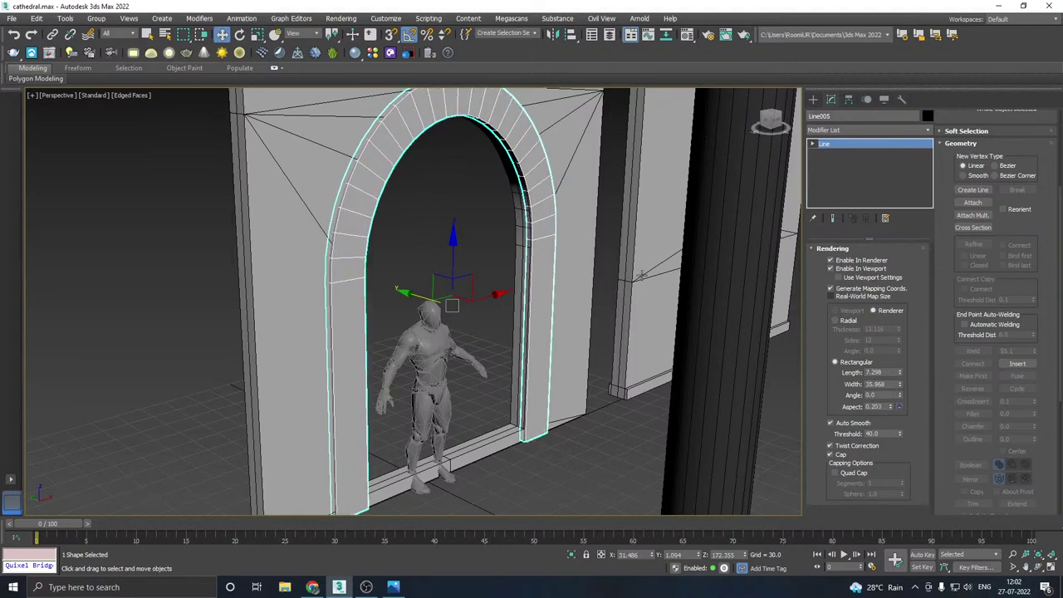
{"action": "middle_click_drag", "start_coordinate": [643, 275], "coordinate": [561, 310], "text": "alt"}
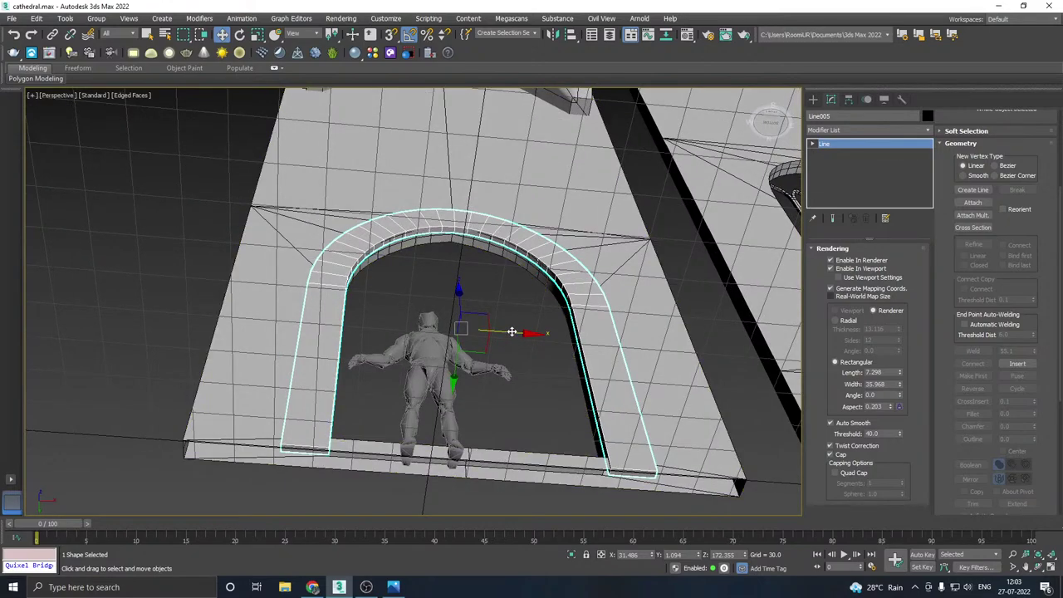
{"action": "mouse_move", "coordinate": [511, 332]}
{"action": "left_mouse_down", "text": "shift"}
{"action": "mouse_move", "coordinate": [569, 321]}
{"action": "mouse_move", "coordinate": [714, 334]}
{"action": "mouse_move", "coordinate": [483, 336]}
{"action": "left_mouse_up", "text": "shift"}
{"action": "key", "text": "Return"}
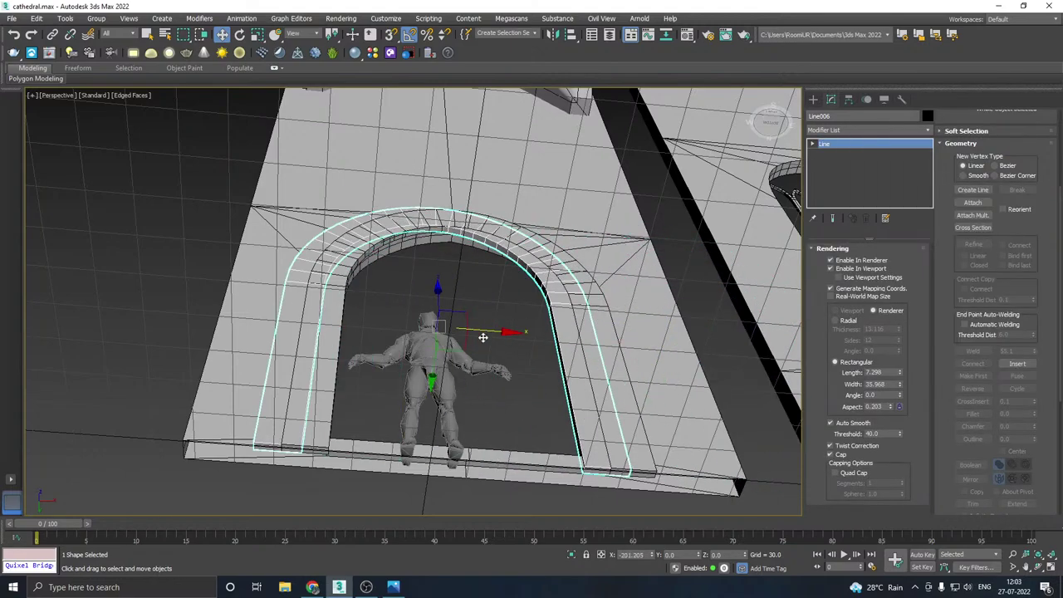
{"action": "key", "text": "ctrl+z"}
{"action": "key", "text": "ctrl+z"}
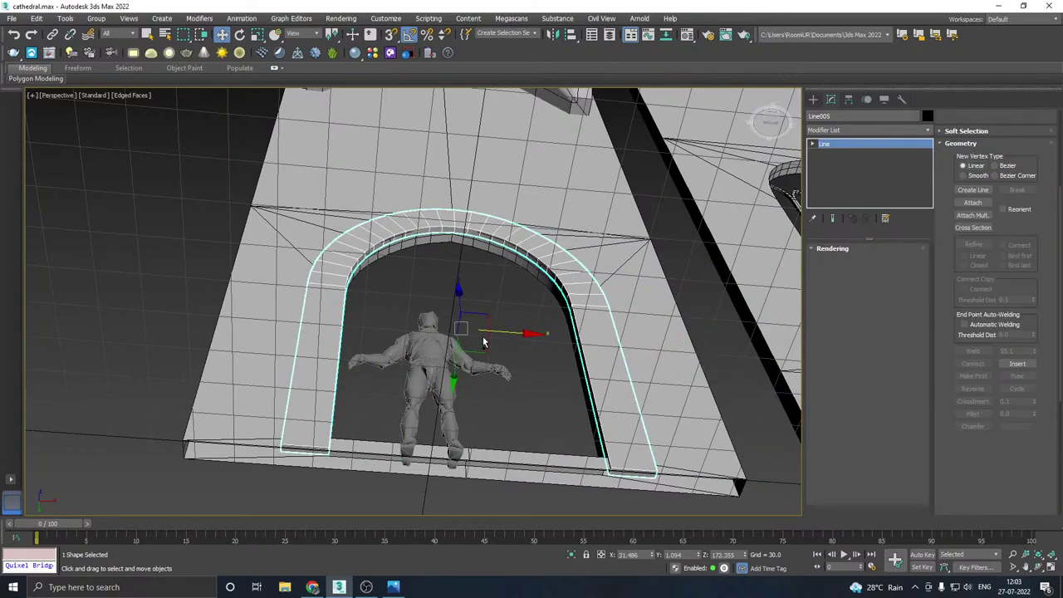
{"action": "key", "text": "ctrl+z"}
{"action": "key", "text": "ctrl+z"}
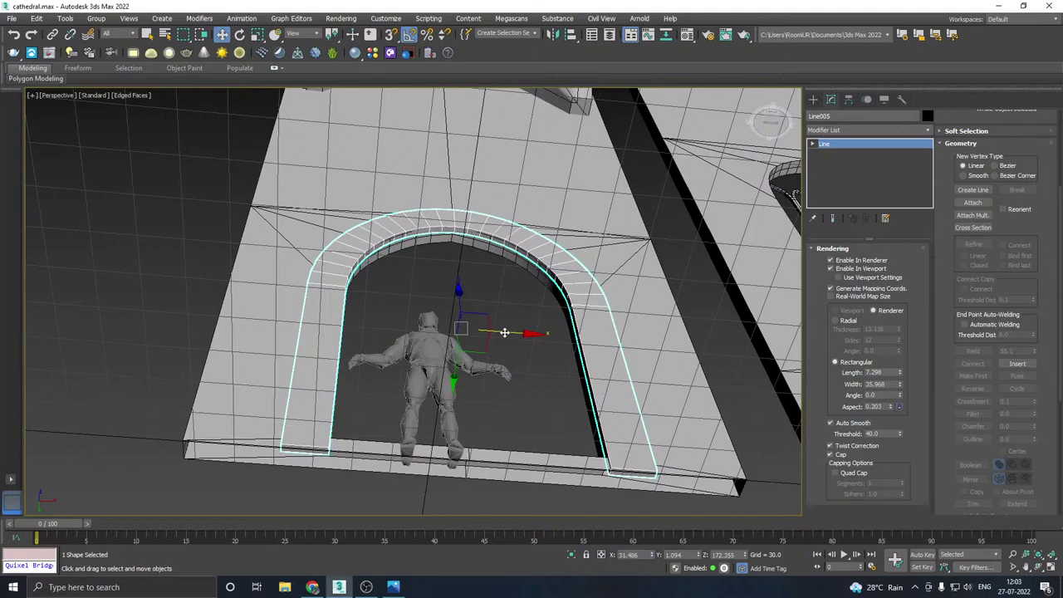
- Clone the flat door trim as one copy offset along Y to about -4.7, and give the copy a radial section
{"action": "left_click_drag", "start_coordinate": [453, 367], "coordinate": [455, 362], "text": "shift"}
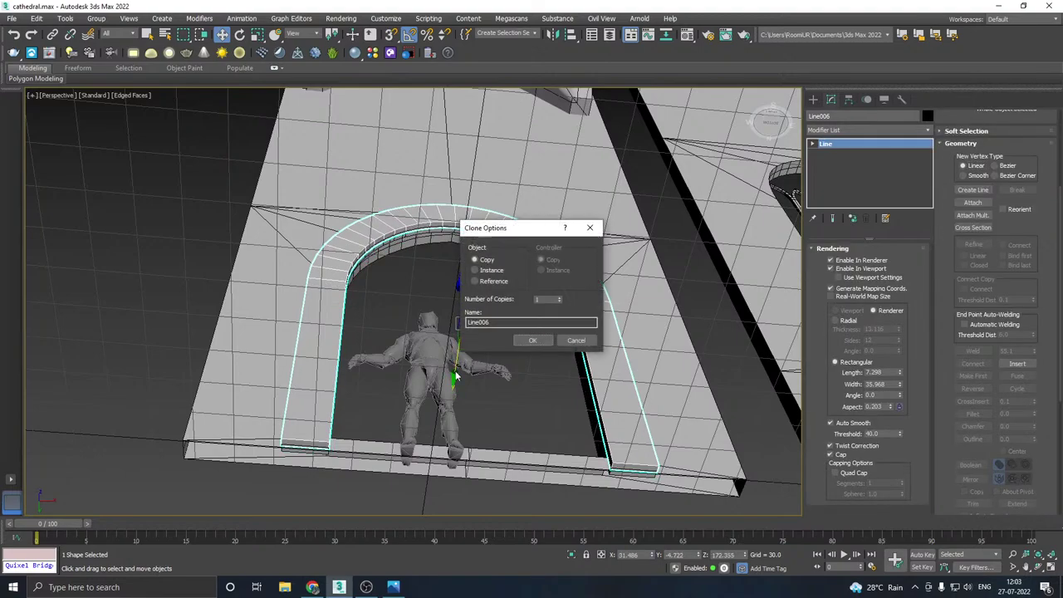
{"action": "left_click", "coordinate": [532, 342]}
{"action": "left_click", "coordinate": [835, 321]}
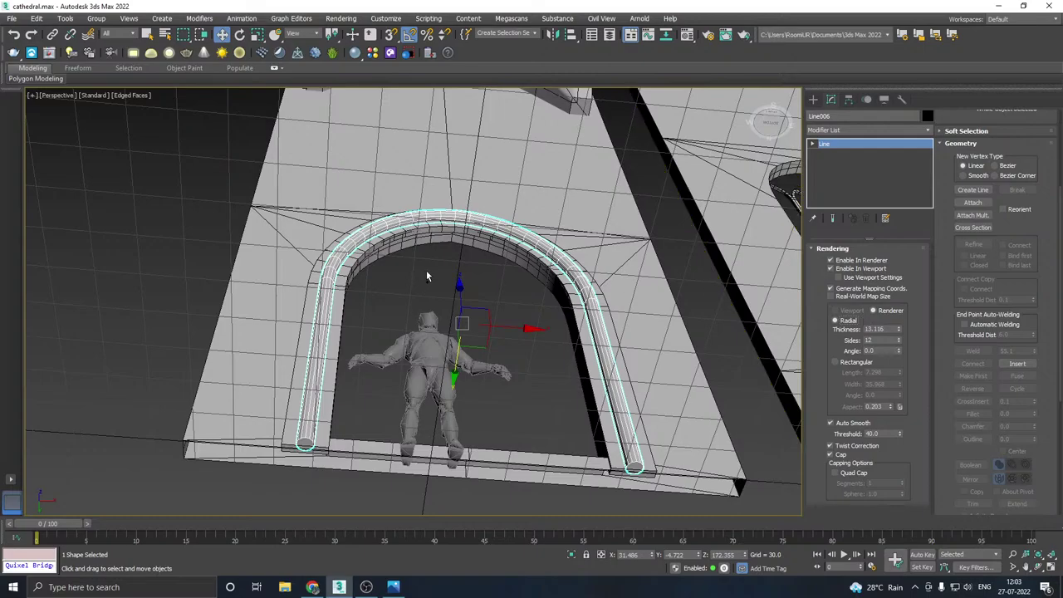
- Push the round trim copy along Y to about -0.75, closer to the flat trim, and deselect it
{"action": "middle_click_drag", "start_coordinate": [427, 276], "coordinate": [390, 363], "text": "alt"}
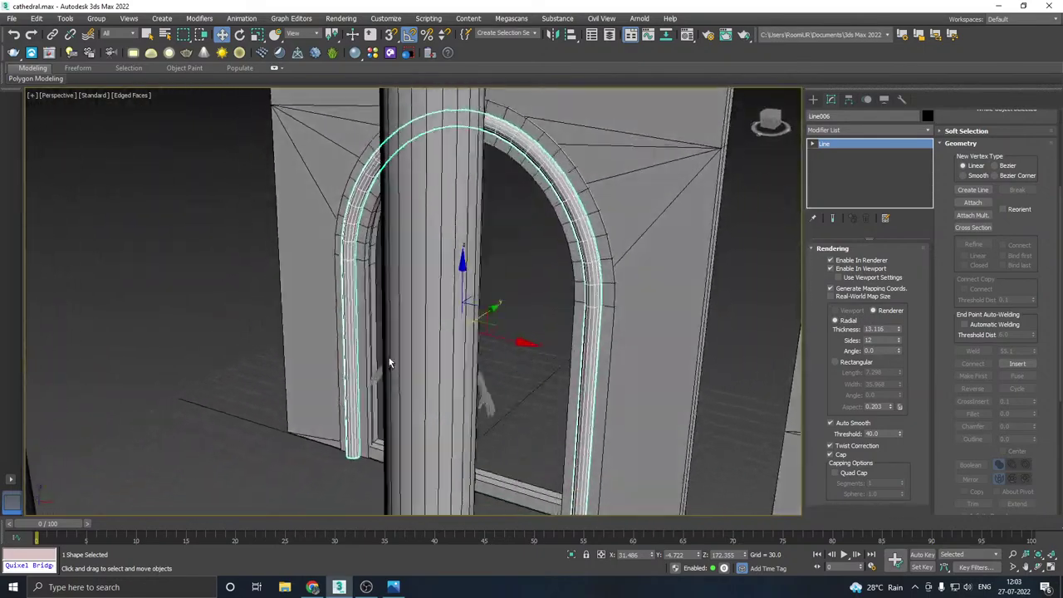
{"action": "left_click_drag", "start_coordinate": [389, 363], "coordinate": [376, 361], "text": "alt"}
{"action": "scroll", "coordinate": [504, 322], "scroll_direction": "up", "scroll_amount": 3}
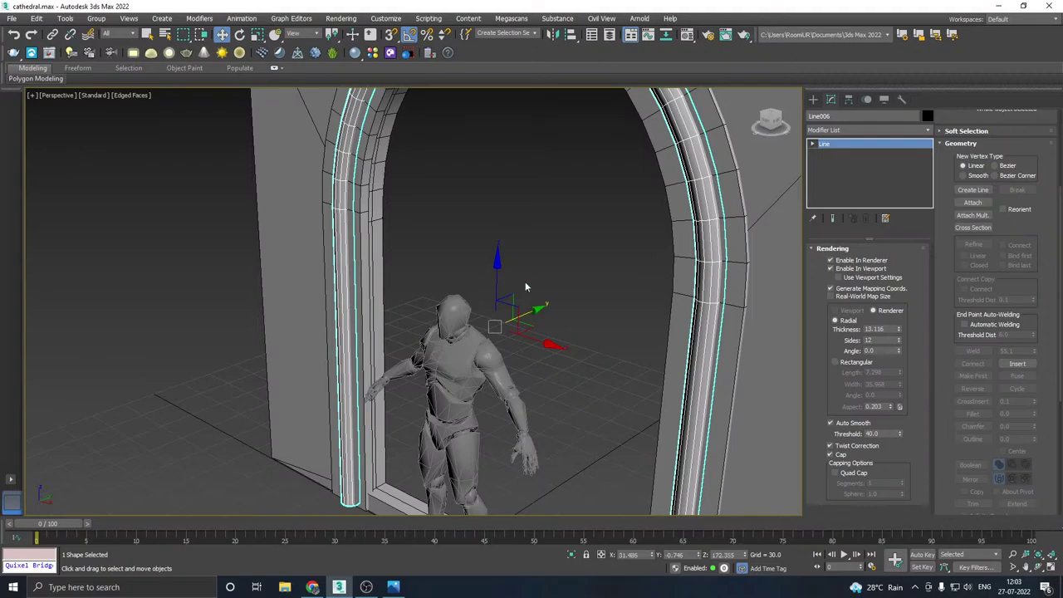
{"action": "left_click", "coordinate": [530, 298]}
- Resize the flat door trim's rectangular section to a length of 8.83 and a width of 25.897
{"action": "scroll", "coordinate": [543, 310], "scroll_direction": "down", "scroll_amount": 5}
{"action": "middle_click_drag", "start_coordinate": [550, 312], "coordinate": [504, 286], "text": "alt"}
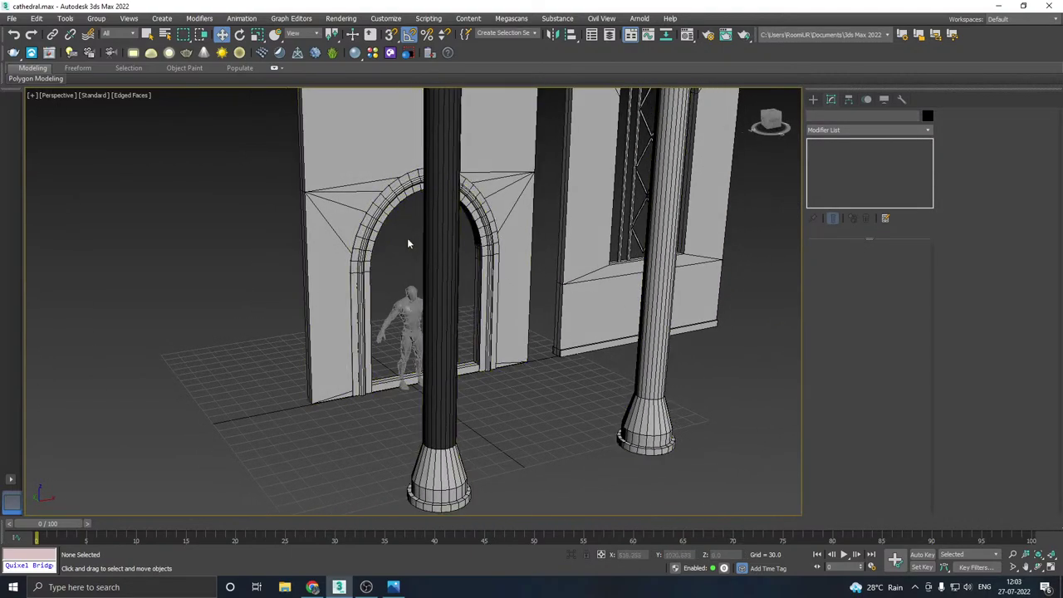
{"action": "scroll", "coordinate": [394, 236], "scroll_direction": "up", "scroll_amount": 4}
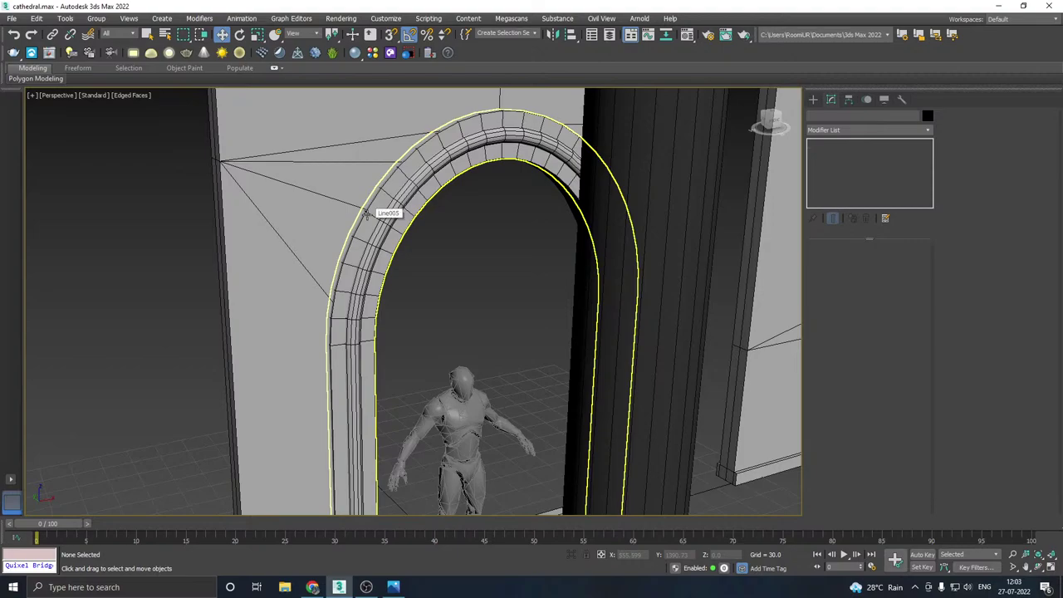
{"action": "left_click", "coordinate": [385, 214]}
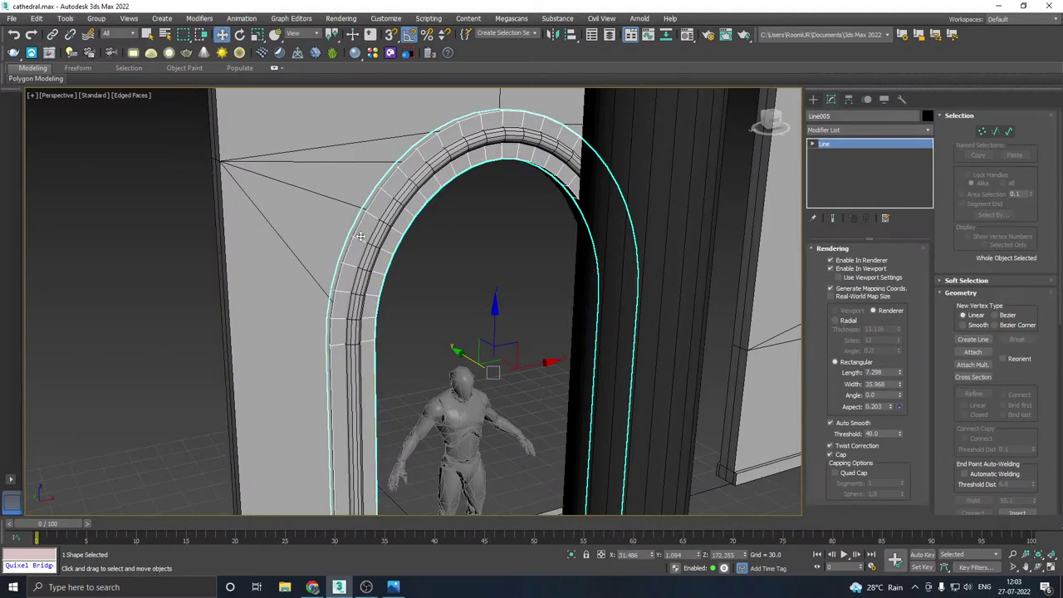
{"action": "middle_click_drag", "start_coordinate": [378, 199], "coordinate": [374, 218], "text": "alt"}
{"action": "key", "text": "f"}
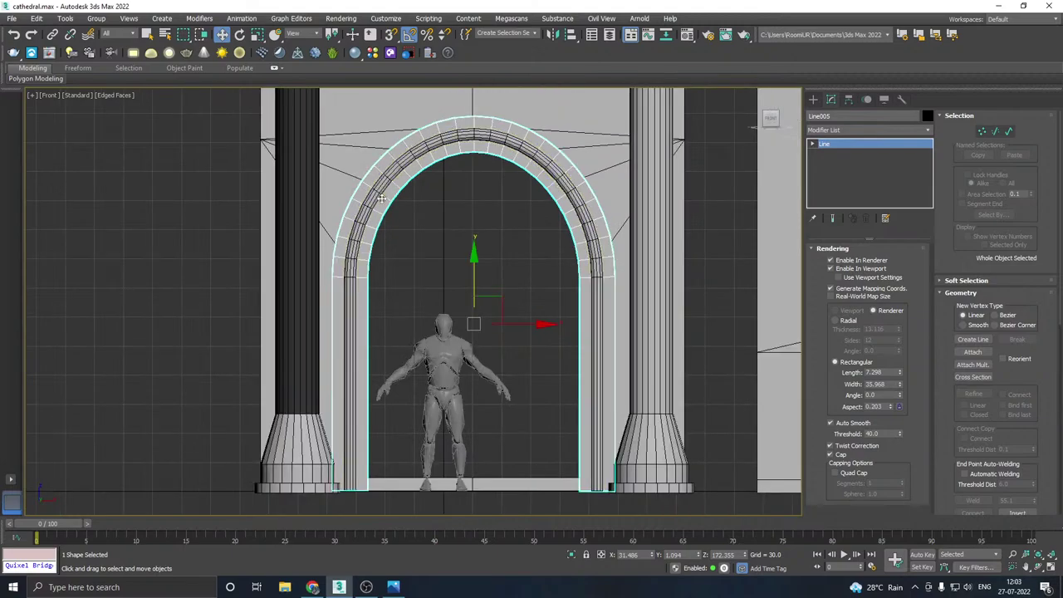
{"action": "mouse_move", "coordinate": [514, 326]}
{"action": "left_mouse_down"}
{"action": "mouse_move", "coordinate": [528, 321]}
{"action": "mouse_move", "coordinate": [514, 316]}
{"action": "left_mouse_up"}
{"action": "double_click", "coordinate": [827, 144]}
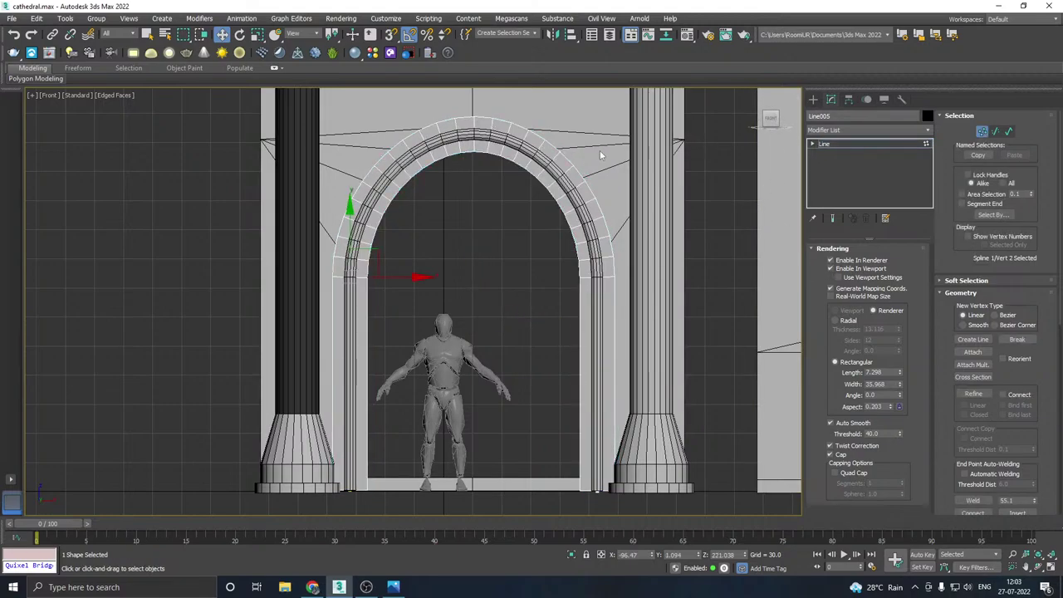
{"action": "left_click", "coordinate": [837, 270]}
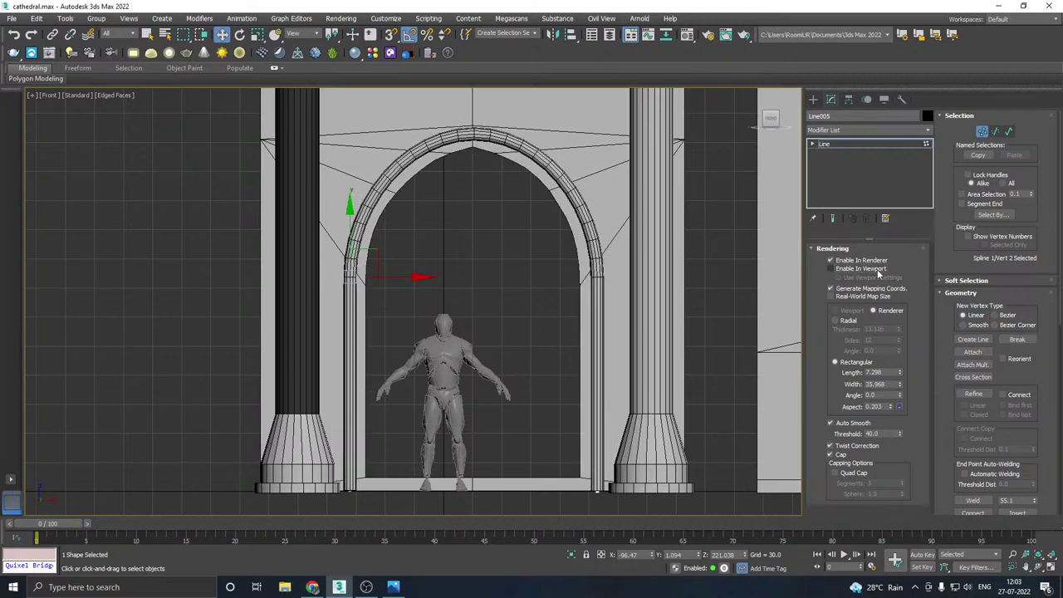
{"action": "left_click", "coordinate": [858, 269]}
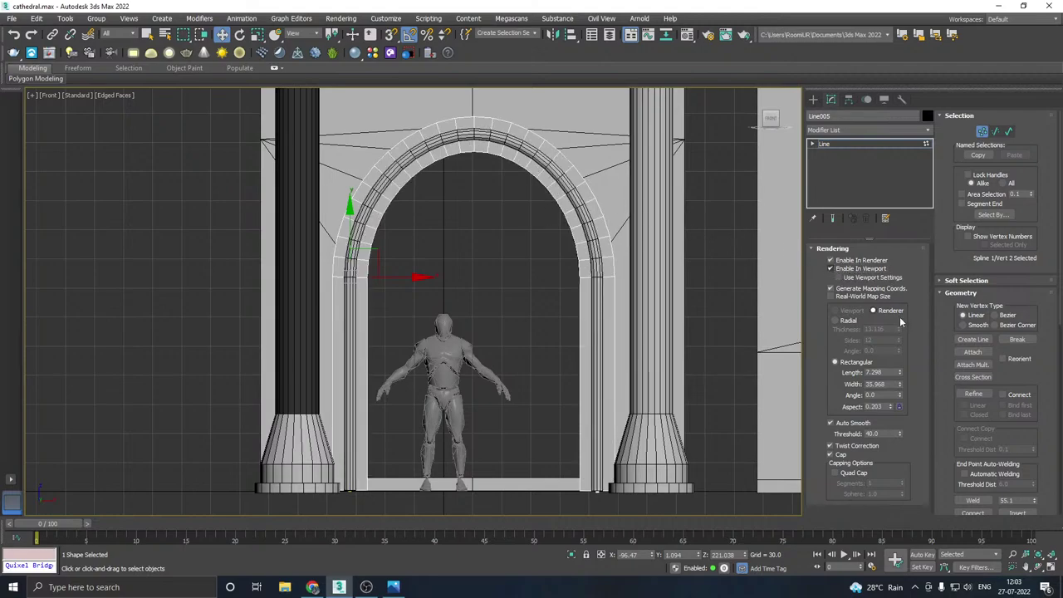
{"action": "left_click_drag", "start_coordinate": [900, 374], "coordinate": [904, 405]}
- Convert the flat door trim to an Editable Poly and move it along Y to about -2
{"action": "right_click", "coordinate": [854, 171]}
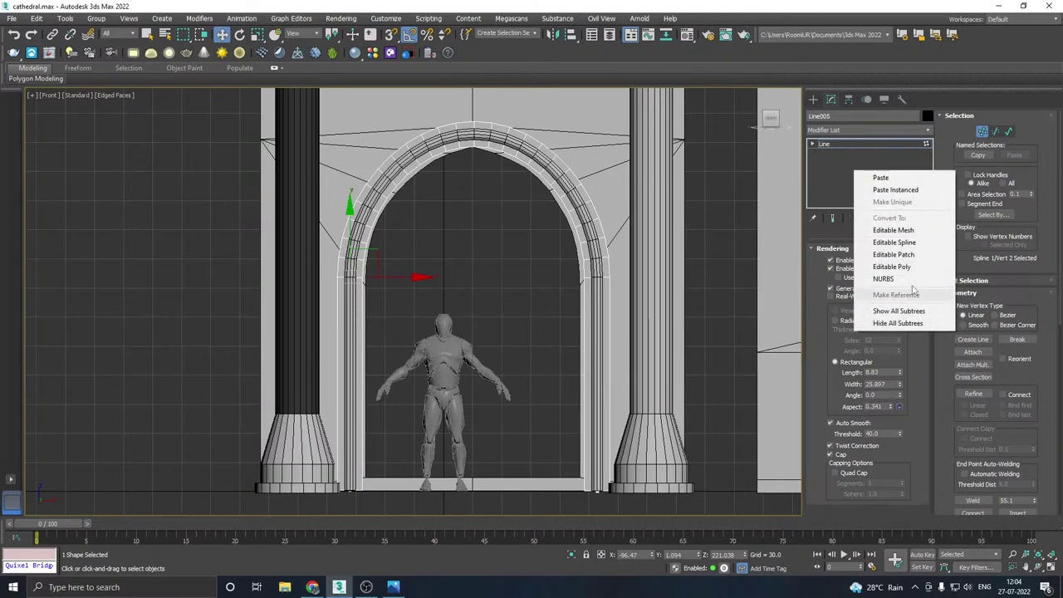
{"action": "left_click", "coordinate": [899, 268]}
{"action": "key", "text": "p"}
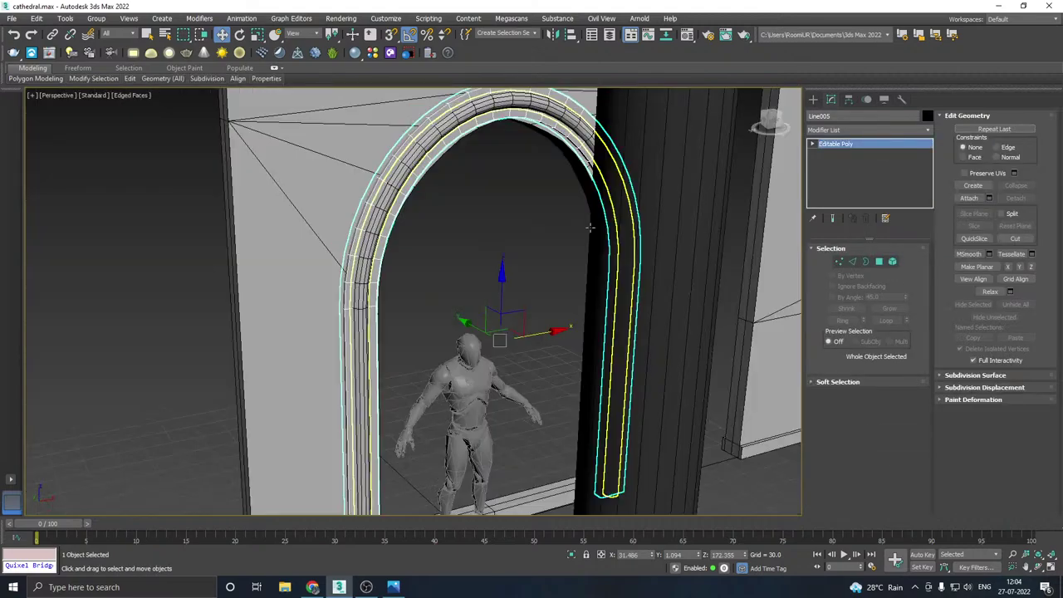
{"action": "middle_click_drag", "start_coordinate": [497, 224], "coordinate": [533, 229], "text": "alt"}
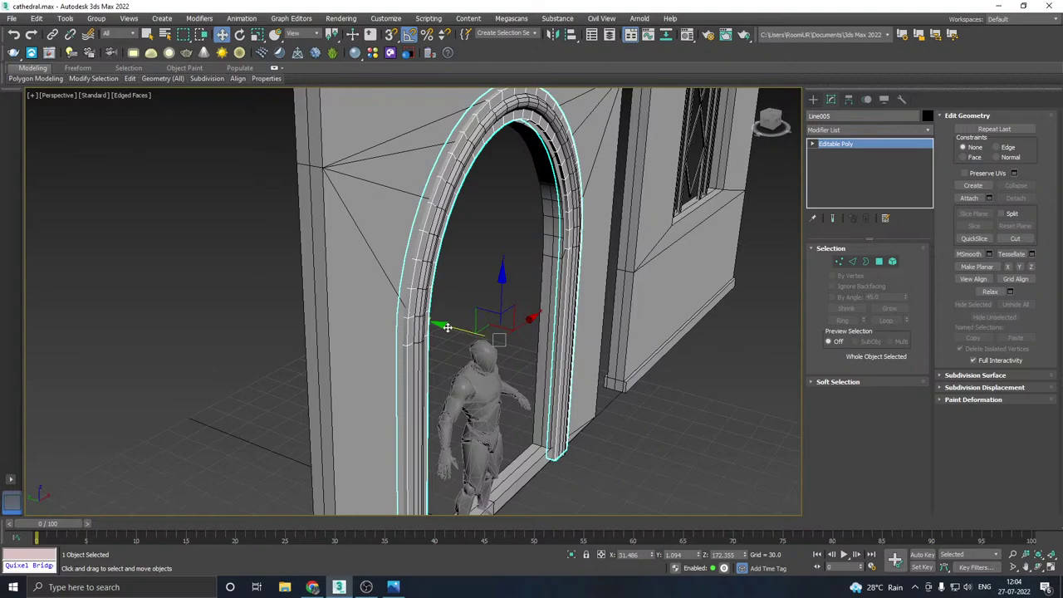
{"action": "left_click_drag", "start_coordinate": [441, 327], "coordinate": [449, 326]}
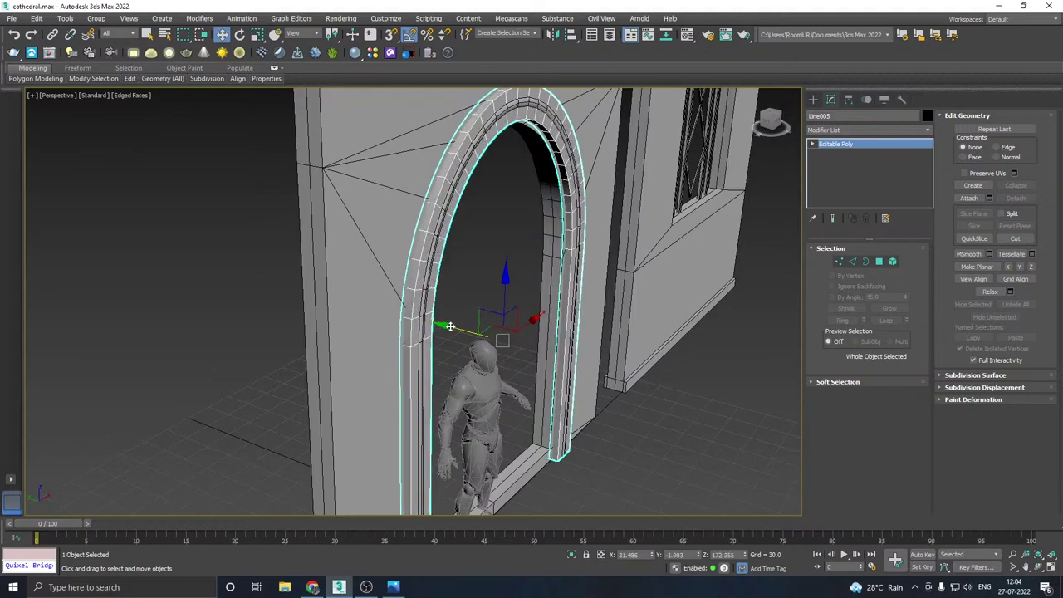
- Isolate the flat trim and enable polygon selection by angle at 45 degrees
{"action": "left_click", "coordinate": [570, 555]}
{"action": "middle_click_drag", "start_coordinate": [435, 404], "coordinate": [697, 304], "text": "alt"}
{"action": "left_click", "coordinate": [879, 260]}
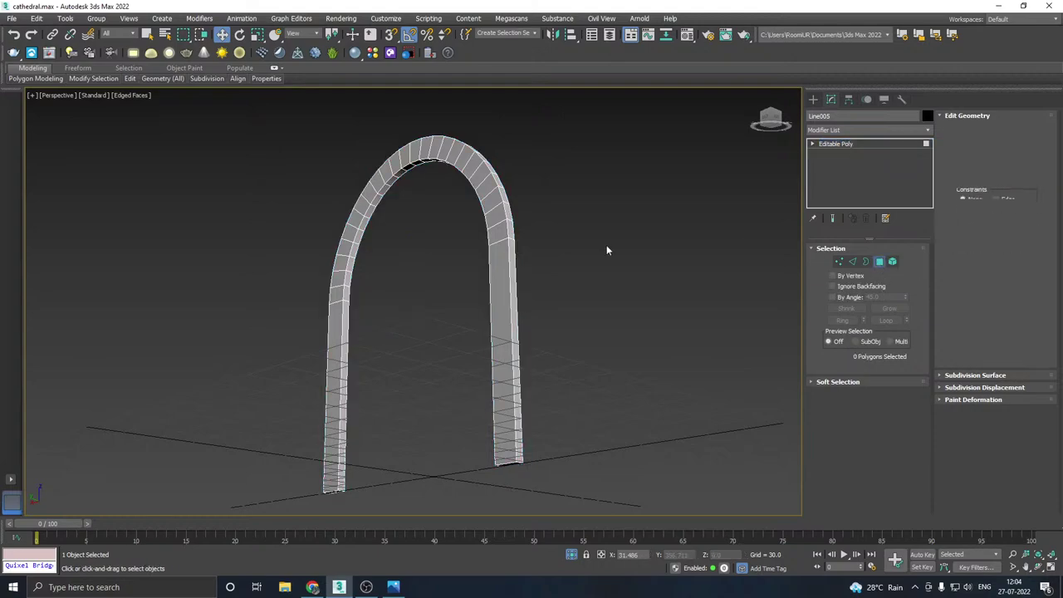
{"action": "left_click", "coordinate": [504, 357]}
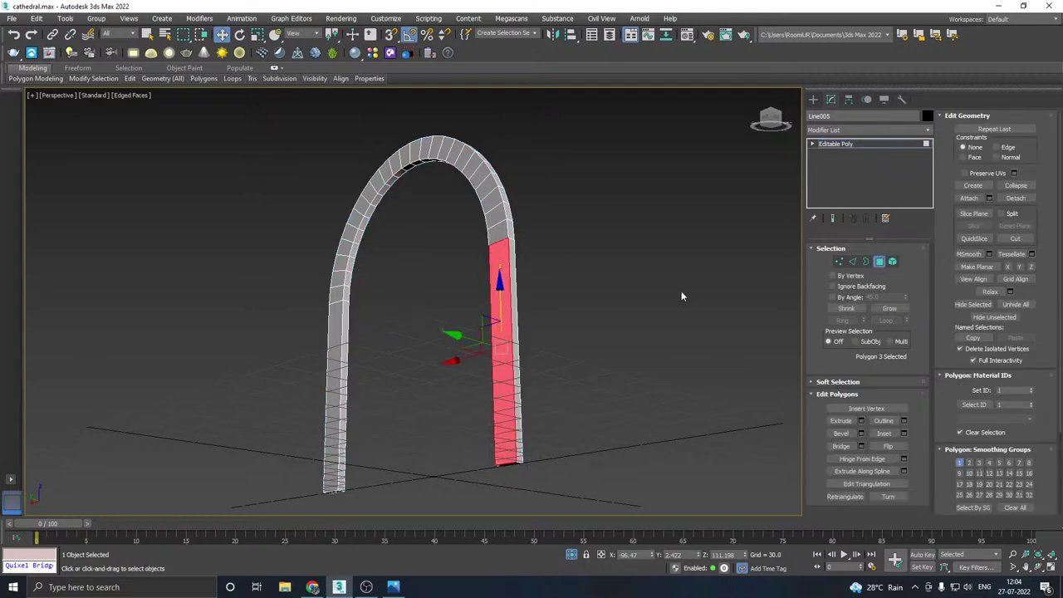
{"action": "left_click", "coordinate": [833, 298]}
{"action": "left_click", "coordinate": [487, 219]}
{"action": "middle_click_drag", "start_coordinate": [488, 218], "coordinate": [390, 278], "text": "alt"}
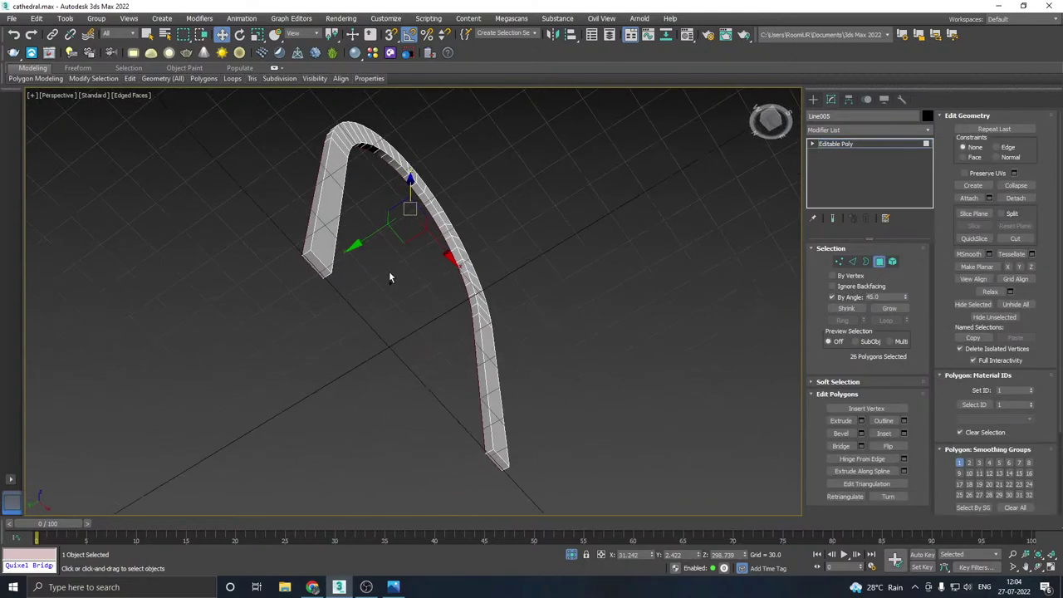
{"action": "left_click", "coordinate": [890, 309]}
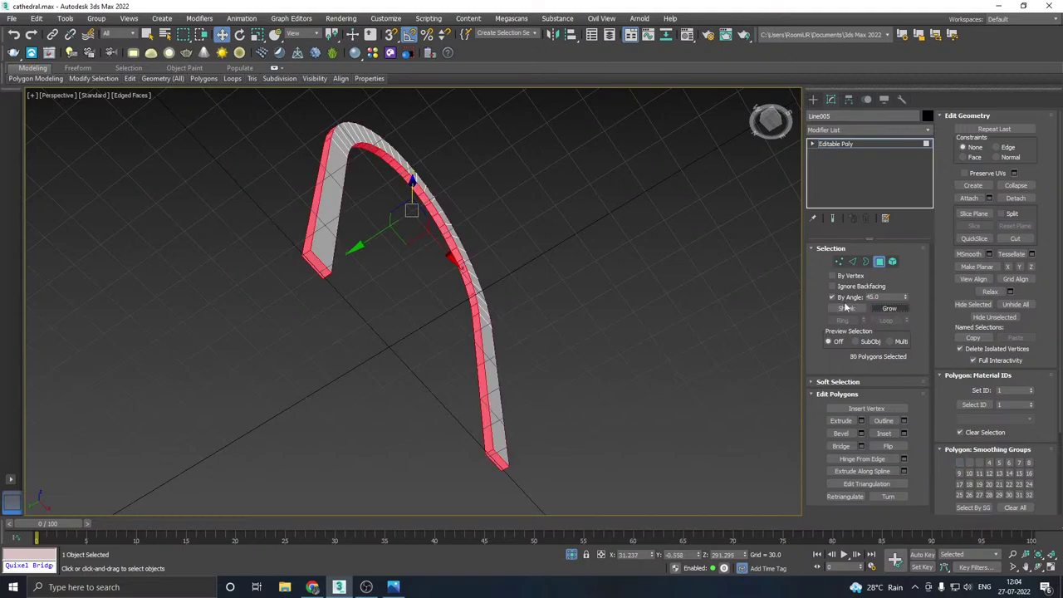
{"action": "key", "text": "ctrl+z"}
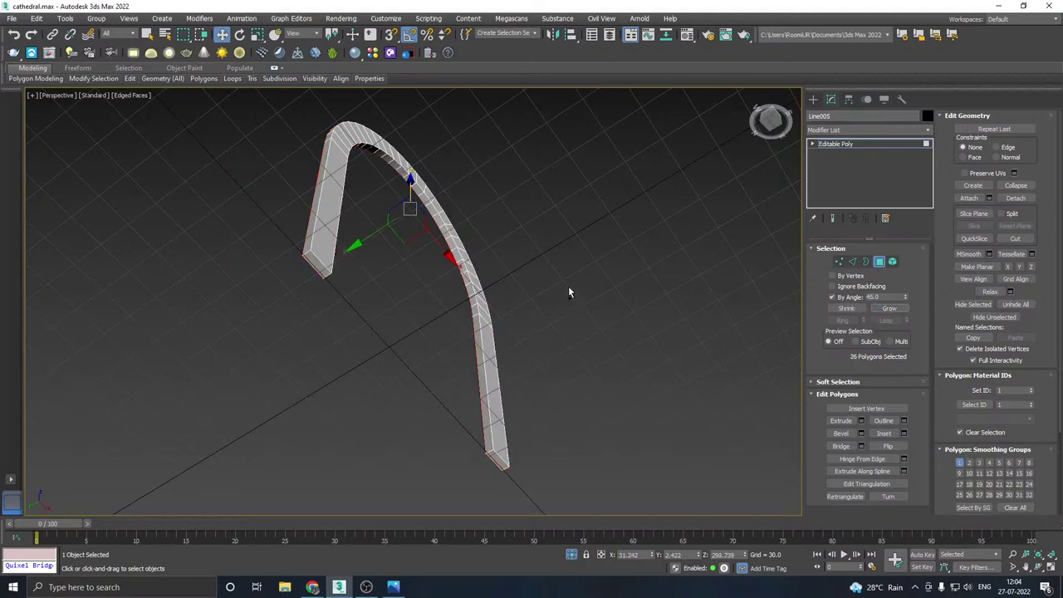
{"action": "left_click", "coordinate": [741, 304]}
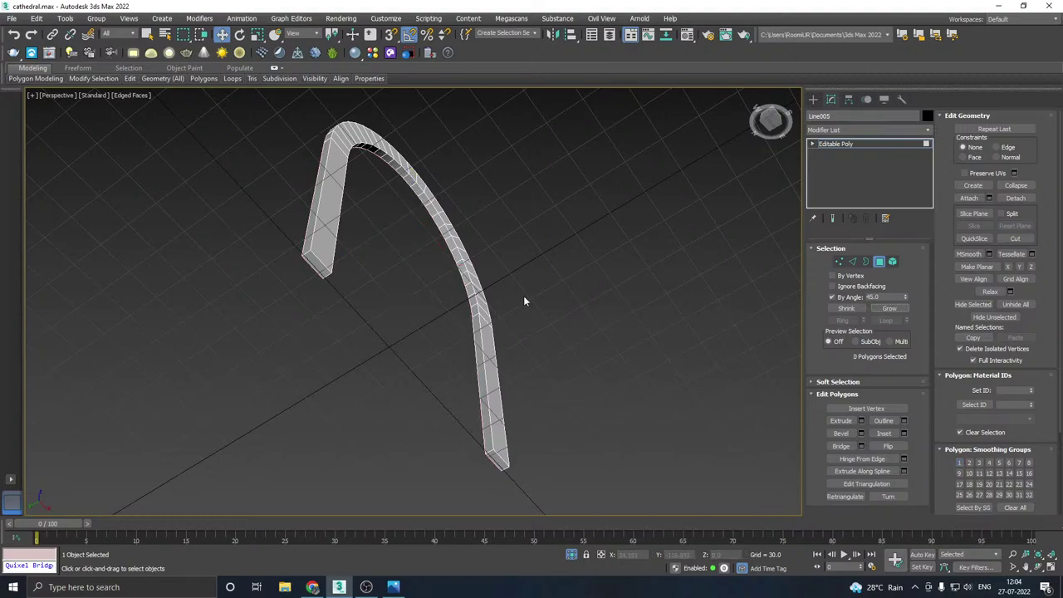
- Select all of the flat trim's front-face polygons and inset them by about 3.365
{"action": "left_click", "coordinate": [485, 342]}
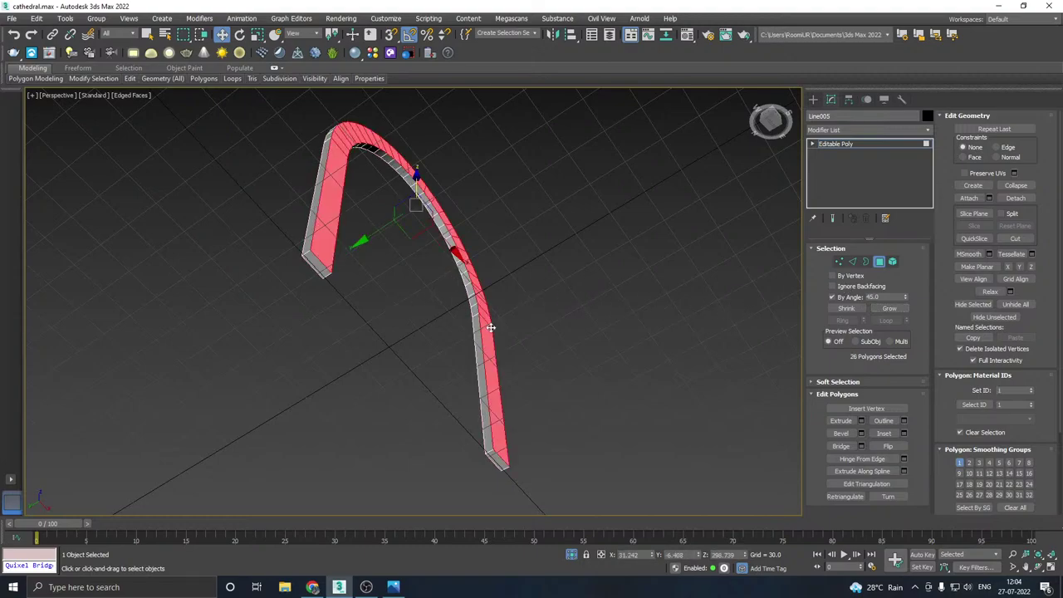
{"action": "middle_click_drag", "start_coordinate": [485, 343], "coordinate": [603, 369], "text": "alt"}
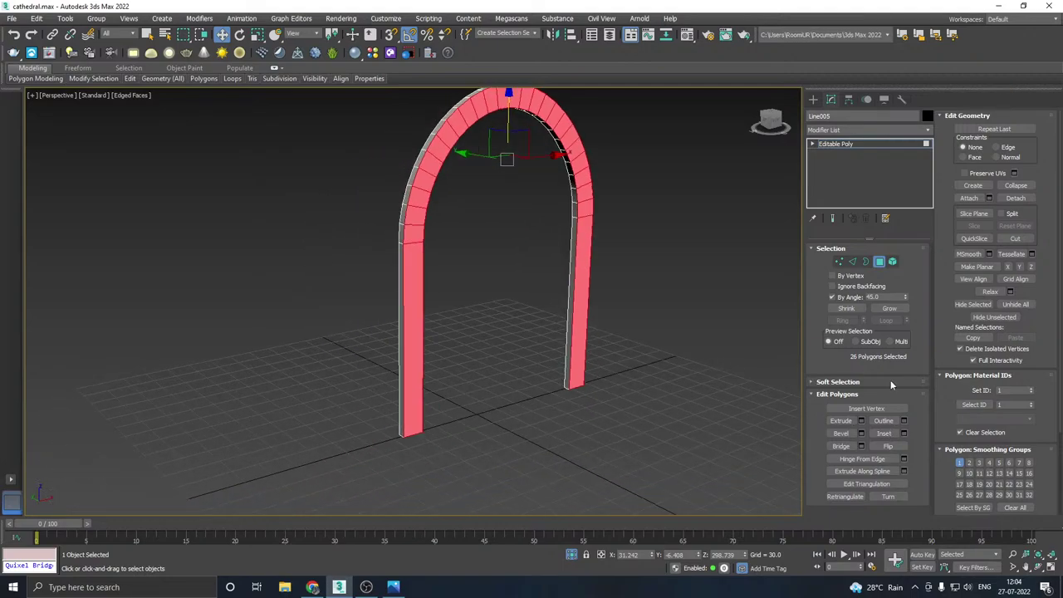
{"action": "left_click", "coordinate": [904, 433]}
{"action": "scroll", "coordinate": [416, 361], "scroll_direction": "up", "scroll_amount": 4}
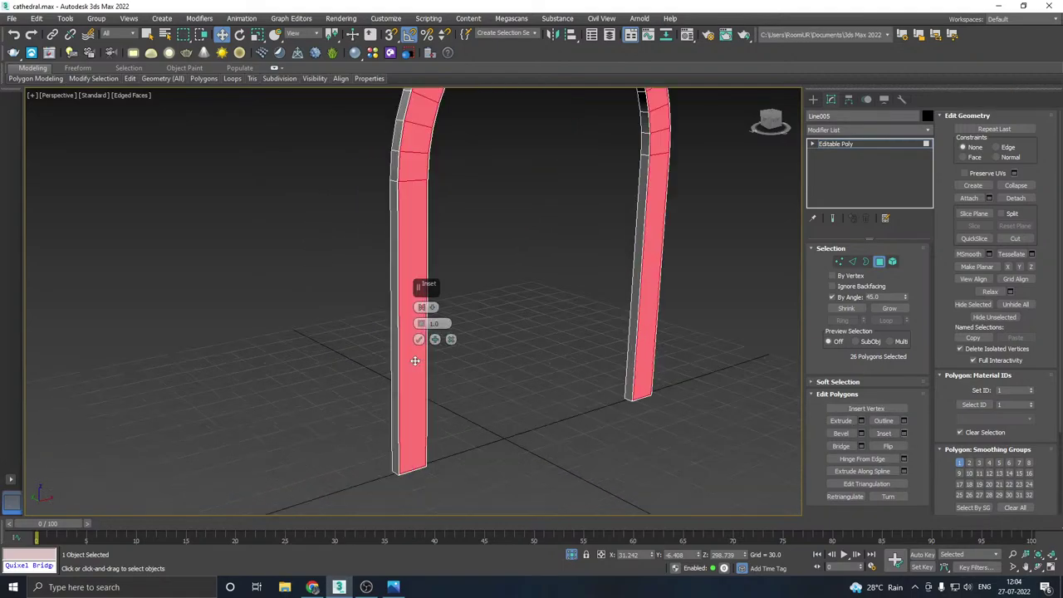
{"action": "scroll", "coordinate": [415, 361], "scroll_direction": "up", "scroll_amount": 3}
{"action": "left_click_drag", "start_coordinate": [421, 323], "coordinate": [420, 327]}
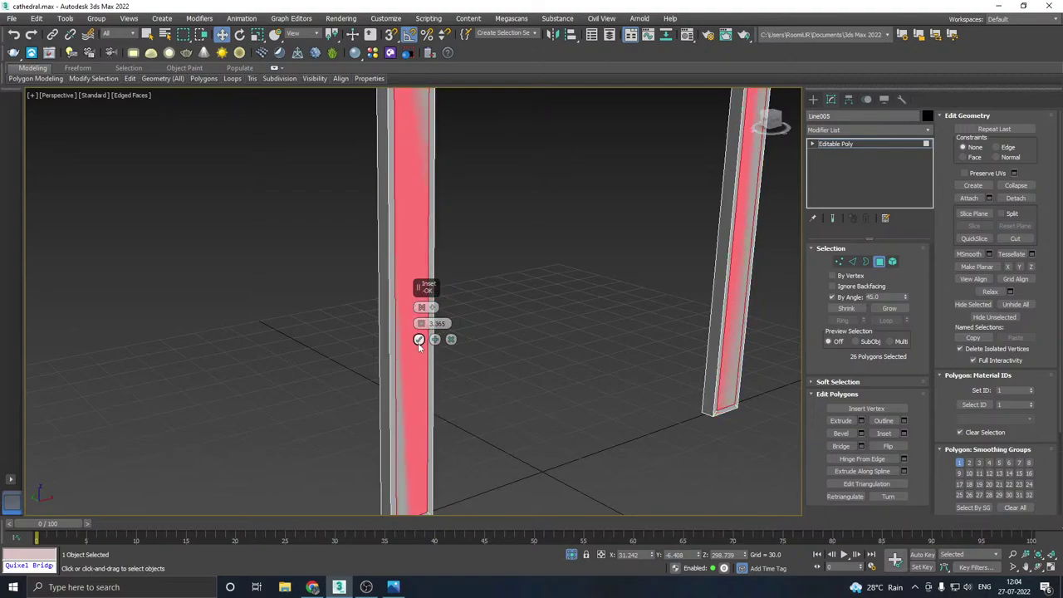
{"action": "left_click", "coordinate": [419, 340]}
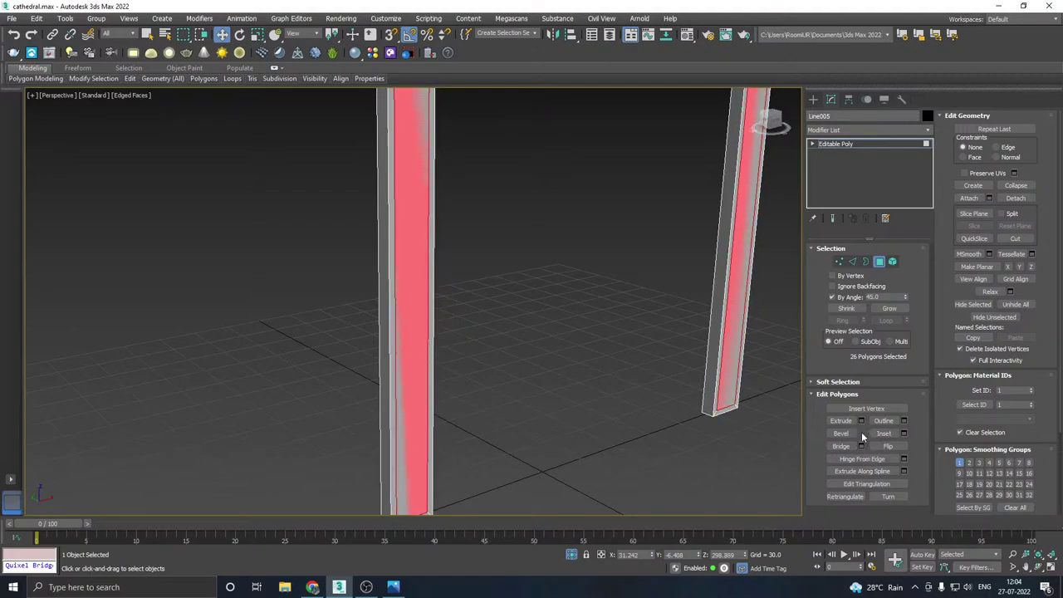
- Bevel the inset front polygons inward by about 3 with an outline of -5.021, and bring back the rest of the scene
{"action": "left_click_drag", "start_coordinate": [421, 324], "coordinate": [434, 384]}
{"action": "left_click_drag", "start_coordinate": [420, 341], "coordinate": [421, 357]}
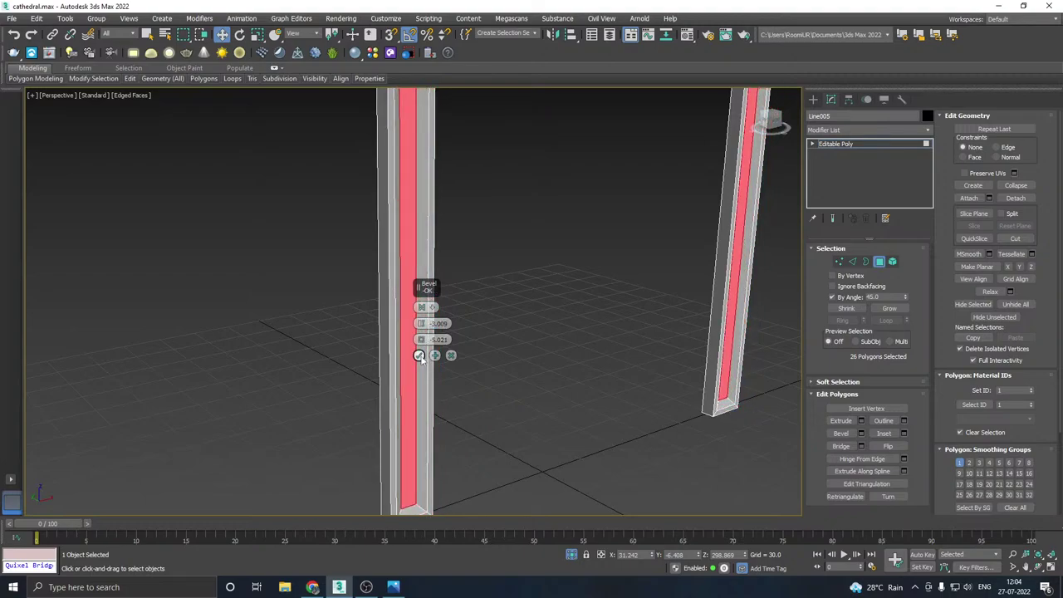
{"action": "left_click", "coordinate": [420, 356]}
{"action": "left_click", "coordinate": [571, 555]}
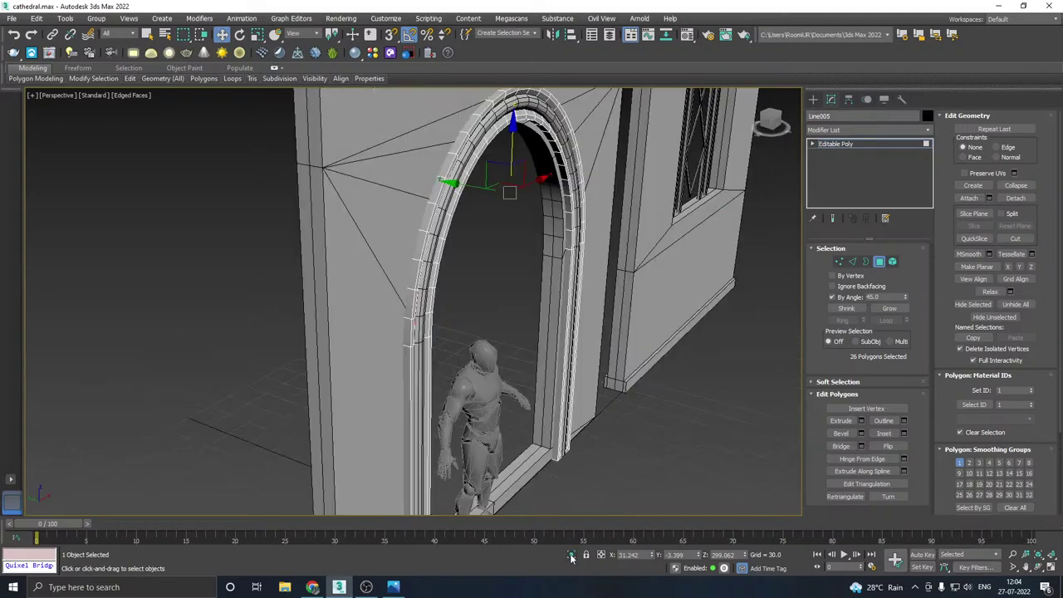
{"action": "left_click", "coordinate": [831, 146]}
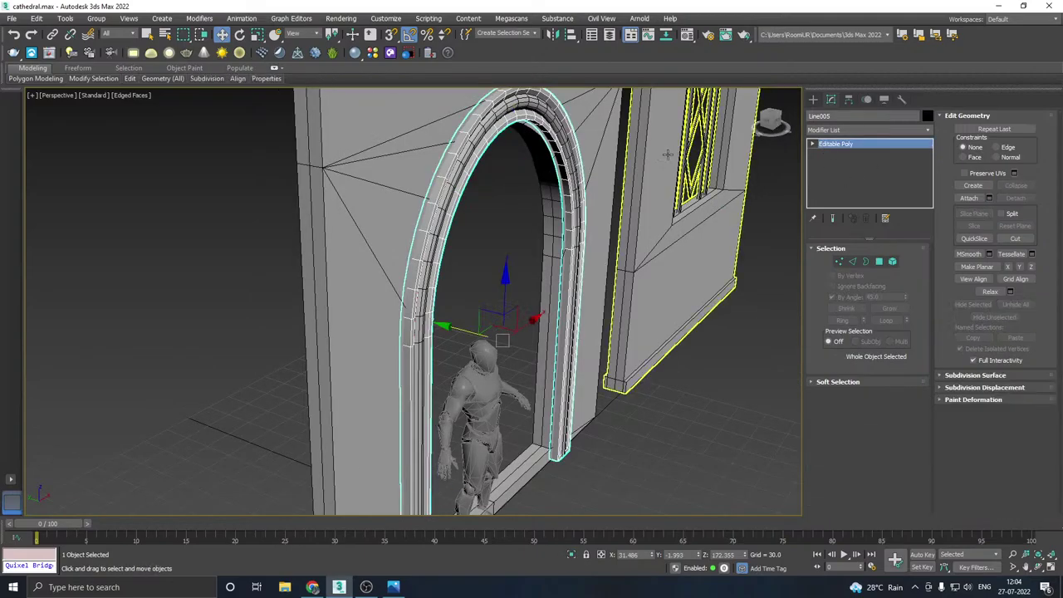
- Move the round door trim slightly along Y to about -0.68 and isolate it
{"action": "middle_click_drag", "start_coordinate": [668, 155], "coordinate": [557, 104], "text": "alt"}
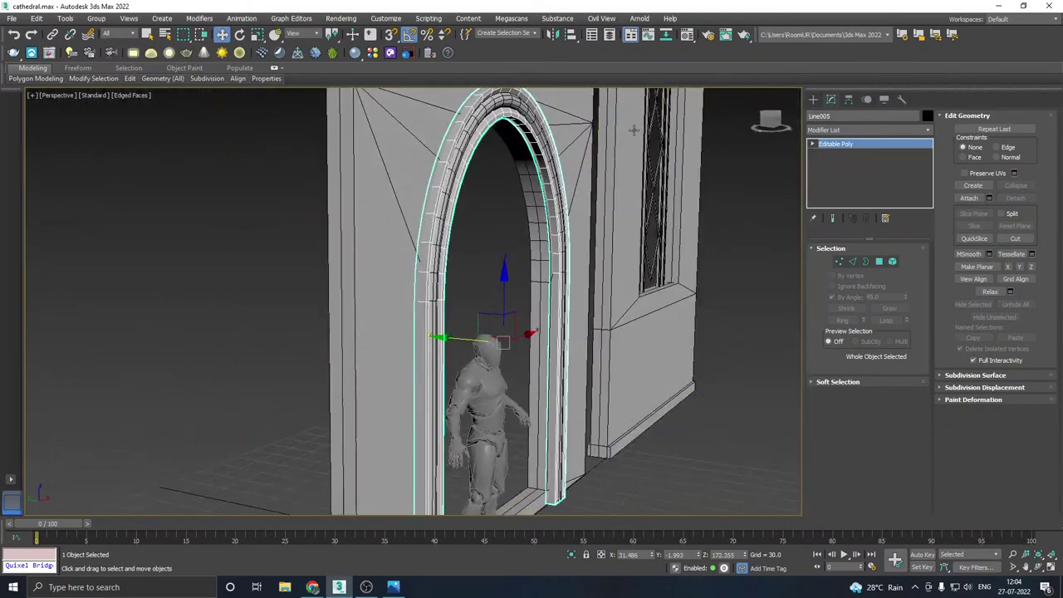
{"action": "left_click", "coordinate": [513, 101]}
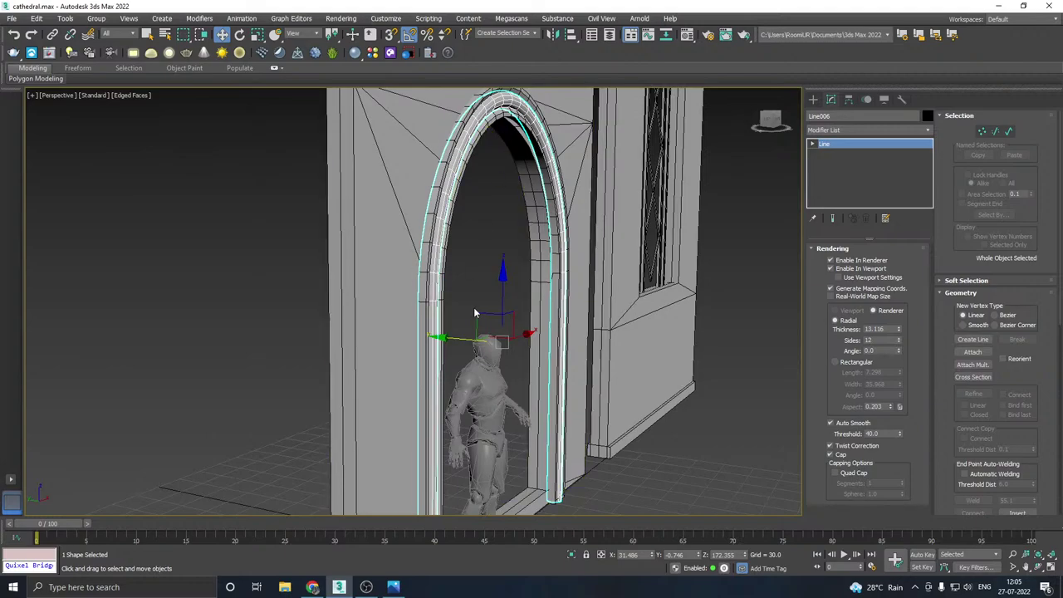
{"action": "left_click_drag", "start_coordinate": [449, 337], "coordinate": [438, 336]}
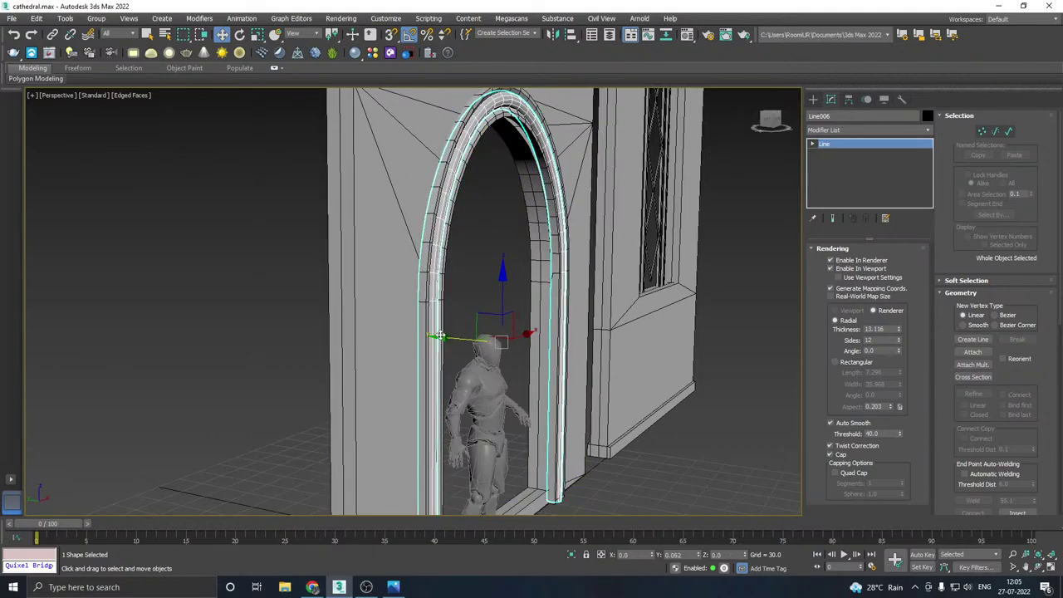
{"action": "left_click", "coordinate": [573, 555]}
{"action": "middle_click_drag", "start_coordinate": [534, 359], "coordinate": [567, 309], "text": "alt"}
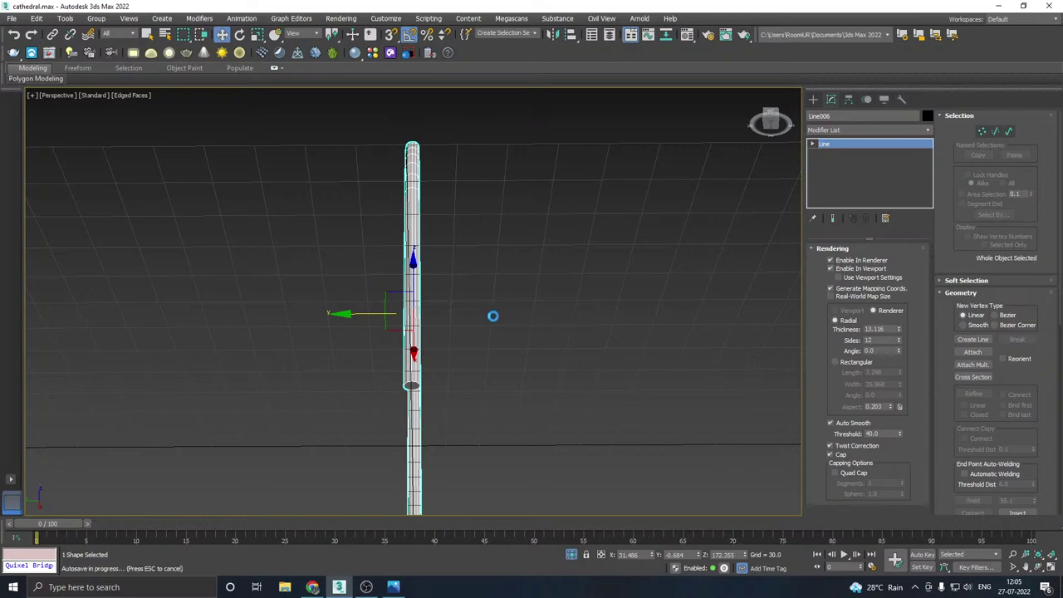
{"action": "middle_click_drag", "start_coordinate": [493, 316], "coordinate": [503, 322], "text": "alt"}
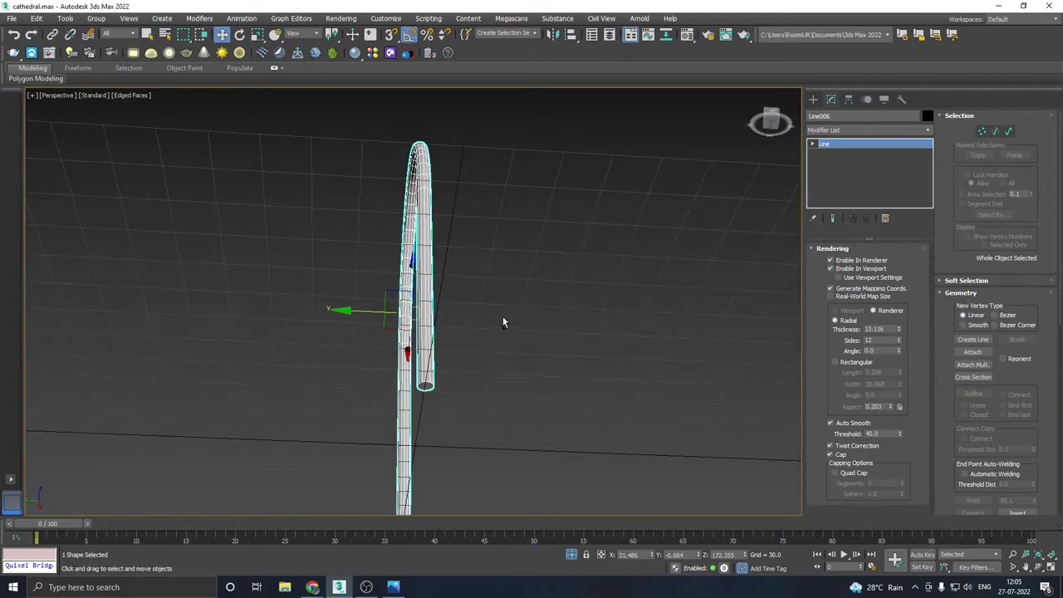
{"action": "right_click", "coordinate": [891, 178]}
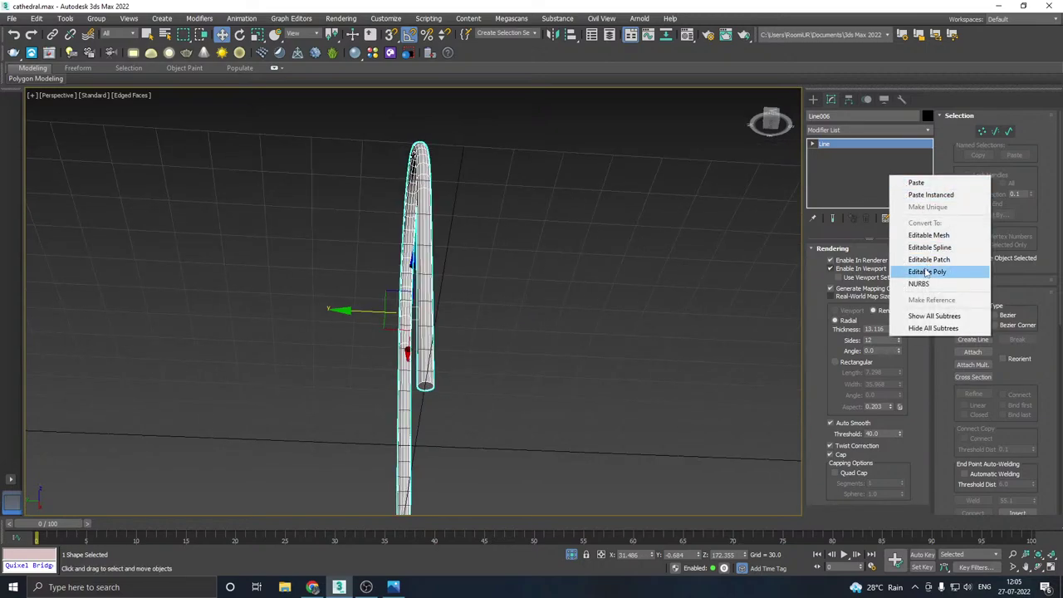
{"action": "middle_click_drag", "start_coordinate": [743, 264], "coordinate": [615, 325], "text": "alt"}
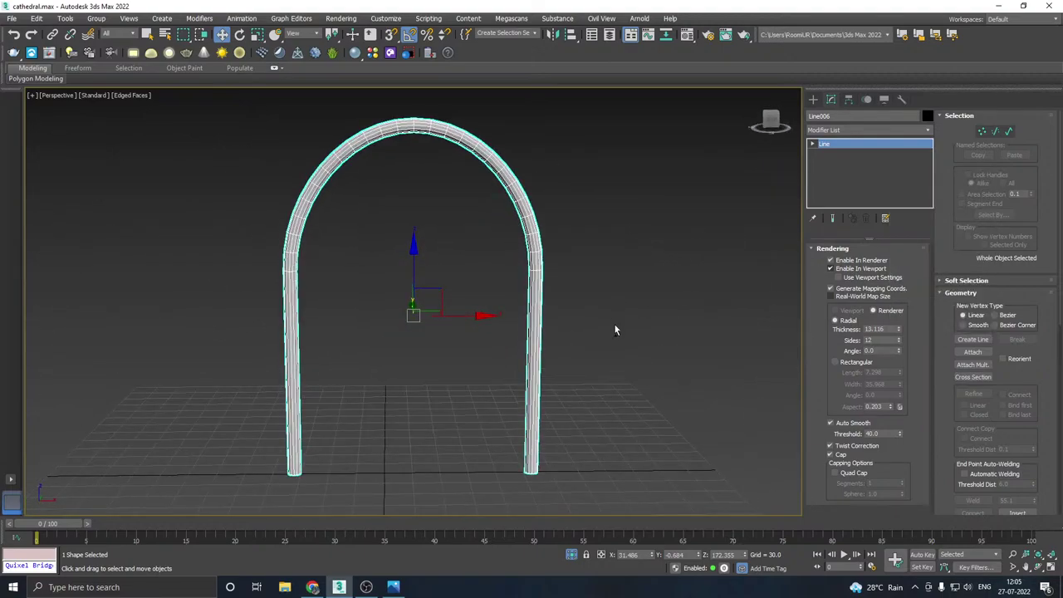
- Save a copy of the scene, and save the current scene file
{"action": "left_click", "coordinate": [11, 18]}
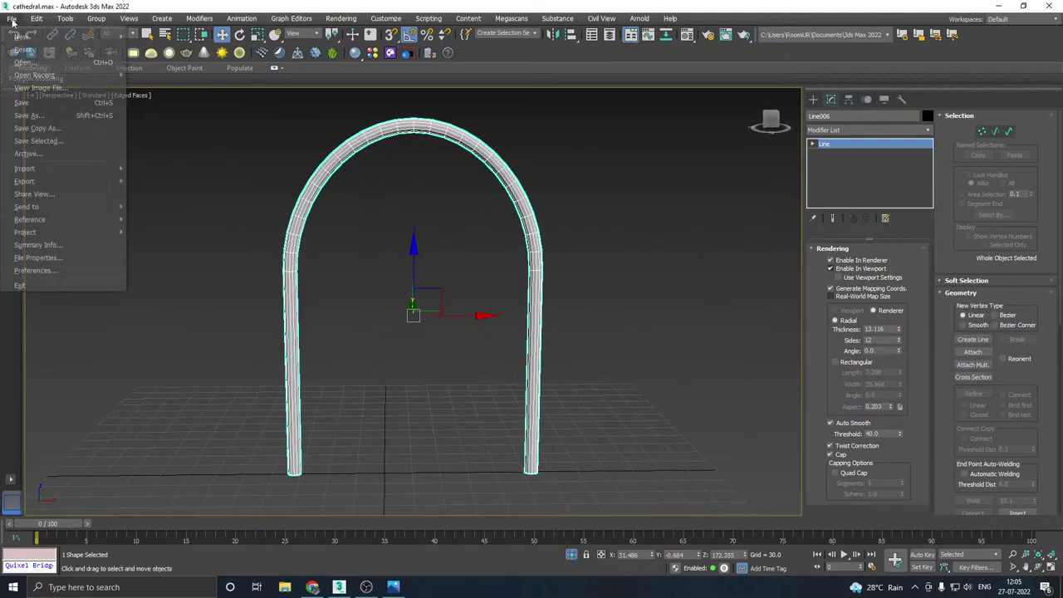
{"action": "left_click", "coordinate": [37, 126]}
{"action": "left_click", "coordinate": [539, 433]}
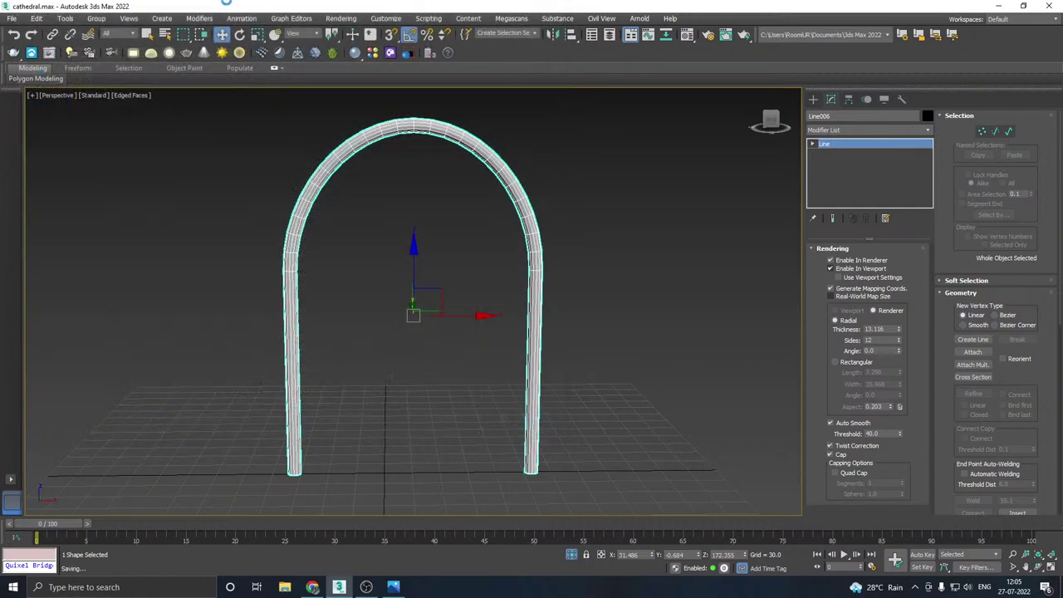
{"action": "left_click", "coordinate": [12, 18]}
{"action": "left_click", "coordinate": [31, 103]}
{"action": "middle_click_drag", "start_coordinate": [386, 283], "coordinate": [492, 274], "text": "alt"}
{"action": "left_click", "coordinate": [315, 589]}
{"action": "scroll", "coordinate": [425, 392], "scroll_direction": "up", "scroll_amount": 5}
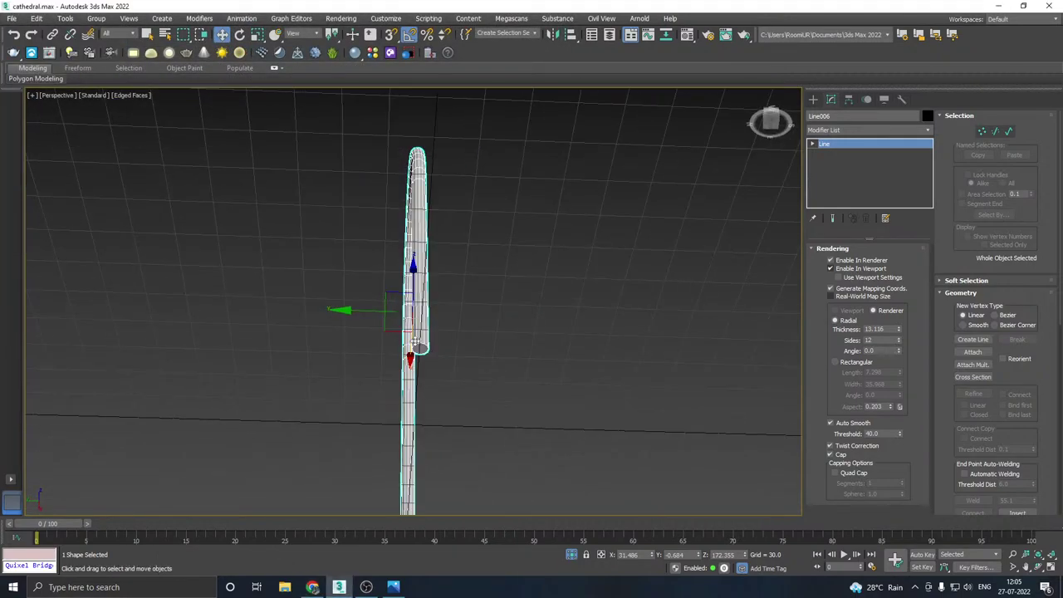
- Convert the round door trim from a line to an editable poly
{"action": "right_click", "coordinate": [917, 196]}
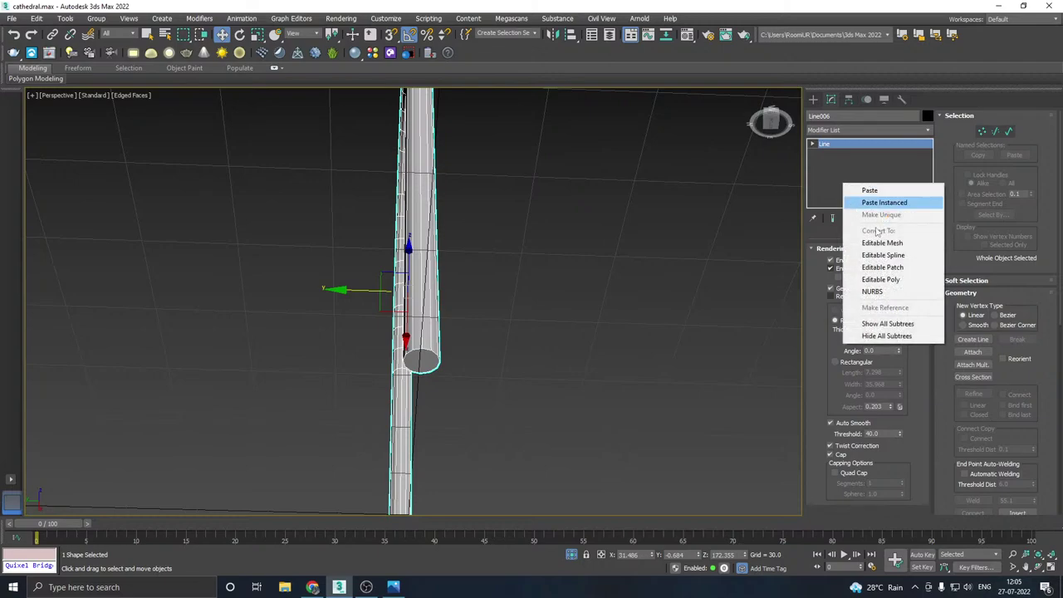
{"action": "left_click", "coordinate": [893, 276]}
{"action": "middle_click_drag", "start_coordinate": [515, 325], "coordinate": [490, 302]}
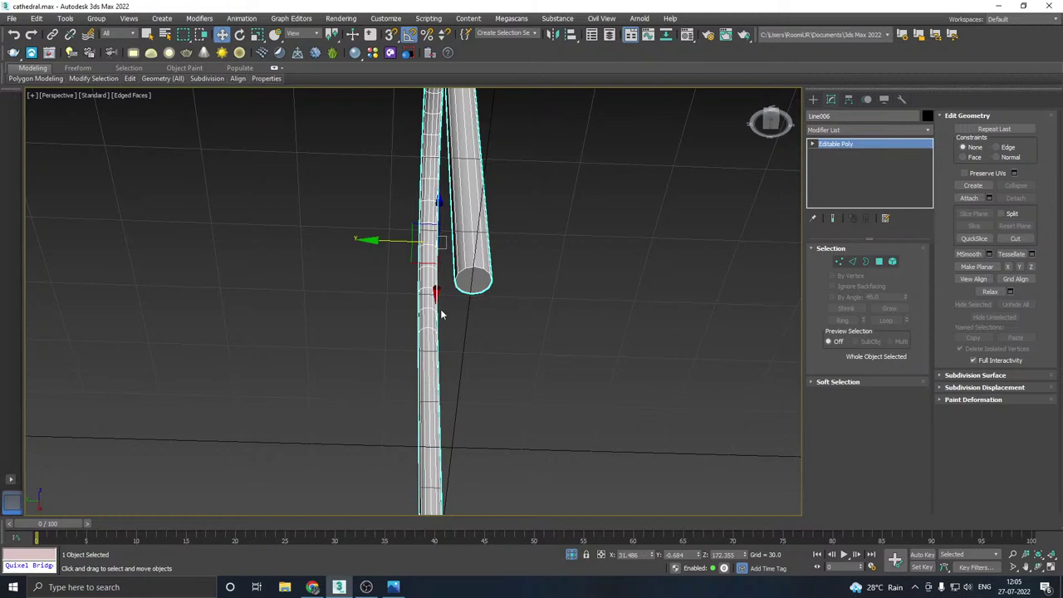
{"action": "middle_click_drag", "start_coordinate": [442, 314], "coordinate": [472, 321]}
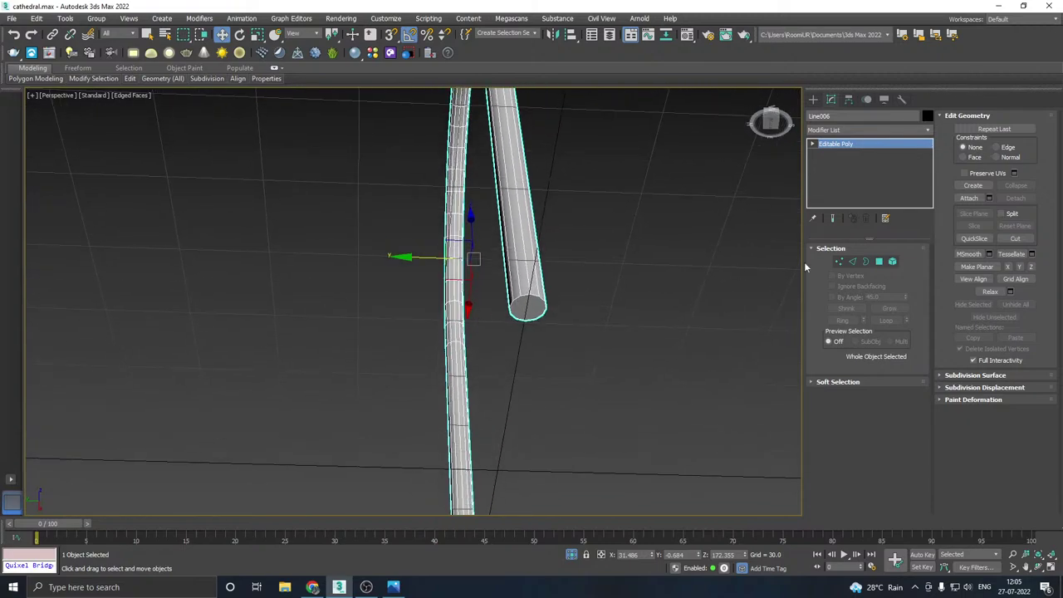
- Delete the cap polygons at the bottom ends of both legs of the round trim
{"action": "left_click", "coordinate": [882, 264]}
{"action": "left_click", "coordinate": [531, 309]}
{"action": "key", "text": "Delete"}
{"action": "middle_click_drag", "start_coordinate": [535, 417], "coordinate": [584, 208]}
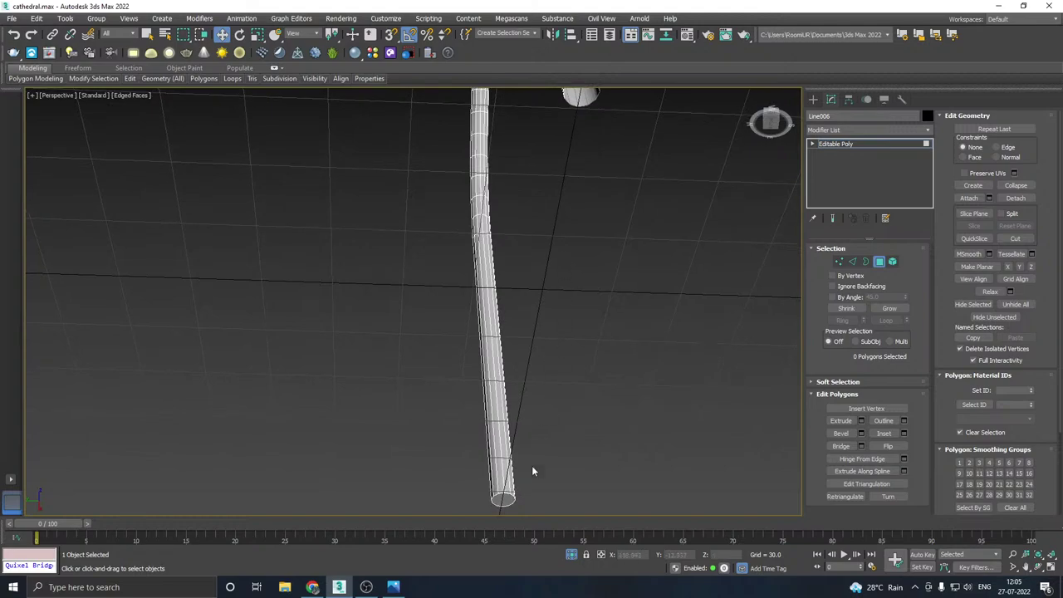
{"action": "left_click", "coordinate": [504, 499]}
{"action": "key", "text": "Delete"}
- Delete one lengthwise edge loop together with its adjoining faces to open up the round trim's tube along the arch
{"action": "scroll", "coordinate": [503, 497], "scroll_direction": "down", "scroll_amount": 3}
{"action": "middle_click_drag", "start_coordinate": [615, 331], "coordinate": [583, 413]}
{"action": "left_click", "coordinate": [854, 262]}
{"action": "scroll", "coordinate": [524, 287], "scroll_direction": "up", "scroll_amount": 3}
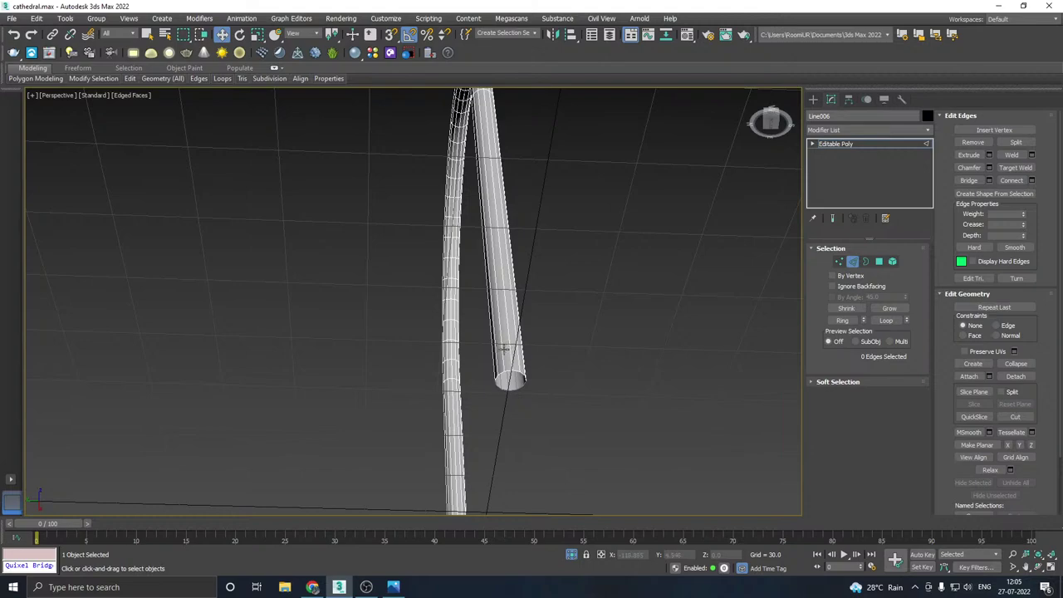
{"action": "double_click", "coordinate": [502, 349]}
{"action": "scroll", "coordinate": [500, 328], "scroll_direction": "down", "scroll_amount": 1}
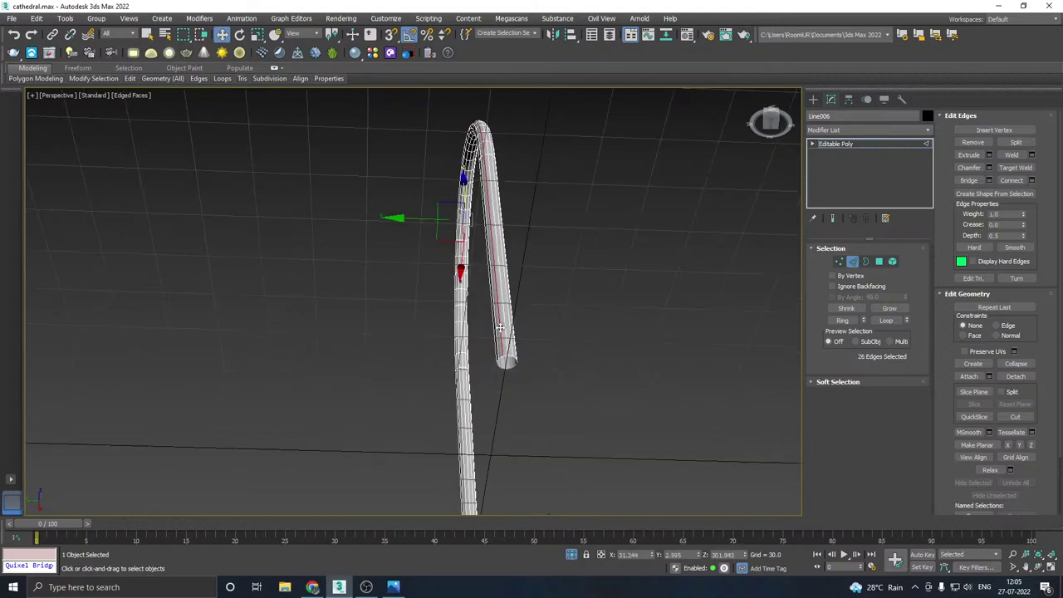
{"action": "scroll", "coordinate": [501, 328], "scroll_direction": "down", "scroll_amount": 1}
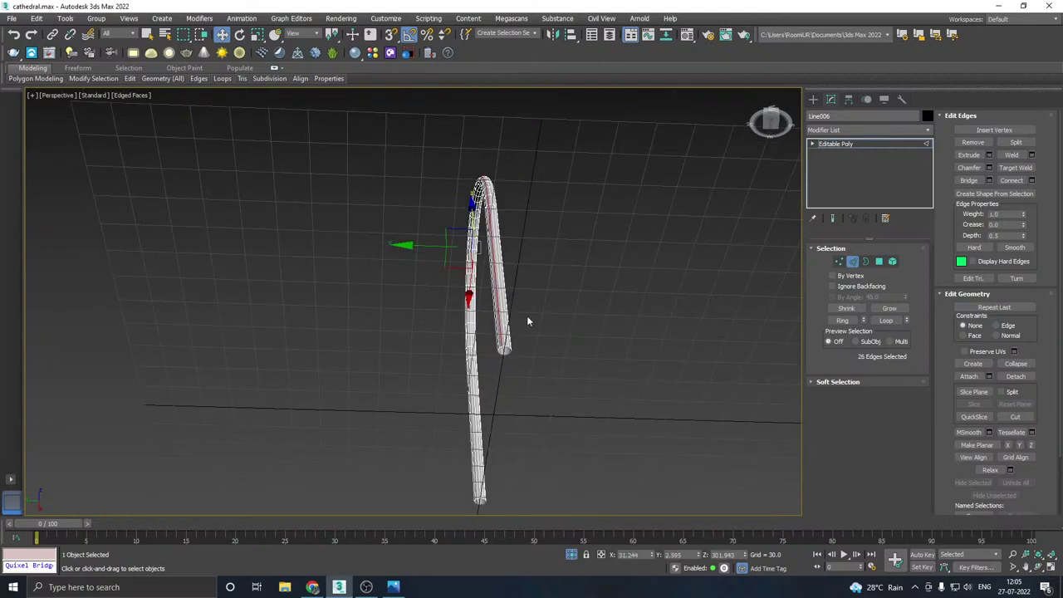
{"action": "middle_click_drag", "start_coordinate": [529, 320], "coordinate": [688, 357], "text": "alt"}
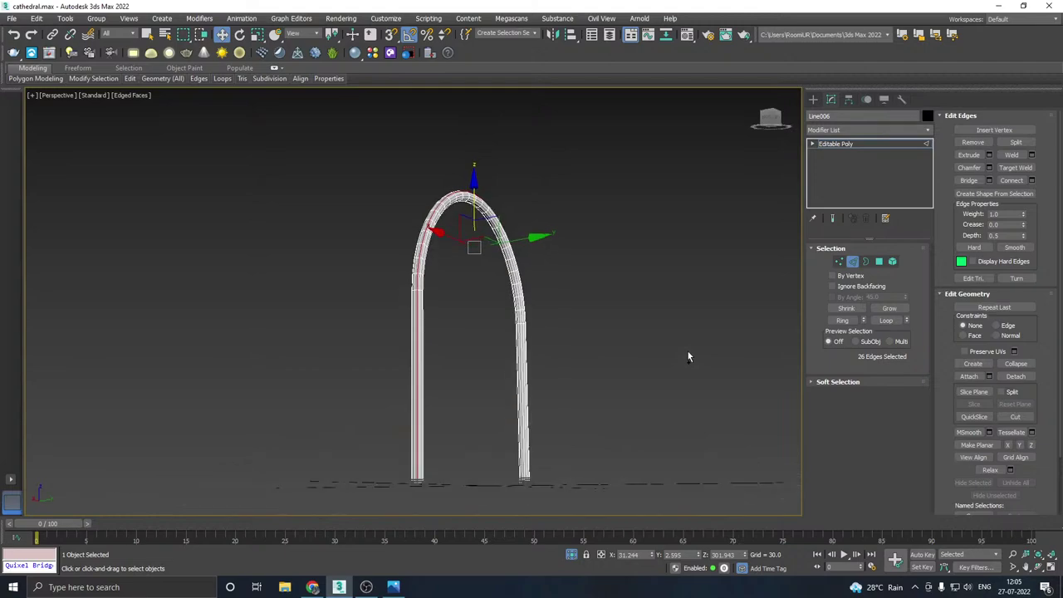
{"action": "middle_click_drag", "start_coordinate": [586, 384], "coordinate": [555, 348], "text": "alt"}
{"action": "scroll", "coordinate": [407, 392], "scroll_direction": "up", "scroll_amount": 4}
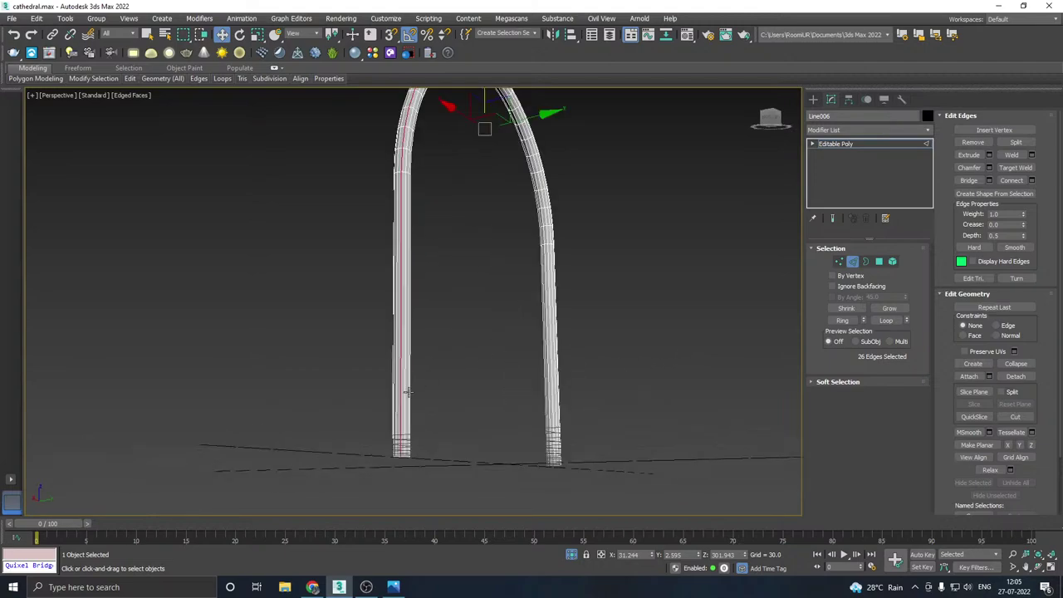
{"action": "key", "text": "ctrl+d"}
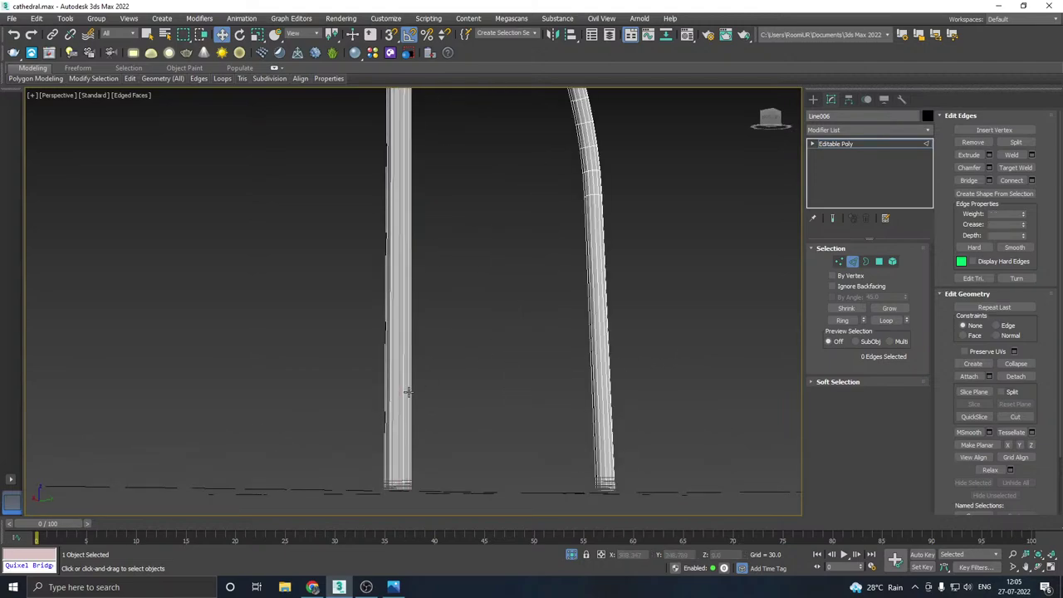
- Check the trim's remaining element, and delete two more lengthwise edge loops bordering the opened side of the round trim
{"action": "left_click", "coordinate": [893, 261]}
{"action": "left_click", "coordinate": [609, 456]}
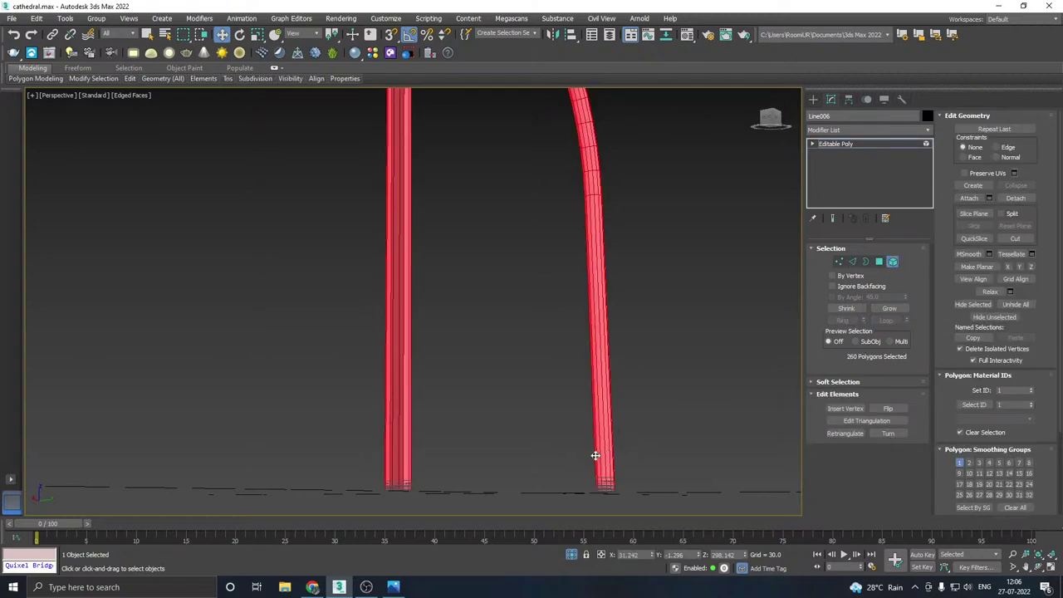
{"action": "middle_click_drag", "start_coordinate": [662, 408], "coordinate": [589, 348], "text": "alt"}
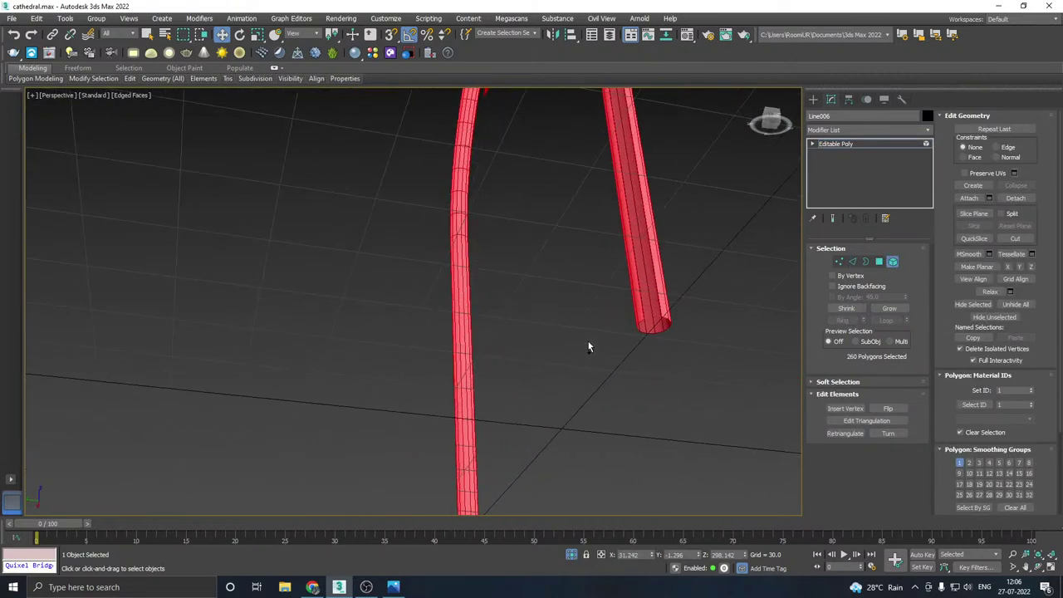
{"action": "left_click", "coordinate": [854, 261]}
{"action": "double_click", "coordinate": [642, 308]}
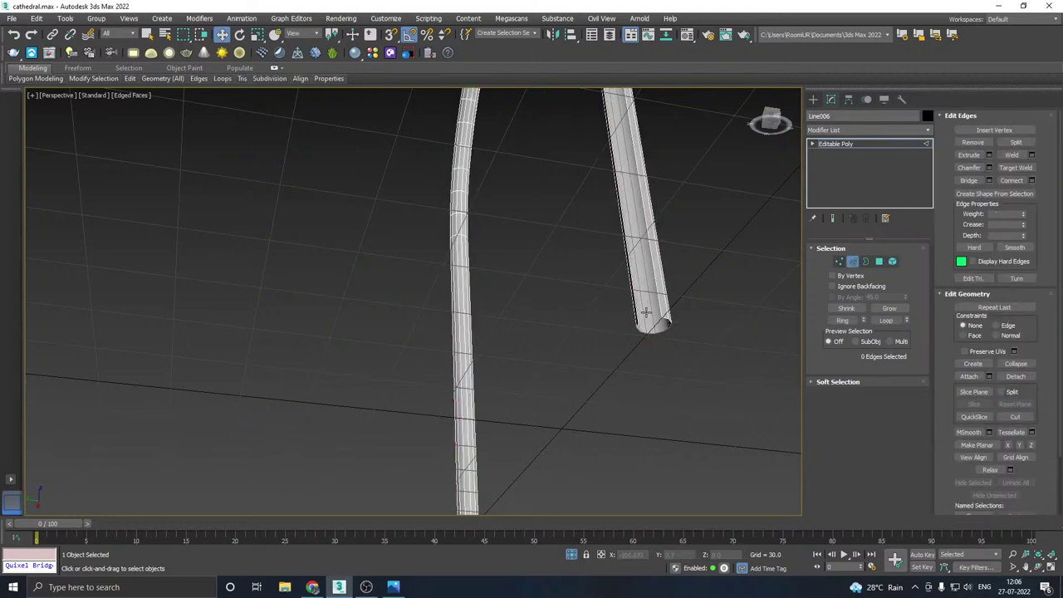
{"action": "double_click", "coordinate": [637, 316]}
{"action": "key", "text": "Delete"}
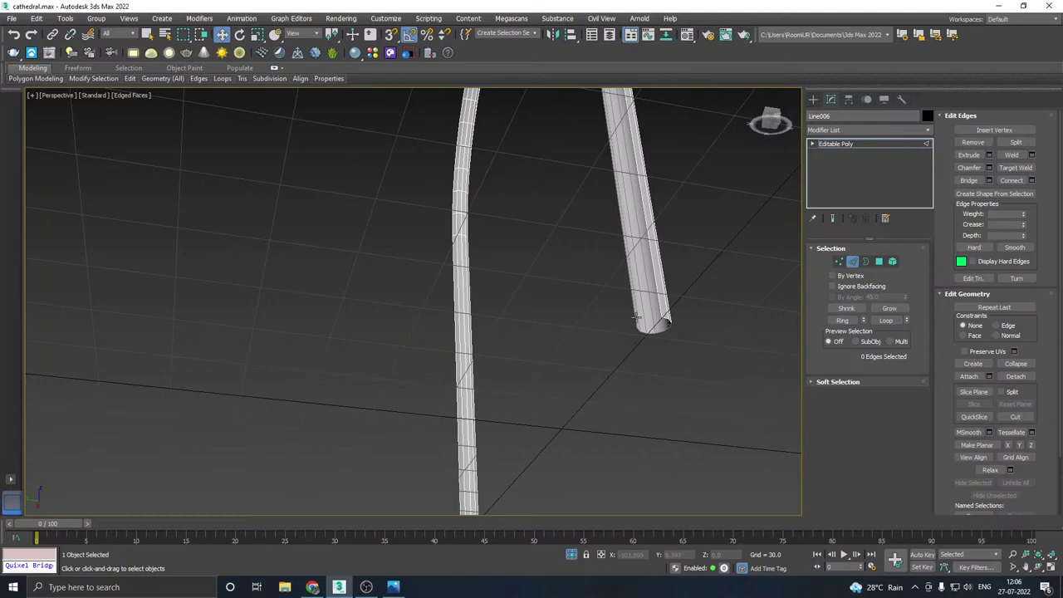
{"action": "double_click", "coordinate": [637, 319]}
{"action": "key", "text": "Delete"}
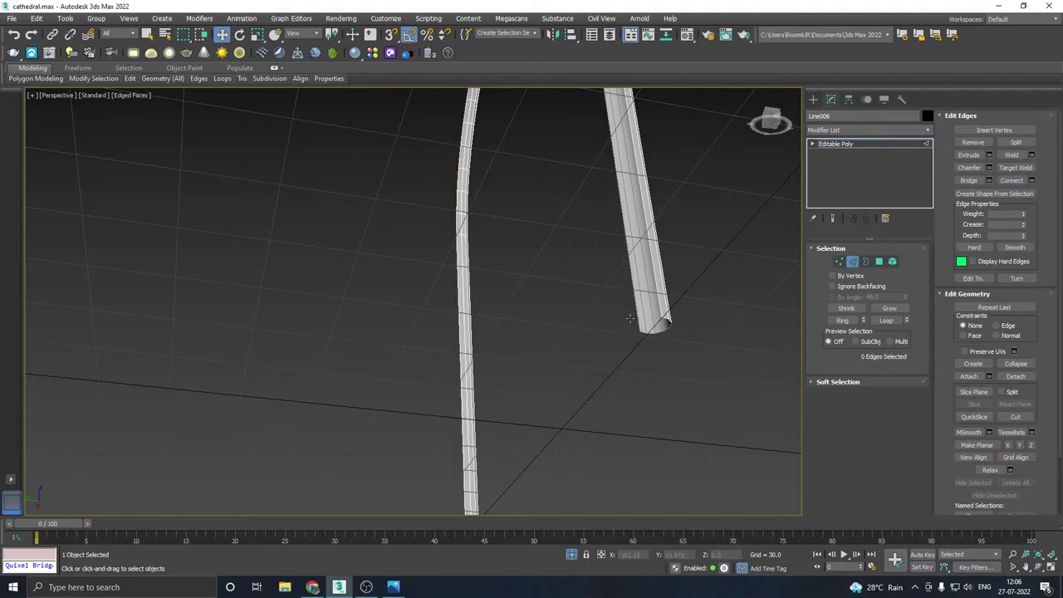
- Compare the positions of the trim's open border edges, bring back the rest of the scene and clear the selection
{"action": "left_click", "coordinate": [665, 314]}
{"action": "middle_click_drag", "start_coordinate": [665, 314], "coordinate": [491, 409], "text": "alt"}
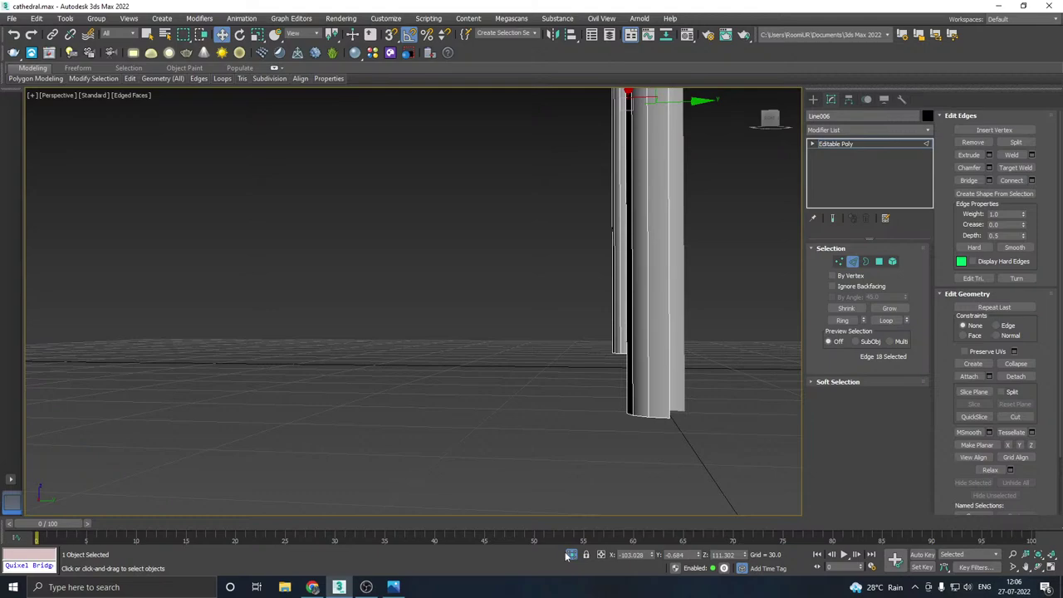
{"action": "left_click", "coordinate": [698, 397]}
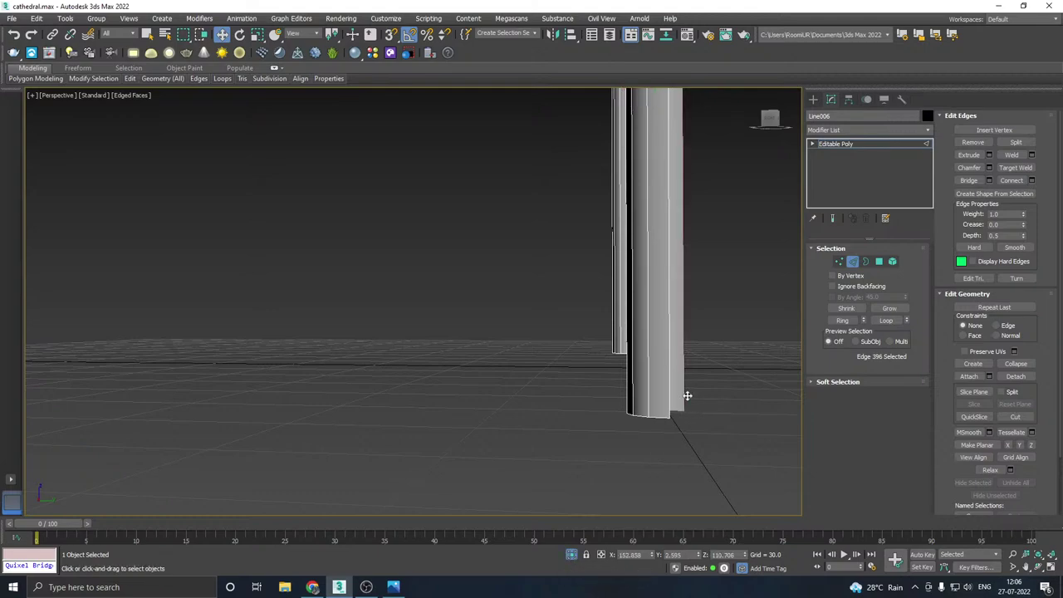
{"action": "left_click", "coordinate": [586, 555]}
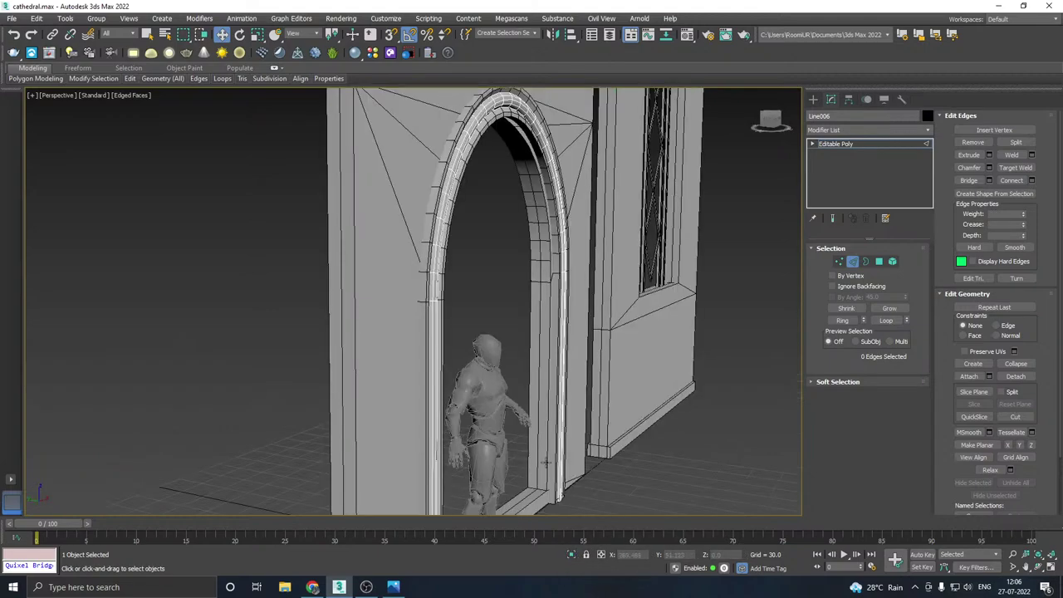
{"action": "left_click", "coordinate": [848, 143]}
{"action": "middle_click_drag", "start_coordinate": [761, 194], "coordinate": [429, 297], "text": "alt"}
{"action": "left_click", "coordinate": [547, 255]}
{"action": "scroll", "coordinate": [547, 253], "scroll_direction": "down", "scroll_amount": 5}
{"action": "scroll", "coordinate": [429, 297], "scroll_direction": "up", "scroll_amount": 6}
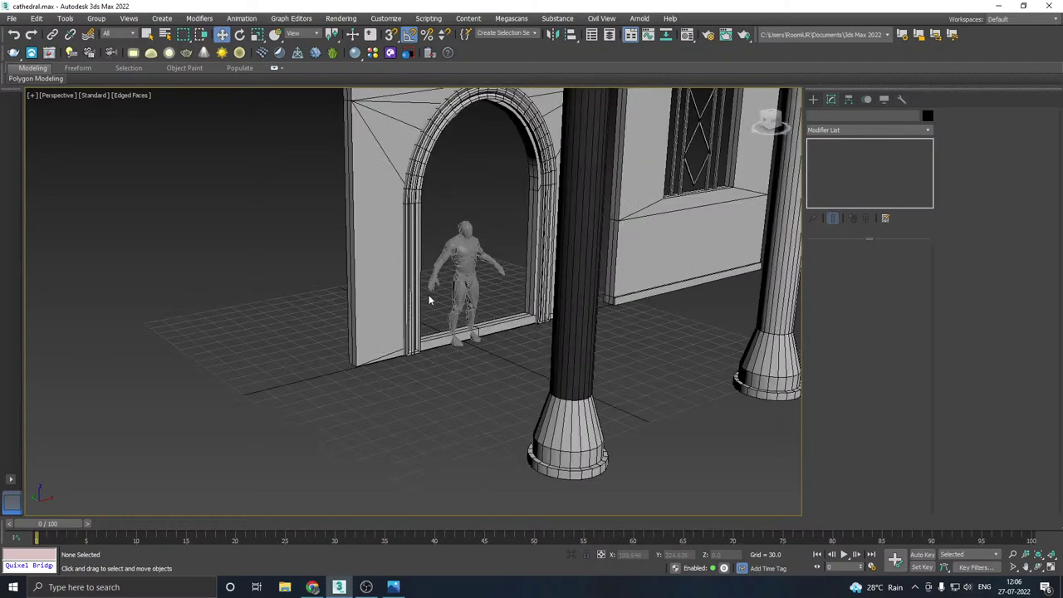
- Select the bottom vertices on both legs of the round trim and raise them slightly along Z
{"action": "left_click", "coordinate": [403, 366]}
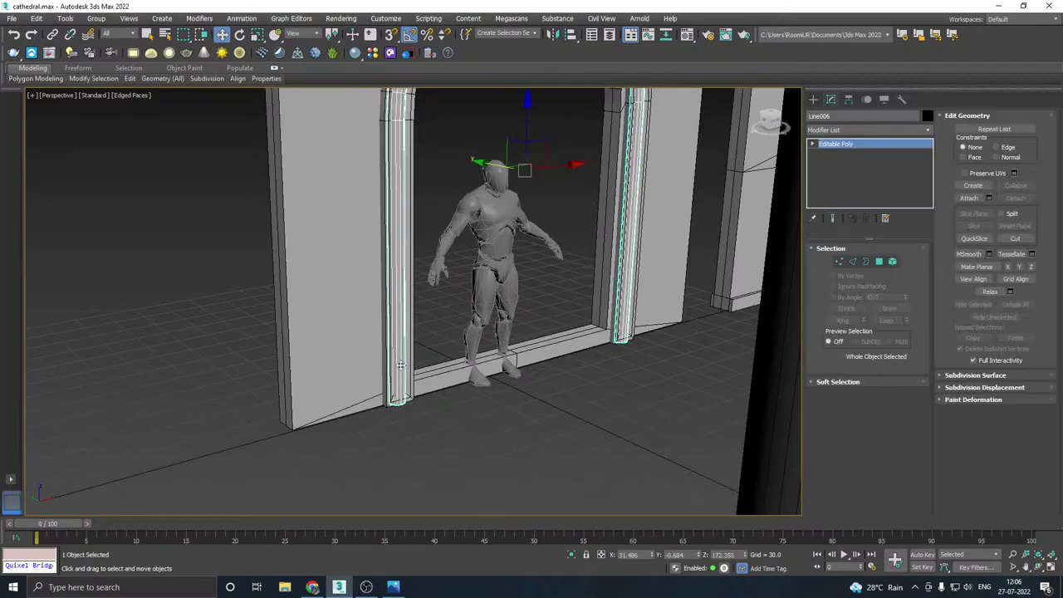
{"action": "left_click", "coordinate": [839, 262]}
{"action": "left_click_drag", "start_coordinate": [250, 280], "coordinate": [653, 433]}
{"action": "scroll", "coordinate": [441, 328], "scroll_direction": "up", "scroll_amount": 3}
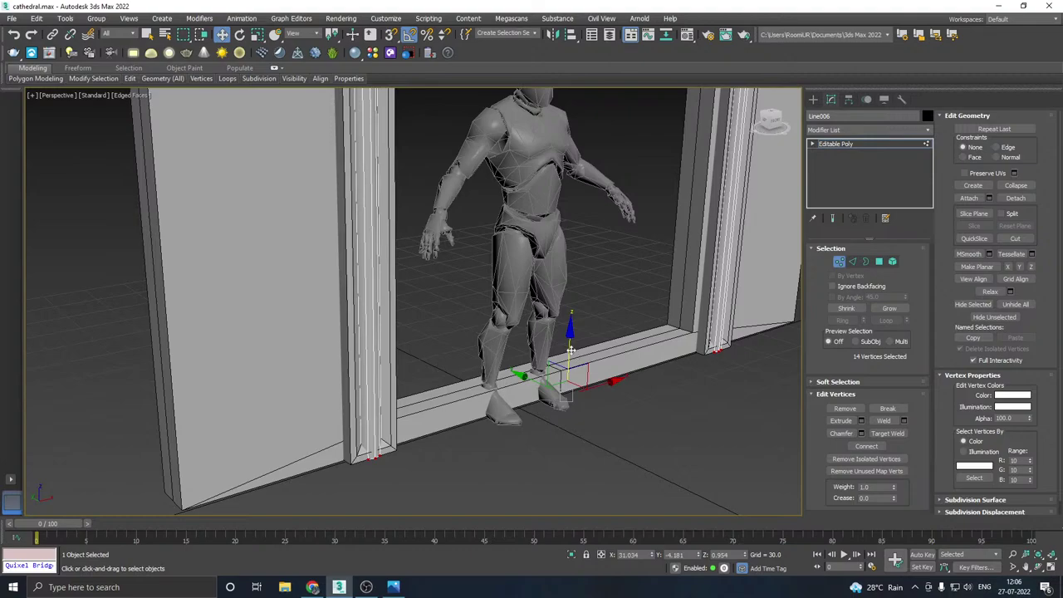
{"action": "left_click_drag", "start_coordinate": [571, 353], "coordinate": [564, 334]}
{"action": "left_click", "coordinate": [858, 145]}
- Move the whole round trim along Y to about 1.304 so it sits deeper in the flat trim
{"action": "scroll", "coordinate": [569, 311], "scroll_direction": "down", "scroll_amount": 5}
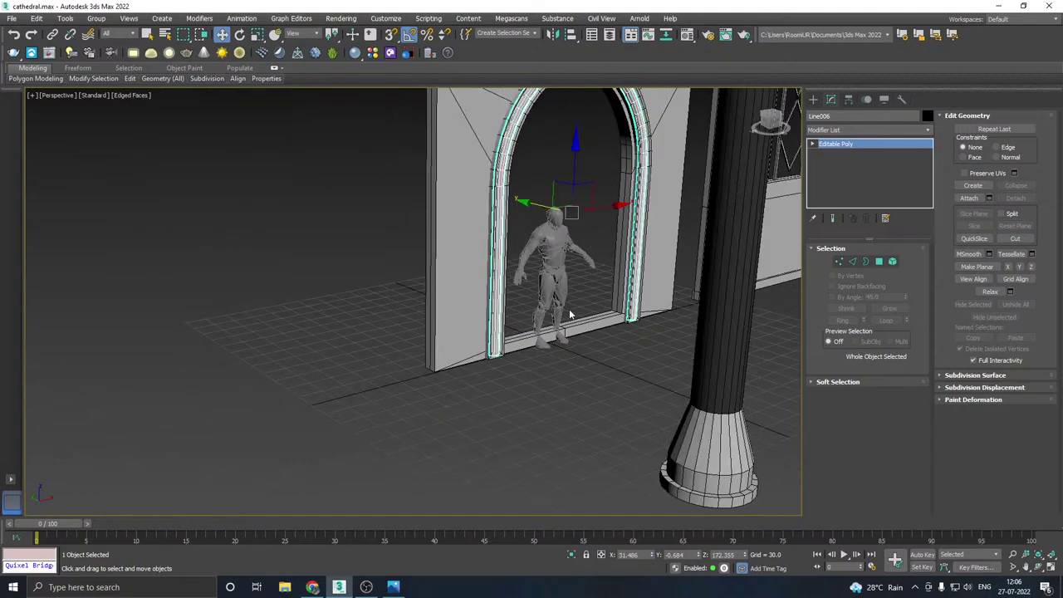
{"action": "middle_click_drag", "start_coordinate": [569, 310], "coordinate": [614, 279], "text": "alt"}
{"action": "scroll", "coordinate": [608, 195], "scroll_direction": "up", "scroll_amount": 3}
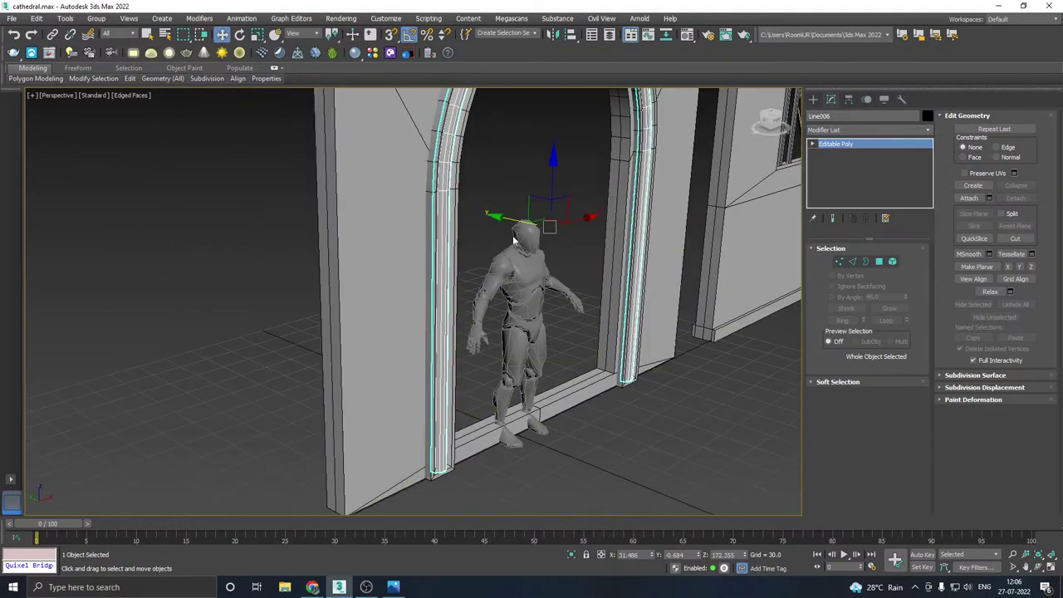
{"action": "scroll", "coordinate": [554, 267], "scroll_direction": "up", "scroll_amount": 3}
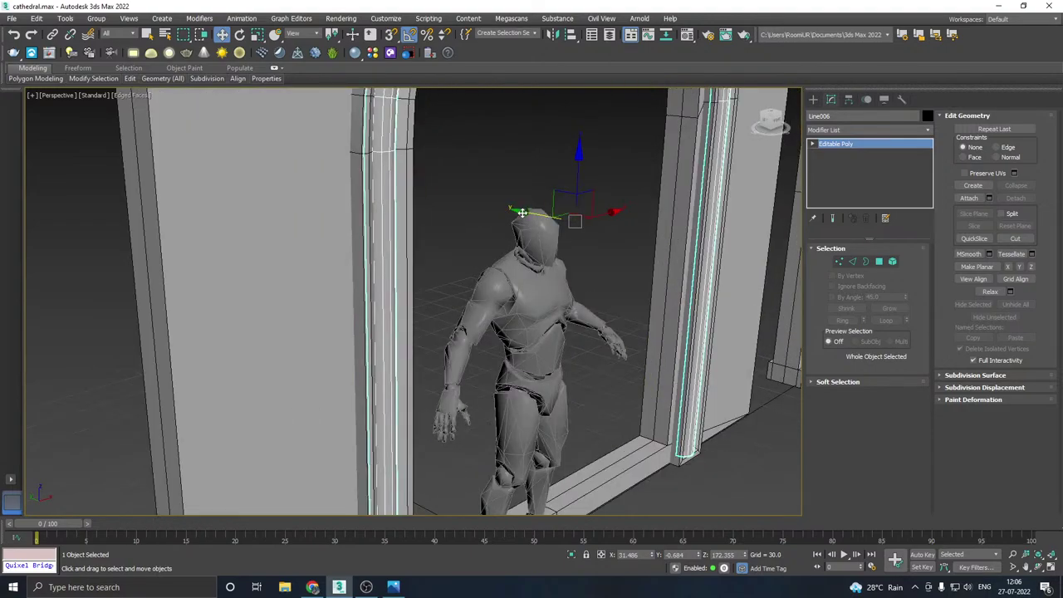
{"action": "left_click_drag", "start_coordinate": [522, 212], "coordinate": [519, 214]}
{"action": "scroll", "coordinate": [468, 287], "scroll_direction": "down", "scroll_amount": 5}
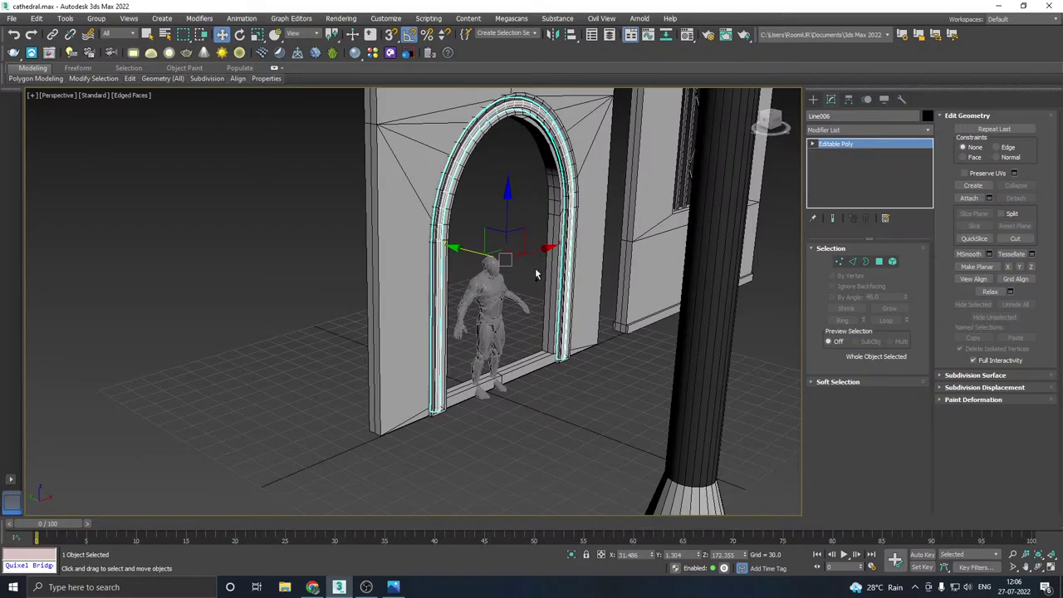
- Inspect the doorway mouldings in default shading, and return the viewport to edged faces
{"action": "middle_click_drag", "start_coordinate": [537, 273], "coordinate": [474, 225], "text": "alt"}
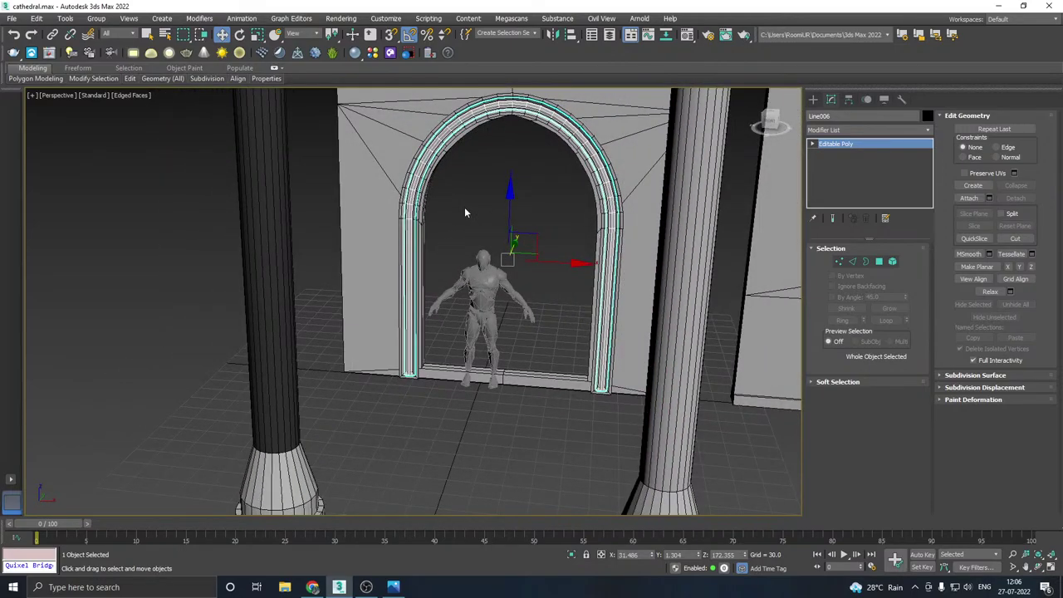
{"action": "left_click", "coordinate": [464, 207]}
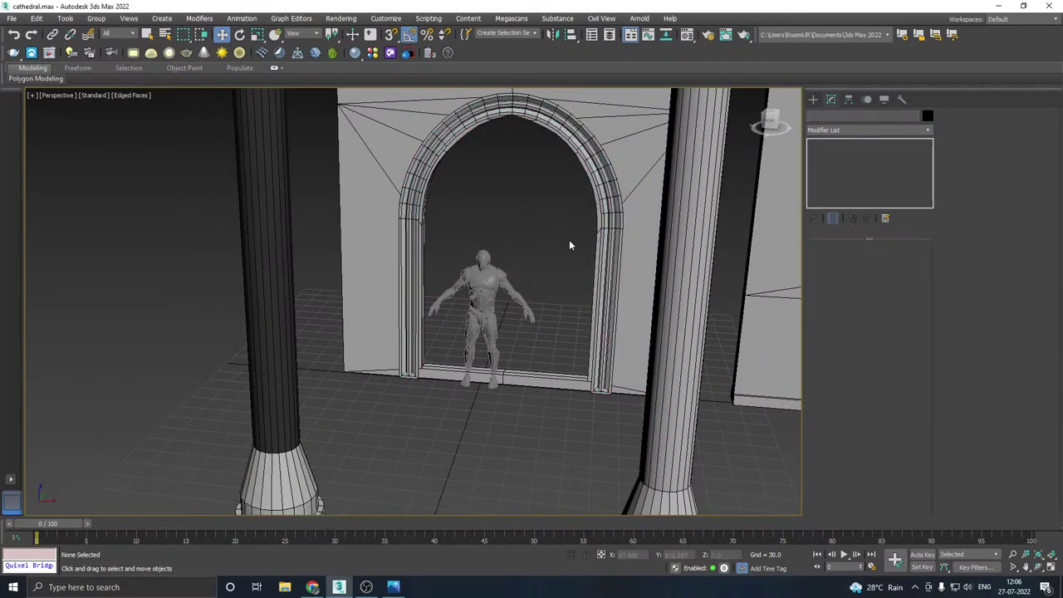
{"action": "left_click", "coordinate": [132, 95]}
{"action": "left_click", "coordinate": [191, 224]}
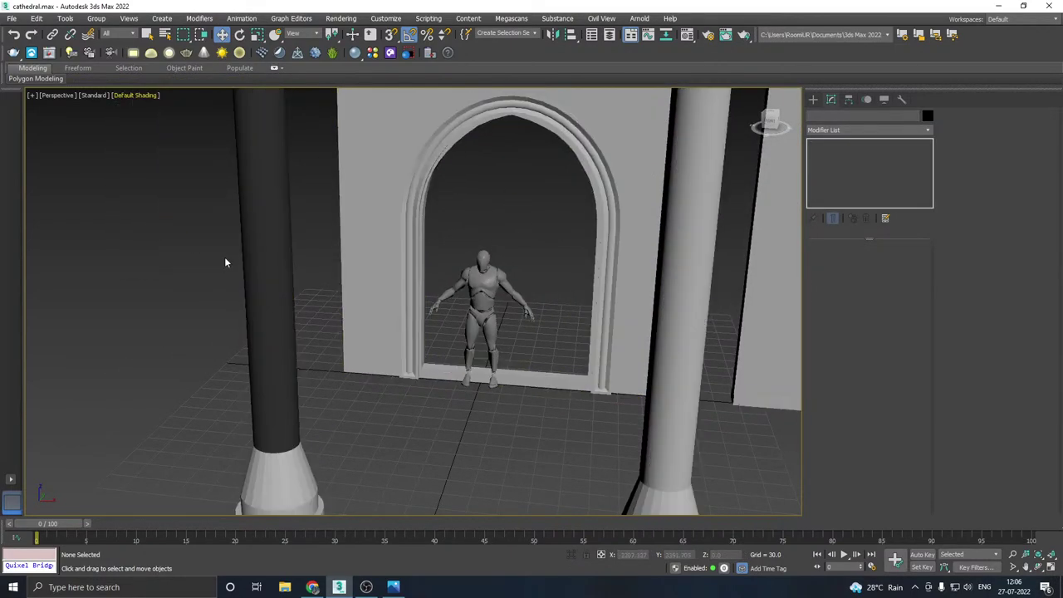
{"action": "left_click", "coordinate": [597, 373]}
{"action": "mouse_move", "coordinate": [596, 373]}
{"action": "middle_mouse_down", "text": "alt"}
{"action": "mouse_move", "coordinate": [614, 374]}
{"action": "mouse_move", "coordinate": [582, 382]}
{"action": "middle_mouse_up", "text": "alt"}
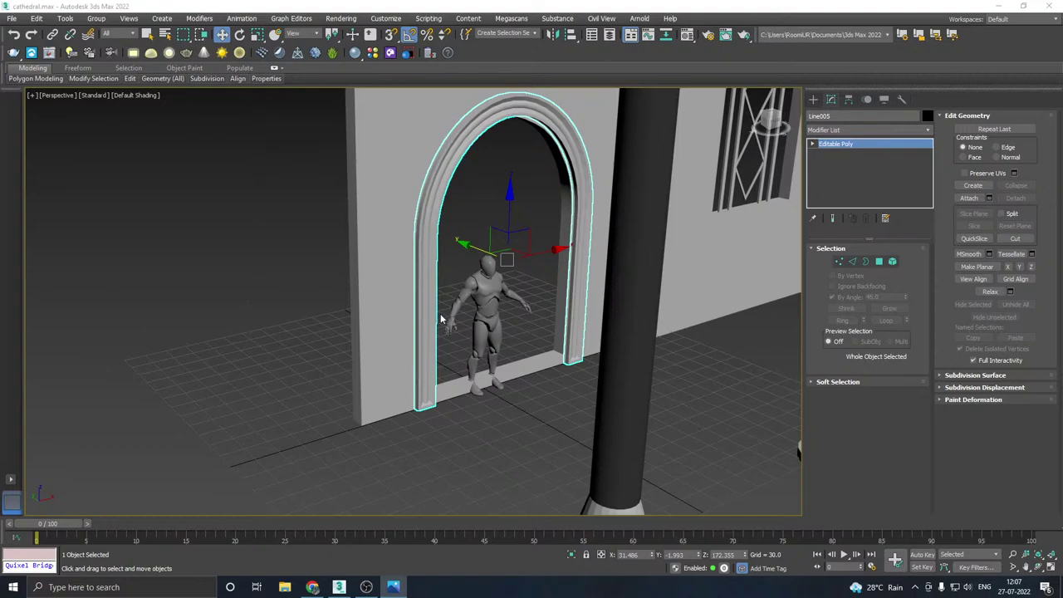
{"action": "scroll", "coordinate": [530, 358], "scroll_direction": "up", "scroll_amount": 5}
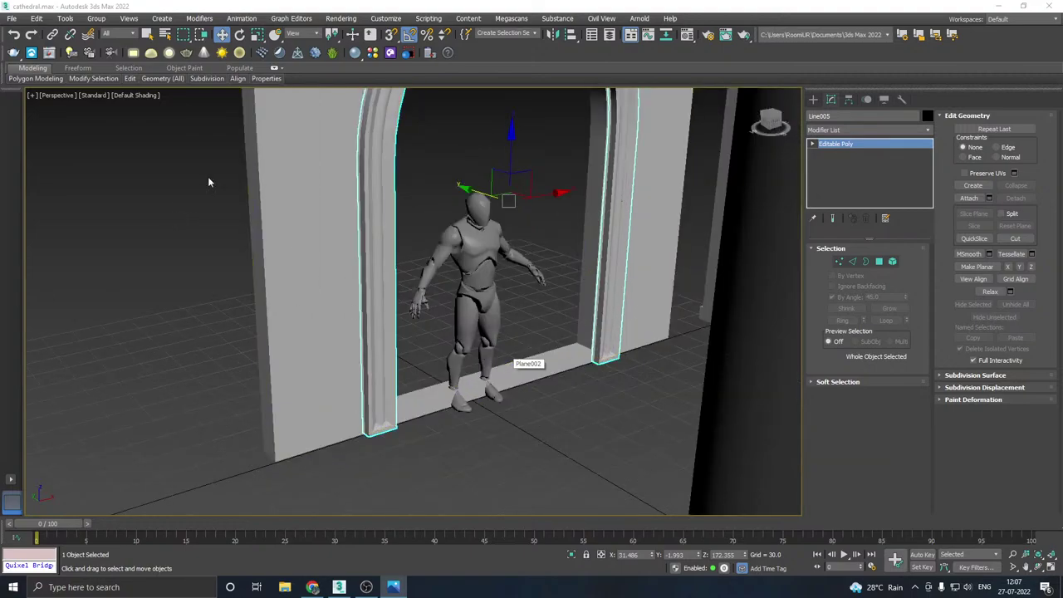
{"action": "left_click", "coordinate": [134, 95]}
{"action": "left_click", "coordinate": [160, 224]}
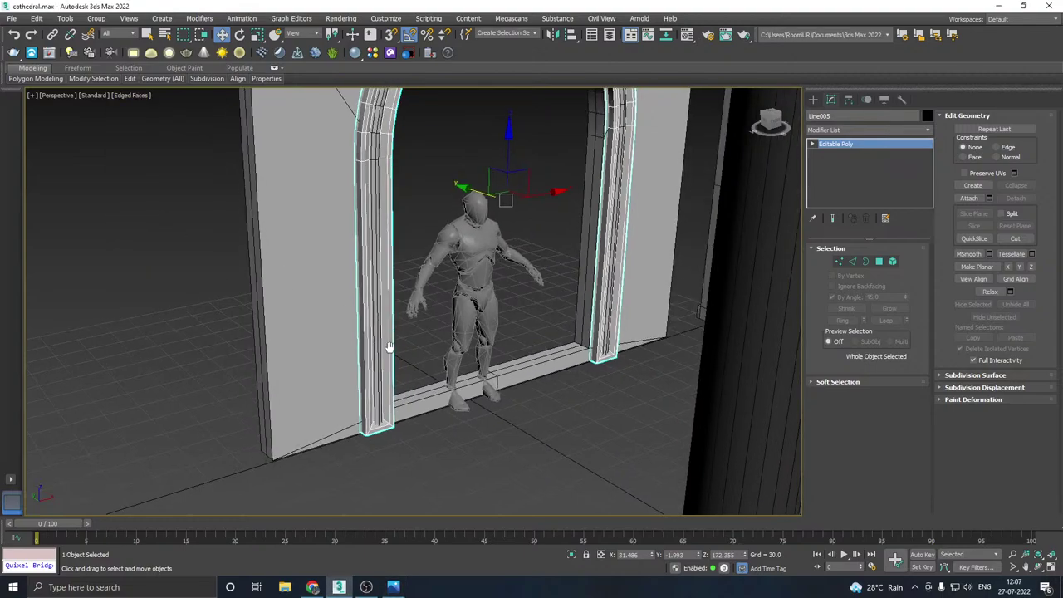
- Select the door wall piece with its flat and round trims, and isolate the three objects
{"action": "middle_click_drag", "start_coordinate": [389, 331], "coordinate": [376, 334], "text": "alt"}
{"action": "key", "text": "t"}
{"action": "scroll", "coordinate": [448, 286], "scroll_direction": "down", "scroll_amount": 4}
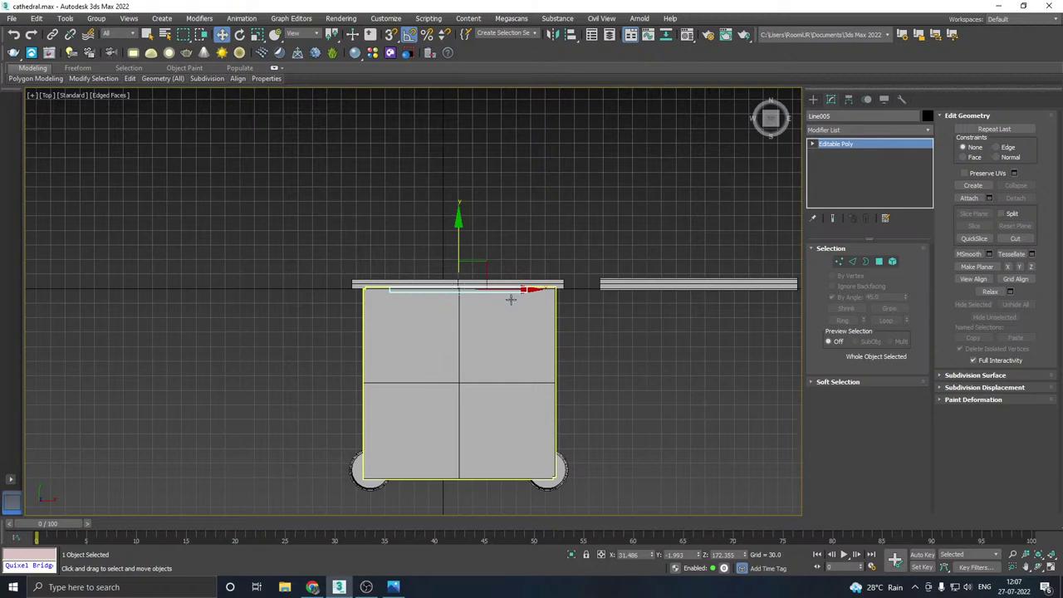
{"action": "key", "text": "p"}
{"action": "middle_click_drag", "start_coordinate": [543, 366], "coordinate": [415, 359], "text": "alt"}
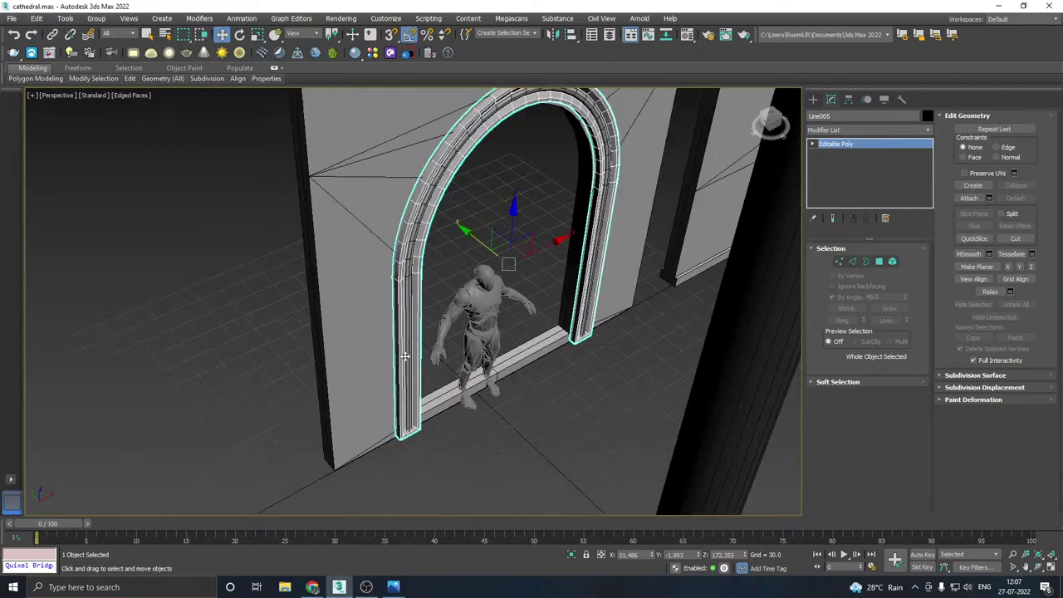
{"action": "scroll", "coordinate": [407, 361], "scroll_direction": "up", "scroll_amount": 4}
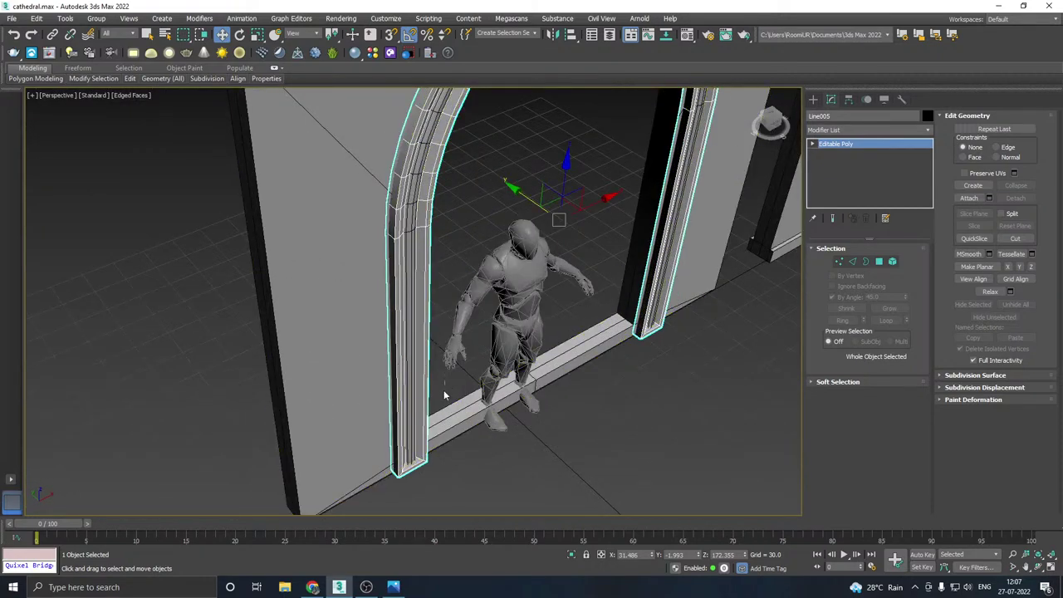
{"action": "left_click_drag", "start_coordinate": [444, 390], "coordinate": [350, 456]}
{"action": "left_click", "coordinate": [570, 554]}
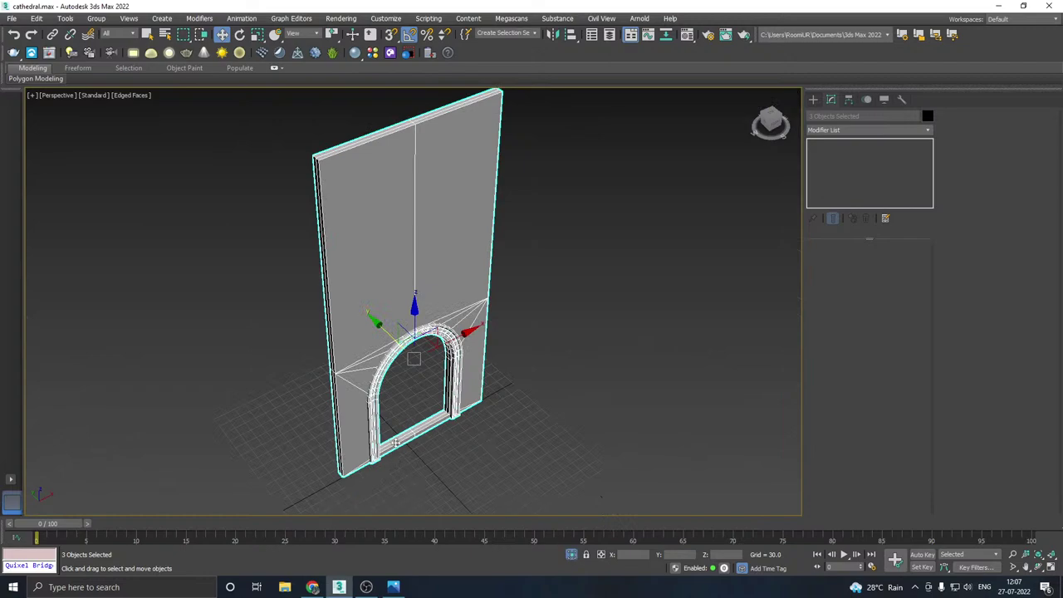
- Create a box in front of the doorway in the Top view, about 48 long, 289 wide and 5.7 high
{"action": "scroll", "coordinate": [432, 366], "scroll_direction": "up", "scroll_amount": 2}
{"action": "key", "text": "t"}
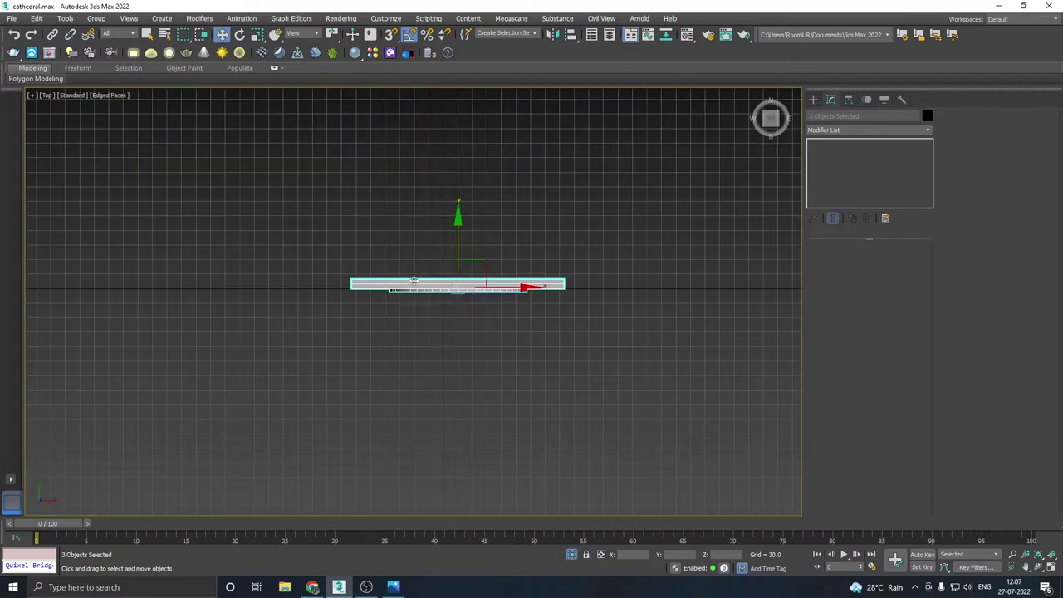
{"action": "scroll", "coordinate": [413, 280], "scroll_direction": "up", "scroll_amount": 4}
{"action": "left_click", "coordinate": [813, 99]}
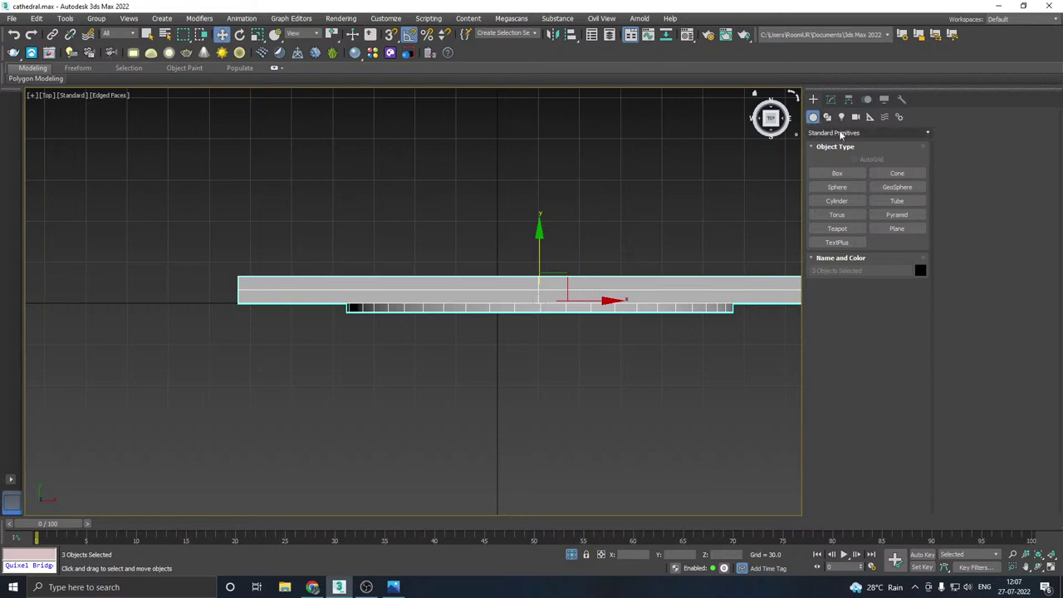
{"action": "left_click", "coordinate": [837, 173]}
{"action": "middle_click_drag", "start_coordinate": [484, 283], "coordinate": [350, 285]}
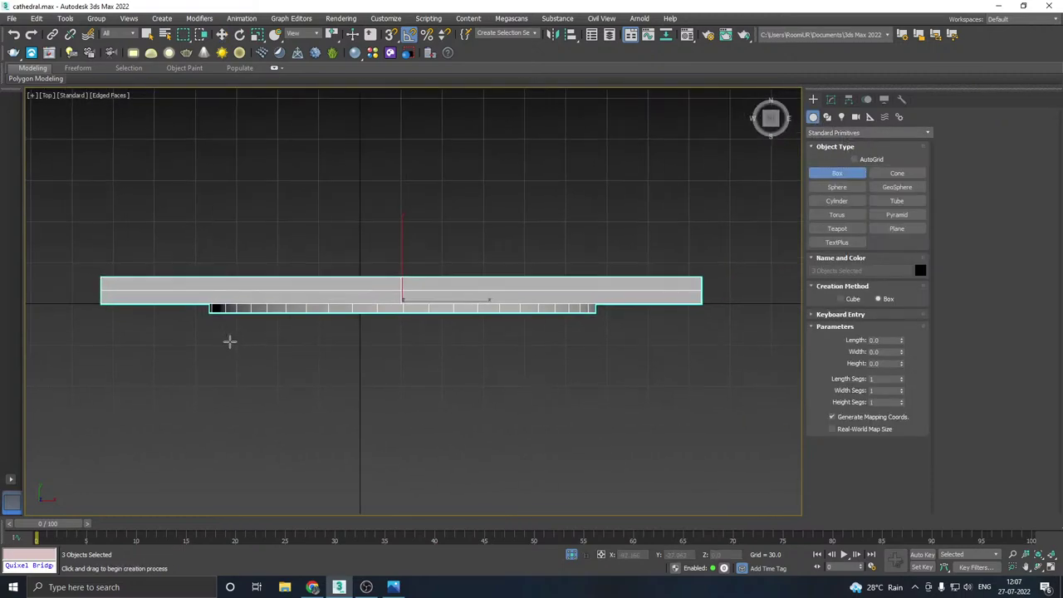
{"action": "left_click_drag", "start_coordinate": [208, 304], "coordinate": [604, 368]}
{"action": "left_click", "coordinate": [600, 366]}
{"action": "key", "text": "w"}
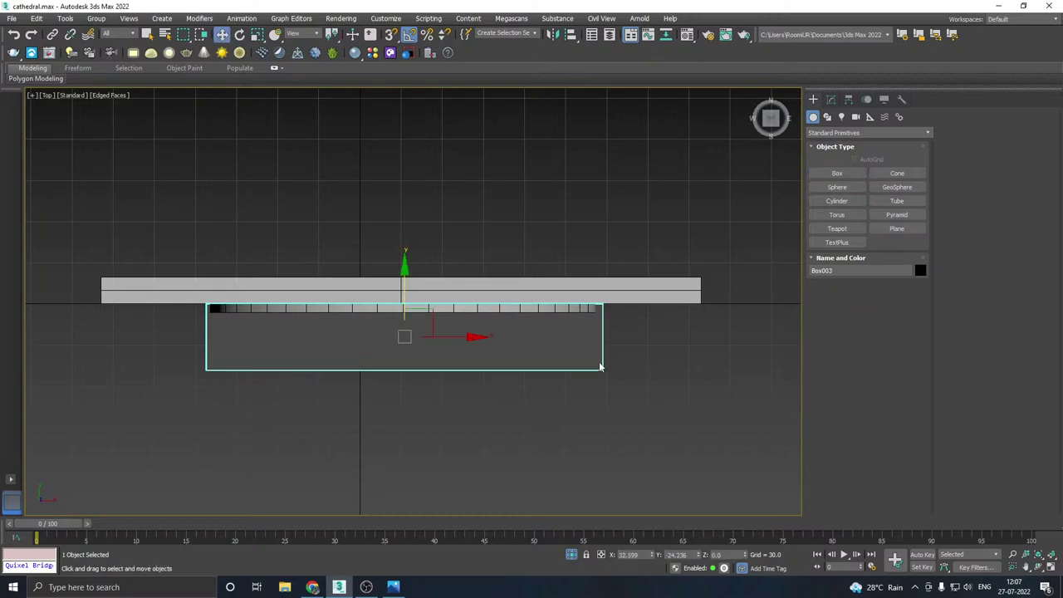
- Assign the grey material from the Material Editor to the new doorstep box, working in the Perspective view
{"action": "key", "text": "p"}
{"action": "middle_click_drag", "start_coordinate": [527, 299], "coordinate": [397, 283], "text": "alt"}
{"action": "scroll", "coordinate": [529, 230], "scroll_direction": "down", "scroll_amount": 5}
{"action": "scroll", "coordinate": [398, 282], "scroll_direction": "up", "scroll_amount": 5}
{"action": "key", "text": "m"}
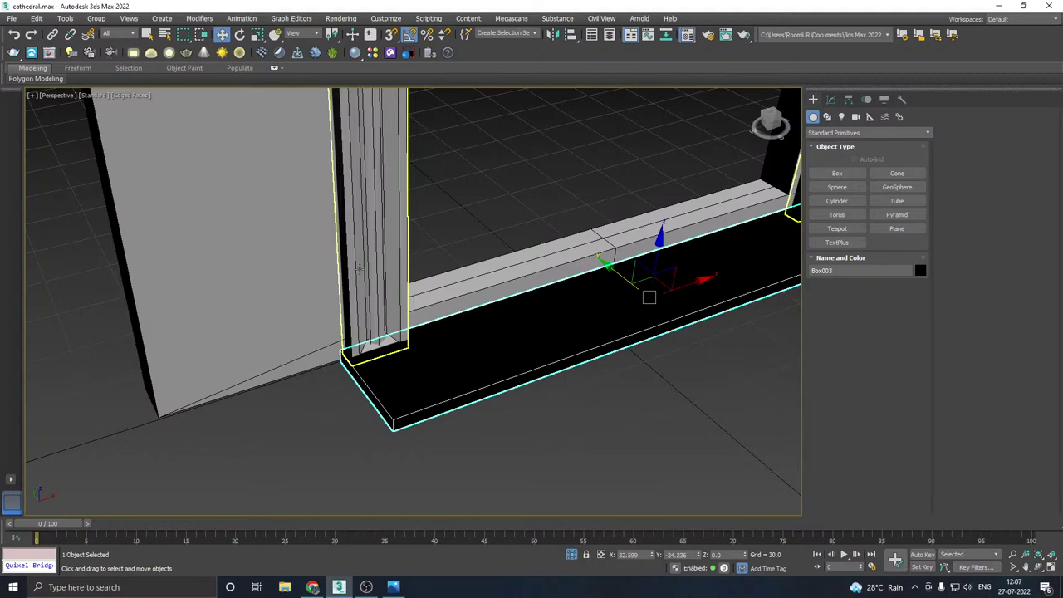
{"action": "left_click", "coordinate": [83, 230]}
{"action": "key", "text": "m"}
{"action": "middle_click_drag", "start_coordinate": [329, 308], "coordinate": [545, 283], "text": "alt"}
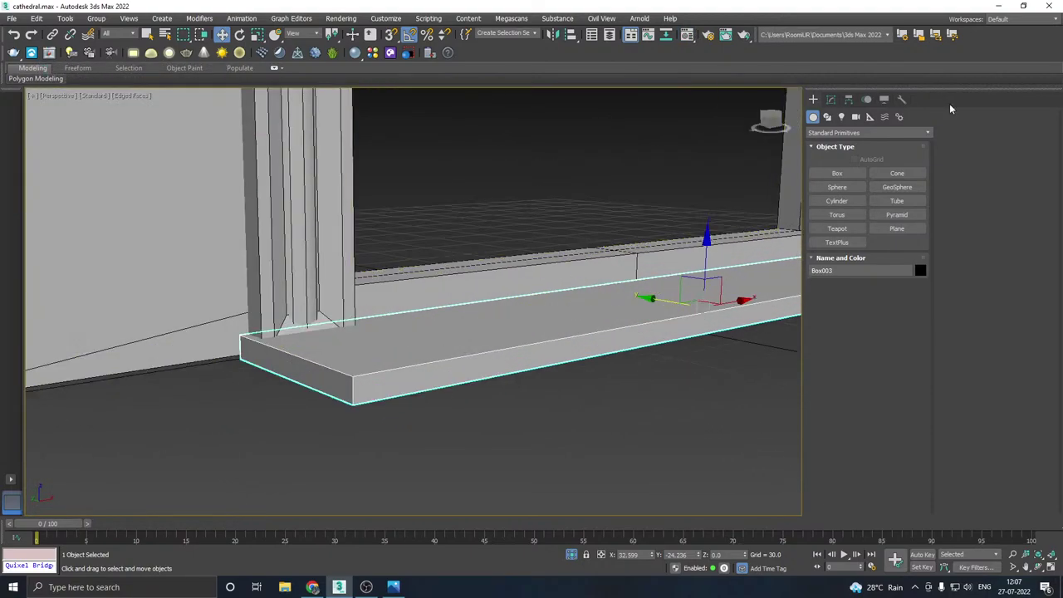
- Raise the doorstep box along Z to about 1.726 and convert it to an Editable Poly
{"action": "left_click", "coordinate": [831, 99]}
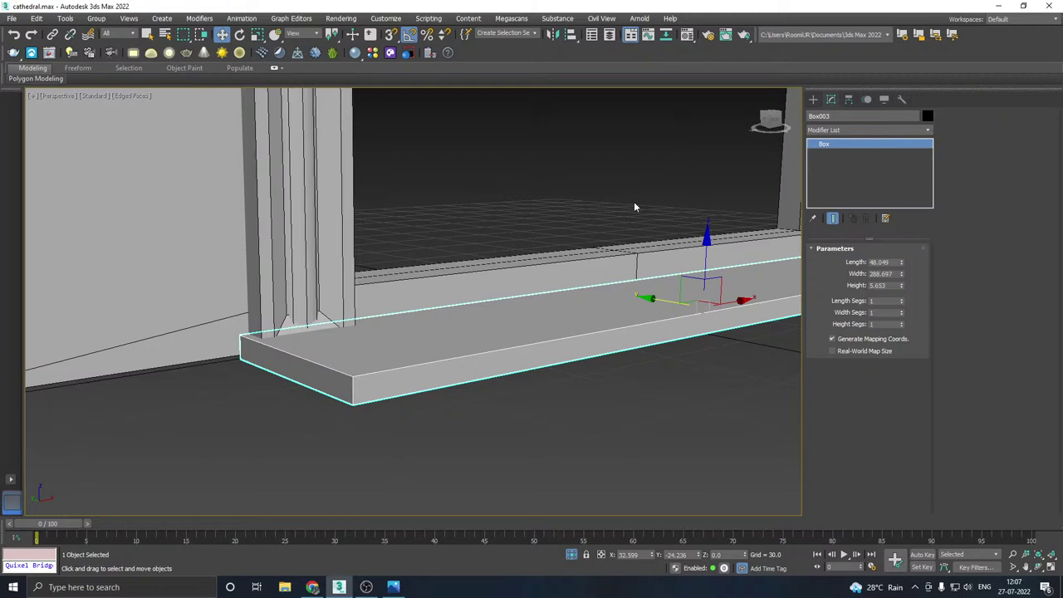
{"action": "middle_click_drag", "start_coordinate": [572, 262], "coordinate": [384, 314]}
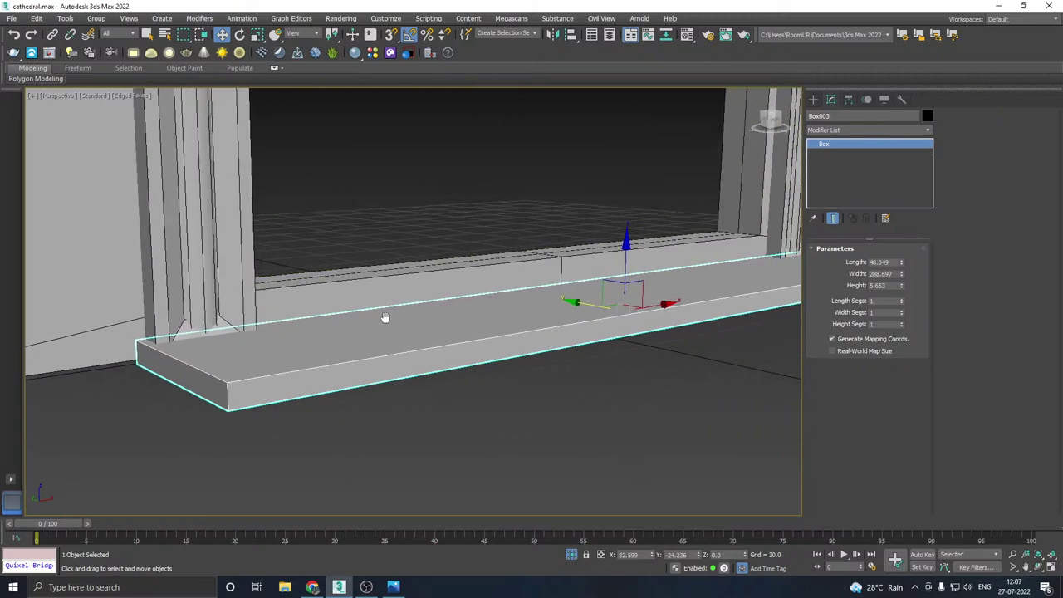
{"action": "left_click_drag", "start_coordinate": [604, 276], "coordinate": [607, 268]}
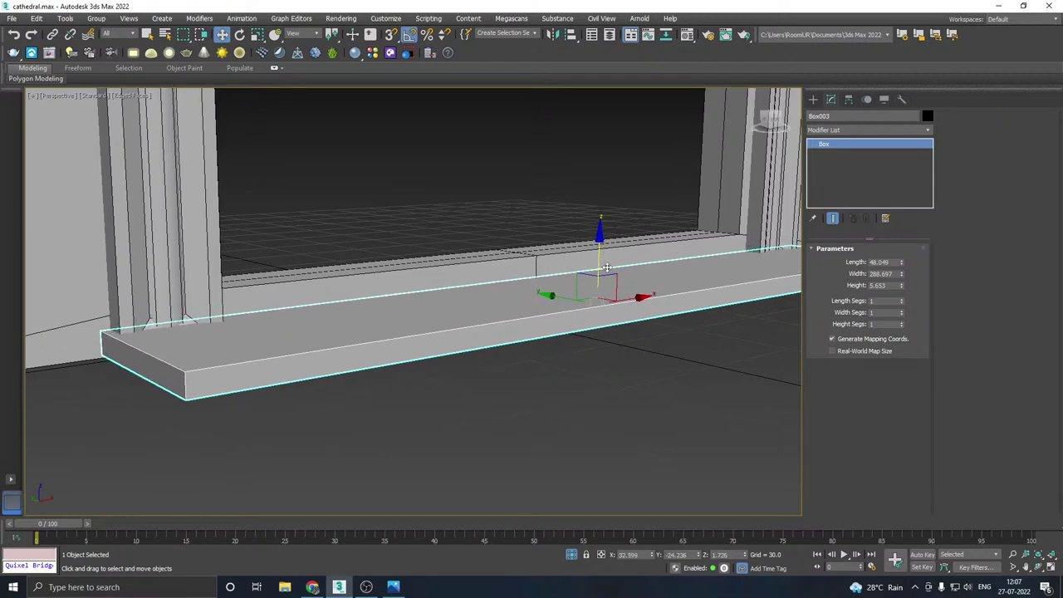
{"action": "middle_click_drag", "start_coordinate": [602, 265], "coordinate": [490, 334], "text": "alt"}
{"action": "right_click", "coordinate": [849, 181]}
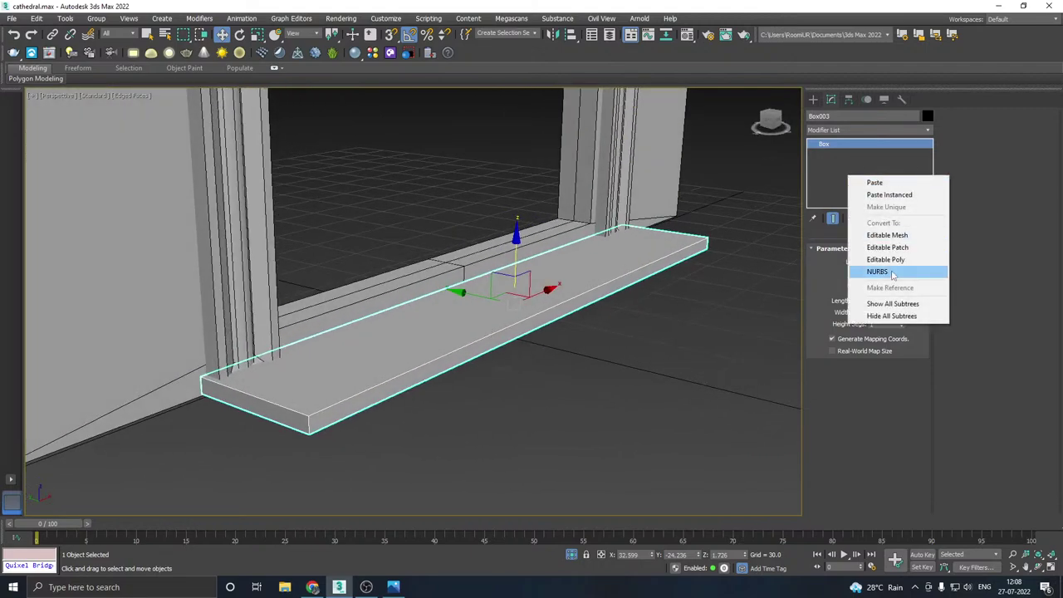
{"action": "left_click", "coordinate": [886, 259]}
{"action": "middle_click_drag", "start_coordinate": [674, 311], "coordinate": [540, 270], "text": "alt"}
- Pull the doorstep's front face and both end faces outward, placing the right end at about X 194.5
{"action": "left_click", "coordinate": [886, 262]}
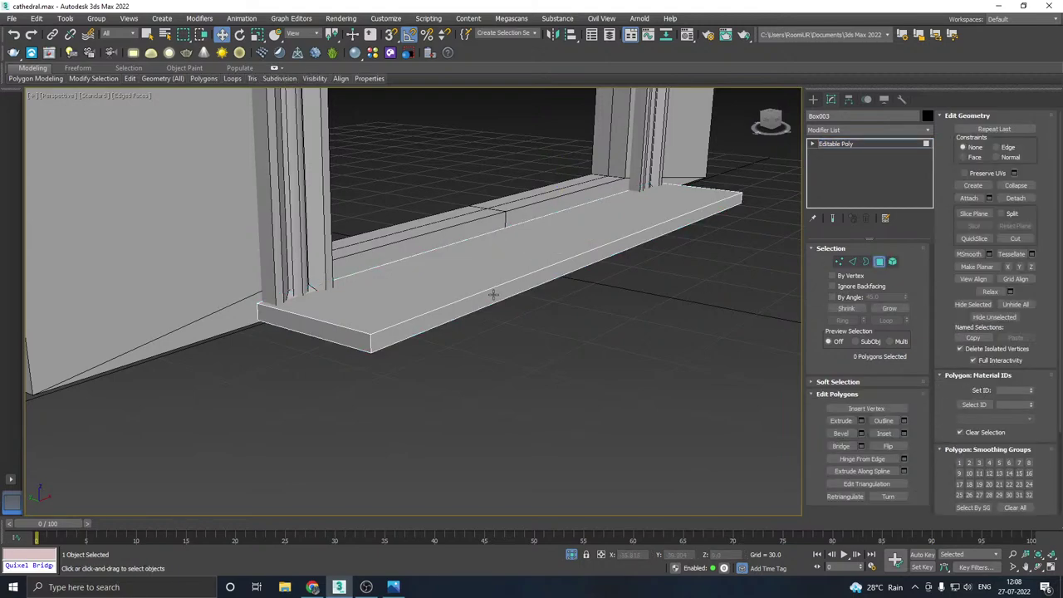
{"action": "left_click", "coordinate": [491, 297]}
{"action": "left_click_drag", "start_coordinate": [591, 245], "coordinate": [637, 249]}
{"action": "left_click", "coordinate": [366, 342]}
{"action": "left_click_drag", "start_coordinate": [366, 342], "coordinate": [223, 353]}
{"action": "middle_click_drag", "start_coordinate": [223, 353], "coordinate": [423, 286], "text": "alt"}
{"action": "left_click", "coordinate": [502, 403]}
{"action": "scroll", "coordinate": [500, 402], "scroll_direction": "up", "scroll_amount": 2}
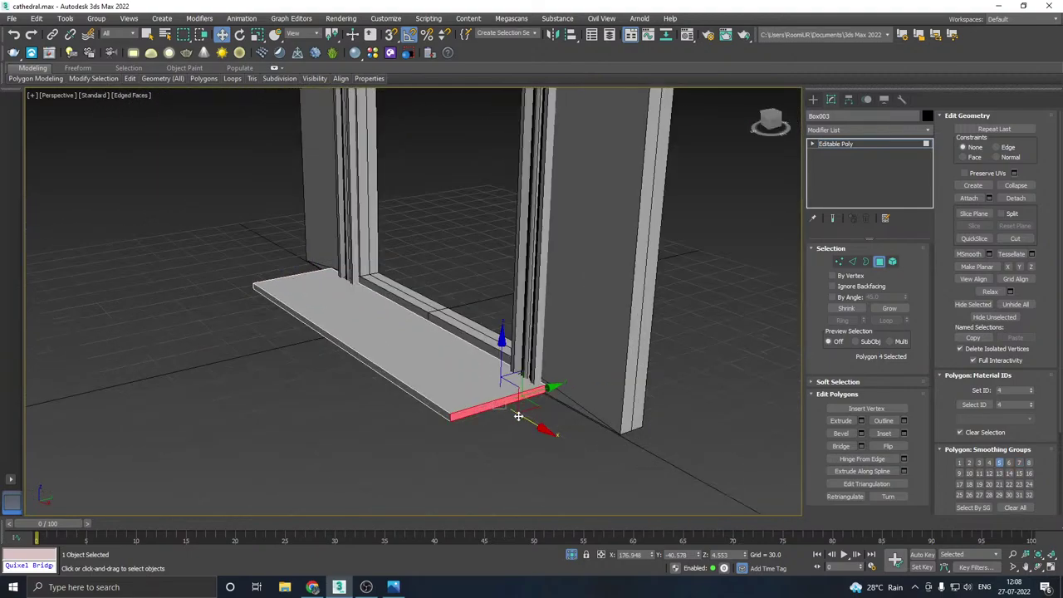
{"action": "left_click_drag", "start_coordinate": [522, 419], "coordinate": [549, 431]}
{"action": "middle_click_drag", "start_coordinate": [548, 431], "coordinate": [484, 327], "text": "alt"}
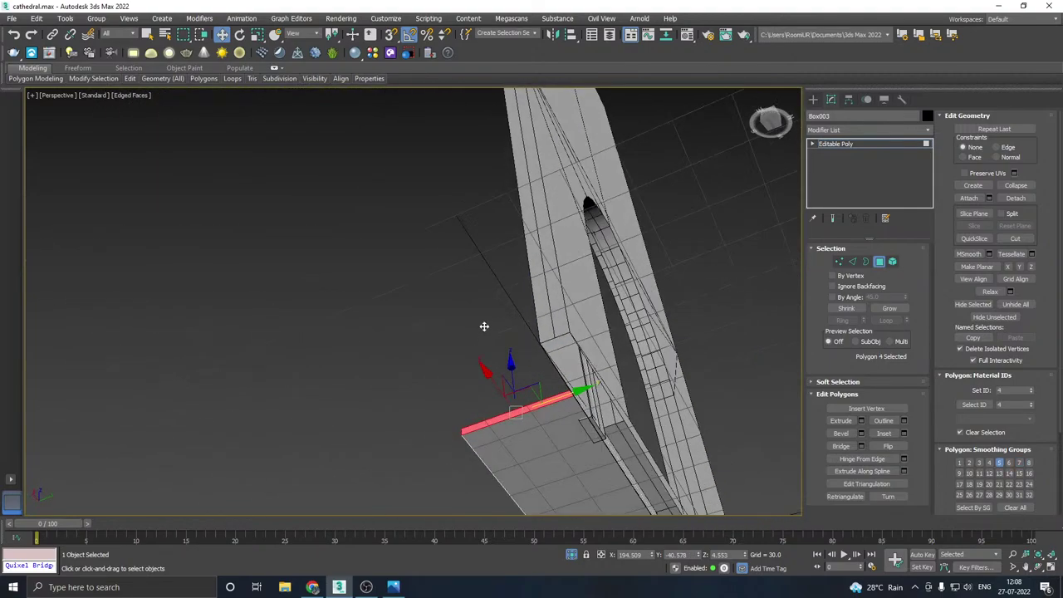
- Select the doorstep's back face and move it about 21.6 along Y into the wall
{"action": "left_click", "coordinate": [612, 453]}
{"action": "scroll", "coordinate": [582, 402], "scroll_direction": "up", "scroll_amount": 4}
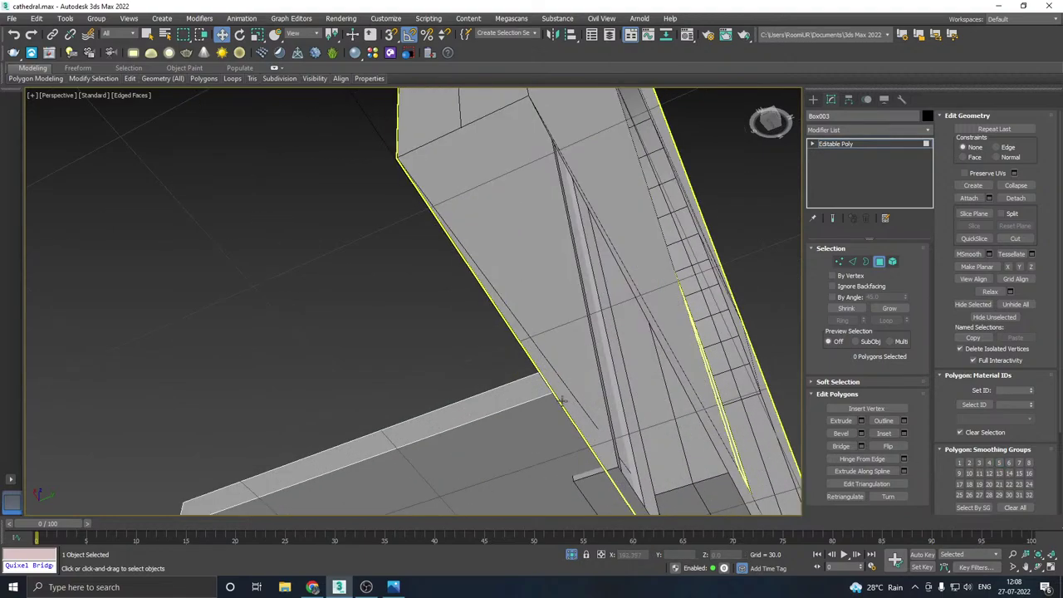
{"action": "left_click", "coordinate": [557, 397]}
{"action": "scroll", "coordinate": [537, 387], "scroll_direction": "down", "scroll_amount": 5}
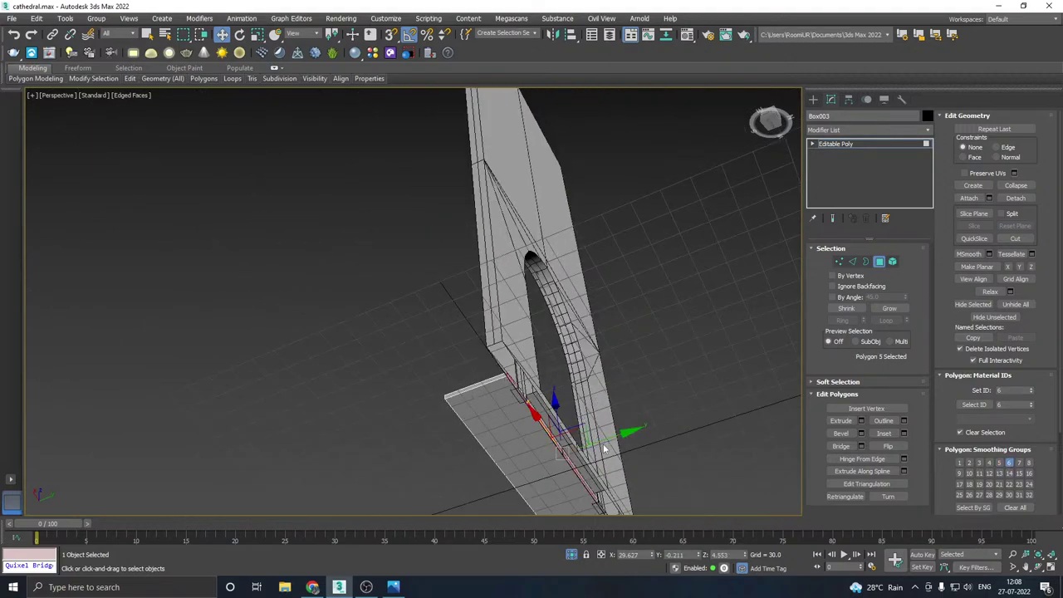
{"action": "left_click_drag", "start_coordinate": [624, 434], "coordinate": [621, 438]}
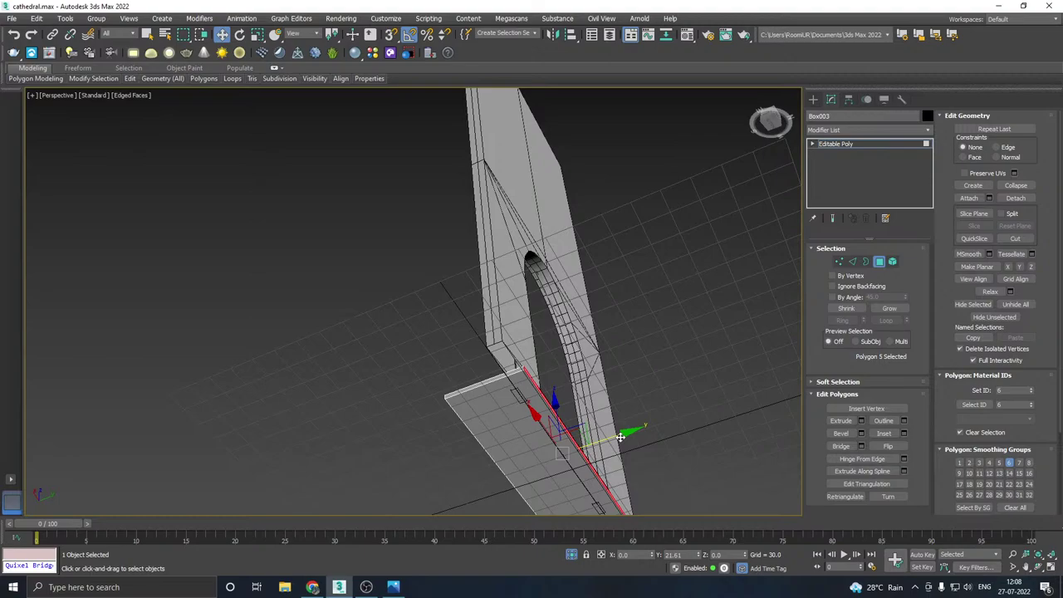
{"action": "middle_click_drag", "start_coordinate": [620, 438], "coordinate": [603, 389], "text": "alt"}
{"action": "scroll", "coordinate": [573, 402], "scroll_direction": "up", "scroll_amount": 2}
- Lower the doorstep's bottom face along Z to thicken the slab, and return to whole-object level
{"action": "left_click", "coordinate": [523, 304]}
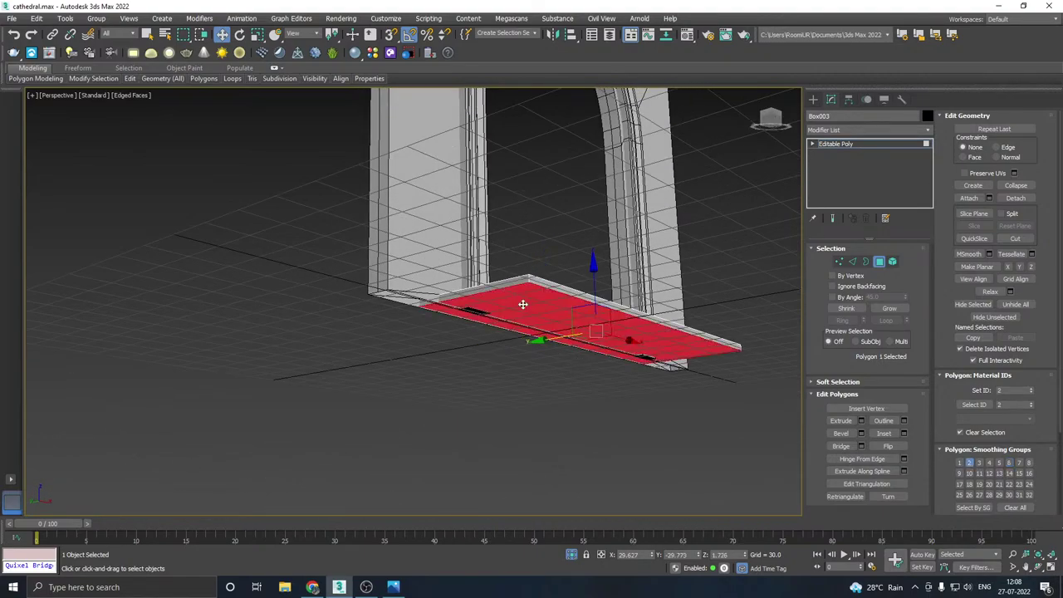
{"action": "middle_click_drag", "start_coordinate": [523, 304], "coordinate": [560, 294], "text": "alt"}
{"action": "left_click_drag", "start_coordinate": [611, 301], "coordinate": [620, 303]}
{"action": "middle_click_drag", "start_coordinate": [620, 303], "coordinate": [757, 231], "text": "alt"}
{"action": "left_click", "coordinate": [847, 143]}
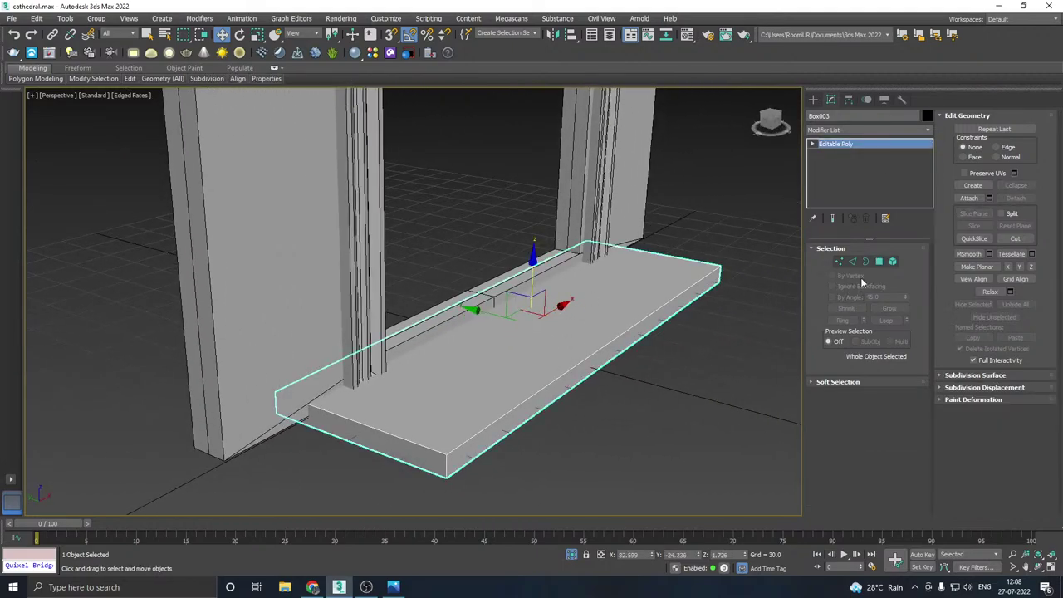
{"action": "left_click", "coordinate": [852, 262]}
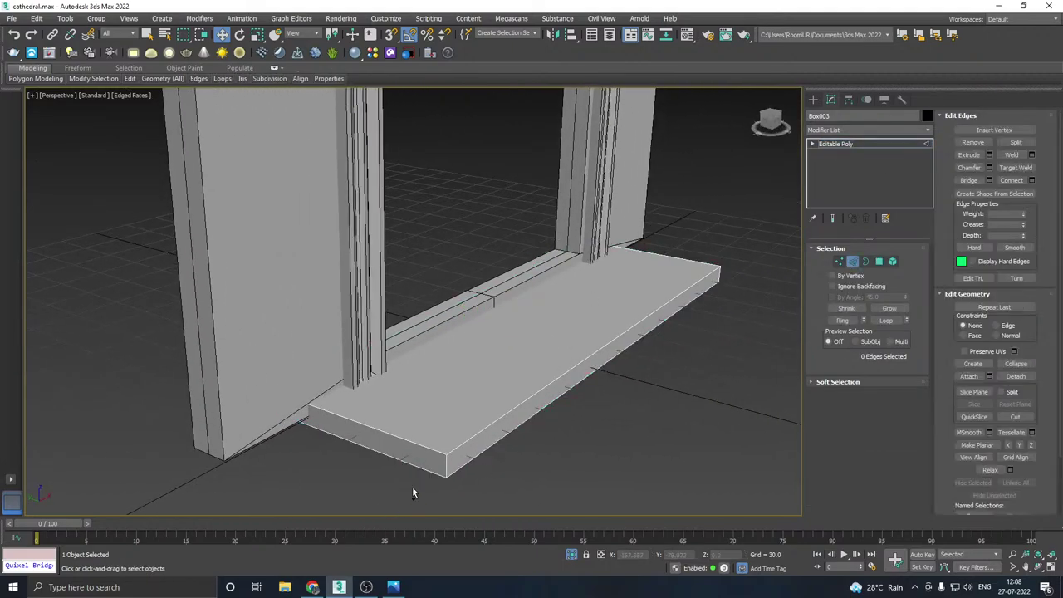
{"action": "left_click", "coordinate": [451, 466]}
{"action": "left_click", "coordinate": [721, 270], "text": "ctrl"}
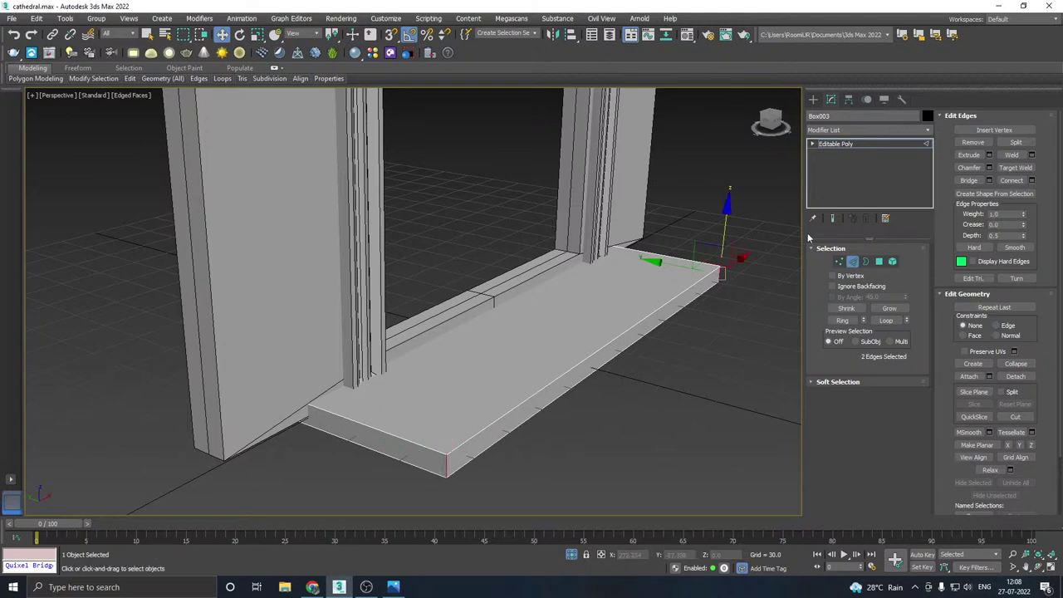
{"action": "left_click", "coordinate": [990, 167]}
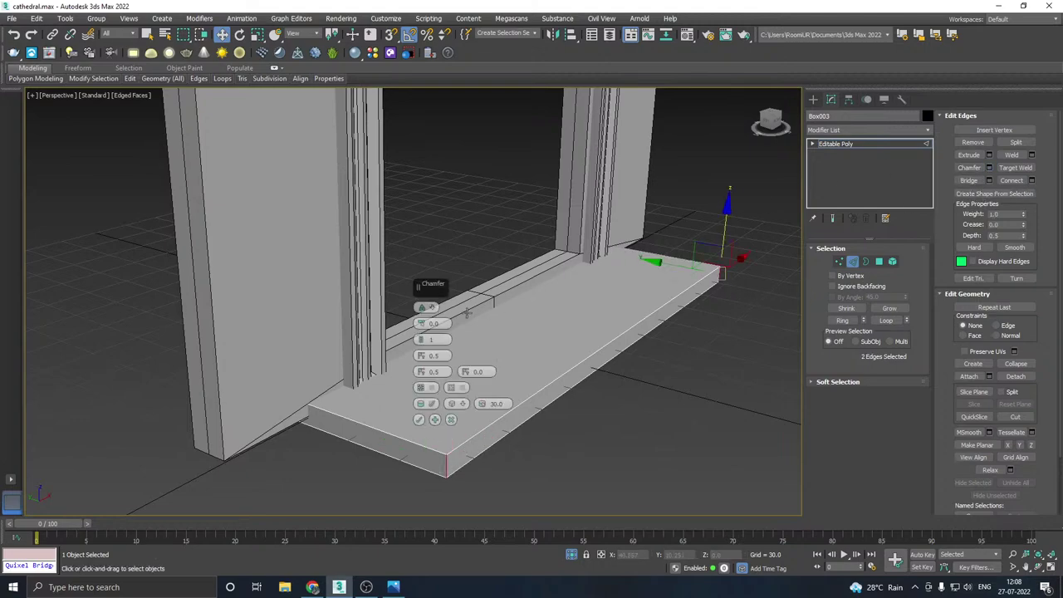
{"action": "left_click_drag", "start_coordinate": [422, 323], "coordinate": [399, 197]}
{"action": "left_click_drag", "start_coordinate": [422, 323], "coordinate": [533, 564]}
{"action": "left_click", "coordinate": [423, 349]}
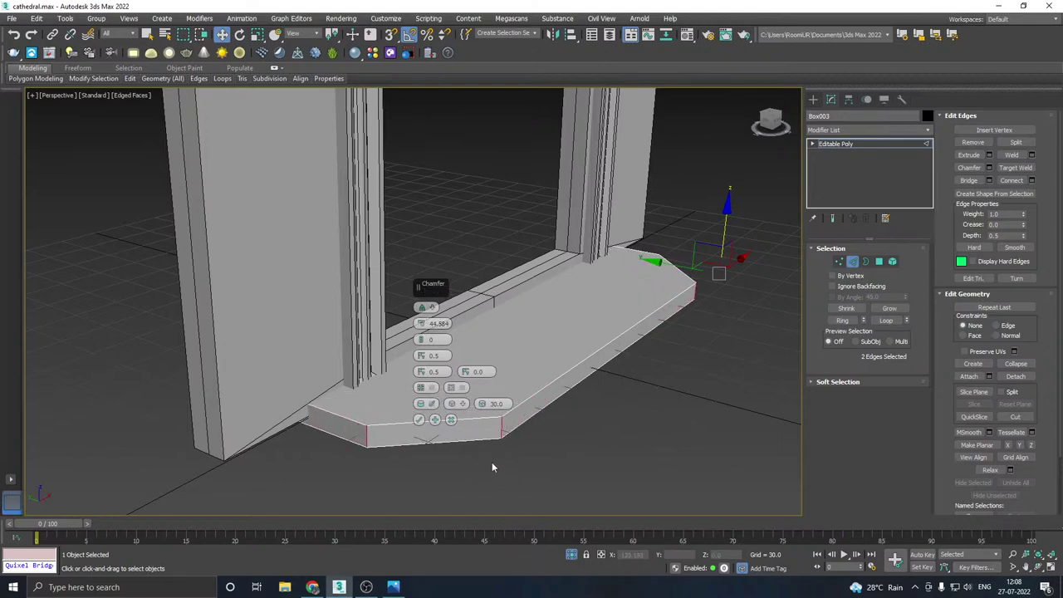
{"action": "left_click", "coordinate": [421, 340]}
{"action": "left_click", "coordinate": [421, 339]}
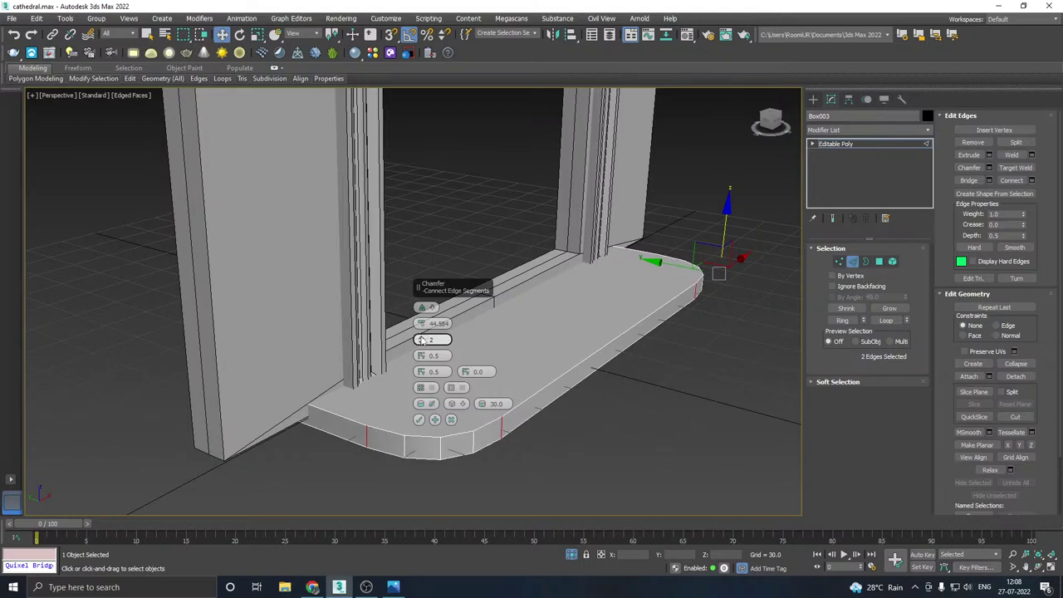
{"action": "left_click", "coordinate": [422, 344]}
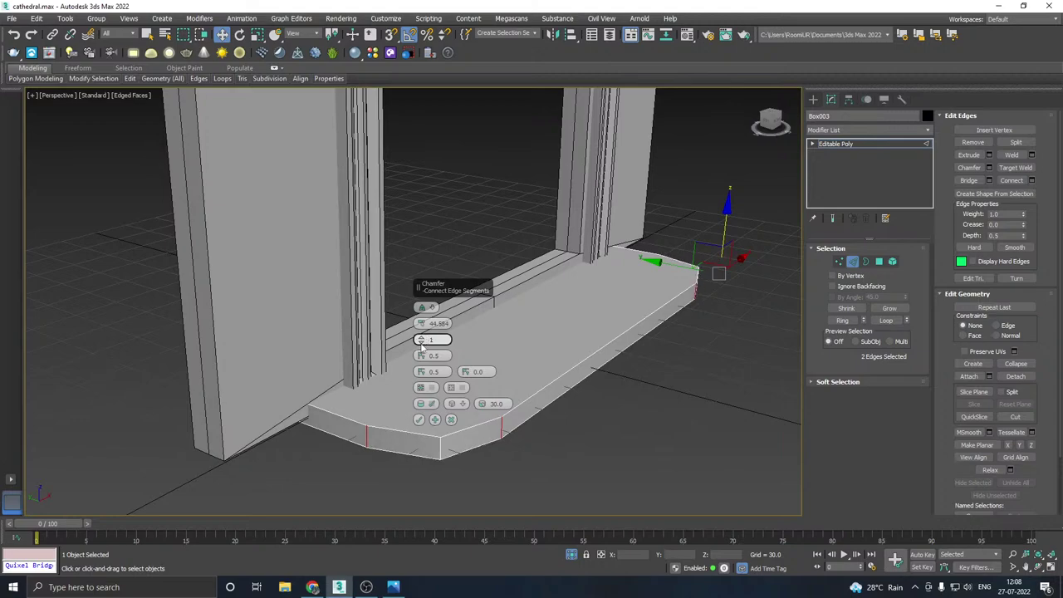
{"action": "left_click", "coordinate": [423, 344]}
{"action": "left_click_drag", "start_coordinate": [426, 331], "coordinate": [455, 389]}
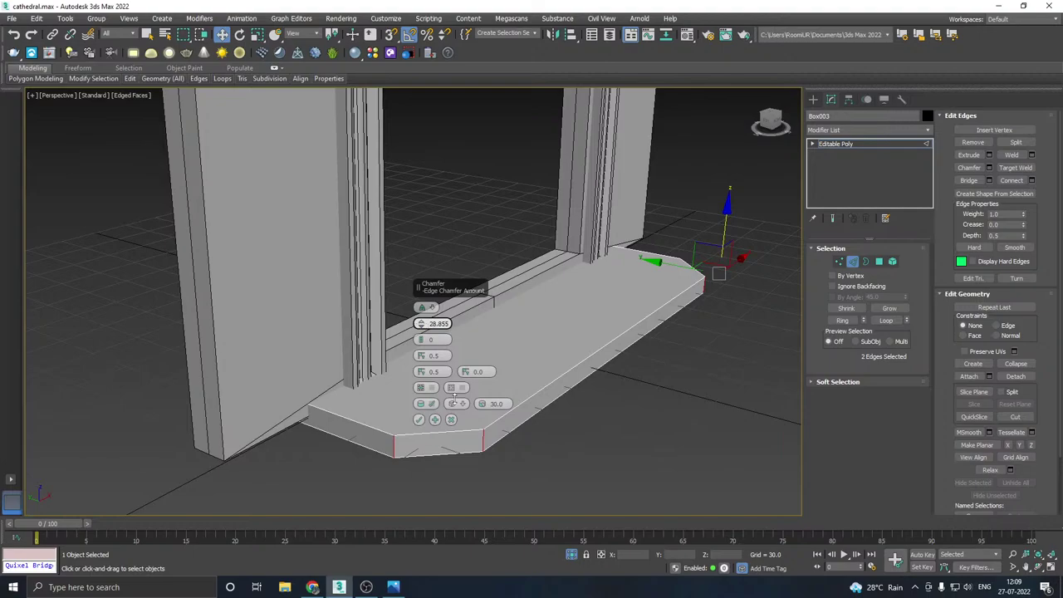
{"action": "middle_click_drag", "start_coordinate": [455, 397], "coordinate": [590, 402], "text": "alt"}
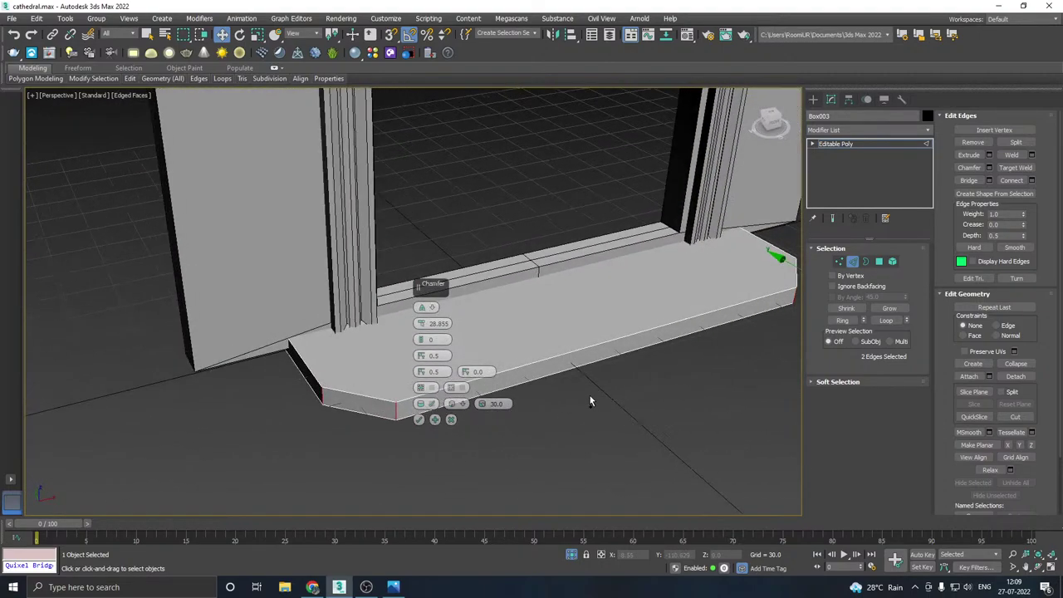
{"action": "left_click", "coordinate": [451, 420]}
{"action": "middle_click_drag", "start_coordinate": [435, 398], "coordinate": [508, 363], "text": "alt"}
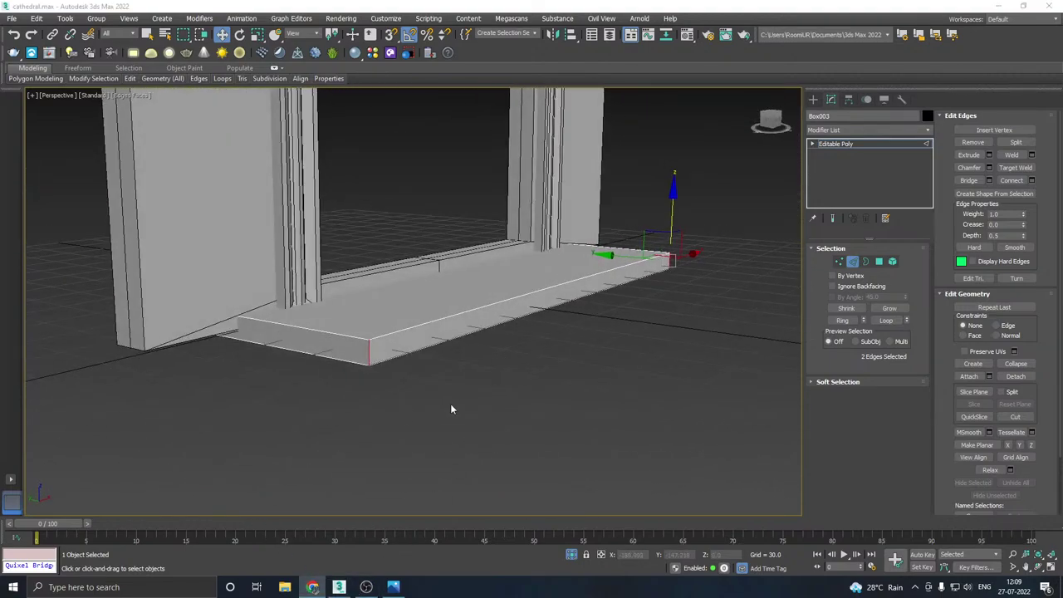
{"action": "mouse_move", "coordinate": [451, 408]}
{"action": "middle_mouse_down", "text": "alt"}
{"action": "mouse_move", "coordinate": [463, 426]}
{"action": "mouse_move", "coordinate": [471, 404]}
{"action": "mouse_move", "coordinate": [467, 421]}
{"action": "middle_mouse_up", "text": "alt"}
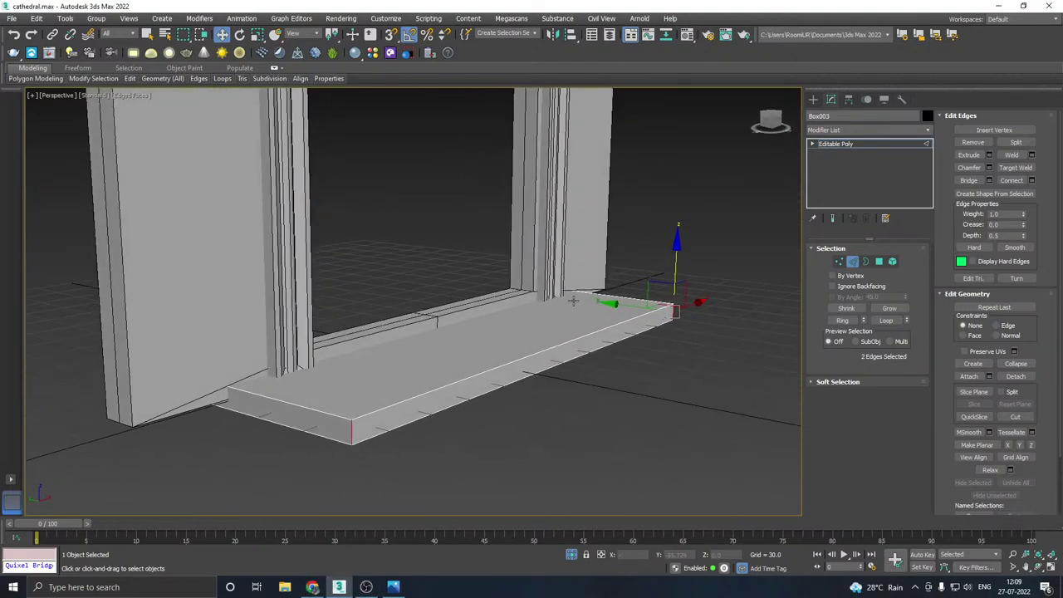
- Clone the doorstep slab upward along Z to about 9.939 as a second, stacked step
{"action": "left_click", "coordinate": [850, 144]}
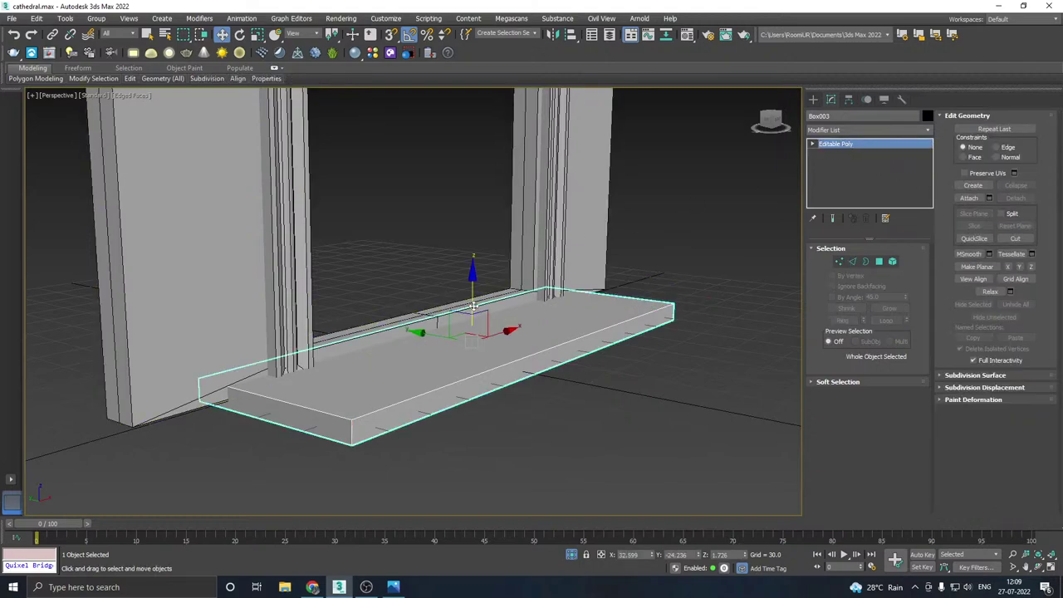
{"action": "left_click_drag", "start_coordinate": [473, 308], "coordinate": [498, 314]}
{"action": "left_click", "coordinate": [534, 340]}
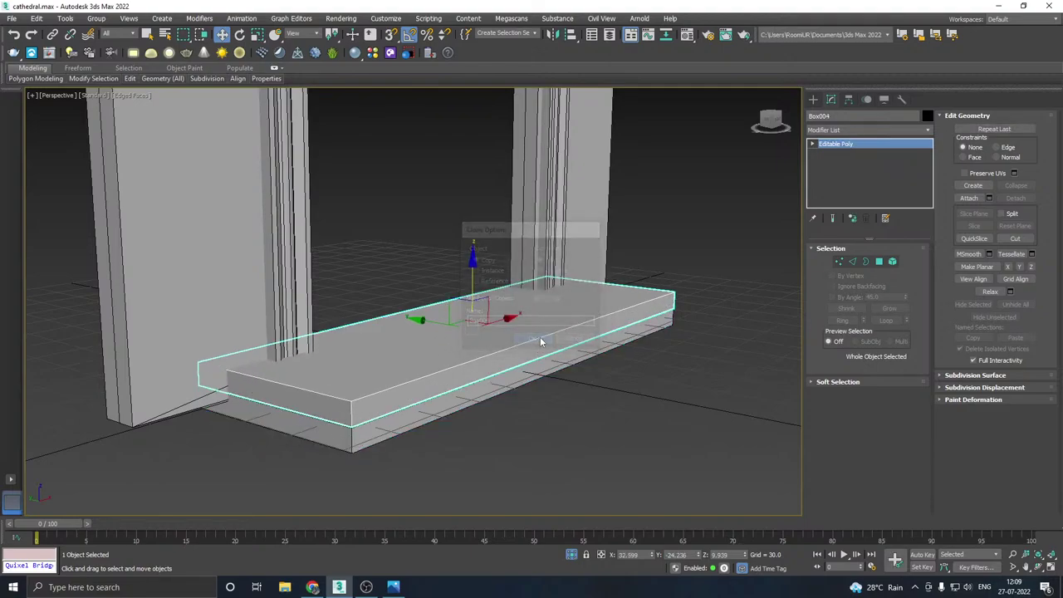
- Move the end vertices on both sides of the upper step inward along X to make it narrower than the lower one
{"action": "left_click", "coordinate": [840, 264]}
{"action": "middle_click_drag", "start_coordinate": [648, 281], "coordinate": [465, 301], "text": "alt"}
{"action": "left_click_drag", "start_coordinate": [142, 226], "coordinate": [322, 491]}
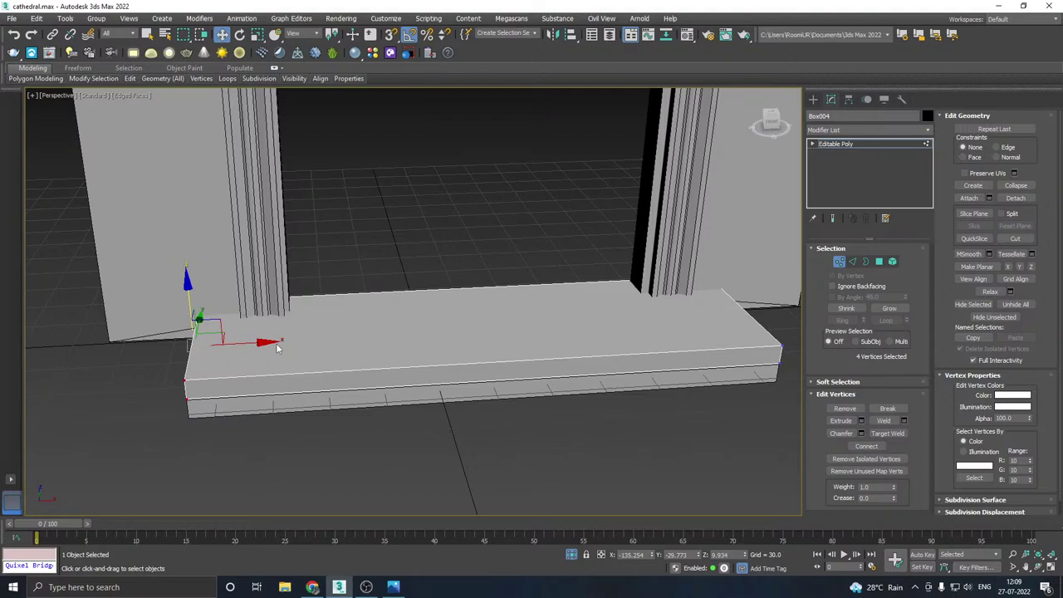
{"action": "left_click_drag", "start_coordinate": [253, 342], "coordinate": [294, 332]}
{"action": "middle_click_drag", "start_coordinate": [306, 332], "coordinate": [417, 335], "text": "alt"}
{"action": "left_click_drag", "start_coordinate": [582, 215], "coordinate": [768, 366]}
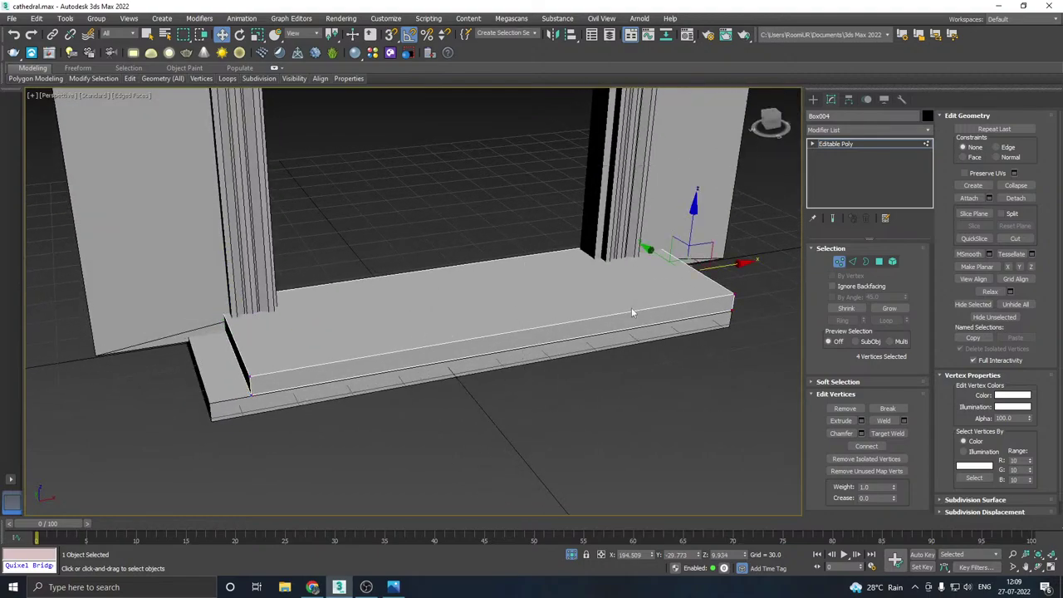
{"action": "left_click_drag", "start_coordinate": [728, 268], "coordinate": [677, 267]}
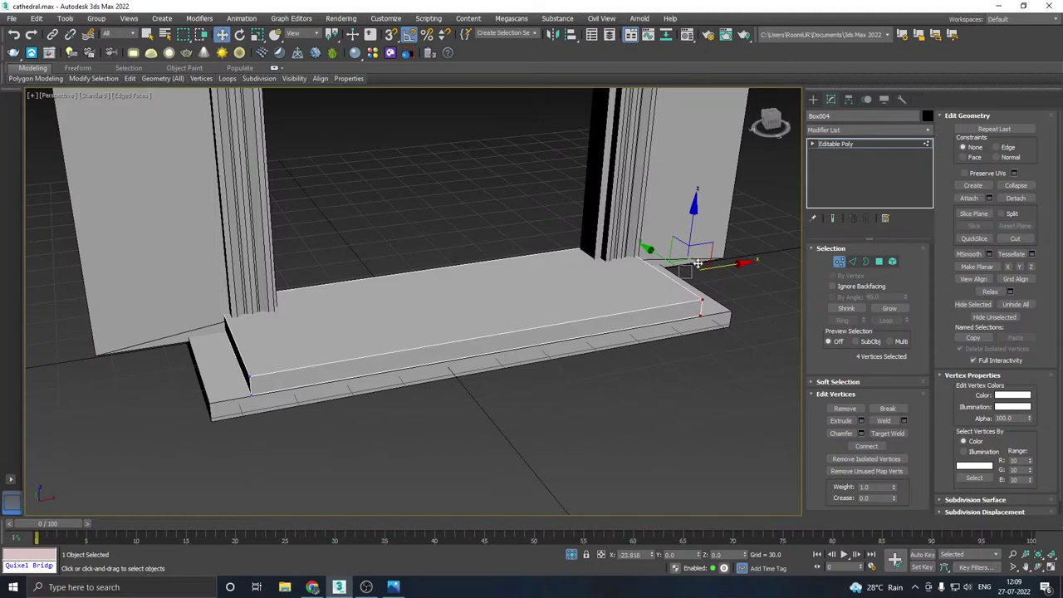
{"action": "middle_click_drag", "start_coordinate": [618, 292], "coordinate": [676, 312], "text": "alt"}
- Move the upper step's four front vertices back along Y to about -51.827
{"action": "middle_click_drag", "start_coordinate": [678, 432], "coordinate": [521, 360], "text": "alt"}
{"action": "left_click_drag", "start_coordinate": [518, 358], "coordinate": [479, 338]}
{"action": "middle_click_drag", "start_coordinate": [479, 339], "coordinate": [613, 344], "text": "alt"}
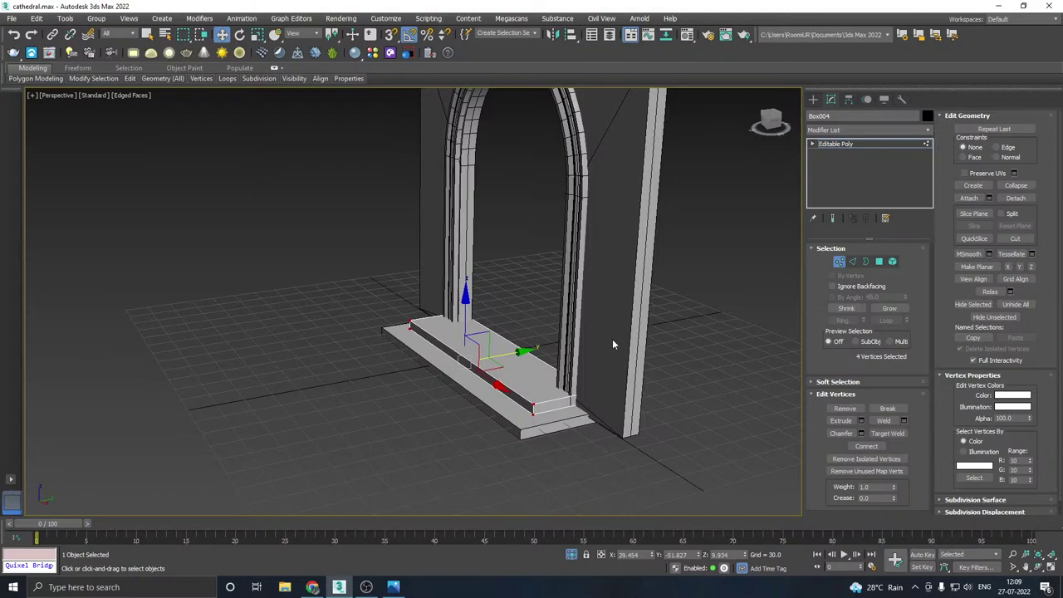
{"action": "scroll", "coordinate": [553, 409], "scroll_direction": "up", "scroll_amount": 2}
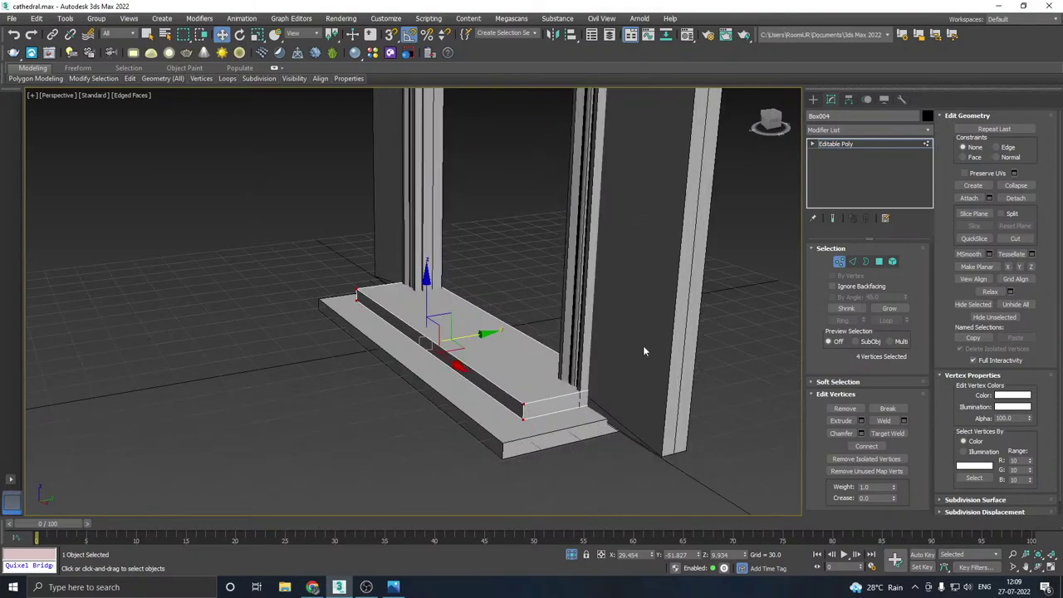
- Move the upper step's end vertices outward along X and delete the step's bottom polygon
{"action": "left_click_drag", "start_coordinate": [465, 469], "coordinate": [466, 471]}
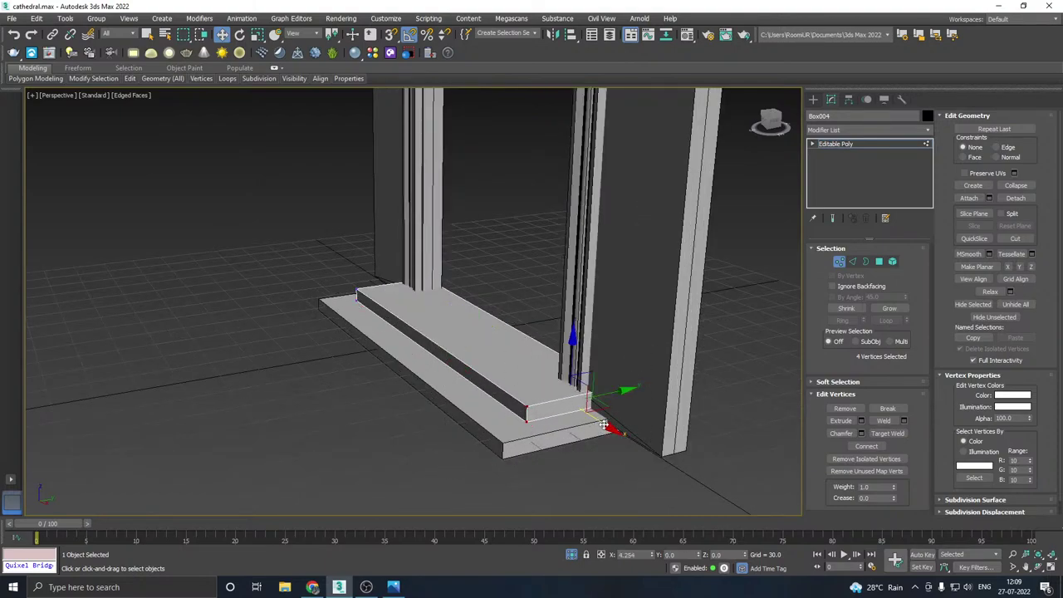
{"action": "middle_click_drag", "start_coordinate": [600, 420], "coordinate": [499, 407], "text": "alt"}
{"action": "middle_click_drag", "start_coordinate": [589, 381], "coordinate": [570, 342], "text": "alt"}
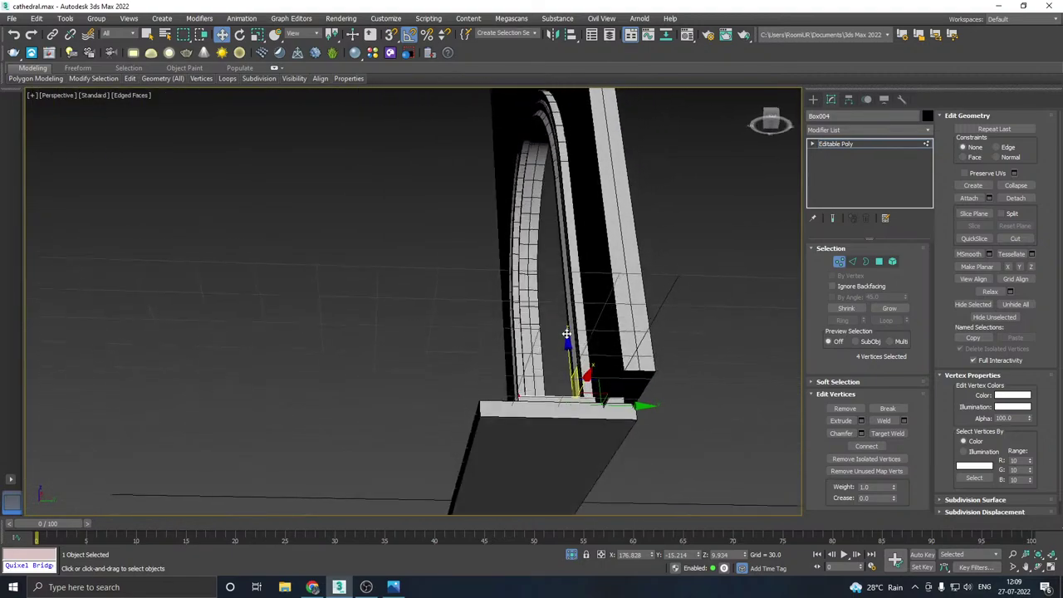
{"action": "left_click", "coordinate": [880, 261]}
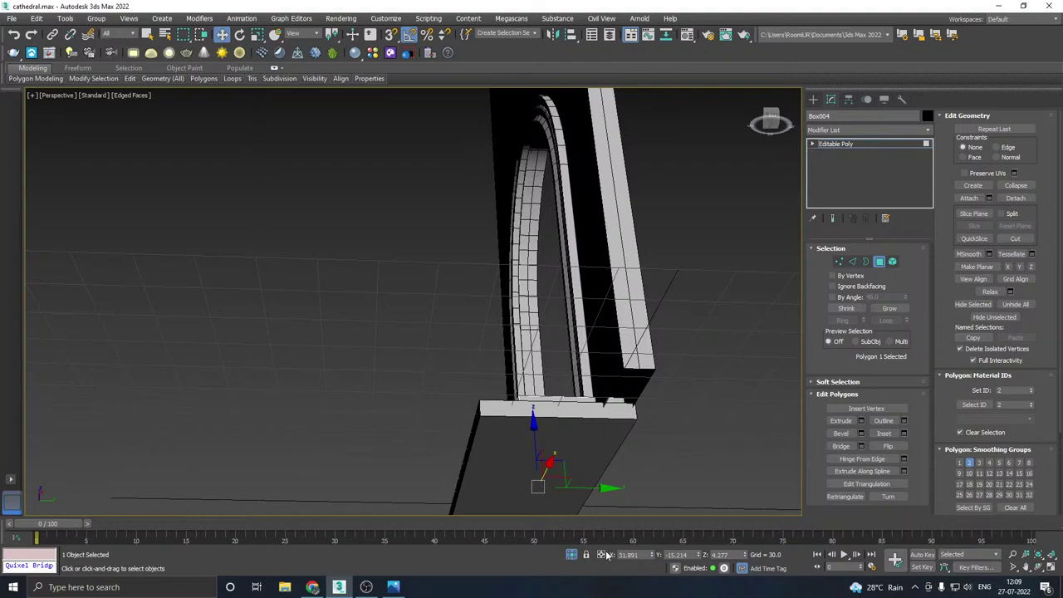
{"action": "middle_click_drag", "start_coordinate": [591, 465], "coordinate": [599, 357], "text": "alt"}
{"action": "key", "text": "Delete"}
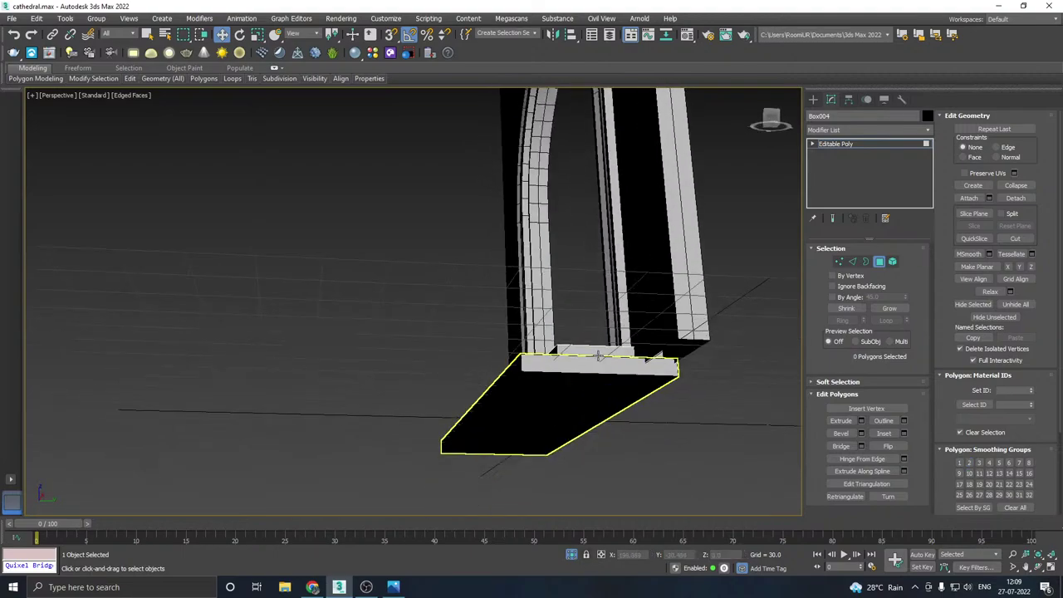
- Attach the lower doorstep slab to the upper step and delete the lower slab's bottom polygon
{"action": "left_click", "coordinate": [970, 198]}
{"action": "left_click", "coordinate": [540, 387]}
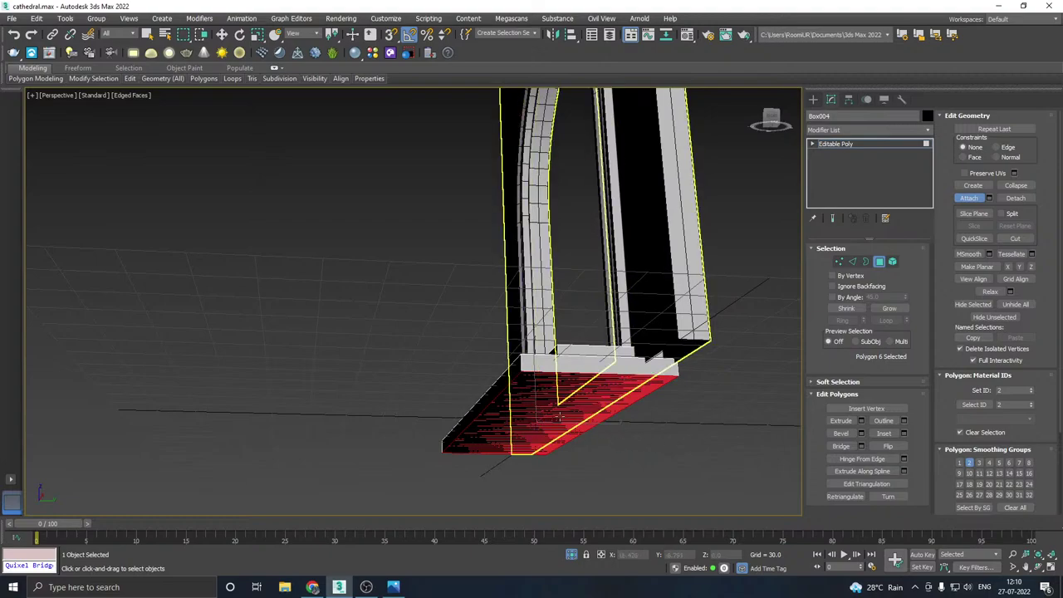
{"action": "key", "text": "Delete"}
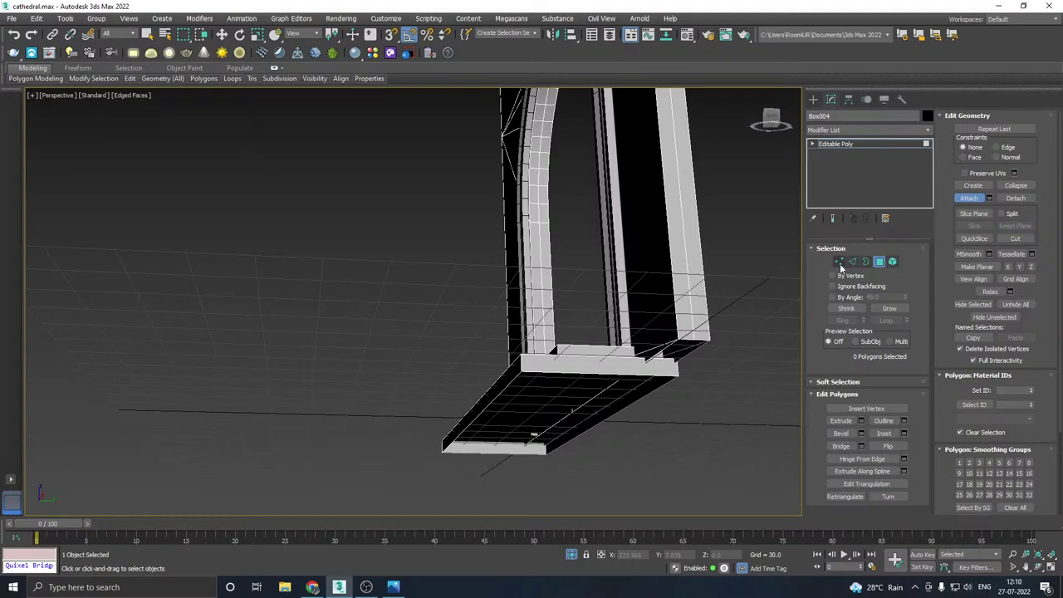
- Lower the upper step's open bottom border along Z to about 2.459
{"action": "left_click", "coordinate": [840, 263]}
{"action": "left_click", "coordinate": [521, 372]}
{"action": "middle_click_drag", "start_coordinate": [525, 374], "coordinate": [679, 304], "text": "alt"}
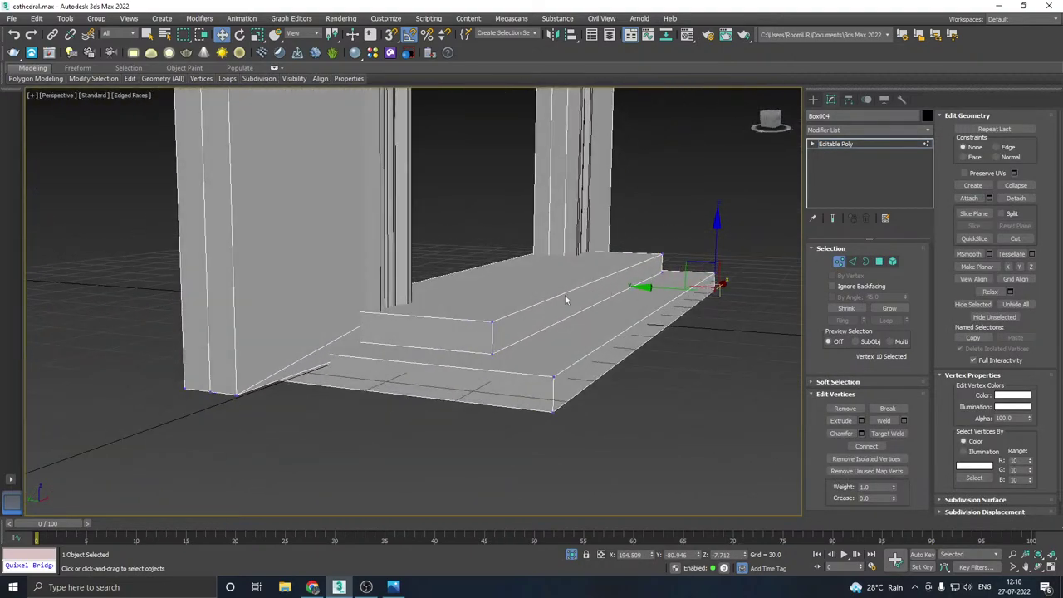
{"action": "scroll", "coordinate": [565, 299], "scroll_direction": "up", "scroll_amount": 3}
{"action": "left_click", "coordinate": [865, 264]}
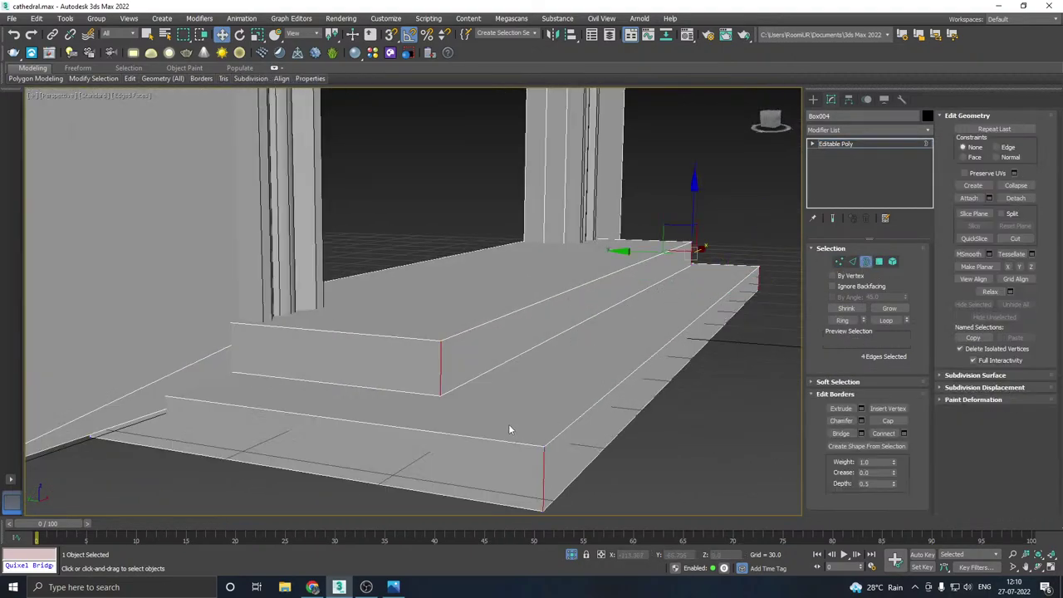
{"action": "left_click", "coordinate": [465, 370]}
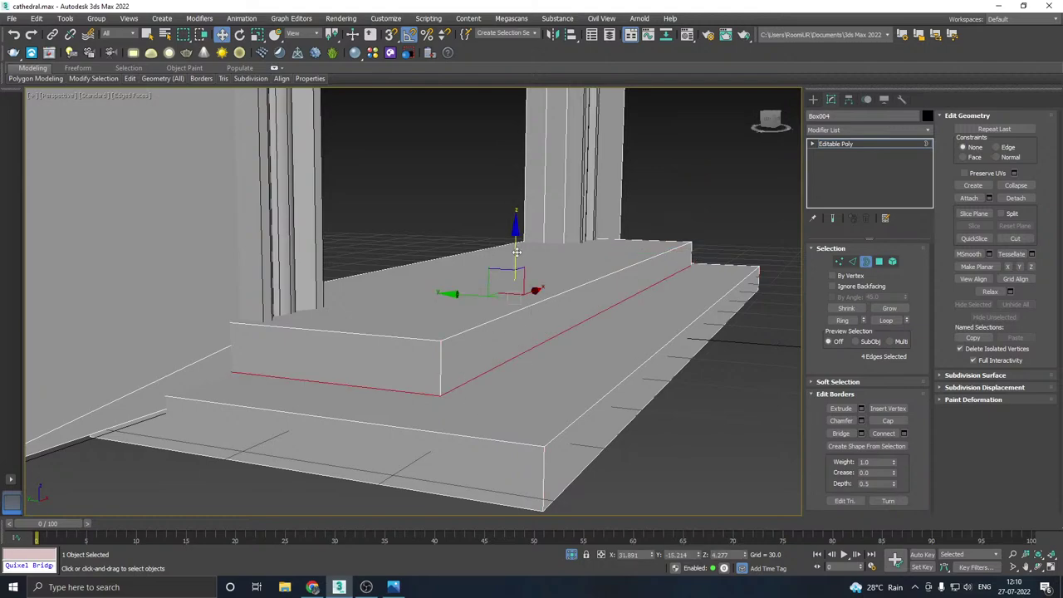
{"action": "scroll", "coordinate": [404, 365], "scroll_direction": "down", "scroll_amount": 3}
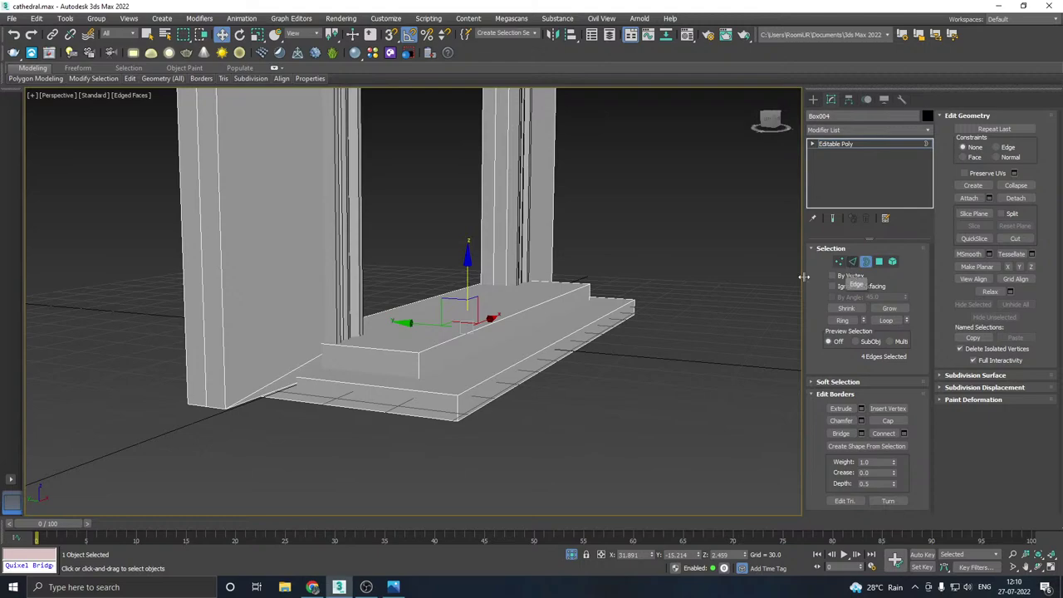
- Undo the edge selections and the downward move of the upper step's bottom border
{"action": "left_click", "coordinate": [854, 262]}
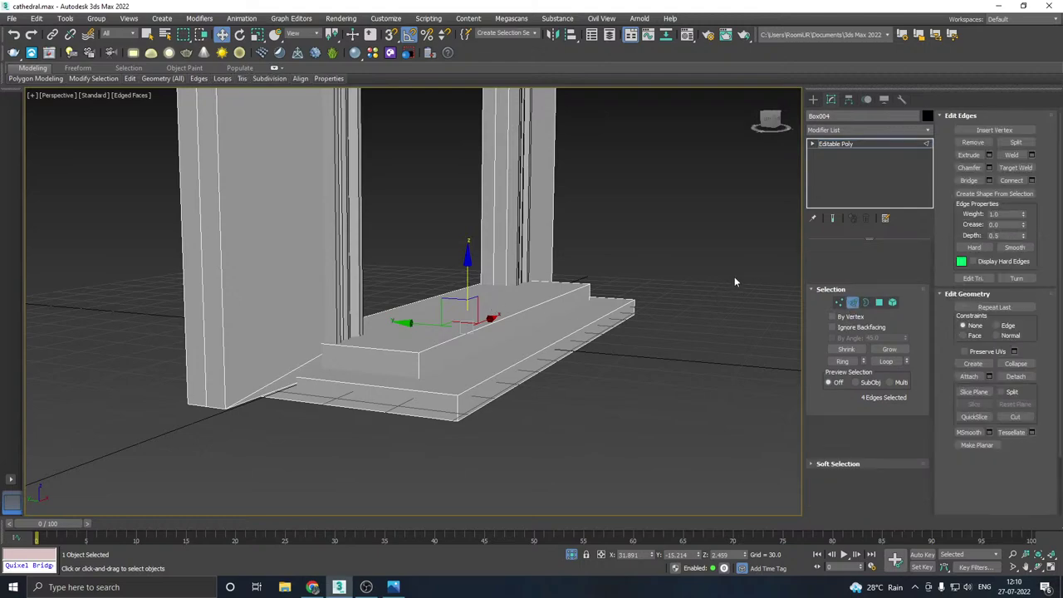
{"action": "key", "text": "ctrl+a"}
{"action": "left_click", "coordinate": [521, 370]}
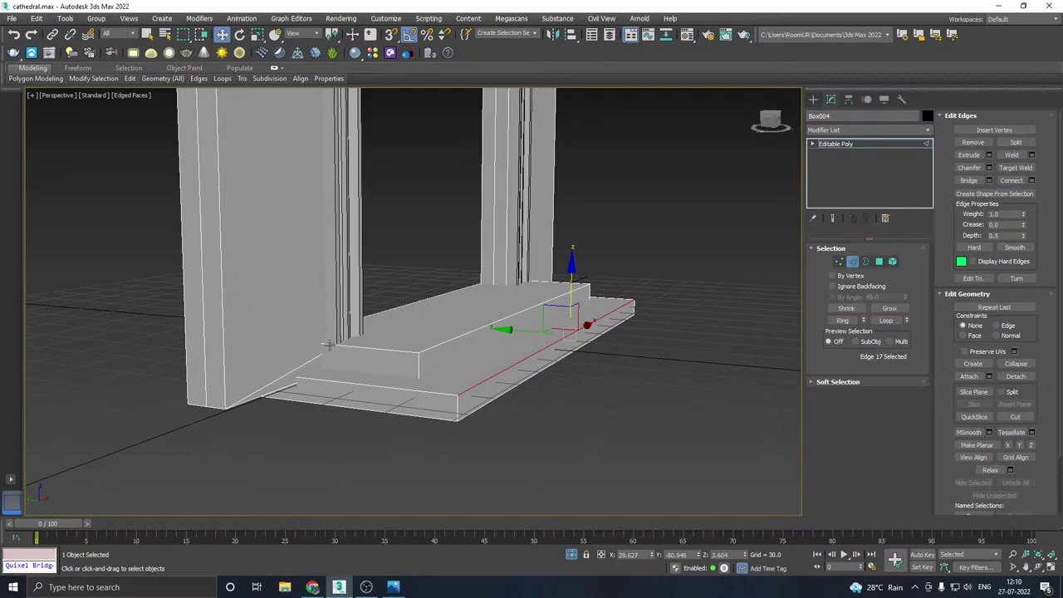
{"action": "left_click", "coordinate": [583, 401]}
{"action": "key", "text": "ctrl+z"}
{"action": "key", "text": "ctrl+z"}
{"action": "key", "text": "ctrl+z"}
{"action": "key", "text": "ctrl+z"}
{"action": "key", "text": "ctrl+z"}
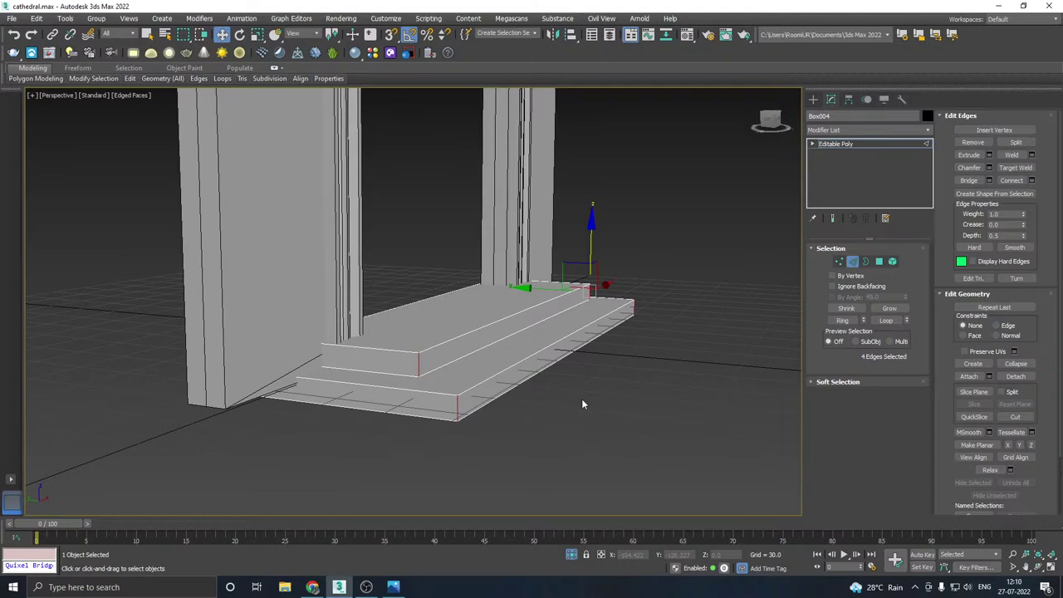
- Lower the upper step's open bottom border along Z to about 2.743 so it sinks into the lower step
{"action": "left_click", "coordinate": [530, 368]}
{"action": "key", "text": "3"}
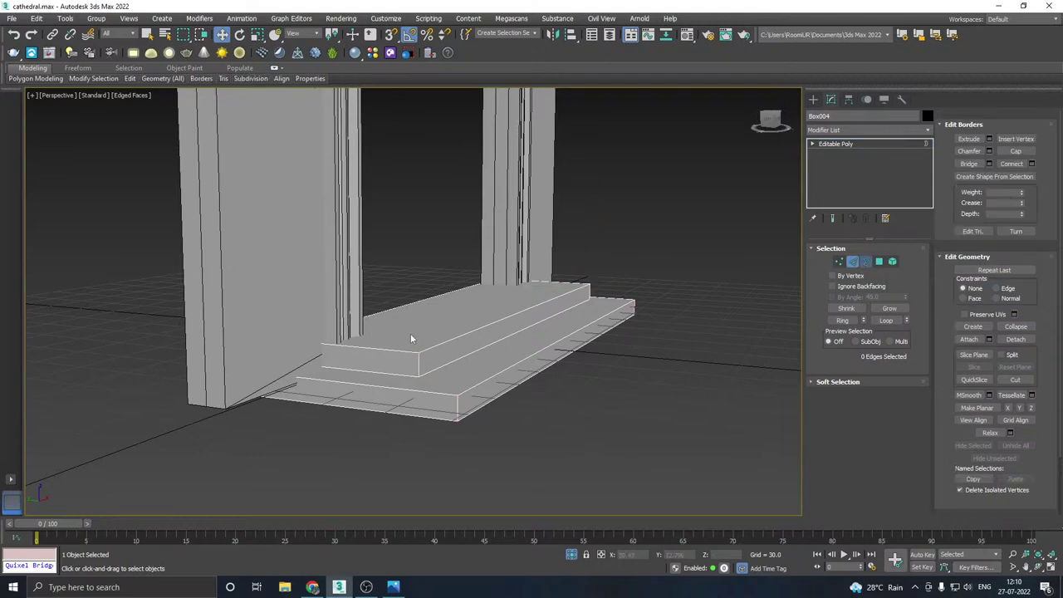
{"action": "left_click", "coordinate": [429, 376]}
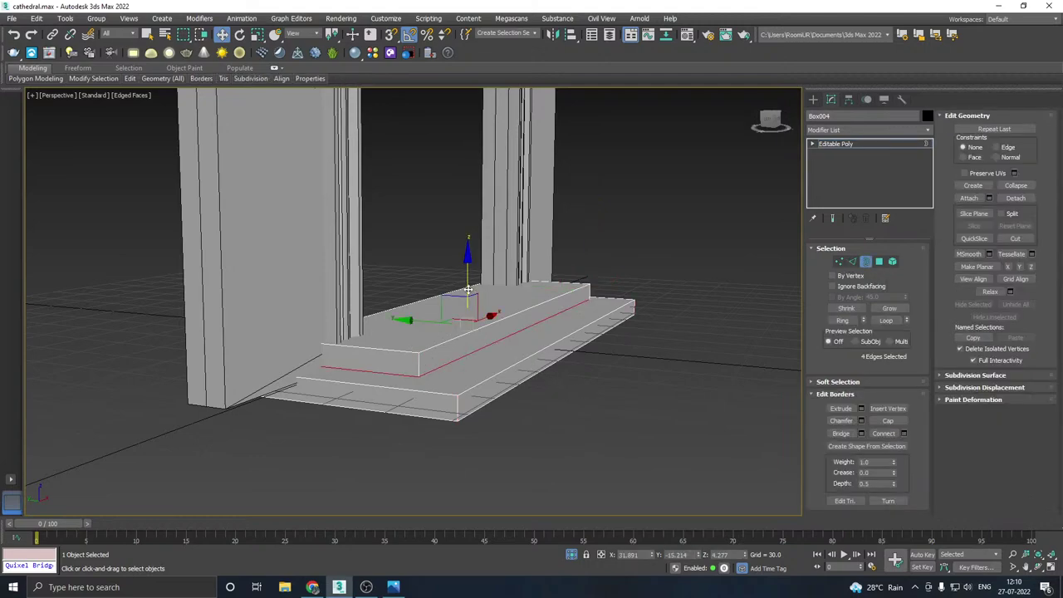
{"action": "left_click_drag", "start_coordinate": [470, 288], "coordinate": [471, 294]}
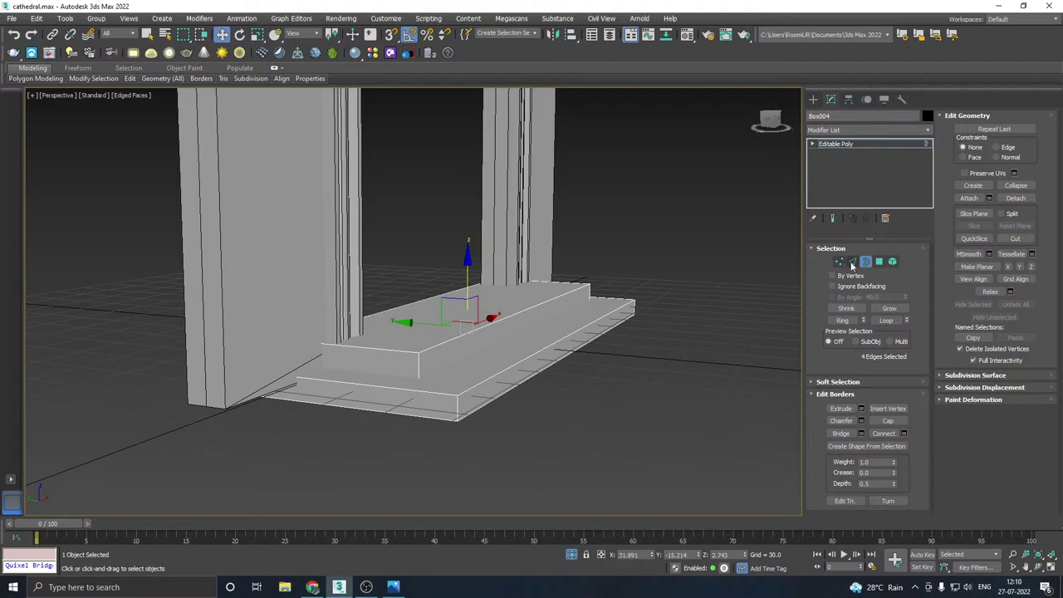
- Chamfer all edges of the joined doorsteps by 0.236 with 2 segments, and return to whole-object level
{"action": "left_click", "coordinate": [852, 262]}
{"action": "key", "text": "ctrl+a"}
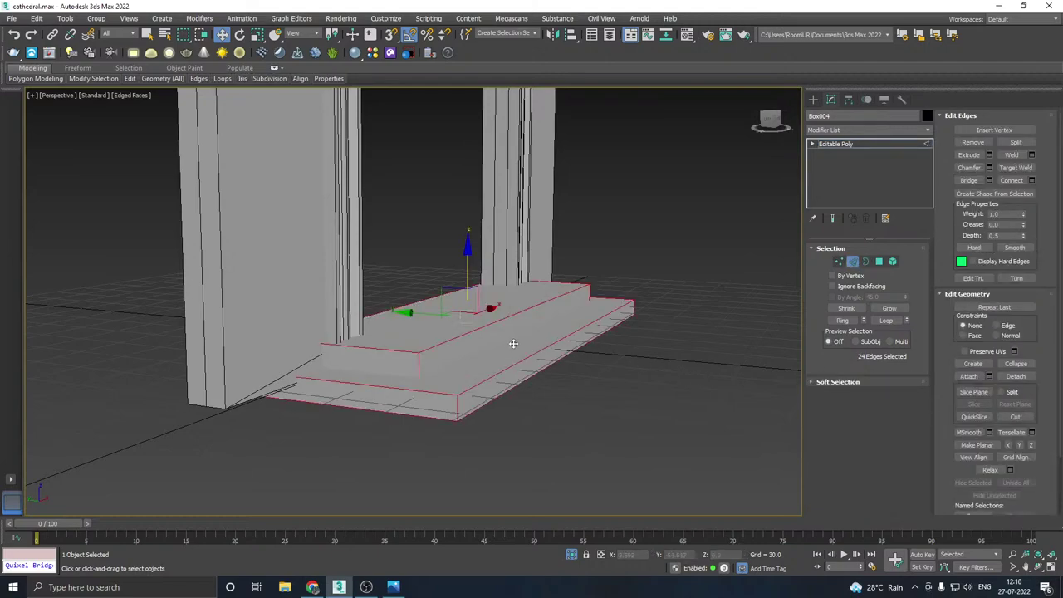
{"action": "scroll", "coordinate": [515, 343], "scroll_direction": "up", "scroll_amount": 2}
{"action": "left_click", "coordinate": [990, 167]}
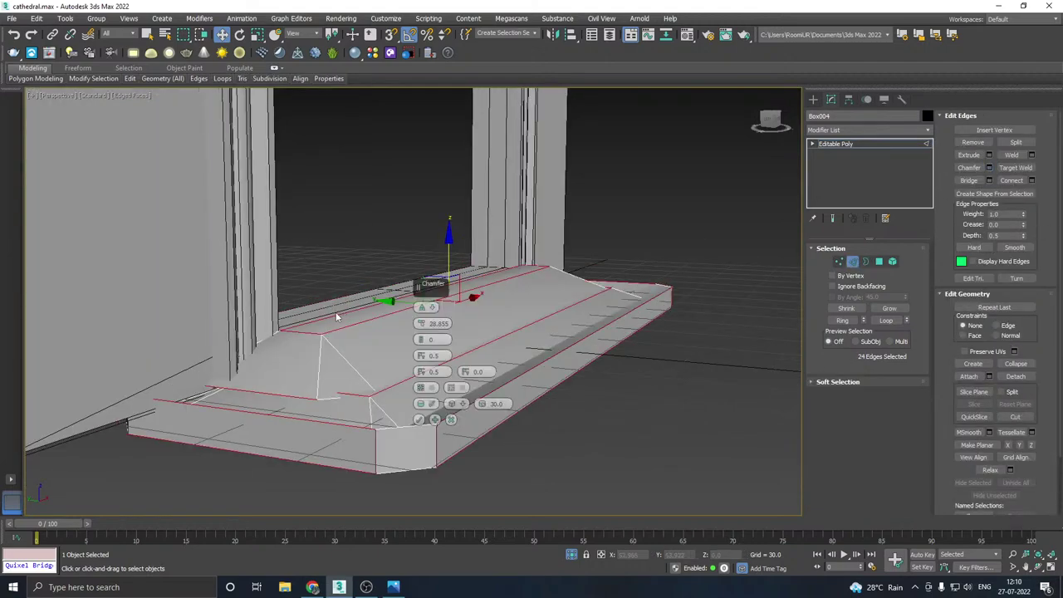
{"action": "left_click_drag", "start_coordinate": [421, 323], "coordinate": [433, 465]}
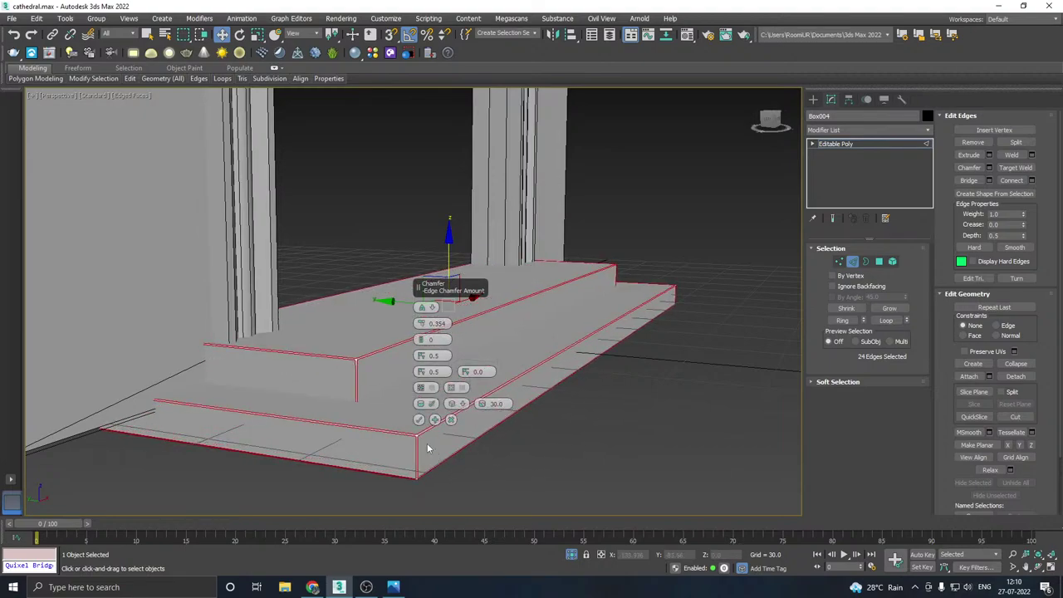
{"action": "left_click", "coordinate": [423, 339]}
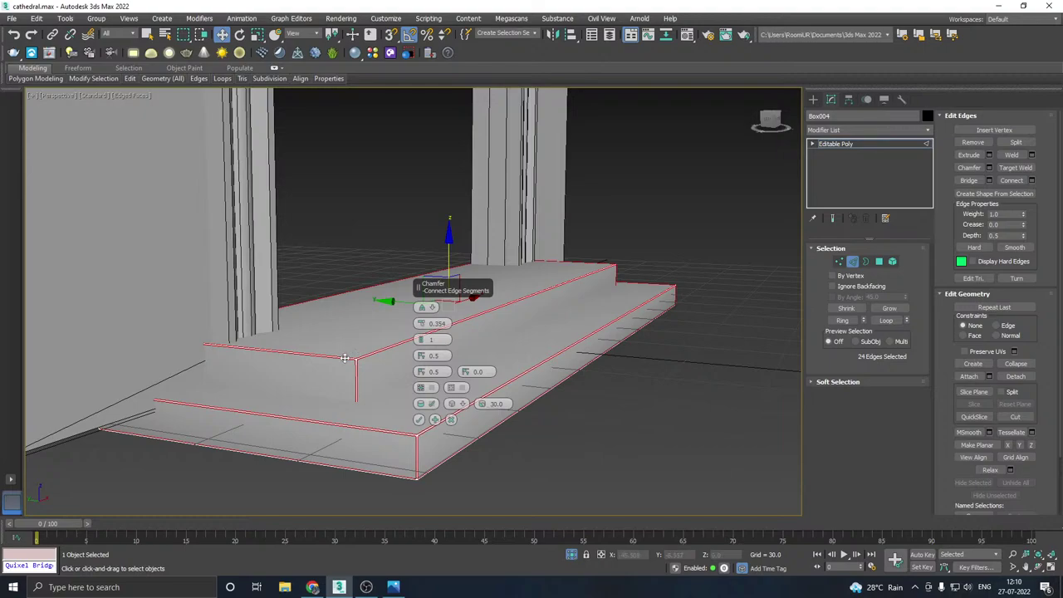
{"action": "scroll", "coordinate": [344, 358], "scroll_direction": "up", "scroll_amount": 3}
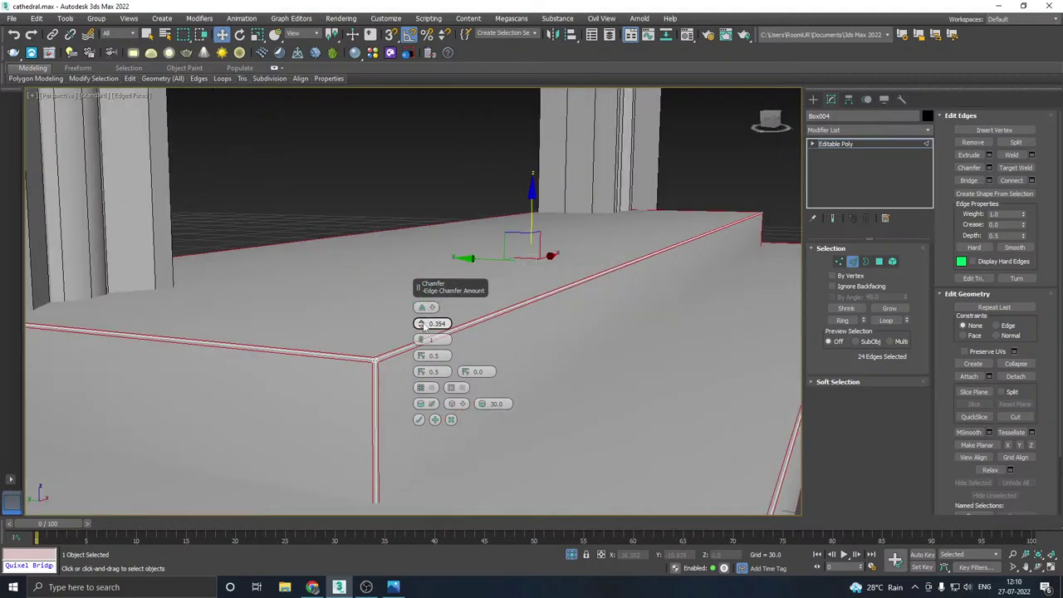
{"action": "right_click", "coordinate": [422, 324]}
{"action": "left_click_drag", "start_coordinate": [421, 324], "coordinate": [421, 320]}
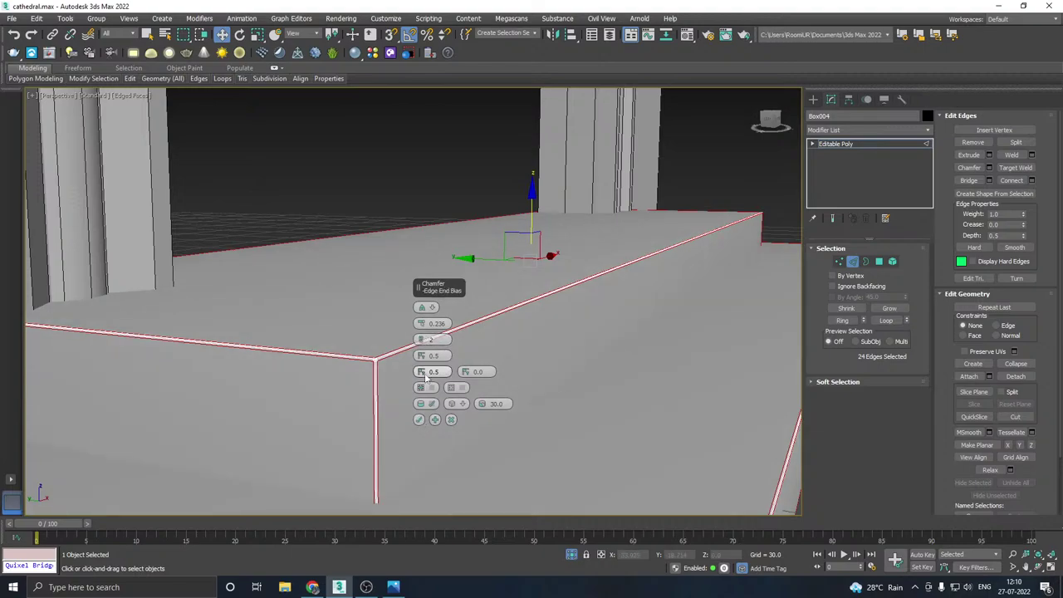
{"action": "left_click", "coordinate": [420, 419]}
{"action": "scroll", "coordinate": [329, 350], "scroll_direction": "down", "scroll_amount": 5}
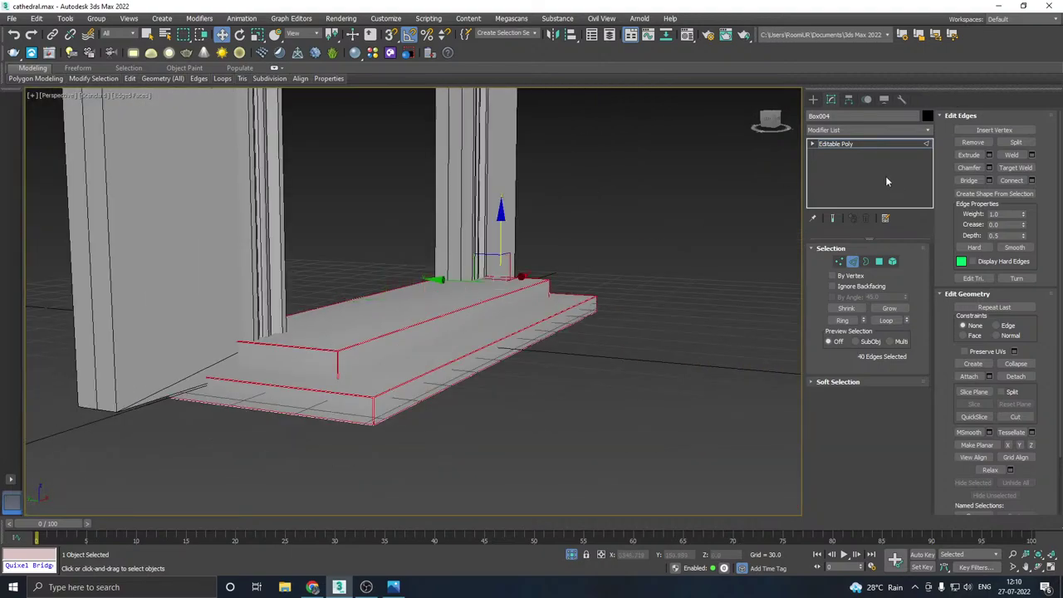
{"action": "left_click", "coordinate": [830, 146]}
- Deselect the doorsteps and save the cathedral.max scene
{"action": "middle_click_drag", "start_coordinate": [657, 203], "coordinate": [521, 221], "text": "alt"}
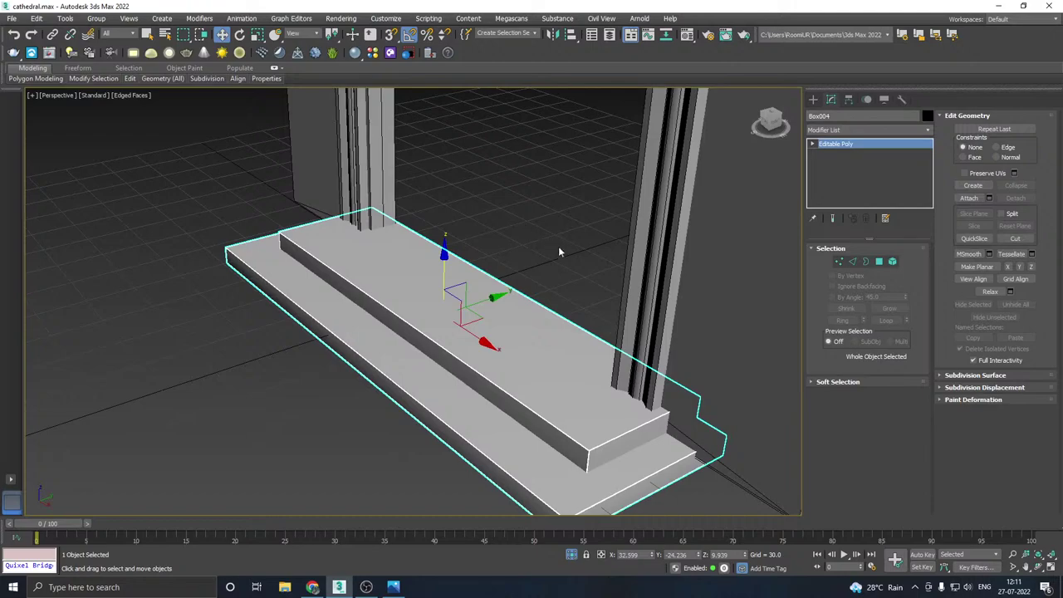
{"action": "scroll", "coordinate": [560, 251], "scroll_direction": "down", "scroll_amount": 5}
{"action": "scroll", "coordinate": [563, 261], "scroll_direction": "down", "scroll_amount": 3}
{"action": "left_click", "coordinate": [563, 237]}
{"action": "middle_click_drag", "start_coordinate": [594, 247], "coordinate": [557, 309]}
{"action": "scroll", "coordinate": [546, 416], "scroll_direction": "down", "scroll_amount": 2}
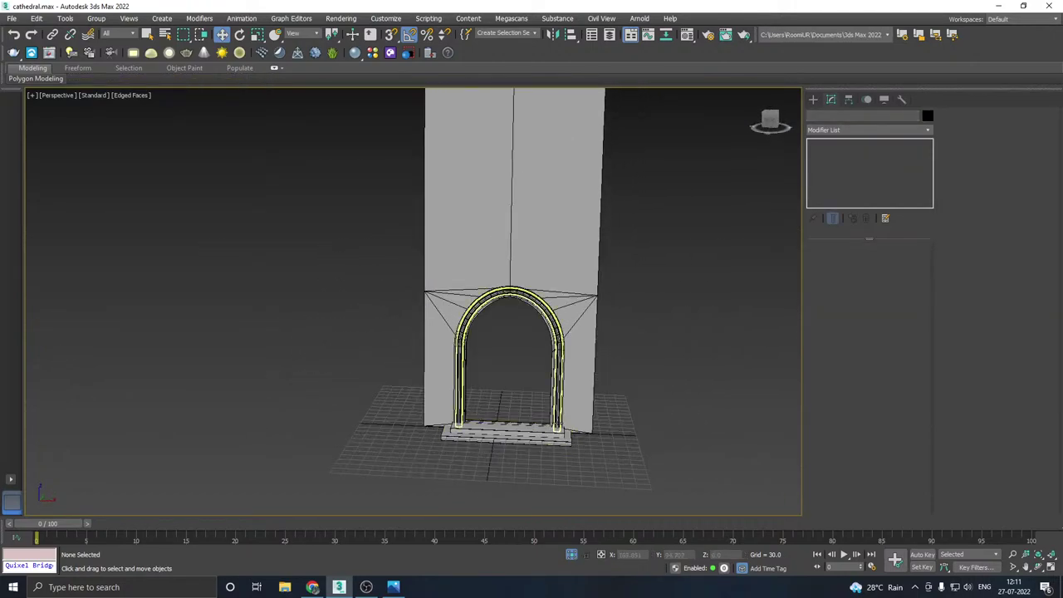
{"action": "left_click", "coordinate": [11, 18]}
{"action": "left_click", "coordinate": [40, 130]}
{"action": "left_click", "coordinate": [545, 425]}
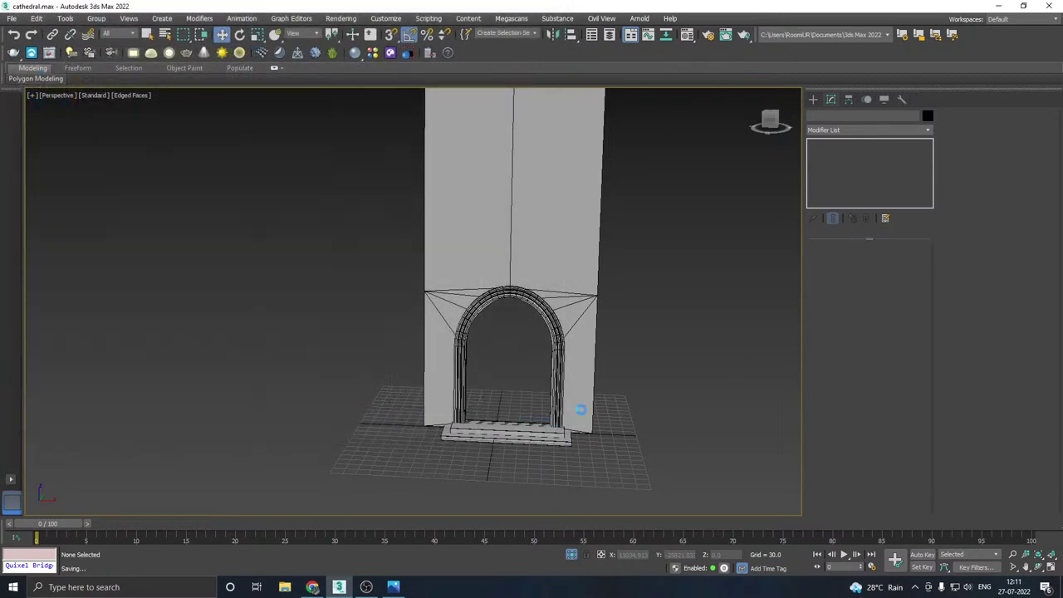
{"action": "left_click", "coordinate": [11, 19]}
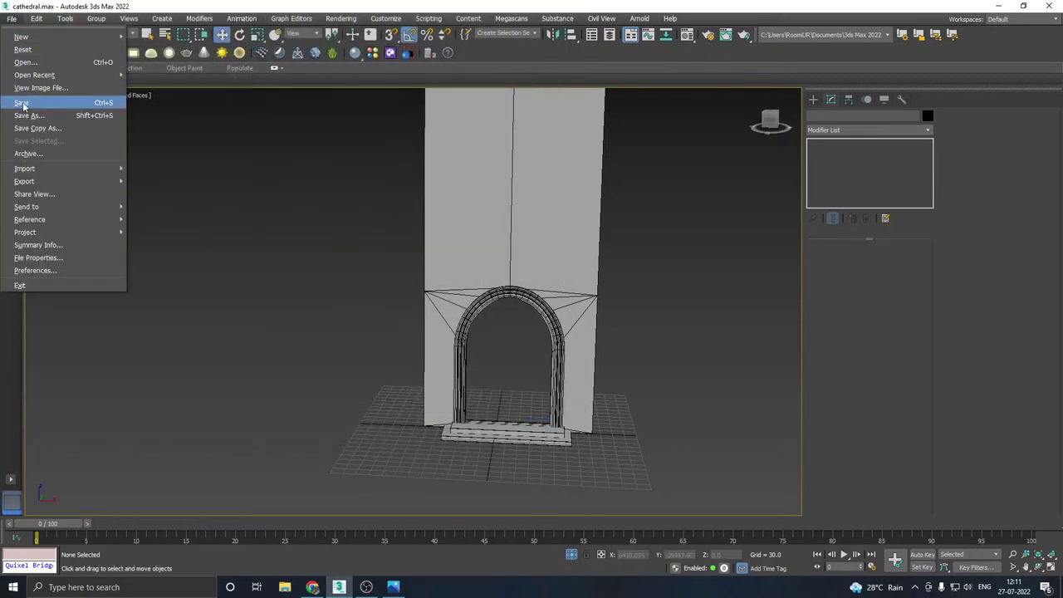
{"action": "left_click", "coordinate": [24, 103]}
- Select the tall wall panel around the arched doorway
{"action": "middle_click_drag", "start_coordinate": [575, 256], "coordinate": [549, 346]}
{"action": "left_click", "coordinate": [508, 313]}
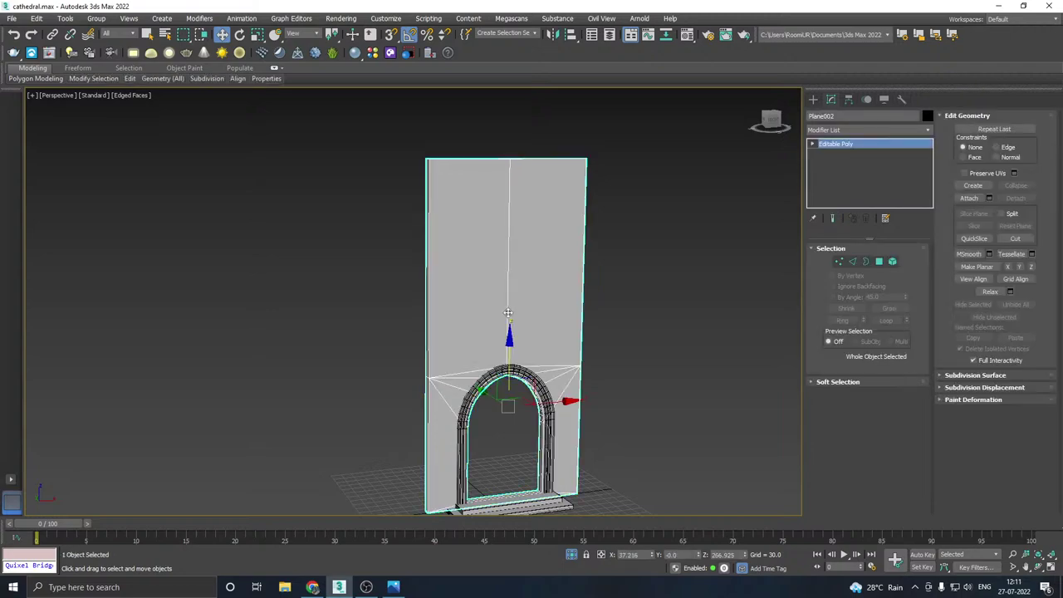
{"action": "scroll", "coordinate": [507, 313], "scroll_direction": "up", "scroll_amount": 2}
{"action": "mouse_move", "coordinate": [131, 83]}
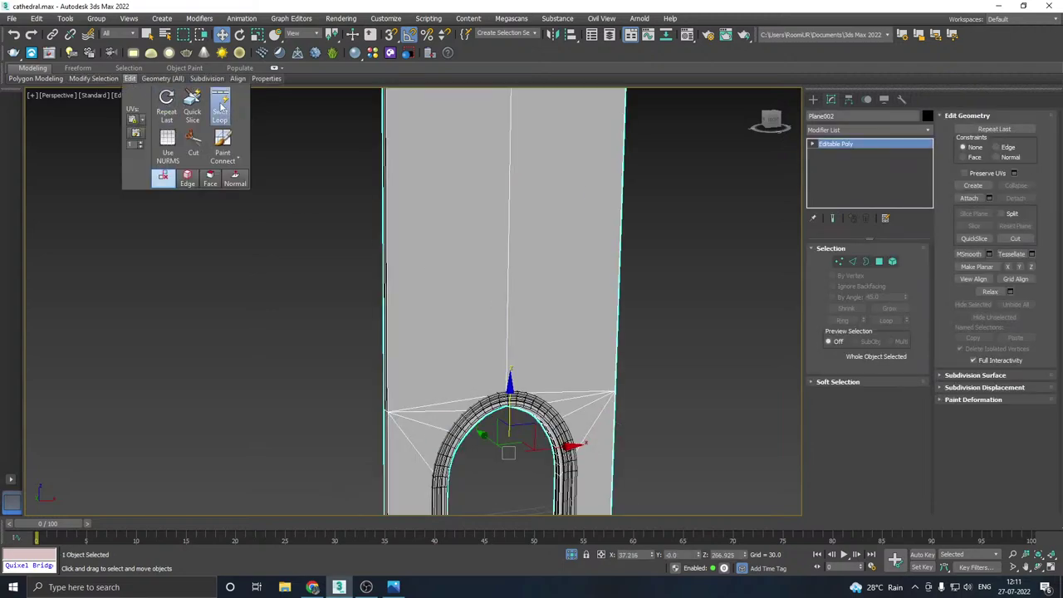
{"action": "left_click", "coordinate": [220, 106]}
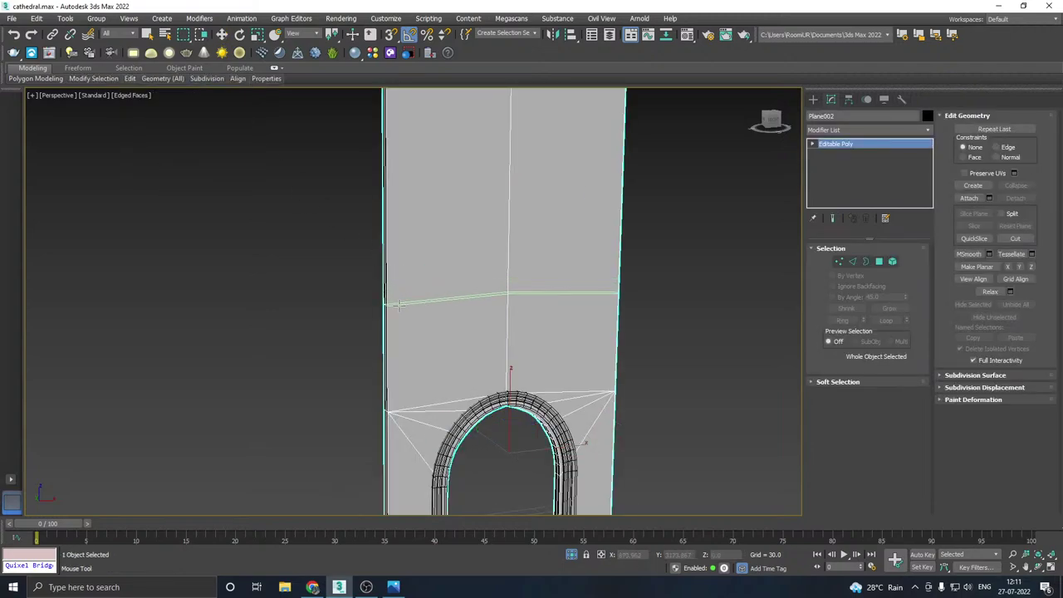
{"action": "scroll", "coordinate": [398, 306], "scroll_direction": "down", "scroll_amount": 3}
{"action": "key", "text": "w"}
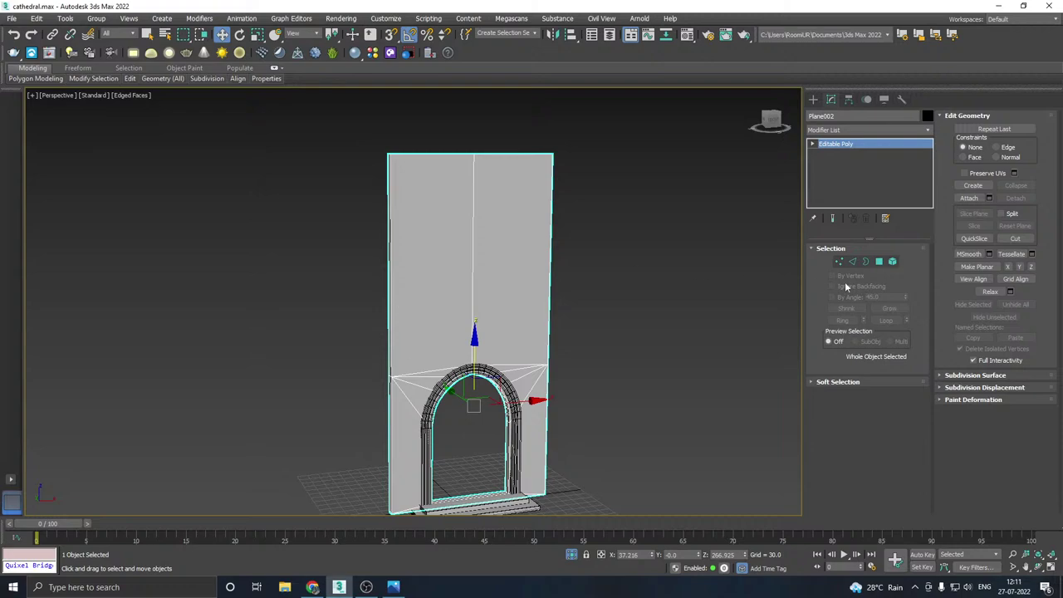
- Select the four polygons that form the top face of the doorway wall panel
{"action": "left_click", "coordinate": [852, 261]}
{"action": "left_click_drag", "start_coordinate": [608, 292], "coordinate": [208, 296]}
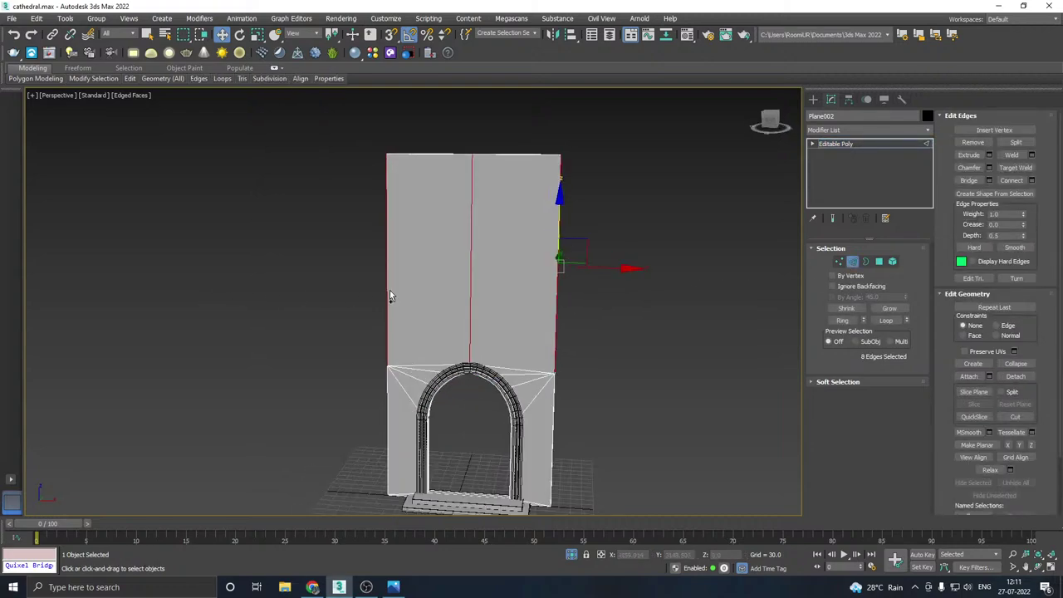
{"action": "middle_click_drag", "start_coordinate": [403, 297], "coordinate": [584, 242], "text": "alt"}
{"action": "scroll", "coordinate": [480, 176], "scroll_direction": "up", "scroll_amount": 4}
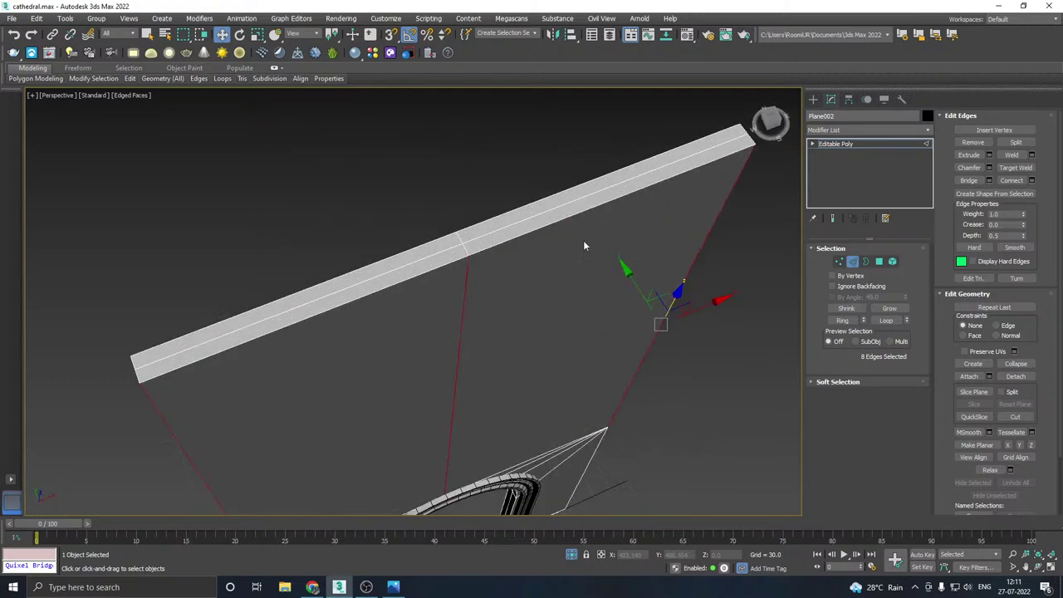
{"action": "left_click", "coordinate": [879, 263]}
{"action": "left_click", "coordinate": [445, 247]}
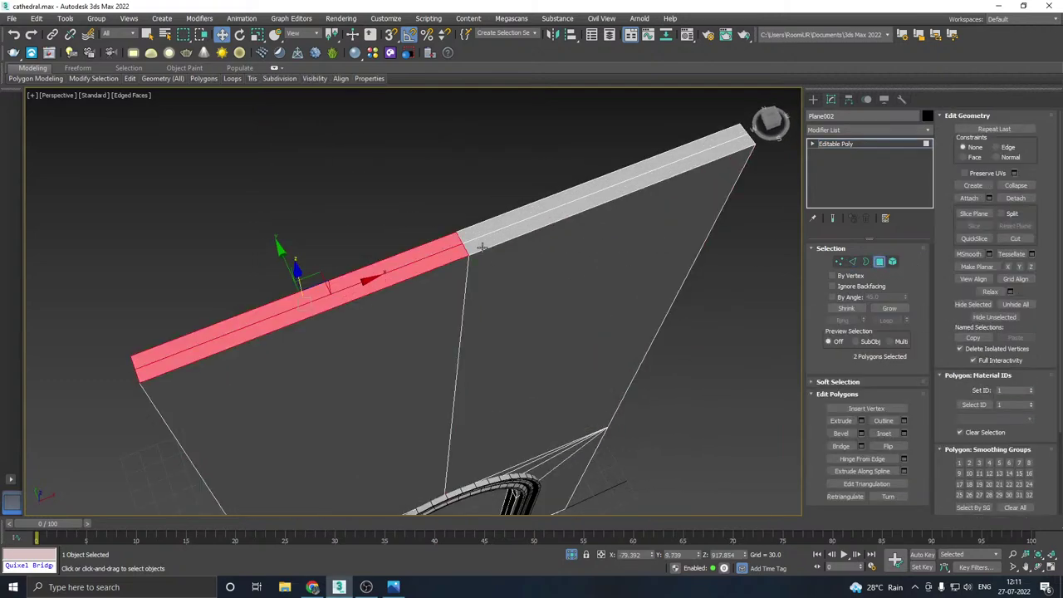
{"action": "left_click", "coordinate": [476, 234], "text": "ctrl"}
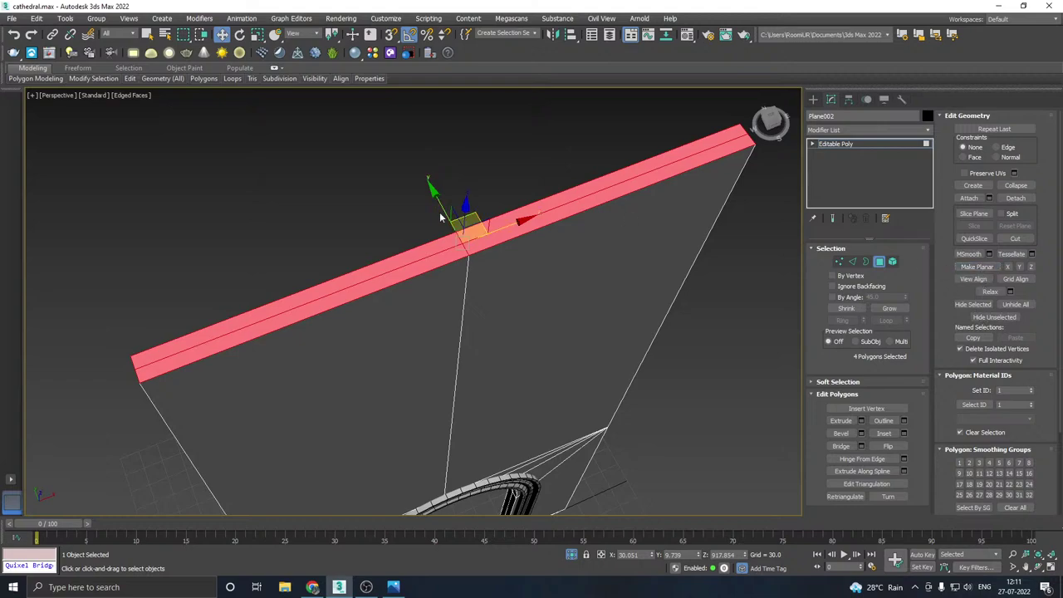
{"action": "scroll", "coordinate": [442, 214], "scroll_direction": "down", "scroll_amount": 6}
{"action": "middle_click_drag", "start_coordinate": [516, 256], "coordinate": [478, 204], "text": "alt"}
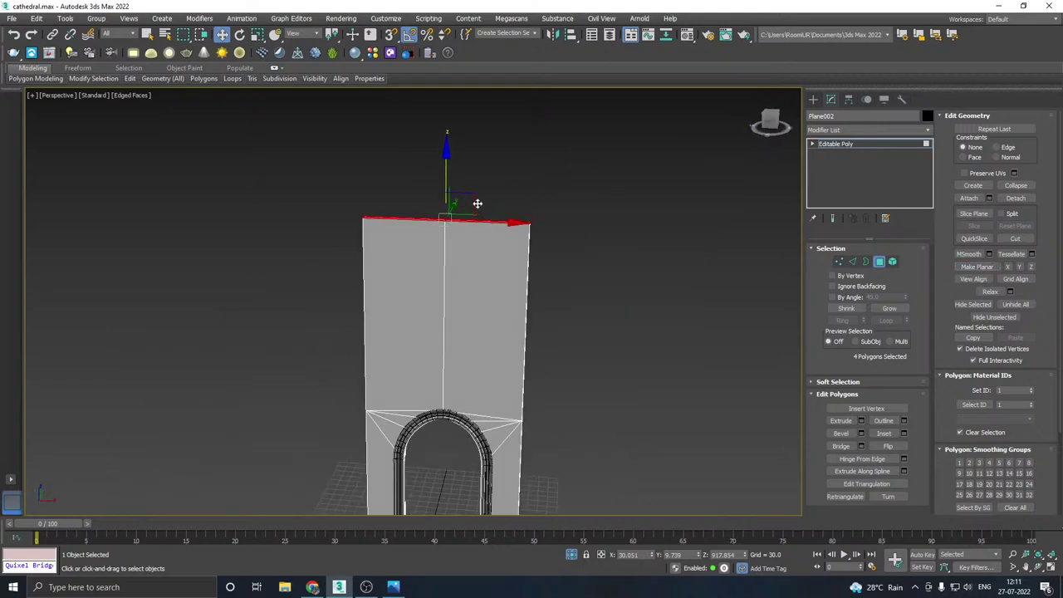
{"action": "left_click", "coordinate": [853, 261]}
{"action": "left_click_drag", "start_coordinate": [653, 373], "coordinate": [178, 355]}
{"action": "middle_click_drag", "start_coordinate": [332, 354], "coordinate": [355, 329], "text": "alt"}
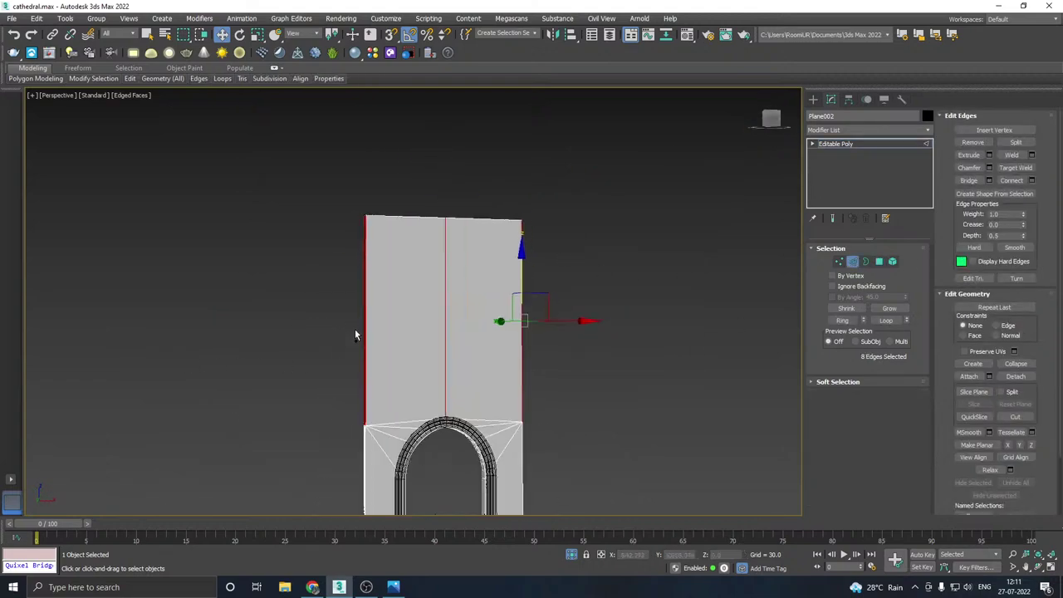
{"action": "left_click", "coordinate": [1032, 180]}
{"action": "middle_click_drag", "start_coordinate": [598, 391], "coordinate": [583, 385], "text": "alt"}
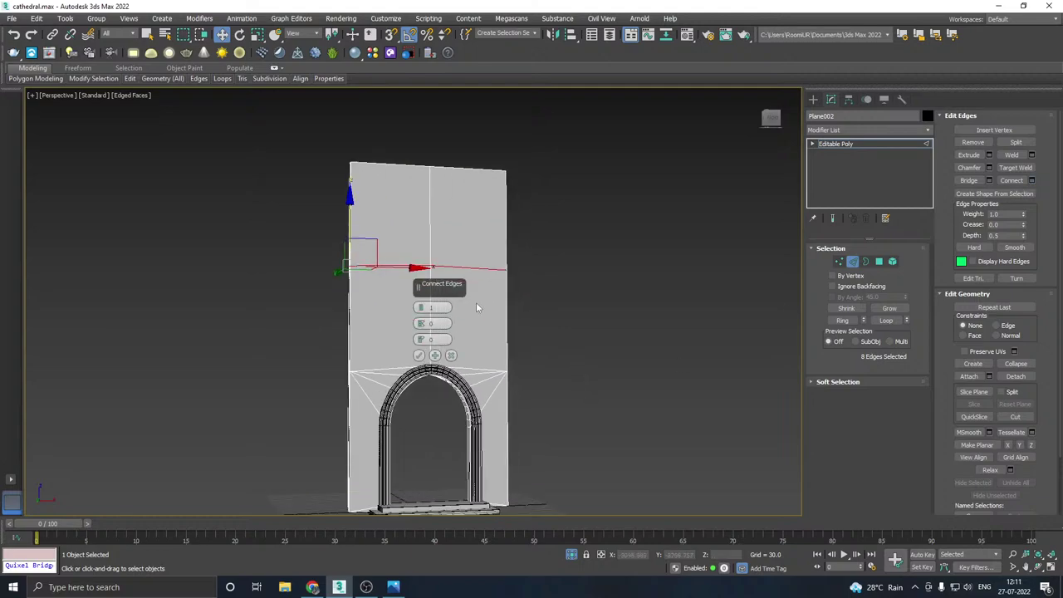
{"action": "left_click", "coordinate": [421, 307]}
{"action": "left_click", "coordinate": [451, 356]}
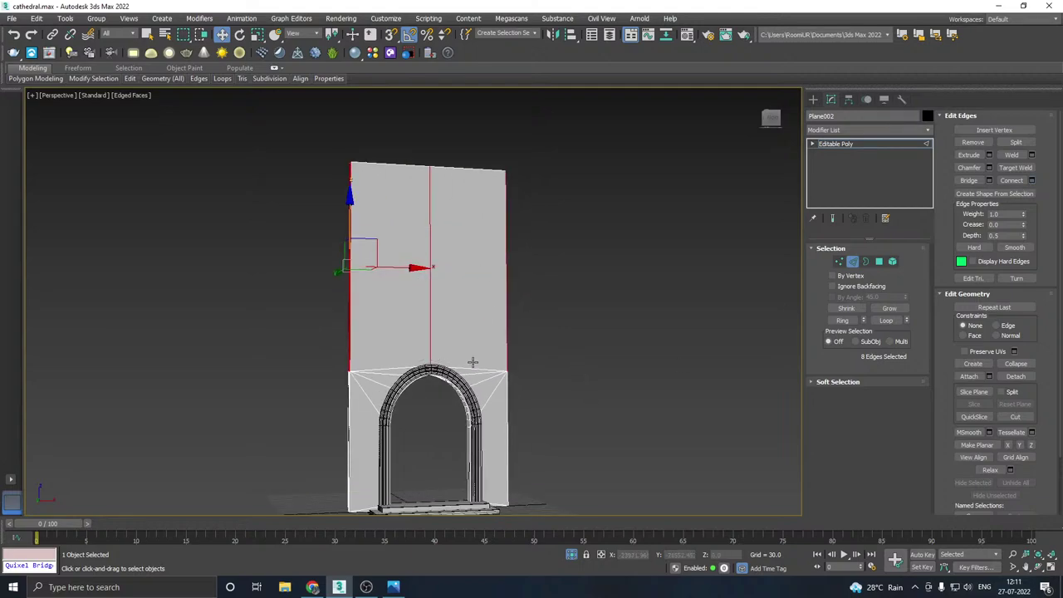
- Insert two horizontal edge loops across the wall panel above the door arch with Swift Loop
{"action": "scroll", "coordinate": [436, 332], "scroll_direction": "up", "scroll_amount": 2}
{"action": "mouse_move", "coordinate": [136, 79]}
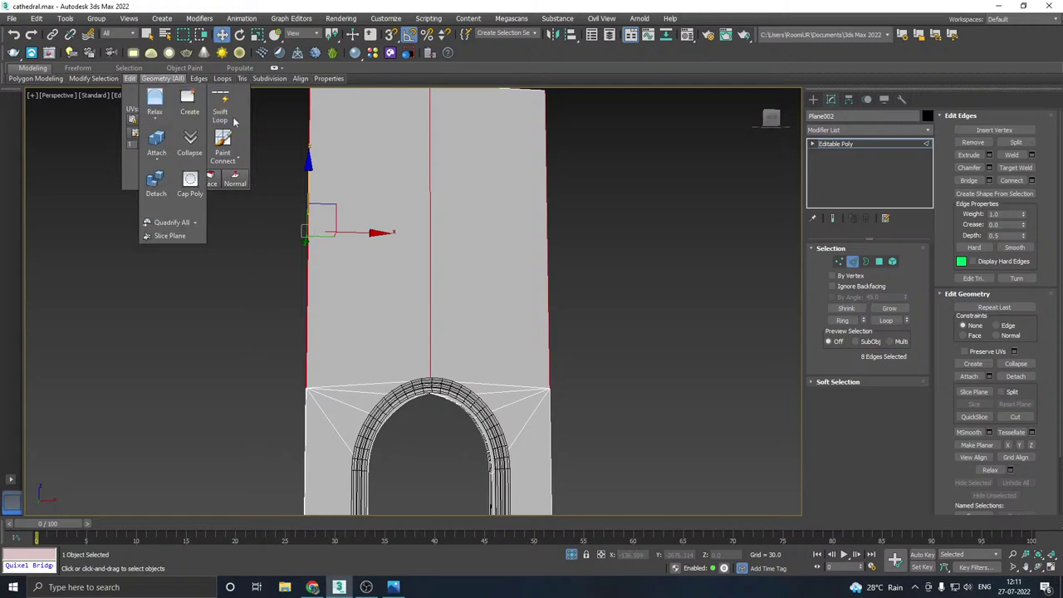
{"action": "left_click", "coordinate": [219, 105]}
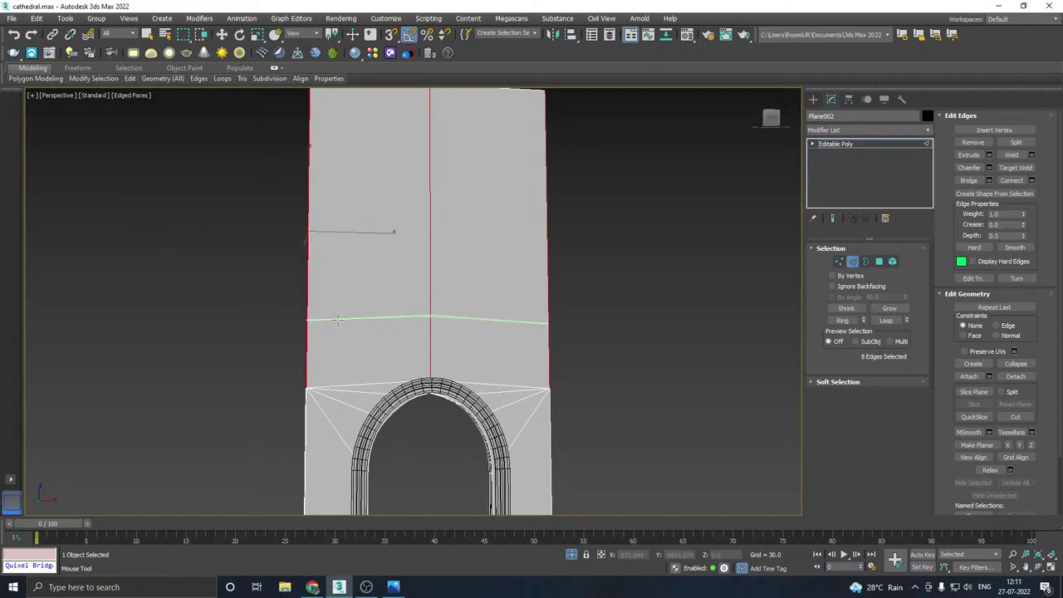
{"action": "left_click", "coordinate": [333, 285]}
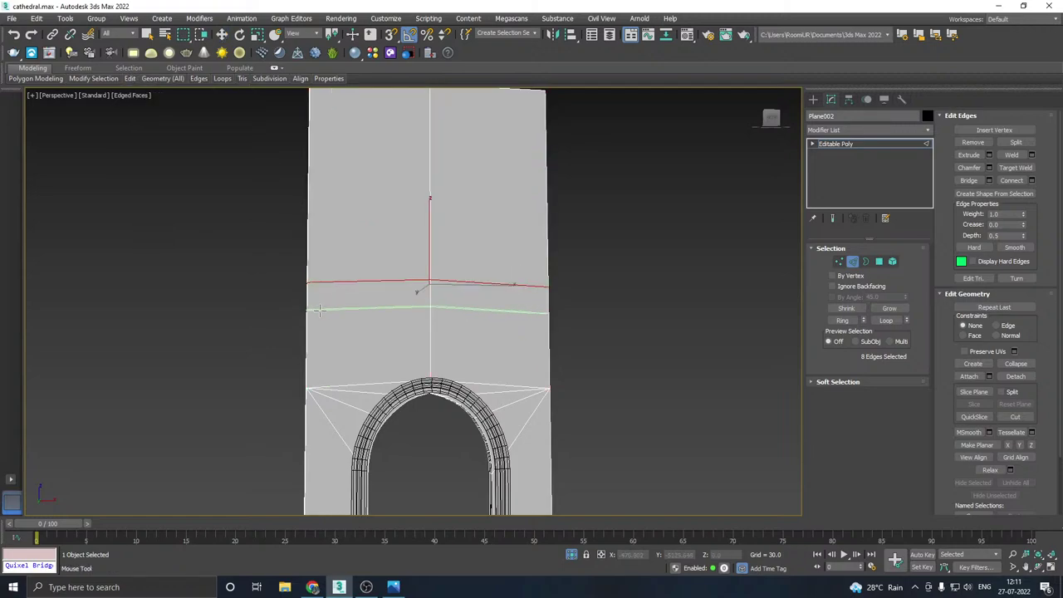
{"action": "key", "text": "w"}
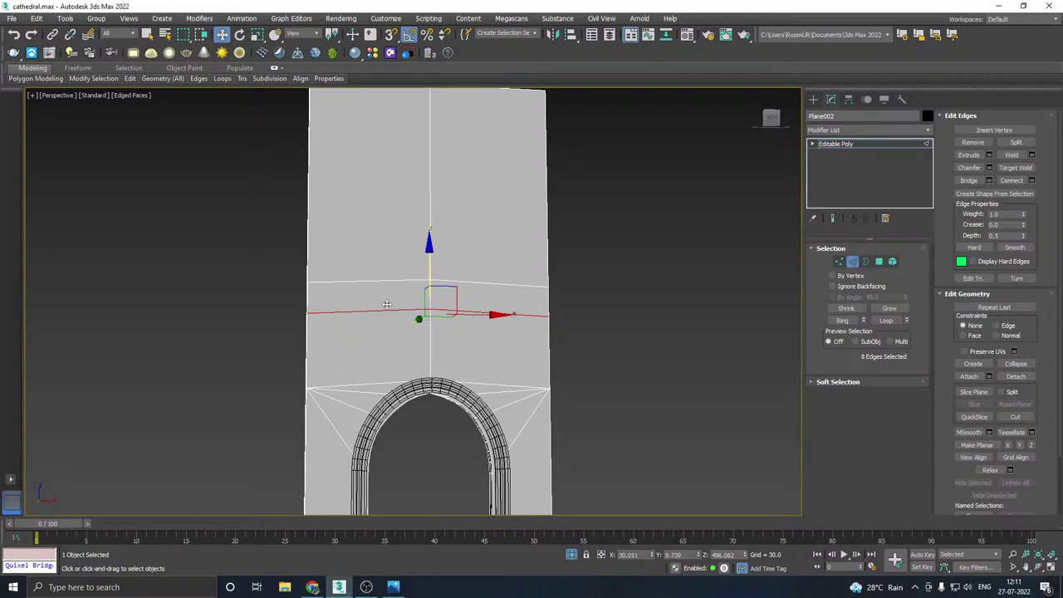
- Level the lower and upper inserted edge loops above the arch with Make Planar
{"action": "scroll", "coordinate": [374, 309], "scroll_direction": "up", "scroll_amount": 3}
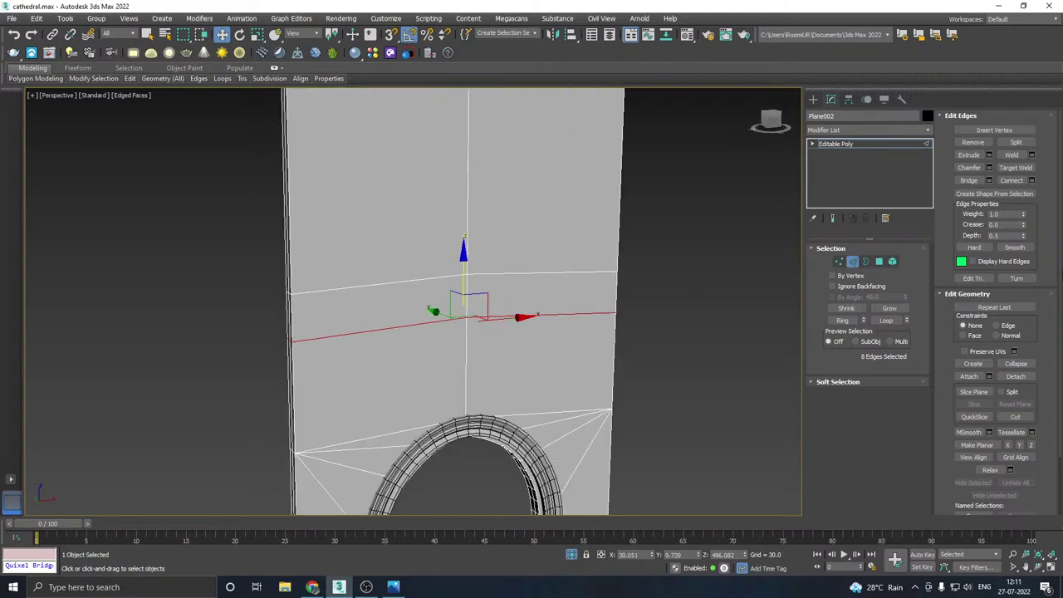
{"action": "scroll", "coordinate": [1005, 333], "scroll_direction": "down", "scroll_amount": 2}
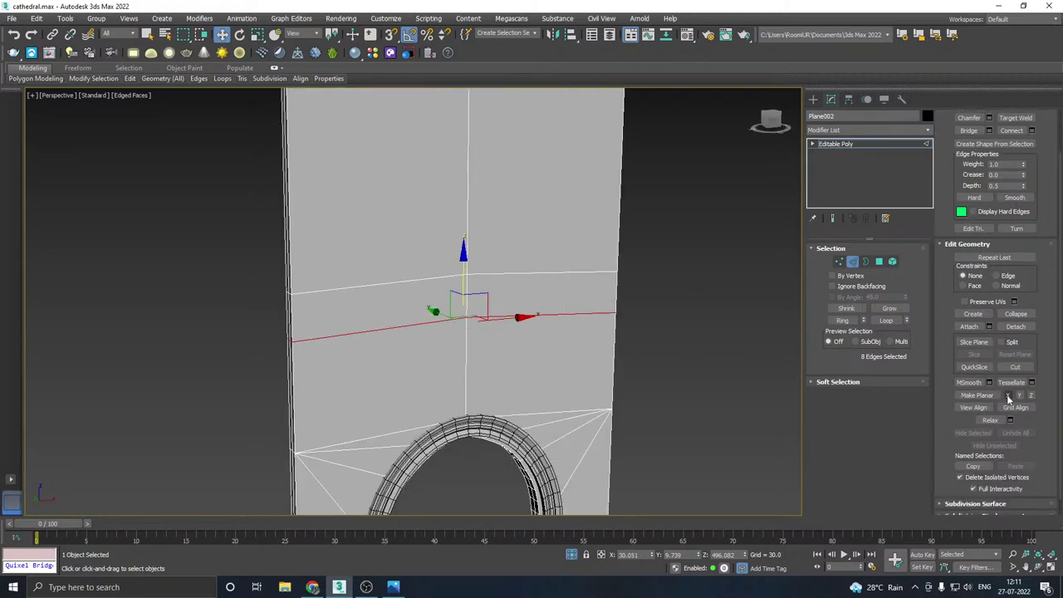
{"action": "left_click", "coordinate": [1008, 395]}
{"action": "left_click", "coordinate": [1023, 396]}
{"action": "double_click", "coordinate": [529, 278]}
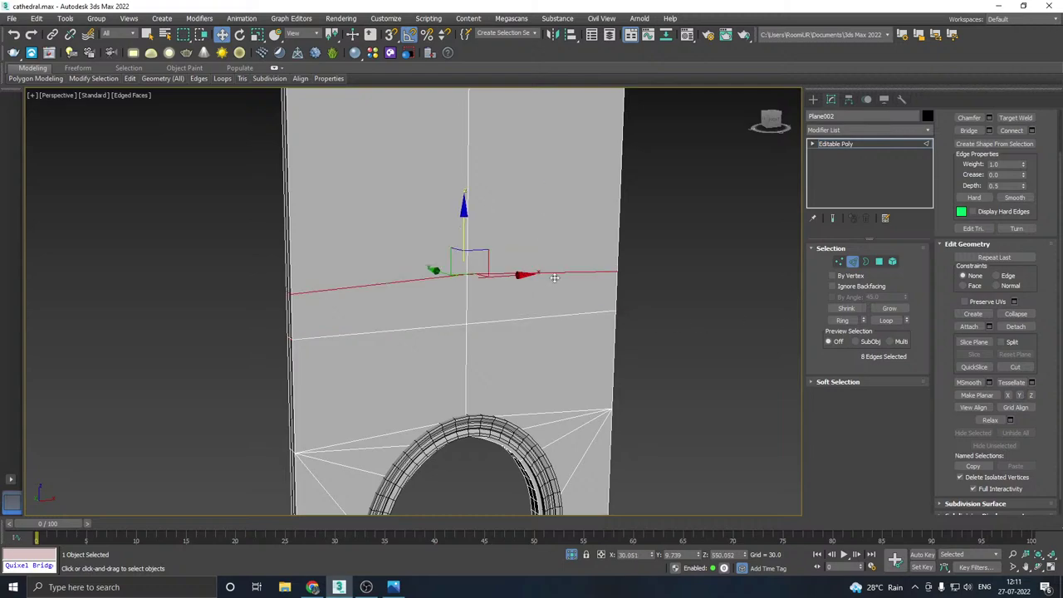
{"action": "left_click", "coordinate": [1021, 396]}
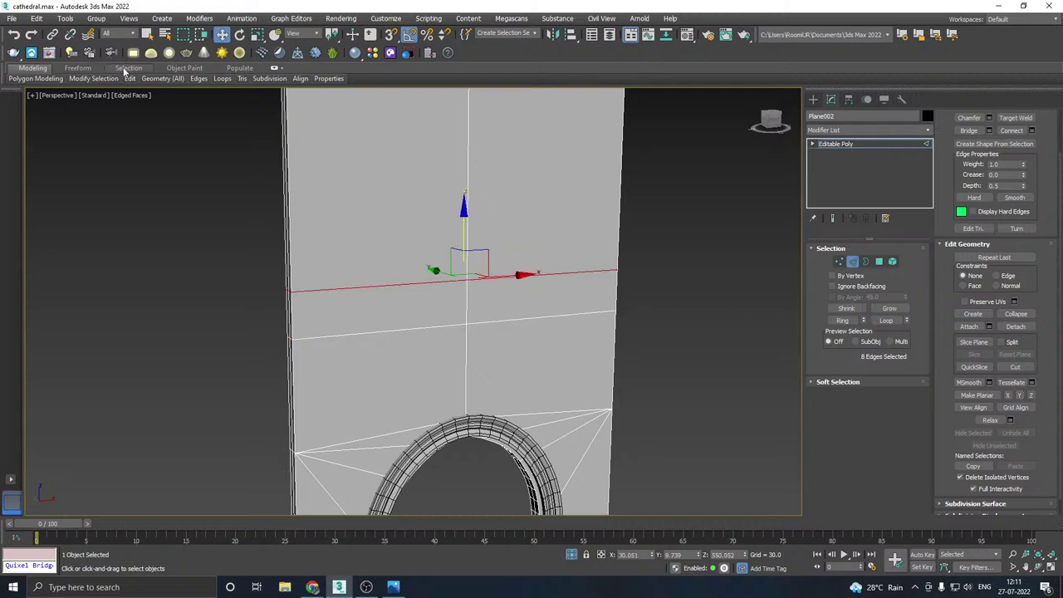
- Constrain movement to edges and slide the upper edge loop down close to the lower one, leaving a narrow band
{"action": "mouse_move", "coordinate": [130, 78]}
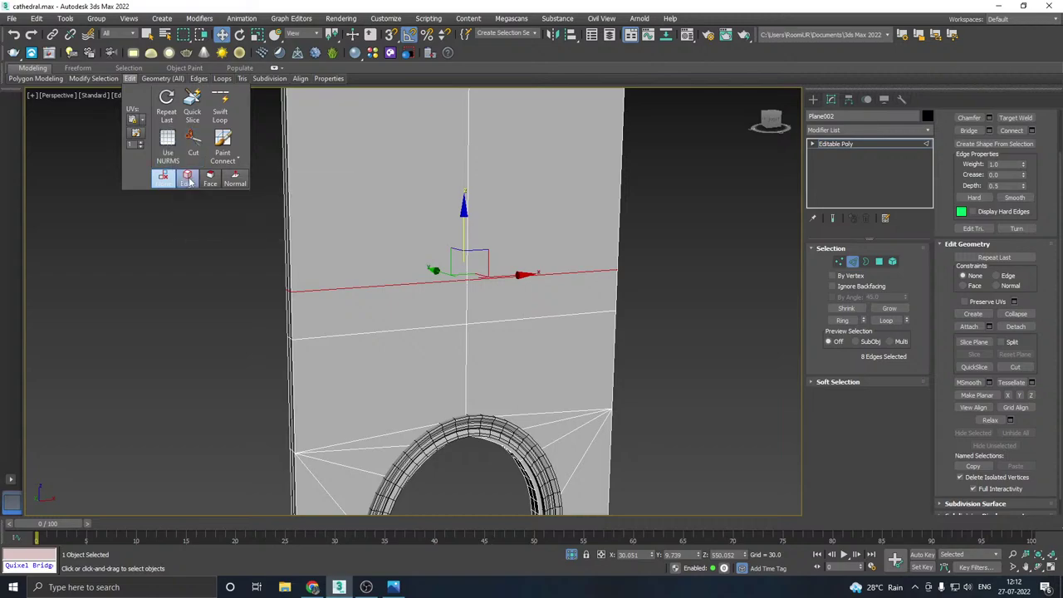
{"action": "left_click", "coordinate": [189, 181]}
{"action": "left_click_drag", "start_coordinate": [464, 222], "coordinate": [467, 245]}
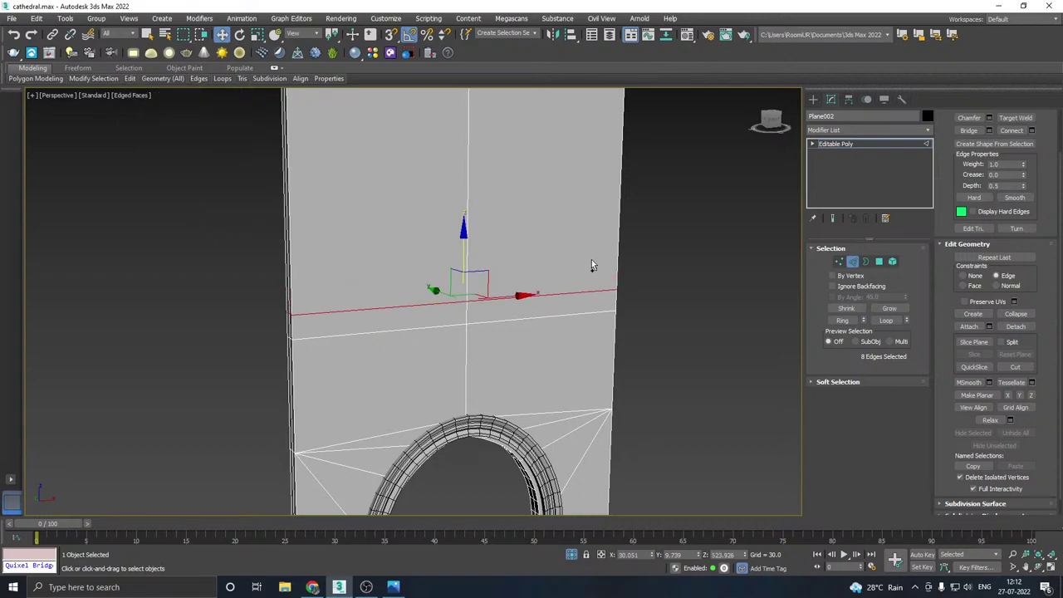
{"action": "middle_click_drag", "start_coordinate": [591, 259], "coordinate": [526, 267], "text": "alt"}
{"action": "middle_click_drag", "start_coordinate": [491, 330], "coordinate": [555, 323], "text": "alt"}
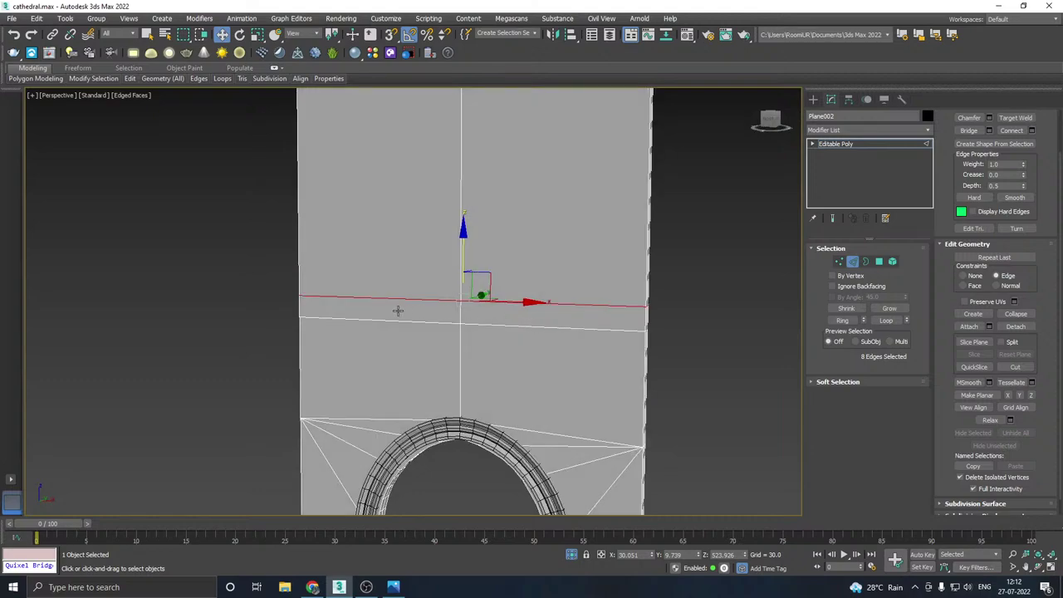
{"action": "middle_click_drag", "start_coordinate": [440, 307], "coordinate": [497, 302], "text": "alt"}
- Leave edge editing on the wall panel and end isolation to bring back the rest of the cathedral scene
{"action": "left_click", "coordinate": [399, 592]}
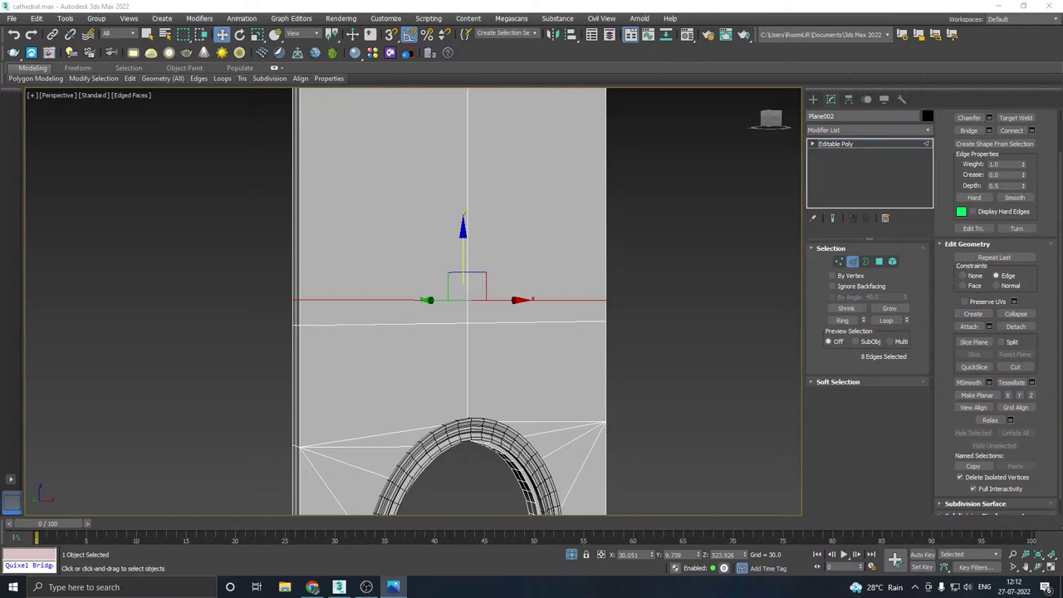
{"action": "left_click", "coordinate": [867, 144]}
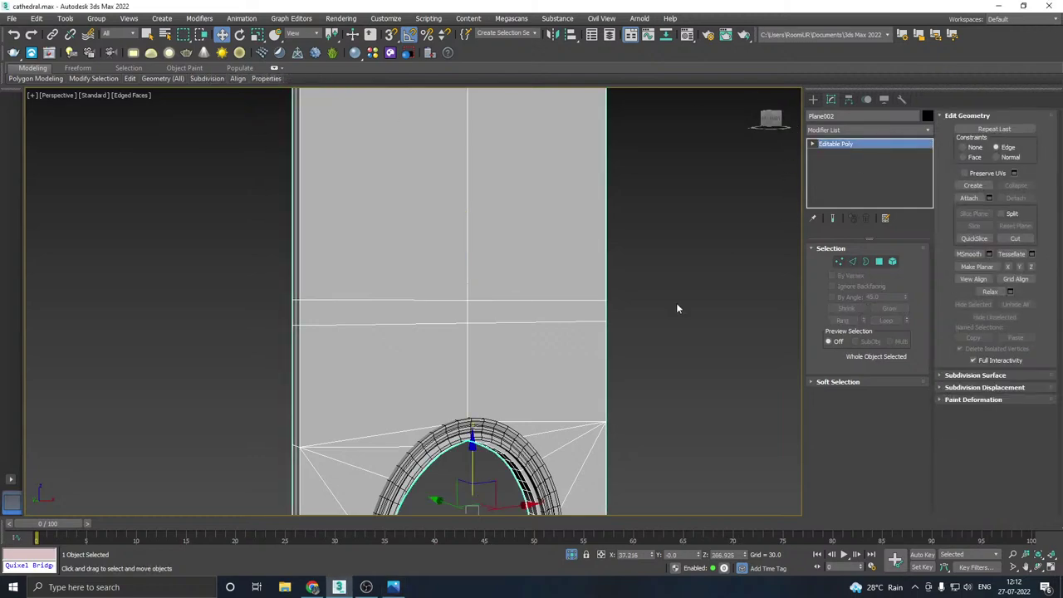
{"action": "left_click", "coordinate": [572, 555]}
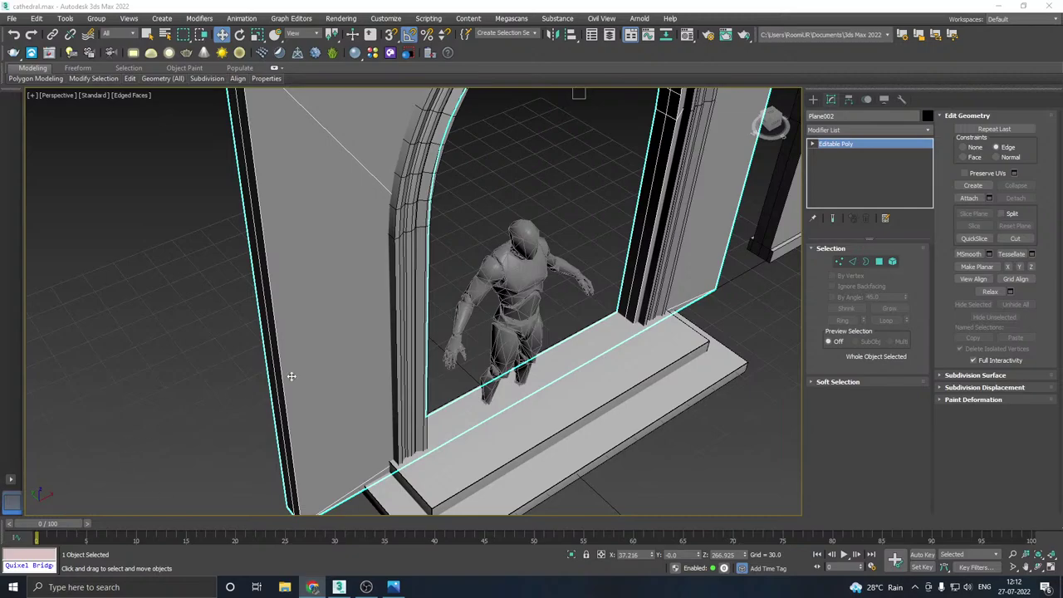
{"action": "scroll", "coordinate": [397, 357], "scroll_direction": "down", "scroll_amount": 5}
{"action": "middle_click_drag", "start_coordinate": [459, 337], "coordinate": [546, 238], "text": "alt"}
{"action": "scroll", "coordinate": [405, 331], "scroll_direction": "down", "scroll_amount": 3}
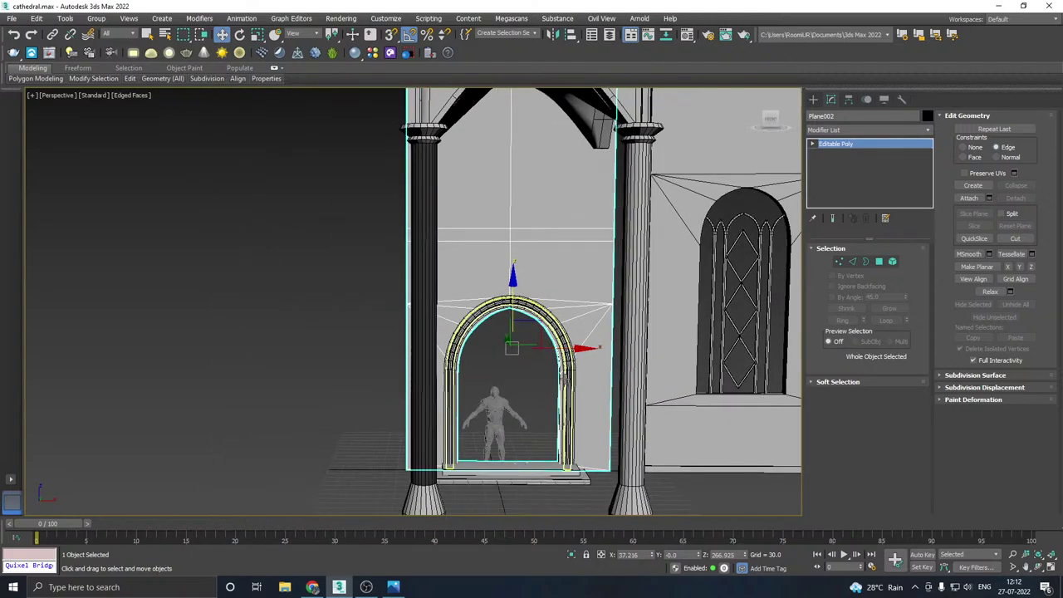
- Move the doorway wall, arch trim and steps together along X, out to the side and back behind the columns
{"action": "left_click", "coordinate": [585, 505], "text": "ctrl"}
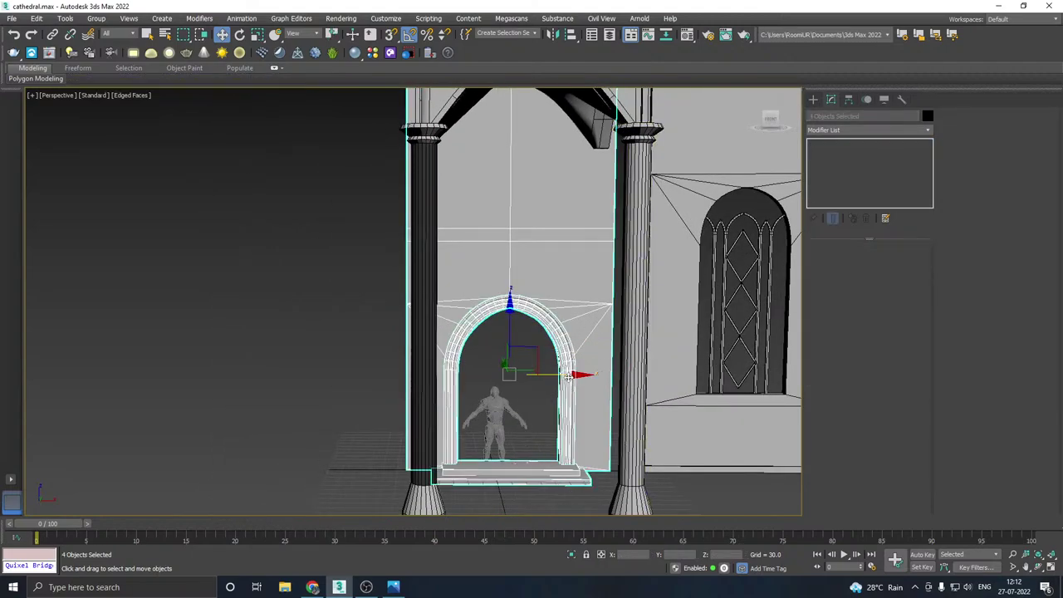
{"action": "left_click_drag", "start_coordinate": [567, 376], "coordinate": [334, 369]}
{"action": "mouse_move", "coordinate": [367, 352]}
{"action": "middle_mouse_down", "text": "alt"}
{"action": "mouse_move", "coordinate": [383, 387]}
{"action": "mouse_move", "coordinate": [379, 368]}
{"action": "middle_mouse_up", "text": "alt"}
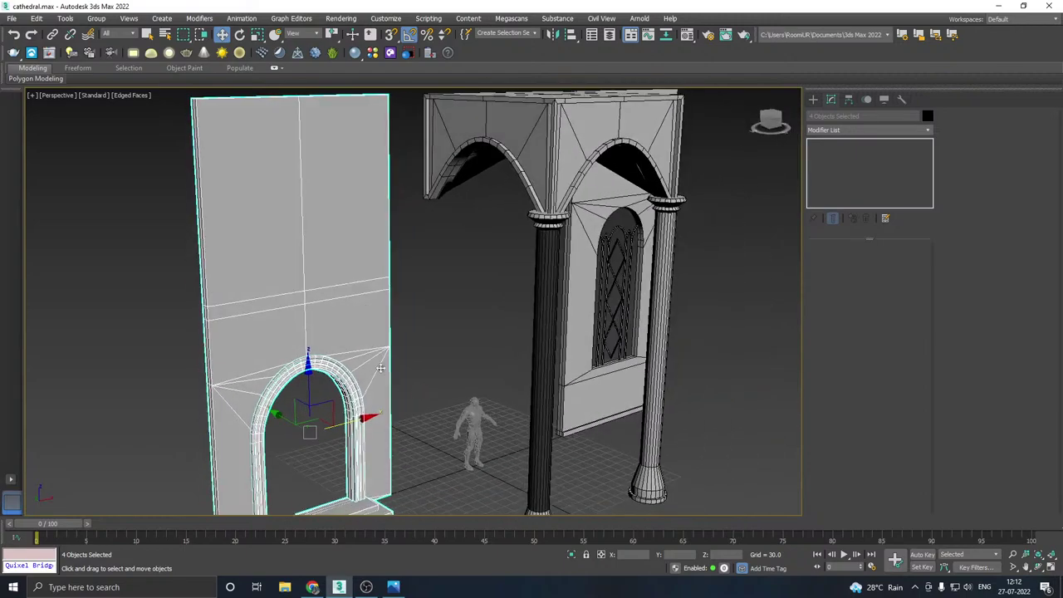
{"action": "middle_click_drag", "start_coordinate": [281, 330], "coordinate": [384, 332]}
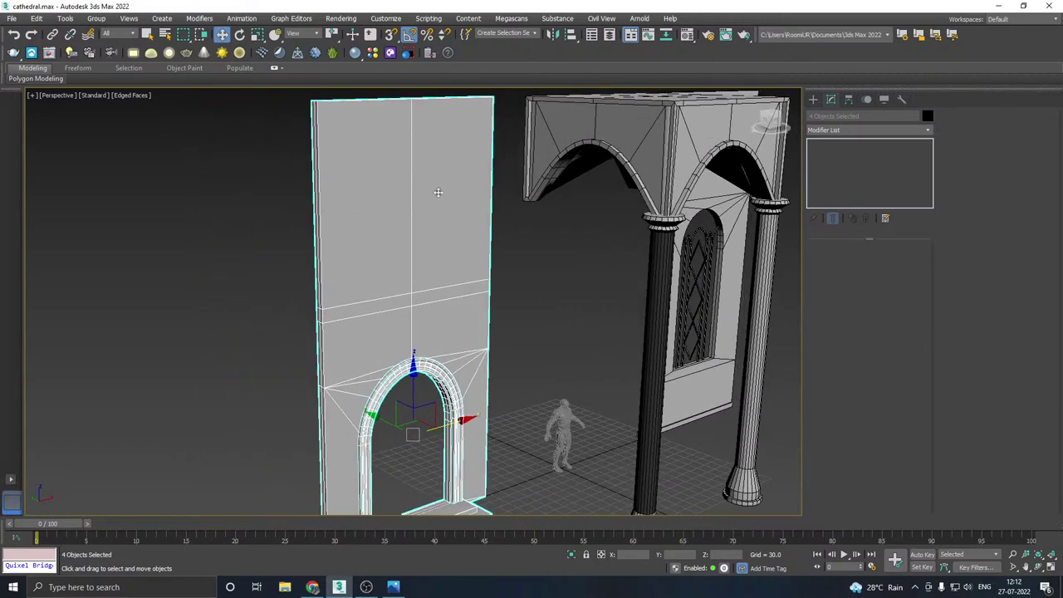
{"action": "scroll", "coordinate": [440, 199], "scroll_direction": "down", "scroll_amount": 5}
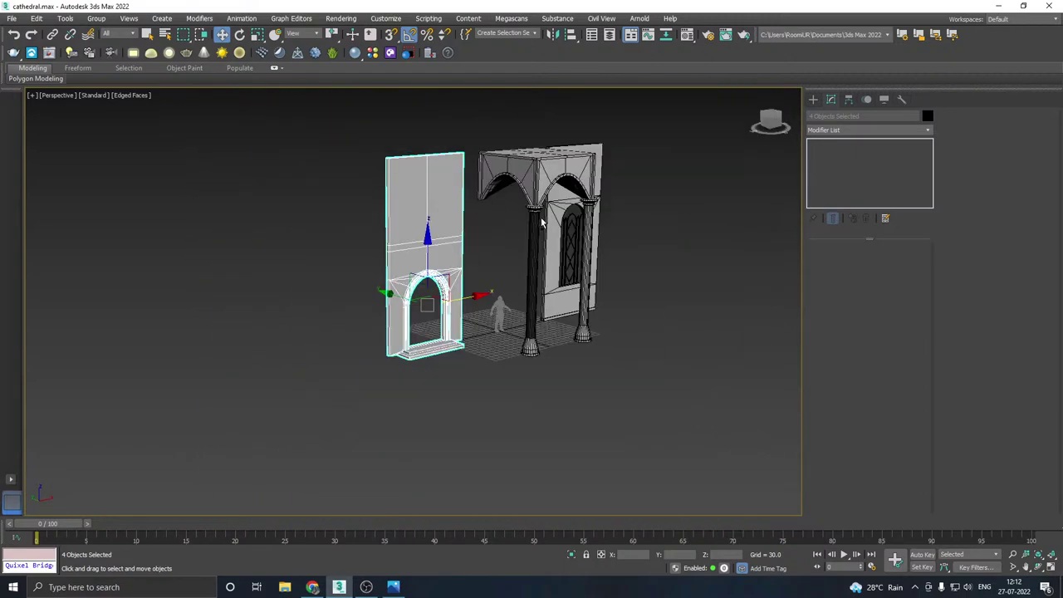
{"action": "middle_click_drag", "start_coordinate": [473, 303], "coordinate": [509, 283], "text": "alt"}
- Isolate the doorway wall and its steps in the front view
{"action": "scroll", "coordinate": [565, 324], "scroll_direction": "up", "scroll_amount": 8}
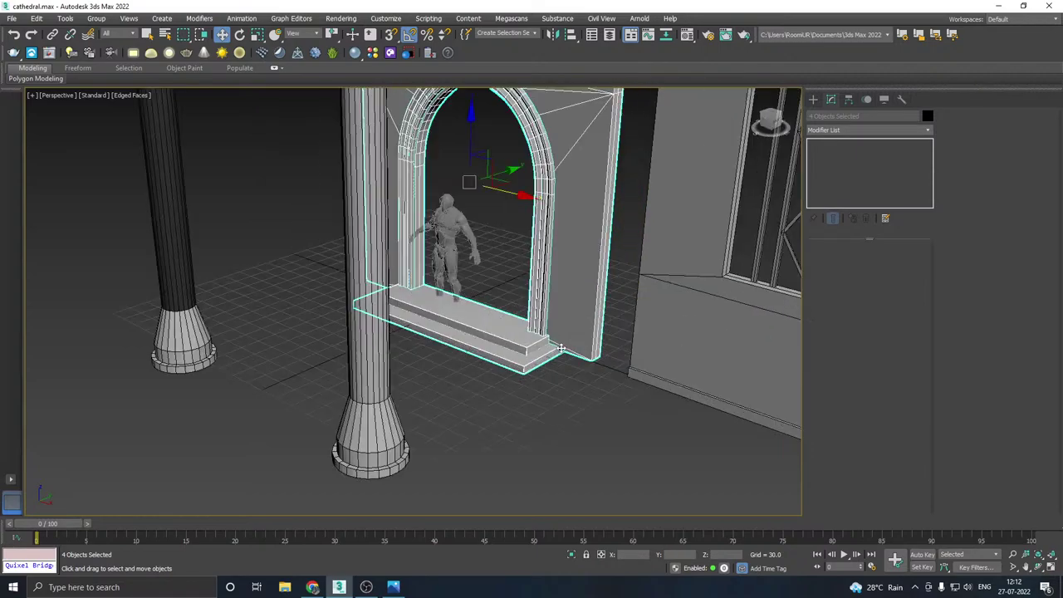
{"action": "scroll", "coordinate": [585, 330], "scroll_direction": "up", "scroll_amount": 3}
{"action": "left_click", "coordinate": [604, 327]}
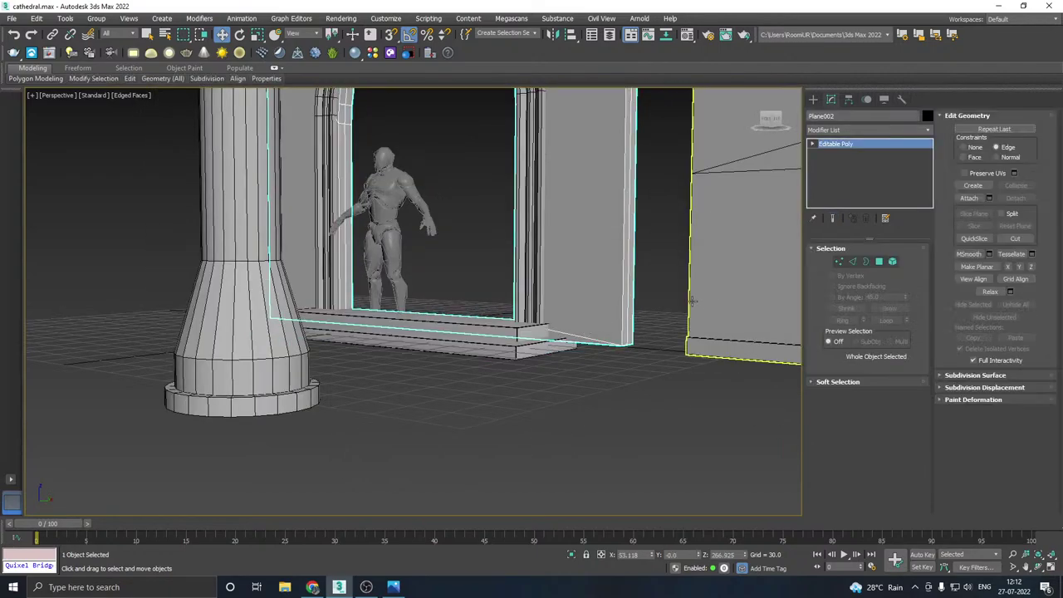
{"action": "middle_click_drag", "start_coordinate": [631, 299], "coordinate": [665, 300], "text": "alt"}
{"action": "key", "text": "f"}
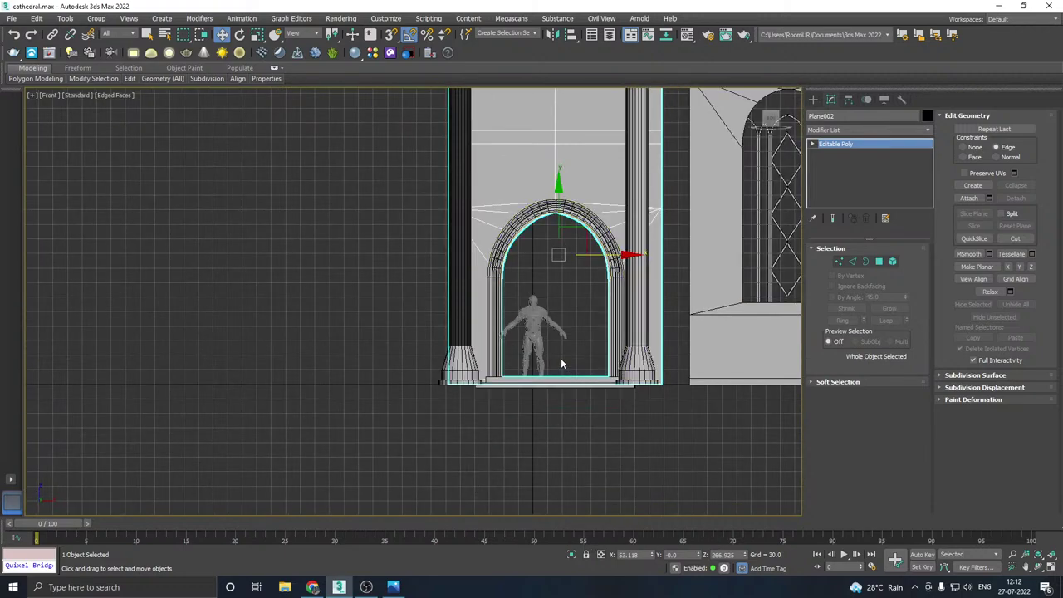
{"action": "left_click_drag", "start_coordinate": [606, 416], "coordinate": [611, 418]}
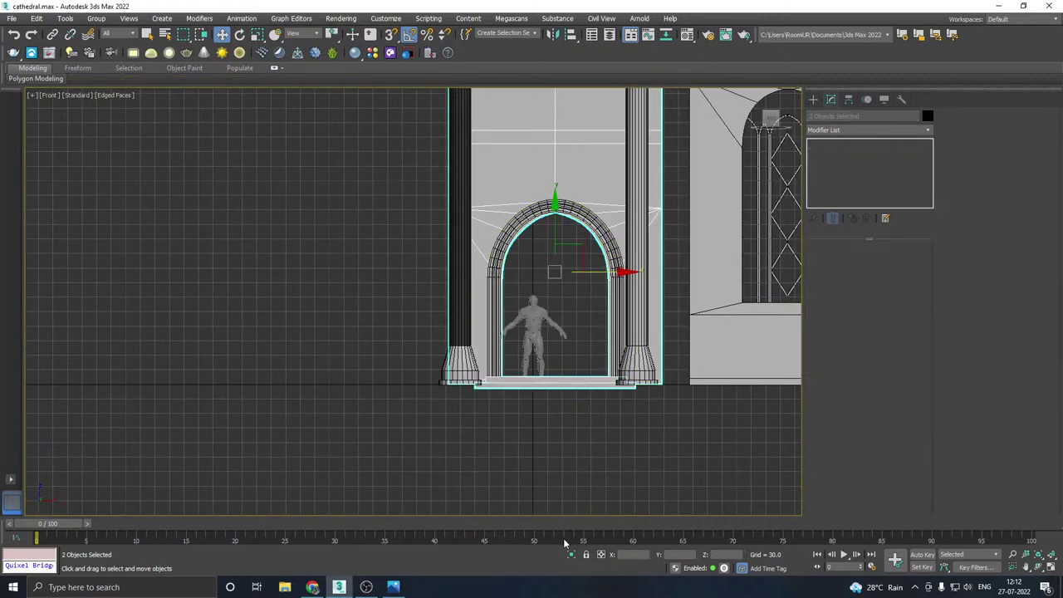
{"action": "key", "text": "alt+q"}
{"action": "scroll", "coordinate": [474, 370], "scroll_direction": "up", "scroll_amount": 8}
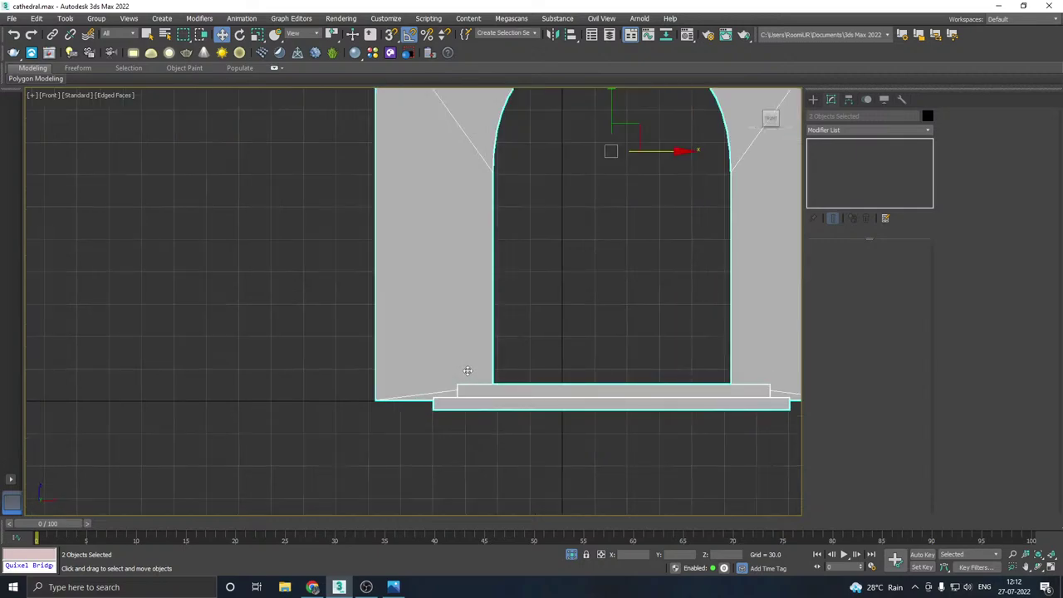
- Try to lower the doorway wall's open bottom border toward the base of the steps in the front view
{"action": "left_click", "coordinate": [488, 372]}
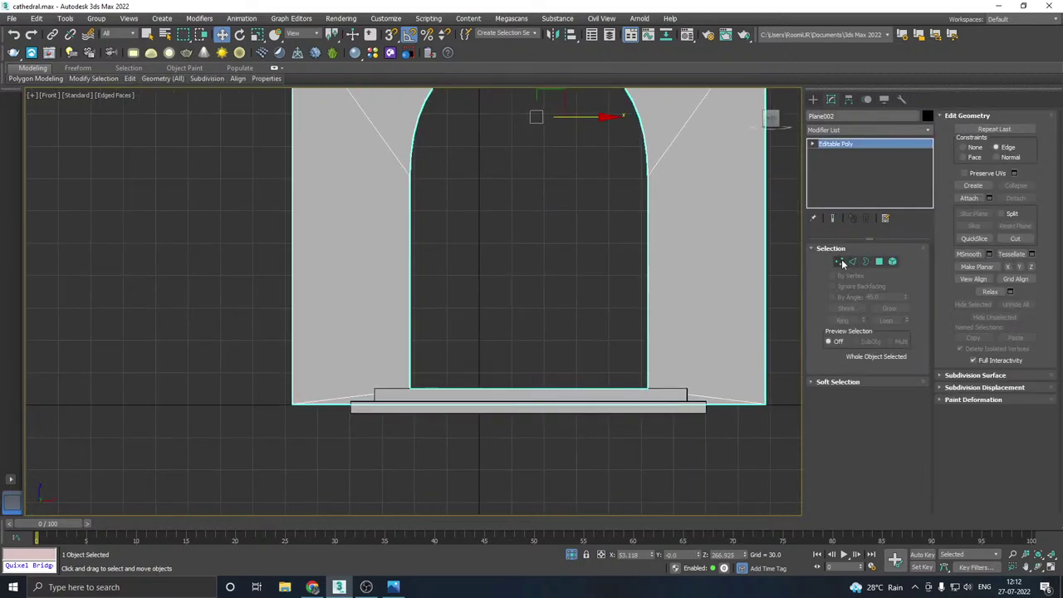
{"action": "left_click", "coordinate": [839, 261]}
{"action": "middle_click_drag", "start_coordinate": [741, 377], "coordinate": [735, 348], "text": "alt"}
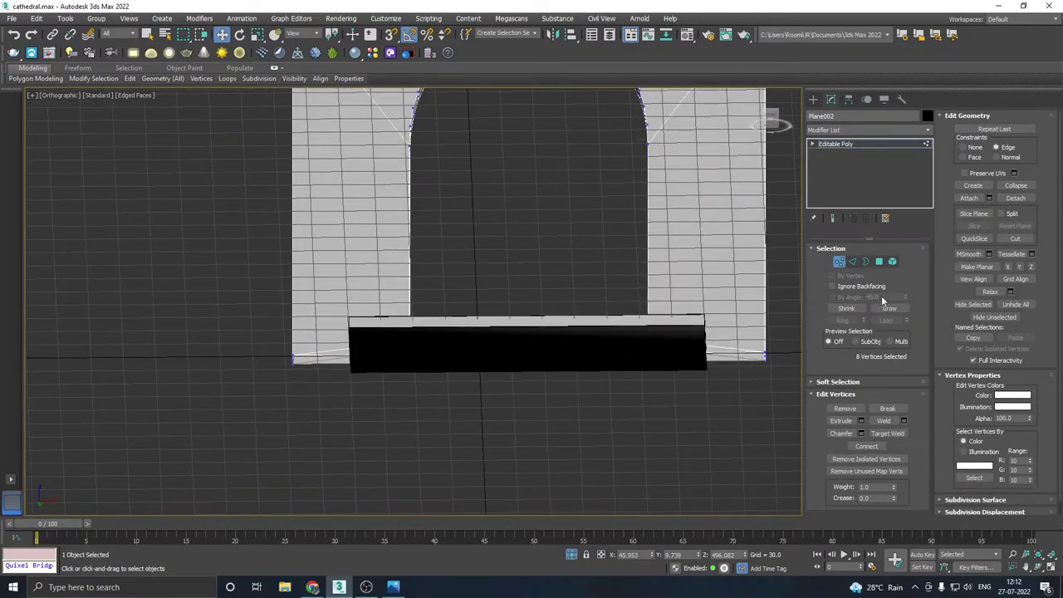
{"action": "left_click", "coordinate": [865, 261]}
{"action": "left_click", "coordinate": [711, 355]}
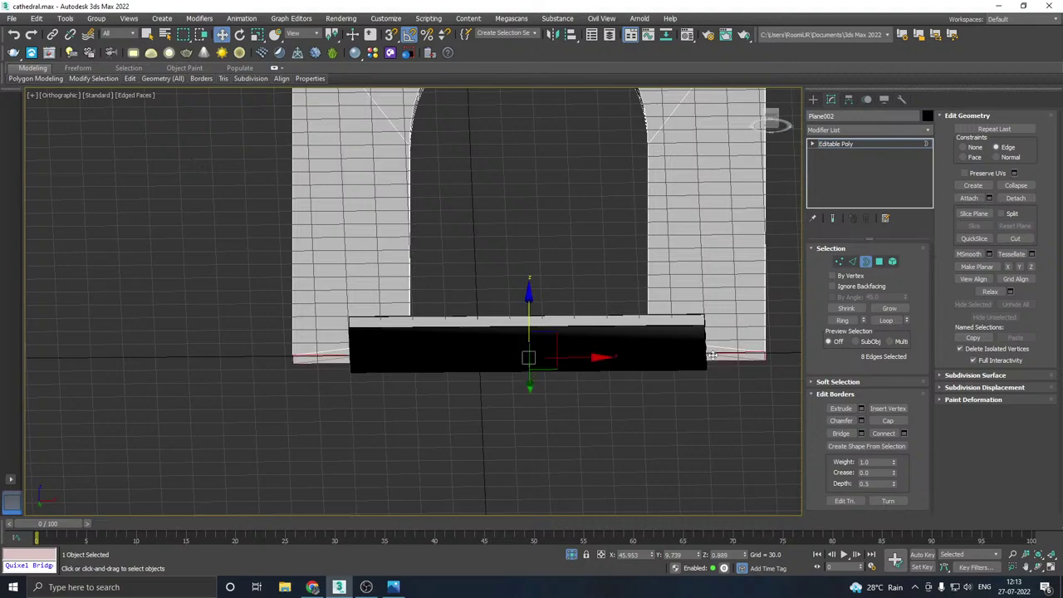
{"action": "middle_click_drag", "start_coordinate": [712, 355], "coordinate": [689, 362]}
{"action": "key", "text": "f"}
{"action": "scroll", "coordinate": [547, 319], "scroll_direction": "down", "scroll_amount": 6}
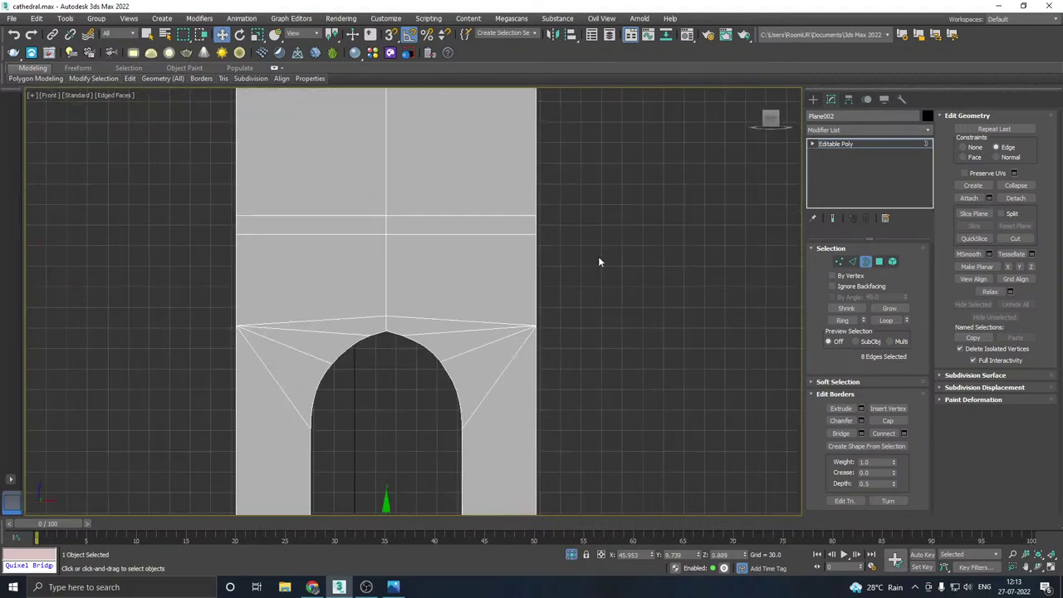
{"action": "scroll", "coordinate": [448, 399], "scroll_direction": "up", "scroll_amount": 8}
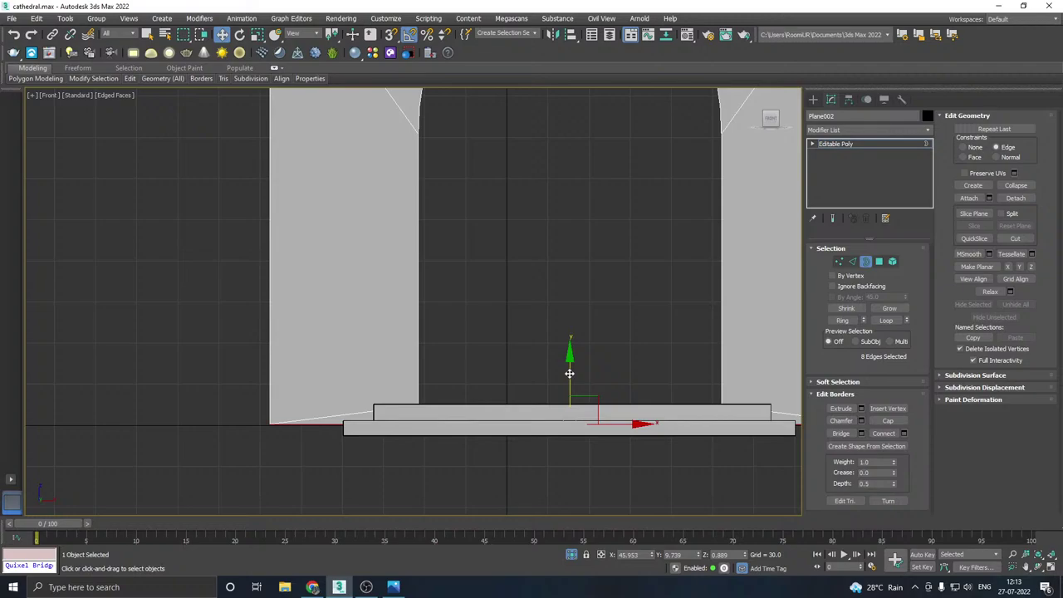
{"action": "left_click_drag", "start_coordinate": [570, 374], "coordinate": [569, 392]}
- Examine the doorway wall from below and select the bottom face of the leg beside the steps
{"action": "key", "text": "p"}
{"action": "middle_click_drag", "start_coordinate": [569, 387], "coordinate": [565, 292], "text": "alt"}
{"action": "scroll", "coordinate": [490, 279], "scroll_direction": "up", "scroll_amount": 5}
{"action": "left_click", "coordinate": [879, 261]}
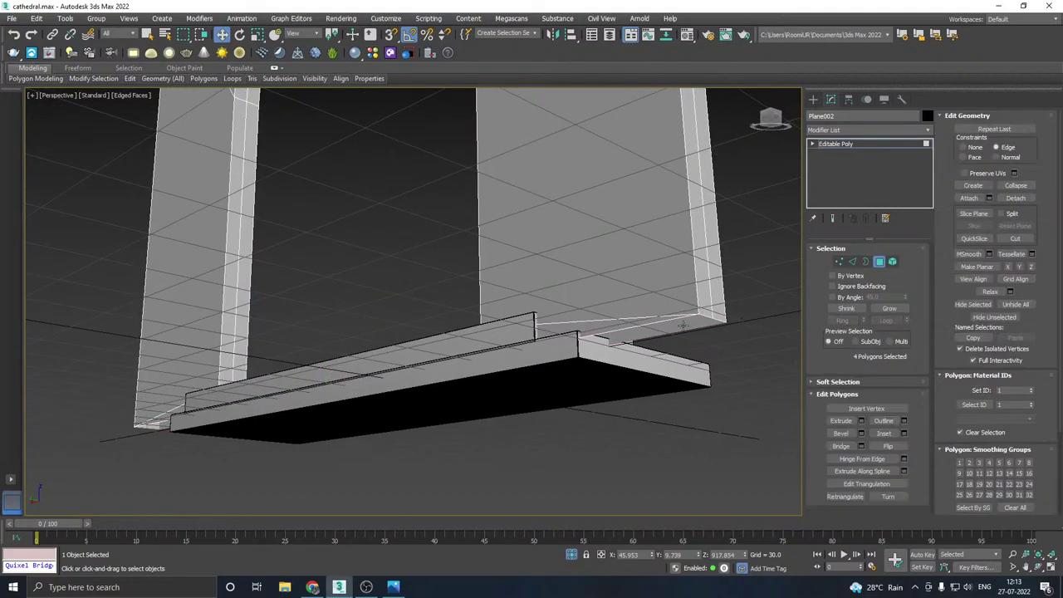
{"action": "left_click", "coordinate": [681, 324]}
{"action": "middle_click_drag", "start_coordinate": [681, 324], "coordinate": [645, 314], "text": "alt"}
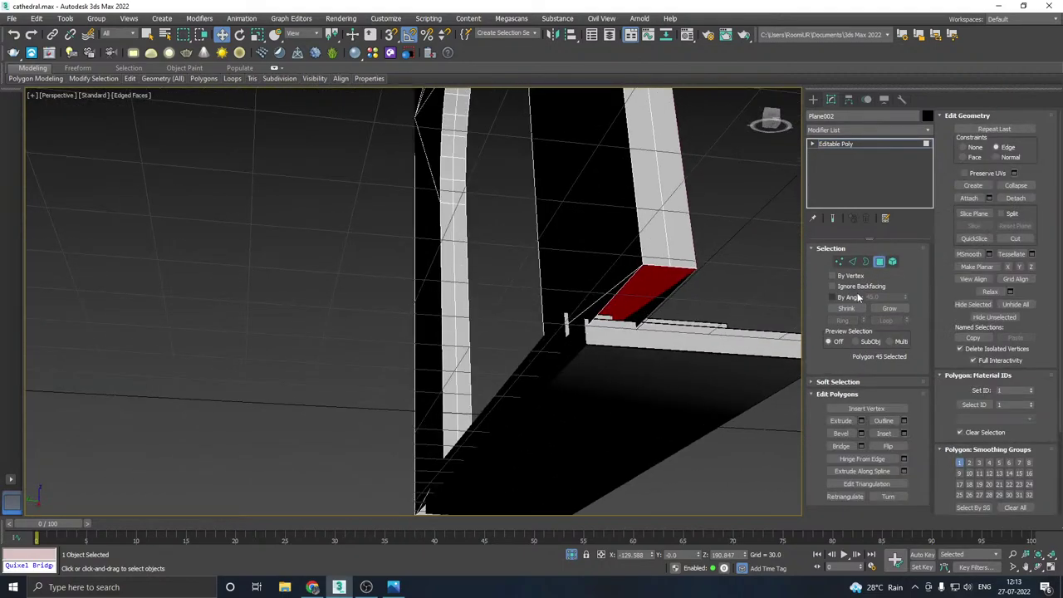
- Turn off the edge constraint and lower the wall's bottom corner vertices on both sides to the base of the lower step
{"action": "left_click", "coordinate": [840, 263]}
{"action": "key", "text": "f"}
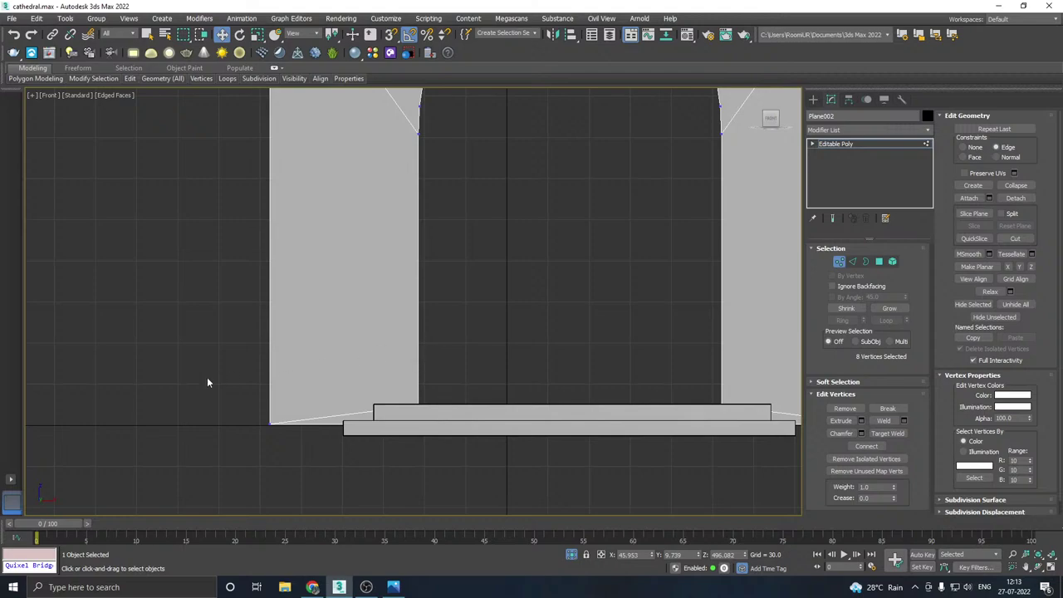
{"action": "scroll", "coordinate": [233, 353], "scroll_direction": "down", "scroll_amount": 4}
{"action": "left_click_drag", "start_coordinate": [147, 340], "coordinate": [617, 495]}
{"action": "scroll", "coordinate": [327, 374], "scroll_direction": "up", "scroll_amount": 2}
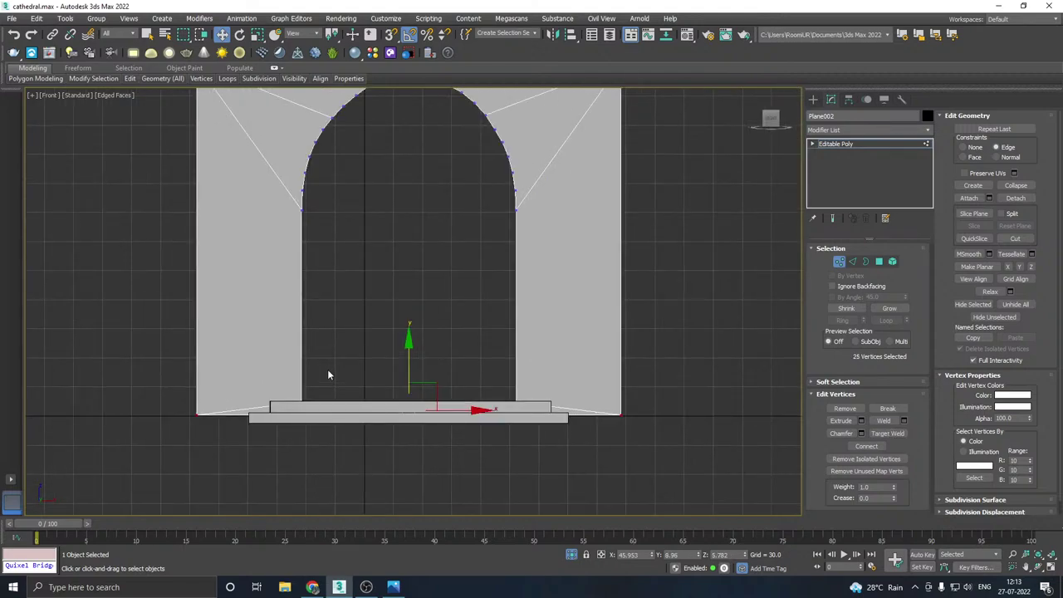
{"action": "left_click_drag", "start_coordinate": [226, 385], "coordinate": [193, 417]}
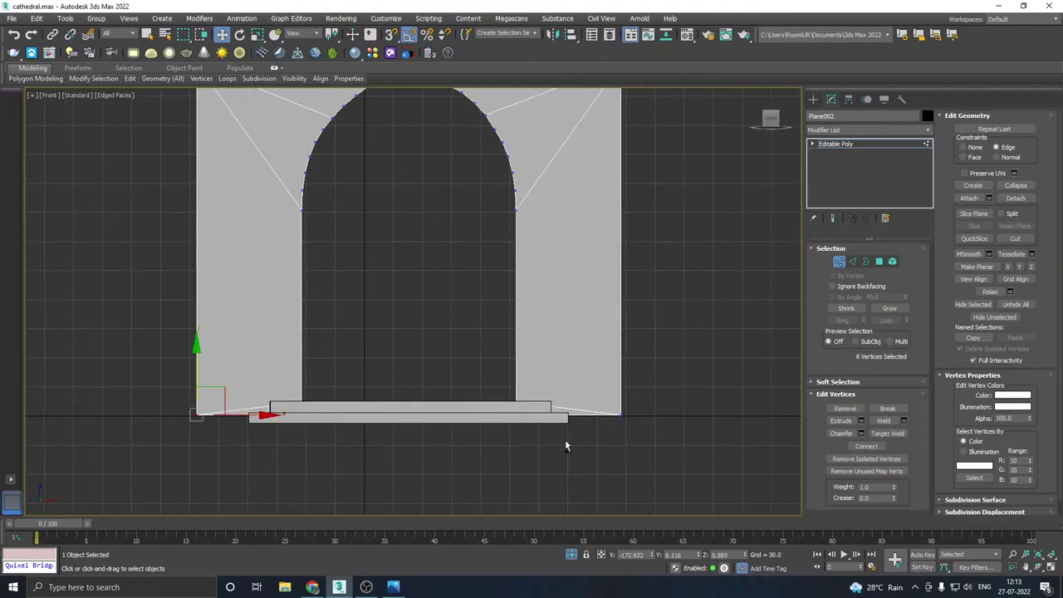
{"action": "left_click_drag", "start_coordinate": [674, 408], "coordinate": [674, 408], "text": "ctrl"}
{"action": "scroll", "coordinate": [410, 400], "scroll_direction": "up", "scroll_amount": 2}
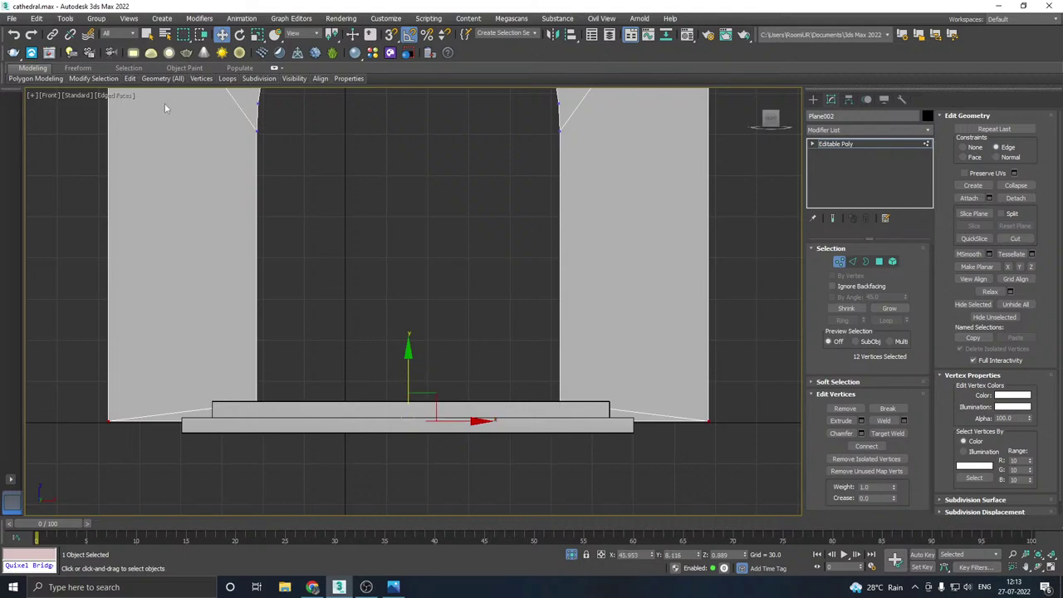
{"action": "mouse_move", "coordinate": [130, 78]}
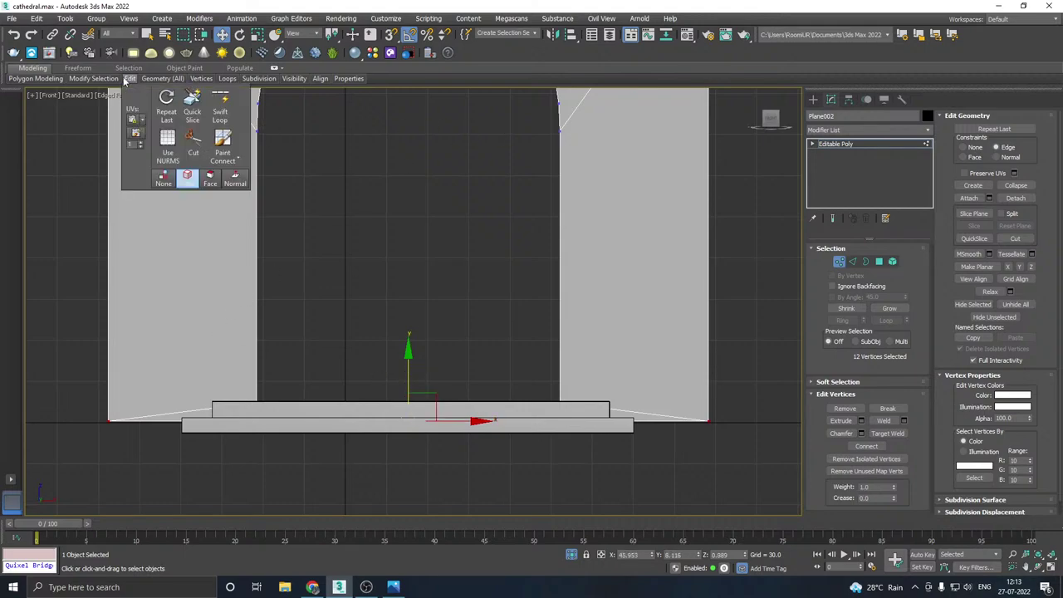
{"action": "left_click", "coordinate": [163, 178]}
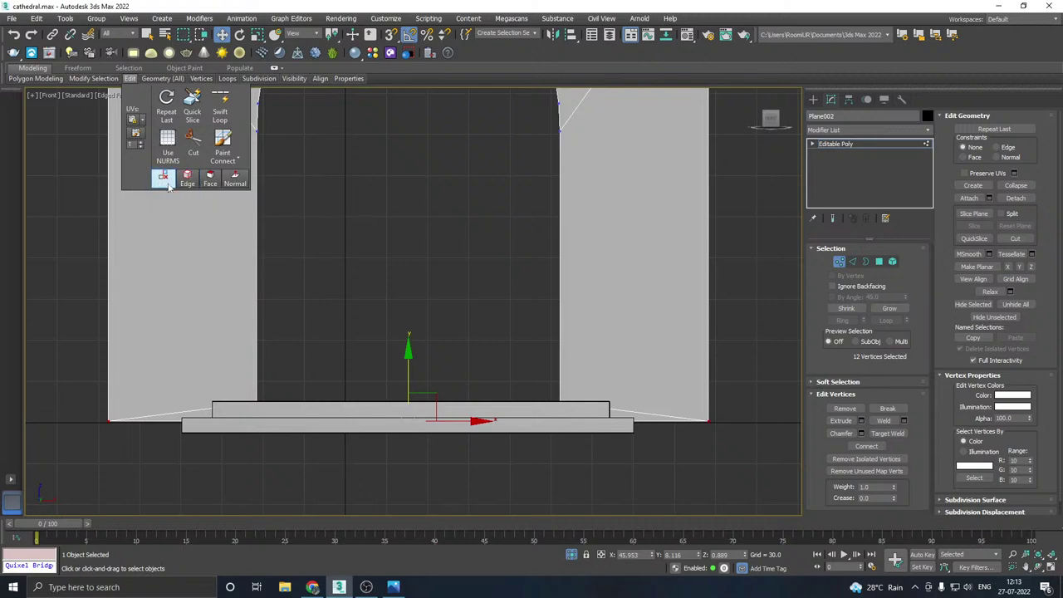
{"action": "middle_click_drag", "start_coordinate": [344, 247], "coordinate": [396, 217]}
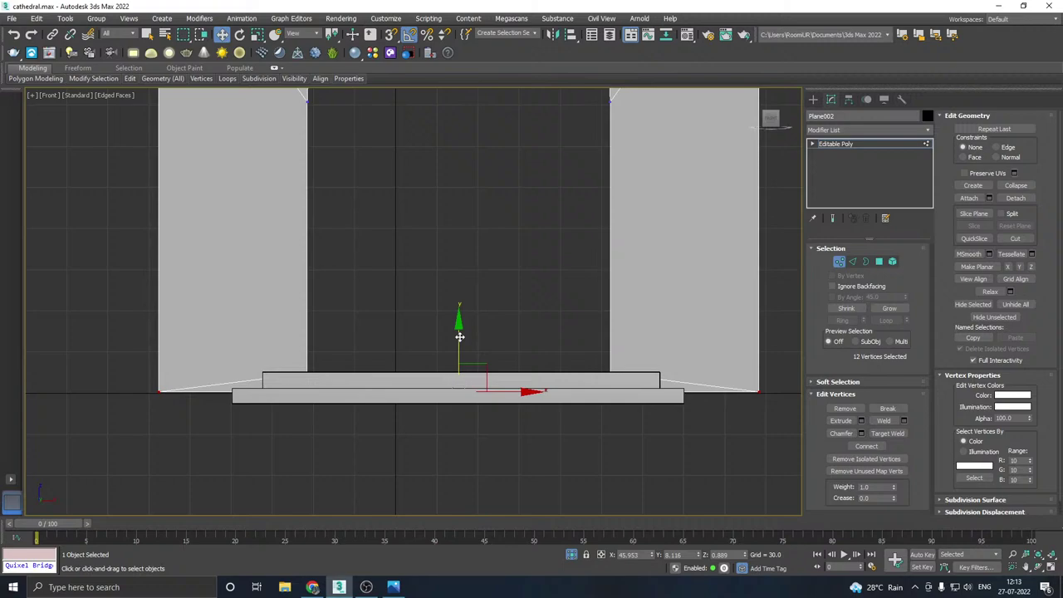
{"action": "left_click_drag", "start_coordinate": [461, 337], "coordinate": [464, 350]}
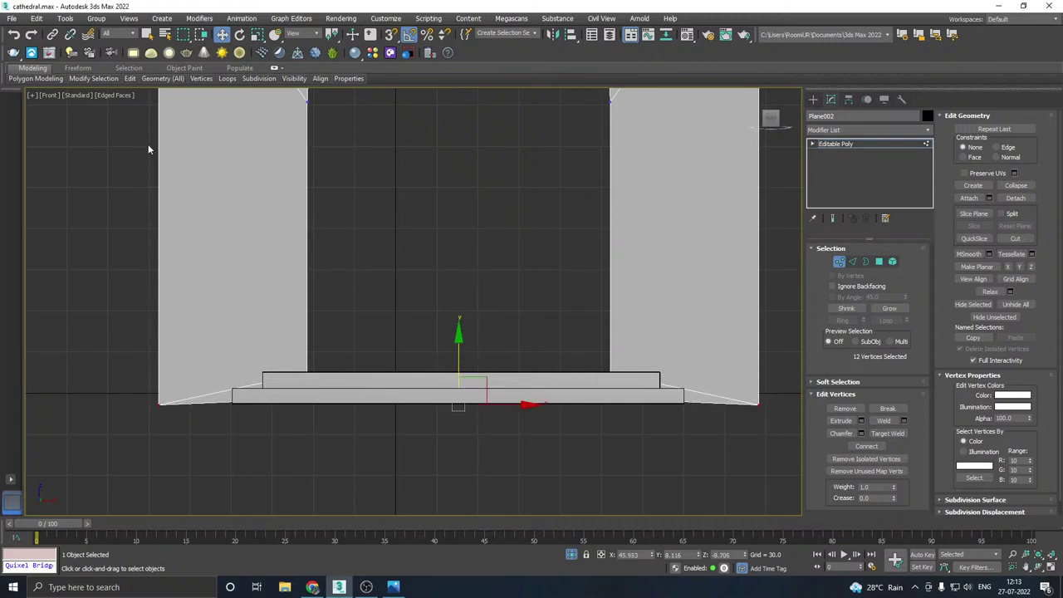
- Show the front view in wireframe and lower the wall's middle bottom vertices level with the corners
{"action": "left_click", "coordinate": [119, 96]}
{"action": "left_click", "coordinate": [191, 209]}
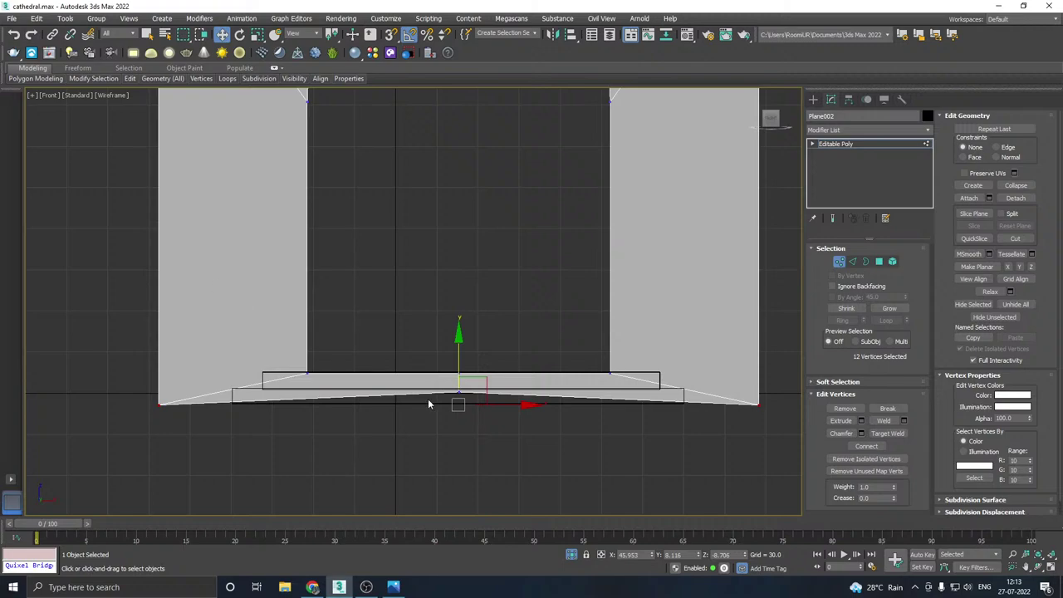
{"action": "left_click_drag", "start_coordinate": [428, 425], "coordinate": [468, 354]}
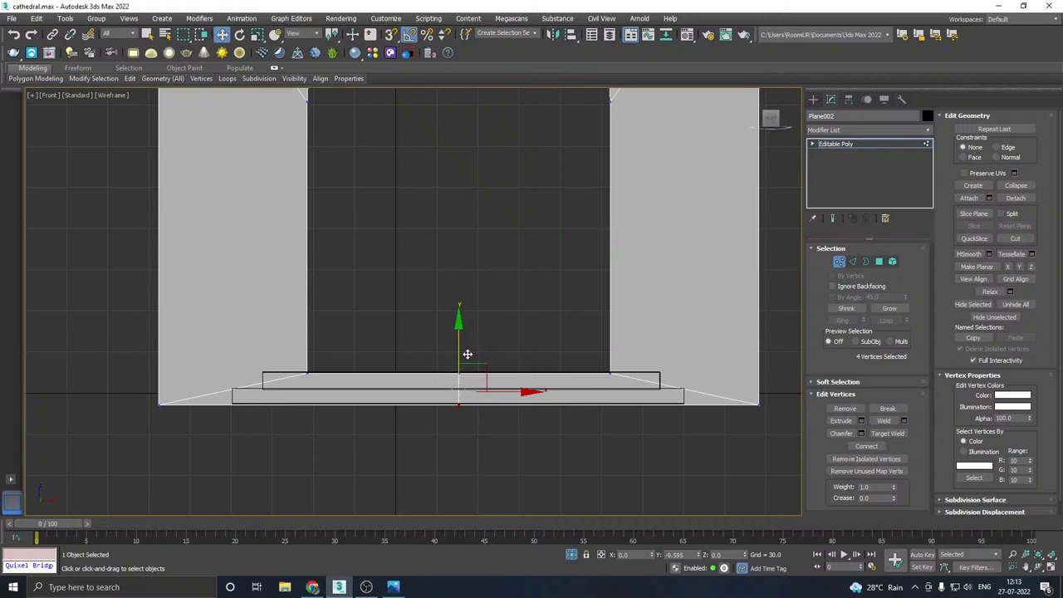
- Undo the separate vertex moves and lower the wall's corner and middle bottom vertices together to the base of the lower step
{"action": "key", "text": "ctrl+z"}
{"action": "key", "text": "ctrl+z"}
{"action": "key", "text": "ctrl+z"}
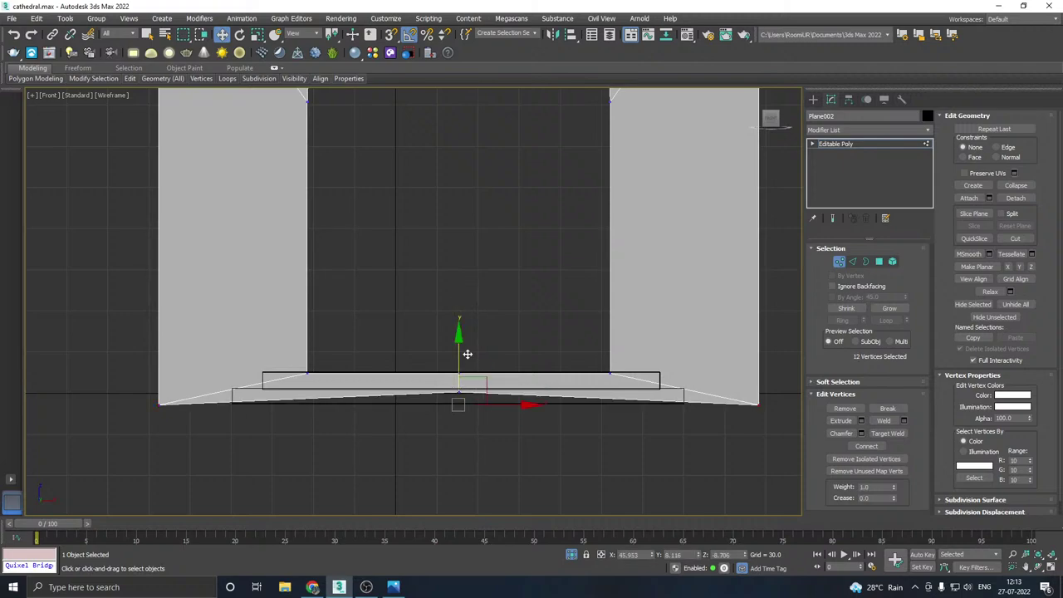
{"action": "key", "text": "ctrl+Page_Up"}
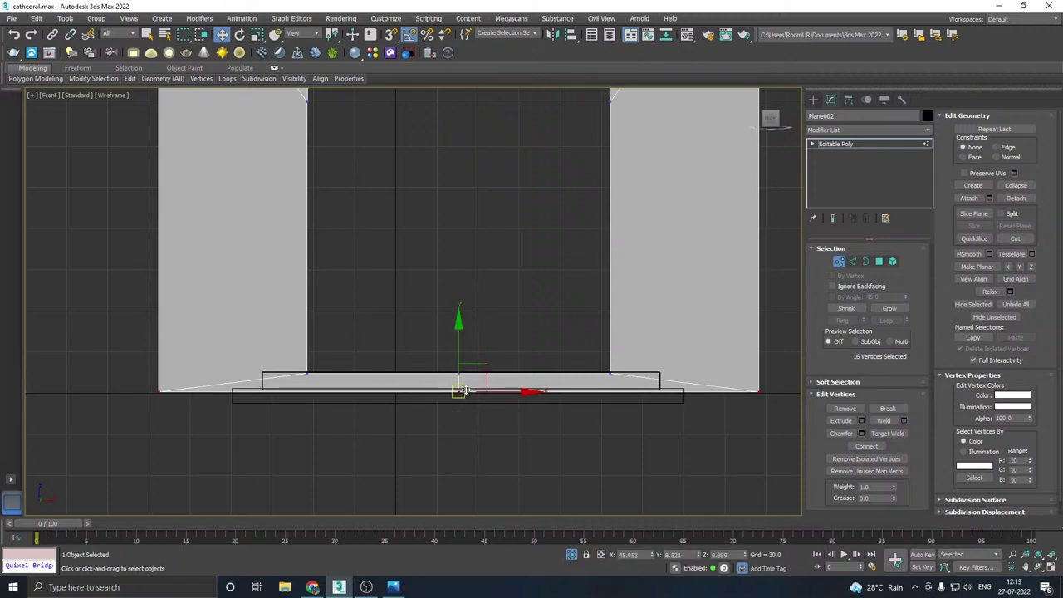
{"action": "left_click_drag", "start_coordinate": [461, 348], "coordinate": [464, 360]}
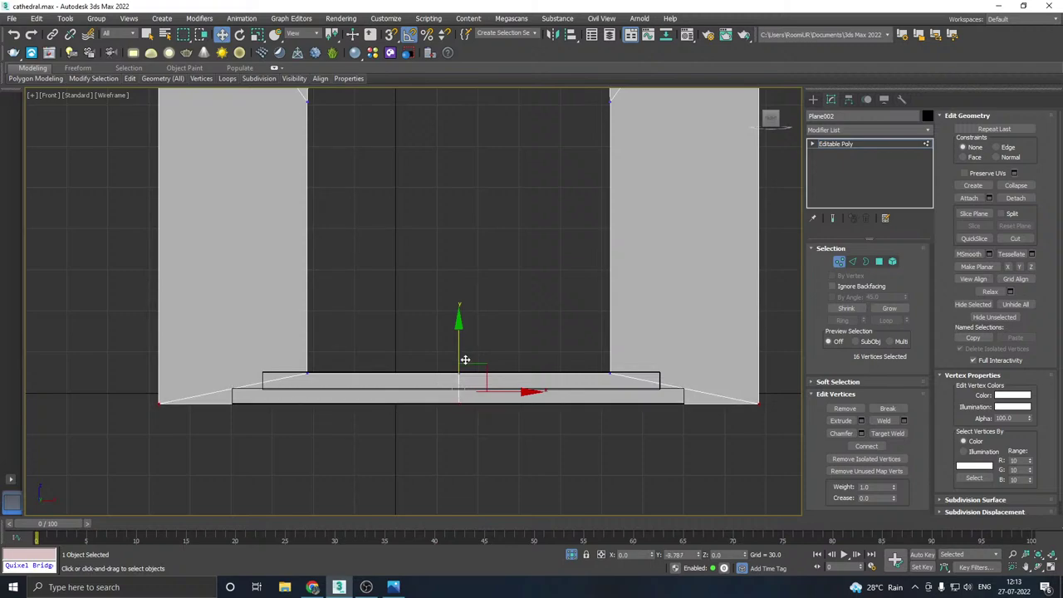
- Leave vertex editing on the doorway wall and end isolation to bring back the full cathedral scene in perspective
{"action": "key", "text": "p"}
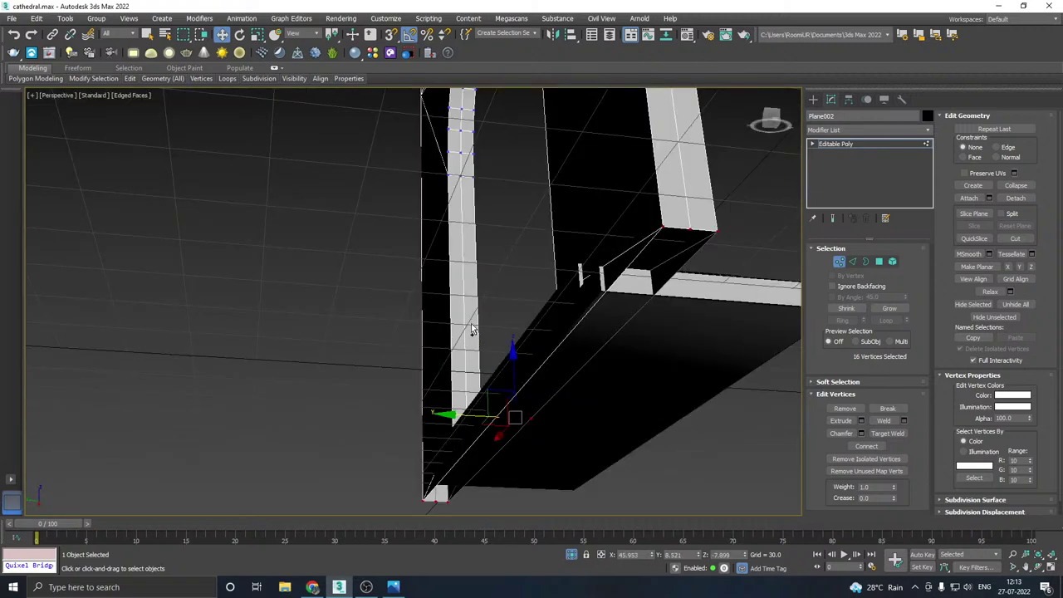
{"action": "middle_click_drag", "start_coordinate": [472, 330], "coordinate": [415, 370], "text": "alt"}
{"action": "scroll", "coordinate": [366, 378], "scroll_direction": "down", "scroll_amount": 4}
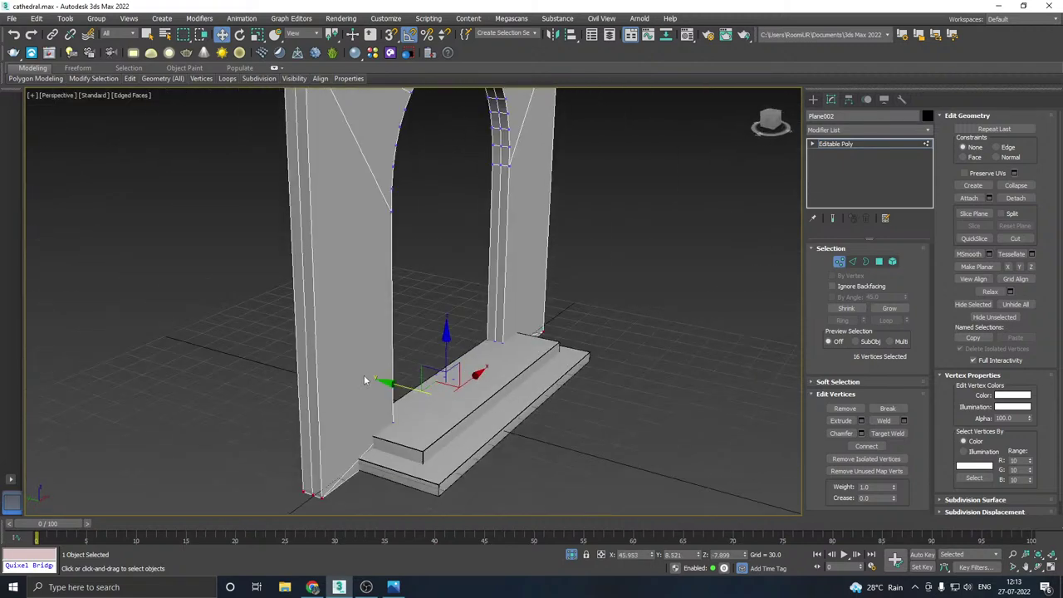
{"action": "left_click", "coordinate": [860, 145]}
{"action": "scroll", "coordinate": [538, 498], "scroll_direction": "down", "scroll_amount": 5}
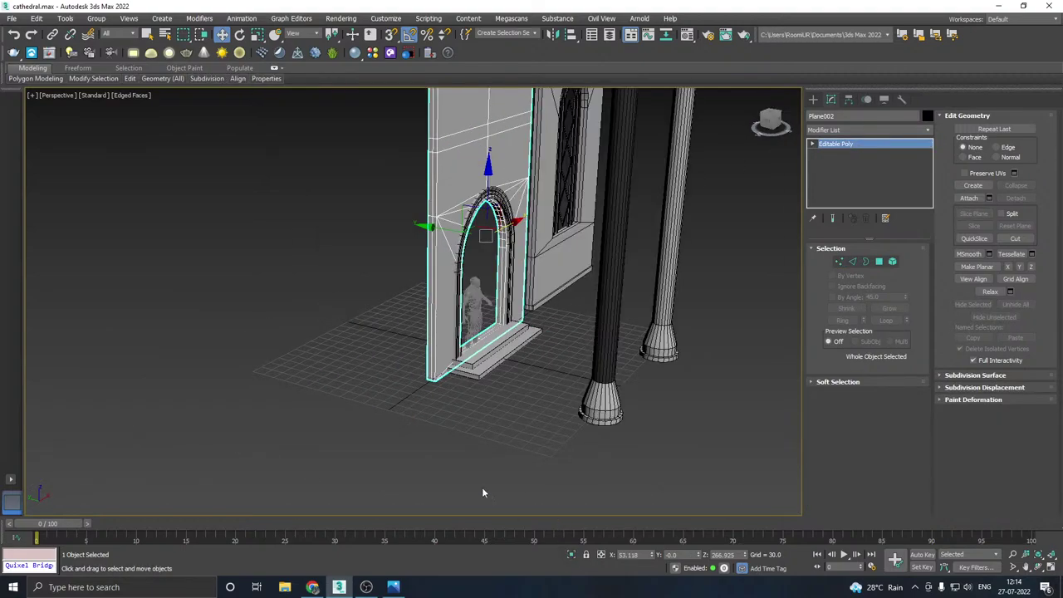
- Clear the selection and examine the doorway wall against the columns, vault and window wall from several angles
{"action": "middle_click_drag", "start_coordinate": [530, 383], "coordinate": [446, 441]}
{"action": "left_click", "coordinate": [617, 373]}
{"action": "middle_click_drag", "start_coordinate": [621, 357], "coordinate": [430, 395]}
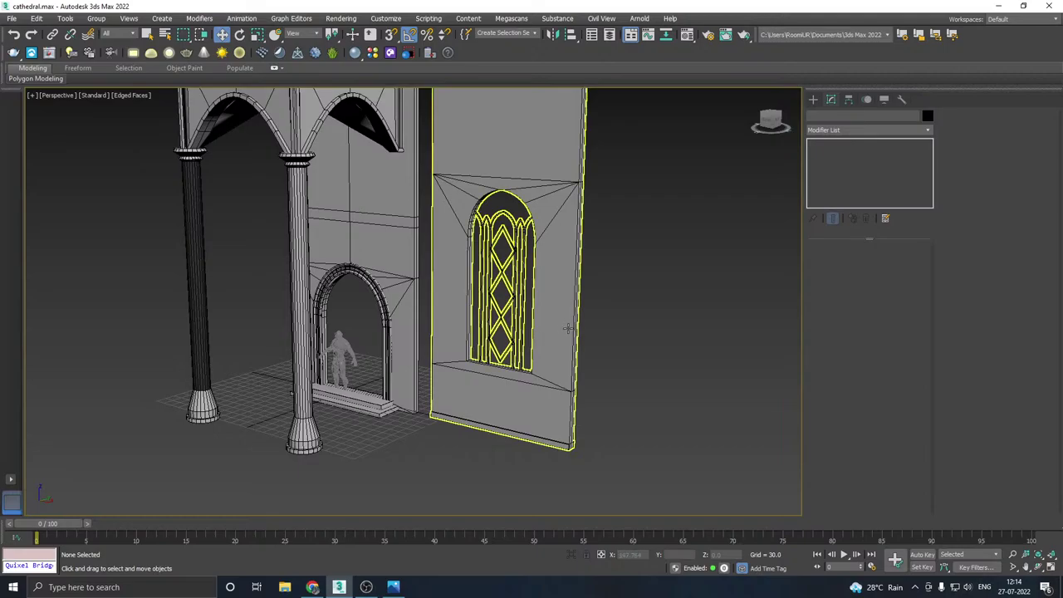
{"action": "middle_click_drag", "start_coordinate": [569, 329], "coordinate": [392, 301], "text": "alt"}
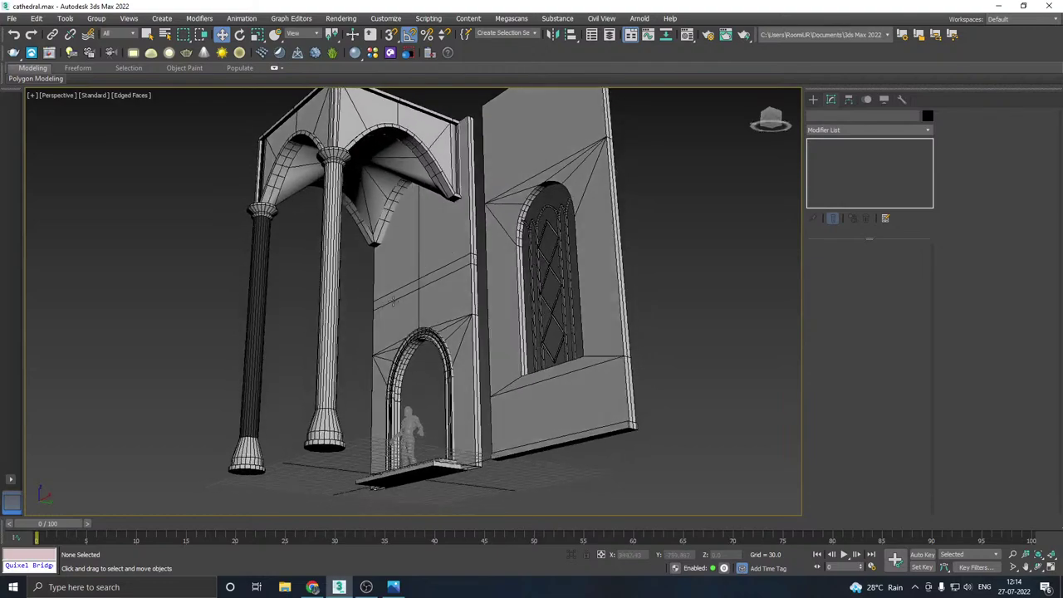
{"action": "scroll", "coordinate": [392, 302], "scroll_direction": "down", "scroll_amount": 4}
{"action": "scroll", "coordinate": [424, 355], "scroll_direction": "down", "scroll_amount": 2}
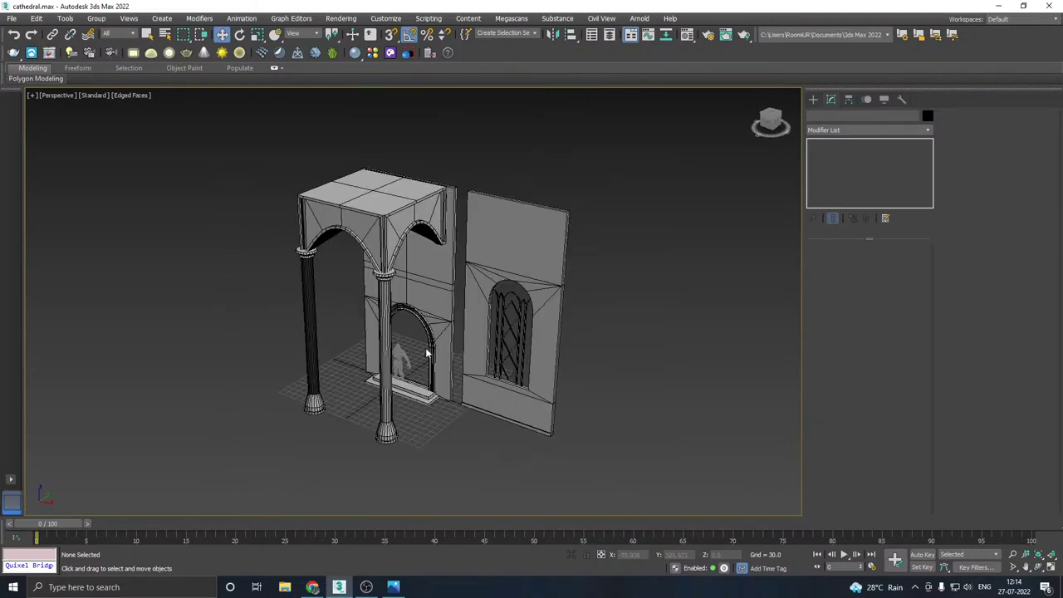
{"action": "scroll", "coordinate": [420, 329], "scroll_direction": "up", "scroll_amount": 5}
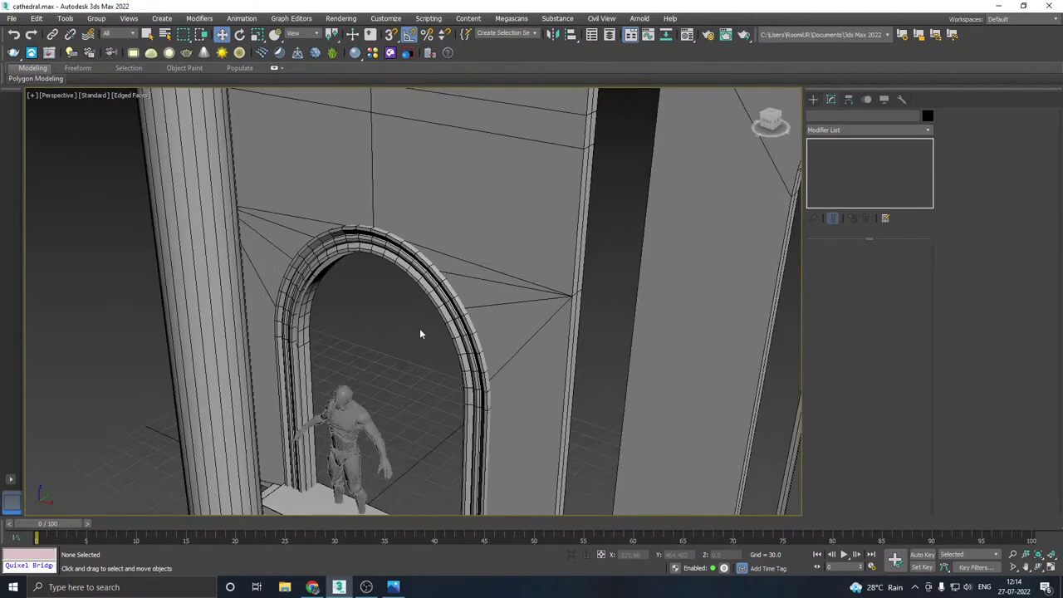
- Isolate the two arch trim pieces that frame the doorway
{"action": "left_click", "coordinate": [420, 329]}
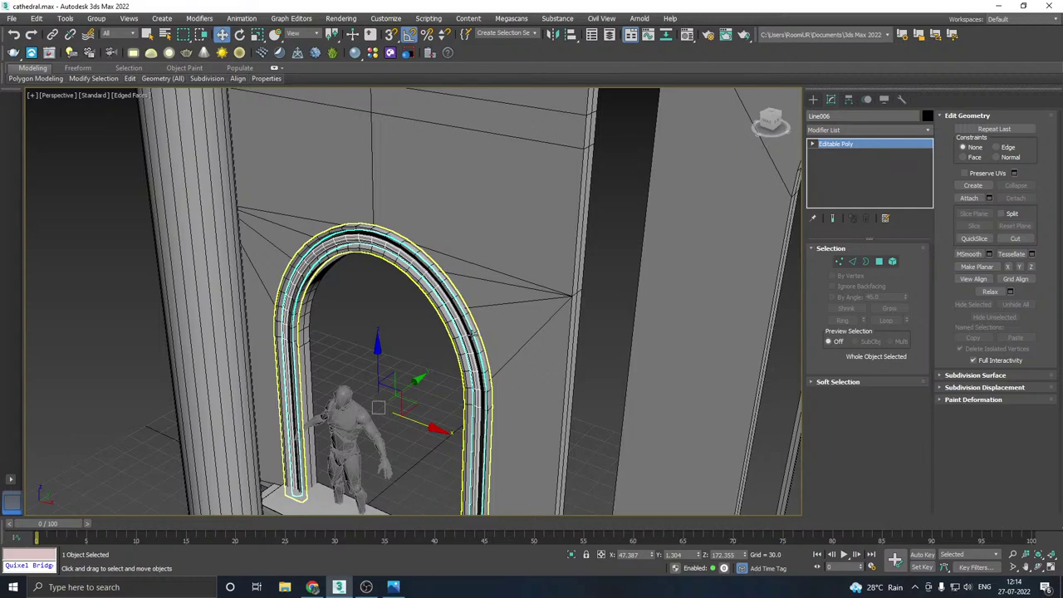
{"action": "scroll", "coordinate": [463, 330], "scroll_direction": "up", "scroll_amount": 3}
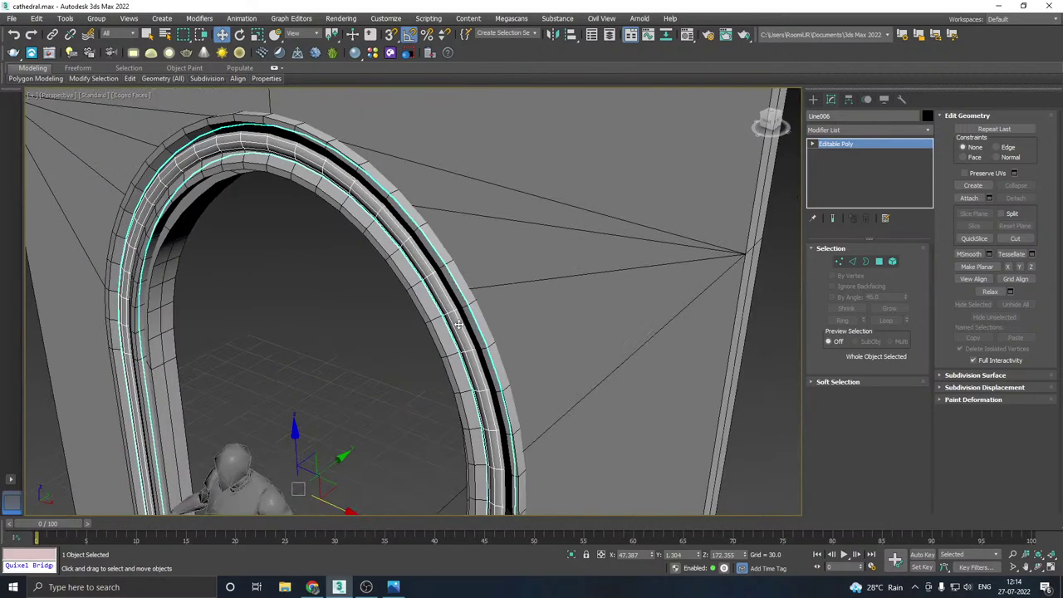
{"action": "left_click", "coordinate": [469, 324], "text": "ctrl"}
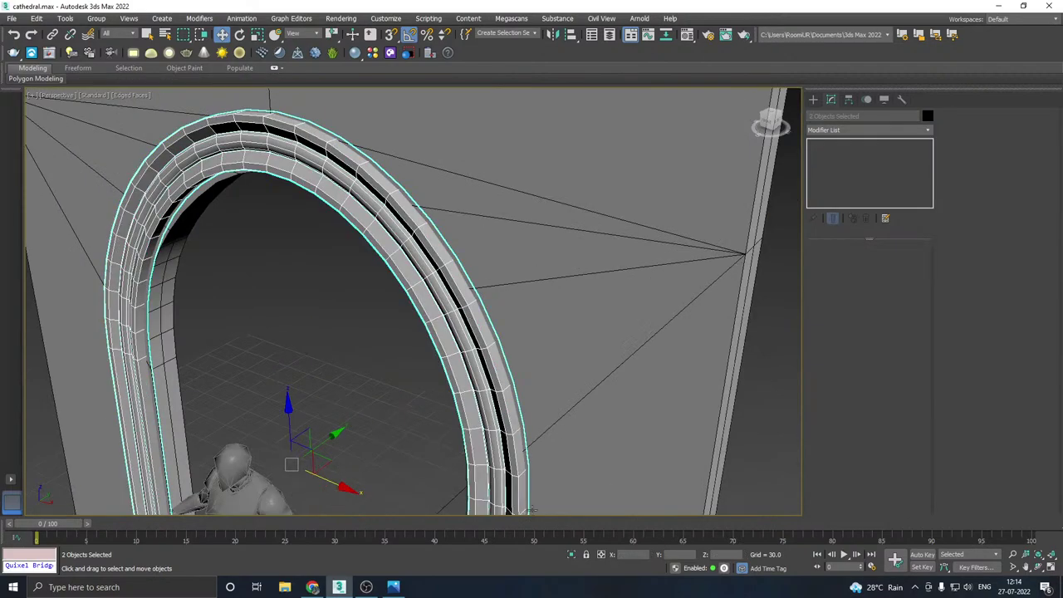
{"action": "left_click", "coordinate": [569, 554]}
{"action": "middle_click_drag", "start_coordinate": [420, 479], "coordinate": [506, 374]}
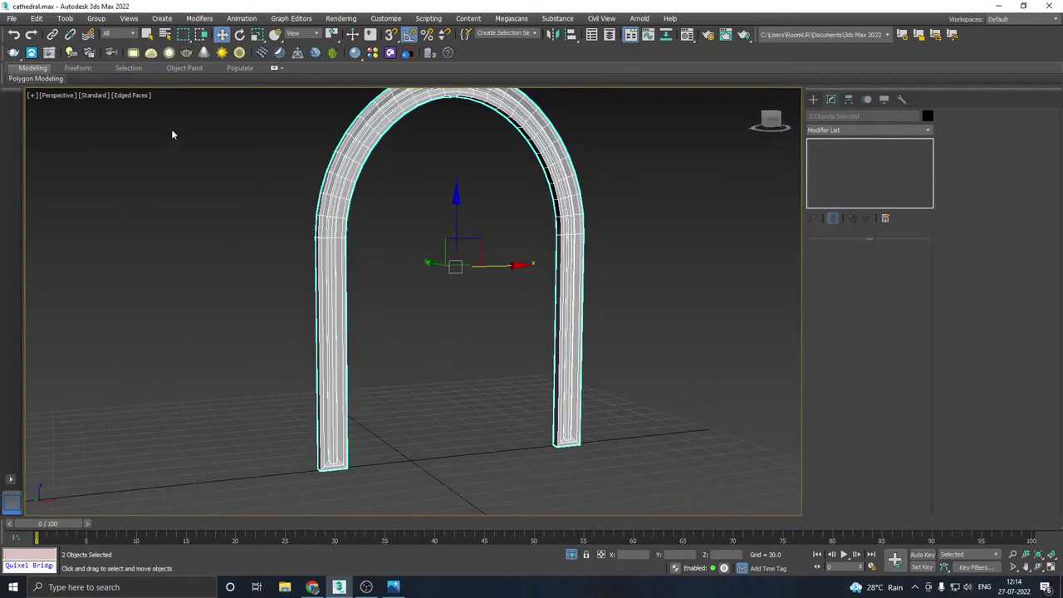
- Examine the arch trim's profile in Default Shading without edges, then select the inner molding piece
{"action": "left_click", "coordinate": [132, 95]}
{"action": "left_click", "coordinate": [166, 211]}
{"action": "mouse_move", "coordinate": [402, 233]}
{"action": "middle_mouse_down"}
{"action": "mouse_move", "coordinate": [383, 266]}
{"action": "mouse_move", "coordinate": [406, 231]}
{"action": "middle_mouse_up"}
{"action": "left_click", "coordinate": [406, 230]}
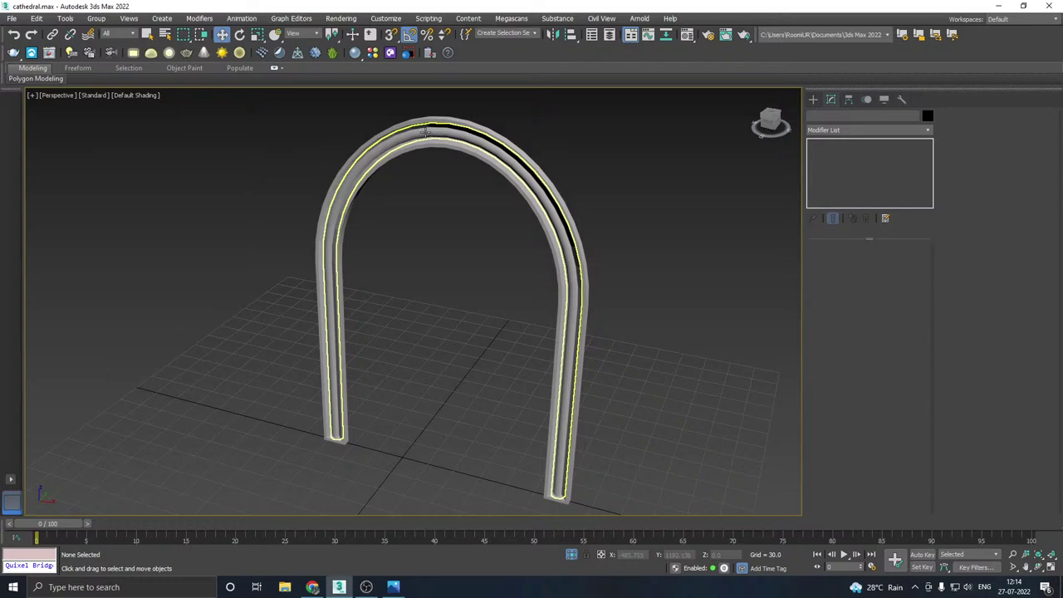
{"action": "left_click", "coordinate": [426, 131]}
{"action": "scroll", "coordinate": [427, 135], "scroll_direction": "up", "scroll_amount": 3}
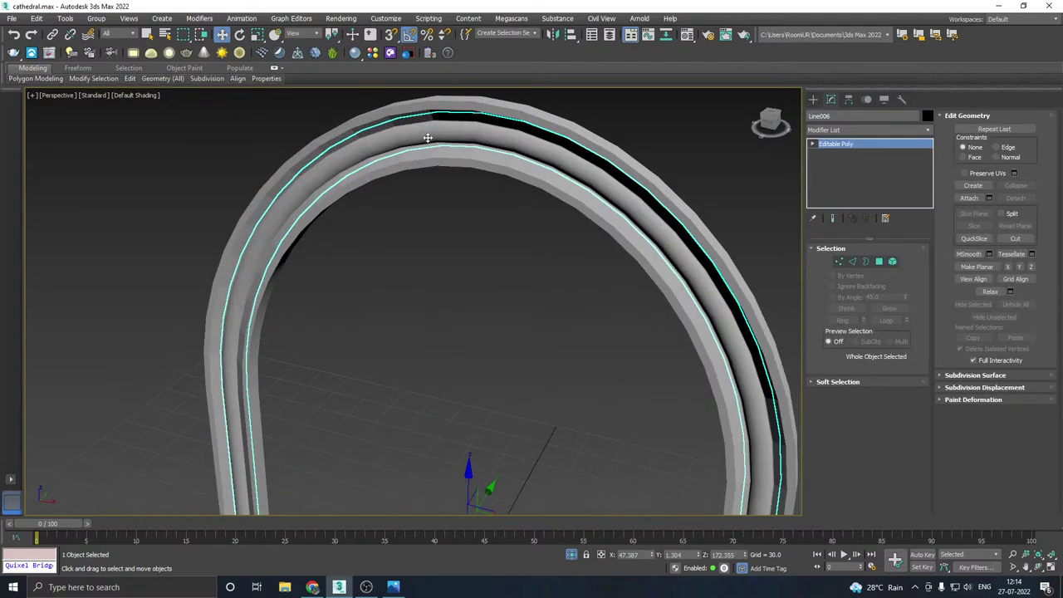
- Restore the edged-faces display and end isolation of the arch trim
{"action": "left_click", "coordinate": [130, 96]}
{"action": "left_click", "coordinate": [199, 211]}
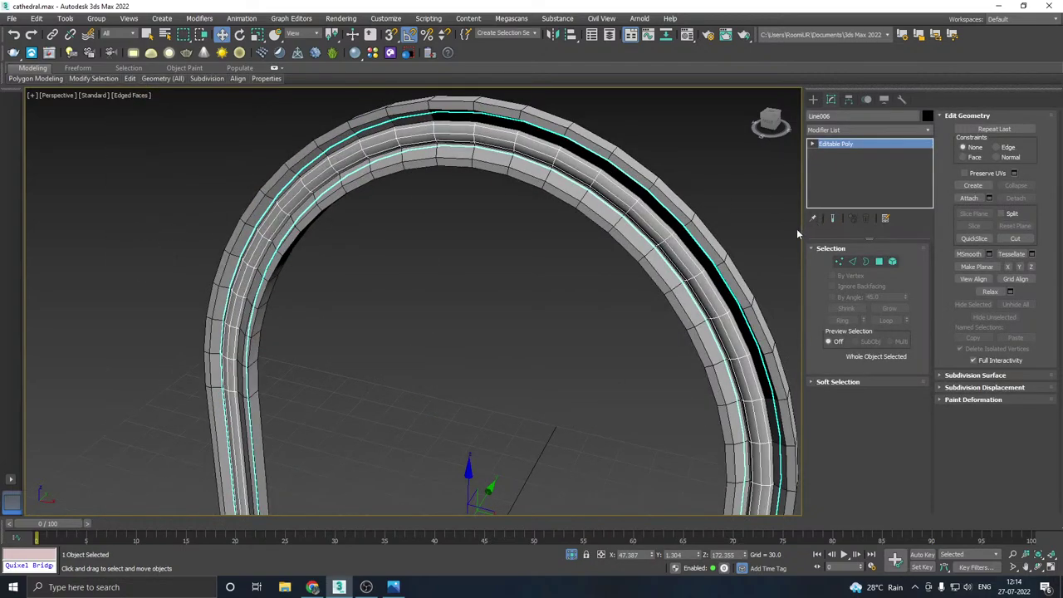
{"action": "left_click", "coordinate": [572, 555]}
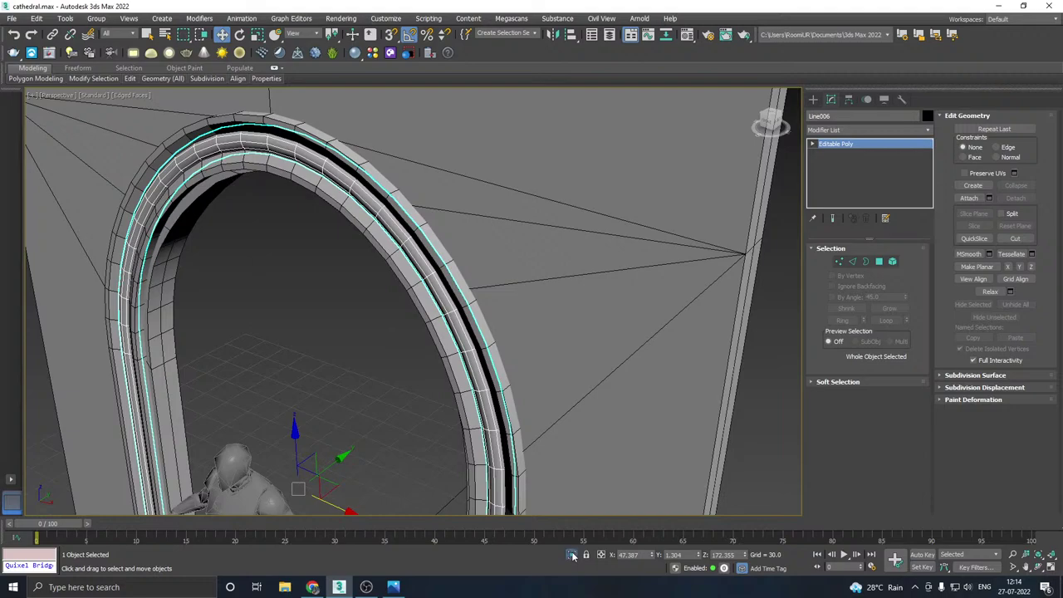
- Isolate the inner arch molding and select every other cross-section edge loop from the curve's left base toward its crown
{"action": "left_click", "coordinate": [572, 555]}
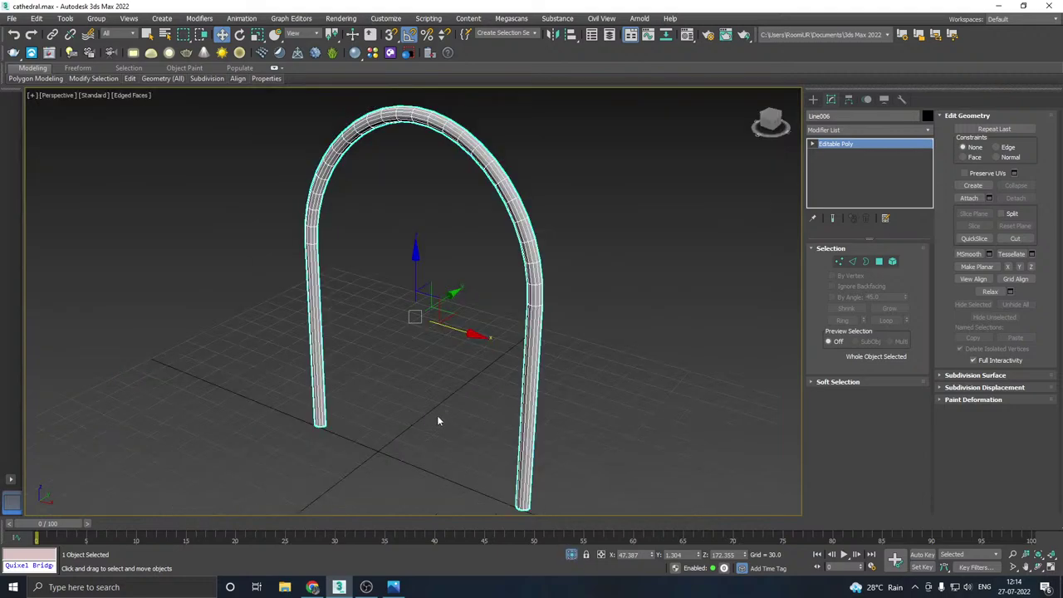
{"action": "left_click", "coordinate": [853, 261]}
{"action": "scroll", "coordinate": [304, 286], "scroll_direction": "up", "scroll_amount": 5}
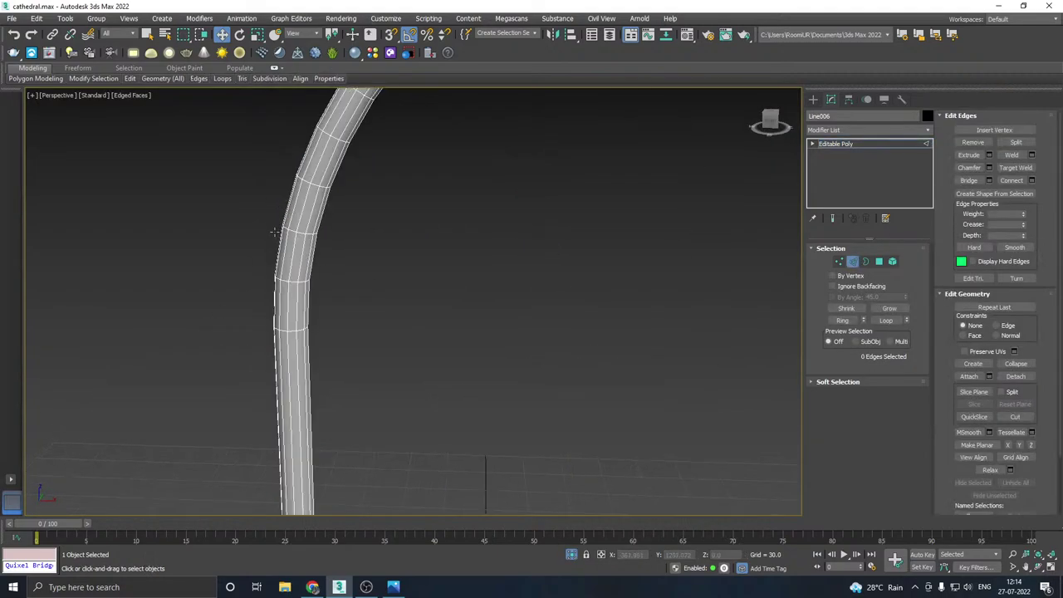
{"action": "double_click", "coordinate": [295, 284]}
{"action": "middle_click_drag", "start_coordinate": [364, 231], "coordinate": [346, 350]}
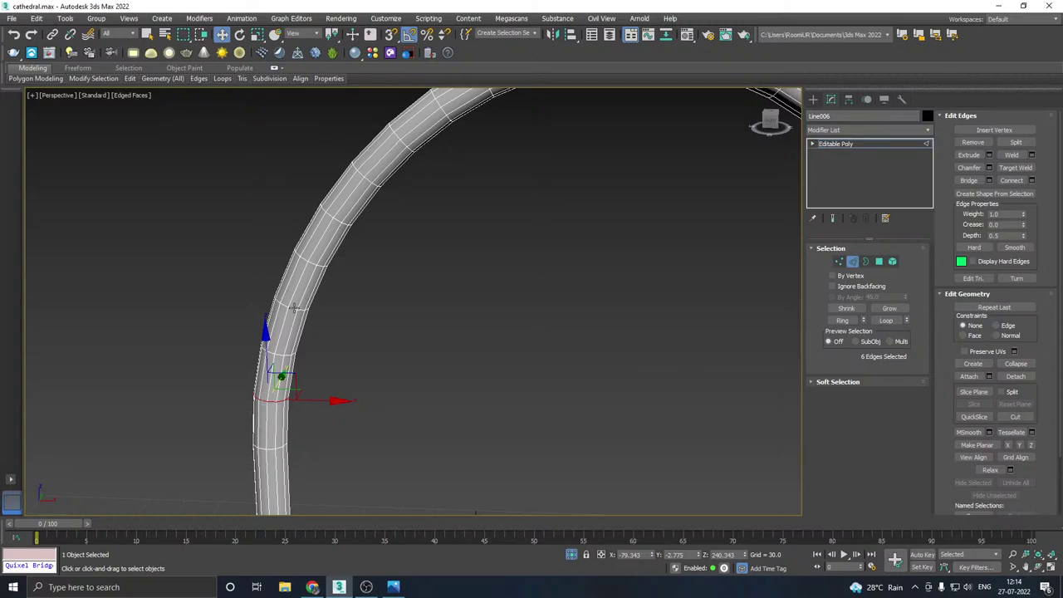
{"action": "double_click", "coordinate": [294, 306], "text": "ctrl"}
{"action": "scroll", "coordinate": [332, 216], "scroll_direction": "up", "scroll_amount": 4}
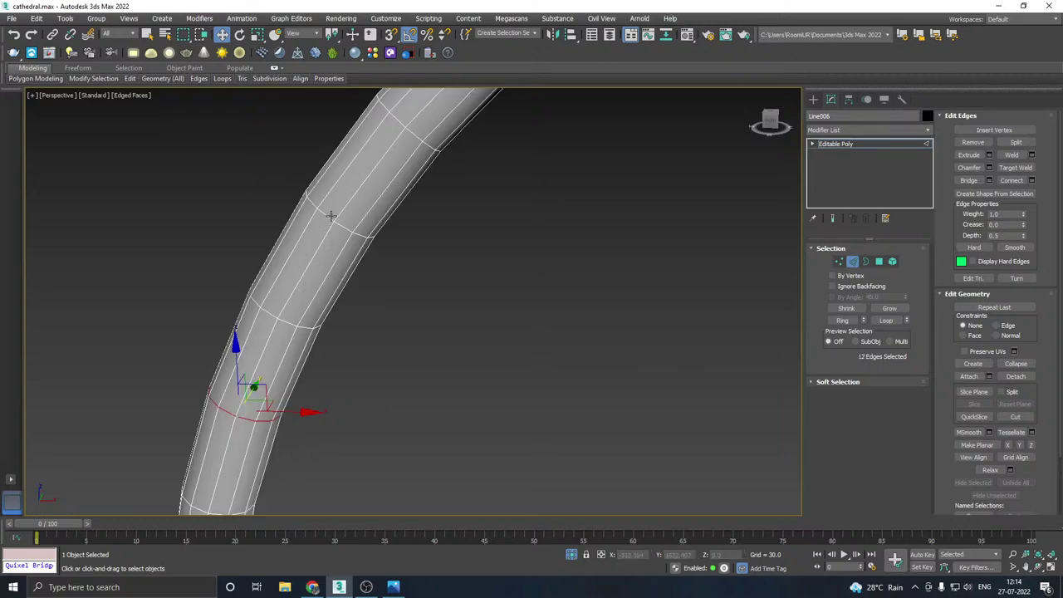
{"action": "double_click", "coordinate": [327, 217], "text": "ctrl"}
{"action": "middle_click_drag", "start_coordinate": [326, 217], "coordinate": [297, 380], "text": "alt"}
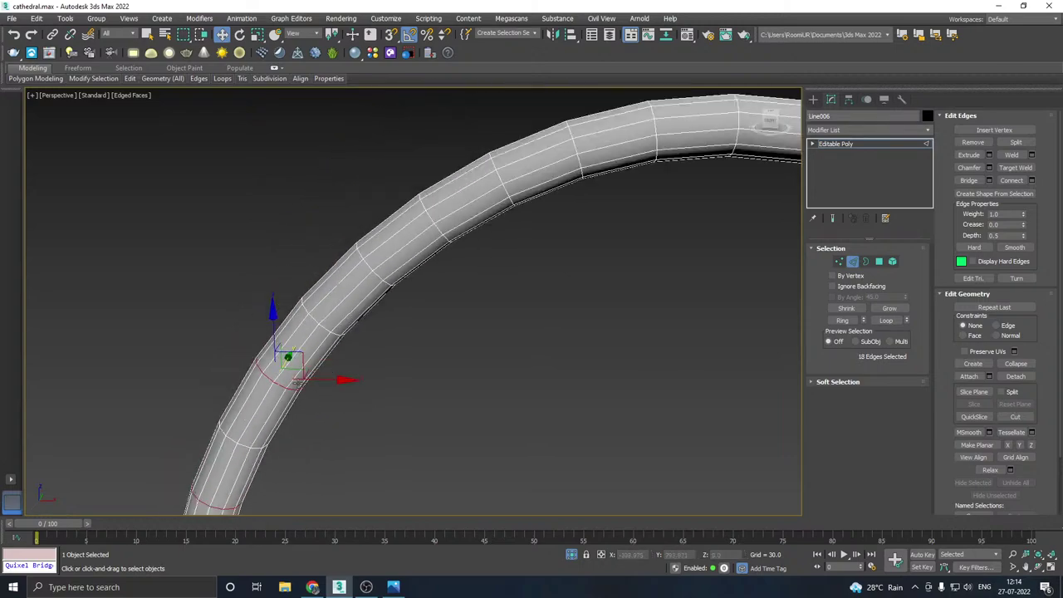
{"action": "double_click", "coordinate": [366, 261], "text": "ctrl"}
{"action": "middle_click_drag", "start_coordinate": [502, 177], "coordinate": [375, 333], "text": "alt"}
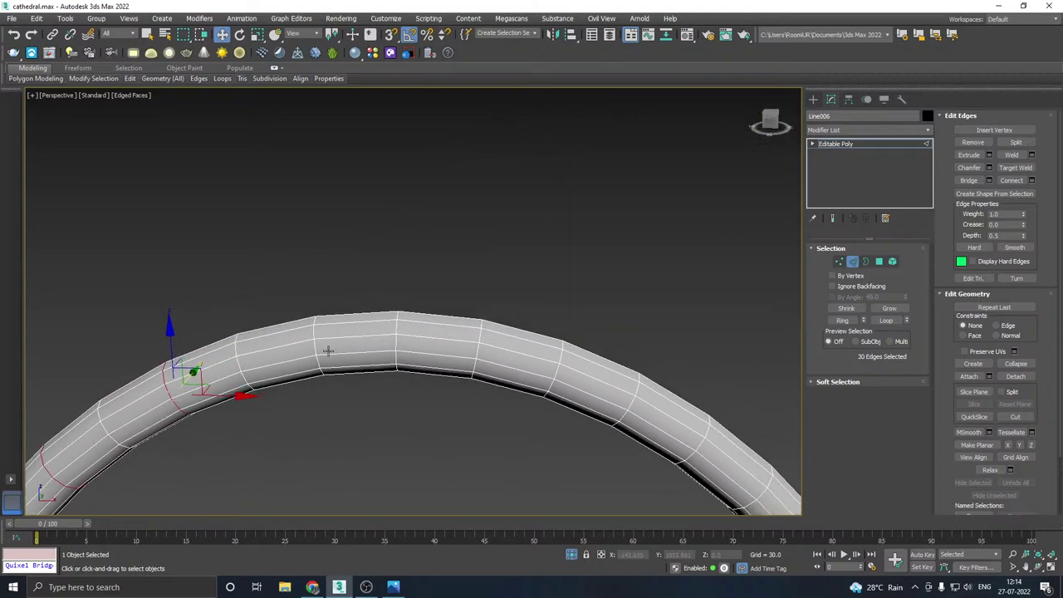
- Add every other cross-section edge loop from the crown down the arch's right curve to the selection, and save the scene
{"action": "double_click", "coordinate": [479, 353], "text": "ctrl"}
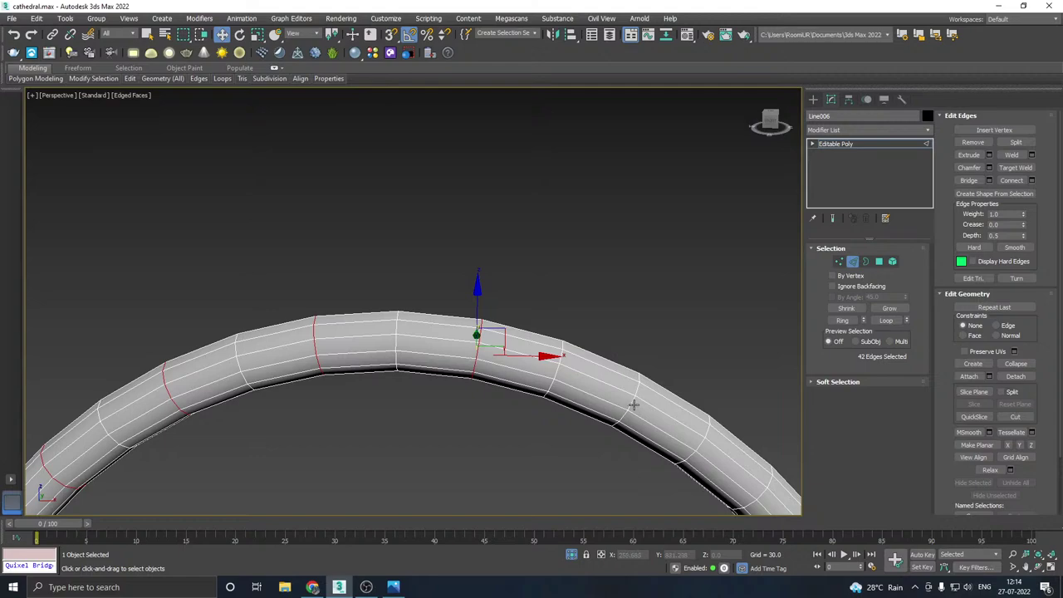
{"action": "middle_click_drag", "start_coordinate": [677, 422], "coordinate": [555, 334]}
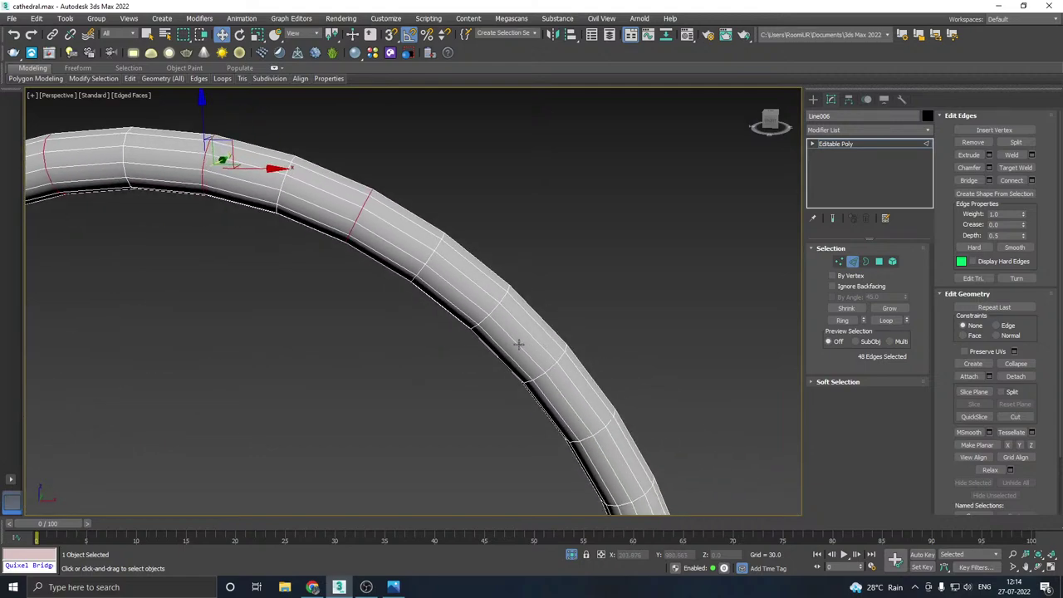
{"action": "double_click", "coordinate": [600, 433], "text": "ctrl"}
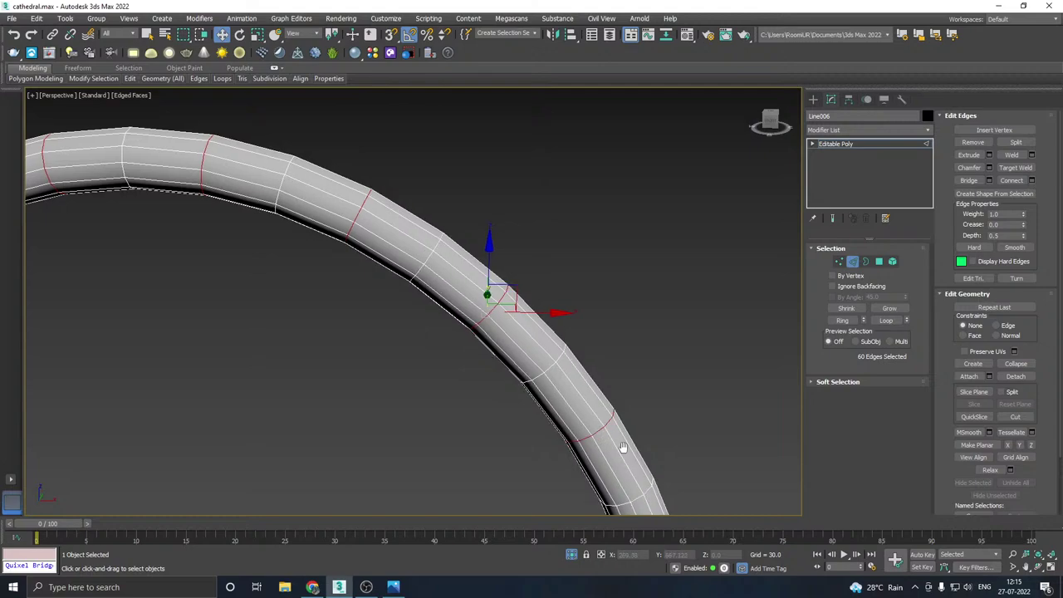
{"action": "scroll", "coordinate": [624, 449], "scroll_direction": "down", "scroll_amount": 3}
{"action": "middle_click_drag", "start_coordinate": [624, 449], "coordinate": [568, 310]}
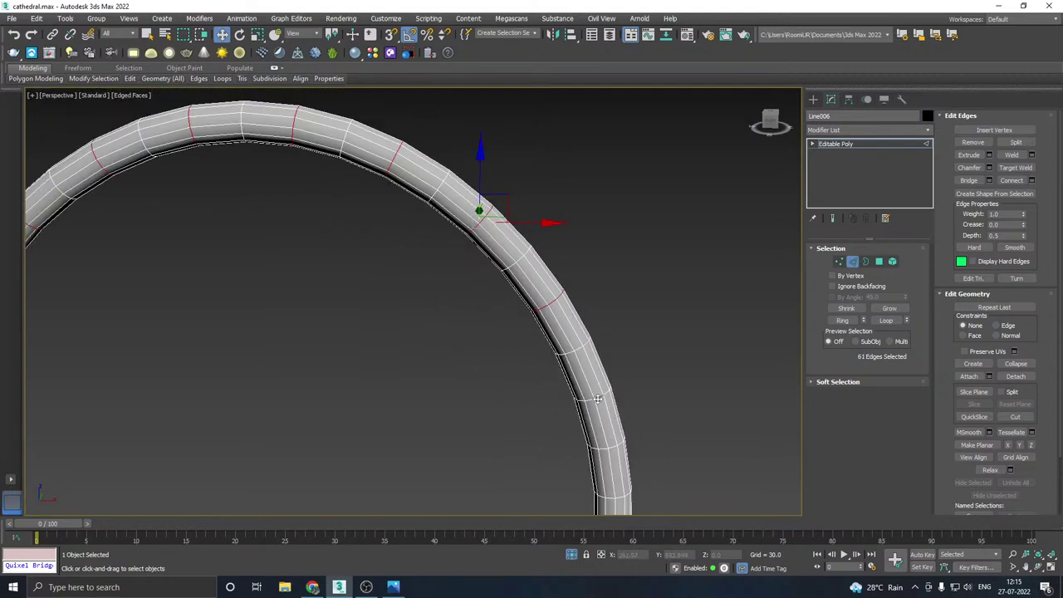
{"action": "middle_click_drag", "start_coordinate": [597, 400], "coordinate": [570, 348], "text": "alt"}
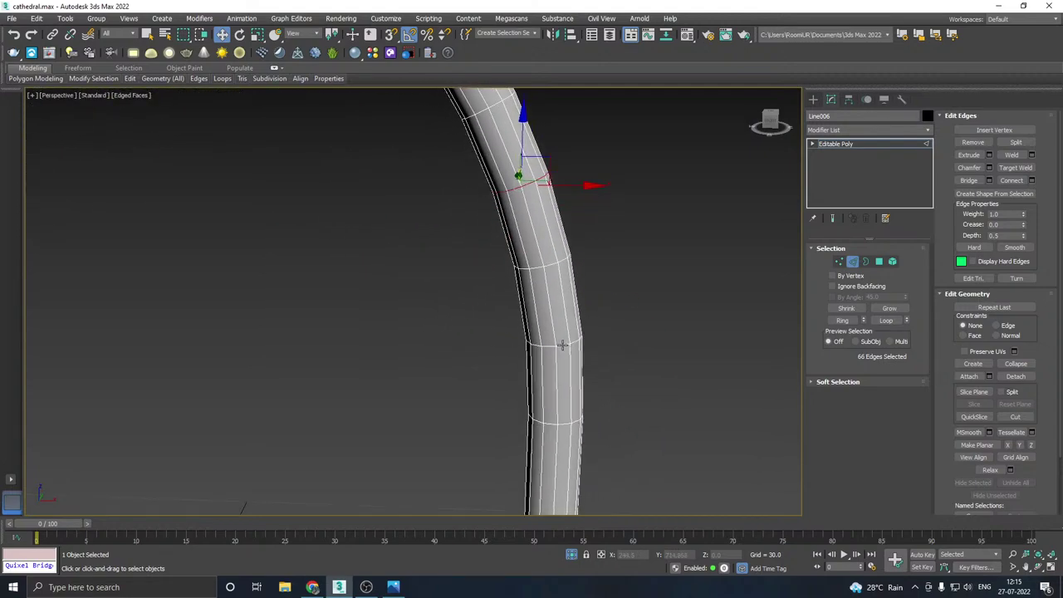
{"action": "scroll", "coordinate": [615, 332], "scroll_direction": "down", "scroll_amount": 5}
{"action": "scroll", "coordinate": [612, 326], "scroll_direction": "up", "scroll_amount": 2}
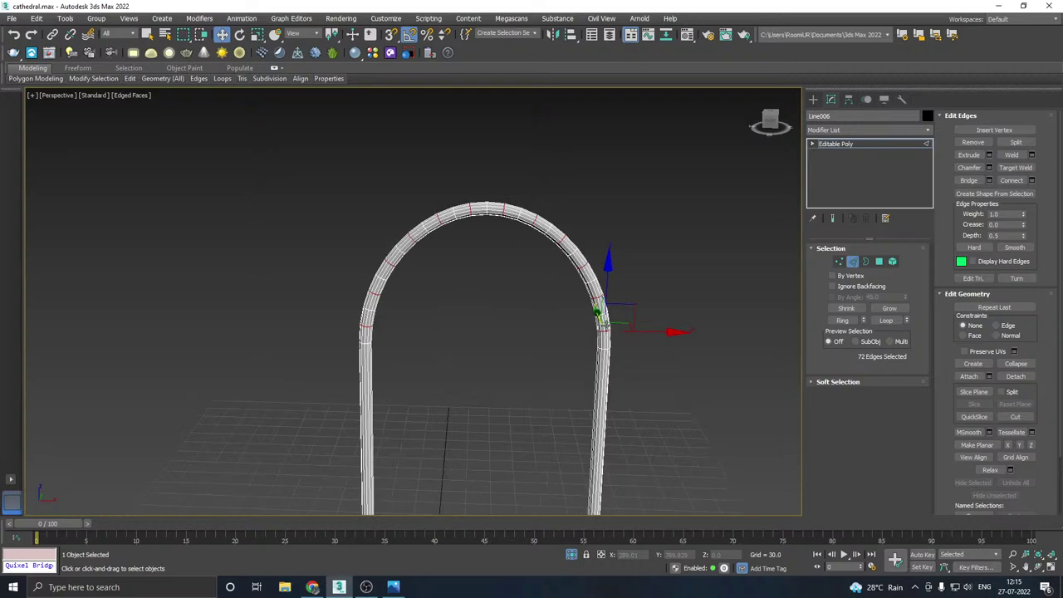
{"action": "middle_click_drag", "start_coordinate": [639, 270], "coordinate": [575, 305]}
{"action": "scroll", "coordinate": [602, 254], "scroll_direction": "up", "scroll_amount": 2}
{"action": "key", "text": "ctrl+s"}
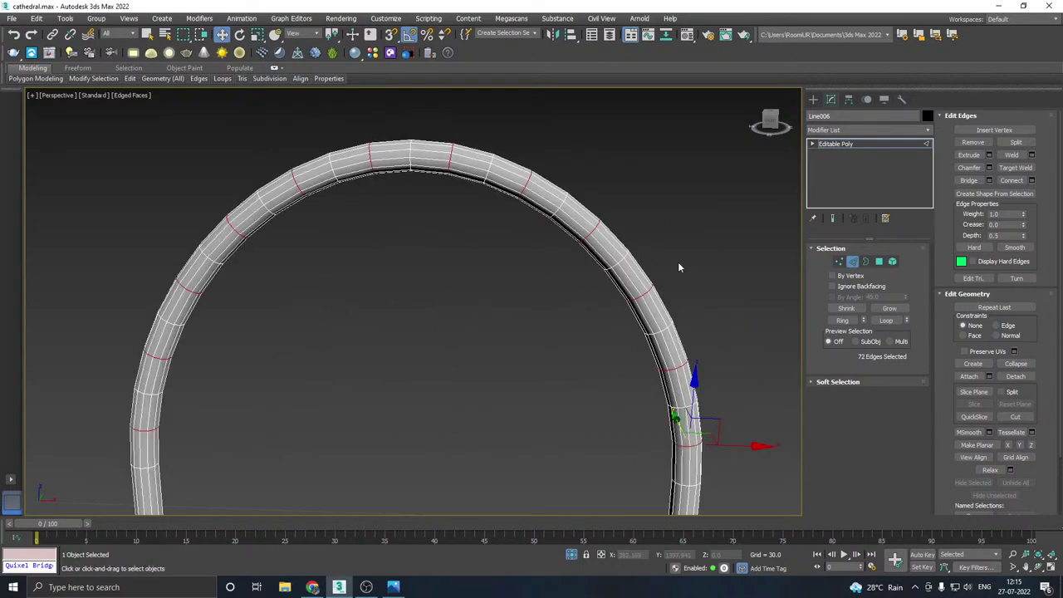
- Extrude the selected edge loops outward with a height of 1.367 and a width of 3.0
{"action": "middle_click_drag", "start_coordinate": [679, 264], "coordinate": [629, 266], "text": "alt"}
{"action": "scroll", "coordinate": [629, 265], "scroll_direction": "up", "scroll_amount": 2}
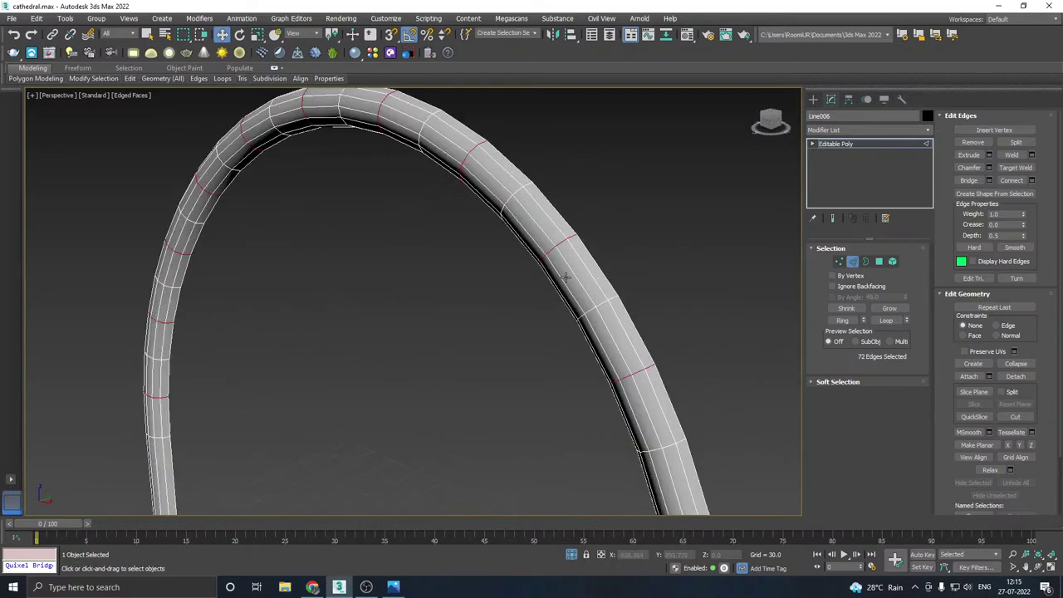
{"action": "left_click", "coordinate": [989, 154]}
{"action": "left_click_drag", "start_coordinate": [421, 308], "coordinate": [428, 354]}
{"action": "middle_click_drag", "start_coordinate": [591, 325], "coordinate": [692, 309], "text": "alt"}
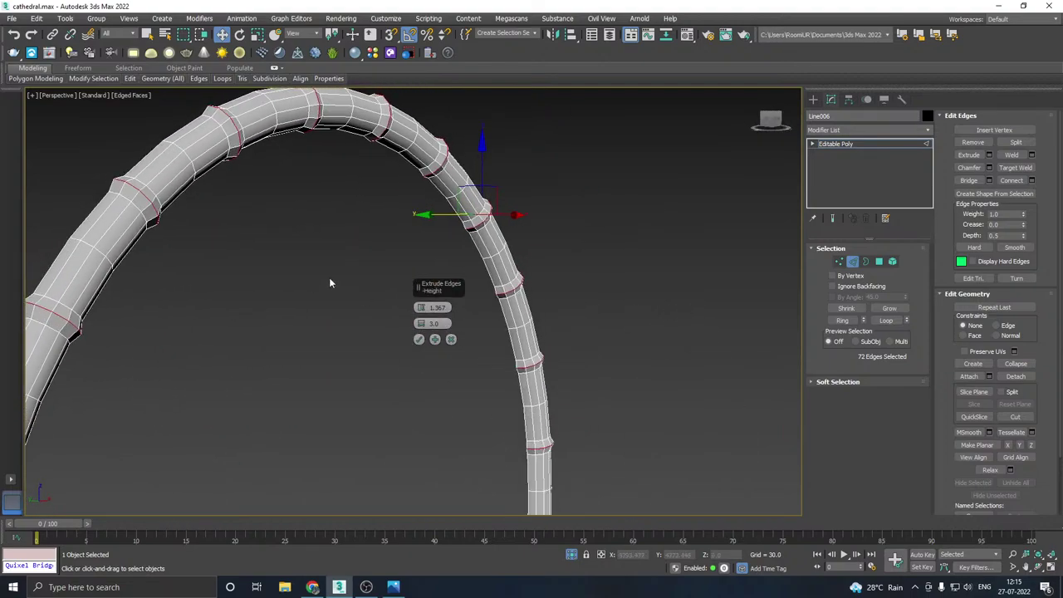
{"action": "middle_click_drag", "start_coordinate": [330, 279], "coordinate": [438, 268]}
{"action": "left_click", "coordinate": [419, 339]}
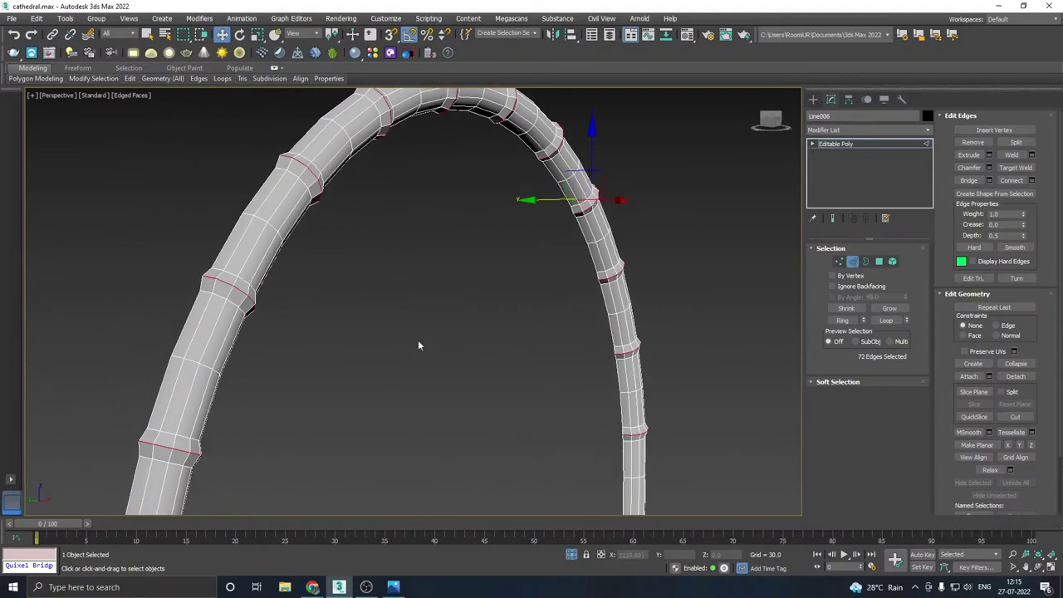
- End the molding's isolation, clear the selection and show the doorway in Default Shading without edges
{"action": "left_click", "coordinate": [571, 556]}
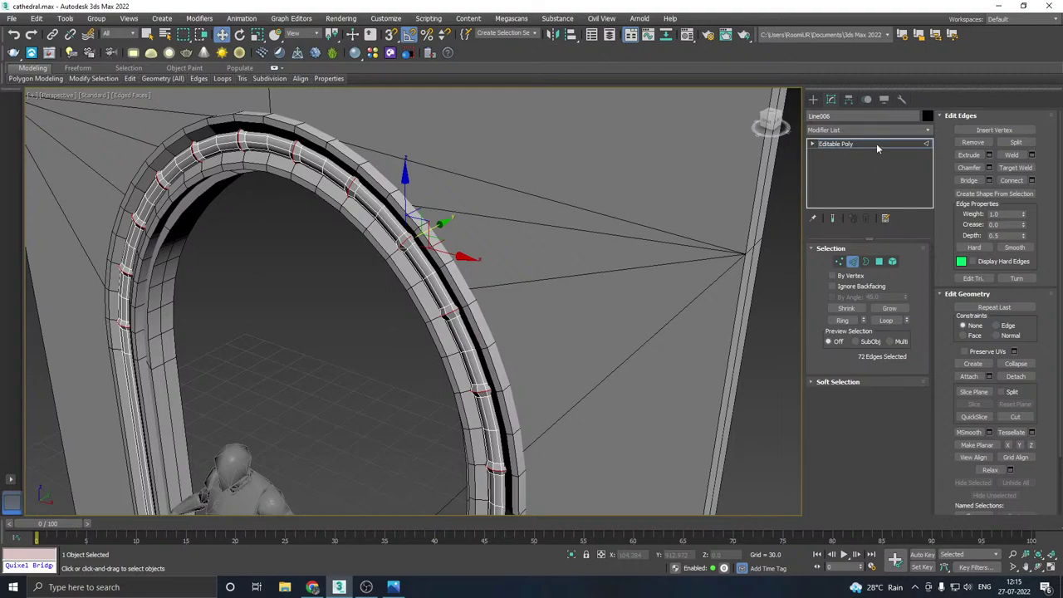
{"action": "left_click", "coordinate": [286, 304]}
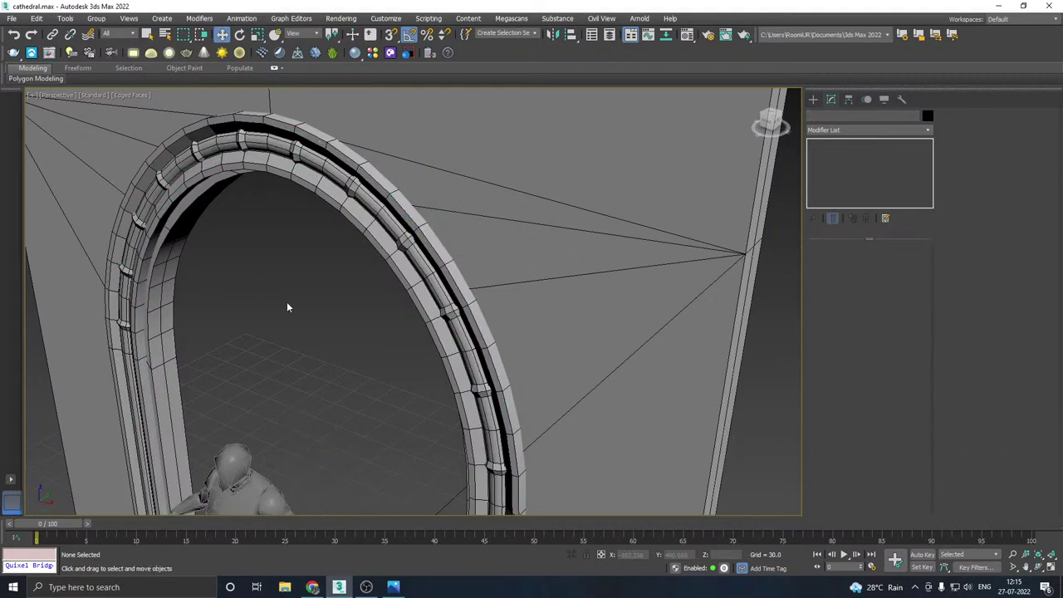
{"action": "left_click", "coordinate": [131, 94]}
{"action": "left_click", "coordinate": [145, 223]}
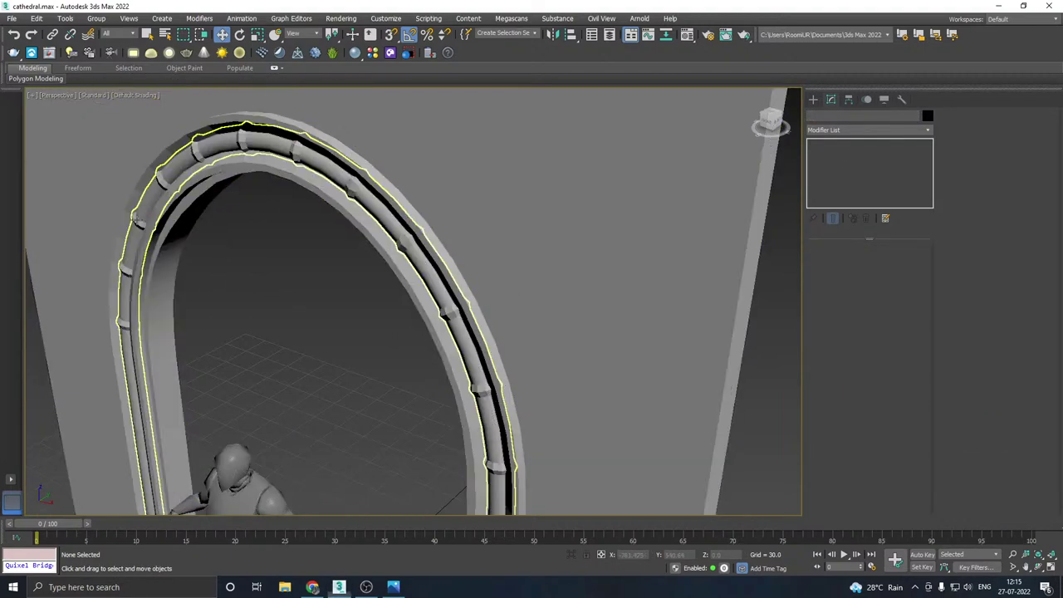
{"action": "middle_click_drag", "start_coordinate": [145, 224], "coordinate": [373, 209], "text": "alt"}
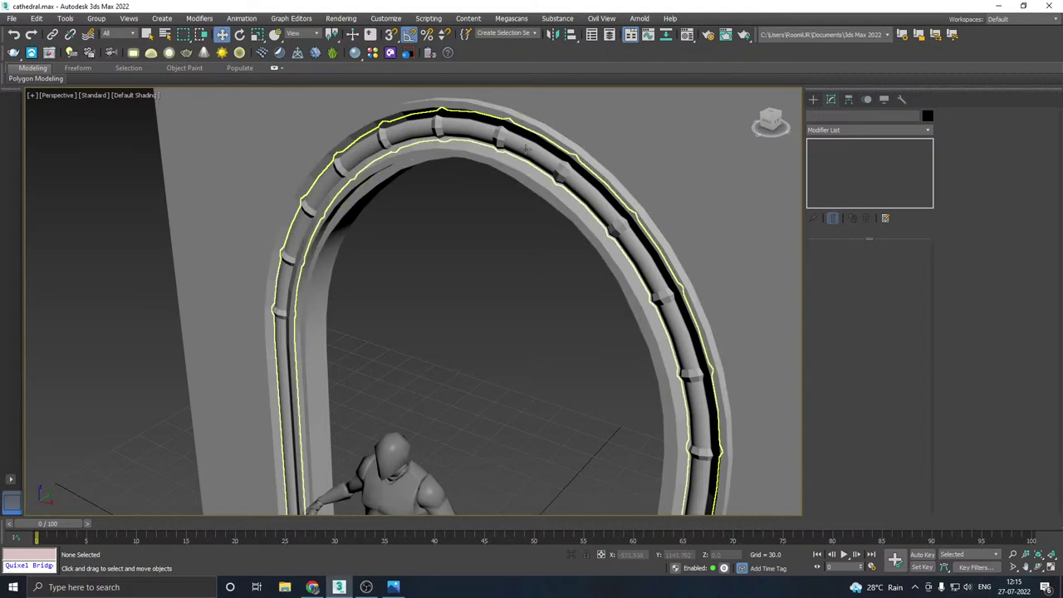
- Apply Auto Smooth at 45.0 to the whole banded molding element, then clear the polygon selection
{"action": "left_click", "coordinate": [457, 159]}
{"action": "left_click", "coordinate": [893, 261]}
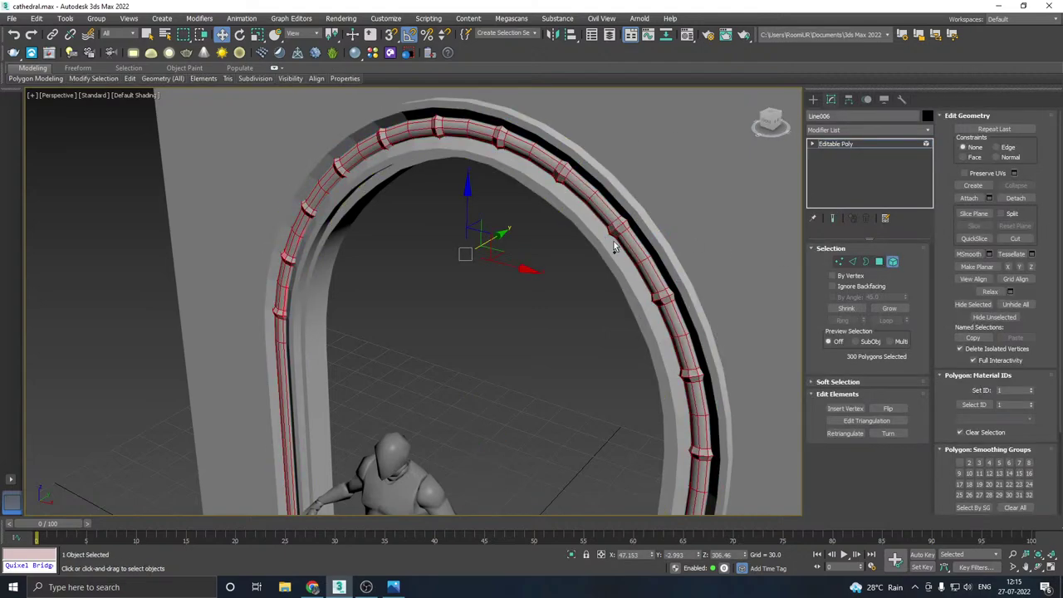
{"action": "scroll", "coordinate": [1010, 515], "scroll_direction": "down", "scroll_amount": 1}
{"action": "left_click", "coordinate": [974, 503]}
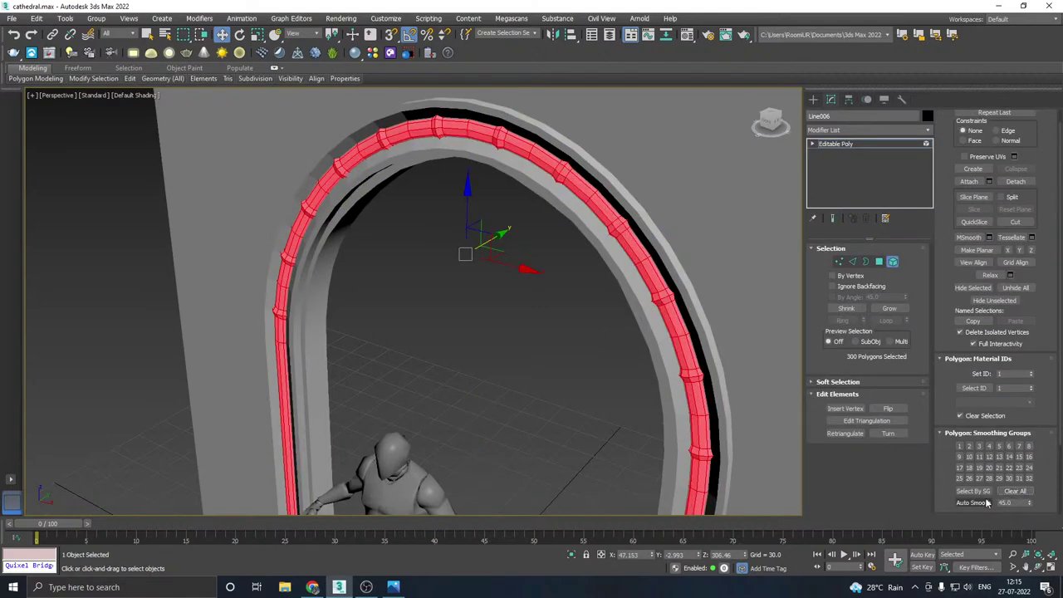
{"action": "left_click", "coordinate": [470, 380]}
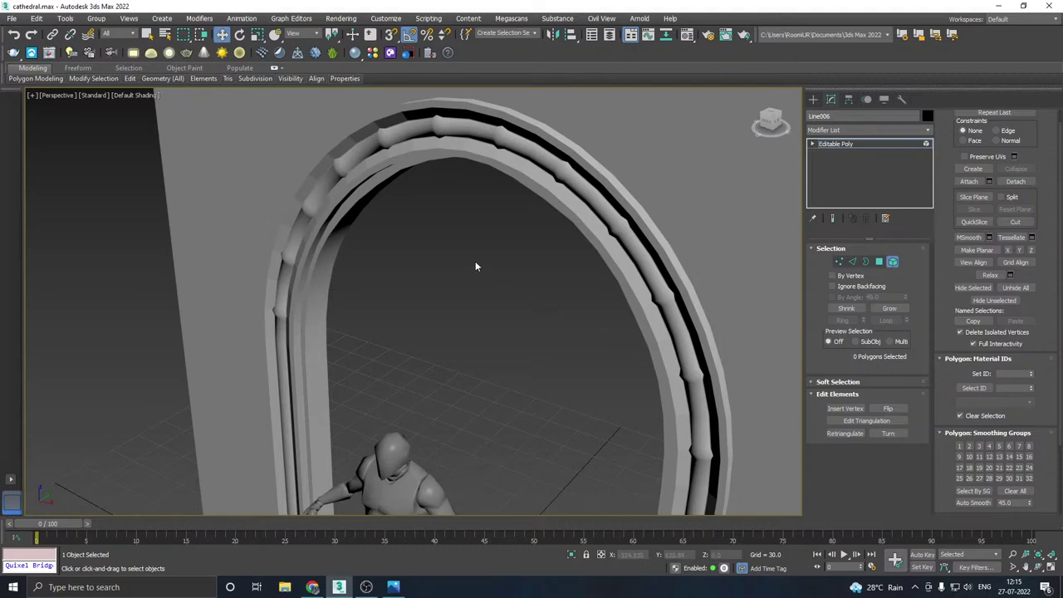
- Check the smoothed molding from the front, then undo the smoothing and edge extrusion back to the plain isolated molding
{"action": "scroll", "coordinate": [476, 266], "scroll_direction": "down", "scroll_amount": 5}
{"action": "middle_click_drag", "start_coordinate": [532, 286], "coordinate": [586, 259], "text": "alt"}
{"action": "scroll", "coordinate": [430, 225], "scroll_direction": "up", "scroll_amount": 4}
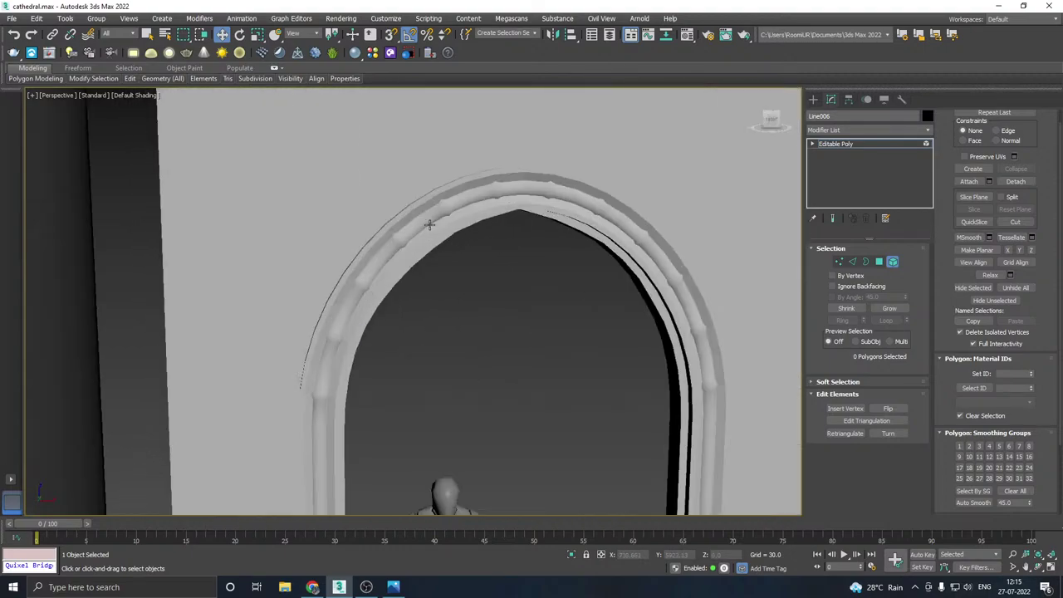
{"action": "scroll", "coordinate": [430, 225], "scroll_direction": "up", "scroll_amount": 2}
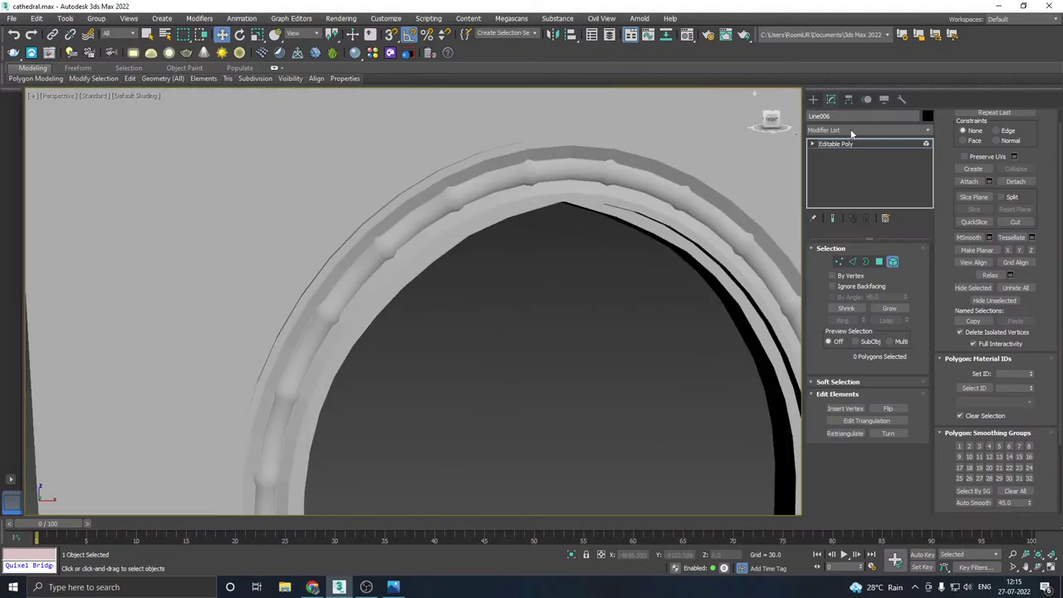
{"action": "left_click", "coordinate": [833, 144]}
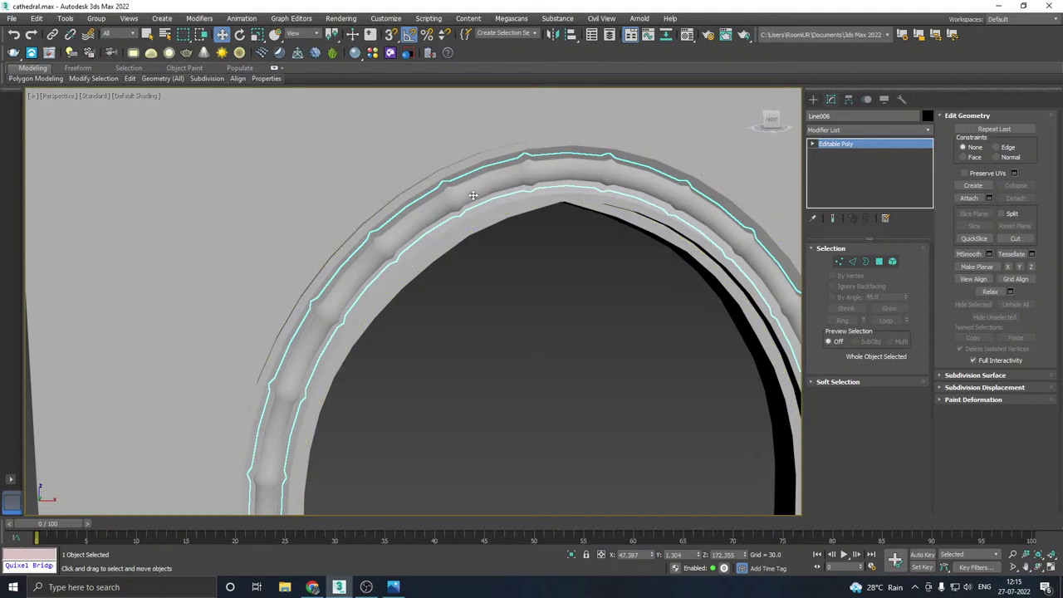
{"action": "key", "text": "ctrl+z"}
{"action": "key", "text": "ctrl+z"}
{"action": "key", "text": "ctrl+z"}
{"action": "key", "text": "ctrl+z"}
{"action": "key", "text": "ctrl+z"}
{"action": "key", "text": "ctrl+z"}
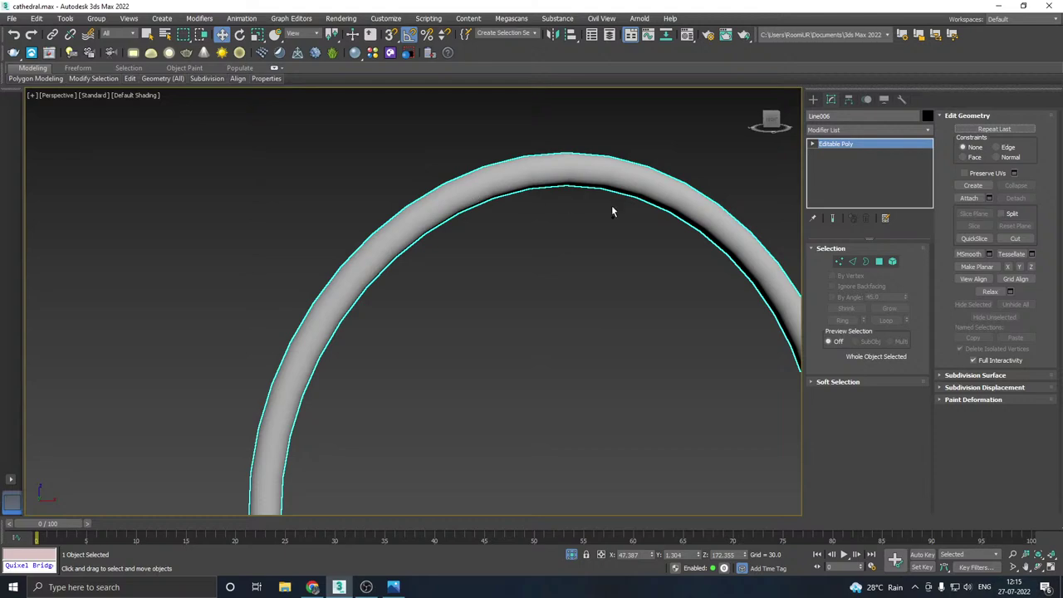
- Extrude the molding's selected edge loops inward as thin grooves with a height of -0.525 and a width of 0.279
{"action": "left_click", "coordinate": [853, 261]}
{"action": "middle_click_drag", "start_coordinate": [549, 237], "coordinate": [495, 249], "text": "alt"}
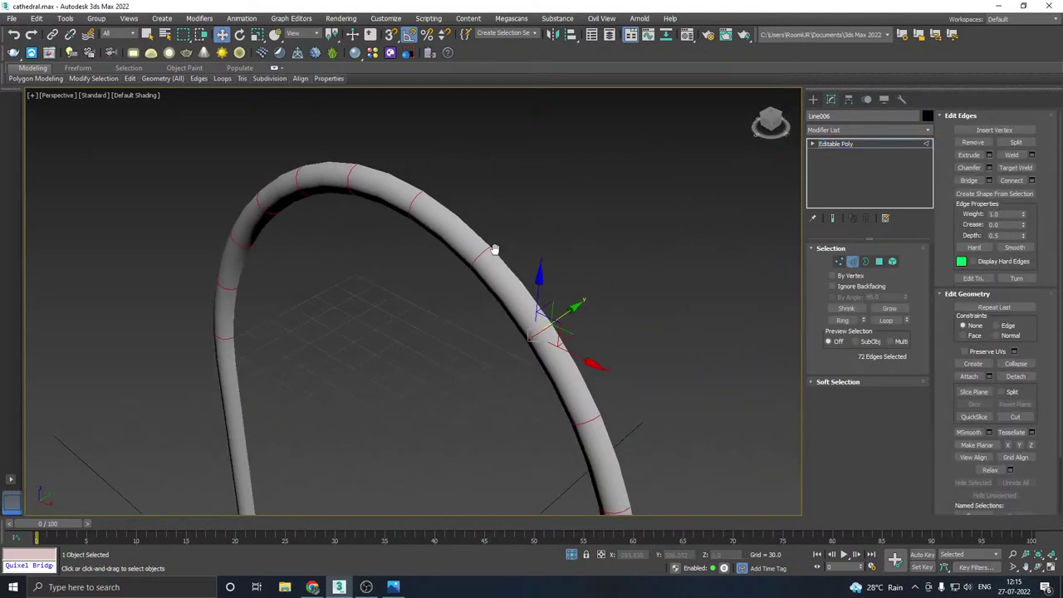
{"action": "scroll", "coordinate": [486, 258], "scroll_direction": "up", "scroll_amount": 2}
{"action": "left_click", "coordinate": [991, 169]}
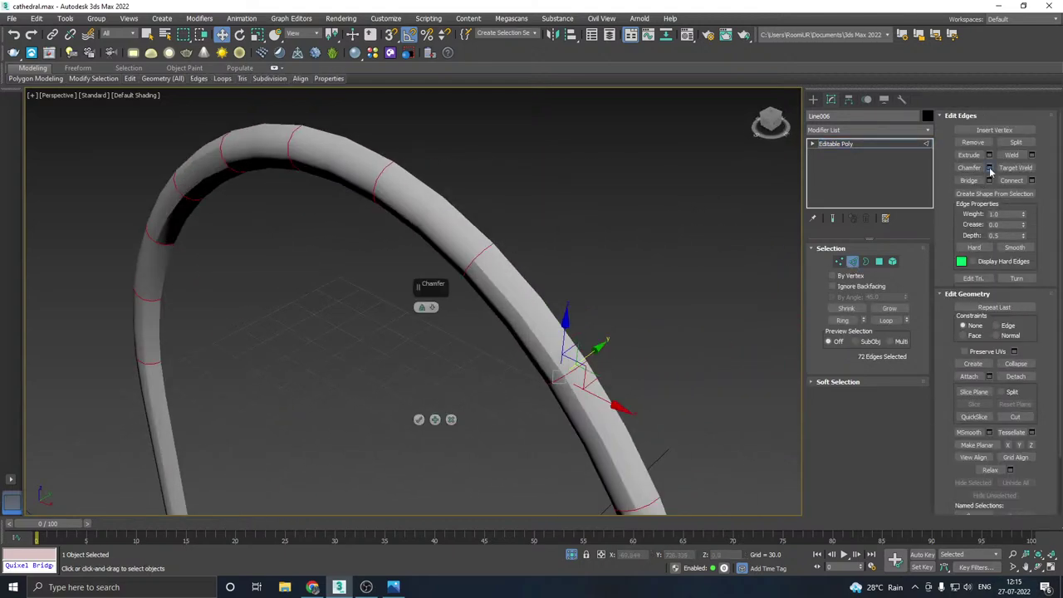
{"action": "left_click", "coordinate": [450, 419]}
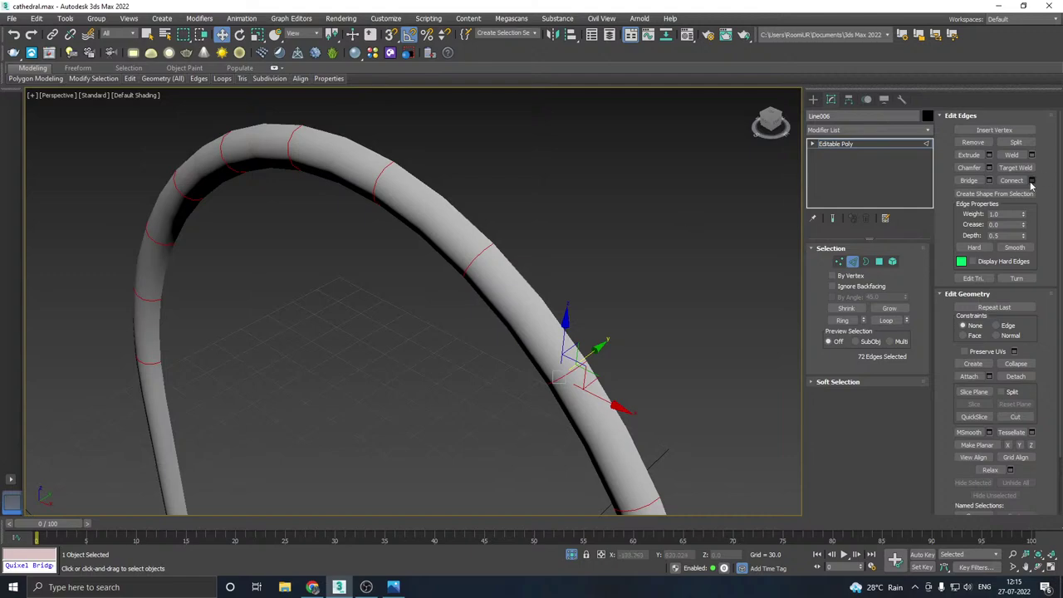
{"action": "left_click", "coordinate": [990, 155]}
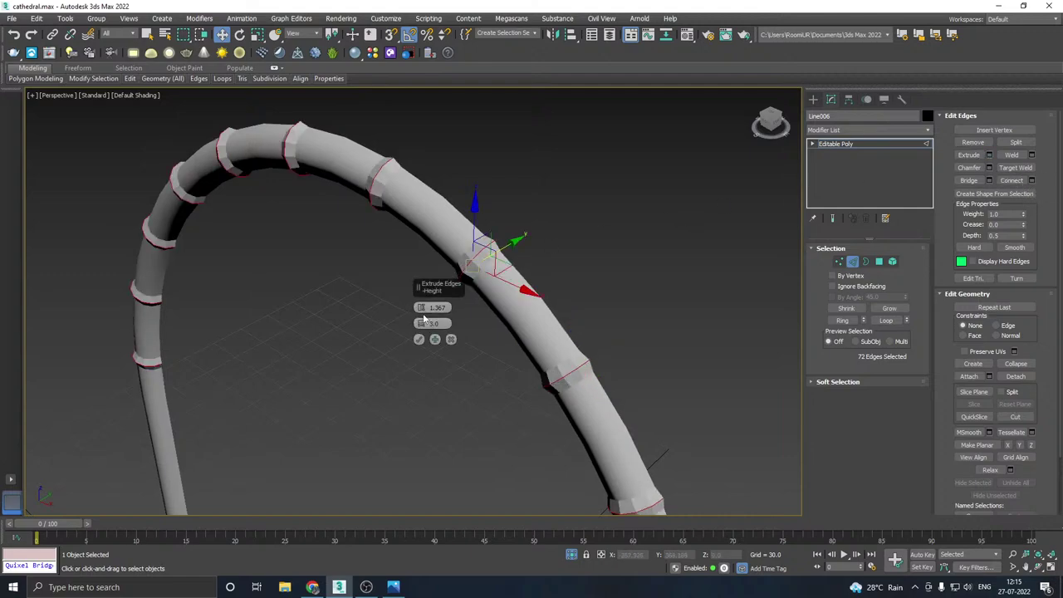
{"action": "left_click_drag", "start_coordinate": [422, 308], "coordinate": [422, 334]}
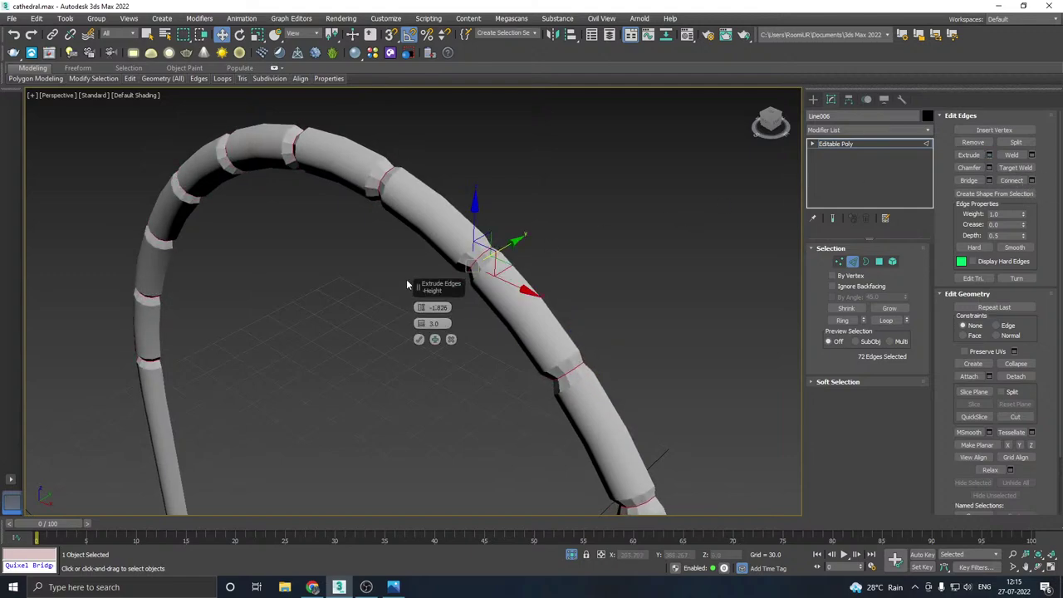
{"action": "scroll", "coordinate": [415, 287], "scroll_direction": "up", "scroll_amount": 2}
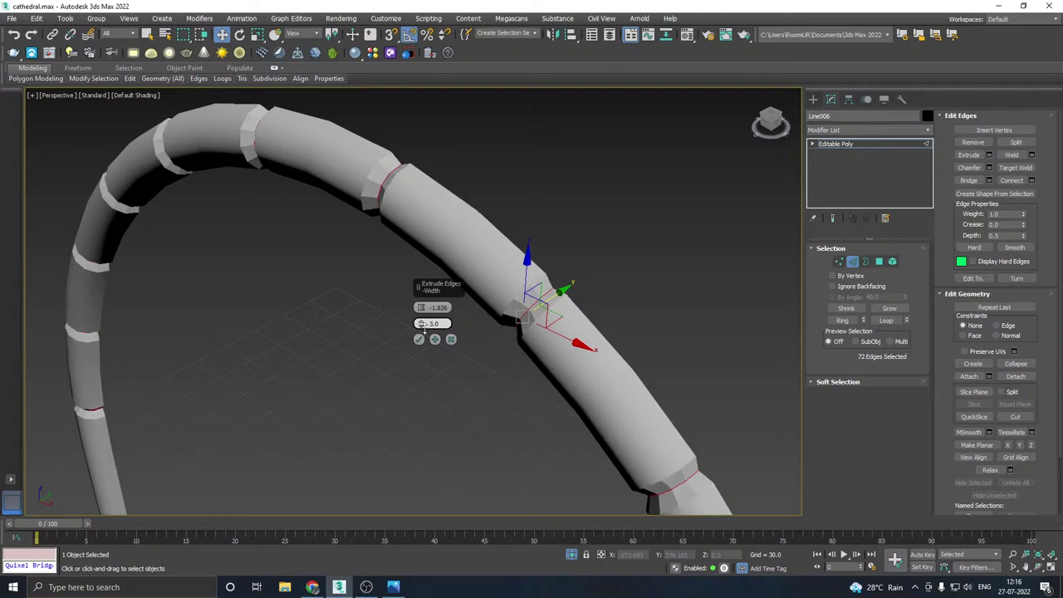
{"action": "mouse_move", "coordinate": [424, 329]}
{"action": "left_mouse_down"}
{"action": "mouse_move", "coordinate": [422, 299]}
{"action": "mouse_move", "coordinate": [422, 324]}
{"action": "left_mouse_up"}
{"action": "scroll", "coordinate": [428, 330], "scroll_direction": "down", "scroll_amount": 2}
{"action": "scroll", "coordinate": [423, 314], "scroll_direction": "up", "scroll_amount": 4}
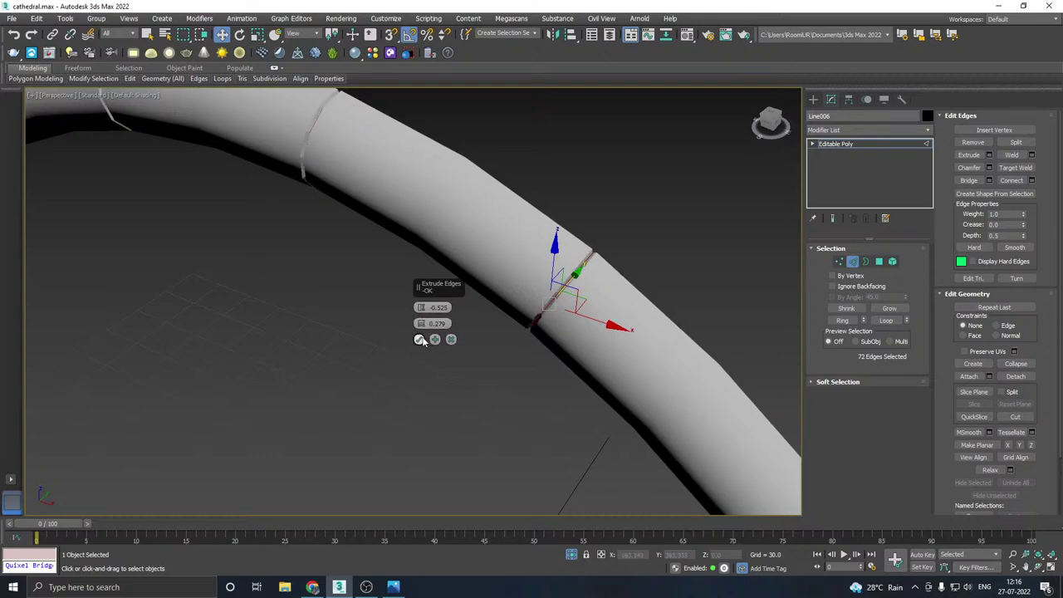
{"action": "left_click", "coordinate": [420, 340]}
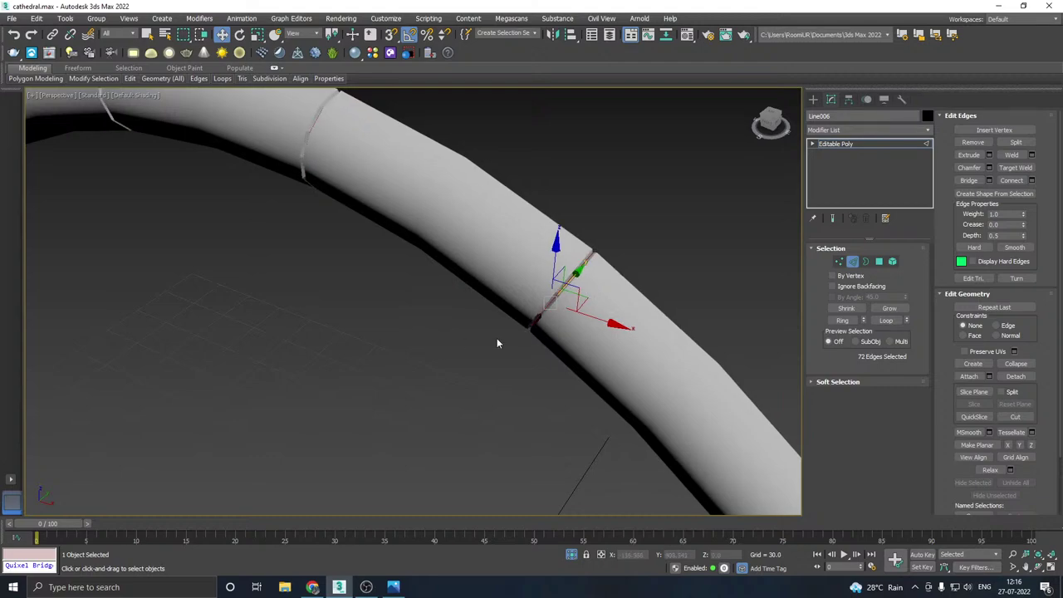
- Chamfer the molding's selected groove edges by 0.355 with one segment
{"action": "left_click", "coordinate": [990, 167]}
{"action": "scroll", "coordinate": [542, 311], "scroll_direction": "up", "scroll_amount": 2}
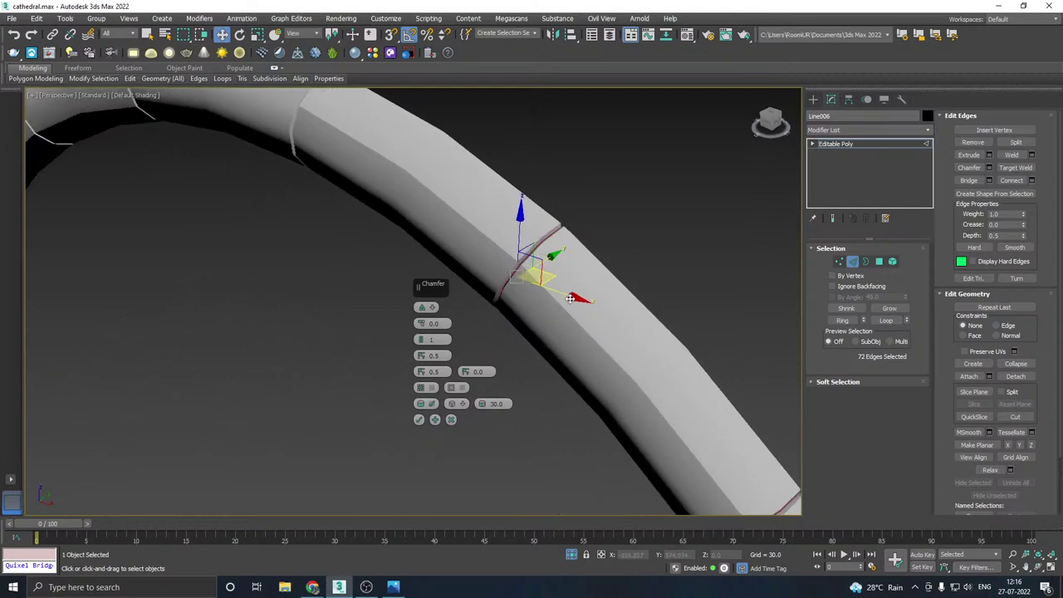
{"action": "scroll", "coordinate": [532, 291], "scroll_direction": "up", "scroll_amount": 3}
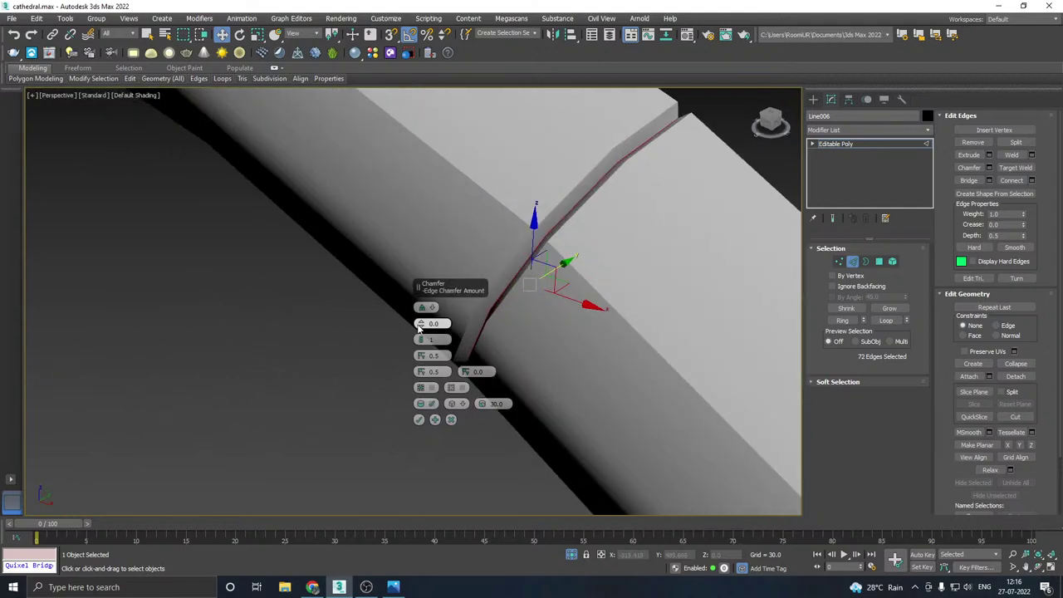
{"action": "mouse_move", "coordinate": [420, 324]}
{"action": "left_mouse_down"}
{"action": "mouse_move", "coordinate": [418, 316]}
{"action": "mouse_move", "coordinate": [422, 324]}
{"action": "left_mouse_up"}
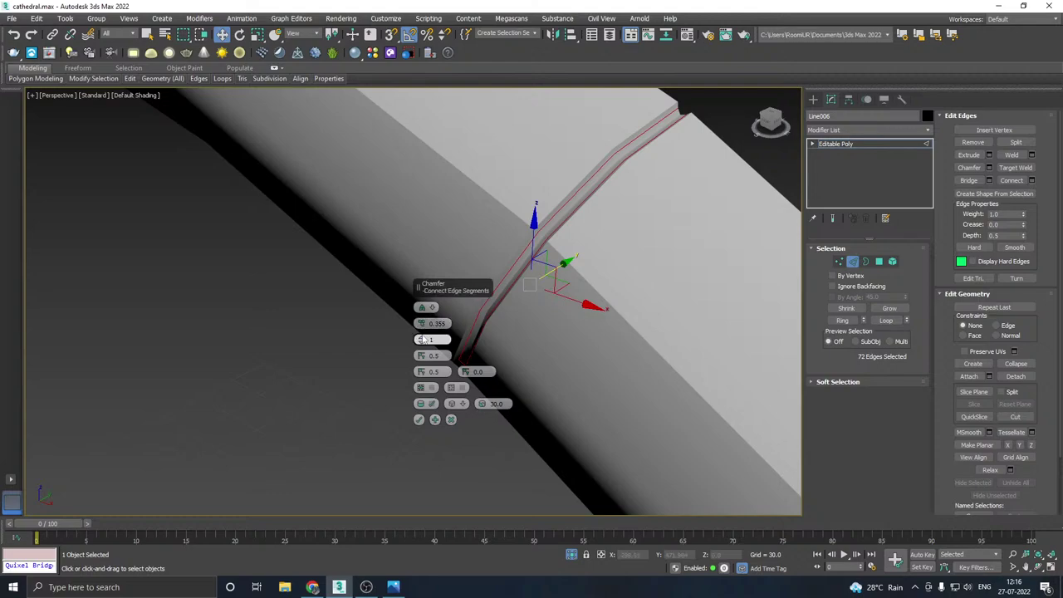
{"action": "left_click", "coordinate": [419, 419]}
- Show edged faces, apply Auto Smooth at 45.0 to the whole grooved molding element, then clear the selection
{"action": "left_click", "coordinate": [138, 96]}
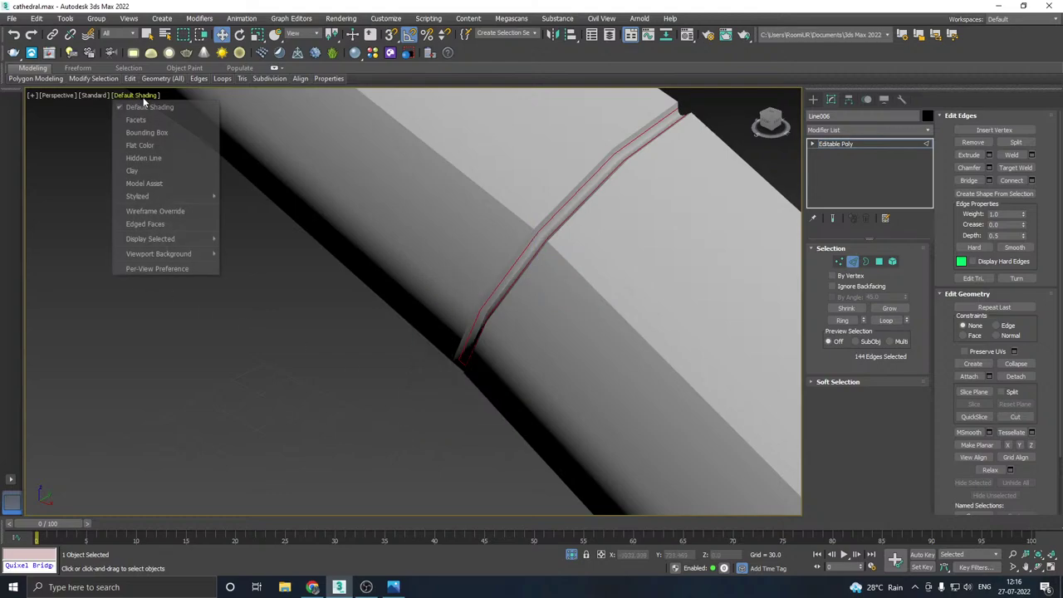
{"action": "left_click", "coordinate": [170, 221]}
{"action": "scroll", "coordinate": [553, 207], "scroll_direction": "down", "scroll_amount": 10}
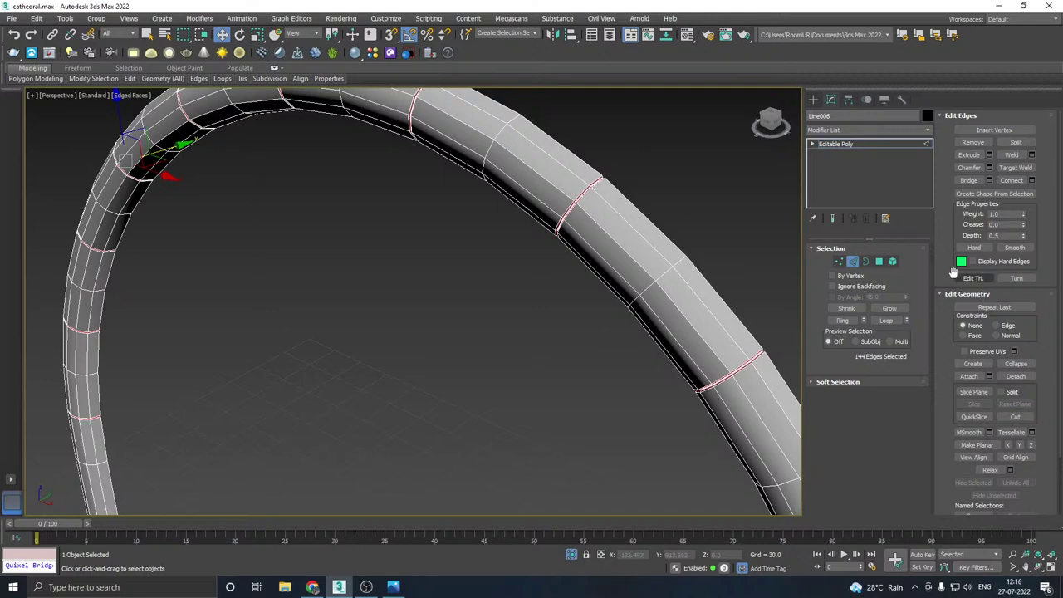
{"action": "left_click", "coordinate": [892, 261]}
{"action": "key", "text": "ctrl+a"}
{"action": "scroll", "coordinate": [999, 420], "scroll_direction": "down", "scroll_amount": 2}
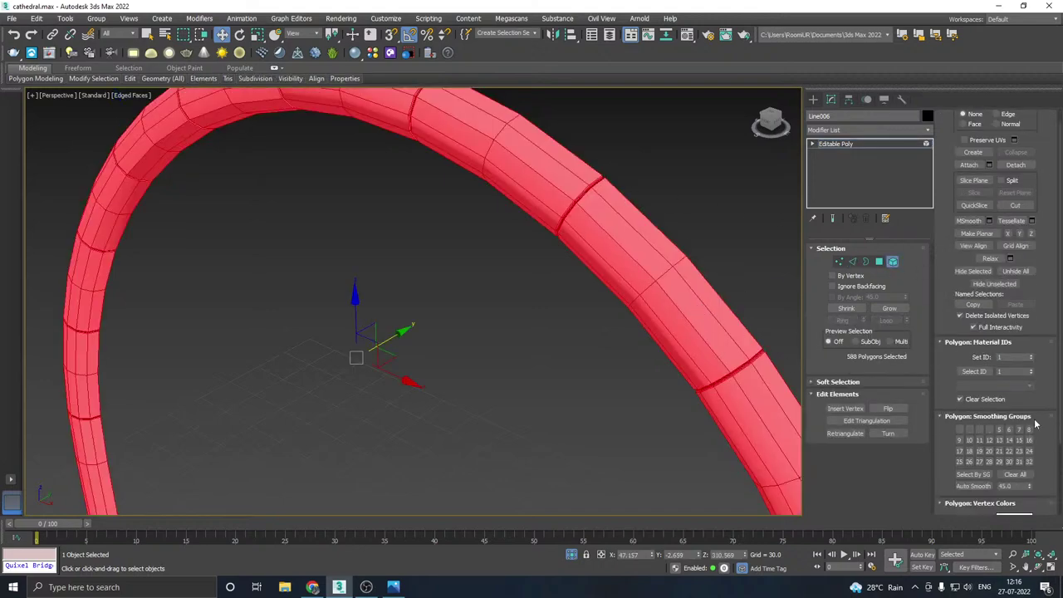
{"action": "left_click", "coordinate": [1014, 442]}
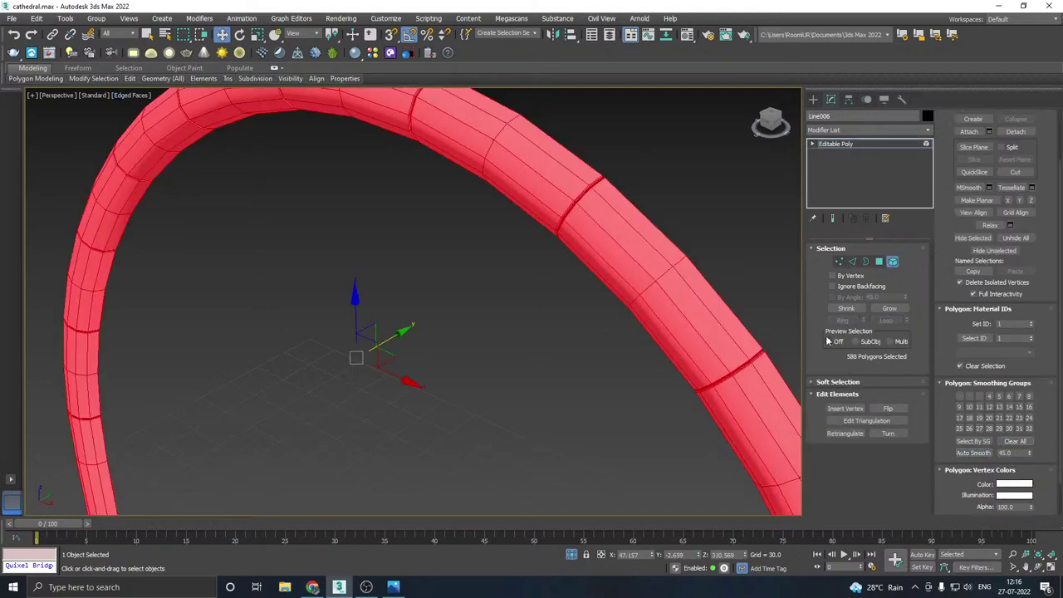
{"action": "left_click", "coordinate": [866, 144]}
{"action": "left_click", "coordinate": [369, 290]}
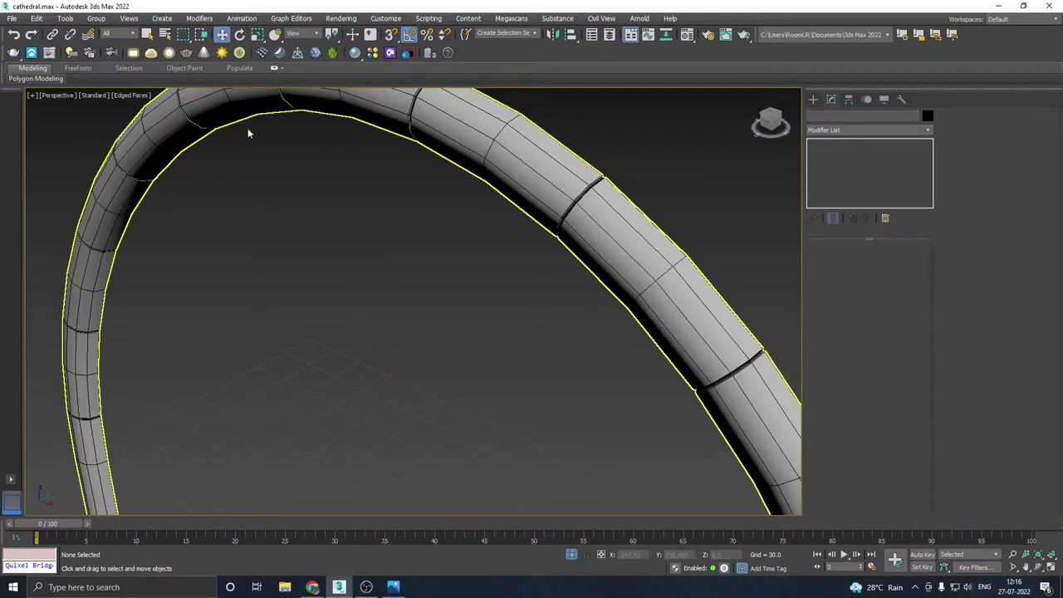
- Show the molding without edges, check its grooves from the front, and end its isolation
{"action": "left_click", "coordinate": [117, 96]}
{"action": "left_click", "coordinate": [166, 221]}
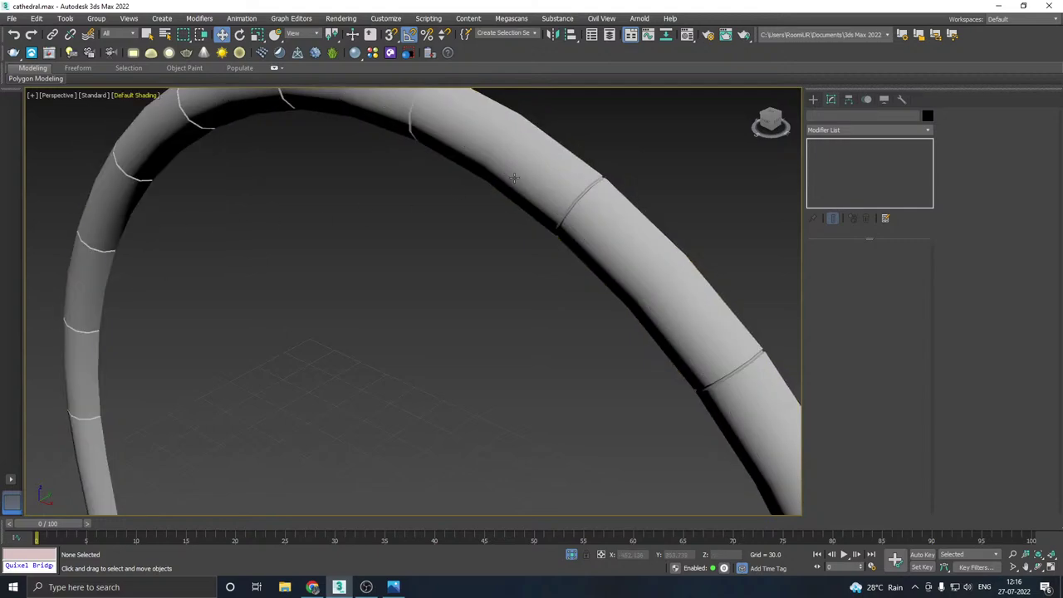
{"action": "scroll", "coordinate": [508, 179], "scroll_direction": "down", "scroll_amount": 3}
{"action": "middle_click_drag", "start_coordinate": [501, 178], "coordinate": [565, 183], "text": "alt"}
{"action": "scroll", "coordinate": [579, 178], "scroll_direction": "up", "scroll_amount": 3}
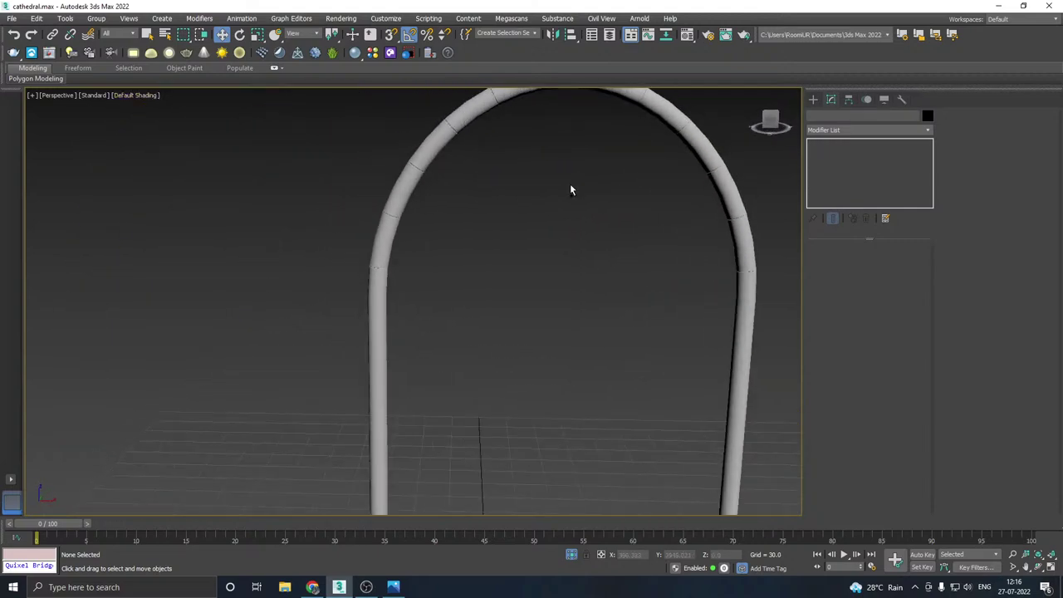
{"action": "left_click", "coordinate": [573, 557]}
- Isolate the wider arch trim surrounding the segmented molding and display it with edged faces
{"action": "left_click", "coordinate": [457, 300]}
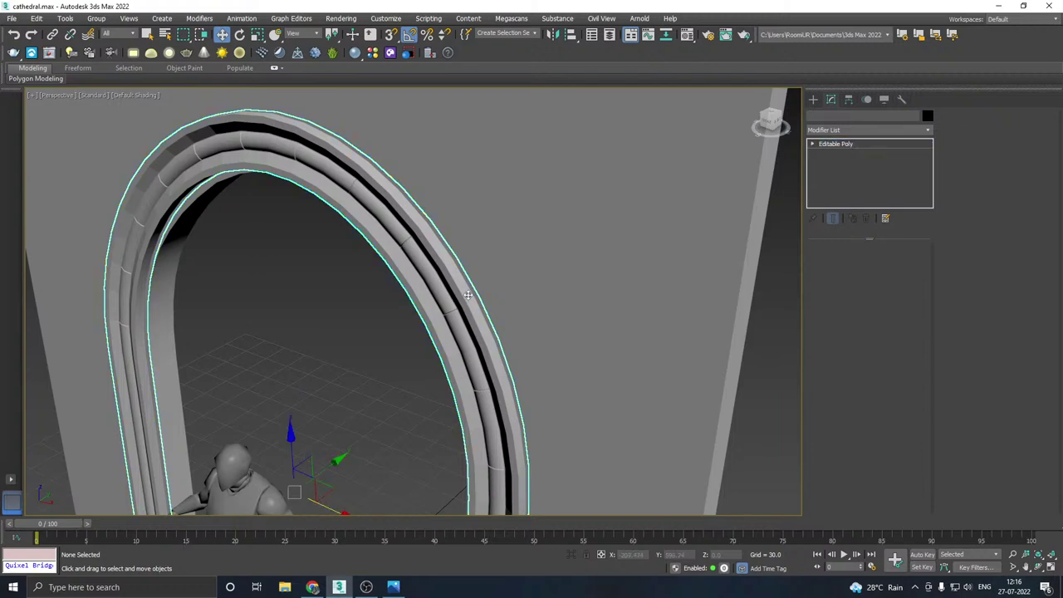
{"action": "left_click", "coordinate": [572, 558]}
{"action": "middle_click_drag", "start_coordinate": [390, 474], "coordinate": [565, 368], "text": "alt"}
{"action": "scroll", "coordinate": [560, 396], "scroll_direction": "up", "scroll_amount": 2}
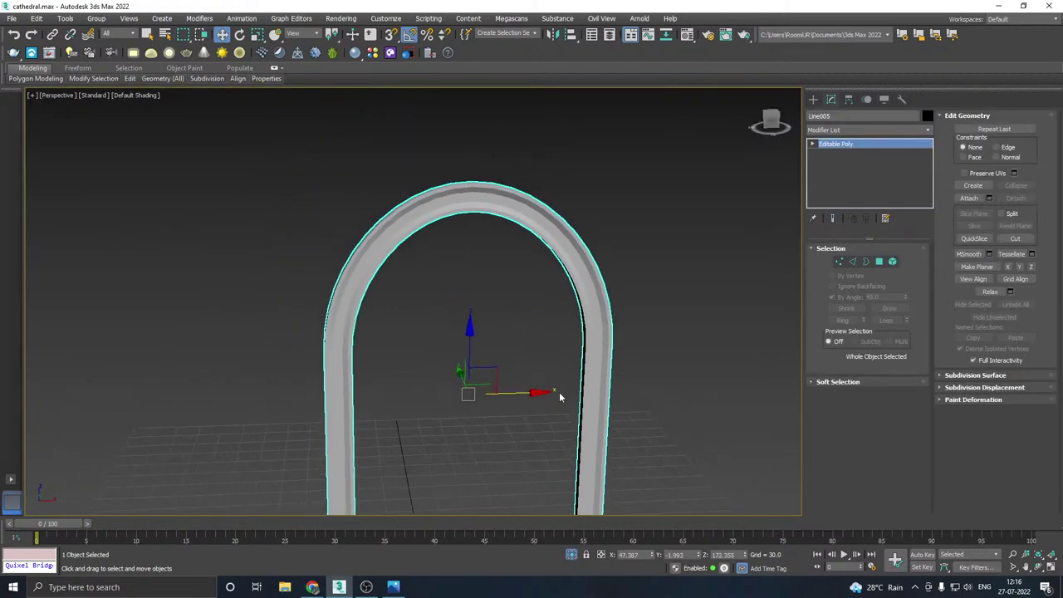
{"action": "left_click", "coordinate": [135, 95]}
{"action": "left_click", "coordinate": [154, 223]}
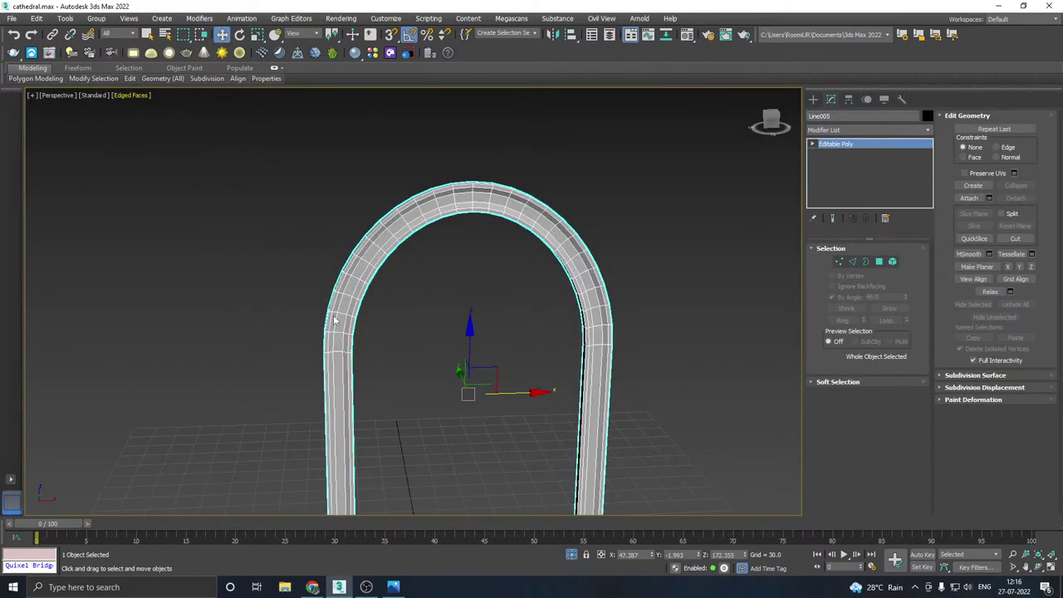
- Select four spaced edge loops across the trim's arch, from the left springing point round to the right side
{"action": "scroll", "coordinate": [340, 323], "scroll_direction": "up", "scroll_amount": 3}
{"action": "left_click", "coordinate": [853, 263]}
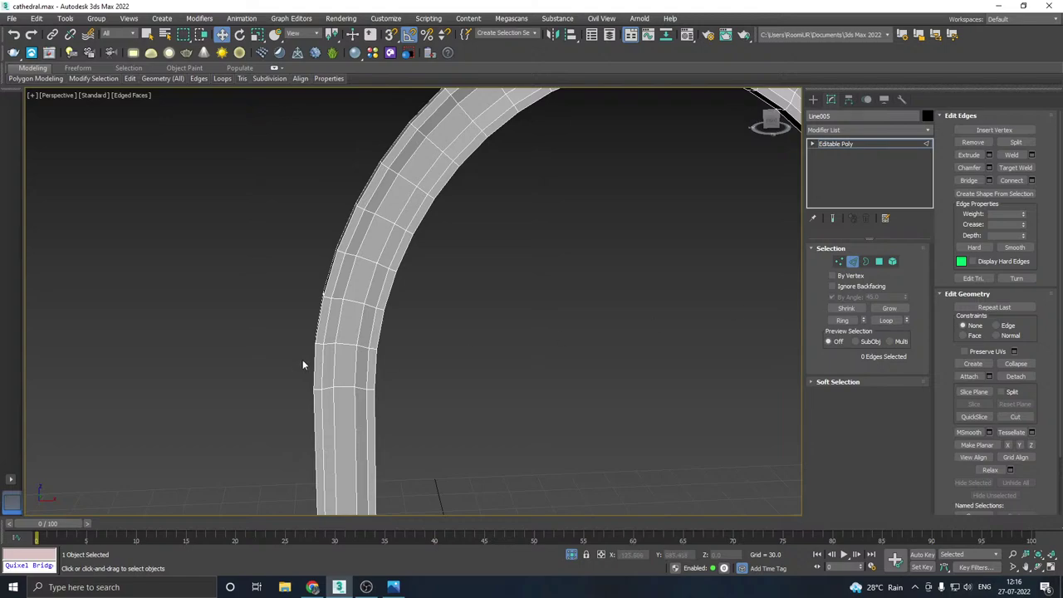
{"action": "double_click", "coordinate": [351, 344]}
{"action": "middle_click_drag", "start_coordinate": [511, 299], "coordinate": [384, 418]}
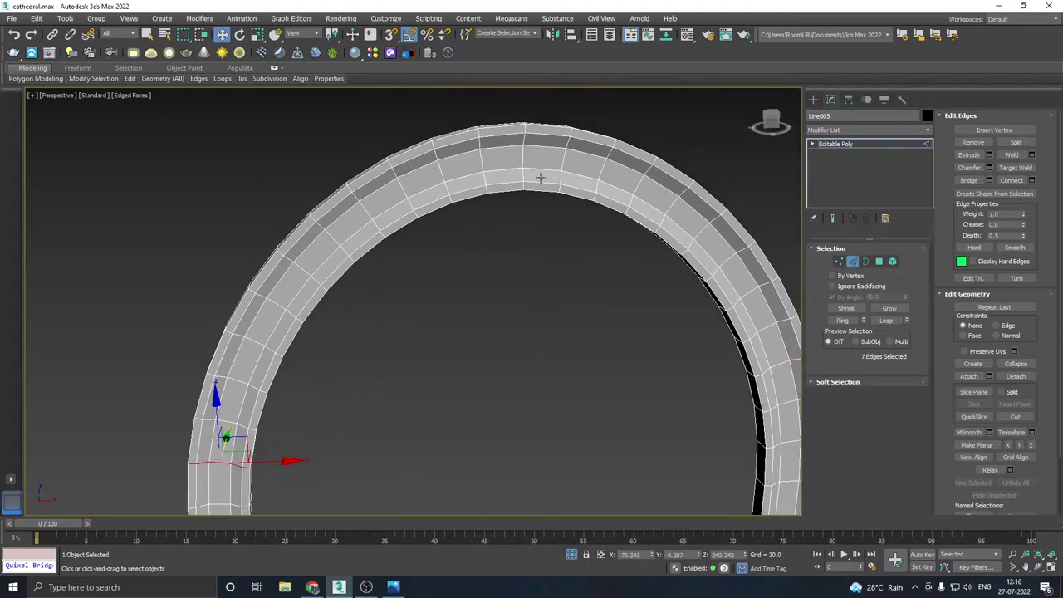
{"action": "double_click", "coordinate": [332, 231], "text": "ctrl"}
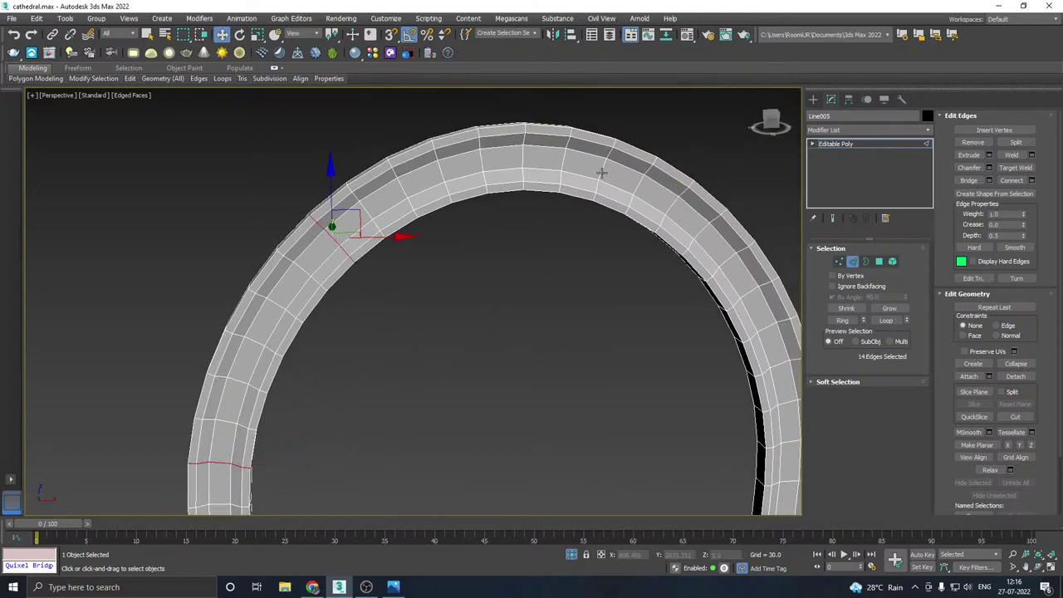
{"action": "middle_click_drag", "start_coordinate": [712, 269], "coordinate": [692, 274], "text": "alt"}
{"action": "middle_click_drag", "start_coordinate": [726, 322], "coordinate": [693, 305]}
{"action": "double_click", "coordinate": [672, 249], "text": "ctrl"}
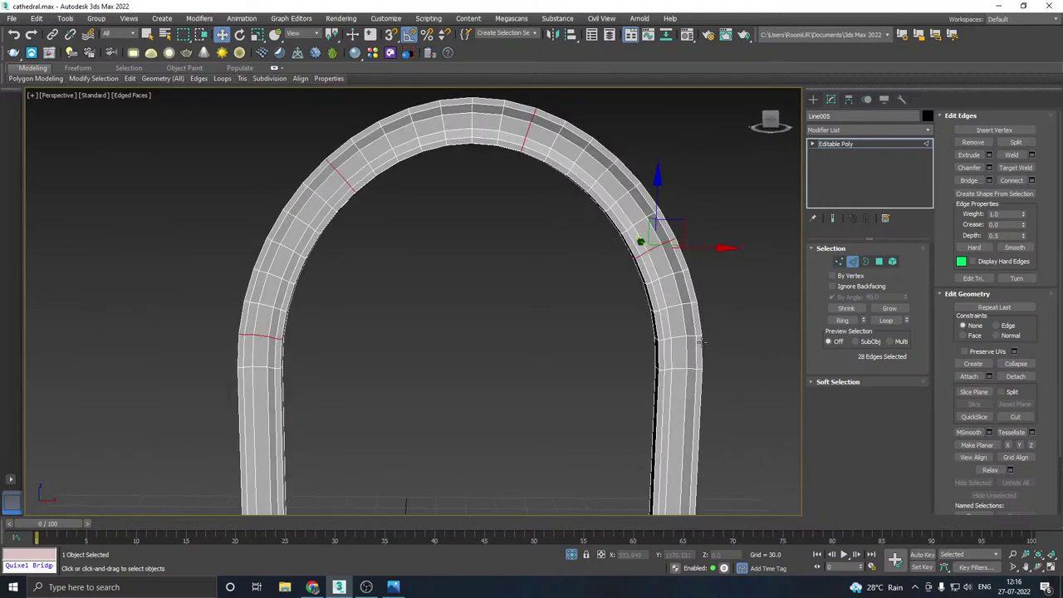
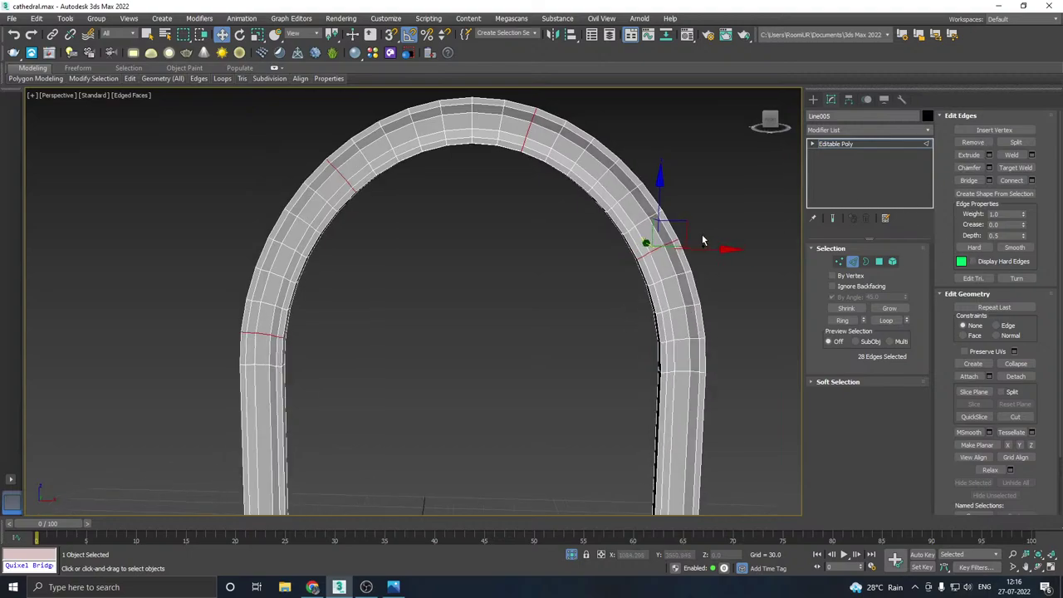
- Extrude the trim's four selected edge loops inward with a height of -0.762 and a width of 0.516
{"action": "middle_click_drag", "start_coordinate": [702, 234], "coordinate": [592, 322], "text": "alt"}
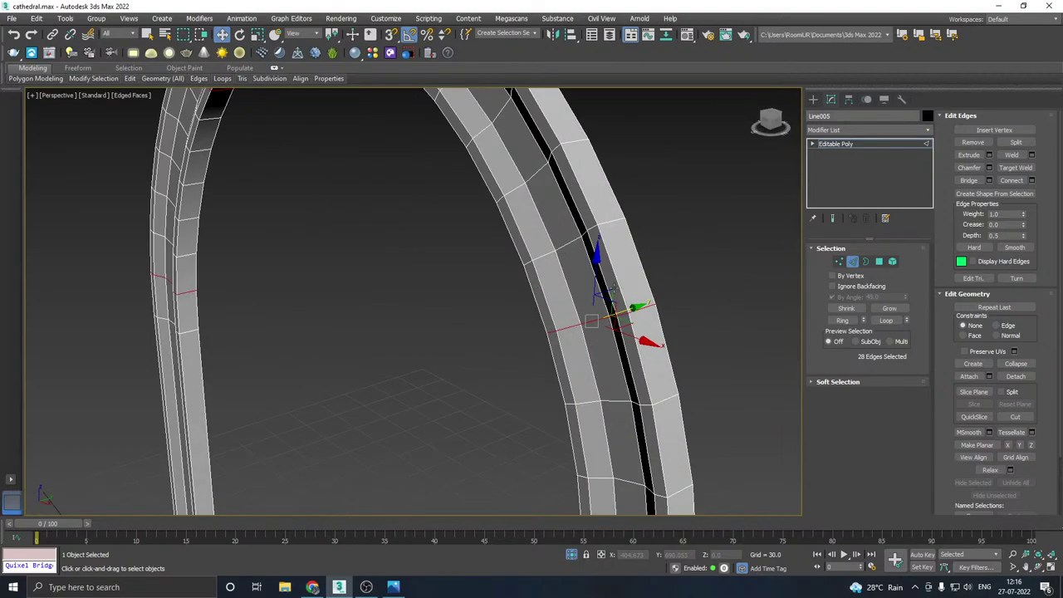
{"action": "left_click", "coordinate": [989, 156]}
{"action": "left_click_drag", "start_coordinate": [421, 311], "coordinate": [430, 331]}
{"action": "scroll", "coordinate": [546, 312], "scroll_direction": "up", "scroll_amount": 2}
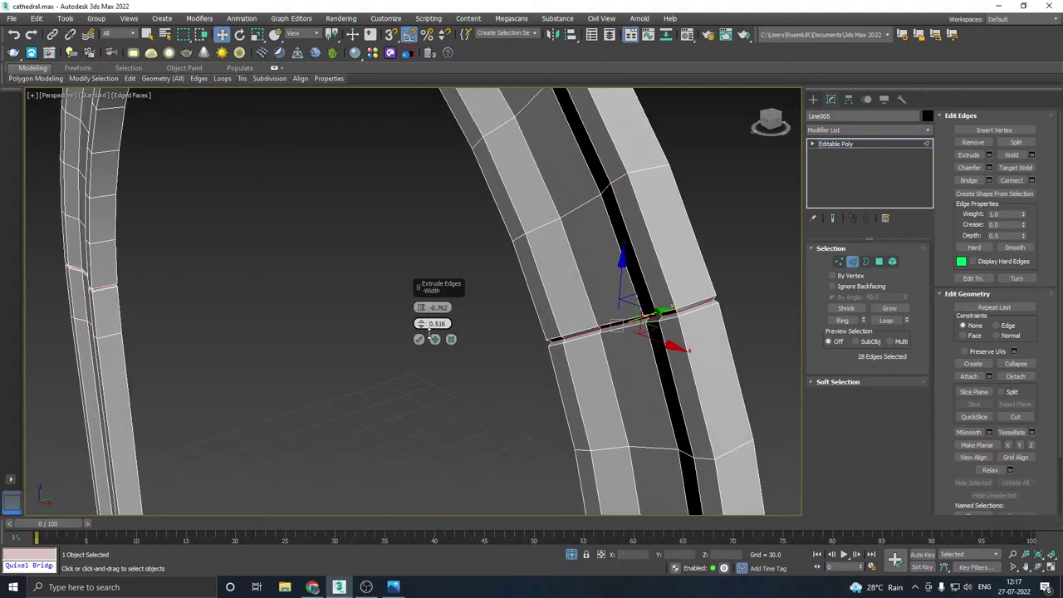
{"action": "left_click", "coordinate": [420, 339]}
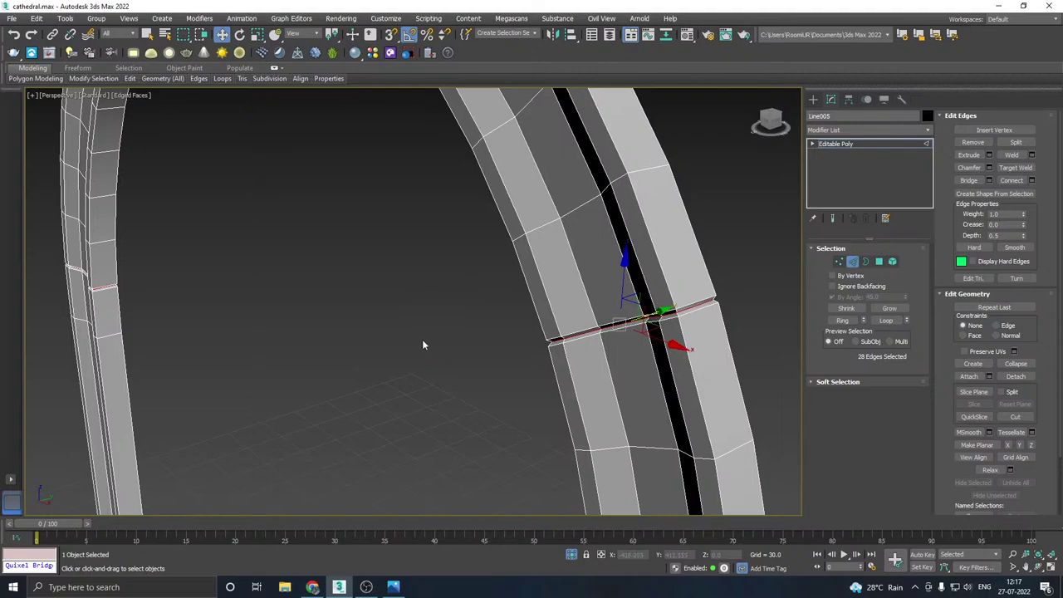
- Chamfer the trim's selected groove edges by 0.237 with two segments
{"action": "scroll", "coordinate": [670, 305], "scroll_direction": "down", "scroll_amount": 3}
{"action": "scroll", "coordinate": [637, 308], "scroll_direction": "up", "scroll_amount": 3}
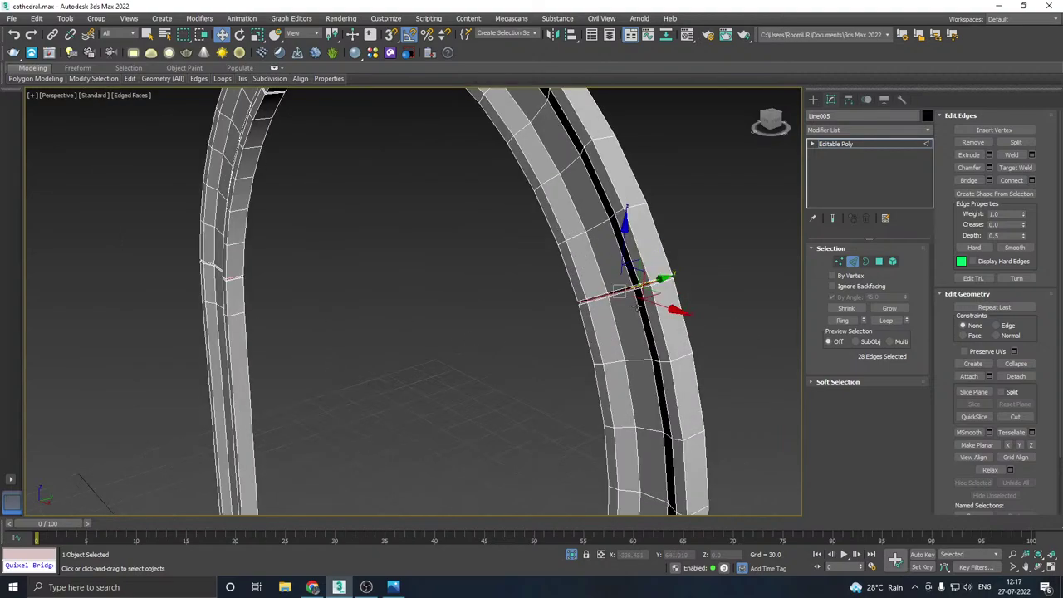
{"action": "scroll", "coordinate": [637, 300], "scroll_direction": "up", "scroll_amount": 2}
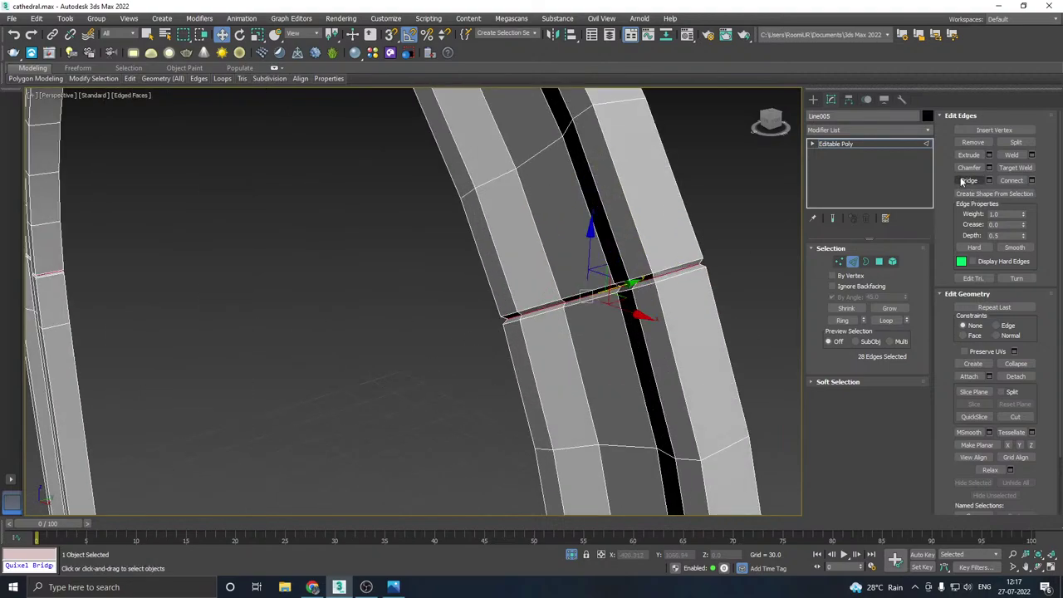
{"action": "left_click", "coordinate": [988, 168]}
{"action": "scroll", "coordinate": [615, 292], "scroll_direction": "up", "scroll_amount": 2}
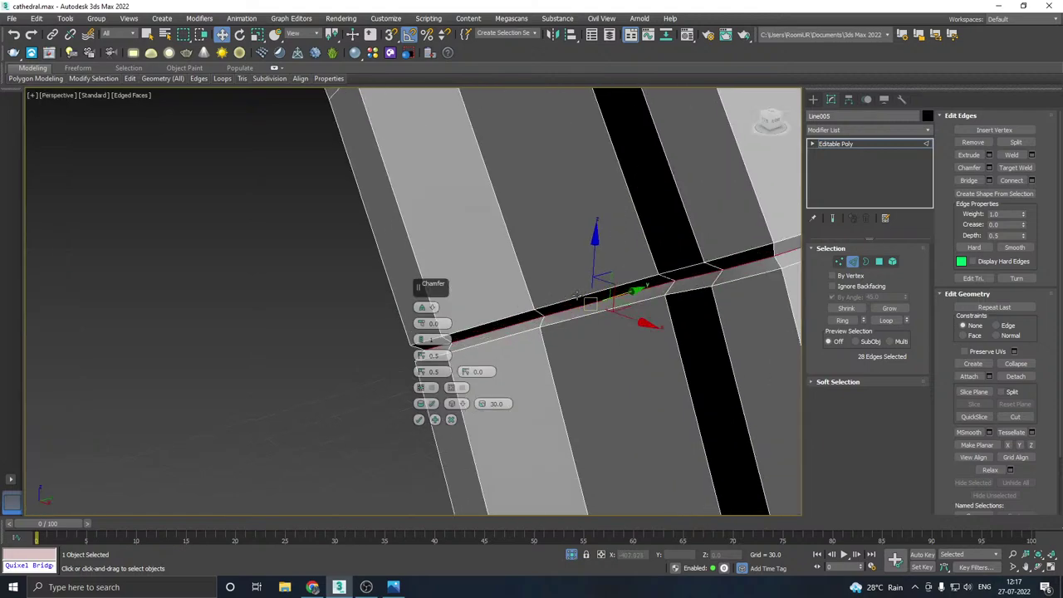
{"action": "left_click_drag", "start_coordinate": [421, 323], "coordinate": [421, 337]}
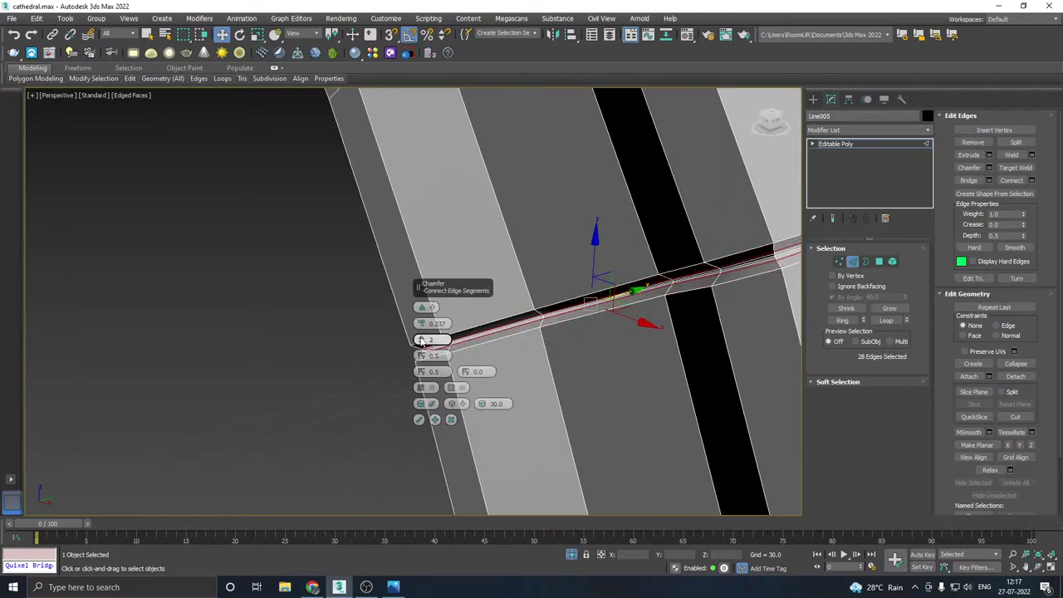
{"action": "left_click", "coordinate": [419, 421]}
- Clear all smoothing groups on the whole trim element, apply Auto Smooth at 45.0, then deselect the trim
{"action": "scroll", "coordinate": [598, 307], "scroll_direction": "down", "scroll_amount": 8}
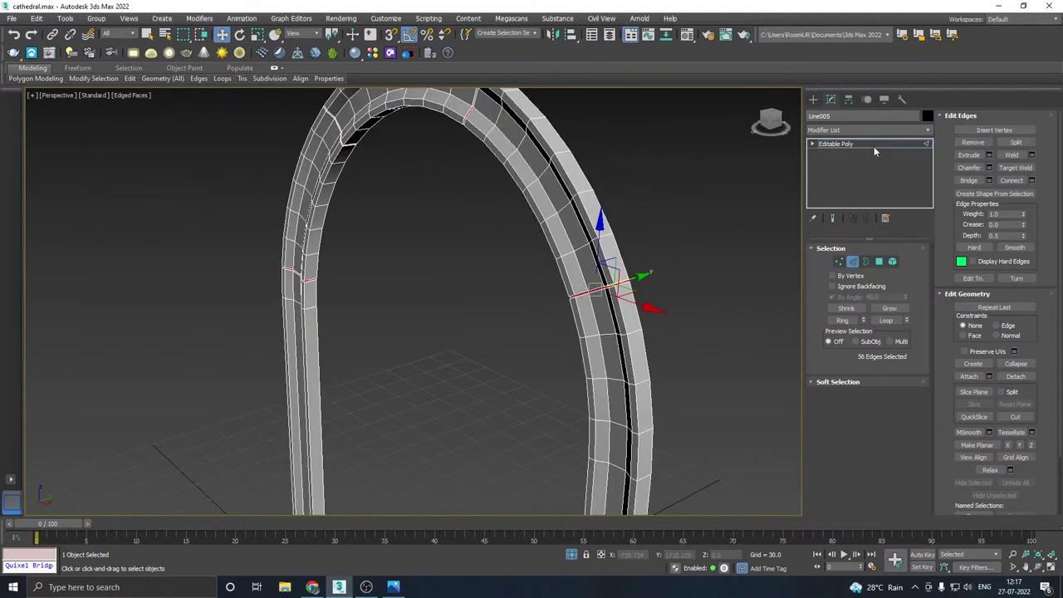
{"action": "left_click", "coordinate": [892, 264]}
{"action": "key", "text": "ctrl+a"}
{"action": "scroll", "coordinate": [1015, 476], "scroll_direction": "down", "scroll_amount": 2}
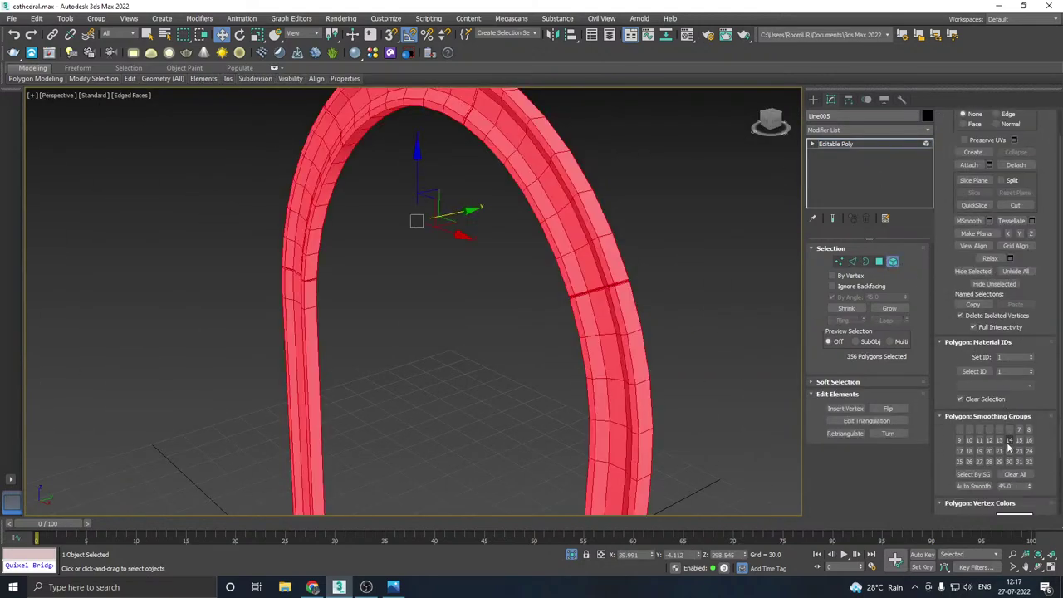
{"action": "left_click", "coordinate": [1015, 475]}
{"action": "left_click", "coordinate": [972, 486]}
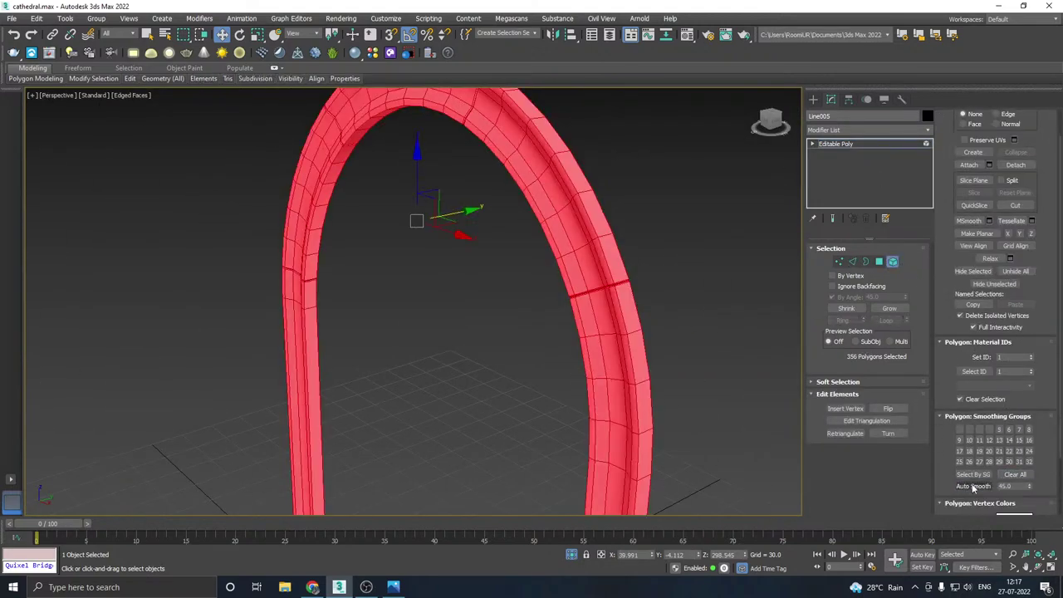
{"action": "left_click", "coordinate": [833, 145]}
{"action": "left_click", "coordinate": [696, 198]}
- Show the trim without edges and examine its smoothed surface and grooves from several angles
{"action": "middle_click_drag", "start_coordinate": [613, 198], "coordinate": [428, 126], "text": "alt"}
{"action": "left_click", "coordinate": [142, 96]}
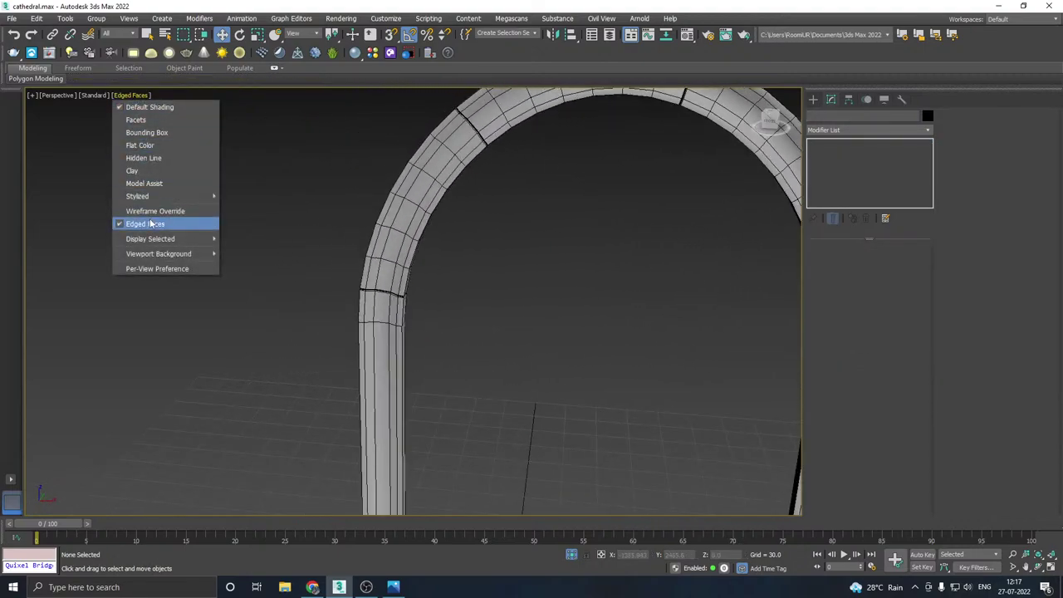
{"action": "left_click", "coordinate": [175, 223]}
{"action": "scroll", "coordinate": [390, 227], "scroll_direction": "down", "scroll_amount": 2}
{"action": "middle_click_drag", "start_coordinate": [390, 228], "coordinate": [523, 183], "text": "alt"}
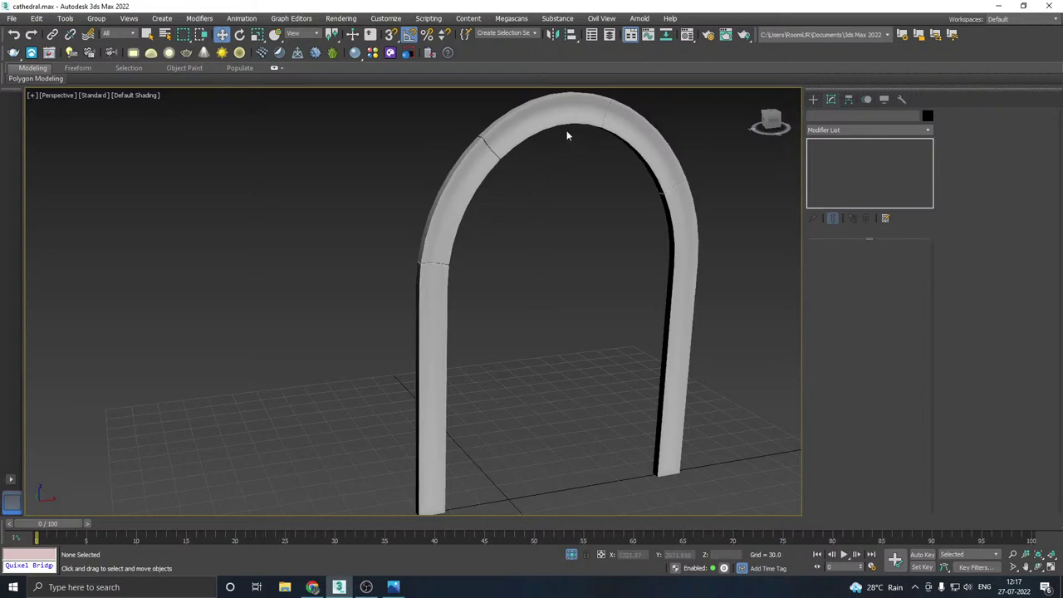
{"action": "scroll", "coordinate": [570, 135], "scroll_direction": "up", "scroll_amount": 4}
{"action": "scroll", "coordinate": [389, 168], "scroll_direction": "down", "scroll_amount": 4}
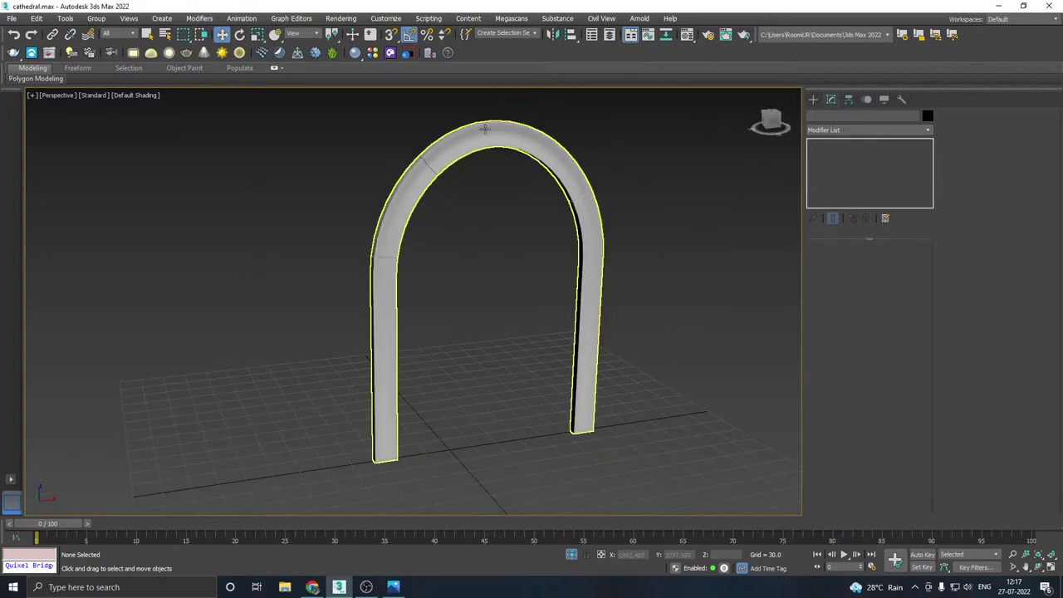
- Turn on edged faces in the viewport and select the arch trim
{"action": "left_click", "coordinate": [126, 96]}
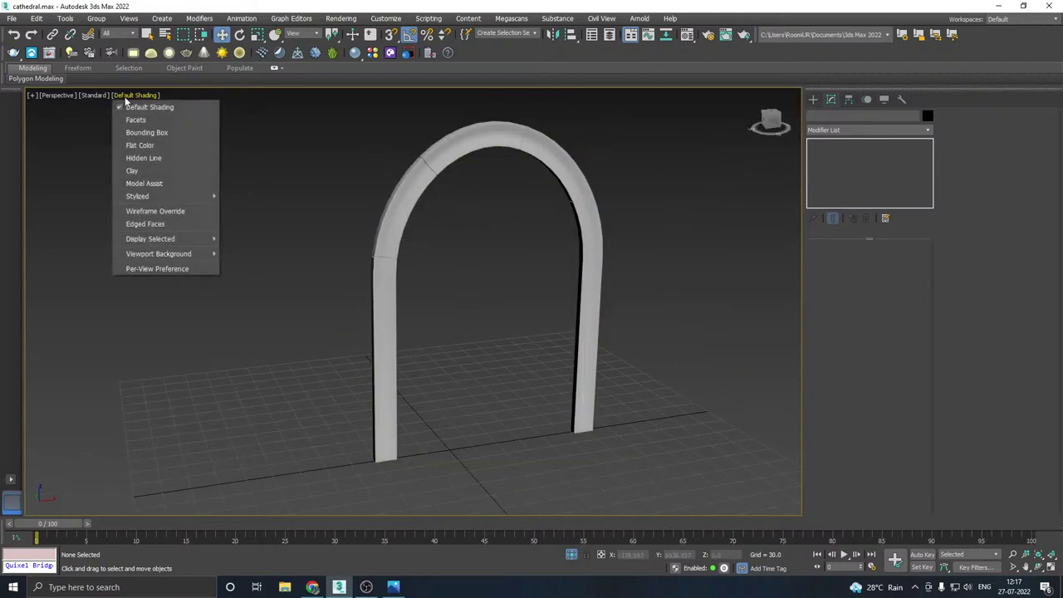
{"action": "left_click", "coordinate": [138, 224]}
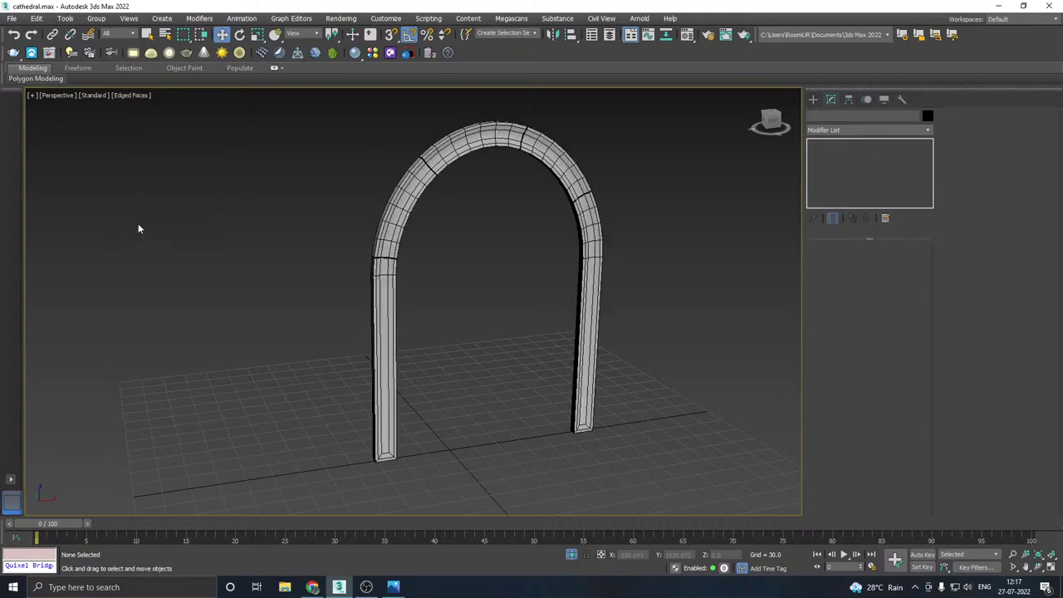
{"action": "middle_click_drag", "start_coordinate": [406, 337], "coordinate": [356, 309]}
{"action": "left_click", "coordinate": [540, 302]}
{"action": "middle_click_drag", "start_coordinate": [540, 303], "coordinate": [590, 309], "text": "alt"}
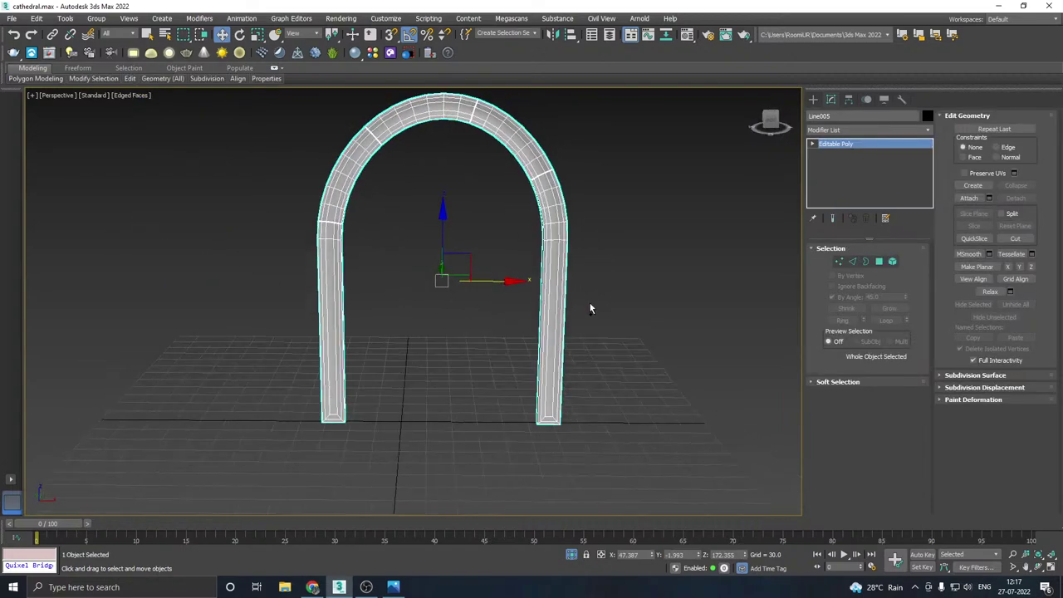
- Connect the vertical edges of both trim legs with one segment and make the new edge loops planar along Y
{"action": "left_click", "coordinate": [853, 261]}
{"action": "left_click_drag", "start_coordinate": [559, 353], "coordinate": [222, 358]}
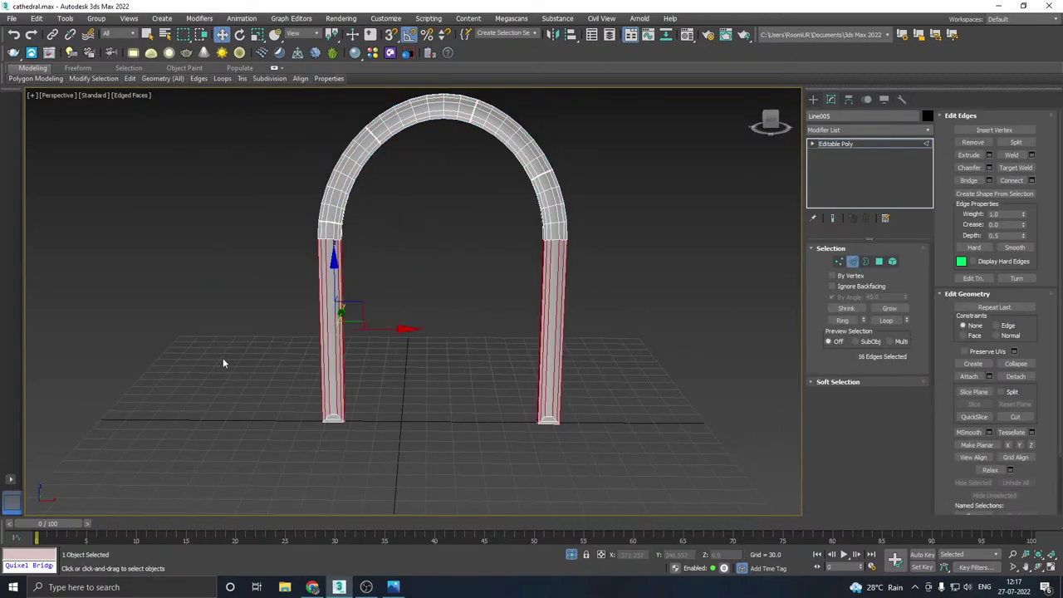
{"action": "left_click", "coordinate": [1032, 181]}
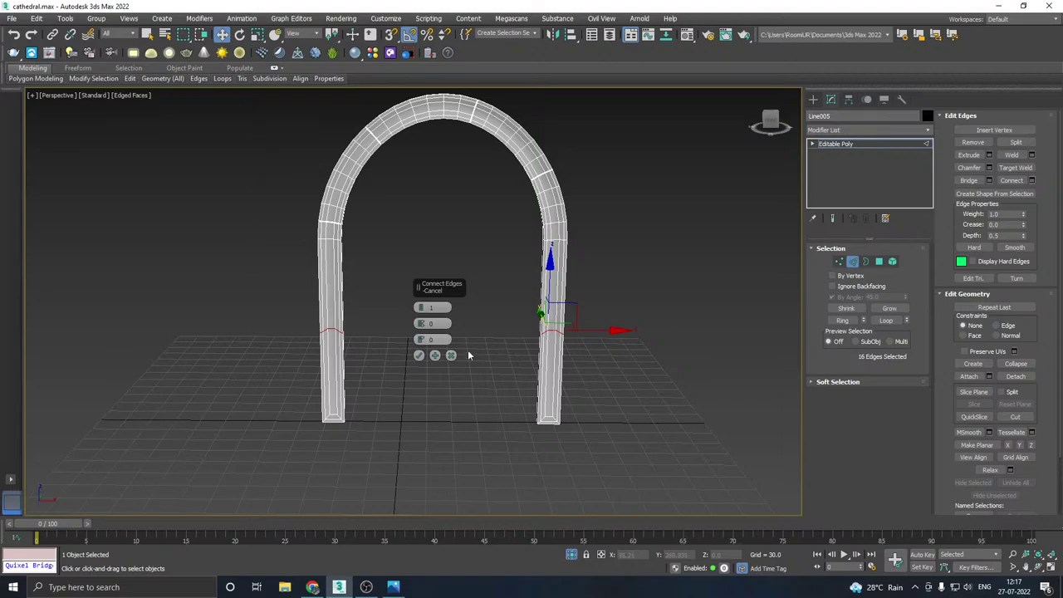
{"action": "left_click", "coordinate": [419, 355]}
{"action": "scroll", "coordinate": [537, 337], "scroll_direction": "up", "scroll_amount": 5}
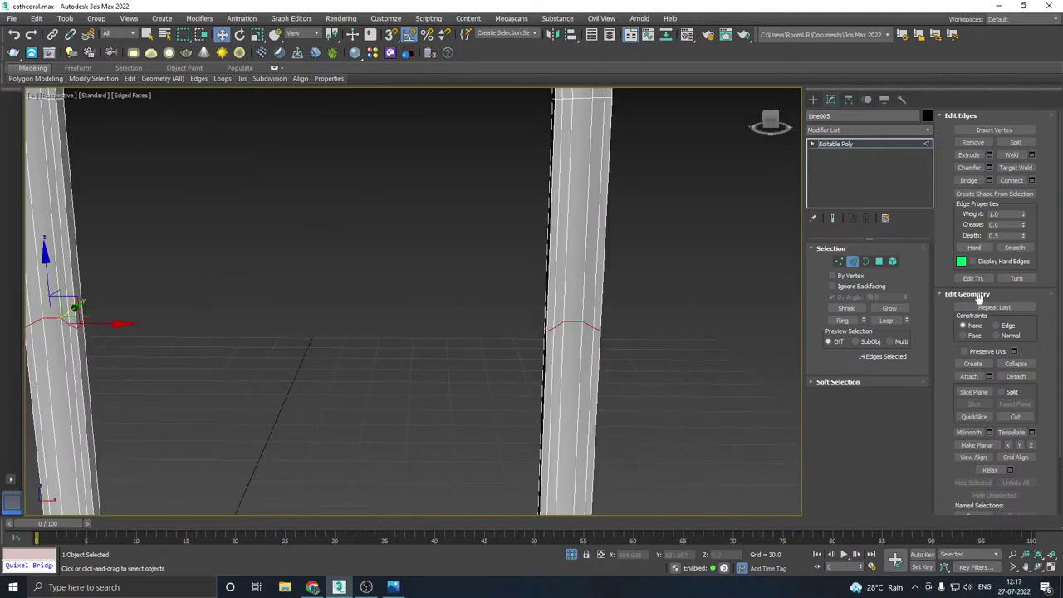
{"action": "left_click", "coordinate": [1020, 446]}
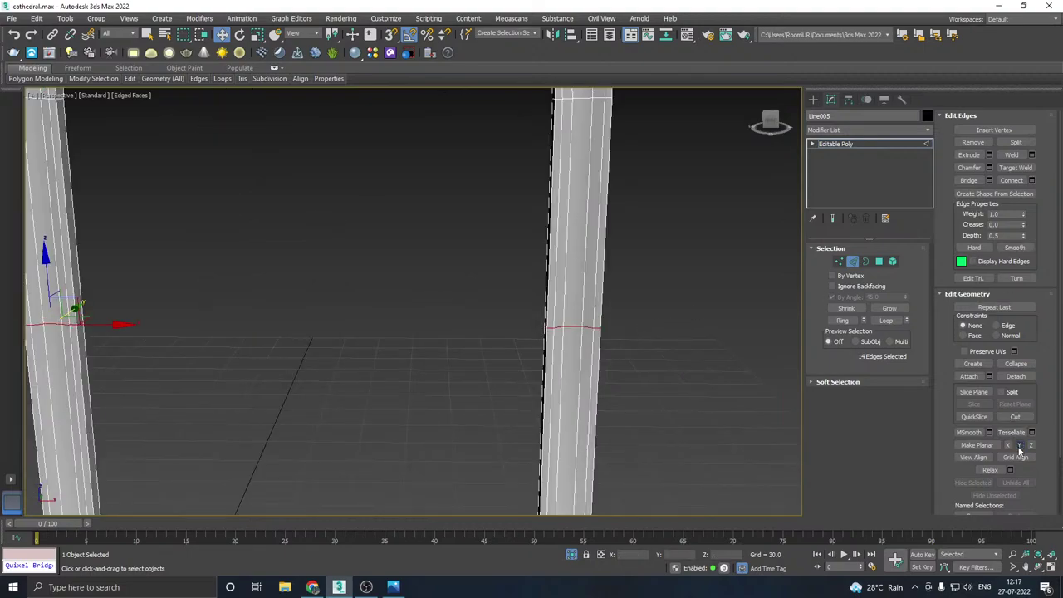
- Extrude the new leg loops with height -0.762 and width 0.516, and chamfer the groove edges by 0.237 with two segments
{"action": "middle_click_drag", "start_coordinate": [564, 355], "coordinate": [624, 333], "text": "alt"}
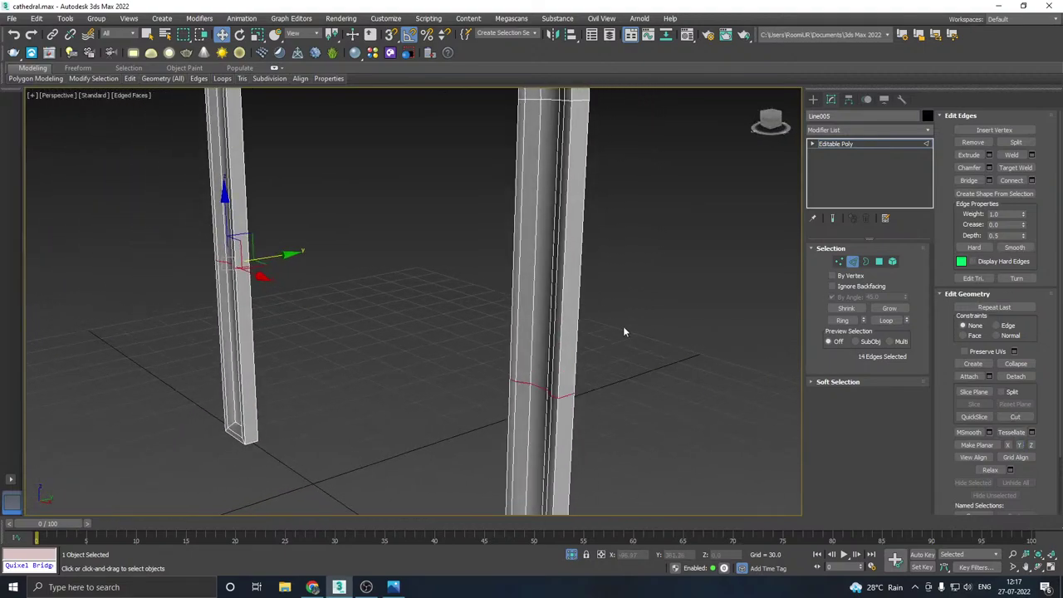
{"action": "left_click", "coordinate": [989, 168]}
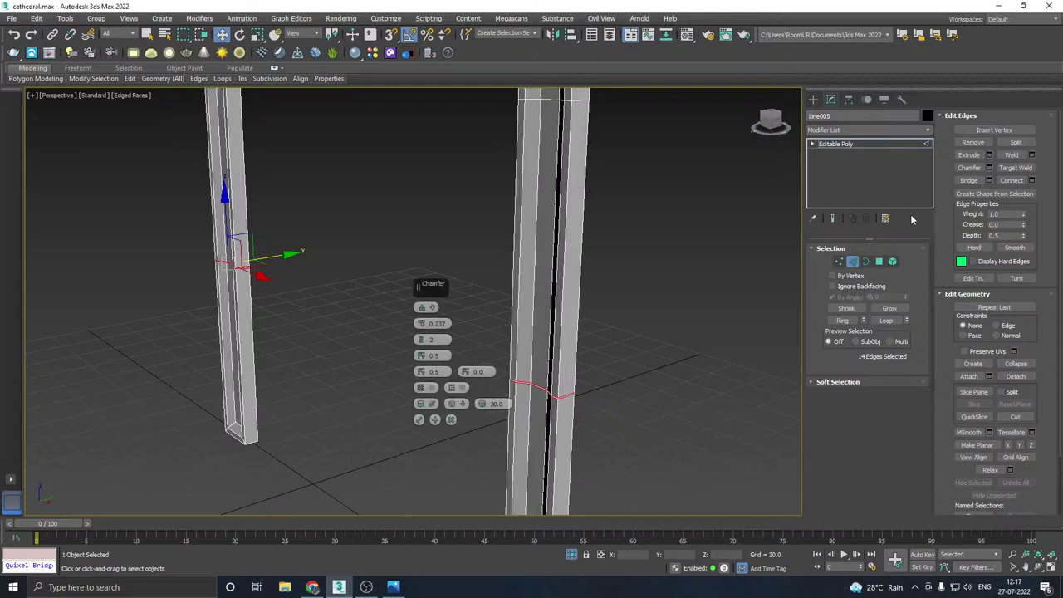
{"action": "left_click", "coordinate": [451, 421]}
{"action": "left_click", "coordinate": [990, 155]}
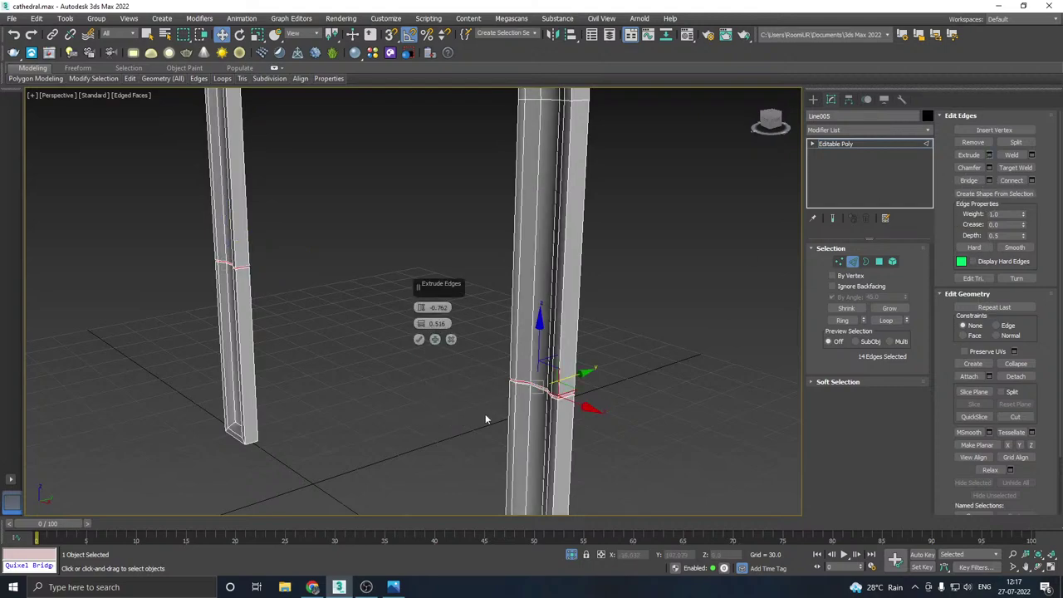
{"action": "left_click", "coordinate": [419, 339]}
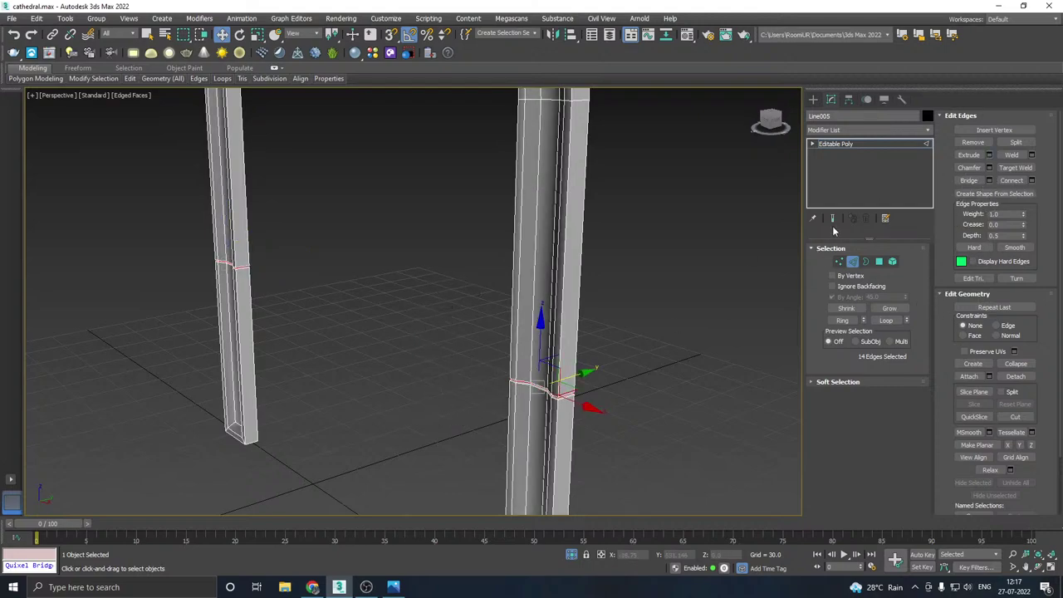
{"action": "left_click", "coordinate": [990, 168]}
{"action": "left_click", "coordinate": [421, 422]}
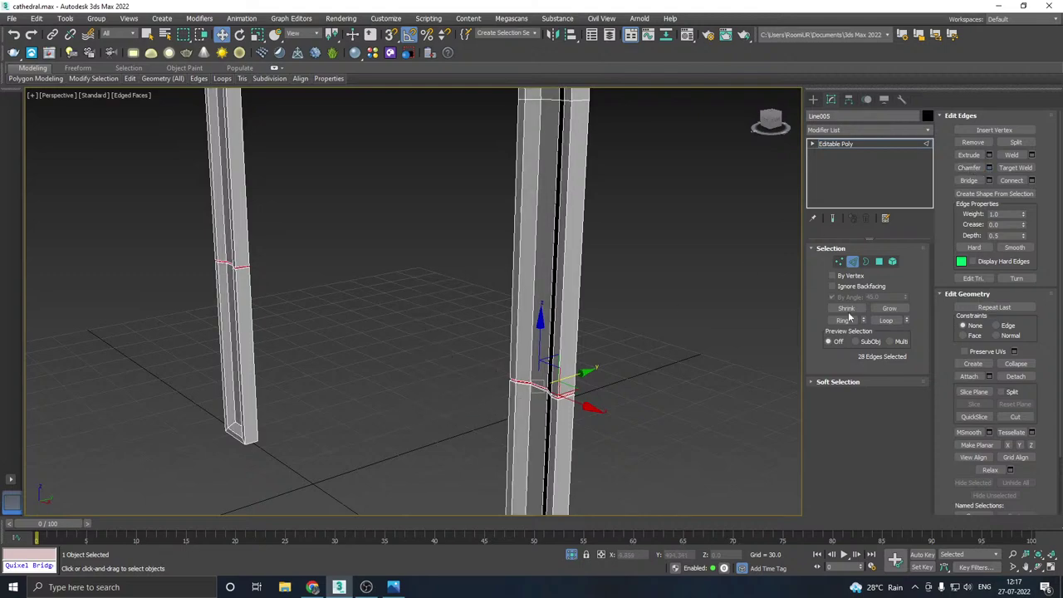
- Clear the smoothing groups on all of the trim's polygons, apply Auto Smooth at 45.0, and deselect the trim
{"action": "left_click", "coordinate": [892, 262]}
{"action": "key", "text": "ctrl+a"}
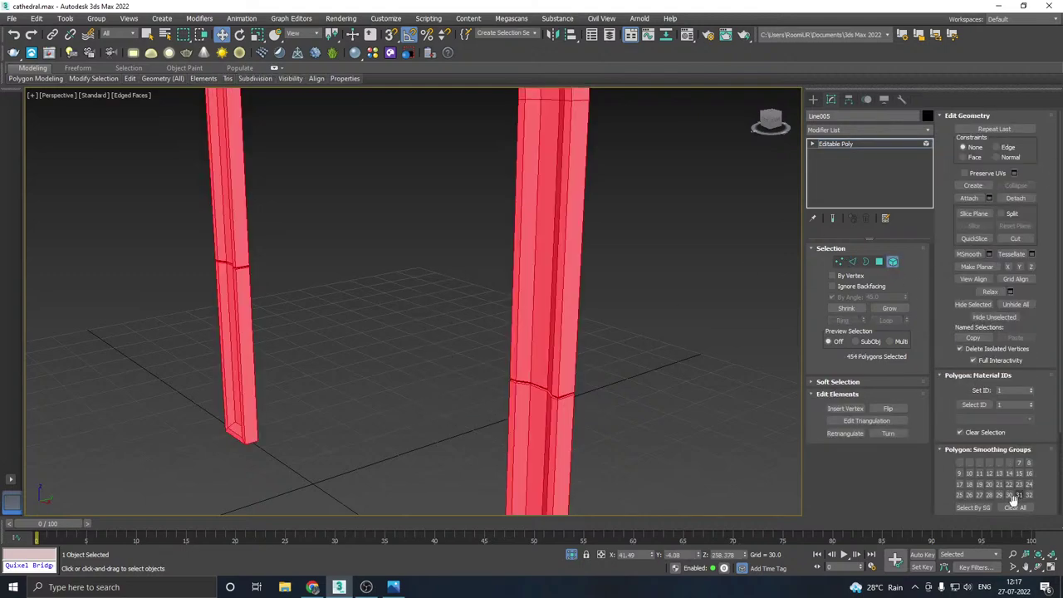
{"action": "scroll", "coordinate": [1013, 497], "scroll_direction": "down", "scroll_amount": 2}
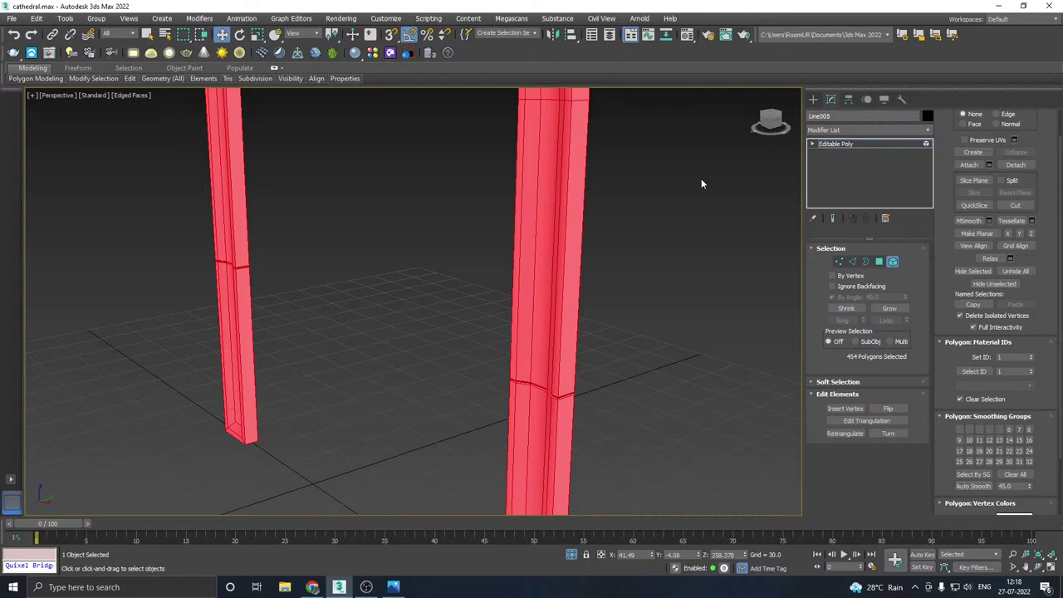
{"action": "left_click", "coordinate": [834, 143]}
{"action": "left_click", "coordinate": [649, 256]}
- Turn off edged faces and examine the trim's smoothed surface and its grooves up close
{"action": "scroll", "coordinate": [615, 316], "scroll_direction": "down", "scroll_amount": 5}
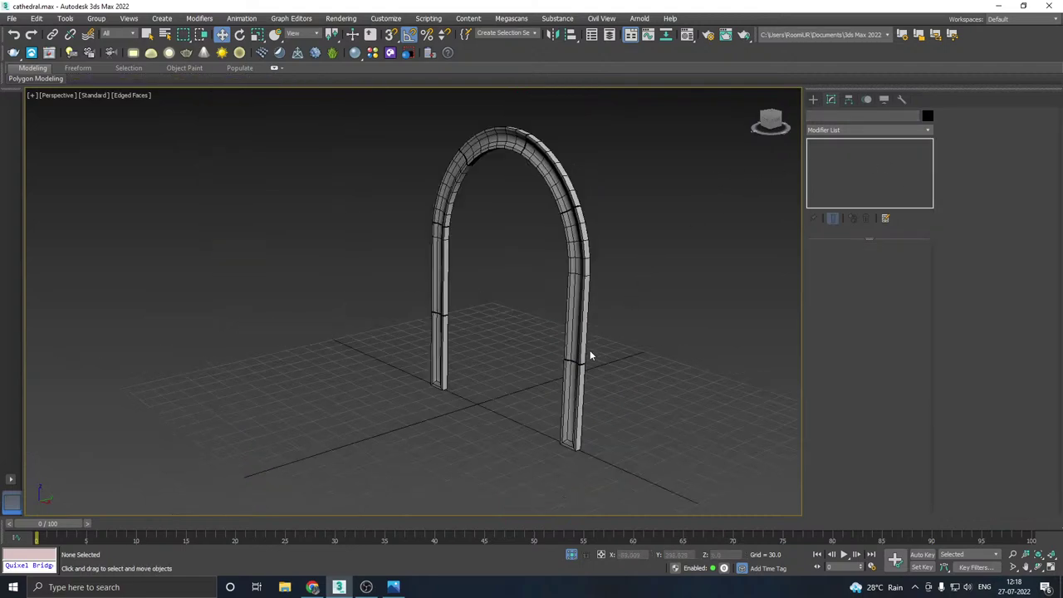
{"action": "middle_click_drag", "start_coordinate": [595, 349], "coordinate": [674, 342], "text": "alt"}
{"action": "left_click", "coordinate": [131, 94]}
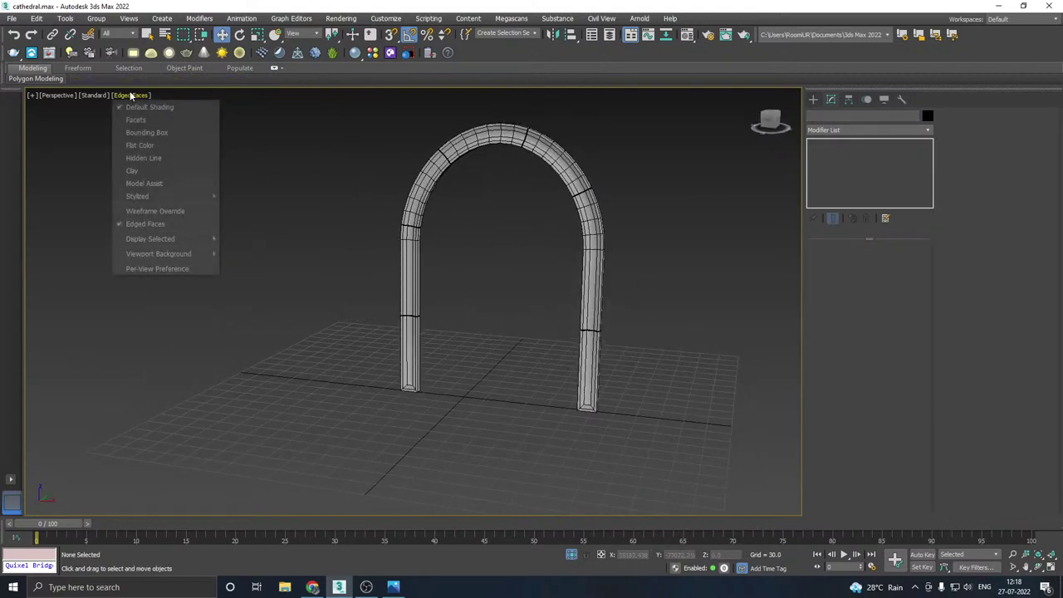
{"action": "left_click", "coordinate": [147, 221]}
{"action": "middle_click_drag", "start_coordinate": [449, 235], "coordinate": [544, 251], "text": "alt"}
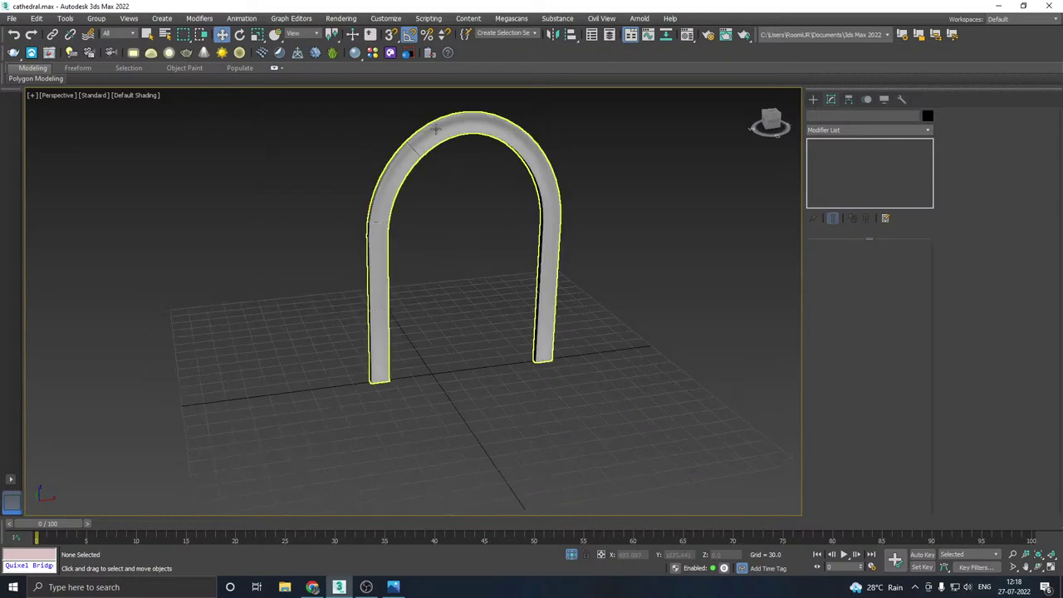
{"action": "scroll", "coordinate": [430, 131], "scroll_direction": "up", "scroll_amount": 8}
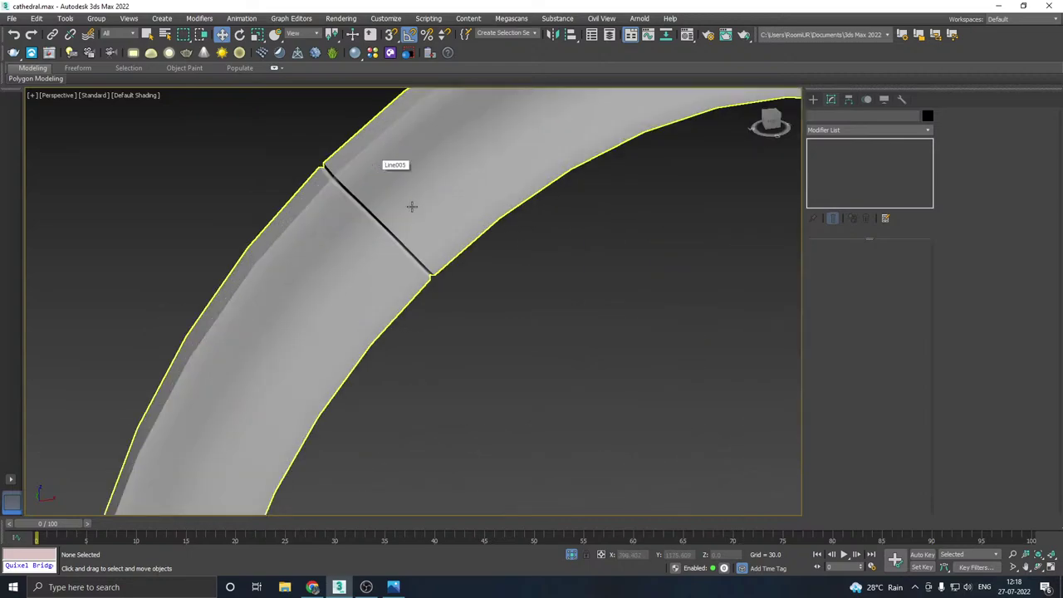
- Exit isolation to bring back the whole cathedral scene, and frame the columns and doorway
{"action": "left_click", "coordinate": [572, 556]}
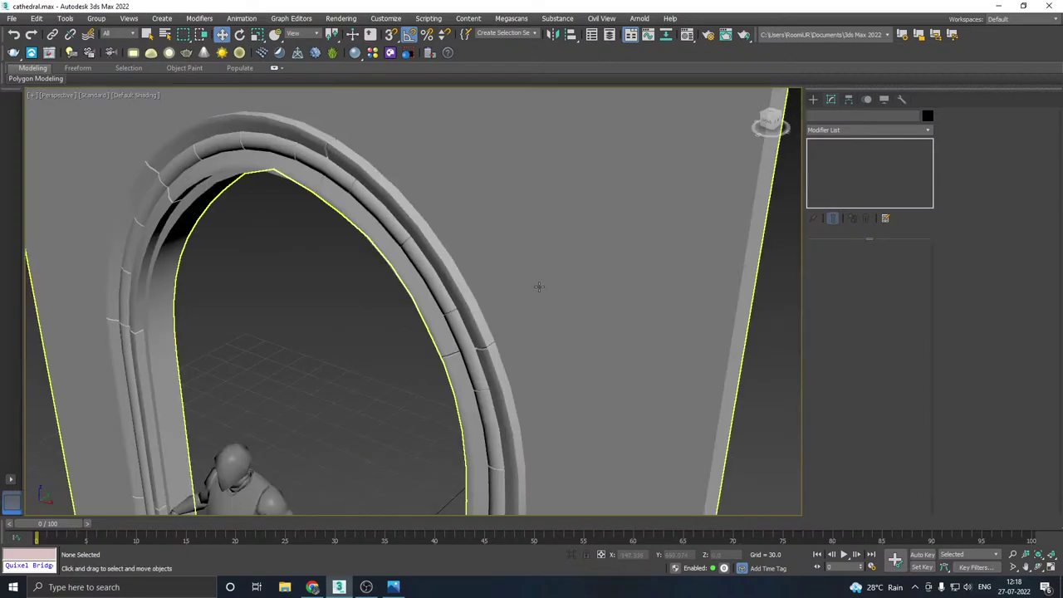
{"action": "scroll", "coordinate": [538, 287], "scroll_direction": "down", "scroll_amount": 10}
{"action": "middle_click_drag", "start_coordinate": [522, 285], "coordinate": [494, 285], "text": "alt"}
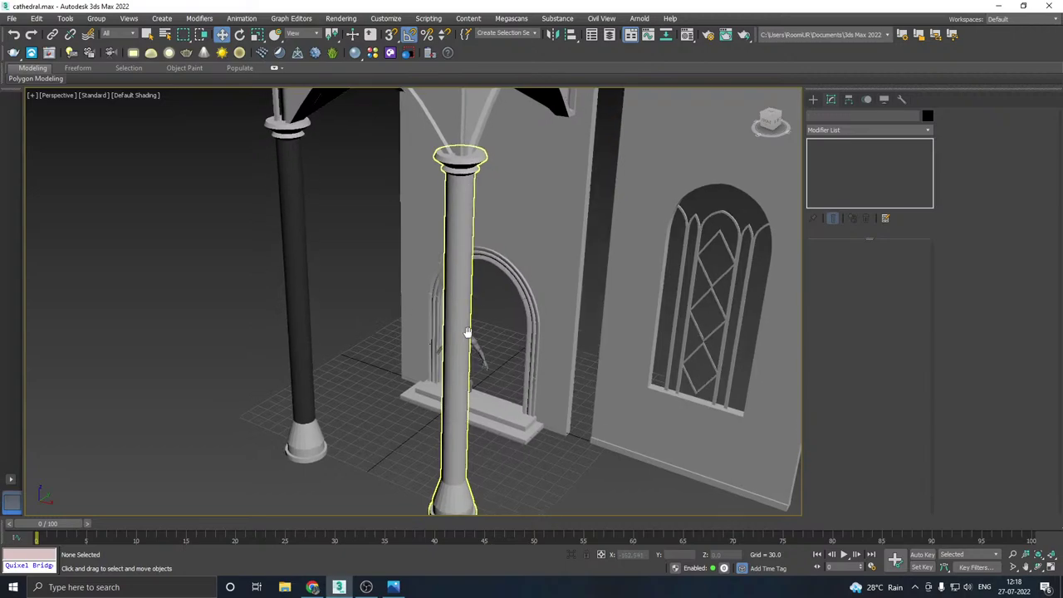
{"action": "middle_click_drag", "start_coordinate": [468, 332], "coordinate": [505, 298]}
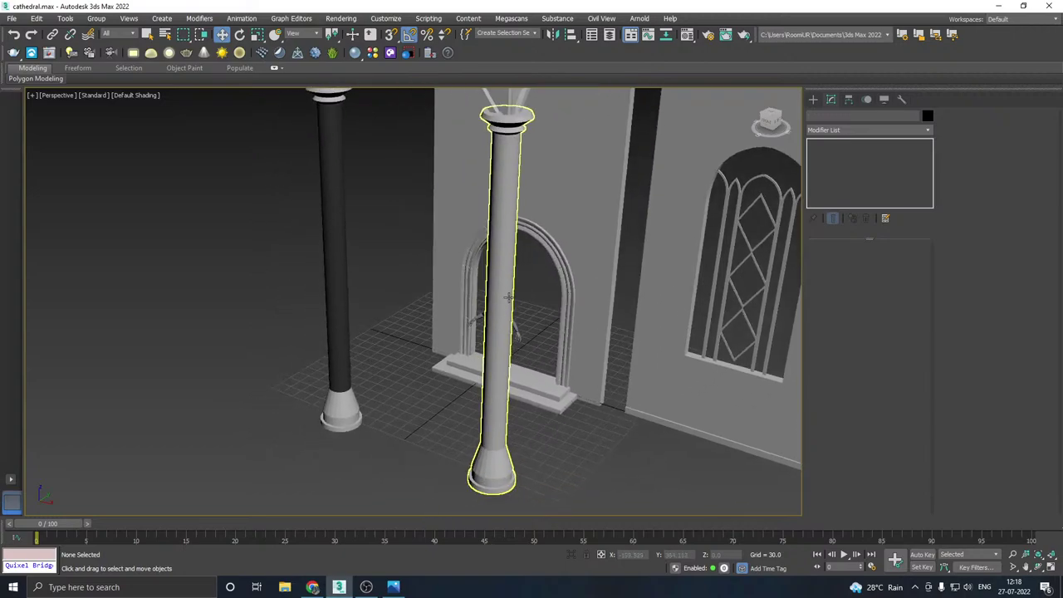
- Save a copy of the scene as cathedral10.max, and save the current scene file
{"action": "left_click", "coordinate": [13, 18]}
{"action": "left_click", "coordinate": [34, 128]}
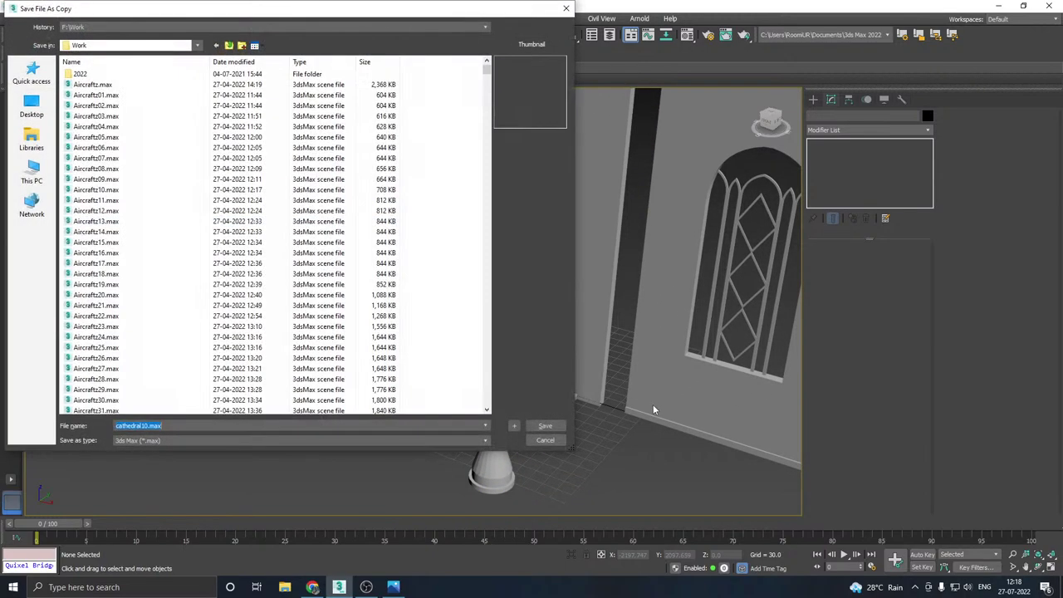
{"action": "left_click", "coordinate": [545, 426]}
{"action": "left_click", "coordinate": [12, 19]}
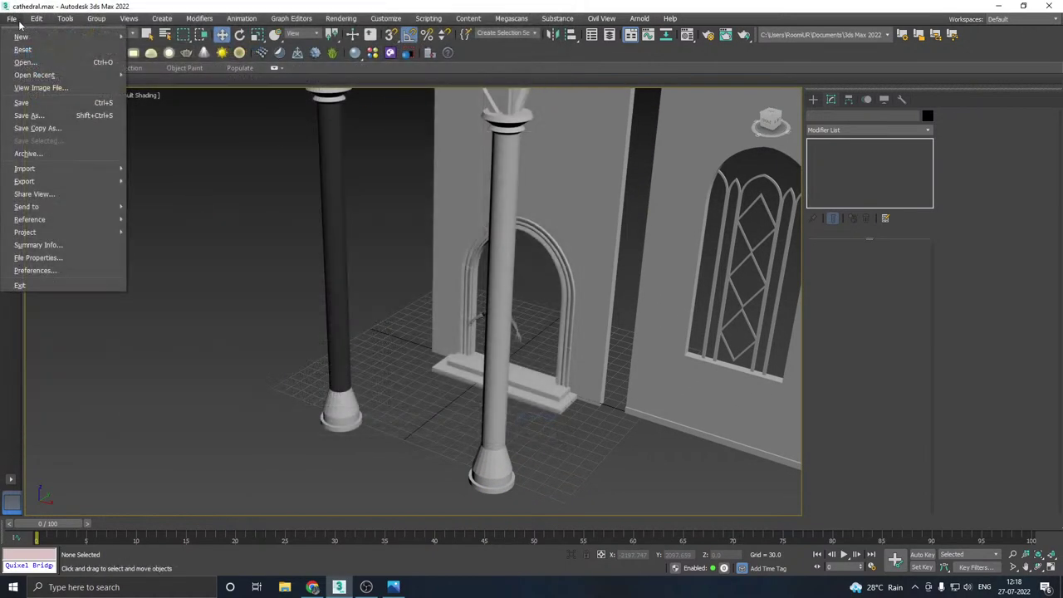
{"action": "left_click", "coordinate": [24, 105]}
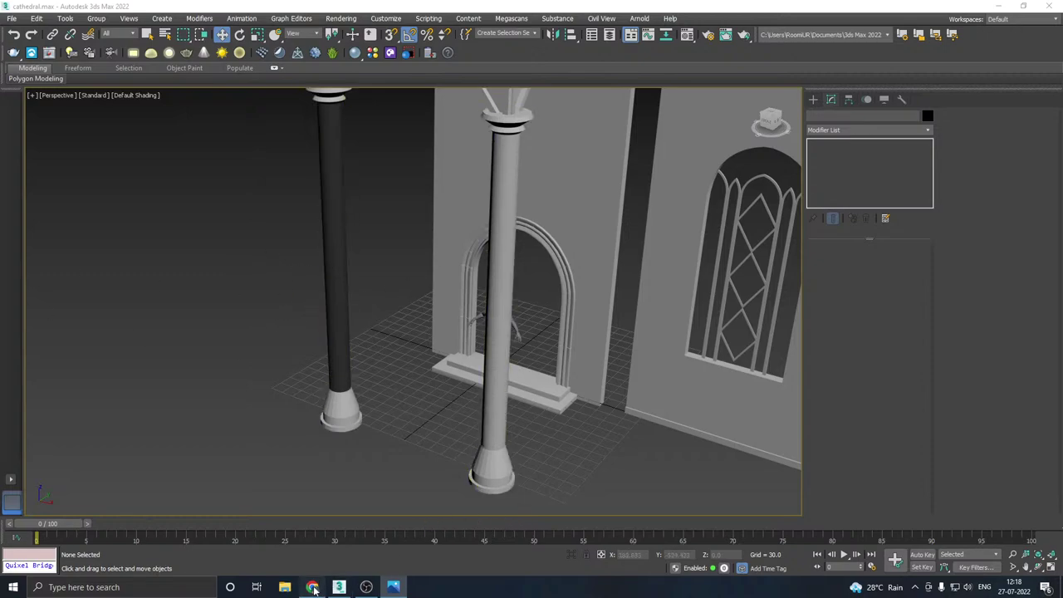
- Select the light grey column in front of the doorway and turn on edged faces
{"action": "middle_click_drag", "start_coordinate": [551, 376], "coordinate": [516, 342], "text": "alt"}
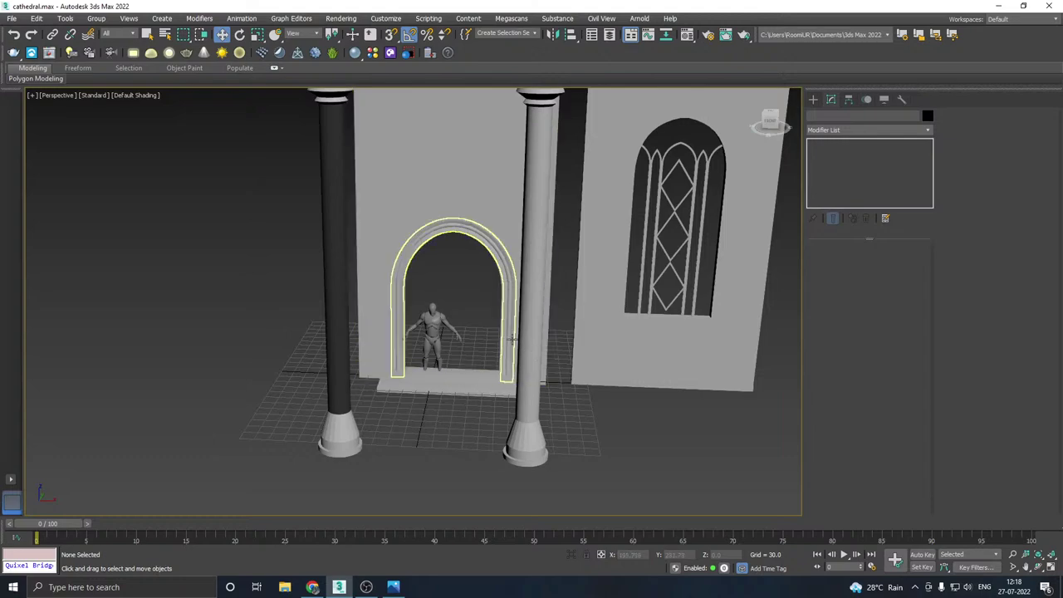
{"action": "scroll", "coordinate": [509, 322], "scroll_direction": "up", "scroll_amount": 6}
{"action": "scroll", "coordinate": [509, 320], "scroll_direction": "down", "scroll_amount": 6}
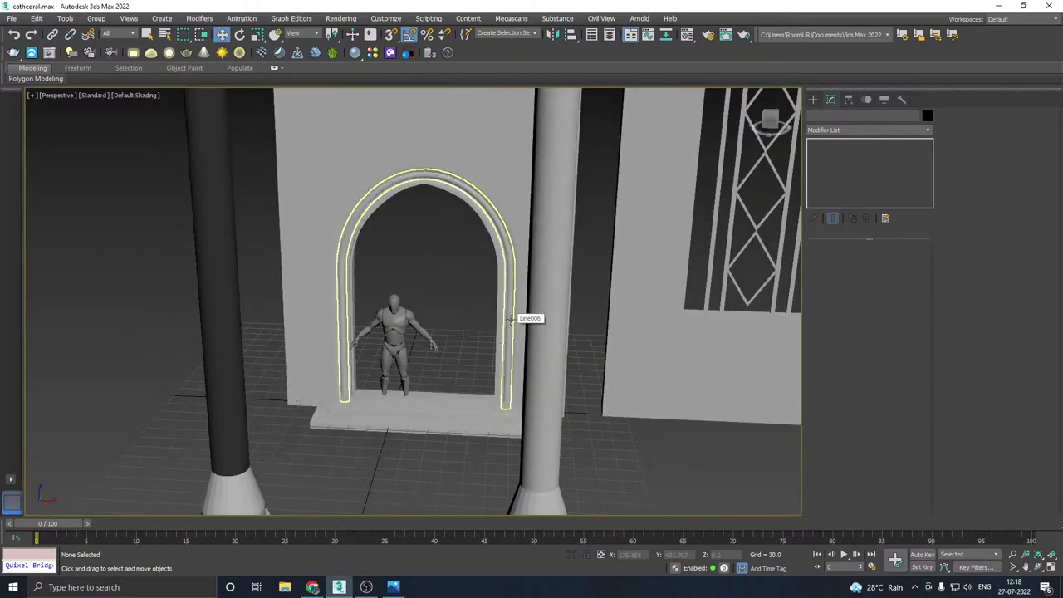
{"action": "left_click", "coordinate": [546, 356]}
{"action": "scroll", "coordinate": [463, 345], "scroll_direction": "down", "scroll_amount": 1}
{"action": "scroll", "coordinate": [464, 346], "scroll_direction": "down", "scroll_amount": 3}
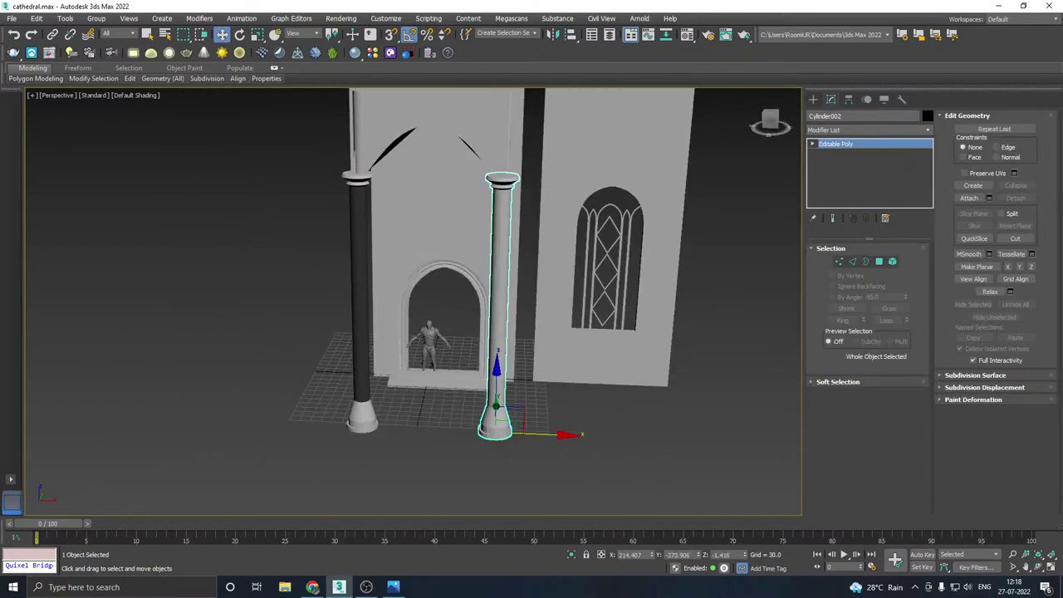
{"action": "left_click", "coordinate": [12, 18]}
{"action": "left_click", "coordinate": [18, 115]}
{"action": "middle_click_drag", "start_coordinate": [517, 389], "coordinate": [483, 403], "text": "alt"}
{"action": "left_click", "coordinate": [144, 96]}
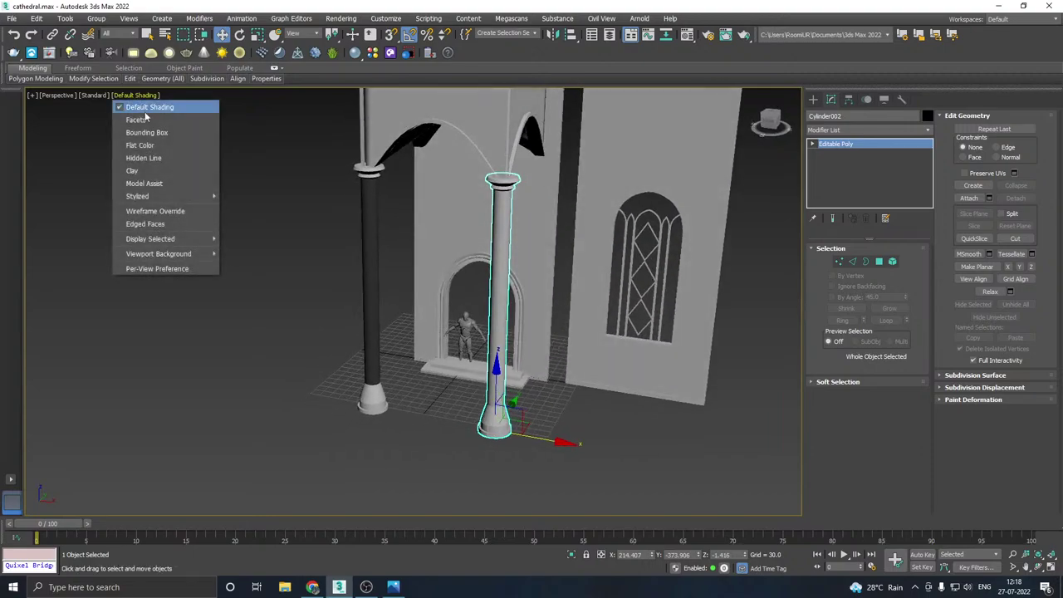
{"action": "left_click", "coordinate": [167, 223]}
{"action": "scroll", "coordinate": [454, 359], "scroll_direction": "up", "scroll_amount": 3}
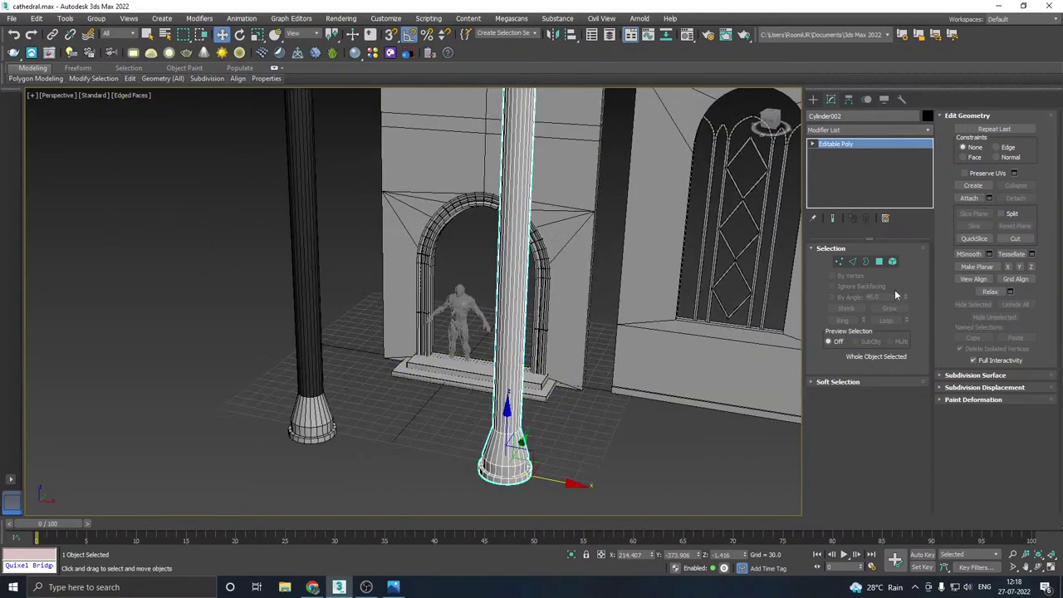
- Connect the vertical edges of the selected column's shaft with 4 segments
{"action": "left_click", "coordinate": [853, 261]}
{"action": "middle_click_drag", "start_coordinate": [564, 290], "coordinate": [491, 322]}
{"action": "left_click_drag", "start_coordinate": [411, 317], "coordinate": [408, 316]}
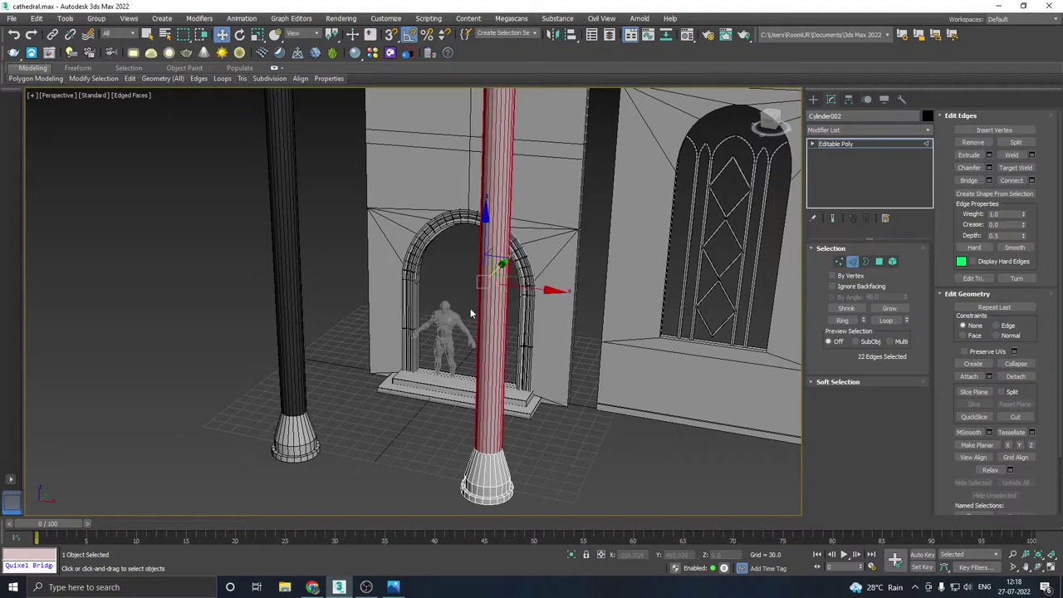
{"action": "left_click", "coordinate": [1033, 181]}
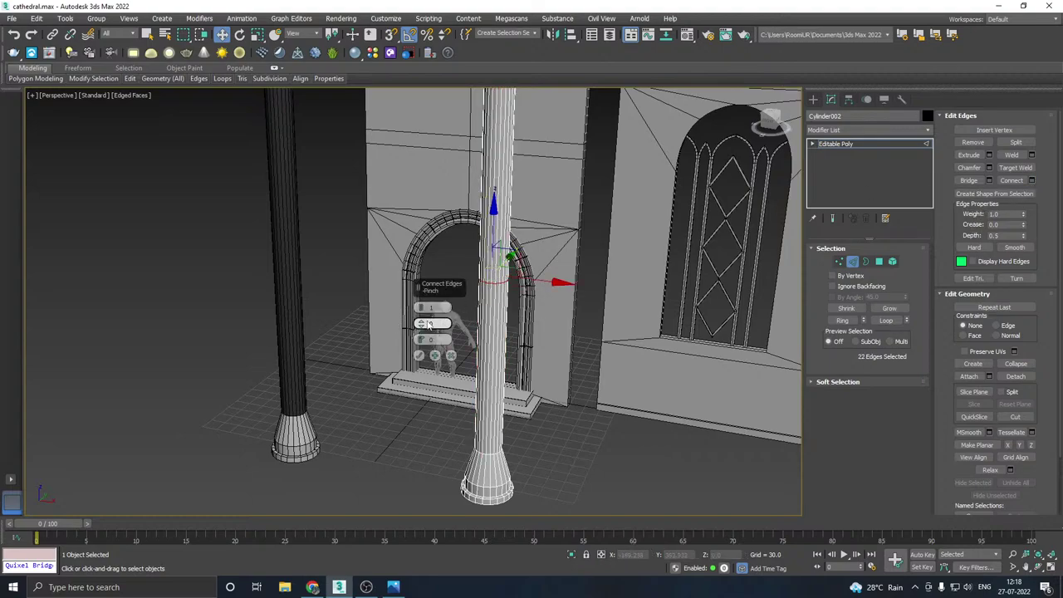
{"action": "left_click_drag", "start_coordinate": [420, 307], "coordinate": [418, 292]}
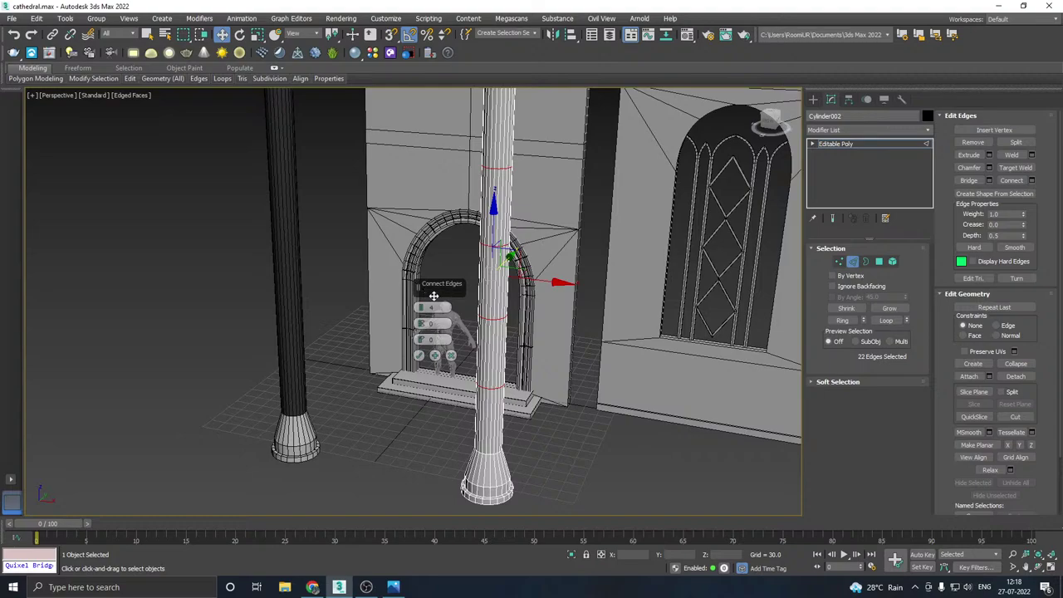
{"action": "left_click", "coordinate": [419, 356]}
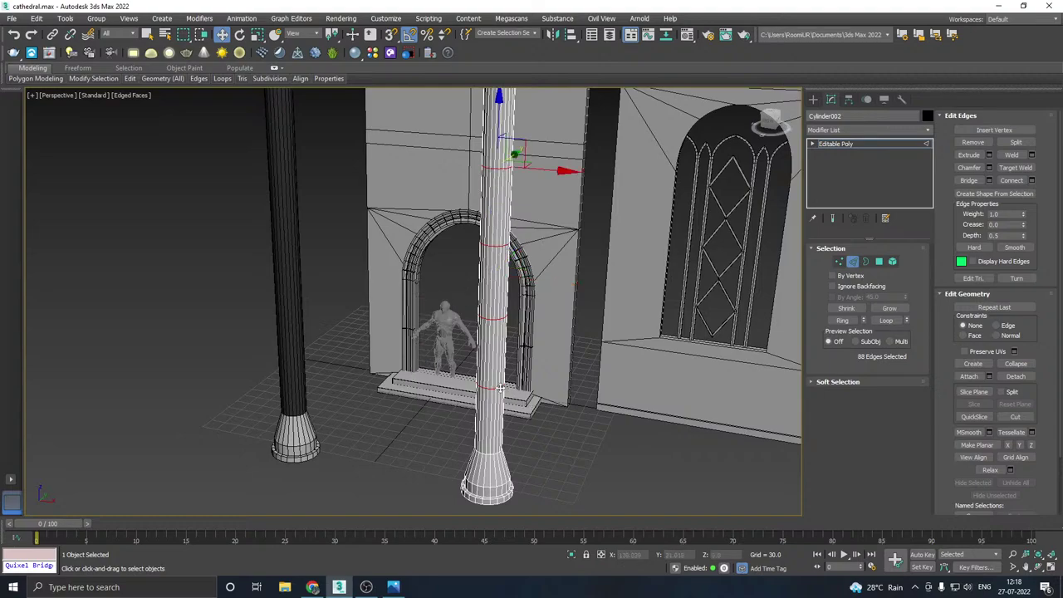
- Extrude the connected edge rings on the column shaft inward with a height of -2.299 and a narrower width
{"action": "scroll", "coordinate": [501, 388], "scroll_direction": "up", "scroll_amount": 3}
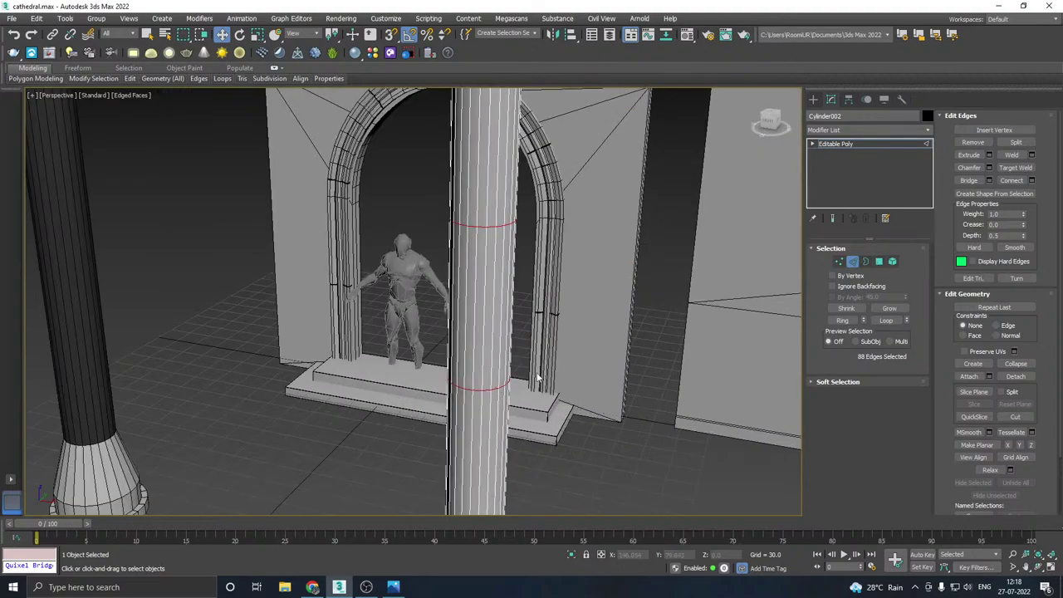
{"action": "left_click", "coordinate": [990, 156]}
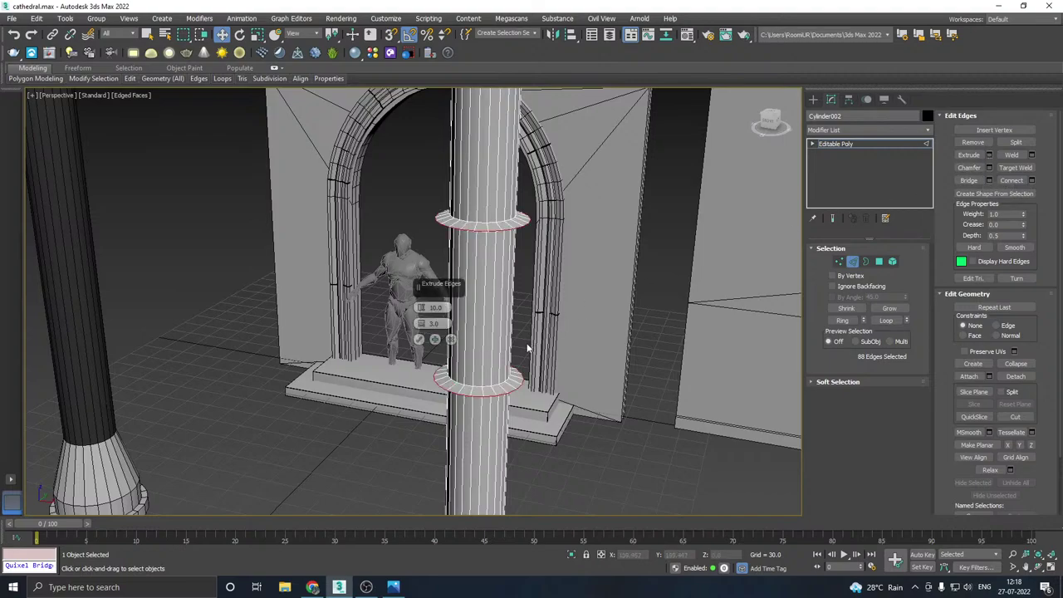
{"action": "left_click_drag", "start_coordinate": [429, 323], "coordinate": [433, 362]}
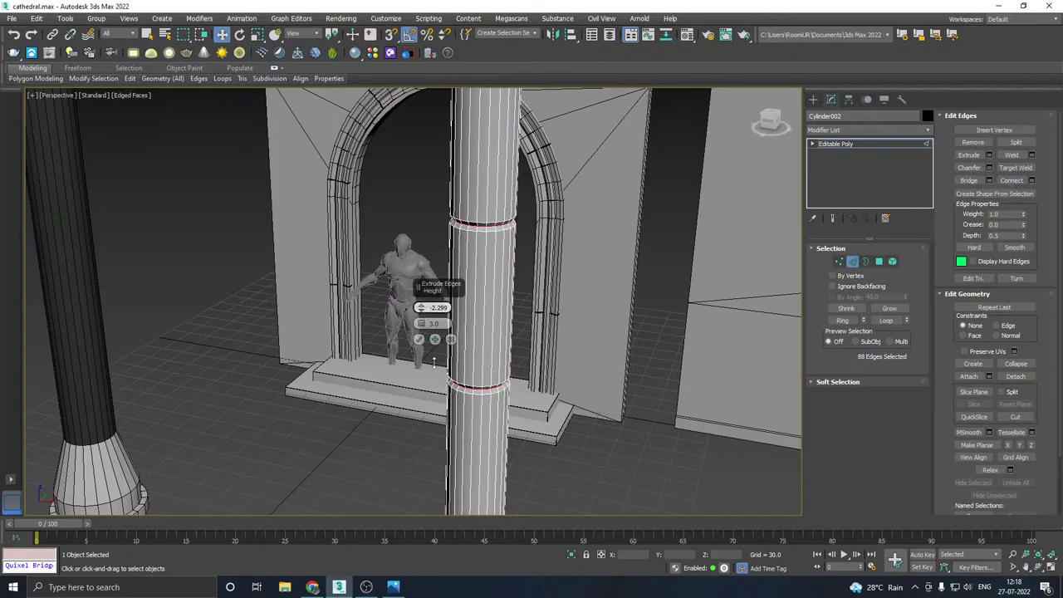
{"action": "scroll", "coordinate": [489, 389], "scroll_direction": "up", "scroll_amount": 5}
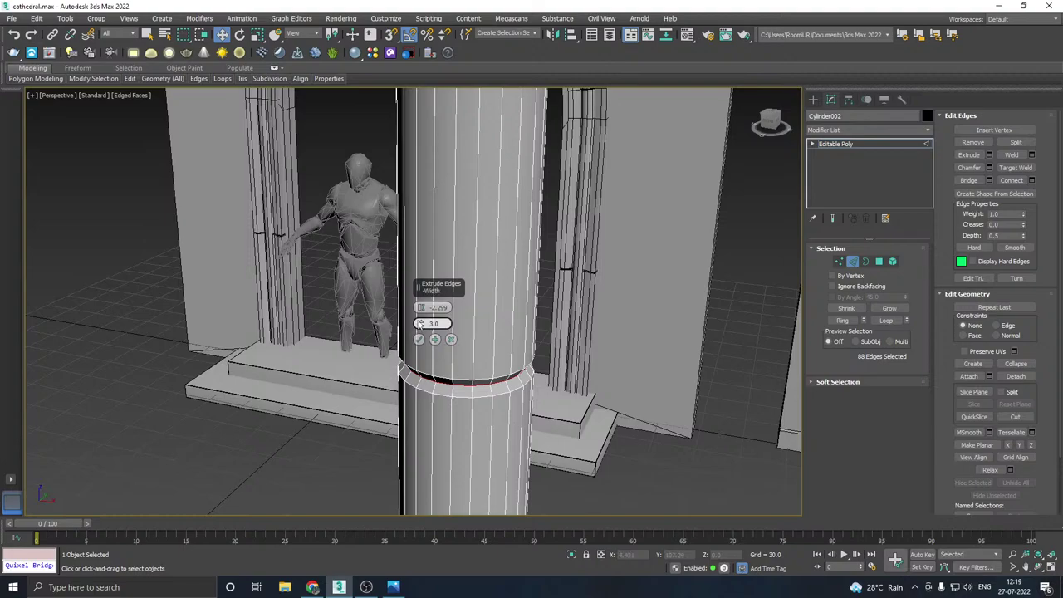
{"action": "left_click_drag", "start_coordinate": [422, 323], "coordinate": [430, 325]}
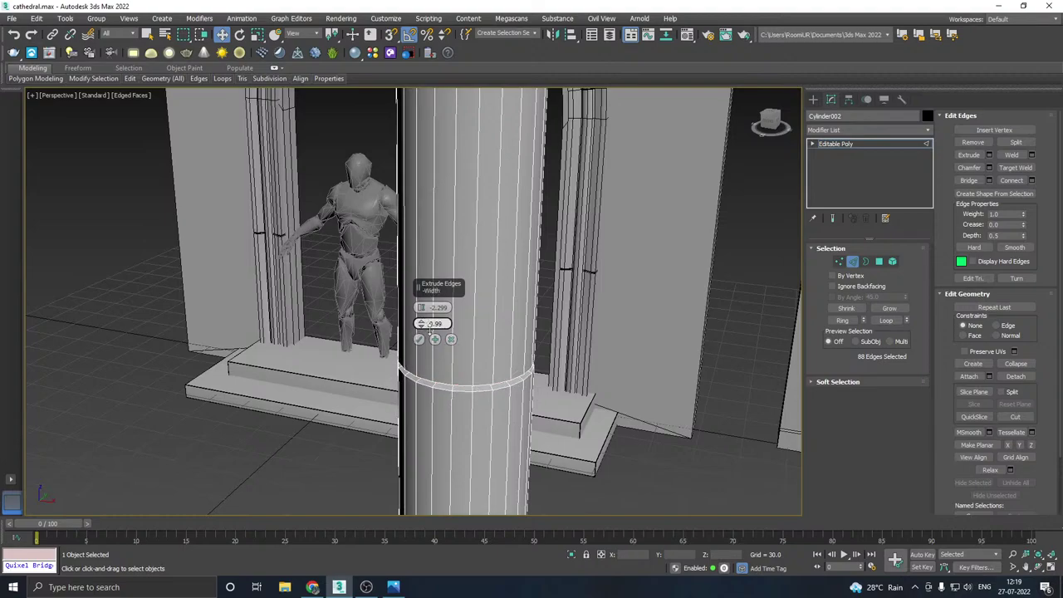
{"action": "left_click", "coordinate": [419, 339]}
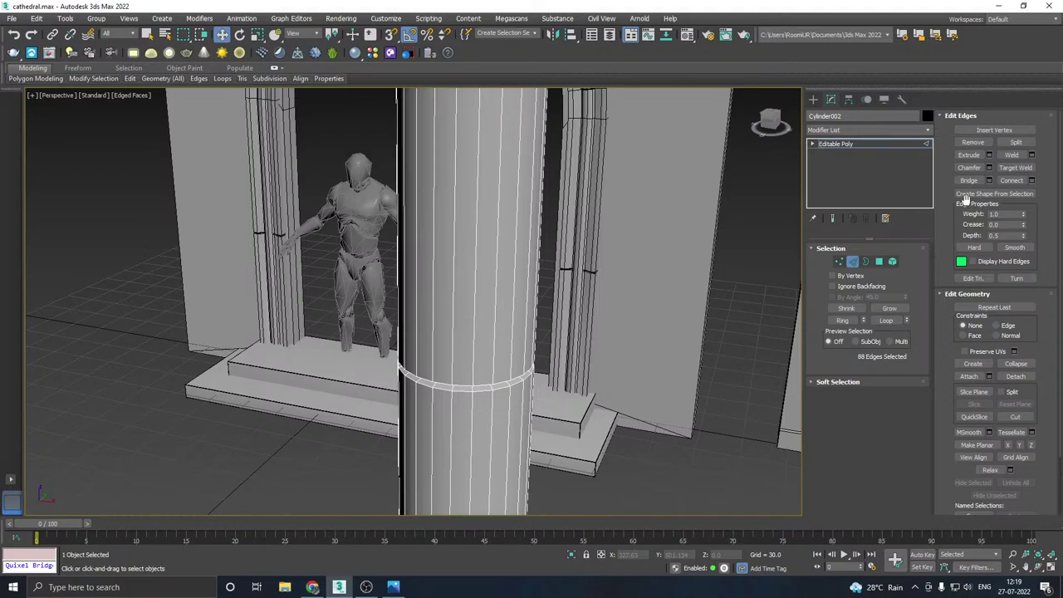
- Chamfer the extruded ring edges of the column by 1.656 with 2 segments
{"action": "left_click", "coordinate": [988, 168]}
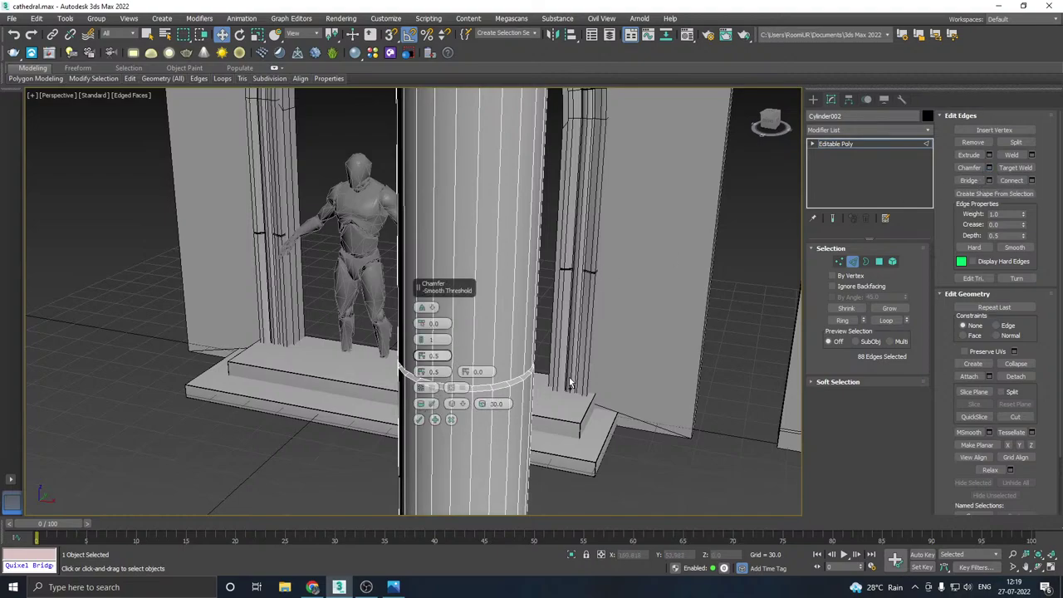
{"action": "middle_click_drag", "start_coordinate": [570, 382], "coordinate": [497, 401], "text": "alt"}
{"action": "scroll", "coordinate": [457, 420], "scroll_direction": "up", "scroll_amount": 2}
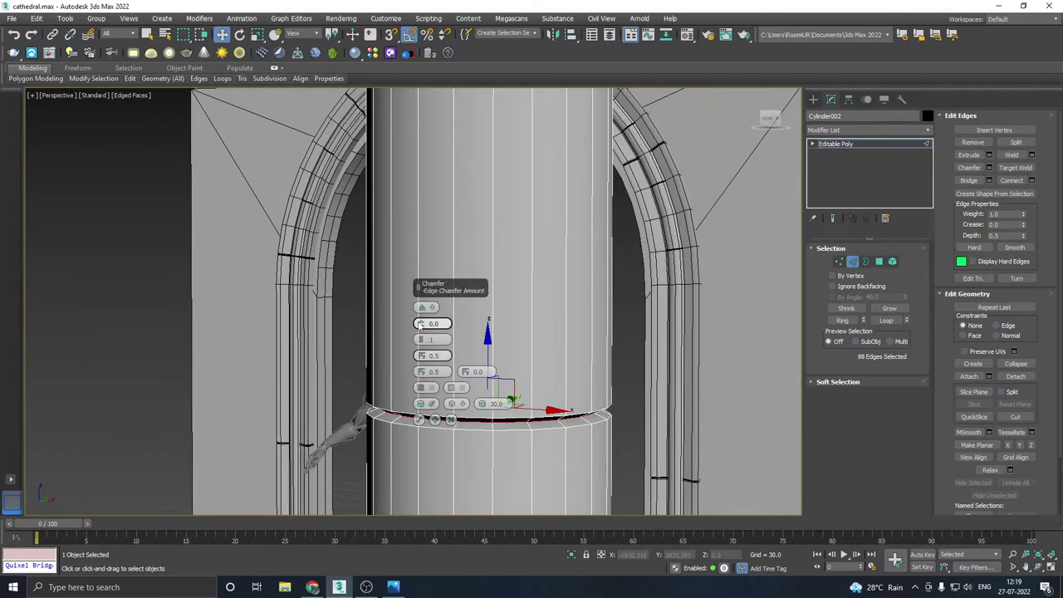
{"action": "left_click_drag", "start_coordinate": [421, 326], "coordinate": [421, 307]}
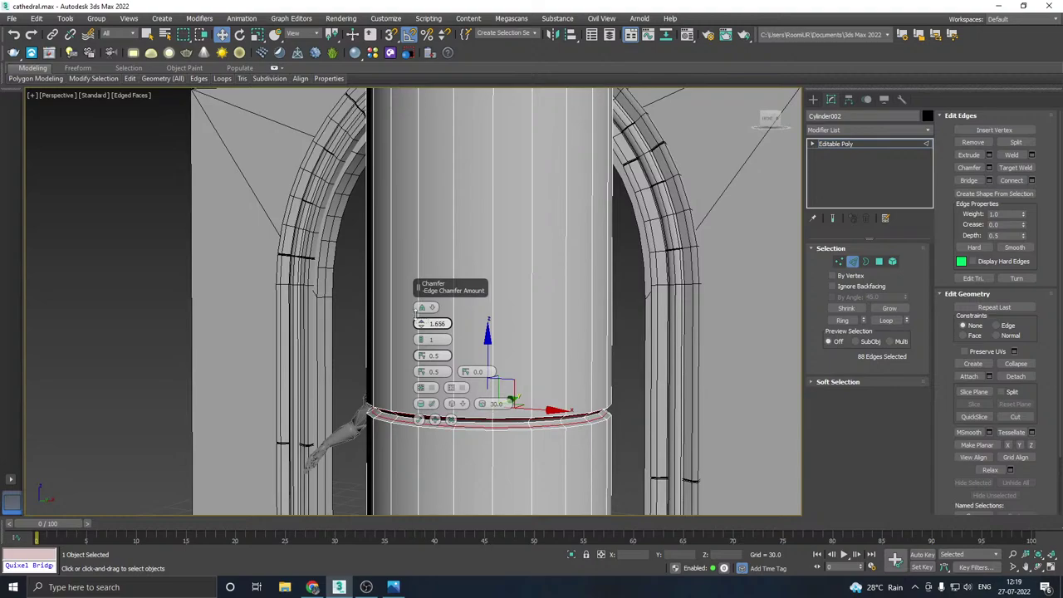
{"action": "left_click", "coordinate": [421, 338]}
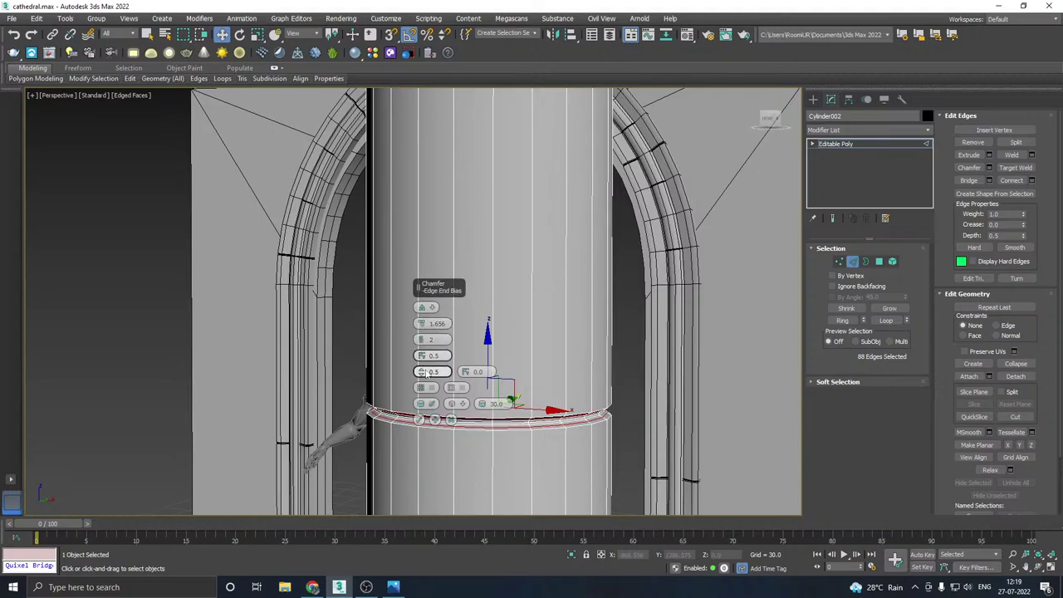
{"action": "left_click", "coordinate": [420, 421]}
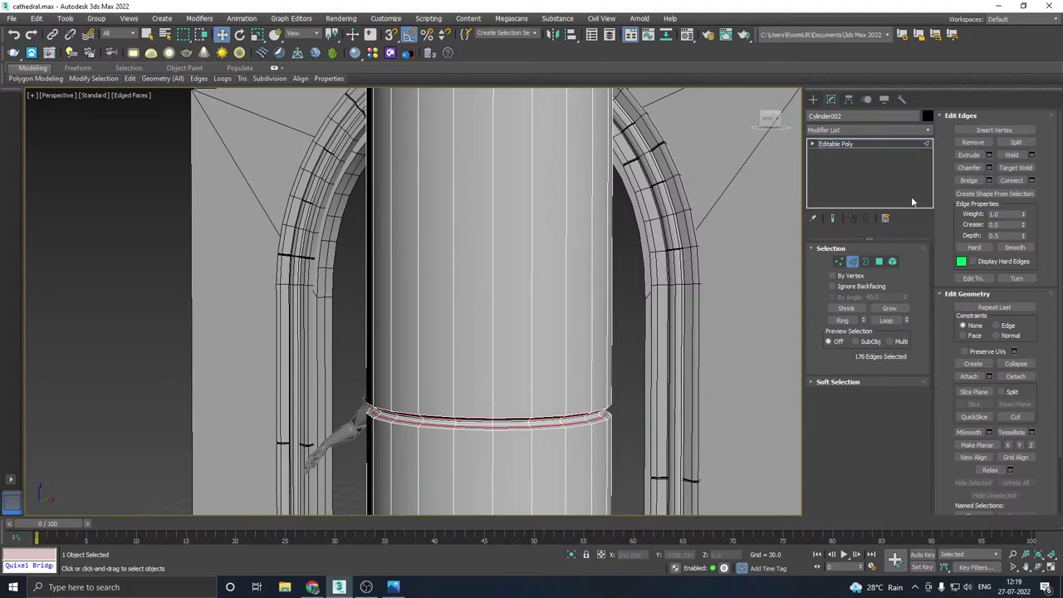
- Select the whole column element, auto-smooth its polygons, and deselect the column
{"action": "left_click", "coordinate": [851, 146]}
{"action": "left_click", "coordinate": [892, 261]}
{"action": "left_click", "coordinate": [523, 325]}
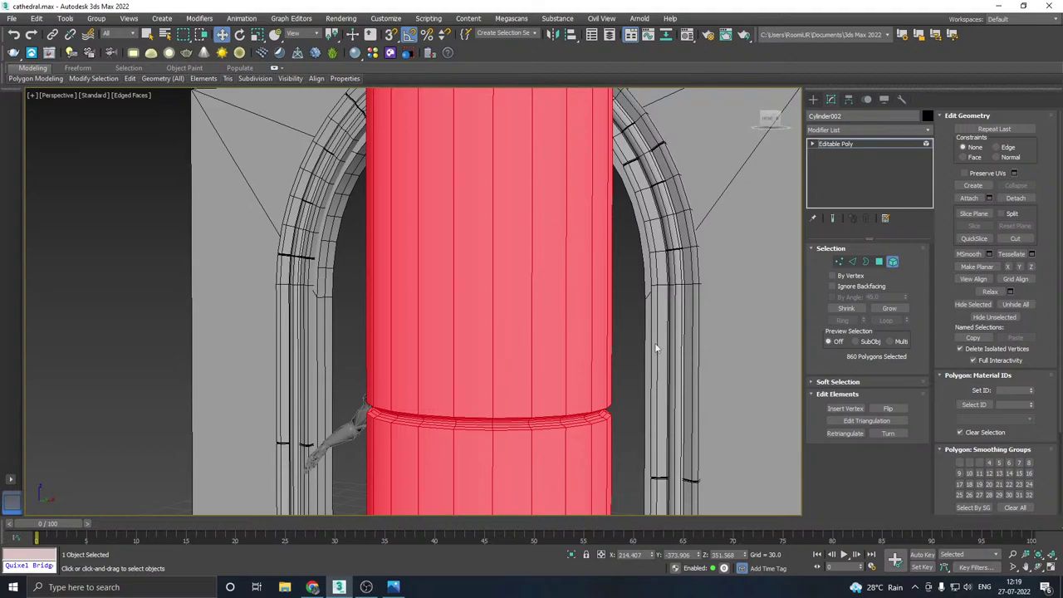
{"action": "scroll", "coordinate": [1016, 507], "scroll_direction": "down", "scroll_amount": 1}
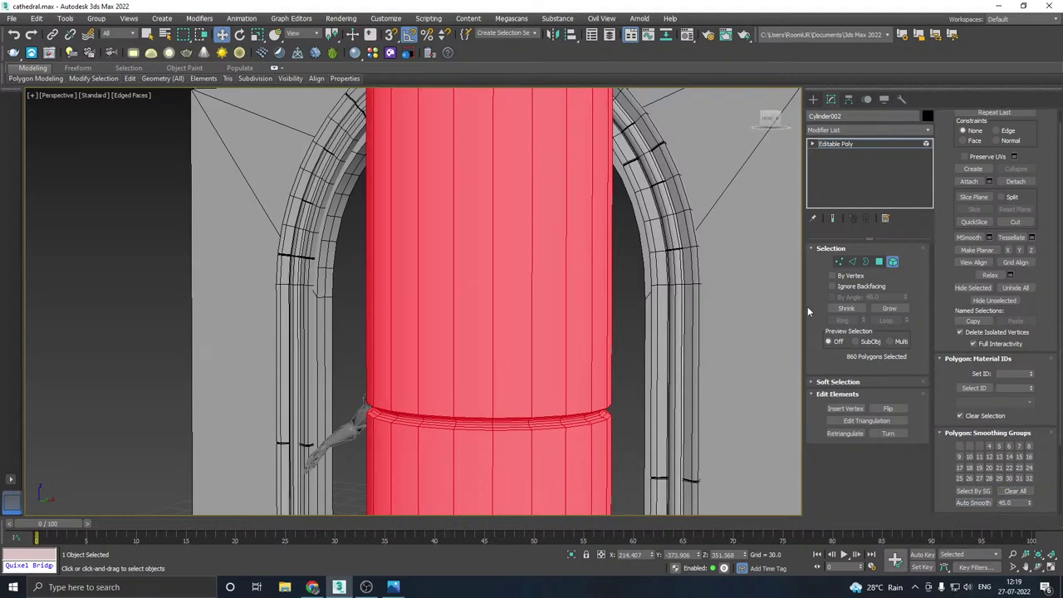
{"action": "left_click", "coordinate": [844, 145]}
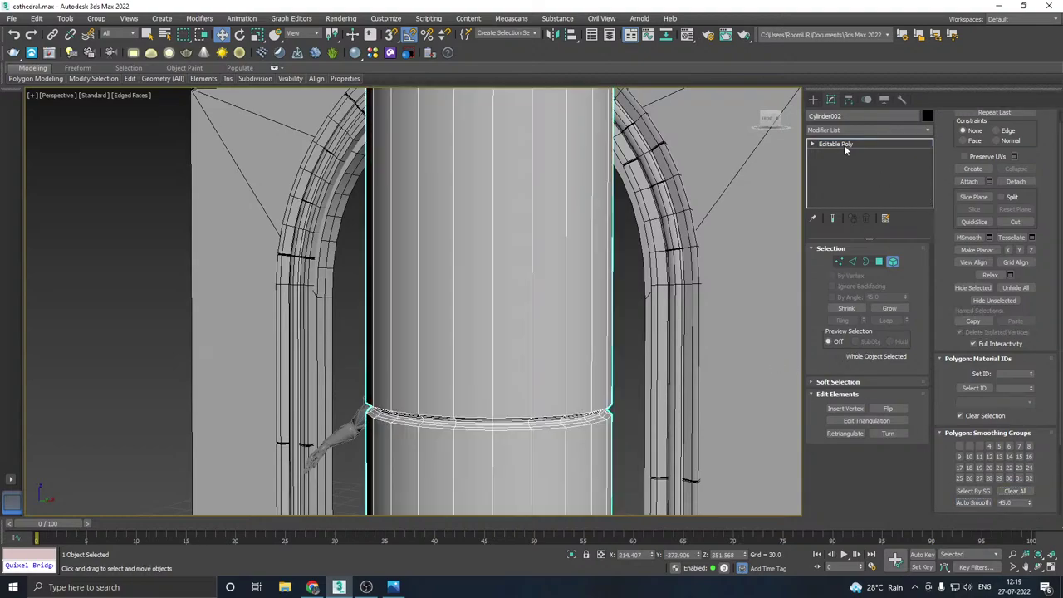
{"action": "left_click", "coordinate": [632, 309]}
- Turn off edged faces and examine the new grooves on the column from several sides
{"action": "left_click", "coordinate": [135, 96]}
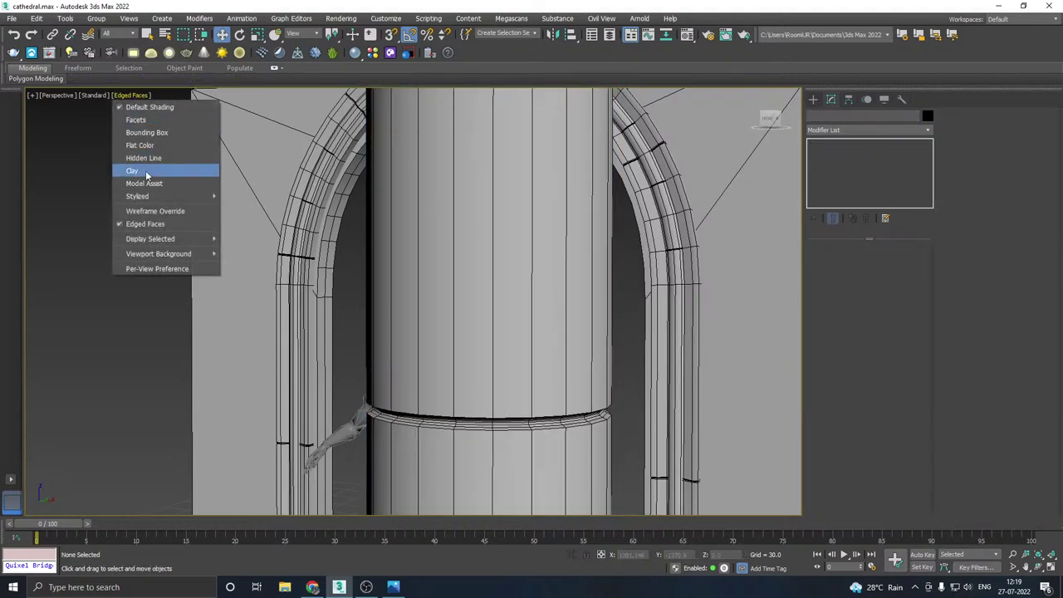
{"action": "left_click", "coordinate": [147, 224]}
{"action": "scroll", "coordinate": [456, 314], "scroll_direction": "down", "scroll_amount": 3}
{"action": "scroll", "coordinate": [455, 313], "scroll_direction": "down", "scroll_amount": 5}
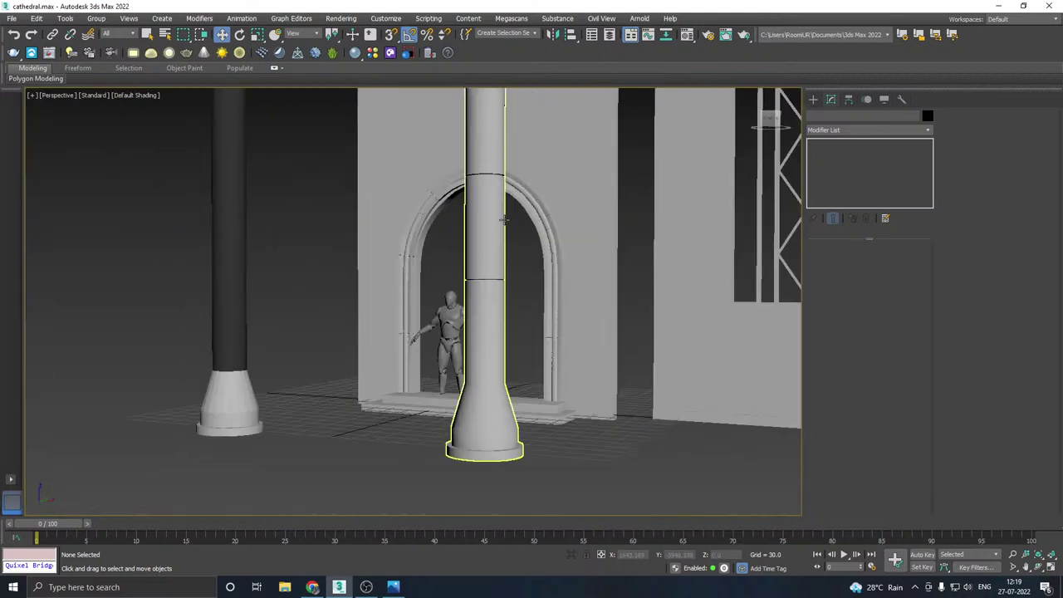
{"action": "middle_click_drag", "start_coordinate": [520, 263], "coordinate": [515, 311], "text": "alt"}
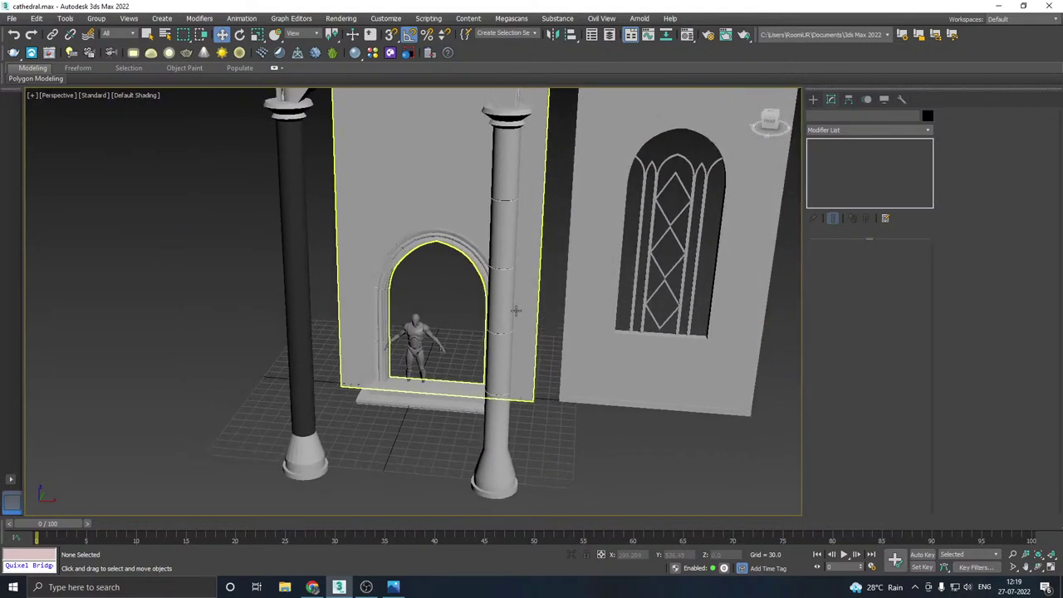
{"action": "middle_click_drag", "start_coordinate": [522, 202], "coordinate": [505, 235]}
{"action": "middle_click_drag", "start_coordinate": [524, 281], "coordinate": [507, 200], "text": "alt"}
{"action": "scroll", "coordinate": [409, 206], "scroll_direction": "down", "scroll_amount": 5}
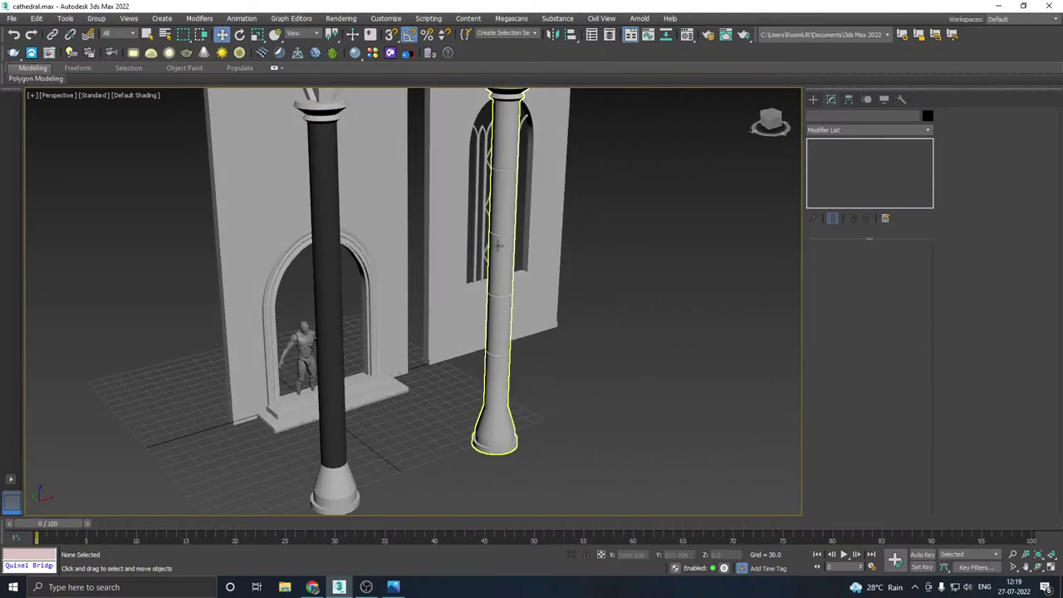
{"action": "left_click", "coordinate": [499, 266]}
{"action": "left_click", "coordinate": [880, 264]}
{"action": "key", "text": "ctrl+a"}
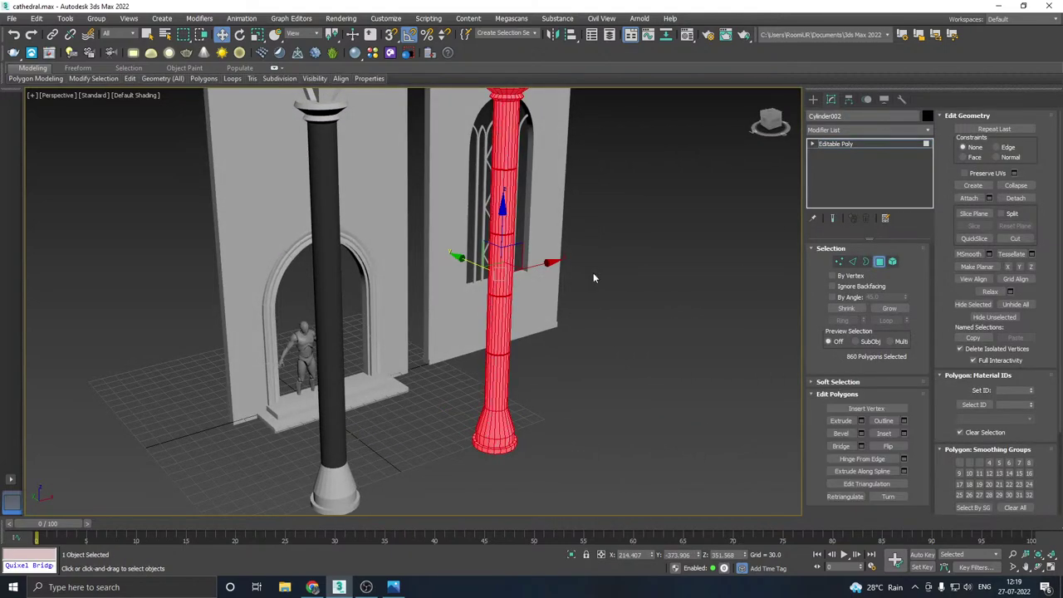
{"action": "left_click", "coordinate": [863, 144]}
{"action": "left_click", "coordinate": [716, 340]}
- Turn edged faces back on for the whole scene and save a copy of it as cathedral11.max
{"action": "scroll", "coordinate": [530, 344], "scroll_direction": "down", "scroll_amount": 4}
{"action": "middle_click_drag", "start_coordinate": [530, 344], "coordinate": [385, 166], "text": "alt"}
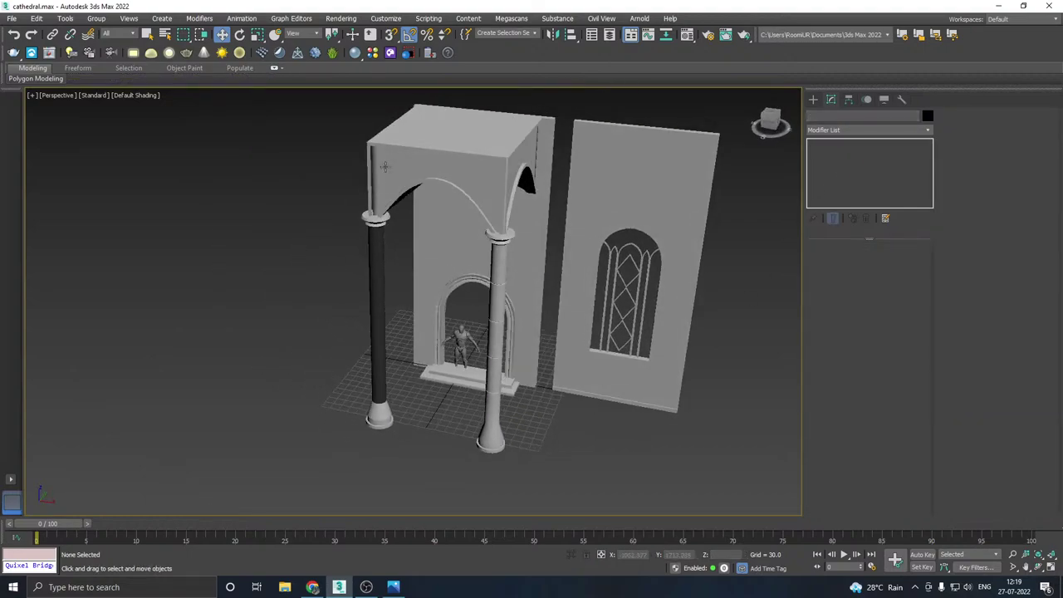
{"action": "left_click", "coordinate": [154, 98]}
{"action": "left_click", "coordinate": [148, 224]}
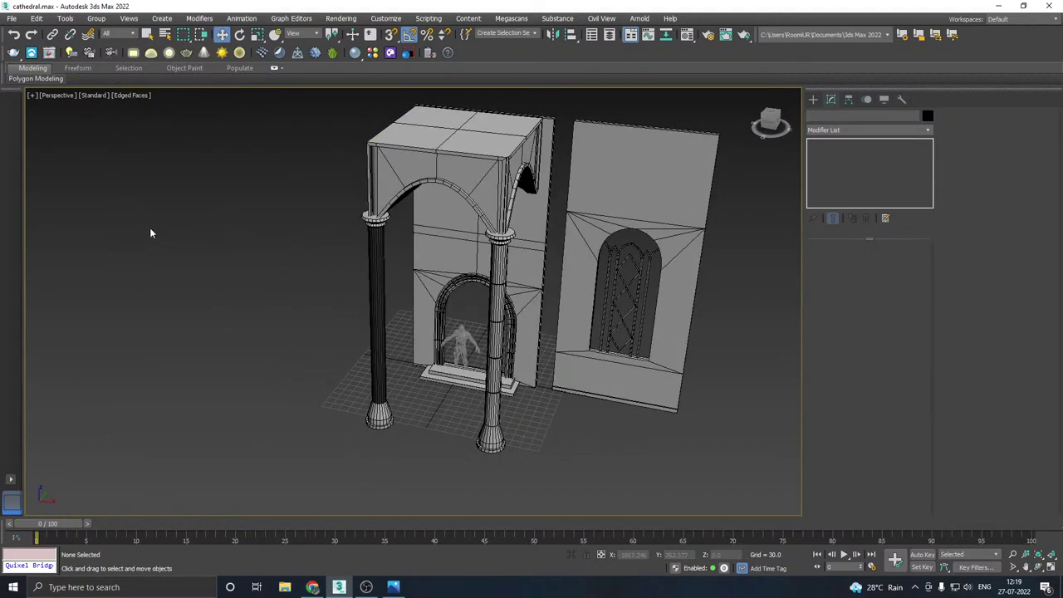
{"action": "left_click", "coordinate": [11, 17]}
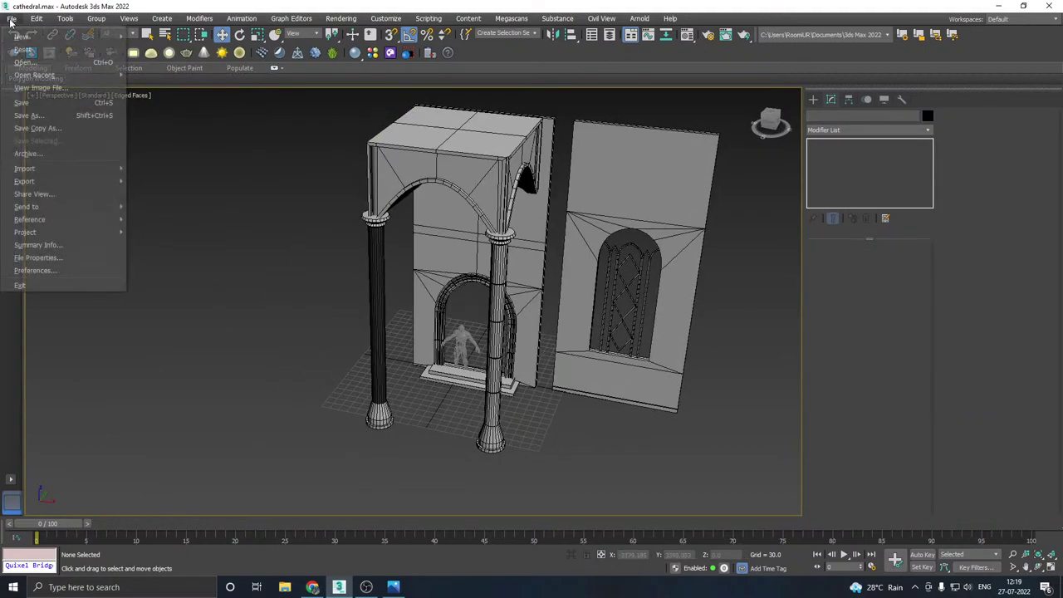
{"action": "left_click", "coordinate": [55, 133]}
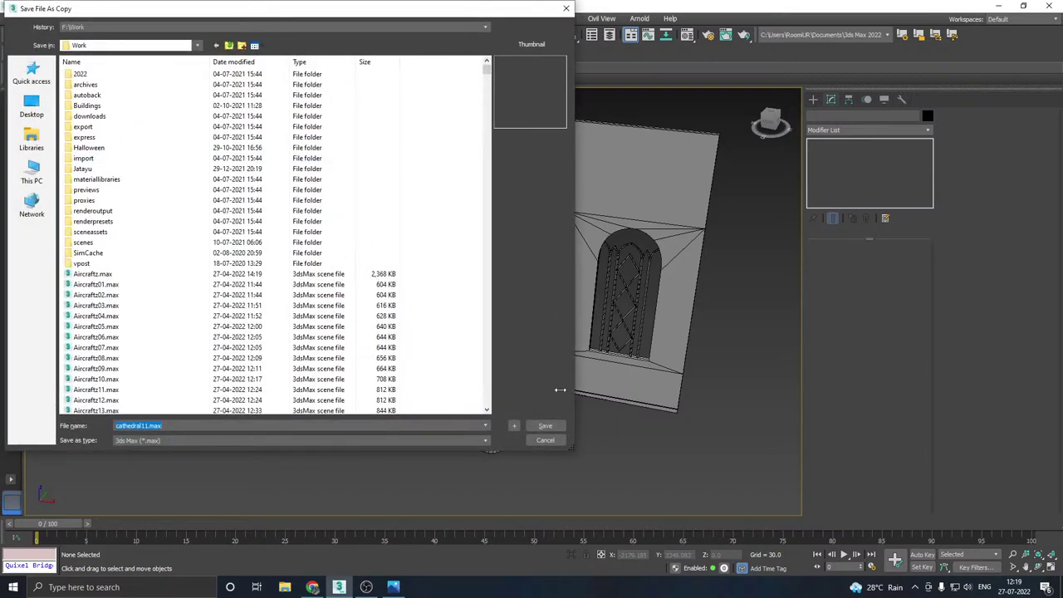
{"action": "left_click", "coordinate": [545, 425]}
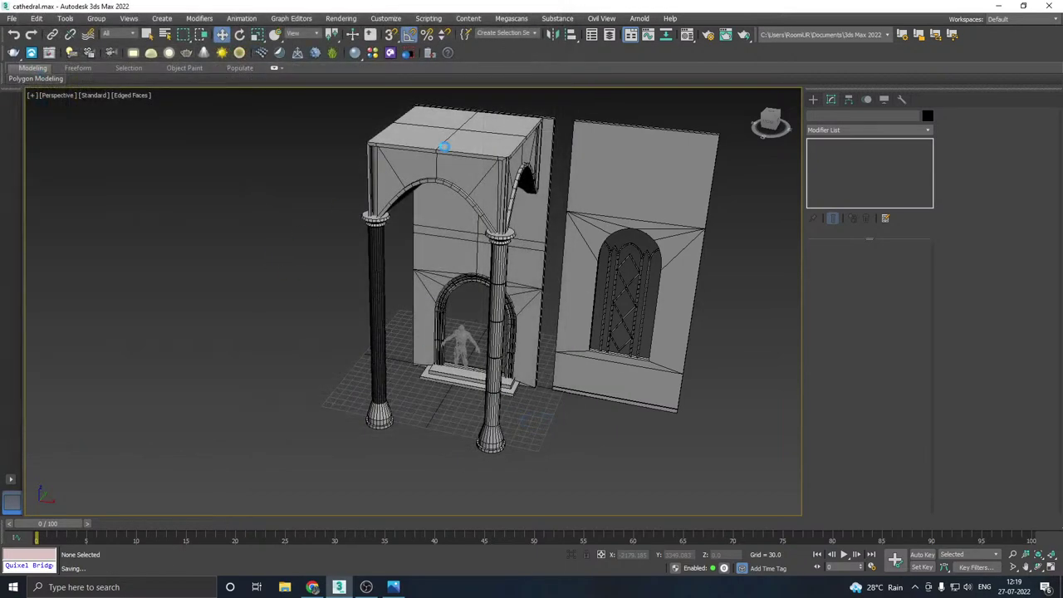
{"action": "left_click", "coordinate": [12, 17]}
{"action": "key", "text": "Escape"}
- Ungroup the wall section with the lattice window and isolate only its wall panel
{"action": "left_click", "coordinate": [584, 355]}
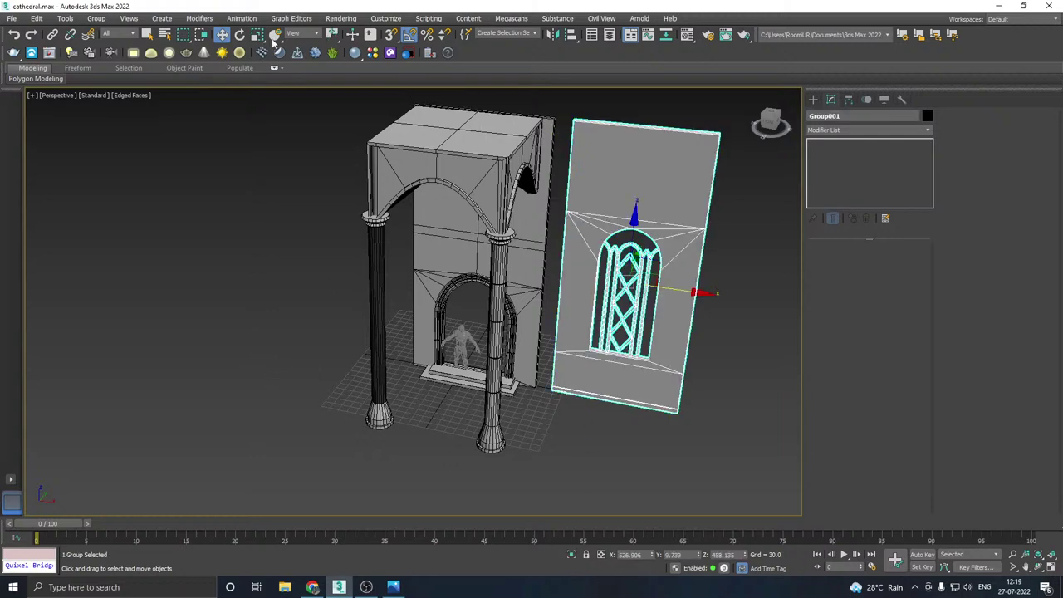
{"action": "left_click", "coordinate": [96, 18]}
{"action": "left_click", "coordinate": [105, 48]}
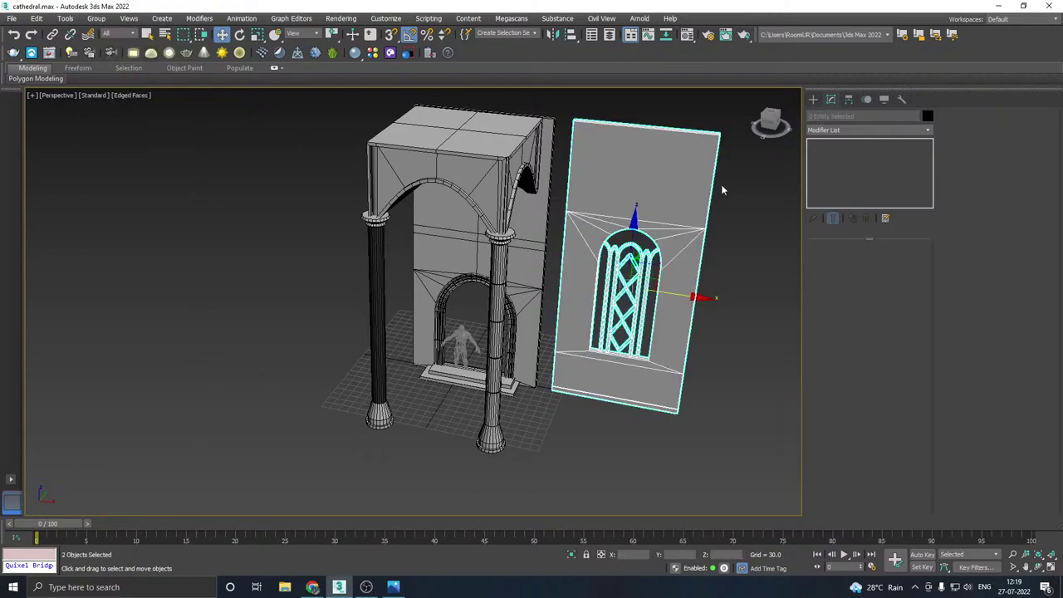
{"action": "left_click", "coordinate": [650, 185]}
{"action": "left_click", "coordinate": [571, 555]}
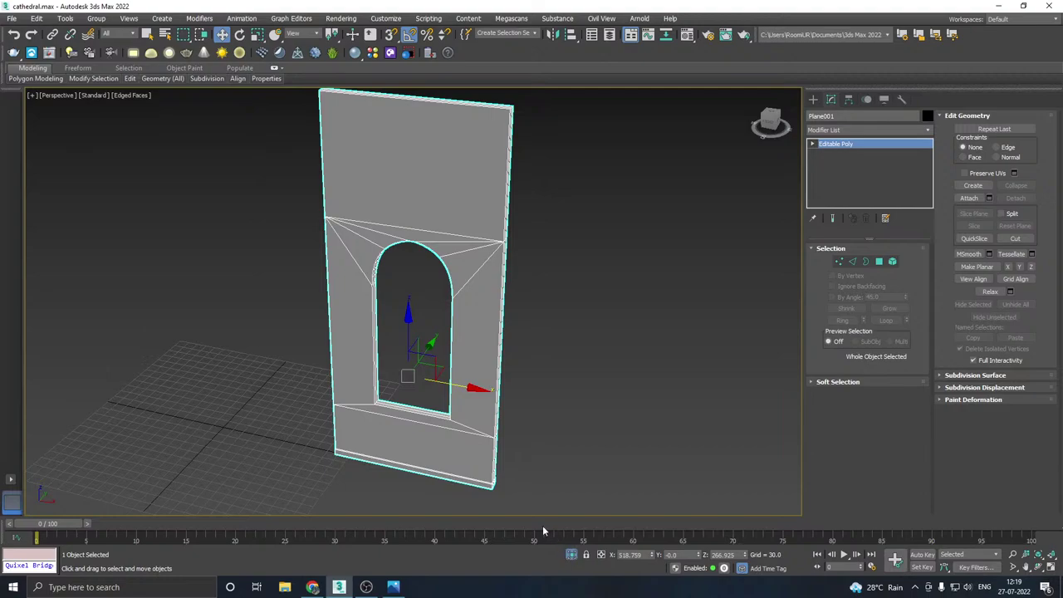
{"action": "middle_click_drag", "start_coordinate": [429, 467], "coordinate": [517, 461], "text": "alt"}
{"action": "middle_click_drag", "start_coordinate": [446, 438], "coordinate": [489, 401]}
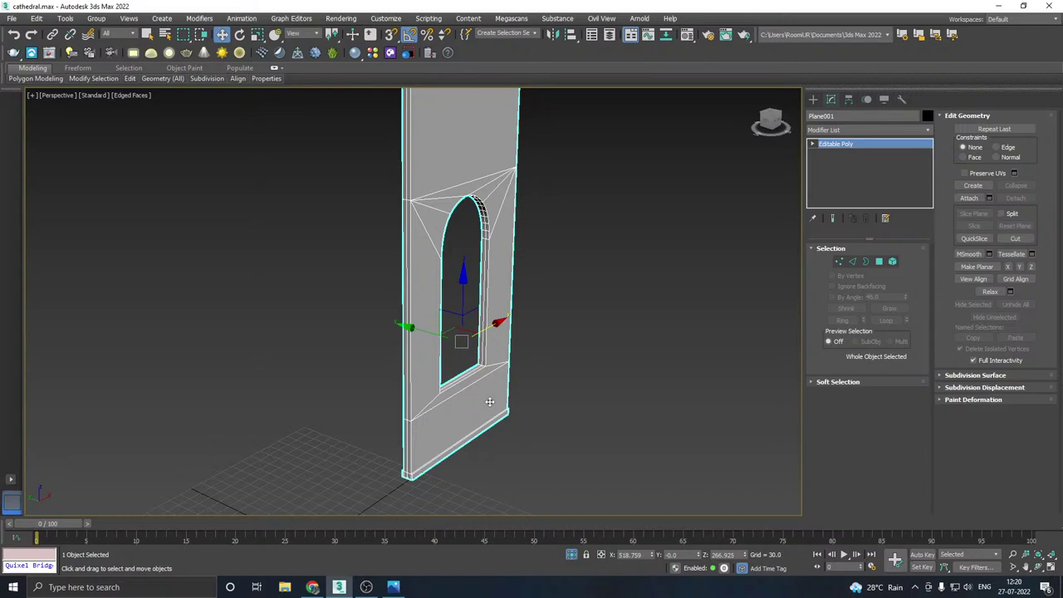
- Add an Unwrap UVW modifier to the isolated wall panel and open its UV editor
{"action": "mouse_move", "coordinate": [549, 340]}
{"action": "middle_mouse_down", "text": "alt"}
{"action": "mouse_move", "coordinate": [328, 351]}
{"action": "mouse_move", "coordinate": [533, 331]}
{"action": "middle_mouse_up", "text": "alt"}
{"action": "left_click", "coordinate": [897, 131]}
{"action": "scroll", "coordinate": [856, 415], "scroll_direction": "down", "scroll_amount": 15}
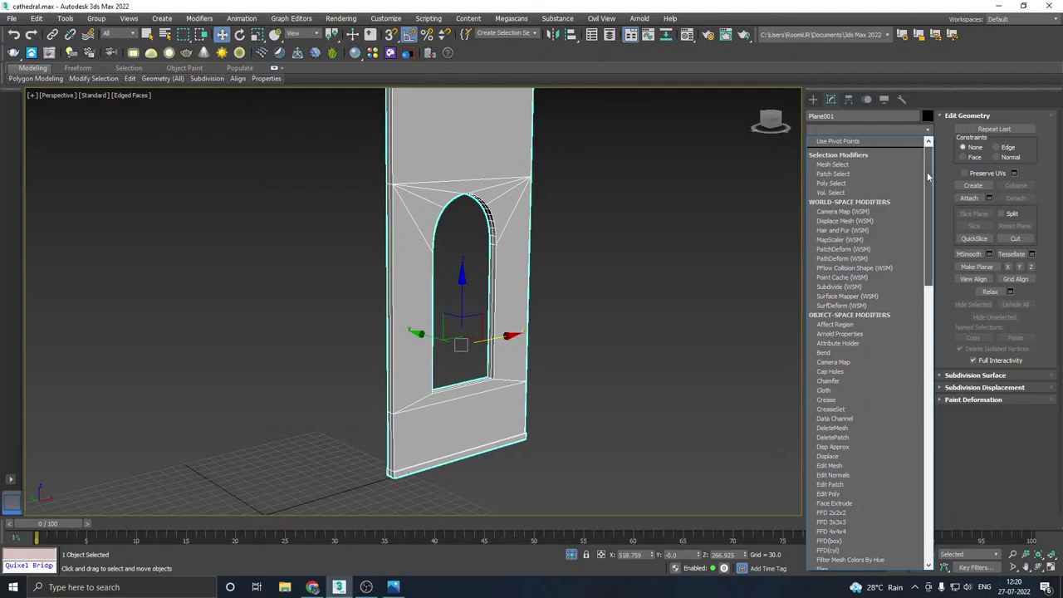
{"action": "left_click", "coordinate": [839, 404]}
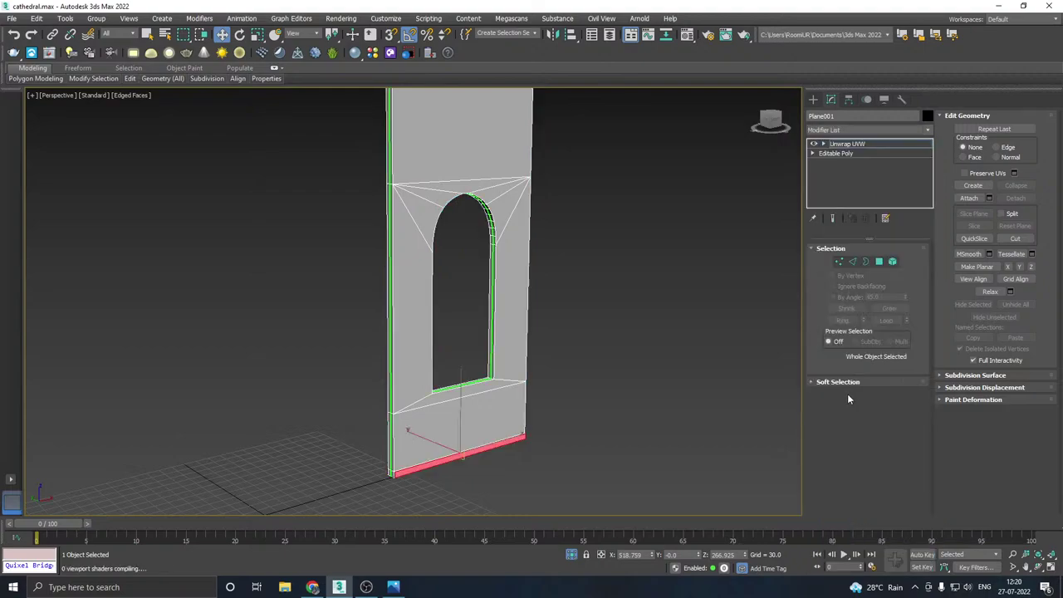
{"action": "left_click", "coordinate": [852, 326]}
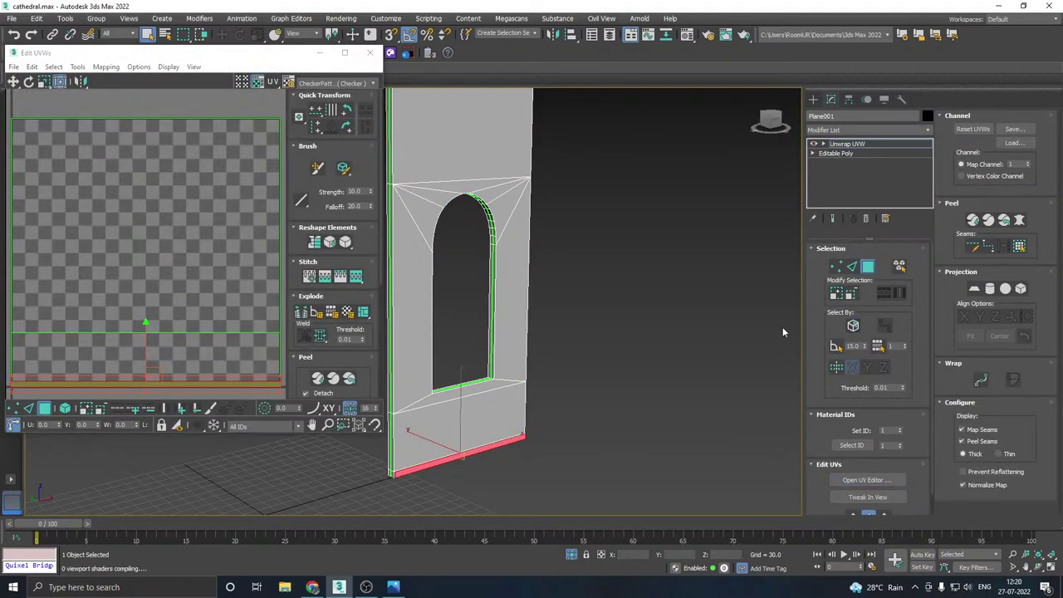
- Move all of the wall panel's UV faces outside the texture tile and display the checker pattern on the panel
{"action": "middle_click_drag", "start_coordinate": [626, 339], "coordinate": [717, 360]}
{"action": "scroll", "coordinate": [148, 320], "scroll_direction": "down", "scroll_amount": 5}
{"action": "key", "text": "ctrl+a"}
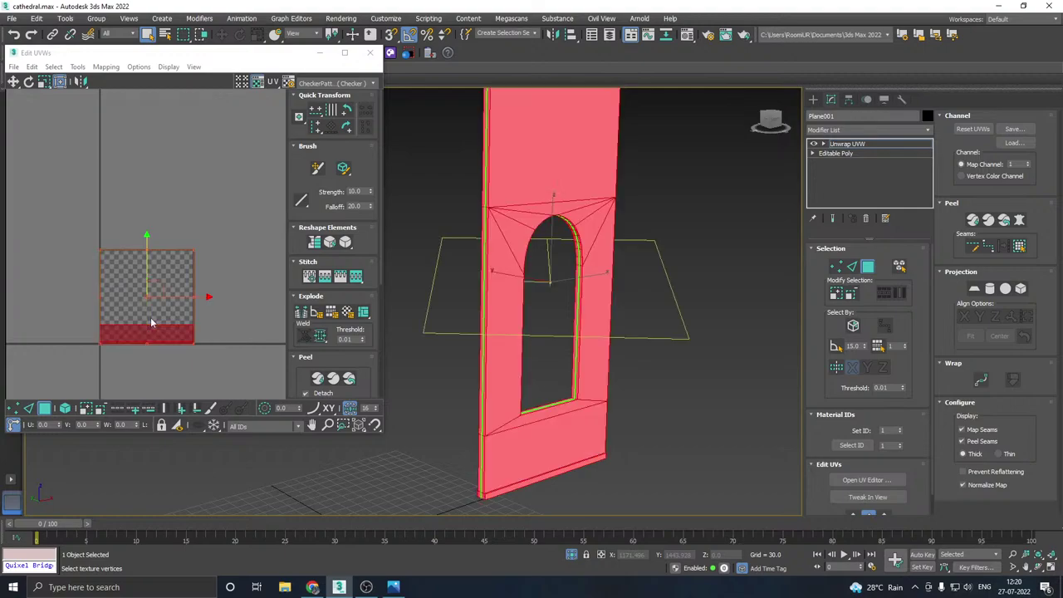
{"action": "left_click_drag", "start_coordinate": [146, 288], "coordinate": [272, 288]}
{"action": "left_click", "coordinate": [357, 84]}
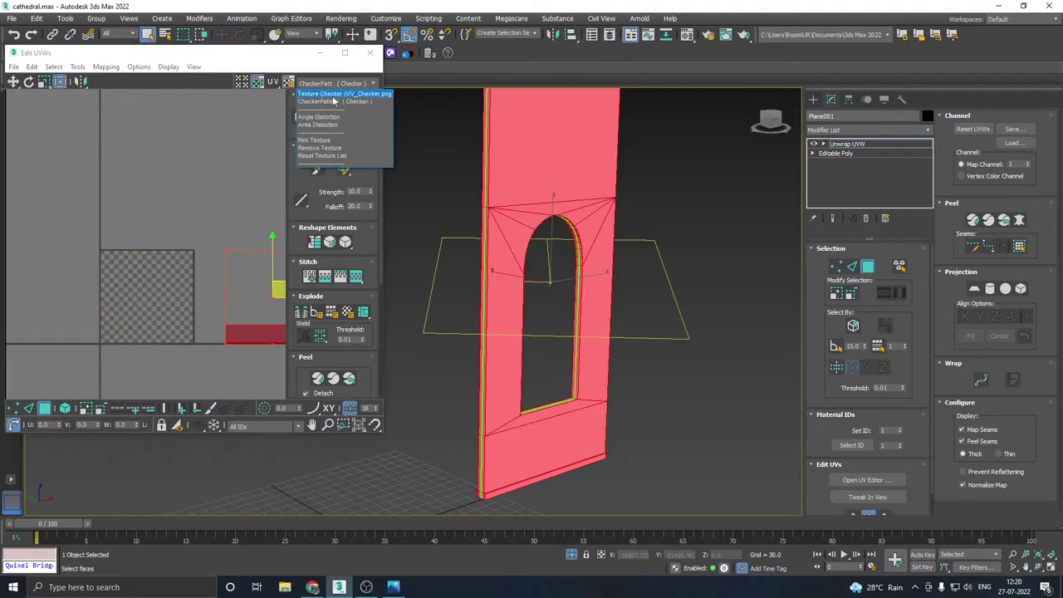
{"action": "left_click", "coordinate": [355, 103]}
{"action": "middle_click_drag", "start_coordinate": [673, 280], "coordinate": [650, 287], "text": "alt"}
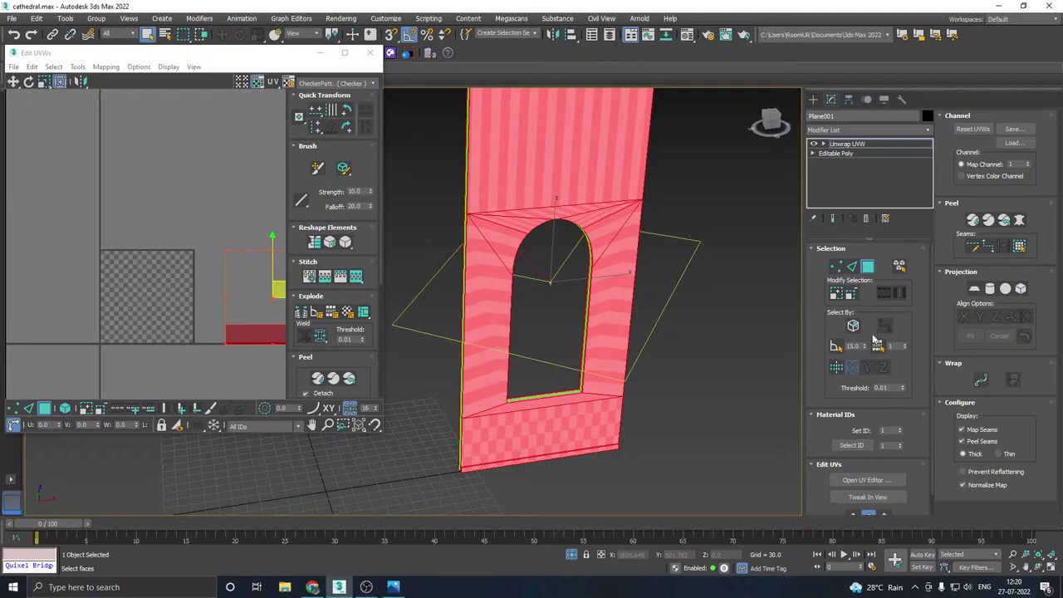
- Select all front faces of the wall panel using the 15-degree planar angle selection and apply a Quick Planar Map to them
{"action": "left_click", "coordinate": [629, 239]}
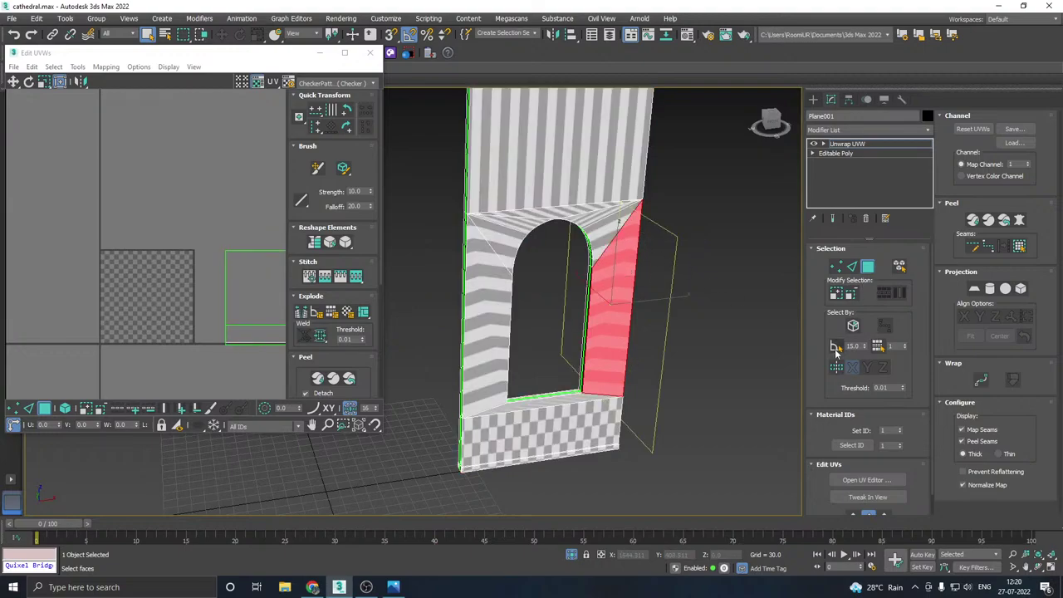
{"action": "left_click", "coordinate": [837, 349]}
{"action": "left_click", "coordinate": [597, 186]}
{"action": "middle_click_drag", "start_coordinate": [613, 197], "coordinate": [574, 218], "text": "alt"}
{"action": "middle_click_drag", "start_coordinate": [512, 297], "coordinate": [646, 316]}
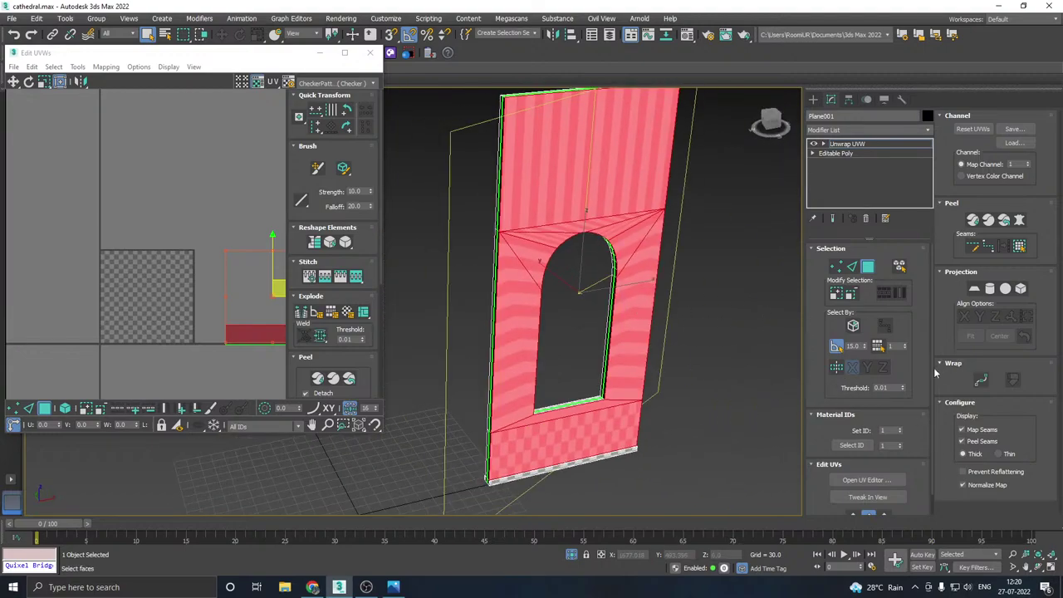
{"action": "scroll", "coordinate": [864, 466], "scroll_direction": "down", "scroll_amount": 1}
{"action": "left_click", "coordinate": [852, 496]}
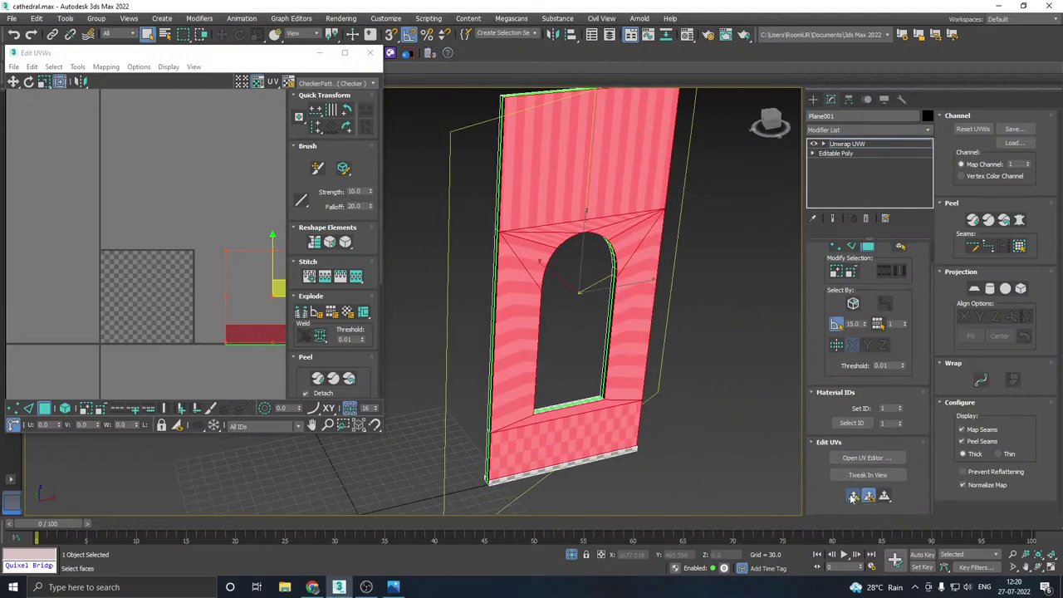
- Relax the front face's UVs by polygon angles and move the shell outside the texture tile
{"action": "middle_click_drag", "start_coordinate": [532, 353], "coordinate": [607, 357], "text": "alt"}
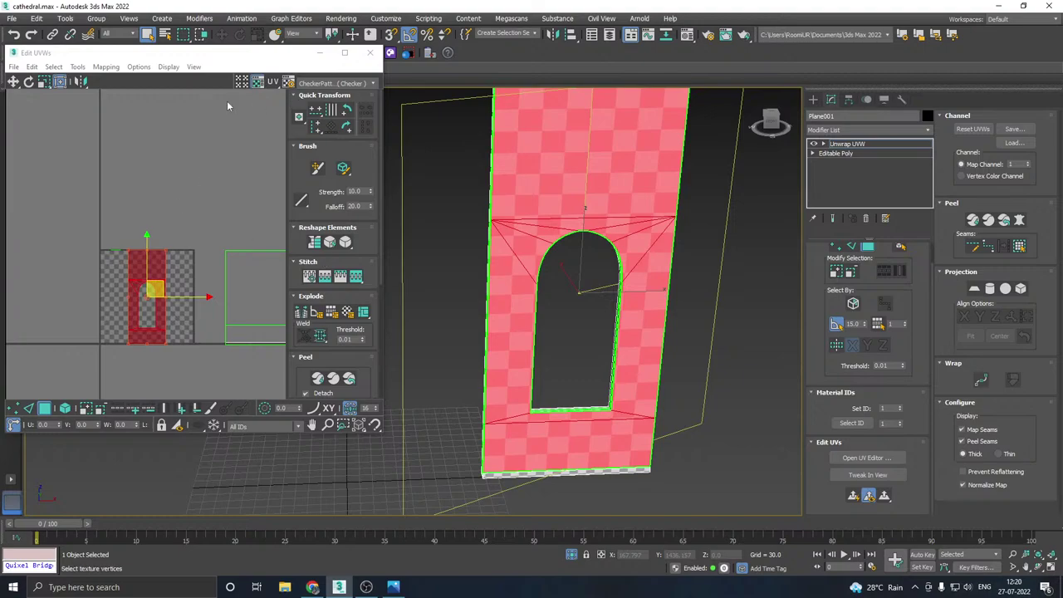
{"action": "left_click", "coordinate": [77, 66]}
{"action": "left_click", "coordinate": [100, 252]}
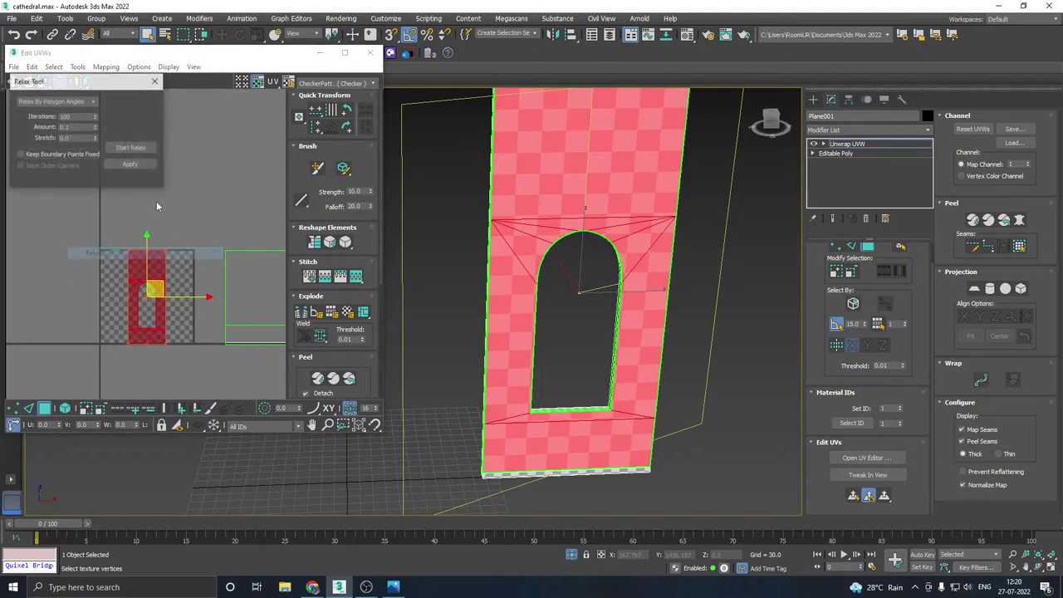
{"action": "left_click", "coordinate": [130, 148]}
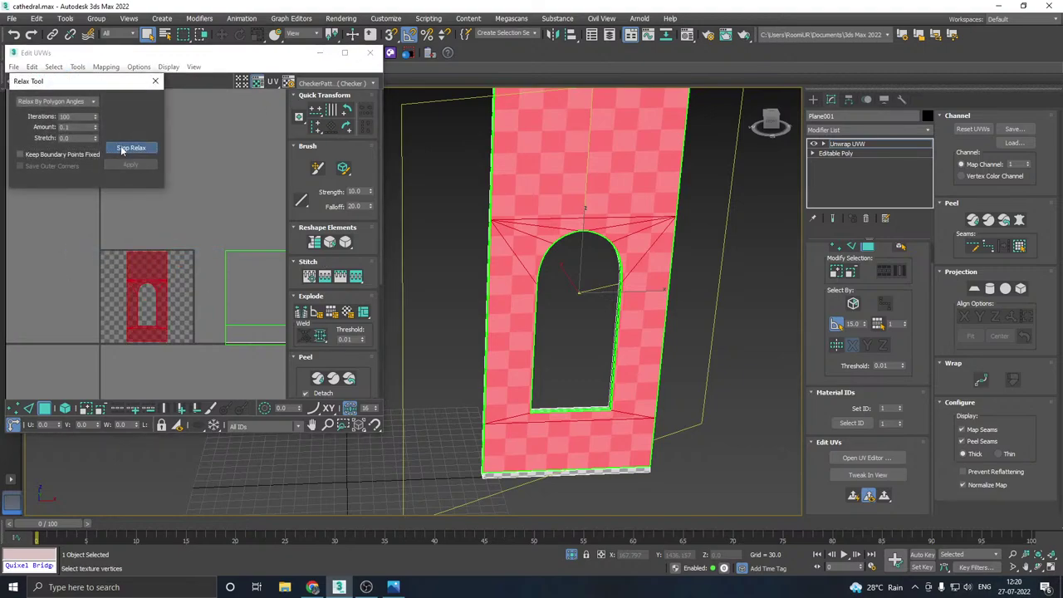
{"action": "left_click", "coordinate": [124, 148]}
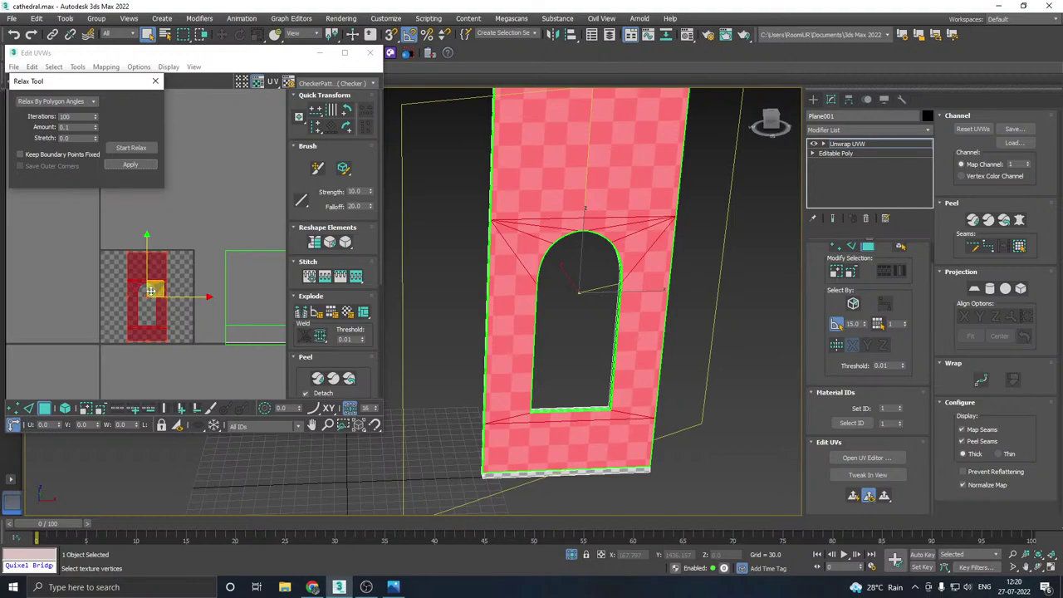
{"action": "left_click_drag", "start_coordinate": [154, 290], "coordinate": [64, 288]}
- Add the base ledge's top and front faces to the front-face selection, quick planar map them together and relax the result
{"action": "middle_click_drag", "start_coordinate": [399, 308], "coordinate": [611, 333], "text": "alt"}
{"action": "scroll", "coordinate": [540, 457], "scroll_direction": "up", "scroll_amount": 3}
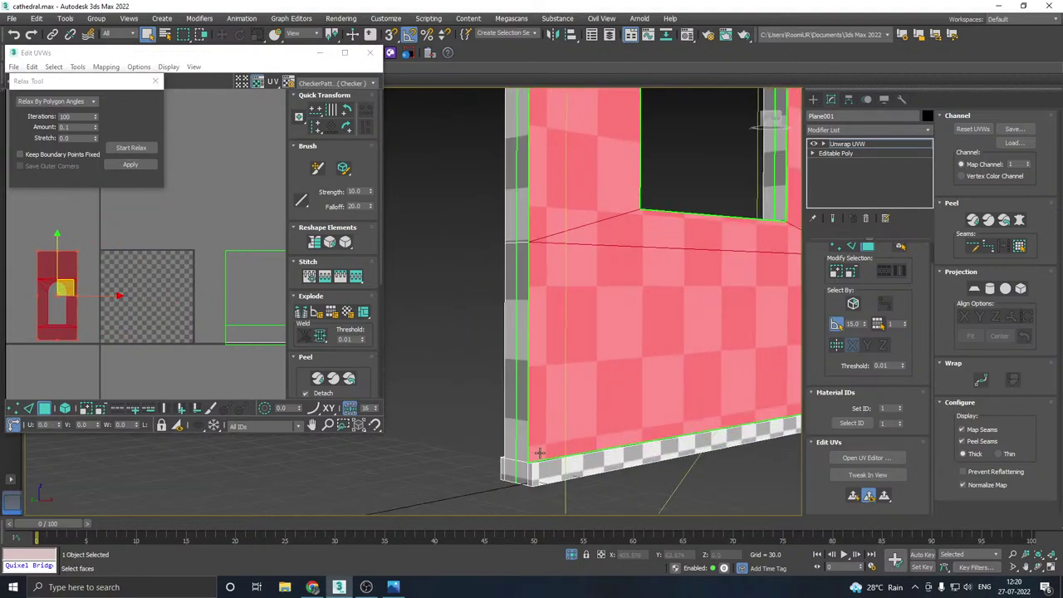
{"action": "scroll", "coordinate": [541, 457], "scroll_direction": "up", "scroll_amount": 3}
{"action": "scroll", "coordinate": [538, 460], "scroll_direction": "up", "scroll_amount": 2}
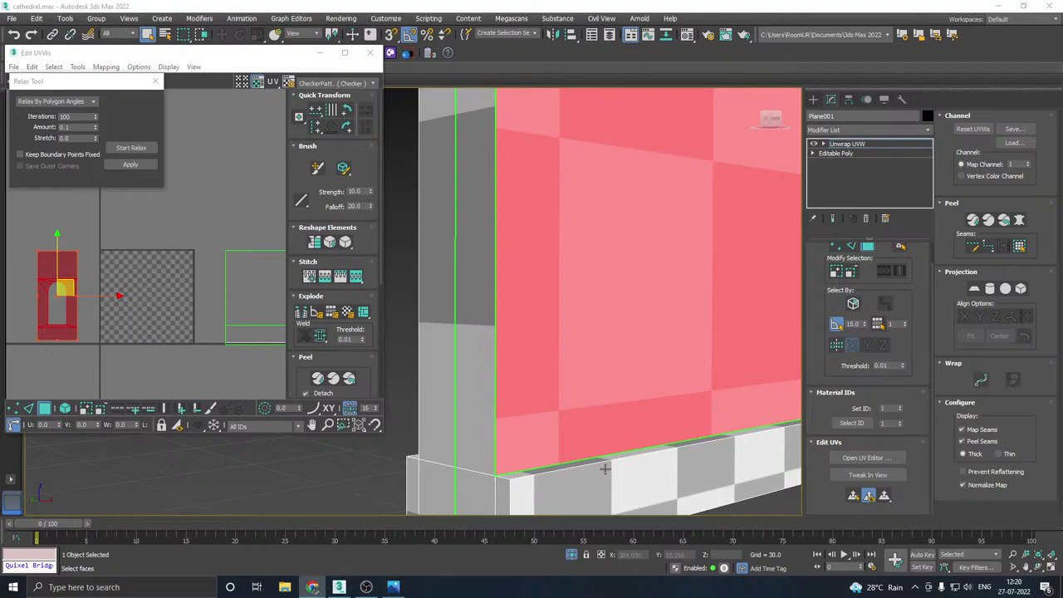
{"action": "middle_click_drag", "start_coordinate": [606, 469], "coordinate": [527, 442]}
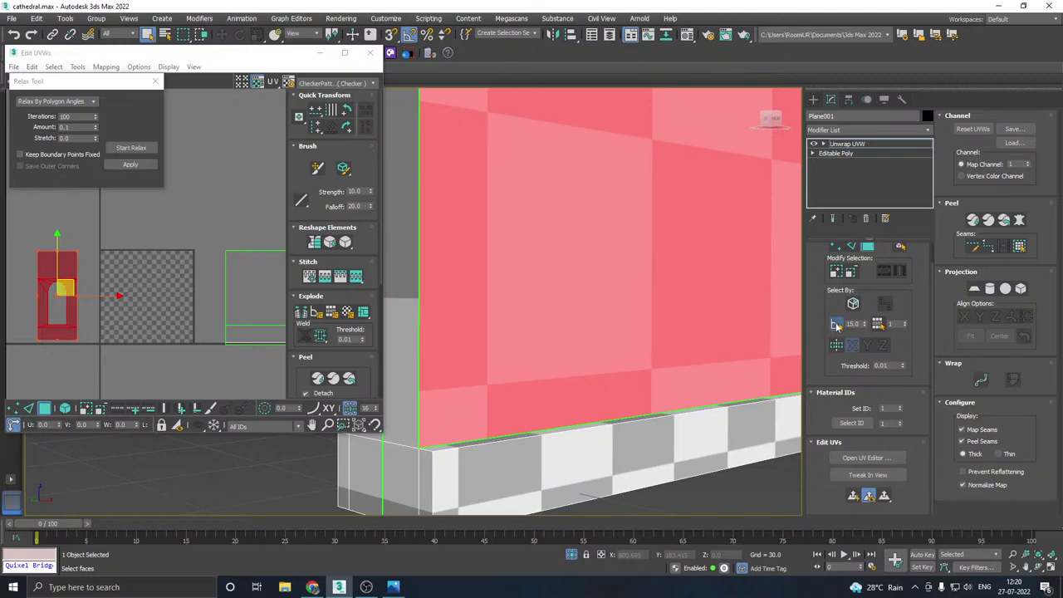
{"action": "left_click", "coordinate": [455, 448]}
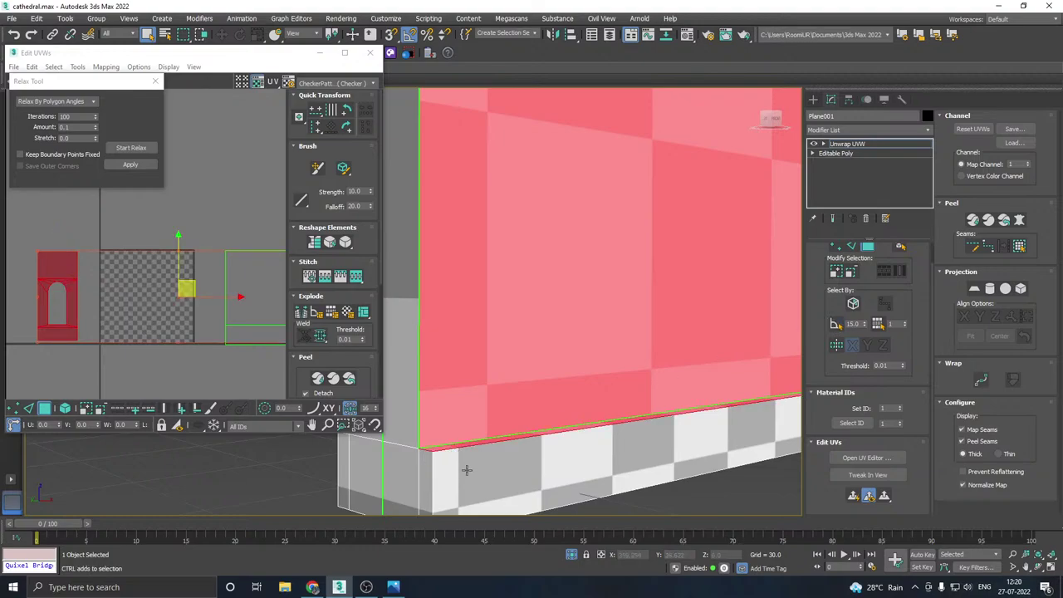
{"action": "left_click", "coordinate": [466, 471], "text": "ctrl"}
{"action": "scroll", "coordinate": [441, 461], "scroll_direction": "down", "scroll_amount": 6}
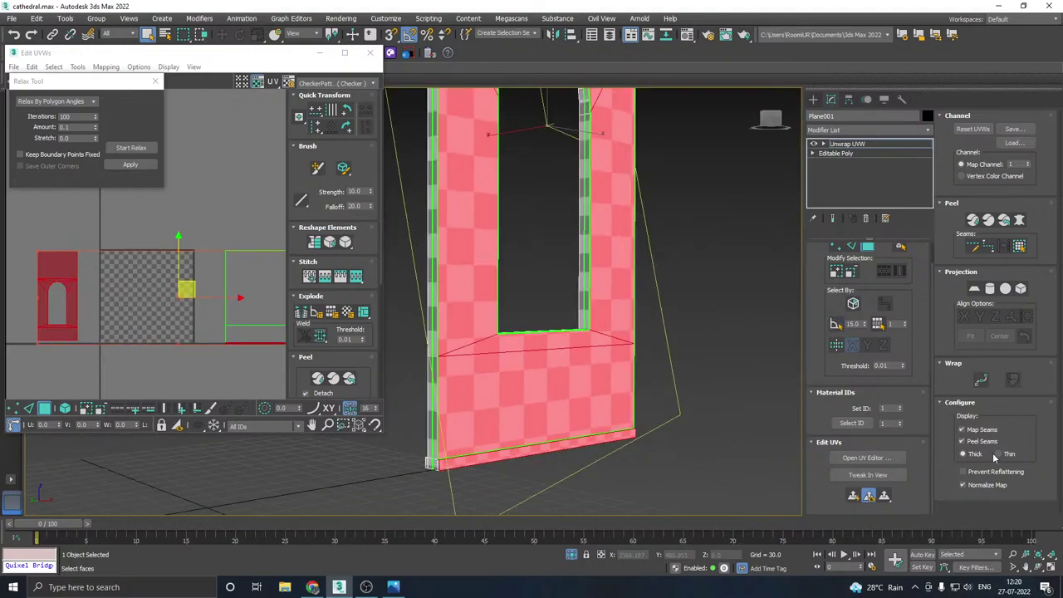
{"action": "left_click", "coordinate": [855, 499]}
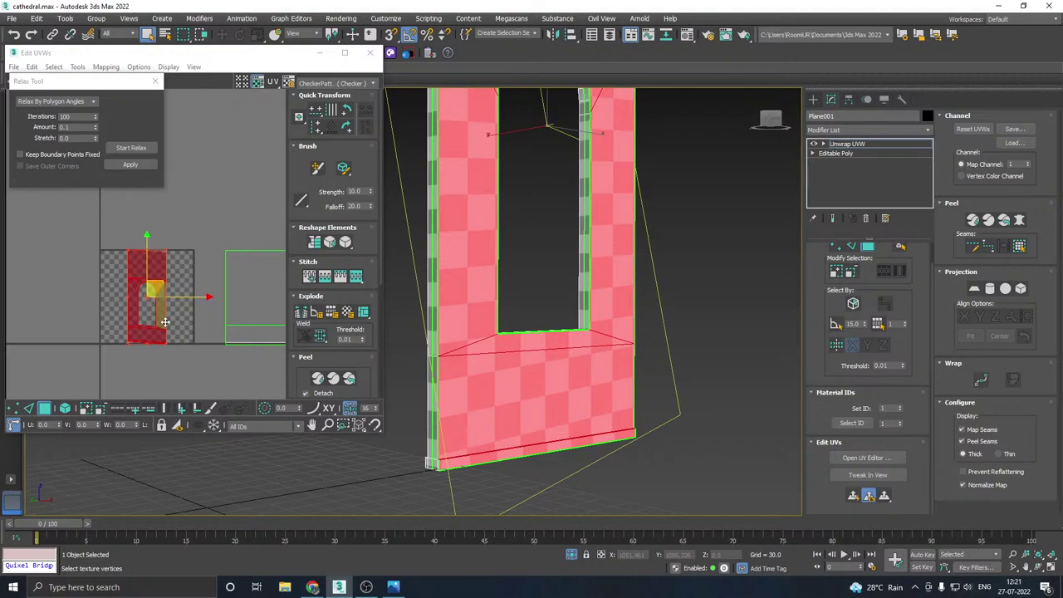
{"action": "scroll", "coordinate": [150, 341], "scroll_direction": "up", "scroll_amount": 3}
{"action": "scroll", "coordinate": [620, 449], "scroll_direction": "down", "scroll_amount": 5}
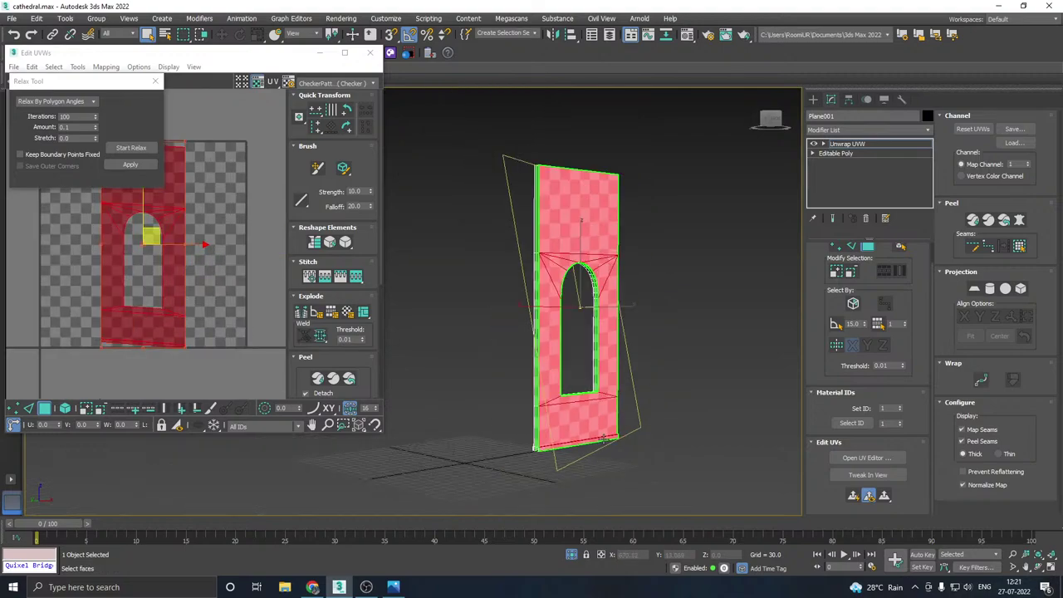
{"action": "mouse_move", "coordinate": [621, 449]}
{"action": "middle_mouse_down", "text": "alt"}
{"action": "mouse_move", "coordinate": [706, 380]}
{"action": "mouse_move", "coordinate": [662, 436]}
{"action": "mouse_move", "coordinate": [615, 432]}
{"action": "middle_mouse_up", "text": "alt"}
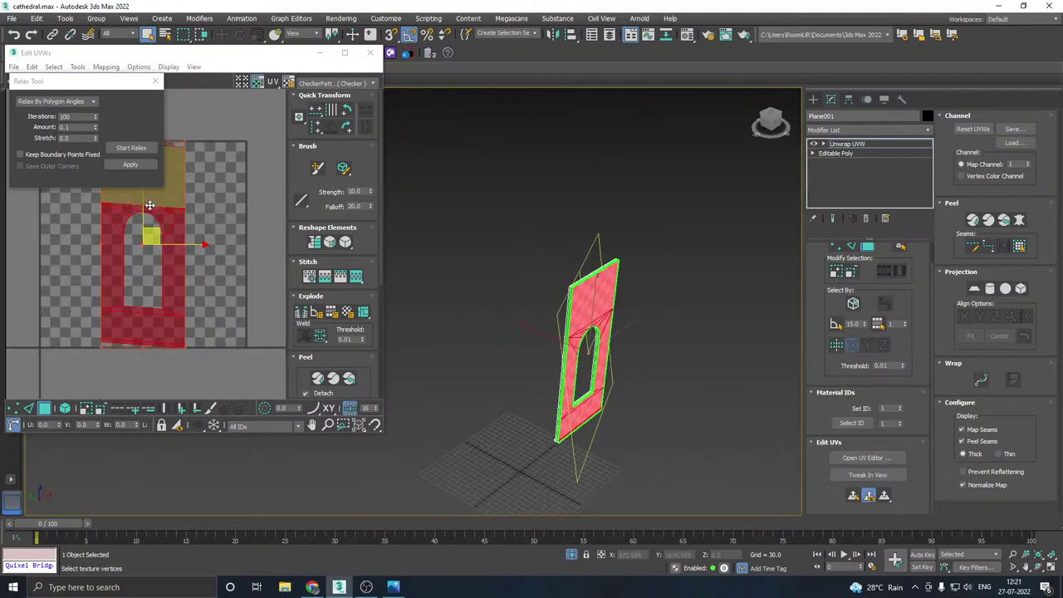
{"action": "left_click", "coordinate": [117, 150]}
{"action": "left_click", "coordinate": [117, 151]}
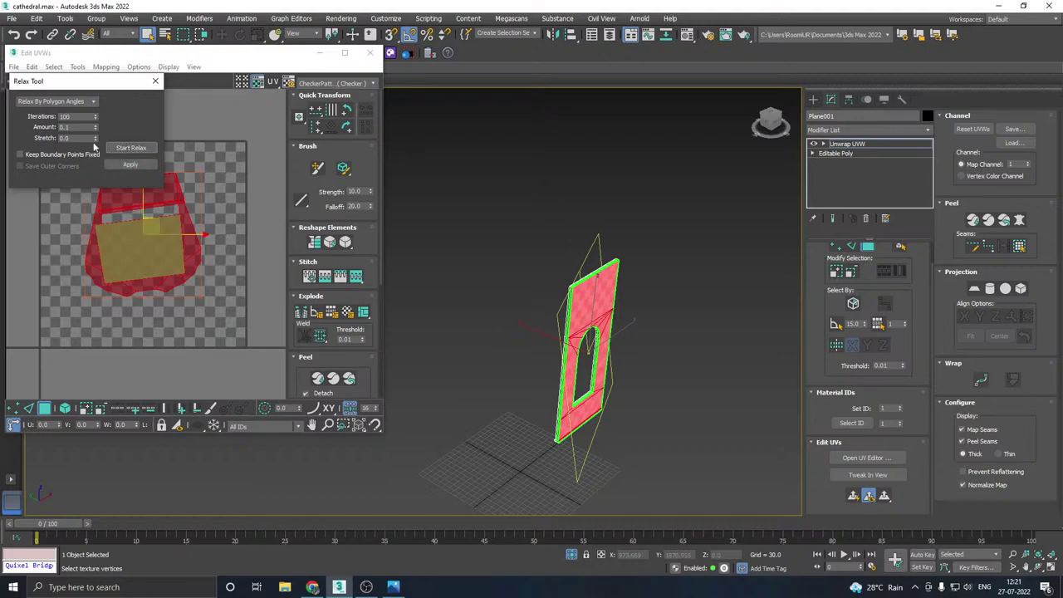
- Undo the combined mapping and relax, as well as the earlier planar mapping of the front faces
{"action": "left_click", "coordinate": [14, 35]}
{"action": "left_click", "coordinate": [14, 35]}
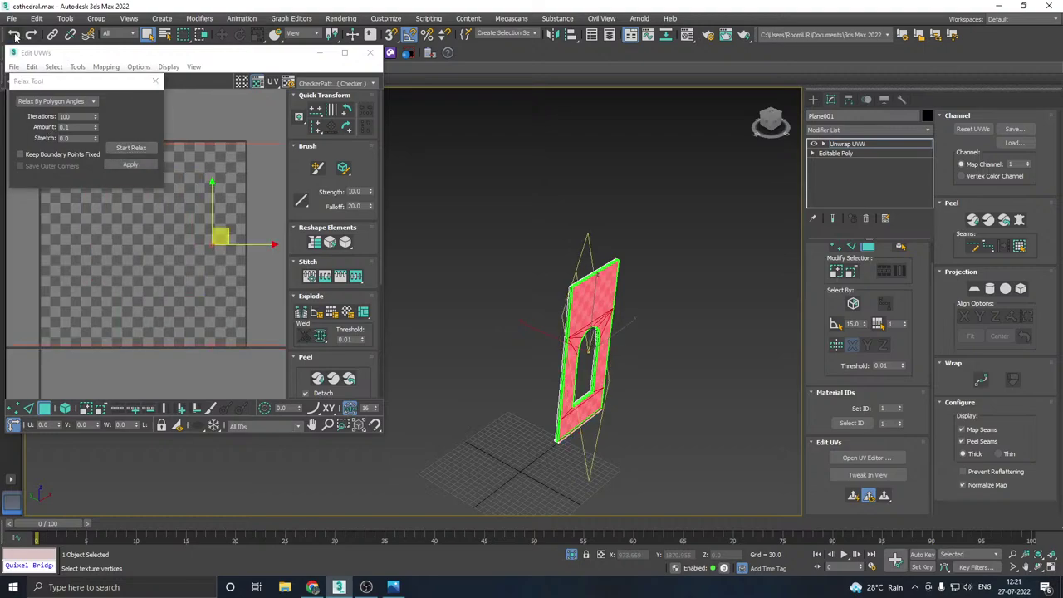
{"action": "left_click", "coordinate": [14, 35]}
{"action": "left_click", "coordinate": [14, 35]}
{"action": "scroll", "coordinate": [339, 303], "scroll_direction": "down", "scroll_amount": 2}
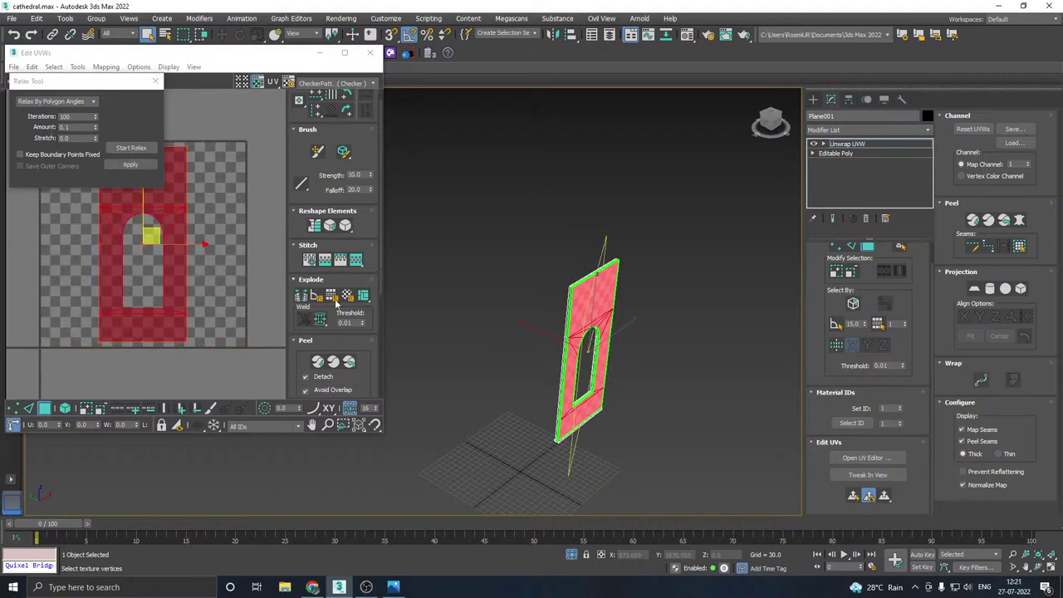
{"action": "left_click", "coordinate": [15, 35]}
{"action": "left_click", "coordinate": [15, 35]}
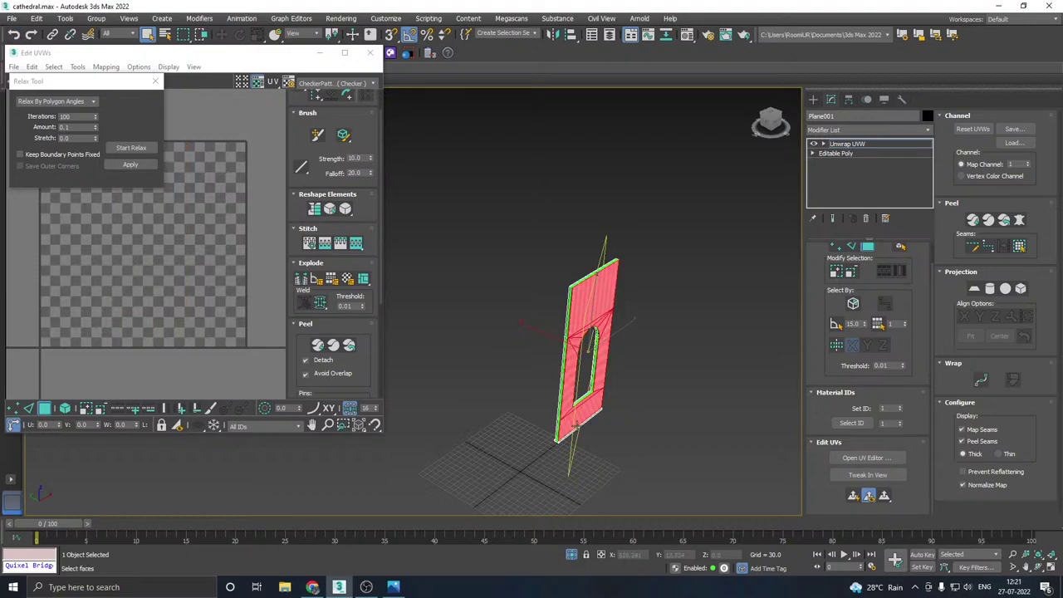
- Select only the top and front faces of the panel's base ledge and apply a Quick Planar Map to them
{"action": "scroll", "coordinate": [519, 393], "scroll_direction": "up", "scroll_amount": 8}
{"action": "scroll", "coordinate": [519, 393], "scroll_direction": "up", "scroll_amount": 3}
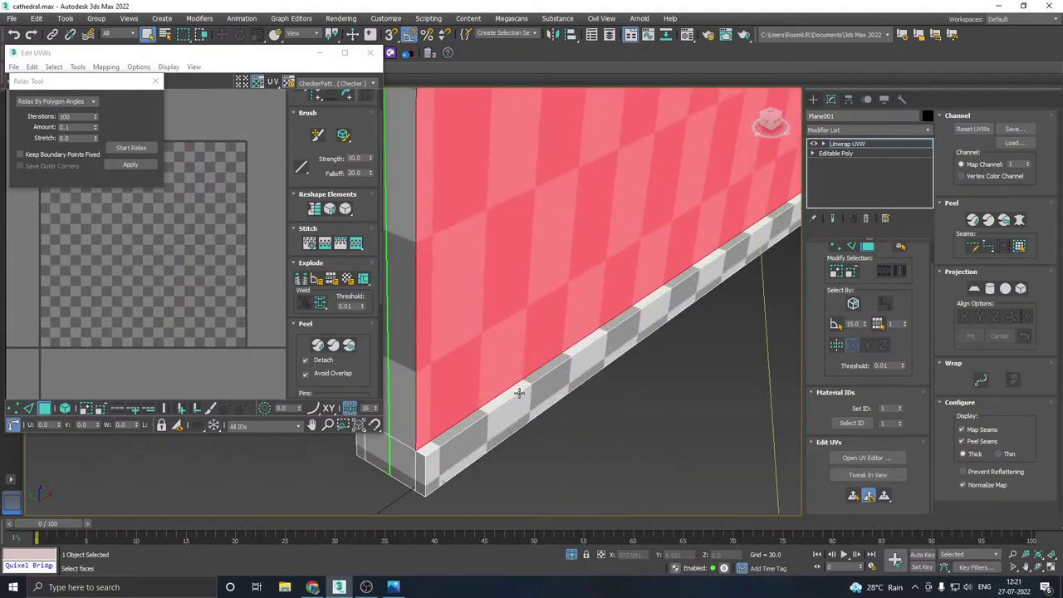
{"action": "left_click", "coordinate": [514, 392]}
{"action": "left_click", "coordinate": [521, 407], "text": "ctrl"}
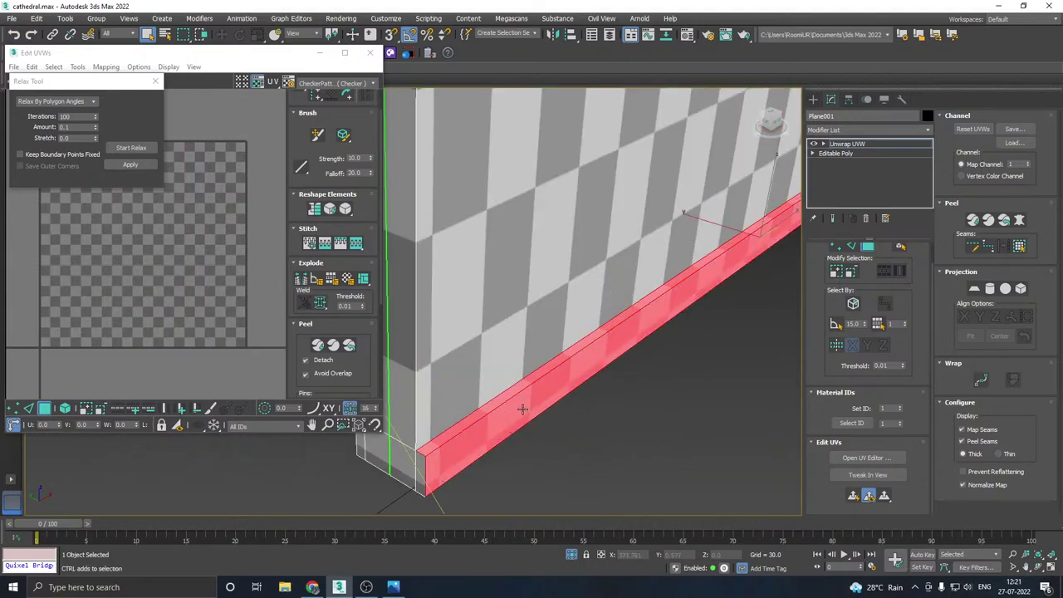
{"action": "left_click", "coordinate": [853, 497]}
- Relax the base ledge's UVs by polygon angles and move the shell outside the texture tile
{"action": "left_click", "coordinate": [130, 147]}
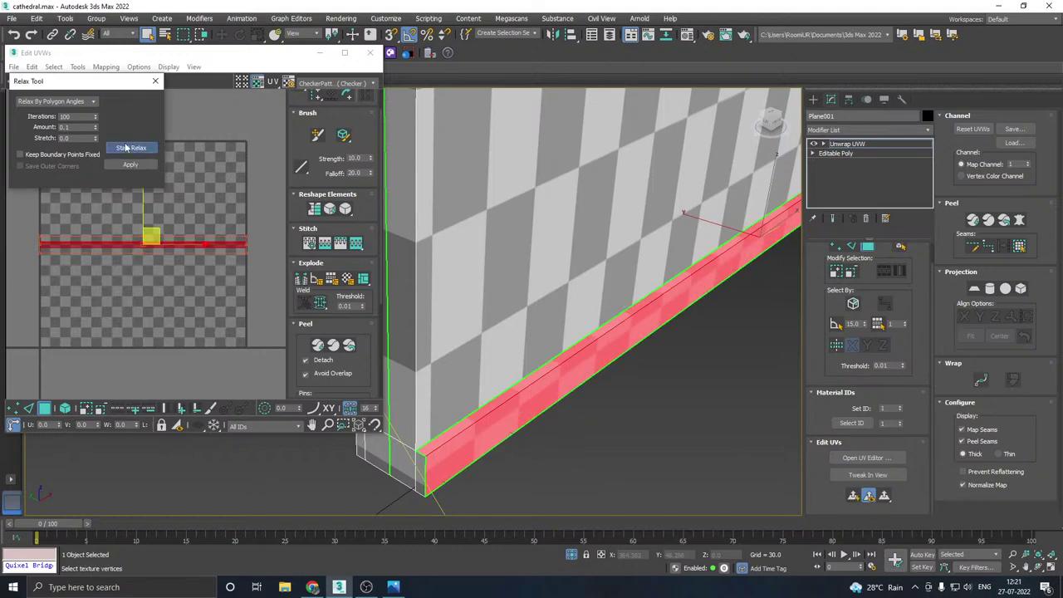
{"action": "left_click", "coordinate": [126, 148]}
{"action": "left_click", "coordinate": [128, 164]}
{"action": "scroll", "coordinate": [176, 248], "scroll_direction": "down", "scroll_amount": 3}
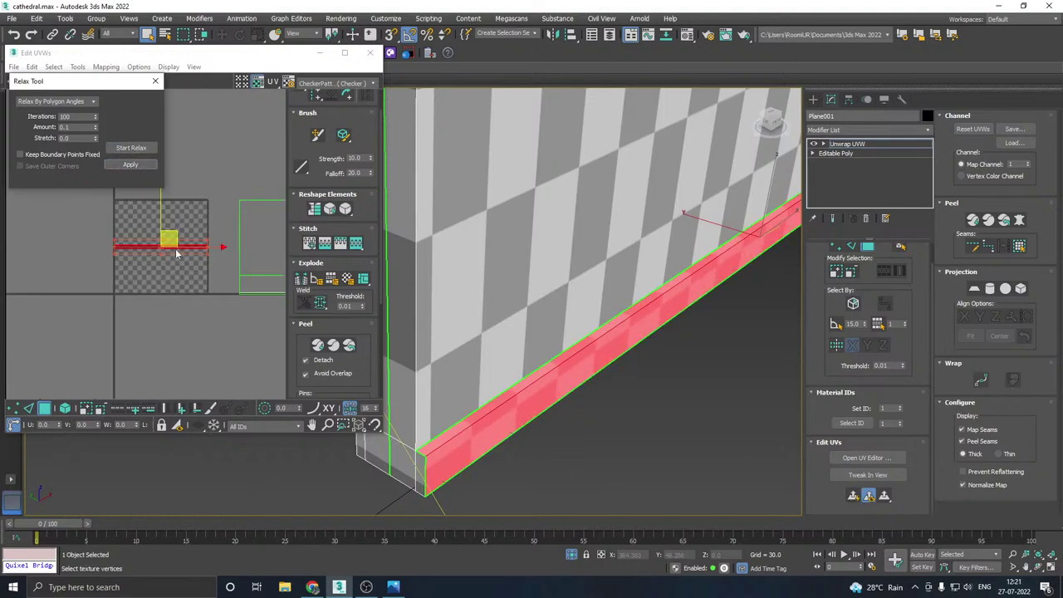
{"action": "left_click_drag", "start_coordinate": [169, 236], "coordinate": [64, 314]}
- Select the panel's front faces around the window by a 15-degree planar angle and apply a Quick Planar Map to them
{"action": "scroll", "coordinate": [481, 393], "scroll_direction": "down", "scroll_amount": 6}
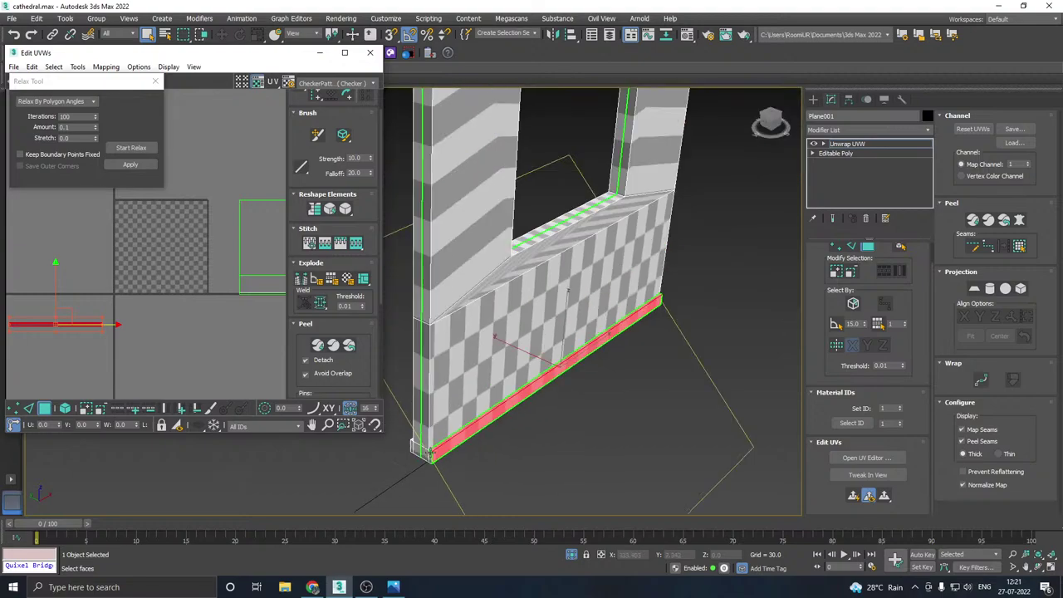
{"action": "middle_click_drag", "start_coordinate": [481, 393], "coordinate": [484, 434]}
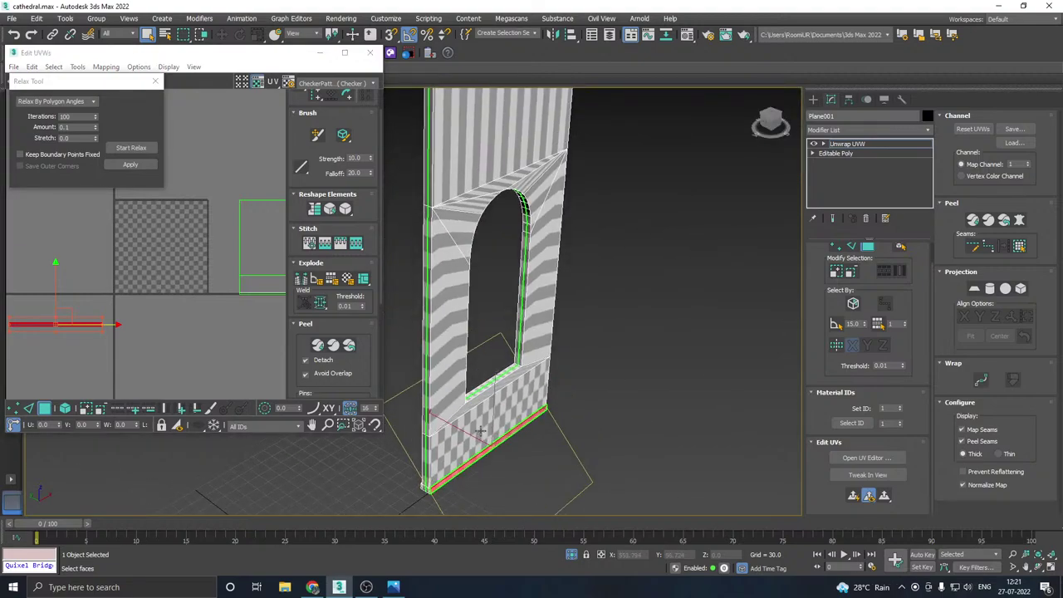
{"action": "scroll", "coordinate": [163, 323], "scroll_direction": "down", "scroll_amount": 2}
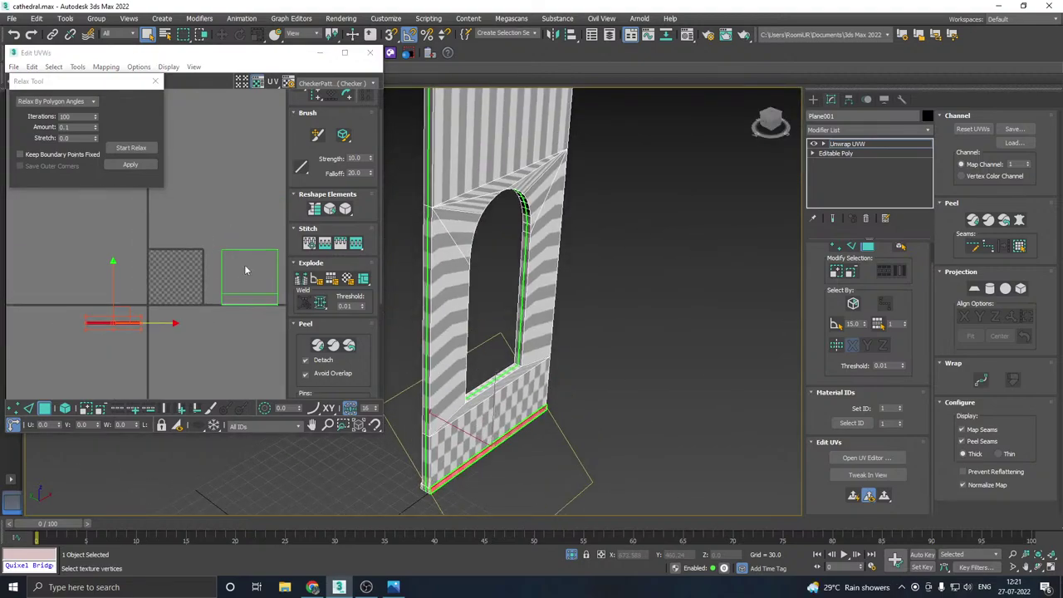
{"action": "middle_click_drag", "start_coordinate": [607, 269], "coordinate": [662, 286], "text": "alt"}
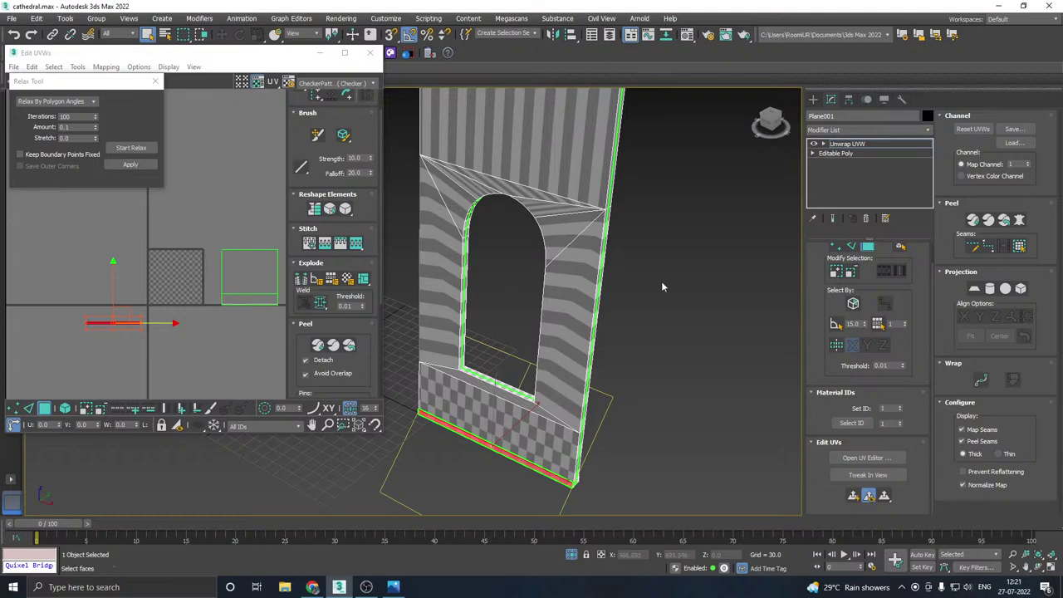
{"action": "left_click", "coordinate": [836, 324]}
{"action": "left_click", "coordinate": [583, 296]}
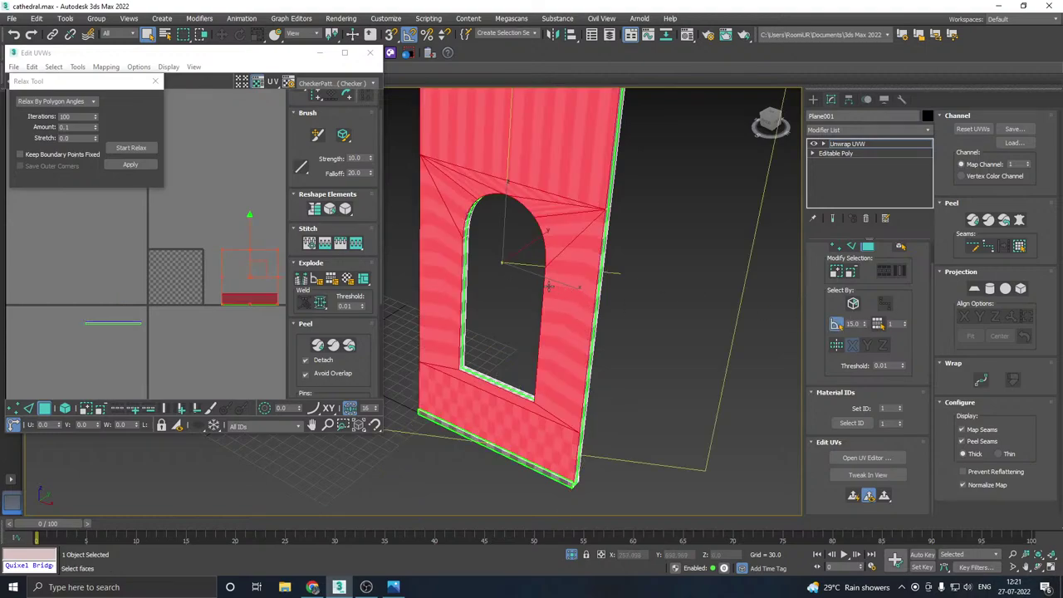
{"action": "middle_click_drag", "start_coordinate": [593, 272], "coordinate": [632, 291], "text": "alt"}
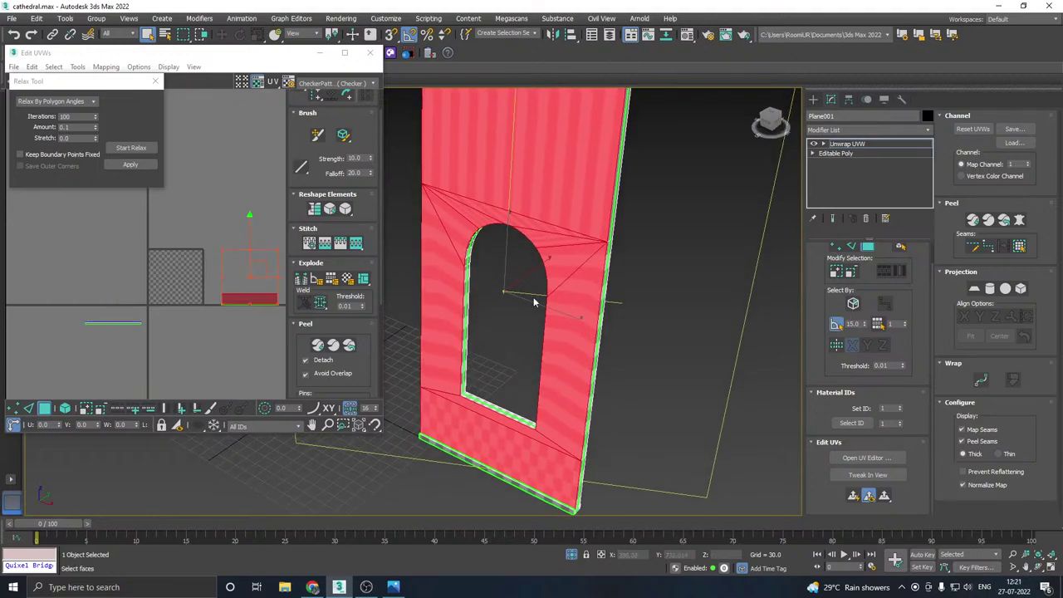
{"action": "left_click", "coordinate": [861, 497]}
- Relax the newly mapped front-face UVs by polygon angles and place the shell beside the texture tile
{"action": "left_click", "coordinate": [129, 147]}
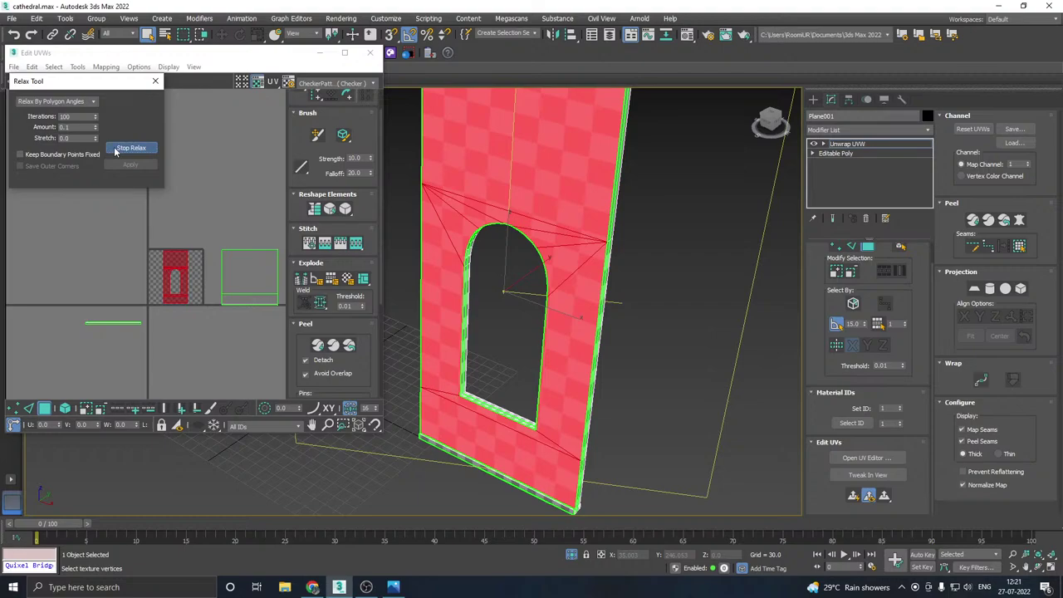
{"action": "left_click", "coordinate": [125, 148]}
{"action": "scroll", "coordinate": [171, 266], "scroll_direction": "up", "scroll_amount": 4}
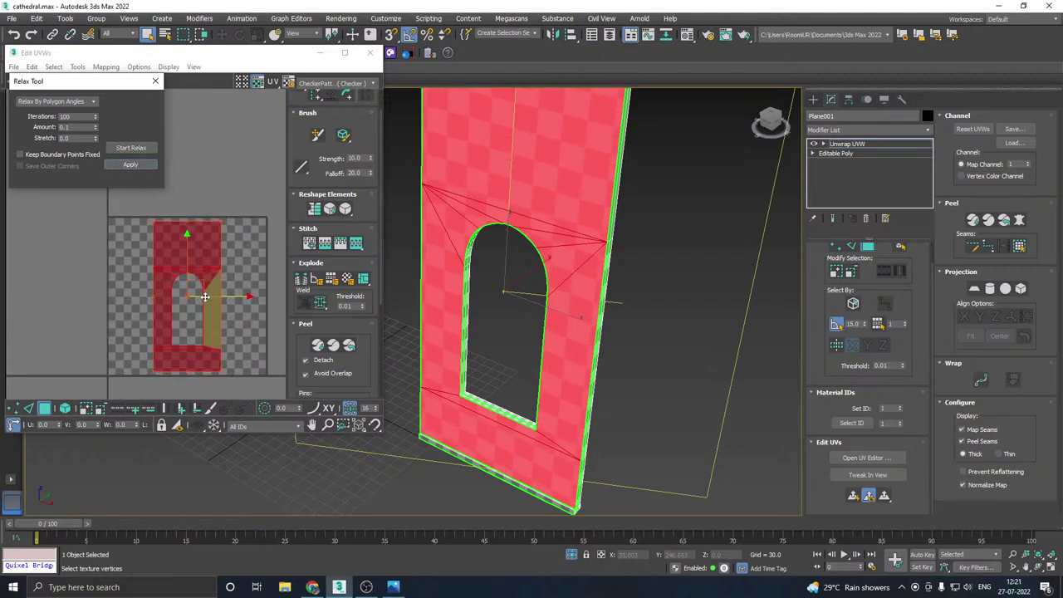
{"action": "middle_click_drag", "start_coordinate": [205, 296], "coordinate": [64, 299]}
- Select only the sill faces at the base of the window opening and apply a Quick Planar Map to them
{"action": "middle_click_drag", "start_coordinate": [588, 330], "coordinate": [515, 316], "text": "alt"}
{"action": "scroll", "coordinate": [510, 378], "scroll_direction": "up", "scroll_amount": 5}
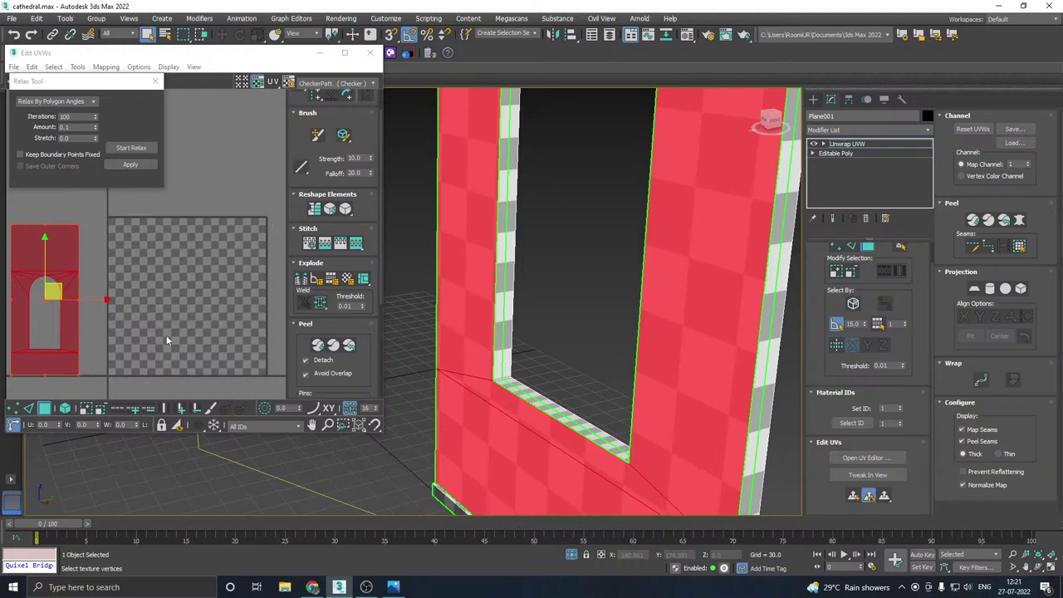
{"action": "middle_click_drag", "start_coordinate": [164, 337], "coordinate": [179, 329]}
{"action": "middle_click_drag", "start_coordinate": [580, 374], "coordinate": [601, 331]}
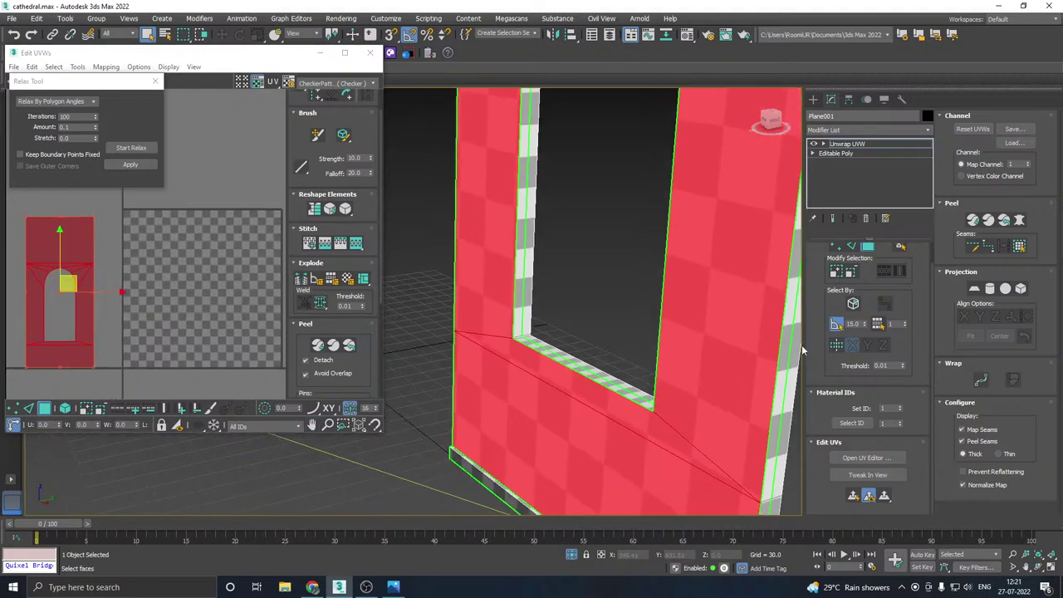
{"action": "left_click", "coordinate": [569, 364]}
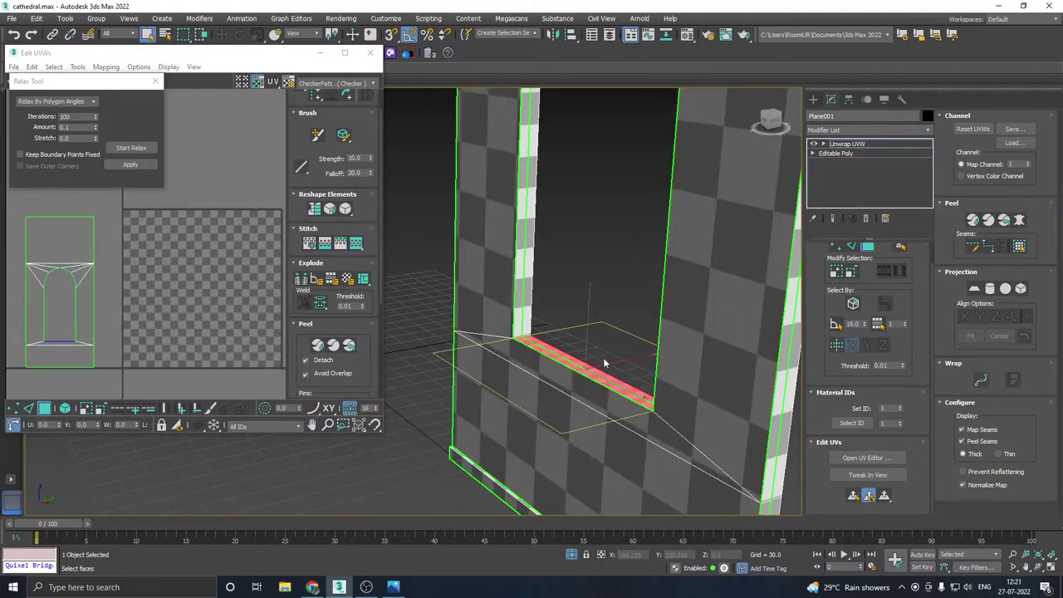
{"action": "left_click", "coordinate": [583, 371]}
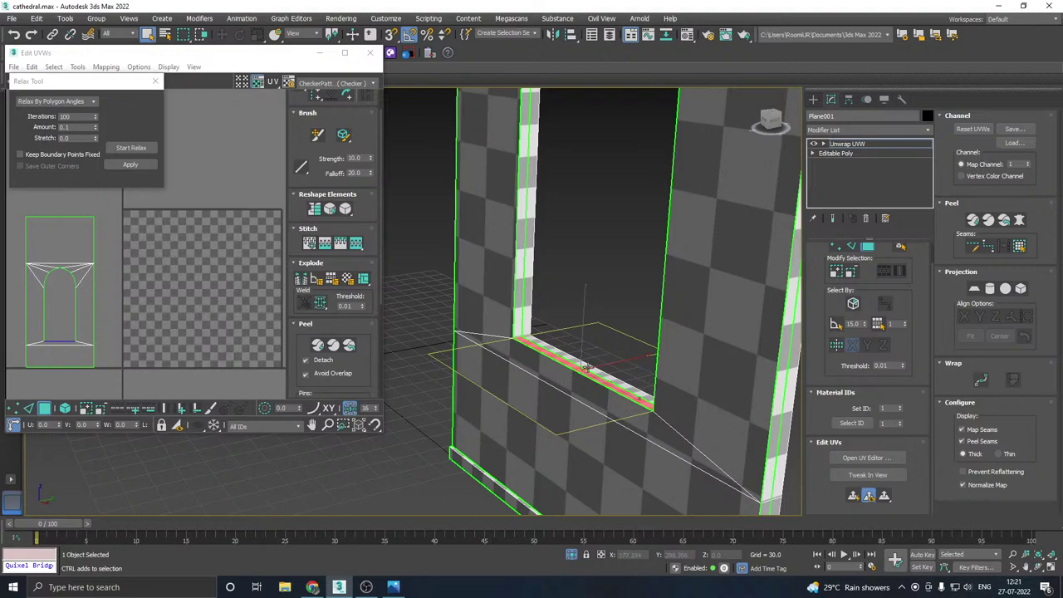
{"action": "middle_click_drag", "start_coordinate": [587, 366], "coordinate": [615, 295]}
{"action": "left_click", "coordinate": [854, 496]}
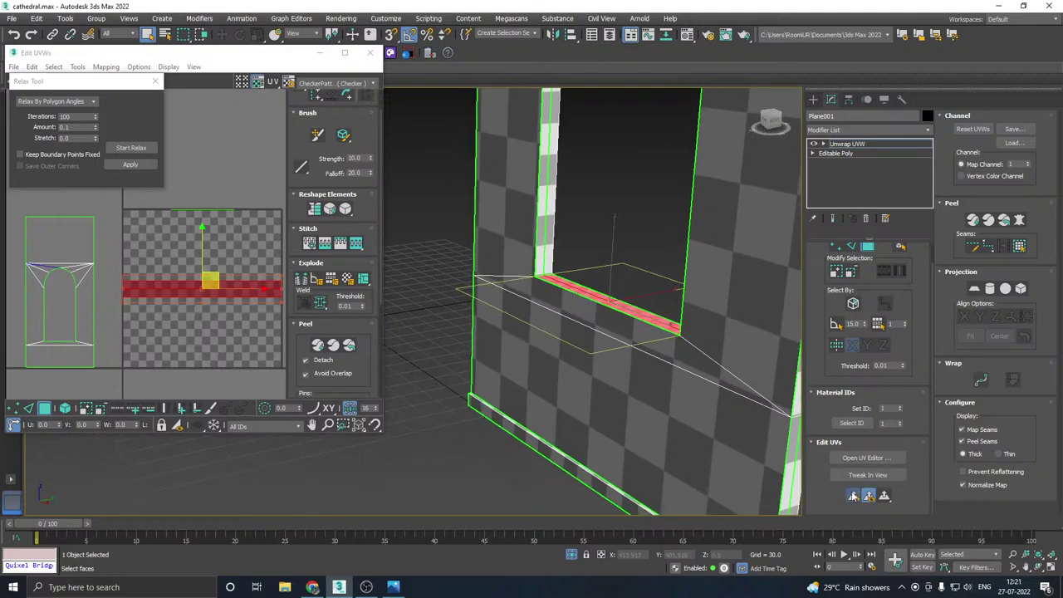
- Enlarge the UV editor, relax the sill's UVs by polygon angles and move the strip over the panel's front-face shell
{"action": "left_click_drag", "start_coordinate": [385, 436], "coordinate": [504, 484]}
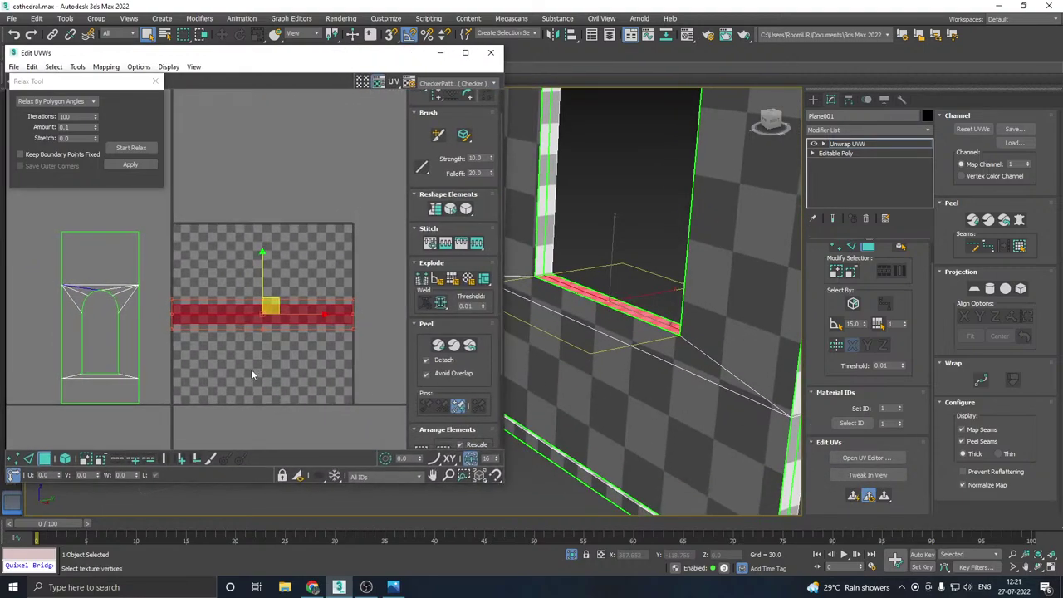
{"action": "left_click", "coordinate": [137, 151]}
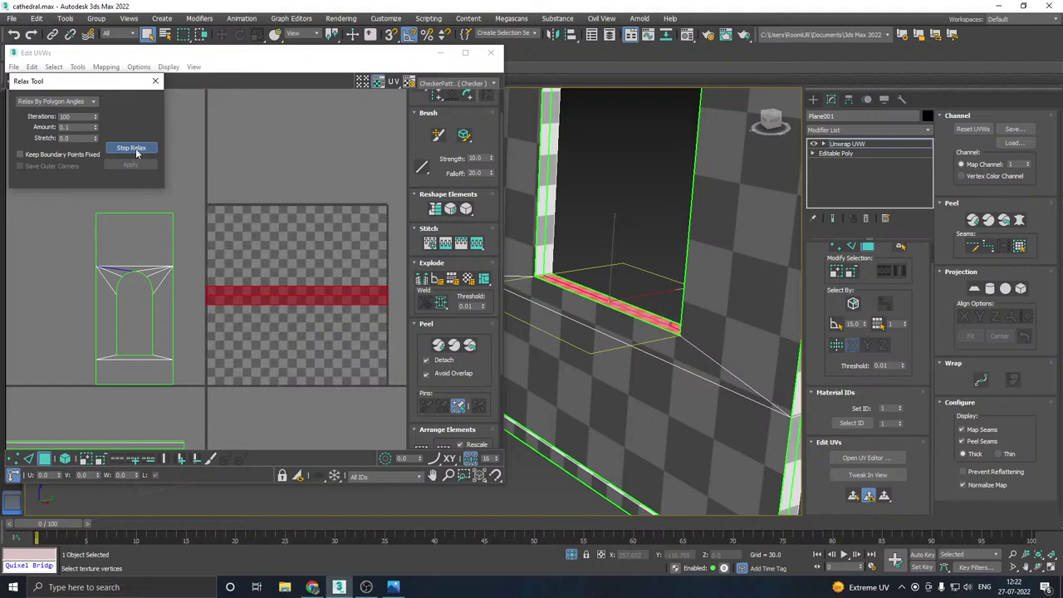
{"action": "left_click", "coordinate": [137, 152]}
{"action": "left_click_drag", "start_coordinate": [310, 291], "coordinate": [146, 292]}
- Stitch the sill strip to the front-face shell along the window opening's bottom edge
{"action": "scroll", "coordinate": [127, 322], "scroll_direction": "up", "scroll_amount": 4}
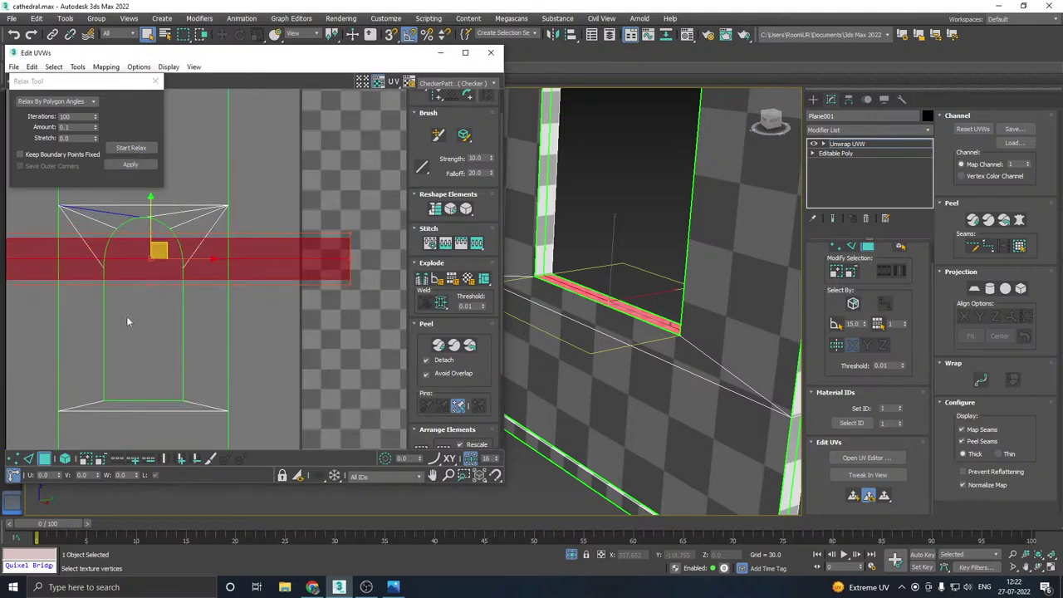
{"action": "left_click", "coordinate": [28, 459]}
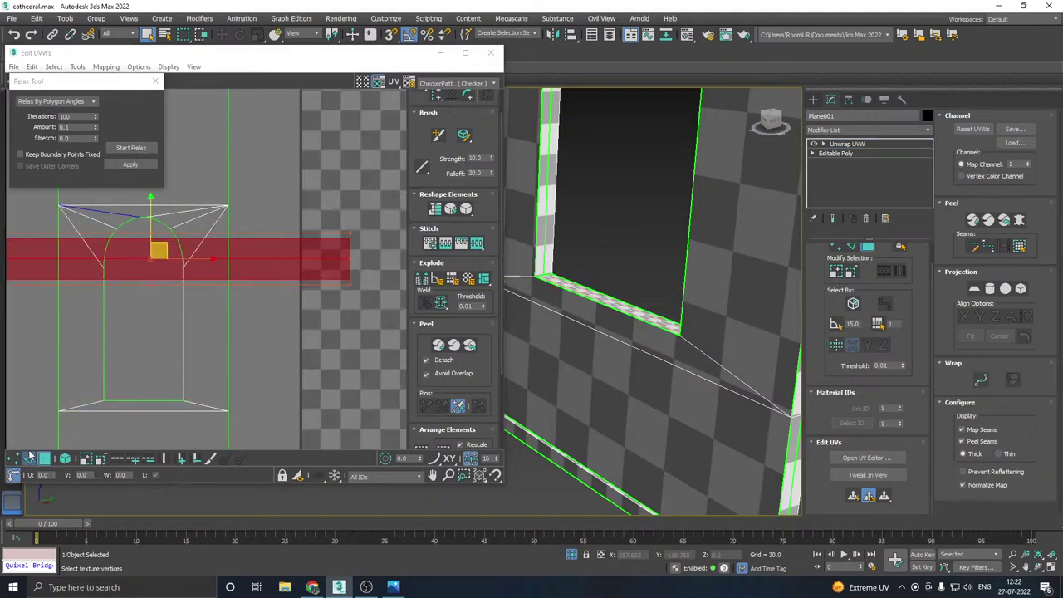
{"action": "left_click", "coordinate": [140, 280]}
{"action": "left_click", "coordinate": [143, 400], "text": "ctrl"}
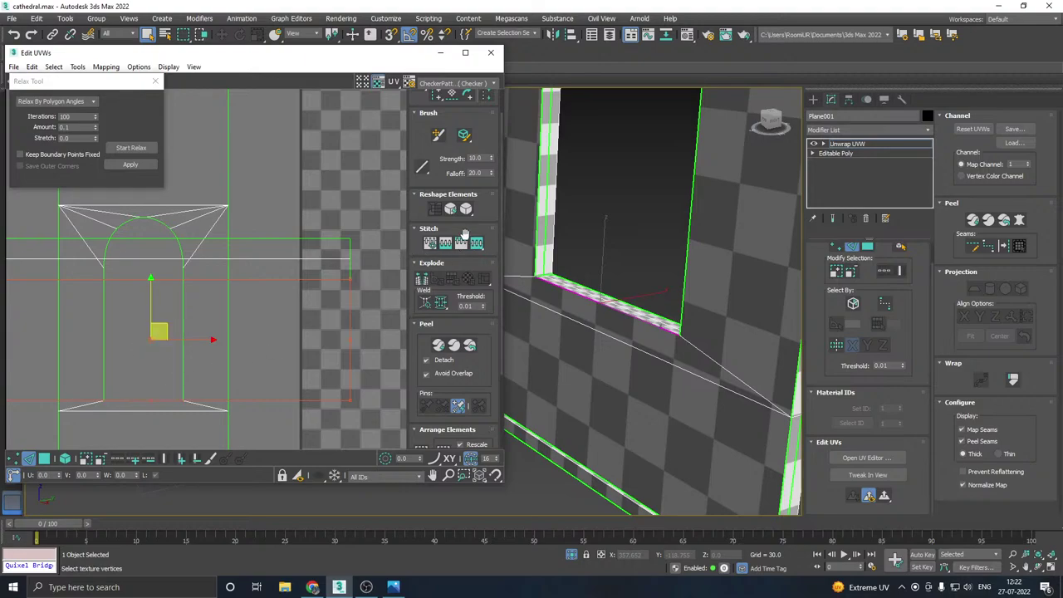
{"action": "left_click", "coordinate": [465, 246]}
{"action": "scroll", "coordinate": [245, 331], "scroll_direction": "down", "scroll_amount": 2}
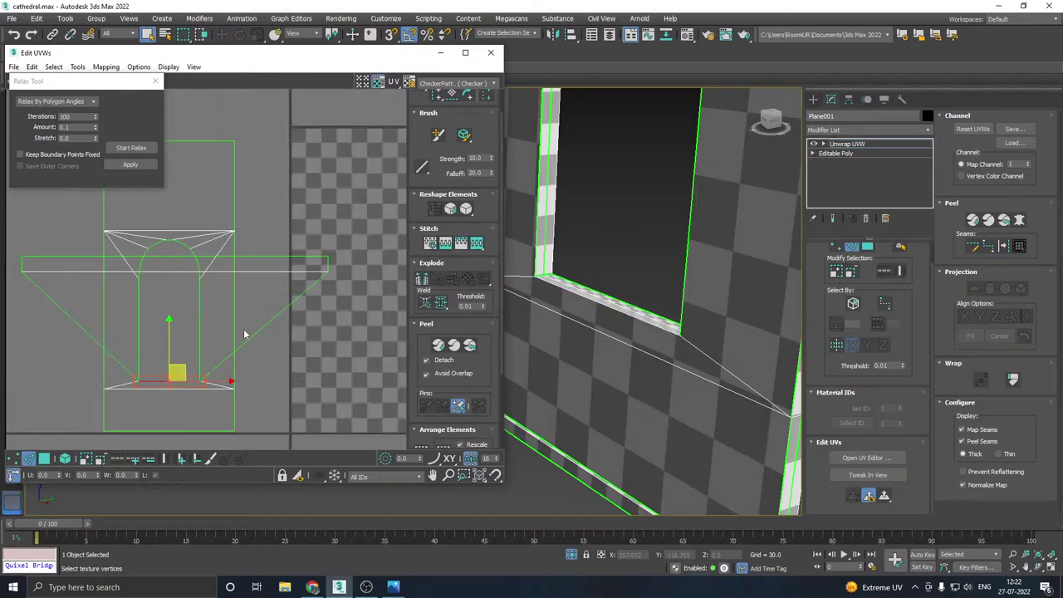
- Select the whole stitched shell, relax it by polygon angles and clear the selection
{"action": "left_click", "coordinate": [45, 460]}
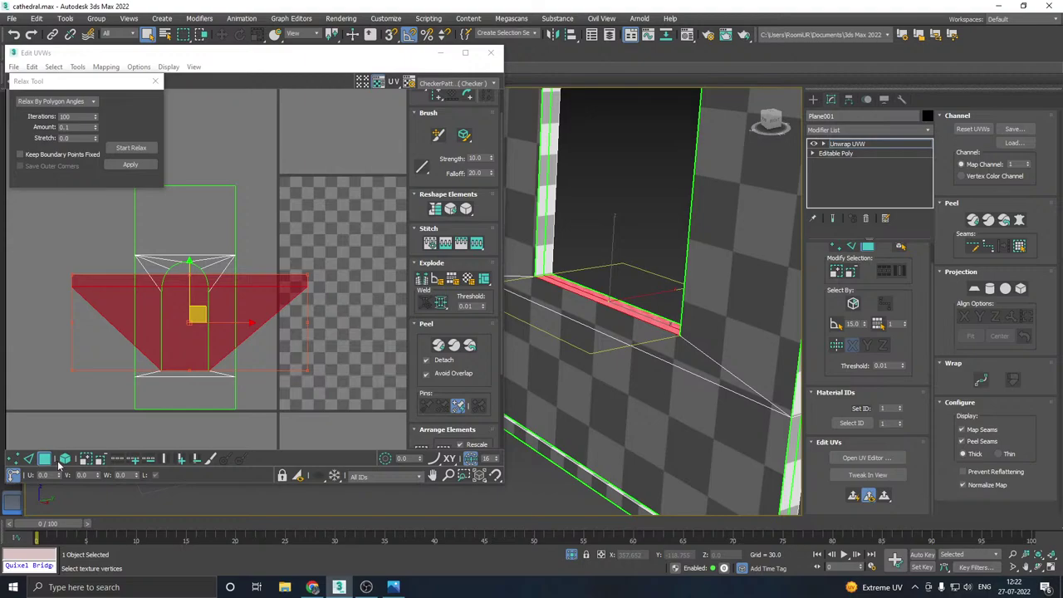
{"action": "left_click", "coordinate": [65, 460]}
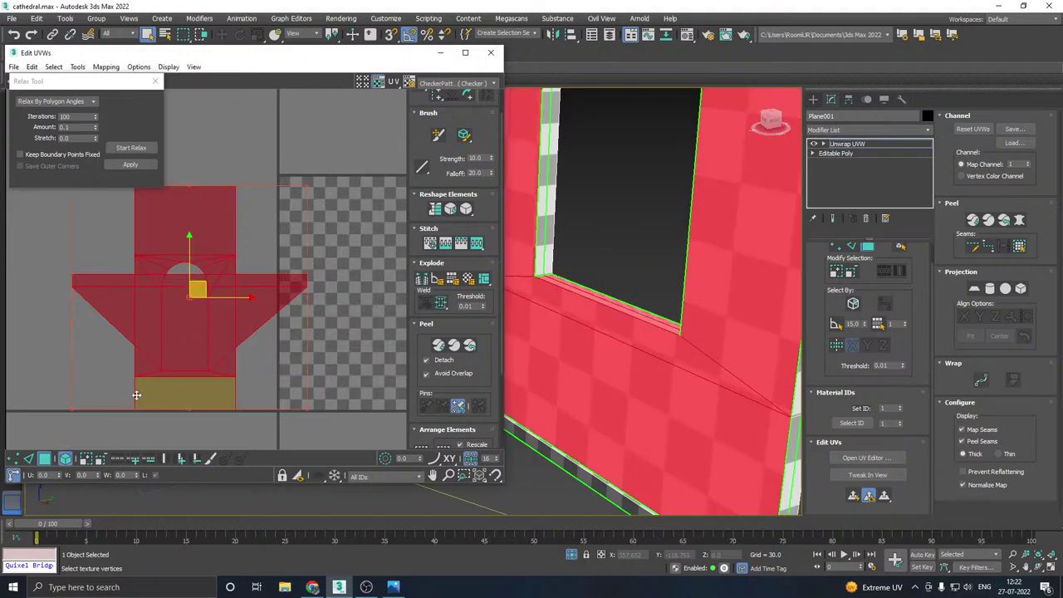
{"action": "left_click", "coordinate": [122, 148]}
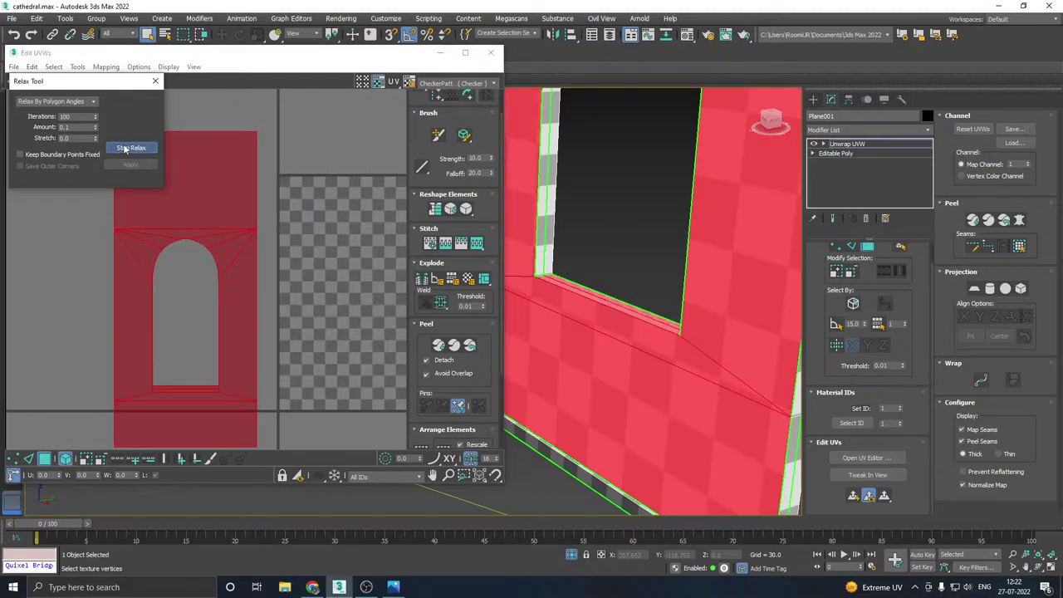
{"action": "left_click", "coordinate": [126, 148]}
{"action": "left_click", "coordinate": [305, 257]}
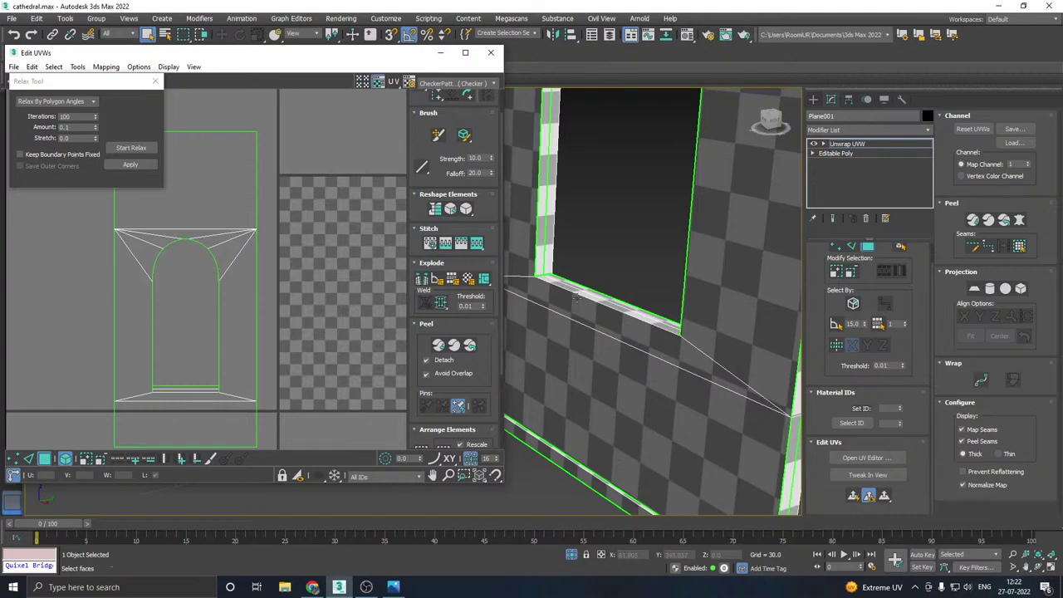
- Save the scene file
{"action": "scroll", "coordinate": [575, 338], "scroll_direction": "down", "scroll_amount": 5}
{"action": "middle_click_drag", "start_coordinate": [627, 172], "coordinate": [635, 236]}
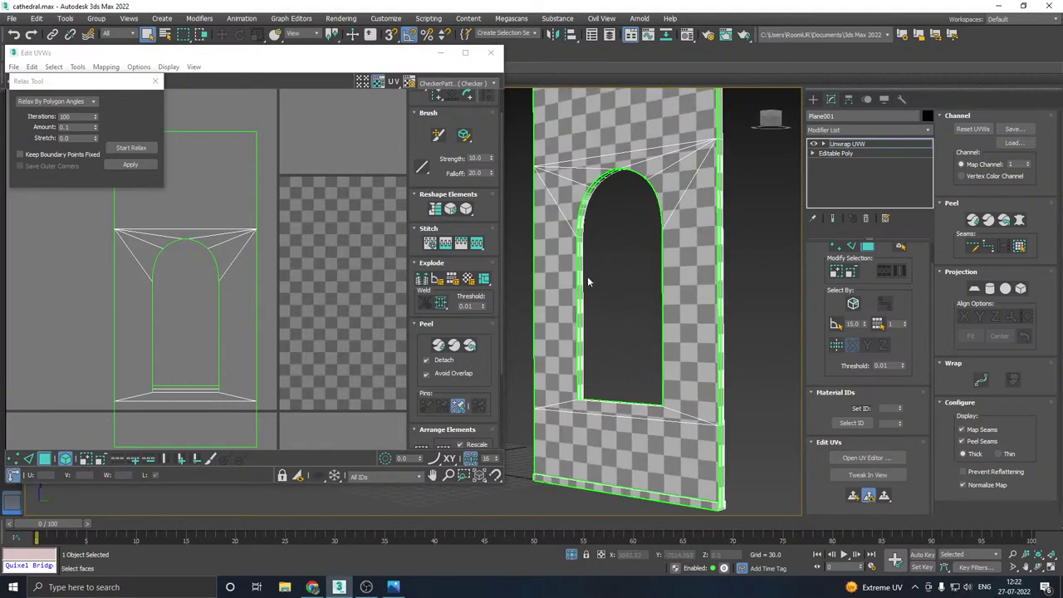
{"action": "middle_click_drag", "start_coordinate": [587, 276], "coordinate": [611, 241], "text": "alt"}
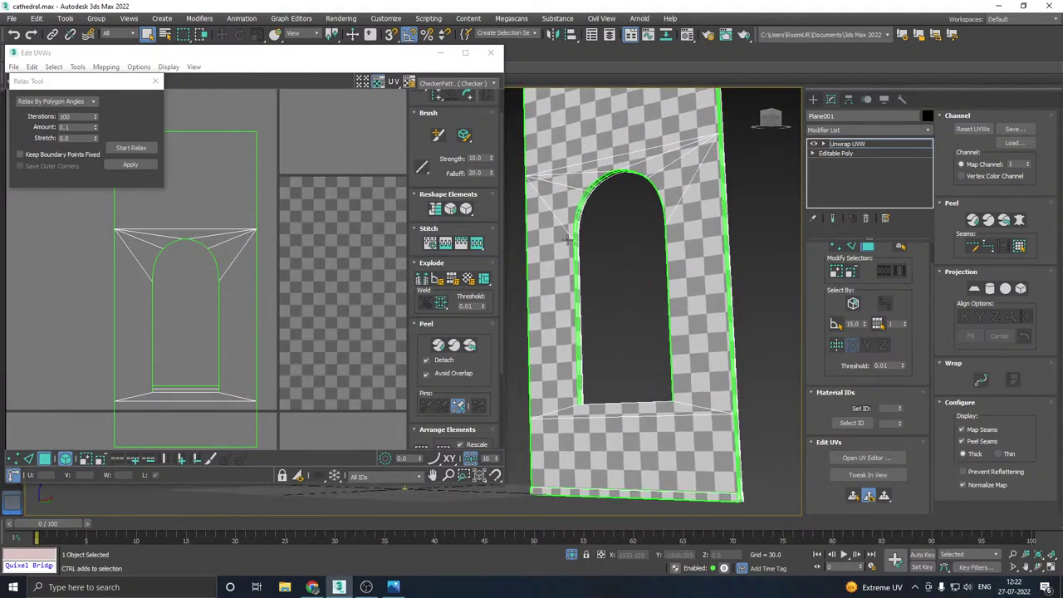
{"action": "left_click", "coordinate": [12, 18]}
{"action": "left_click", "coordinate": [32, 104]}
{"action": "middle_click_drag", "start_coordinate": [632, 272], "coordinate": [613, 301], "text": "alt"}
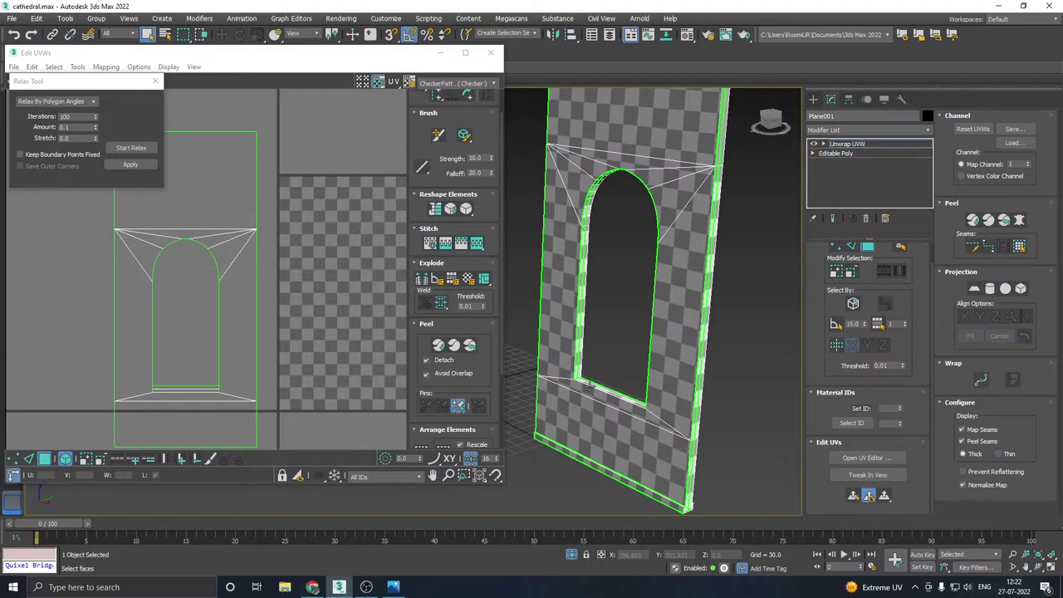
- Try to select the inner side and arch faces of the window opening and apply a Quick Planar Map to them
{"action": "left_click", "coordinate": [574, 359]}
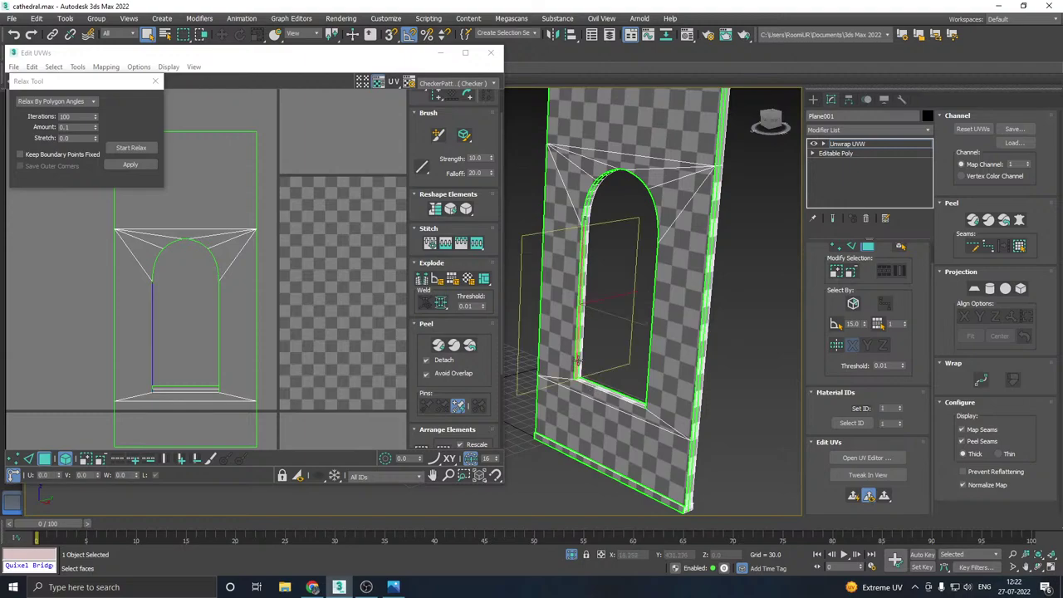
{"action": "scroll", "coordinate": [598, 221], "scroll_direction": "up", "scroll_amount": 4}
{"action": "left_click", "coordinate": [591, 222], "text": "ctrl"}
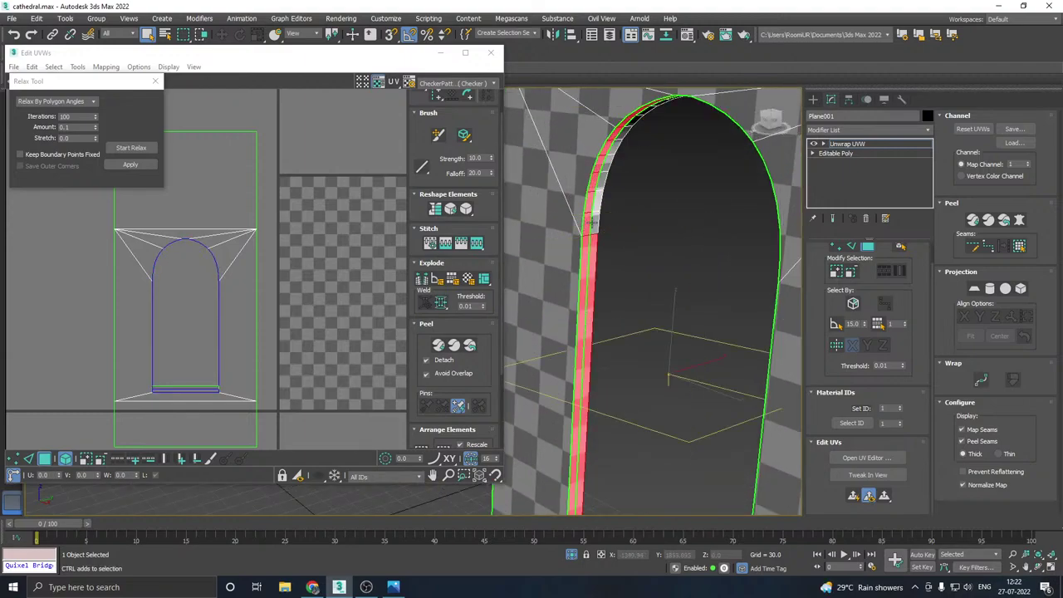
{"action": "left_click", "coordinate": [591, 223], "text": "ctrl"}
{"action": "middle_click_drag", "start_coordinate": [592, 222], "coordinate": [716, 266], "text": "alt"}
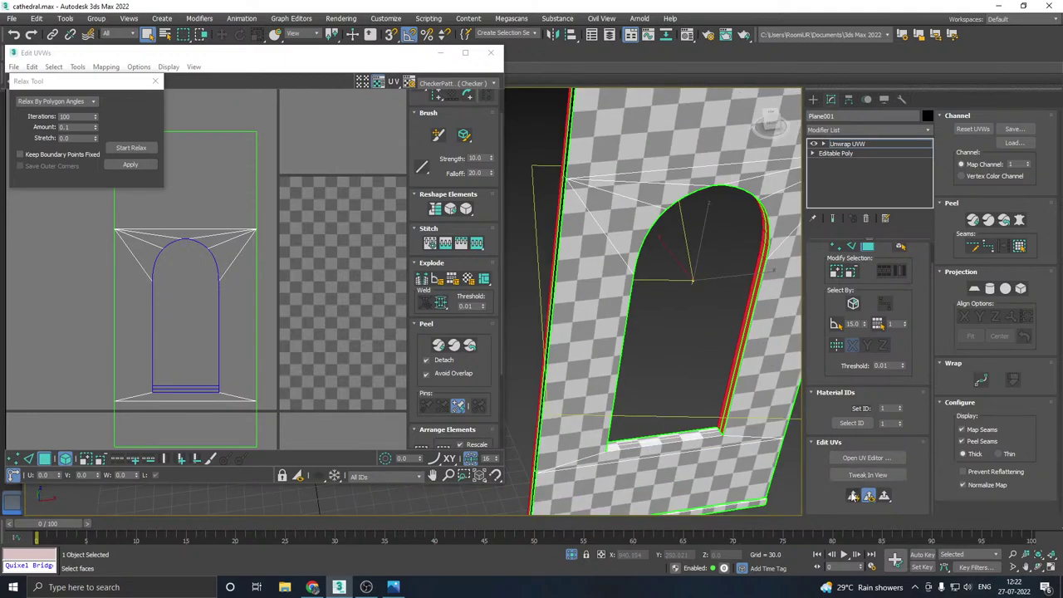
{"action": "left_click", "coordinate": [854, 497]}
{"action": "scroll", "coordinate": [135, 293], "scroll_direction": "down", "scroll_amount": 2}
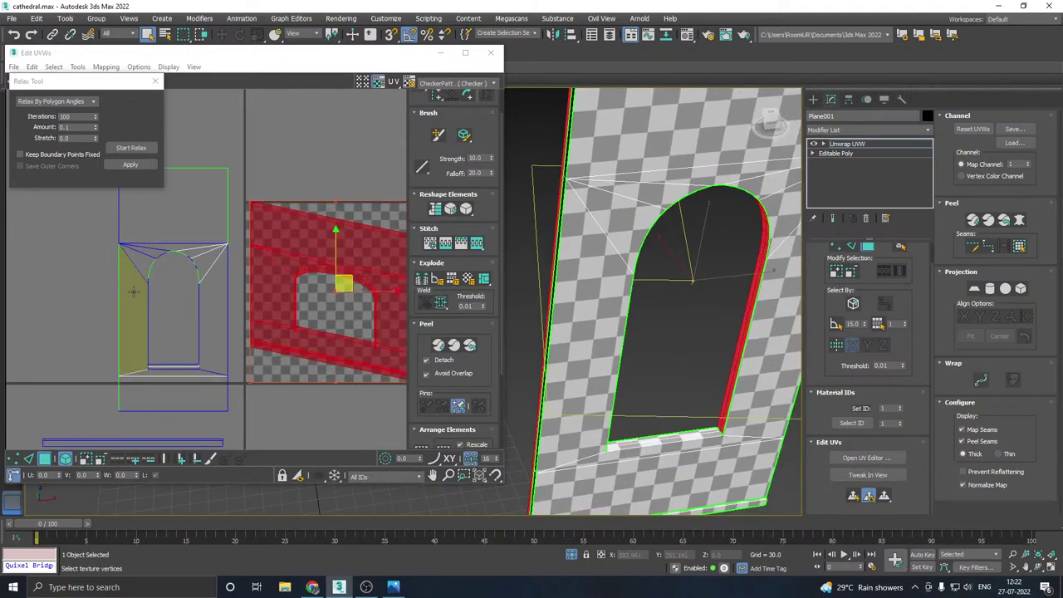
{"action": "left_click", "coordinate": [646, 310]}
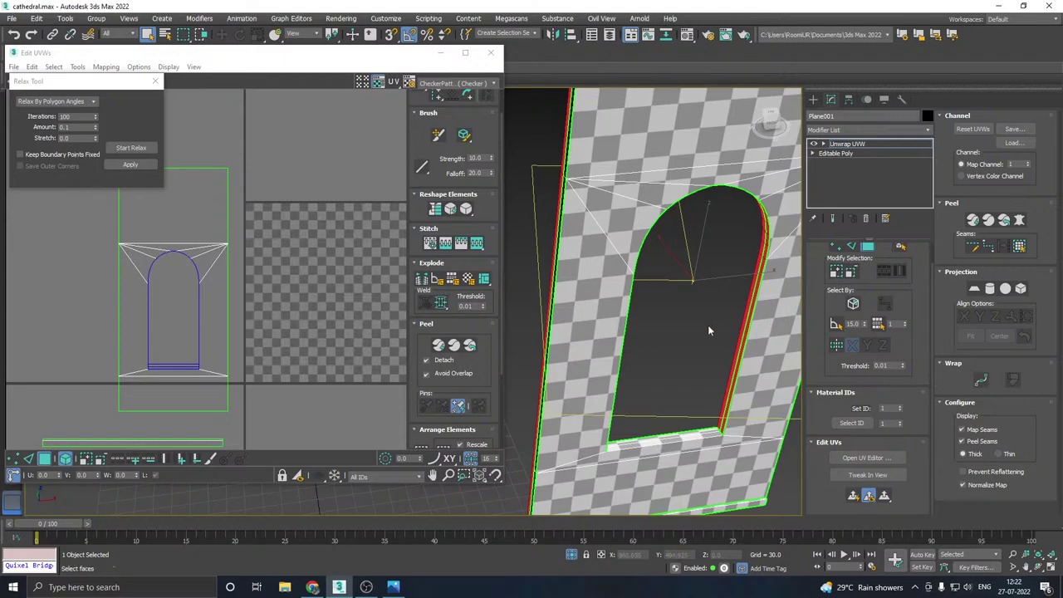
- Try to subtract the panel's large flat faces from the selection by a 15-degree planar angle
{"action": "middle_click_drag", "start_coordinate": [672, 389], "coordinate": [845, 373], "text": "alt"}
{"action": "left_click", "coordinate": [836, 324]}
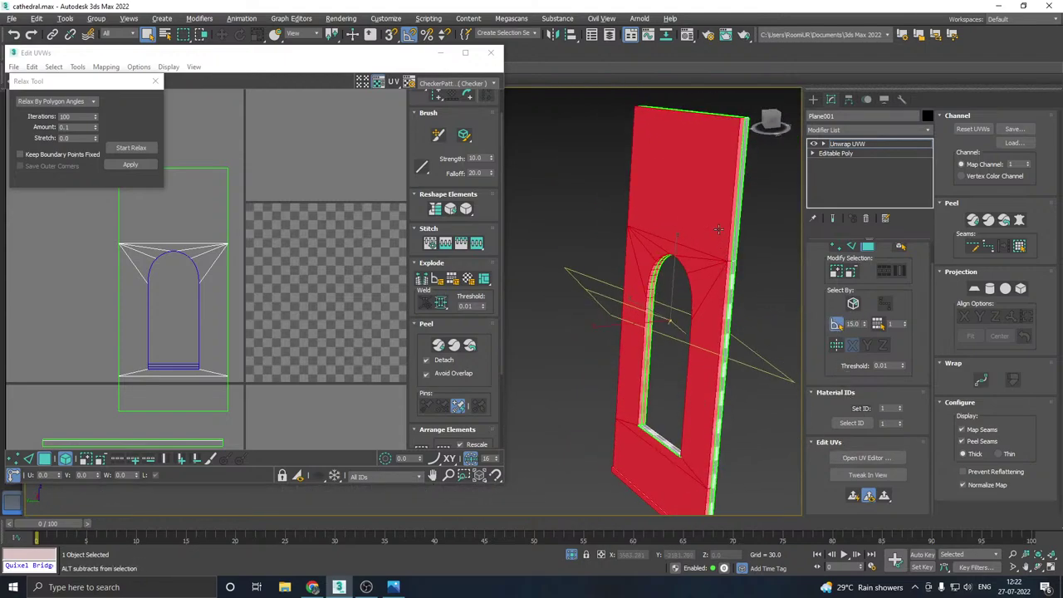
{"action": "left_click", "coordinate": [715, 227]}
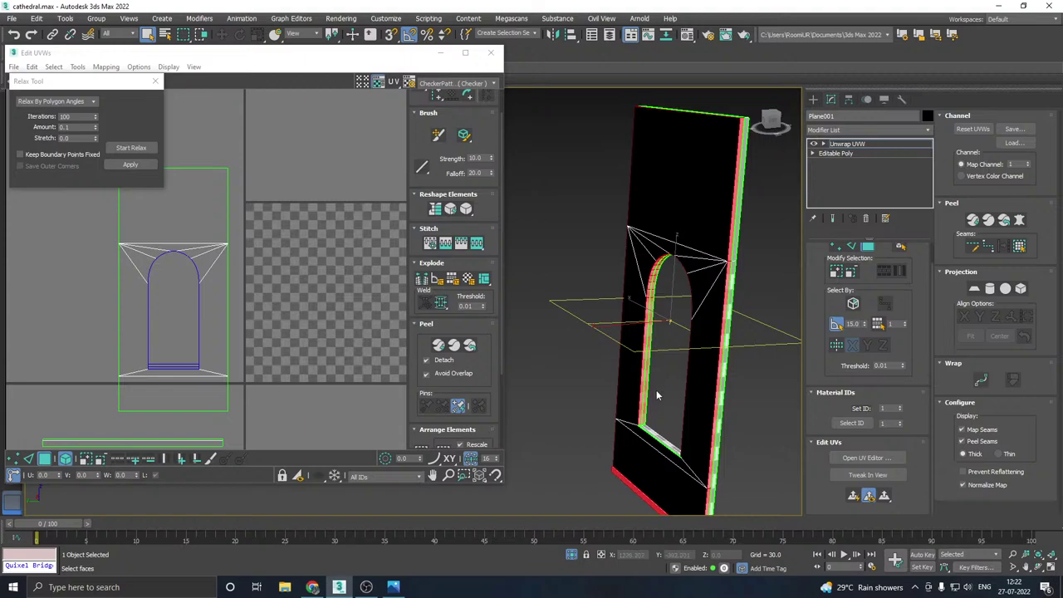
{"action": "middle_click_drag", "start_coordinate": [656, 394], "coordinate": [539, 342], "text": "alt"}
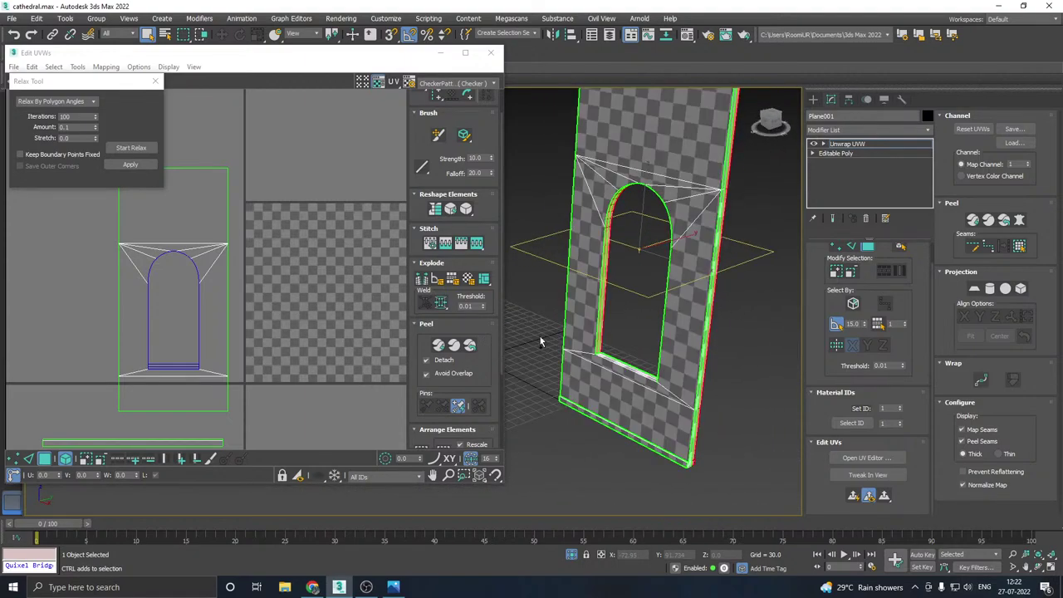
{"action": "left_click", "coordinate": [737, 336]}
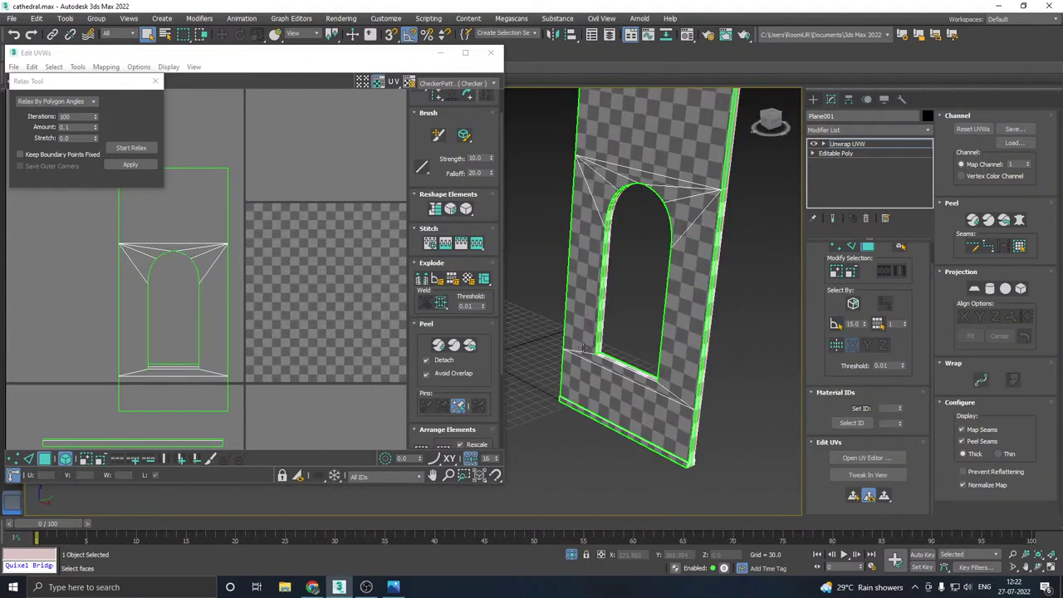
- Select the ring of edges around the window opening's inner faces and convert it to a face selection
{"action": "scroll", "coordinate": [602, 348], "scroll_direction": "up", "scroll_amount": 5}
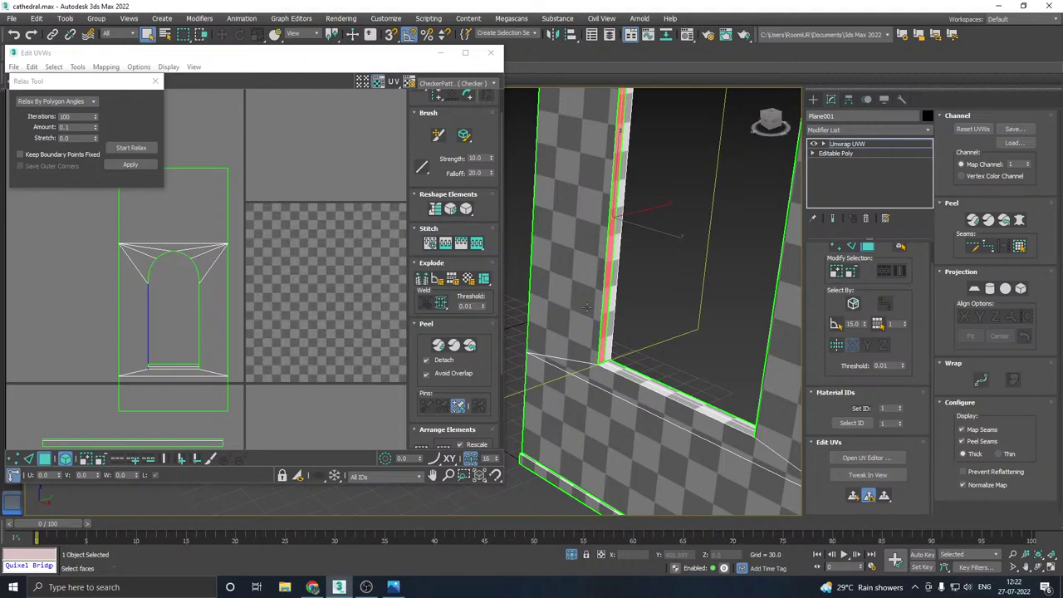
{"action": "scroll", "coordinate": [604, 260], "scroll_direction": "down", "scroll_amount": 4}
{"action": "middle_click_drag", "start_coordinate": [638, 315], "coordinate": [640, 223], "text": "alt"}
{"action": "scroll", "coordinate": [637, 219], "scroll_direction": "up", "scroll_amount": 4}
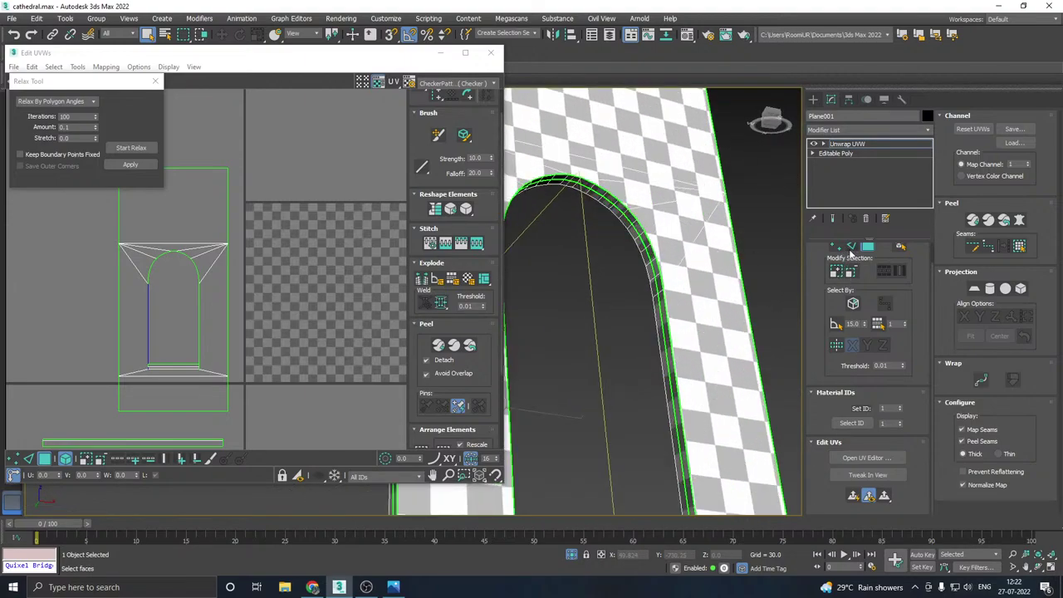
{"action": "left_click", "coordinate": [851, 247]}
{"action": "left_click", "coordinate": [628, 219]}
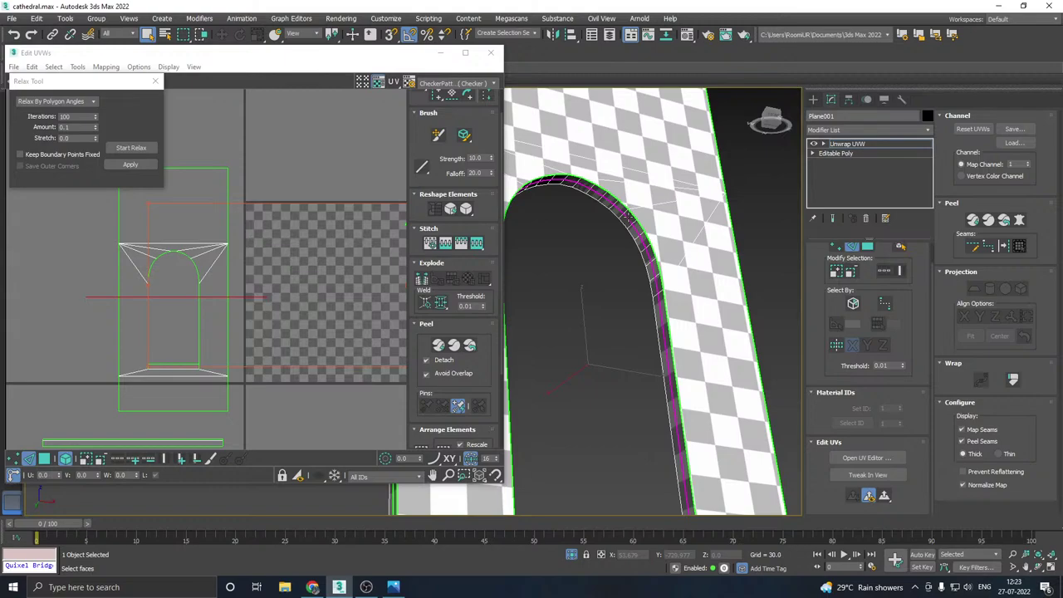
{"action": "middle_click_drag", "start_coordinate": [628, 219], "coordinate": [656, 257], "text": "alt"}
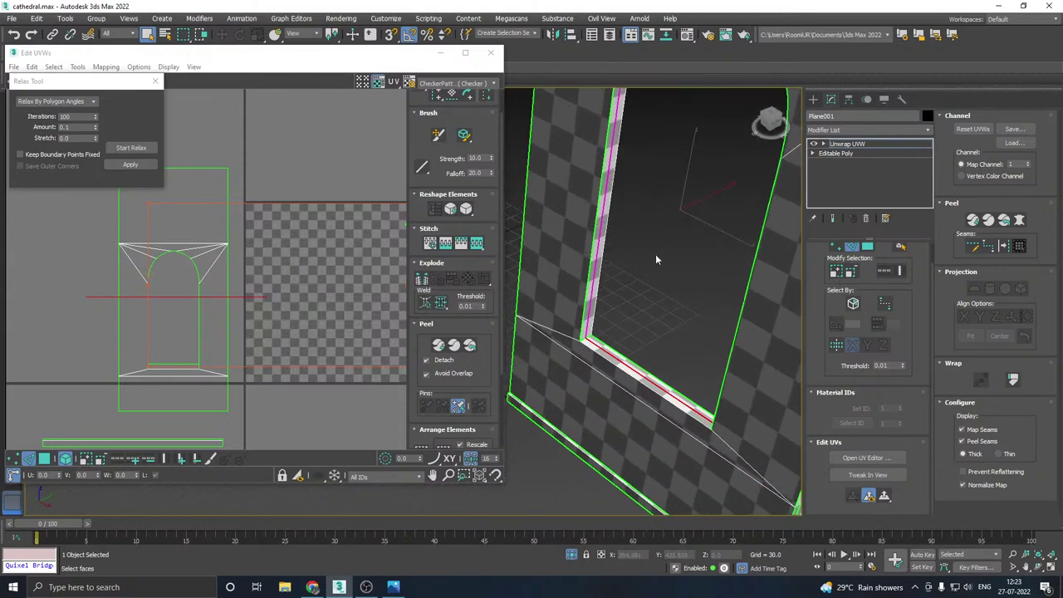
{"action": "left_click", "coordinate": [869, 248], "text": "ctrl"}
{"action": "mouse_move", "coordinate": [721, 279]}
{"action": "middle_mouse_down", "text": "alt"}
{"action": "mouse_move", "coordinate": [618, 272]}
{"action": "mouse_move", "coordinate": [715, 265]}
{"action": "middle_mouse_up", "text": "alt"}
{"action": "scroll", "coordinate": [116, 362], "scroll_direction": "down", "scroll_amount": 2}
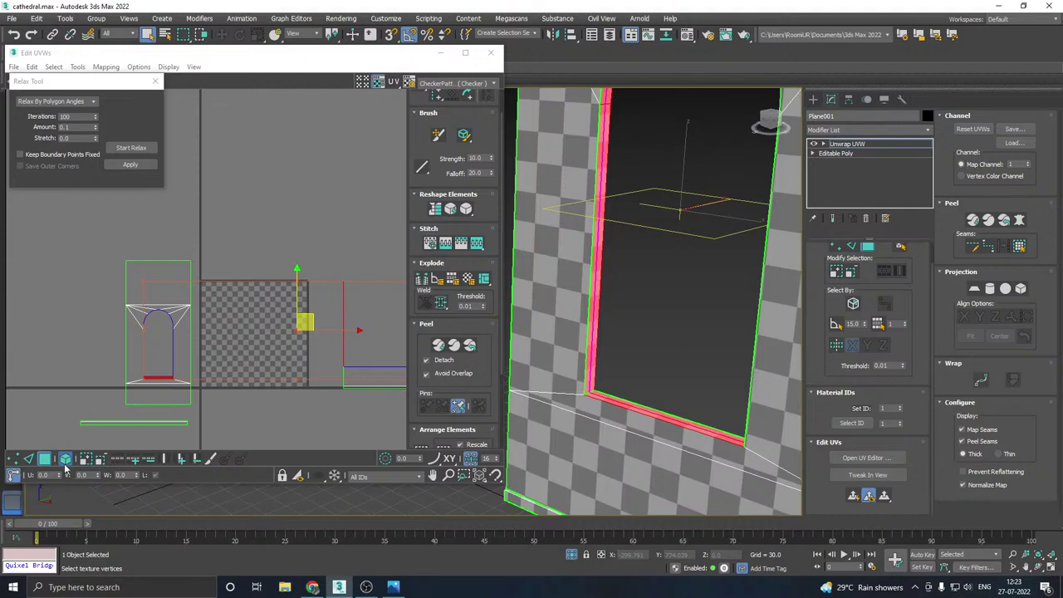
- Remove the sill faces from the selection and apply a Quick Planar Map to the remaining inner side and arch faces
{"action": "left_click_drag", "start_coordinate": [87, 366], "coordinate": [185, 407]}
{"action": "middle_click_drag", "start_coordinate": [752, 367], "coordinate": [729, 350], "text": "alt"}
{"action": "left_click", "coordinate": [853, 496]}
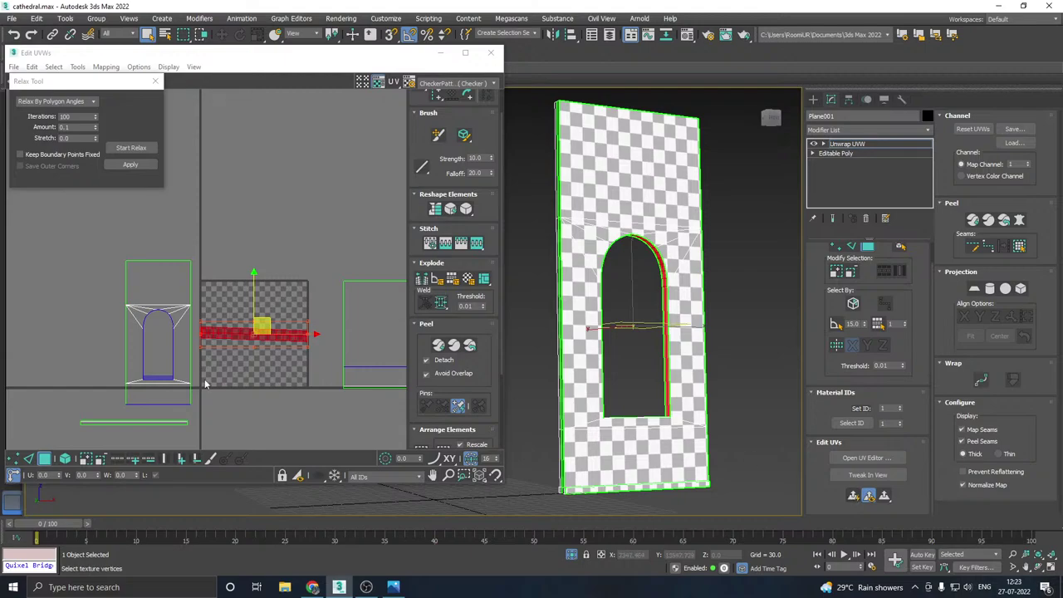
- Relax the inner side and arch strip of the window opening by polygon angles, and save the scene
{"action": "scroll", "coordinate": [279, 352], "scroll_direction": "up", "scroll_amount": 3}
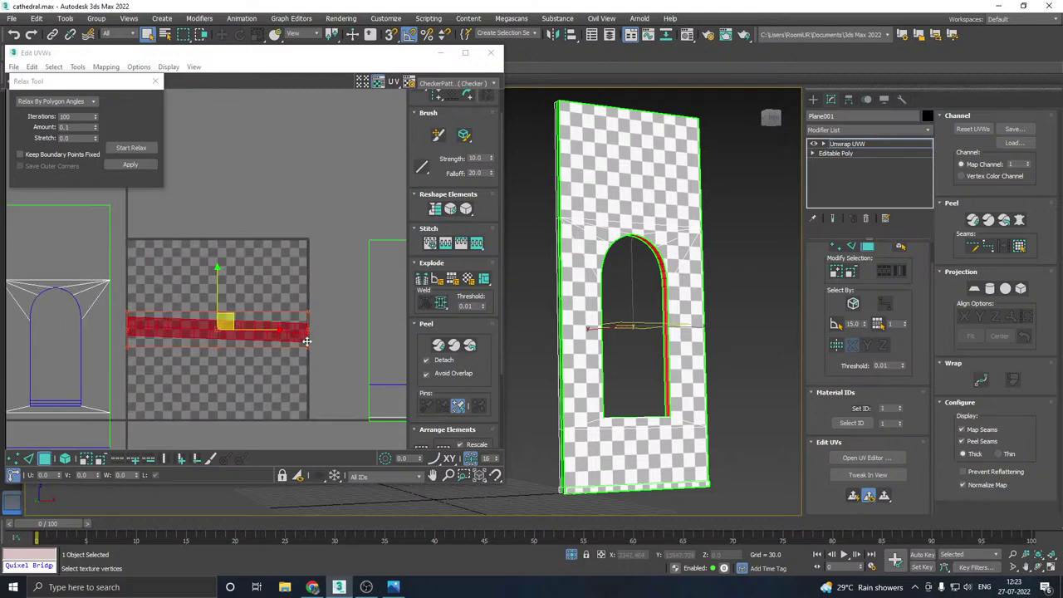
{"action": "left_click", "coordinate": [118, 150]}
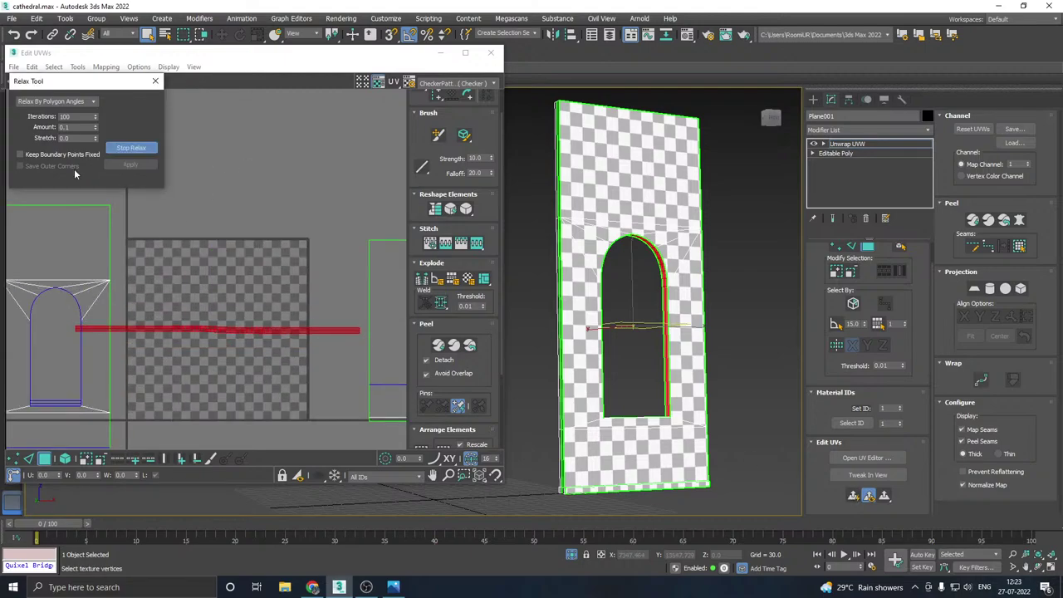
{"action": "left_click", "coordinate": [121, 149]}
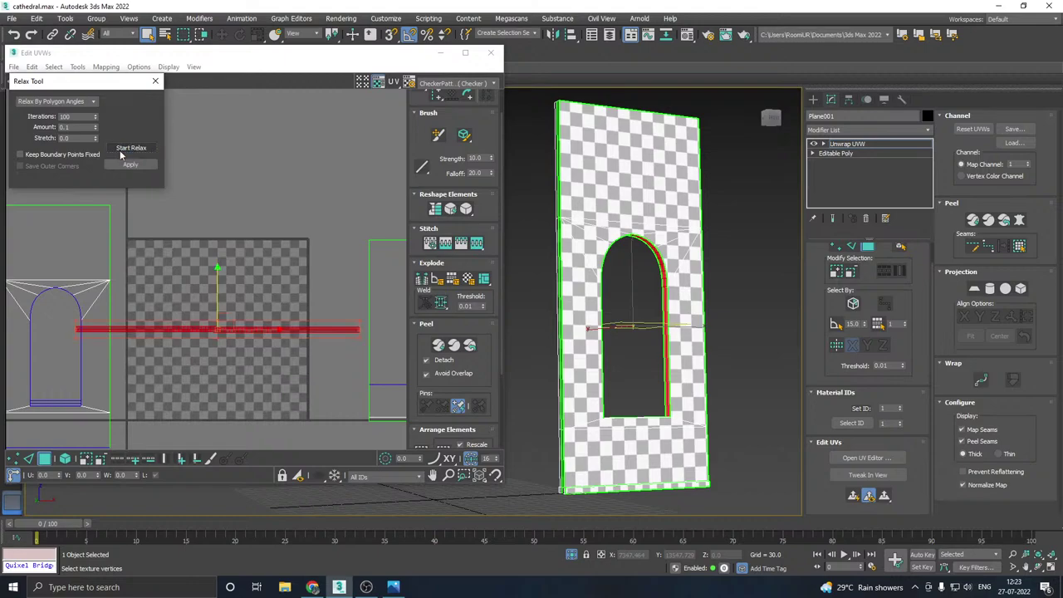
{"action": "left_click", "coordinate": [12, 18]}
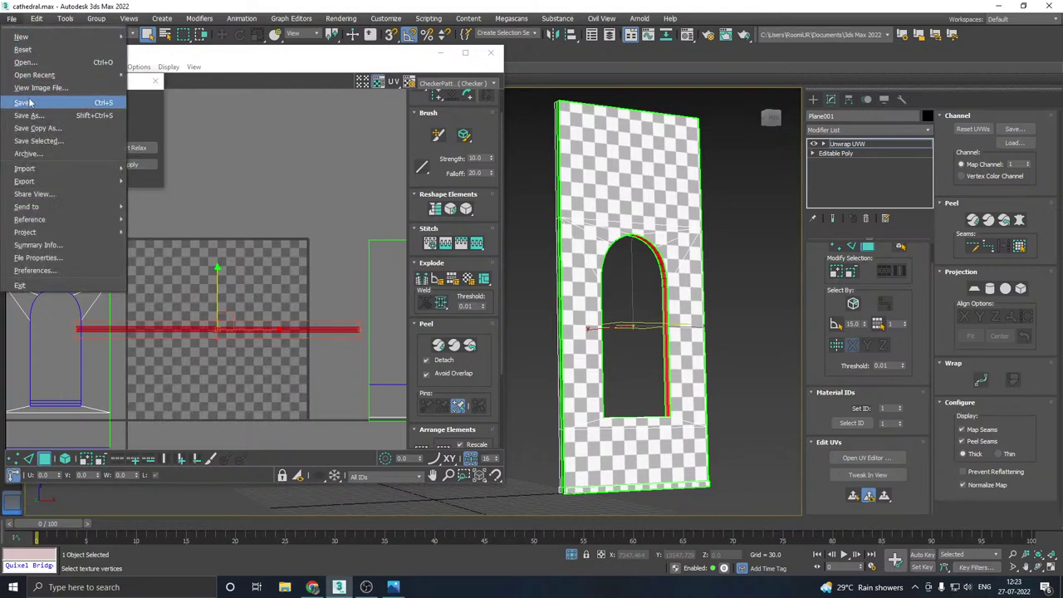
{"action": "left_click", "coordinate": [30, 101]}
- Move the relaxed inner strip across the window opening of the front wall island, and deselect it
{"action": "middle_click_drag", "start_coordinate": [236, 324], "coordinate": [288, 304]}
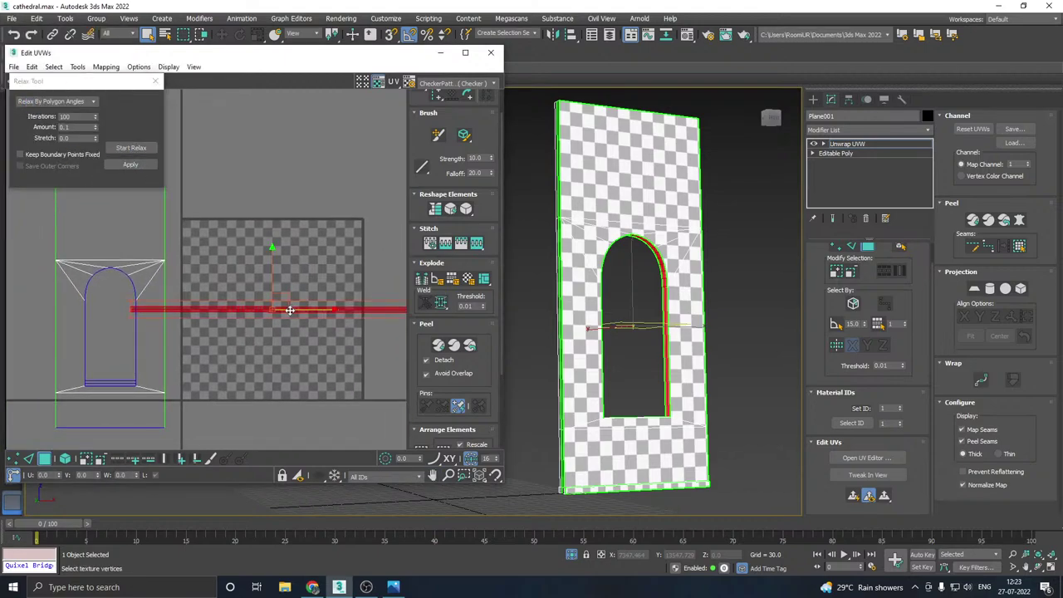
{"action": "left_click_drag", "start_coordinate": [282, 303], "coordinate": [164, 283]}
{"action": "middle_click_drag", "start_coordinate": [153, 296], "coordinate": [286, 272]}
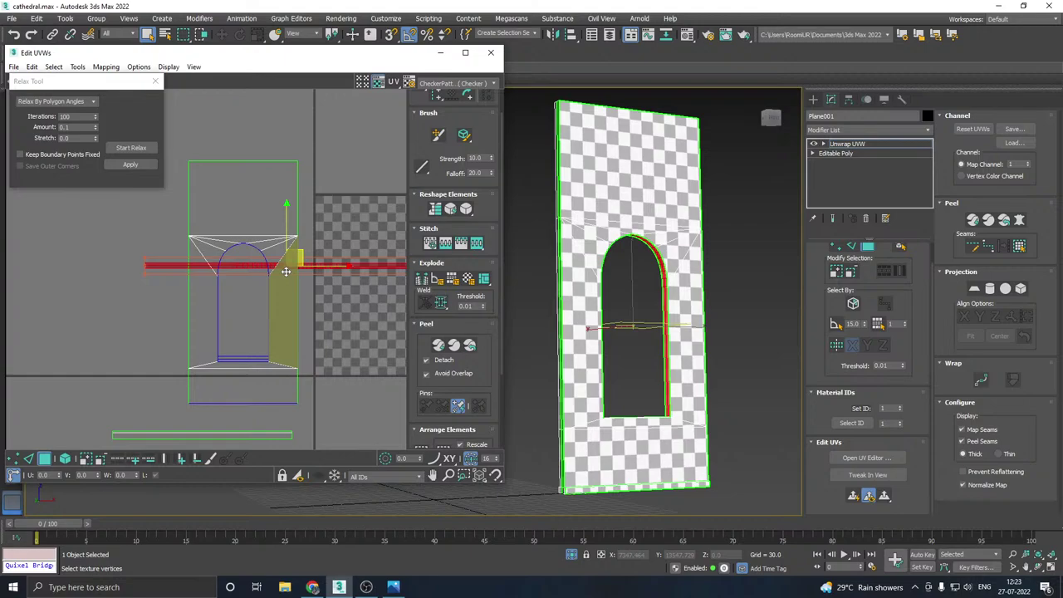
{"action": "left_click_drag", "start_coordinate": [285, 272], "coordinate": [252, 296]}
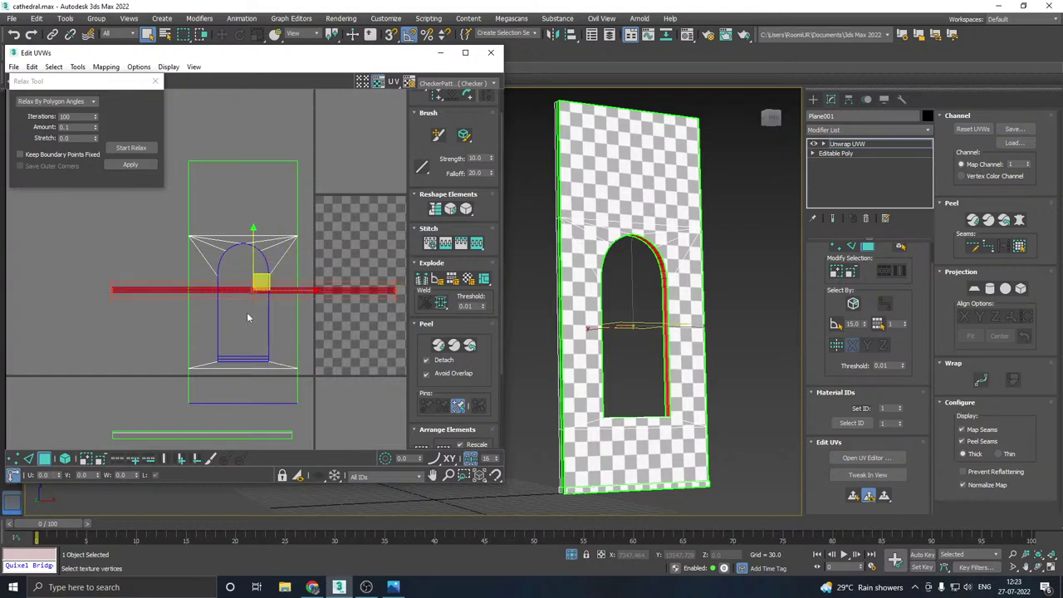
{"action": "left_click", "coordinate": [247, 313]}
- In edge mode, select the inner strip's lower edge together with the straight side edges of the front island's window opening
{"action": "scroll", "coordinate": [251, 291], "scroll_direction": "up", "scroll_amount": 2}
{"action": "left_click", "coordinate": [28, 459]}
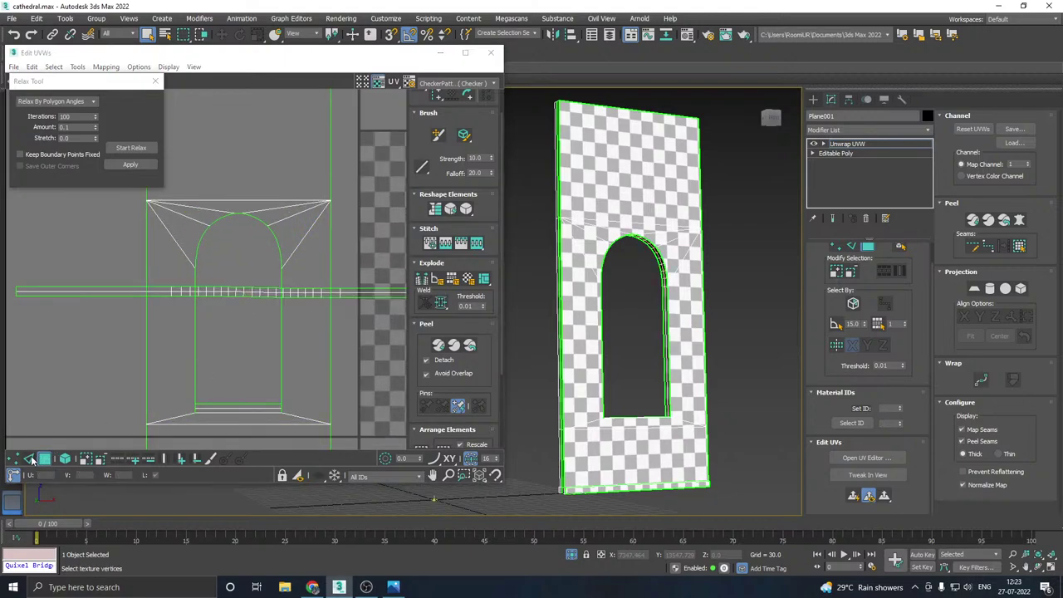
{"action": "left_click", "coordinate": [220, 325]}
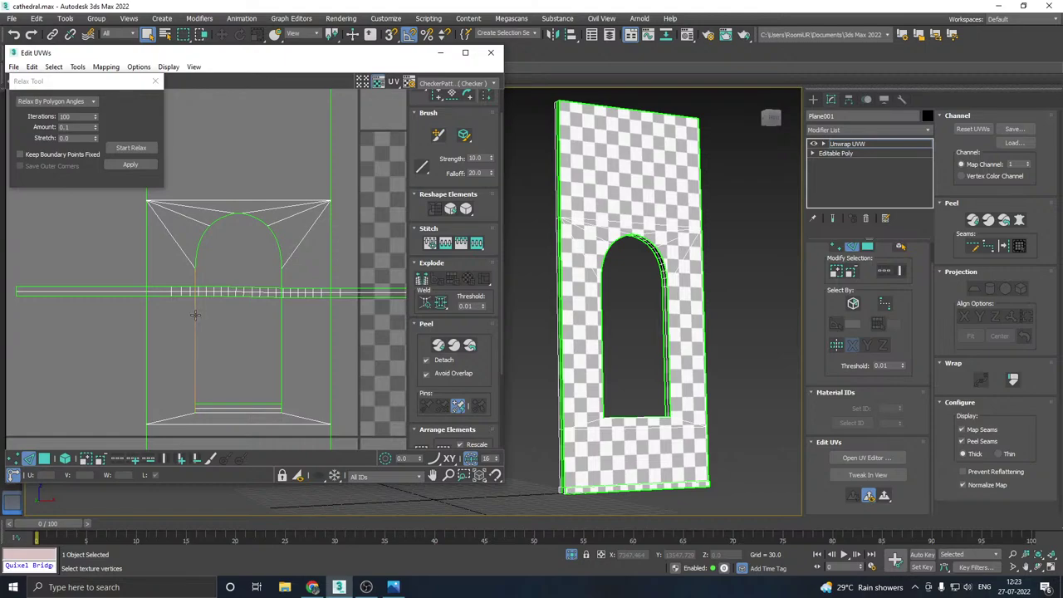
{"action": "left_click", "coordinate": [195, 315]}
{"action": "scroll", "coordinate": [247, 316], "scroll_direction": "down", "scroll_amount": 2}
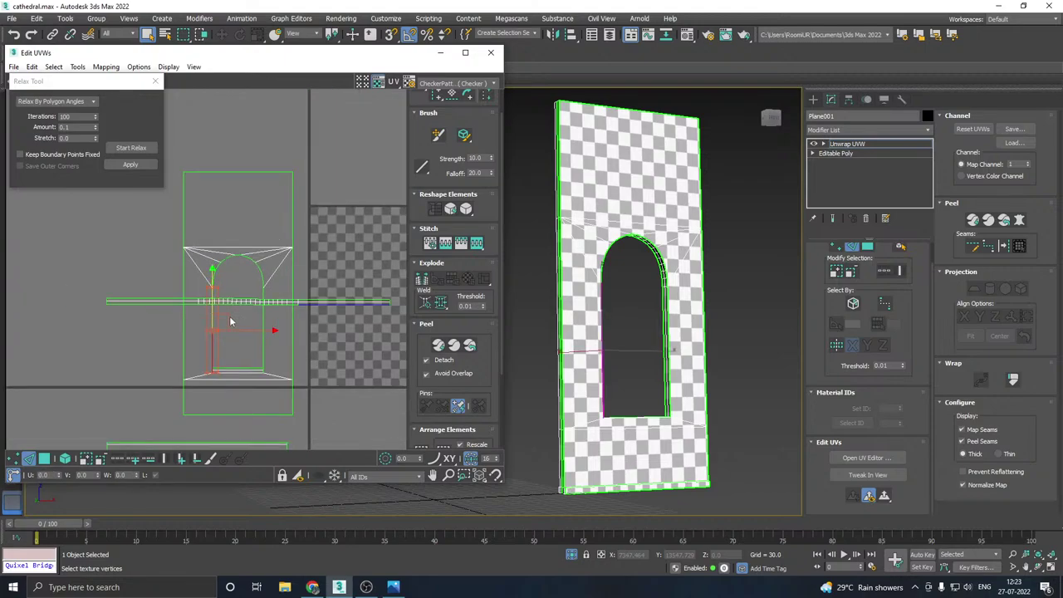
{"action": "left_click", "coordinate": [312, 305]}
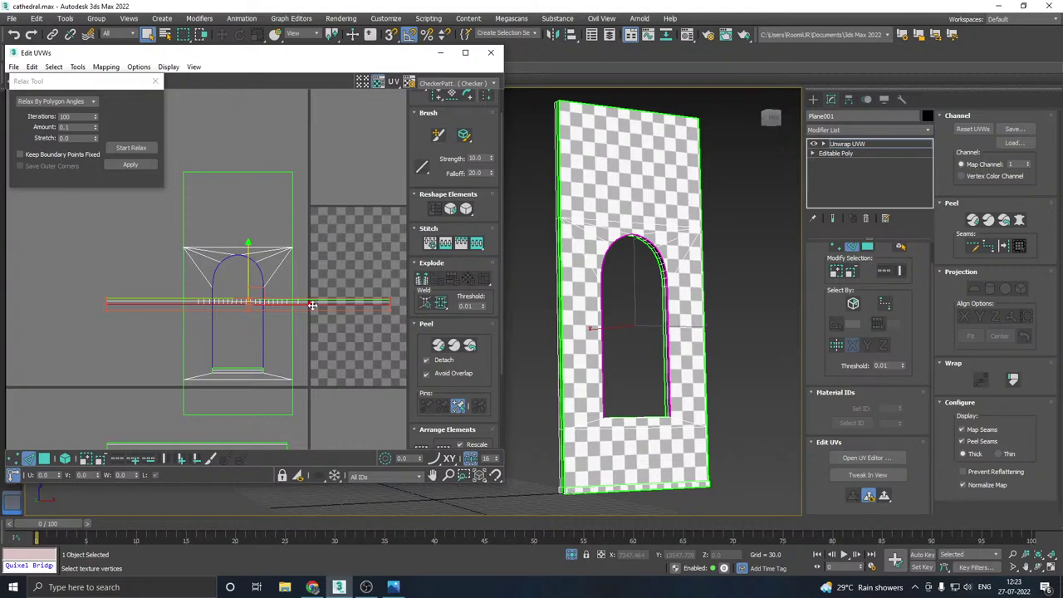
{"action": "left_click", "coordinate": [212, 335], "text": "ctrl"}
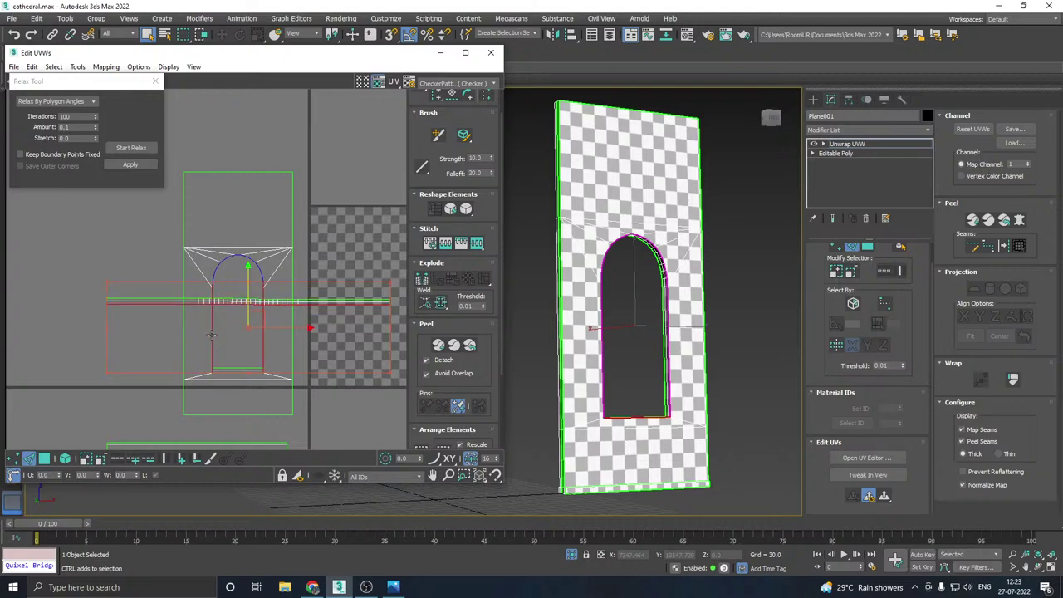
- Add the window's arch edges, remove the sill edges from the selection, and stitch the front island to the inner strip
{"action": "scroll", "coordinate": [227, 270], "scroll_direction": "up", "scroll_amount": 2}
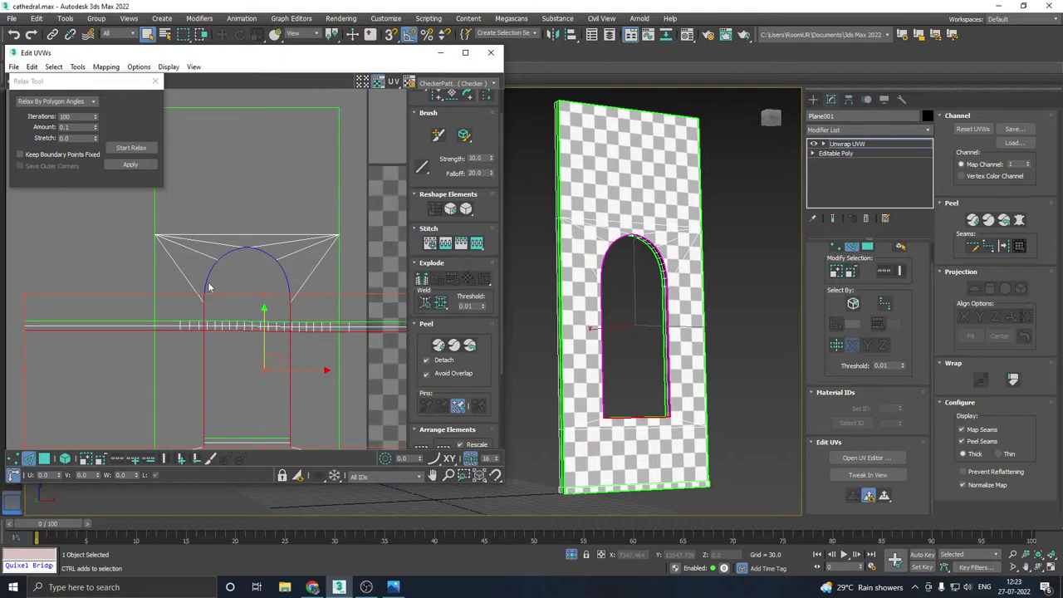
{"action": "scroll", "coordinate": [206, 282], "scroll_direction": "up", "scroll_amount": 2}
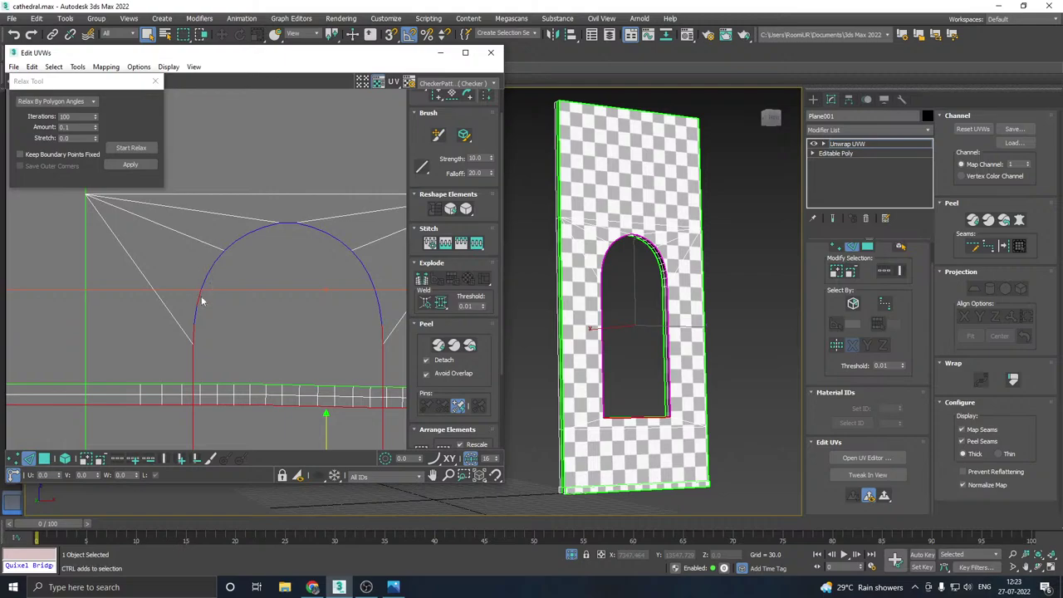
{"action": "left_click", "coordinate": [209, 273], "text": "ctrl"}
{"action": "left_click", "coordinate": [246, 236], "text": "ctrl"}
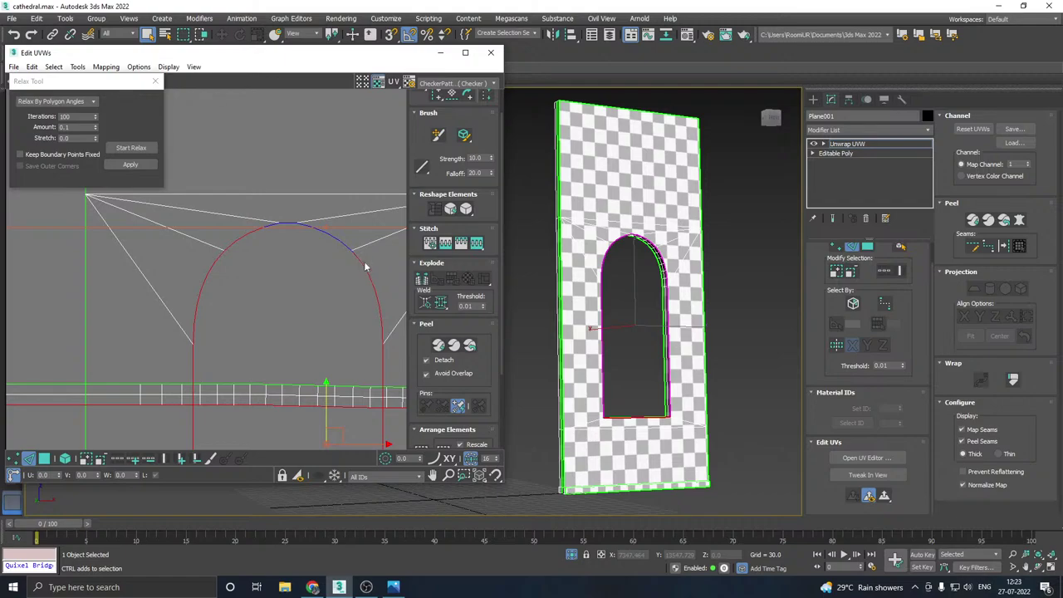
{"action": "scroll", "coordinate": [345, 237], "scroll_direction": "up", "scroll_amount": 3}
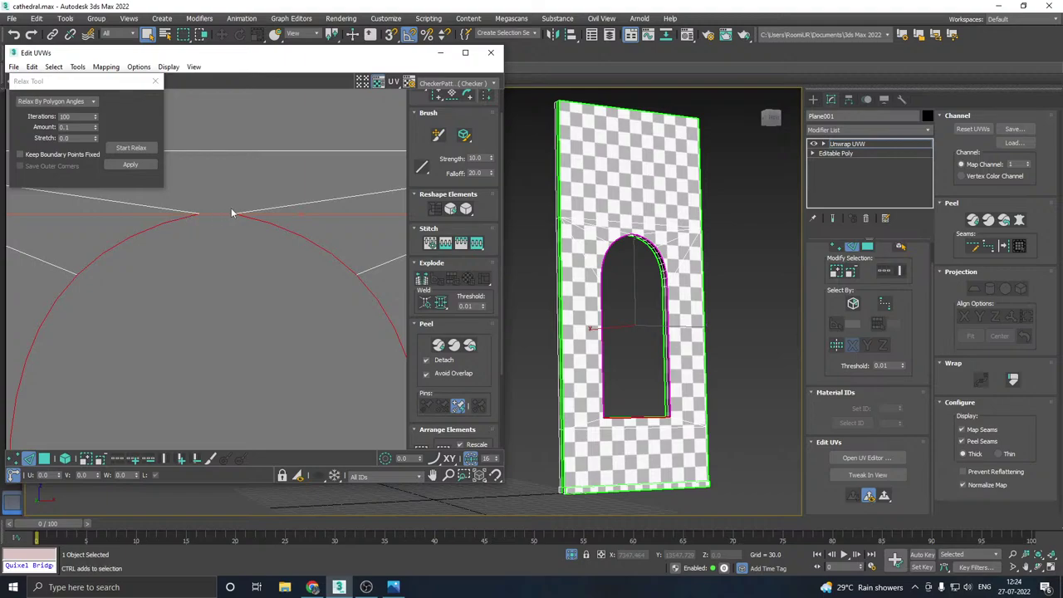
{"action": "scroll", "coordinate": [232, 209], "scroll_direction": "down", "scroll_amount": 4}
{"action": "scroll", "coordinate": [233, 208], "scroll_direction": "down", "scroll_amount": 2}
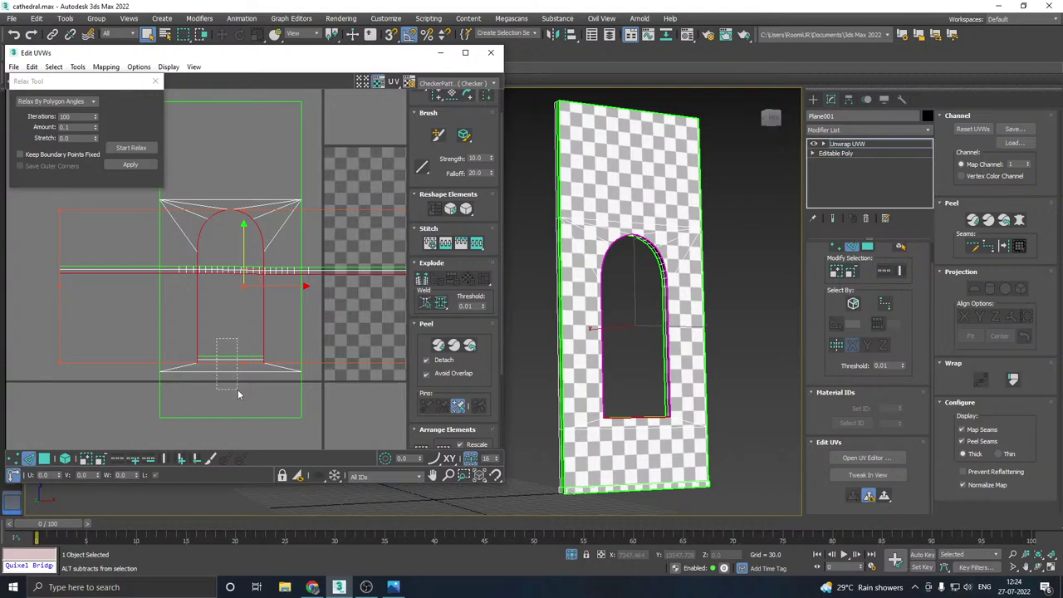
{"action": "left_click_drag", "start_coordinate": [237, 390], "coordinate": [237, 391], "text": "alt"}
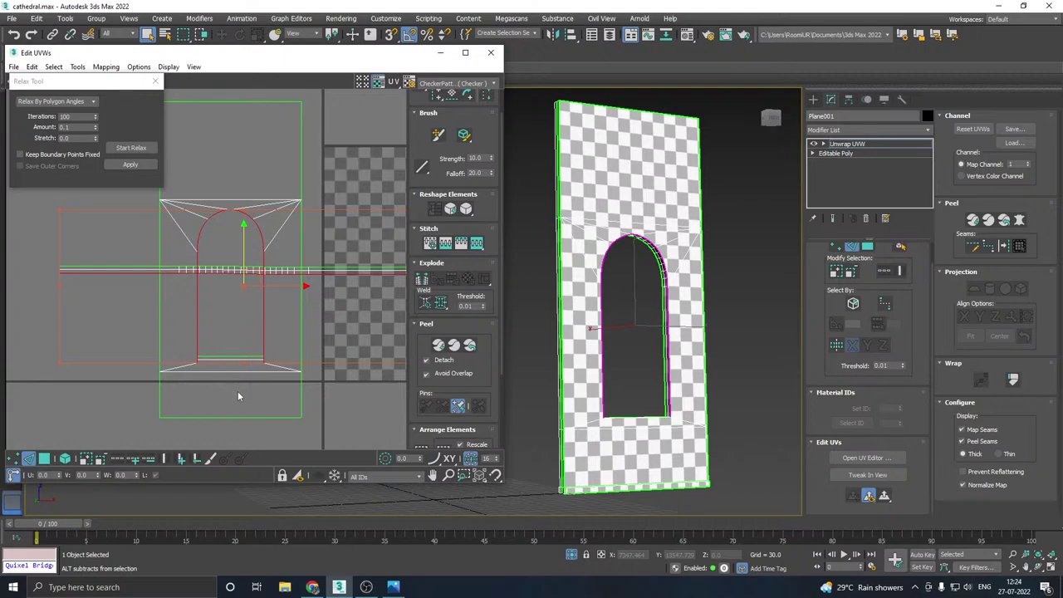
{"action": "left_click", "coordinate": [459, 245]}
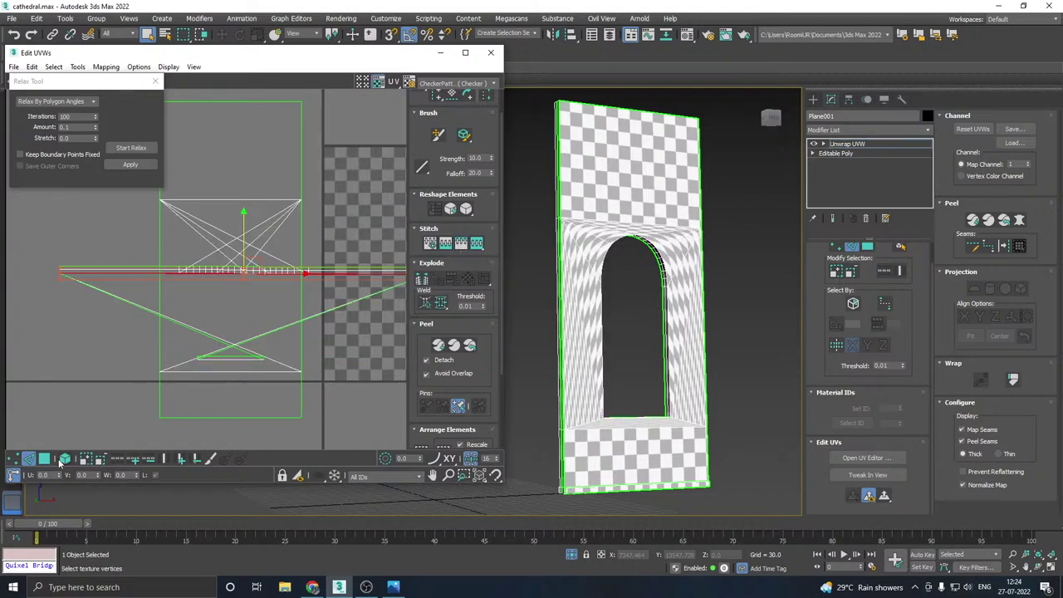
- Select the whole stitched element and try to relax it by polygon angles
{"action": "left_click", "coordinate": [43, 460]}
{"action": "left_click", "coordinate": [65, 460]}
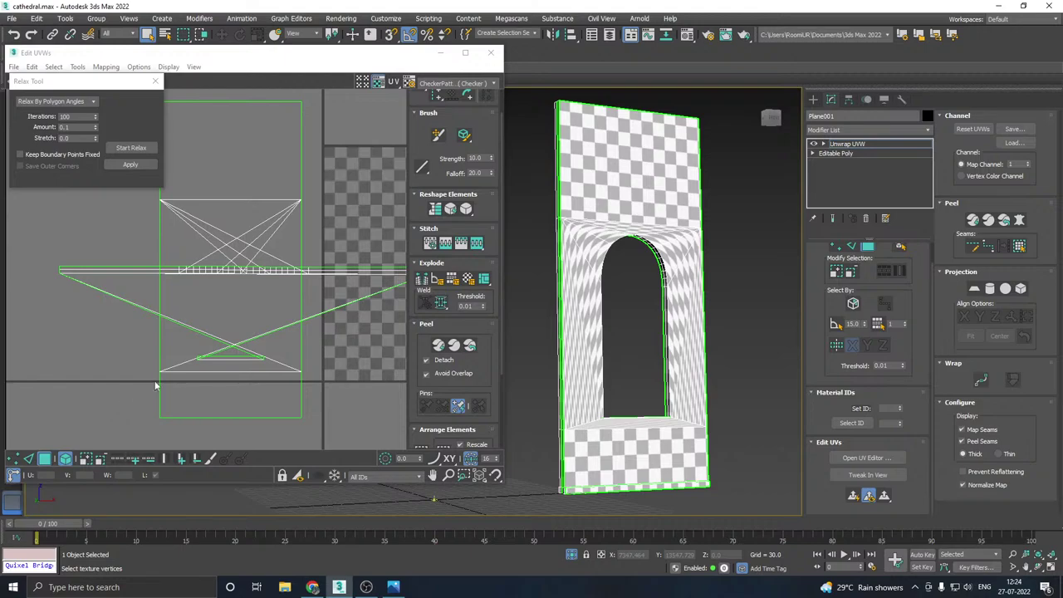
{"action": "key", "text": "ctrl+a"}
{"action": "left_click", "coordinate": [131, 148]}
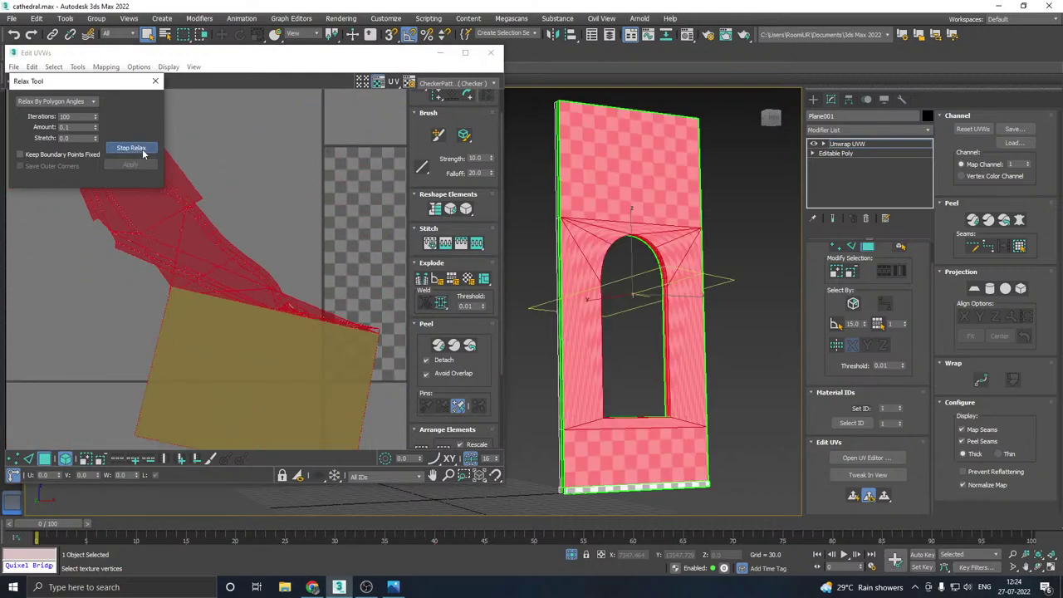
{"action": "left_click", "coordinate": [131, 148]}
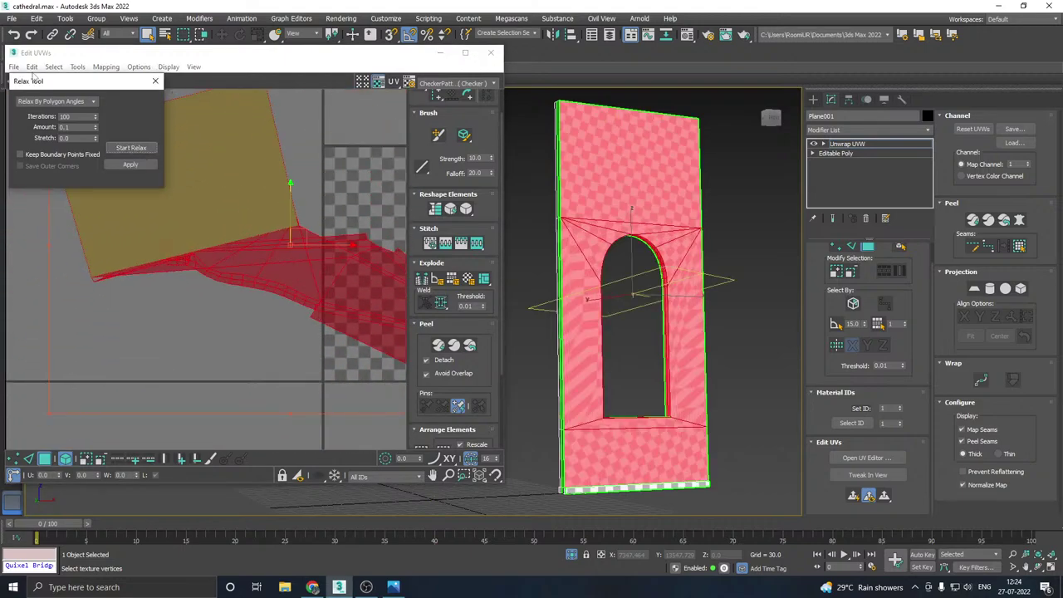
- Undo the relax and the stitch of the front wall island
{"action": "left_click", "coordinate": [14, 34]}
{"action": "left_click", "coordinate": [14, 34]}
{"action": "left_click", "coordinate": [14, 34]}
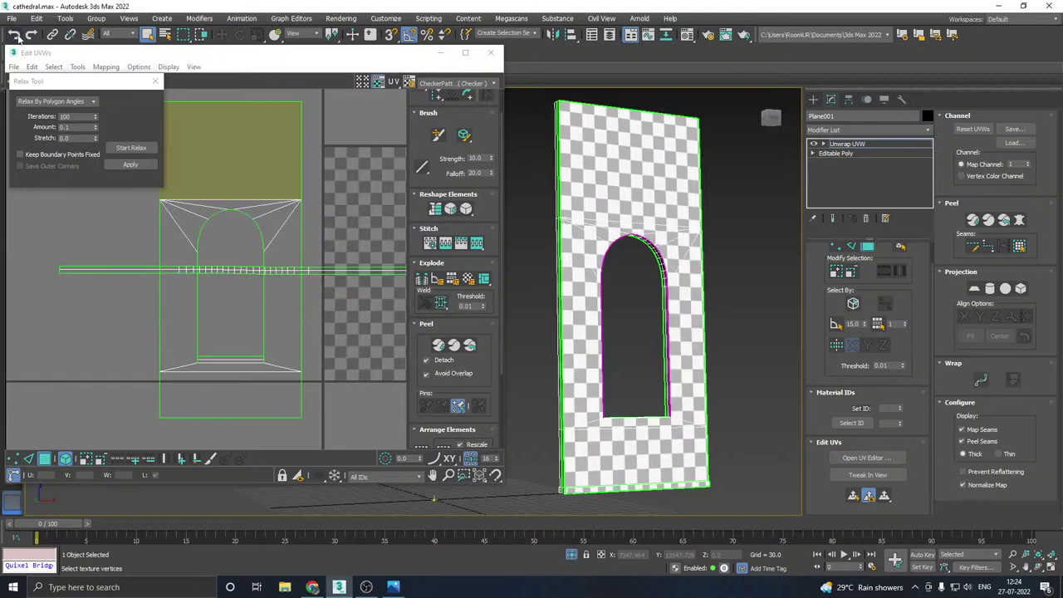
- Move the inner strip off the front wall island towards the texture tile, inspect its faces on the model, and deselect it
{"action": "left_click", "coordinate": [226, 293]}
{"action": "left_click_drag", "start_coordinate": [259, 255], "coordinate": [484, 269]}
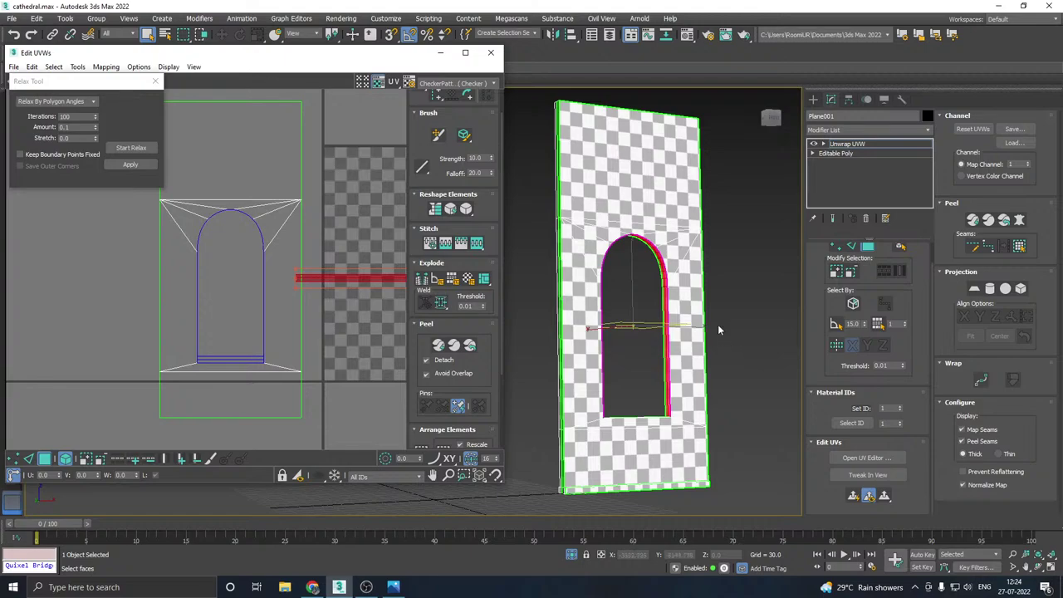
{"action": "middle_click_drag", "start_coordinate": [719, 320], "coordinate": [615, 352], "text": "alt"}
{"action": "scroll", "coordinate": [603, 361], "scroll_direction": "up", "scroll_amount": 5}
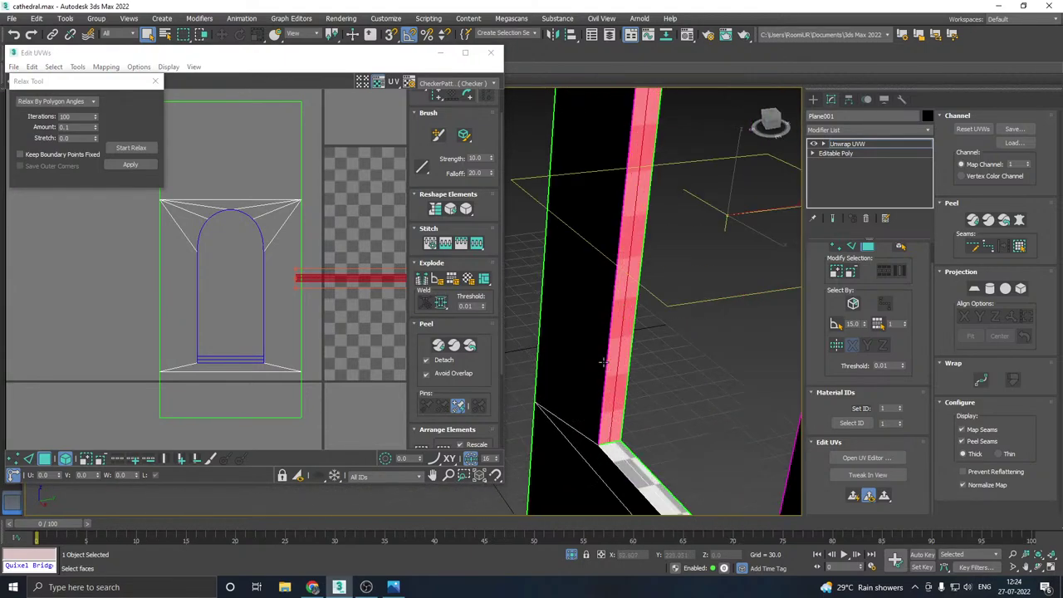
{"action": "middle_click_drag", "start_coordinate": [601, 371], "coordinate": [596, 378], "text": "alt"}
{"action": "right_click", "coordinate": [594, 365]}
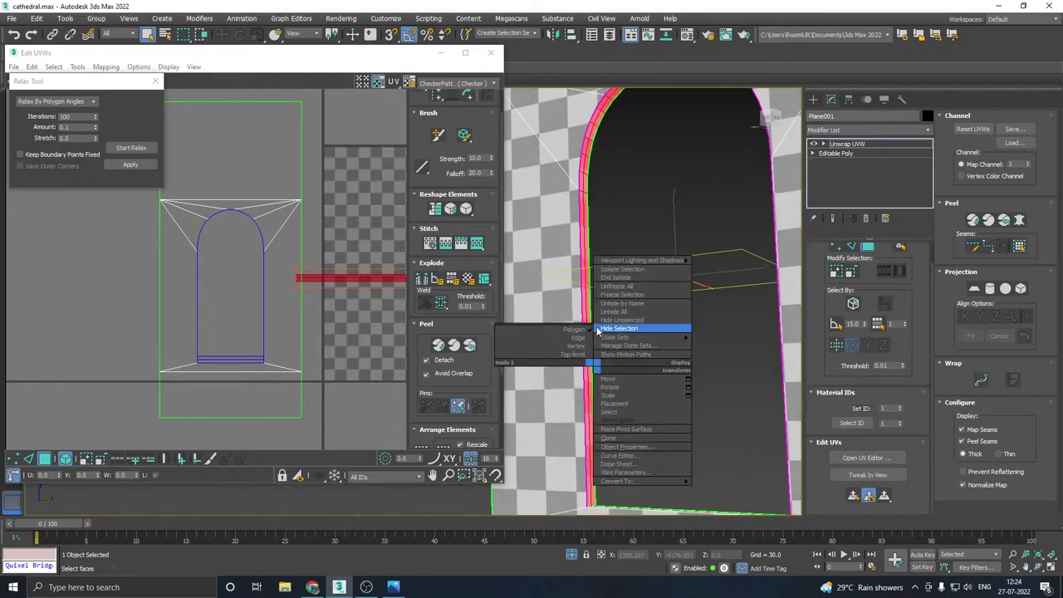
{"action": "left_click", "coordinate": [525, 306]}
{"action": "left_click", "coordinate": [144, 281]}
- Group the front wall island, the inner opening strip and the panel's bottom edge strip together outside the texture tile
{"action": "scroll", "coordinate": [181, 301], "scroll_direction": "down", "scroll_amount": 5}
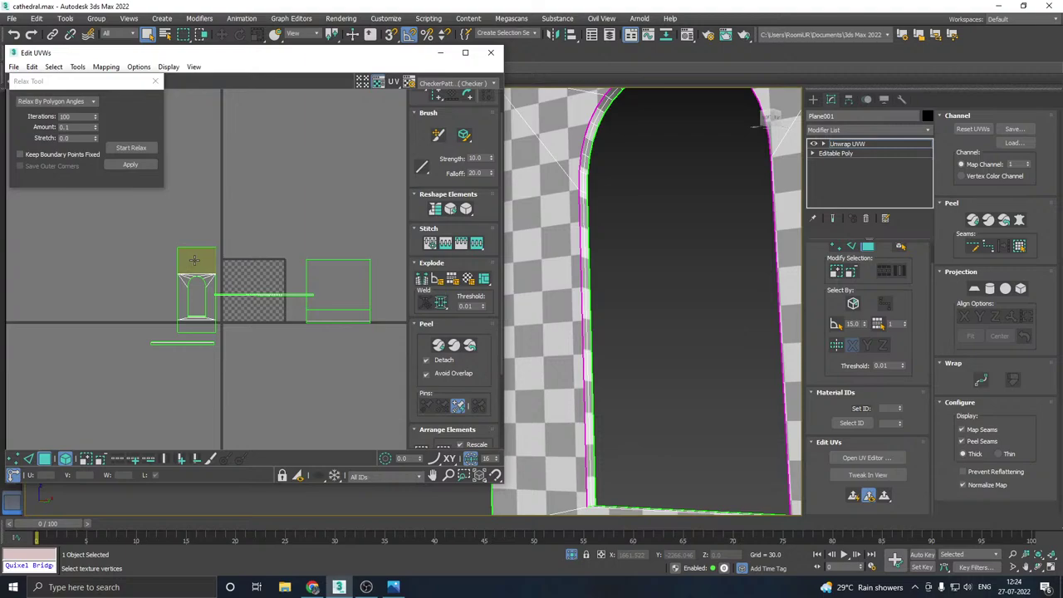
{"action": "left_click_drag", "start_coordinate": [190, 256], "coordinate": [114, 250]}
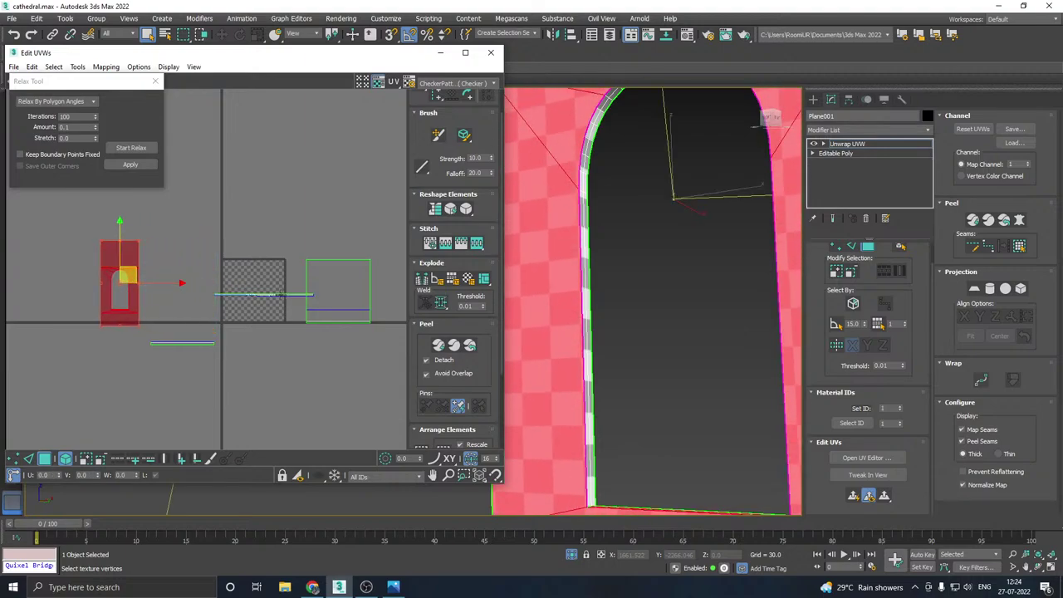
{"action": "left_click_drag", "start_coordinate": [281, 294], "coordinate": [171, 296]}
{"action": "left_click", "coordinate": [186, 345]}
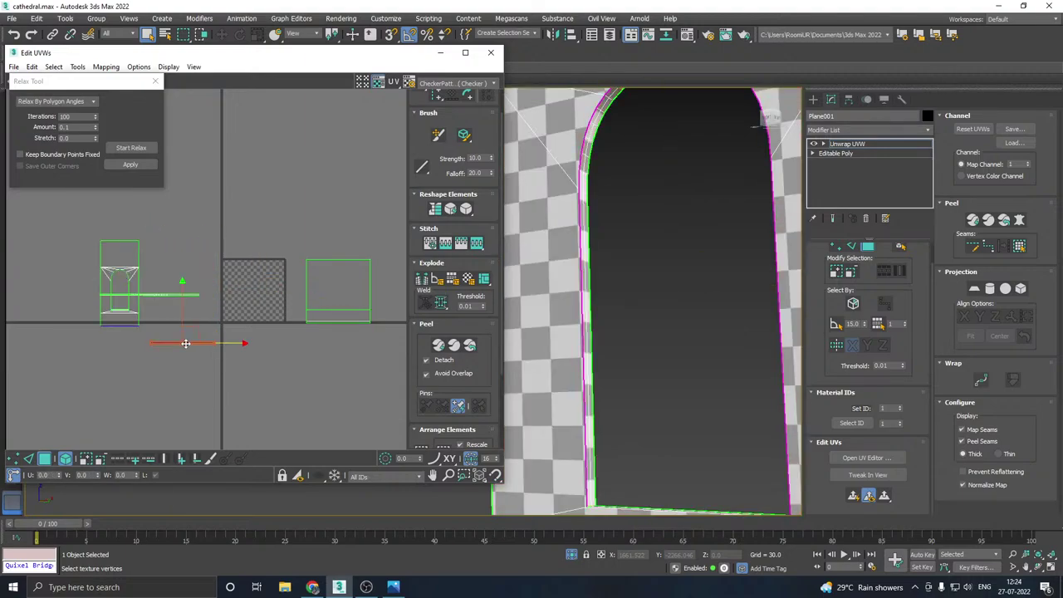
{"action": "scroll", "coordinate": [606, 280], "scroll_direction": "down", "scroll_amount": 5}
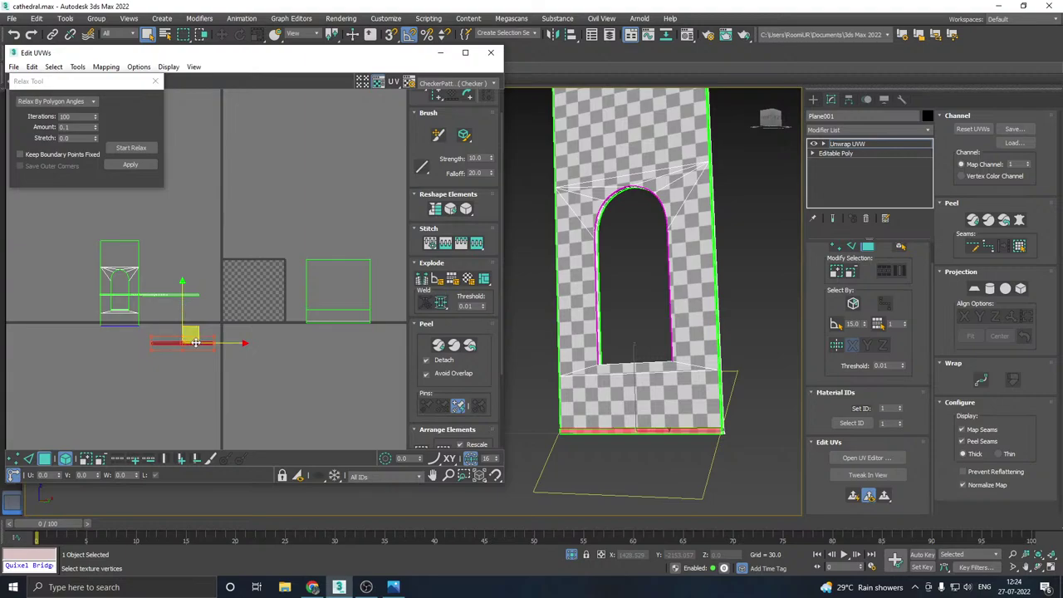
{"action": "left_click_drag", "start_coordinate": [191, 337], "coordinate": [115, 329]}
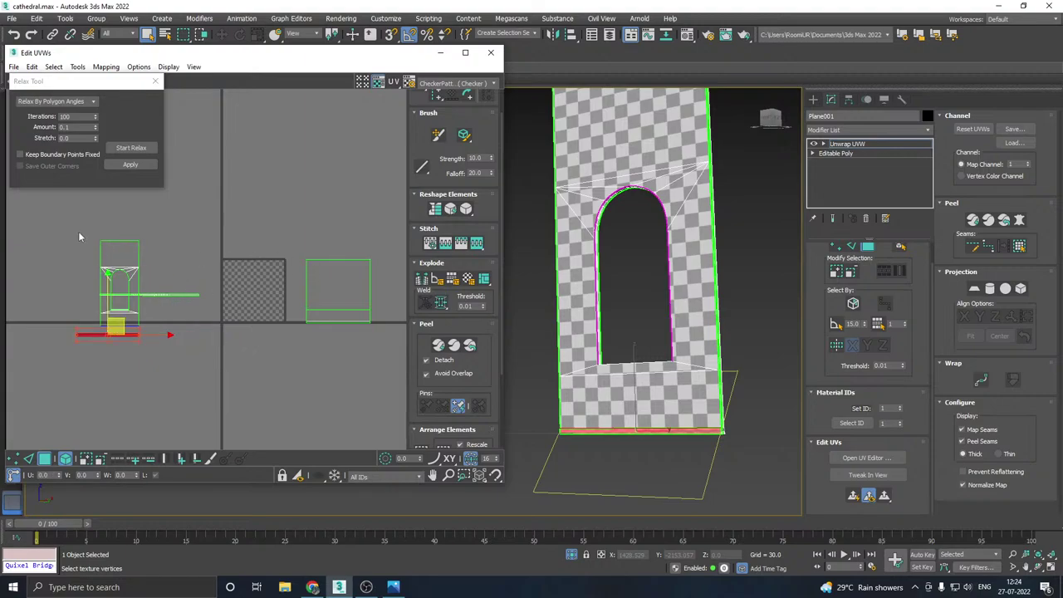
- Select the grouped islands and invert the selection to check which faces of the panel remain to unwrap
{"action": "left_click_drag", "start_coordinate": [100, 231], "coordinate": [177, 386]}
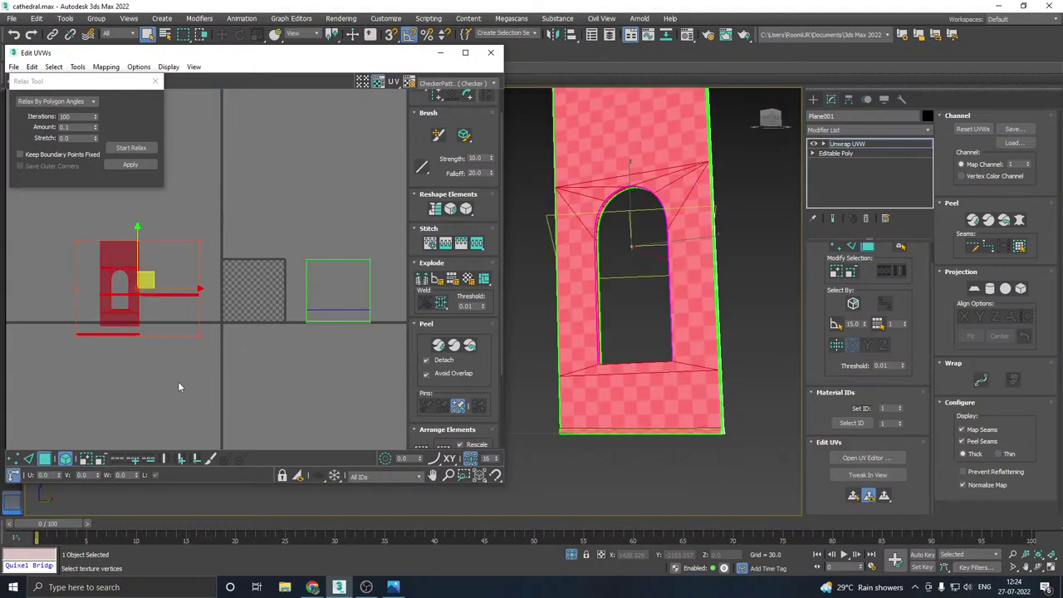
{"action": "key", "text": "ctrl+i"}
{"action": "middle_click_drag", "start_coordinate": [712, 358], "coordinate": [706, 381], "text": "alt"}
{"action": "scroll", "coordinate": [654, 381], "scroll_direction": "down", "scroll_amount": 5}
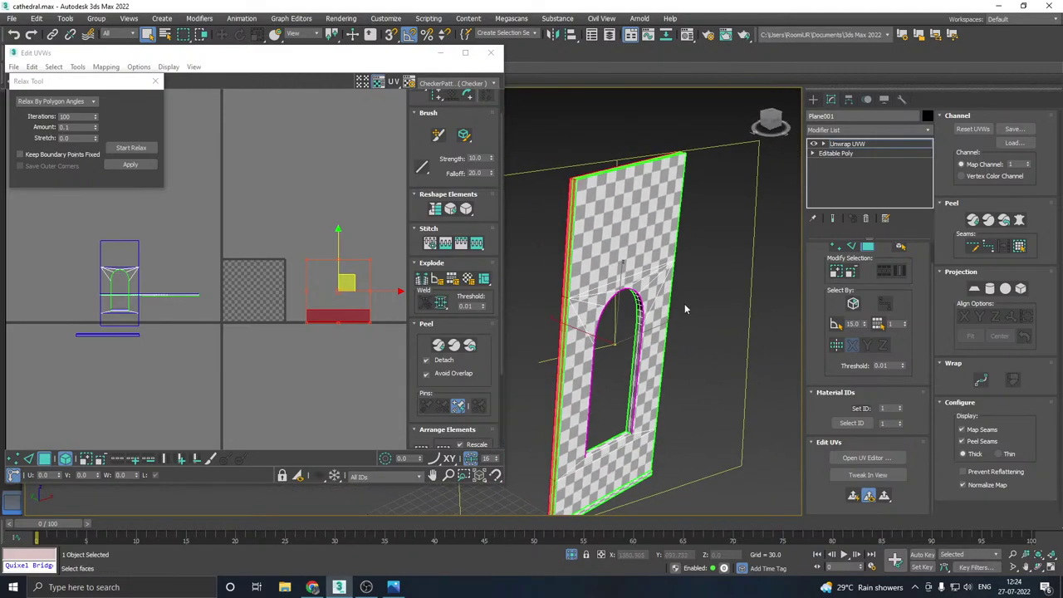
- Select the front wall, opening and bottom edge islands, pack them inside the texture tile, and close the UV editor
{"action": "mouse_move", "coordinate": [46, 241]}
{"action": "left_mouse_down"}
{"action": "mouse_move", "coordinate": [211, 391]}
{"action": "mouse_move", "coordinate": [46, 241]}
{"action": "left_mouse_up"}
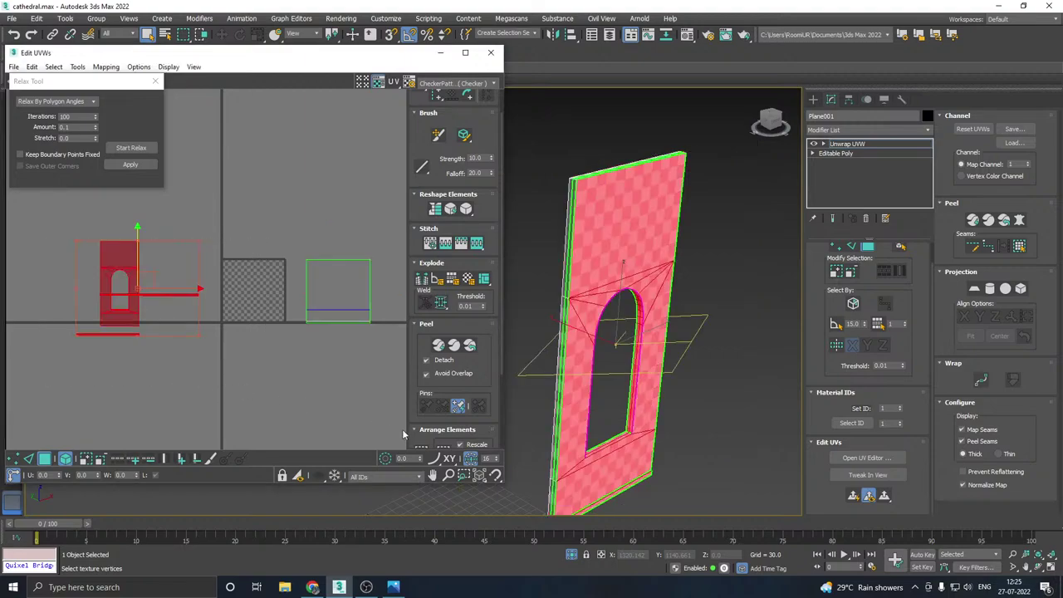
{"action": "left_click", "coordinate": [427, 325]}
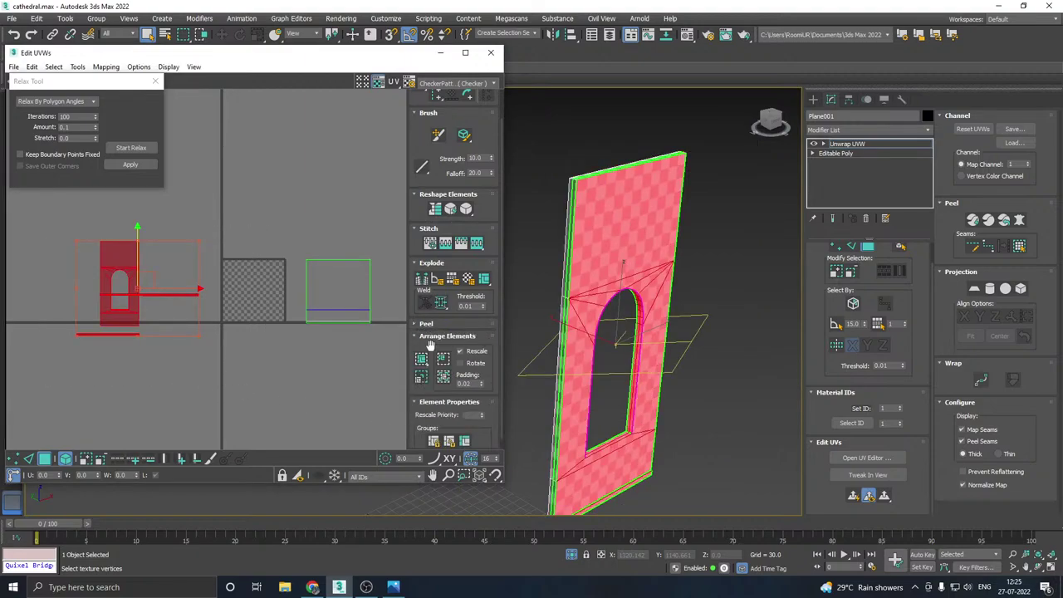
{"action": "scroll", "coordinate": [299, 310], "scroll_direction": "up", "scroll_amount": 2}
{"action": "left_click", "coordinate": [300, 310]}
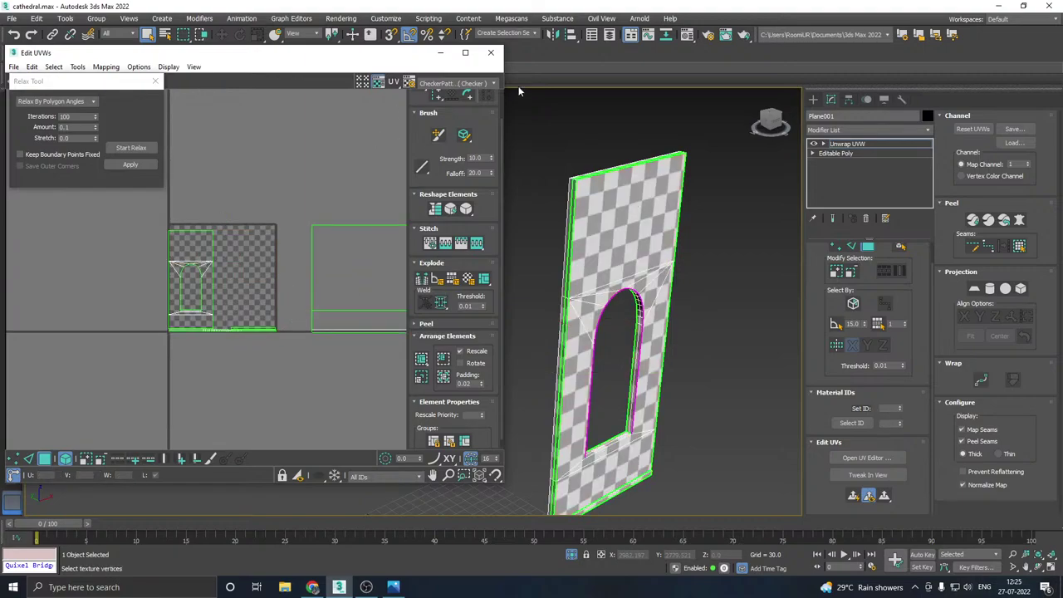
{"action": "left_click", "coordinate": [491, 53]}
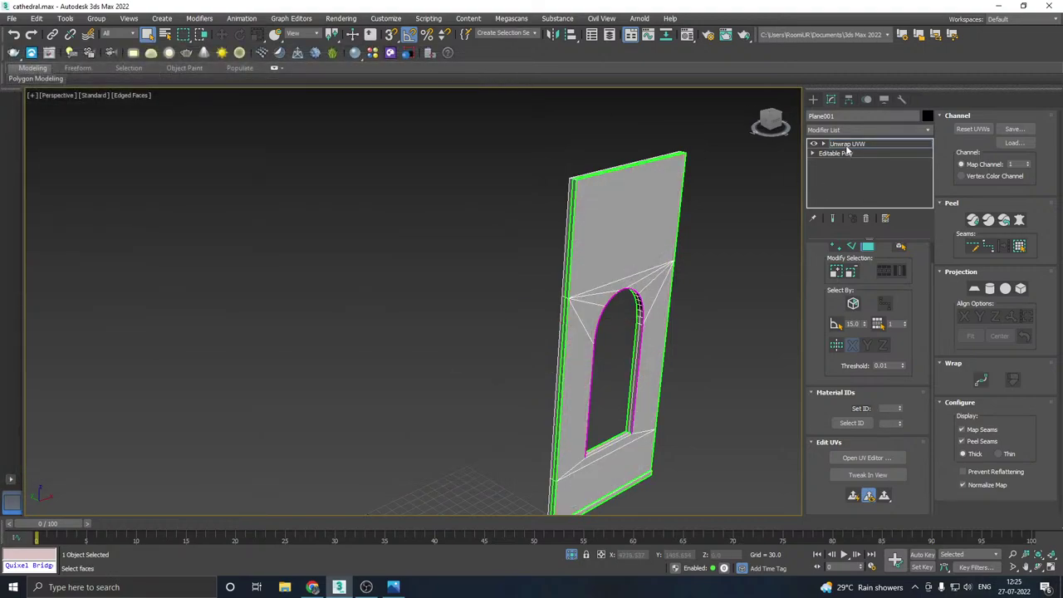
- Leave face editing on the window wall panel and collapse its Unwrap UVW modifier into the Editable Poly
{"action": "left_click", "coordinate": [847, 144]}
{"action": "left_click", "coordinate": [222, 34]}
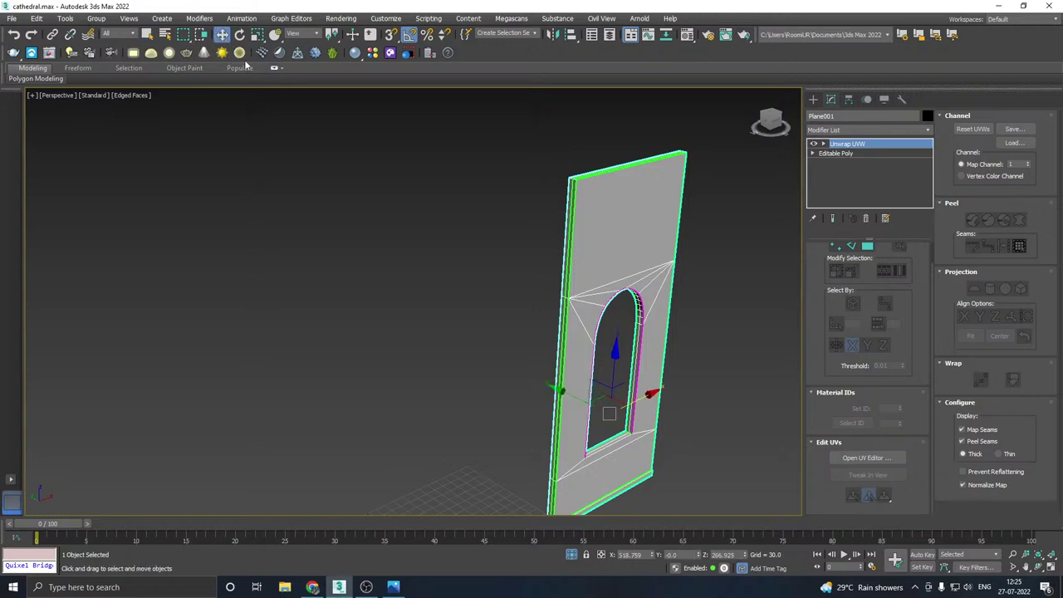
{"action": "middle_click_drag", "start_coordinate": [565, 336], "coordinate": [496, 299]}
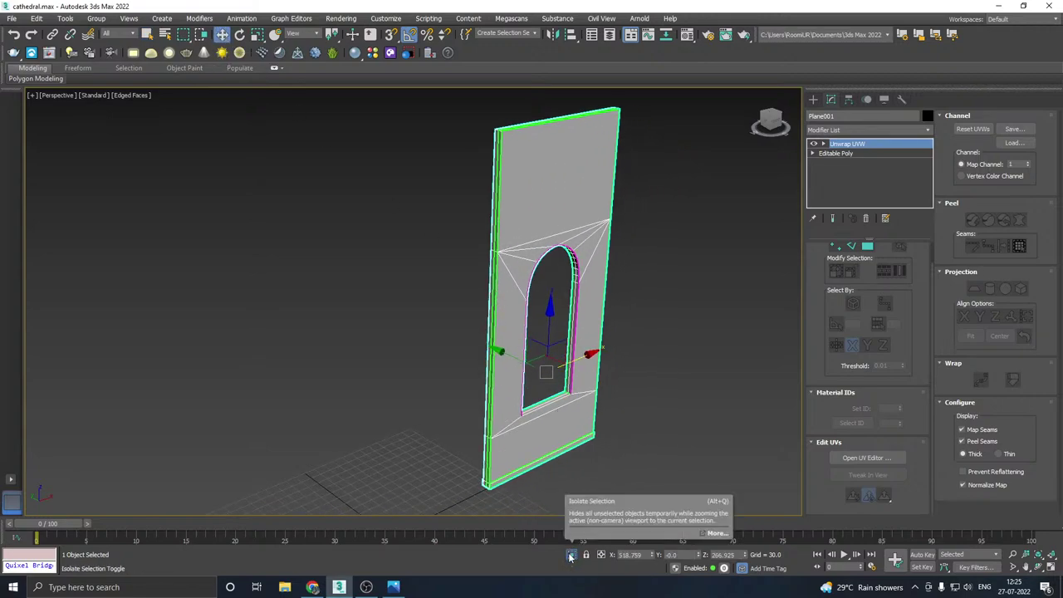
{"action": "right_click", "coordinate": [849, 144]}
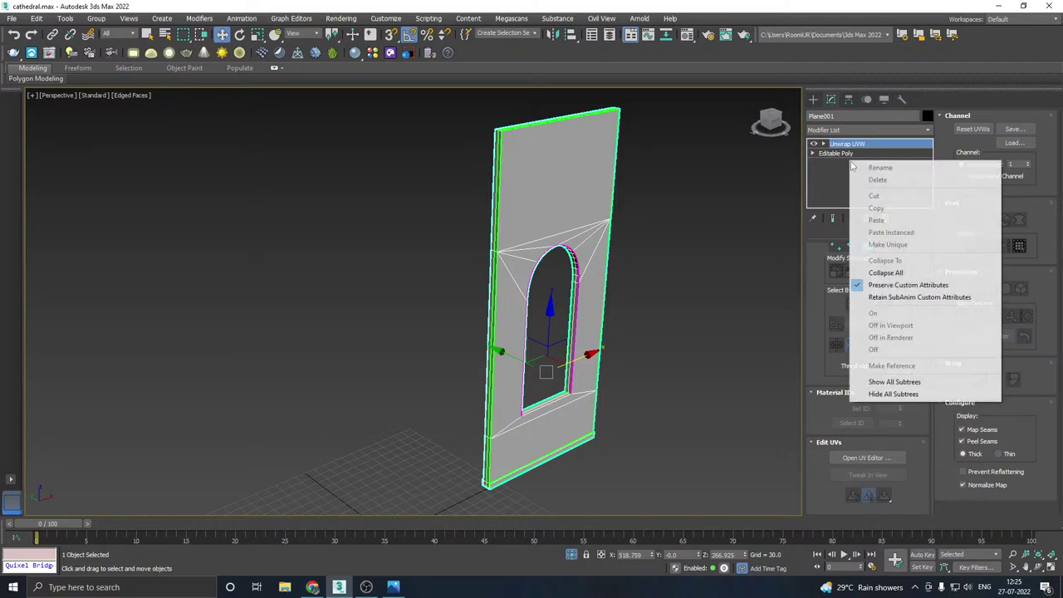
{"action": "left_click", "coordinate": [873, 273]}
- Select the two long polygons of the base strip along the window wall's lower edge and assign them the dark grey material
{"action": "middle_click_drag", "start_coordinate": [590, 339], "coordinate": [574, 287]}
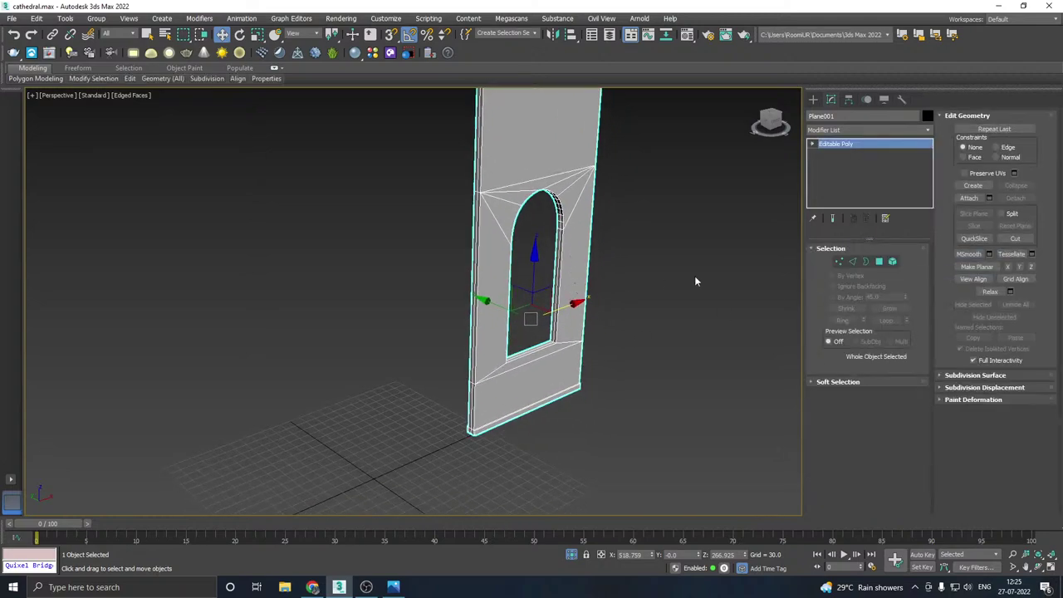
{"action": "left_click", "coordinate": [883, 262]}
{"action": "scroll", "coordinate": [494, 432], "scroll_direction": "up", "scroll_amount": 6}
{"action": "left_click", "coordinate": [422, 424]}
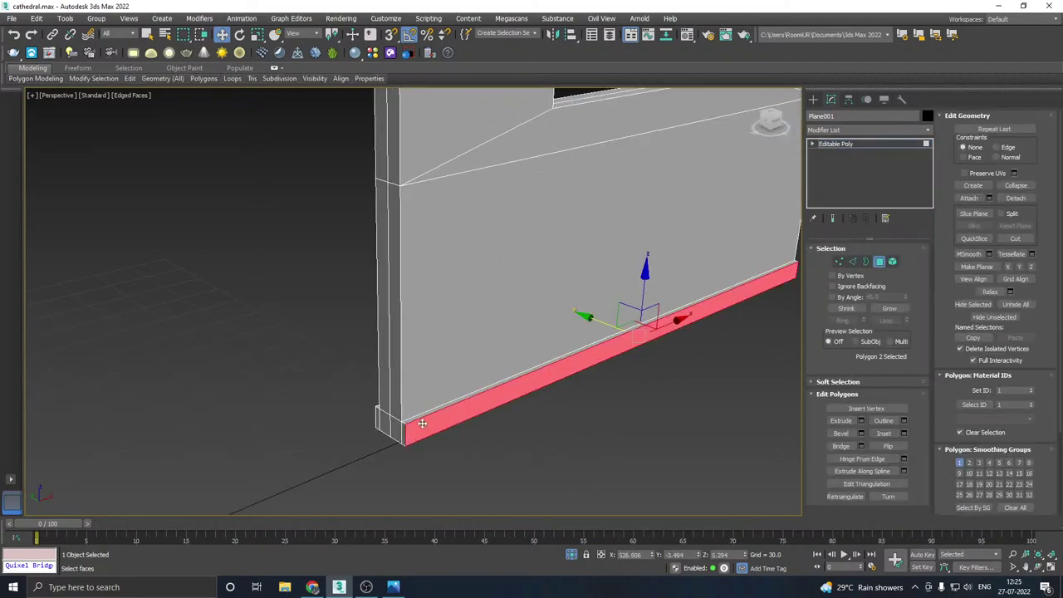
{"action": "left_click", "coordinate": [415, 420], "text": "ctrl"}
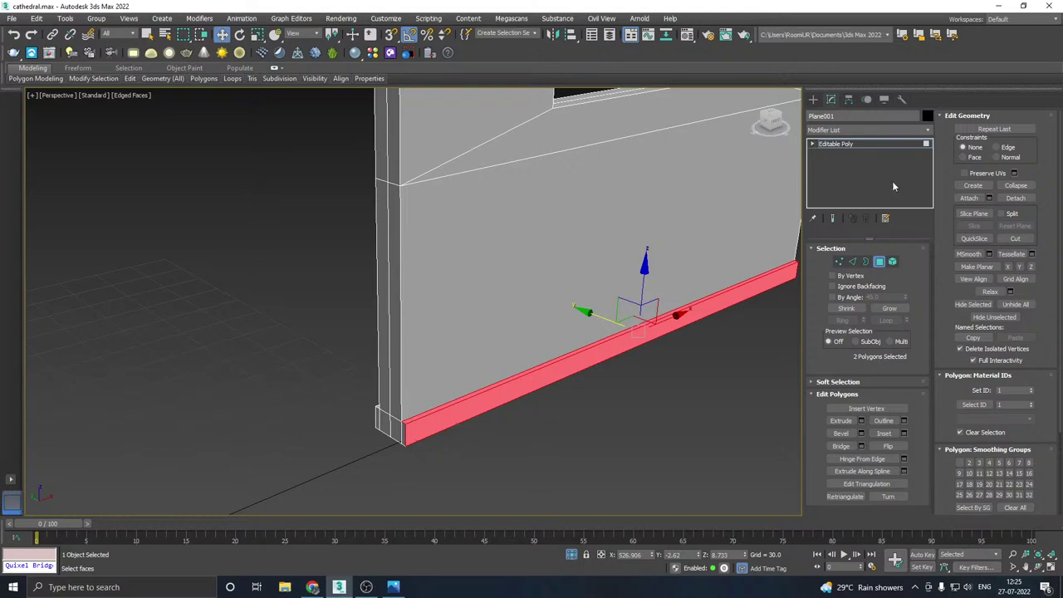
{"action": "left_click", "coordinate": [687, 34]}
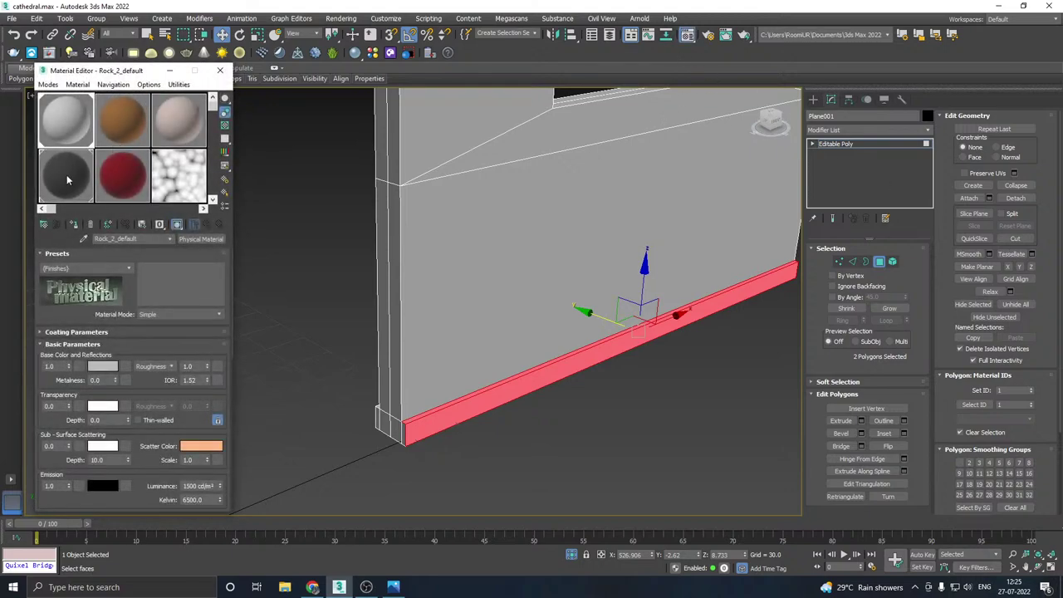
{"action": "left_click", "coordinate": [73, 221]}
{"action": "left_click", "coordinate": [219, 70]}
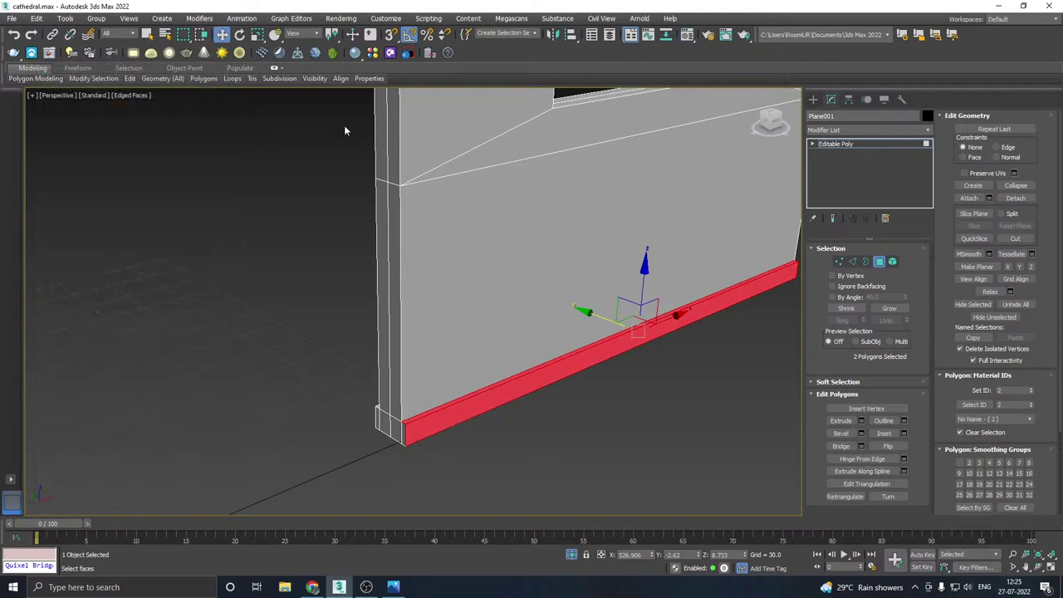
{"action": "left_click", "coordinate": [883, 144]}
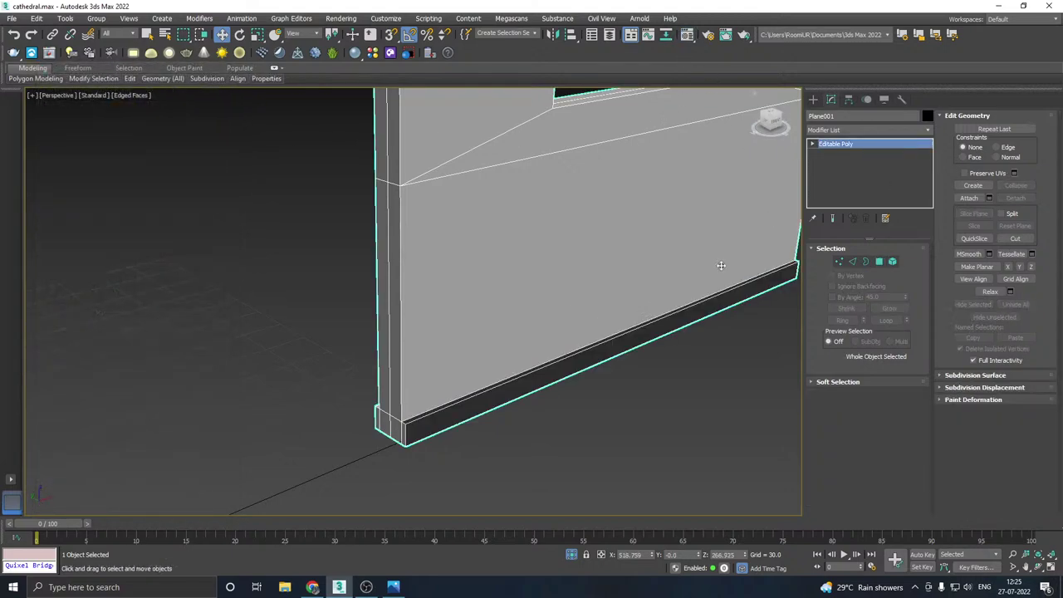
- End the isolation of the window wall panel and isolate the wall panel with the arched door opening
{"action": "left_click", "coordinate": [572, 555]}
{"action": "middle_click_drag", "start_coordinate": [583, 453], "coordinate": [672, 423], "text": "alt"}
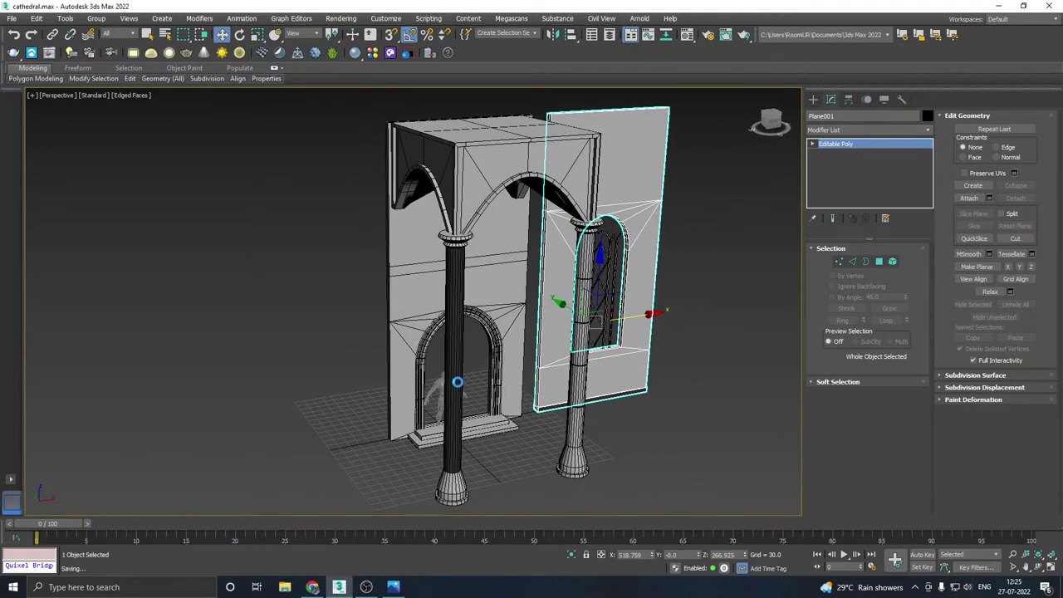
{"action": "left_click", "coordinate": [408, 341]}
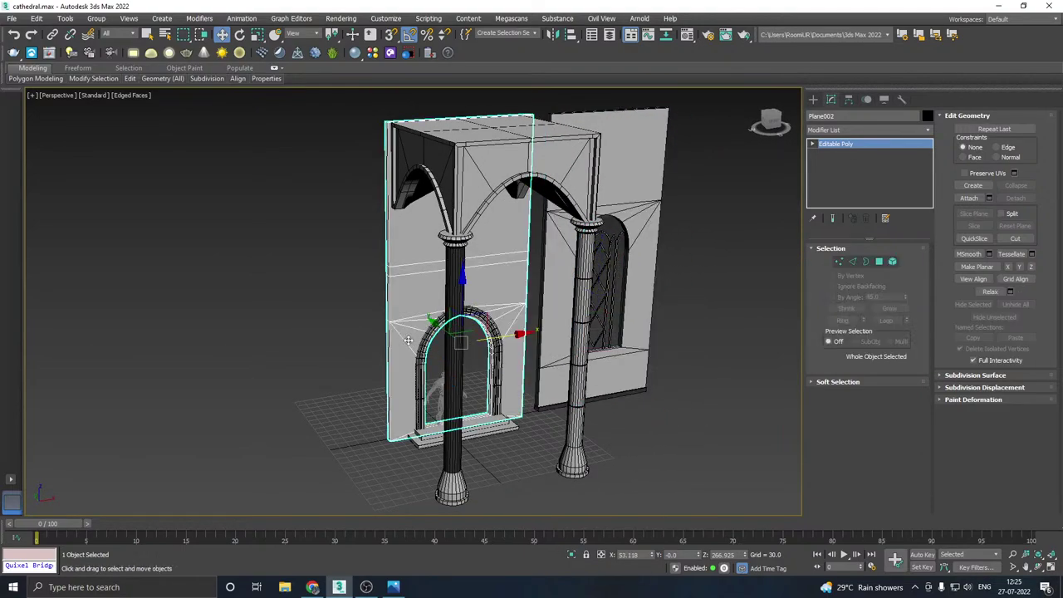
{"action": "left_click", "coordinate": [572, 554]}
{"action": "middle_click_drag", "start_coordinate": [577, 397], "coordinate": [457, 362], "text": "alt"}
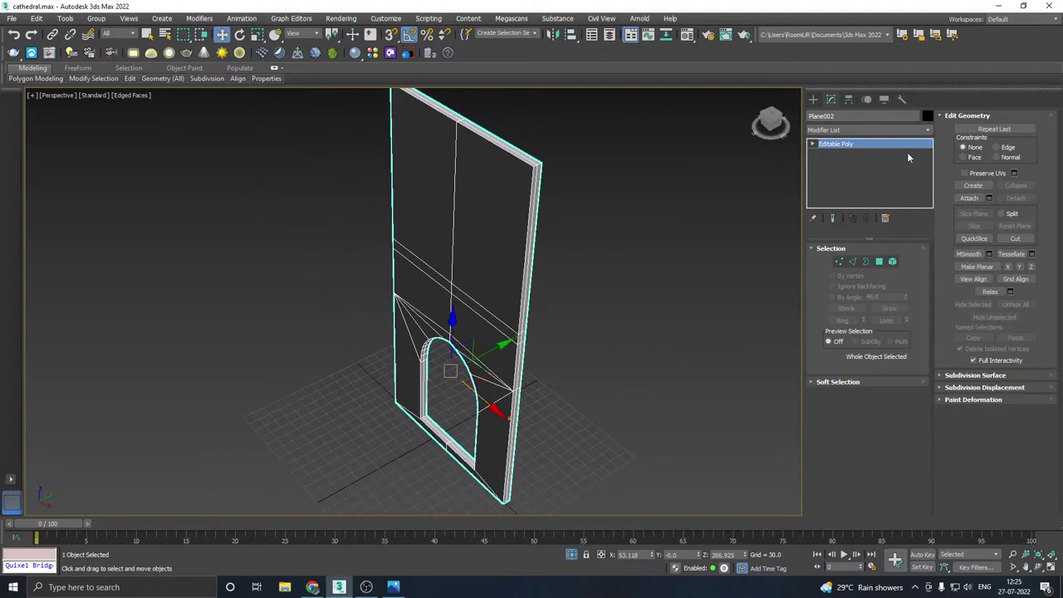
- Select the two narrow band polygons across the door wall above the arch and assign them the dark grey material
{"action": "left_click", "coordinate": [881, 262]}
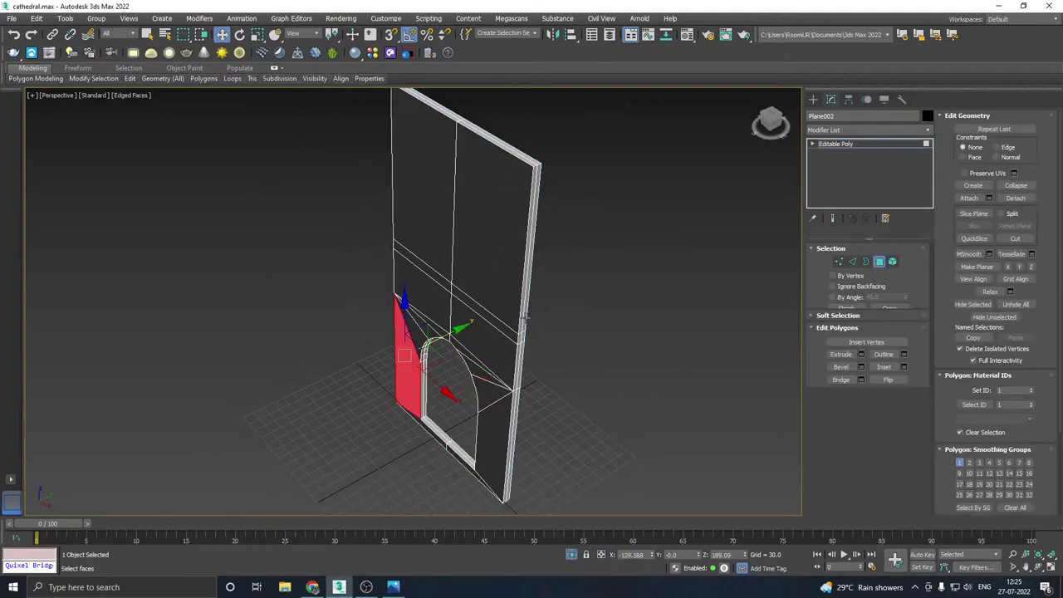
{"action": "left_click", "coordinate": [472, 310]}
{"action": "left_click", "coordinate": [436, 281], "text": "ctrl"}
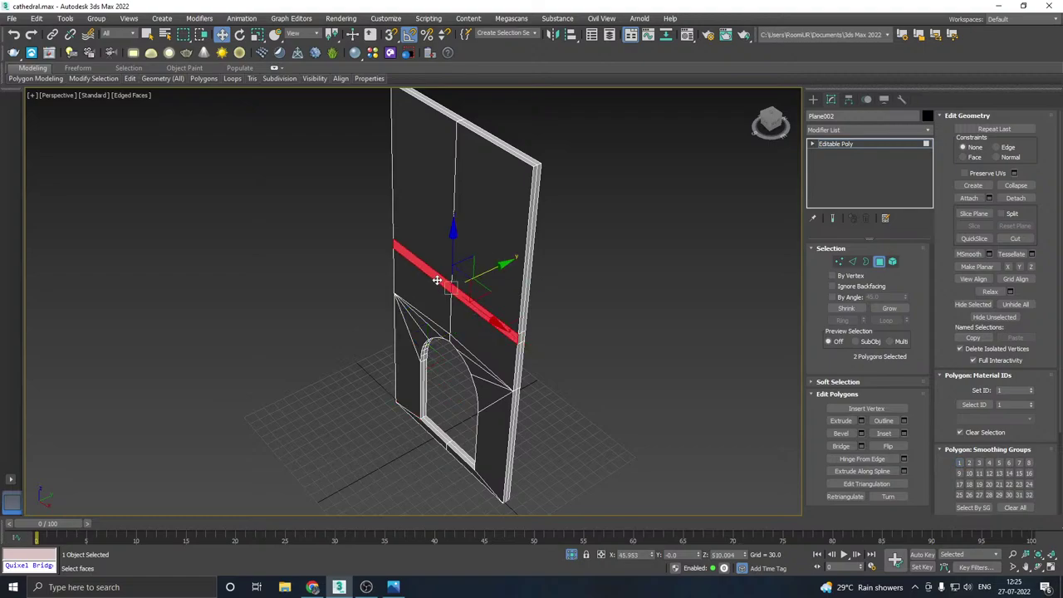
{"action": "key", "text": "m"}
{"action": "left_click", "coordinate": [77, 226]}
{"action": "key", "text": "m"}
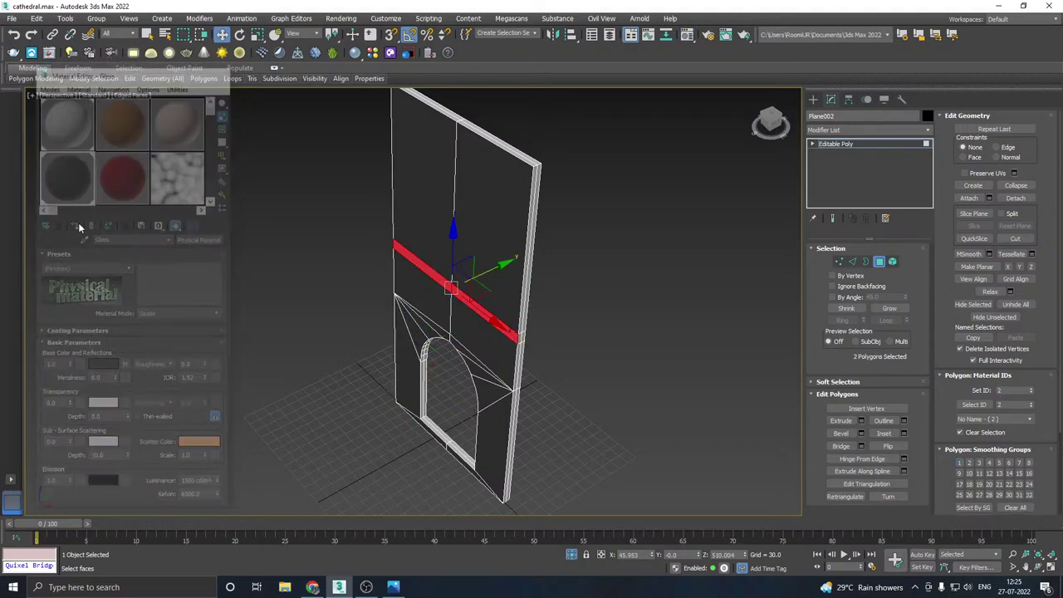
- Add an Unwrap UVW modifier to the door wall panel and open its UV editor
{"action": "middle_click_drag", "start_coordinate": [452, 257], "coordinate": [544, 244], "text": "alt"}
{"action": "middle_click_drag", "start_coordinate": [473, 329], "coordinate": [492, 262]}
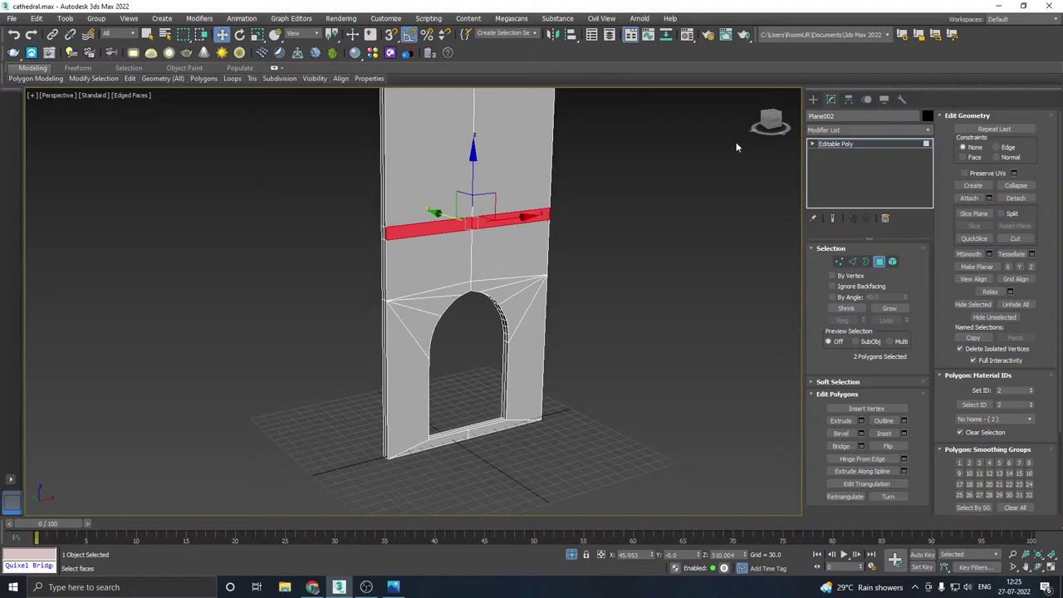
{"action": "left_click", "coordinate": [869, 145]}
{"action": "left_click", "coordinate": [928, 130]}
{"action": "scroll", "coordinate": [909, 470], "scroll_direction": "down", "scroll_amount": 10}
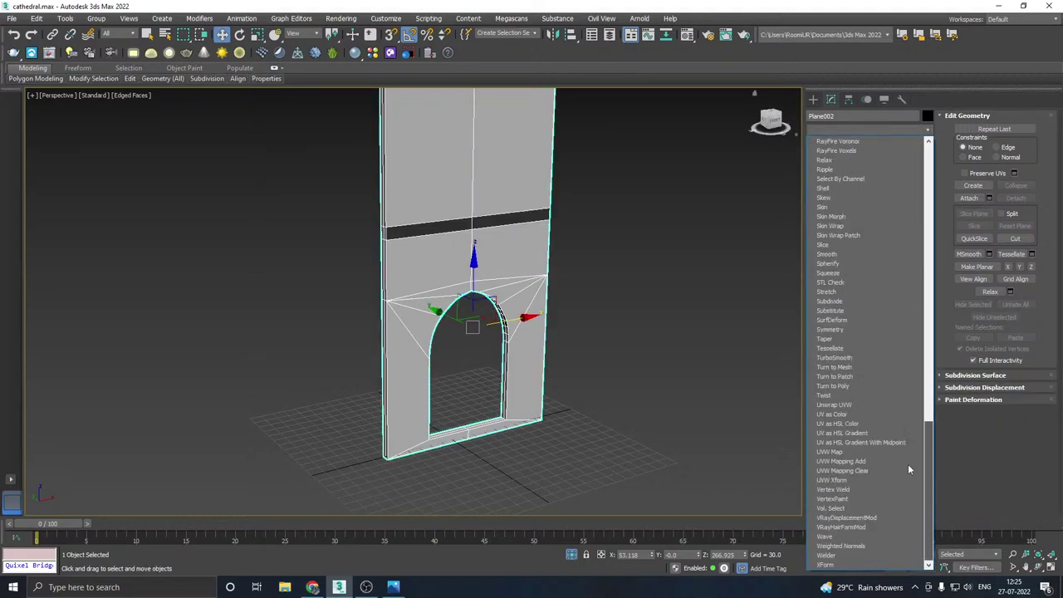
{"action": "left_click", "coordinate": [841, 405]}
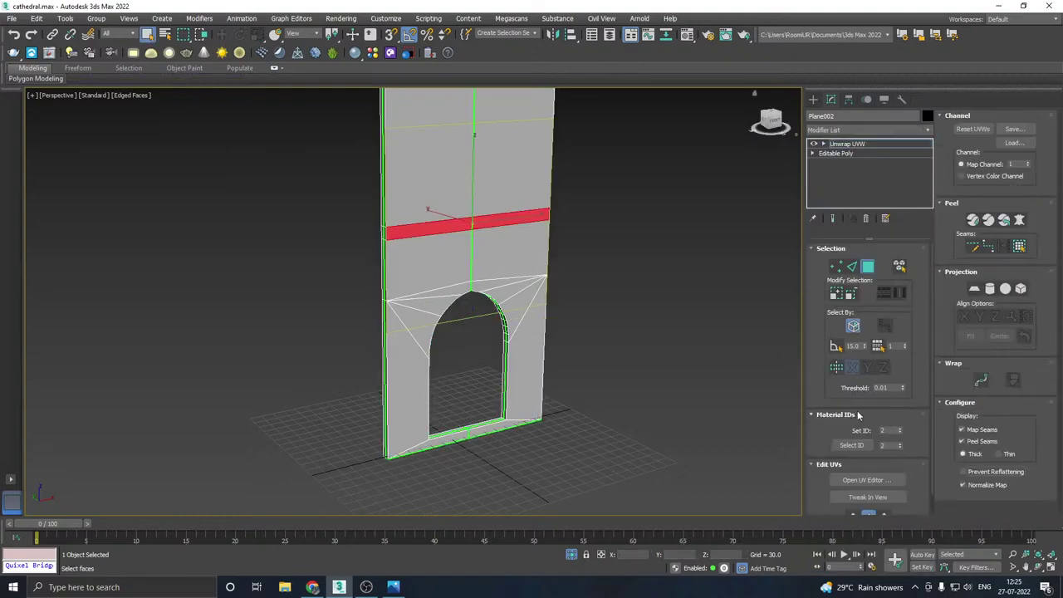
{"action": "left_click", "coordinate": [888, 482]}
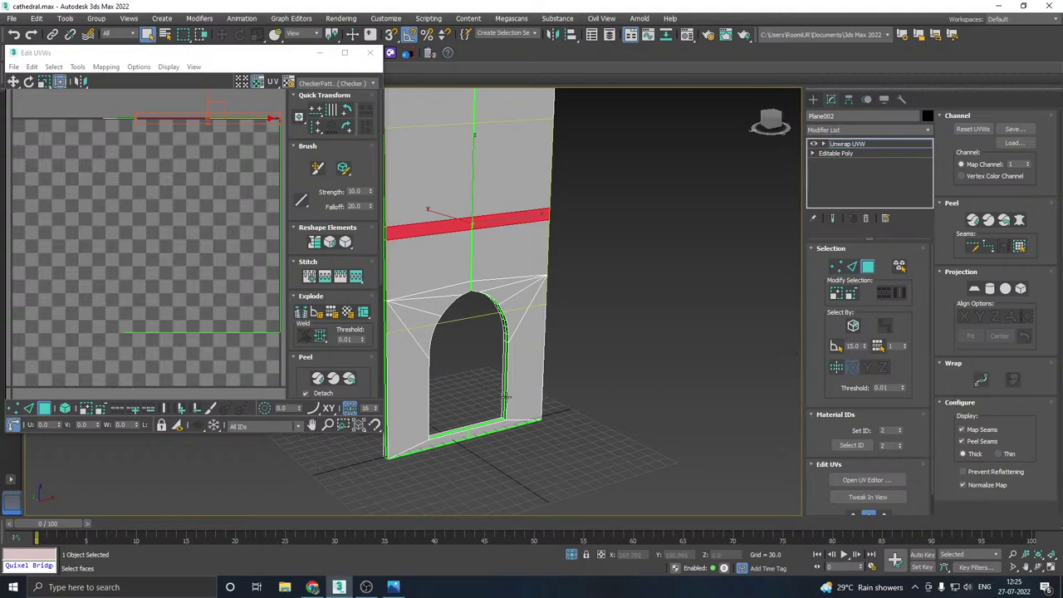
- Move and enlarge the UV editor window, keeping the door wall in view beside it
{"action": "middle_click_drag", "start_coordinate": [507, 396], "coordinate": [540, 397]}
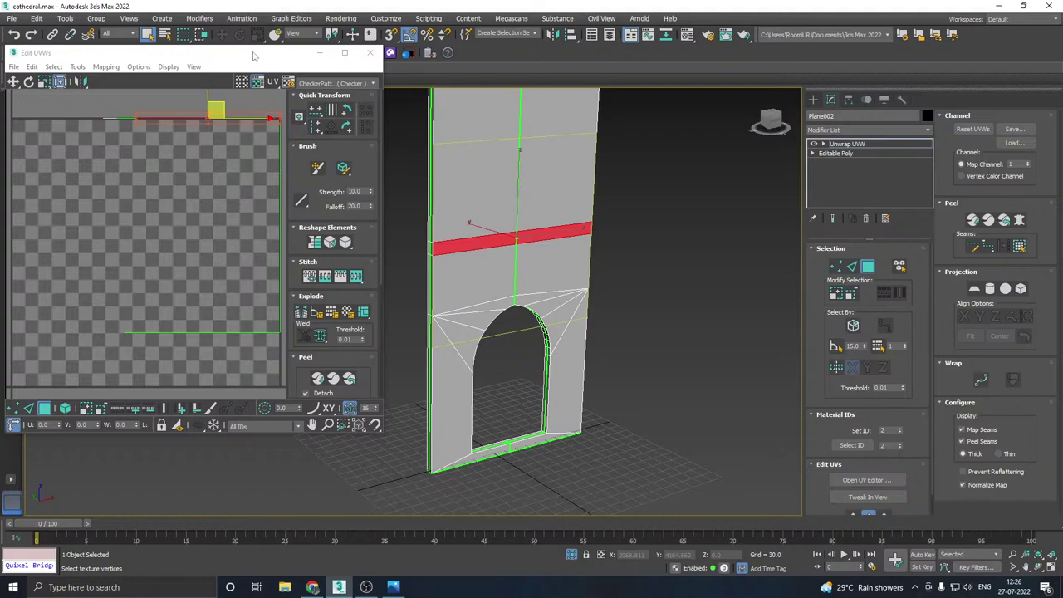
{"action": "left_click_drag", "start_coordinate": [254, 56], "coordinate": [305, 52]}
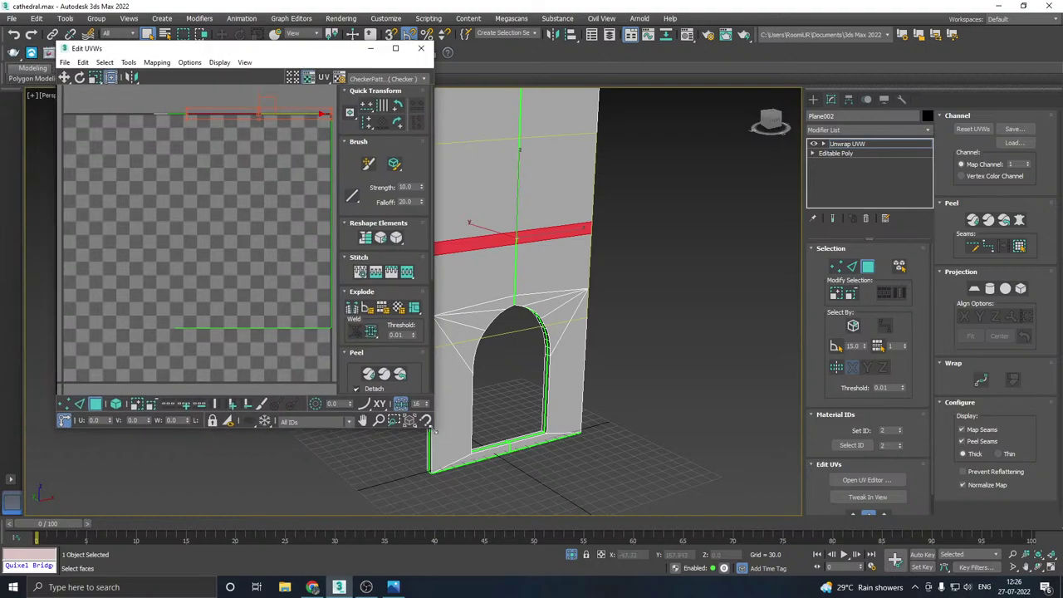
{"action": "left_click_drag", "start_coordinate": [431, 428], "coordinate": [463, 509]}
{"action": "scroll", "coordinate": [212, 369], "scroll_direction": "down", "scroll_amount": 3}
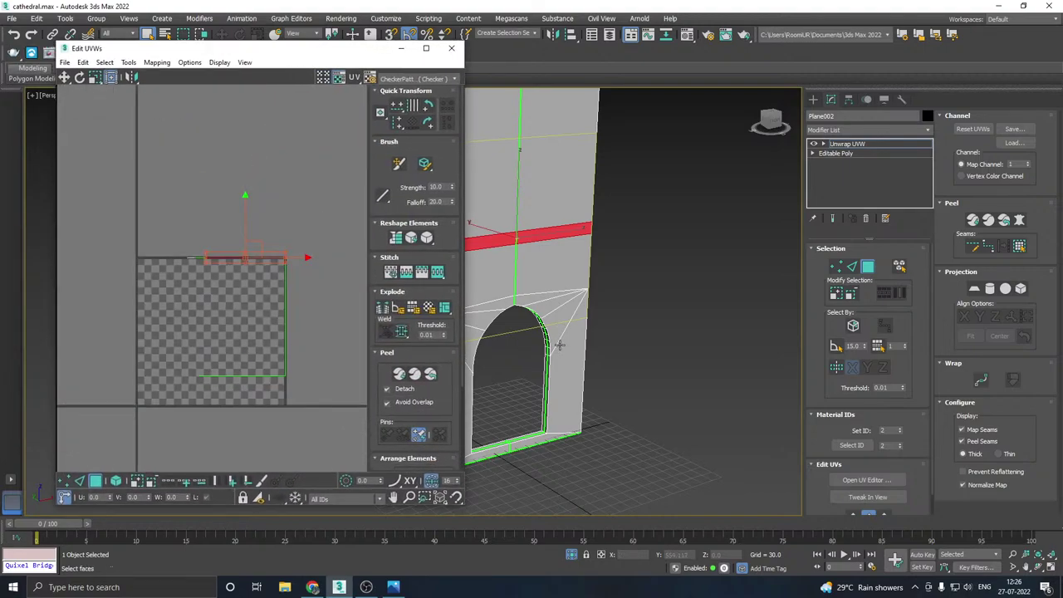
{"action": "middle_click_drag", "start_coordinate": [560, 344], "coordinate": [633, 356]}
- Display the CheckerPattern on the door wall and move all its UV faces outside the texture tile
{"action": "left_click", "coordinate": [405, 78]}
{"action": "left_click", "coordinate": [407, 89]}
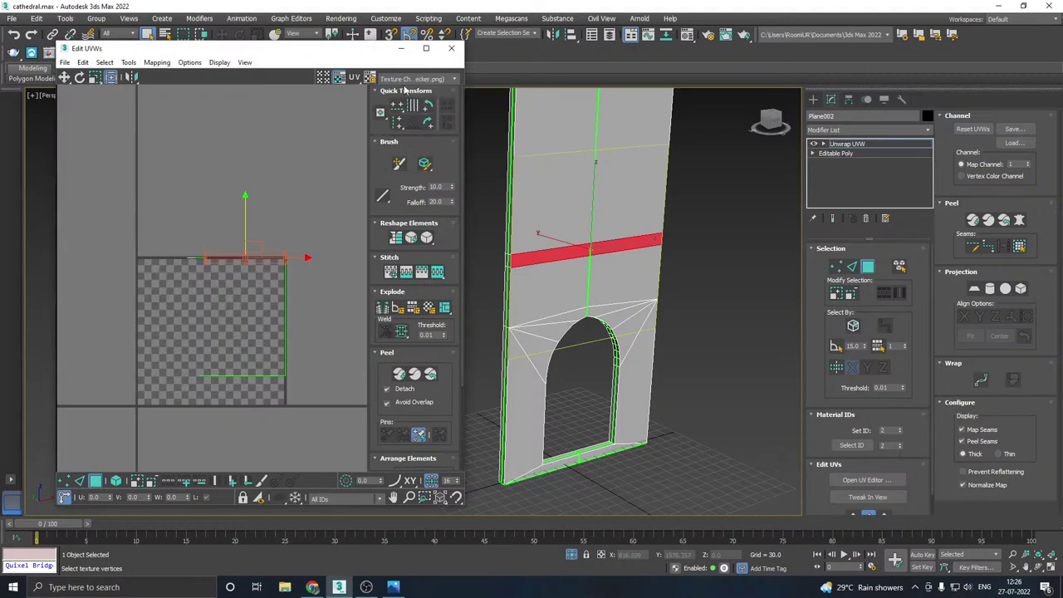
{"action": "left_click", "coordinate": [404, 78]}
{"action": "left_click", "coordinate": [403, 97]}
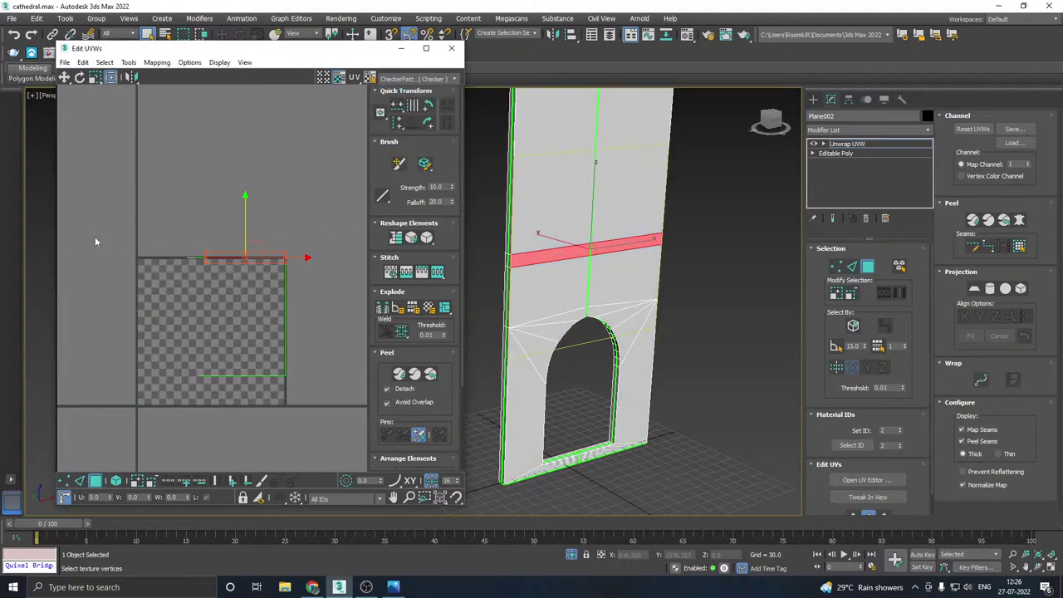
{"action": "key", "text": "ctrl+a"}
{"action": "left_click_drag", "start_coordinate": [247, 308], "coordinate": [393, 299]}
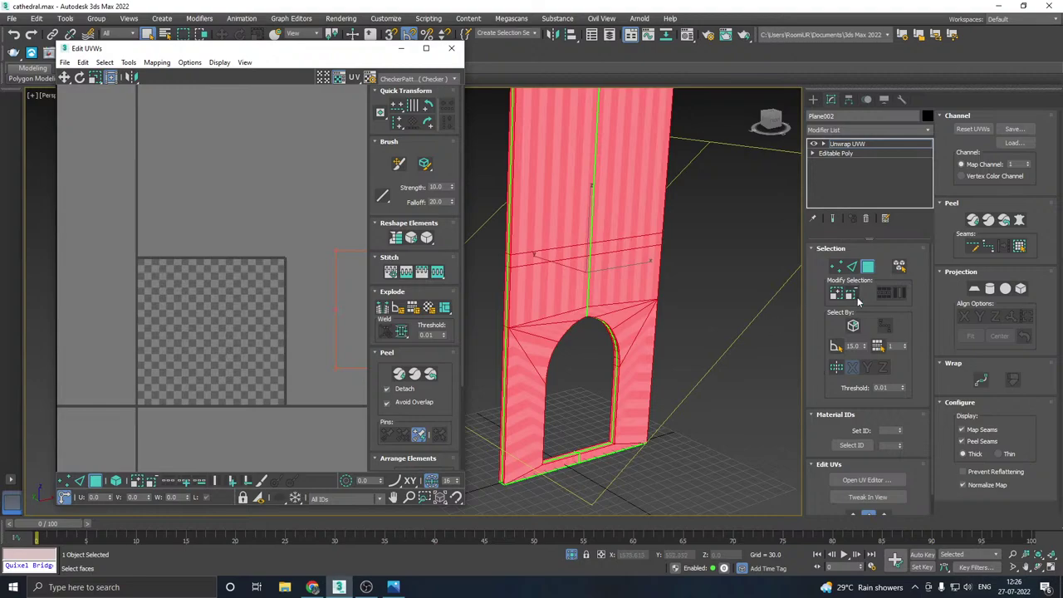
- Select the door wall's front faces by a 15-degree planar angle and apply a quick planar map to them
{"action": "left_click", "coordinate": [836, 345]}
{"action": "left_click", "coordinate": [585, 298]}
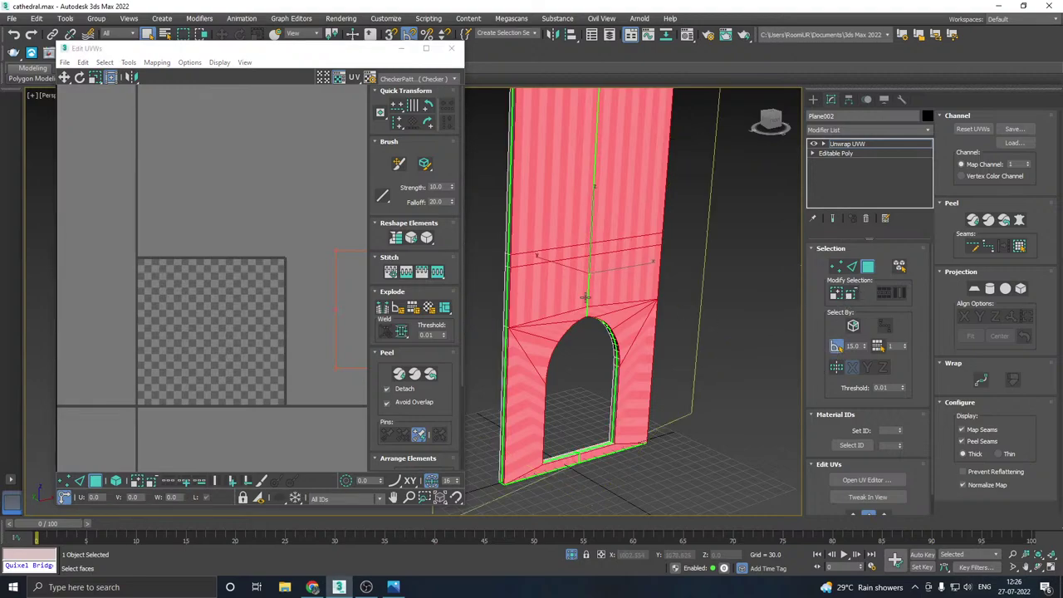
{"action": "middle_click_drag", "start_coordinate": [665, 300], "coordinate": [619, 382], "text": "alt"}
{"action": "scroll", "coordinate": [874, 500], "scroll_direction": "down", "scroll_amount": 1}
{"action": "left_click", "coordinate": [868, 495]}
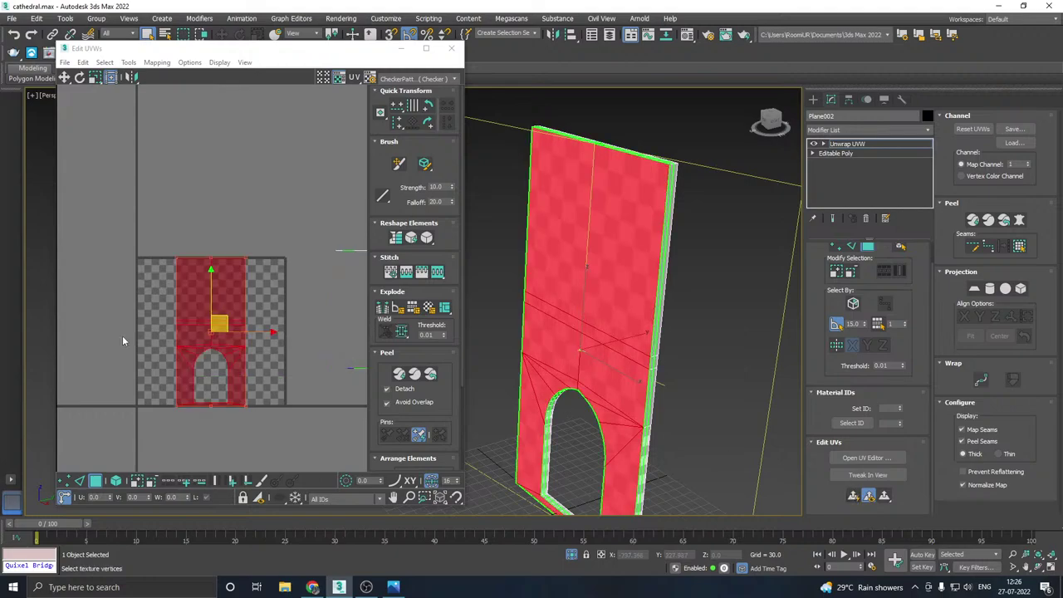
- Relax the front door wall island by polygon angles with 100 iterations and amount 0.1, and move it beside the texture tile
{"action": "left_click", "coordinate": [156, 64]}
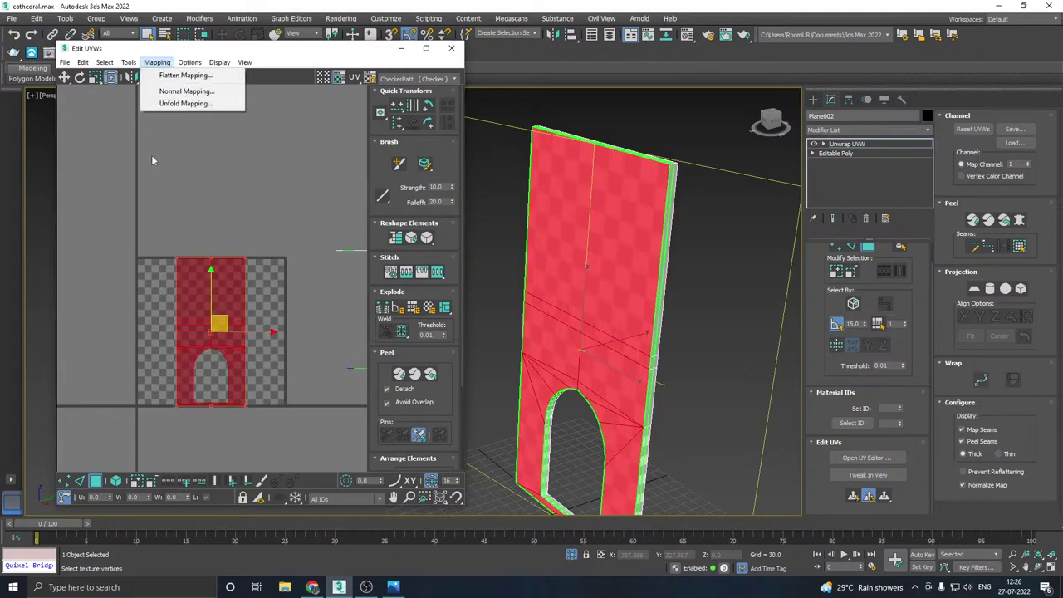
{"action": "mouse_move", "coordinate": [129, 63]}
{"action": "left_click", "coordinate": [145, 249]}
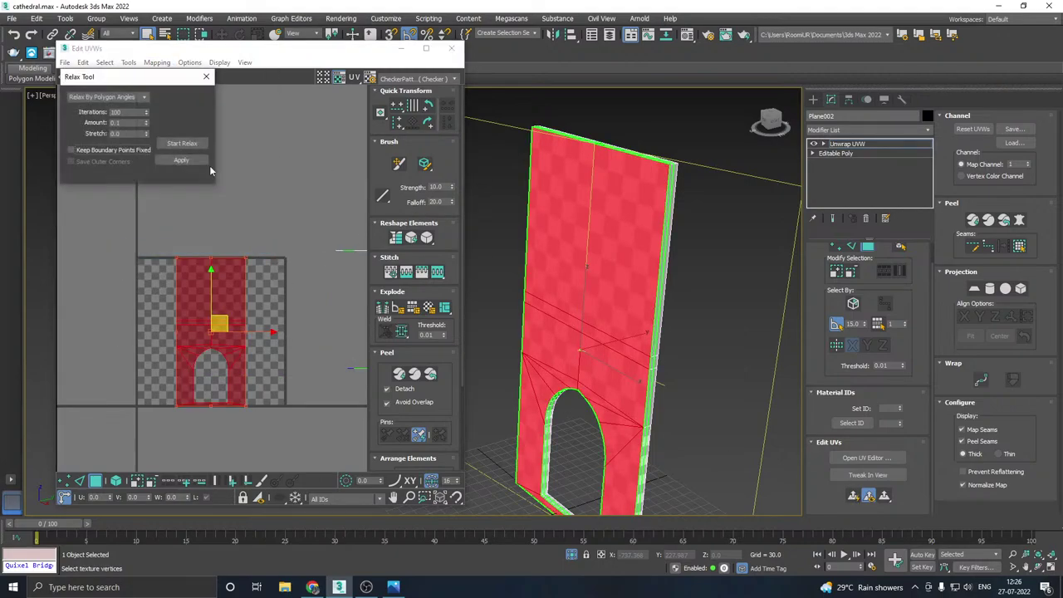
{"action": "left_click", "coordinate": [183, 144]}
{"action": "left_click", "coordinate": [183, 144]}
{"action": "left_click", "coordinate": [182, 160]}
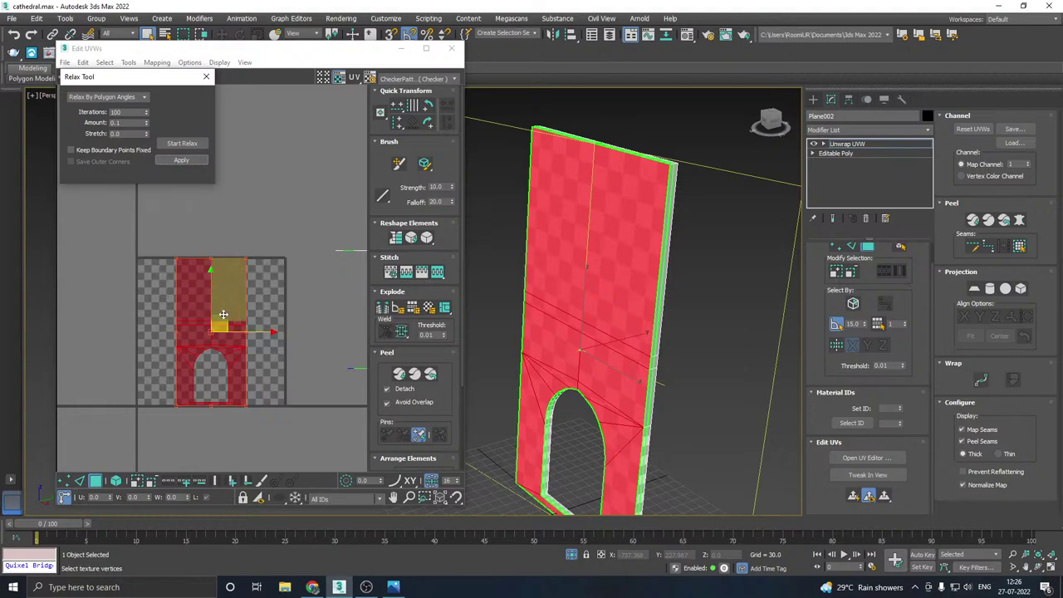
{"action": "middle_click_drag", "start_coordinate": [664, 366], "coordinate": [550, 370], "text": "alt"}
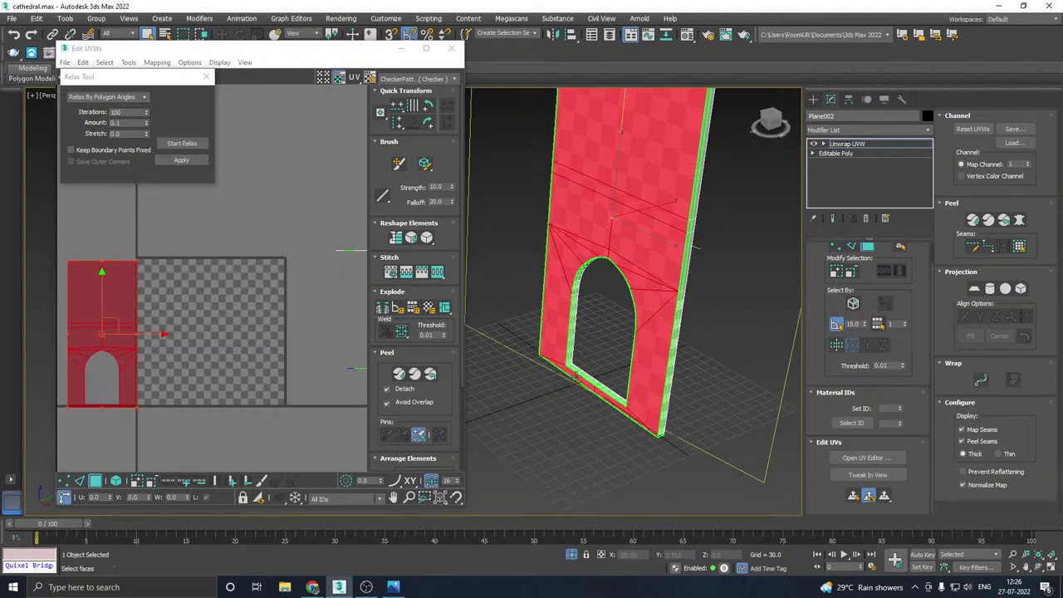
- Select the door opening's sill faces, apply a quick planar map to them, and relax their UVs by polygon angles
{"action": "scroll", "coordinate": [583, 375], "scroll_direction": "up", "scroll_amount": 4}
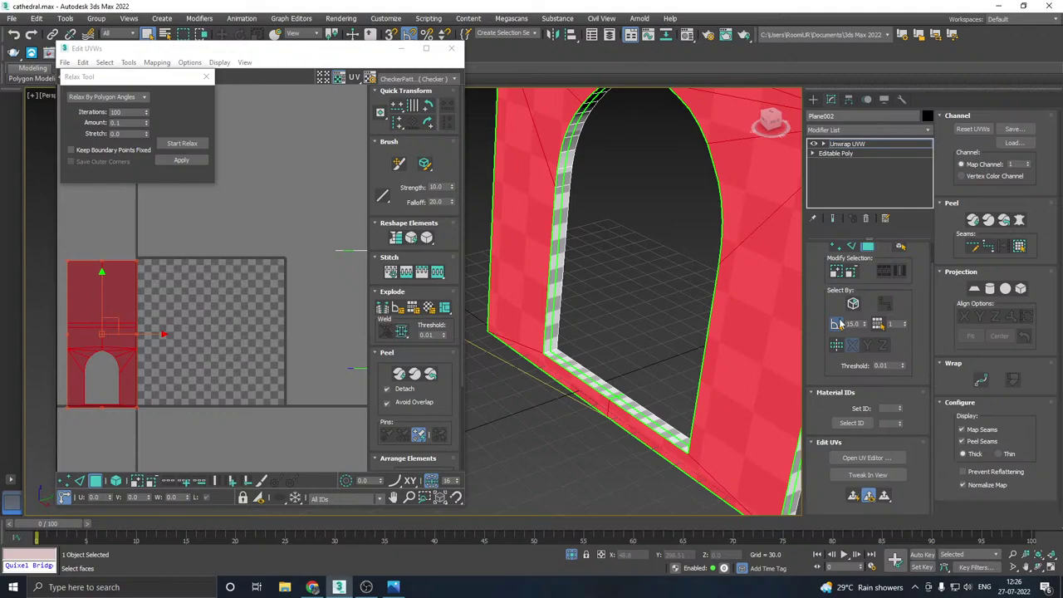
{"action": "left_click", "coordinate": [598, 381]}
{"action": "left_click", "coordinate": [633, 413], "text": "ctrl"}
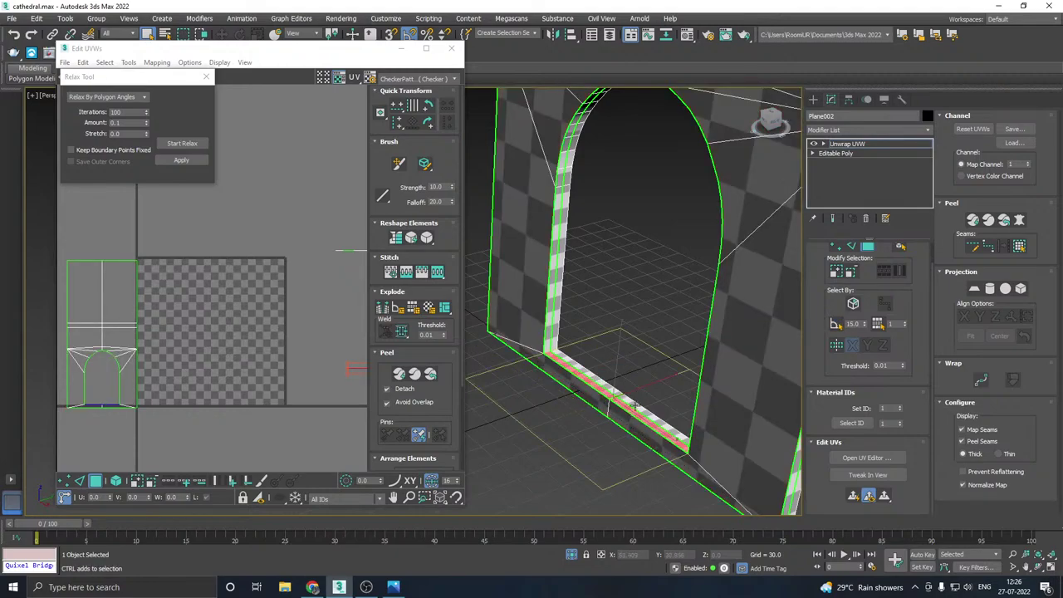
{"action": "left_click", "coordinate": [633, 403], "text": "ctrl"}
{"action": "left_click", "coordinate": [604, 386], "text": "ctrl"}
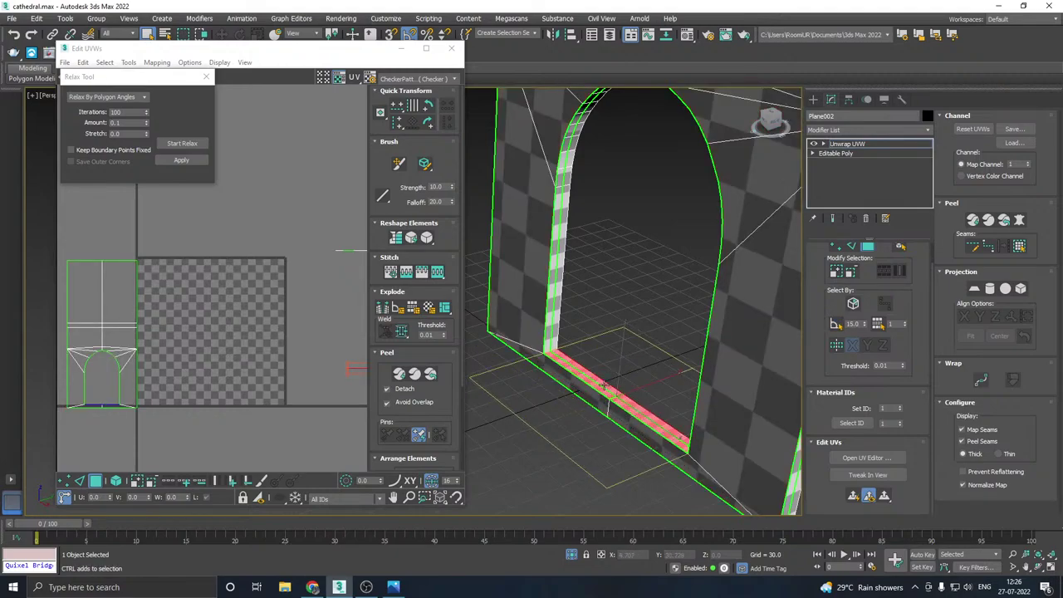
{"action": "left_click", "coordinate": [853, 497]}
{"action": "left_click", "coordinate": [179, 160]}
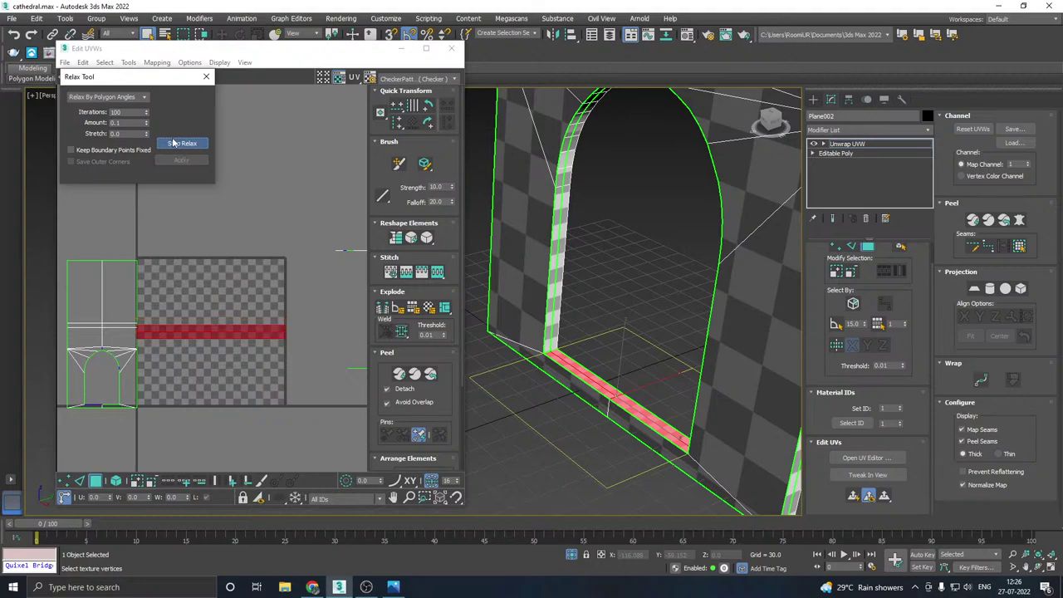
- Move the sill's UV strip out of the texture tile onto the lower part of the front wall island
{"action": "middle_click_drag", "start_coordinate": [209, 267], "coordinate": [323, 223]}
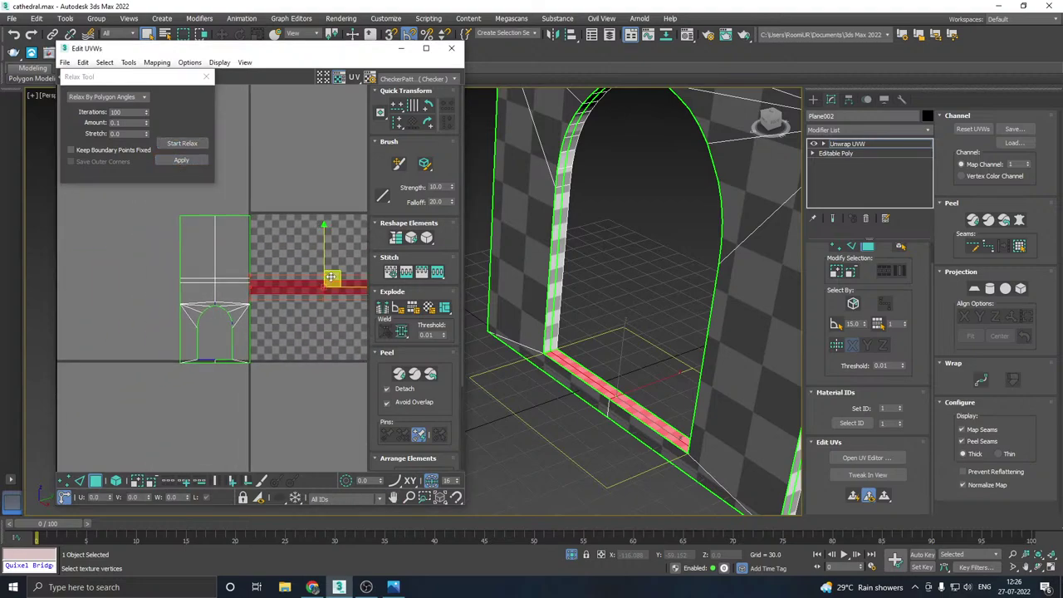
{"action": "middle_click_drag", "start_coordinate": [330, 277], "coordinate": [225, 332]}
{"action": "scroll", "coordinate": [233, 324], "scroll_direction": "up", "scroll_amount": 6}
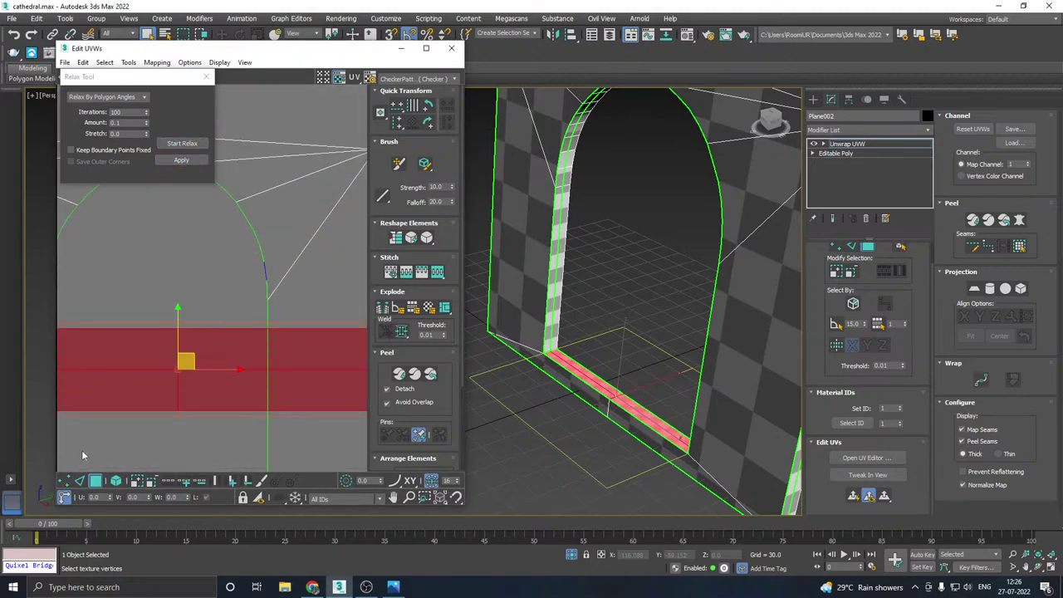
- Try to stitch the sill strip to the front wall island along their shared bottom edge of the door opening
{"action": "left_click", "coordinate": [80, 481]}
{"action": "left_click", "coordinate": [217, 410]}
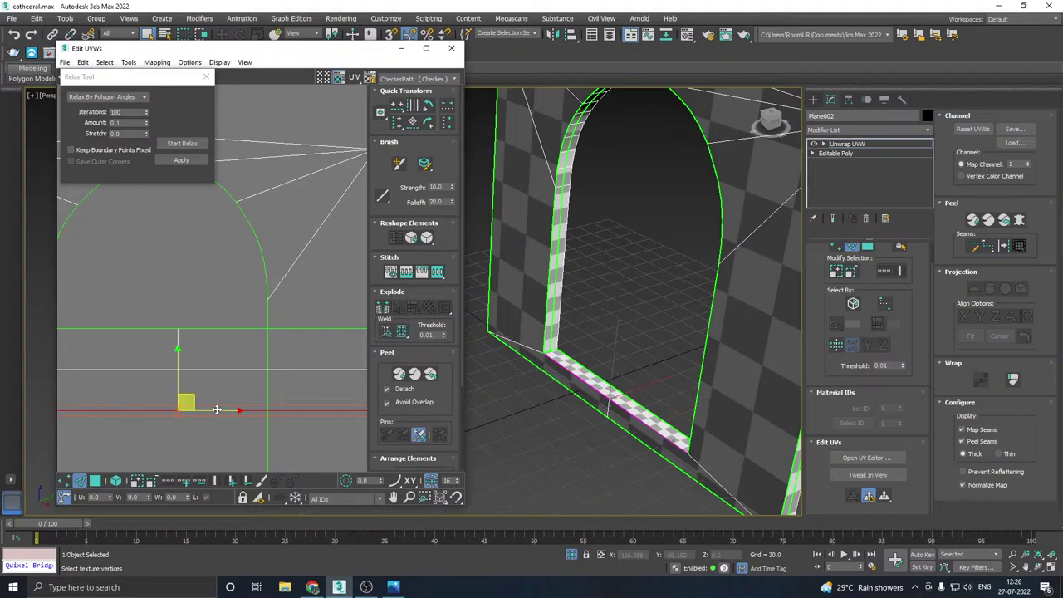
{"action": "scroll", "coordinate": [216, 410], "scroll_direction": "down", "scroll_amount": 5}
{"action": "left_click", "coordinate": [204, 432]}
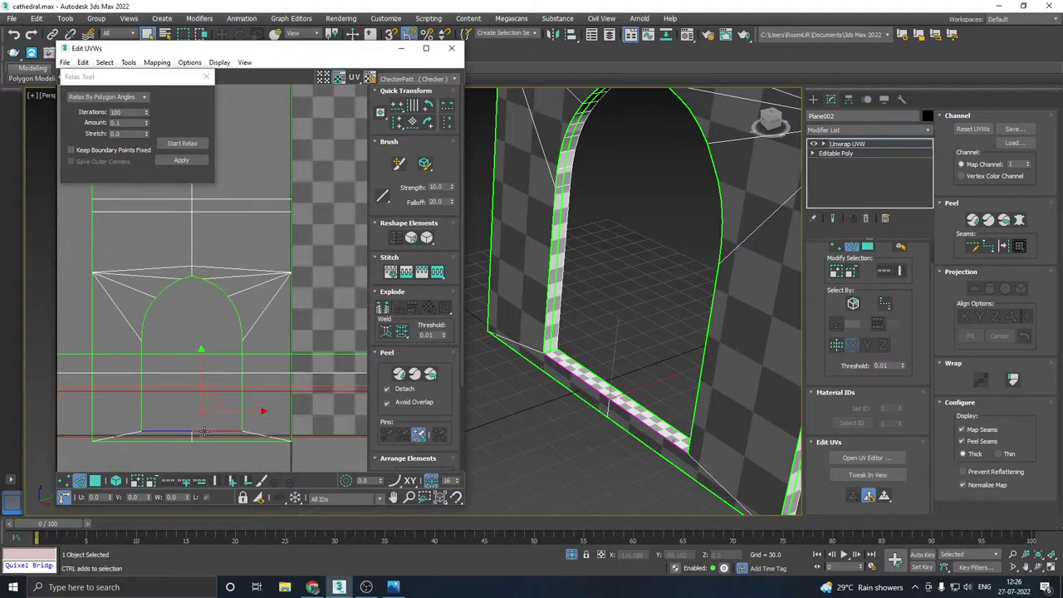
{"action": "double_click", "coordinate": [204, 432]}
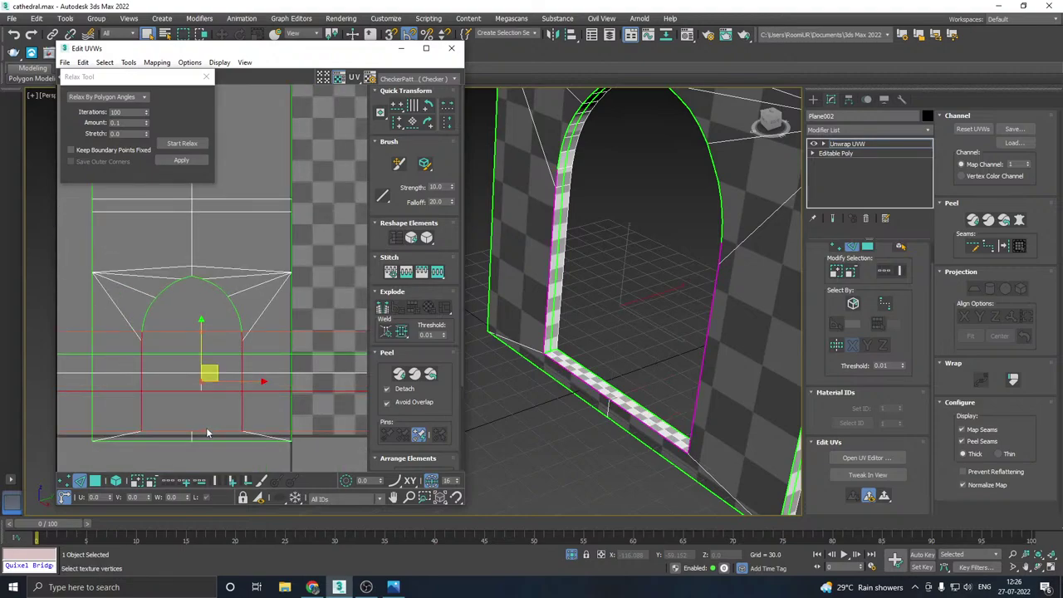
{"action": "left_click", "coordinate": [206, 426]}
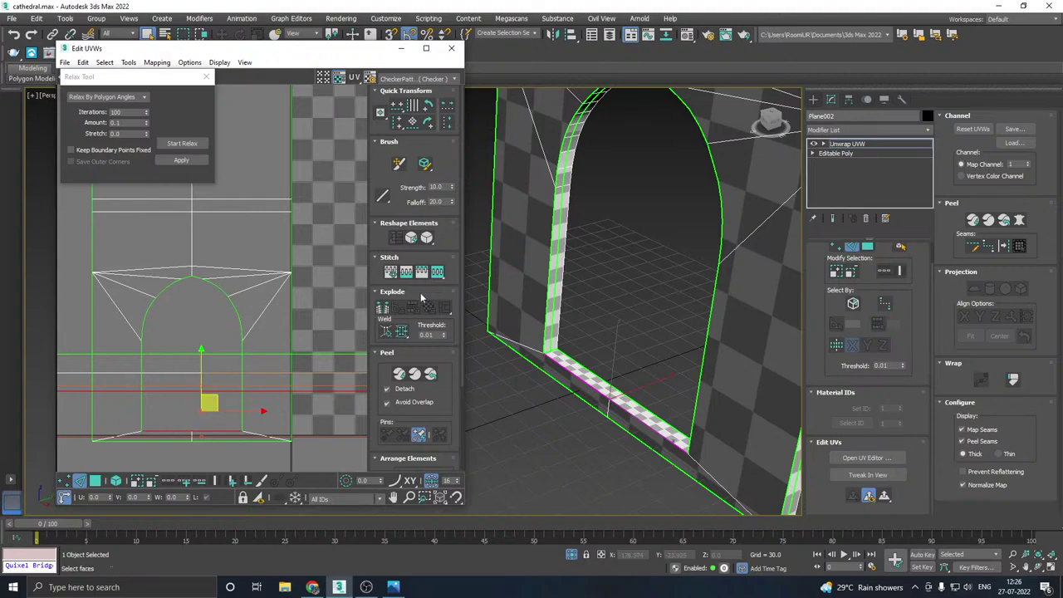
{"action": "left_click", "coordinate": [182, 432]}
- Select the whole joined wall and sill element and try relaxing it by polygon angles
{"action": "left_click", "coordinate": [116, 485]}
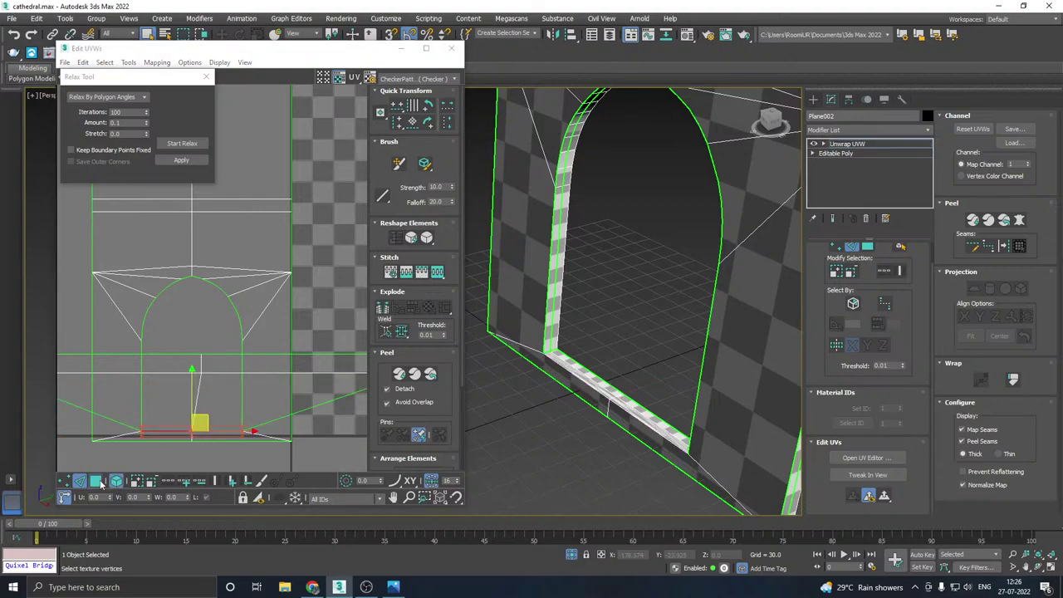
{"action": "left_click", "coordinate": [96, 482]}
{"action": "left_click", "coordinate": [187, 300]}
{"action": "left_click", "coordinate": [208, 268]}
{"action": "left_click", "coordinate": [182, 144]}
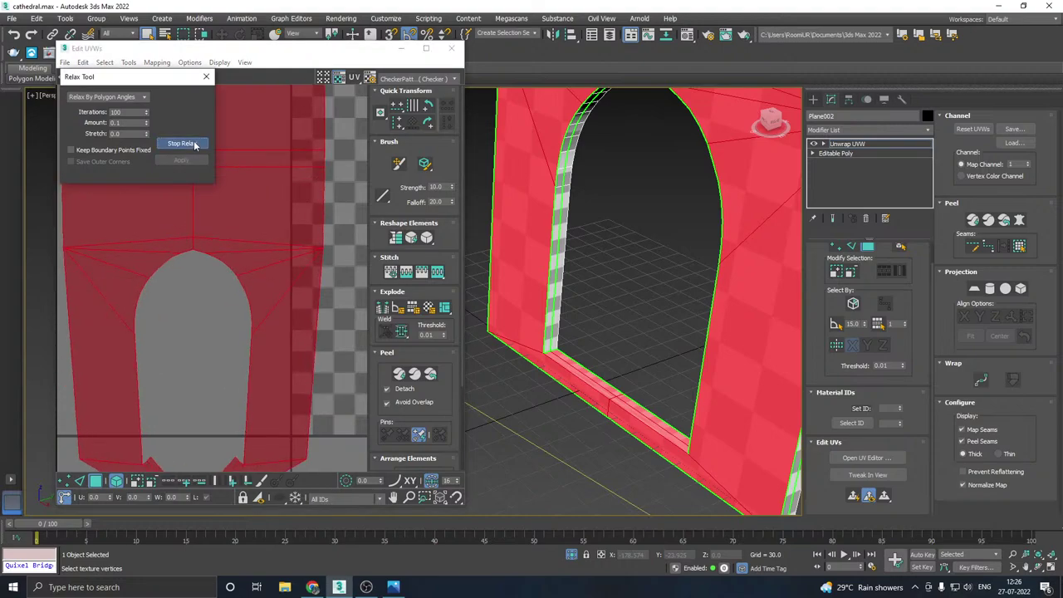
{"action": "left_click", "coordinate": [194, 144]}
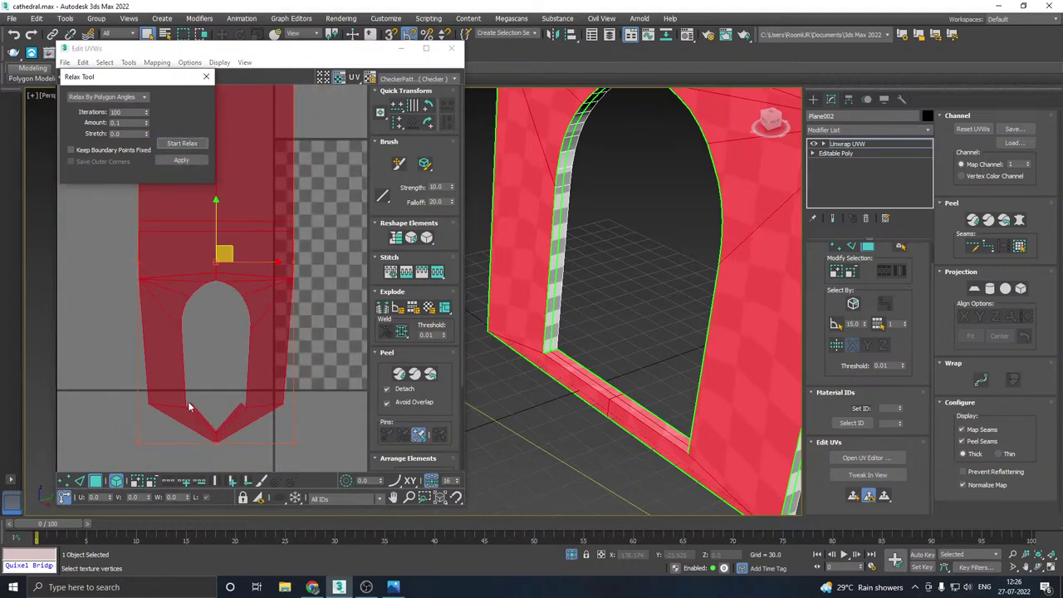
- Raise the middle vertices of the deformed sill in the UV layout and relax the whole island again
{"action": "left_click", "coordinate": [64, 480]}
{"action": "scroll", "coordinate": [237, 444], "scroll_direction": "up", "scroll_amount": 4}
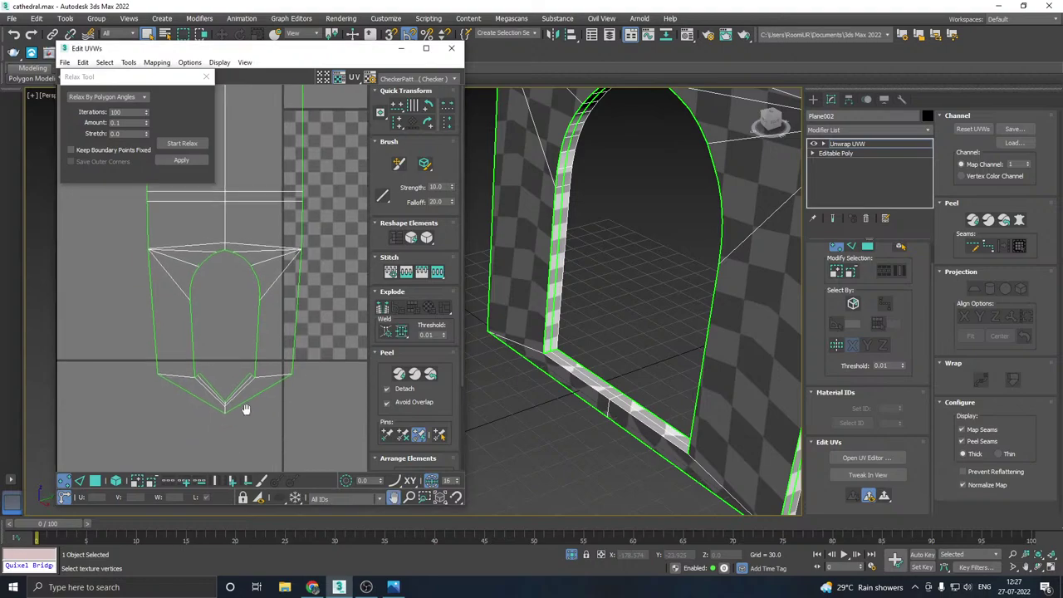
{"action": "left_click_drag", "start_coordinate": [248, 389], "coordinate": [238, 299]}
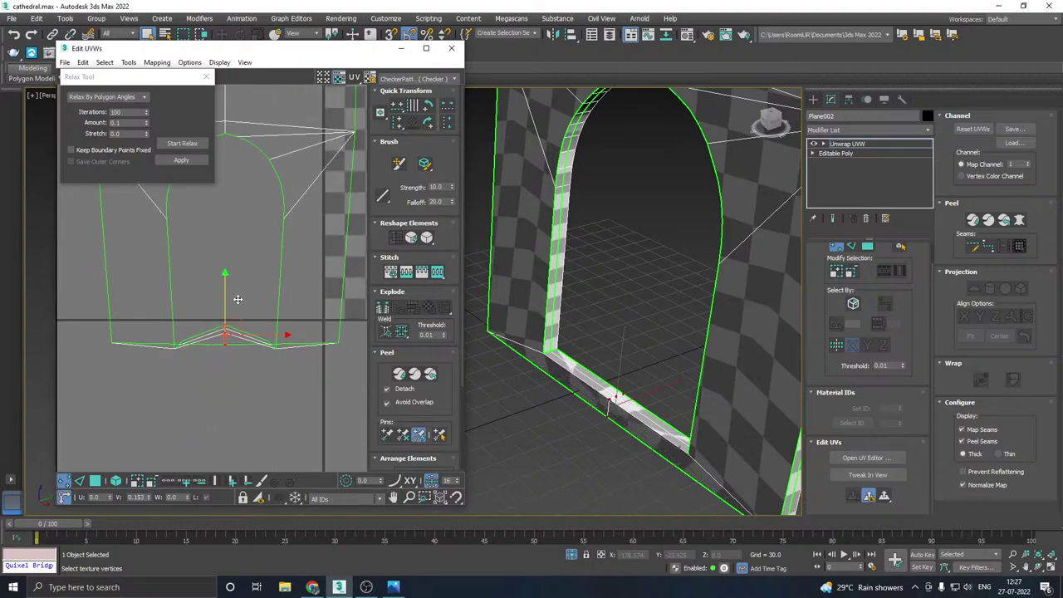
{"action": "left_click", "coordinate": [96, 482]}
{"action": "left_click", "coordinate": [298, 334]}
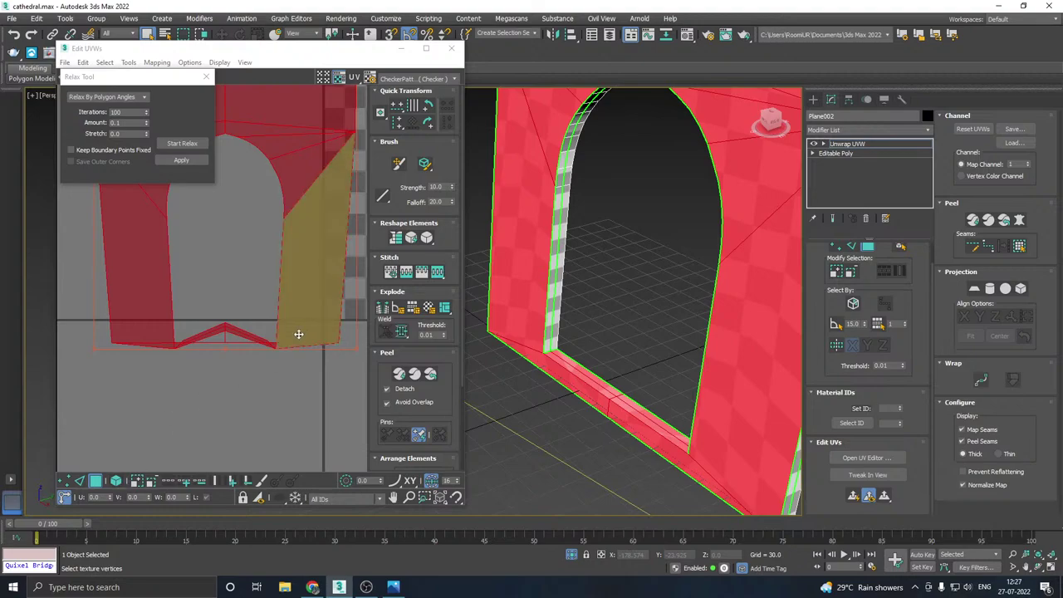
{"action": "left_click", "coordinate": [182, 144]}
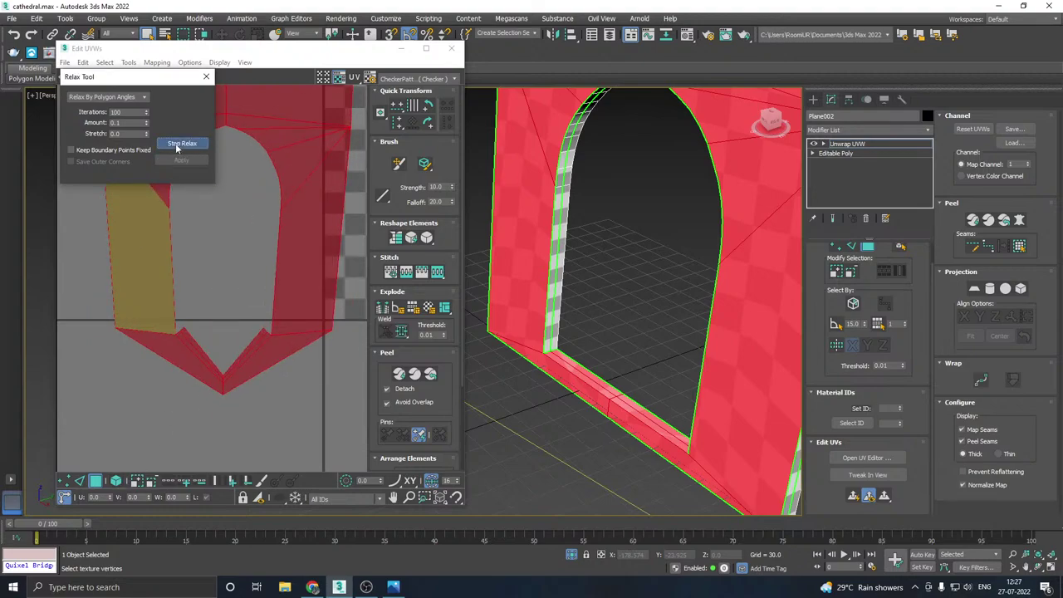
{"action": "left_click", "coordinate": [176, 148]}
- Check the sill's checker mapping on the model, and undo the relaxing, vertex move and stitching of the sill strip
{"action": "middle_click_drag", "start_coordinate": [686, 379], "coordinate": [580, 305], "text": "alt"}
{"action": "scroll", "coordinate": [503, 371], "scroll_direction": "down", "scroll_amount": 2}
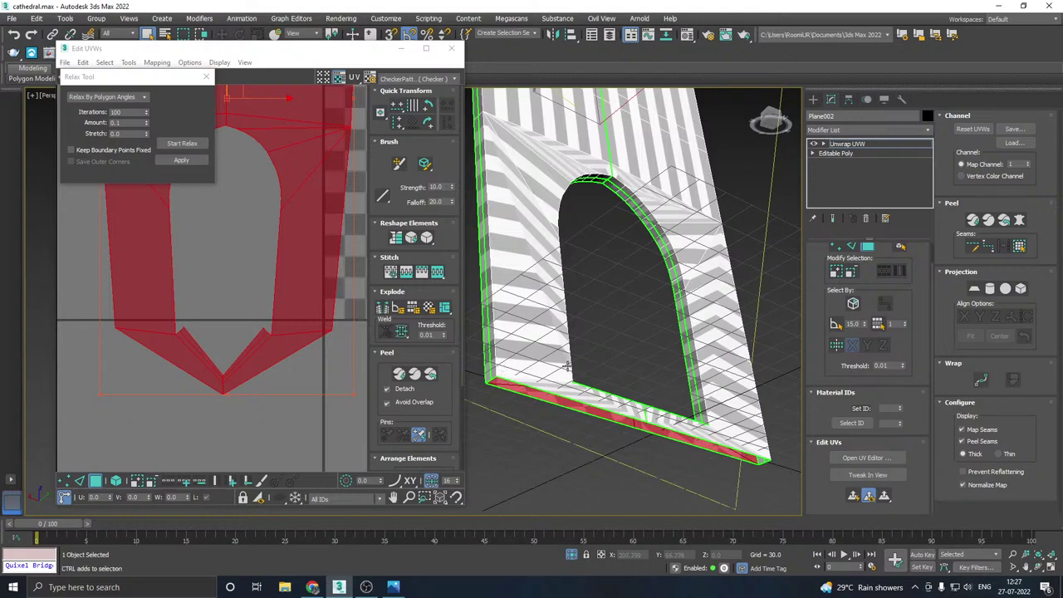
{"action": "middle_click_drag", "start_coordinate": [568, 366], "coordinate": [622, 413], "text": "alt"}
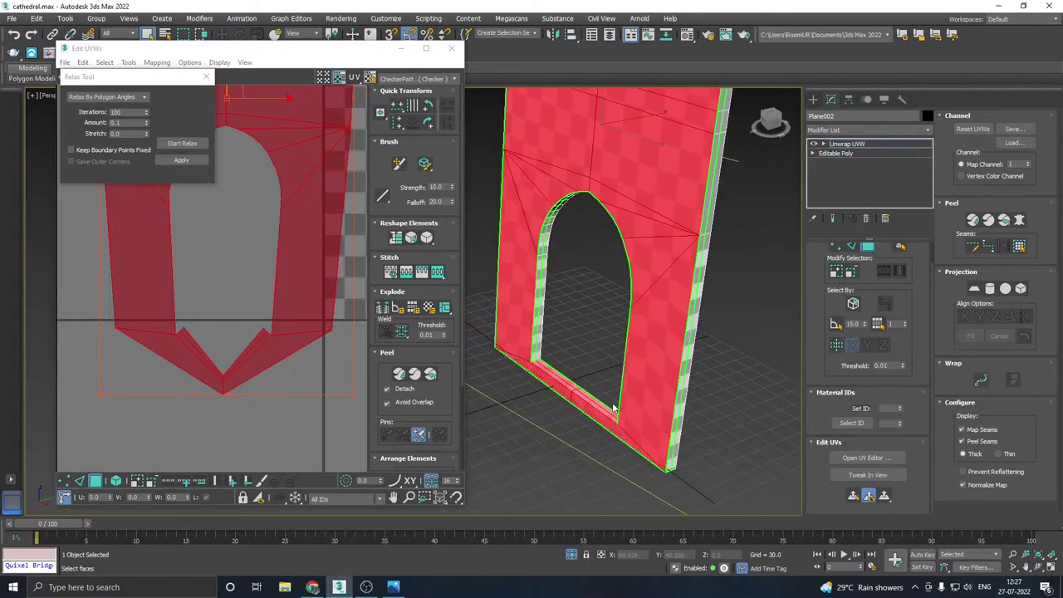
{"action": "middle_click_drag", "start_coordinate": [616, 409], "coordinate": [610, 420], "text": "alt"}
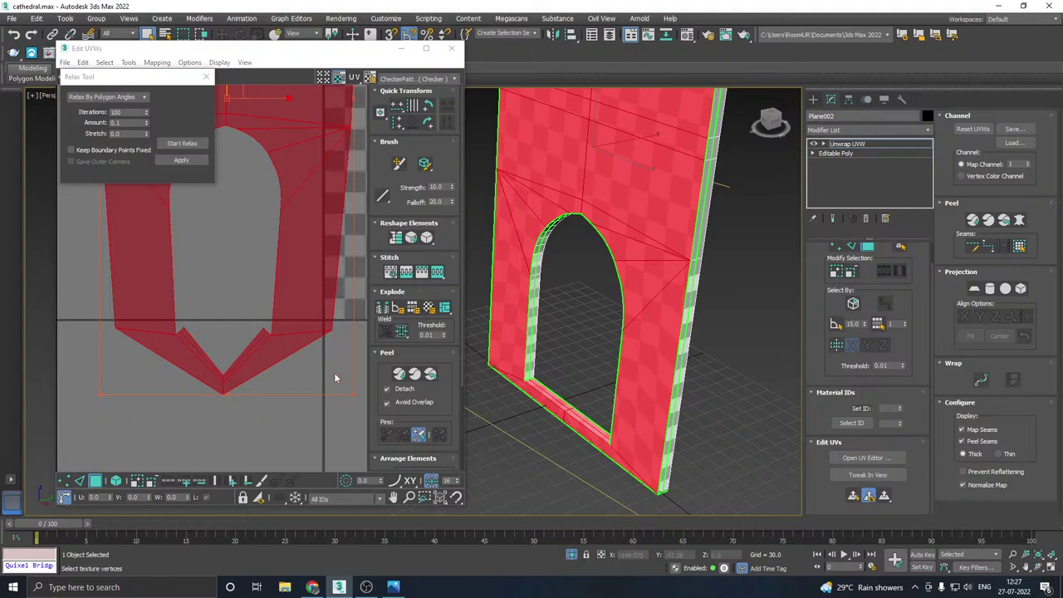
{"action": "scroll", "coordinate": [222, 370], "scroll_direction": "up", "scroll_amount": 3}
{"action": "left_click", "coordinate": [230, 397]}
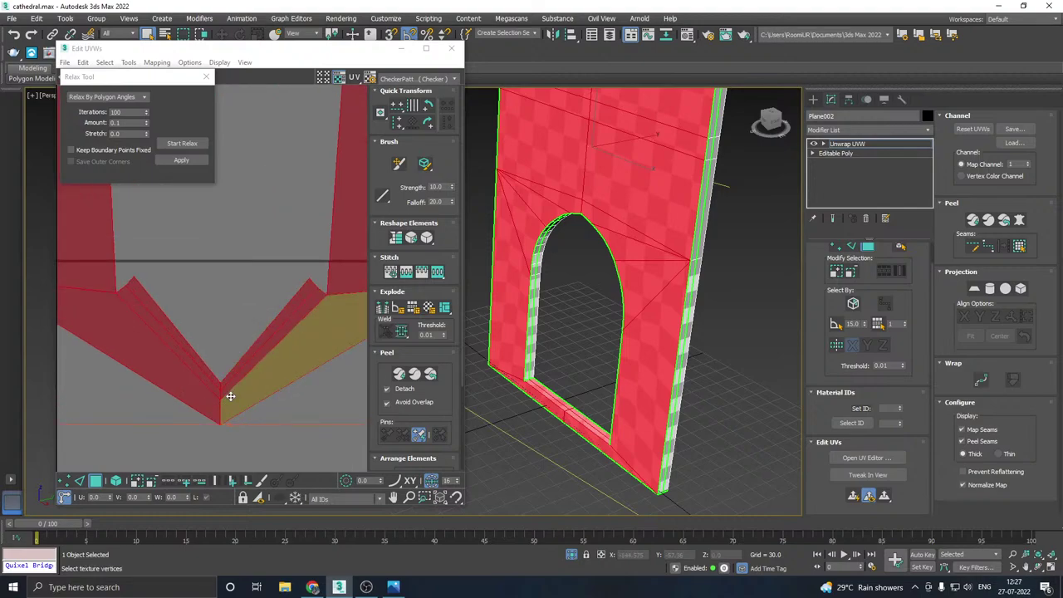
{"action": "scroll", "coordinate": [230, 397], "scroll_direction": "down", "scroll_amount": 2}
{"action": "scroll", "coordinate": [230, 397], "scroll_direction": "up", "scroll_amount": 5}
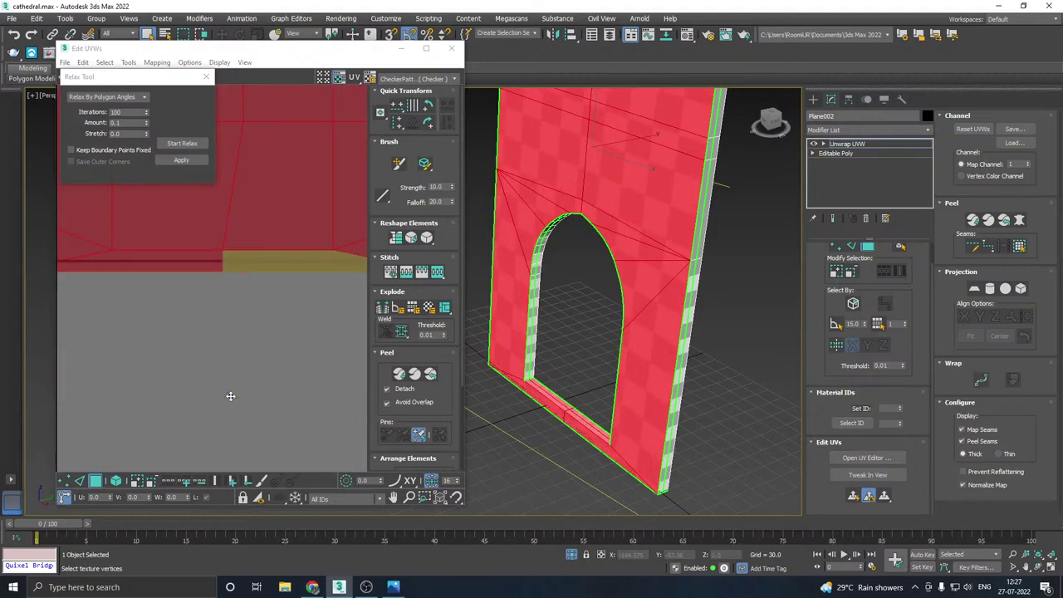
{"action": "scroll", "coordinate": [230, 397], "scroll_direction": "down", "scroll_amount": 4}
{"action": "scroll", "coordinate": [233, 396], "scroll_direction": "up", "scroll_amount": 2}
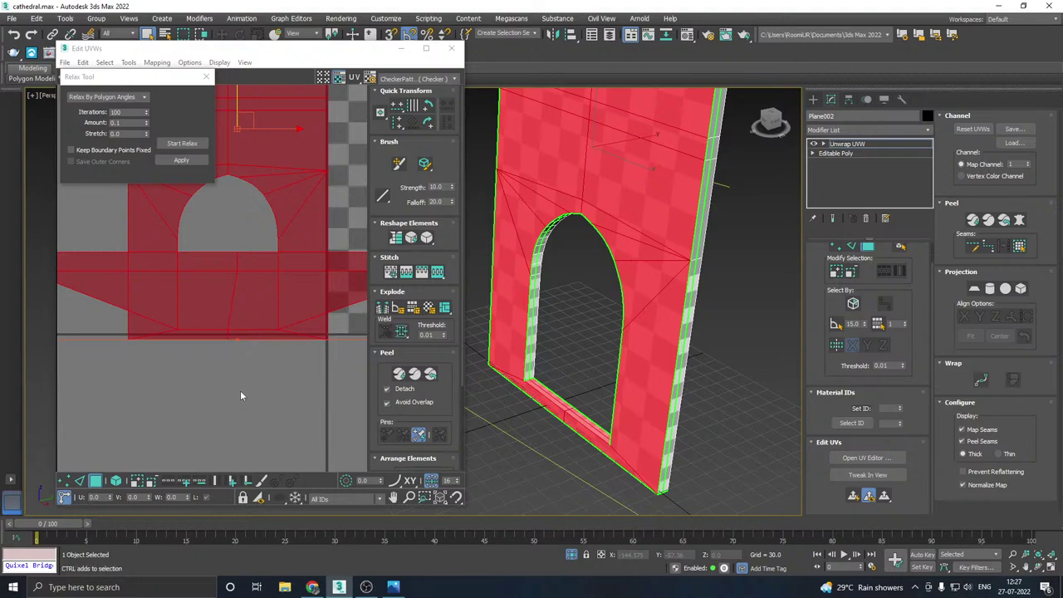
{"action": "left_click", "coordinate": [241, 396]}
{"action": "key", "text": "ctrl+z"}
{"action": "key", "text": "ctrl+z"}
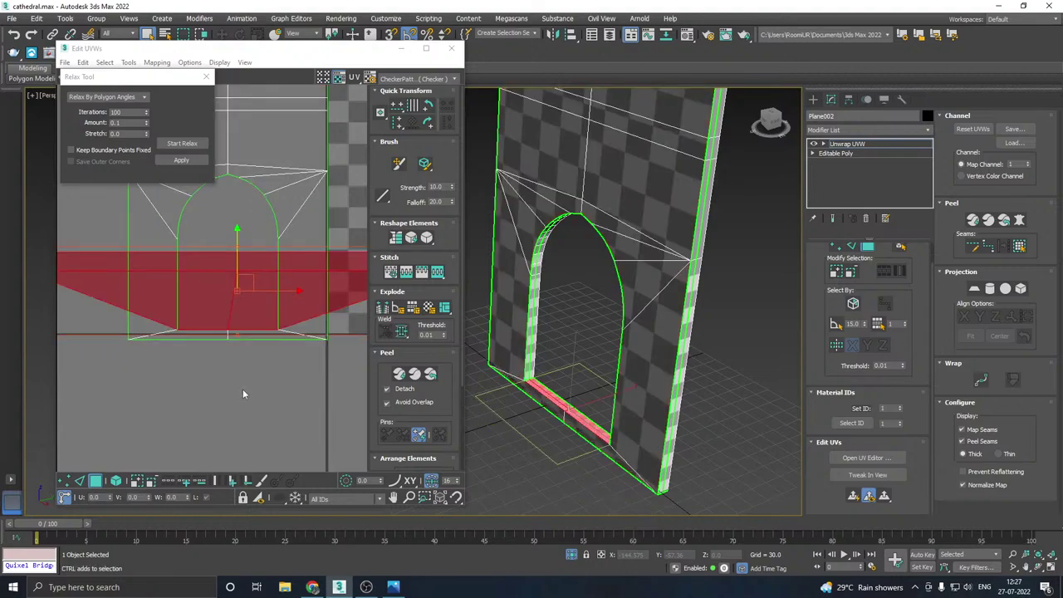
{"action": "left_click", "coordinate": [255, 379]}
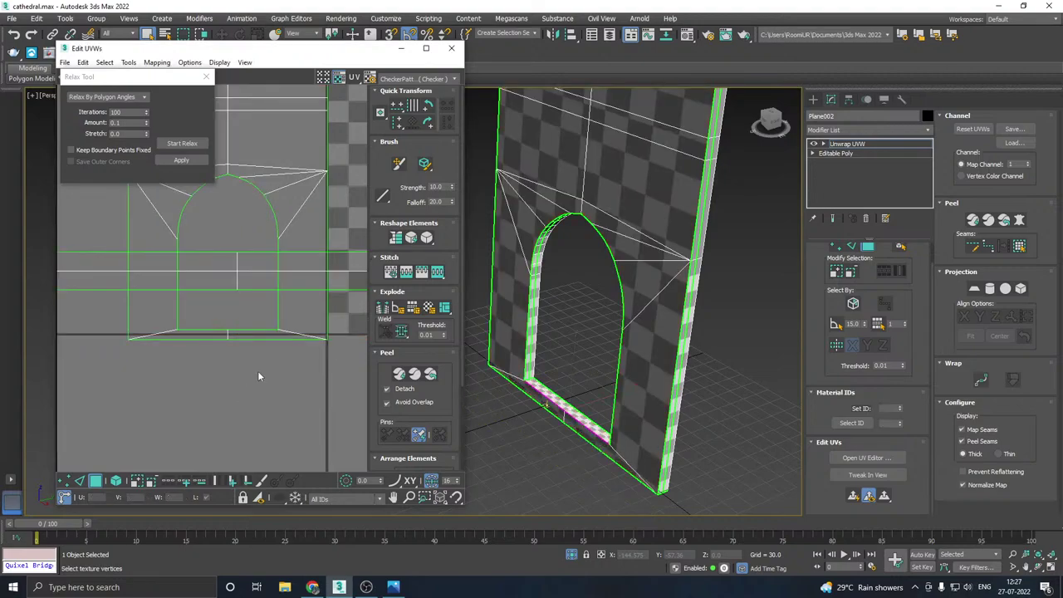
- Select the shared sill edges at the bottom of the door opening and stitch the sill strip to the front wall island
{"action": "left_click", "coordinate": [81, 482]}
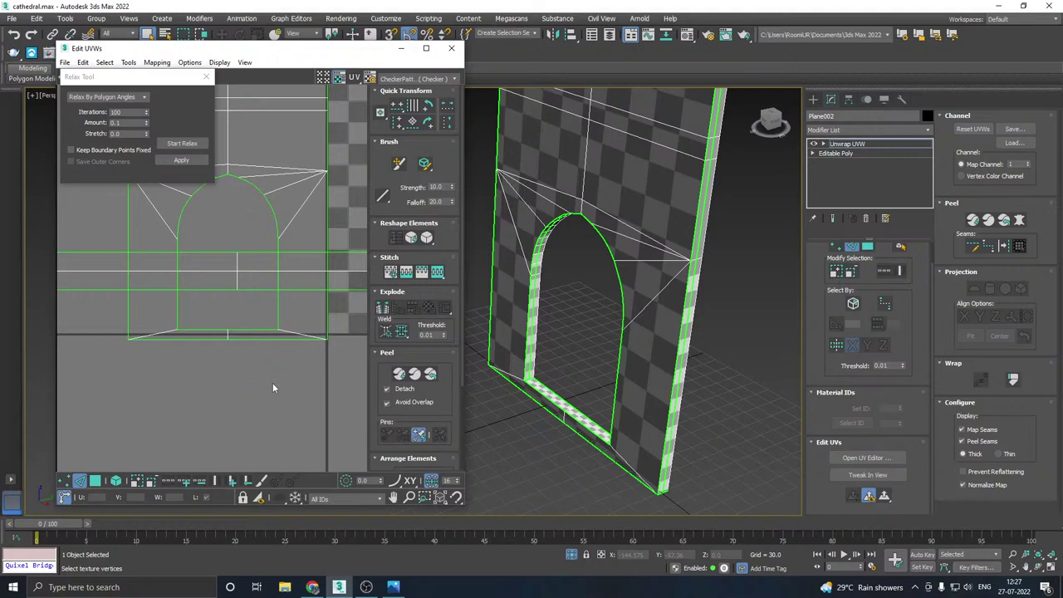
{"action": "left_click", "coordinate": [252, 331]}
{"action": "double_click", "coordinate": [253, 330]}
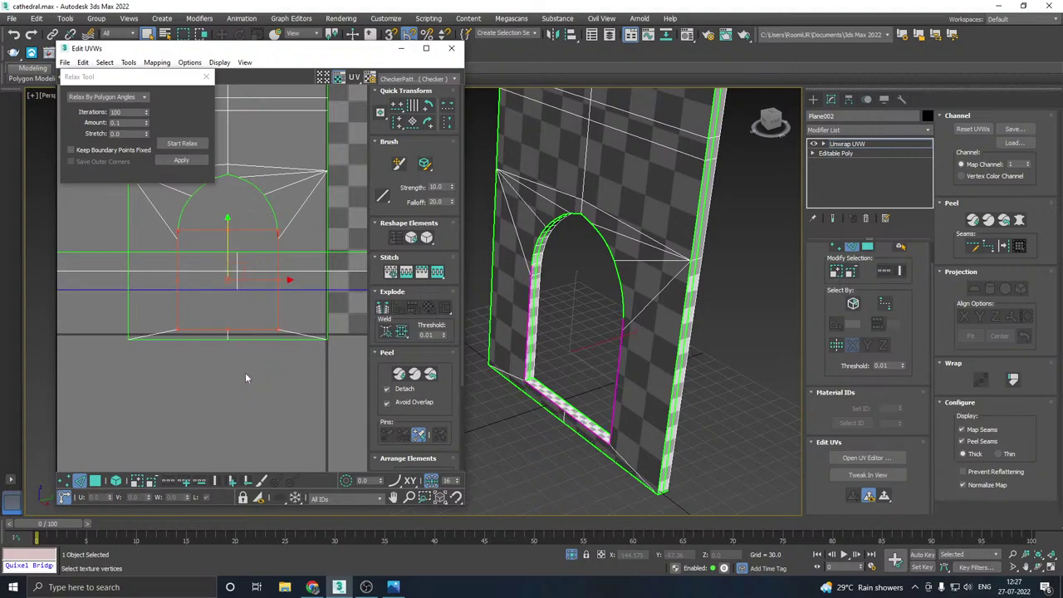
{"action": "left_click", "coordinate": [246, 375]}
{"action": "left_click", "coordinate": [253, 289]}
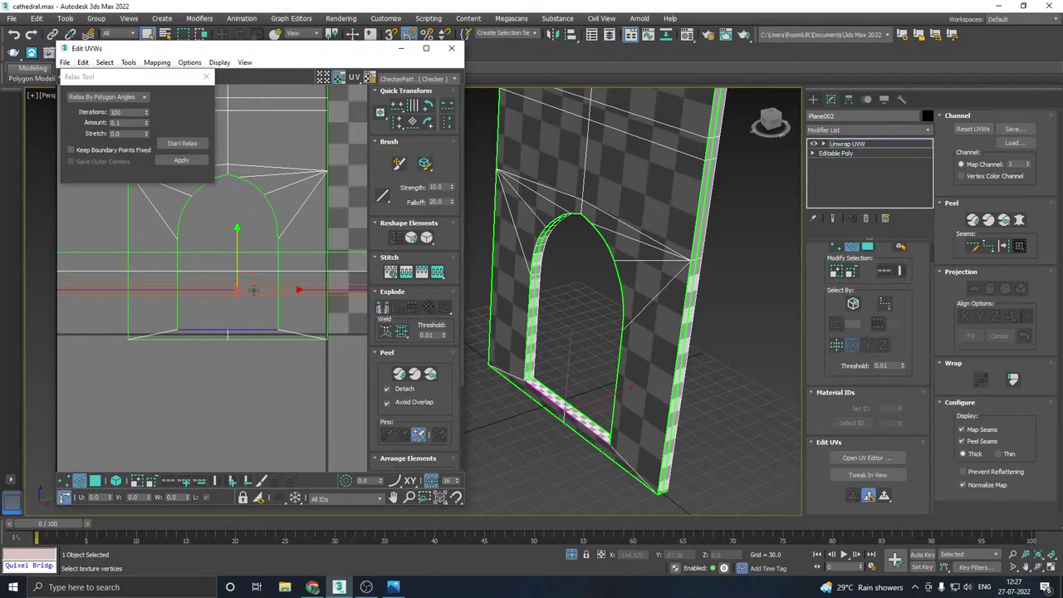
{"action": "scroll", "coordinate": [235, 329], "scroll_direction": "down", "scroll_amount": 3}
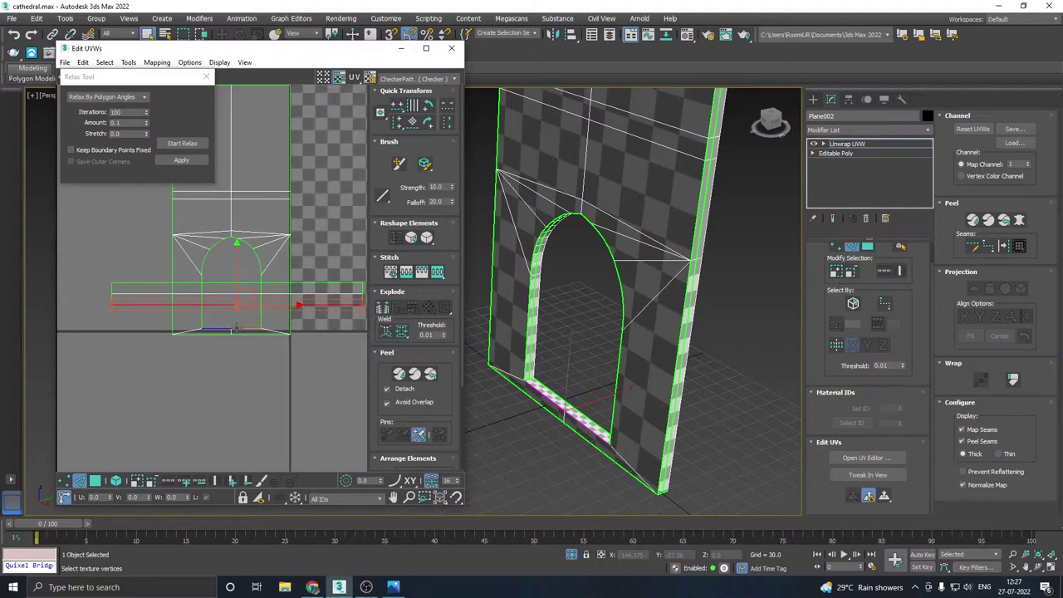
{"action": "scroll", "coordinate": [240, 328], "scroll_direction": "up", "scroll_amount": 3}
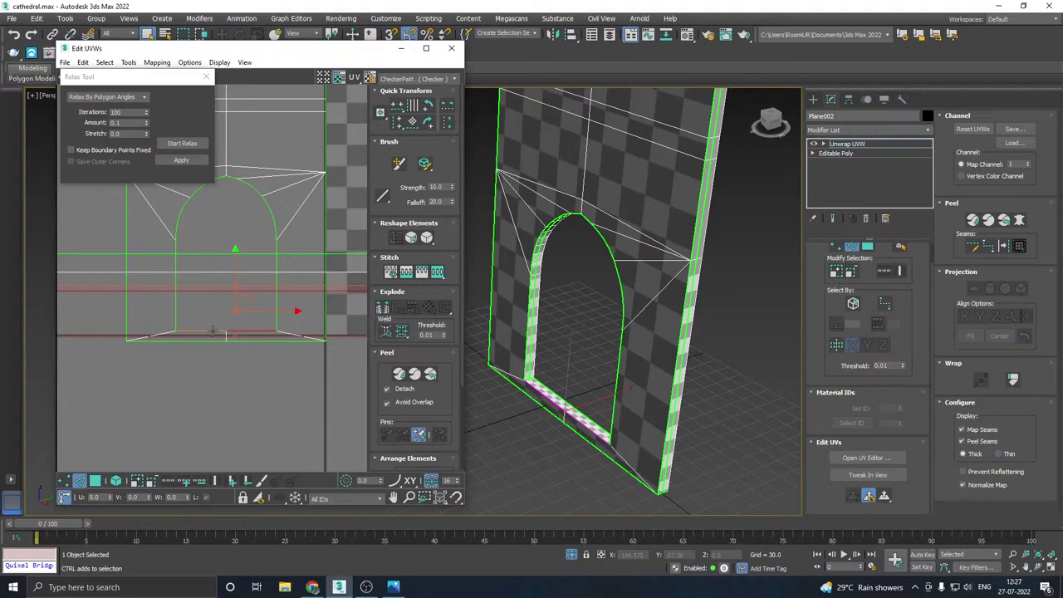
{"action": "left_click", "coordinate": [405, 275]}
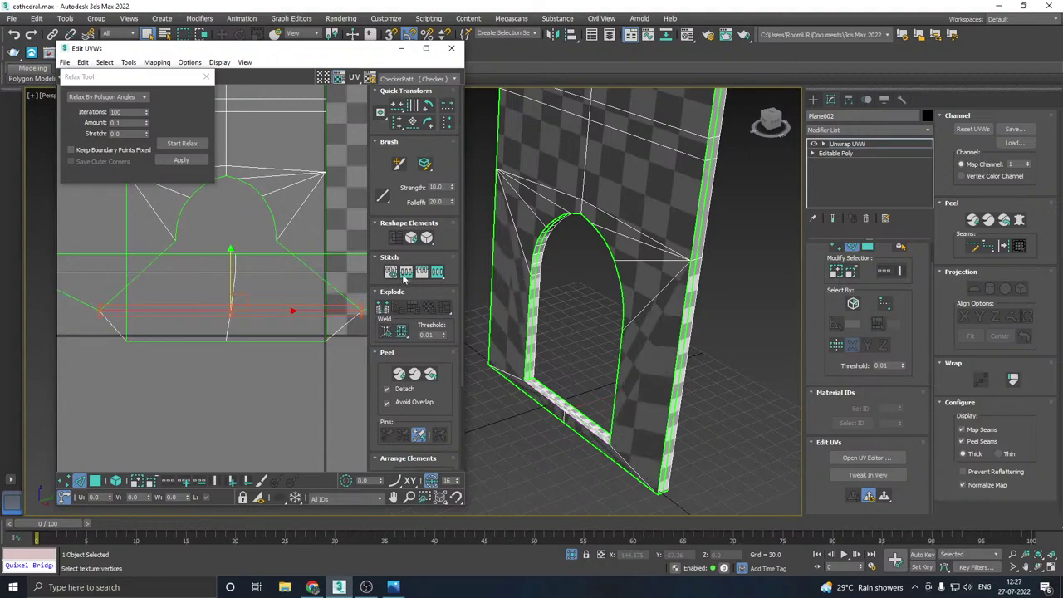
- Try relaxing the newly stitched wall and sill faces by polygon angles, and inspect the sill up close on the model
{"action": "left_click", "coordinate": [116, 480]}
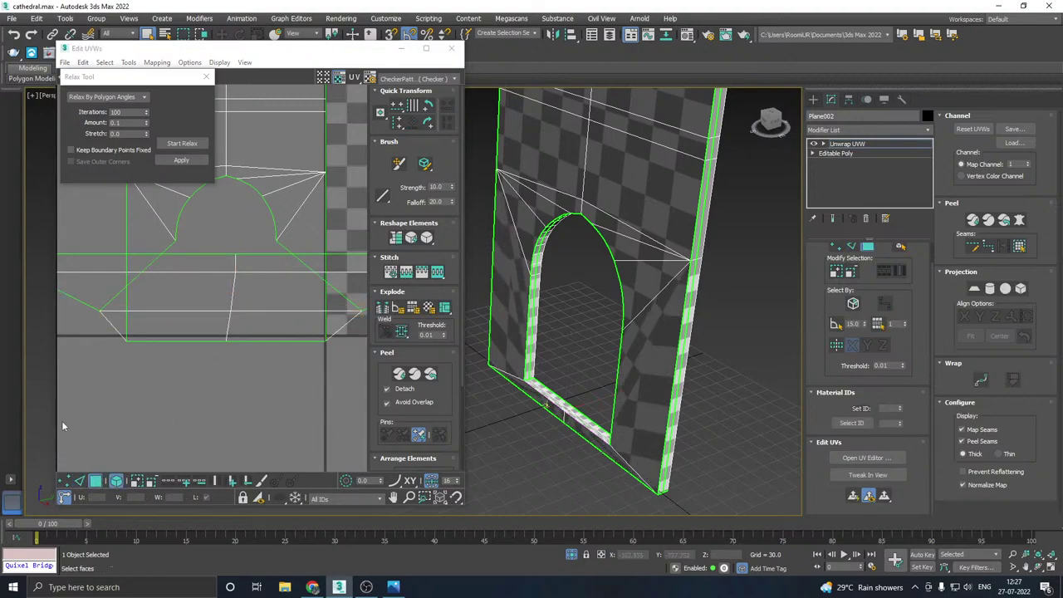
{"action": "left_click", "coordinate": [160, 238]}
{"action": "key", "text": "ctrl+a"}
{"action": "left_click", "coordinate": [182, 143]}
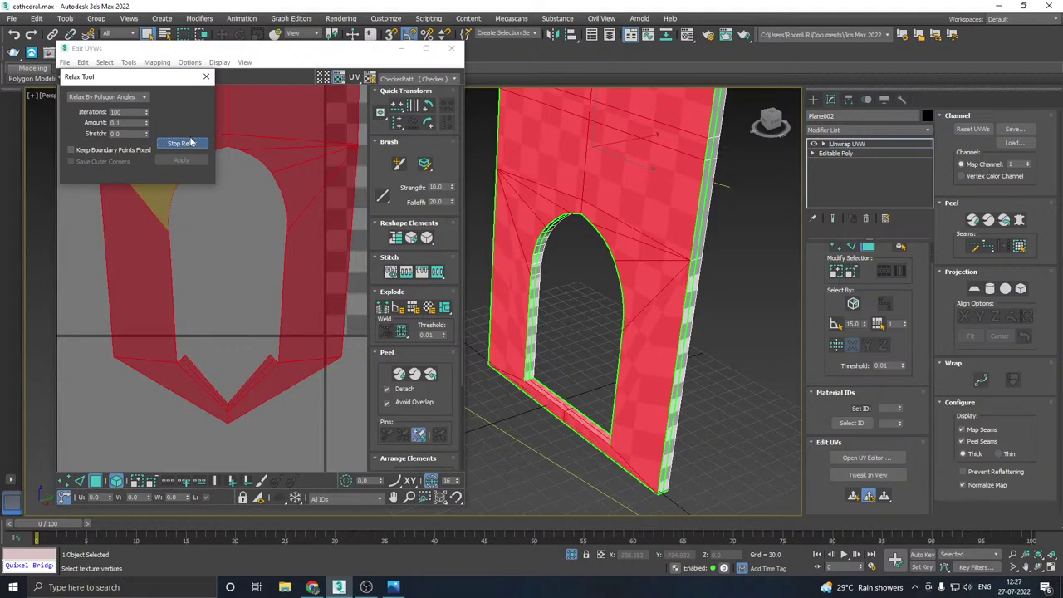
{"action": "left_click", "coordinate": [191, 142]}
{"action": "scroll", "coordinate": [563, 414], "scroll_direction": "up", "scroll_amount": 5}
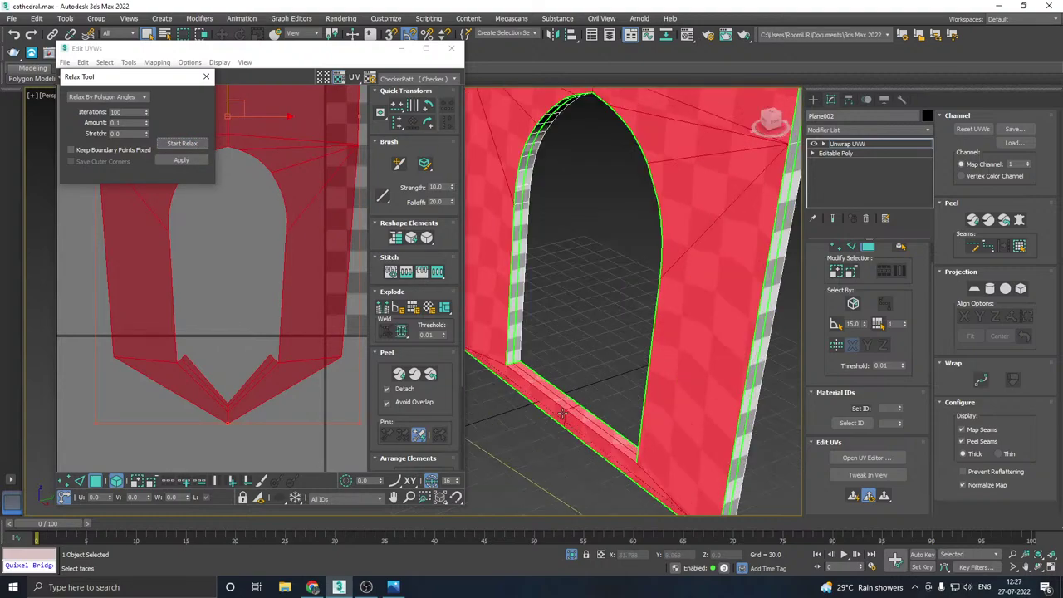
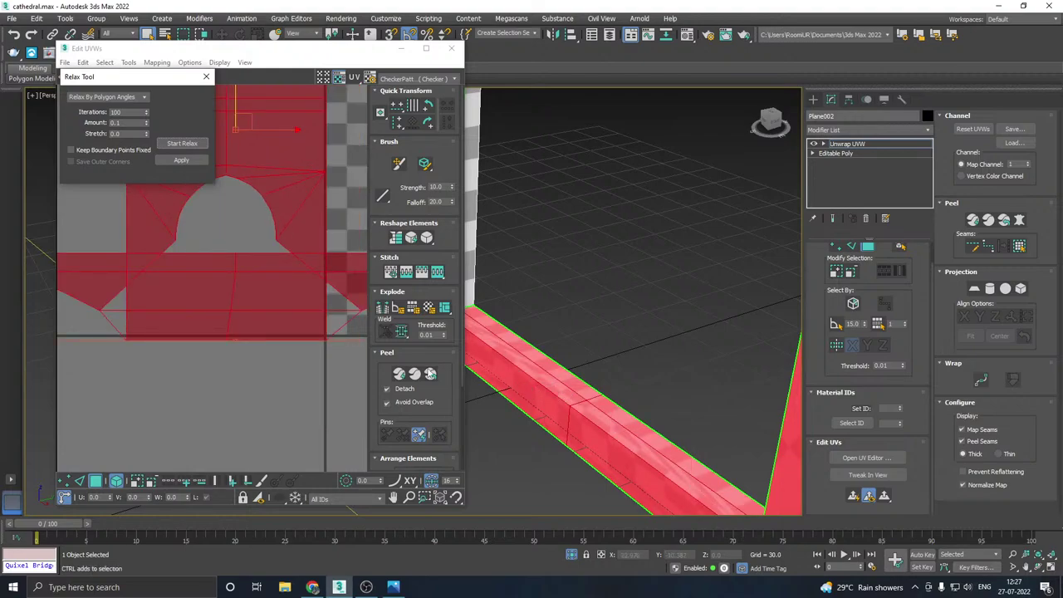
- Undo the last relax and stitch, and stitch the sill strip's lower edges to the door opening's bottom edge on the front wall
{"action": "left_click", "coordinate": [313, 381]}
{"action": "key", "text": "ctrl+z"}
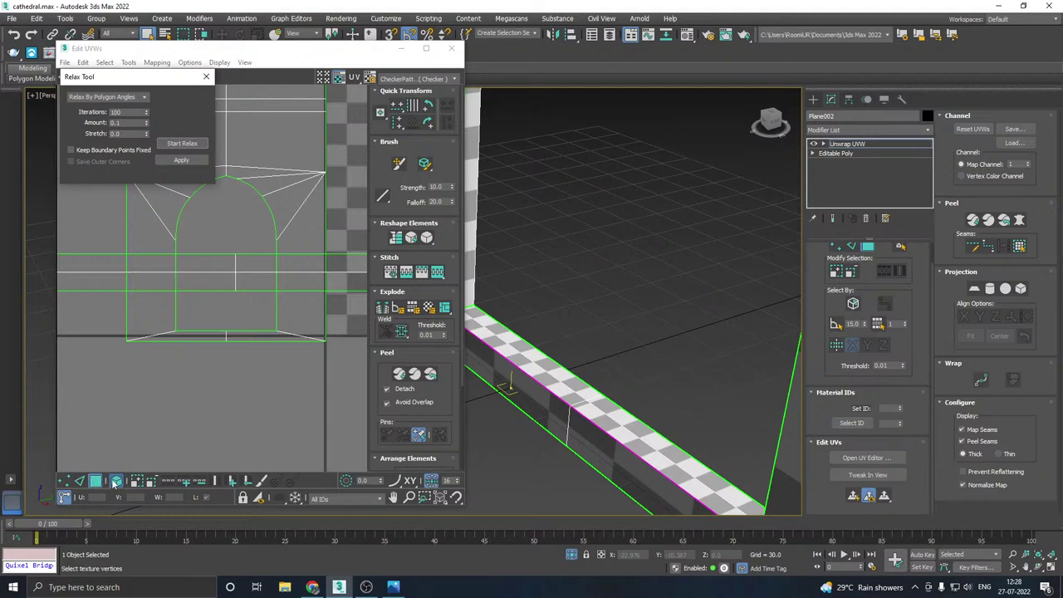
{"action": "left_click", "coordinate": [78, 481]}
{"action": "left_click", "coordinate": [215, 295]}
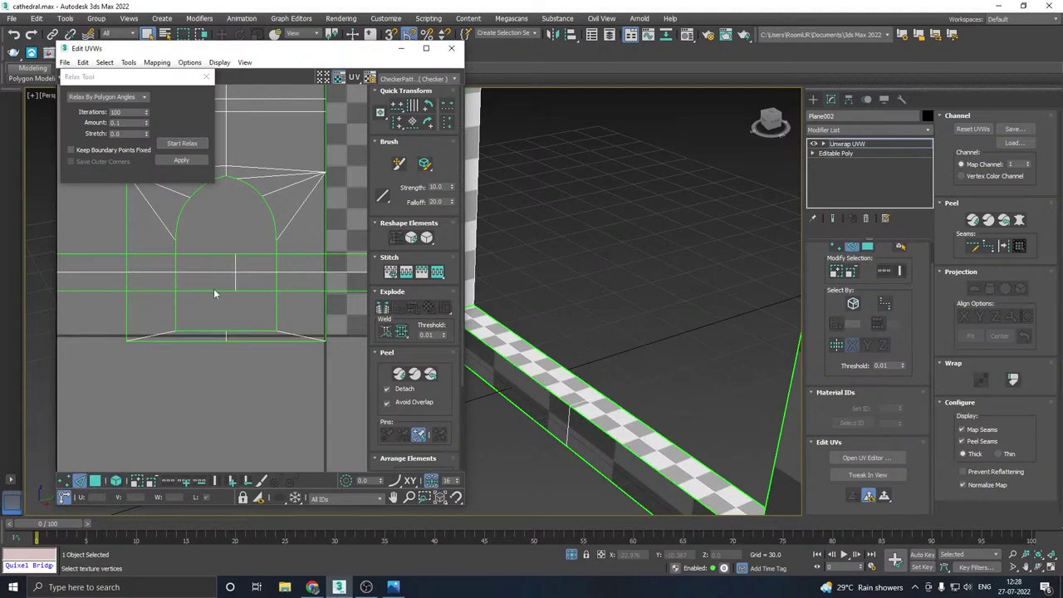
{"action": "double_click", "coordinate": [217, 292]}
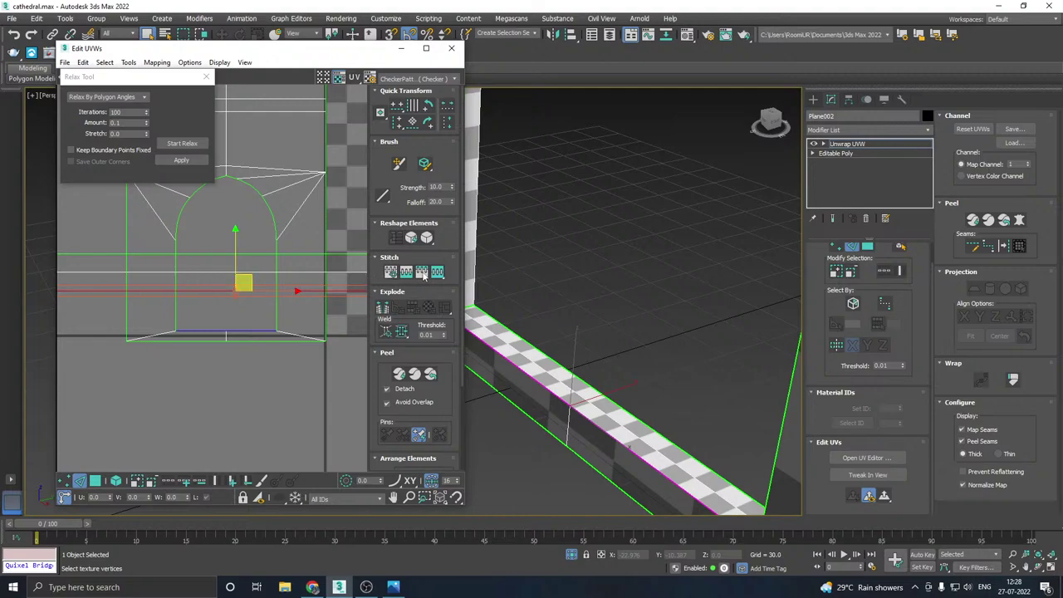
{"action": "left_click", "coordinate": [391, 272]}
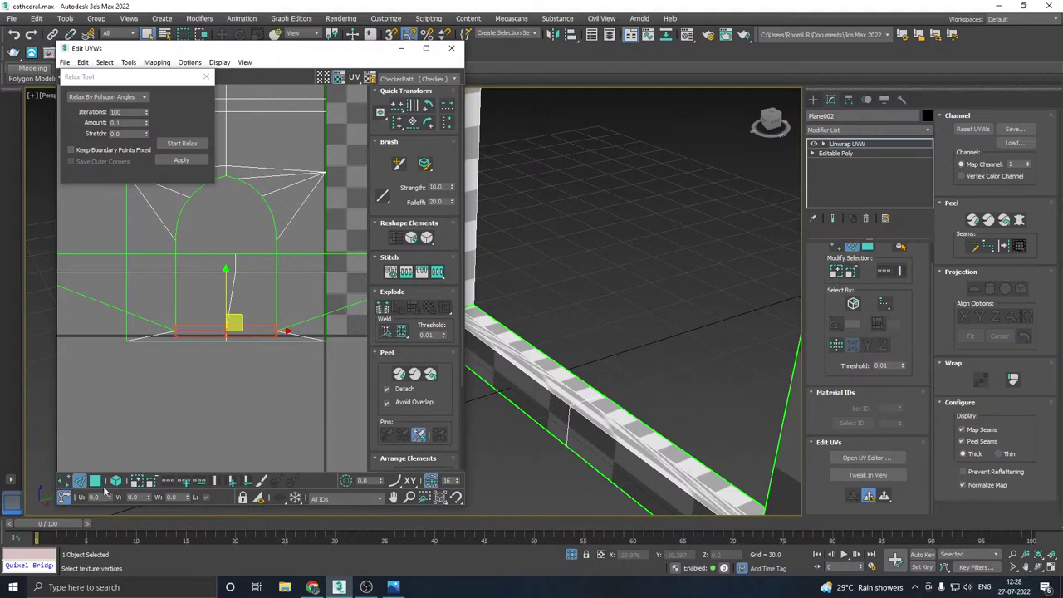
- Select all faces of the joined wall and sill island and relax them by polygon angles
{"action": "left_click", "coordinate": [96, 482]}
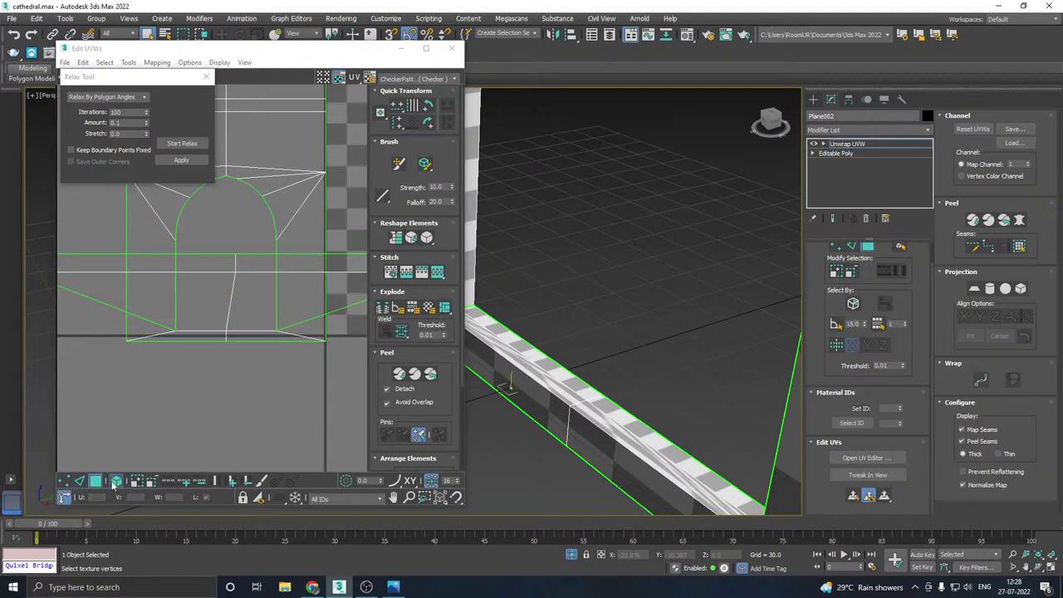
{"action": "key", "text": "ctrl+a"}
{"action": "left_click", "coordinate": [192, 147]}
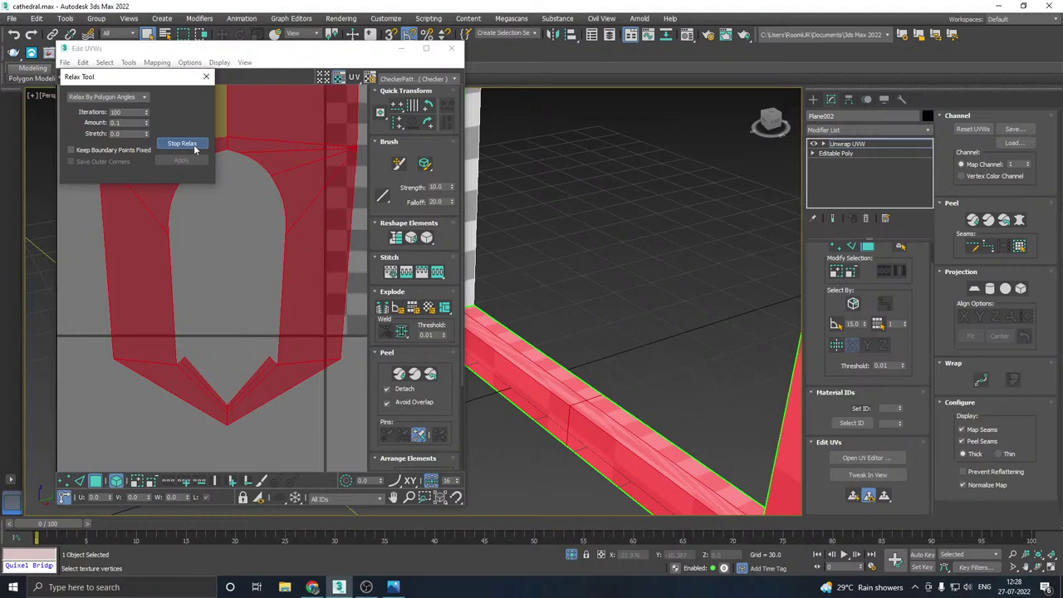
{"action": "left_click", "coordinate": [183, 144]}
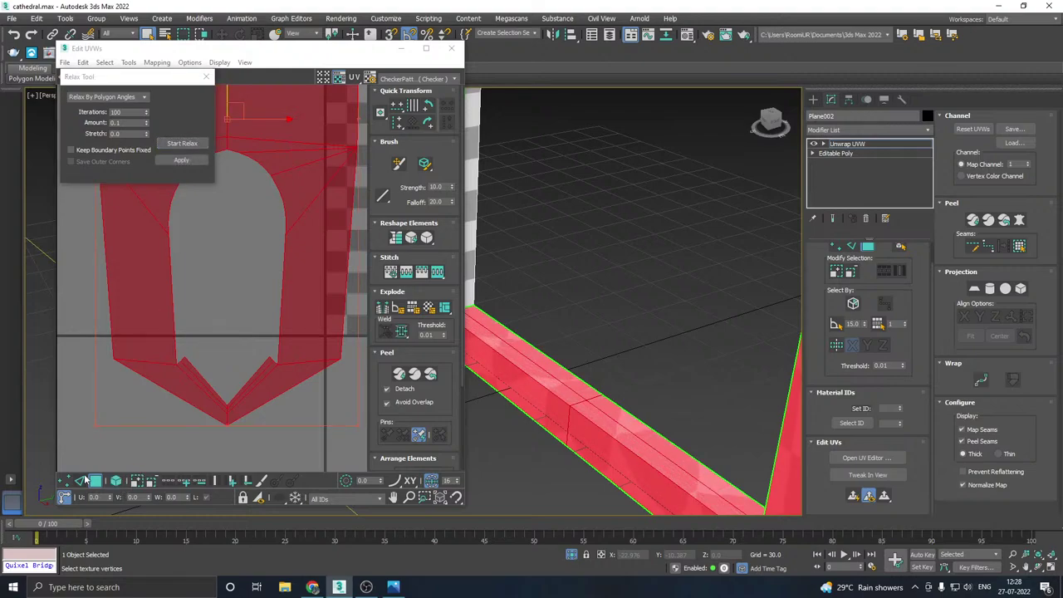
- Select the middle vertices at the pointed bottom of the deformed sill in the UV layout
{"action": "left_click", "coordinate": [67, 481]}
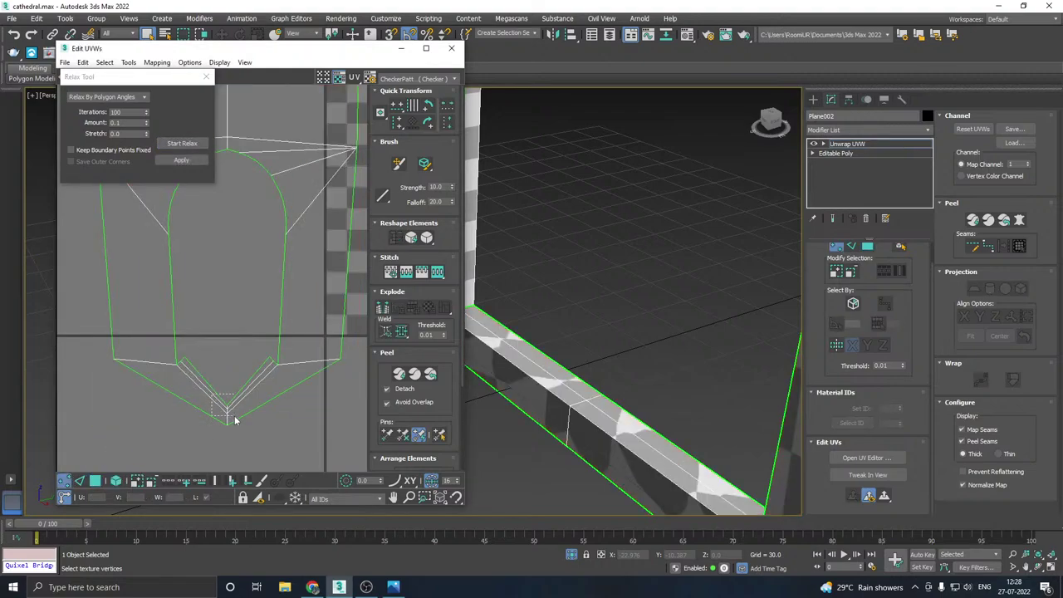
- Move the middle UV vertices of the sill strip and the bottom tip vertex upward to flatten the shell's lower edge
{"action": "left_click_drag", "start_coordinate": [234, 417], "coordinate": [236, 417]}
{"action": "left_click_drag", "start_coordinate": [227, 366], "coordinate": [237, 317]}
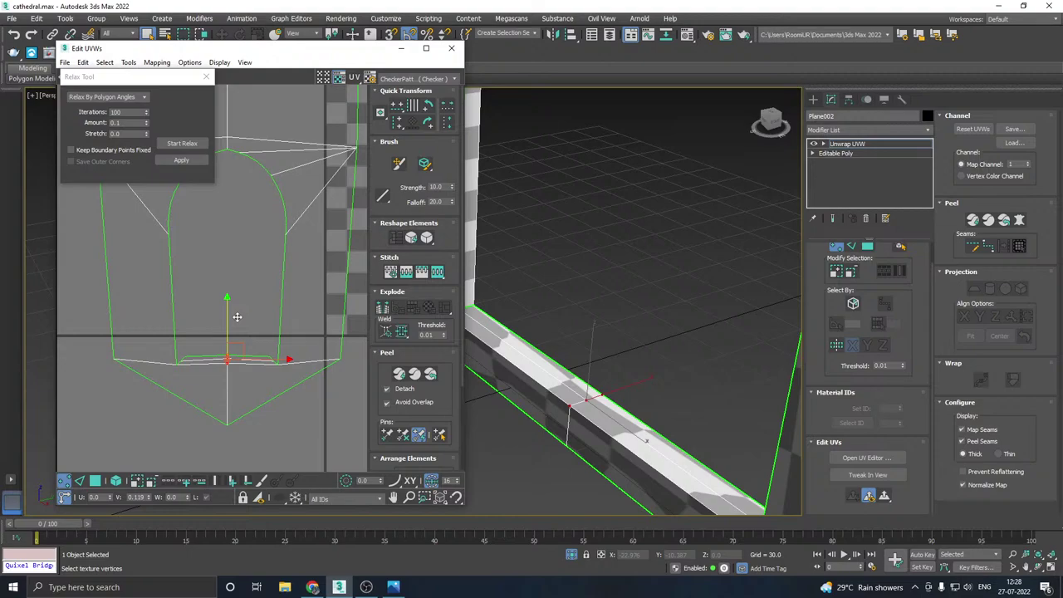
{"action": "left_click", "coordinate": [231, 421]}
{"action": "left_click_drag", "start_coordinate": [230, 390], "coordinate": [239, 344]}
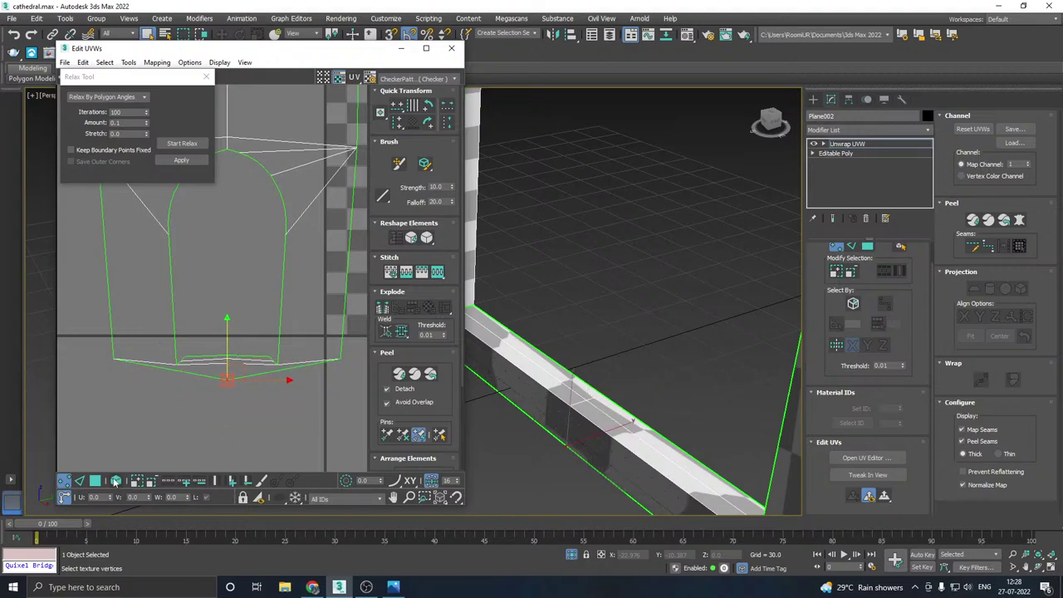
- Relax all the shell's faces by polygon angles with 100 iterations and an amount of 0.1
{"action": "left_click", "coordinate": [115, 481]}
{"action": "key", "text": "ctrl+a"}
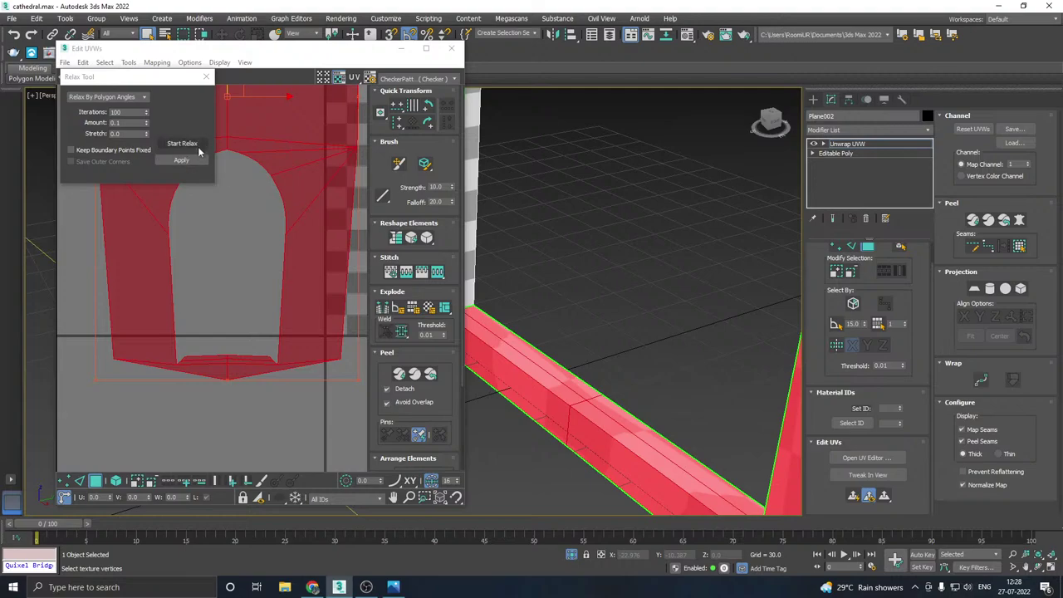
{"action": "left_click", "coordinate": [182, 144]}
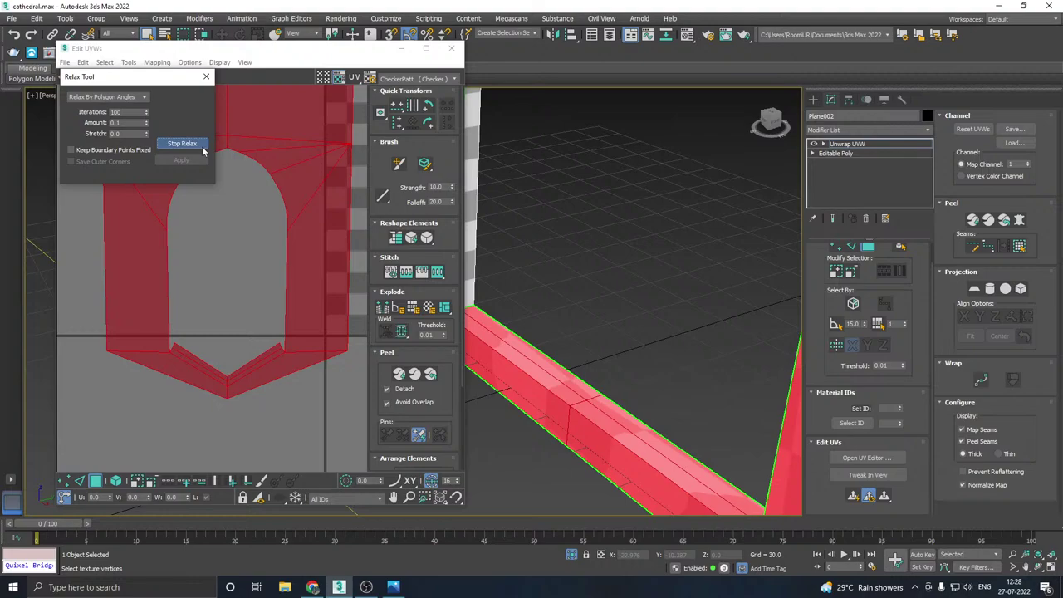
{"action": "left_click", "coordinate": [196, 143]}
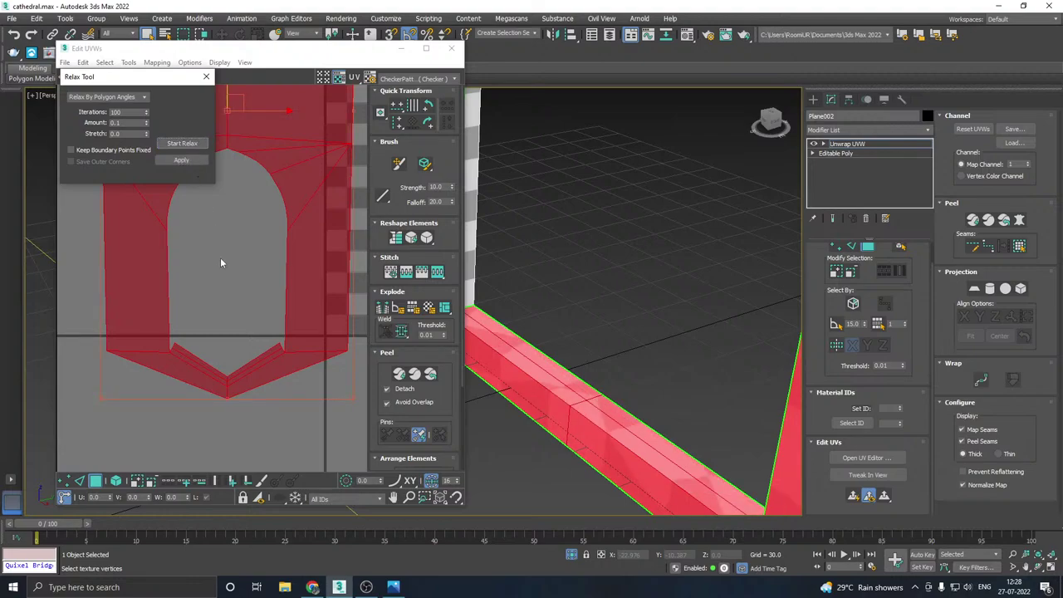
{"action": "left_click", "coordinate": [221, 259]}
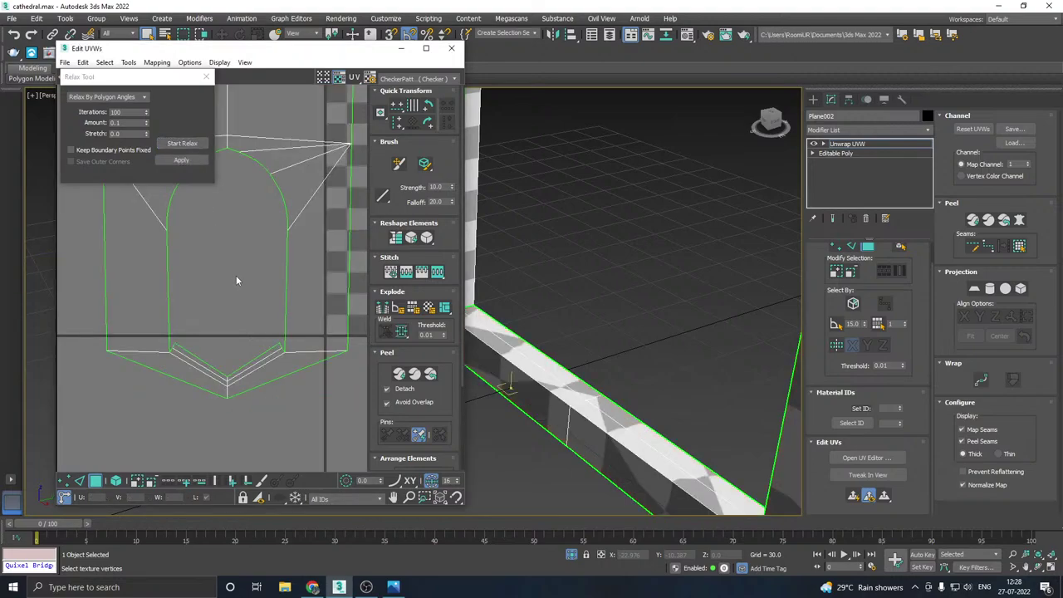
- Undo the vertex moves, the relaxing and the stitching that joined the sill strip to the wall's UV shell
{"action": "scroll", "coordinate": [263, 403], "scroll_direction": "down", "scroll_amount": 3}
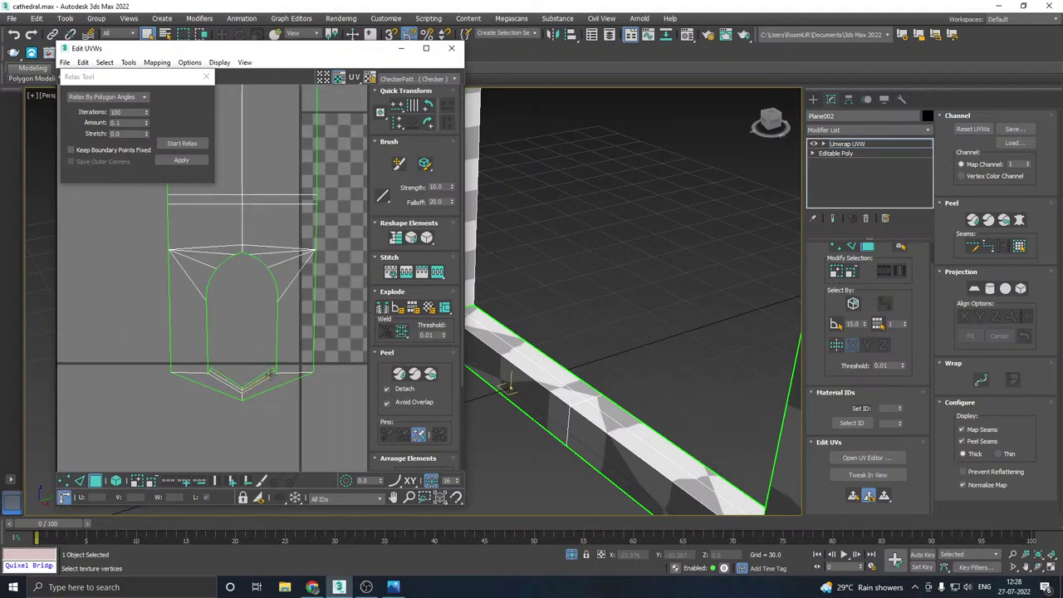
{"action": "scroll", "coordinate": [257, 366], "scroll_direction": "up", "scroll_amount": 2}
{"action": "left_click", "coordinate": [222, 404]}
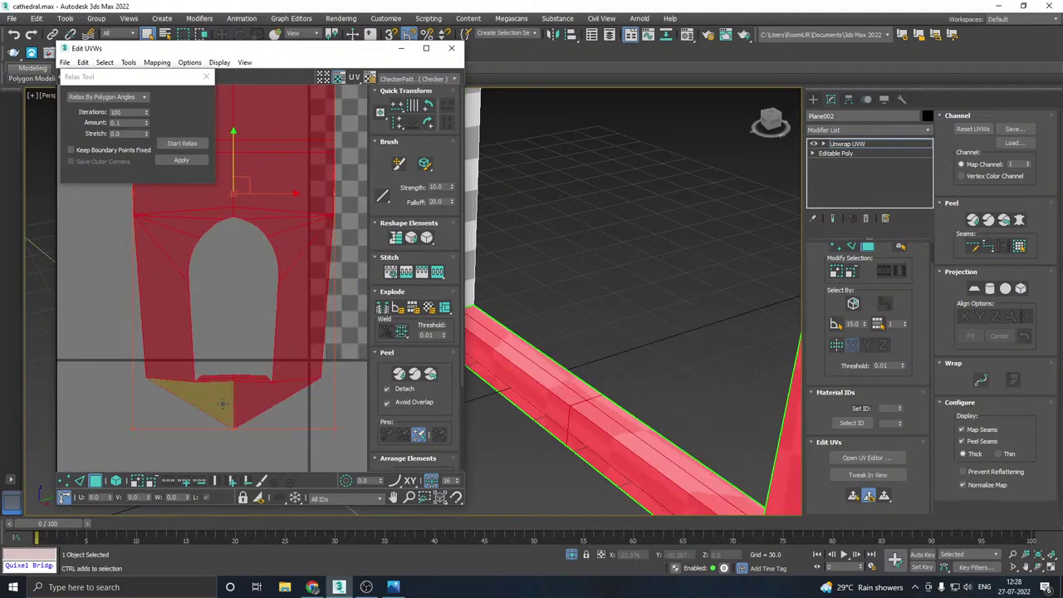
{"action": "key", "text": "ctrl+z"}
{"action": "key", "text": "ctrl+z"}
{"action": "key", "text": "ctrl+z"}
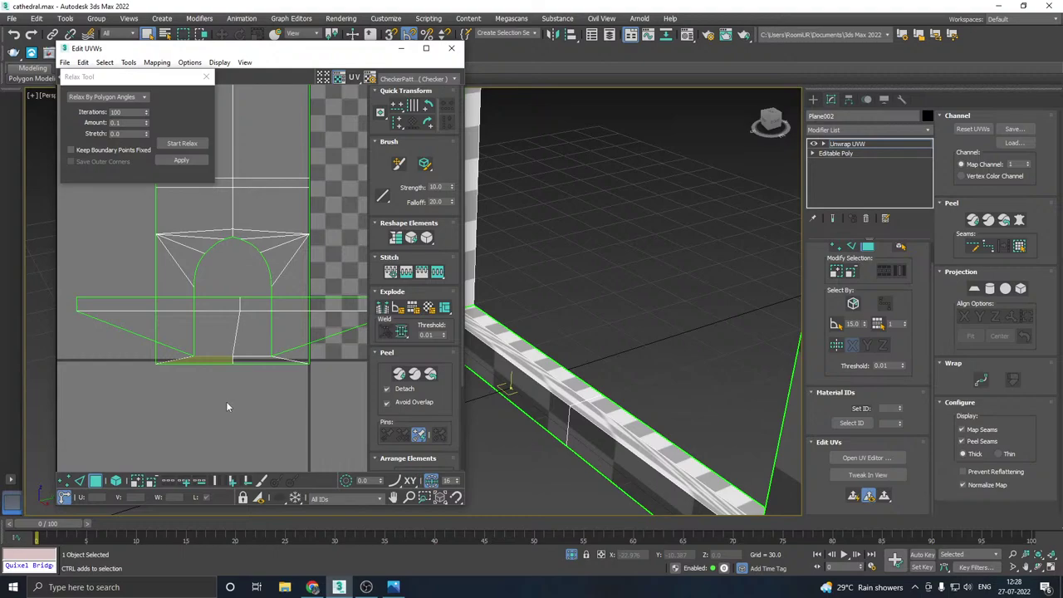
- Select the sill strip as a whole UV element, pack it, and move it clear below the wall shell
{"action": "left_click", "coordinate": [116, 480]}
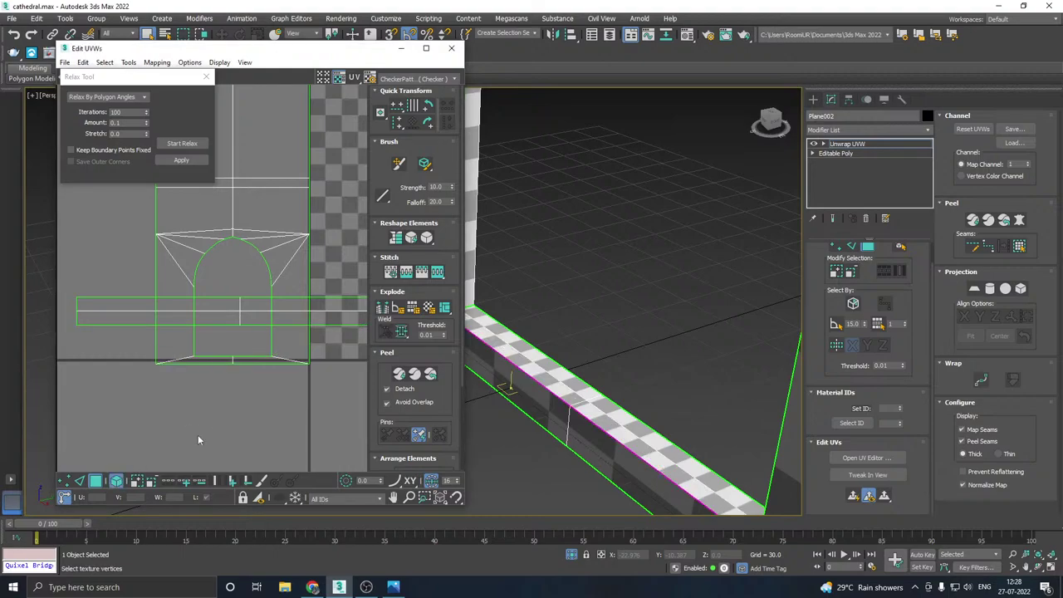
{"action": "left_click", "coordinate": [266, 301]}
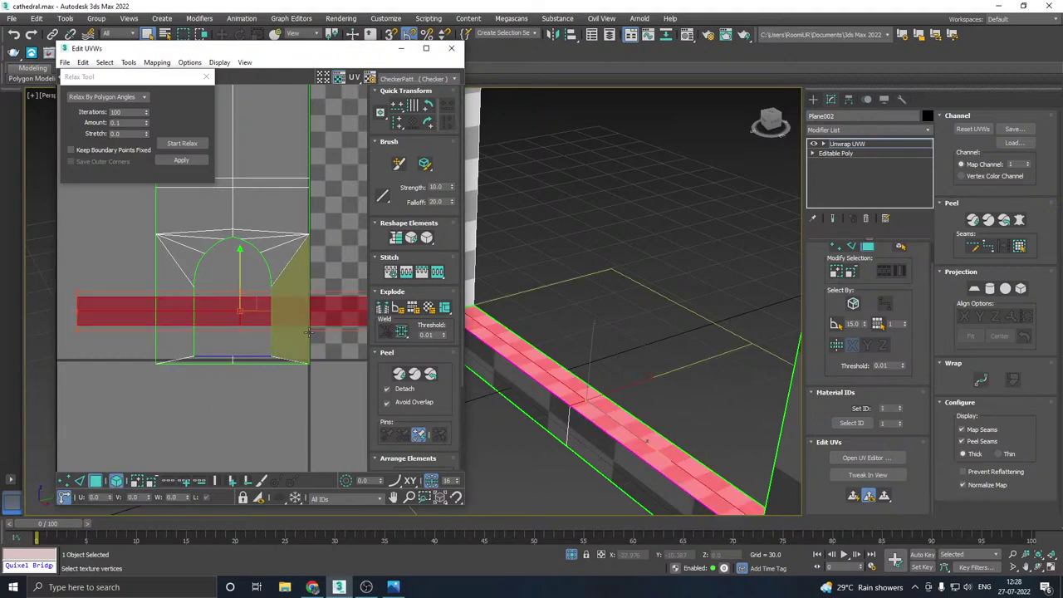
{"action": "left_click", "coordinate": [394, 354]}
{"action": "left_click", "coordinate": [382, 388]}
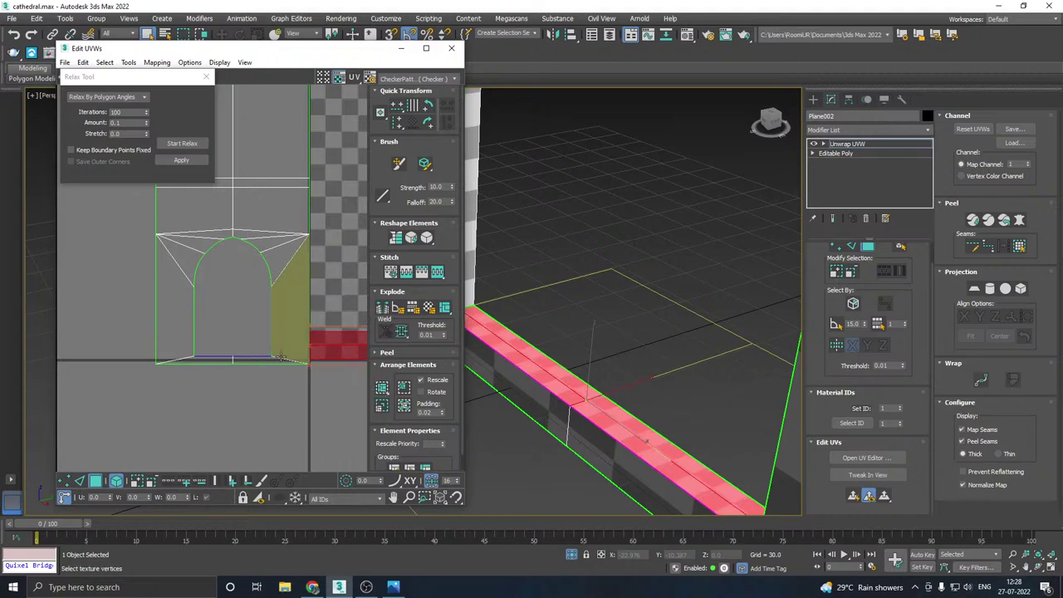
{"action": "scroll", "coordinate": [162, 369], "scroll_direction": "down", "scroll_amount": 5}
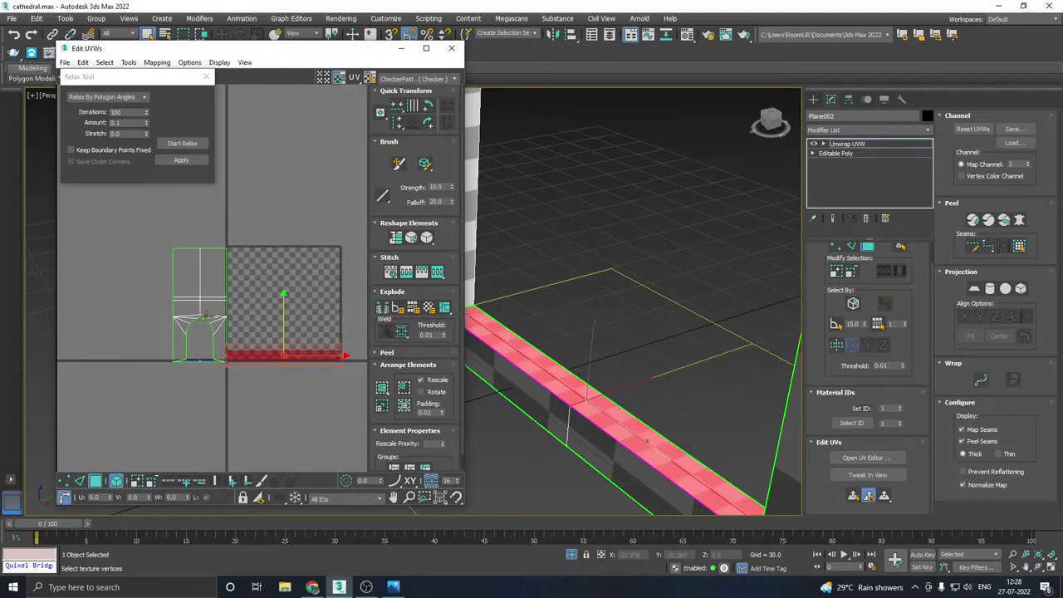
{"action": "scroll", "coordinate": [594, 410], "scroll_direction": "down", "scroll_amount": 6}
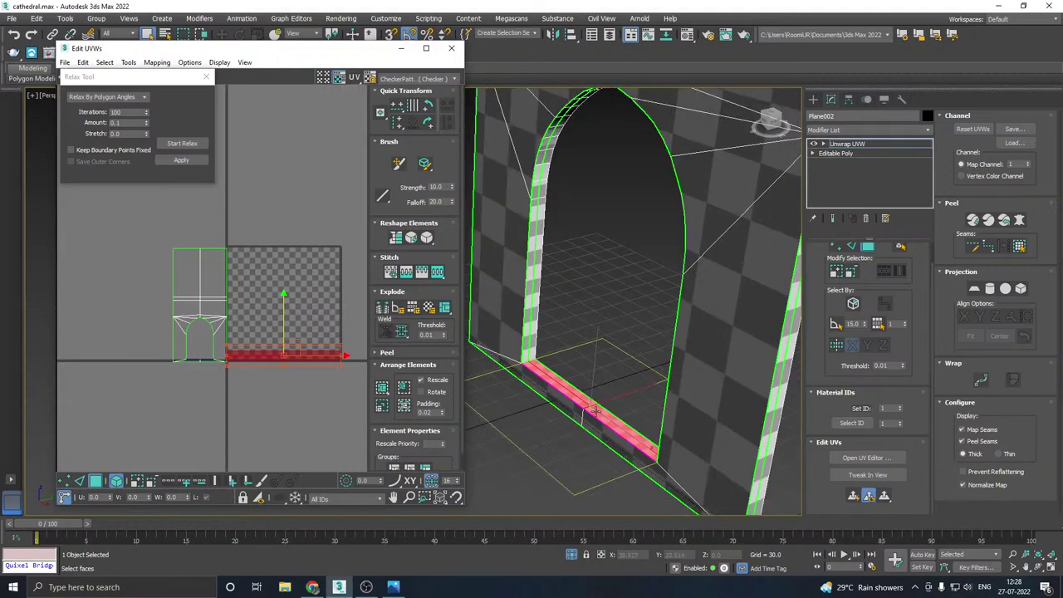
{"action": "left_click_drag", "start_coordinate": [284, 354], "coordinate": [181, 417]}
- Select the inner faces of the arch opening from its edge run, excluding the sill at the base
{"action": "left_click", "coordinate": [551, 355]}
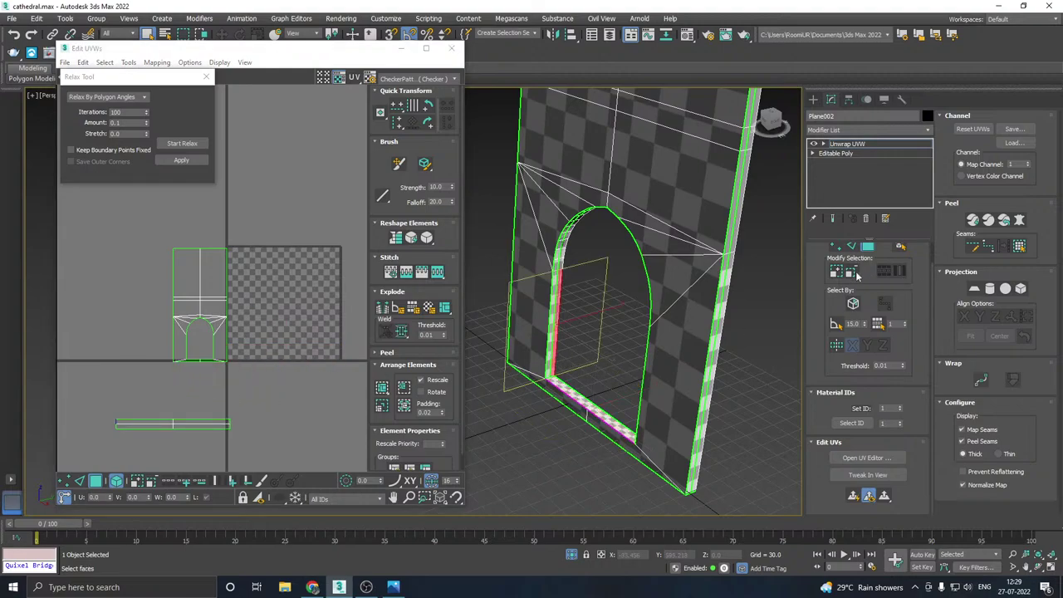
{"action": "left_click", "coordinate": [851, 248]}
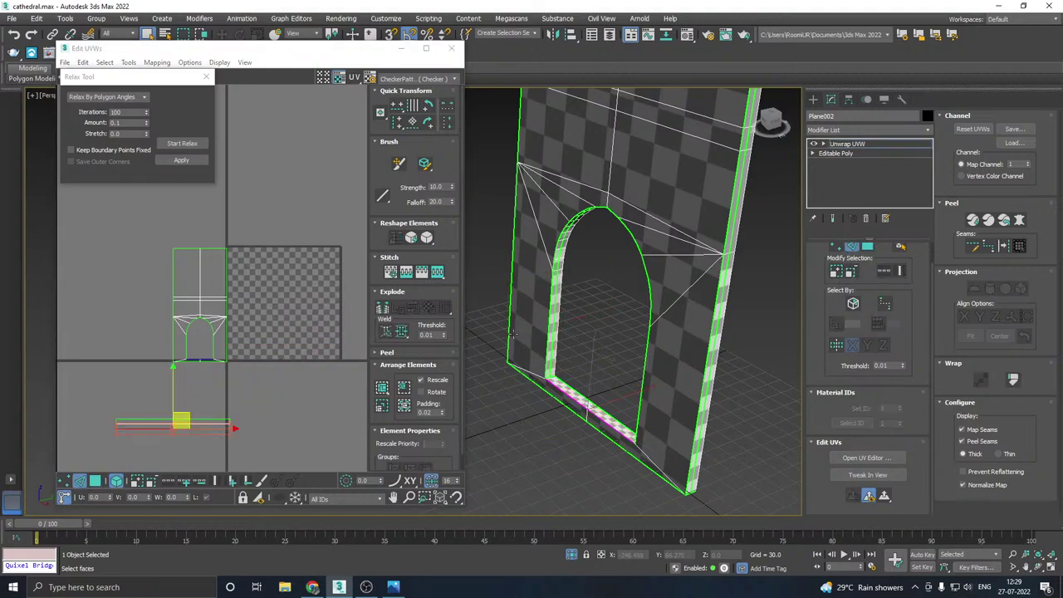
{"action": "left_click", "coordinate": [553, 358], "text": "ctrl"}
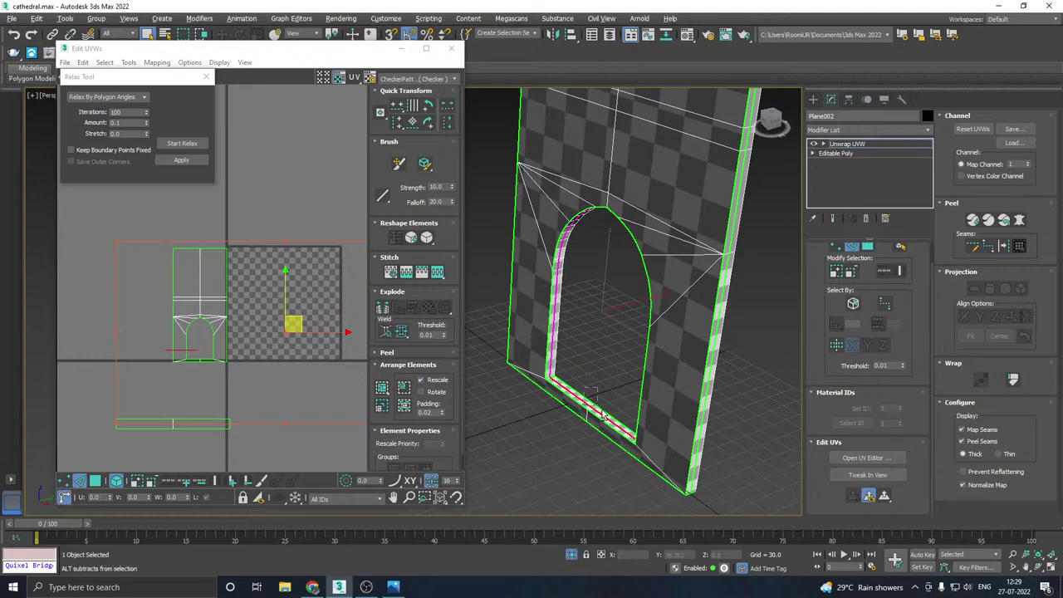
{"action": "left_click", "coordinate": [586, 393], "text": "alt"}
{"action": "left_click", "coordinate": [868, 247]}
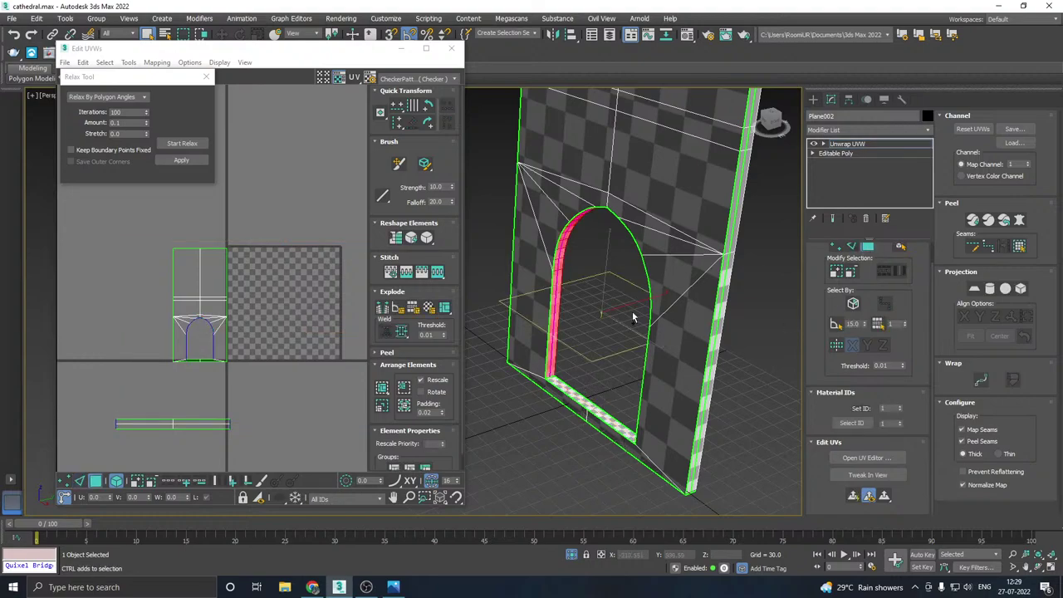
- Apply a quick planar map to the selected inner arch faces and relax them by polygon angles into a strip
{"action": "middle_click_drag", "start_coordinate": [633, 312], "coordinate": [718, 287], "text": "alt"}
{"action": "left_click", "coordinate": [852, 495]}
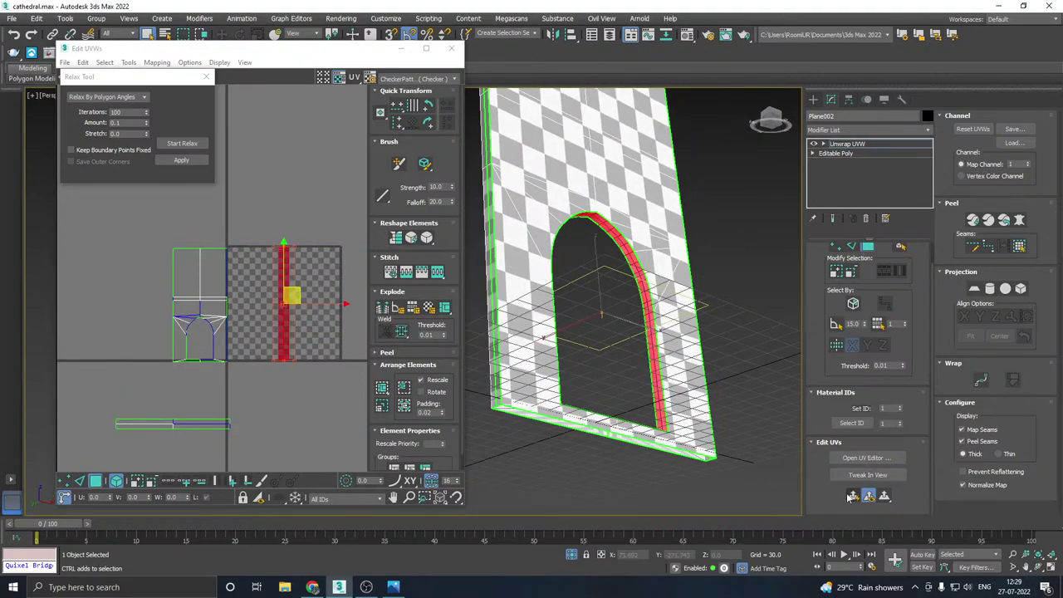
{"action": "left_click", "coordinate": [184, 145]}
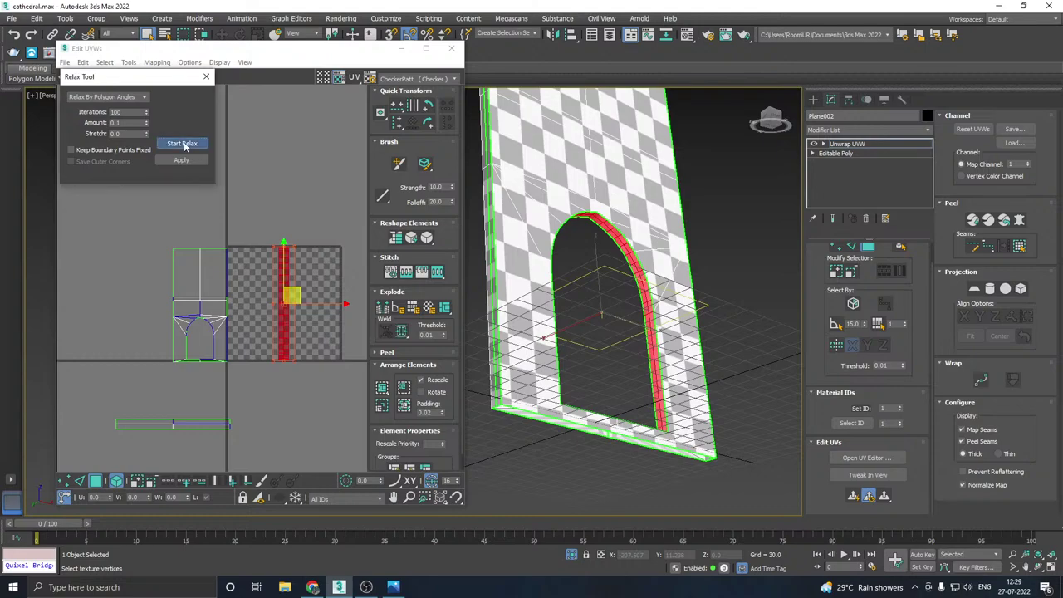
{"action": "left_click", "coordinate": [184, 145]}
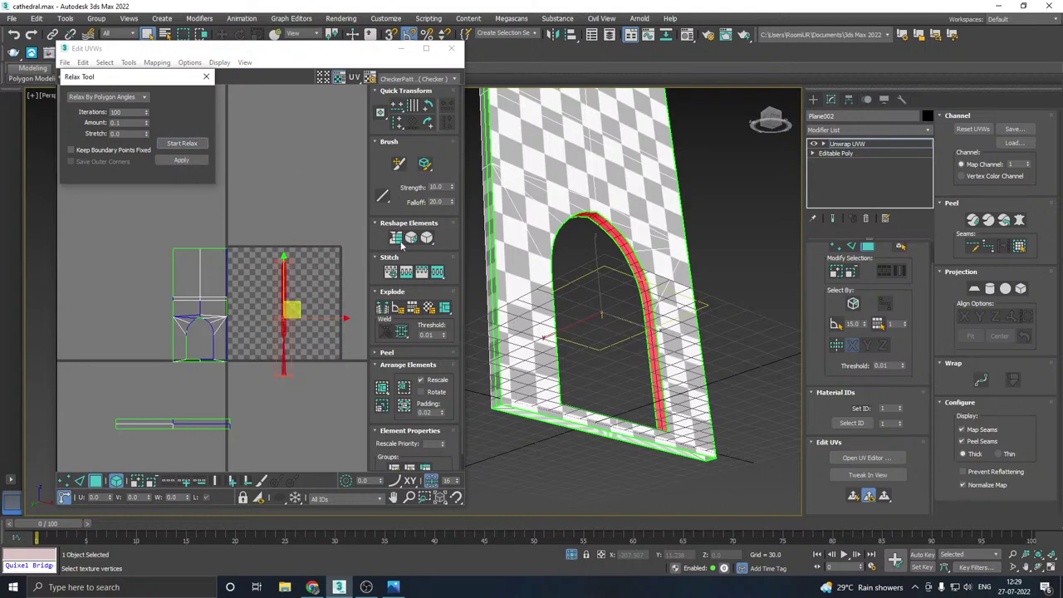
{"action": "left_click", "coordinate": [183, 144]}
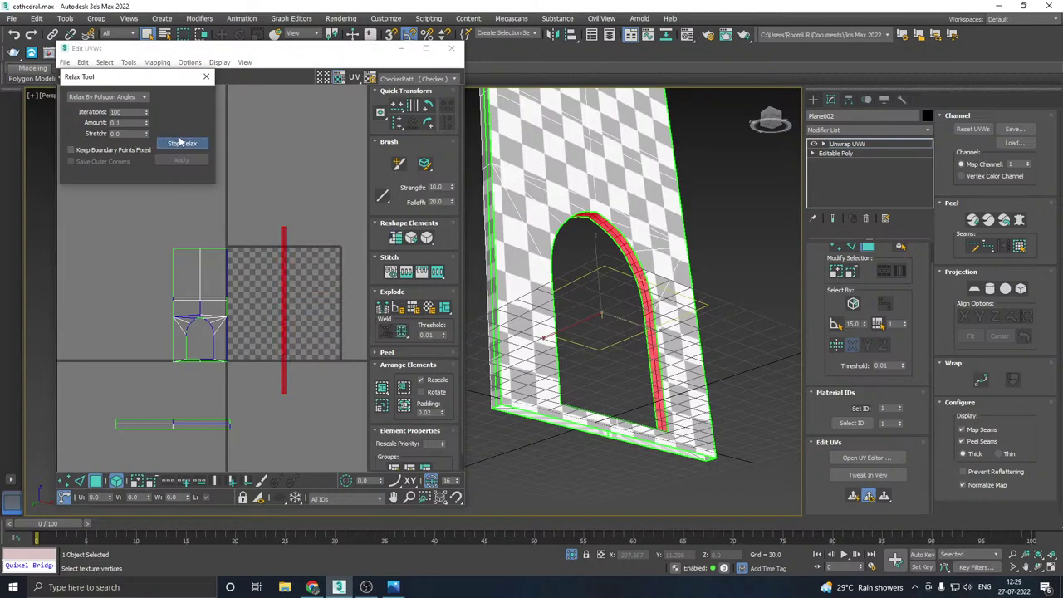
{"action": "left_click", "coordinate": [182, 146]}
{"action": "left_click", "coordinate": [181, 161]}
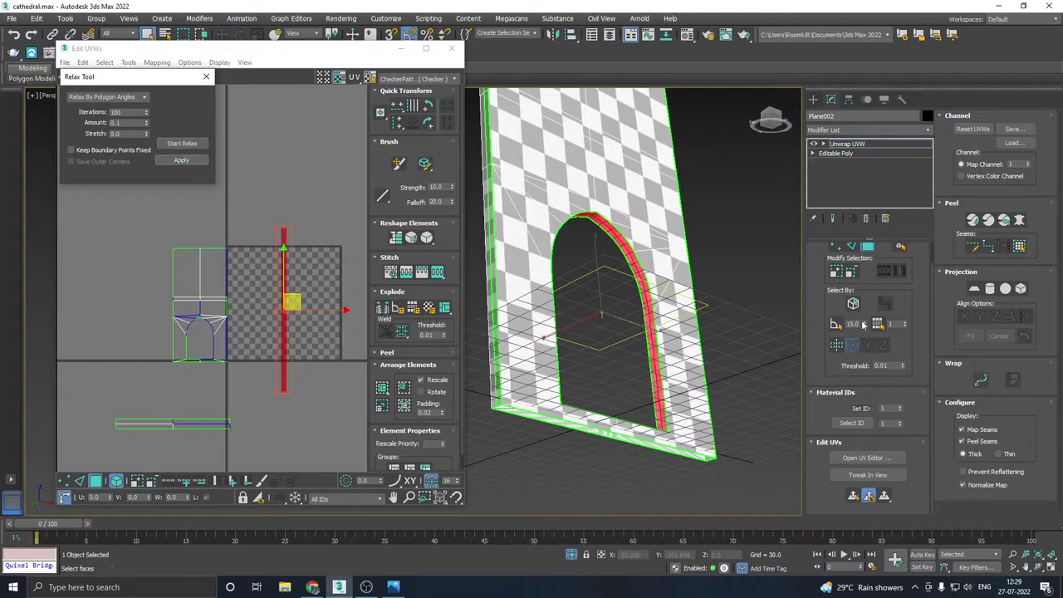
- Select the unfolded arch strip's UV shell and rotate it to lie horizontally
{"action": "scroll", "coordinate": [289, 297], "scroll_direction": "up", "scroll_amount": 2}
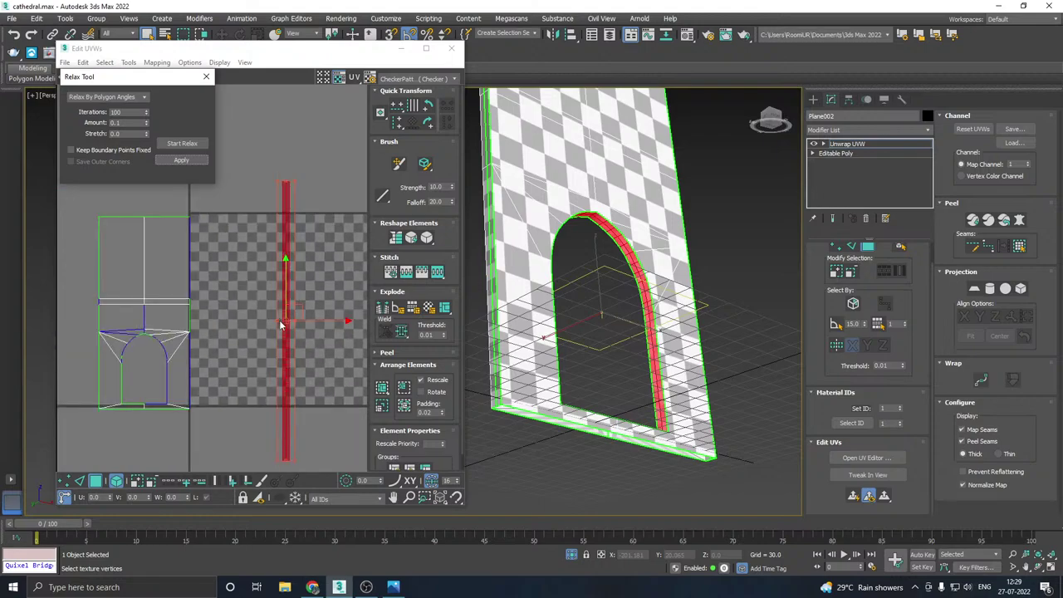
{"action": "left_click", "coordinate": [280, 326]}
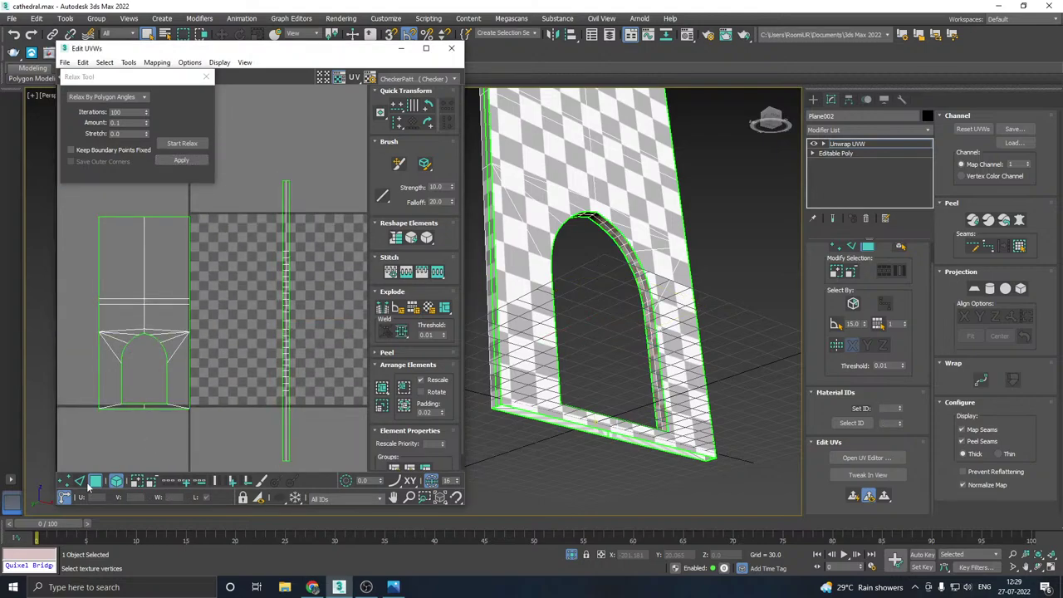
{"action": "left_click", "coordinate": [285, 366]}
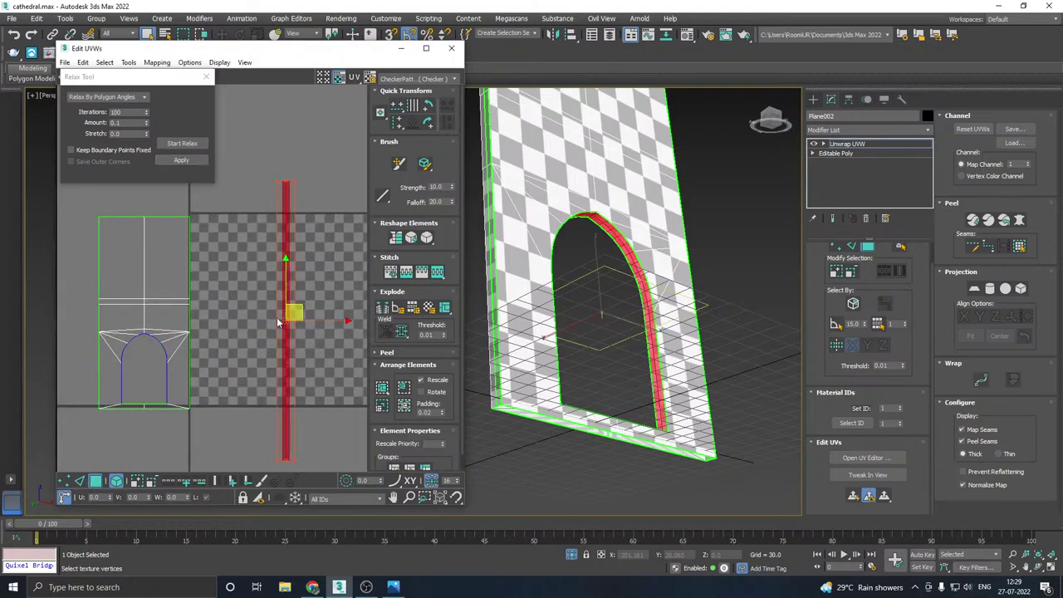
{"action": "mouse_move", "coordinate": [276, 321]}
{"action": "left_mouse_down"}
{"action": "mouse_move", "coordinate": [284, 314]}
{"action": "mouse_move", "coordinate": [276, 316]}
{"action": "left_mouse_up"}
{"action": "scroll", "coordinate": [145, 359], "scroll_direction": "down", "scroll_amount": 3}
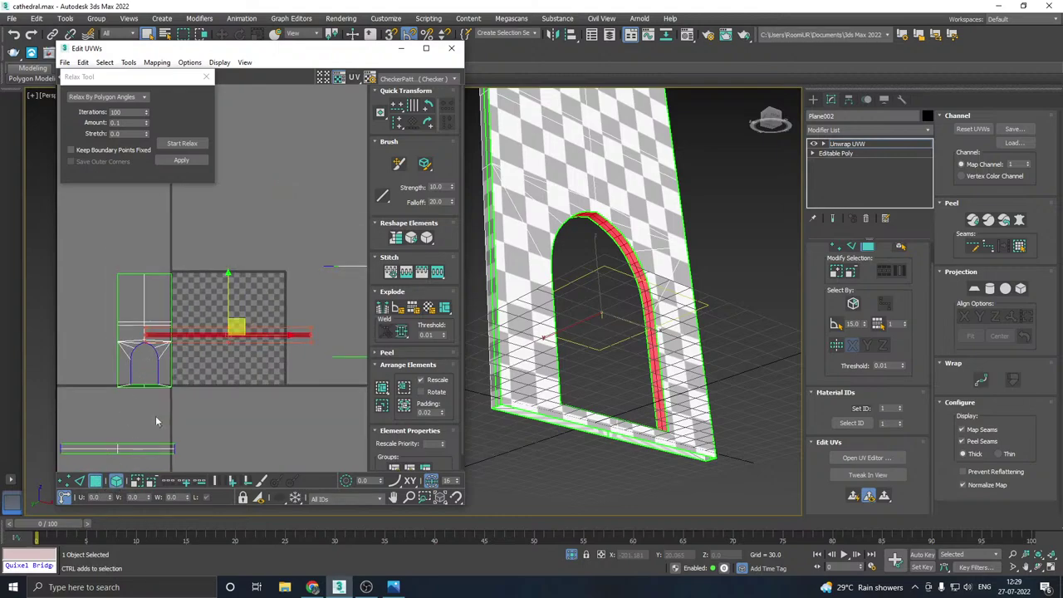
- Add the wall and sill shells to the selection and pack all three with Rescale on and a padding of 0.02
{"action": "left_click", "coordinate": [154, 368]}
{"action": "left_click", "coordinate": [130, 449], "text": "ctrl"}
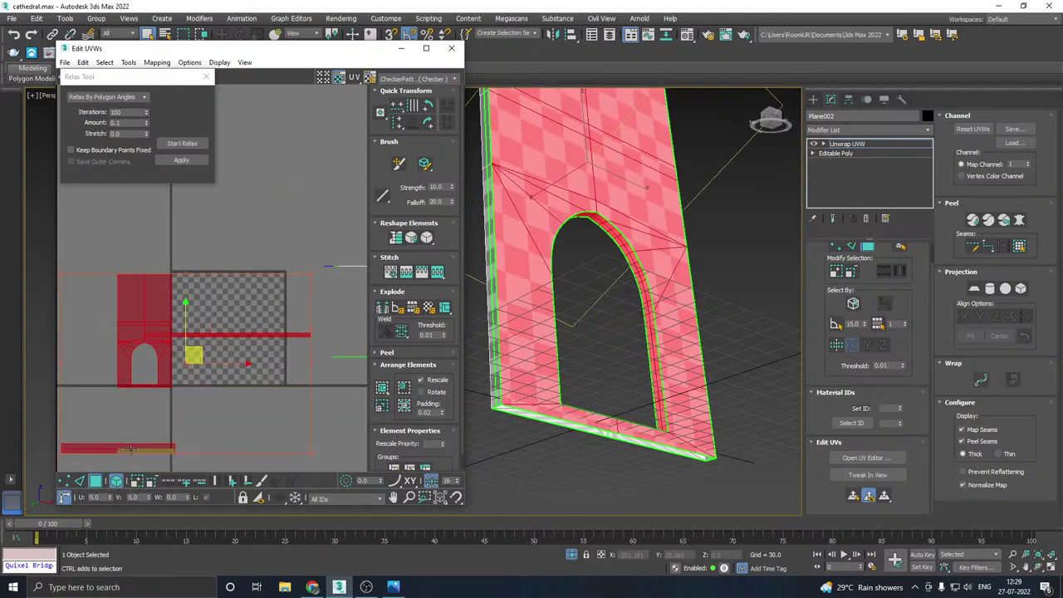
{"action": "left_click", "coordinate": [382, 388]}
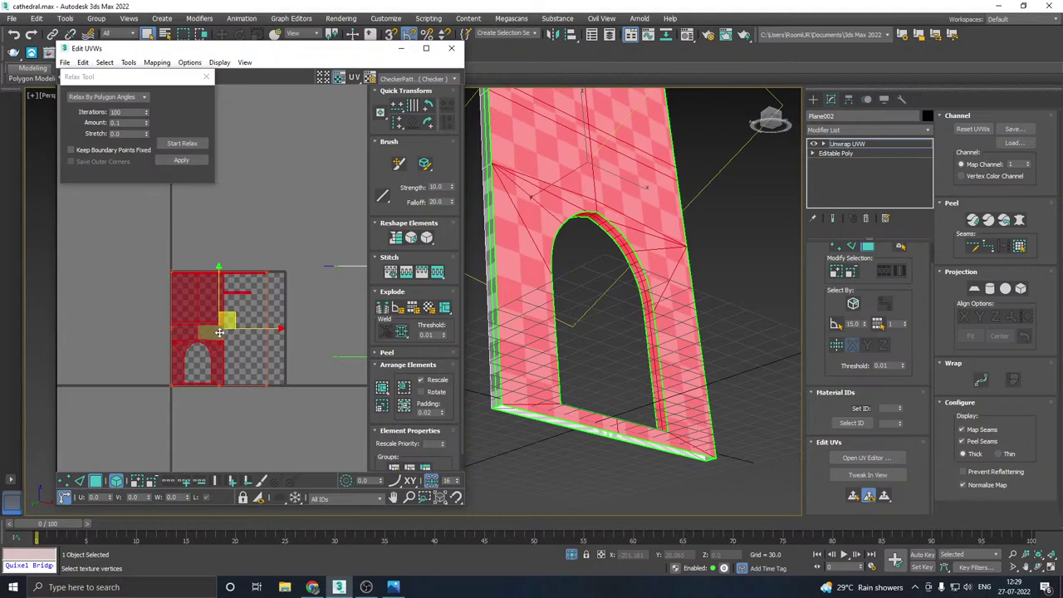
{"action": "scroll", "coordinate": [298, 305], "scroll_direction": "up", "scroll_amount": 3}
{"action": "left_click", "coordinate": [297, 300]}
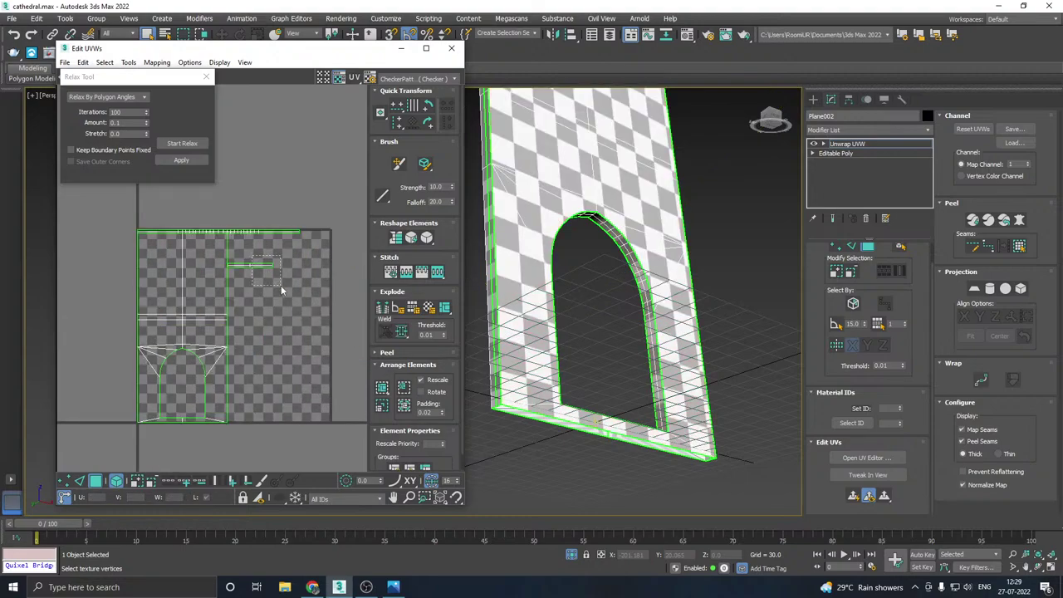
- Select the sill's UV shell and move it to the base of the arch opening in the wall shell
{"action": "left_click_drag", "start_coordinate": [281, 285], "coordinate": [281, 285]}
{"action": "middle_click_drag", "start_coordinate": [586, 311], "coordinate": [665, 340], "text": "alt"}
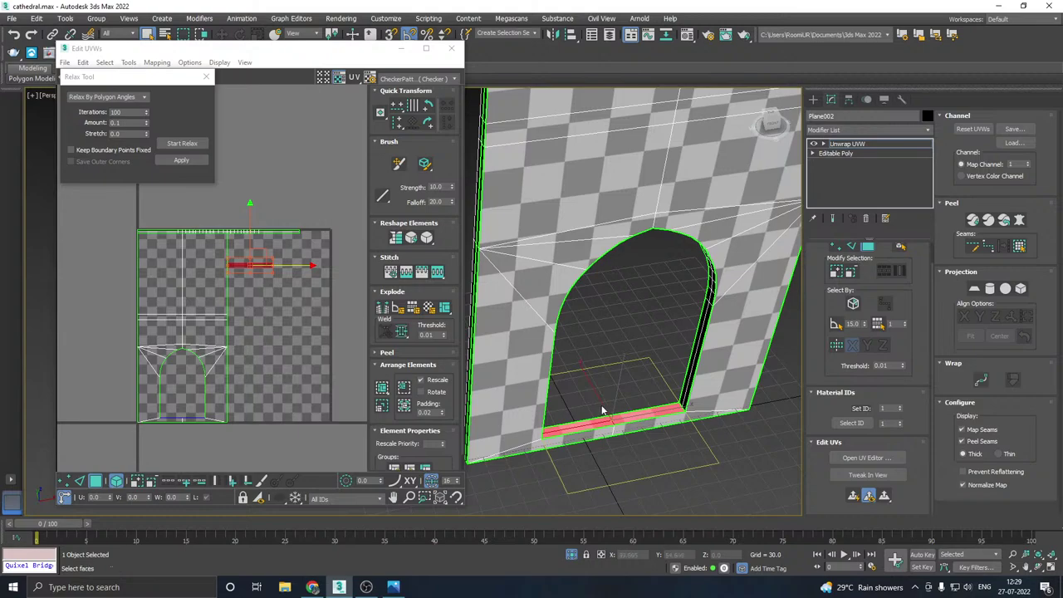
{"action": "middle_click_drag", "start_coordinate": [215, 377], "coordinate": [254, 341]}
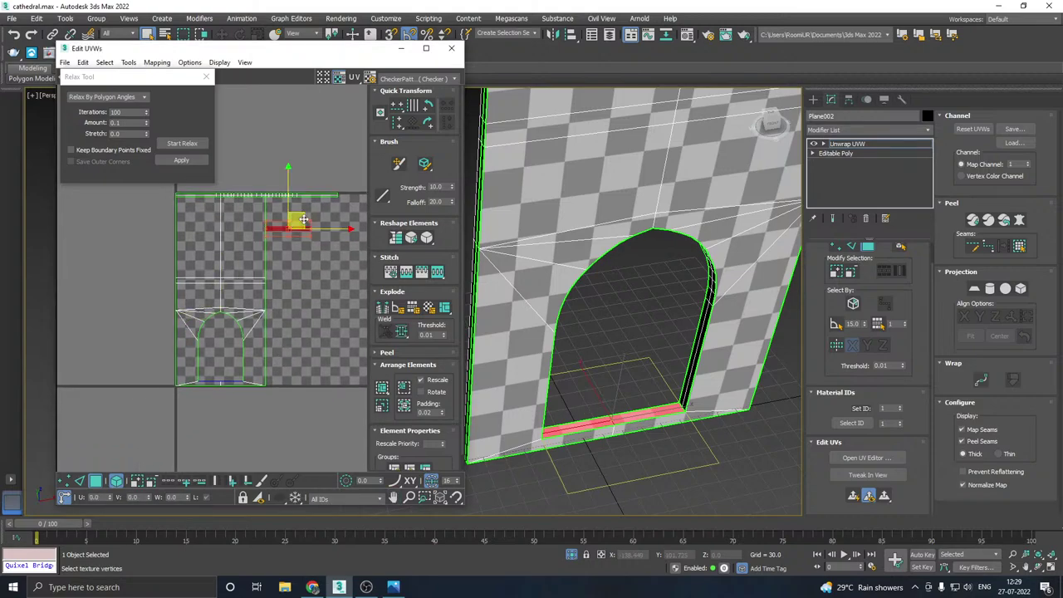
{"action": "left_click_drag", "start_coordinate": [303, 219], "coordinate": [232, 369]}
{"action": "scroll", "coordinate": [224, 390], "scroll_direction": "up", "scroll_amount": 3}
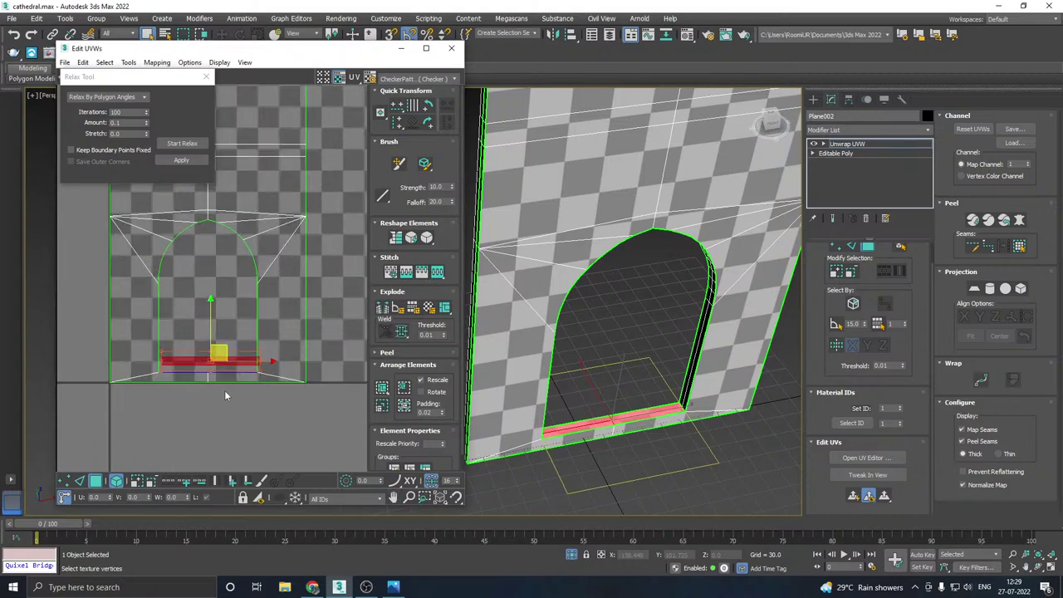
{"action": "scroll", "coordinate": [224, 393], "scroll_direction": "up", "scroll_amount": 3}
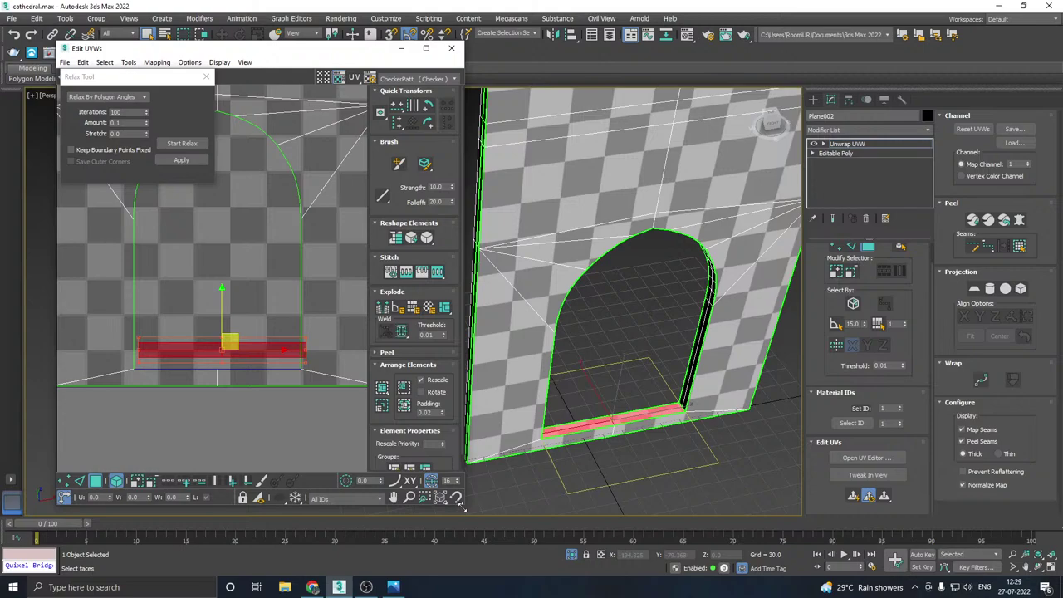
- Enlarge the UV editor, close the Relax Tool and align the sill shell with the opening's lower corners
{"action": "left_click_drag", "start_coordinate": [462, 507], "coordinate": [546, 530]}
{"action": "scroll", "coordinate": [254, 376], "scroll_direction": "up", "scroll_amount": 4}
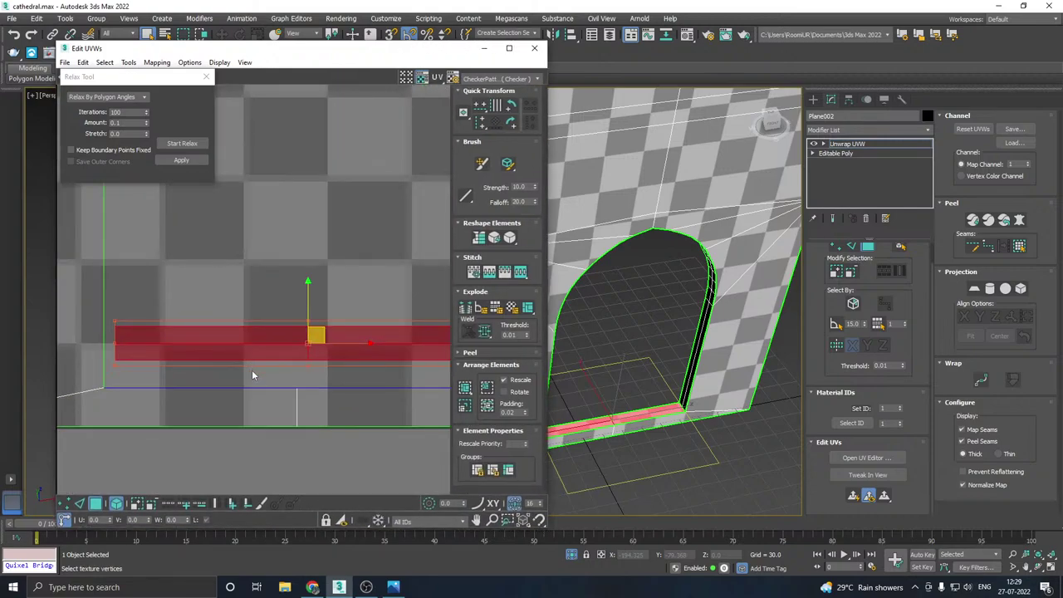
{"action": "left_click", "coordinate": [205, 78]}
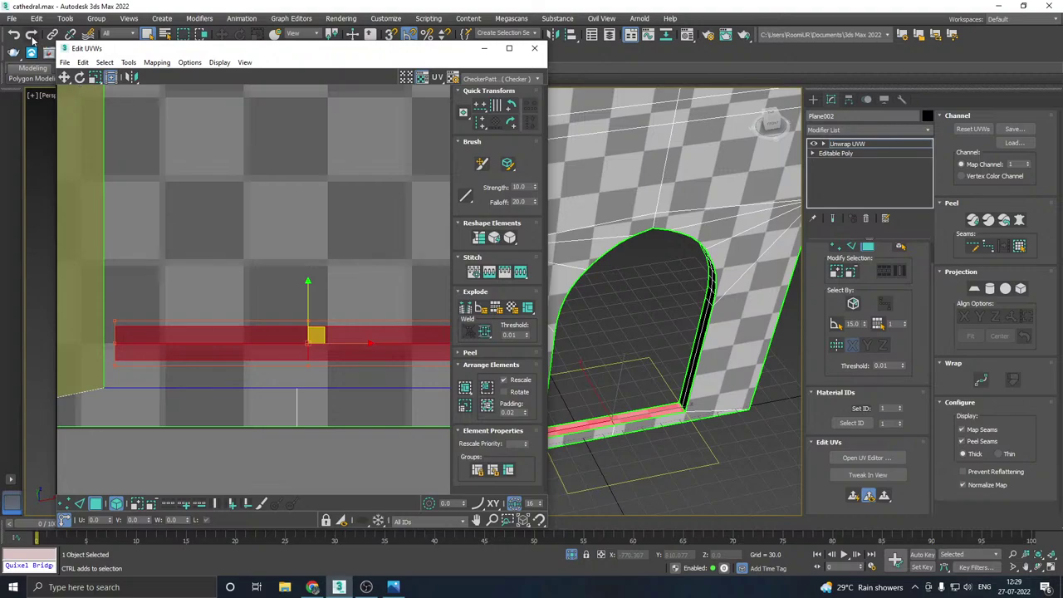
{"action": "left_click", "coordinate": [13, 18]}
{"action": "left_click", "coordinate": [28, 103]}
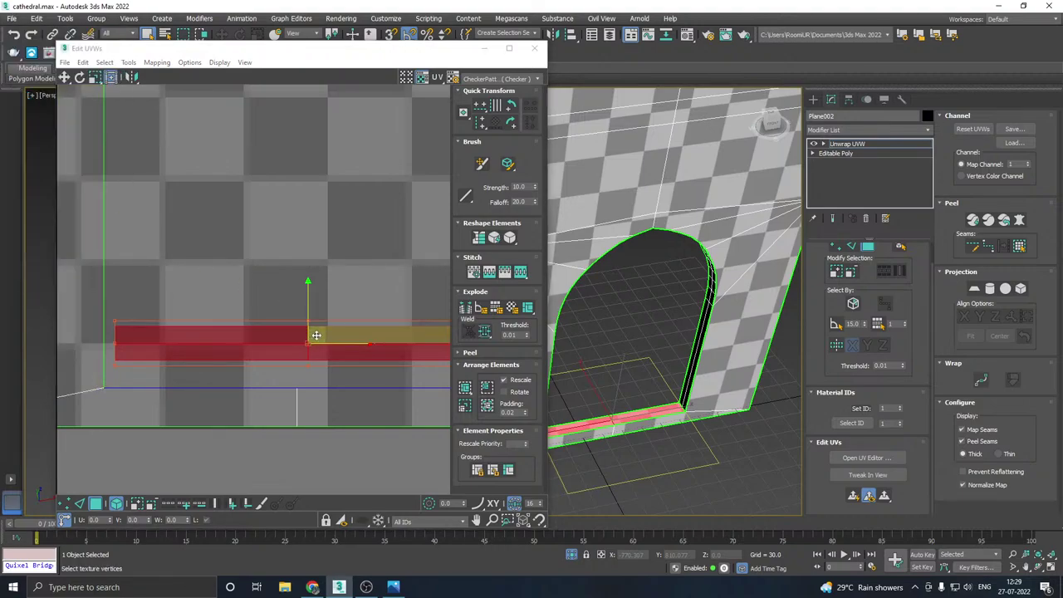
{"action": "left_click_drag", "start_coordinate": [315, 334], "coordinate": [305, 357]}
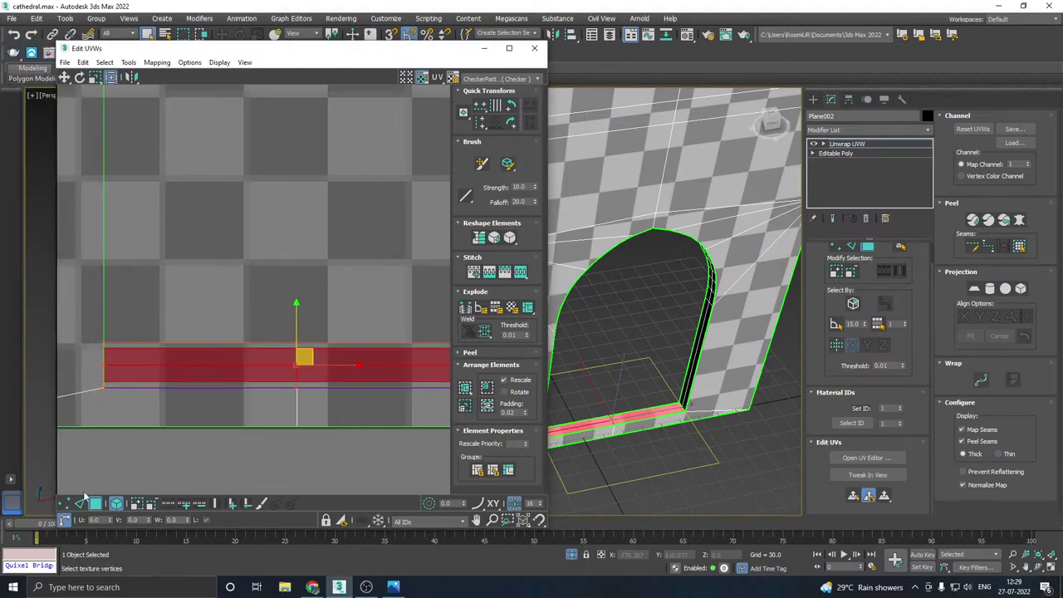
- Switch to UV vertex selection and turn on Show Vertex Connections
{"action": "left_click", "coordinate": [67, 503]}
{"action": "middle_click_drag", "start_coordinate": [177, 416], "coordinate": [222, 410]}
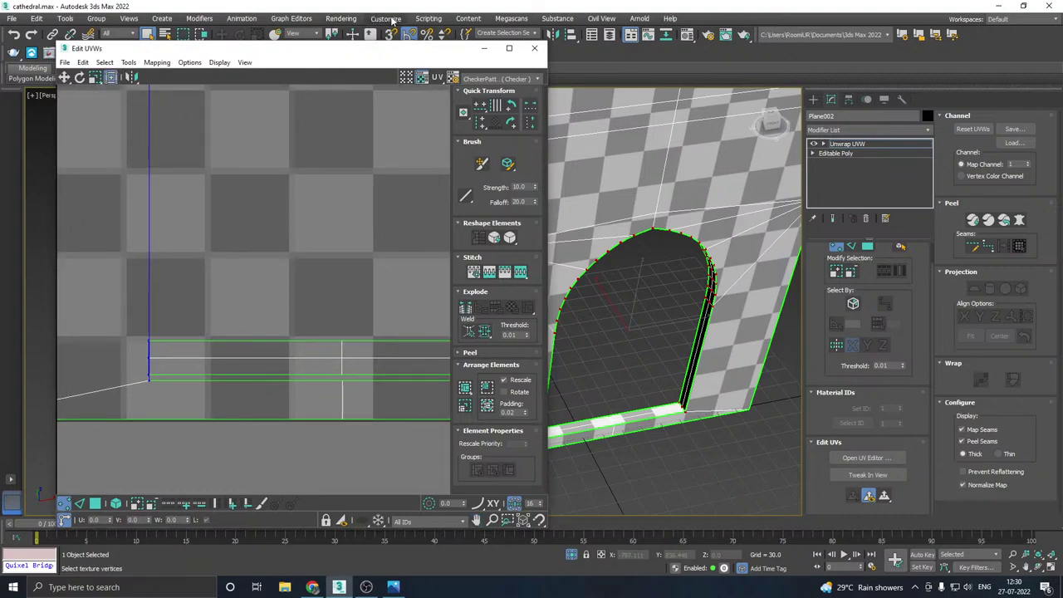
{"action": "left_click", "coordinate": [341, 18]}
{"action": "left_click", "coordinate": [259, 51]}
{"action": "left_click_drag", "start_coordinate": [278, 53], "coordinate": [259, 56]}
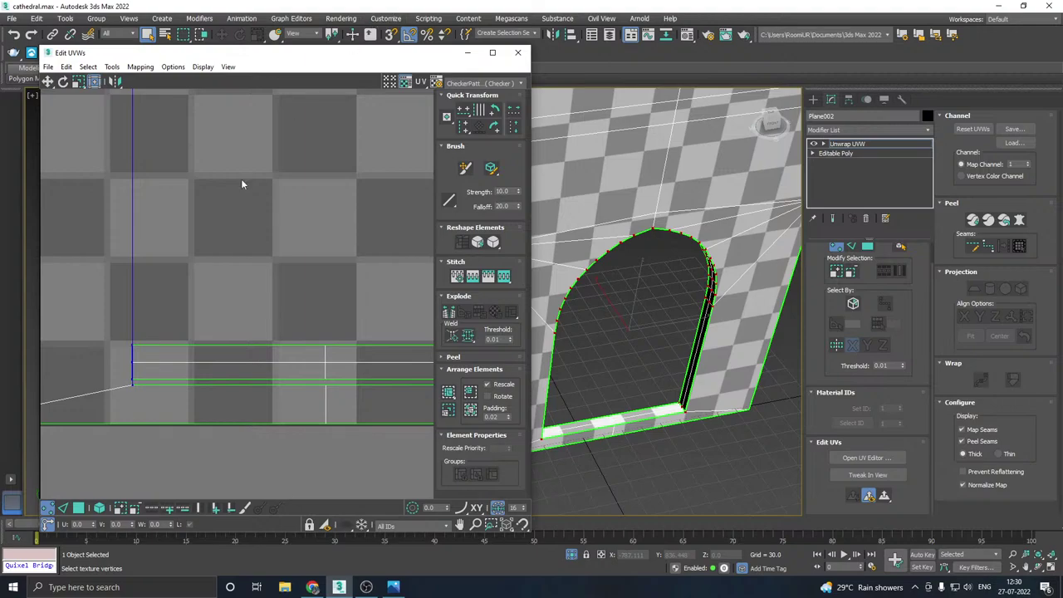
{"action": "left_click", "coordinate": [141, 66]}
{"action": "mouse_move", "coordinate": [111, 67]}
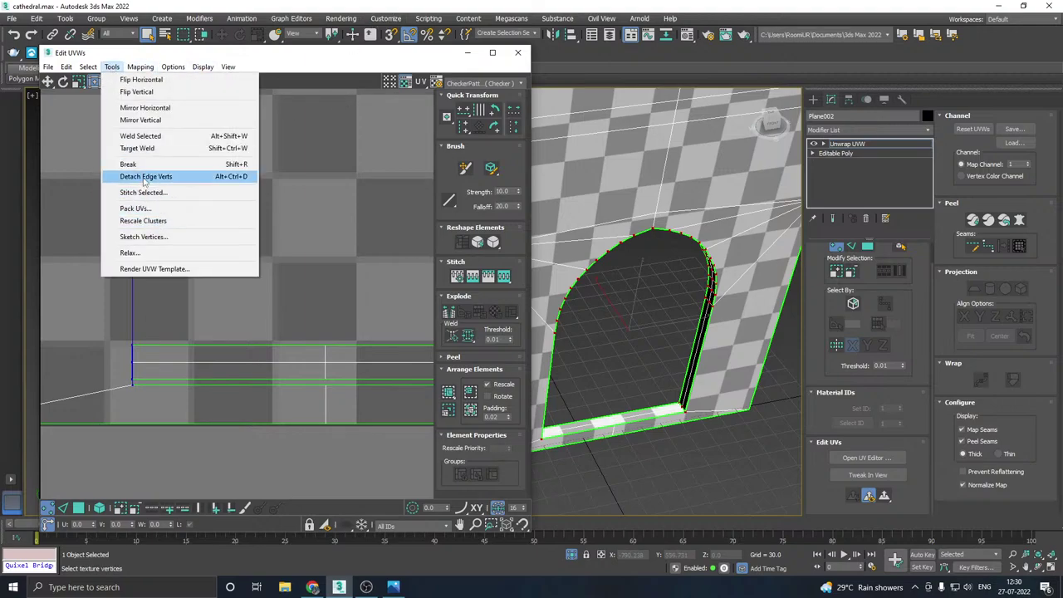
{"action": "mouse_move", "coordinate": [179, 70]}
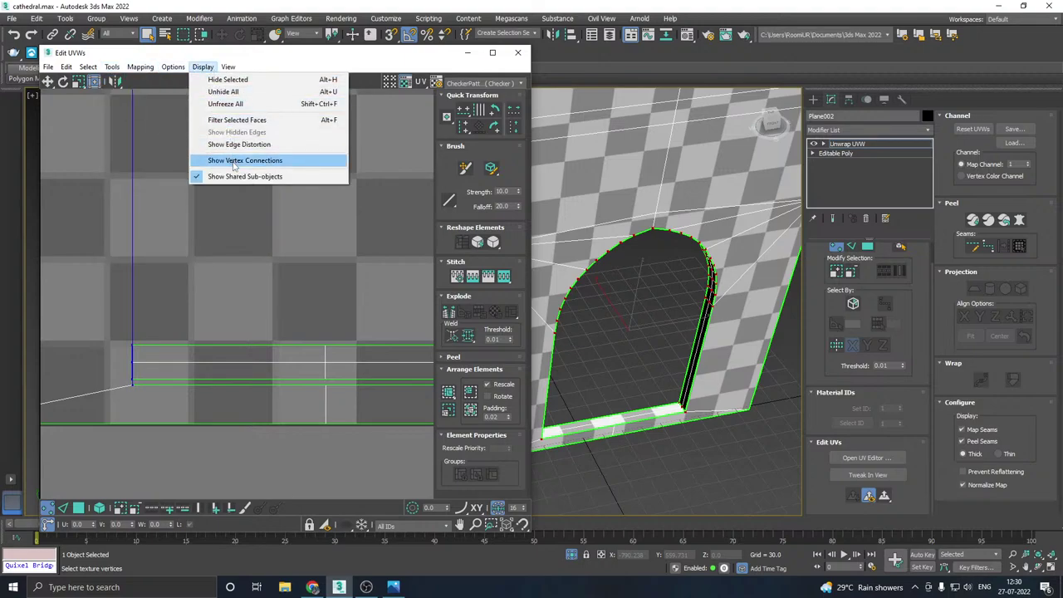
{"action": "left_click", "coordinate": [234, 163]}
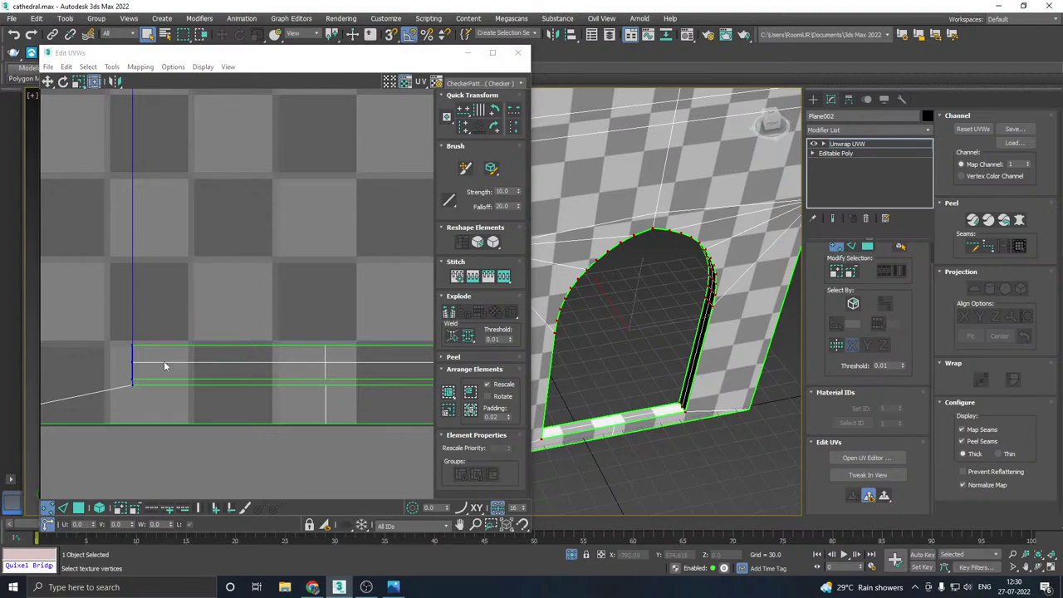
- Try to move the sill's lower-left vertex by hand onto the opening's matching corner, and undo the move
{"action": "scroll", "coordinate": [120, 387], "scroll_direction": "up", "scroll_amount": 5}
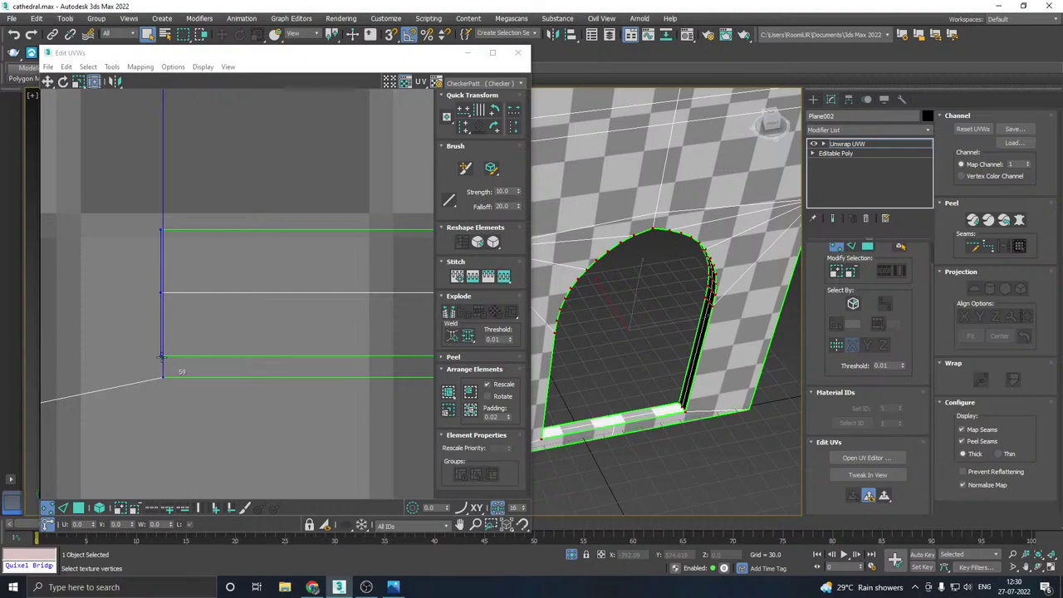
{"action": "mouse_move", "coordinate": [162, 358]}
{"action": "left_mouse_down"}
{"action": "mouse_move", "coordinate": [166, 381]}
{"action": "mouse_move", "coordinate": [198, 337]}
{"action": "mouse_move", "coordinate": [179, 355]}
{"action": "left_mouse_up"}
{"action": "scroll", "coordinate": [174, 381], "scroll_direction": "up", "scroll_amount": 2}
{"action": "scroll", "coordinate": [193, 349], "scroll_direction": "down", "scroll_amount": 1}
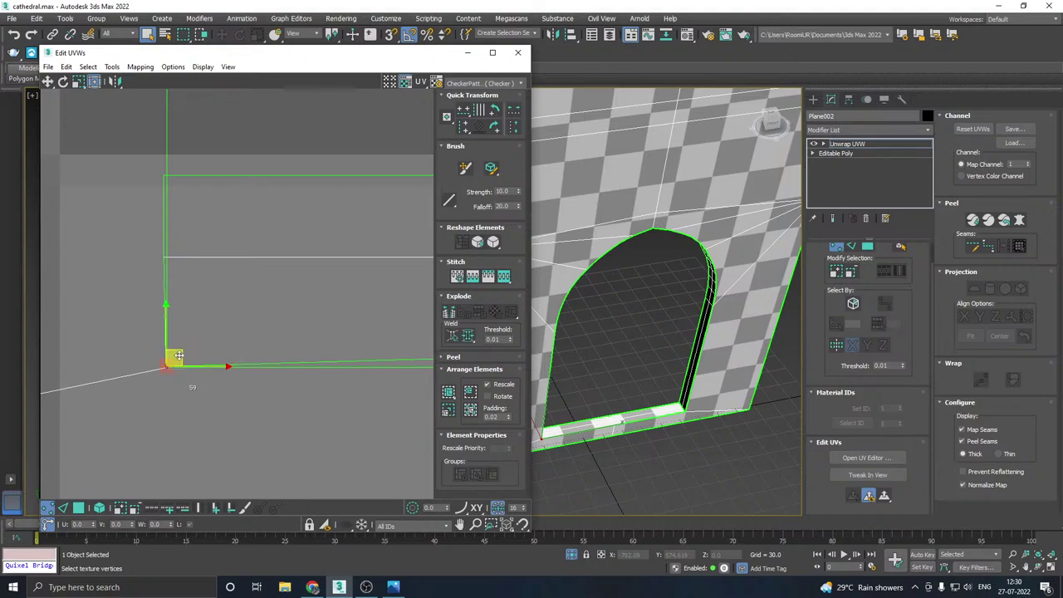
{"action": "left_click_drag", "start_coordinate": [179, 354], "coordinate": [177, 355]}
{"action": "key", "text": "ctrl+z"}
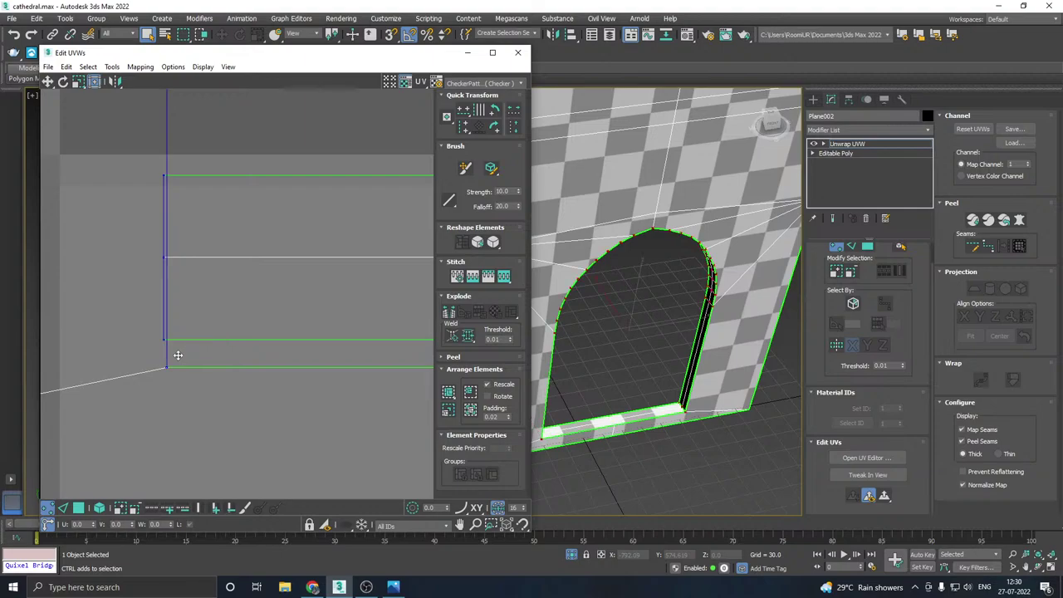
- Target weld the sill's lower-left vertex to the matching corner of the arch opening in the wall shell
{"action": "left_click", "coordinate": [174, 68]}
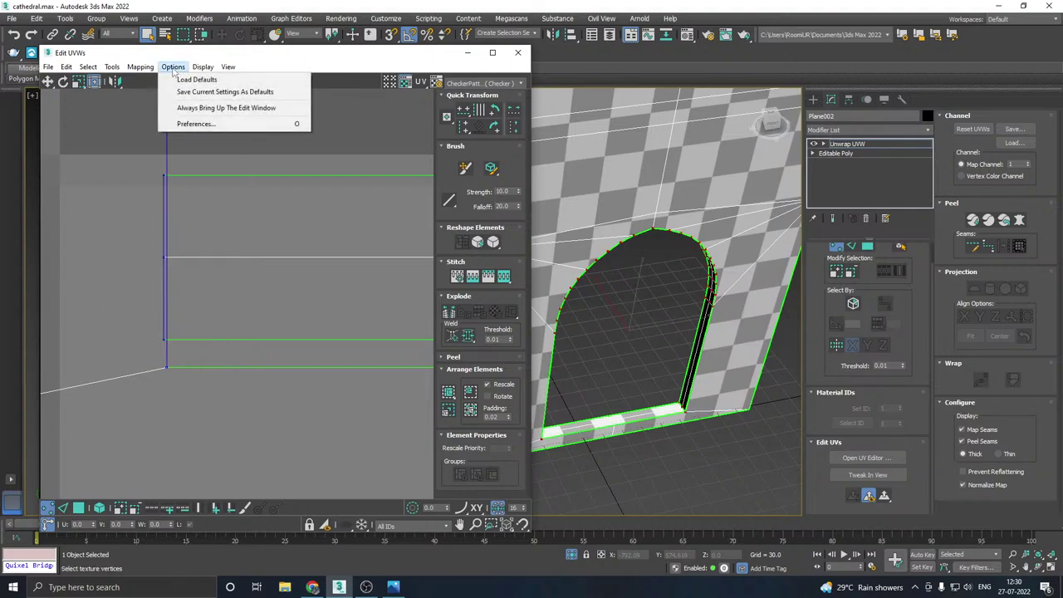
{"action": "mouse_move", "coordinate": [215, 71]}
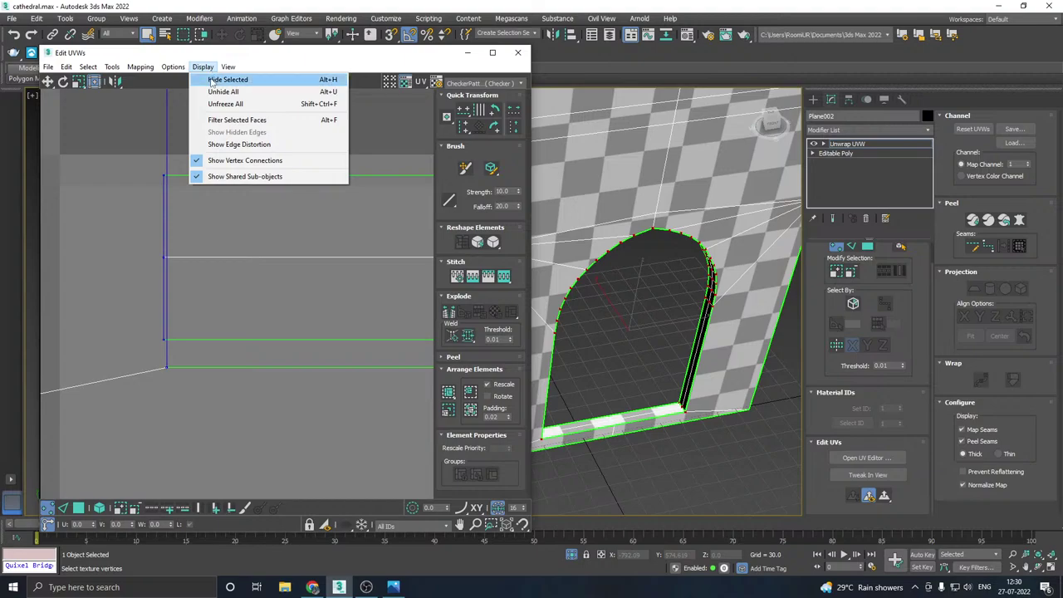
{"action": "left_click", "coordinate": [216, 295]}
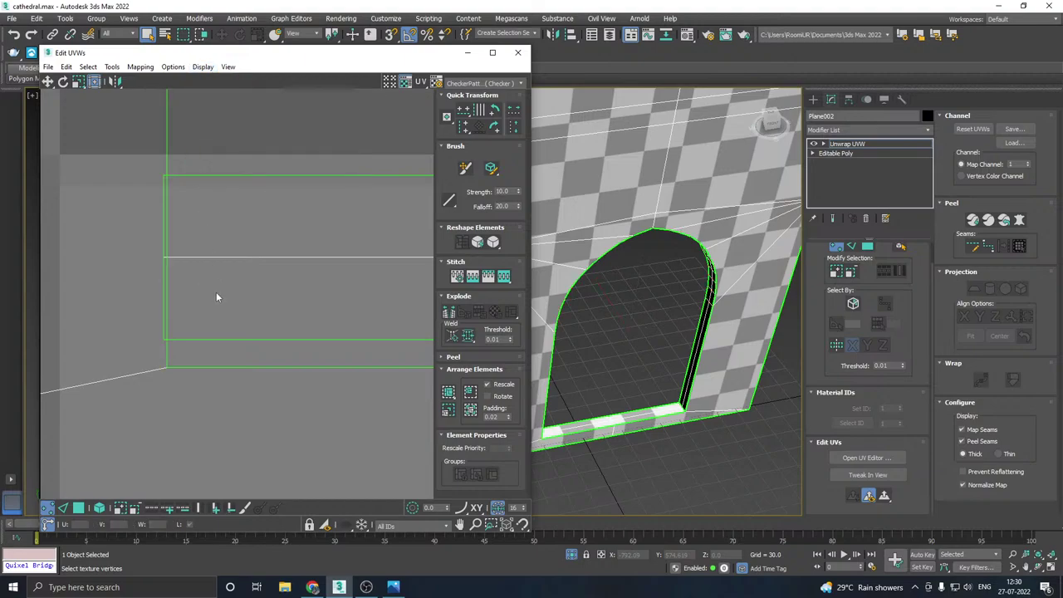
{"action": "left_click", "coordinate": [453, 337]}
{"action": "left_click_drag", "start_coordinate": [166, 341], "coordinate": [168, 367]}
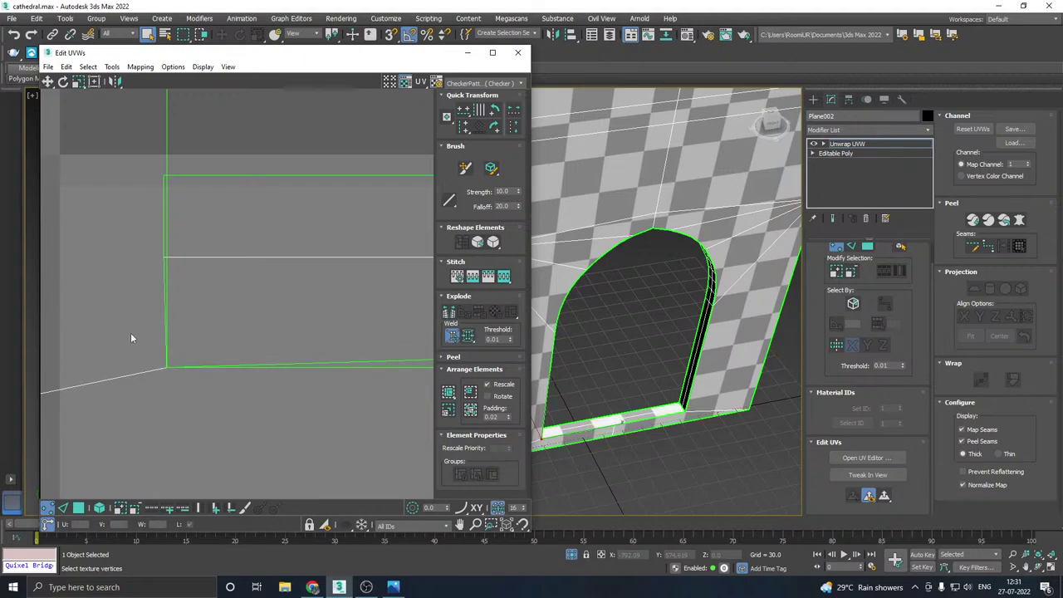
{"action": "scroll", "coordinate": [125, 333], "scroll_direction": "down", "scroll_amount": 10}
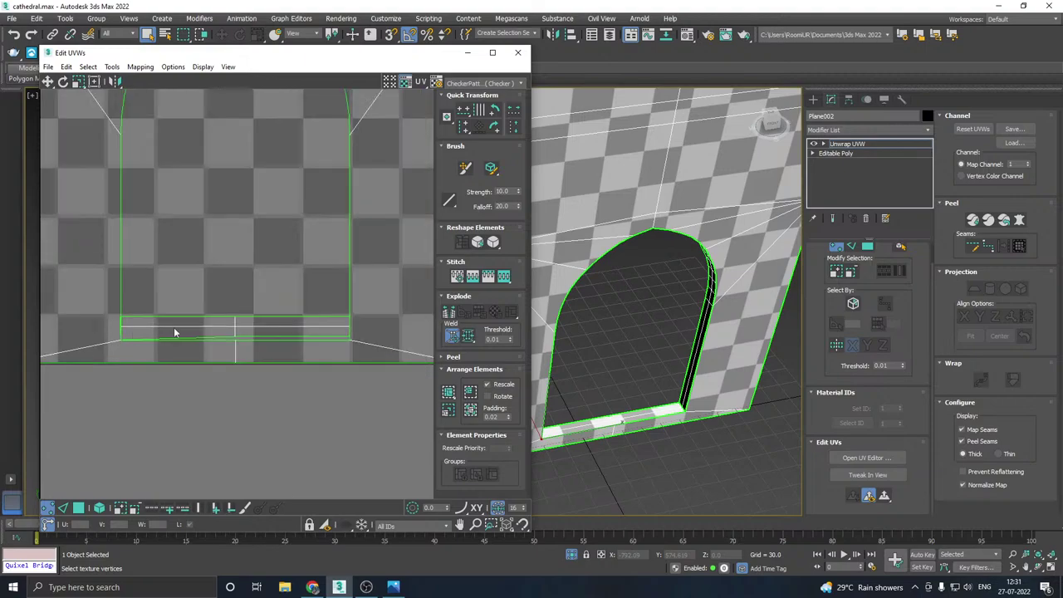
- Target weld the sill's lower-right and middle vertices to the matching wall vertices, and leave the weld tool
{"action": "scroll", "coordinate": [175, 332], "scroll_direction": "up", "scroll_amount": 6}
{"action": "left_click_drag", "start_coordinate": [335, 339], "coordinate": [337, 357]}
{"action": "middle_click_drag", "start_coordinate": [297, 331], "coordinate": [420, 305]}
{"action": "middle_click_drag", "start_coordinate": [189, 322], "coordinate": [398, 309]}
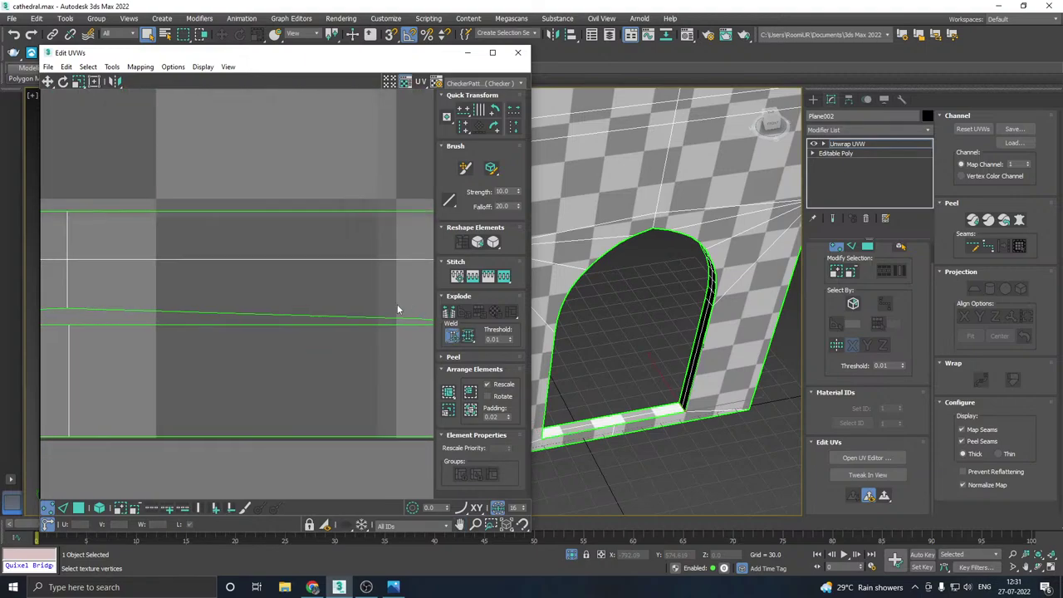
{"action": "left_click_drag", "start_coordinate": [67, 307], "coordinate": [69, 325]}
{"action": "scroll", "coordinate": [267, 318], "scroll_direction": "down", "scroll_amount": 4}
{"action": "scroll", "coordinate": [268, 321], "scroll_direction": "down", "scroll_amount": 3}
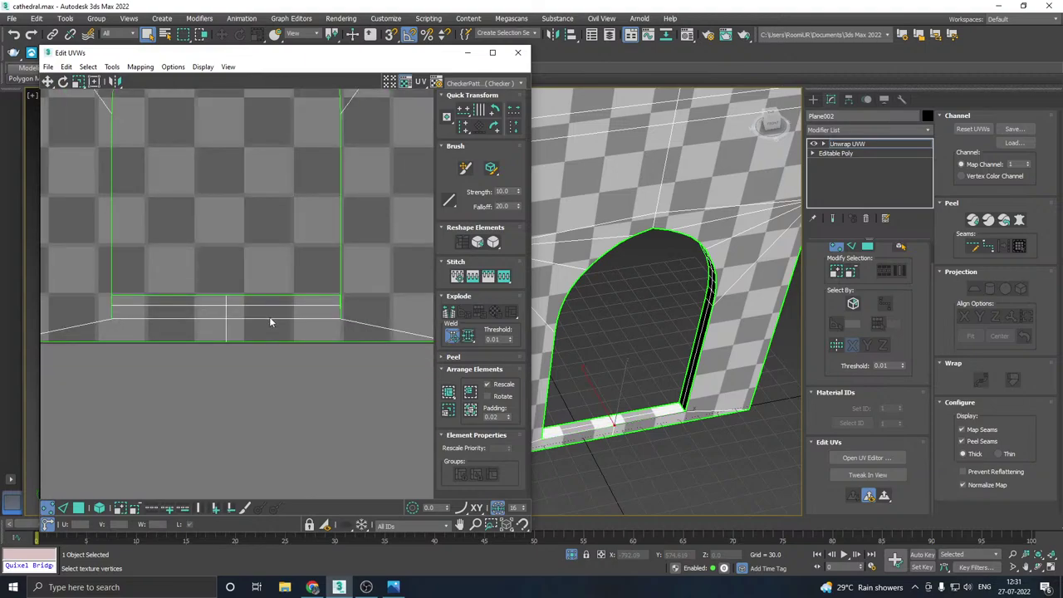
{"action": "right_click", "coordinate": [270, 318]}
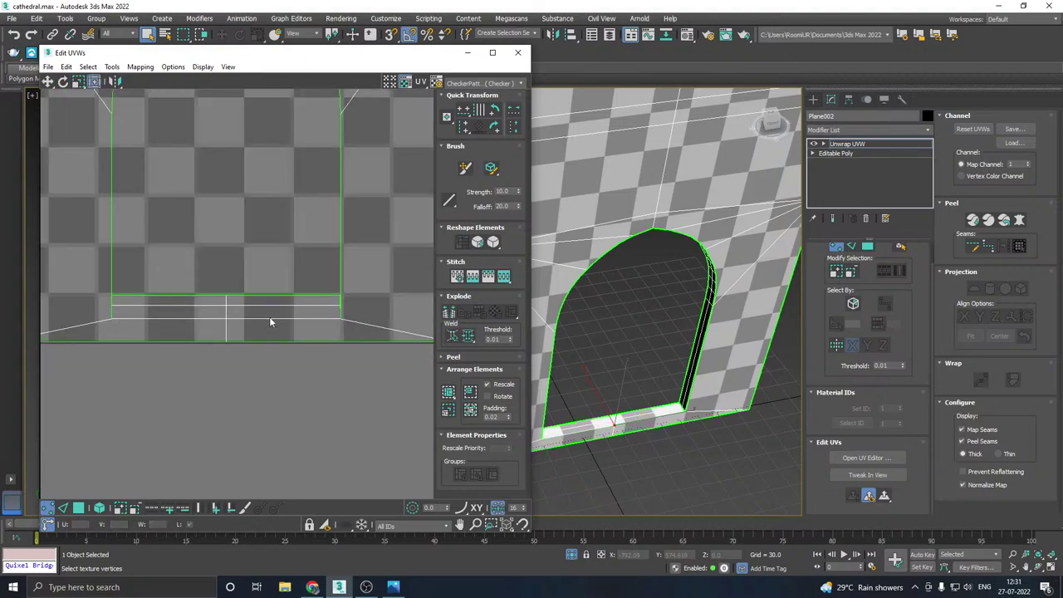
- Select the joined wall and sill shell and relax it by polygon angles, and close the Relax Tool
{"action": "left_click", "coordinate": [47, 81]}
{"action": "left_click", "coordinate": [77, 509]}
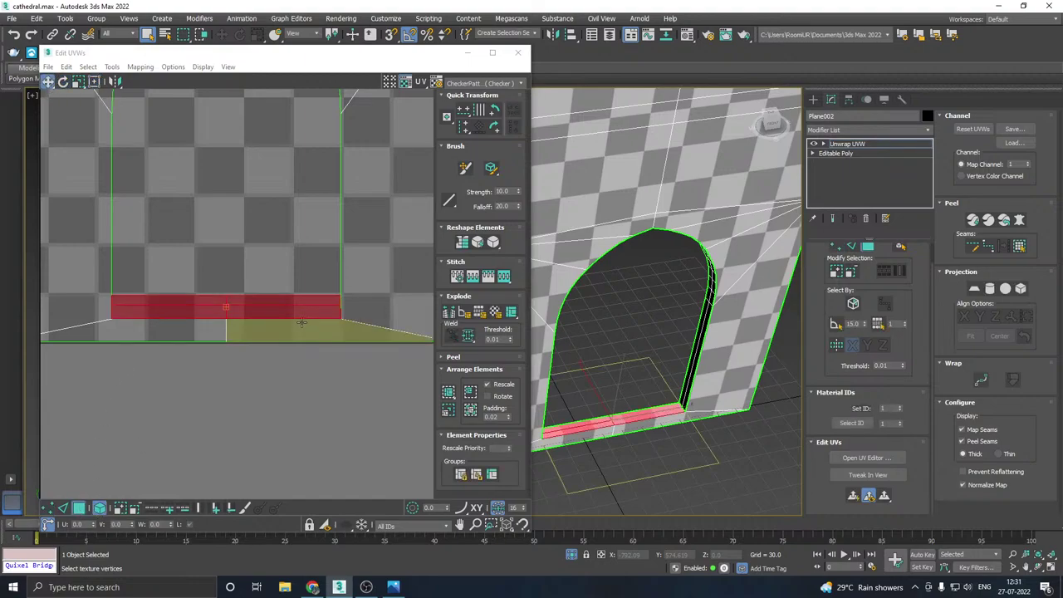
{"action": "left_click", "coordinate": [301, 321]}
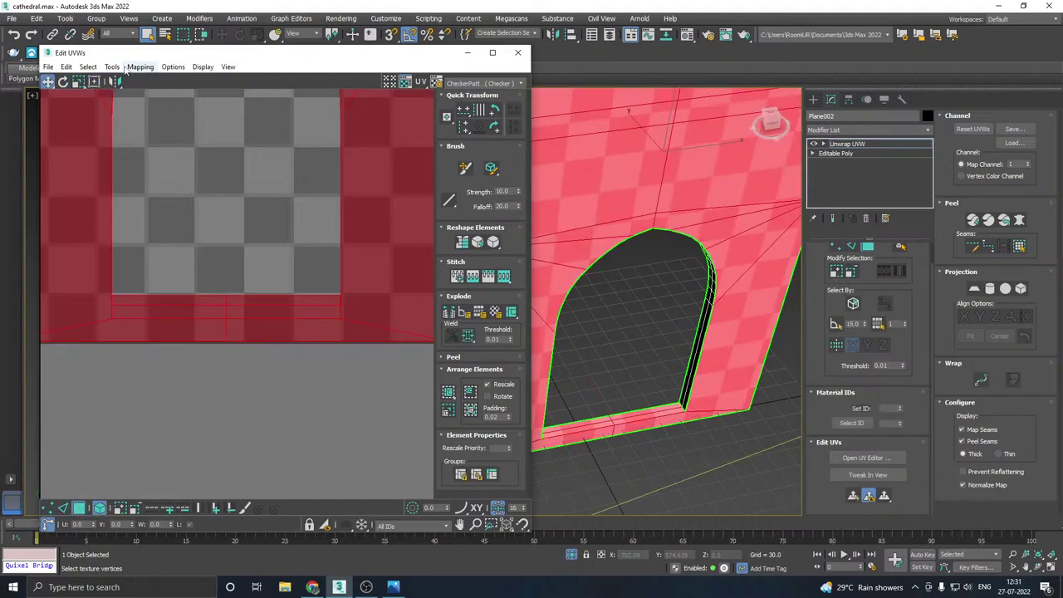
{"action": "left_click", "coordinate": [112, 67]}
{"action": "left_click", "coordinate": [132, 253]}
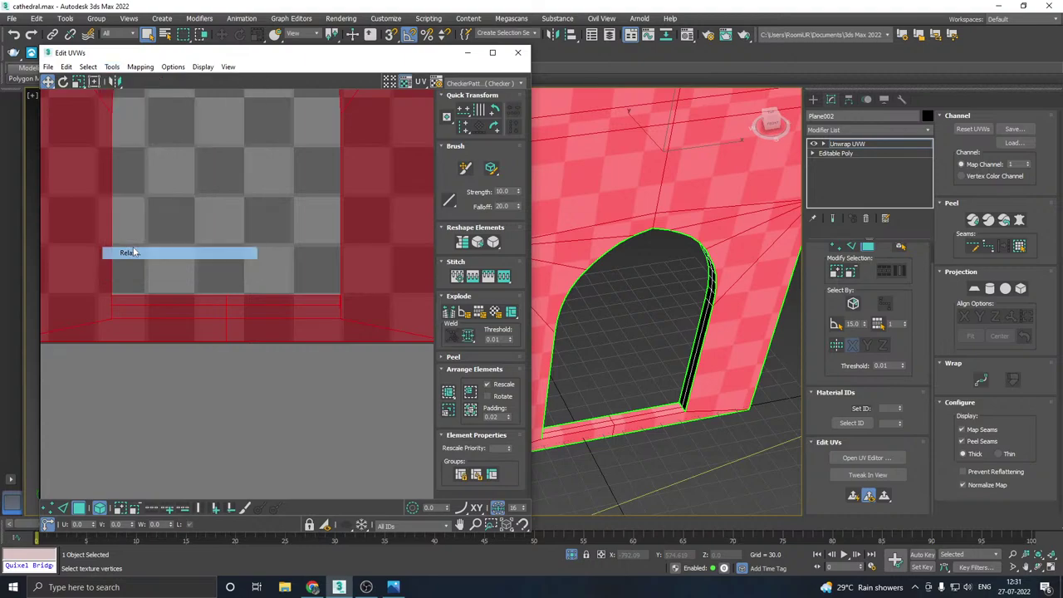
{"action": "left_click", "coordinate": [185, 144]}
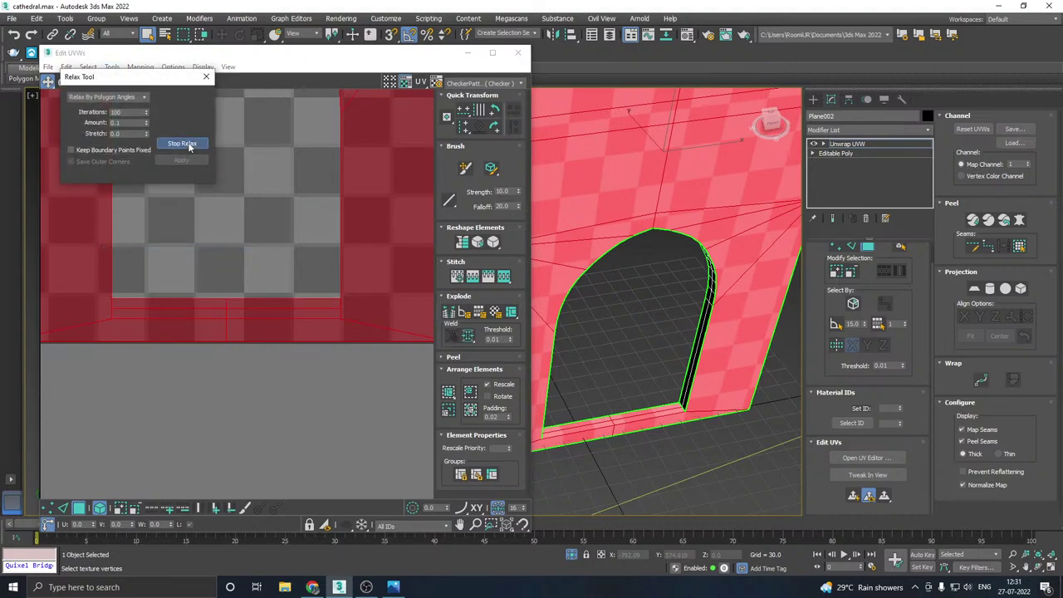
{"action": "left_click", "coordinate": [245, 235]}
{"action": "scroll", "coordinate": [235, 285], "scroll_direction": "down", "scroll_amount": 8}
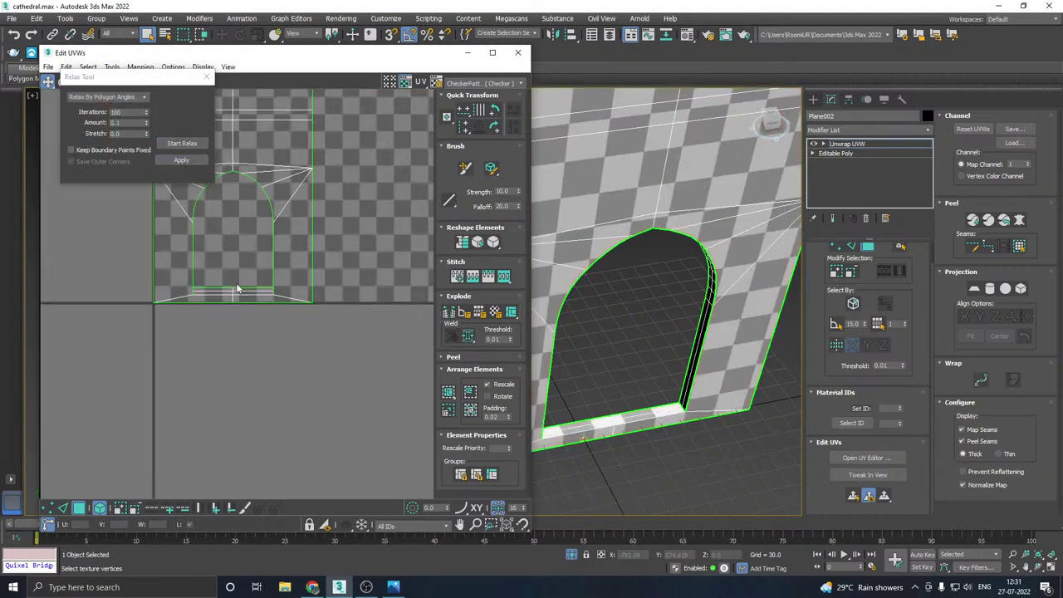
{"action": "left_click", "coordinate": [206, 77]}
- Examine the spacing between the arch strip and wall shells and the checker pattern across the sill
{"action": "middle_click_drag", "start_coordinate": [294, 129], "coordinate": [271, 200]}
{"action": "scroll", "coordinate": [182, 156], "scroll_direction": "up", "scroll_amount": 3}
{"action": "scroll", "coordinate": [184, 156], "scroll_direction": "down", "scroll_amount": 3}
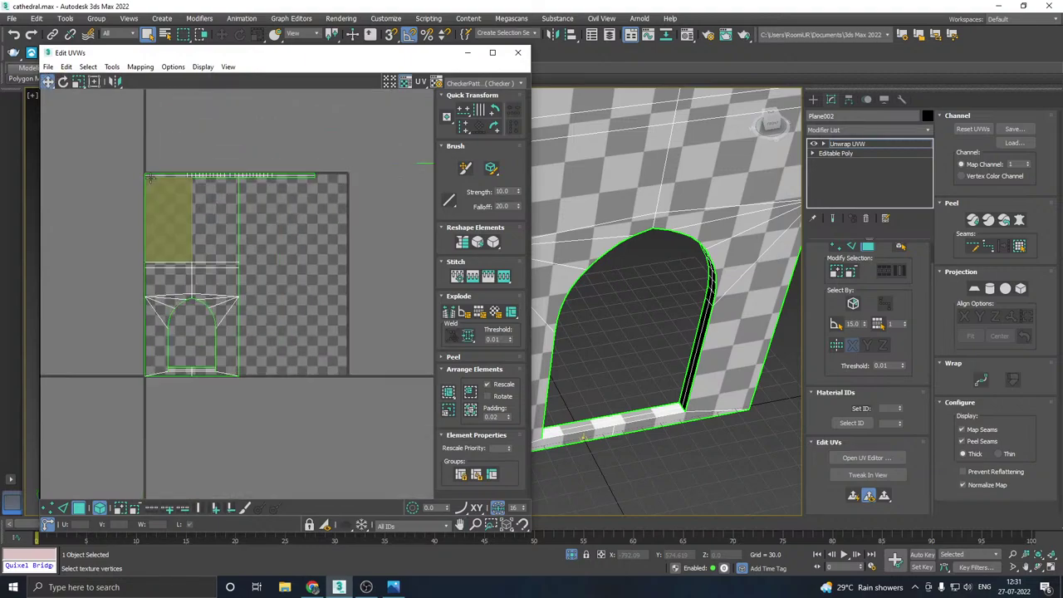
{"action": "left_click_drag", "start_coordinate": [240, 260], "coordinate": [266, 304]}
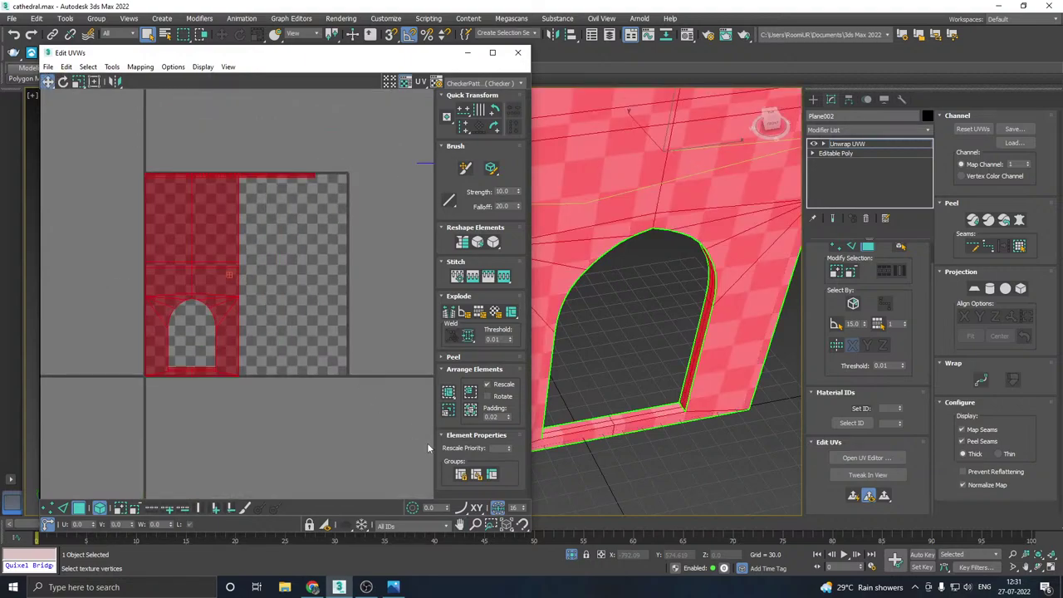
{"action": "left_click", "coordinate": [428, 441]}
{"action": "left_click_drag", "start_coordinate": [129, 164], "coordinate": [239, 242]}
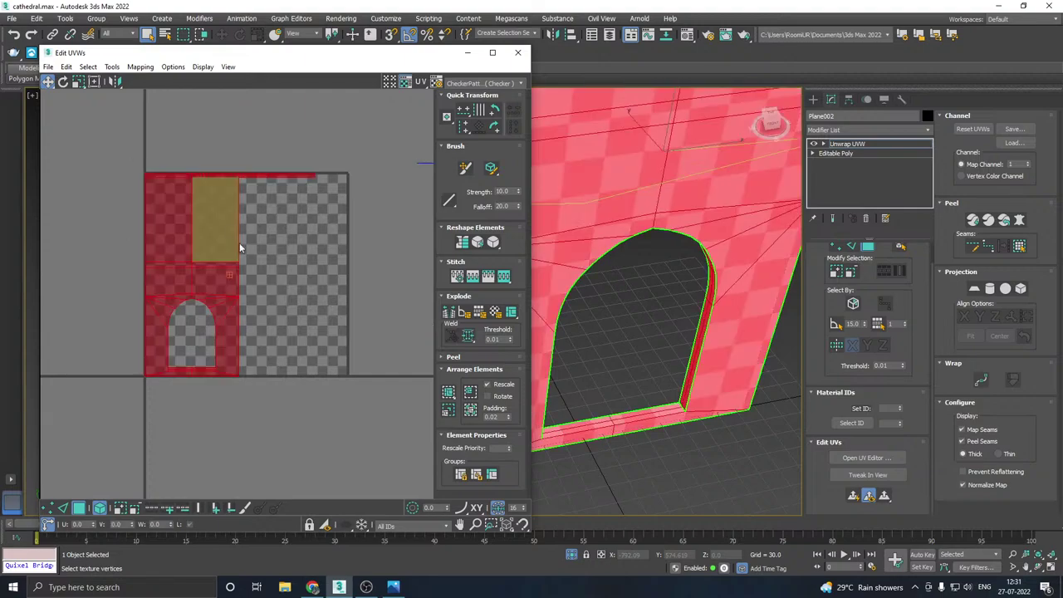
{"action": "left_click", "coordinate": [298, 344]}
{"action": "scroll", "coordinate": [229, 176], "scroll_direction": "up", "scroll_amount": 5}
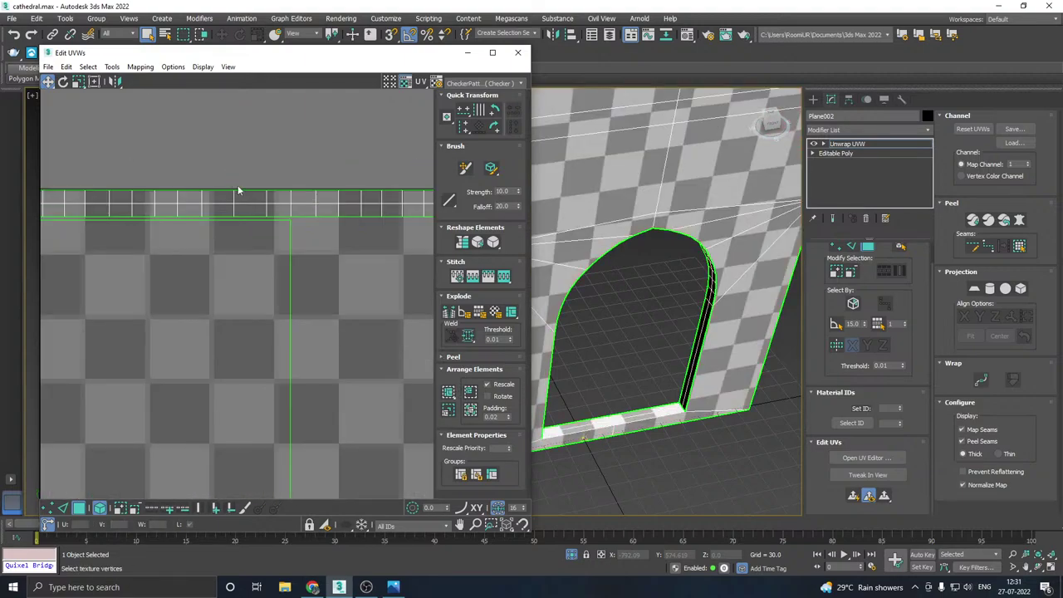
{"action": "scroll", "coordinate": [283, 241], "scroll_direction": "down", "scroll_amount": 5}
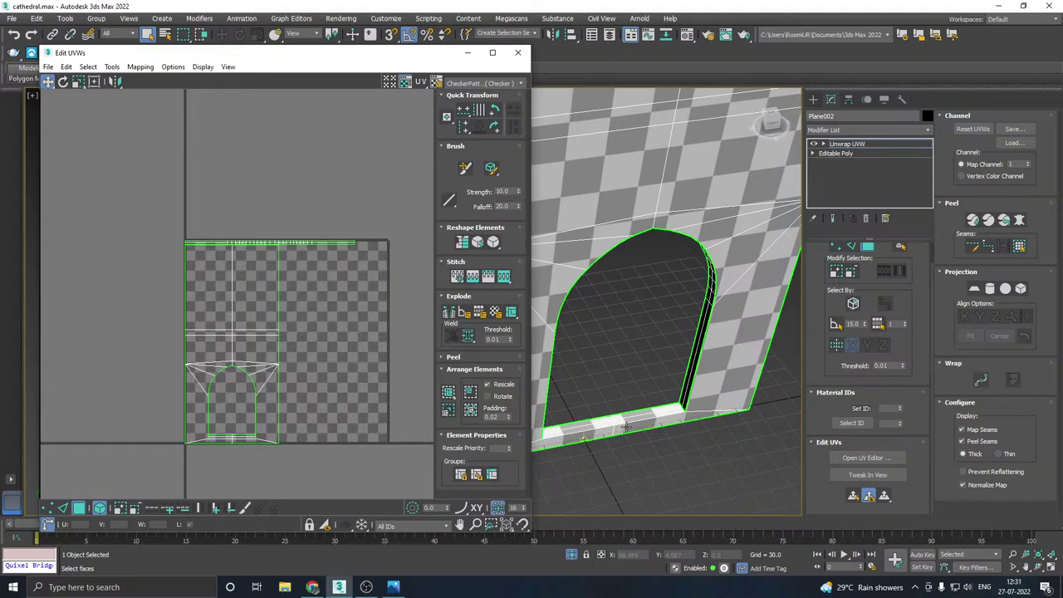
{"action": "scroll", "coordinate": [619, 431], "scroll_direction": "up", "scroll_amount": 5}
{"action": "scroll", "coordinate": [193, 299], "scroll_direction": "down", "scroll_amount": 5}
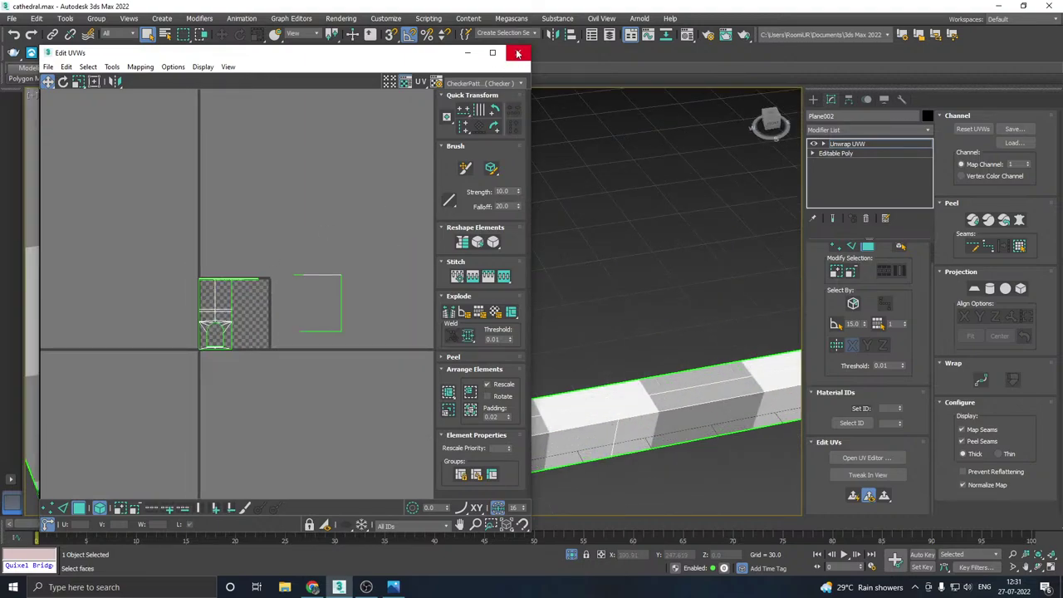
- Close the UV editor, leave the wall panel's Unwrap UVW face level, and show the whole cathedral scene again
{"action": "left_click", "coordinate": [171, 70]}
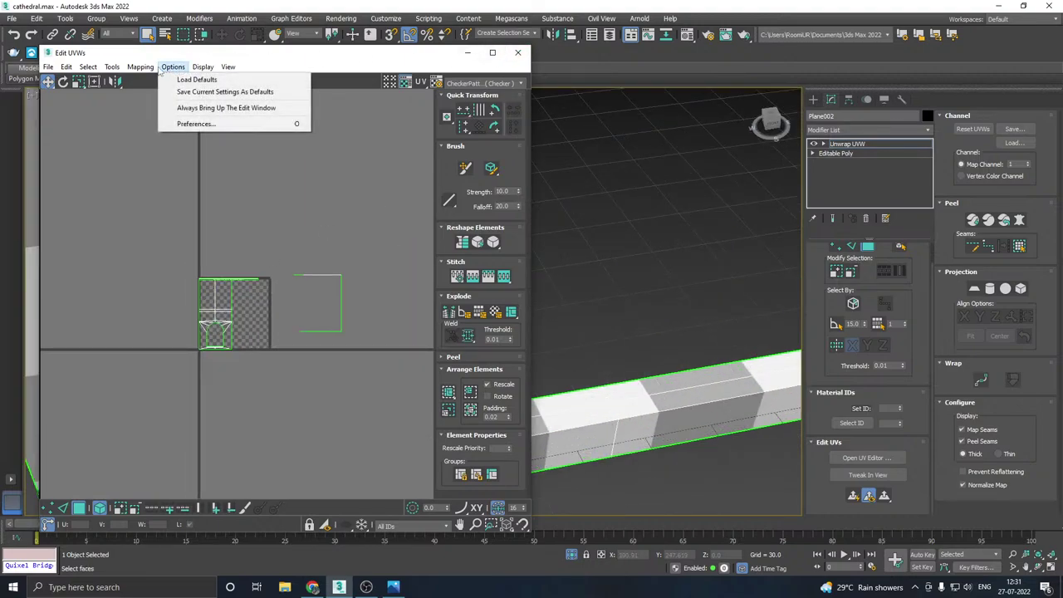
{"action": "left_click", "coordinate": [237, 166]}
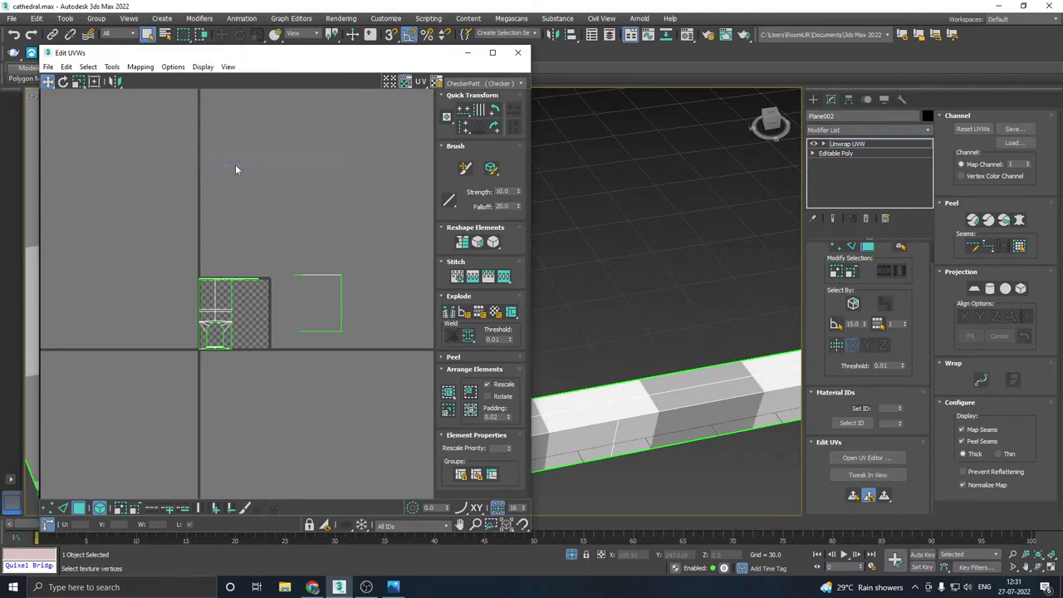
{"action": "left_click", "coordinate": [518, 53]}
{"action": "left_click", "coordinate": [848, 144]}
{"action": "scroll", "coordinate": [416, 327], "scroll_direction": "down", "scroll_amount": 8}
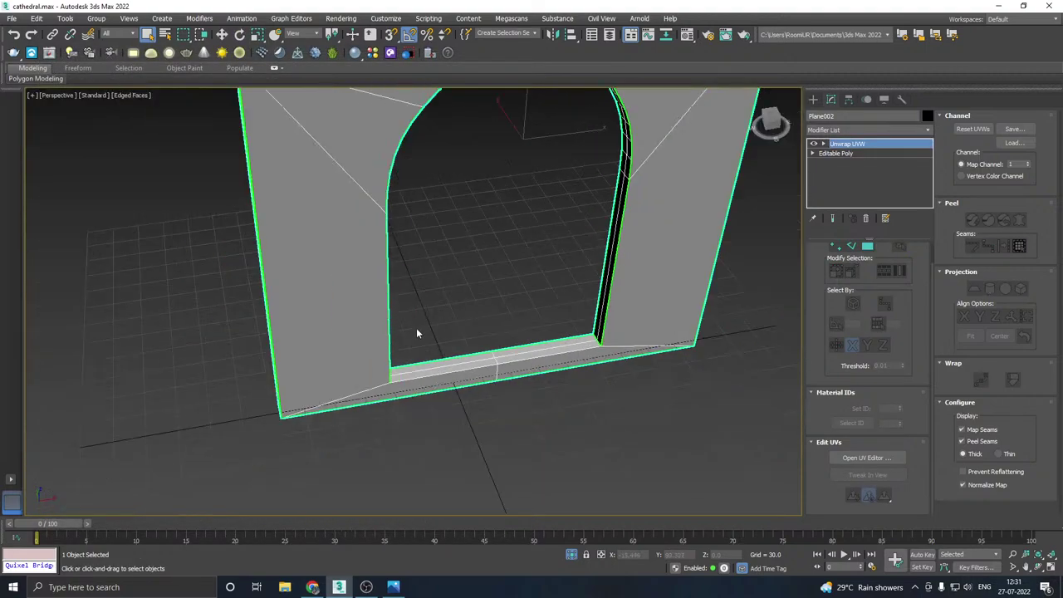
{"action": "left_click", "coordinate": [221, 35]}
{"action": "middle_click_drag", "start_coordinate": [450, 212], "coordinate": [384, 188], "text": "alt"}
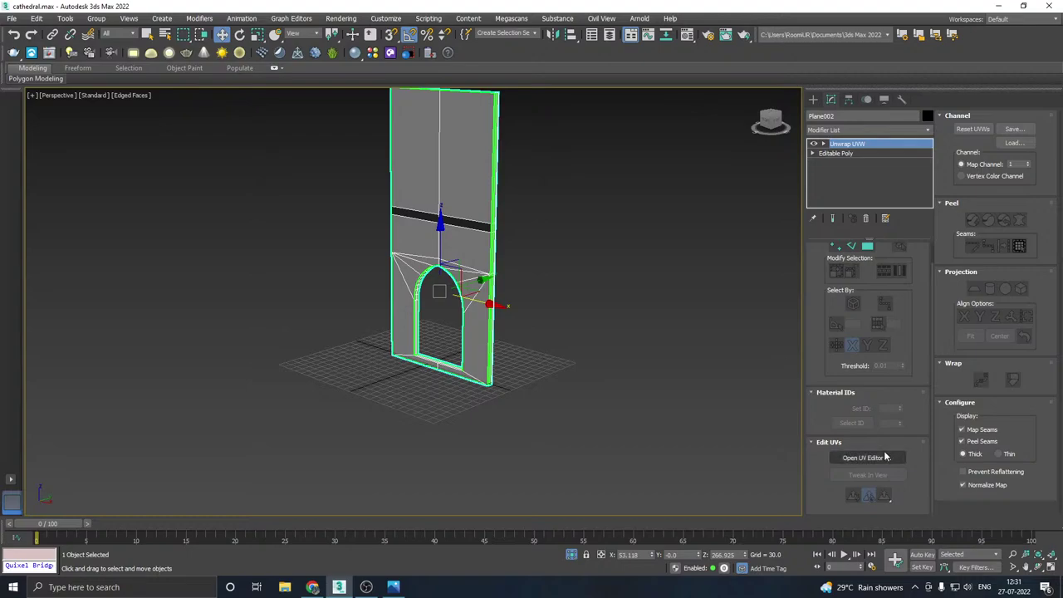
{"action": "left_click", "coordinate": [571, 555]}
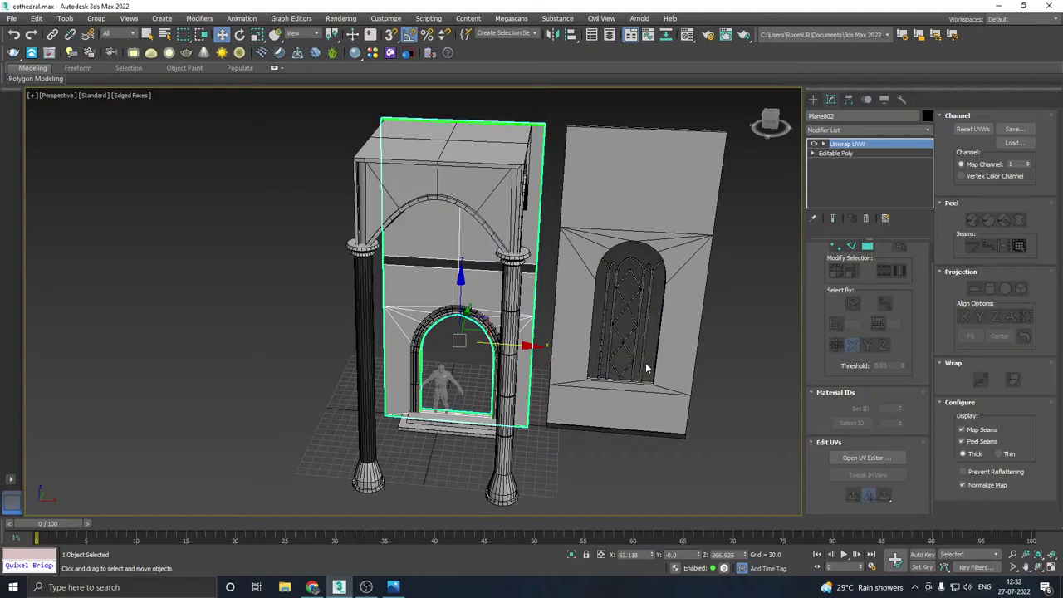
- Select and isolate the diamond window lattice, and save the scene
{"action": "left_click", "coordinate": [647, 368]}
{"action": "left_click", "coordinate": [571, 555]}
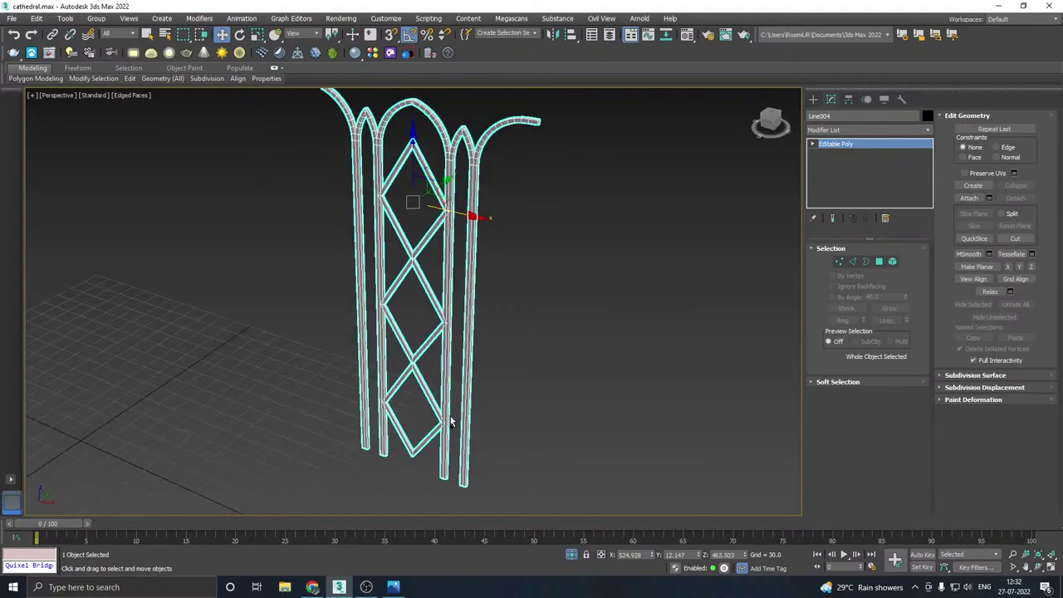
{"action": "middle_click_drag", "start_coordinate": [451, 422], "coordinate": [438, 420], "text": "alt"}
{"action": "key", "text": "ctrl+s"}
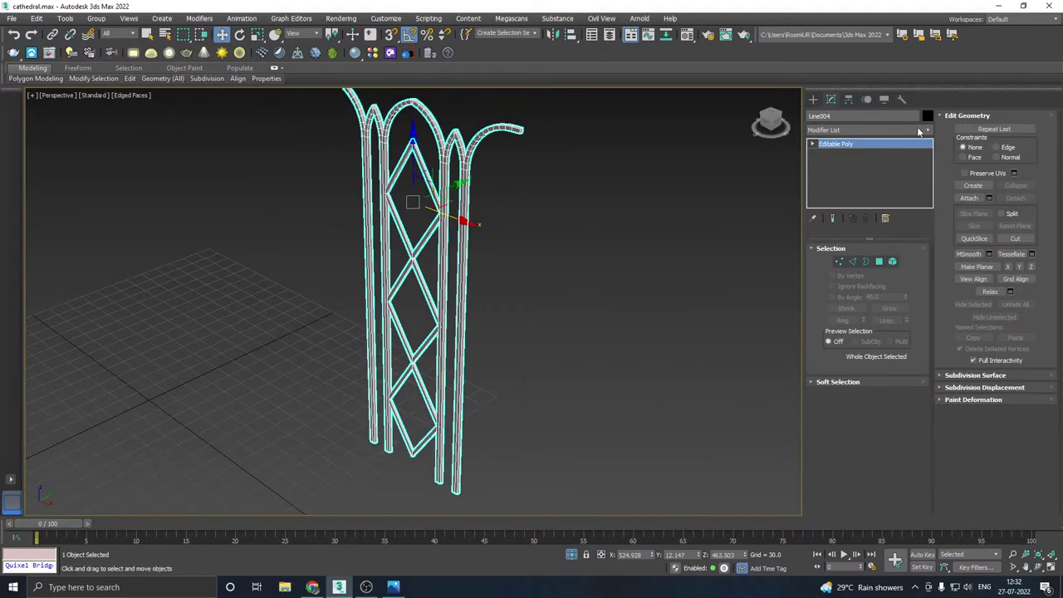
- Add an Unwrap UVW modifier to the window lattice and choose CheckerPattern as its UV editor background
{"action": "left_click", "coordinate": [929, 129]}
{"action": "scroll", "coordinate": [906, 466], "scroll_direction": "down", "scroll_amount": 5}
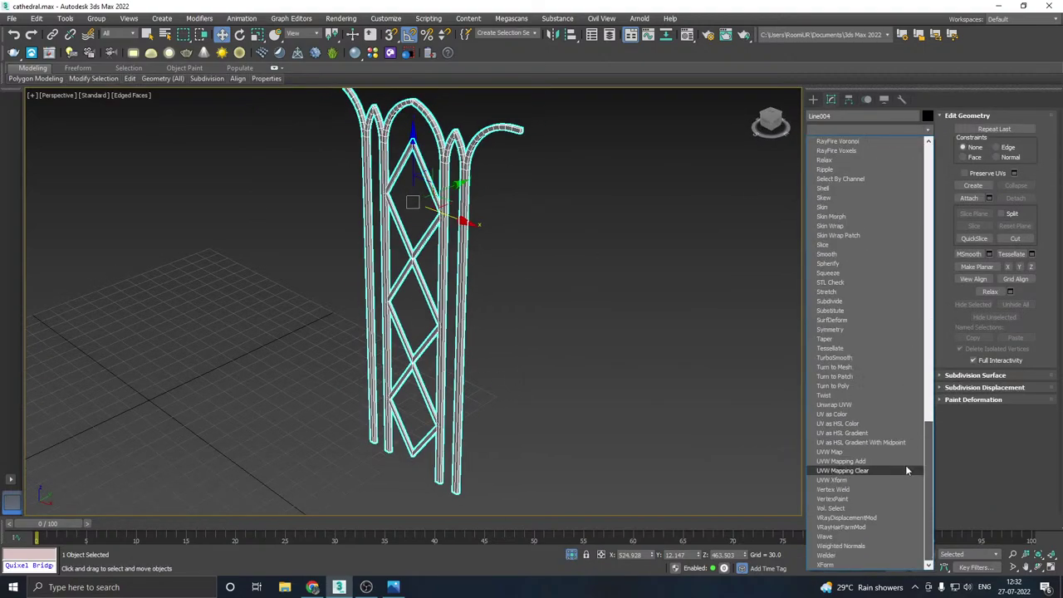
{"action": "left_click", "coordinate": [847, 407]}
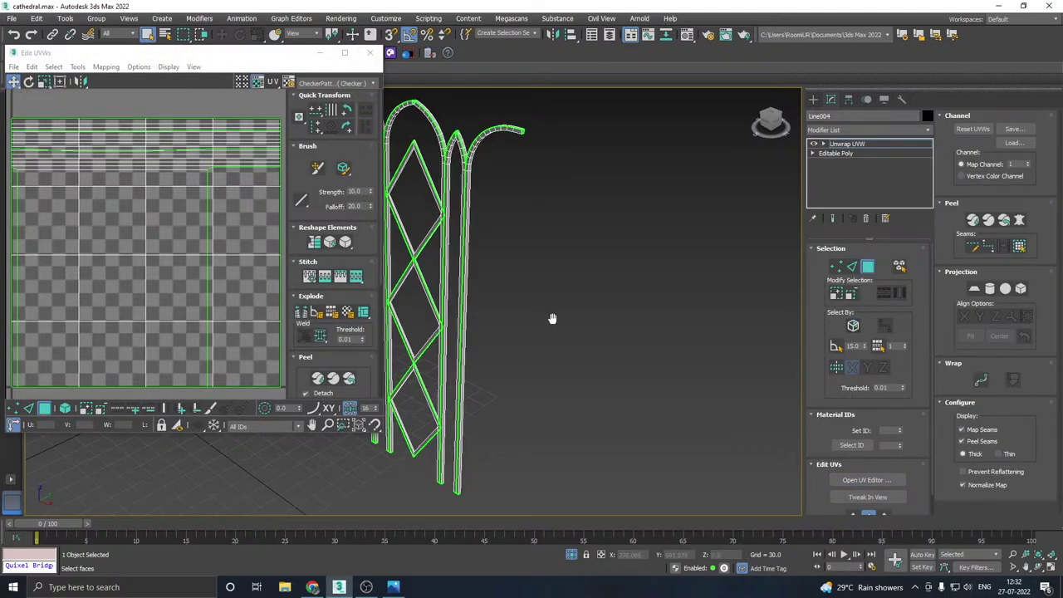
{"action": "middle_click_drag", "start_coordinate": [553, 316], "coordinate": [742, 301], "text": "alt"}
{"action": "left_click", "coordinate": [320, 83]}
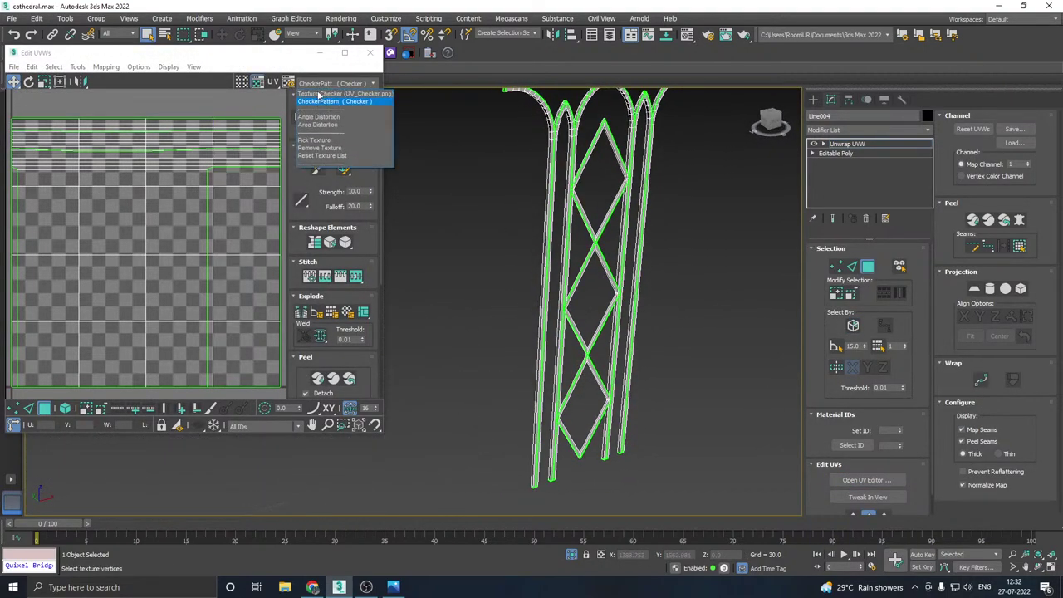
{"action": "left_click", "coordinate": [319, 101]}
- Select all lattice faces and try stretching their UVs vertically to even out the checker pattern on the bars
{"action": "middle_click_drag", "start_coordinate": [448, 249], "coordinate": [596, 238], "text": "alt"}
{"action": "scroll", "coordinate": [146, 228], "scroll_direction": "down", "scroll_amount": 2}
{"action": "key", "text": "ctrl+a"}
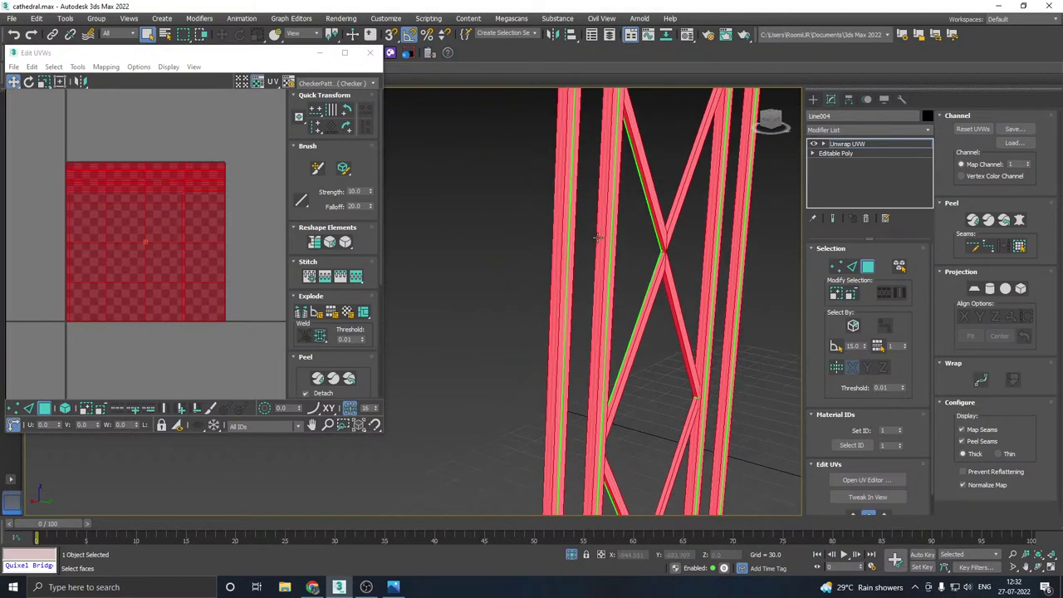
{"action": "scroll", "coordinate": [561, 280], "scroll_direction": "up", "scroll_amount": 5}
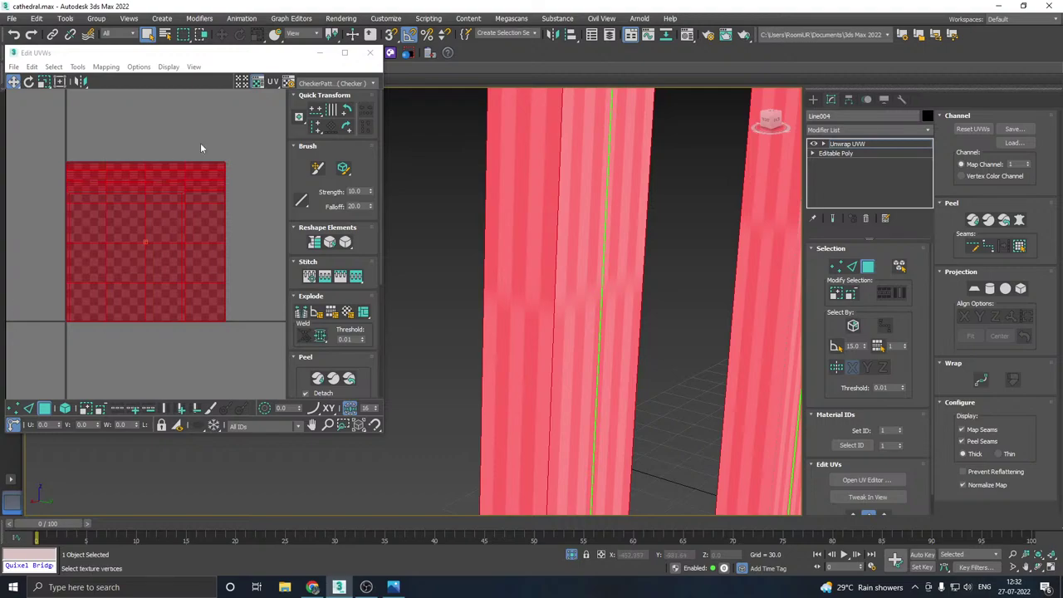
{"action": "left_click_drag", "start_coordinate": [91, 56], "coordinate": [151, 86]}
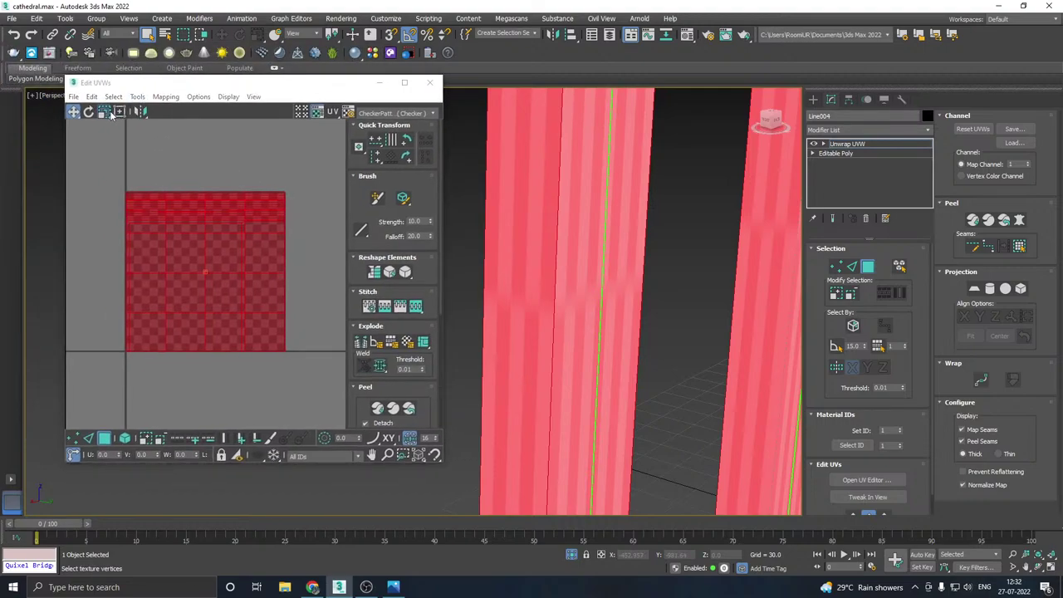
{"action": "mouse_move", "coordinate": [106, 113]}
{"action": "left_mouse_down"}
{"action": "mouse_move", "coordinate": [107, 146]}
{"action": "mouse_move", "coordinate": [106, 133]}
{"action": "left_mouse_up"}
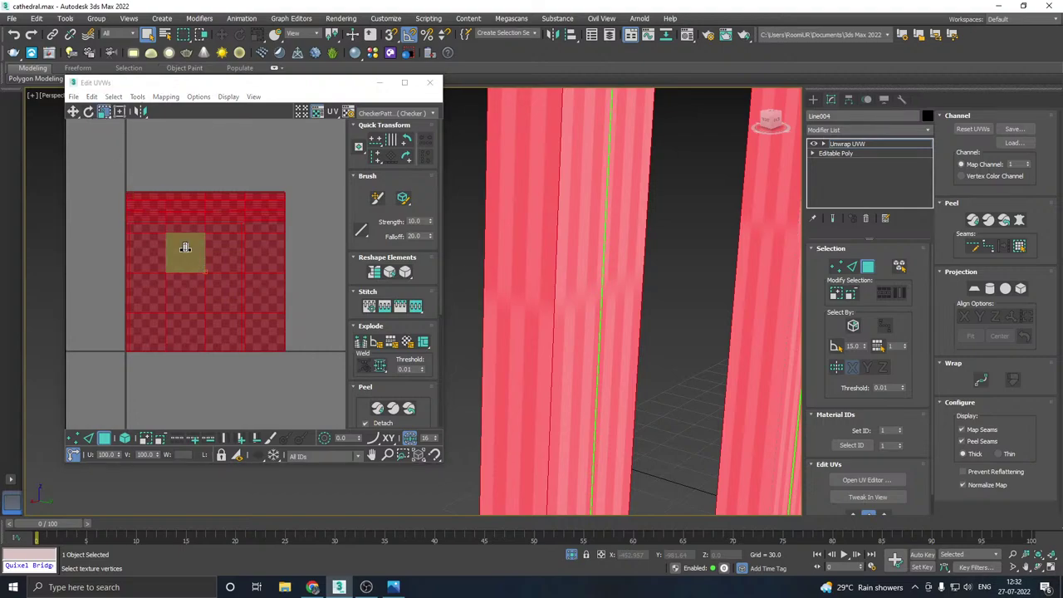
{"action": "left_click_drag", "start_coordinate": [185, 248], "coordinate": [164, 195]}
{"action": "mouse_move", "coordinate": [190, 268]}
{"action": "left_mouse_down"}
{"action": "mouse_move", "coordinate": [177, 206]}
{"action": "mouse_move", "coordinate": [193, 257]}
{"action": "left_mouse_up"}
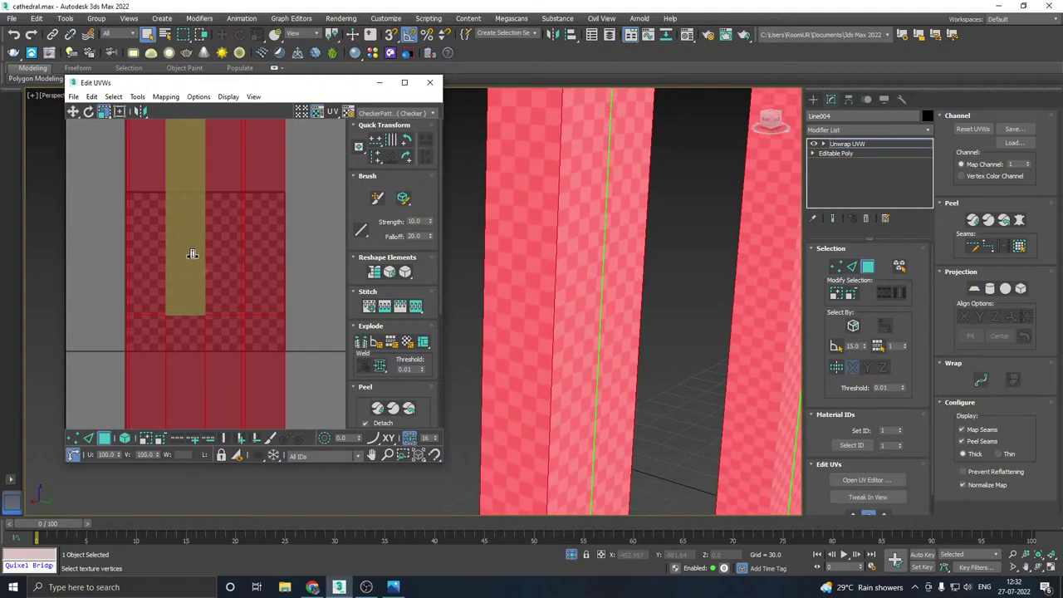
- Examine the checker pattern along the lattice's diagonal bars and where they cross
{"action": "scroll", "coordinate": [513, 258], "scroll_direction": "down", "scroll_amount": 5}
{"action": "middle_click_drag", "start_coordinate": [571, 264], "coordinate": [465, 249], "text": "alt"}
{"action": "middle_click_drag", "start_coordinate": [623, 254], "coordinate": [541, 249]}
{"action": "scroll", "coordinate": [625, 298], "scroll_direction": "up", "scroll_amount": 5}
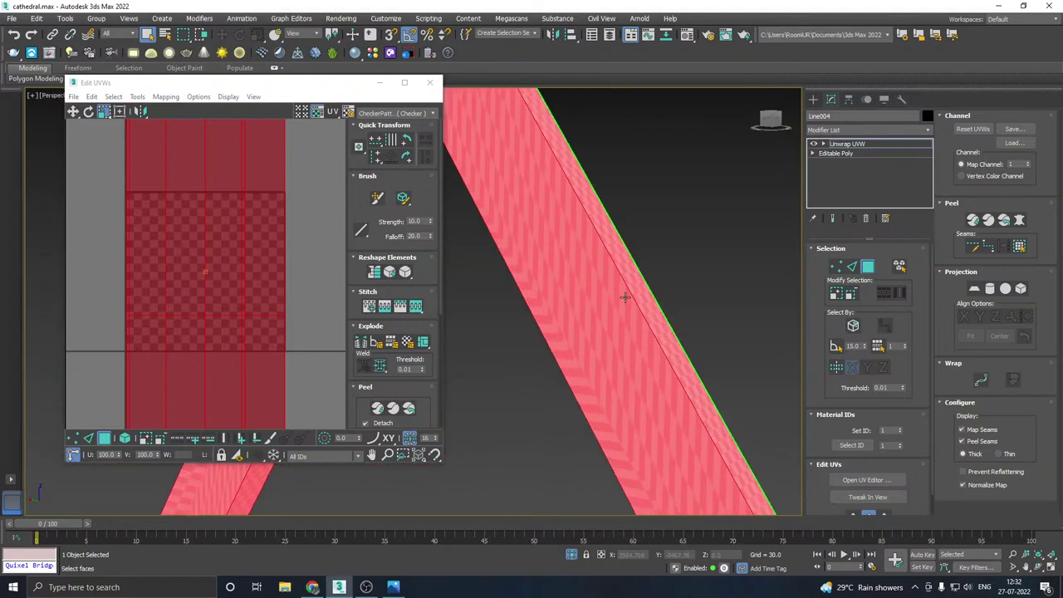
{"action": "scroll", "coordinate": [615, 287], "scroll_direction": "down", "scroll_amount": 5}
{"action": "scroll", "coordinate": [557, 212], "scroll_direction": "up", "scroll_amount": 3}
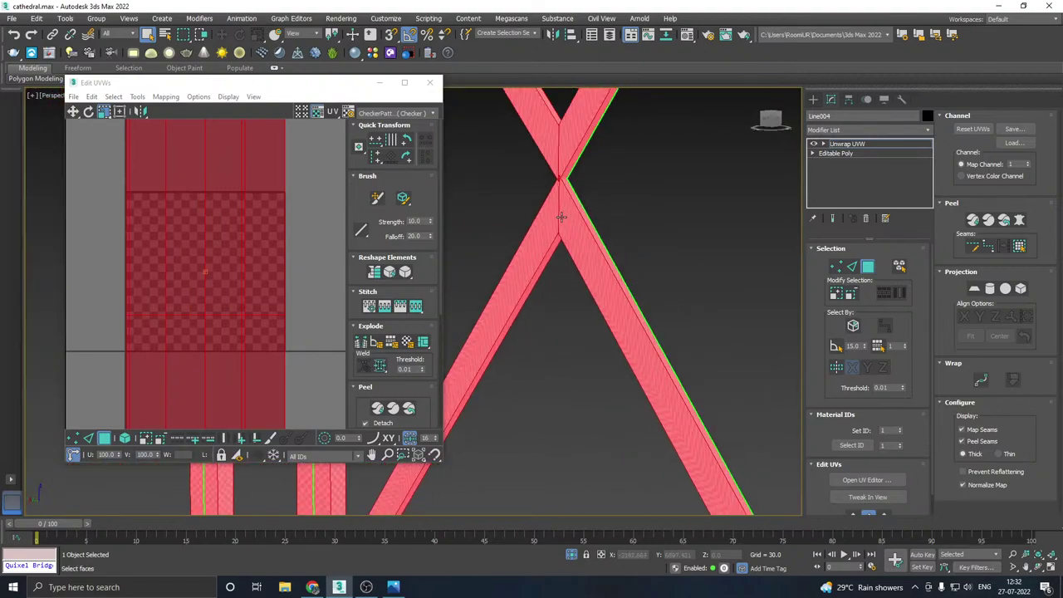
{"action": "scroll", "coordinate": [562, 217], "scroll_direction": "down", "scroll_amount": 5}
- Undo the vertical scaling of the lattice UVs and the face selection
{"action": "left_click", "coordinate": [223, 241]}
{"action": "scroll", "coordinate": [223, 241], "scroll_direction": "down", "scroll_amount": 2}
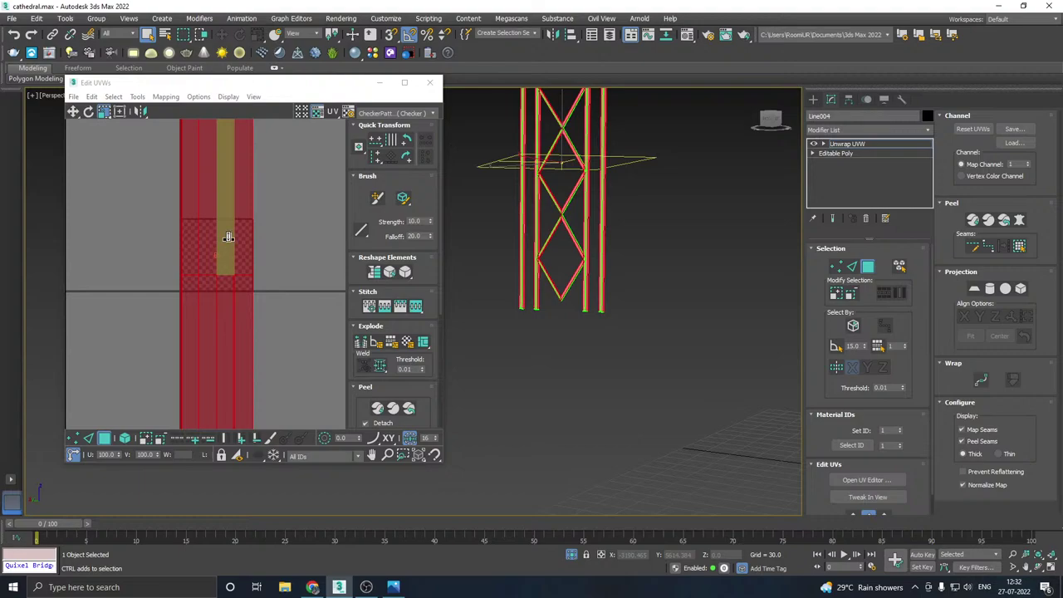
{"action": "key", "text": "ctrl+z"}
{"action": "key", "text": "ctrl+z"}
{"action": "key", "text": "ctrl+z"}
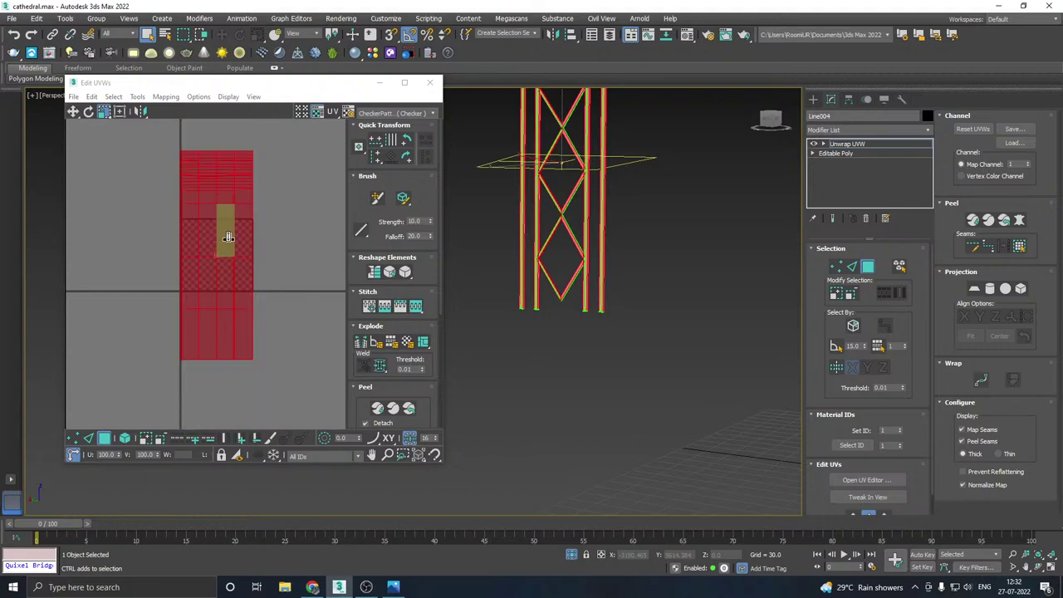
{"action": "left_click", "coordinate": [226, 236]}
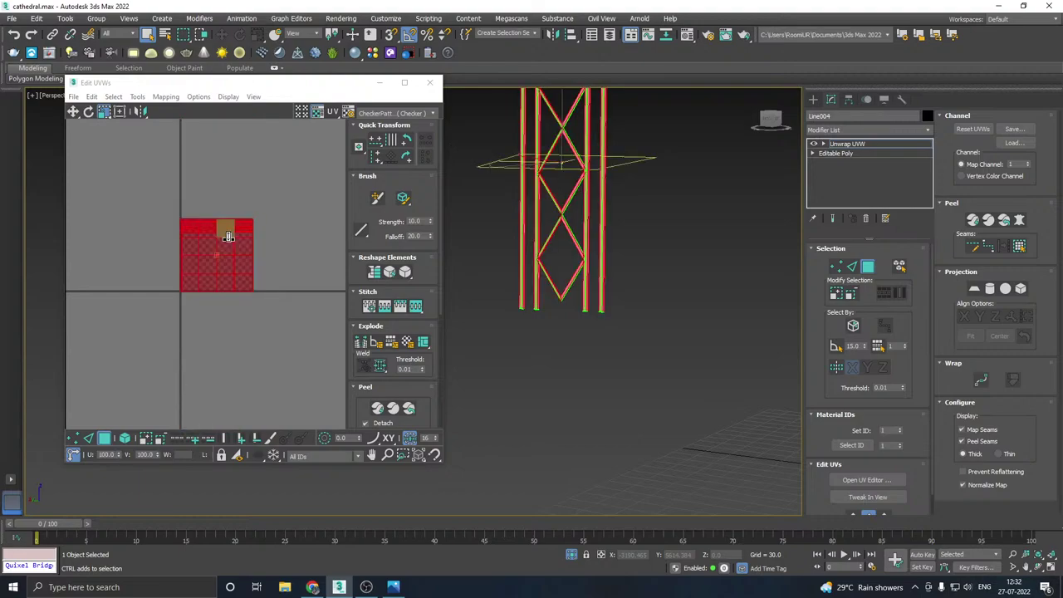
{"action": "key", "text": "ctrl+z"}
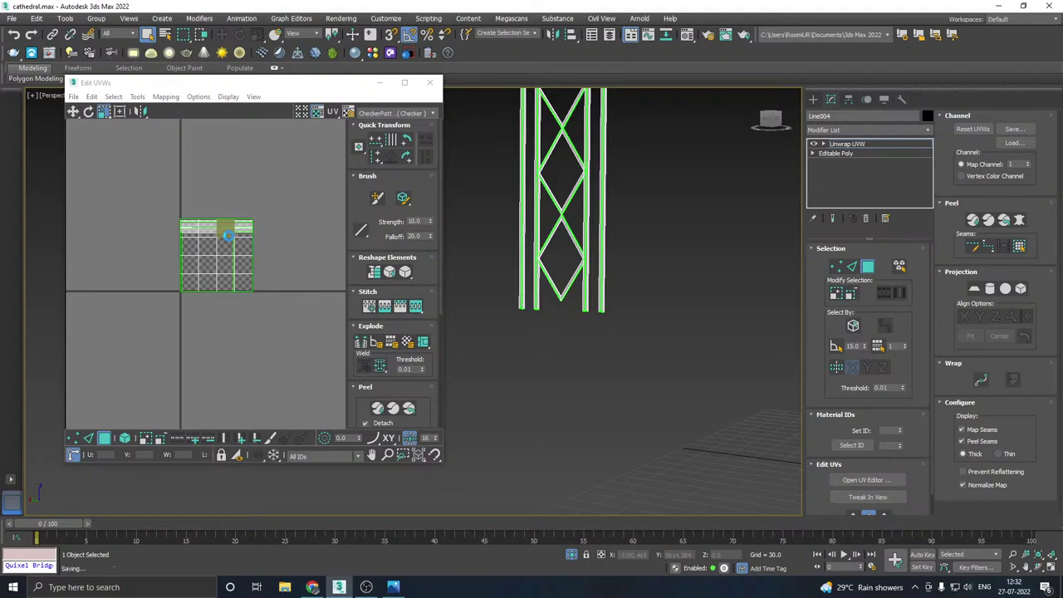
- Select all the lattice's UV faces, apply Flatten Mapping, and check the resulting shells and checker pattern
{"action": "left_click_drag", "start_coordinate": [167, 199], "coordinate": [291, 337]}
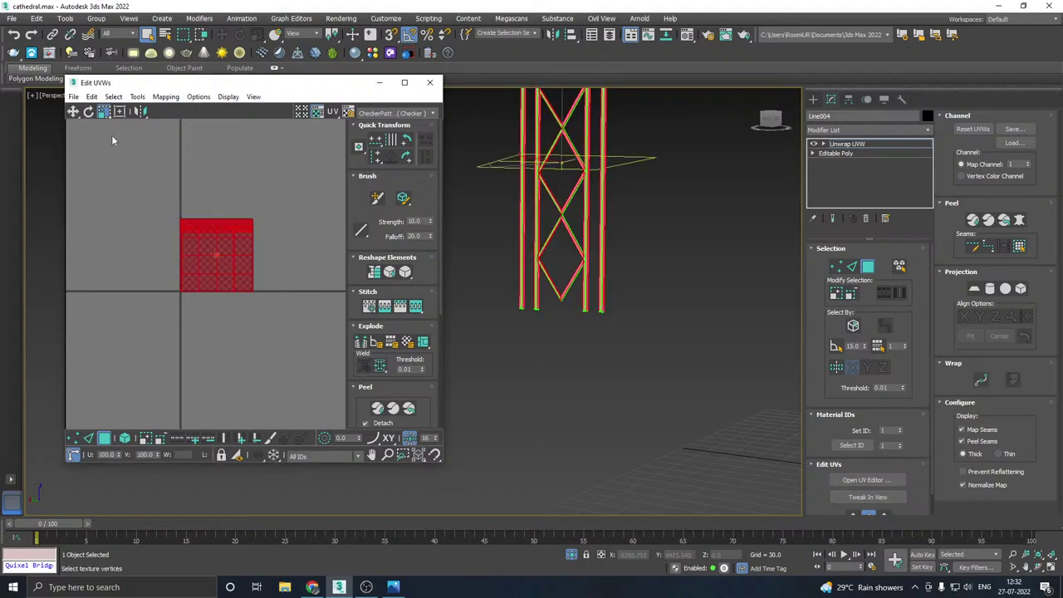
{"action": "left_click", "coordinate": [119, 113]}
{"action": "left_click", "coordinate": [197, 97]}
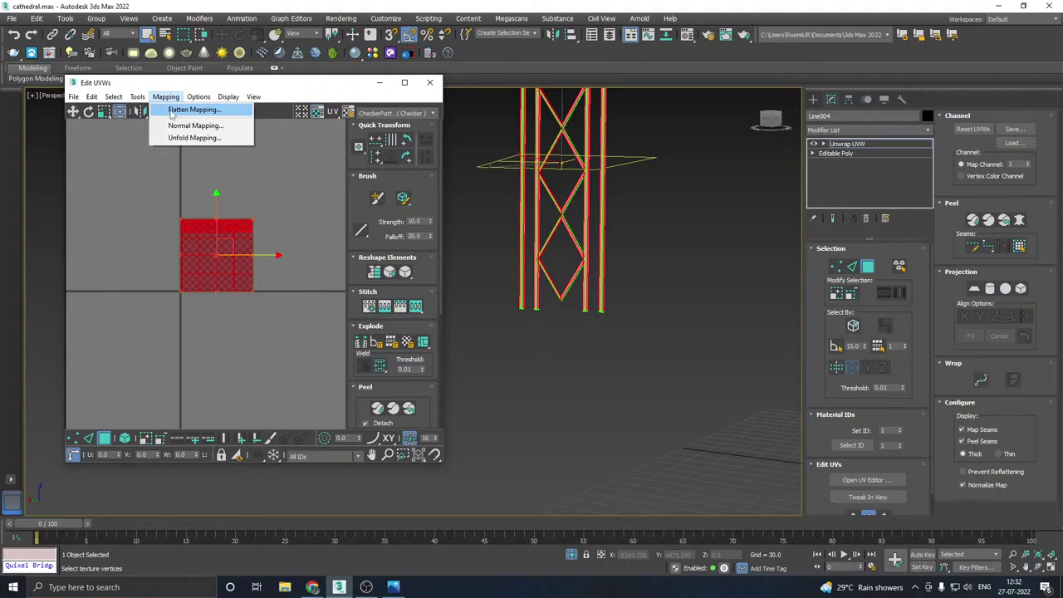
{"action": "left_click", "coordinate": [171, 111]}
{"action": "left_click", "coordinate": [148, 89]}
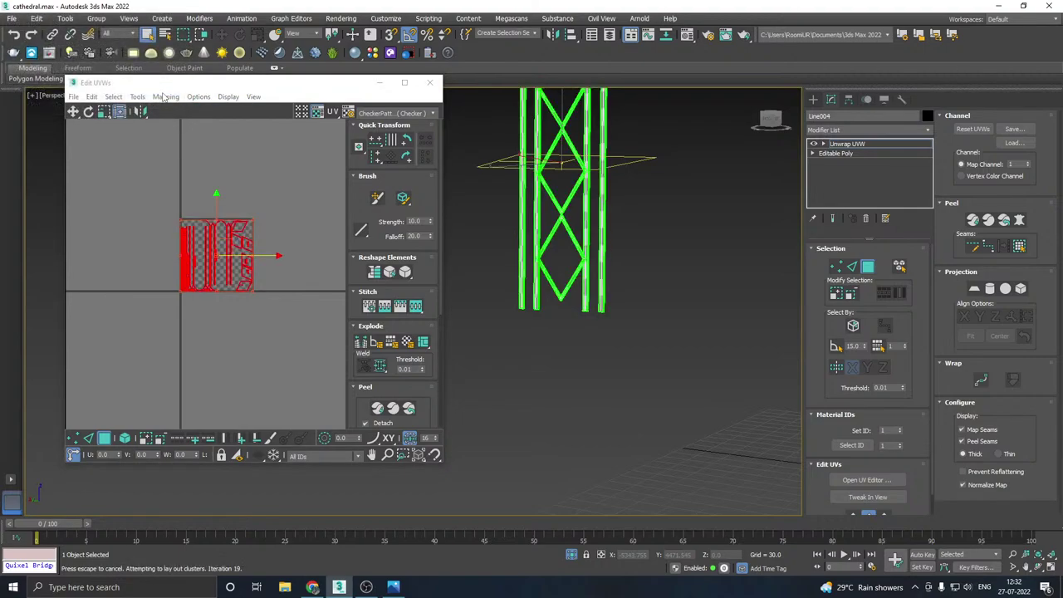
{"action": "scroll", "coordinate": [274, 243], "scroll_direction": "up", "scroll_amount": 5}
{"action": "left_click", "coordinate": [278, 241]}
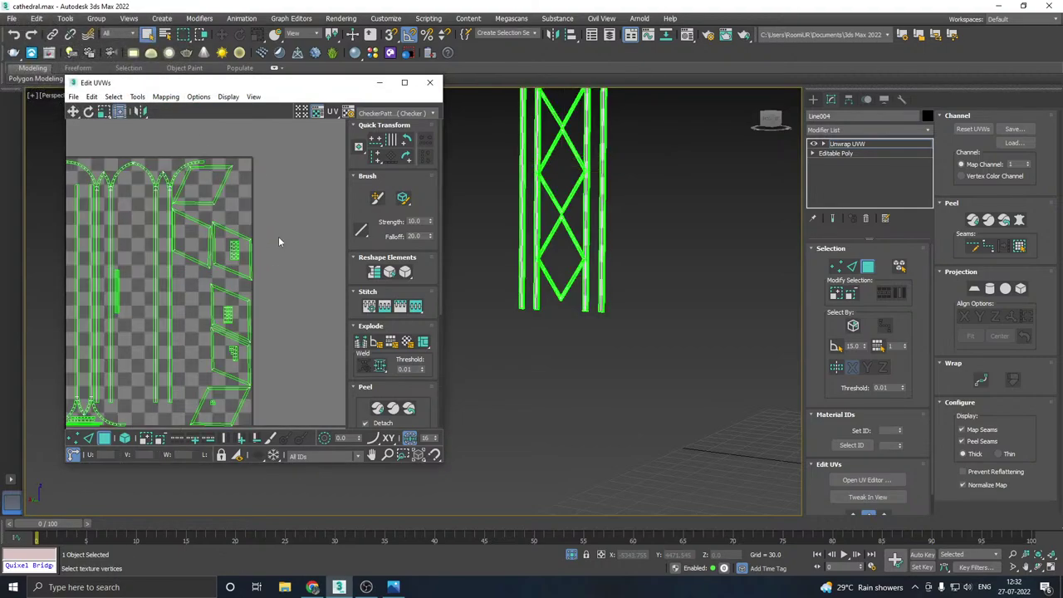
{"action": "scroll", "coordinate": [582, 231], "scroll_direction": "up", "scroll_amount": 5}
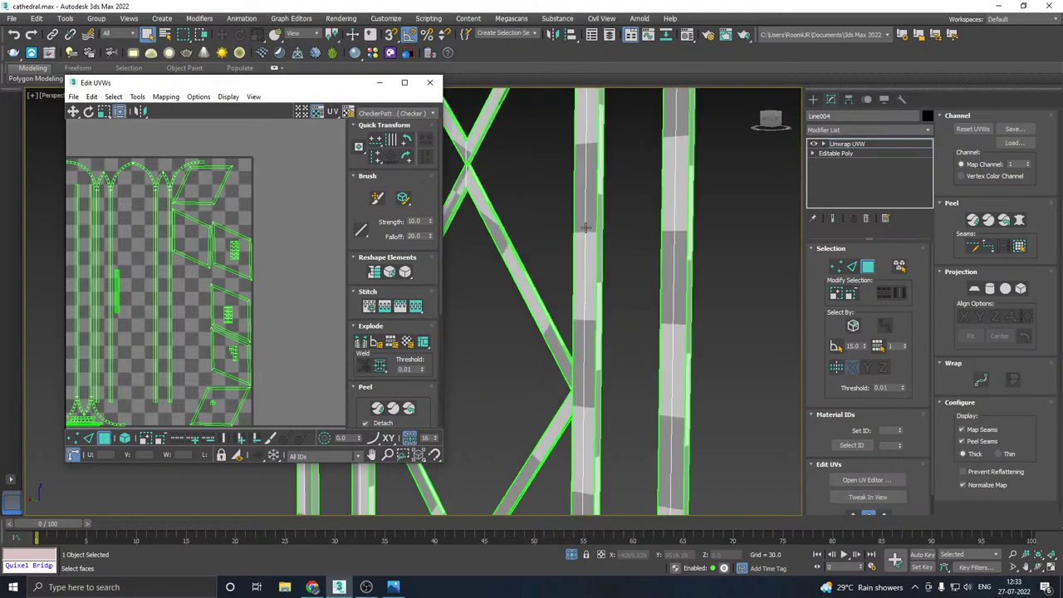
{"action": "scroll", "coordinate": [234, 242], "scroll_direction": "down", "scroll_amount": 5}
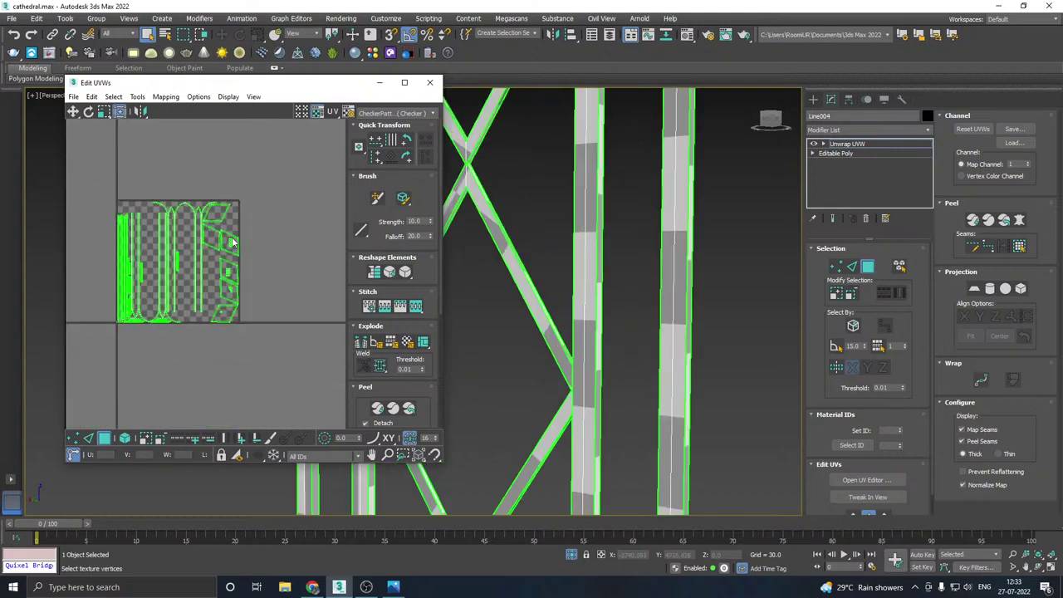
- Close the UV editor, leave the lattice's Unwrap UVW face level, and end the isolation
{"action": "left_click", "coordinate": [430, 82]}
{"action": "left_click", "coordinate": [841, 145]}
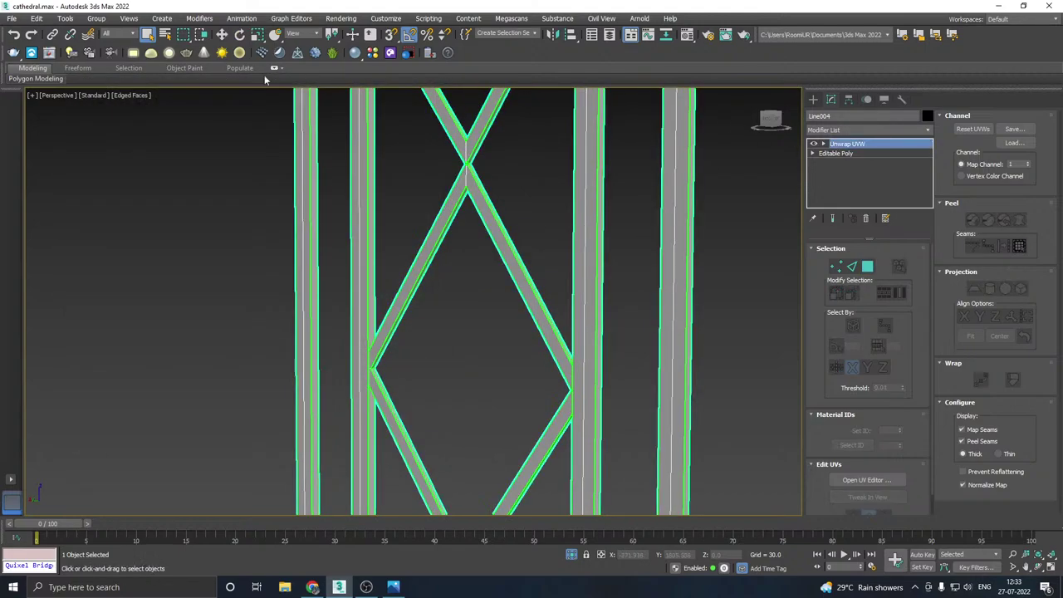
{"action": "left_click", "coordinate": [222, 35]}
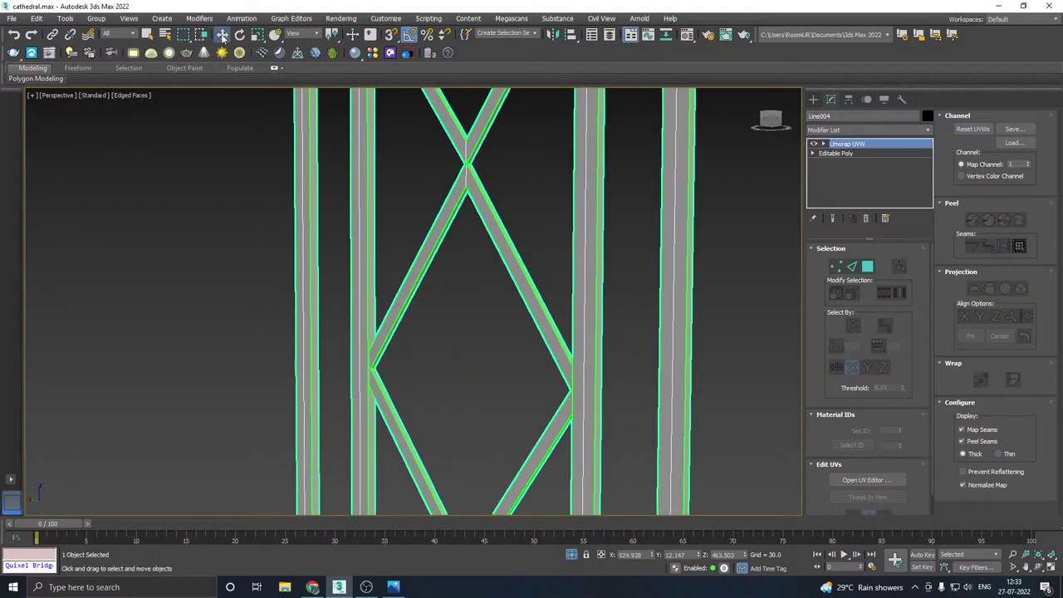
{"action": "left_click", "coordinate": [575, 555]}
{"action": "middle_click_drag", "start_coordinate": [398, 391], "coordinate": [493, 351], "text": "alt"}
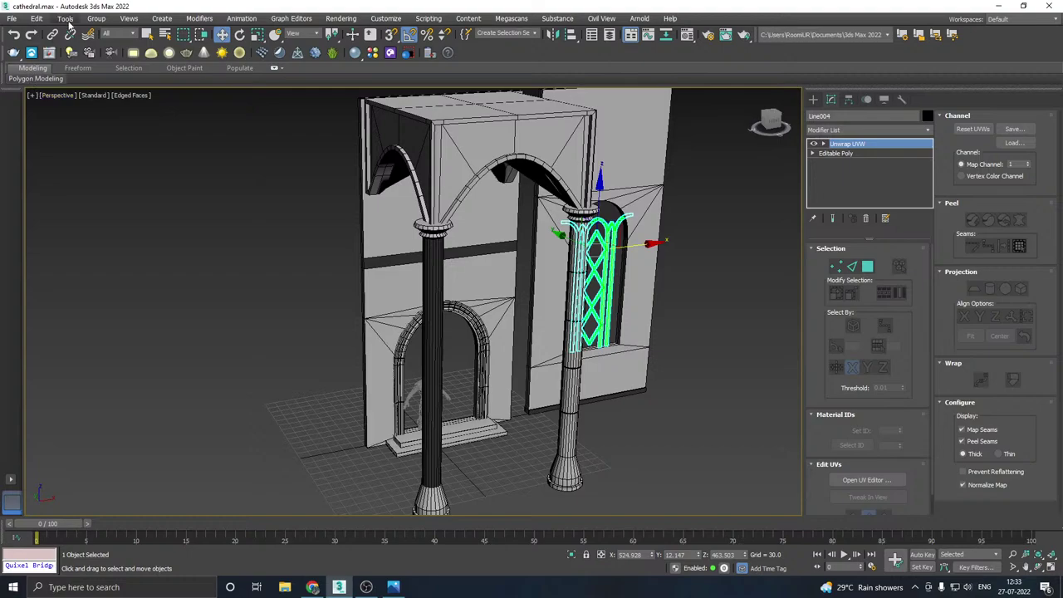
- Save a copy of the scene as cathedral12.max, and save the working scene
{"action": "left_click", "coordinate": [11, 18]}
{"action": "left_click", "coordinate": [47, 124]}
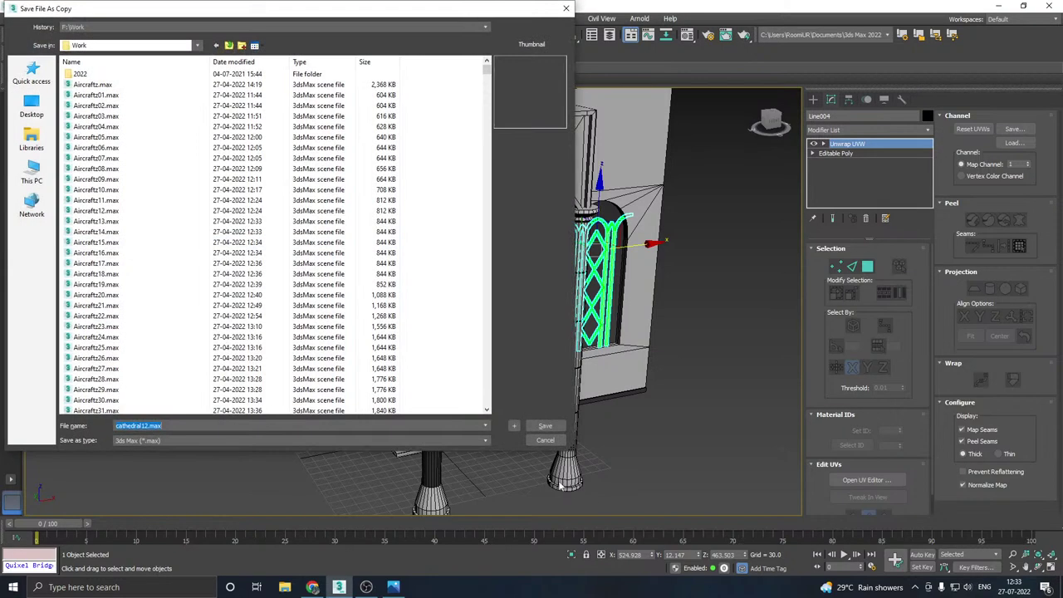
{"action": "left_click", "coordinate": [544, 426]}
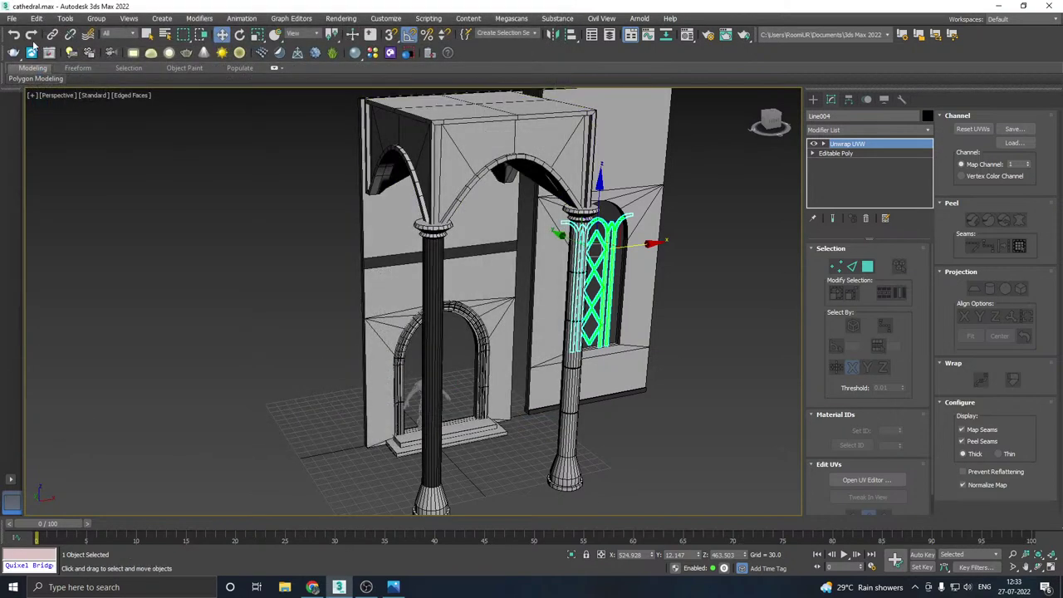
{"action": "left_click", "coordinate": [12, 17]}
{"action": "left_click", "coordinate": [27, 96]}
{"action": "mouse_move", "coordinate": [30, 80]}
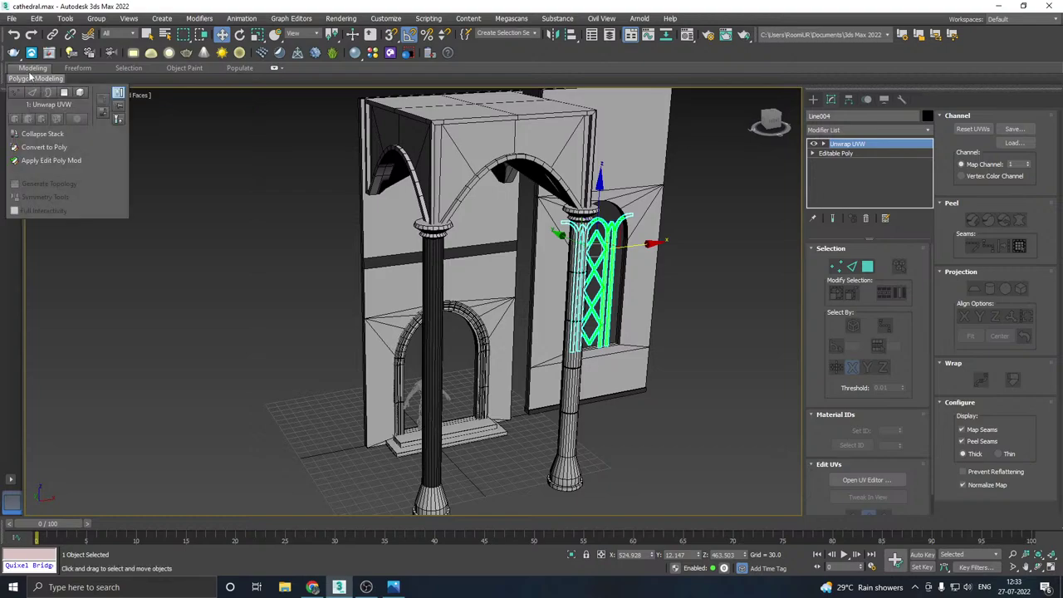
- Attach the inner moulding strip to the doorway's arch trim
{"action": "middle_click_drag", "start_coordinate": [547, 389], "coordinate": [498, 423], "text": "alt"}
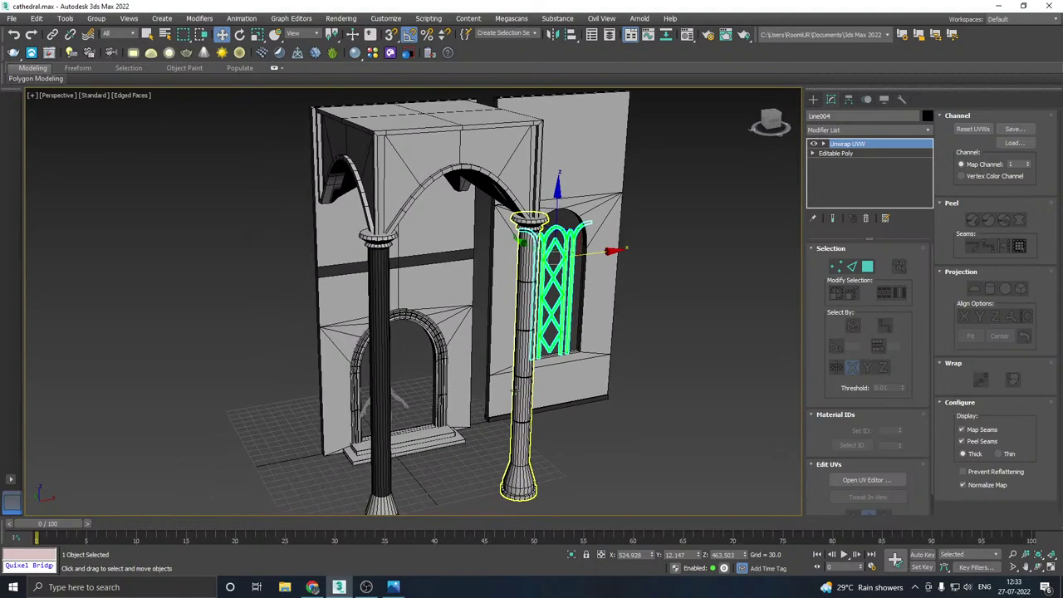
{"action": "left_click", "coordinate": [403, 434]}
{"action": "middle_click_drag", "start_coordinate": [409, 433], "coordinate": [520, 368], "text": "alt"}
{"action": "left_click", "coordinate": [472, 416]}
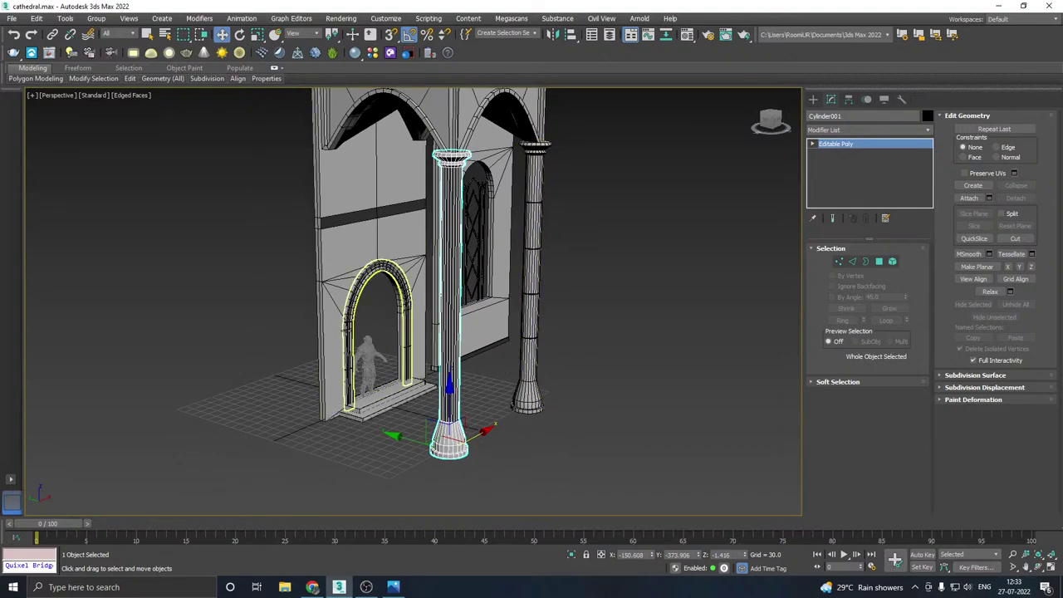
{"action": "scroll", "coordinate": [345, 330], "scroll_direction": "up", "scroll_amount": 5}
{"action": "left_click", "coordinate": [346, 331]}
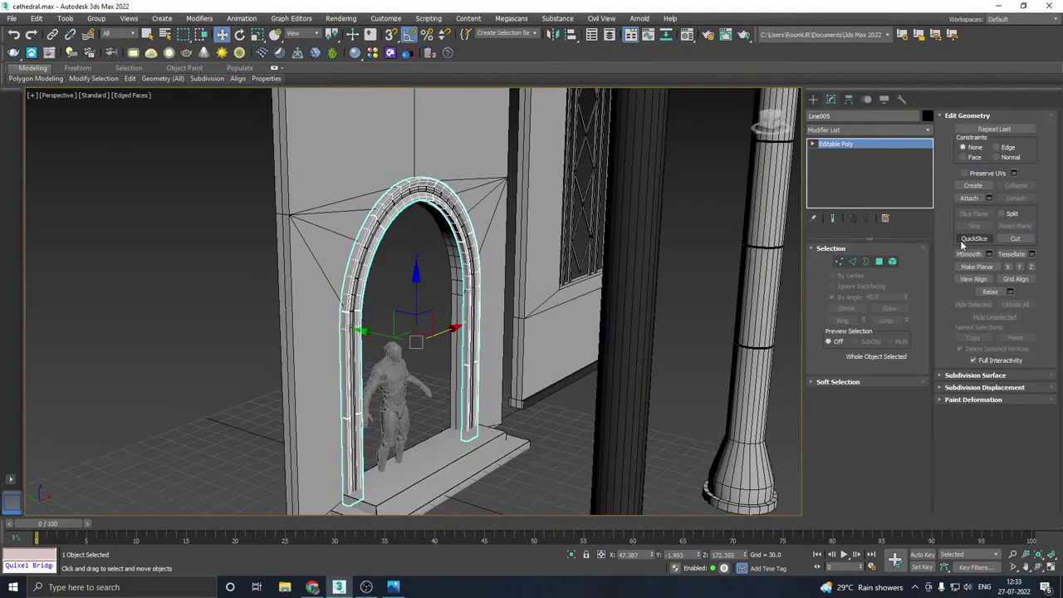
{"action": "left_click", "coordinate": [966, 198]}
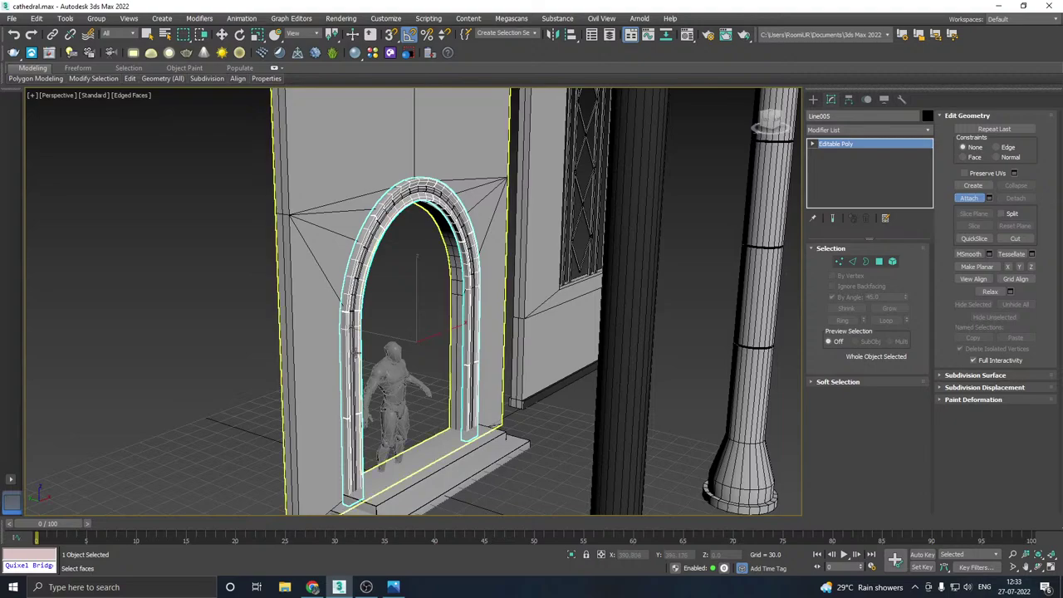
{"action": "left_click", "coordinate": [352, 351]}
{"action": "right_click", "coordinate": [373, 351]}
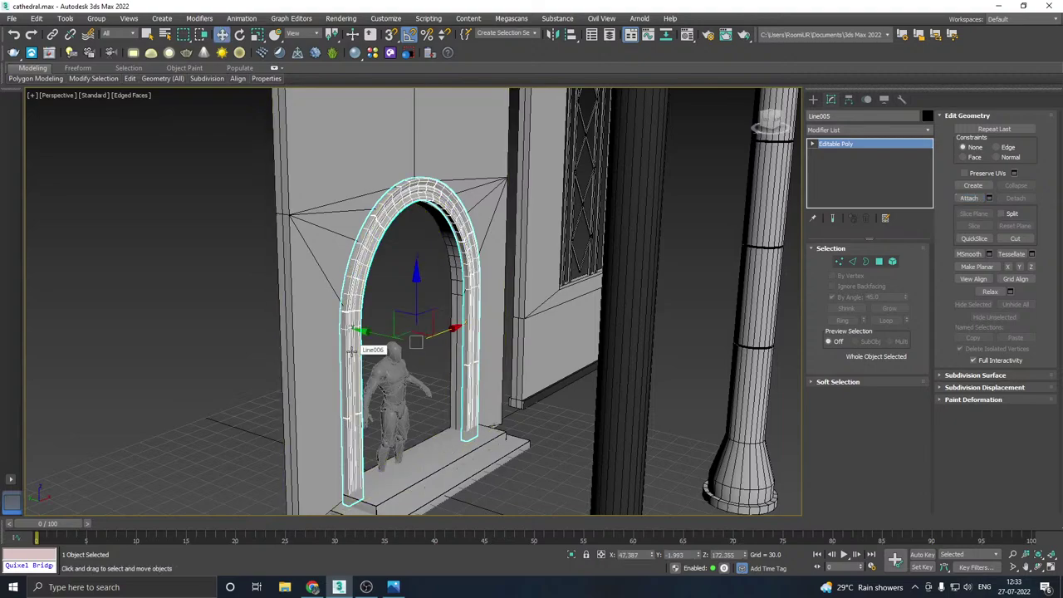
- Isolate the doorway's combined arch trim
{"action": "left_click", "coordinate": [572, 557]}
{"action": "left_click", "coordinate": [928, 133]}
{"action": "left_click", "coordinate": [616, 304]}
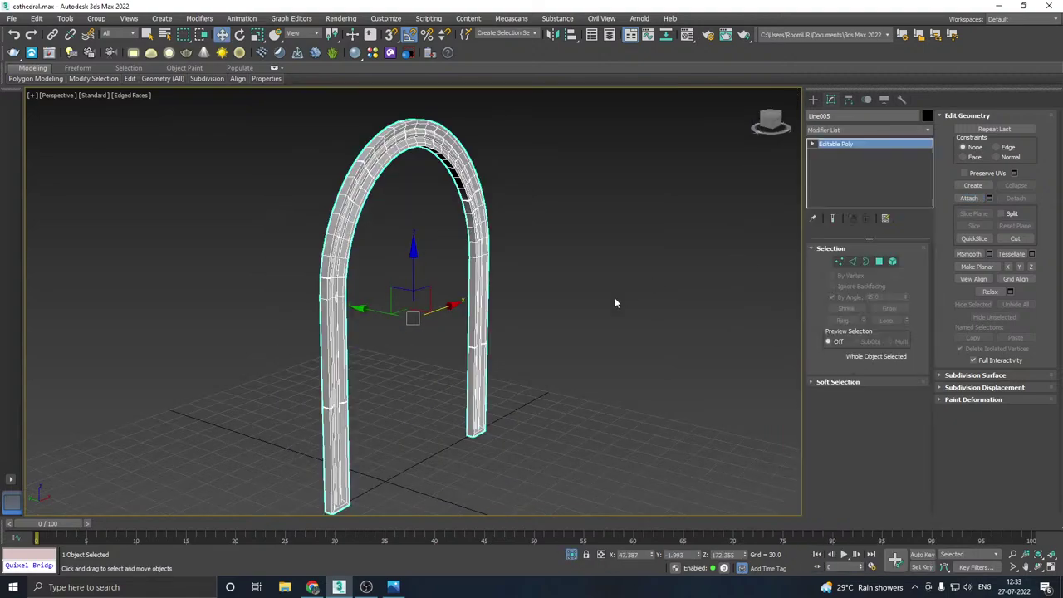
- Delete the end faces underneath both legs of the arch trim and leave polygon editing
{"action": "middle_click_drag", "start_coordinate": [479, 417], "coordinate": [537, 343], "text": "alt"}
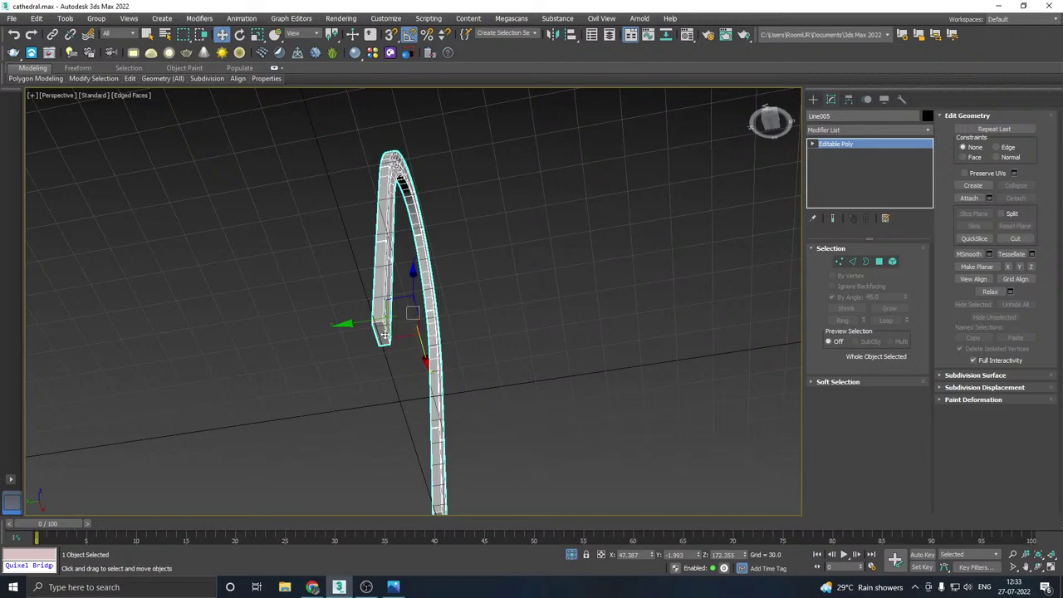
{"action": "middle_click_drag", "start_coordinate": [399, 317], "coordinate": [444, 303], "text": "alt"}
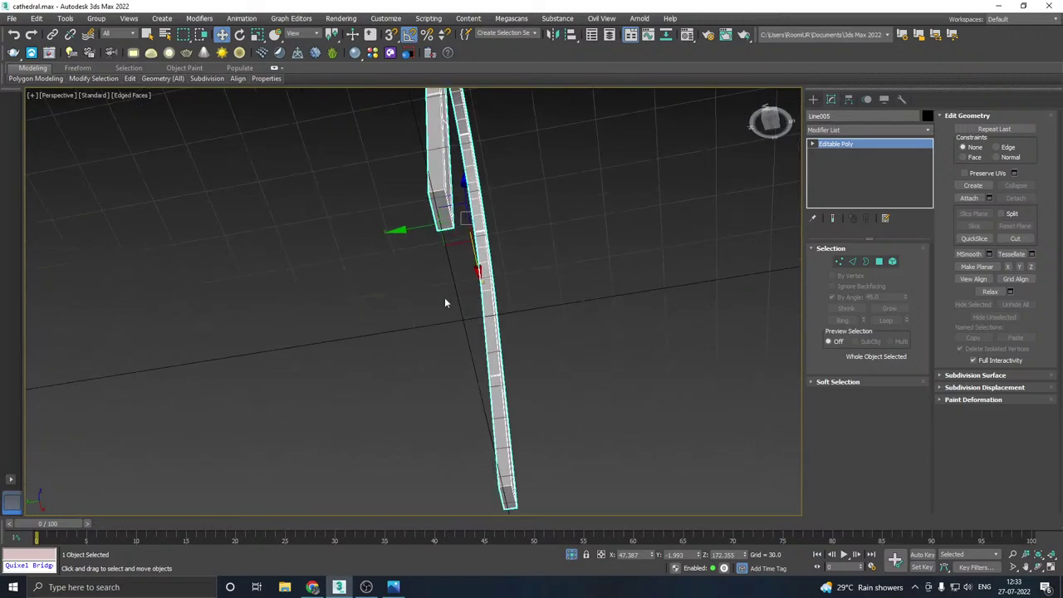
{"action": "left_click", "coordinate": [880, 262]}
{"action": "left_click", "coordinate": [509, 494]}
{"action": "key", "text": "Delete"}
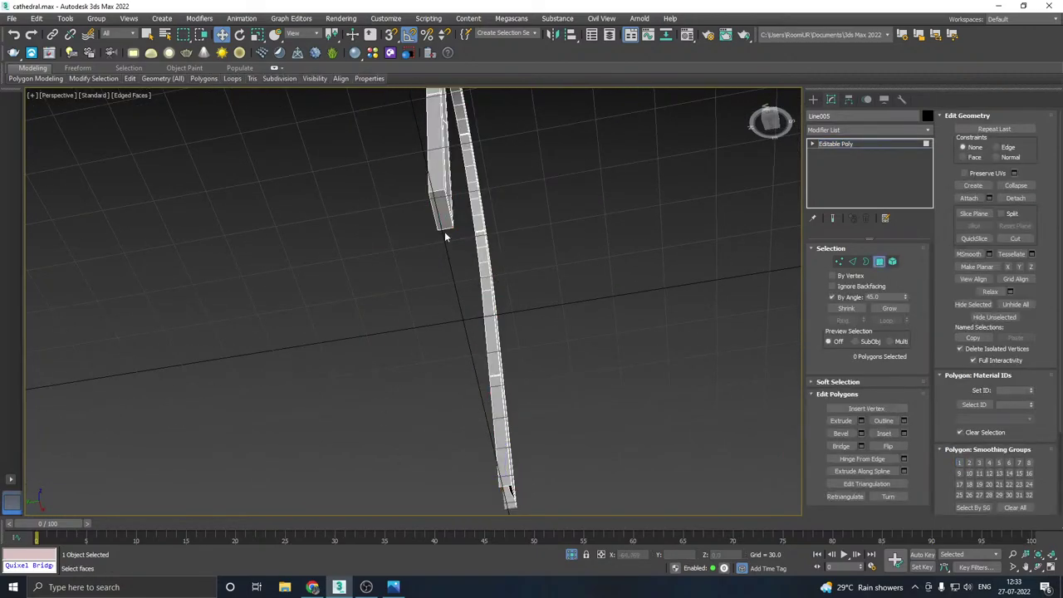
{"action": "left_click", "coordinate": [444, 221]}
{"action": "key", "text": "Delete"}
{"action": "scroll", "coordinate": [487, 359], "scroll_direction": "down", "scroll_amount": 3}
{"action": "middle_click_drag", "start_coordinate": [487, 359], "coordinate": [399, 415], "text": "alt"}
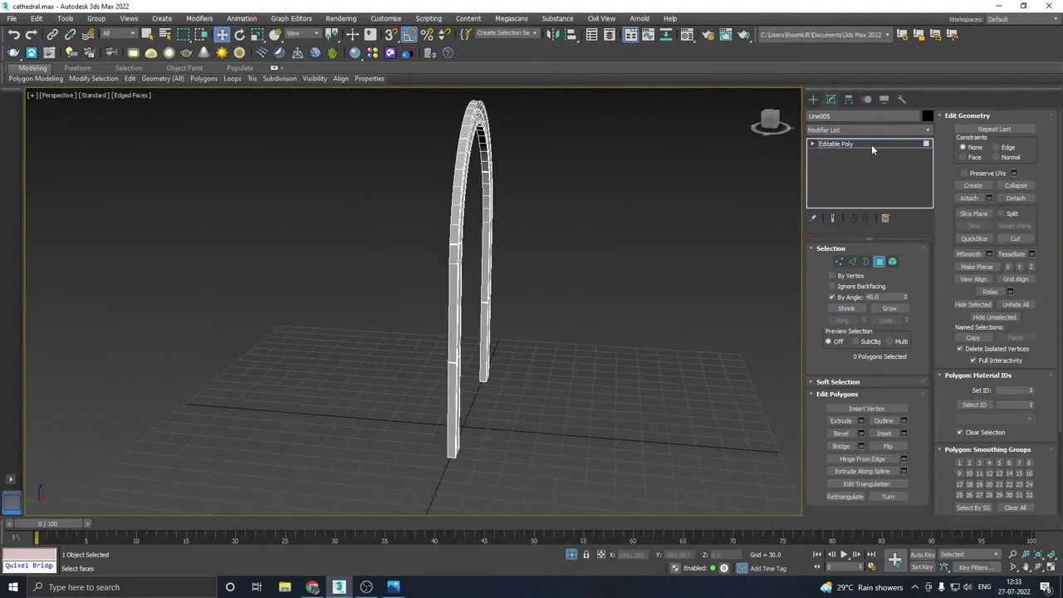
{"action": "left_click", "coordinate": [872, 145]}
- Add an Unwrap UVW modifier to the arch trim and open its UV editor
{"action": "left_click", "coordinate": [928, 131]}
{"action": "scroll", "coordinate": [908, 482], "scroll_direction": "down", "scroll_amount": 10}
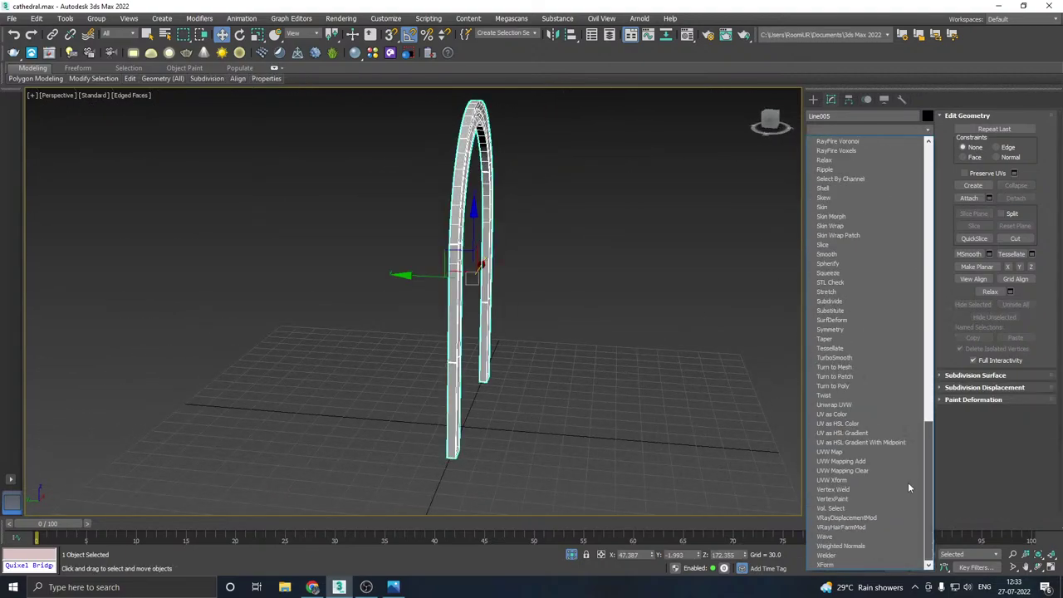
{"action": "left_click", "coordinate": [835, 405]}
{"action": "left_click", "coordinate": [866, 480]}
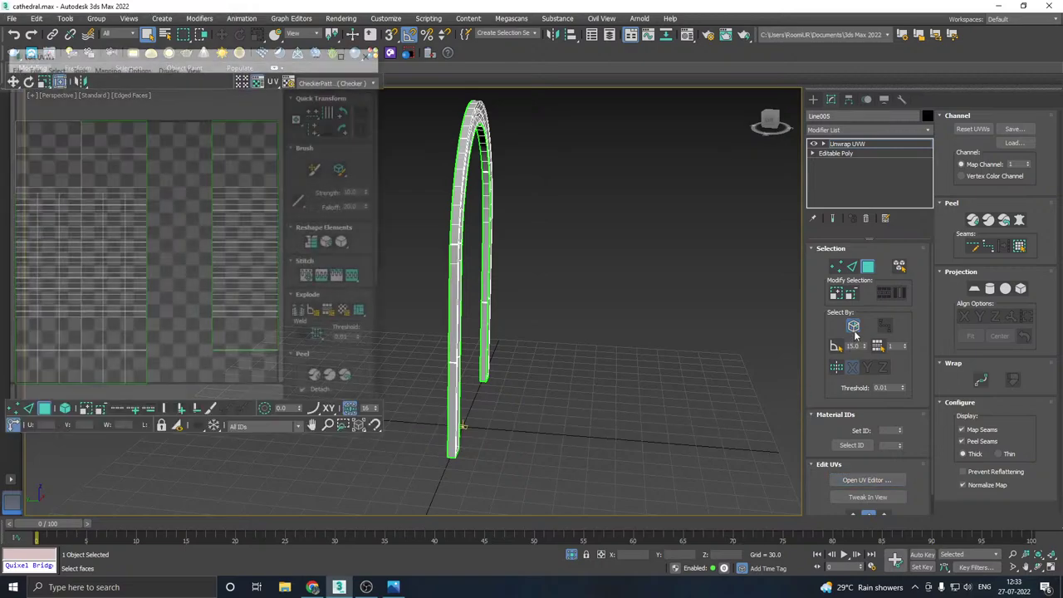
- Select all the arch trim's UV faces and move them outside the checker tile
{"action": "middle_click_drag", "start_coordinate": [635, 329], "coordinate": [630, 357], "text": "alt"}
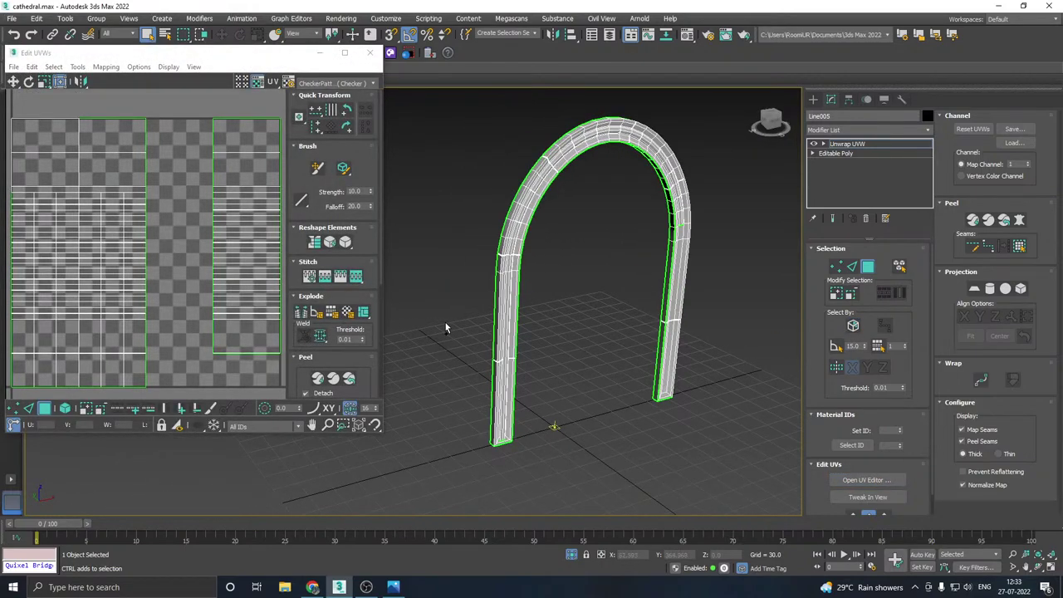
{"action": "key", "text": "ctrl+a"}
{"action": "scroll", "coordinate": [75, 280], "scroll_direction": "down", "scroll_amount": 4}
{"action": "left_click_drag", "start_coordinate": [123, 256], "coordinate": [307, 260]}
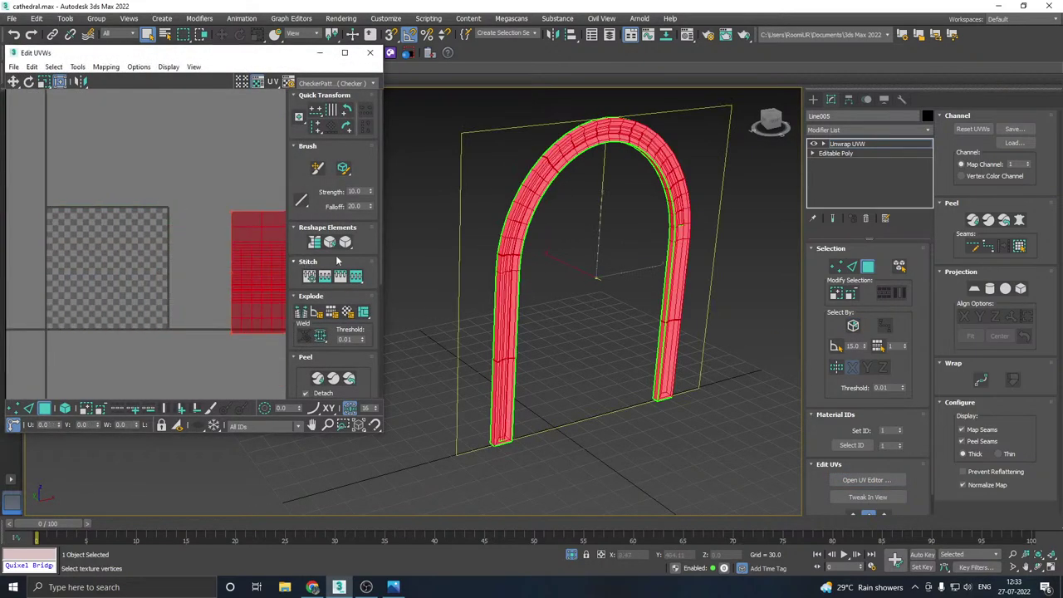
- Select the arch's main trim element without the inner strip and apply a quick planar map to it
{"action": "left_click", "coordinate": [894, 269]}
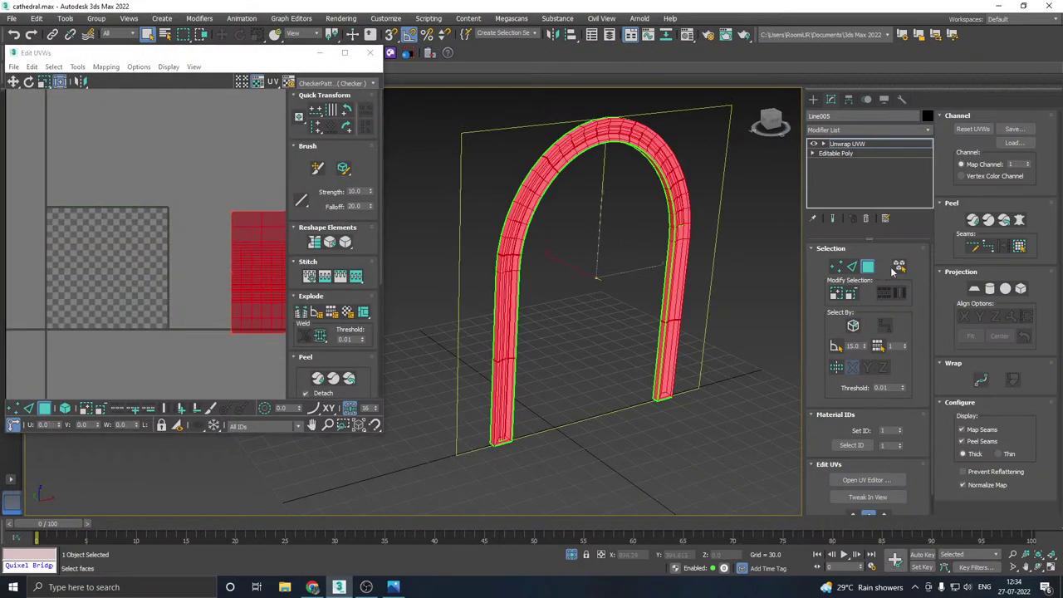
{"action": "left_click", "coordinate": [500, 282]}
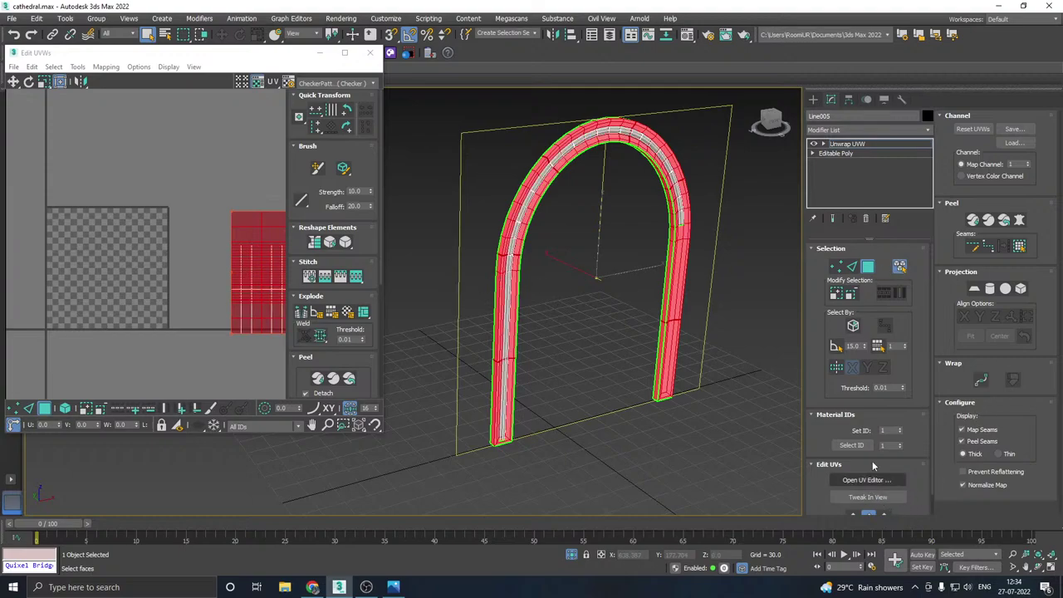
{"action": "scroll", "coordinate": [865, 468], "scroll_direction": "down", "scroll_amount": 1}
{"action": "left_click", "coordinate": [868, 495]}
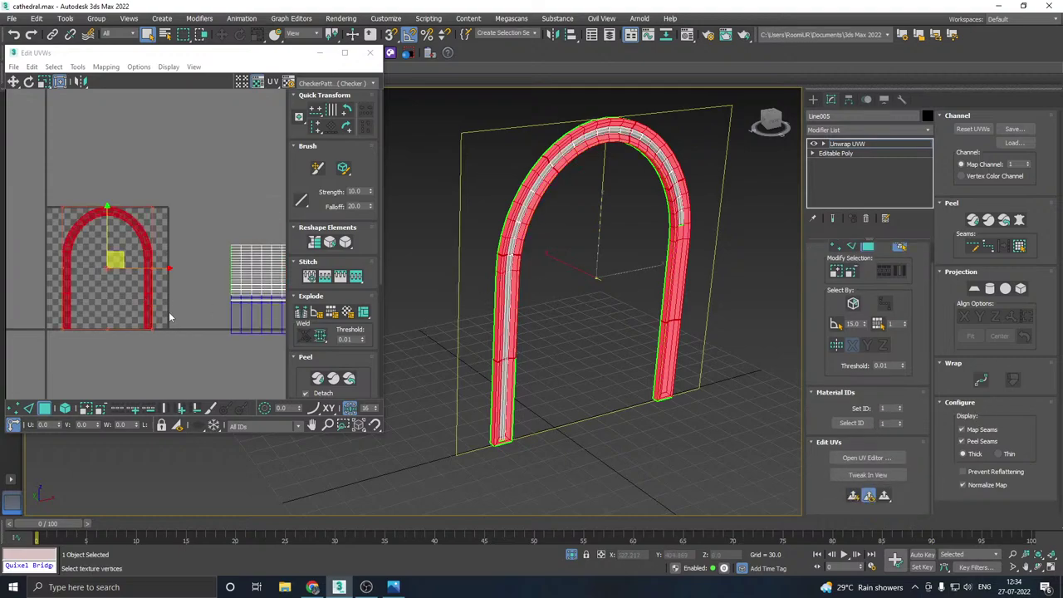
- Relax the main trim's UVs with Relax By Polygon Angles
{"action": "left_click", "coordinate": [77, 66]}
{"action": "left_click", "coordinate": [100, 252]}
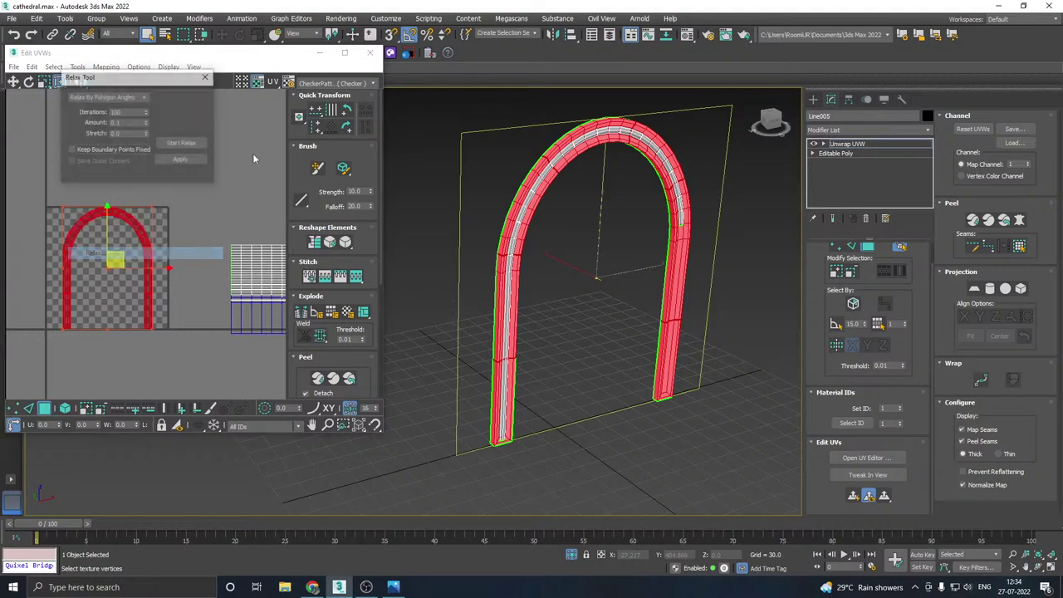
{"action": "left_click", "coordinate": [177, 145]}
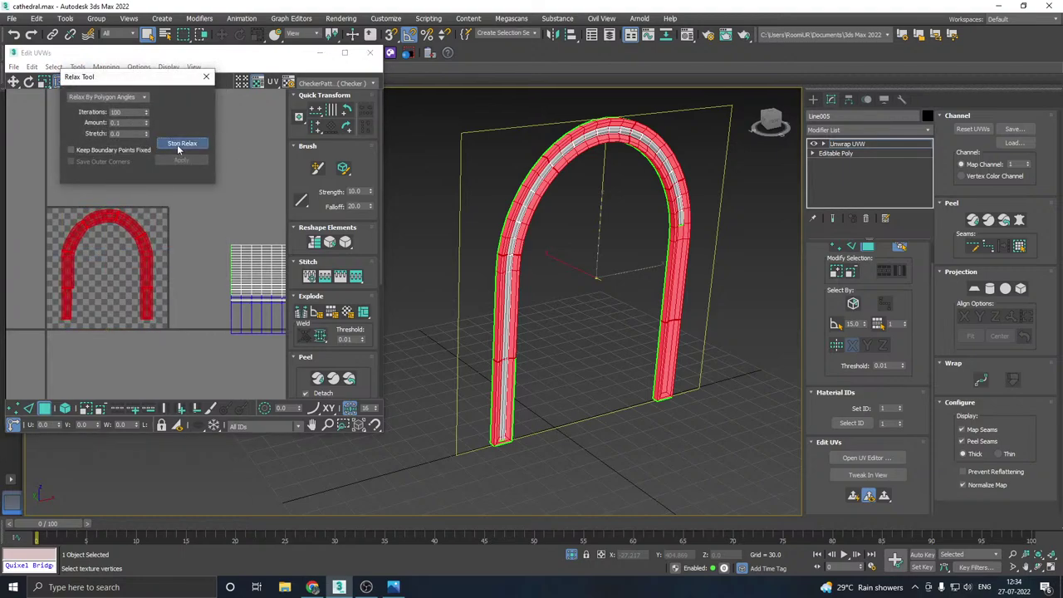
{"action": "left_click", "coordinate": [177, 145]}
- Select the inner strip's UVs outside the tile and apply a quick planar map to them
{"action": "scroll", "coordinate": [156, 239], "scroll_direction": "down", "scroll_amount": 3}
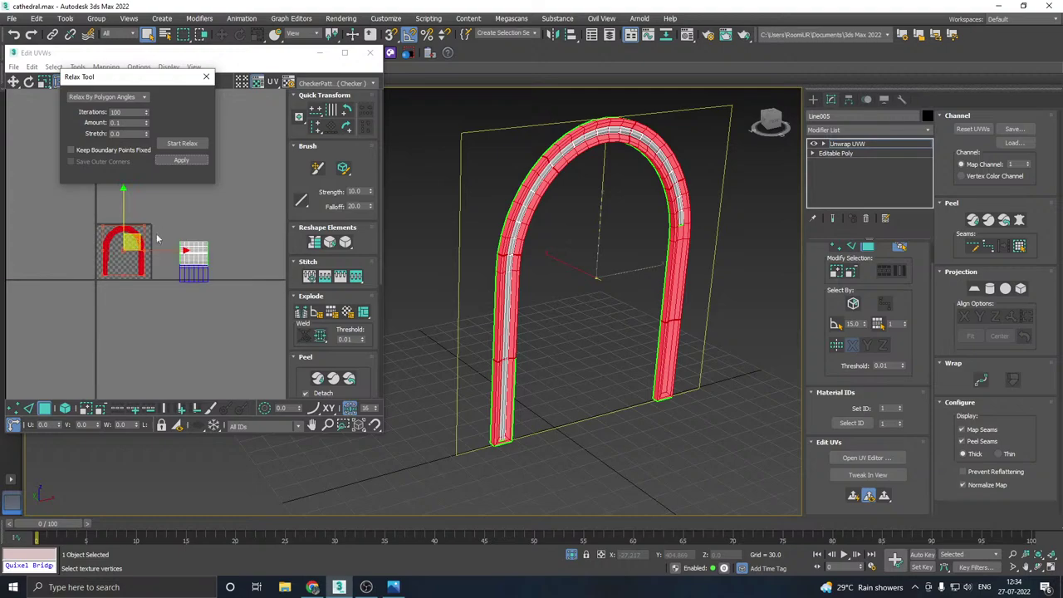
{"action": "left_click_drag", "start_coordinate": [169, 230], "coordinate": [244, 319]}
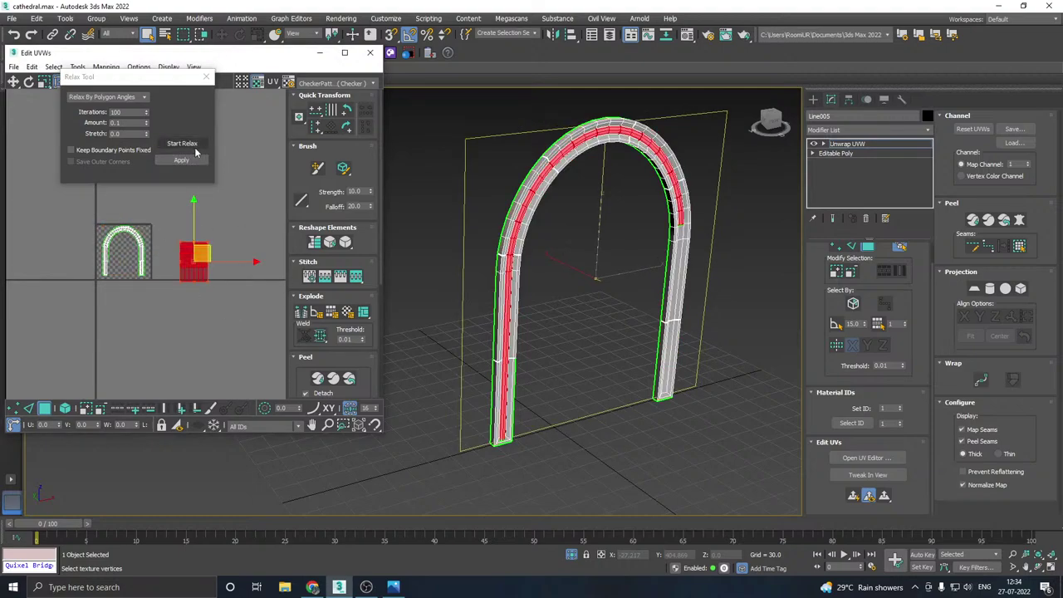
{"action": "left_click", "coordinate": [850, 500]}
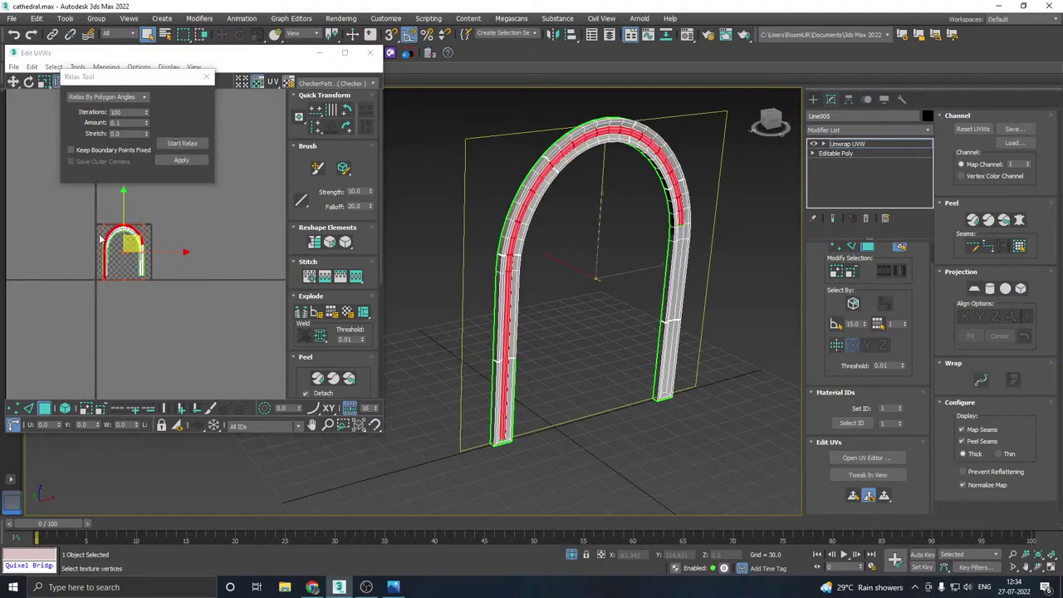
- Examine the inner strip's mapped UVs and follow the strip along the arch to where it ends on the legs
{"action": "scroll", "coordinate": [101, 239], "scroll_direction": "up", "scroll_amount": 4}
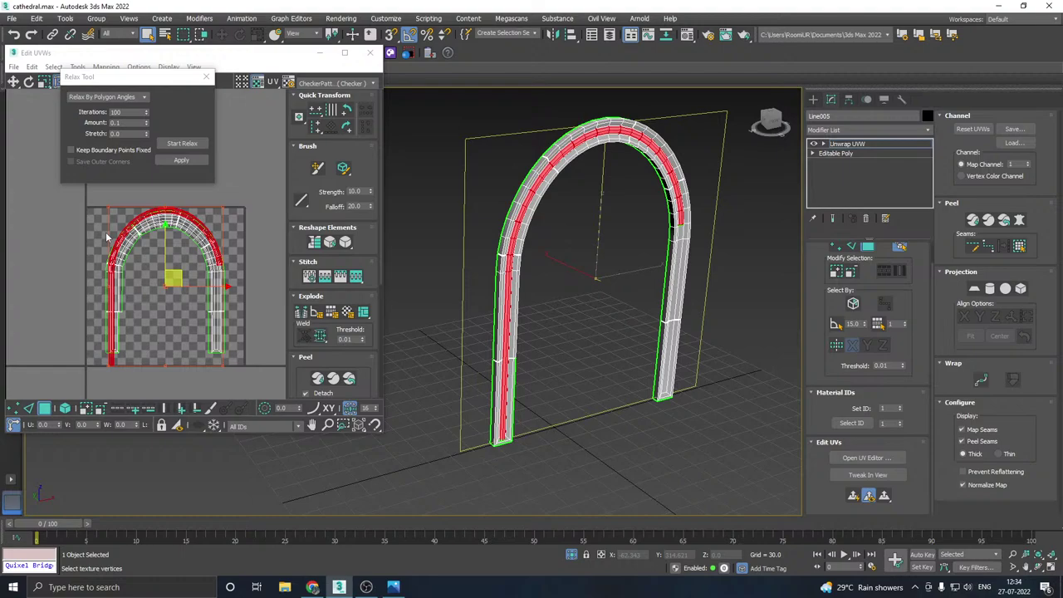
{"action": "scroll", "coordinate": [53, 279], "scroll_direction": "down", "scroll_amount": 5}
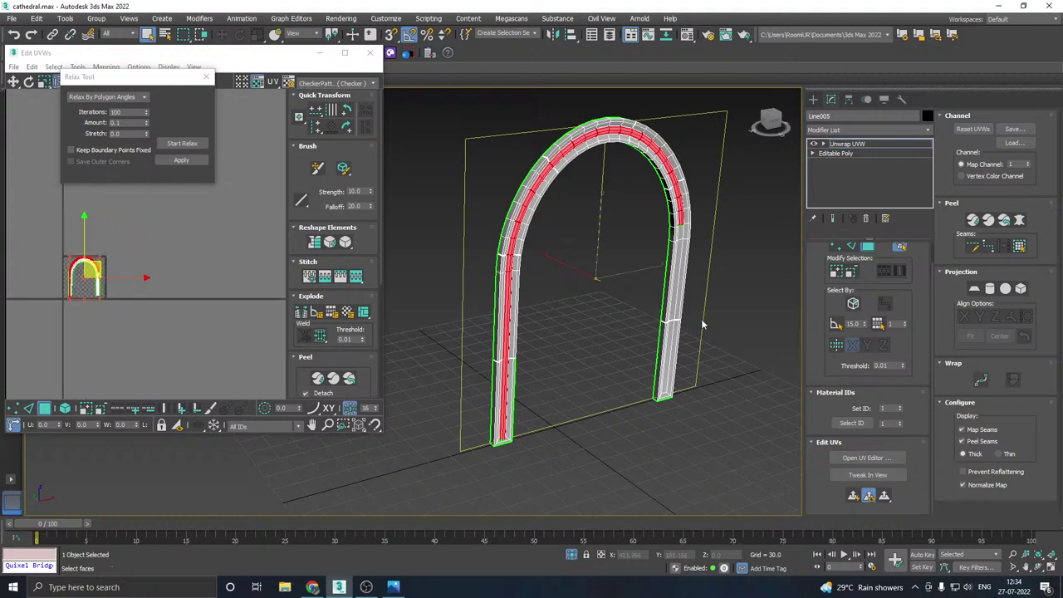
{"action": "scroll", "coordinate": [553, 221], "scroll_direction": "up", "scroll_amount": 4}
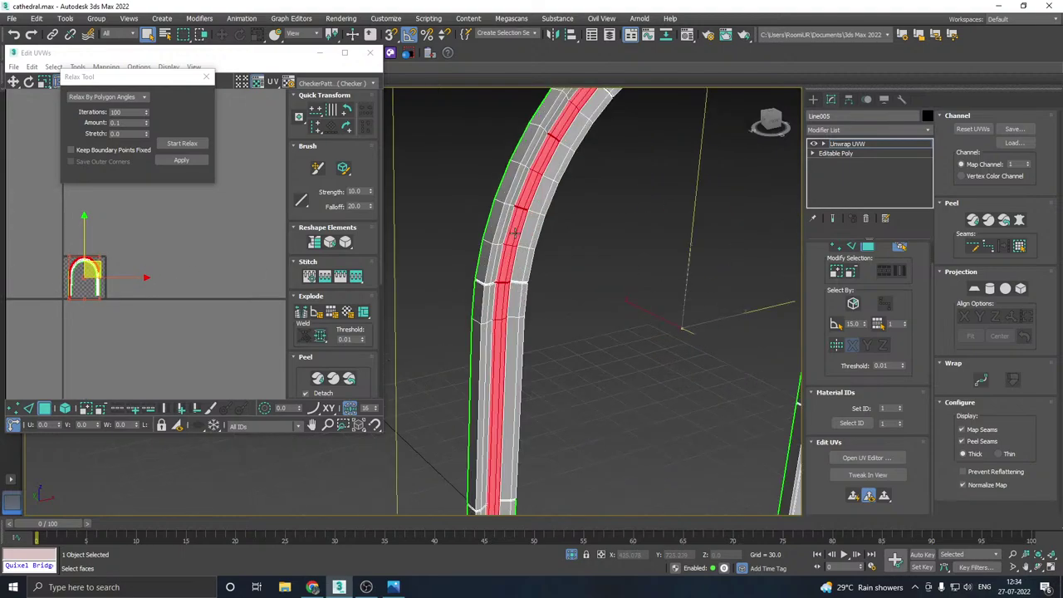
{"action": "scroll", "coordinate": [688, 264], "scroll_direction": "down", "scroll_amount": 5}
{"action": "scroll", "coordinate": [649, 234], "scroll_direction": "up", "scroll_amount": 6}
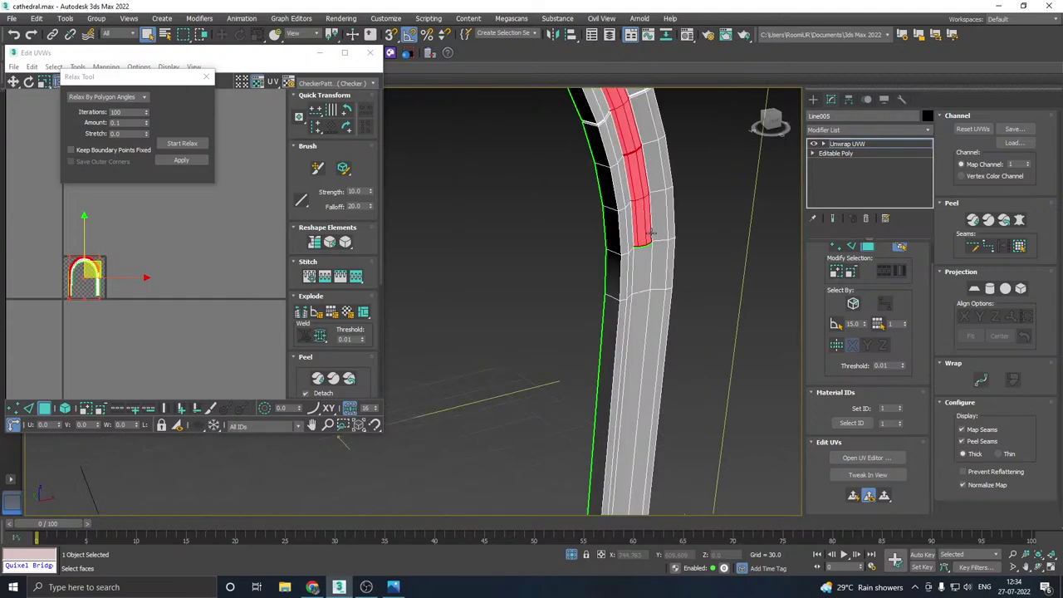
{"action": "scroll", "coordinate": [638, 255], "scroll_direction": "down", "scroll_amount": 5}
{"action": "scroll", "coordinate": [596, 236], "scroll_direction": "up", "scroll_amount": 5}
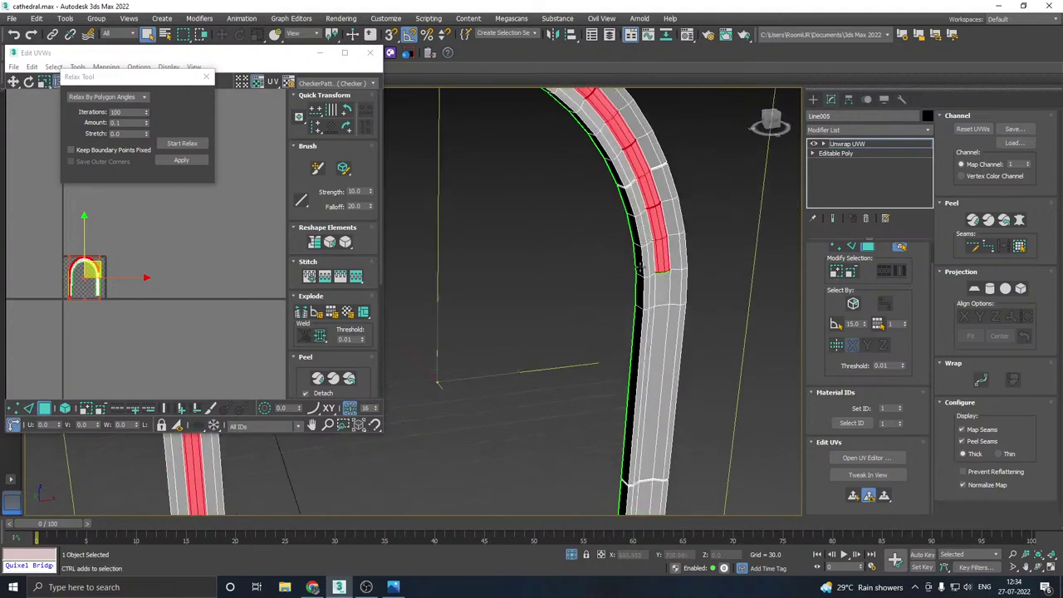
{"action": "scroll", "coordinate": [596, 236], "scroll_direction": "up", "scroll_amount": 4}
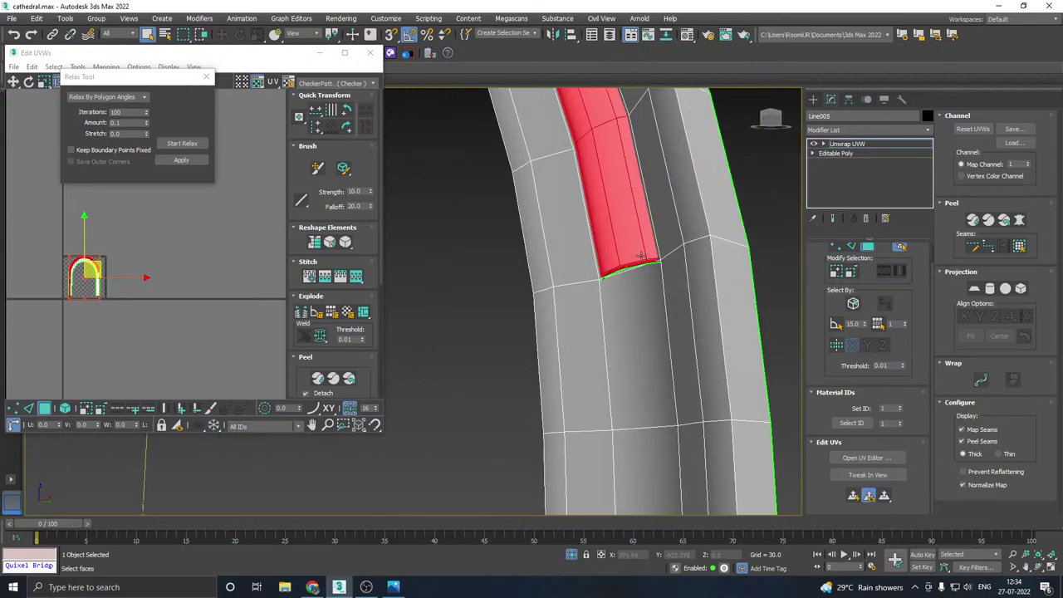
{"action": "scroll", "coordinate": [635, 262], "scroll_direction": "down", "scroll_amount": 6}
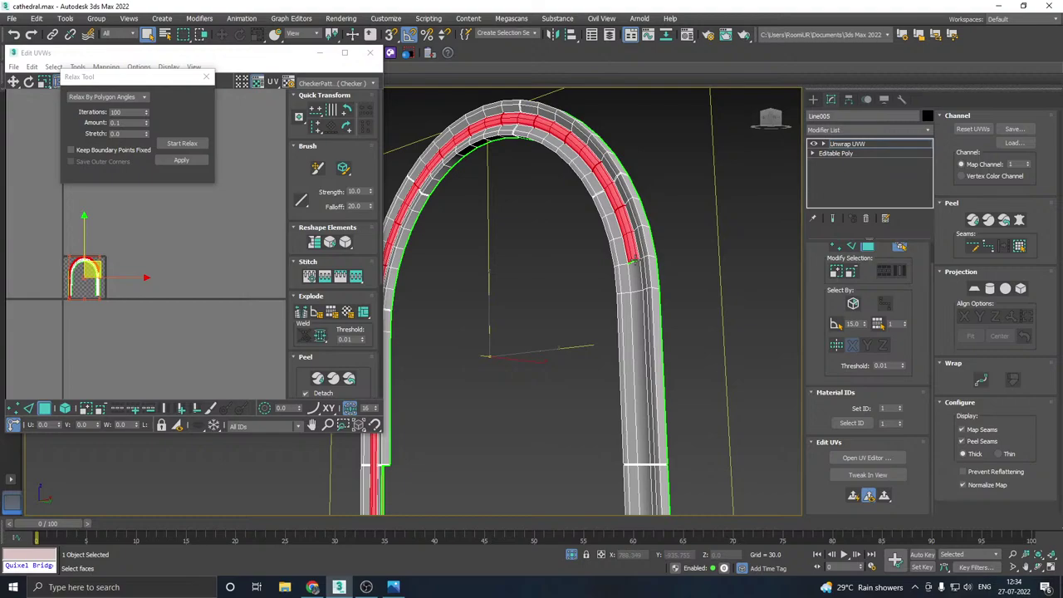
- Close the UV editor, leave the Unwrap UVW face level, and end the arch trim's isolation
{"action": "left_click", "coordinate": [370, 52]}
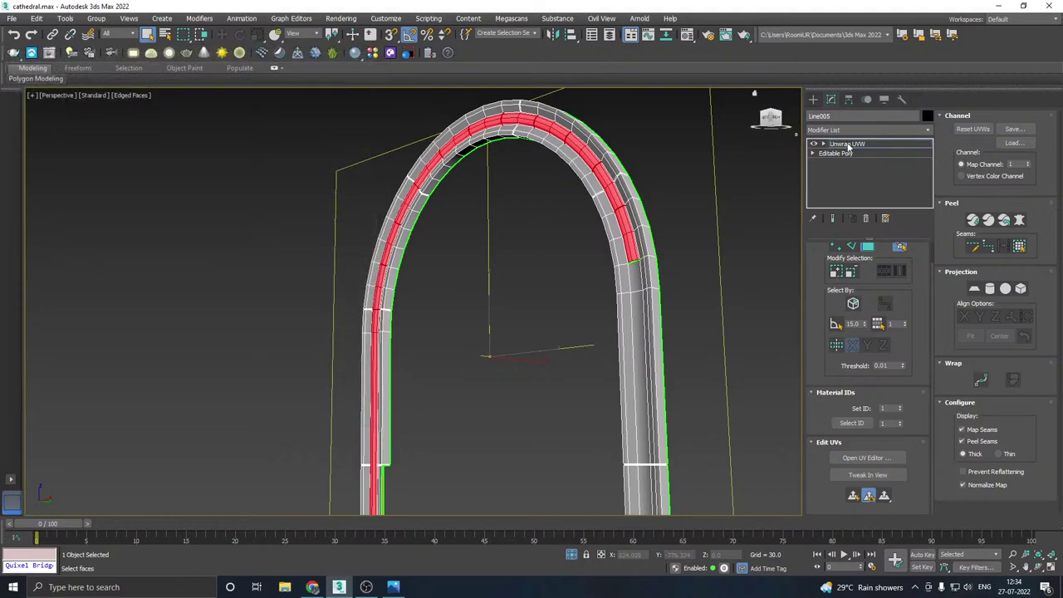
{"action": "left_click", "coordinate": [849, 144]}
{"action": "left_click", "coordinate": [572, 555]}
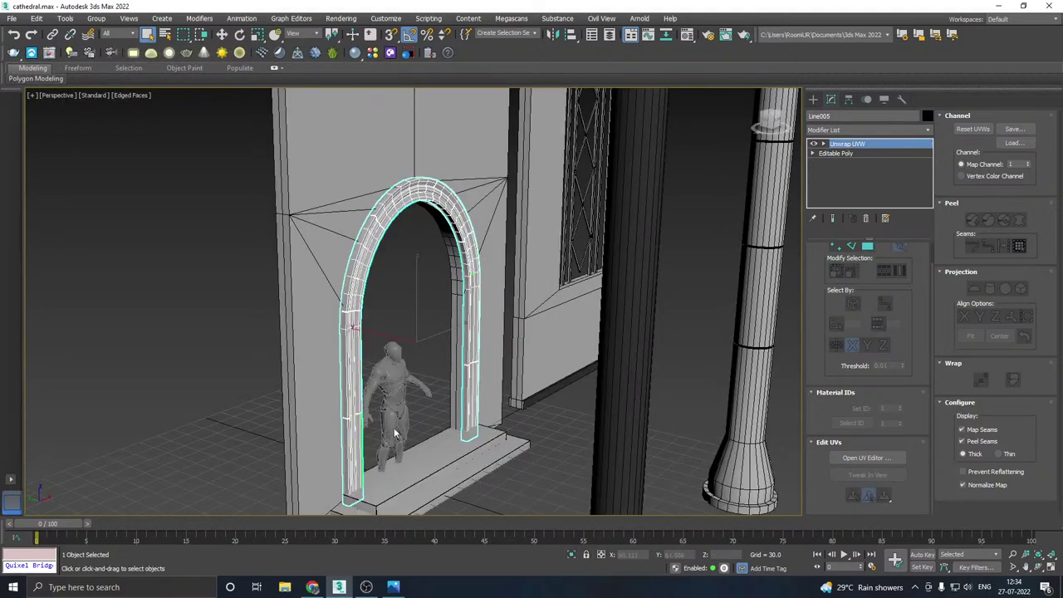
{"action": "scroll", "coordinate": [467, 364], "scroll_direction": "up", "scroll_amount": 5}
{"action": "scroll", "coordinate": [372, 348], "scroll_direction": "down", "scroll_amount": 5}
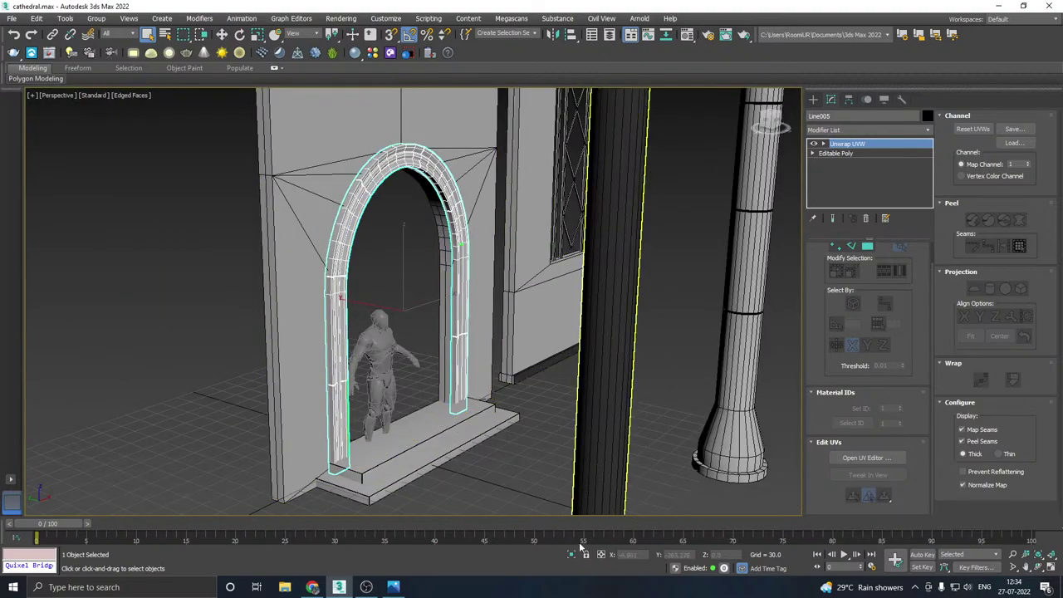
- Isolate the arch trim again and collapse its Unwrap UVW modifier into the Editable Poly
{"action": "key", "text": "alt+q"}
{"action": "middle_click_drag", "start_coordinate": [548, 389], "coordinate": [381, 342], "text": "alt"}
{"action": "key", "text": "w"}
{"action": "scroll", "coordinate": [491, 191], "scroll_direction": "up", "scroll_amount": 4}
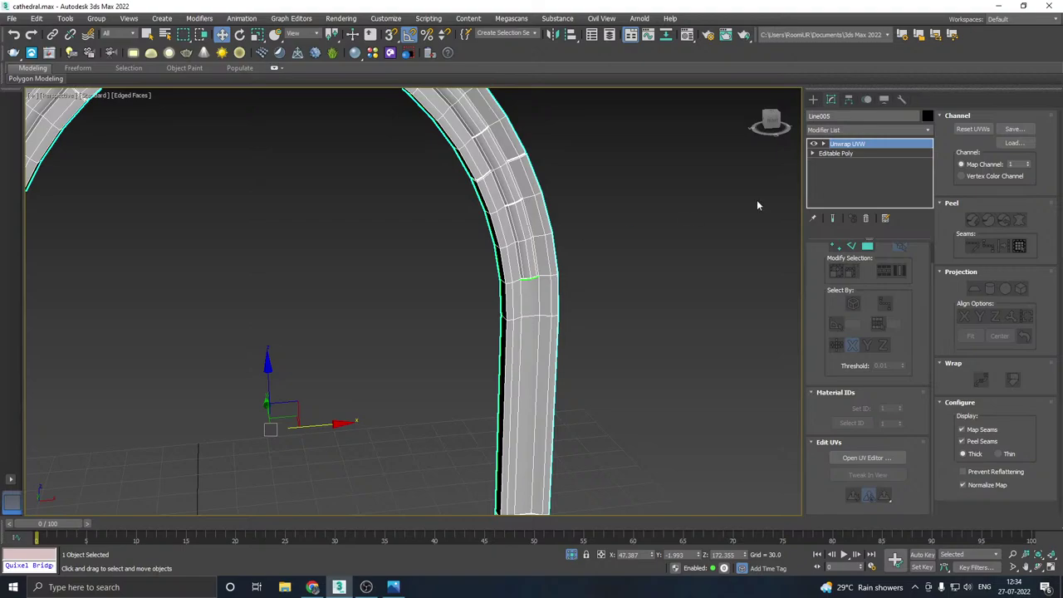
{"action": "right_click", "coordinate": [850, 158]}
{"action": "left_click", "coordinate": [884, 266]}
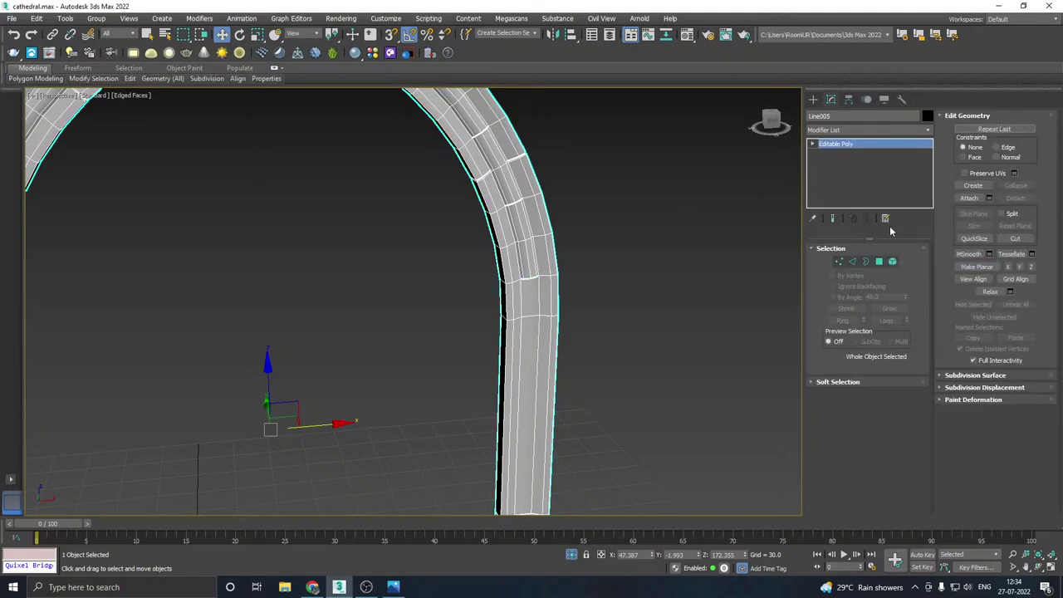
- Select the arch trim's inner strip and outer frame as elements in turn and examine how they end on the legs
{"action": "left_click", "coordinate": [893, 261]}
{"action": "left_click", "coordinate": [553, 296]}
{"action": "left_click", "coordinate": [523, 262]}
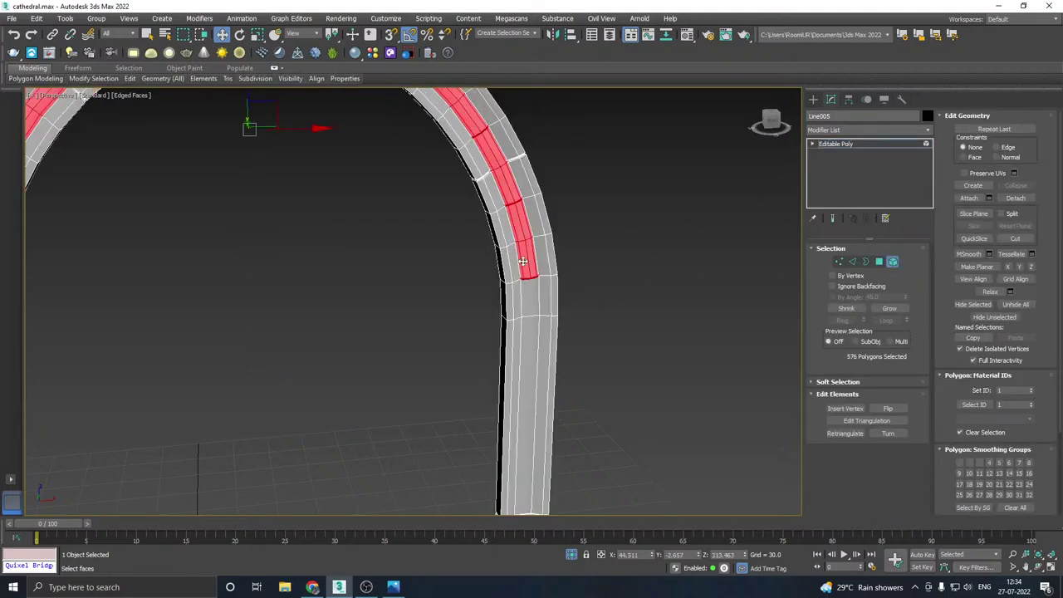
{"action": "middle_click_drag", "start_coordinate": [538, 265], "coordinate": [515, 324], "text": "alt"}
{"action": "scroll", "coordinate": [479, 224], "scroll_direction": "down", "scroll_amount": 4}
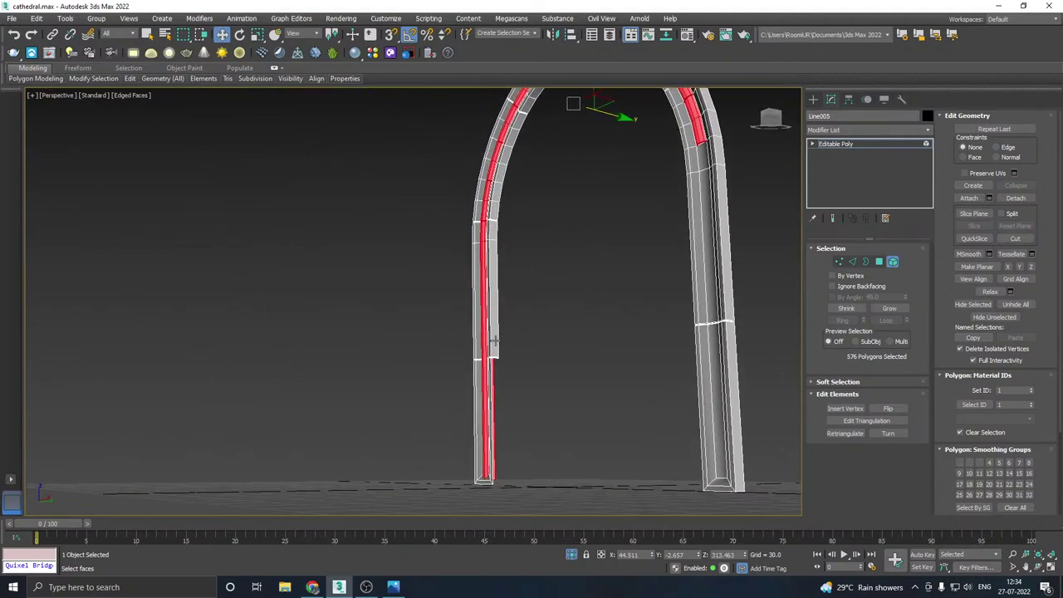
{"action": "scroll", "coordinate": [496, 341], "scroll_direction": "up", "scroll_amount": 5}
{"action": "left_click", "coordinate": [495, 341]}
{"action": "scroll", "coordinate": [495, 340], "scroll_direction": "down", "scroll_amount": 5}
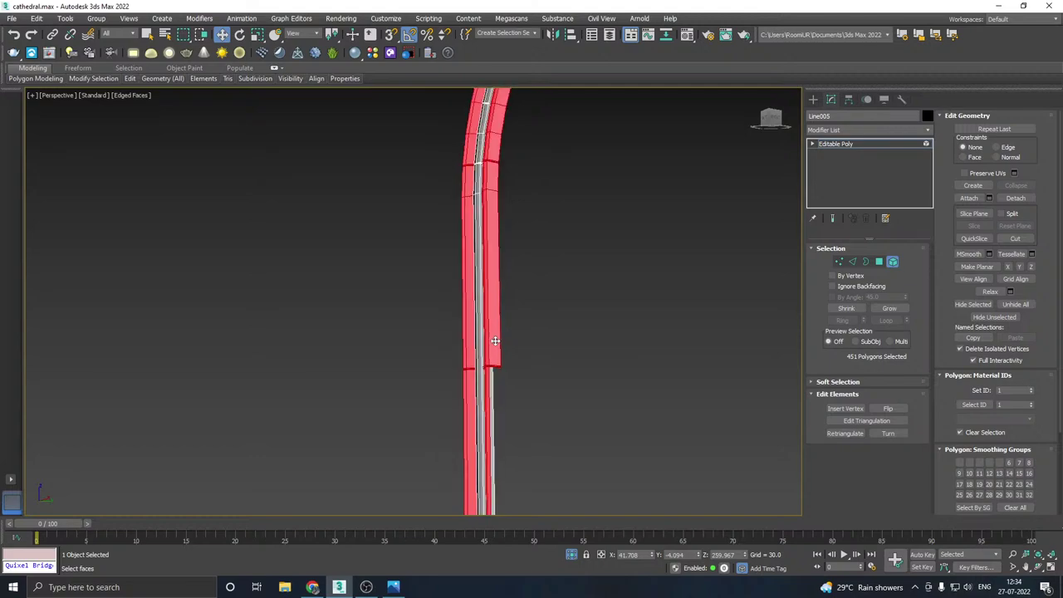
{"action": "mouse_move", "coordinate": [495, 341]}
{"action": "middle_mouse_down", "text": "alt"}
{"action": "mouse_move", "coordinate": [526, 363]}
{"action": "mouse_move", "coordinate": [501, 357]}
{"action": "middle_mouse_up", "text": "alt"}
{"action": "key", "text": "ctrl+z"}
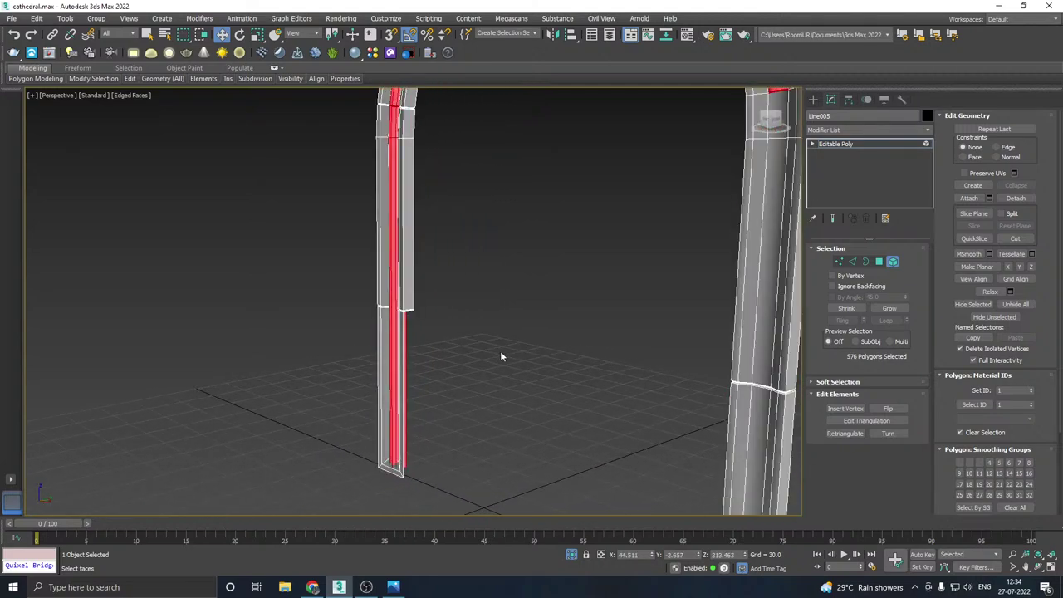
- Undo the trim's collapse and its earlier UV mapping back to the plain Editable Poly, and isolate the trim
{"action": "key", "text": "ctrl+z"}
{"action": "key", "text": "ctrl+z"}
{"action": "key", "text": "ctrl+z"}
{"action": "key", "text": "ctrl+z"}
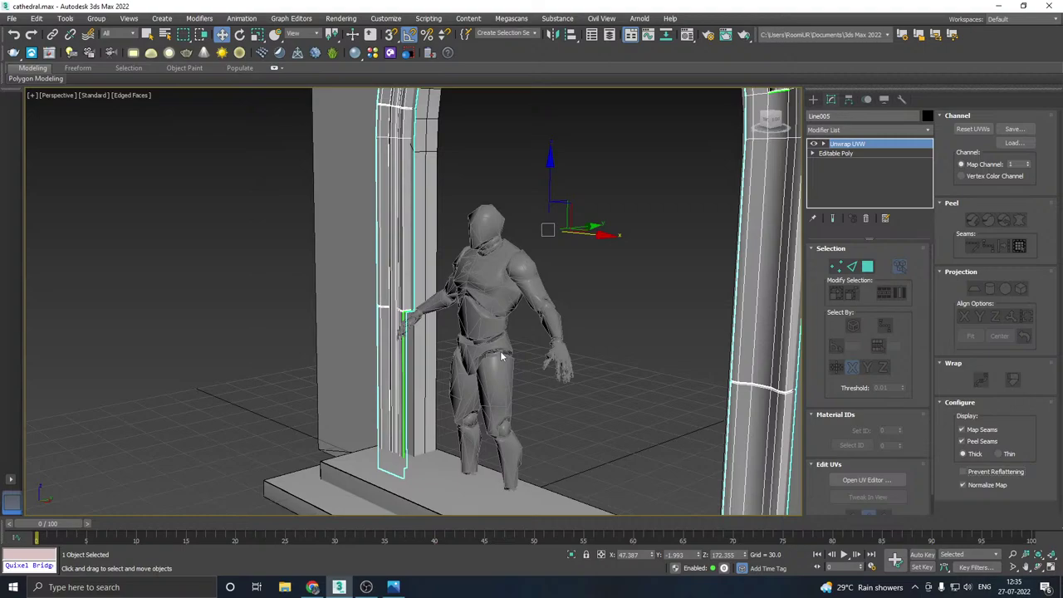
{"action": "key", "text": "alt+q"}
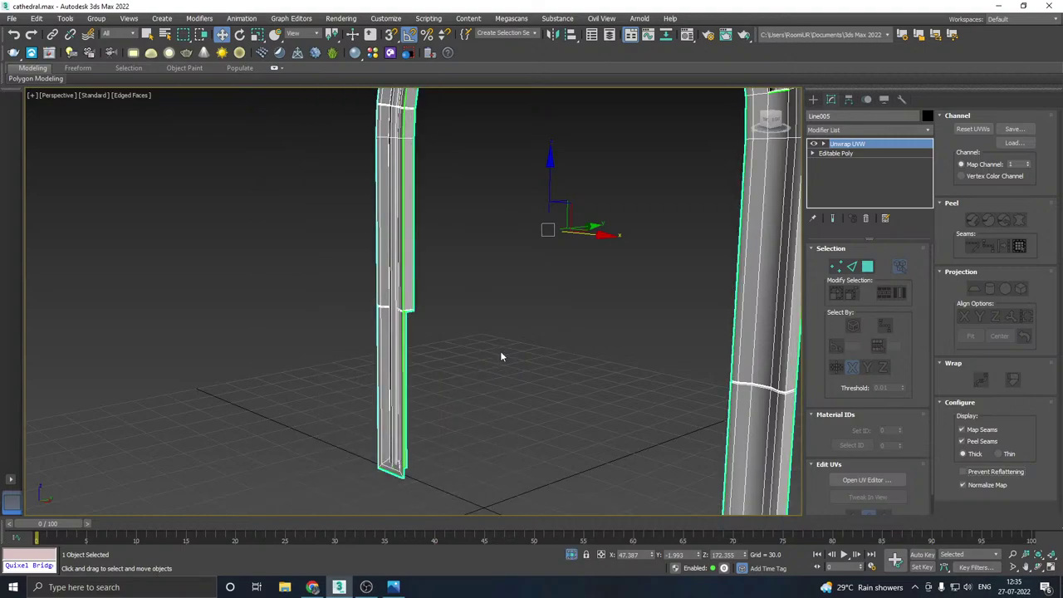
{"action": "key", "text": "ctrl+z"}
- Turn off selection by angle and delete the bottom end-cap polygons of both arch trim legs
{"action": "scroll", "coordinate": [483, 360], "scroll_direction": "down", "scroll_amount": 2}
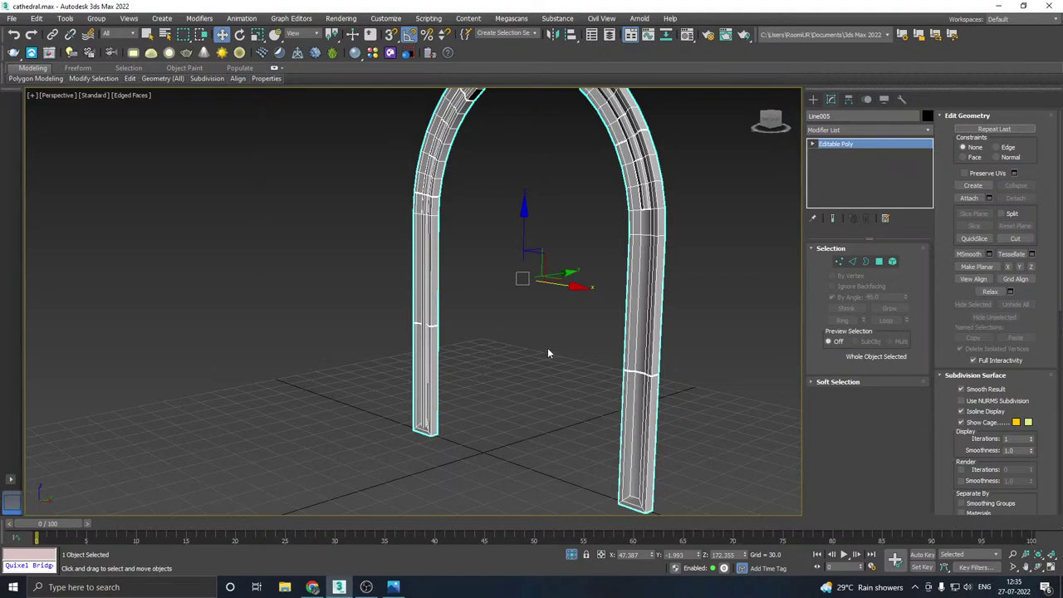
{"action": "middle_click_drag", "start_coordinate": [548, 352], "coordinate": [635, 296], "text": "alt"}
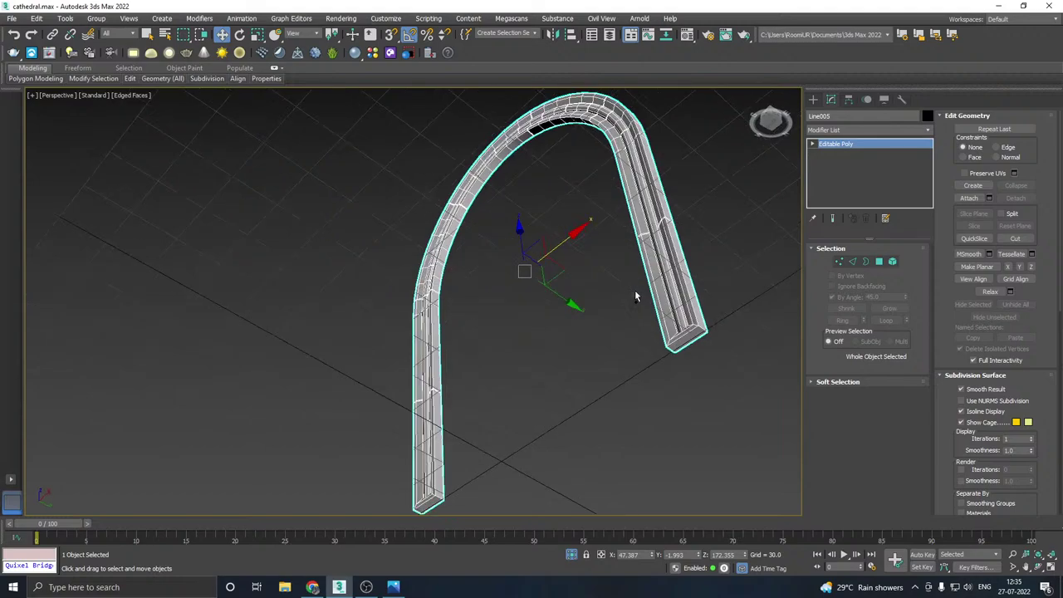
{"action": "left_click", "coordinate": [879, 261]}
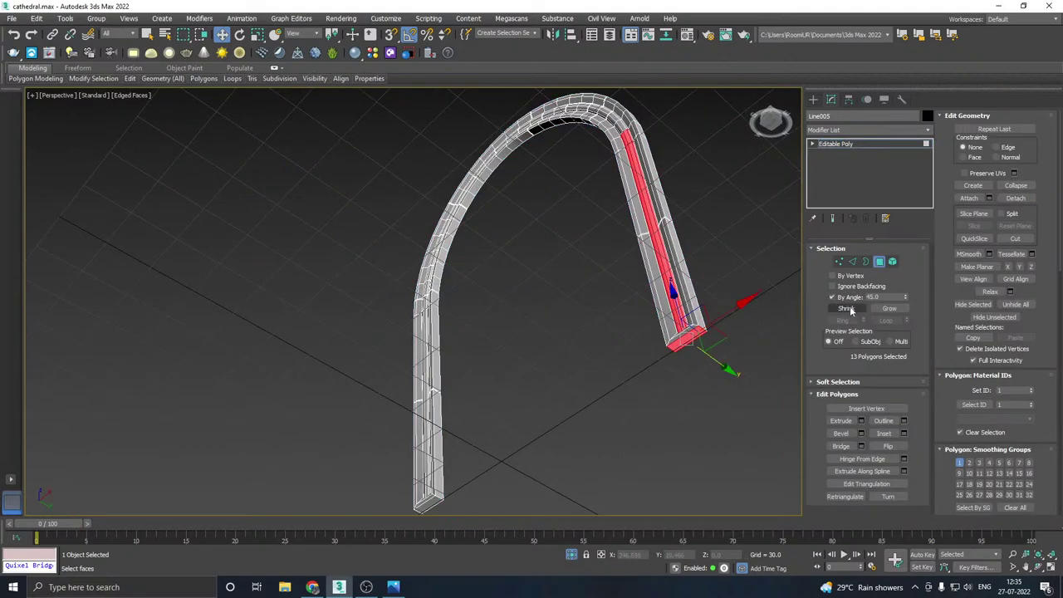
{"action": "left_click", "coordinate": [848, 297]}
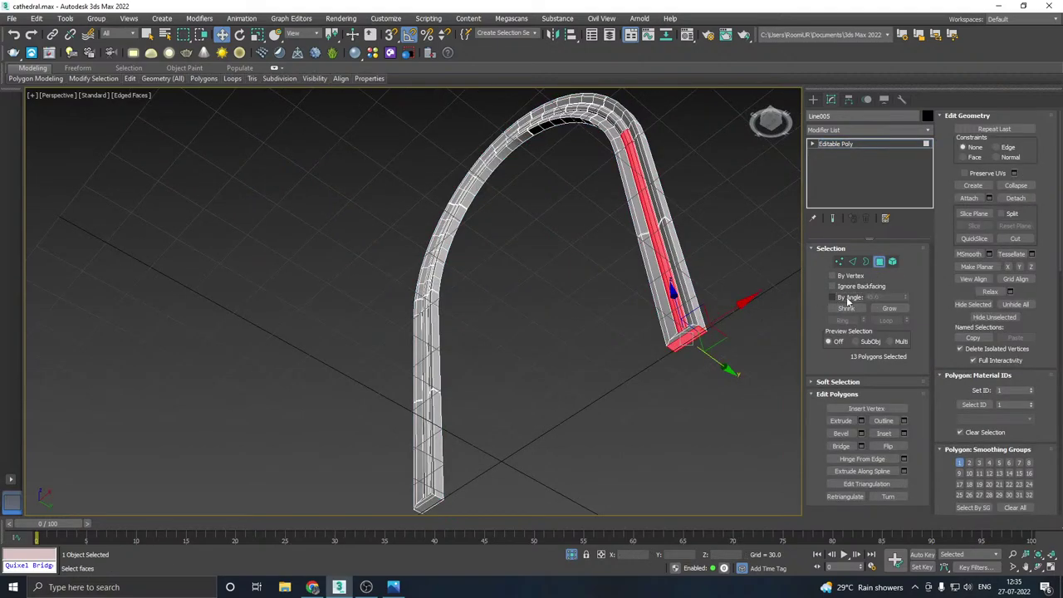
{"action": "left_click", "coordinate": [686, 336]}
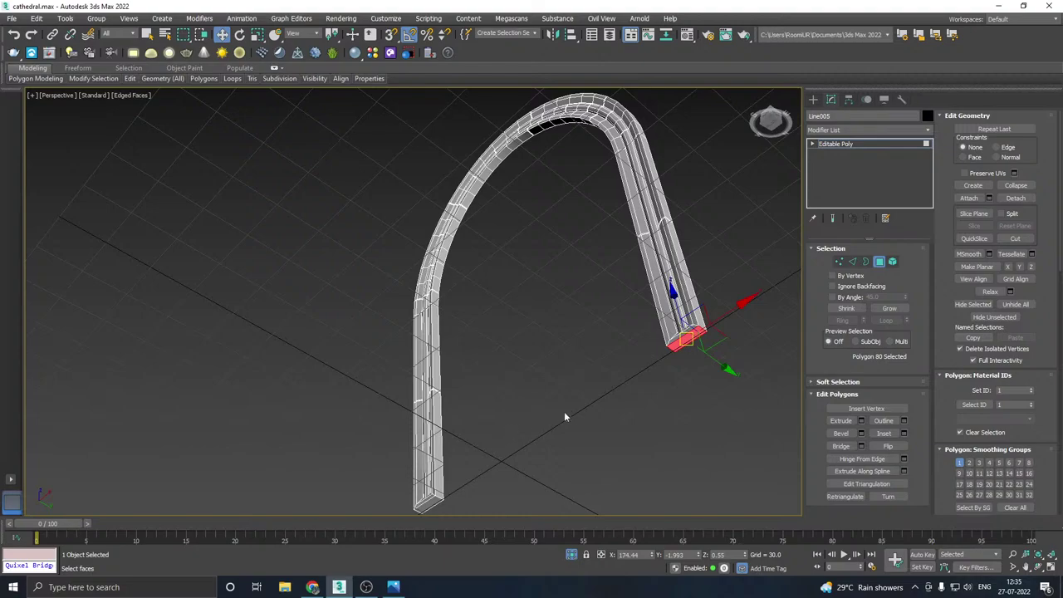
{"action": "middle_click_drag", "start_coordinate": [564, 417], "coordinate": [673, 392]}
{"action": "key", "text": "Delete"}
{"action": "left_click", "coordinate": [453, 459]}
{"action": "key", "text": "Delete"}
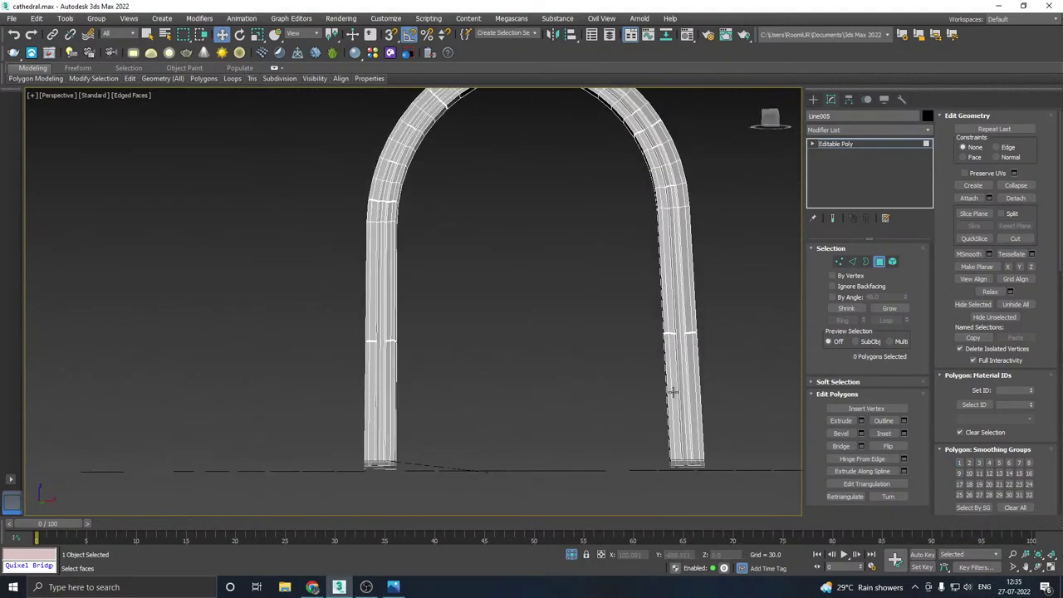
- Leave the polygon level and add an Unwrap UVW modifier to the arch trim
{"action": "middle_click_drag", "start_coordinate": [704, 340], "coordinate": [677, 272], "text": "alt"}
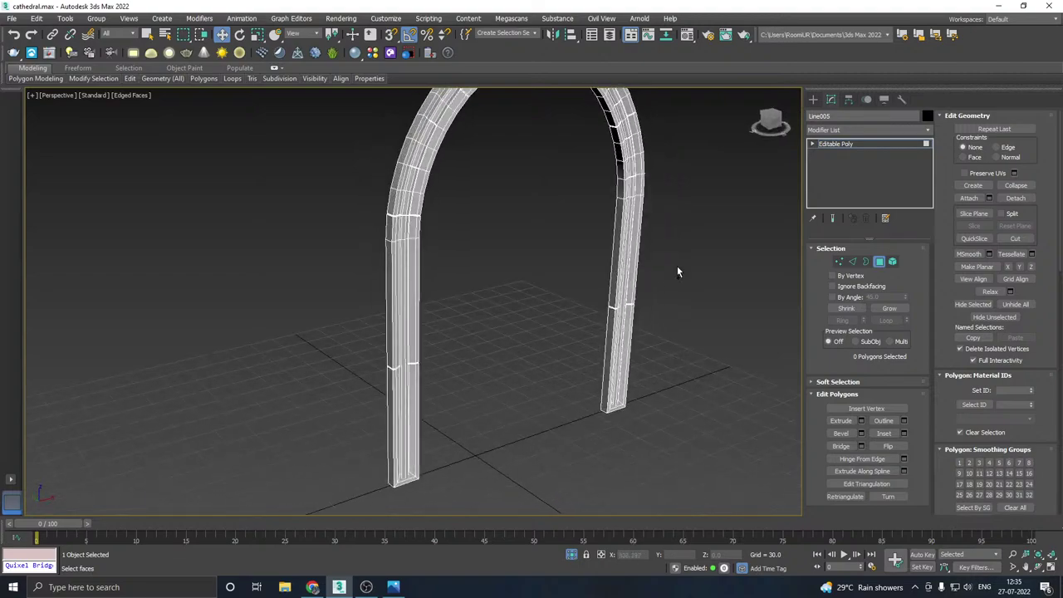
{"action": "left_click", "coordinate": [901, 145]}
{"action": "left_click", "coordinate": [927, 130]}
{"action": "scroll", "coordinate": [835, 415], "scroll_direction": "down", "scroll_amount": 10}
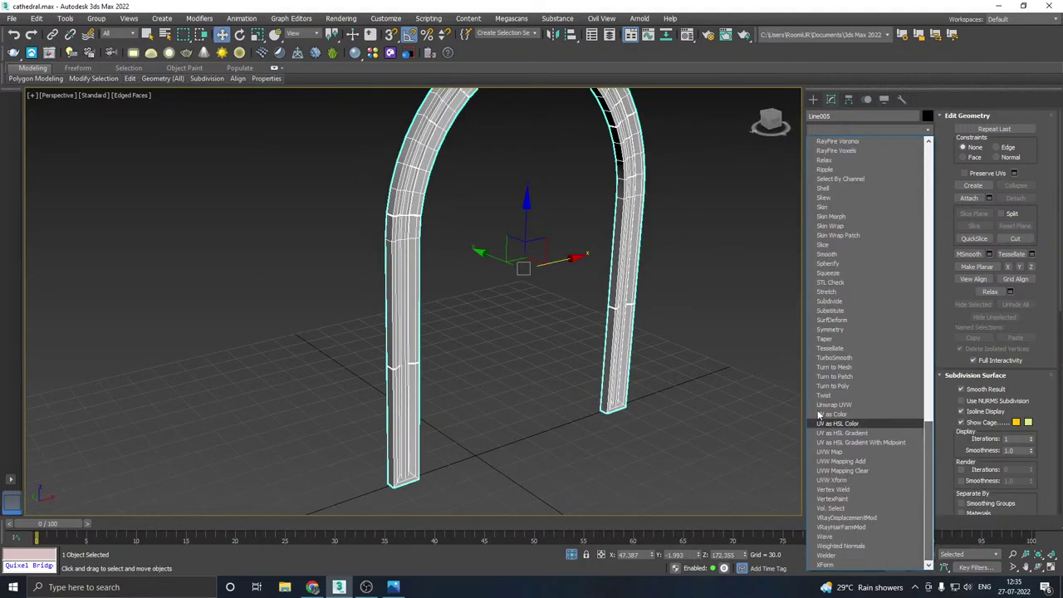
{"action": "left_click", "coordinate": [835, 404]}
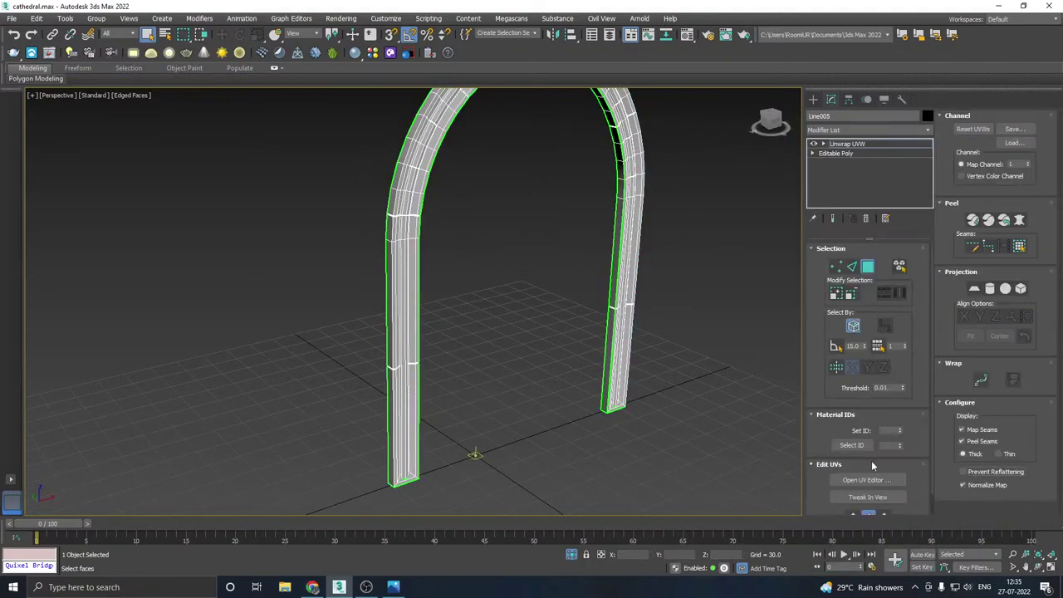
- Open the UV editor and select the trim's whole outer frame by element, with backfacing polygons included
{"action": "left_click", "coordinate": [854, 326]}
{"action": "middle_click_drag", "start_coordinate": [537, 299], "coordinate": [608, 323]}
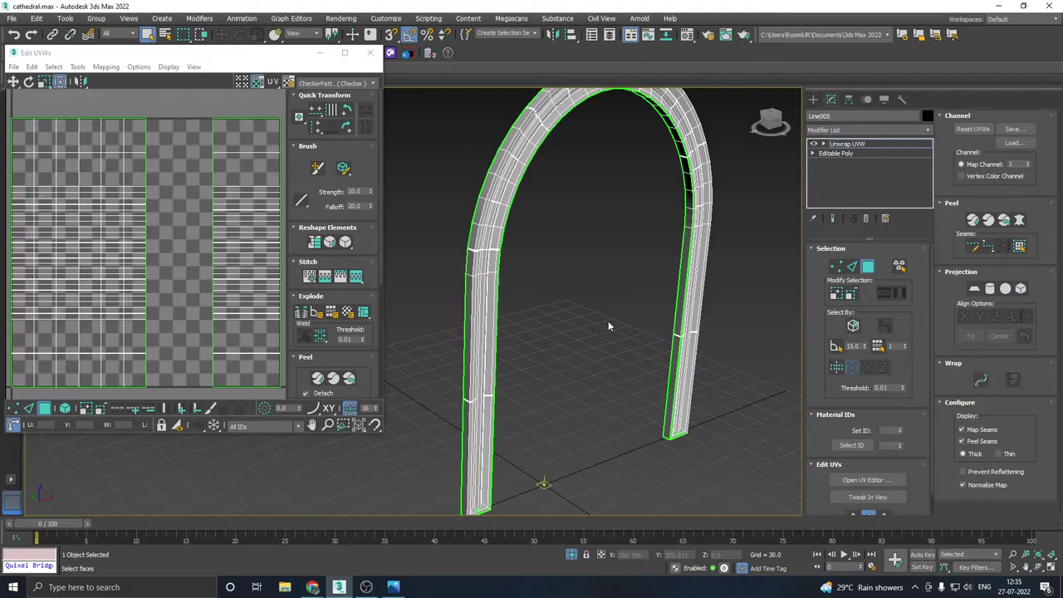
{"action": "scroll", "coordinate": [609, 323], "scroll_direction": "down", "scroll_amount": 3}
{"action": "left_click", "coordinate": [900, 265]}
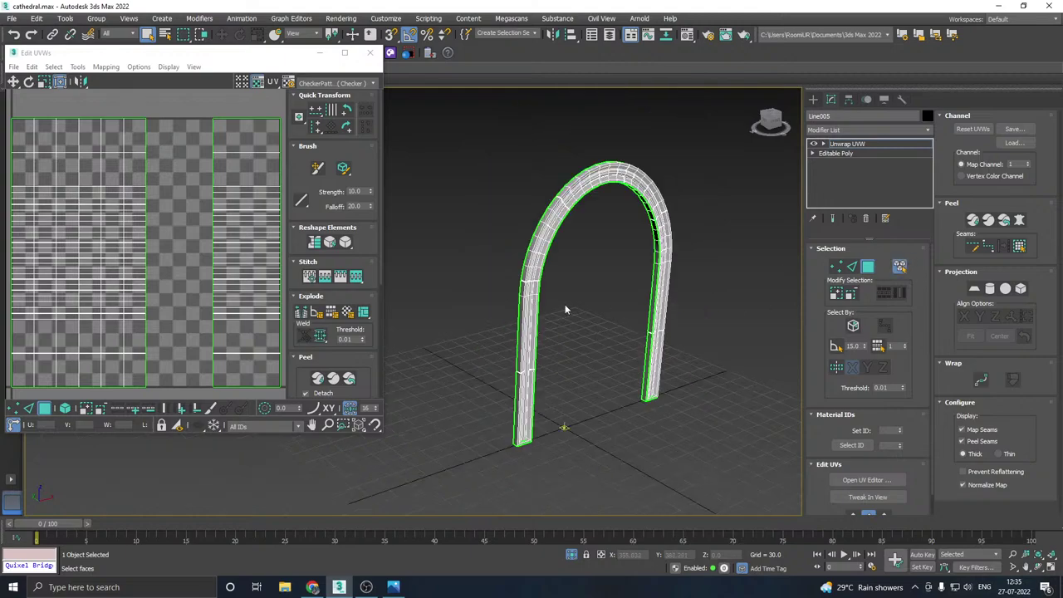
{"action": "left_click", "coordinate": [519, 309]}
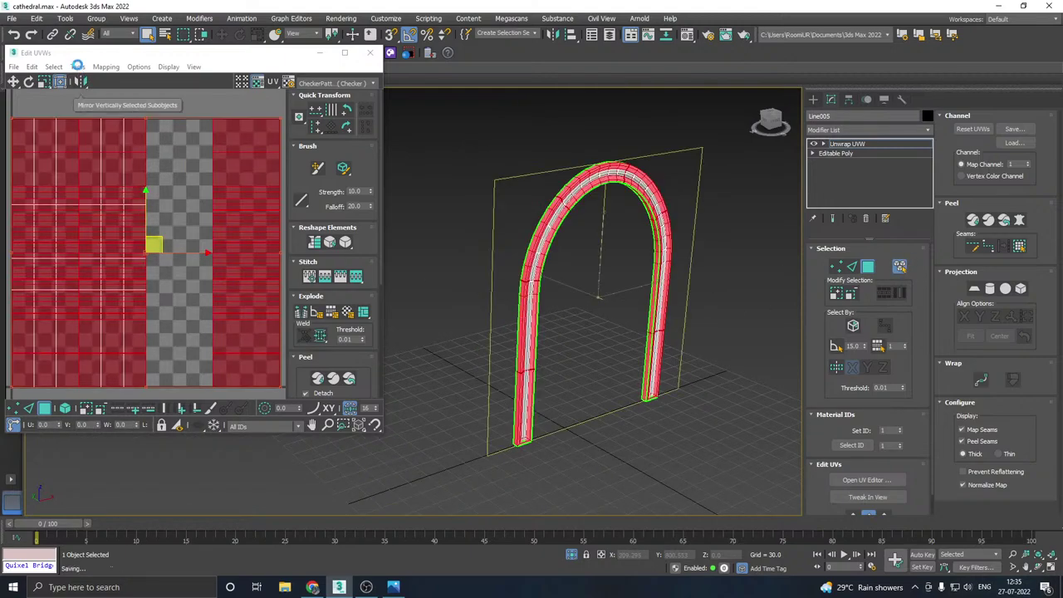
- Apply a quick planar map to the outer frame and relax its UVs by polygon angles
{"action": "left_click", "coordinate": [77, 66]}
{"action": "left_click", "coordinate": [108, 244]}
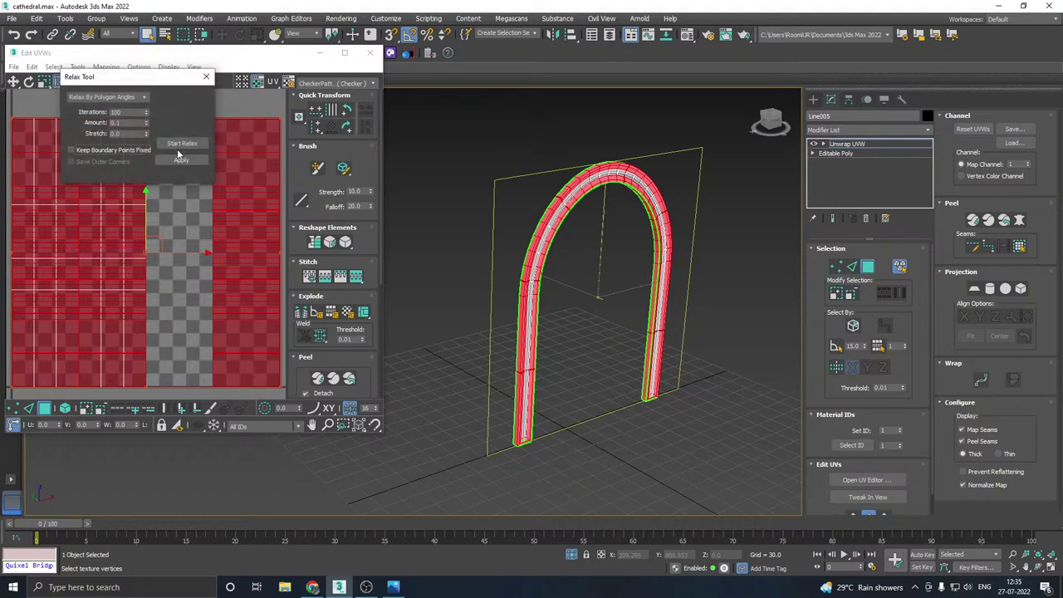
{"action": "scroll", "coordinate": [871, 496], "scroll_direction": "down", "scroll_amount": 1}
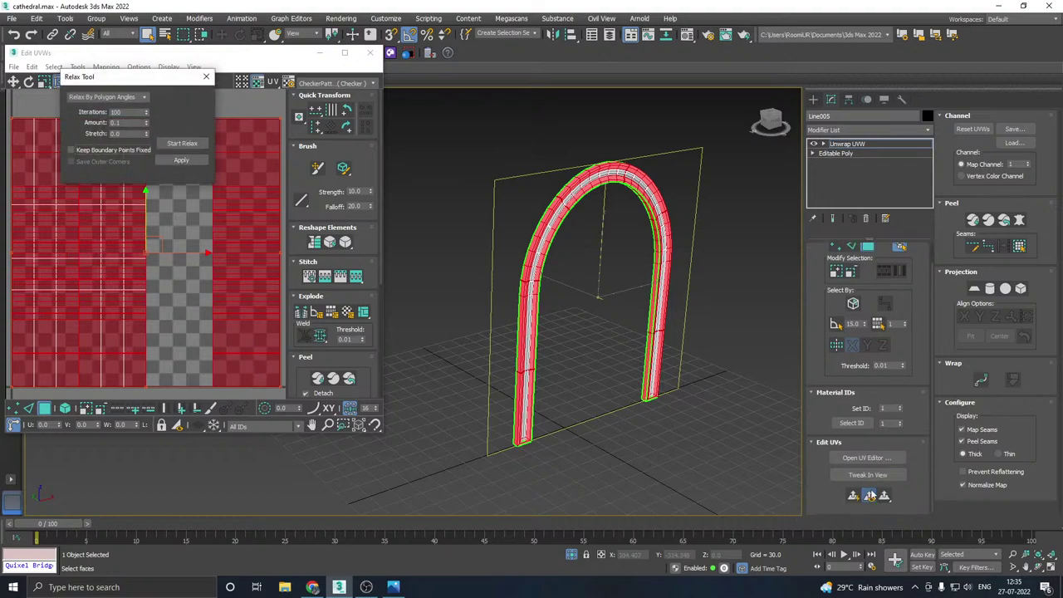
{"action": "left_click", "coordinate": [870, 496]}
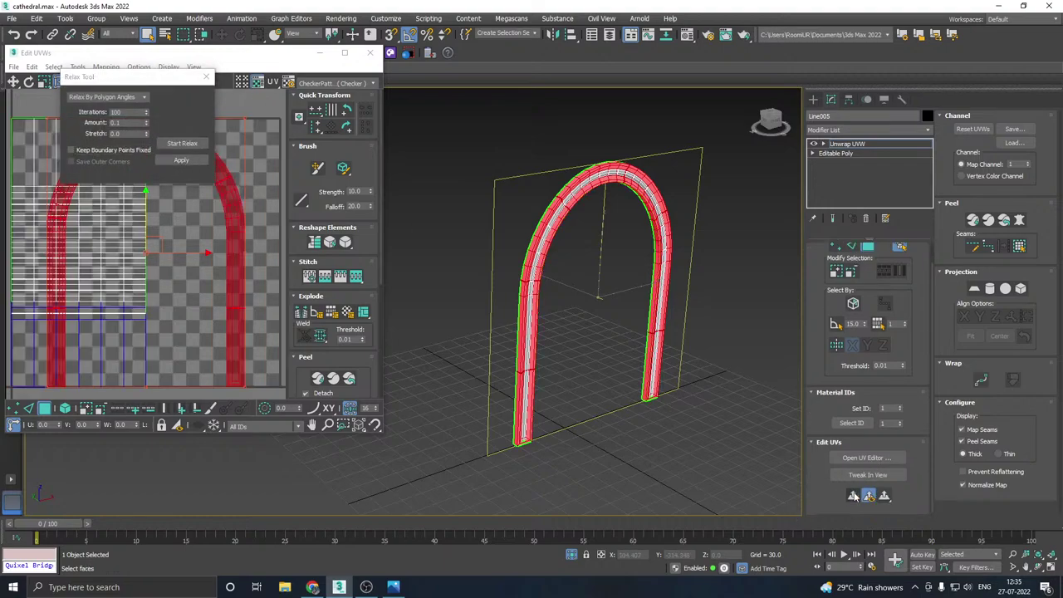
{"action": "left_click", "coordinate": [181, 144]}
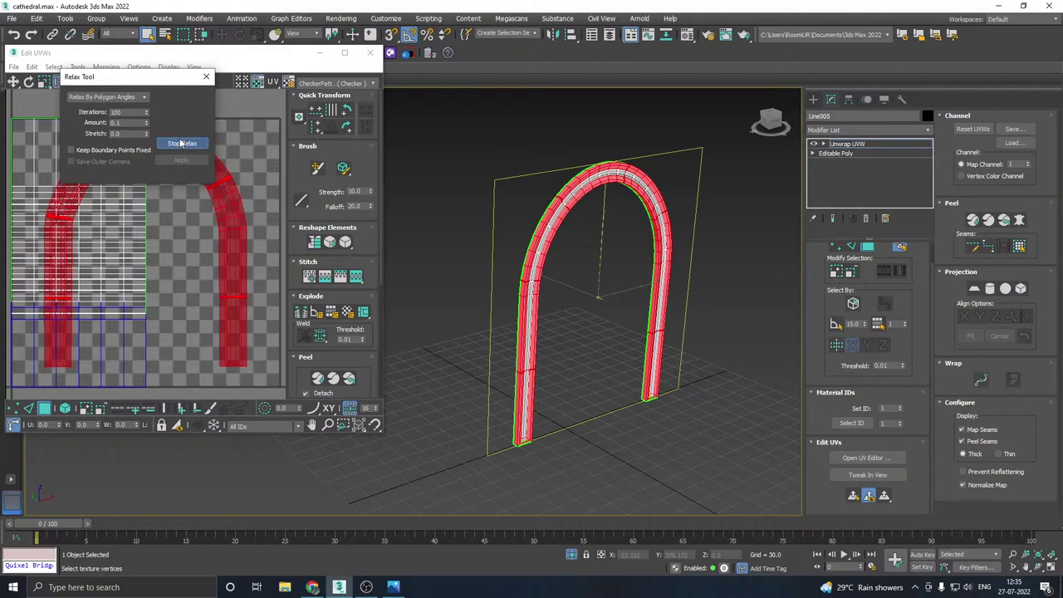
{"action": "left_click", "coordinate": [181, 144]}
- Invert the selection to the inner strip, apply a quick planar map to it and relax its UVs by polygon angles
{"action": "scroll", "coordinate": [178, 260], "scroll_direction": "down", "scroll_amount": 3}
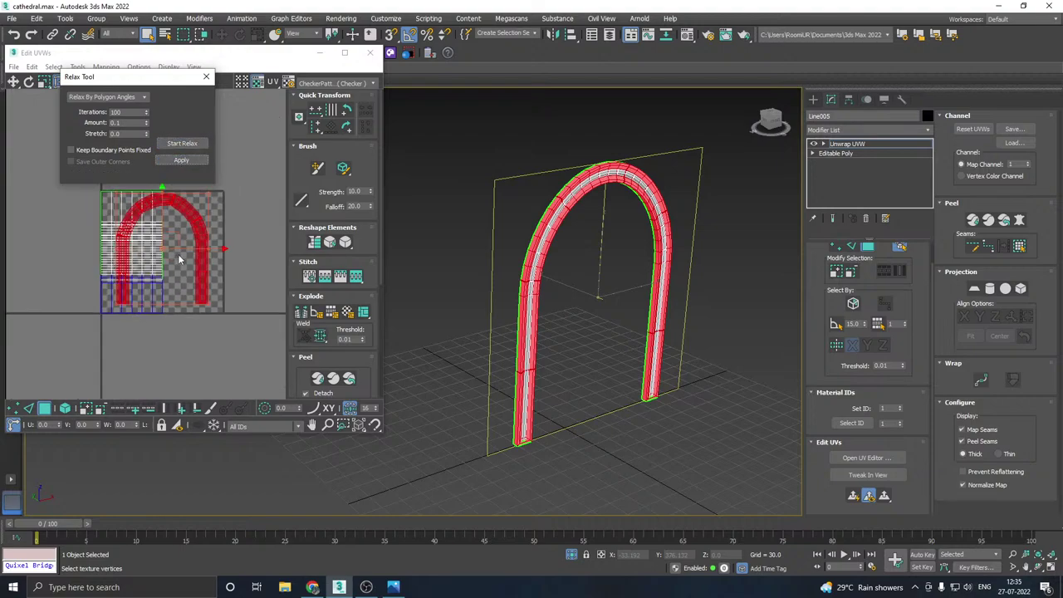
{"action": "key", "text": "ctrl+i"}
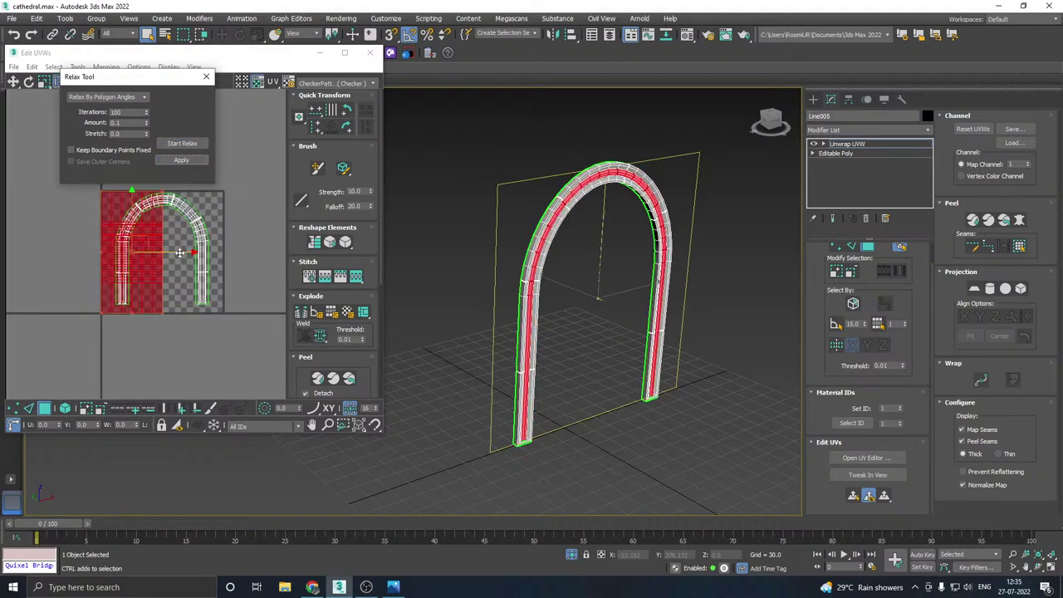
{"action": "scroll", "coordinate": [649, 392], "scroll_direction": "up", "scroll_amount": 5}
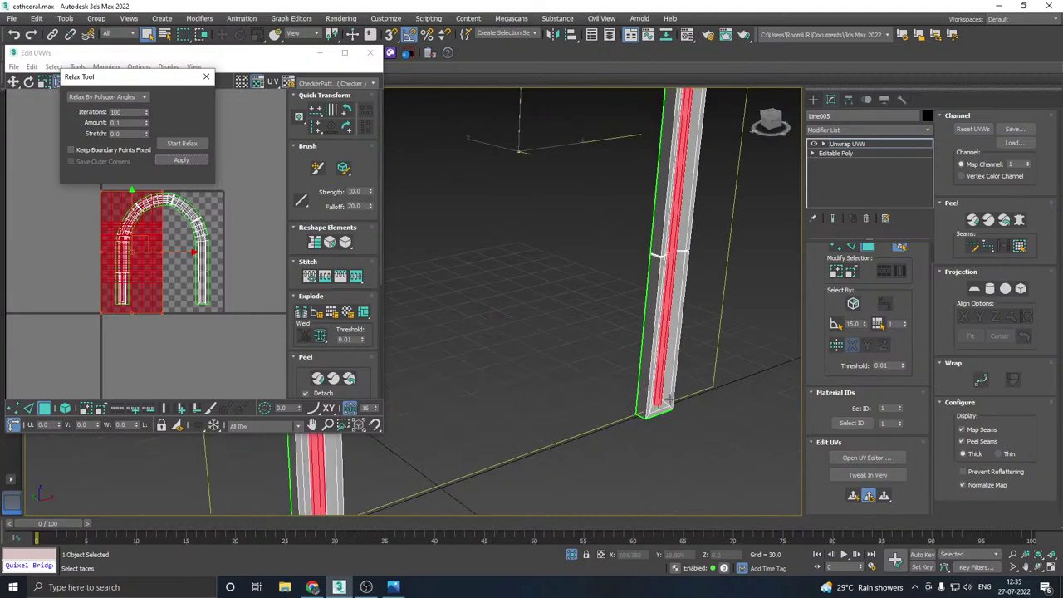
{"action": "left_click", "coordinate": [854, 497]}
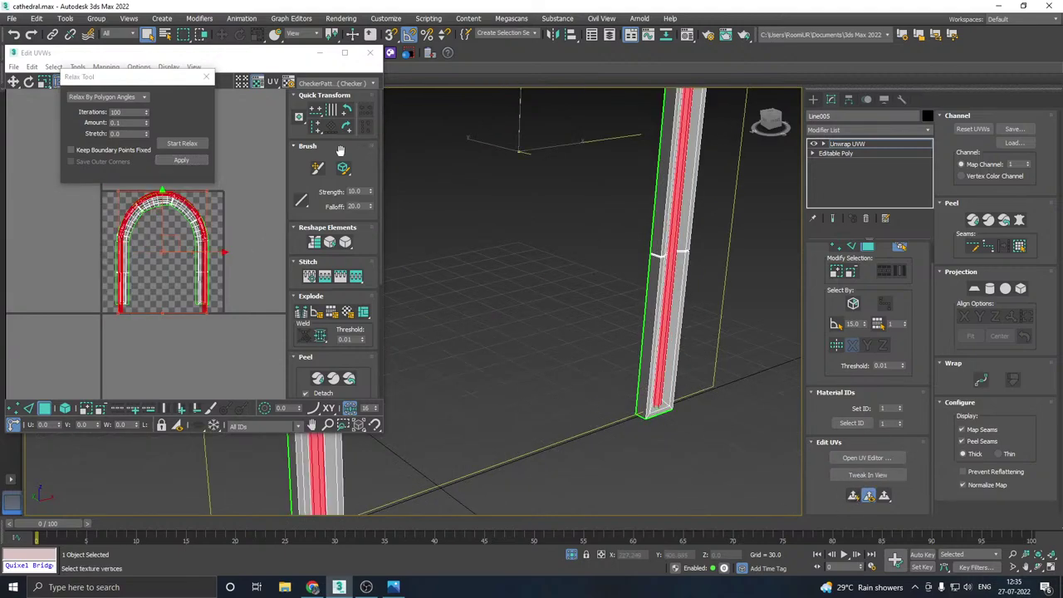
{"action": "left_click", "coordinate": [181, 143]}
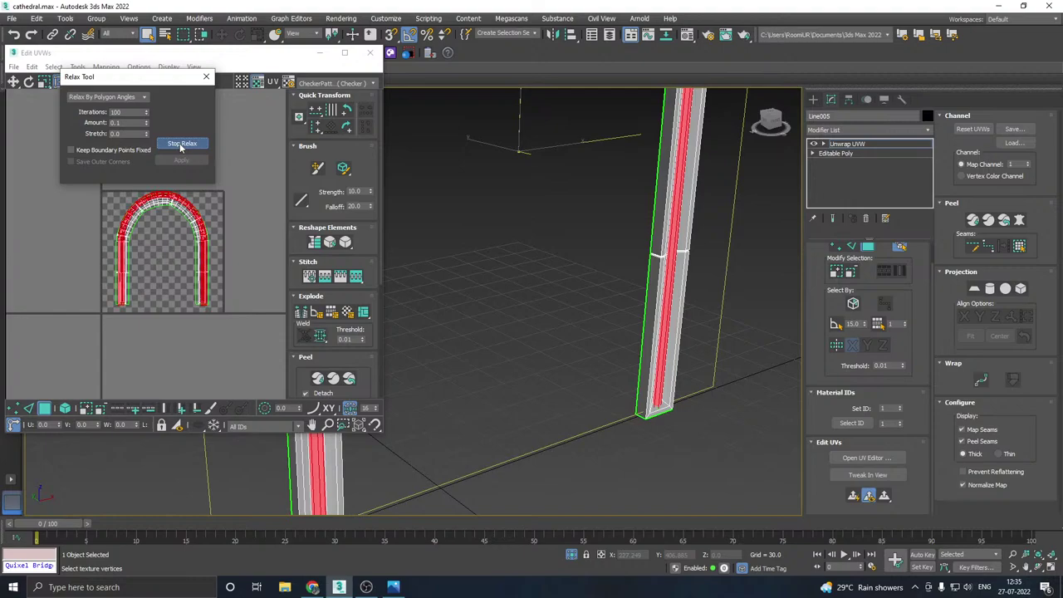
{"action": "left_click", "coordinate": [181, 144]}
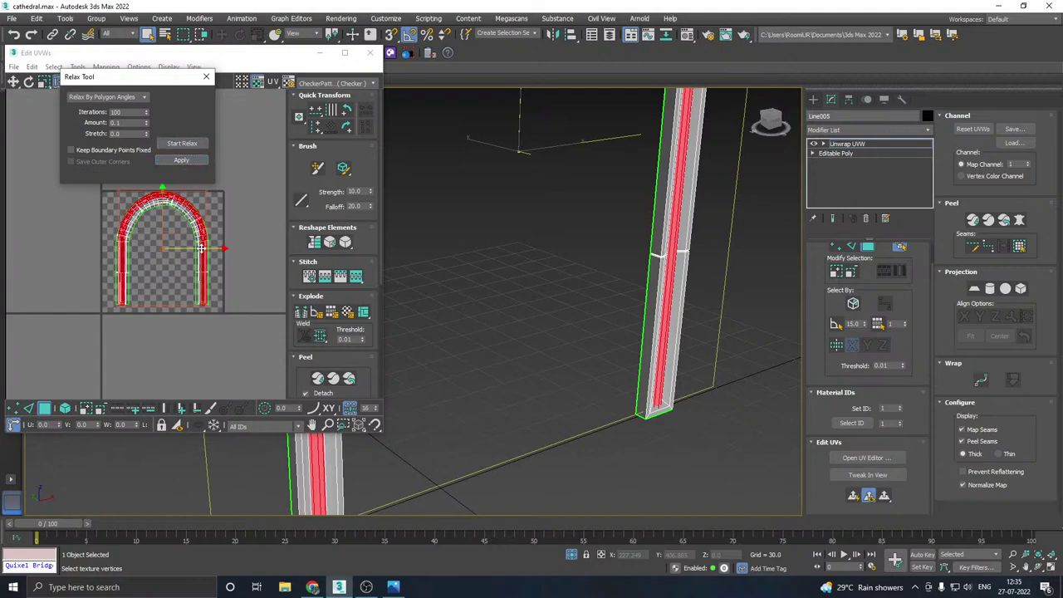
- Select all of the trim's UVs, pack the two arch shells into the UV tile and inspect their spacing
{"action": "scroll", "coordinate": [195, 290], "scroll_direction": "down", "scroll_amount": 3}
{"action": "left_click", "coordinate": [219, 298]}
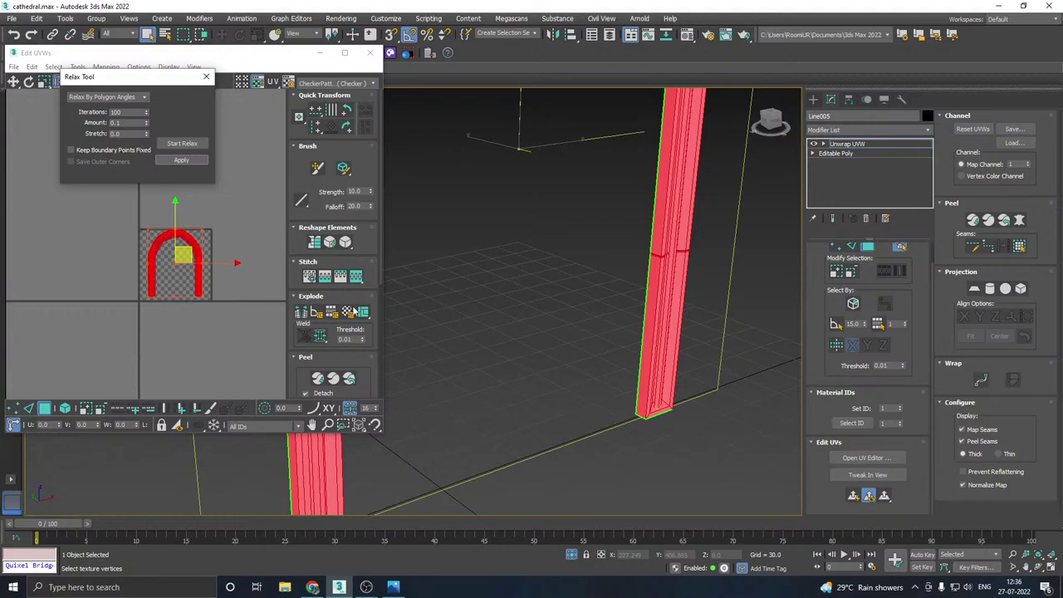
{"action": "left_click", "coordinate": [309, 359]}
{"action": "left_click", "coordinate": [302, 391]}
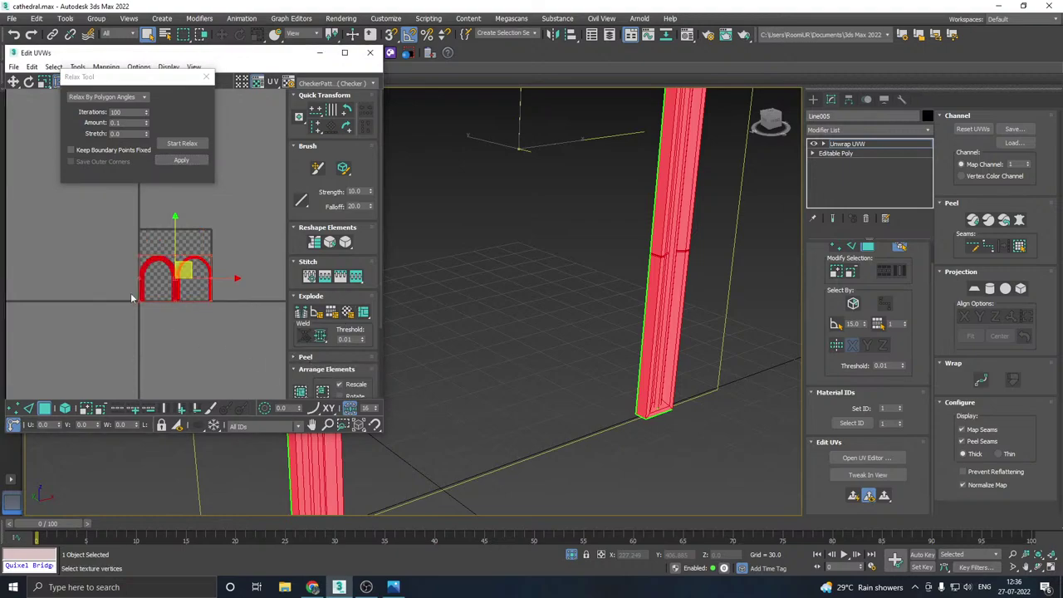
{"action": "scroll", "coordinate": [200, 260], "scroll_direction": "up", "scroll_amount": 3}
{"action": "left_click", "coordinate": [234, 264]}
{"action": "scroll", "coordinate": [166, 329], "scroll_direction": "up", "scroll_amount": 3}
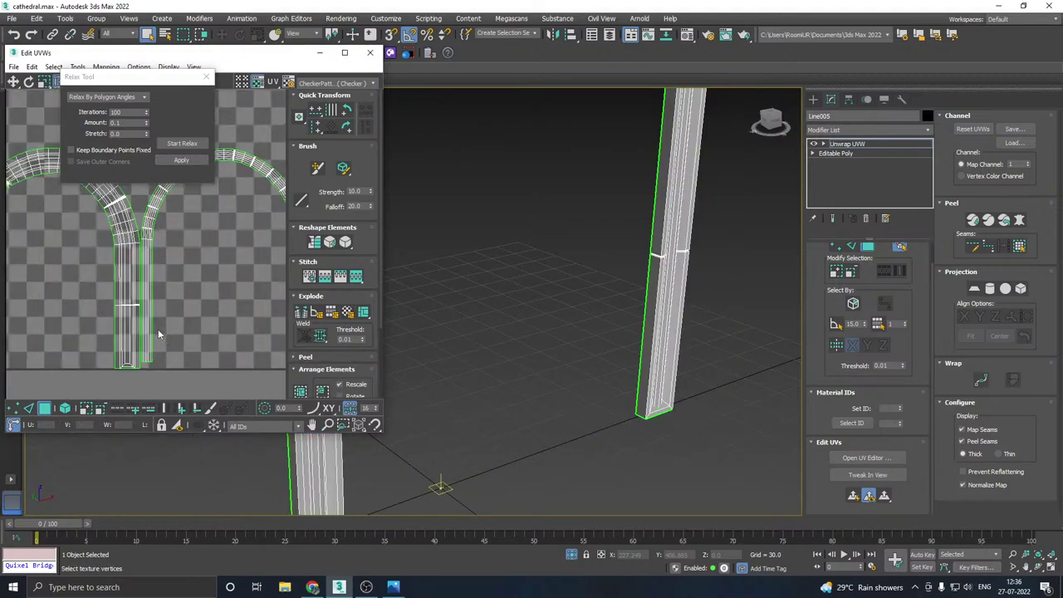
{"action": "scroll", "coordinate": [158, 329], "scroll_direction": "down", "scroll_amount": 4}
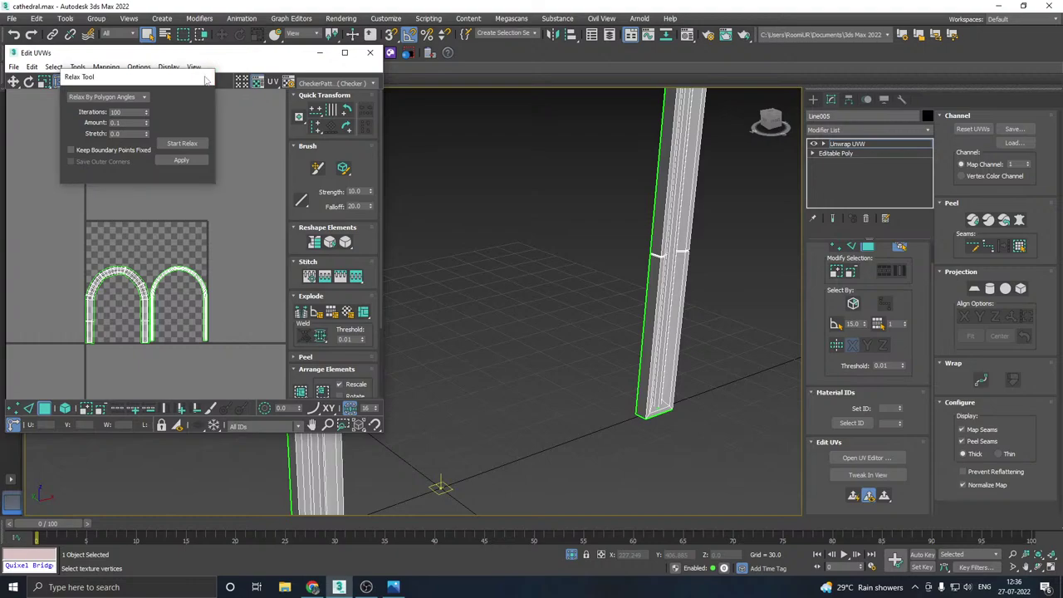
- Close the Relax tool and UV editor, leave the Unwrap UVW face level, and end the trim's isolation with the Move tool active
{"action": "left_click", "coordinate": [206, 77]}
{"action": "left_click", "coordinate": [370, 53]}
{"action": "left_click", "coordinate": [846, 143]}
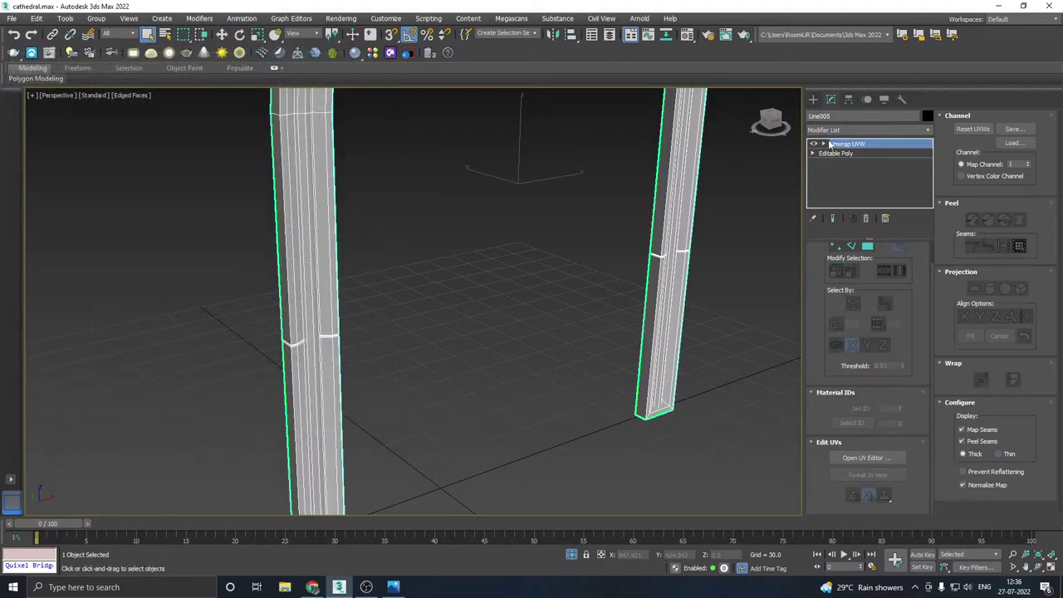
{"action": "left_click", "coordinate": [222, 34]}
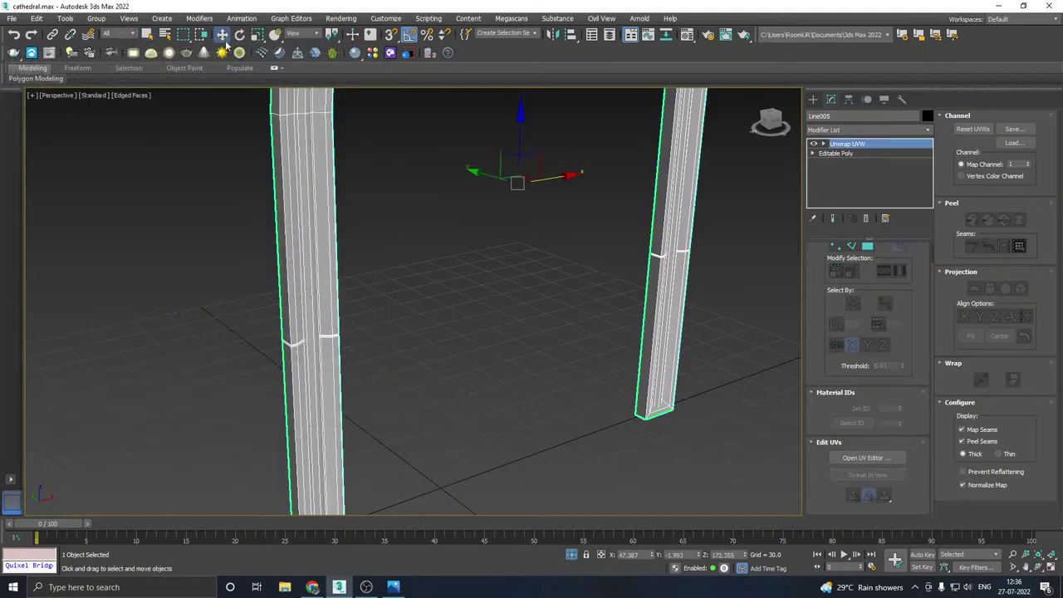
{"action": "left_click", "coordinate": [571, 555]}
{"action": "scroll", "coordinate": [467, 355], "scroll_direction": "down", "scroll_amount": 4}
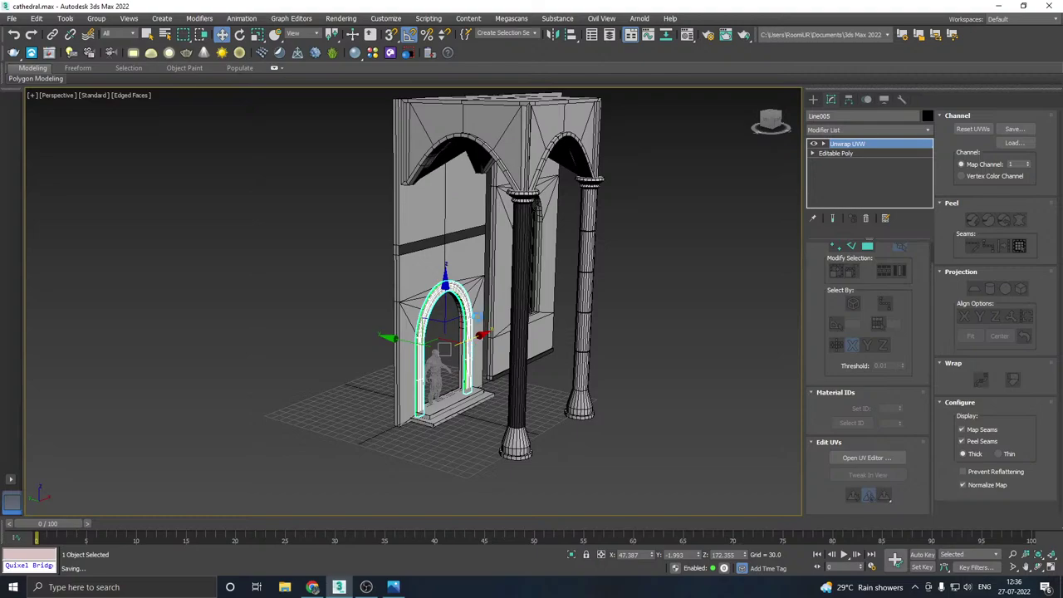
- Isolate the doorway's step block and delete its underside face at polygon level
{"action": "scroll", "coordinate": [445, 319], "scroll_direction": "down", "scroll_amount": 4}
{"action": "scroll", "coordinate": [453, 369], "scroll_direction": "up", "scroll_amount": 8}
{"action": "left_click", "coordinate": [434, 389]}
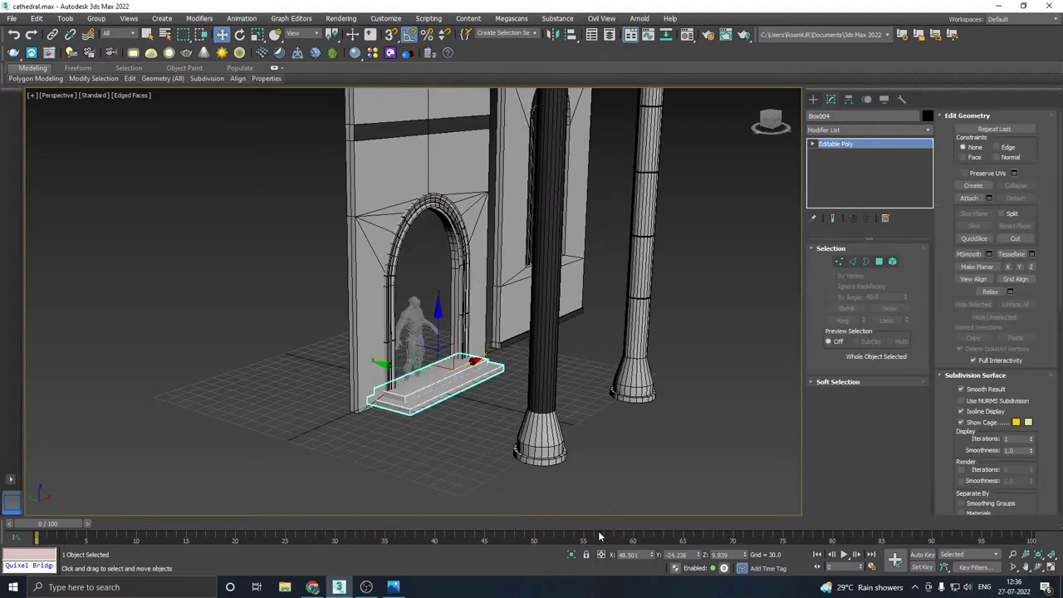
{"action": "left_click", "coordinate": [569, 557]}
{"action": "middle_click_drag", "start_coordinate": [491, 441], "coordinate": [477, 381], "text": "alt"}
{"action": "left_click", "coordinate": [879, 262]}
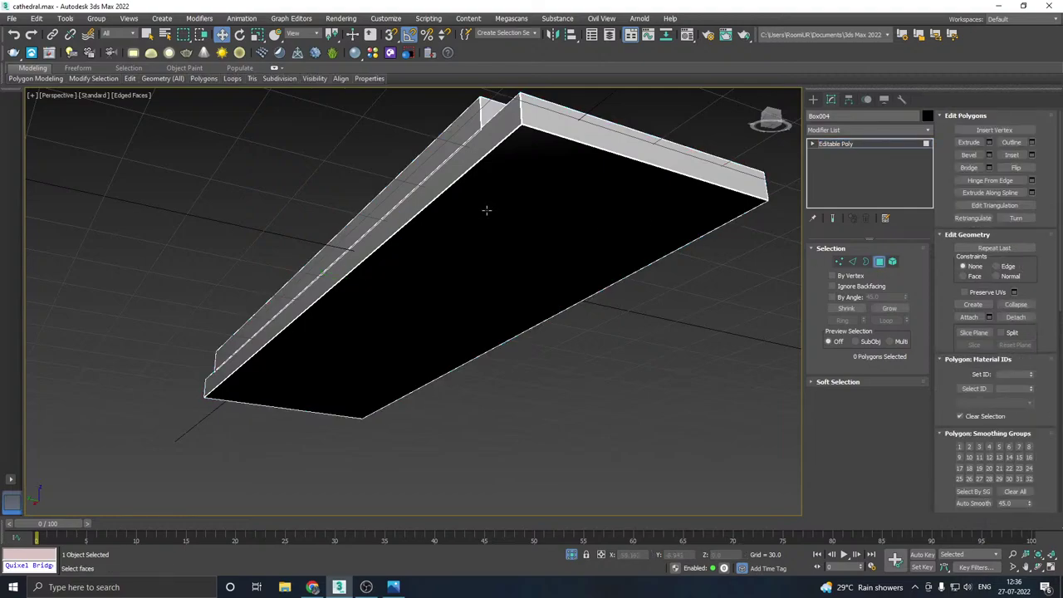
{"action": "left_click", "coordinate": [486, 209]}
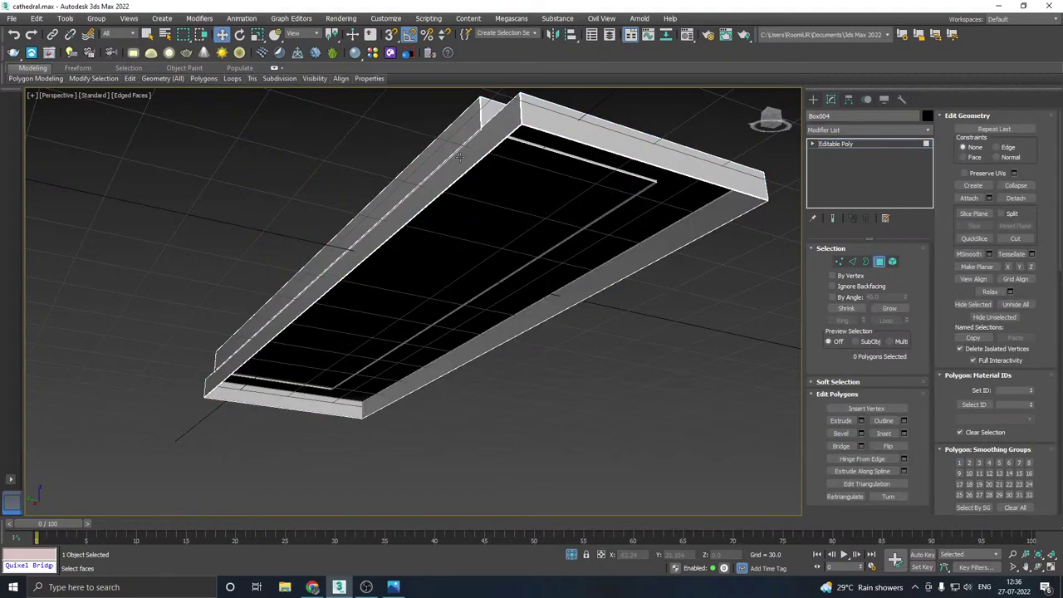
- Move the upper step element along Y to inspect the block's interior, undo the move and leave element level
{"action": "left_click", "coordinate": [486, 209]}
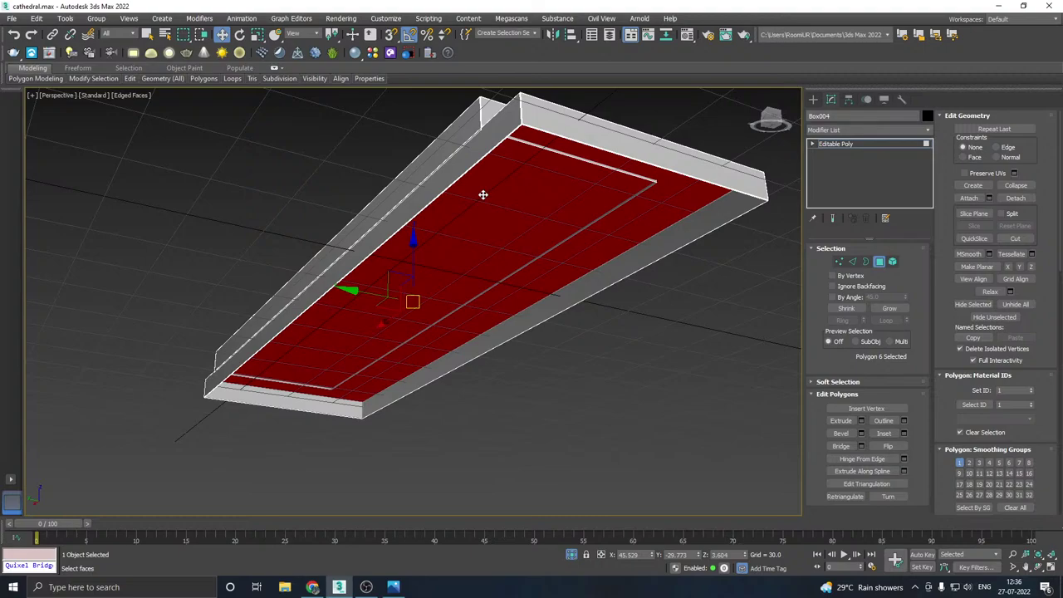
{"action": "left_click", "coordinate": [895, 261]}
{"action": "left_click", "coordinate": [443, 154]}
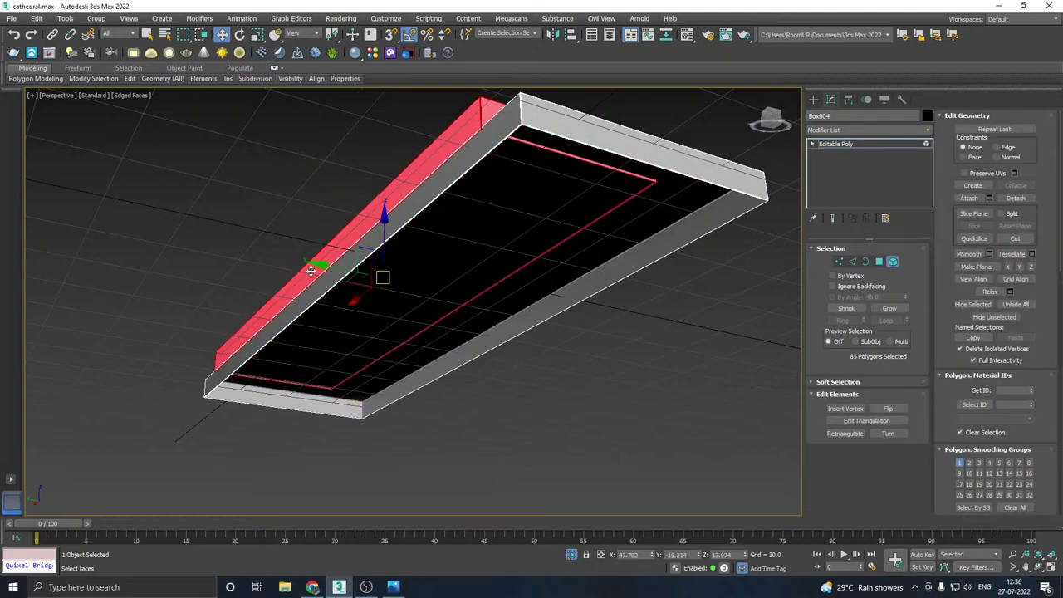
{"action": "left_click_drag", "start_coordinate": [314, 266], "coordinate": [236, 244]}
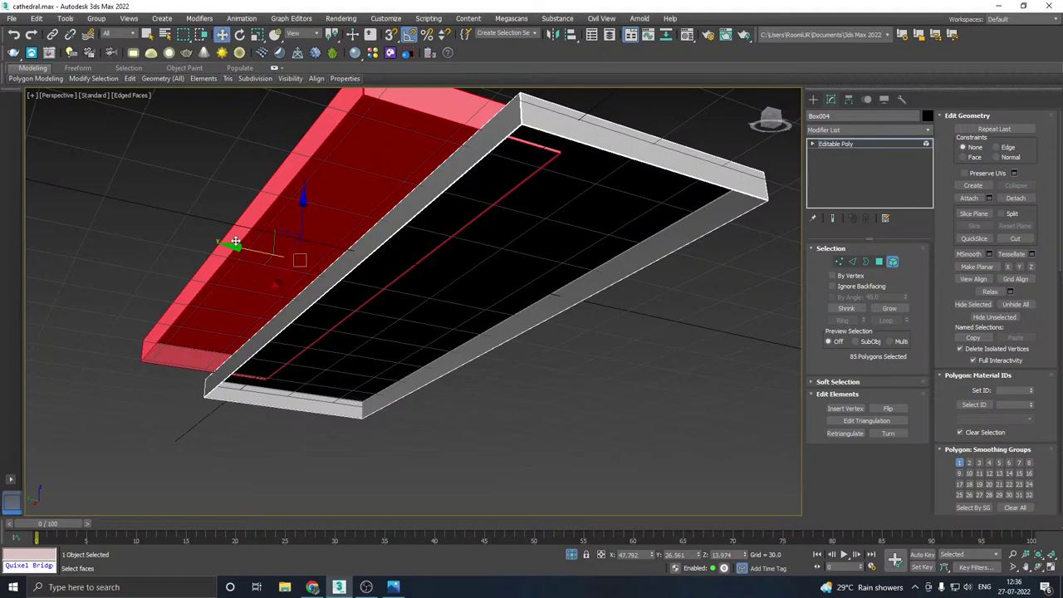
{"action": "key", "text": "ctrl+z"}
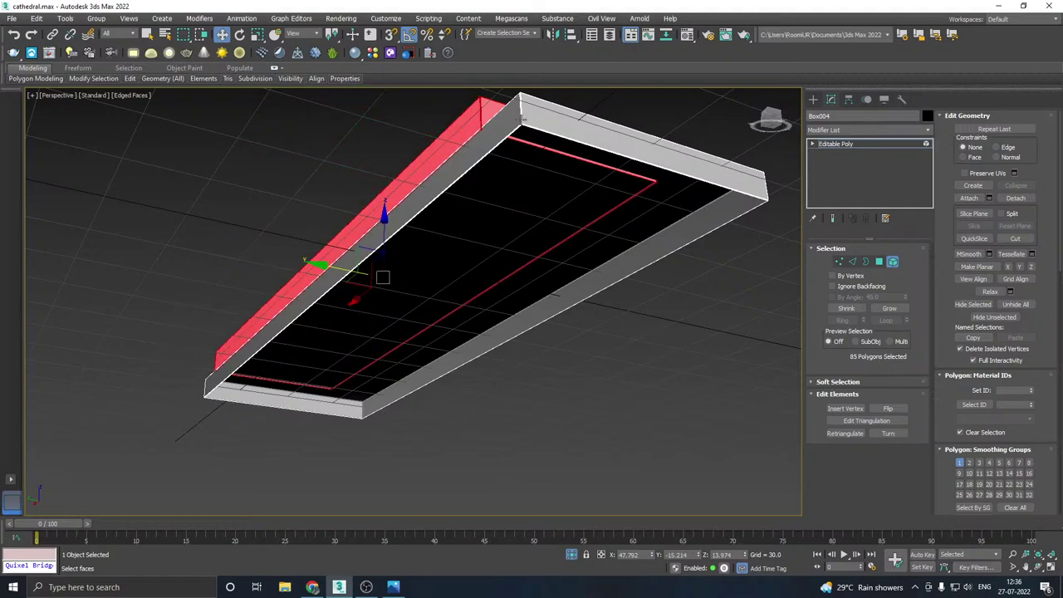
{"action": "scroll", "coordinate": [521, 118], "scroll_direction": "up", "scroll_amount": 5}
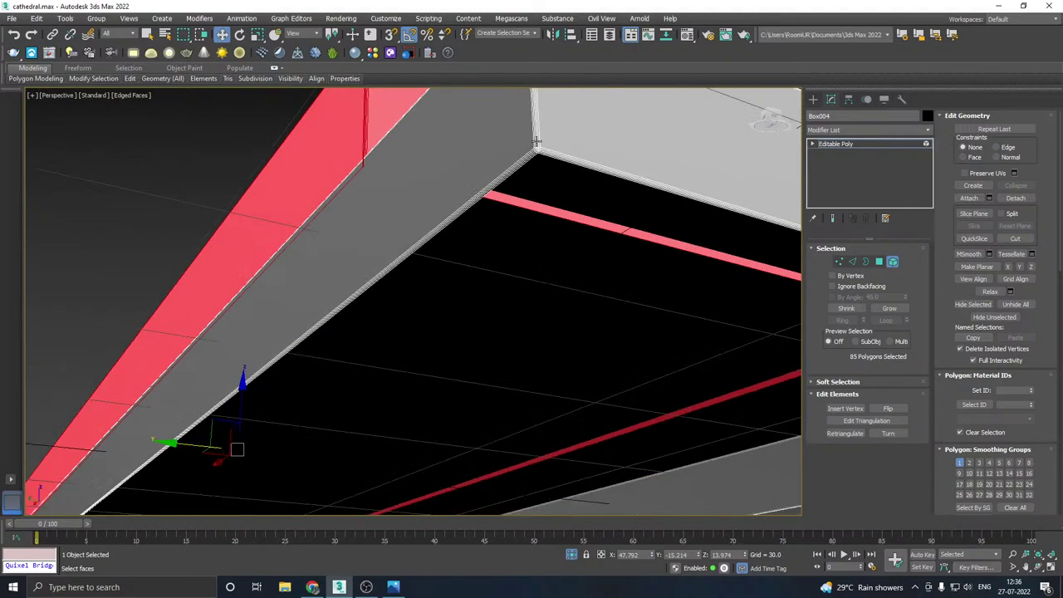
{"action": "key", "text": "z"}
{"action": "left_click", "coordinate": [897, 146]}
- Add an Unwrap UVW modifier to the step block and open its UV editor
{"action": "left_click", "coordinate": [928, 130]}
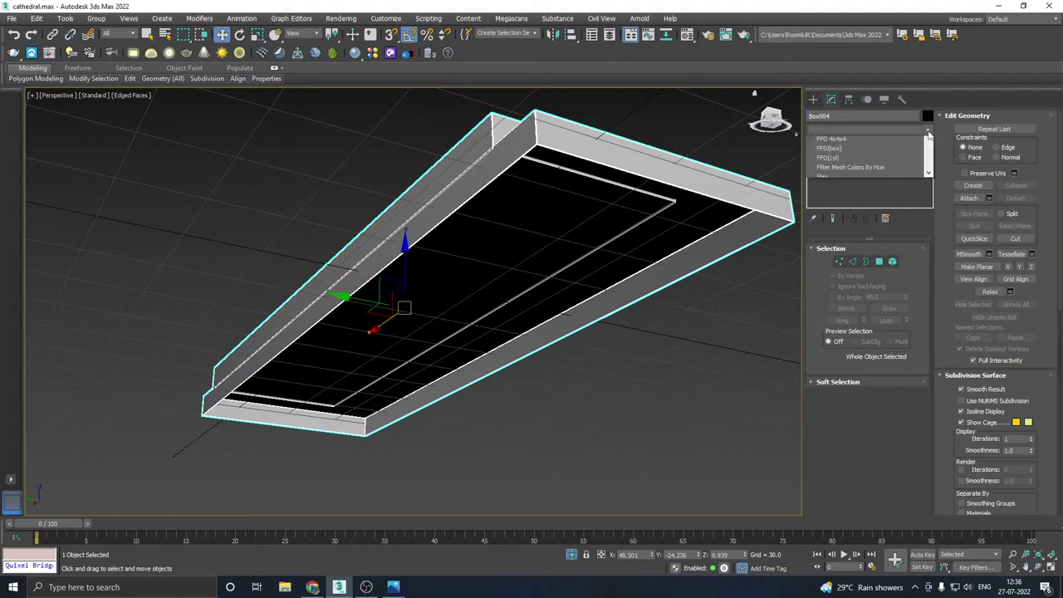
{"action": "left_click", "coordinate": [855, 405]}
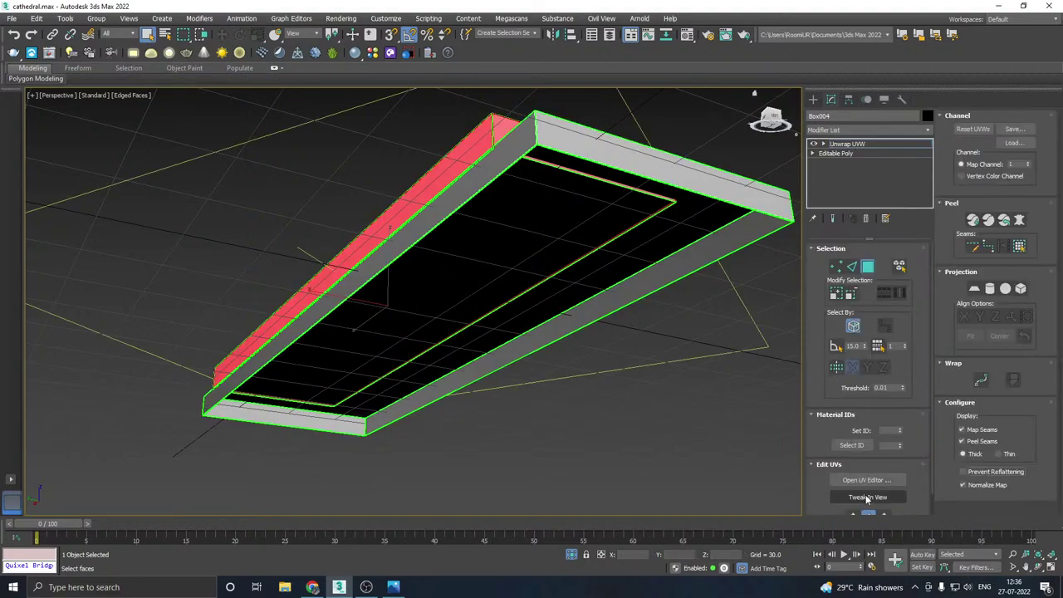
{"action": "left_click", "coordinate": [866, 480]}
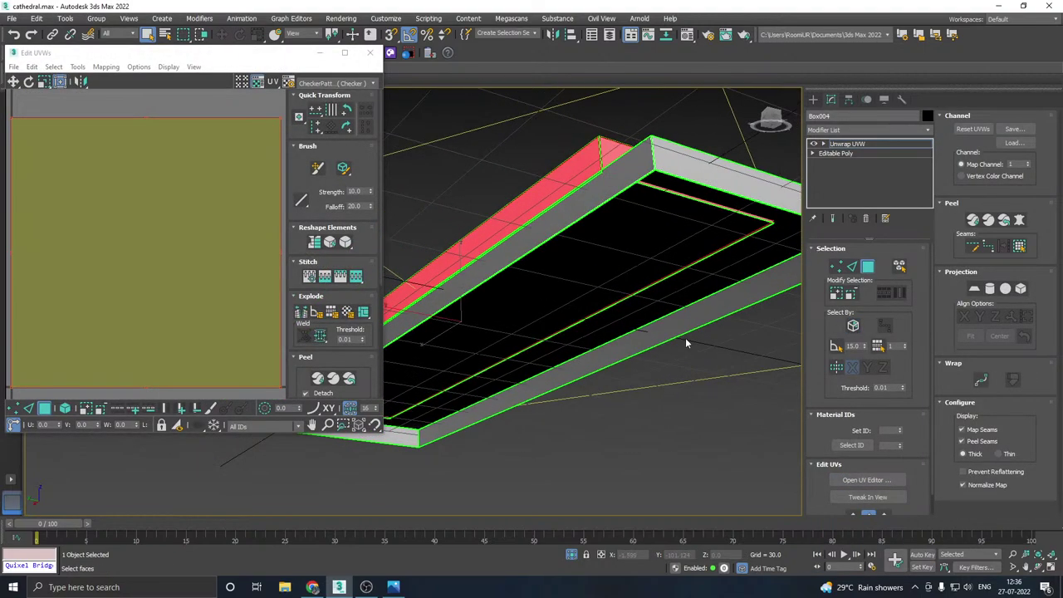
- Select all of the step block's faces and flatten-map them with a 45 polygon angle threshold and 0.001 spacing
{"action": "key", "text": "ctrl+a"}
{"action": "middle_click_drag", "start_coordinate": [612, 341], "coordinate": [537, 380], "text": "alt"}
{"action": "scroll", "coordinate": [536, 380], "scroll_direction": "up", "scroll_amount": 2}
{"action": "scroll", "coordinate": [168, 273], "scroll_direction": "down", "scroll_amount": 3}
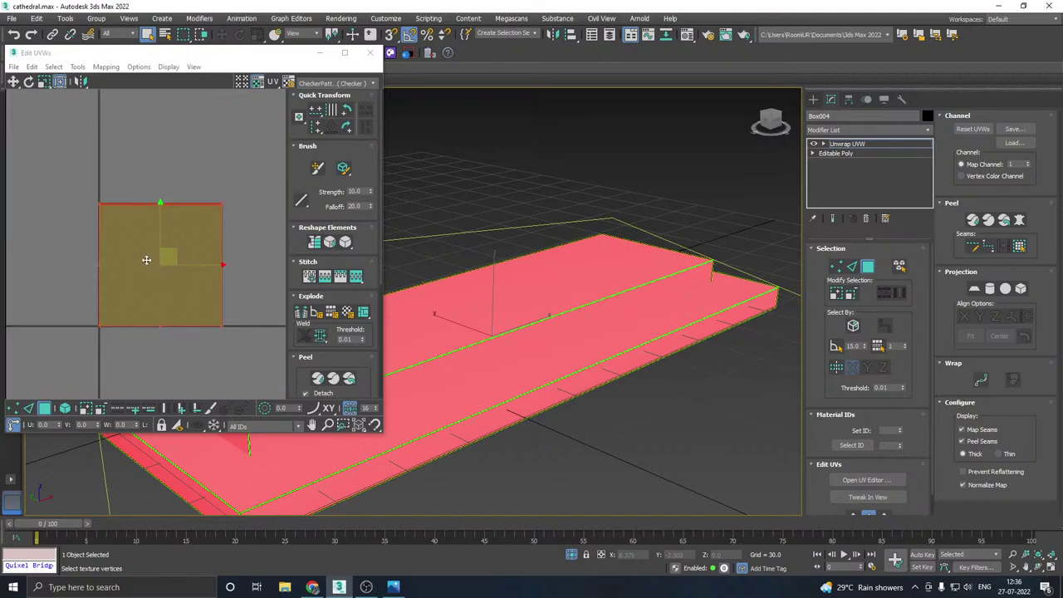
{"action": "left_click", "coordinate": [78, 67]}
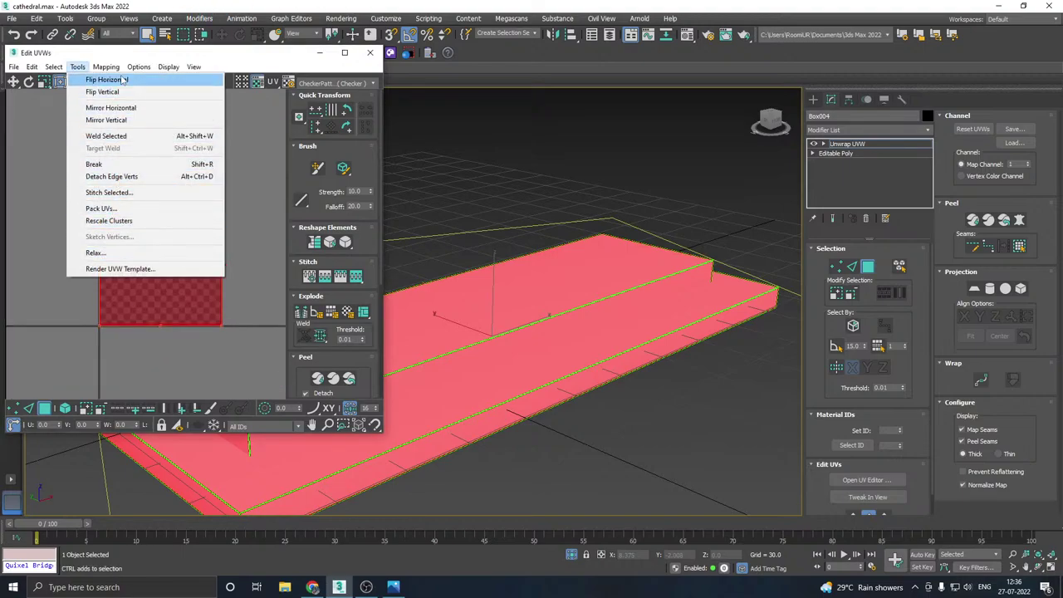
{"action": "left_click", "coordinate": [116, 79]}
{"action": "left_click", "coordinate": [158, 91]}
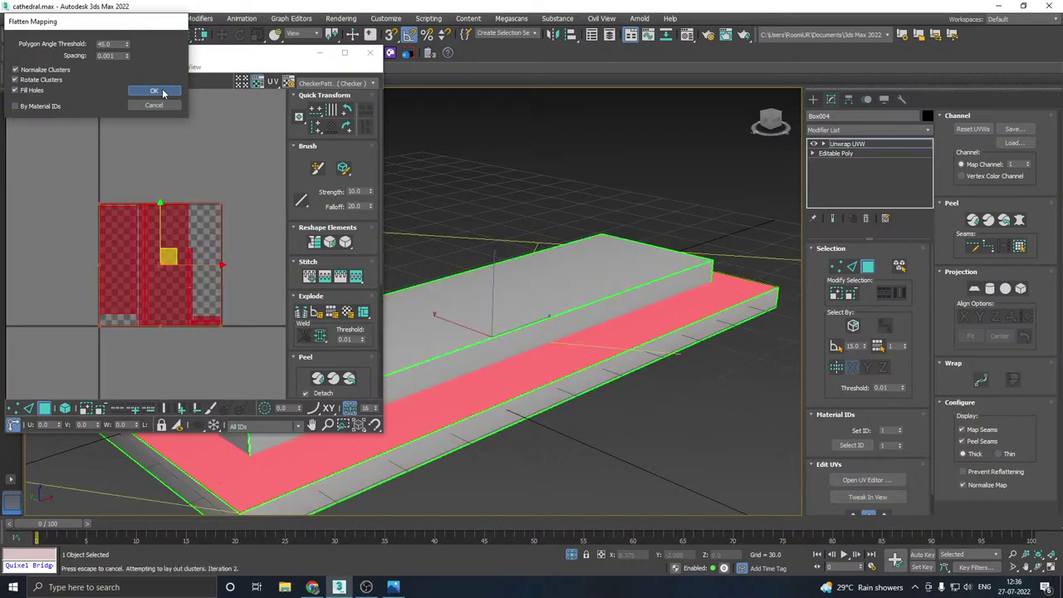
- Show the CheckerPattern texture on the step block and inspect the checker squares for distortion
{"action": "left_click", "coordinate": [336, 85]}
{"action": "left_click", "coordinate": [327, 104]}
{"action": "middle_click_drag", "start_coordinate": [506, 280], "coordinate": [549, 293], "text": "alt"}
{"action": "scroll", "coordinate": [257, 219], "scroll_direction": "down", "scroll_amount": 2}
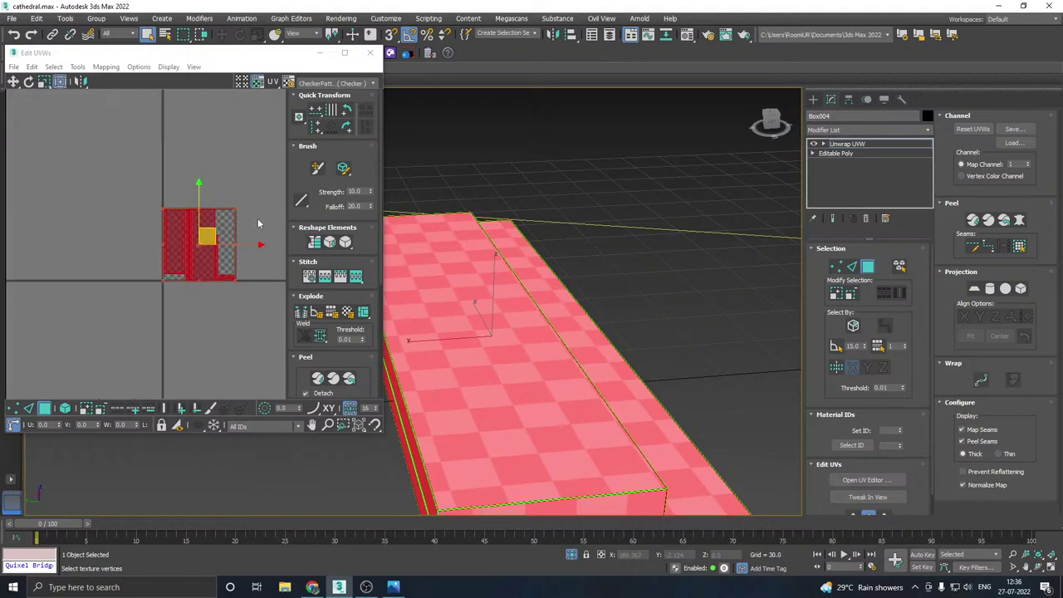
- Close the UV editor, end the step block's isolation and activate the Move tool
{"action": "left_click", "coordinate": [370, 52]}
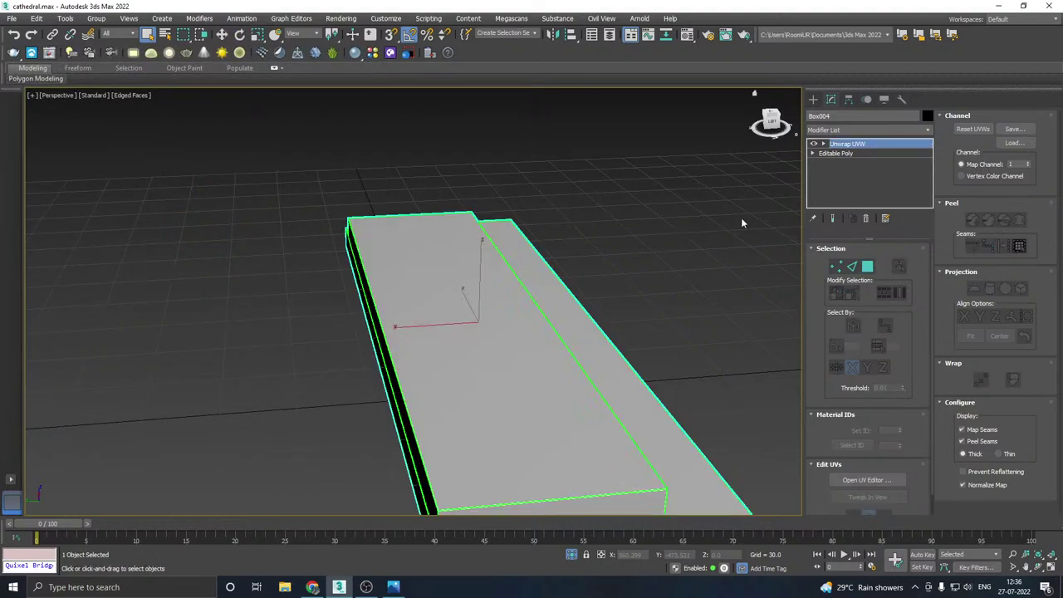
{"action": "left_click", "coordinate": [573, 554]}
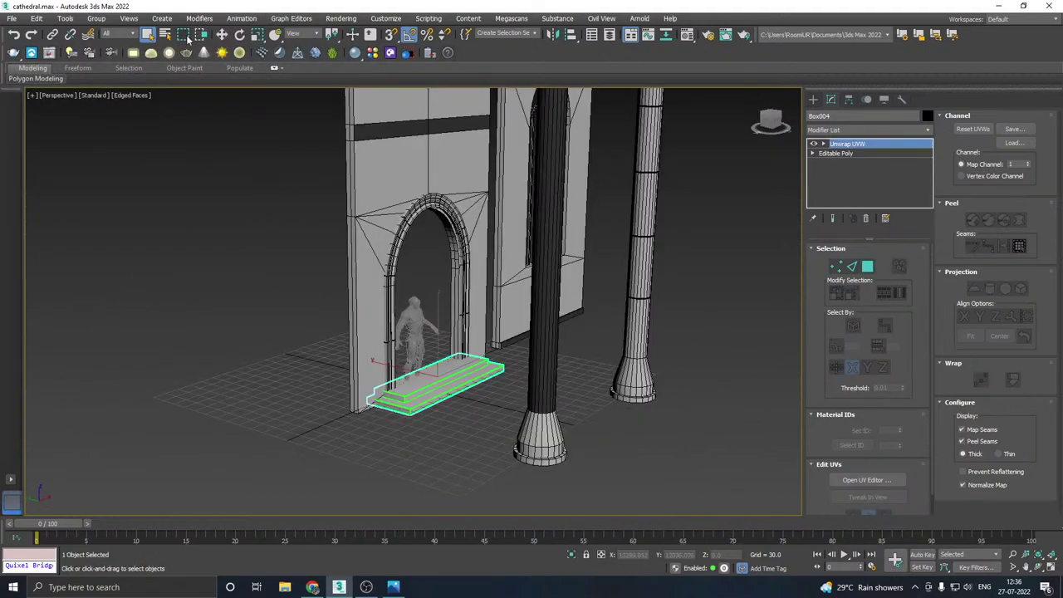
{"action": "left_click", "coordinate": [222, 34]}
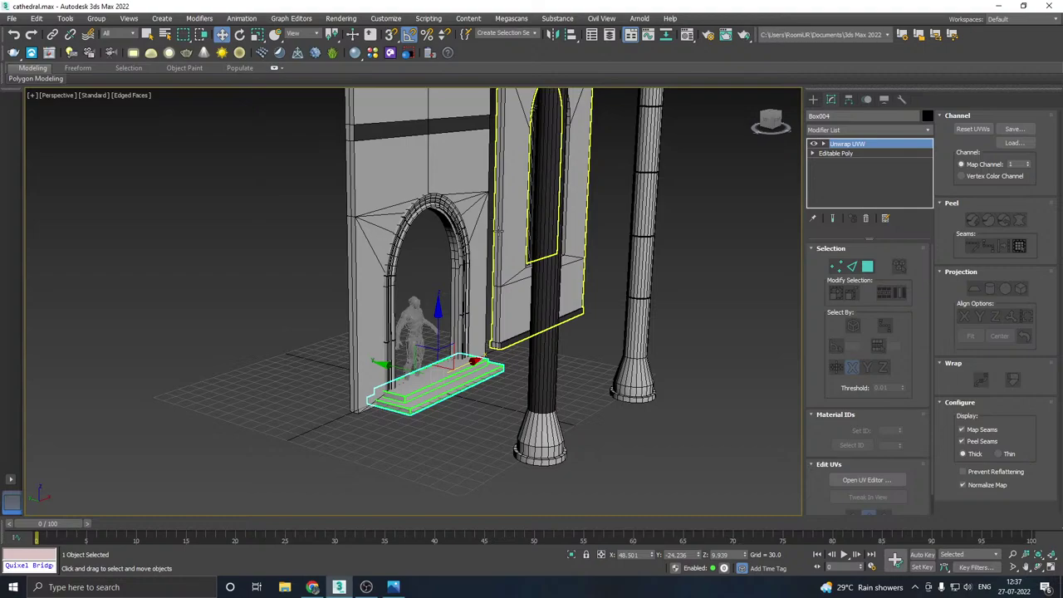
- Select the front column and isolate it
{"action": "scroll", "coordinate": [494, 237], "scroll_direction": "down", "scroll_amount": 2}
{"action": "scroll", "coordinate": [490, 245], "scroll_direction": "down", "scroll_amount": 5}
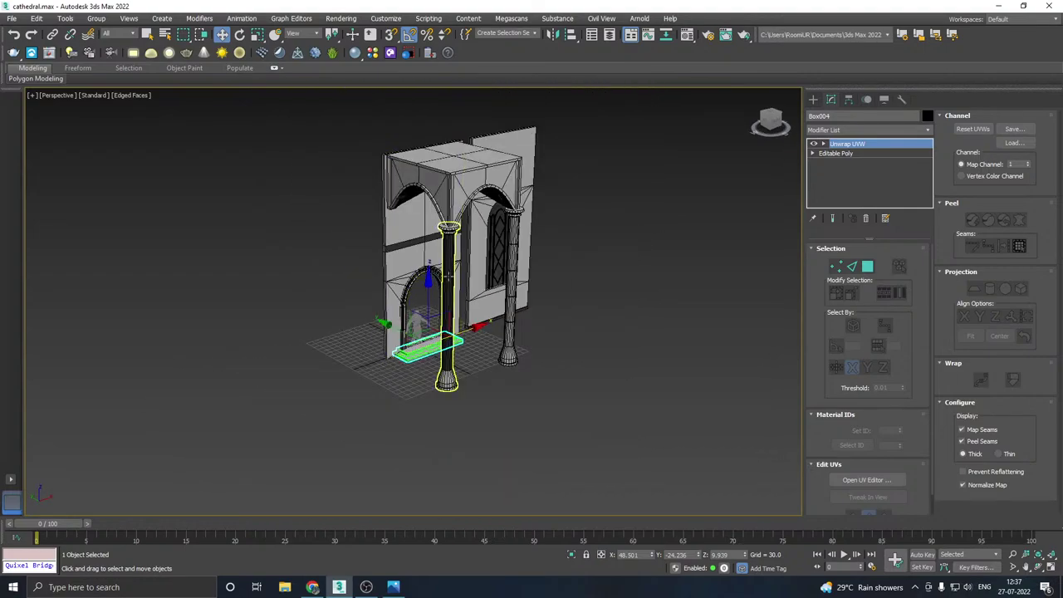
{"action": "left_click", "coordinate": [451, 381]}
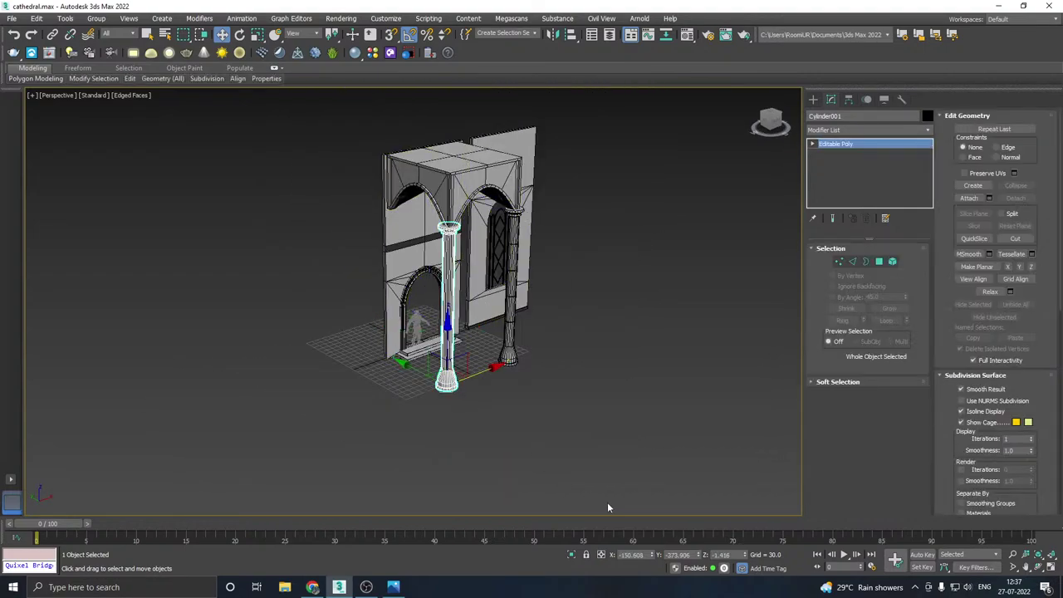
{"action": "left_click", "coordinate": [572, 555]}
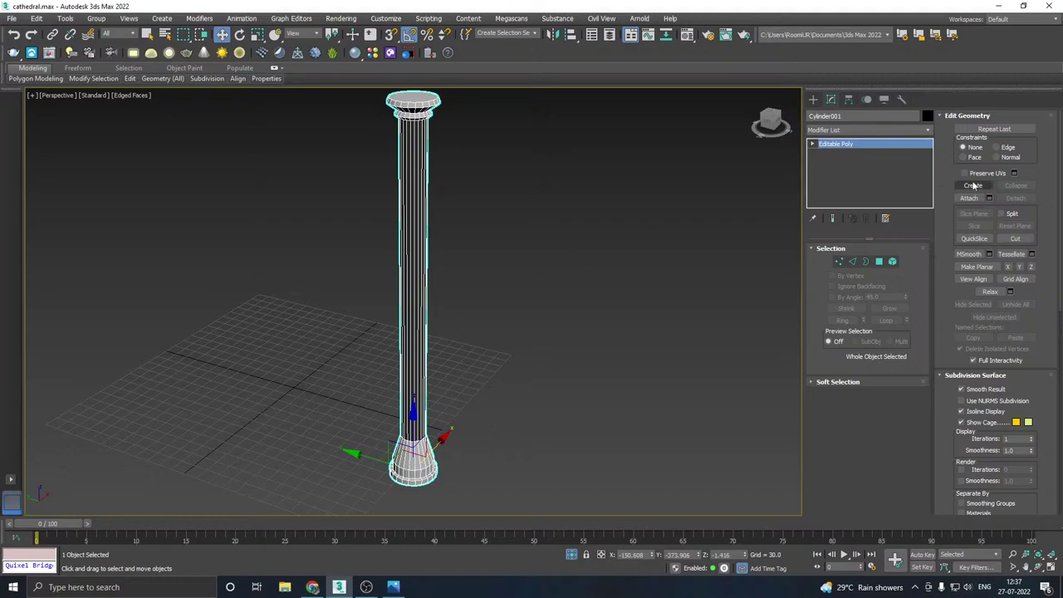
- Add an Unwrap UVW modifier to the column and open its UV editor
{"action": "left_click", "coordinate": [928, 133]}
{"action": "scroll", "coordinate": [835, 407], "scroll_direction": "down", "scroll_amount": 15}
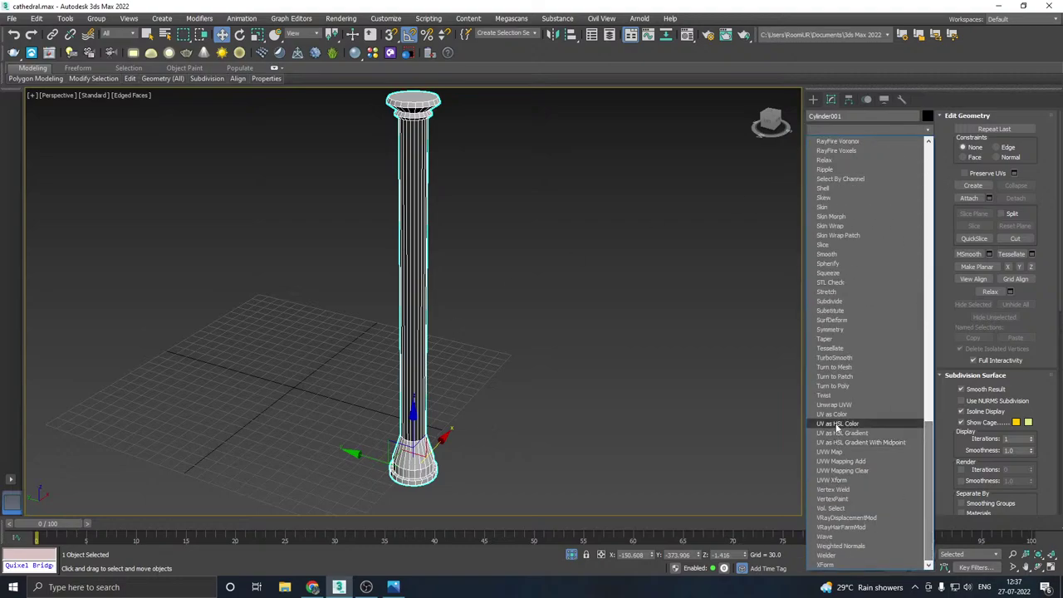
{"action": "left_click", "coordinate": [835, 405]}
{"action": "left_click", "coordinate": [866, 479]}
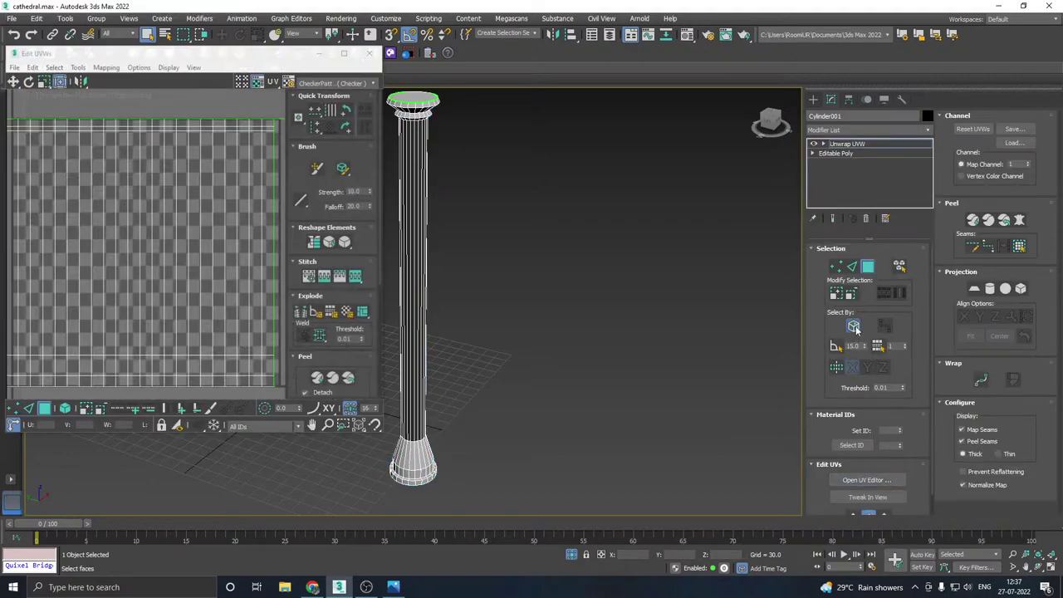
- Select all of the column's UV faces and move them horizontally out of the UV tile to its right side
{"action": "middle_click_drag", "start_coordinate": [561, 311], "coordinate": [683, 310]}
{"action": "key", "text": "ctrl+a"}
{"action": "scroll", "coordinate": [170, 239], "scroll_direction": "down", "scroll_amount": 4}
{"action": "left_click_drag", "start_coordinate": [158, 240], "coordinate": [415, 241]}
{"action": "middle_click_drag", "start_coordinate": [616, 248], "coordinate": [534, 187], "text": "alt"}
{"action": "scroll", "coordinate": [108, 318], "scroll_direction": "down", "scroll_amount": 2}
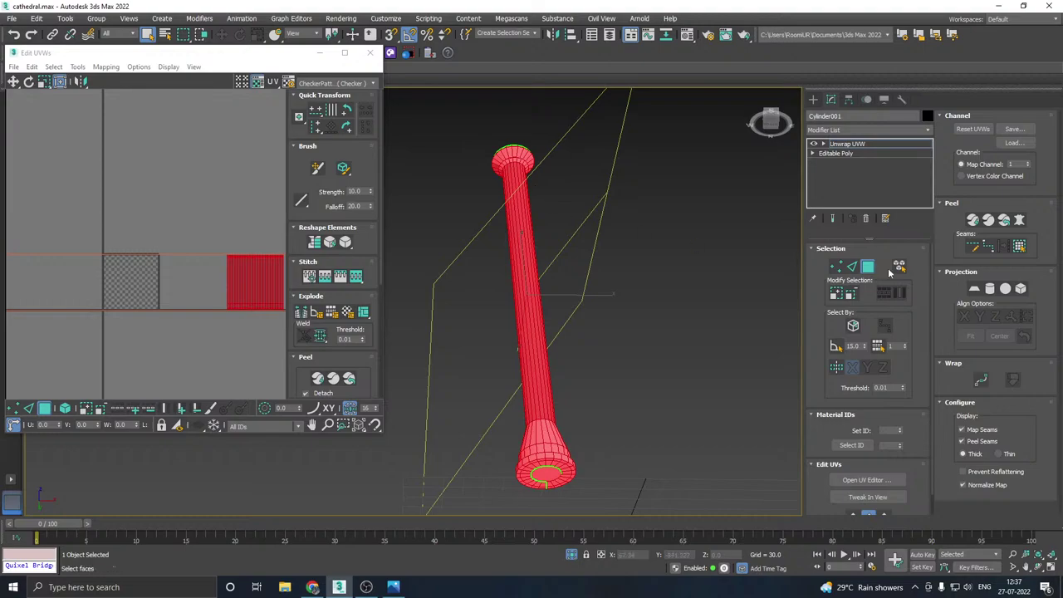
- Apply a cylindrical projection aligned to Z to the column shaft's faces and show the CheckerPattern texture
{"action": "middle_click_drag", "start_coordinate": [679, 348], "coordinate": [632, 294], "text": "alt"}
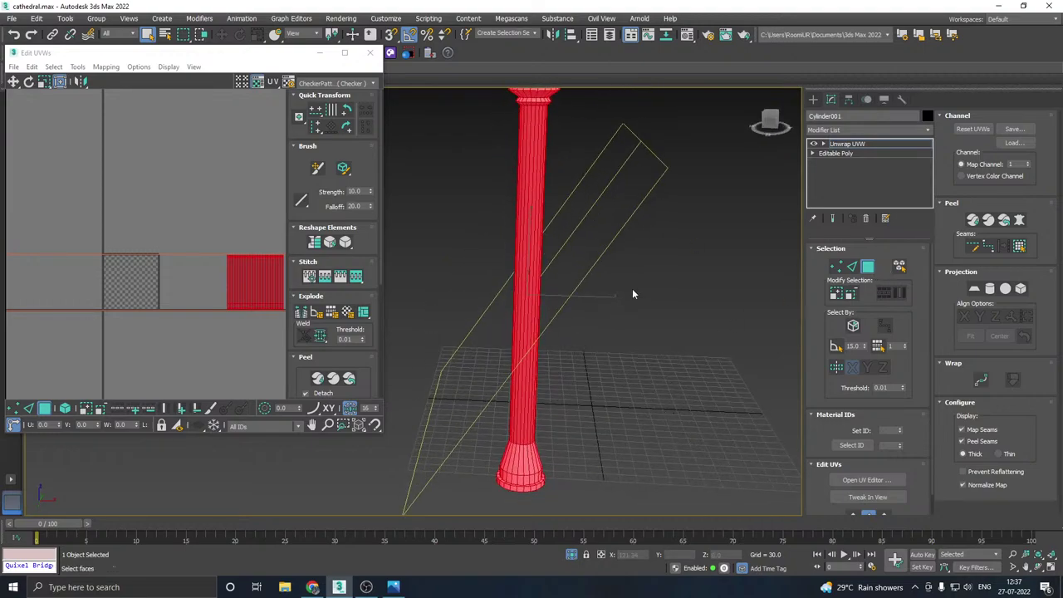
{"action": "left_click_drag", "start_coordinate": [426, 301], "coordinate": [425, 300]}
{"action": "middle_click_drag", "start_coordinate": [611, 271], "coordinate": [596, 305]}
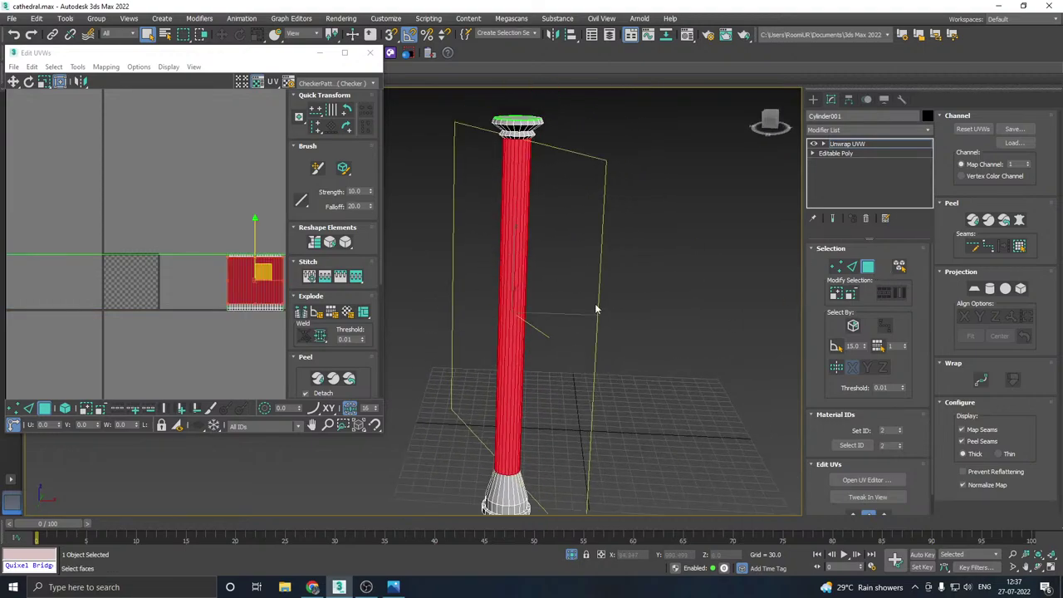
{"action": "left_click", "coordinate": [990, 289]}
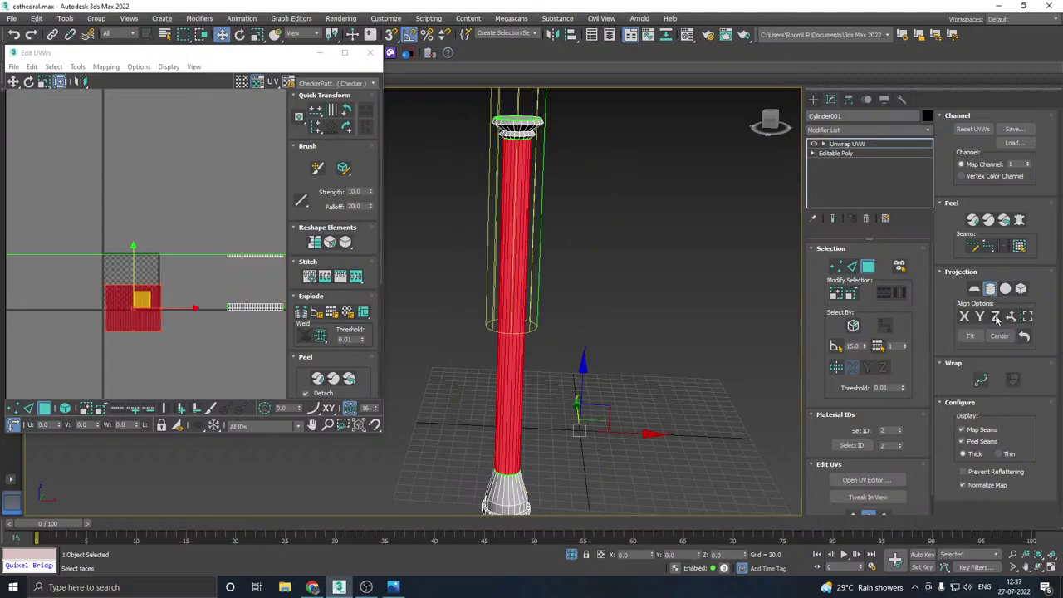
{"action": "left_click", "coordinate": [996, 317]}
{"action": "left_click", "coordinate": [991, 289]}
{"action": "middle_click_drag", "start_coordinate": [407, 287], "coordinate": [496, 258]}
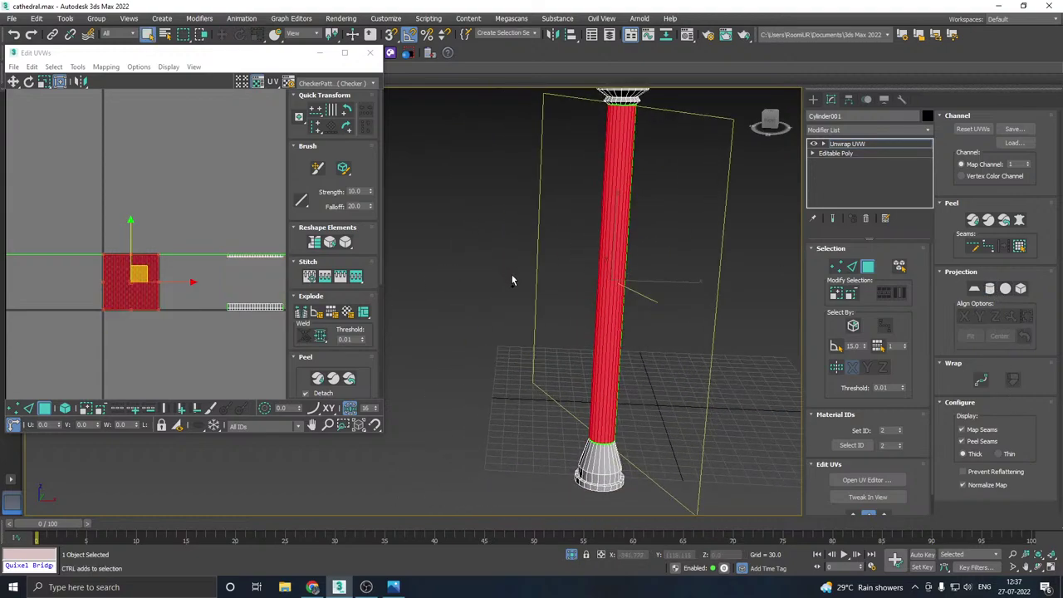
{"action": "left_click", "coordinate": [332, 83]}
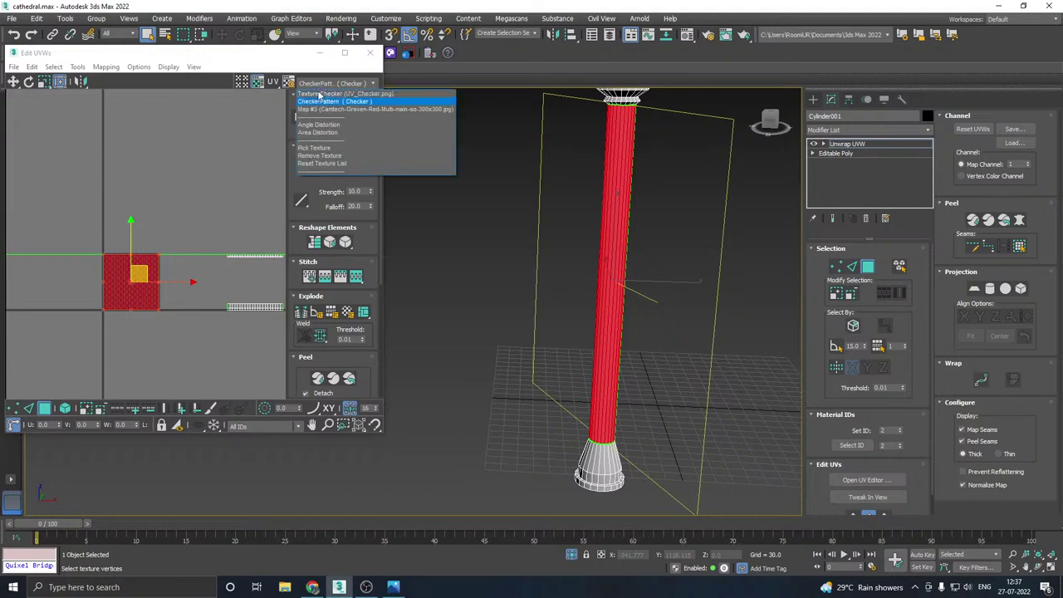
{"action": "left_click", "coordinate": [320, 99]}
- Relax the shaft's UVs by polygon angles and move the relaxed shell below the UV tile
{"action": "left_click", "coordinate": [77, 66]}
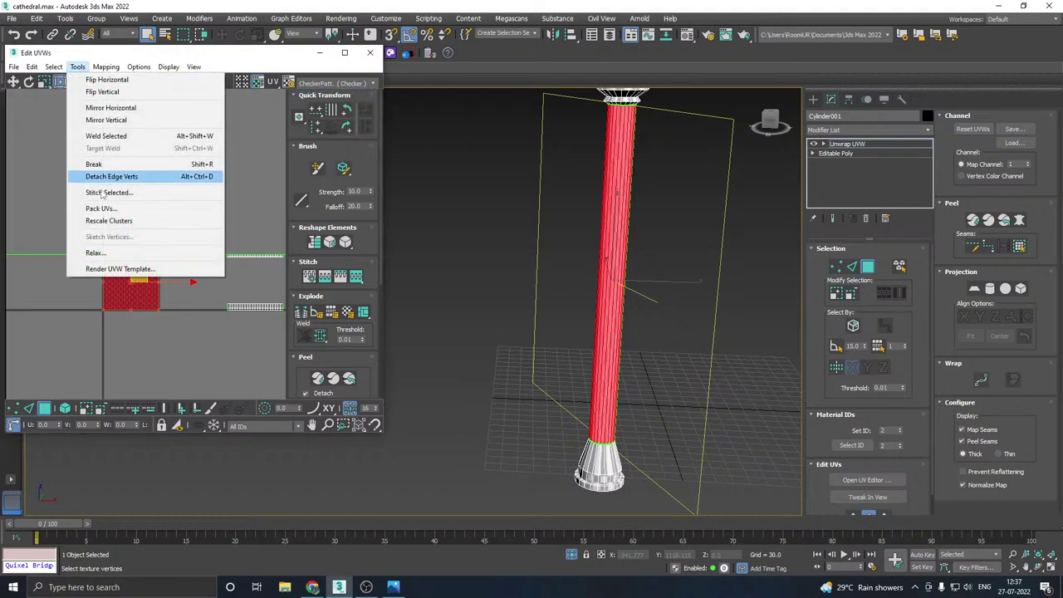
{"action": "left_click", "coordinate": [96, 253]}
{"action": "left_click", "coordinate": [190, 143]}
{"action": "left_click", "coordinate": [191, 143]}
{"action": "left_click", "coordinate": [183, 161]}
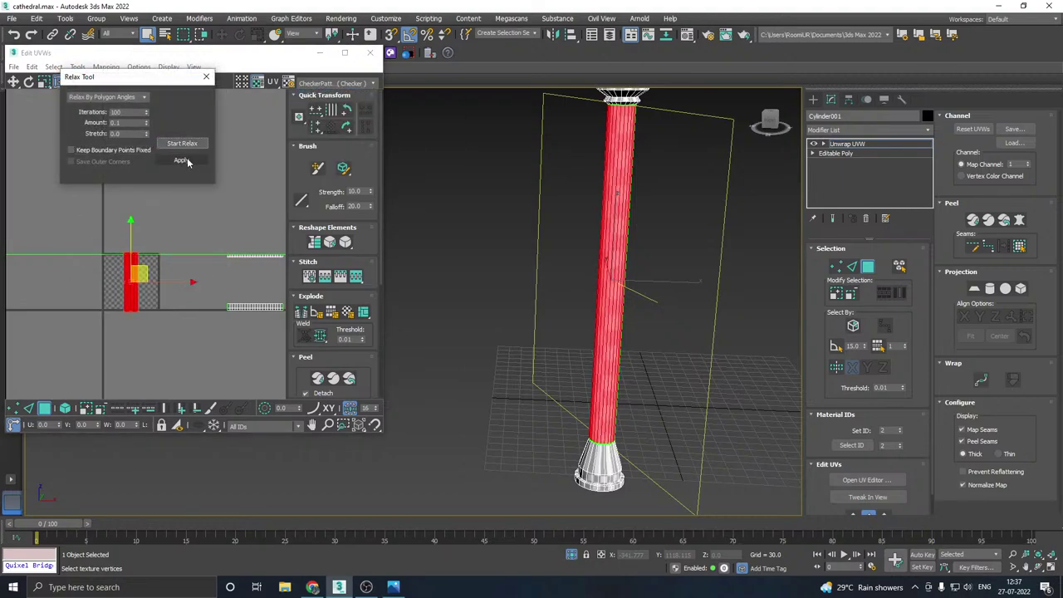
{"action": "left_click_drag", "start_coordinate": [140, 275], "coordinate": [135, 372]}
- Select the column's flared base faces above the bottom rim and apply a cylindrical projection aligned to Z
{"action": "middle_click_drag", "start_coordinate": [401, 379], "coordinate": [542, 388], "text": "alt"}
{"action": "scroll", "coordinate": [557, 390], "scroll_direction": "up", "scroll_amount": 3}
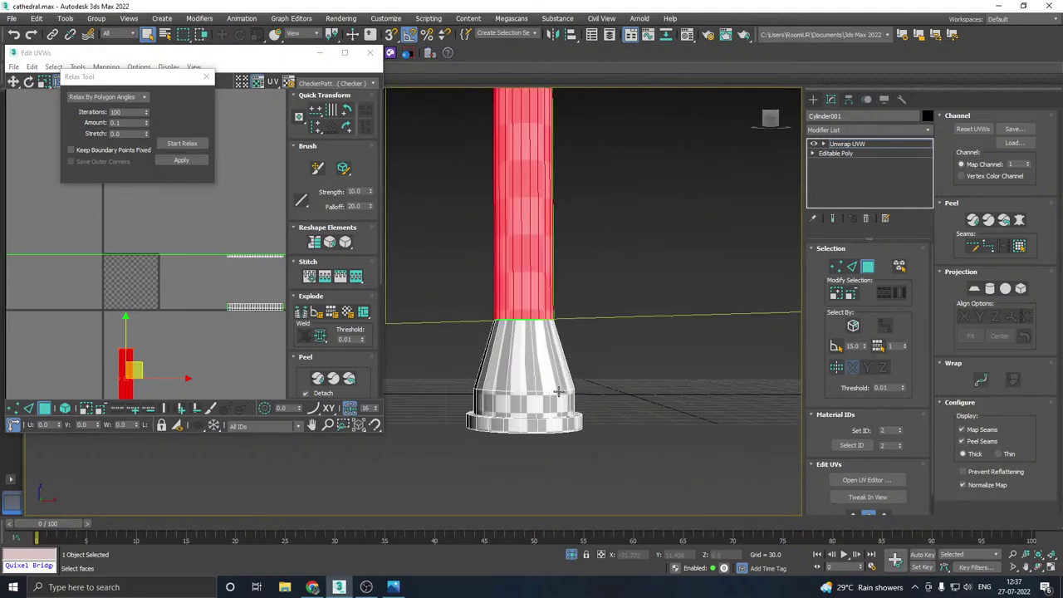
{"action": "left_click_drag", "start_coordinate": [455, 392], "coordinate": [450, 393]}
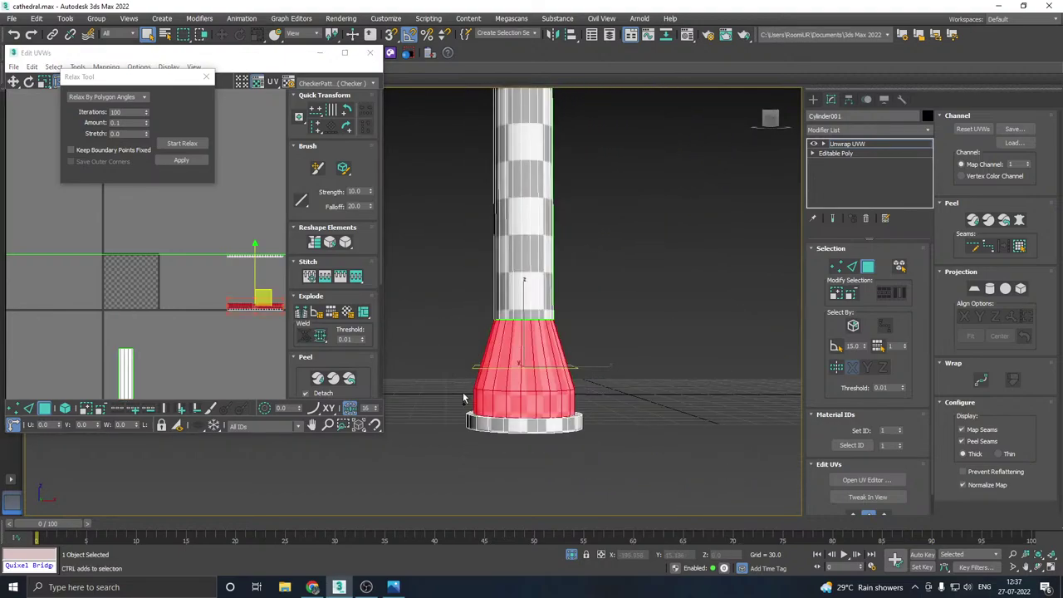
{"action": "left_click", "coordinate": [990, 290]}
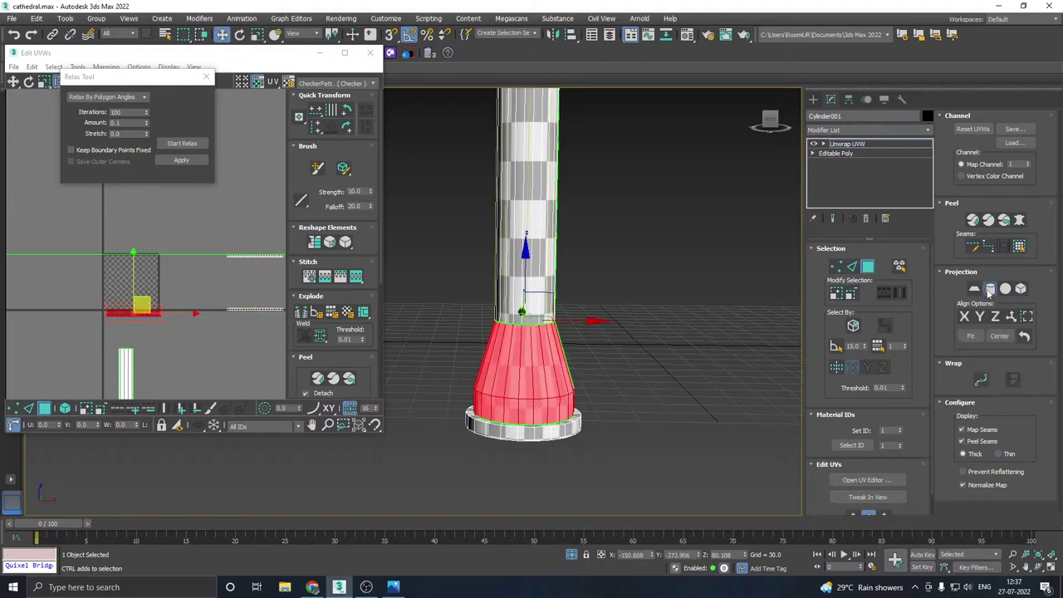
{"action": "left_click", "coordinate": [995, 317]}
{"action": "left_click", "coordinate": [990, 289]}
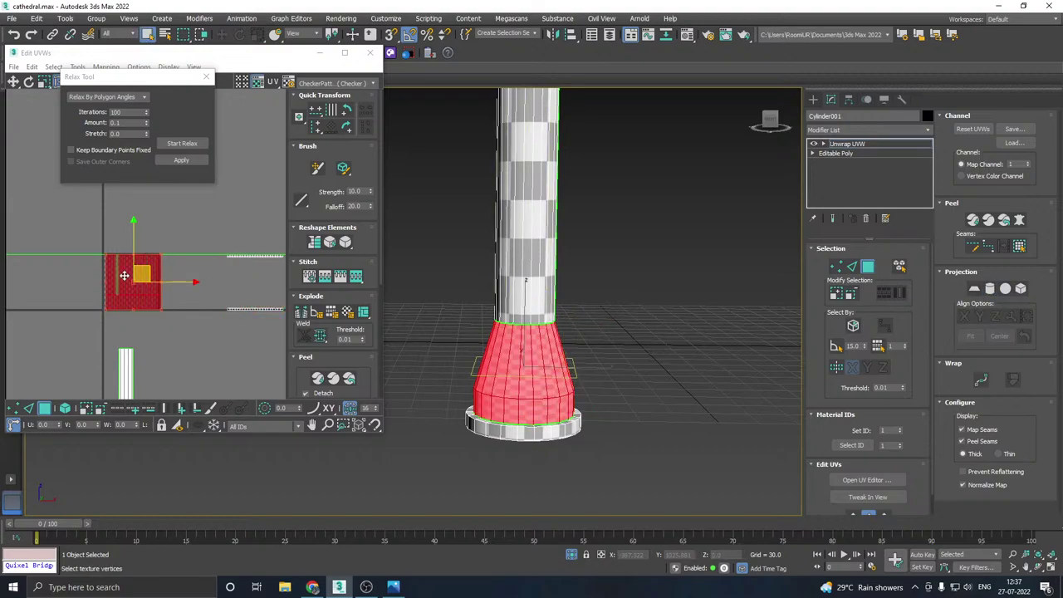
- Weld the selected UVs of the column's flared base together
{"action": "middle_click_drag", "start_coordinate": [532, 298], "coordinate": [386, 326], "text": "alt"}
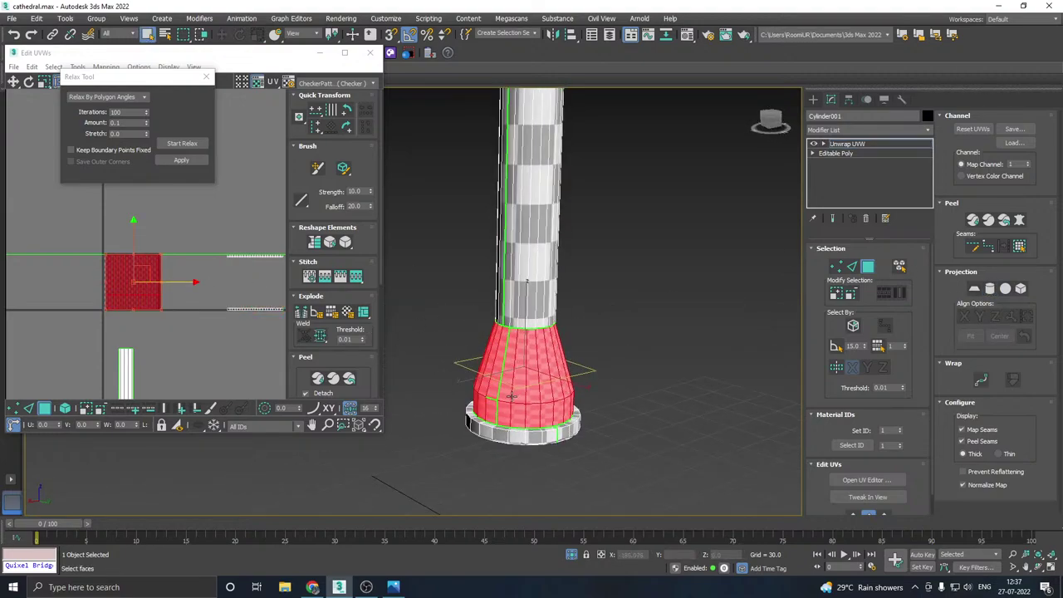
{"action": "scroll", "coordinate": [511, 396], "scroll_direction": "up", "scroll_amount": 3}
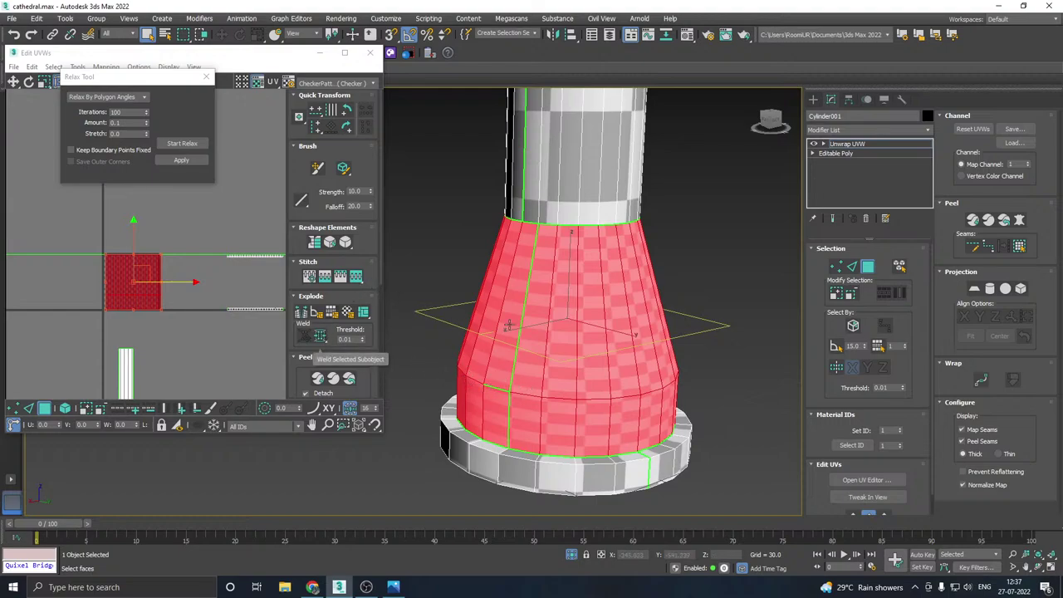
{"action": "left_click", "coordinate": [306, 357]}
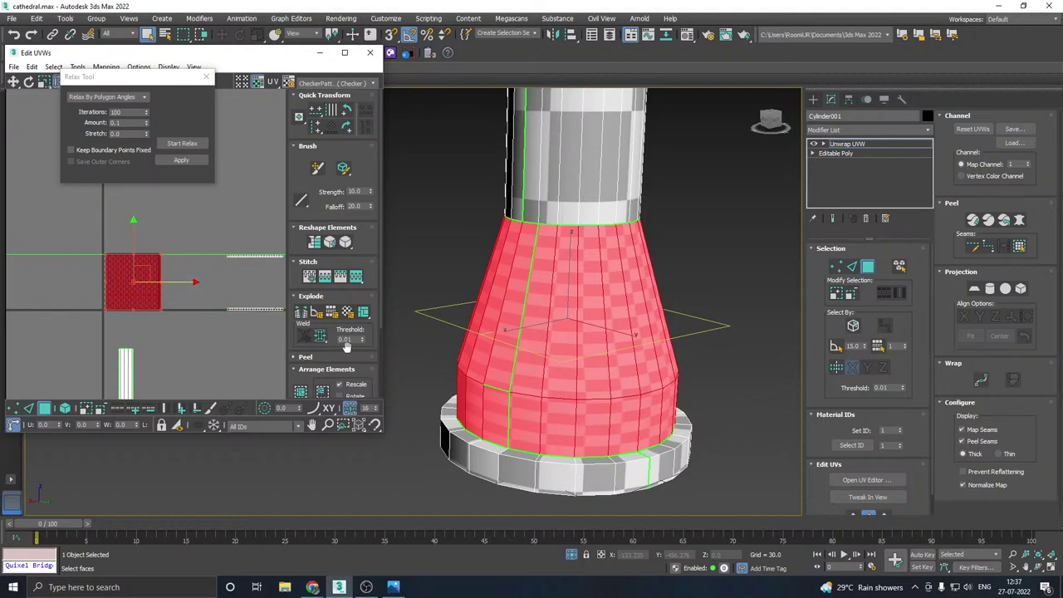
{"action": "left_click", "coordinate": [322, 336]}
- Relax the flared base's UVs by polygon angles and move the fan-shaped shell below the shaft's shell
{"action": "left_click", "coordinate": [178, 144]}
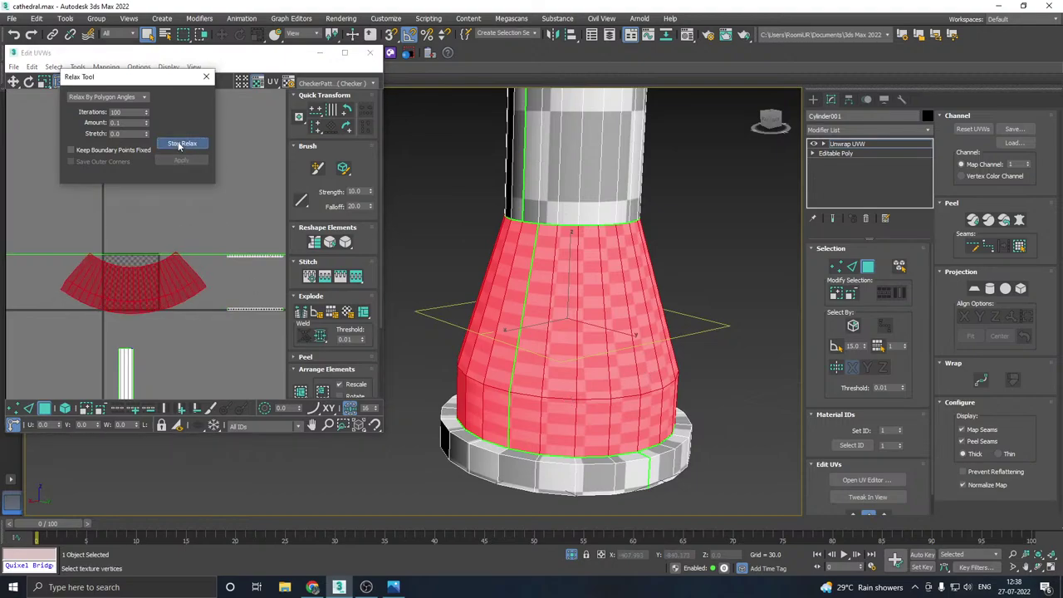
{"action": "left_click", "coordinate": [181, 144]}
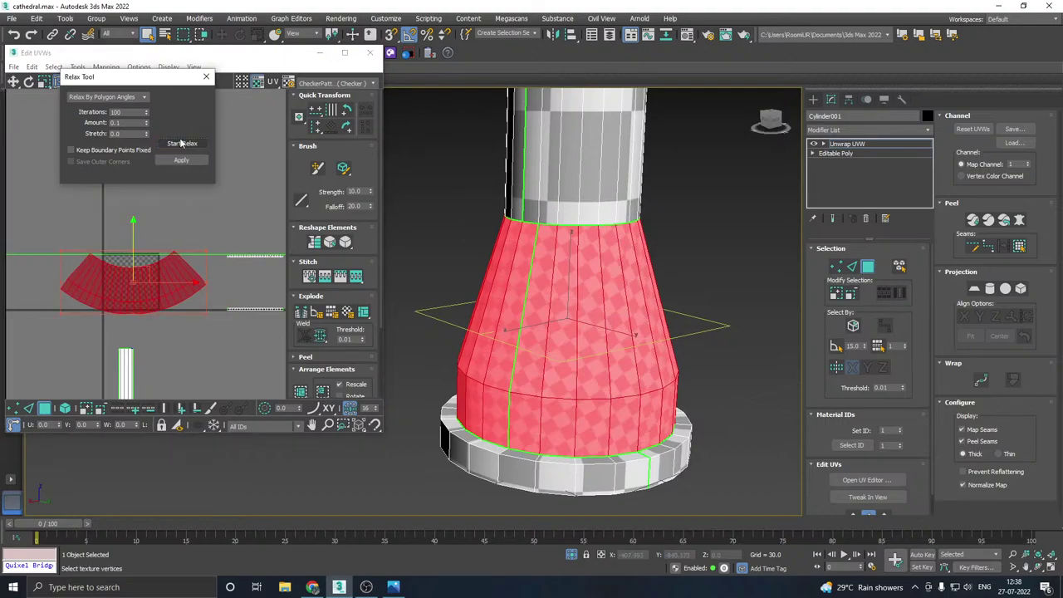
{"action": "left_click", "coordinate": [180, 160]}
{"action": "scroll", "coordinate": [148, 236], "scroll_direction": "down", "scroll_amount": 4}
{"action": "left_click_drag", "start_coordinate": [147, 247], "coordinate": [167, 375]}
- Select the ring of upward-facing faces on the bottom rim by planar angle 15 and apply a quick planar map
{"action": "scroll", "coordinate": [531, 366], "scroll_direction": "down", "scroll_amount": 6}
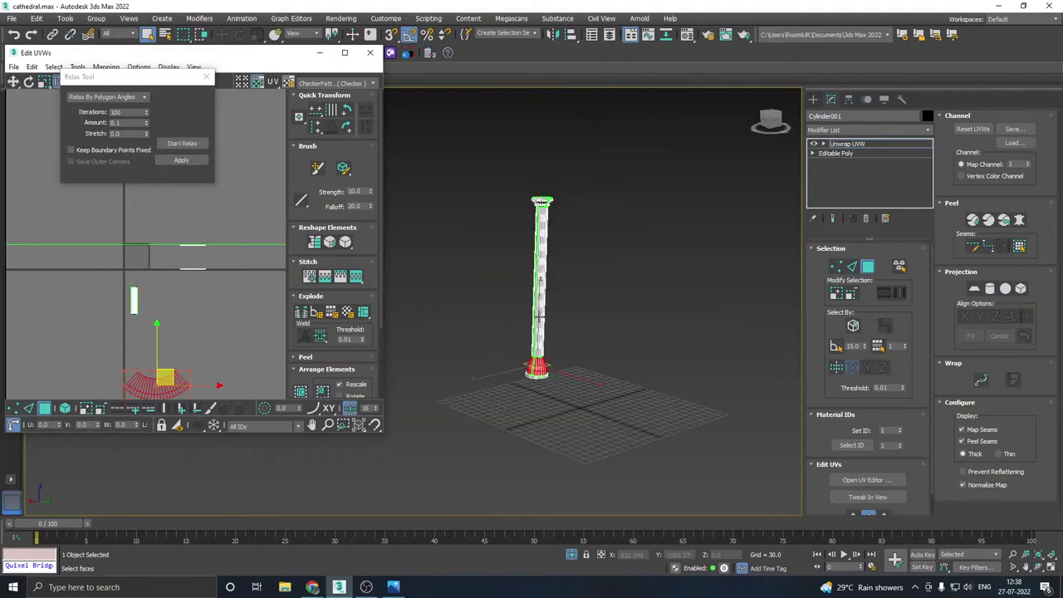
{"action": "middle_click_drag", "start_coordinate": [540, 316], "coordinate": [545, 326], "text": "alt"}
{"action": "scroll", "coordinate": [535, 363], "scroll_direction": "up", "scroll_amount": 4}
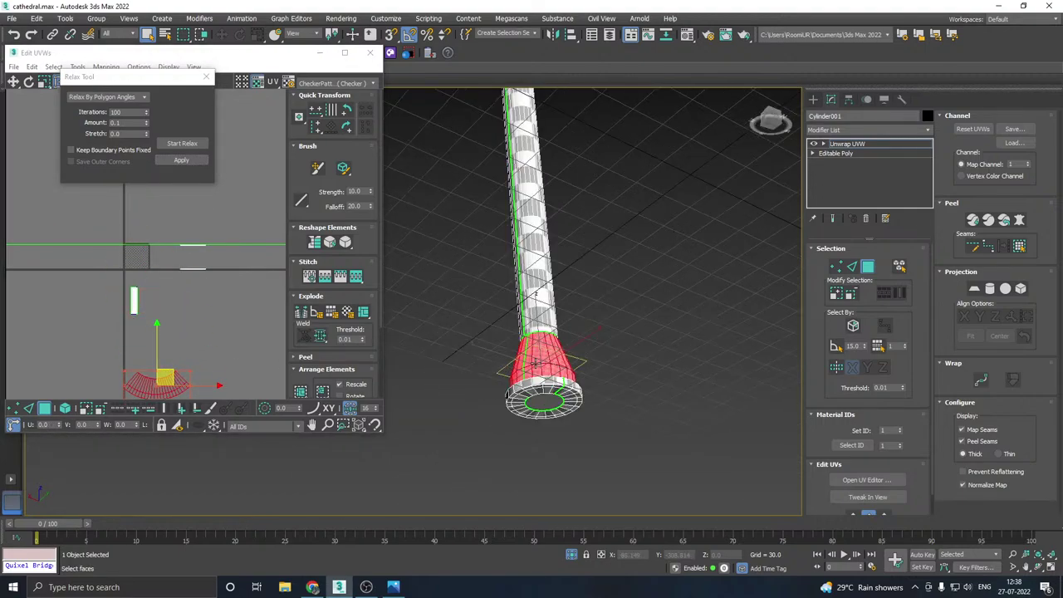
{"action": "middle_click_drag", "start_coordinate": [536, 363], "coordinate": [524, 411], "text": "alt"}
{"action": "scroll", "coordinate": [522, 410], "scroll_direction": "up", "scroll_amount": 4}
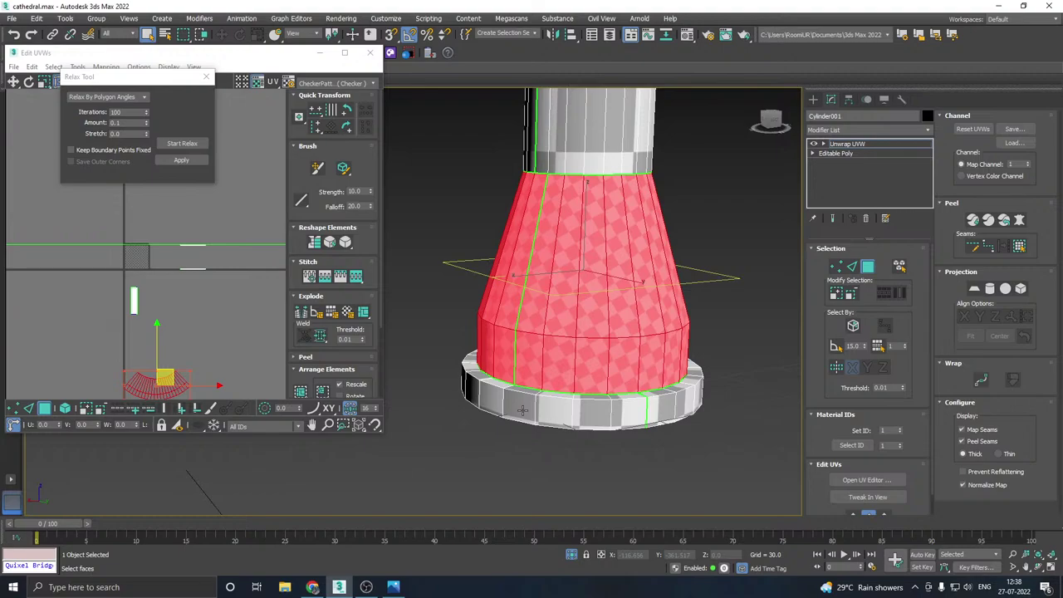
{"action": "left_click", "coordinate": [837, 347]}
{"action": "left_click", "coordinate": [524, 393]}
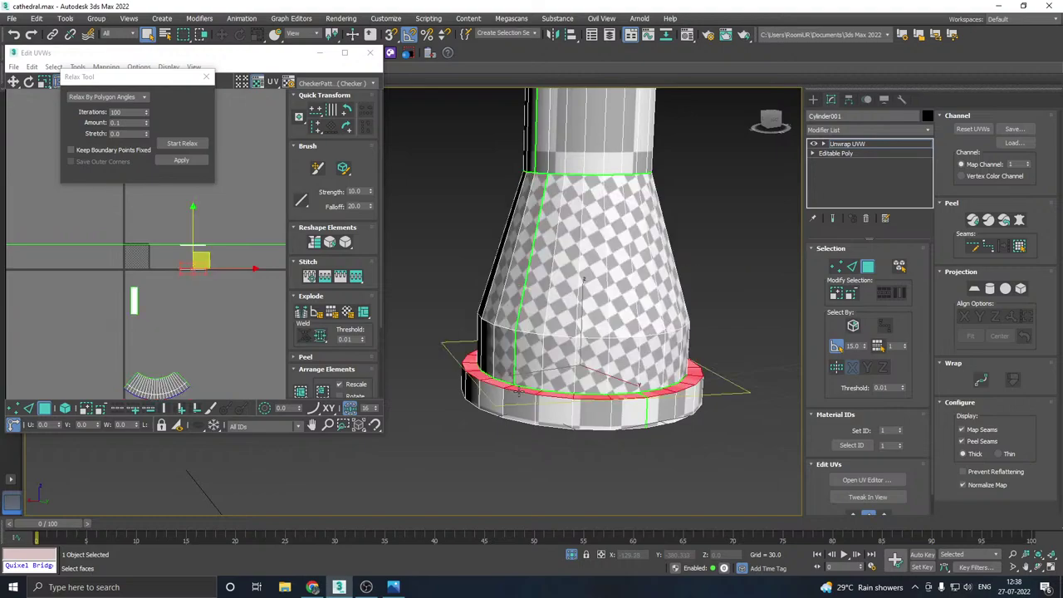
{"action": "middle_click_drag", "start_coordinate": [648, 375], "coordinate": [641, 402], "text": "alt"}
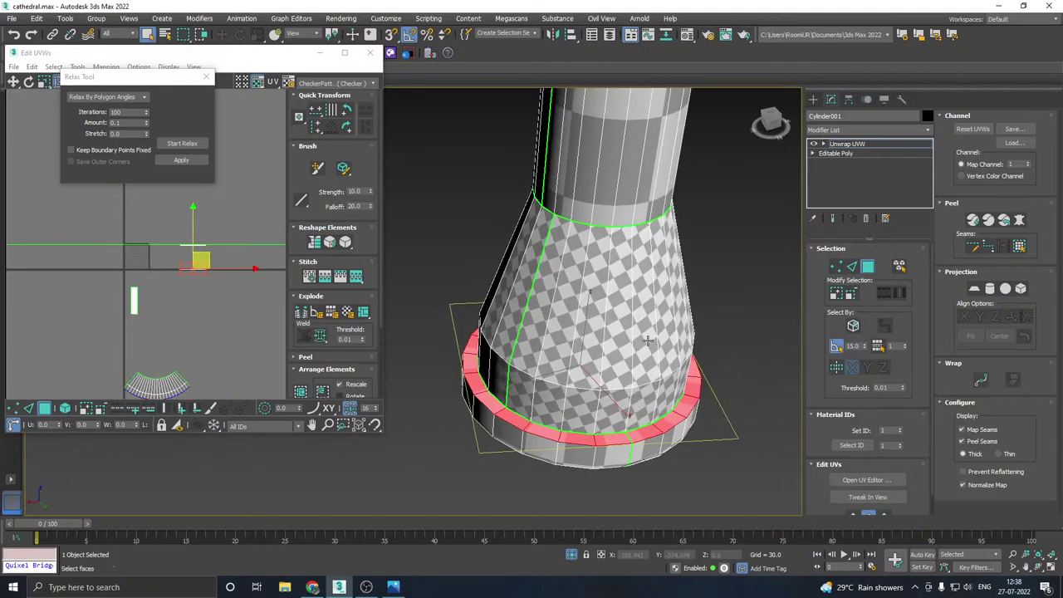
{"action": "scroll", "coordinate": [852, 498], "scroll_direction": "down", "scroll_amount": 1}
{"action": "left_click", "coordinate": [853, 496]}
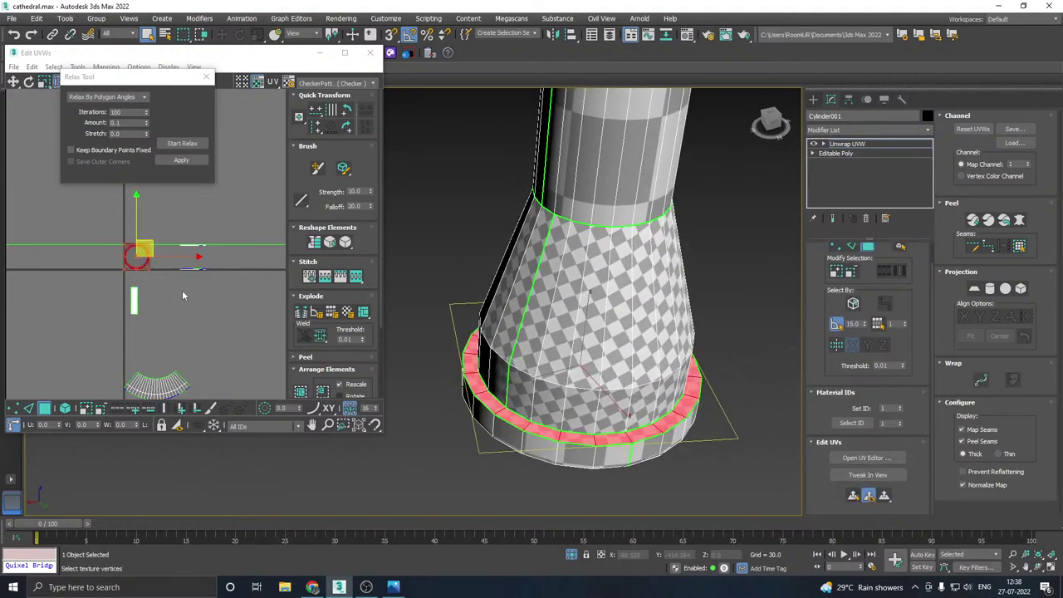
- Relax the rim's top ring UVs by polygon angles and move the ring diagonally below the UV tile, beside the shaft's shell
{"action": "scroll", "coordinate": [182, 290], "scroll_direction": "up", "scroll_amount": 4}
{"action": "left_click", "coordinate": [182, 144]}
{"action": "left_click", "coordinate": [174, 145]}
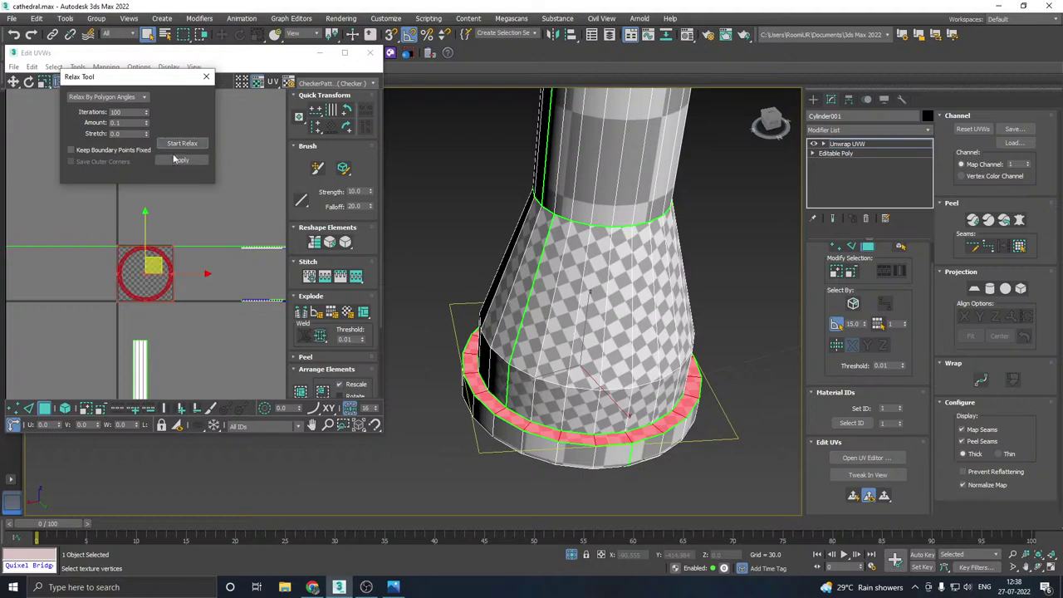
{"action": "left_click", "coordinate": [177, 163]}
{"action": "left_click_drag", "start_coordinate": [153, 265], "coordinate": [65, 359]}
- Select only the outer side faces of the column's bottom rim, leaving the underside out of the selection
{"action": "left_click", "coordinate": [837, 324]}
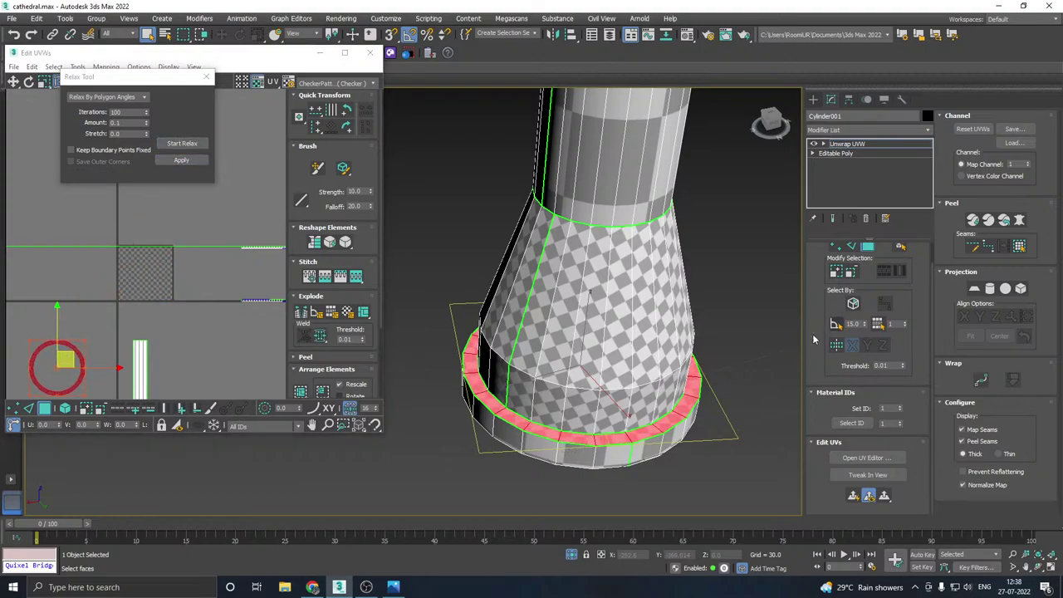
{"action": "left_click", "coordinate": [601, 458]}
{"action": "left_click", "coordinate": [554, 454], "text": "shift"}
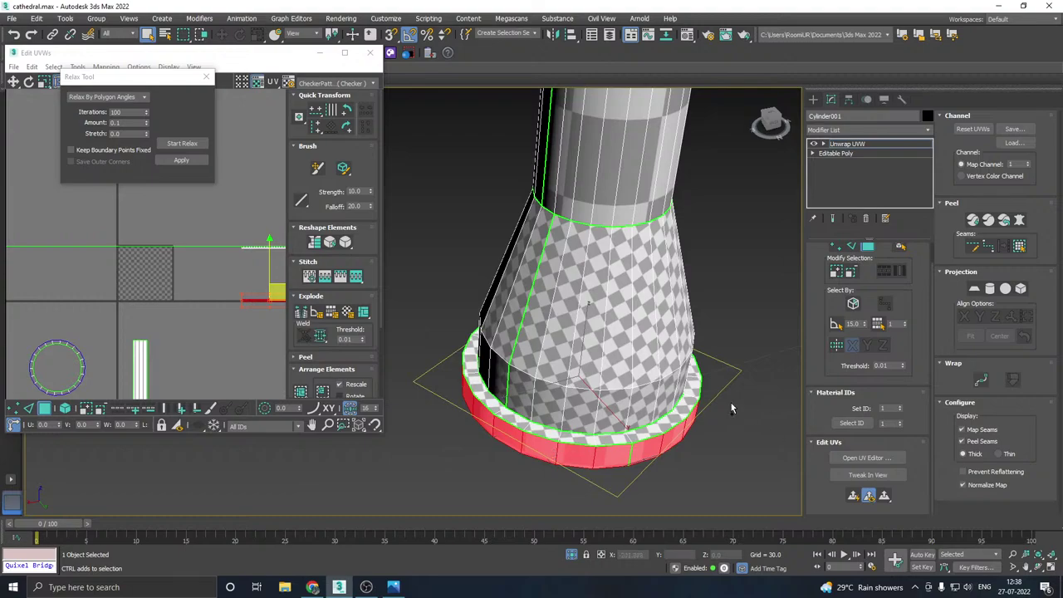
{"action": "middle_click_drag", "start_coordinate": [732, 409], "coordinate": [449, 317], "text": "alt"}
{"action": "left_click", "coordinate": [635, 431]}
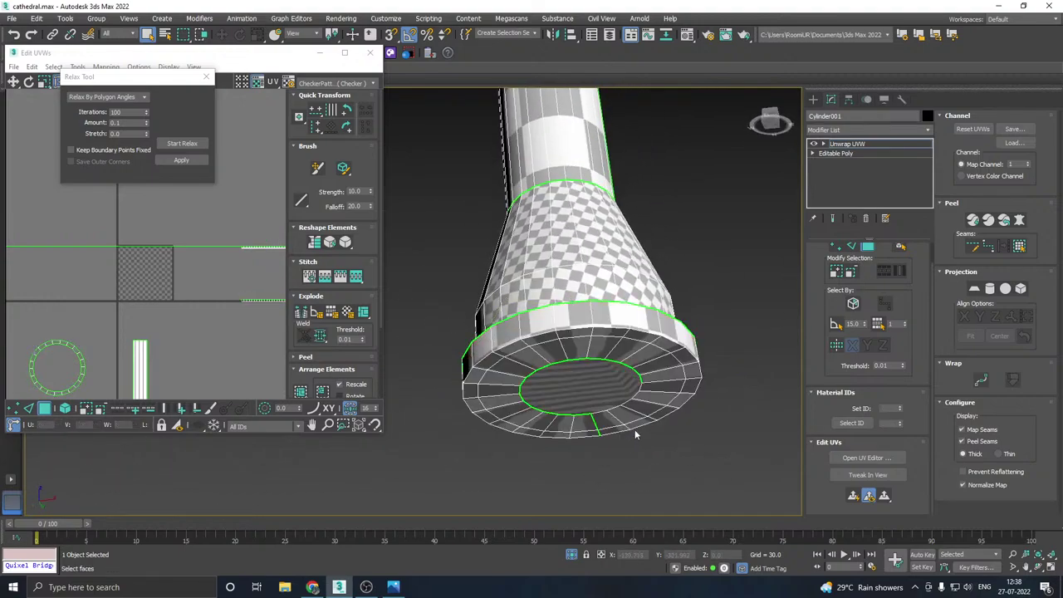
{"action": "left_click", "coordinate": [635, 323]}
{"action": "left_click", "coordinate": [672, 332], "text": "shift"}
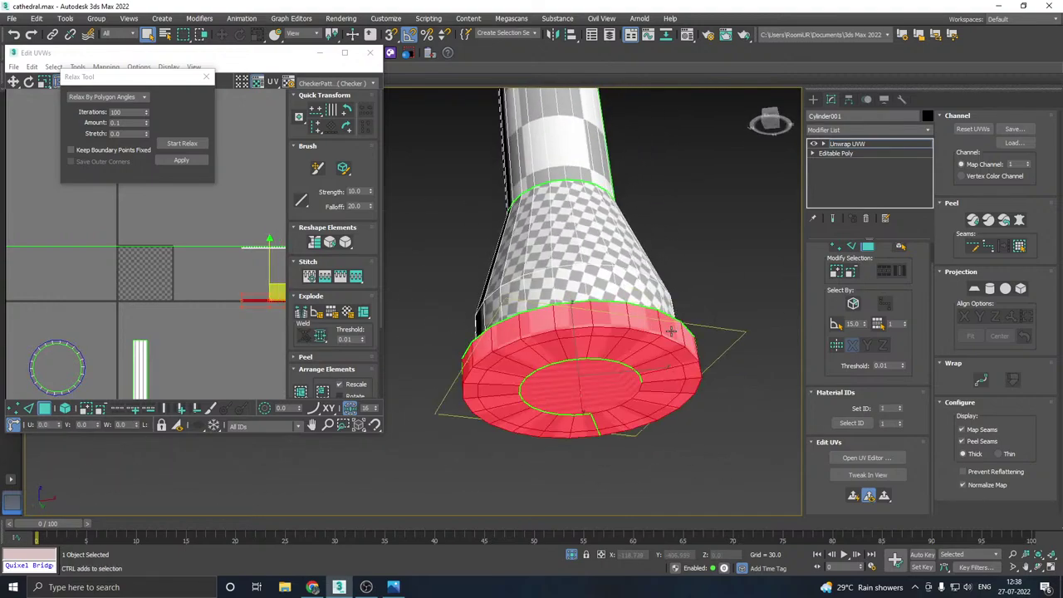
{"action": "middle_click_drag", "start_coordinate": [672, 331], "coordinate": [767, 305], "text": "alt"}
{"action": "left_click", "coordinate": [508, 407]}
{"action": "double_click", "coordinate": [548, 408]}
{"action": "left_click", "coordinate": [838, 325]}
{"action": "left_click", "coordinate": [610, 373], "text": "alt"}
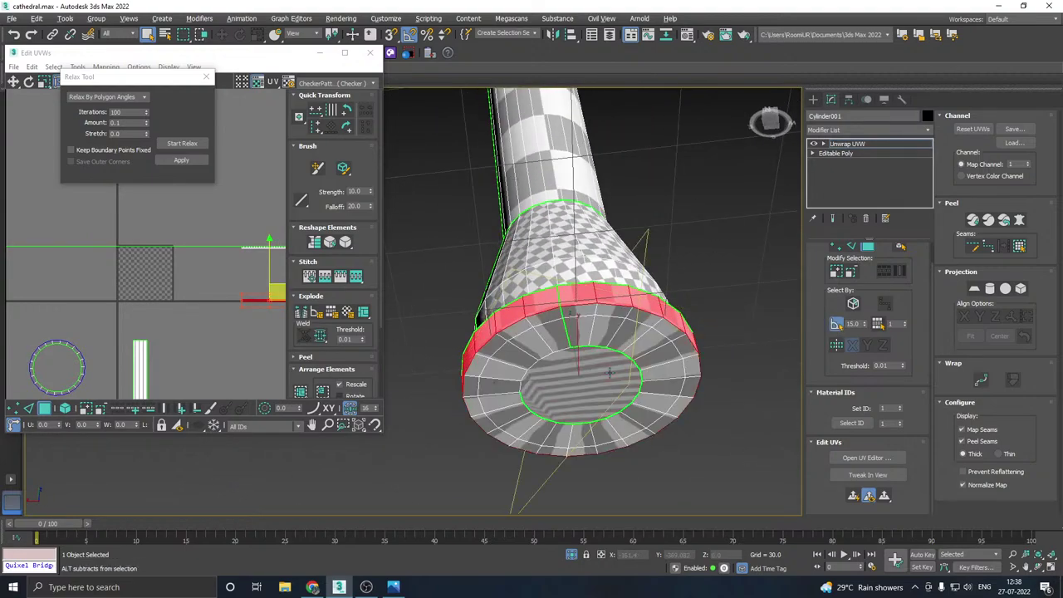
{"action": "middle_click_drag", "start_coordinate": [642, 341], "coordinate": [645, 409], "text": "alt"}
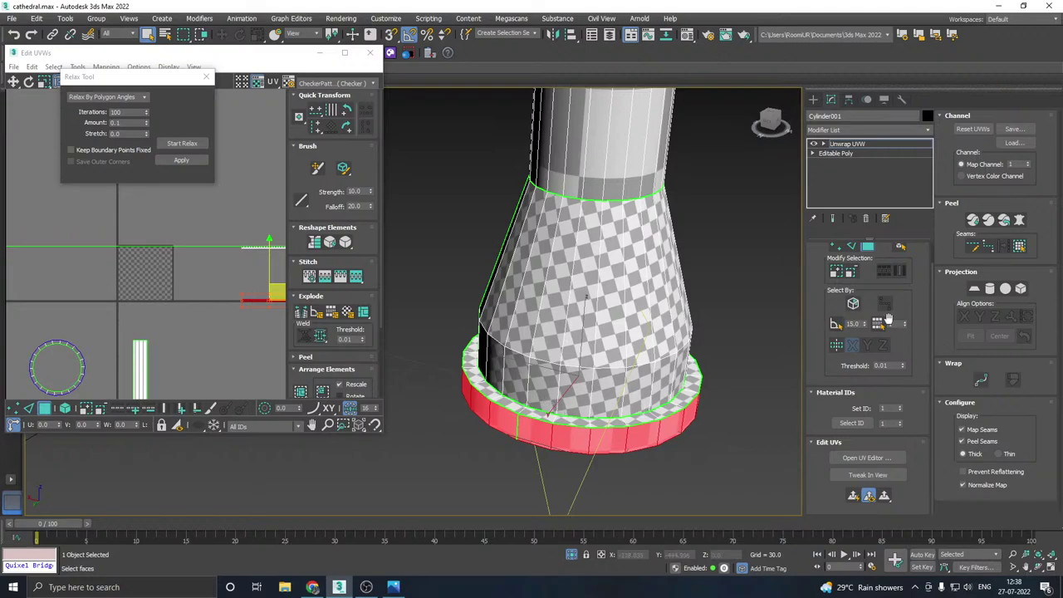
{"action": "middle_click_drag", "start_coordinate": [563, 409], "coordinate": [653, 399], "text": "alt"}
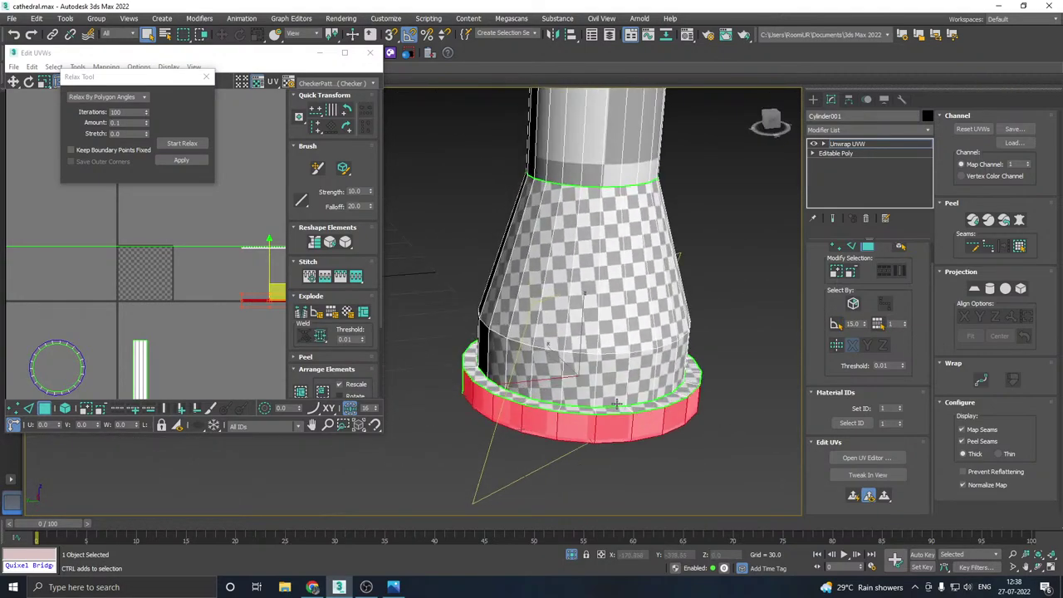
- Apply a cylindrical projection aligned to Z to the bottom rim's side faces
{"action": "left_click", "coordinate": [991, 289]}
{"action": "left_click", "coordinate": [995, 318]}
{"action": "left_click", "coordinate": [991, 289]}
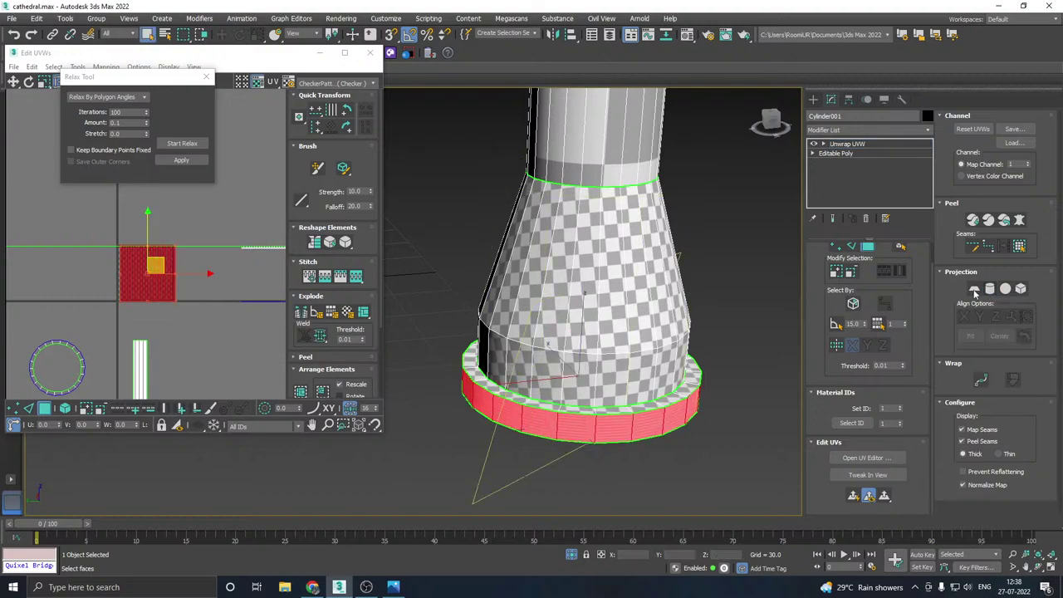
- Relax the rim side's UVs by polygon angles and move the long strip below the UV tile, under the ring shell
{"action": "left_click", "coordinate": [184, 143]}
{"action": "left_click", "coordinate": [186, 145]}
{"action": "scroll", "coordinate": [130, 261], "scroll_direction": "down", "scroll_amount": 5}
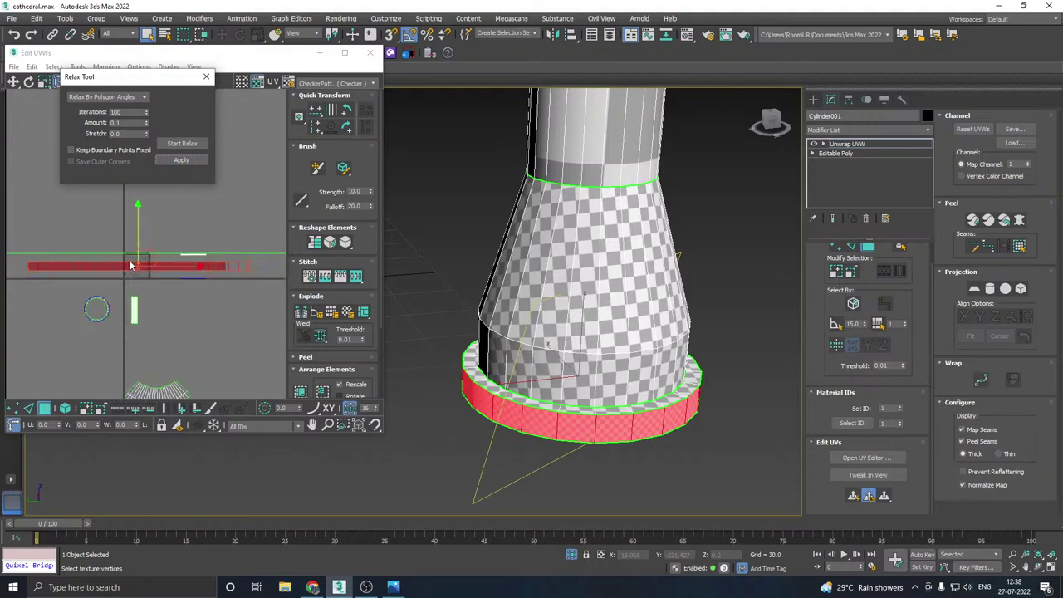
{"action": "left_click_drag", "start_coordinate": [146, 258], "coordinate": [115, 360]}
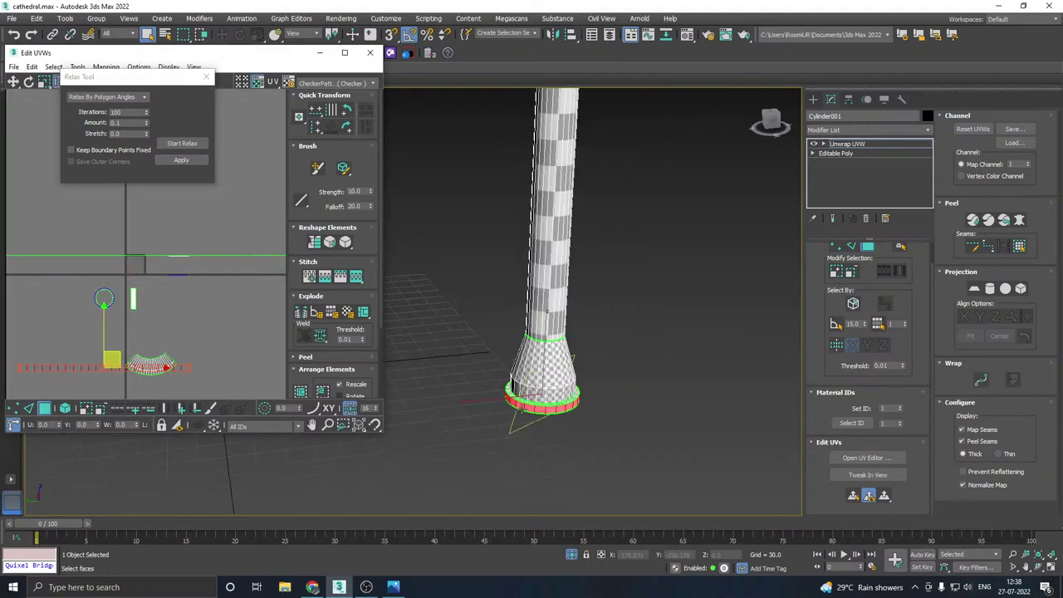
- Select both face loops of the capital's lower ring just above the shaft and apply a quick planar map
{"action": "scroll", "coordinate": [531, 411], "scroll_direction": "down", "scroll_amount": 6}
{"action": "middle_click_drag", "start_coordinate": [531, 411], "coordinate": [520, 238], "text": "alt"}
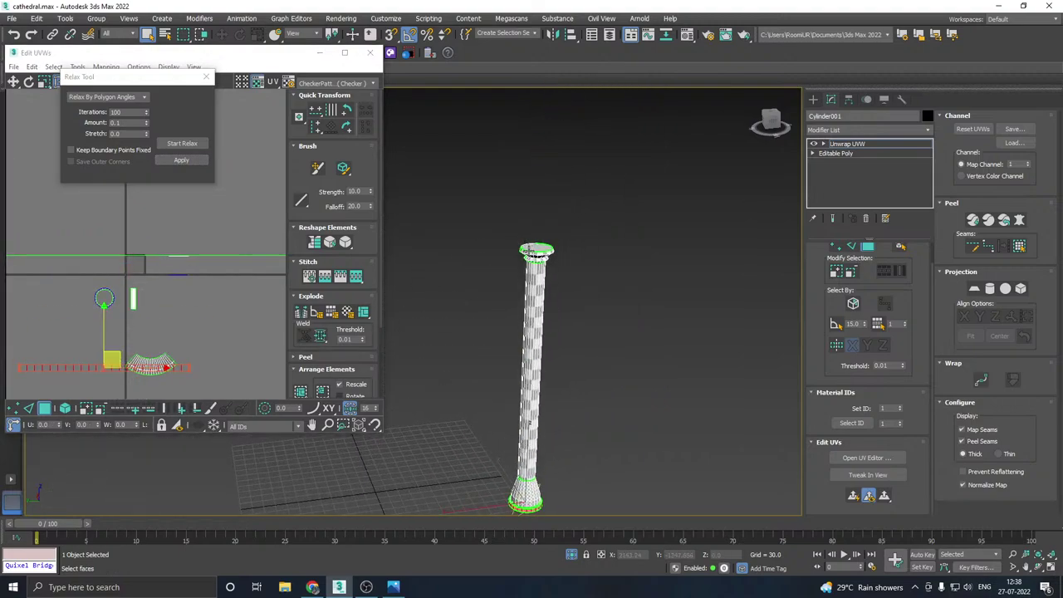
{"action": "scroll", "coordinate": [528, 251], "scroll_direction": "up", "scroll_amount": 8}
{"action": "left_click", "coordinate": [555, 263]}
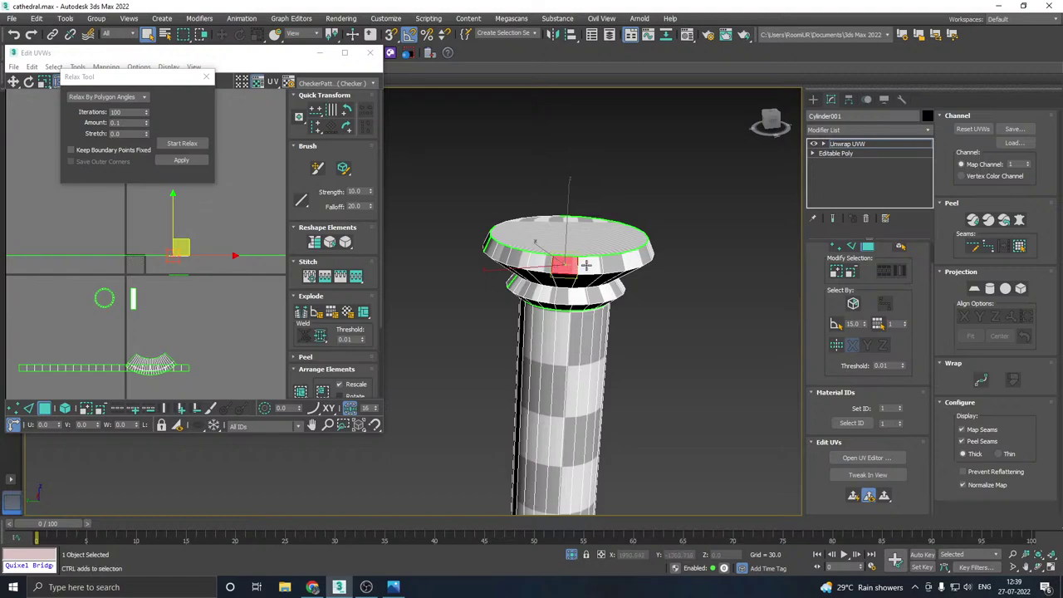
{"action": "middle_click_drag", "start_coordinate": [555, 263], "coordinate": [571, 295], "text": "alt"}
{"action": "scroll", "coordinate": [622, 304], "scroll_direction": "up", "scroll_amount": 2}
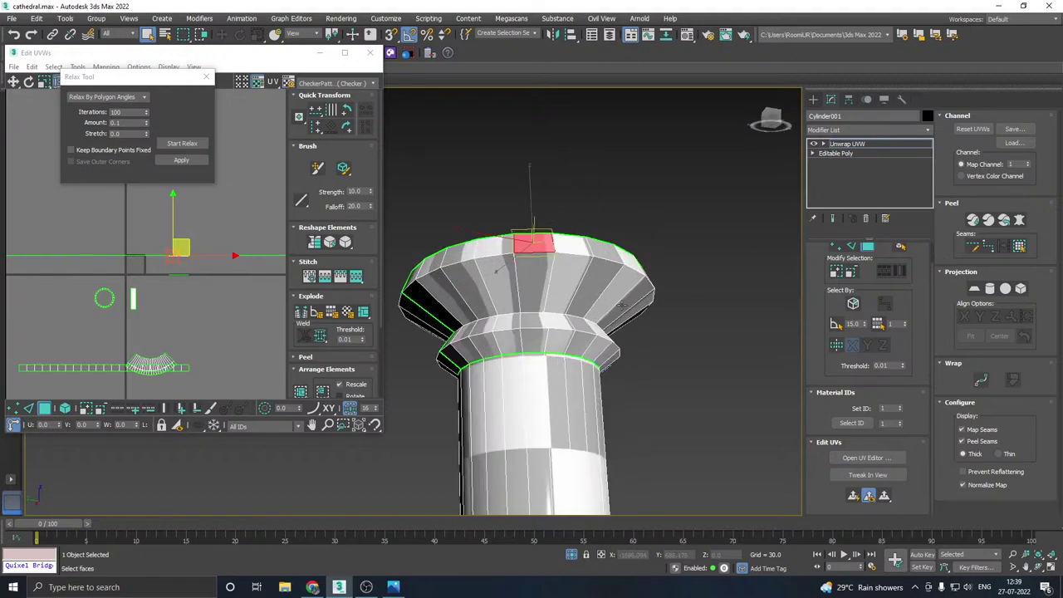
{"action": "left_click", "coordinate": [851, 246]}
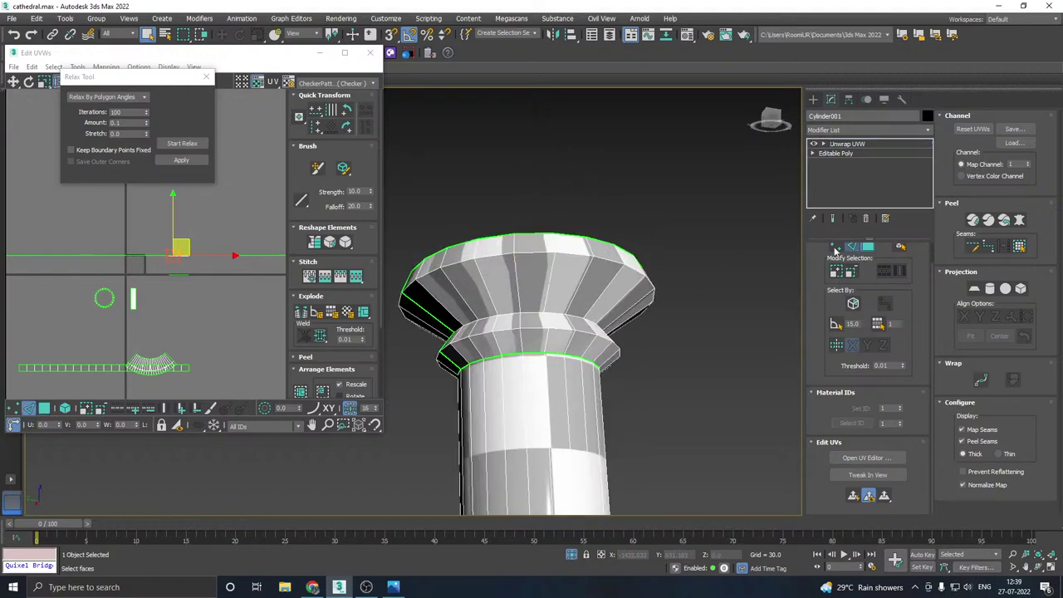
{"action": "double_click", "coordinate": [529, 330]}
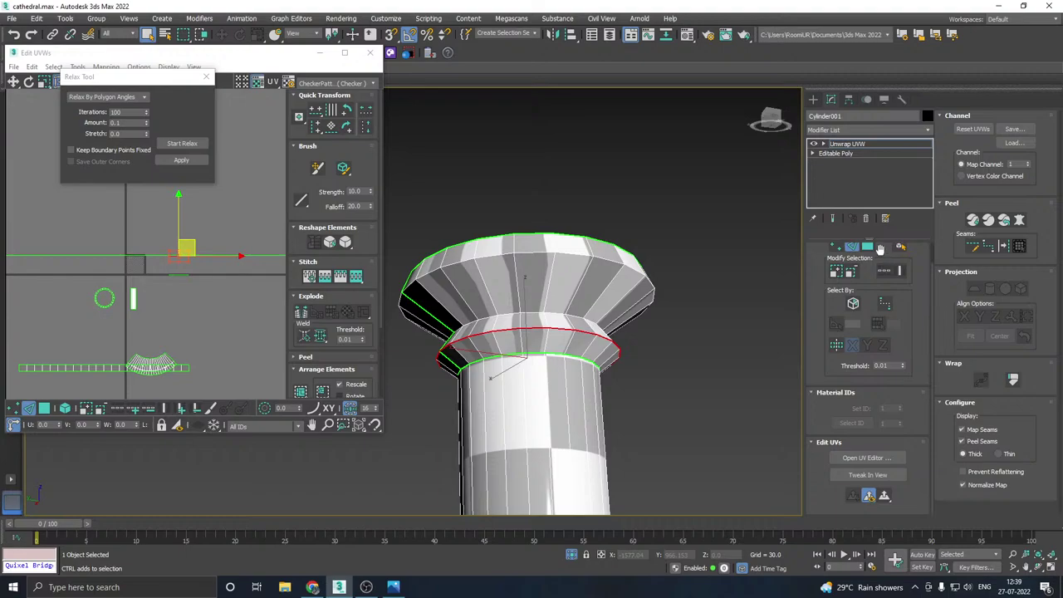
{"action": "left_click", "coordinate": [868, 247]}
{"action": "middle_click_drag", "start_coordinate": [564, 292], "coordinate": [597, 275]}
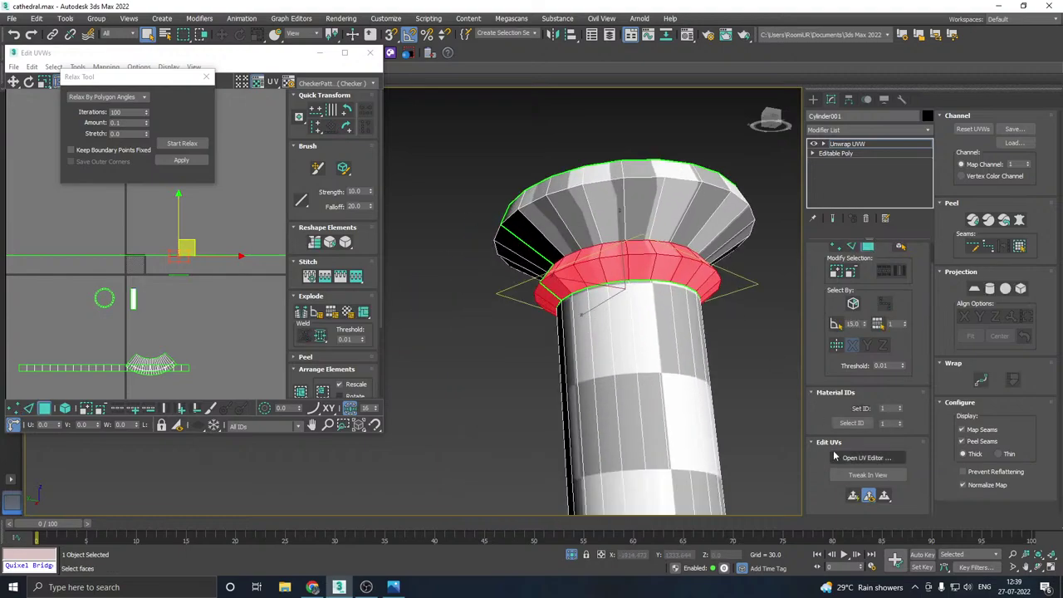
{"action": "left_click", "coordinate": [853, 496]}
- Relax the capital's lower ring UVs by polygon angles
{"action": "scroll", "coordinate": [152, 280], "scroll_direction": "up", "scroll_amount": 3}
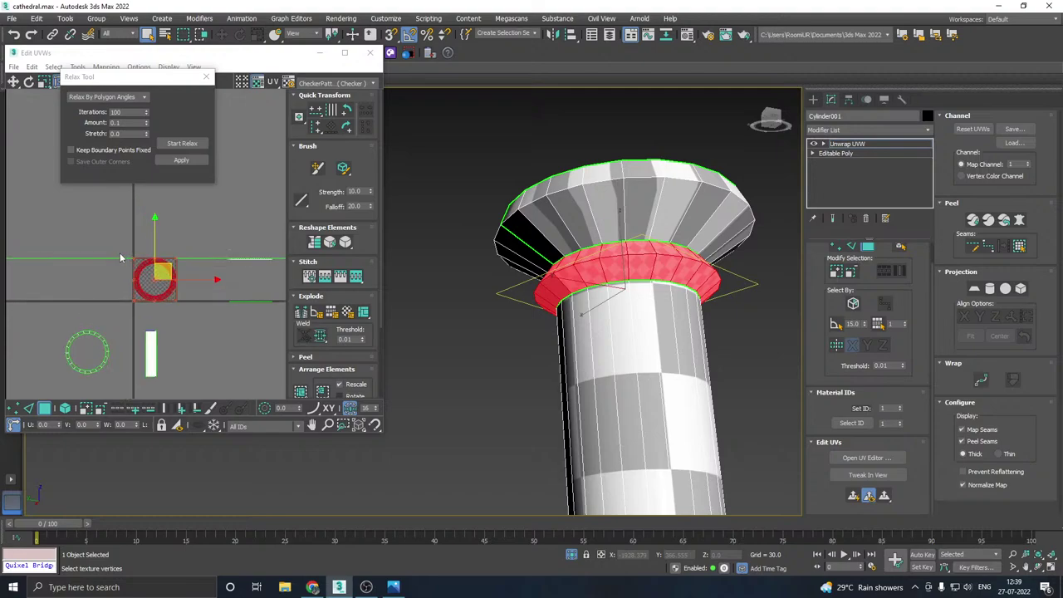
{"action": "scroll", "coordinate": [153, 280], "scroll_direction": "up", "scroll_amount": 2}
{"action": "left_click", "coordinate": [172, 145]}
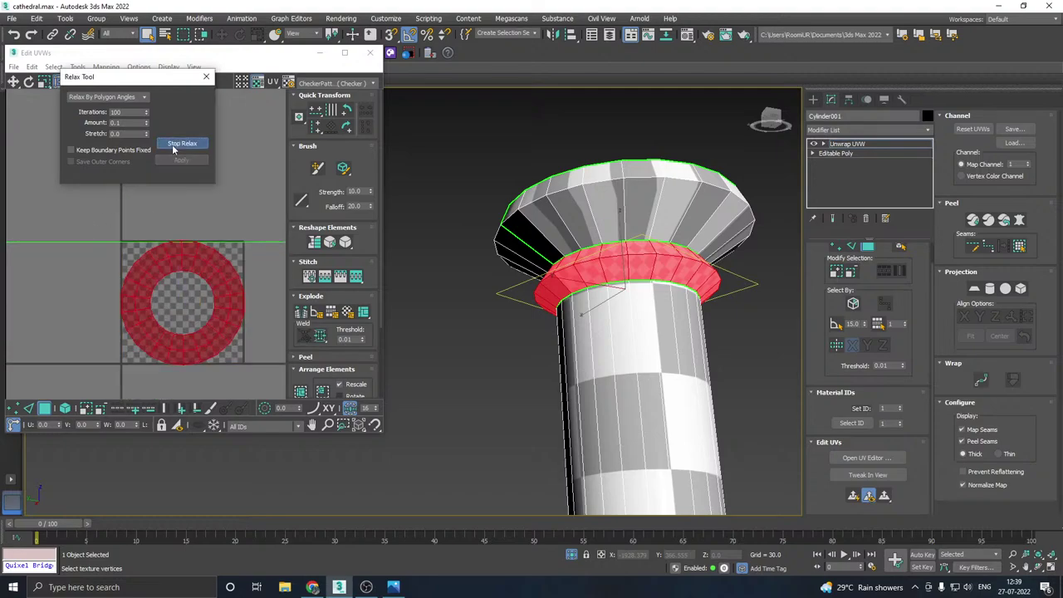
{"action": "left_click", "coordinate": [172, 145]}
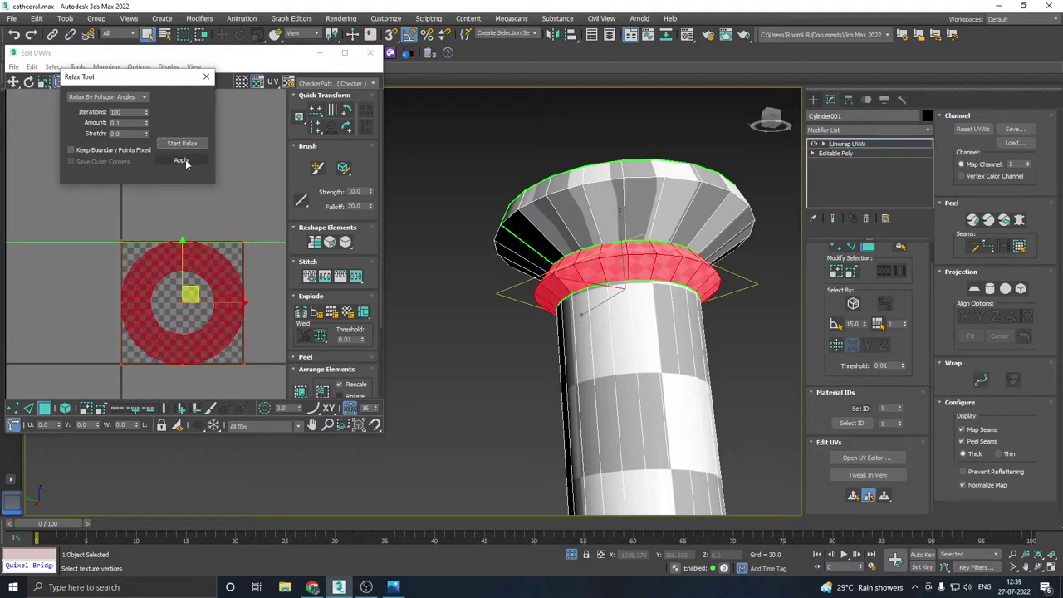
- Select both face loops of the capital's upper flare, above its lower ring, and apply a quick planar map
{"action": "middle_click_drag", "start_coordinate": [566, 259], "coordinate": [397, 276], "text": "alt"}
{"action": "scroll", "coordinate": [648, 270], "scroll_direction": "up", "scroll_amount": 5}
{"action": "scroll", "coordinate": [396, 275], "scroll_direction": "down", "scroll_amount": 6}
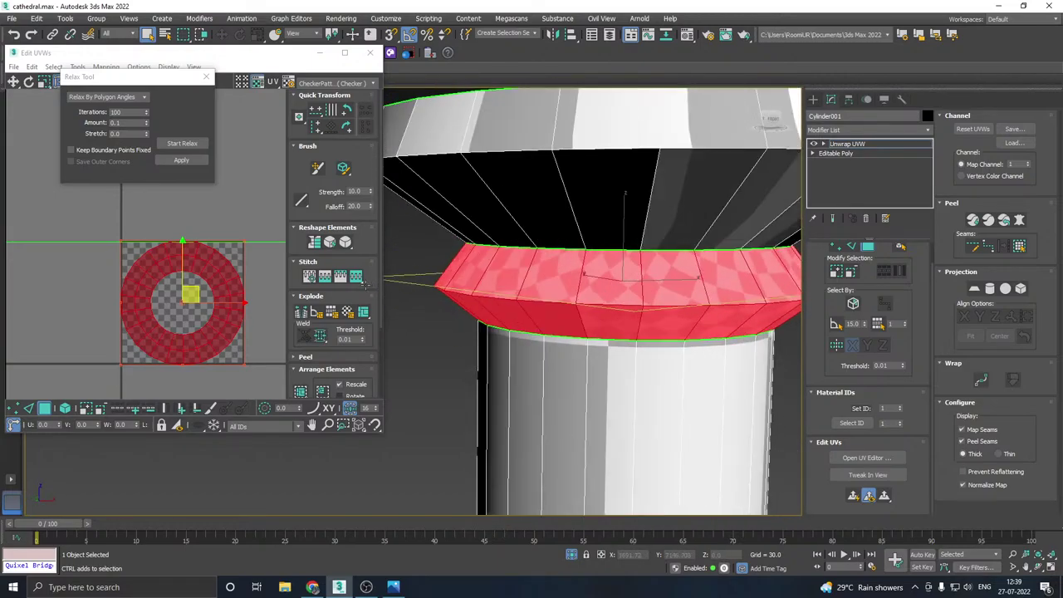
{"action": "scroll", "coordinate": [471, 297], "scroll_direction": "down", "scroll_amount": 3}
{"action": "left_click", "coordinate": [852, 247]}
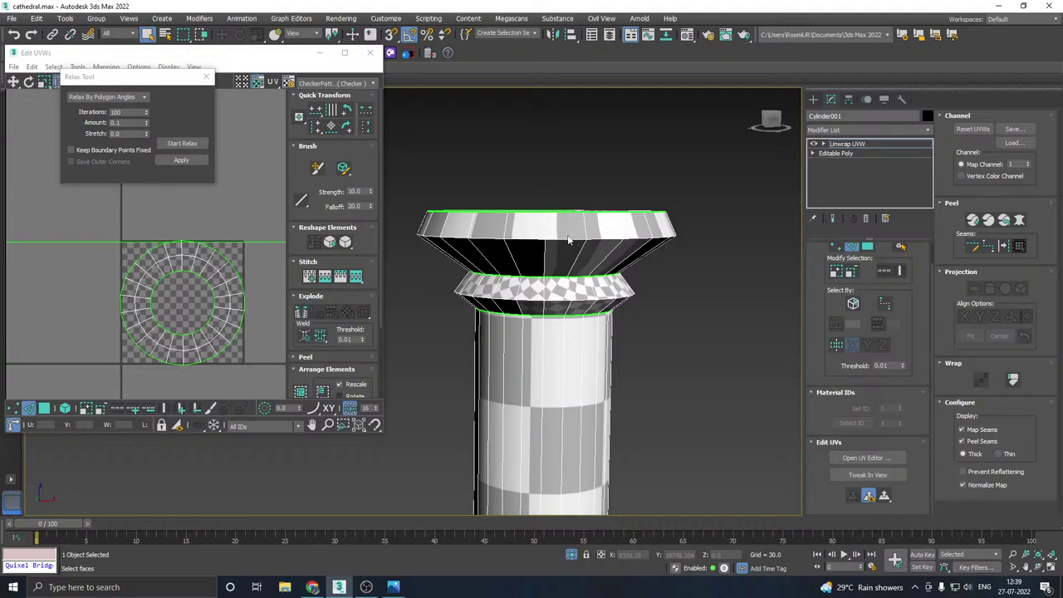
{"action": "left_click", "coordinate": [868, 247]}
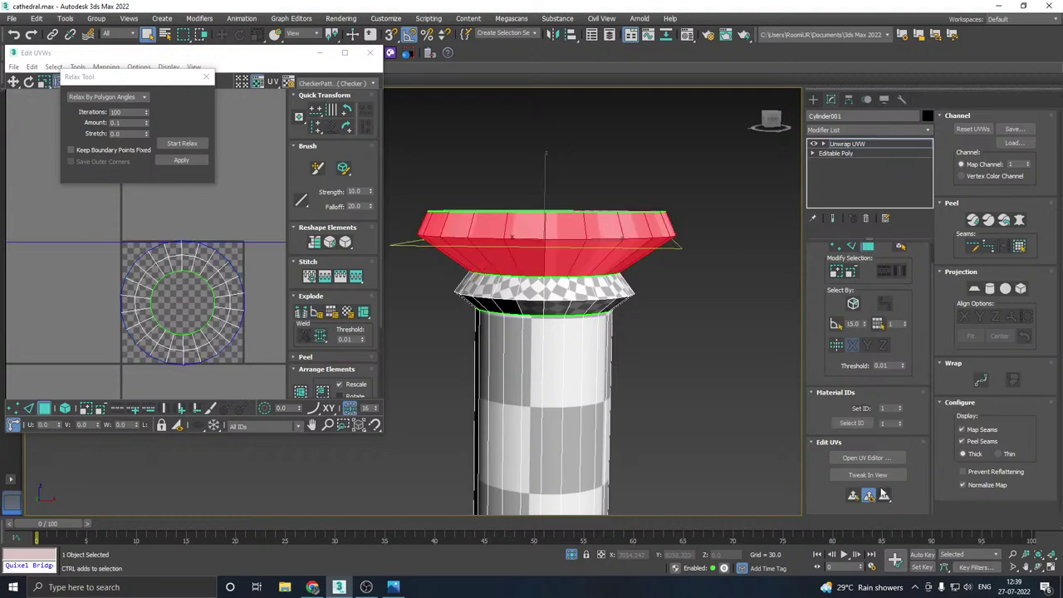
{"action": "left_click", "coordinate": [867, 496]}
- Relax the upper flare's UVs by polygon angles and move the shell up and left, partly off the UV tile
{"action": "left_click", "coordinate": [183, 143]}
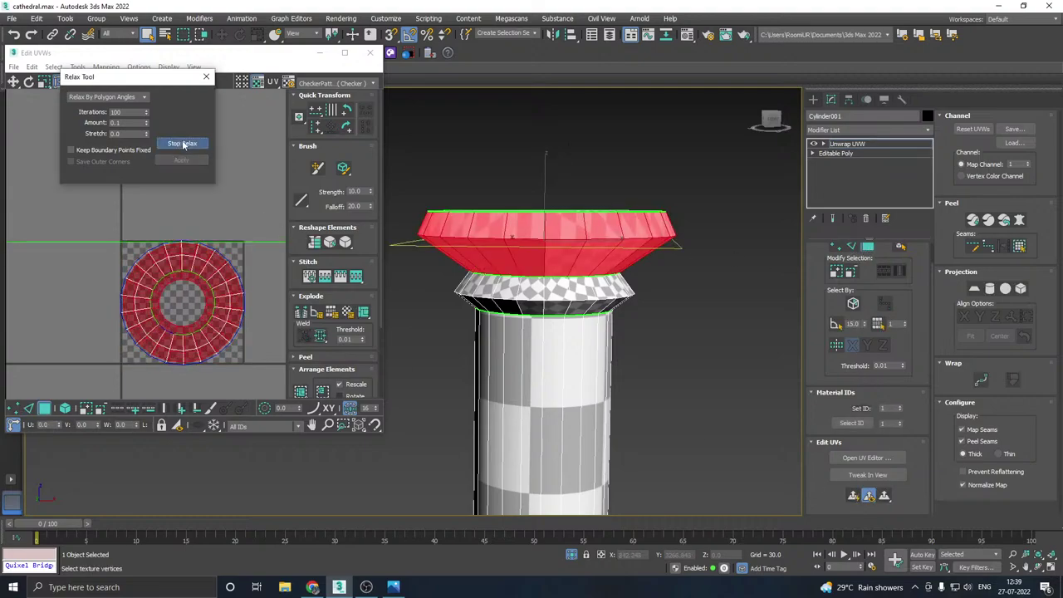
{"action": "left_click", "coordinate": [183, 144]}
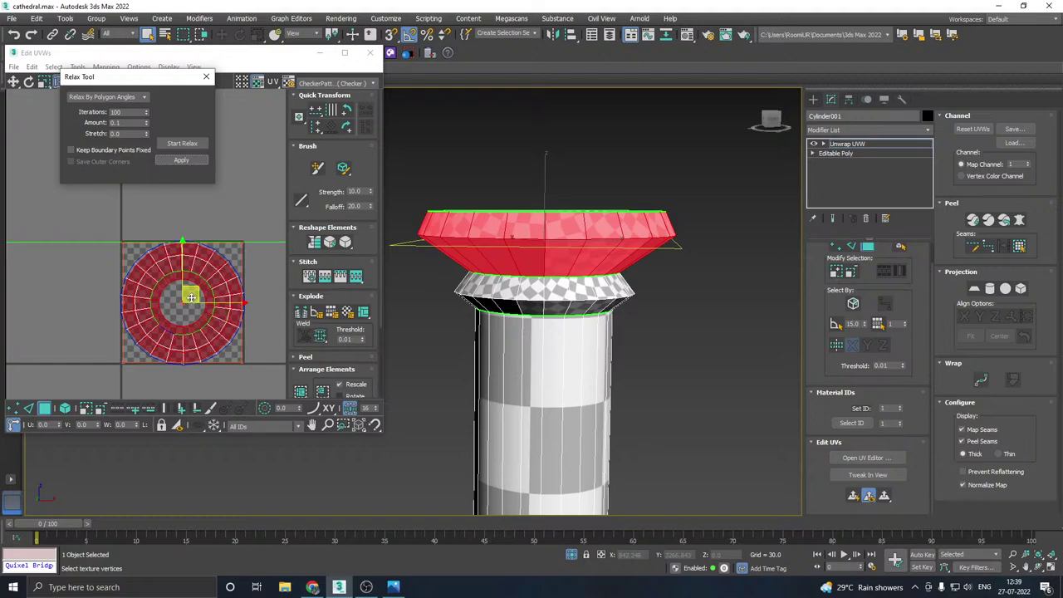
{"action": "left_click_drag", "start_coordinate": [176, 287], "coordinate": [156, 216]}
- Apply a quick planar map to the capital's flat top face and relax its UVs by polygon angles
{"action": "middle_click_drag", "start_coordinate": [540, 275], "coordinate": [538, 199], "text": "alt"}
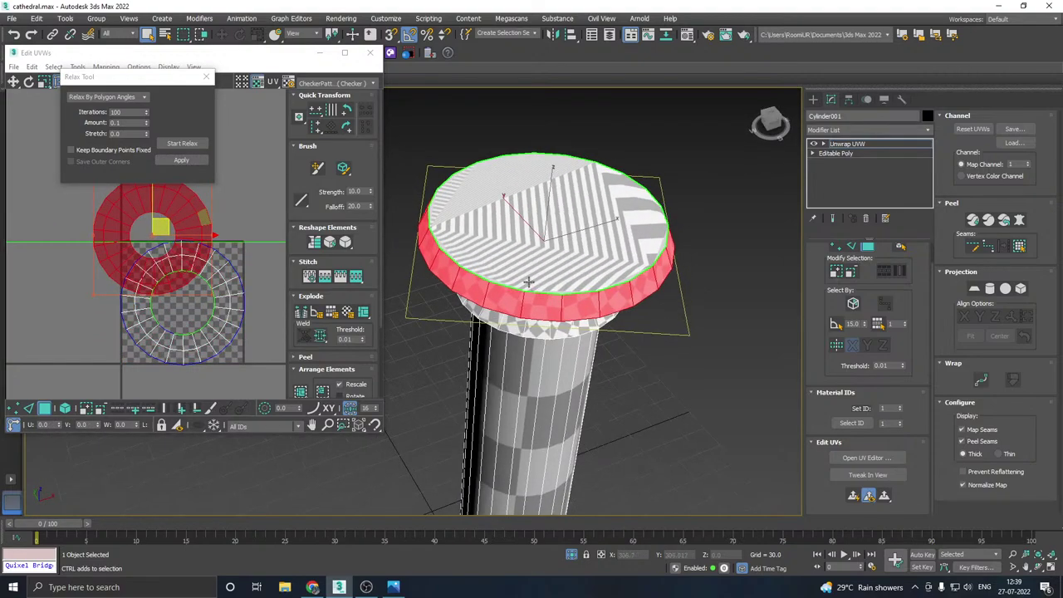
{"action": "left_click", "coordinate": [559, 218]}
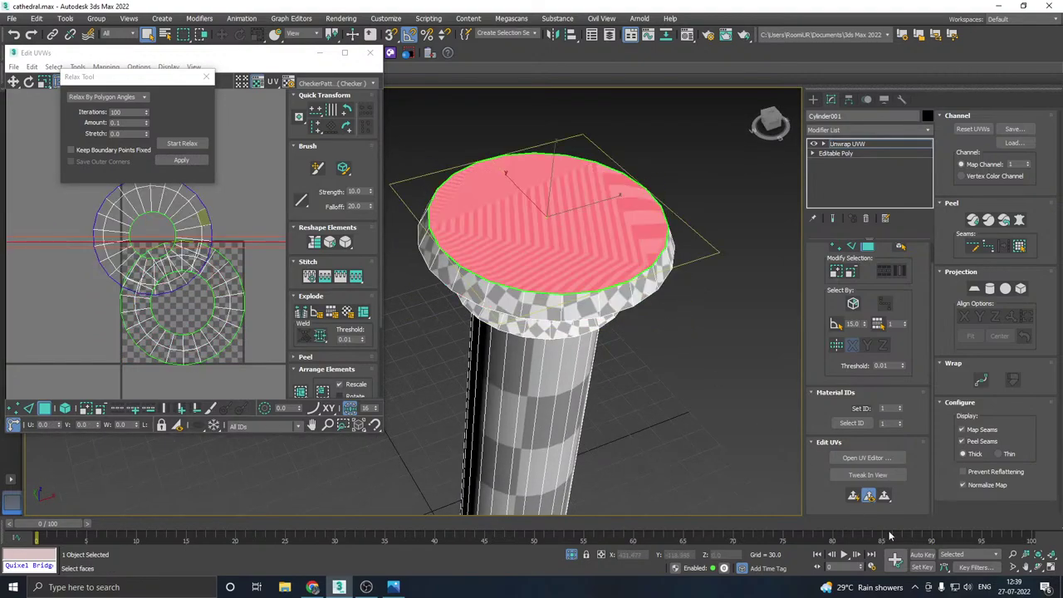
{"action": "left_click", "coordinate": [852, 498]}
{"action": "left_click", "coordinate": [181, 143]}
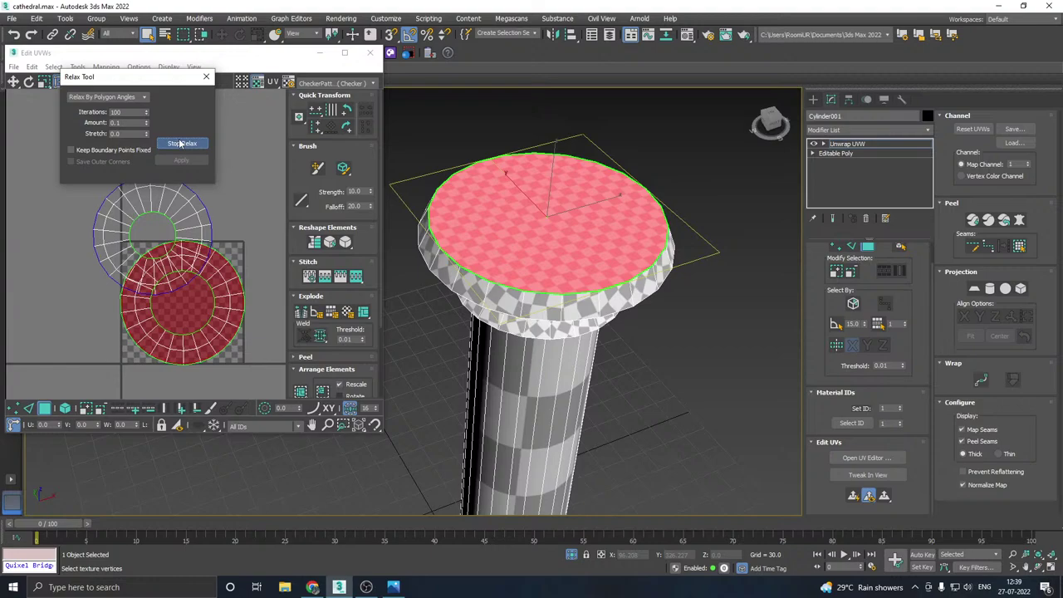
{"action": "left_click", "coordinate": [182, 143]}
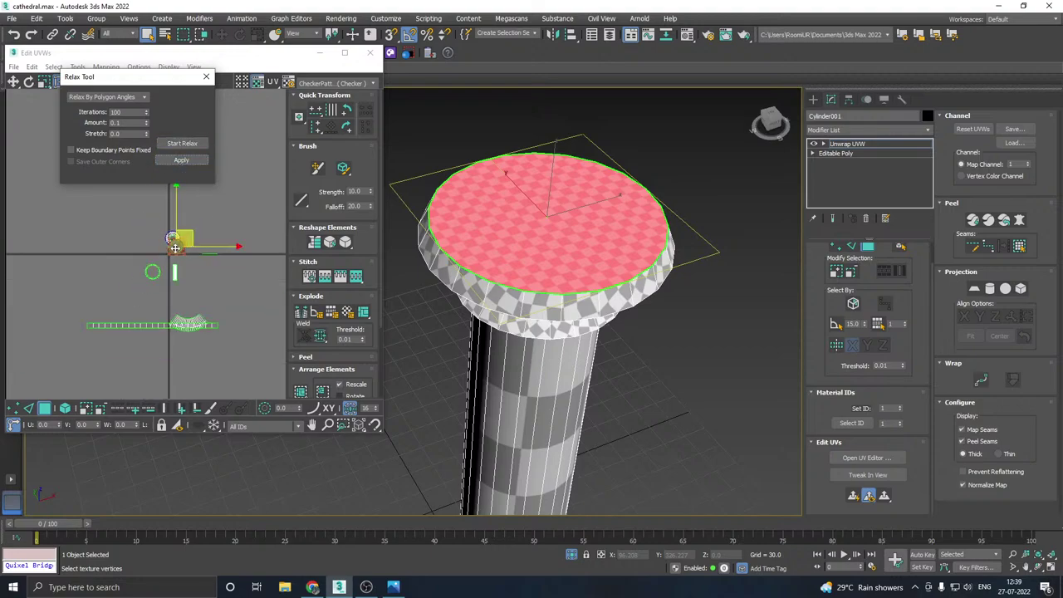
- Select the UVs of the column's unmapped underside faces and move them well to the right of the UV tile
{"action": "left_click_drag", "start_coordinate": [256, 244], "coordinate": [198, 265]}
{"action": "scroll", "coordinate": [579, 239], "scroll_direction": "down", "scroll_amount": 5}
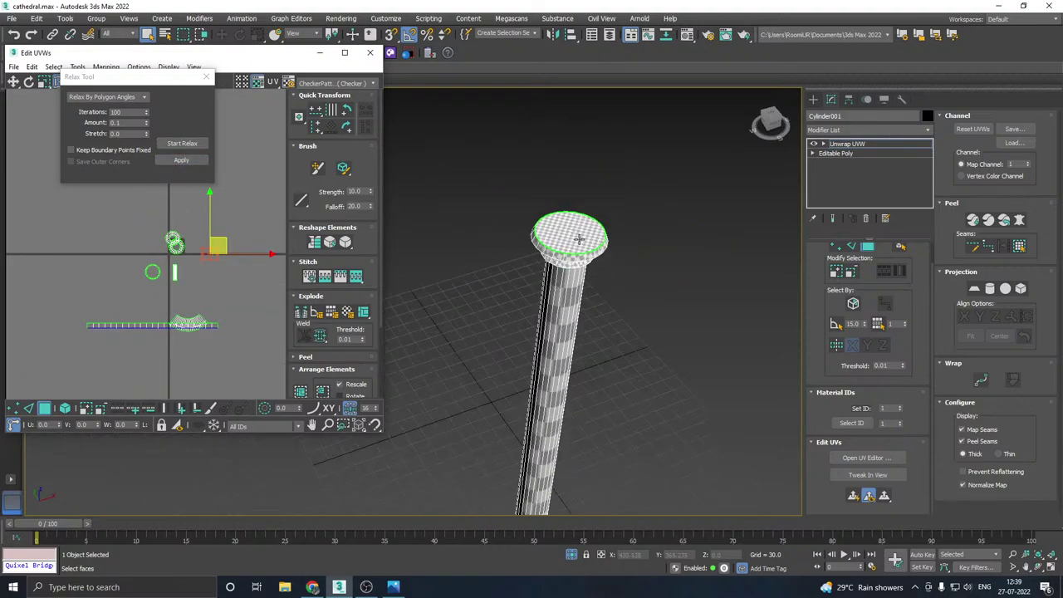
{"action": "middle_click_drag", "start_coordinate": [579, 239], "coordinate": [525, 203], "text": "alt"}
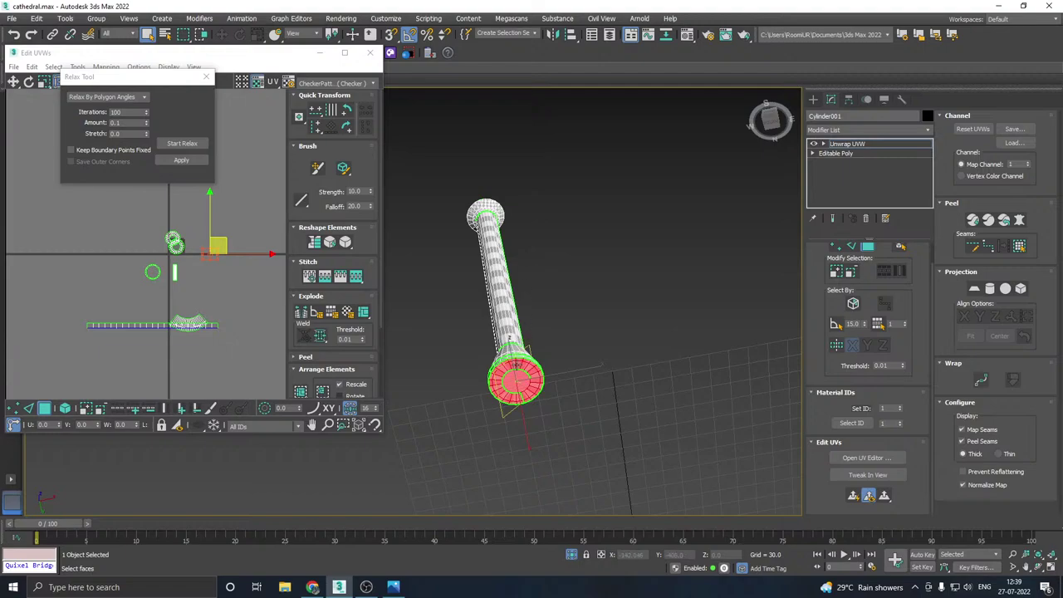
{"action": "scroll", "coordinate": [515, 366], "scroll_direction": "up", "scroll_amount": 5}
{"action": "left_click_drag", "start_coordinate": [223, 241], "coordinate": [289, 250]}
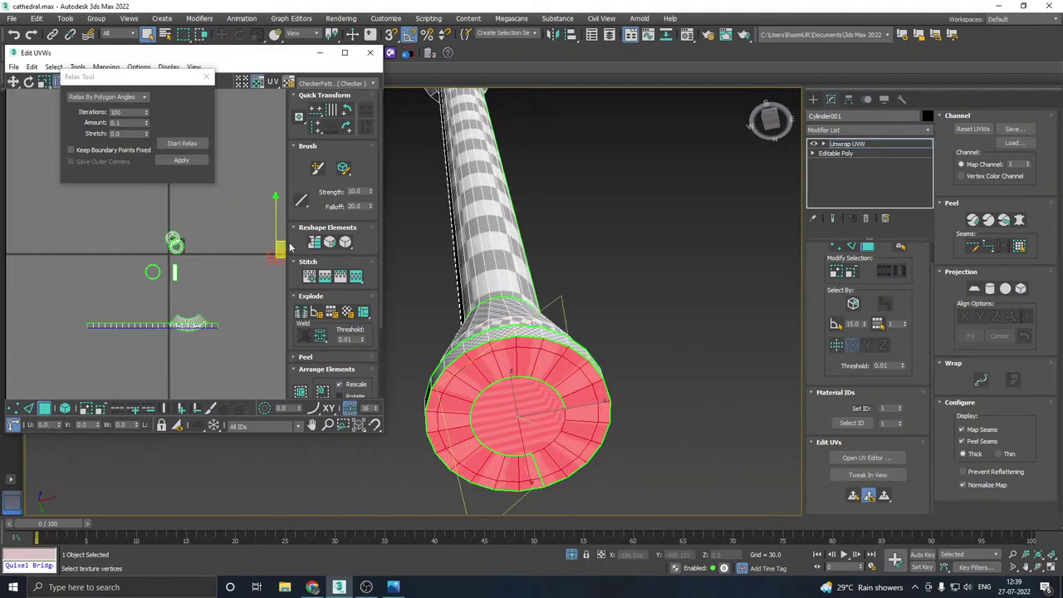
- Invert the selection and pack all the remaining UV shells into the tile with Pack Custom
{"action": "key", "text": "ctrl+i"}
{"action": "scroll", "coordinate": [176, 239], "scroll_direction": "up", "scroll_amount": 5}
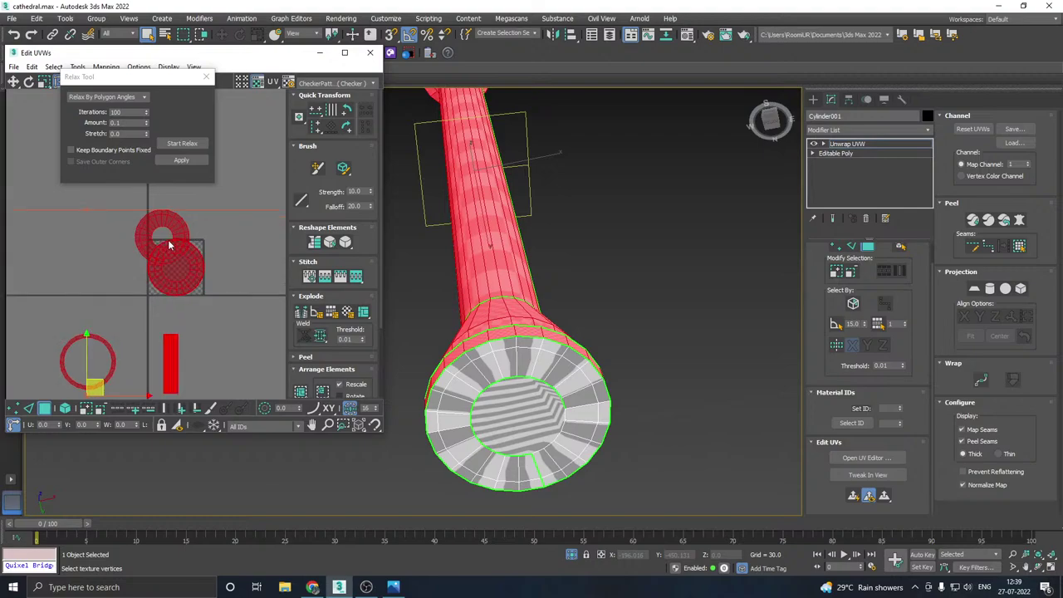
{"action": "left_click", "coordinate": [301, 391]}
{"action": "scroll", "coordinate": [174, 248], "scroll_direction": "up", "scroll_amount": 3}
{"action": "scroll", "coordinate": [174, 248], "scroll_direction": "up", "scroll_amount": 2}
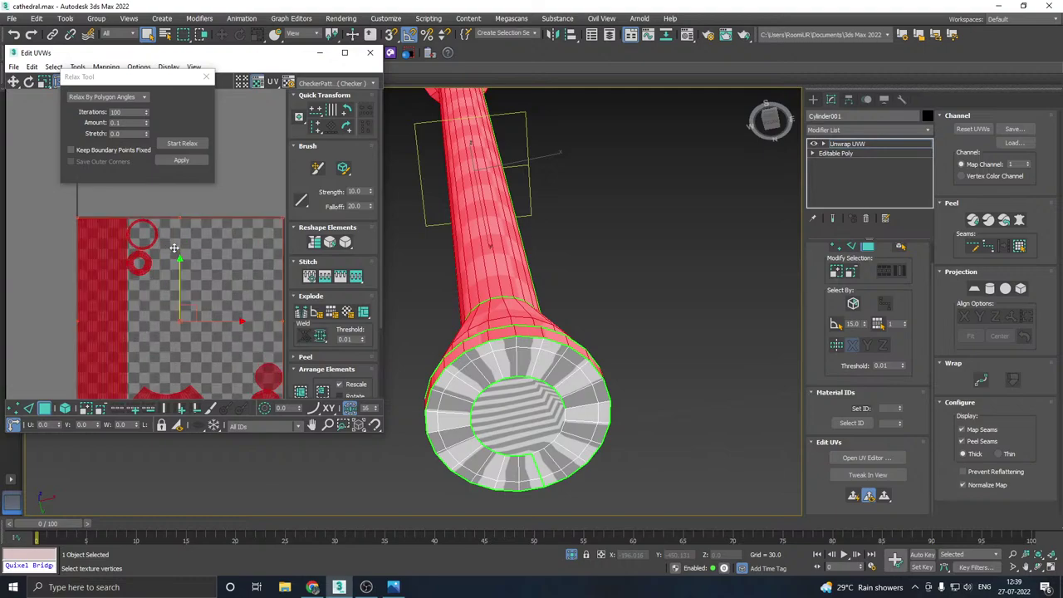
{"action": "left_click", "coordinate": [170, 277]}
- Close the Relax Tool, then select the shaft's UV shell as an element and move it left of the tile
{"action": "scroll", "coordinate": [514, 326], "scroll_direction": "down", "scroll_amount": 5}
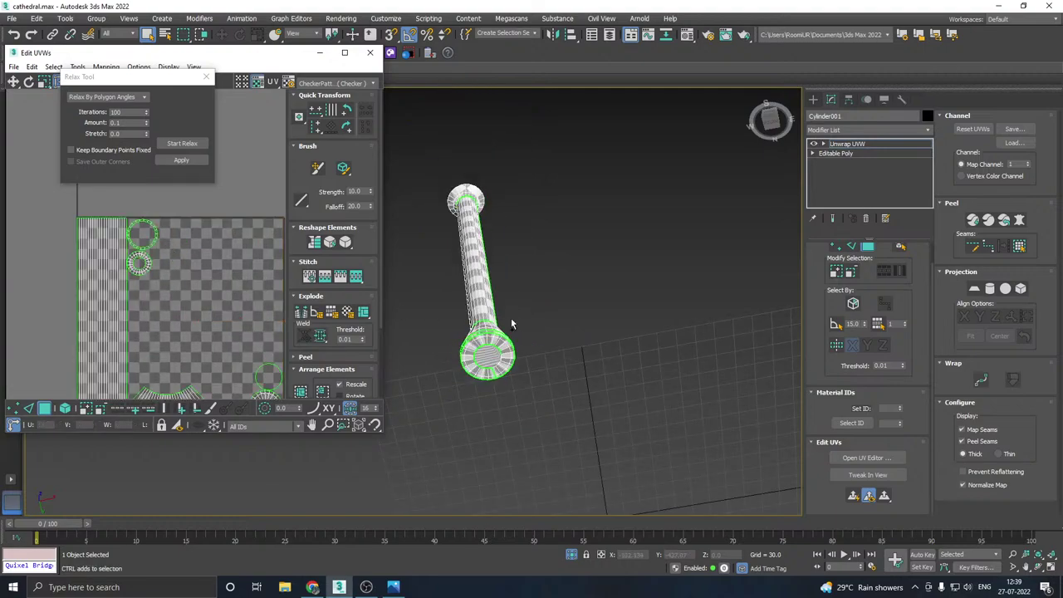
{"action": "middle_click_drag", "start_coordinate": [514, 326], "coordinate": [517, 405], "text": "alt"}
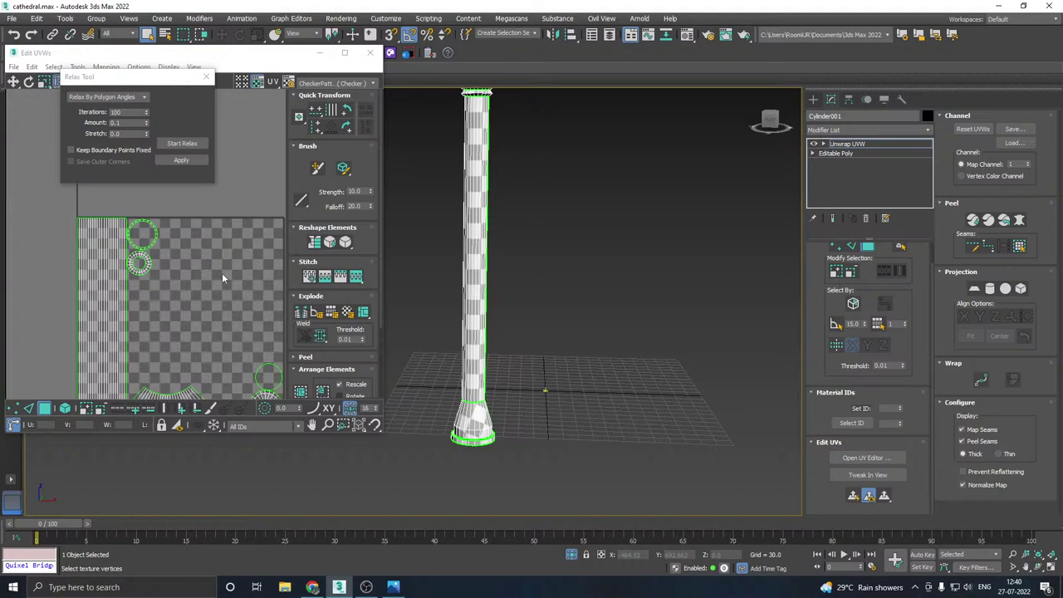
{"action": "scroll", "coordinate": [200, 266], "scroll_direction": "down", "scroll_amount": 3}
{"action": "left_click", "coordinate": [206, 78]}
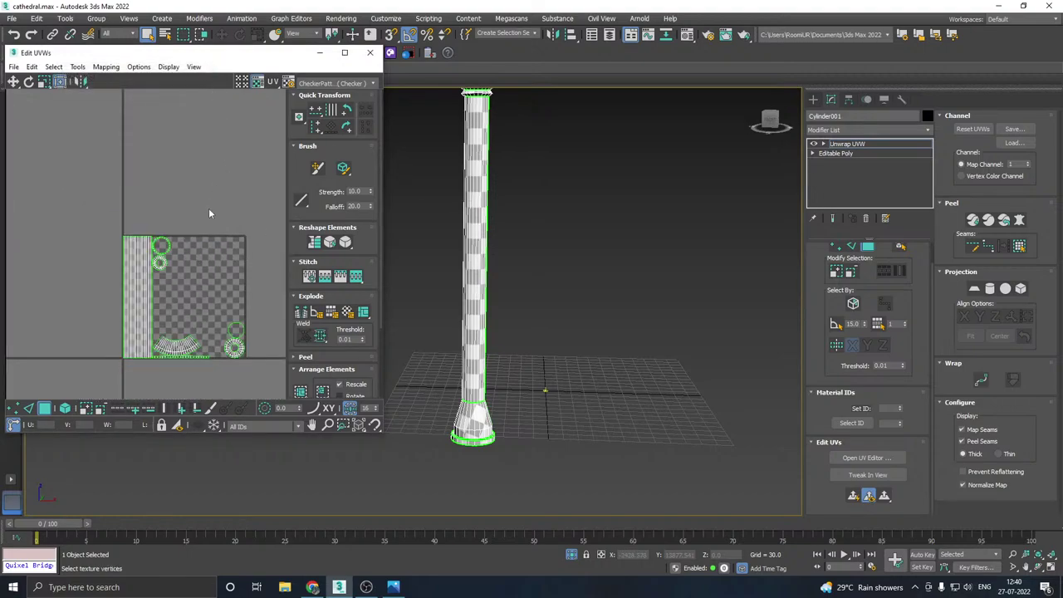
{"action": "left_click", "coordinate": [65, 408]}
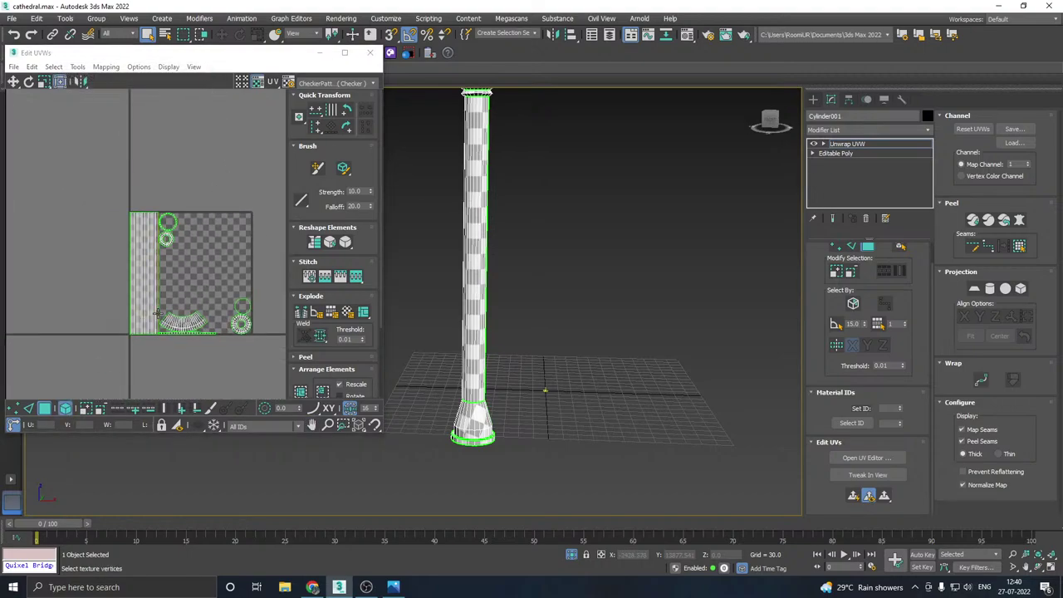
{"action": "left_click", "coordinate": [150, 266]}
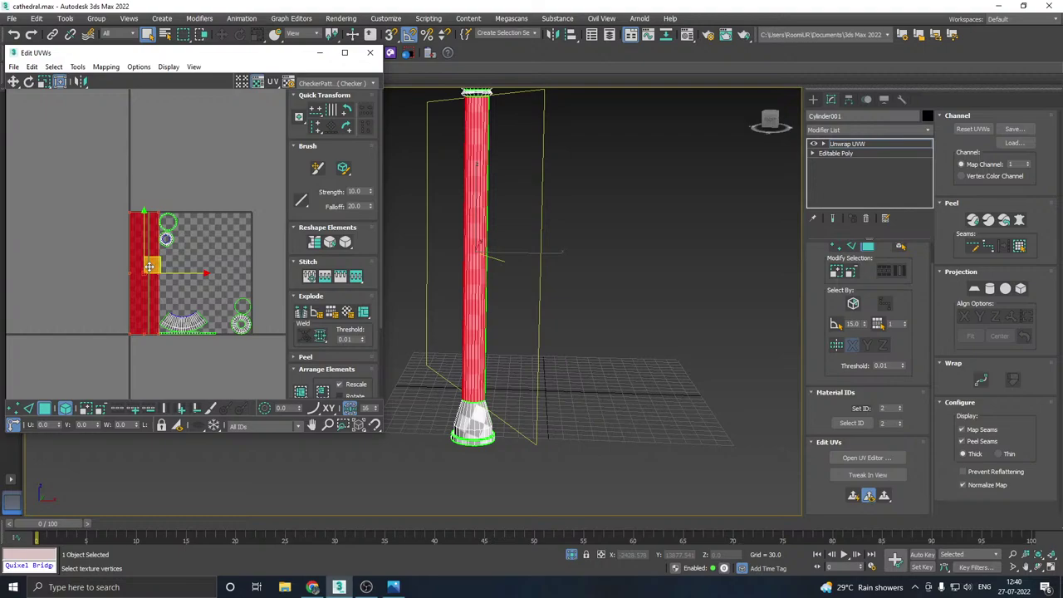
{"action": "left_click_drag", "start_coordinate": [150, 266], "coordinate": [89, 266]}
- Pack the smaller shells to fill the UV tile, then pack the shaft's shell separately into the same tile
{"action": "left_click_drag", "start_coordinate": [254, 360], "coordinate": [132, 192]}
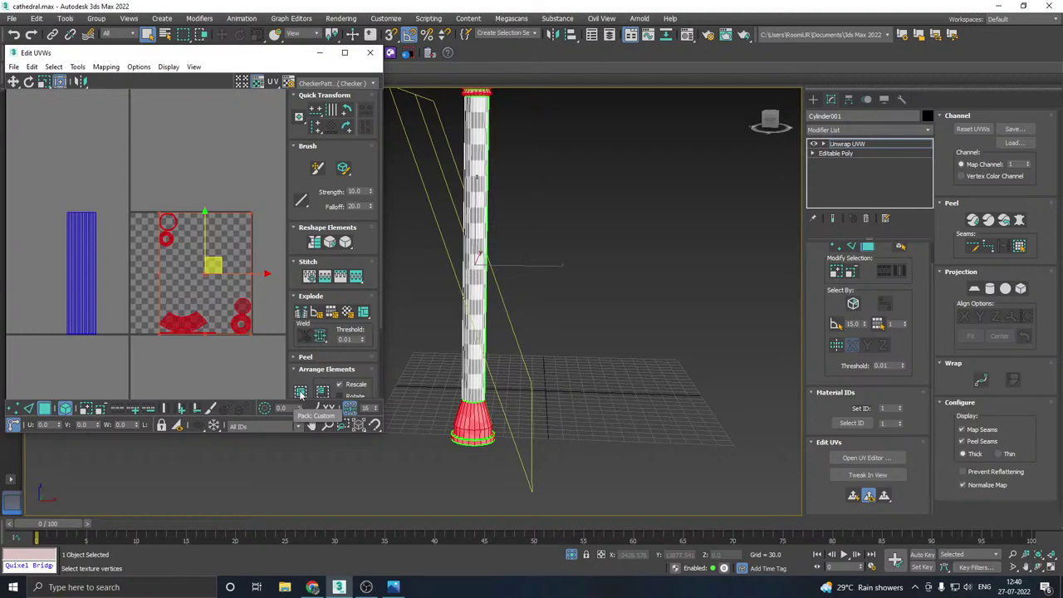
{"action": "left_click", "coordinate": [300, 391]}
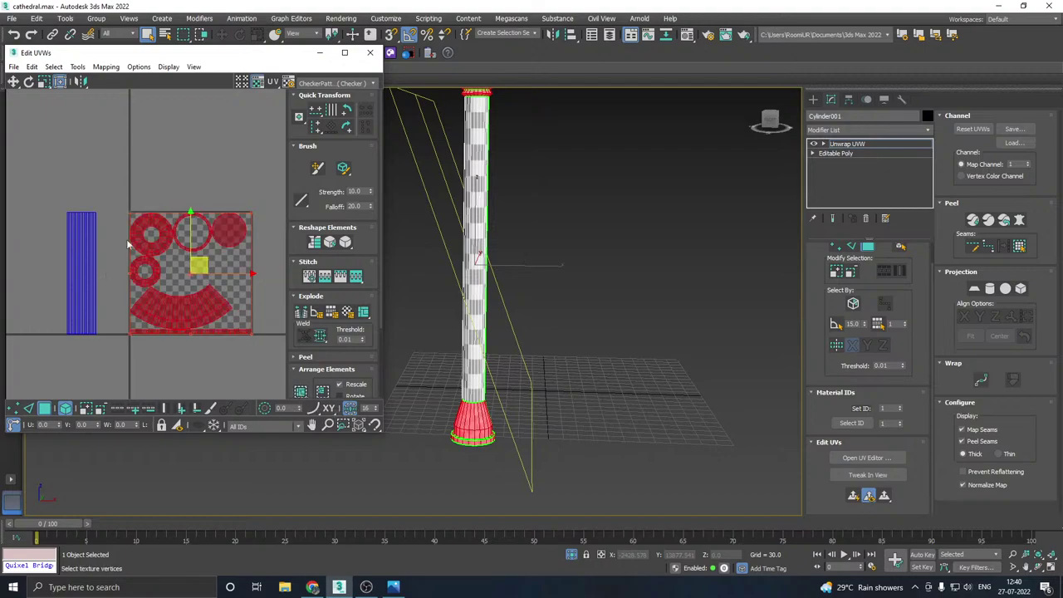
{"action": "left_click", "coordinate": [79, 247]}
{"action": "left_click", "coordinate": [300, 397]}
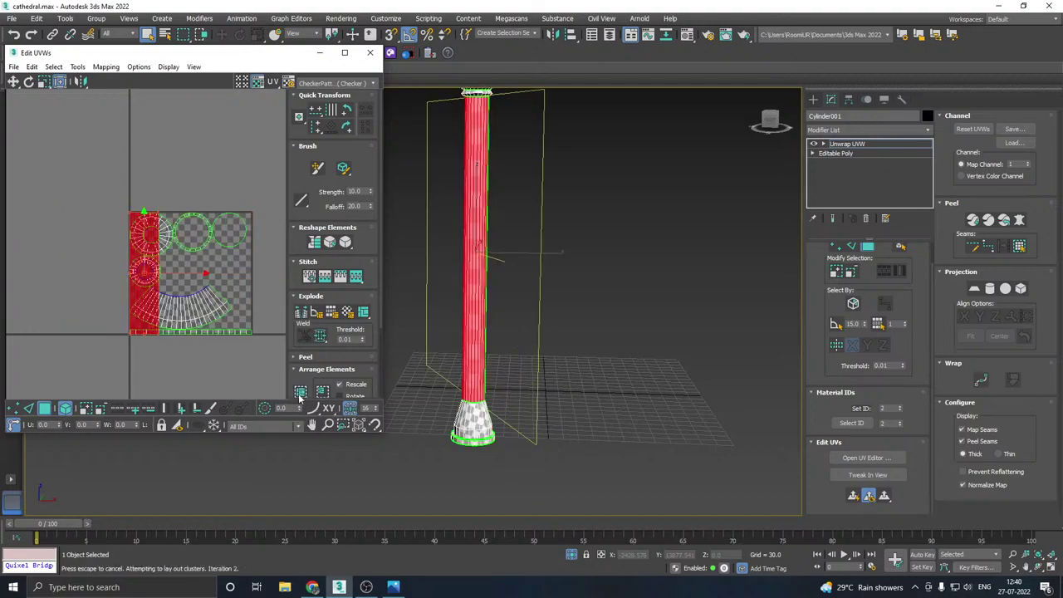
{"action": "left_click", "coordinate": [266, 334]}
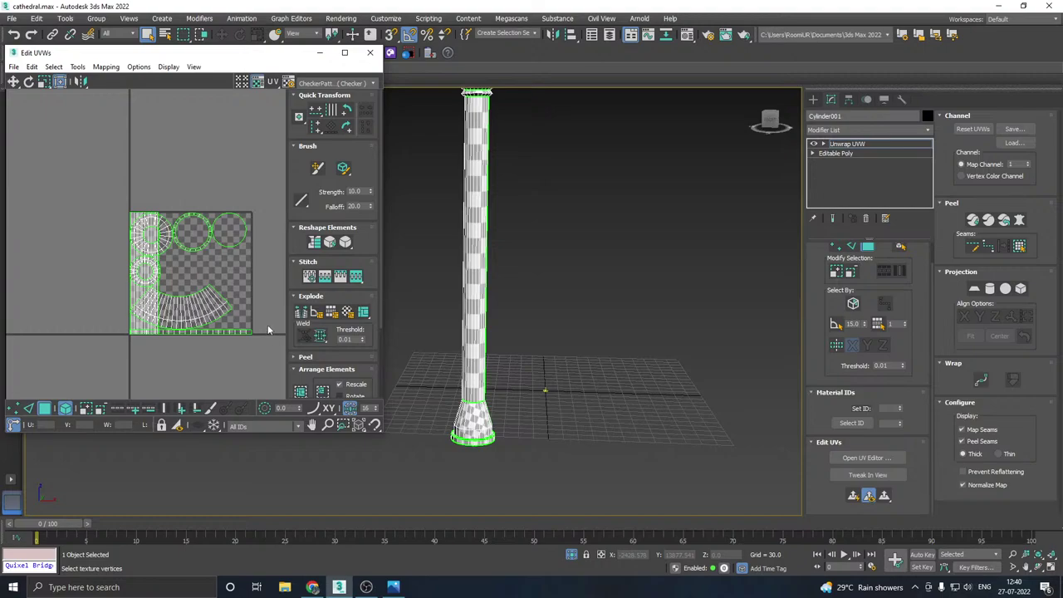
{"action": "left_click", "coordinate": [14, 34]}
- Close the UV editor, leave the Unwrap UVW sub-object level and end the front column's isolation
{"action": "left_click", "coordinate": [370, 53]}
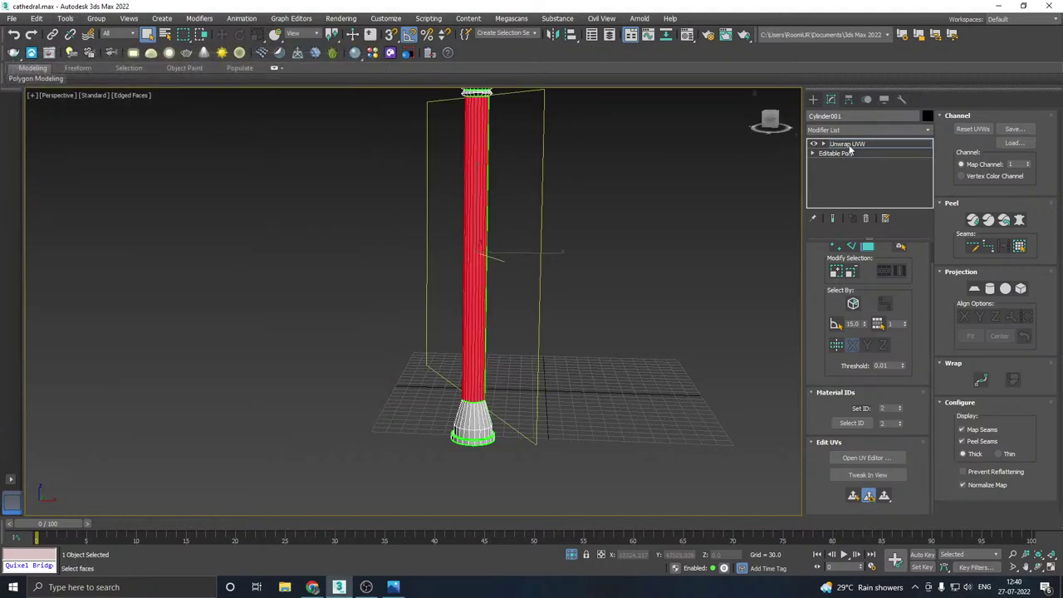
{"action": "left_click", "coordinate": [849, 146]}
{"action": "left_click", "coordinate": [221, 35]}
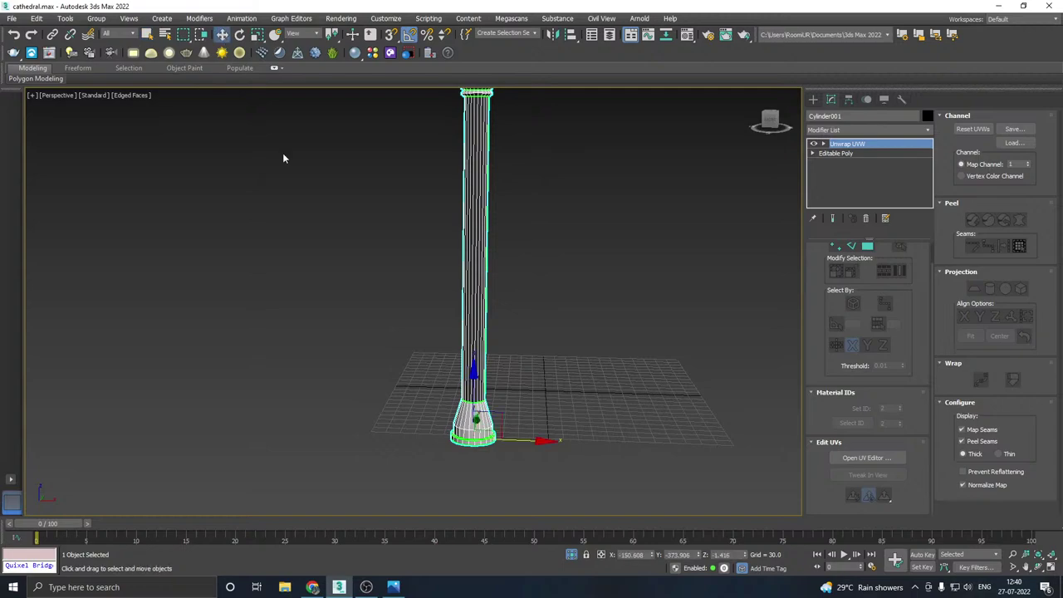
{"action": "left_click", "coordinate": [570, 556]}
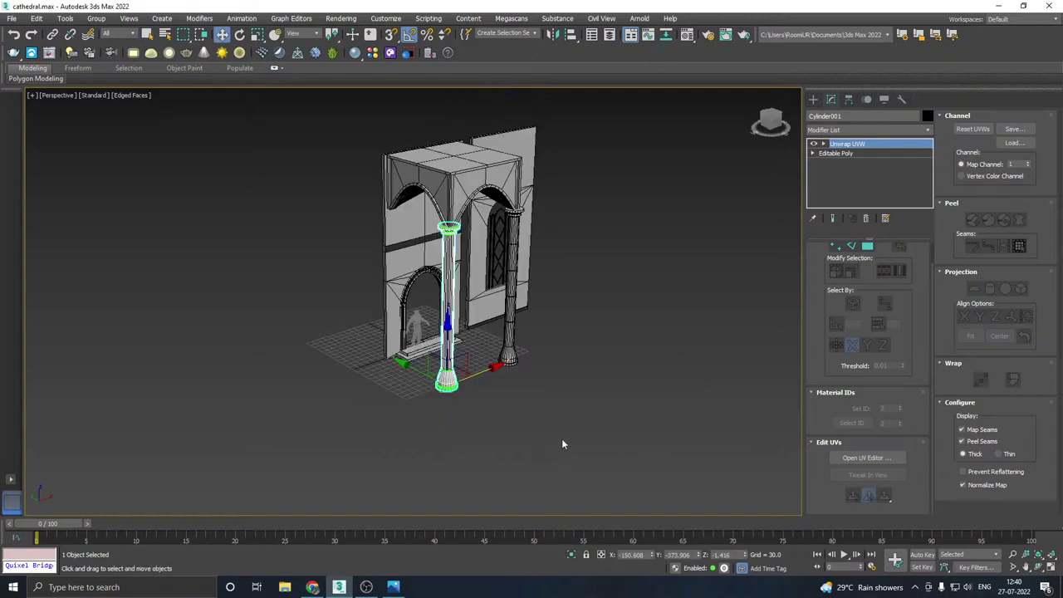
{"action": "middle_click_drag", "start_coordinate": [561, 440], "coordinate": [524, 478]}
{"action": "scroll", "coordinate": [479, 386], "scroll_direction": "up", "scroll_amount": 3}
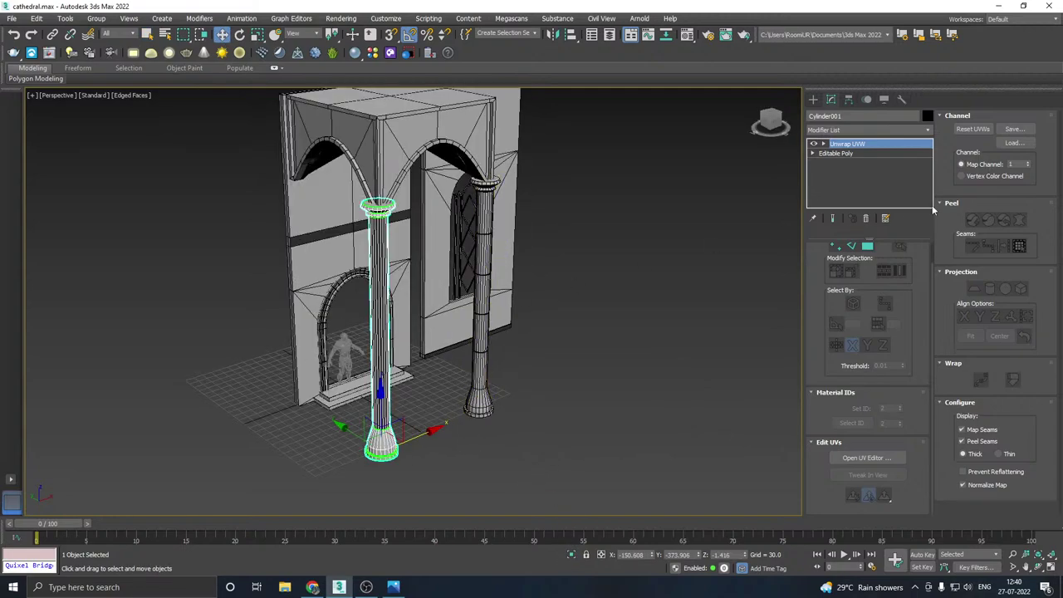
- Try to reuse the front column's unwrap by copying its Unwrap UVW modifier and pasting it onto the isolated second column
{"action": "right_click", "coordinate": [869, 150]}
{"action": "left_click", "coordinate": [893, 188]}
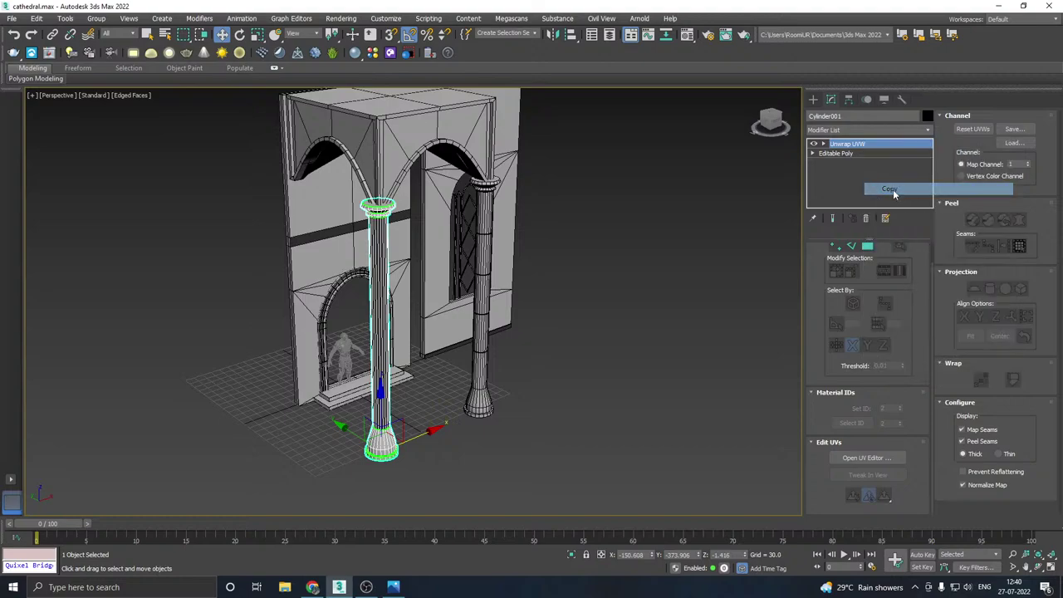
{"action": "left_click", "coordinate": [487, 292]}
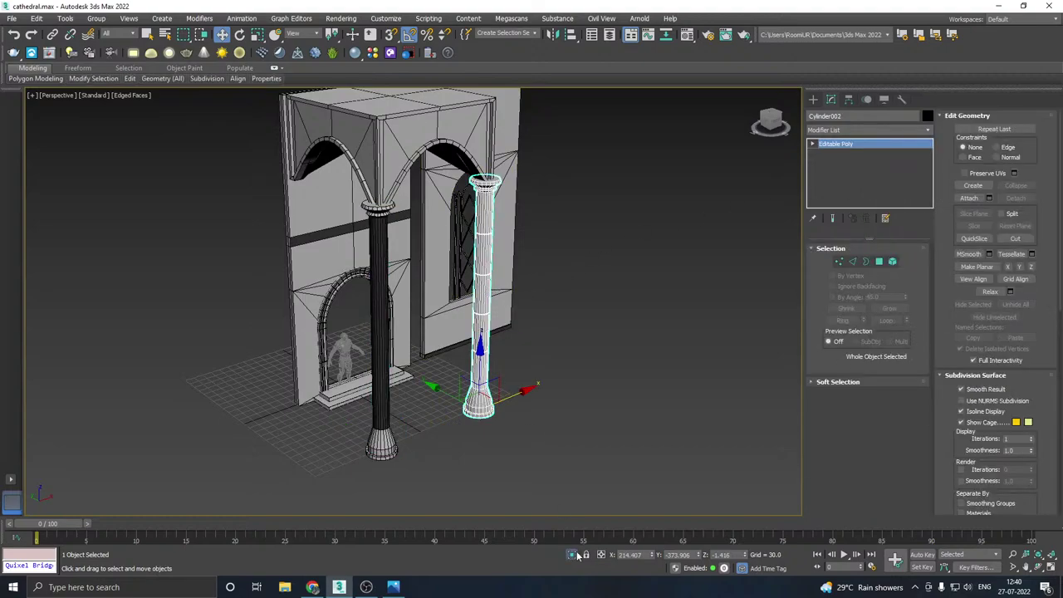
{"action": "left_click", "coordinate": [573, 555]}
{"action": "right_click", "coordinate": [853, 143]}
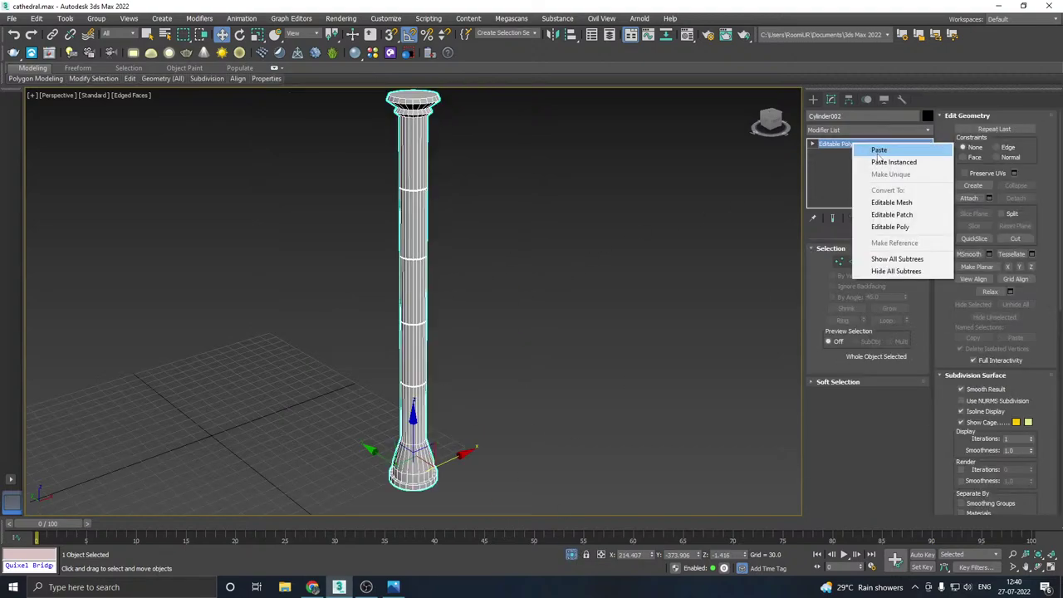
{"action": "left_click", "coordinate": [901, 151]}
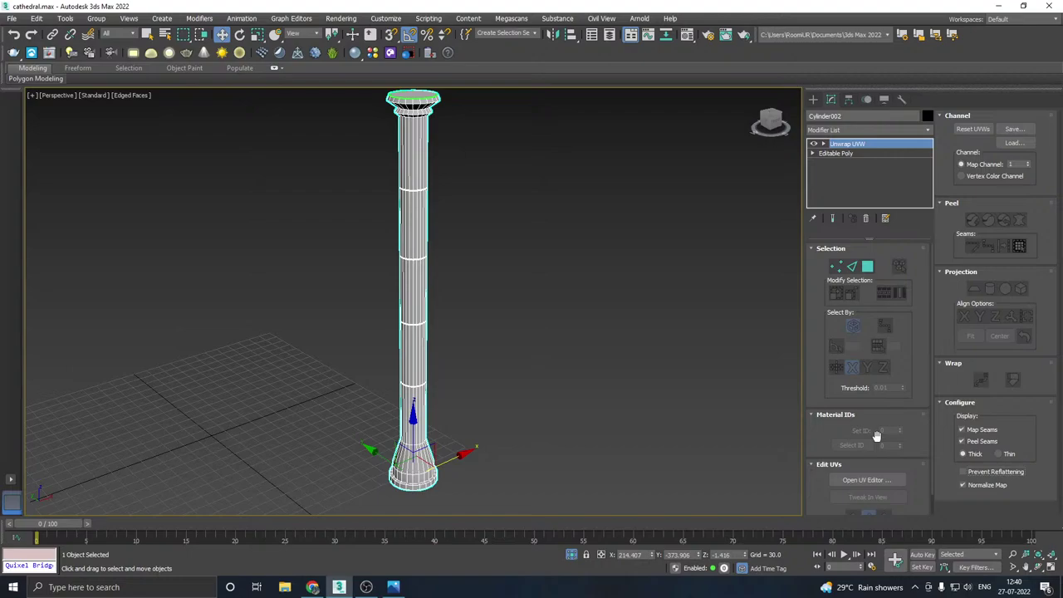
- Inspect the second column's pasted UV layout in the UV editor
{"action": "left_click", "coordinate": [870, 480]}
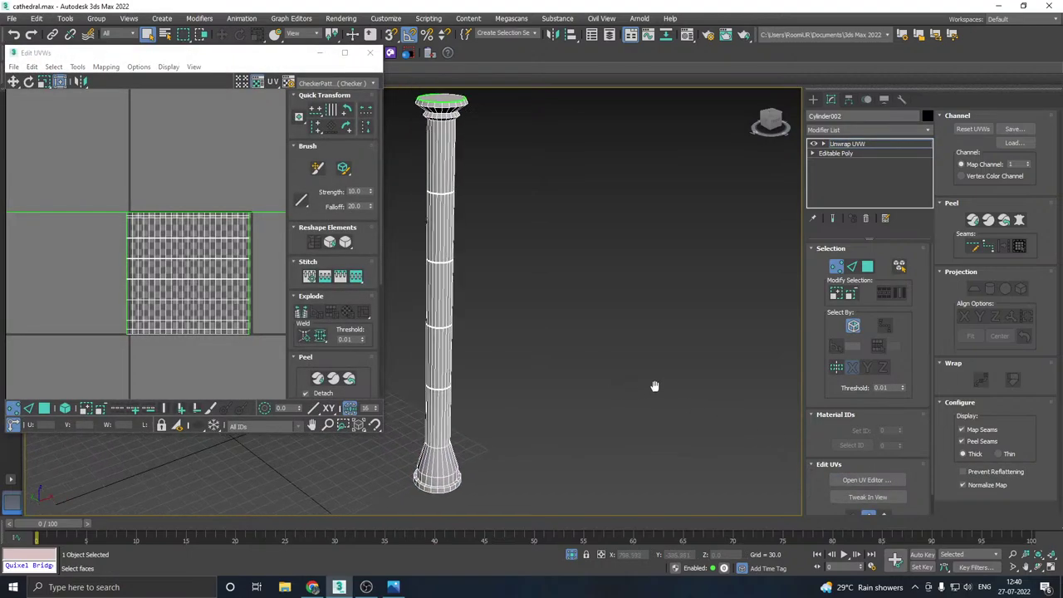
{"action": "middle_click_drag", "start_coordinate": [655, 386], "coordinate": [671, 390]}
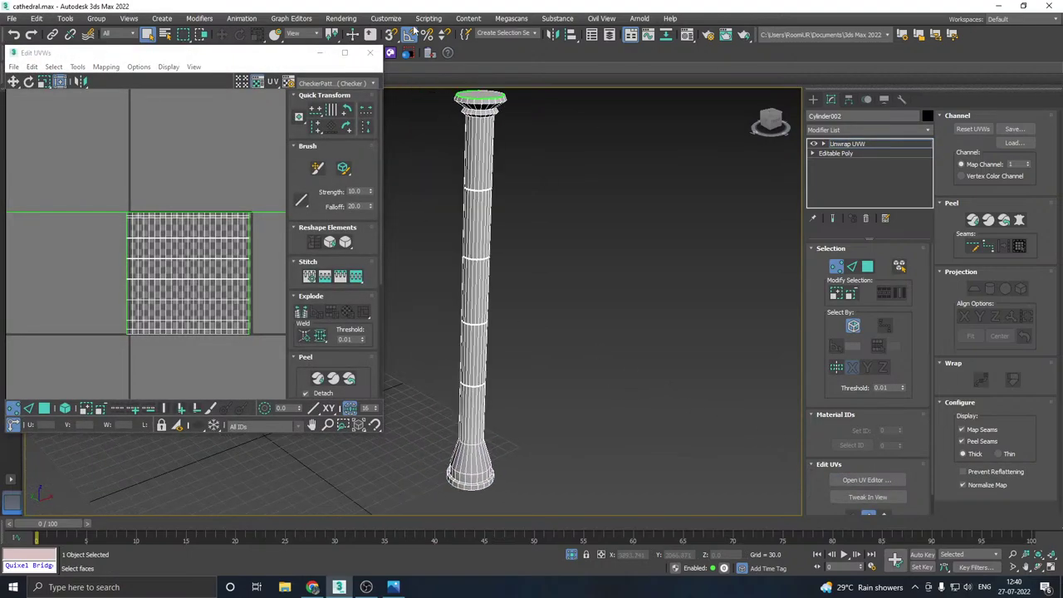
{"action": "left_click", "coordinate": [370, 52]}
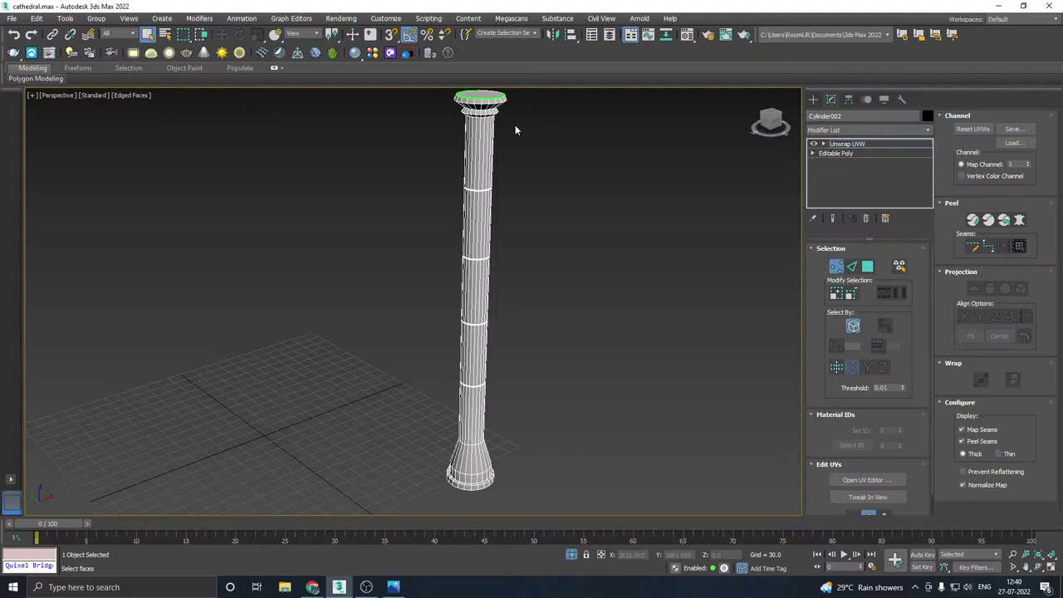
- End the second column's isolation and delete that column from the model
{"action": "left_click", "coordinate": [572, 555]}
{"action": "left_click", "coordinate": [483, 447]}
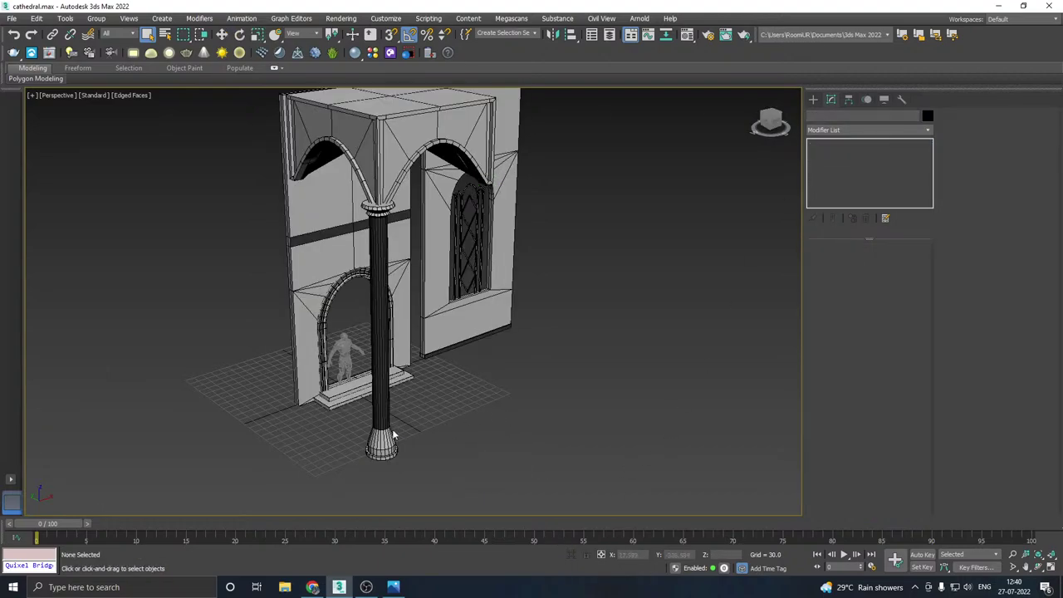
- Duplicate the unwrapped front column along X to stand under the arch's other end
{"action": "left_click", "coordinate": [387, 435]}
{"action": "key", "text": "w"}
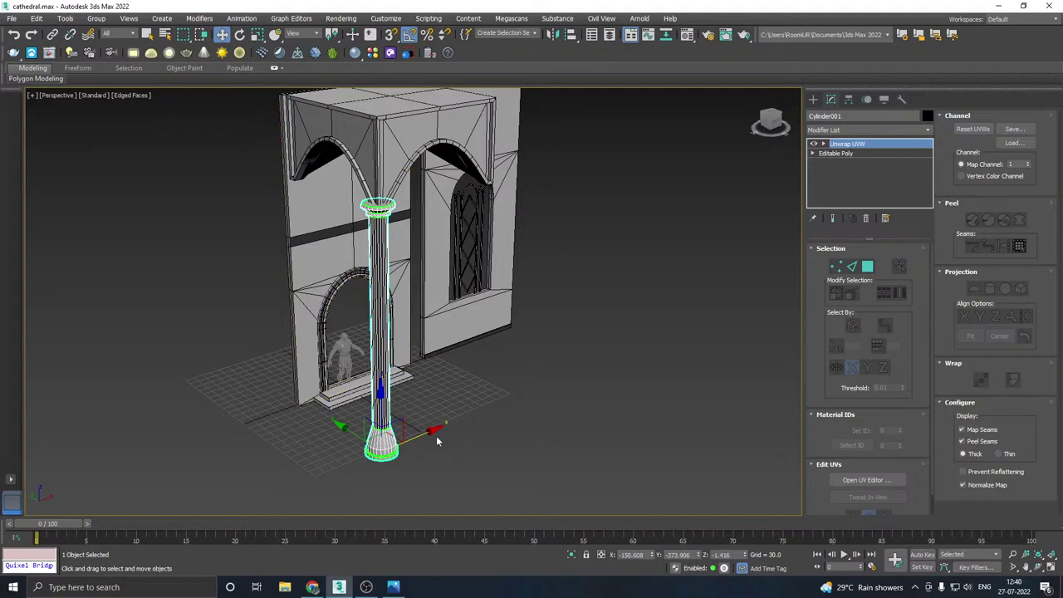
{"action": "mouse_move", "coordinate": [426, 433]}
{"action": "left_mouse_down", "text": "shift"}
{"action": "mouse_move", "coordinate": [490, 352]}
{"action": "mouse_move", "coordinate": [533, 364]}
{"action": "mouse_move", "coordinate": [527, 387]}
{"action": "left_mouse_up", "text": "shift"}
{"action": "left_click", "coordinate": [532, 340]}
- Copy the duplicate column's Unwrap UVW modifier and collapse its whole modifier stack to Editable Poly
{"action": "right_click", "coordinate": [843, 145]}
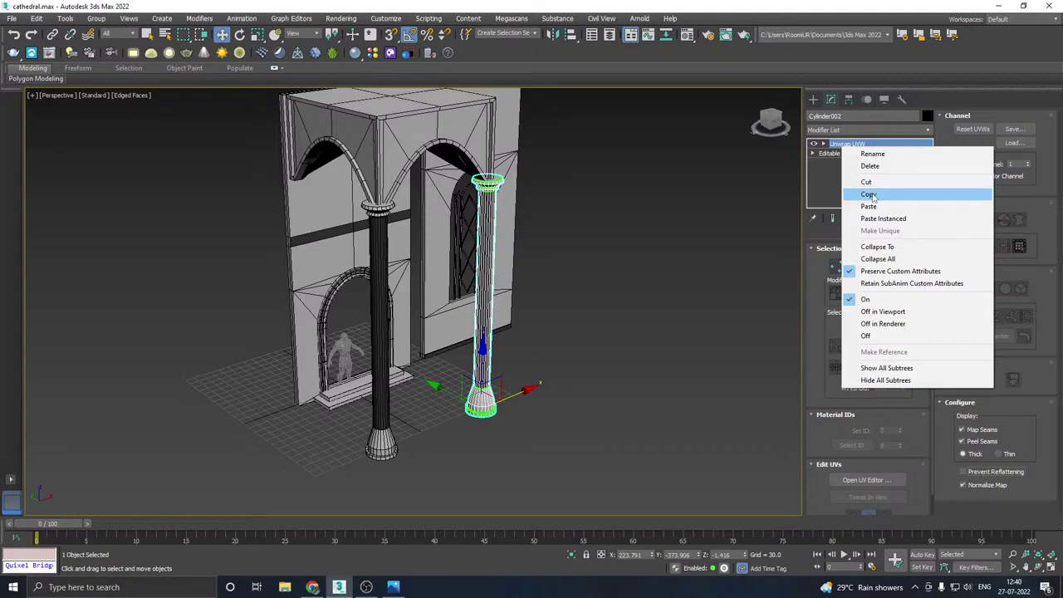
{"action": "left_click", "coordinate": [870, 193]}
{"action": "right_click", "coordinate": [845, 145]}
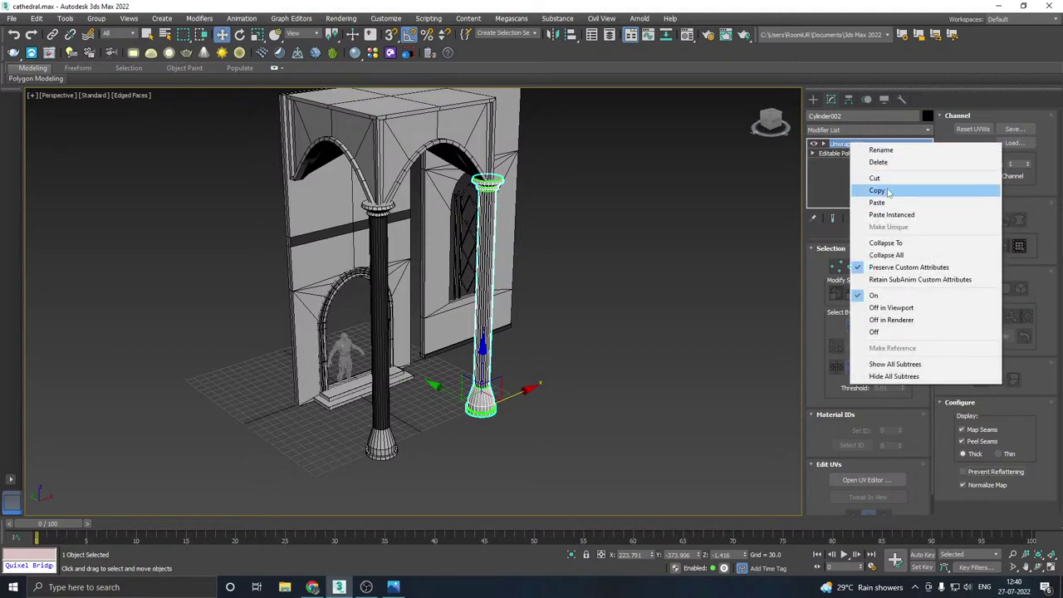
{"action": "left_click", "coordinate": [870, 192]}
{"action": "right_click", "coordinate": [867, 145]}
{"action": "left_click", "coordinate": [881, 256]}
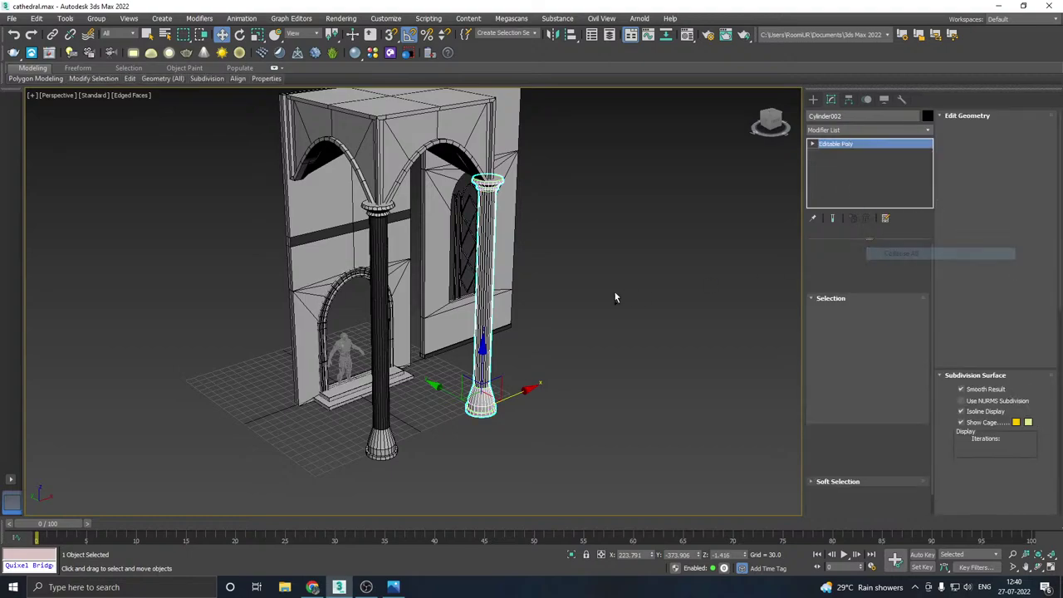
- Select the duplicate column's vertical shaft edges, enable Preserve UVs, and connect them with 4 segments
{"action": "middle_click_drag", "start_coordinate": [617, 297], "coordinate": [565, 301], "text": "alt"}
{"action": "left_click", "coordinate": [852, 261]}
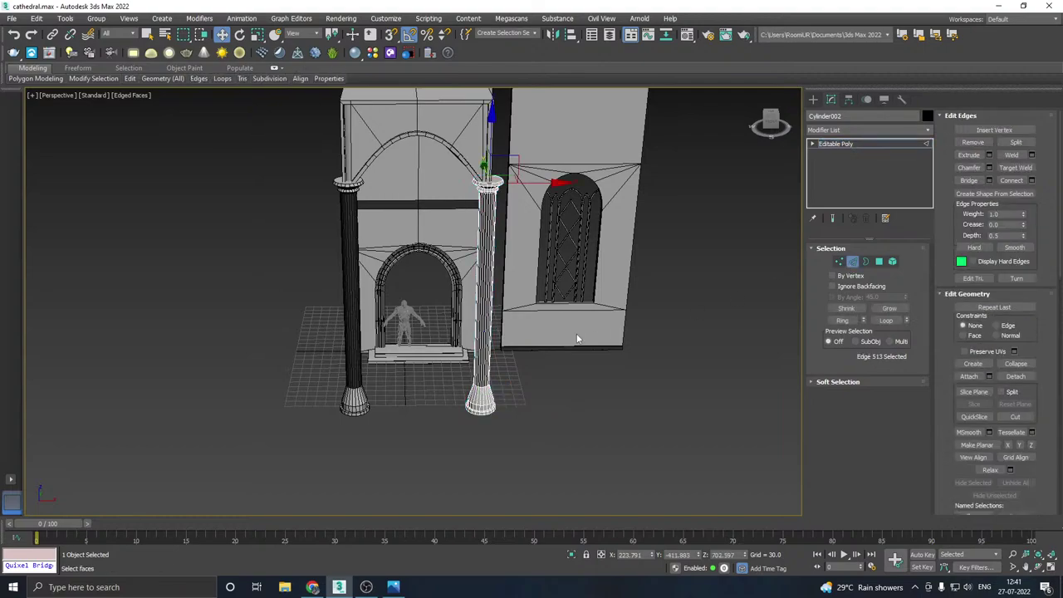
{"action": "left_click_drag", "start_coordinate": [415, 333], "coordinate": [415, 333]}
{"action": "scroll", "coordinate": [474, 313], "scroll_direction": "up", "scroll_amount": 5}
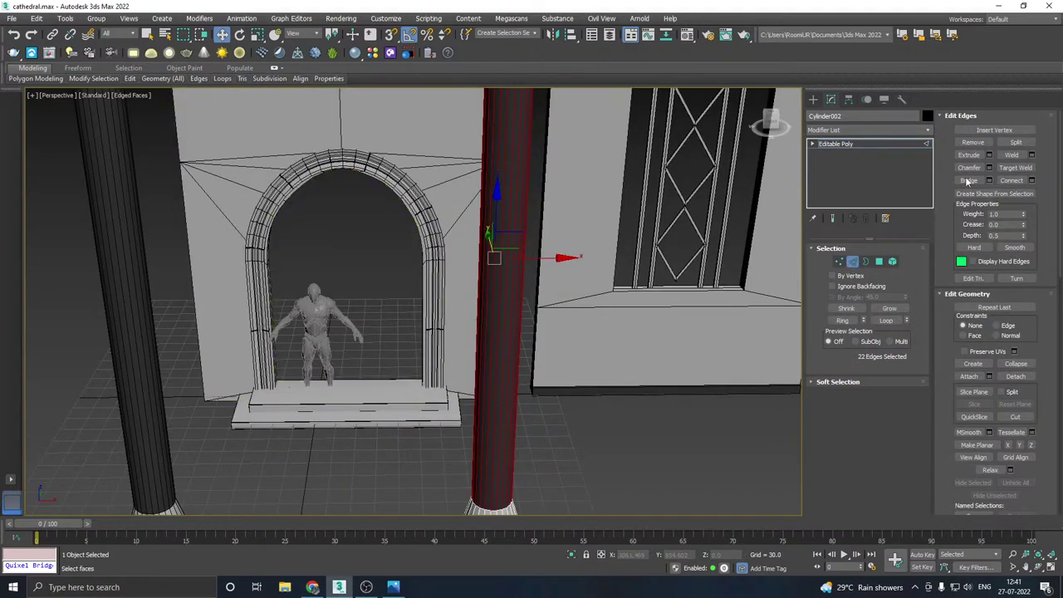
{"action": "left_click", "coordinate": [965, 351]}
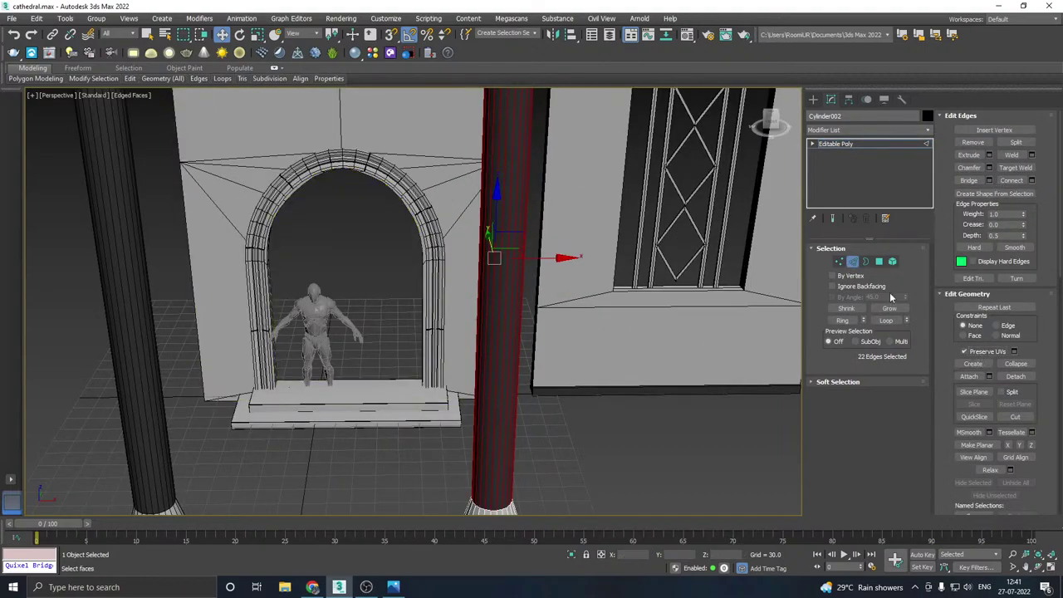
{"action": "left_click", "coordinate": [1033, 180]}
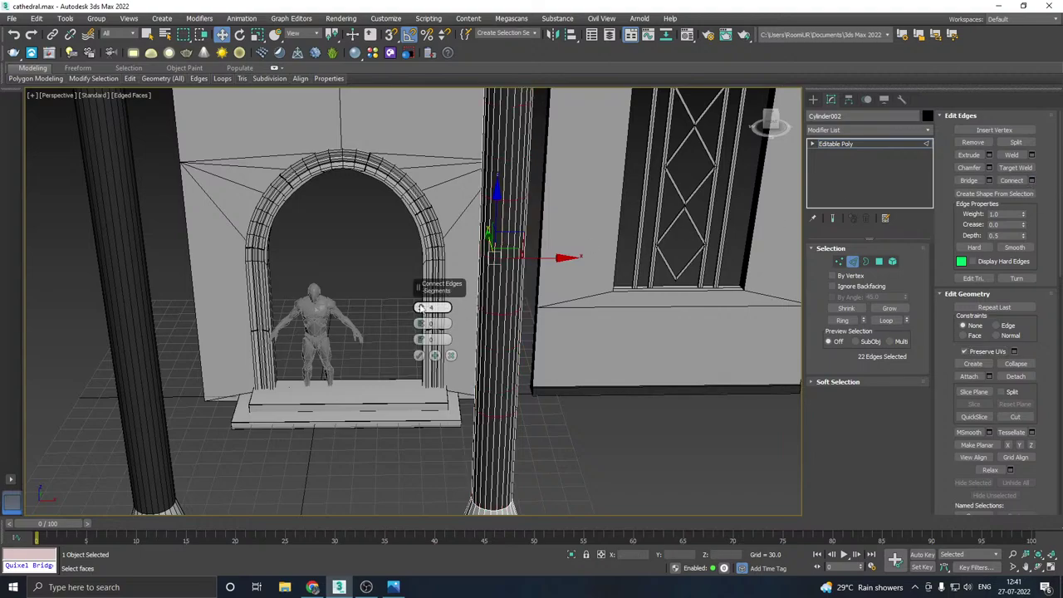
{"action": "left_click", "coordinate": [420, 356]}
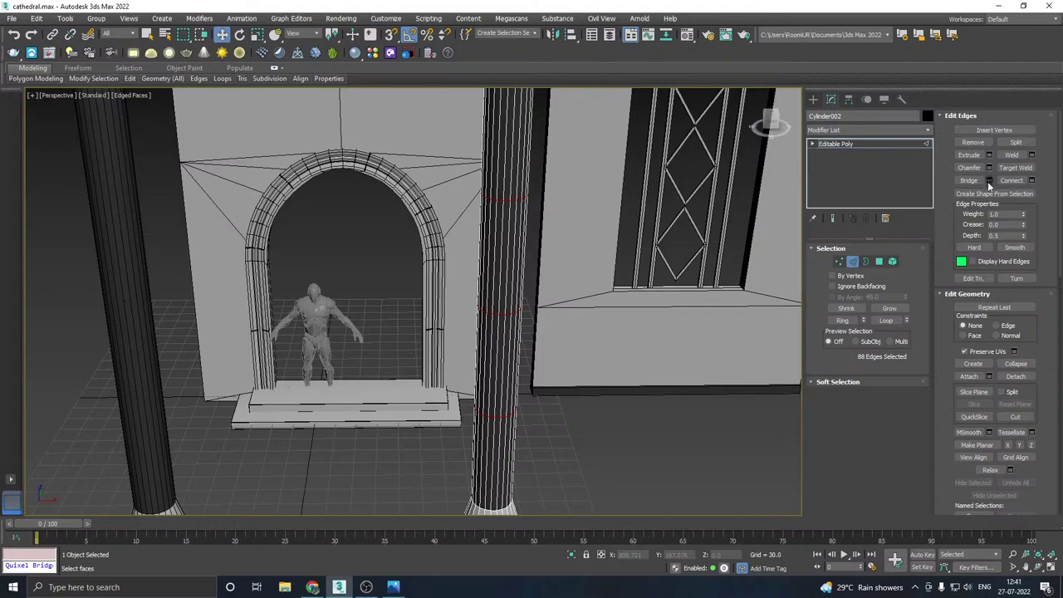
- Extrude the new shaft edge loops inward as thin grooves, with an extrusion width of about 1.936
{"action": "left_click", "coordinate": [989, 155]}
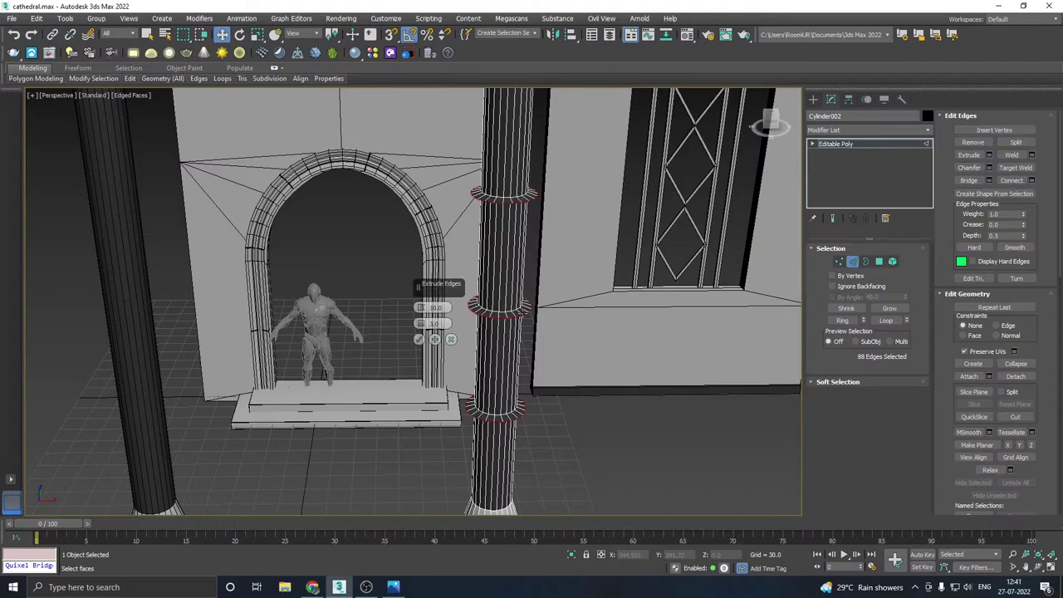
{"action": "scroll", "coordinate": [505, 313], "scroll_direction": "up", "scroll_amount": 3}
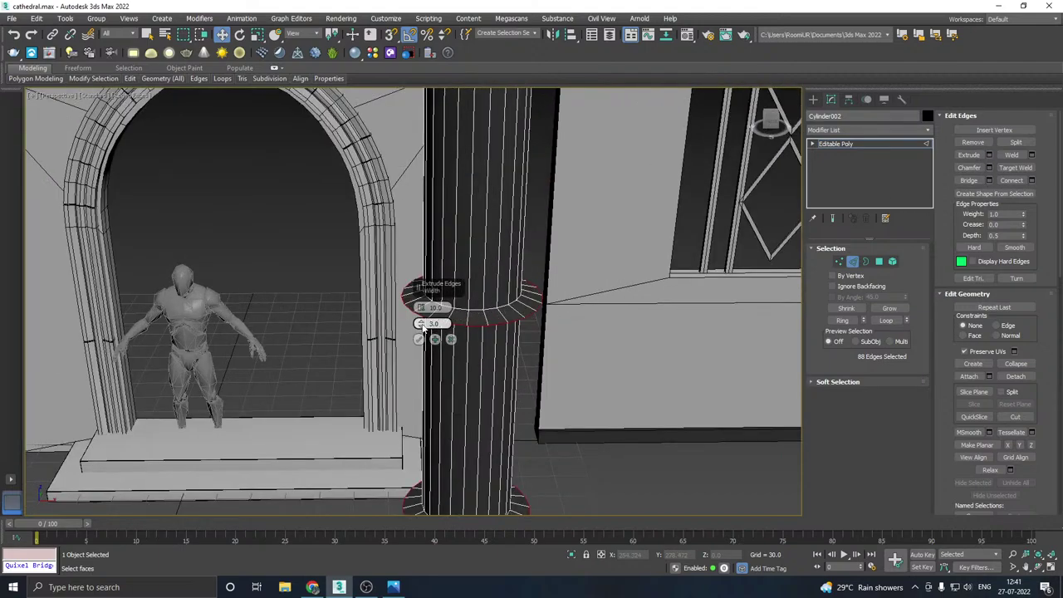
{"action": "left_click_drag", "start_coordinate": [422, 308], "coordinate": [431, 357]}
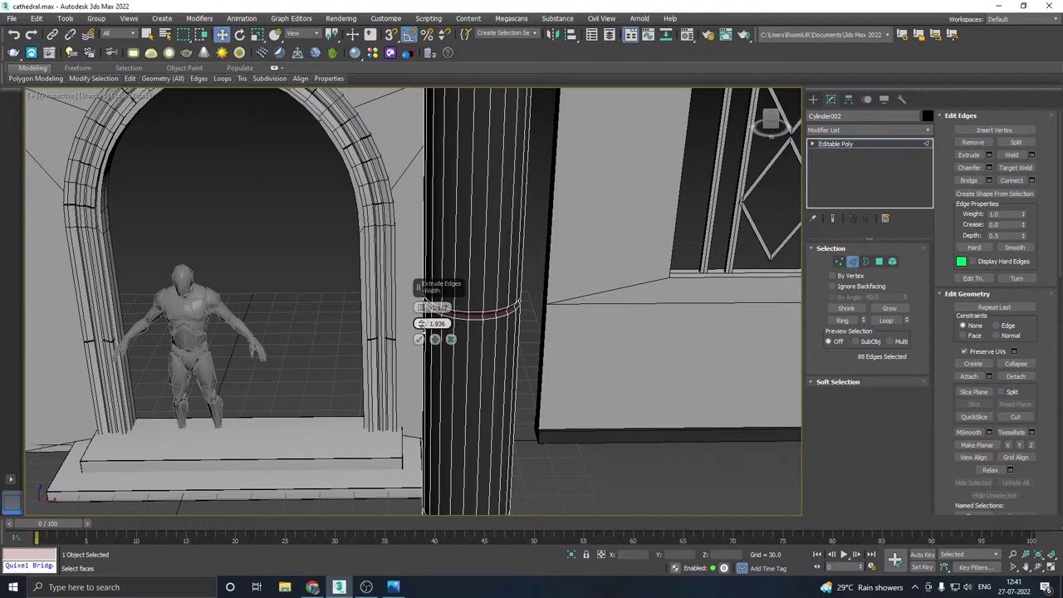
{"action": "left_click", "coordinate": [420, 339]}
- Chamfer the groove edge loops by about 0.946 with 2 connect edge segments
{"action": "scroll", "coordinate": [429, 330], "scroll_direction": "up", "scroll_amount": 5}
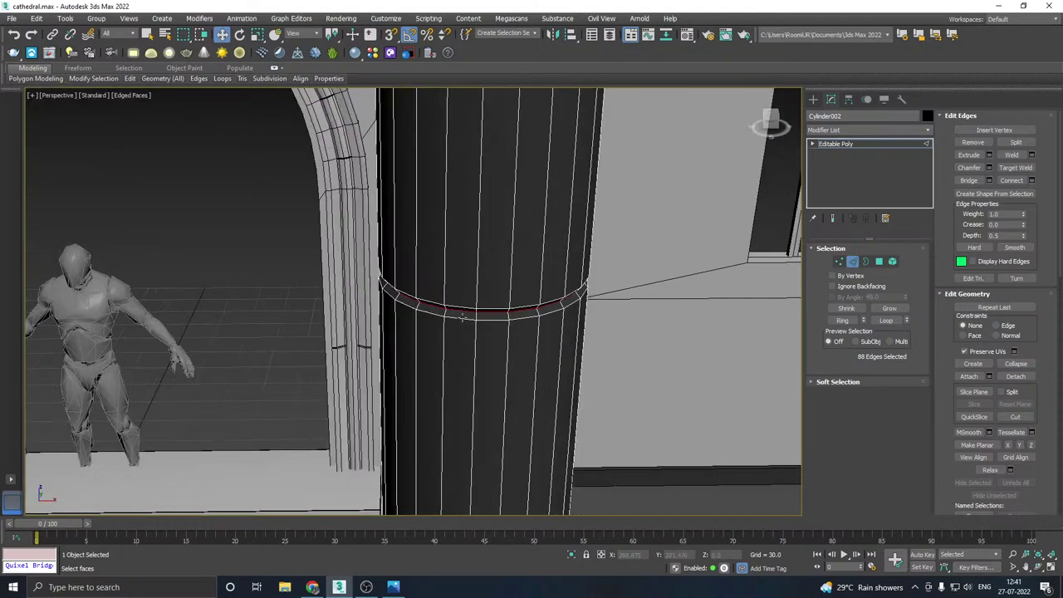
{"action": "left_click", "coordinate": [989, 168]}
{"action": "mouse_move", "coordinate": [422, 323]}
{"action": "left_mouse_down"}
{"action": "mouse_move", "coordinate": [423, 314]}
{"action": "mouse_move", "coordinate": [423, 335]}
{"action": "left_mouse_up"}
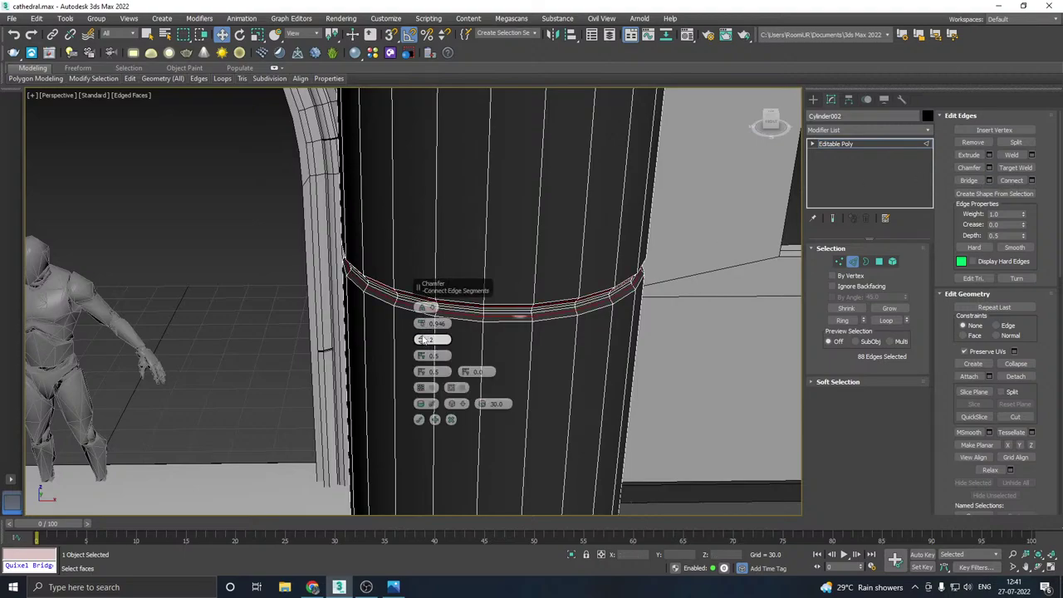
{"action": "left_click", "coordinate": [419, 421]}
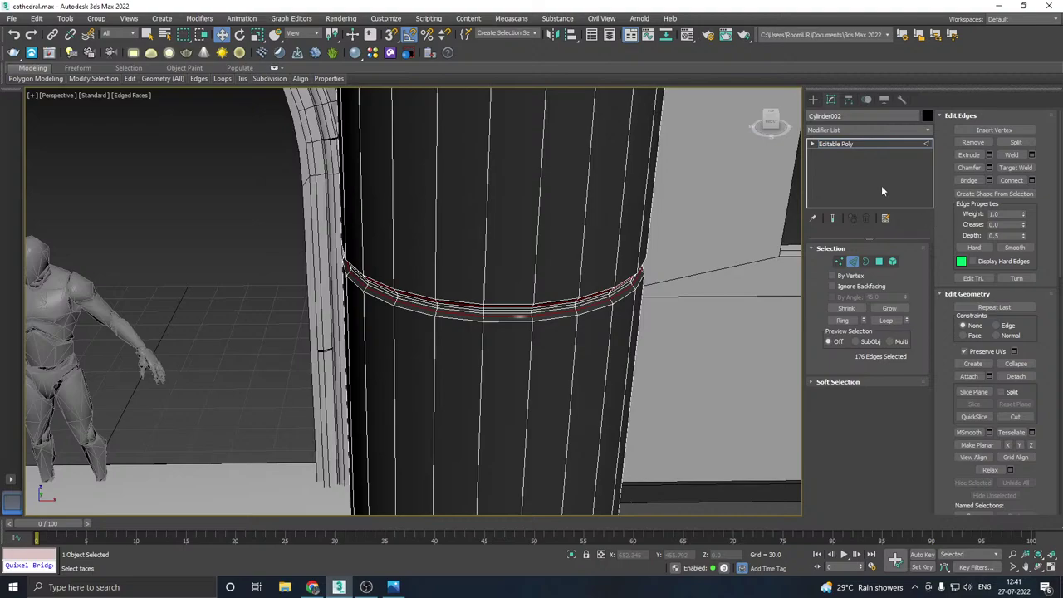
- Paste the copied Unwrap UVW modifier onto the grooved column and open its UV layout in the UV editor
{"action": "left_click", "coordinate": [869, 145]}
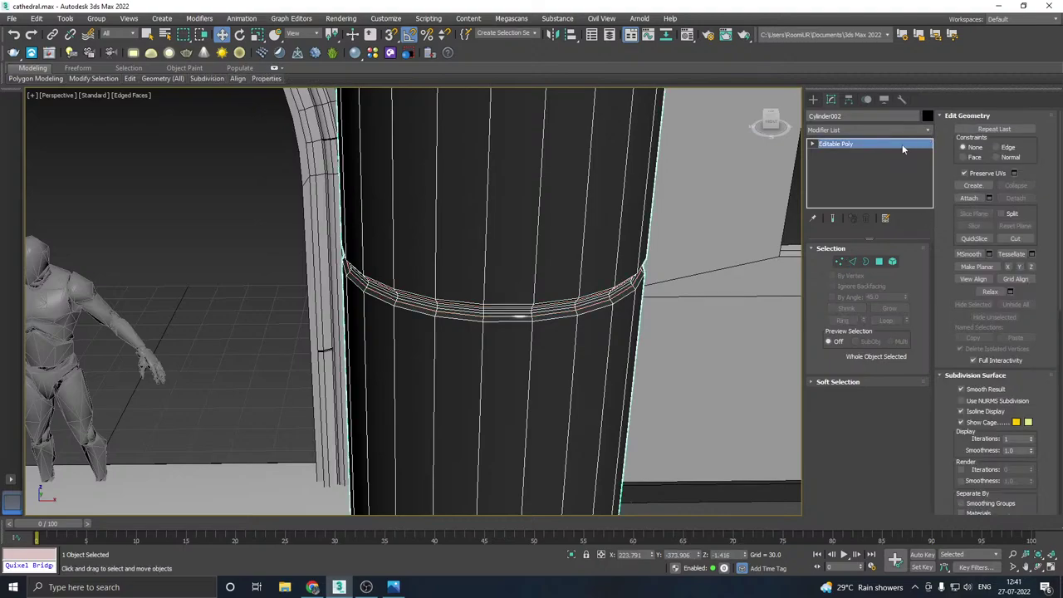
{"action": "right_click", "coordinate": [904, 149]}
{"action": "left_click", "coordinate": [921, 151]}
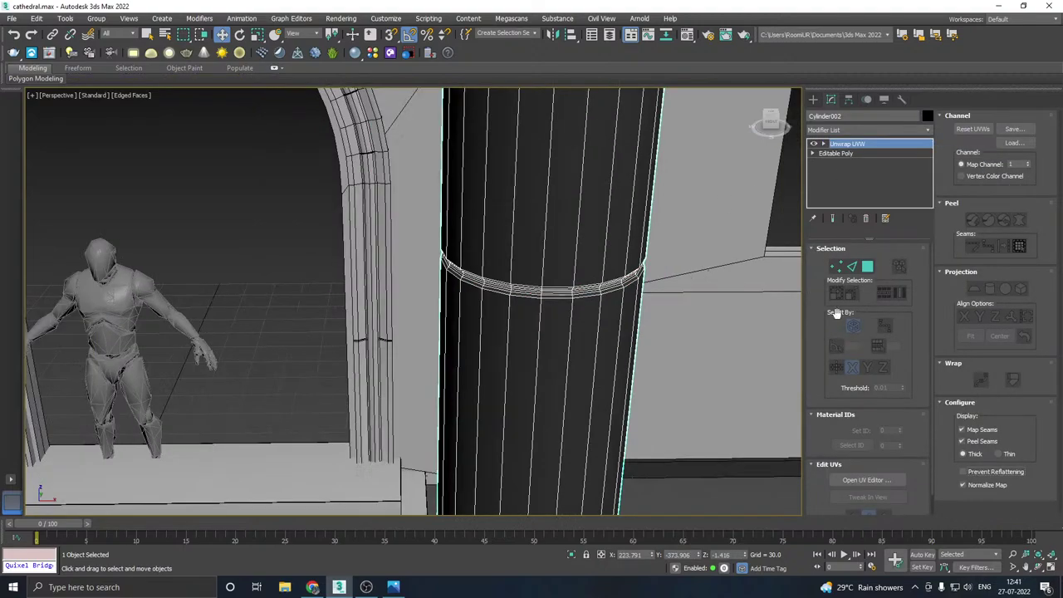
{"action": "scroll", "coordinate": [497, 318], "scroll_direction": "down", "scroll_amount": 5}
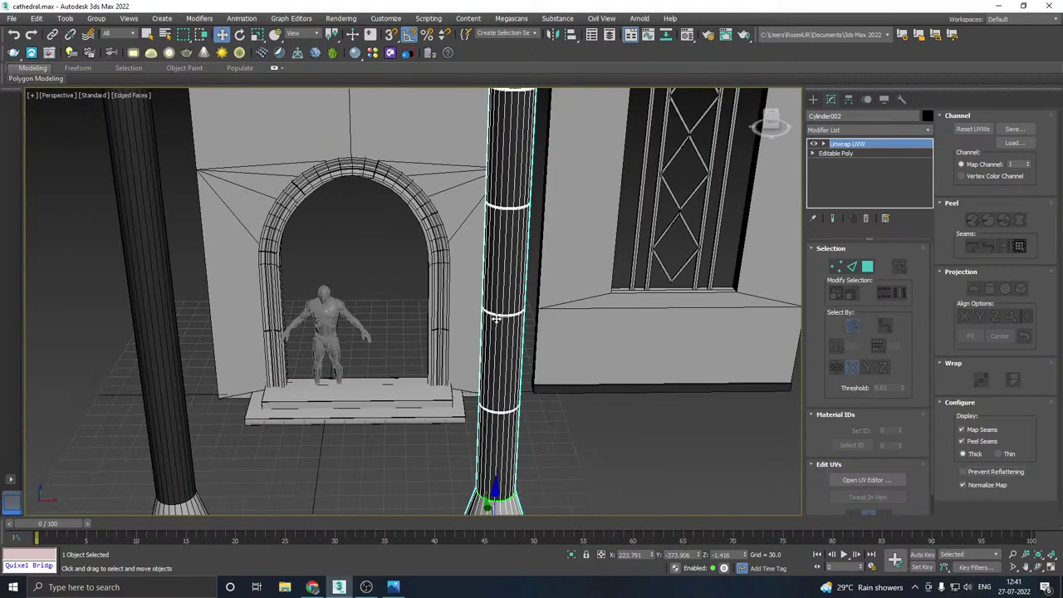
{"action": "left_click", "coordinate": [848, 481]}
{"action": "middle_click_drag", "start_coordinate": [511, 215], "coordinate": [544, 215]}
{"action": "scroll", "coordinate": [532, 241], "scroll_direction": "down", "scroll_amount": 5}
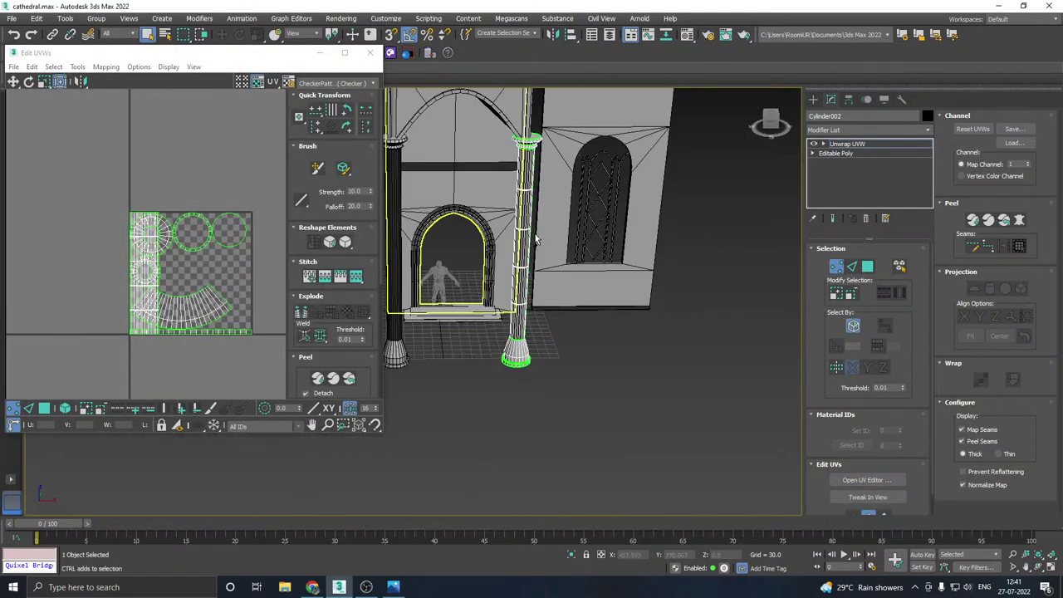
- Select the shaft's whole UV element and relax it by polygon angles with 100 iterations and amount 0.1
{"action": "left_click", "coordinate": [65, 410]}
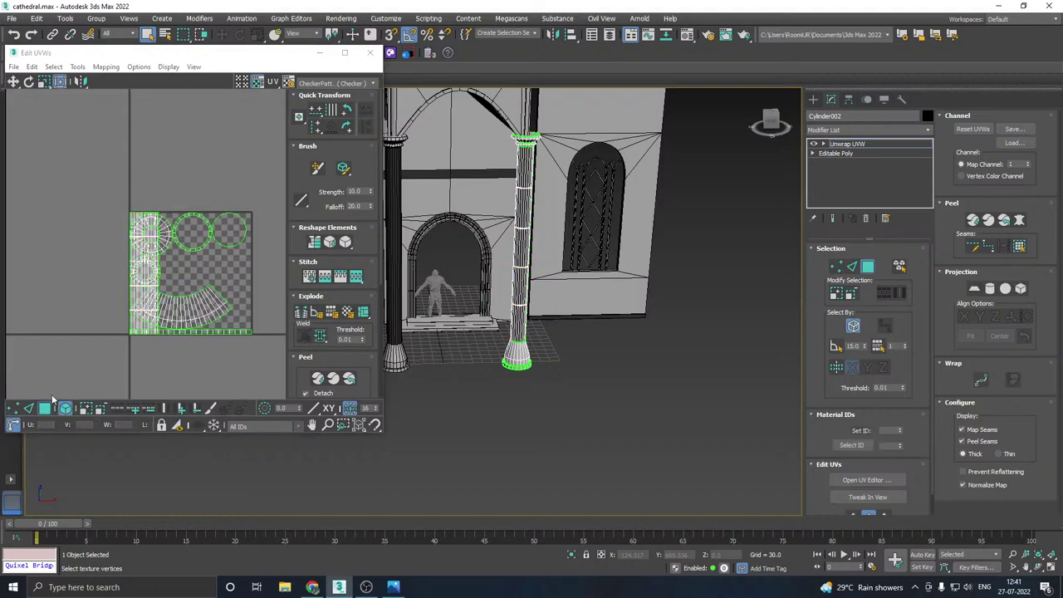
{"action": "left_click", "coordinate": [143, 297]}
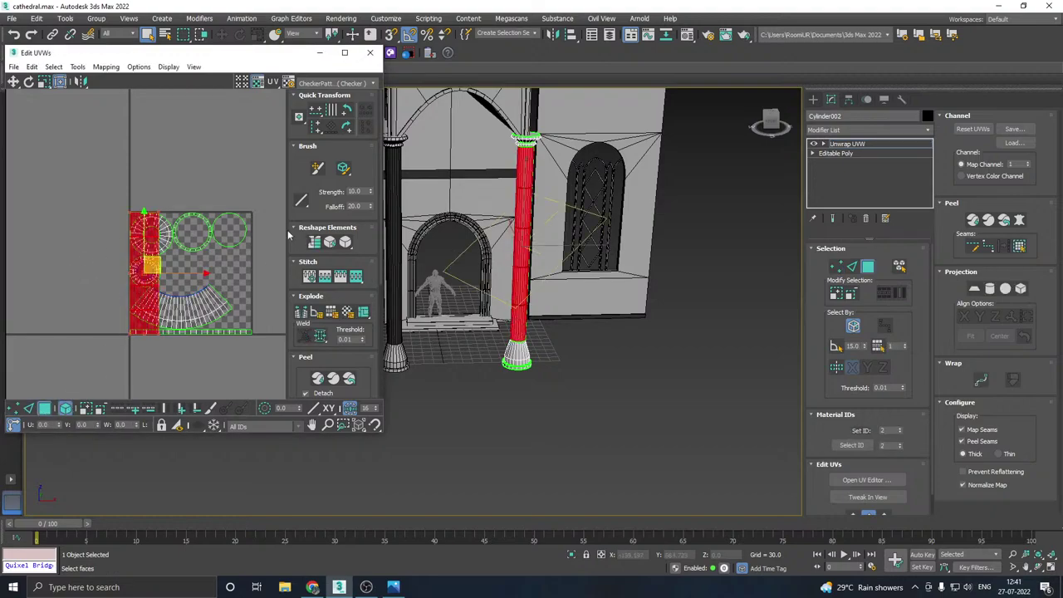
{"action": "left_click", "coordinate": [78, 66]}
{"action": "left_click", "coordinate": [93, 252]}
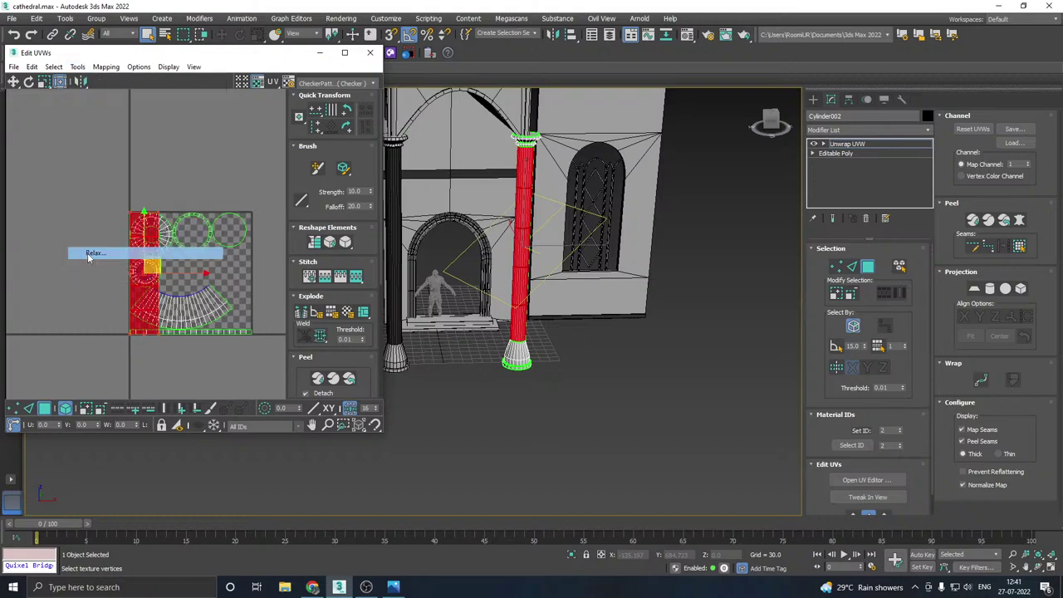
{"action": "left_click", "coordinate": [182, 144]}
{"action": "left_click", "coordinate": [182, 144]}
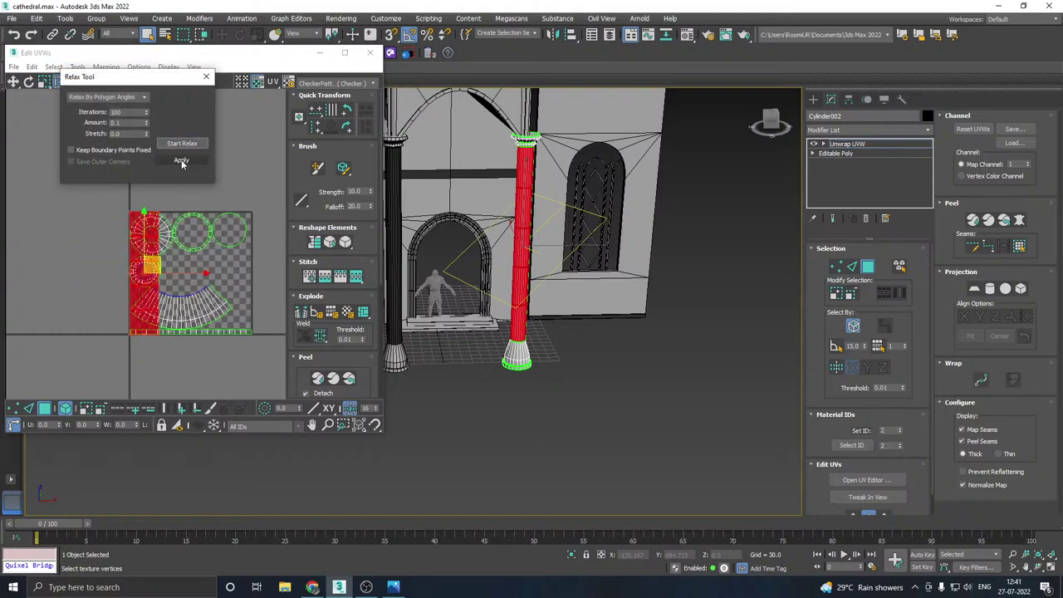
- Deselect the shaft UVs, check the groove against the UV layout, and close the UV editor and sub-object level
{"action": "left_click", "coordinate": [307, 358]}
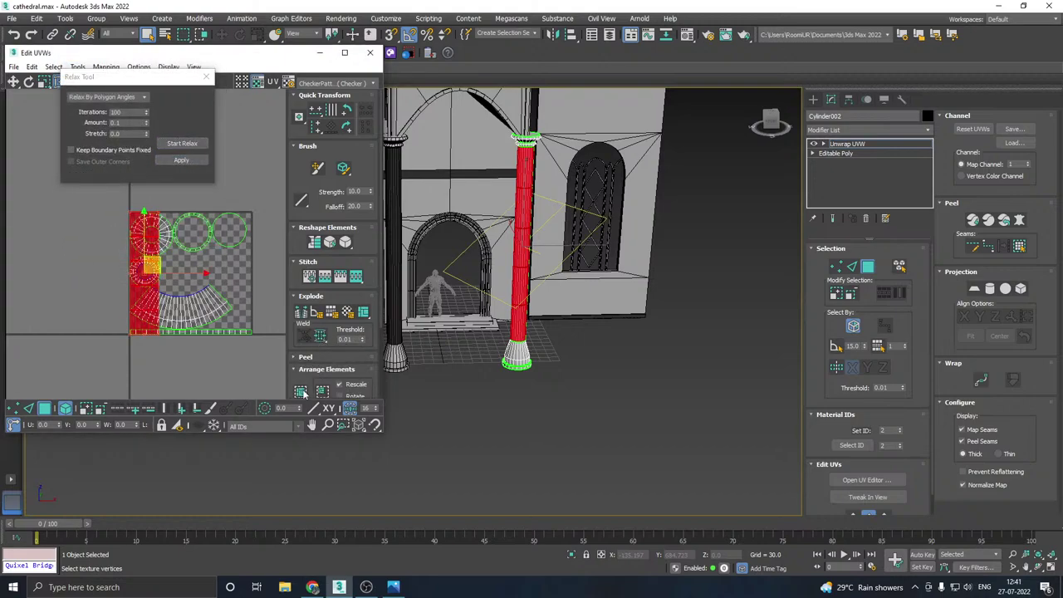
{"action": "left_click", "coordinate": [263, 378]}
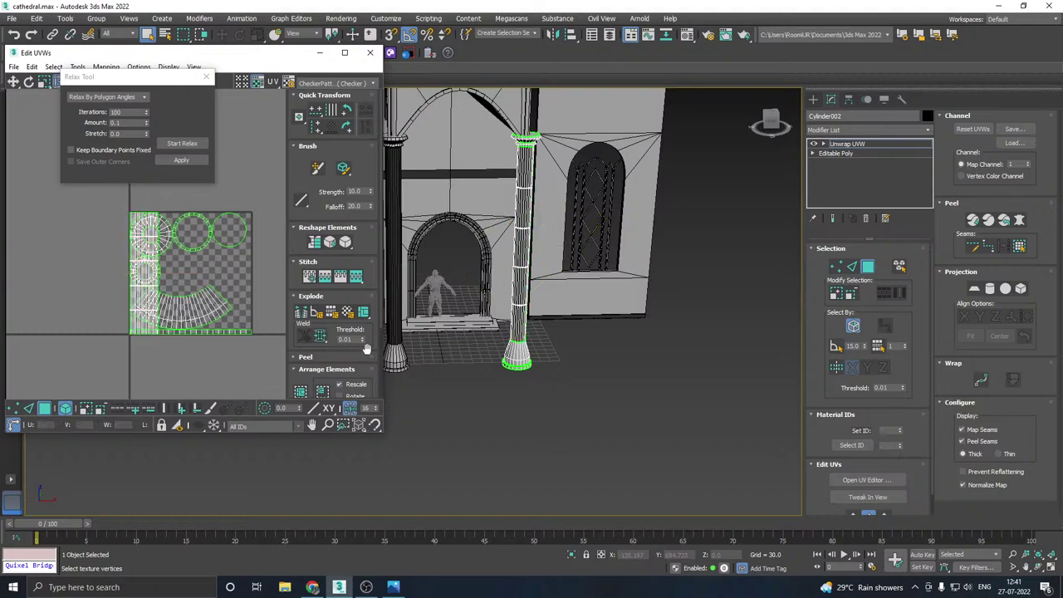
{"action": "scroll", "coordinate": [515, 311], "scroll_direction": "up", "scroll_amount": 5}
{"action": "scroll", "coordinate": [508, 318], "scroll_direction": "up", "scroll_amount": 4}
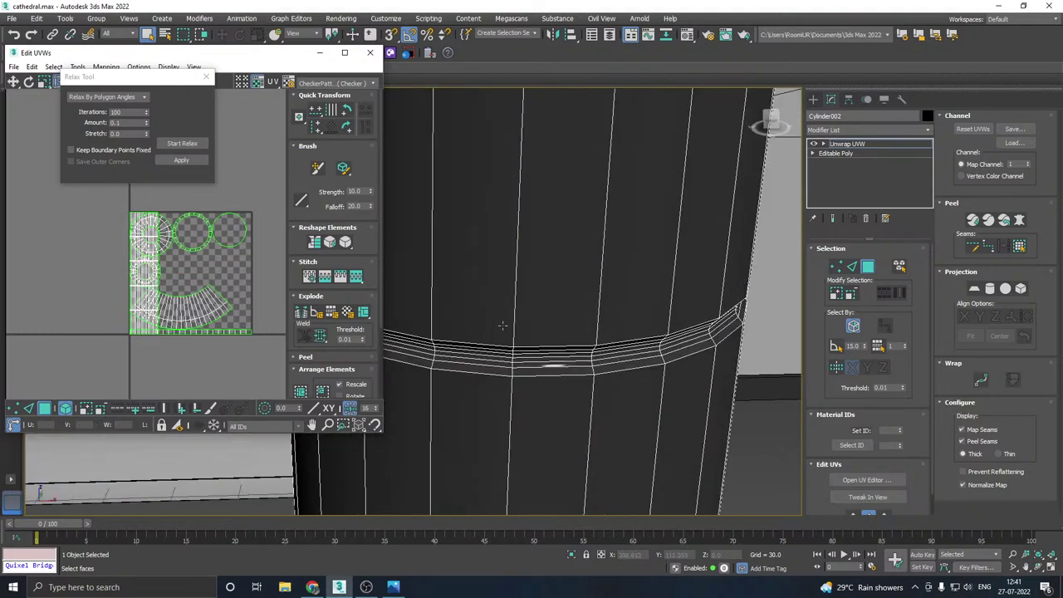
{"action": "scroll", "coordinate": [145, 247], "scroll_direction": "down", "scroll_amount": 3}
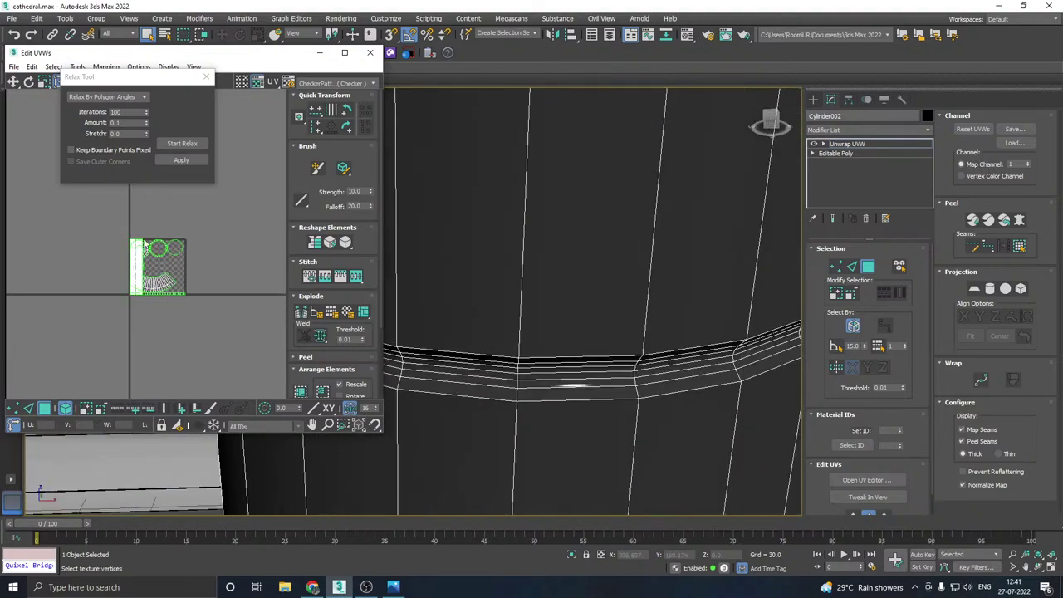
{"action": "left_click", "coordinate": [371, 53]}
{"action": "left_click", "coordinate": [855, 145]}
- Inspect the columns in Default Shading without edges, then return the viewport to Edged Faces
{"action": "scroll", "coordinate": [701, 177], "scroll_direction": "down", "scroll_amount": 5}
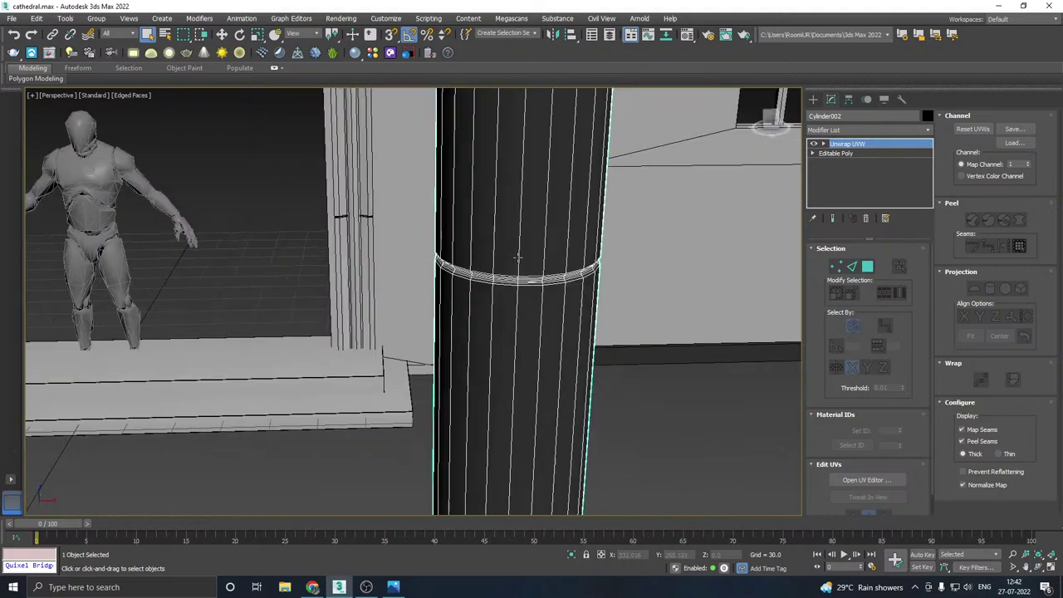
{"action": "left_click", "coordinate": [130, 96]}
{"action": "left_click", "coordinate": [146, 225]}
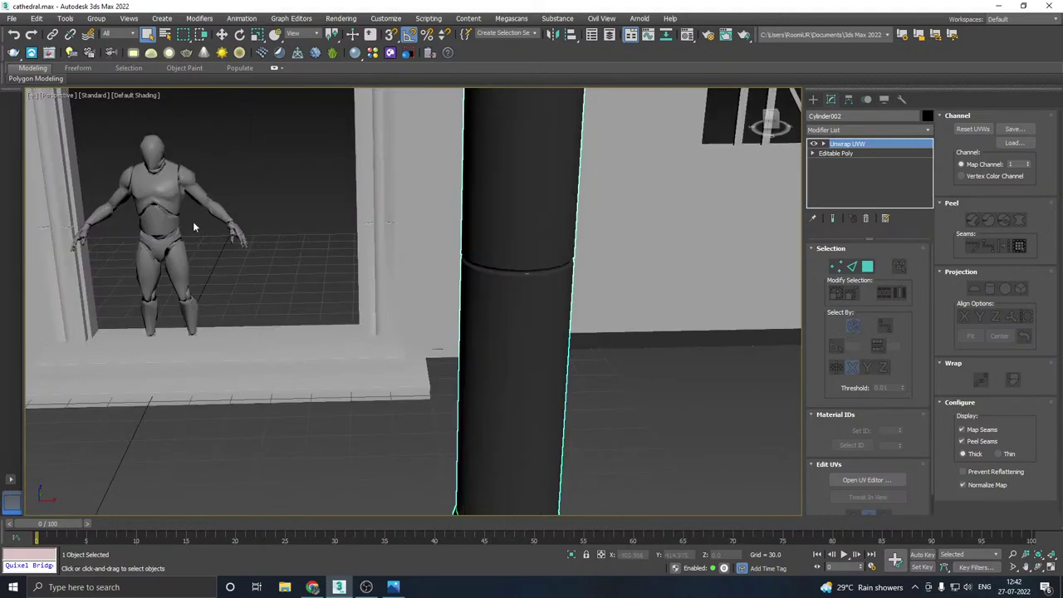
{"action": "left_click", "coordinate": [294, 225]}
{"action": "scroll", "coordinate": [532, 311], "scroll_direction": "down", "scroll_amount": 5}
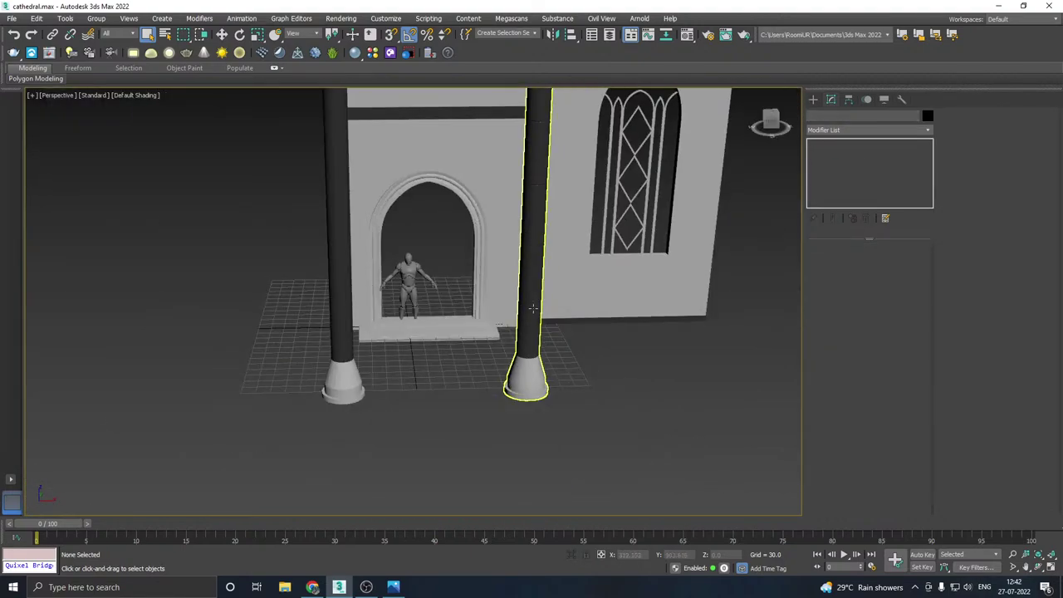
{"action": "scroll", "coordinate": [533, 309], "scroll_direction": "down", "scroll_amount": 3}
{"action": "mouse_move", "coordinate": [538, 287]}
{"action": "middle_mouse_down"}
{"action": "mouse_move", "coordinate": [523, 322]}
{"action": "mouse_move", "coordinate": [537, 320]}
{"action": "mouse_move", "coordinate": [280, 209]}
{"action": "middle_mouse_up"}
{"action": "left_click", "coordinate": [137, 96]}
{"action": "left_click", "coordinate": [146, 225]}
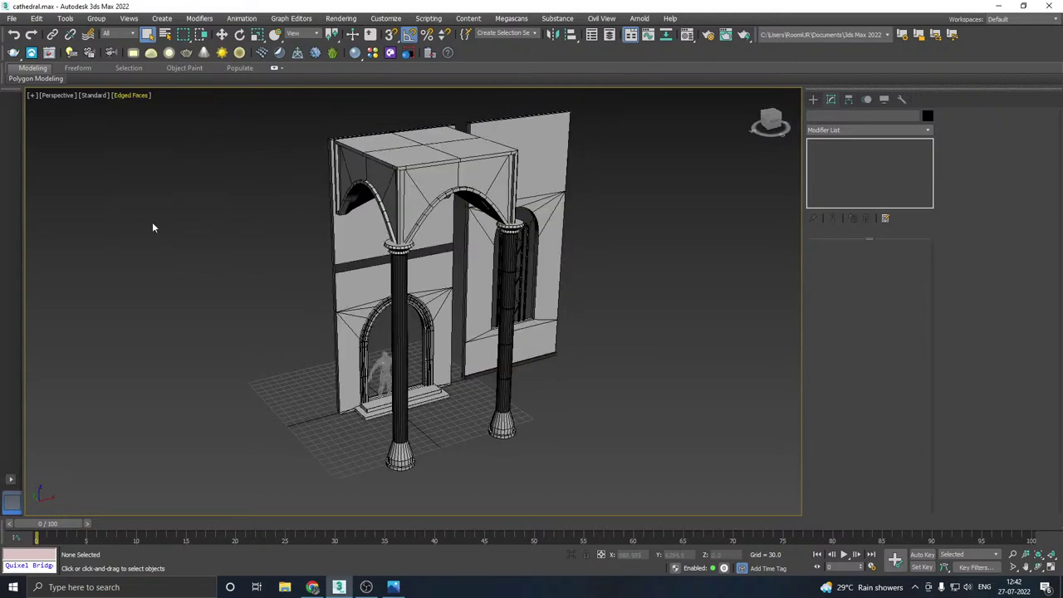
- Save a copy of the scene as cathedral13.max and save the current scene file
{"action": "left_click", "coordinate": [10, 19]}
{"action": "left_click", "coordinate": [29, 127]}
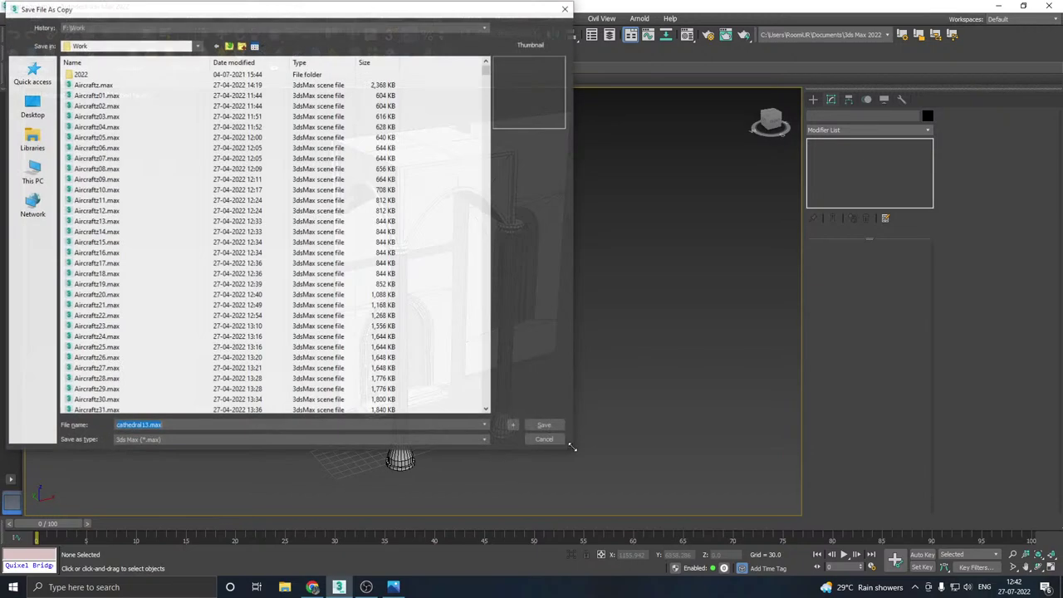
{"action": "left_click", "coordinate": [545, 426]}
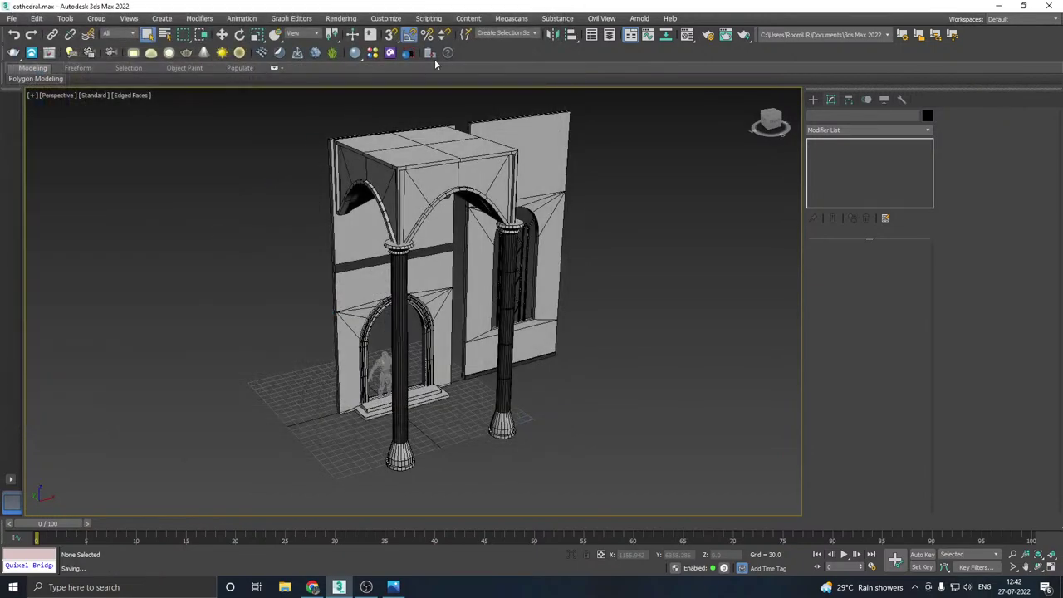
{"action": "left_click", "coordinate": [12, 18]}
{"action": "left_click", "coordinate": [28, 103]}
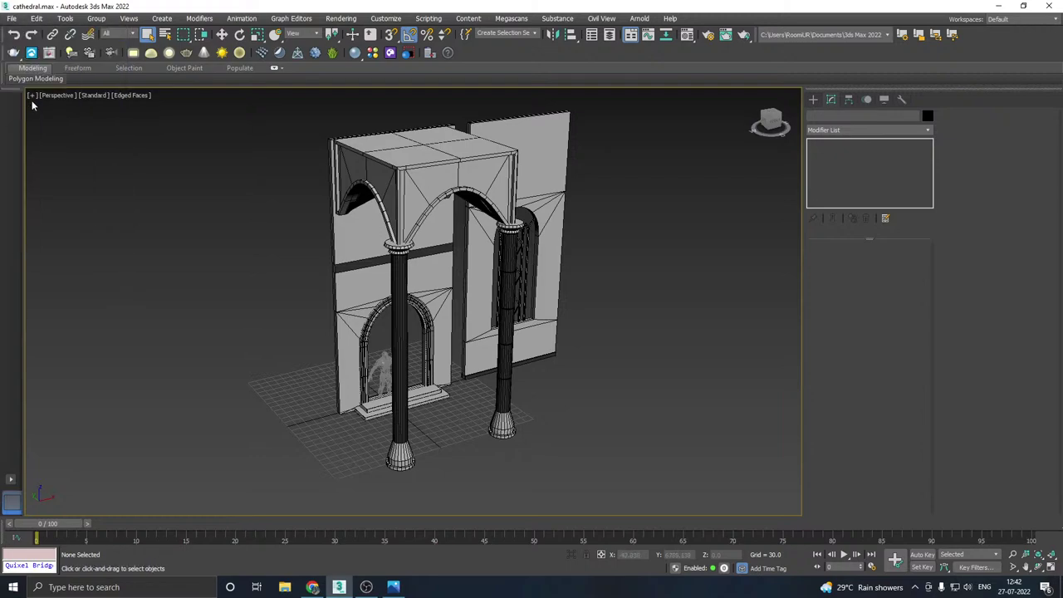
{"action": "scroll", "coordinate": [586, 328], "scroll_direction": "up", "scroll_amount": 2}
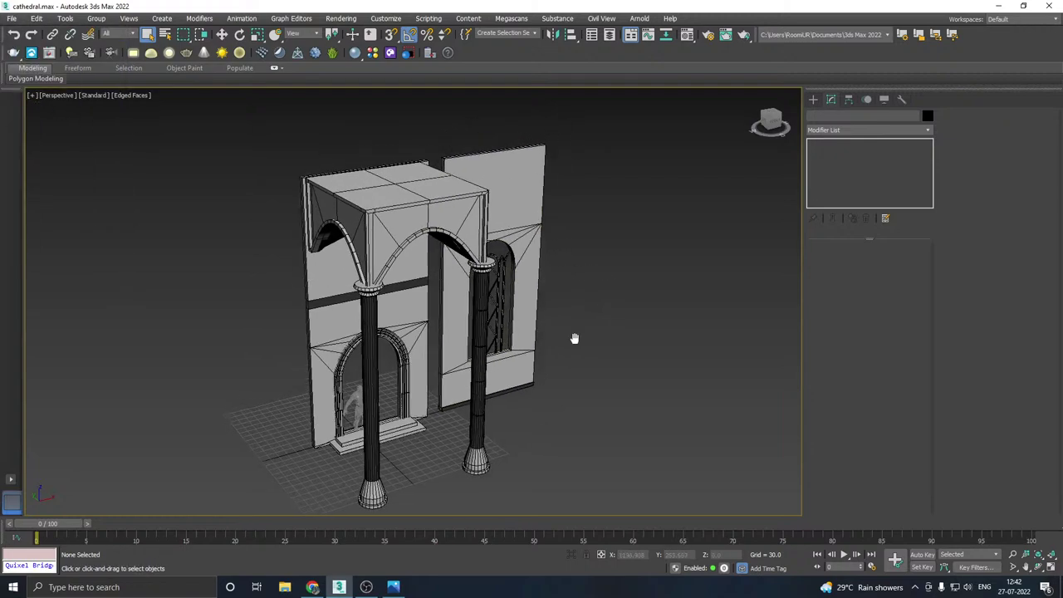
- Isolate the vaulted arch canopy above the columns so that it is the only object shown
{"action": "left_click", "coordinate": [400, 211]}
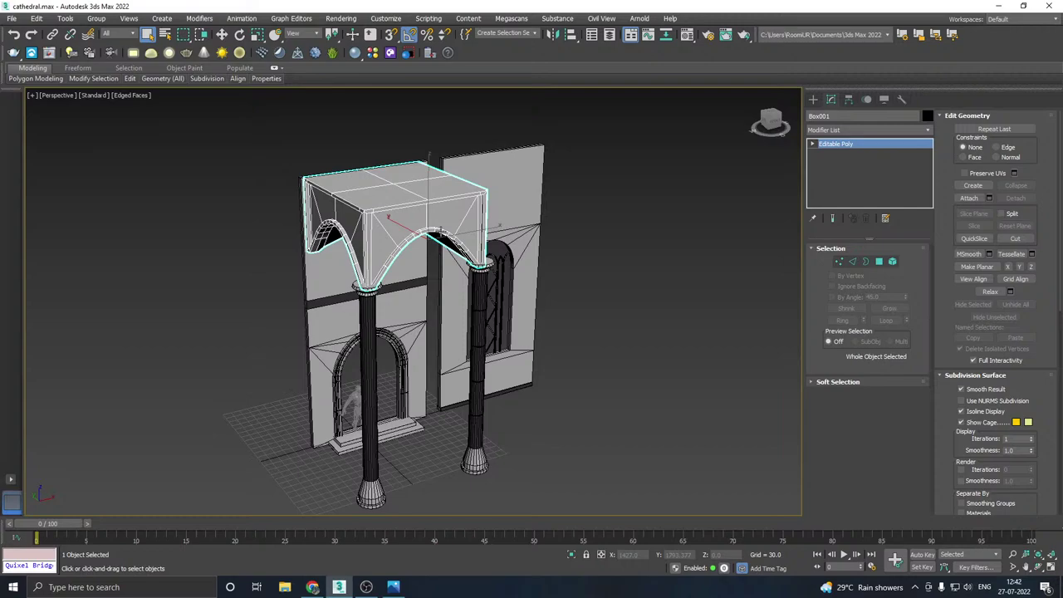
{"action": "key", "text": "w"}
{"action": "middle_click_drag", "start_coordinate": [471, 253], "coordinate": [493, 193], "text": "alt"}
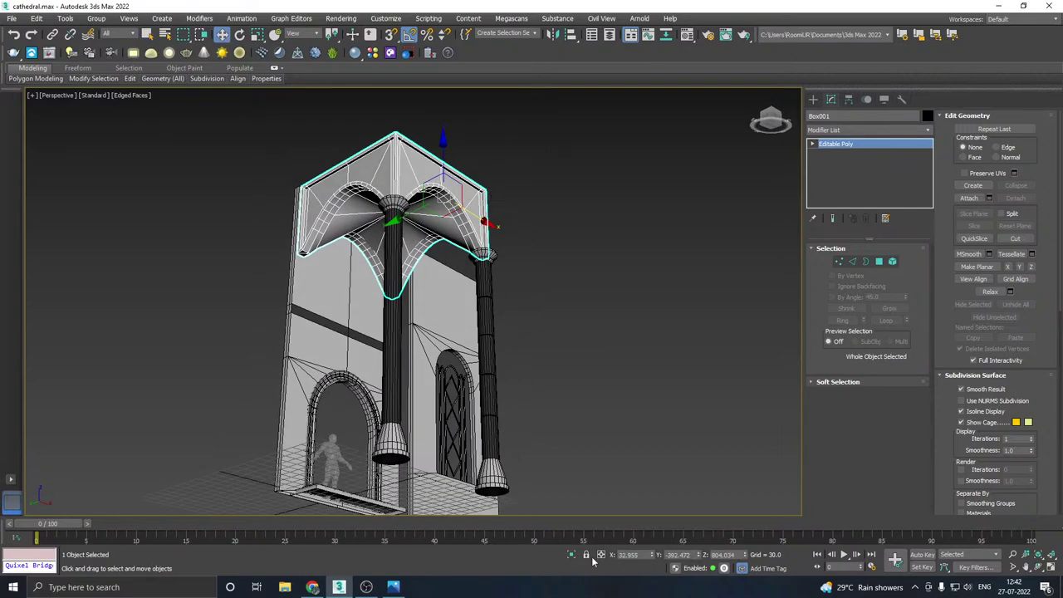
{"action": "left_click", "coordinate": [573, 555]}
{"action": "middle_click_drag", "start_coordinate": [462, 357], "coordinate": [460, 407], "text": "alt"}
- Add an Unwrap UVW modifier to the canopy and open its UV editor
{"action": "left_click", "coordinate": [929, 133]}
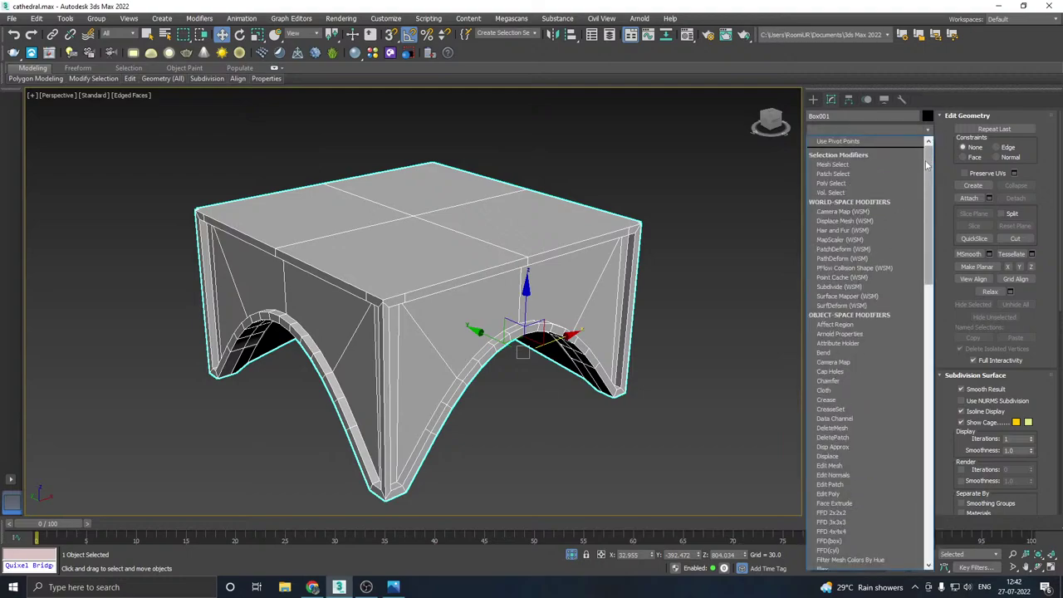
{"action": "left_click_drag", "start_coordinate": [930, 218], "coordinate": [940, 501]}
{"action": "left_click", "coordinate": [847, 408]}
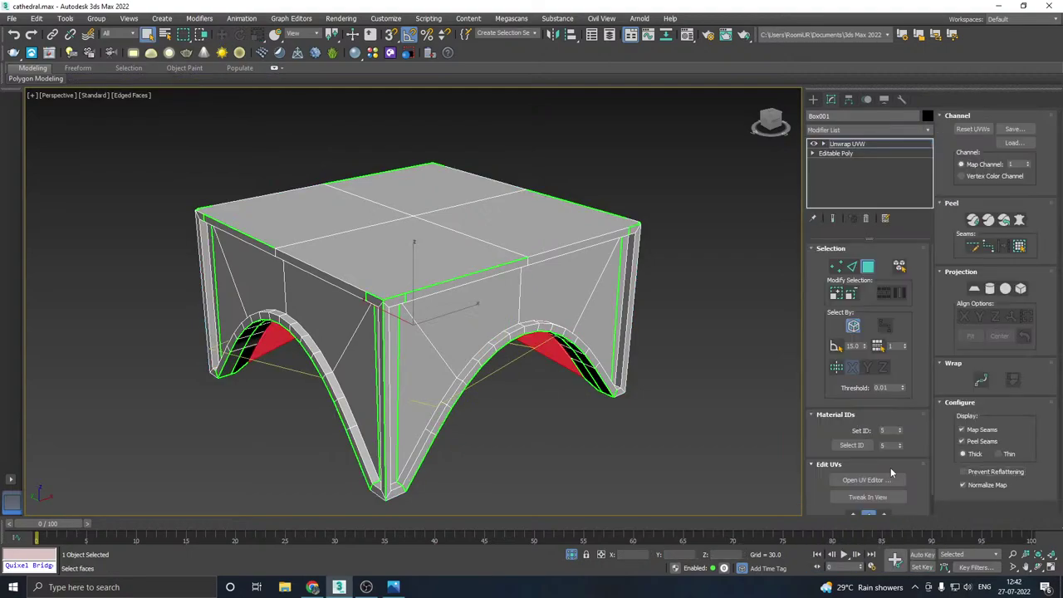
{"action": "left_click", "coordinate": [856, 481]}
{"action": "middle_click_drag", "start_coordinate": [592, 339], "coordinate": [709, 337]}
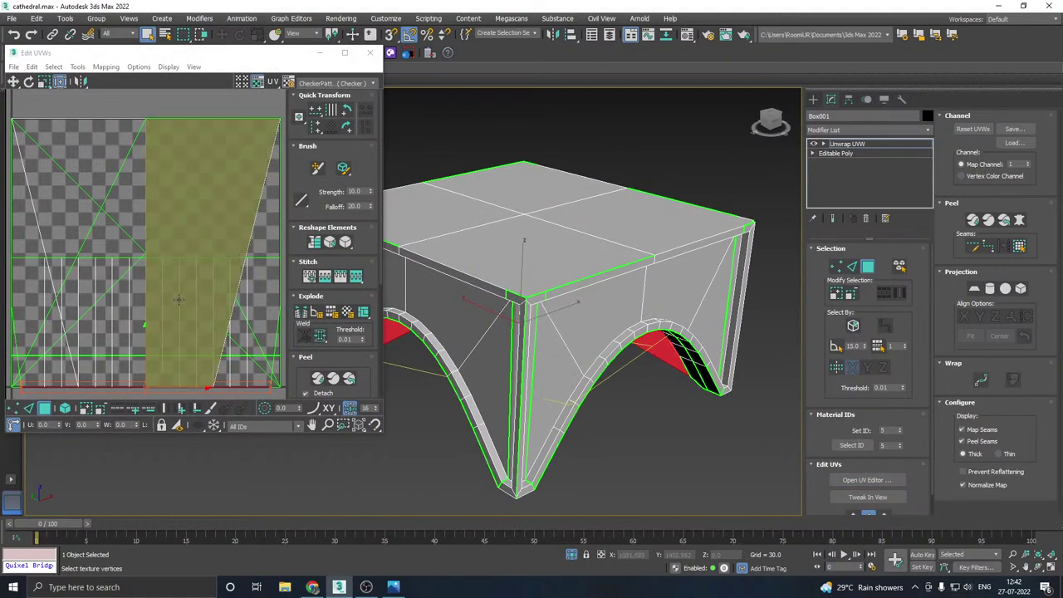
- Move all of the canopy's UVs off to the side of the UV tile and display the checker pattern on the model
{"action": "scroll", "coordinate": [180, 300], "scroll_direction": "down", "scroll_amount": 5}
{"action": "key", "text": "ctrl+a"}
{"action": "left_click_drag", "start_coordinate": [163, 283], "coordinate": [316, 282]}
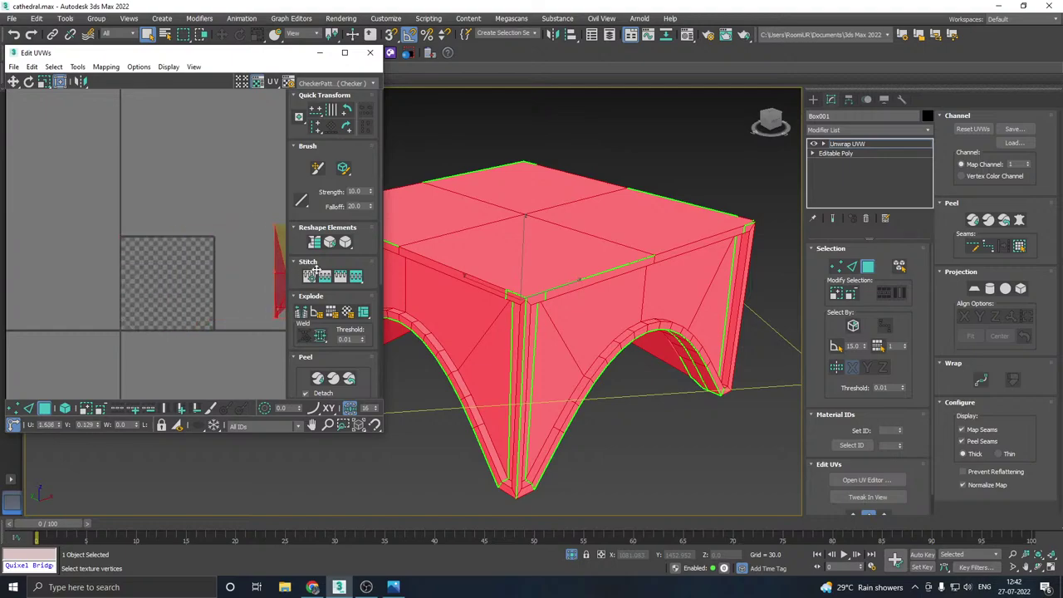
{"action": "left_click", "coordinate": [336, 83]}
{"action": "left_click", "coordinate": [331, 101]}
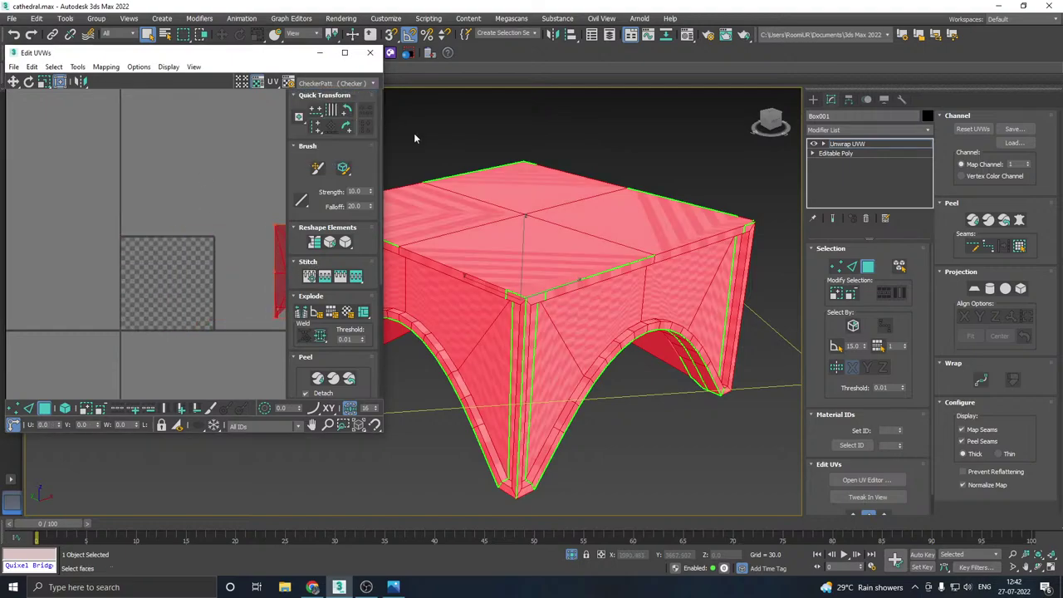
- Select the vault's underside faces by converting its central vertex to faces, and grow the selection once to include the arch undersides
{"action": "middle_click_drag", "start_coordinate": [630, 297], "coordinate": [631, 216], "text": "alt"}
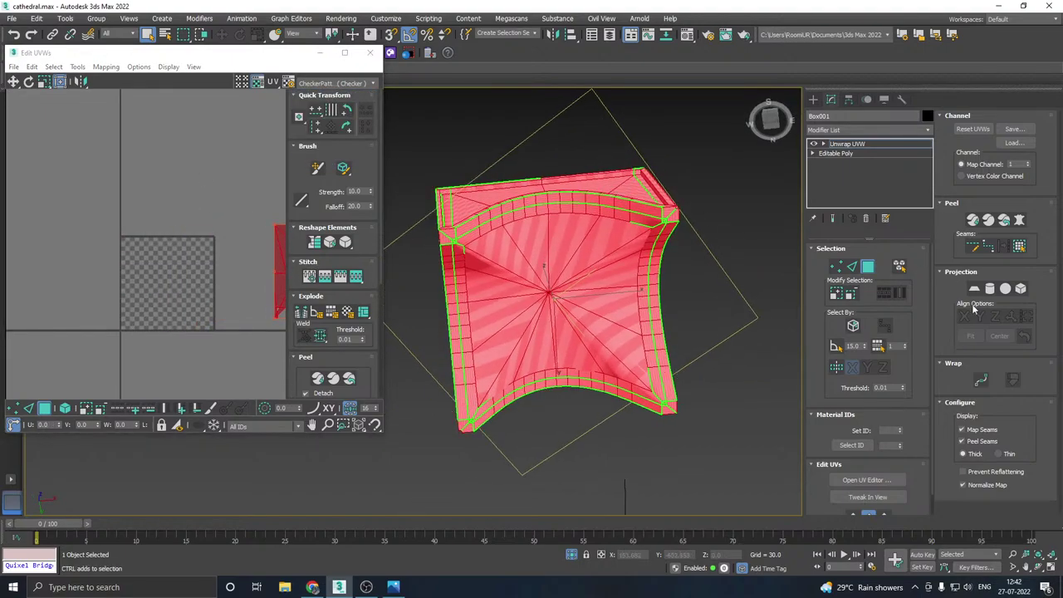
{"action": "left_click", "coordinate": [838, 266]}
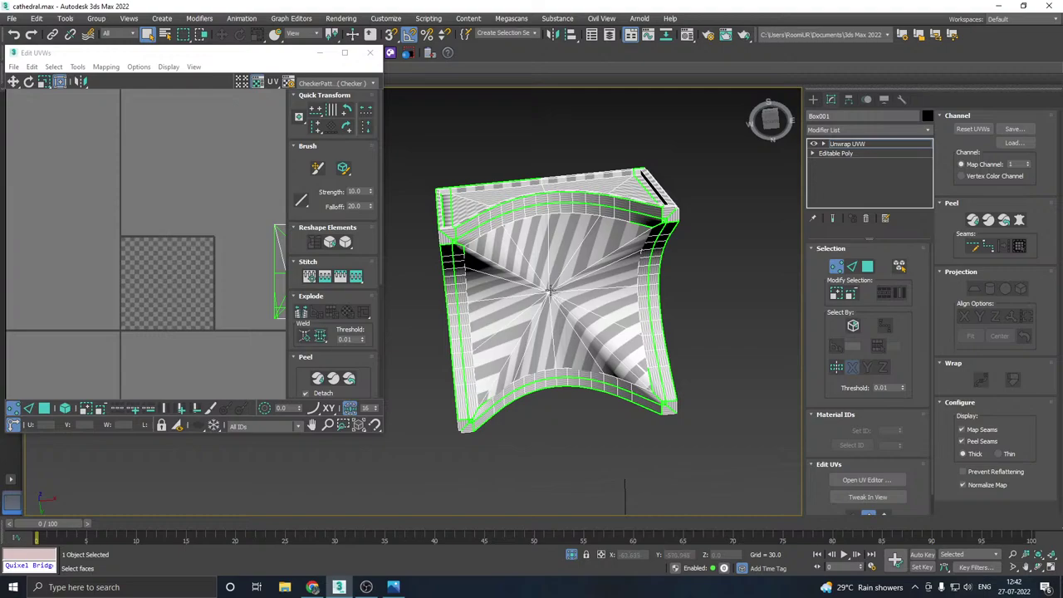
{"action": "left_click", "coordinate": [549, 291]}
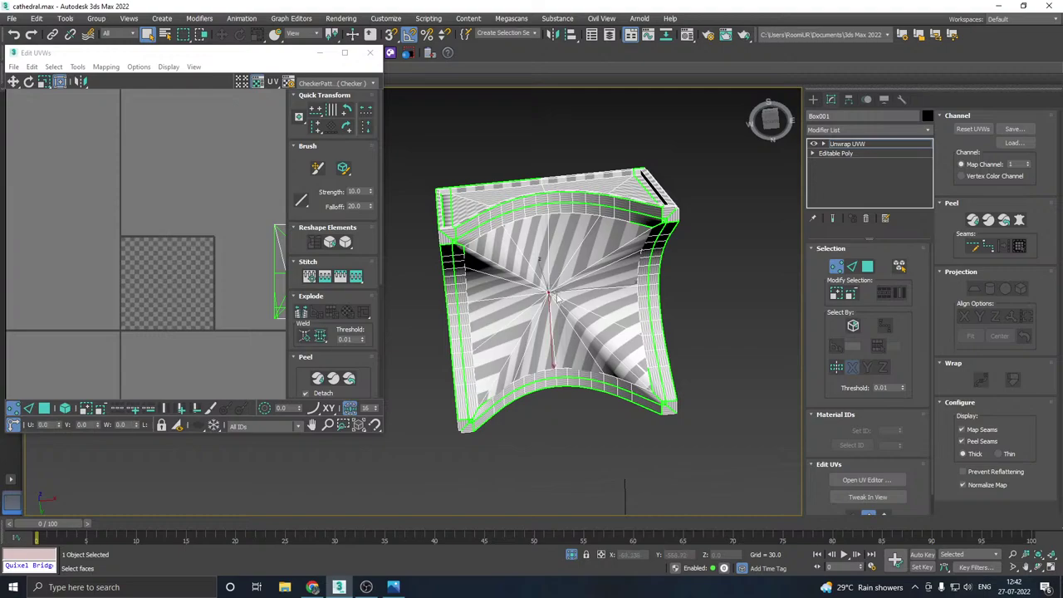
{"action": "left_click", "coordinate": [868, 267]}
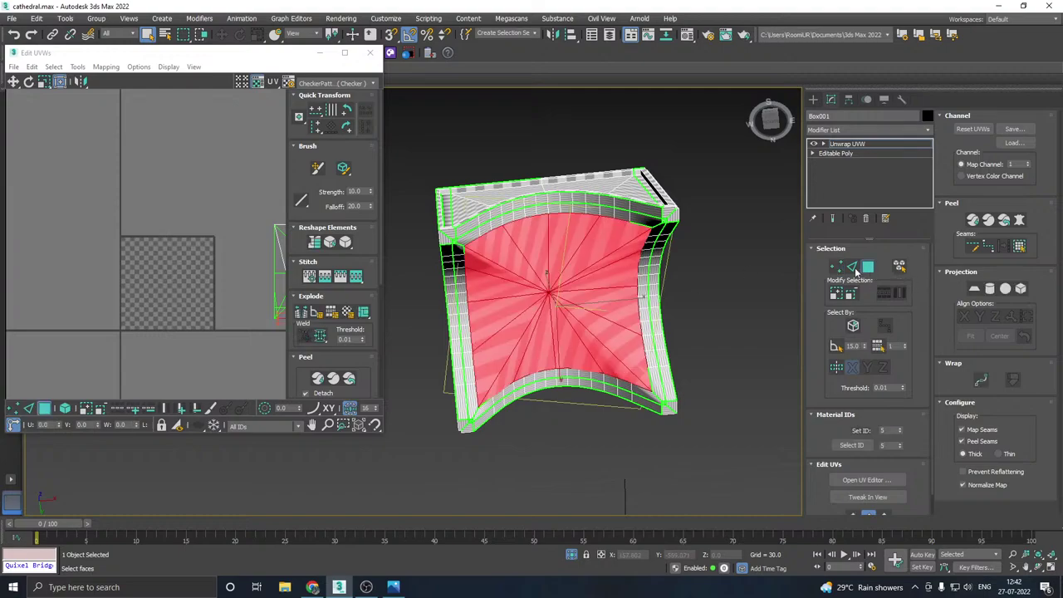
{"action": "middle_click_drag", "start_coordinate": [640, 278], "coordinate": [513, 257], "text": "alt"}
{"action": "scroll", "coordinate": [573, 201], "scroll_direction": "up", "scroll_amount": 4}
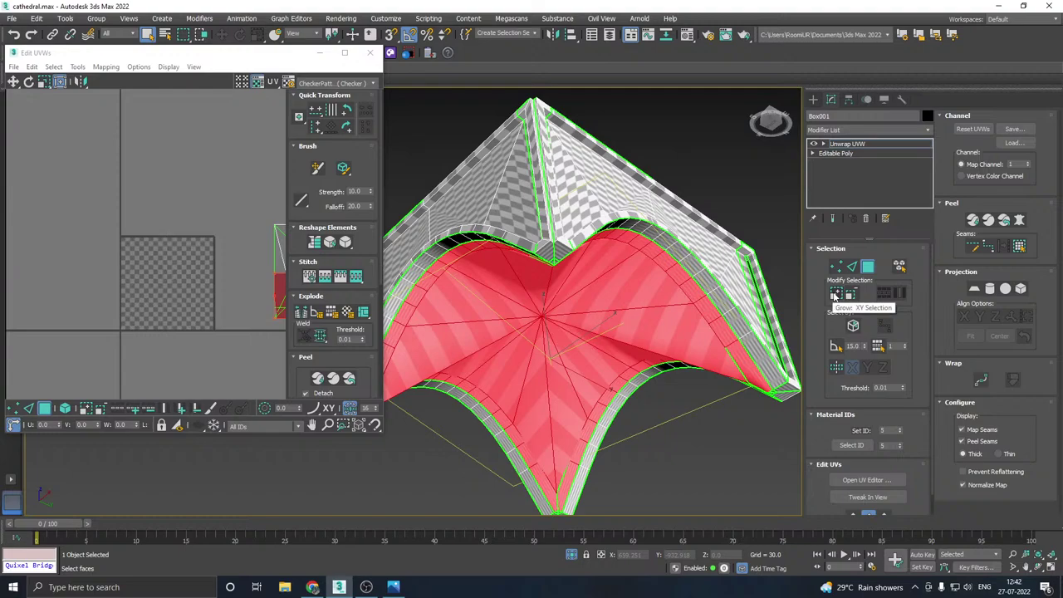
{"action": "left_click", "coordinate": [836, 295]}
- Planar-map the selected underside faces and relax their UVs by polygon angles with 100 iterations and amount 0.1
{"action": "scroll", "coordinate": [665, 280], "scroll_direction": "down", "scroll_amount": 3}
{"action": "scroll", "coordinate": [864, 461], "scroll_direction": "down", "scroll_amount": 1}
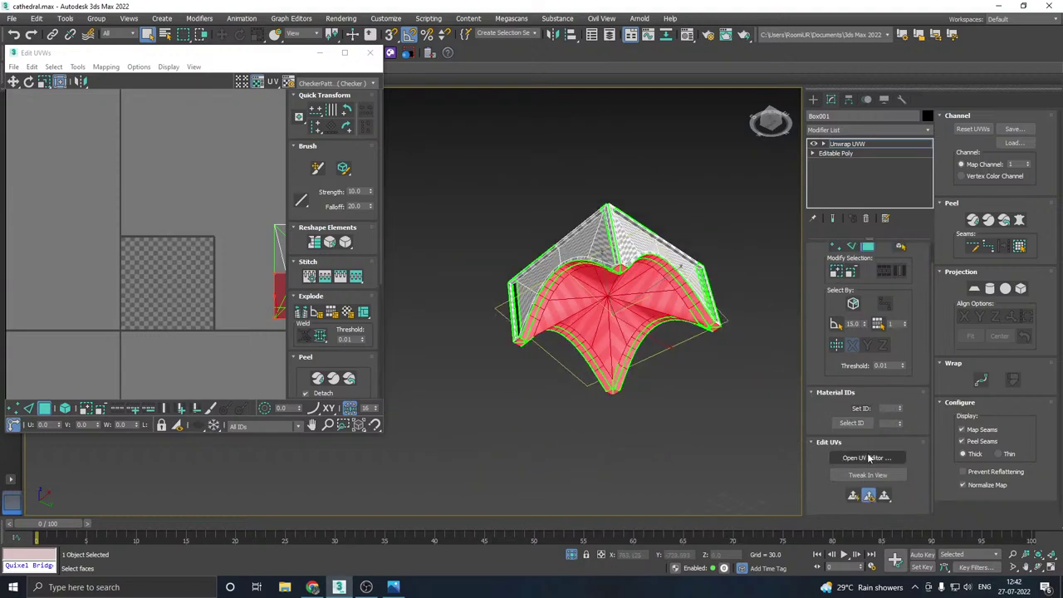
{"action": "left_click", "coordinate": [853, 496]}
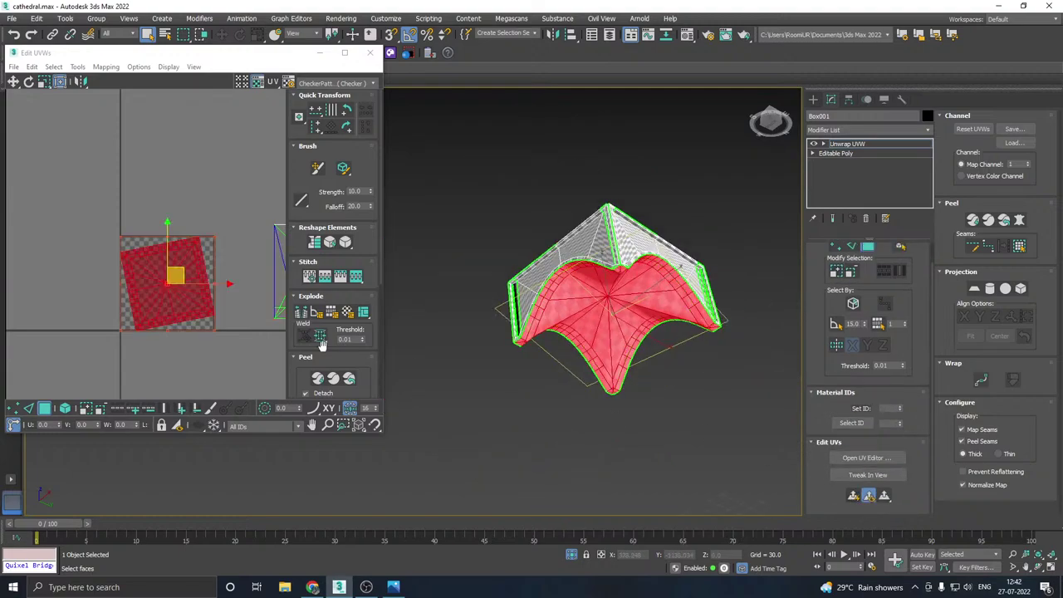
{"action": "scroll", "coordinate": [160, 330], "scroll_direction": "up", "scroll_amount": 2}
{"action": "left_click", "coordinate": [77, 66]}
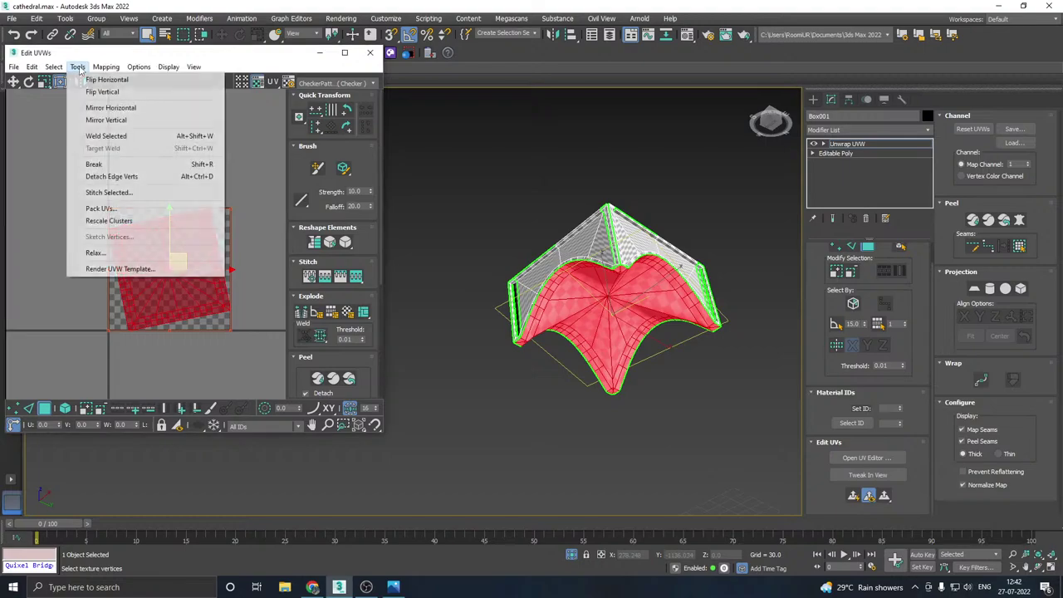
{"action": "left_click", "coordinate": [94, 253]}
{"action": "left_click", "coordinate": [176, 143]}
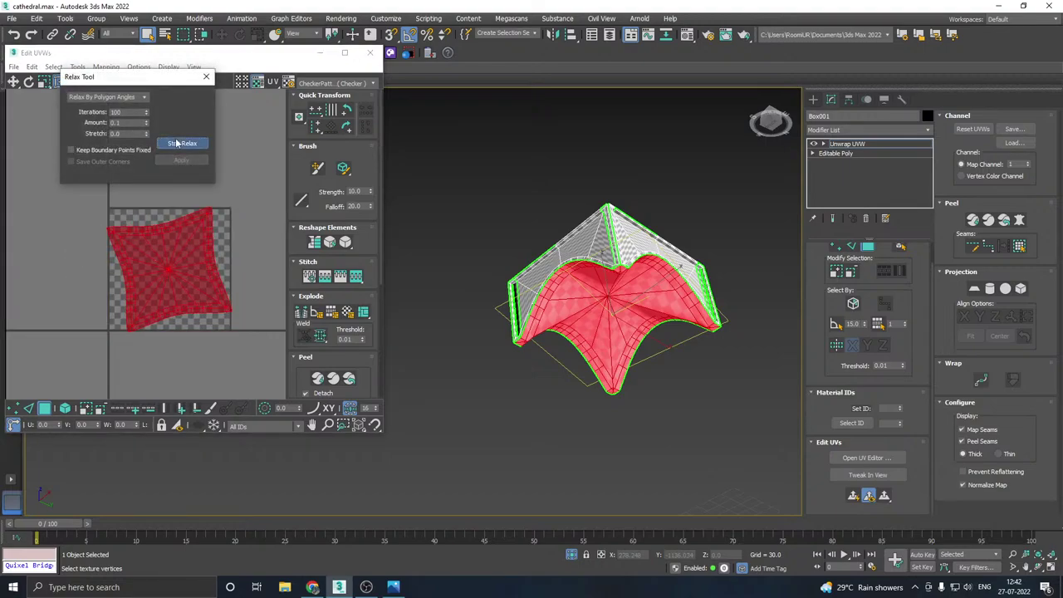
{"action": "left_click", "coordinate": [176, 143]}
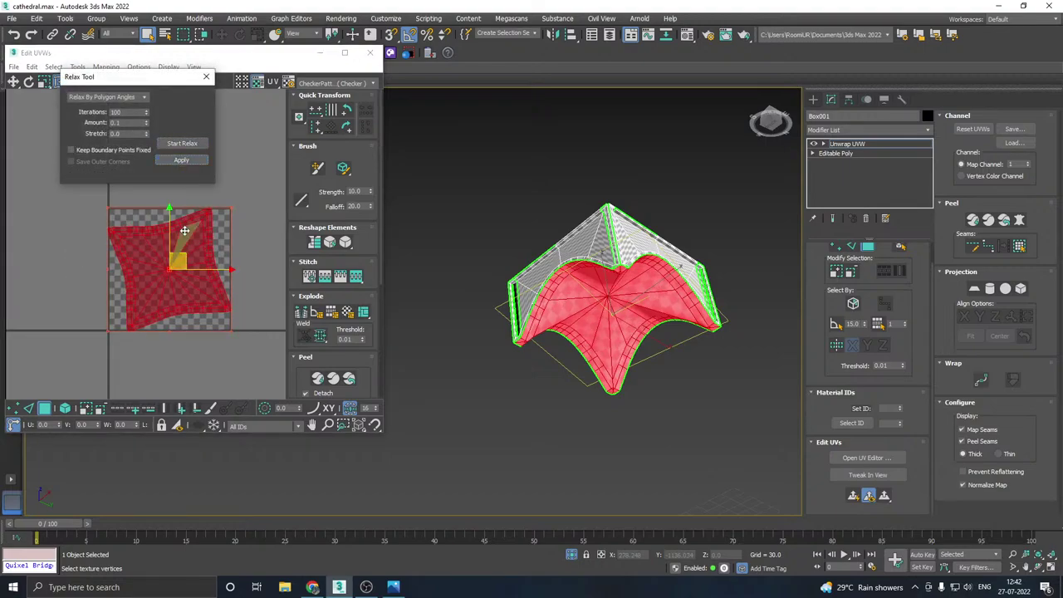
- Rotate the underside UV shell until it sits square with angle snap off, and move it below the UV tile
{"action": "left_click", "coordinate": [408, 34]}
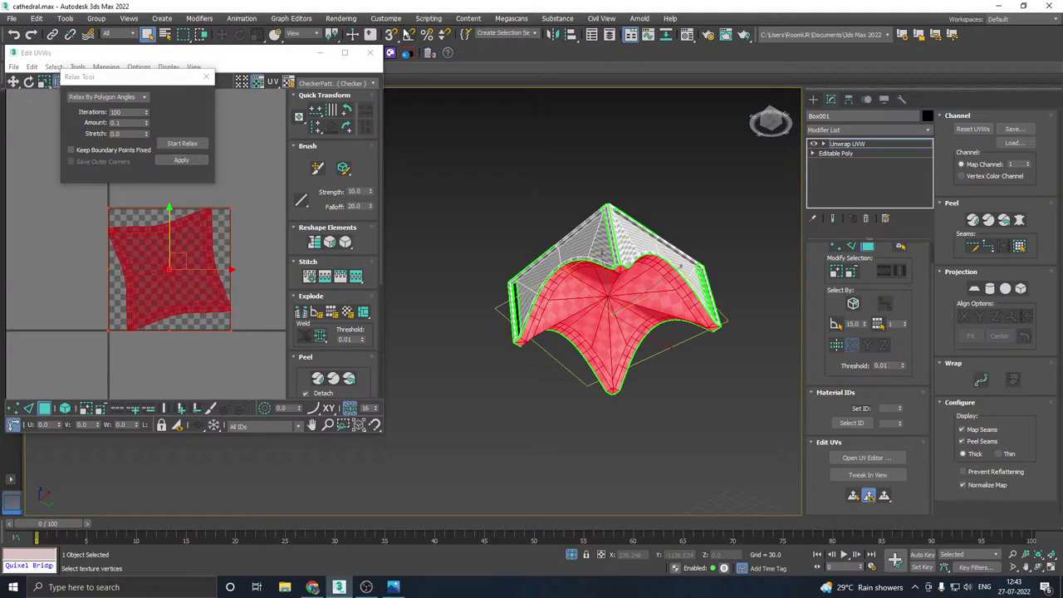
{"action": "left_click_drag", "start_coordinate": [169, 209], "coordinate": [182, 214]}
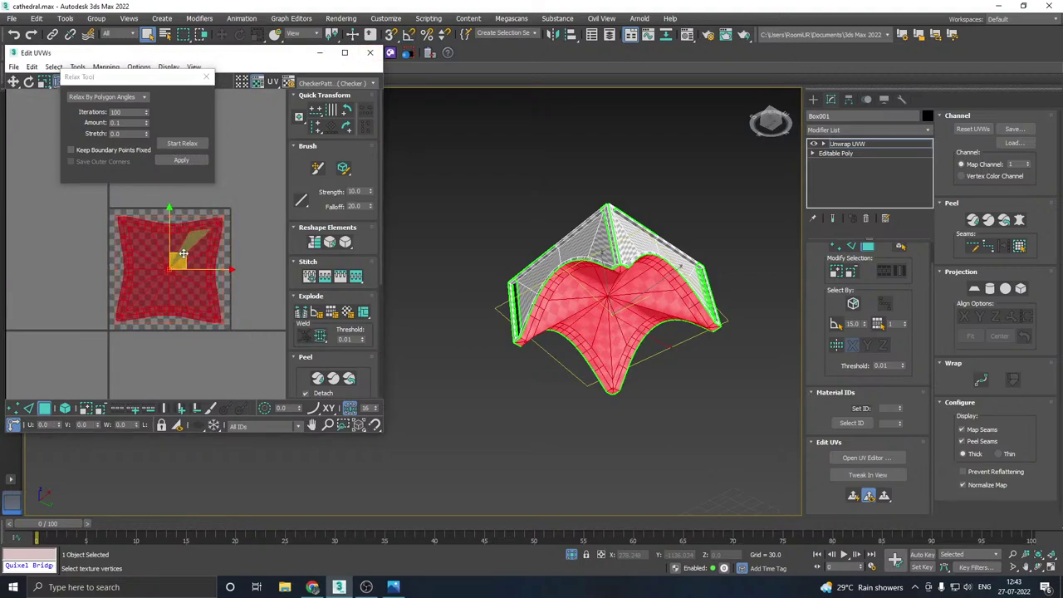
{"action": "left_click_drag", "start_coordinate": [181, 256], "coordinate": [138, 428]}
- Select the canopy's four top faces by converting their shared centre vertex to a face selection
{"action": "middle_click_drag", "start_coordinate": [609, 285], "coordinate": [729, 340], "text": "alt"}
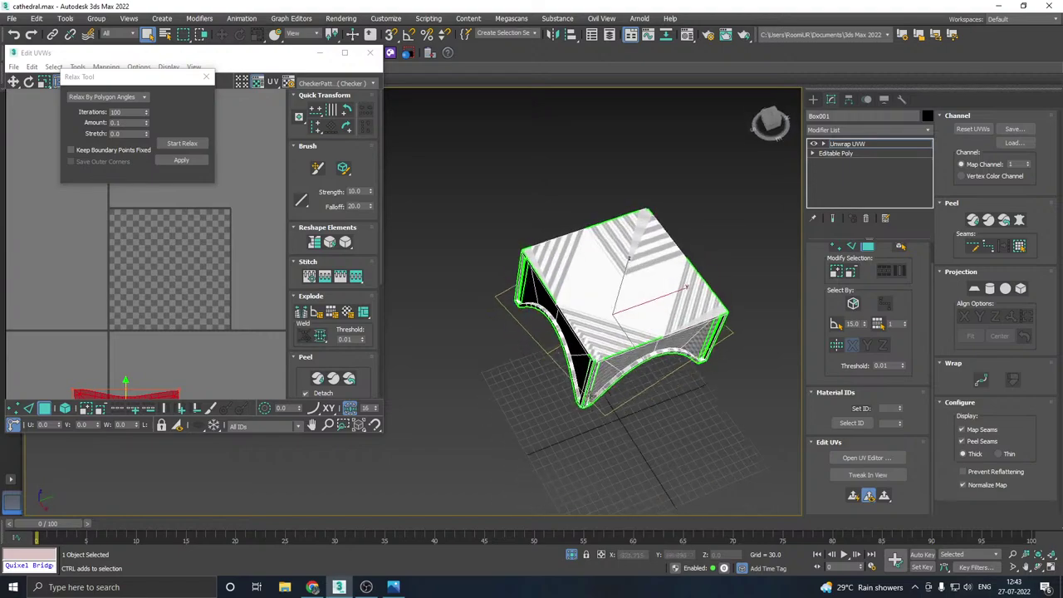
{"action": "left_click", "coordinate": [658, 324]}
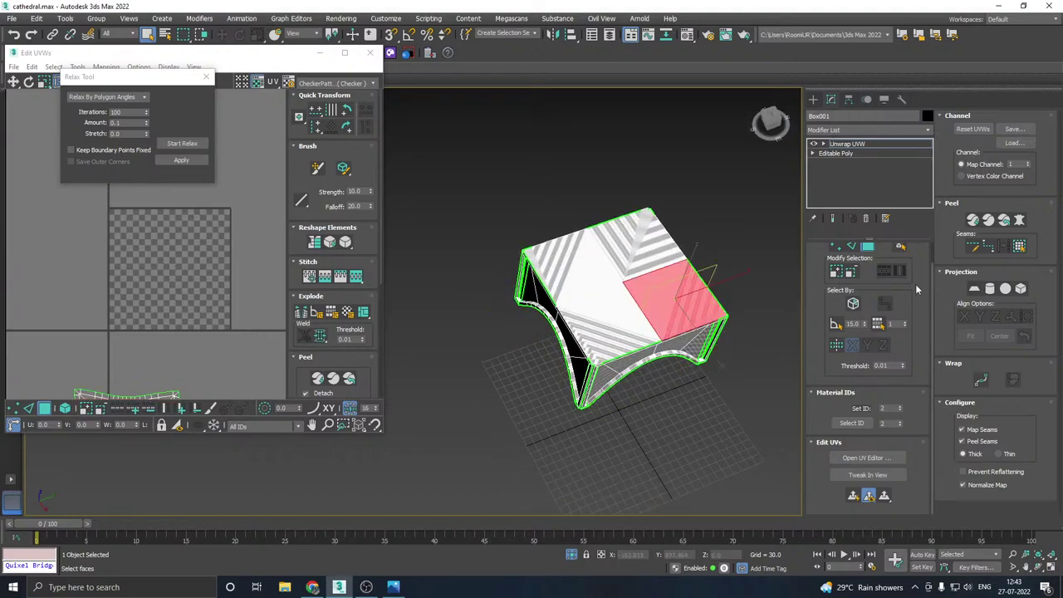
{"action": "left_click", "coordinate": [837, 246]}
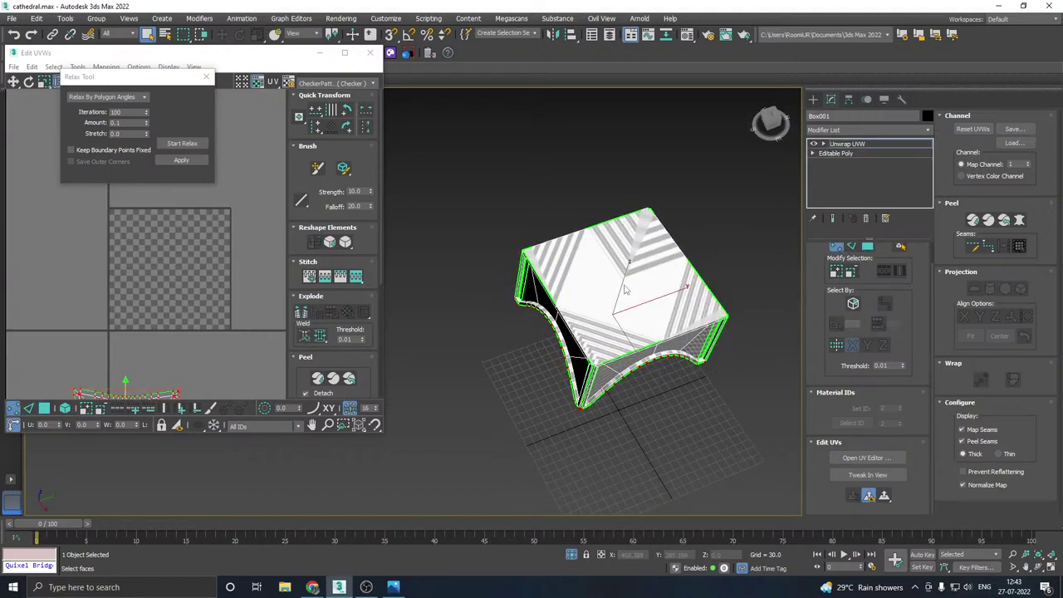
{"action": "left_click", "coordinate": [621, 283]}
{"action": "left_click", "coordinate": [867, 247]}
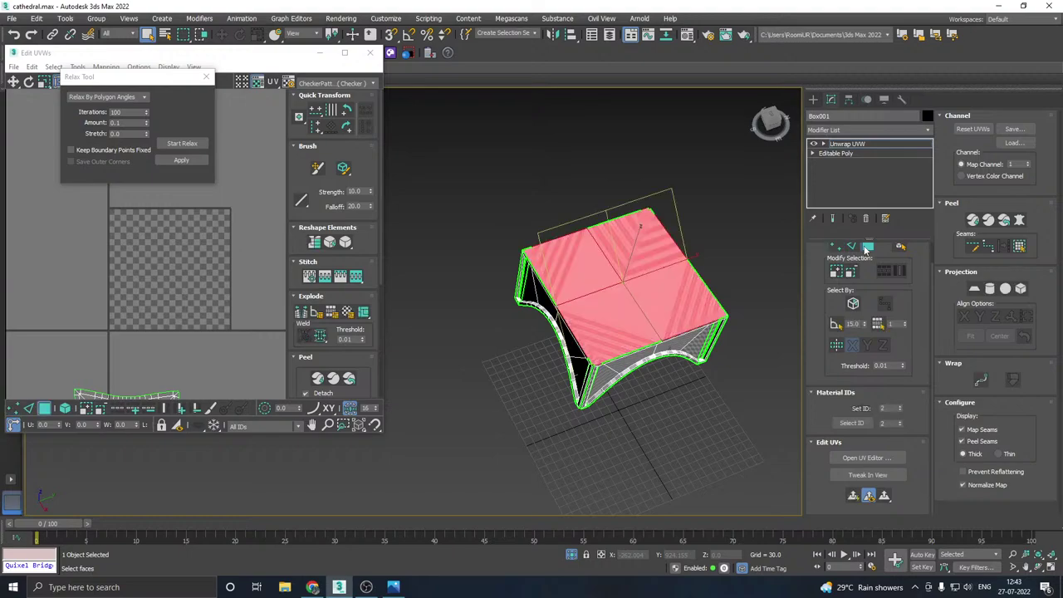
{"action": "scroll", "coordinate": [620, 366], "scroll_direction": "up", "scroll_amount": 8}
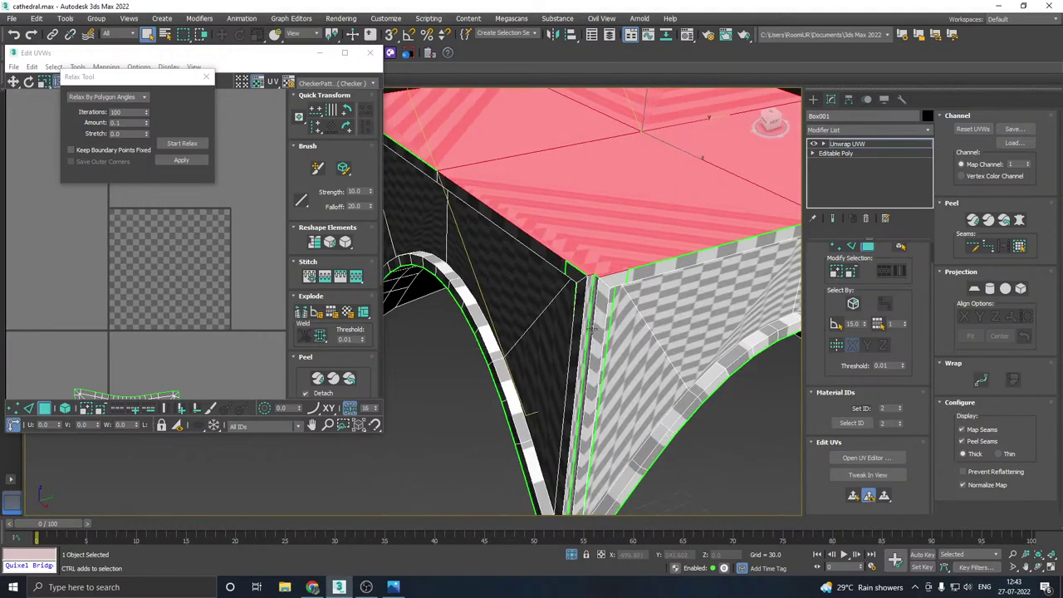
- Planar-map the canopy's top faces and relax their UVs by polygon angles with 100 iterations and amount 0.1
{"action": "left_click", "coordinate": [853, 497]}
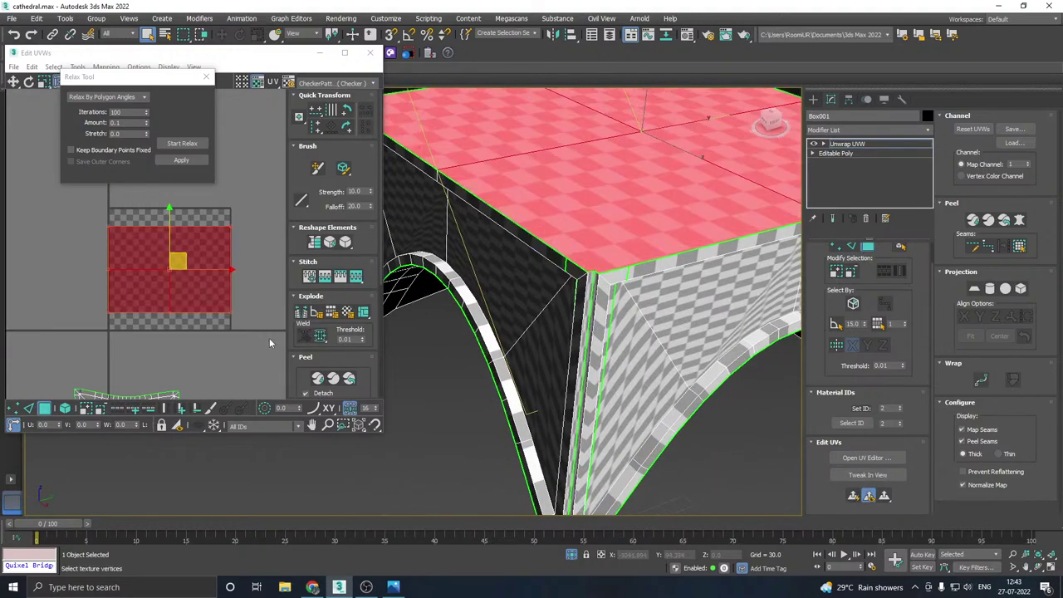
{"action": "left_click", "coordinate": [197, 144]}
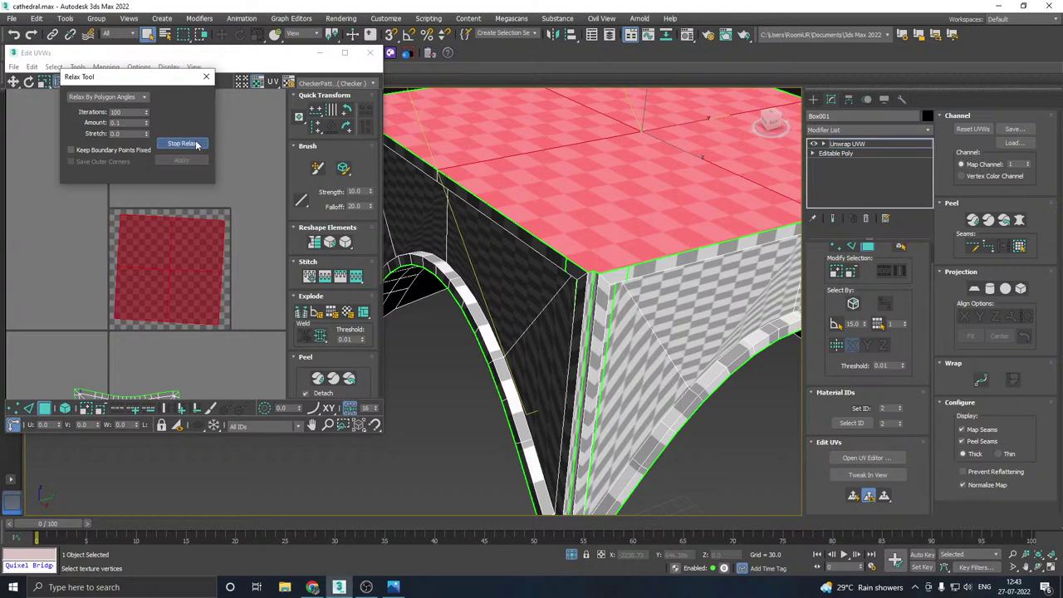
{"action": "left_click", "coordinate": [197, 144]}
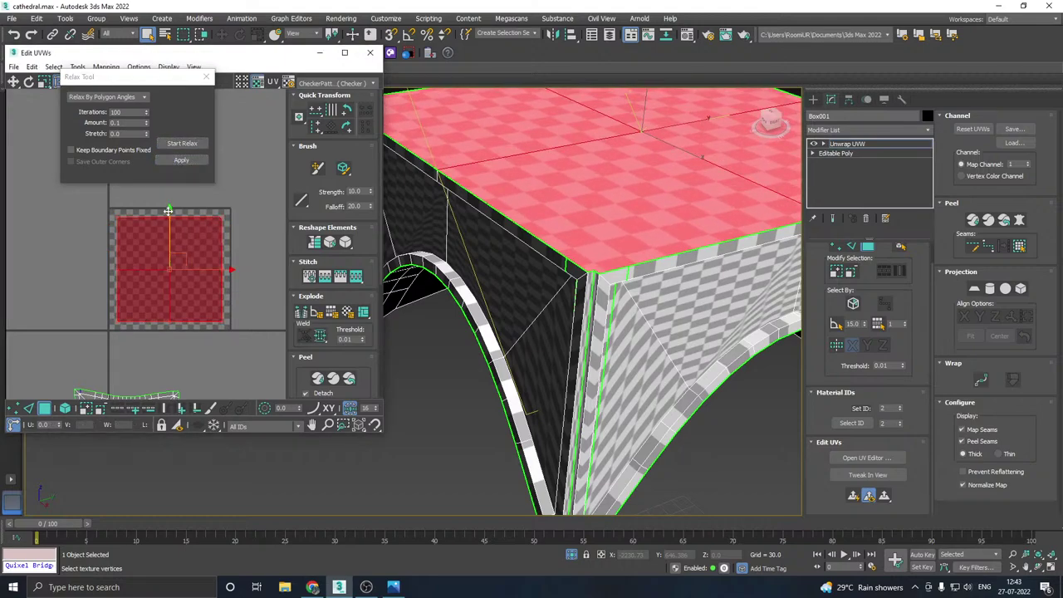
- Straighten the top-face UV shell and place it below the UV tile beside the underside shell
{"action": "scroll", "coordinate": [174, 218], "scroll_direction": "down", "scroll_amount": 4}
{"action": "left_click_drag", "start_coordinate": [178, 224], "coordinate": [245, 347]}
{"action": "scroll", "coordinate": [611, 316], "scroll_direction": "down", "scroll_amount": 5}
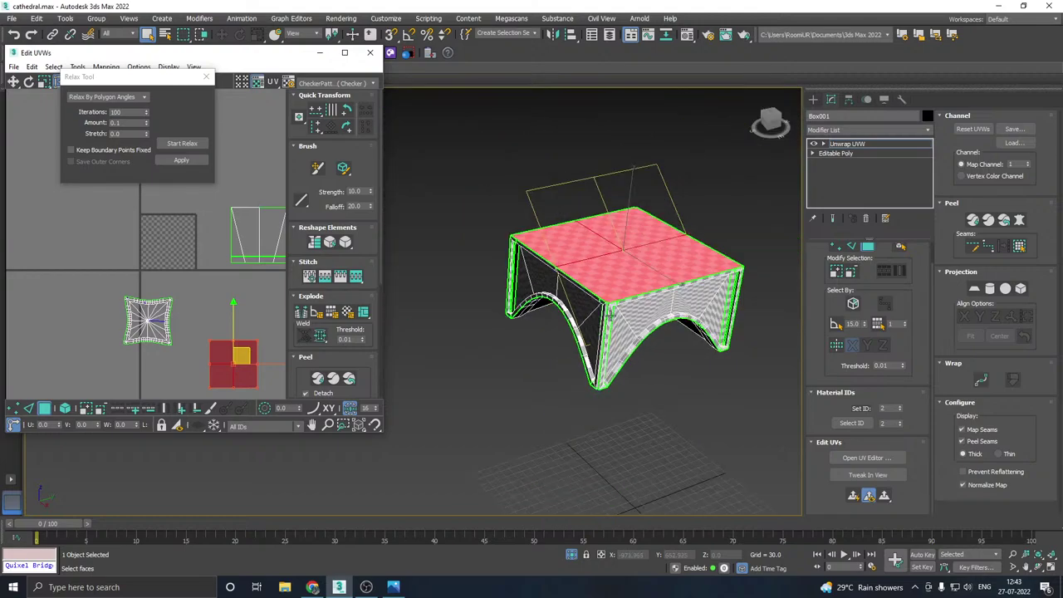
- Select the canopy's outer arch side faces using select by planar angle at 15.0
{"action": "middle_click_drag", "start_coordinate": [611, 316], "coordinate": [592, 227], "text": "alt"}
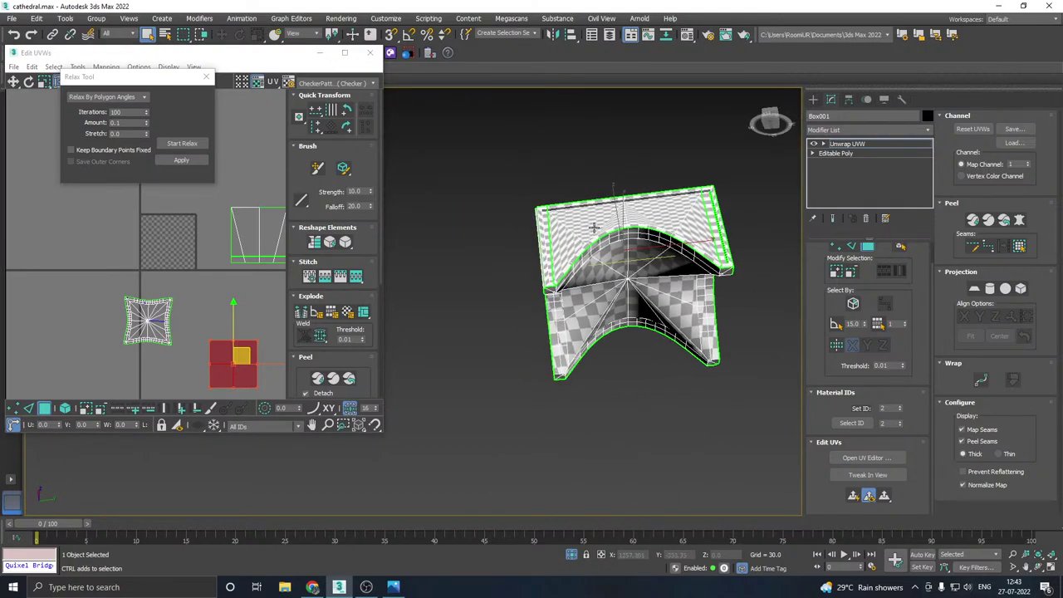
{"action": "left_click", "coordinate": [835, 325]}
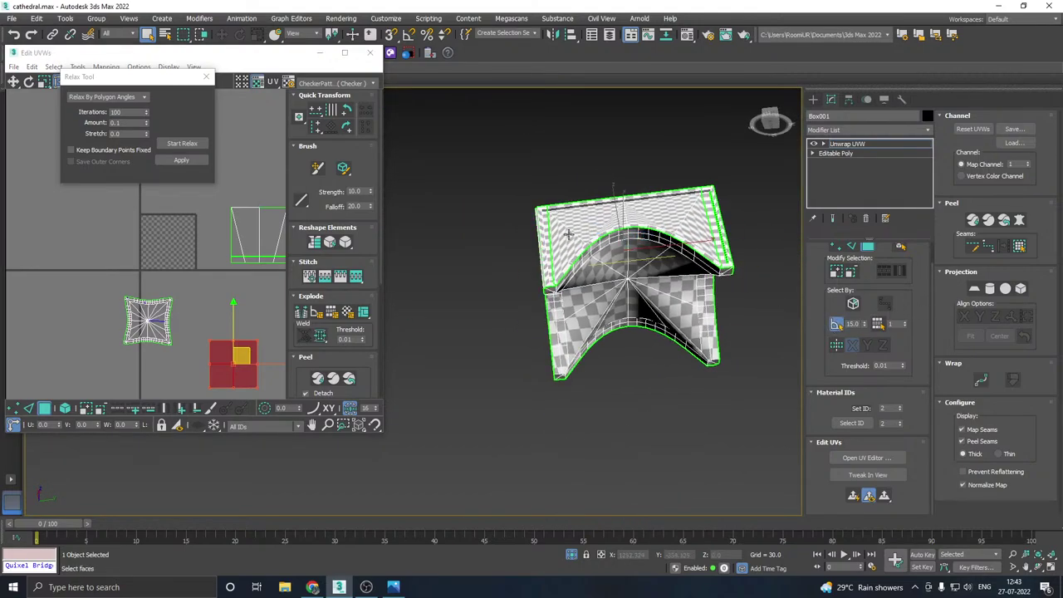
{"action": "left_click", "coordinate": [574, 237]}
{"action": "mouse_move", "coordinate": [573, 237]}
{"action": "middle_mouse_down", "text": "alt"}
{"action": "mouse_move", "coordinate": [642, 248]}
{"action": "mouse_move", "coordinate": [699, 208]}
{"action": "mouse_move", "coordinate": [723, 212]}
{"action": "mouse_move", "coordinate": [704, 236]}
{"action": "mouse_move", "coordinate": [589, 256]}
{"action": "mouse_move", "coordinate": [595, 247]}
{"action": "mouse_move", "coordinate": [565, 249]}
{"action": "middle_mouse_up", "text": "alt"}
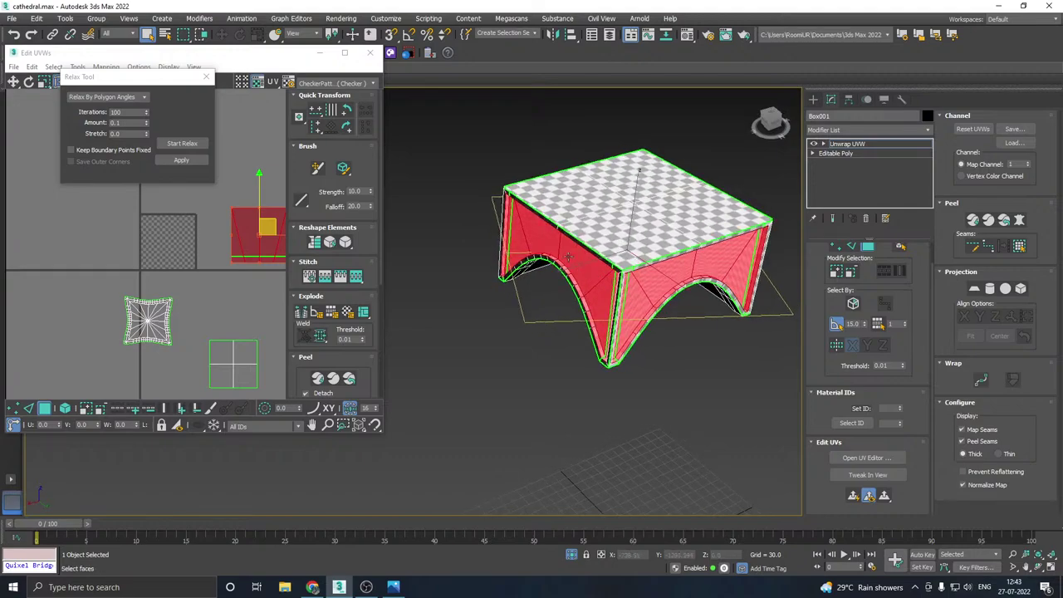
{"action": "scroll", "coordinate": [565, 250], "scroll_direction": "up", "scroll_amount": 4}
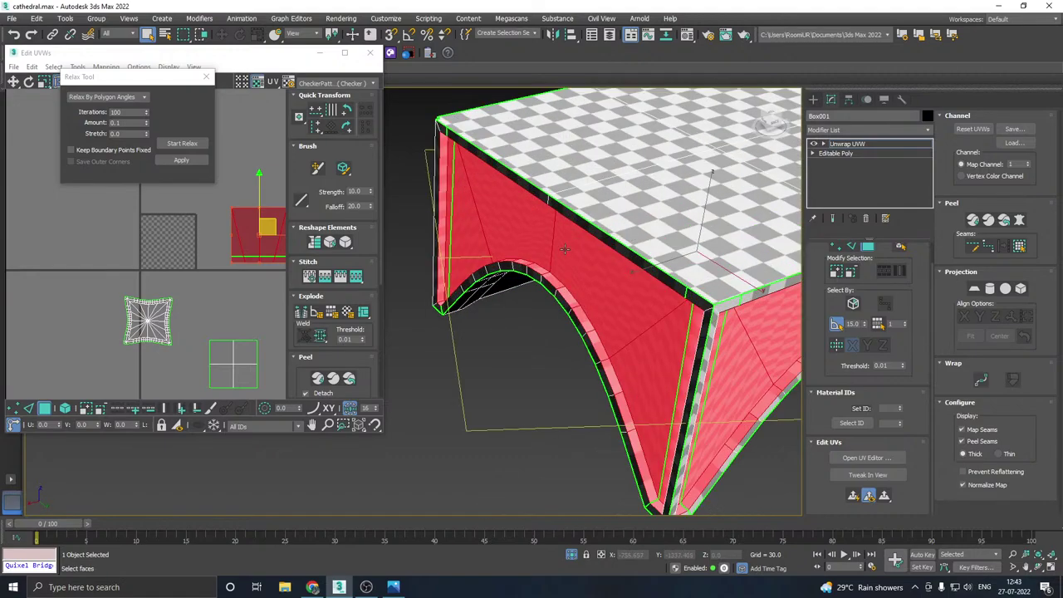
- Flatten the selected side faces with planar mapping and a polygon-angle relax of 100 iterations, and rotate their UV shells upright
{"action": "left_click", "coordinate": [854, 497]}
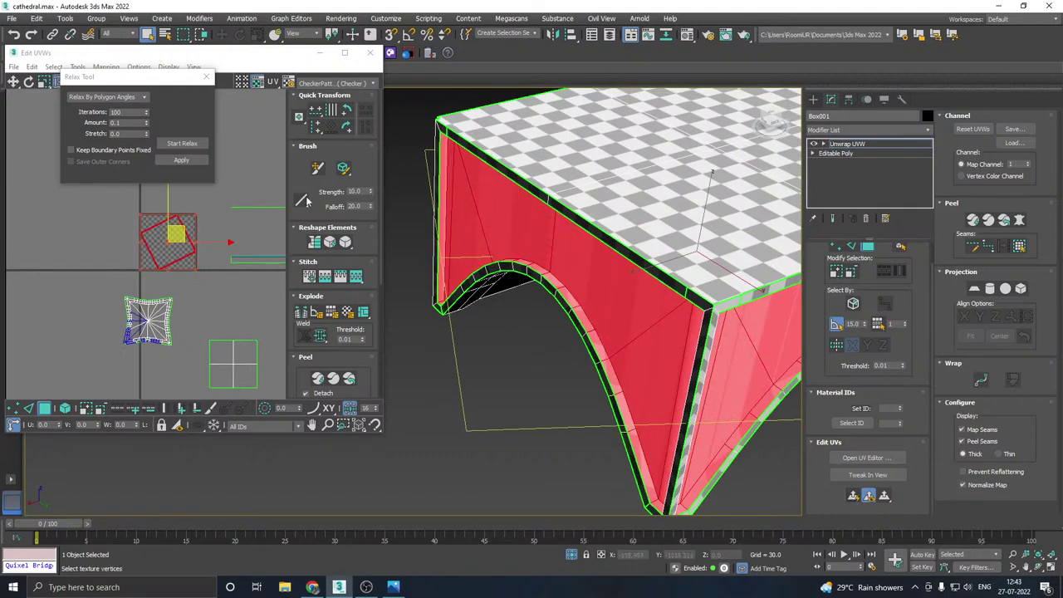
{"action": "left_click", "coordinate": [183, 144]}
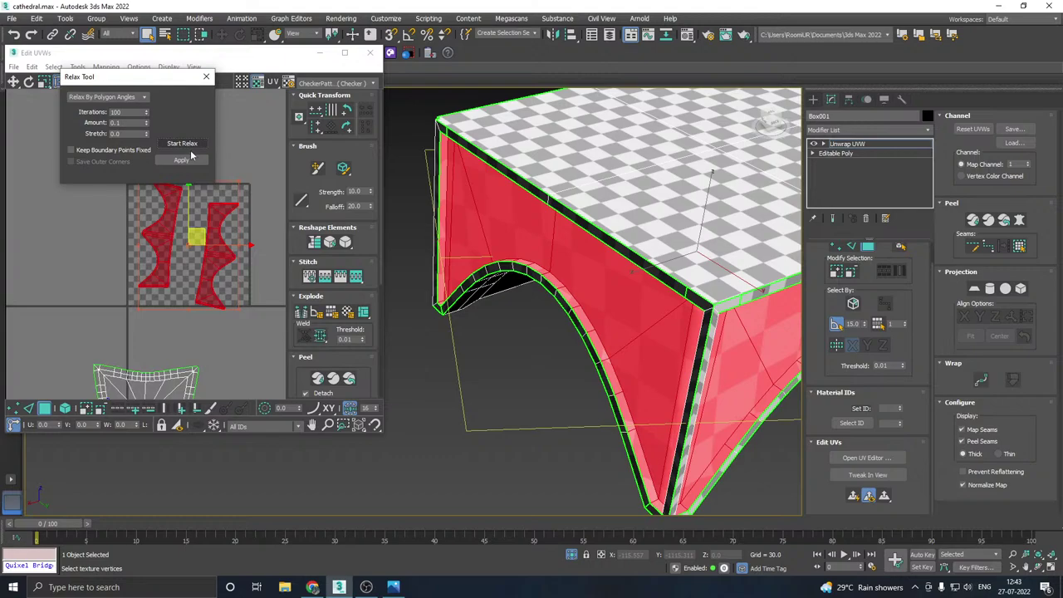
{"action": "left_click", "coordinate": [189, 144]}
{"action": "left_click", "coordinate": [197, 308]}
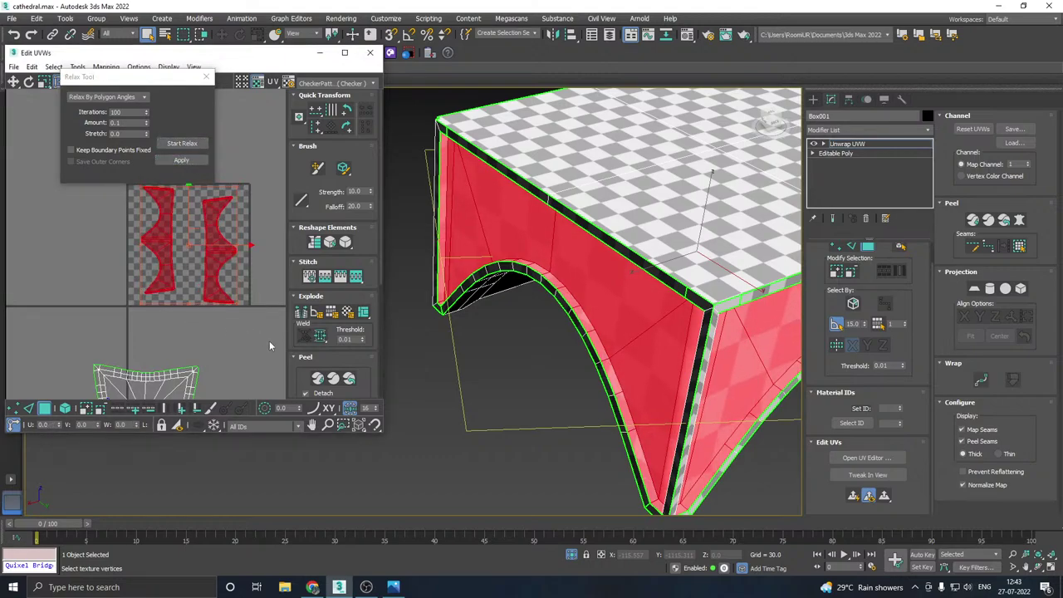
- Pack the relaxed UV shells of the canopy's outer arch sides into the UV tile
{"action": "left_click", "coordinate": [307, 358]}
{"action": "left_click", "coordinate": [302, 390]}
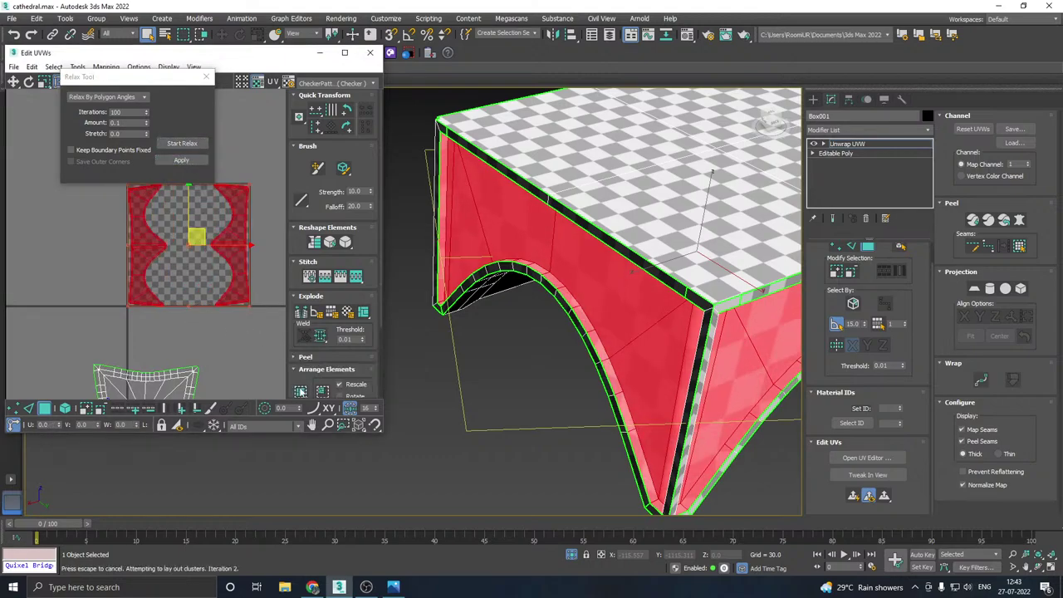
{"action": "left_click", "coordinate": [213, 330]}
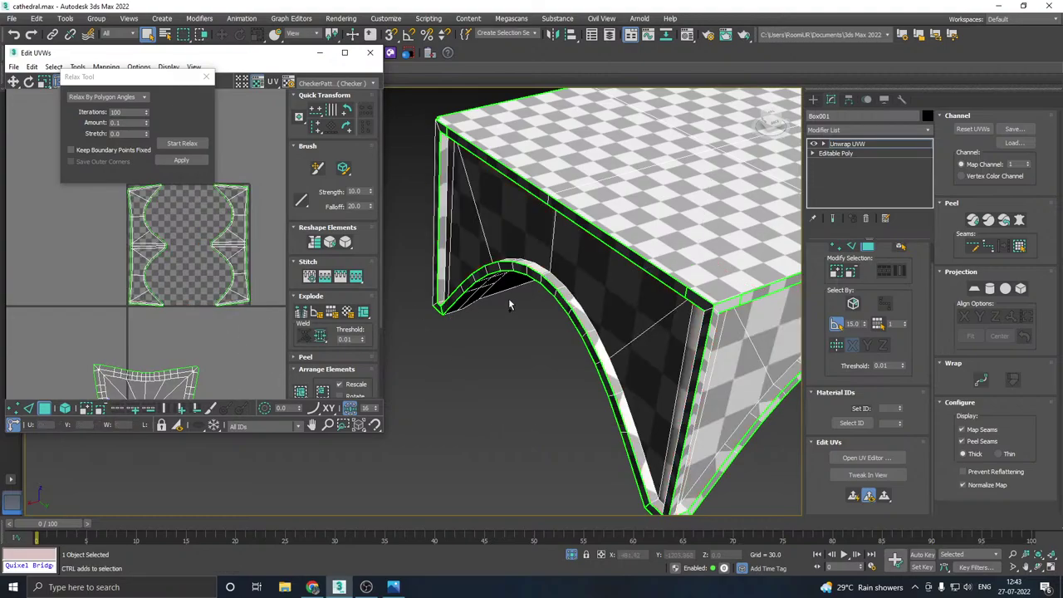
- Select the narrow border faces framing the canopy's outer arch sides by planar angle at 15.0
{"action": "middle_click_drag", "start_coordinate": [509, 305], "coordinate": [621, 307], "text": "alt"}
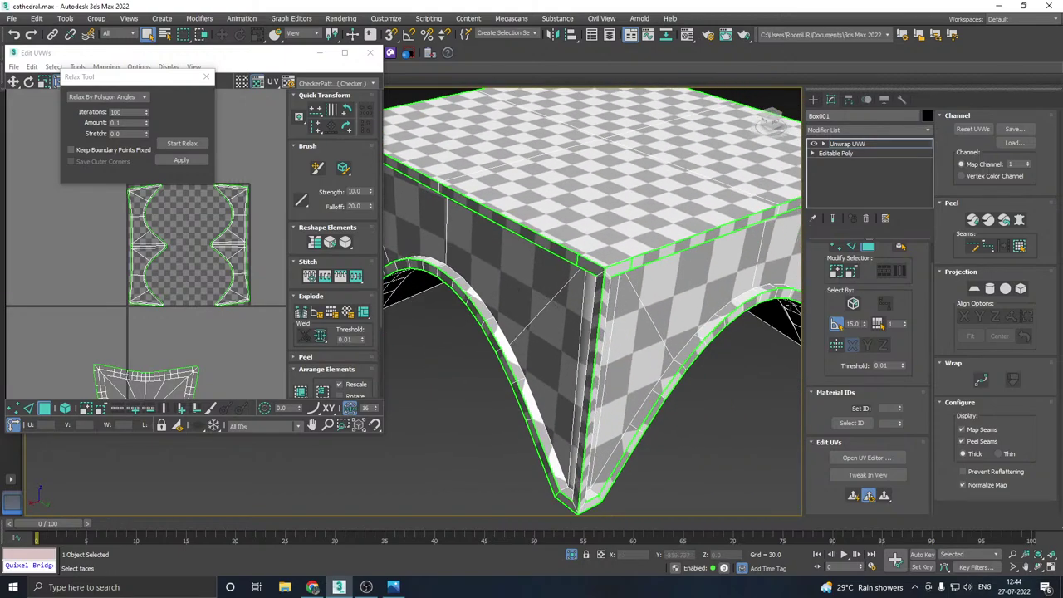
{"action": "double_click", "coordinate": [619, 273]}
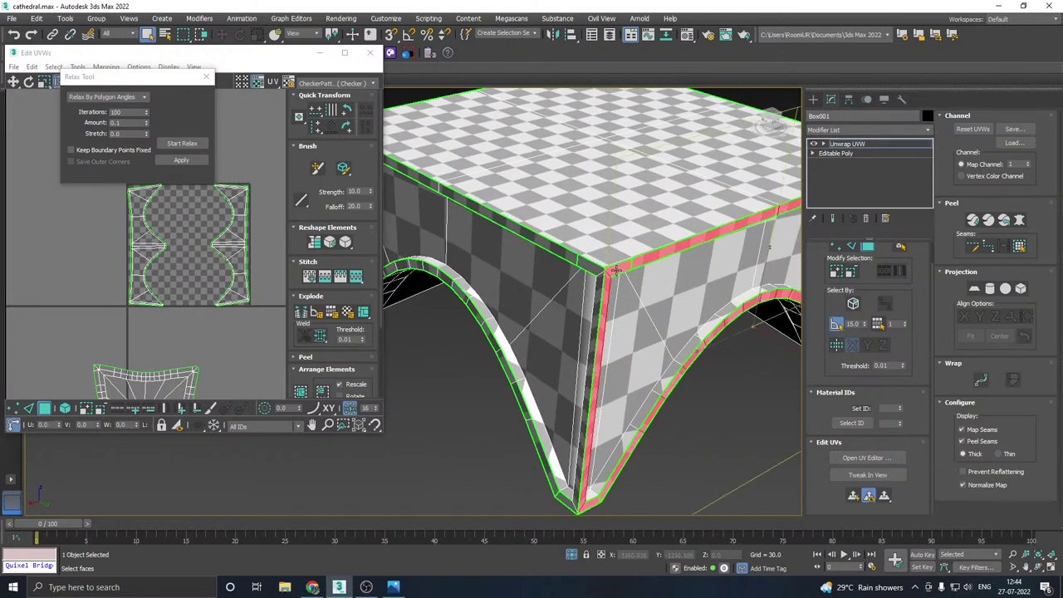
{"action": "double_click", "coordinate": [502, 356], "text": "ctrl"}
{"action": "scroll", "coordinate": [502, 354], "scroll_direction": "down", "scroll_amount": 3}
{"action": "middle_click_drag", "start_coordinate": [743, 325], "coordinate": [599, 322], "text": "alt"}
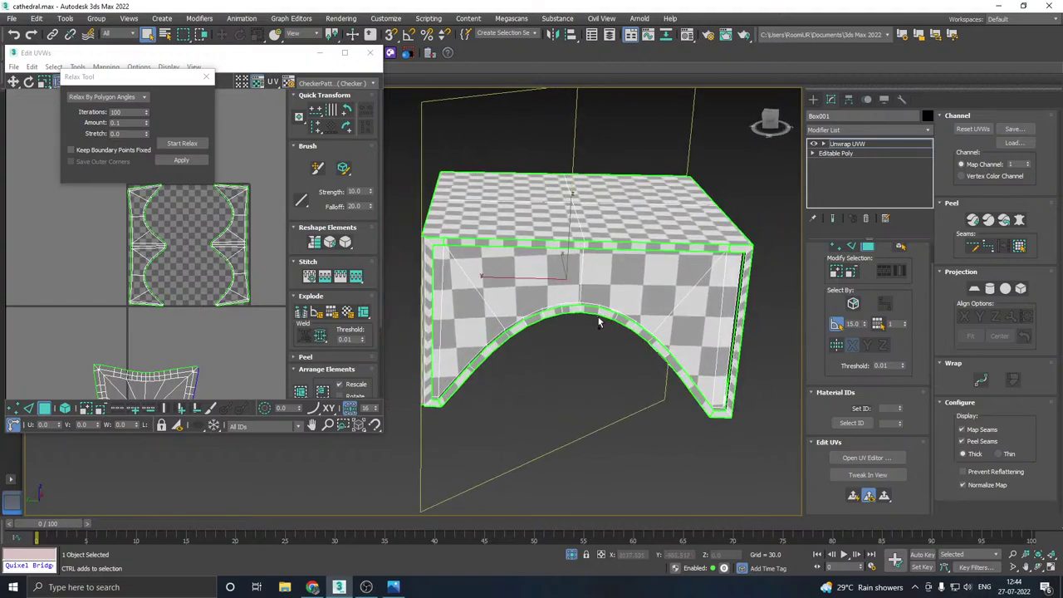
{"action": "middle_click_drag", "start_coordinate": [533, 319], "coordinate": [499, 267], "text": "alt"}
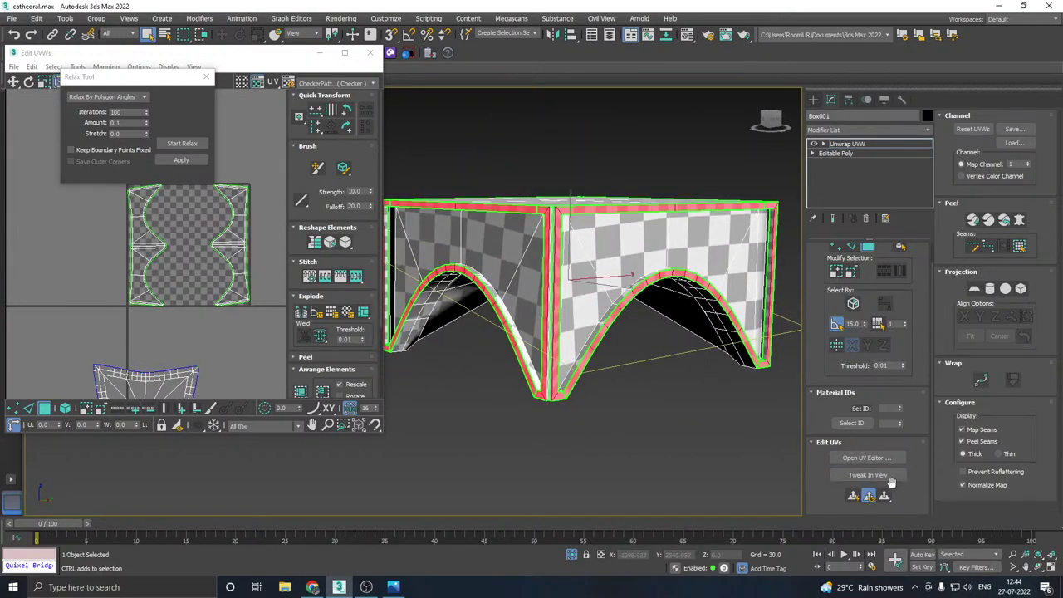
- Planar-map and relax the border faces by polygon angles, and move their UV shells beside the tile
{"action": "left_click", "coordinate": [858, 497]}
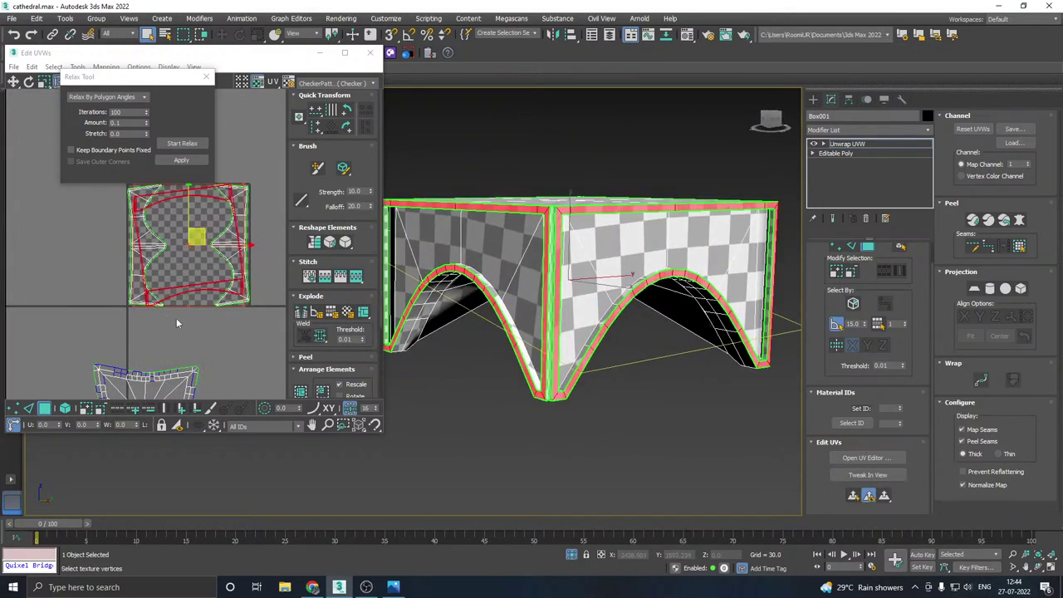
{"action": "left_click", "coordinate": [176, 144]}
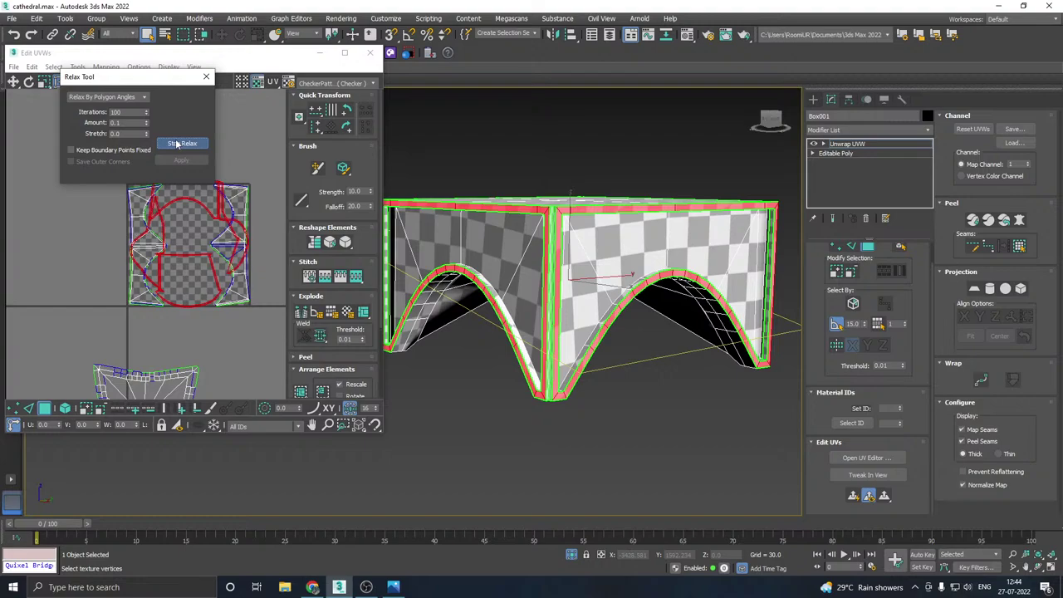
{"action": "left_click", "coordinate": [176, 143]}
{"action": "scroll", "coordinate": [223, 228], "scroll_direction": "down", "scroll_amount": 3}
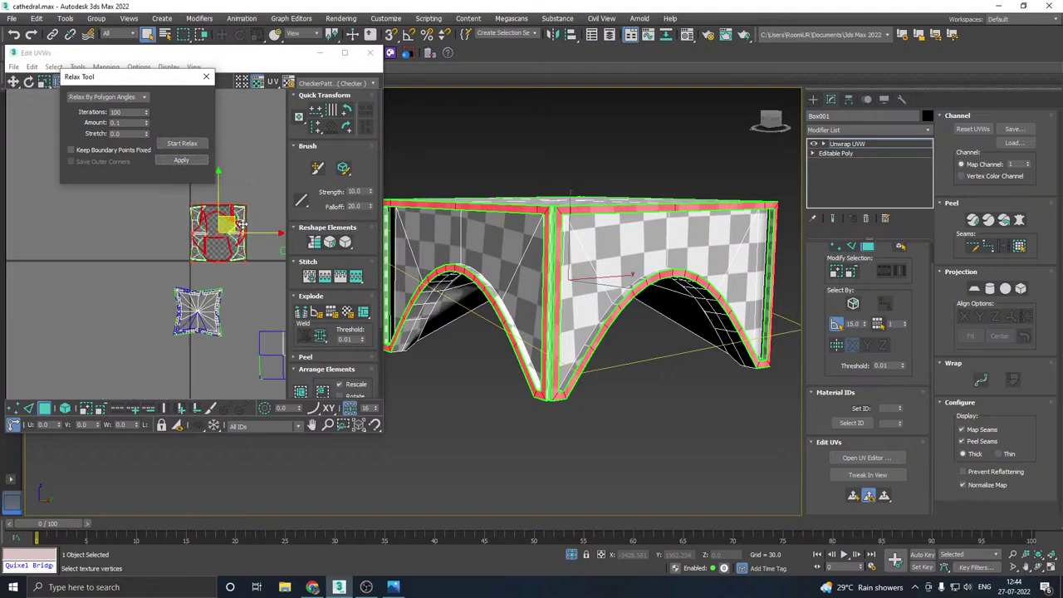
{"action": "left_click_drag", "start_coordinate": [224, 228], "coordinate": [98, 254]}
{"action": "scroll", "coordinate": [74, 241], "scroll_direction": "up", "scroll_amount": 3}
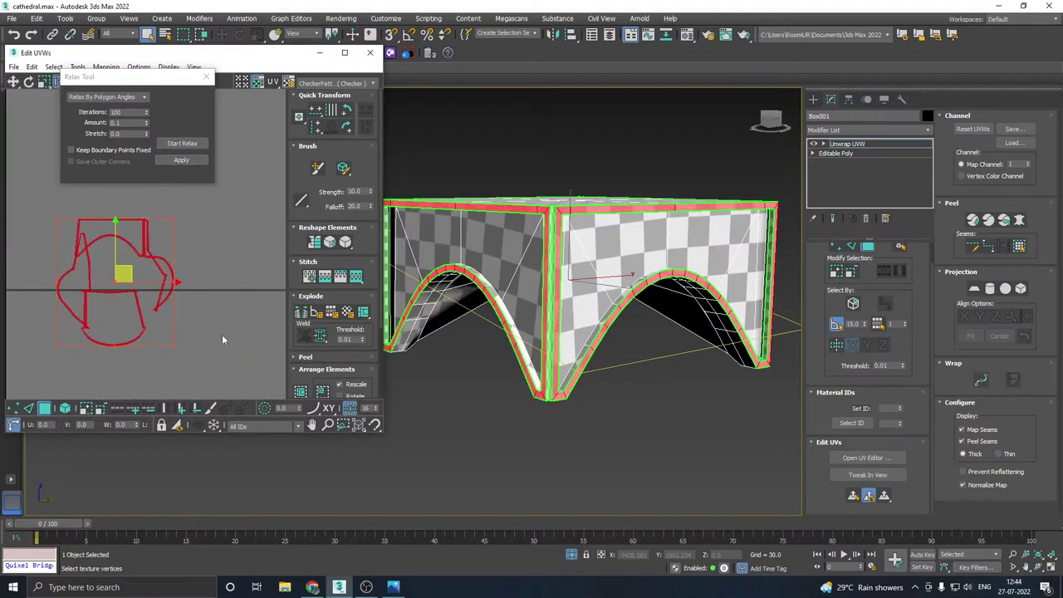
- Pull one border UV shell away from the overlapping one with element selection, and check which canopy sides it covers
{"action": "left_click", "coordinate": [223, 339]}
{"action": "left_click", "coordinate": [65, 408]}
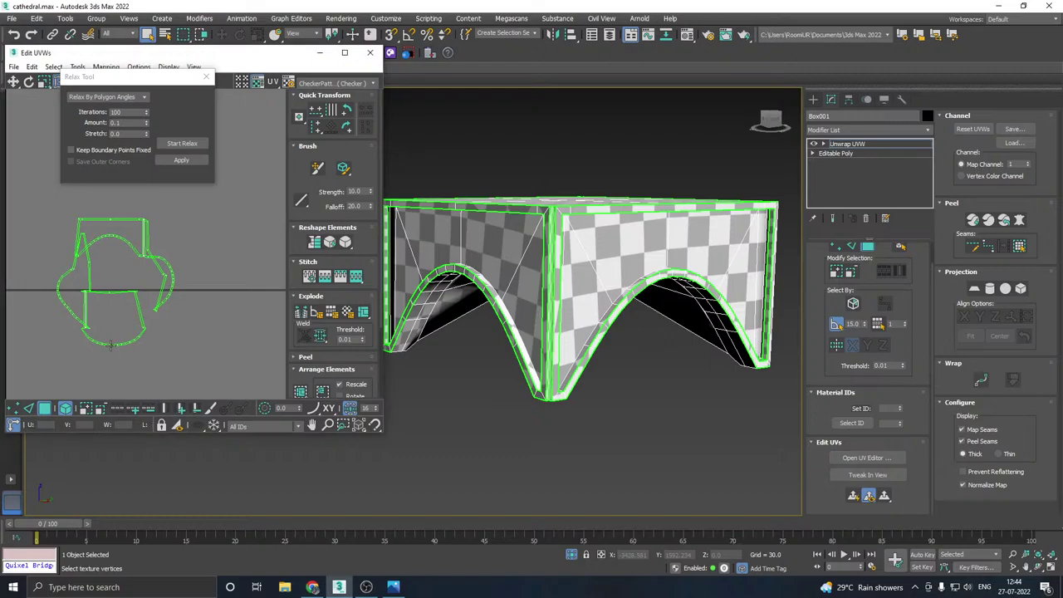
{"action": "left_click", "coordinate": [111, 343]}
{"action": "left_click_drag", "start_coordinate": [114, 285], "coordinate": [151, 310]}
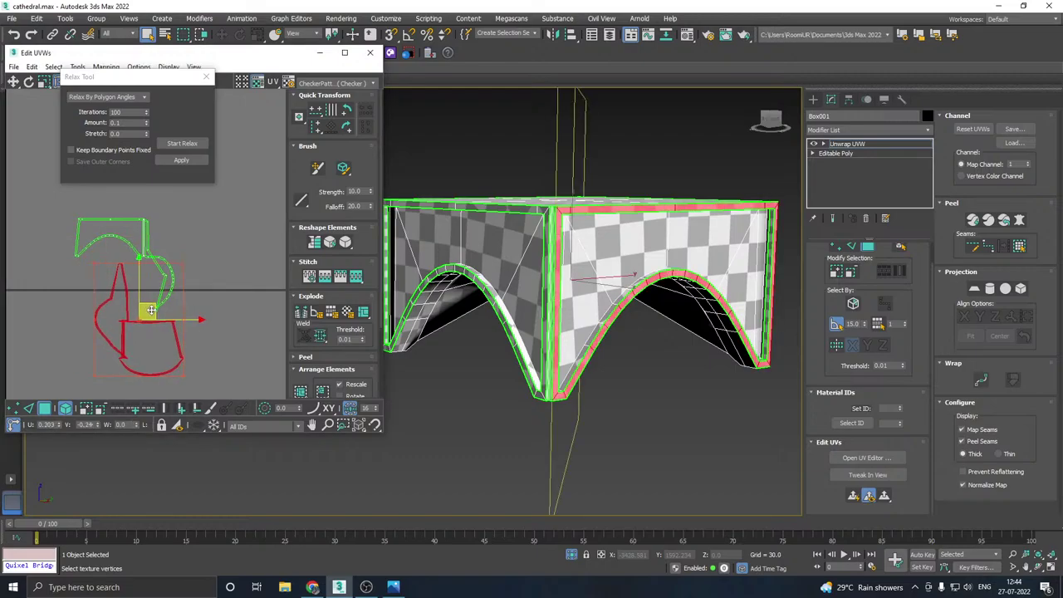
{"action": "middle_click_drag", "start_coordinate": [507, 311], "coordinate": [416, 275], "text": "alt"}
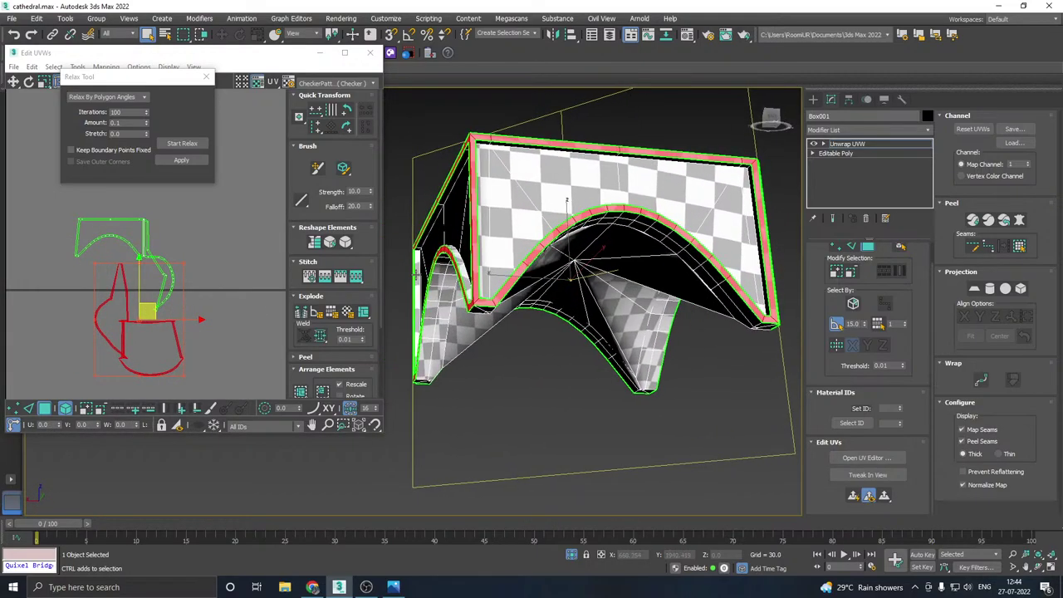
{"action": "left_click", "coordinate": [239, 305]}
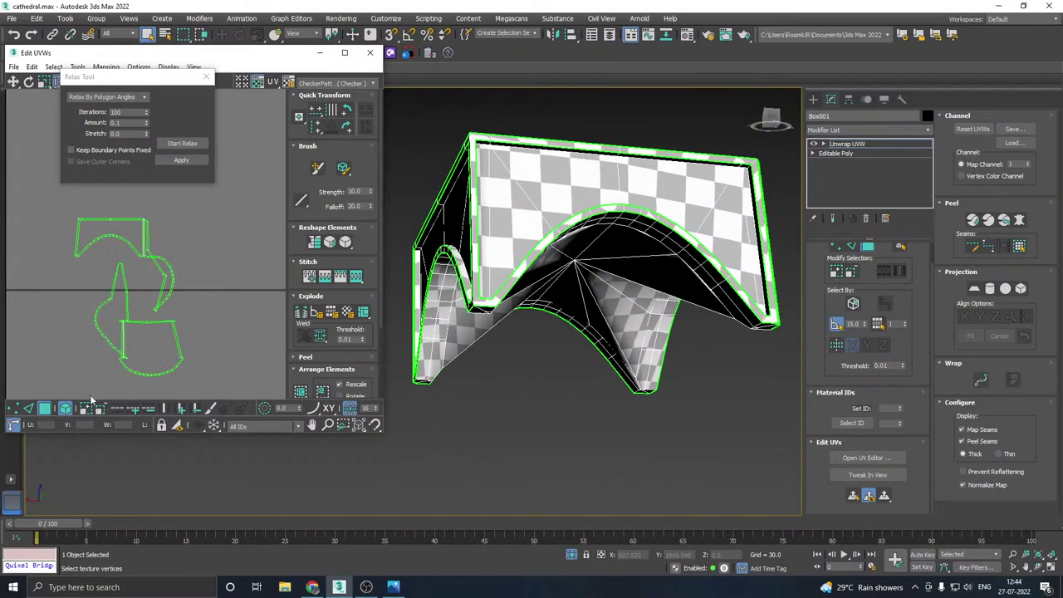
{"action": "left_click", "coordinate": [128, 302]}
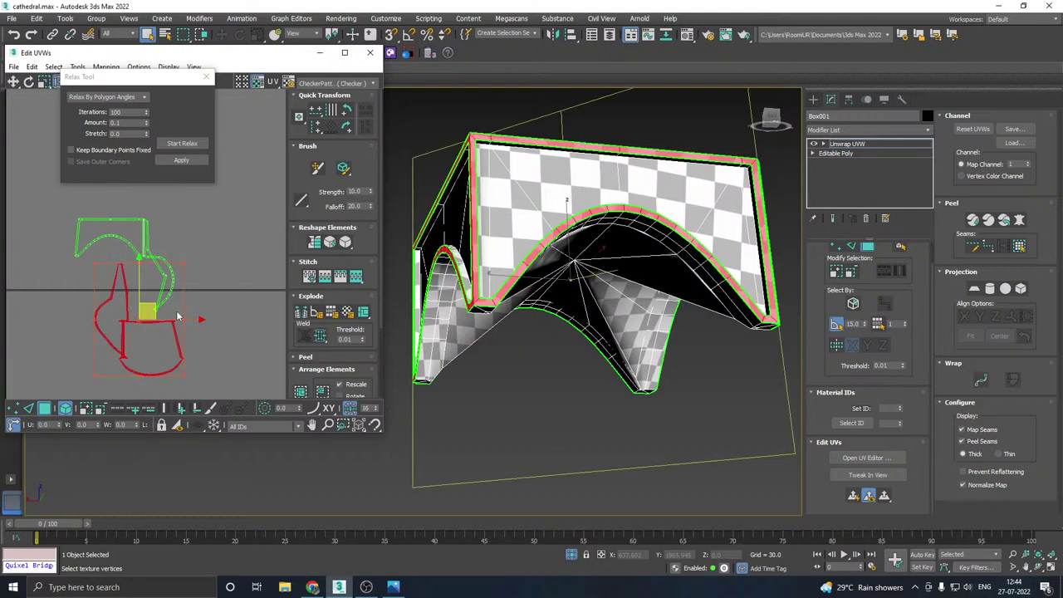
{"action": "scroll", "coordinate": [147, 309], "scroll_direction": "down", "scroll_amount": 4}
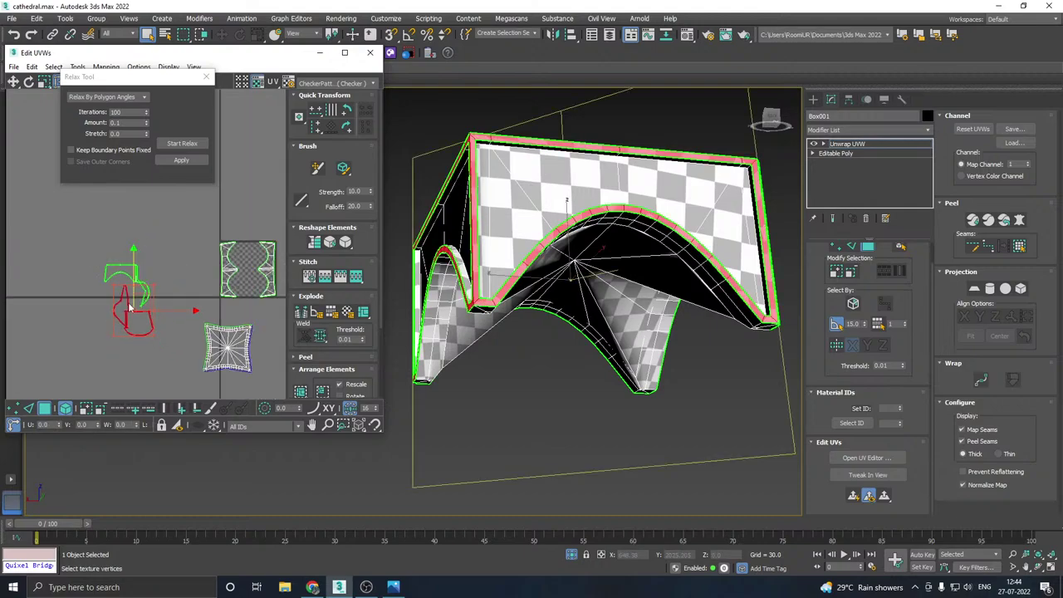
{"action": "middle_click_drag", "start_coordinate": [255, 282], "coordinate": [221, 290]}
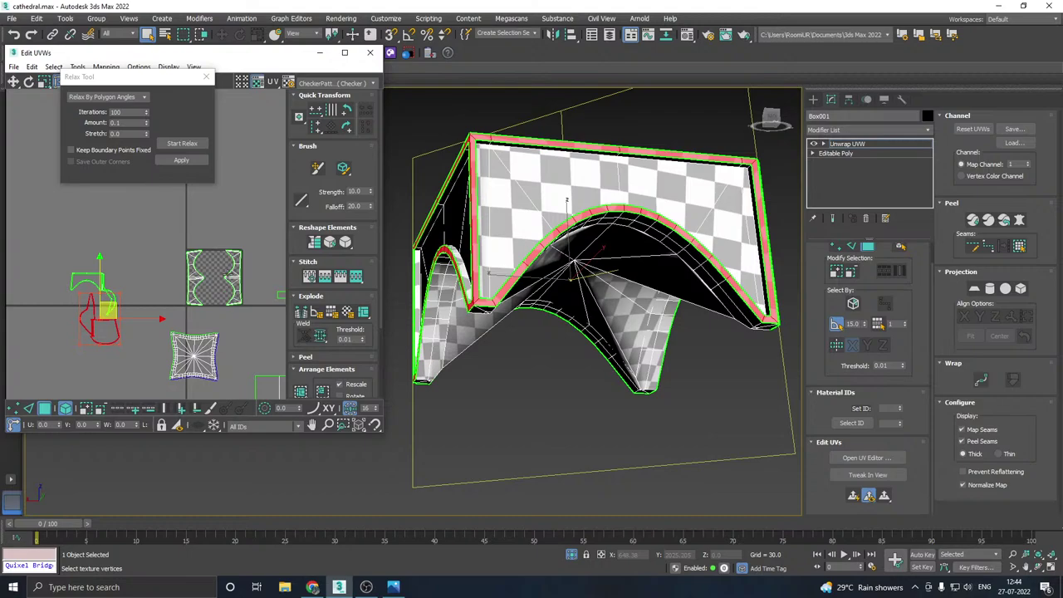
- Select one arch-side UV shell together with its matching border shell and planar-map them as one piece
{"action": "left_click", "coordinate": [238, 283]}
{"action": "middle_click_drag", "start_coordinate": [517, 271], "coordinate": [538, 292], "text": "alt"}
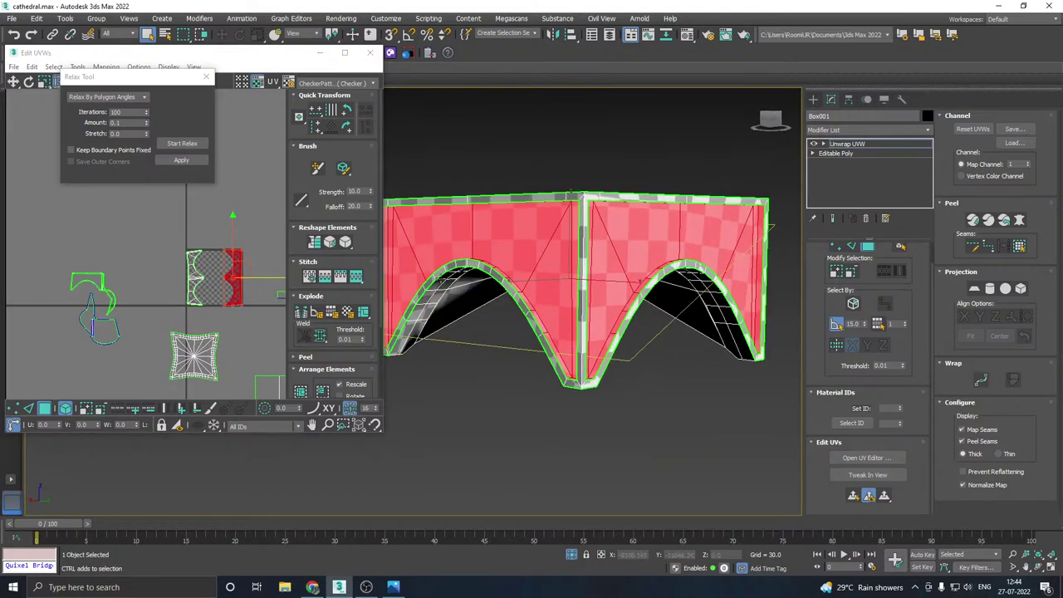
{"action": "left_click", "coordinate": [117, 326], "text": "ctrl"}
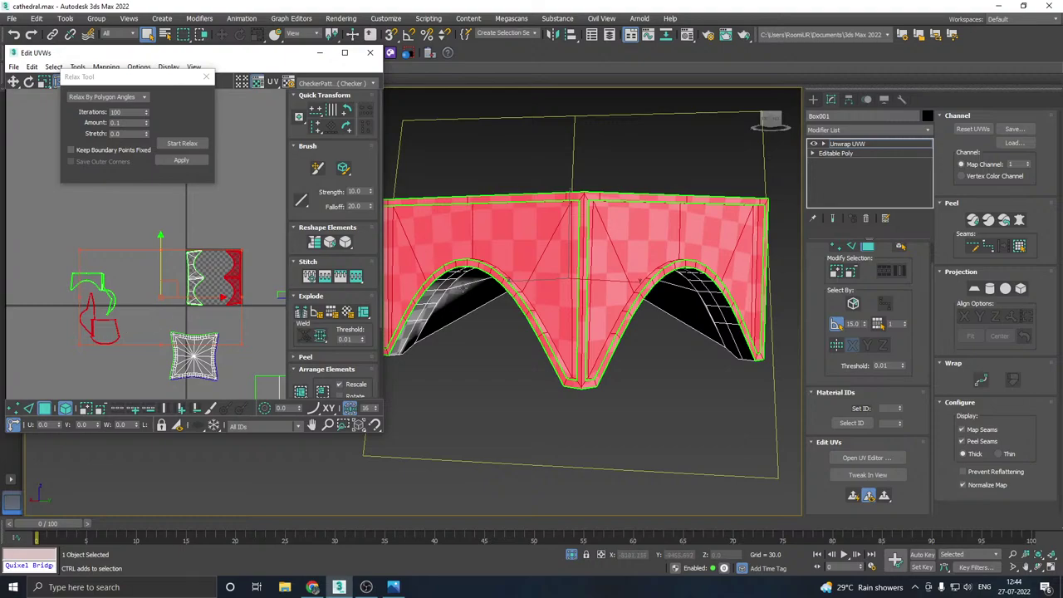
{"action": "middle_click_drag", "start_coordinate": [464, 288], "coordinate": [598, 303], "text": "alt"}
{"action": "left_click", "coordinate": [855, 499]}
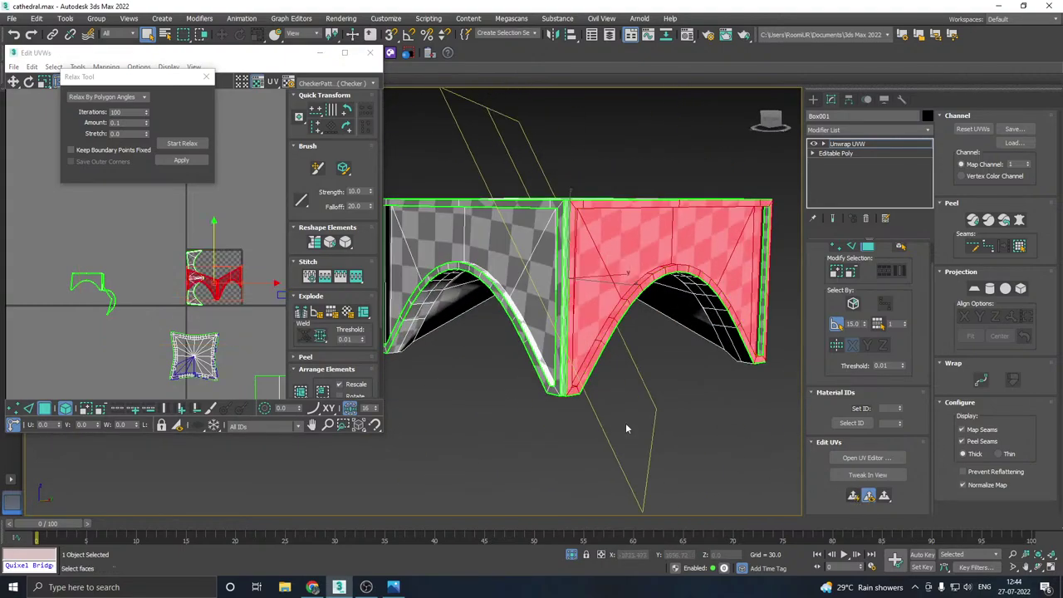
- Relax the combined arch-side and border UVs by polygon angles and move the shell outside the UV tile
{"action": "left_click", "coordinate": [182, 145]}
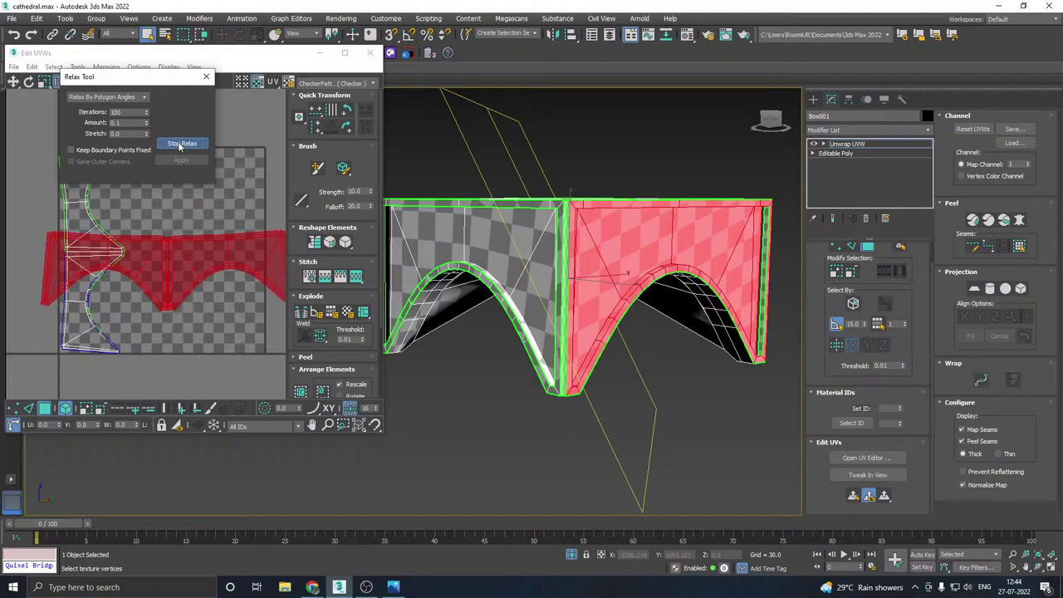
{"action": "left_click", "coordinate": [180, 144]}
{"action": "scroll", "coordinate": [212, 242], "scroll_direction": "down", "scroll_amount": 4}
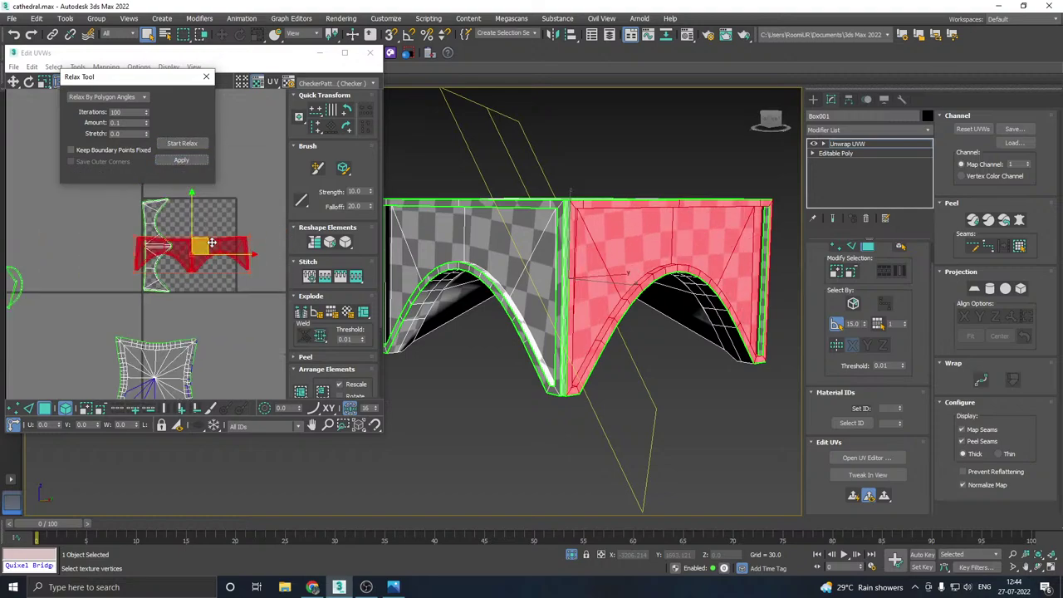
{"action": "left_click_drag", "start_coordinate": [201, 250], "coordinate": [337, 184]}
- Planar-map the remaining arch-side and border shells together and relax them by polygon angles with 100 iterations and amount 0.1
{"action": "scroll", "coordinate": [248, 231], "scroll_direction": "down", "scroll_amount": 3}
{"action": "left_click", "coordinate": [195, 240]}
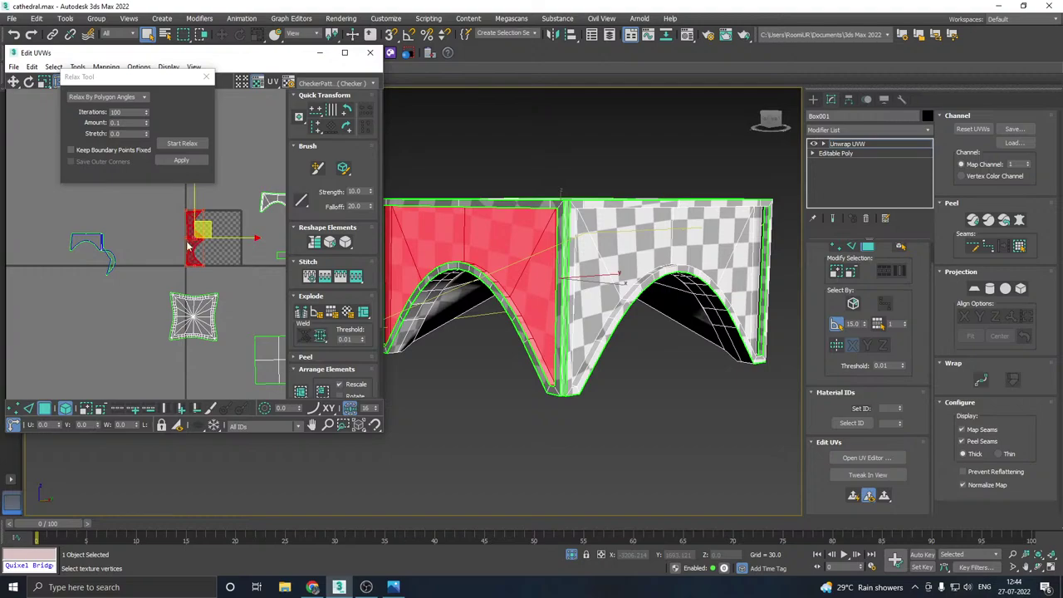
{"action": "left_click", "coordinate": [104, 249], "text": "ctrl"}
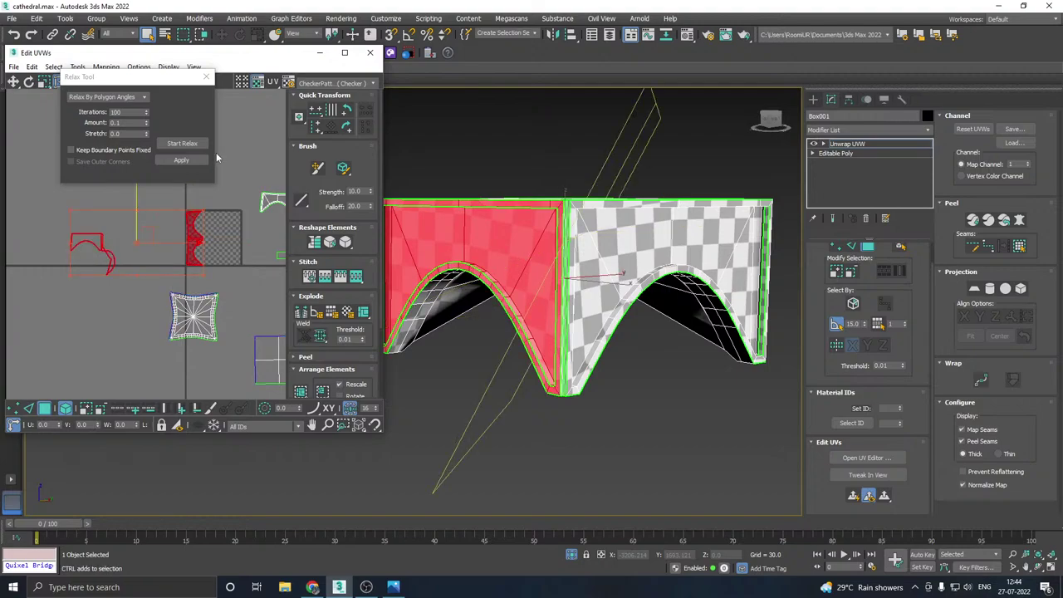
{"action": "left_click", "coordinate": [856, 498]}
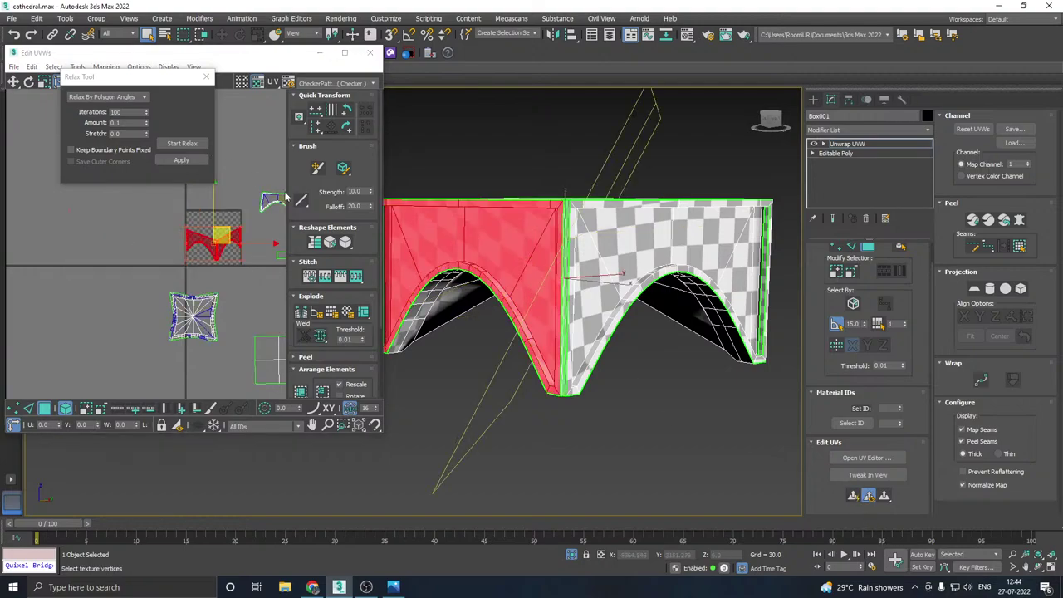
{"action": "left_click", "coordinate": [181, 144]}
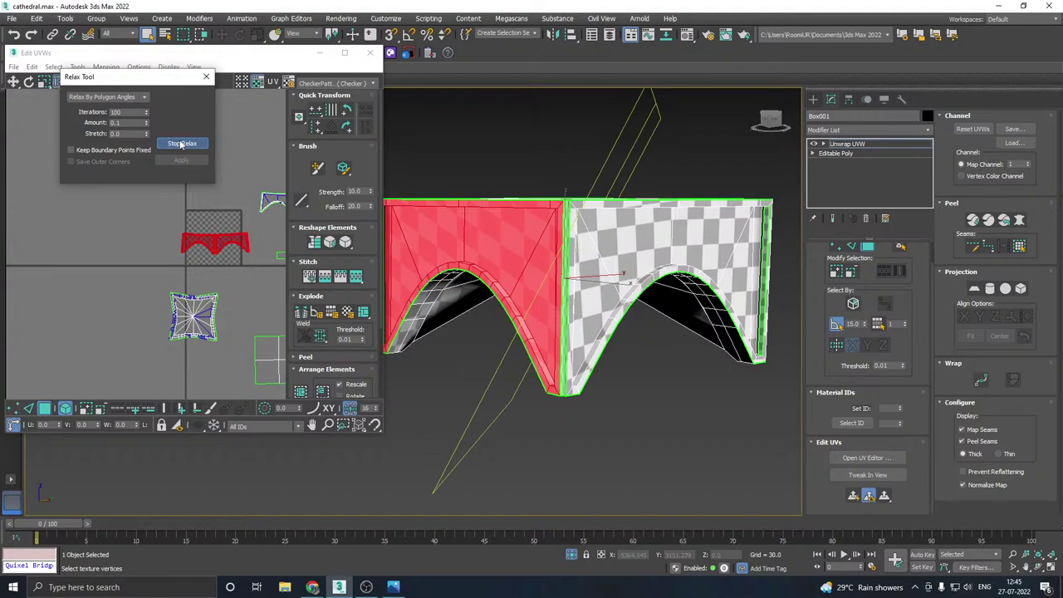
{"action": "left_click", "coordinate": [181, 144]}
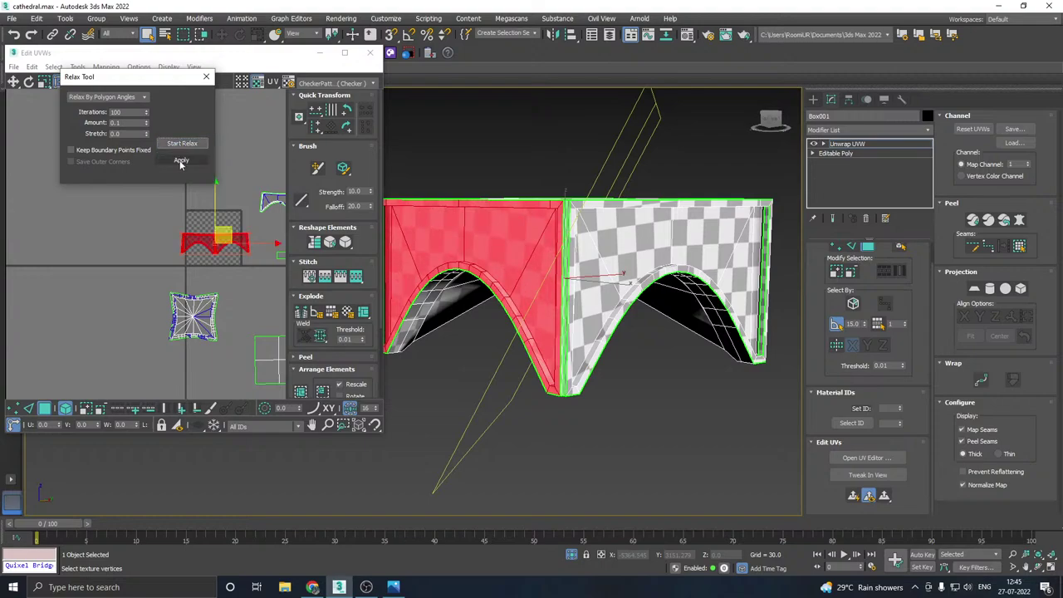
{"action": "left_click", "coordinate": [132, 249]}
- Pack all of the canopy's UV shells into the UV tile with rescaling on, and close the Relax Tool
{"action": "scroll", "coordinate": [131, 250], "scroll_direction": "down", "scroll_amount": 4}
{"action": "middle_click_drag", "start_coordinate": [461, 267], "coordinate": [515, 261], "text": "alt"}
{"action": "middle_click_drag", "start_coordinate": [445, 293], "coordinate": [439, 210], "text": "alt"}
{"action": "scroll", "coordinate": [135, 272], "scroll_direction": "down", "scroll_amount": 2}
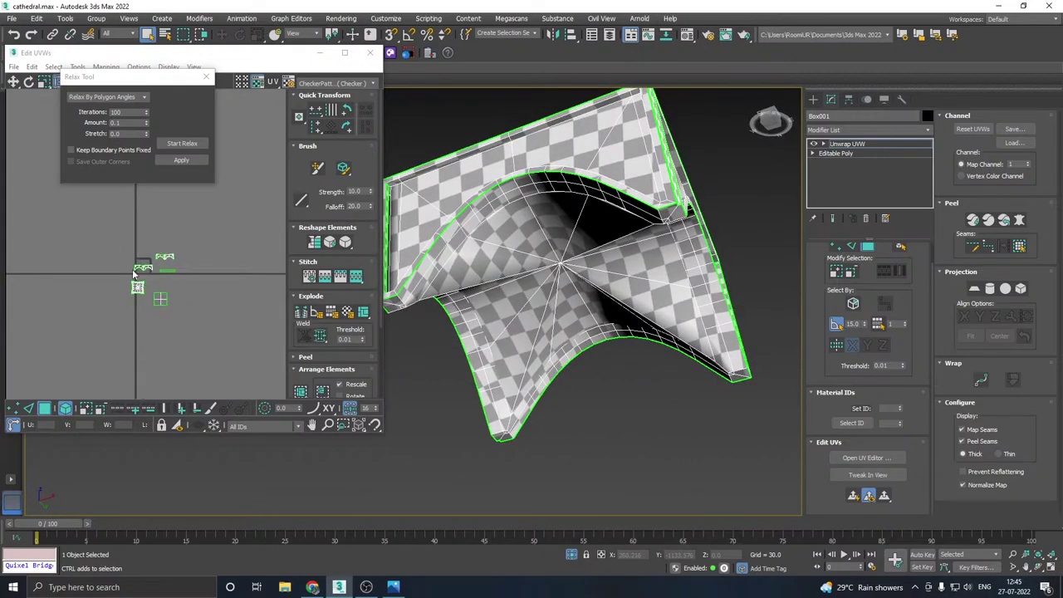
{"action": "key", "text": "ctrl+a"}
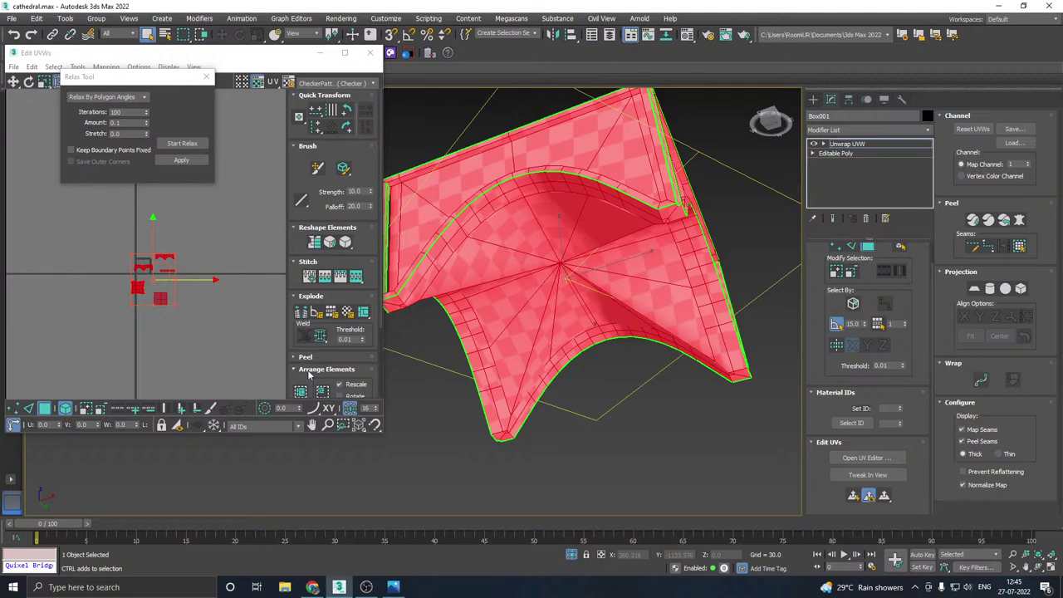
{"action": "middle_click_drag", "start_coordinate": [581, 326], "coordinate": [643, 321], "text": "alt"}
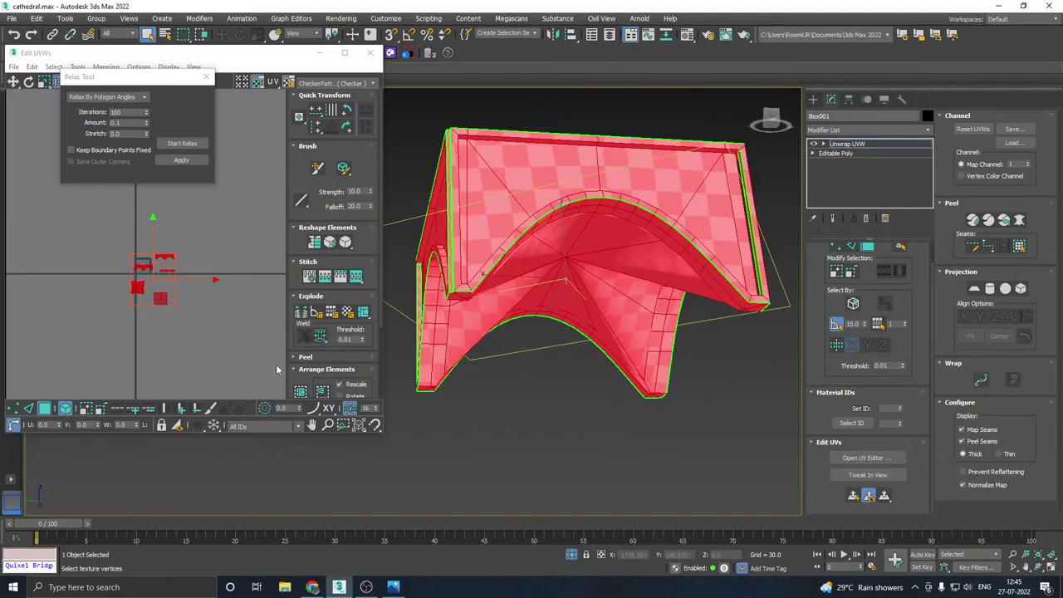
{"action": "left_click", "coordinate": [301, 392]}
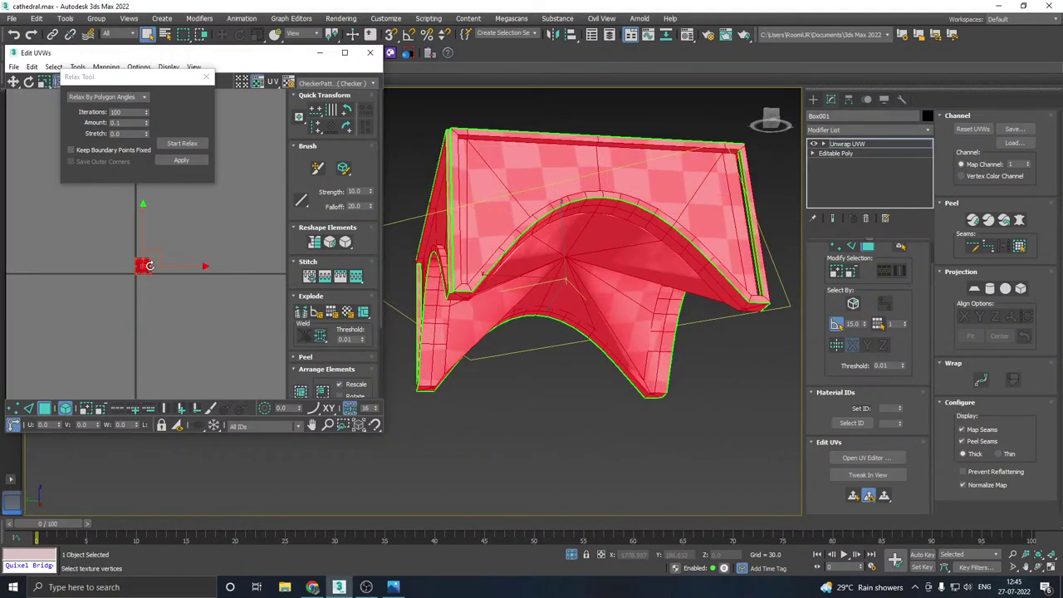
{"action": "scroll", "coordinate": [172, 248], "scroll_direction": "up", "scroll_amount": 8}
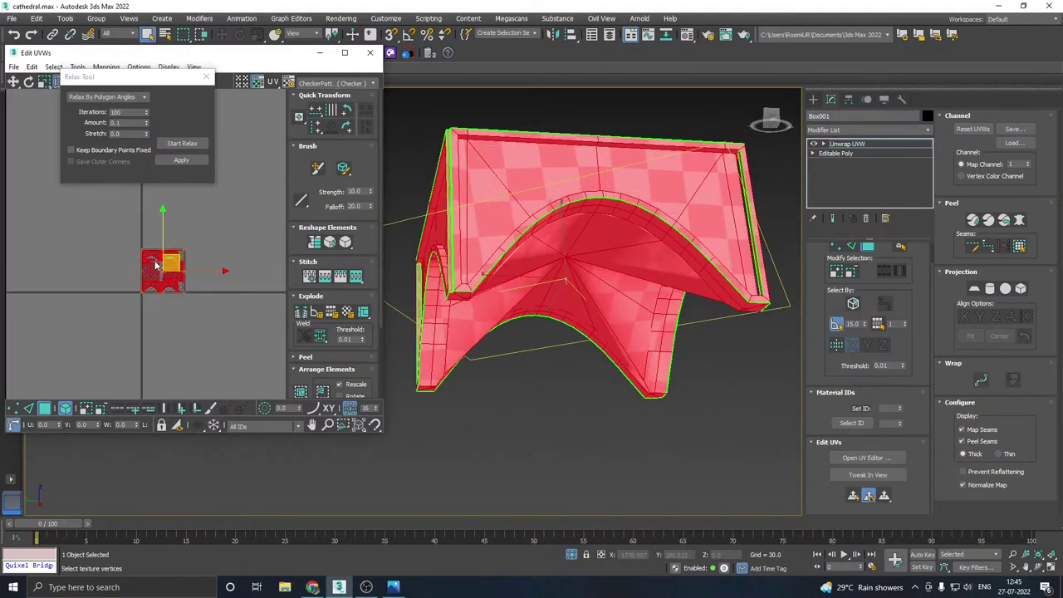
{"action": "left_click", "coordinate": [206, 77]}
{"action": "left_click", "coordinate": [228, 162]}
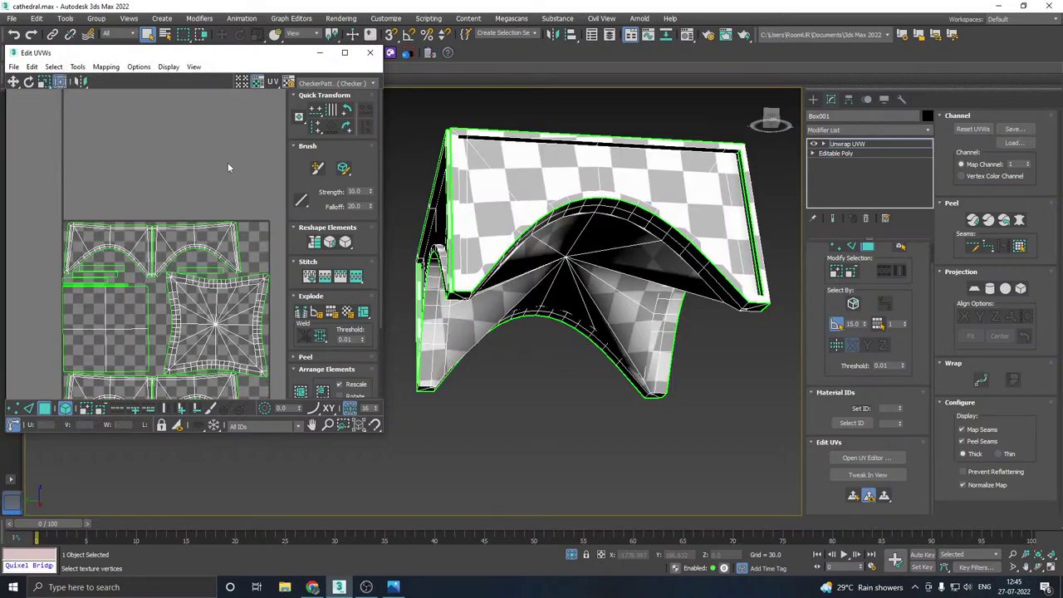
- Select the narrow strip UV shell below the upper arch-side shell and examine its faces along the canopy's corner
{"action": "left_click", "coordinate": [108, 274]}
{"action": "key", "text": "z"}
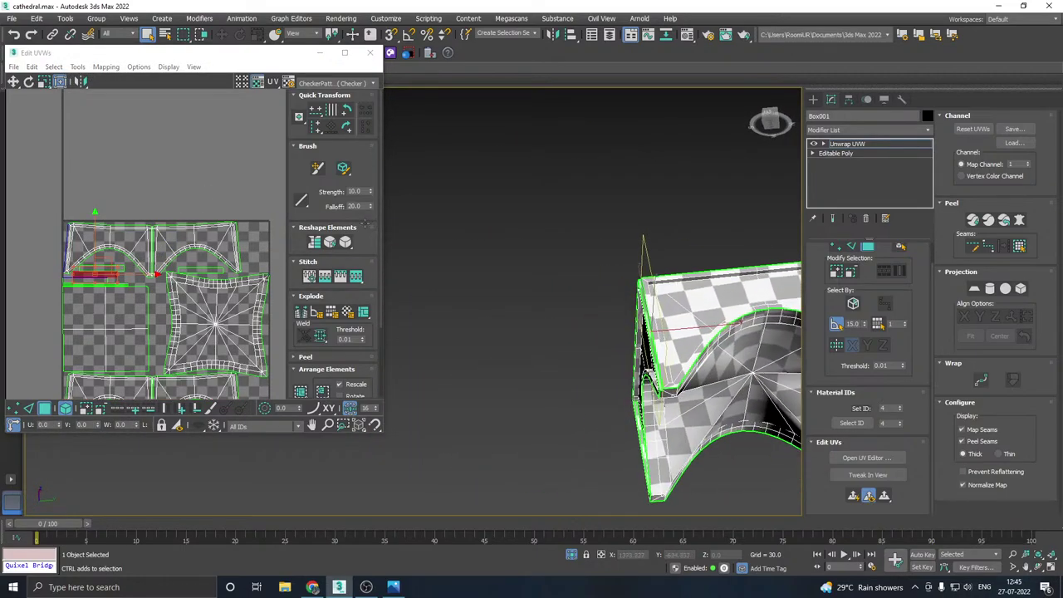
{"action": "middle_click_drag", "start_coordinate": [365, 223], "coordinate": [427, 290], "text": "alt"}
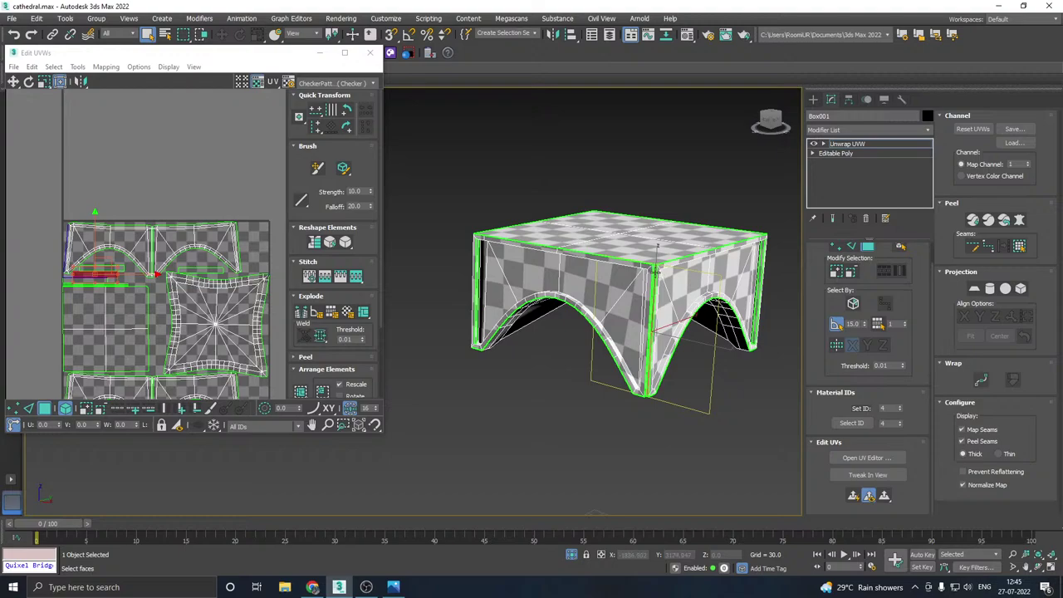
{"action": "scroll", "coordinate": [656, 272], "scroll_direction": "up", "scroll_amount": 10}
{"action": "middle_click_drag", "start_coordinate": [655, 273], "coordinate": [604, 207], "text": "alt"}
{"action": "scroll", "coordinate": [604, 208], "scroll_direction": "down", "scroll_amount": 3}
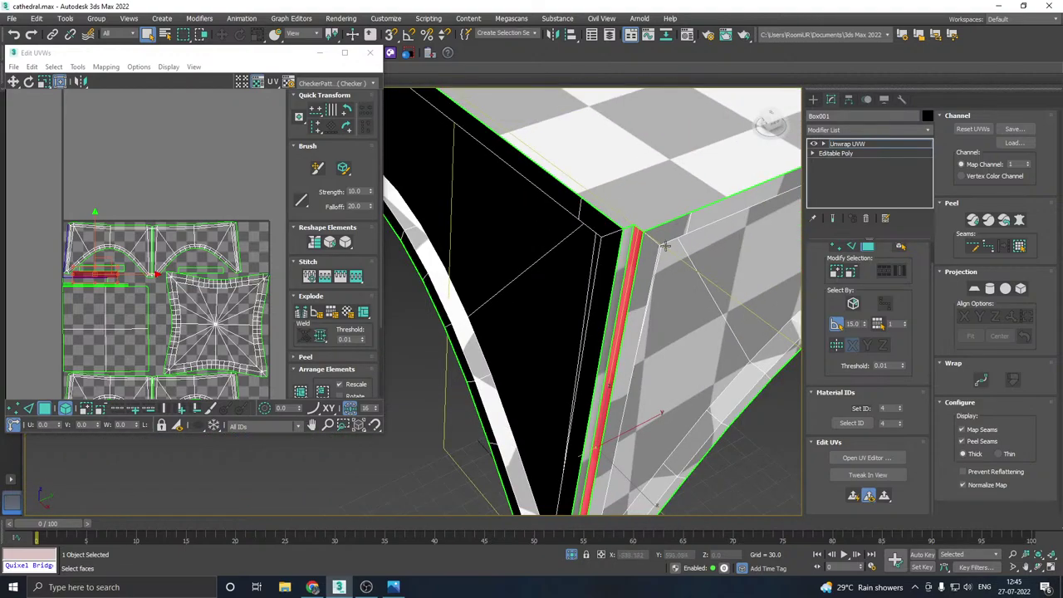
- Add the adjacent strip along the block's near vertical corner to the face selection and apply a quick planar map to it
{"action": "scroll", "coordinate": [665, 247], "scroll_direction": "down", "scroll_amount": 4}
{"action": "scroll", "coordinate": [637, 296], "scroll_direction": "up", "scroll_amount": 2}
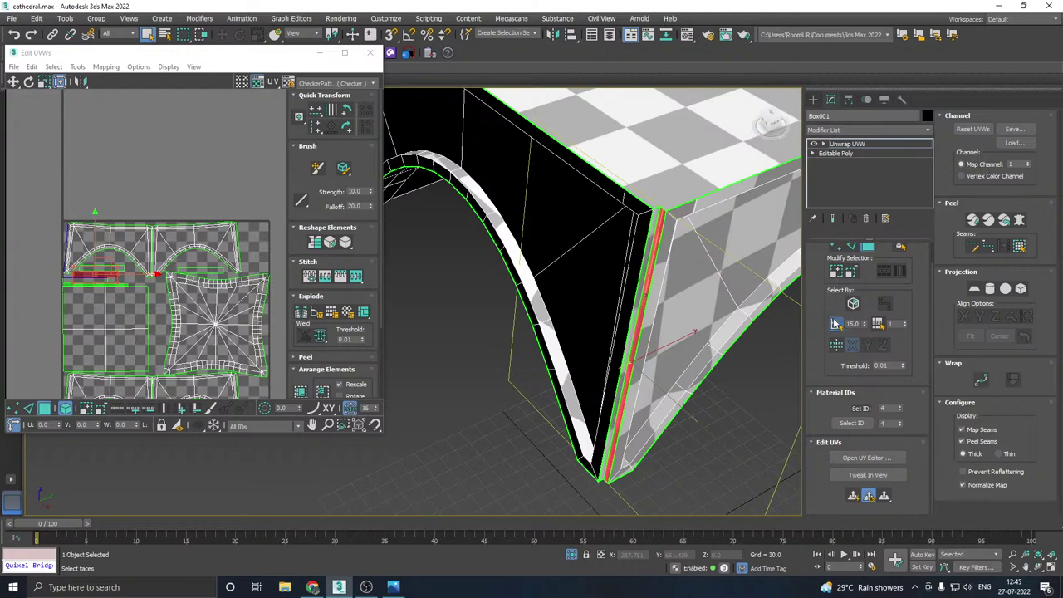
{"action": "left_click", "coordinate": [638, 309], "text": "ctrl"}
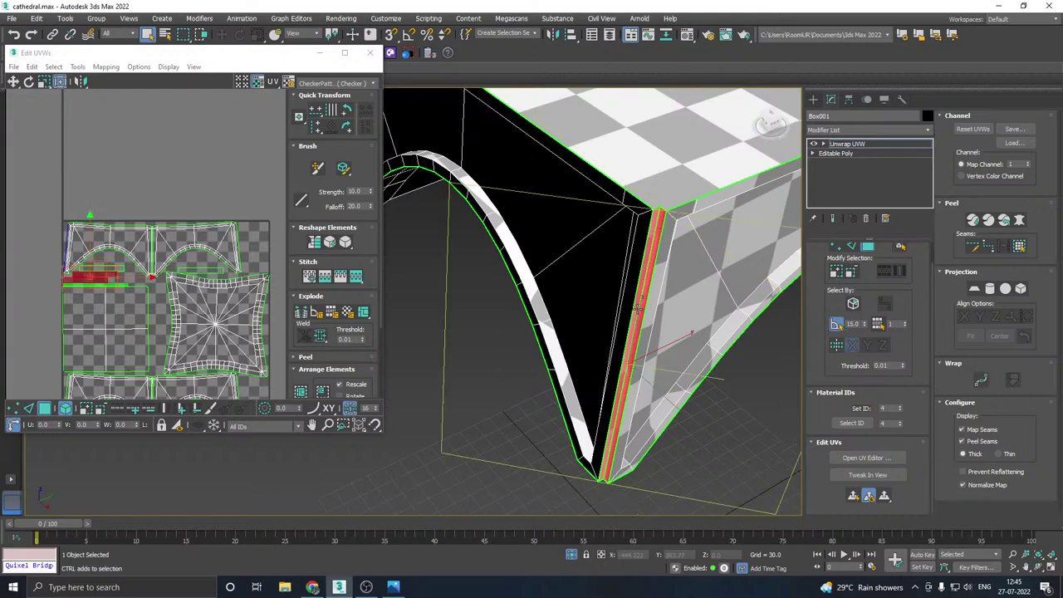
{"action": "left_click", "coordinate": [856, 497]}
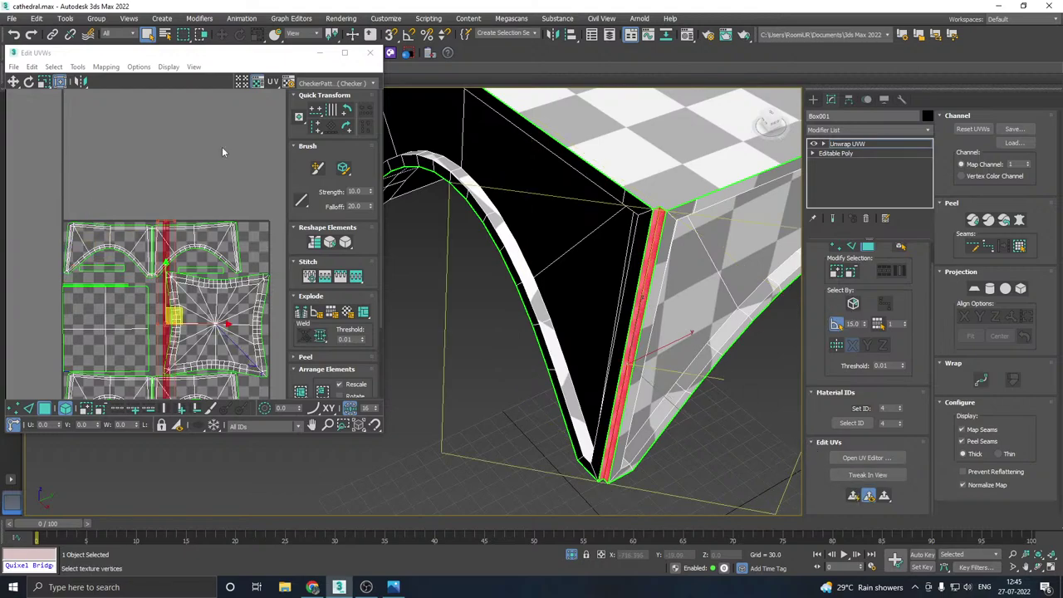
- Relax the mapped corner strip's UVs by polygon angles and move the cluster outside the UV tile, beside the other clusters
{"action": "left_click", "coordinate": [78, 66]}
{"action": "left_click", "coordinate": [100, 316]}
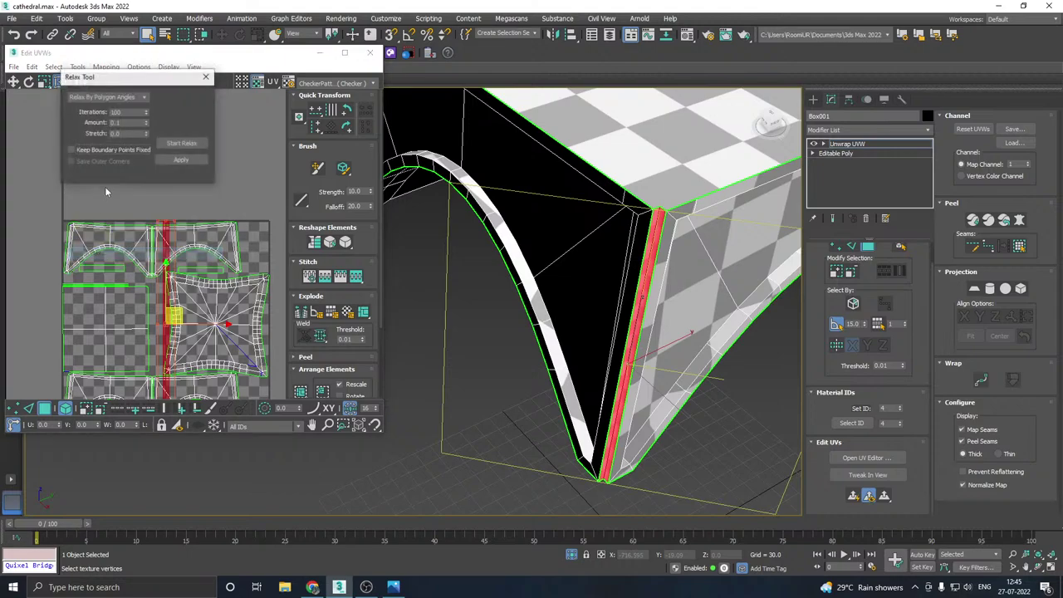
{"action": "left_click", "coordinate": [191, 143]}
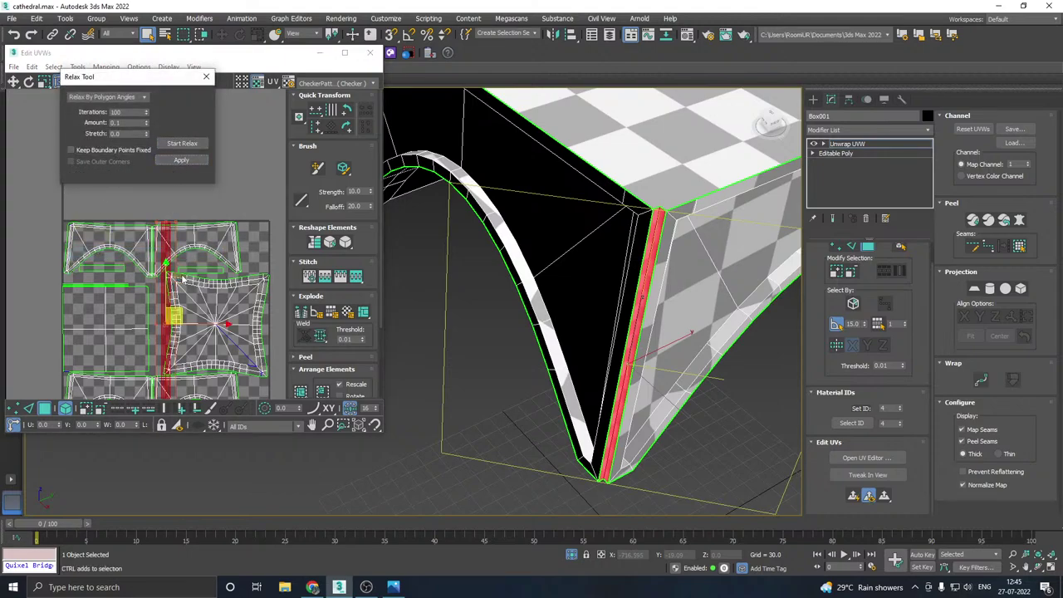
{"action": "scroll", "coordinate": [183, 280], "scroll_direction": "down", "scroll_amount": 4}
{"action": "left_click_drag", "start_coordinate": [184, 290], "coordinate": [54, 300]}
{"action": "scroll", "coordinate": [549, 327], "scroll_direction": "down", "scroll_amount": 4}
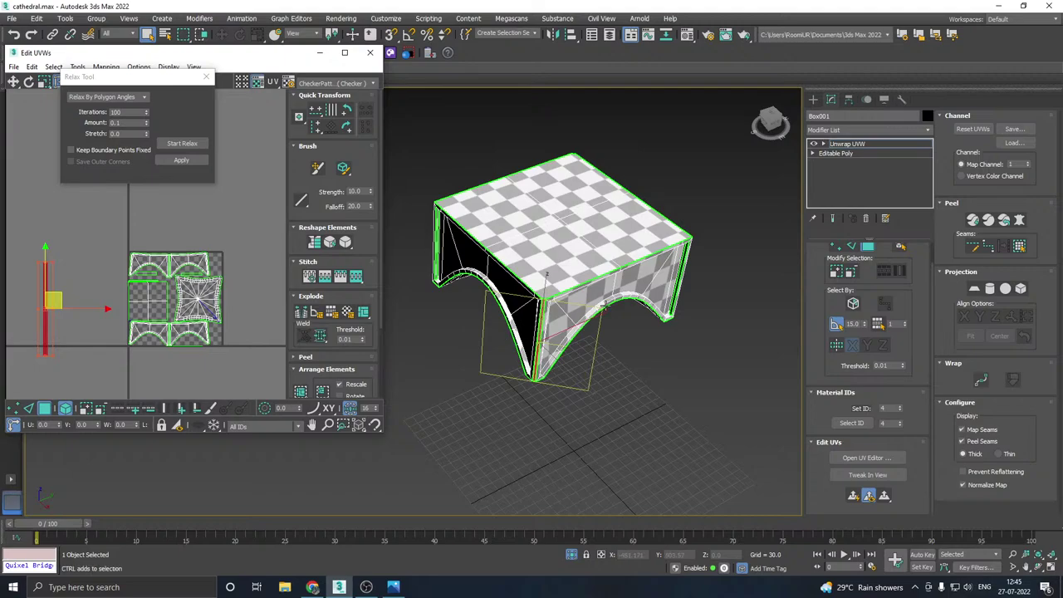
- Select the matching strip on another vertical corner, planar-map it, and relax its UVs by polygon angles
{"action": "middle_click_drag", "start_coordinate": [604, 306], "coordinate": [631, 301], "text": "alt"}
{"action": "scroll", "coordinate": [668, 322], "scroll_direction": "up", "scroll_amount": 5}
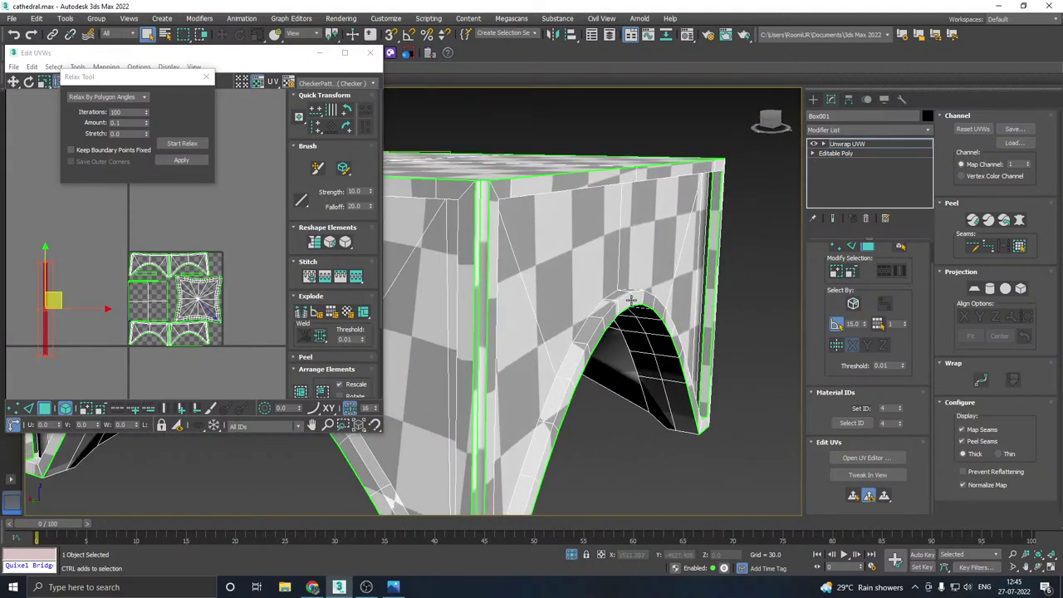
{"action": "left_click", "coordinate": [490, 287]}
{"action": "mouse_move", "coordinate": [483, 284]}
{"action": "middle_mouse_down", "text": "alt"}
{"action": "mouse_move", "coordinate": [485, 275]}
{"action": "mouse_move", "coordinate": [488, 291]}
{"action": "middle_mouse_up", "text": "alt"}
{"action": "left_click", "coordinate": [488, 291]}
{"action": "left_click", "coordinate": [855, 458]}
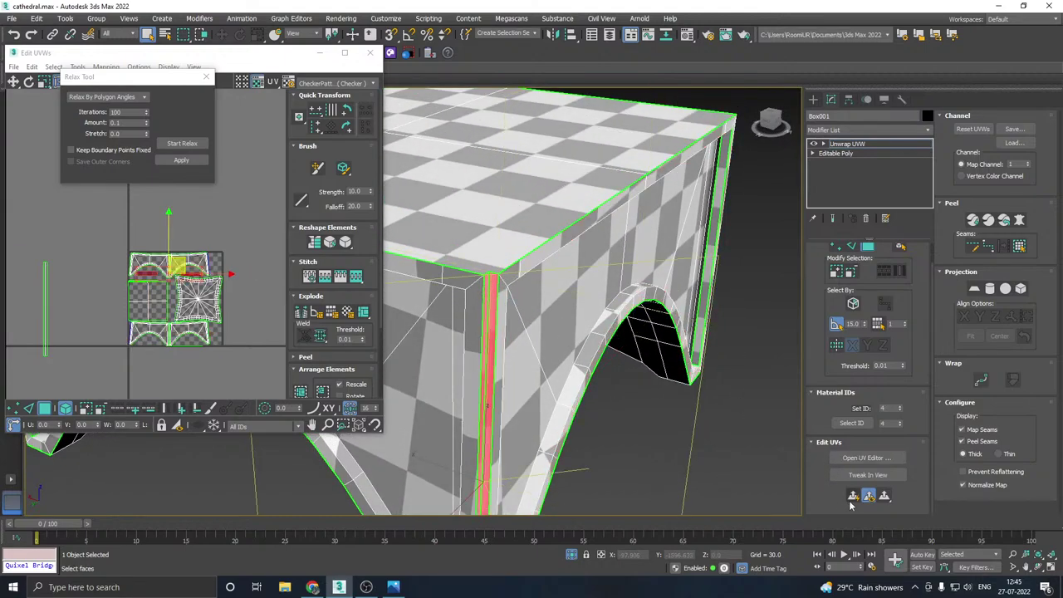
{"action": "left_click", "coordinate": [182, 142]}
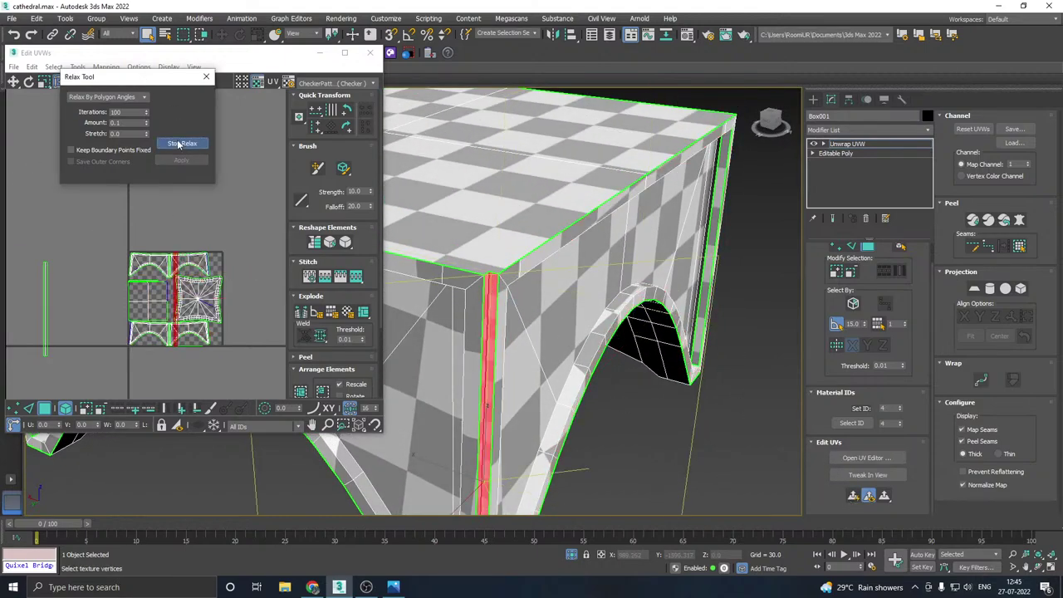
- Select all UV faces and pack the clusters into the UV tile with Rescale enabled
{"action": "middle_click_drag", "start_coordinate": [499, 217], "coordinate": [560, 249], "text": "alt"}
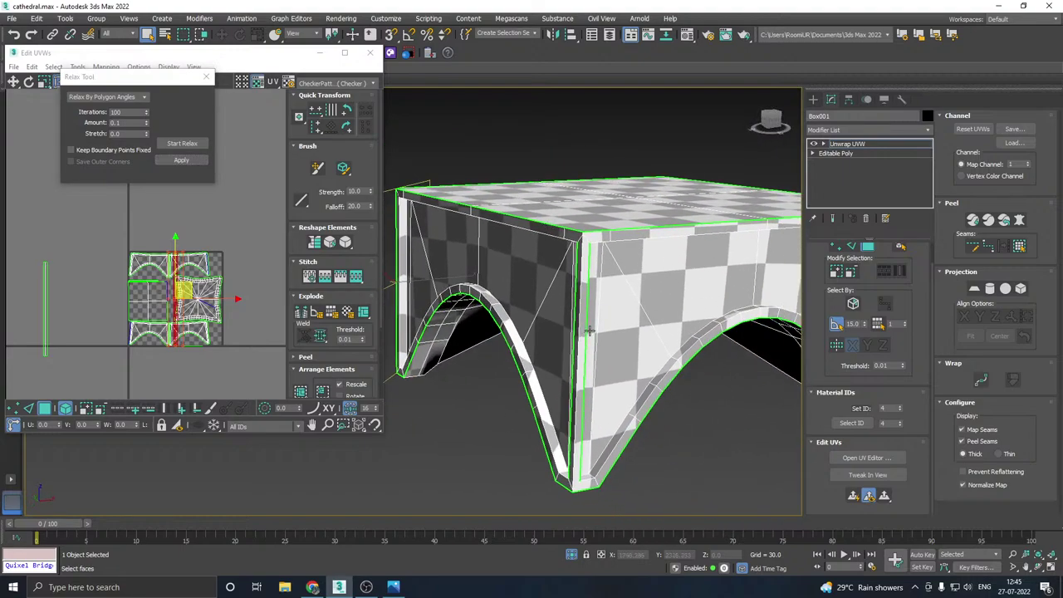
{"action": "middle_click_drag", "start_coordinate": [589, 331], "coordinate": [596, 277], "text": "alt"}
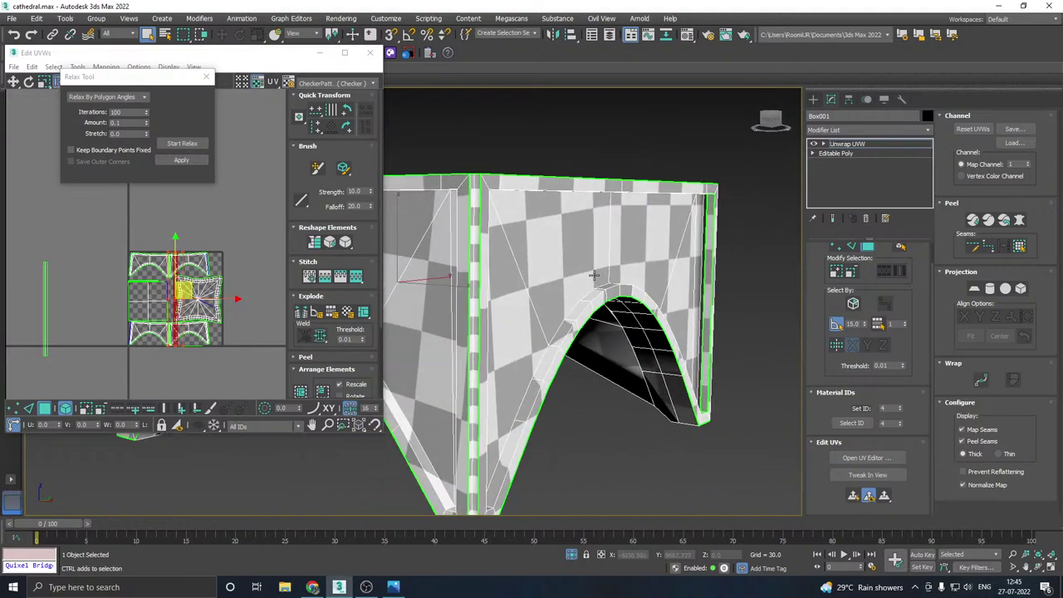
{"action": "key", "text": "ctrl+a"}
{"action": "left_click", "coordinate": [300, 391]}
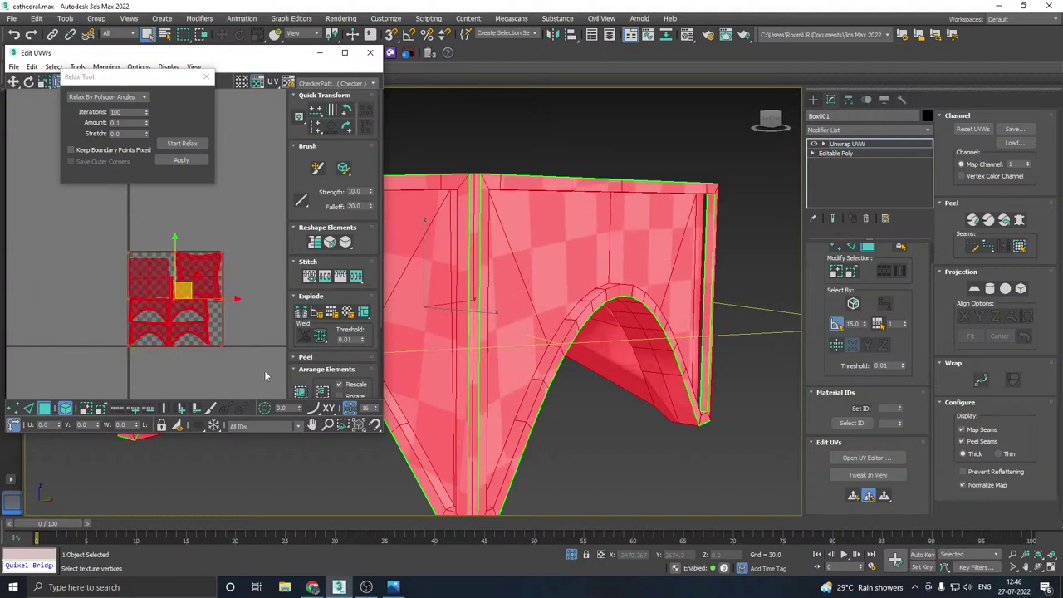
{"action": "scroll", "coordinate": [158, 295], "scroll_direction": "up", "scroll_amount": 4}
{"action": "left_click", "coordinate": [197, 227]}
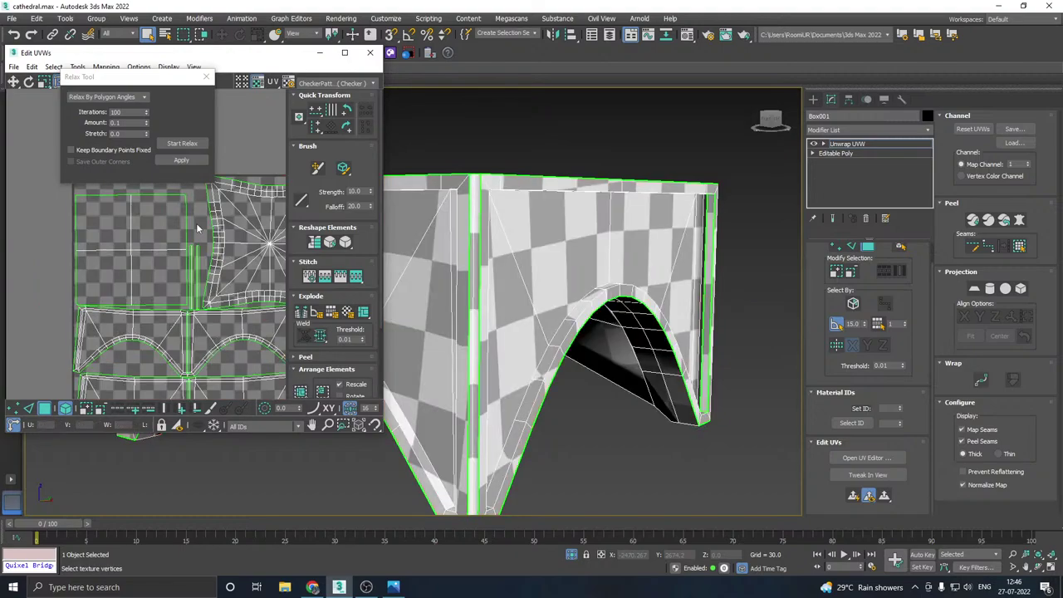
{"action": "scroll", "coordinate": [151, 221], "scroll_direction": "down", "scroll_amount": 1}
{"action": "scroll", "coordinate": [150, 219], "scroll_direction": "down", "scroll_amount": 4}
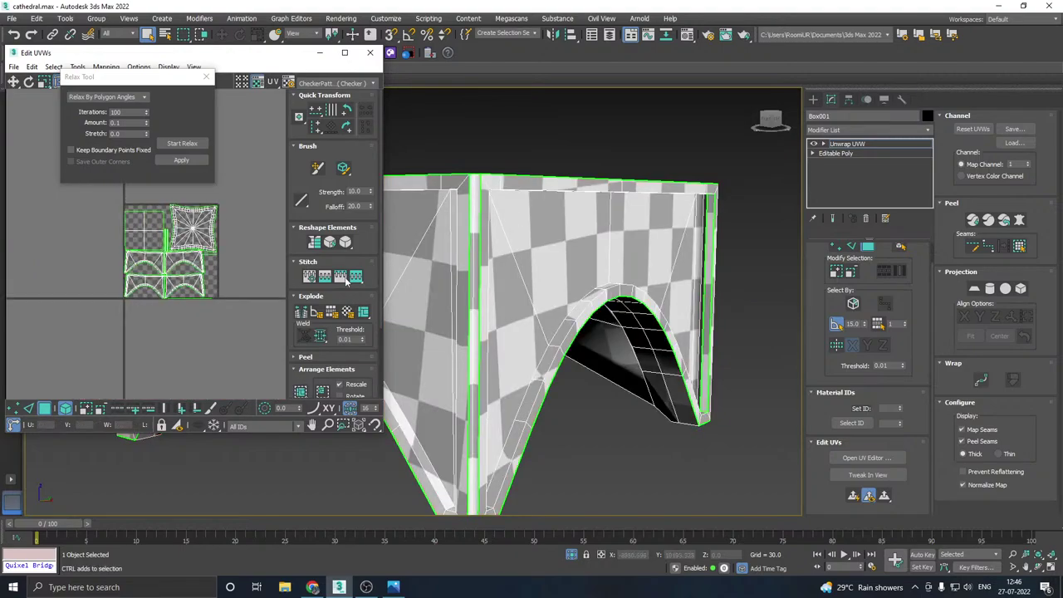
- Select the thin flat UV cluster at the tile's lower edge and examine the model's corner strips for its faces
{"action": "scroll", "coordinate": [216, 304], "scroll_direction": "up", "scroll_amount": 5}
{"action": "left_click_drag", "start_coordinate": [184, 308], "coordinate": [217, 287]}
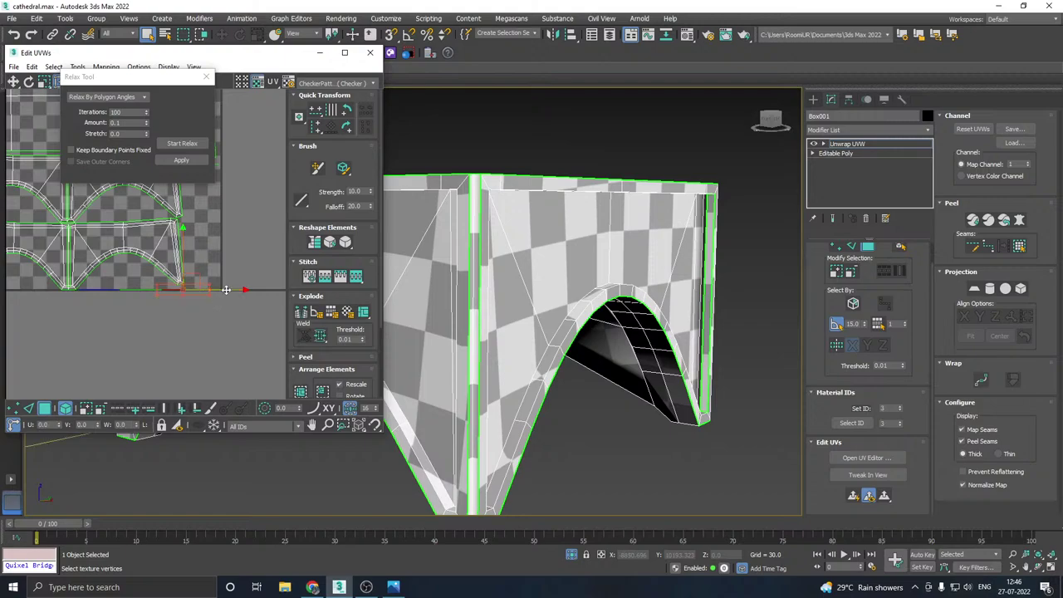
{"action": "scroll", "coordinate": [623, 330], "scroll_direction": "down", "scroll_amount": 5}
{"action": "middle_click_drag", "start_coordinate": [621, 329], "coordinate": [753, 325], "text": "alt"}
{"action": "middle_click_drag", "start_coordinate": [490, 333], "coordinate": [585, 257]}
{"action": "scroll", "coordinate": [585, 256], "scroll_direction": "up", "scroll_amount": 12}
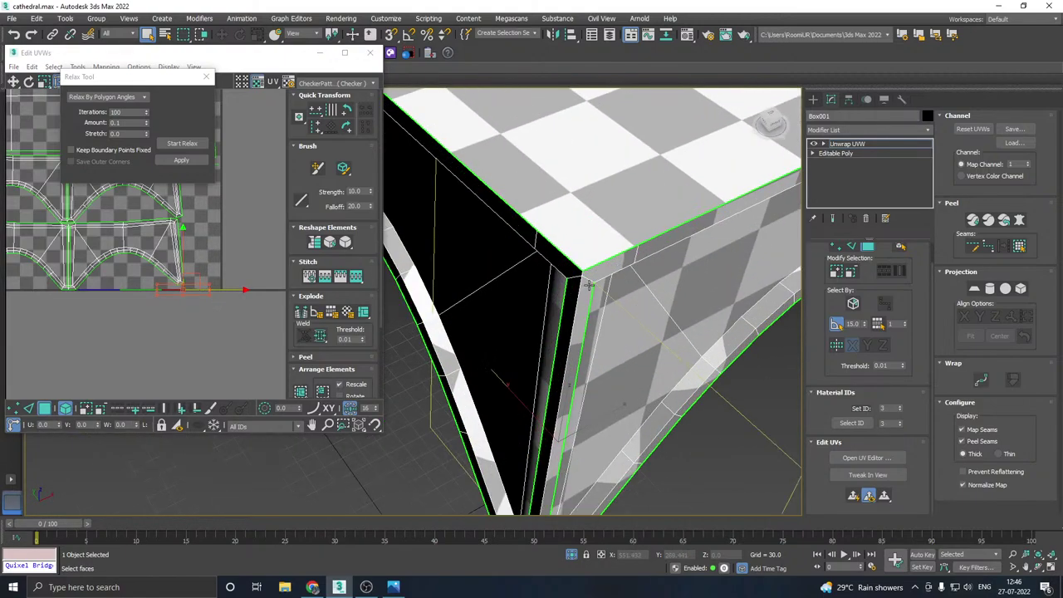
{"action": "middle_click_drag", "start_coordinate": [495, 240], "coordinate": [536, 208], "text": "alt"}
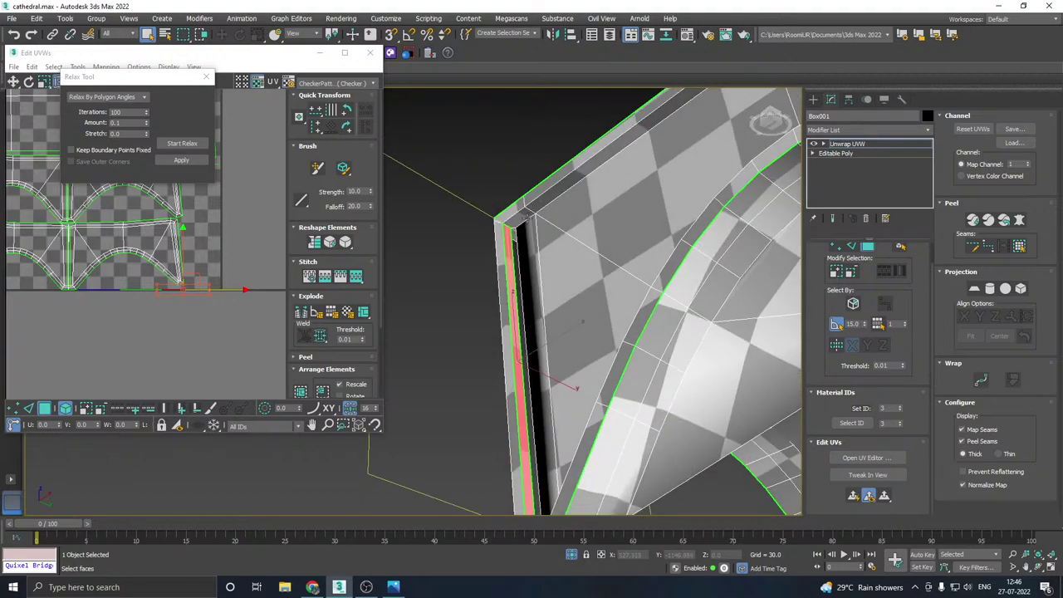
{"action": "left_click", "coordinate": [528, 212]}
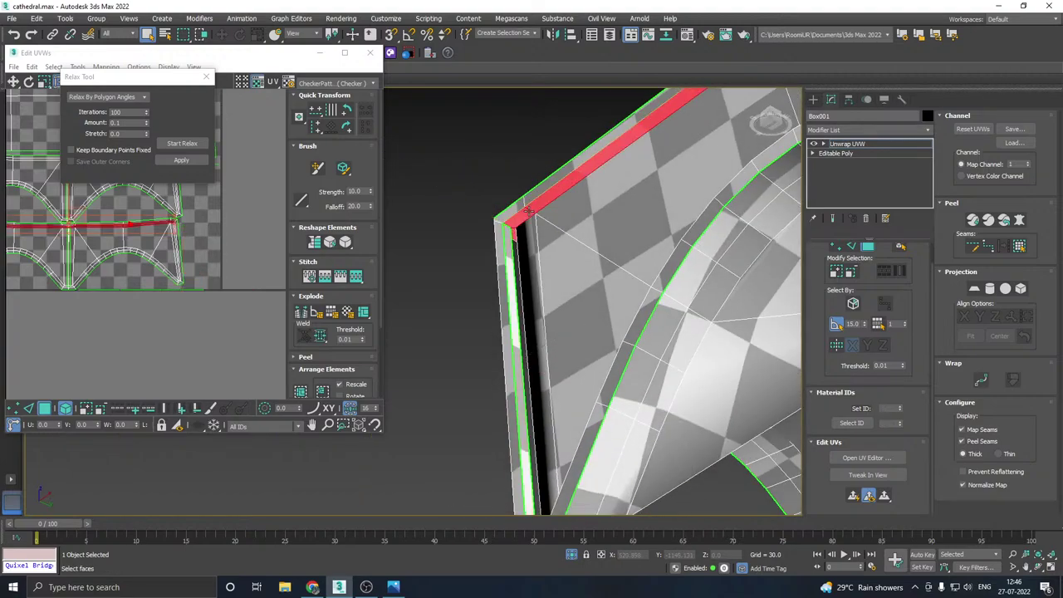
{"action": "left_click", "coordinate": [513, 308]}
{"action": "middle_click_drag", "start_coordinate": [513, 307], "coordinate": [555, 363], "text": "alt"}
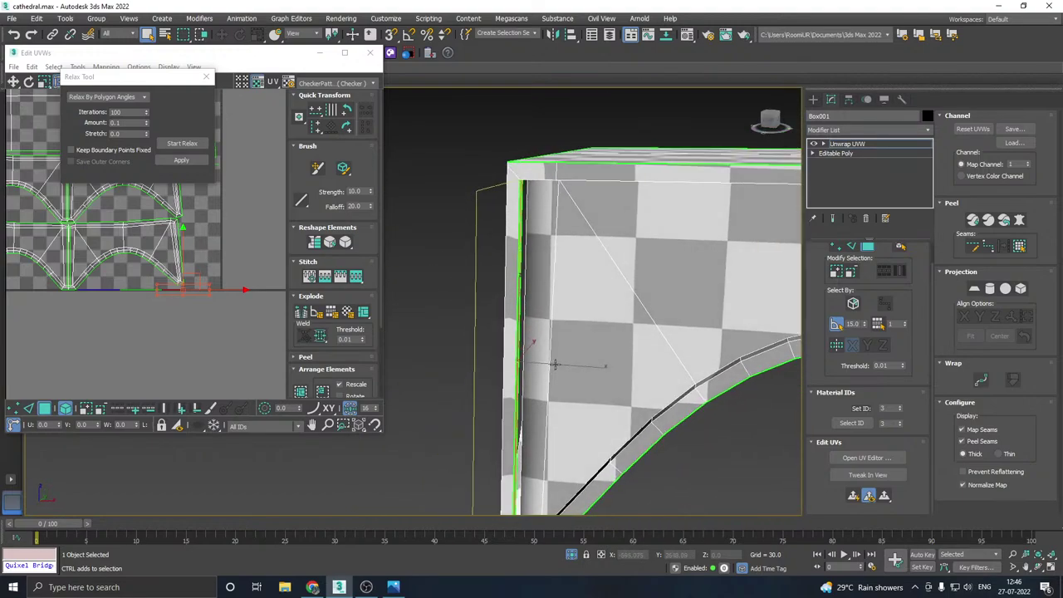
{"action": "scroll", "coordinate": [521, 402], "scroll_direction": "up", "scroll_amount": 3}
{"action": "left_click", "coordinate": [525, 406]}
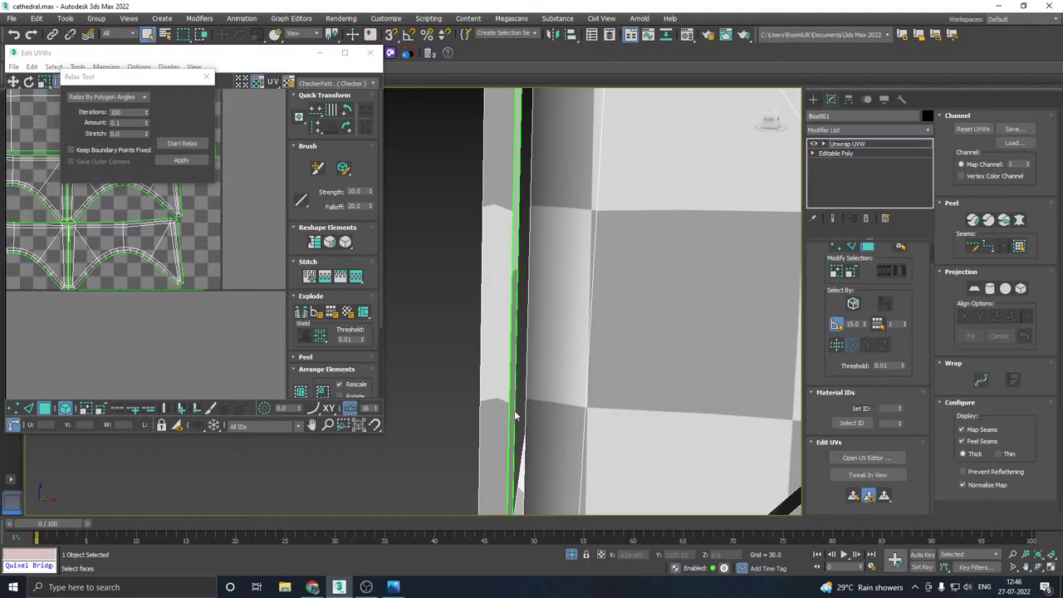
{"action": "left_click", "coordinate": [513, 409]}
{"action": "scroll", "coordinate": [499, 382], "scroll_direction": "down", "scroll_amount": 4}
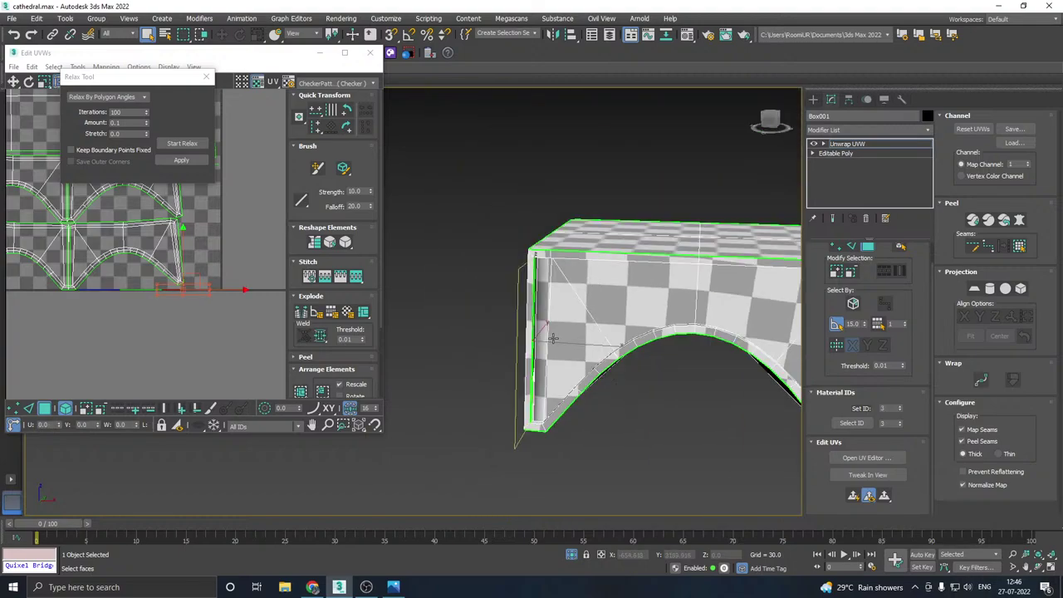
- Select the thin flat cluster on the UV tile's lower edge and move it below the tile
{"action": "left_click", "coordinate": [124, 294]}
{"action": "middle_click_drag", "start_coordinate": [699, 334], "coordinate": [657, 272], "text": "alt"}
{"action": "scroll", "coordinate": [123, 299], "scroll_direction": "up", "scroll_amount": 3}
{"action": "left_click", "coordinate": [113, 316]}
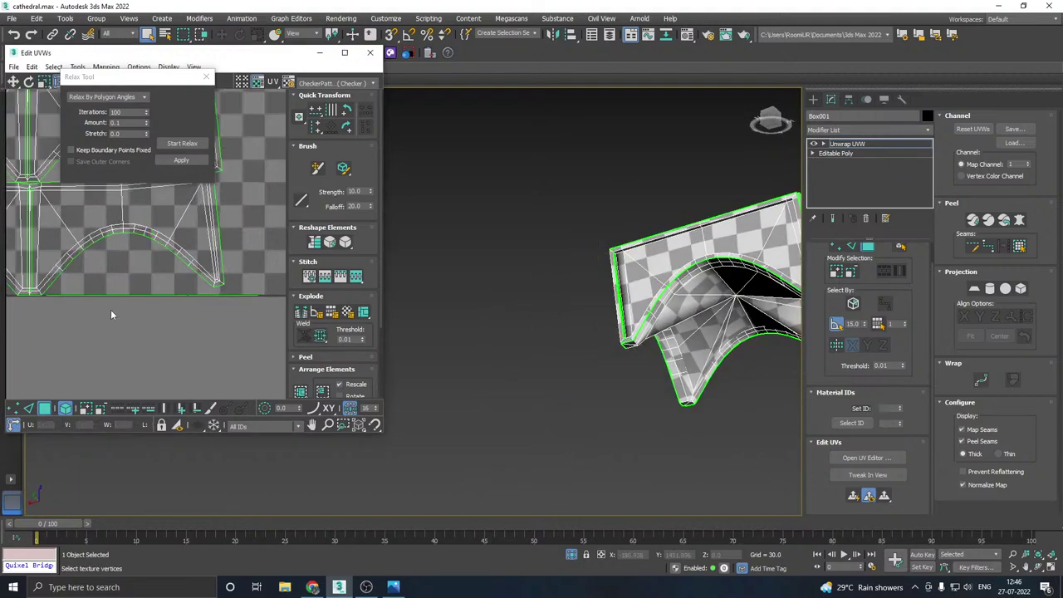
{"action": "left_click_drag", "start_coordinate": [179, 284], "coordinate": [234, 304]}
{"action": "scroll", "coordinate": [161, 309], "scroll_direction": "down", "scroll_amount": 2}
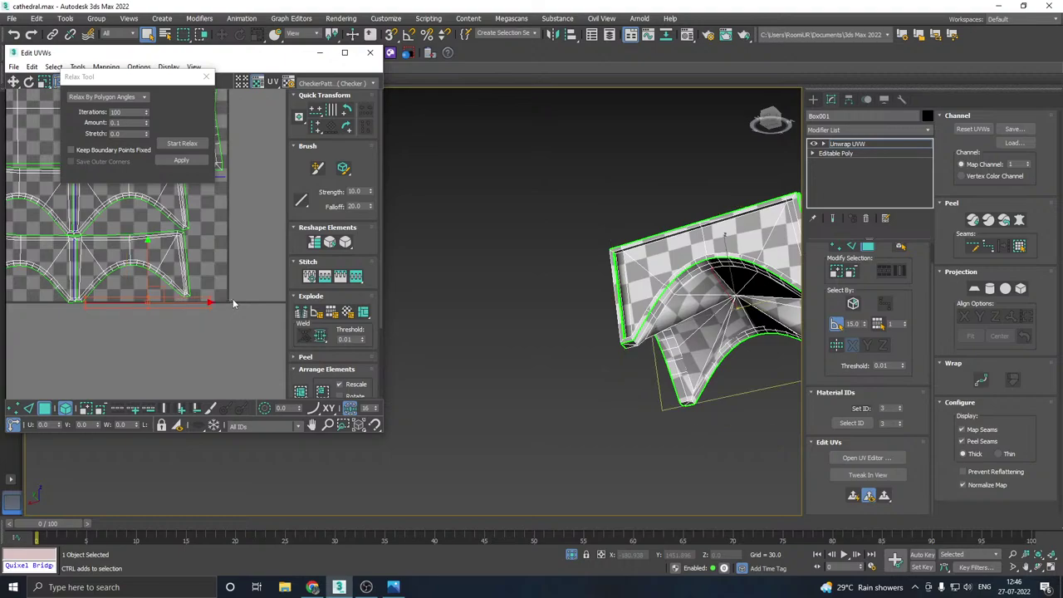
{"action": "left_click_drag", "start_coordinate": [161, 291], "coordinate": [169, 356]}
- Examine the arched block's corner strips to see which faces belong to the cluster placed below the tile
{"action": "scroll", "coordinate": [529, 326], "scroll_direction": "down", "scroll_amount": 5}
{"action": "middle_click_drag", "start_coordinate": [528, 326], "coordinate": [539, 365], "text": "alt"}
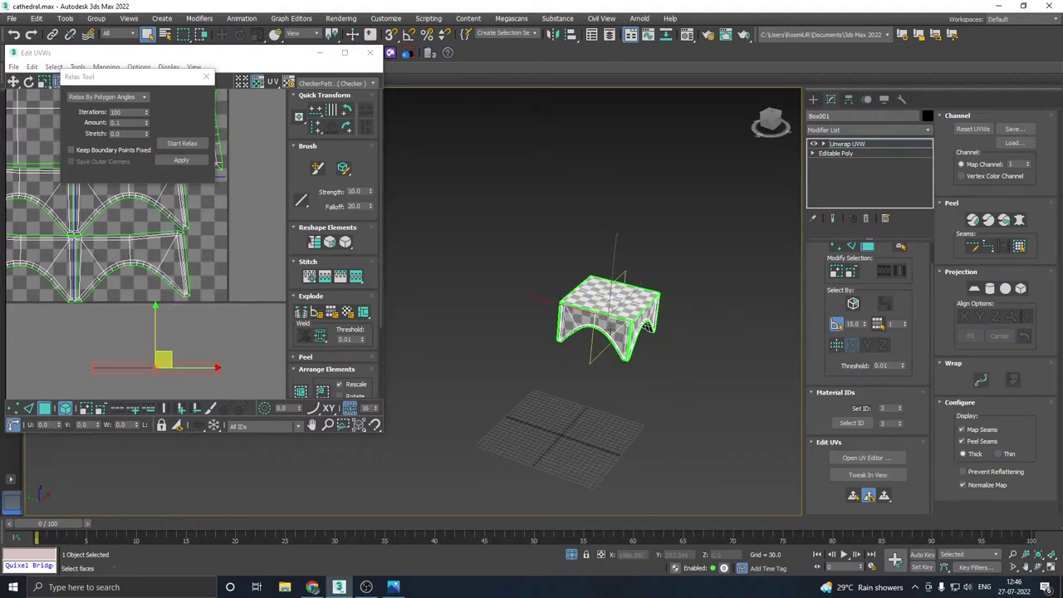
{"action": "scroll", "coordinate": [610, 320], "scroll_direction": "up", "scroll_amount": 5}
{"action": "middle_click_drag", "start_coordinate": [610, 320], "coordinate": [519, 289], "text": "alt"}
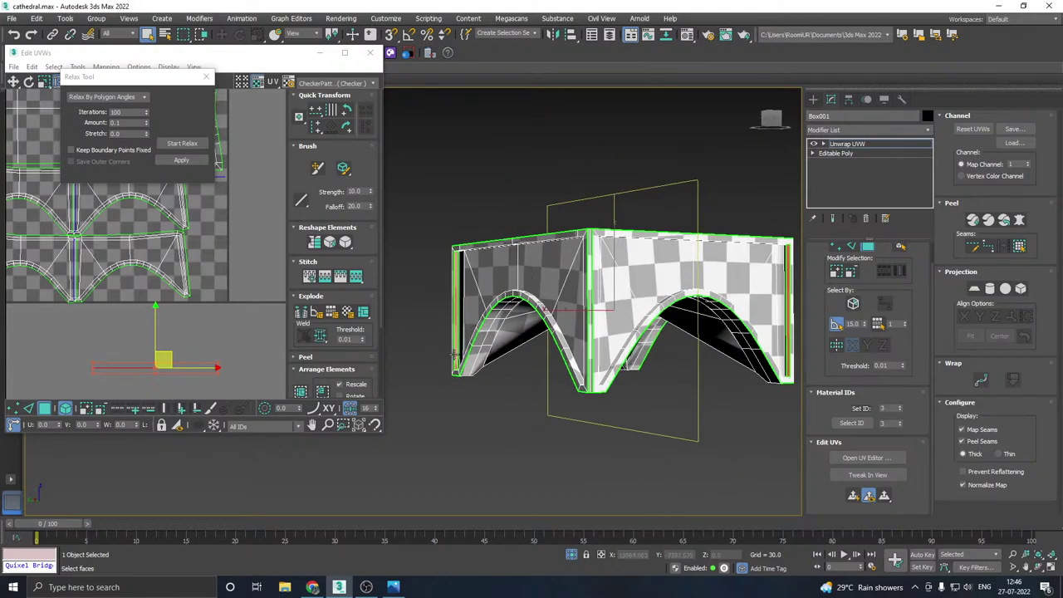
{"action": "scroll", "coordinate": [454, 354], "scroll_direction": "up", "scroll_amount": 6}
{"action": "scroll", "coordinate": [461, 368], "scroll_direction": "up", "scroll_amount": 3}
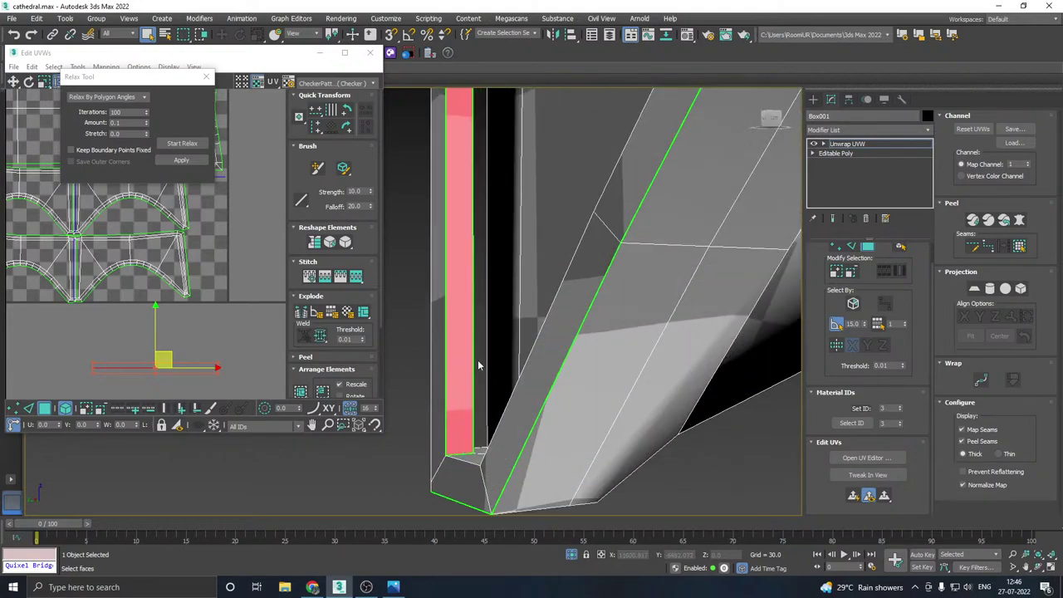
{"action": "scroll", "coordinate": [482, 364], "scroll_direction": "down", "scroll_amount": 4}
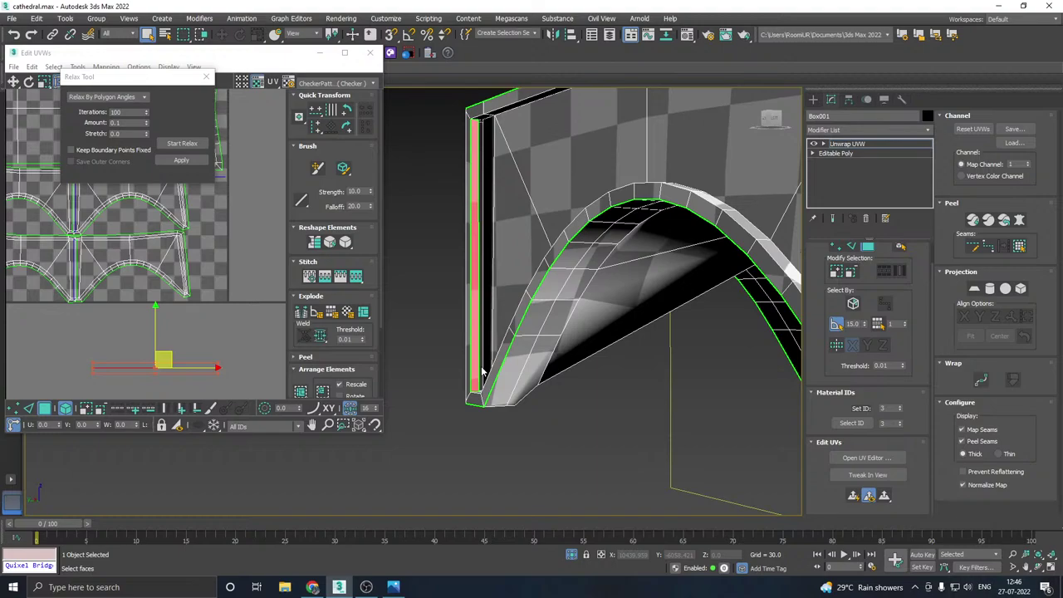
{"action": "scroll", "coordinate": [207, 260], "scroll_direction": "down", "scroll_amount": 3}
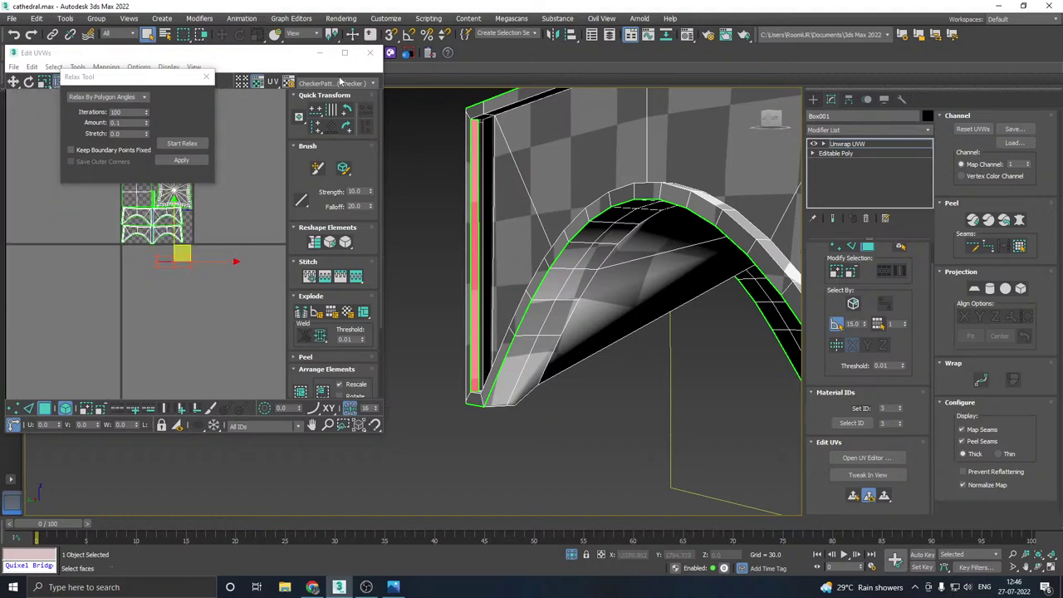
- Close the UV editor and collapse the arched block's modifier stack to a single Editable Poly
{"action": "left_click", "coordinate": [371, 52]}
{"action": "right_click", "coordinate": [850, 148]}
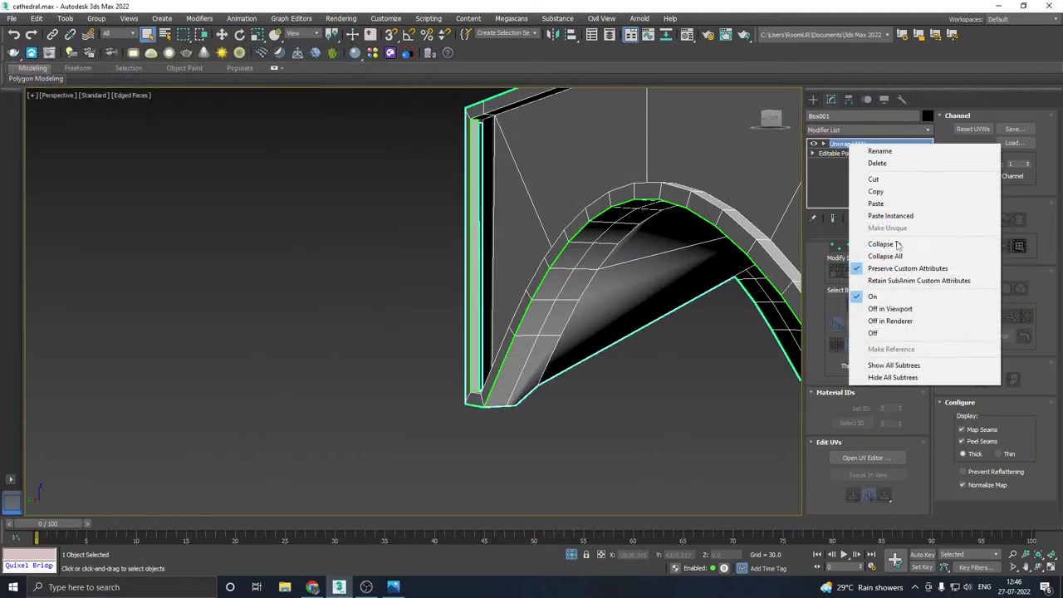
{"action": "left_click", "coordinate": [897, 259]}
- Inspect the arched block's corner and vaulted underside at polygon level with the Move tool active, and return to object level
{"action": "left_click", "coordinate": [882, 262]}
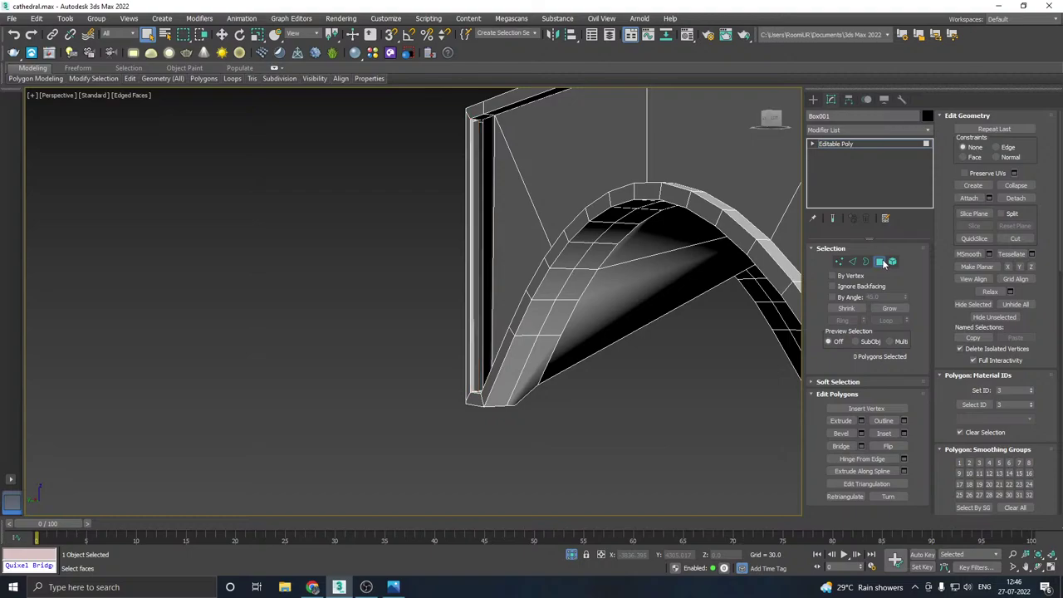
{"action": "left_click", "coordinate": [222, 34]}
{"action": "left_click", "coordinate": [549, 230]}
{"action": "middle_click_drag", "start_coordinate": [549, 230], "coordinate": [703, 265], "text": "alt"}
{"action": "scroll", "coordinate": [482, 278], "scroll_direction": "down", "scroll_amount": 5}
{"action": "middle_click_drag", "start_coordinate": [482, 279], "coordinate": [729, 174], "text": "alt"}
{"action": "left_click", "coordinate": [729, 173]}
{"action": "left_click", "coordinate": [839, 144]}
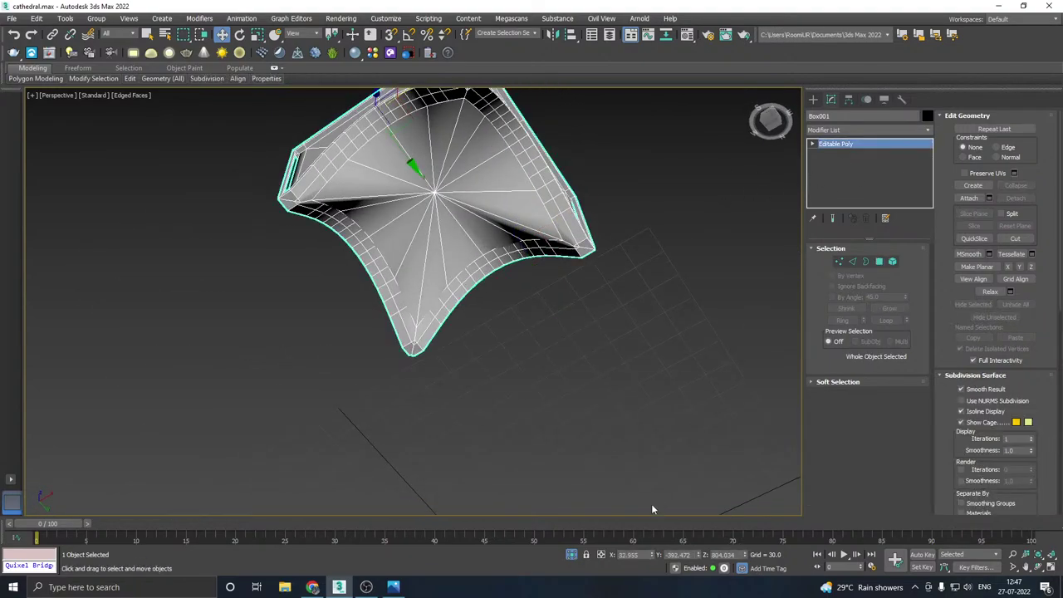
- Apply a new Unwrap UVW modifier to the arched block
{"action": "left_click", "coordinate": [873, 129]}
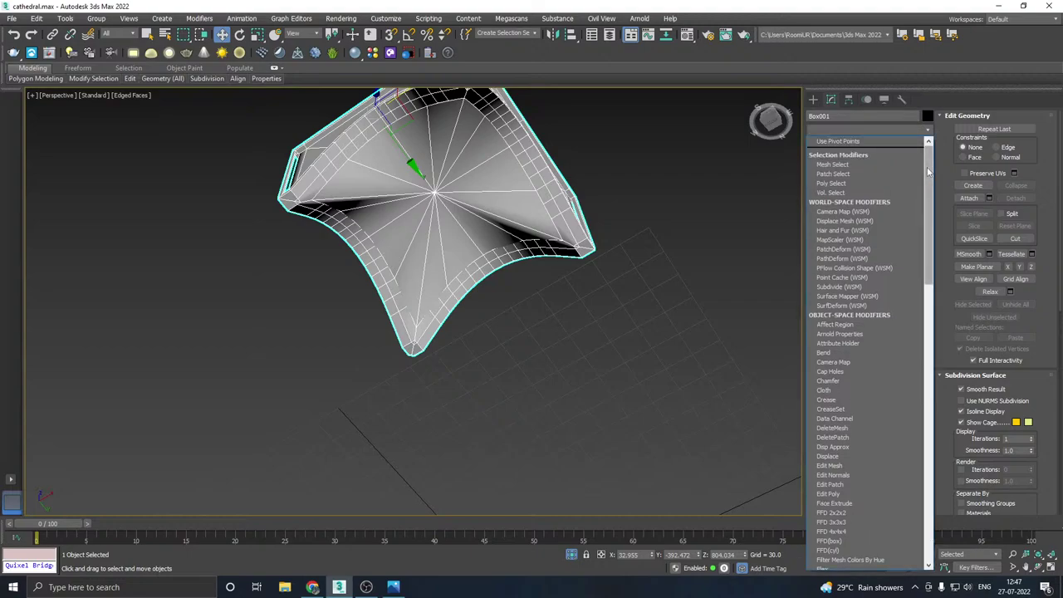
{"action": "scroll", "coordinate": [832, 433], "scroll_direction": "down", "scroll_amount": 15}
{"action": "left_click", "coordinate": [840, 406]}
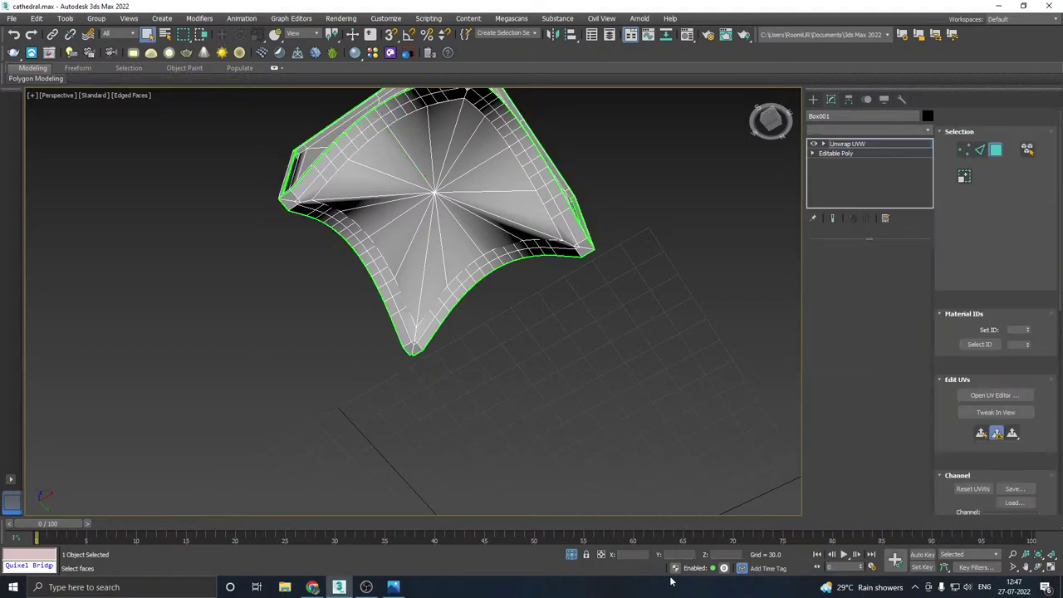
- Exit isolation to show the whole cathedral scene and leave the Unwrap UVW face sub-object level
{"action": "left_click", "coordinate": [572, 556]}
{"action": "middle_click_drag", "start_coordinate": [596, 376], "coordinate": [600, 406], "text": "alt"}
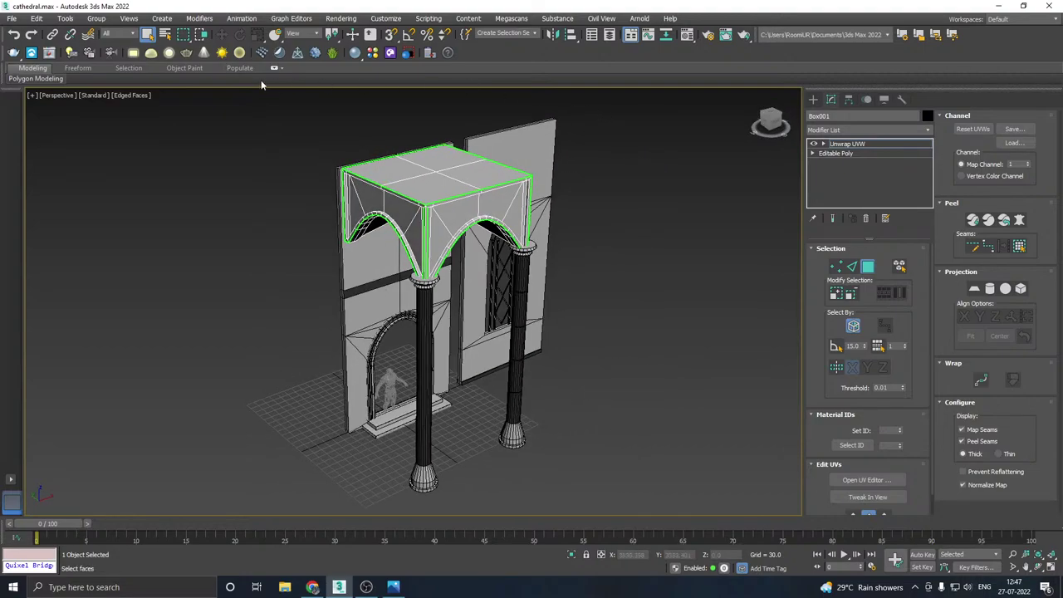
{"action": "left_click", "coordinate": [847, 145]}
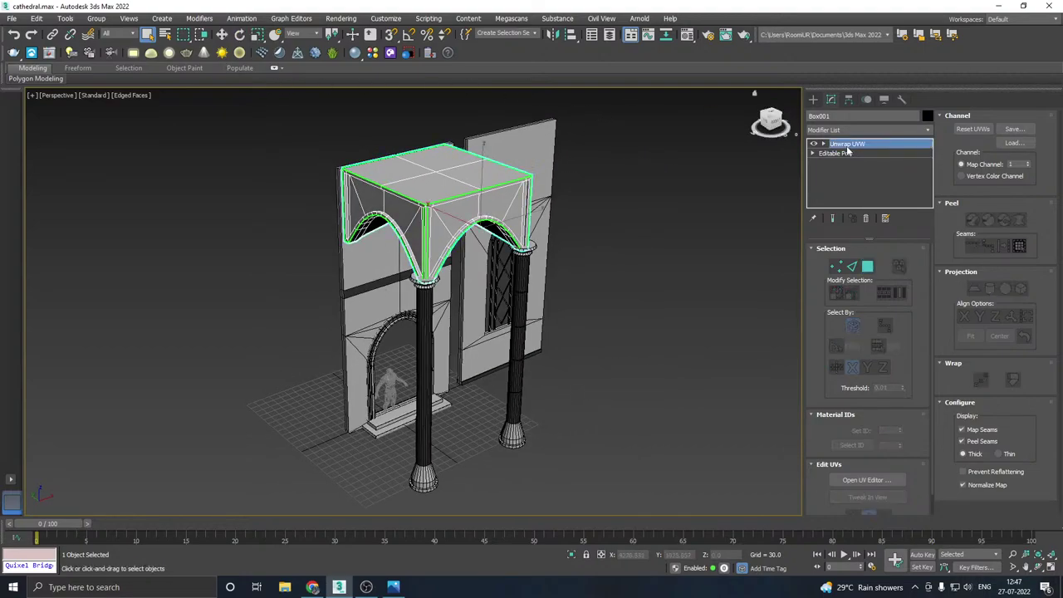
- Deselect the arched block, save a copy of the scene as cathedral14.max, and save the current scene file
{"action": "left_click", "coordinate": [222, 35]}
{"action": "left_click", "coordinate": [320, 196]}
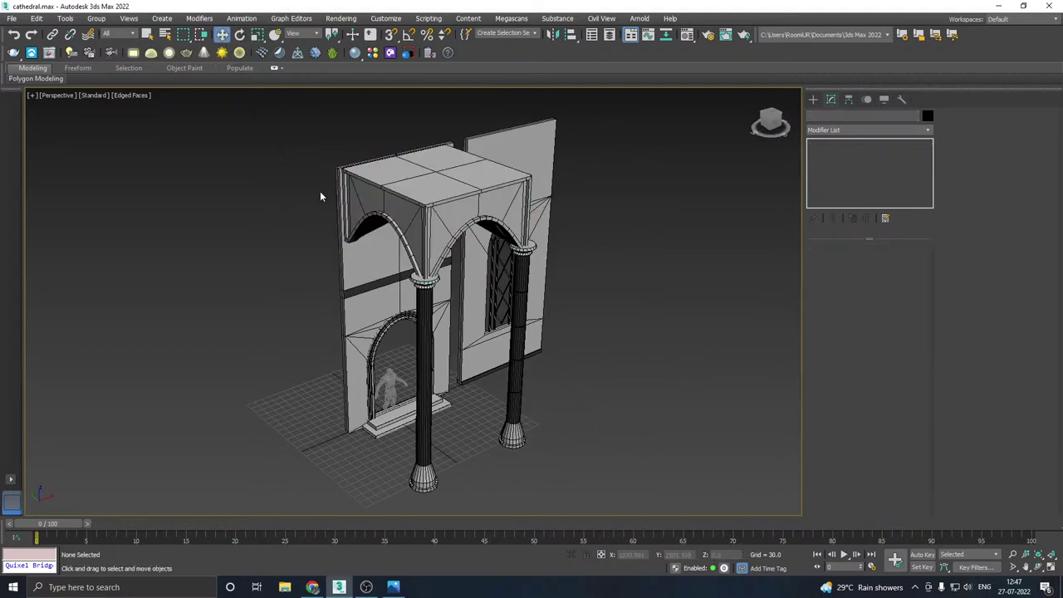
{"action": "left_click", "coordinate": [15, 19]}
{"action": "left_click", "coordinate": [37, 126]}
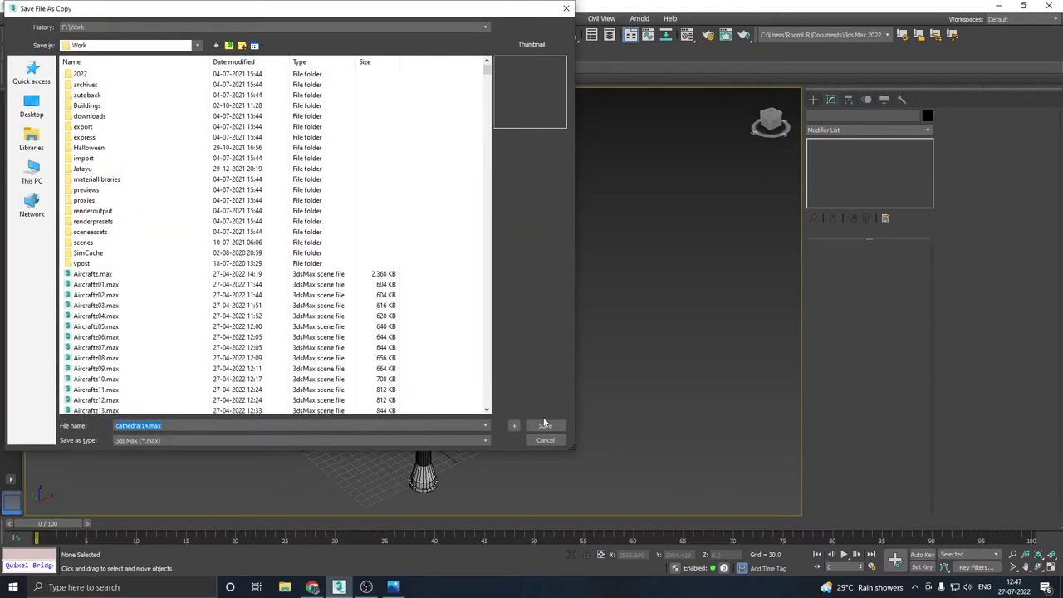
{"action": "left_click", "coordinate": [543, 427]}
{"action": "left_click", "coordinate": [15, 18]}
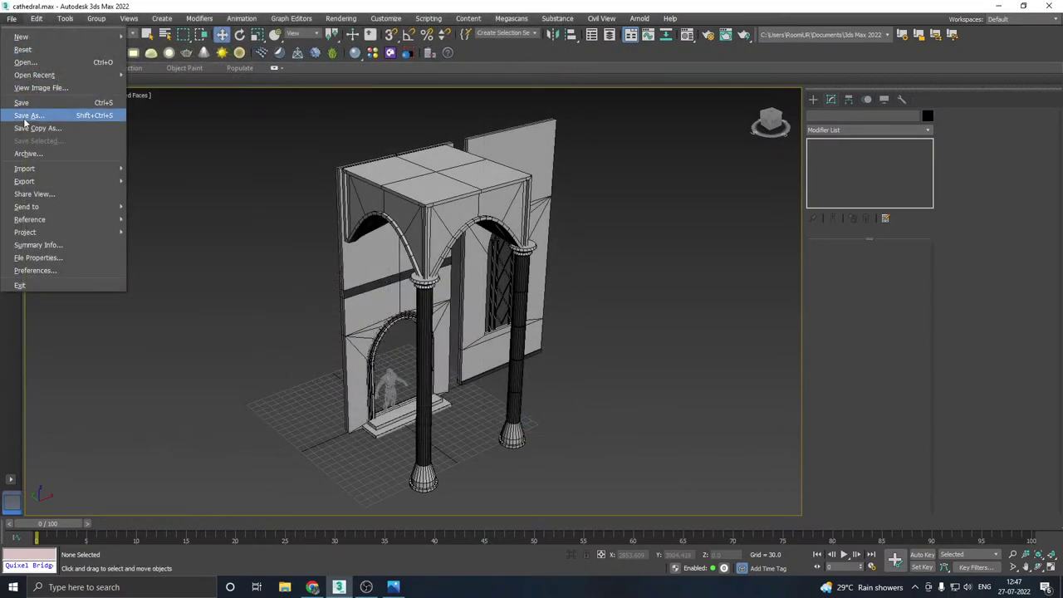
{"action": "left_click", "coordinate": [29, 99]}
{"action": "left_click", "coordinate": [395, 587]}
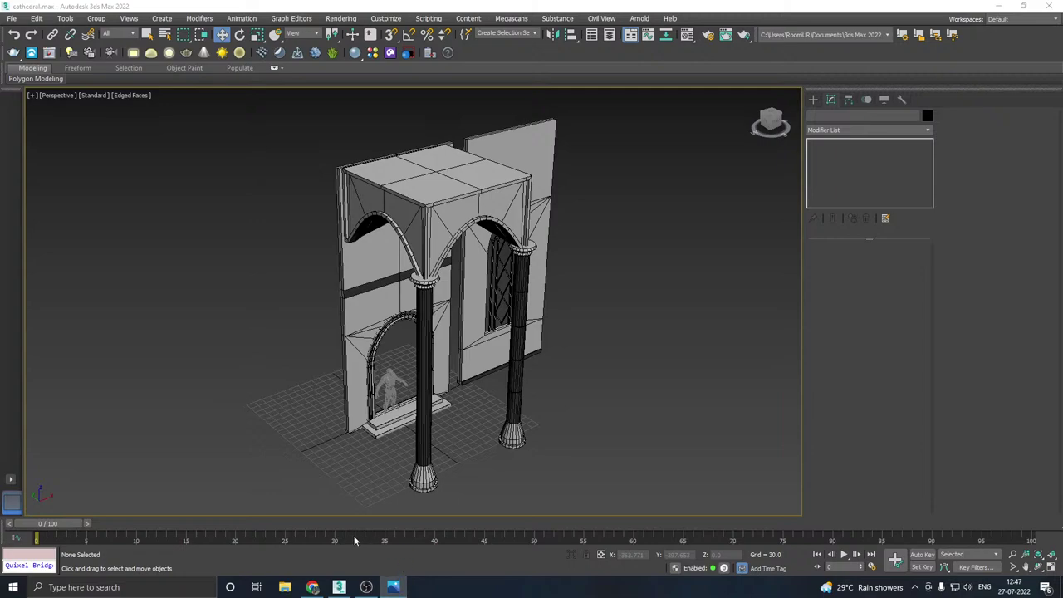
{"action": "left_click", "coordinate": [320, 587]}
{"action": "middle_click_drag", "start_coordinate": [366, 474], "coordinate": [398, 414]}
{"action": "scroll", "coordinate": [345, 388], "scroll_direction": "up", "scroll_amount": 5}
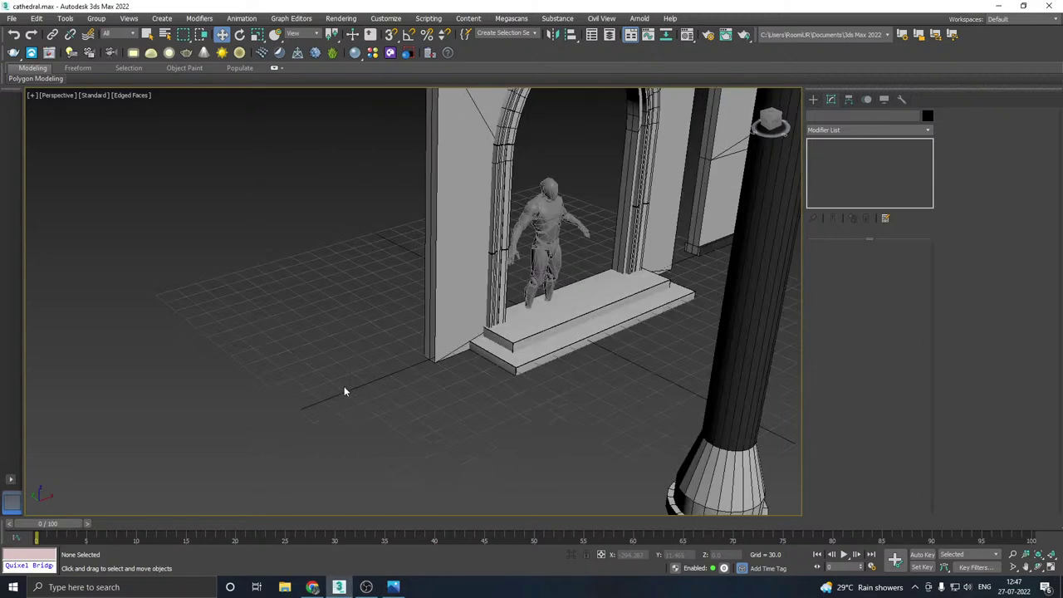
{"action": "scroll", "coordinate": [344, 388], "scroll_direction": "down", "scroll_amount": 3}
{"action": "scroll", "coordinate": [344, 387], "scroll_direction": "down", "scroll_amount": 2}
- Draw a floor plane with length 750 and width 720 beneath the cathedral, snapping its corners to the grid
{"action": "left_click", "coordinate": [813, 99]}
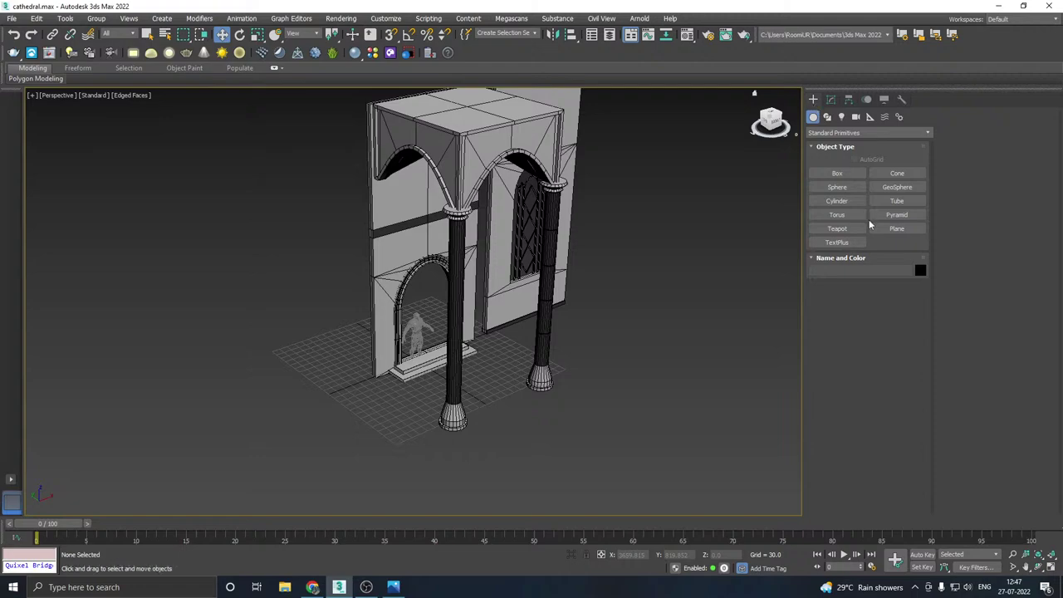
{"action": "left_click", "coordinate": [891, 234]}
{"action": "left_click", "coordinate": [392, 34]}
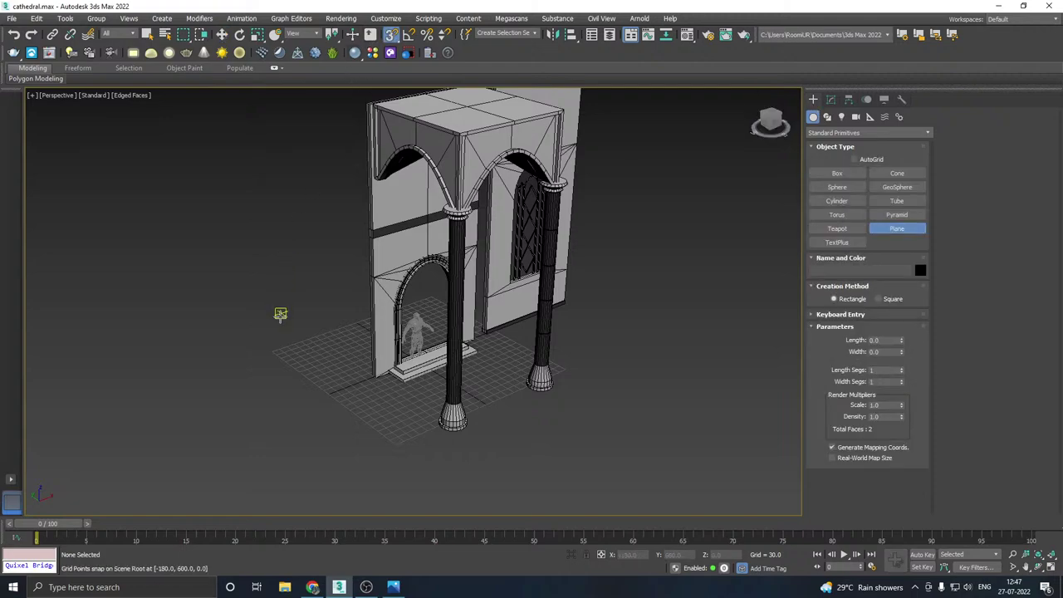
{"action": "left_click_drag", "start_coordinate": [274, 347], "coordinate": [569, 366]}
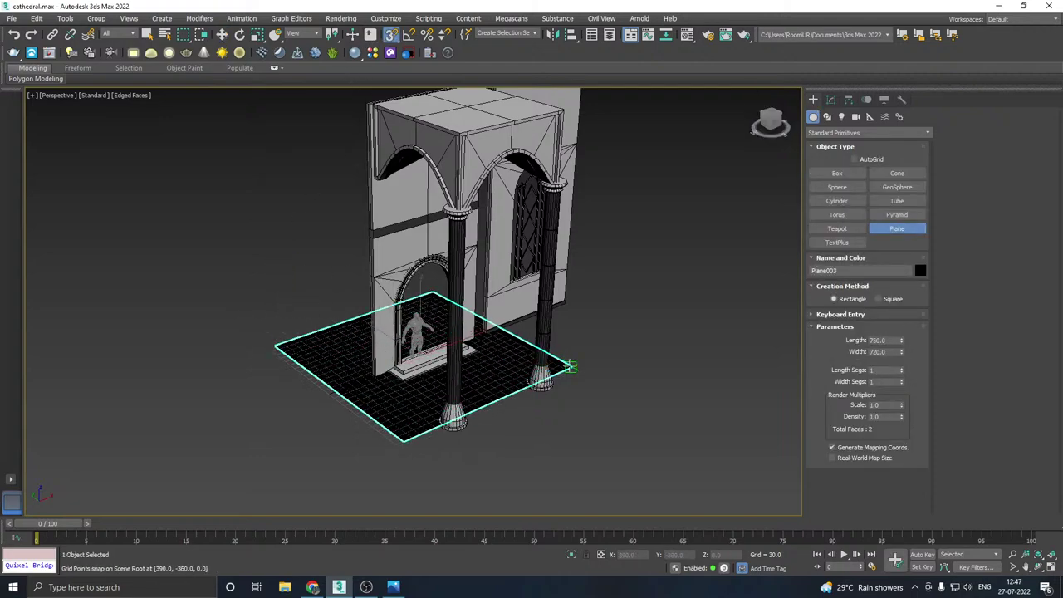
{"action": "key", "text": "w"}
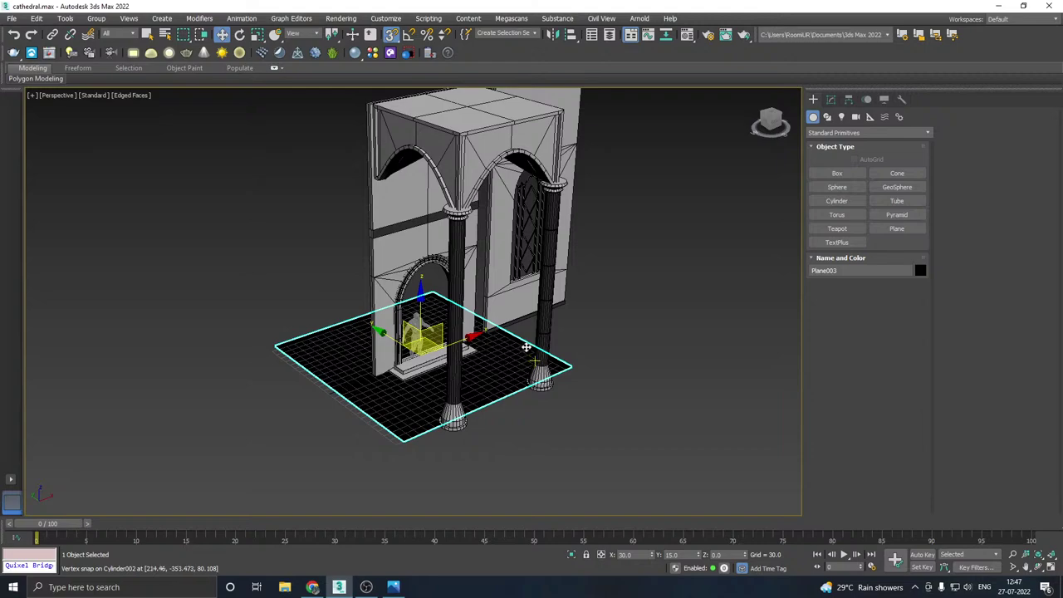
- Assign the Rock_2_default material to the floor plane, close the Material Editor and leave the viewport shading unchanged
{"action": "left_click", "coordinate": [687, 35]}
{"action": "left_click", "coordinate": [65, 119]}
{"action": "left_click", "coordinate": [73, 225]}
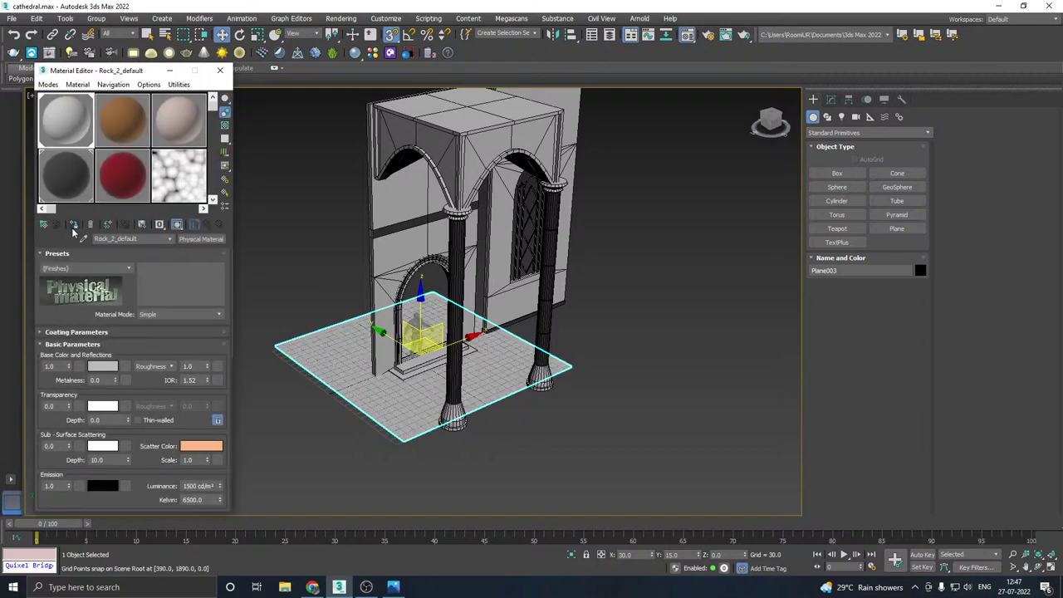
{"action": "left_click", "coordinate": [219, 69]}
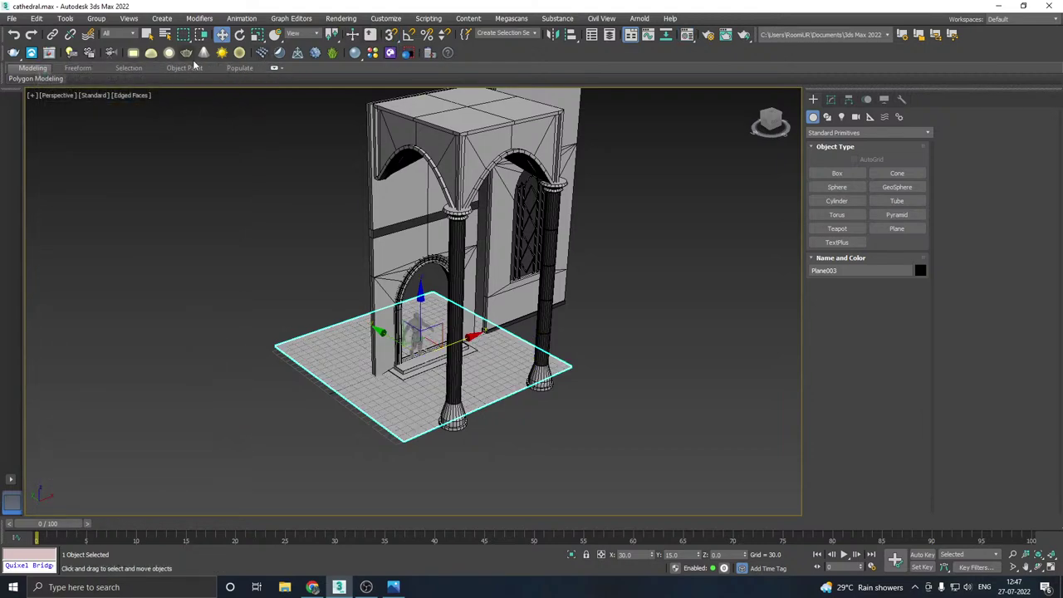
{"action": "left_click", "coordinate": [133, 95]}
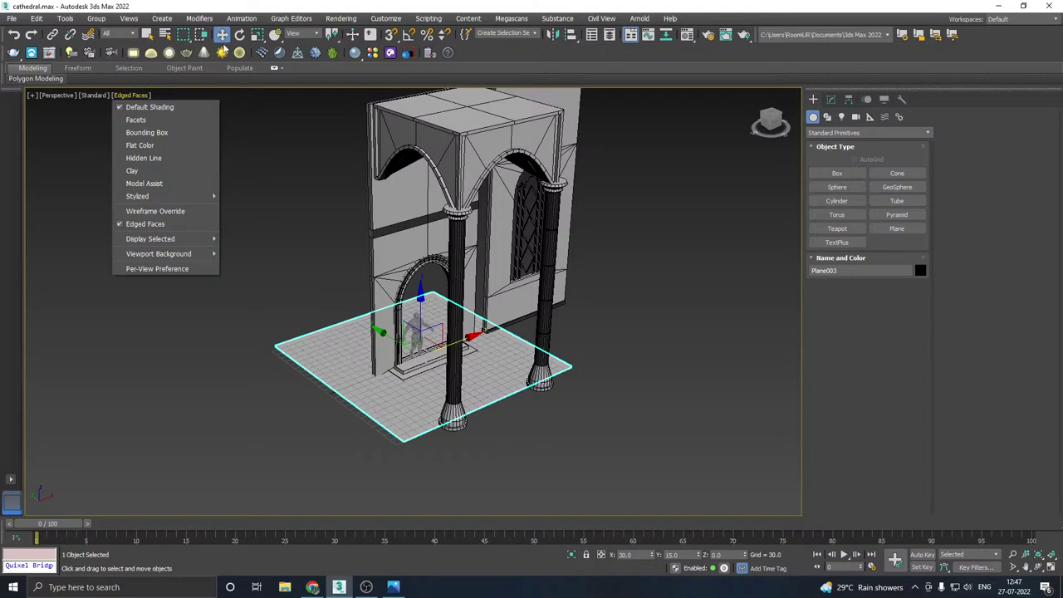
{"action": "left_click", "coordinate": [386, 406]}
- Convert the floor plane to an Editable Poly
{"action": "scroll", "coordinate": [393, 396], "scroll_direction": "up", "scroll_amount": 3}
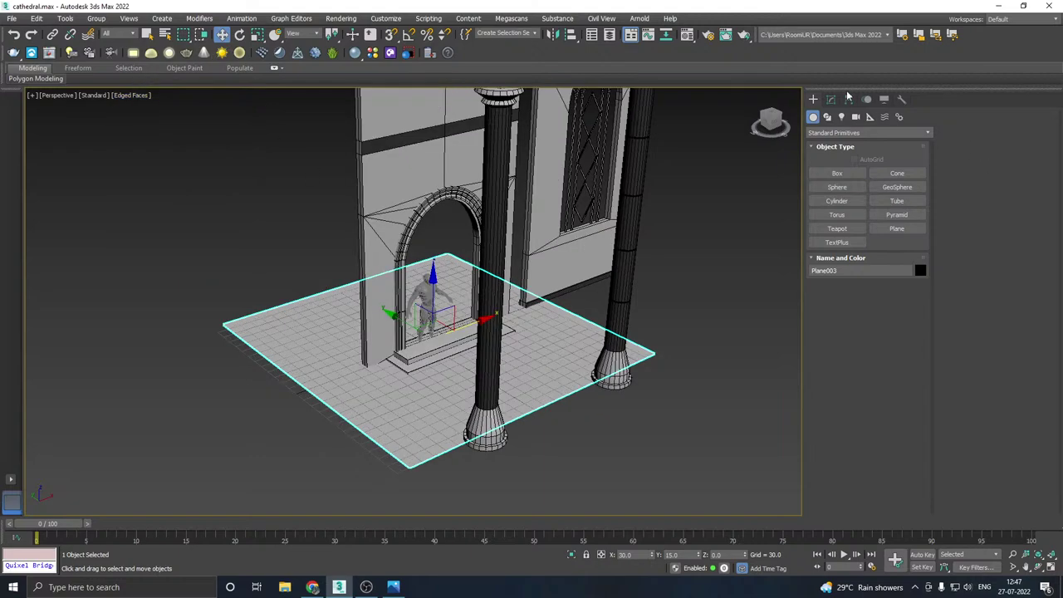
{"action": "left_click", "coordinate": [832, 98]}
{"action": "right_click", "coordinate": [877, 176]}
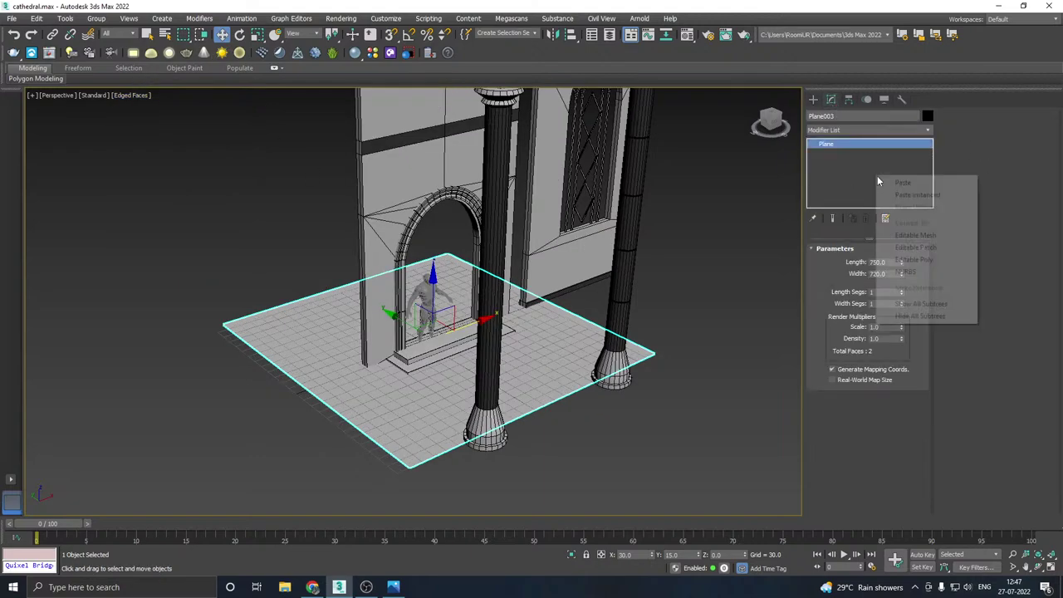
{"action": "left_click", "coordinate": [925, 263]}
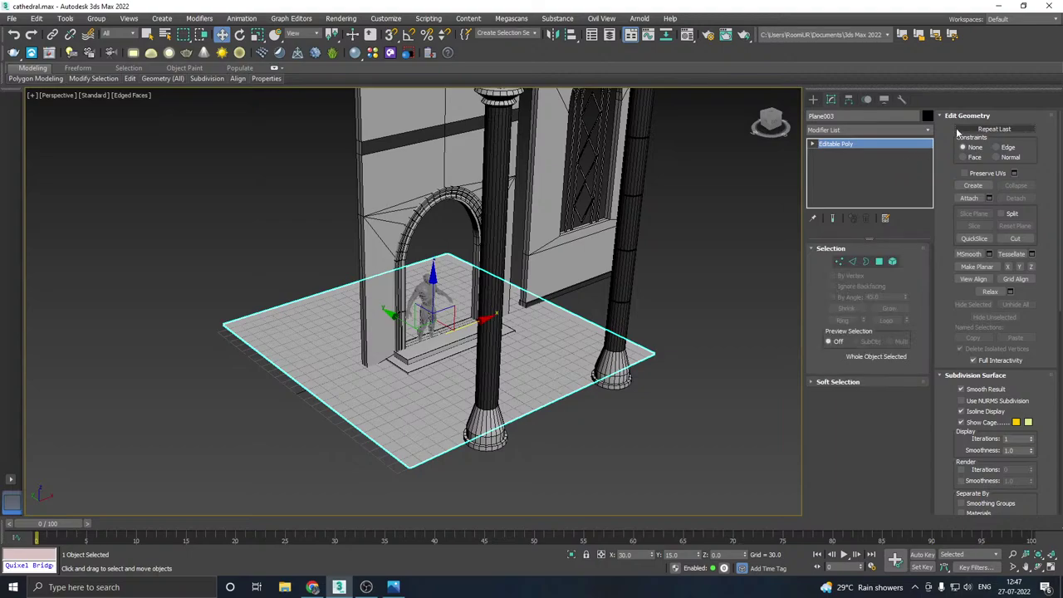
- Apply an Unwrap UVW modifier to the floor plane, open its UV editor and check the mapping with the checker pattern
{"action": "left_click", "coordinate": [929, 131]}
{"action": "left_click_drag", "start_coordinate": [929, 164], "coordinate": [929, 449]}
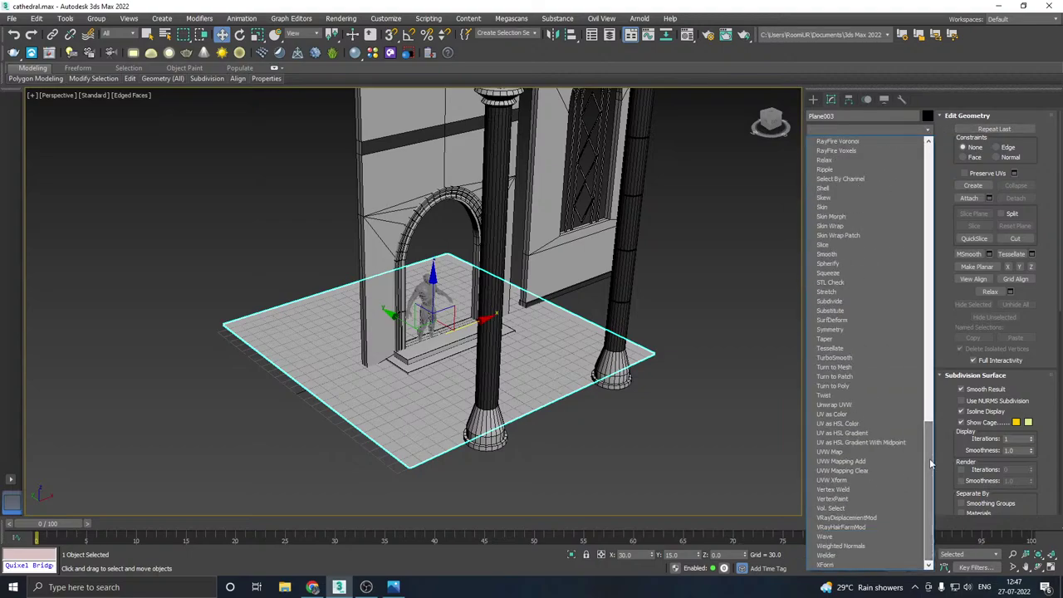
{"action": "left_click", "coordinate": [841, 413]}
{"action": "left_click", "coordinate": [867, 480]}
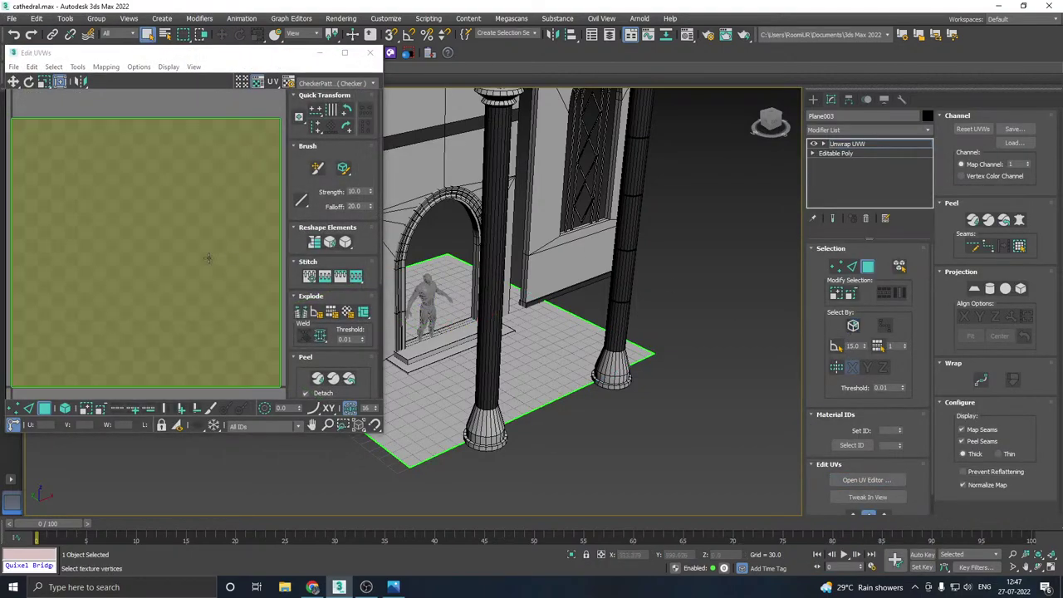
{"action": "left_click", "coordinate": [354, 83]}
{"action": "left_click", "coordinate": [334, 103]}
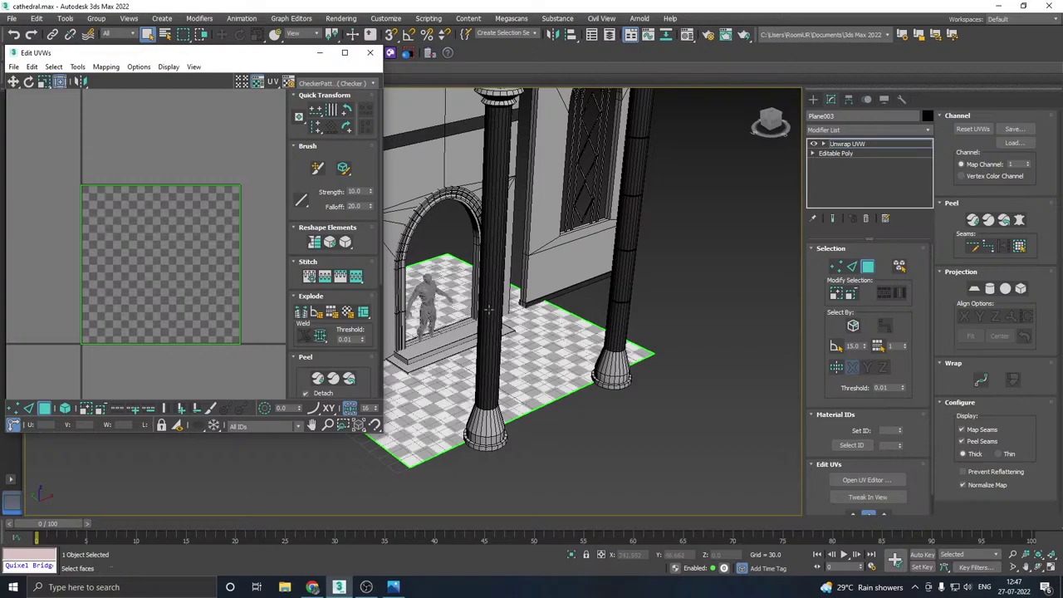
{"action": "middle_click_drag", "start_coordinate": [499, 310], "coordinate": [633, 336], "text": "alt"}
{"action": "left_click", "coordinate": [223, 188]}
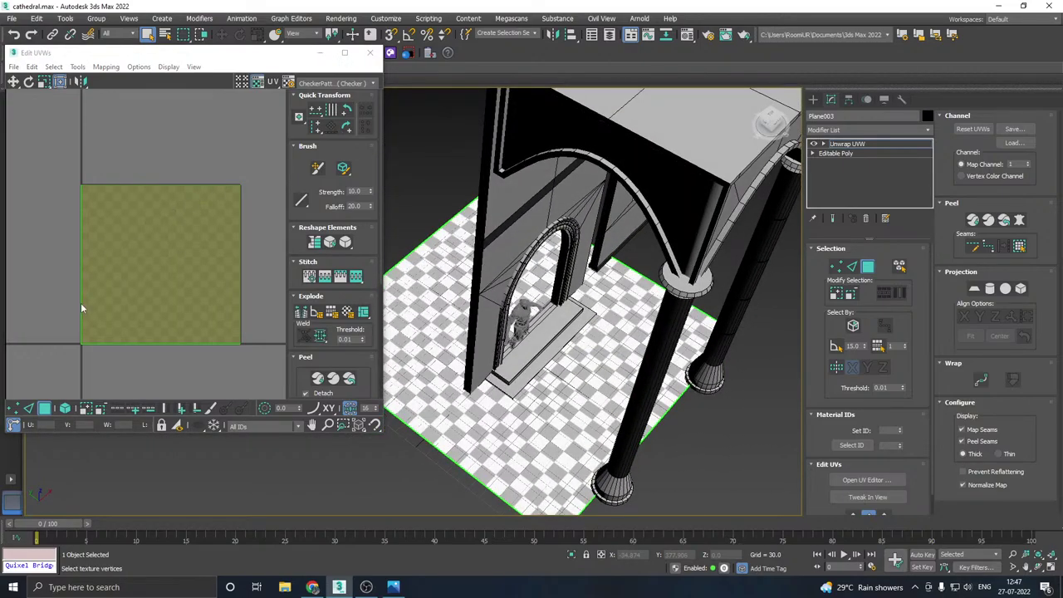
{"action": "left_click", "coordinate": [77, 353]}
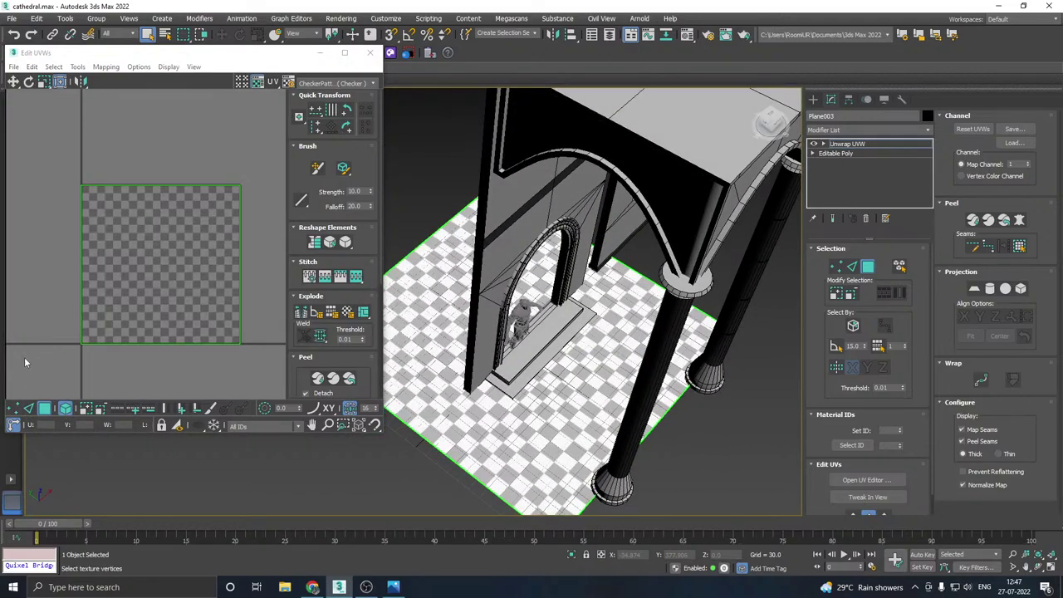
{"action": "middle_click_drag", "start_coordinate": [584, 307], "coordinate": [602, 382], "text": "alt"}
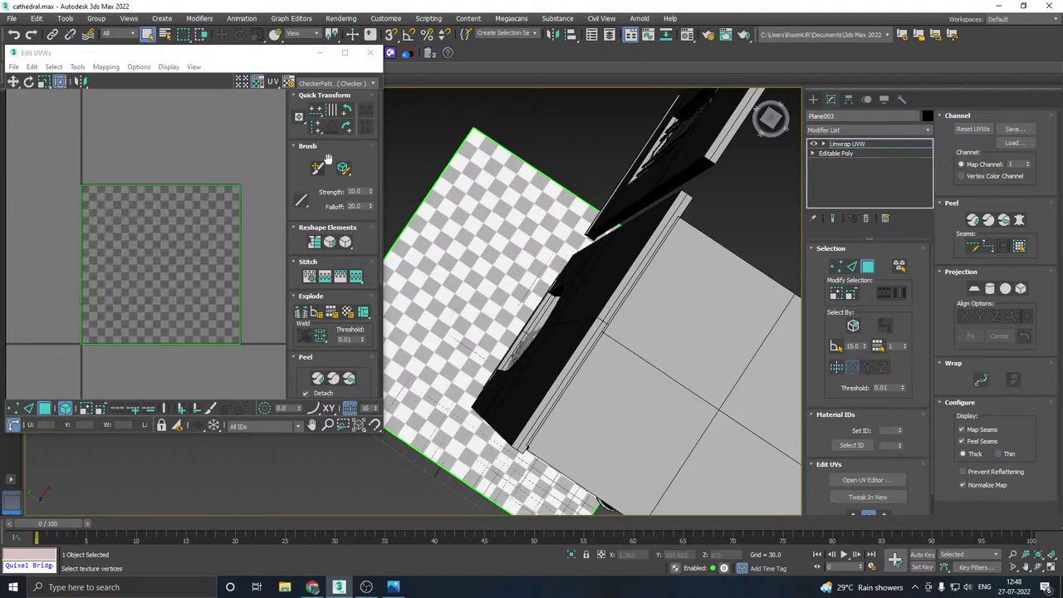
- Close the UV editor, collapse the floor plane's modifier stack to Editable Poly and activate the Move tool
{"action": "left_click", "coordinate": [370, 54]}
{"action": "right_click", "coordinate": [869, 146]}
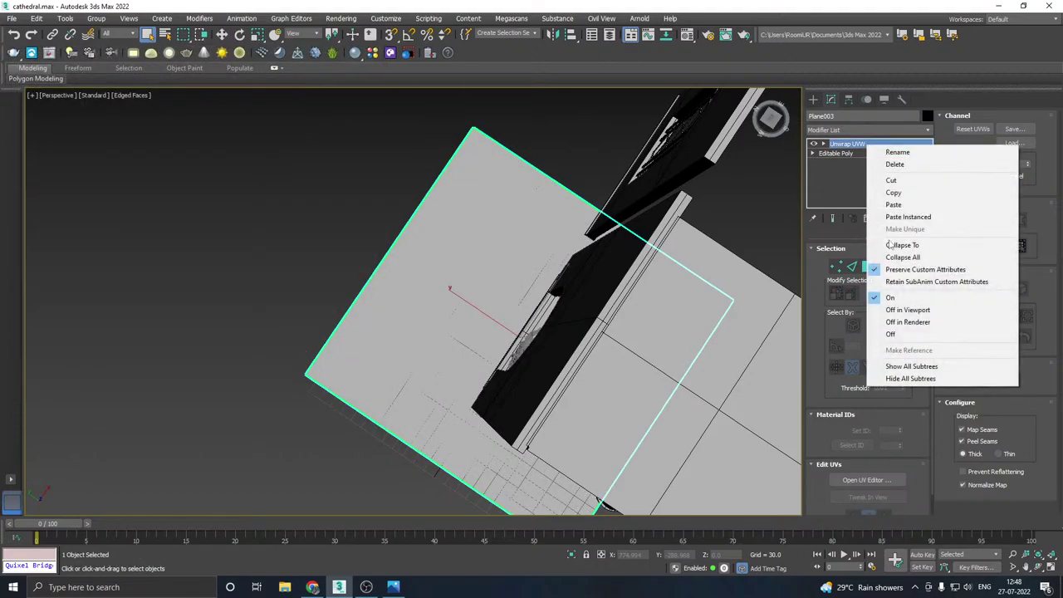
{"action": "left_click", "coordinate": [897, 253]}
{"action": "left_click", "coordinate": [221, 34]}
- Connect two opposite border edges of the floor plane with 34 segments
{"action": "middle_click_drag", "start_coordinate": [500, 245], "coordinate": [432, 217], "text": "alt"}
{"action": "scroll", "coordinate": [432, 218], "scroll_direction": "up", "scroll_amount": 3}
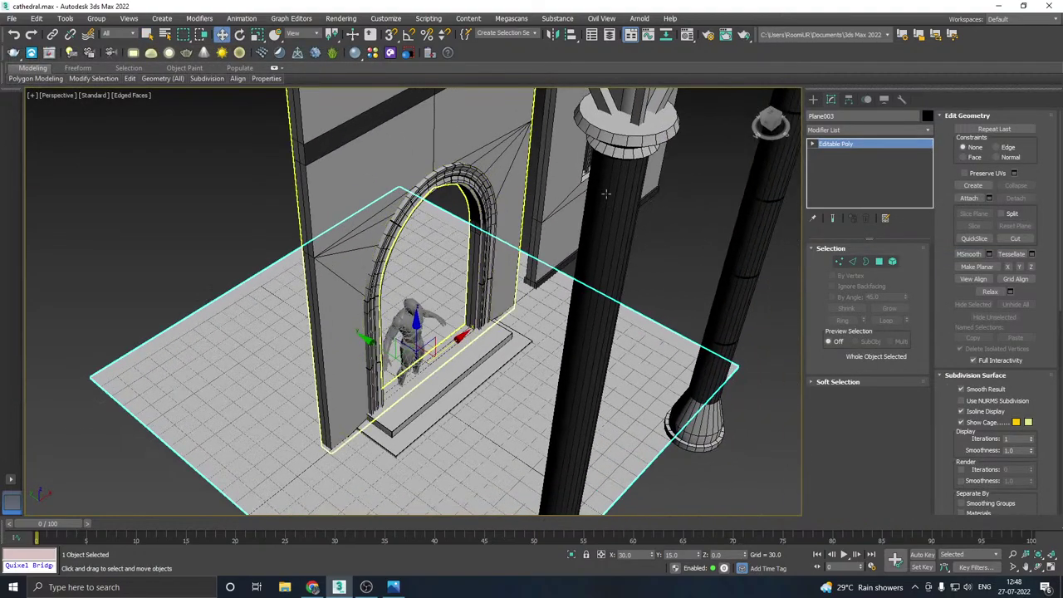
{"action": "left_click", "coordinate": [853, 262]}
{"action": "middle_click_drag", "start_coordinate": [582, 240], "coordinate": [636, 203], "text": "alt"}
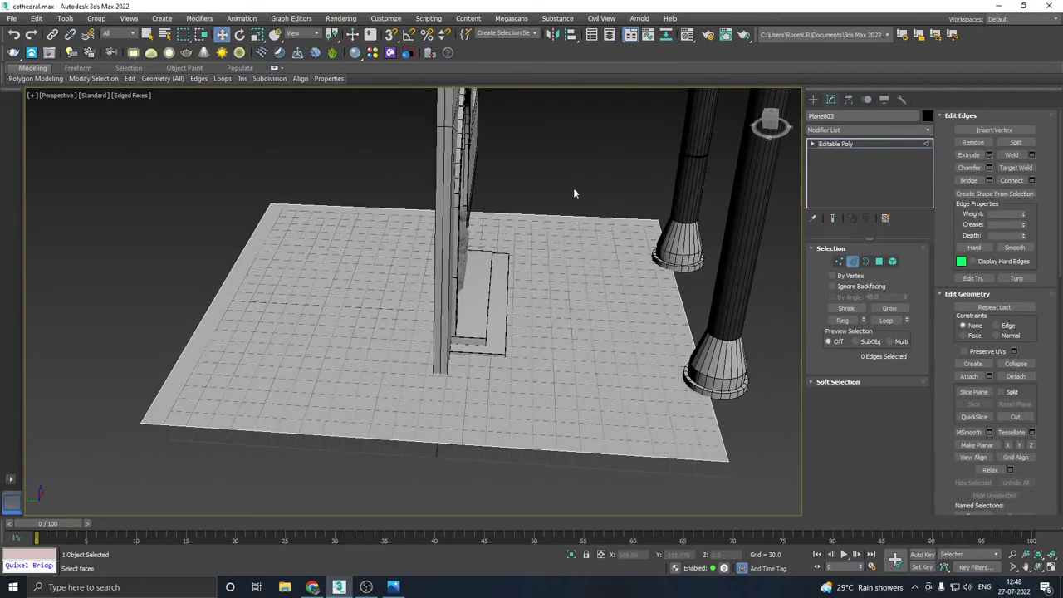
{"action": "left_click_drag", "start_coordinate": [527, 519], "coordinate": [527, 513]}
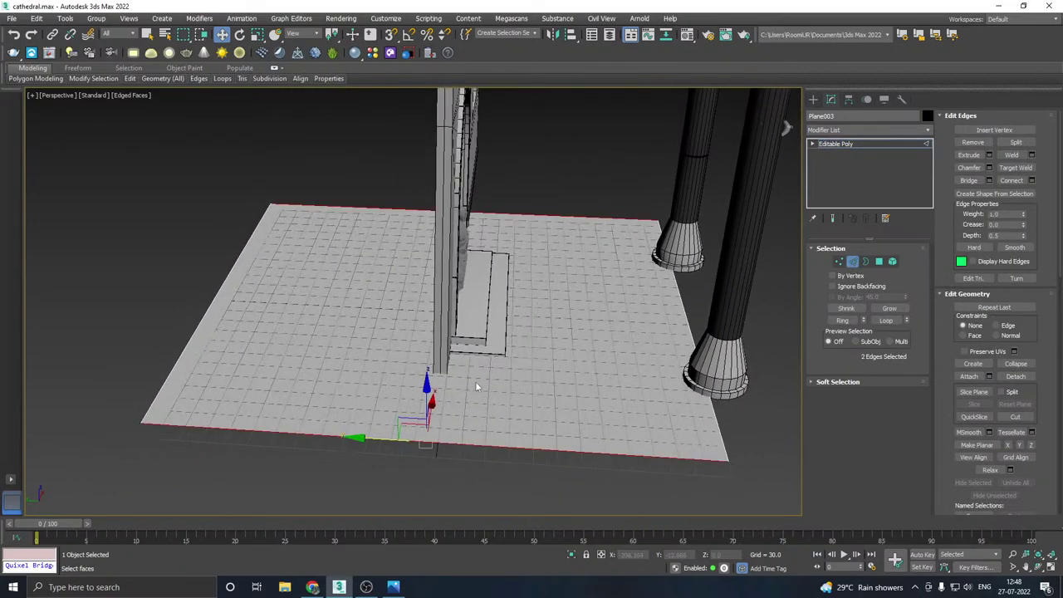
{"action": "left_click", "coordinate": [1033, 181]}
{"action": "left_click_drag", "start_coordinate": [421, 309], "coordinate": [417, 236]}
{"action": "left_click", "coordinate": [420, 355]}
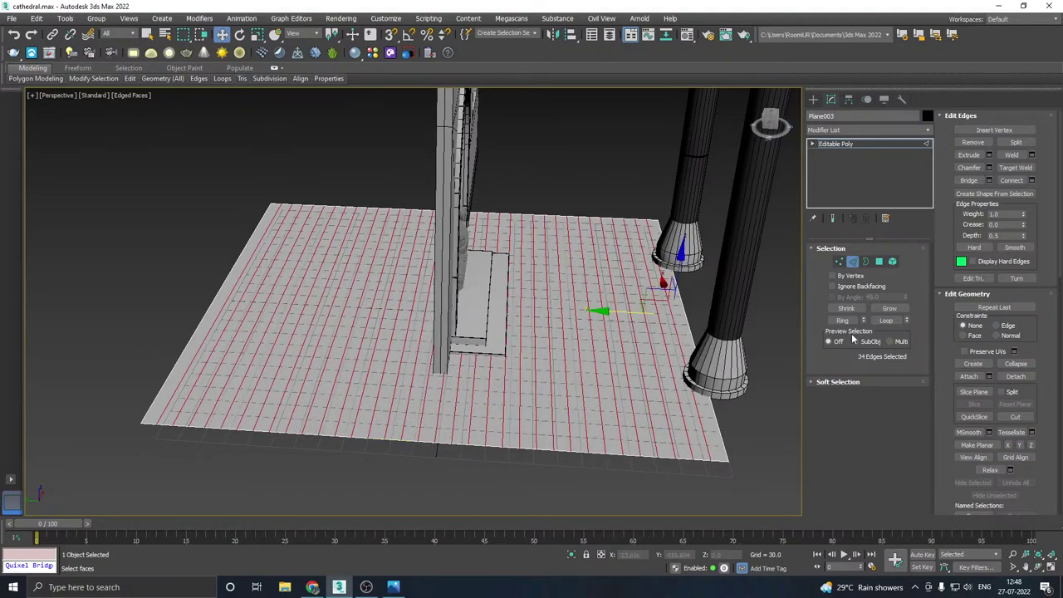
- Connect the ring of parallel floor edges crosswise with 20 segments and return to object level
{"action": "left_click", "coordinate": [846, 322]}
{"action": "left_click", "coordinate": [1032, 180]}
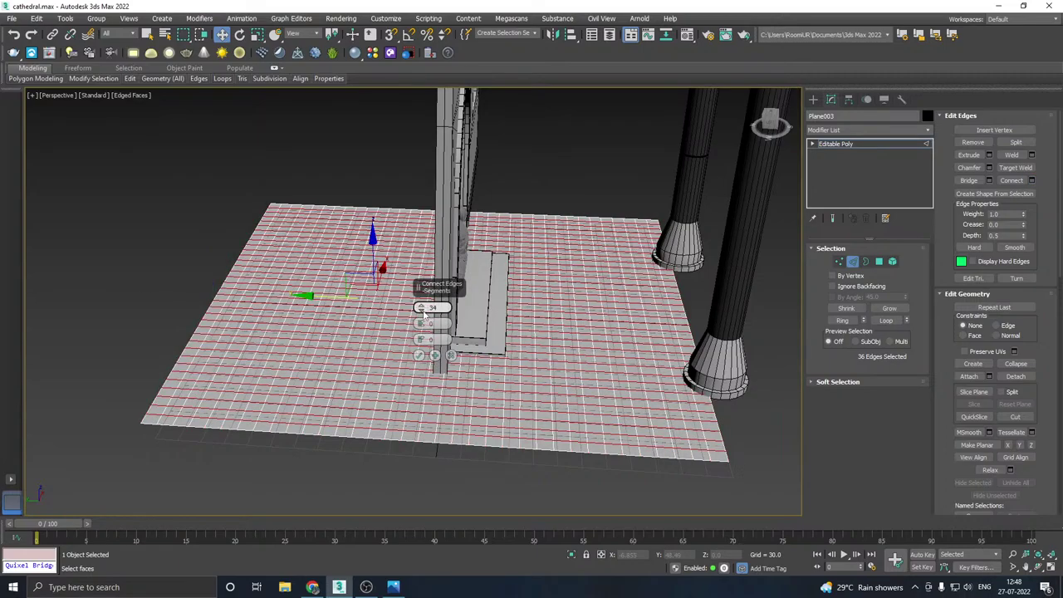
{"action": "left_click_drag", "start_coordinate": [423, 314], "coordinate": [420, 327]}
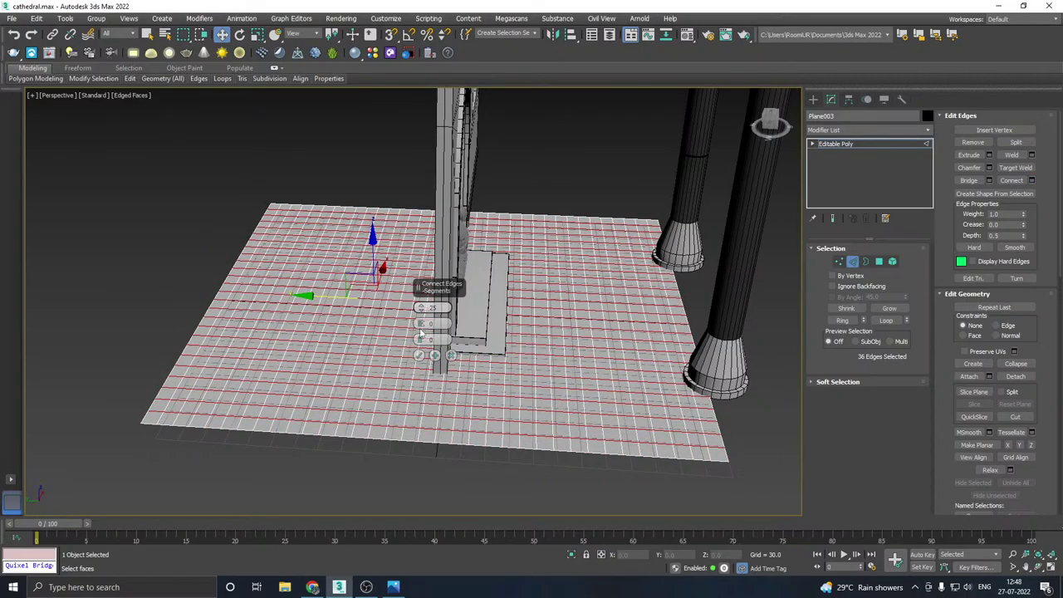
{"action": "middle_click_drag", "start_coordinate": [579, 329], "coordinate": [588, 366], "text": "alt"}
{"action": "left_click_drag", "start_coordinate": [421, 304], "coordinate": [426, 316]}
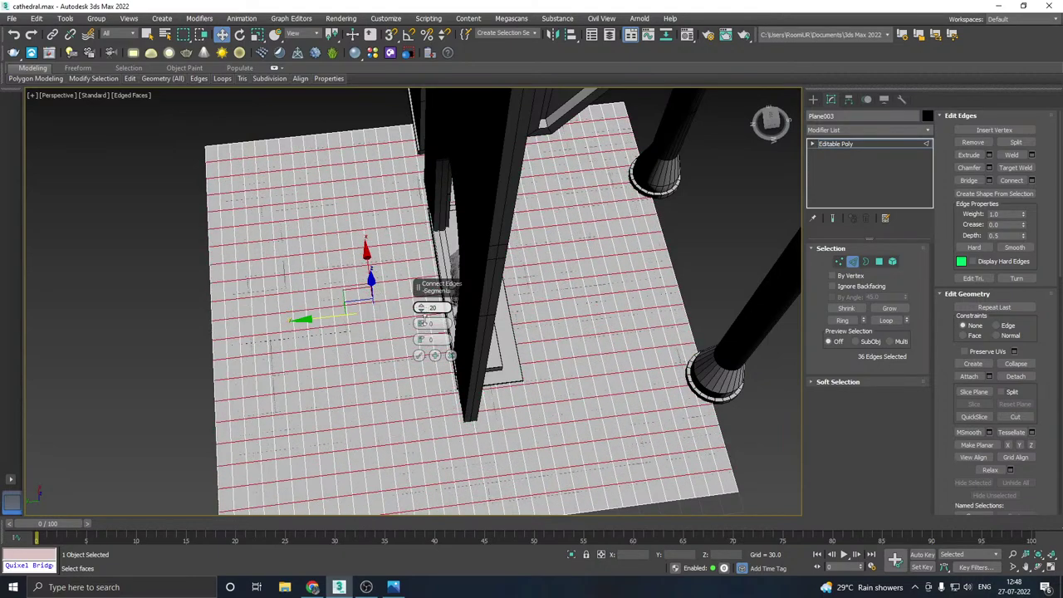
{"action": "left_click", "coordinate": [419, 356]}
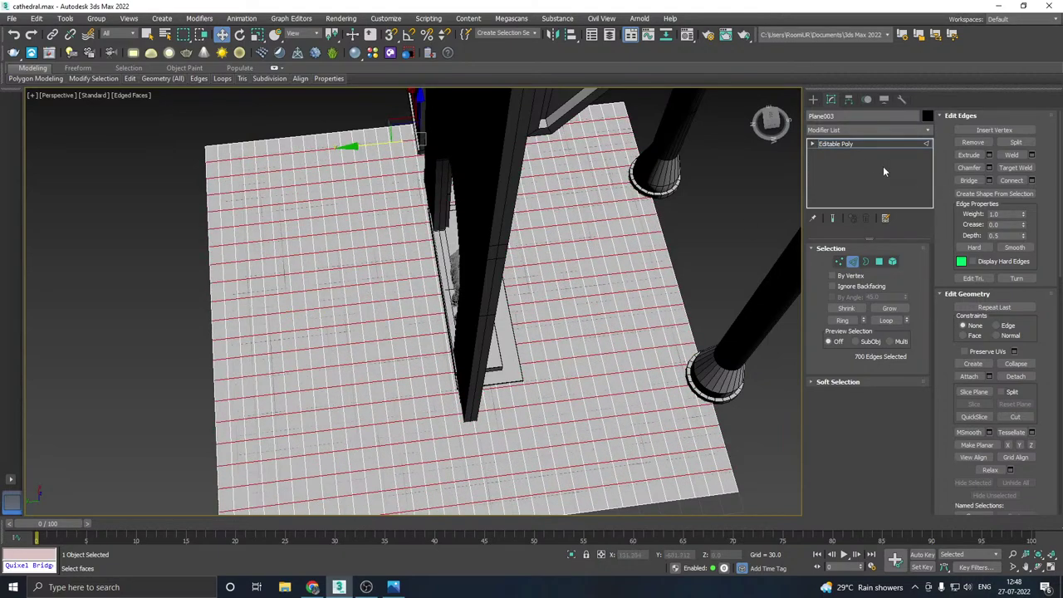
{"action": "left_click", "coordinate": [851, 143]}
- Apply a new Unwrap UVW modifier to the subdivided floor plane and display the checker pattern from its UV editor
{"action": "middle_click_drag", "start_coordinate": [532, 283], "coordinate": [443, 238], "text": "alt"}
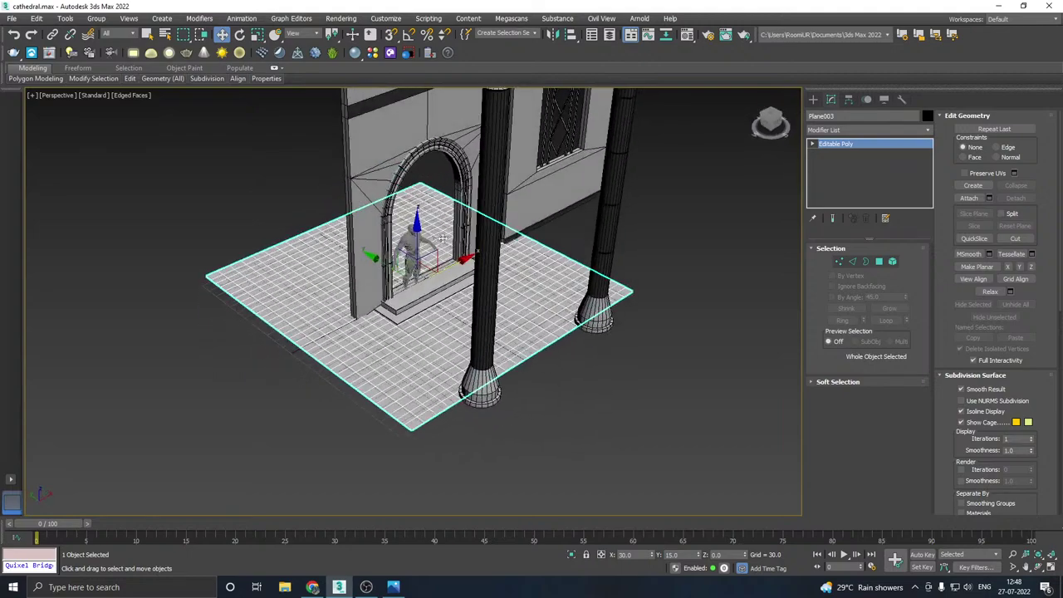
{"action": "left_click", "coordinate": [928, 130]}
{"action": "scroll", "coordinate": [882, 466], "scroll_direction": "down", "scroll_amount": 5}
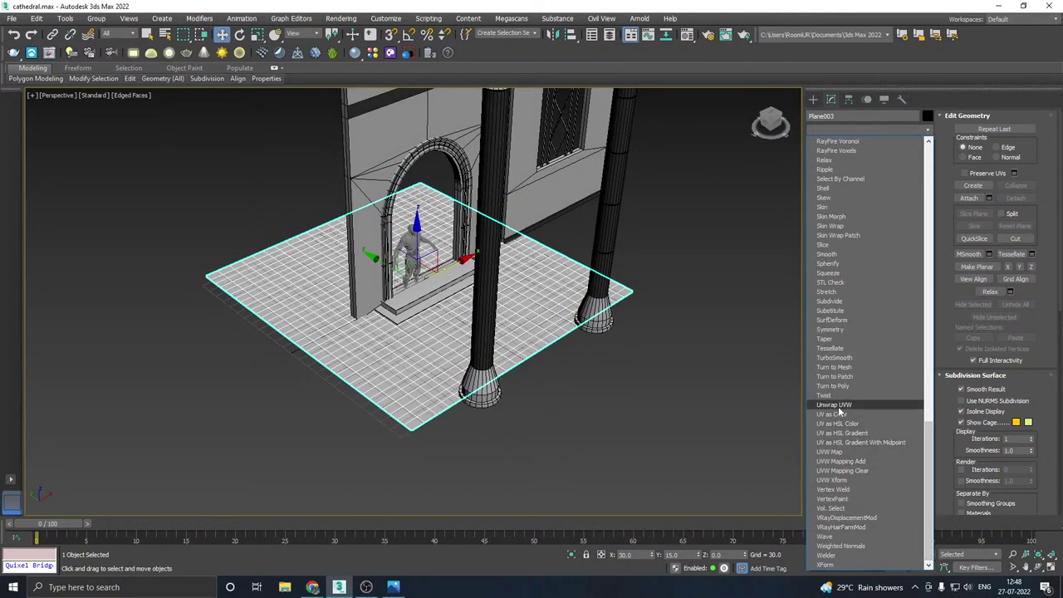
{"action": "left_click", "coordinate": [839, 409]}
{"action": "left_click", "coordinate": [867, 480]}
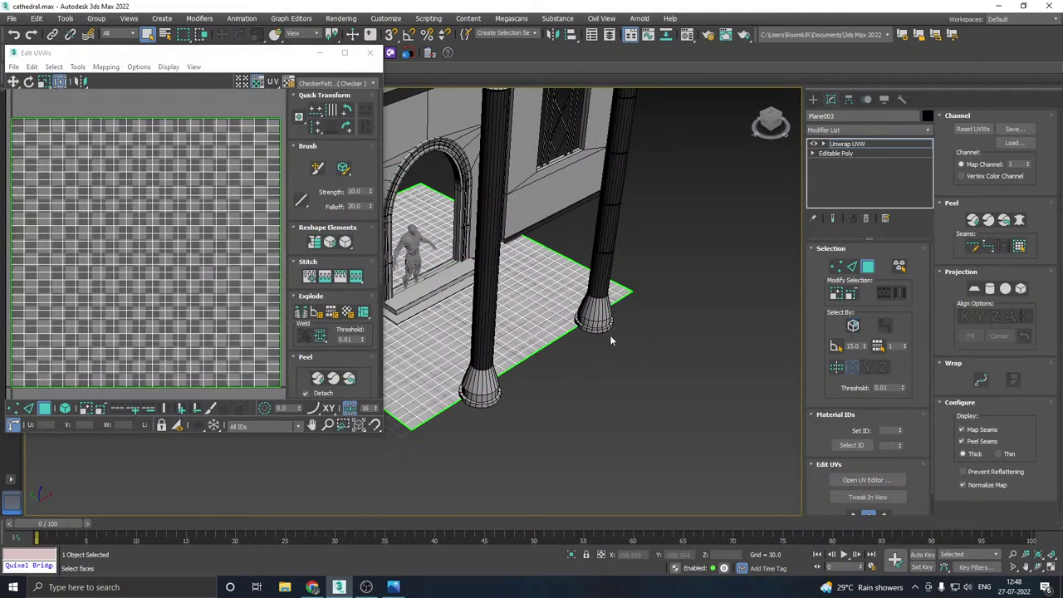
{"action": "scroll", "coordinate": [264, 324], "scroll_direction": "down", "scroll_amount": 3}
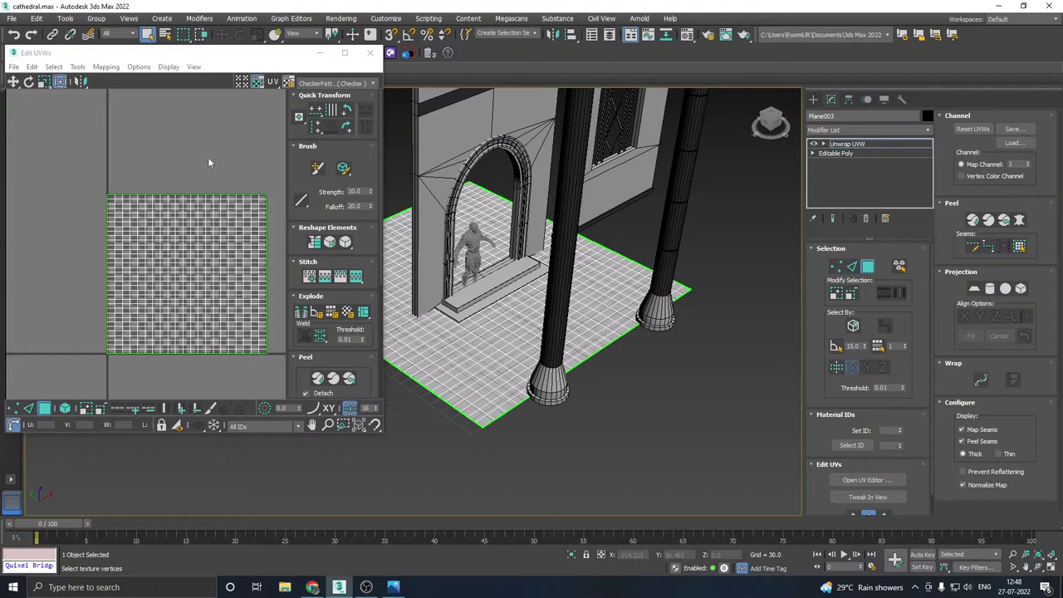
{"action": "left_click", "coordinate": [332, 83]}
{"action": "left_click", "coordinate": [324, 106]}
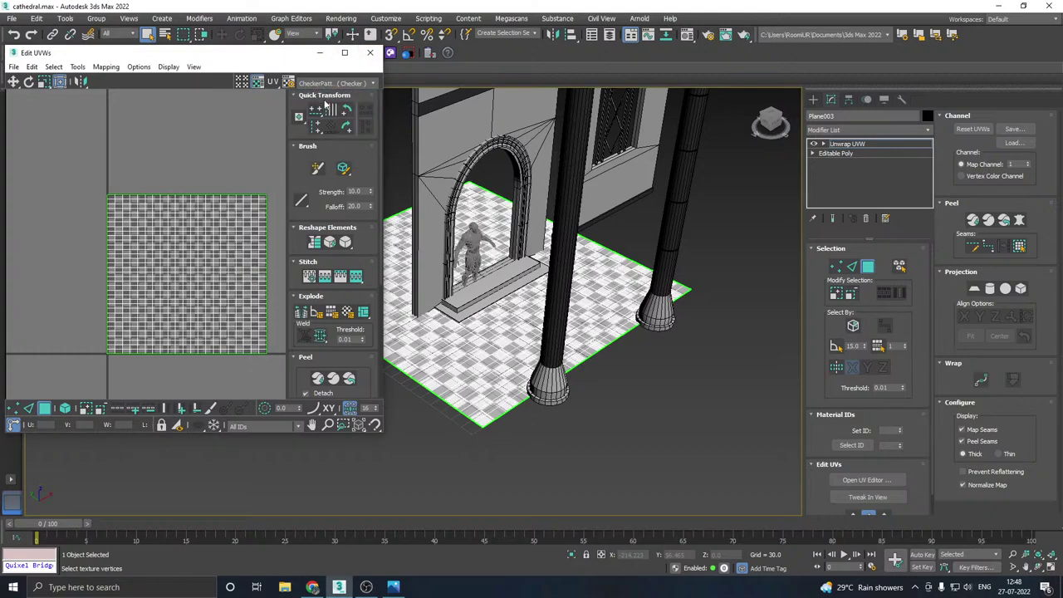
- Close the UV editor, leave the floor plane's polygon selection level and activate the Move tool
{"action": "left_click", "coordinate": [370, 53]}
{"action": "left_click", "coordinate": [884, 144]}
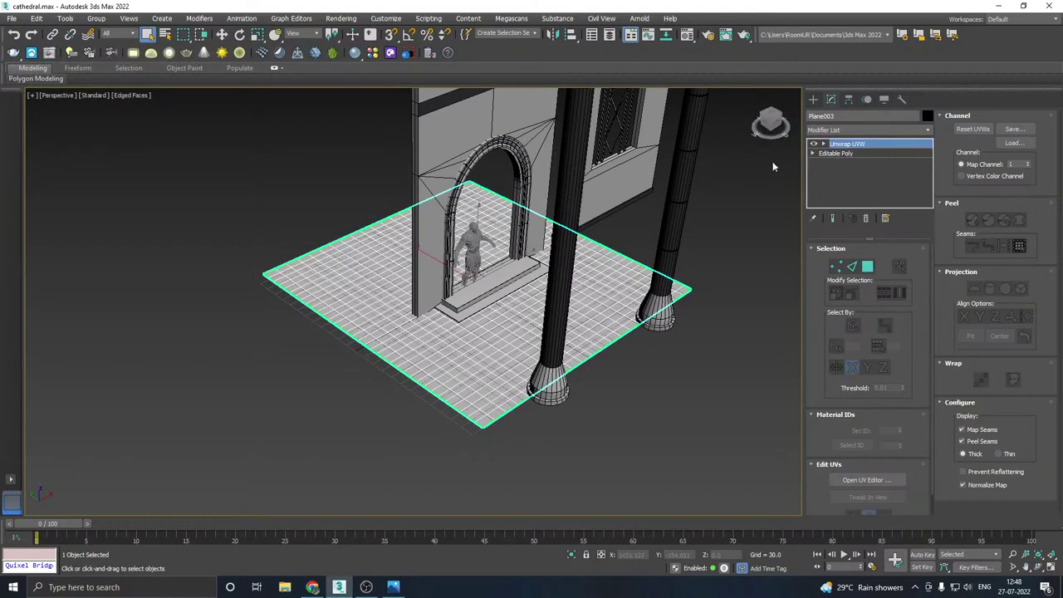
{"action": "key", "text": "w"}
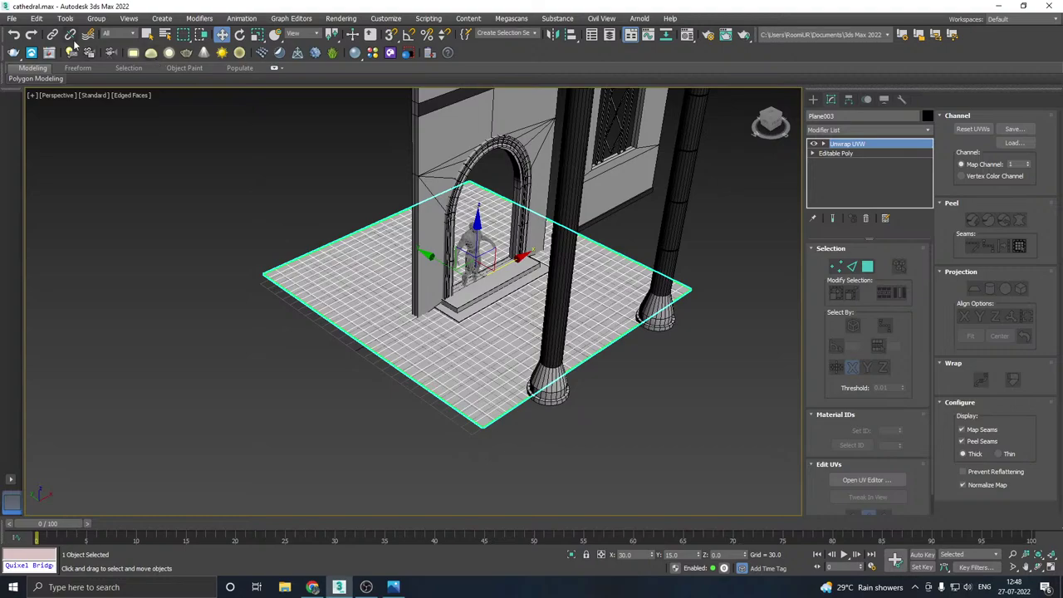
- Save copies of the scene under the suggested file names, and save the scene file itself
{"action": "left_click", "coordinate": [12, 18]}
{"action": "left_click", "coordinate": [32, 94]}
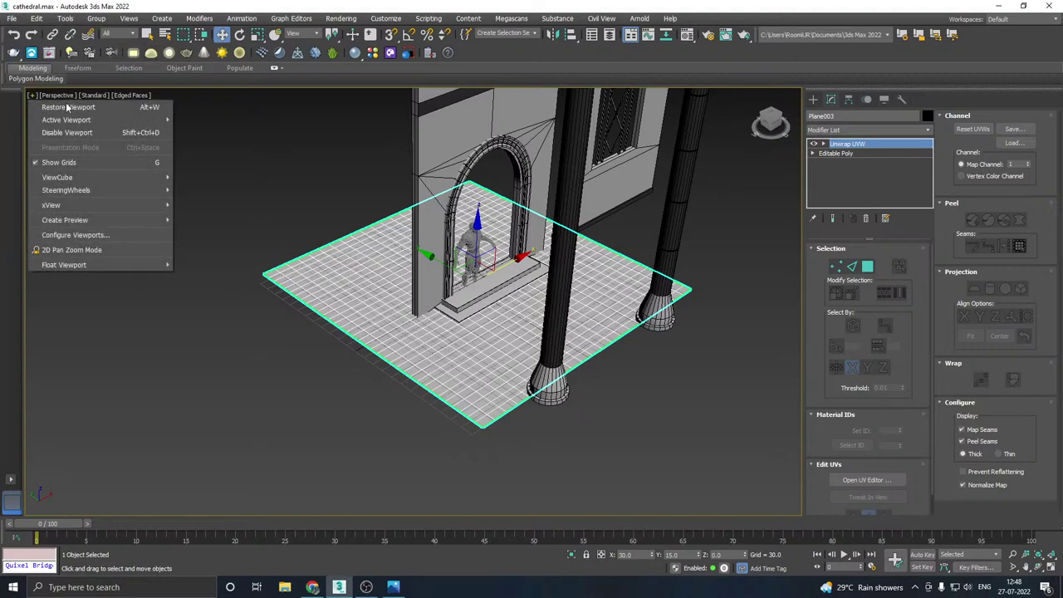
{"action": "left_click", "coordinate": [150, 85]}
{"action": "left_click", "coordinate": [12, 18]}
{"action": "left_click", "coordinate": [36, 131]}
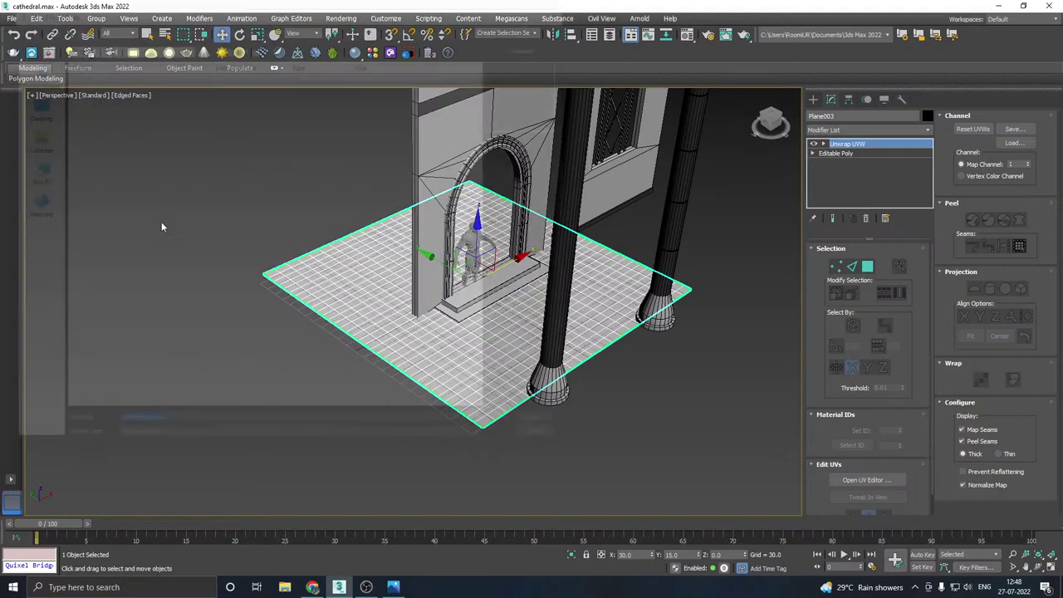
{"action": "key", "text": "Return"}
{"action": "left_click", "coordinate": [11, 18]}
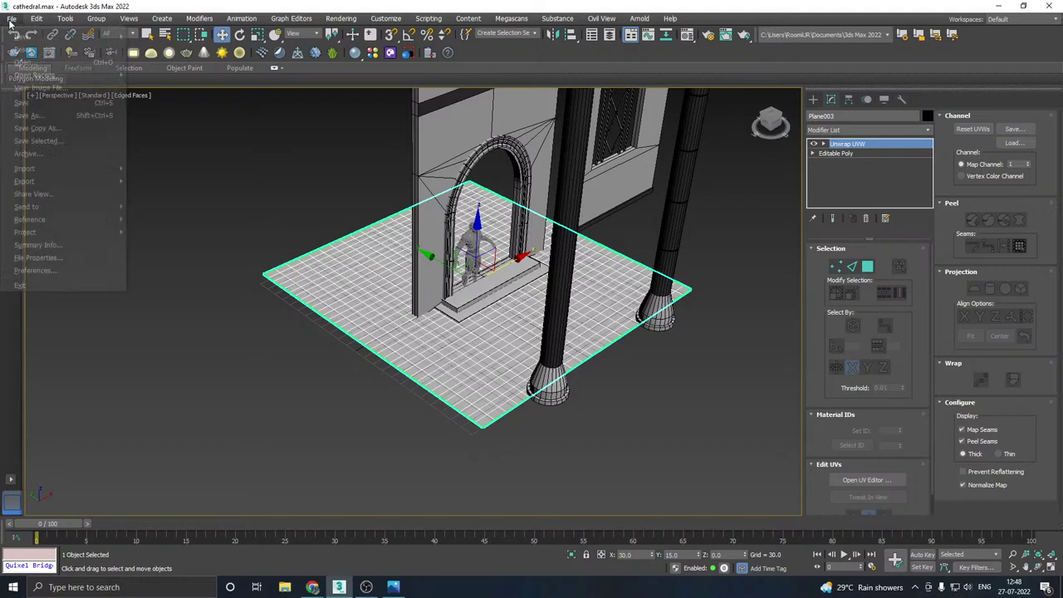
{"action": "left_click", "coordinate": [45, 128]}
{"action": "key", "text": "Return"}
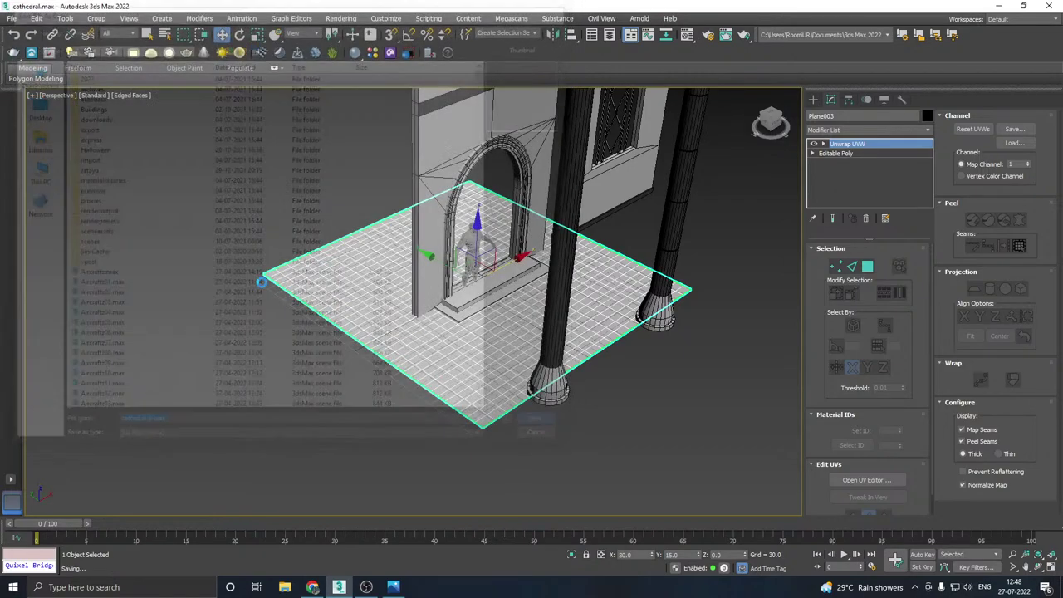
{"action": "left_click", "coordinate": [15, 20]}
{"action": "left_click", "coordinate": [33, 105]}
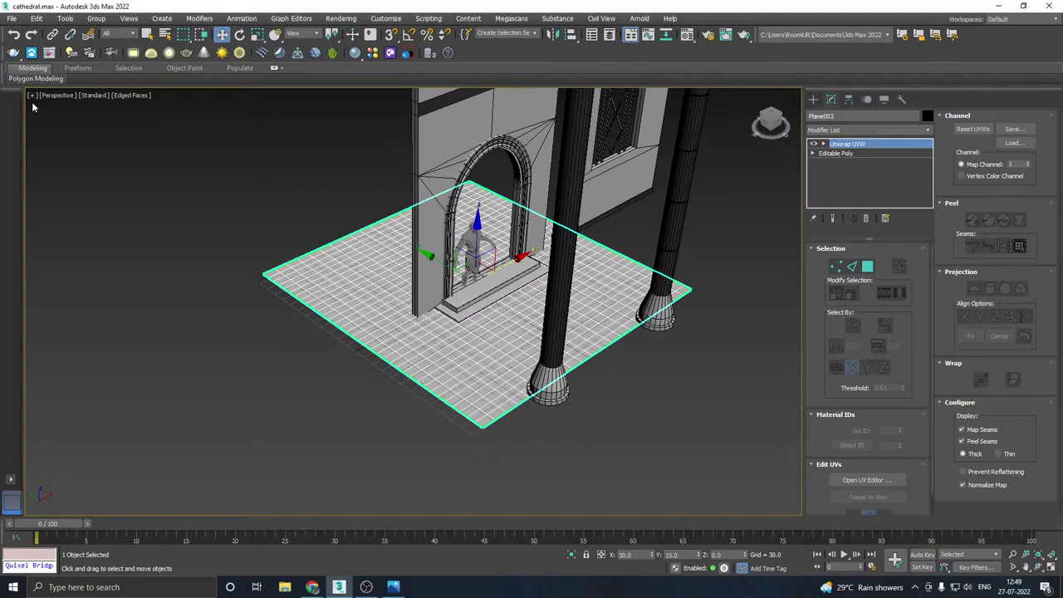
- Enable pivot-only editing and 3D snapping, and move the floor plane's pivot onto its front corner
{"action": "middle_click_drag", "start_coordinate": [454, 301], "coordinate": [430, 267]}
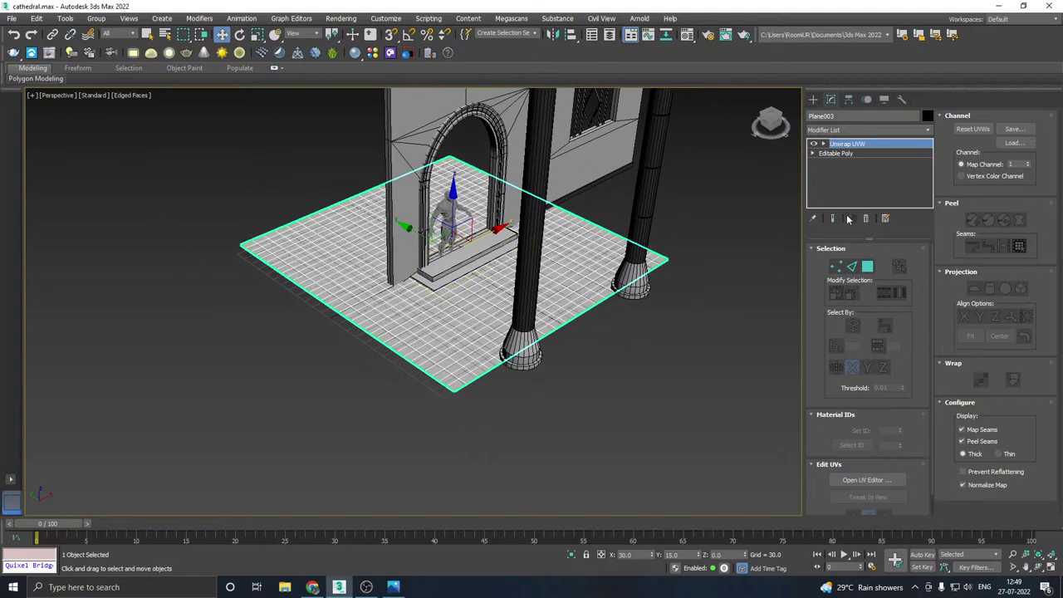
{"action": "left_click", "coordinate": [851, 99]}
{"action": "left_click", "coordinate": [867, 176]}
{"action": "left_click", "coordinate": [391, 34]}
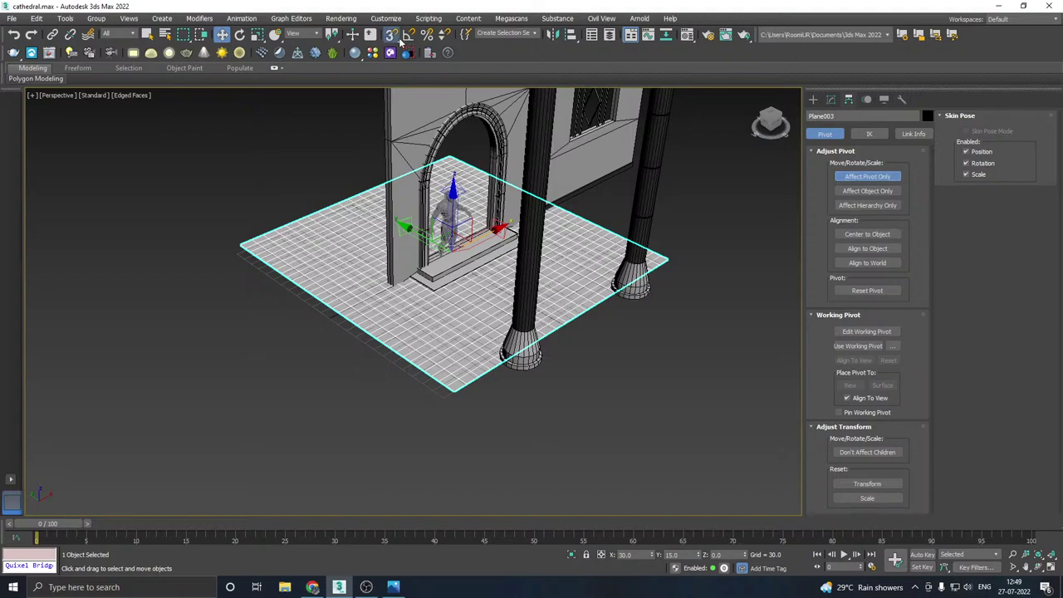
{"action": "left_click_drag", "start_coordinate": [452, 223], "coordinate": [456, 397]}
- Snap the pivots of the front and rear columns onto vertices at their bases
{"action": "left_click", "coordinate": [532, 360]}
{"action": "left_click_drag", "start_coordinate": [529, 353], "coordinate": [531, 375]}
{"action": "left_click", "coordinate": [645, 280]}
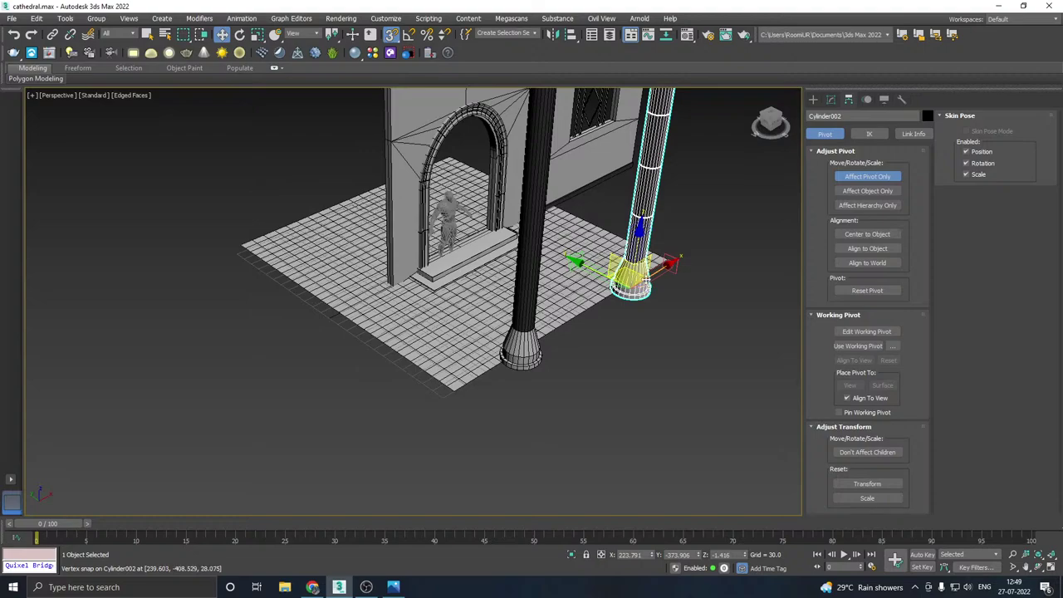
{"action": "left_click_drag", "start_coordinate": [644, 280], "coordinate": [641, 292]}
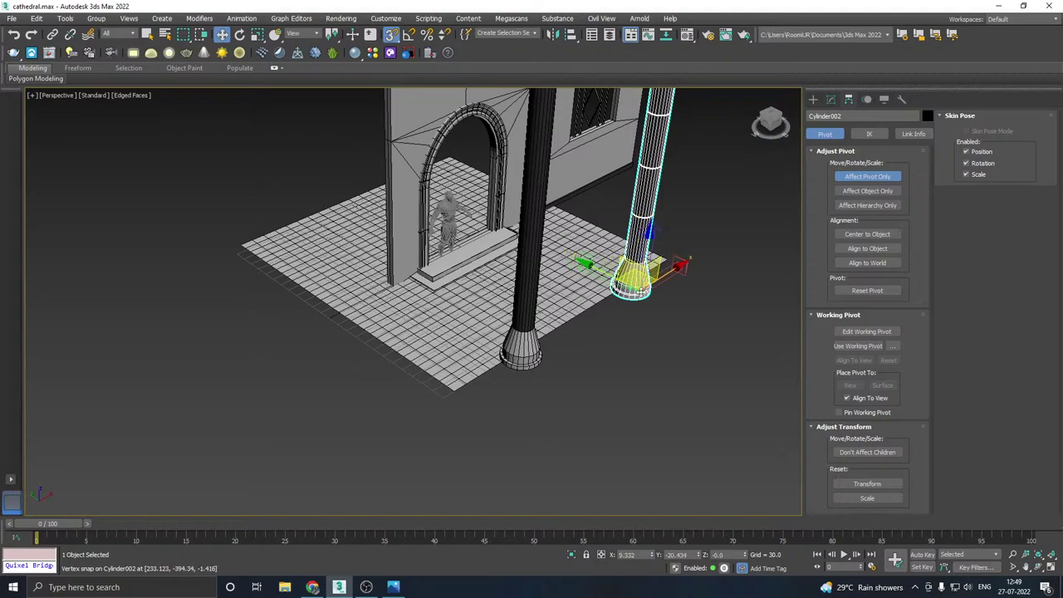
- Leave pivot editing for the modifier settings, select the window wall and turn 3D snapping off
{"action": "left_click", "coordinate": [405, 244]}
{"action": "middle_click_drag", "start_coordinate": [405, 244], "coordinate": [330, 322]}
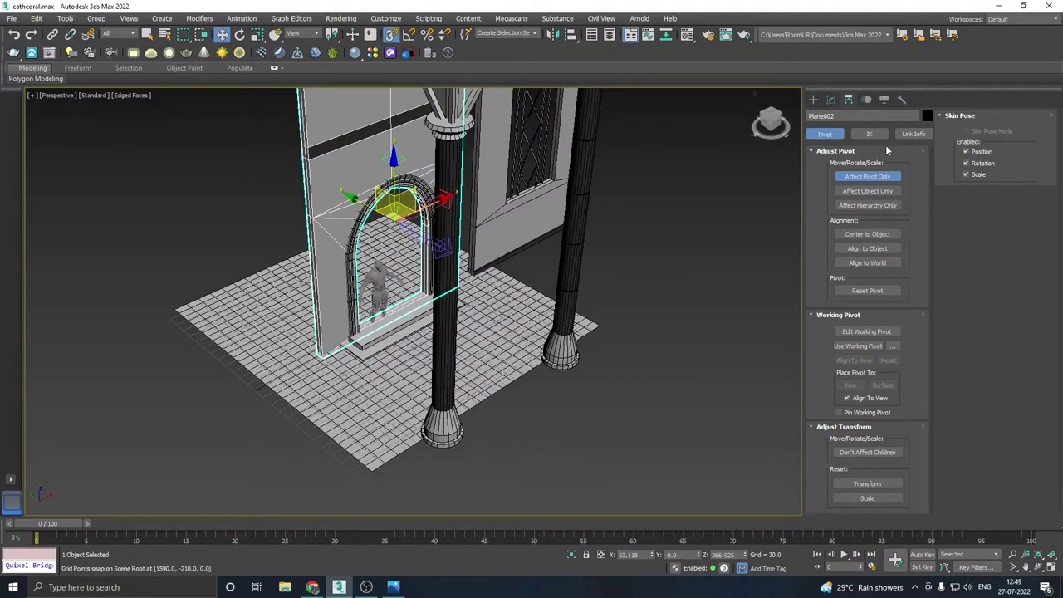
{"action": "left_click", "coordinate": [832, 101]}
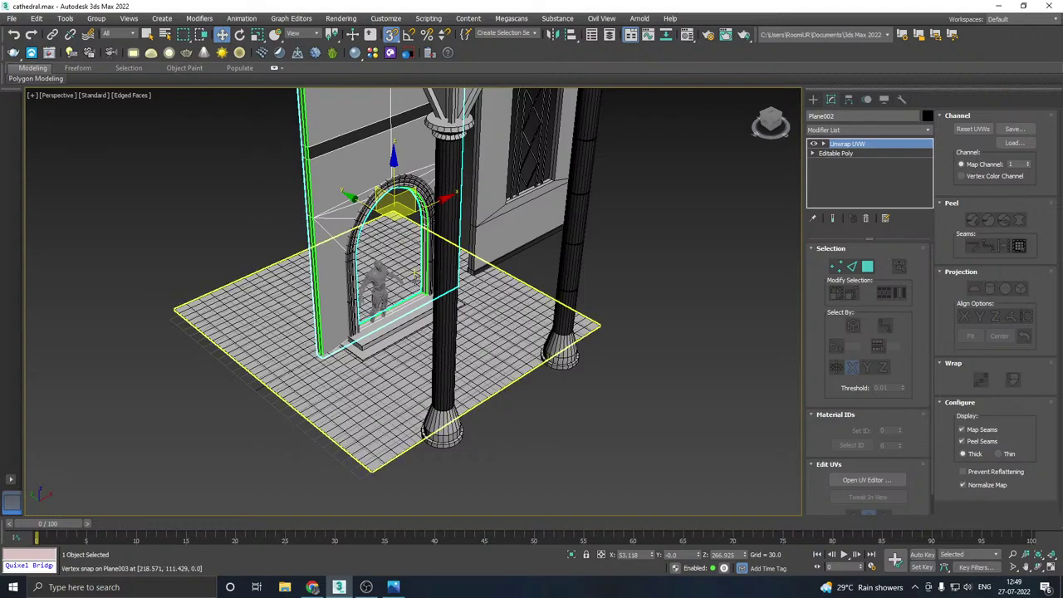
{"action": "left_click", "coordinate": [523, 218]}
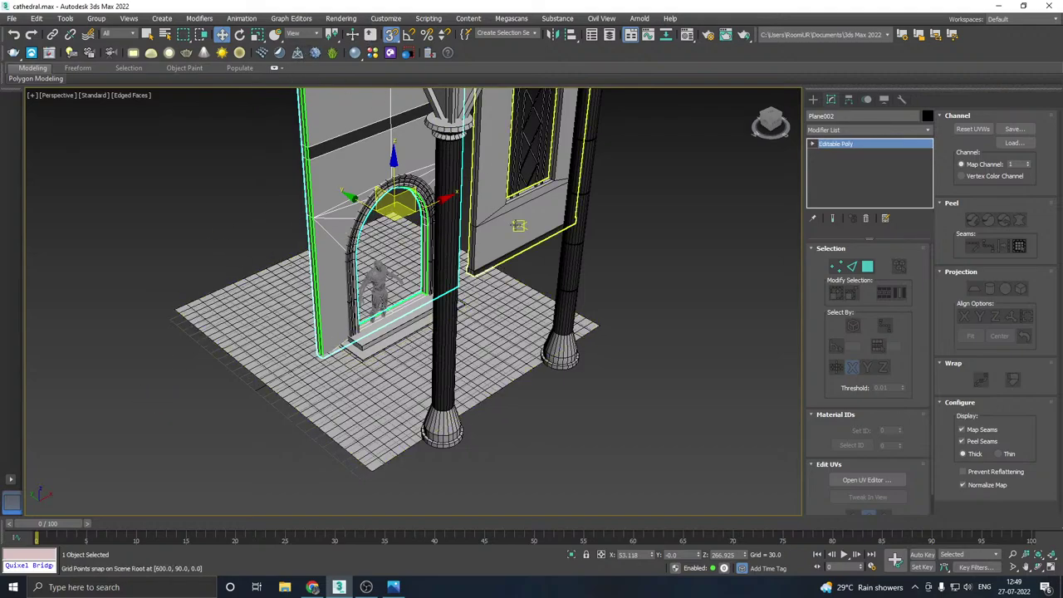
{"action": "scroll", "coordinate": [524, 221], "scroll_direction": "up", "scroll_amount": 3}
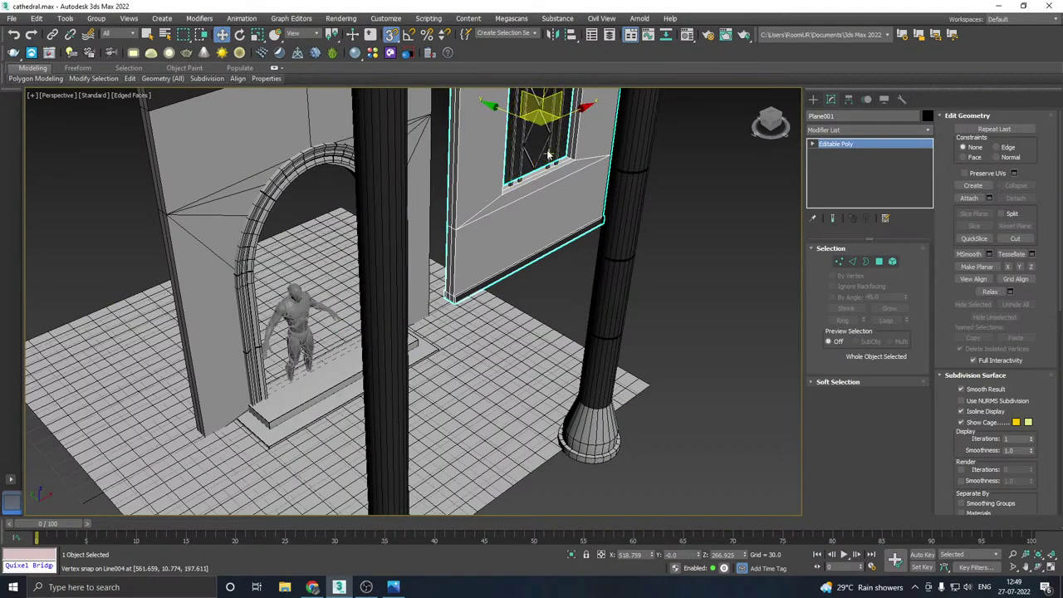
{"action": "left_click", "coordinate": [393, 36]}
- Assign the Alum material to the window lattice and close the Material Editor
{"action": "middle_click_drag", "start_coordinate": [575, 198], "coordinate": [505, 261]}
{"action": "left_click", "coordinate": [456, 220]}
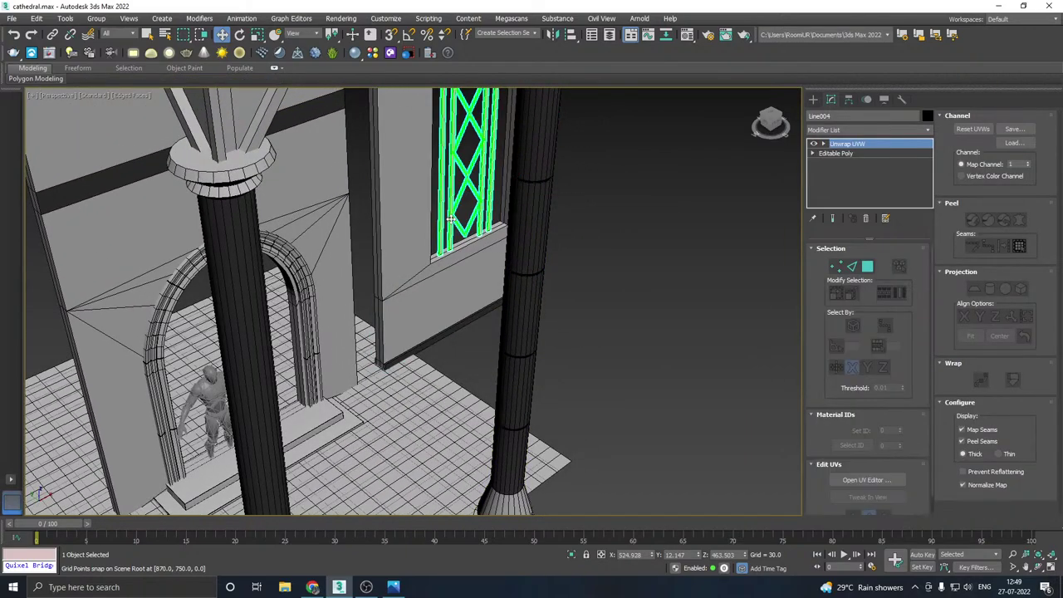
{"action": "scroll", "coordinate": [457, 183], "scroll_direction": "up", "scroll_amount": 5}
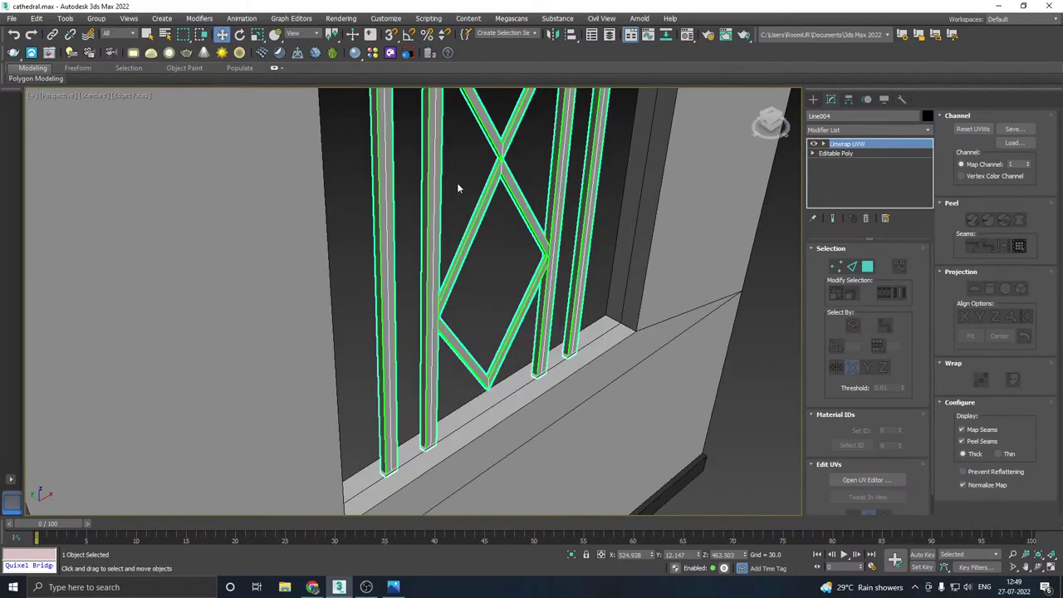
{"action": "scroll", "coordinate": [457, 183], "scroll_direction": "down", "scroll_amount": 4}
{"action": "left_click", "coordinate": [687, 35]}
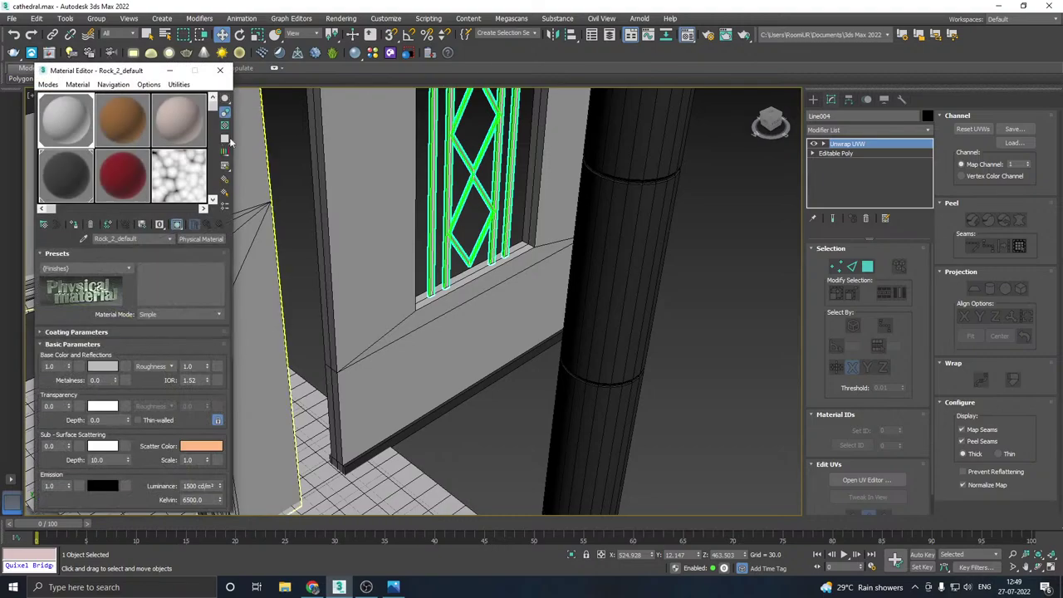
{"action": "left_click", "coordinate": [79, 173]}
{"action": "middle_click_drag", "start_coordinate": [447, 225], "coordinate": [555, 343], "text": "alt"}
{"action": "left_click", "coordinate": [123, 175]}
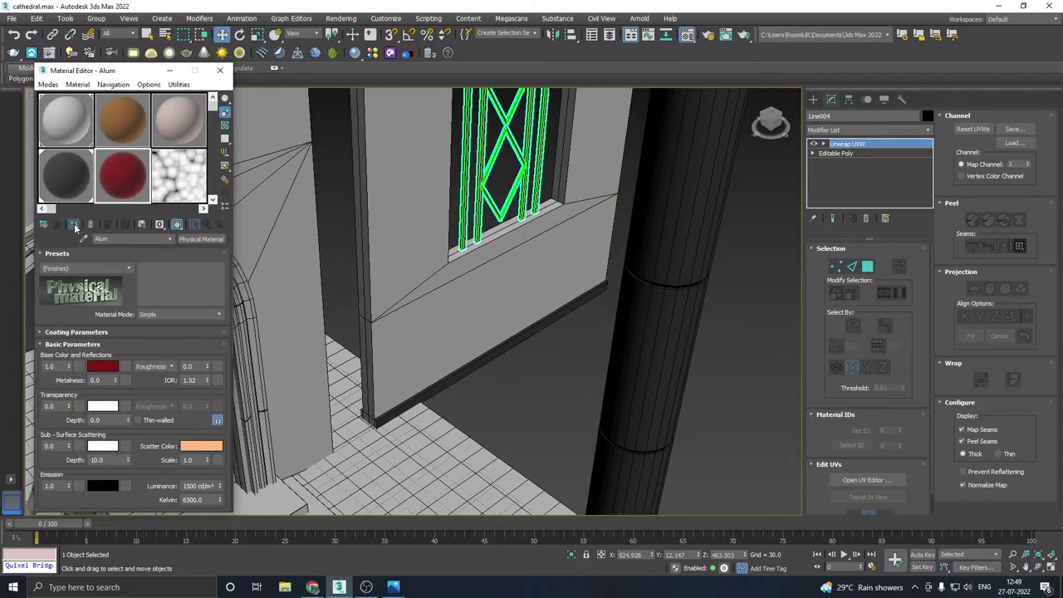
{"action": "left_click", "coordinate": [552, 364]}
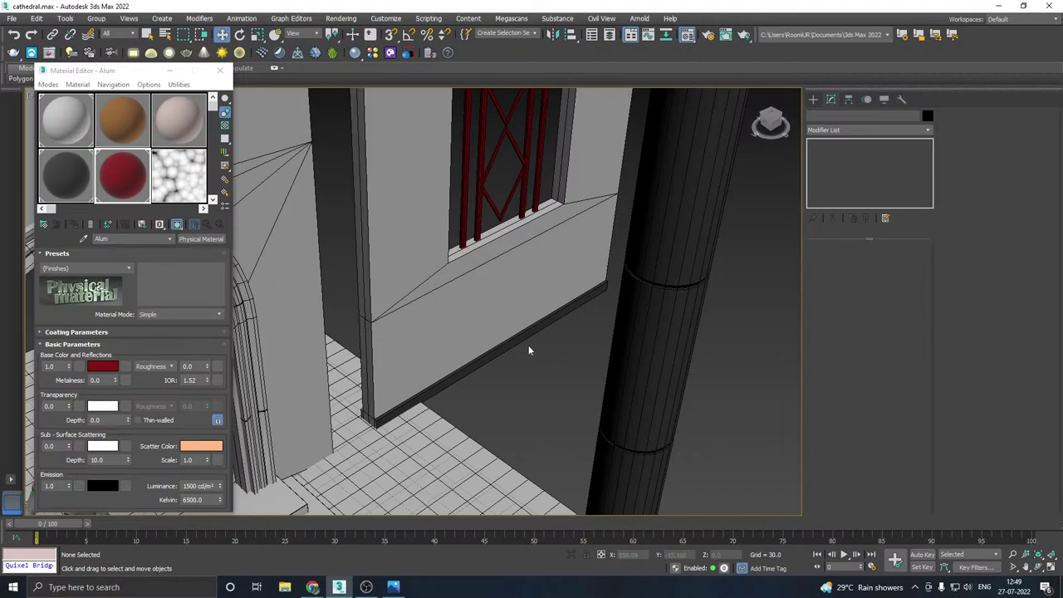
{"action": "scroll", "coordinate": [470, 324], "scroll_direction": "down", "scroll_amount": 2}
{"action": "left_click", "coordinate": [219, 70]}
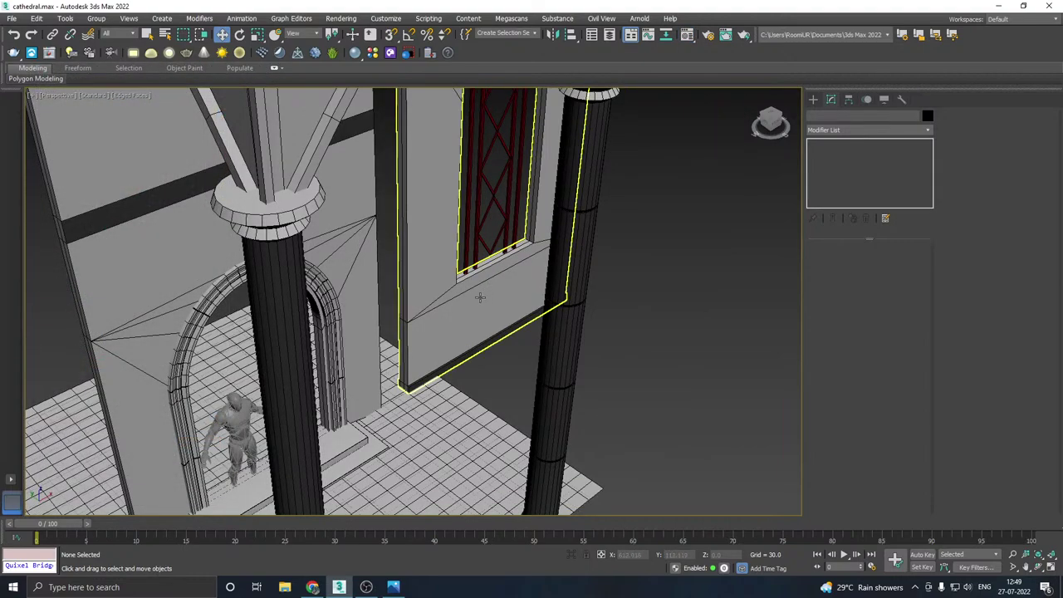
- Attach the window lattice to the window wall with Match Material IDs to Material, and return to the Move tool
{"action": "left_click", "coordinate": [479, 294]}
{"action": "left_click", "coordinate": [967, 198]}
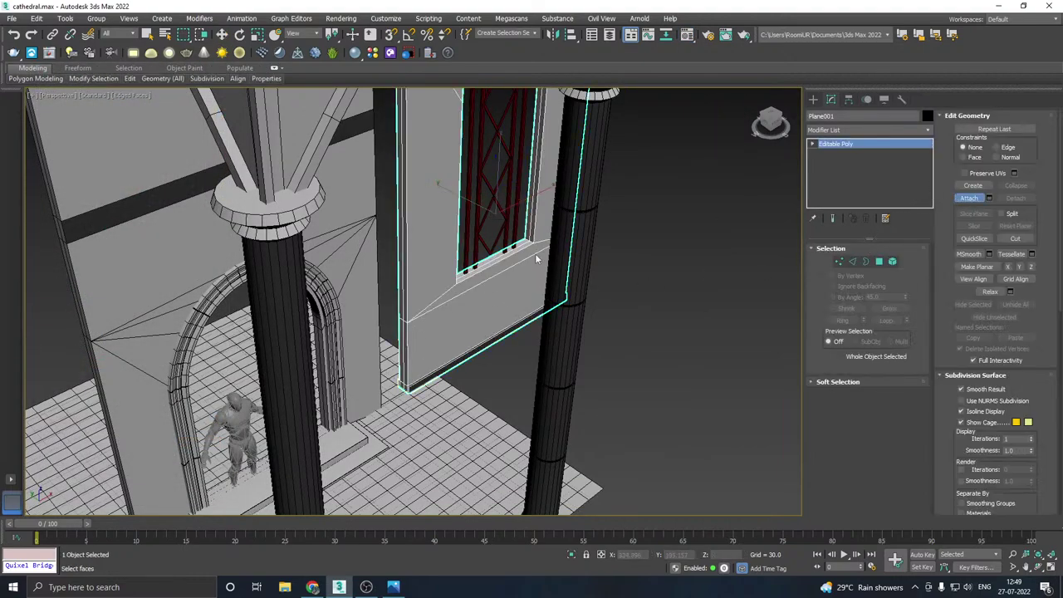
{"action": "left_click", "coordinate": [496, 239]}
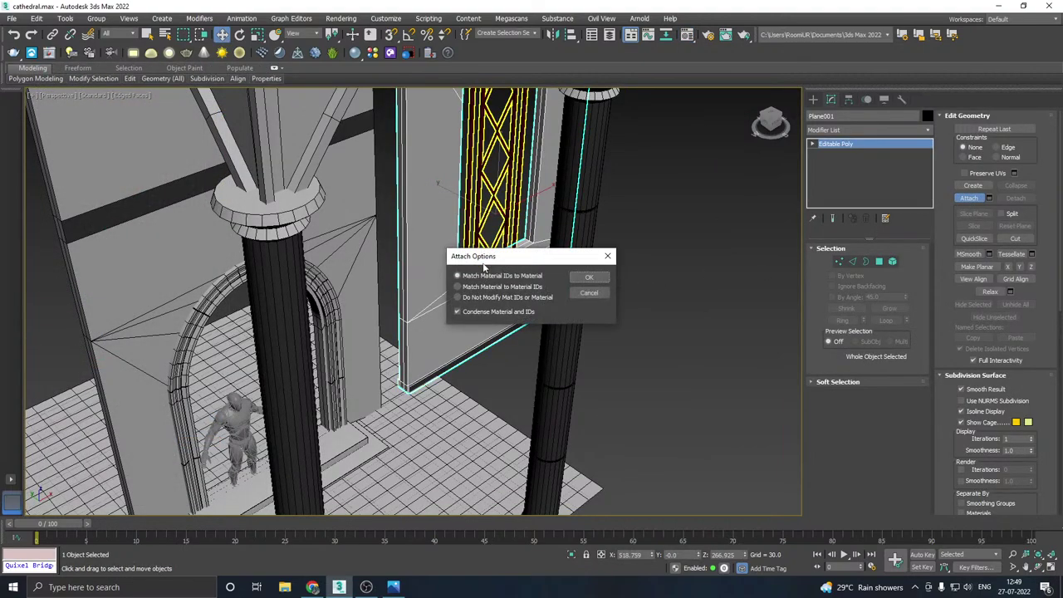
{"action": "left_click", "coordinate": [598, 279]}
{"action": "scroll", "coordinate": [420, 311], "scroll_direction": "down", "scroll_amount": 5}
{"action": "key", "text": "w"}
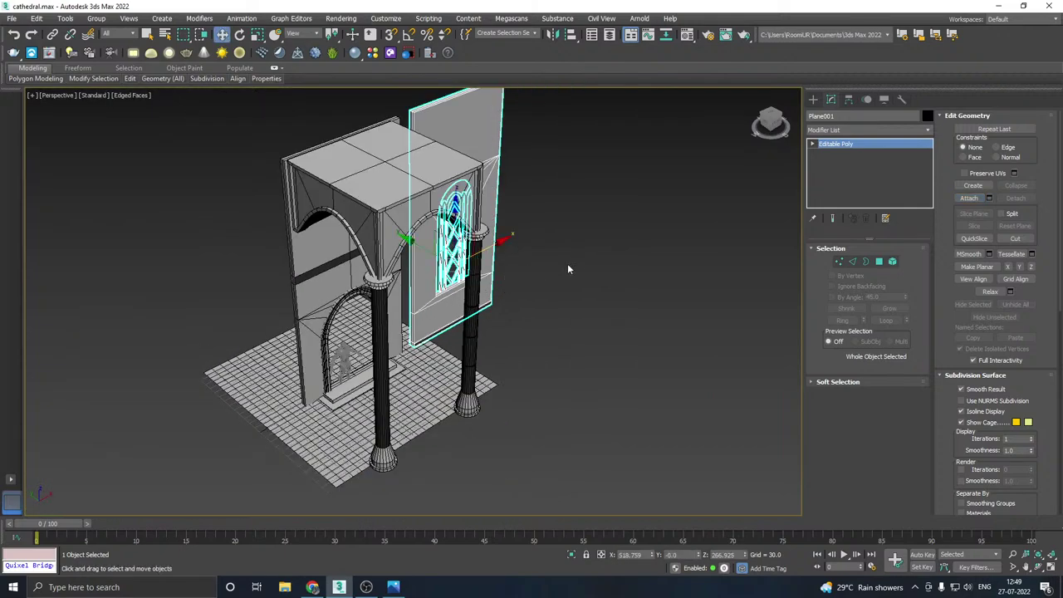
- Assign the Alum material to the arched trim around the doorway
{"action": "middle_click_drag", "start_coordinate": [568, 264], "coordinate": [638, 233]}
{"action": "scroll", "coordinate": [359, 330], "scroll_direction": "up", "scroll_amount": 6}
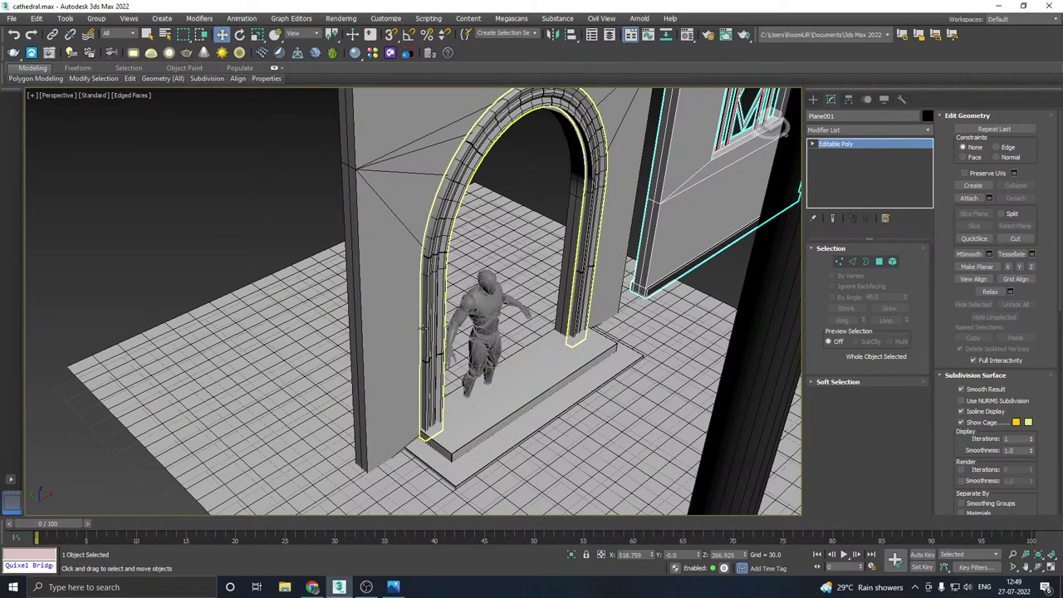
{"action": "left_click", "coordinate": [439, 326]}
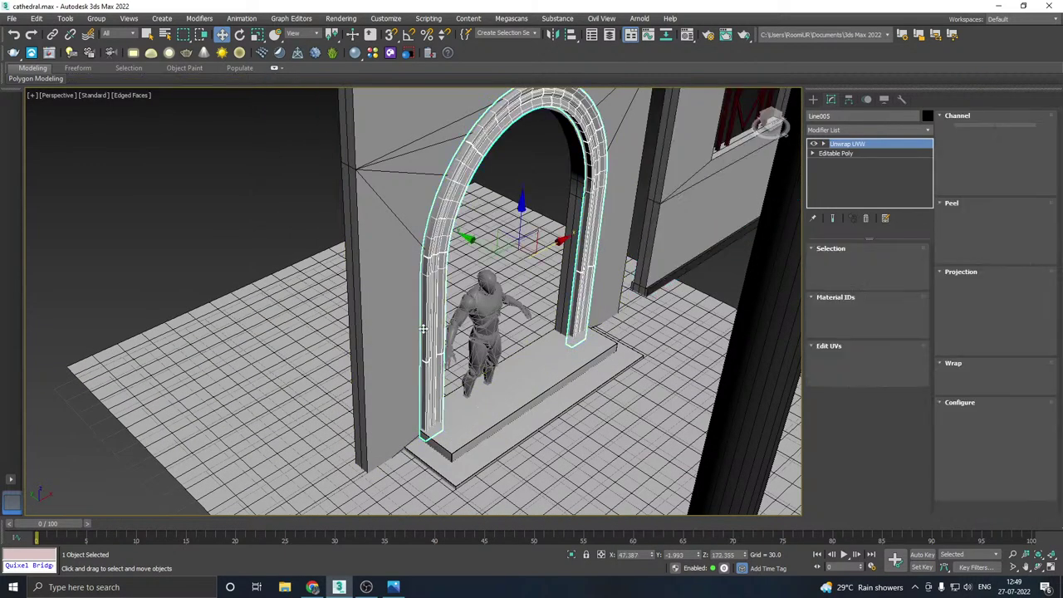
{"action": "left_click", "coordinate": [687, 34]}
{"action": "left_click", "coordinate": [73, 225]}
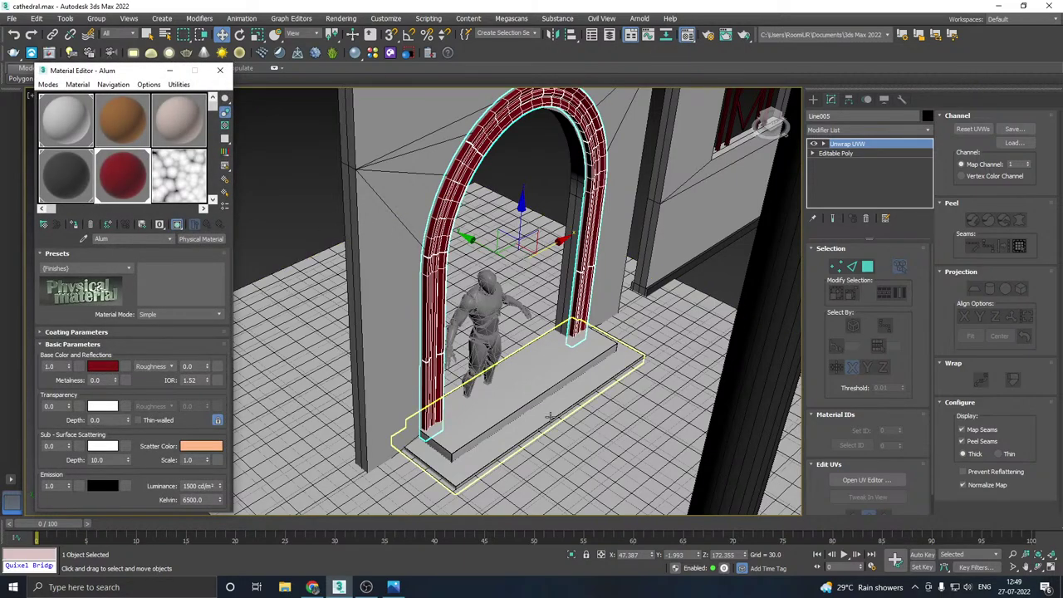
- Assign the Planks material to the doorway steps and close the Material Editor
{"action": "left_click", "coordinate": [393, 587]}
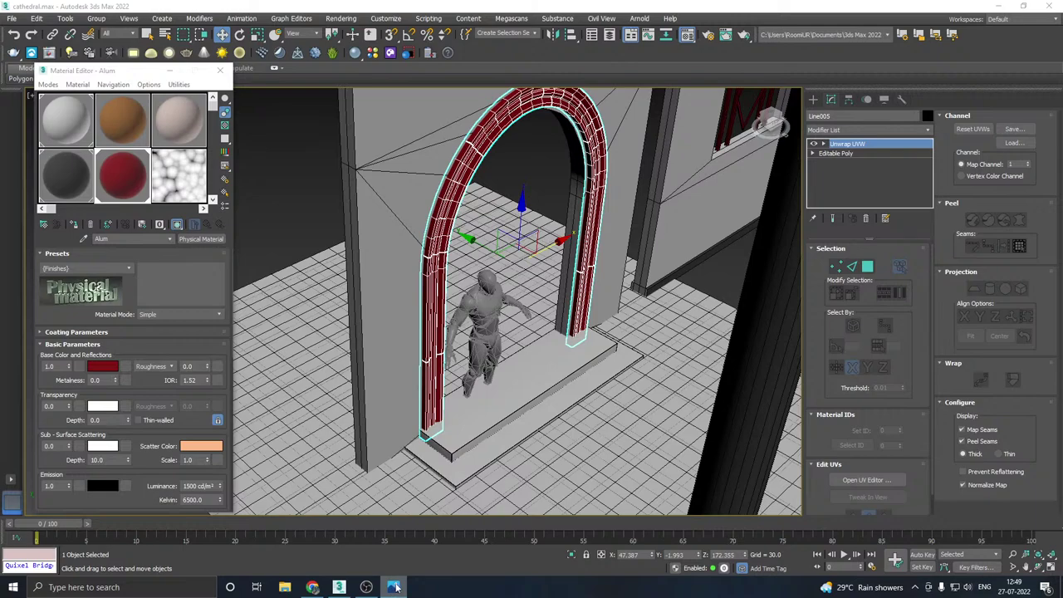
{"action": "left_click", "coordinate": [466, 462]}
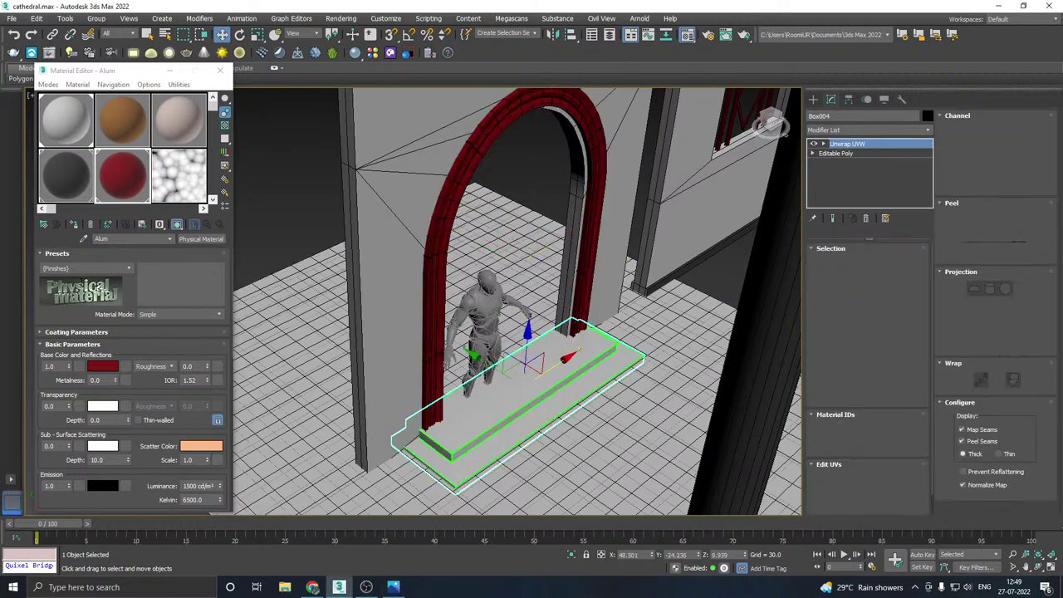
{"action": "left_click", "coordinate": [196, 139]}
{"action": "left_click", "coordinate": [75, 224]}
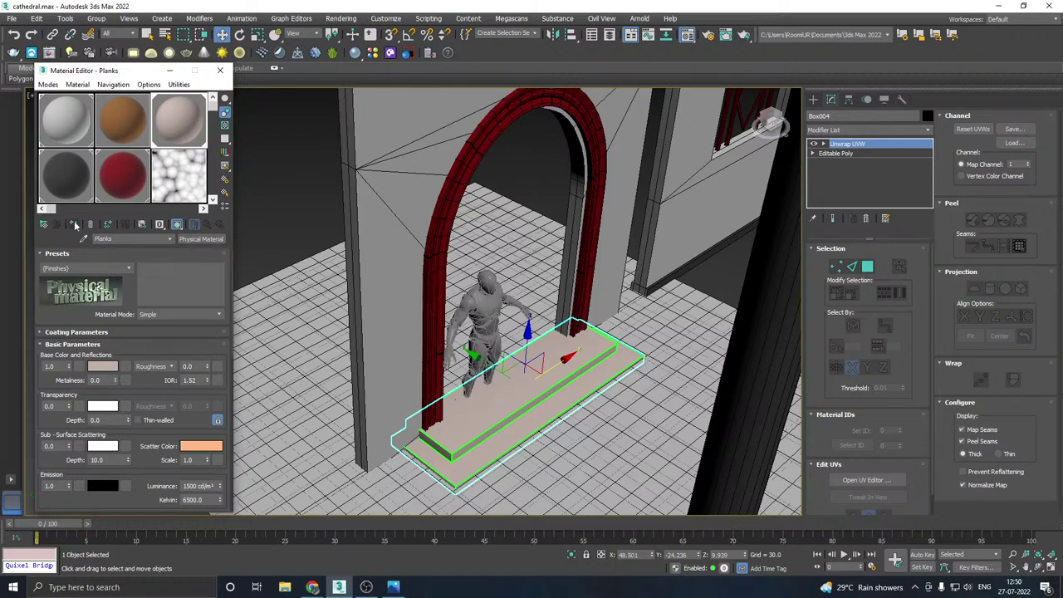
{"action": "left_click", "coordinate": [220, 70]}
- Collapse the door wall's modifier stack to Editable Poly
{"action": "left_click", "coordinate": [621, 170]}
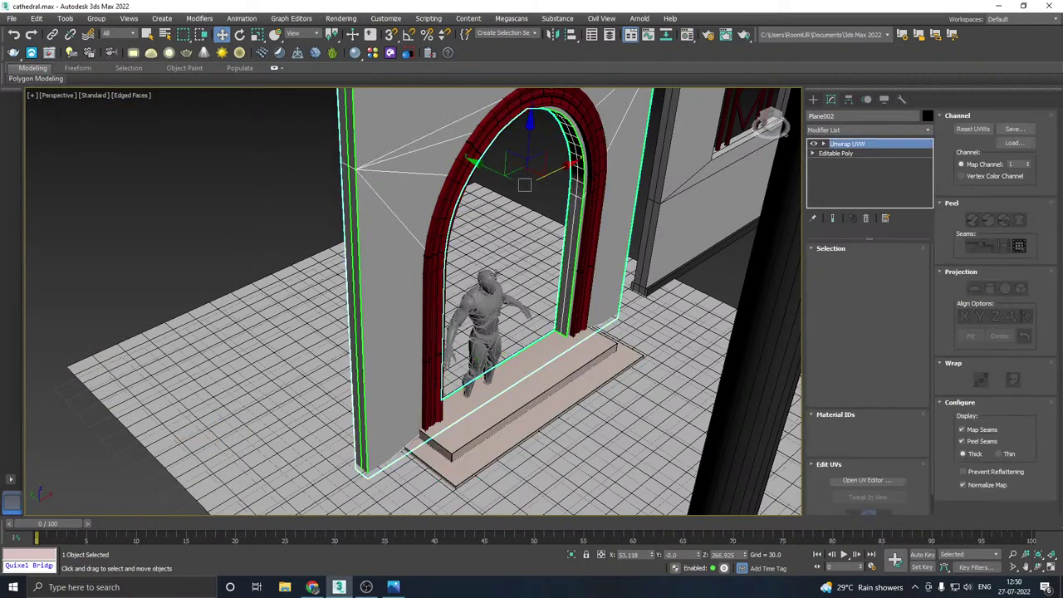
{"action": "right_click", "coordinate": [845, 178]}
{"action": "left_click", "coordinate": [865, 285]}
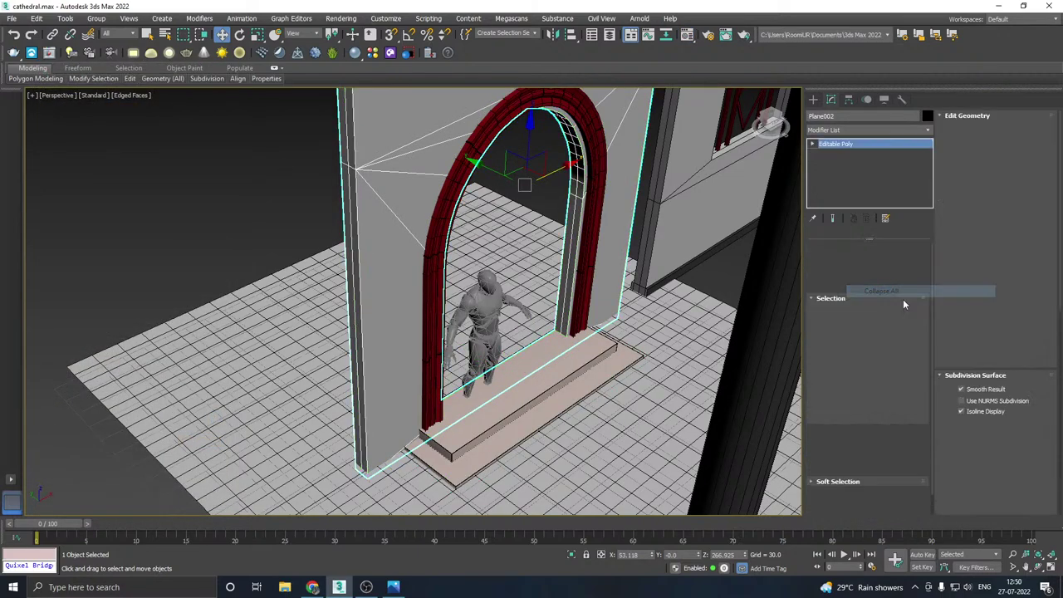
- Attach the doorway steps and the arched trim to the door wall with Match Material IDs to Material, and return to the Move tool
{"action": "left_click", "coordinate": [969, 198]}
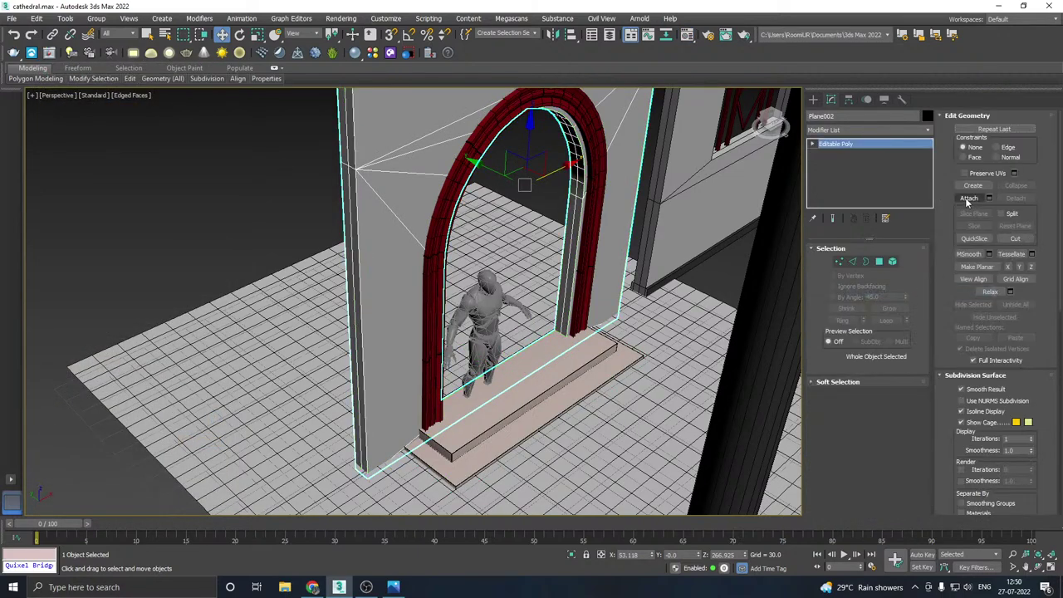
{"action": "left_click", "coordinate": [509, 406]}
{"action": "left_click", "coordinate": [590, 278]}
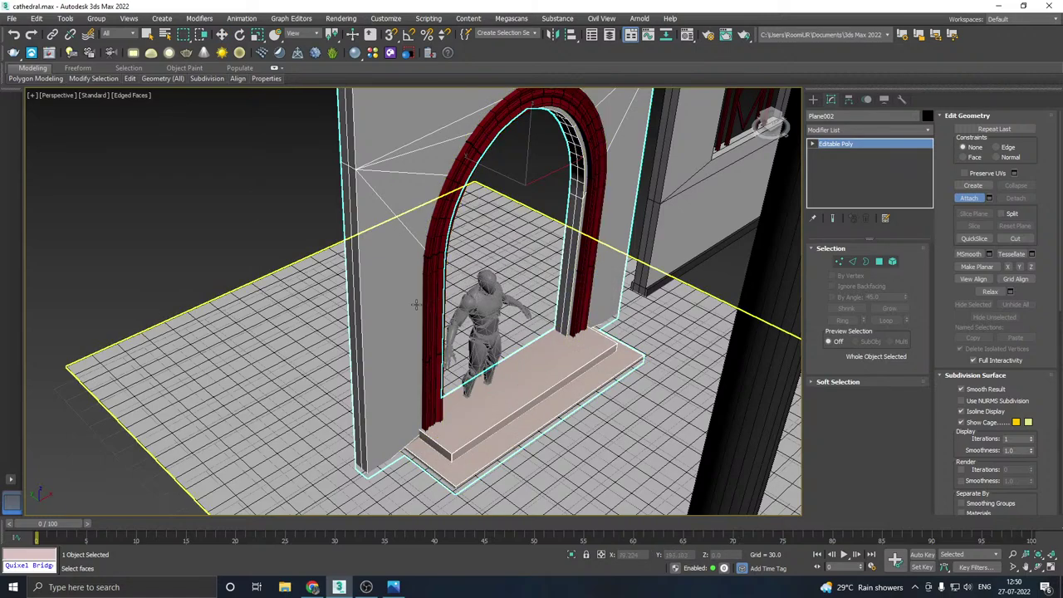
{"action": "left_click", "coordinate": [439, 304]}
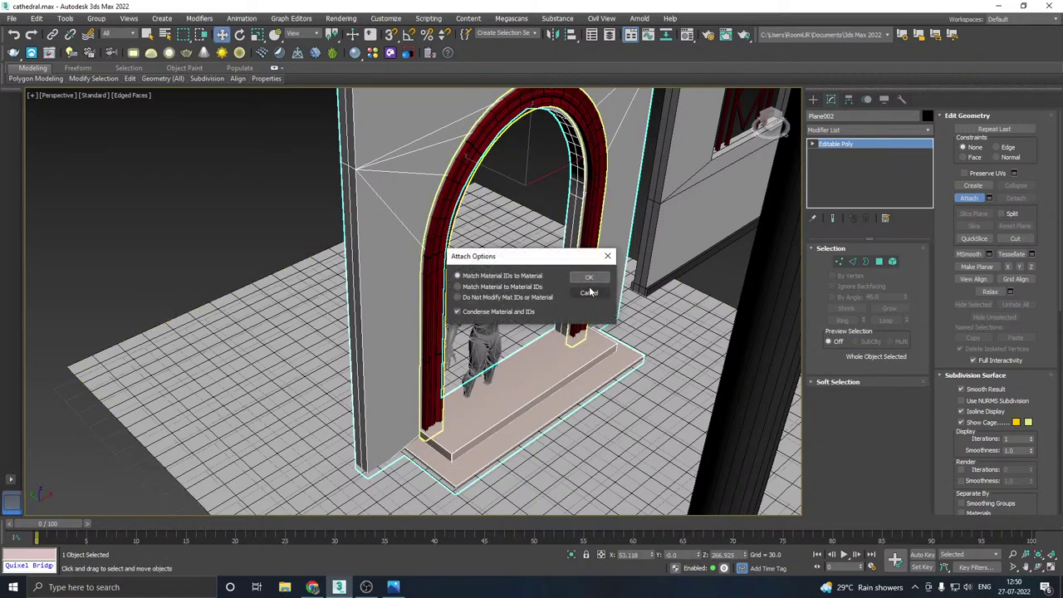
{"action": "left_click", "coordinate": [583, 276]}
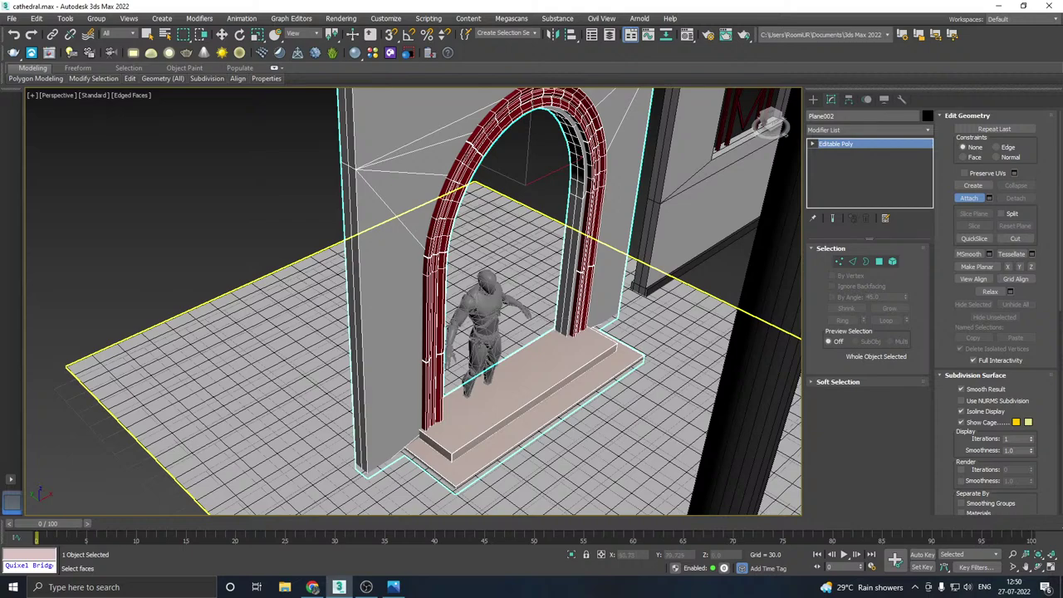
{"action": "scroll", "coordinate": [480, 341], "scroll_direction": "down", "scroll_amount": 5}
{"action": "key", "text": "w"}
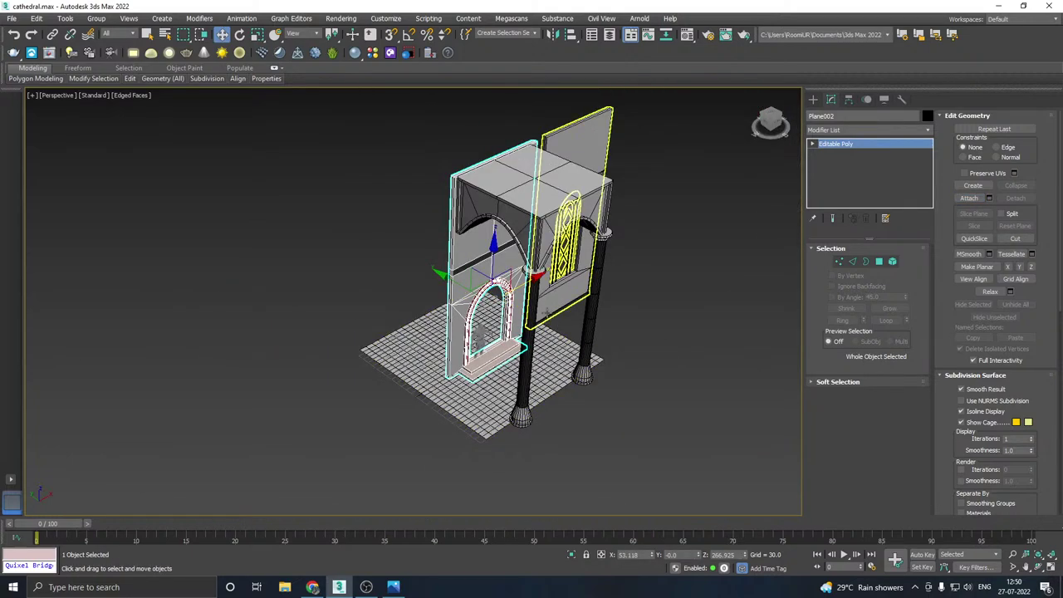
- Snap the arched canopy's pivot to its lower corner vertex above the front column, using Affect Pivot Only and 3D snapping
{"action": "scroll", "coordinate": [486, 349], "scroll_direction": "up", "scroll_amount": 3}
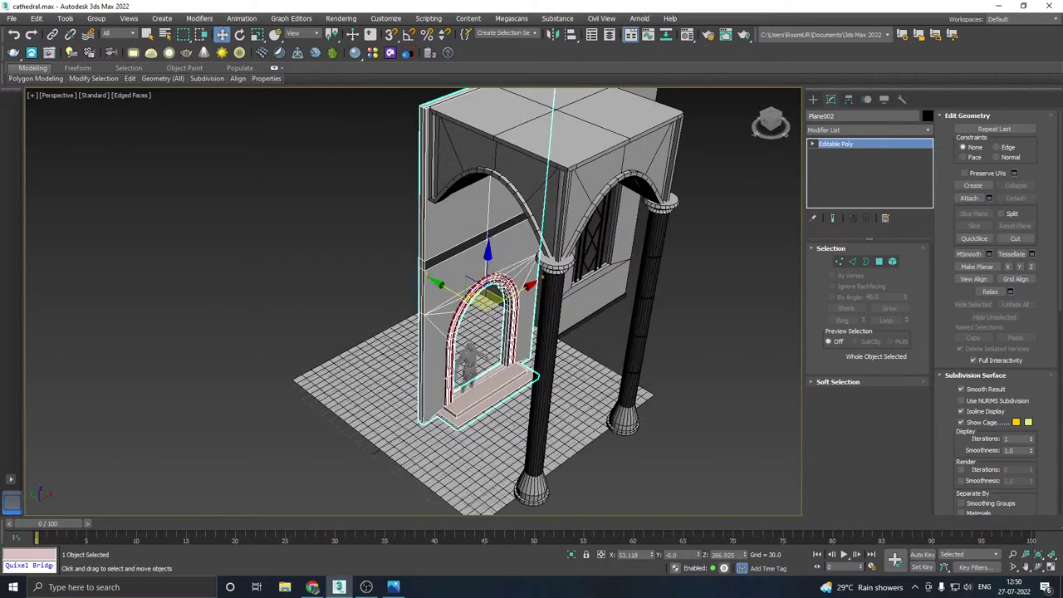
{"action": "left_click", "coordinate": [555, 299]}
{"action": "scroll", "coordinate": [532, 295], "scroll_direction": "down", "scroll_amount": 3}
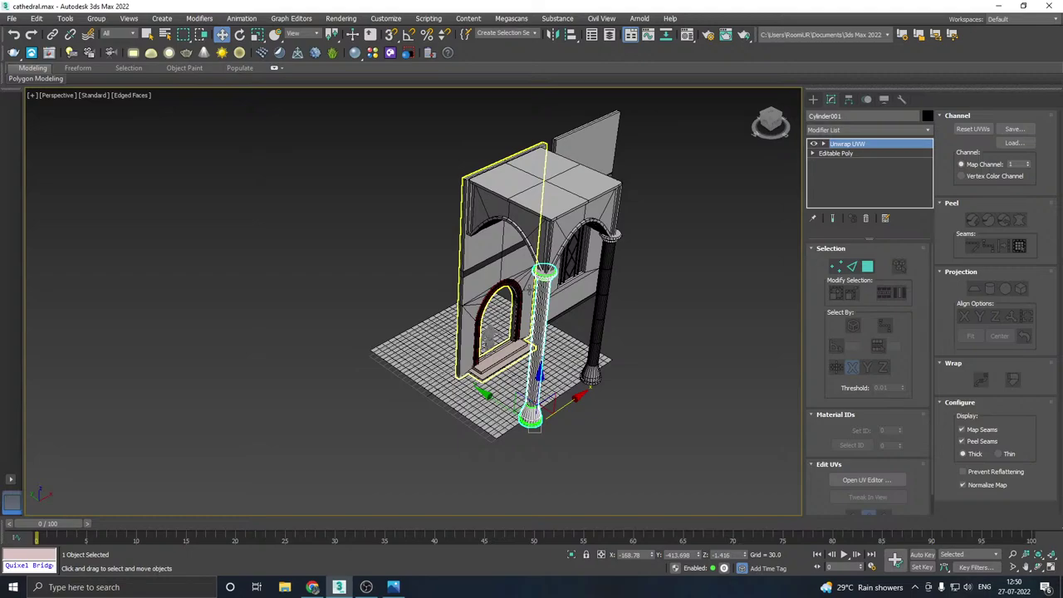
{"action": "middle_click_drag", "start_coordinate": [573, 287], "coordinate": [549, 286], "text": "alt"}
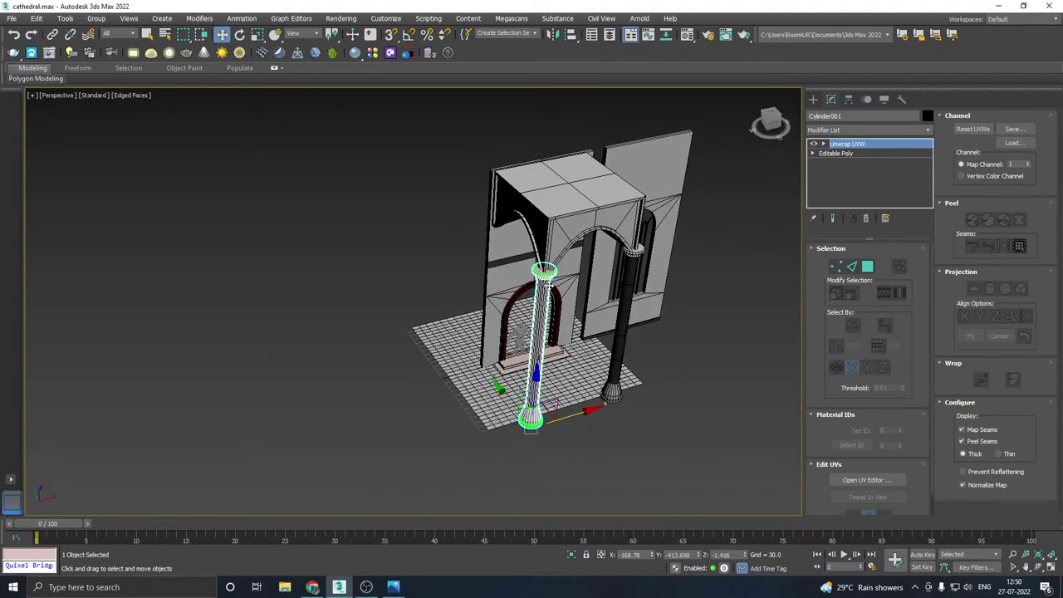
{"action": "middle_click_drag", "start_coordinate": [548, 284], "coordinate": [573, 259], "text": "alt"}
{"action": "left_click", "coordinate": [544, 222]}
{"action": "left_click", "coordinate": [866, 99]}
{"action": "left_click", "coordinate": [868, 176]}
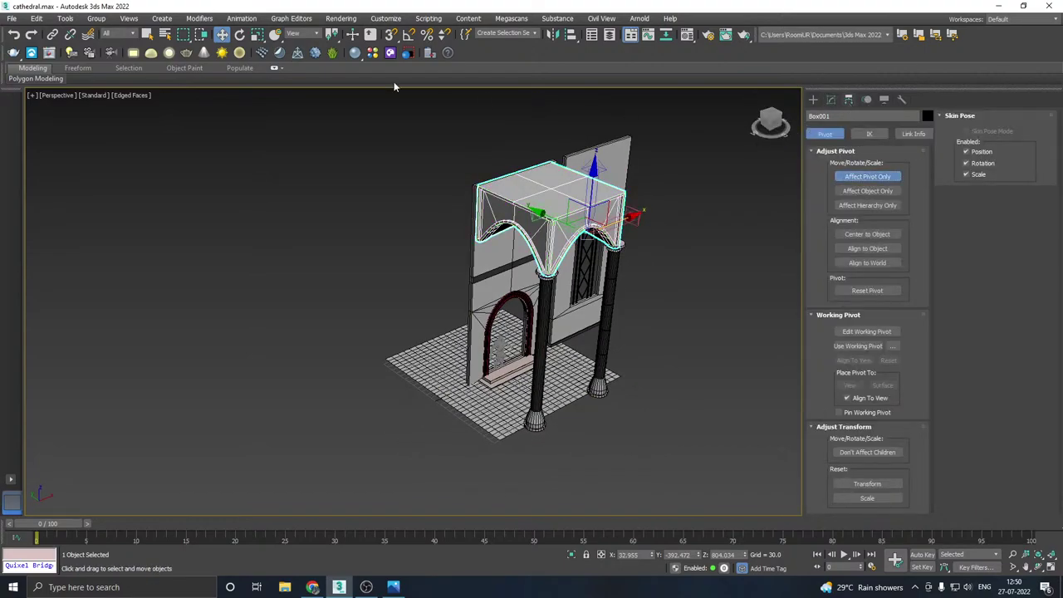
{"action": "left_click", "coordinate": [388, 36]}
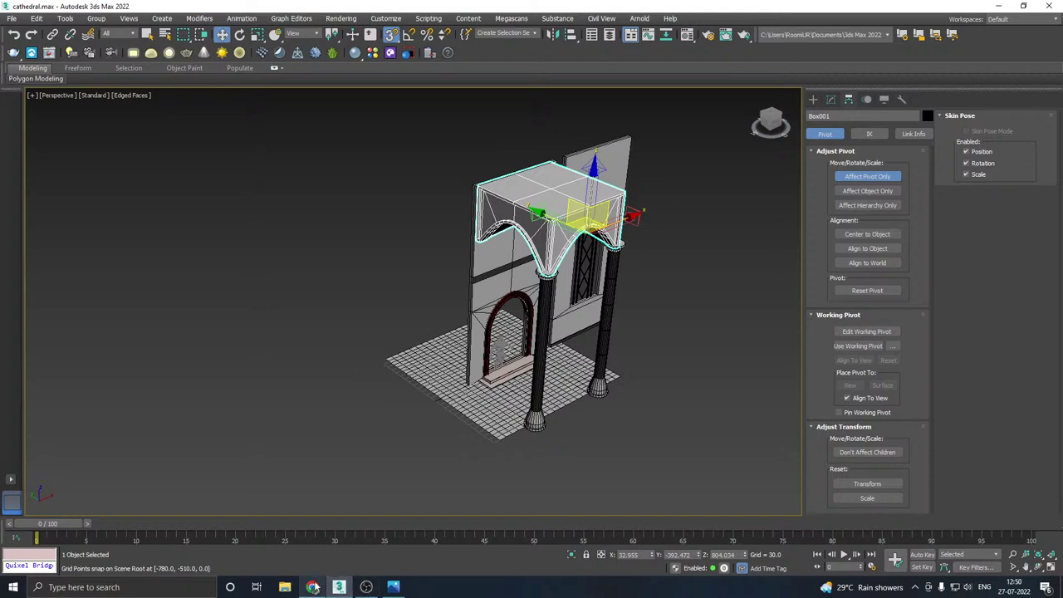
{"action": "scroll", "coordinate": [589, 226], "scroll_direction": "up", "scroll_amount": 4}
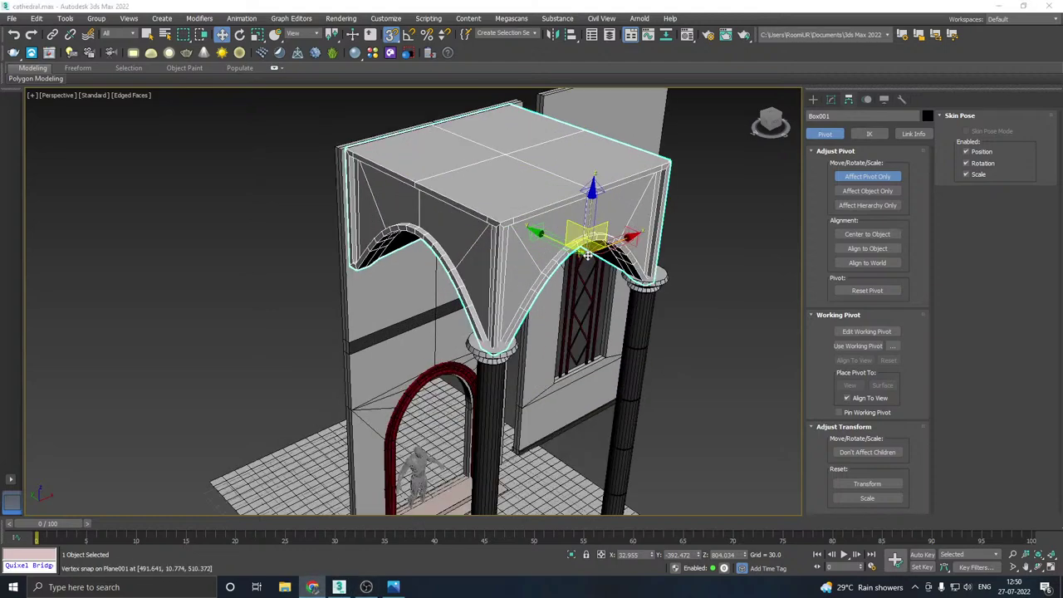
{"action": "left_click_drag", "start_coordinate": [588, 249], "coordinate": [493, 339]}
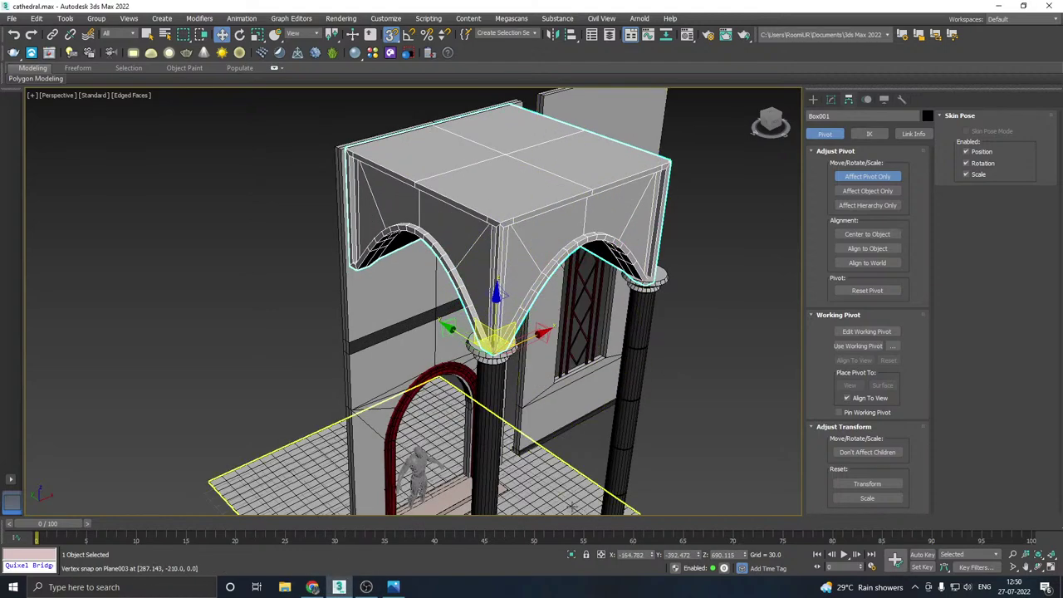
{"action": "key", "text": "alt+q"}
{"action": "middle_click_drag", "start_coordinate": [500, 481], "coordinate": [545, 394]}
{"action": "left_click_drag", "start_coordinate": [438, 385], "coordinate": [443, 399]}
{"action": "left_click", "coordinate": [572, 555]}
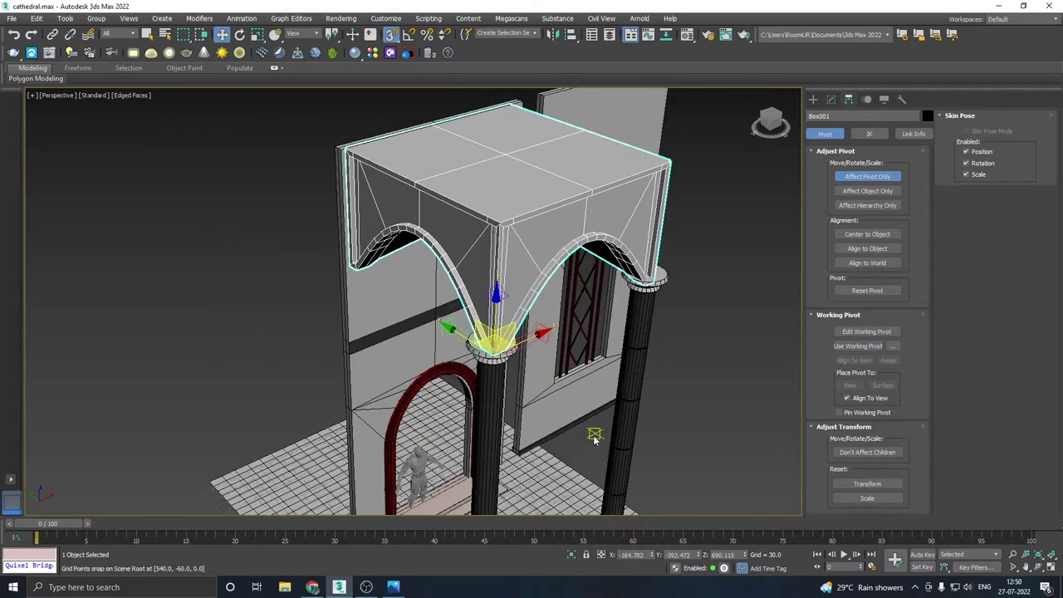
- Snap the door wall's pivot to its outer bottom corner beside the steps, refining the placement in isolation
{"action": "middle_click_drag", "start_coordinate": [595, 439], "coordinate": [651, 338]}
{"action": "left_click", "coordinate": [465, 443]}
{"action": "middle_click_drag", "start_coordinate": [363, 401], "coordinate": [377, 326]}
{"action": "scroll", "coordinate": [377, 325], "scroll_direction": "up", "scroll_amount": 3}
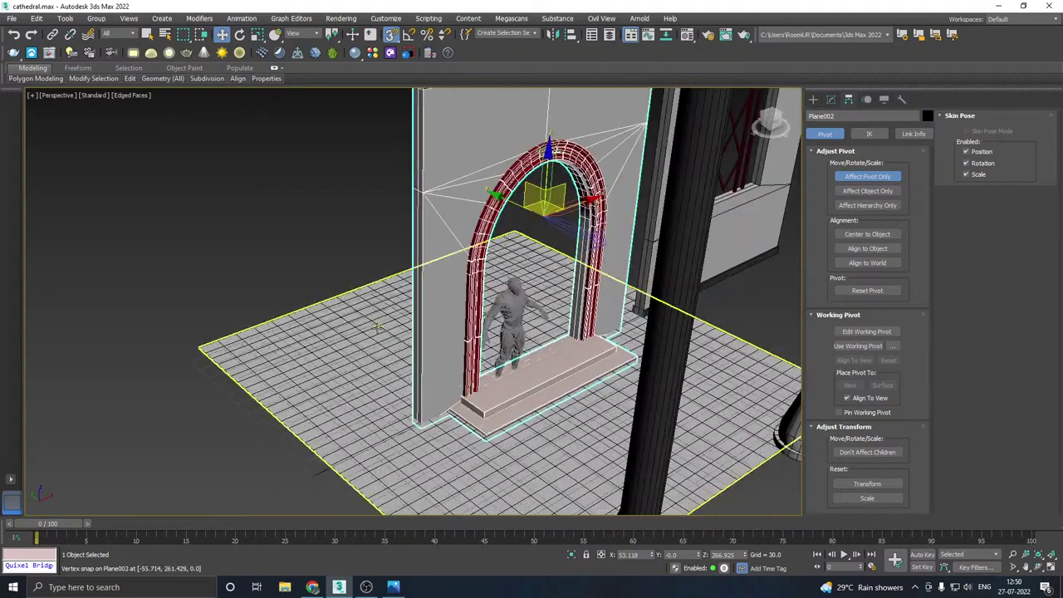
{"action": "left_click_drag", "start_coordinate": [553, 209], "coordinate": [422, 428]}
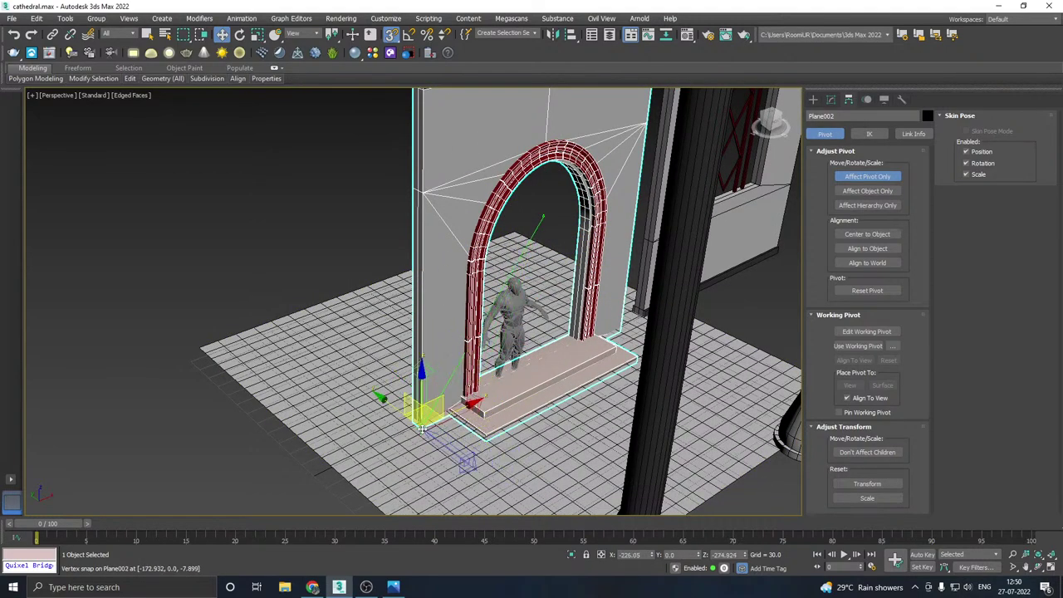
{"action": "left_click", "coordinate": [573, 556]}
{"action": "scroll", "coordinate": [470, 406], "scroll_direction": "up", "scroll_amount": 6}
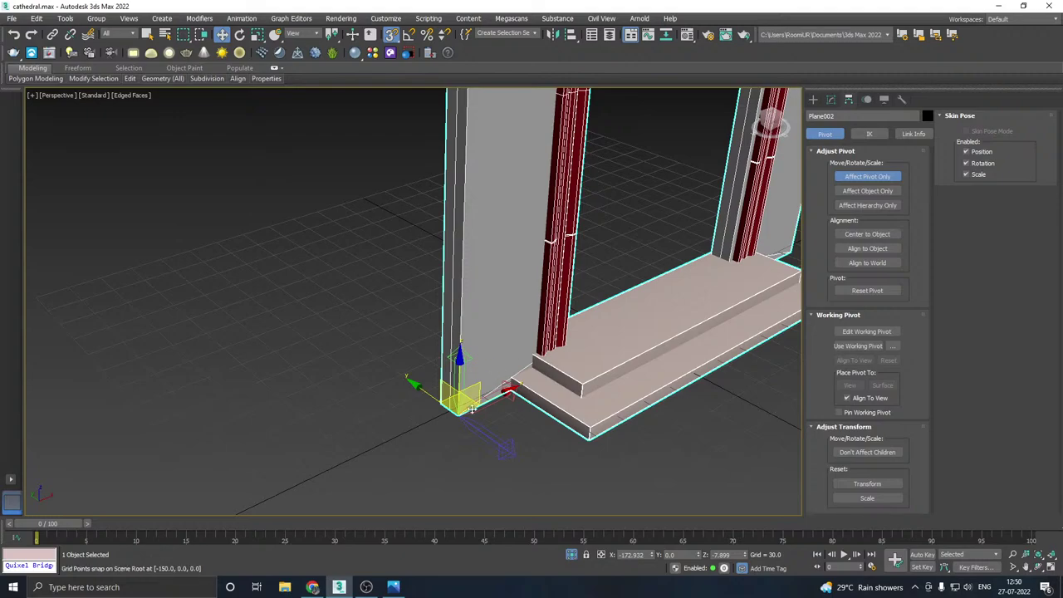
{"action": "left_click_drag", "start_coordinate": [465, 416], "coordinate": [459, 412]}
{"action": "left_click", "coordinate": [572, 556]}
{"action": "scroll", "coordinate": [443, 436], "scroll_direction": "down", "scroll_amount": 5}
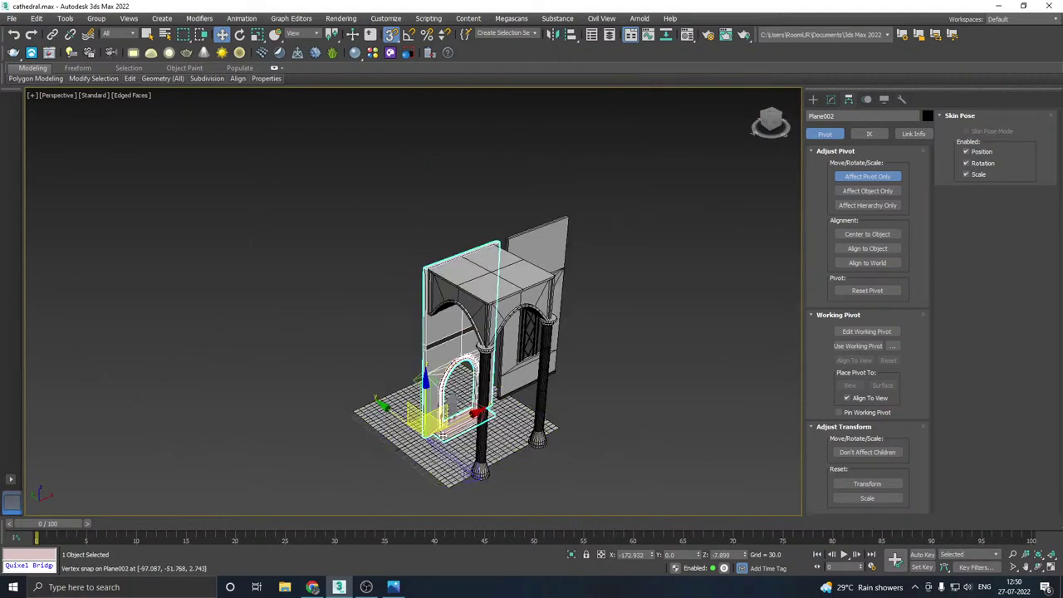
- Check the pivots of the canopy, window wall and door wall, and leave pivot-only editing
{"action": "left_click", "coordinate": [499, 268]}
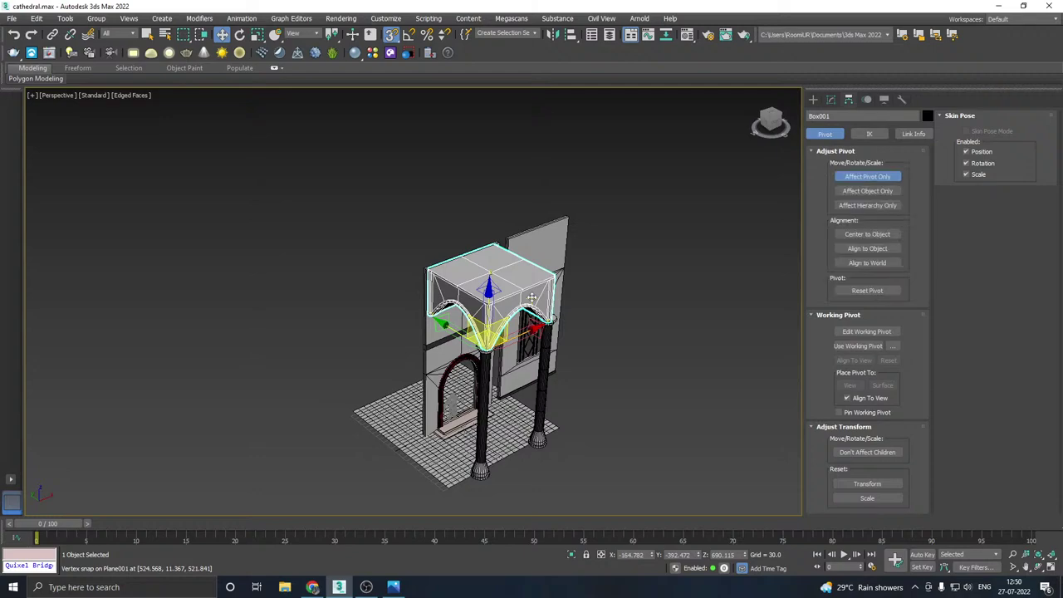
{"action": "left_click", "coordinate": [548, 239]}
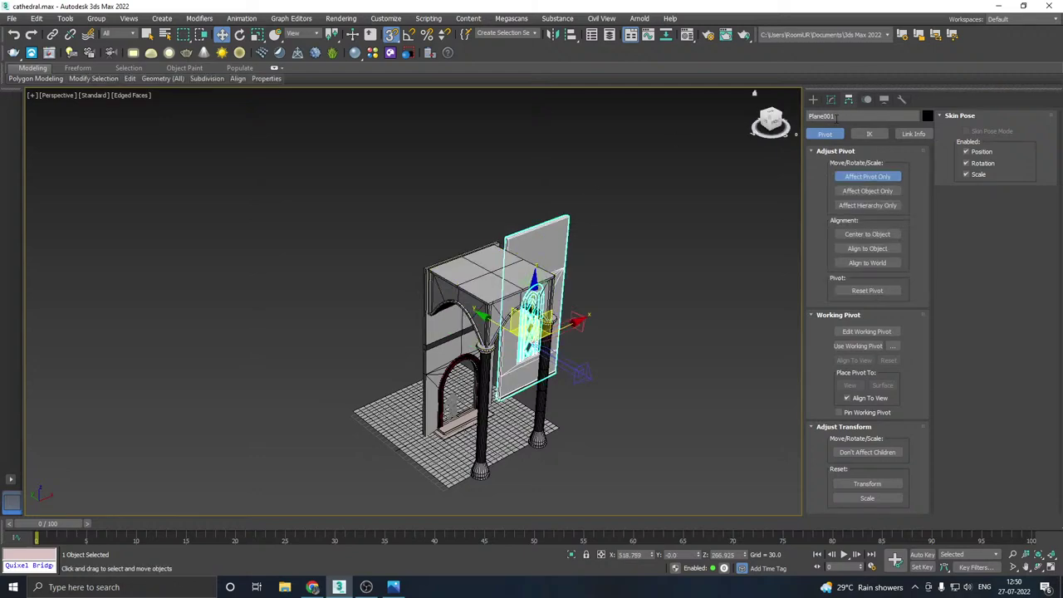
{"action": "left_click", "coordinate": [434, 342]}
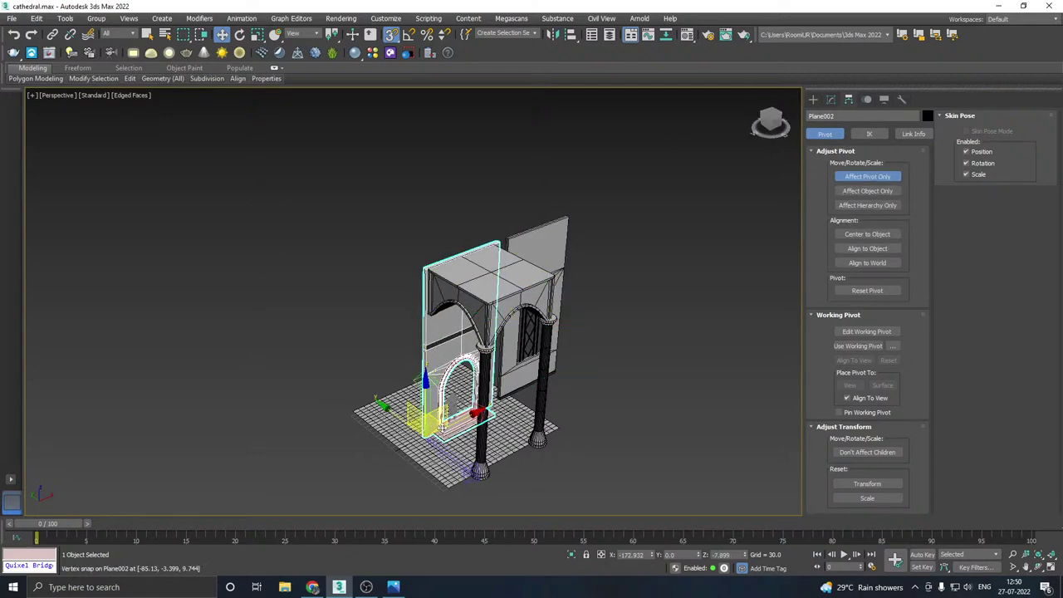
{"action": "left_click", "coordinate": [831, 99]}
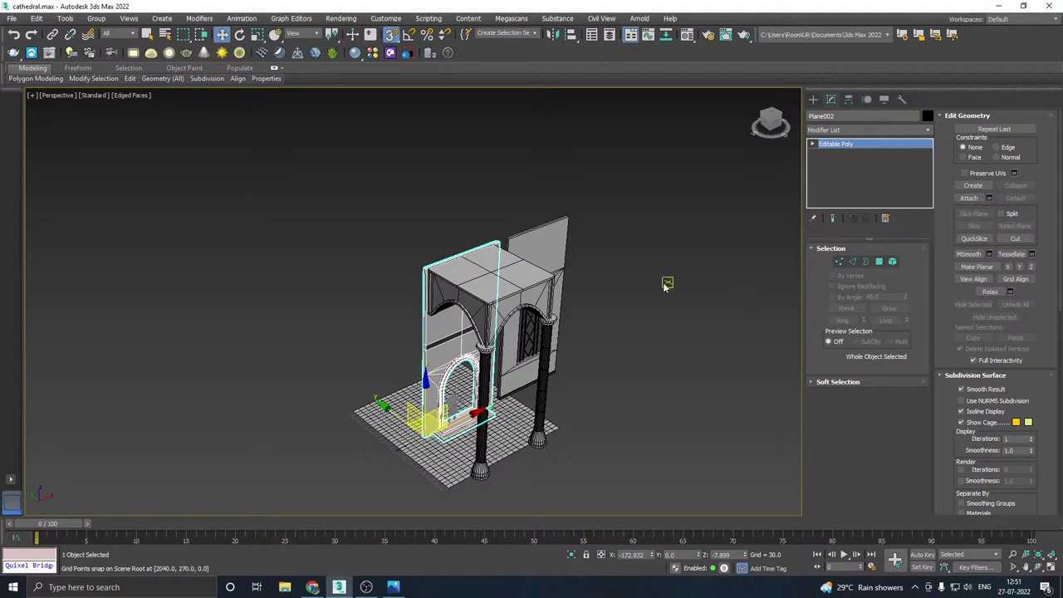
- Isolate the floor plane and snap its pivot corner onto the world origin
{"action": "middle_click_drag", "start_coordinate": [520, 425], "coordinate": [587, 352]}
{"action": "left_click", "coordinate": [583, 356]}
{"action": "scroll", "coordinate": [521, 365], "scroll_direction": "up", "scroll_amount": 3}
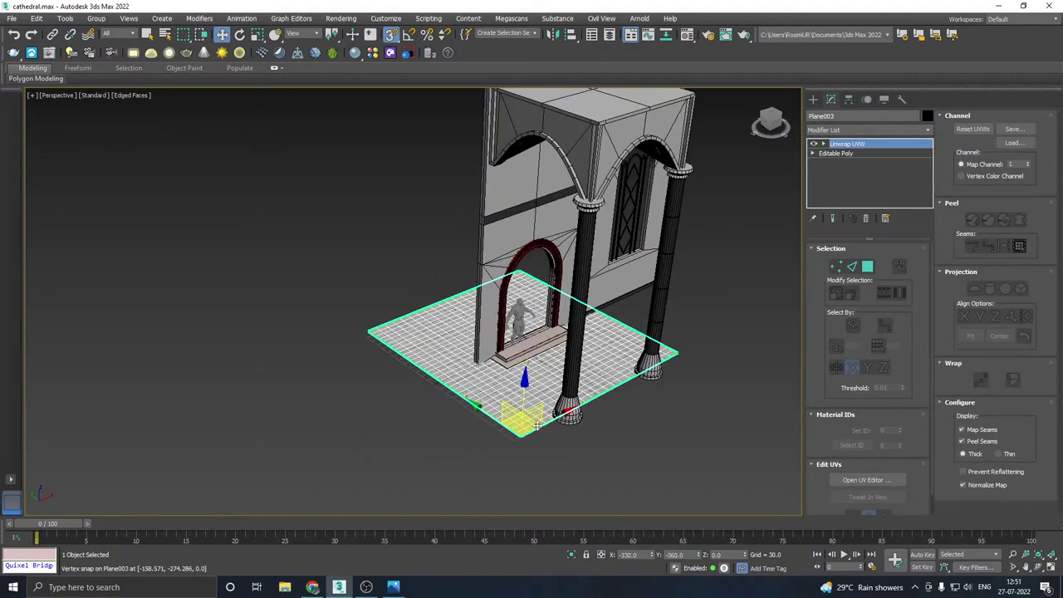
{"action": "left_click_drag", "start_coordinate": [538, 426], "coordinate": [527, 347]}
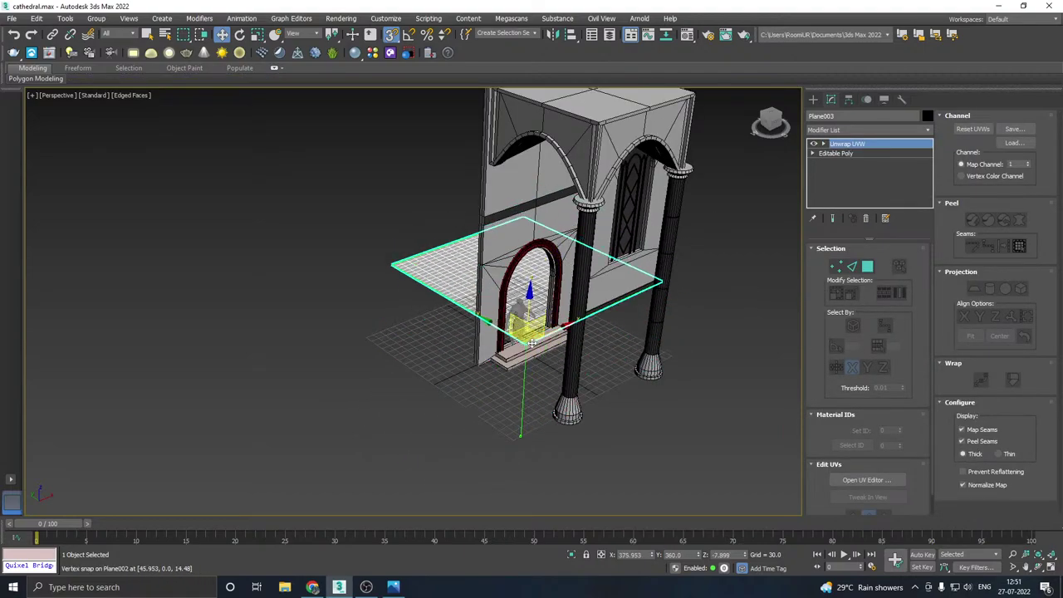
{"action": "left_click", "coordinate": [570, 556]}
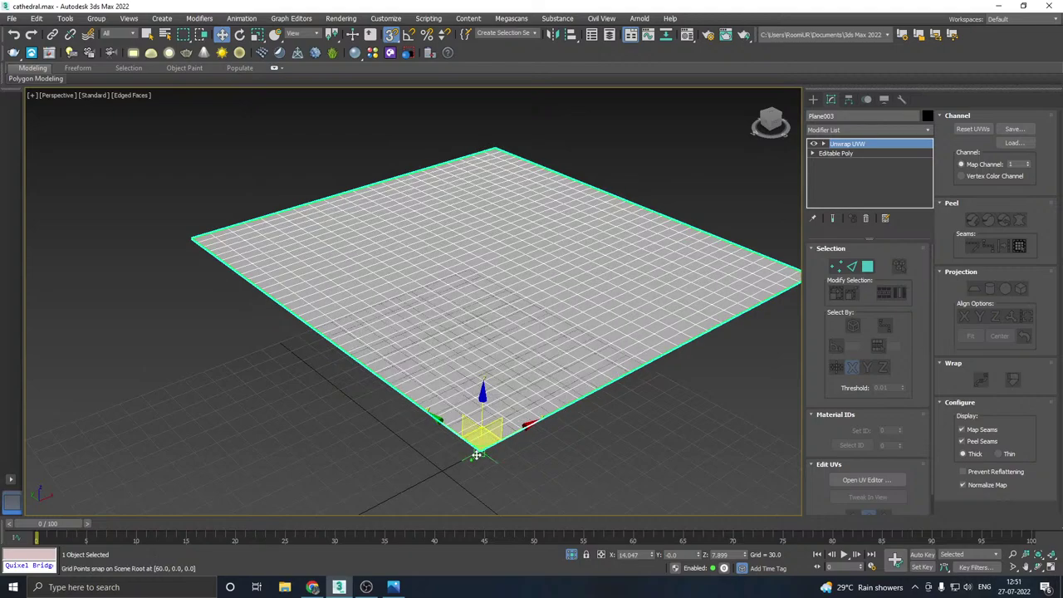
{"action": "left_click_drag", "start_coordinate": [476, 454], "coordinate": [442, 467]}
- Start exporting only the selected floor plane, and create and open a new folder on the Desktop as the destination
{"action": "left_click", "coordinate": [12, 20]}
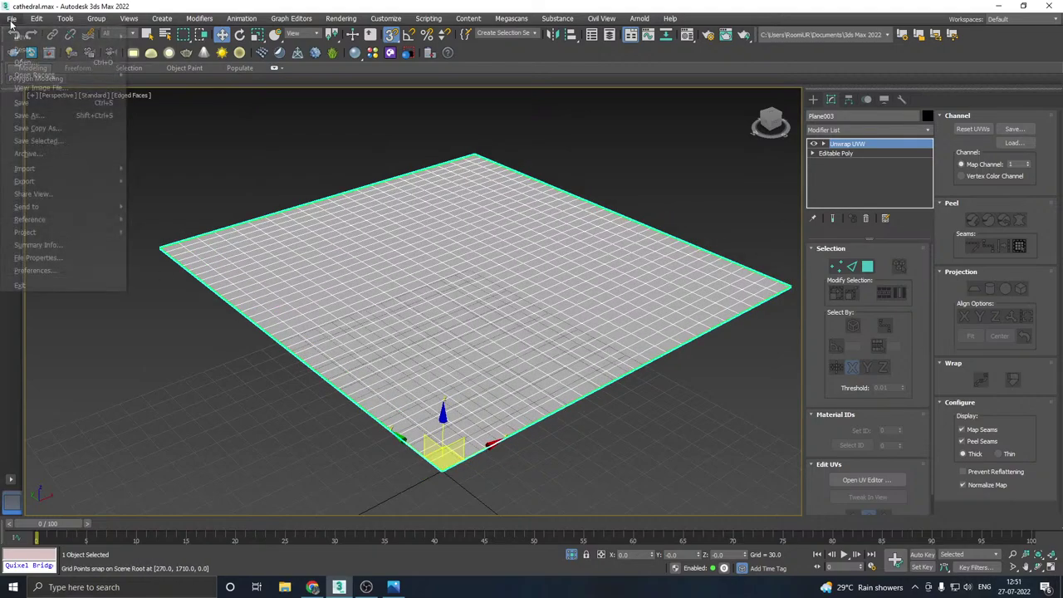
{"action": "mouse_move", "coordinate": [50, 181]}
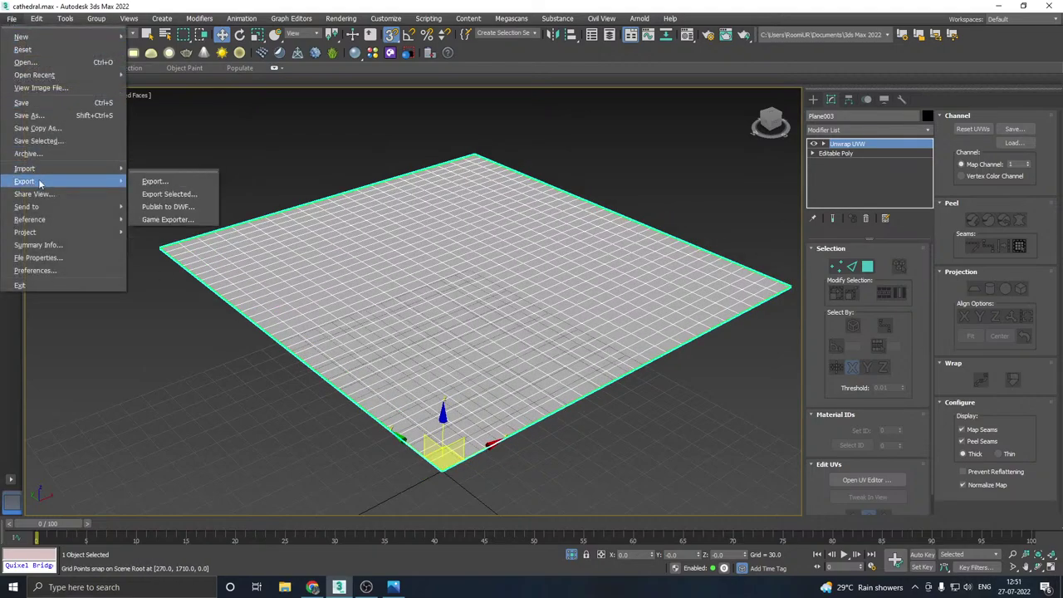
{"action": "left_click", "coordinate": [177, 193]}
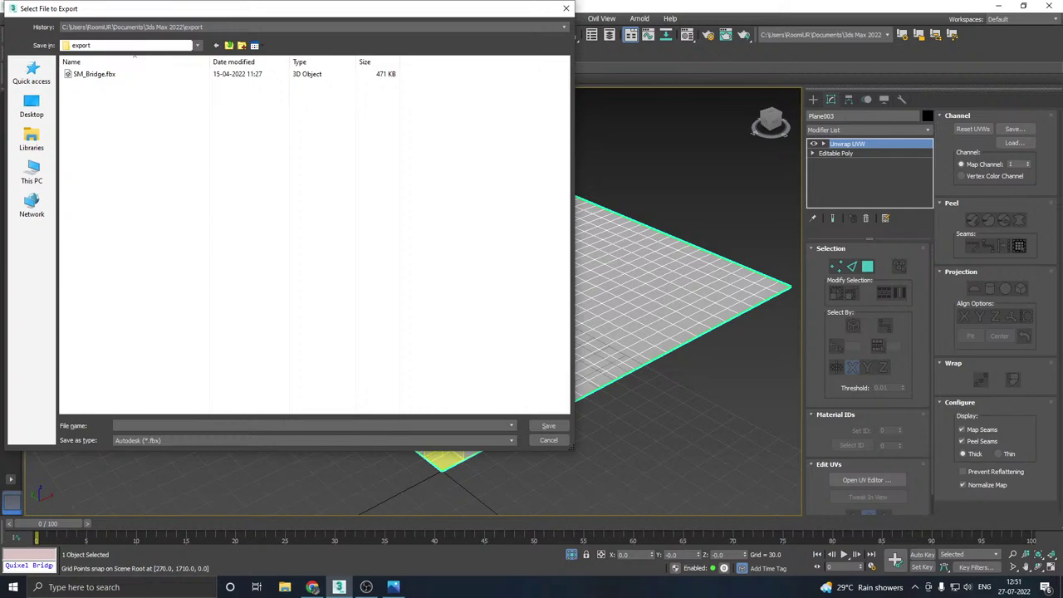
{"action": "key", "text": "alt+Tab"}
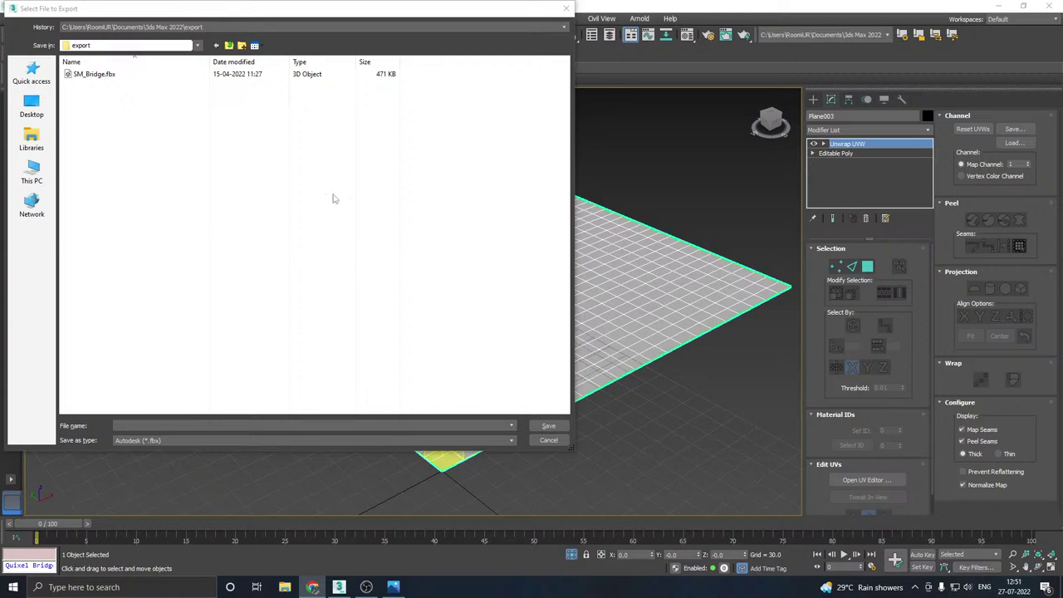
{"action": "left_click", "coordinate": [32, 106]}
{"action": "left_click", "coordinate": [242, 45]}
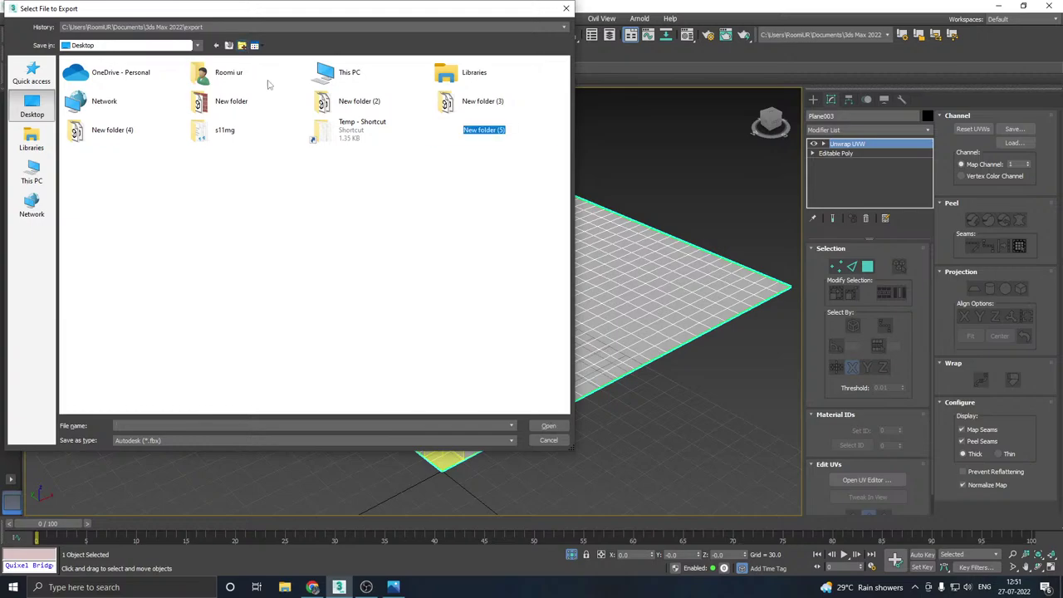
{"action": "left_click", "coordinate": [529, 126]}
{"action": "double_click", "coordinate": [499, 138]}
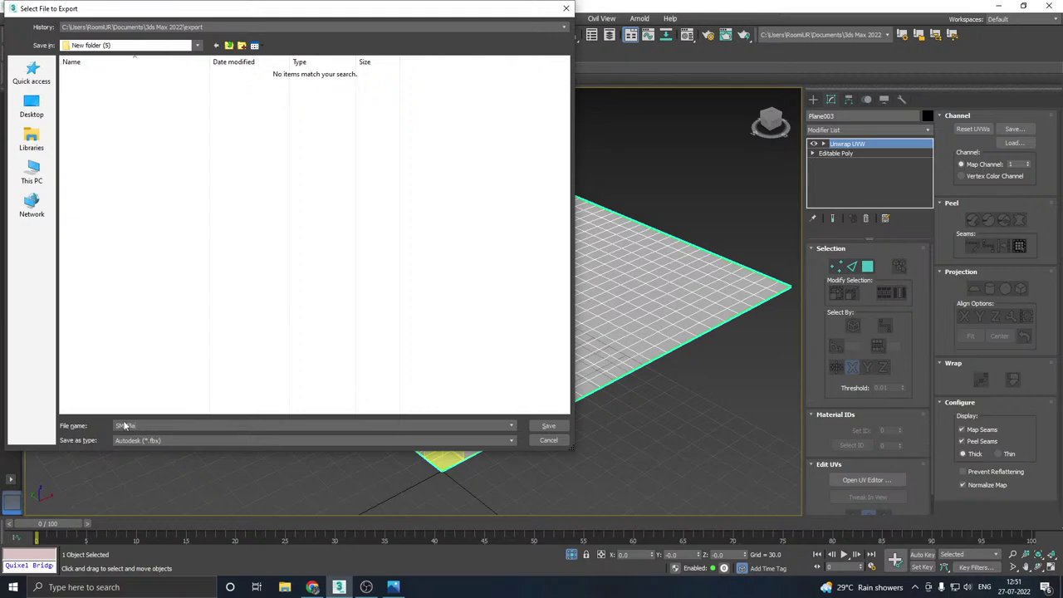
- Save the floor plane as SM_Plane.fbx, accept the FBX export settings, and exit isolation
{"action": "left_click", "coordinate": [548, 426]}
{"action": "left_click", "coordinate": [619, 439]}
{"action": "left_click", "coordinate": [574, 555]}
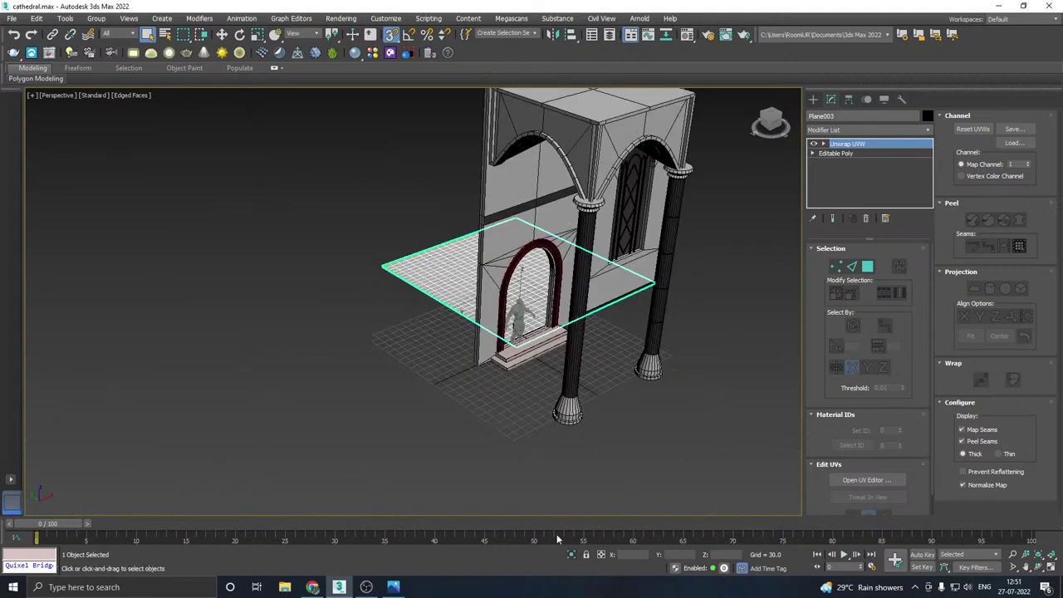
- Move the door wall so its pivot corner snaps onto the world origin, with the wall isolated
{"action": "left_click", "coordinate": [222, 35]}
{"action": "left_click", "coordinate": [536, 353]}
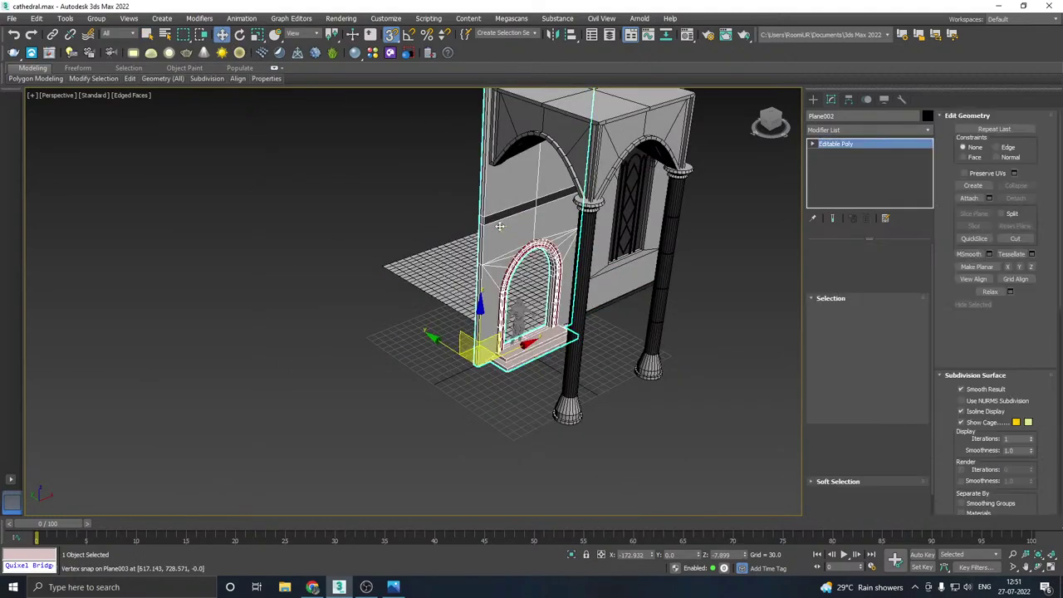
{"action": "left_click_drag", "start_coordinate": [488, 363], "coordinate": [522, 353]}
{"action": "middle_click_drag", "start_coordinate": [417, 452], "coordinate": [481, 395]}
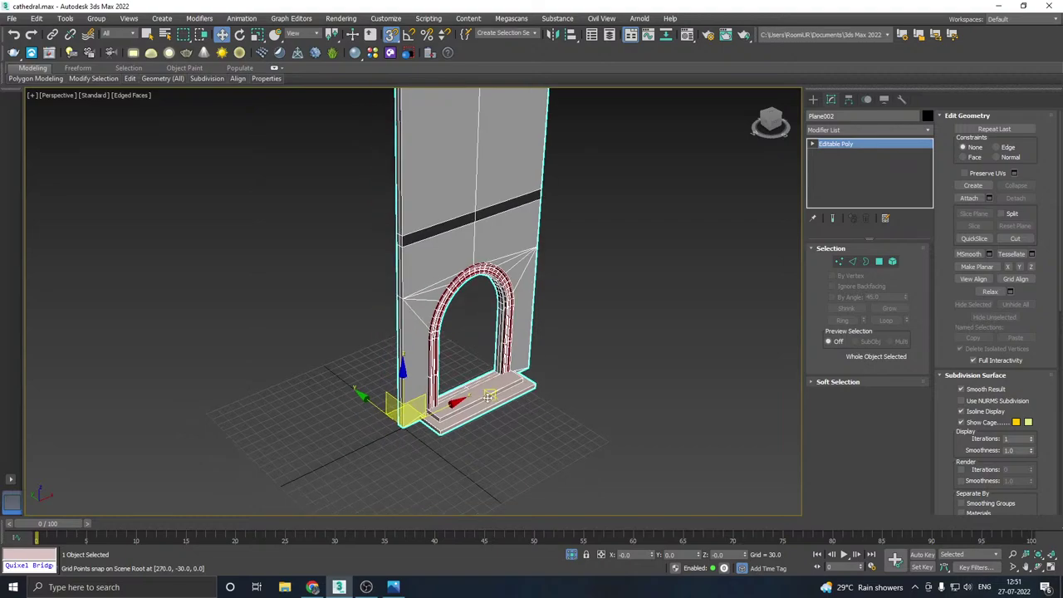
- Export only the selected door wall as SM_Wall_1.fbx with the current FBX export settings, and exit isolation
{"action": "left_click", "coordinate": [12, 19]}
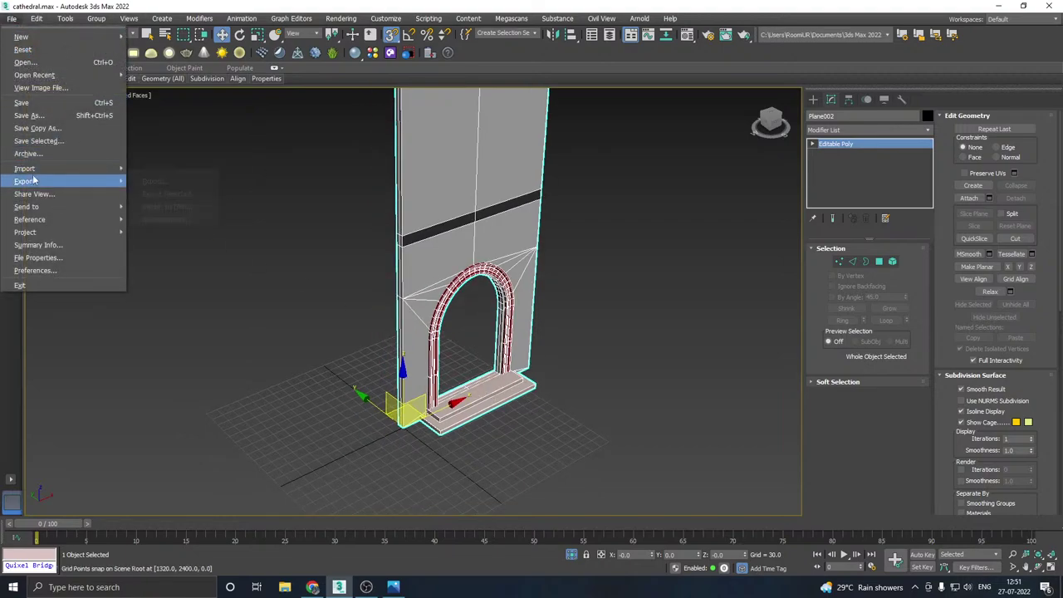
{"action": "mouse_move", "coordinate": [50, 181]}
{"action": "left_click", "coordinate": [181, 195]}
{"action": "left_click", "coordinate": [96, 75]}
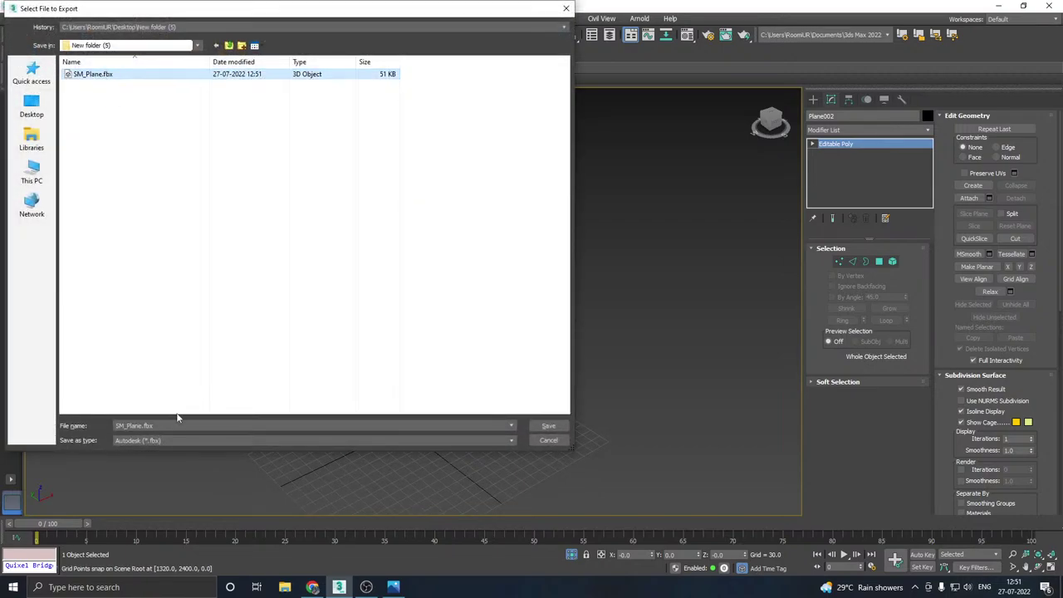
{"action": "double_click", "coordinate": [131, 426]}
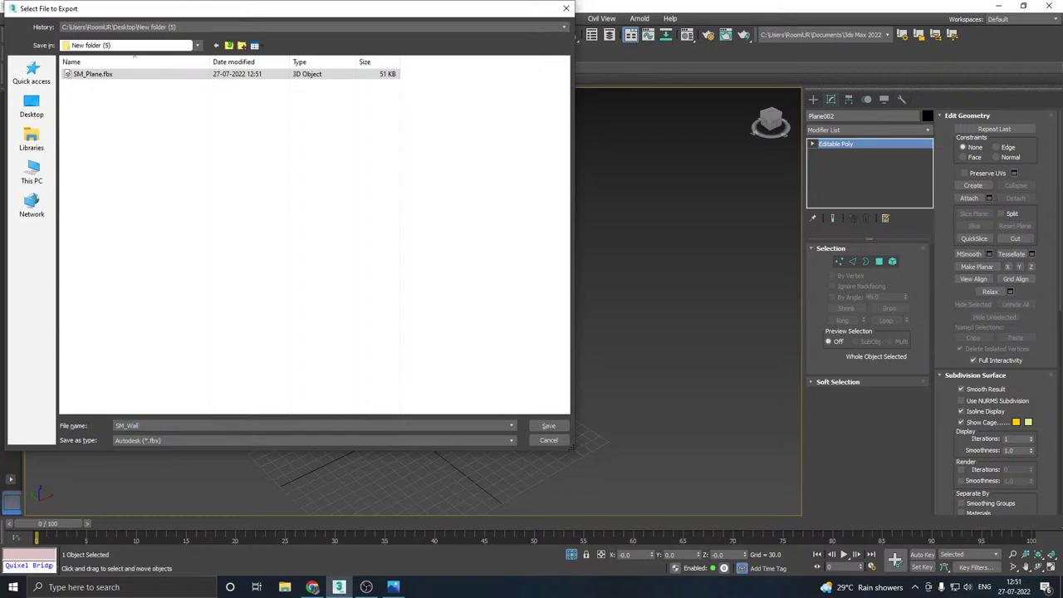
{"action": "left_click", "coordinate": [532, 426]}
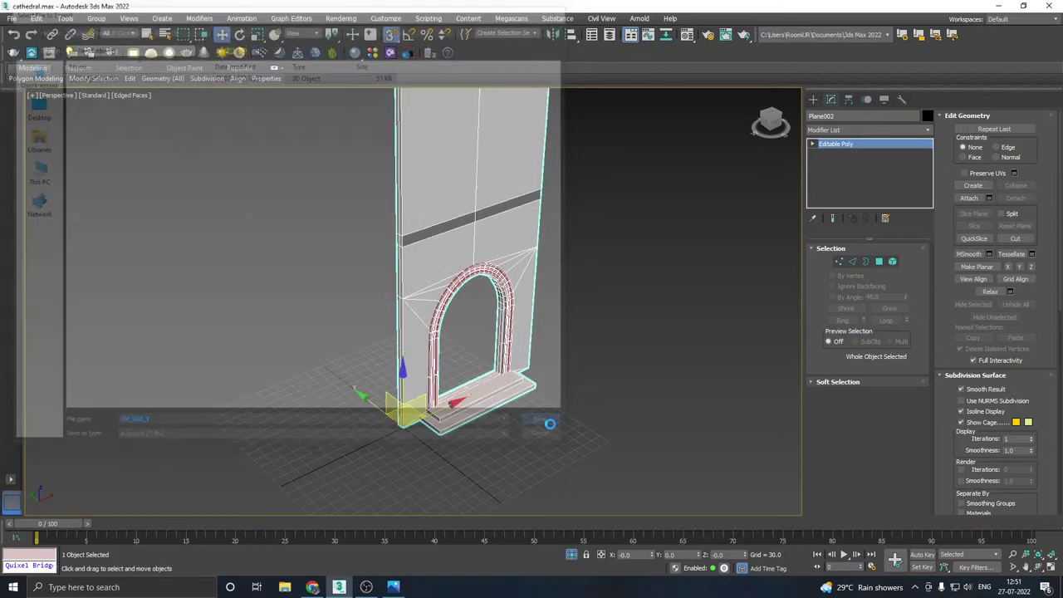
{"action": "left_click", "coordinate": [609, 435]}
{"action": "left_click", "coordinate": [572, 556]}
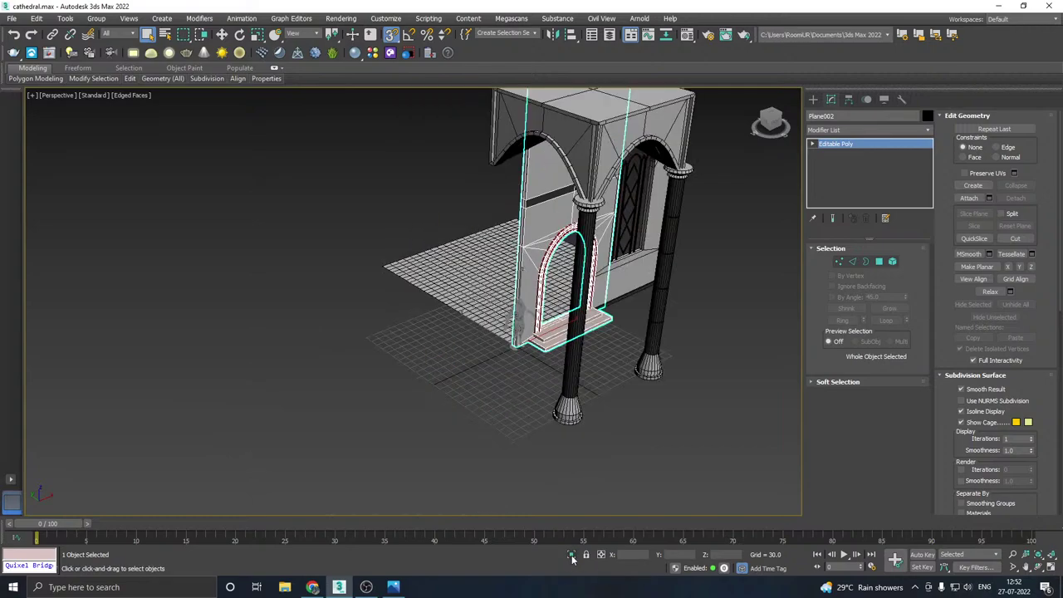
- Move the window wall clear of the other cathedral parts and place its pivot at its lower front corner
{"action": "left_click", "coordinate": [633, 222]}
{"action": "key", "text": "w"}
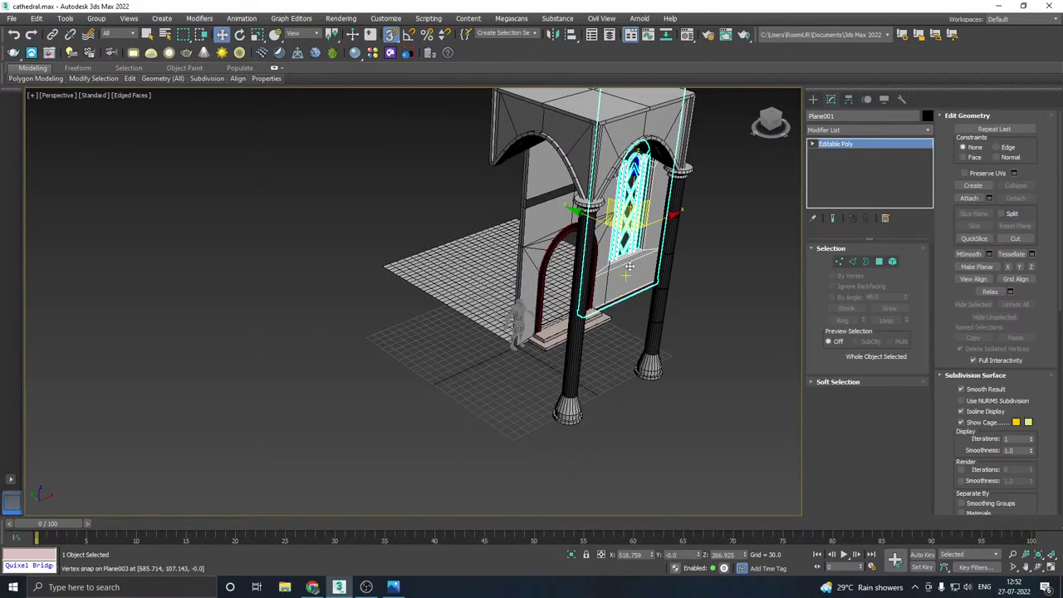
{"action": "left_click_drag", "start_coordinate": [632, 219], "coordinate": [416, 320]}
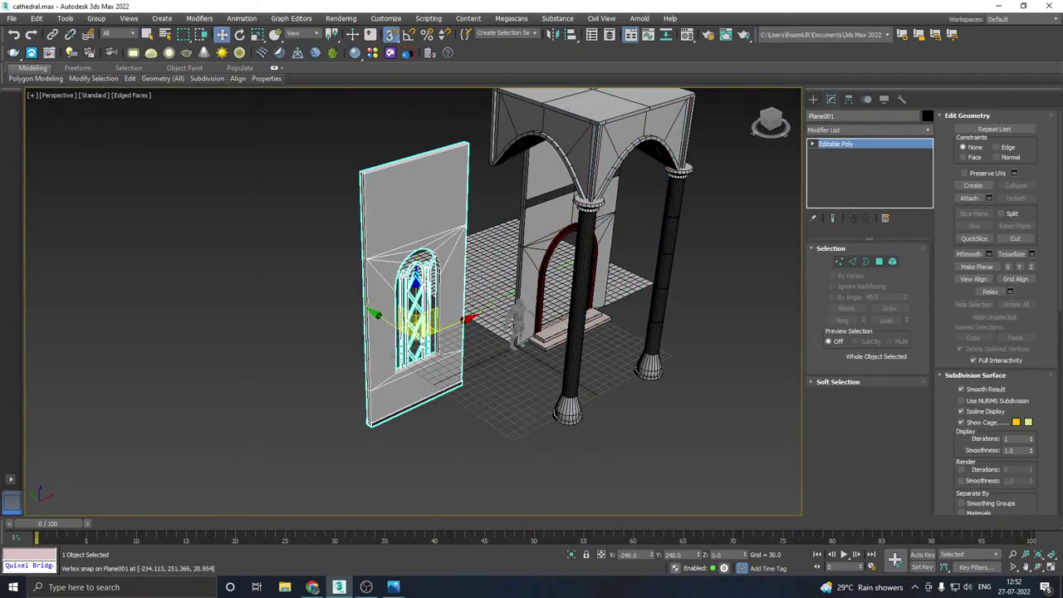
{"action": "left_click", "coordinate": [849, 99]}
{"action": "left_click", "coordinate": [864, 176]}
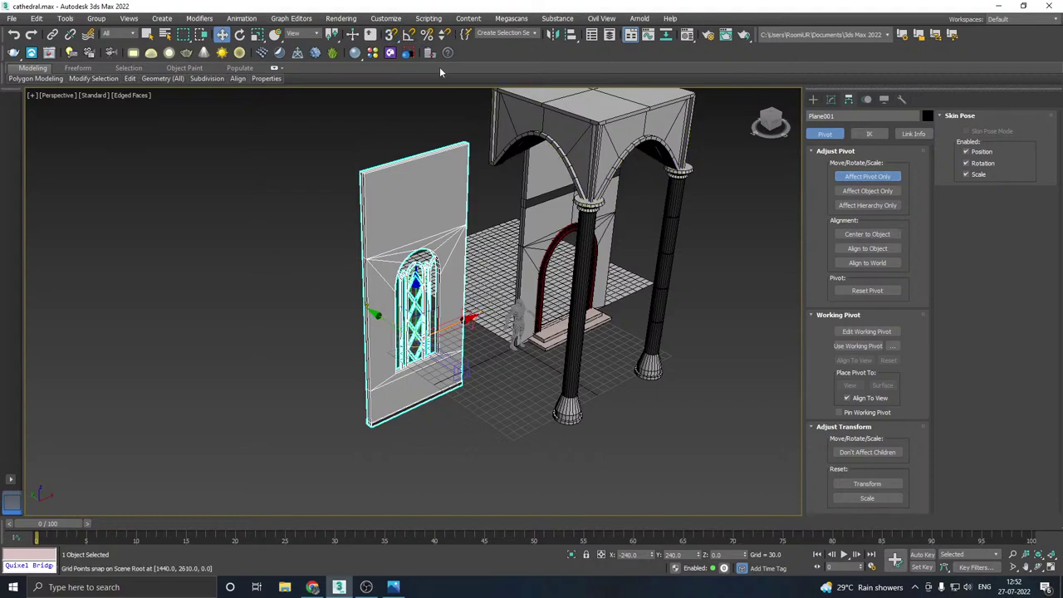
{"action": "left_click", "coordinate": [392, 35]}
{"action": "left_click_drag", "start_coordinate": [422, 331], "coordinate": [370, 415]}
{"action": "left_click", "coordinate": [831, 101]}
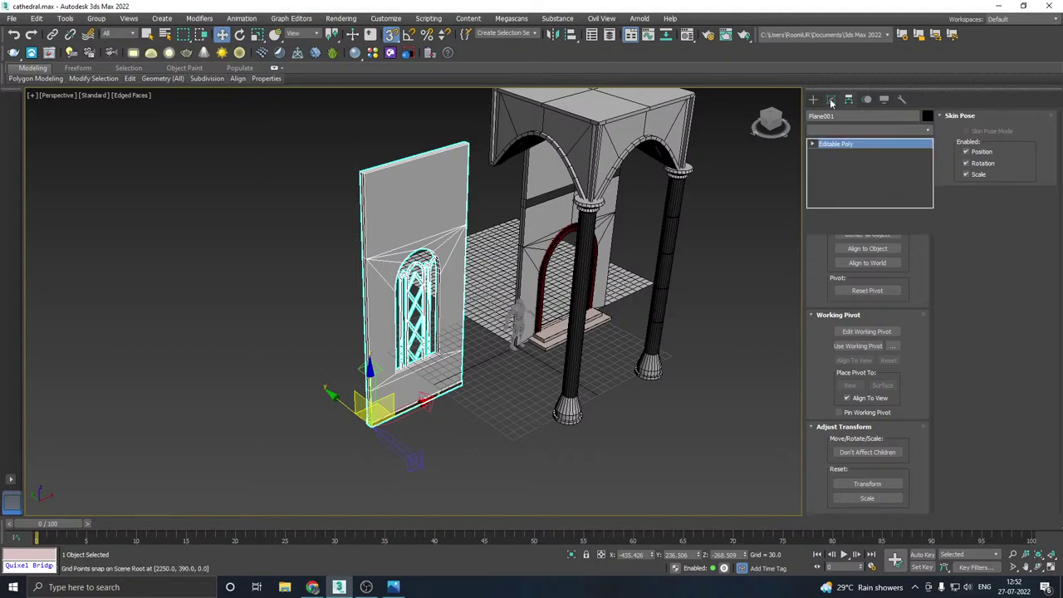
- Isolate the window wall and snap its pivot corner onto the world origin
{"action": "left_click", "coordinate": [571, 556]}
{"action": "scroll", "coordinate": [362, 476], "scroll_direction": "up", "scroll_amount": 1}
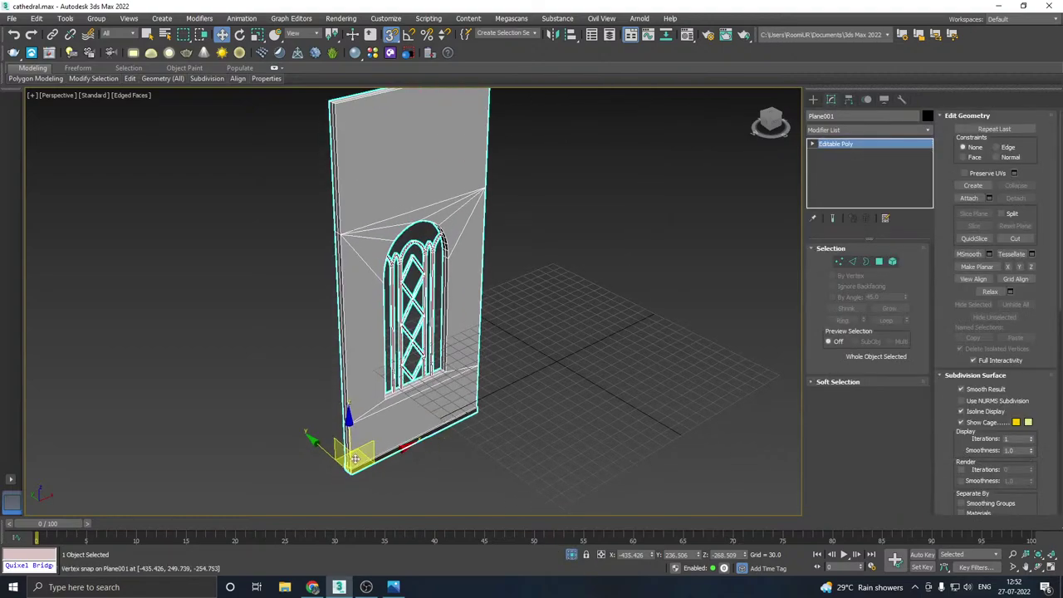
{"action": "scroll", "coordinate": [352, 471], "scroll_direction": "up", "scroll_amount": 1}
{"action": "left_click_drag", "start_coordinate": [350, 474], "coordinate": [555, 349]}
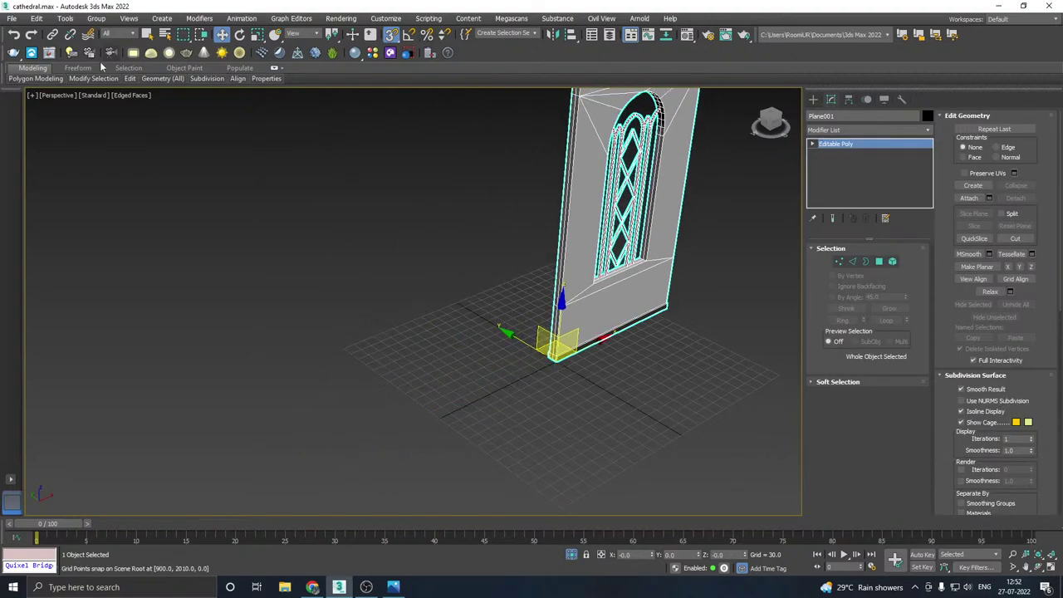
- Export only the selected window wall as SM_Wall_2.fbx, accept the FBX export settings, and exit isolation
{"action": "left_click", "coordinate": [12, 18]}
{"action": "mouse_move", "coordinate": [42, 181]}
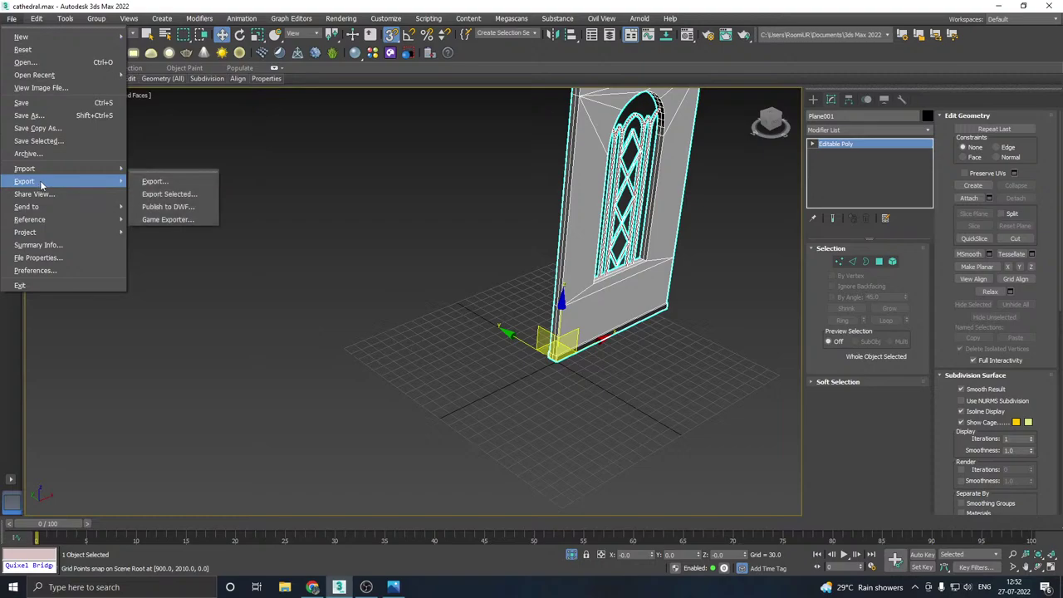
{"action": "left_click", "coordinate": [166, 197]}
{"action": "left_click", "coordinate": [94, 84]}
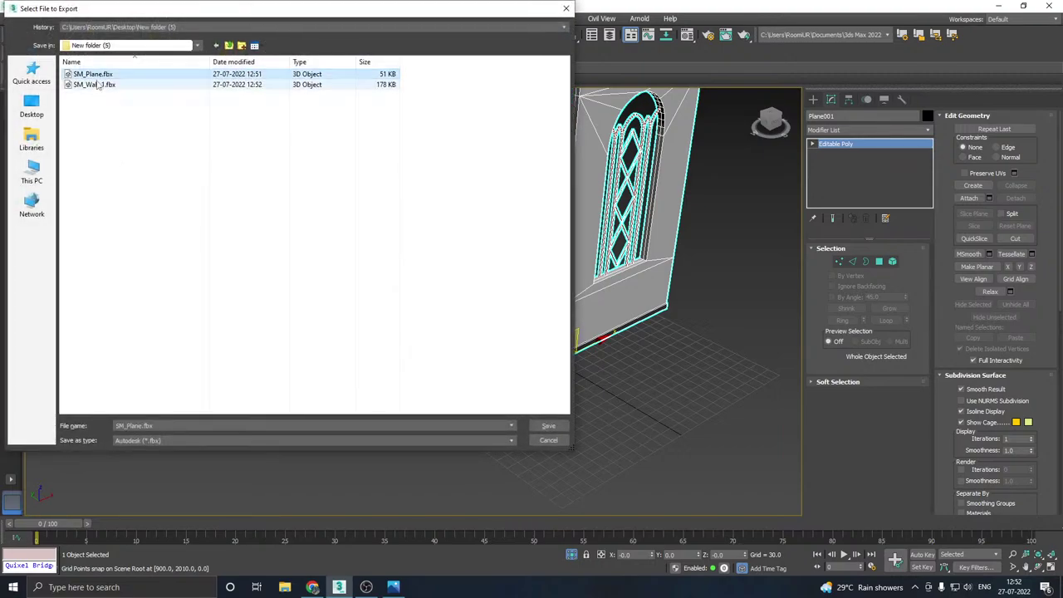
{"action": "left_click", "coordinate": [141, 425]}
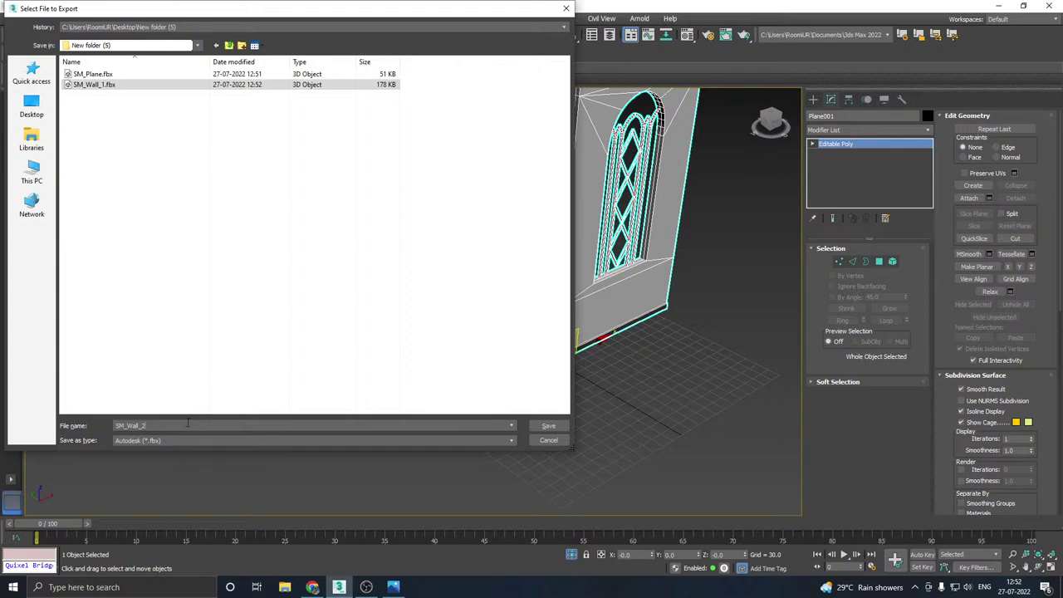
{"action": "left_click", "coordinate": [548, 428]}
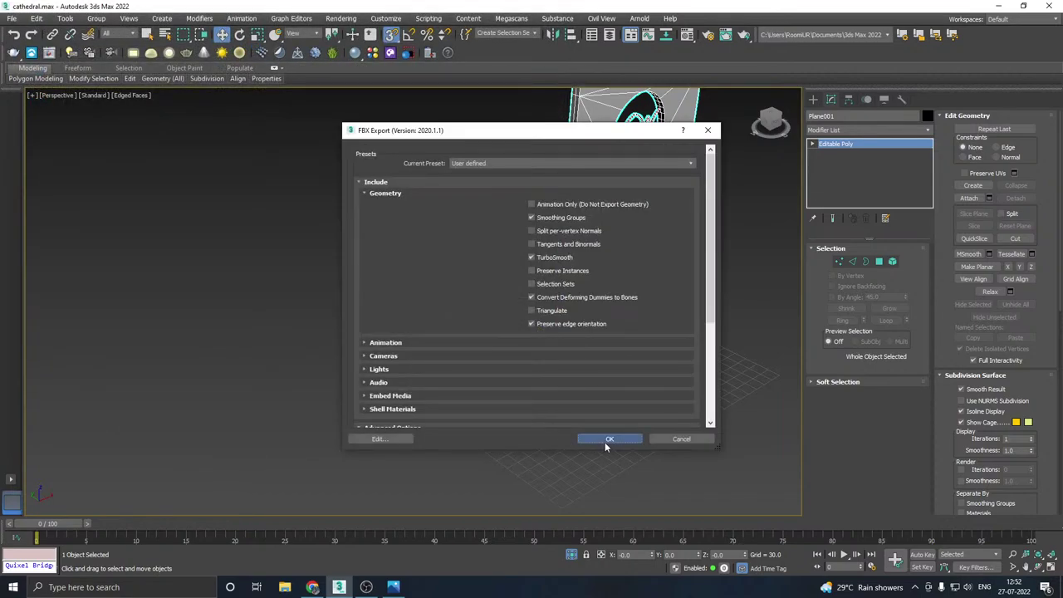
{"action": "left_click", "coordinate": [605, 441]}
{"action": "left_click", "coordinate": [569, 556]}
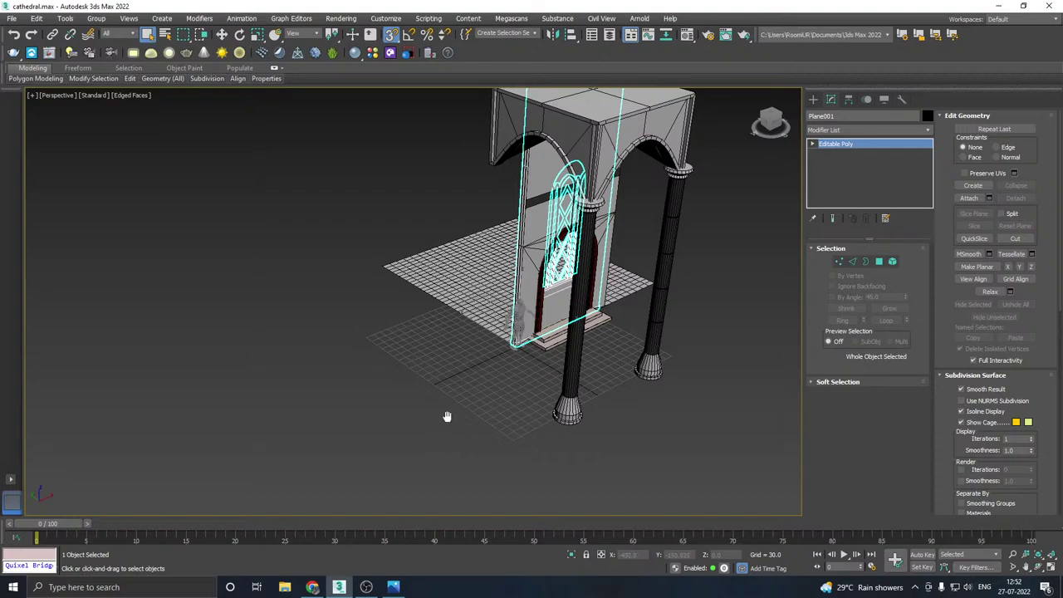
- Snap the base of the front pillar without shaft rings onto the world origin and isolate the pillar
{"action": "middle_click_drag", "start_coordinate": [447, 416], "coordinate": [402, 440]}
{"action": "left_click", "coordinate": [520, 435]}
{"action": "key", "text": "w"}
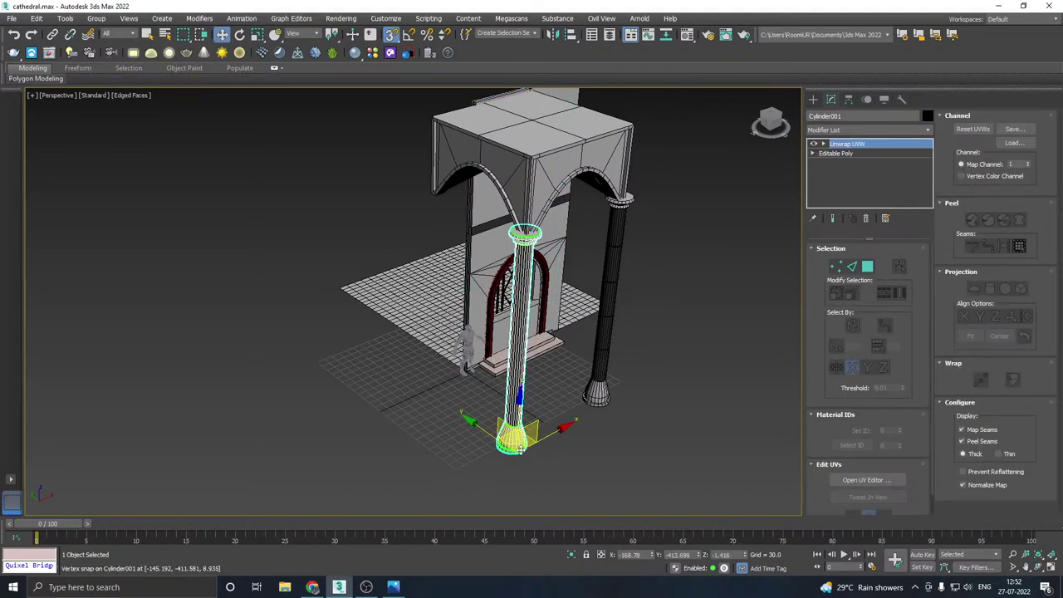
{"action": "left_click_drag", "start_coordinate": [521, 449], "coordinate": [532, 476]}
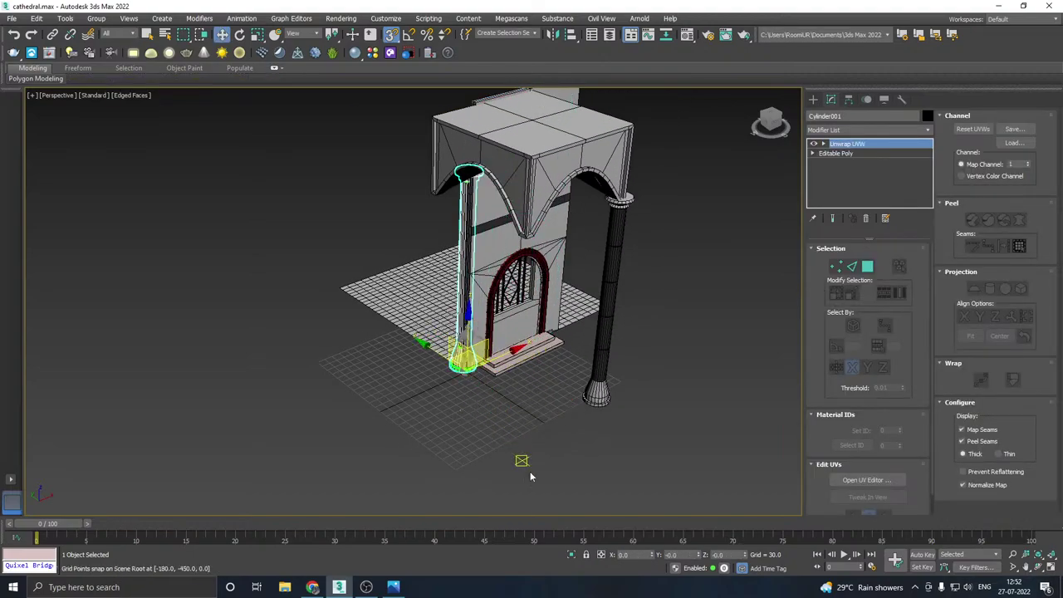
{"action": "left_click", "coordinate": [570, 555]}
- Export only the isolated pillar as SM_pillar_1.fbx, accepting the FBX export settings
{"action": "left_click", "coordinate": [11, 19]}
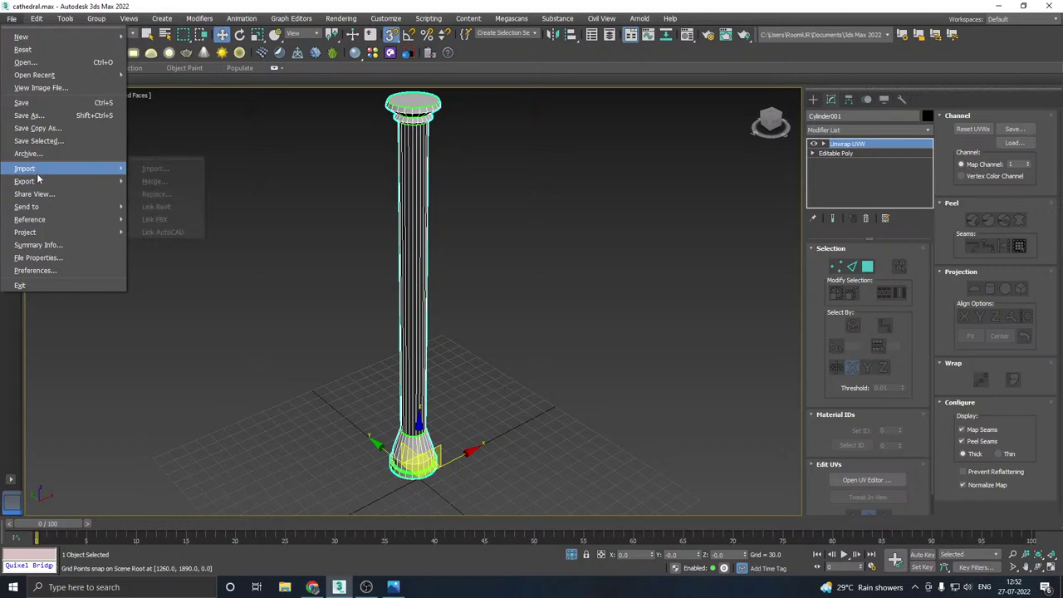
{"action": "mouse_move", "coordinate": [39, 182]}
{"action": "left_click", "coordinate": [170, 194]}
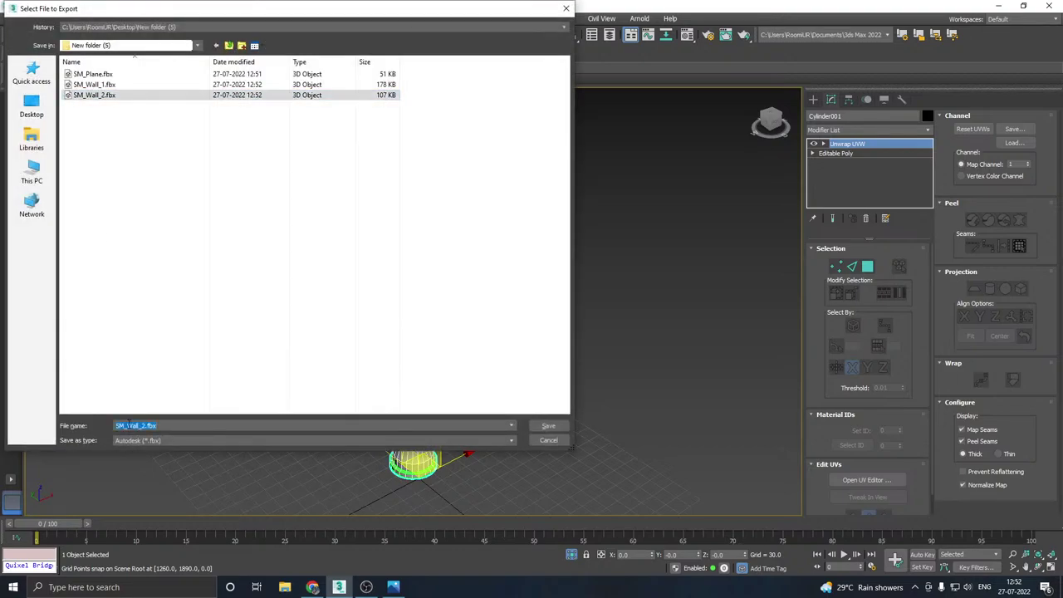
{"action": "type", "text": "SM_Pi"}
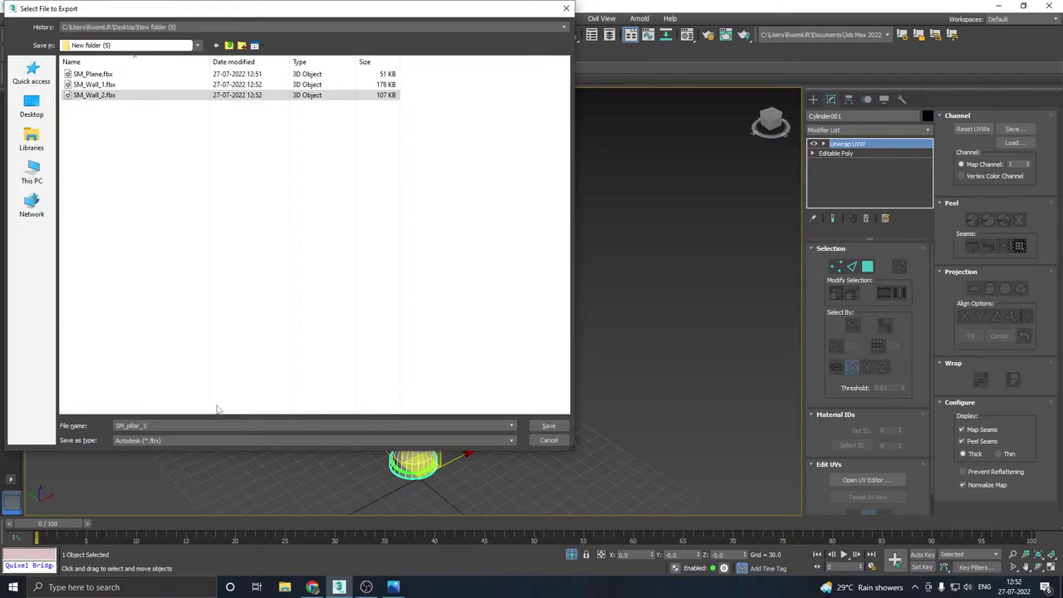
{"action": "left_click", "coordinate": [548, 425]}
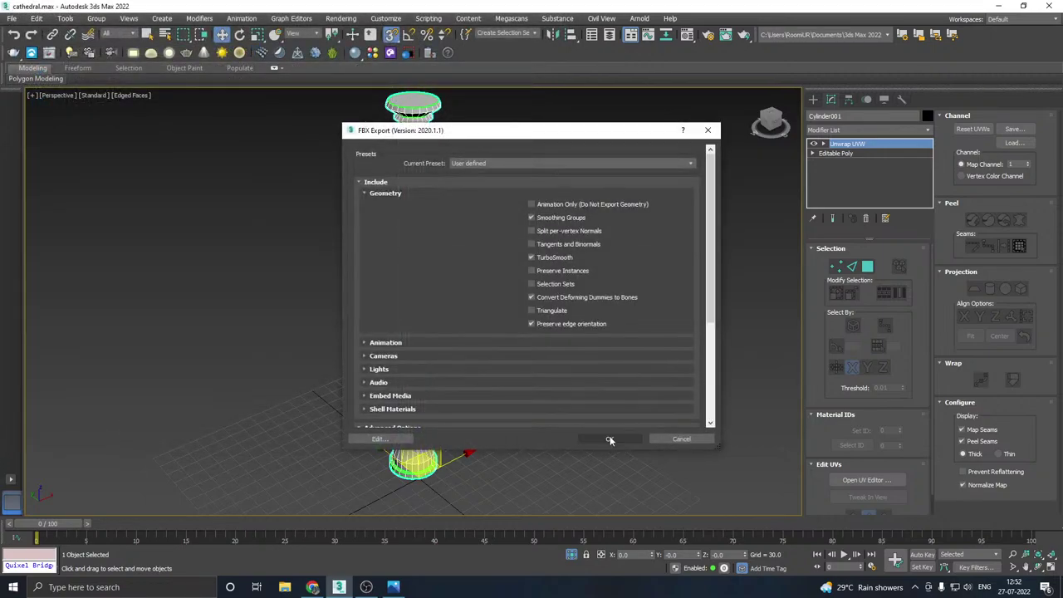
{"action": "left_click", "coordinate": [609, 439]}
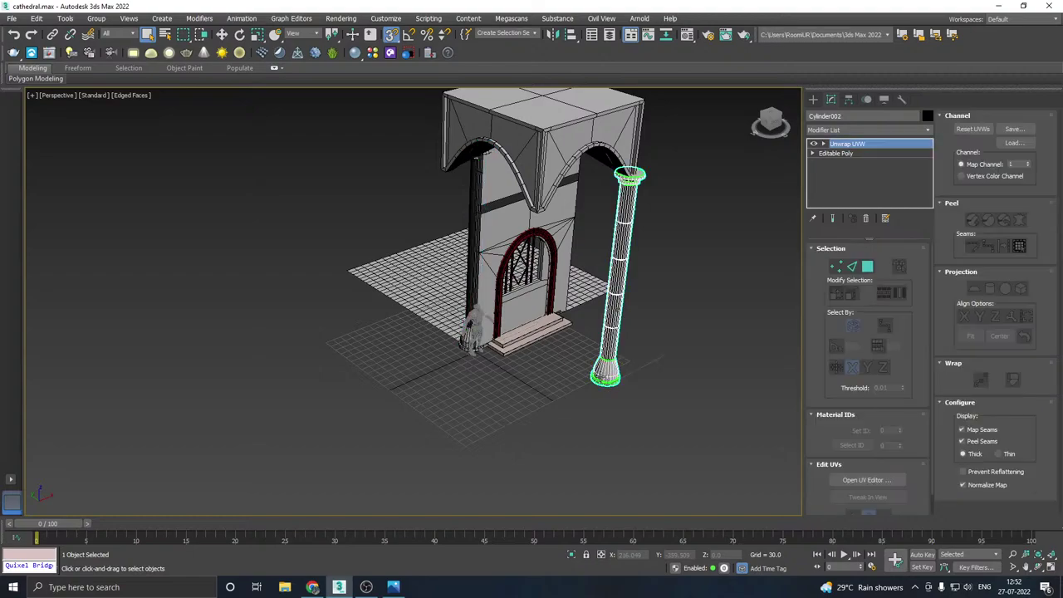
- Snap the base of the second pillar, with the ringed shaft, onto the world origin and isolate it
{"action": "left_click_drag", "start_coordinate": [623, 379], "coordinate": [582, 413]}
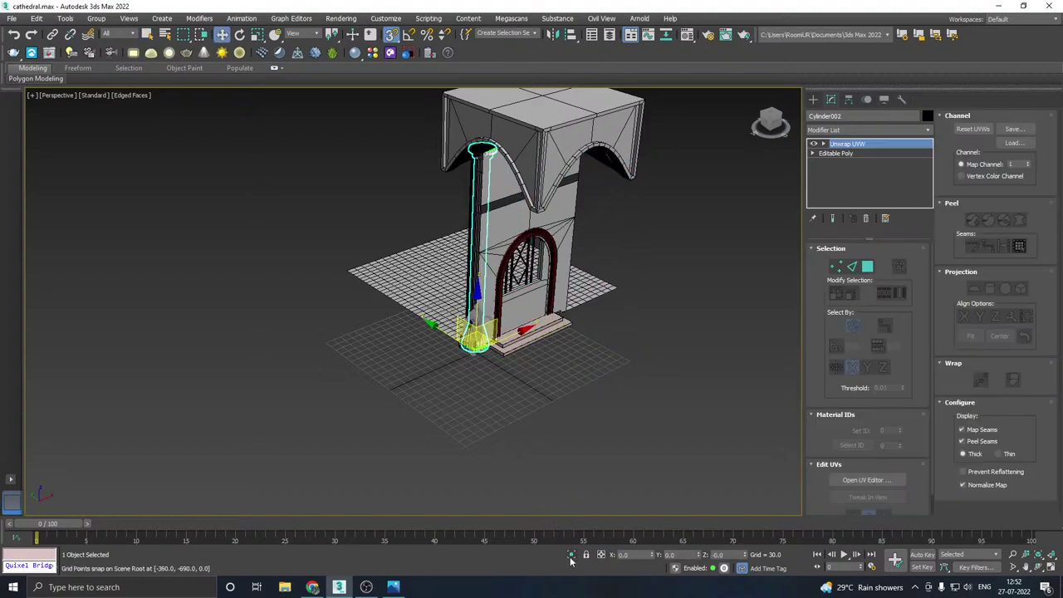
{"action": "left_click", "coordinate": [571, 556]}
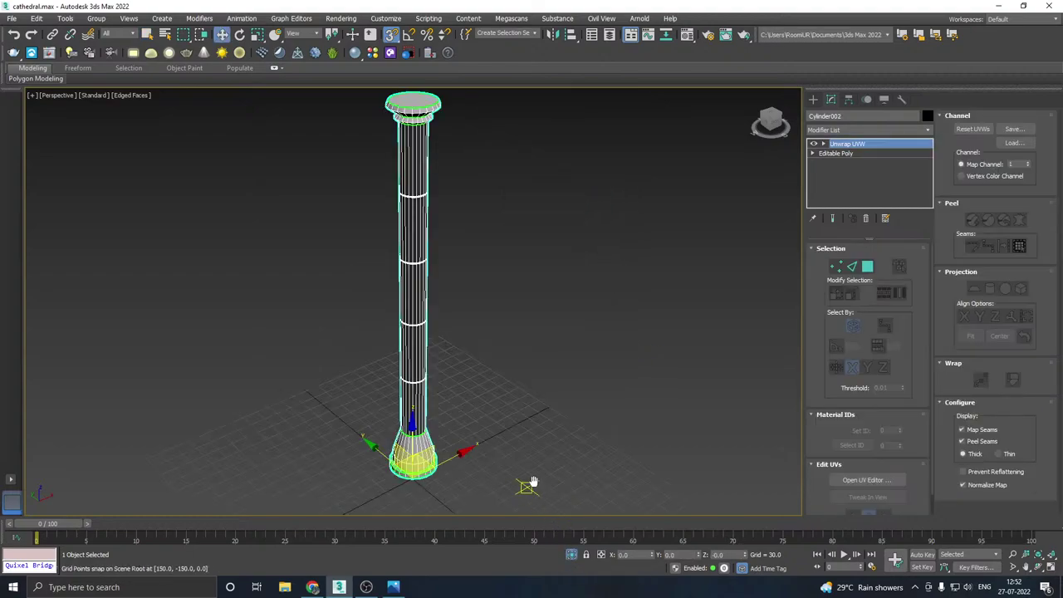
- Export only the ringed pillar as SM_pillar_2.fbx, accept the FBX export settings, and exit isolation
{"action": "left_click", "coordinate": [12, 19]}
{"action": "mouse_move", "coordinate": [83, 178]}
{"action": "left_click", "coordinate": [172, 194]}
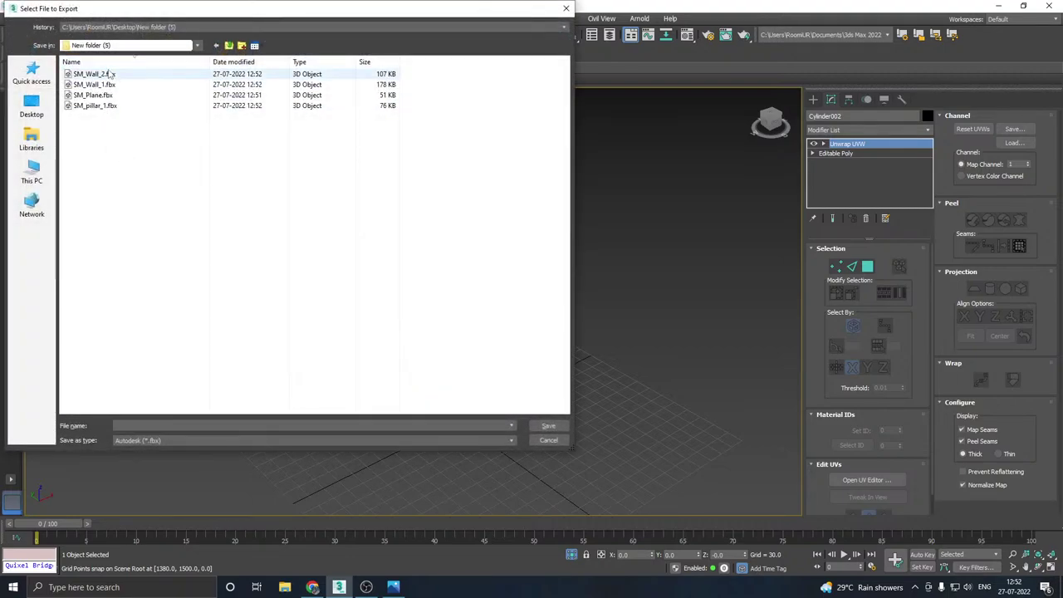
{"action": "left_click", "coordinate": [109, 63]}
{"action": "left_click", "coordinate": [106, 76]}
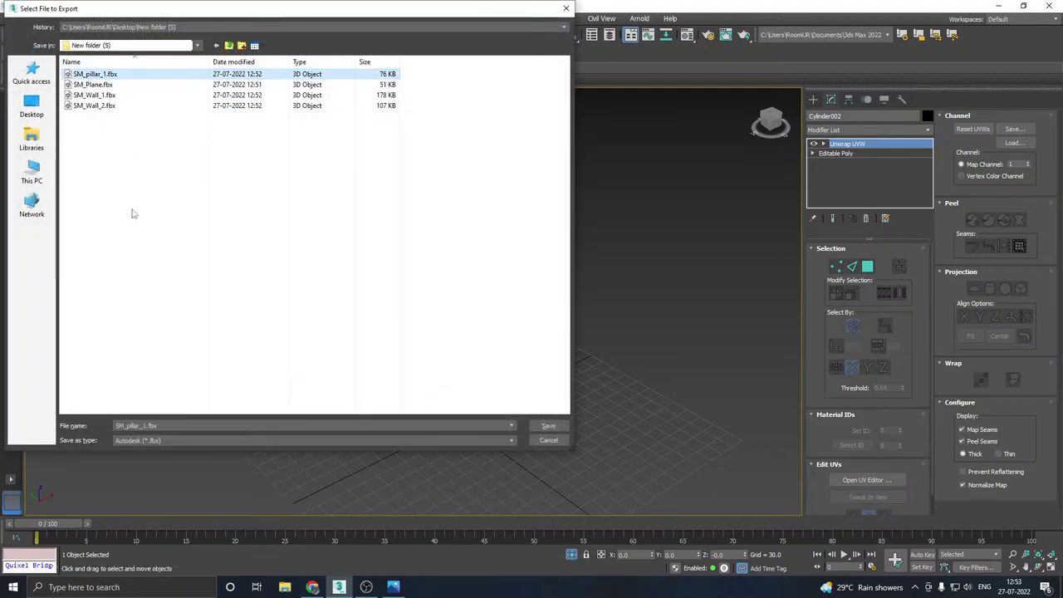
{"action": "left_click", "coordinate": [145, 426]}
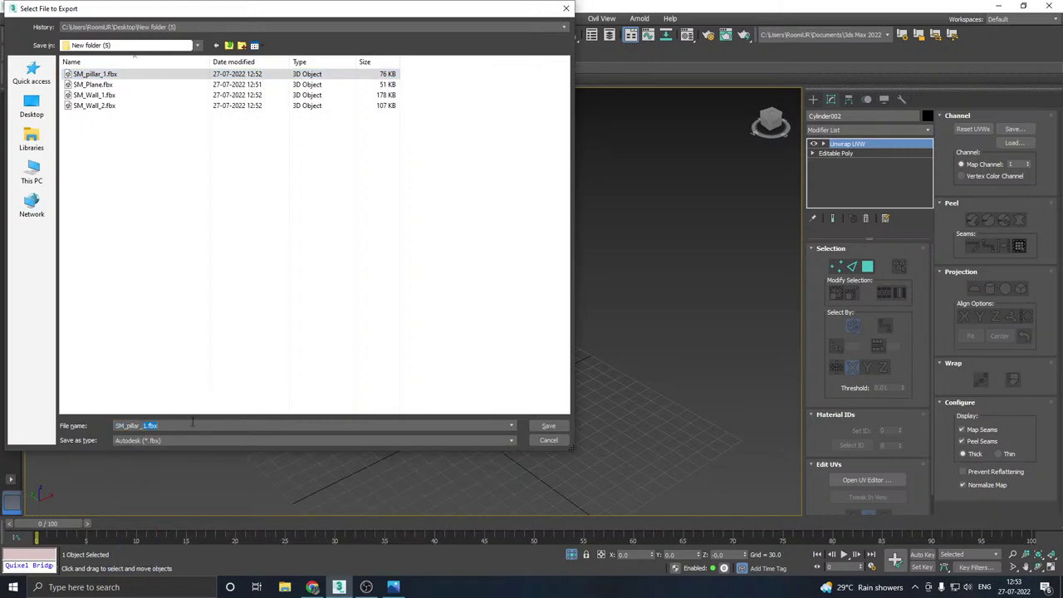
{"action": "type", "text": "2"}
{"action": "left_click", "coordinate": [551, 427]}
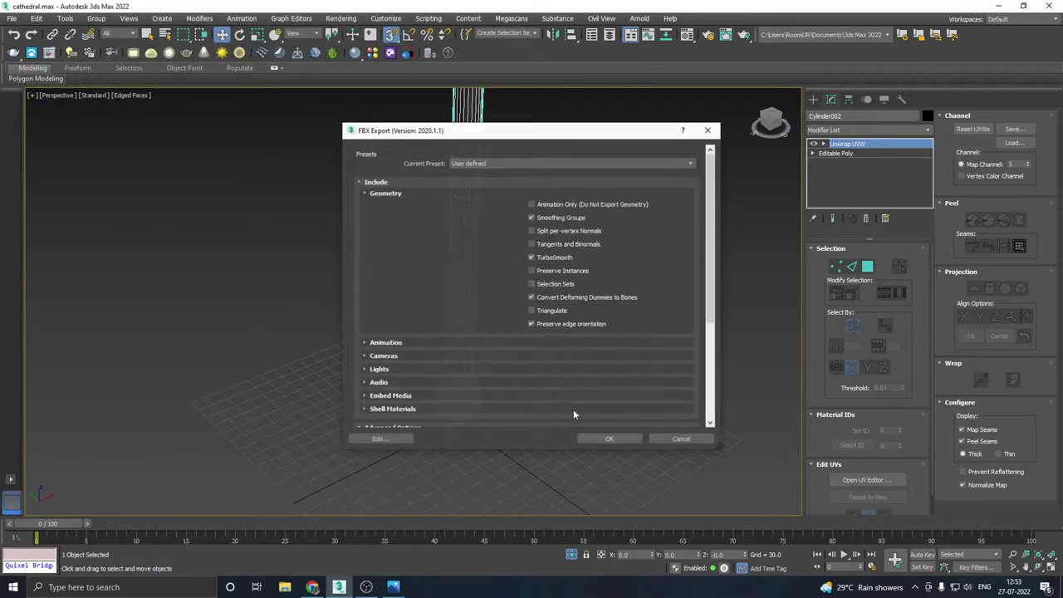
{"action": "left_click", "coordinate": [607, 439]}
{"action": "left_click", "coordinate": [572, 554]}
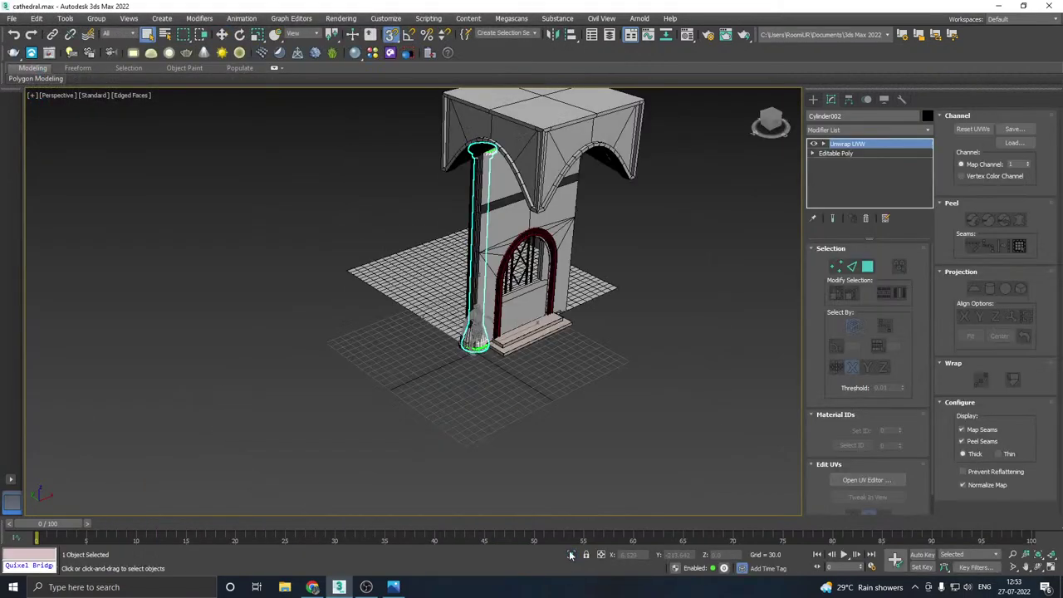
- Move the arched ceiling piece so its lower pivot corner snaps onto the world origin, and isolate it
{"action": "left_click", "coordinate": [585, 142]}
{"action": "middle_click_drag", "start_coordinate": [584, 143], "coordinate": [512, 222], "text": "alt"}
{"action": "key", "text": "w"}
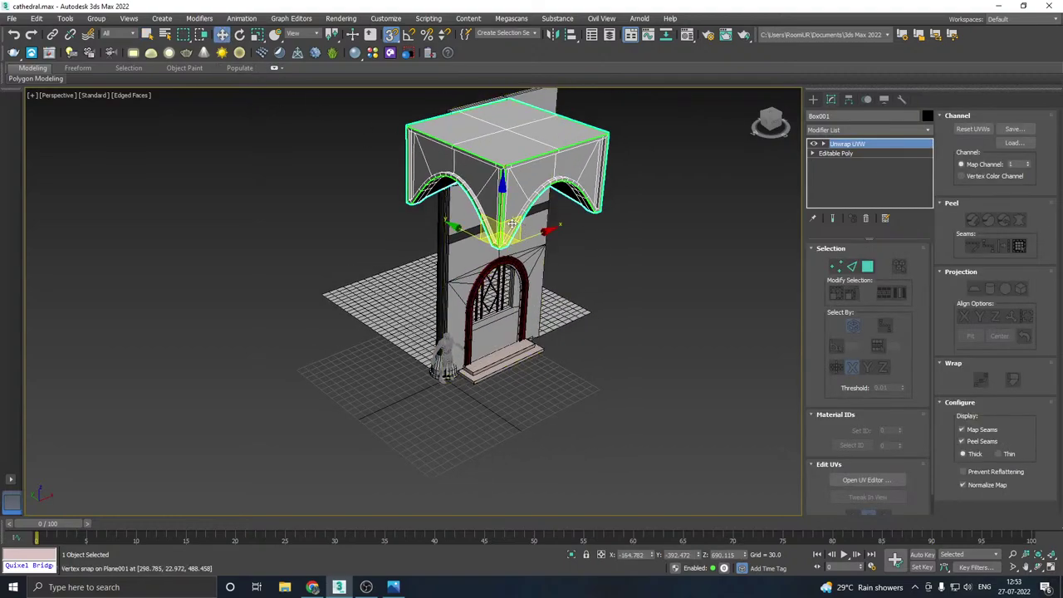
{"action": "left_click_drag", "start_coordinate": [505, 246], "coordinate": [446, 370]}
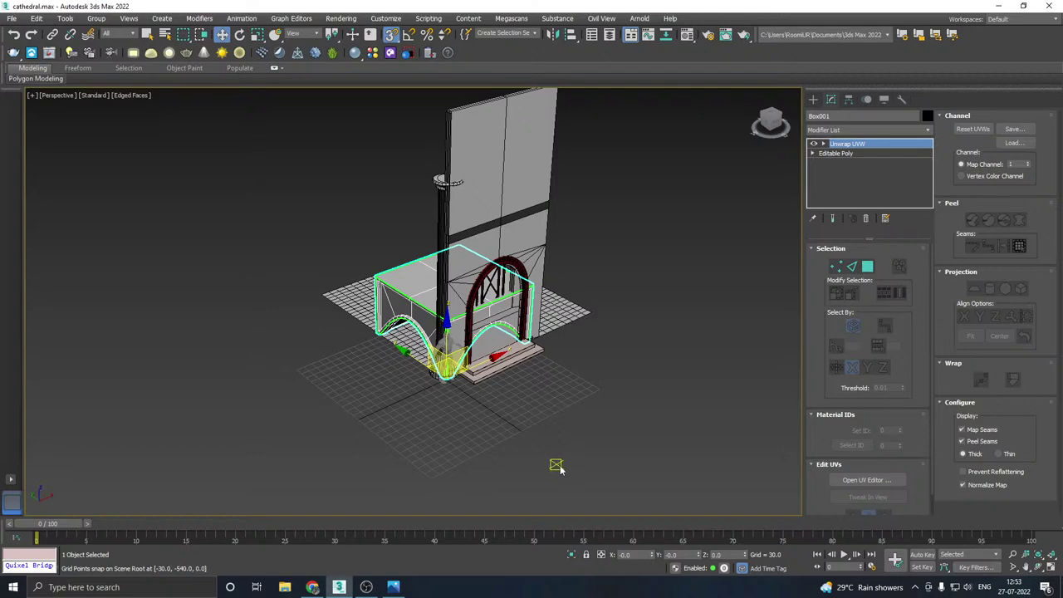
{"action": "left_click", "coordinate": [571, 554]}
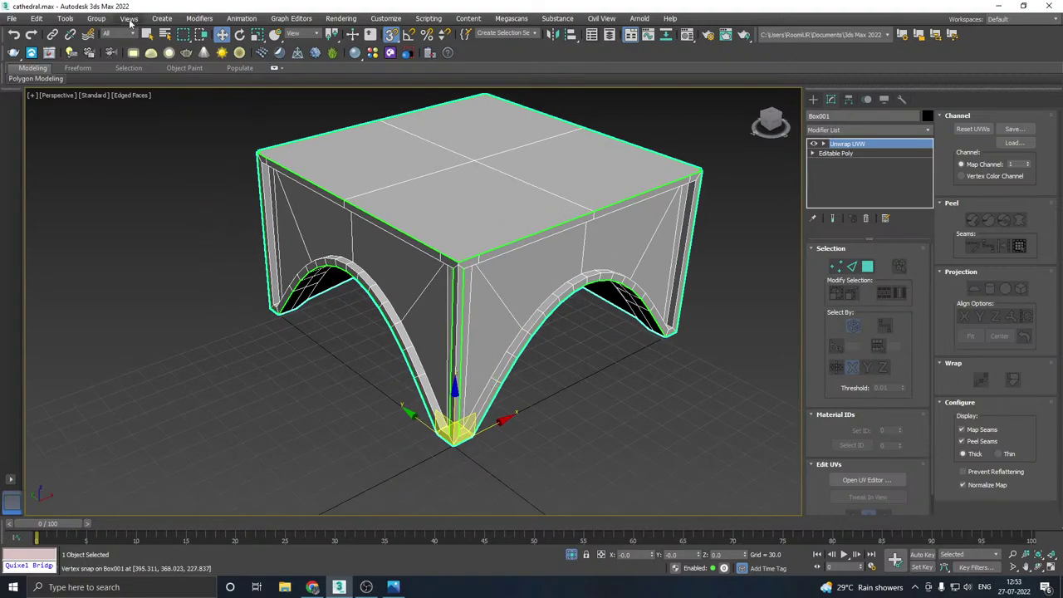
- Export only the isolated arched ceiling piece as SM_ceiling.fbx, accept the FBX export settings, and exit isolation
{"action": "left_click", "coordinate": [12, 21]}
{"action": "mouse_move", "coordinate": [75, 181]}
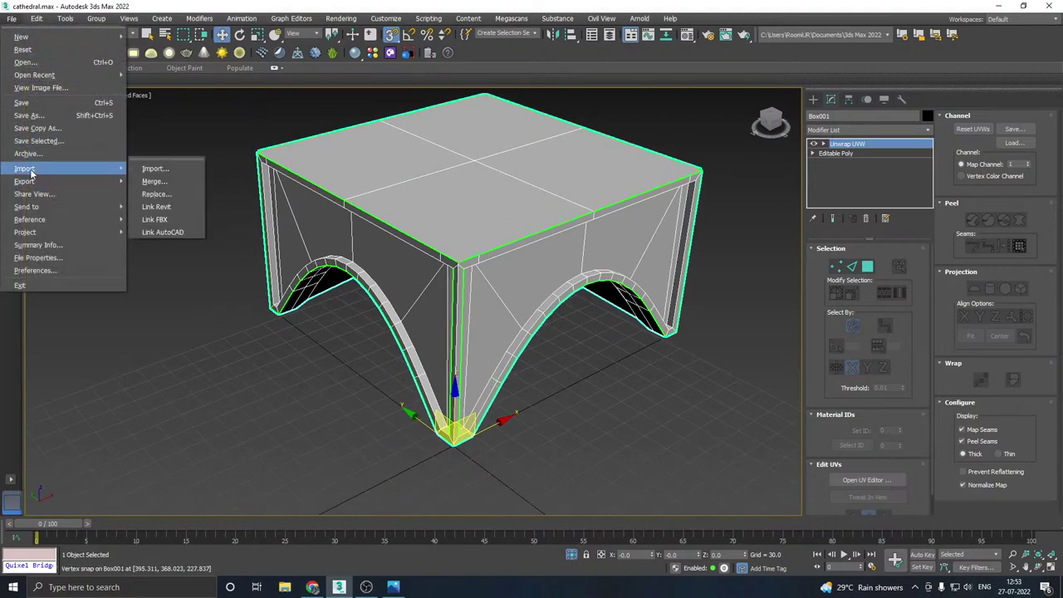
{"action": "left_click", "coordinate": [199, 194]}
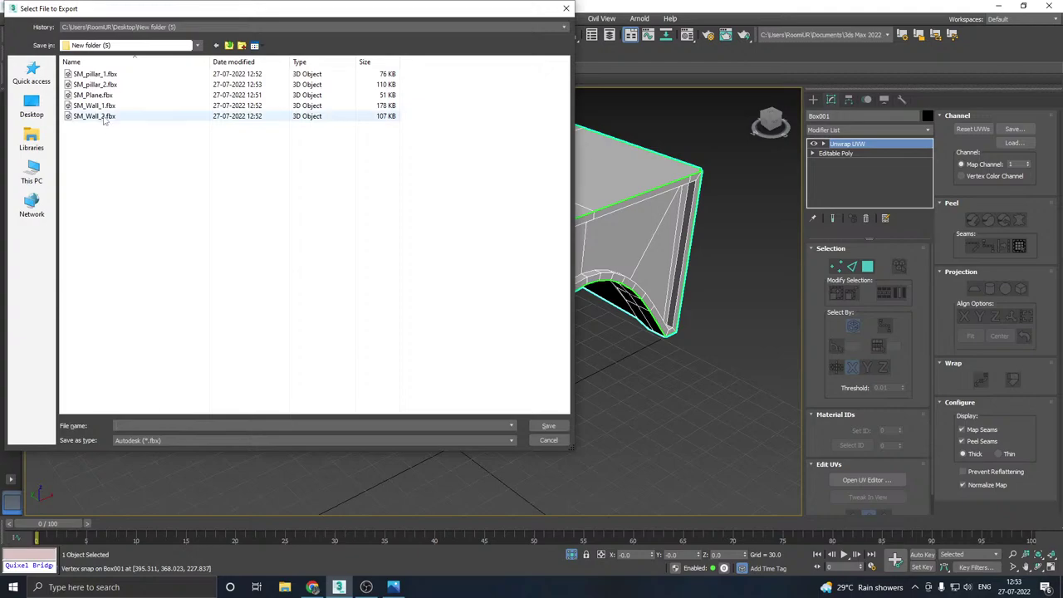
{"action": "left_click", "coordinate": [107, 116]}
{"action": "left_click", "coordinate": [127, 425]}
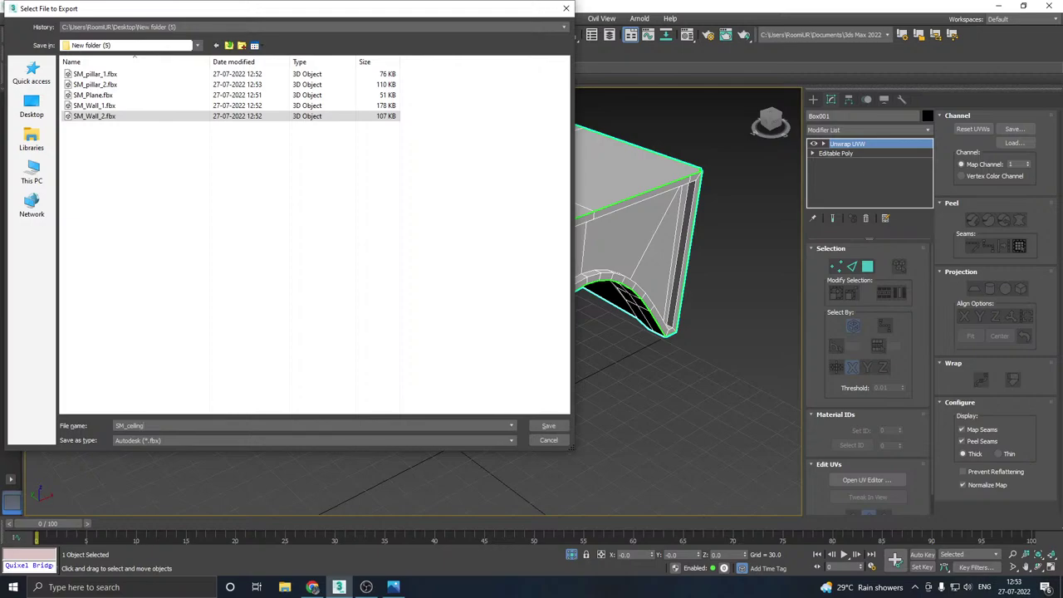
{"action": "left_click", "coordinate": [548, 426]}
{"action": "left_click", "coordinate": [604, 433]}
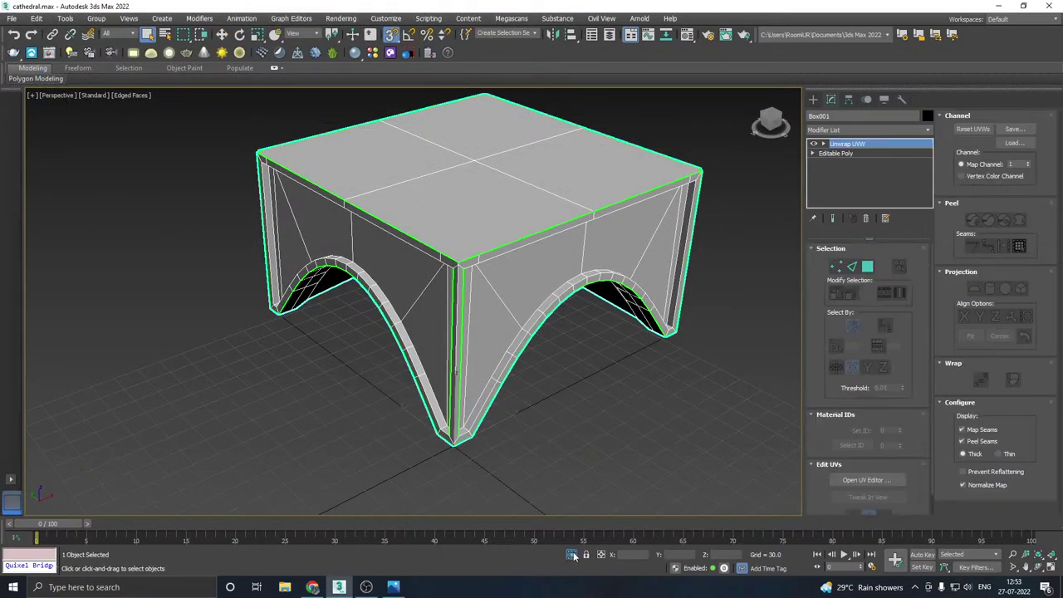
{"action": "left_click", "coordinate": [572, 555]}
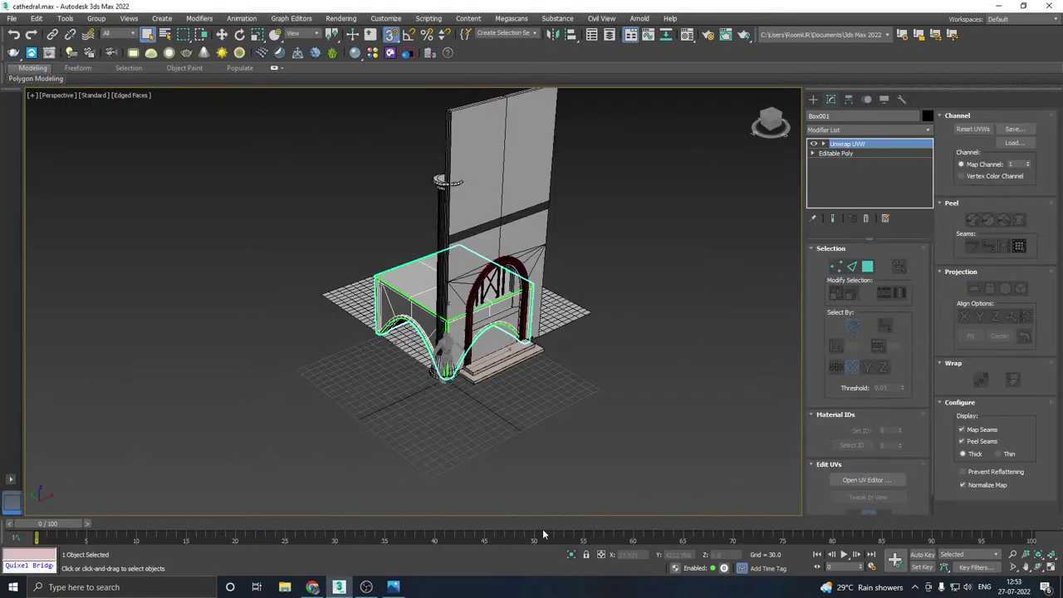
- Duplicate the ceiling piece once as a copy, moved along the Y axis clear of the other parts
{"action": "left_click", "coordinate": [222, 35]}
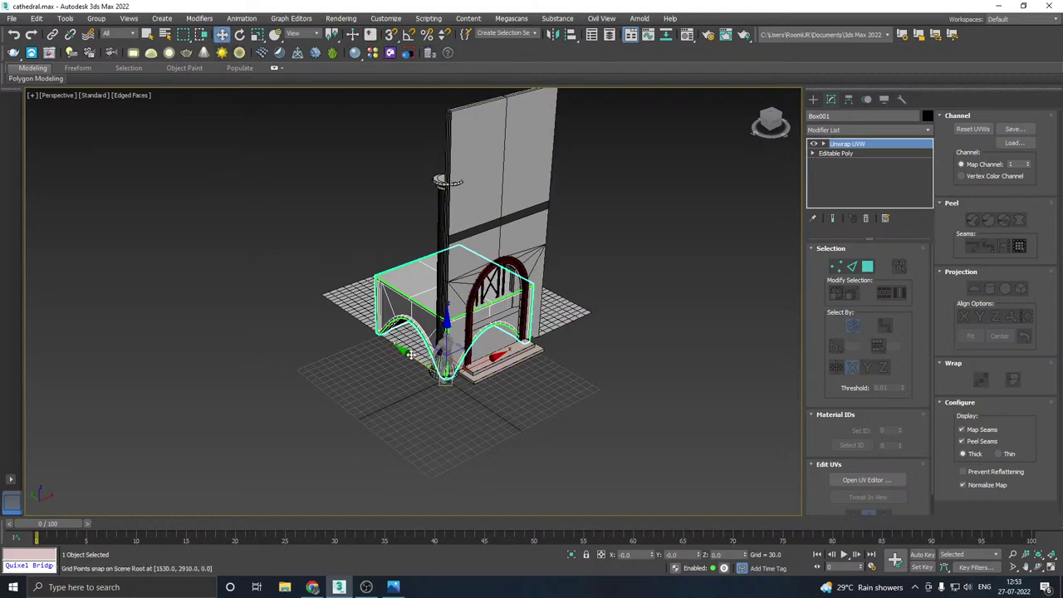
{"action": "mouse_move", "coordinate": [410, 355]}
{"action": "left_mouse_down", "text": "shift"}
{"action": "mouse_move", "coordinate": [438, 388]}
{"action": "mouse_move", "coordinate": [548, 433]}
{"action": "left_mouse_up", "text": "shift"}
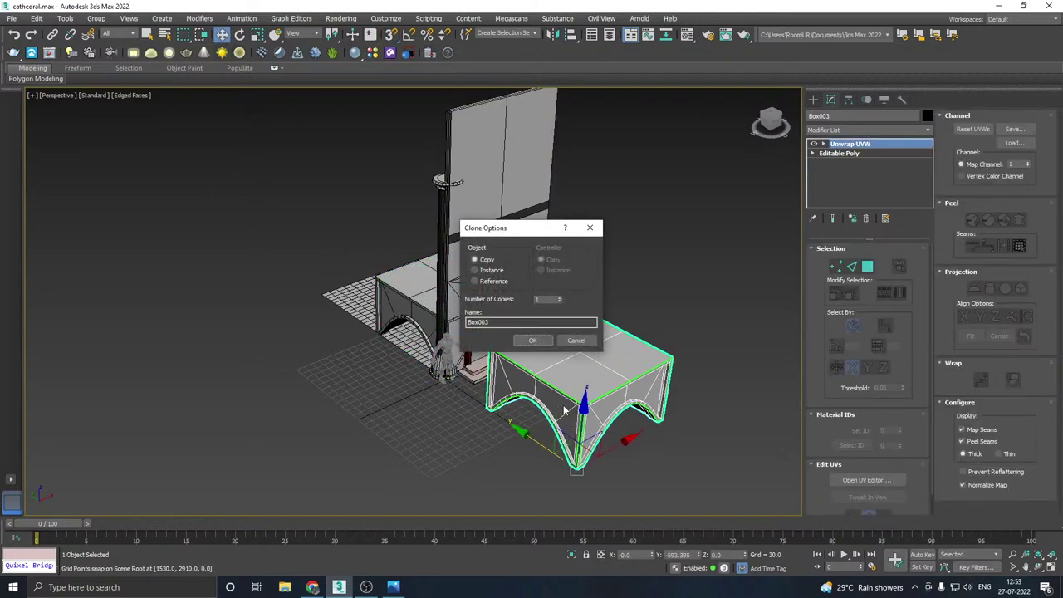
{"action": "left_click", "coordinate": [536, 344]}
{"action": "middle_click_drag", "start_coordinate": [566, 358], "coordinate": [588, 283], "text": "alt"}
{"action": "middle_click_drag", "start_coordinate": [566, 329], "coordinate": [503, 274]}
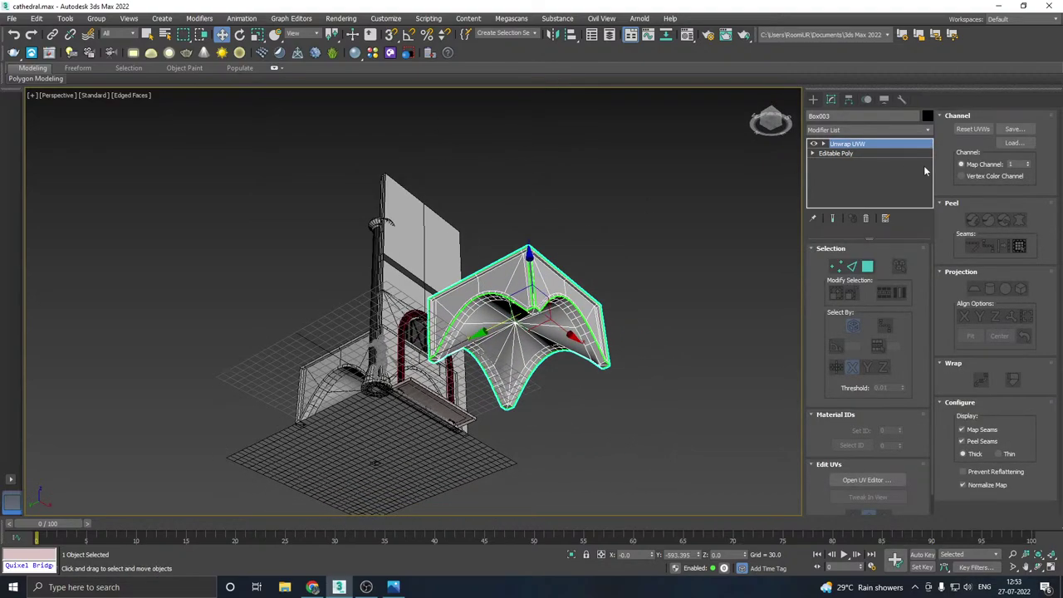
- Collapse the ceiling copy's modifier stack to Editable Poly and add a Symmetry modifier
{"action": "right_click", "coordinate": [864, 148]}
{"action": "left_click", "coordinate": [889, 257]}
{"action": "middle_click_drag", "start_coordinate": [581, 266], "coordinate": [746, 191], "text": "alt"}
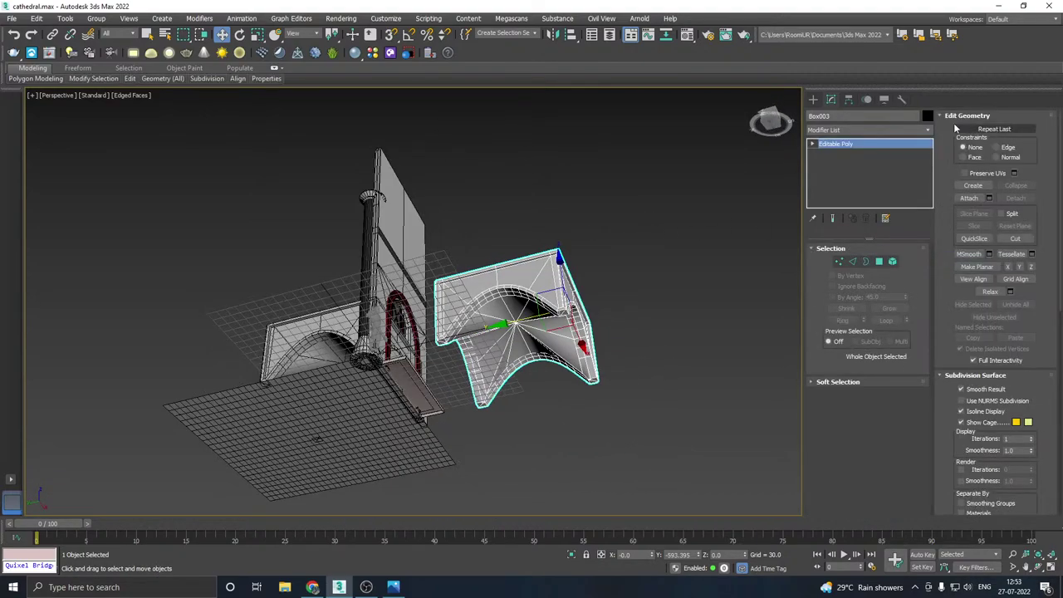
{"action": "left_click", "coordinate": [928, 130]}
{"action": "scroll", "coordinate": [864, 349], "scroll_direction": "down", "scroll_amount": 15}
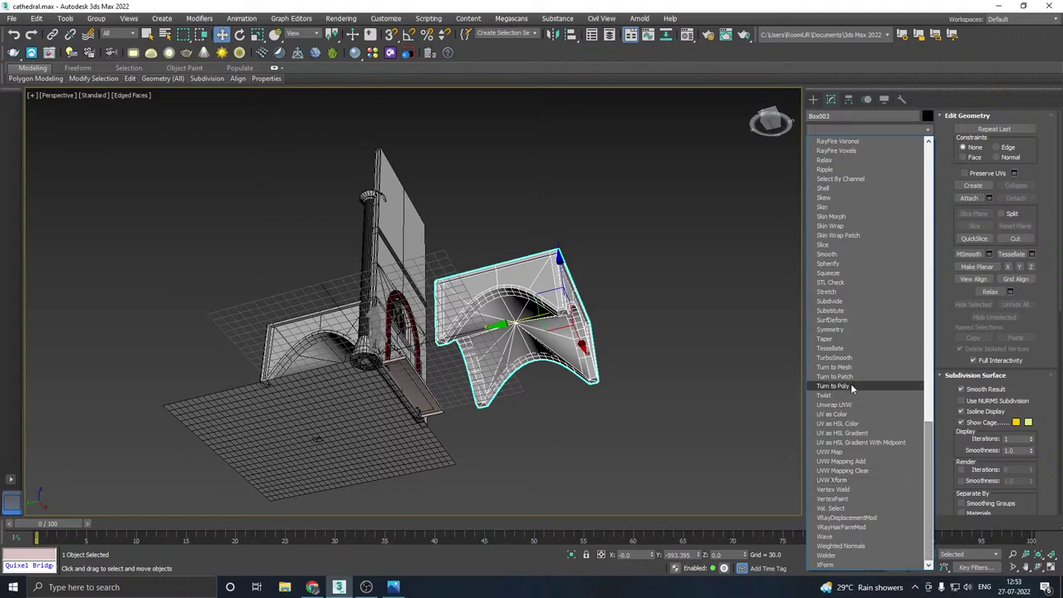
{"action": "left_click", "coordinate": [846, 329]}
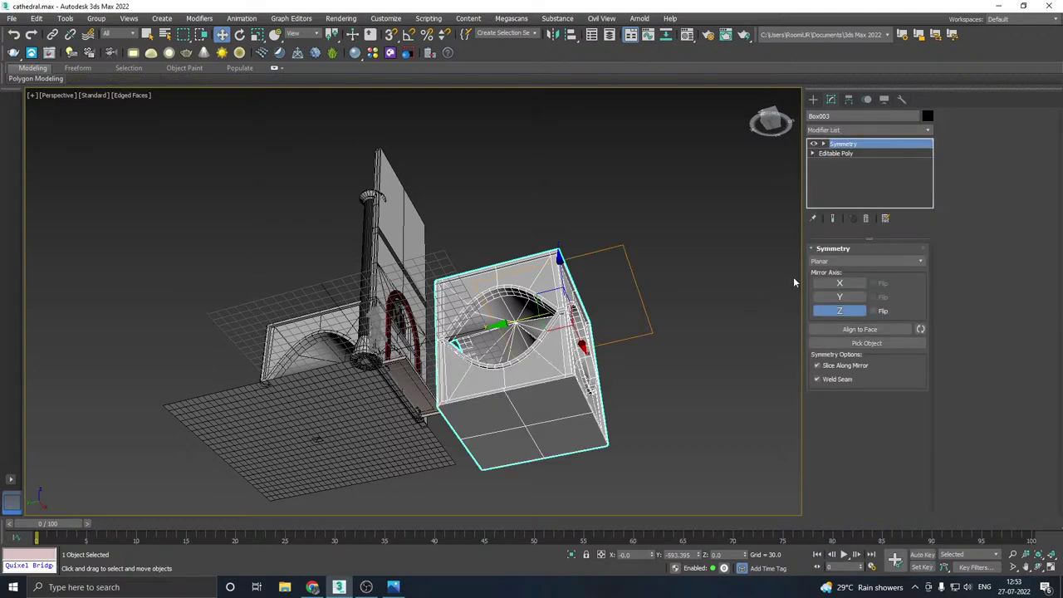
- Try the Symmetry mirror axes, settle on Y only, and shift the mirror along Y to form a double vault
{"action": "left_click", "coordinate": [839, 296]}
{"action": "left_click", "coordinate": [839, 284]}
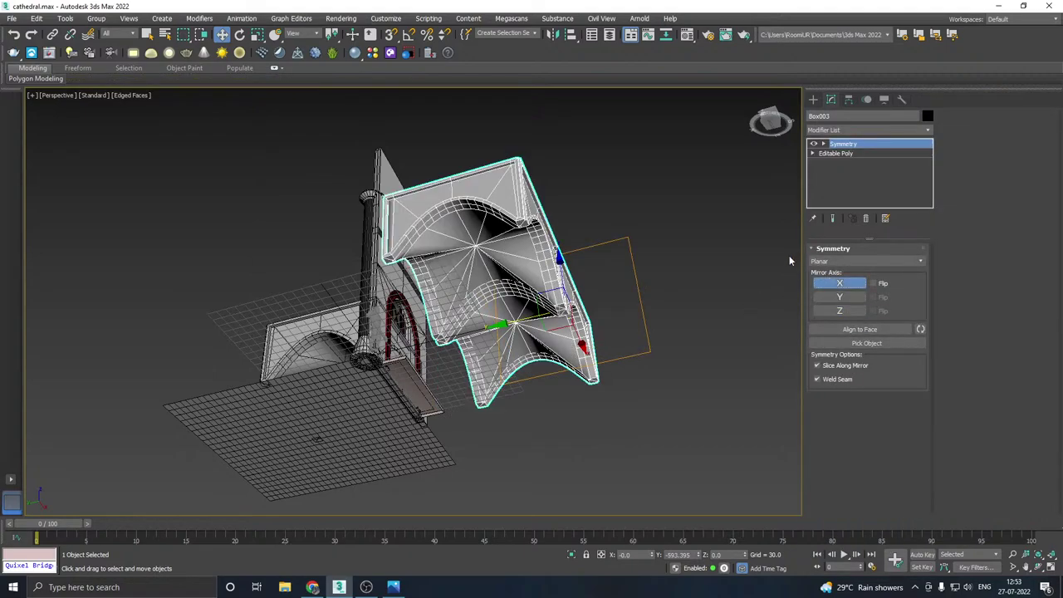
{"action": "left_click", "coordinate": [839, 297]}
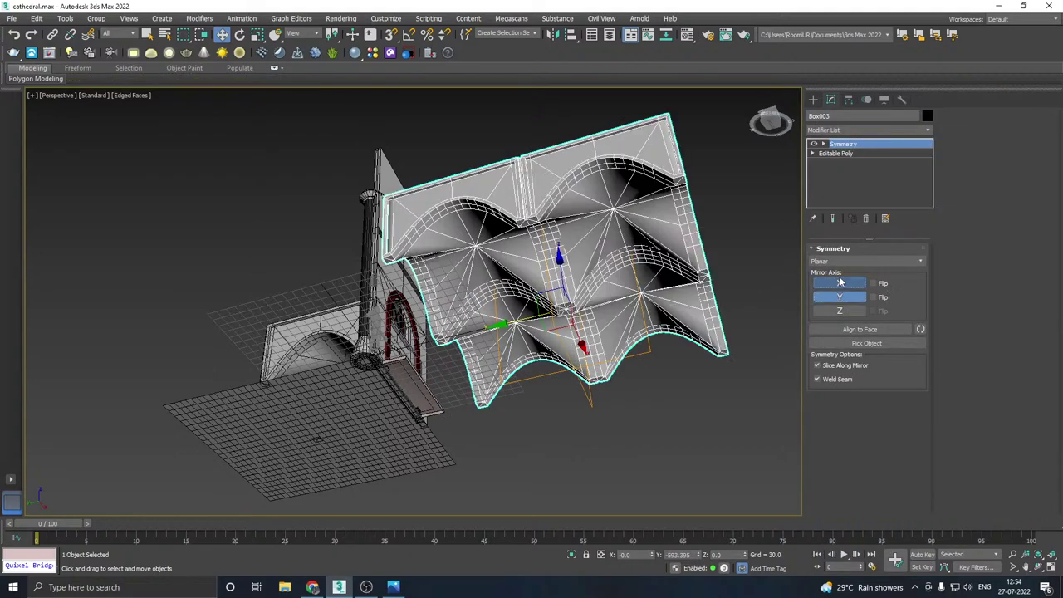
{"action": "left_click", "coordinate": [849, 144]}
{"action": "middle_click_drag", "start_coordinate": [706, 154], "coordinate": [710, 176], "text": "alt"}
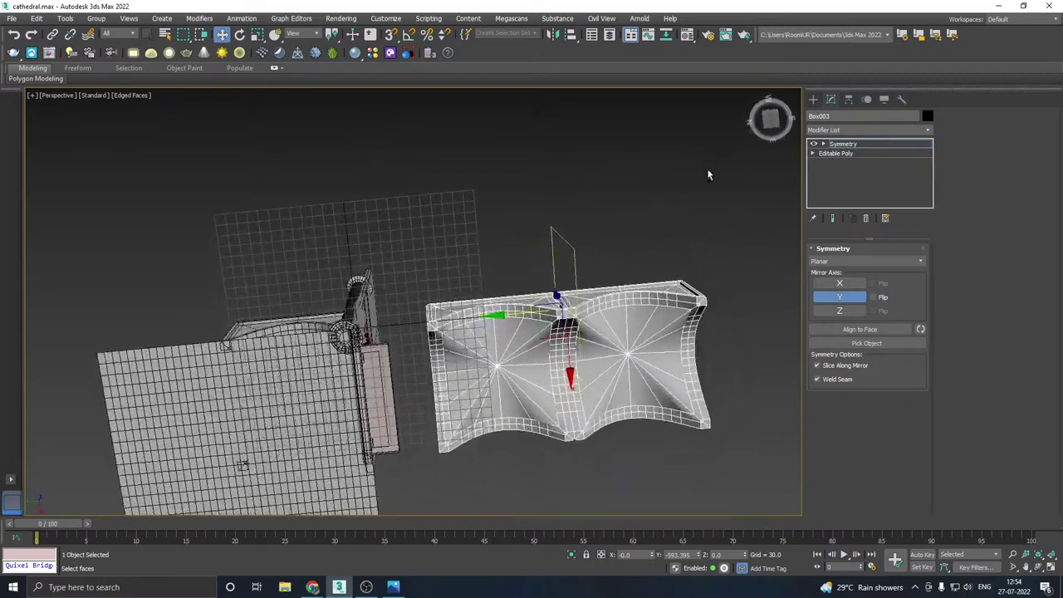
{"action": "middle_click_drag", "start_coordinate": [629, 302], "coordinate": [532, 316], "text": "alt"}
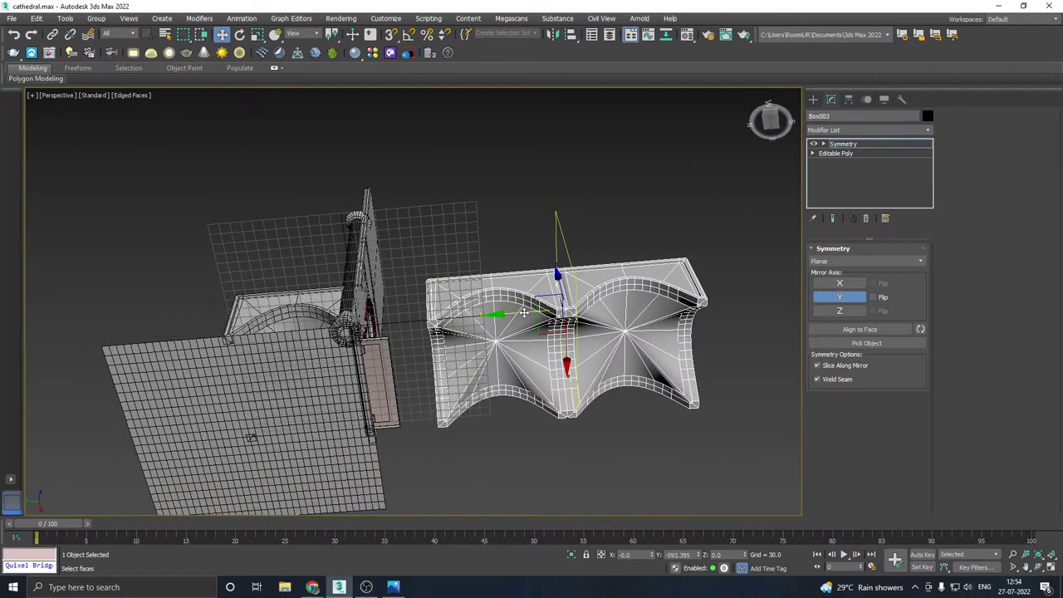
{"action": "left_click_drag", "start_coordinate": [524, 312], "coordinate": [492, 304]}
{"action": "middle_click_drag", "start_coordinate": [577, 288], "coordinate": [334, 343], "text": "alt"}
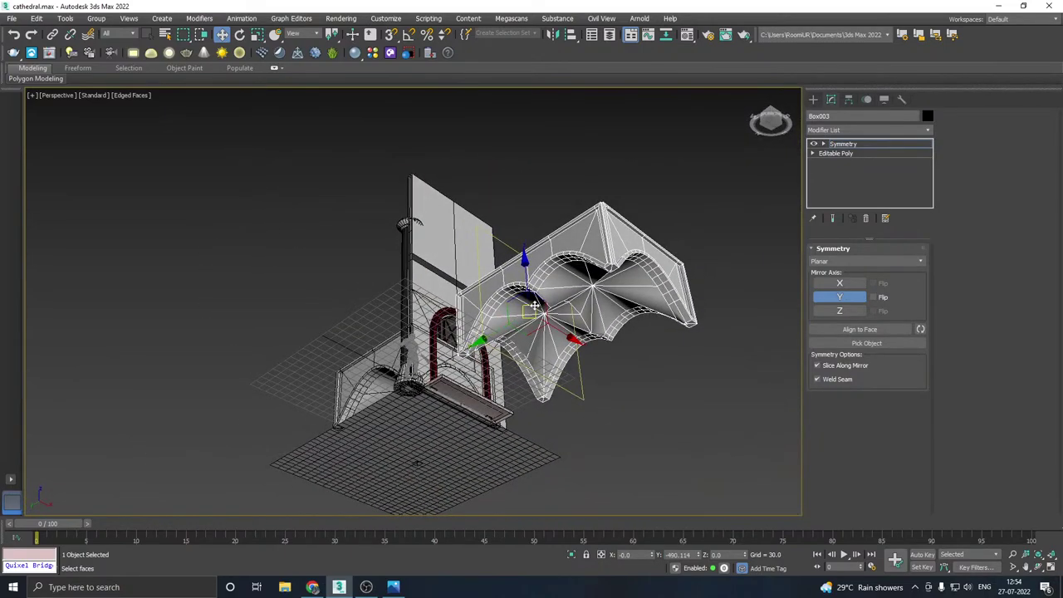
- Delete the mirrored ceiling copy from the scene
{"action": "left_click", "coordinate": [395, 591]}
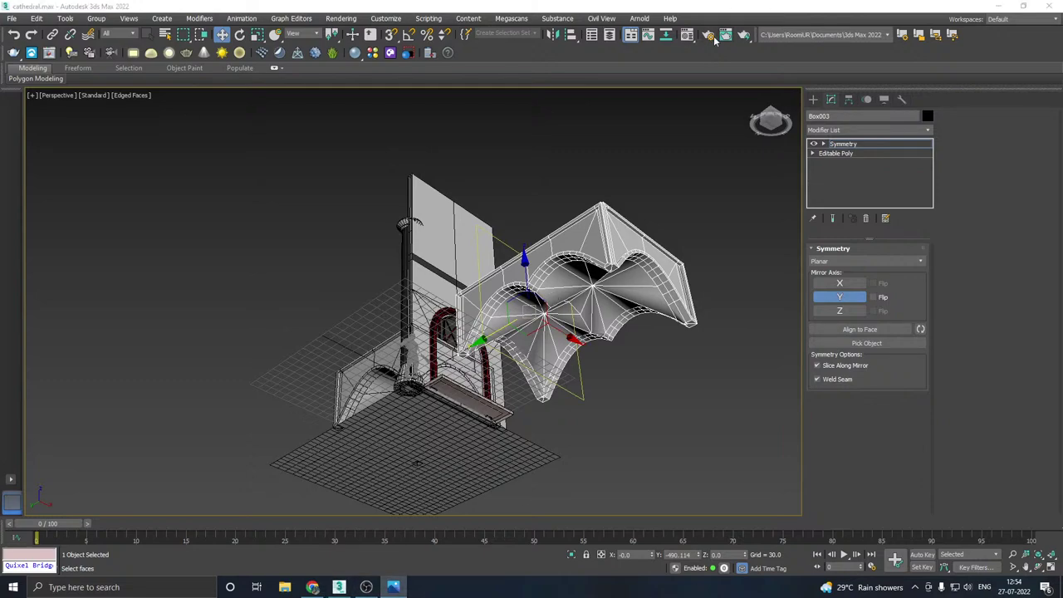
{"action": "left_click", "coordinate": [848, 146]}
{"action": "key", "text": "Delete"}
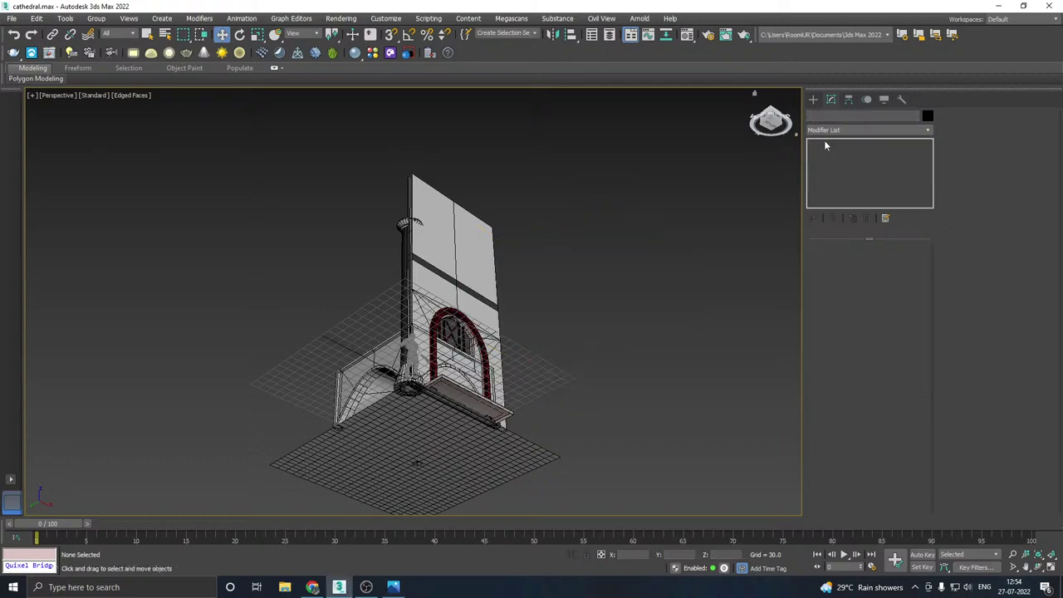
{"action": "middle_click_drag", "start_coordinate": [490, 219], "coordinate": [452, 326]}
{"action": "left_click", "coordinate": [312, 587]}
{"action": "middle_click_drag", "start_coordinate": [407, 386], "coordinate": [446, 398]}
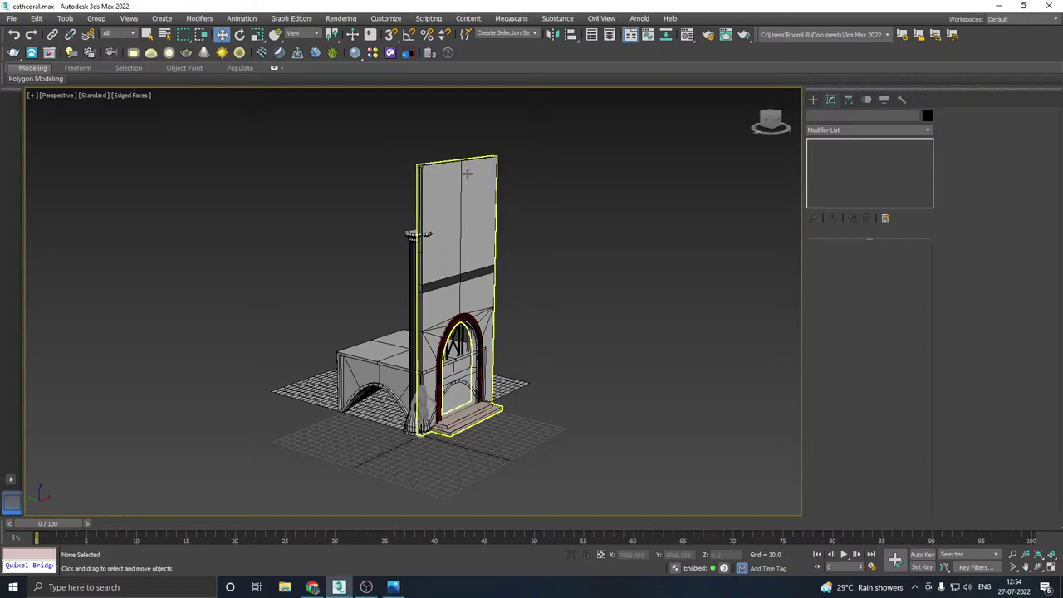
- Save the cathedral scene and store two additional copies of it with Save Copy As
{"action": "left_click", "coordinate": [11, 20]}
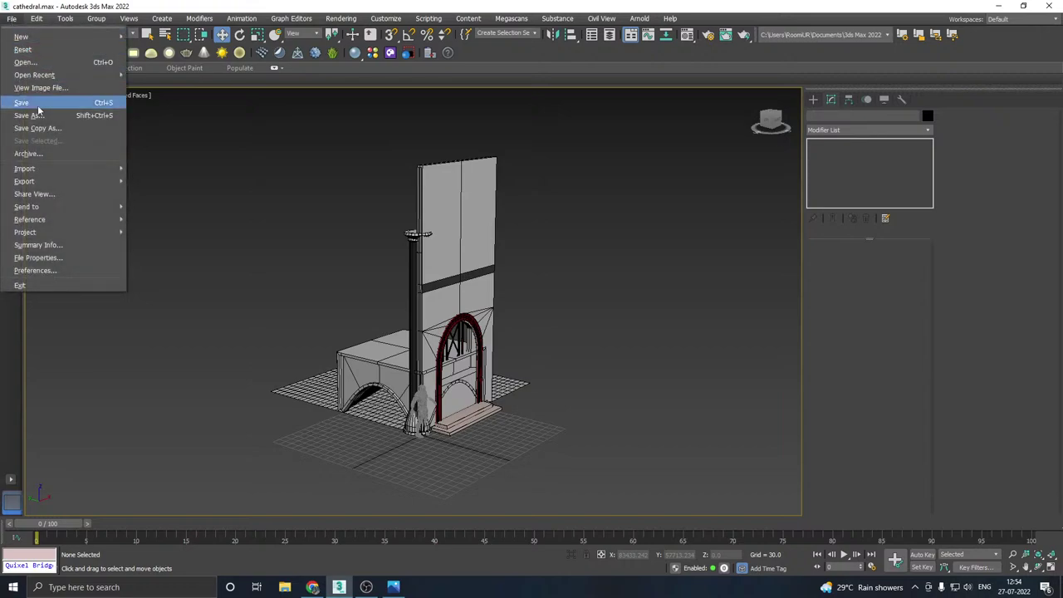
{"action": "left_click", "coordinate": [37, 104]}
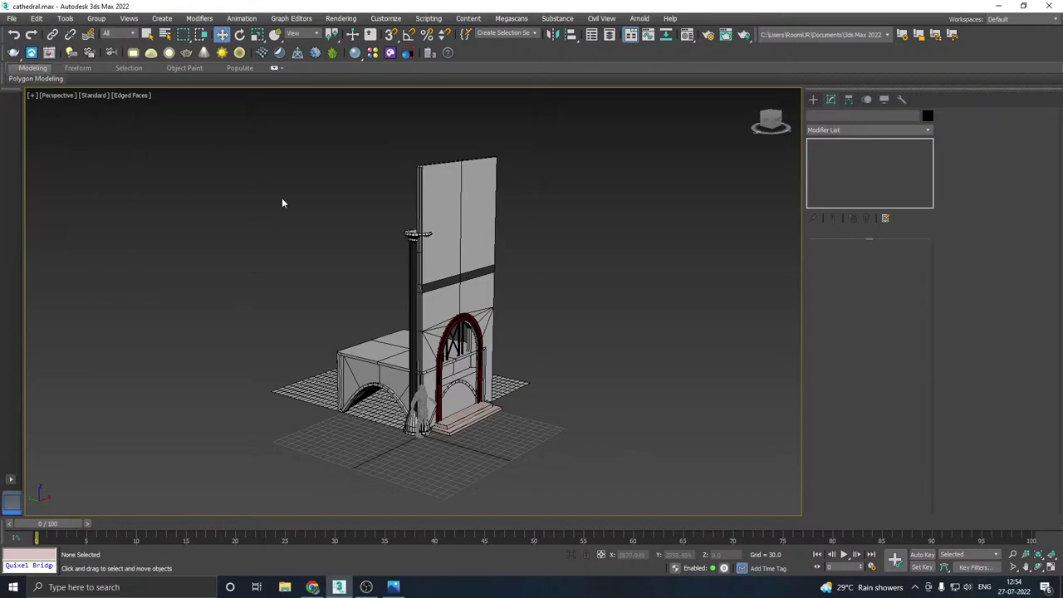
{"action": "left_click", "coordinate": [11, 19]}
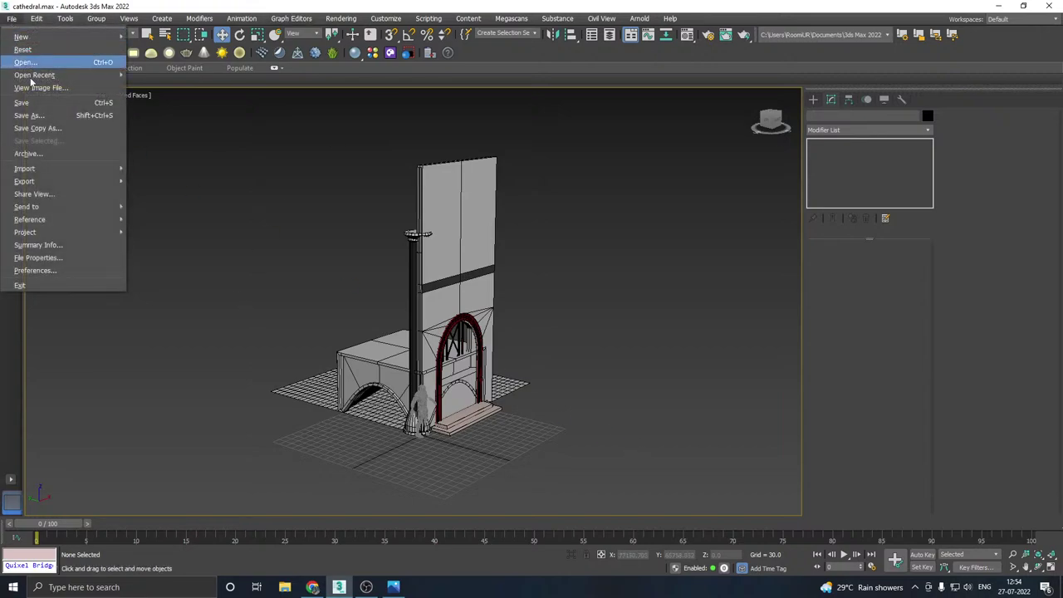
{"action": "left_click", "coordinate": [40, 127]}
{"action": "left_click", "coordinate": [546, 425]}
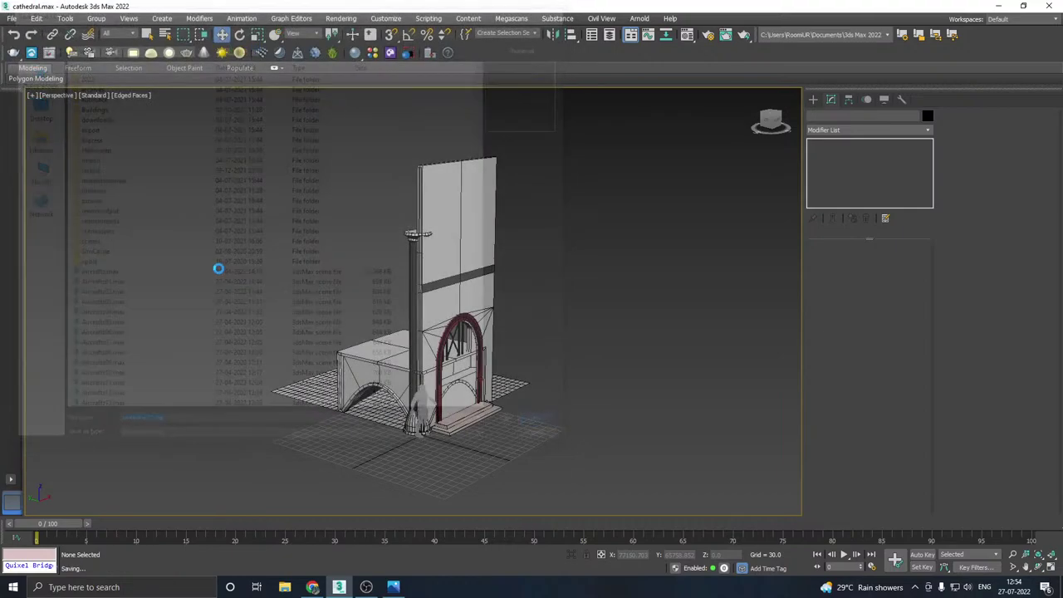
{"action": "left_click", "coordinate": [12, 18]}
{"action": "left_click", "coordinate": [44, 130]}
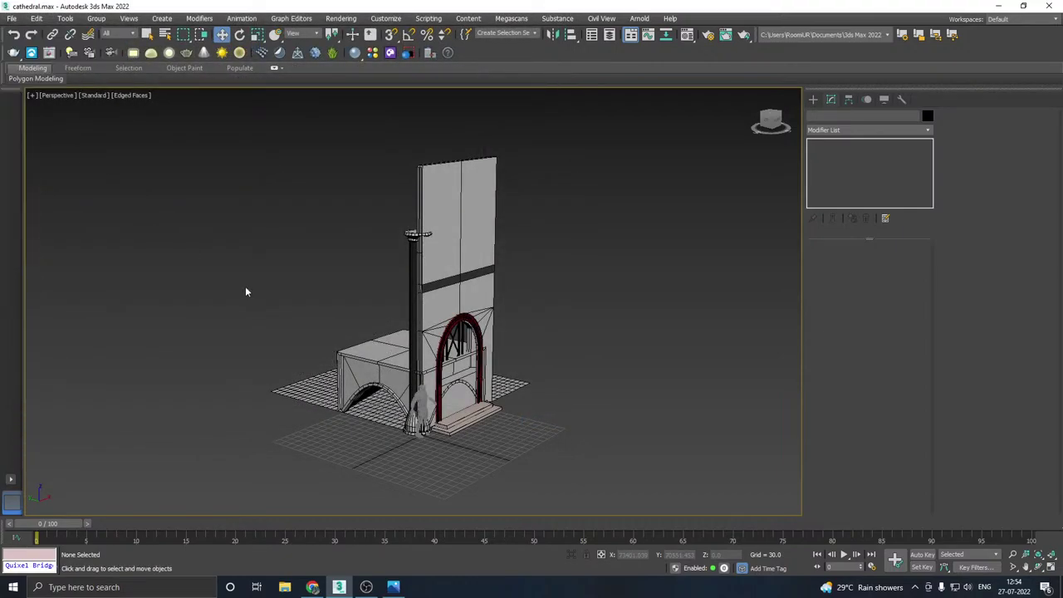
{"action": "left_click", "coordinate": [558, 424]}
- Dismiss the Save As dialog and save the scene again under its current name, cathedral.max
{"action": "left_click", "coordinate": [12, 18]}
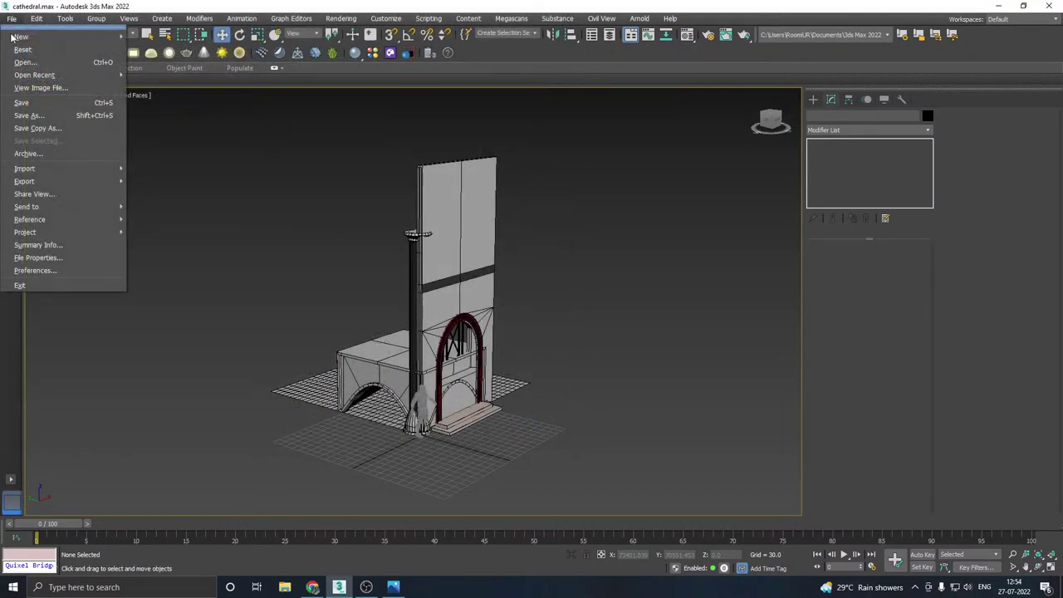
{"action": "left_click", "coordinate": [34, 115]}
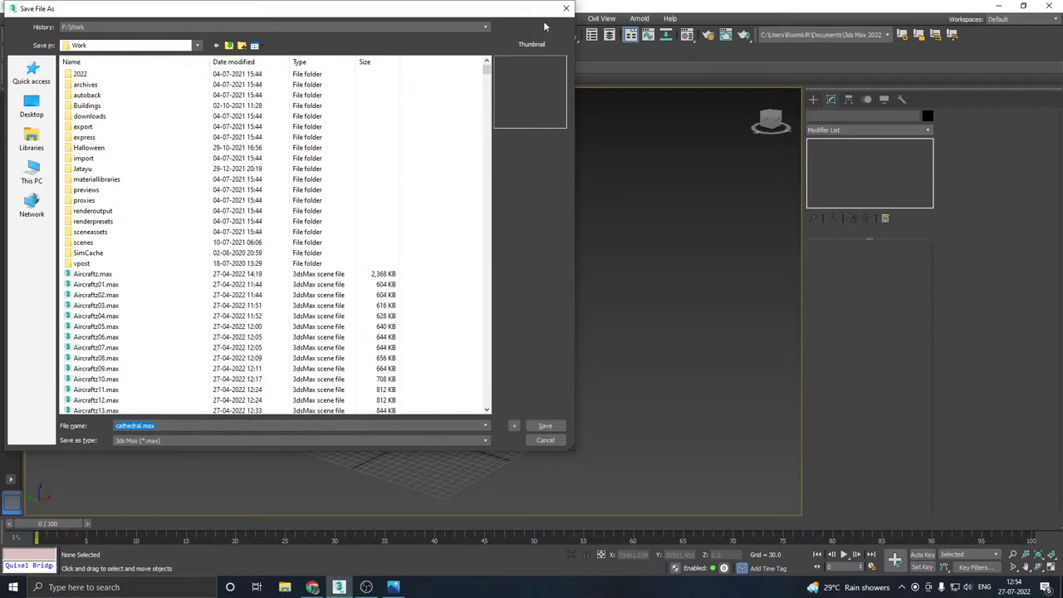
{"action": "left_click", "coordinate": [565, 8]}
{"action": "left_click", "coordinate": [11, 19]}
{"action": "left_click", "coordinate": [23, 100]}
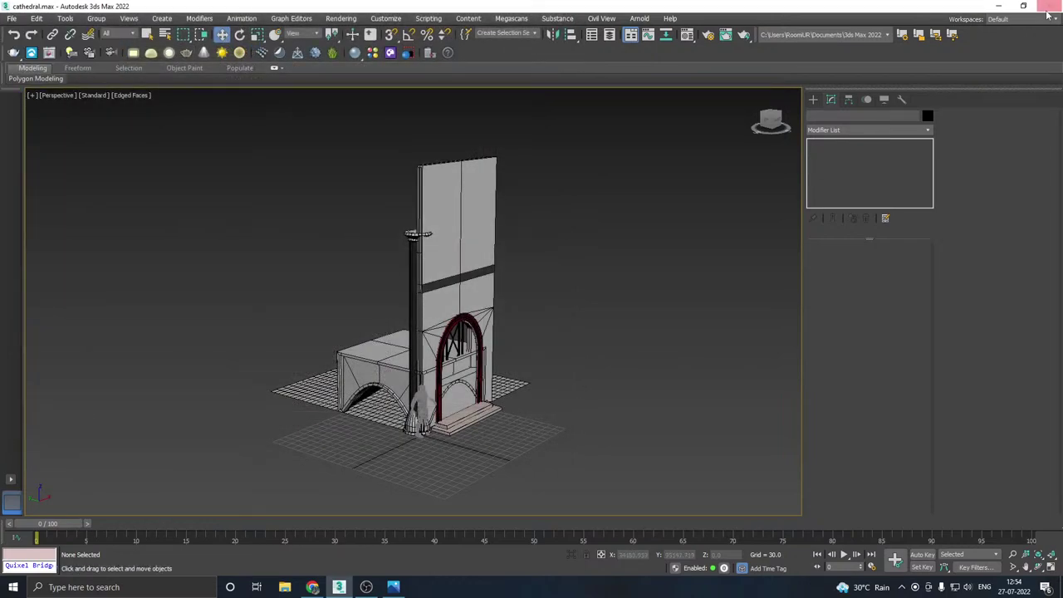
- Minimize 3ds Max, launch Unreal Engine from the desktop, and hide the desktop icons
{"action": "left_click", "coordinate": [999, 6]}
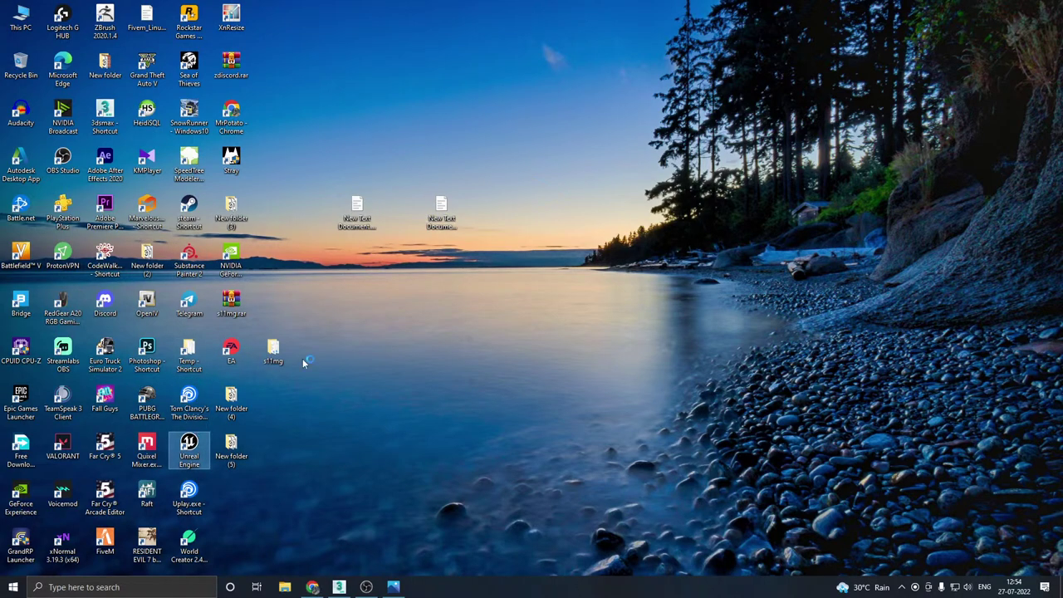
{"action": "right_click", "coordinate": [337, 345]}
{"action": "mouse_move", "coordinate": [374, 353]}
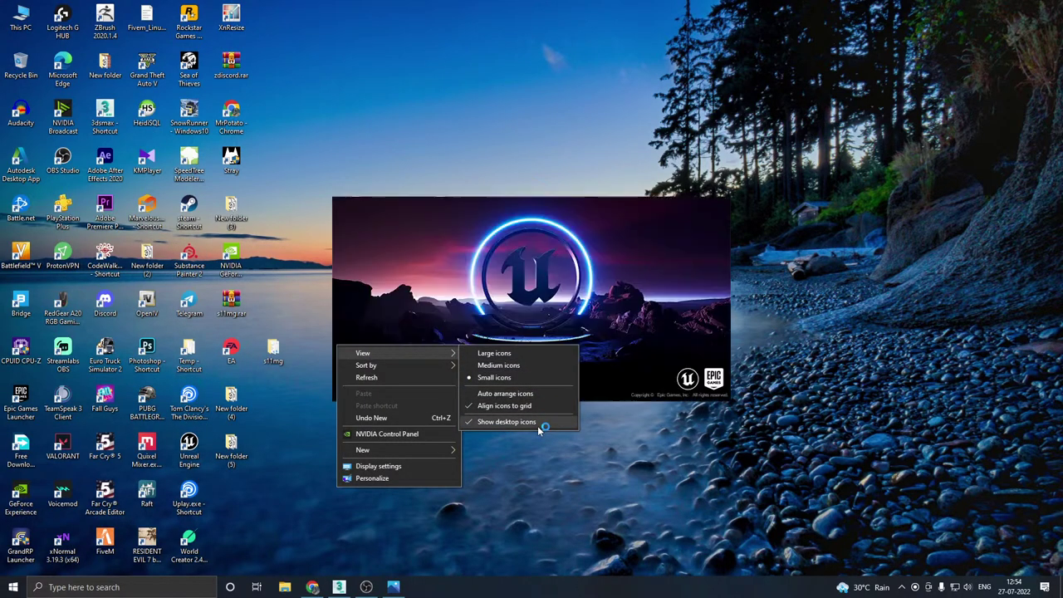
{"action": "left_click", "coordinate": [537, 422]}
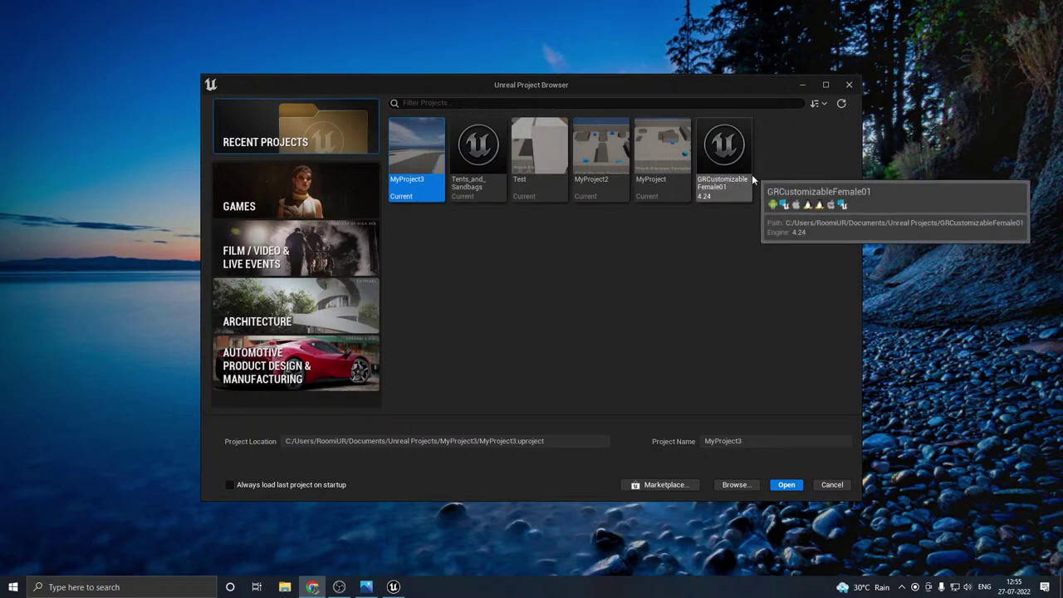
- Open the existing project MyProject in Unreal Engine and decline the project file update
{"action": "left_click", "coordinate": [660, 164]}
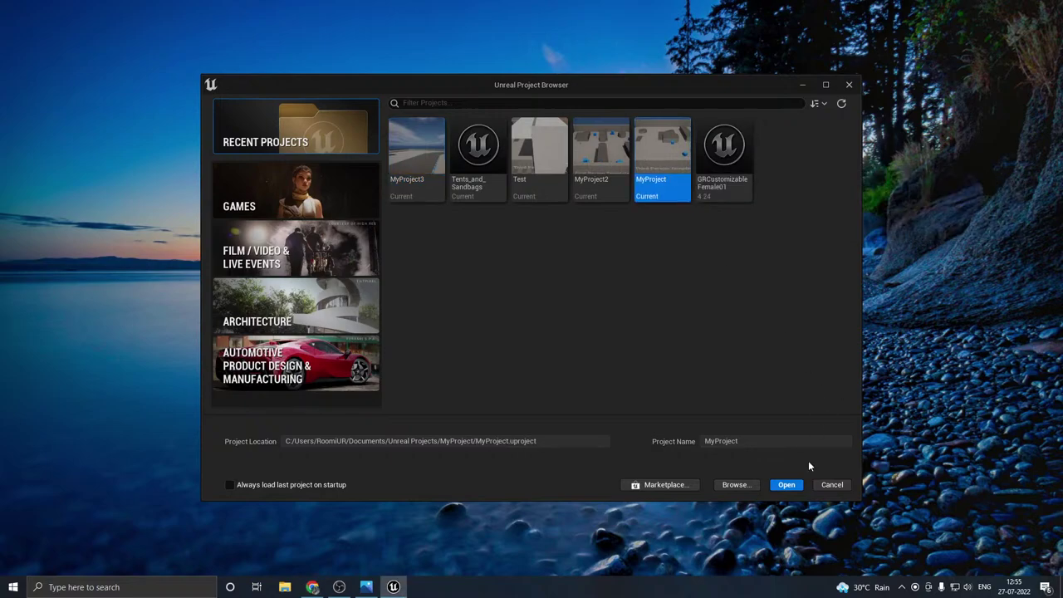
{"action": "left_click", "coordinate": [798, 486]}
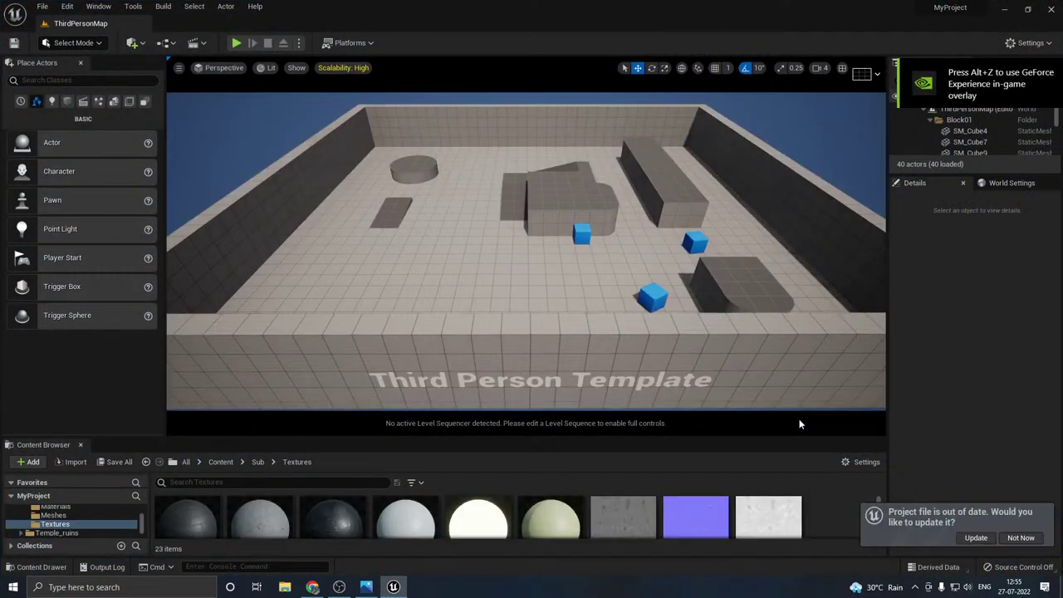
{"action": "left_click", "coordinate": [1022, 538]}
- Change the perspective view's viewport type from Cinematic Viewport to Default Viewport
{"action": "left_click", "coordinate": [221, 67]}
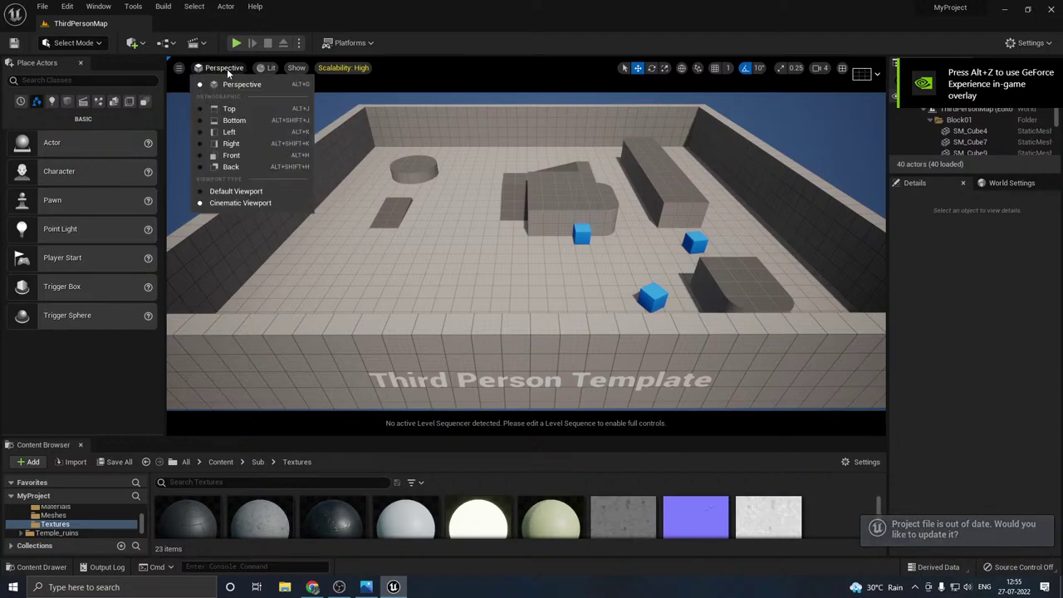
{"action": "left_click", "coordinate": [236, 191]}
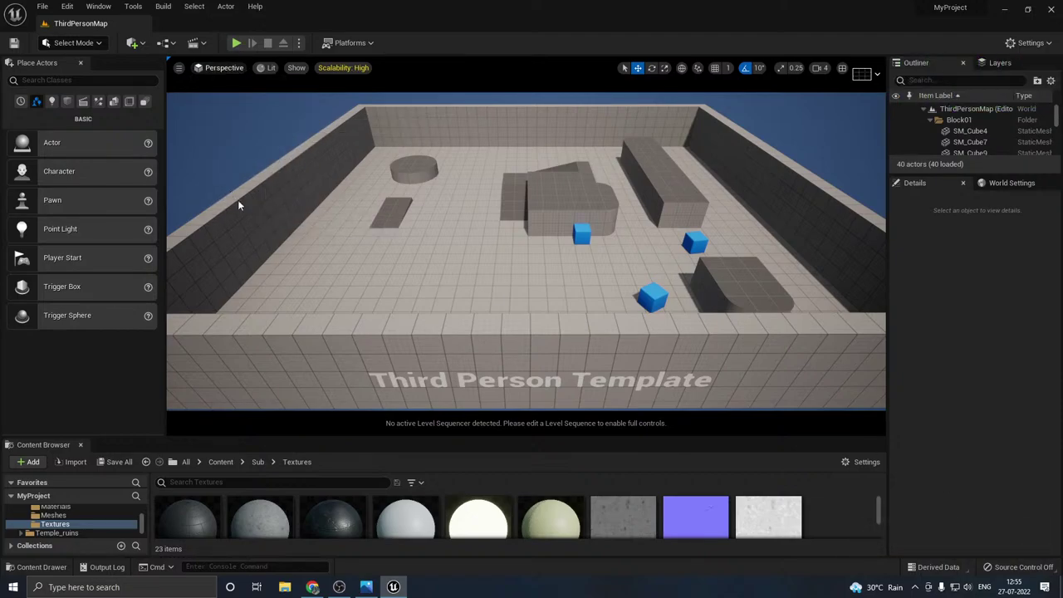
- Create a new level from the Basic template
{"action": "left_click", "coordinate": [41, 6]}
{"action": "mouse_move", "coordinate": [51, 85]}
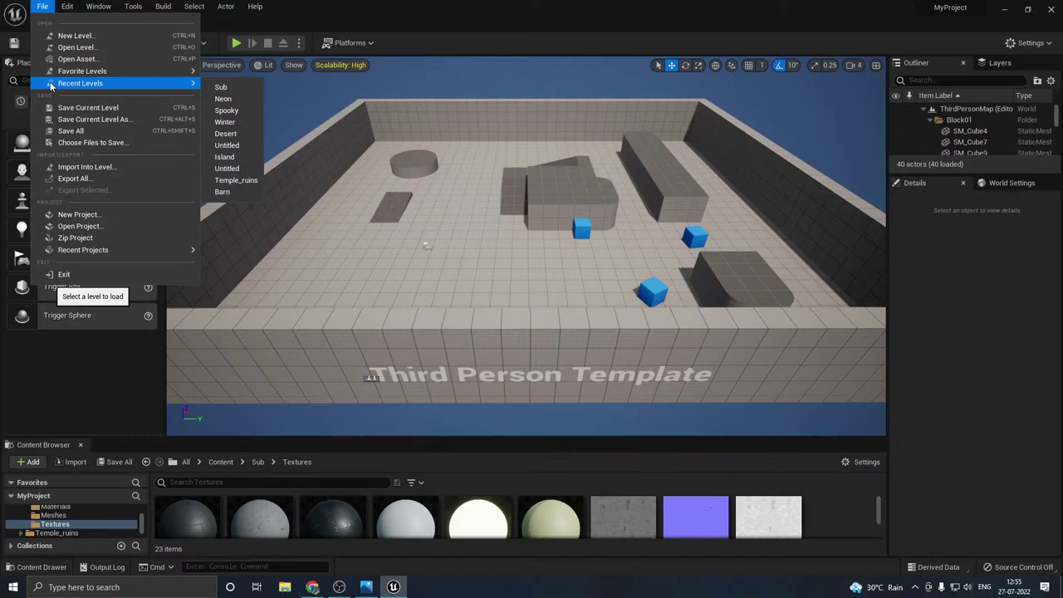
{"action": "left_click", "coordinate": [62, 37]}
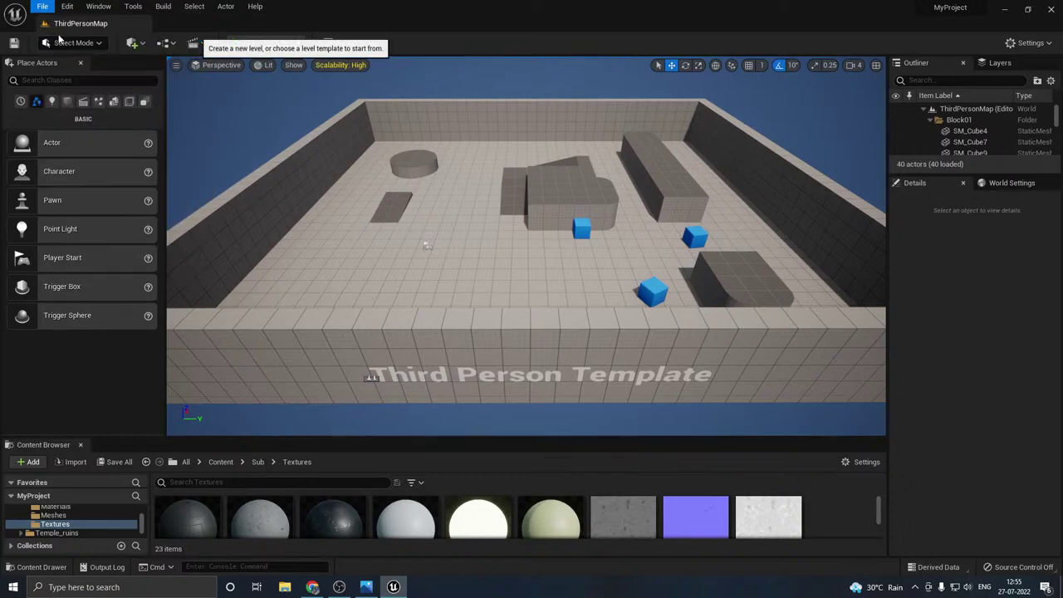
{"action": "left_click", "coordinate": [535, 240]}
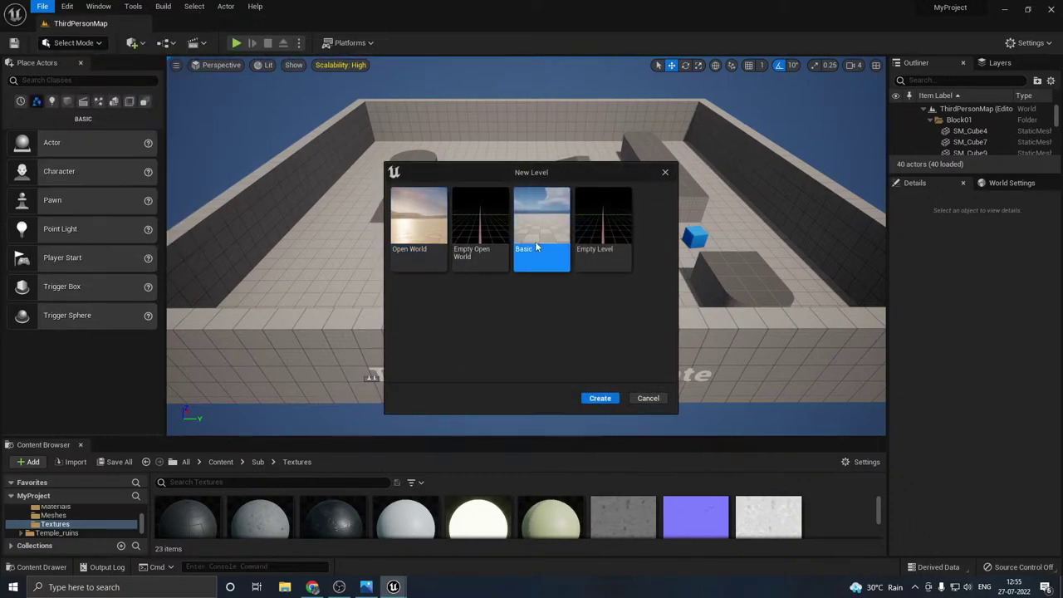
{"action": "left_click", "coordinate": [600, 398]}
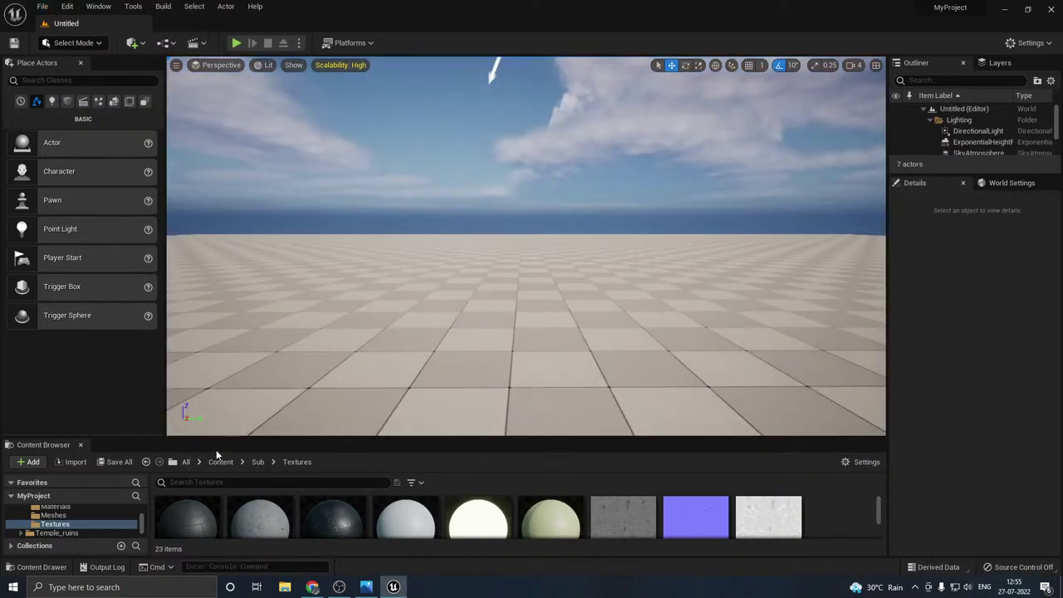
- Create a new folder named Cathedral directly inside the project's Content folder
{"action": "left_click_drag", "start_coordinate": [216, 439], "coordinate": [237, 246]}
{"action": "left_click", "coordinate": [22, 453]}
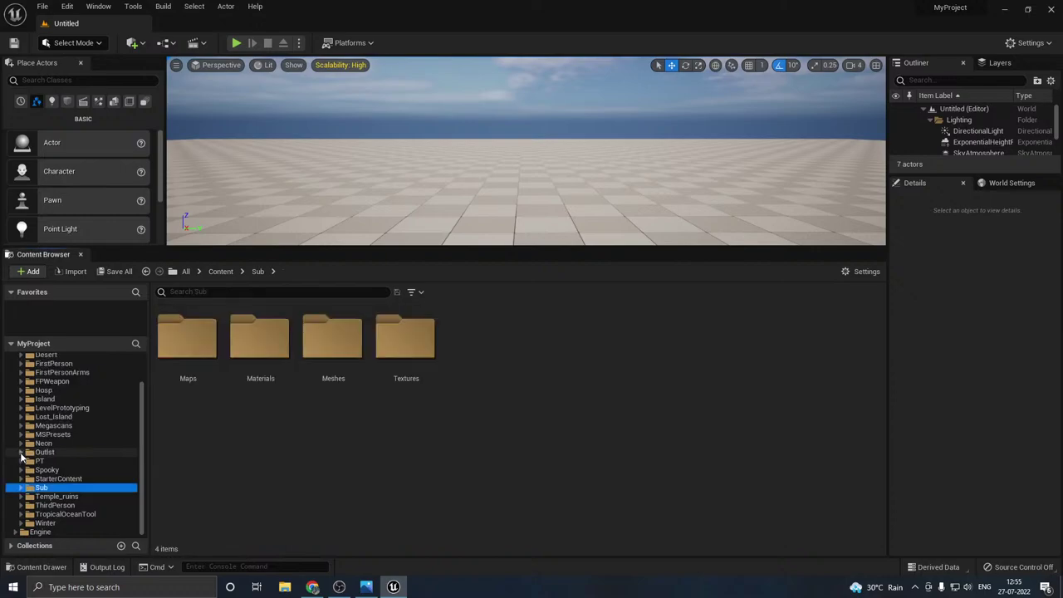
{"action": "scroll", "coordinate": [82, 422], "scroll_direction": "up", "scroll_amount": 2}
{"action": "left_click", "coordinate": [41, 368]}
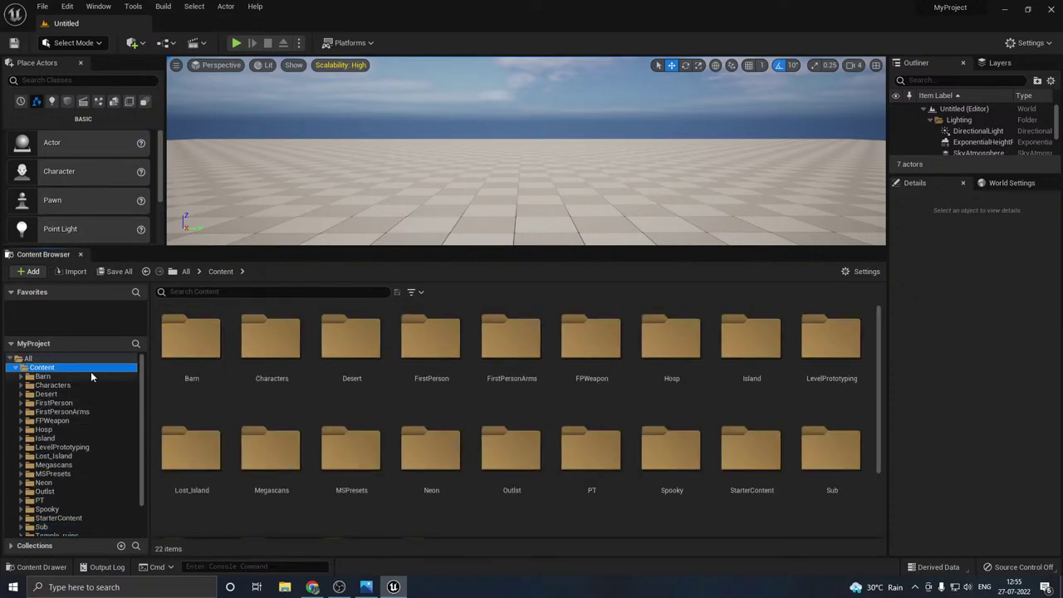
{"action": "scroll", "coordinate": [508, 409], "scroll_direction": "down", "scroll_amount": 1}
{"action": "scroll", "coordinate": [508, 409], "scroll_direction": "down", "scroll_amount": 1}
{"action": "right_click", "coordinate": [516, 456]}
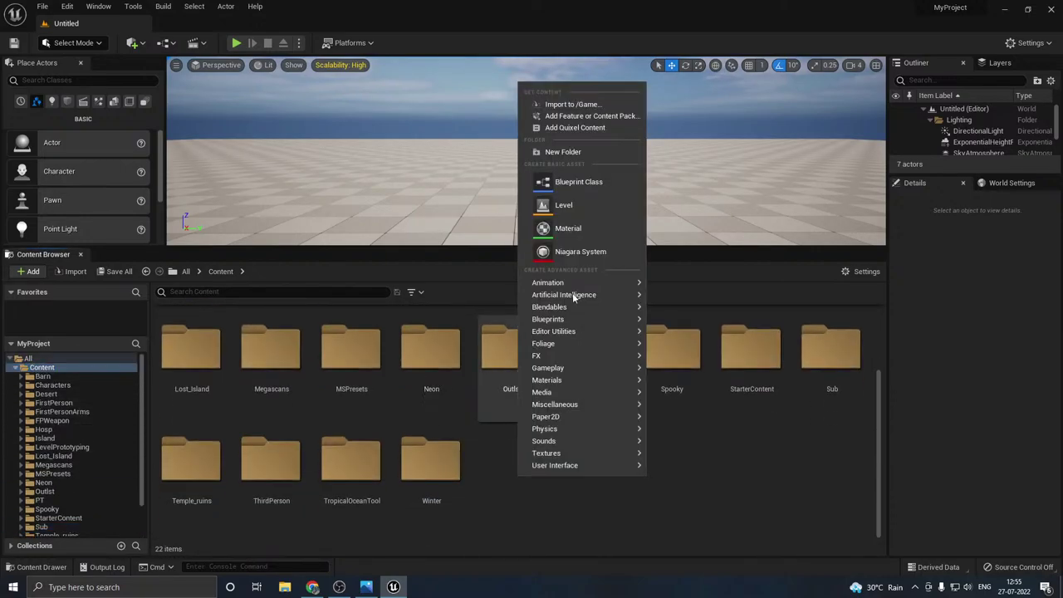
{"action": "left_click", "coordinate": [563, 152]}
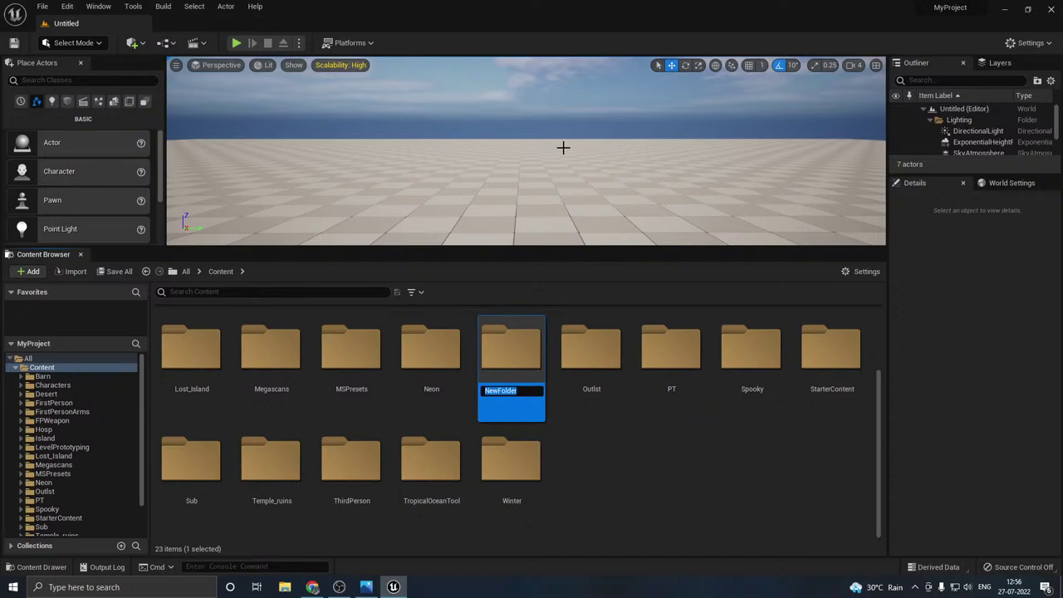
{"action": "type", "text": "CAthedra"}
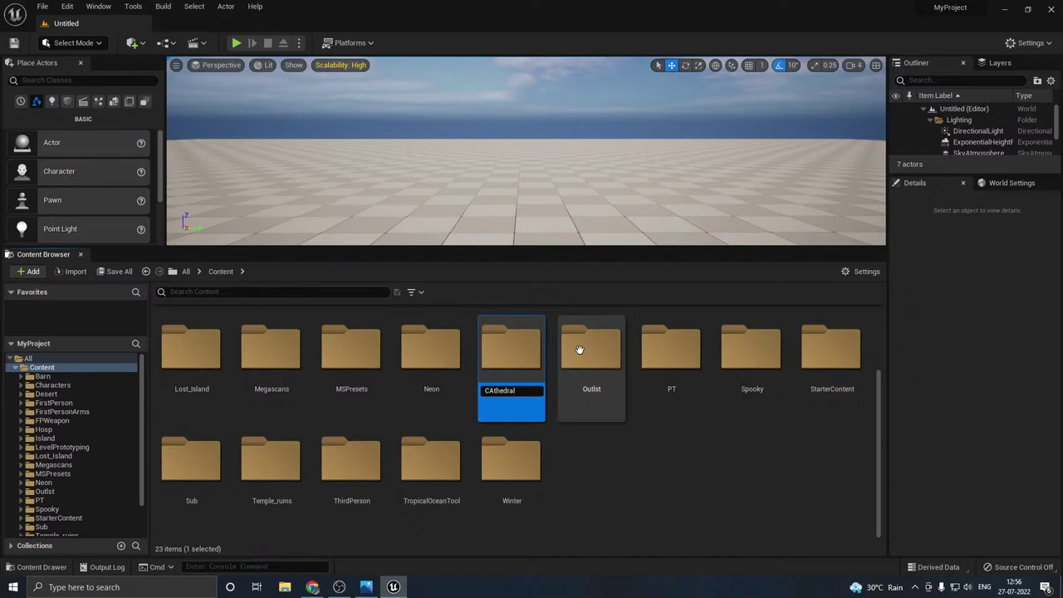
{"action": "type", "text": "l"}
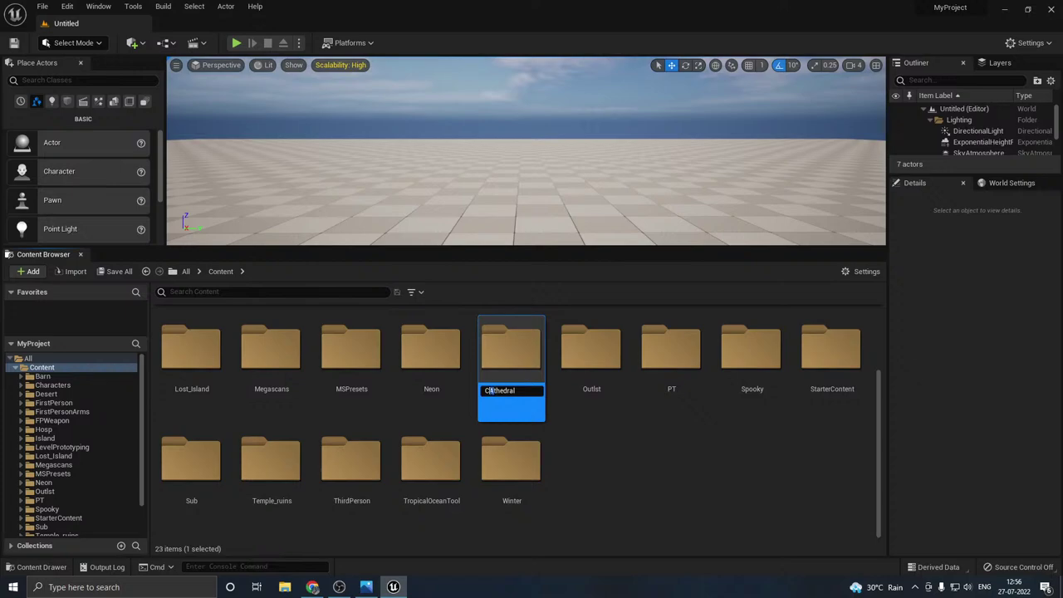
{"action": "key", "text": "Return"}
- Open the Cathedral folder and create two subfolders in it named Maps and Materials
{"action": "double_click", "coordinate": [271, 349]}
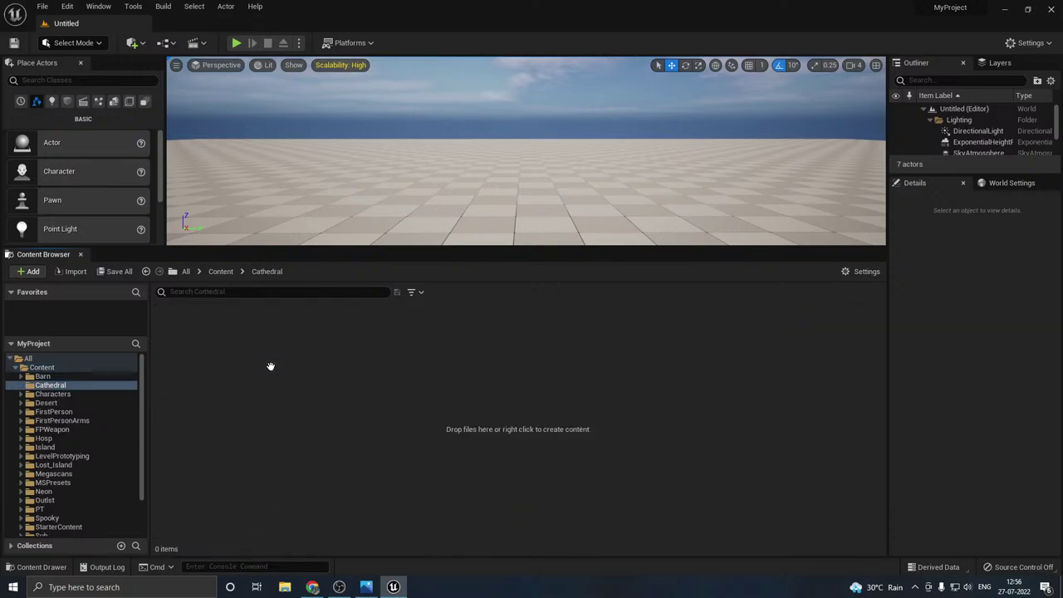
{"action": "right_click", "coordinate": [271, 372]}
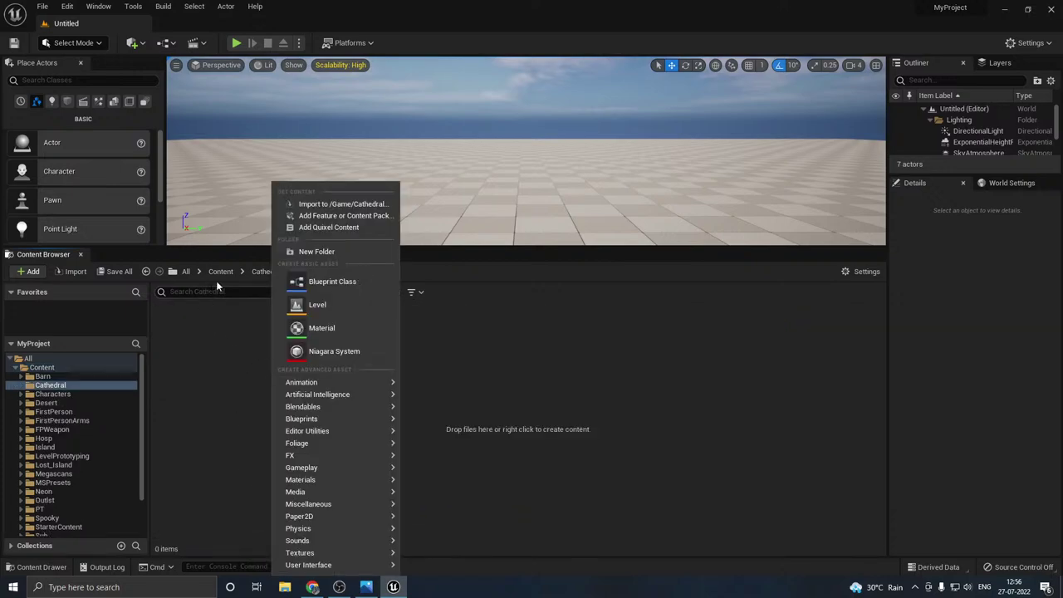
{"action": "left_click", "coordinate": [307, 252]}
{"action": "type", "text": "Ma"}
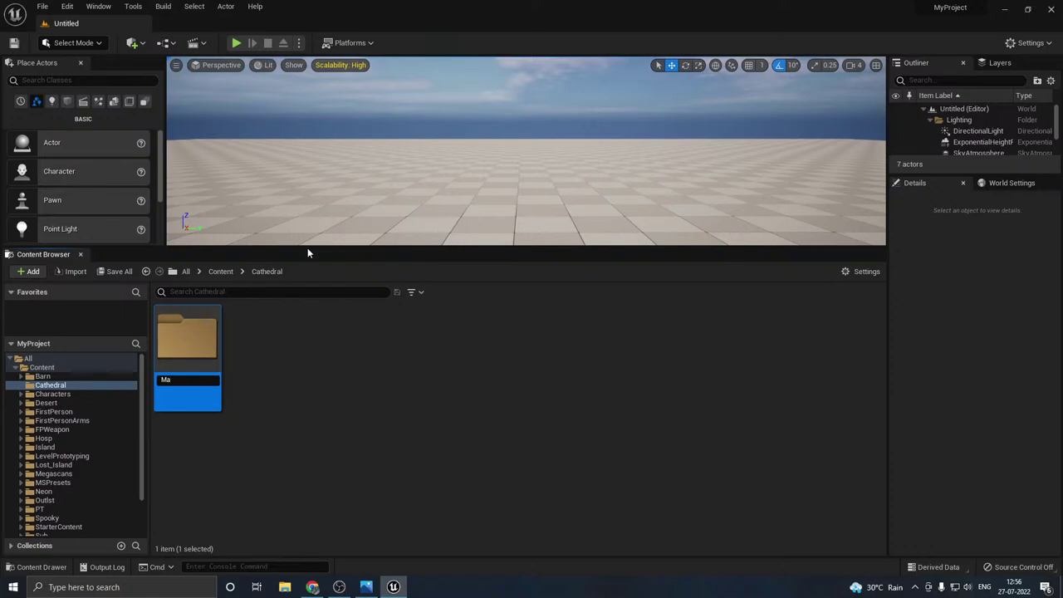
{"action": "type", "text": "ps"}
{"action": "right_click", "coordinate": [300, 481]}
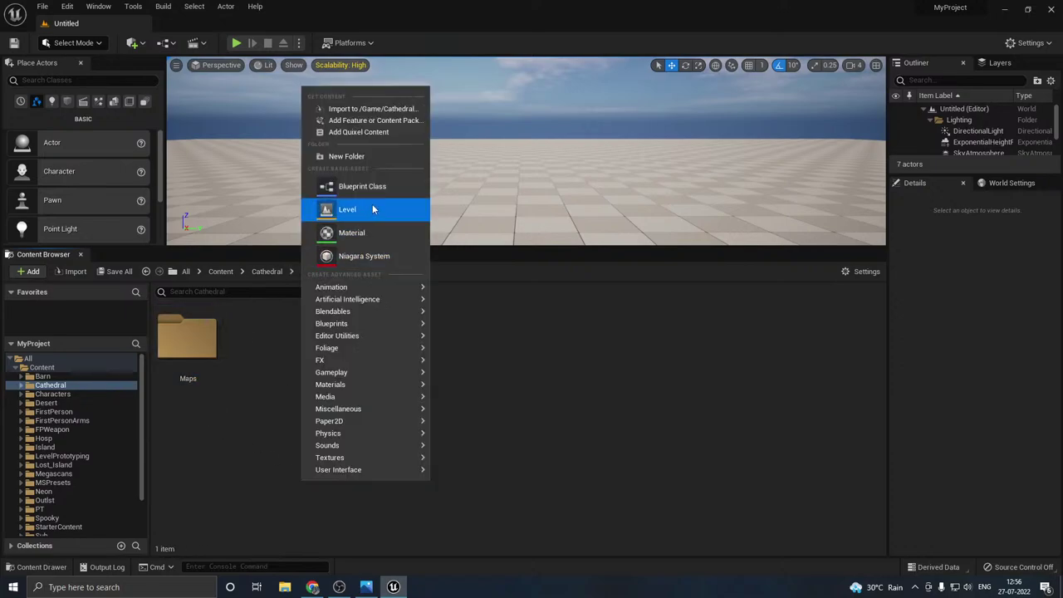
{"action": "left_click", "coordinate": [384, 156]}
{"action": "type", "text": "Materials"}
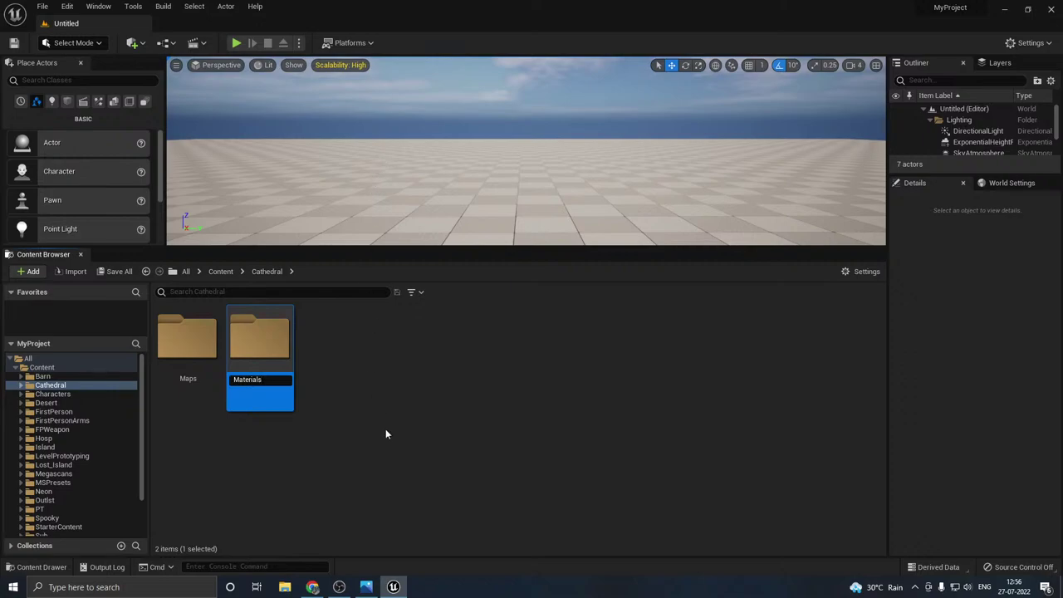
- Add two more subfolders to the Cathedral folder, named TExetures and Meshes
{"action": "right_click", "coordinate": [386, 431]}
{"action": "left_click", "coordinate": [426, 106]}
{"action": "type", "text": "TExtures"}
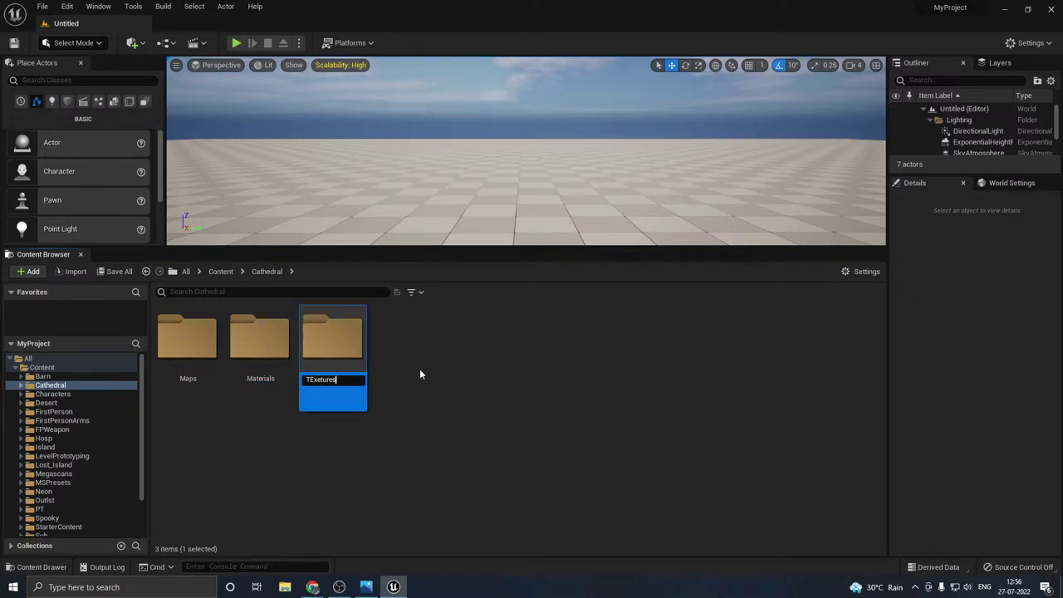
{"action": "right_click", "coordinate": [413, 372]}
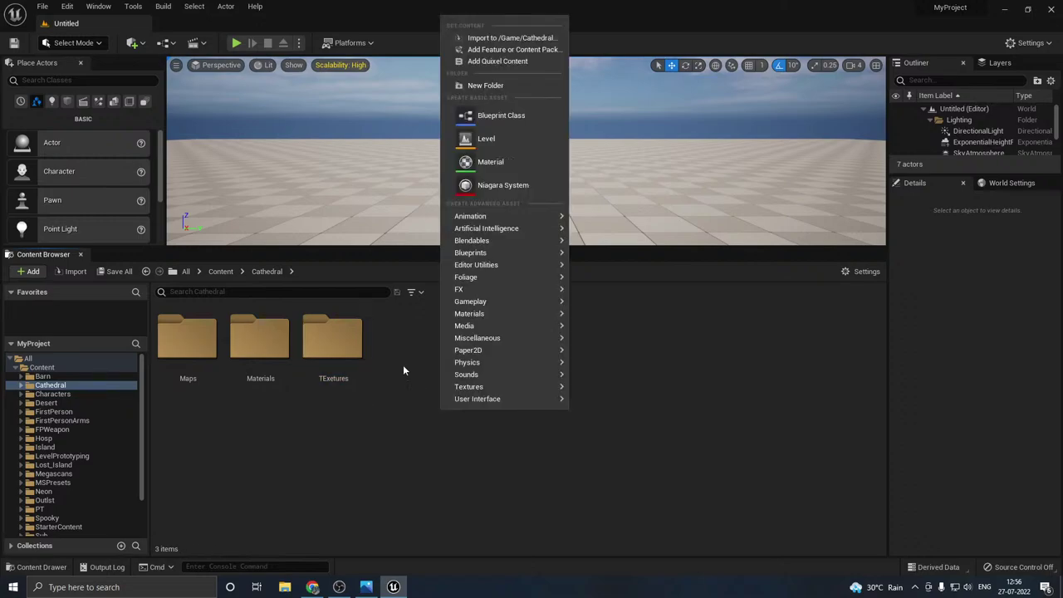
{"action": "left_click", "coordinate": [508, 83]}
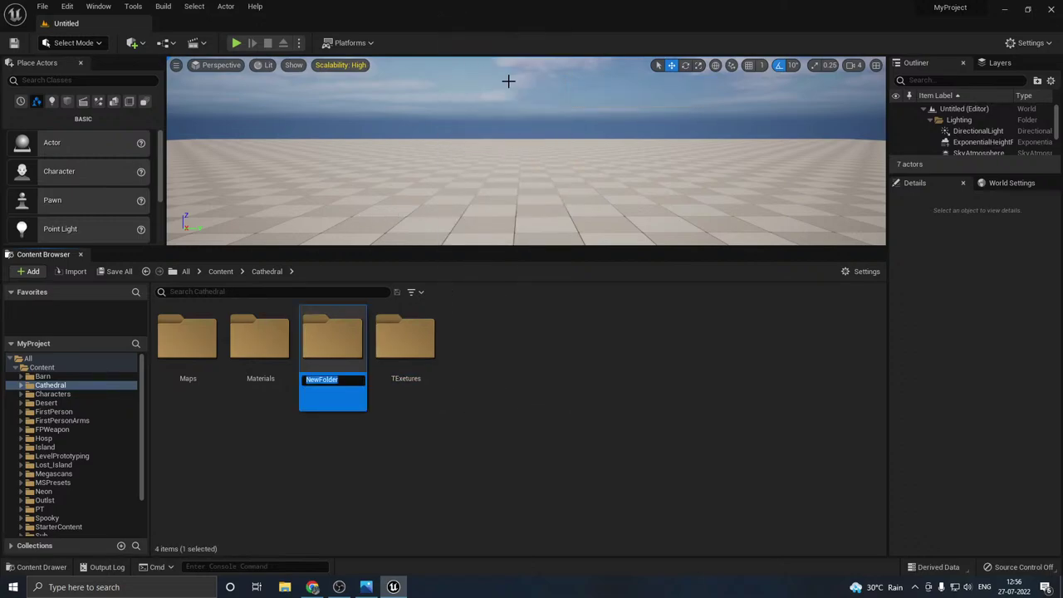
{"action": "type", "text": "Meshes"}
{"action": "key", "text": "Return"}
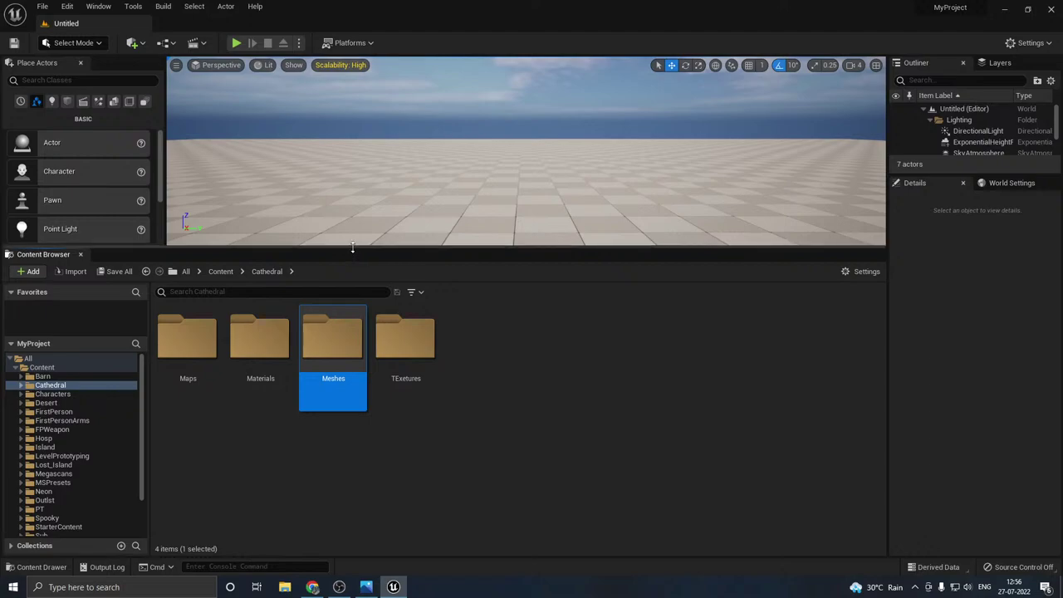
- Import SM_ceiling_1, SM_pillar_1, SM_pillar_2, SM_Plane, SM_Wall_1 and SM_Wall_2 as FBX from the desktop's New folder (5) into Cathedral's Meshes folder
{"action": "left_click_drag", "start_coordinate": [352, 248], "coordinate": [356, 386]}
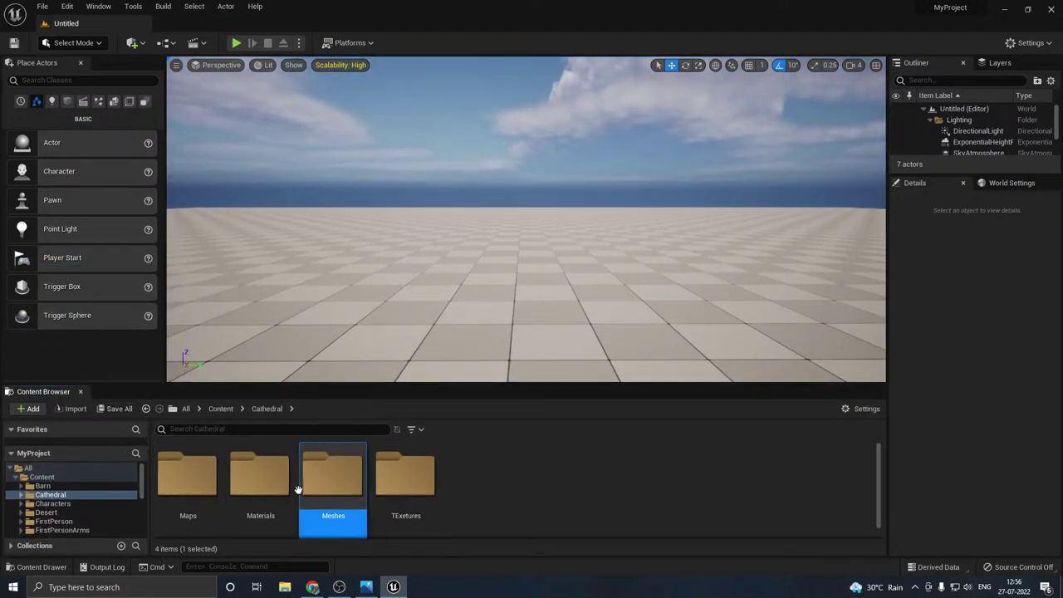
{"action": "double_click", "coordinate": [327, 482]}
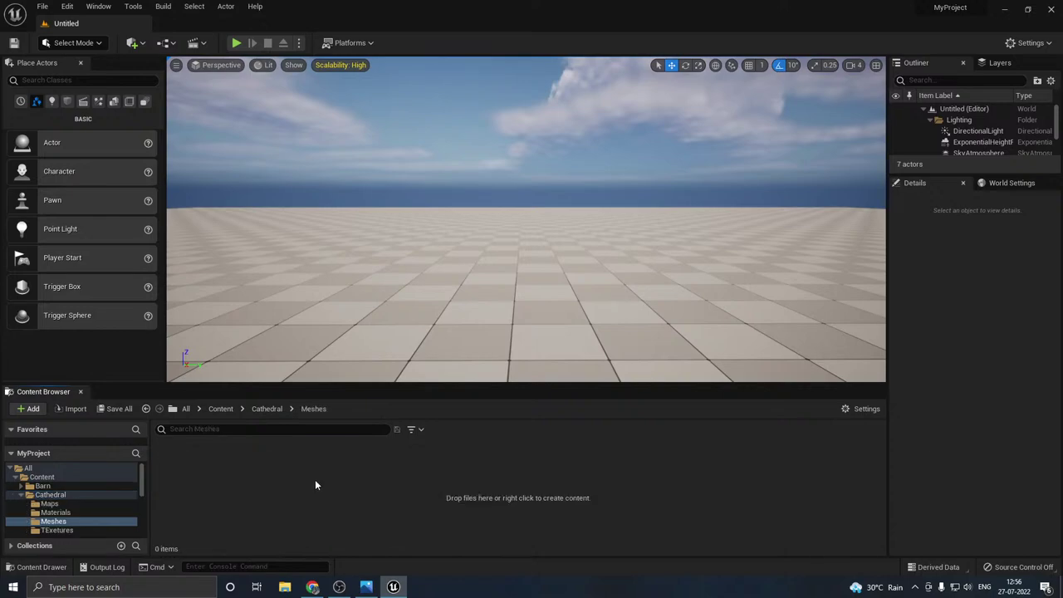
{"action": "left_click", "coordinate": [73, 408]}
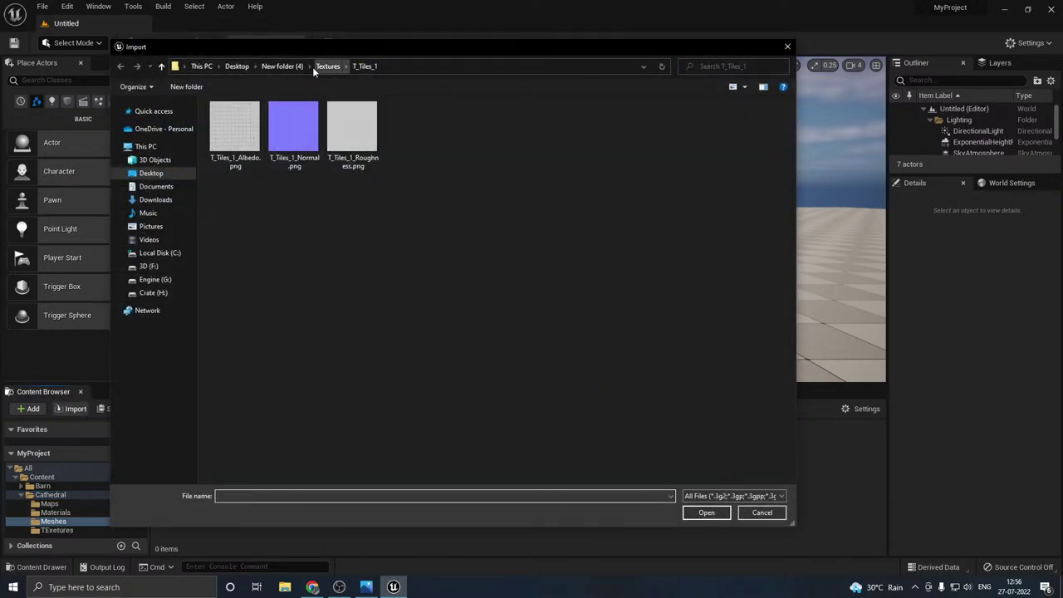
{"action": "left_click", "coordinate": [235, 66]}
{"action": "double_click", "coordinate": [267, 165]}
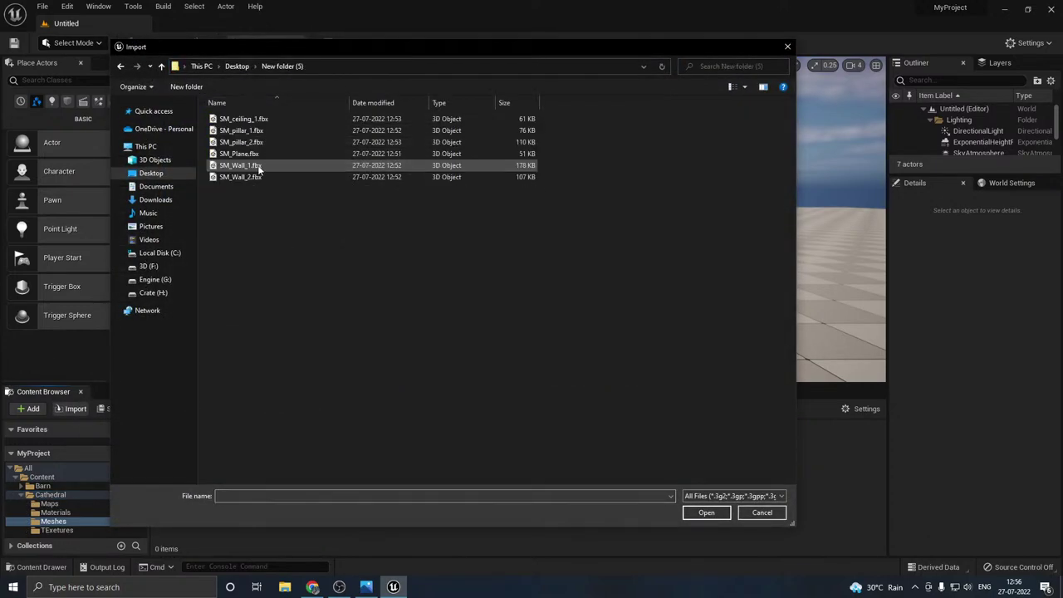
{"action": "left_click_drag", "start_coordinate": [231, 199], "coordinate": [295, 118]}
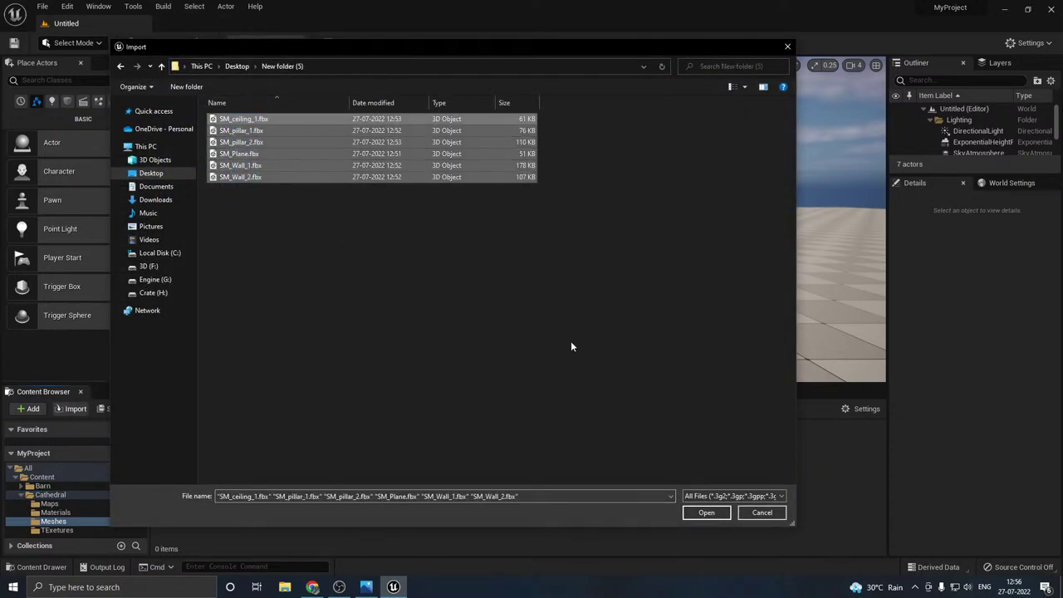
{"action": "left_click", "coordinate": [718, 513]}
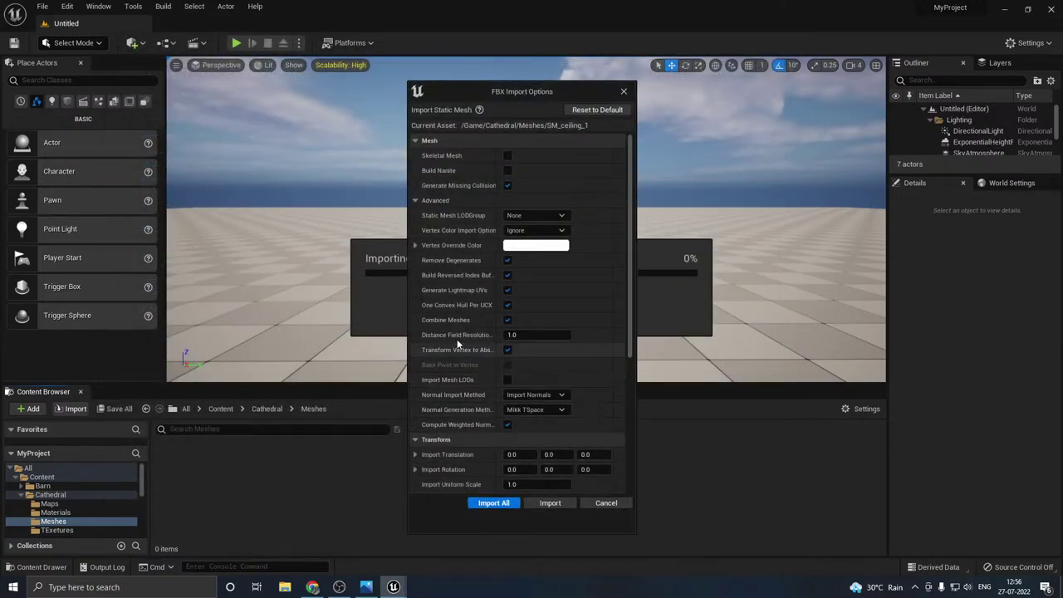
{"action": "scroll", "coordinate": [463, 322], "scroll_direction": "down", "scroll_amount": 4}
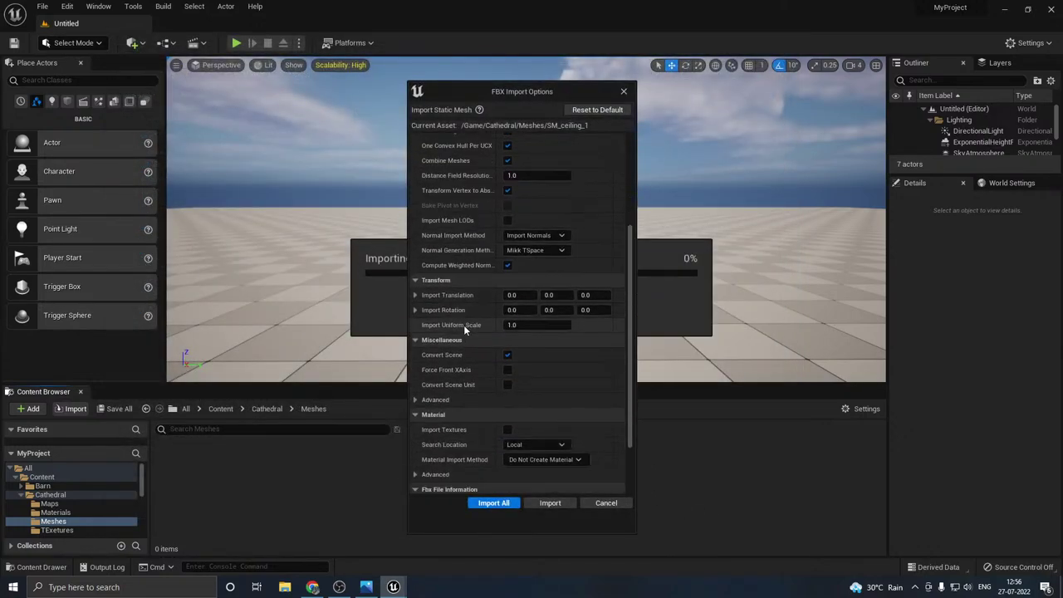
{"action": "left_click", "coordinate": [503, 502]}
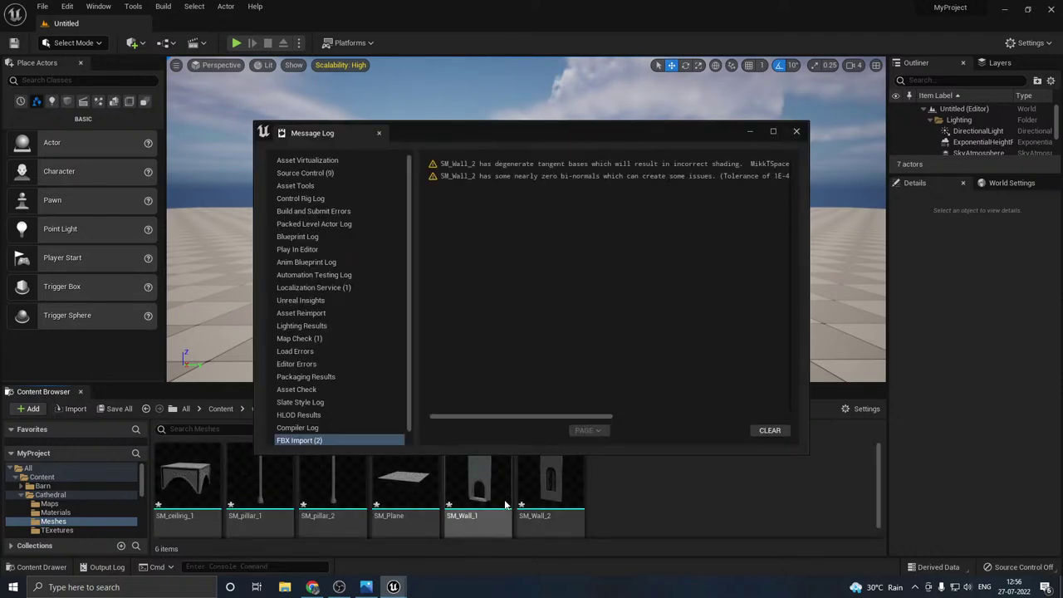
- Clear and close the FBX import message log, and save all the imported static meshes
{"action": "mouse_move", "coordinate": [499, 499]}
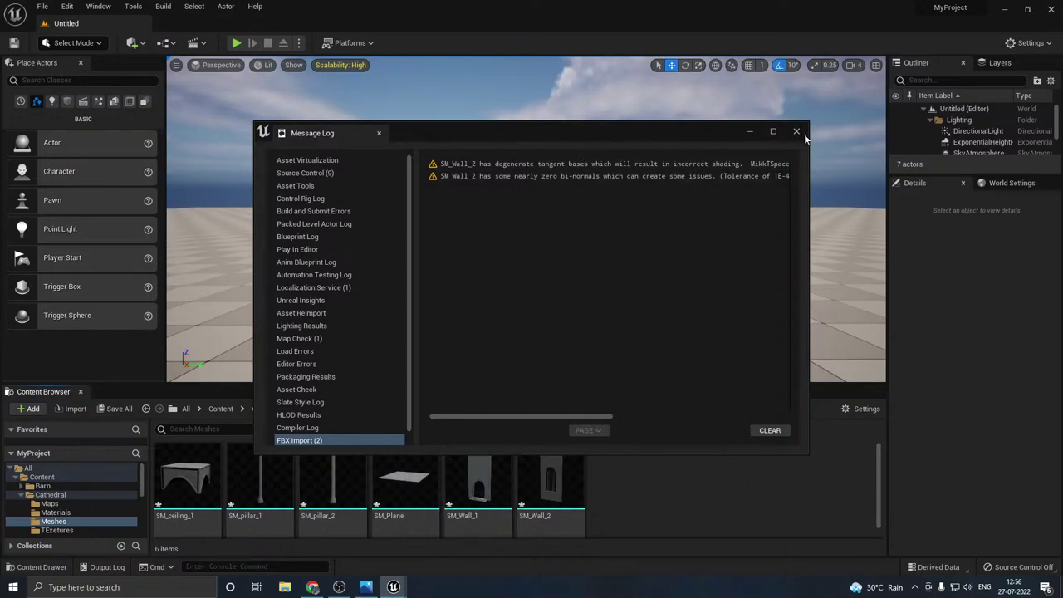
{"action": "left_click", "coordinate": [765, 432]}
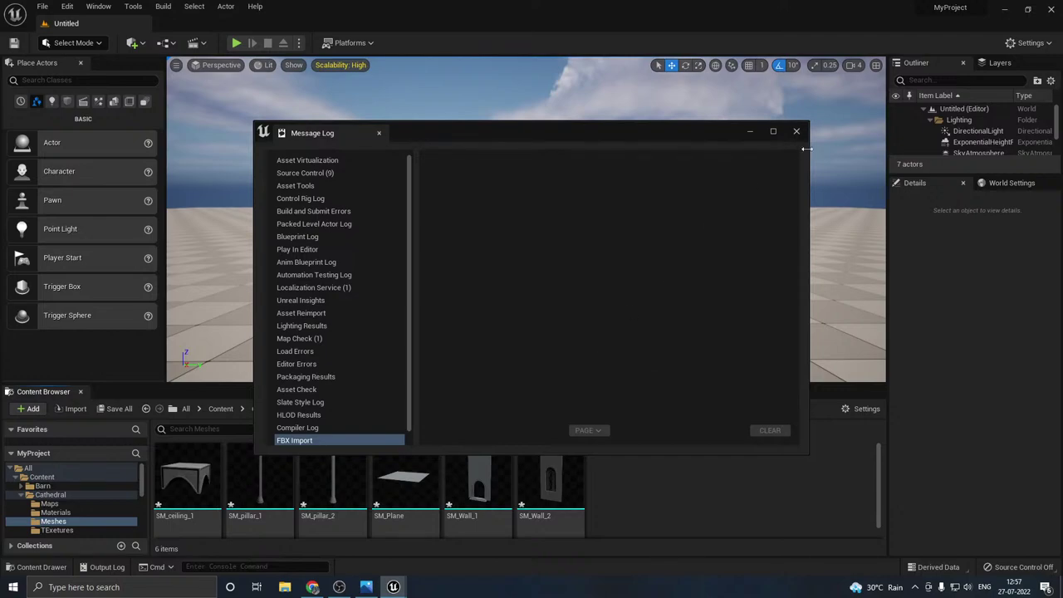
{"action": "left_click", "coordinate": [797, 132]}
{"action": "left_click", "coordinate": [115, 409]}
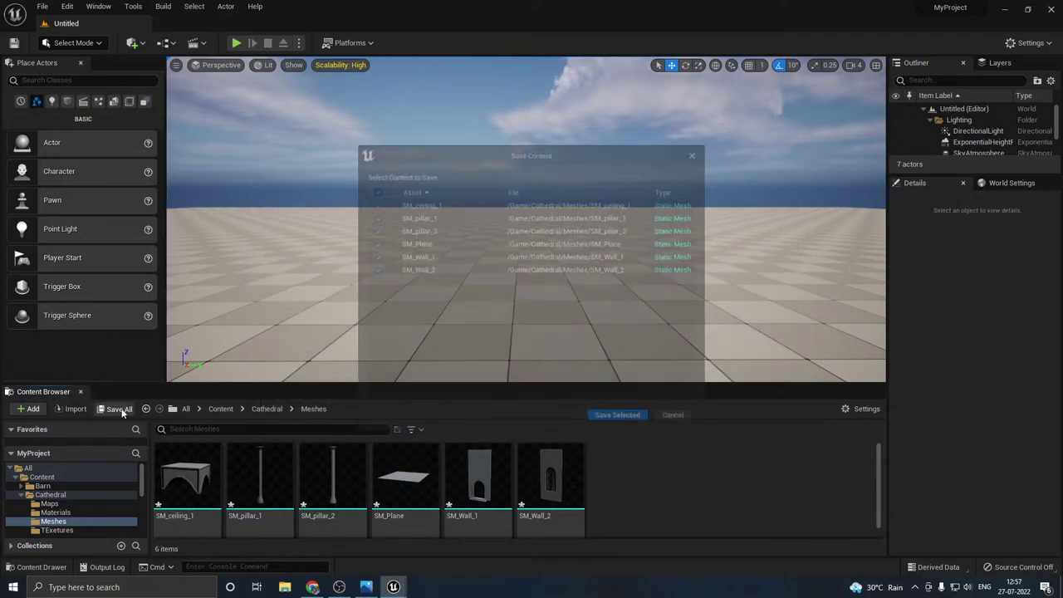
{"action": "left_click", "coordinate": [619, 418]}
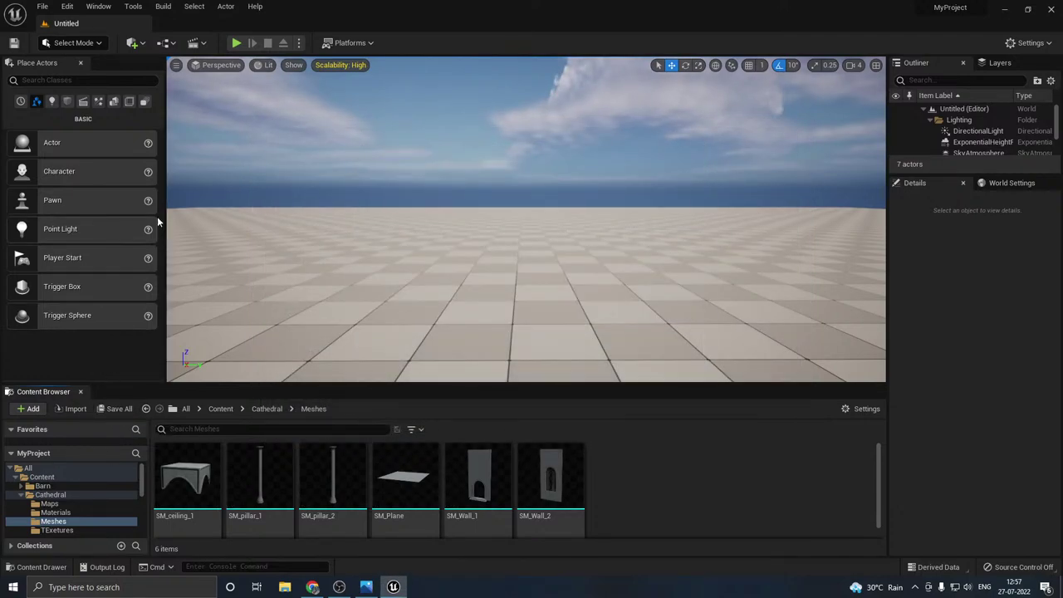
- Save the current level as cathedral in the Cathedral folder's Maps subfolder
{"action": "left_click", "coordinate": [42, 6]}
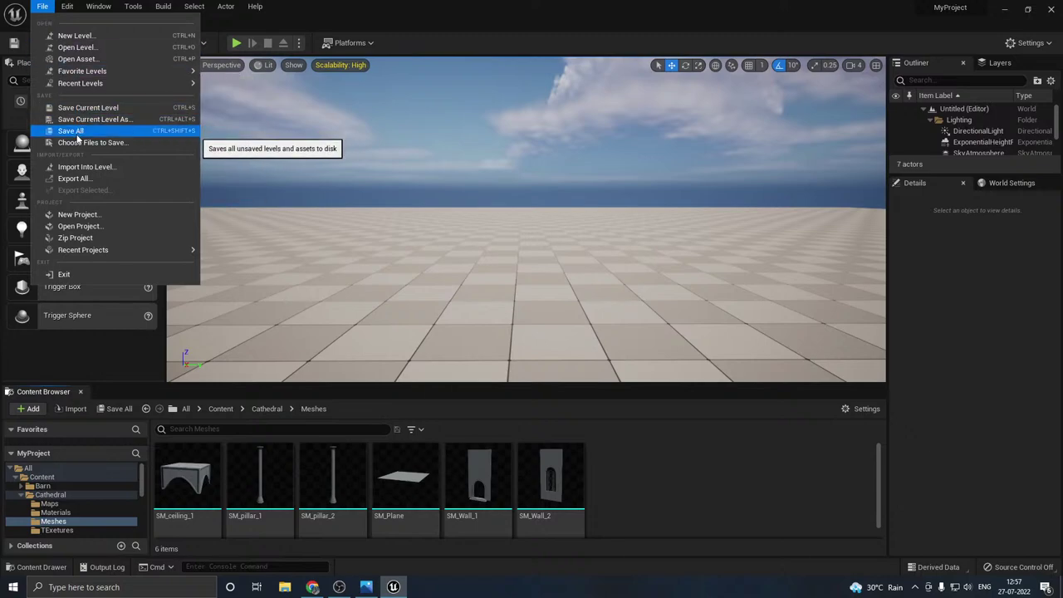
{"action": "left_click", "coordinate": [79, 119]}
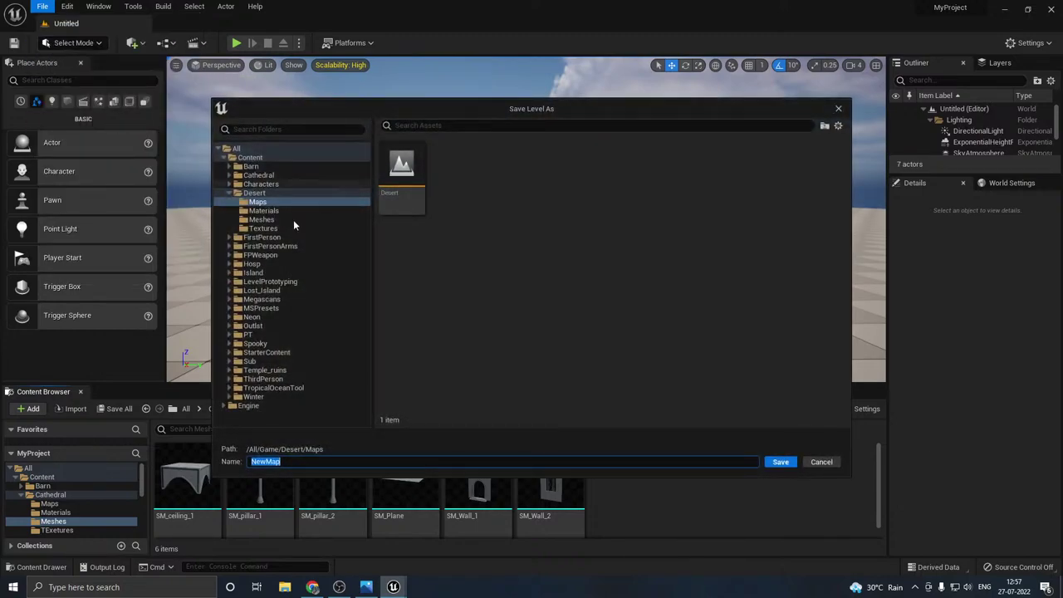
{"action": "left_click", "coordinate": [225, 192]}
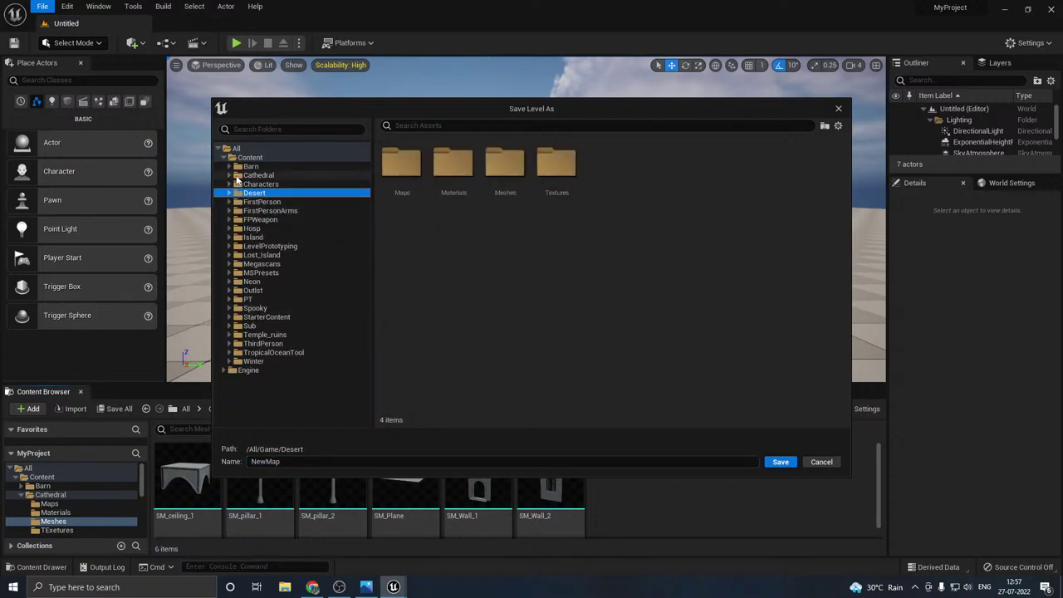
{"action": "left_click", "coordinate": [229, 176]}
{"action": "left_click", "coordinate": [257, 184]}
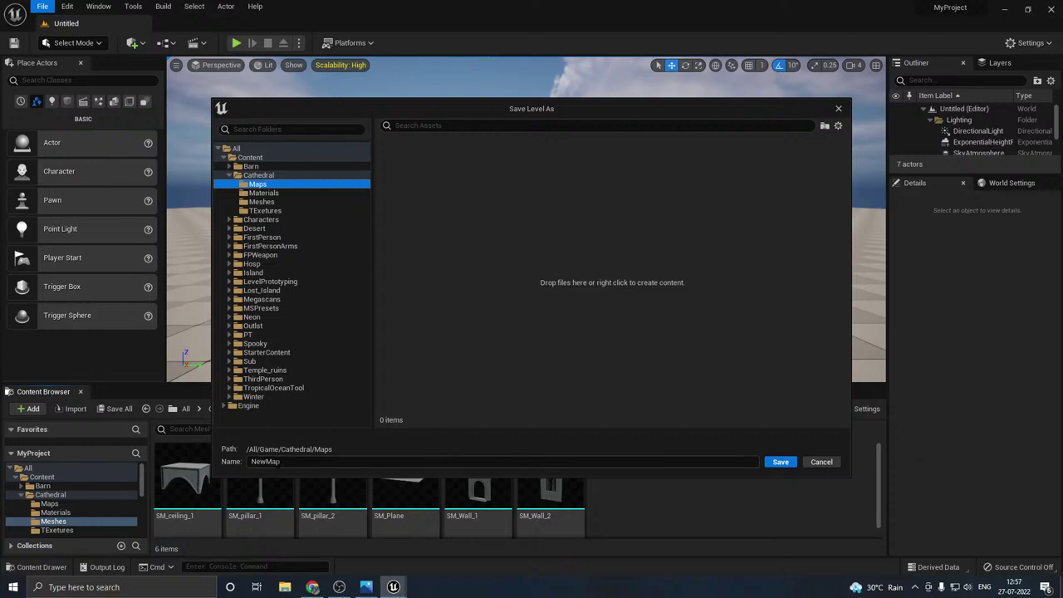
{"action": "left_click", "coordinate": [274, 461]}
{"action": "type", "text": "ca"}
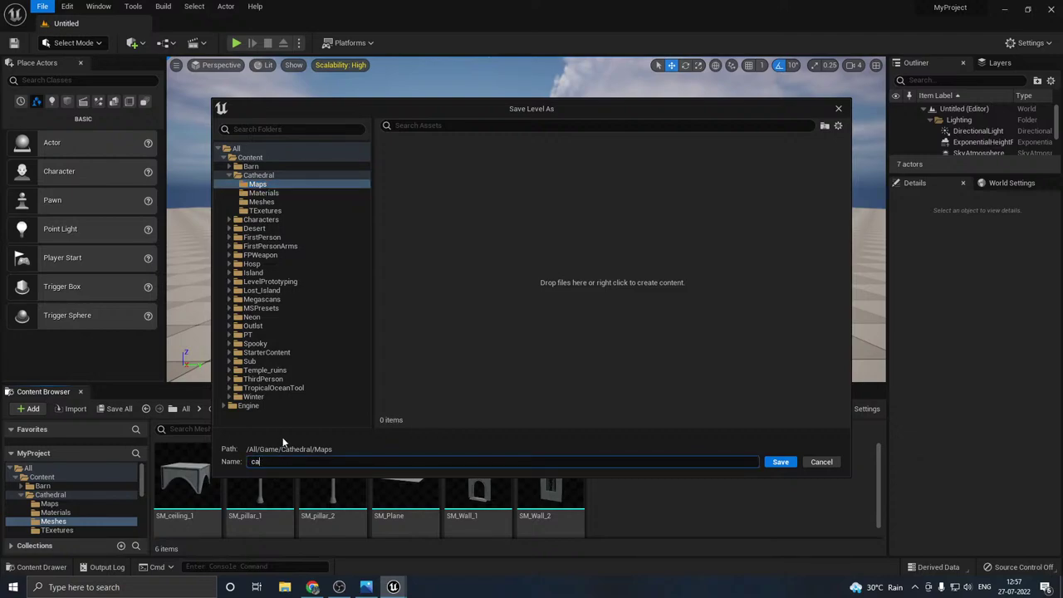
{"action": "type", "text": "rtedral"}
{"action": "left_click", "coordinate": [777, 464]}
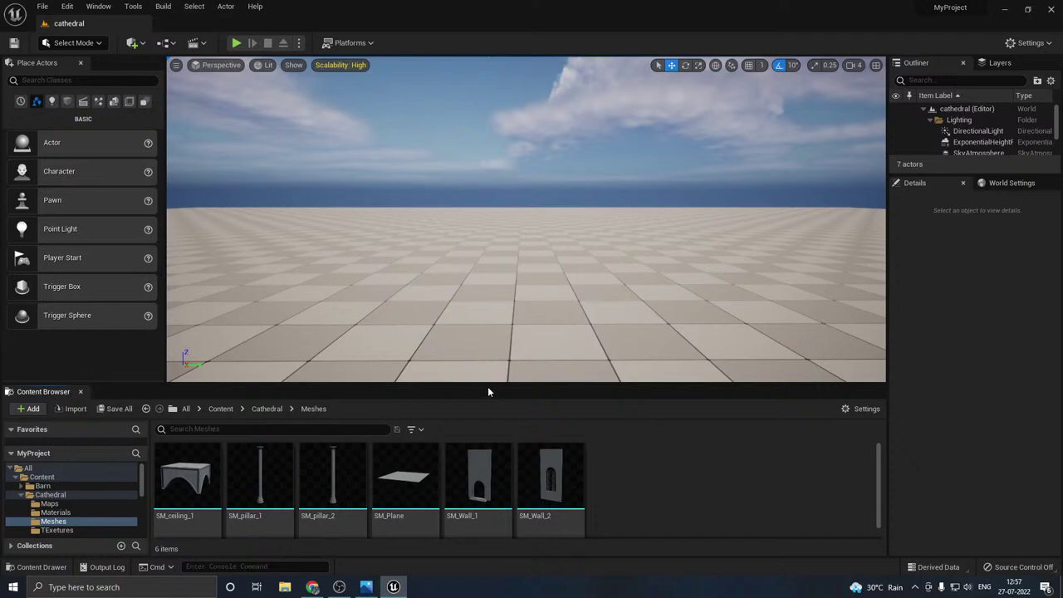
- Place the SM_Wall_2 mesh on the floor, shift it along Y to about -324, and enable grid snapping at 10
{"action": "left_click_drag", "start_coordinate": [550, 490], "coordinate": [343, 292]}
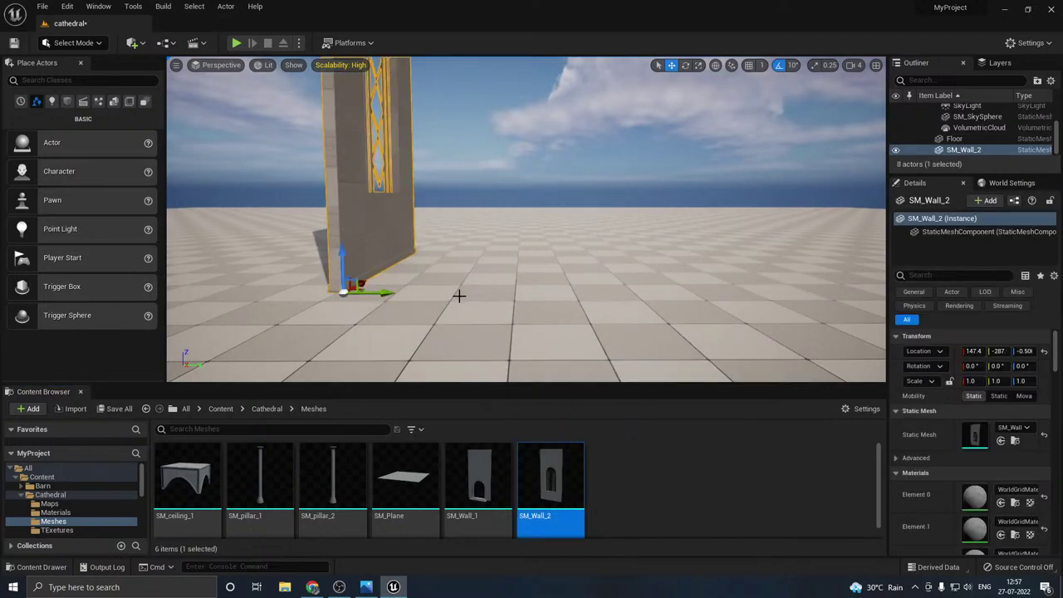
{"action": "right_click_drag", "start_coordinate": [458, 294], "coordinate": [498, 270]}
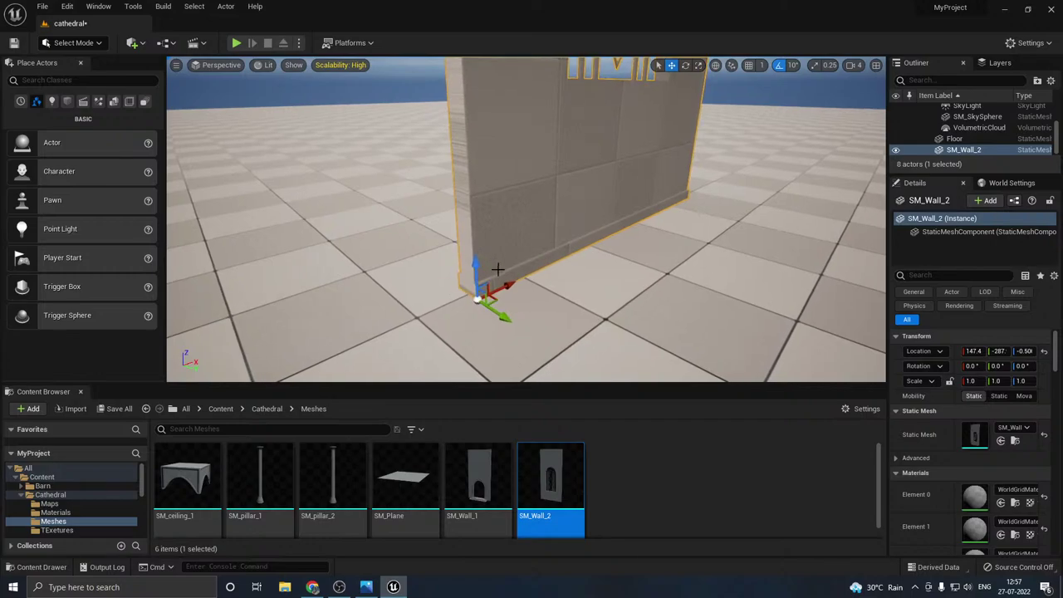
{"action": "left_click", "coordinate": [762, 67]}
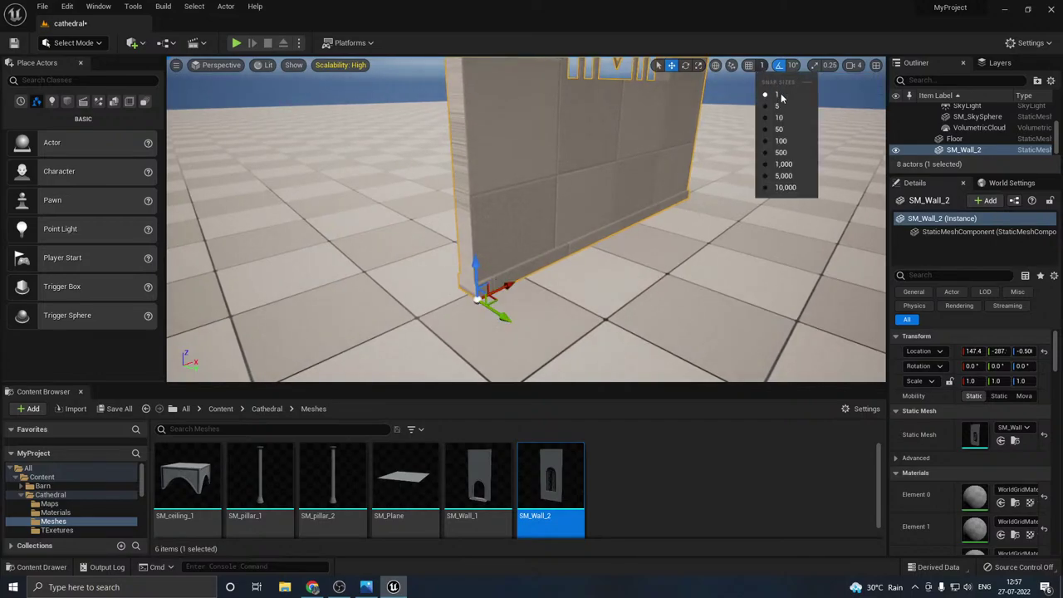
{"action": "left_click", "coordinate": [781, 116]}
{"action": "left_click_drag", "start_coordinate": [498, 312], "coordinate": [470, 295]}
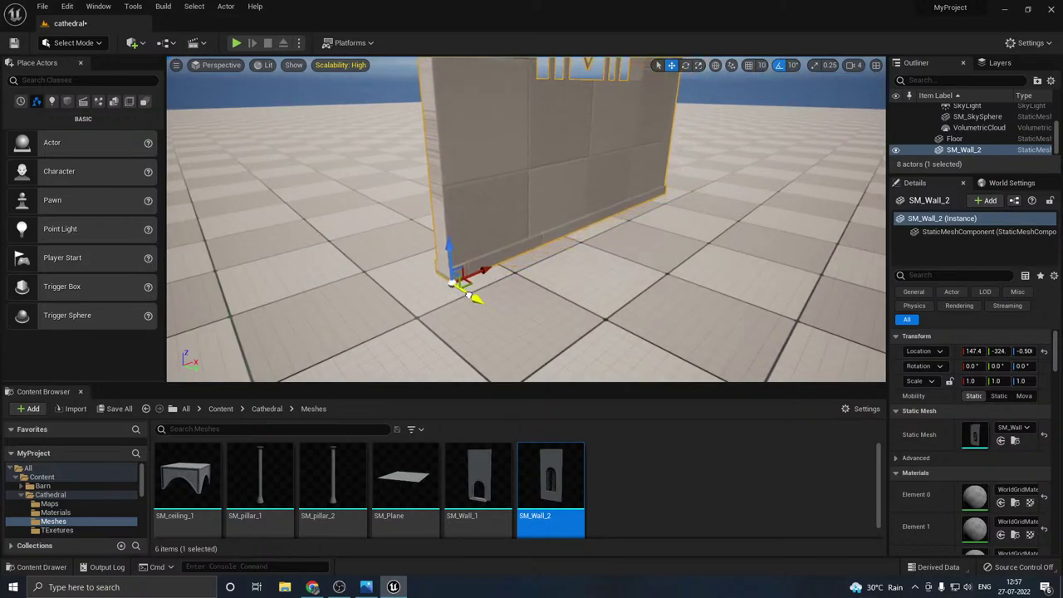
{"action": "left_click", "coordinate": [748, 66]}
- Slide the window wall back along X and duplicate it beside itself in line with the original
{"action": "left_click_drag", "start_coordinate": [475, 274], "coordinate": [288, 311]}
{"action": "key", "text": "s"}
{"action": "right_click_drag", "start_coordinate": [436, 288], "coordinate": [391, 241]}
{"action": "left_click_drag", "start_coordinate": [496, 308], "coordinate": [534, 316]}
{"action": "scroll", "coordinate": [534, 316], "scroll_direction": "up", "scroll_amount": 5}
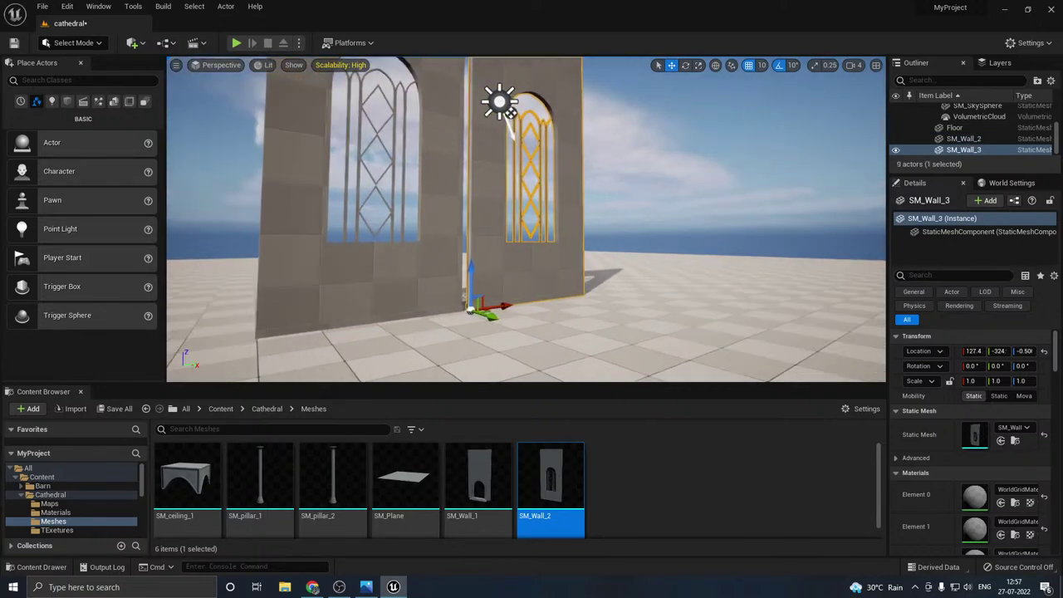
{"action": "key", "text": "w"}
{"action": "mouse_move", "coordinate": [454, 255]}
{"action": "right_mouse_down"}
{"action": "mouse_move", "coordinate": [460, 271]}
{"action": "mouse_move", "coordinate": [454, 255]}
{"action": "right_mouse_up"}
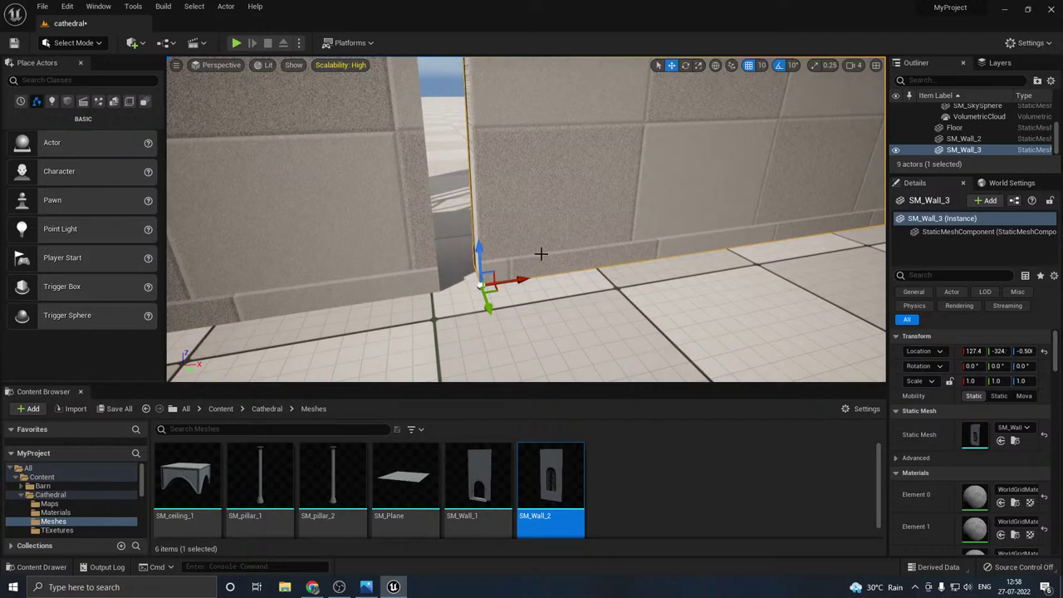
- Close the gap between the two walls and add a third copy flush with the second, at about X 511.7
{"action": "left_click_drag", "start_coordinate": [490, 283], "coordinate": [776, 236]}
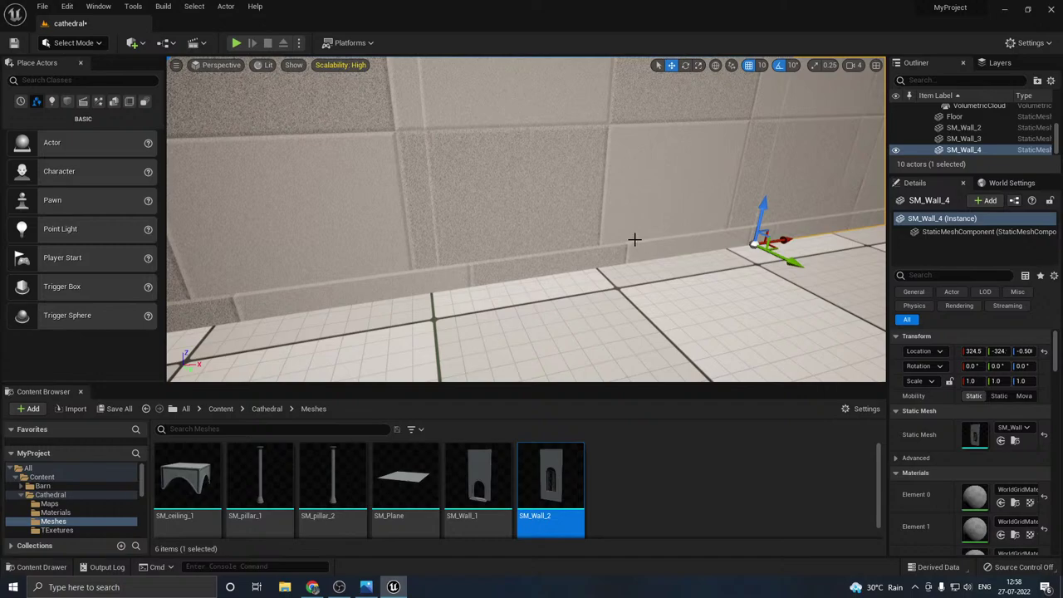
{"action": "scroll", "coordinate": [634, 240], "scroll_direction": "down", "scroll_amount": 6}
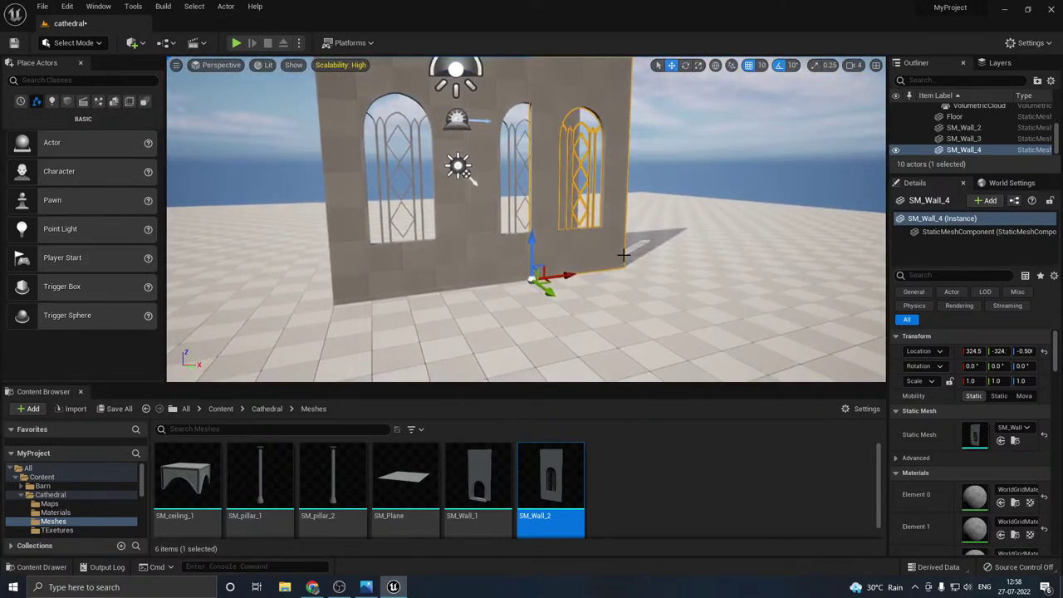
{"action": "left_click_drag", "start_coordinate": [565, 275], "coordinate": [650, 262]}
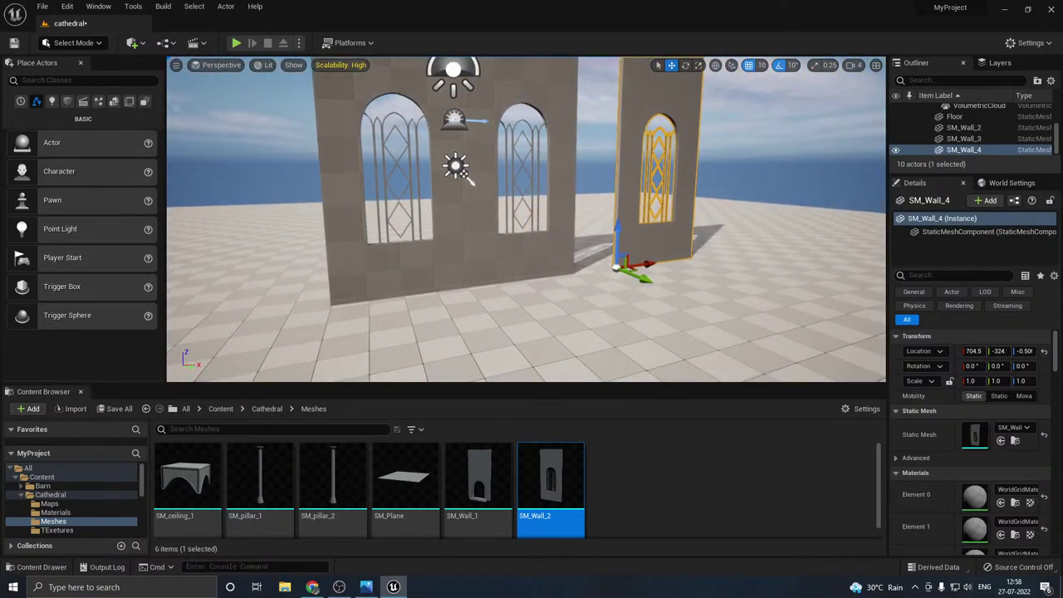
{"action": "key", "text": "w"}
{"action": "right_click_drag", "start_coordinate": [648, 264], "coordinate": [624, 293]}
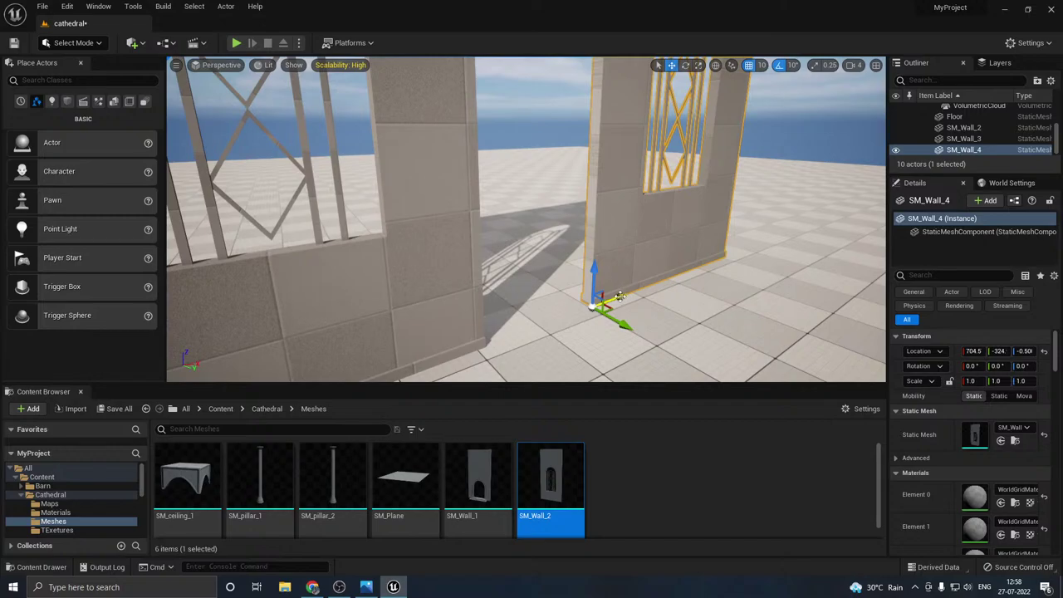
{"action": "left_click_drag", "start_coordinate": [620, 296], "coordinate": [515, 308]}
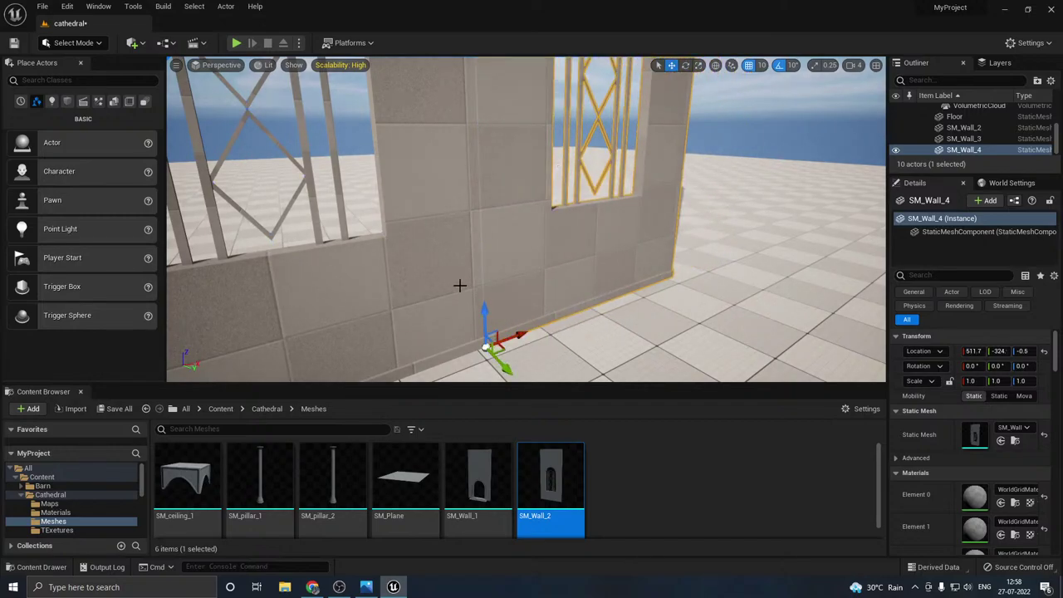
- Duplicate the third wall section along X to add a fourth one at about X 911.7
{"action": "key", "text": "s"}
{"action": "right_click_drag", "start_coordinate": [433, 279], "coordinate": [399, 280]}
{"action": "left_click_drag", "start_coordinate": [574, 295], "coordinate": [742, 266], "text": "alt"}
{"action": "key", "text": "d"}
{"action": "right_click_drag", "start_coordinate": [565, 261], "coordinate": [482, 263]}
{"action": "key", "text": "w"}
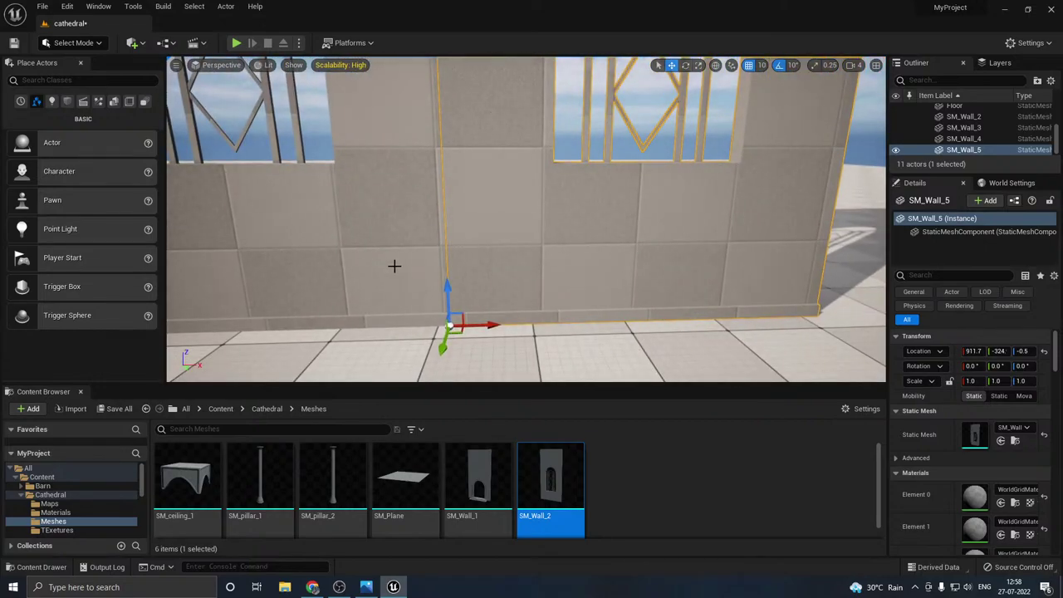
{"action": "left_click", "coordinate": [395, 265], "text": "ctrl"}
{"action": "left_click", "coordinate": [517, 279]}
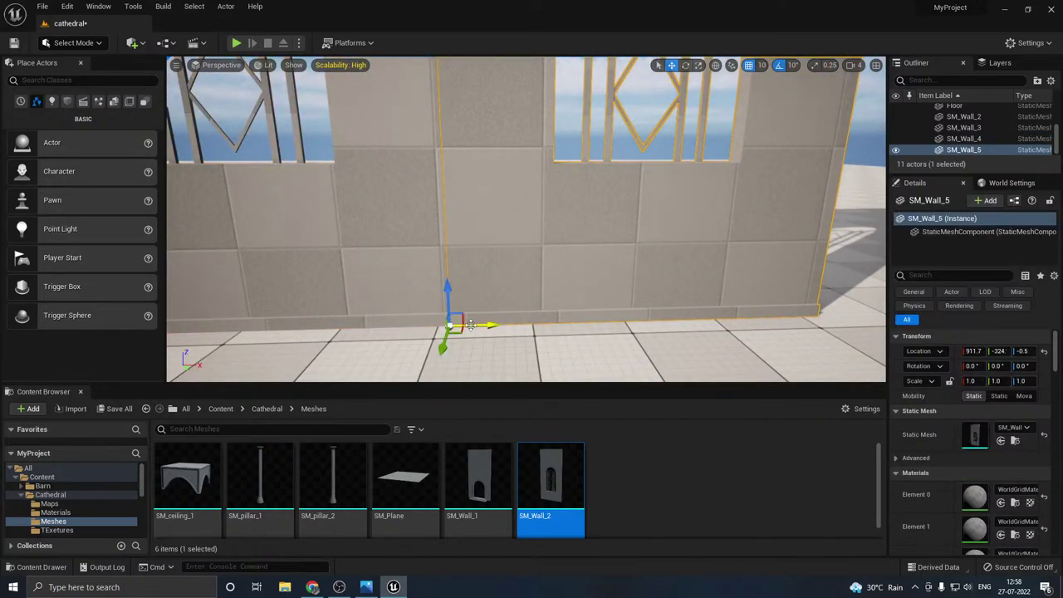
- Duplicate the fourth wall section and align the copy flush at the row's end, at about X 1326
{"action": "left_click_drag", "start_coordinate": [456, 324], "coordinate": [819, 314]}
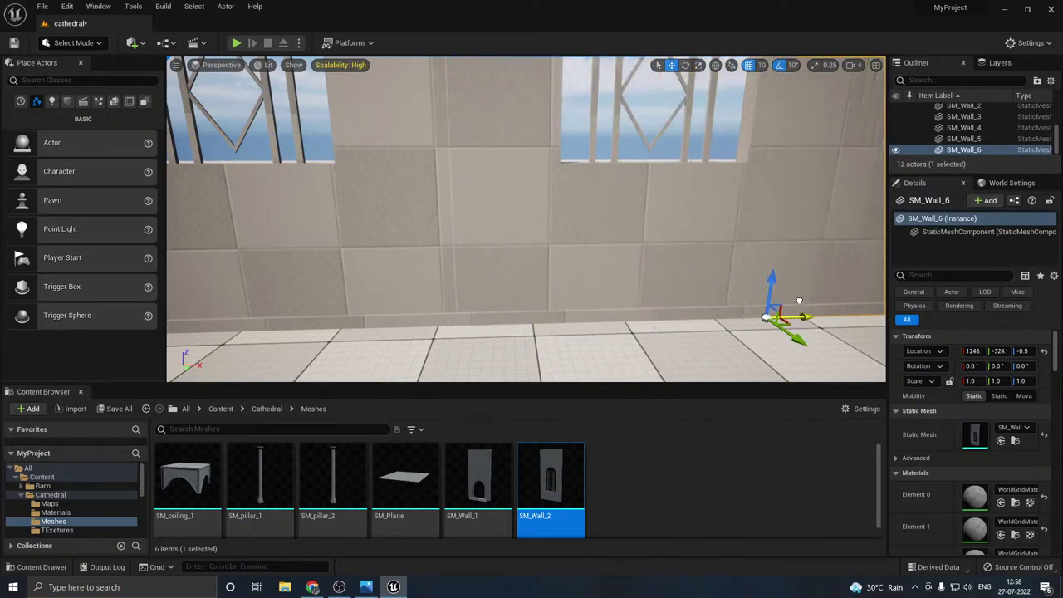
{"action": "left_click_drag", "start_coordinate": [660, 333], "coordinate": [697, 323]}
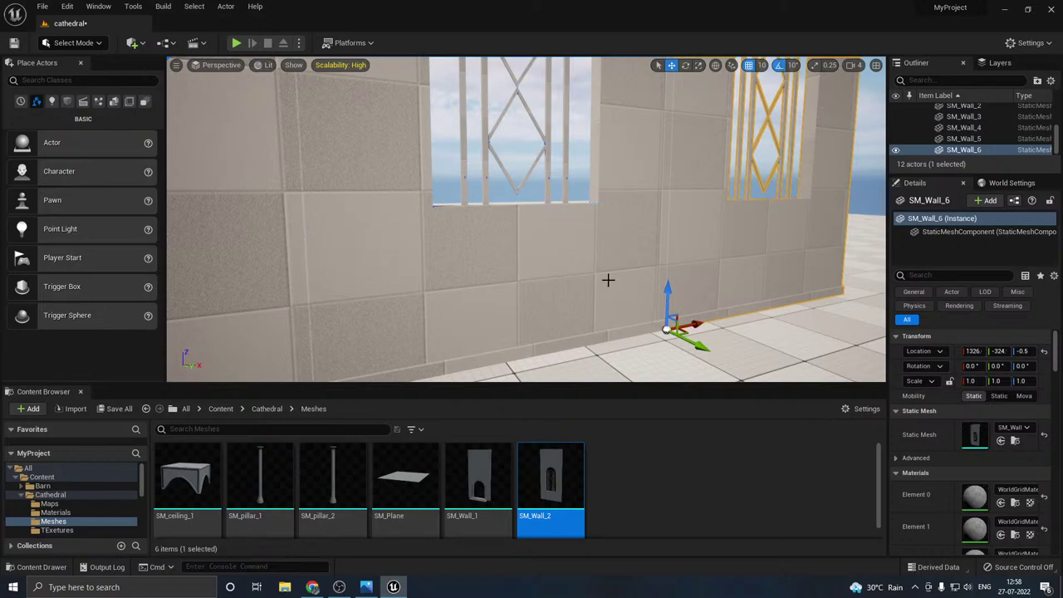
{"action": "key", "text": "s"}
{"action": "right_click_drag", "start_coordinate": [608, 280], "coordinate": [632, 280]}
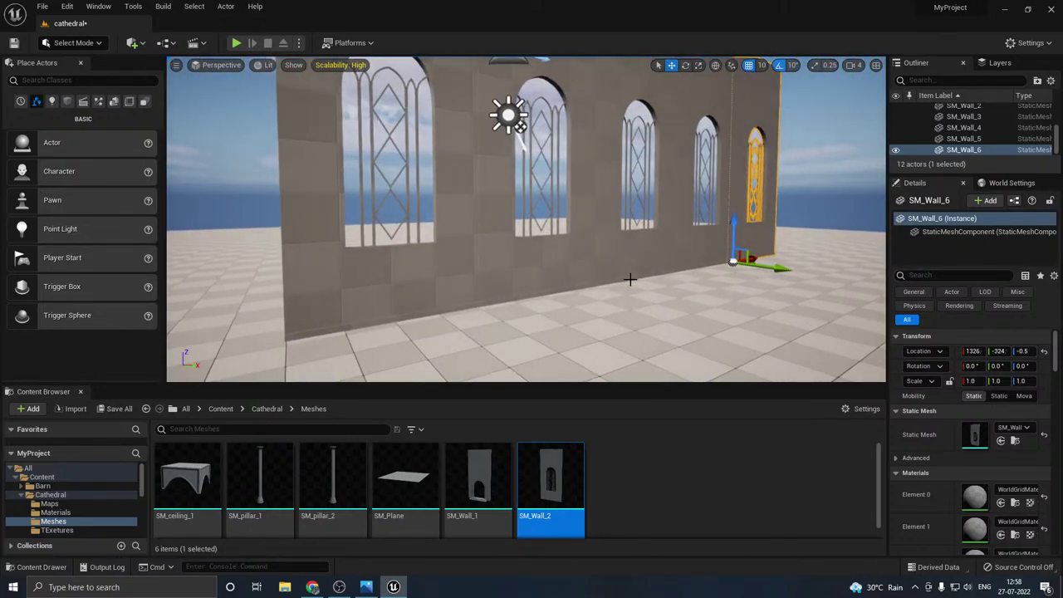
- Select all five wall sections and shift the whole row back along the negative X direction
{"action": "left_click", "coordinate": [711, 258], "text": "ctrl"}
{"action": "left_click", "coordinate": [634, 257], "text": "ctrl"}
{"action": "left_click", "coordinate": [557, 266], "text": "ctrl"}
{"action": "left_click", "coordinate": [415, 278], "text": "ctrl"}
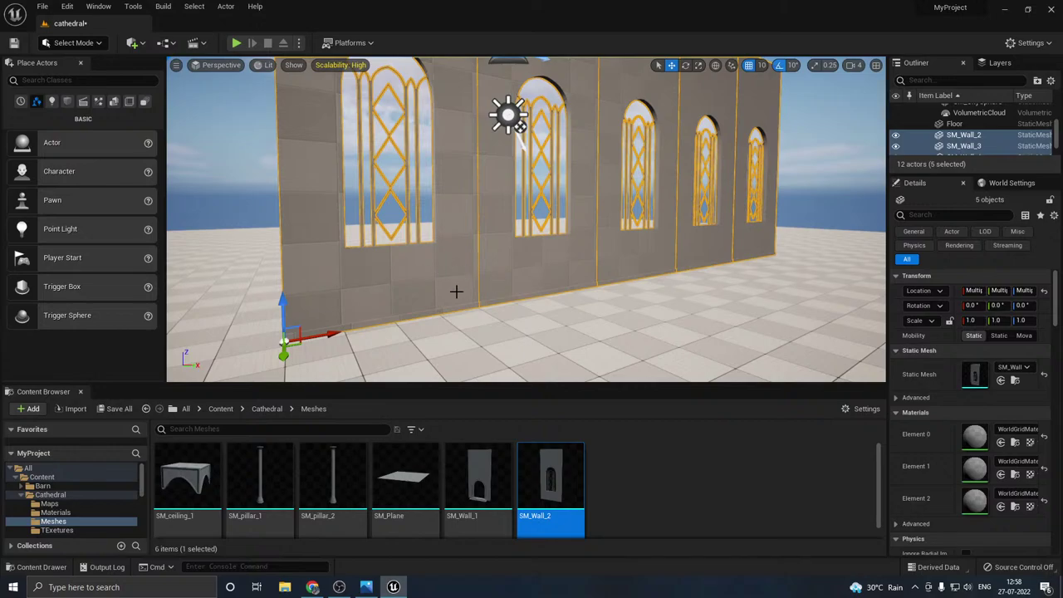
{"action": "left_click_drag", "start_coordinate": [323, 336], "coordinate": [264, 316]}
{"action": "right_click_drag", "start_coordinate": [264, 315], "coordinate": [228, 319]}
{"action": "key", "text": "a"}
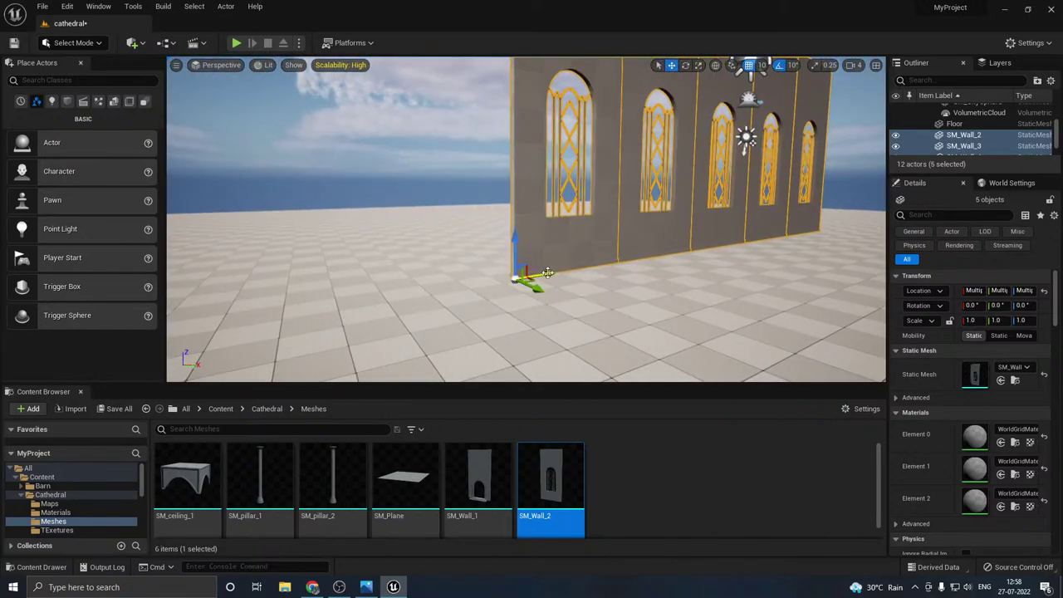
{"action": "left_click_drag", "start_coordinate": [548, 273], "coordinate": [221, 299]}
{"action": "right_click_drag", "start_coordinate": [221, 299], "coordinate": [87, 300]}
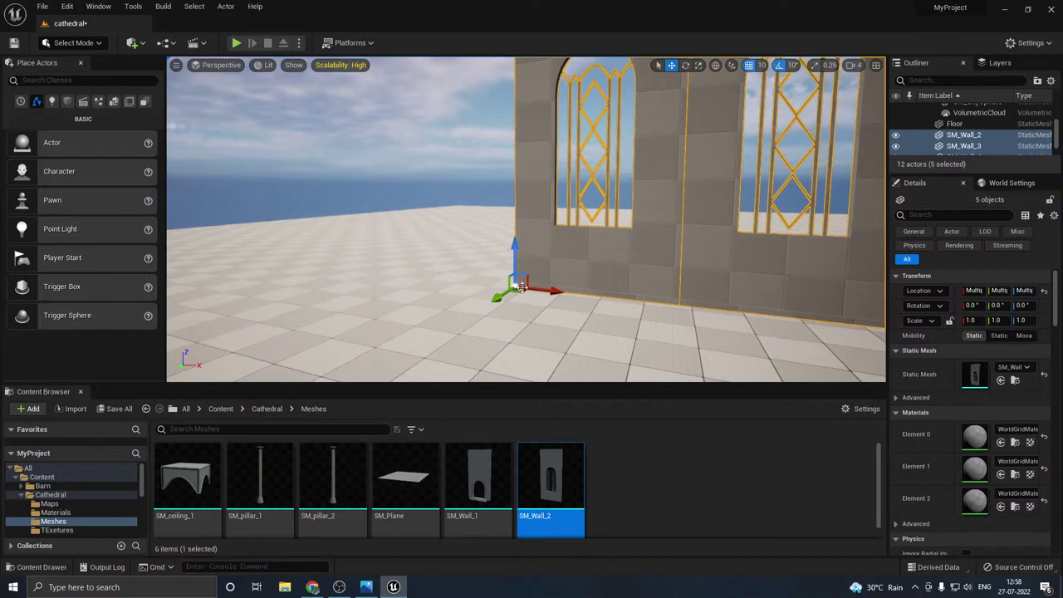
{"action": "right_click_drag", "start_coordinate": [522, 286], "coordinate": [372, 287]}
{"action": "right_click_drag", "start_coordinate": [472, 285], "coordinate": [528, 285]}
{"action": "right_click_drag", "start_coordinate": [657, 281], "coordinate": [791, 283]}
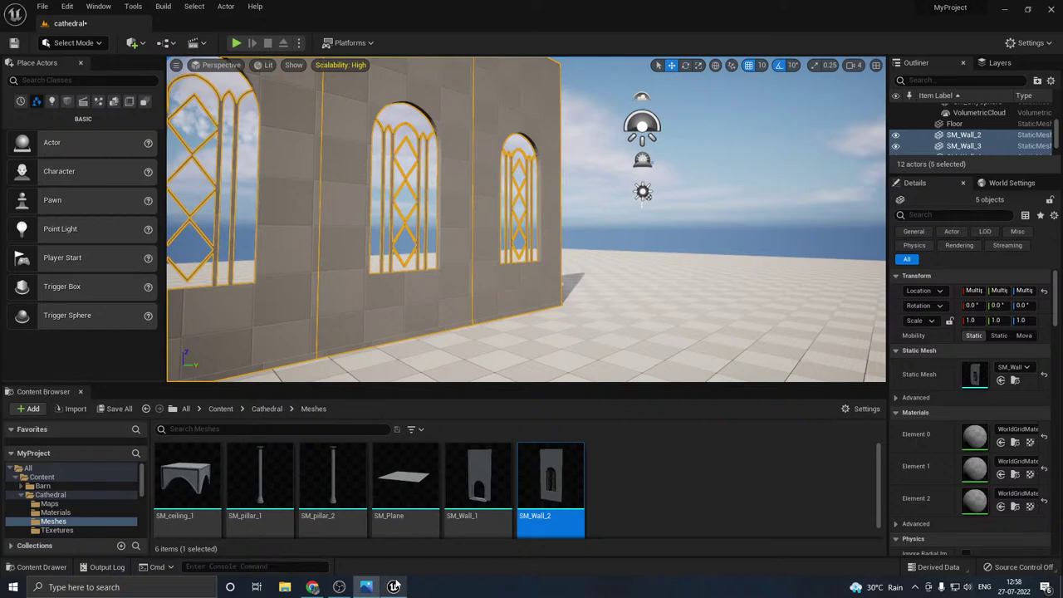
- Duplicate the wall section at the row's far end and place the copy beside it at X 0
{"action": "left_click", "coordinate": [525, 303]}
{"action": "right_click_drag", "start_coordinate": [525, 304], "coordinate": [499, 336]}
{"action": "left_click_drag", "start_coordinate": [439, 299], "coordinate": [677, 322], "text": "alt"}
- Set the viewport scalability quality to Low and save the cathedral level
{"action": "left_click", "coordinate": [344, 65]}
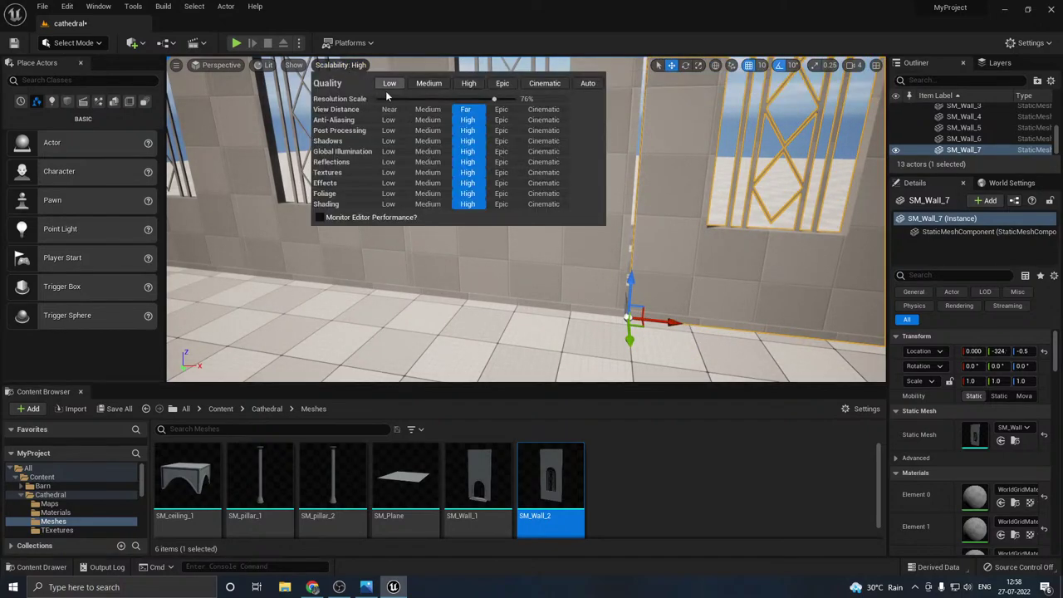
{"action": "left_click", "coordinate": [387, 83]}
{"action": "right_click_drag", "start_coordinate": [387, 208], "coordinate": [322, 344]}
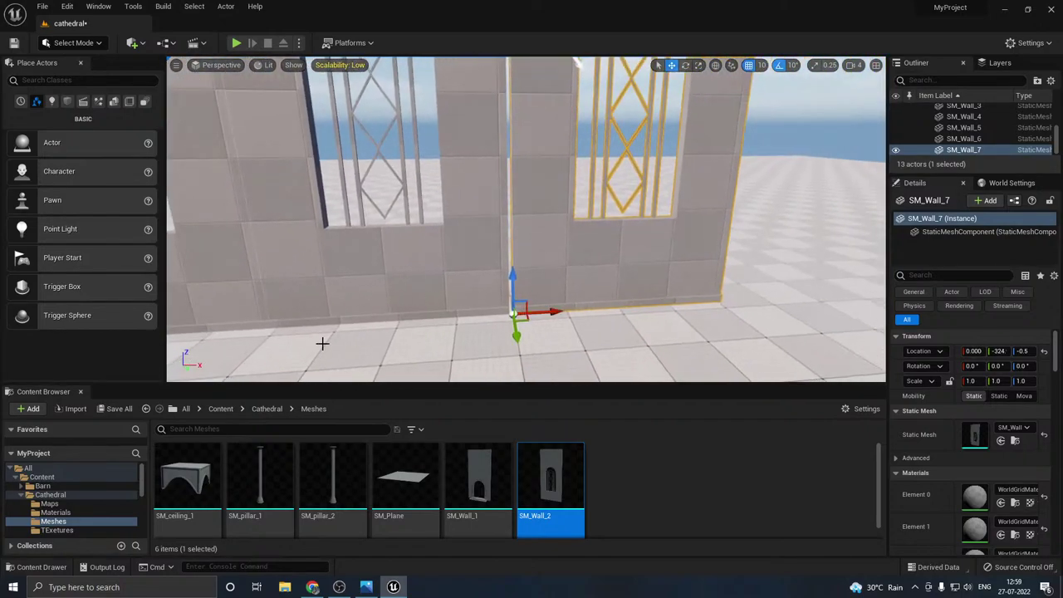
{"action": "left_click", "coordinate": [117, 409]}
{"action": "left_click", "coordinate": [621, 418]}
- Extend the row with two more wall copies at about X 400.2 and X 807.4, and save the level
{"action": "left_click_drag", "start_coordinate": [544, 311], "coordinate": [748, 300]}
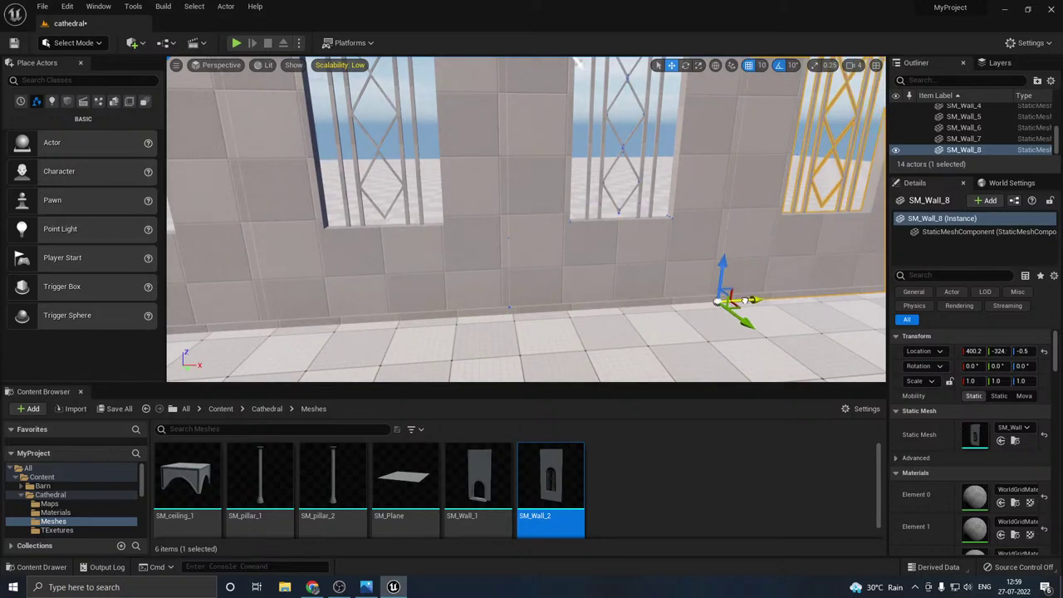
{"action": "right_click_drag", "start_coordinate": [645, 306], "coordinate": [748, 299]}
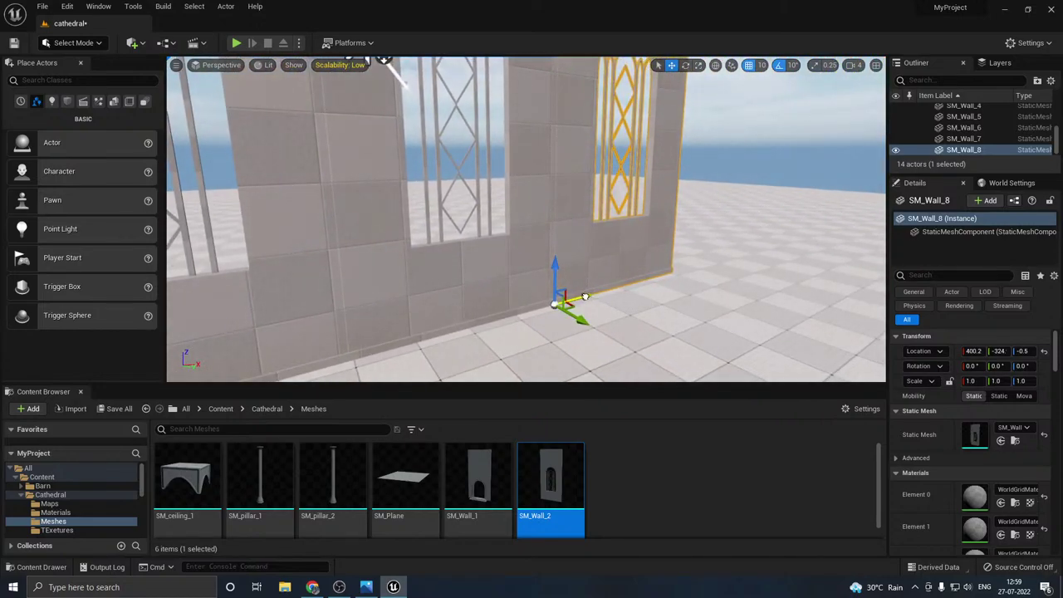
{"action": "left_click_drag", "start_coordinate": [585, 297], "coordinate": [709, 262], "text": "alt"}
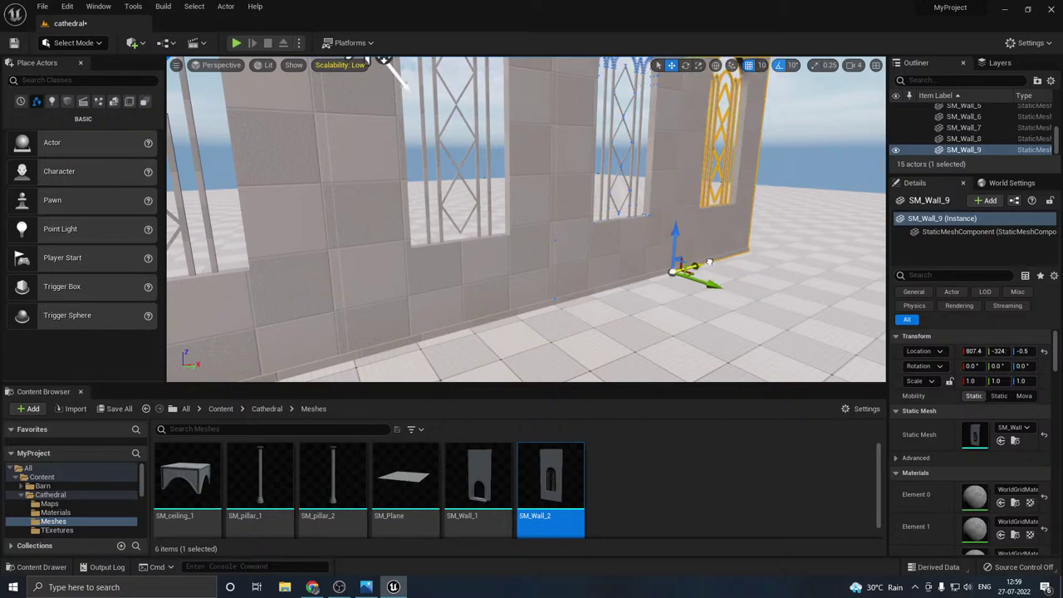
{"action": "right_click_drag", "start_coordinate": [600, 274], "coordinate": [657, 222]}
{"action": "left_click", "coordinate": [116, 409]}
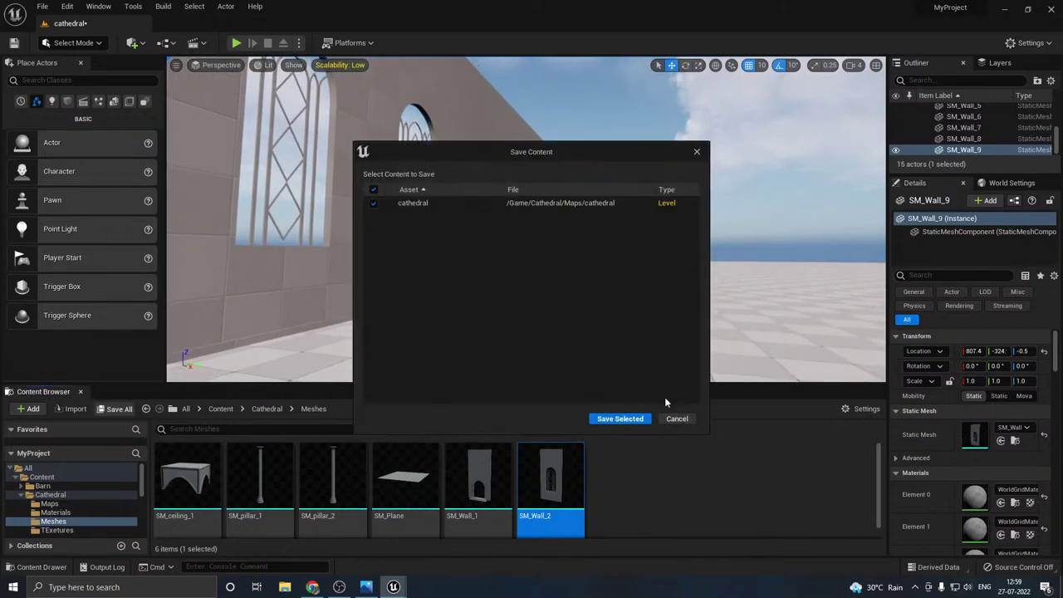
{"action": "left_click", "coordinate": [623, 418]}
- Duplicate the row's last wall section and rotate the copy 90° about Z so it crosses the row at a right angle
{"action": "right_click_drag", "start_coordinate": [519, 309], "coordinate": [579, 349]}
{"action": "key", "text": "w"}
{"action": "right_click_drag", "start_coordinate": [563, 297], "coordinate": [518, 307]}
{"action": "key", "text": "e"}
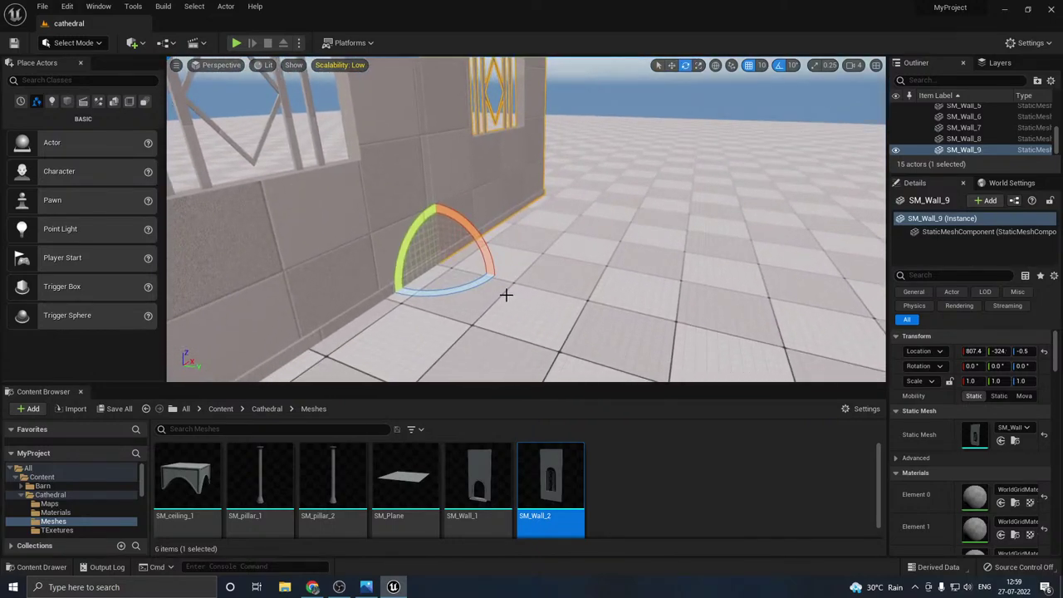
{"action": "left_click_drag", "start_coordinate": [464, 289], "coordinate": [489, 286], "text": "alt"}
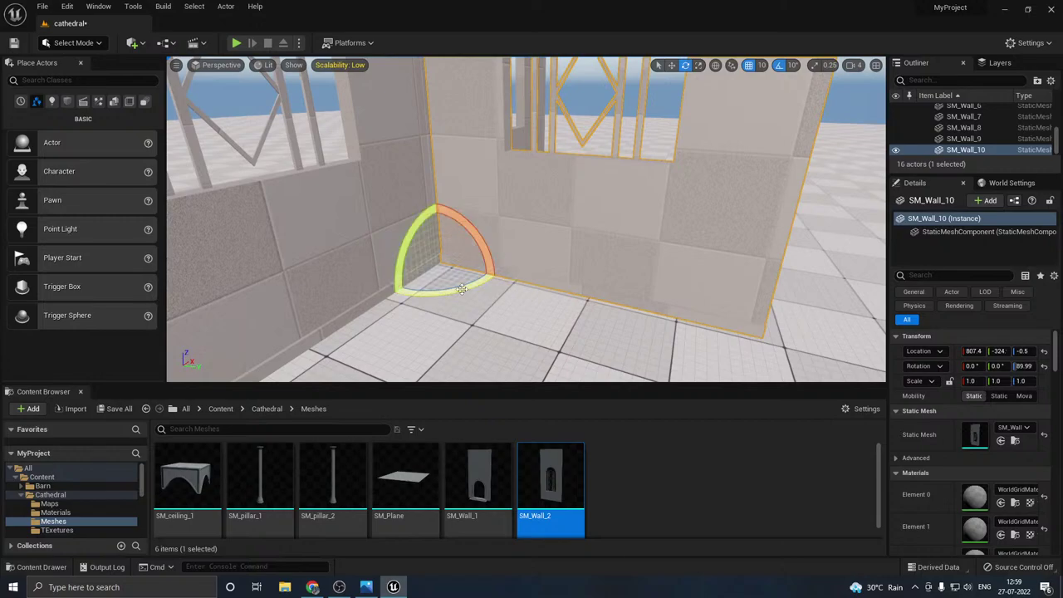
{"action": "key", "text": "w"}
- Swap the crossing wall's mesh to SM_Wall_1 and move it to the row's far end at X about 1197
{"action": "left_click", "coordinate": [464, 488]}
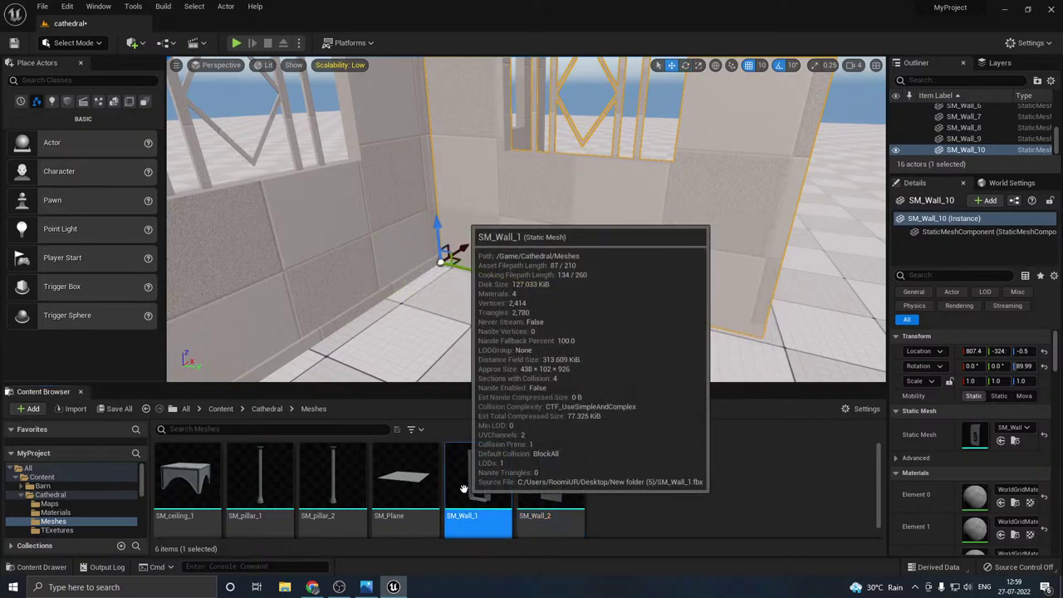
{"action": "left_click", "coordinate": [1001, 440]}
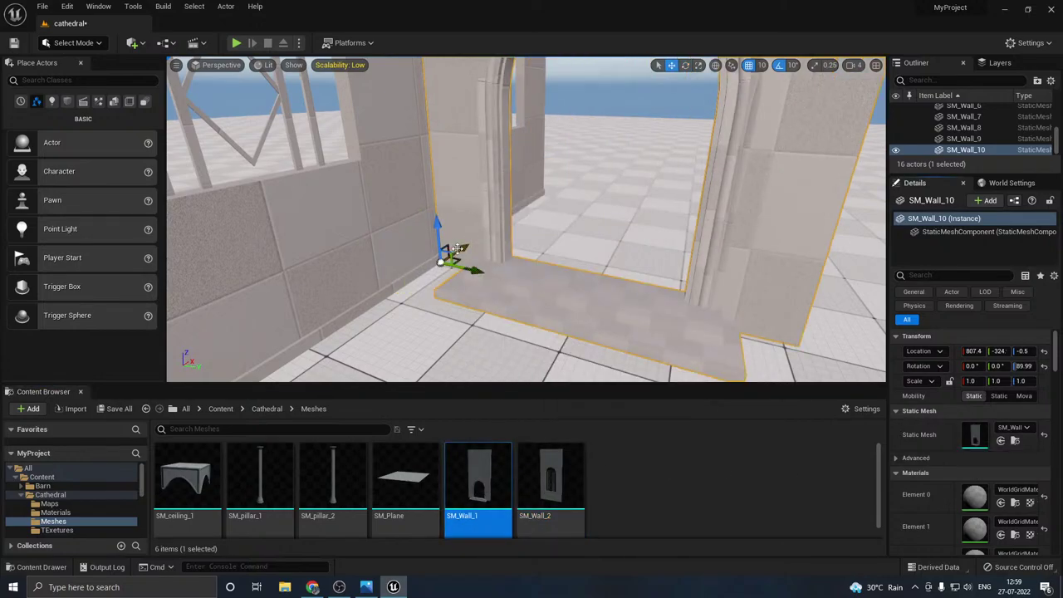
{"action": "left_click_drag", "start_coordinate": [455, 249], "coordinate": [540, 192]}
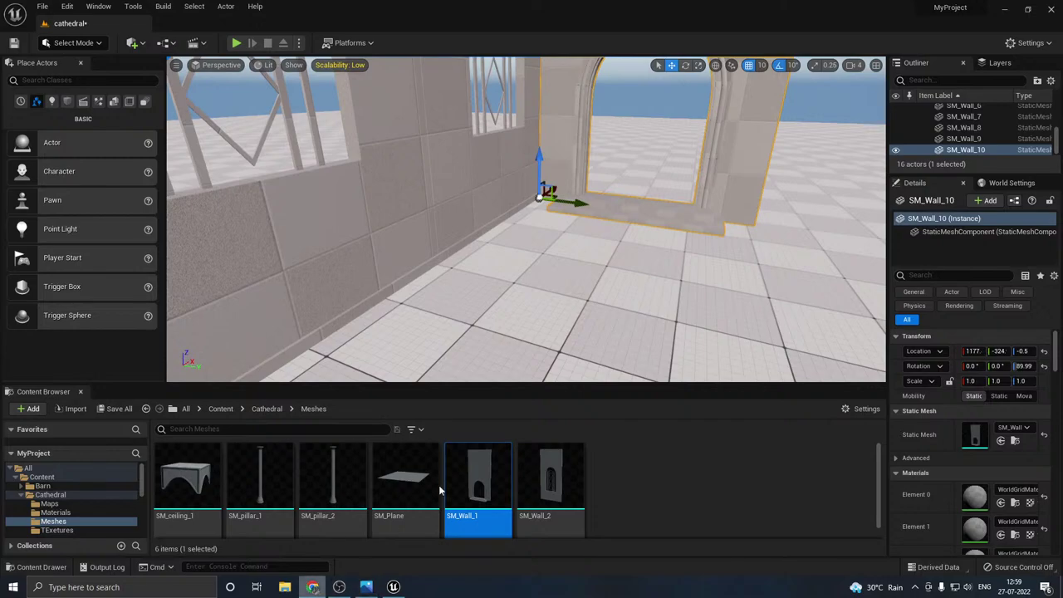
{"action": "mouse_move", "coordinate": [506, 277]}
{"action": "right_mouse_down"}
{"action": "mouse_move", "coordinate": [565, 207]}
{"action": "mouse_move", "coordinate": [538, 218]}
{"action": "mouse_move", "coordinate": [539, 198]}
{"action": "mouse_move", "coordinate": [496, 292]}
{"action": "right_mouse_up"}
{"action": "key", "text": "w"}
{"action": "mouse_move", "coordinate": [499, 284]}
{"action": "left_mouse_down"}
{"action": "mouse_move", "coordinate": [535, 239]}
{"action": "mouse_move", "coordinate": [509, 272]}
{"action": "left_mouse_up"}
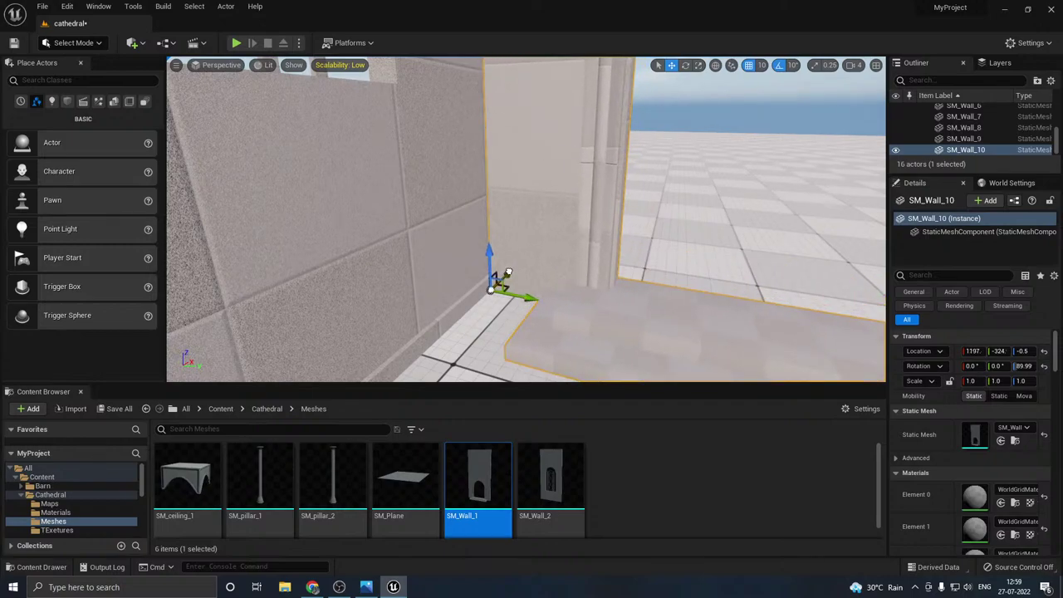
- Shift the doorway wall along Y to about -328 to close its gap with the window row
{"action": "key", "text": "g"}
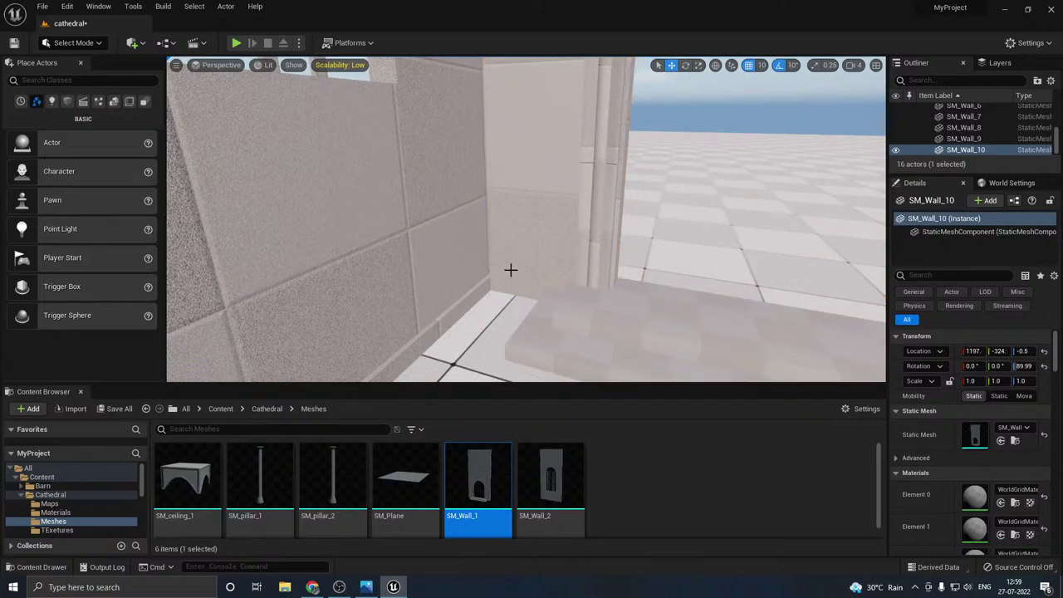
{"action": "mouse_move", "coordinate": [511, 270]}
{"action": "right_mouse_down"}
{"action": "mouse_move", "coordinate": [499, 268]}
{"action": "mouse_move", "coordinate": [573, 271]}
{"action": "mouse_move", "coordinate": [513, 261]}
{"action": "right_mouse_up"}
{"action": "key", "text": "g"}
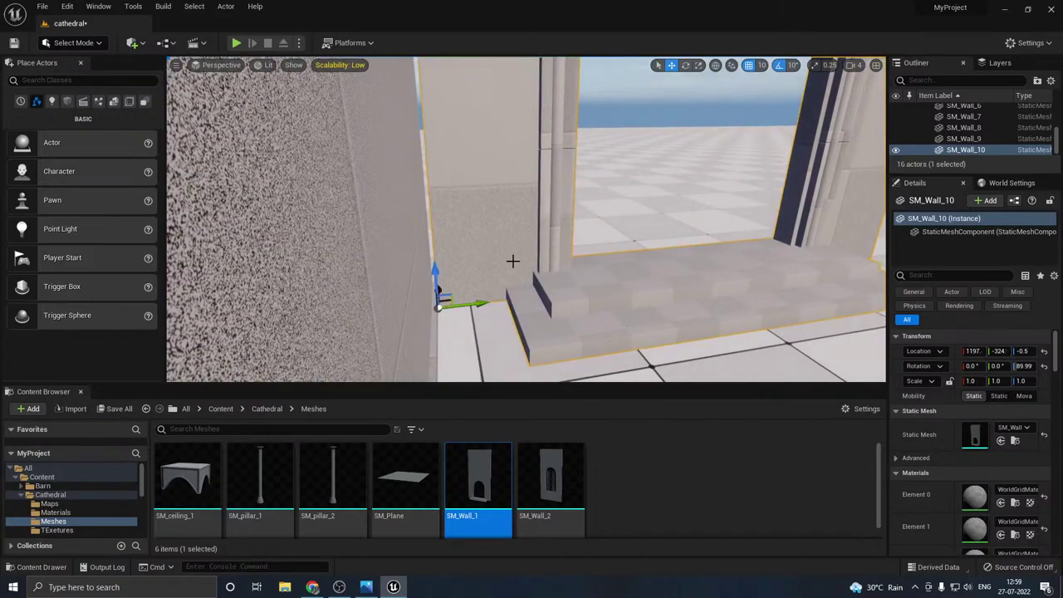
{"action": "left_click_drag", "start_coordinate": [462, 305], "coordinate": [458, 304]}
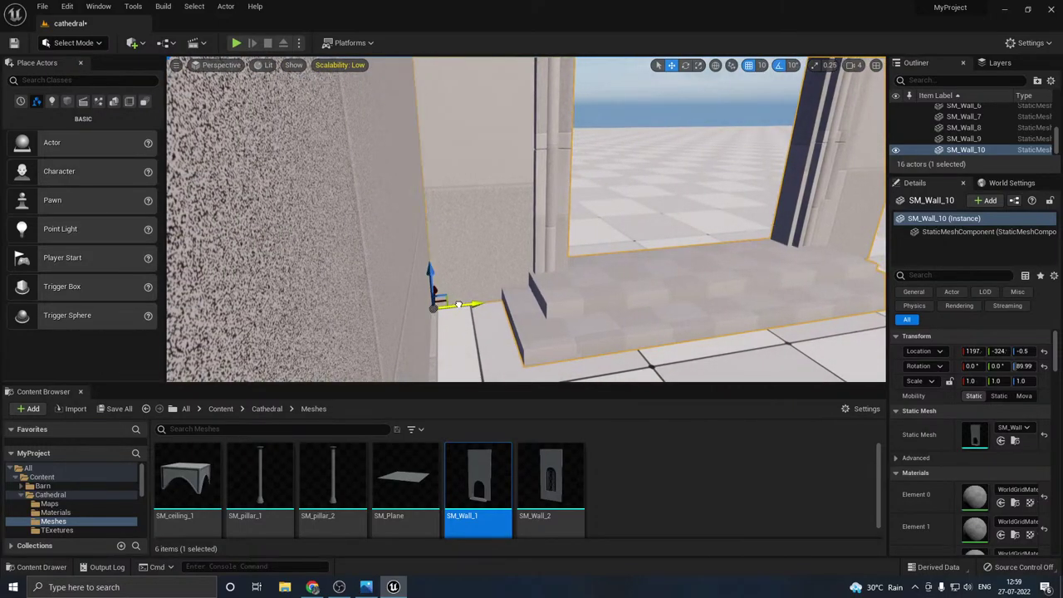
{"action": "mouse_move", "coordinate": [507, 297]}
{"action": "right_mouse_down"}
{"action": "mouse_move", "coordinate": [502, 278]}
{"action": "mouse_move", "coordinate": [517, 272]}
{"action": "mouse_move", "coordinate": [502, 269]}
{"action": "mouse_move", "coordinate": [506, 294]}
{"action": "right_mouse_up"}
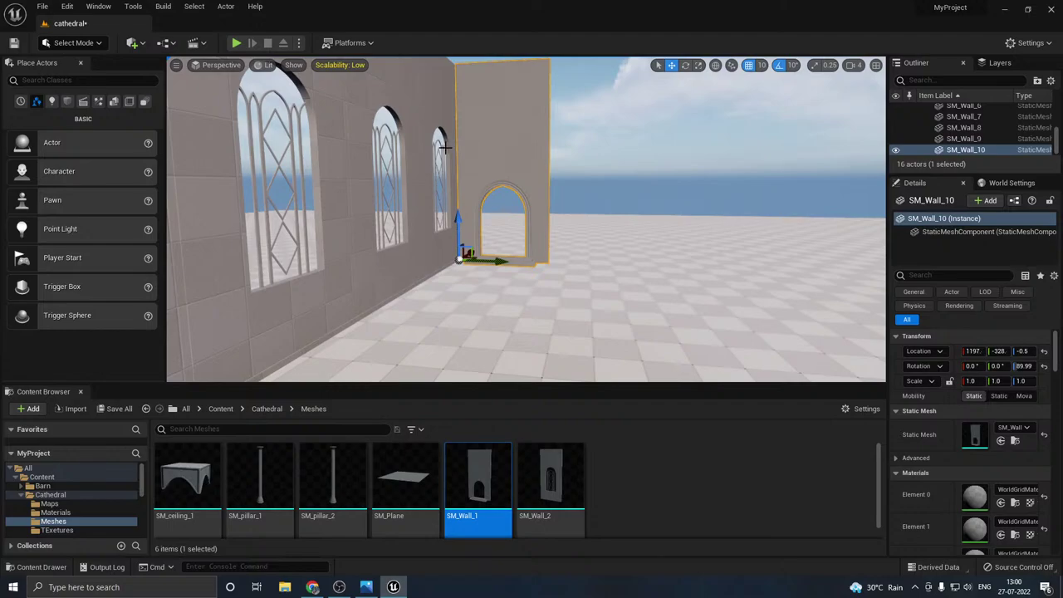
- Change the corner wall's mesh back to SM_Wall_2 and duplicate it along Y to about 78.7
{"action": "right_click_drag", "start_coordinate": [478, 152], "coordinate": [398, 283]}
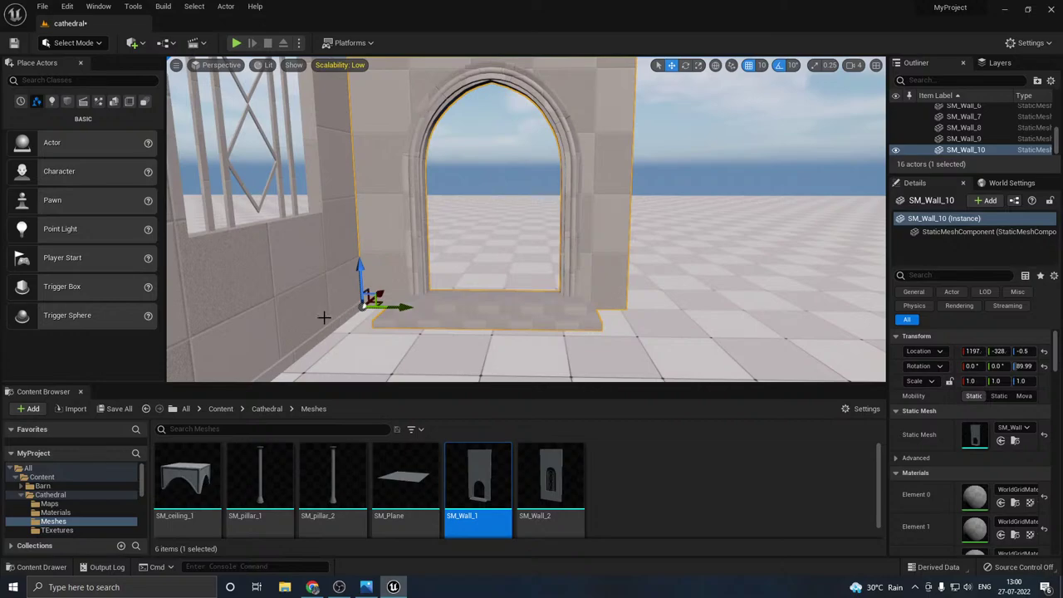
{"action": "left_click", "coordinate": [551, 480]}
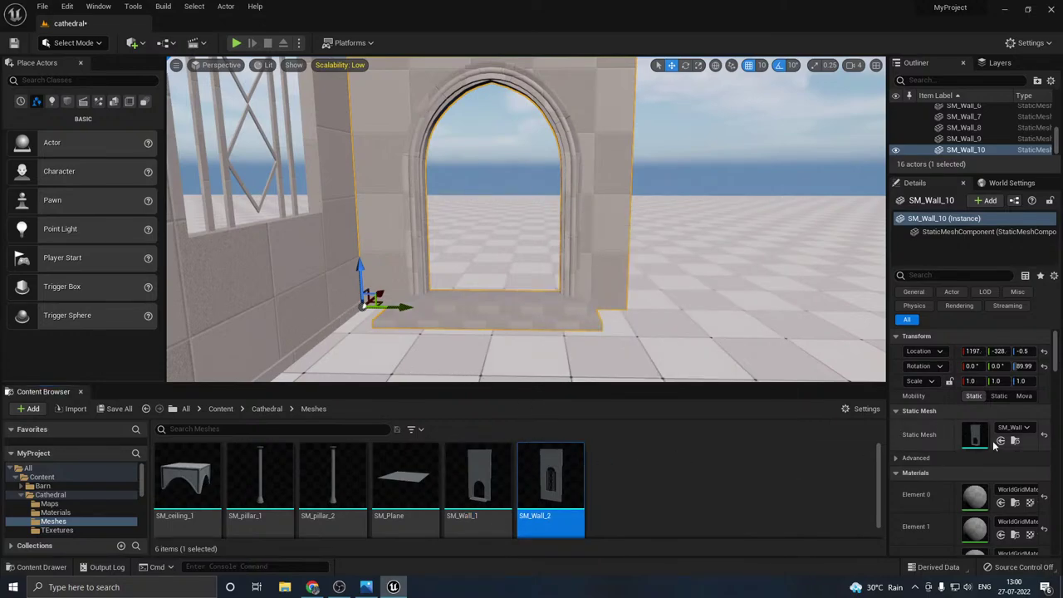
{"action": "left_click", "coordinate": [1000, 441]}
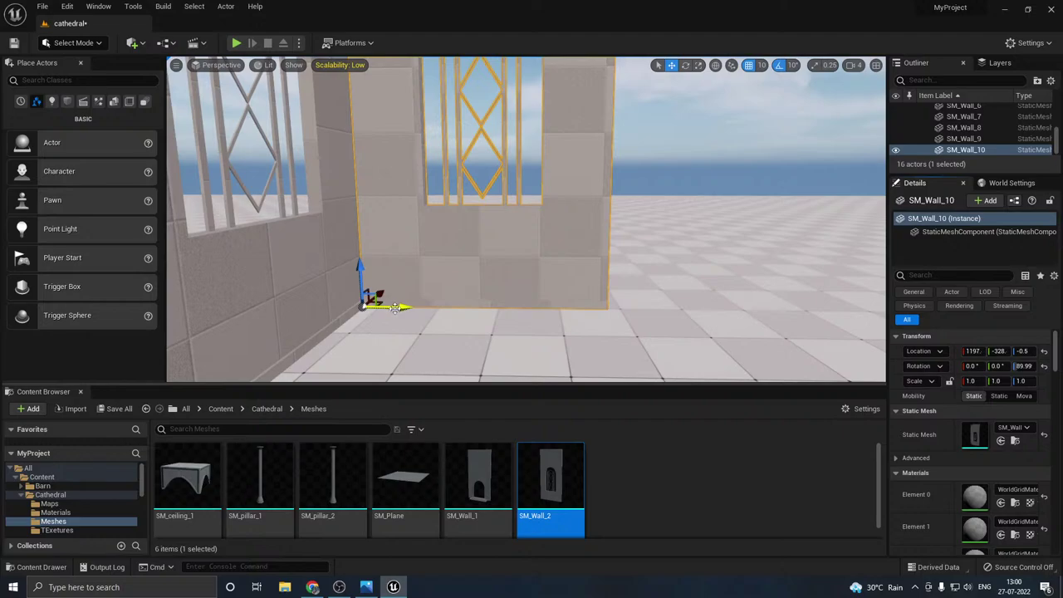
{"action": "left_click_drag", "start_coordinate": [398, 307], "coordinate": [649, 309], "text": "alt"}
- Set the copied end wall's mesh to SM_Wall_1 and check its joint with the neighbouring window wall
{"action": "left_click", "coordinate": [479, 480]}
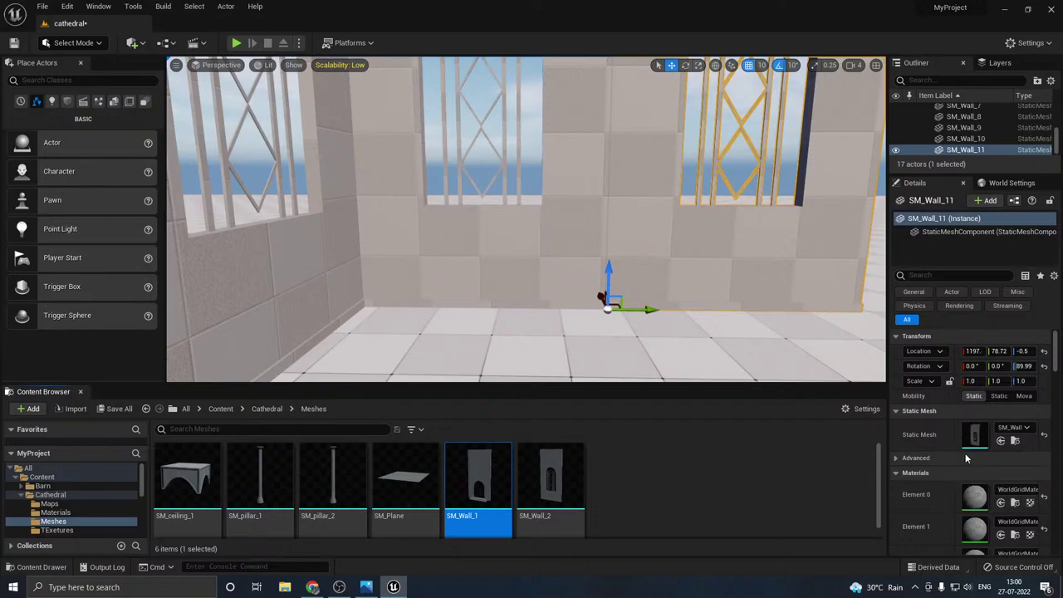
{"action": "left_click", "coordinate": [1001, 441]}
{"action": "right_click_drag", "start_coordinate": [557, 347], "coordinate": [520, 404]}
{"action": "left_click", "coordinate": [558, 346]}
{"action": "key", "text": "w"}
{"action": "right_click_drag", "start_coordinate": [525, 305], "coordinate": [503, 344]}
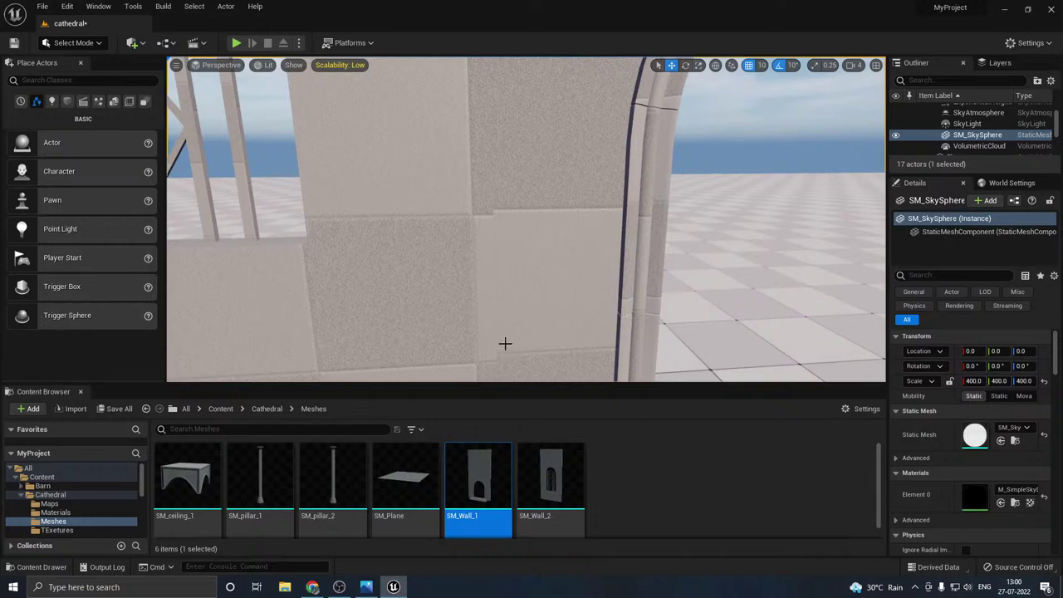
{"action": "left_click", "coordinate": [532, 333]}
{"action": "mouse_move", "coordinate": [530, 347]}
{"action": "left_mouse_down"}
{"action": "mouse_move", "coordinate": [542, 344]}
{"action": "mouse_move", "coordinate": [527, 346]}
{"action": "left_mouse_up"}
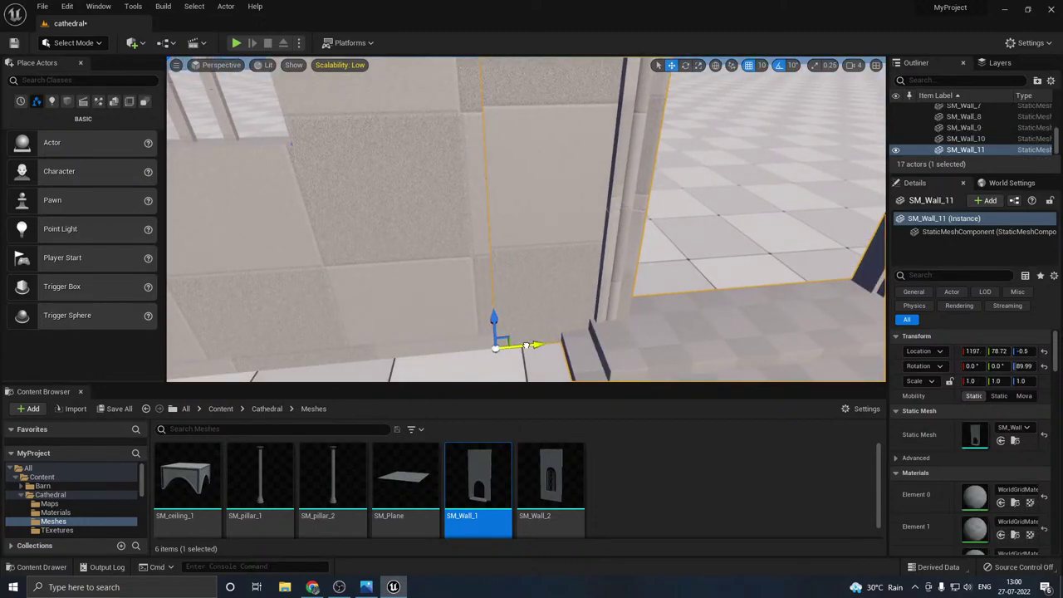
- Save the cathedral level with the new end wall sections
{"action": "right_click_drag", "start_coordinate": [527, 346], "coordinate": [370, 308]}
{"action": "key", "text": "s"}
{"action": "key", "text": "w"}
{"action": "key", "text": "s"}
{"action": "right_click_drag", "start_coordinate": [473, 346], "coordinate": [560, 339]}
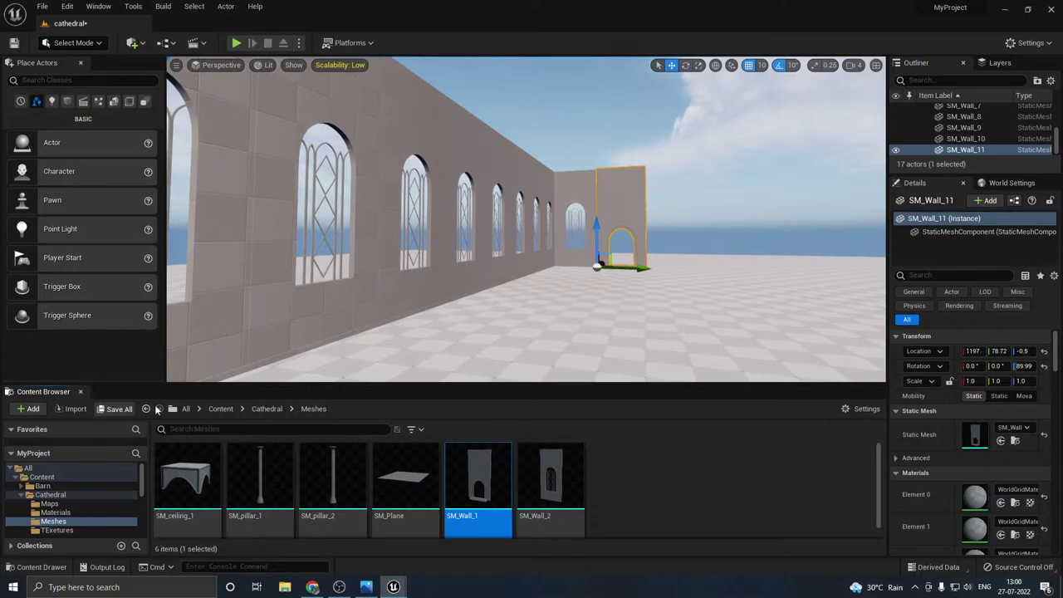
{"action": "left_click", "coordinate": [615, 417]}
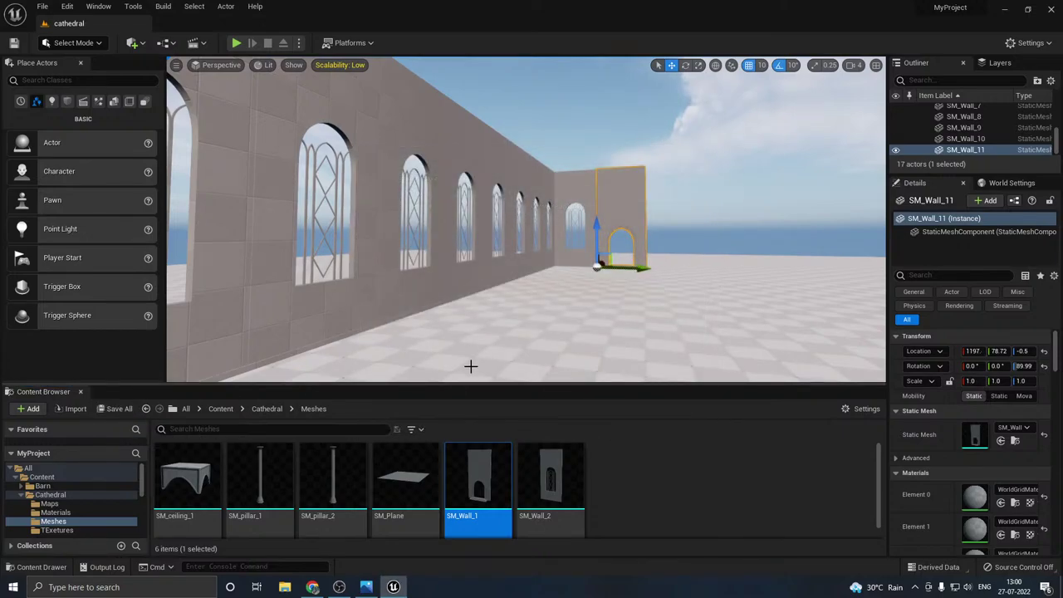
- Duplicate the first wall section of the row along Y to about -194 and change the copy's mesh to SM_ceiling_1
{"action": "right_click_drag", "start_coordinate": [470, 366], "coordinate": [474, 339]}
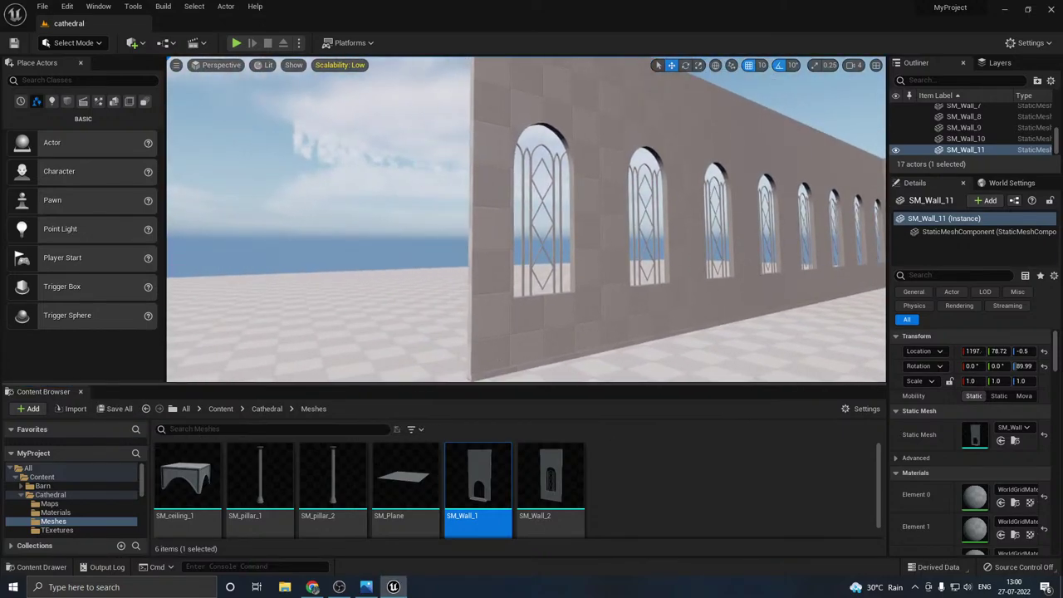
{"action": "left_click", "coordinate": [541, 216]}
{"action": "key", "text": "f"}
{"action": "left_click_drag", "start_coordinate": [417, 332], "coordinate": [452, 358], "text": "alt"}
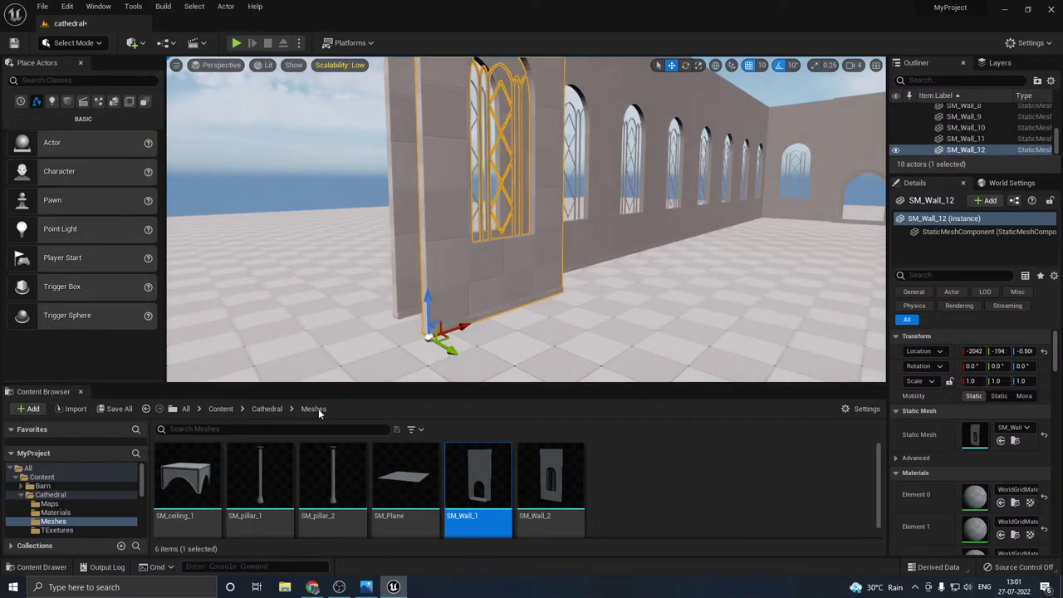
{"action": "left_click", "coordinate": [187, 481]}
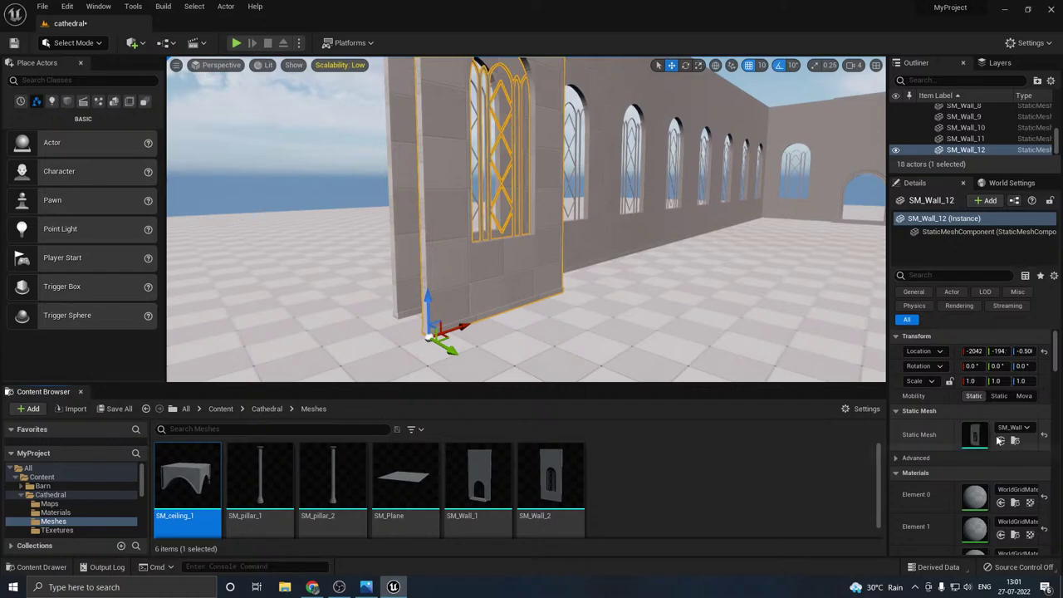
{"action": "left_click", "coordinate": [1001, 441]}
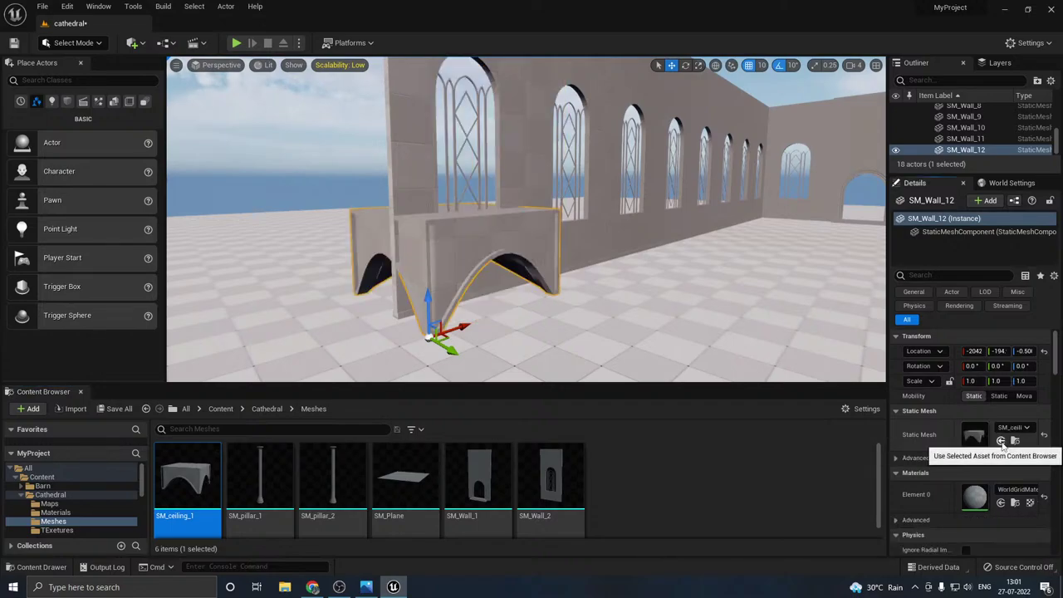
- Raise the ceiling piece to Z about 689.4 and move it along Y to about 65
{"action": "right_click_drag", "start_coordinate": [594, 294], "coordinate": [615, 283]}
{"action": "right_click_drag", "start_coordinate": [364, 262], "coordinate": [378, 275]}
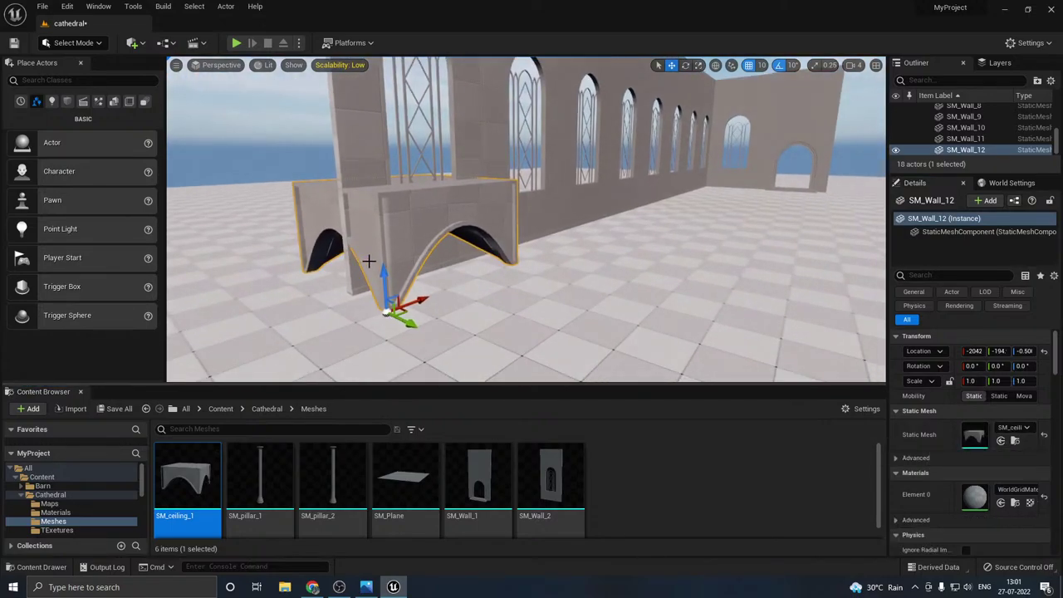
{"action": "left_click_drag", "start_coordinate": [384, 276], "coordinate": [373, 118]}
{"action": "right_click_drag", "start_coordinate": [451, 209], "coordinate": [427, 129]}
{"action": "left_click_drag", "start_coordinate": [445, 345], "coordinate": [570, 140]}
{"action": "right_click_drag", "start_coordinate": [570, 167], "coordinate": [665, 115]}
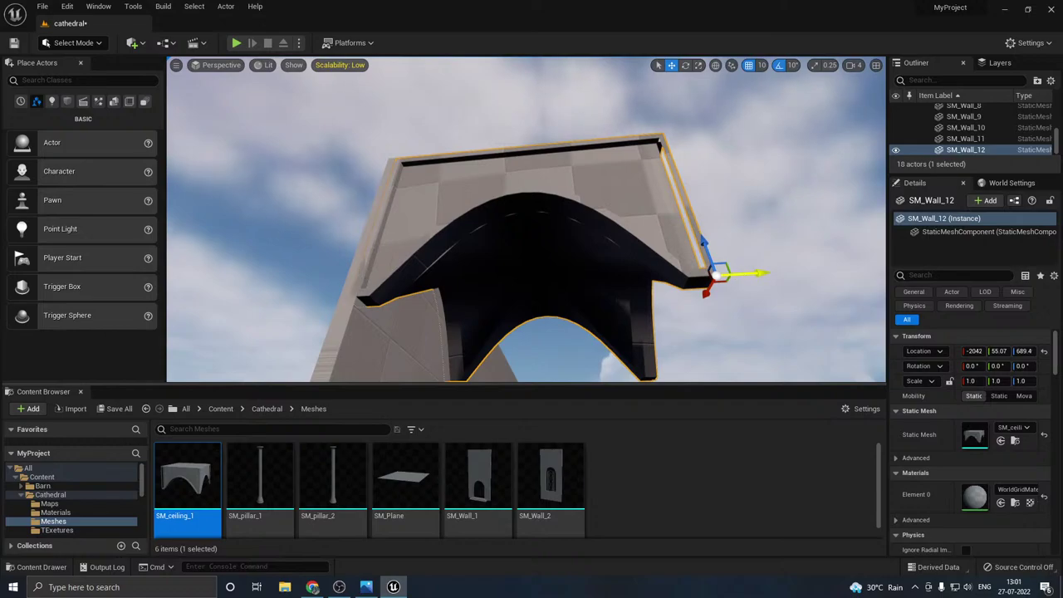
{"action": "left_click_drag", "start_coordinate": [748, 274], "coordinate": [758, 273]}
- Mirror the ceiling piece across X and move it along Y to about -328 against the window wall
{"action": "right_click", "coordinate": [623, 218]}
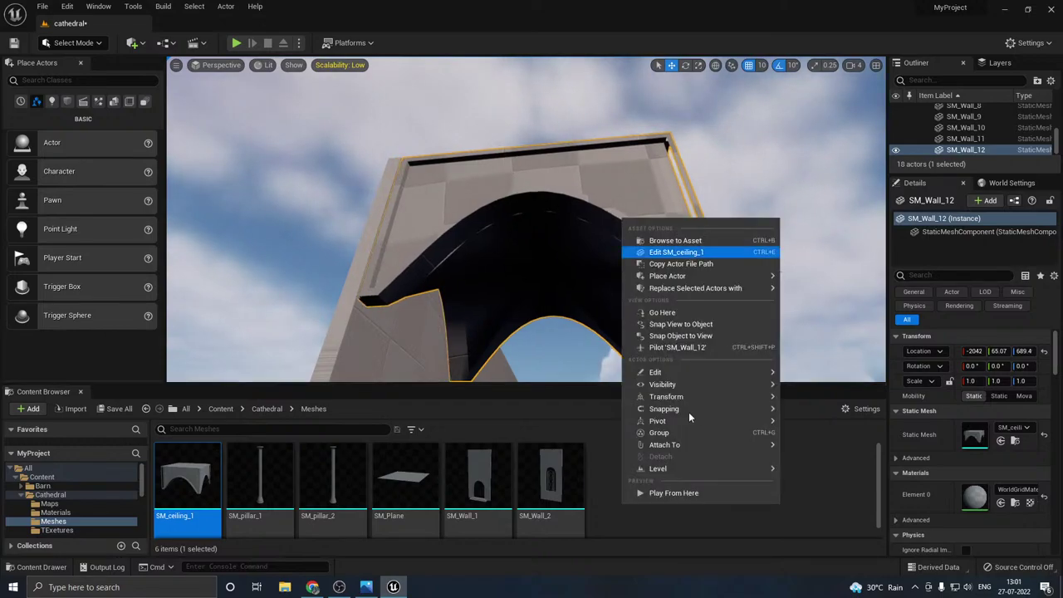
{"action": "mouse_move", "coordinate": [690, 397]}
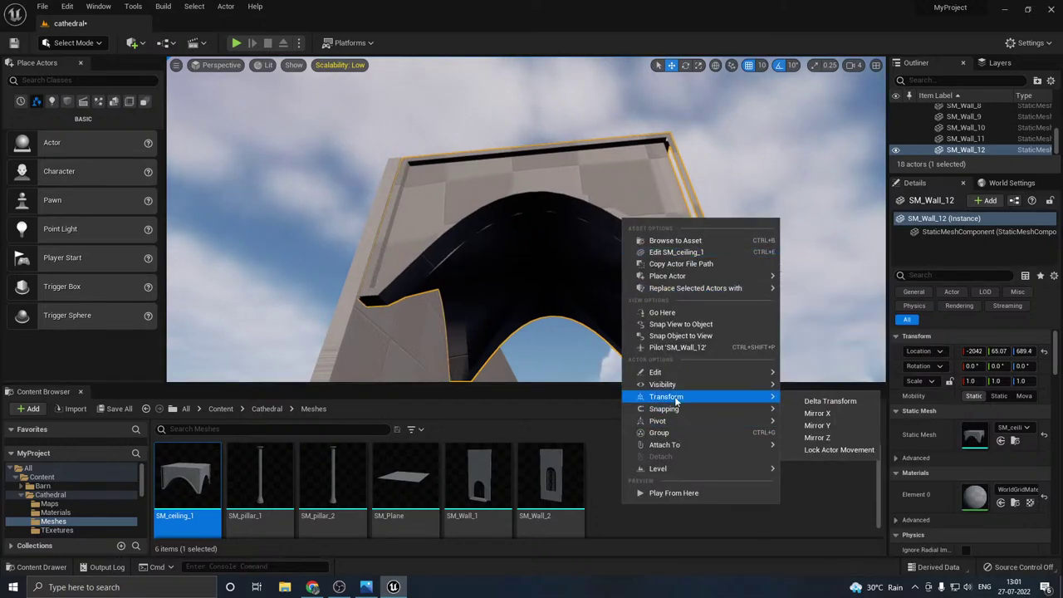
{"action": "left_click", "coordinate": [856, 413]}
{"action": "left_click_drag", "start_coordinate": [751, 270], "coordinate": [377, 295]}
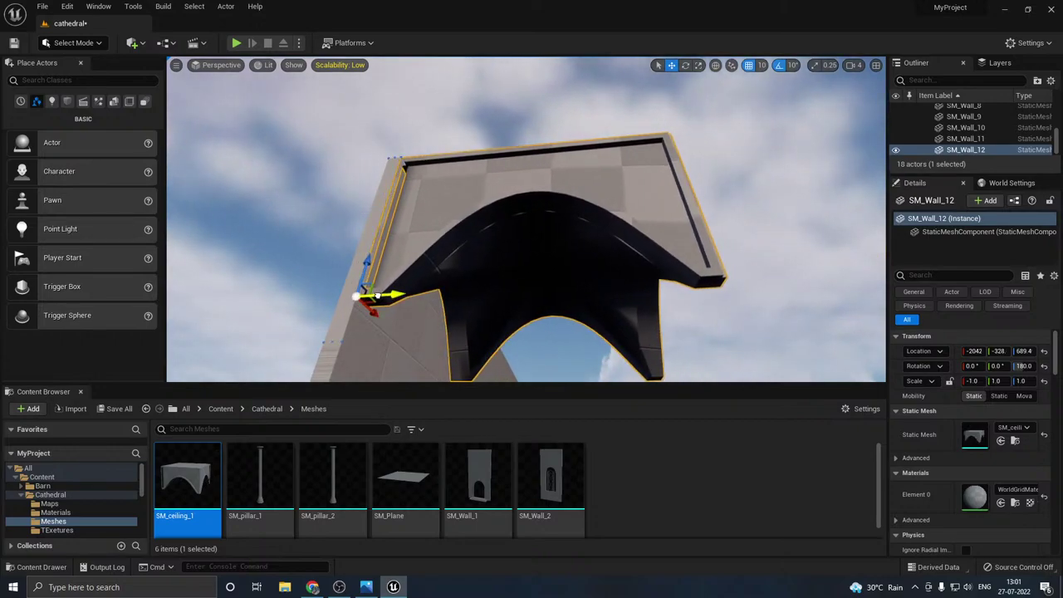
{"action": "left_click", "coordinate": [281, 266]}
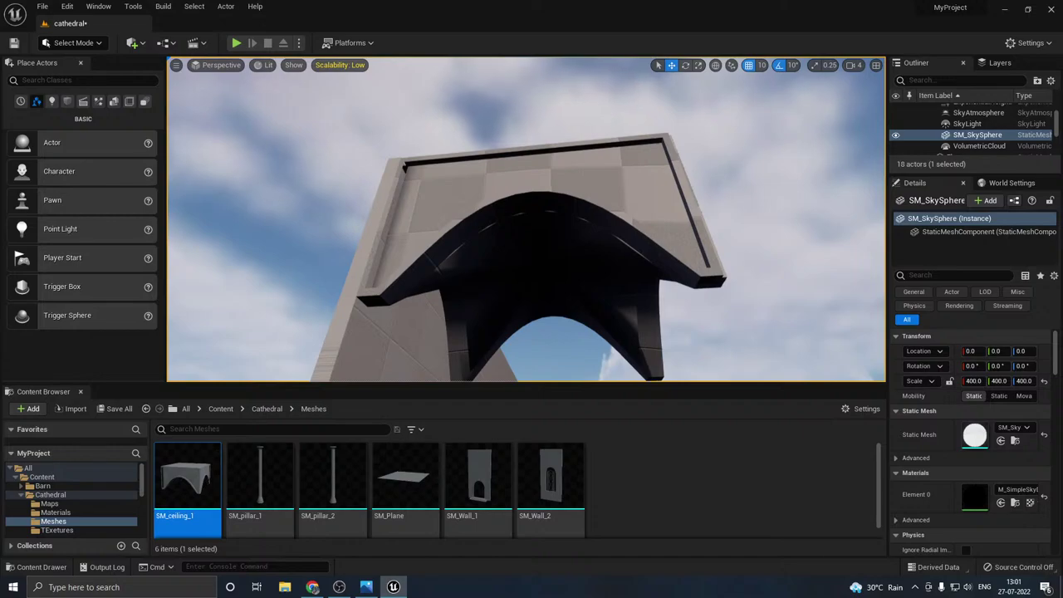
{"action": "left_click", "coordinate": [517, 178]}
{"action": "right_click_drag", "start_coordinate": [516, 179], "coordinate": [450, 284]}
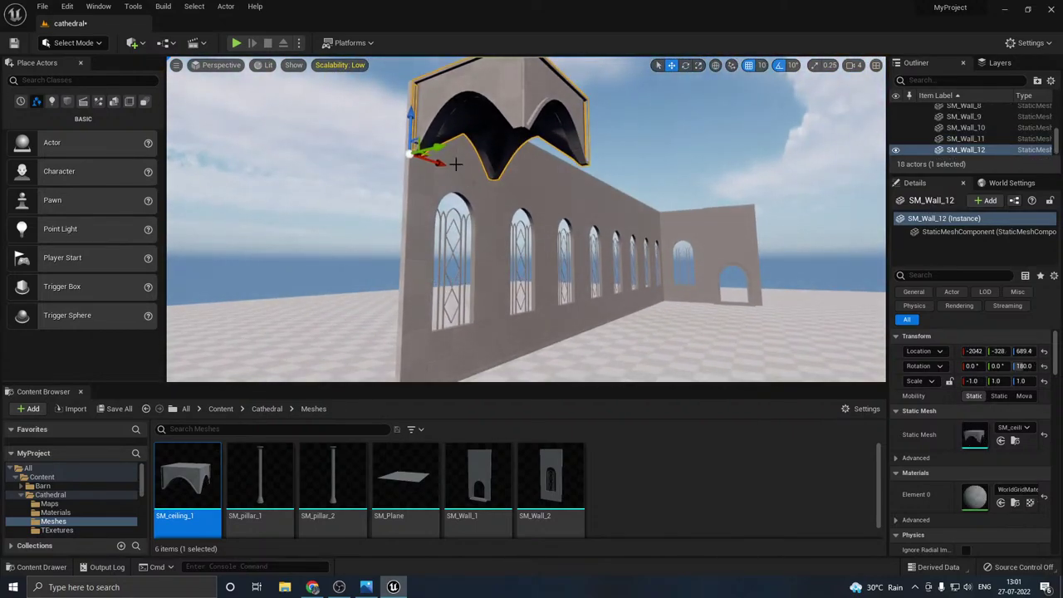
{"action": "left_click_drag", "start_coordinate": [438, 147], "coordinate": [544, 120], "text": "alt"}
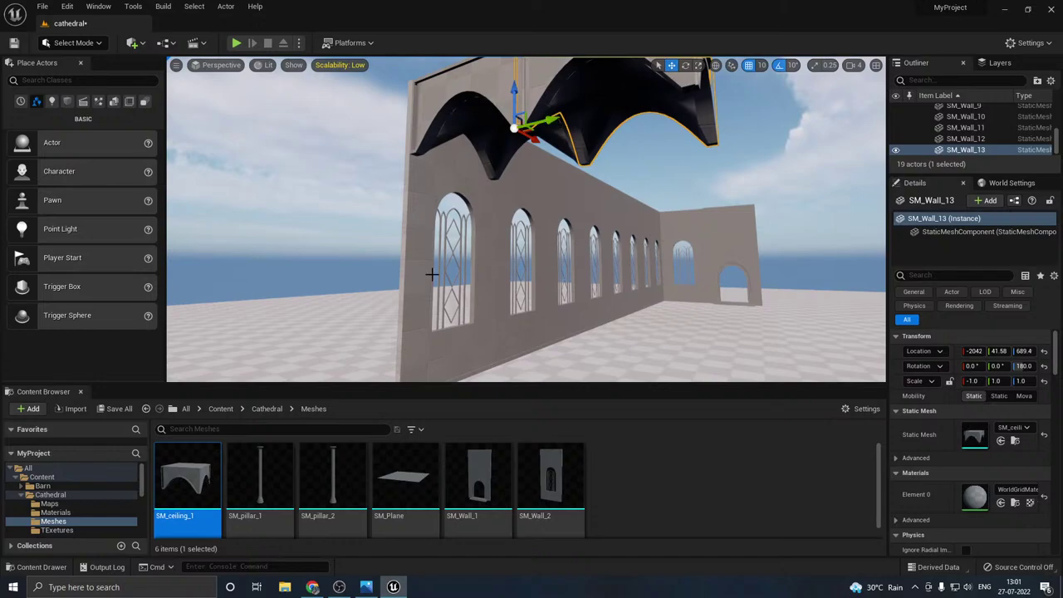
{"action": "left_click", "coordinate": [262, 482]}
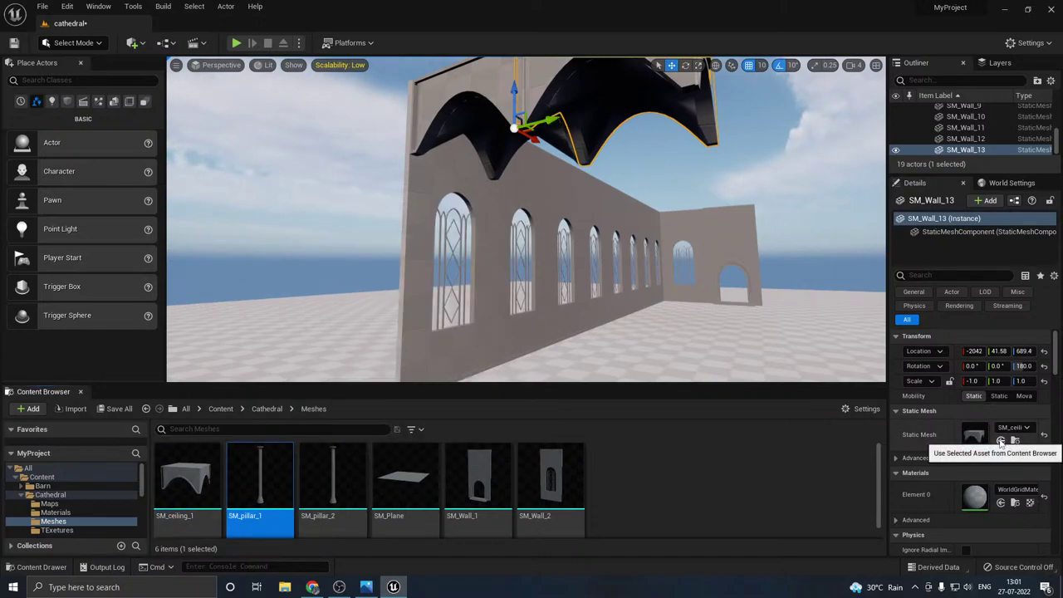
{"action": "left_click", "coordinate": [1002, 440]}
- Duplicate the first wall section along Y to about -15 and change the copy's mesh to SM_pillar_1
{"action": "mouse_move", "coordinate": [583, 260]}
{"action": "right_mouse_down"}
{"action": "mouse_move", "coordinate": [548, 250]}
{"action": "mouse_move", "coordinate": [573, 266]}
{"action": "right_mouse_up"}
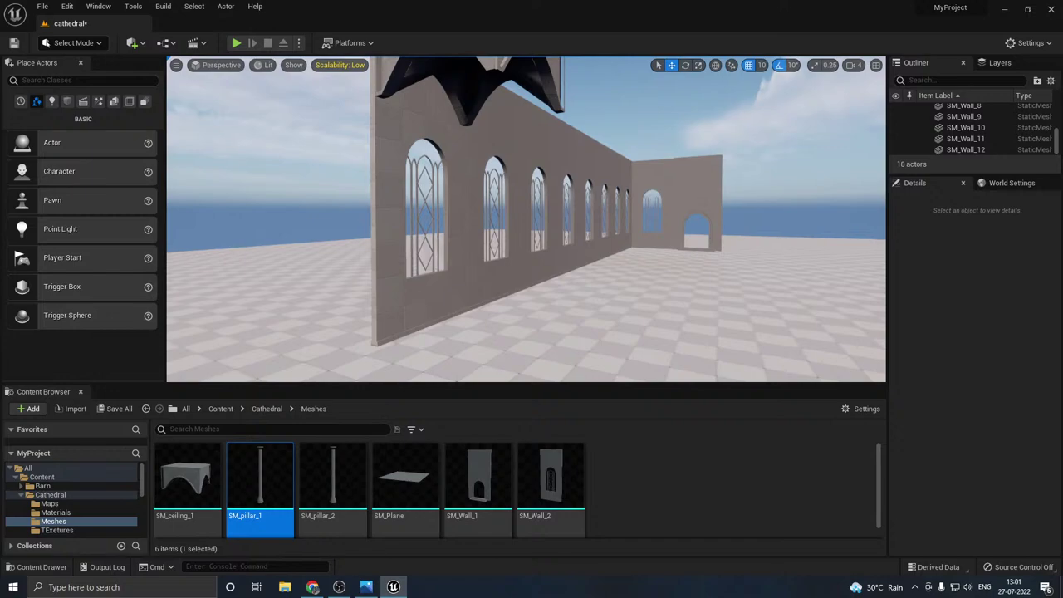
{"action": "left_click", "coordinate": [421, 308]}
{"action": "left_click_drag", "start_coordinate": [401, 355], "coordinate": [494, 378], "text": "alt"}
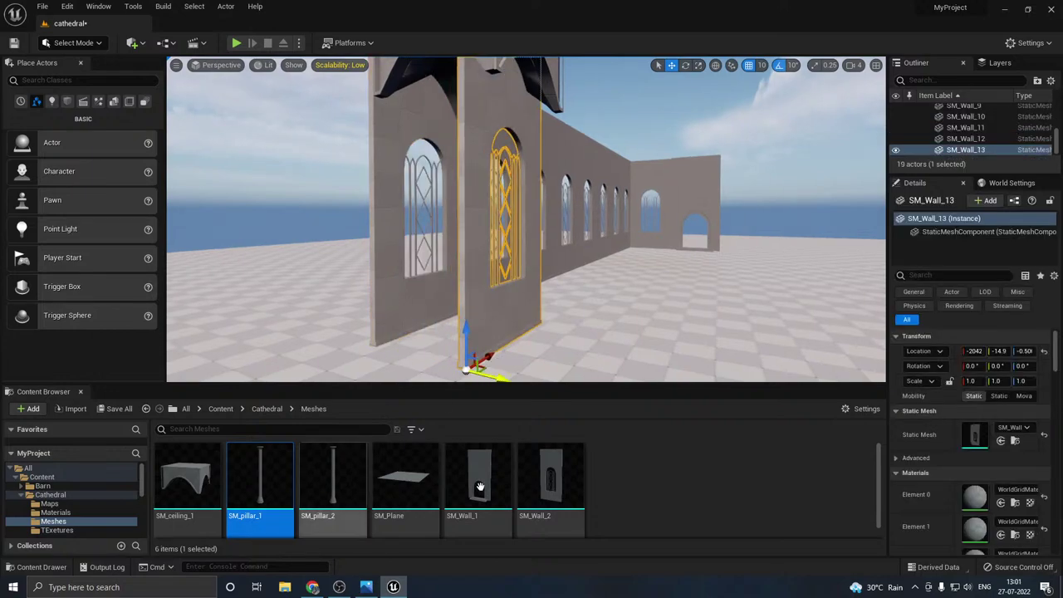
{"action": "left_click", "coordinate": [1002, 440]}
- Duplicate the pillar to X about -1682, Y about 85, and change the copy's mesh to SM_pillar_2
{"action": "right_click_drag", "start_coordinate": [541, 256], "coordinate": [545, 251]}
{"action": "left_click_drag", "start_coordinate": [500, 326], "coordinate": [553, 304]}
{"action": "key", "text": "w"}
{"action": "right_click_drag", "start_coordinate": [554, 304], "coordinate": [574, 323]}
{"action": "key", "text": "d"}
{"action": "left_click", "coordinate": [332, 486]}
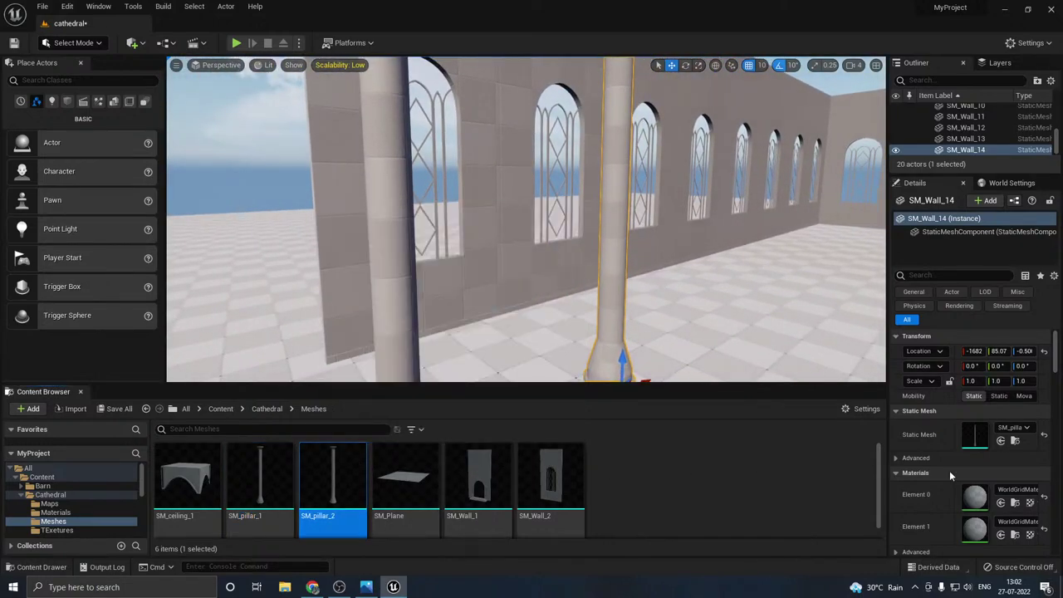
{"action": "left_click", "coordinate": [1000, 441]}
- Align the SM_pillar_2 pillar under the ceiling's outer corner at X about -1702, Y about 75
{"action": "key", "text": "s"}
{"action": "right_click_drag", "start_coordinate": [632, 274], "coordinate": [694, 241]}
{"action": "key", "text": "a"}
{"action": "mouse_move", "coordinate": [674, 304]}
{"action": "right_mouse_down"}
{"action": "mouse_move", "coordinate": [692, 332]}
{"action": "mouse_move", "coordinate": [676, 323]}
{"action": "right_mouse_up"}
{"action": "key", "text": "s"}
{"action": "key", "text": "d"}
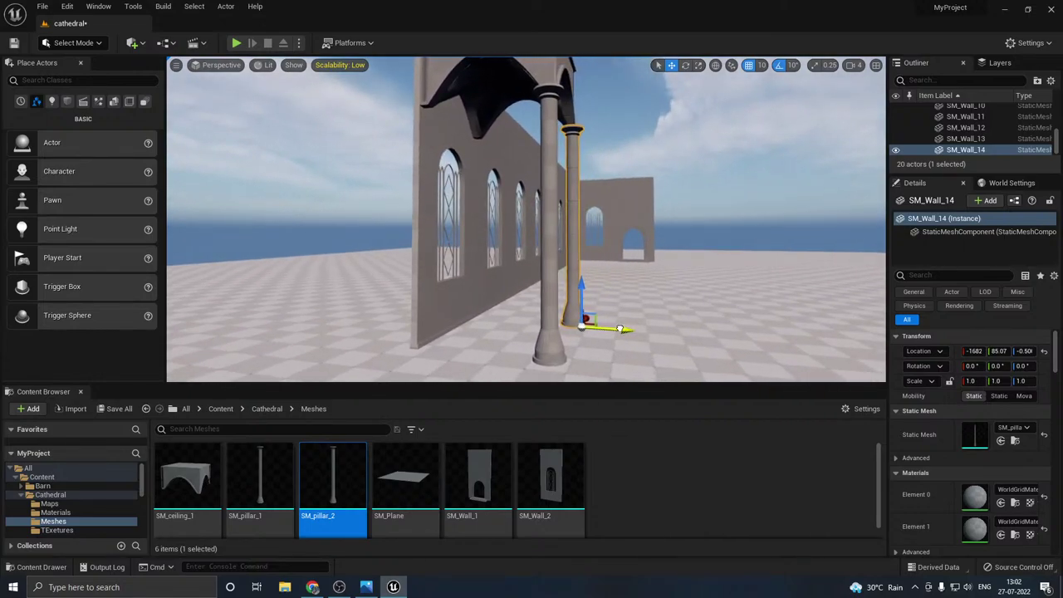
{"action": "left_click_drag", "start_coordinate": [620, 329], "coordinate": [613, 327]}
{"action": "right_click_drag", "start_coordinate": [614, 328], "coordinate": [676, 312]}
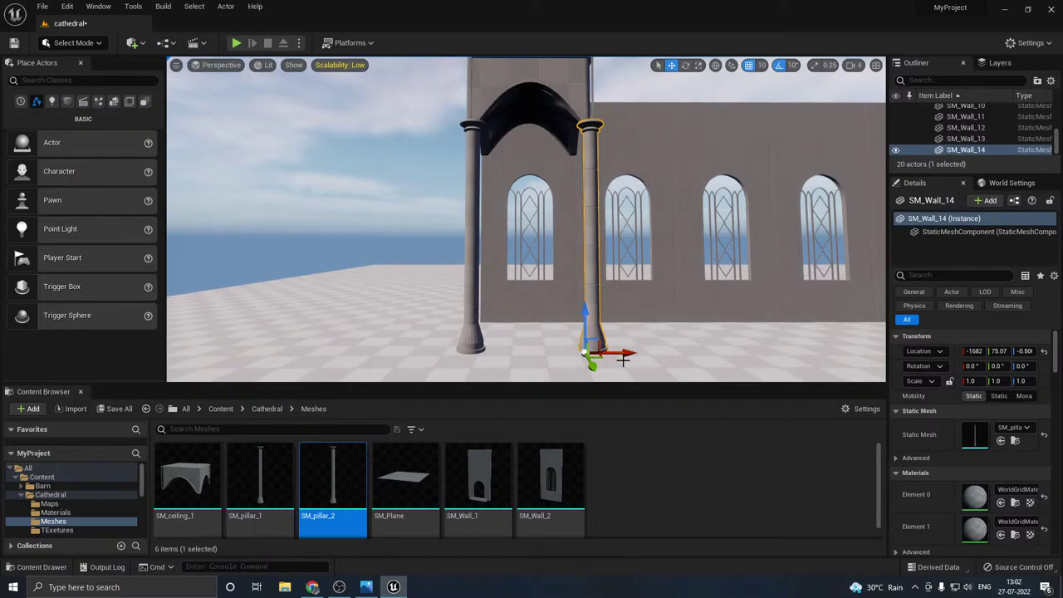
{"action": "left_click_drag", "start_coordinate": [623, 359], "coordinate": [613, 356]}
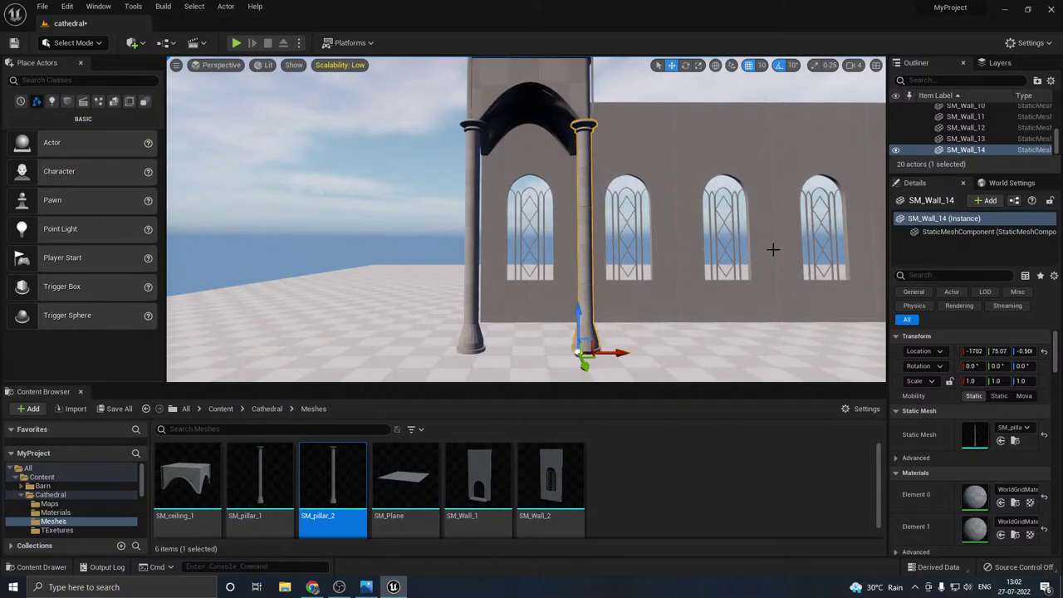
- Change the mesh of the first pillar, at the ceiling's outer end, to SM_pillar_2
{"action": "mouse_move", "coordinate": [477, 314]}
{"action": "right_mouse_down"}
{"action": "mouse_move", "coordinate": [471, 339]}
{"action": "mouse_move", "coordinate": [480, 336]}
{"action": "mouse_move", "coordinate": [468, 330]}
{"action": "right_mouse_up"}
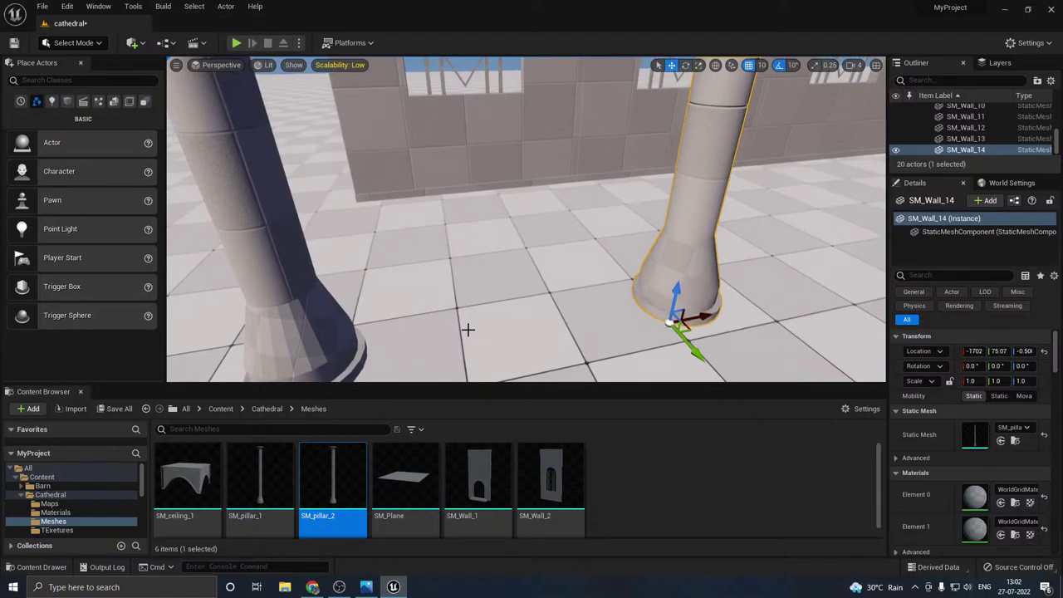
{"action": "right_click_drag", "start_coordinate": [361, 292], "coordinate": [416, 266]}
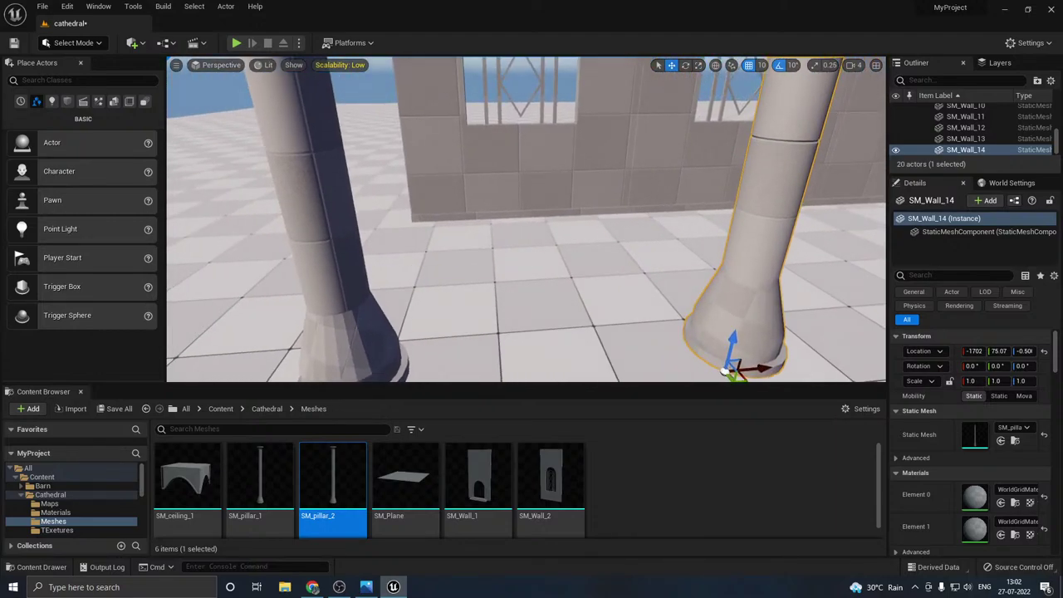
{"action": "left_click", "coordinate": [357, 324]}
{"action": "right_click_drag", "start_coordinate": [383, 337], "coordinate": [455, 311]}
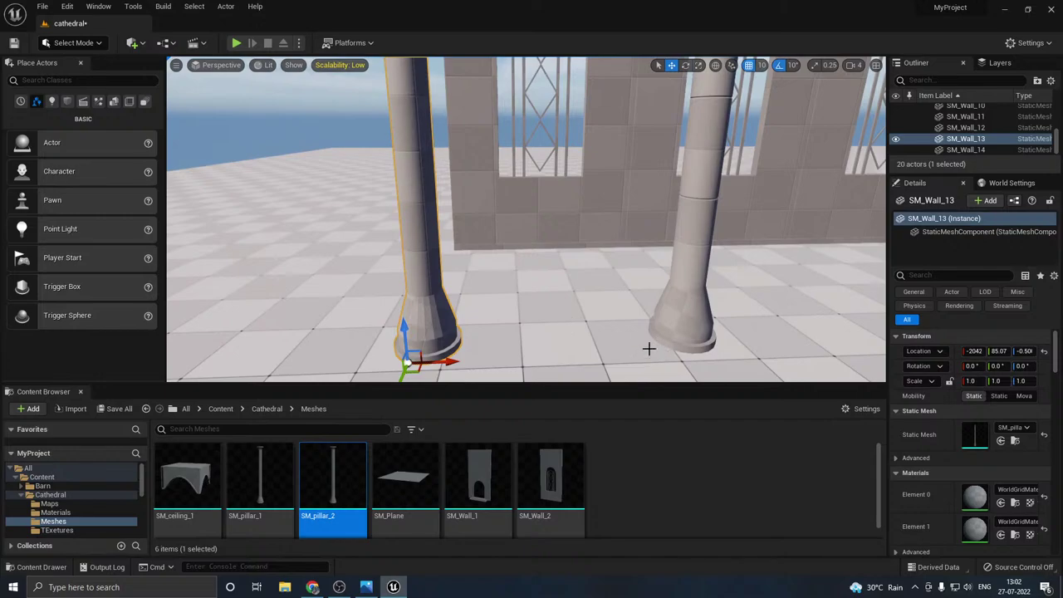
{"action": "left_click", "coordinate": [692, 328]}
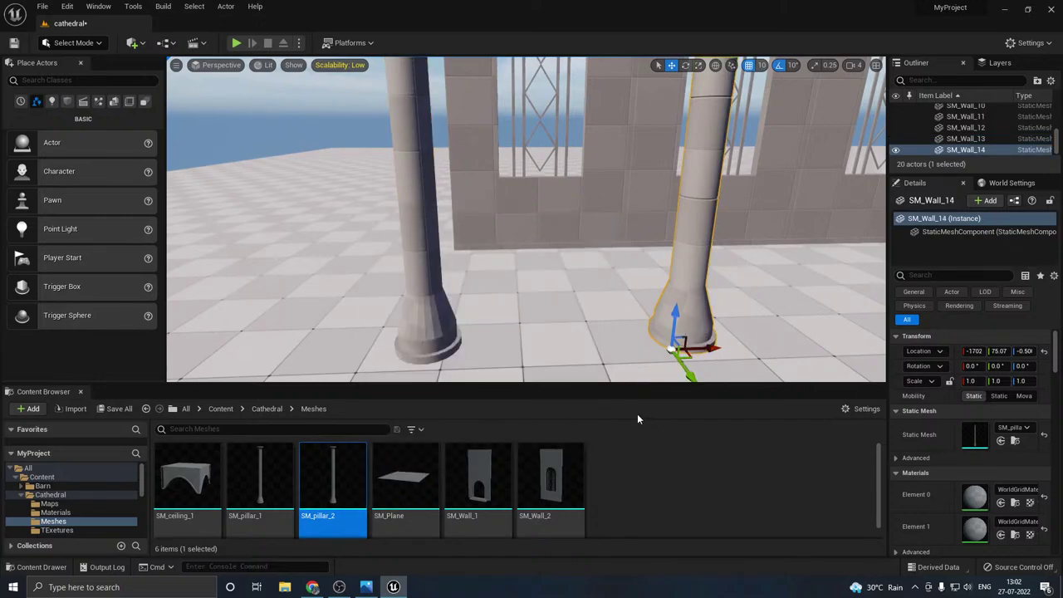
{"action": "left_click", "coordinate": [414, 338]}
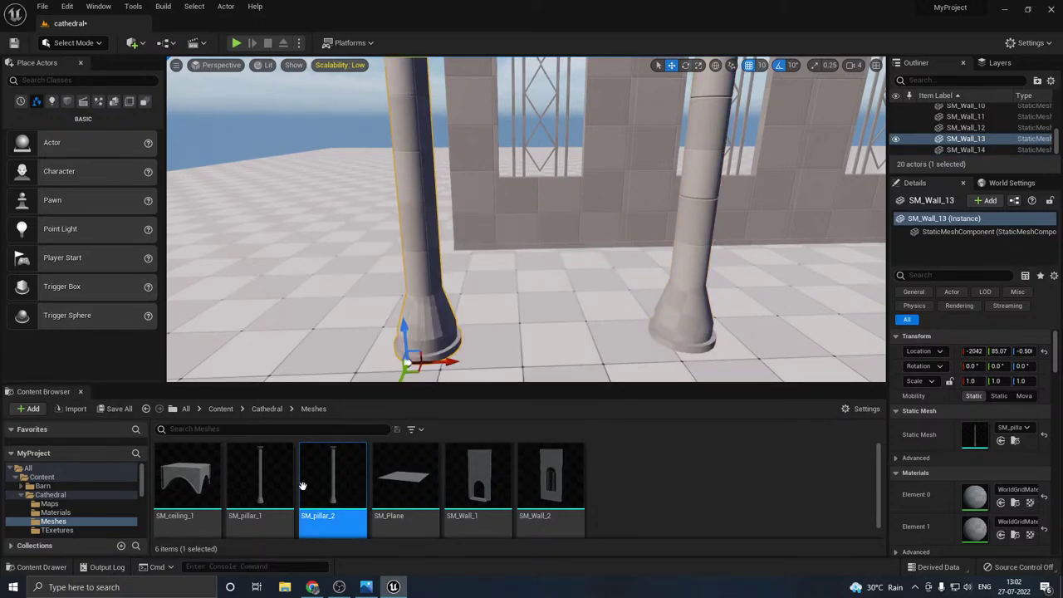
{"action": "left_click", "coordinate": [1000, 441]}
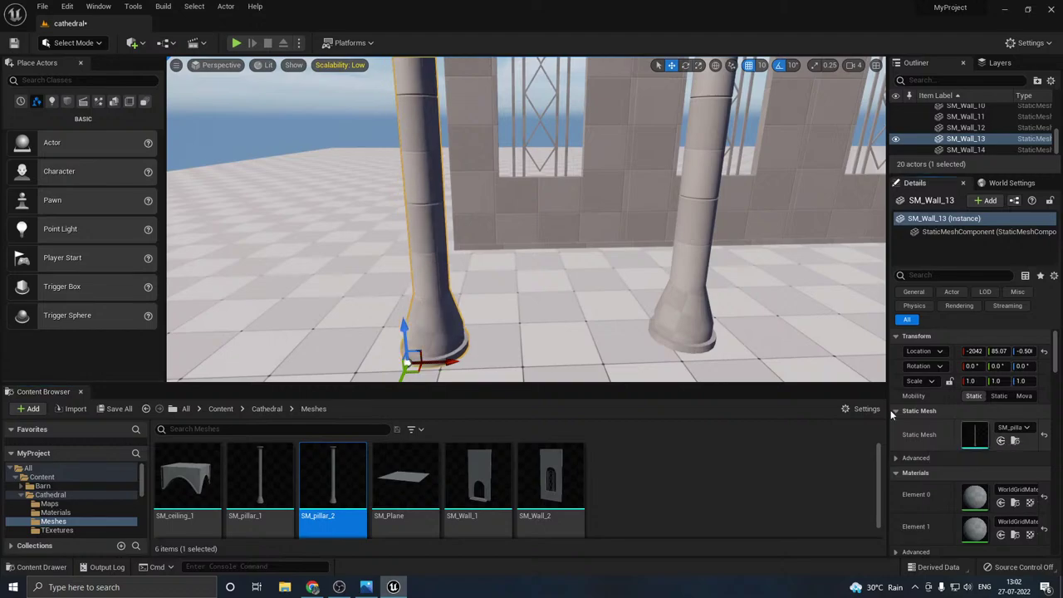
- Save the cathedral level with the updated pillars
{"action": "key", "text": "s"}
{"action": "right_click_drag", "start_coordinate": [516, 340], "coordinate": [482, 267]}
{"action": "mouse_move", "coordinate": [592, 332]}
{"action": "right_mouse_down"}
{"action": "mouse_move", "coordinate": [589, 346]}
{"action": "mouse_move", "coordinate": [584, 338]}
{"action": "right_mouse_up"}
{"action": "key", "text": "s"}
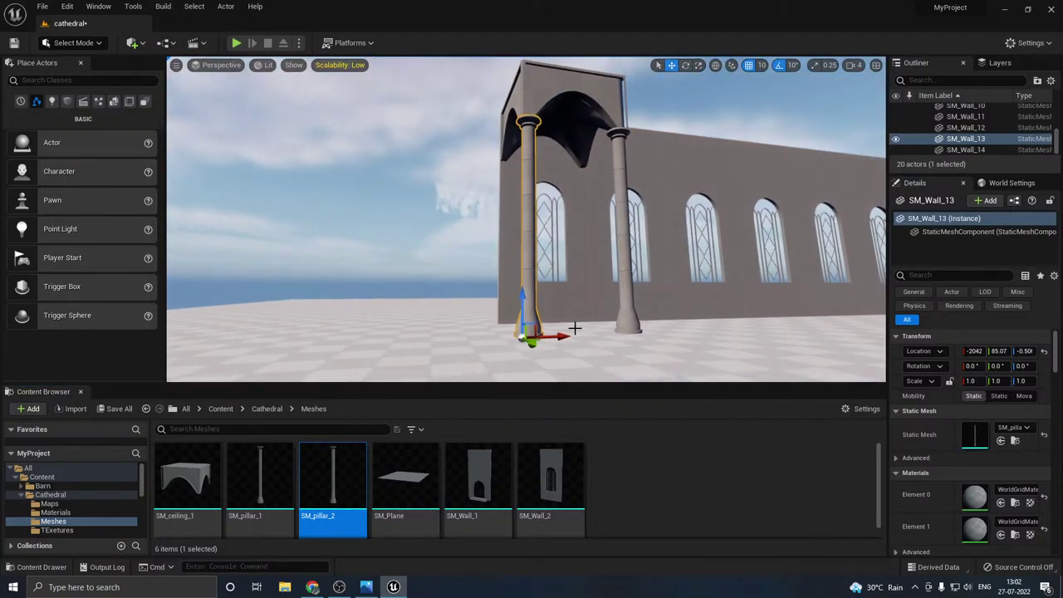
{"action": "left_click", "coordinate": [119, 408]}
{"action": "left_click", "coordinate": [619, 415]}
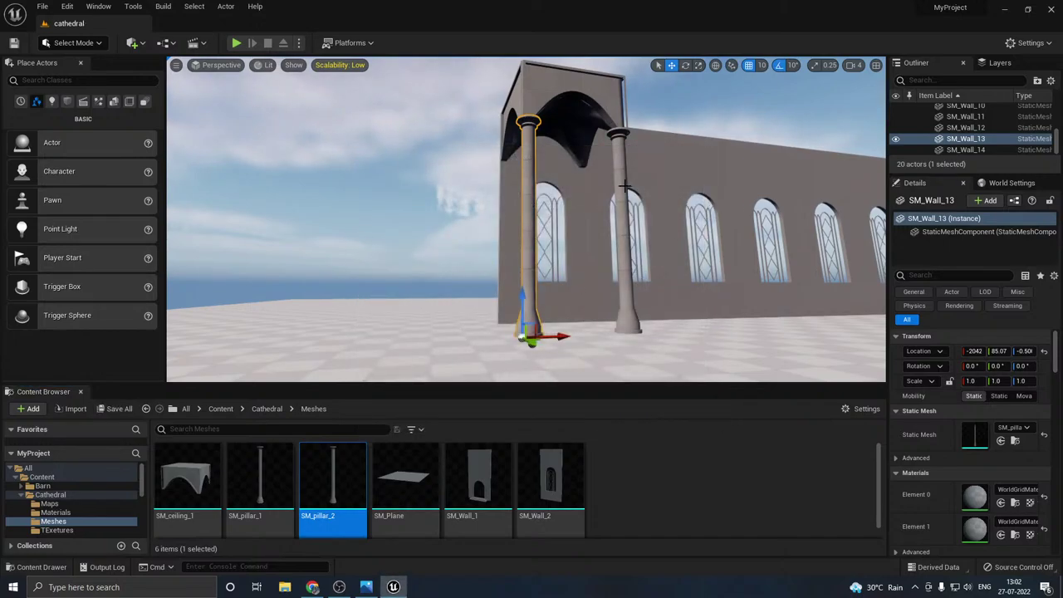
- Duplicate the ceiling piece and its two pillars together along X, placing the copied ceiling at X about -1622
{"action": "left_click", "coordinate": [625, 186]}
{"action": "left_click", "coordinate": [606, 104], "text": "ctrl"}
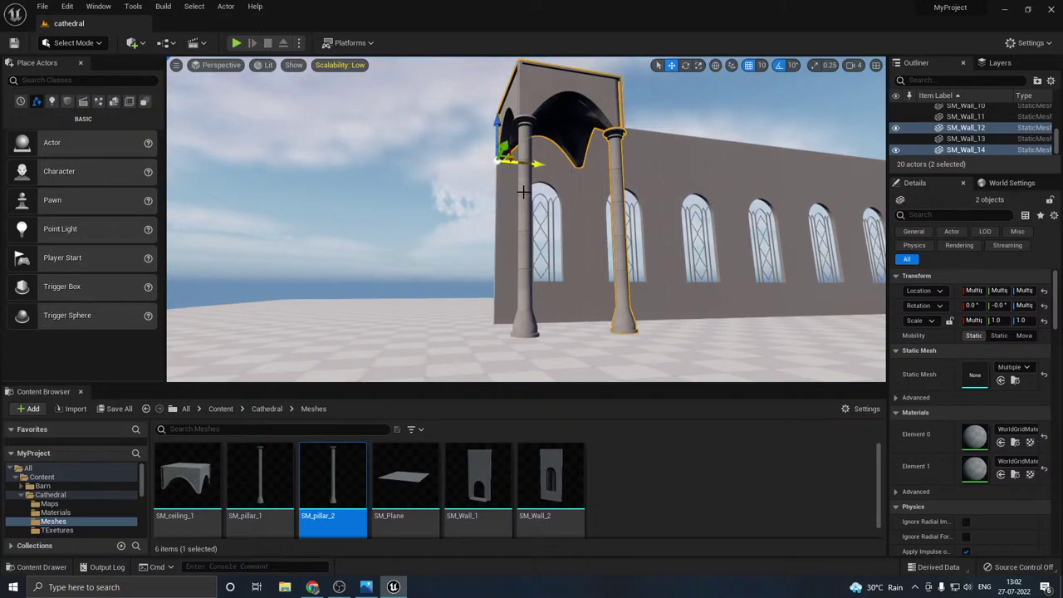
{"action": "left_click", "coordinate": [524, 192], "text": "ctrl"}
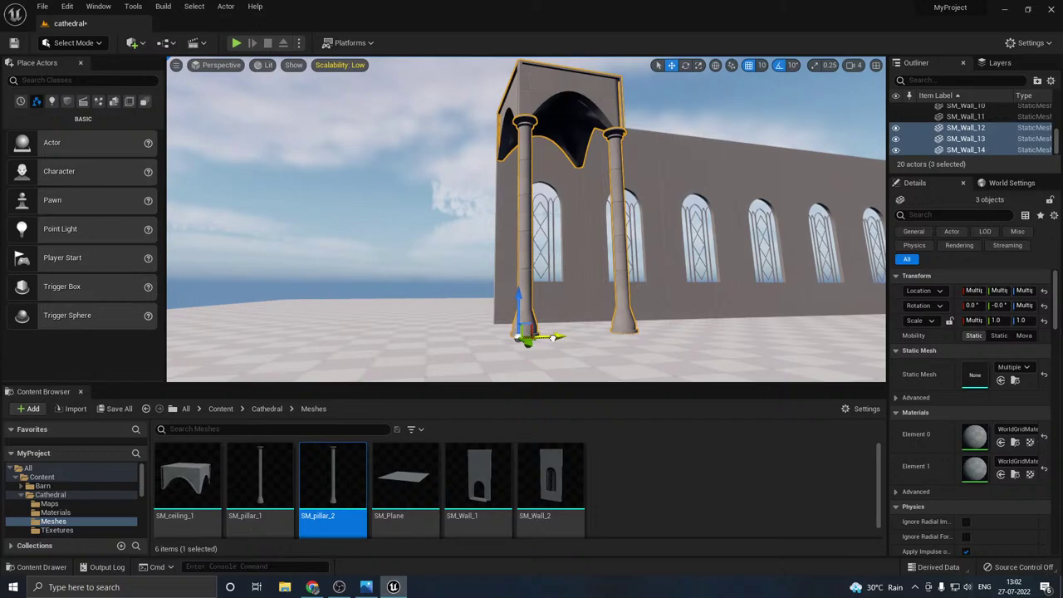
{"action": "left_click_drag", "start_coordinate": [553, 338], "coordinate": [765, 332], "text": "alt"}
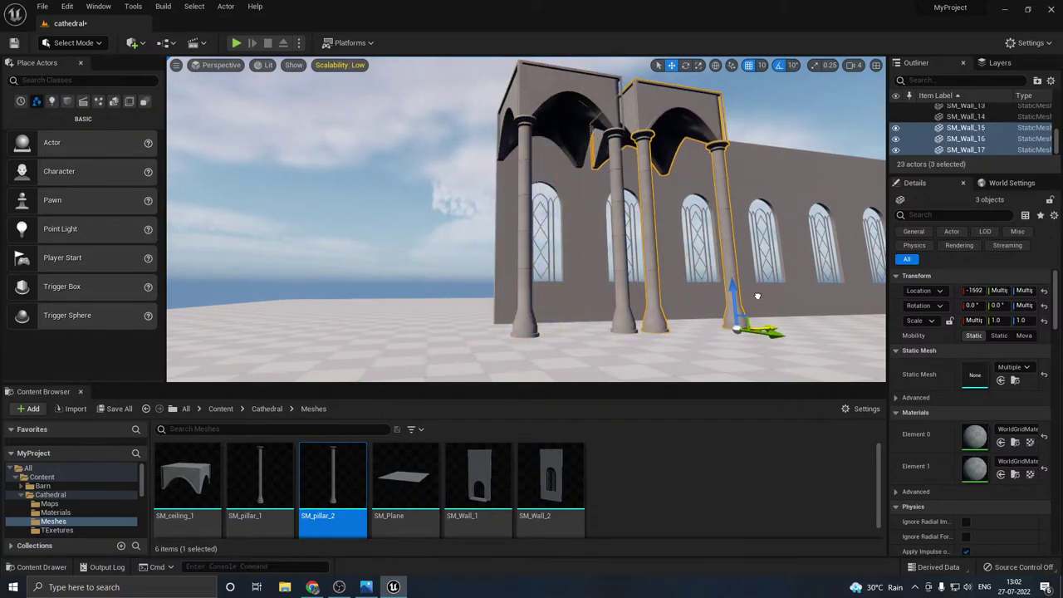
{"action": "left_click_drag", "start_coordinate": [757, 296], "coordinate": [752, 296], "text": "alt"}
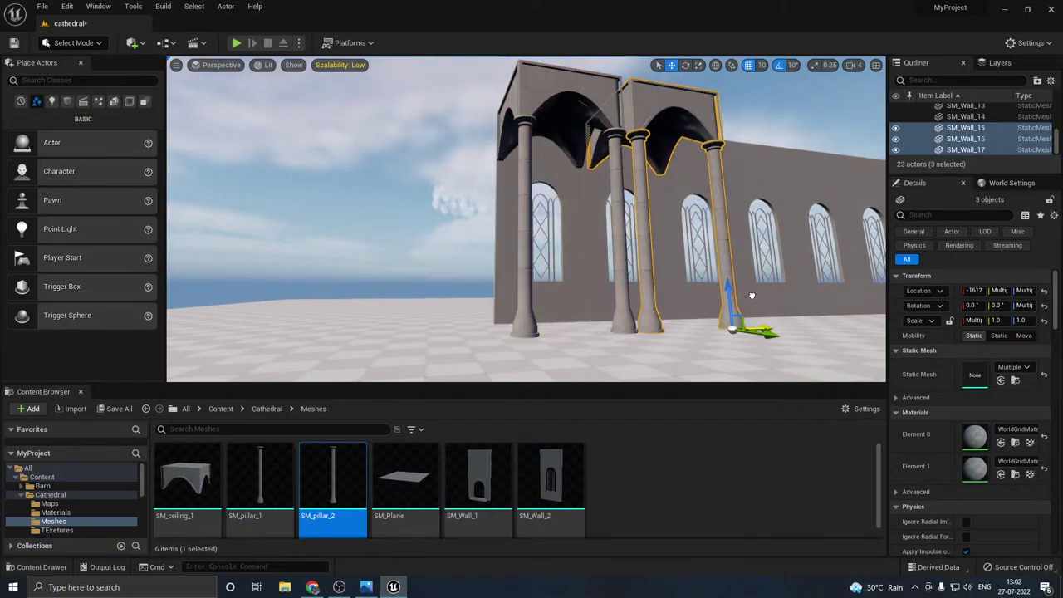
{"action": "key", "text": "d"}
{"action": "right_click_drag", "start_coordinate": [622, 248], "coordinate": [596, 248]}
{"action": "key", "text": "w"}
{"action": "key", "text": "s"}
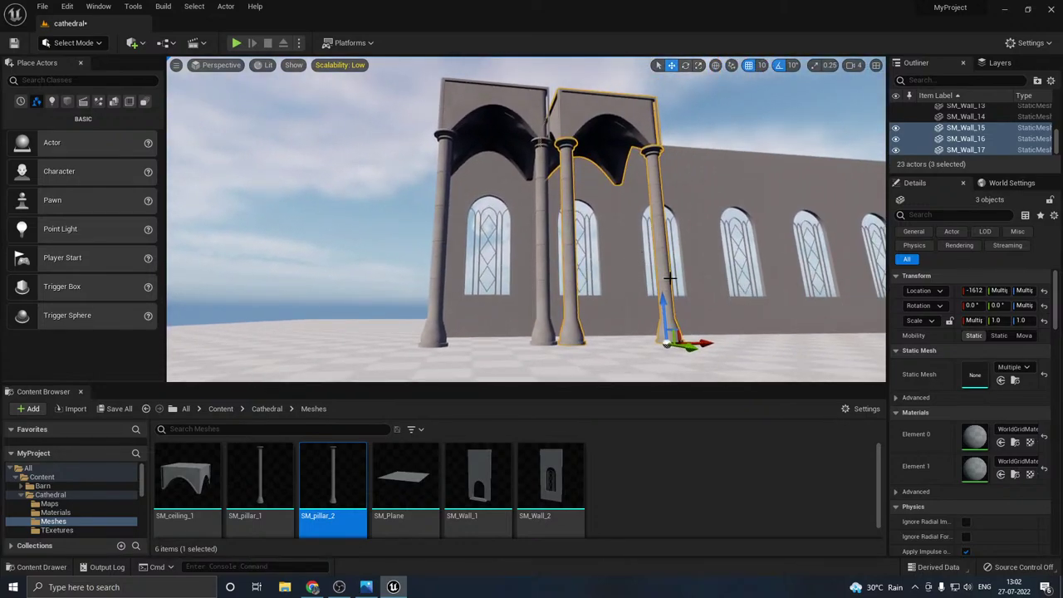
{"action": "left_click_drag", "start_coordinate": [707, 343], "coordinate": [704, 342]}
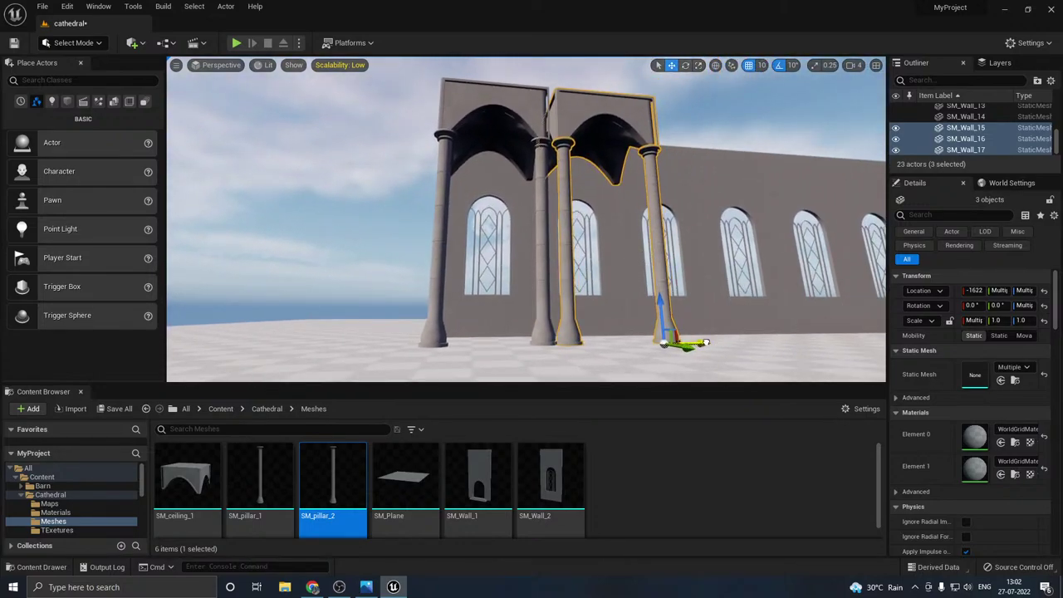
- Move the original second pillar along X to about -1692 and delete the duplicated pillar beside it
{"action": "left_click", "coordinate": [544, 292]}
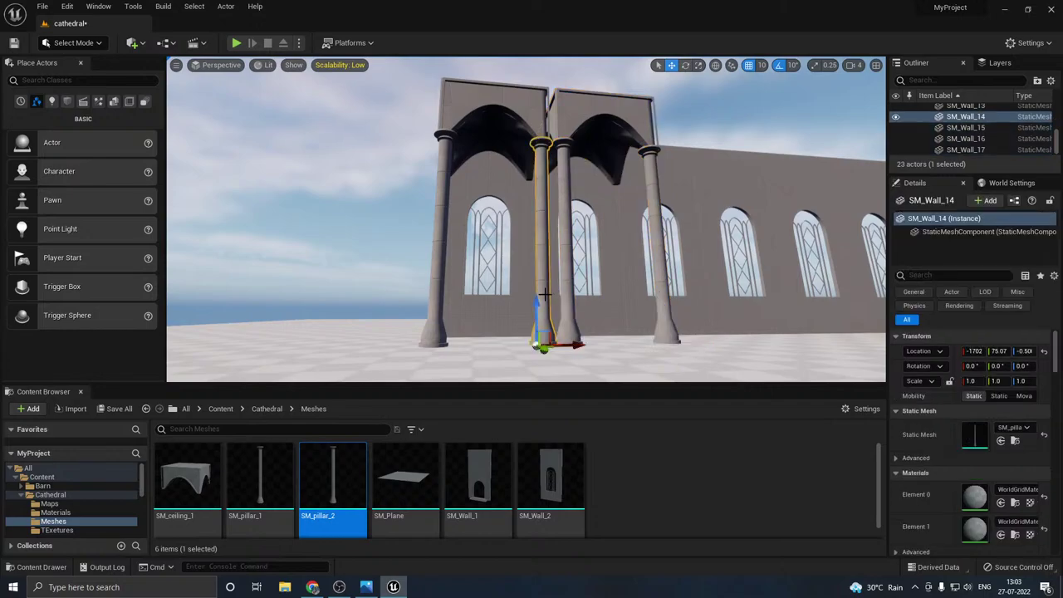
{"action": "left_click_drag", "start_coordinate": [568, 342], "coordinate": [579, 345]}
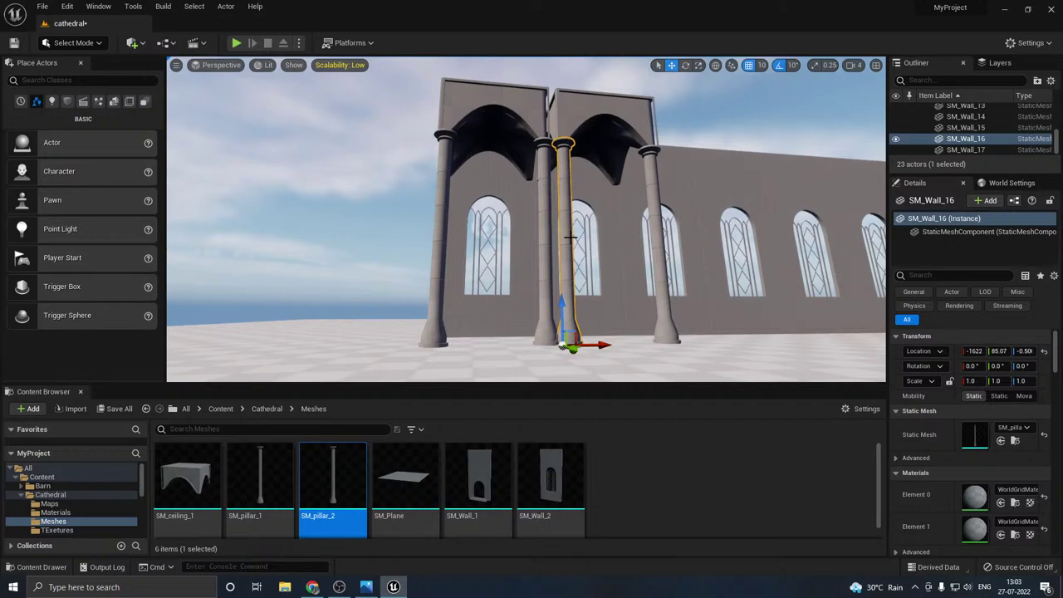
{"action": "key", "text": "Delete"}
- Move the duplicated ceiling piece along X to about -1652 so it meets the first ceiling piece
{"action": "left_click", "coordinate": [574, 125]}
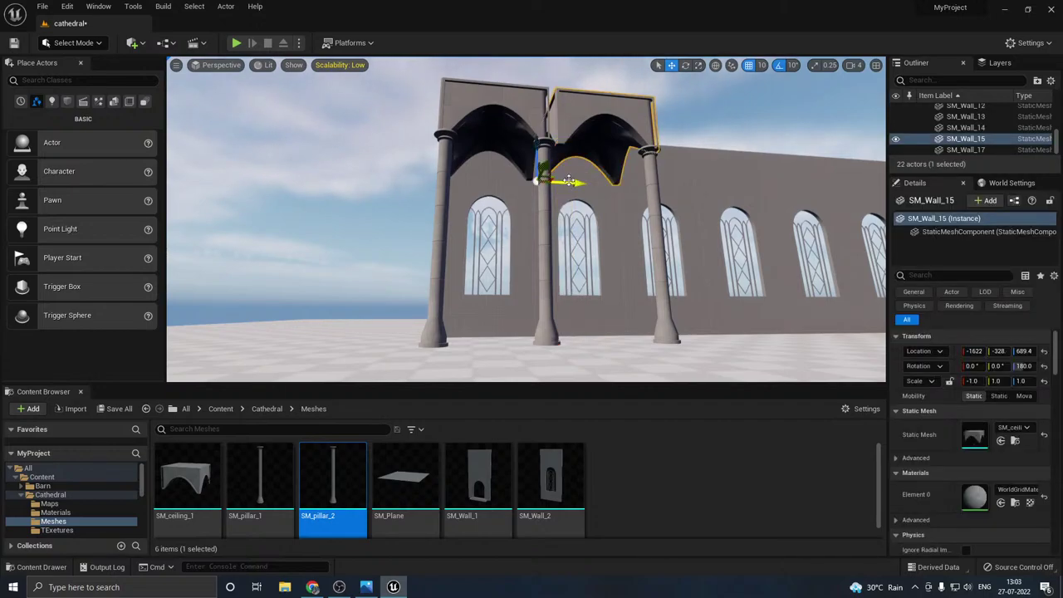
{"action": "left_click_drag", "start_coordinate": [570, 181], "coordinate": [563, 177]}
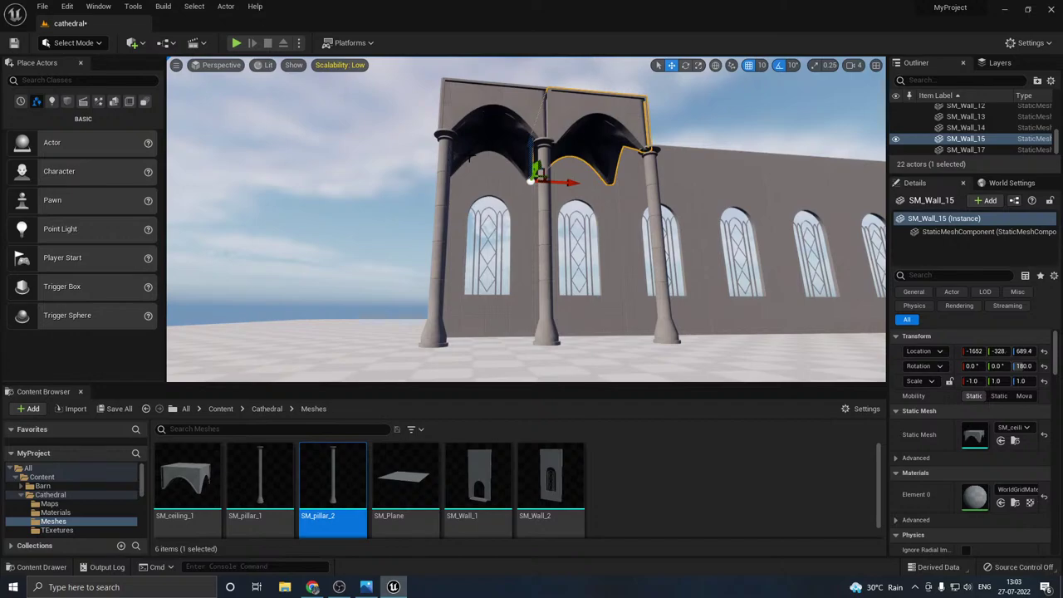
{"action": "scroll", "coordinate": [471, 157], "scroll_direction": "up", "scroll_amount": 10}
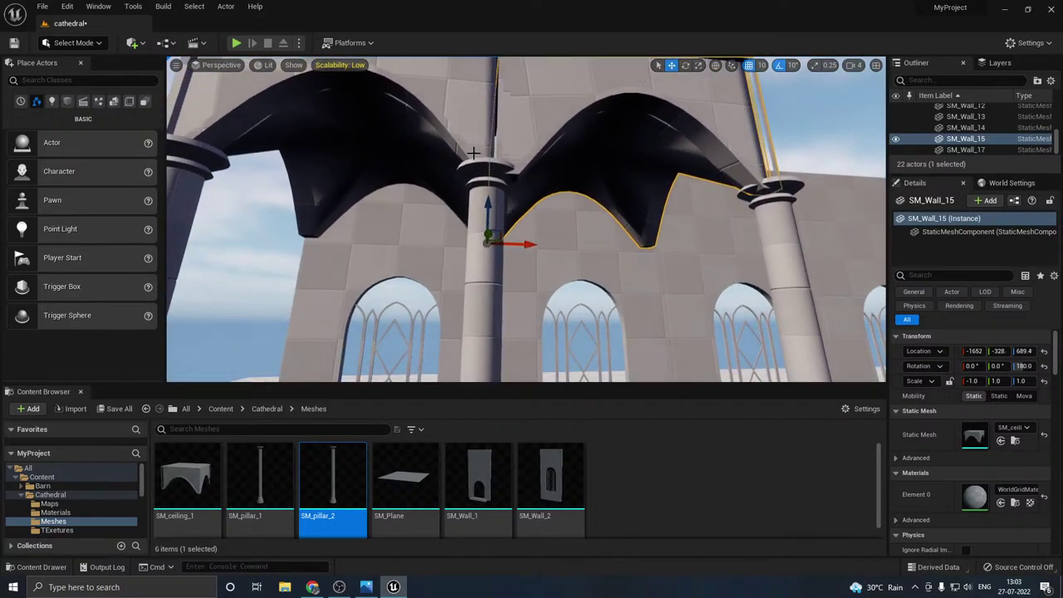
- Move the middle pillar along X to about -1682 and the third pillar to about -1292
{"action": "left_click", "coordinate": [483, 243]}
{"action": "key", "text": "f"}
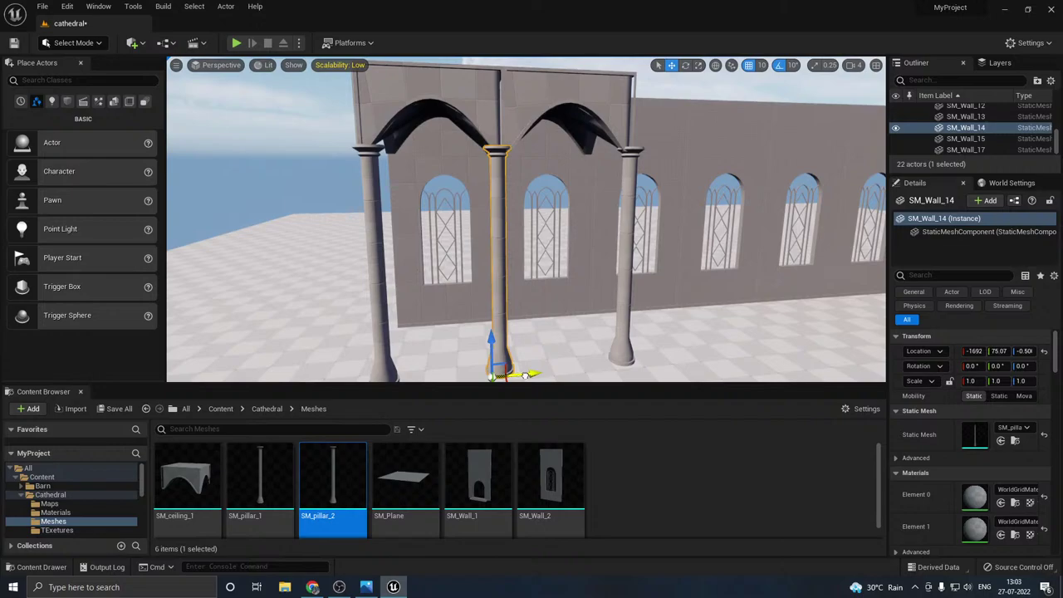
{"action": "left_click_drag", "start_coordinate": [525, 376], "coordinate": [526, 376]}
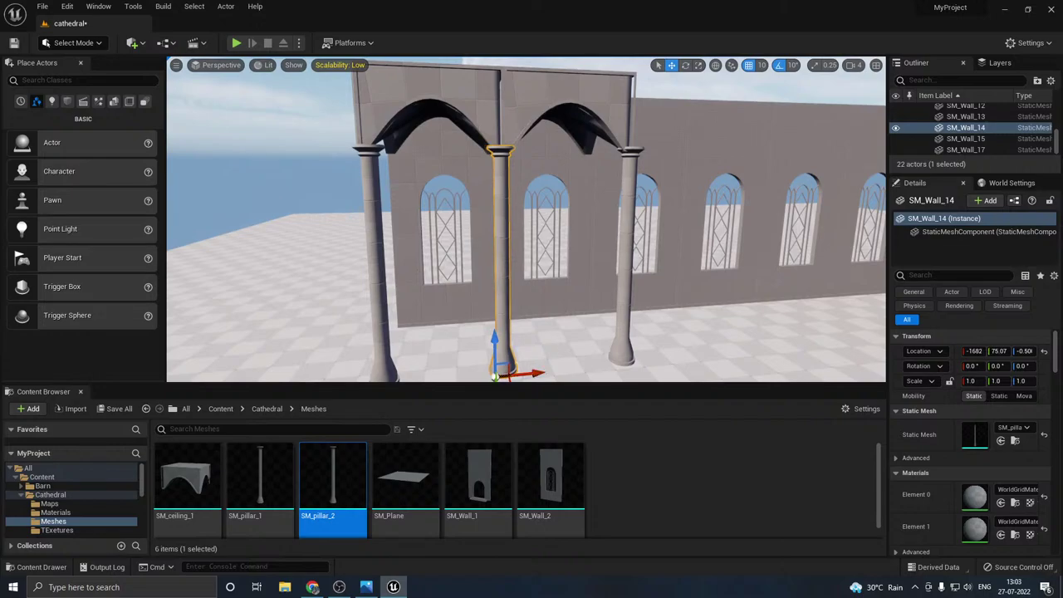
{"action": "left_click", "coordinate": [632, 353]}
{"action": "left_click_drag", "start_coordinate": [648, 364], "coordinate": [645, 364]}
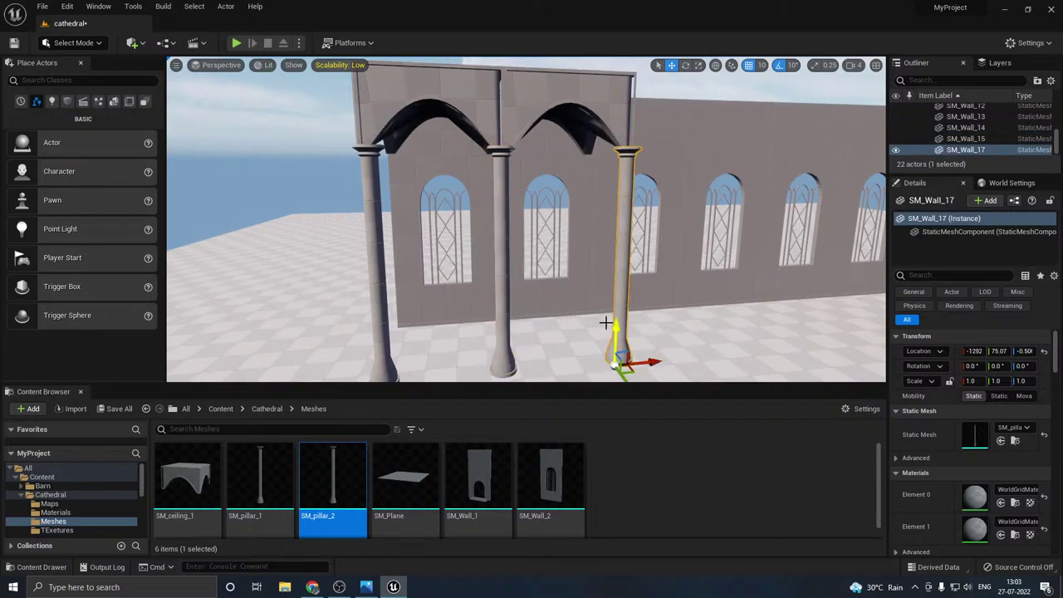
- Try shifting the middle pillar along X to about -1672 under the joint between the two ceiling pieces
{"action": "mouse_move", "coordinate": [594, 304]}
{"action": "right_mouse_down"}
{"action": "mouse_move", "coordinate": [577, 305]}
{"action": "mouse_move", "coordinate": [536, 349]}
{"action": "mouse_move", "coordinate": [546, 186]}
{"action": "mouse_move", "coordinate": [555, 241]}
{"action": "mouse_move", "coordinate": [571, 193]}
{"action": "mouse_move", "coordinate": [573, 319]}
{"action": "mouse_move", "coordinate": [584, 301]}
{"action": "right_mouse_up"}
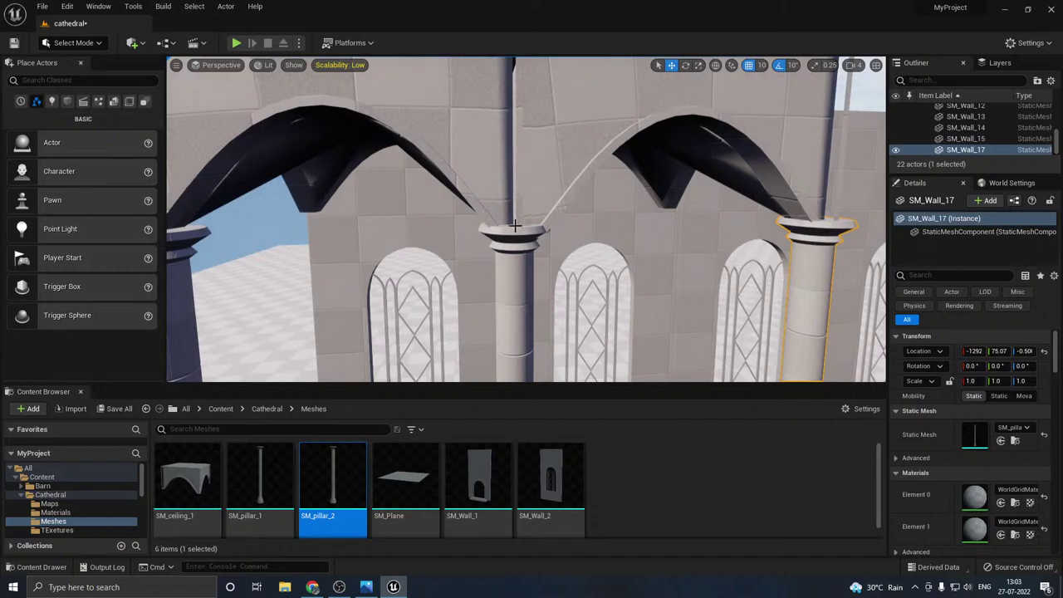
{"action": "left_click", "coordinate": [564, 217]}
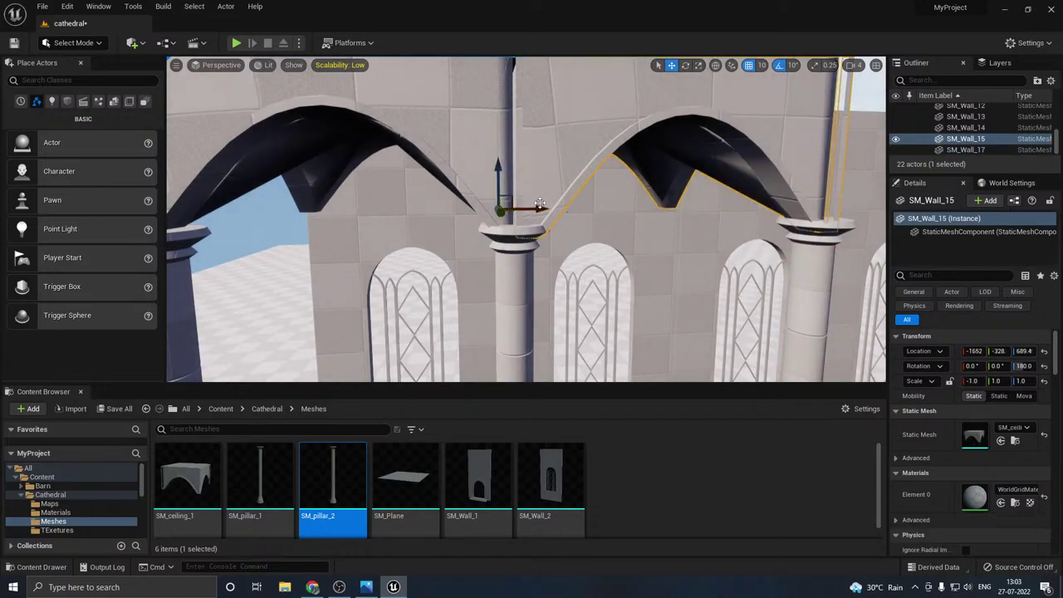
{"action": "left_click", "coordinate": [513, 320]}
{"action": "right_click_drag", "start_coordinate": [514, 320], "coordinate": [512, 348]}
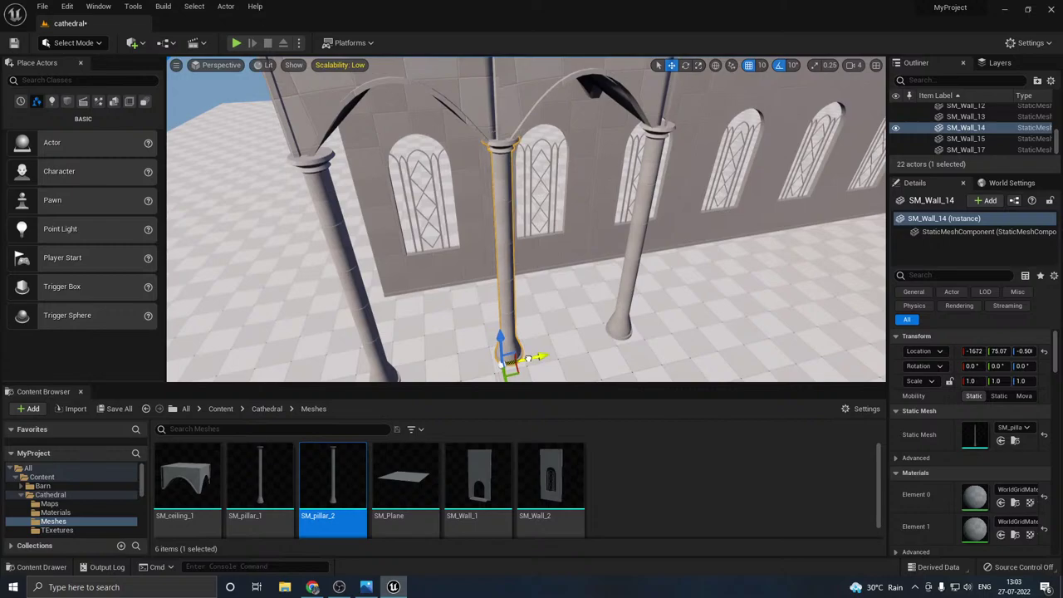
{"action": "right_click_drag", "start_coordinate": [530, 351], "coordinate": [545, 269]}
- Save the cathedral level with the second vaulted bay in place
{"action": "left_click", "coordinate": [131, 407]}
{"action": "left_click", "coordinate": [129, 408]}
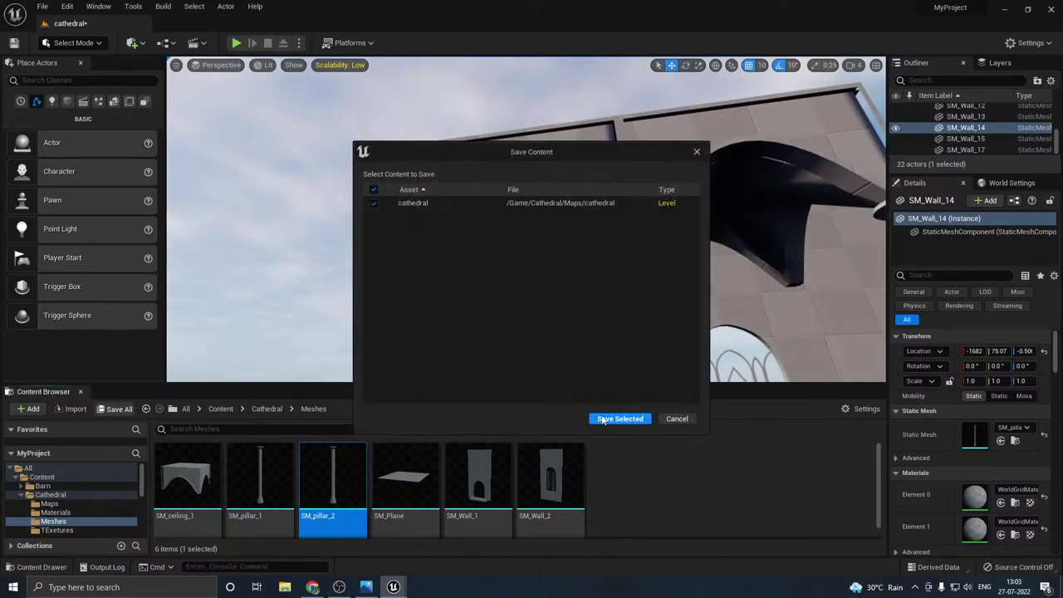
{"action": "left_click", "coordinate": [631, 418]}
- Select both ceiling pieces and adjust their height slightly so they sit on the pillar capitals
{"action": "right_click_drag", "start_coordinate": [582, 332], "coordinate": [611, 285]}
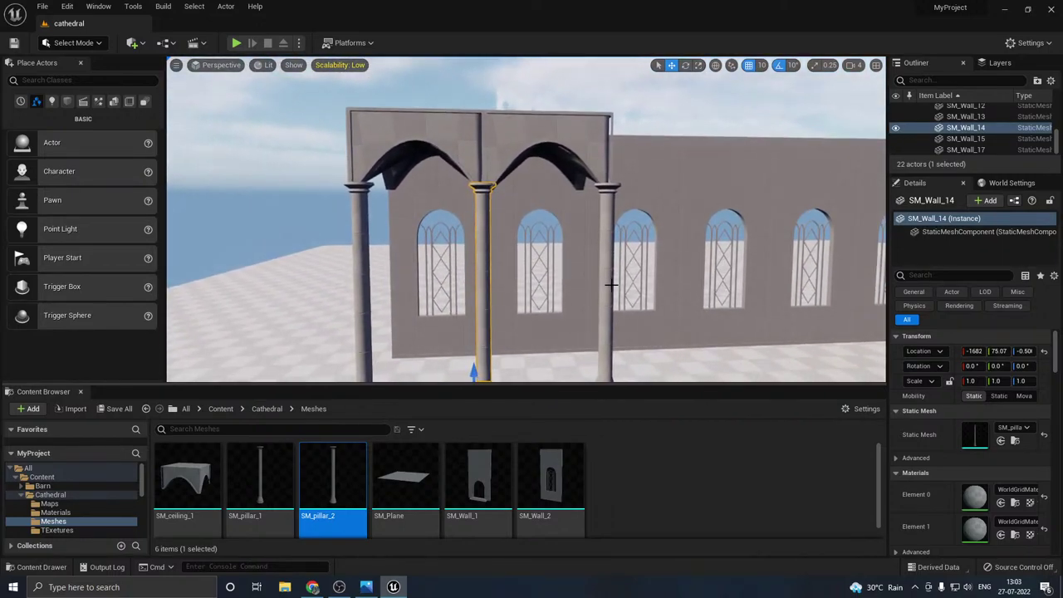
{"action": "left_click", "coordinate": [509, 165]}
{"action": "scroll", "coordinate": [498, 167], "scroll_direction": "up", "scroll_amount": 5}
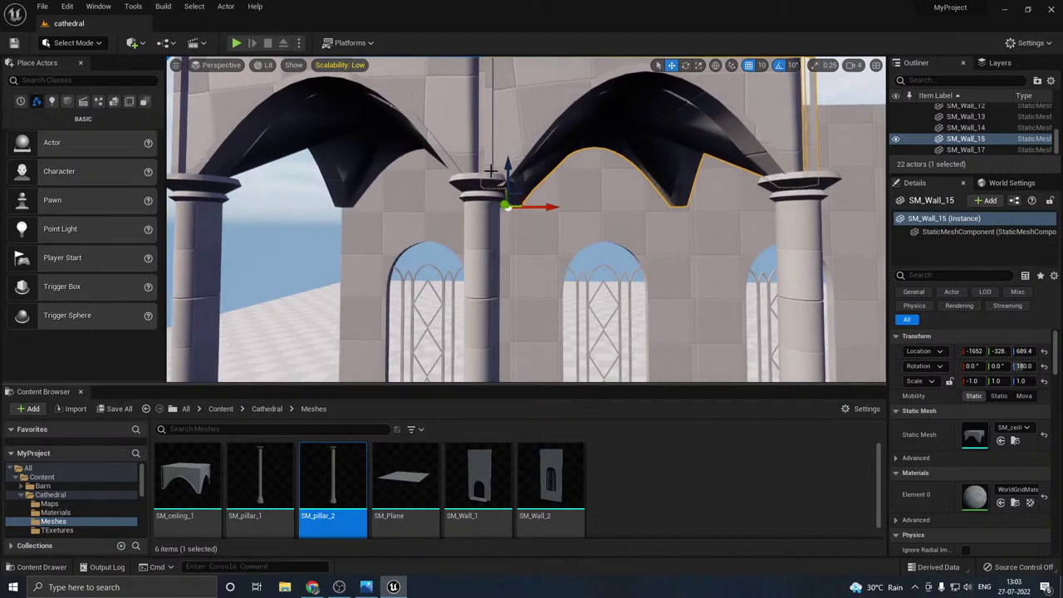
{"action": "scroll", "coordinate": [568, 174], "scroll_direction": "down", "scroll_amount": 5}
{"action": "left_click", "coordinate": [449, 145], "text": "ctrl"}
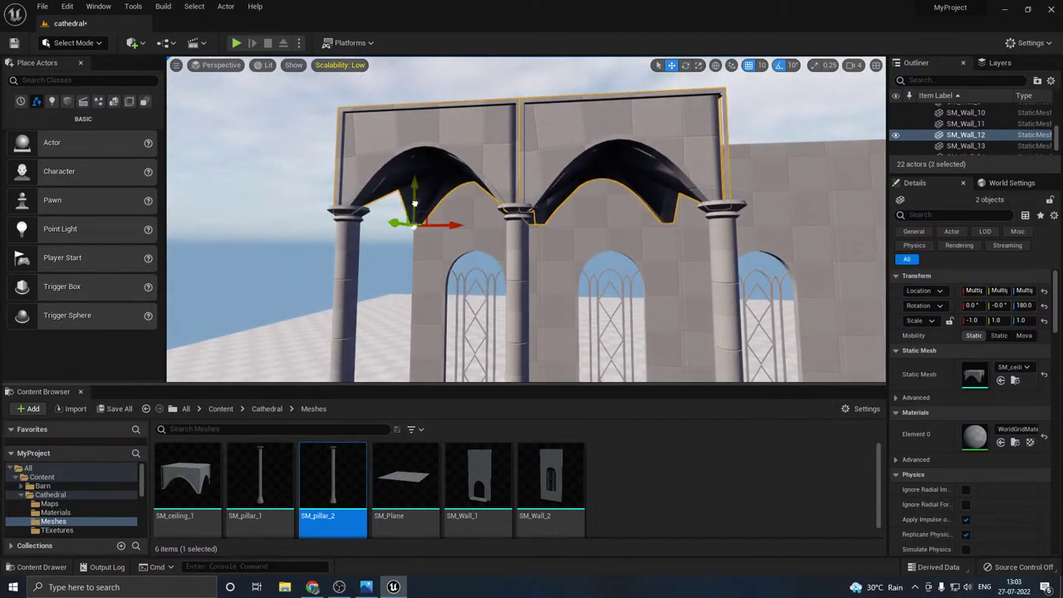
{"action": "left_click_drag", "start_coordinate": [414, 202], "coordinate": [415, 202]}
- Move the third pillar along X to about -1302 and save the cathedral level
{"action": "key", "text": "s"}
{"action": "mouse_move", "coordinate": [492, 197]}
{"action": "right_mouse_down"}
{"action": "mouse_move", "coordinate": [528, 208]}
{"action": "mouse_move", "coordinate": [540, 266]}
{"action": "mouse_move", "coordinate": [502, 203]}
{"action": "right_mouse_up"}
{"action": "left_click", "coordinate": [541, 257]}
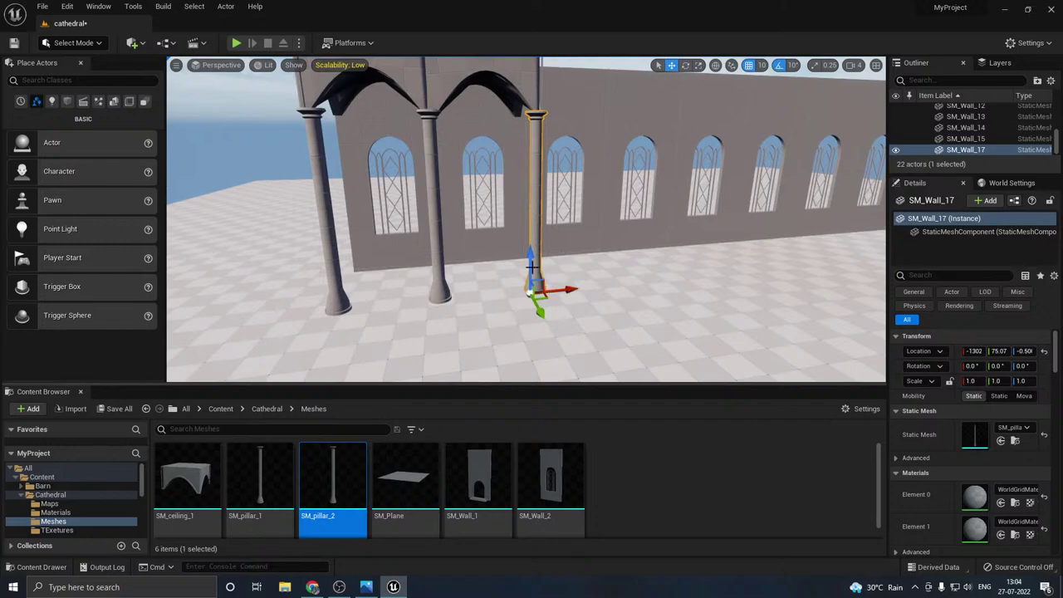
{"action": "right_click_drag", "start_coordinate": [563, 290], "coordinate": [430, 306]}
{"action": "left_click", "coordinate": [119, 409]}
{"action": "left_click", "coordinate": [604, 417]}
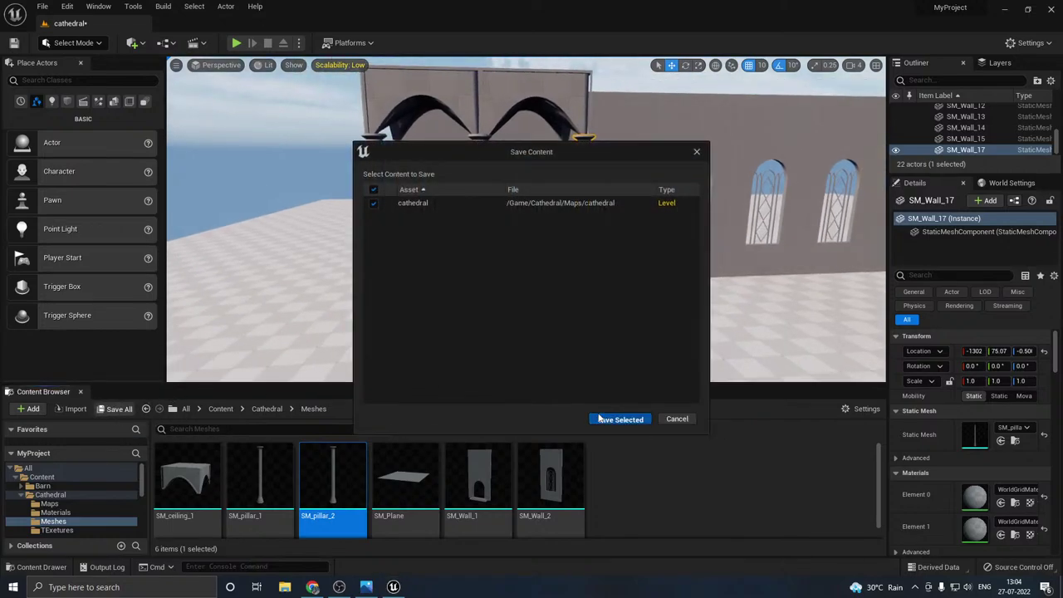
{"action": "left_click", "coordinate": [490, 111]}
{"action": "left_click", "coordinate": [440, 104], "text": "ctrl"}
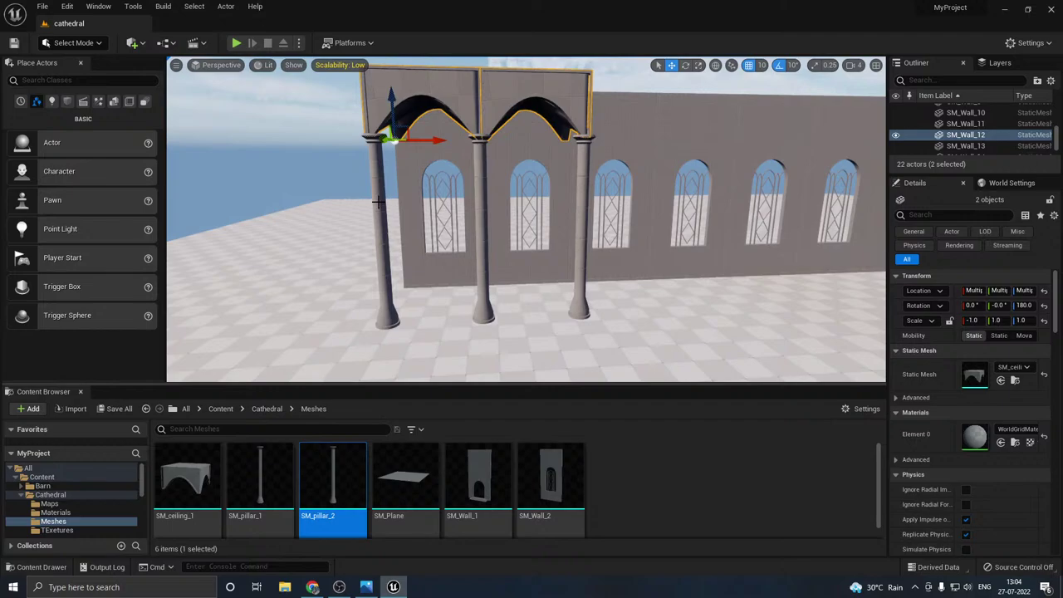
{"action": "left_click", "coordinate": [378, 202], "text": "ctrl"}
{"action": "left_click", "coordinate": [482, 314], "text": "ctrl"}
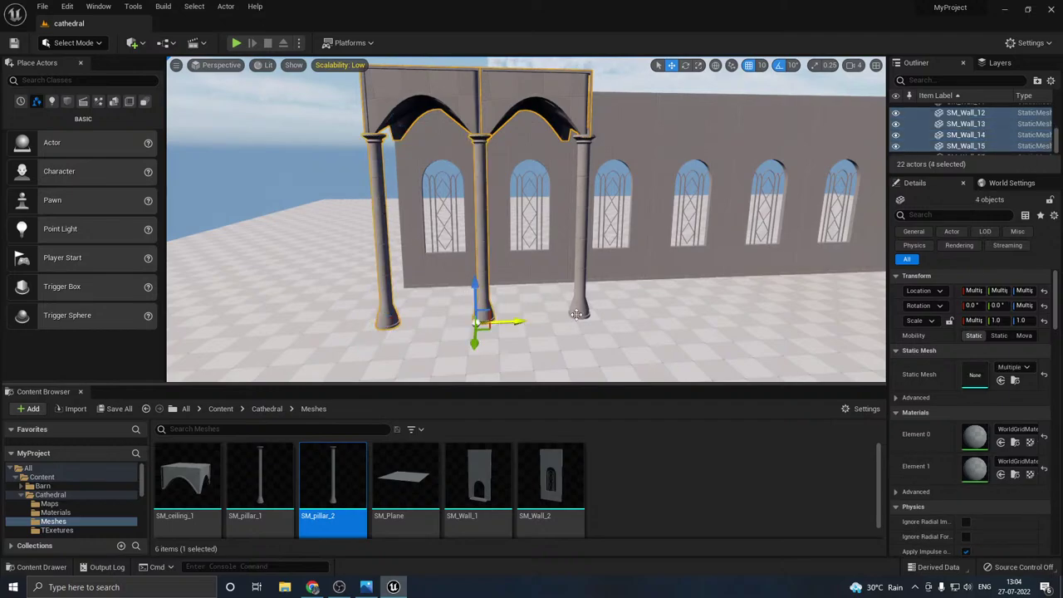
{"action": "left_click", "coordinate": [579, 309], "text": "ctrl"}
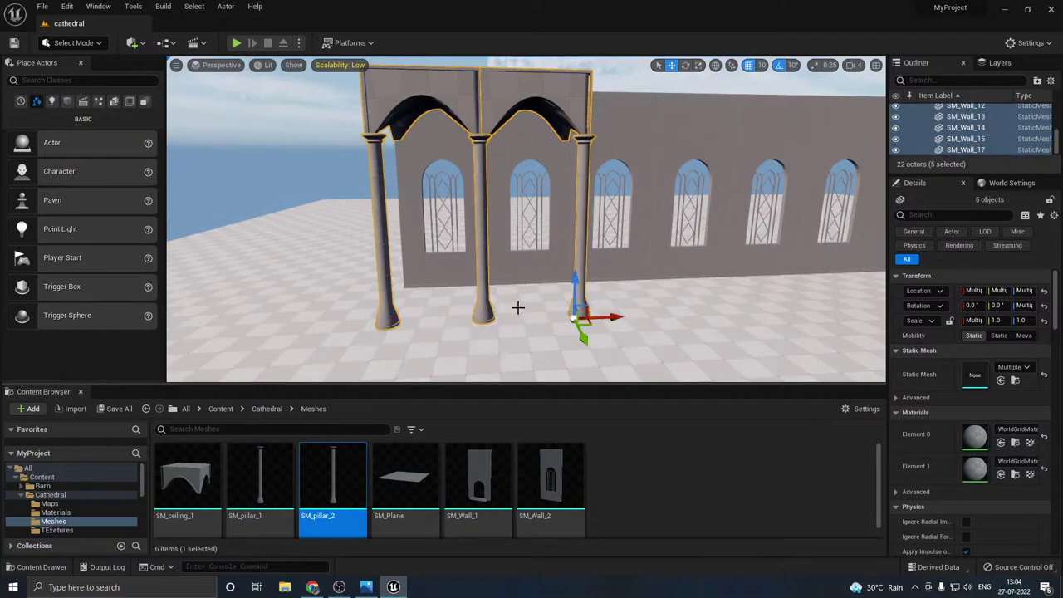
- Duplicate both ceiling pieces with the second and third pillars along X, fitting the copies against the existing bays
{"action": "left_click", "coordinate": [386, 322]}
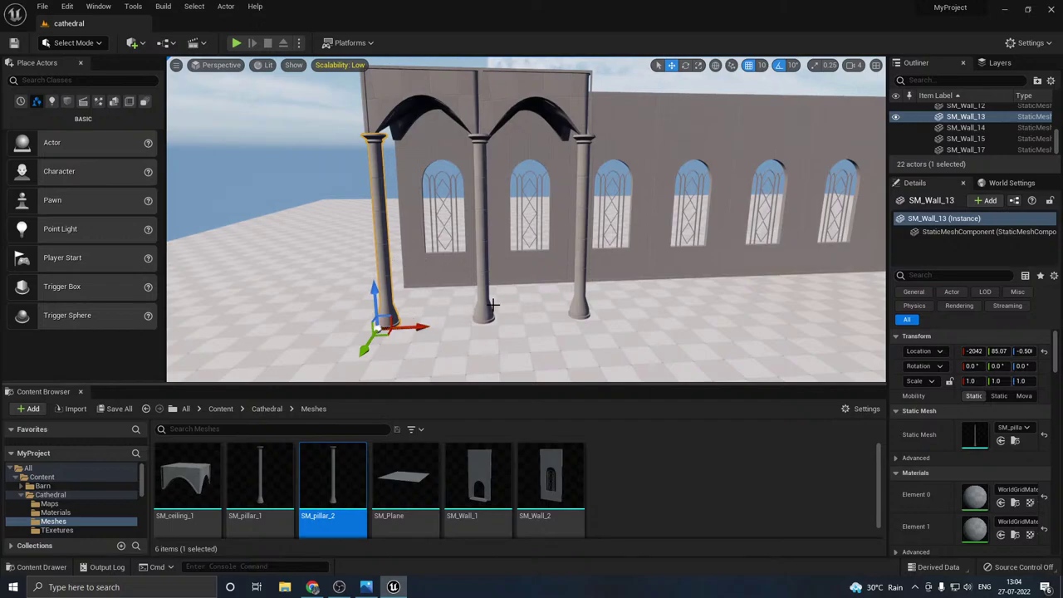
{"action": "left_click", "coordinate": [415, 92]}
{"action": "left_click", "coordinate": [502, 94], "text": "ctrl"}
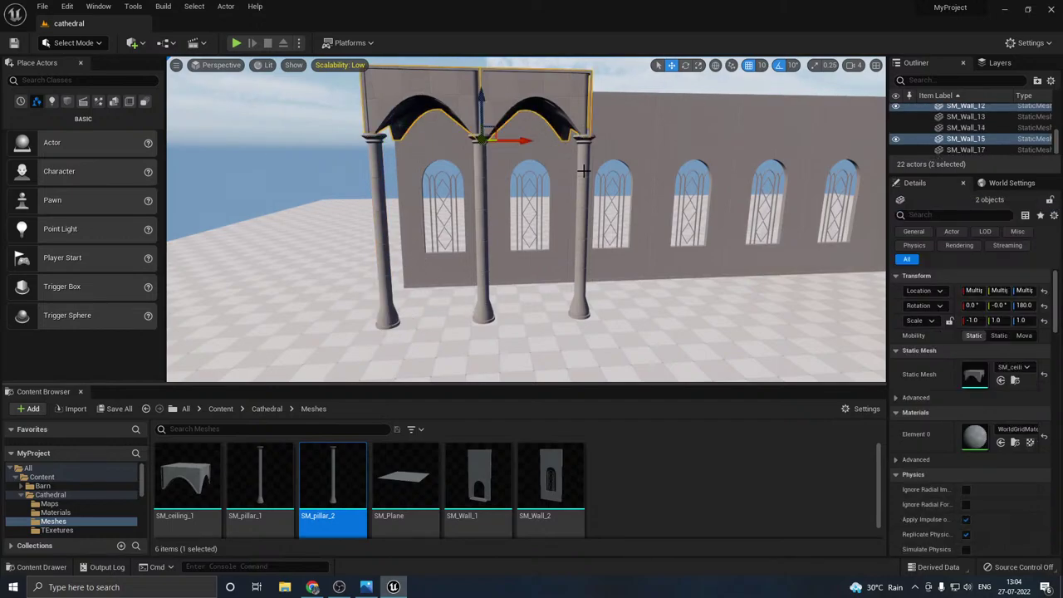
{"action": "left_click", "coordinate": [581, 176], "text": "ctrl"}
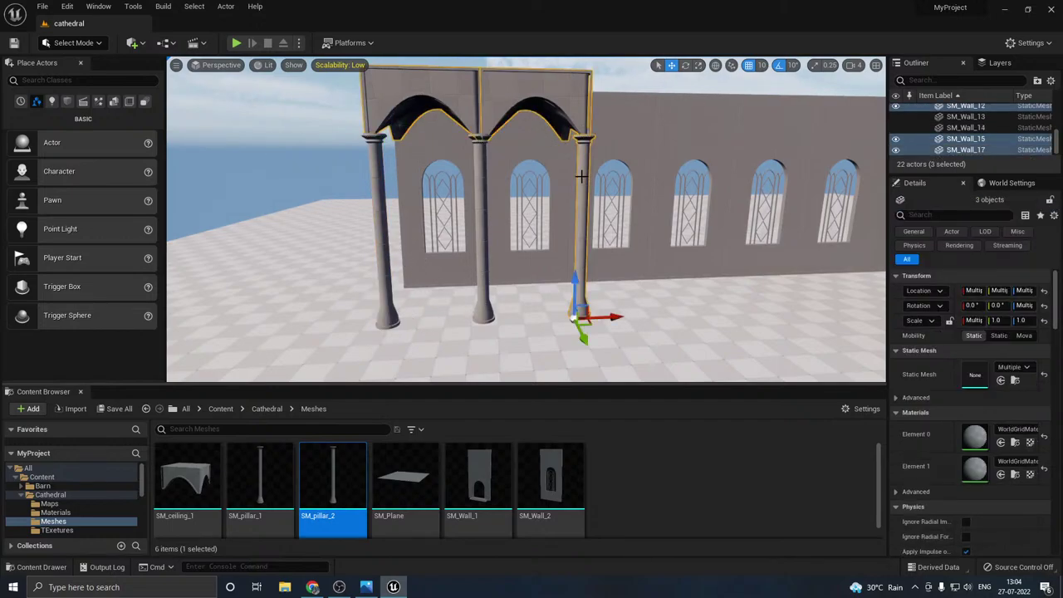
{"action": "left_click", "coordinate": [478, 204], "text": "ctrl"}
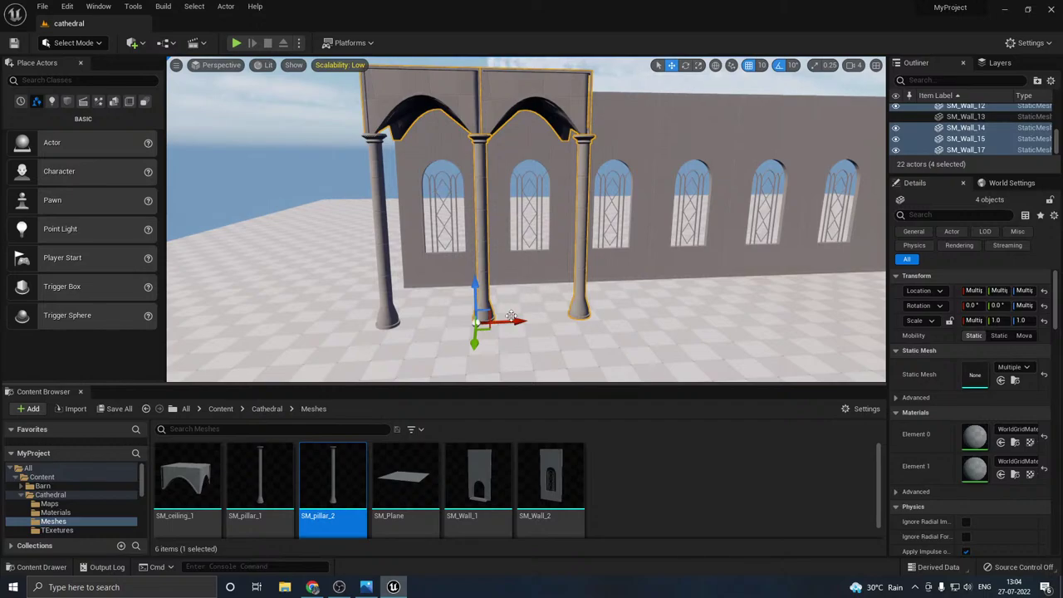
{"action": "left_click_drag", "start_coordinate": [507, 319], "coordinate": [787, 283], "text": "alt"}
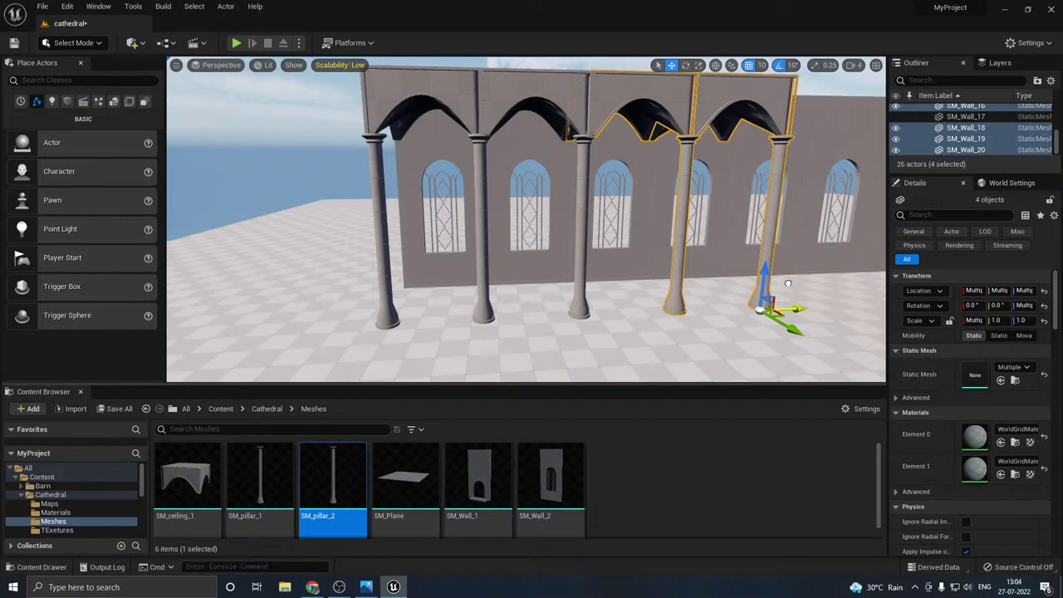
{"action": "left_click_drag", "start_coordinate": [789, 280], "coordinate": [784, 276]}
- Copy the selected two ceiling pieces and two pillars again along X to extend the arcade by another two bays
{"action": "right_click_drag", "start_coordinate": [614, 256], "coordinate": [583, 241]}
{"action": "key", "text": "w"}
{"action": "key", "text": "s"}
{"action": "right_click_drag", "start_coordinate": [694, 276], "coordinate": [541, 277]}
{"action": "left_click_drag", "start_coordinate": [535, 308], "coordinate": [706, 272], "text": "alt"}
{"action": "right_click_drag", "start_coordinate": [706, 273], "coordinate": [561, 208]}
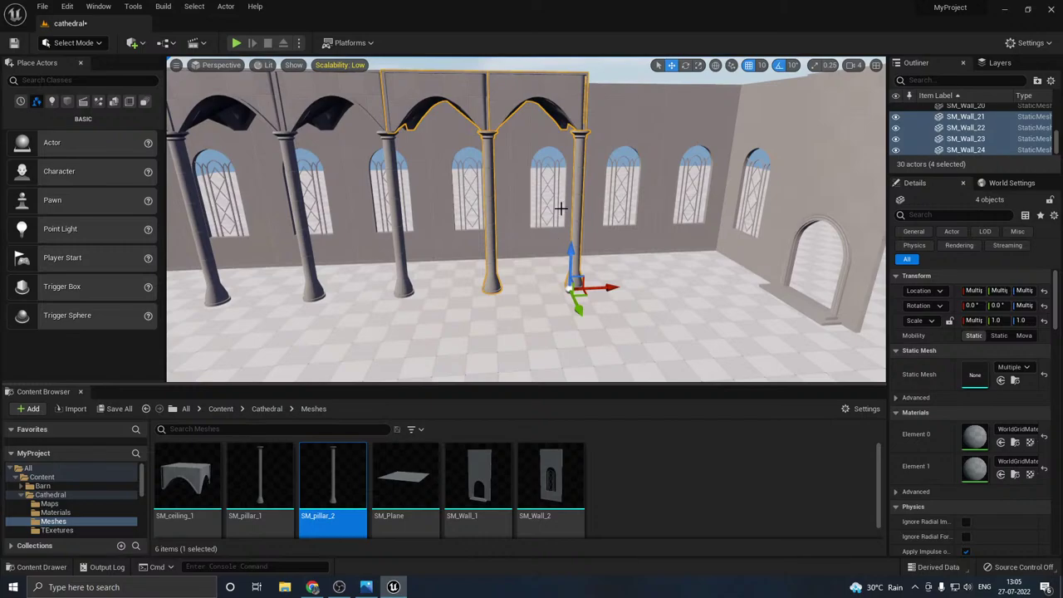
{"action": "left_click", "coordinate": [449, 94], "text": "ctrl"}
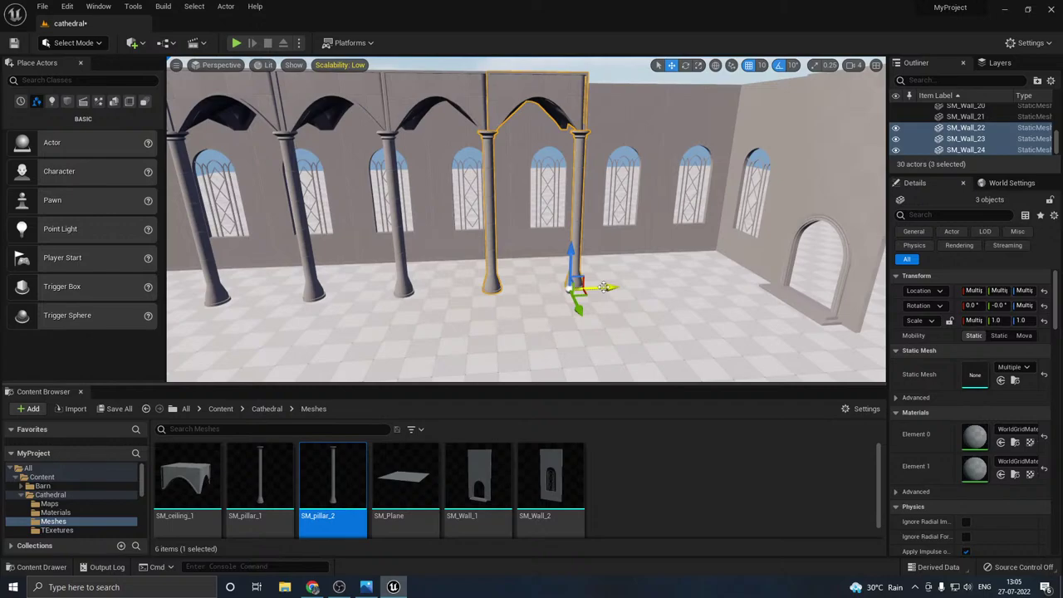
{"action": "left_click_drag", "start_coordinate": [604, 287], "coordinate": [636, 284], "text": "alt"}
{"action": "left_click_drag", "start_coordinate": [711, 270], "coordinate": [697, 266]}
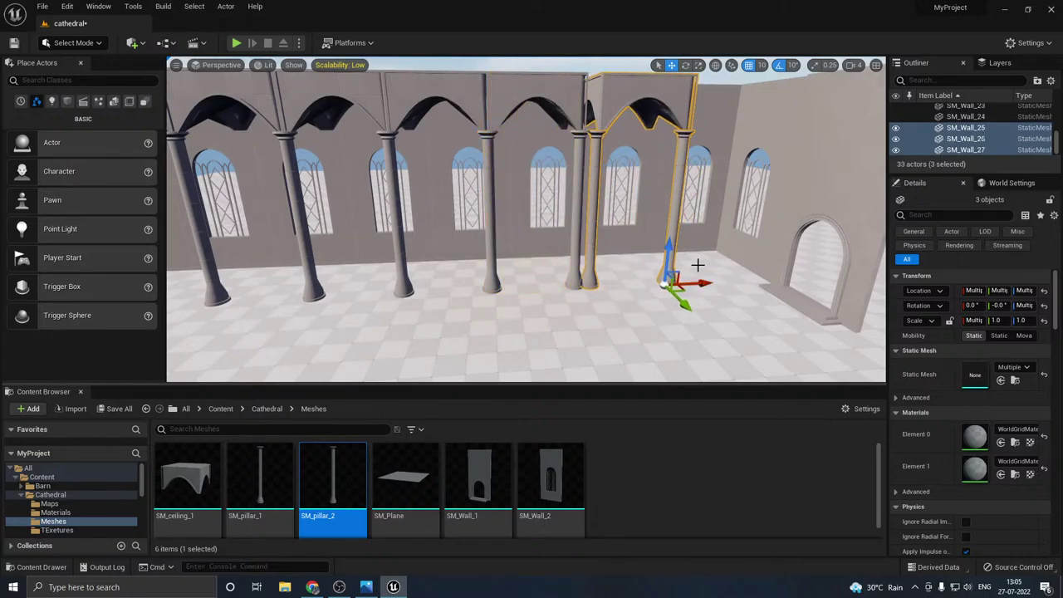
{"action": "key", "text": "Delete"}
- Duplicate the last ceiling piece and its outer pillar twice along X until the arcade reaches the end wall
{"action": "right_click_drag", "start_coordinate": [516, 218], "coordinate": [529, 218]}
{"action": "left_click", "coordinate": [549, 161]}
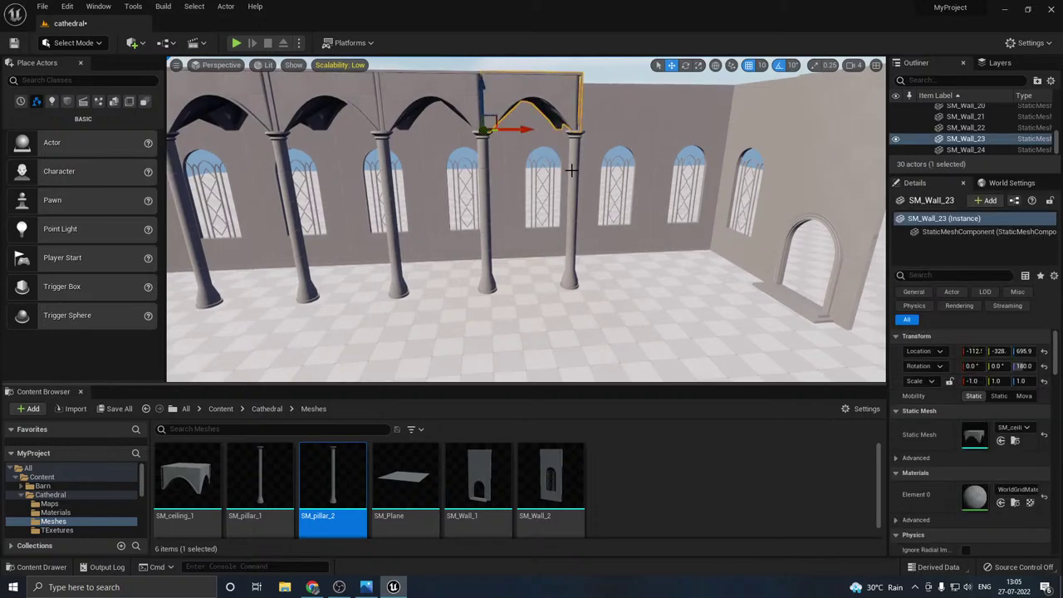
{"action": "left_click", "coordinate": [572, 170], "text": "ctrl"}
{"action": "left_click_drag", "start_coordinate": [595, 286], "coordinate": [753, 262], "text": "alt"}
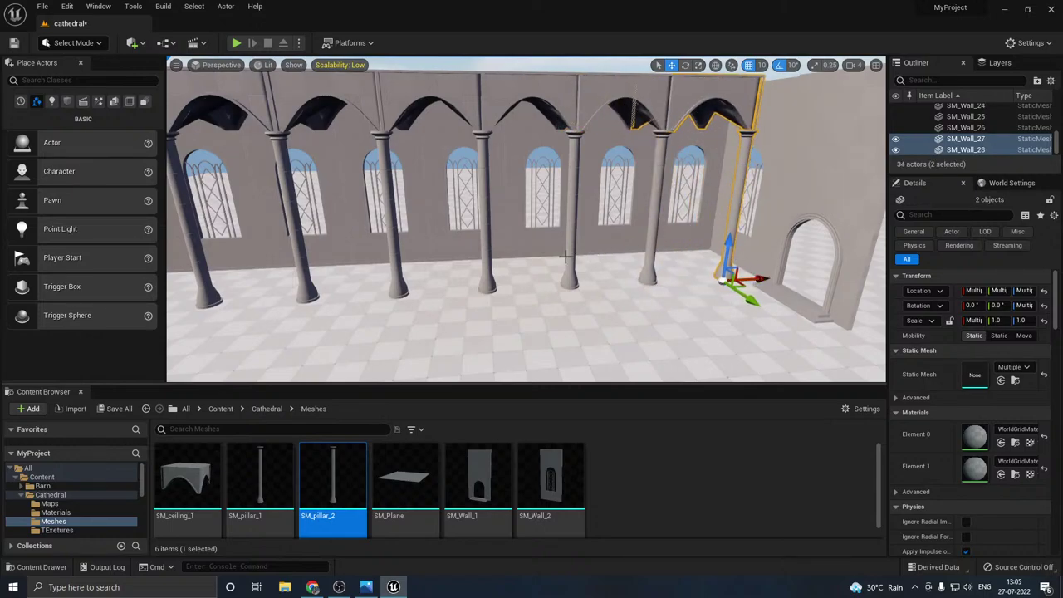
- Fine-tune the copied pillars along X beneath the ceiling joints, placing them at about -522, -142 and 627
{"action": "right_click_drag", "start_coordinate": [566, 257], "coordinate": [467, 254]}
{"action": "key", "text": "w"}
{"action": "key", "text": "d"}
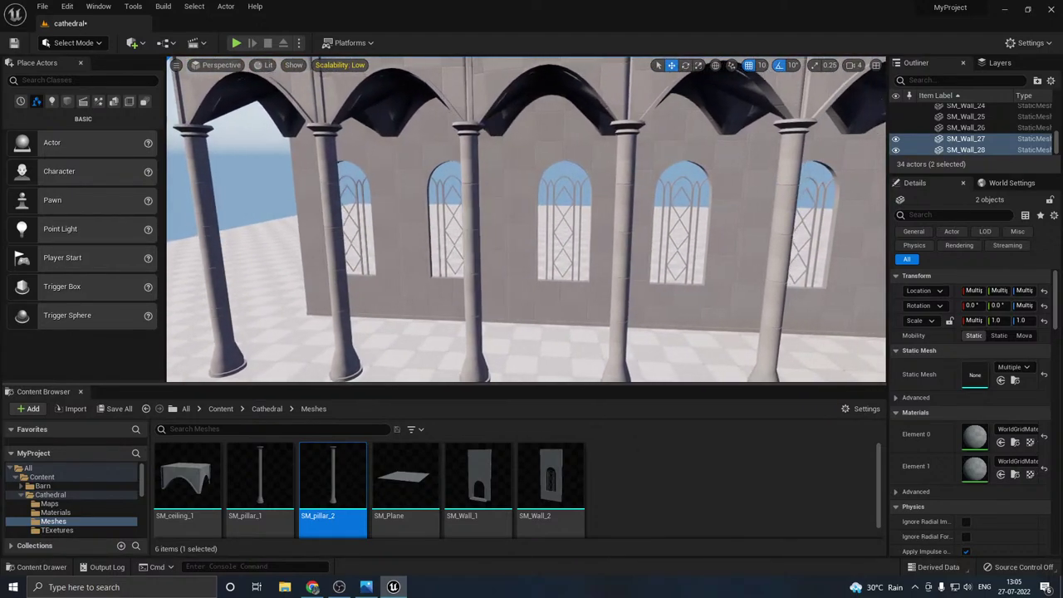
{"action": "right_click_drag", "start_coordinate": [615, 259], "coordinate": [518, 268]}
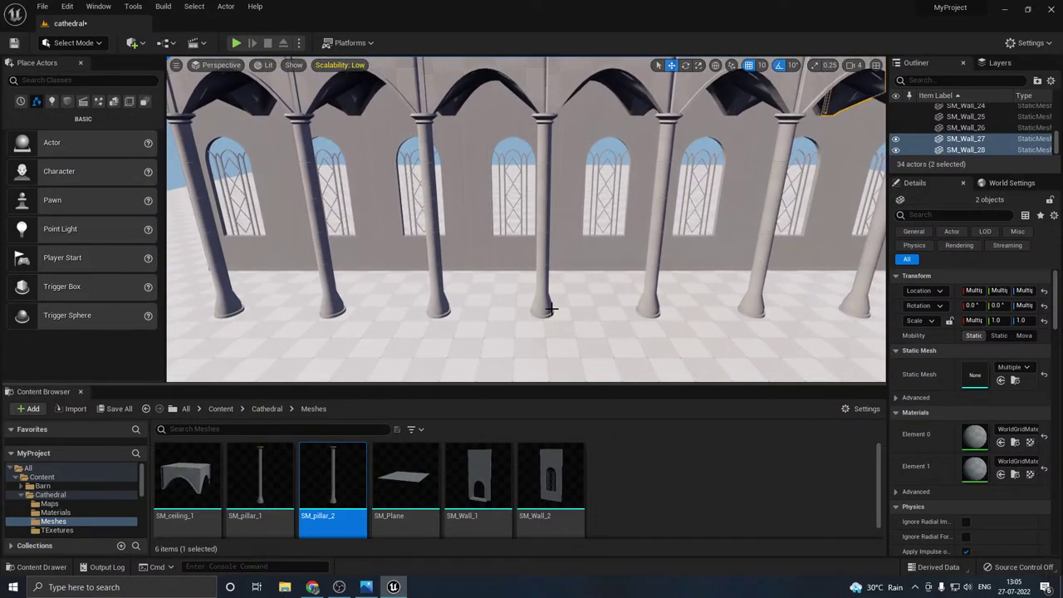
{"action": "left_click", "coordinate": [550, 309]}
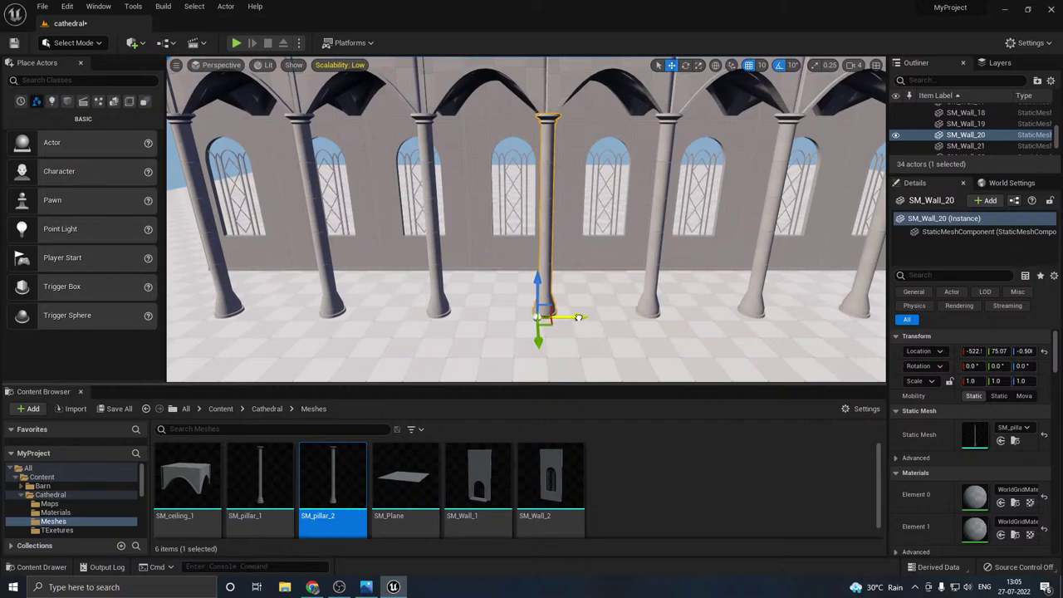
{"action": "key", "text": "d"}
{"action": "right_click_drag", "start_coordinate": [575, 292], "coordinate": [567, 292]}
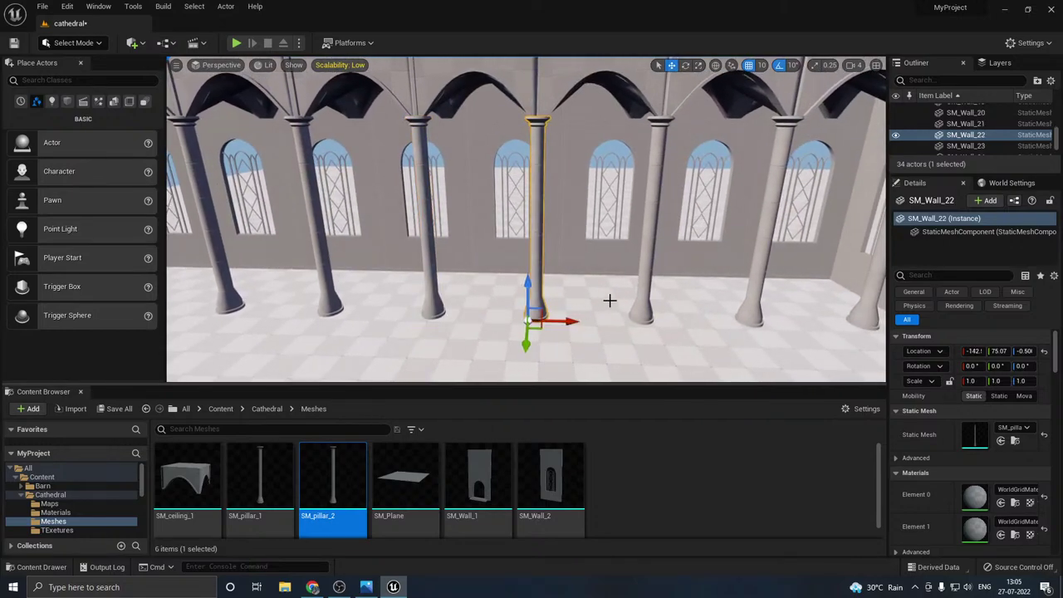
{"action": "right_click_drag", "start_coordinate": [610, 301], "coordinate": [610, 301]}
{"action": "key", "text": "d"}
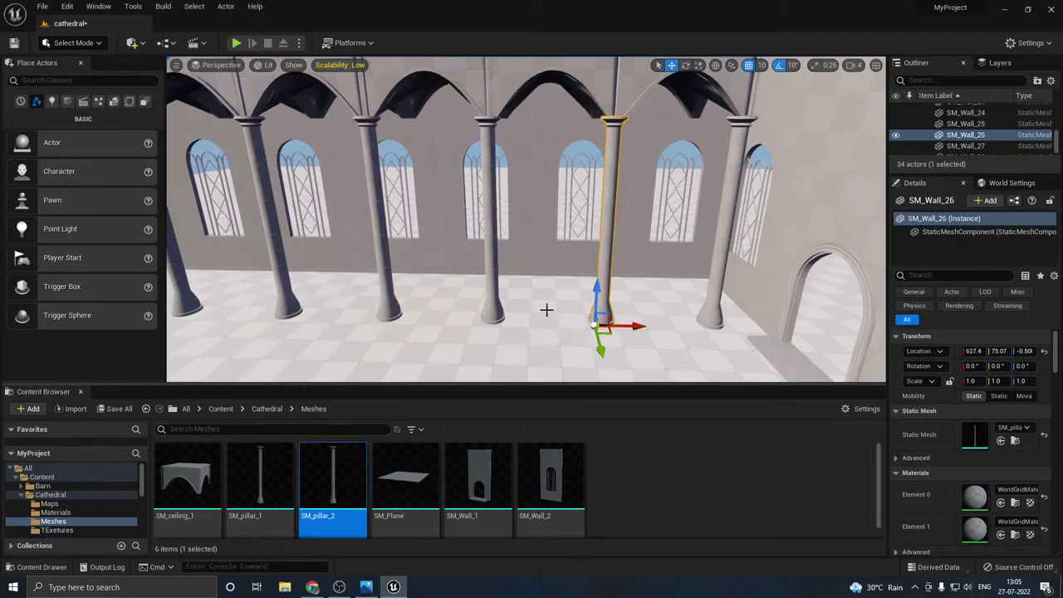
- Check the pillar row from the open end and save the cathedral level
{"action": "key", "text": "a"}
{"action": "right_click_drag", "start_coordinate": [505, 305], "coordinate": [462, 290]}
{"action": "key", "text": "a"}
{"action": "left_click", "coordinate": [111, 415]}
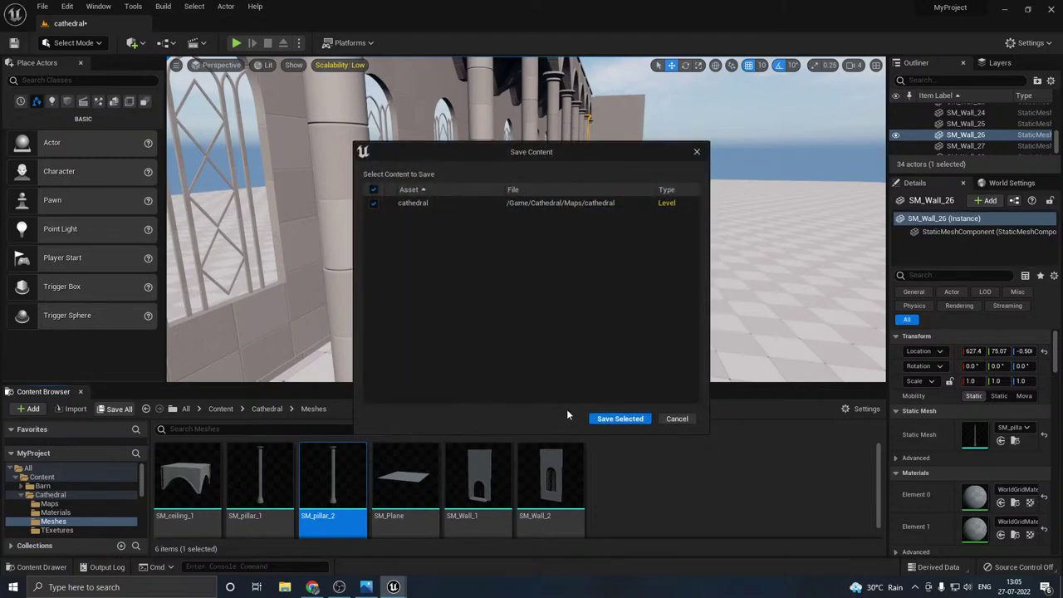
{"action": "left_click", "coordinate": [612, 417]}
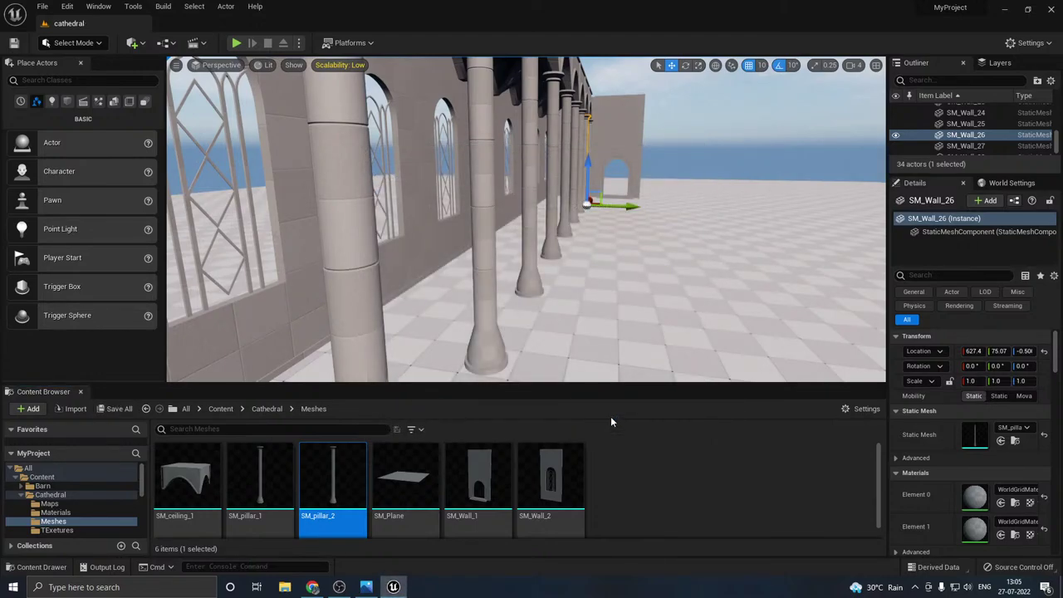
- Select the first window wall and enlarge the Outliner to show the full list of level actors
{"action": "key", "text": "s"}
{"action": "mouse_move", "coordinate": [629, 192]}
{"action": "right_mouse_down"}
{"action": "mouse_move", "coordinate": [617, 184]}
{"action": "mouse_move", "coordinate": [629, 192]}
{"action": "right_mouse_up"}
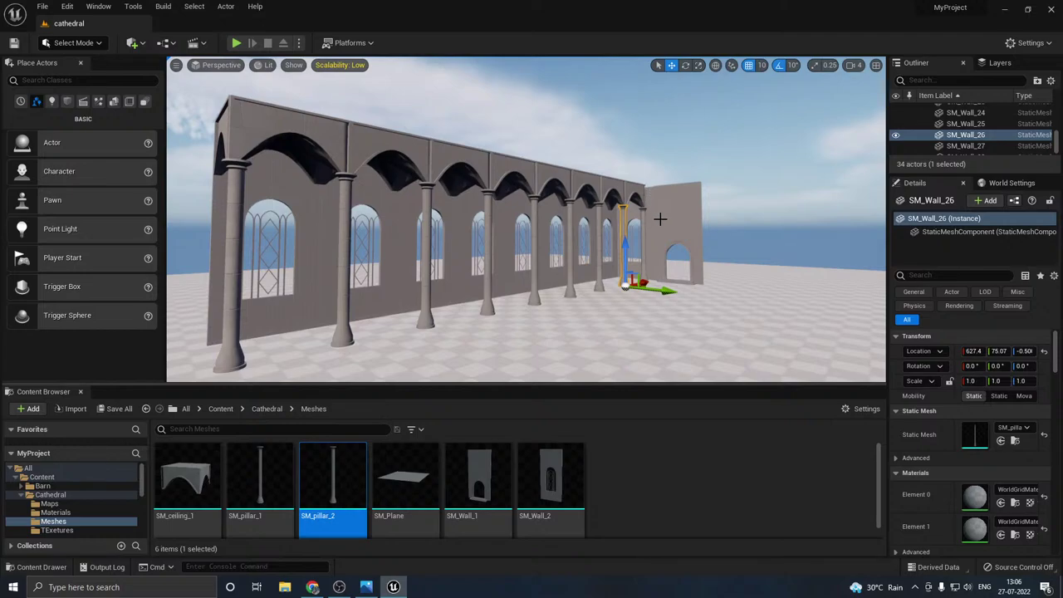
{"action": "left_click", "coordinate": [277, 309]}
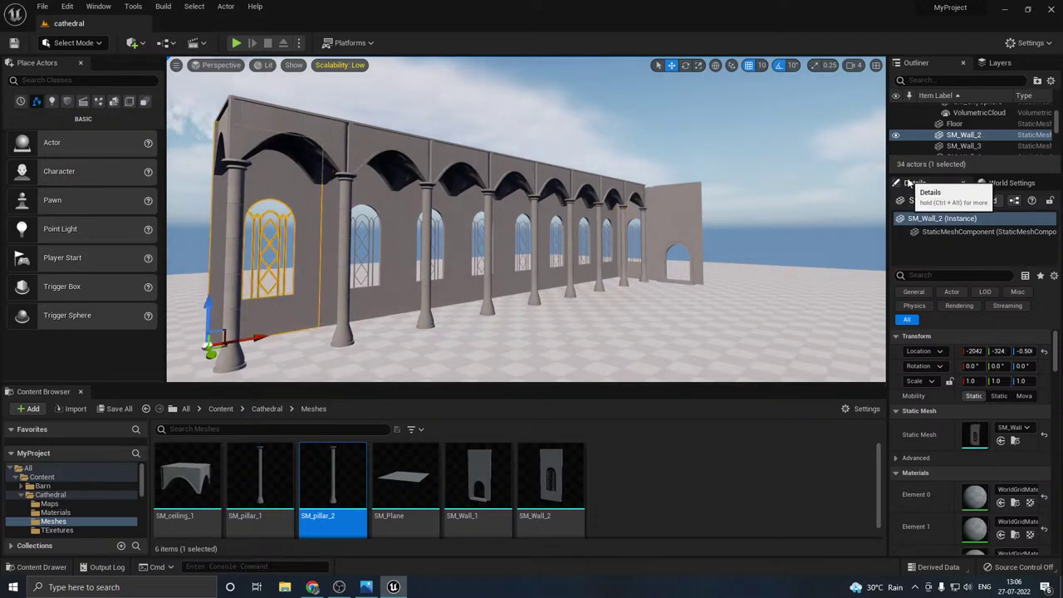
{"action": "left_click_drag", "start_coordinate": [907, 175], "coordinate": [499, 401]}
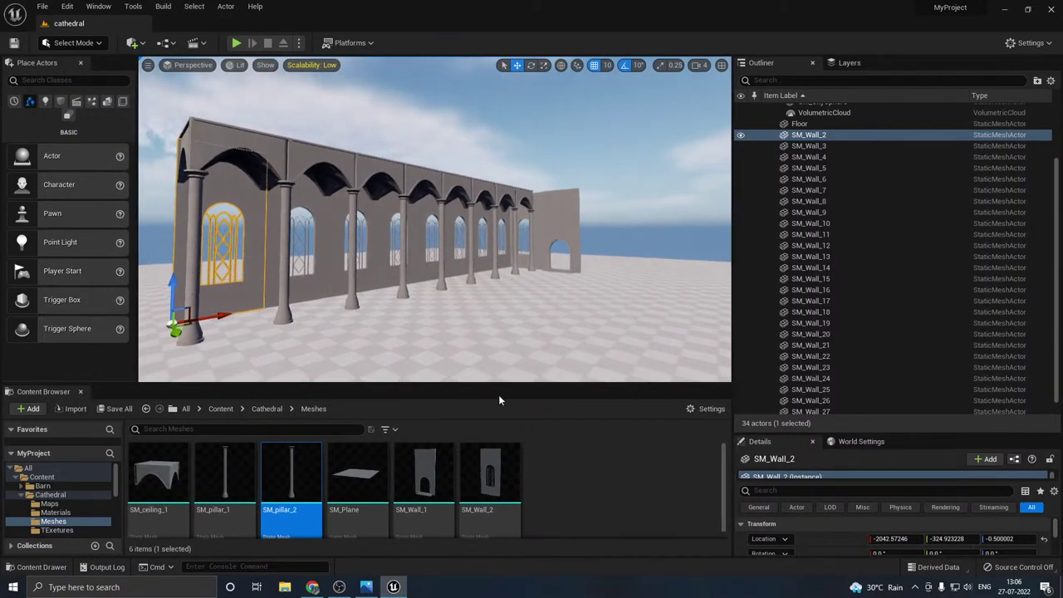
- Select all actors from SM_Wall_2 to SM_Wall_28, excluding the end wall with the doorway
{"action": "scroll", "coordinate": [829, 149], "scroll_direction": "up", "scroll_amount": 2}
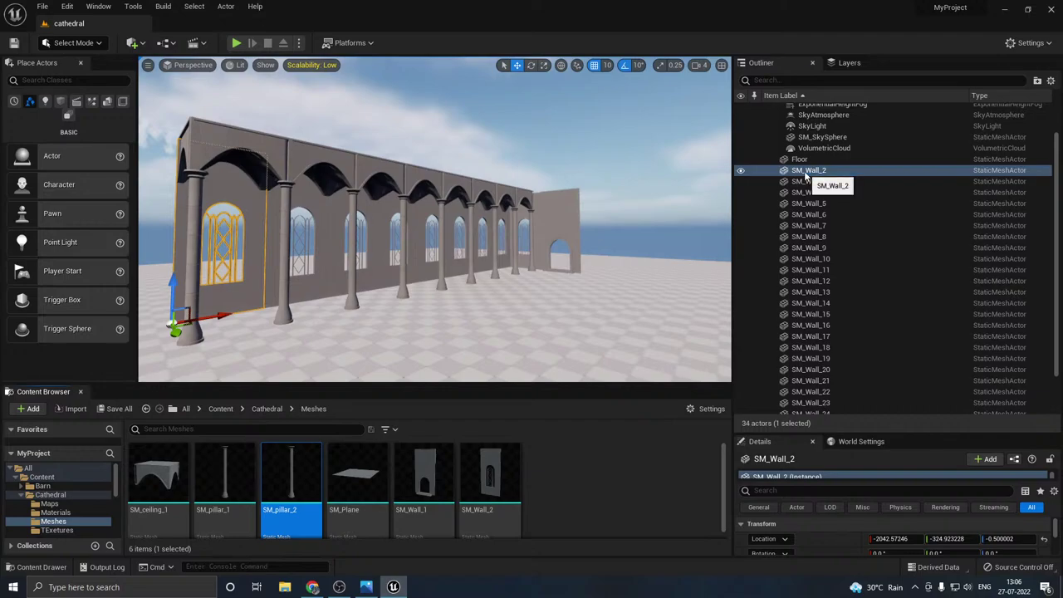
{"action": "left_click", "coordinate": [816, 171]}
{"action": "scroll", "coordinate": [852, 198], "scroll_direction": "down", "scroll_amount": 3}
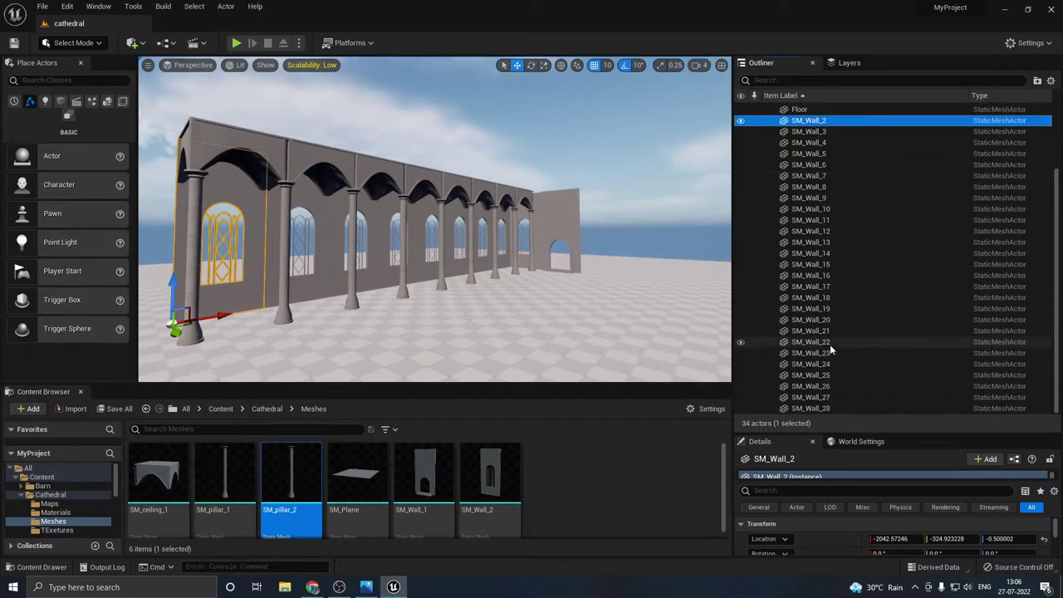
{"action": "left_click", "coordinate": [817, 408], "text": "shift"}
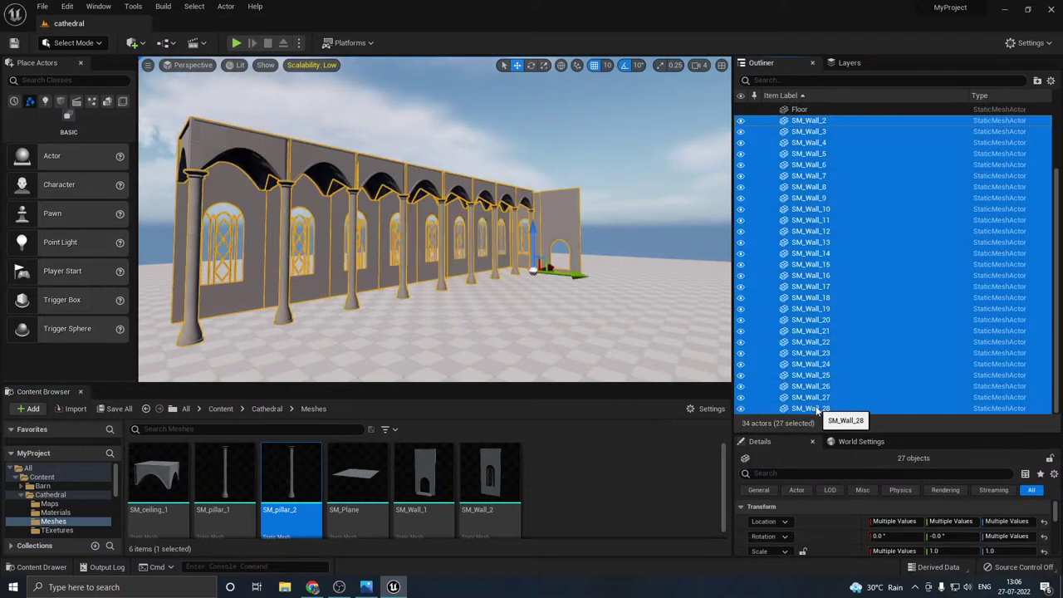
{"action": "left_click", "coordinate": [560, 228], "text": "ctrl"}
- Group the selected window walls, pillars and ceiling pieces into one group
{"action": "right_click_drag", "start_coordinate": [606, 238], "coordinate": [623, 259]}
{"action": "key", "text": "a"}
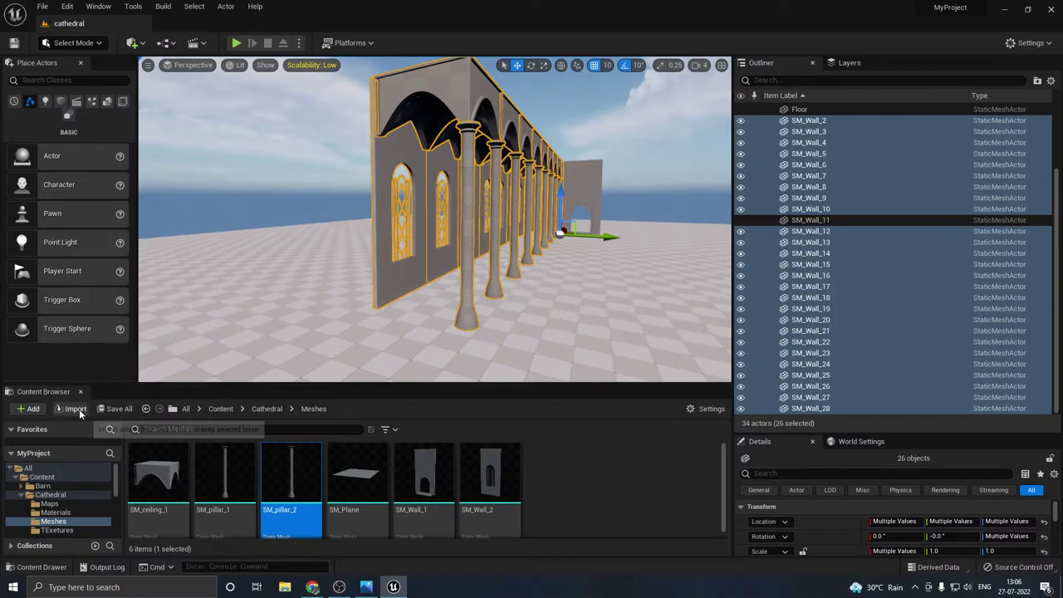
{"action": "left_click_drag", "start_coordinate": [518, 337], "coordinate": [425, 288], "text": "alt"}
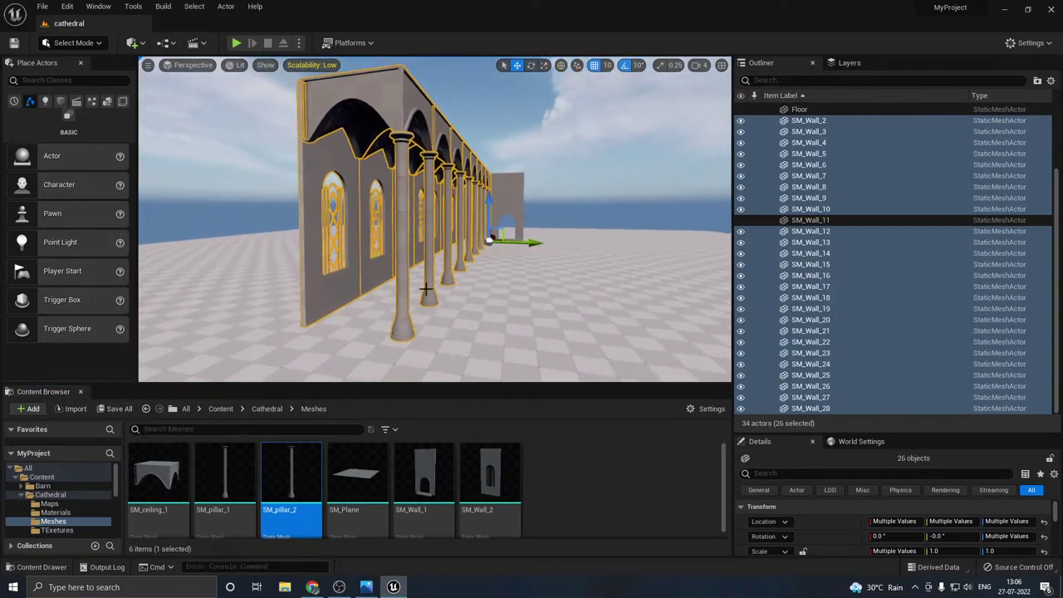
{"action": "right_click", "coordinate": [404, 204]}
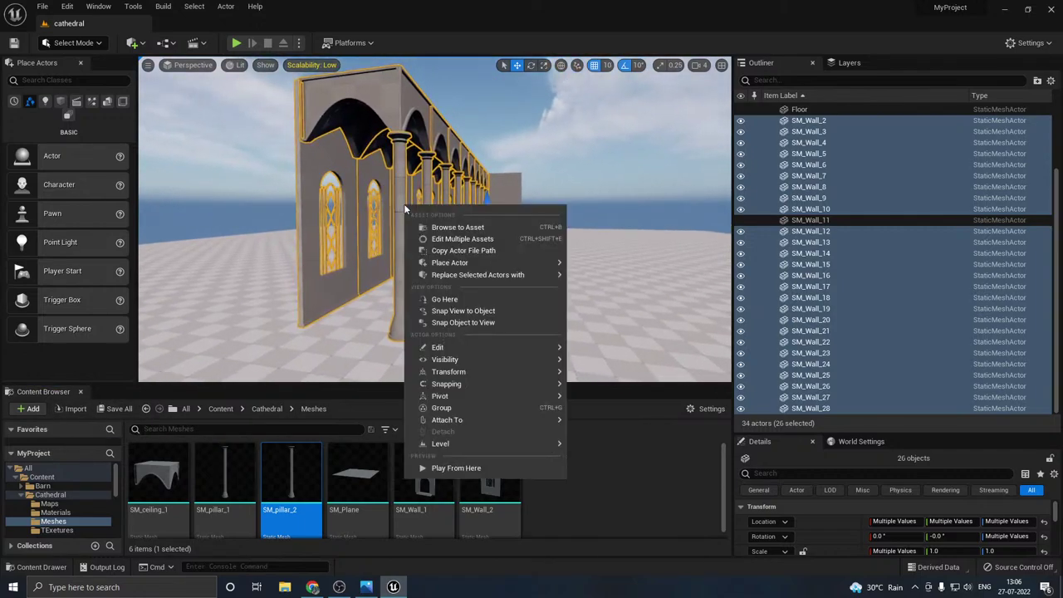
{"action": "left_click", "coordinate": [470, 408]}
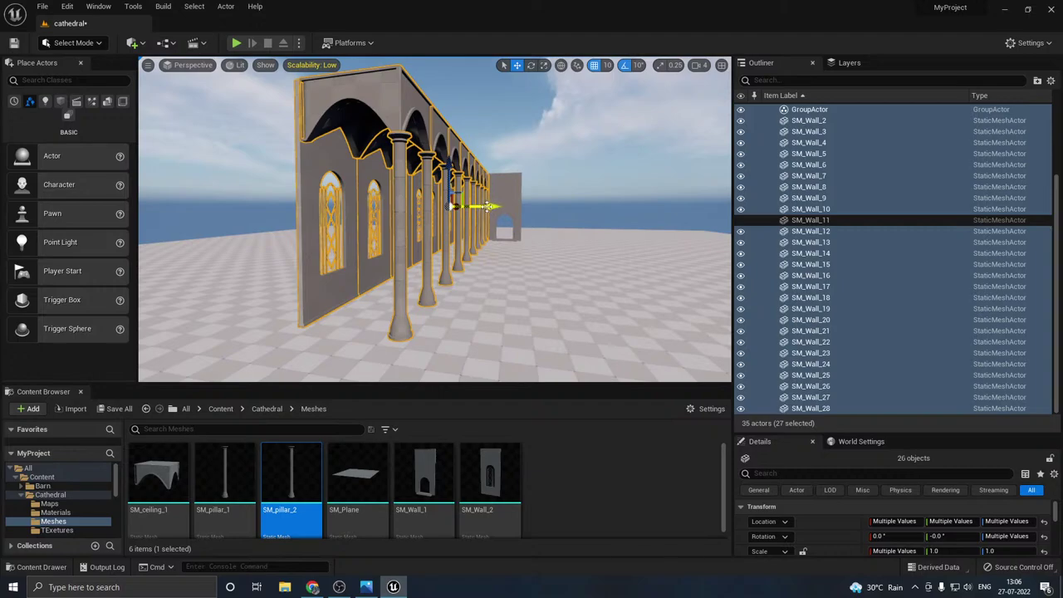
- Duplicate the group along Y to the opposite side of the nave and mirror the copy on Y
{"action": "left_click_drag", "start_coordinate": [487, 206], "coordinate": [596, 191], "text": "alt"}
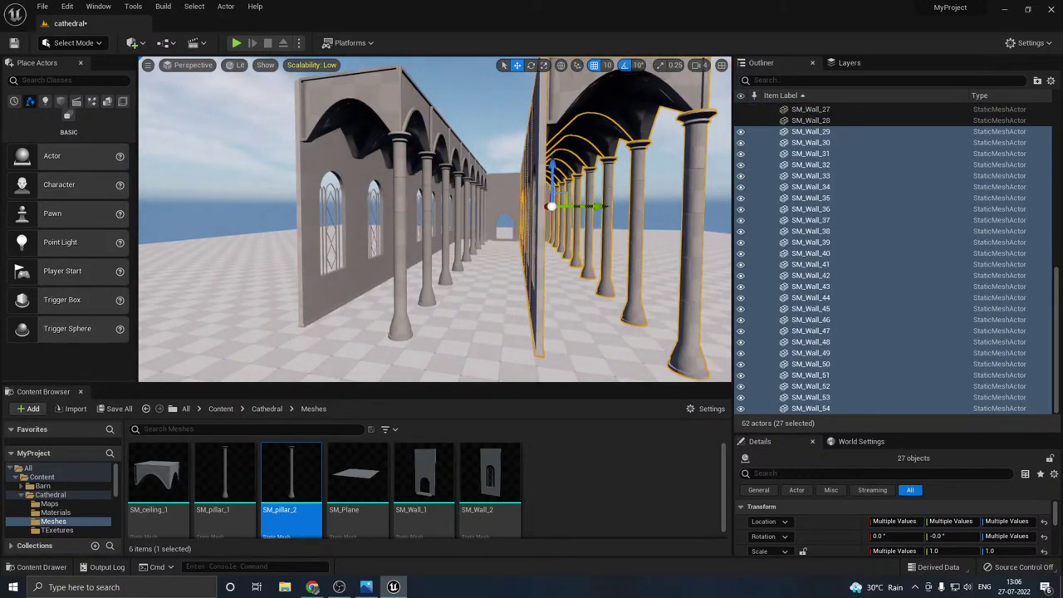
{"action": "right_click", "coordinate": [566, 98]}
{"action": "mouse_move", "coordinate": [664, 260]}
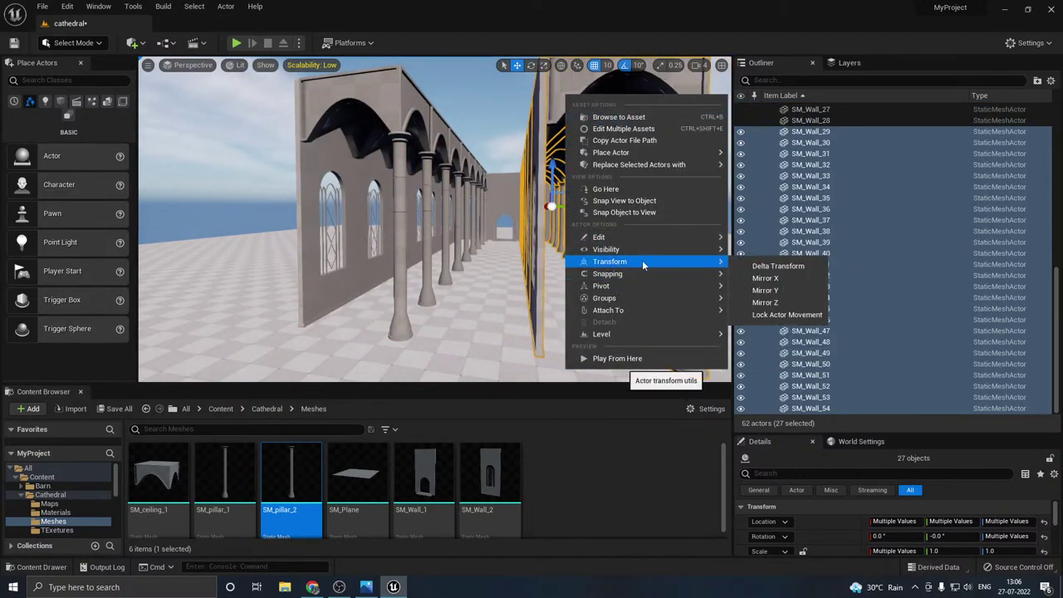
{"action": "left_click", "coordinate": [791, 290]}
- Move the mirrored group along Y so its pillars face the original row across the nave
{"action": "left_click_drag", "start_coordinate": [594, 208], "coordinate": [567, 225]}
{"action": "key", "text": "d"}
{"action": "mouse_move", "coordinate": [566, 229]}
{"action": "right_mouse_down"}
{"action": "mouse_move", "coordinate": [532, 229]}
{"action": "mouse_move", "coordinate": [572, 231]}
{"action": "mouse_move", "coordinate": [579, 249]}
{"action": "mouse_move", "coordinate": [588, 239]}
{"action": "mouse_move", "coordinate": [572, 221]}
{"action": "right_mouse_up"}
{"action": "key", "text": "a"}
{"action": "key", "text": "w"}
{"action": "key", "text": "s"}
{"action": "key", "text": "w"}
{"action": "key", "text": "a"}
{"action": "key", "text": "d"}
{"action": "key", "text": "w"}
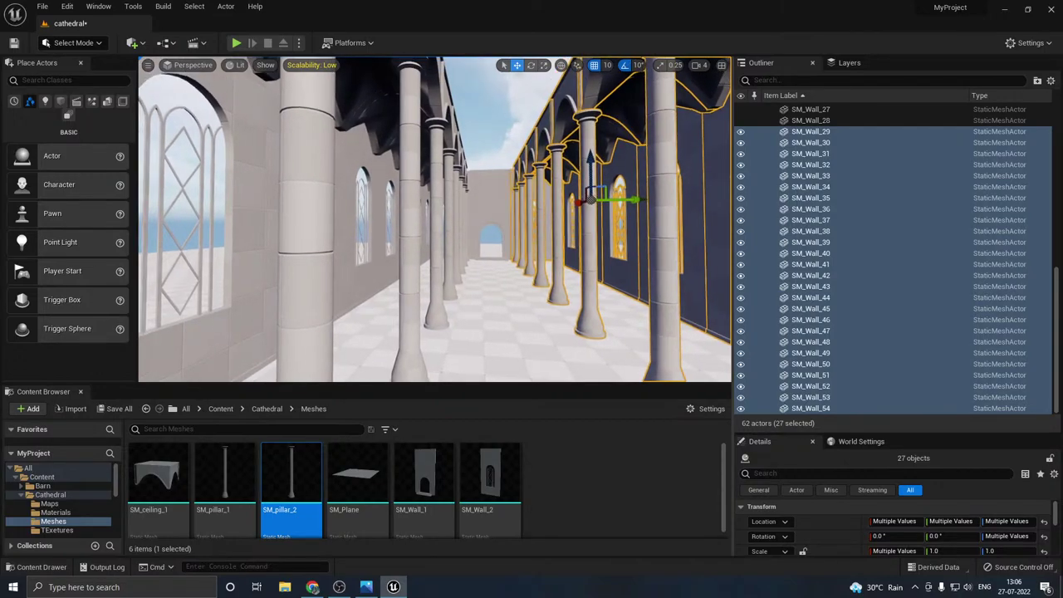
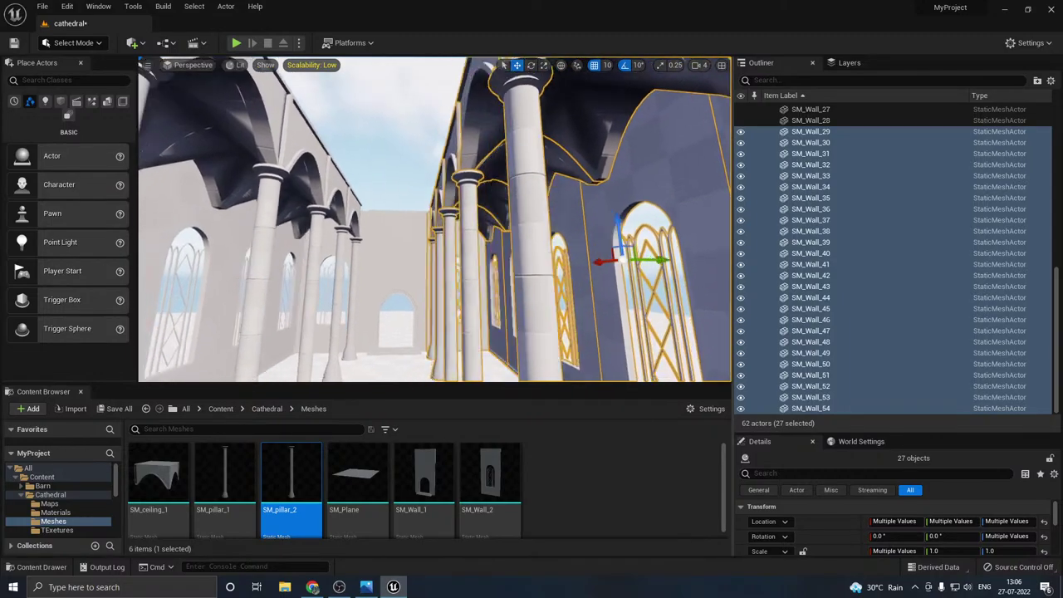
- Set the mirrored group's pivot offset at the wall beside the end doorway
{"action": "key", "text": "w"}
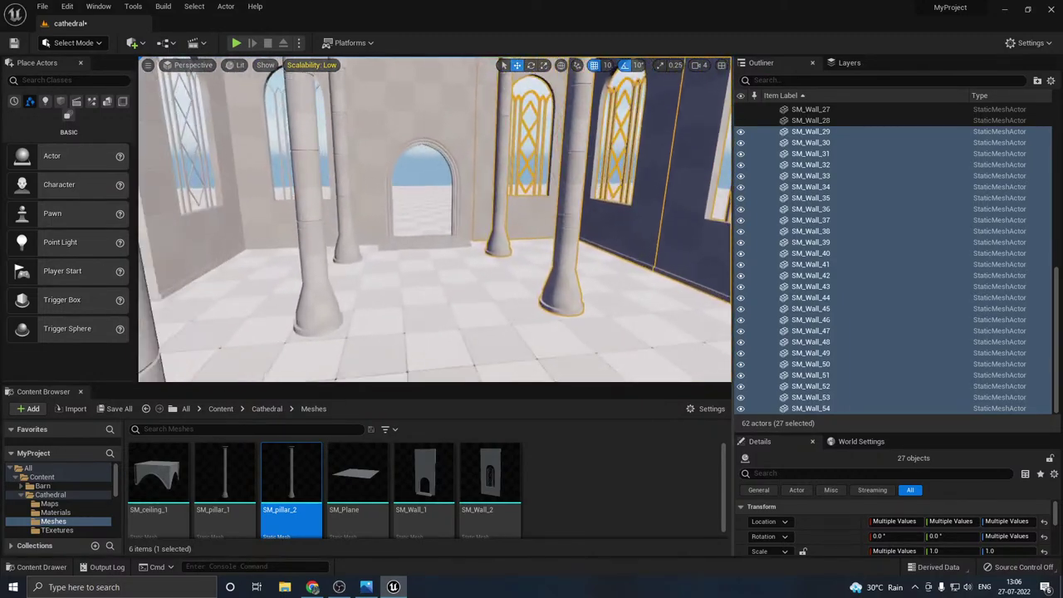
{"action": "key", "text": "s"}
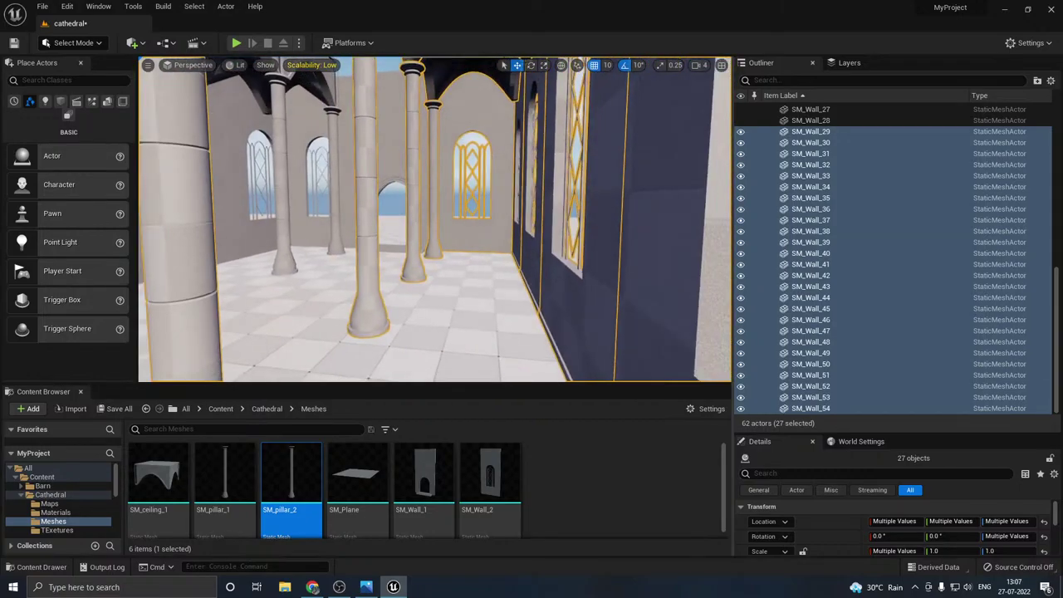
{"action": "key", "text": "w"}
{"action": "key", "text": "d"}
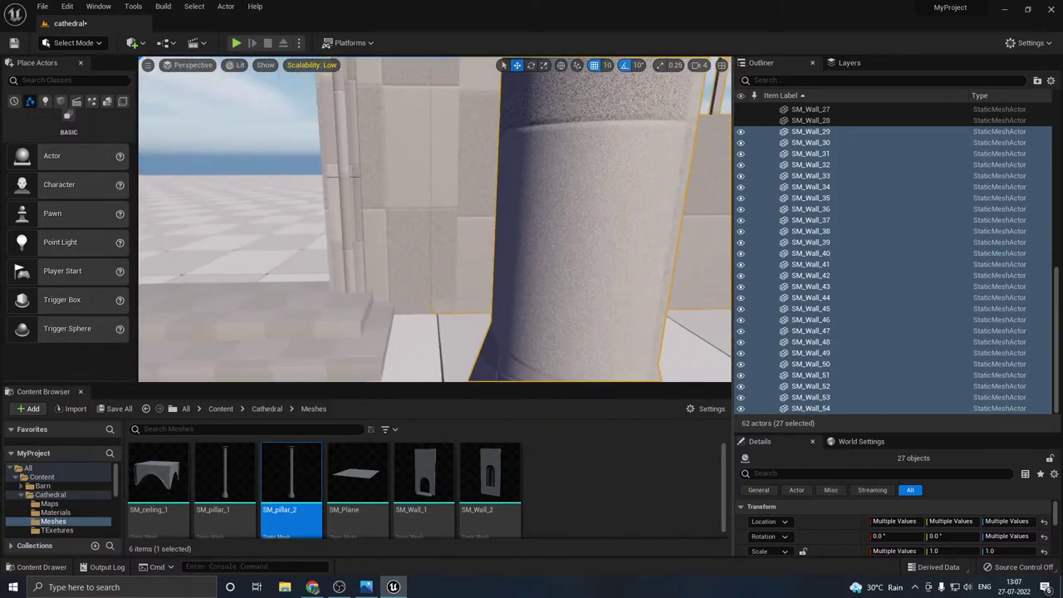
{"action": "right_click", "coordinate": [460, 268]}
{"action": "mouse_move", "coordinate": [499, 462]}
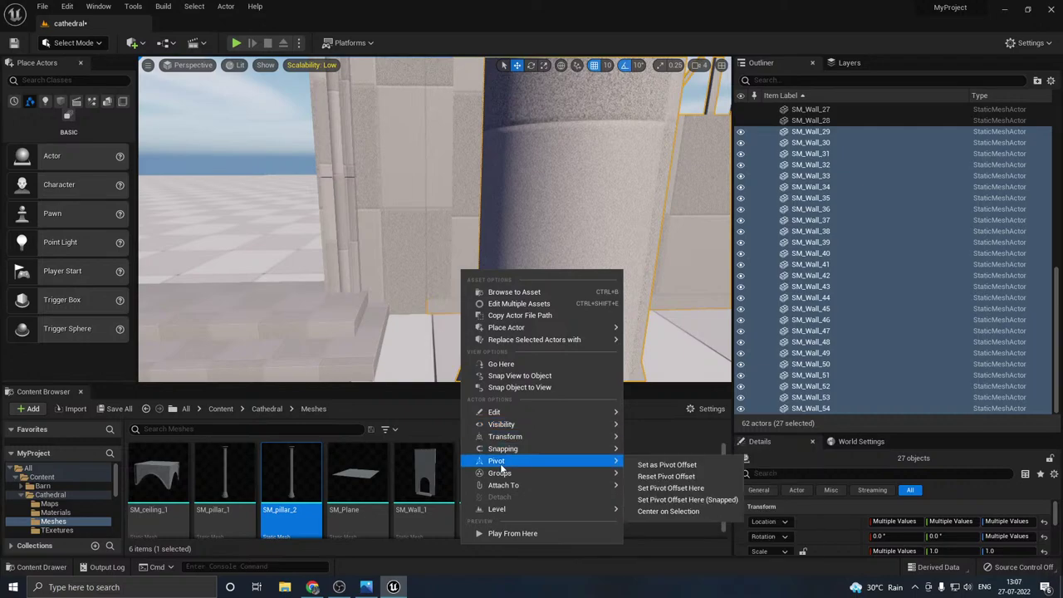
{"action": "left_click", "coordinate": [673, 487]}
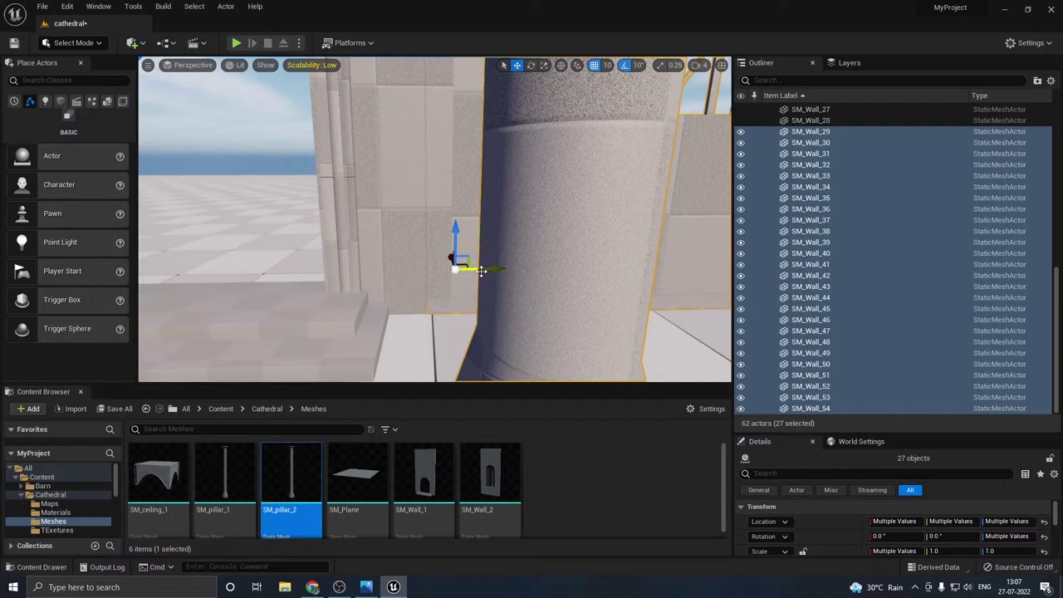
- Slide the mirrored group along Y to close the gap with the end wall, undo the stray selection change, and check the nave
{"action": "left_click_drag", "start_coordinate": [482, 271], "coordinate": [523, 266]}
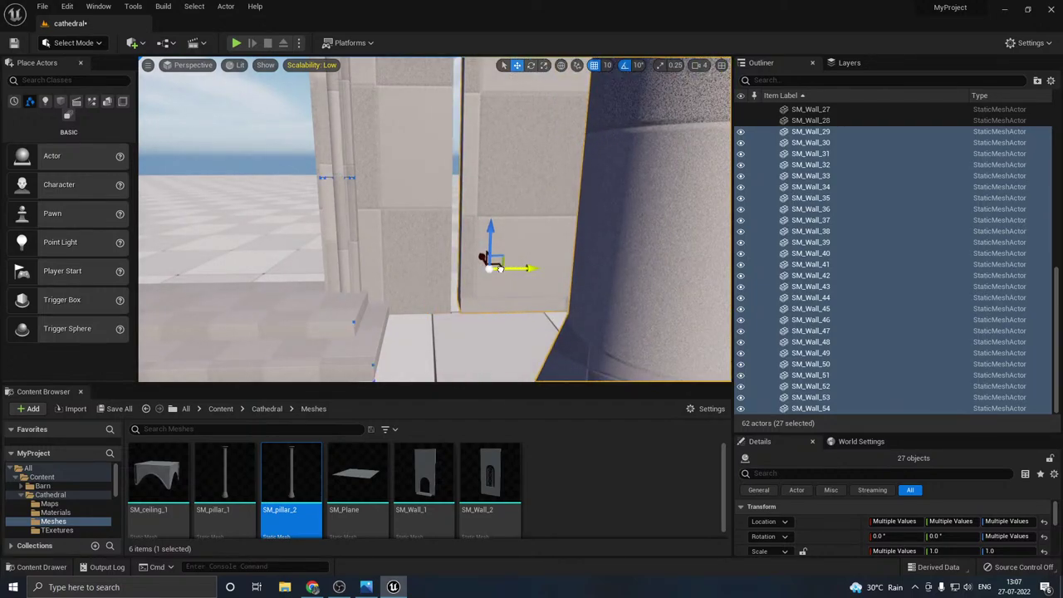
{"action": "left_click_drag", "start_coordinate": [495, 269], "coordinate": [495, 268]}
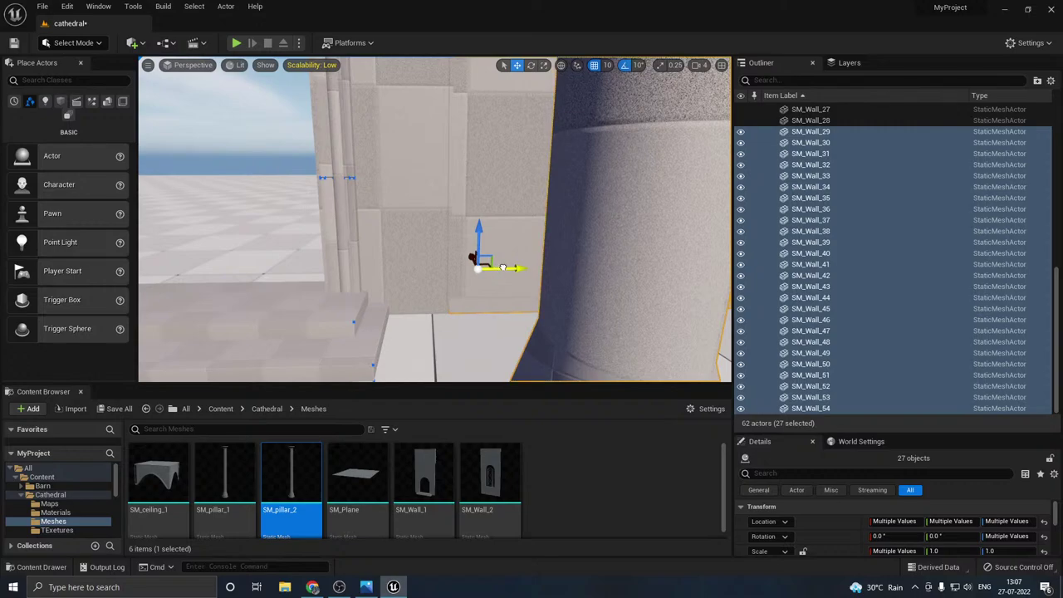
{"action": "left_click", "coordinate": [434, 274], "text": "ctrl"}
{"action": "key", "text": "ctrl+z"}
{"action": "key", "text": "s"}
{"action": "right_click_drag", "start_coordinate": [481, 259], "coordinate": [444, 257]}
{"action": "key", "text": "s"}
{"action": "key", "text": "s"}
{"action": "key", "text": "w"}
{"action": "left_click_drag", "start_coordinate": [399, 308], "coordinate": [485, 257]}
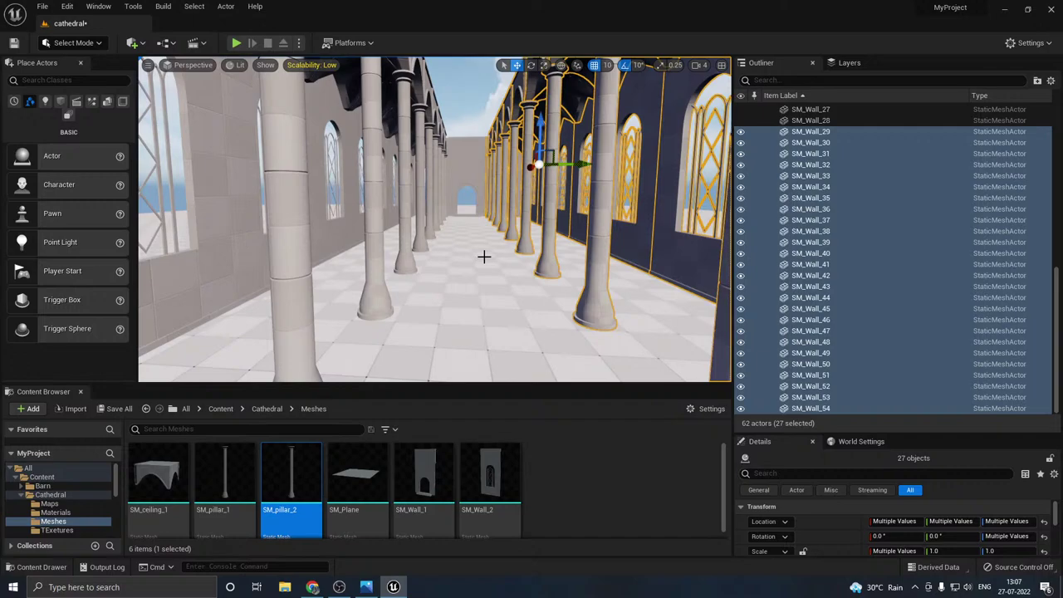
- Clear the selection of the duplicated wall and pillar meshes and save the cathedral level
{"action": "left_click", "coordinate": [462, 111]}
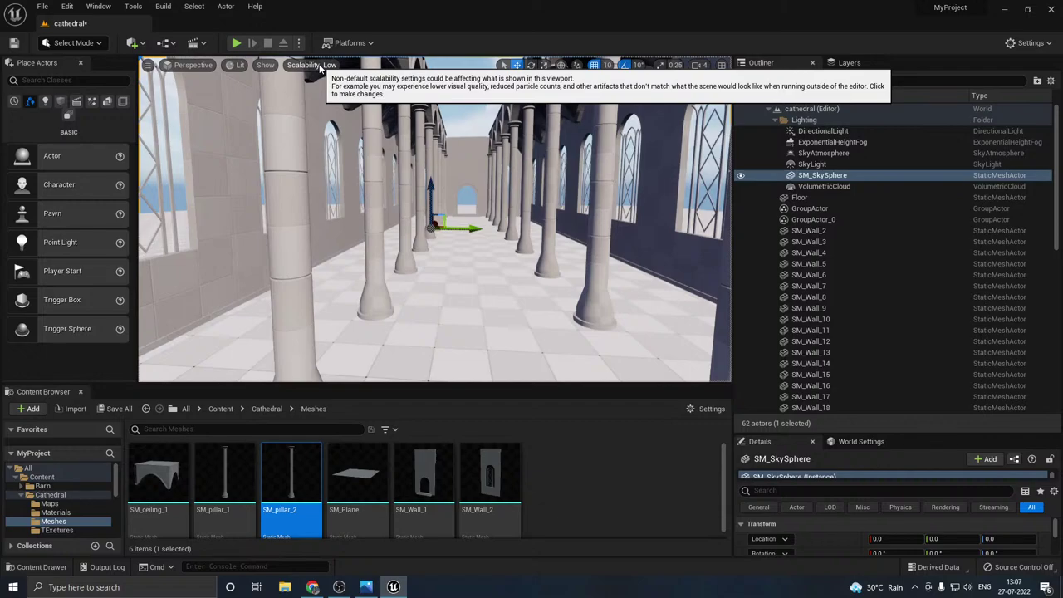
{"action": "left_click", "coordinate": [118, 408]}
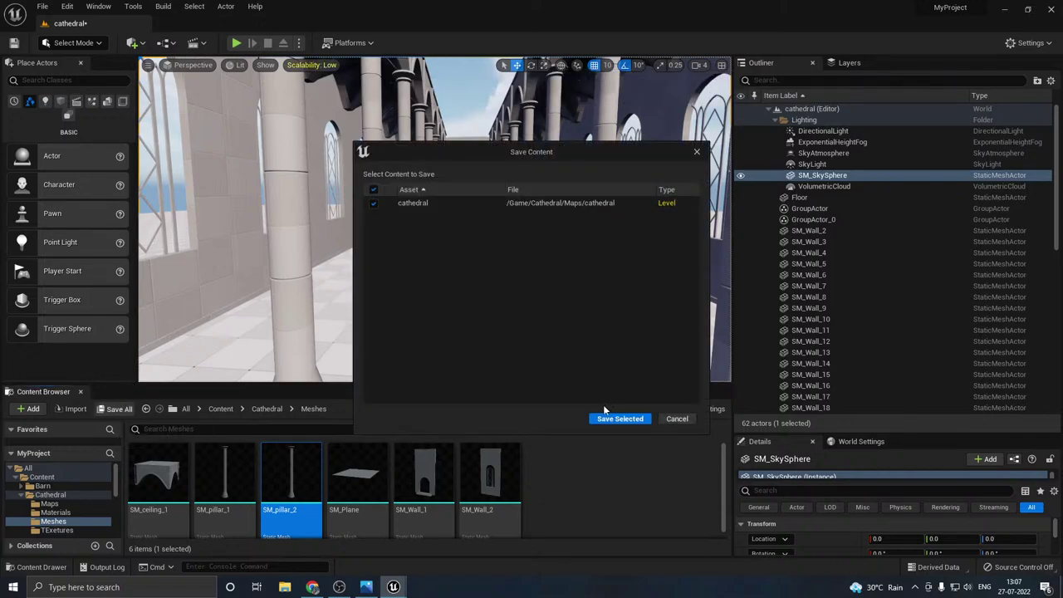
{"action": "left_click", "coordinate": [621, 417]}
- Preview the cathedral interior at High scalability, and return the scalability quality to Low
{"action": "right_click_drag", "start_coordinate": [488, 175], "coordinate": [441, 133]}
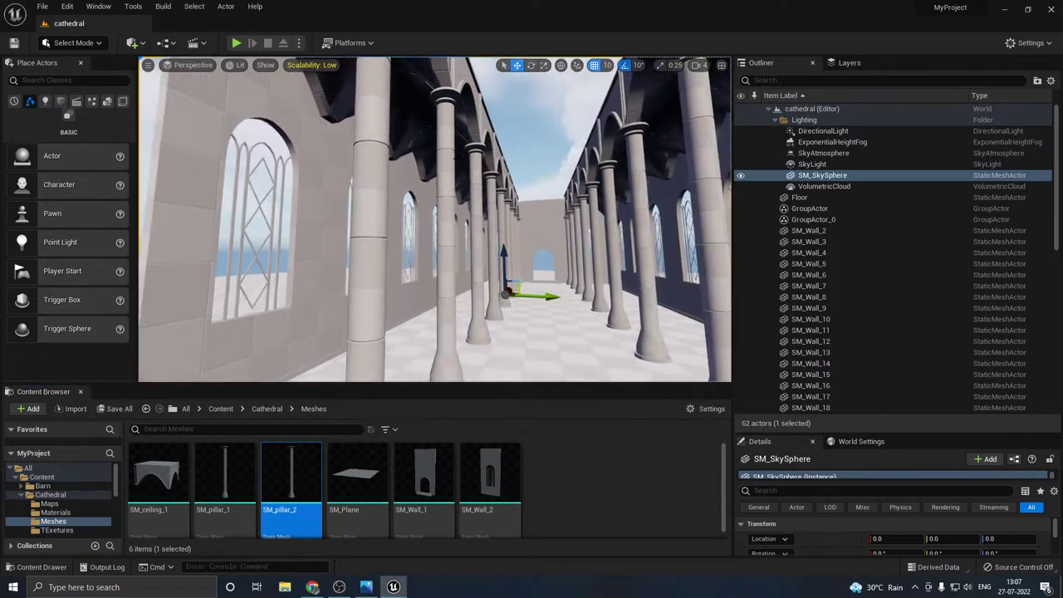
{"action": "left_click", "coordinate": [321, 69]}
{"action": "left_click", "coordinate": [443, 86]}
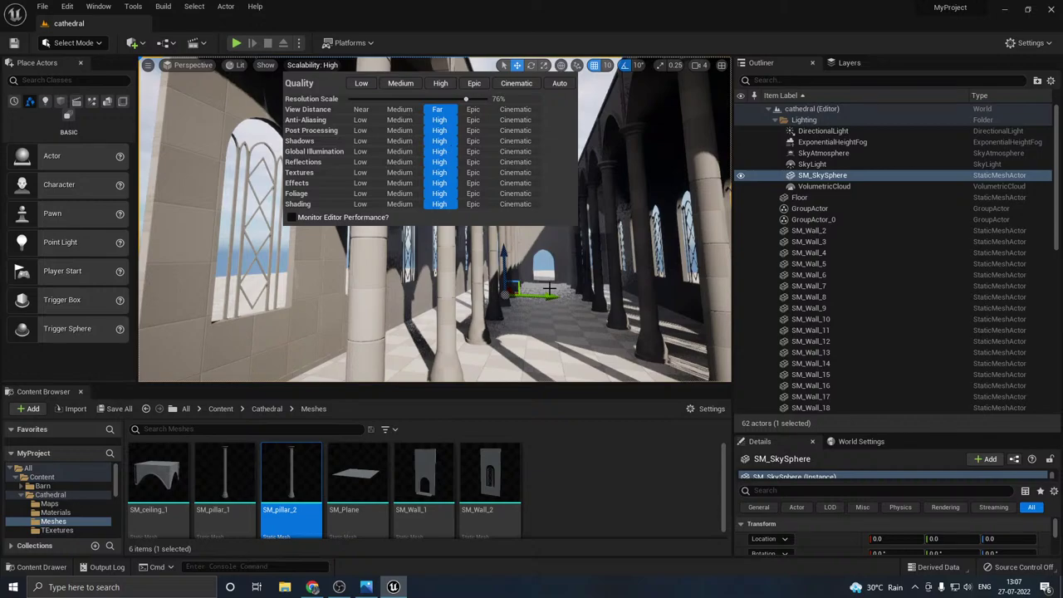
{"action": "right_click_drag", "start_coordinate": [465, 249], "coordinate": [515, 254]}
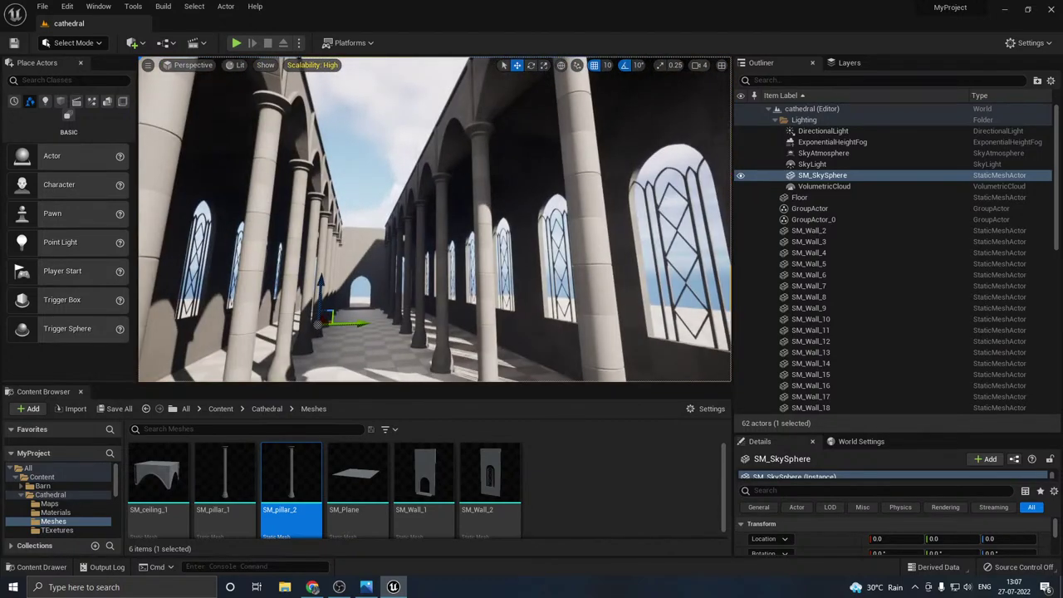
{"action": "left_click", "coordinate": [319, 72]}
{"action": "left_click", "coordinate": [400, 83]}
{"action": "left_click", "coordinate": [363, 84]}
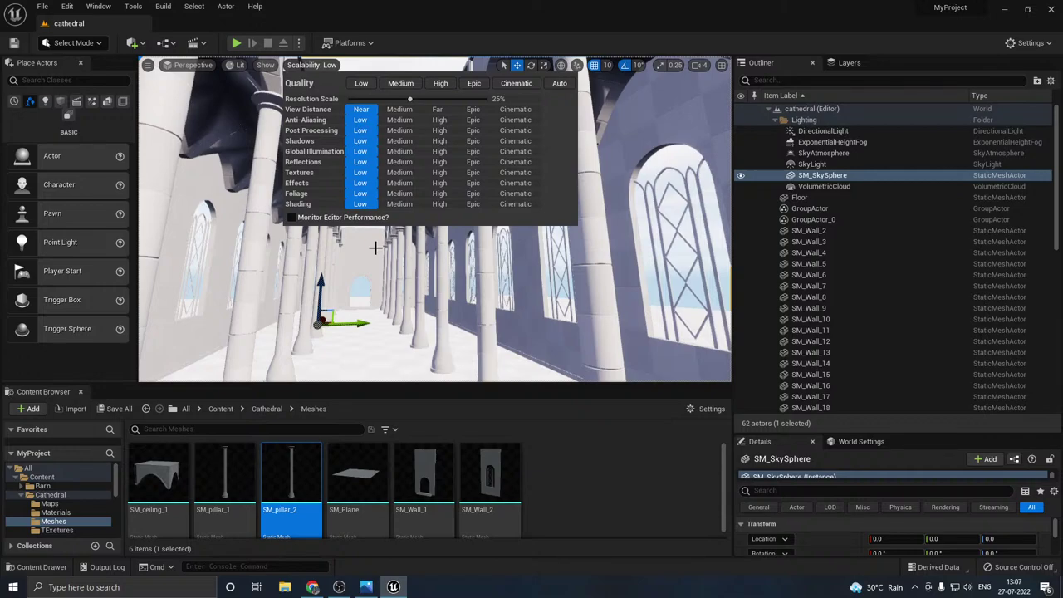
{"action": "right_click_drag", "start_coordinate": [376, 247], "coordinate": [324, 233]}
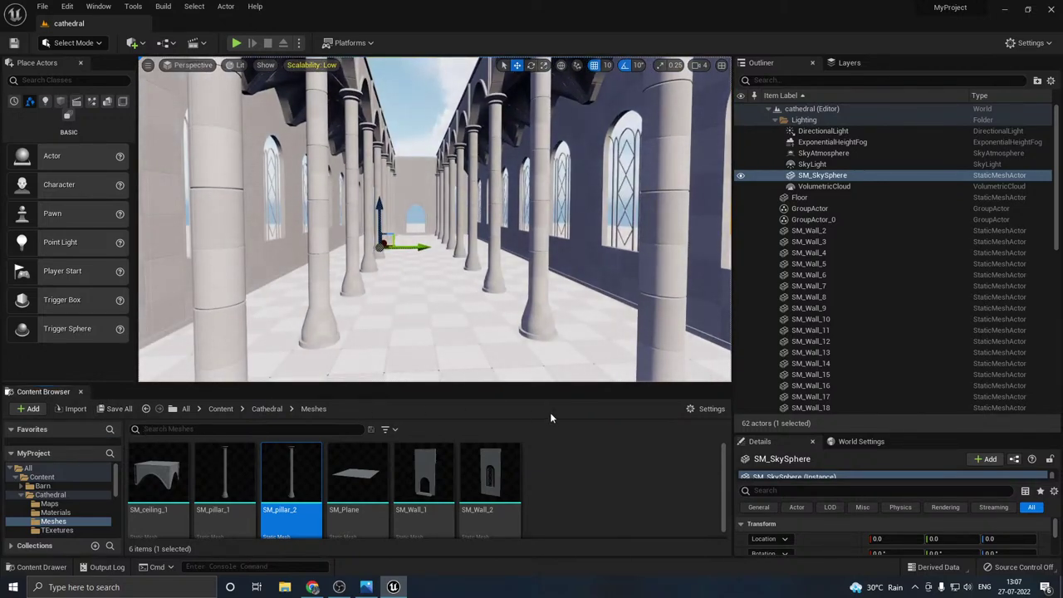
- Enlarge the viewport and delete the original Floor mesh beneath the cathedral
{"action": "left_click_drag", "start_coordinate": [514, 384], "coordinate": [517, 441]}
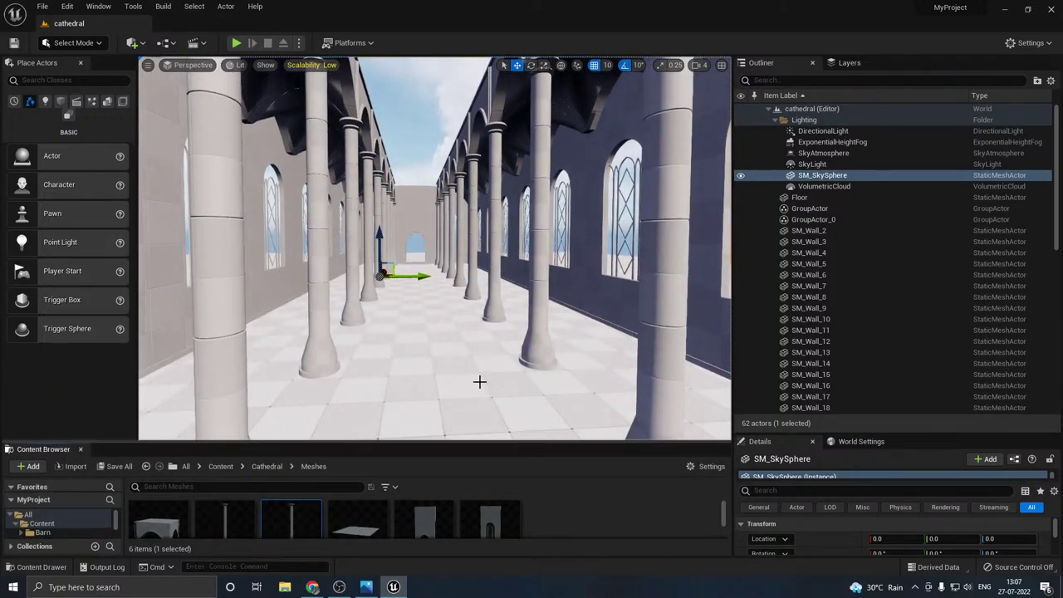
{"action": "right_click_drag", "start_coordinate": [482, 380], "coordinate": [432, 370]}
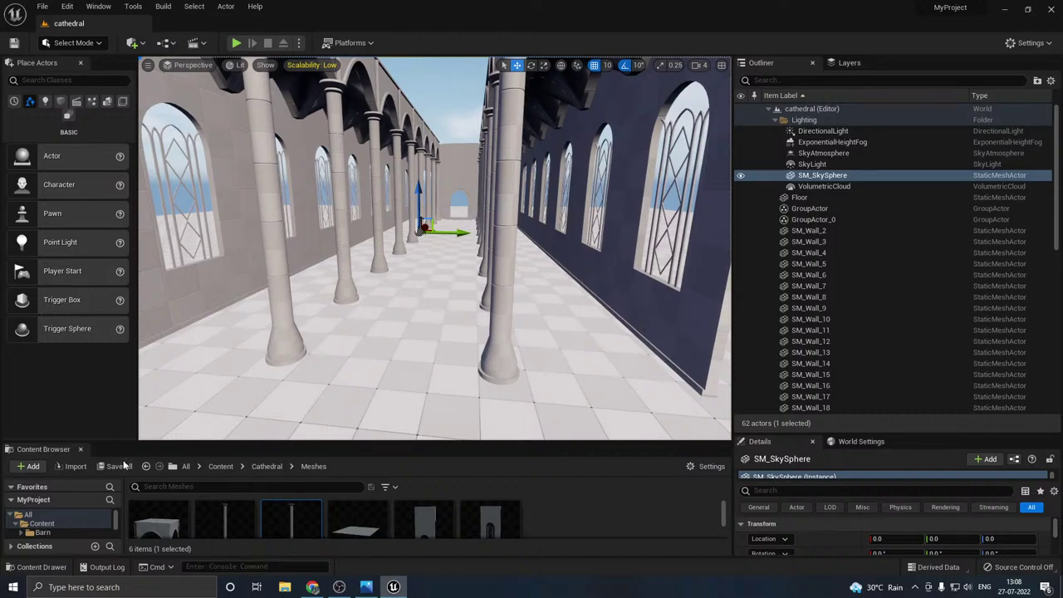
{"action": "right_click_drag", "start_coordinate": [451, 335], "coordinate": [362, 334]}
{"action": "left_click", "coordinate": [503, 340]}
{"action": "key", "text": "Delete"}
{"action": "key", "text": "w"}
{"action": "key", "text": "w"}
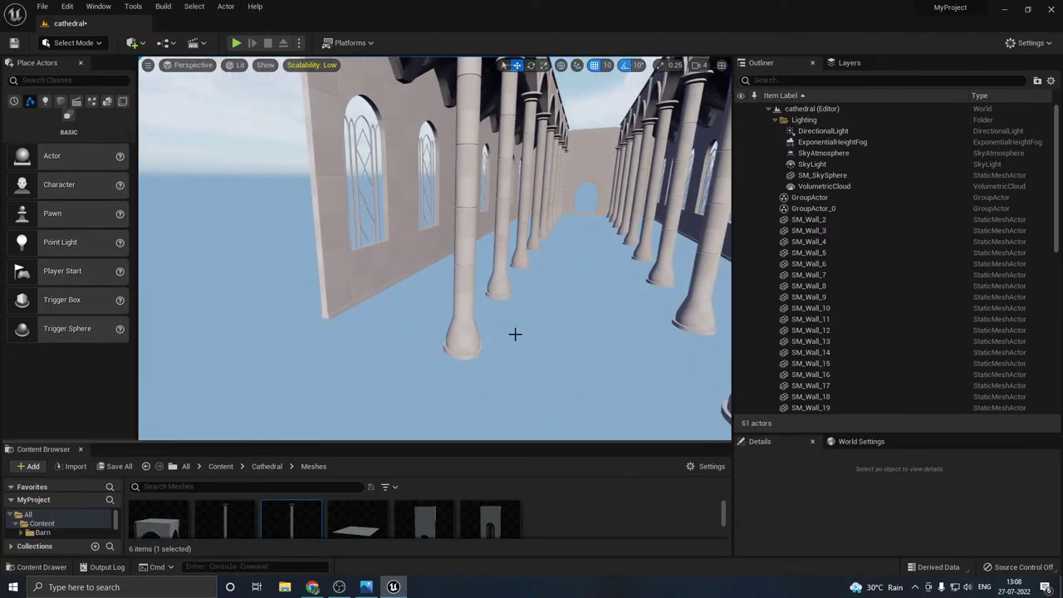
- Give the Content Browser more height and save the cathedral level
{"action": "left_click_drag", "start_coordinate": [330, 444], "coordinate": [330, 402]}
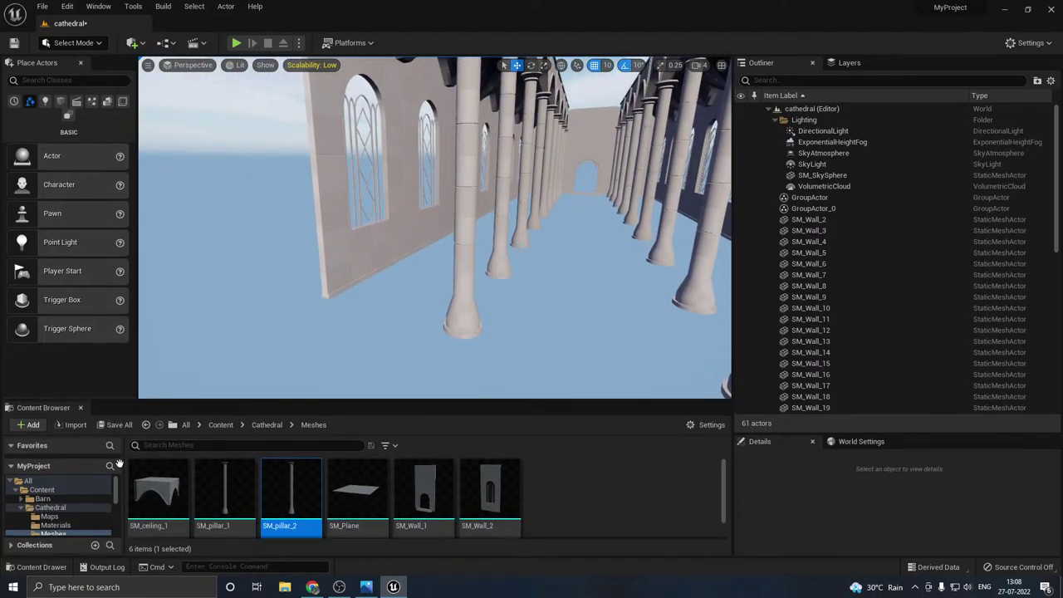
{"action": "left_click", "coordinate": [103, 426]}
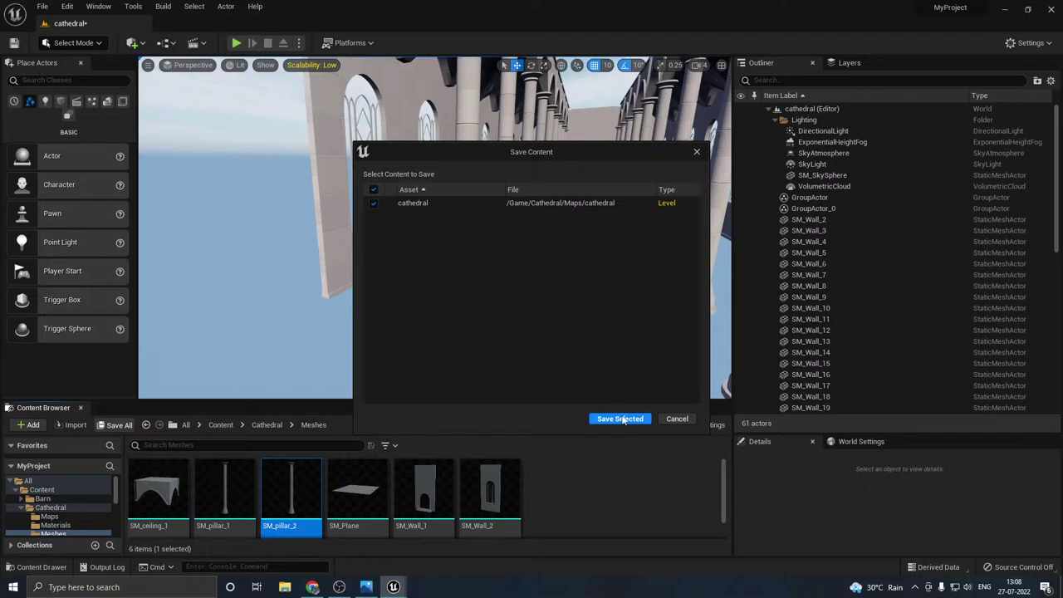
{"action": "left_click", "coordinate": [621, 419]}
- Place the SM_Plane mesh at the near end of the left window wall, with its X location at -2080
{"action": "right_click_drag", "start_coordinate": [394, 340], "coordinate": [439, 340]}
{"action": "left_click", "coordinate": [346, 505]}
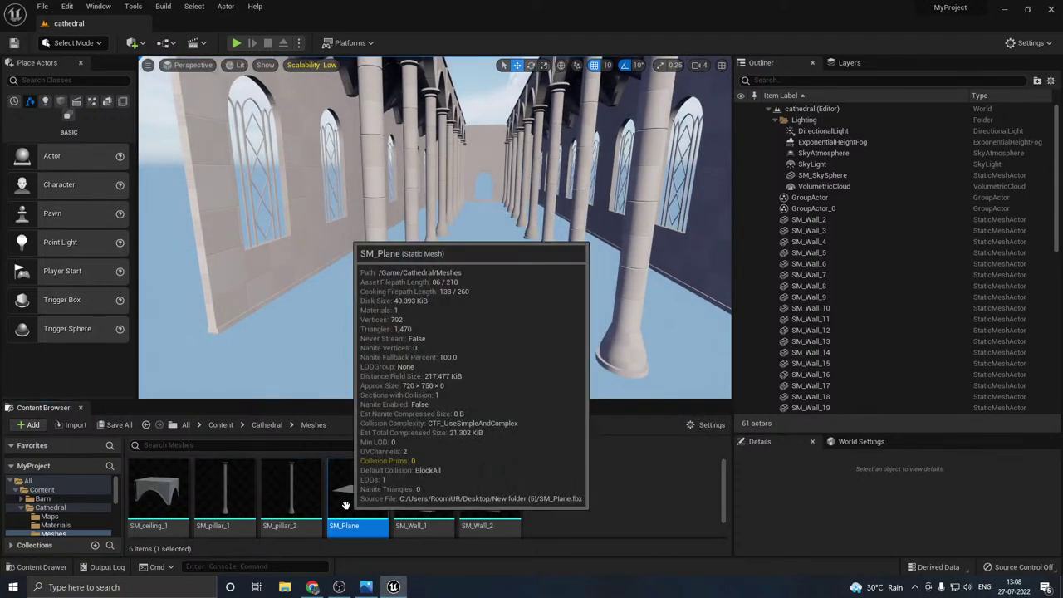
{"action": "left_click_drag", "start_coordinate": [345, 506], "coordinate": [223, 333]}
{"action": "right_click_drag", "start_coordinate": [287, 330], "coordinate": [254, 339]}
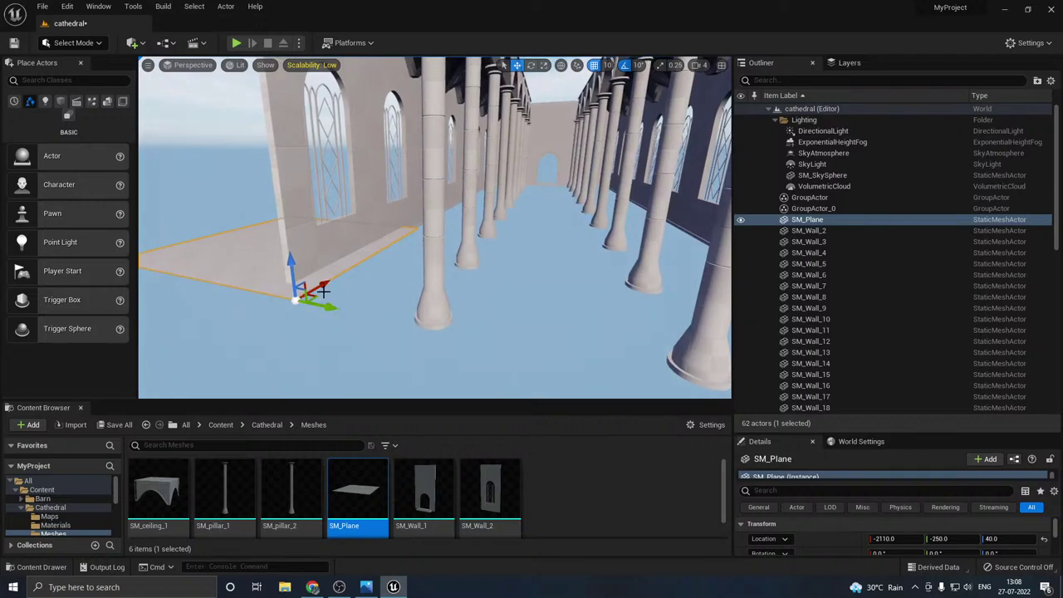
{"action": "left_click_drag", "start_coordinate": [321, 286], "coordinate": [330, 283]}
- Mirror the placed floor plane along Y so it extends into the nave
{"action": "key", "text": "e"}
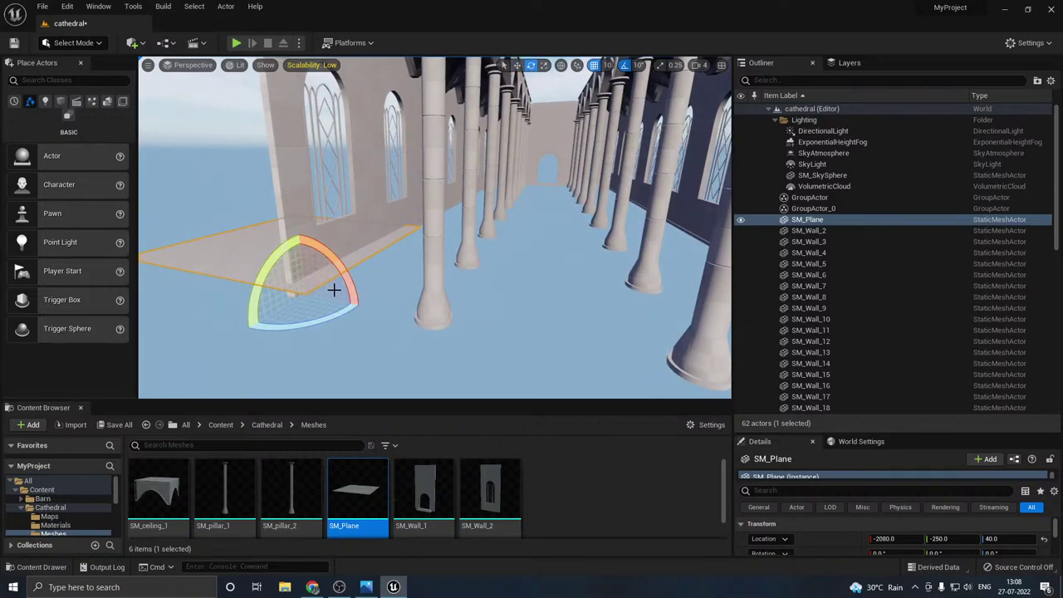
{"action": "key", "text": "w"}
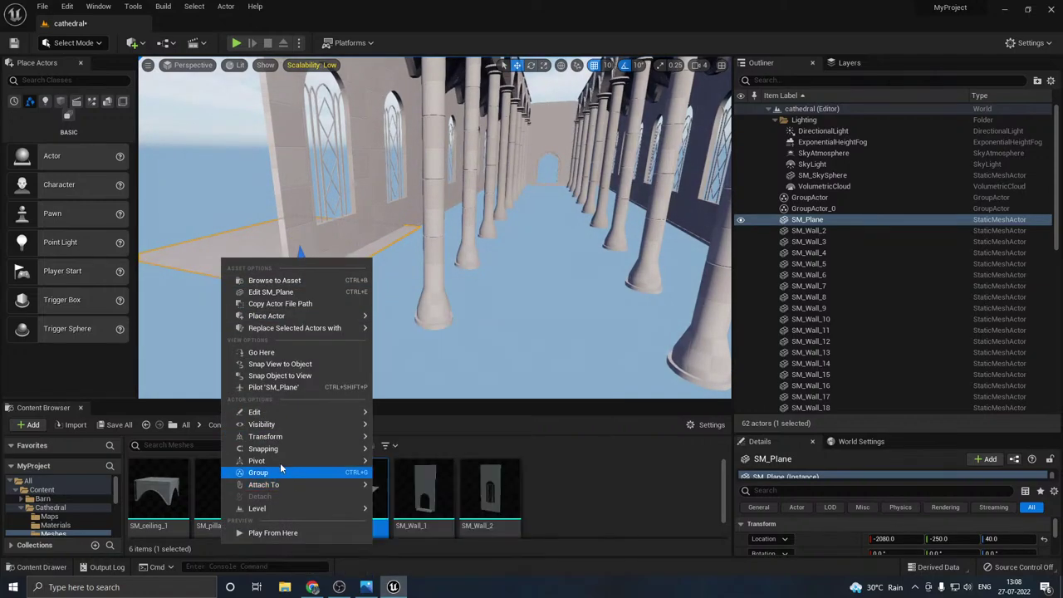
{"action": "mouse_move", "coordinate": [329, 449]}
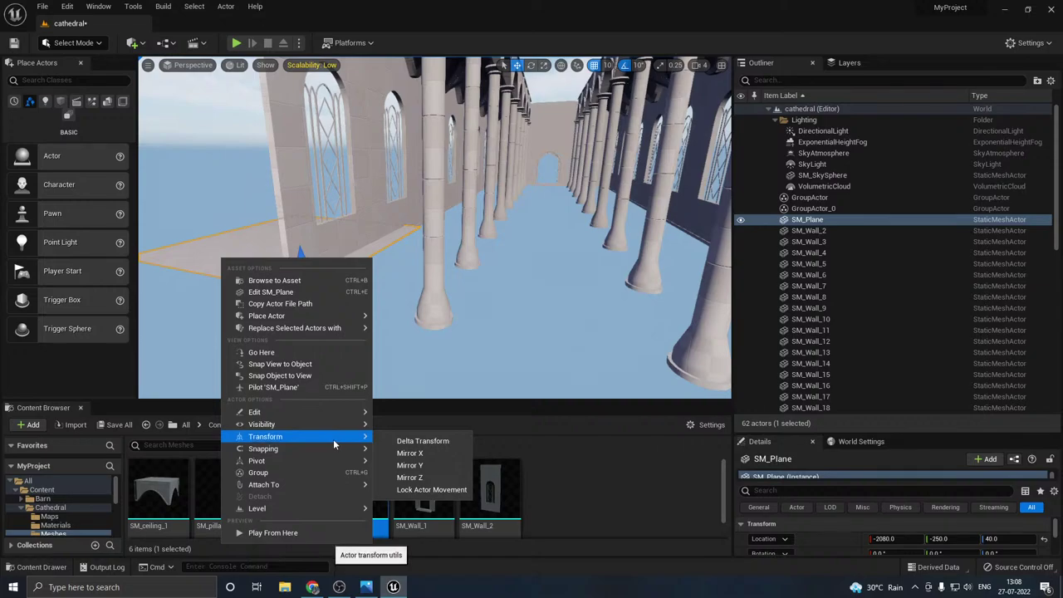
{"action": "left_click", "coordinate": [416, 462]}
{"action": "mouse_move", "coordinate": [346, 318]}
{"action": "right_mouse_down"}
{"action": "mouse_move", "coordinate": [334, 337]}
{"action": "mouse_move", "coordinate": [346, 318]}
{"action": "right_mouse_up"}
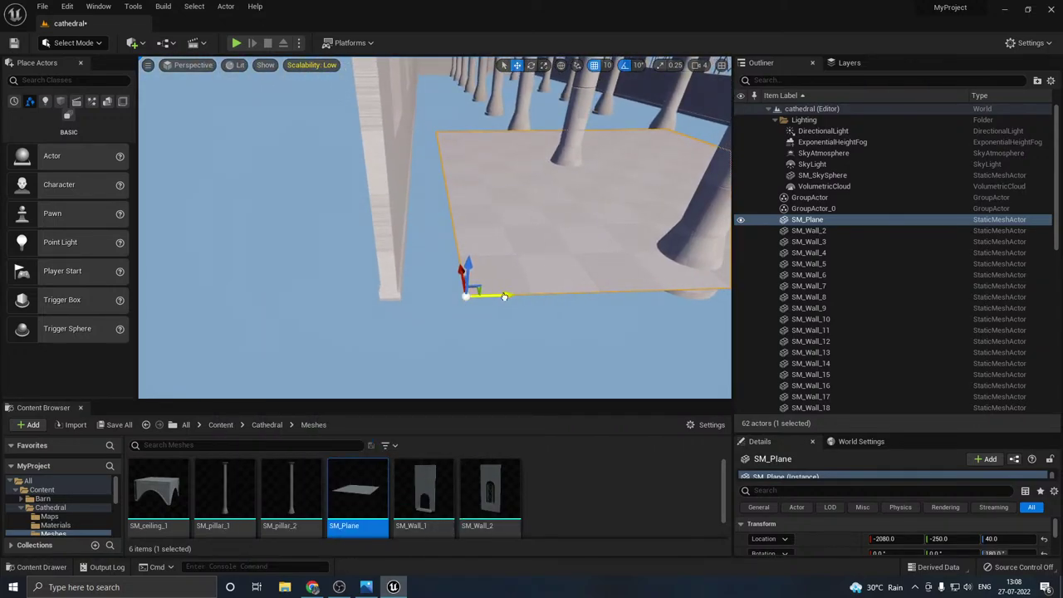
- Align the floor plane's corner with the left wall's base corner at X -2040, Y about -328.42, Z 0, using vertex snapping
{"action": "left_click_drag", "start_coordinate": [504, 296], "coordinate": [432, 295]}
{"action": "mouse_move", "coordinate": [459, 281]}
{"action": "right_mouse_down"}
{"action": "mouse_move", "coordinate": [445, 282]}
{"action": "mouse_move", "coordinate": [459, 280]}
{"action": "right_mouse_up"}
{"action": "mouse_move", "coordinate": [410, 275]}
{"action": "left_mouse_down"}
{"action": "mouse_move", "coordinate": [445, 264]}
{"action": "mouse_move", "coordinate": [426, 283]}
{"action": "left_mouse_up"}
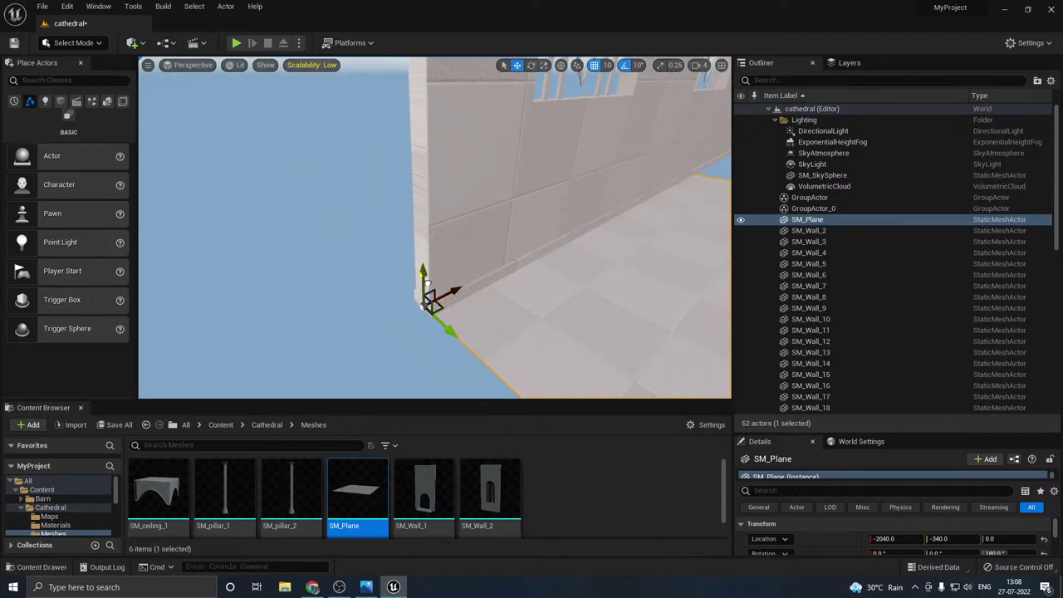
{"action": "mouse_move", "coordinate": [450, 327]}
{"action": "left_mouse_down"}
{"action": "mouse_move", "coordinate": [462, 339]}
{"action": "mouse_move", "coordinate": [447, 333]}
{"action": "left_mouse_up"}
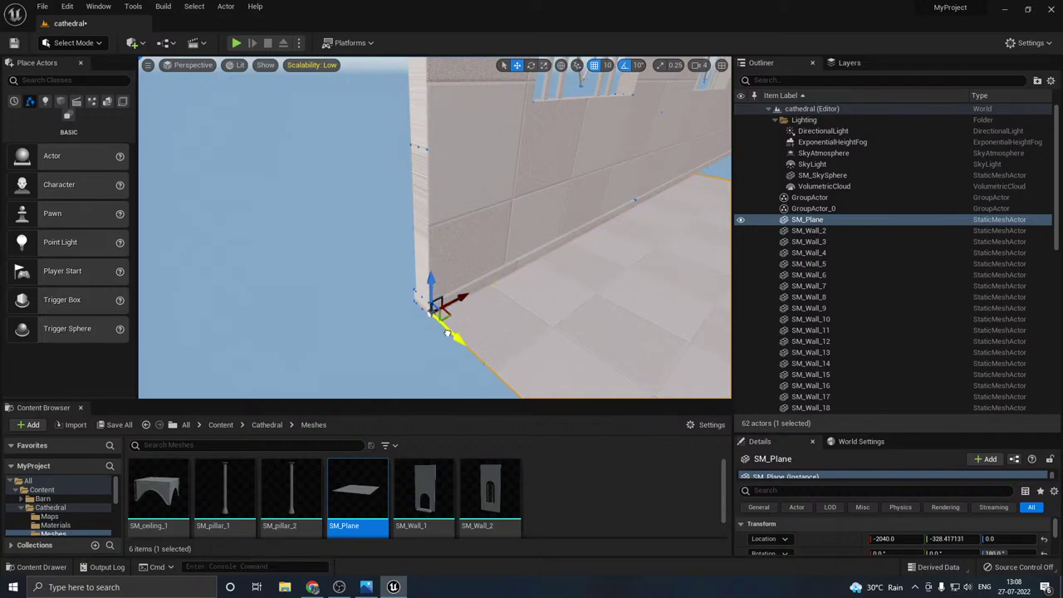
{"action": "right_click_drag", "start_coordinate": [490, 319], "coordinate": [586, 282]}
{"action": "key", "text": "s"}
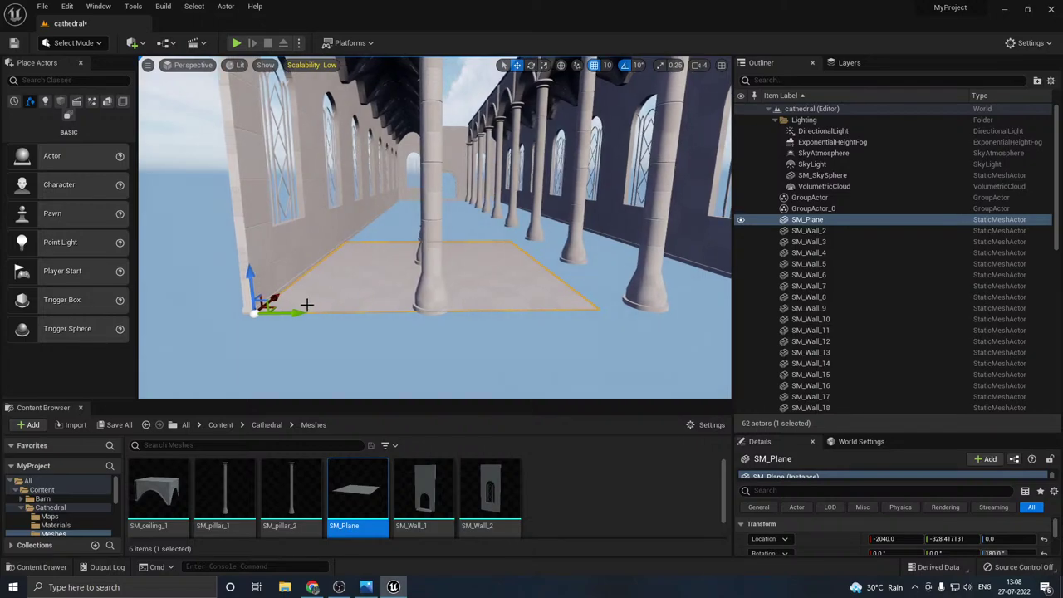
- Duplicate the floor plane across the nave and butt the copy against the first plane at Y about 421.58
{"action": "left_click_drag", "start_coordinate": [292, 313], "coordinate": [605, 313], "text": "alt"}
{"action": "right_click_drag", "start_coordinate": [478, 319], "coordinate": [462, 325]}
{"action": "mouse_move", "coordinate": [463, 311]}
{"action": "left_mouse_down"}
{"action": "mouse_move", "coordinate": [486, 308]}
{"action": "mouse_move", "coordinate": [472, 311]}
{"action": "left_mouse_up"}
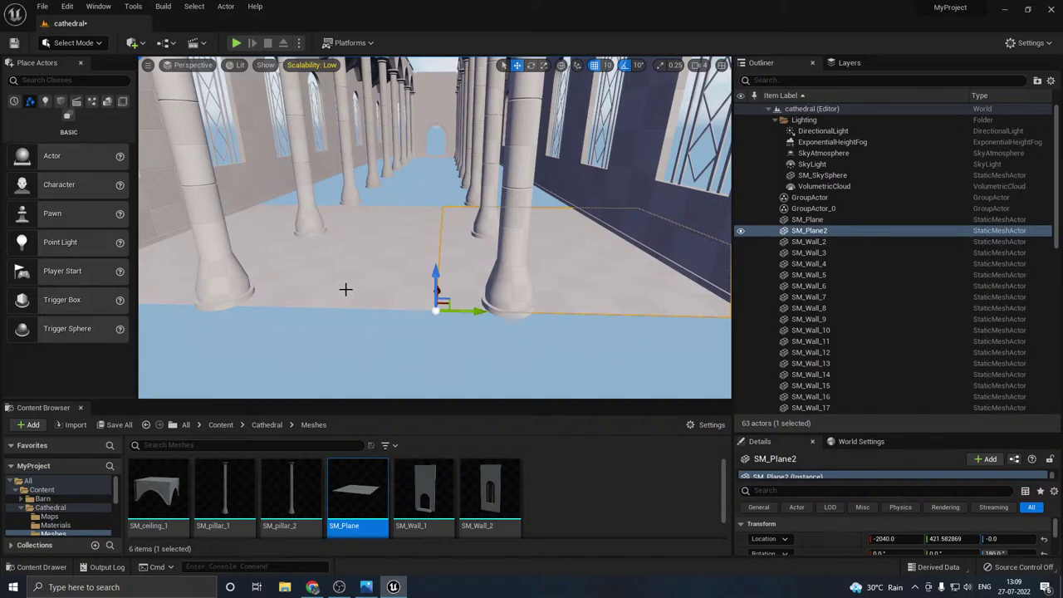
- Select both floor planes, duplicate them along the nave, and close the gap between the copies and the first row
{"action": "left_click", "coordinate": [375, 280], "text": "shift"}
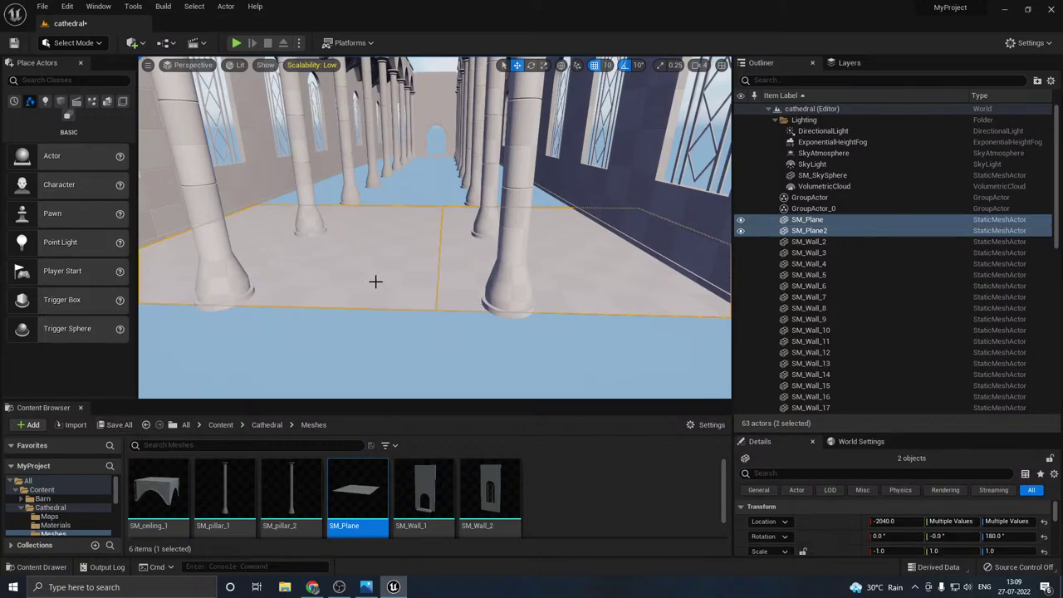
{"action": "right_click_drag", "start_coordinate": [375, 280], "coordinate": [322, 281]}
{"action": "right_click_drag", "start_coordinate": [467, 254], "coordinate": [366, 259]}
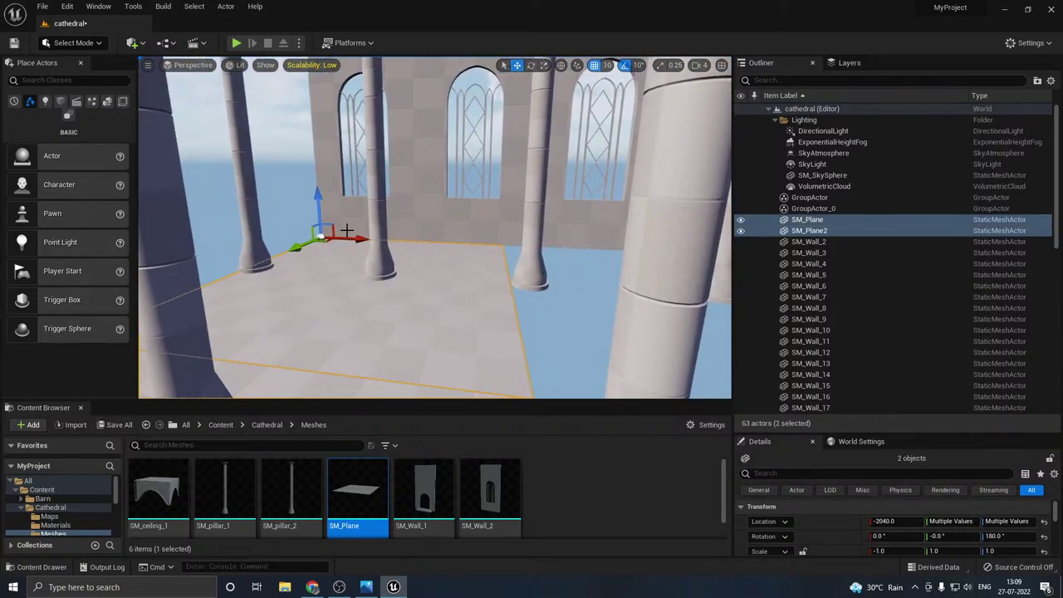
{"action": "left_click_drag", "start_coordinate": [347, 239], "coordinate": [542, 251], "text": "alt"}
{"action": "right_click_drag", "start_coordinate": [561, 252], "coordinate": [490, 268]}
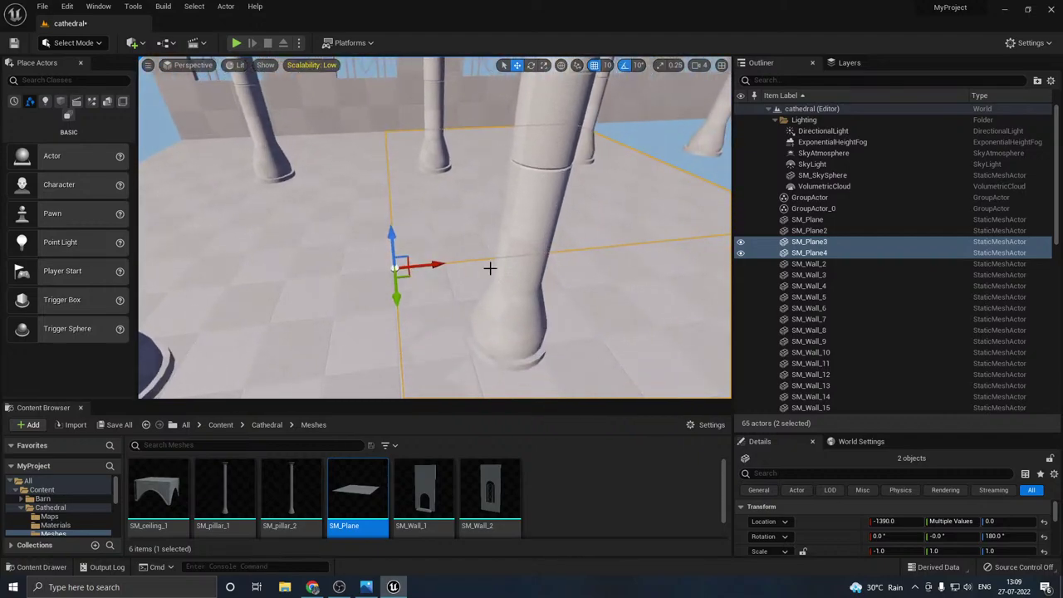
{"action": "left_click_drag", "start_coordinate": [426, 262], "coordinate": [486, 262]}
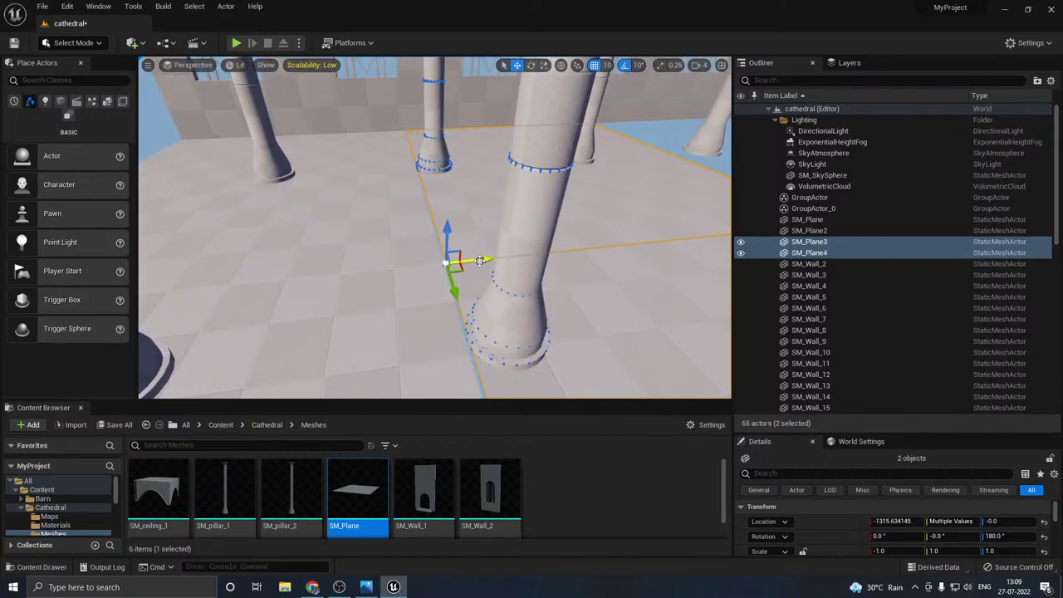
{"action": "key", "text": "w"}
{"action": "right_click_drag", "start_coordinate": [511, 268], "coordinate": [524, 291]}
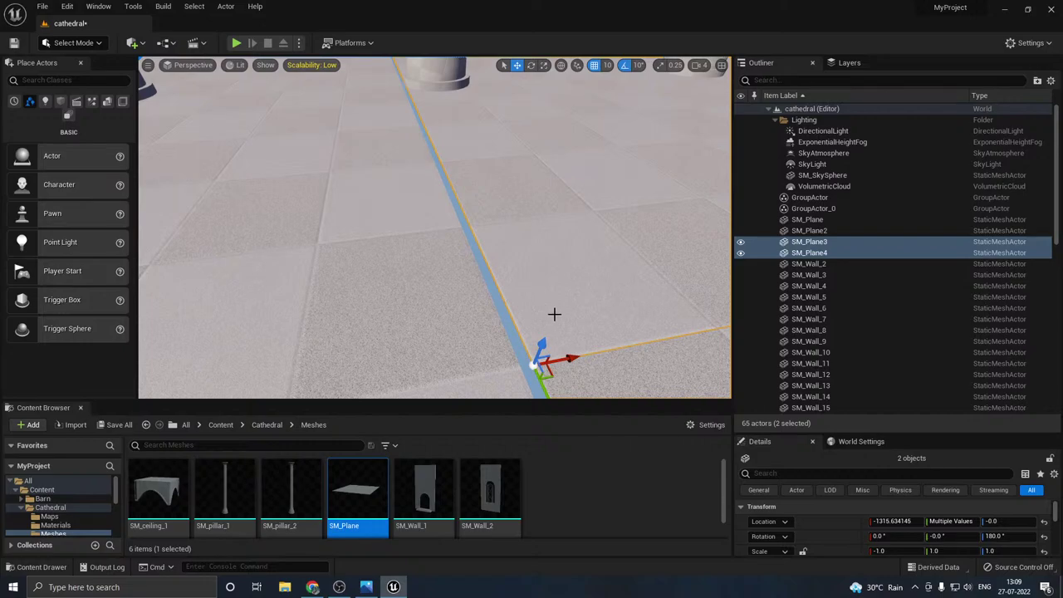
{"action": "left_click_drag", "start_coordinate": [565, 360], "coordinate": [555, 361]}
- Duplicate the two-plane row further along the nave, moving the third row to X about -579
{"action": "key", "text": "s"}
{"action": "right_click_drag", "start_coordinate": [573, 346], "coordinate": [557, 310]}
{"action": "key", "text": "w"}
{"action": "left_click_drag", "start_coordinate": [383, 322], "coordinate": [688, 327], "text": "alt"}
{"action": "right_click_drag", "start_coordinate": [536, 305], "coordinate": [555, 313]}
{"action": "key", "text": "w"}
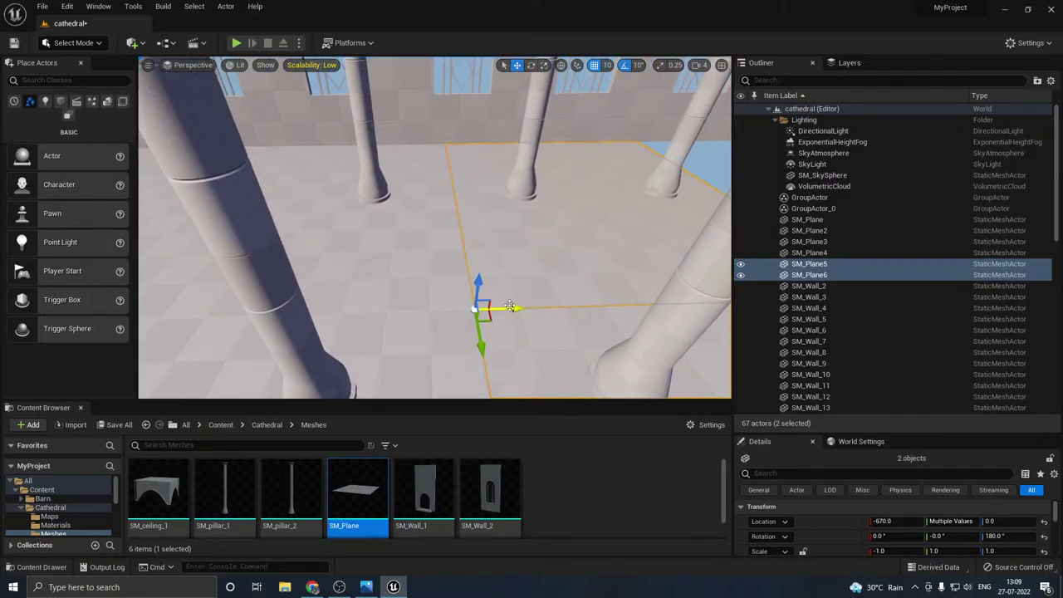
{"action": "left_click_drag", "start_coordinate": [511, 307], "coordinate": [562, 309]}
{"action": "key", "text": "w"}
{"action": "right_click_drag", "start_coordinate": [581, 312], "coordinate": [578, 310]}
{"action": "key", "text": "s"}
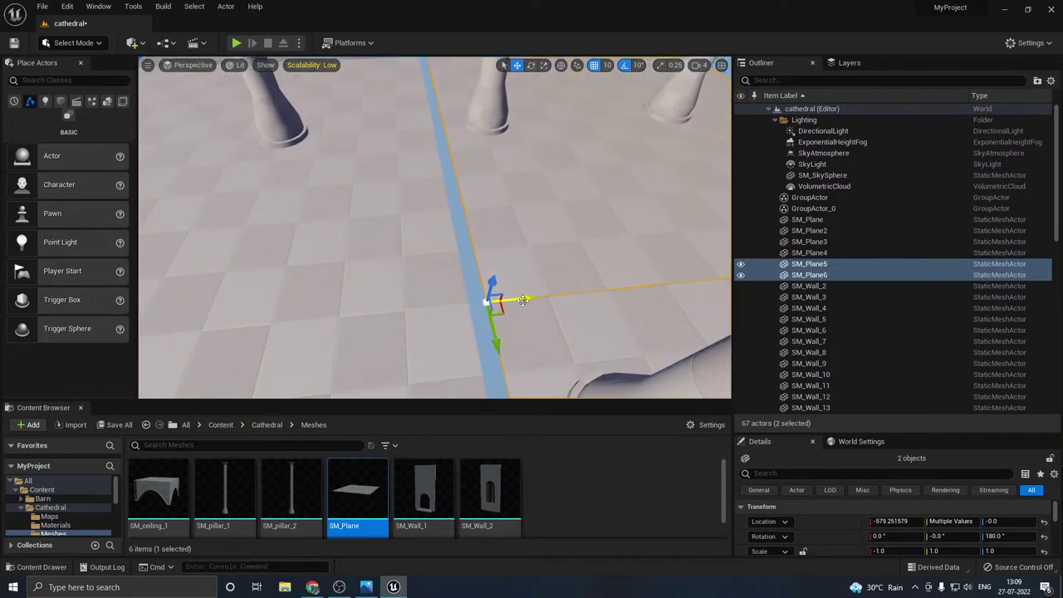
- Close the third row's gap and add two more copies of the row along the nave, moving the last to X 780
{"action": "left_click_drag", "start_coordinate": [507, 299], "coordinate": [728, 276]}
{"action": "right_click_drag", "start_coordinate": [560, 272], "coordinate": [615, 264]}
{"action": "left_click_drag", "start_coordinate": [339, 327], "coordinate": [683, 325]}
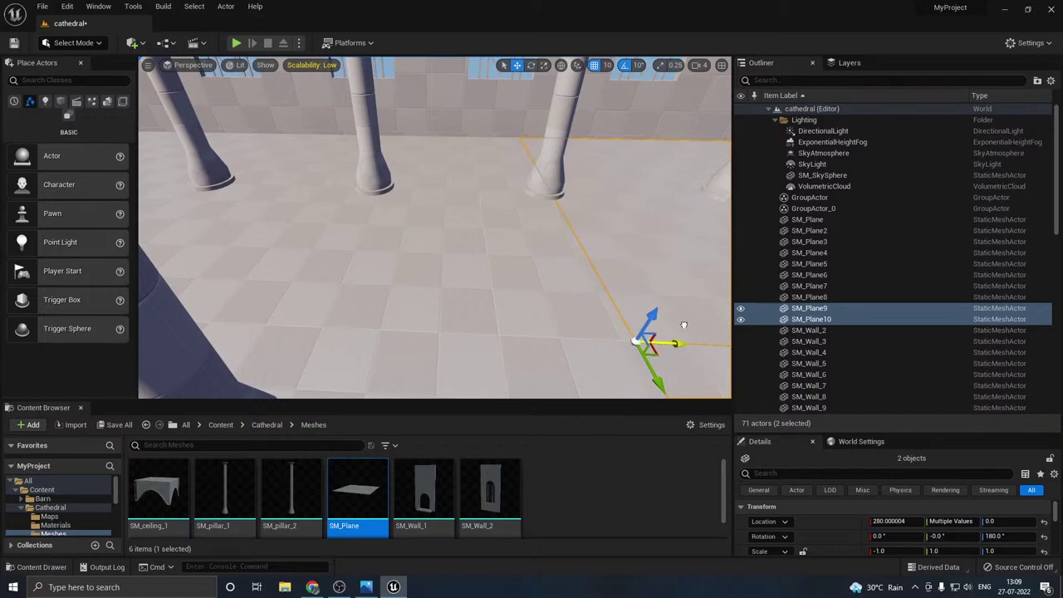
{"action": "key", "text": "w"}
{"action": "right_click_drag", "start_coordinate": [604, 326], "coordinate": [490, 299]}
{"action": "key", "text": "s"}
{"action": "left_click_drag", "start_coordinate": [314, 275], "coordinate": [517, 283]}
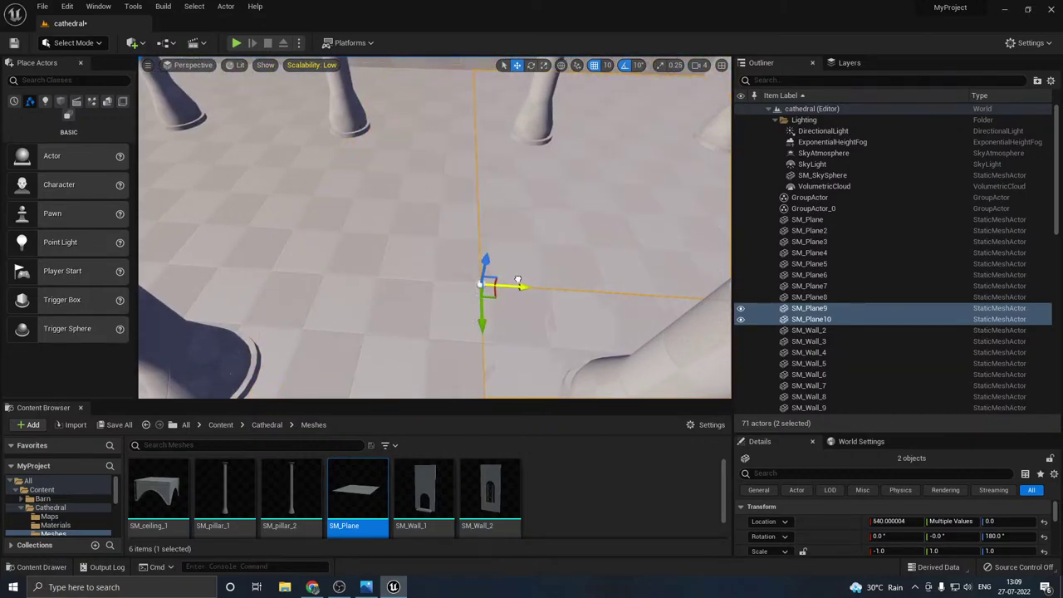
{"action": "left_click_drag", "start_coordinate": [643, 277], "coordinate": [708, 281]}
{"action": "key", "text": "d"}
{"action": "mouse_move", "coordinate": [480, 268]}
{"action": "right_mouse_down"}
{"action": "mouse_move", "coordinate": [492, 269]}
{"action": "mouse_move", "coordinate": [478, 268]}
{"action": "right_mouse_up"}
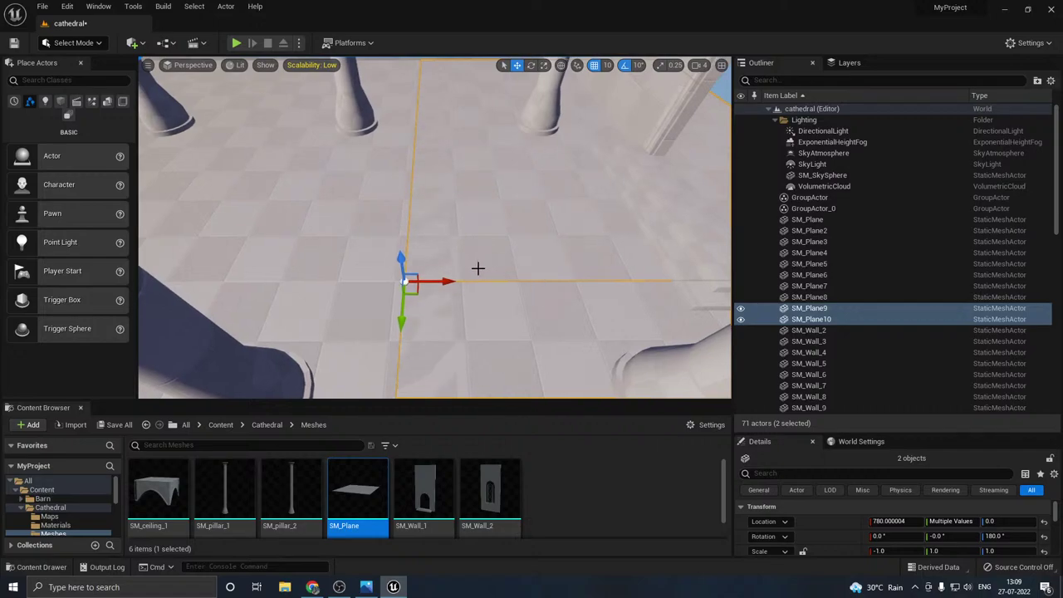
- Align the fifth floor row with its neighbour and duplicate it beyond the nave's end, placing the copy at X 1560
{"action": "left_click_drag", "start_coordinate": [434, 283], "coordinate": [543, 281]}
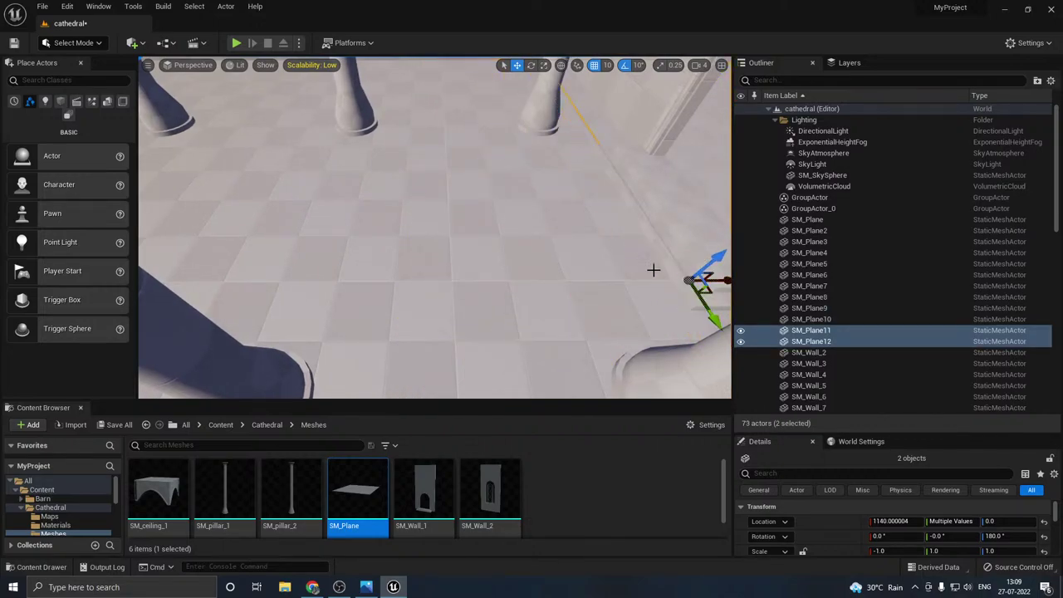
{"action": "key", "text": "d"}
{"action": "right_click_drag", "start_coordinate": [449, 273], "coordinate": [437, 275]}
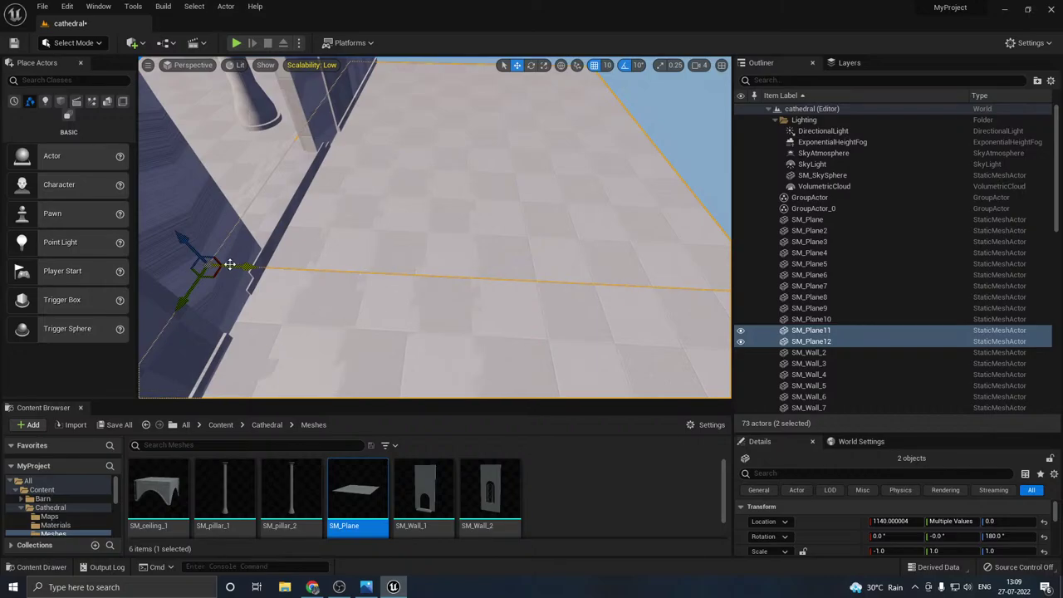
{"action": "left_click_drag", "start_coordinate": [230, 264], "coordinate": [525, 268]}
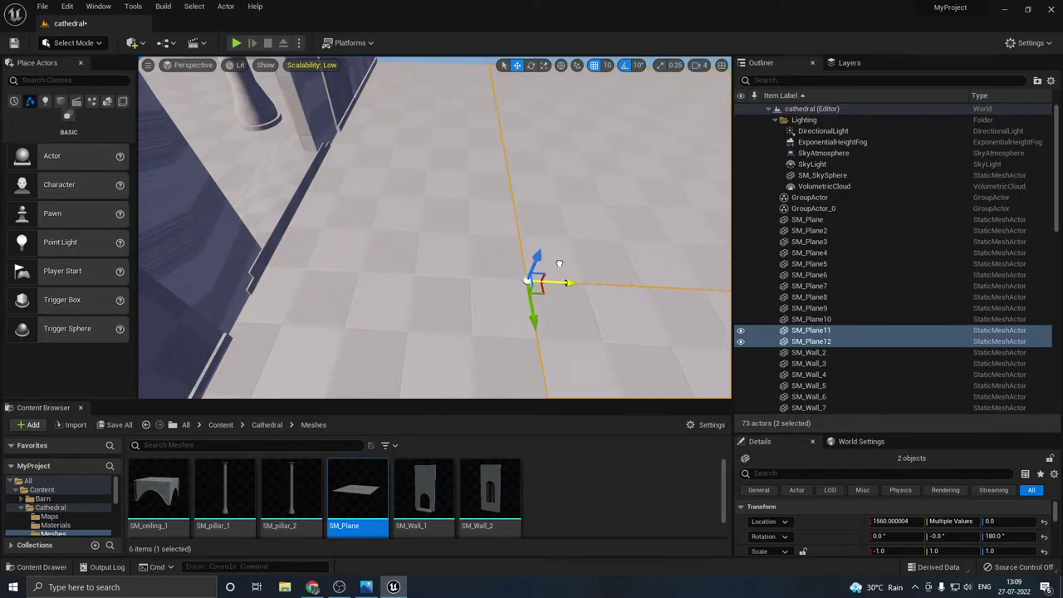
- Delete the surplus two-plane floor row beyond the nave's end and save all changes
{"action": "key", "text": "Delete"}
{"action": "right_click_drag", "start_coordinate": [491, 270], "coordinate": [515, 247]}
{"action": "key", "text": "a"}
{"action": "key", "text": "w"}
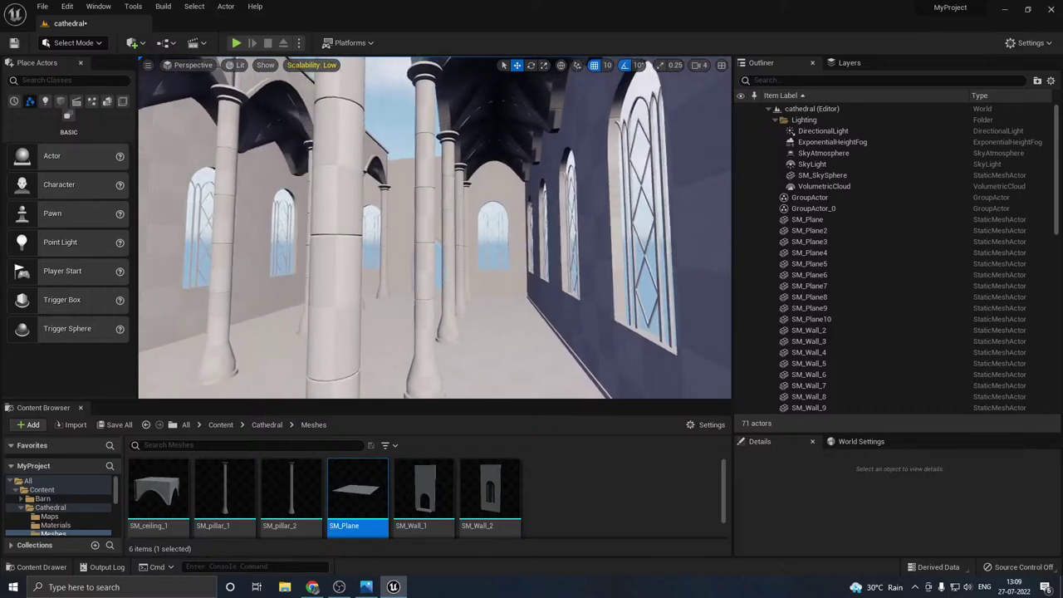
{"action": "left_click_drag", "start_coordinate": [383, 250], "coordinate": [357, 291]}
{"action": "left_click", "coordinate": [118, 424]}
{"action": "left_click", "coordinate": [624, 419]}
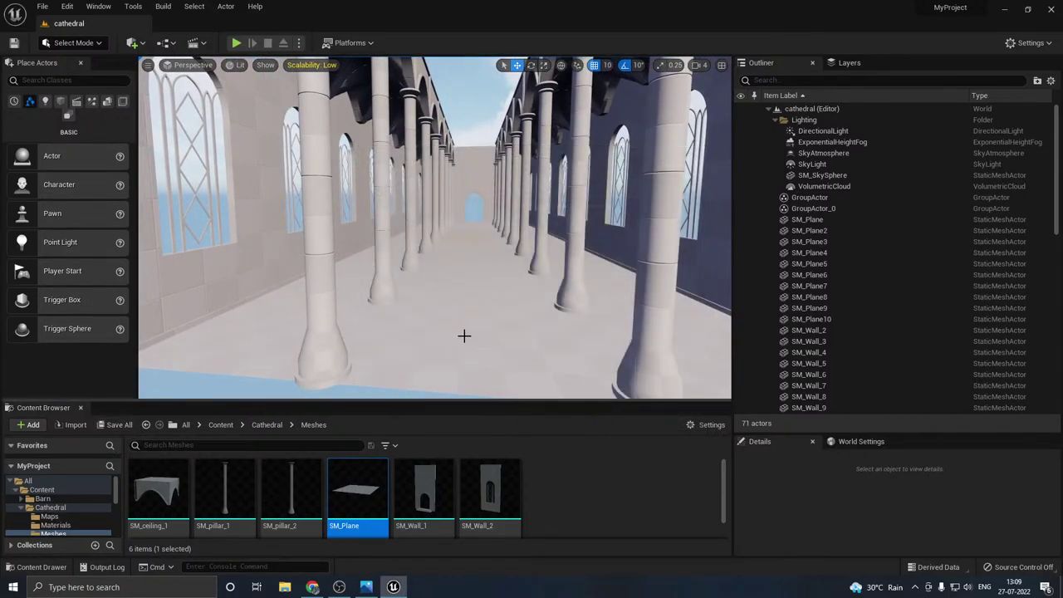
- Select the two floor rows nearest the doorway end, SM_Plane7 to SM_Plane10
{"action": "right_click_drag", "start_coordinate": [499, 305], "coordinate": [365, 297]}
{"action": "key", "text": "s"}
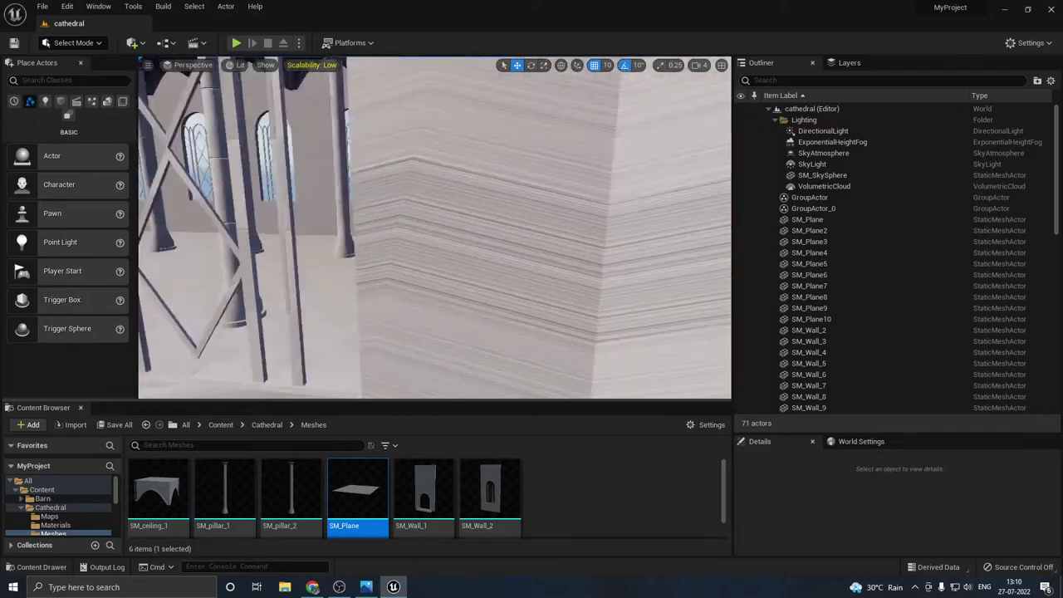
{"action": "left_click_drag", "start_coordinate": [478, 314], "coordinate": [391, 302]}
{"action": "left_click", "coordinate": [391, 302]}
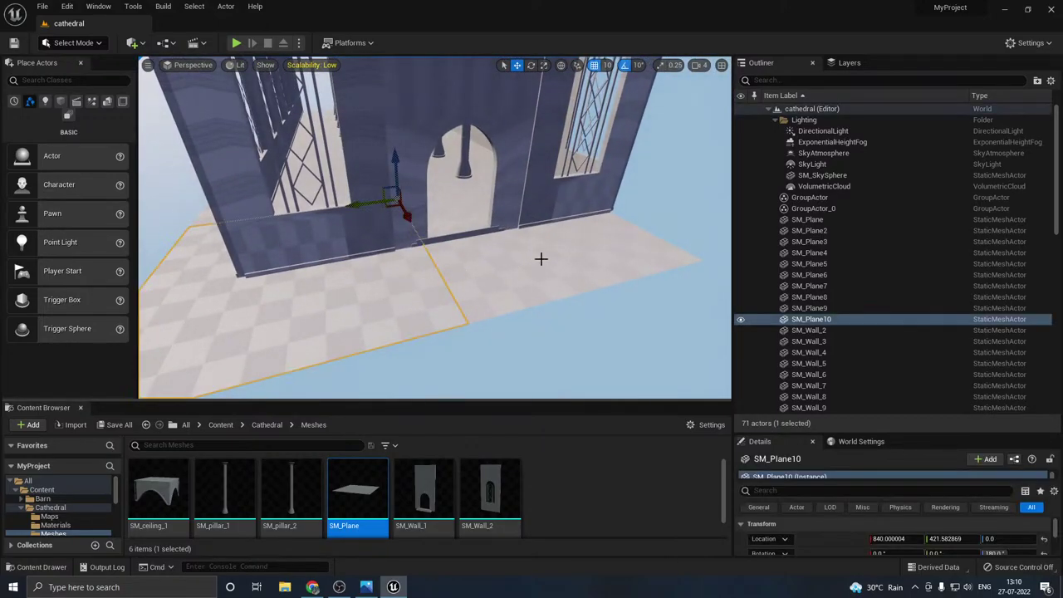
{"action": "left_click", "coordinate": [541, 259], "text": "ctrl"}
{"action": "right_click_drag", "start_coordinate": [472, 234], "coordinate": [427, 292]}
{"action": "key", "text": "w"}
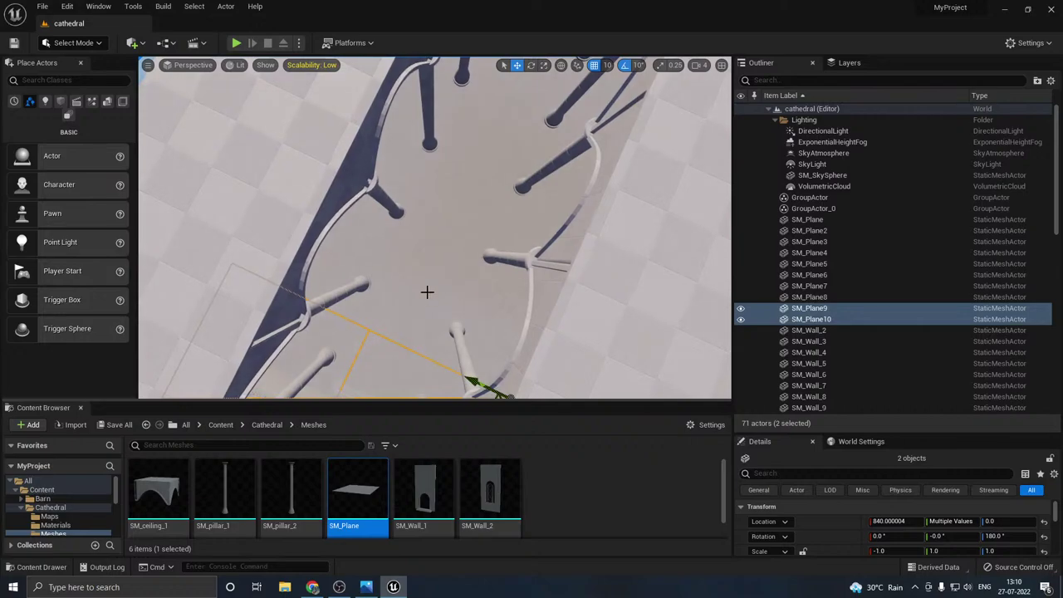
{"action": "left_click", "coordinate": [394, 275], "text": "ctrl"}
{"action": "left_click", "coordinate": [403, 207], "text": "ctrl"}
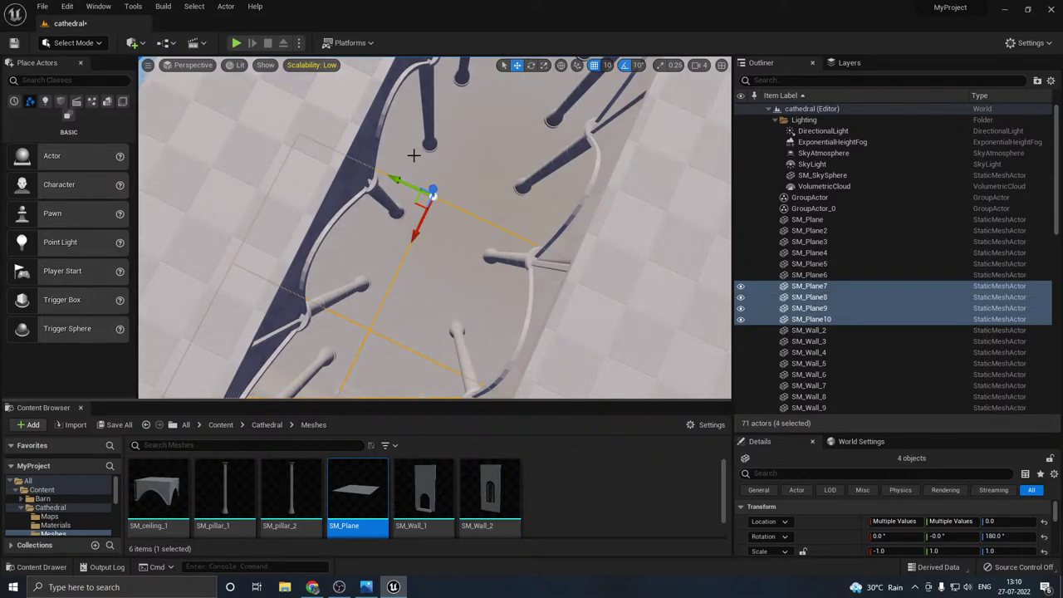
- Extend the selection along the nave with SM_Plane to SM_Plane4 and SM_Plane6, and save all changes
{"action": "left_click", "coordinate": [471, 178], "text": "ctrl"}
{"action": "right_click_drag", "start_coordinate": [472, 179], "coordinate": [481, 176]}
{"action": "left_click", "coordinate": [452, 225], "text": "ctrl"}
{"action": "left_click", "coordinate": [466, 224], "text": "ctrl"}
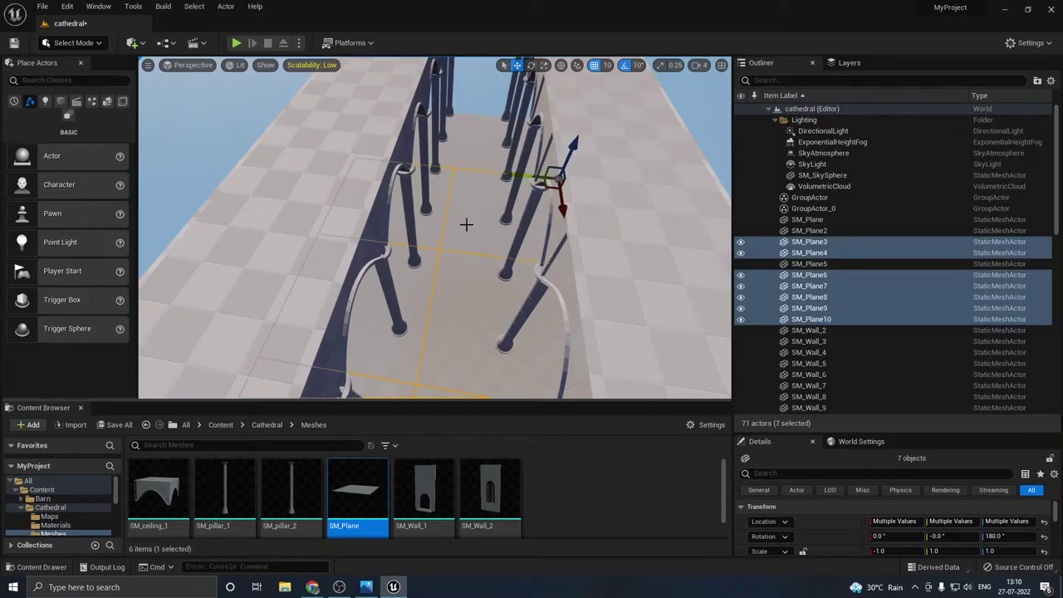
{"action": "left_click", "coordinate": [475, 160], "text": "ctrl"}
{"action": "left_click", "coordinate": [453, 150], "text": "ctrl"}
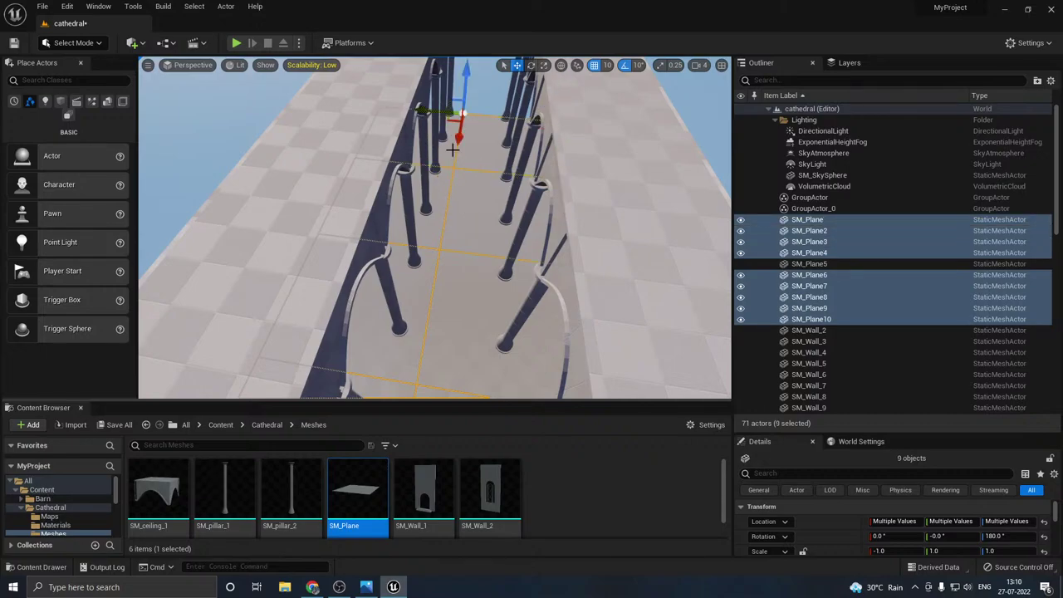
{"action": "right_click_drag", "start_coordinate": [460, 334], "coordinate": [615, 332]}
{"action": "right_click_drag", "start_coordinate": [465, 250], "coordinate": [611, 220]}
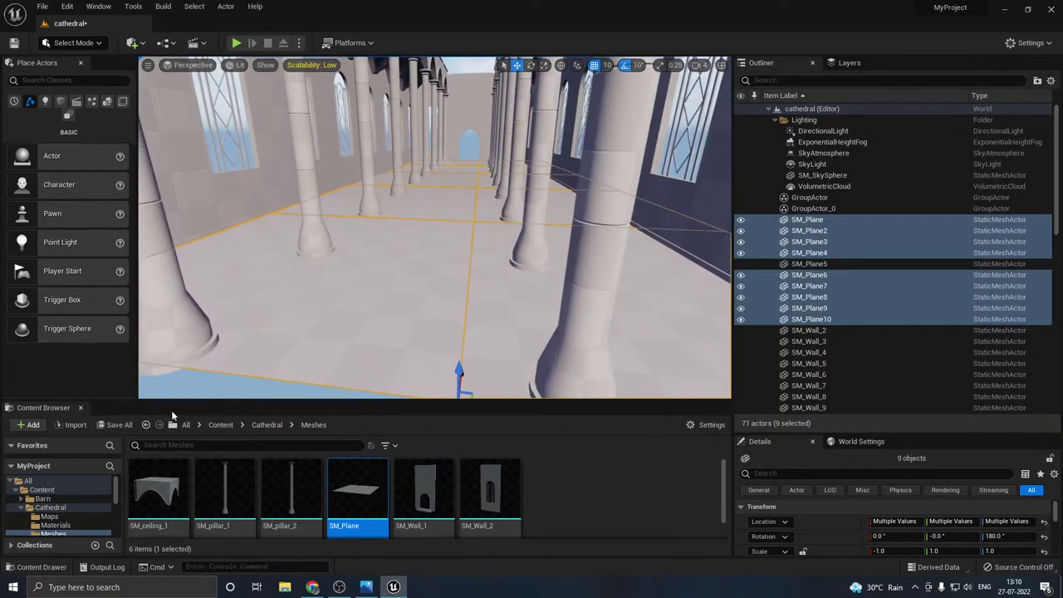
{"action": "left_click", "coordinate": [112, 427]}
{"action": "left_click", "coordinate": [620, 418]}
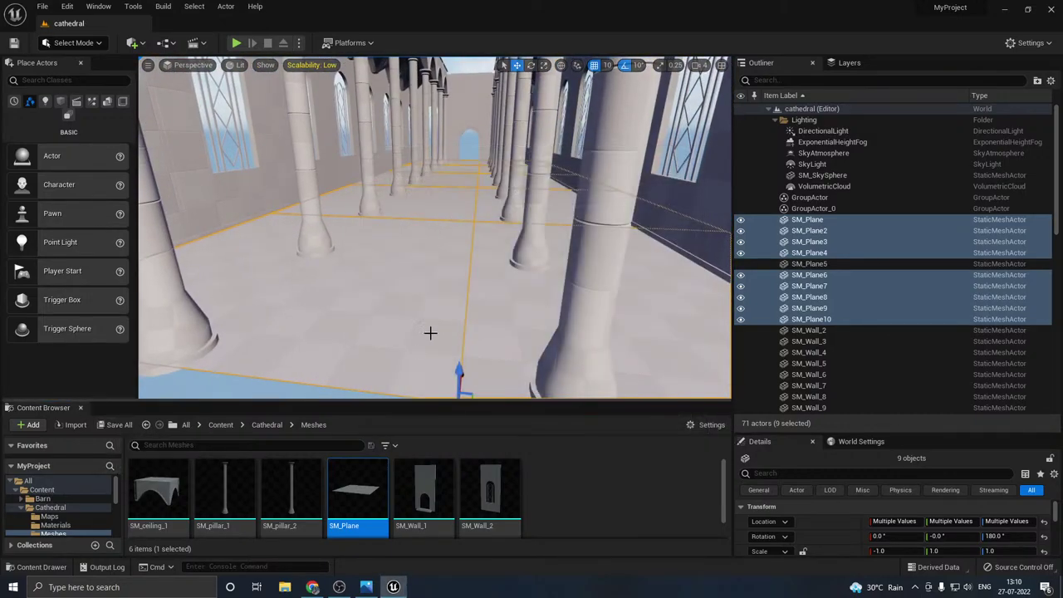
{"action": "right_click_drag", "start_coordinate": [431, 333], "coordinate": [441, 328]}
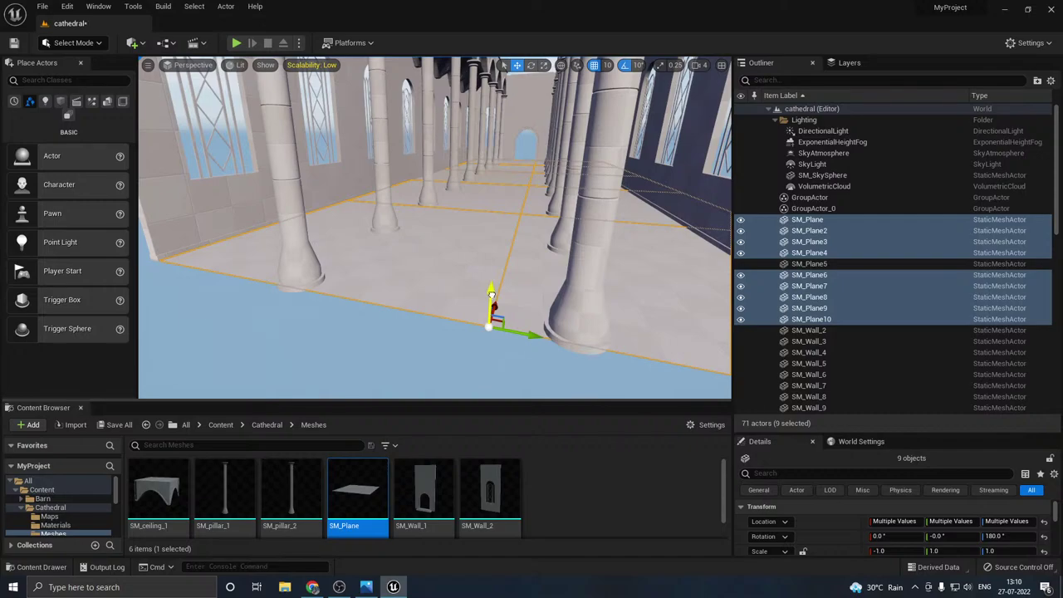
{"action": "left_click_drag", "start_coordinate": [491, 295], "coordinate": [500, 226], "text": "alt"}
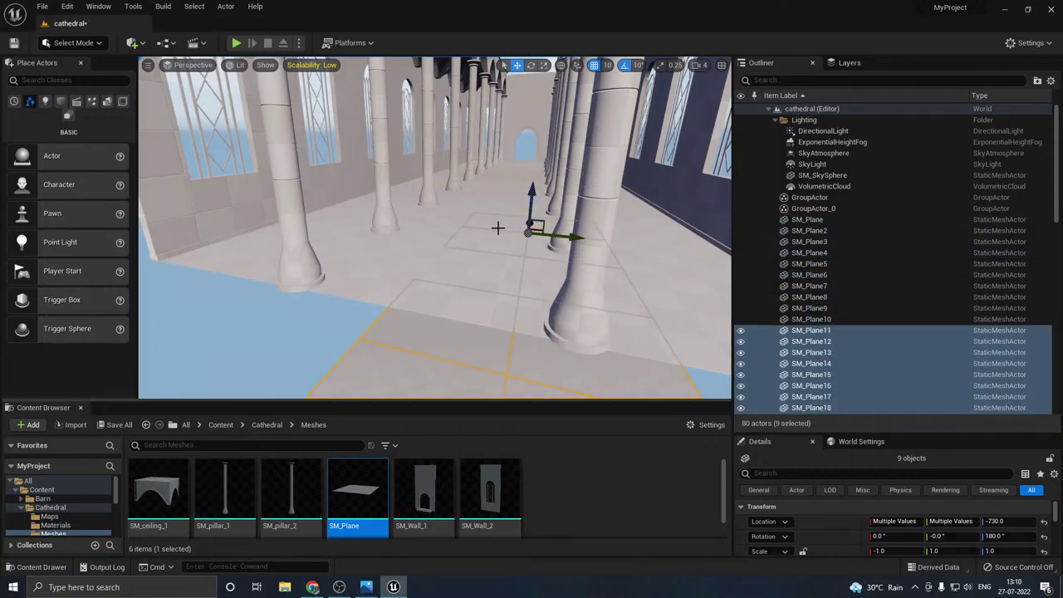
{"action": "key", "text": "Delete"}
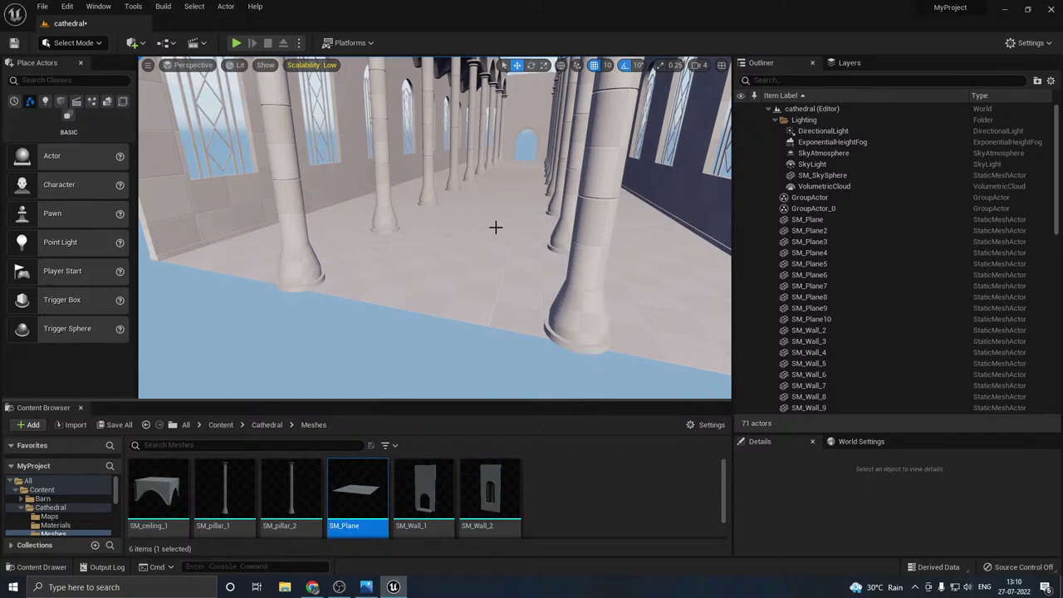
{"action": "key", "text": "ctrl+z"}
{"action": "key", "text": "ctrl+z"}
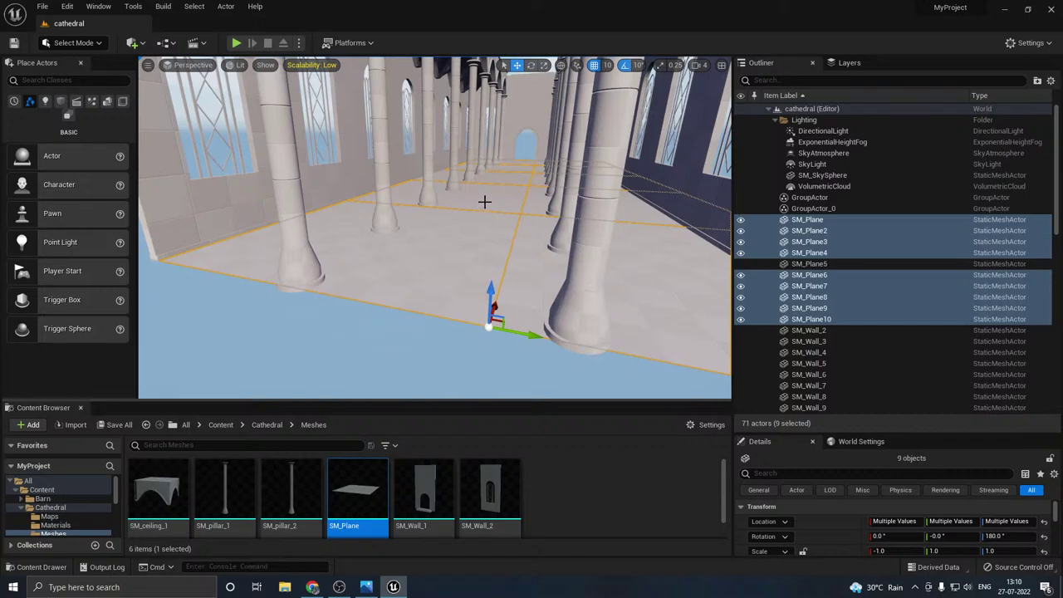
- Add SM_Plane5 to the floor selection and duplicate all ten planes upward to Z 380
{"action": "left_click", "coordinate": [484, 201], "text": "ctrl"}
{"action": "left_click", "coordinate": [484, 201], "text": "ctrl"}
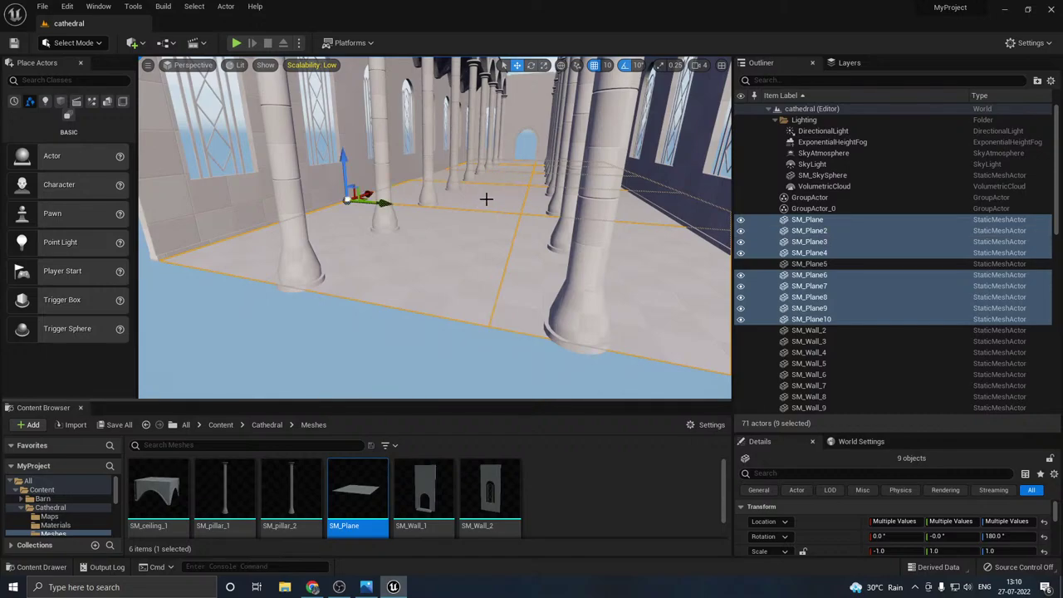
{"action": "left_click", "coordinate": [503, 180], "text": "ctrl"}
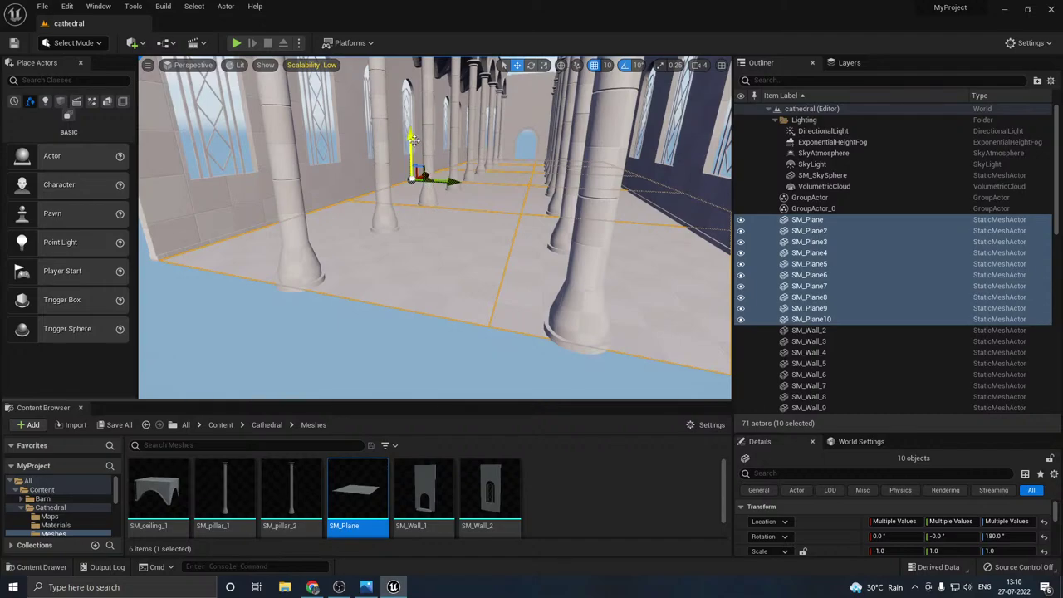
{"action": "left_click_drag", "start_coordinate": [413, 139], "coordinate": [408, 75]}
{"action": "key", "text": "ctrl+z"}
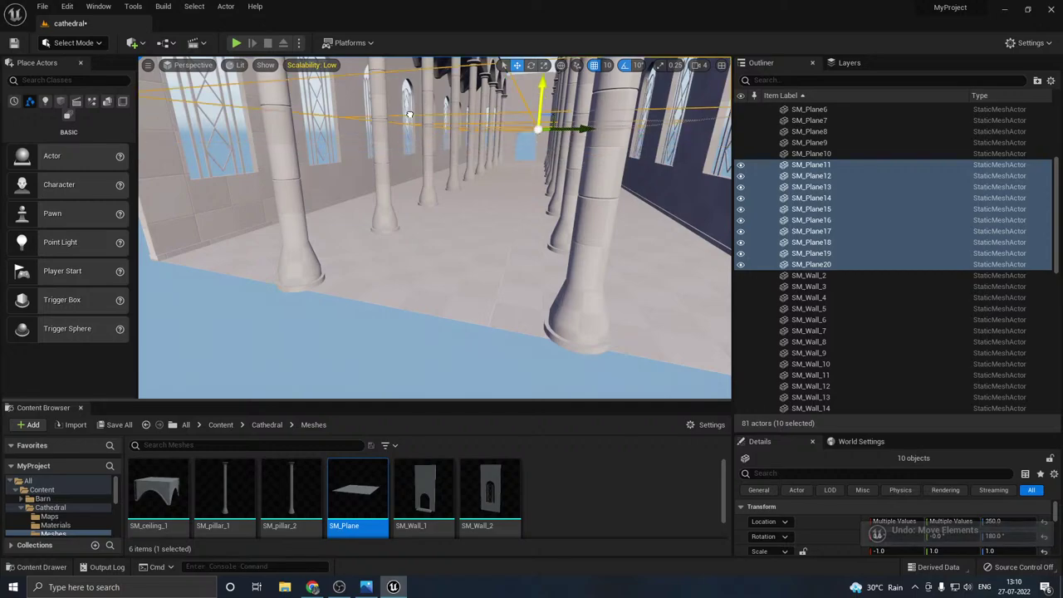
{"action": "right_click_drag", "start_coordinate": [434, 135], "coordinate": [442, 71]}
{"action": "mouse_move", "coordinate": [460, 168]}
{"action": "right_mouse_down"}
{"action": "mouse_move", "coordinate": [463, 241]}
{"action": "mouse_move", "coordinate": [459, 170]}
{"action": "right_mouse_up"}
- Group the ten raised plane copies and mirror them along Z
{"action": "right_click", "coordinate": [459, 170]}
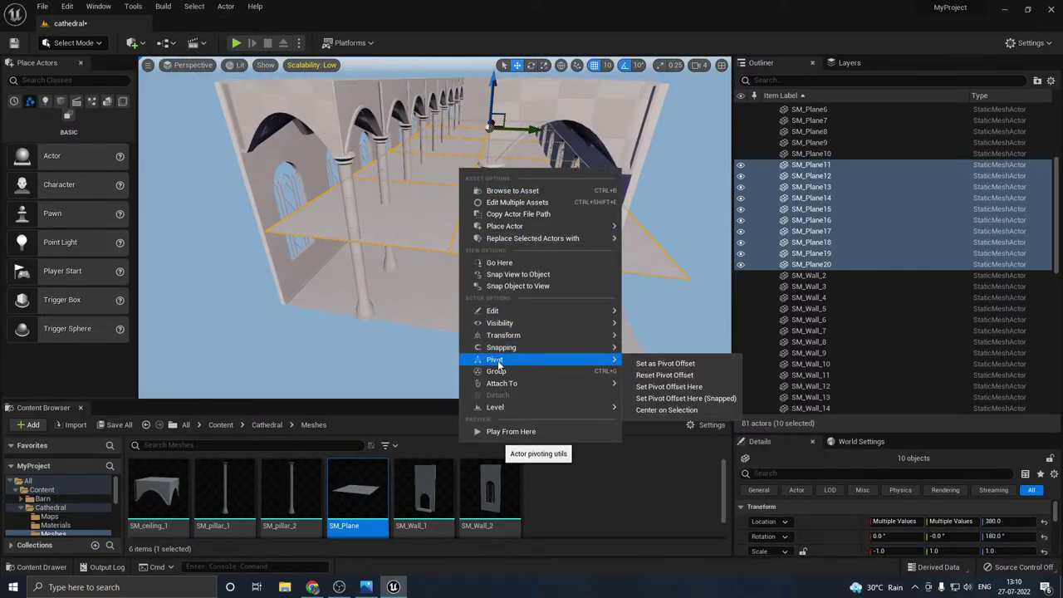
{"action": "left_click", "coordinate": [496, 372]}
{"action": "right_click", "coordinate": [440, 177]}
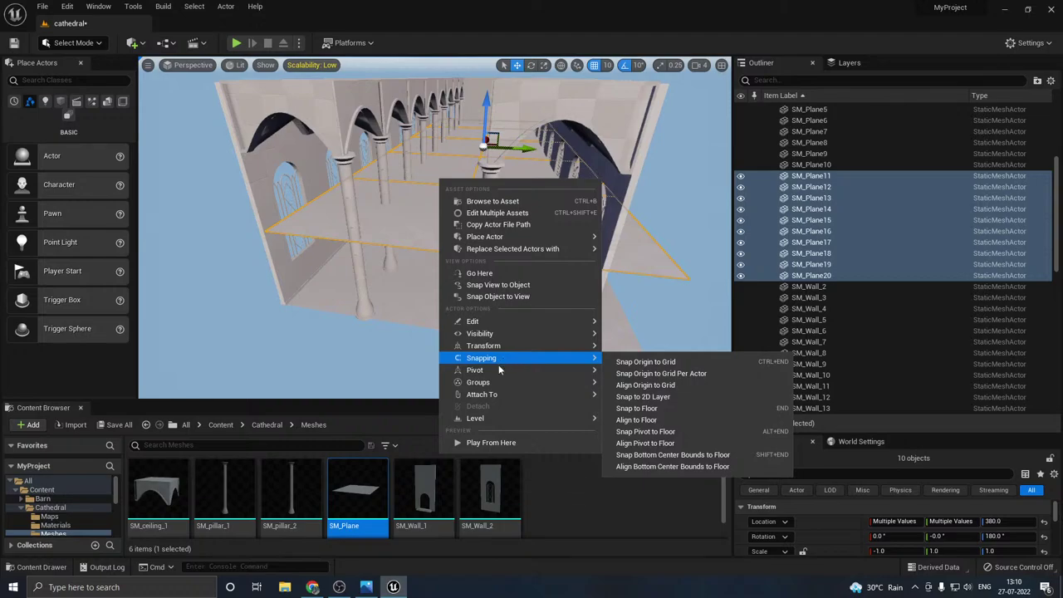
{"action": "mouse_move", "coordinate": [495, 349]}
{"action": "left_click", "coordinate": [652, 388]}
- Raise the mirrored plane group to Z 880 as the nave's ceiling, and undo its sideways shift
{"action": "right_click_drag", "start_coordinate": [615, 332], "coordinate": [594, 320]}
{"action": "right_click_drag", "start_coordinate": [587, 208], "coordinate": [588, 177]}
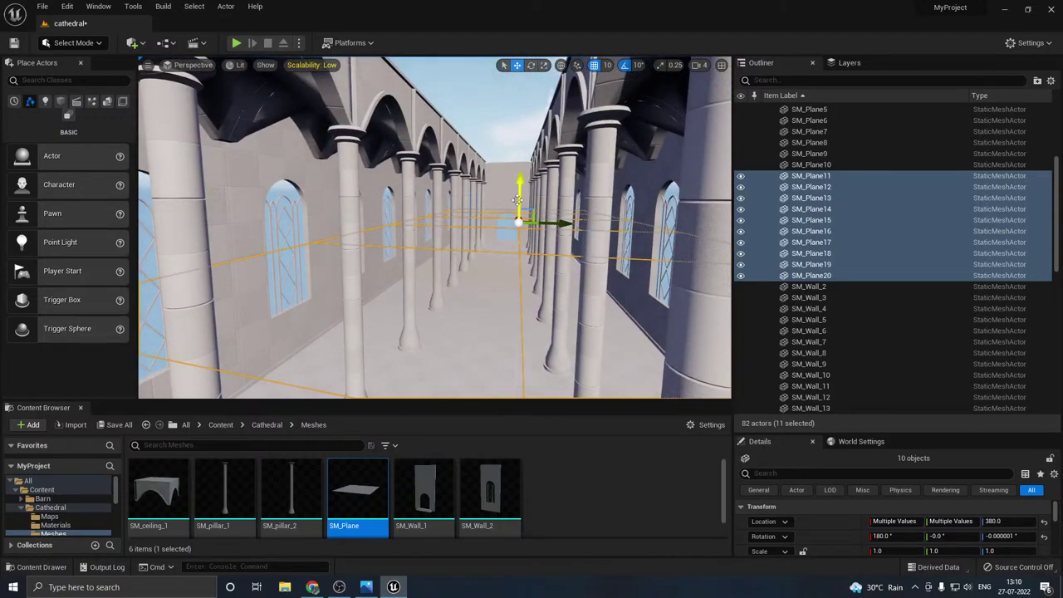
{"action": "left_click_drag", "start_coordinate": [517, 200], "coordinate": [487, 122]}
{"action": "key", "text": "w"}
{"action": "right_click_drag", "start_coordinate": [487, 122], "coordinate": [473, 59]}
{"action": "left_click_drag", "start_coordinate": [501, 259], "coordinate": [459, 249]}
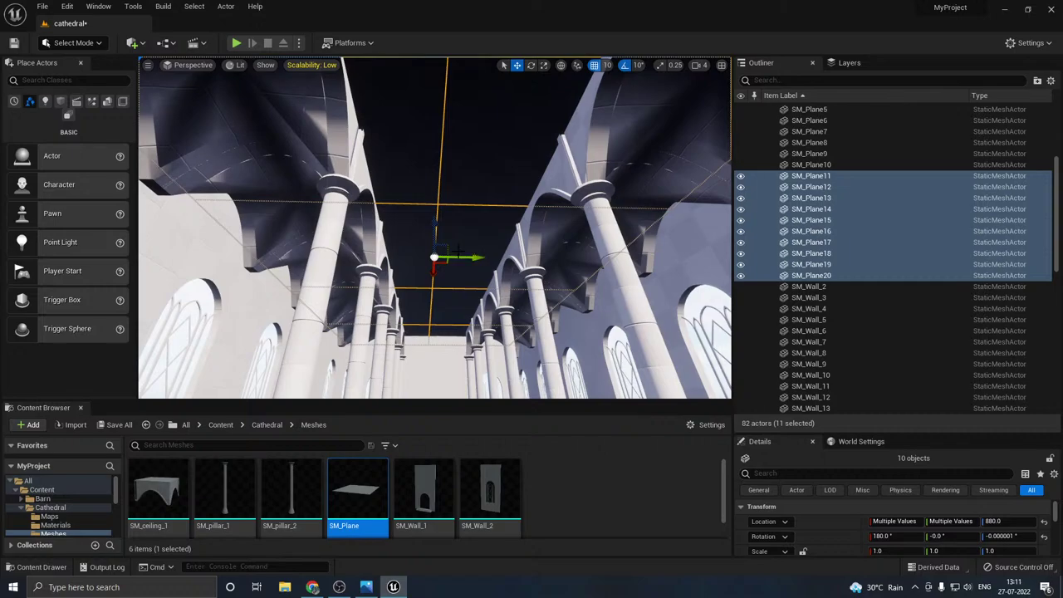
{"action": "key", "text": "ctrl+z"}
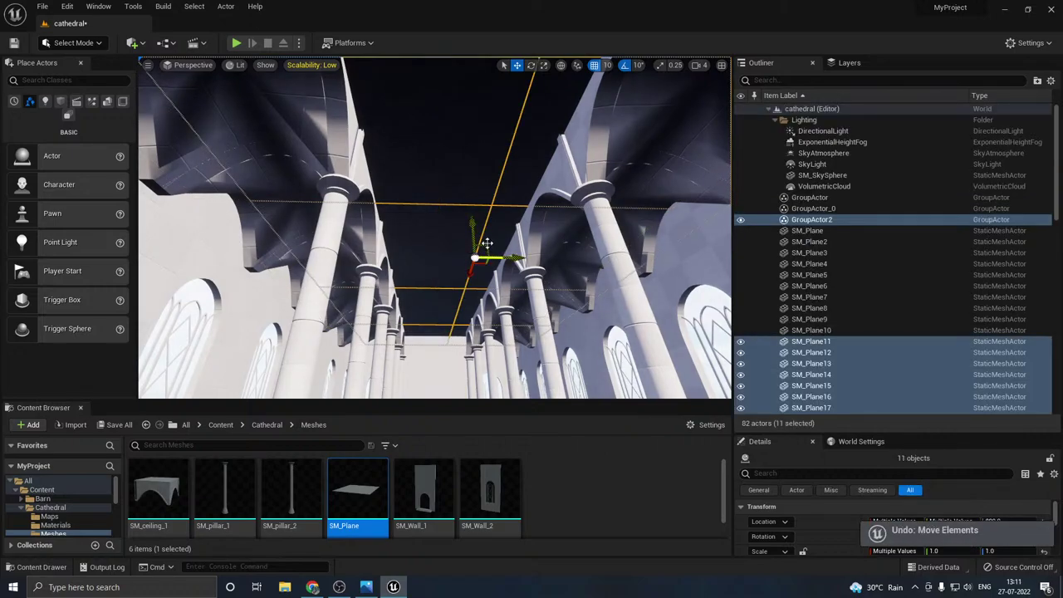
- Raise the ceiling group further to Z 920, above the arcade walls
{"action": "right_click_drag", "start_coordinate": [487, 243], "coordinate": [466, 242]}
{"action": "key", "text": "w"}
{"action": "key", "text": "w"}
{"action": "left_click_drag", "start_coordinate": [594, 234], "coordinate": [600, 209]}
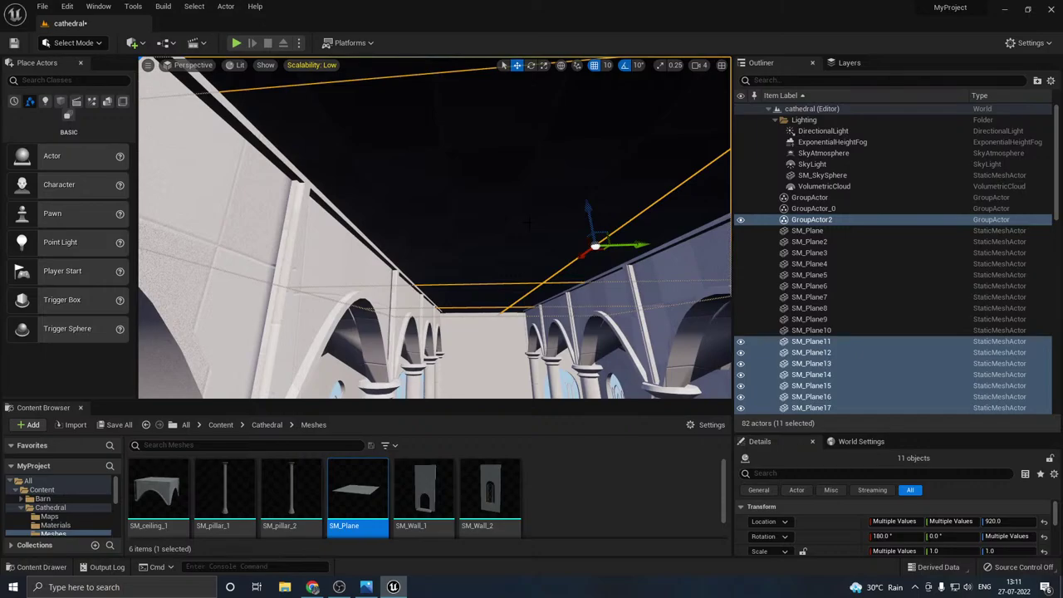
{"action": "key", "text": "g"}
{"action": "mouse_move", "coordinate": [527, 223]}
{"action": "right_mouse_down"}
{"action": "mouse_move", "coordinate": [523, 357]}
{"action": "mouse_move", "coordinate": [466, 270]}
{"action": "mouse_move", "coordinate": [432, 245]}
{"action": "mouse_move", "coordinate": [249, 241]}
{"action": "mouse_move", "coordinate": [574, 228]}
{"action": "mouse_move", "coordinate": [569, 195]}
{"action": "mouse_move", "coordinate": [536, 215]}
{"action": "mouse_move", "coordinate": [537, 241]}
{"action": "right_mouse_up"}
{"action": "key", "text": "a"}
{"action": "key", "text": "s"}
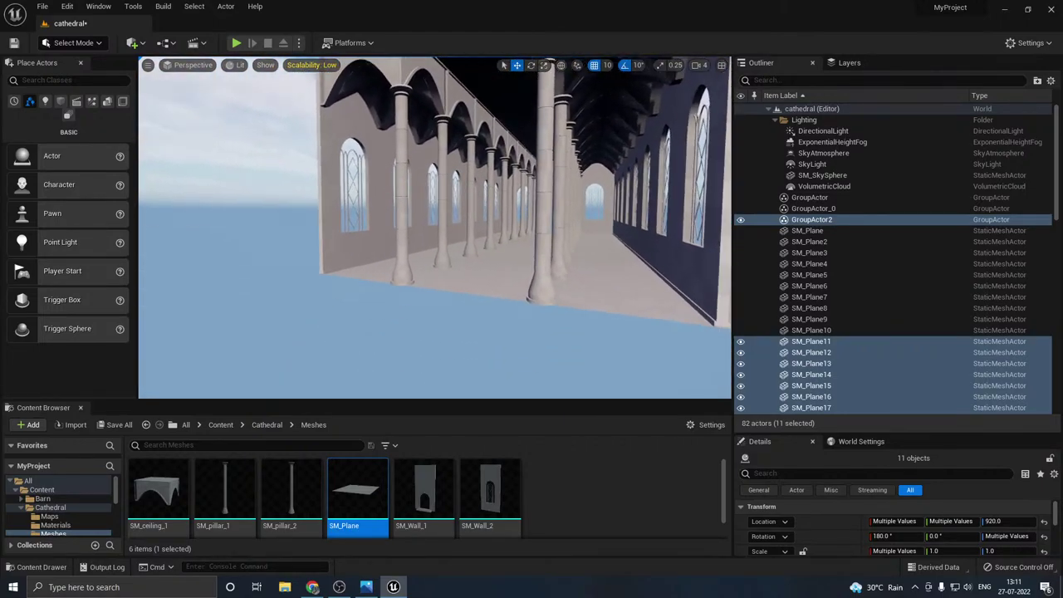
- Duplicate the two floor planes at the nave's open end and rotate the copies -90° upright as an end wall
{"action": "left_click", "coordinate": [493, 282]}
{"action": "left_click", "coordinate": [563, 299], "text": "ctrl"}
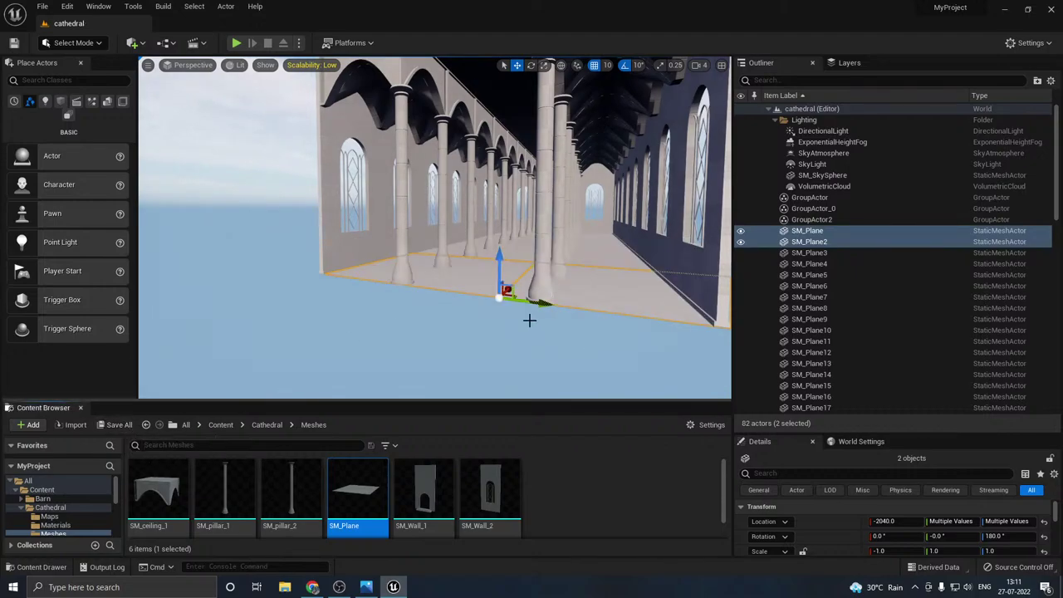
{"action": "right_click_drag", "start_coordinate": [533, 320], "coordinate": [459, 304]}
{"action": "key", "text": "e"}
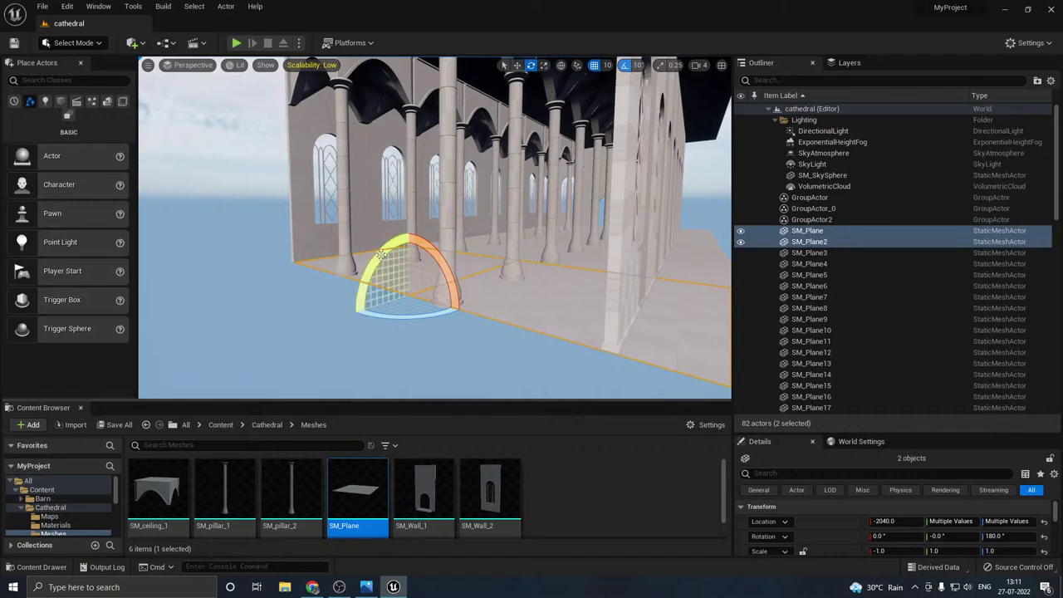
{"action": "left_click_drag", "start_coordinate": [380, 256], "coordinate": [449, 282], "text": "alt"}
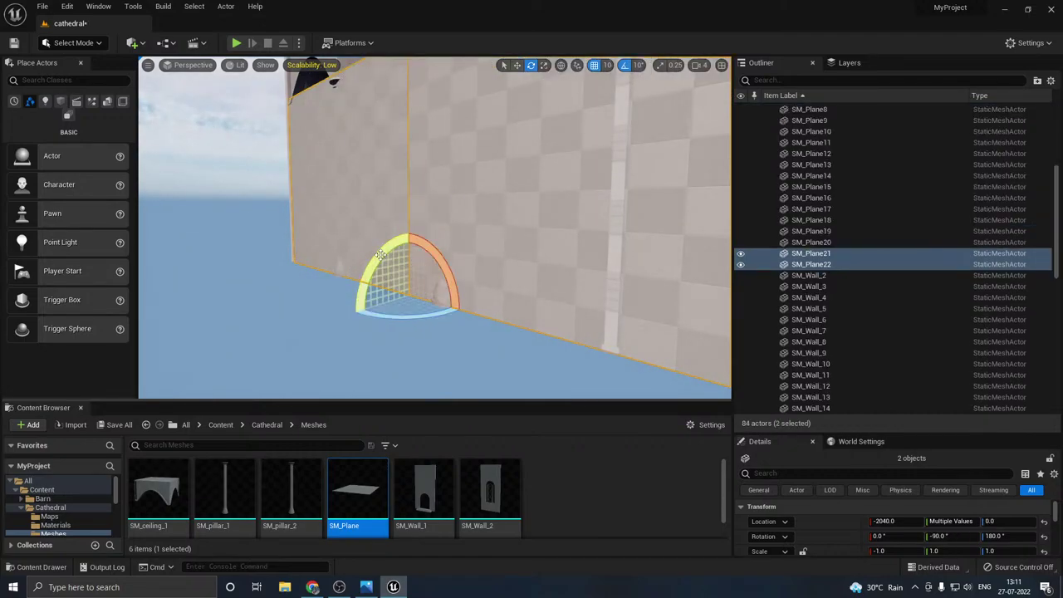
{"action": "key", "text": "w"}
{"action": "mouse_move", "coordinate": [528, 220]}
{"action": "right_mouse_down"}
{"action": "mouse_move", "coordinate": [623, 203]}
{"action": "mouse_move", "coordinate": [533, 208]}
{"action": "mouse_move", "coordinate": [500, 226]}
{"action": "mouse_move", "coordinate": [532, 218]}
{"action": "right_mouse_up"}
{"action": "key", "text": "s"}
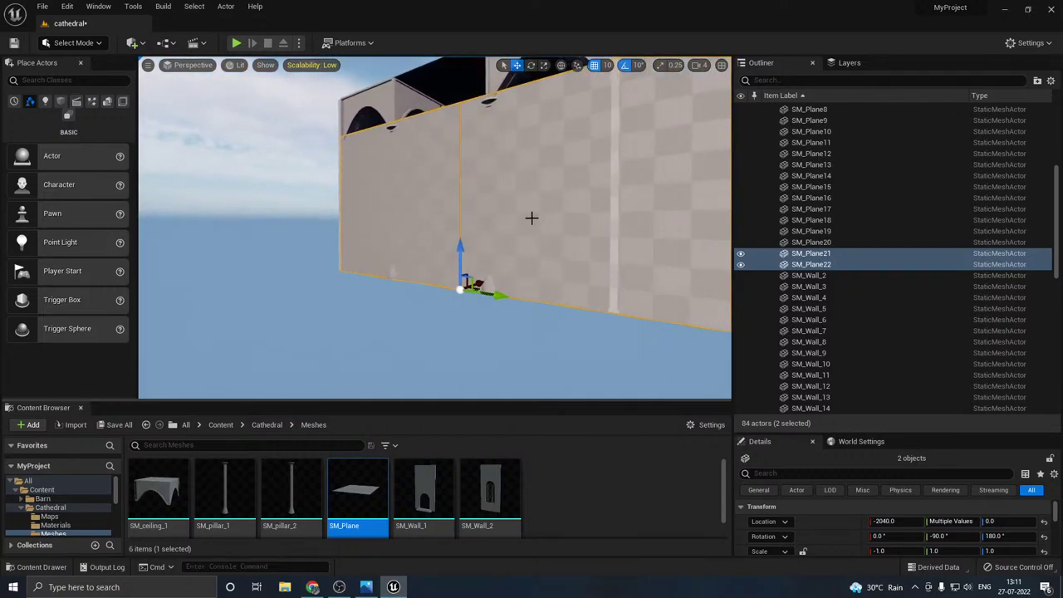
- Mirror the two upright planes to face into the nave, and undo their sideways shift
{"action": "right_click", "coordinate": [492, 220]}
{"action": "mouse_move", "coordinate": [536, 388]}
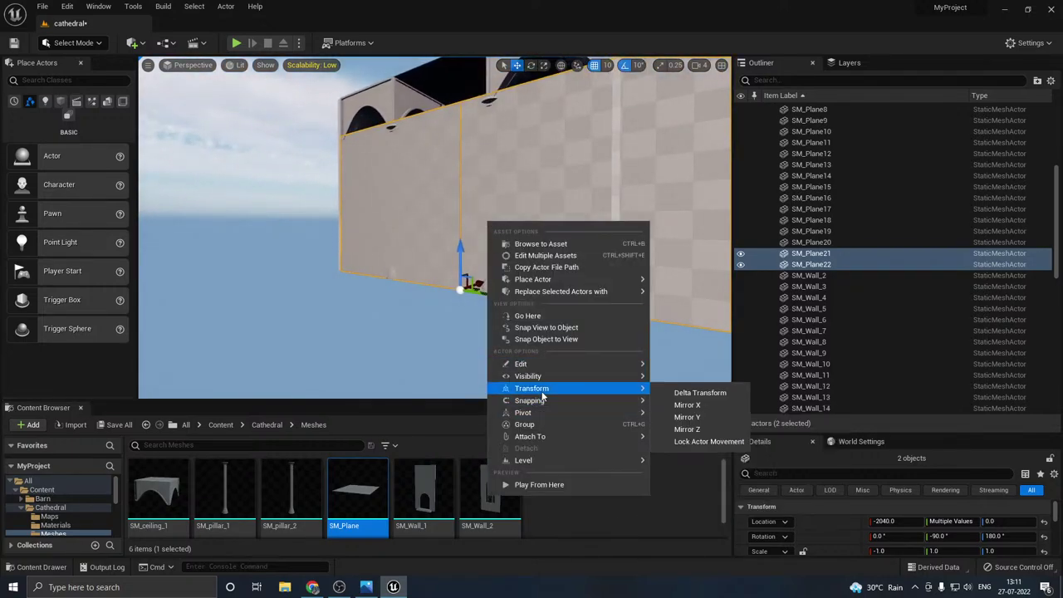
{"action": "left_click_drag", "start_coordinate": [496, 295], "coordinate": [414, 288]}
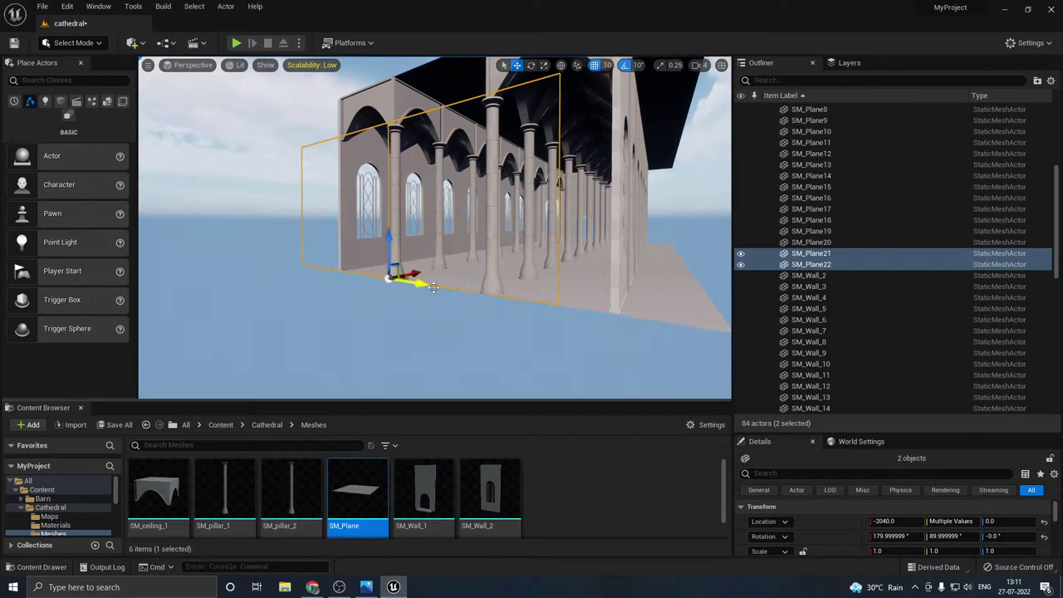
{"action": "right_click_drag", "start_coordinate": [498, 276], "coordinate": [575, 276]}
{"action": "key", "text": "ctrl+z"}
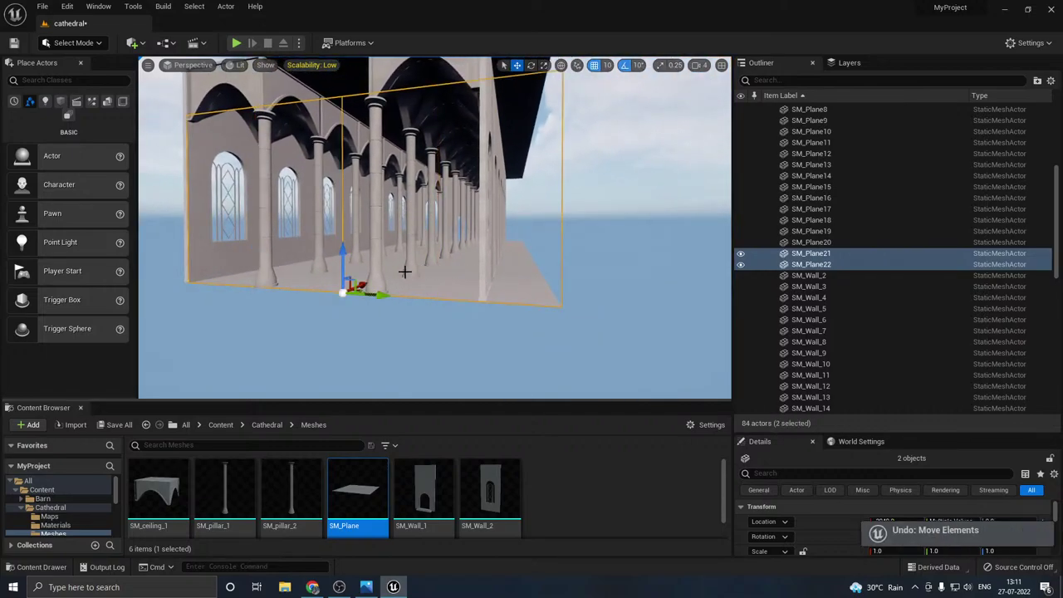
{"action": "right_click_drag", "start_coordinate": [399, 267], "coordinate": [383, 261]}
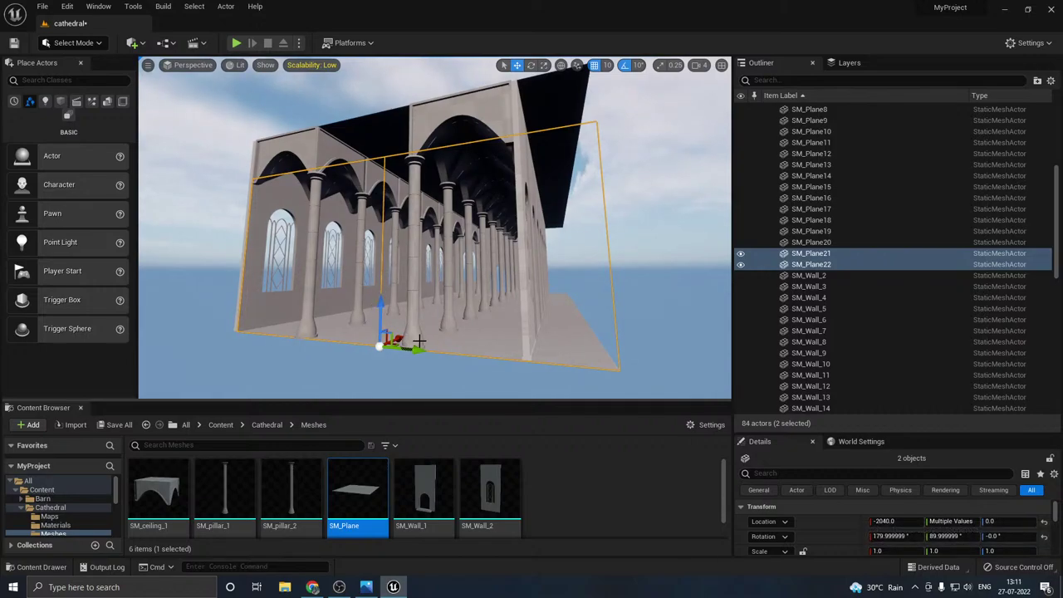
- Duplicate the two upright end-wall planes and raise the copies to Z 720, flush on top of the lower pair
{"action": "left_click_drag", "start_coordinate": [377, 308], "coordinate": [366, 159]}
{"action": "key", "text": "d"}
{"action": "right_click_drag", "start_coordinate": [437, 224], "coordinate": [224, 191]}
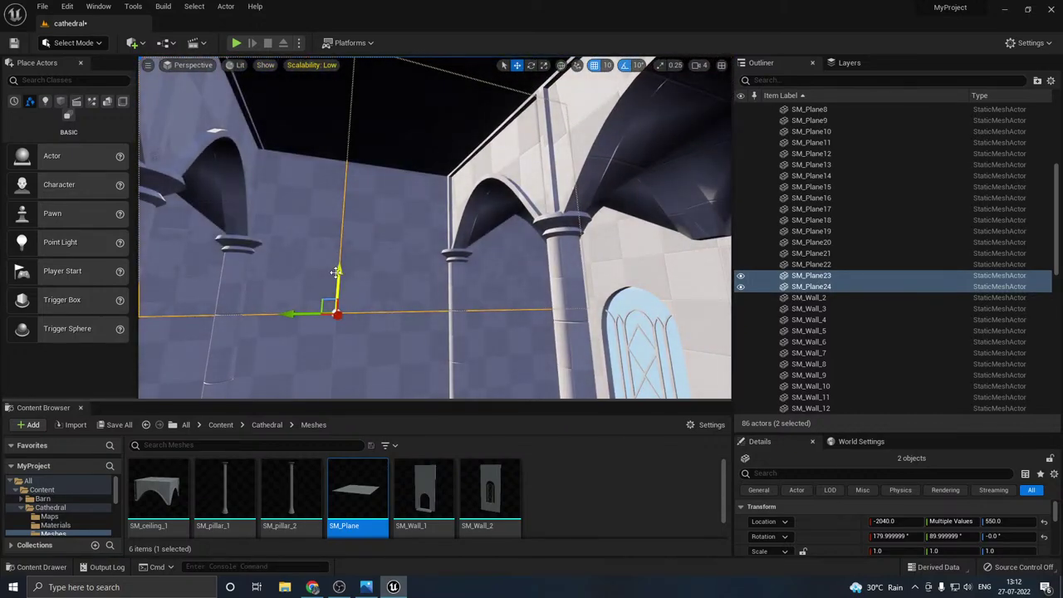
{"action": "left_click_drag", "start_coordinate": [332, 260], "coordinate": [346, 191]}
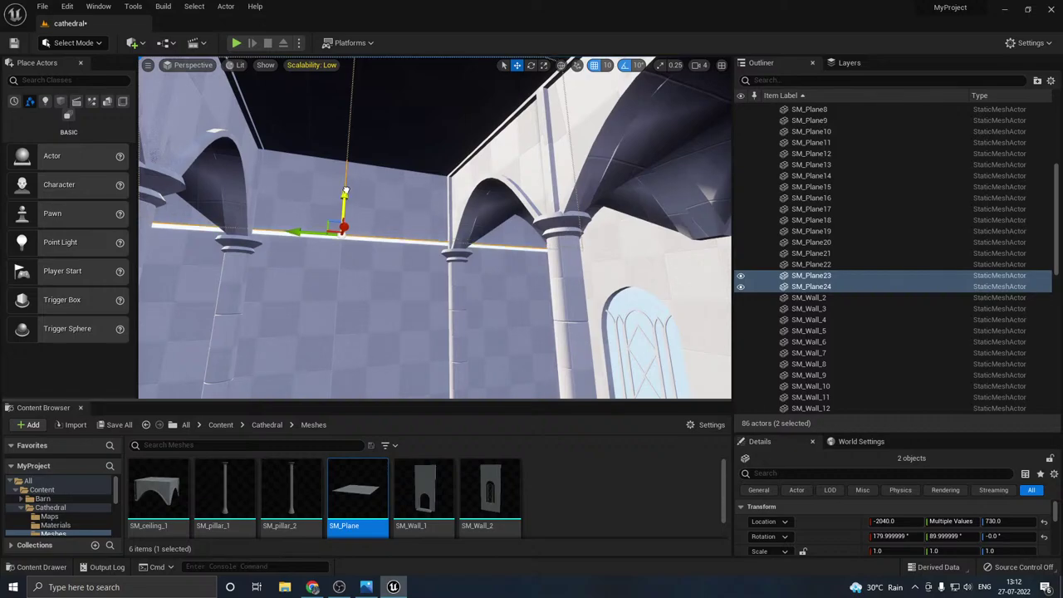
{"action": "key", "text": "f"}
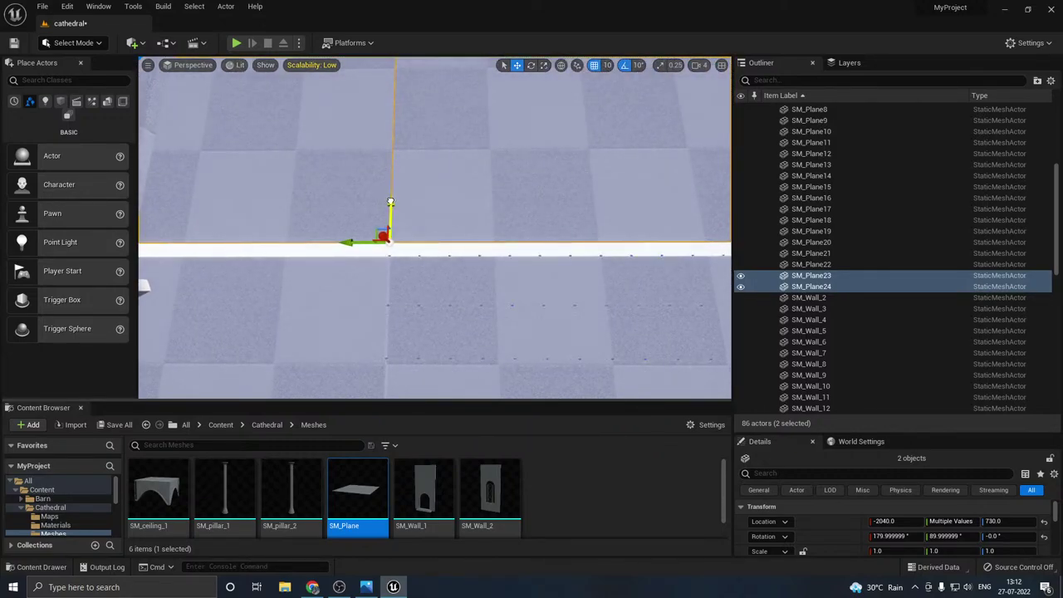
{"action": "left_click_drag", "start_coordinate": [391, 201], "coordinate": [391, 212]}
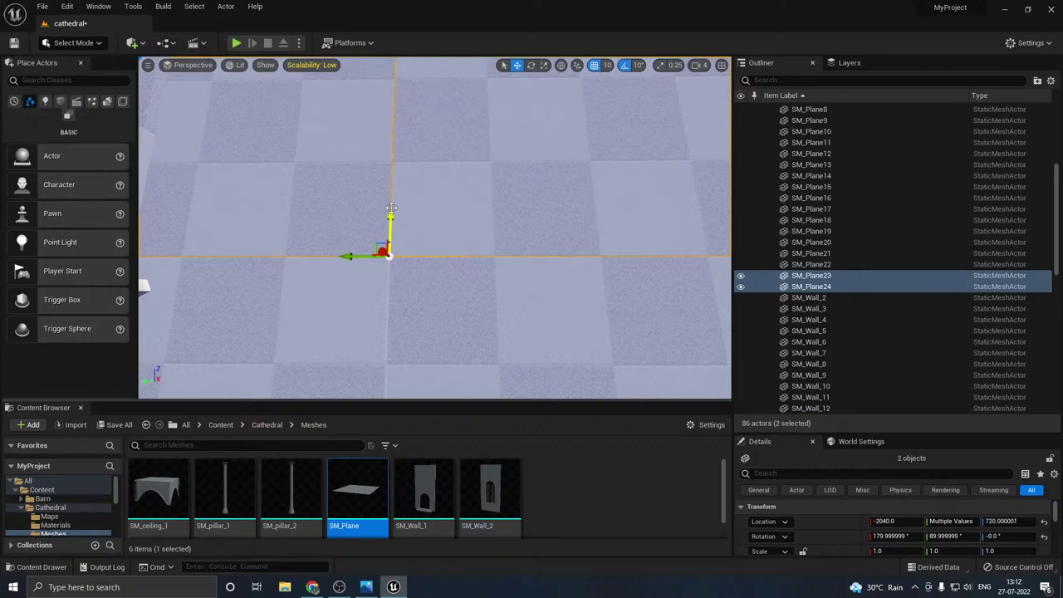
- Hide the editor overlays with game view and save the cathedral level
{"action": "key", "text": "g"}
{"action": "right_click_drag", "start_coordinate": [392, 205], "coordinate": [532, 332]}
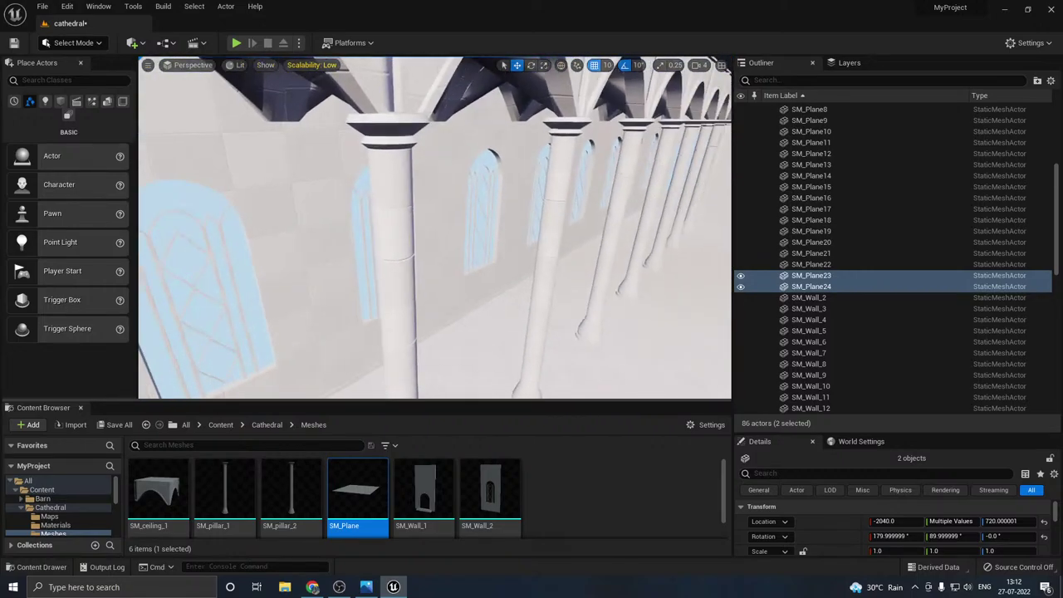
{"action": "right_click_drag", "start_coordinate": [357, 211], "coordinate": [393, 199]}
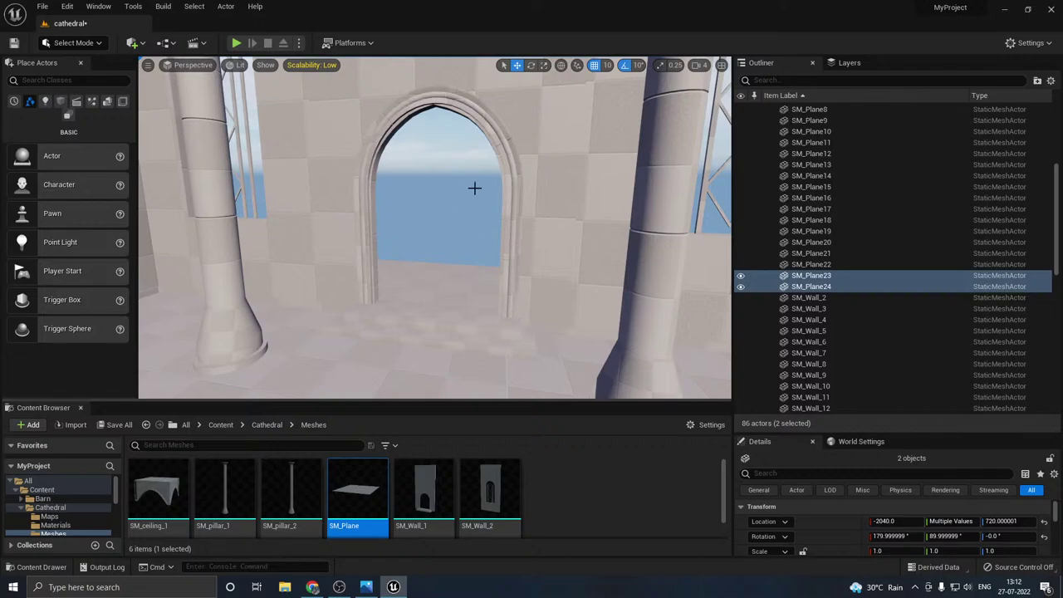
{"action": "right_click_drag", "start_coordinate": [445, 114], "coordinate": [423, 116]}
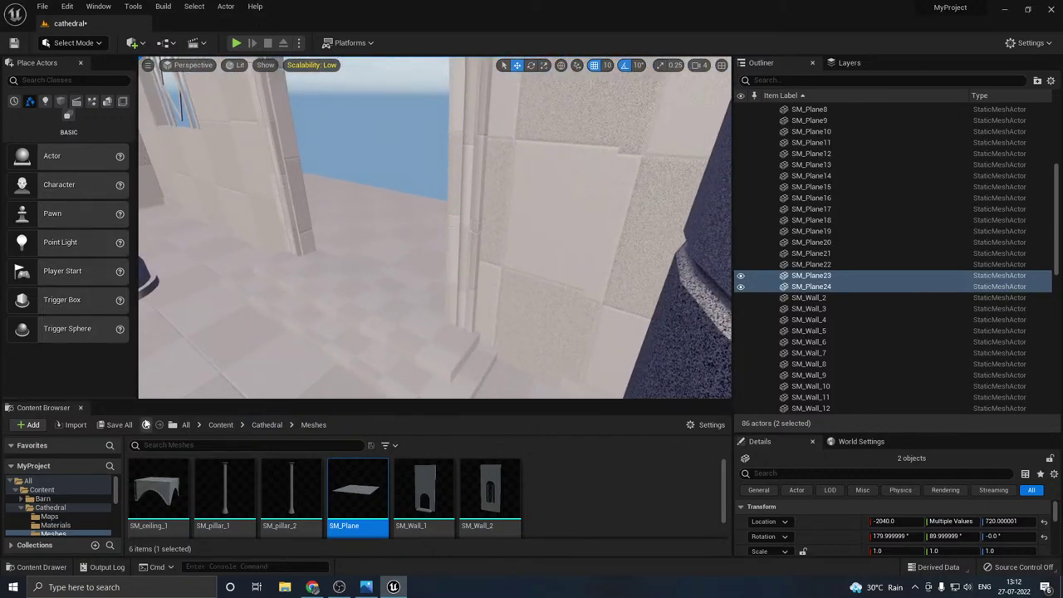
{"action": "left_click", "coordinate": [122, 424]}
{"action": "left_click", "coordinate": [617, 416]}
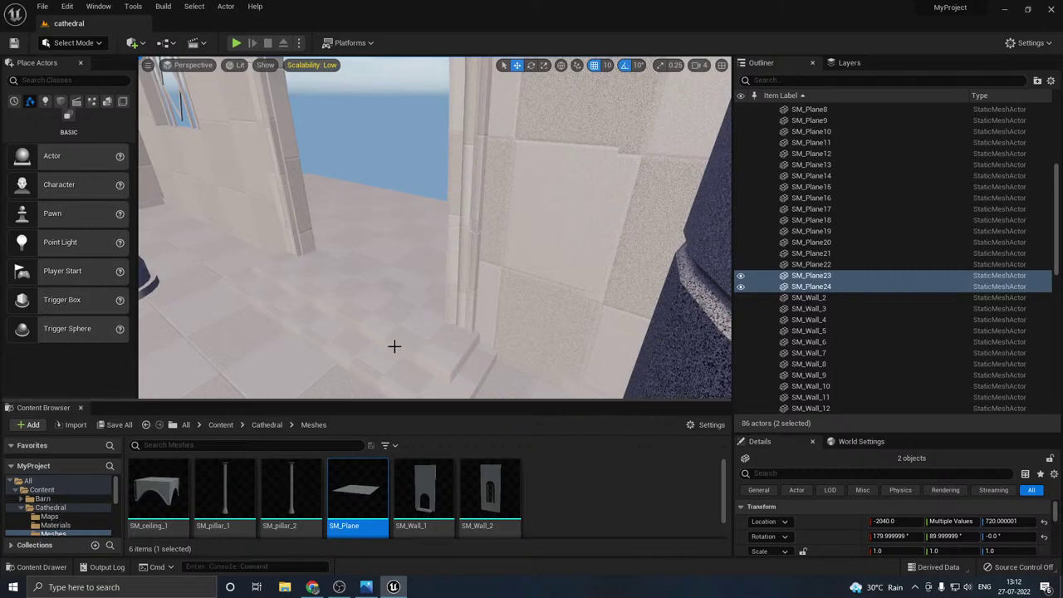
- Look along the nave from inside to examine the assembled columns, windows, ceiling and end walls
{"action": "right_click_drag", "start_coordinate": [395, 346], "coordinate": [354, 346]}
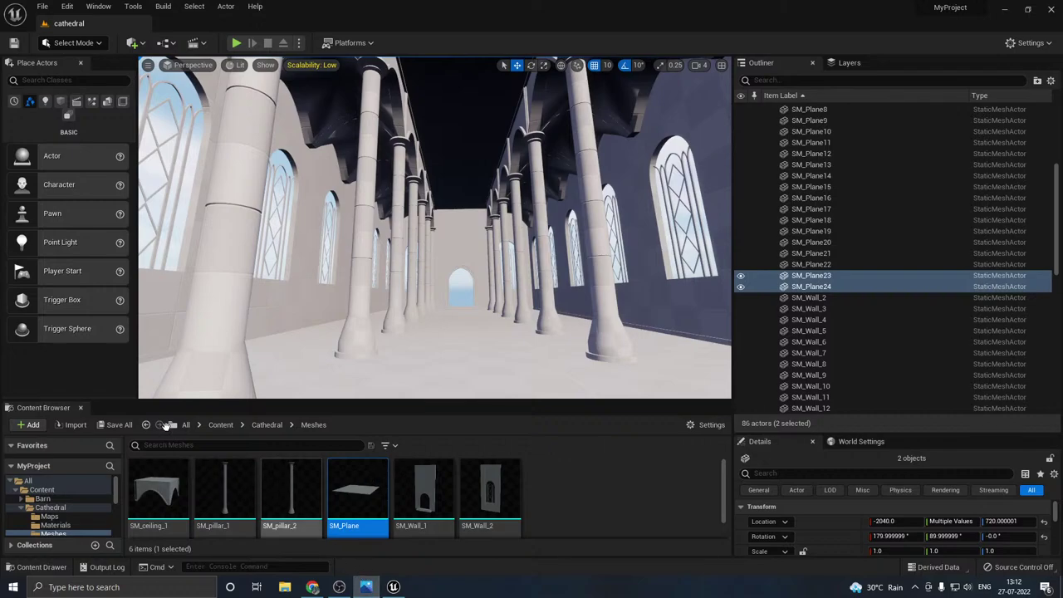
{"action": "right_click", "coordinate": [508, 335]}
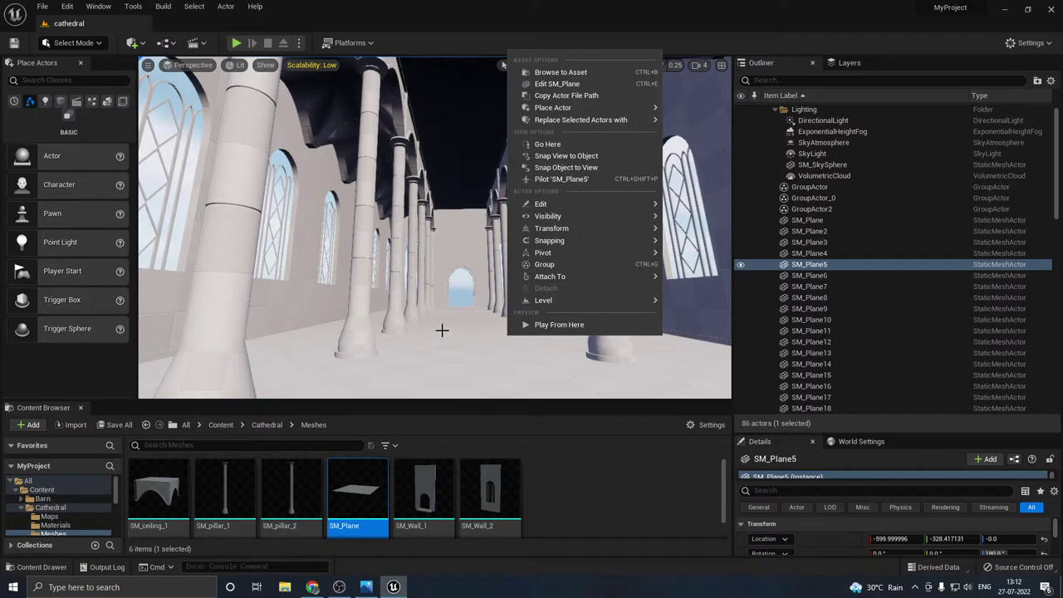
{"action": "right_click_drag", "start_coordinate": [441, 330], "coordinate": [430, 344]}
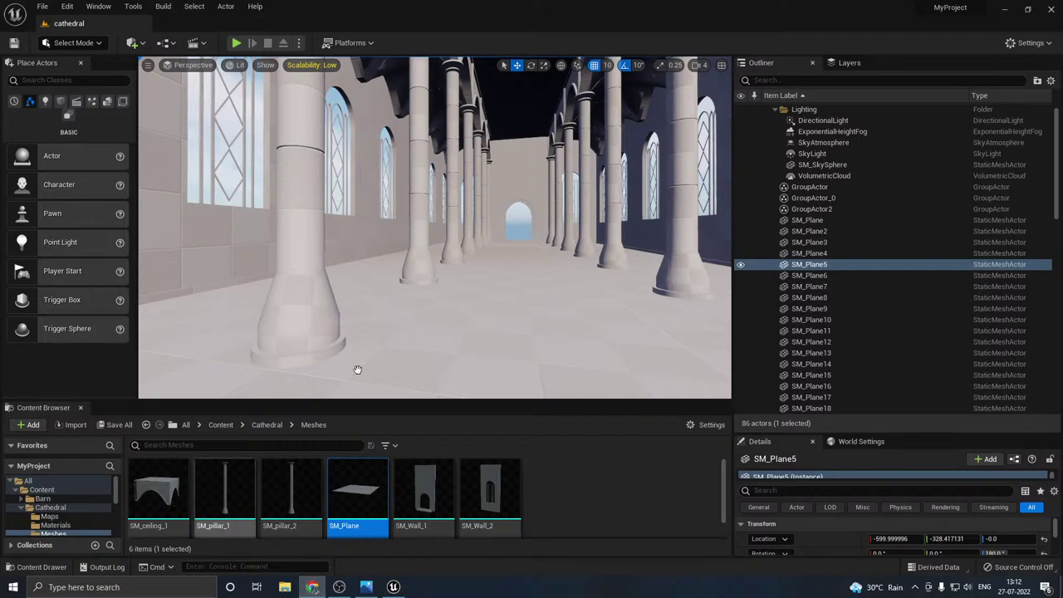
{"action": "right_click_drag", "start_coordinate": [512, 140], "coordinate": [544, 121]}
{"action": "key", "text": "s"}
{"action": "key", "text": "w"}
{"action": "key", "text": "a"}
{"action": "left_click_drag", "start_coordinate": [495, 58], "coordinate": [492, 55]}
- Set the viewport's scalability quality to High for all groups to preview the interior lighting
{"action": "left_click", "coordinate": [312, 65]}
{"action": "left_click", "coordinate": [409, 85]}
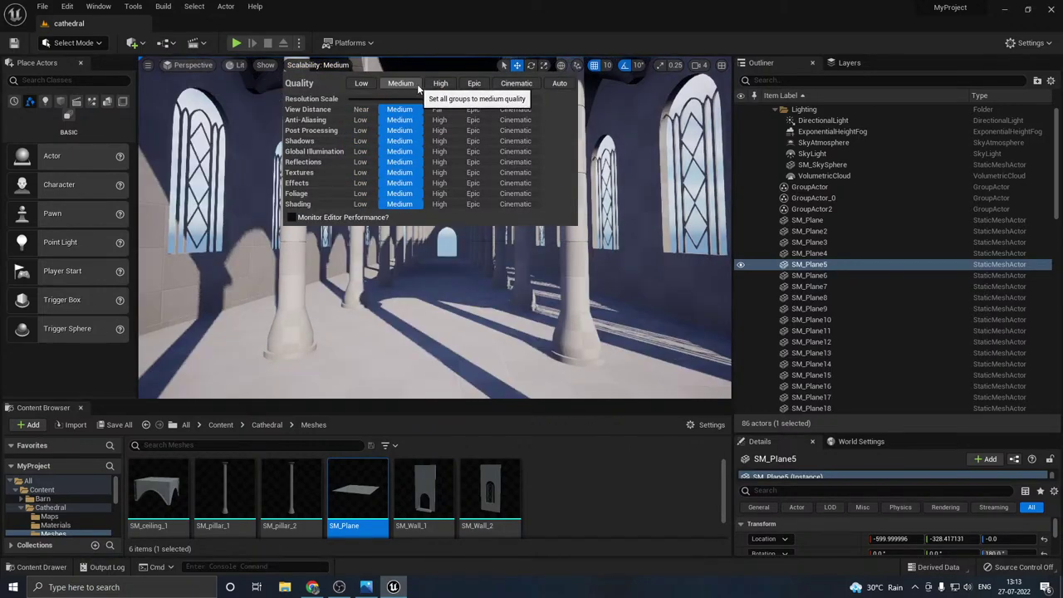
{"action": "left_click", "coordinate": [439, 88]}
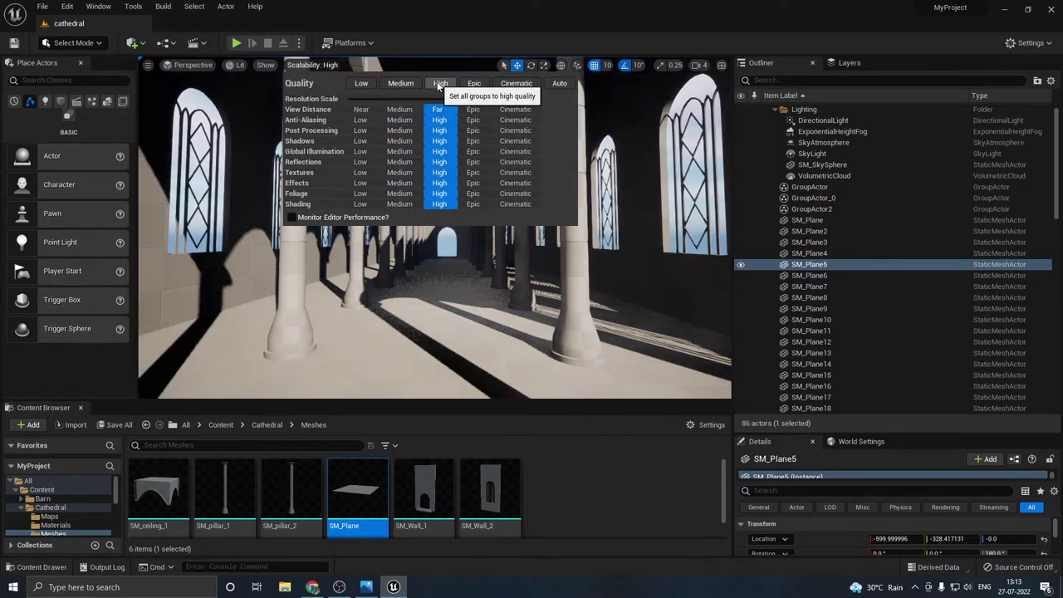
{"action": "right_click_drag", "start_coordinate": [425, 289], "coordinate": [357, 288]}
{"action": "left_click_drag", "start_coordinate": [420, 252], "coordinate": [395, 253]}
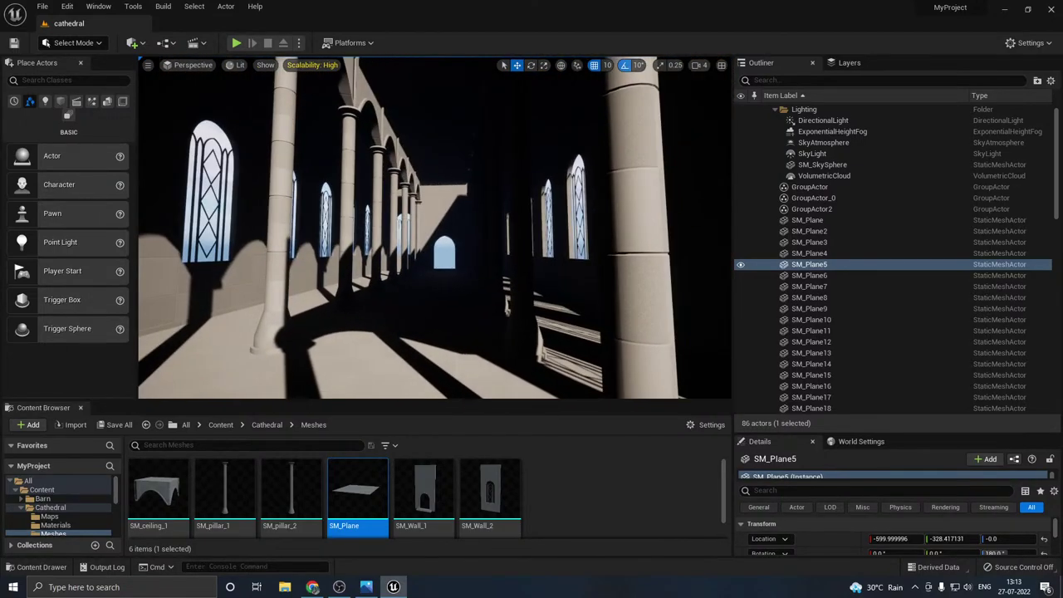
- Move the DirectionalLight sideways to Y 340
{"action": "left_click", "coordinate": [822, 120]}
{"action": "key", "text": "f"}
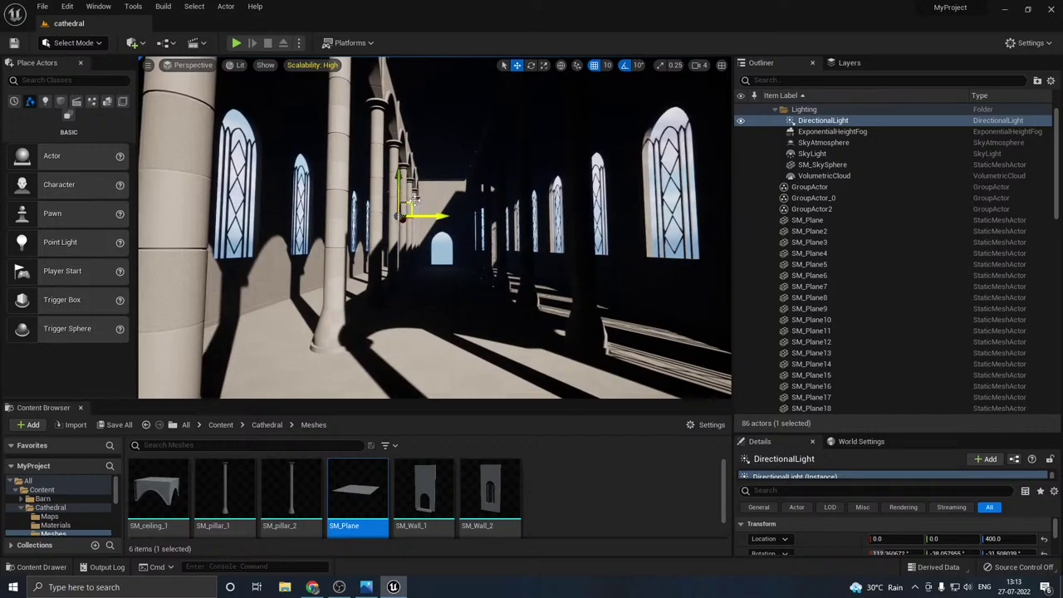
{"action": "left_click_drag", "start_coordinate": [427, 215], "coordinate": [502, 216]}
- Rotate the DirectionalLight to about -28.5° on Y and -243.5° on Z, so sunlight falls through the side windows onto the nave floor
{"action": "key", "text": "e"}
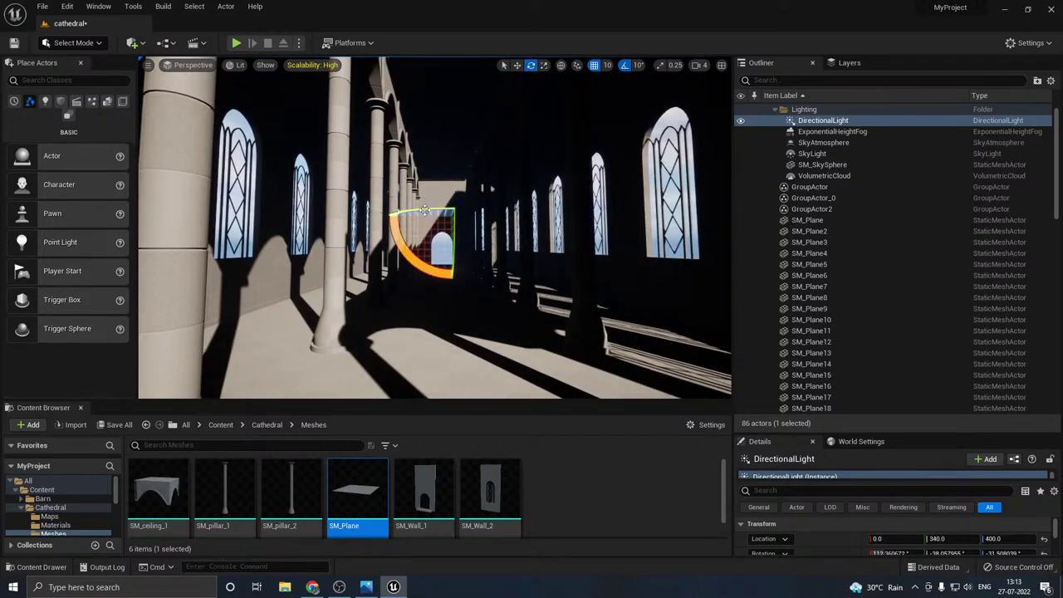
{"action": "mouse_move", "coordinate": [425, 211]}
{"action": "left_mouse_down"}
{"action": "mouse_move", "coordinate": [381, 215]}
{"action": "mouse_move", "coordinate": [424, 222]}
{"action": "mouse_move", "coordinate": [369, 215]}
{"action": "mouse_move", "coordinate": [414, 226]}
{"action": "mouse_move", "coordinate": [404, 225]}
{"action": "mouse_move", "coordinate": [427, 209]}
{"action": "left_mouse_up"}
{"action": "key", "text": "w"}
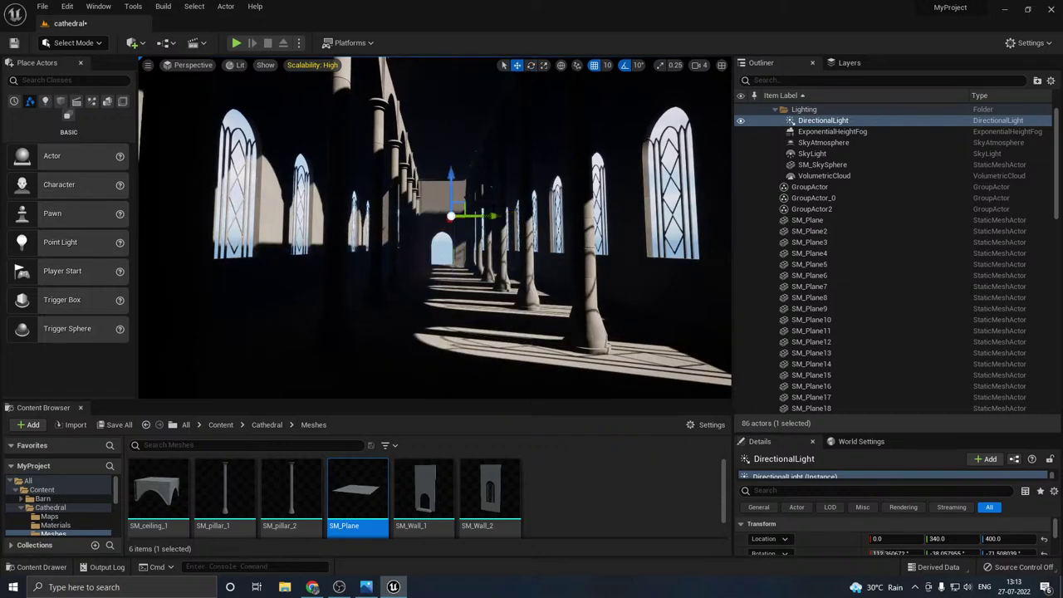
{"action": "key", "text": "e"}
{"action": "left_click_drag", "start_coordinate": [436, 253], "coordinate": [290, 258]}
{"action": "key", "text": "w"}
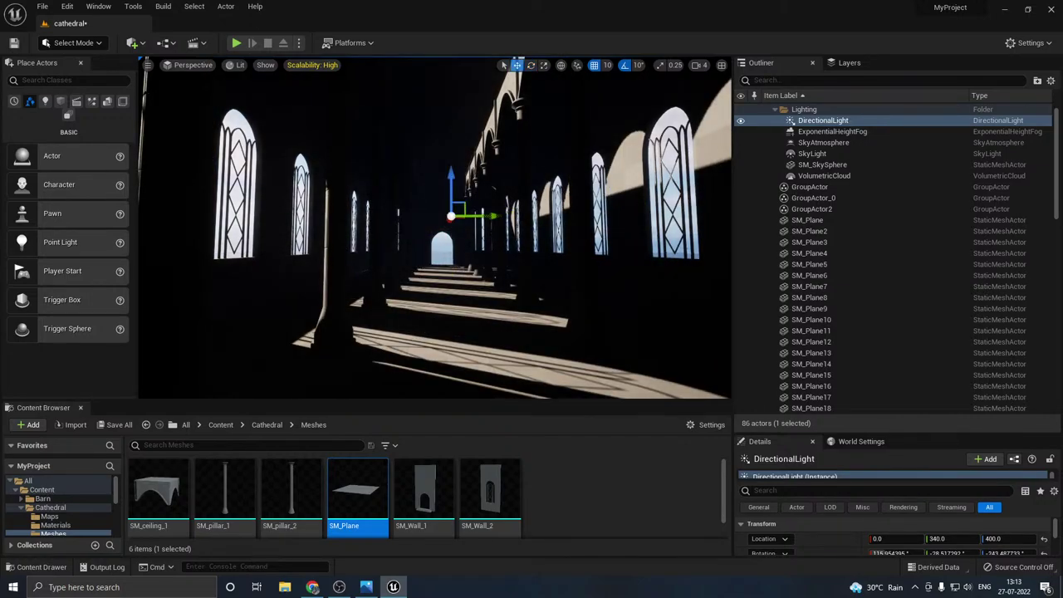
- Set the scalability quality to Low for all groups and save the cathedral level
{"action": "left_click", "coordinate": [307, 64]}
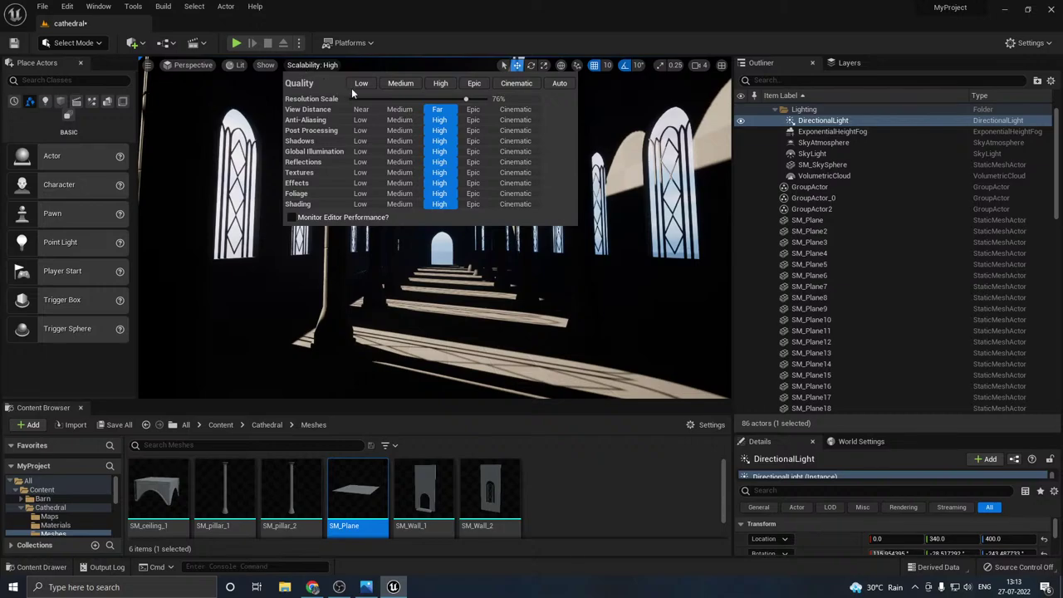
{"action": "left_click", "coordinate": [356, 84]}
{"action": "left_click", "coordinate": [111, 432]}
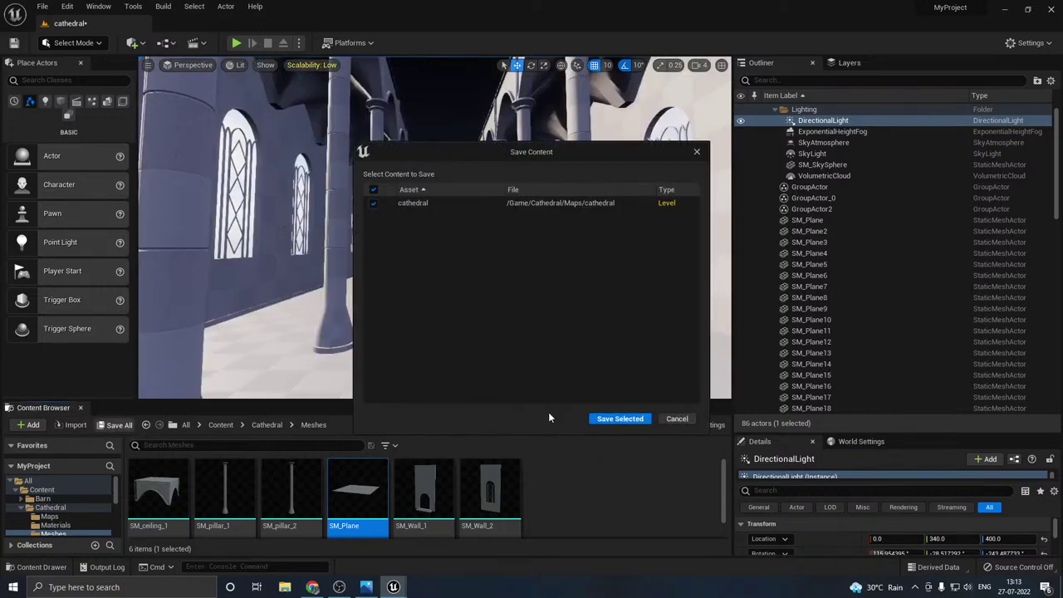
{"action": "left_click", "coordinate": [617, 418]}
- Search the computer for "mixer" and launch Quixel Mixer
{"action": "left_click", "coordinate": [137, 588]}
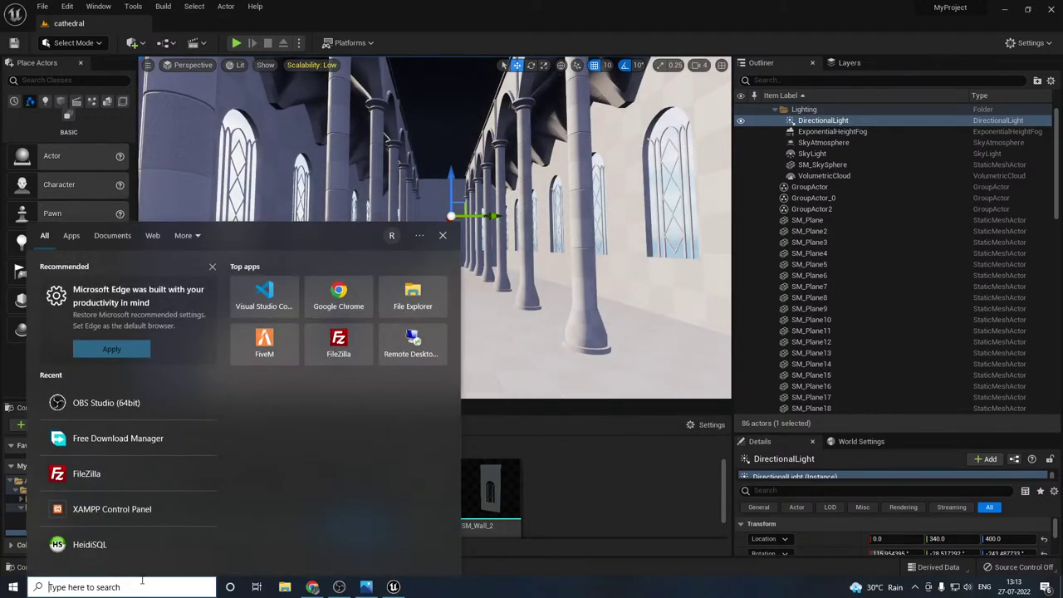
{"action": "type", "text": "mixer"}
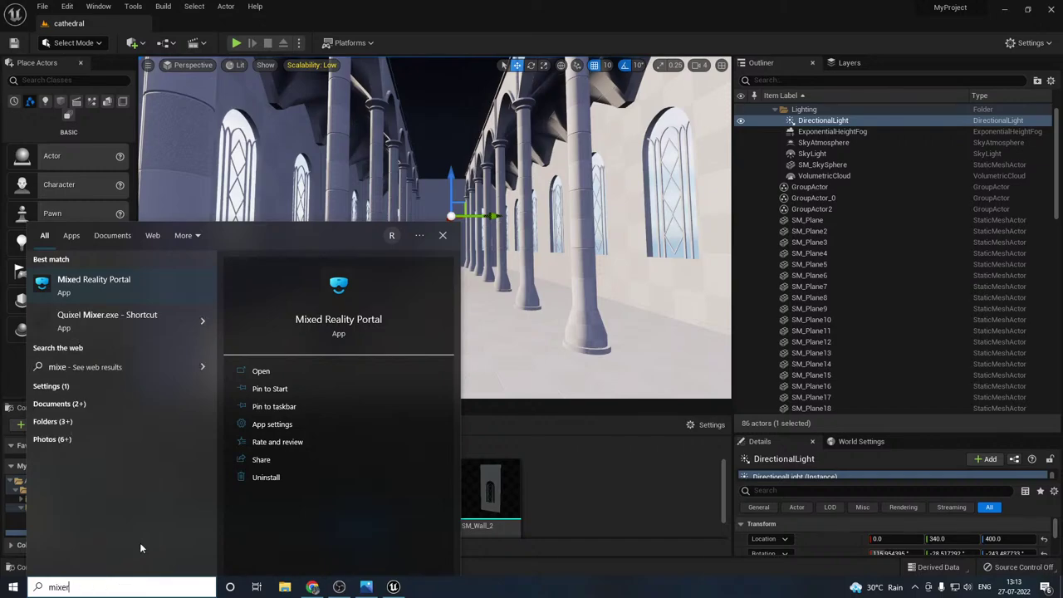
{"action": "left_click", "coordinate": [62, 320]}
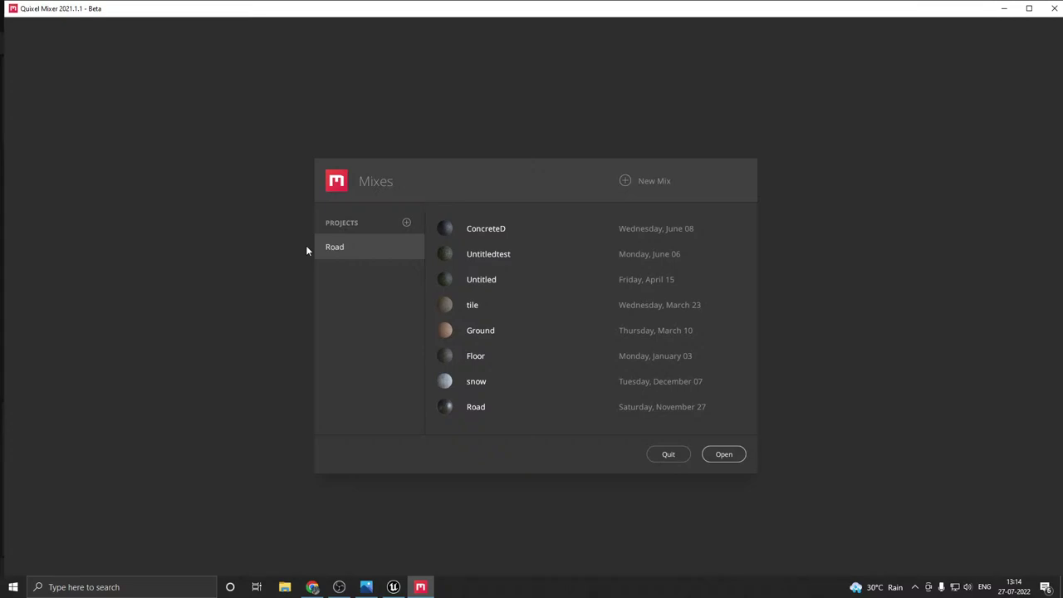
- Create a new mix named Untitled with a 2048 px working resolution and maximize the Mixer window
{"action": "left_click", "coordinate": [656, 185]}
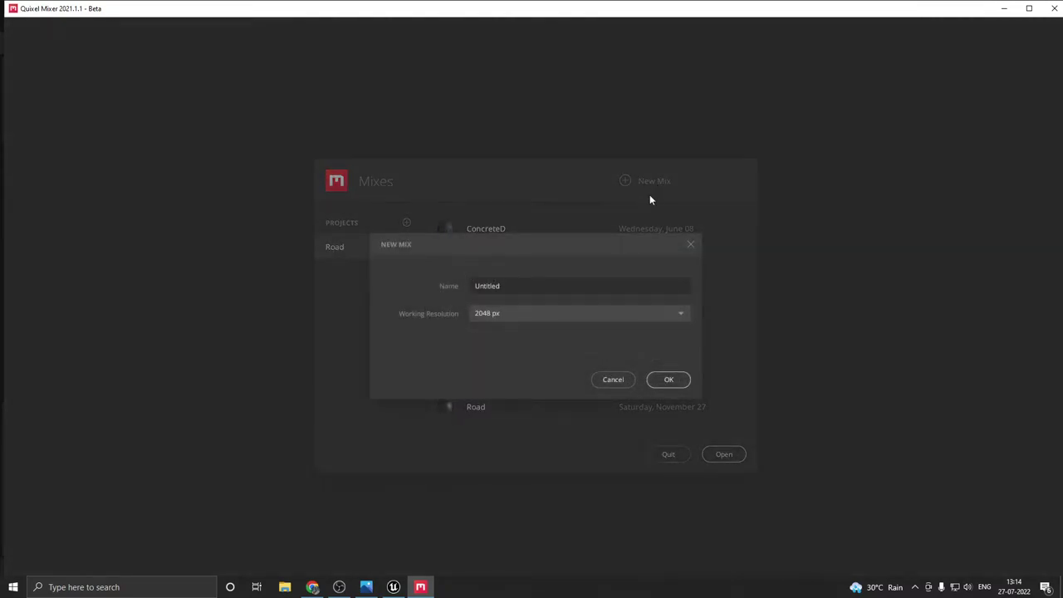
{"action": "left_click", "coordinate": [670, 380]}
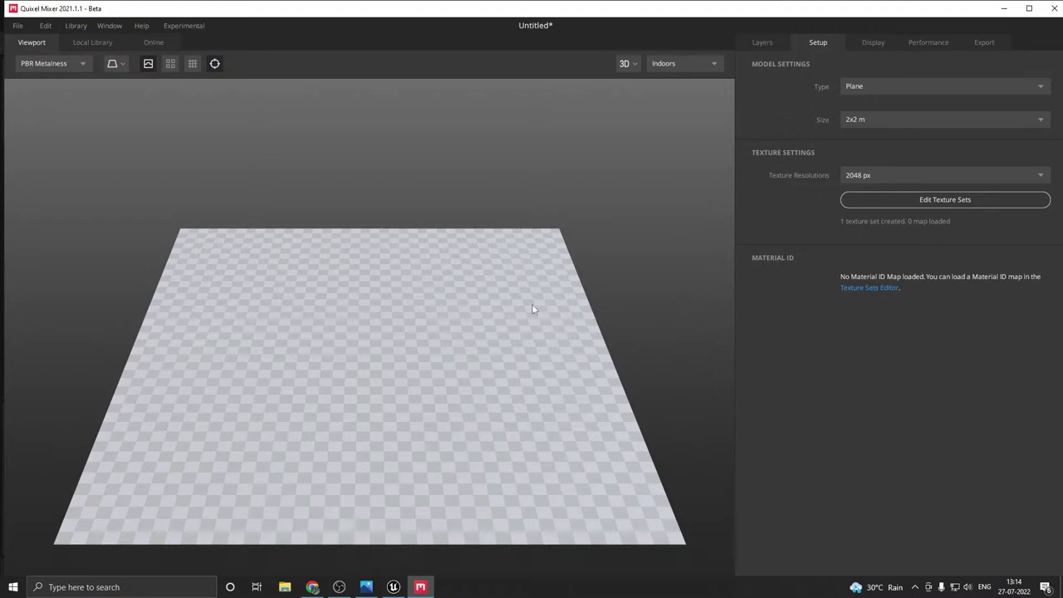
{"action": "left_click", "coordinate": [1029, 8]}
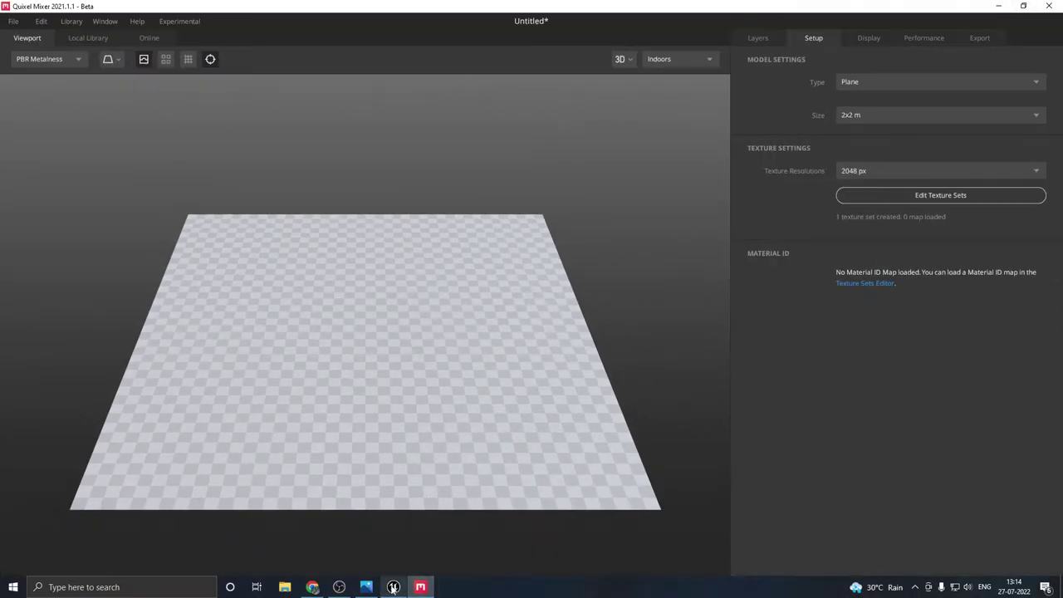
- Filter the local library to the Tile category and add the dark brown Stone Pavement surface to the mix
{"action": "left_click", "coordinate": [366, 587]}
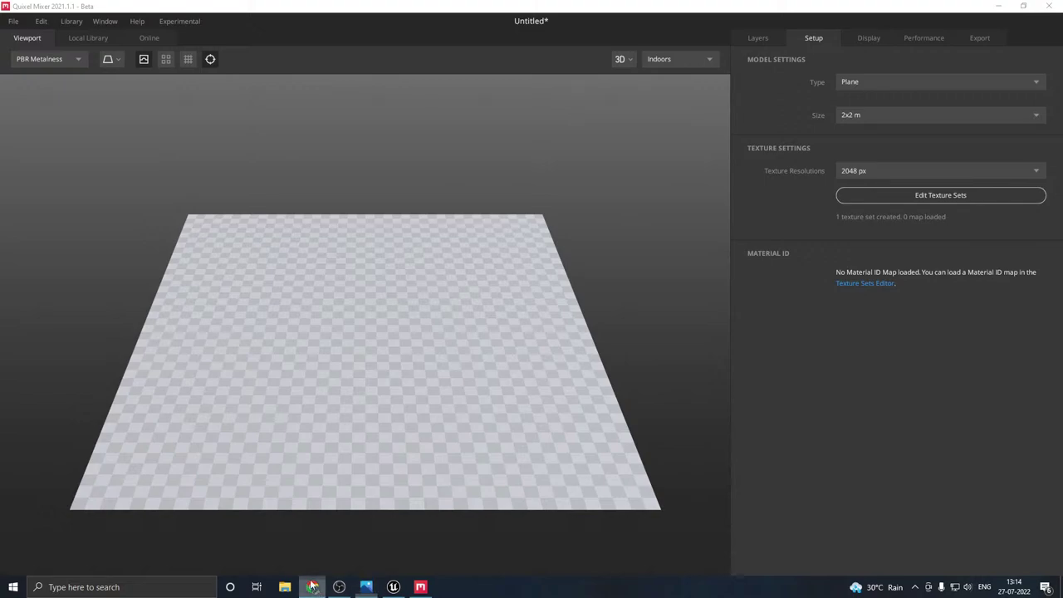
{"action": "left_click", "coordinate": [103, 41]}
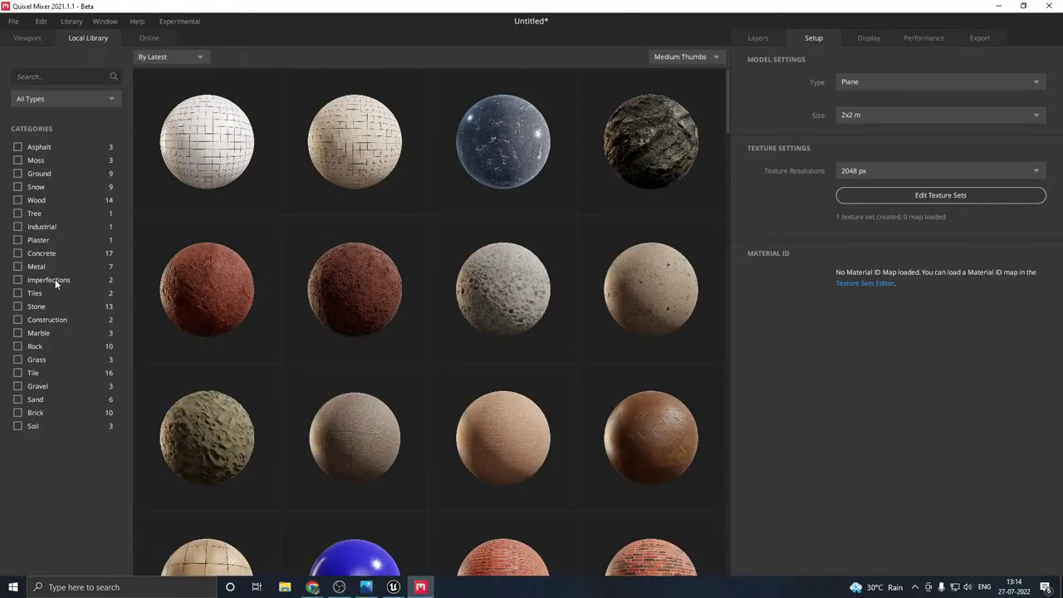
{"action": "left_click", "coordinate": [18, 373]}
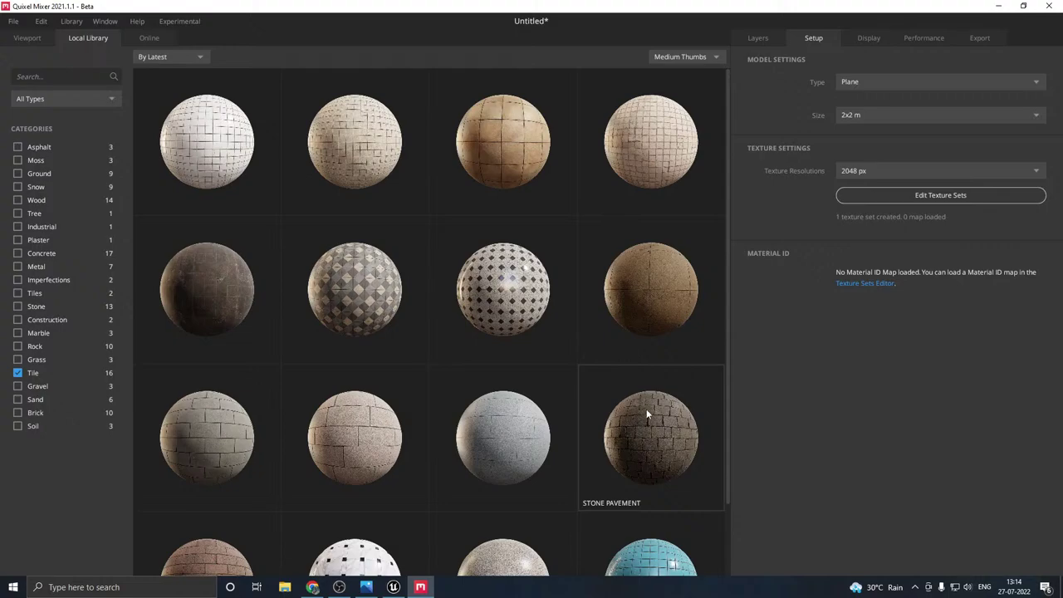
{"action": "mouse_move", "coordinate": [647, 413]}
{"action": "left_mouse_down"}
{"action": "mouse_move", "coordinate": [527, 401]}
{"action": "mouse_move", "coordinate": [656, 416]}
{"action": "mouse_move", "coordinate": [645, 422]}
{"action": "left_mouse_up"}
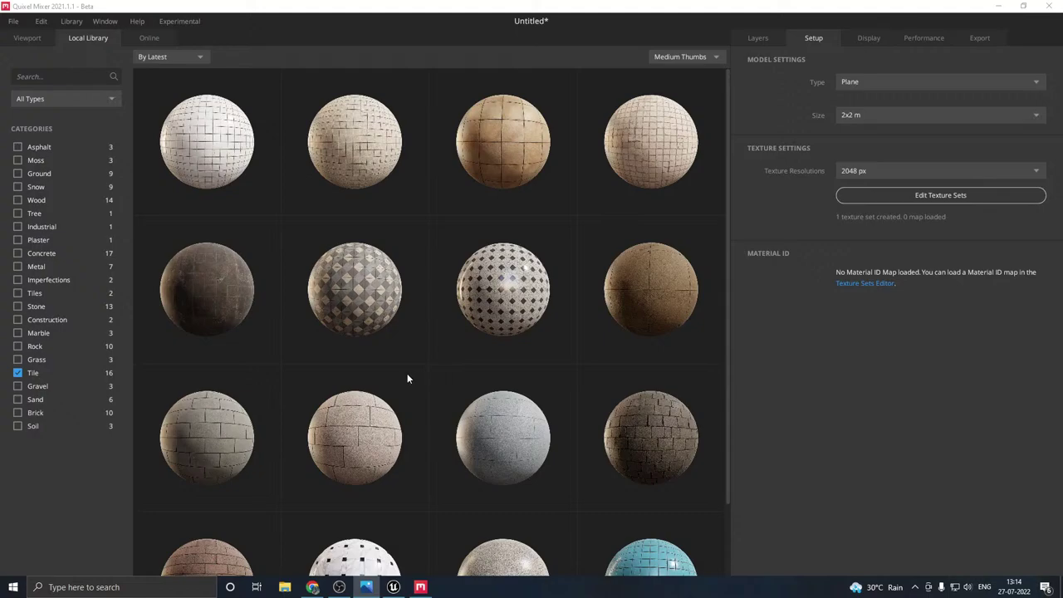
{"action": "left_click", "coordinate": [641, 440]}
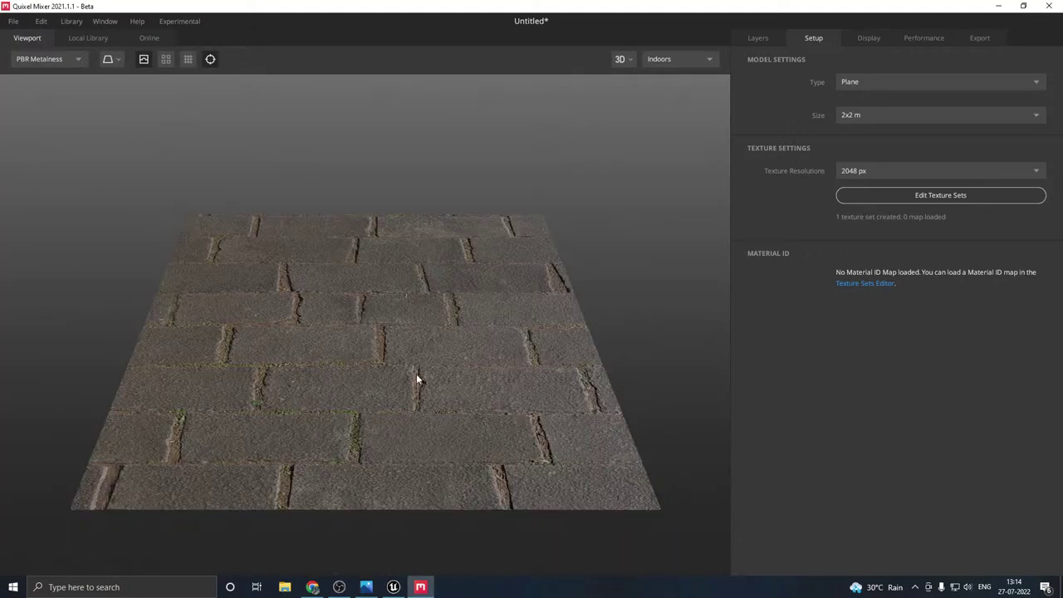
{"action": "left_click_drag", "start_coordinate": [432, 318], "coordinate": [340, 310]}
- Add the light beige Stone Pavement tile surface above the dark one and show the mix's layers
{"action": "left_click", "coordinate": [89, 38]}
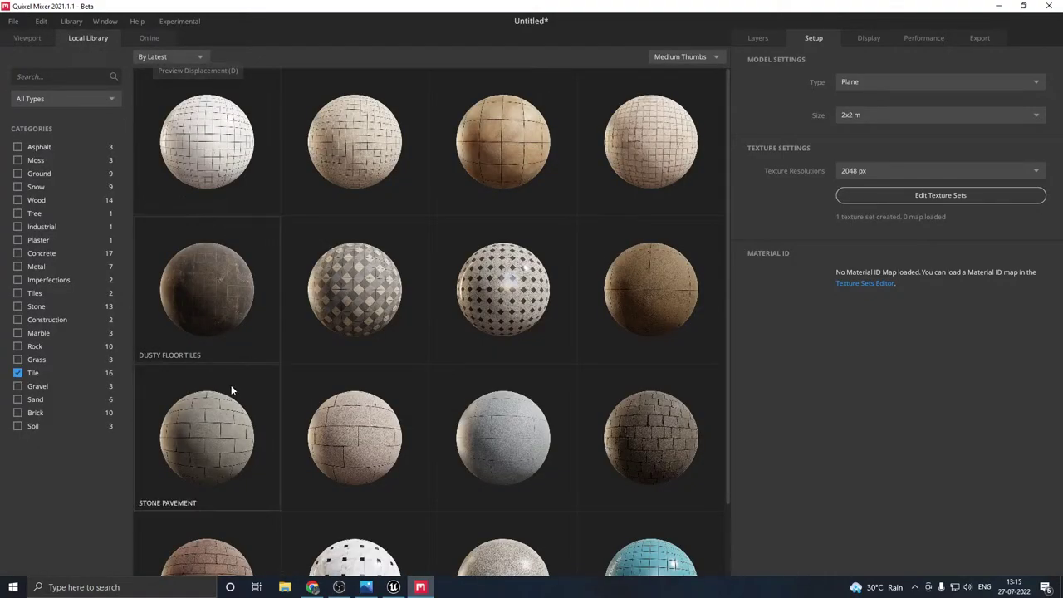
{"action": "scroll", "coordinate": [370, 407], "scroll_direction": "down", "scroll_amount": 1}
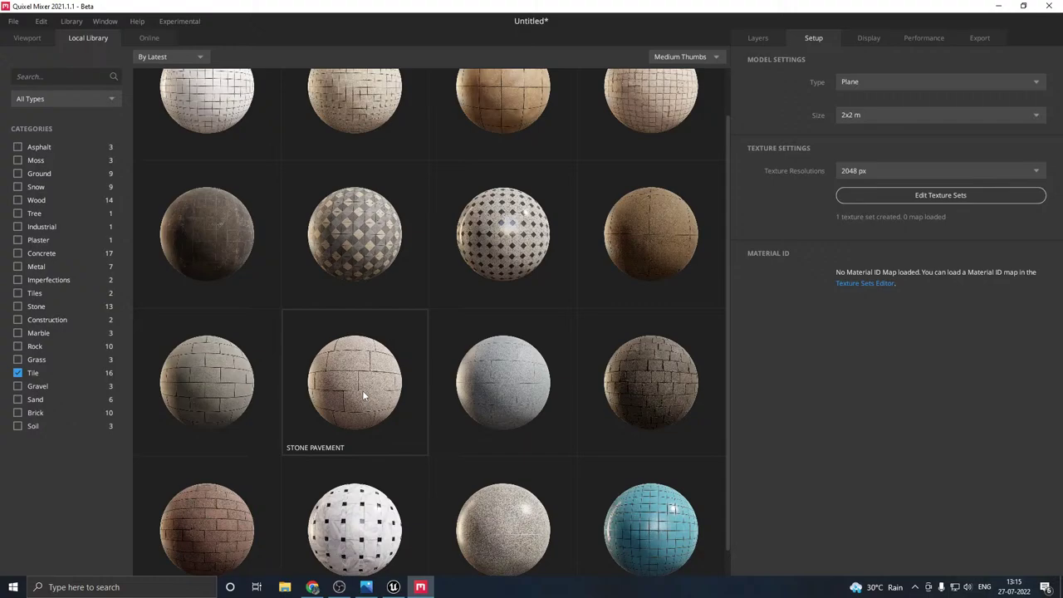
{"action": "left_click", "coordinate": [344, 373]}
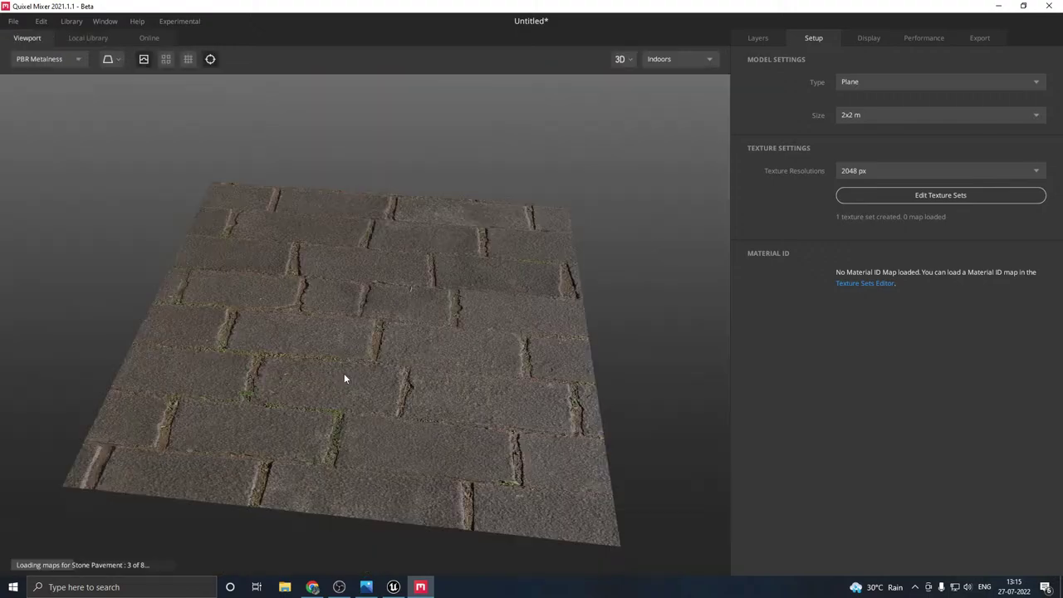
{"action": "left_click", "coordinate": [771, 38]}
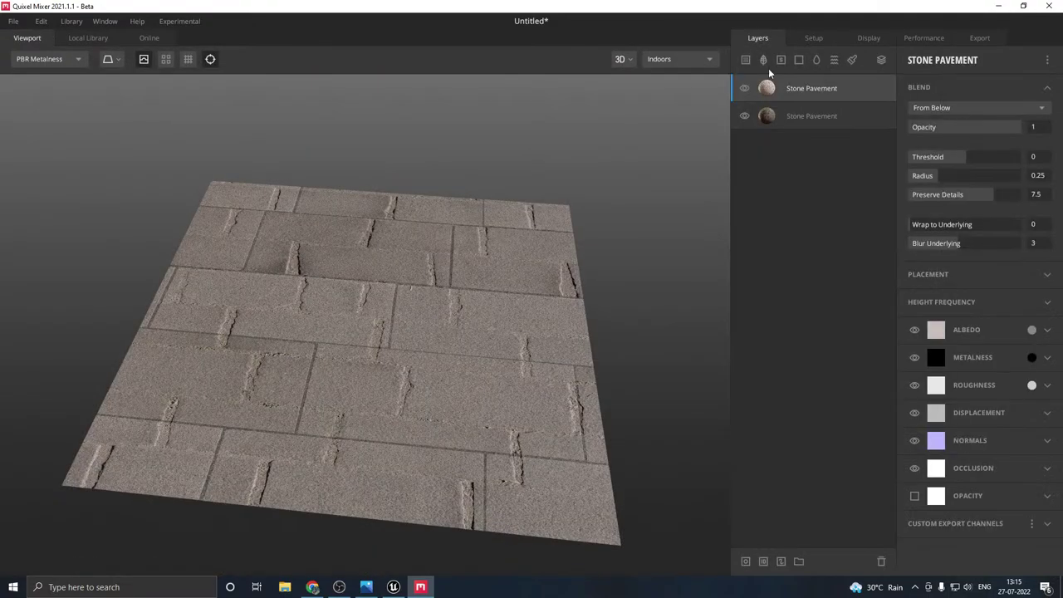
- Delete the lower dark brown Stone Pavement layer from the mix and inspect the remaining surface up close
{"action": "left_click", "coordinate": [792, 117]}
{"action": "key", "text": "Delete"}
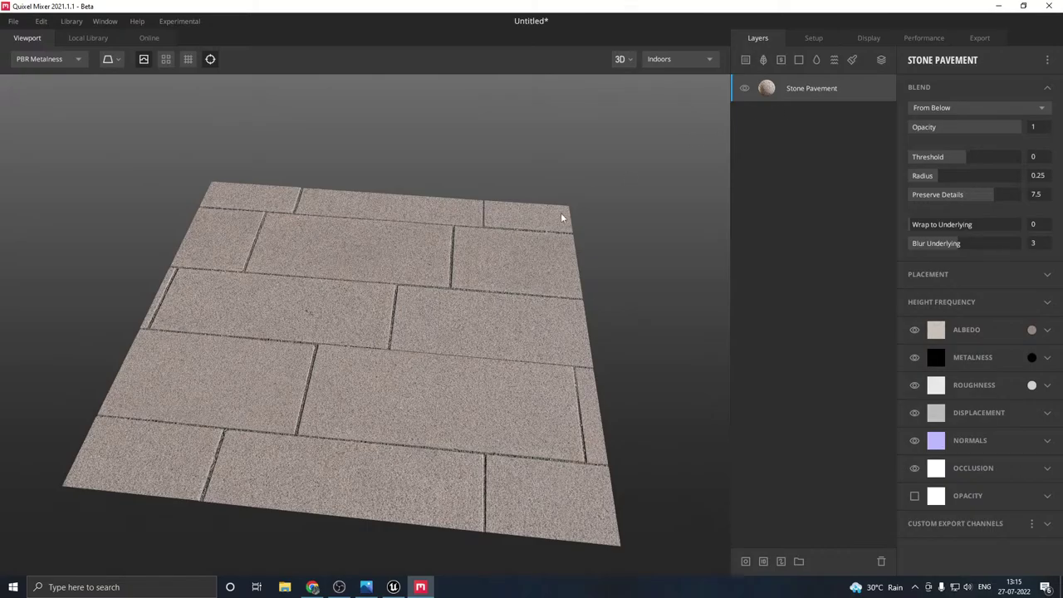
{"action": "left_click_drag", "start_coordinate": [543, 222], "coordinate": [472, 249]}
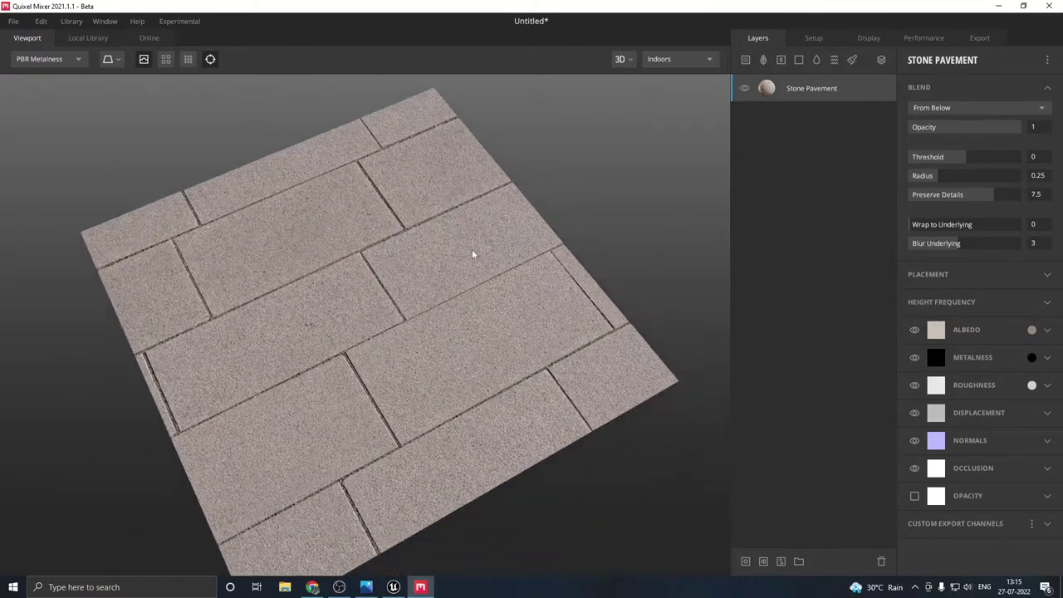
{"action": "scroll", "coordinate": [359, 284], "scroll_direction": "up", "scroll_amount": 5}
{"action": "left_click_drag", "start_coordinate": [361, 287], "coordinate": [340, 247]}
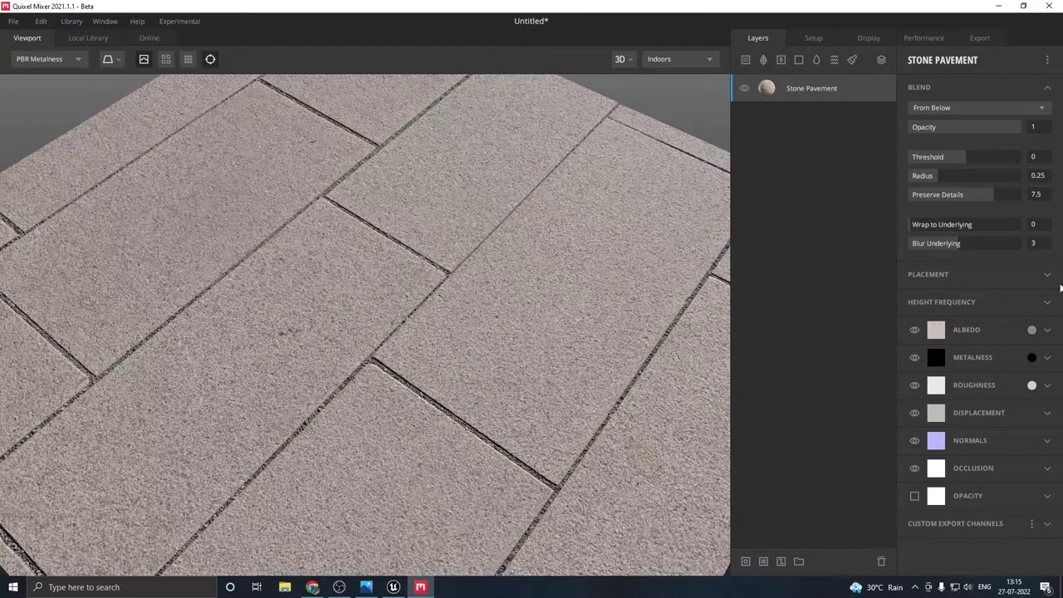
- Set the remaining Stone Pavement layer's albedo colour to a neutral grey, 545454
{"action": "left_click", "coordinate": [1032, 332]}
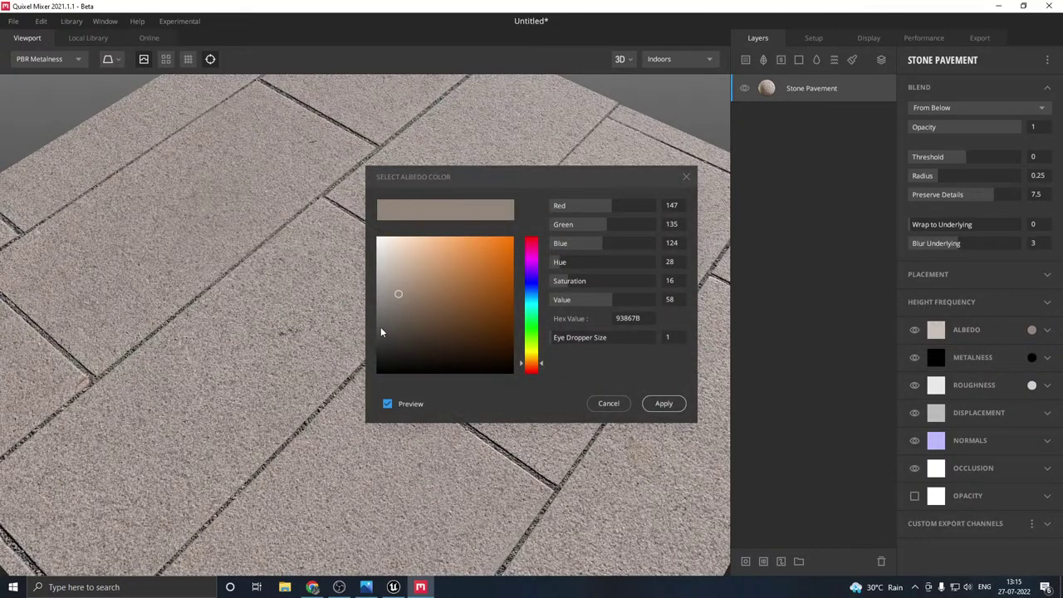
{"action": "left_click", "coordinate": [376, 330]}
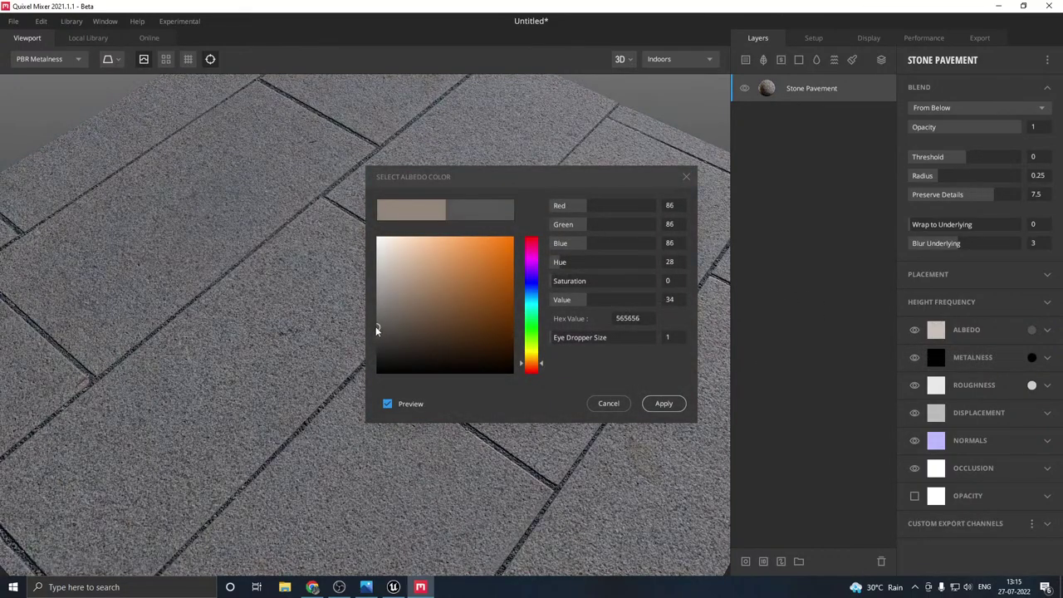
{"action": "left_click", "coordinate": [670, 403]}
{"action": "left_click_drag", "start_coordinate": [648, 392], "coordinate": [712, 349]}
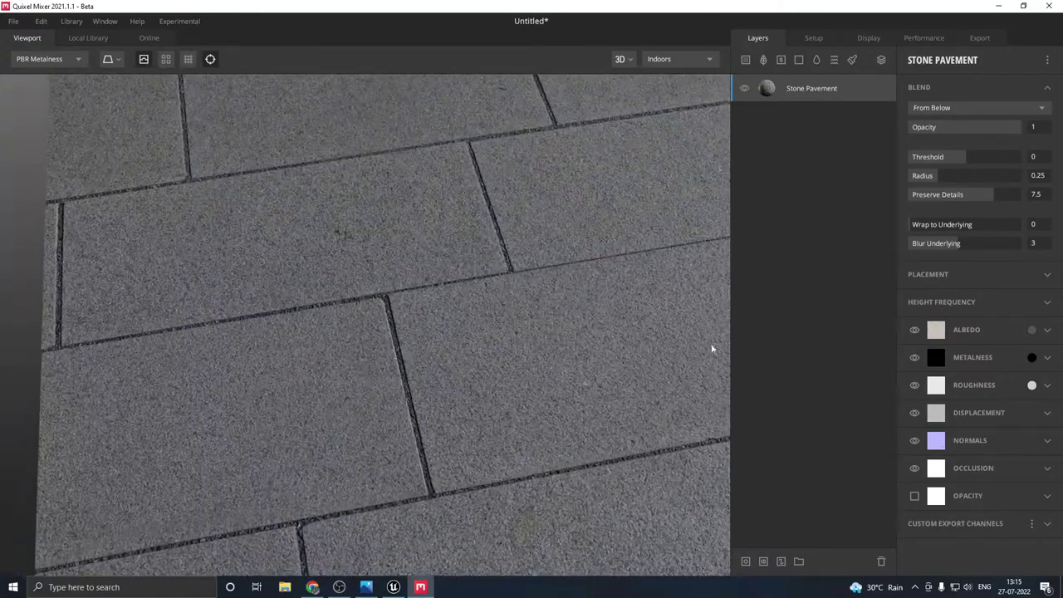
- Darken the Stone Pavement layer's albedo colour to the neutral dark grey 333333
{"action": "left_click", "coordinate": [1032, 330]}
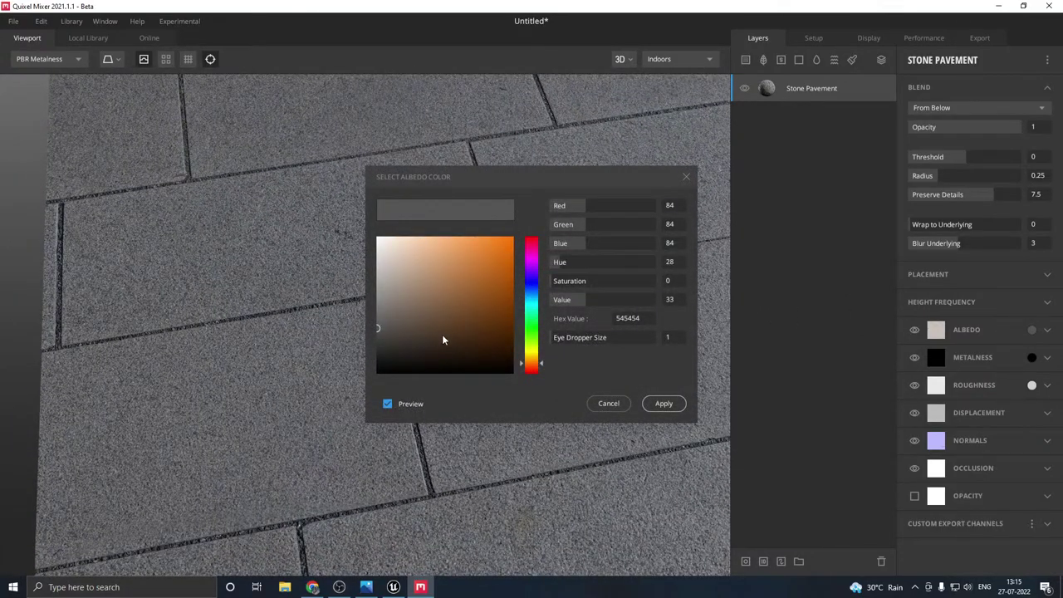
{"action": "left_click_drag", "start_coordinate": [443, 339], "coordinate": [377, 353]}
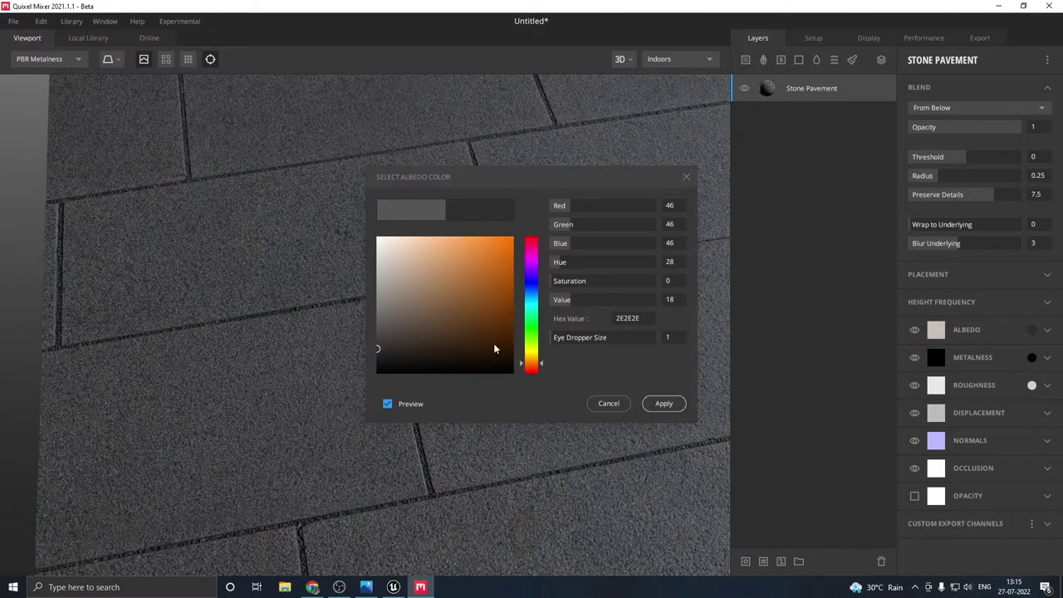
{"action": "mouse_move", "coordinate": [495, 349]}
{"action": "left_mouse_down"}
{"action": "mouse_move", "coordinate": [445, 334]}
{"action": "mouse_move", "coordinate": [364, 345]}
{"action": "left_mouse_up"}
{"action": "left_click", "coordinate": [660, 403]}
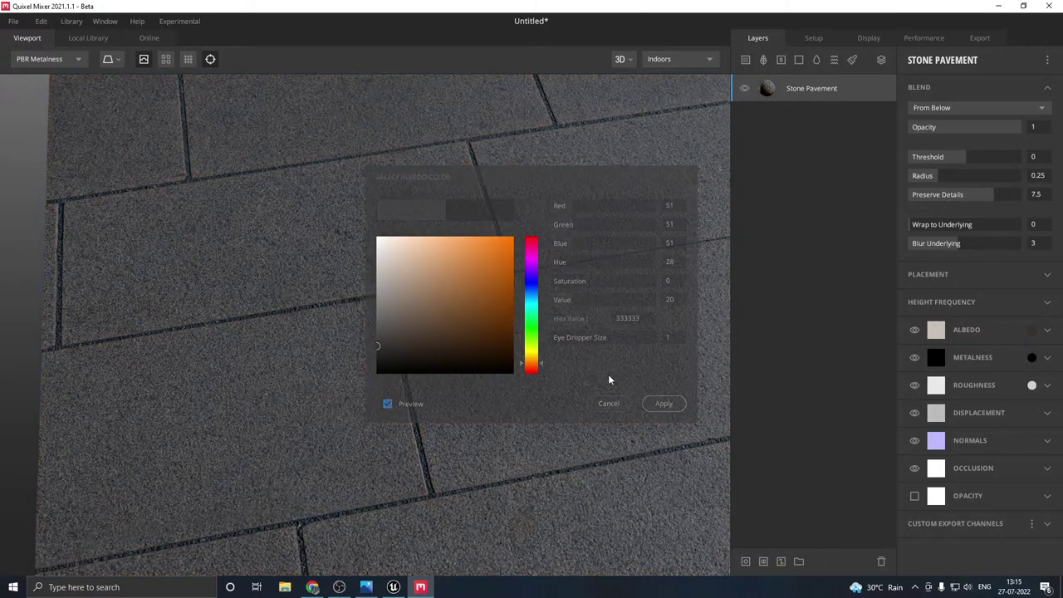
{"action": "left_click_drag", "start_coordinate": [591, 363], "coordinate": [477, 311]}
- Add the grey-green Stone Pavement tile surface from the local library above the darkened layer, and hide the lower layer
{"action": "left_click", "coordinate": [322, 588]}
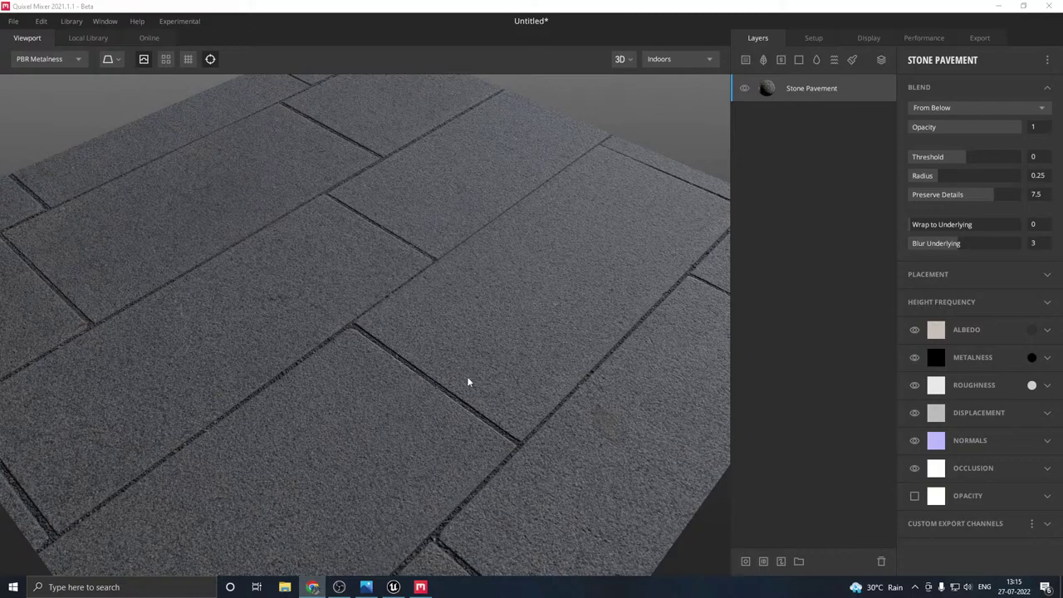
{"action": "left_click_drag", "start_coordinate": [468, 382], "coordinate": [467, 394]}
{"action": "left_click", "coordinate": [88, 37]}
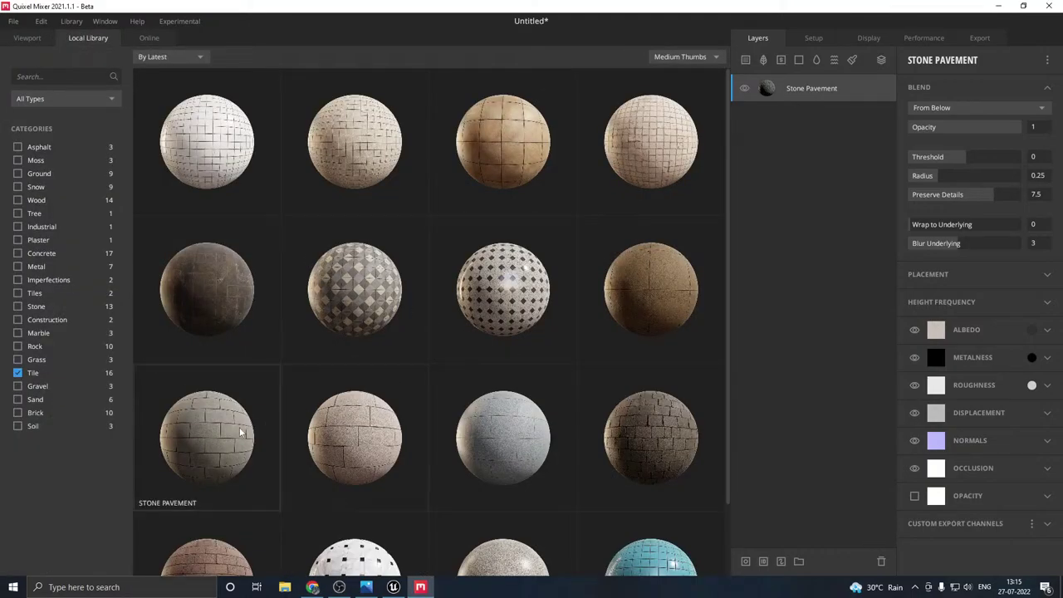
{"action": "scroll", "coordinate": [224, 424], "scroll_direction": "down", "scroll_amount": 2}
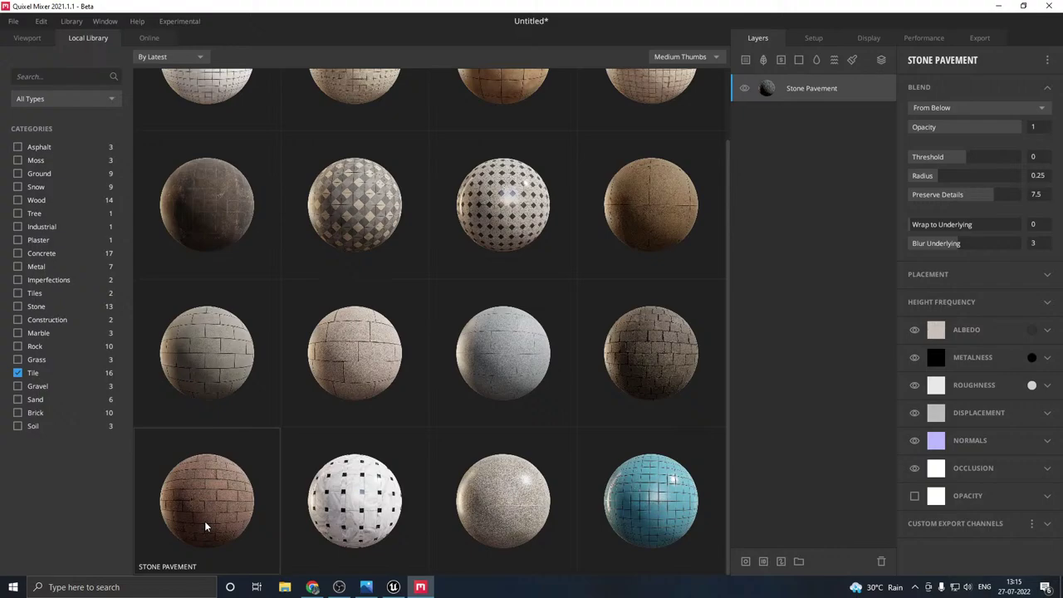
{"action": "double_click", "coordinate": [206, 374]}
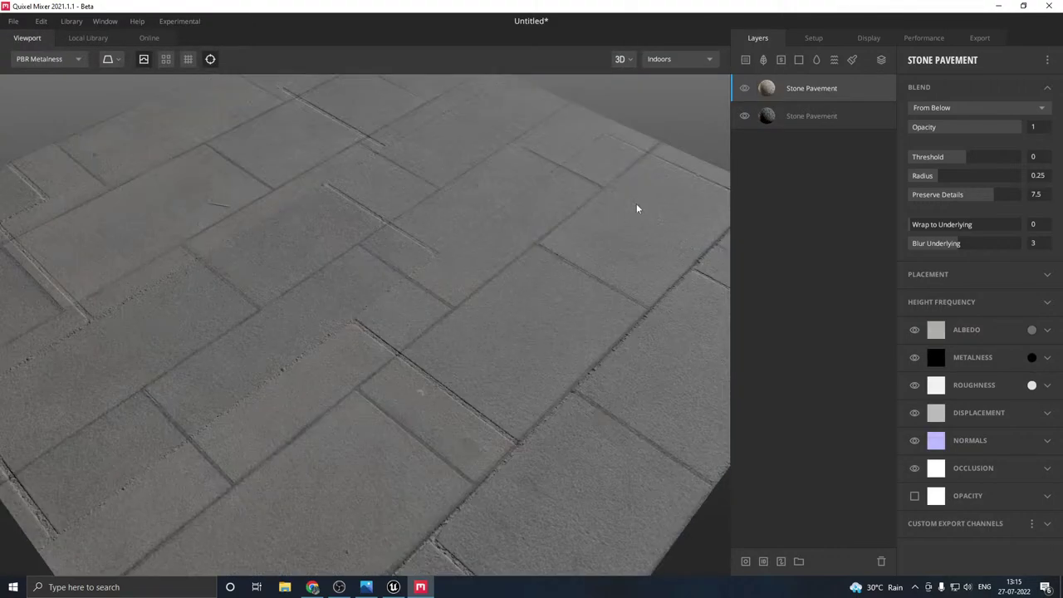
{"action": "left_click", "coordinate": [744, 116]}
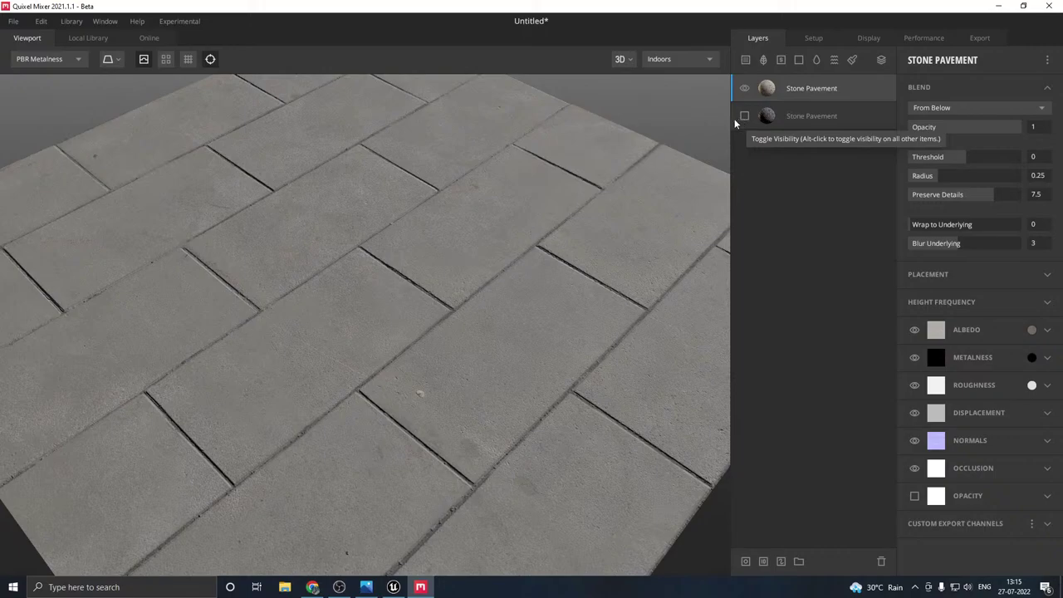
- Compare the two Stone Pavement layers by showing each one alone, finishing with only the upper layer visible
{"action": "left_click_drag", "start_coordinate": [706, 141], "coordinate": [591, 133]}
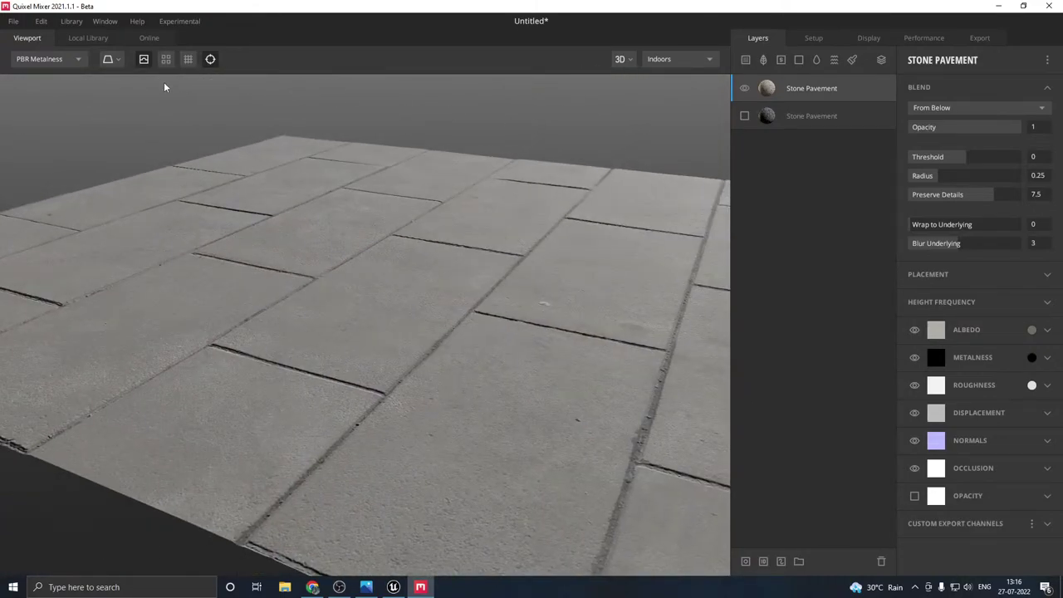
{"action": "left_click", "coordinate": [743, 89]}
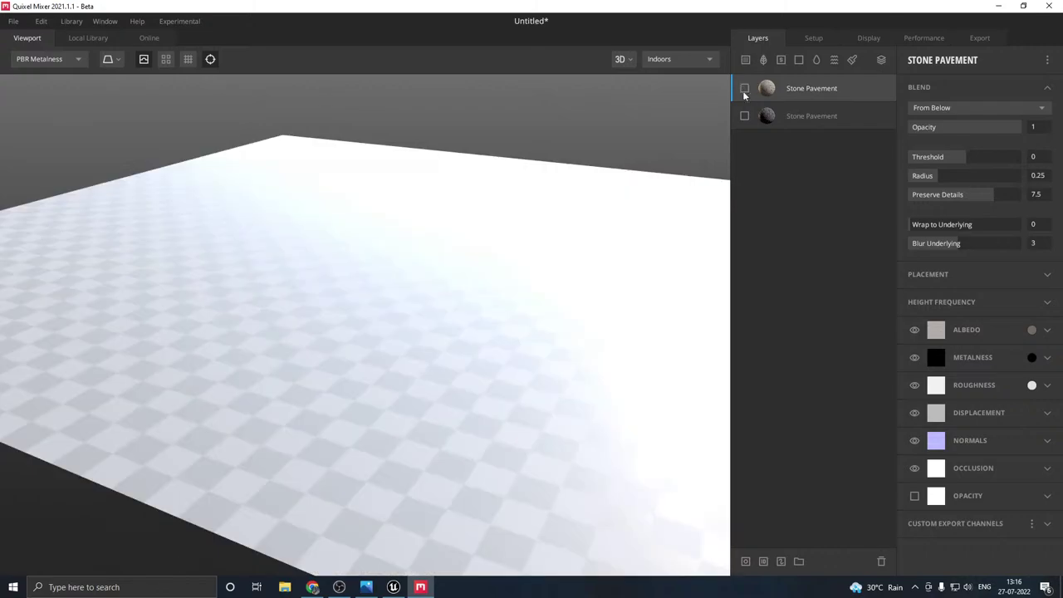
{"action": "left_click", "coordinate": [744, 115]}
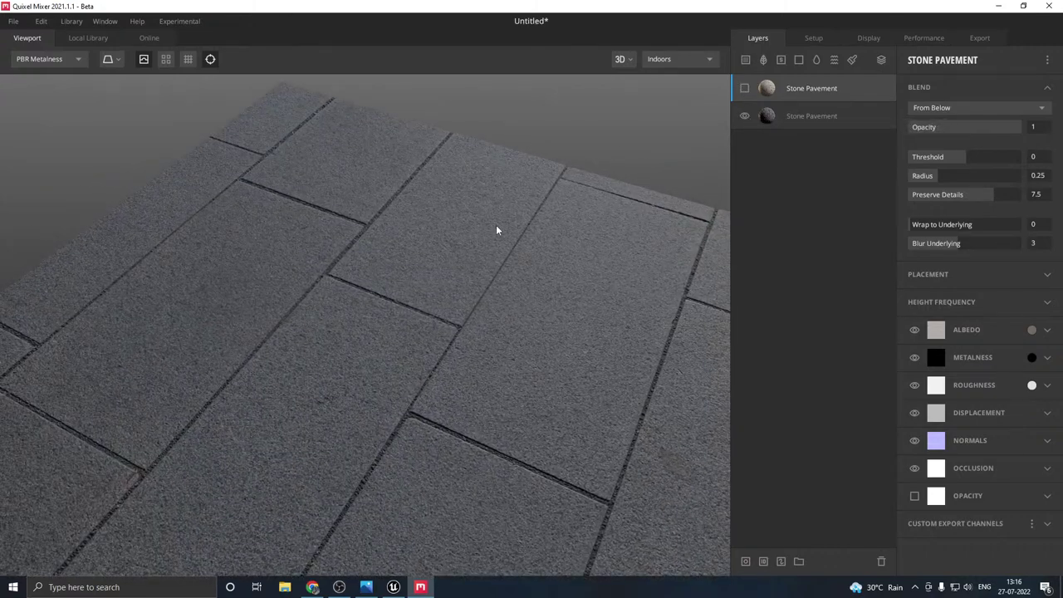
{"action": "left_click", "coordinate": [746, 118]}
{"action": "left_click", "coordinate": [745, 89]}
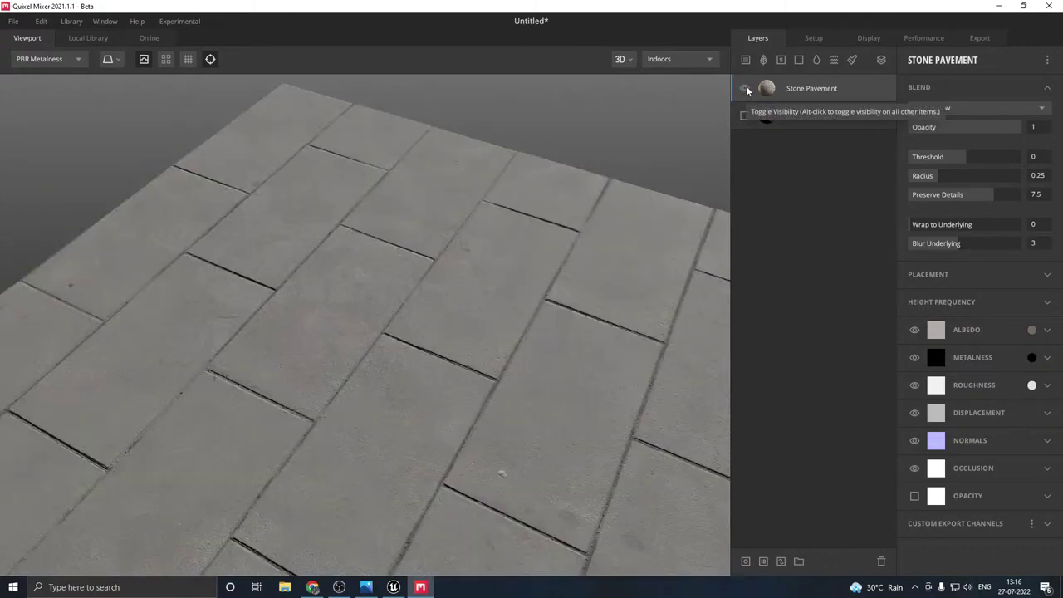
- Darken the upper Stone Pavement layer's albedo colour to a dark grey of about 504F4F
{"action": "left_click_drag", "start_coordinate": [595, 182], "coordinate": [481, 226]}
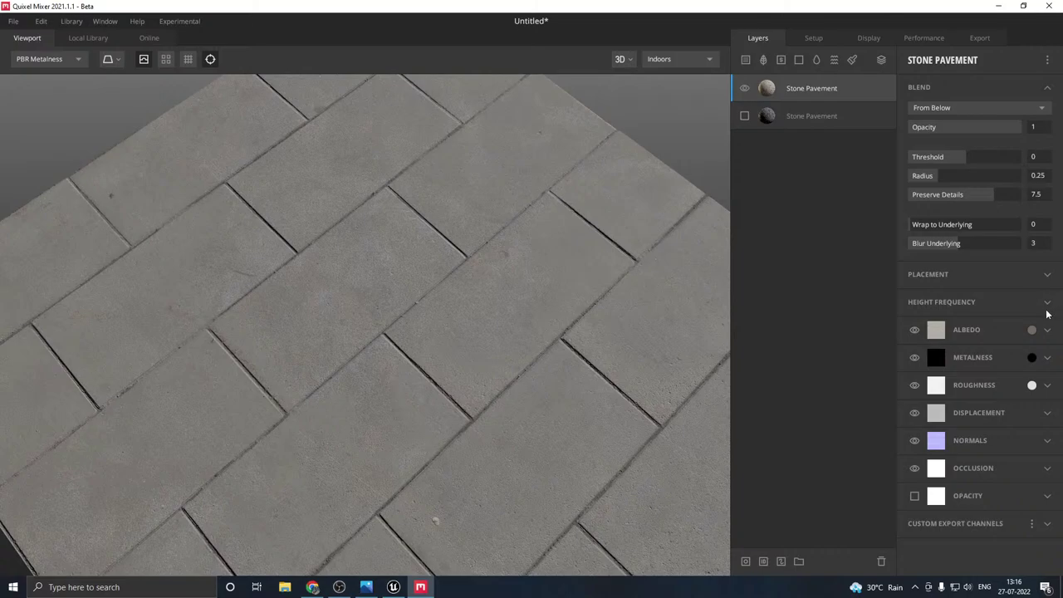
{"action": "left_click", "coordinate": [1032, 330]}
{"action": "left_click_drag", "start_coordinate": [384, 335], "coordinate": [378, 330]}
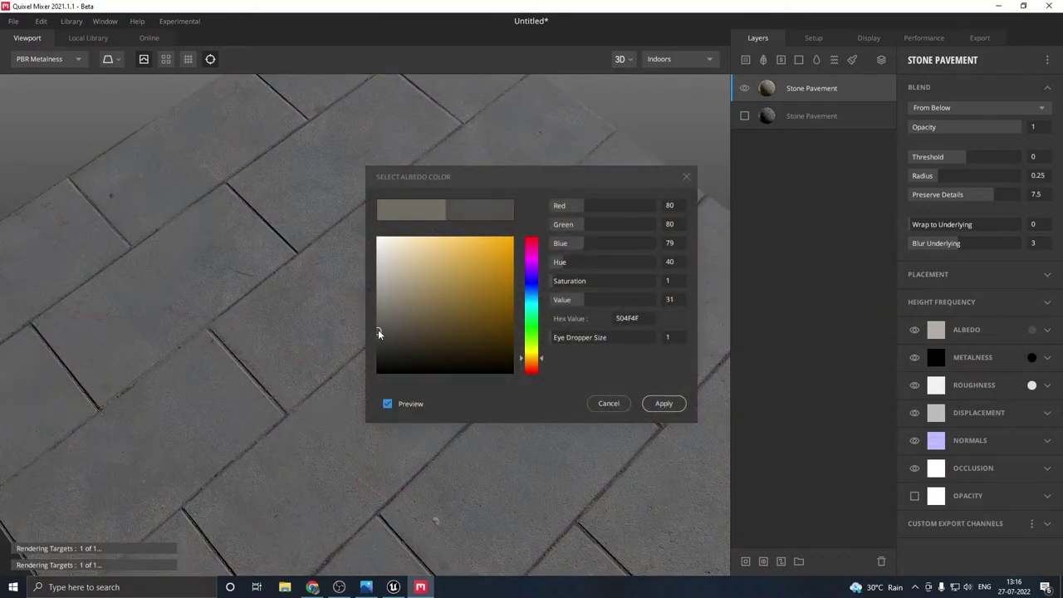
{"action": "left_click", "coordinate": [662, 404]}
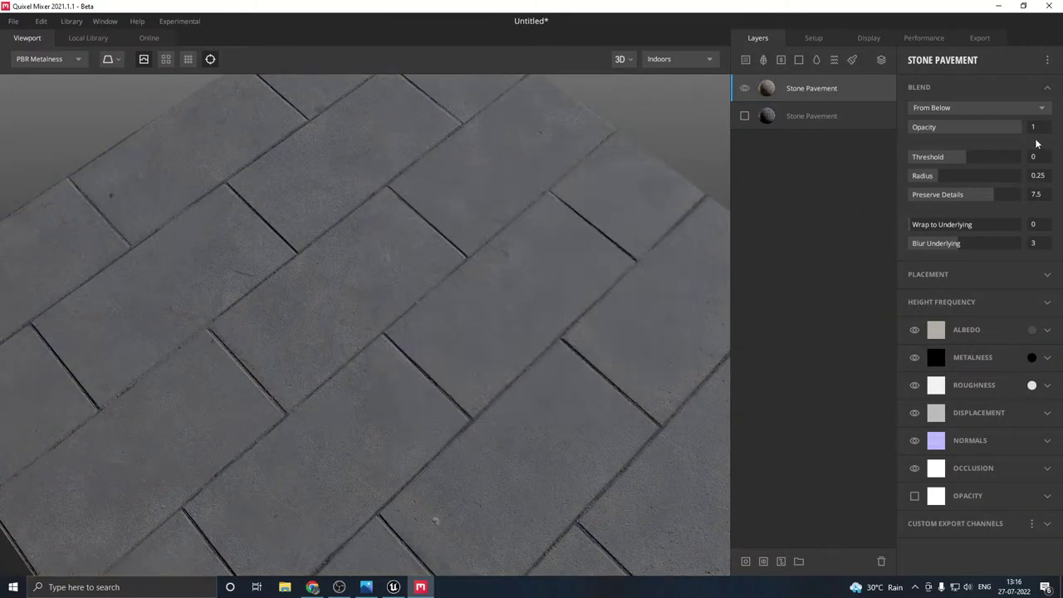
- Set the texture export to 2048 px without Metalness, AO and Displacement maps, and name the asset T_Wall
{"action": "left_click", "coordinate": [982, 39]}
{"action": "left_click", "coordinate": [768, 556]}
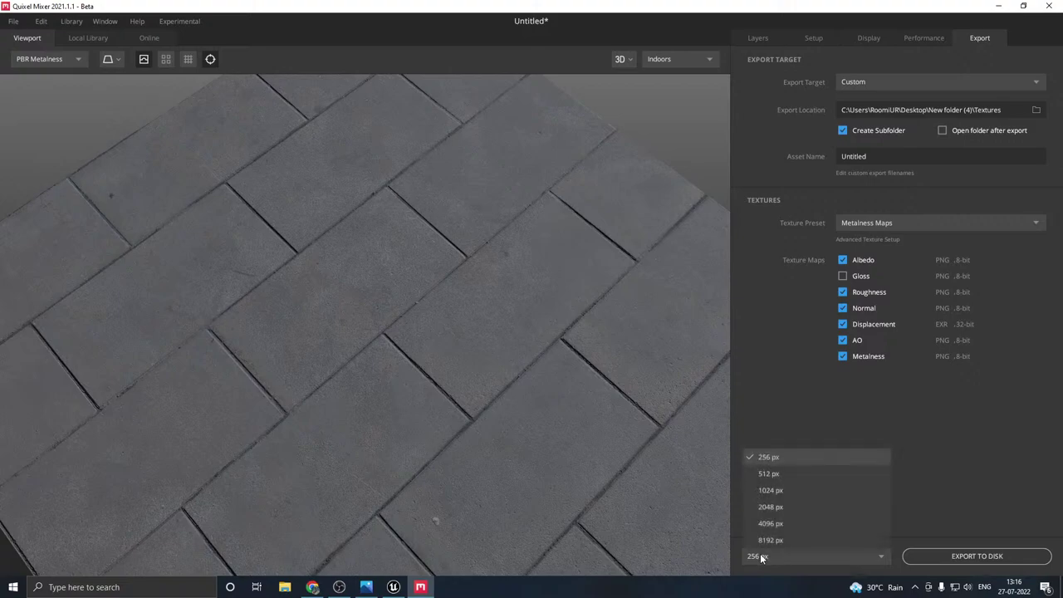
{"action": "left_click", "coordinate": [810, 509]}
{"action": "left_click", "coordinate": [843, 357]}
{"action": "left_click", "coordinate": [843, 340]}
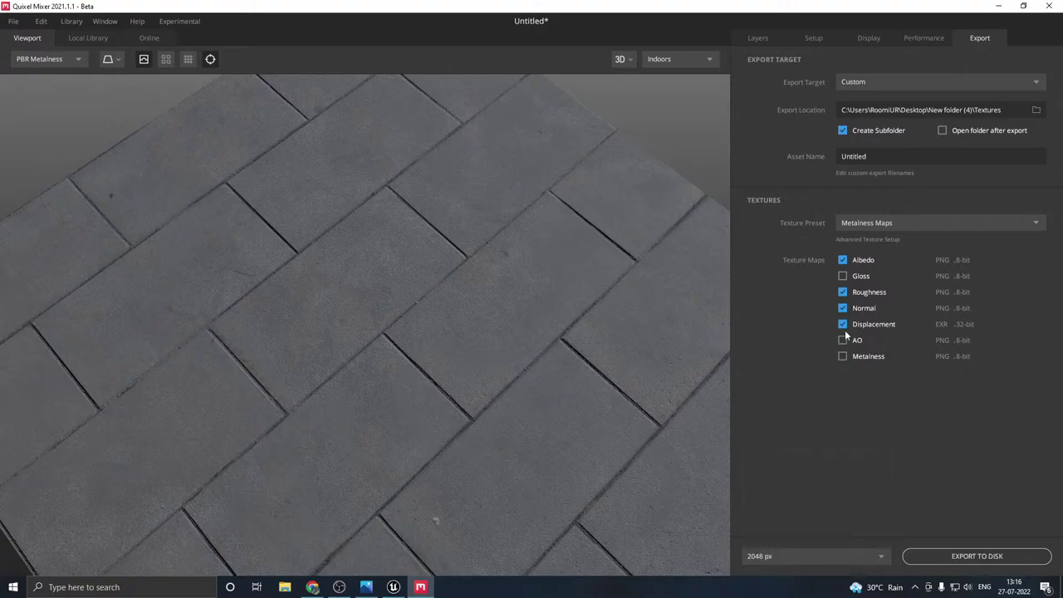
{"action": "left_click", "coordinate": [844, 324]}
- Create a folder named TExtures in the desktop's New folder (5), and export the T_Wall maps to disk there
{"action": "left_click", "coordinate": [1036, 109]}
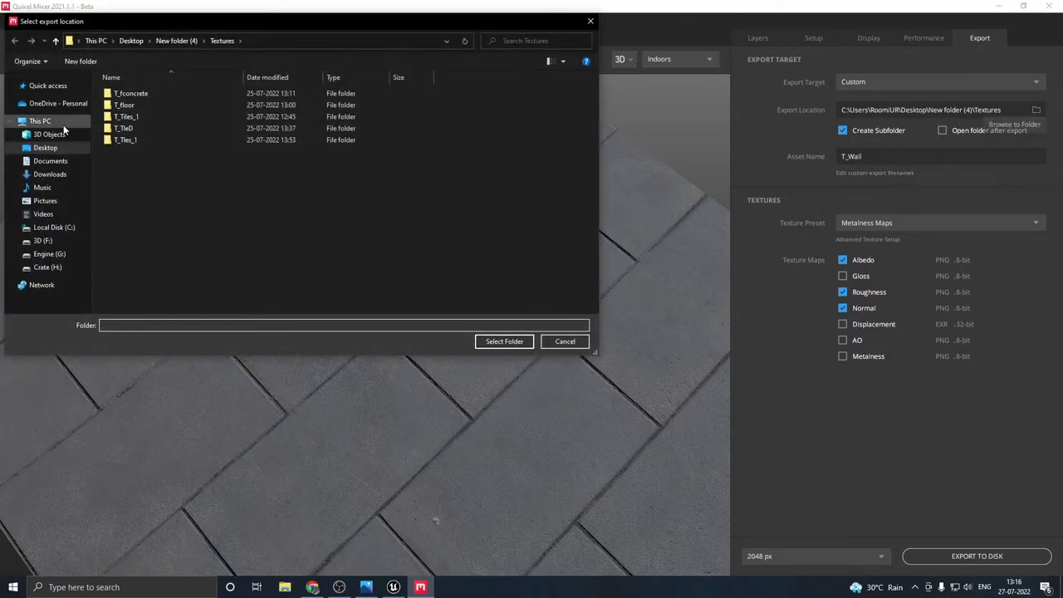
{"action": "left_click", "coordinate": [133, 41]}
{"action": "double_click", "coordinate": [133, 140]}
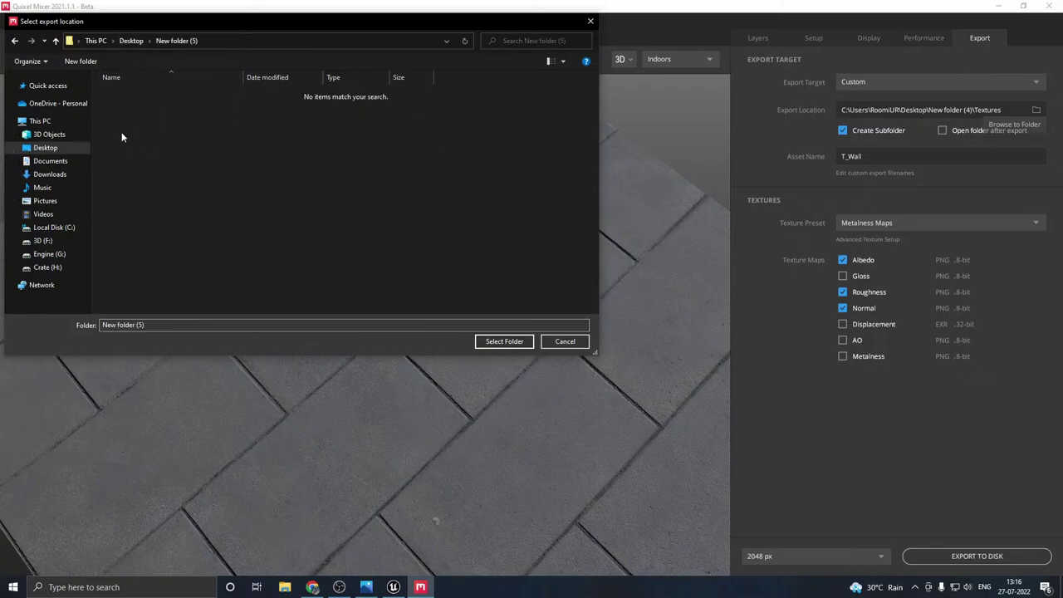
{"action": "left_click", "coordinate": [79, 62]}
{"action": "type", "text": "TE"}
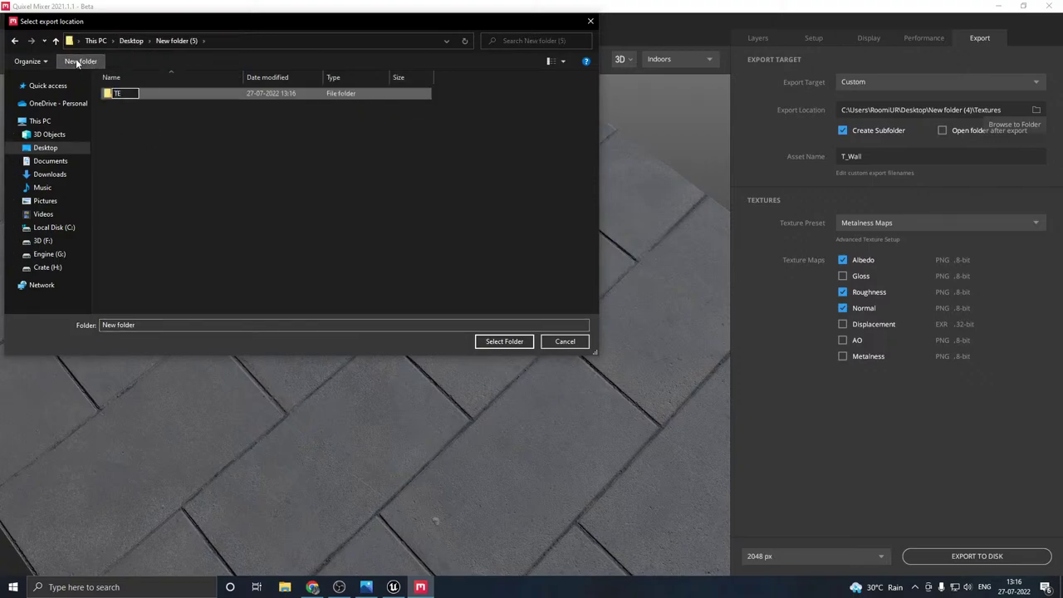
{"action": "type", "text": "xtures"}
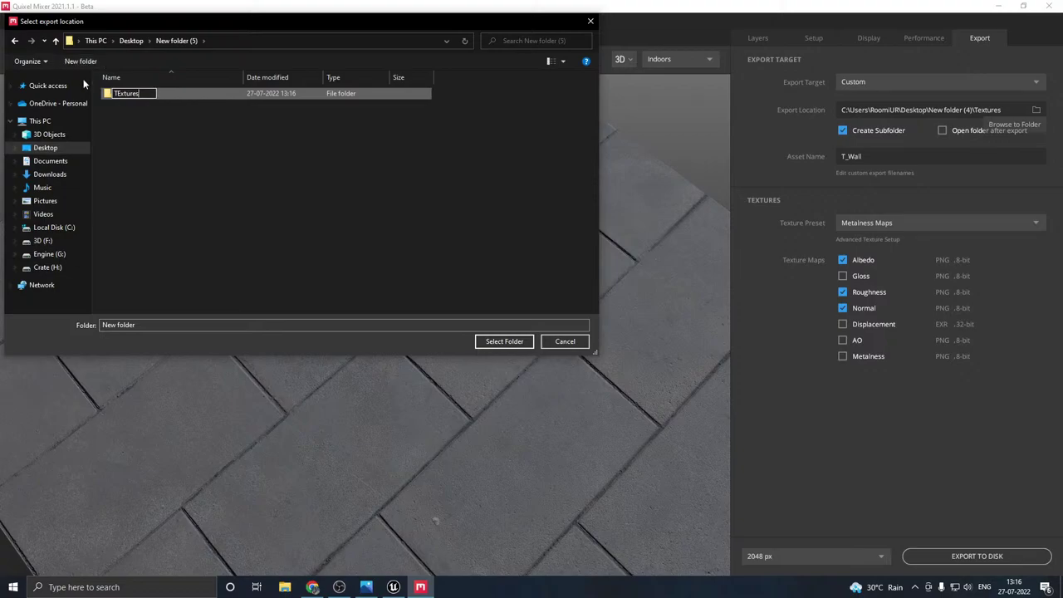
{"action": "key", "text": "Return"}
{"action": "double_click", "coordinate": [173, 91]}
{"action": "left_click", "coordinate": [503, 341]}
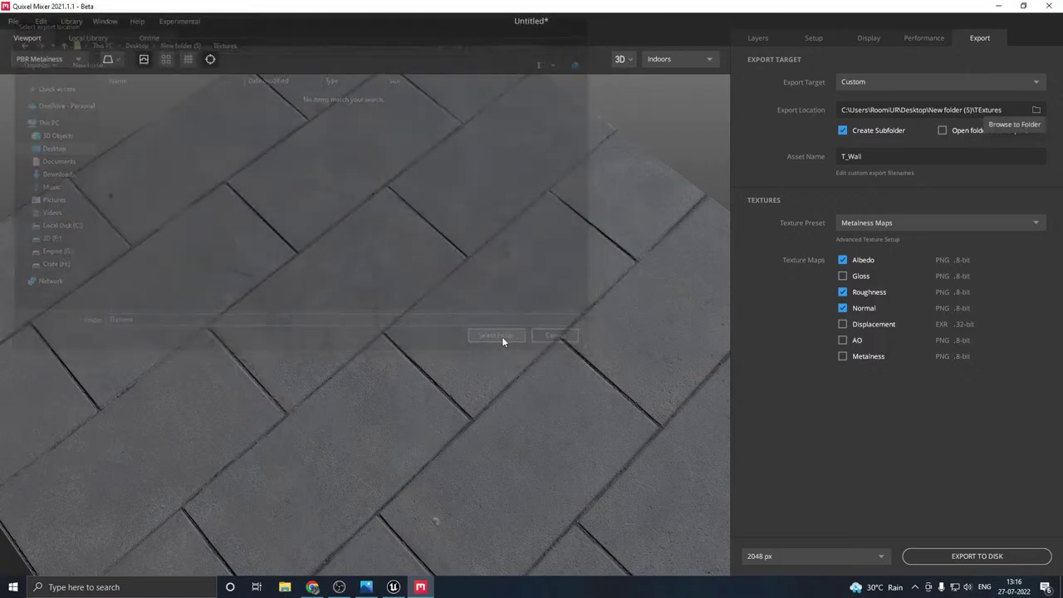
{"action": "left_click", "coordinate": [960, 561]}
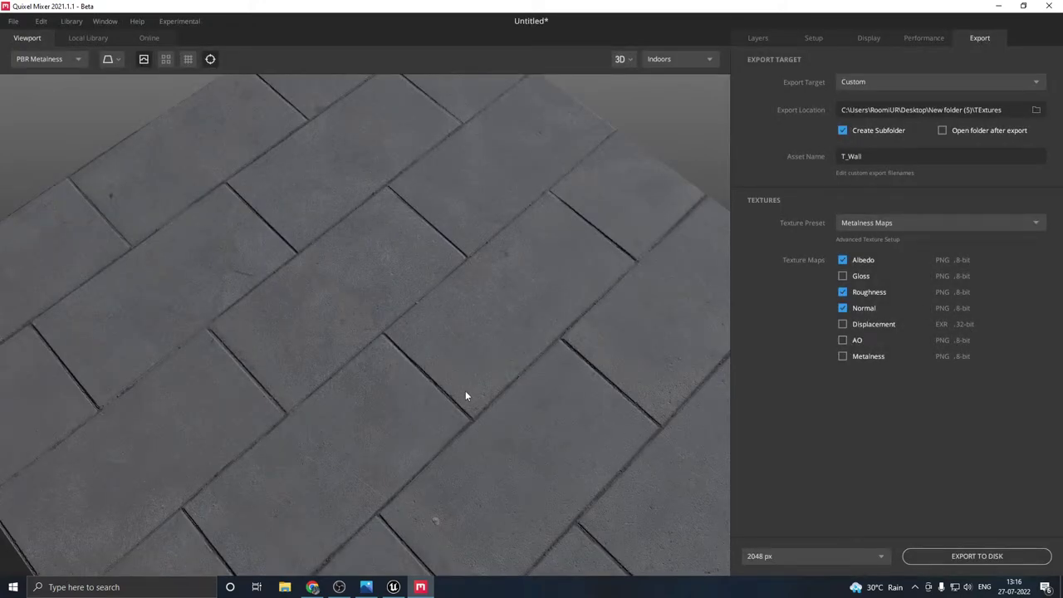
- Switch to Unreal Engine and import the T_Wall albedo, normal and roughness textures into Cathedral's TExetures folder, accepting the normal map import
{"action": "left_click", "coordinate": [392, 587]}
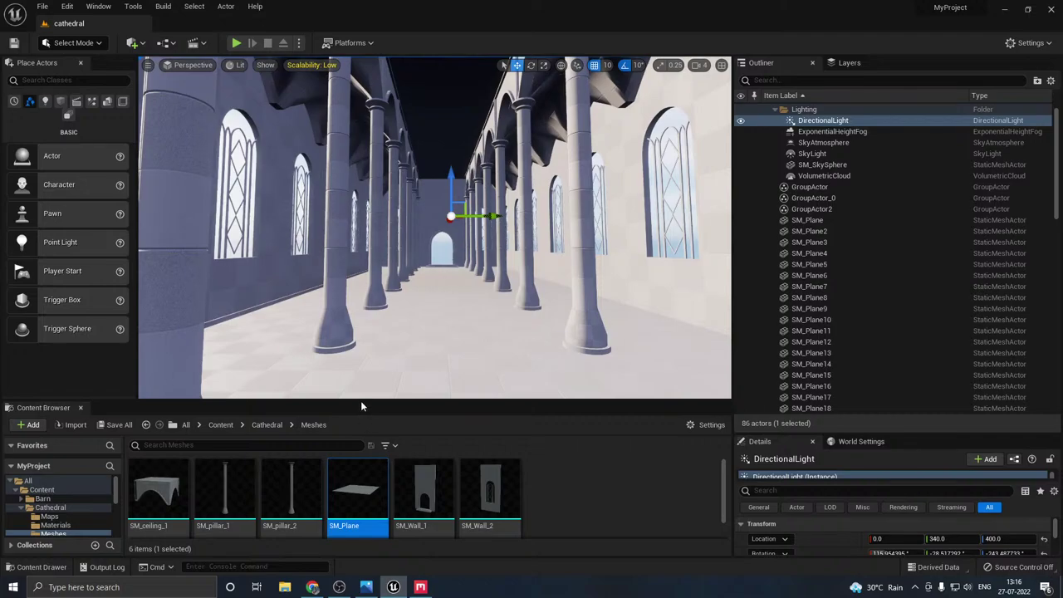
{"action": "left_click_drag", "start_coordinate": [360, 401], "coordinate": [361, 326]}
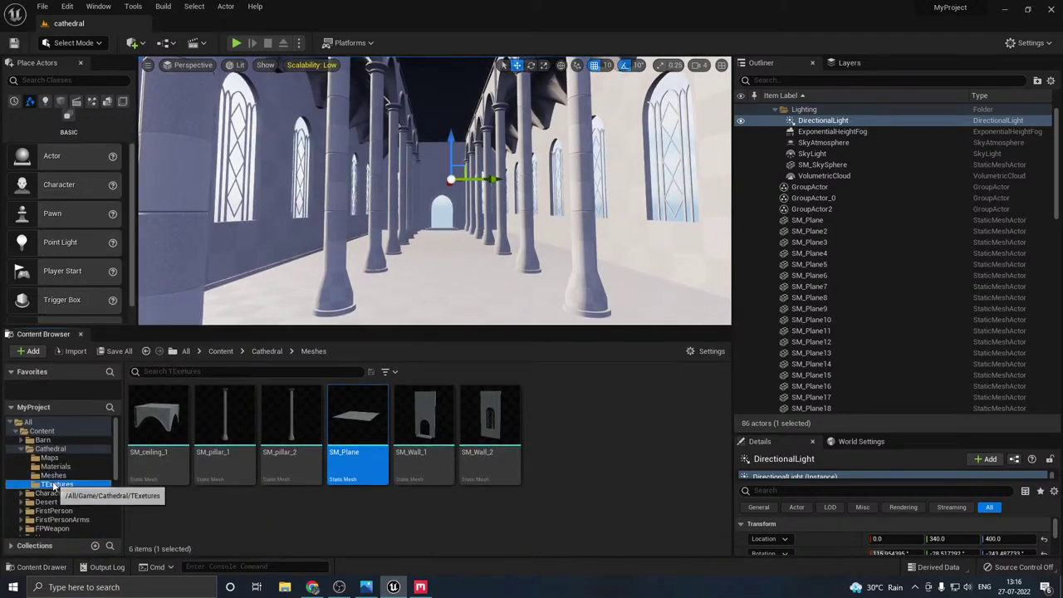
{"action": "left_click", "coordinate": [57, 484]}
{"action": "left_click", "coordinate": [74, 350]}
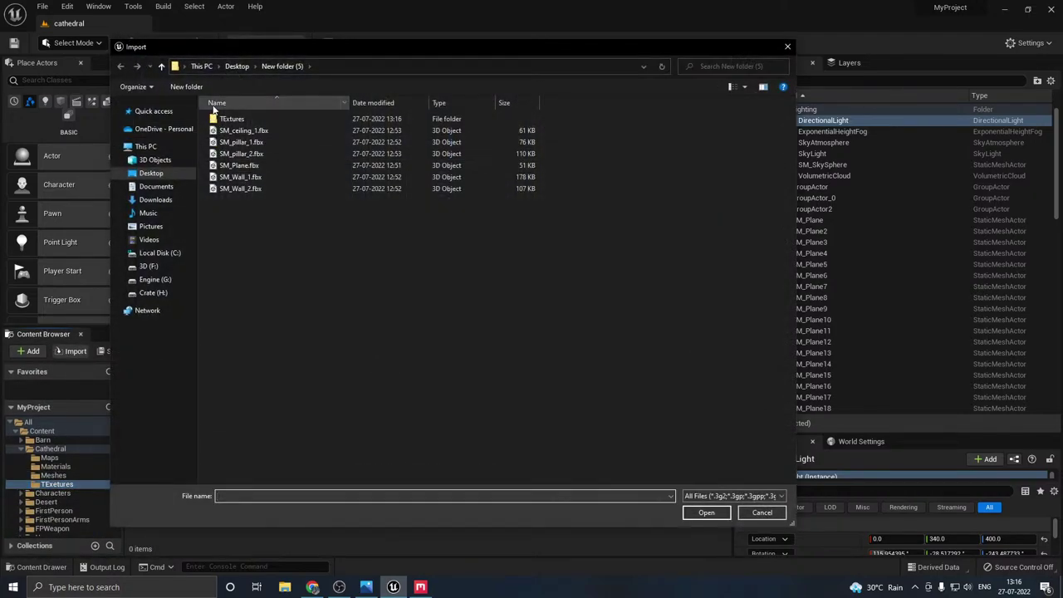
{"action": "double_click", "coordinate": [224, 119]}
{"action": "double_click", "coordinate": [234, 123]}
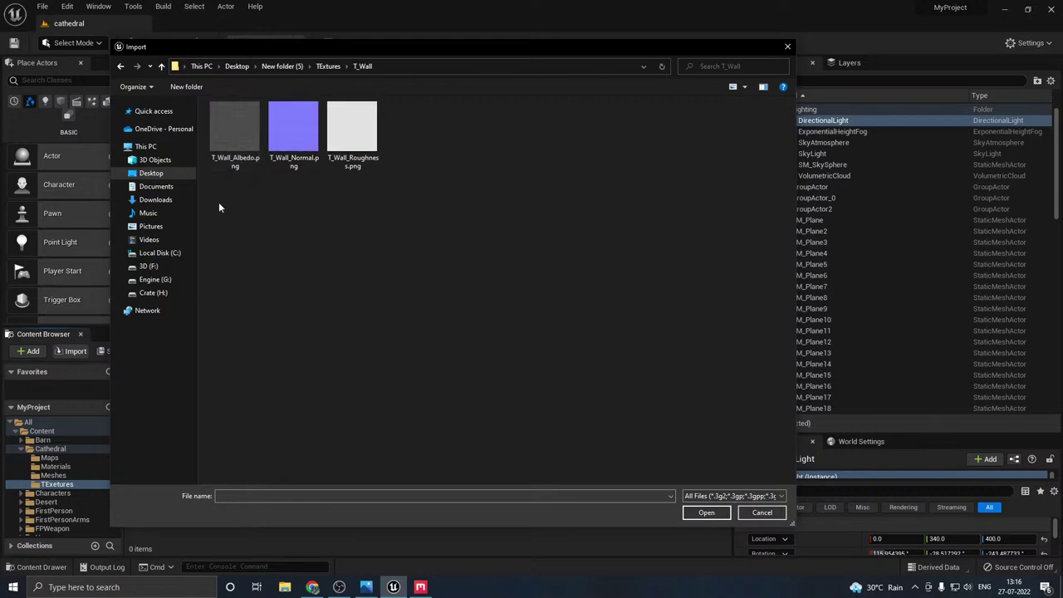
{"action": "left_click_drag", "start_coordinate": [219, 202], "coordinate": [408, 146]}
{"action": "left_click", "coordinate": [717, 511]}
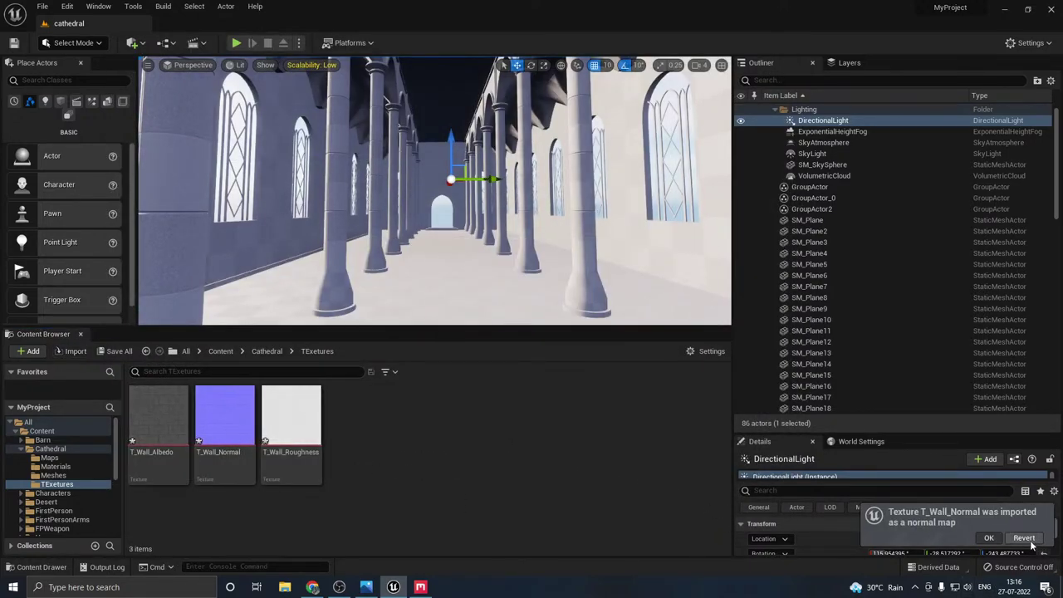
{"action": "left_click", "coordinate": [982, 538]}
- Enable Flip Green Channel on the T_Wall_Normal texture, and save all the imported wall textures
{"action": "double_click", "coordinate": [224, 416]}
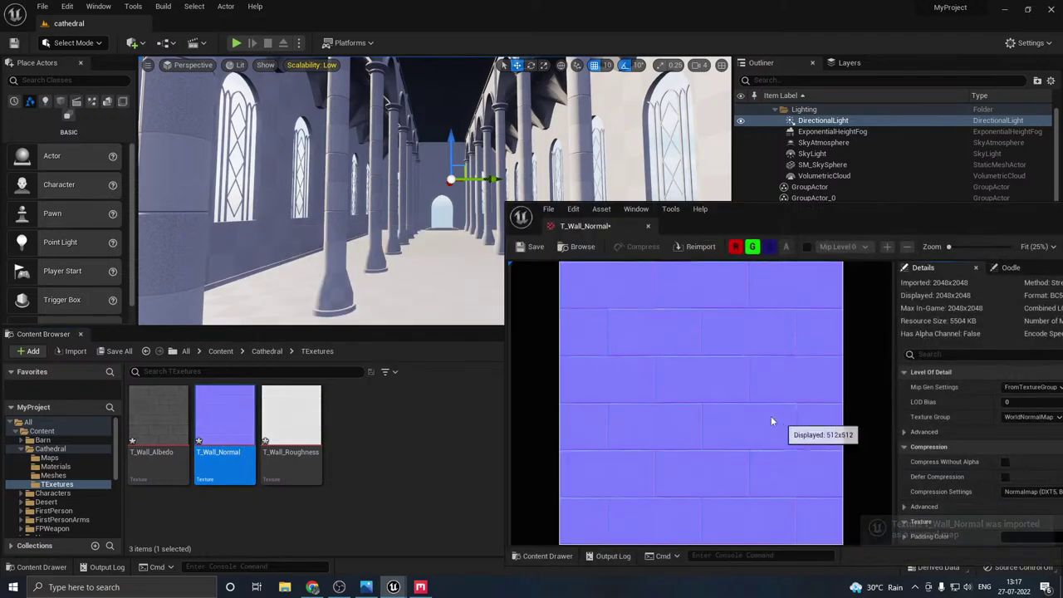
{"action": "left_click_drag", "start_coordinate": [997, 204], "coordinate": [716, 169]}
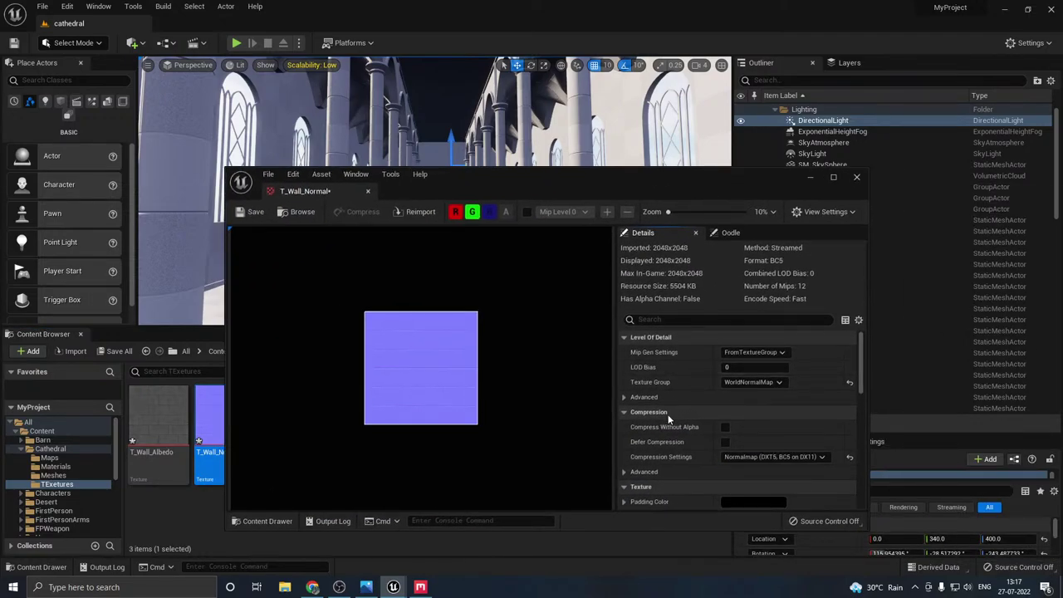
{"action": "scroll", "coordinate": [663, 417], "scroll_direction": "down", "scroll_amount": 5}
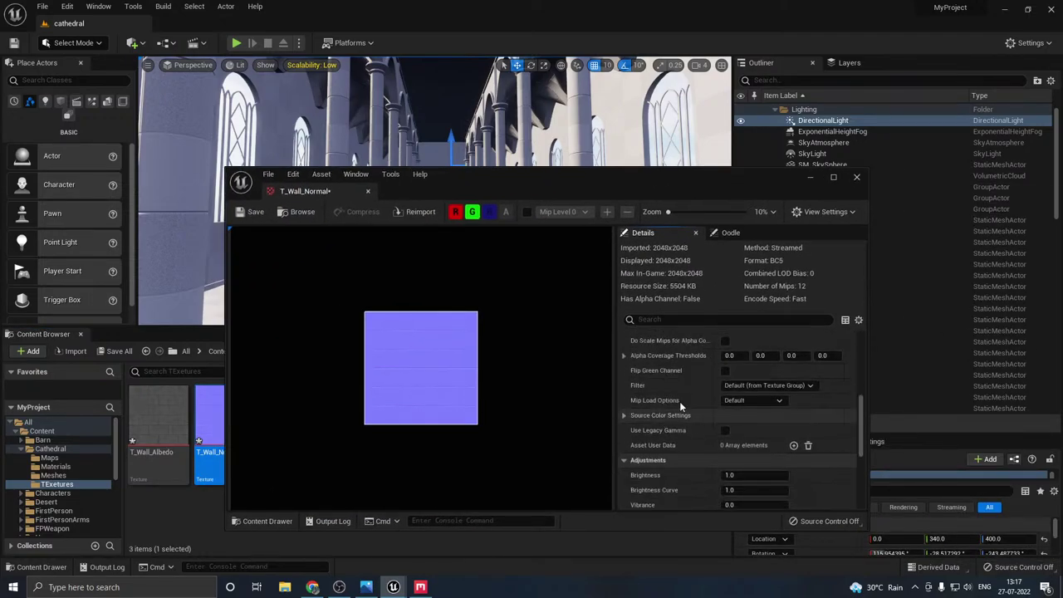
{"action": "left_click", "coordinate": [725, 371]}
{"action": "left_click", "coordinate": [255, 212]}
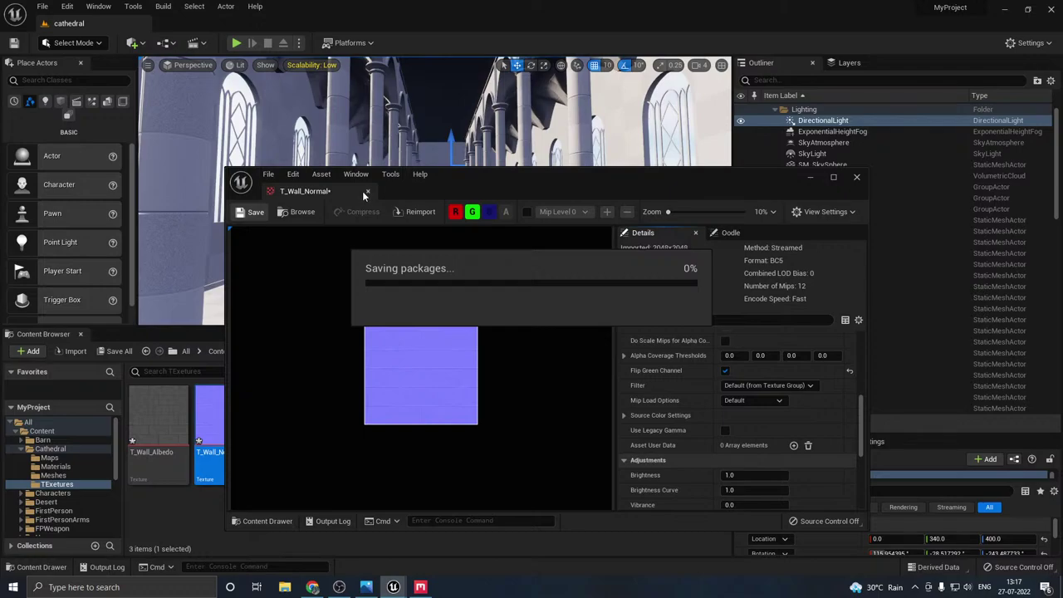
{"action": "left_click", "coordinate": [368, 192]}
{"action": "left_click", "coordinate": [114, 351]}
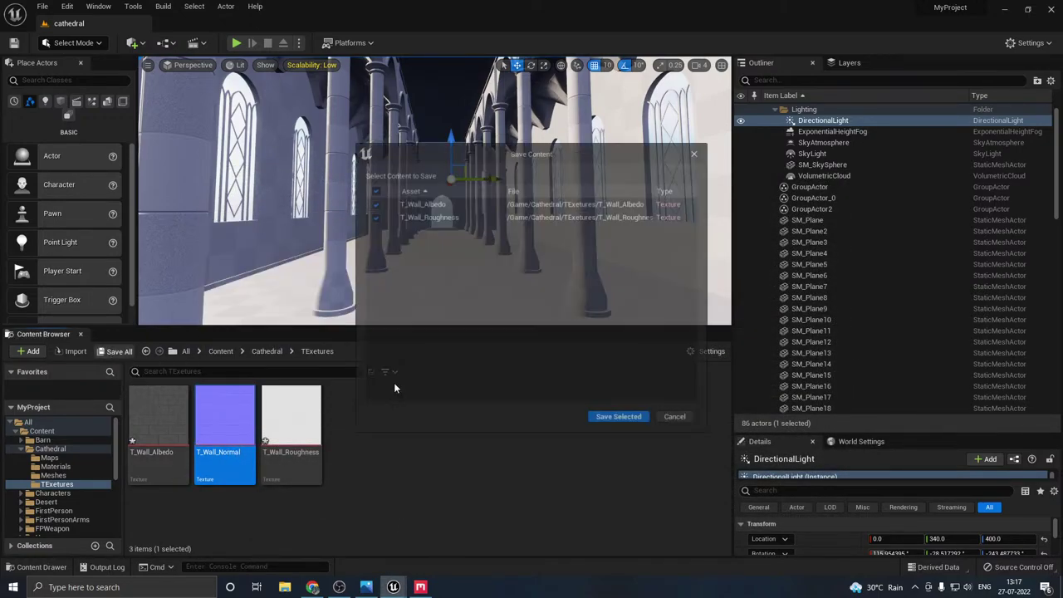
{"action": "left_click", "coordinate": [619, 419]}
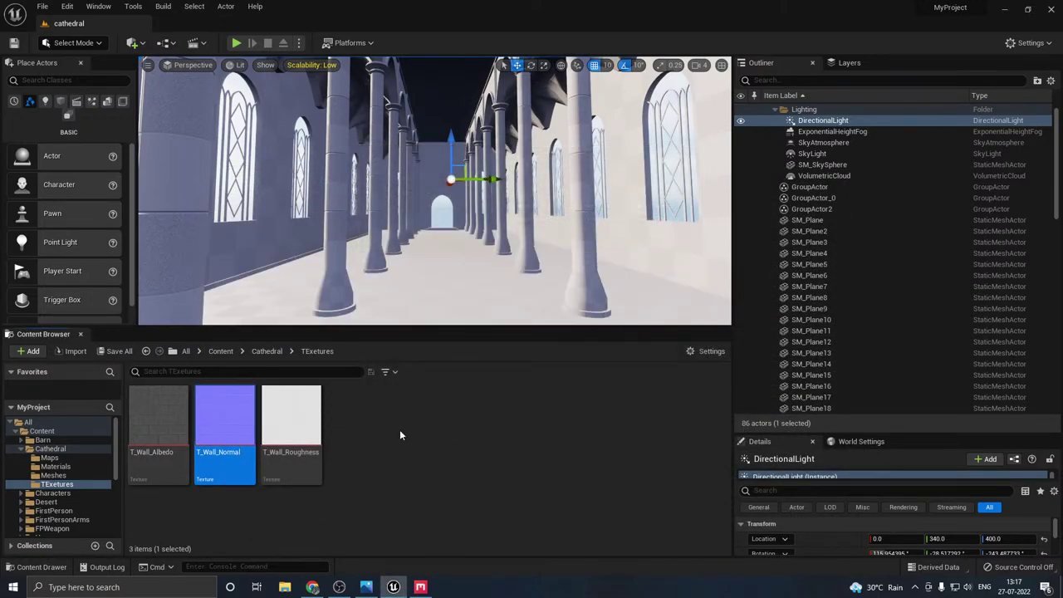
- Create a material named Base in the TExetures folder and save it
{"action": "right_click", "coordinate": [399, 429]}
{"action": "left_click", "coordinate": [440, 185]}
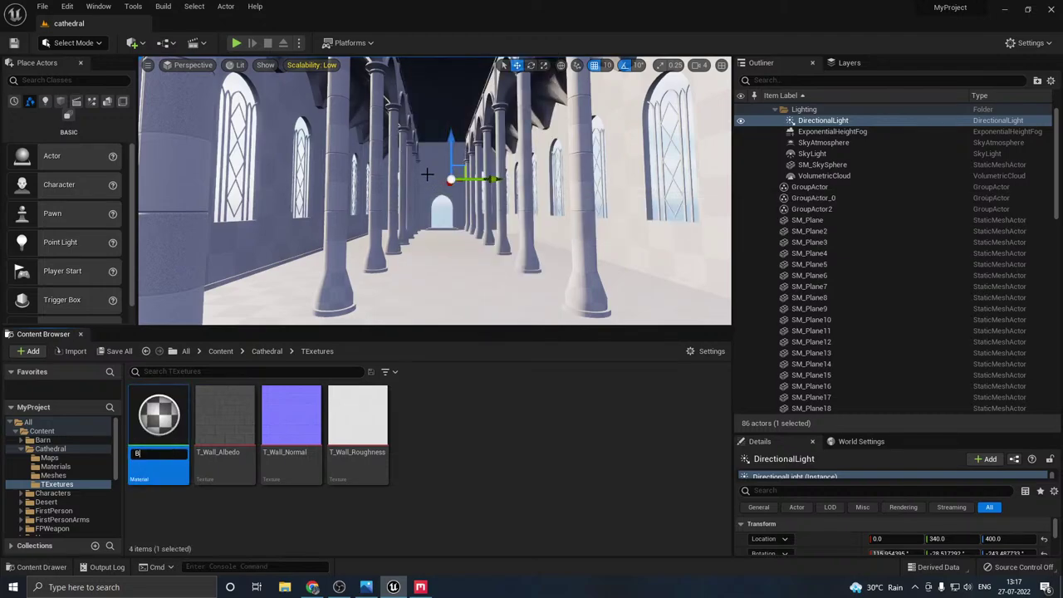
{"action": "type", "text": "Base"}
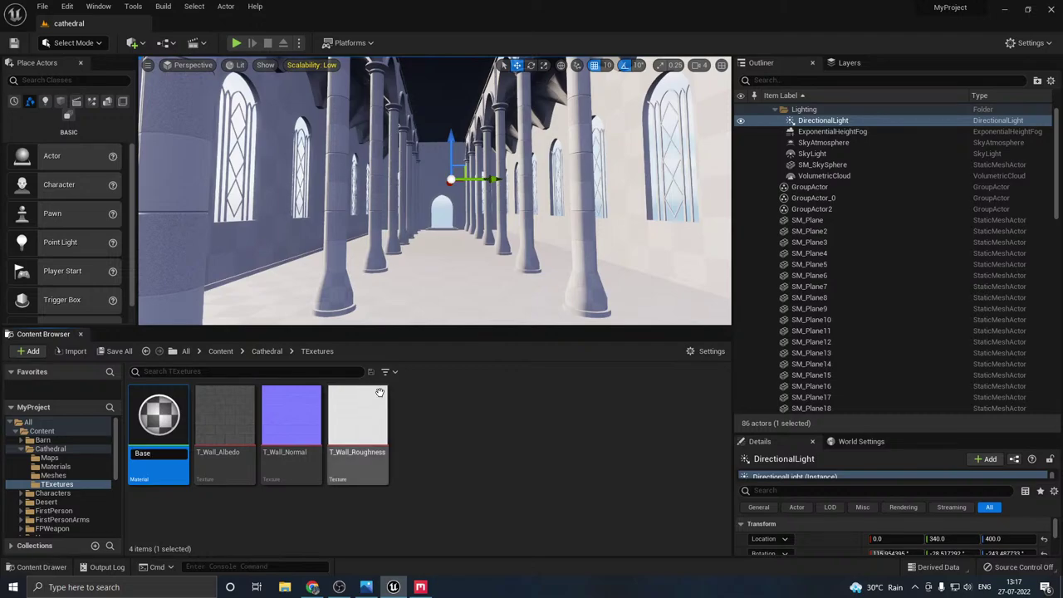
{"action": "key", "text": "Return"}
{"action": "left_click", "coordinate": [116, 351]}
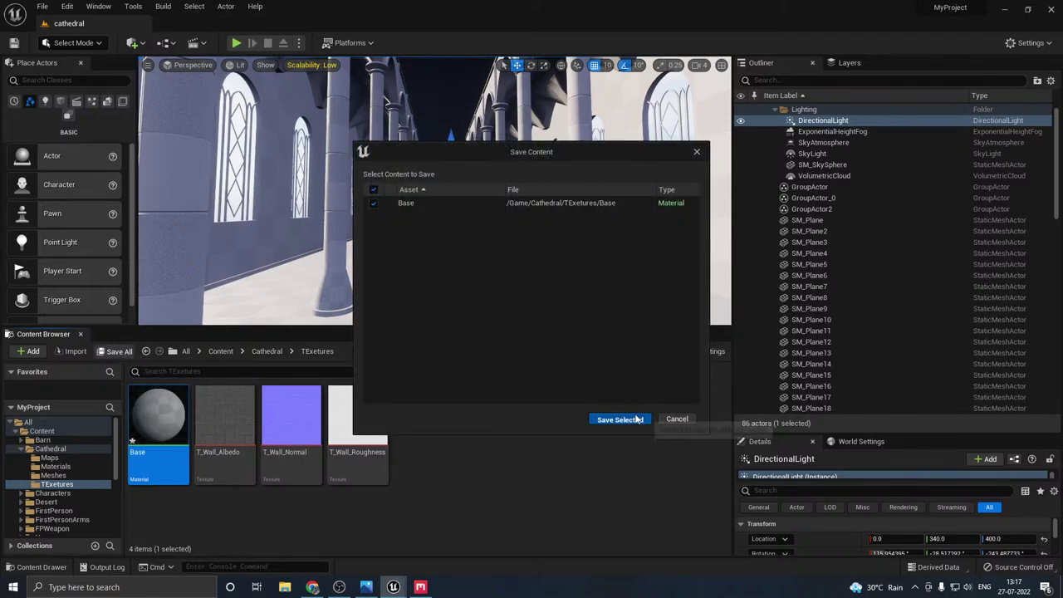
{"action": "left_click", "coordinate": [623, 418]}
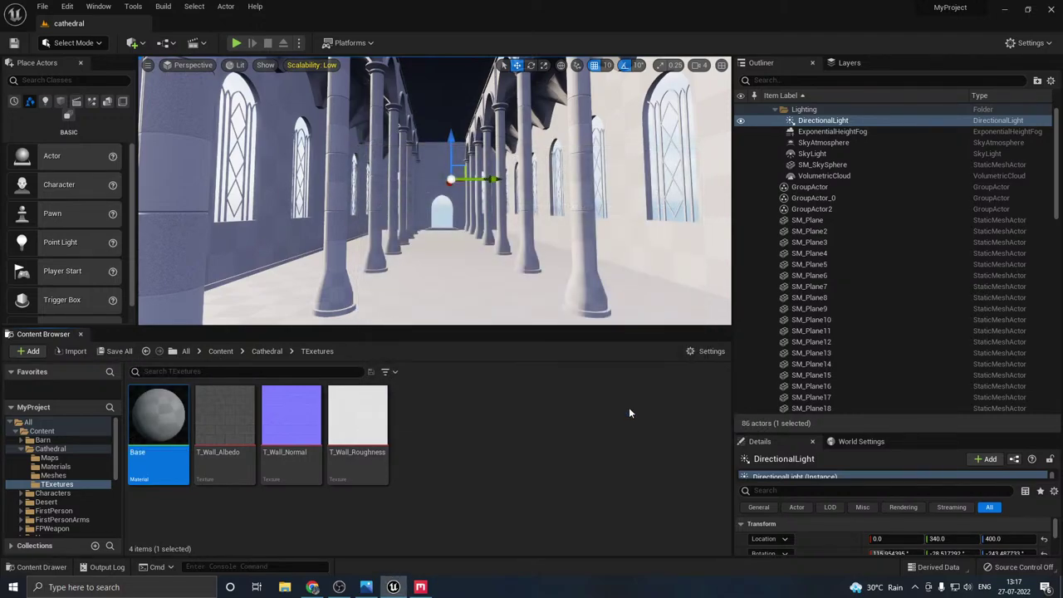
- In the Base material's graph, add T_Wall_Albedo as a texture parameter named B and connect its RGB output to Base Color
{"action": "double_click", "coordinate": [166, 414]}
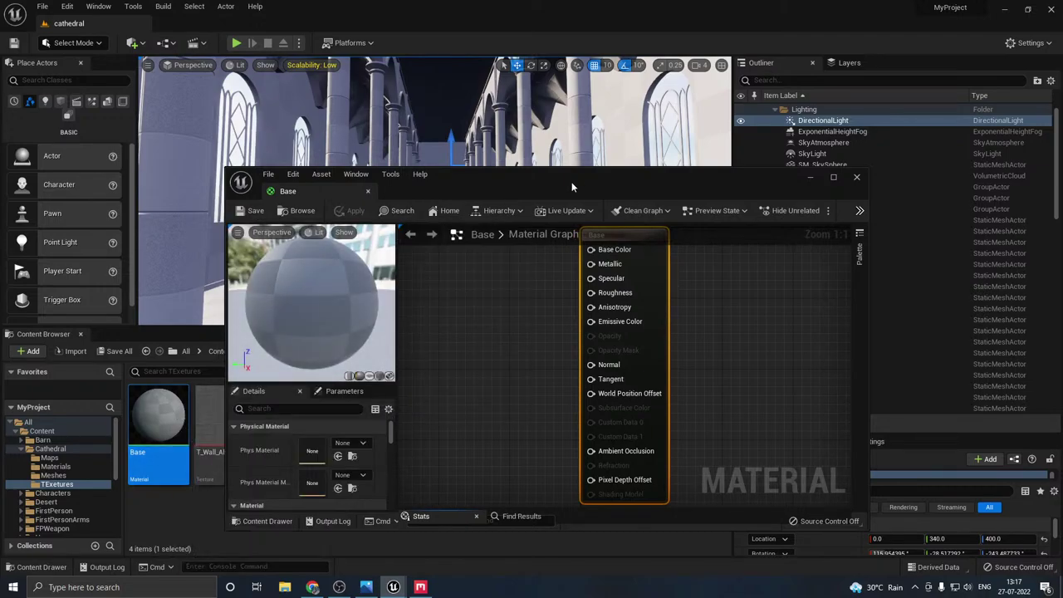
{"action": "left_click_drag", "start_coordinate": [572, 182], "coordinate": [485, 93]}
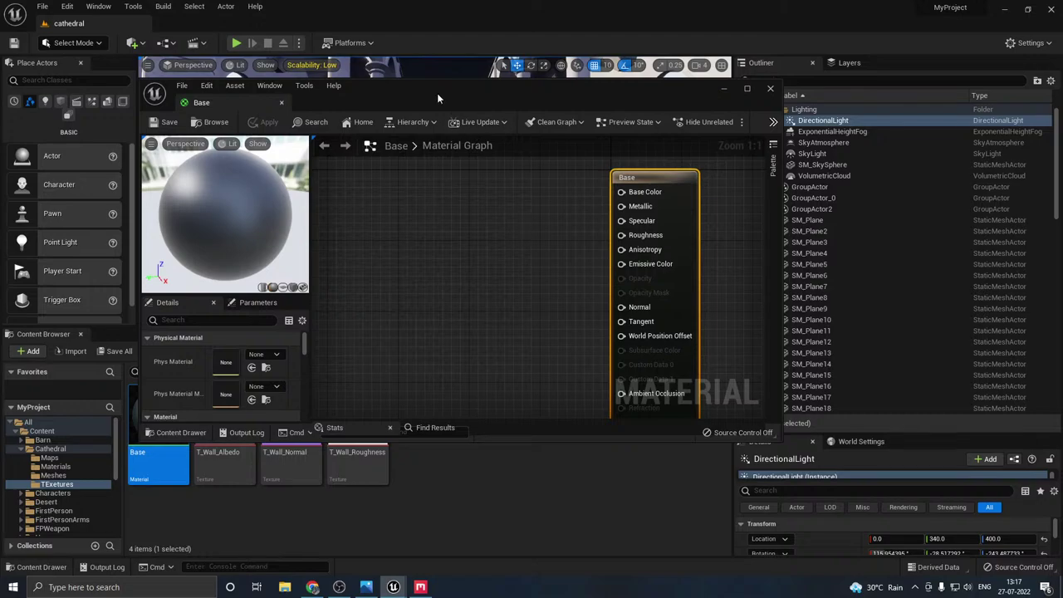
{"action": "left_click_drag", "start_coordinate": [437, 93], "coordinate": [430, 65]}
{"action": "left_click_drag", "start_coordinate": [224, 461], "coordinate": [404, 218]}
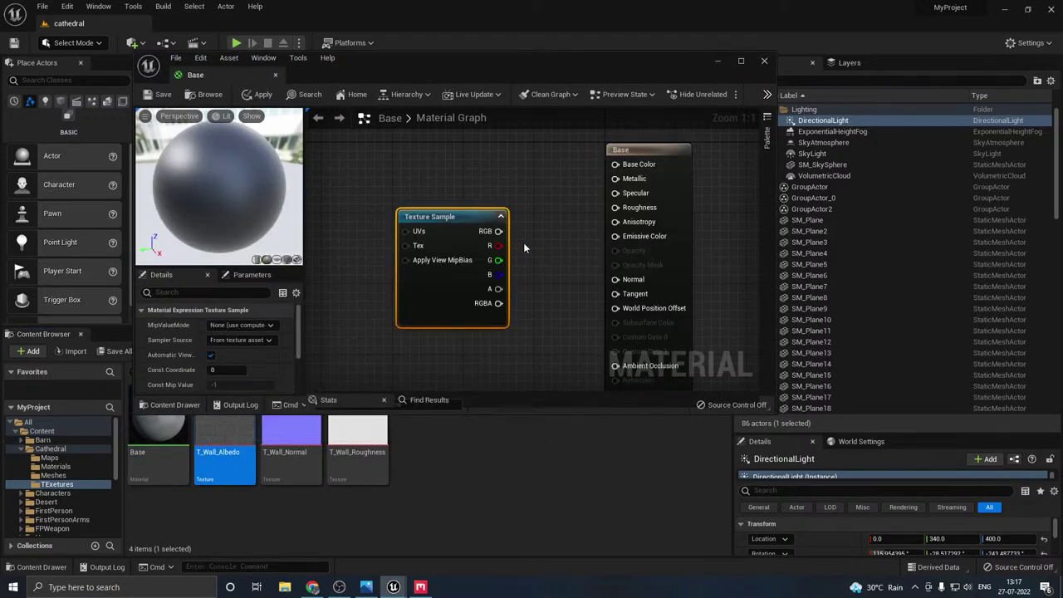
{"action": "right_click_drag", "start_coordinate": [524, 247], "coordinate": [643, 310]}
{"action": "left_click_drag", "start_coordinate": [575, 380], "coordinate": [489, 308]}
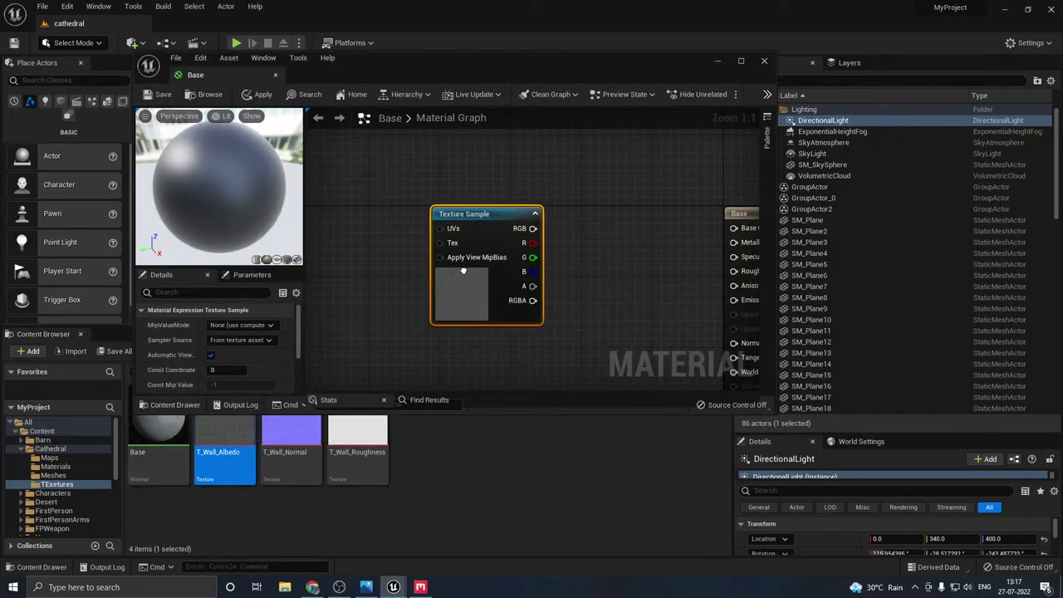
{"action": "right_click", "coordinate": [464, 270]}
{"action": "left_click", "coordinate": [502, 324]}
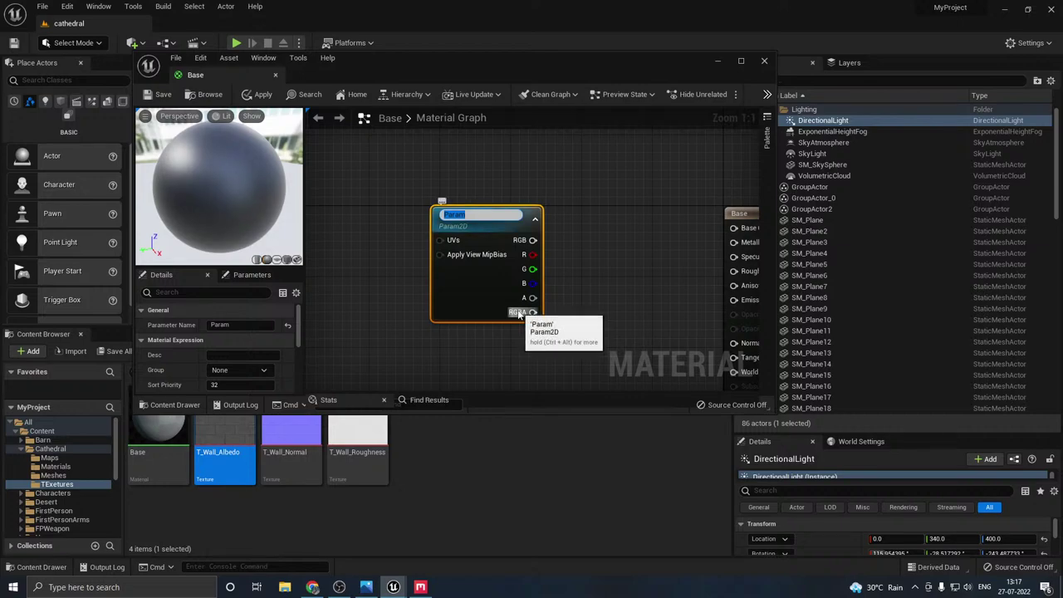
{"action": "key", "text": "Return"}
{"action": "left_click_drag", "start_coordinate": [470, 280], "coordinate": [425, 254]}
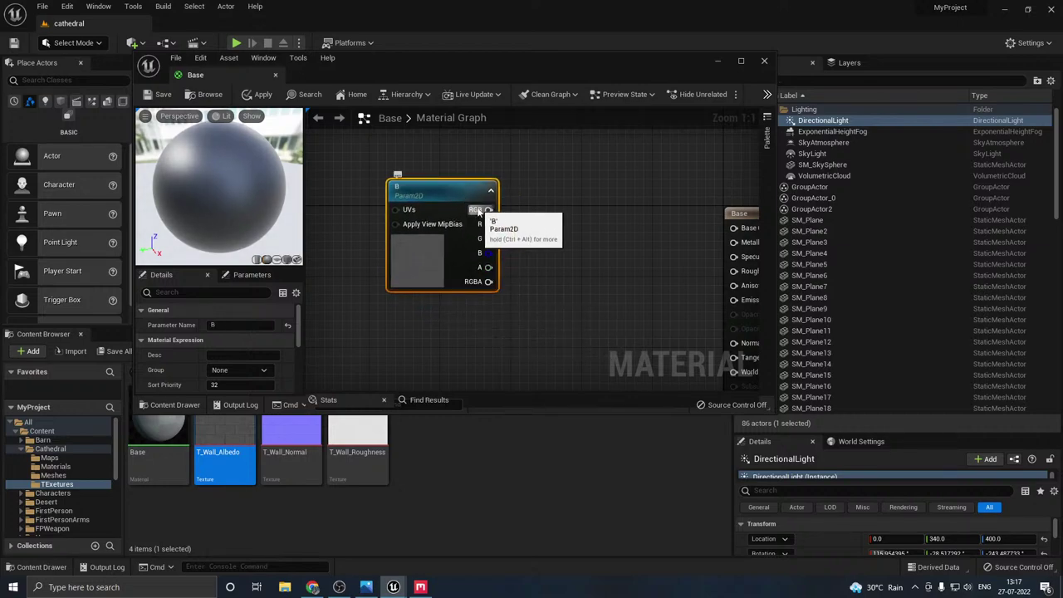
{"action": "left_click_drag", "start_coordinate": [480, 212], "coordinate": [733, 228]}
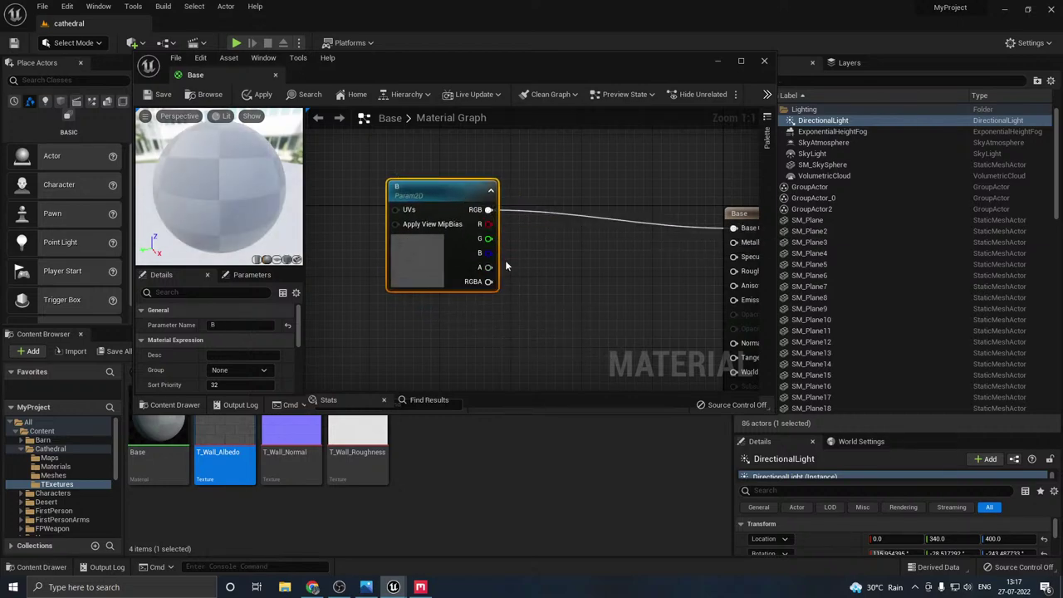
- Add T_Wall_Roughness to the Base graph and convert it to a texture parameter named R
{"action": "scroll", "coordinate": [527, 254], "scroll_direction": "down", "scroll_amount": 1}
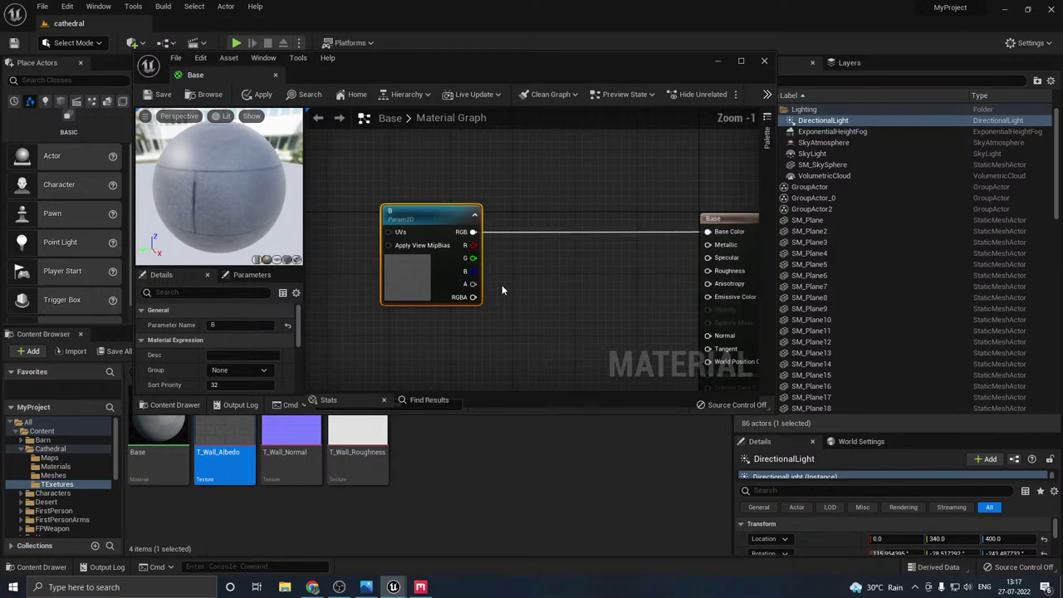
{"action": "left_click_drag", "start_coordinate": [337, 448], "coordinate": [481, 312]}
{"action": "right_click_drag", "start_coordinate": [506, 332], "coordinate": [571, 197]}
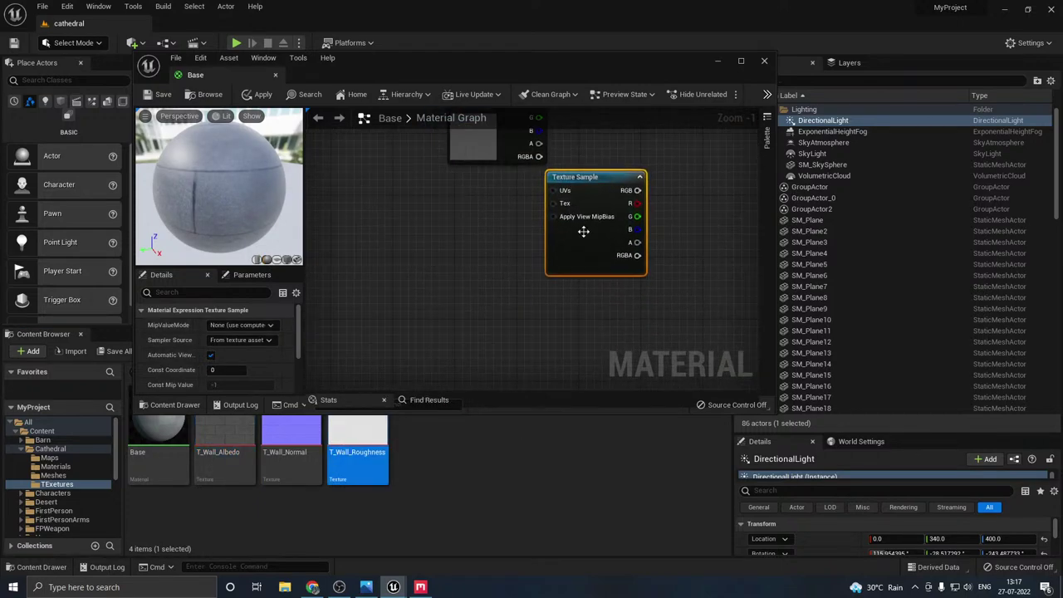
{"action": "left_click_drag", "start_coordinate": [584, 233], "coordinate": [428, 262]}
{"action": "right_click", "coordinate": [428, 264]}
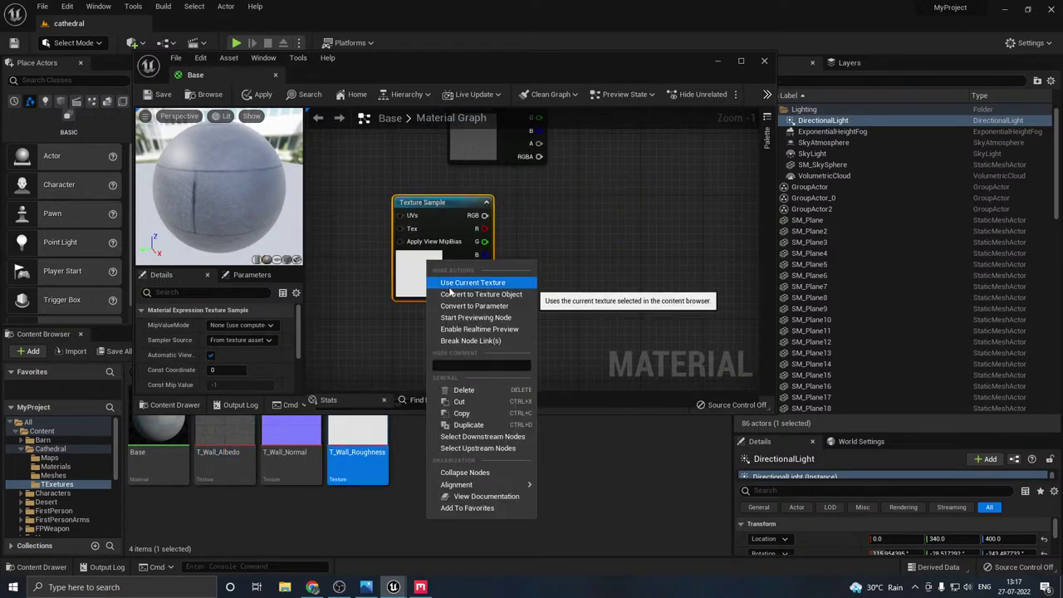
{"action": "left_click", "coordinate": [474, 306]}
{"action": "type", "text": "R"}
{"action": "key", "text": "Return"}
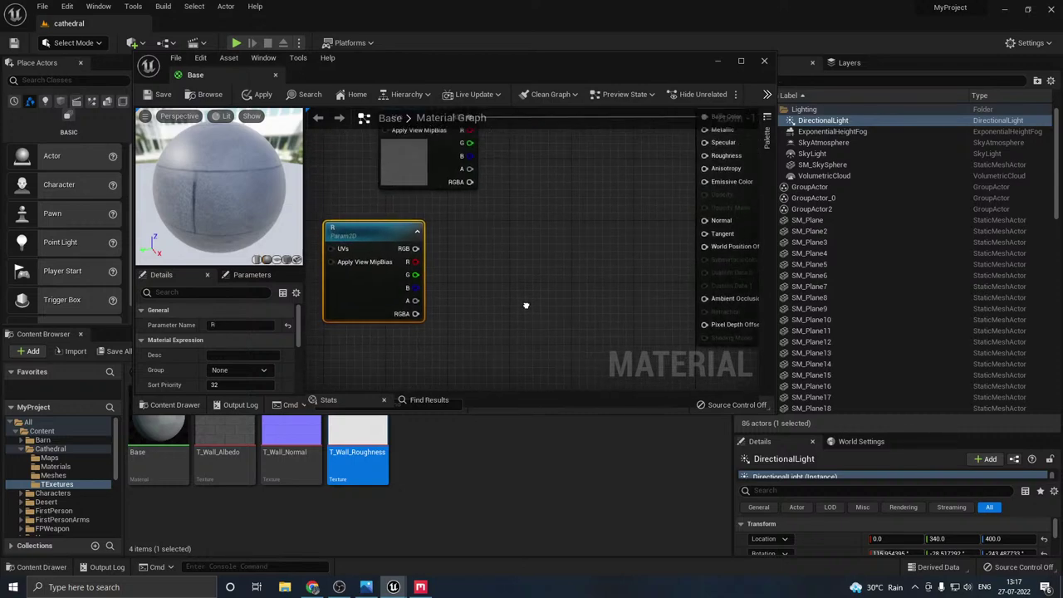
- Add a Multiply node that takes R's RGB output as A and a new scalar parameter named Rough as B
{"action": "left_click", "coordinate": [502, 272]}
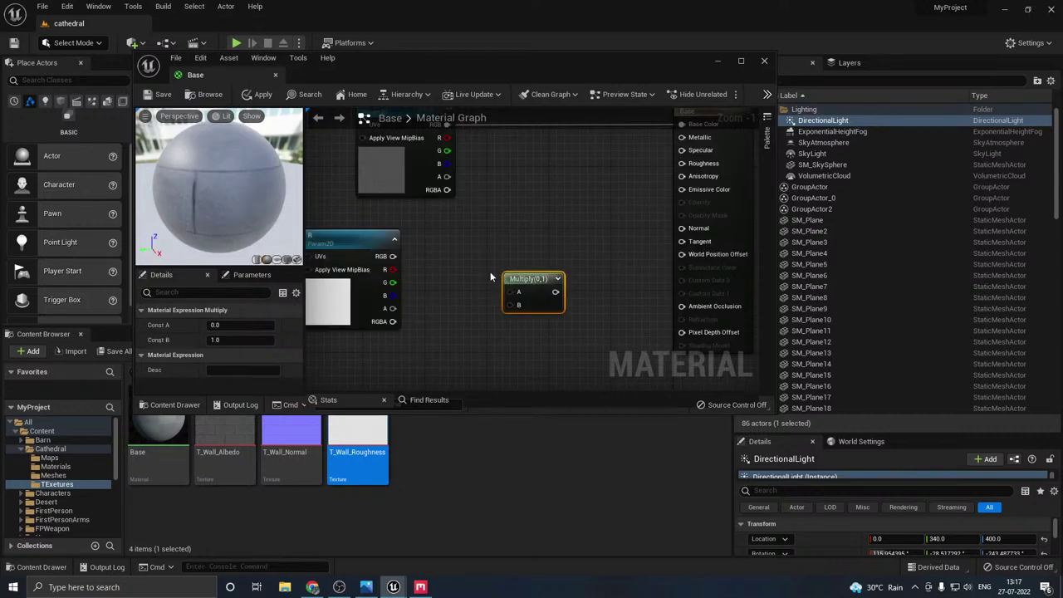
{"action": "right_click_drag", "start_coordinate": [450, 289], "coordinate": [483, 240]}
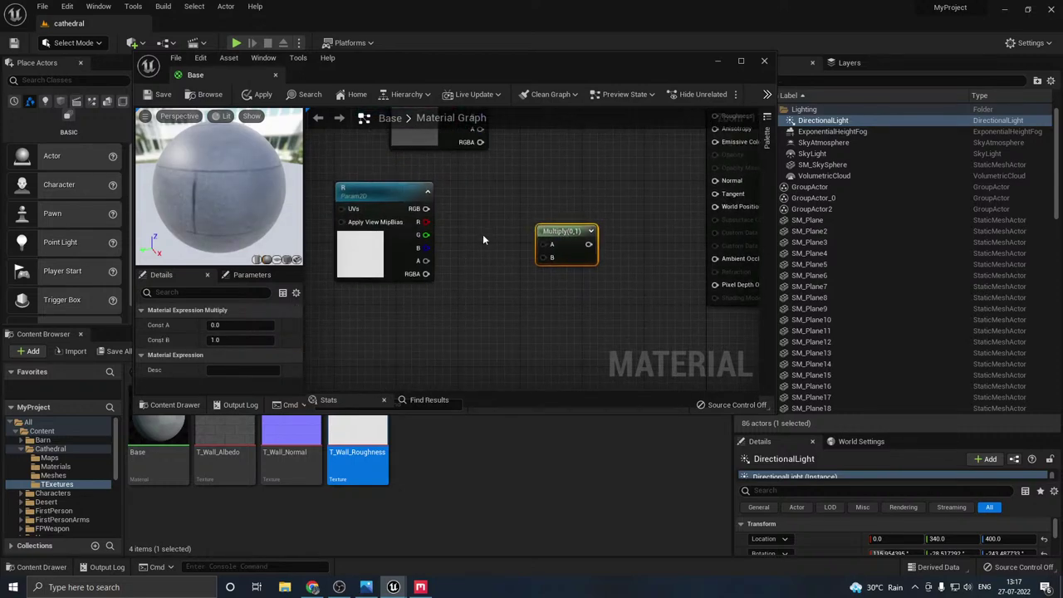
{"action": "left_click", "coordinate": [445, 292]}
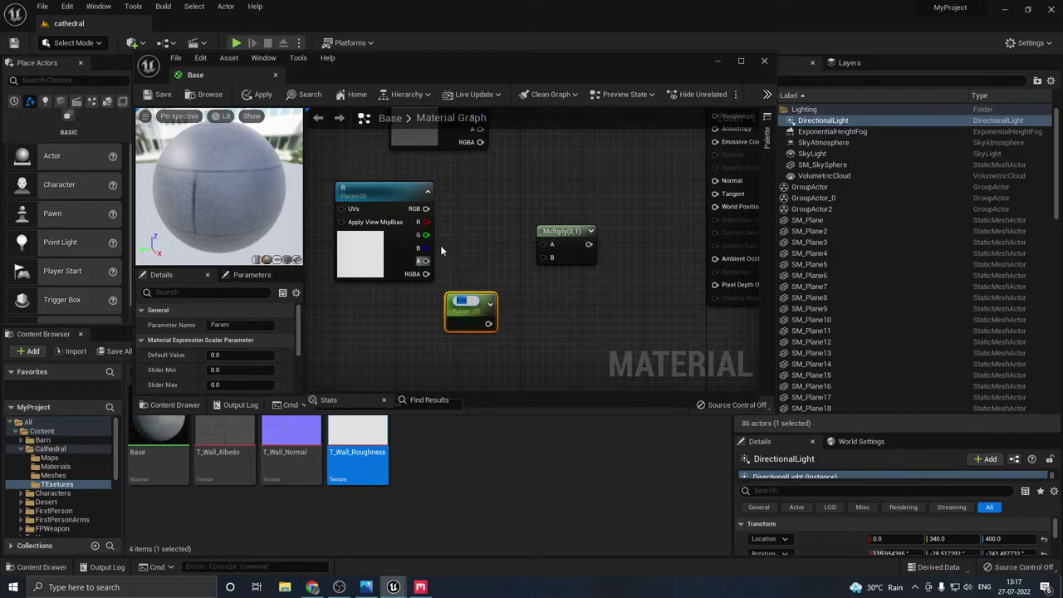
{"action": "type", "text": "Rough"}
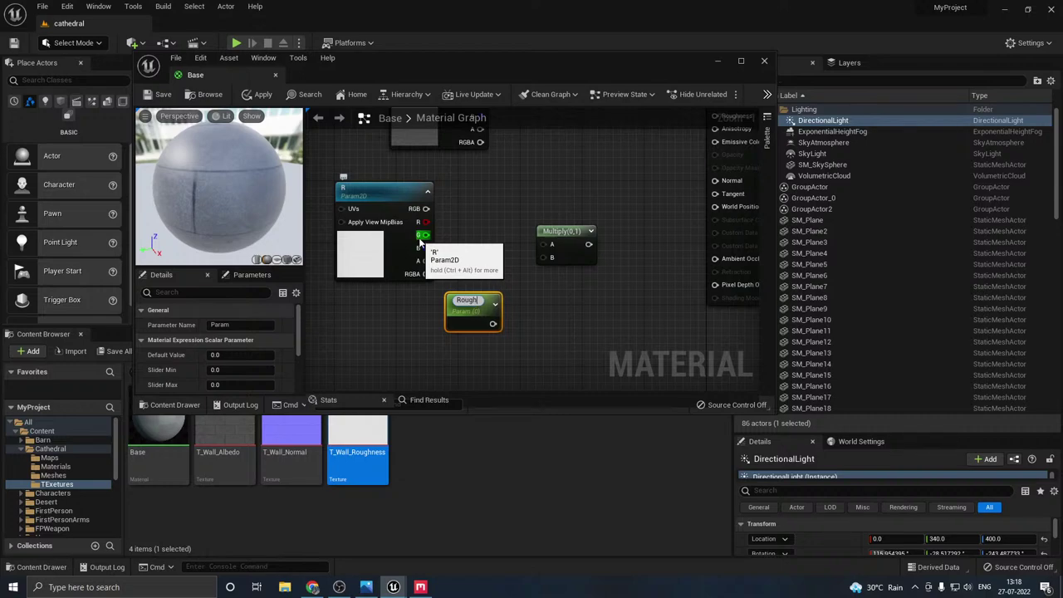
{"action": "key", "text": "Return"}
{"action": "left_click_drag", "start_coordinate": [489, 321], "coordinate": [551, 259]}
{"action": "left_click_drag", "start_coordinate": [425, 209], "coordinate": [552, 245]}
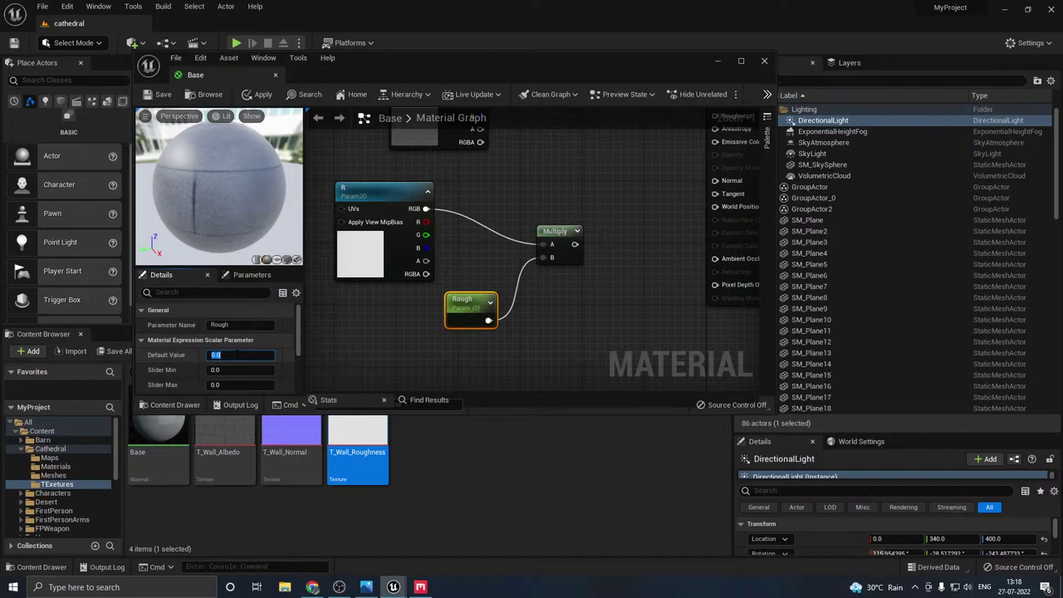
- Set Rough's default value to 1.0 and connect the Multiply output to the material's Roughness input
{"action": "right_click_drag", "start_coordinate": [585, 304], "coordinate": [554, 337]}
{"action": "left_click_drag", "start_coordinate": [539, 277], "coordinate": [693, 152]}
{"action": "scroll", "coordinate": [716, 297], "scroll_direction": "down", "scroll_amount": 2}
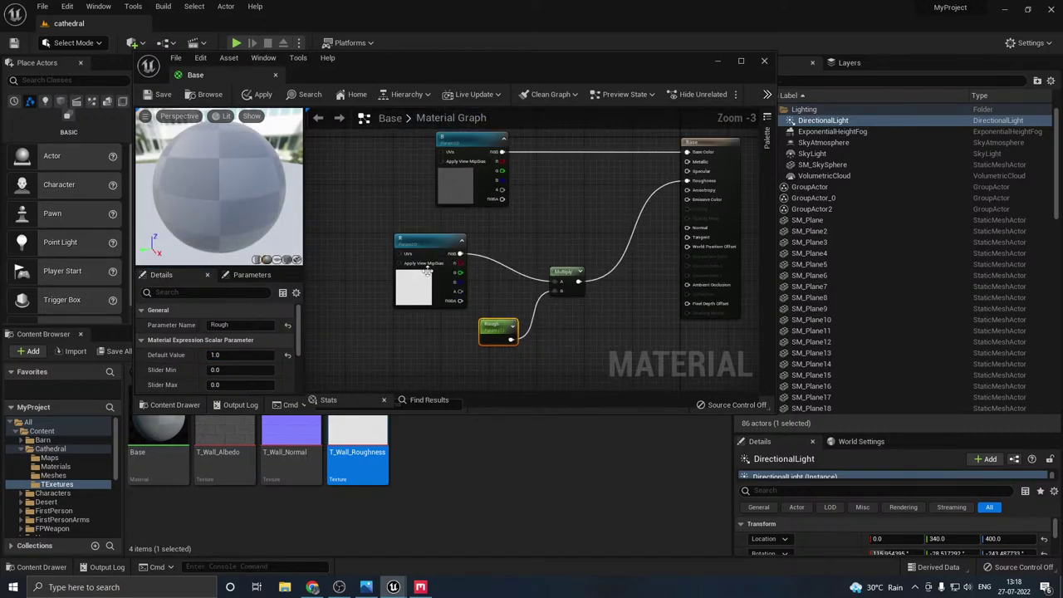
- Rearrange the graph so the Multiply node sits beside the B texture, with the R and Rough nodes in front of it
{"action": "left_click_drag", "start_coordinate": [427, 271], "coordinate": [337, 221]}
{"action": "left_click_drag", "start_coordinate": [574, 269], "coordinate": [587, 162]}
{"action": "right_click_drag", "start_coordinate": [610, 226], "coordinate": [670, 278]}
{"action": "left_click_drag", "start_coordinate": [385, 301], "coordinate": [373, 271]}
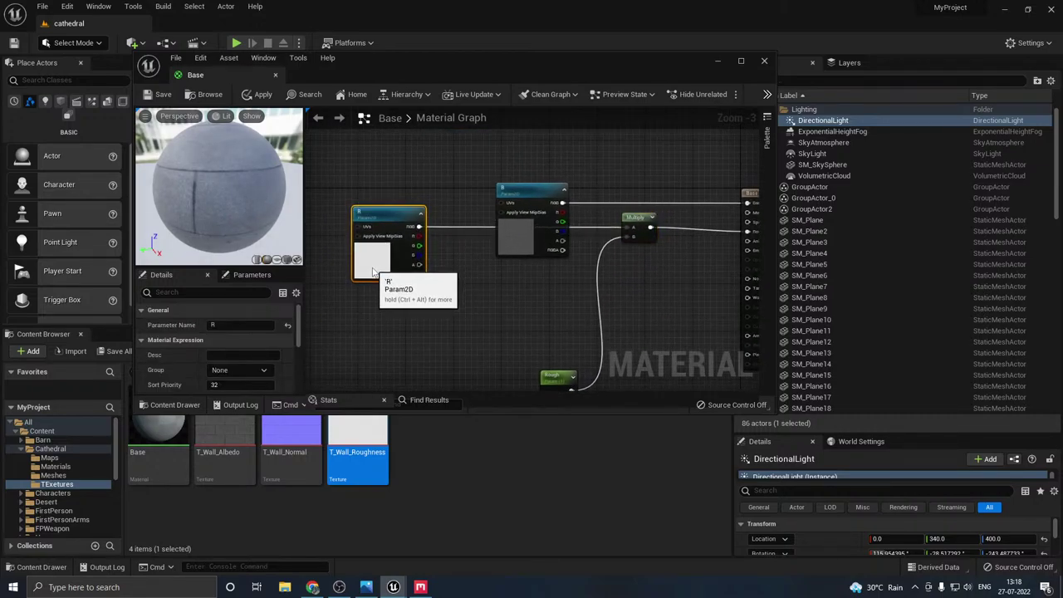
{"action": "left_click_drag", "start_coordinate": [554, 377], "coordinate": [325, 222]}
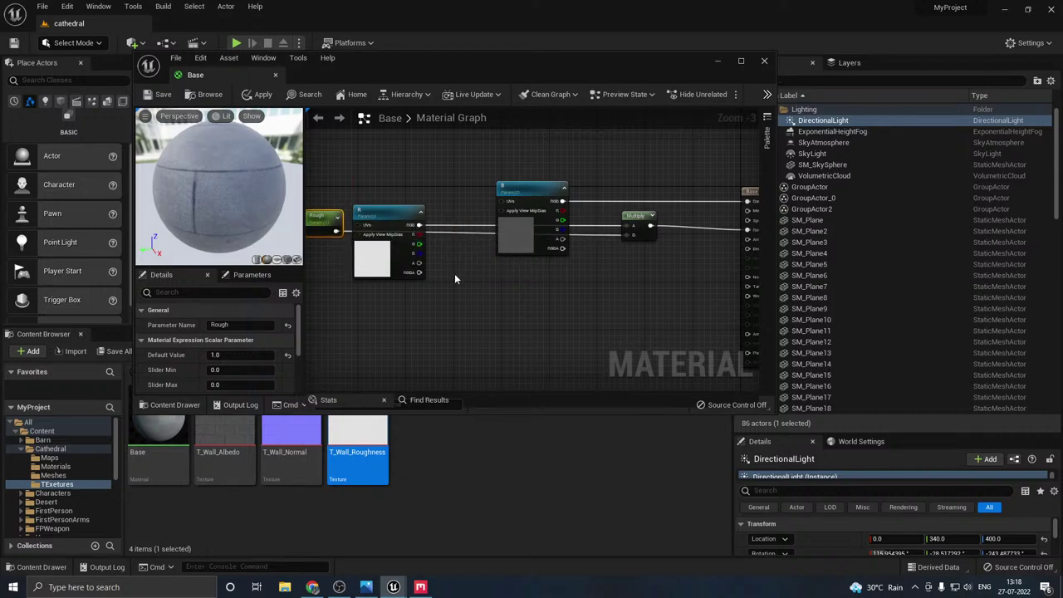
- Add T_Wall_Normal below the other textures and convert it to a texture parameter named N
{"action": "right_click_drag", "start_coordinate": [455, 280], "coordinate": [476, 236]}
{"action": "left_click_drag", "start_coordinate": [291, 432], "coordinate": [486, 282]}
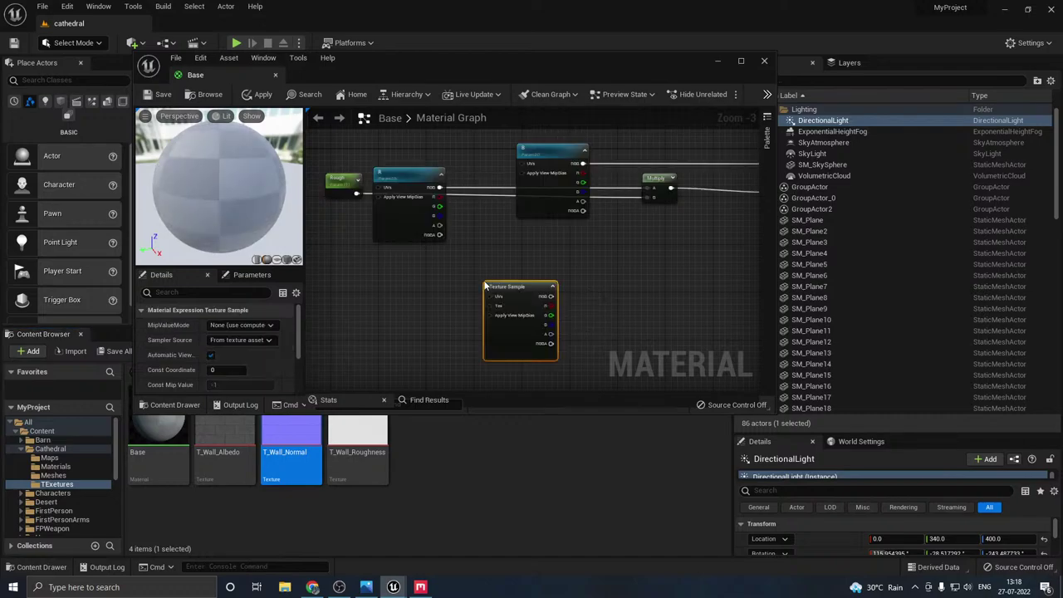
{"action": "right_click", "coordinate": [506, 332]}
{"action": "left_click", "coordinate": [551, 120]}
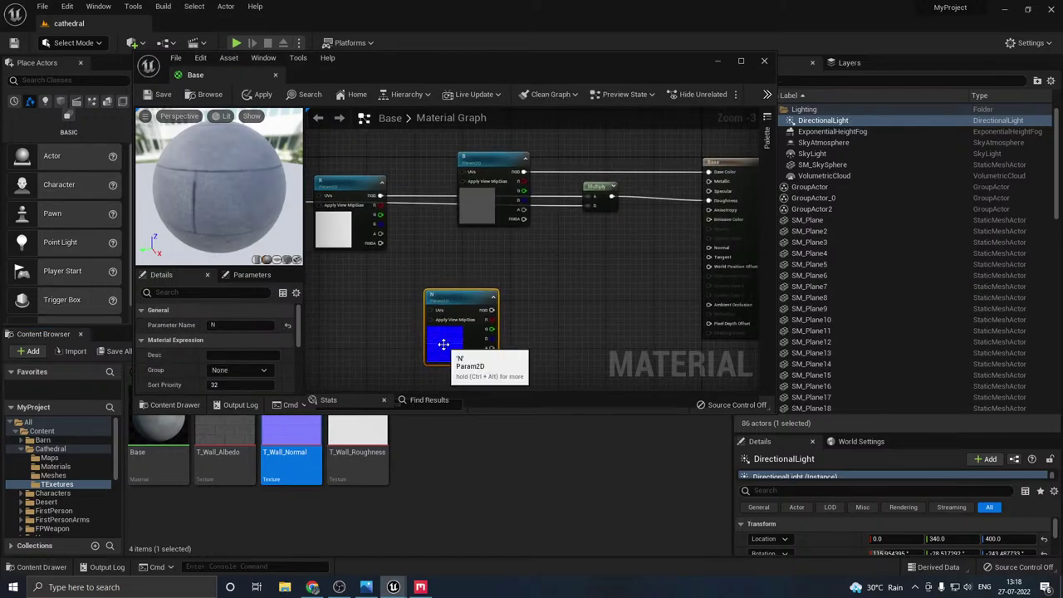
{"action": "left_click_drag", "start_coordinate": [465, 333], "coordinate": [456, 307]}
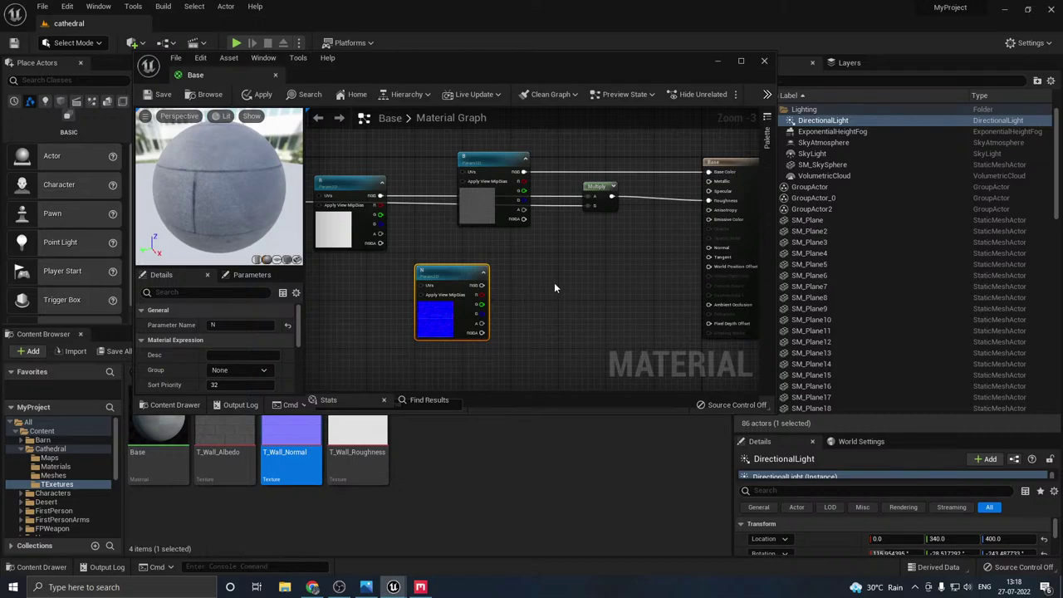
- Multiply N's RGB output by a new scalar parameter named Normal_int, default value 1.0, and connect the result to the material's Normal input
{"action": "left_click", "coordinate": [532, 287]}
{"action": "right_click_drag", "start_coordinate": [526, 328], "coordinate": [519, 284]}
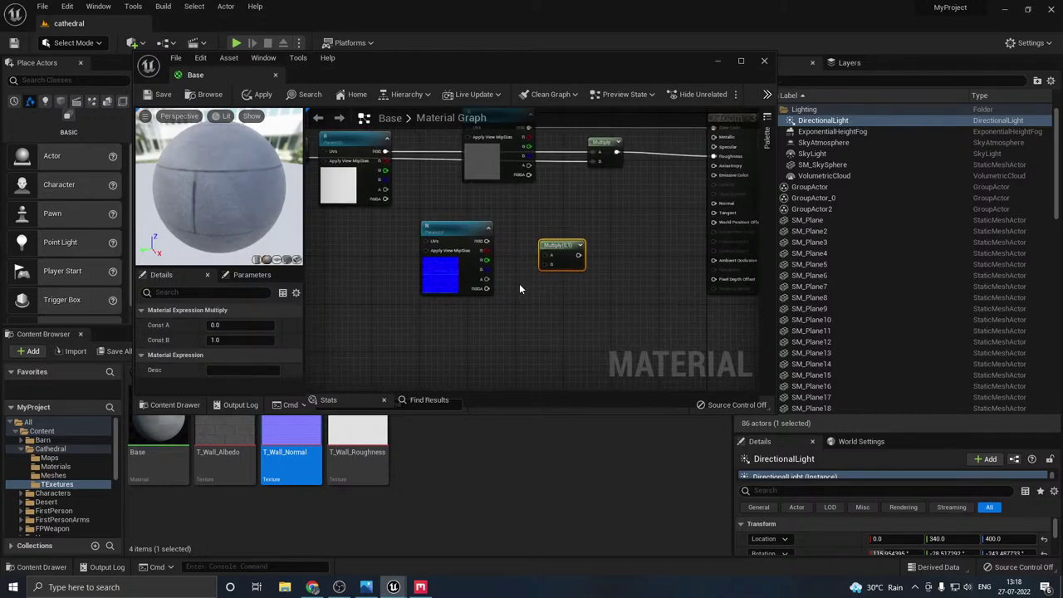
{"action": "left_click", "coordinate": [512, 291]}
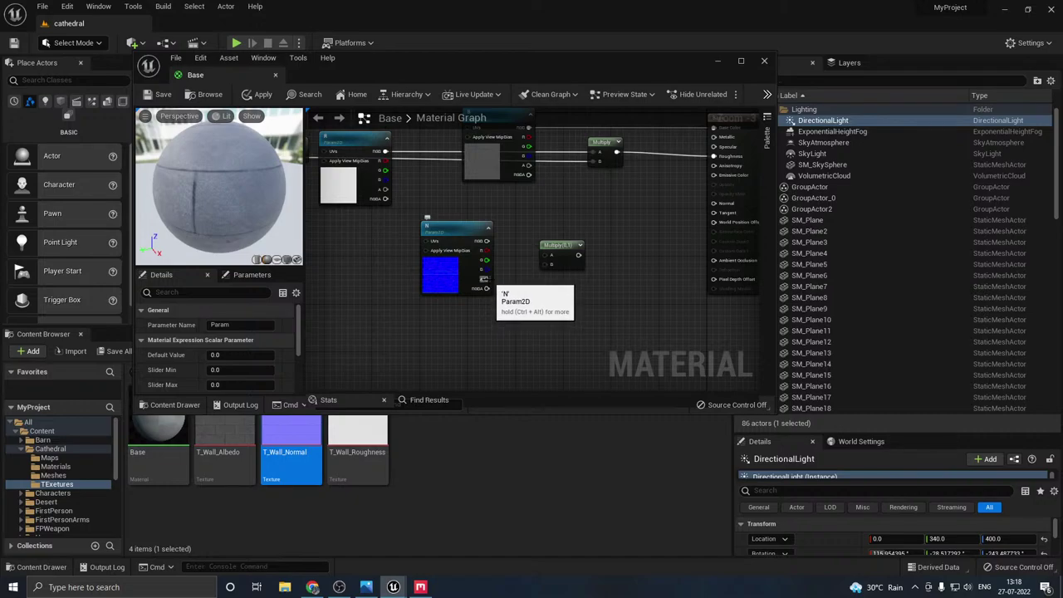
{"action": "left_click", "coordinate": [532, 314]}
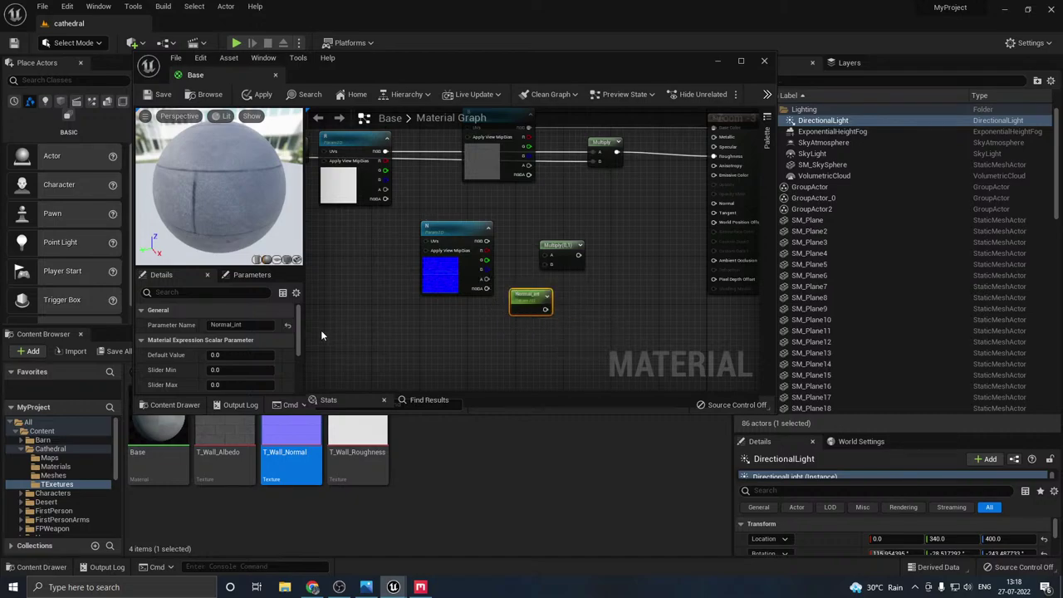
{"action": "type", "text": "1"}
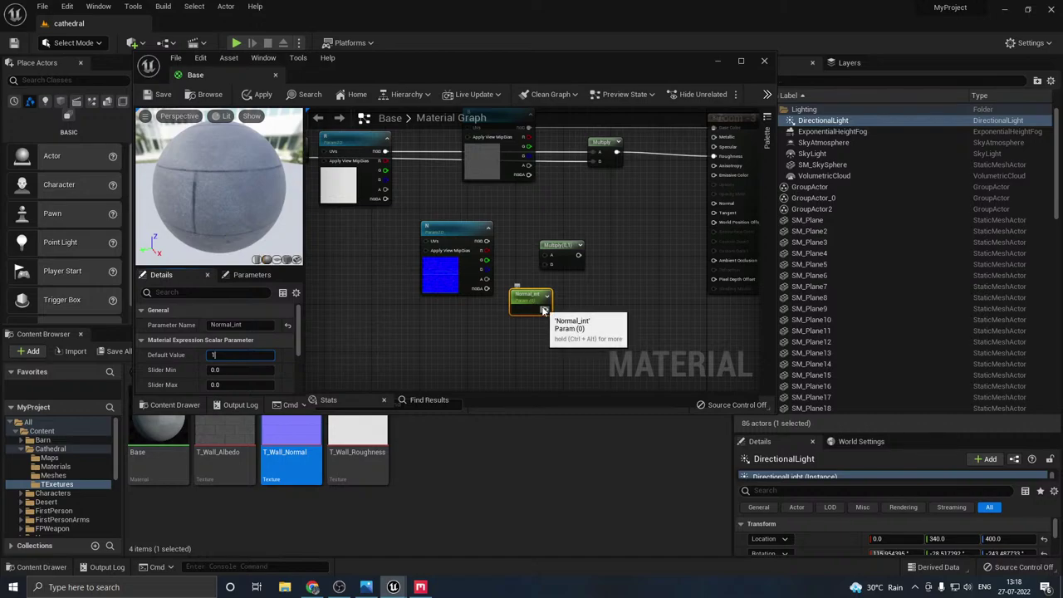
{"action": "left_click_drag", "start_coordinate": [546, 309], "coordinate": [487, 241]}
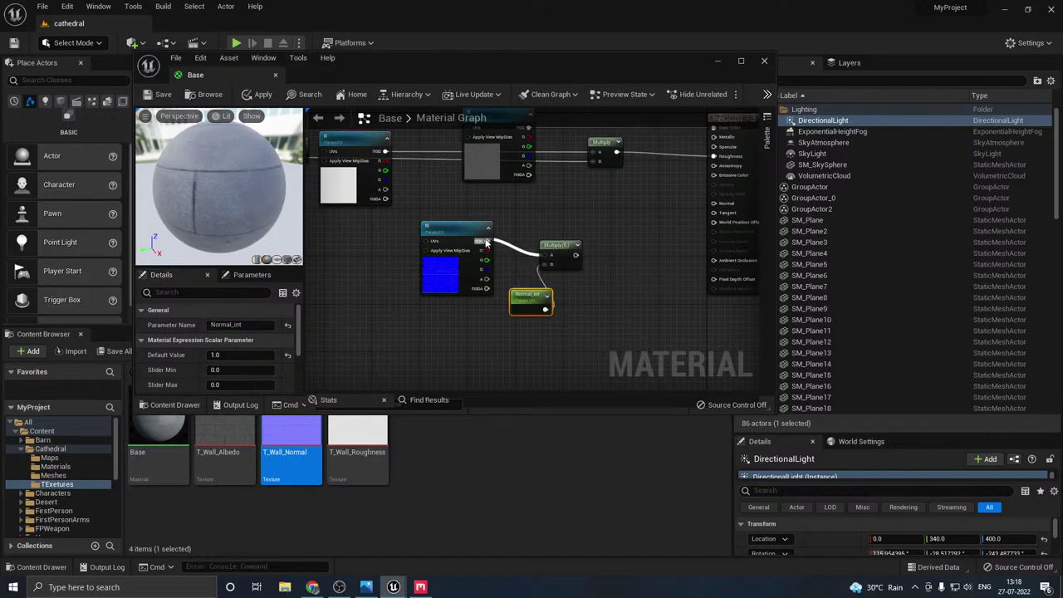
{"action": "right_click_drag", "start_coordinate": [609, 249], "coordinate": [541, 308]}
{"action": "left_click_drag", "start_coordinate": [501, 314], "coordinate": [658, 263]}
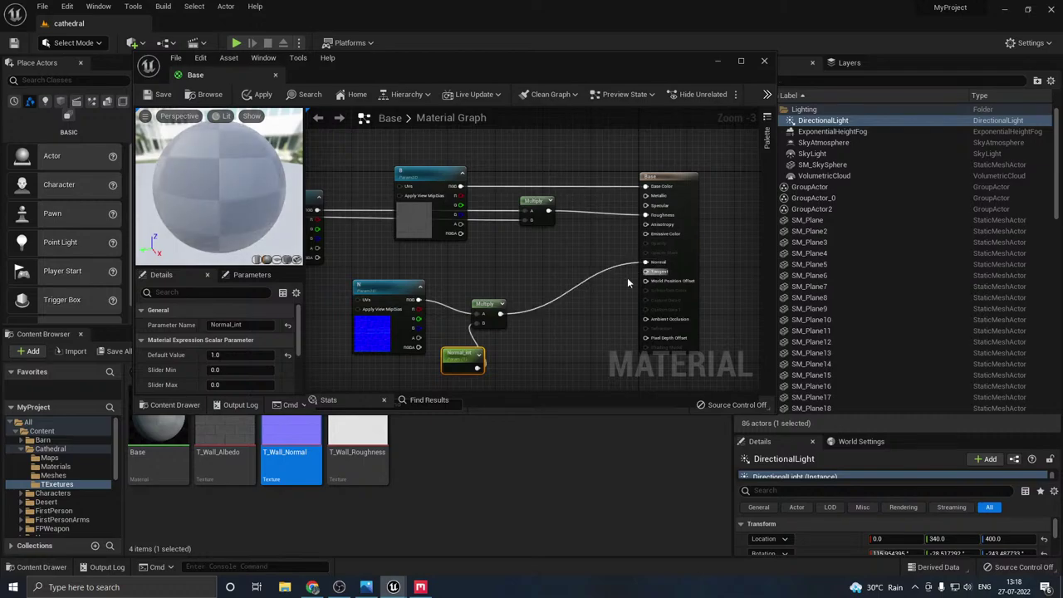
- Rearrange the normal branch so its Multiply node sits below the roughness Multiply, with N and Normal_int in line ahead of it
{"action": "right_click_drag", "start_coordinate": [598, 291], "coordinate": [743, 305]}
{"action": "left_click_drag", "start_coordinate": [641, 315], "coordinate": [689, 260]}
{"action": "right_click_drag", "start_coordinate": [721, 293], "coordinate": [601, 291]}
{"action": "left_click_drag", "start_coordinate": [558, 258], "coordinate": [557, 265]}
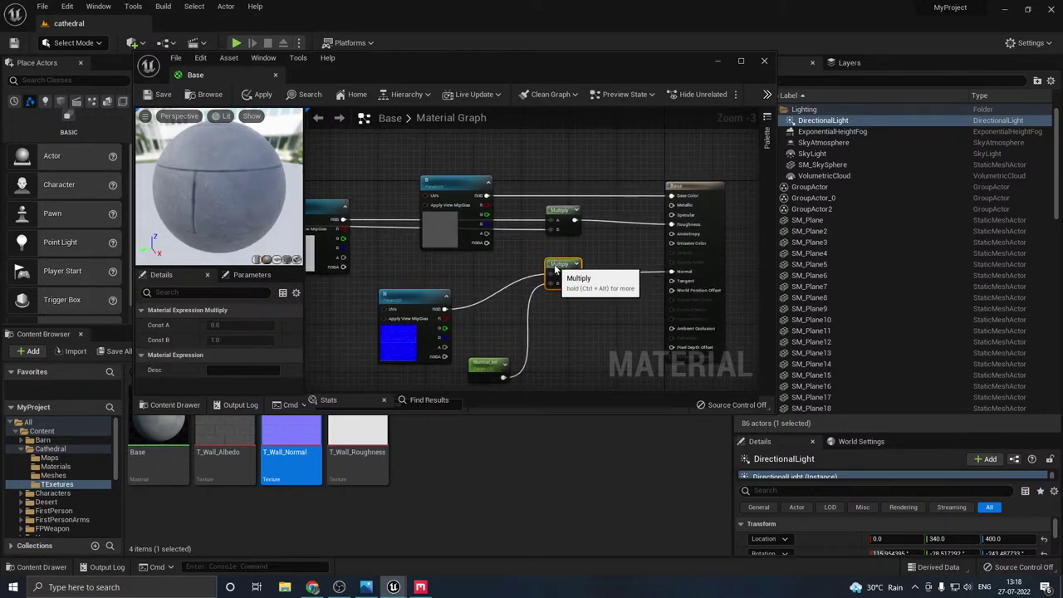
{"action": "right_click_drag", "start_coordinate": [507, 322], "coordinate": [544, 323]}
{"action": "right_click_drag", "start_coordinate": [453, 332], "coordinate": [546, 335]}
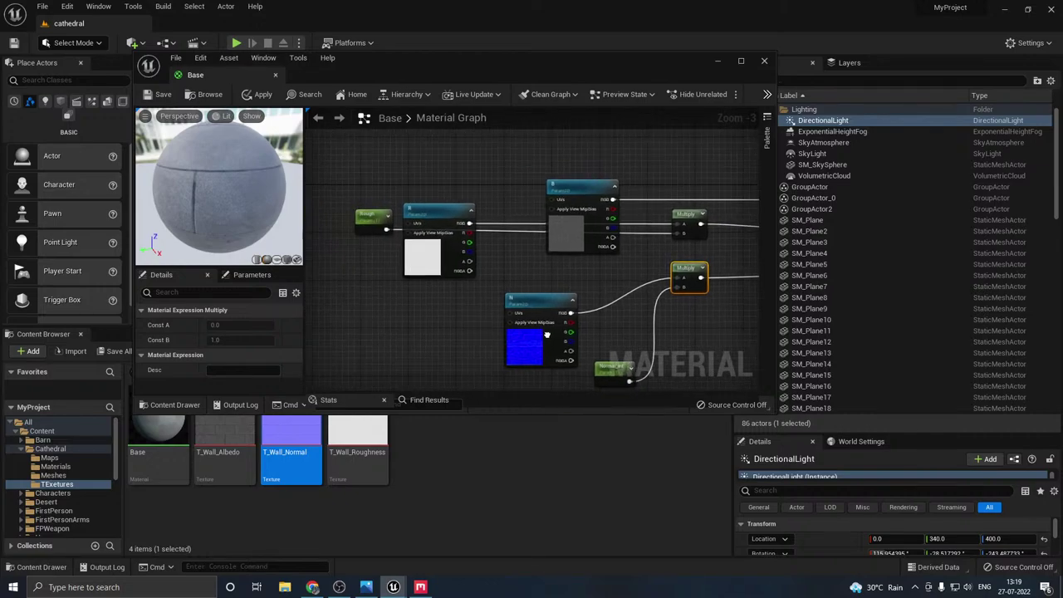
{"action": "left_click_drag", "start_coordinate": [527, 342], "coordinate": [329, 313]}
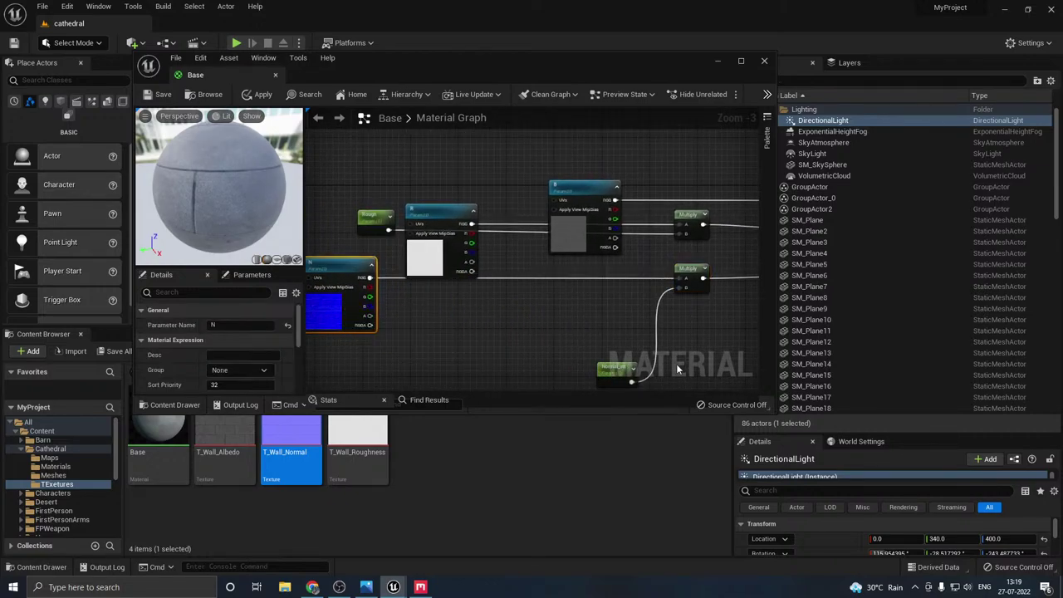
{"action": "left_click_drag", "start_coordinate": [619, 372], "coordinate": [536, 282]}
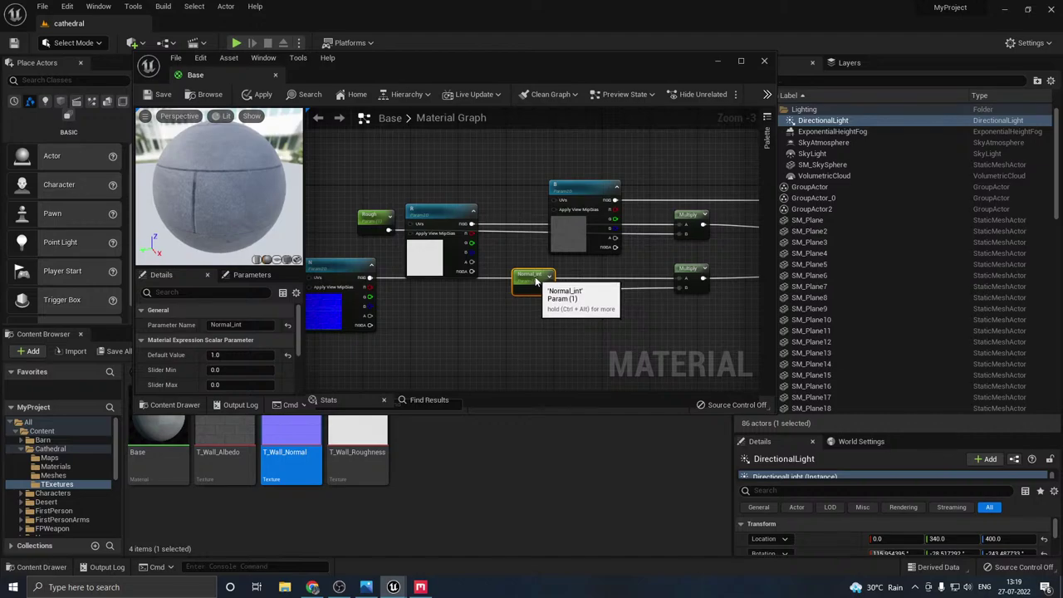
- Shift the N, Normal_int and normal Multiply nodes slightly as a group and apply the changes to the Base material
{"action": "scroll", "coordinate": [492, 321], "scroll_direction": "down", "scroll_amount": 2}
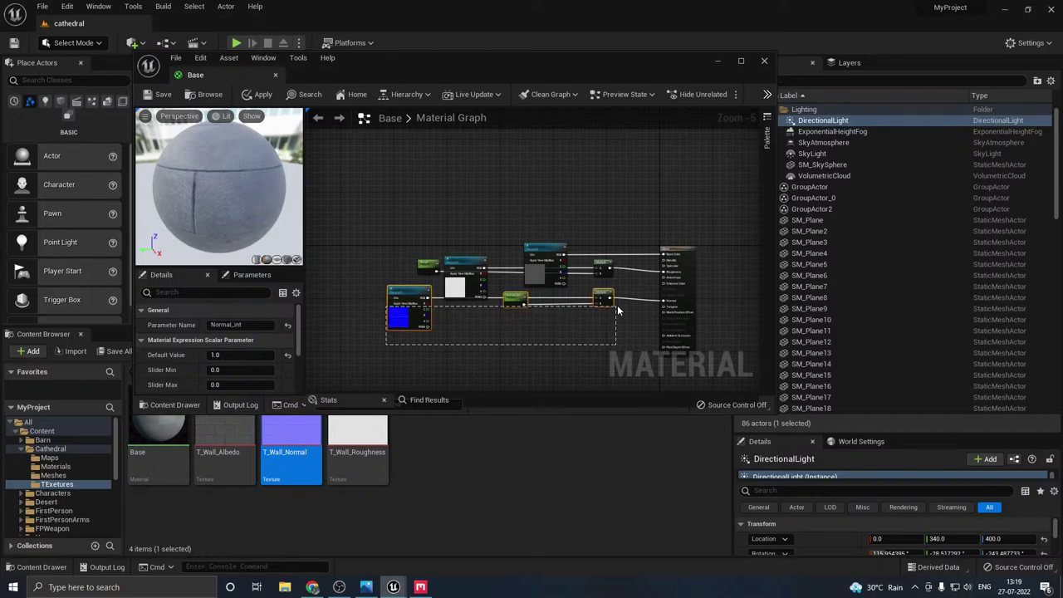
{"action": "left_click_drag", "start_coordinate": [618, 310], "coordinate": [603, 300]}
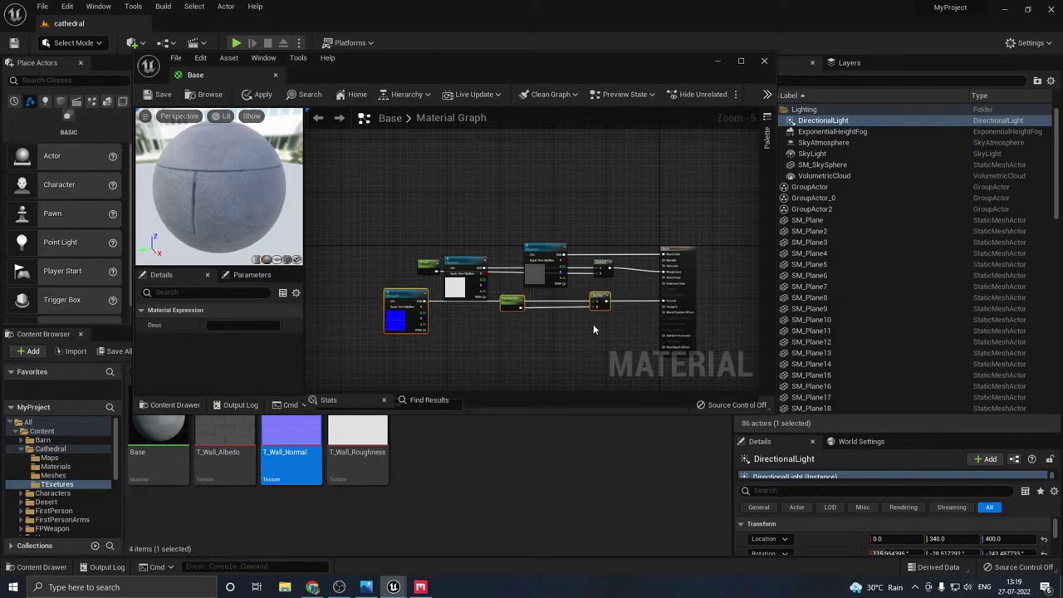
{"action": "left_click", "coordinate": [574, 345]}
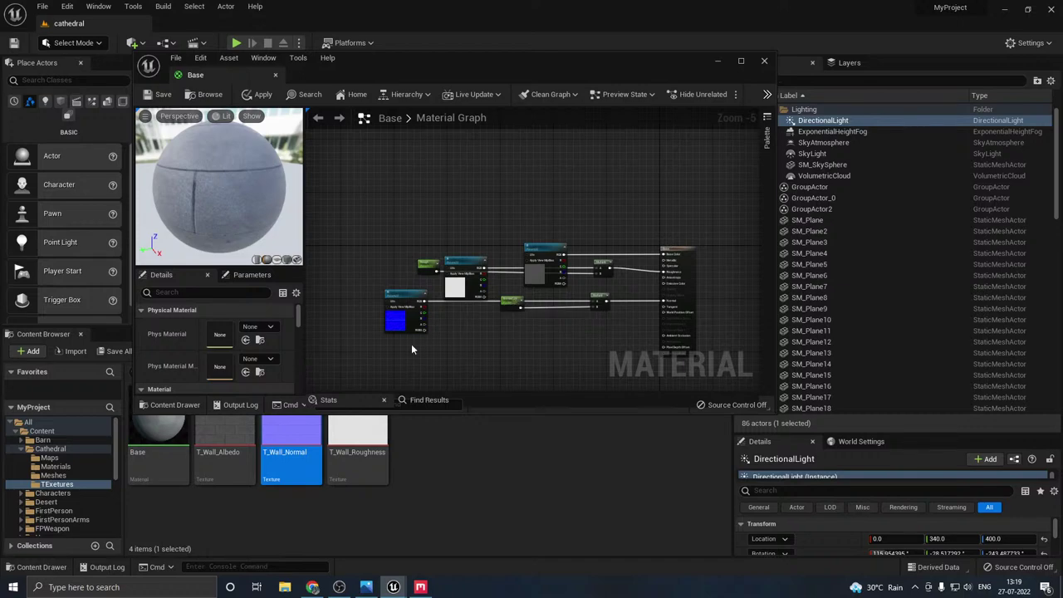
{"action": "left_click_drag", "start_coordinate": [657, 308], "coordinate": [639, 309]}
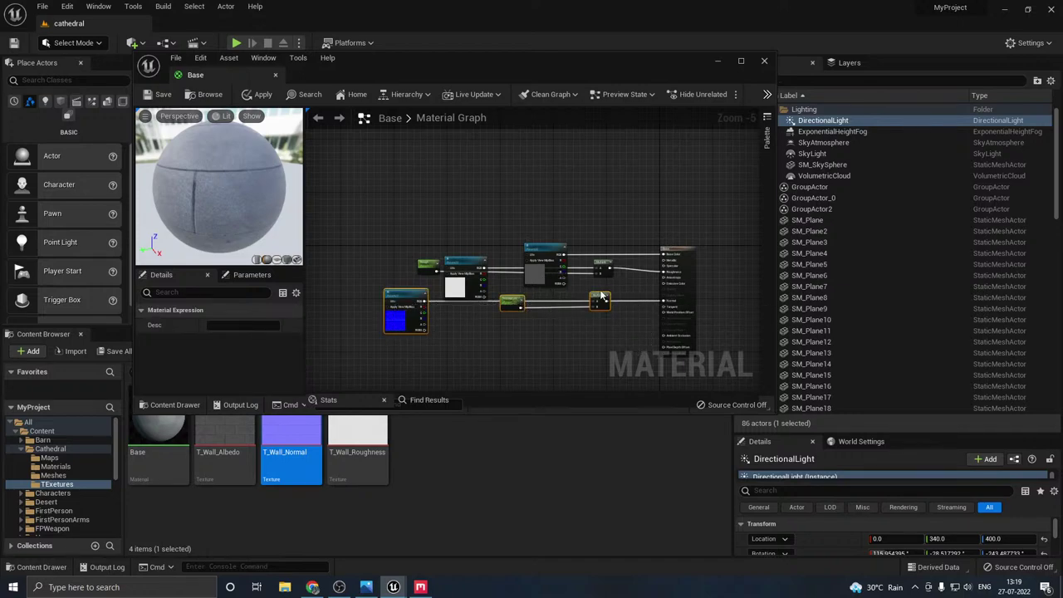
{"action": "left_click", "coordinate": [686, 253]}
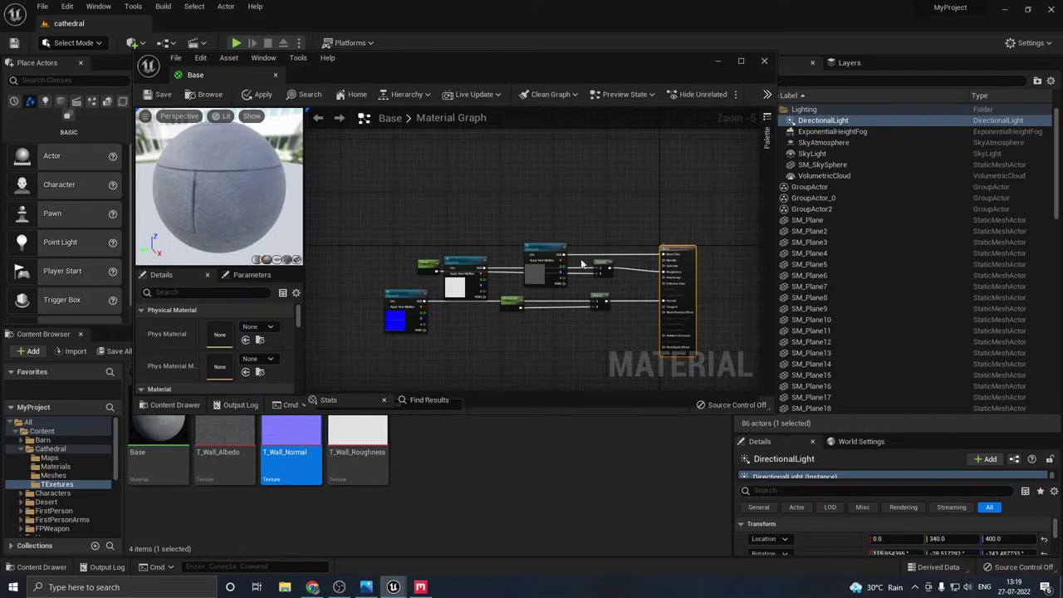
{"action": "left_click", "coordinate": [260, 94]}
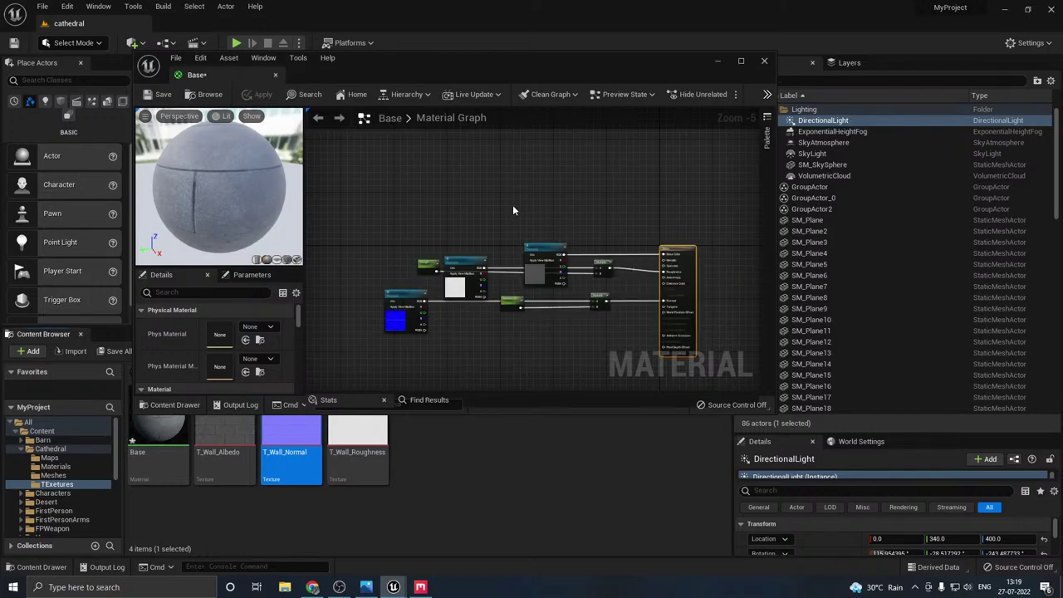
- Add a TexCoord node and a scalar parameter named Scale with default value 1.0, and multiply them in a new Multiply node
{"action": "scroll", "coordinate": [516, 215], "scroll_direction": "up", "scroll_amount": 2}
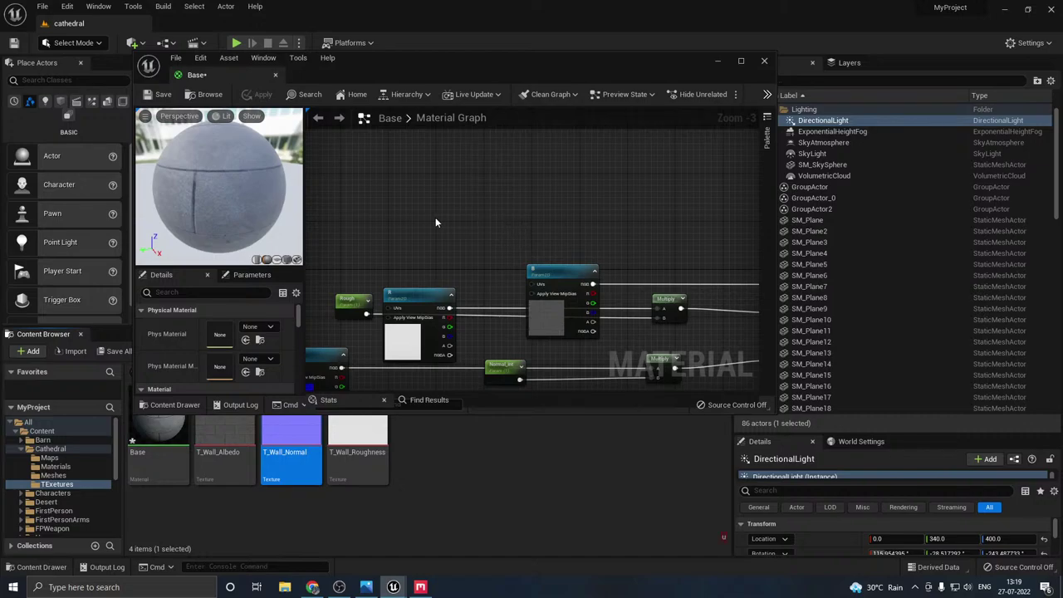
{"action": "left_click", "coordinate": [417, 217]}
{"action": "left_click", "coordinate": [504, 232]}
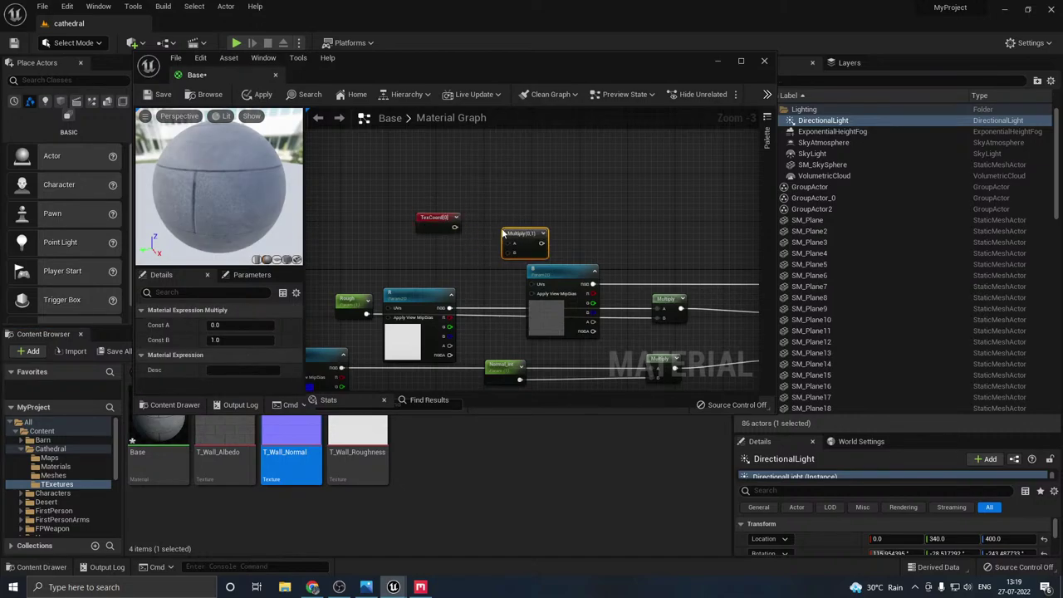
{"action": "left_click", "coordinate": [449, 254]}
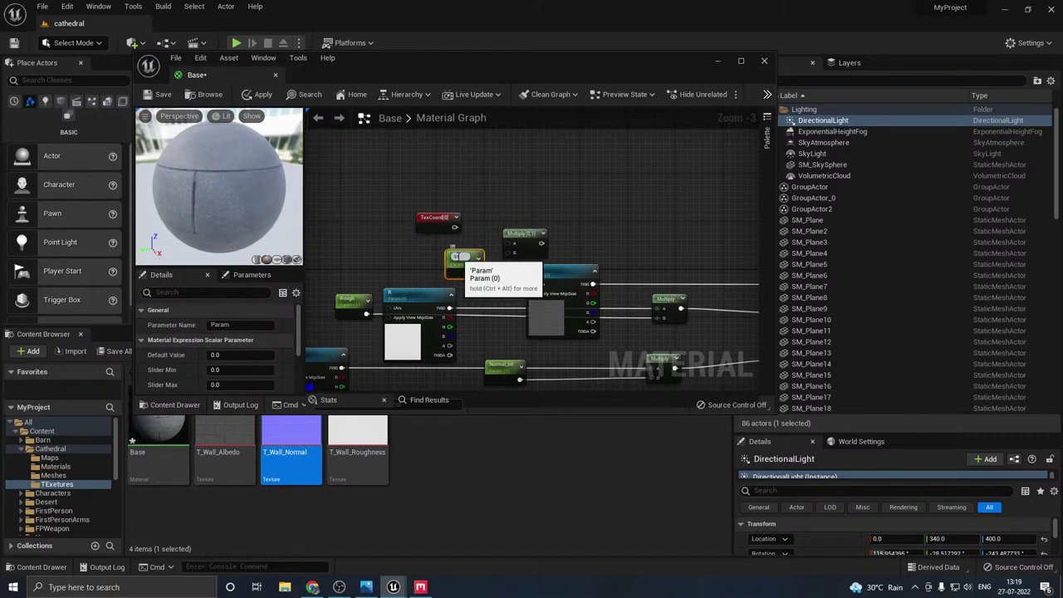
{"action": "scroll", "coordinate": [453, 254], "scroll_direction": "up", "scroll_amount": 1}
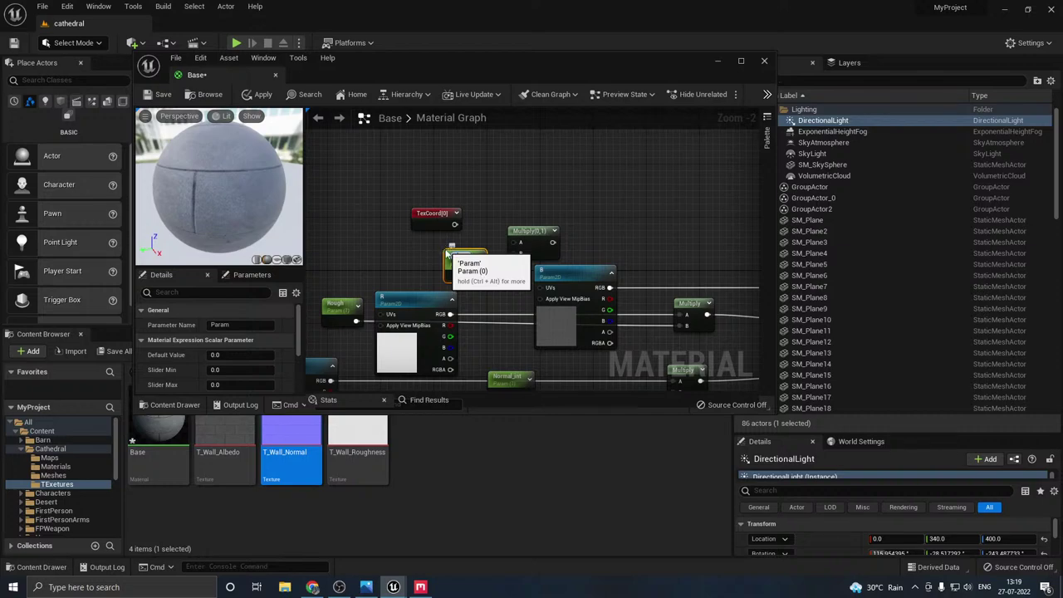
{"action": "type", "text": "SCale"}
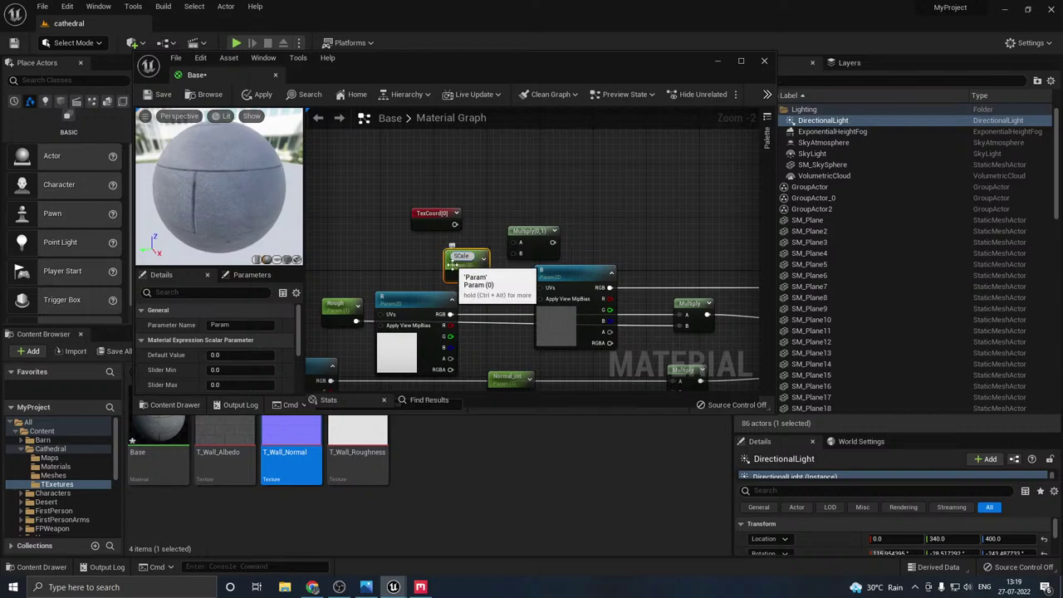
{"action": "left_click_drag", "start_coordinate": [458, 271], "coordinate": [449, 266]}
{"action": "left_click", "coordinate": [227, 328]}
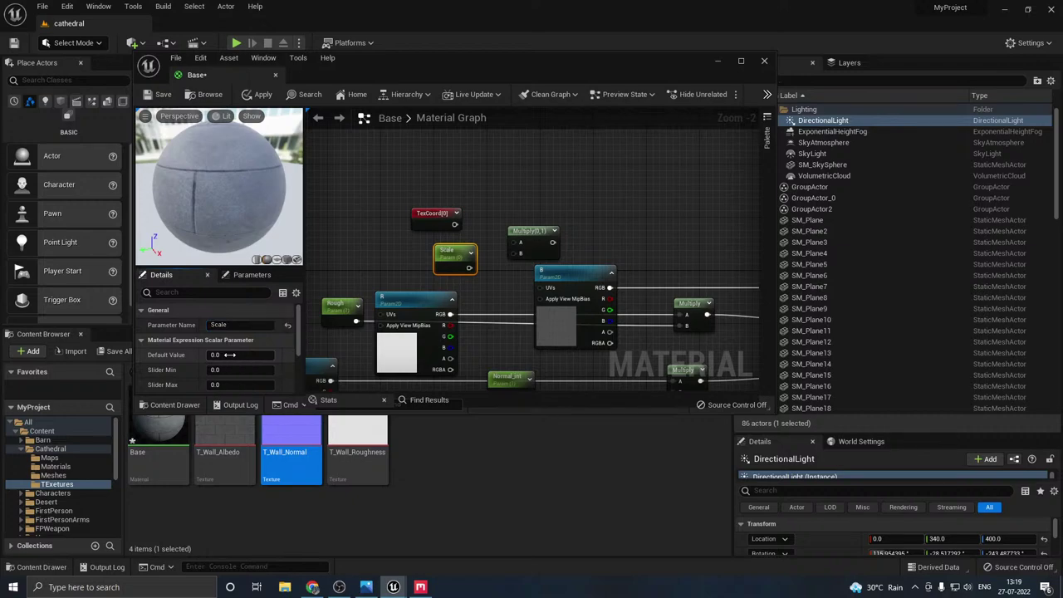
{"action": "left_click_drag", "start_coordinate": [454, 253], "coordinate": [514, 242]}
- Connect the output of the TexCoord and Scale Multiply node to the UVs inputs of the B, R and N textures
{"action": "right_click_drag", "start_coordinate": [487, 250], "coordinate": [636, 166]}
{"action": "left_click_drag", "start_coordinate": [636, 162], "coordinate": [477, 233]}
{"action": "left_click_drag", "start_coordinate": [636, 161], "coordinate": [360, 298]}
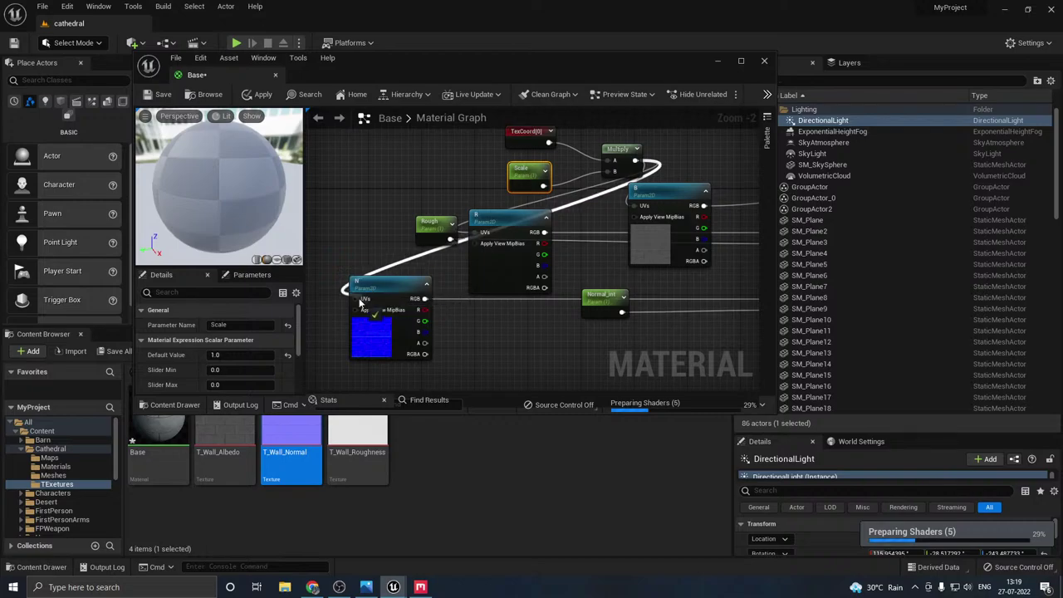
- Move the TexCoord, Scale and their Multiply node together to the front of the graph, ahead of the texture nodes
{"action": "scroll", "coordinate": [543, 277], "scroll_direction": "down", "scroll_amount": 1}
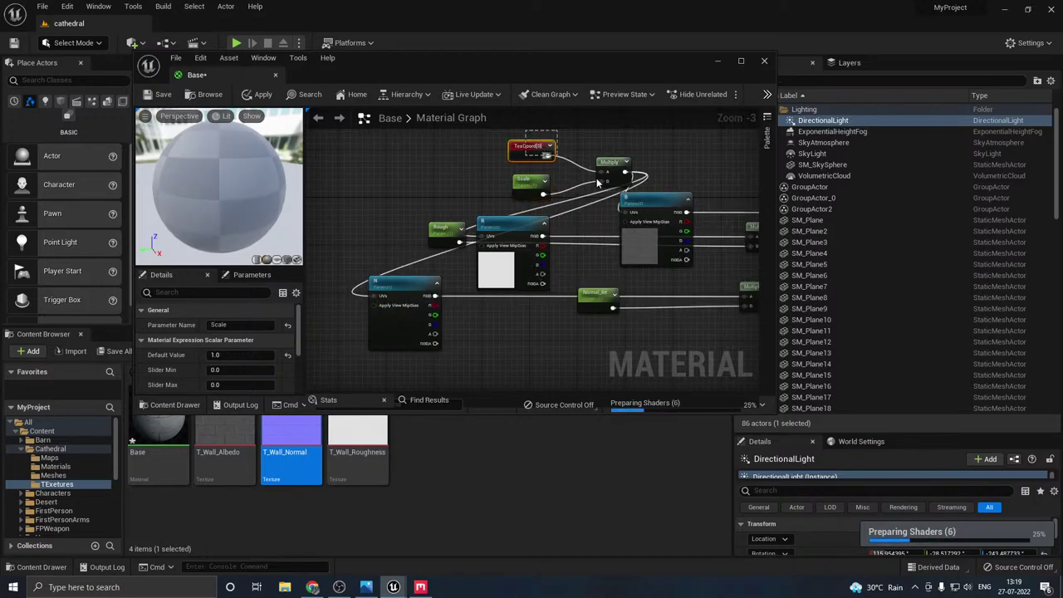
{"action": "left_click_drag", "start_coordinate": [498, 133], "coordinate": [378, 152]}
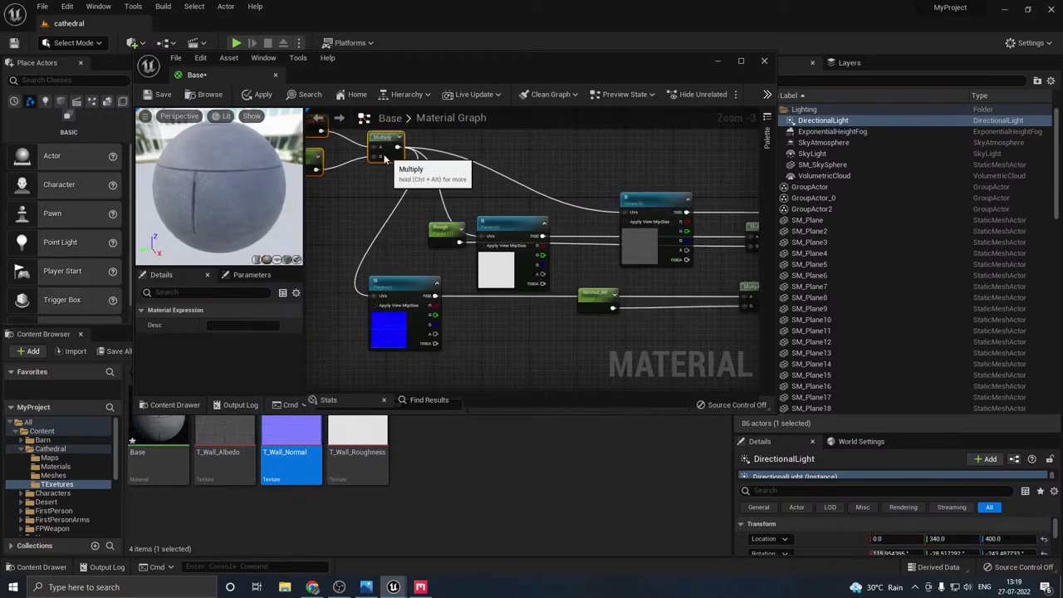
{"action": "scroll", "coordinate": [436, 212], "scroll_direction": "down", "scroll_amount": 2}
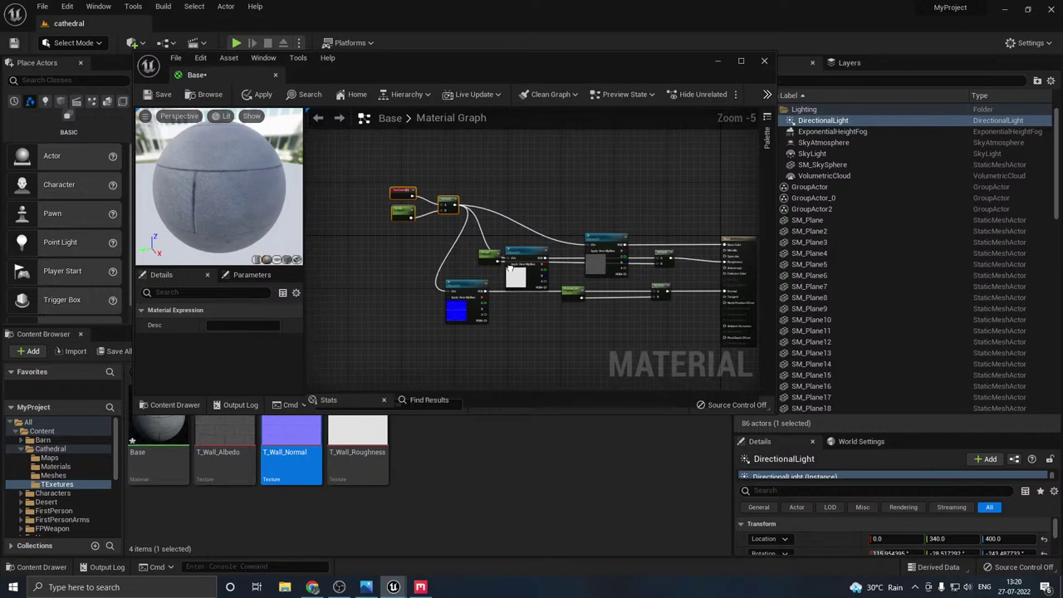
- Apply the Base material changes, close its editor and save the Base asset
{"action": "left_click", "coordinate": [253, 95]}
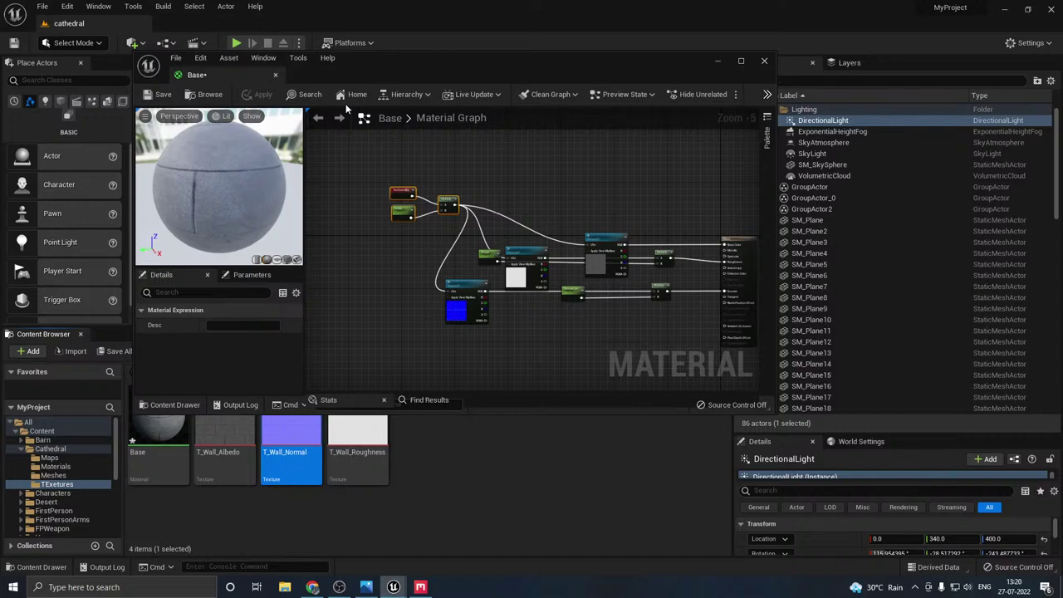
{"action": "left_click", "coordinate": [275, 75]}
{"action": "left_click", "coordinate": [114, 351]}
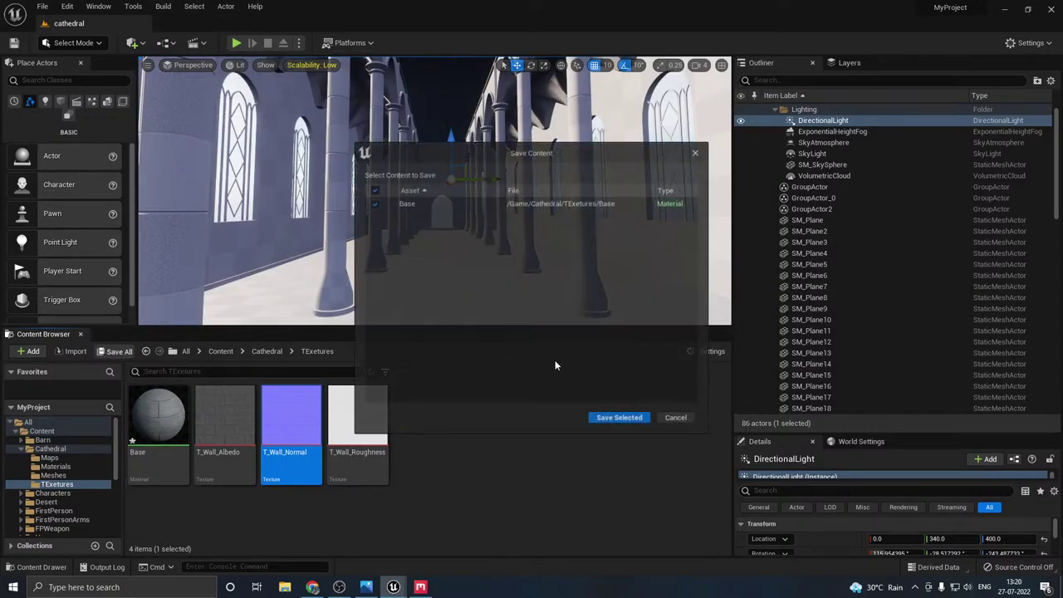
{"action": "left_click", "coordinate": [619, 420]}
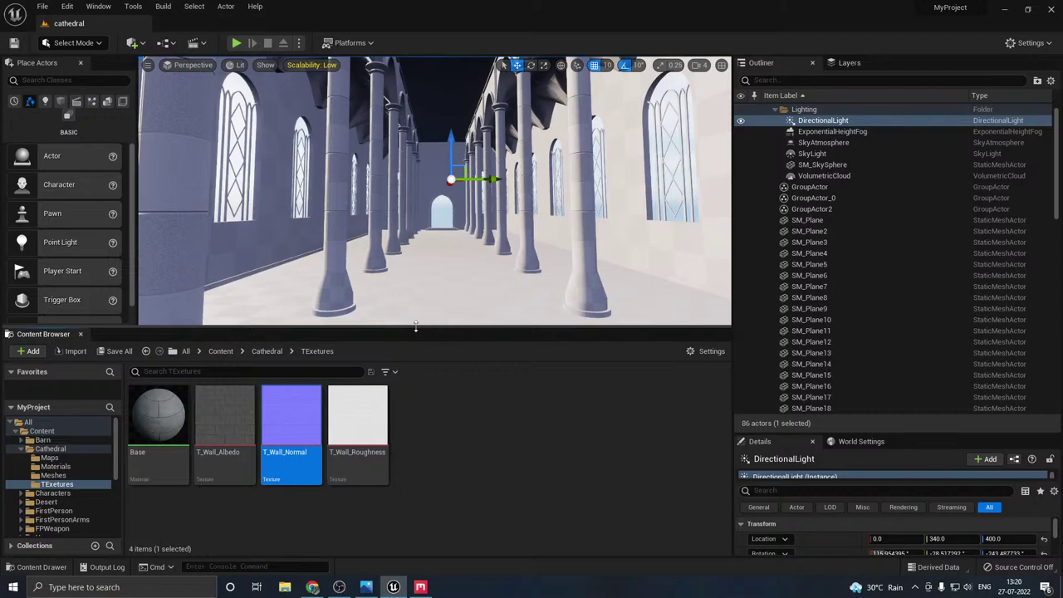
- Create a material instance of Base named Wall in the TExtures folder and save it
{"action": "left_click_drag", "start_coordinate": [416, 327], "coordinate": [414, 349]}
{"action": "right_click", "coordinate": [170, 441]}
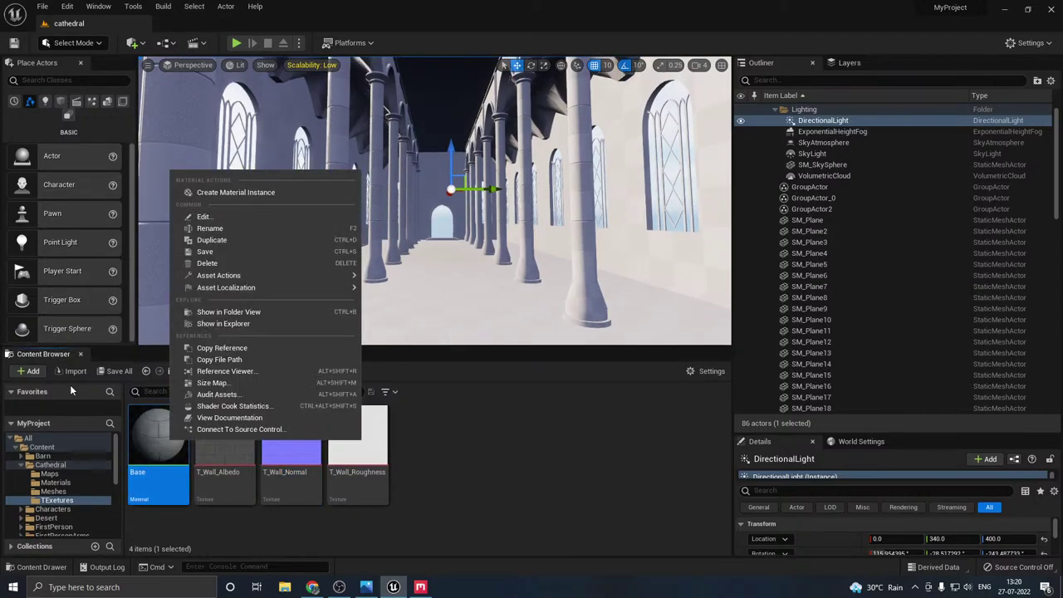
{"action": "left_click", "coordinate": [211, 193]}
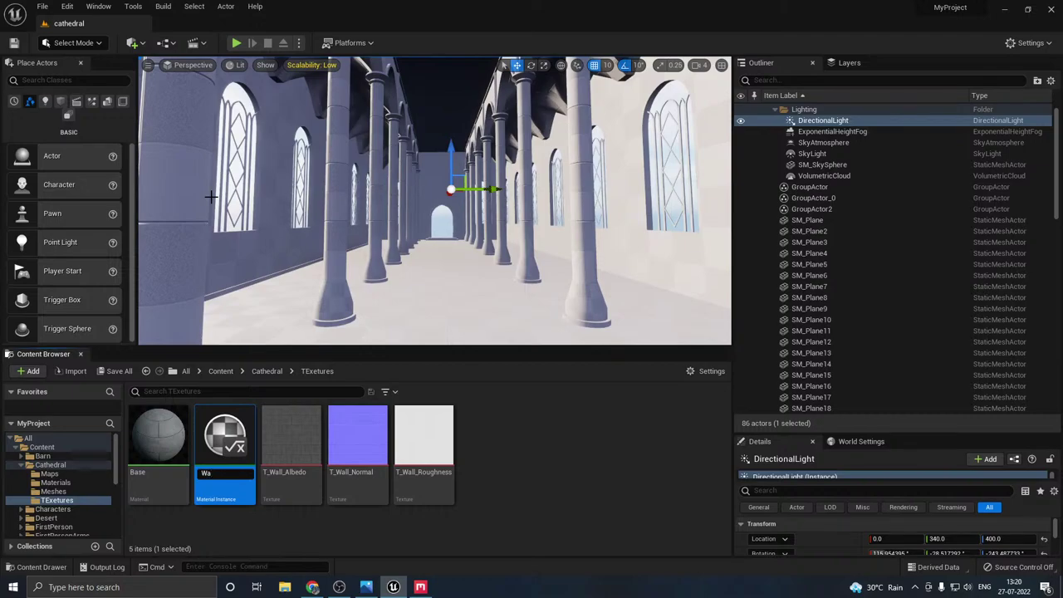
{"action": "key", "text": "Return"}
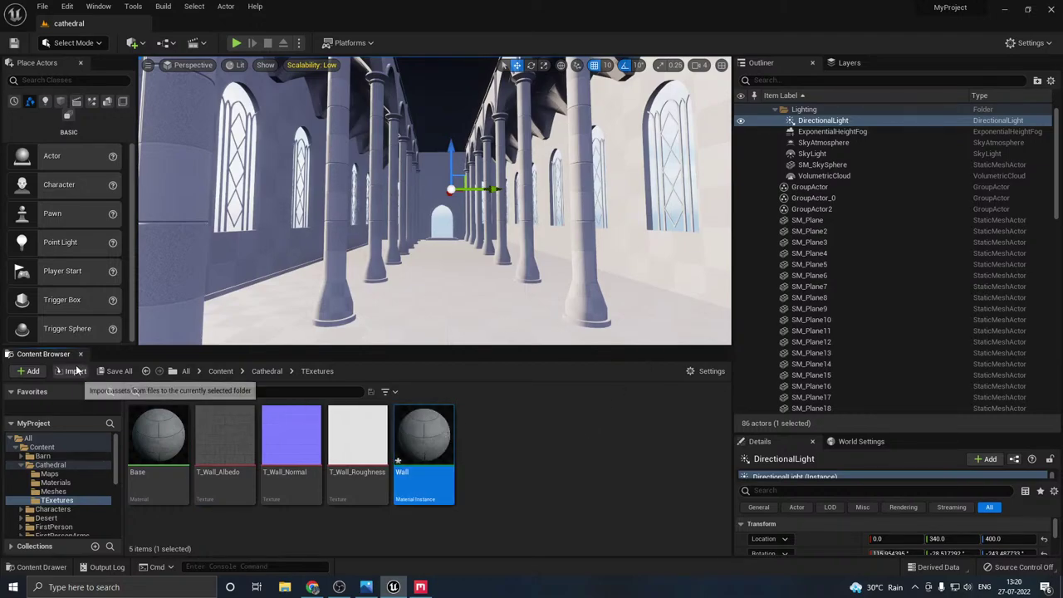
{"action": "left_click", "coordinate": [116, 370]}
{"action": "left_click", "coordinate": [618, 419]}
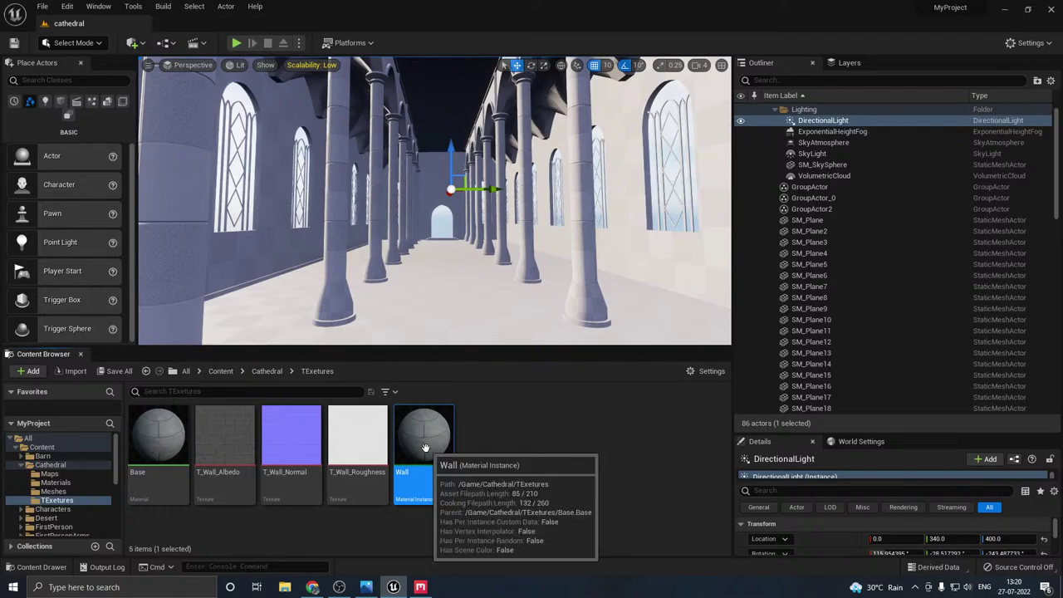
- Enable the Normal_int, Rough, Scale, B, N and R parameter overrides in the Wall material instance and close its editor
{"action": "double_click", "coordinate": [424, 453]}
{"action": "left_click", "coordinate": [366, 314]}
{"action": "left_click", "coordinate": [365, 281]}
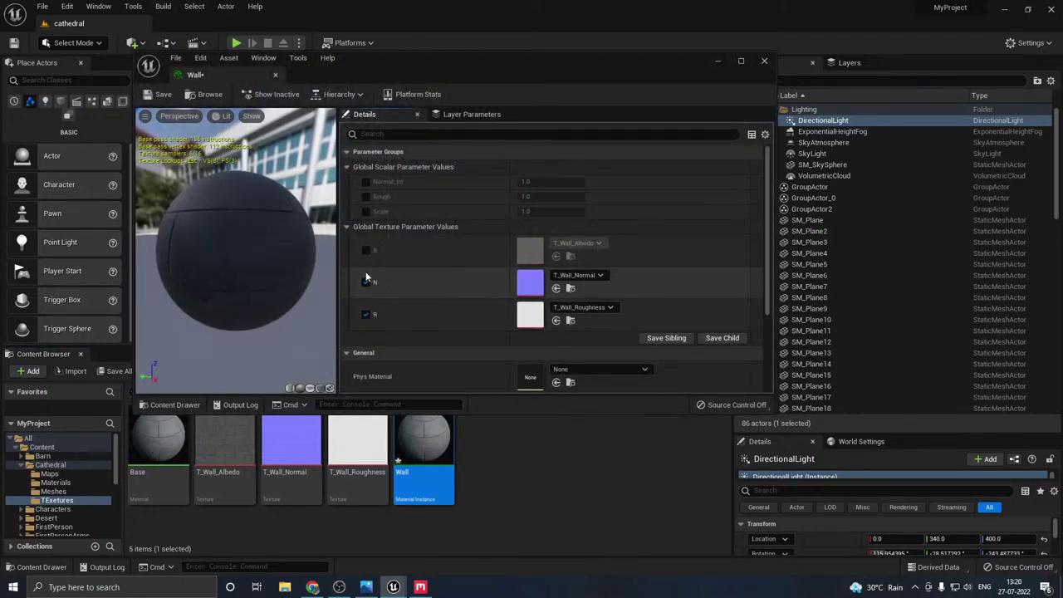
{"action": "left_click", "coordinate": [366, 249]}
{"action": "left_click", "coordinate": [365, 211]}
{"action": "left_click", "coordinate": [365, 196]}
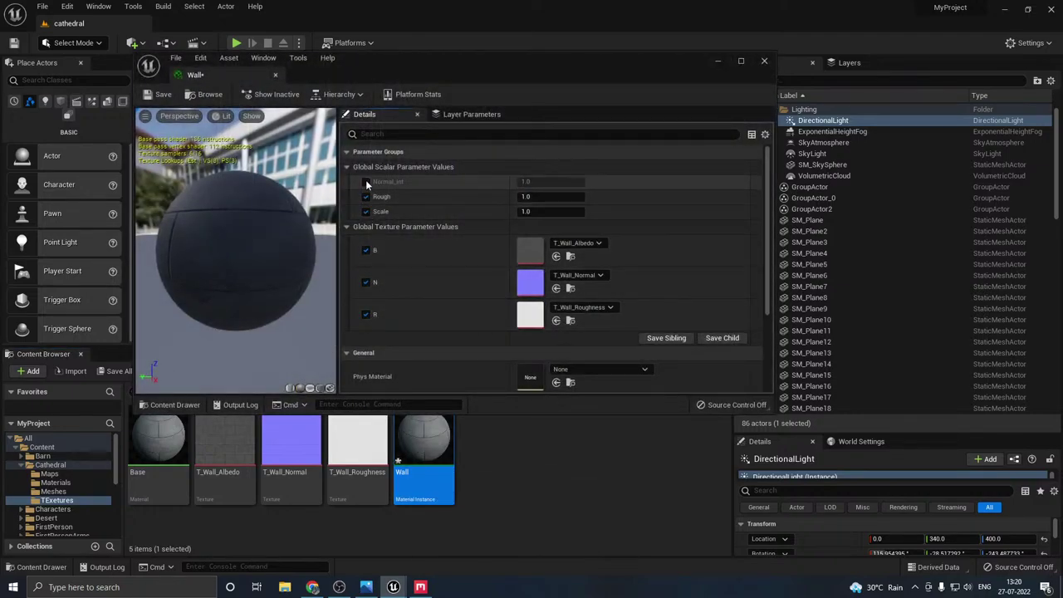
{"action": "left_click", "coordinate": [365, 181]}
{"action": "left_click_drag", "start_coordinate": [313, 77], "coordinate": [455, 122]}
{"action": "left_click", "coordinate": [448, 122]}
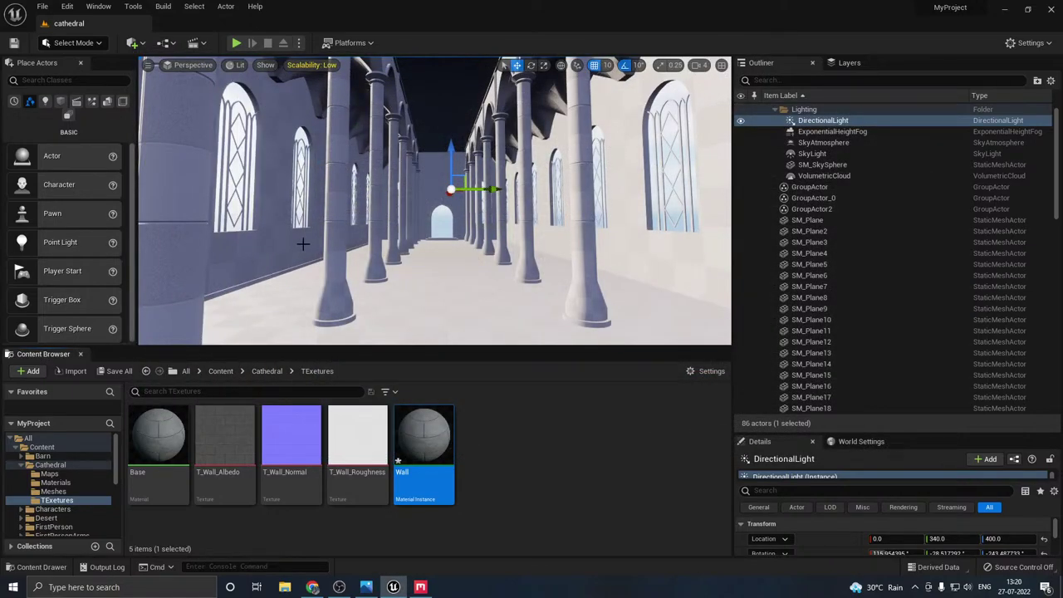
- Open the SM_Wall_2 mesh from the Meshes folder and select the Wall material instance in the TExtures folder
{"action": "left_click", "coordinate": [272, 259]}
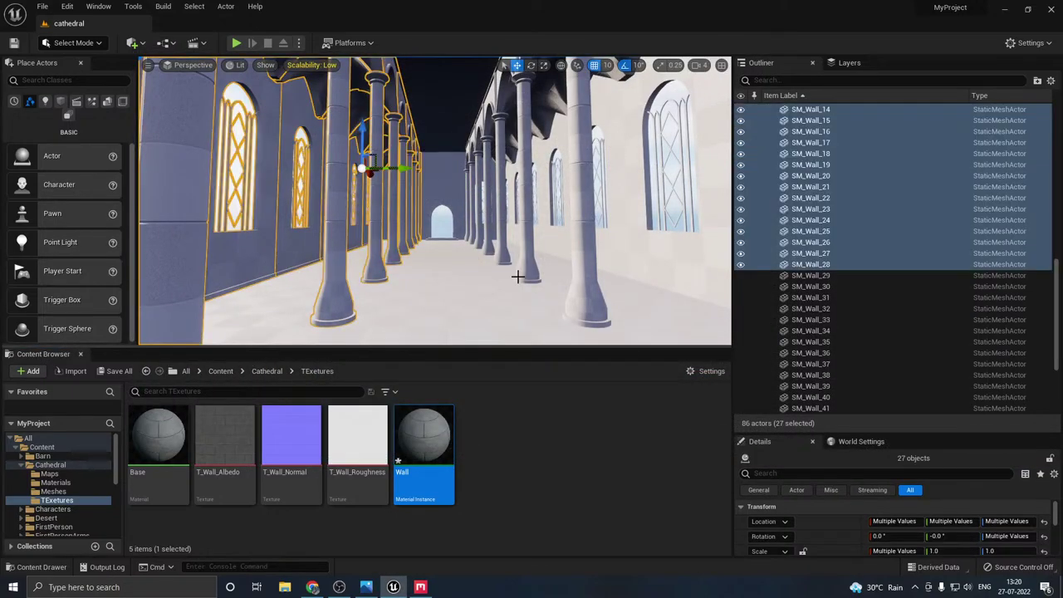
{"action": "left_click", "coordinate": [54, 491]}
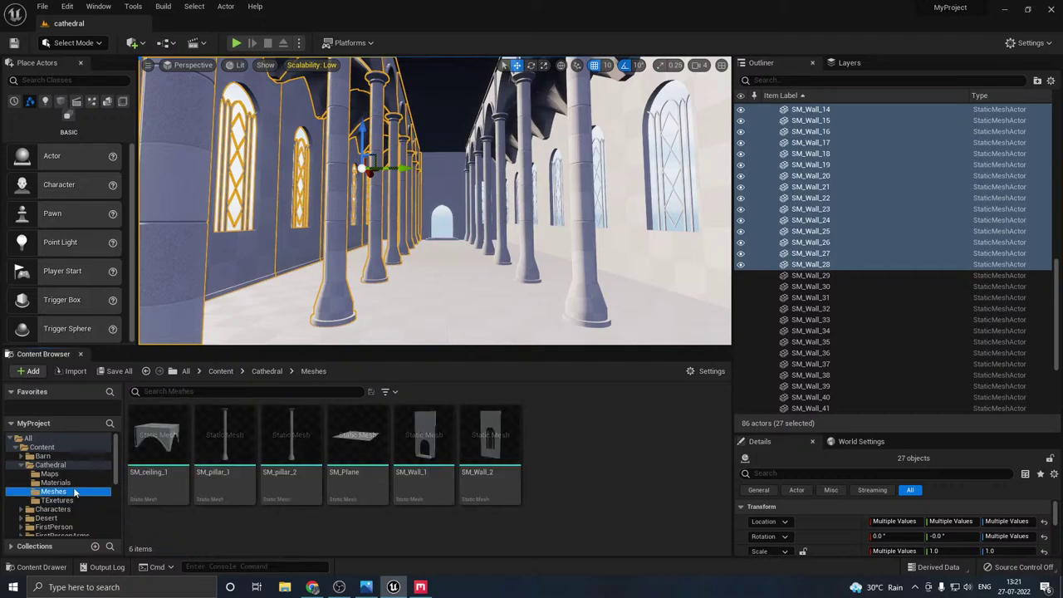
{"action": "double_click", "coordinate": [494, 443]}
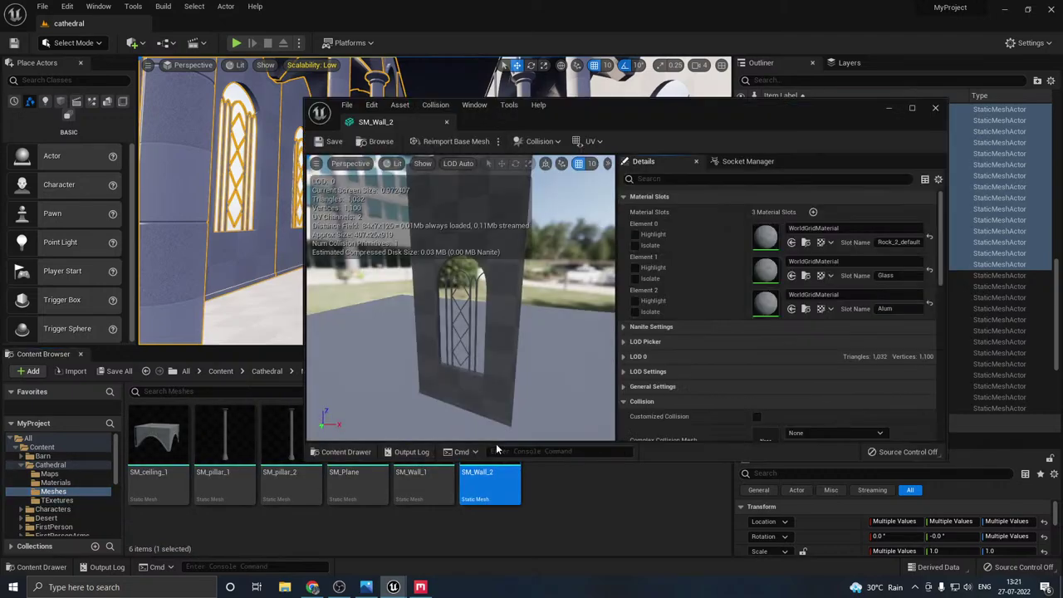
{"action": "left_click", "coordinate": [57, 500]}
{"action": "left_click", "coordinate": [425, 490]}
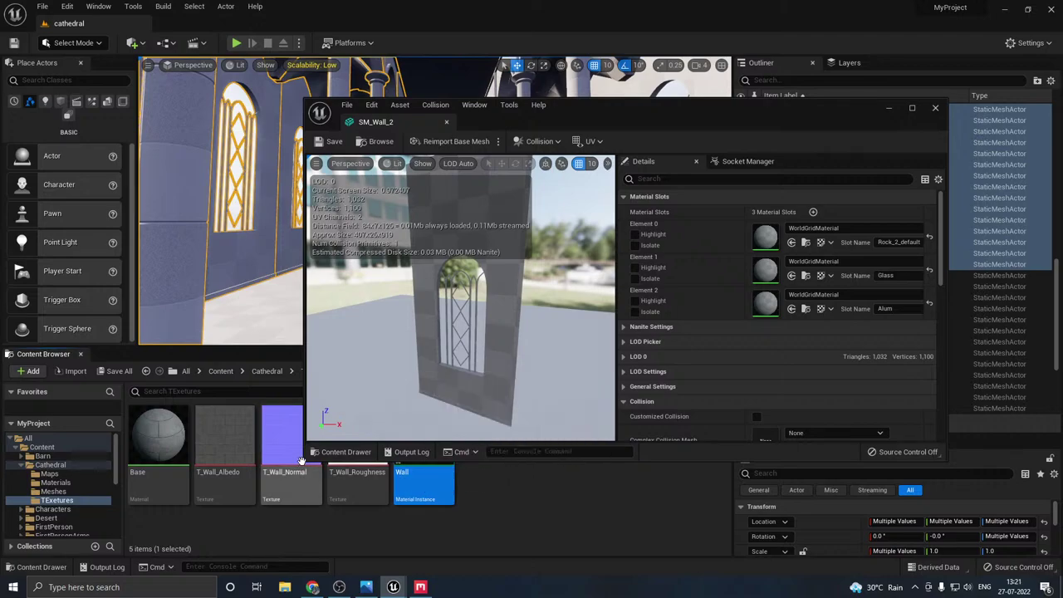
- Isolate Element 0 of SM_Wall_2, assign the Wall material instance to that slot, and close the mesh editor
{"action": "left_click", "coordinate": [635, 280]}
{"action": "left_click", "coordinate": [635, 279]}
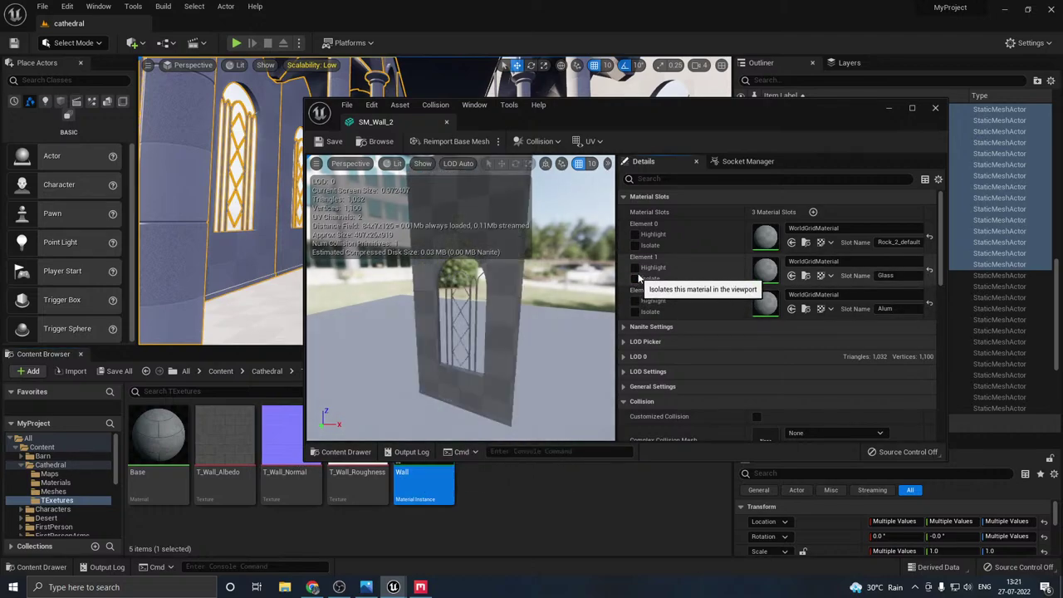
{"action": "left_click", "coordinate": [636, 246]}
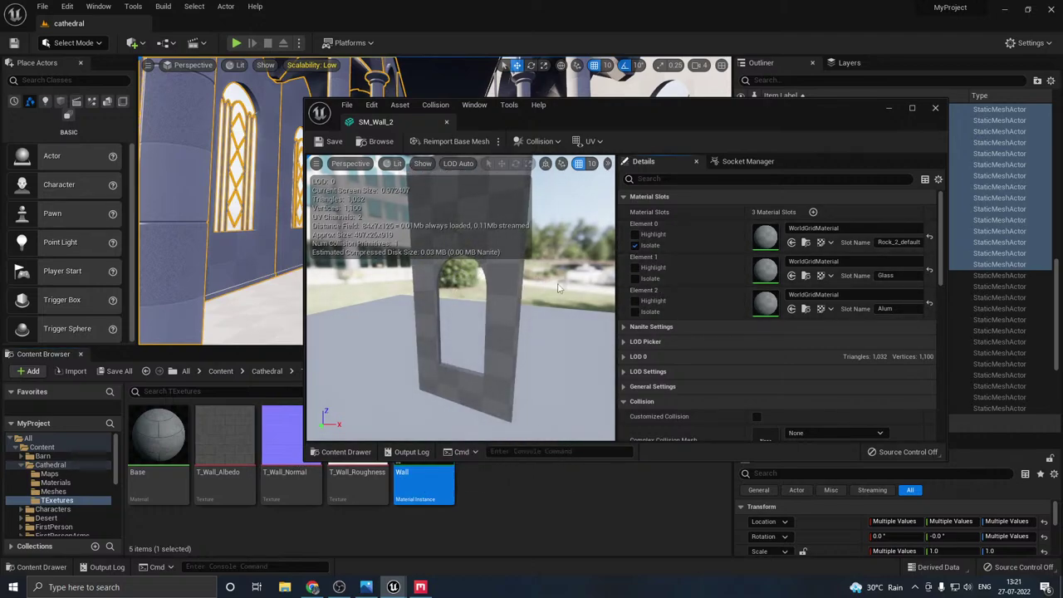
{"action": "left_click", "coordinate": [791, 243]}
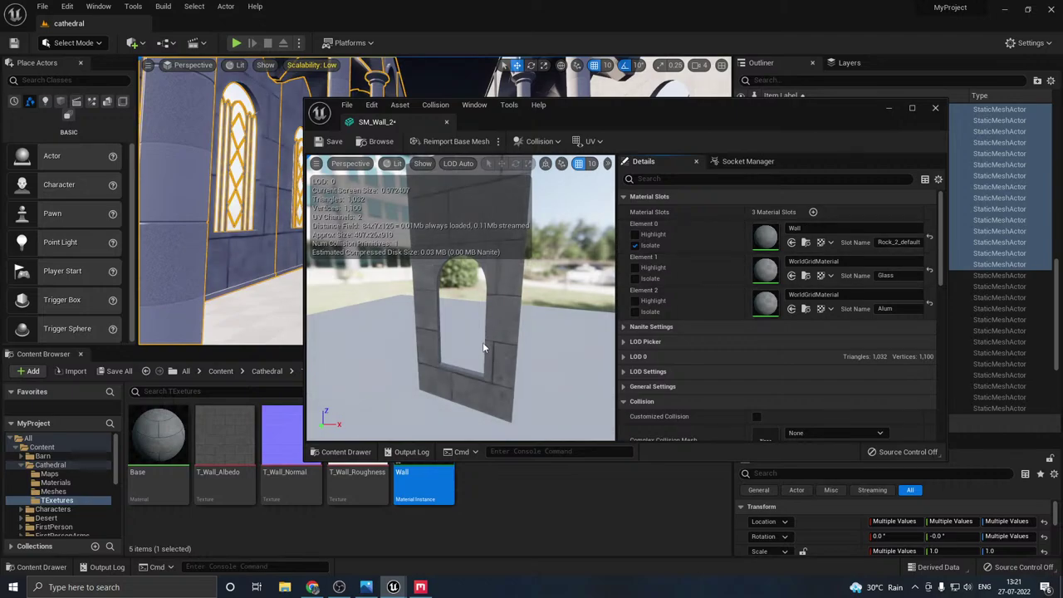
{"action": "left_click_drag", "start_coordinate": [482, 343], "coordinate": [540, 392]}
{"action": "right_click_drag", "start_coordinate": [541, 392], "coordinate": [465, 378]}
{"action": "left_click_drag", "start_coordinate": [486, 376], "coordinate": [472, 338]}
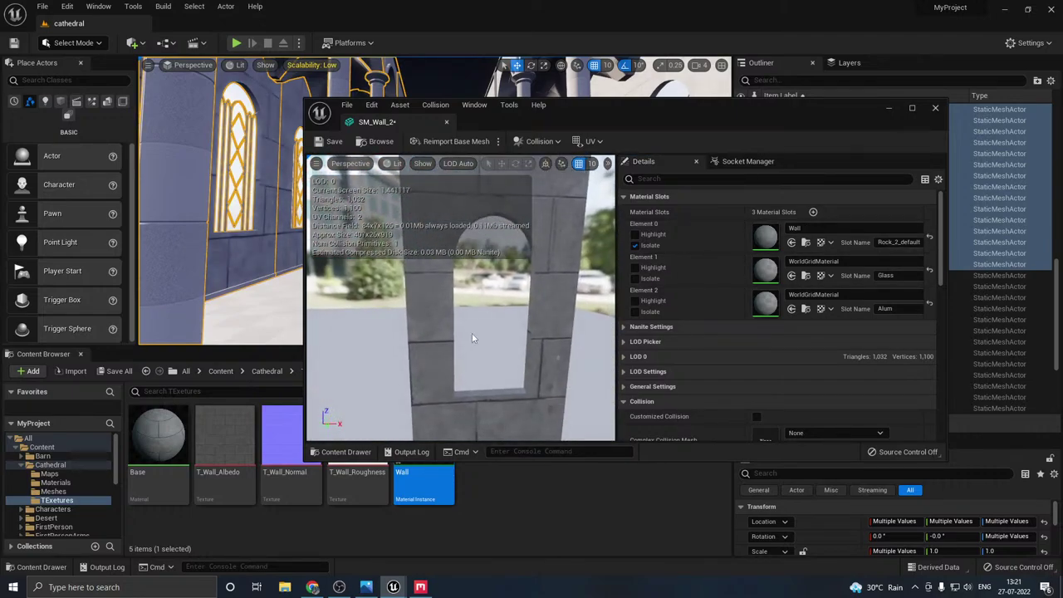
{"action": "left_click", "coordinate": [935, 108]}
- Open the Wall material instance and arrange its editor so the textured cathedral walls can be viewed alongside it
{"action": "right_click_drag", "start_coordinate": [545, 264], "coordinate": [328, 262]}
{"action": "key", "text": "g"}
{"action": "key", "text": "w"}
{"action": "left_click_drag", "start_coordinate": [578, 232], "coordinate": [591, 274]}
{"action": "double_click", "coordinate": [415, 442]}
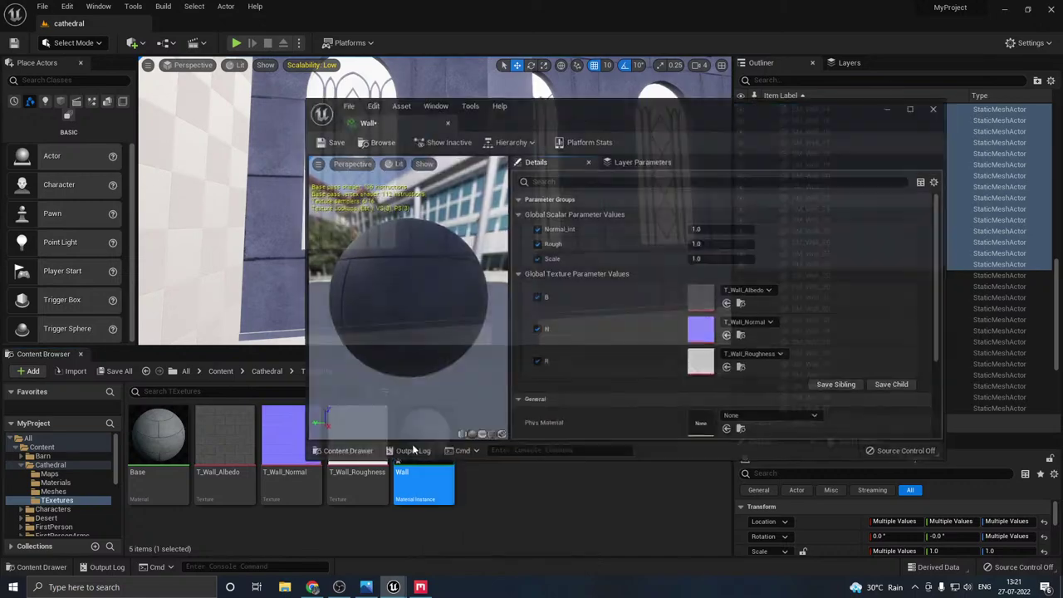
{"action": "left_click_drag", "start_coordinate": [578, 121], "coordinate": [770, 290]}
{"action": "right_click_drag", "start_coordinate": [476, 197], "coordinate": [517, 211]}
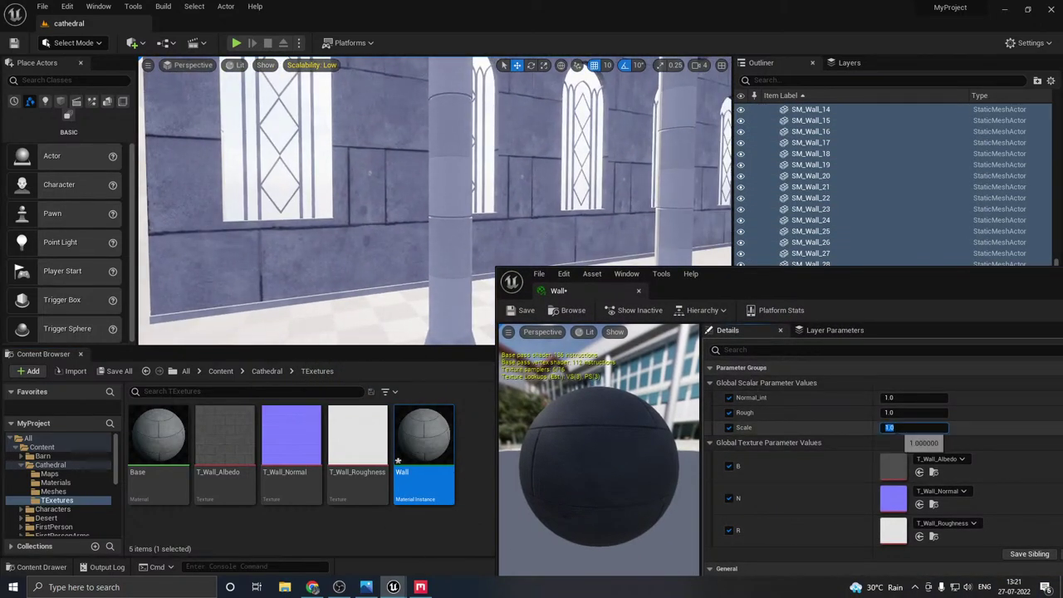
- Try Scale values of 2 and 4 on the Wall instance and inspect the brick pattern up close
{"action": "type", "text": "2"}
{"action": "key", "text": "Return"}
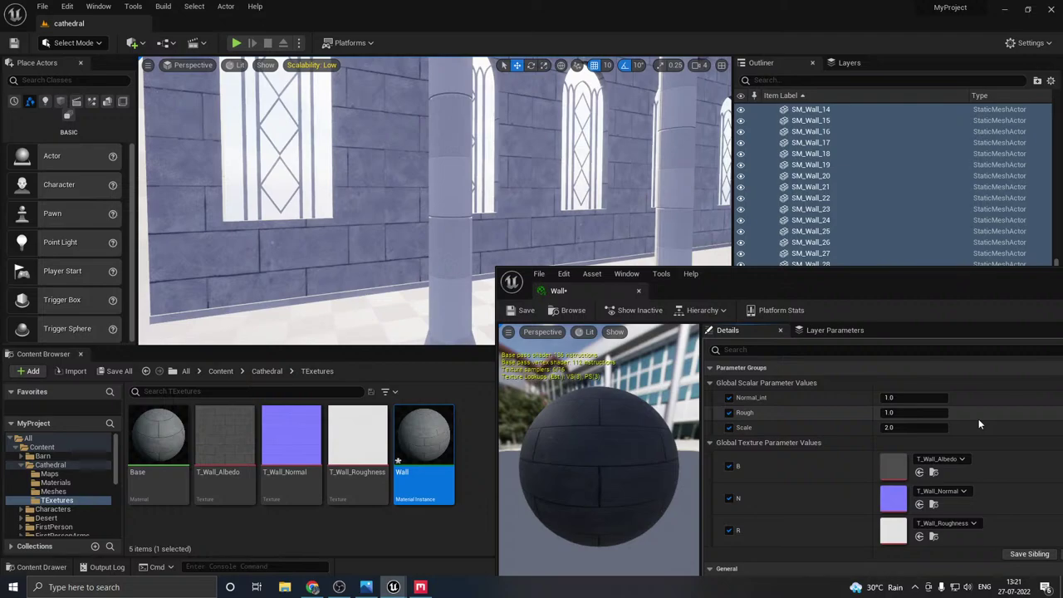
{"action": "key", "text": "Return"}
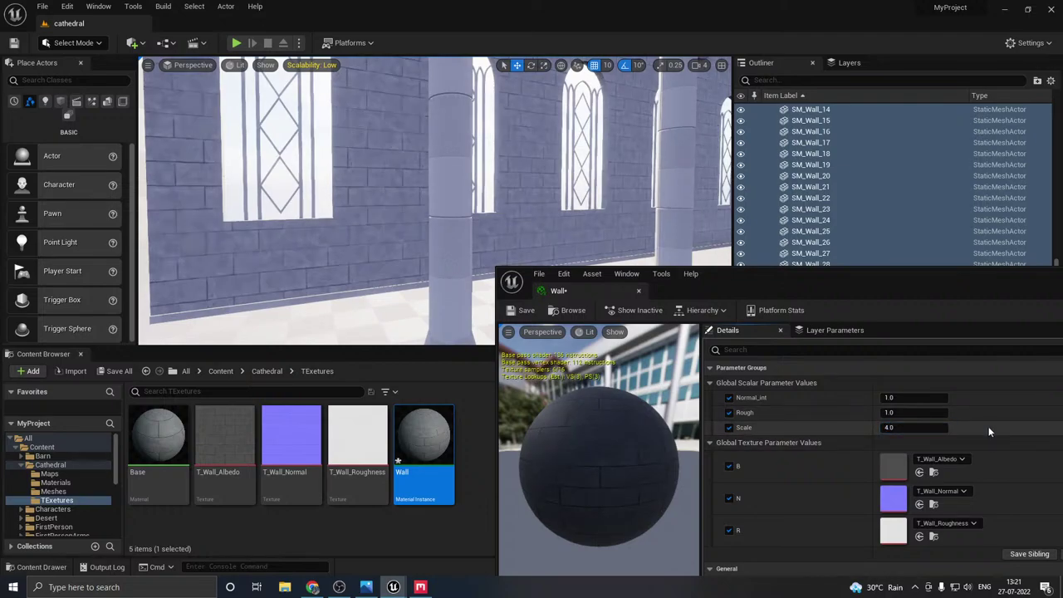
{"action": "mouse_move", "coordinate": [359, 271]}
{"action": "right_mouse_down"}
{"action": "mouse_move", "coordinate": [316, 270]}
{"action": "mouse_move", "coordinate": [378, 269]}
{"action": "right_mouse_up"}
{"action": "key", "text": "w"}
{"action": "key", "text": "w"}
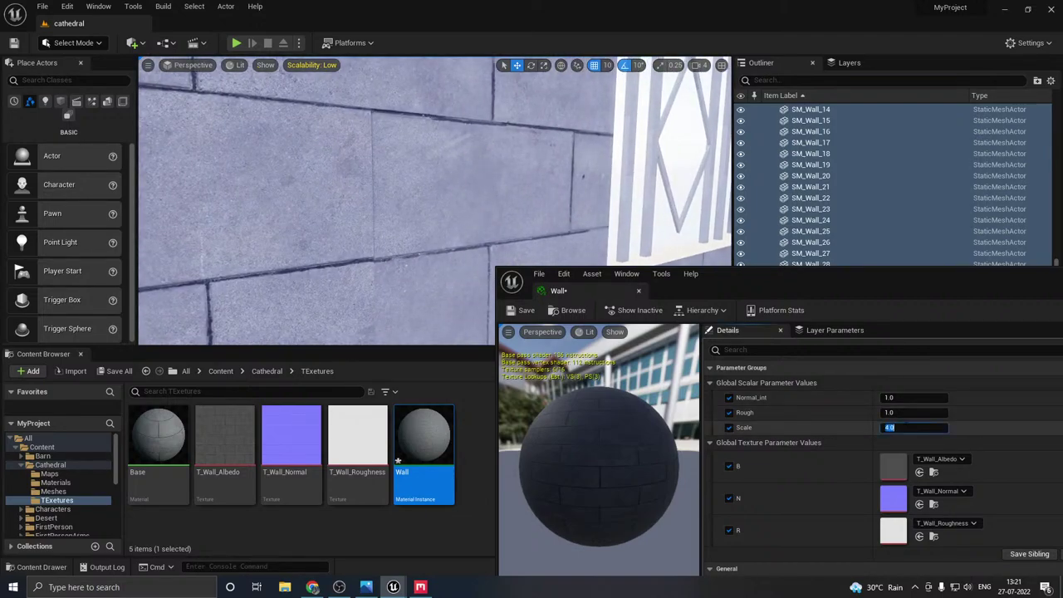
- Set the Wall instance's Scale to 3 and check the brick size along the cathedral wall
{"action": "type", "text": "3"}
{"action": "key", "text": "Return"}
{"action": "mouse_move", "coordinate": [273, 250]}
{"action": "right_mouse_down"}
{"action": "mouse_move", "coordinate": [303, 245]}
{"action": "mouse_move", "coordinate": [264, 250]}
{"action": "mouse_move", "coordinate": [283, 250]}
{"action": "right_mouse_up"}
{"action": "key", "text": "s"}
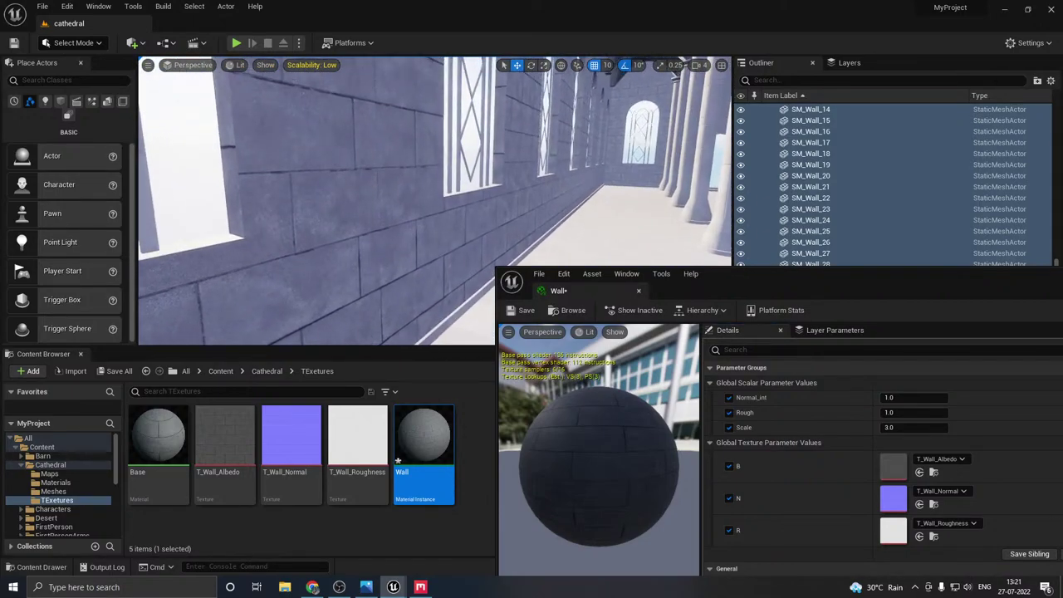
- Close the Wall instance editor and save all modified content
{"action": "left_click", "coordinate": [637, 291]}
{"action": "right_click_drag", "start_coordinate": [603, 277], "coordinate": [527, 263]}
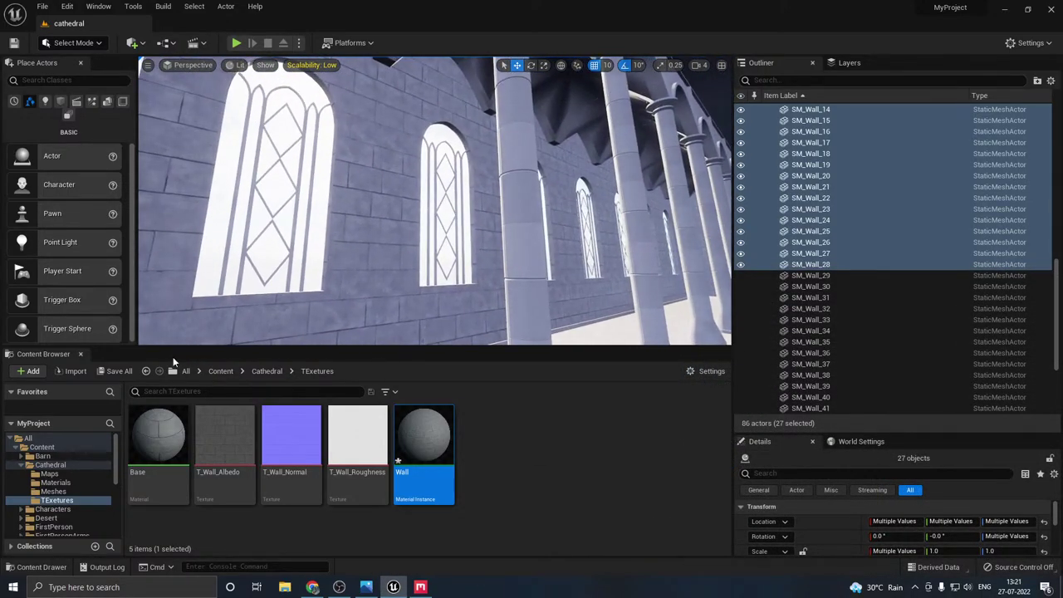
{"action": "left_click", "coordinate": [119, 370]}
{"action": "left_click", "coordinate": [619, 418]}
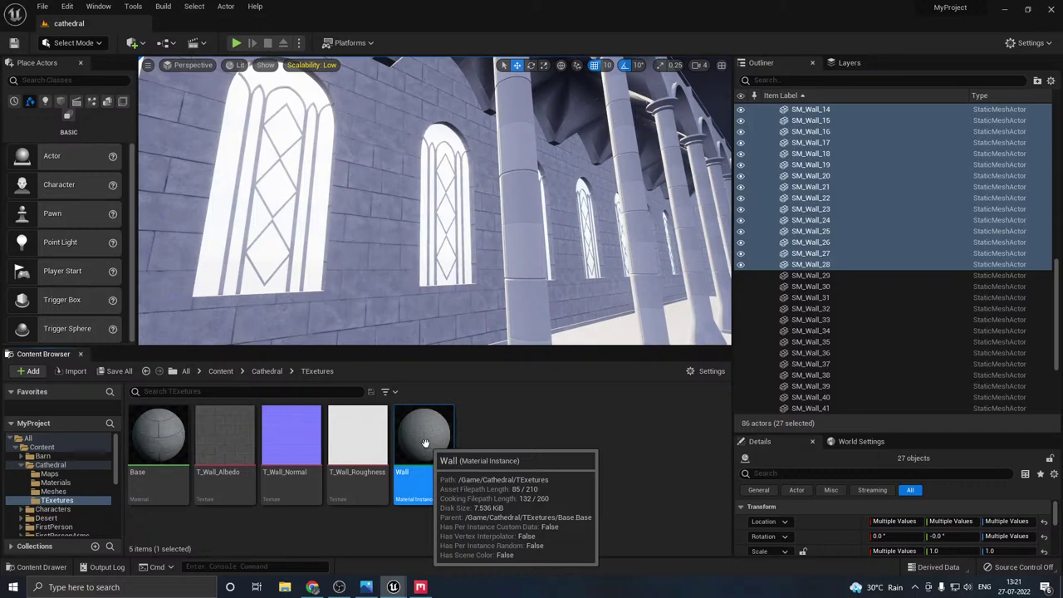
- Set Normal_int to 2 in the Wall material instance and save the Wall asset
{"action": "double_click", "coordinate": [424, 436]}
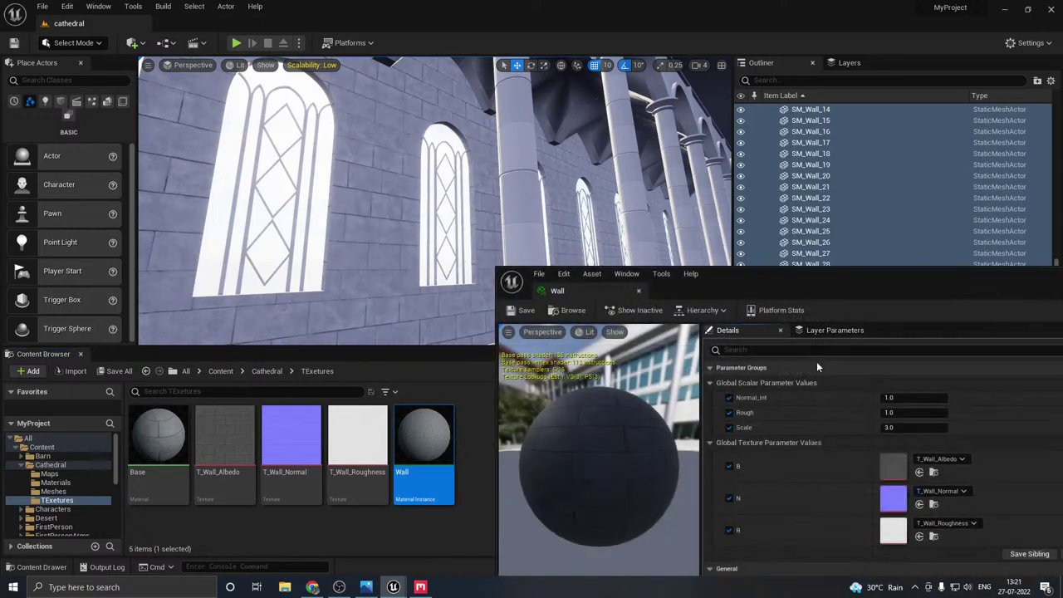
{"action": "left_click", "coordinate": [914, 397]}
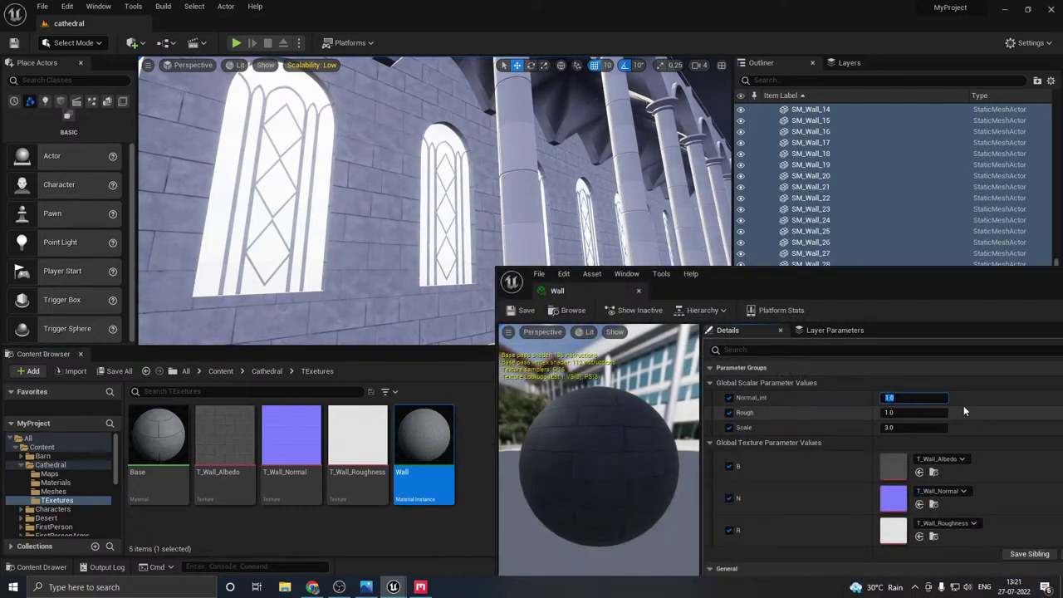
{"action": "type", "text": "2"}
{"action": "key", "text": "Return"}
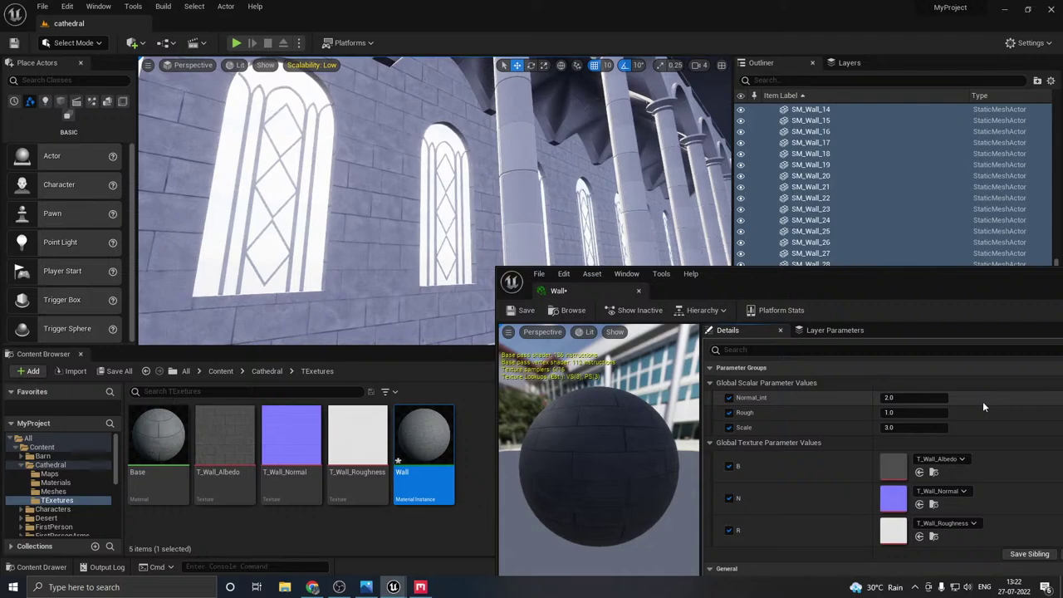
{"action": "left_click", "coordinate": [115, 371]}
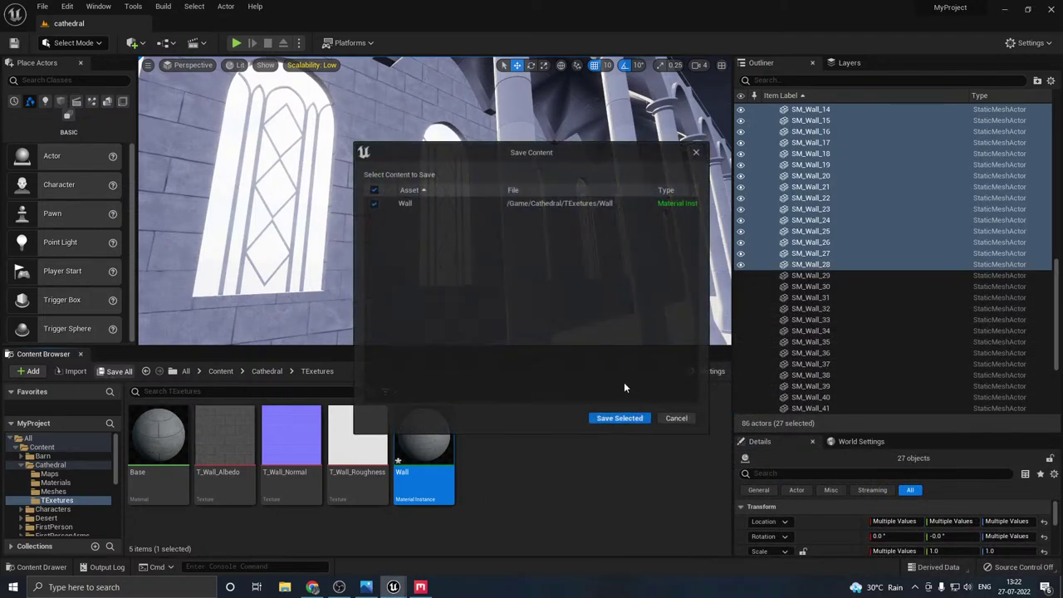
{"action": "left_click", "coordinate": [623, 418]}
- Enable Two Sided on the Base material, close its editor and save the Base asset
{"action": "left_click", "coordinate": [170, 436]}
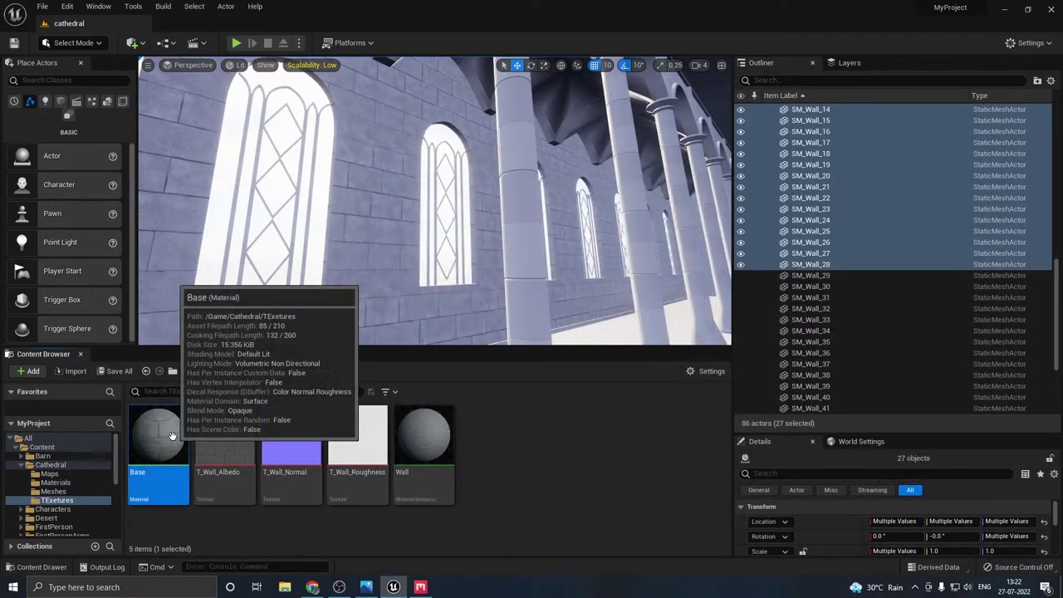
{"action": "double_click", "coordinate": [170, 436]}
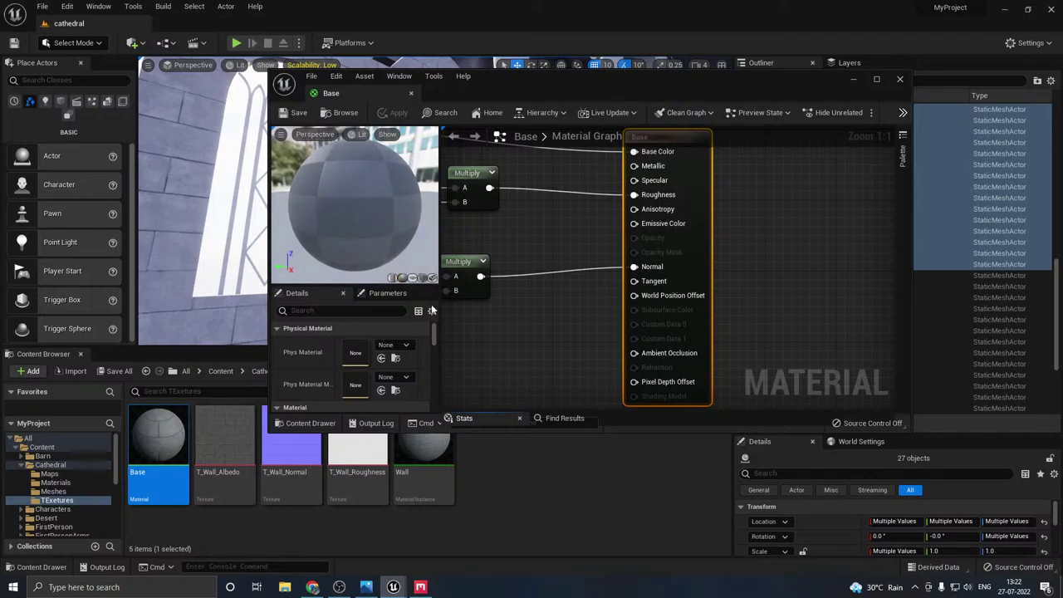
{"action": "scroll", "coordinate": [297, 384], "scroll_direction": "down", "scroll_amount": 3}
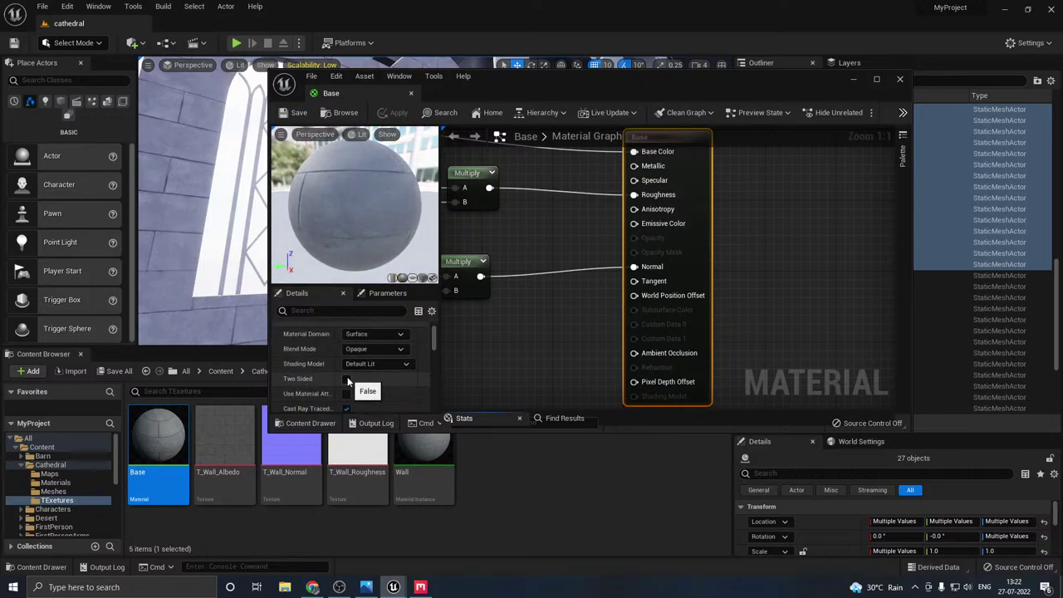
{"action": "left_click", "coordinate": [347, 379]}
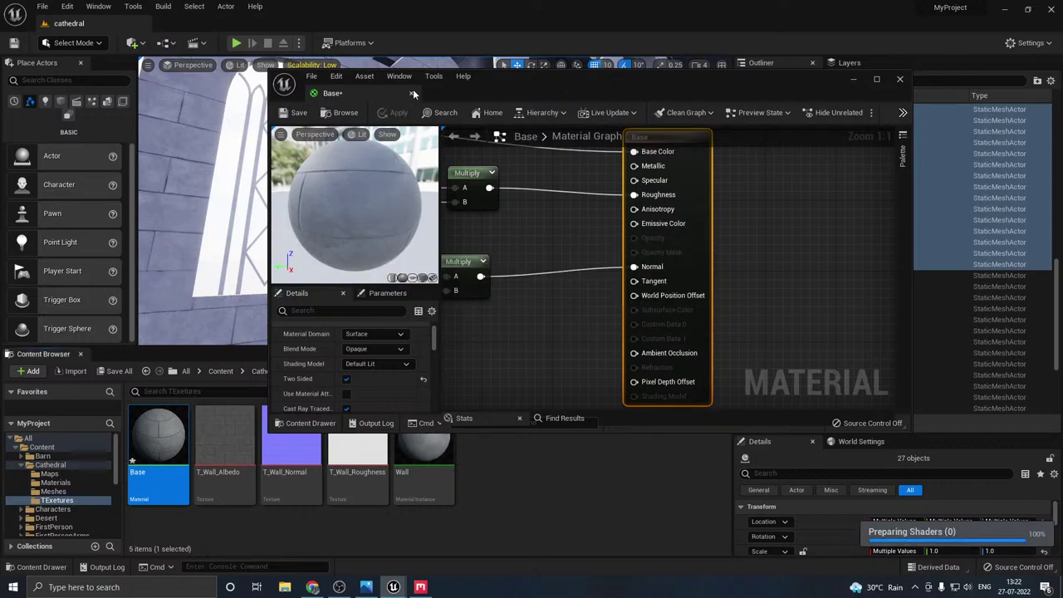
{"action": "left_click", "coordinate": [412, 93]}
{"action": "left_click", "coordinate": [116, 371]}
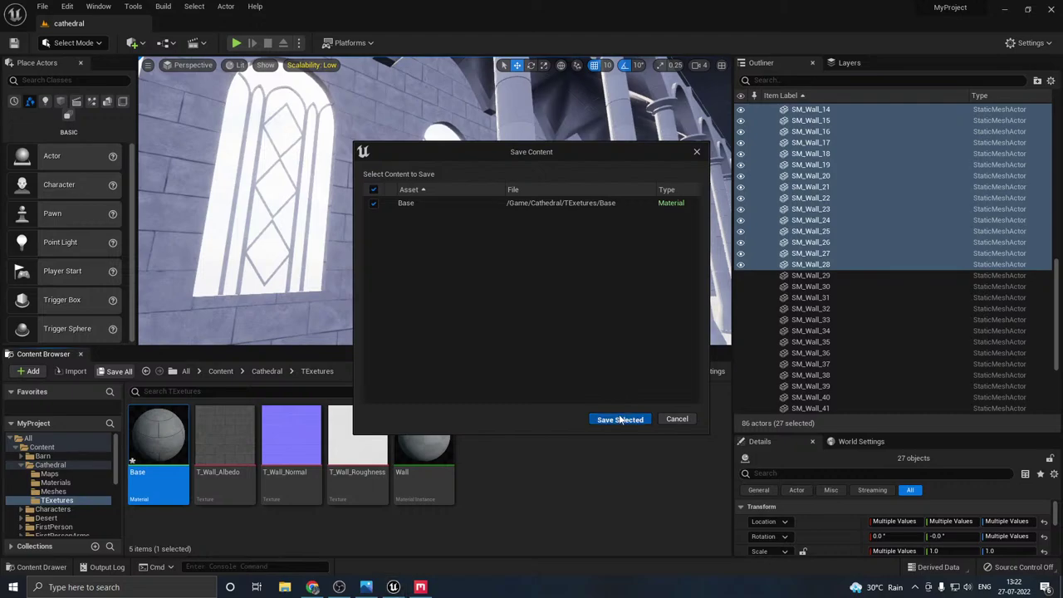
{"action": "left_click", "coordinate": [619, 419]}
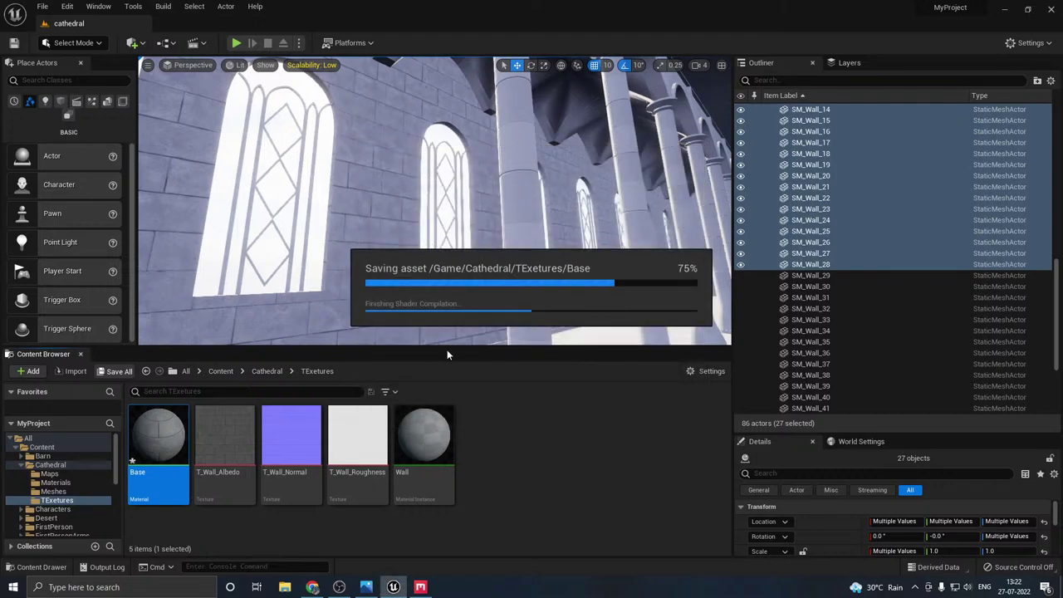
- Enlarge the level viewport and raise the scalability quality to High, checking the interior lighting
{"action": "left_click_drag", "start_coordinate": [445, 349], "coordinate": [440, 400]}
{"action": "left_click", "coordinate": [318, 70]}
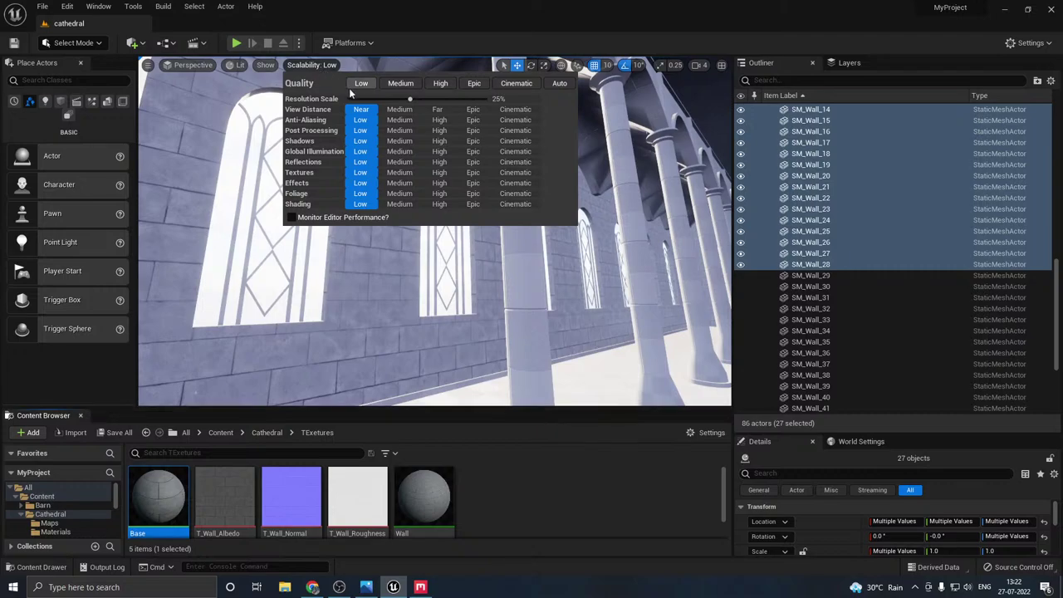
{"action": "left_click", "coordinate": [396, 86]}
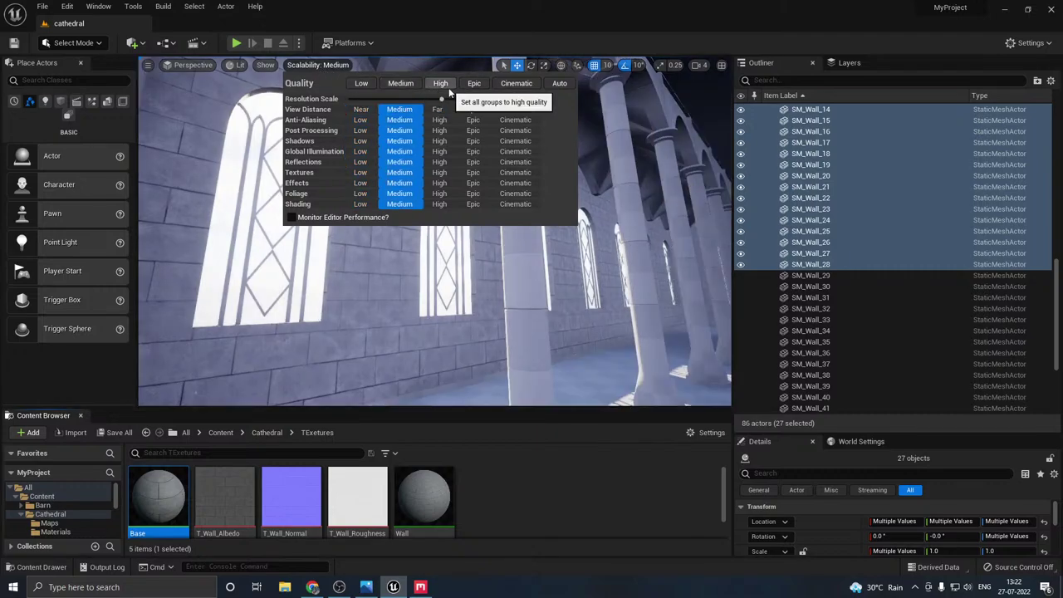
{"action": "left_click", "coordinate": [450, 88]}
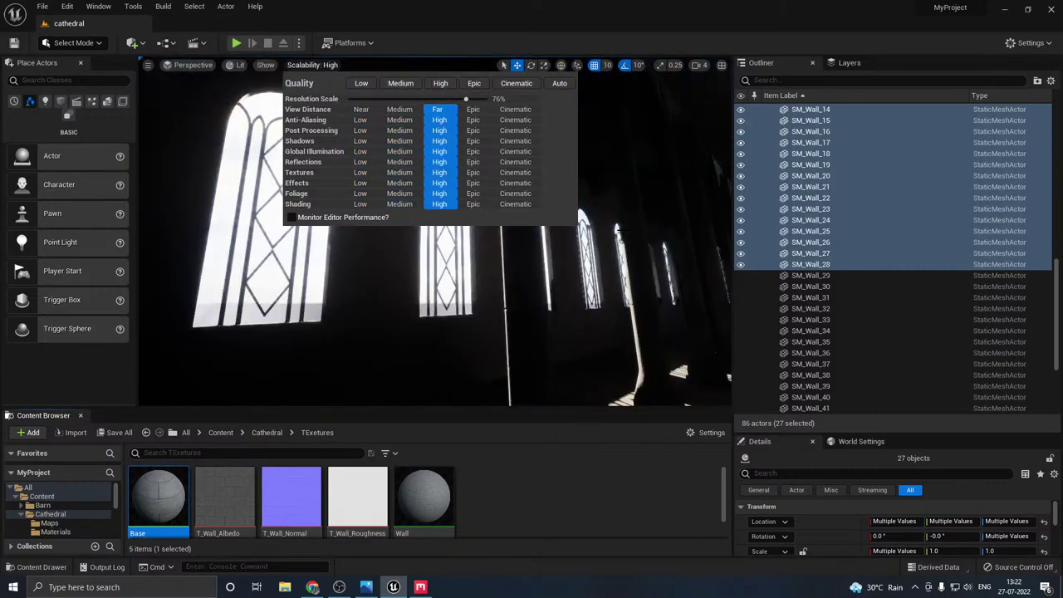
{"action": "right_click_drag", "start_coordinate": [500, 262], "coordinate": [577, 283]}
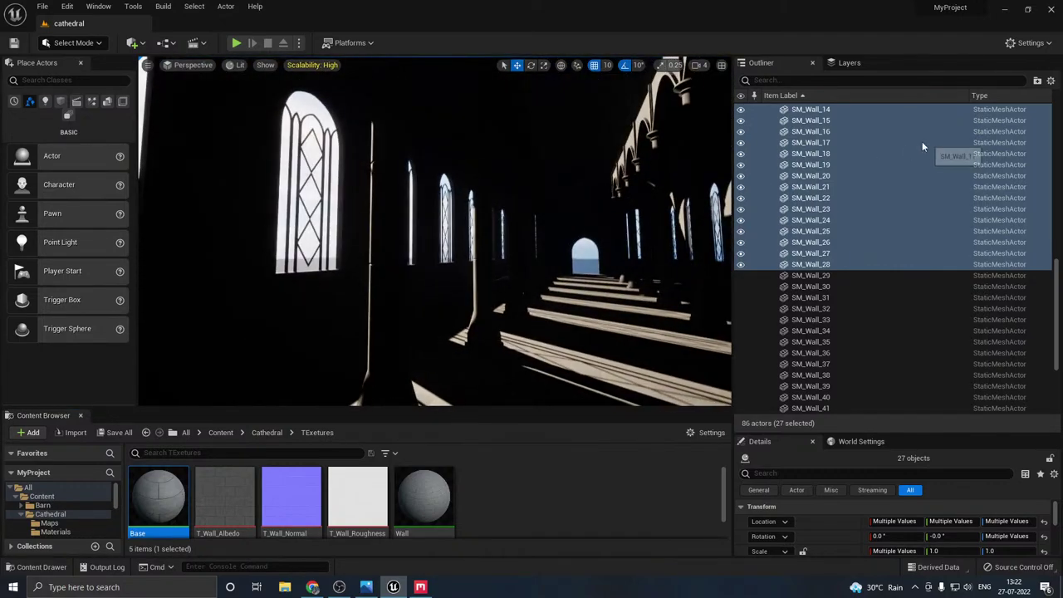
- Find the DirectionalLight in the level and rotate it 100° about the vertical axis, checking the light on the walls
{"action": "left_click", "coordinate": [802, 81]}
{"action": "type", "text": "dire"}
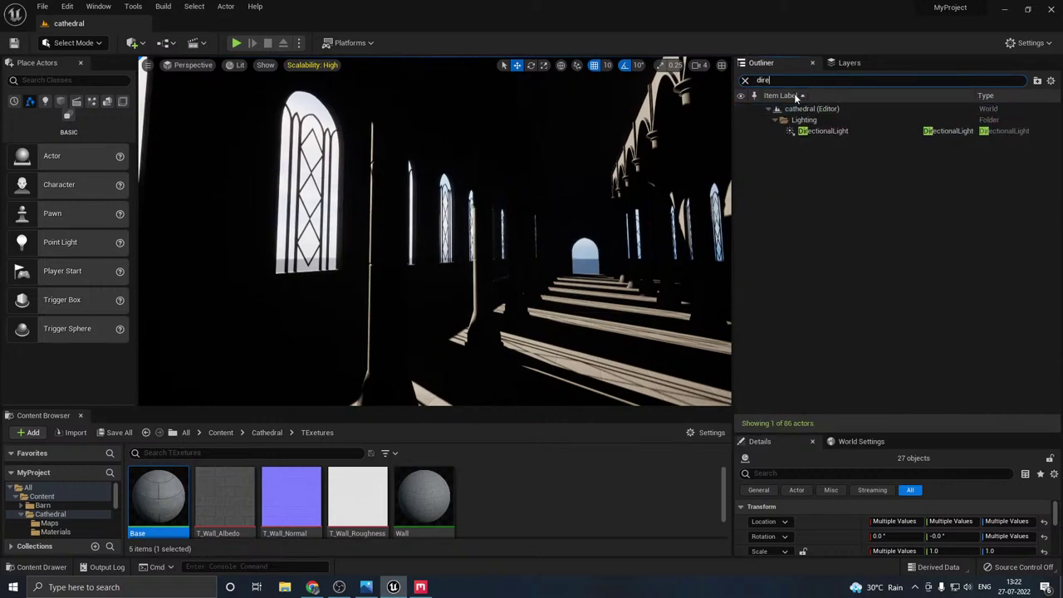
{"action": "double_click", "coordinate": [823, 131]}
{"action": "key", "text": "e"}
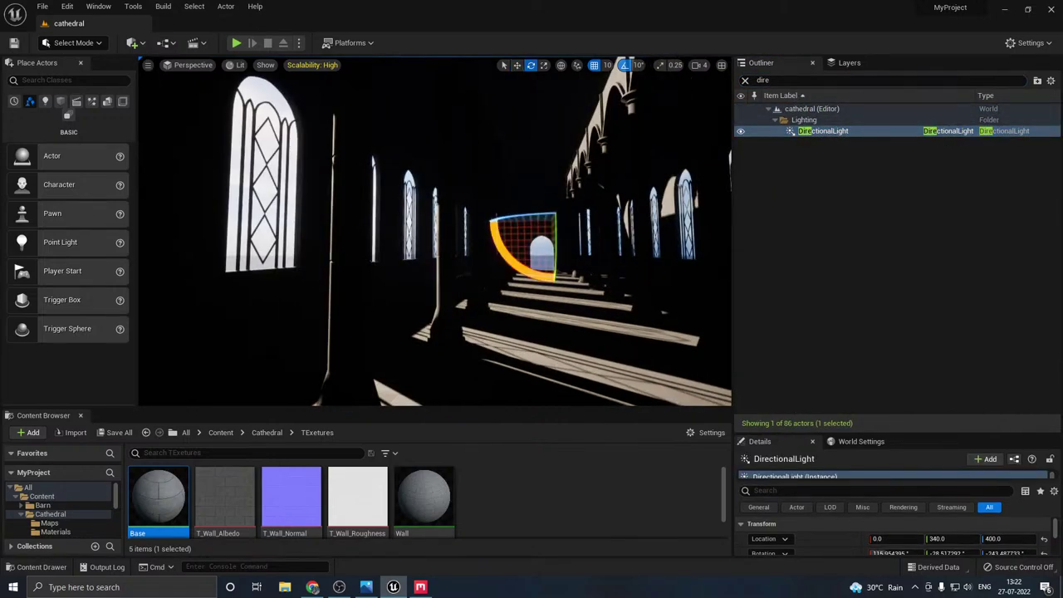
{"action": "left_click_drag", "start_coordinate": [527, 212], "coordinate": [622, 218]}
{"action": "mouse_move", "coordinate": [421, 252]}
{"action": "right_mouse_down"}
{"action": "mouse_move", "coordinate": [357, 252]}
{"action": "mouse_move", "coordinate": [421, 252]}
{"action": "mouse_move", "coordinate": [430, 263]}
{"action": "mouse_move", "coordinate": [419, 261]}
{"action": "right_mouse_up"}
{"action": "key", "text": "w"}
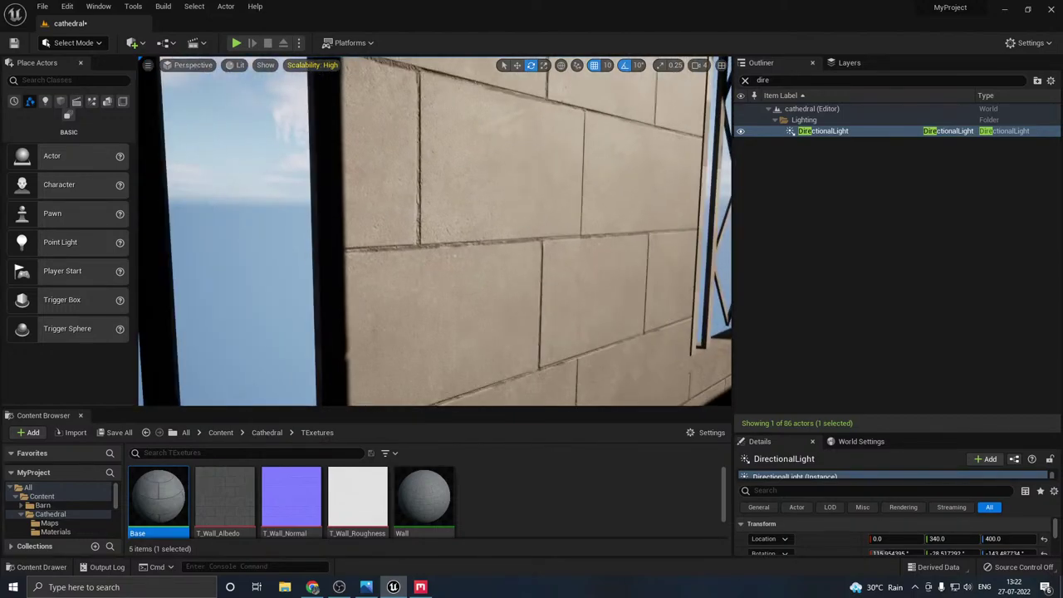
{"action": "right_click_drag", "start_coordinate": [440, 224], "coordinate": [318, 136]}
- Set the viewport scalability quality to Low and save the modified cathedral level
{"action": "left_click", "coordinate": [324, 66]}
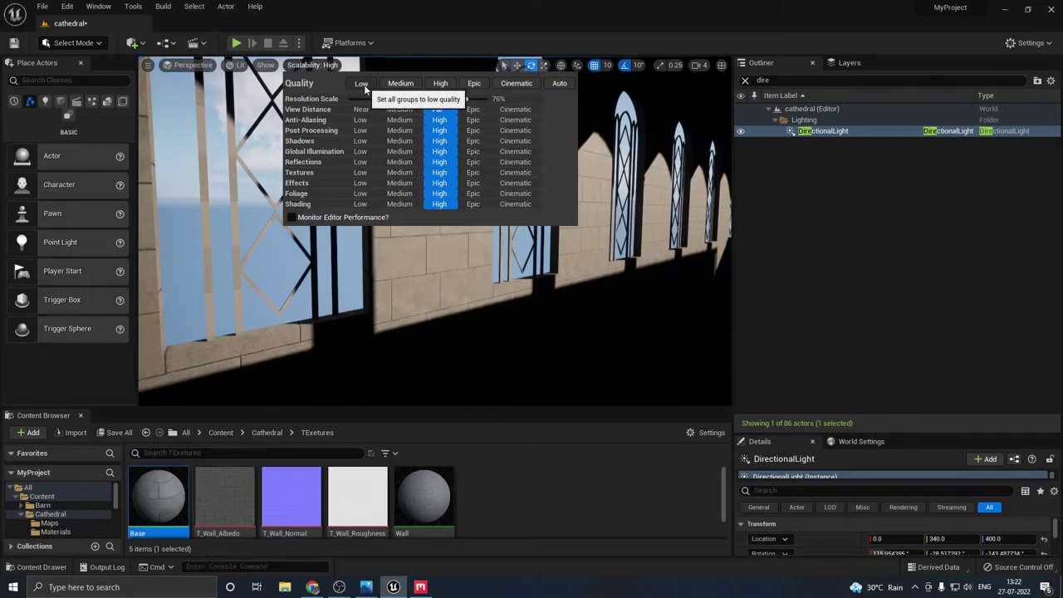
{"action": "left_click", "coordinate": [359, 86]}
{"action": "right_click_drag", "start_coordinate": [479, 285], "coordinate": [479, 280]}
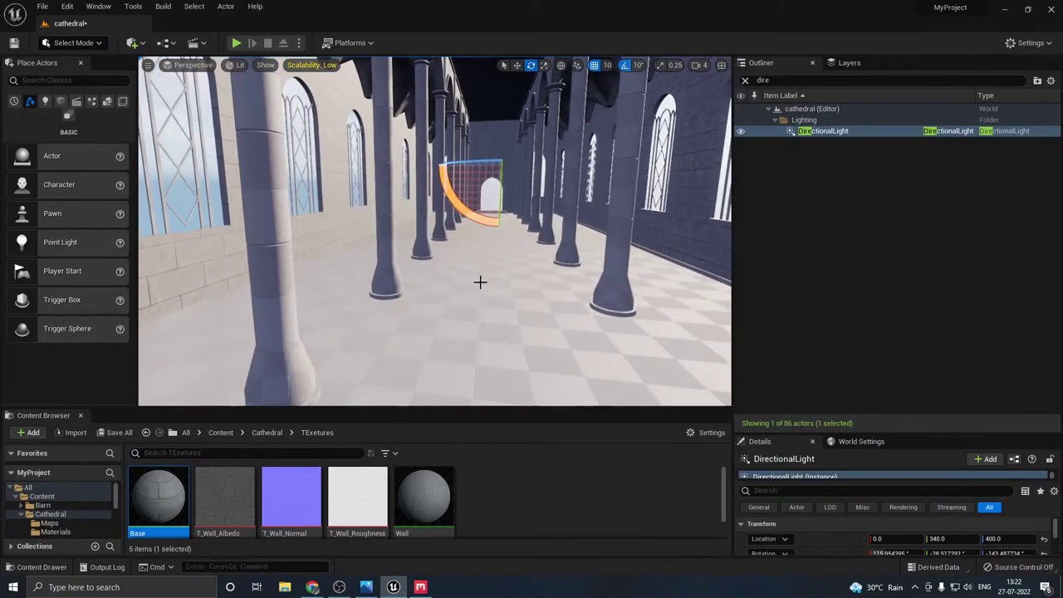
{"action": "key", "text": "w"}
{"action": "left_click", "coordinate": [107, 433]}
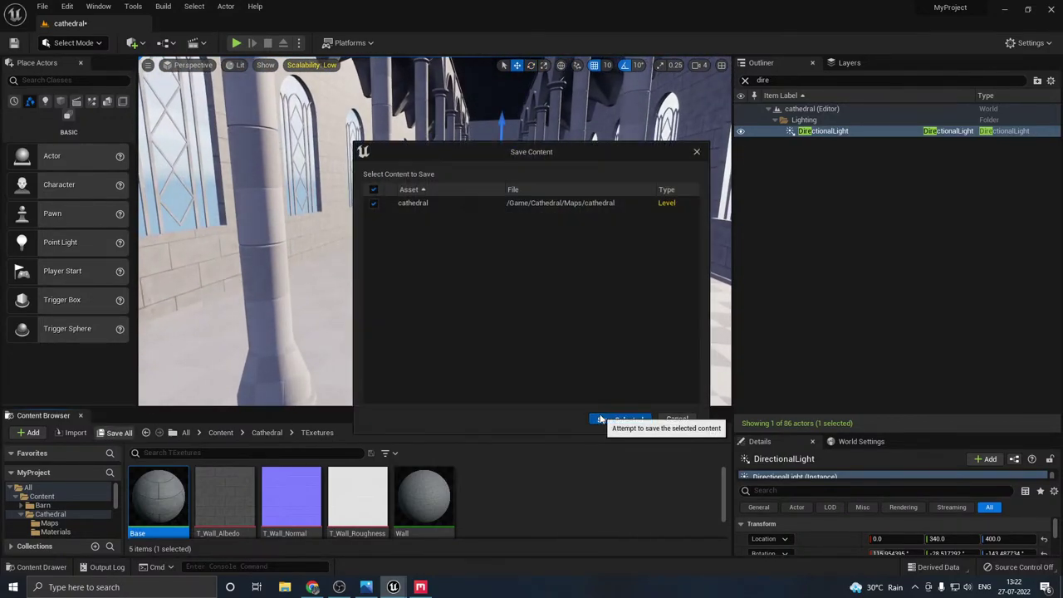
{"action": "left_click", "coordinate": [623, 418]}
- Apply the Wall material instance to the two lower planes closing the nave's end
{"action": "right_click_drag", "start_coordinate": [407, 278], "coordinate": [473, 278]}
{"action": "left_click", "coordinate": [498, 291]}
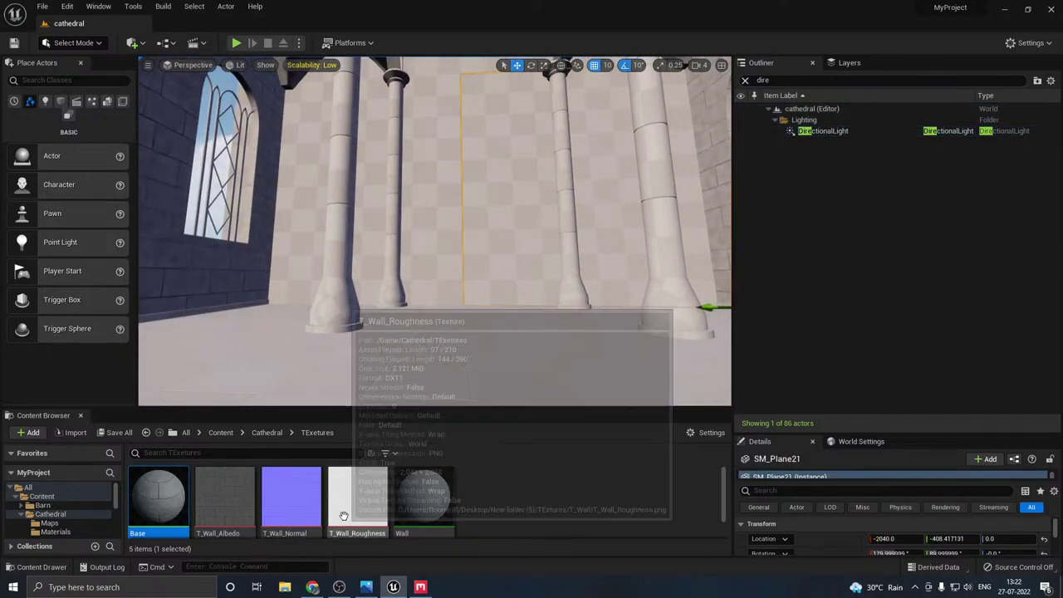
{"action": "left_click_drag", "start_coordinate": [423, 497], "coordinate": [508, 259]}
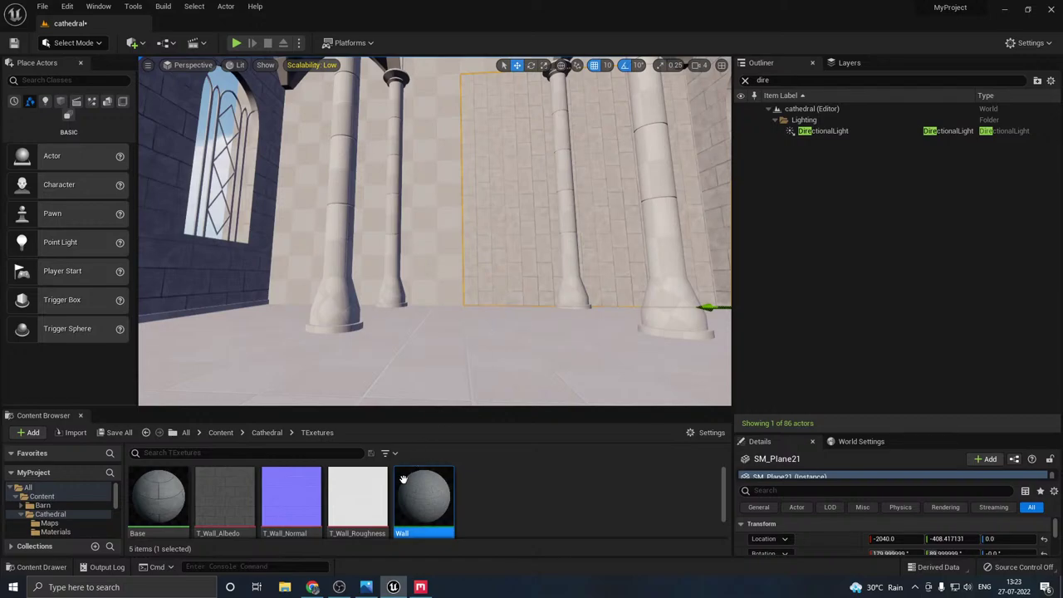
{"action": "left_click_drag", "start_coordinate": [423, 497], "coordinate": [424, 264]}
- Delete the end wall's other planes, leaving only the lower plane at Y -408.417131
{"action": "right_click_drag", "start_coordinate": [424, 264], "coordinate": [490, 268]}
{"action": "key", "text": "s"}
{"action": "left_click", "coordinate": [406, 241]}
{"action": "right_click_drag", "start_coordinate": [406, 242], "coordinate": [415, 225]}
{"action": "right_click_drag", "start_coordinate": [358, 208], "coordinate": [399, 235]}
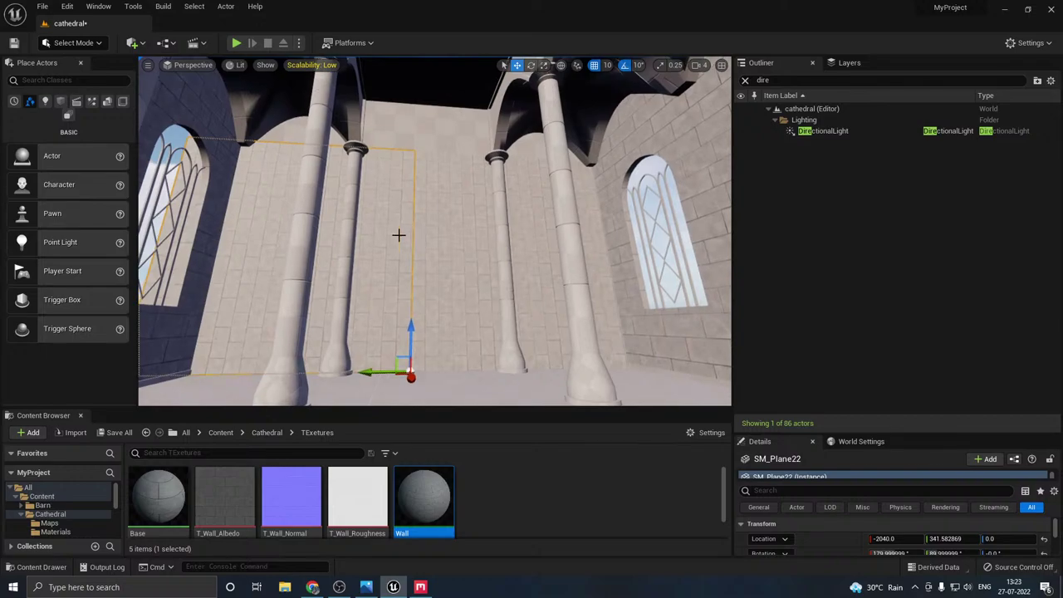
{"action": "key", "text": "Delete"}
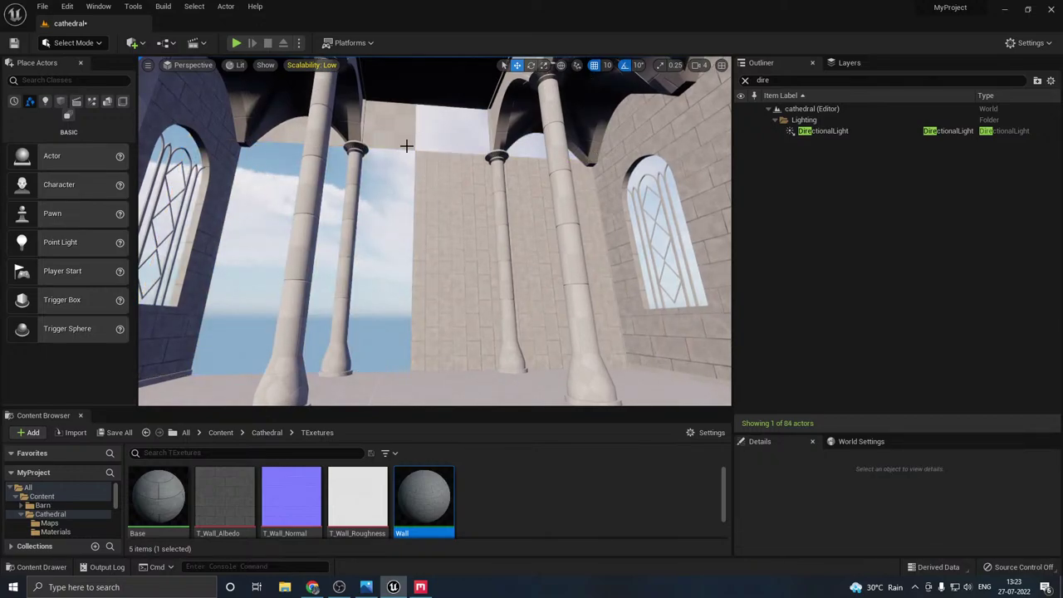
{"action": "left_click", "coordinate": [405, 144]}
{"action": "key", "text": "Delete"}
- Rotate the remaining end-wall plane 90° within the wall and raise it to a Z location of 740
{"action": "left_click", "coordinate": [438, 197]}
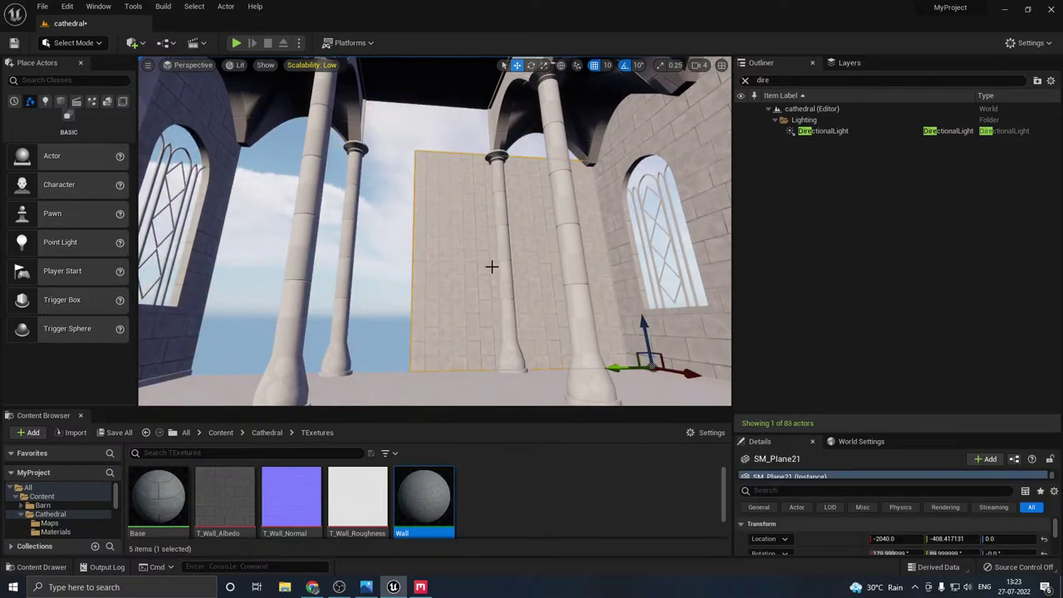
{"action": "right_click_drag", "start_coordinate": [491, 266], "coordinate": [499, 267]}
{"action": "key", "text": "e"}
{"action": "left_click_drag", "start_coordinate": [611, 224], "coordinate": [565, 239]}
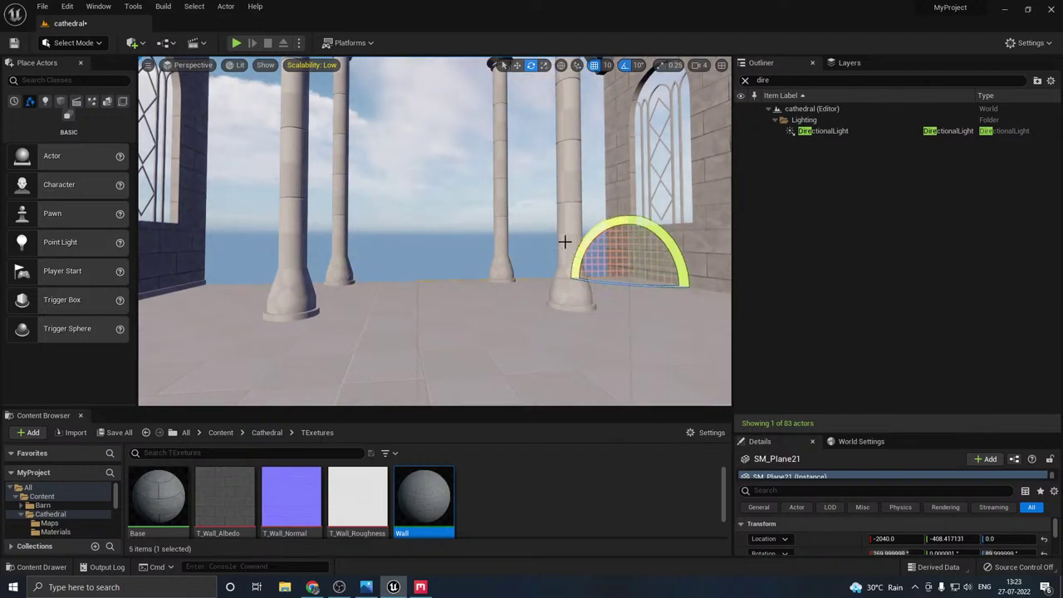
{"action": "right_click_drag", "start_coordinate": [559, 252], "coordinate": [592, 229]}
{"action": "key", "text": "w"}
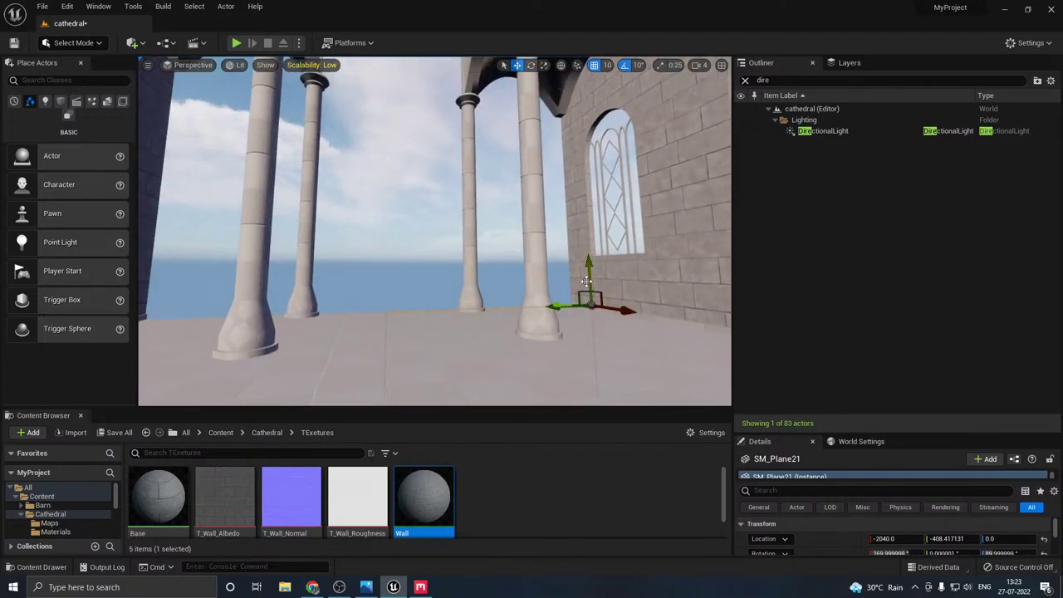
{"action": "left_click_drag", "start_coordinate": [587, 282], "coordinate": [323, 104]}
- Duplicate the rotated end-wall plane sideways to cover the other half of the nave's end
{"action": "mouse_move", "coordinate": [422, 136]}
{"action": "right_mouse_down"}
{"action": "mouse_move", "coordinate": [390, 124]}
{"action": "mouse_move", "coordinate": [387, 96]}
{"action": "mouse_move", "coordinate": [429, 127]}
{"action": "right_mouse_up"}
{"action": "key", "text": "w"}
{"action": "left_click_drag", "start_coordinate": [420, 86], "coordinate": [447, 77]}
{"action": "right_click_drag", "start_coordinate": [512, 144], "coordinate": [516, 169]}
{"action": "key", "text": "s"}
- Duplicate both end-wall planes upward and align the copies above them at a Z location of 1490
{"action": "left_click", "coordinate": [502, 162]}
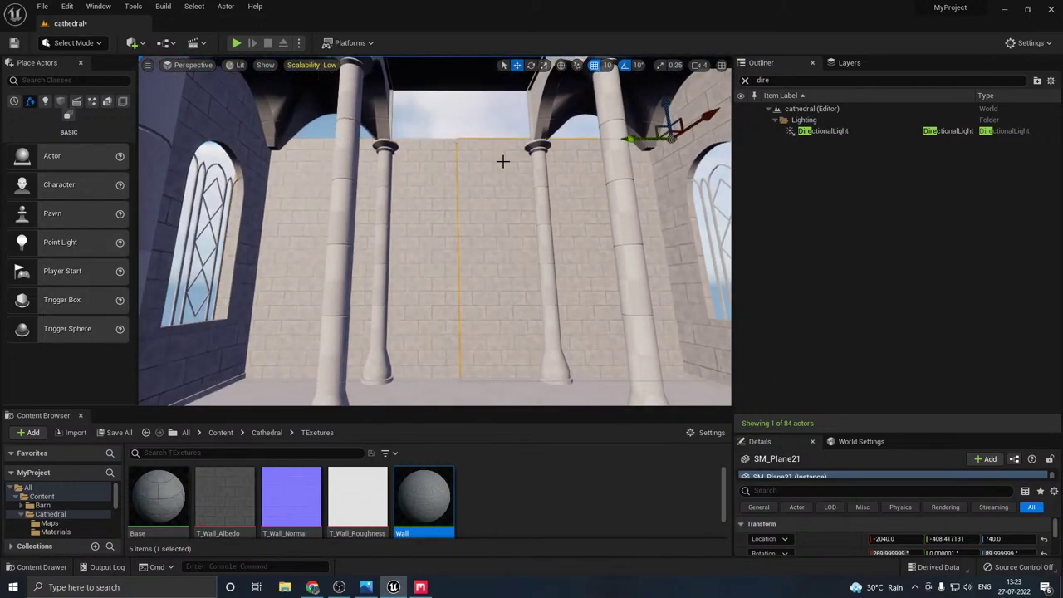
{"action": "left_click", "coordinate": [443, 163], "text": "ctrl"}
{"action": "left_click_drag", "start_coordinate": [456, 103], "coordinate": [457, 3], "text": "alt"}
{"action": "right_click_drag", "start_coordinate": [463, 119], "coordinate": [462, 73]}
{"action": "right_click_drag", "start_coordinate": [489, 157], "coordinate": [545, 160]}
{"action": "key", "text": "a"}
{"action": "left_click_drag", "start_coordinate": [486, 154], "coordinate": [478, 98]}
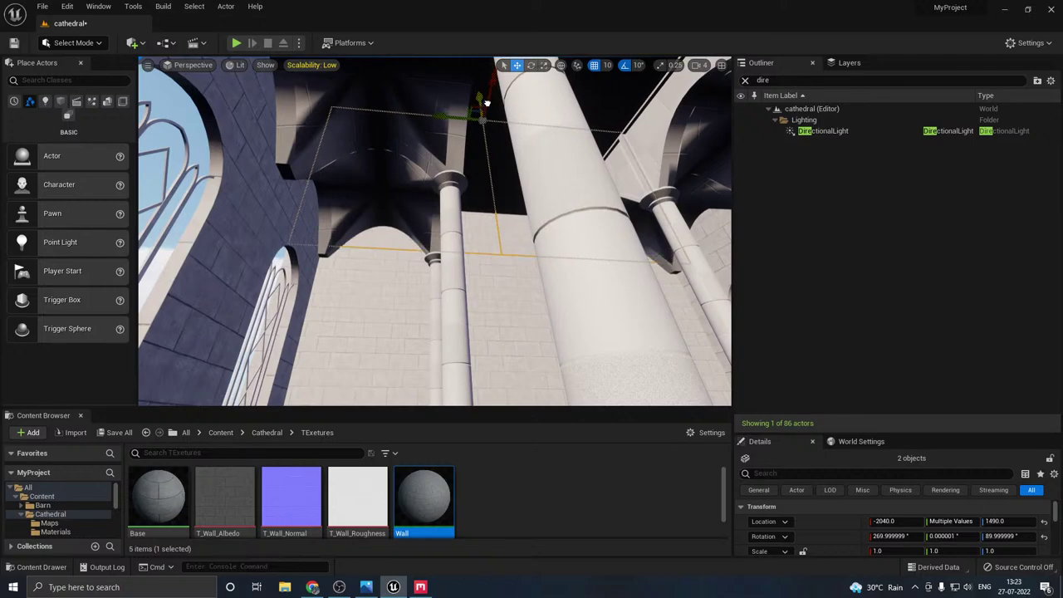
- Inspect the rebuilt end wall and nave, and save the modified cathedral level
{"action": "key", "text": "w"}
{"action": "right_click_drag", "start_coordinate": [464, 215], "coordinate": [531, 278]}
{"action": "right_click_drag", "start_coordinate": [469, 254], "coordinate": [496, 224]}
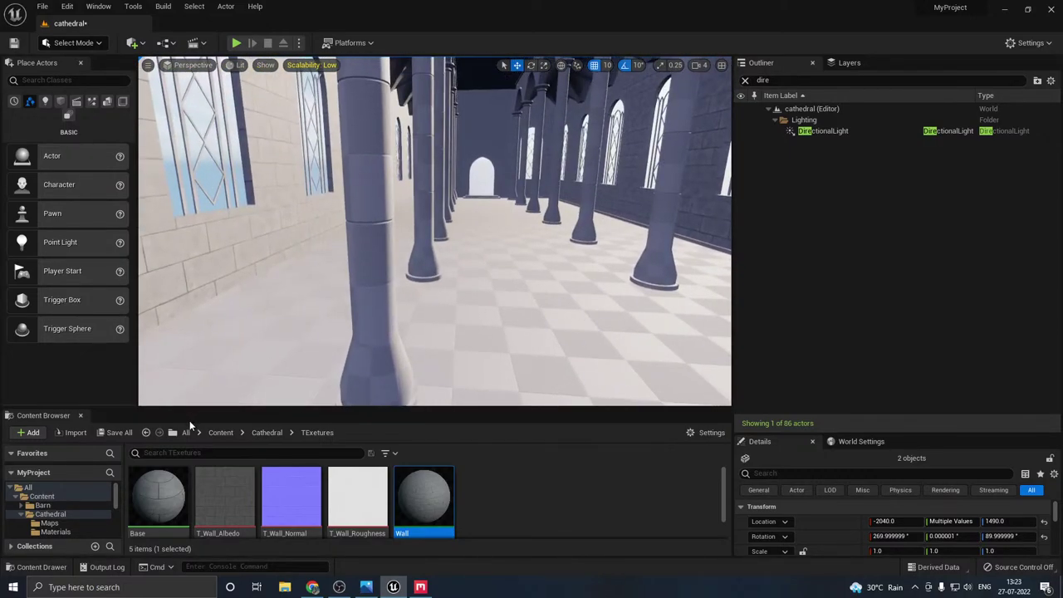
{"action": "left_click", "coordinate": [116, 432]}
{"action": "left_click", "coordinate": [596, 420]}
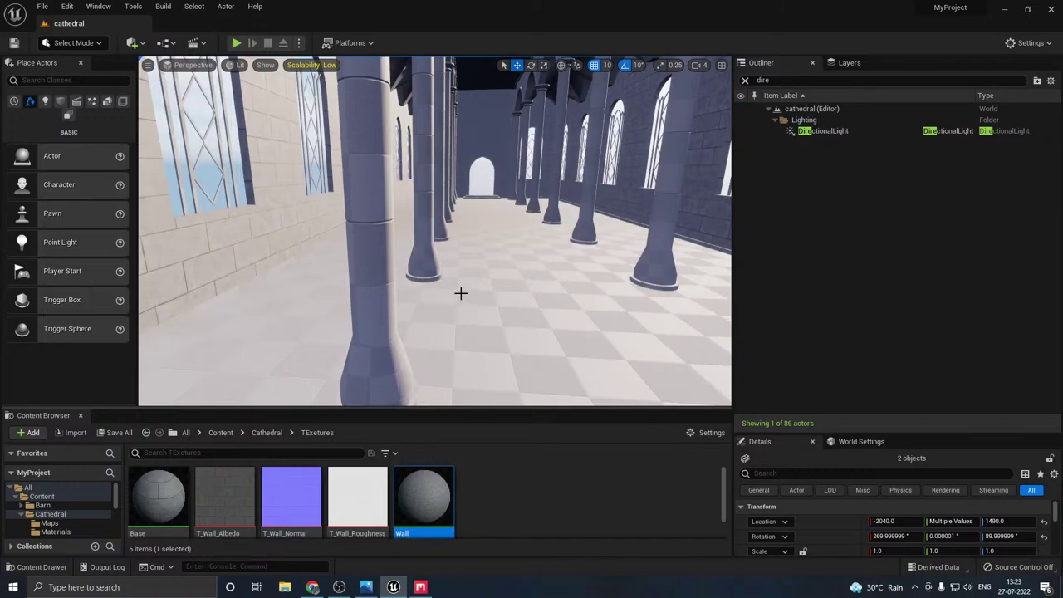
{"action": "mouse_move", "coordinate": [461, 292]}
{"action": "right_mouse_down"}
{"action": "mouse_move", "coordinate": [424, 263]}
{"action": "mouse_move", "coordinate": [415, 269]}
{"action": "mouse_move", "coordinate": [460, 292]}
{"action": "right_mouse_up"}
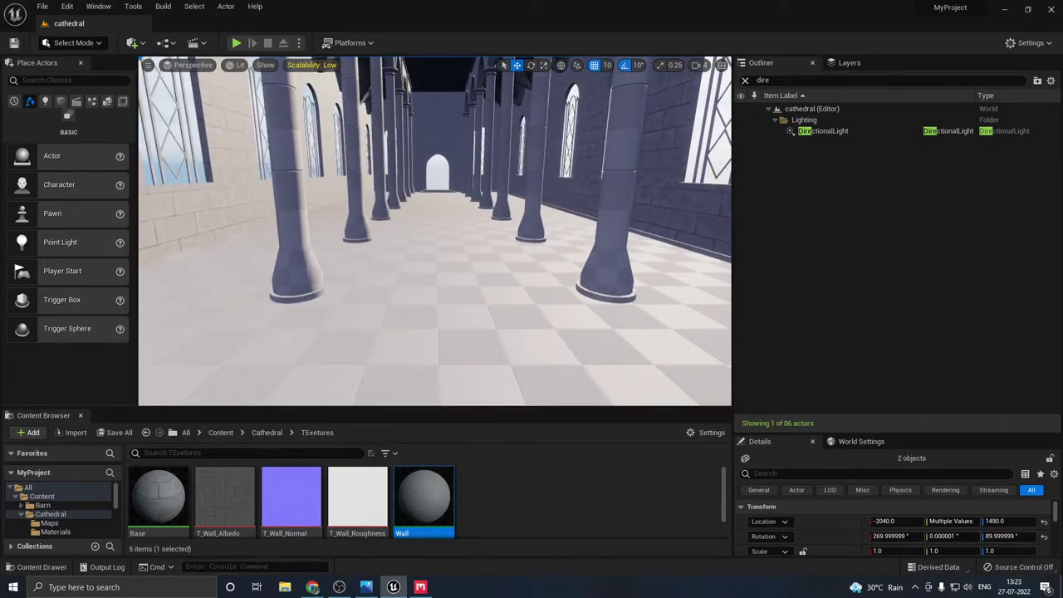
{"action": "right_click_drag", "start_coordinate": [383, 307], "coordinate": [380, 292]}
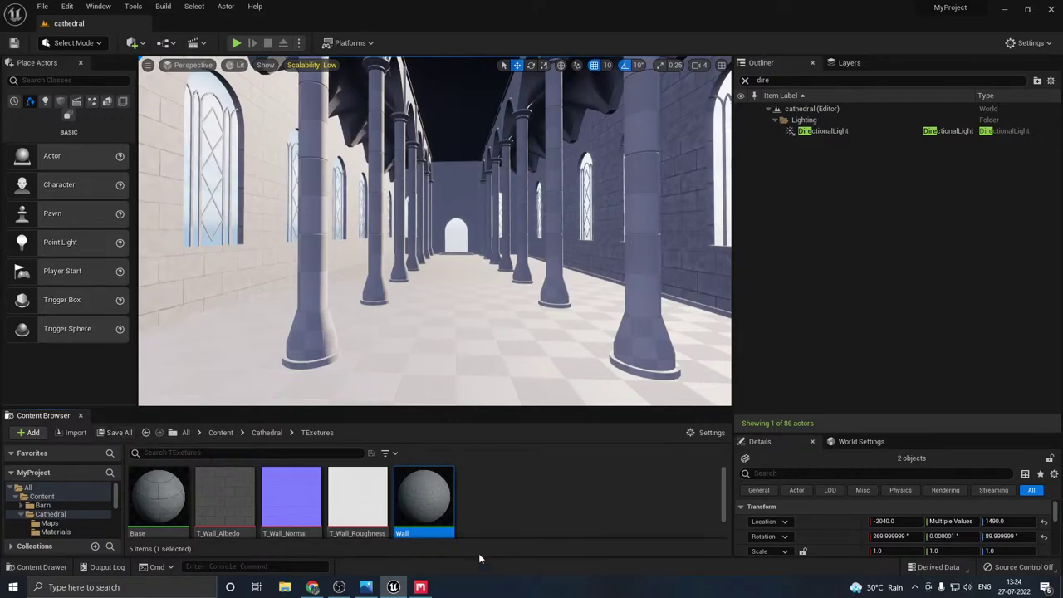
- Switch to Quixel Mixer, show the layer stack and filter the local library by Stone instead of Tile
{"action": "left_click", "coordinate": [429, 586]}
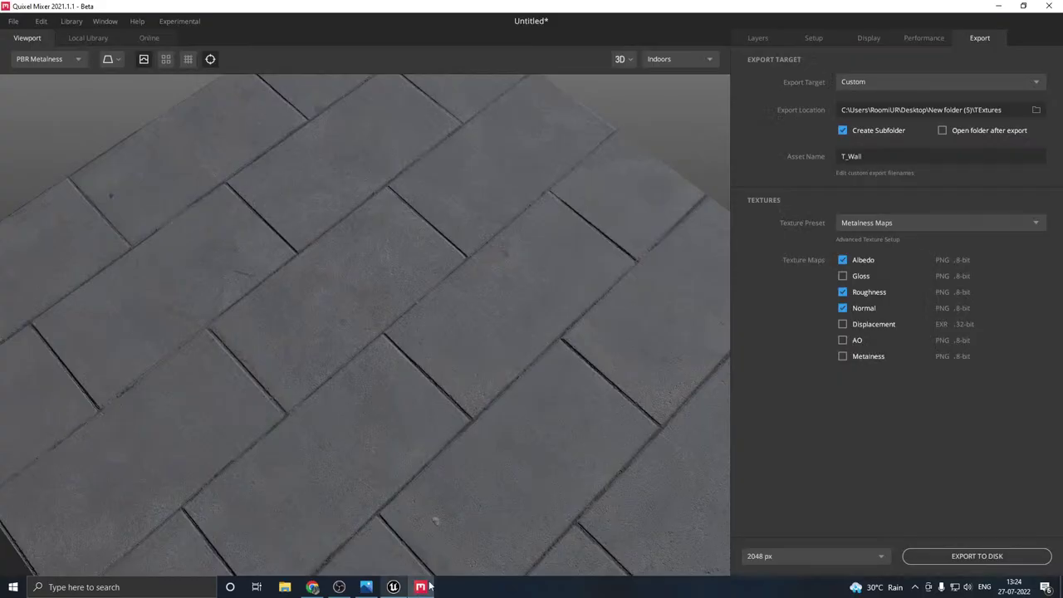
{"action": "left_click", "coordinate": [100, 40]}
{"action": "left_click", "coordinate": [758, 37]}
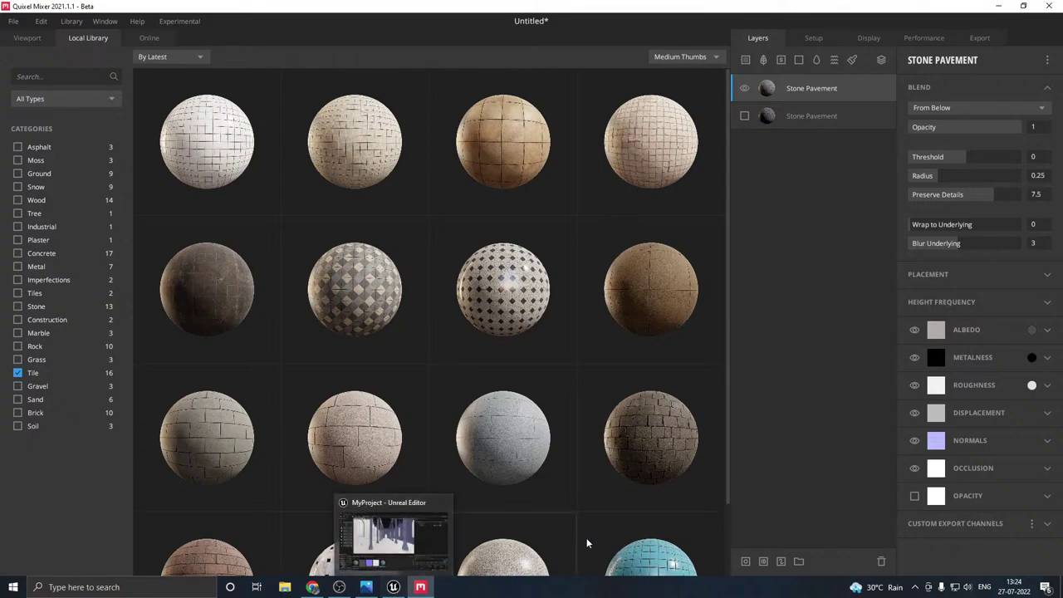
{"action": "left_click", "coordinate": [393, 587]}
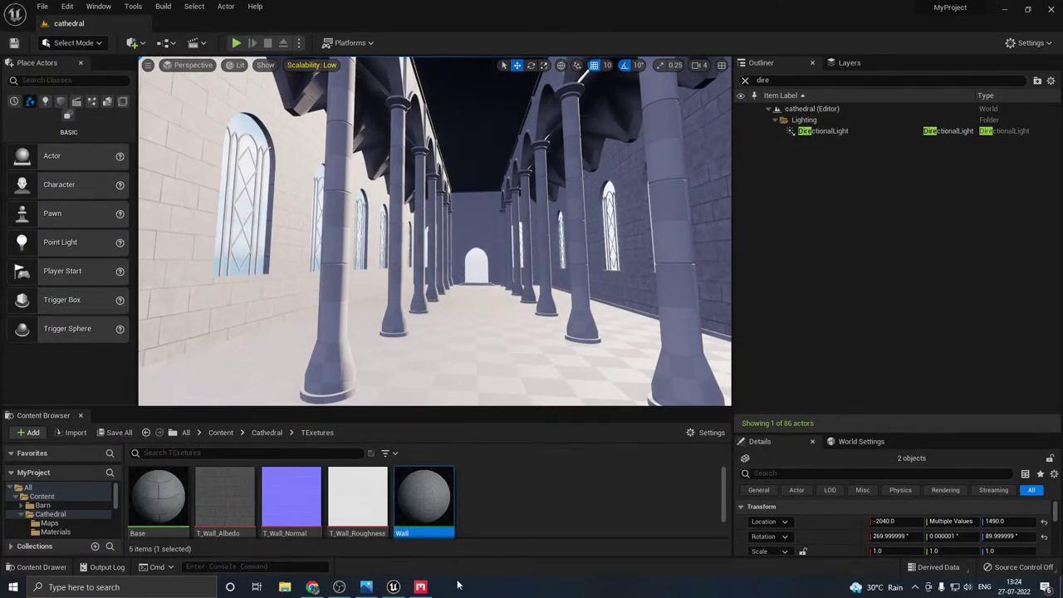
{"action": "left_click", "coordinate": [416, 588]}
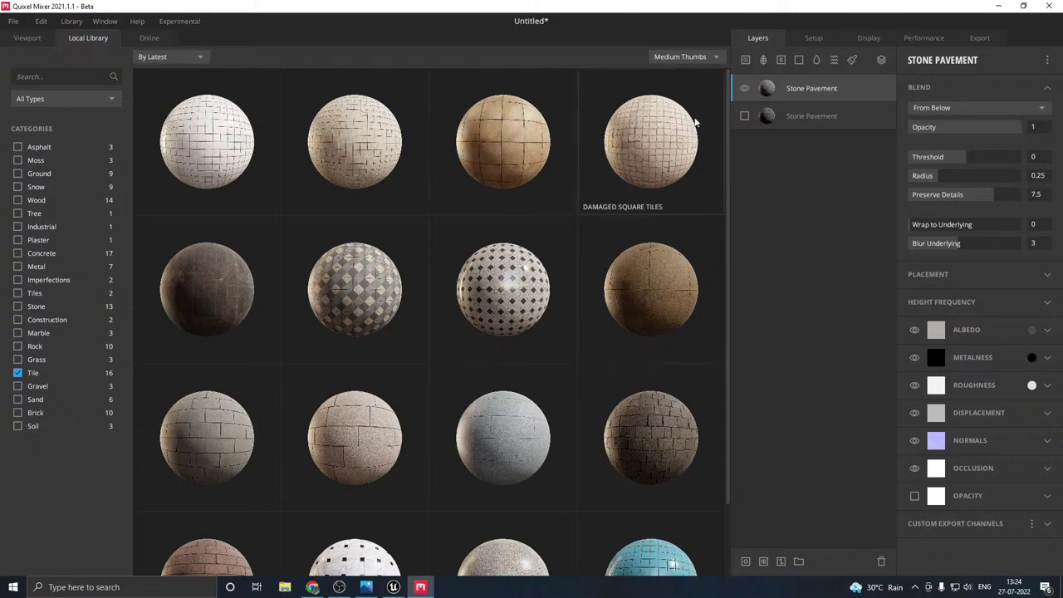
{"action": "scroll", "coordinate": [547, 301], "scroll_direction": "down", "scroll_amount": 2}
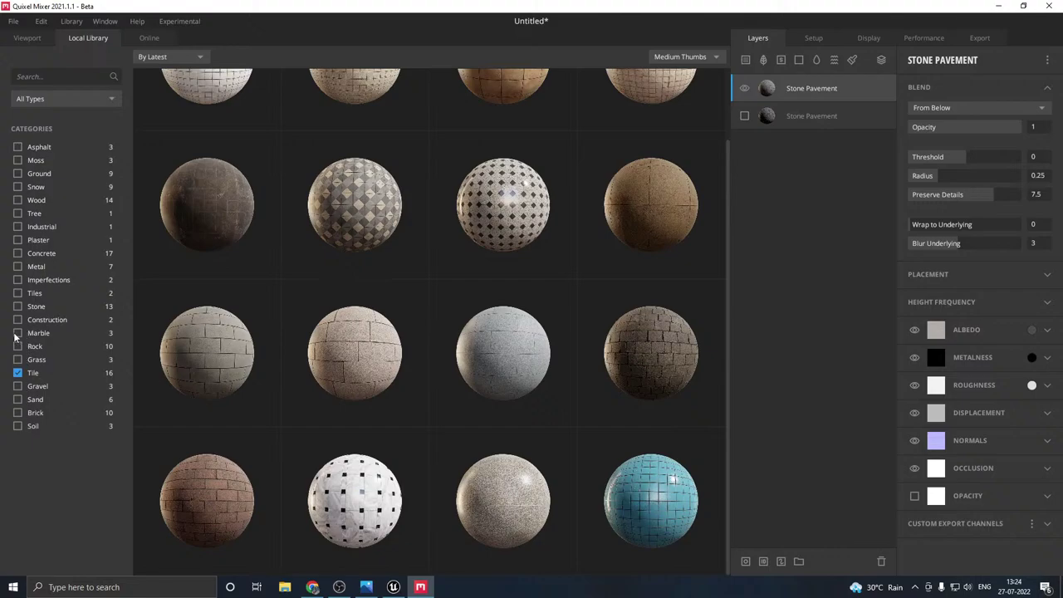
{"action": "left_click", "coordinate": [16, 307]}
{"action": "left_click", "coordinate": [18, 373]}
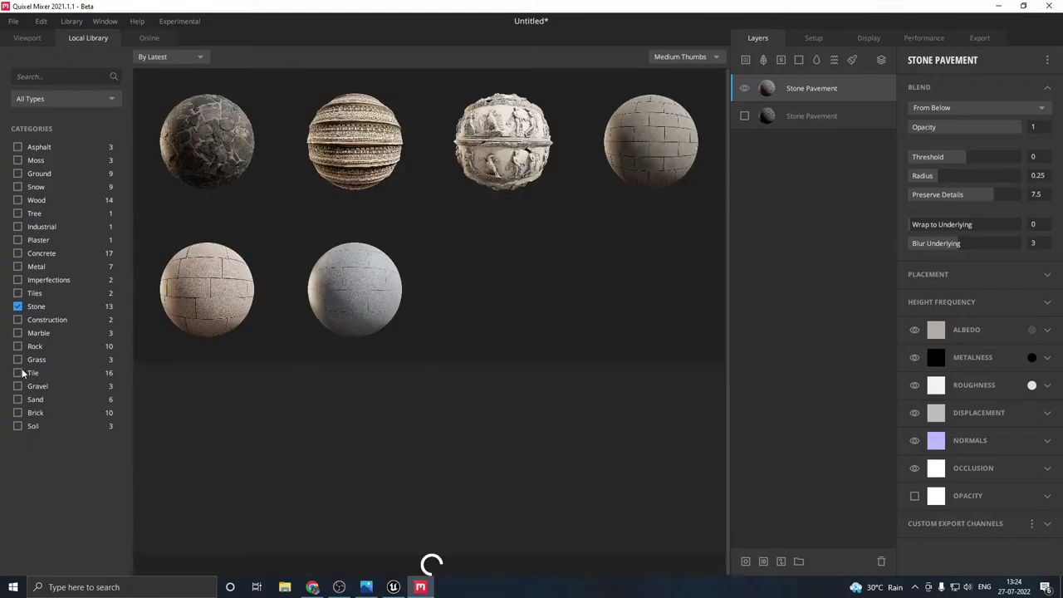
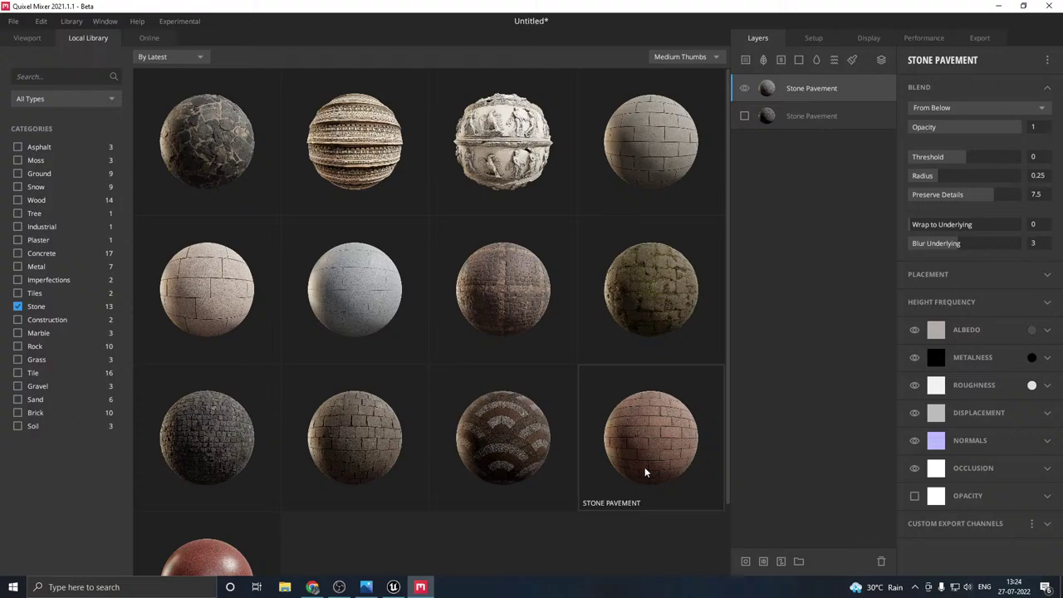
- Add the Stone Tiles Facade surface as a new layer and hide the Stone Pavement layer beneath it
{"action": "left_click", "coordinate": [352, 287]}
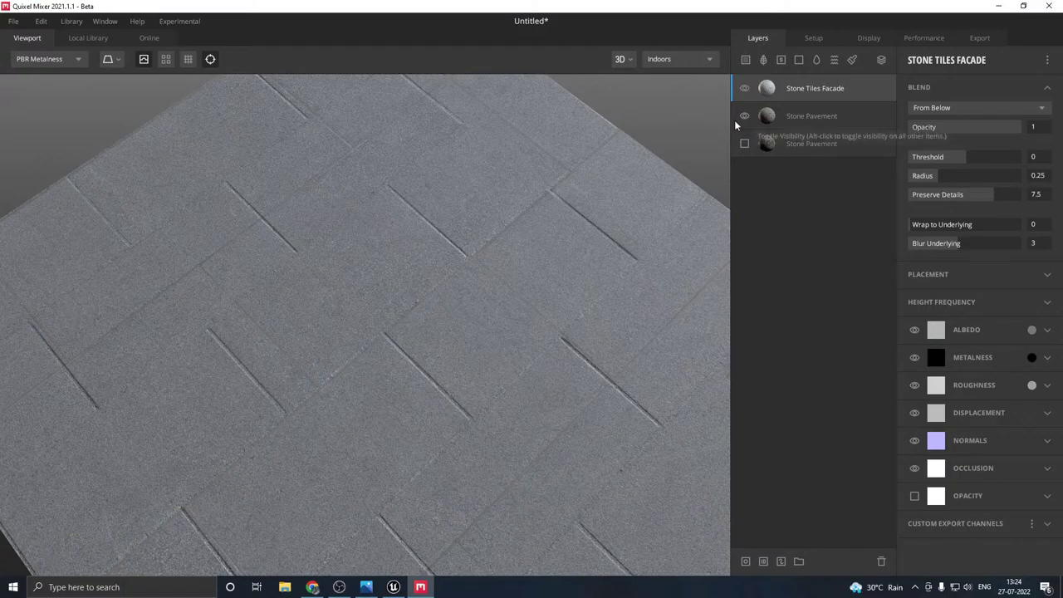
{"action": "left_click", "coordinate": [744, 115]}
{"action": "left_click_drag", "start_coordinate": [448, 237], "coordinate": [285, 214]}
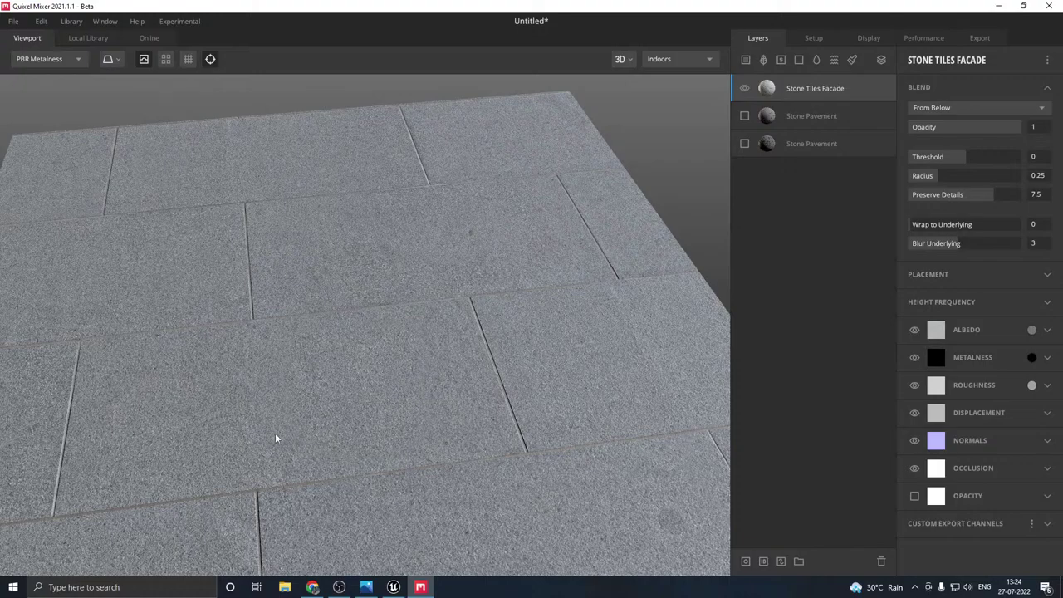
- Return to the local library, replace the Stone filter with Tile and browse the tile surfaces
{"action": "left_click", "coordinate": [365, 587]}
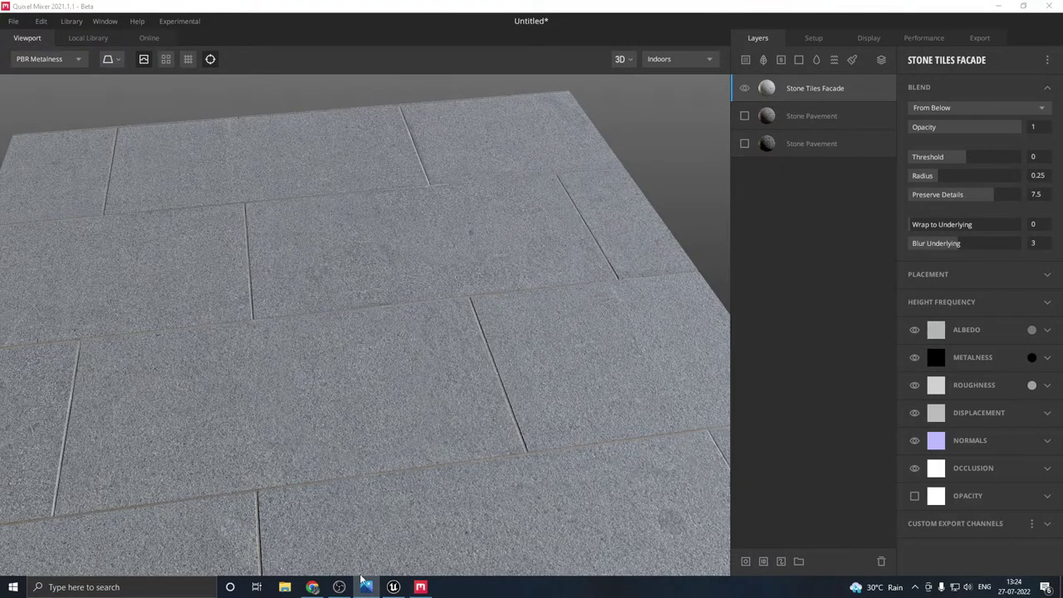
{"action": "left_click", "coordinate": [92, 39]}
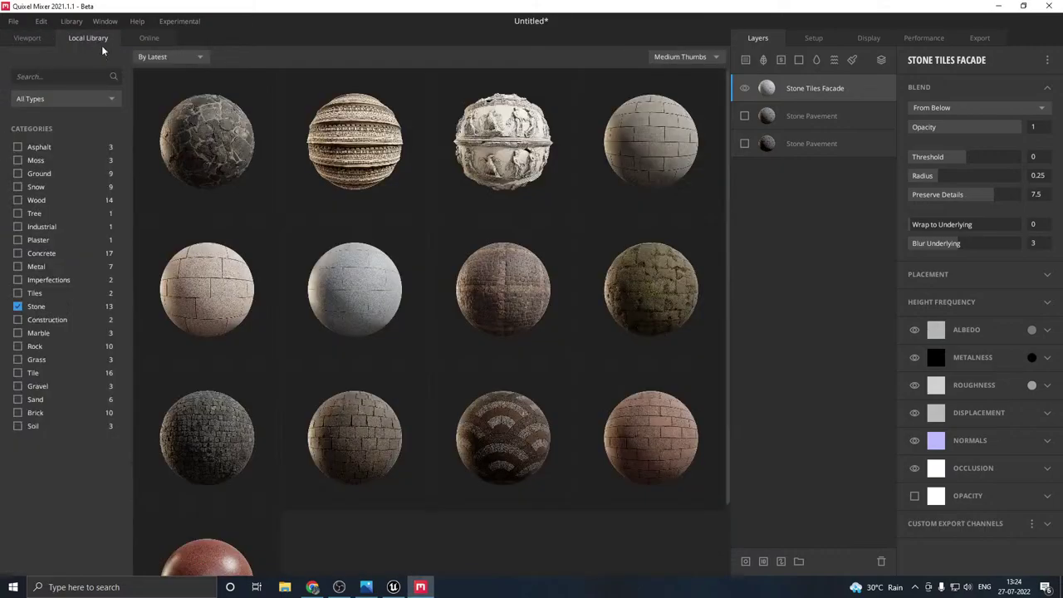
{"action": "left_click", "coordinate": [18, 308]}
{"action": "left_click", "coordinate": [307, 590]}
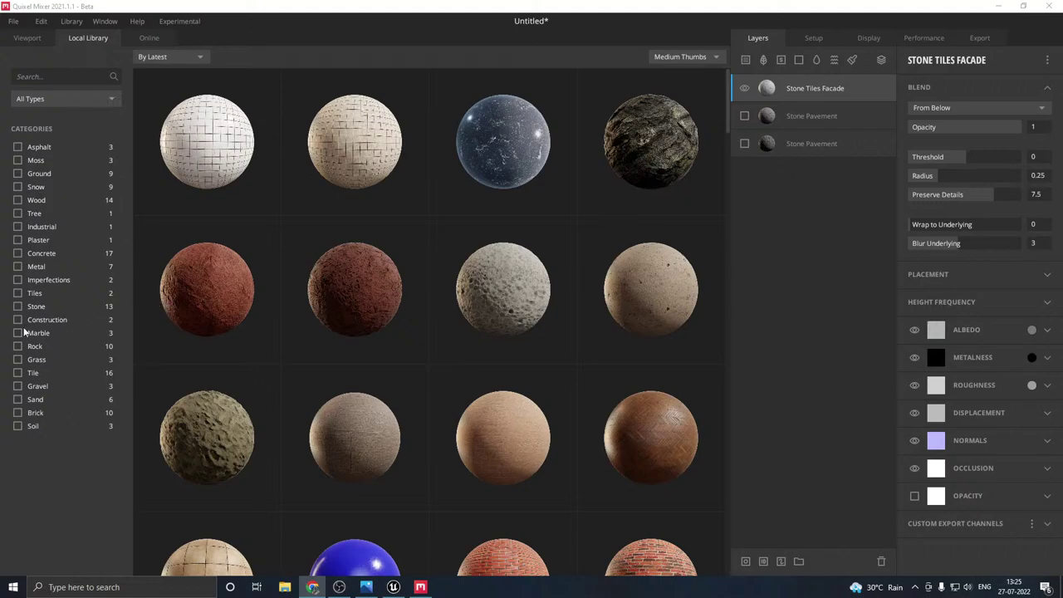
{"action": "left_click", "coordinate": [20, 295]}
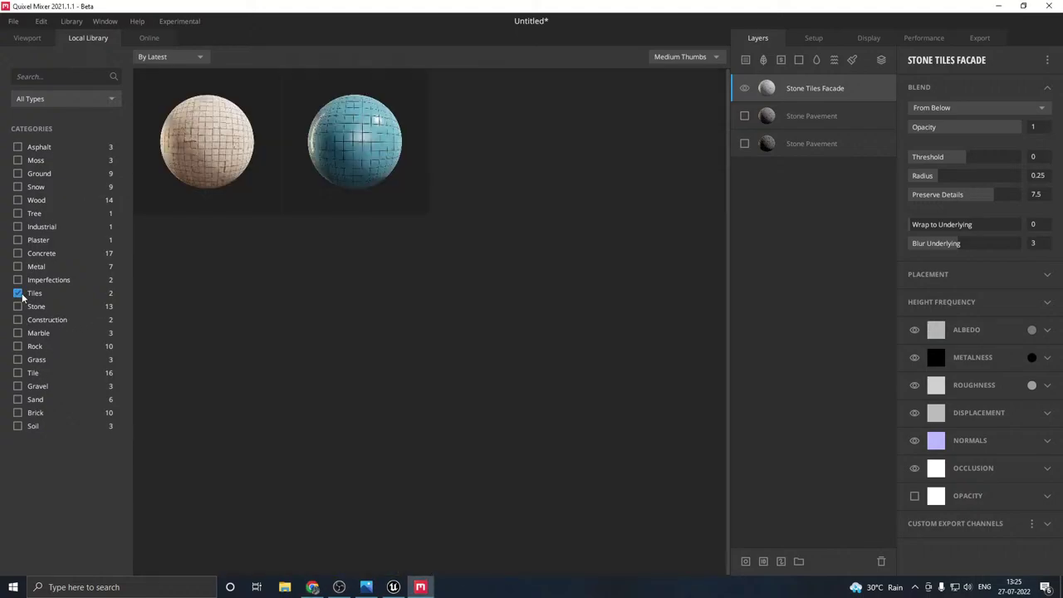
{"action": "left_click", "coordinate": [20, 295]}
{"action": "left_click", "coordinate": [18, 374]}
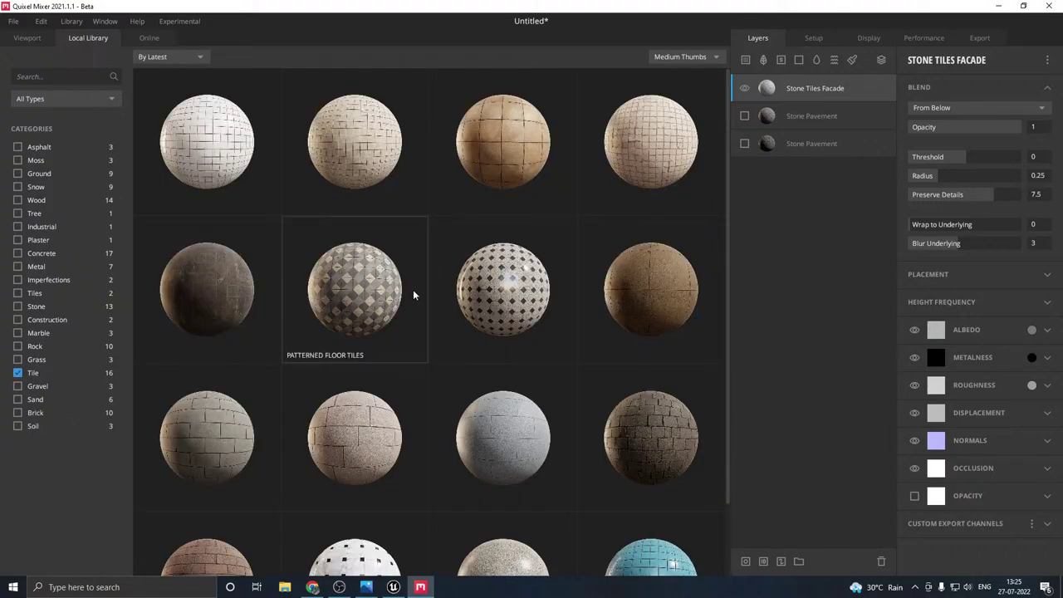
{"action": "scroll", "coordinate": [333, 299], "scroll_direction": "down", "scroll_amount": 1}
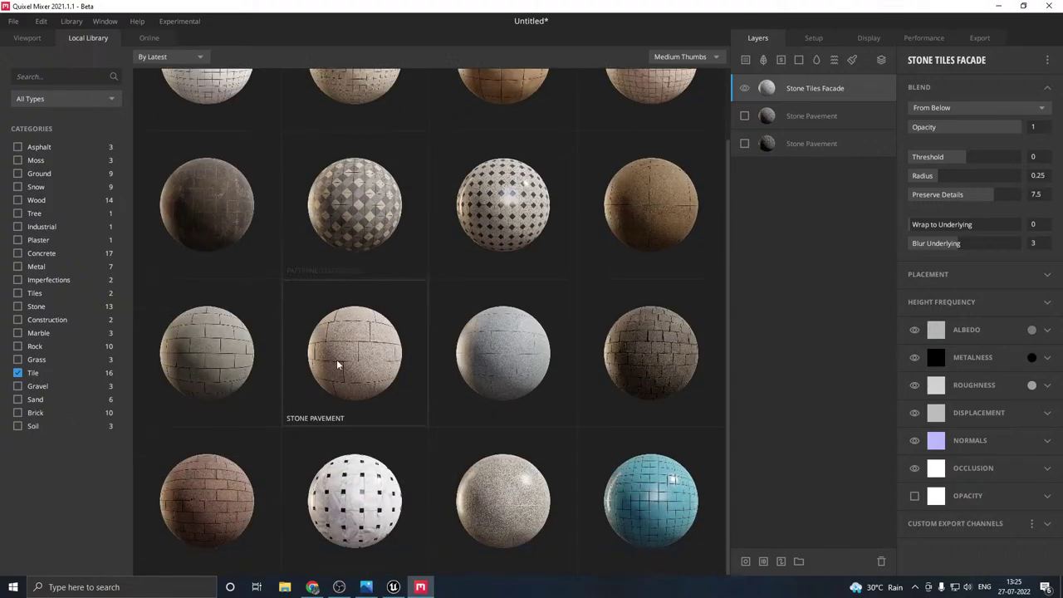
{"action": "scroll", "coordinate": [337, 359], "scroll_direction": "up", "scroll_amount": 1}
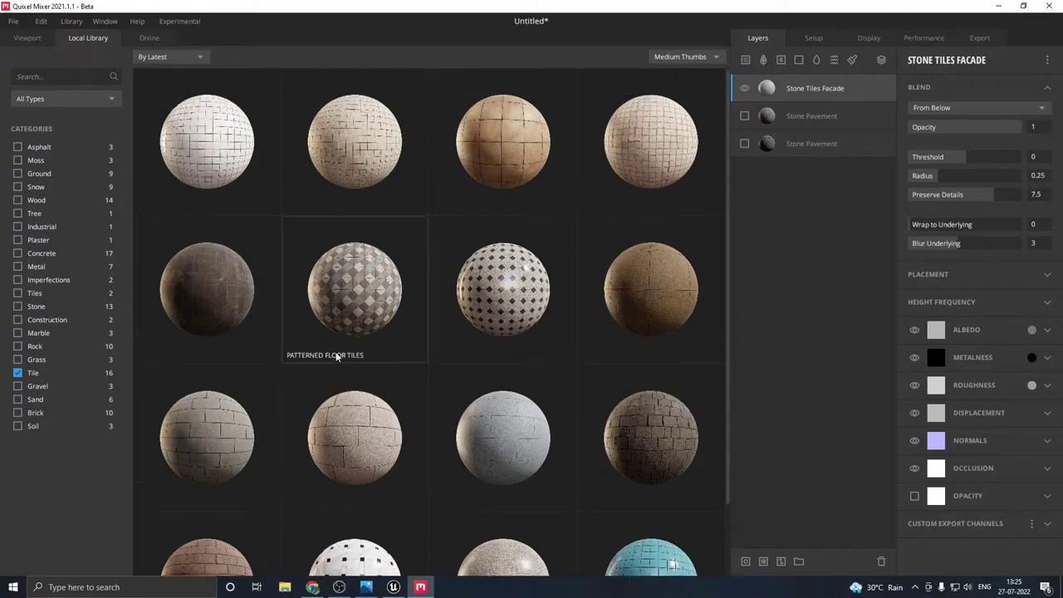
- Add the Dusty Floor Tiles surface as a new layer and hide the Stone Tiles Facade layer beneath it
{"action": "left_click", "coordinate": [221, 297]}
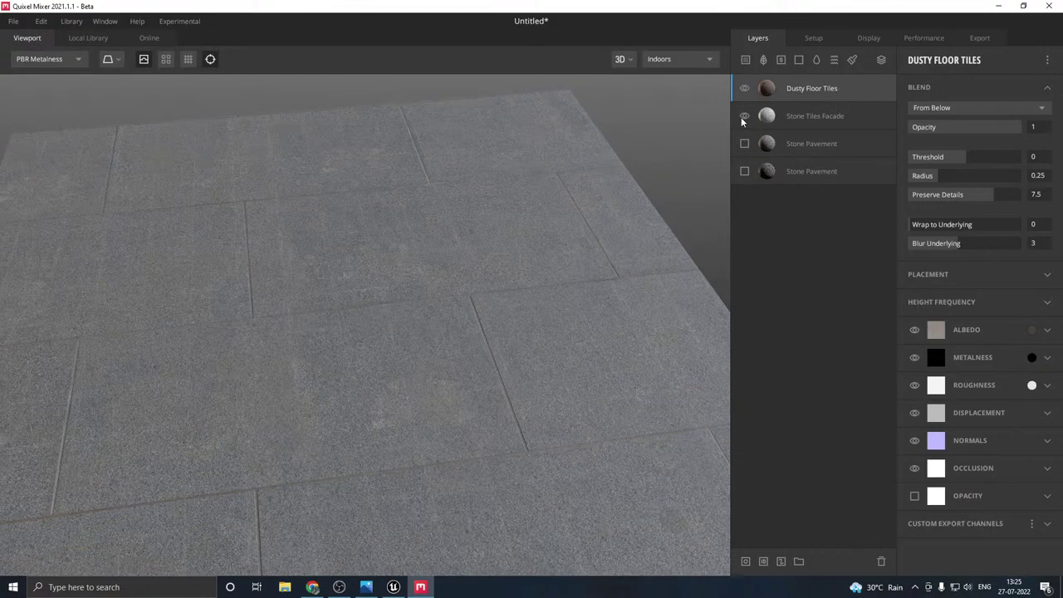
{"action": "left_click", "coordinate": [744, 116]}
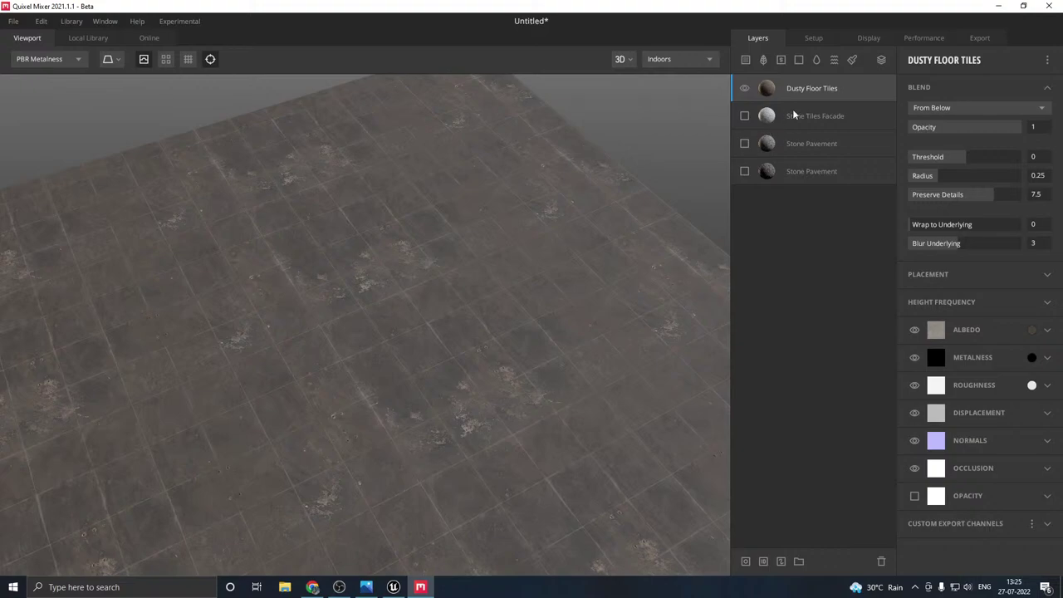
- Set the Dusty Floor Tiles placement to 1 repetition in X and 2 in Y, and check the tiles up close
{"action": "left_click", "coordinate": [943, 273]}
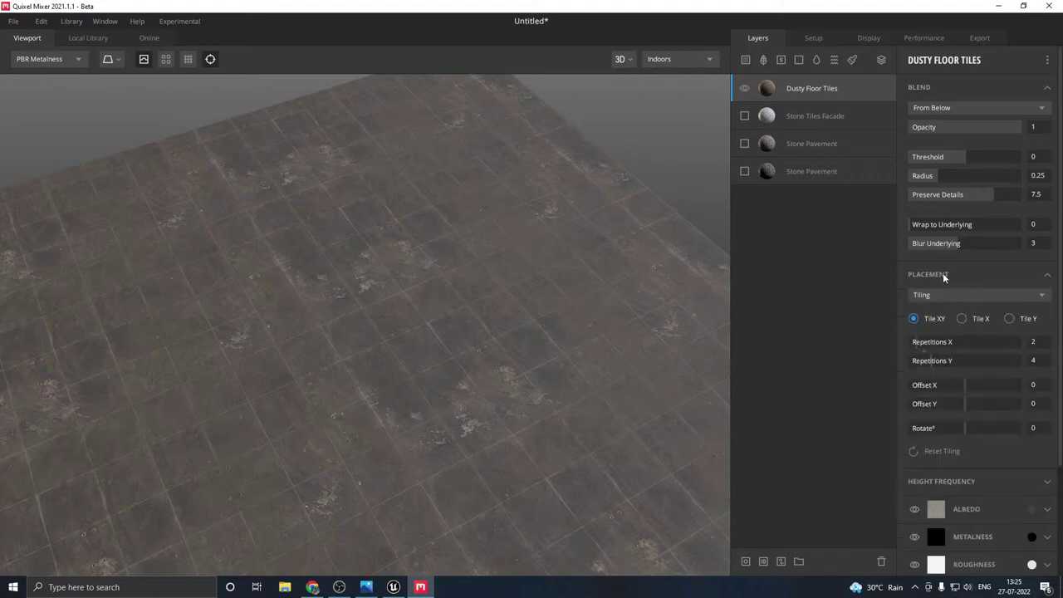
{"action": "left_click_drag", "start_coordinate": [917, 361], "coordinate": [881, 342]}
{"action": "left_click", "coordinate": [920, 360]}
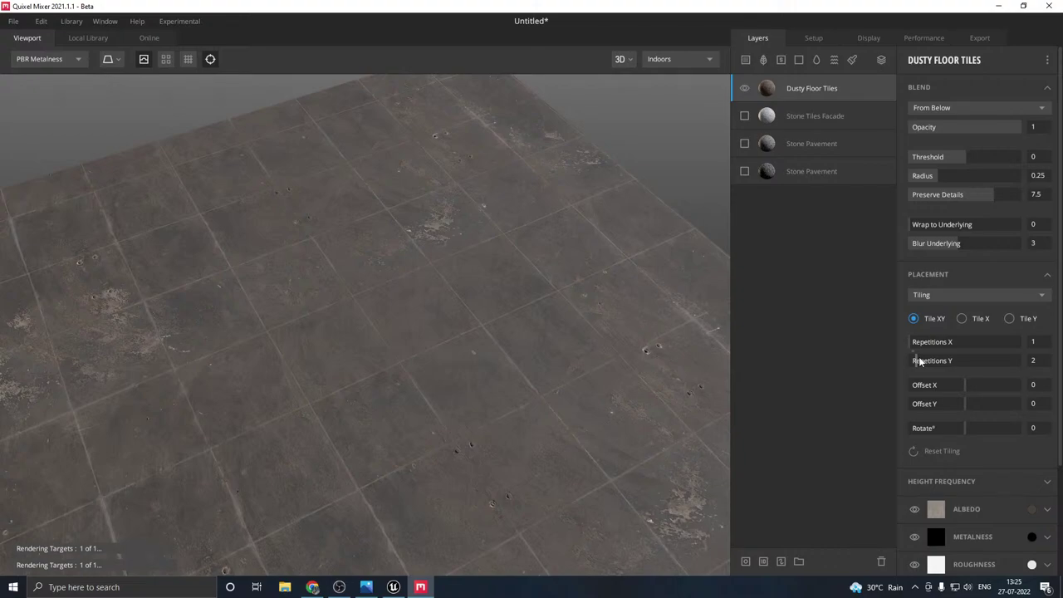
{"action": "left_click_drag", "start_coordinate": [516, 386], "coordinate": [424, 333]}
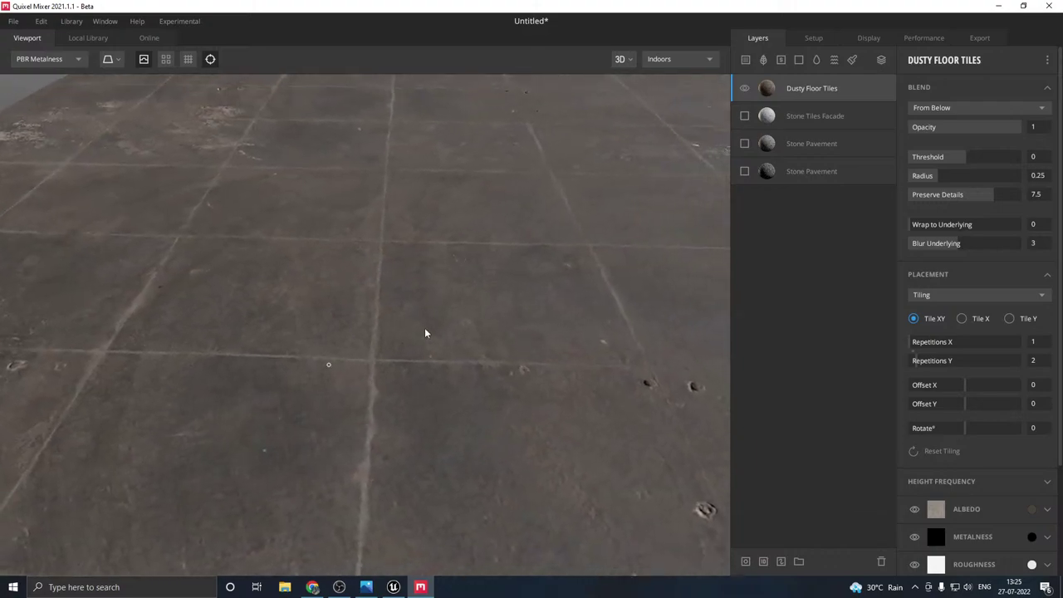
- Change the albedo color of the Dusty Floor Tiles layer to the neutral dark grey 363636
{"action": "left_click", "coordinate": [1032, 509]}
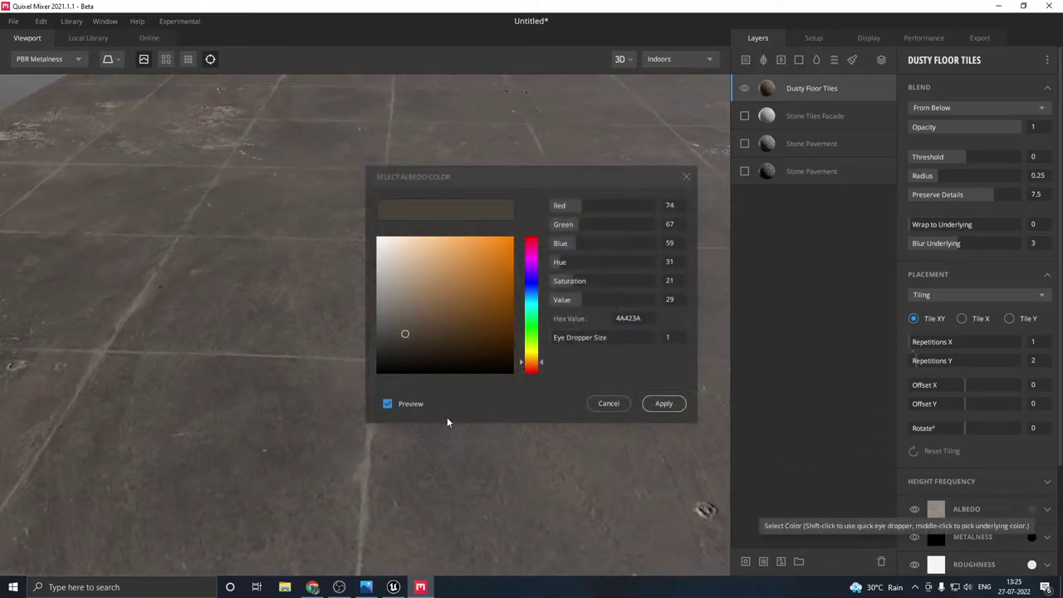
{"action": "left_click_drag", "start_coordinate": [386, 345], "coordinate": [378, 346]}
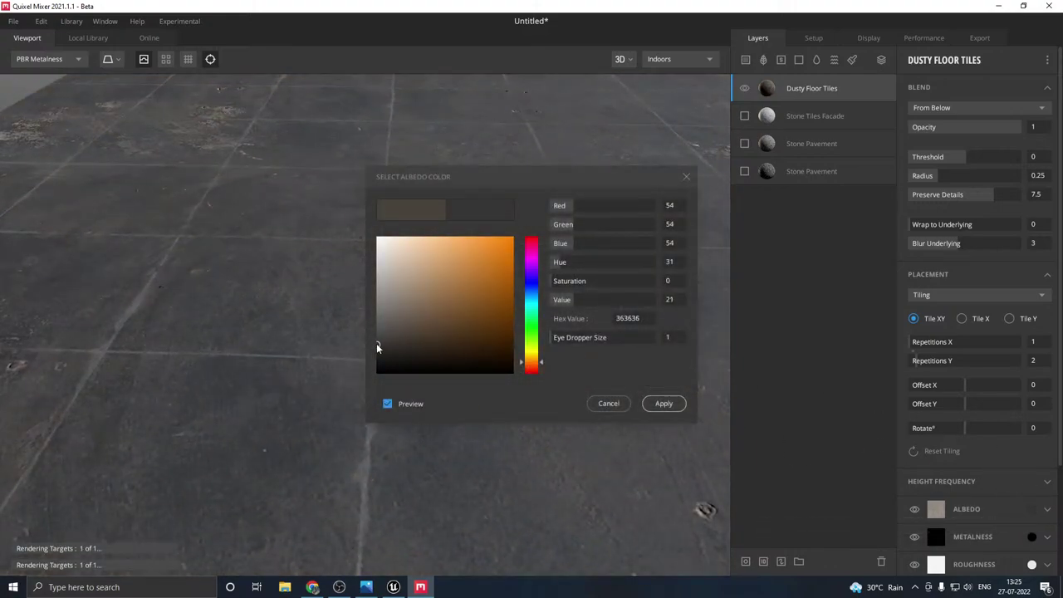
{"action": "left_click", "coordinate": [665, 405]}
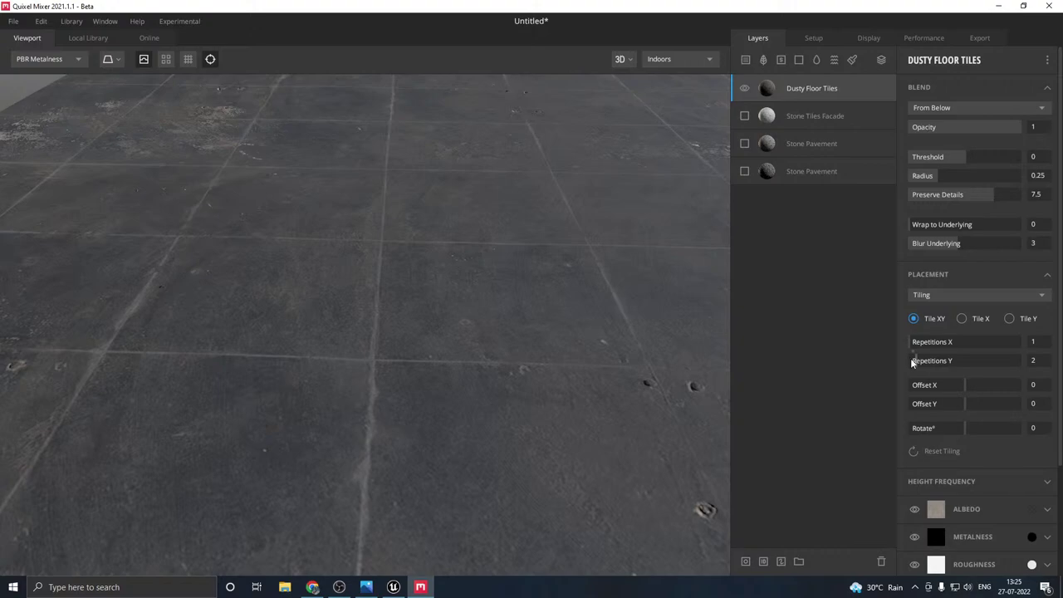
- Try the Dusty Floor Tiles with 1 repetition in Y, restore it to 2 and view the whole surface
{"action": "left_click", "coordinate": [915, 342]}
{"action": "mouse_move", "coordinate": [915, 361]}
{"action": "left_mouse_down"}
{"action": "mouse_move", "coordinate": [898, 362]}
{"action": "mouse_move", "coordinate": [916, 358]}
{"action": "left_mouse_up"}
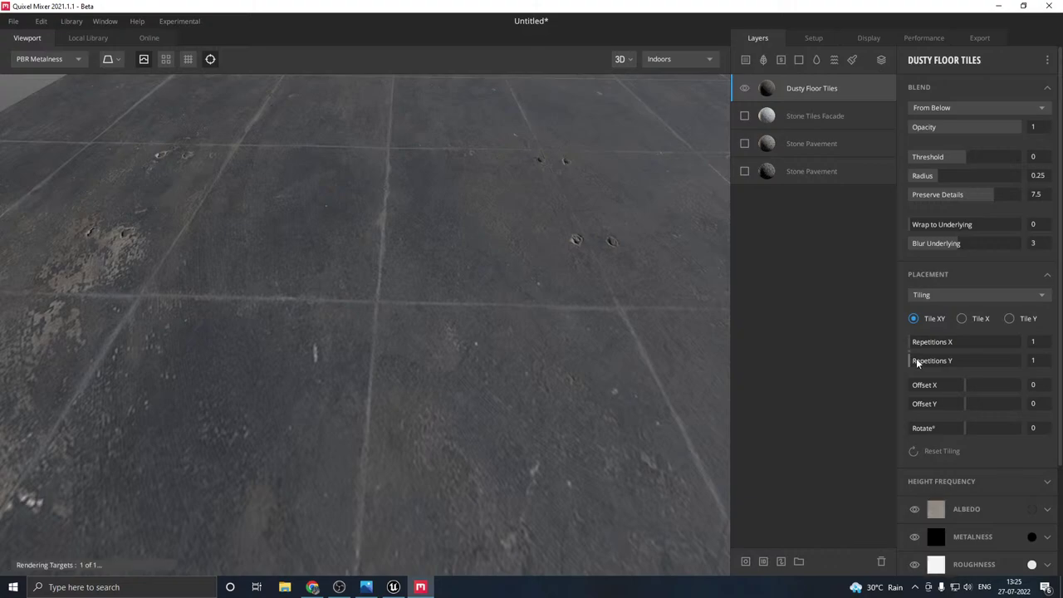
{"action": "left_click_drag", "start_coordinate": [917, 360], "coordinate": [920, 360]}
{"action": "scroll", "coordinate": [390, 384], "scroll_direction": "down", "scroll_amount": 4}
{"action": "left_click_drag", "start_coordinate": [411, 389], "coordinate": [473, 360]}
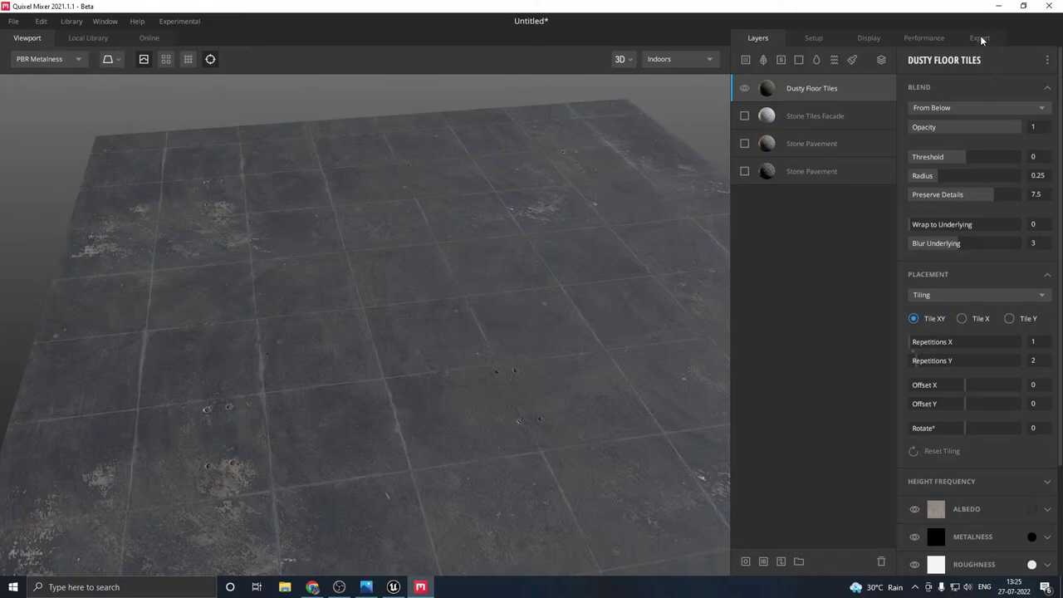
- Export the albedo, roughness and normal maps to disk at 2048 px with the asset name T_Floor
{"action": "left_click", "coordinate": [980, 38]}
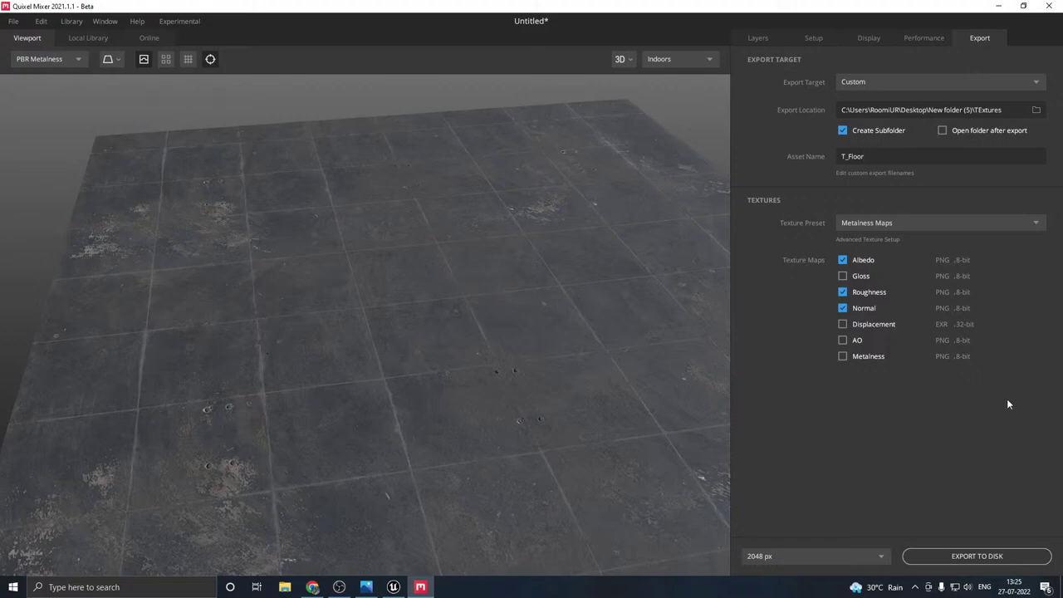
{"action": "left_click", "coordinate": [997, 550]}
- Switch to Unreal Engine and import the three T_Floor textures into the TExtures folder, accepting the normal map setting
{"action": "left_click", "coordinate": [394, 587]}
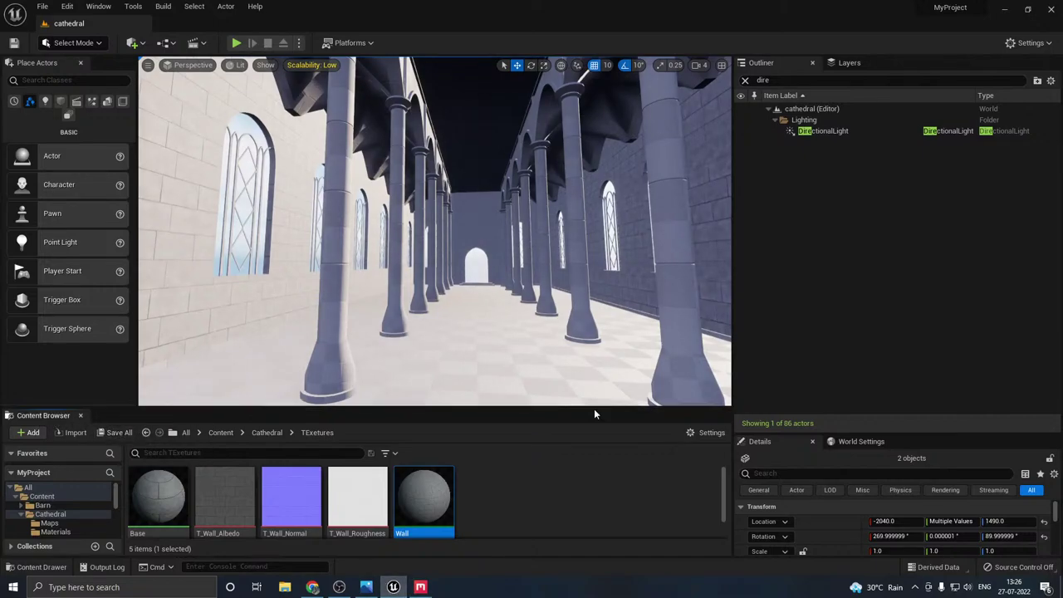
{"action": "left_click", "coordinate": [72, 433]}
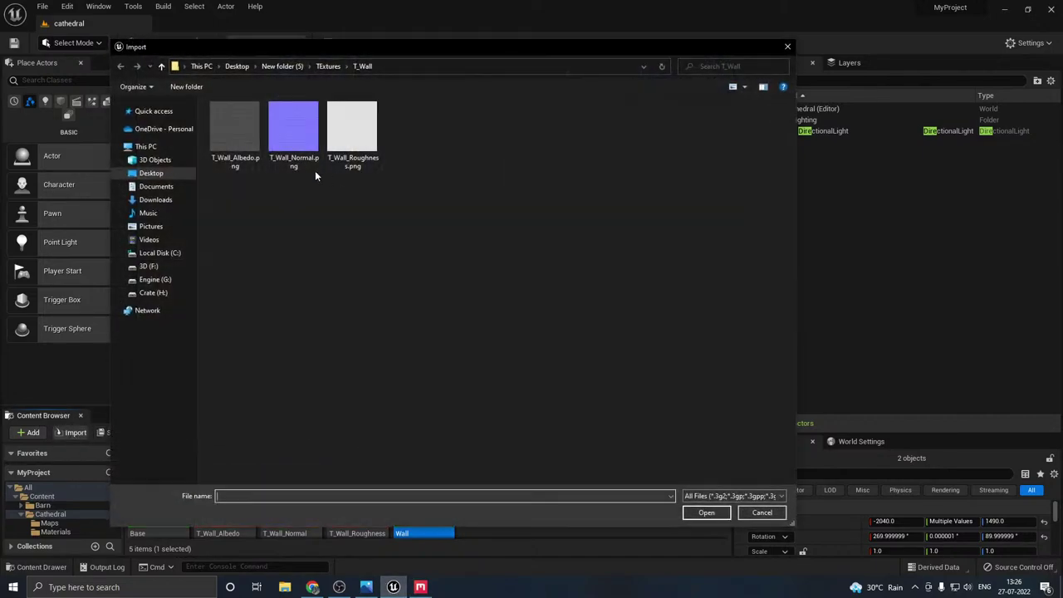
{"action": "left_click", "coordinate": [327, 67]}
{"action": "double_click", "coordinate": [231, 119]}
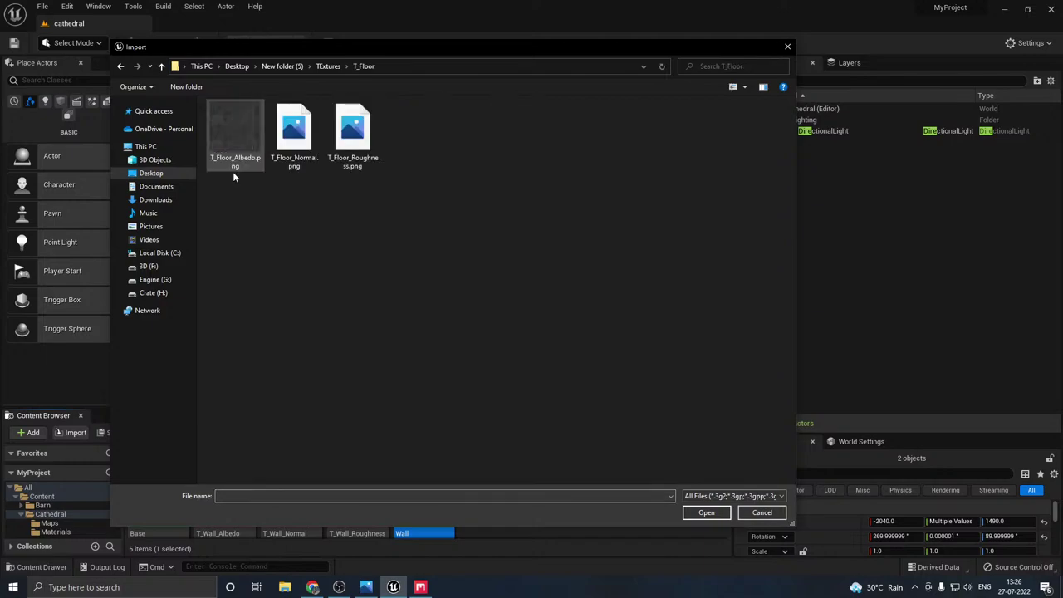
{"action": "left_click_drag", "start_coordinate": [235, 191], "coordinate": [384, 150]}
{"action": "left_click", "coordinate": [694, 514]}
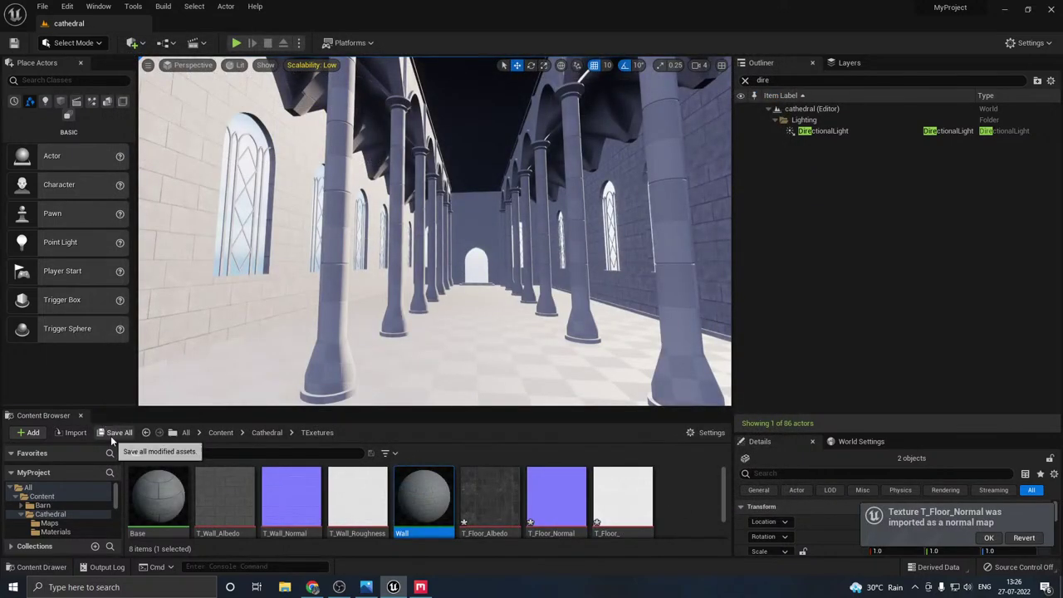
{"action": "left_click", "coordinate": [987, 537]}
- Enable Flip Green Channel on the T_Floor_Normal texture and save all modified assets
{"action": "double_click", "coordinate": [555, 498]}
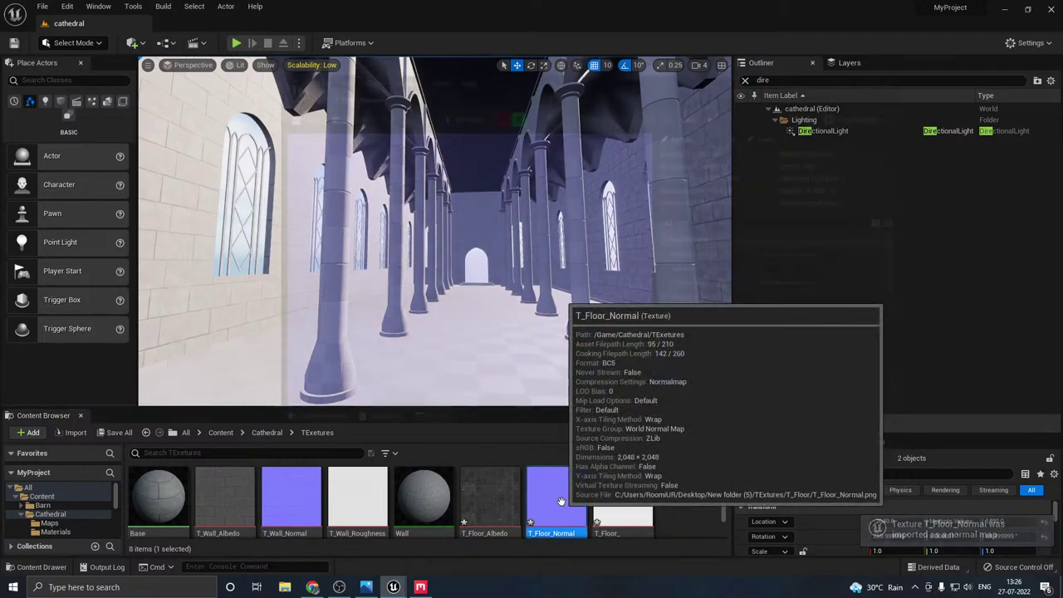
{"action": "scroll", "coordinate": [716, 320], "scroll_direction": "down", "scroll_amount": 2}
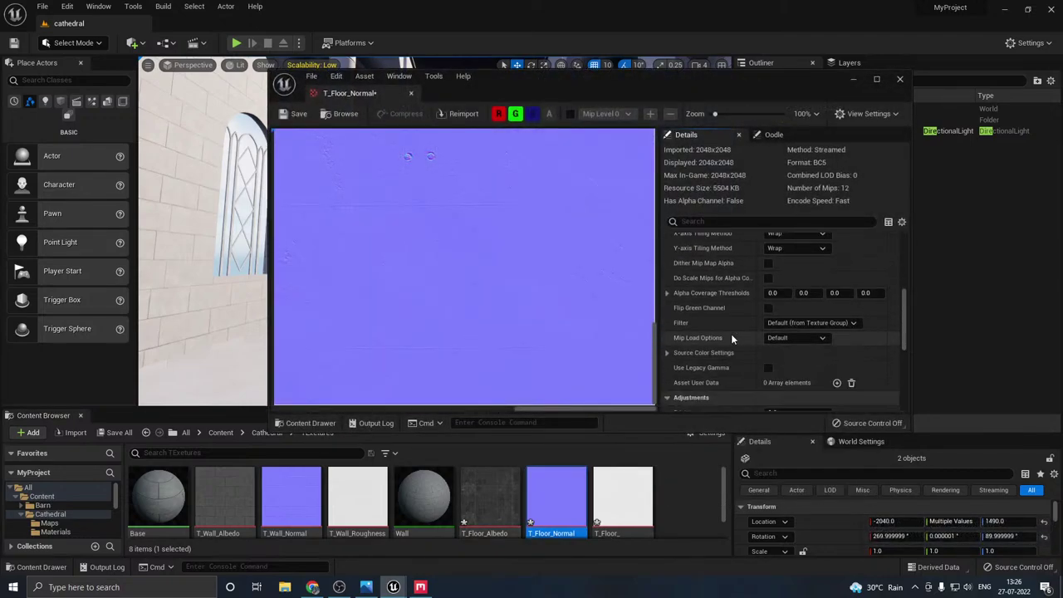
{"action": "left_click", "coordinate": [769, 307]}
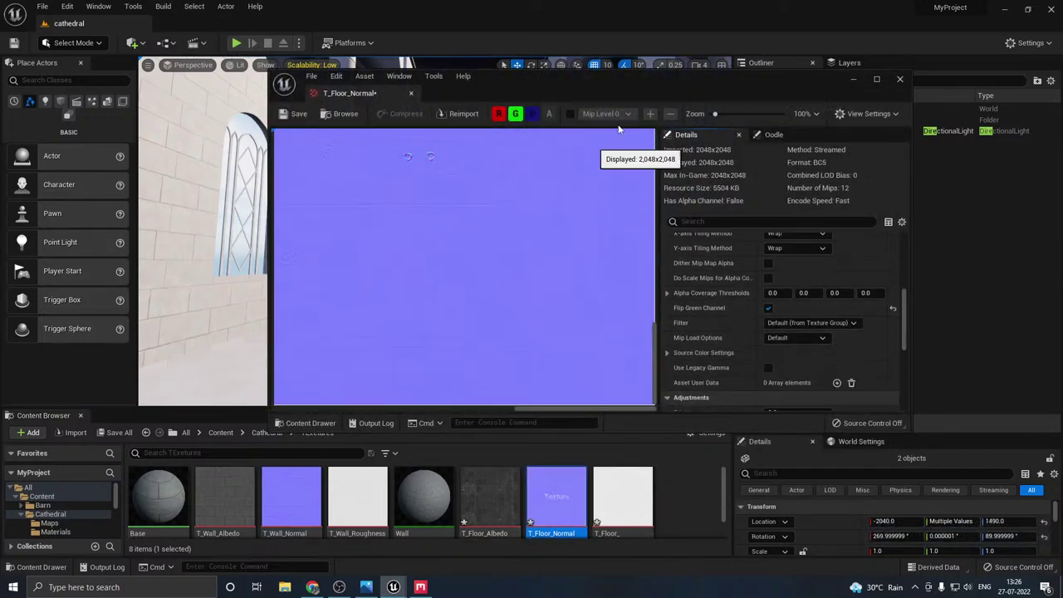
{"action": "left_click", "coordinate": [295, 113]}
{"action": "left_click", "coordinate": [410, 92]}
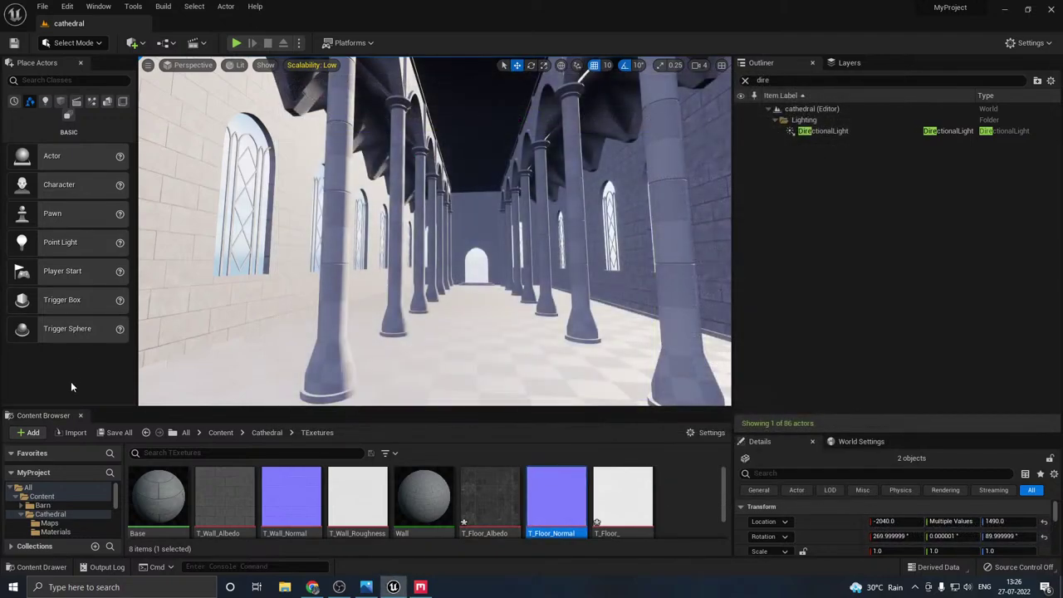
{"action": "left_click", "coordinate": [119, 432]}
{"action": "left_click", "coordinate": [621, 420]}
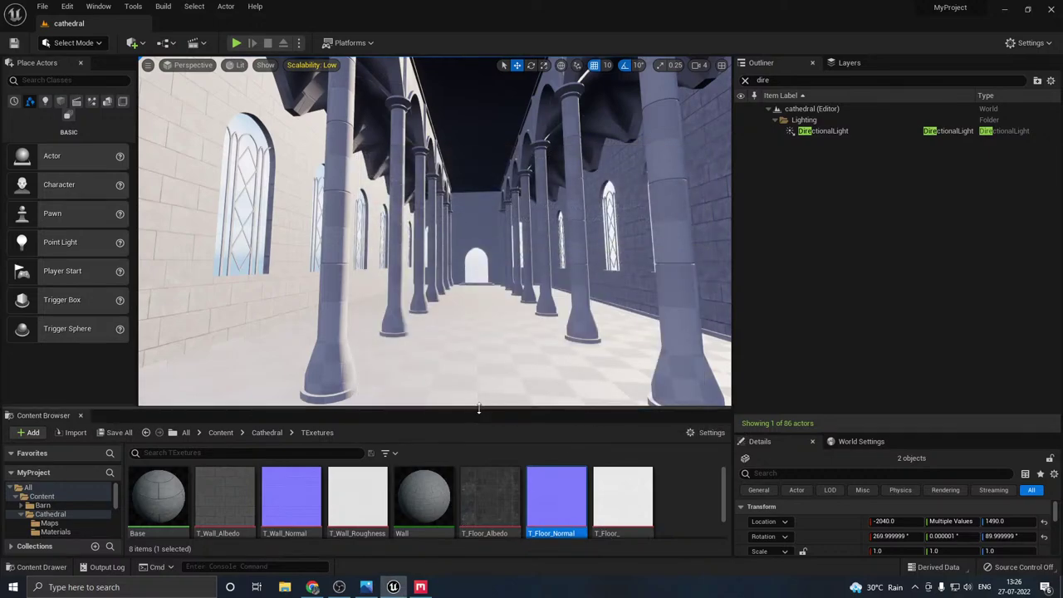
- Duplicate the Wall material instance, name the copy Floor and save it
{"action": "left_click_drag", "start_coordinate": [478, 409], "coordinate": [470, 362]}
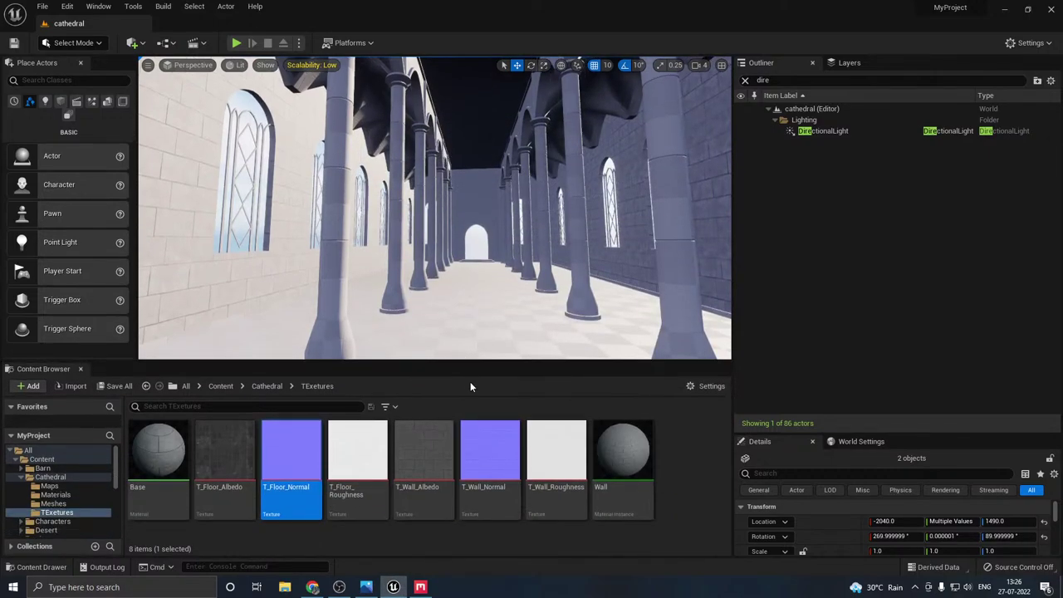
{"action": "right_click", "coordinate": [630, 464]}
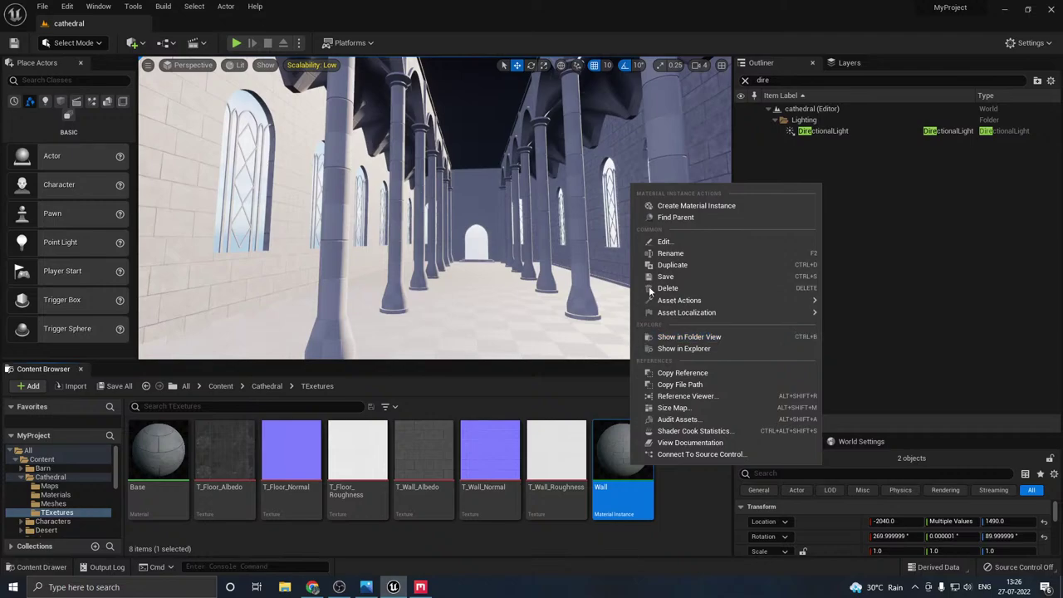
{"action": "left_click", "coordinate": [675, 265]}
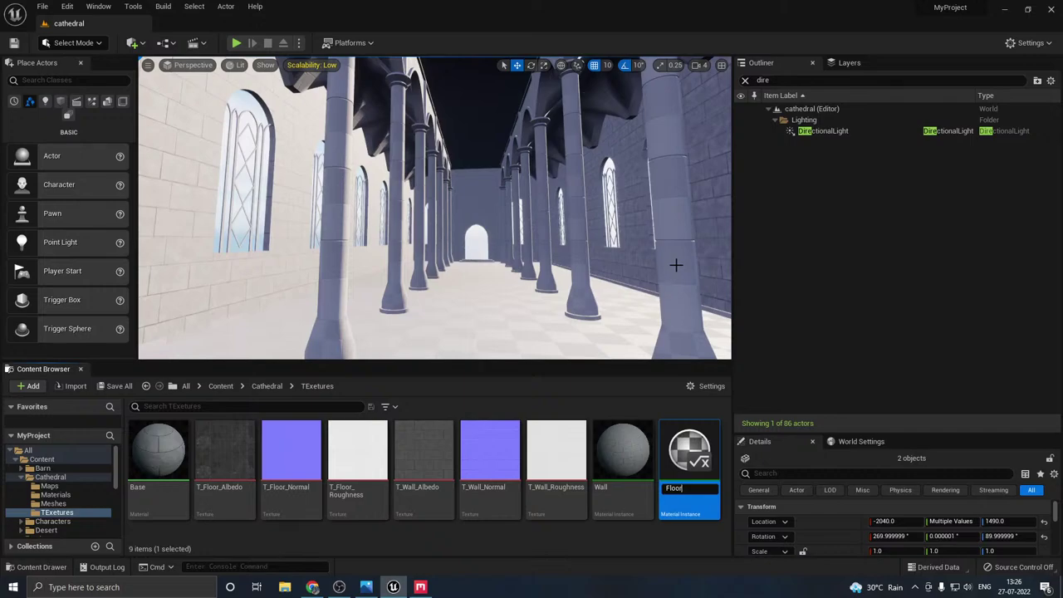
{"action": "key", "text": "Return"}
{"action": "left_click", "coordinate": [117, 387]}
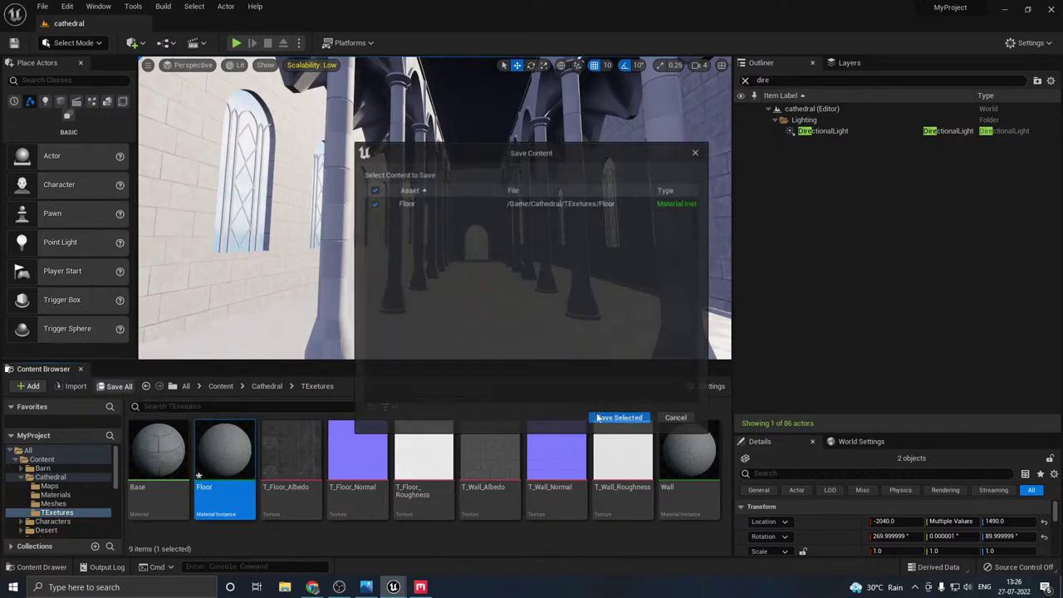
{"action": "left_click", "coordinate": [598, 418]}
- Assign T_Floor_Albedo, T_Floor_Normal and T_Floor_Roughness to the B, N and R texture parameters of the Floor material instance
{"action": "double_click", "coordinate": [245, 448]}
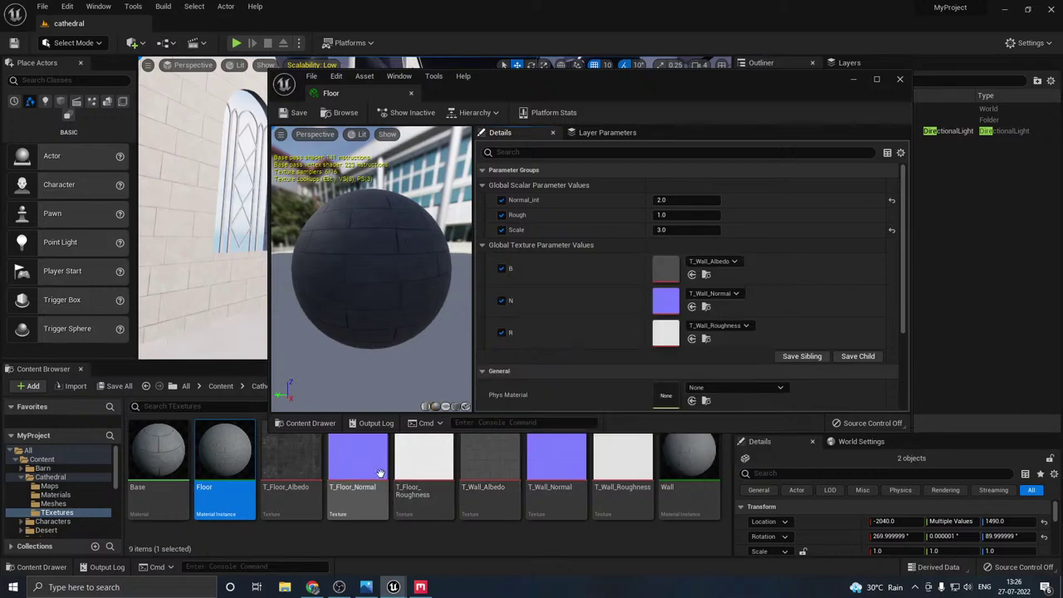
{"action": "left_click_drag", "start_coordinate": [291, 457], "coordinate": [666, 268]}
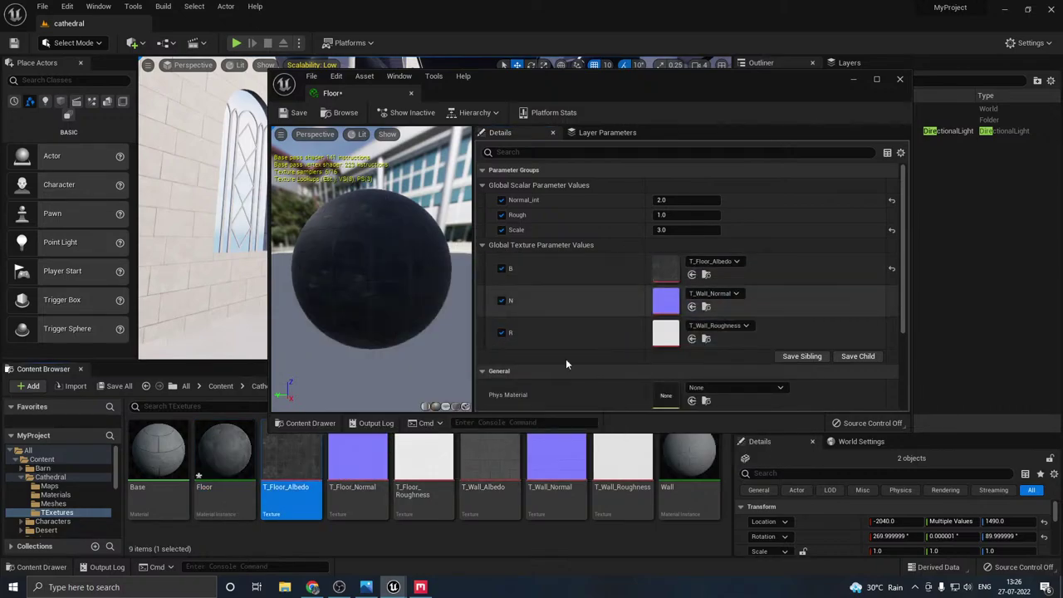
{"action": "left_click", "coordinate": [357, 457]}
{"action": "left_click_drag", "start_coordinate": [357, 457], "coordinate": [669, 300]}
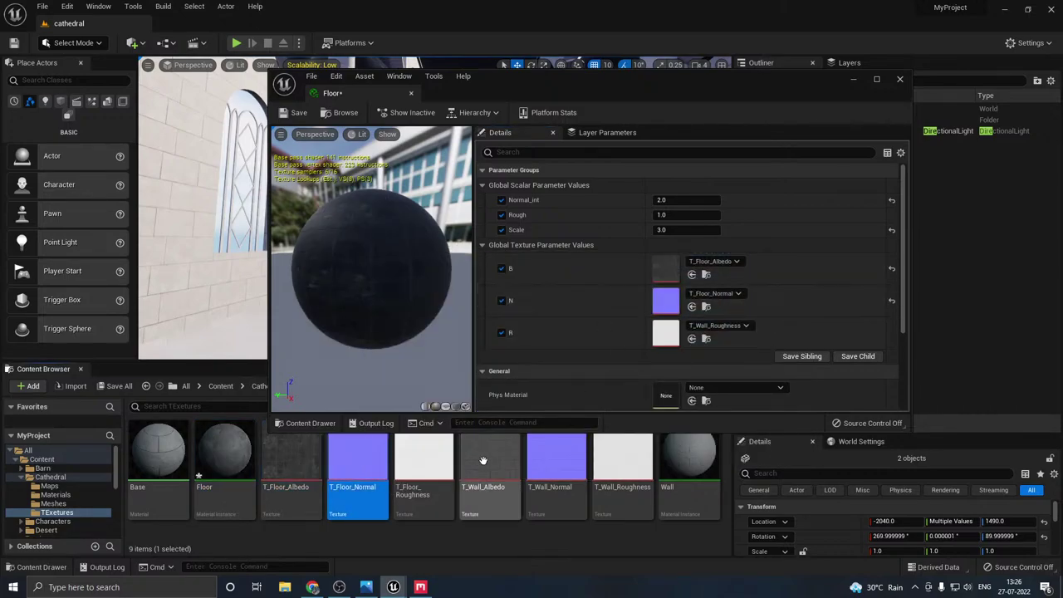
{"action": "left_click_drag", "start_coordinate": [424, 457], "coordinate": [666, 334]}
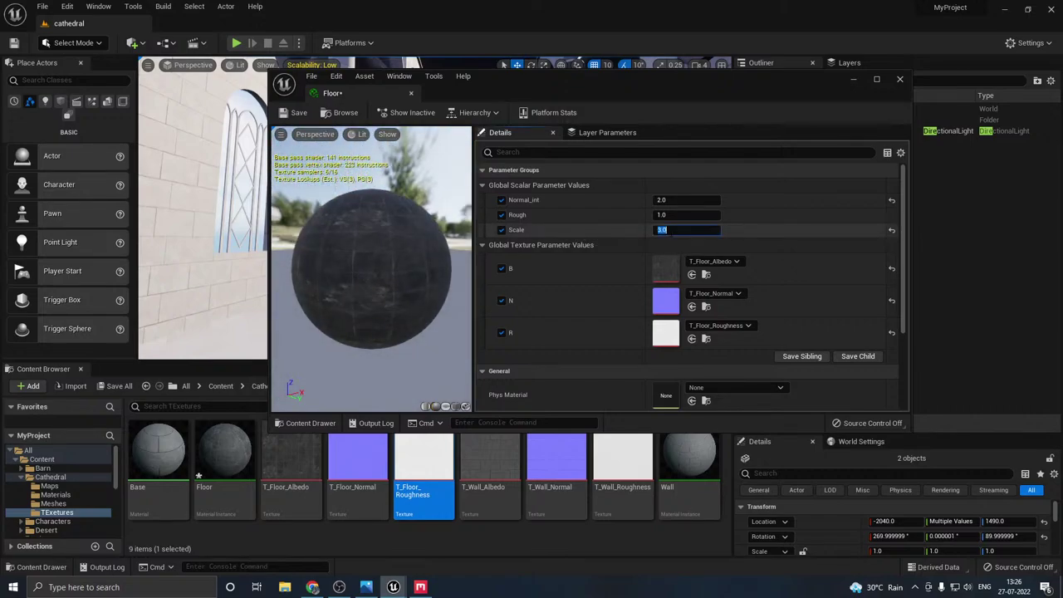
- Set the Scale parameter of the Floor material instance to 1.0, close its editor and save the asset
{"action": "key", "text": "Return"}
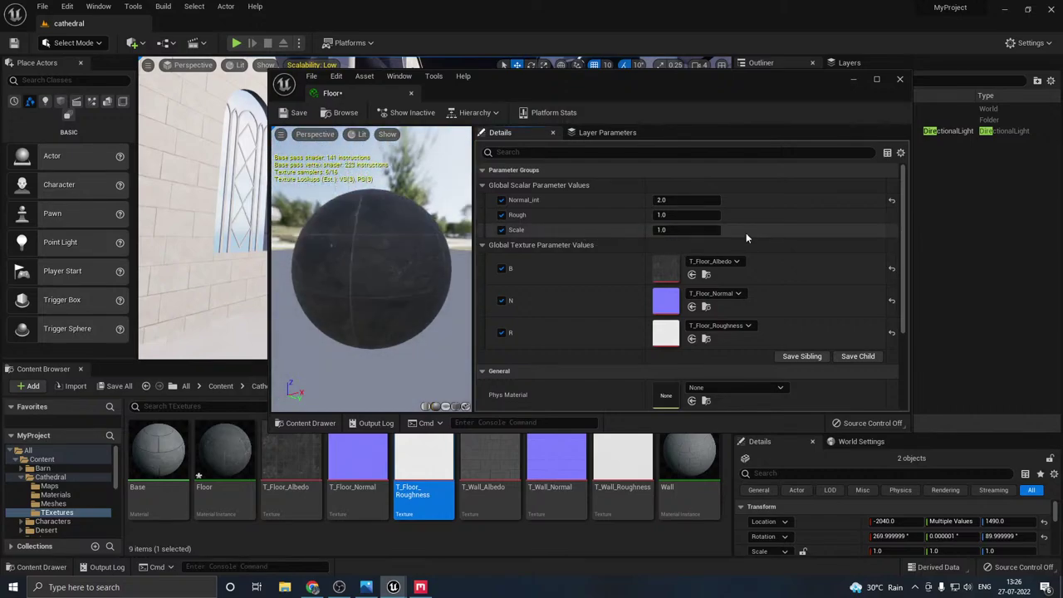
{"action": "left_click", "coordinate": [413, 98]}
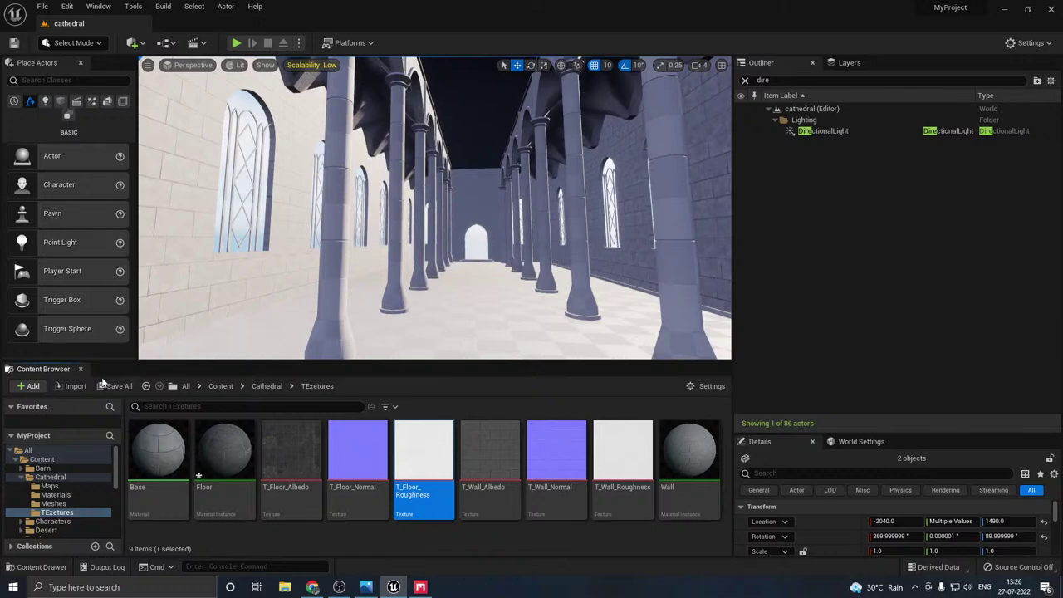
{"action": "left_click", "coordinate": [117, 385]}
{"action": "left_click", "coordinate": [621, 418]}
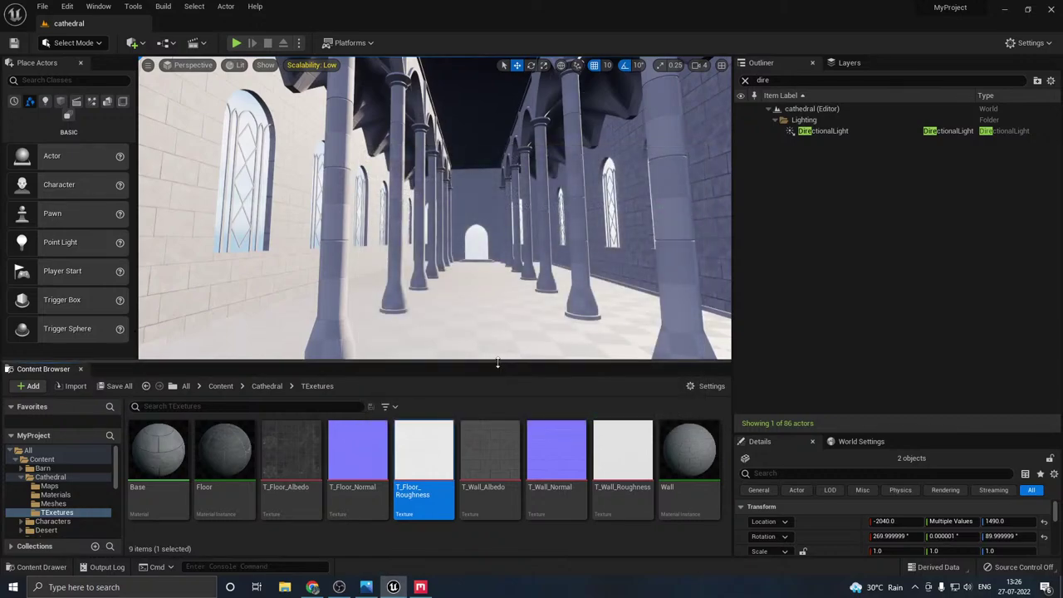
- Assign the Floor material instance to five of the SM_Plane floor tiles between the columns
{"action": "left_click_drag", "start_coordinate": [499, 360], "coordinate": [501, 389]}
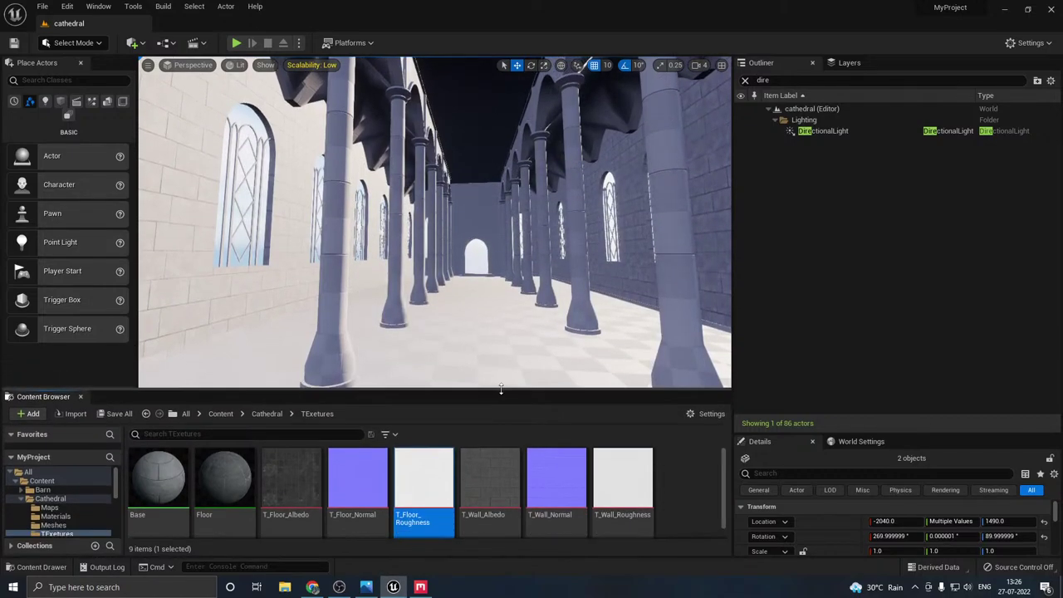
{"action": "left_click", "coordinate": [451, 346]}
{"action": "right_click_drag", "start_coordinate": [451, 347], "coordinate": [443, 422]}
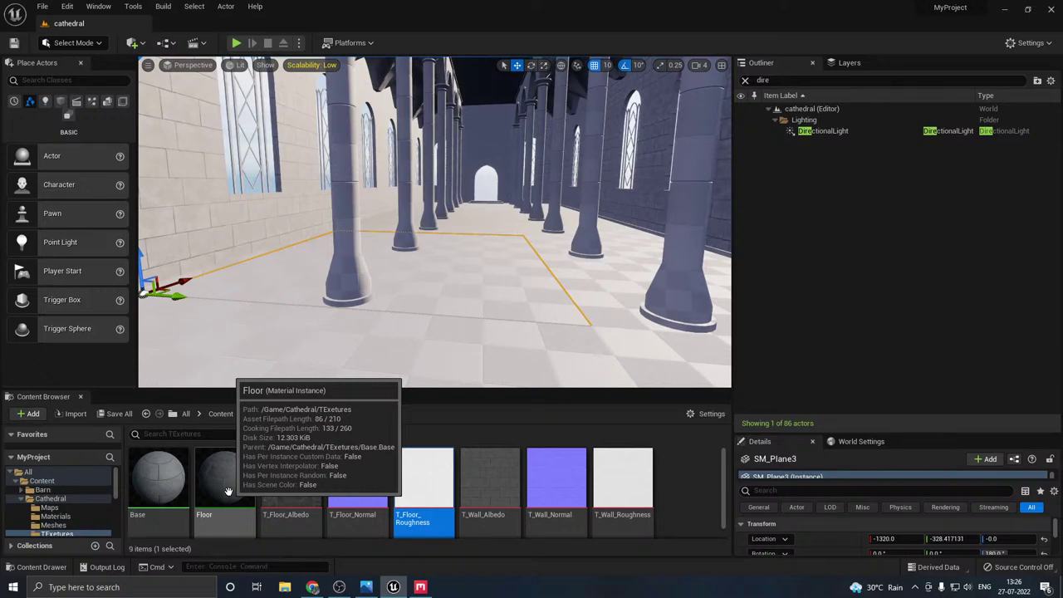
{"action": "left_click_drag", "start_coordinate": [229, 492], "coordinate": [484, 354]}
{"action": "left_click", "coordinate": [486, 358], "text": "ctrl"}
{"action": "left_click", "coordinate": [601, 303], "text": "ctrl"}
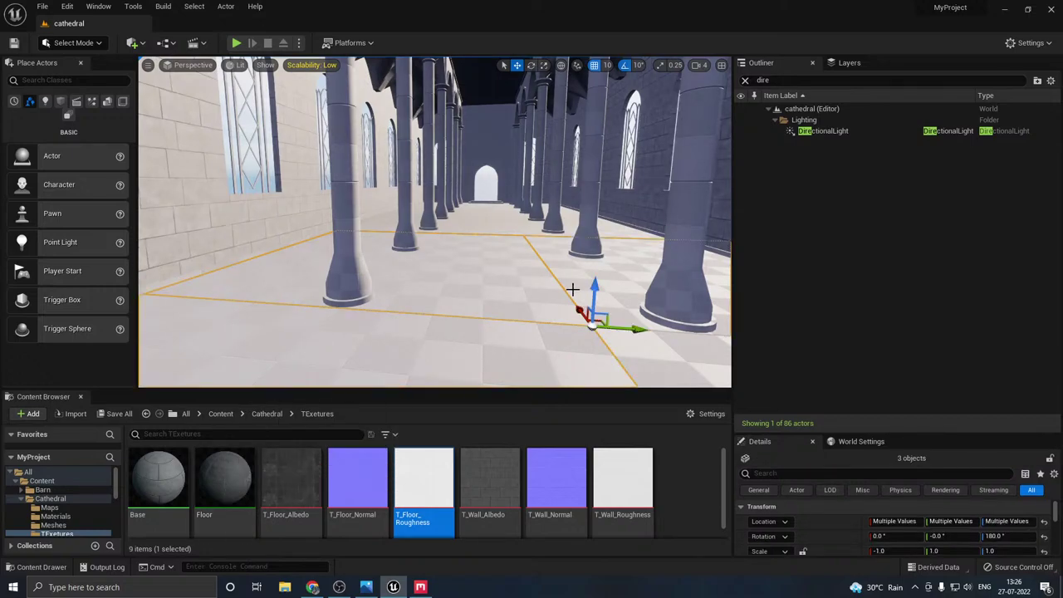
{"action": "left_click", "coordinate": [473, 226], "text": "ctrl"}
{"action": "left_click", "coordinate": [521, 223], "text": "ctrl"}
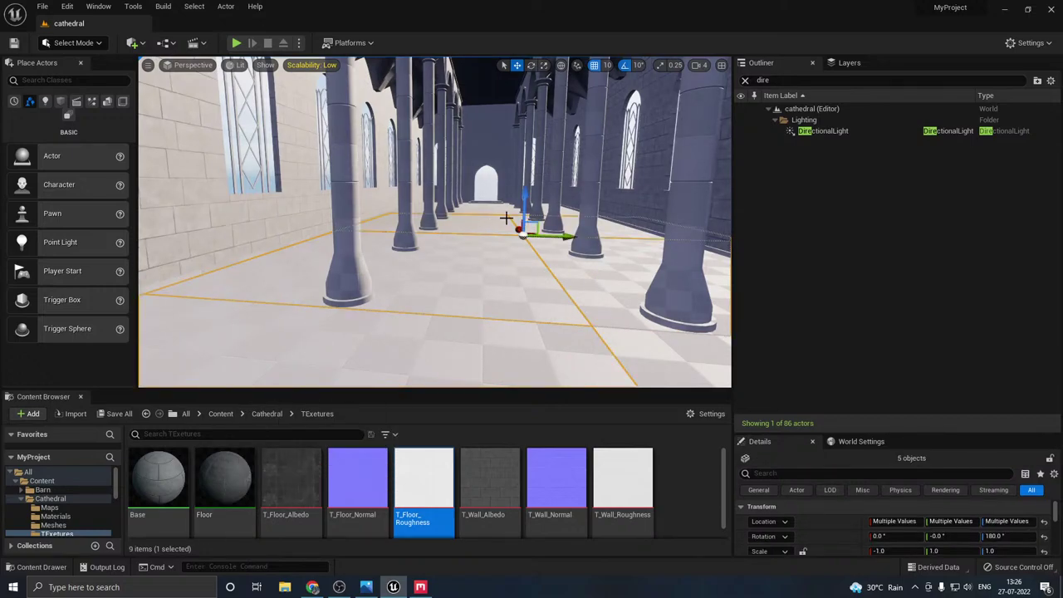
{"action": "right_click_drag", "start_coordinate": [291, 278], "coordinate": [415, 286]}
{"action": "right_click_drag", "start_coordinate": [373, 249], "coordinate": [415, 184]}
{"action": "left_click", "coordinate": [225, 482]}
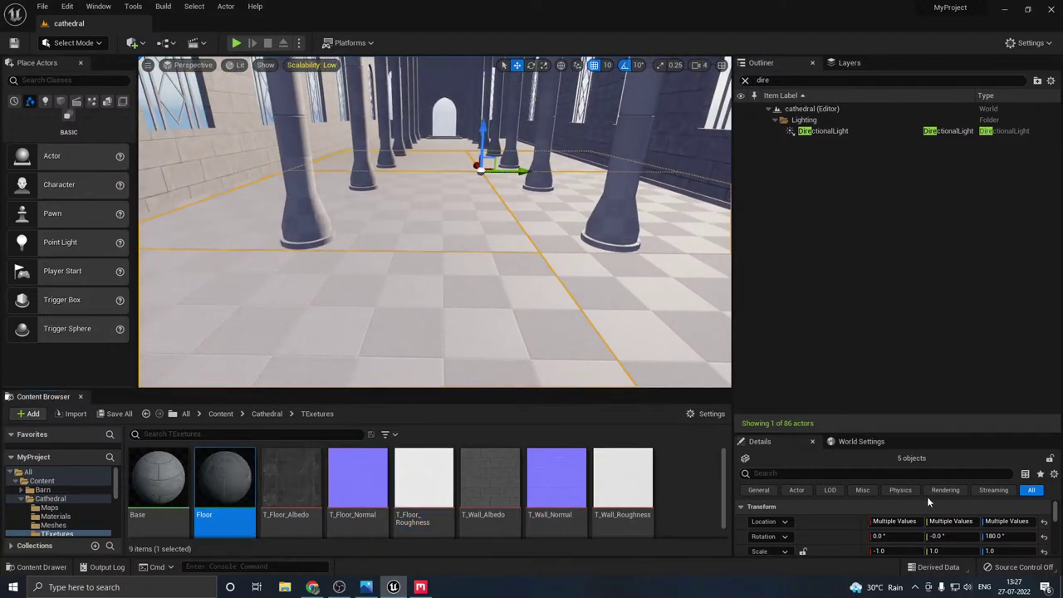
{"action": "left_click_drag", "start_coordinate": [801, 432], "coordinate": [802, 199]}
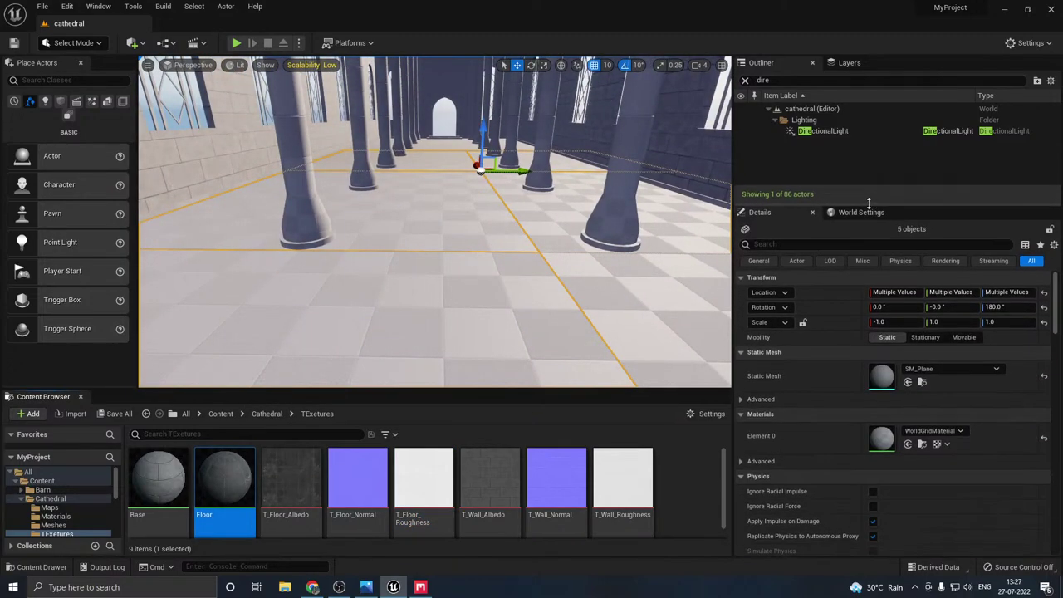
{"action": "left_click", "coordinate": [908, 440]}
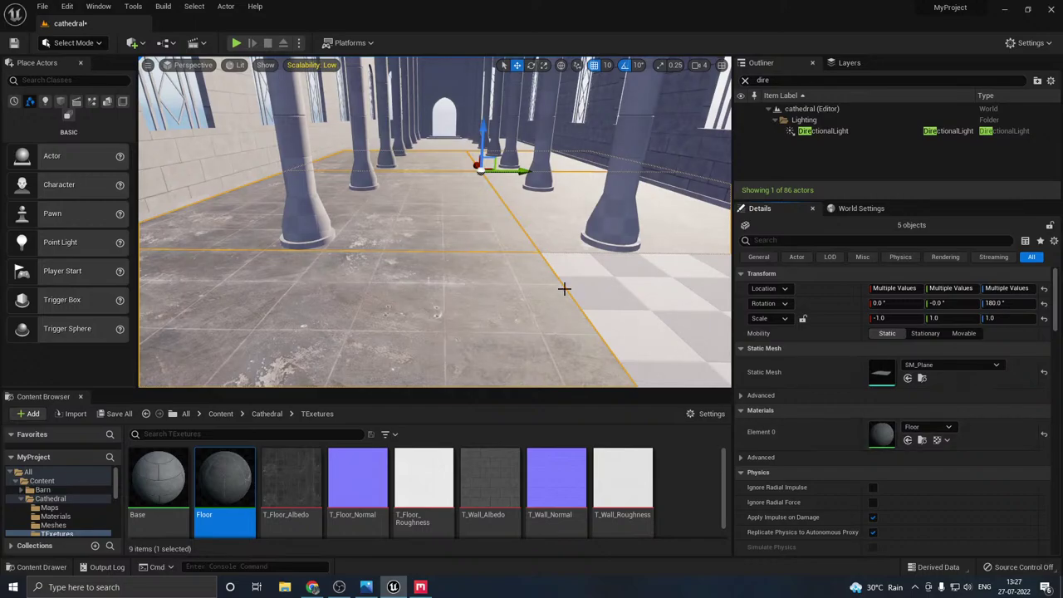
- Assign the Floor material instance to the untextured SM_Plane2 tile and the four floor planes at the far end of the nave
{"action": "left_click", "coordinate": [656, 323]}
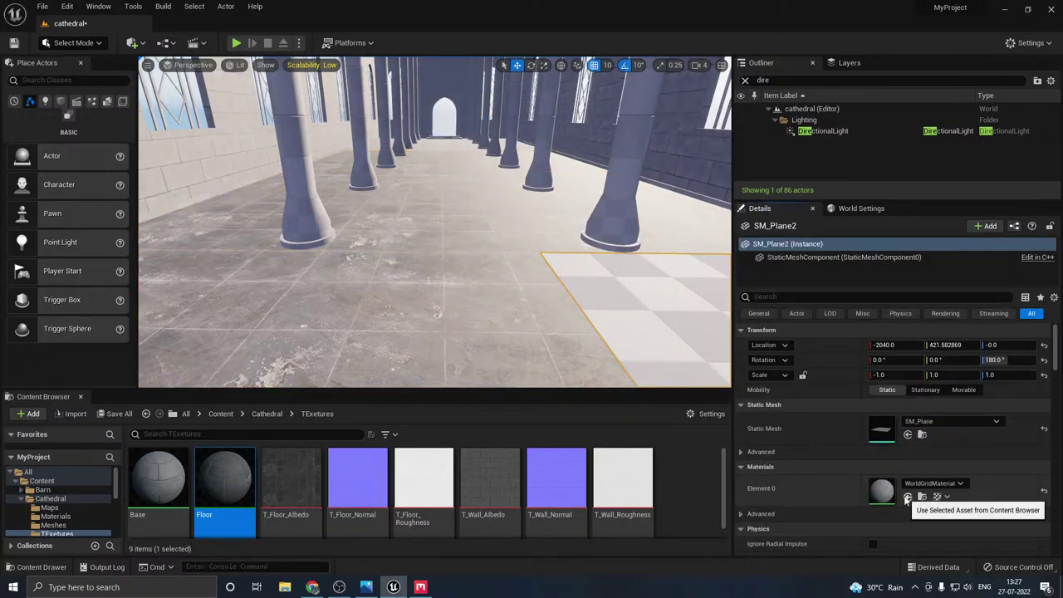
{"action": "left_click", "coordinate": [908, 497]}
{"action": "right_click_drag", "start_coordinate": [519, 305], "coordinate": [465, 284]}
{"action": "right_click_drag", "start_coordinate": [325, 329], "coordinate": [517, 304]}
{"action": "left_click", "coordinate": [508, 324]}
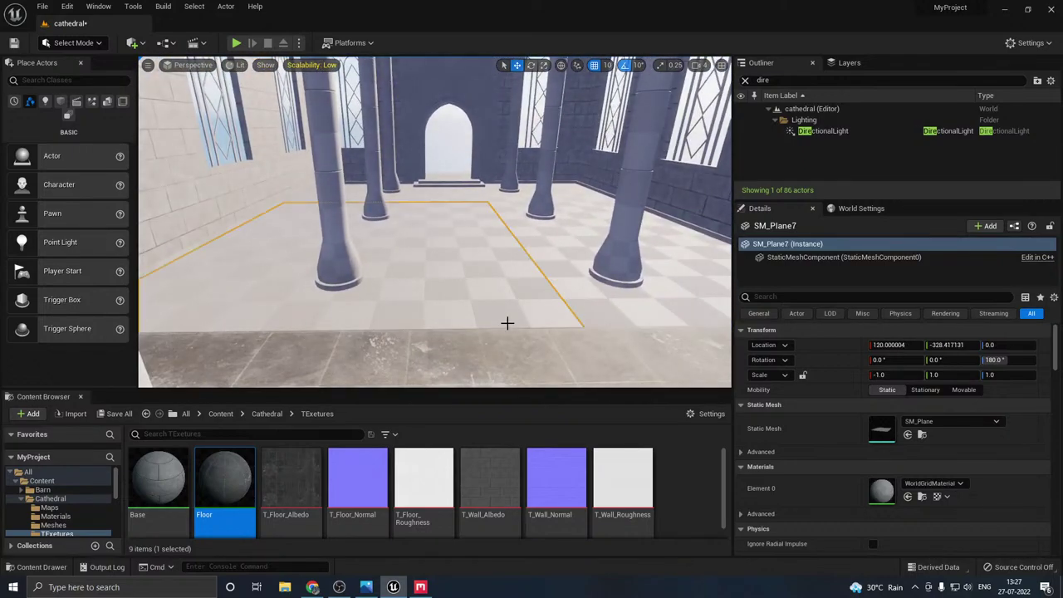
{"action": "left_click", "coordinate": [603, 309], "text": "ctrl"}
{"action": "left_click", "coordinate": [478, 197], "text": "ctrl"}
{"action": "left_click", "coordinate": [499, 191], "text": "ctrl"}
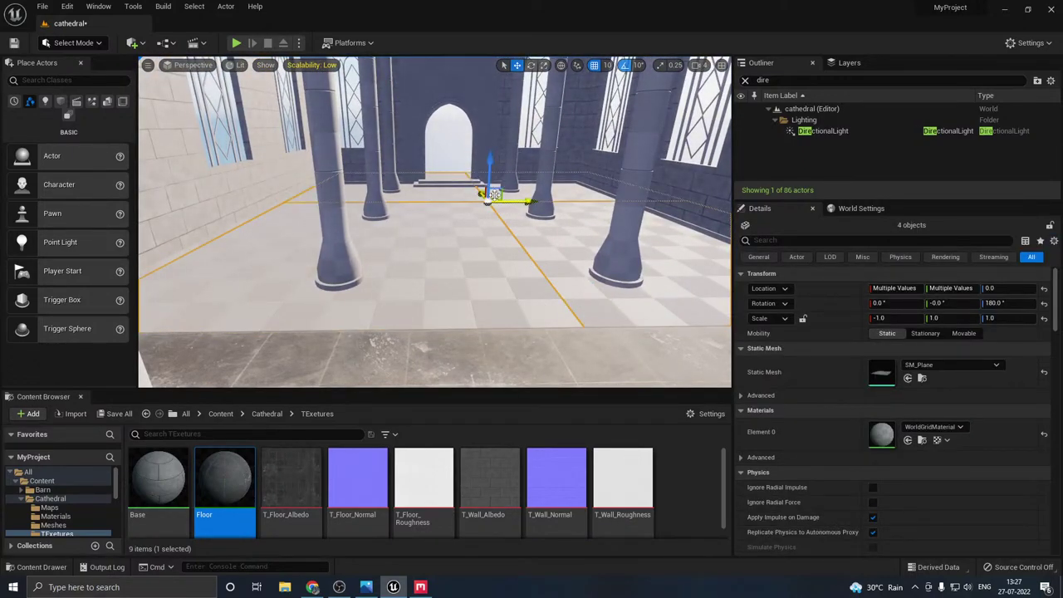
{"action": "left_click", "coordinate": [908, 441]}
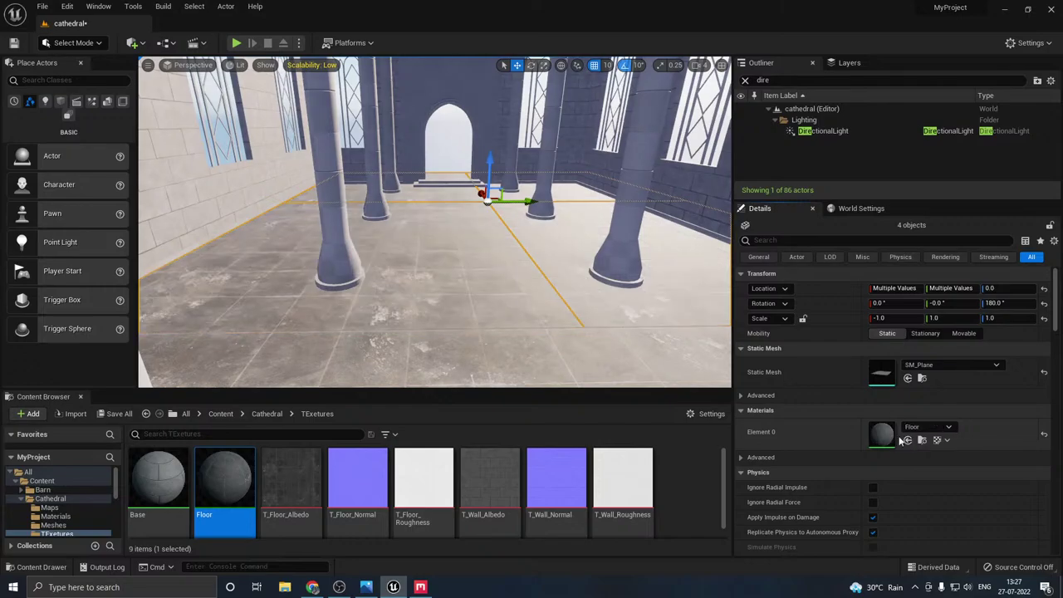
- Set the Rough parameter of the Floor material instance to 0.7 and close its editor
{"action": "mouse_move", "coordinate": [430, 310]}
{"action": "right_mouse_down"}
{"action": "mouse_move", "coordinate": [582, 320]}
{"action": "mouse_move", "coordinate": [698, 299]}
{"action": "mouse_move", "coordinate": [357, 318]}
{"action": "mouse_move", "coordinate": [411, 317]}
{"action": "mouse_move", "coordinate": [428, 295]}
{"action": "mouse_move", "coordinate": [430, 311]}
{"action": "mouse_move", "coordinate": [431, 288]}
{"action": "mouse_move", "coordinate": [430, 311]}
{"action": "right_mouse_up"}
{"action": "key", "text": "g"}
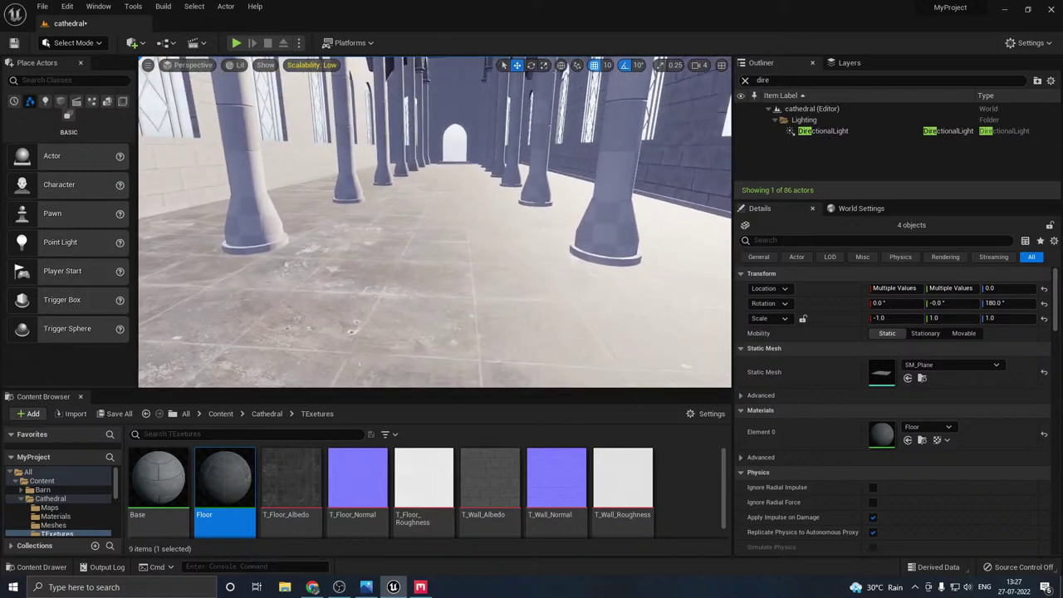
{"action": "double_click", "coordinate": [224, 480]}
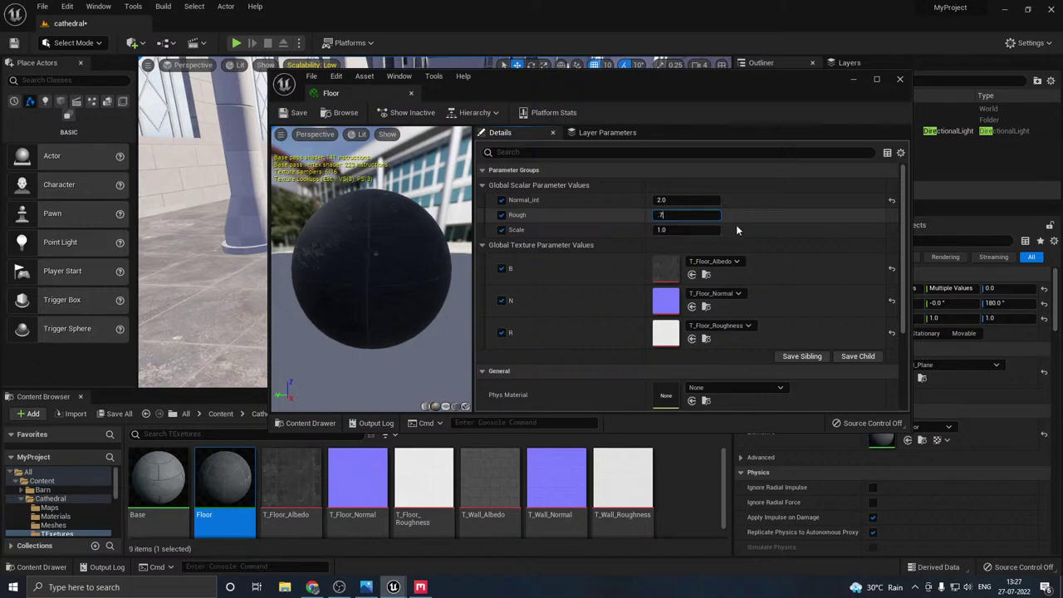
{"action": "type", "text": ".7"}
{"action": "key", "text": "Return"}
{"action": "left_click", "coordinate": [410, 93]}
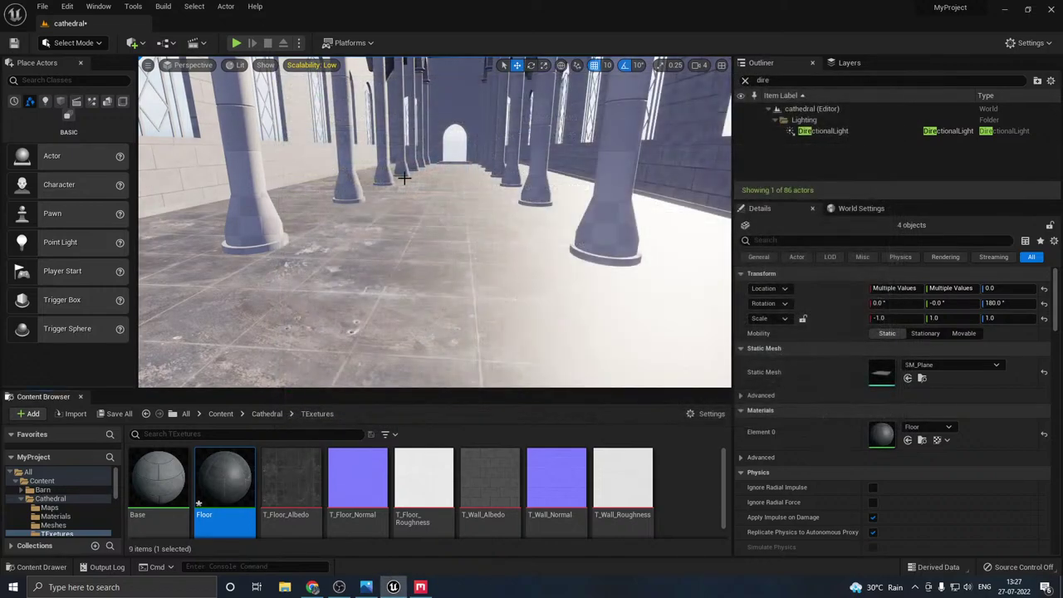
- Save the modified cathedral level and the Floor material instance
{"action": "right_click_drag", "start_coordinate": [404, 178], "coordinate": [400, 224]}
{"action": "key", "text": "w"}
{"action": "left_click", "coordinate": [116, 414]}
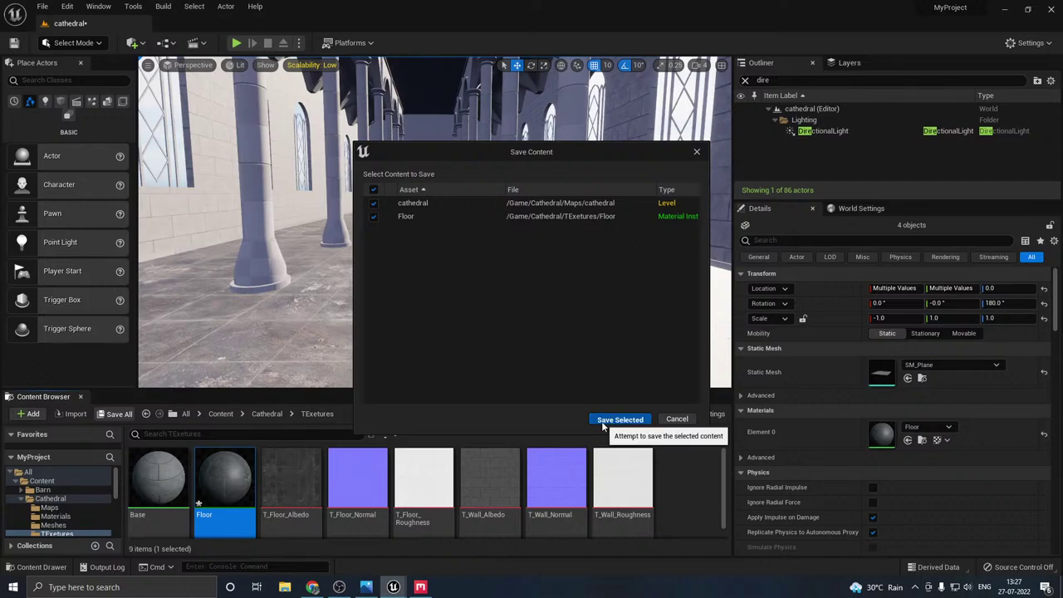
{"action": "left_click", "coordinate": [620, 419]}
- Set the DirectionalLight's Indirect Lighting Intensity to 5.56 and Volumetric Scattering Intensity to 3.07, and save the cathedral level
{"action": "mouse_move", "coordinate": [397, 330]}
{"action": "right_mouse_down"}
{"action": "mouse_move", "coordinate": [406, 324]}
{"action": "mouse_move", "coordinate": [407, 338]}
{"action": "right_mouse_up"}
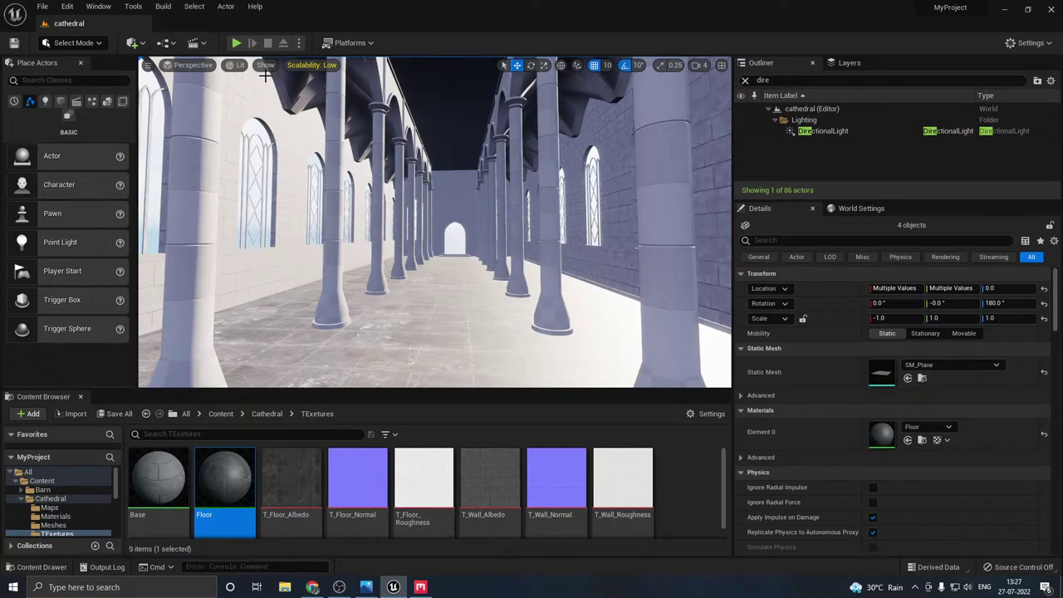
{"action": "left_click", "coordinate": [815, 133]}
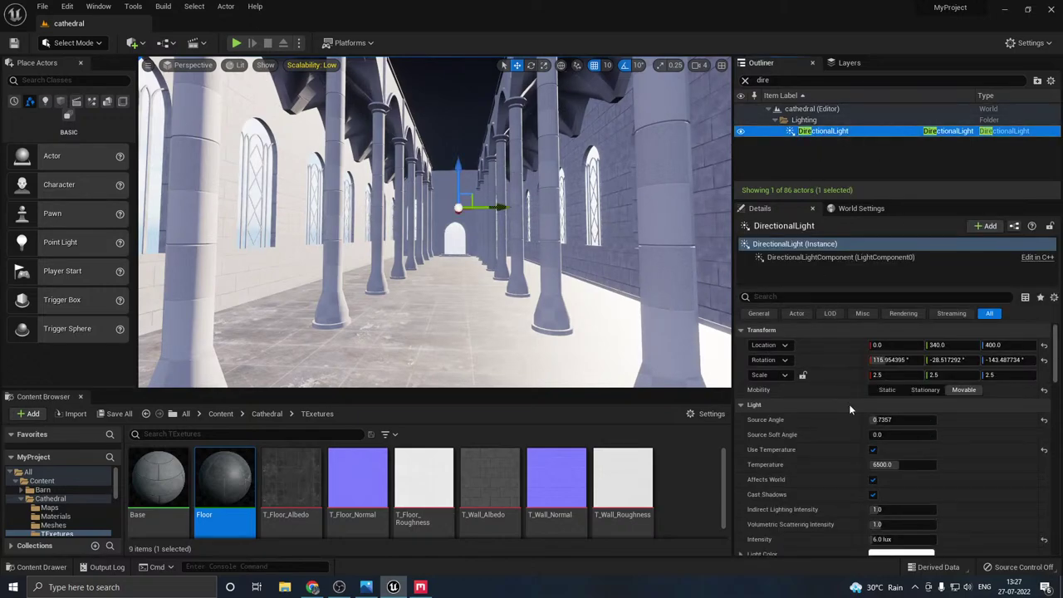
{"action": "scroll", "coordinate": [804, 461], "scroll_direction": "down", "scroll_amount": 2}
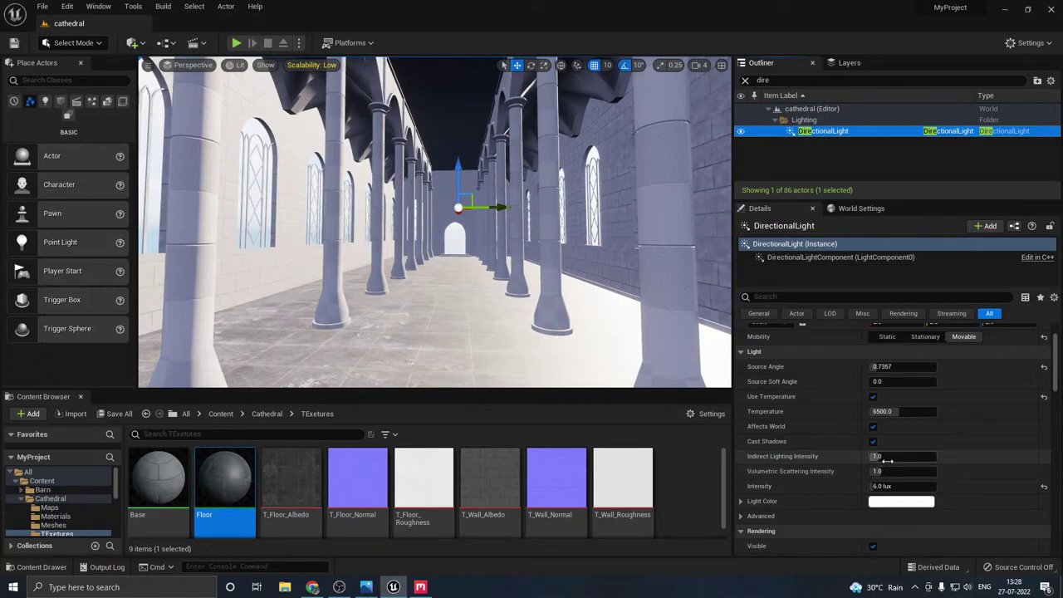
{"action": "left_click_drag", "start_coordinate": [888, 460], "coordinate": [919, 471]}
{"action": "right_click_drag", "start_coordinate": [471, 297], "coordinate": [451, 321]}
{"action": "left_click", "coordinate": [117, 415]}
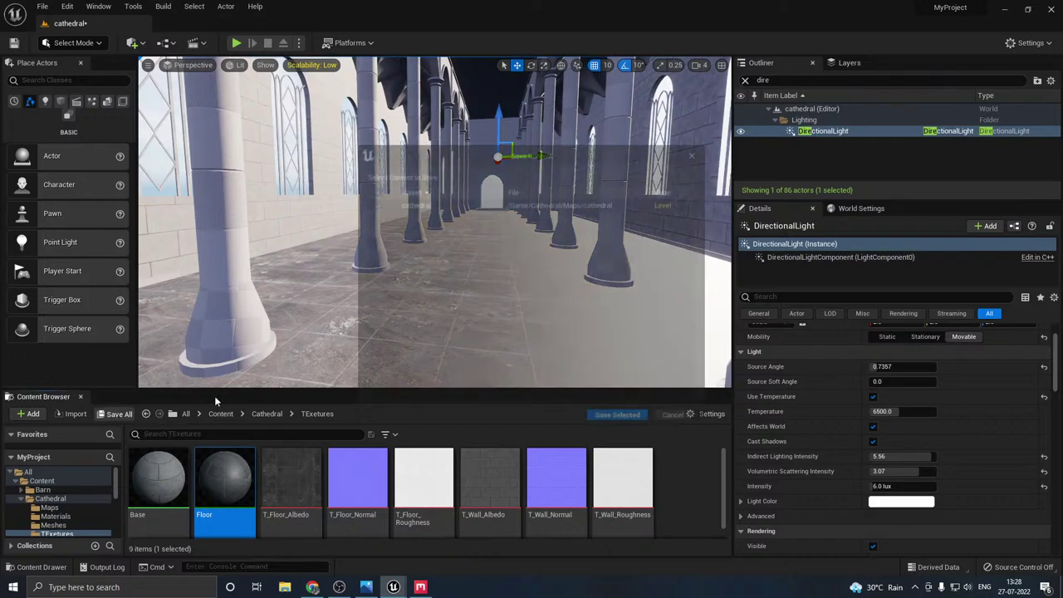
{"action": "left_click", "coordinate": [611, 418]}
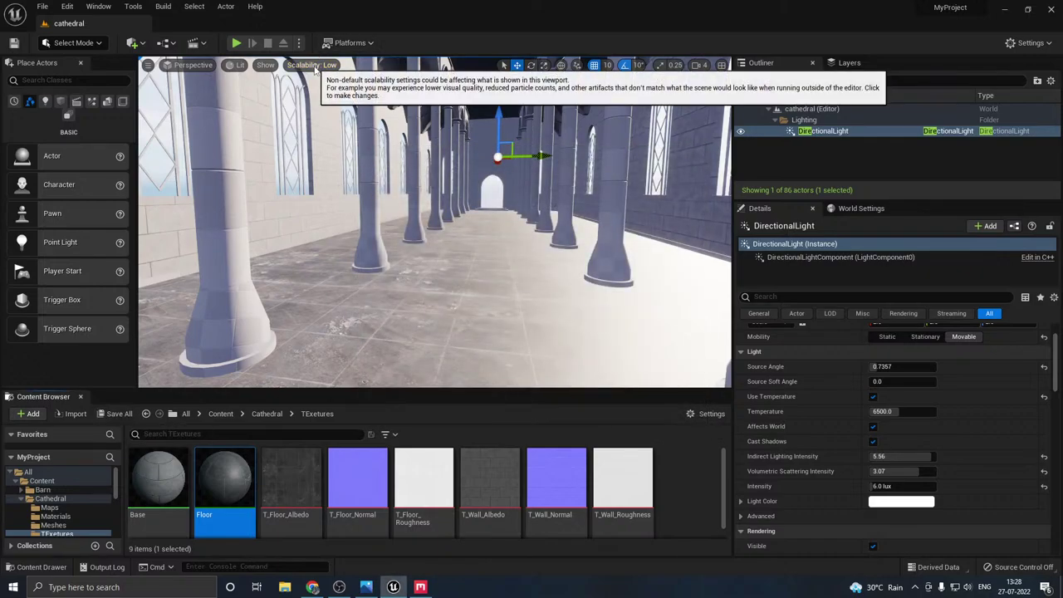
- Switch the scalability quality to High and rotate the DirectionalLight so sunlight enters through the side windows and crosses the floor
{"action": "left_click", "coordinate": [312, 65]}
{"action": "left_click", "coordinate": [441, 84]}
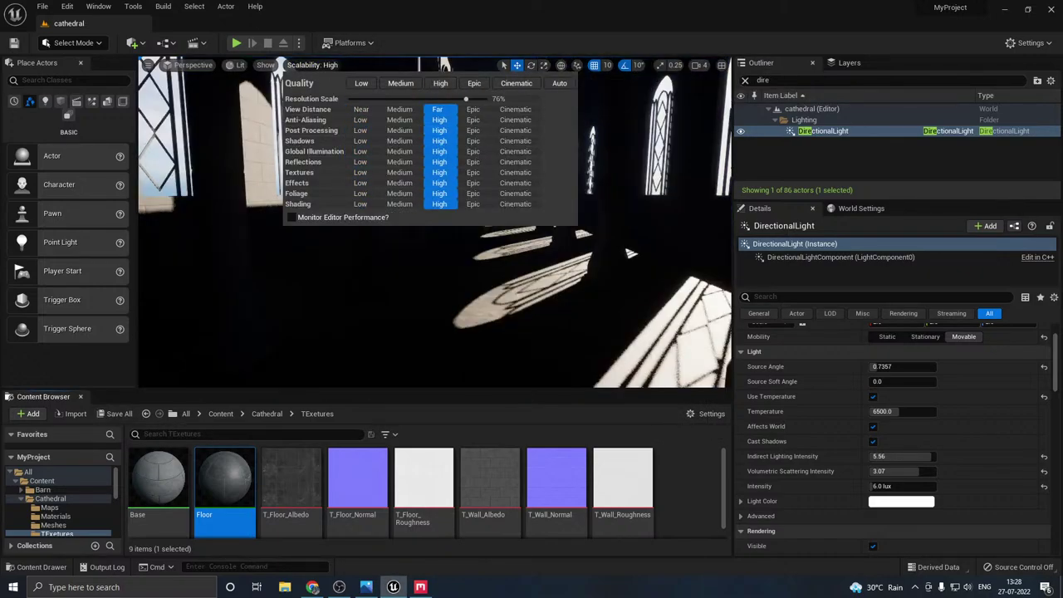
{"action": "key", "text": "e"}
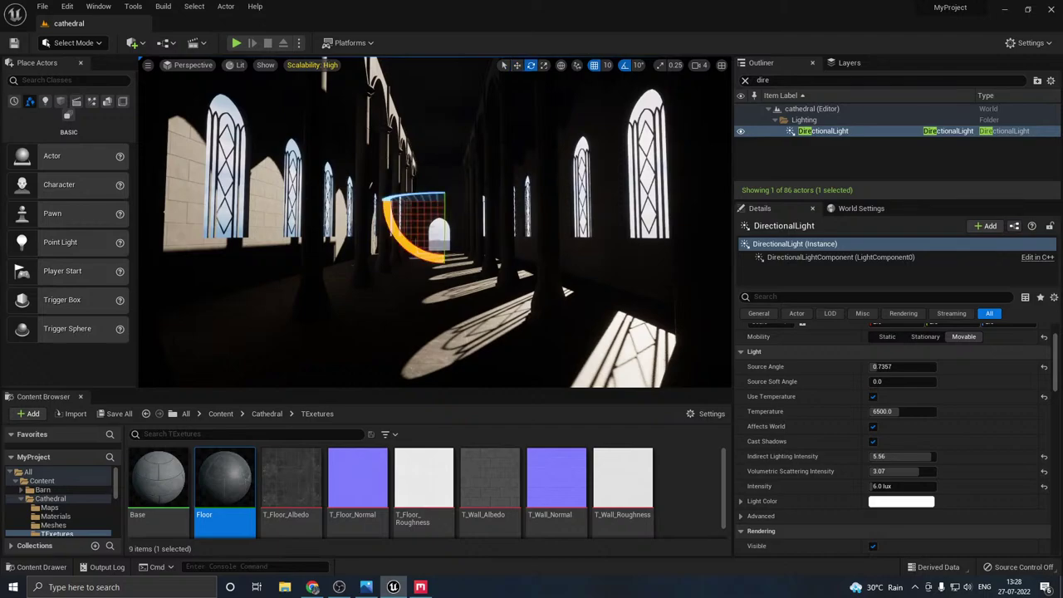
{"action": "mouse_move", "coordinate": [567, 292]}
{"action": "left_mouse_down"}
{"action": "mouse_move", "coordinate": [570, 326]}
{"action": "mouse_move", "coordinate": [568, 312]}
{"action": "left_mouse_up"}
{"action": "left_click_drag", "start_coordinate": [398, 231], "coordinate": [417, 265]}
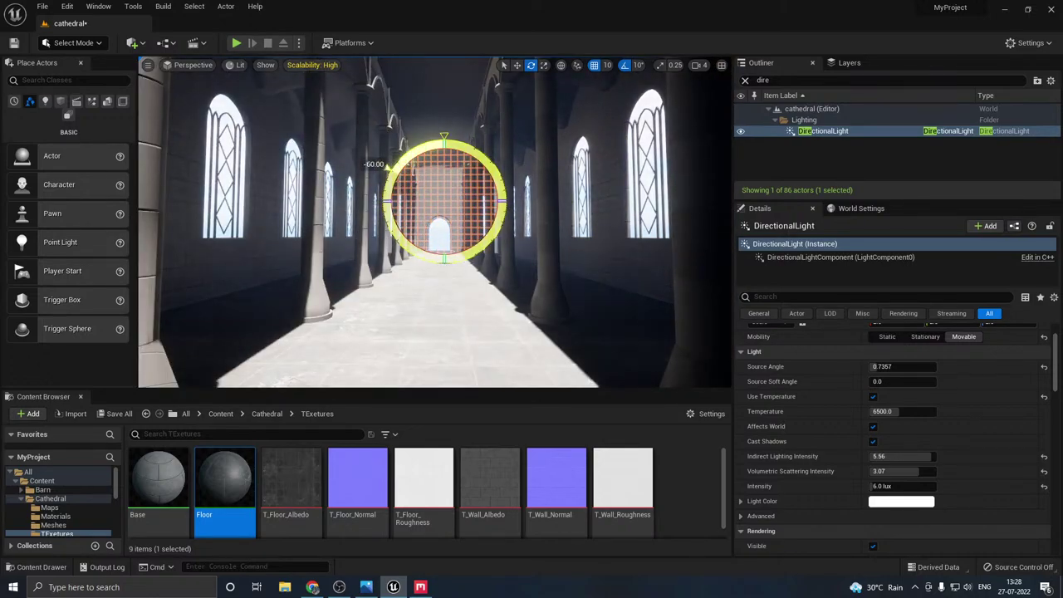
{"action": "left_click_drag", "start_coordinate": [388, 168], "coordinate": [456, 137]}
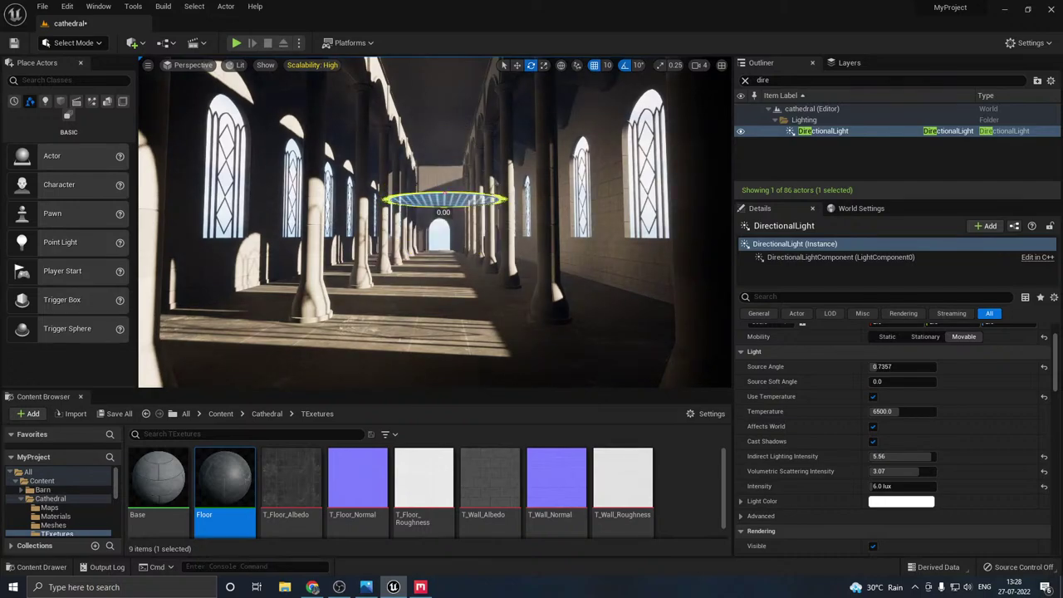
{"action": "left_click_drag", "start_coordinate": [442, 212], "coordinate": [467, 211]}
{"action": "left_click_drag", "start_coordinate": [467, 205], "coordinate": [444, 205]}
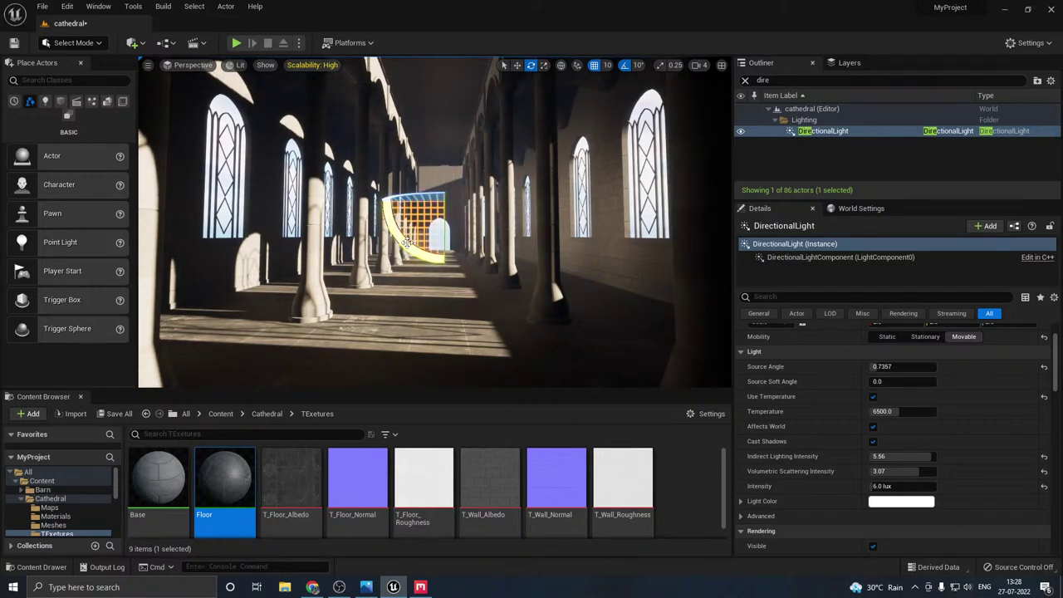
- Fine-tune the DirectionalLight's rotation in 10° increments so the window light falls diagonally over the columns and nave floor
{"action": "key", "text": "ctrl+l"}
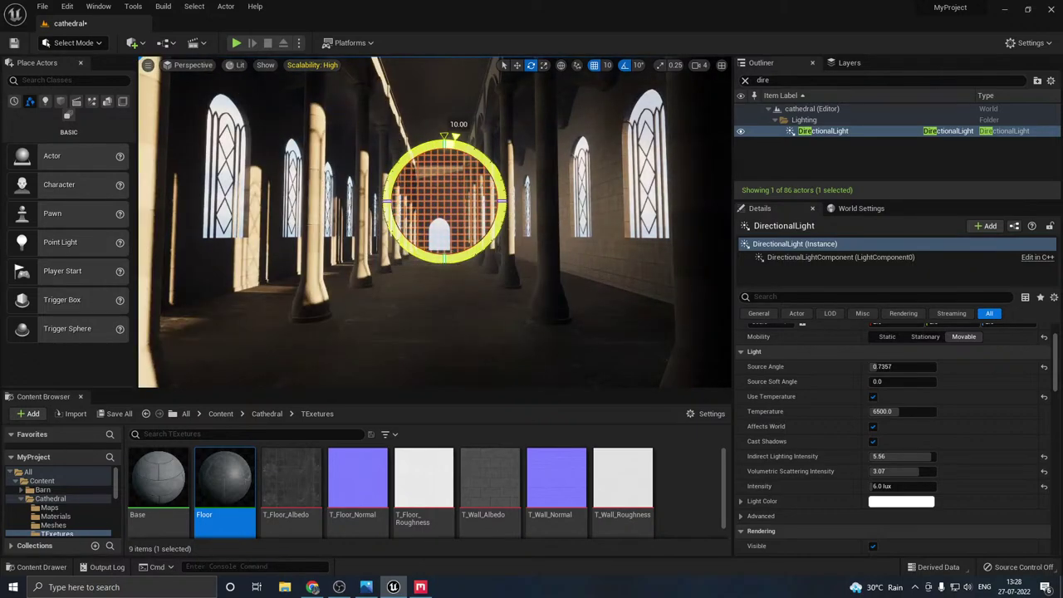
{"action": "key", "text": "ctrl+l"}
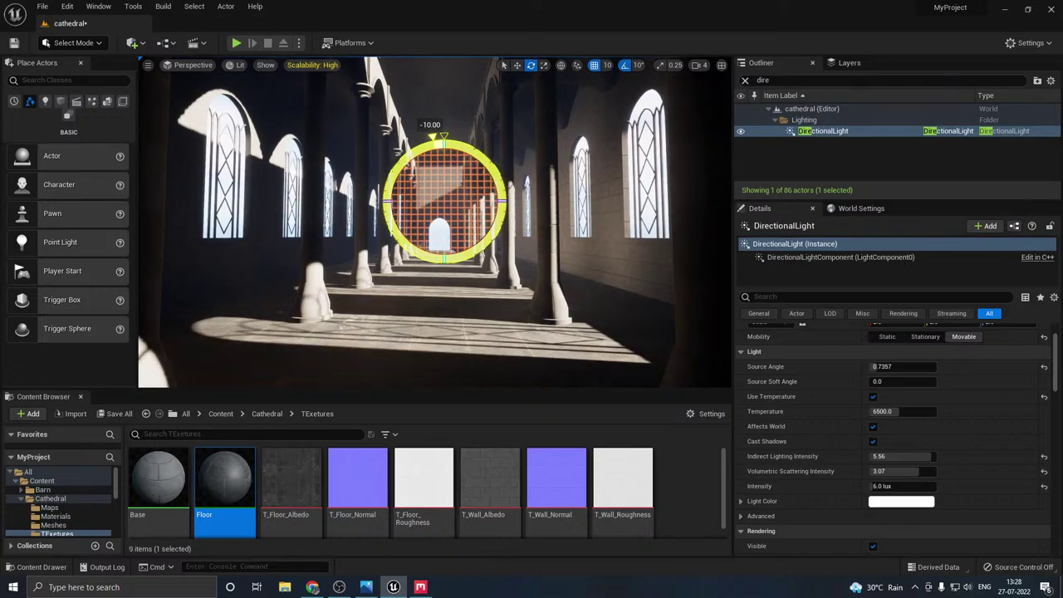
{"action": "key", "text": "ctrl+l"}
{"action": "key", "text": "ctrl+l"}
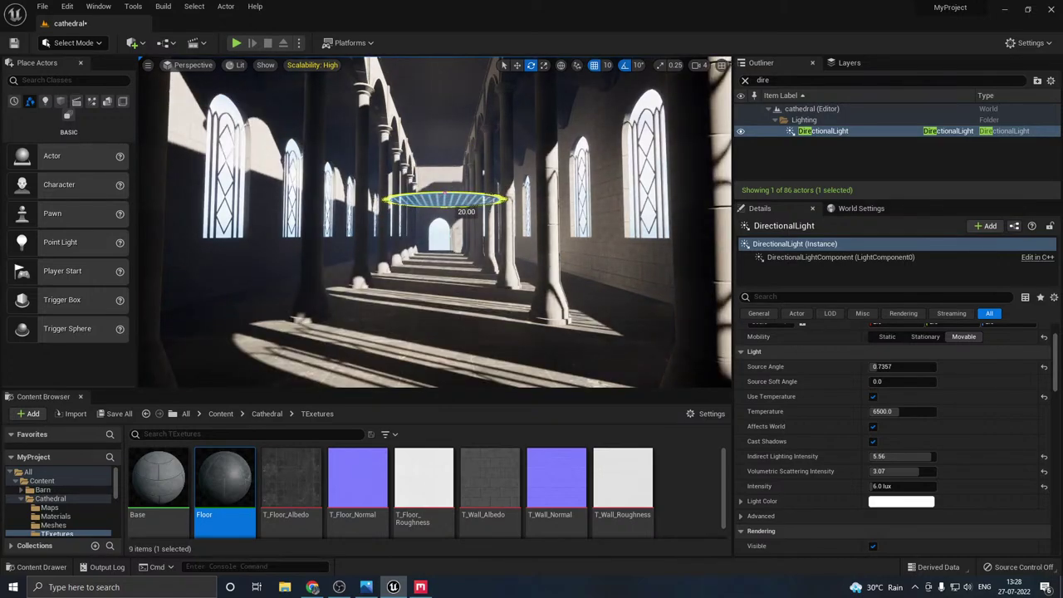
{"action": "key", "text": "ctrl+l"}
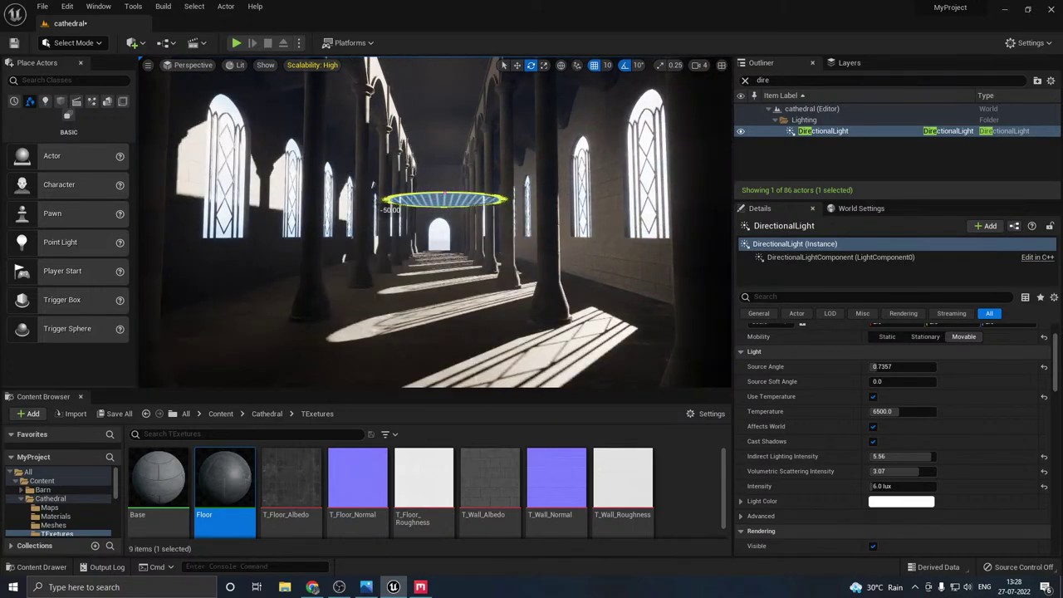
{"action": "key", "text": "ctrl+l"}
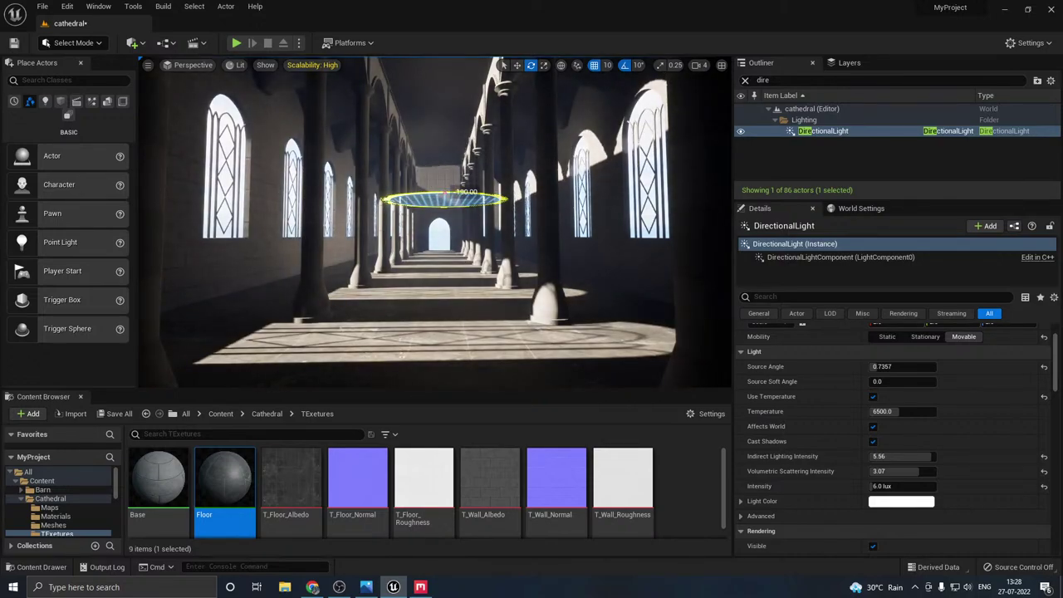
{"action": "key", "text": "ctrl+l"}
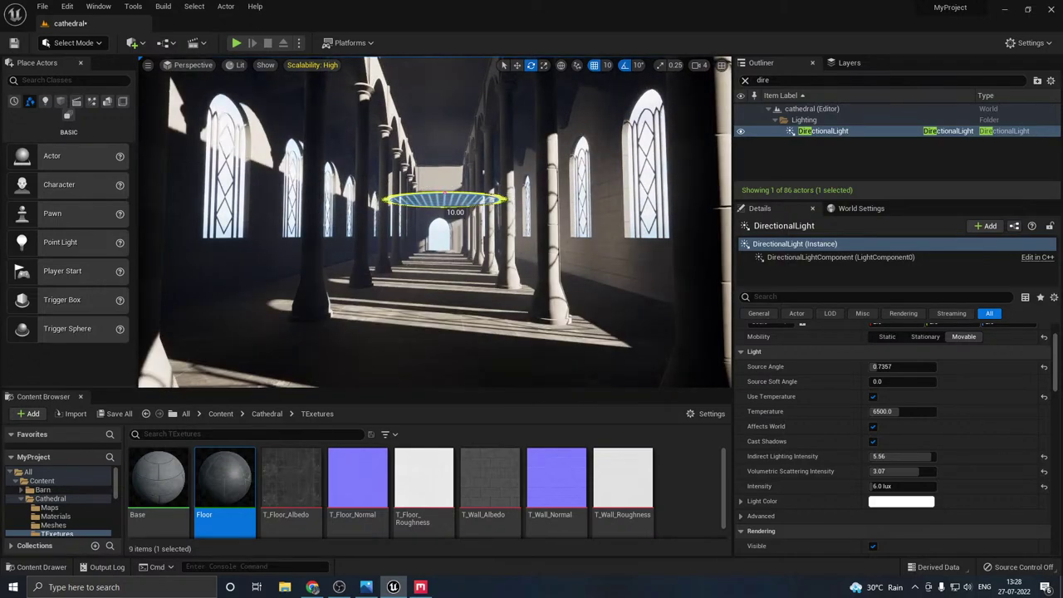
{"action": "key", "text": "ctrl+l"}
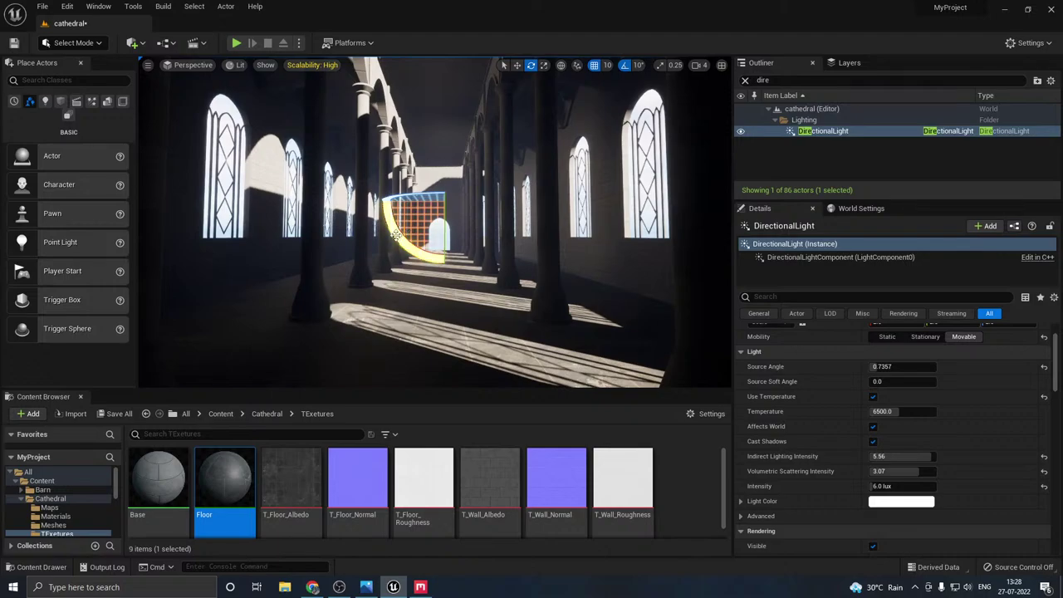
{"action": "key", "text": "ctrl+l"}
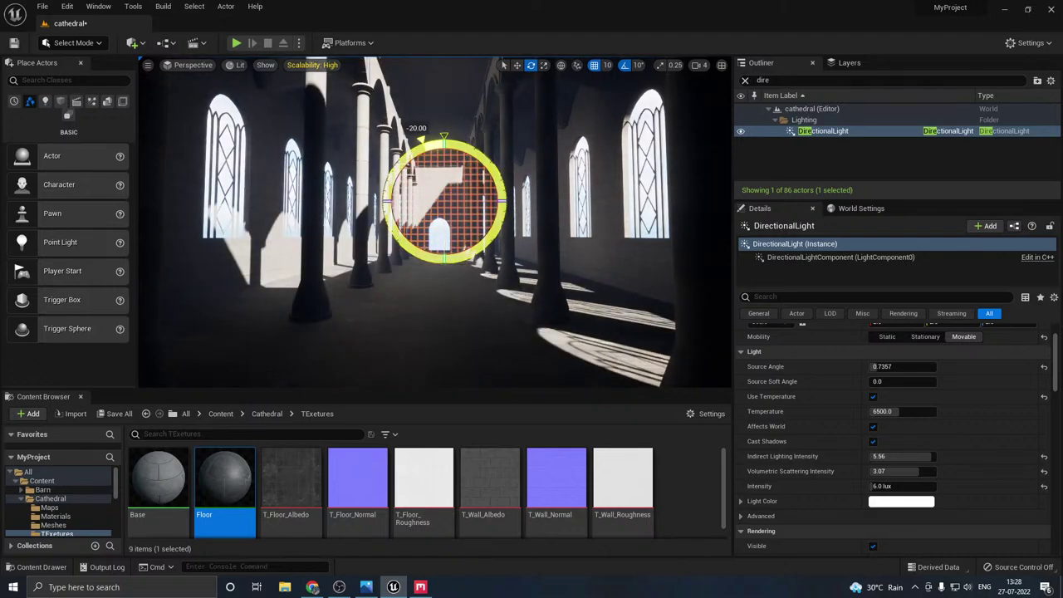
{"action": "key", "text": "ctrl+l"}
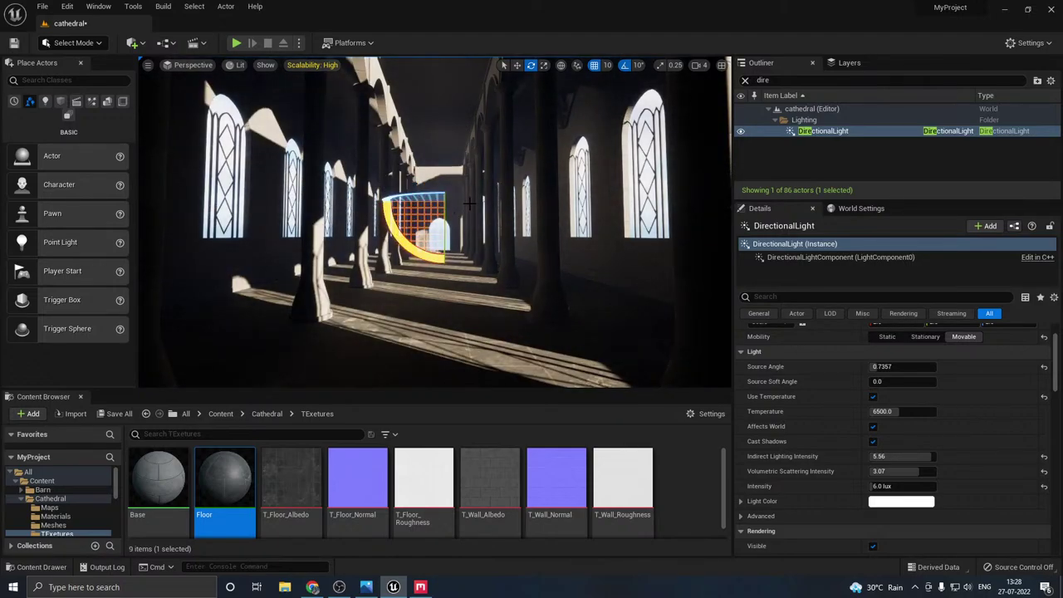
- Return to the move tool and set the scalability quality to Low
{"action": "key", "text": "w"}
{"action": "left_click", "coordinate": [313, 65]}
{"action": "left_click", "coordinate": [361, 84]}
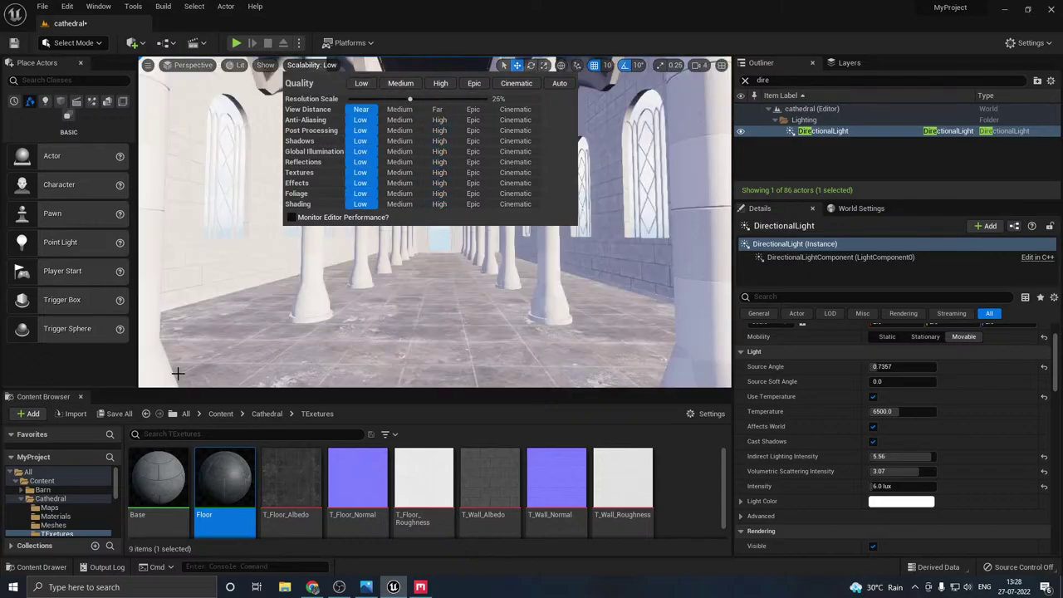
- Save all modified content of the cathedral level
{"action": "left_click", "coordinate": [112, 416]}
{"action": "left_click", "coordinate": [622, 418]}
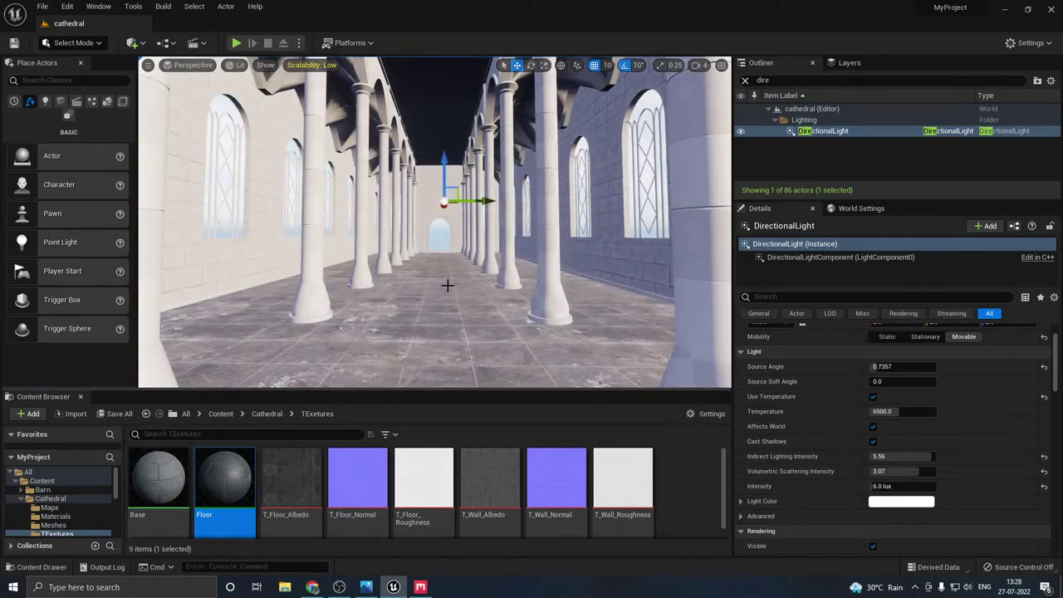
{"action": "mouse_move", "coordinate": [447, 284]}
{"action": "right_mouse_down"}
{"action": "mouse_move", "coordinate": [427, 292]}
{"action": "mouse_move", "coordinate": [454, 290]}
{"action": "right_mouse_up"}
{"action": "right_click_drag", "start_coordinate": [439, 211], "coordinate": [307, 238]}
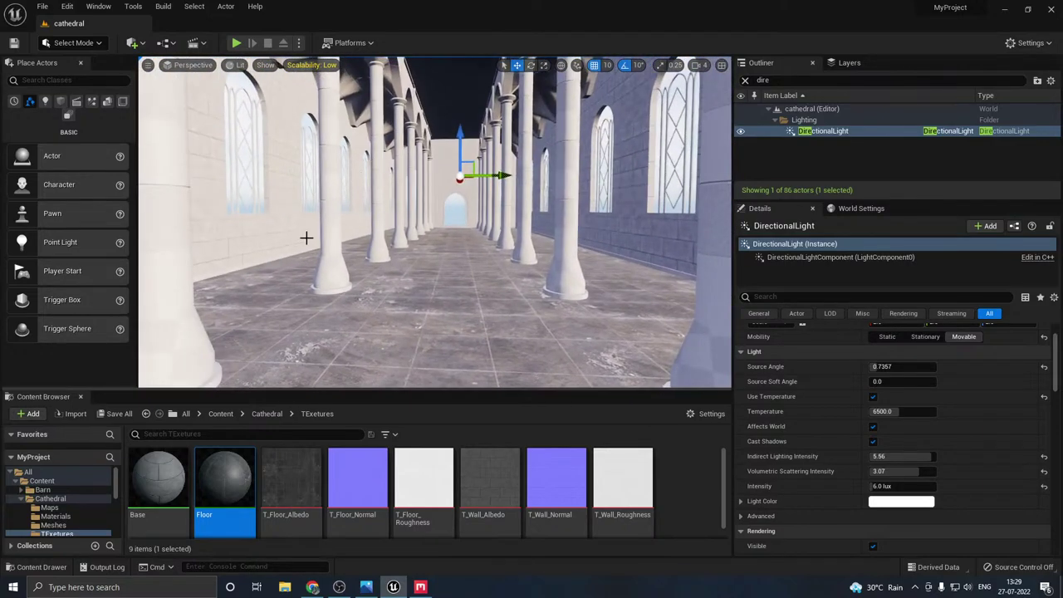
{"action": "right_click_drag", "start_coordinate": [432, 349], "coordinate": [427, 336]}
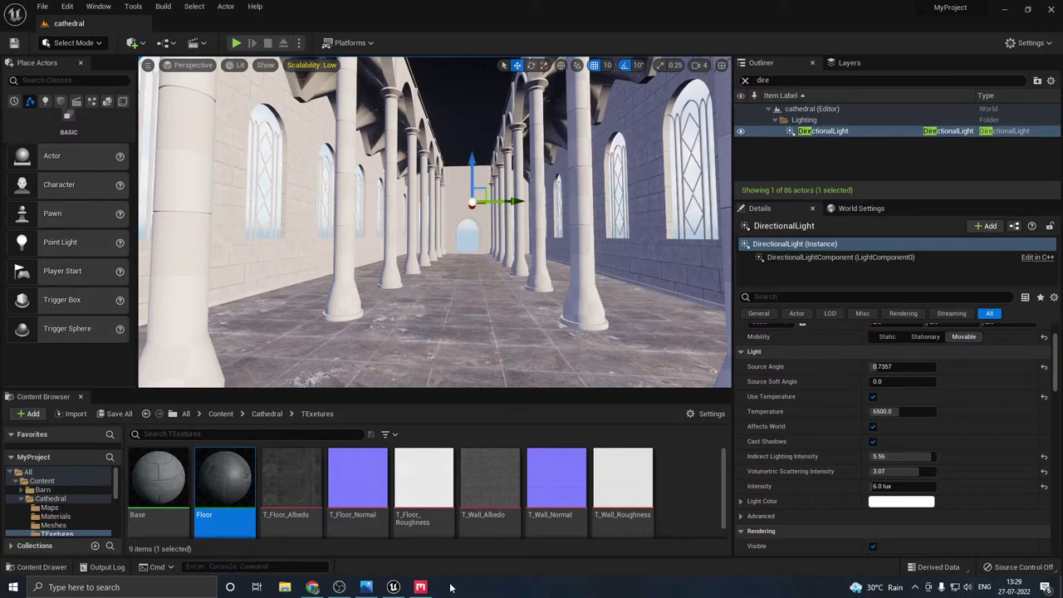
- Switch to Quixel Mixer and look through the local library's surfaces, both unfiltered and within the Tile category
{"action": "left_click", "coordinate": [432, 586]}
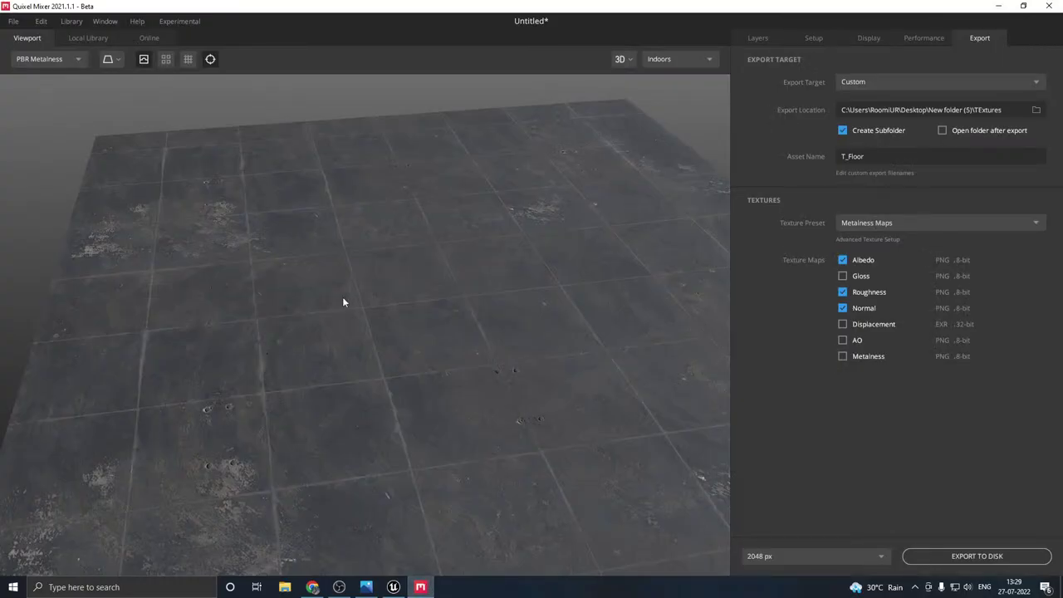
{"action": "left_click", "coordinate": [101, 37]}
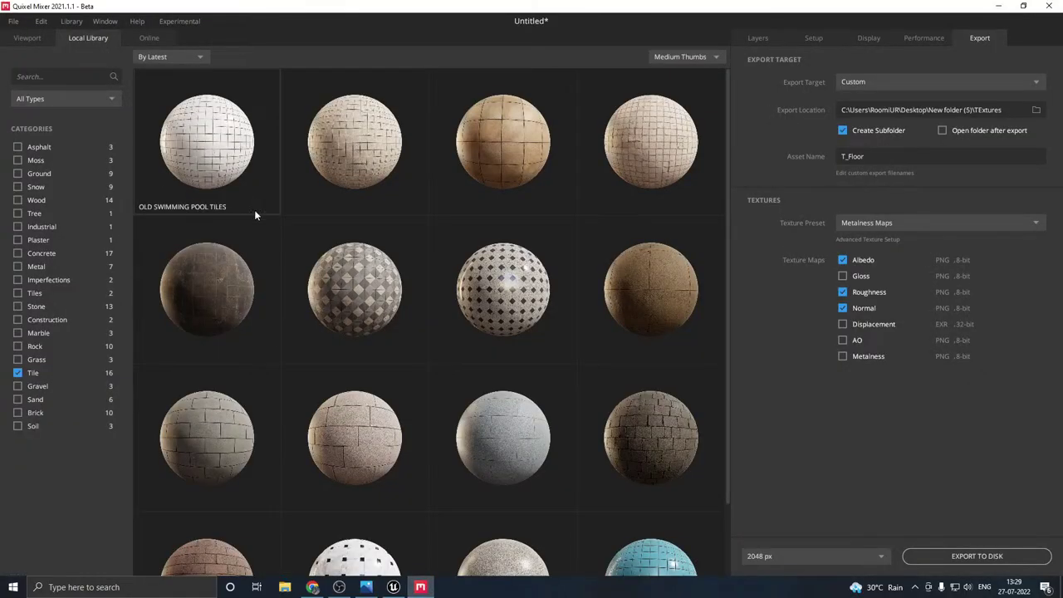
{"action": "scroll", "coordinate": [254, 210], "scroll_direction": "down", "scroll_amount": 2}
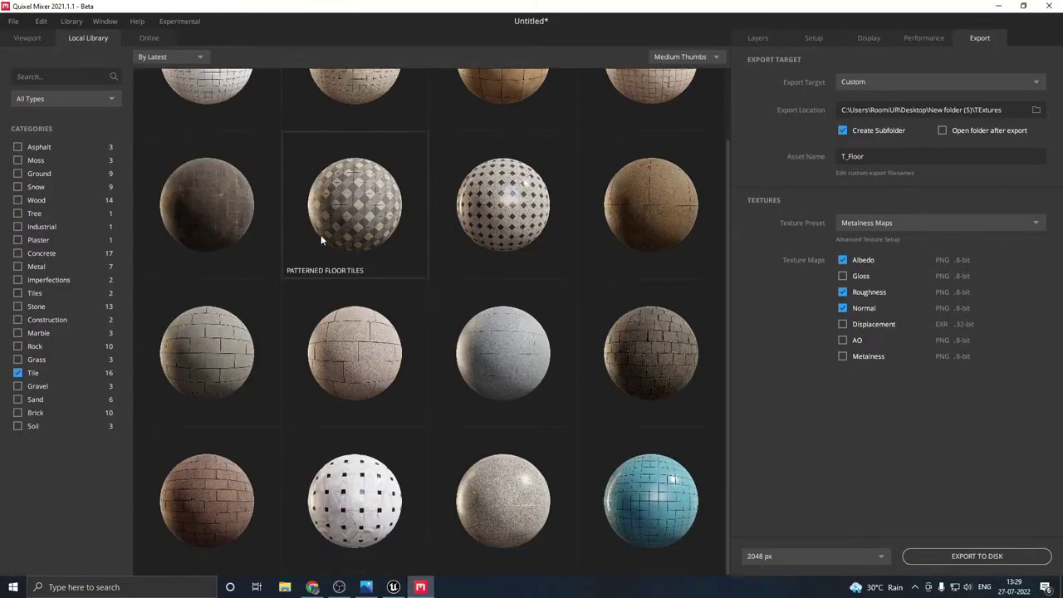
{"action": "left_click", "coordinate": [19, 374]}
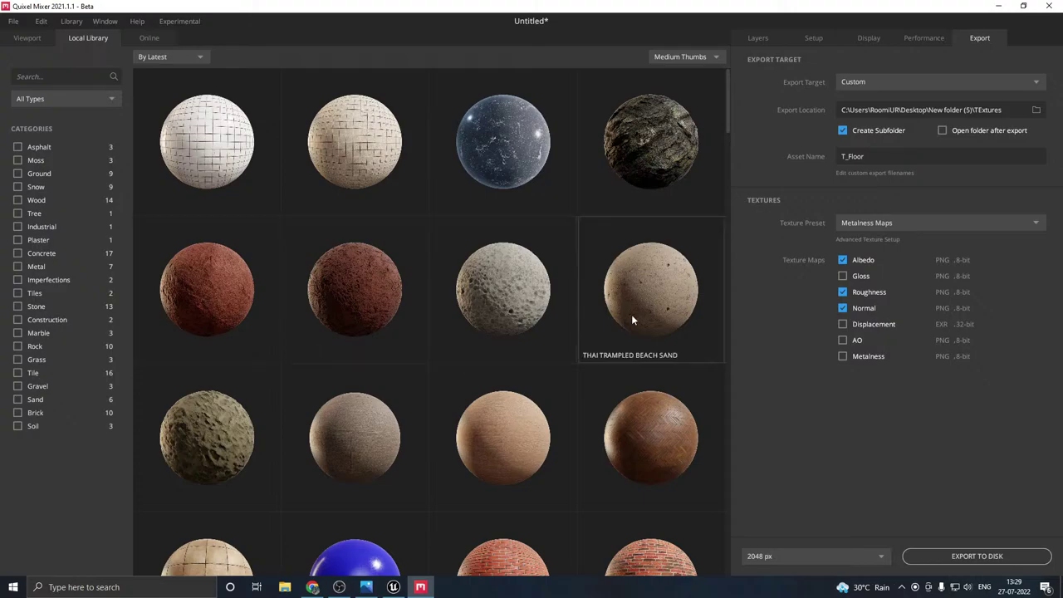
{"action": "scroll", "coordinate": [463, 309], "scroll_direction": "down", "scroll_amount": 3}
{"action": "scroll", "coordinate": [460, 314], "scroll_direction": "down", "scroll_amount": 5}
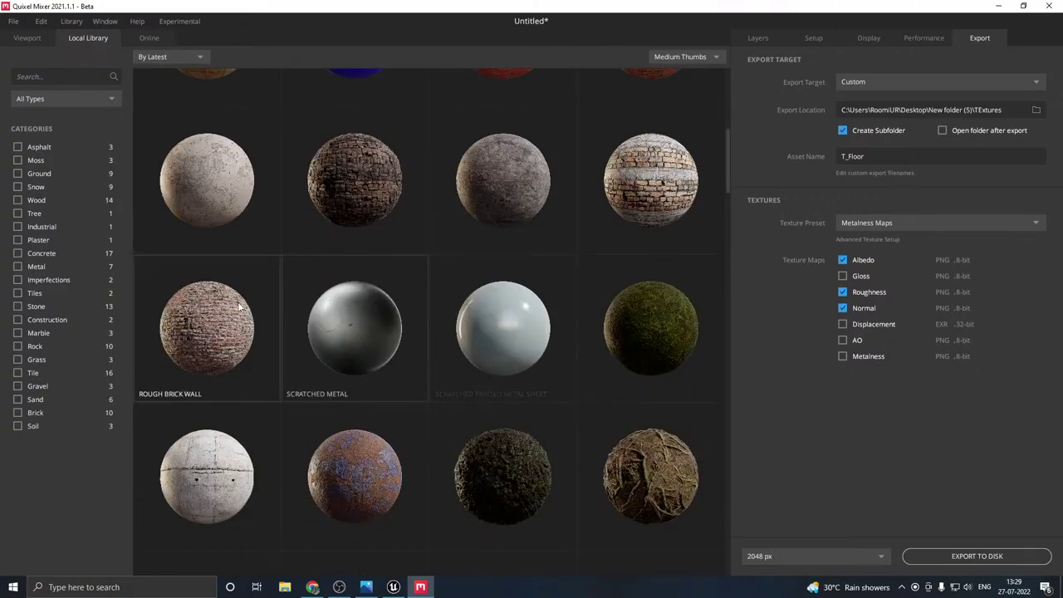
{"action": "left_click", "coordinate": [19, 375]}
{"action": "scroll", "coordinate": [398, 368], "scroll_direction": "down", "scroll_amount": 2}
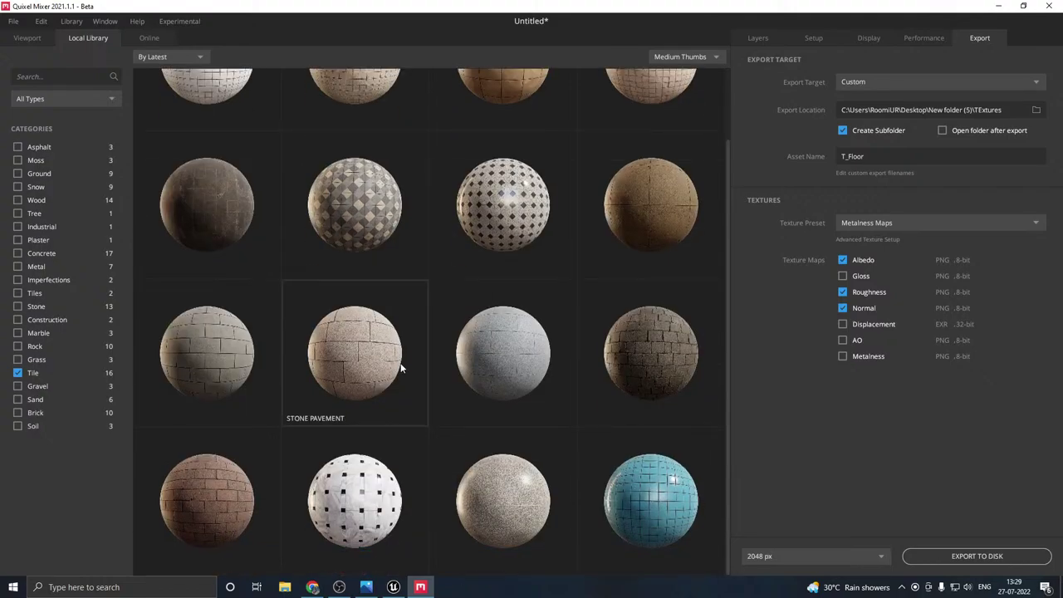
{"action": "scroll", "coordinate": [280, 314], "scroll_direction": "up", "scroll_amount": 1}
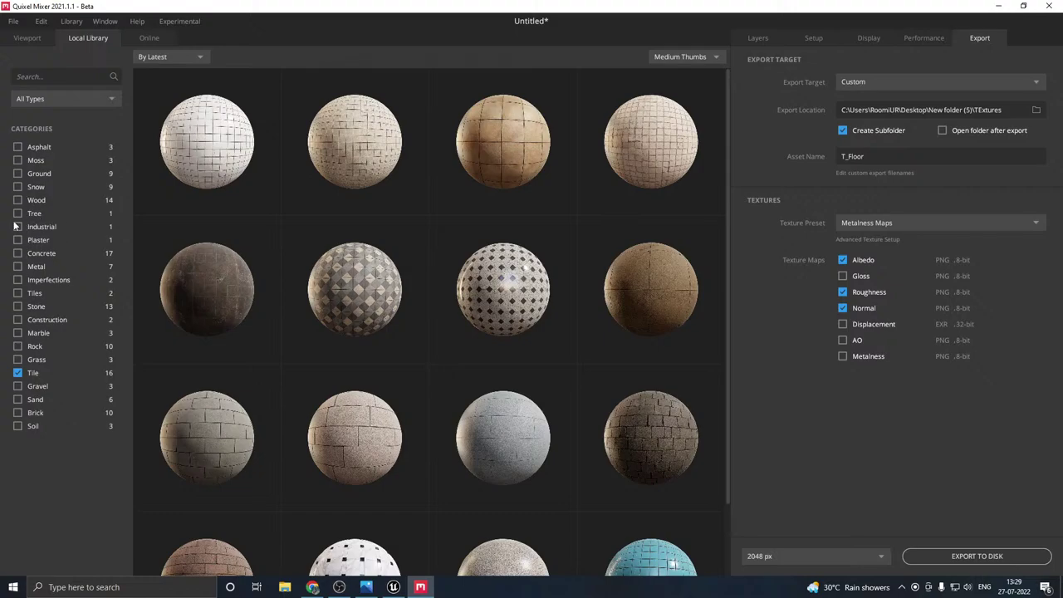
- Filter the local library to show only the Concrete category
{"action": "left_click", "coordinate": [18, 253]}
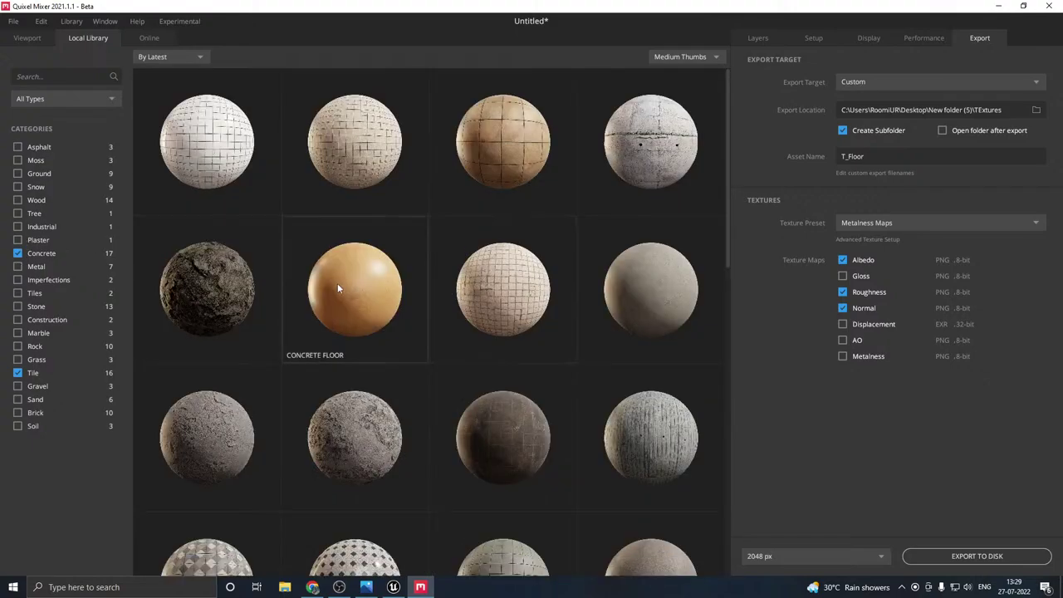
{"action": "left_click", "coordinate": [21, 373]}
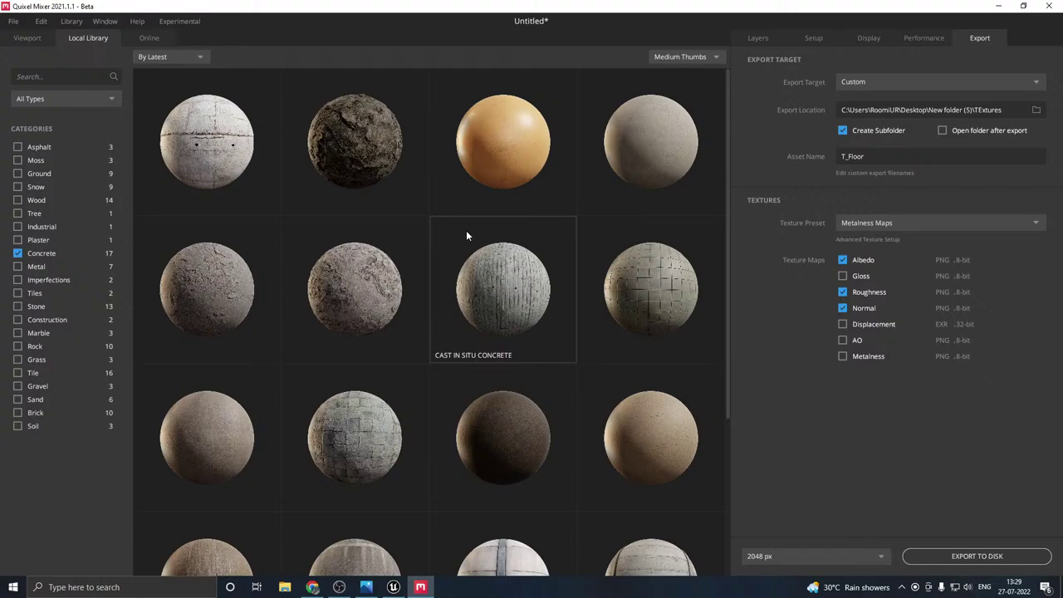
{"action": "scroll", "coordinate": [419, 334], "scroll_direction": "down", "scroll_amount": 1}
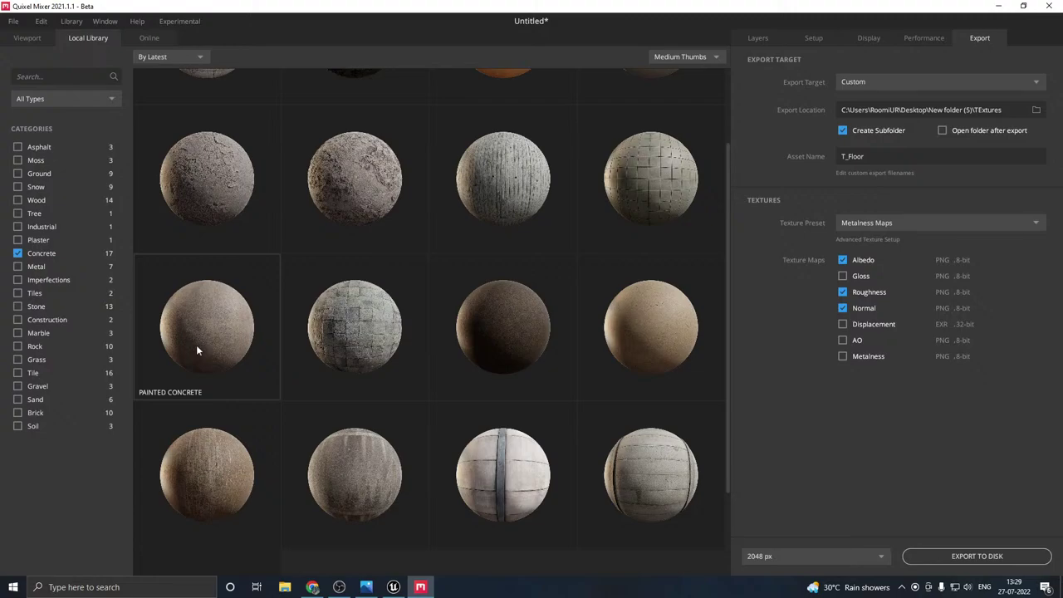
- Preview an Old Concrete Floor layer with all other layers hidden, and delete that layer
{"action": "left_click", "coordinate": [657, 343]}
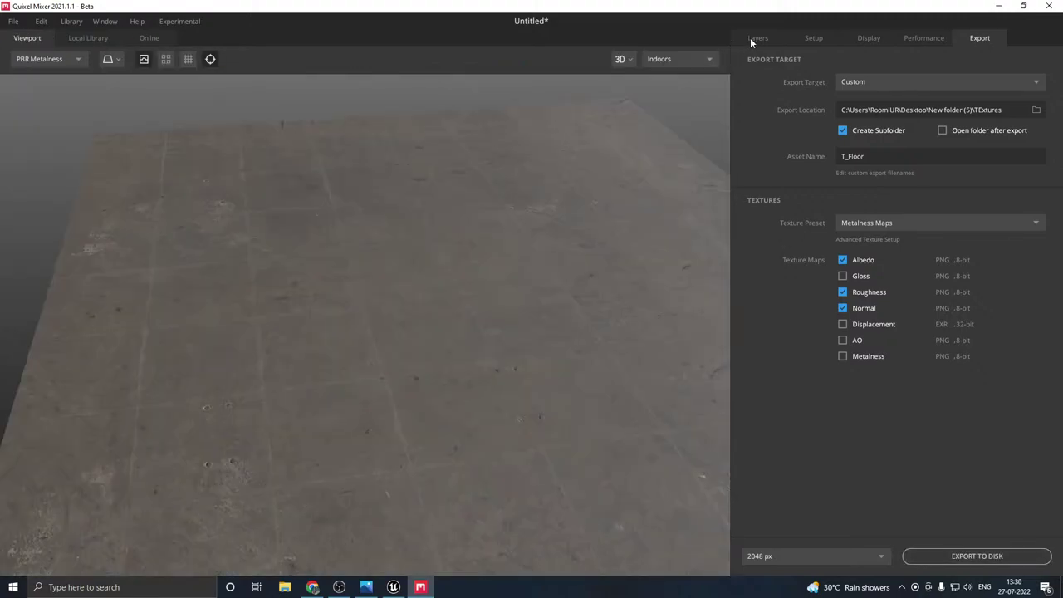
{"action": "left_click", "coordinate": [756, 38]}
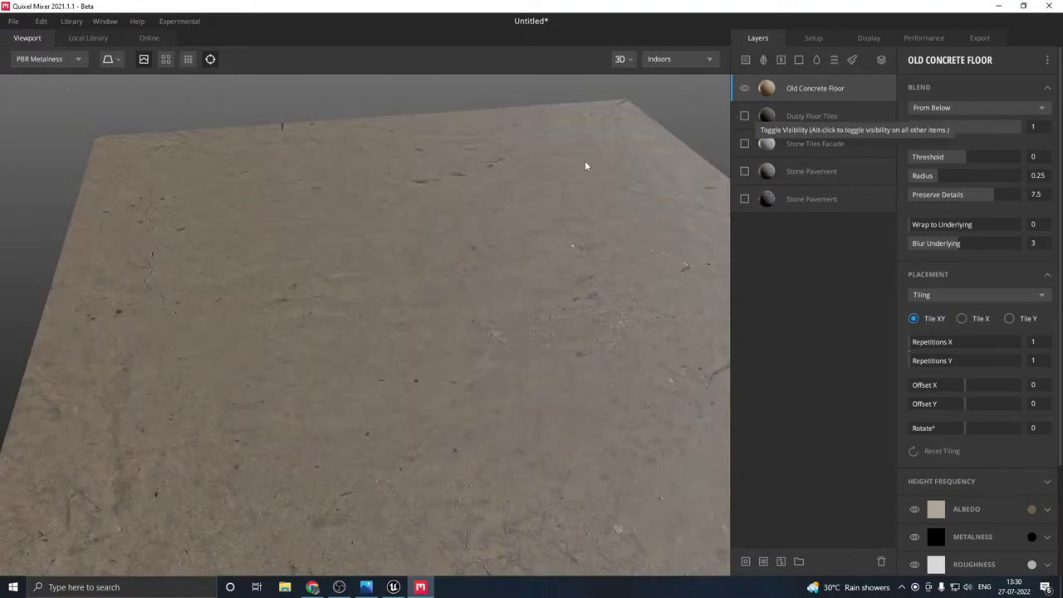
{"action": "left_click_drag", "start_coordinate": [585, 160], "coordinate": [584, 195]}
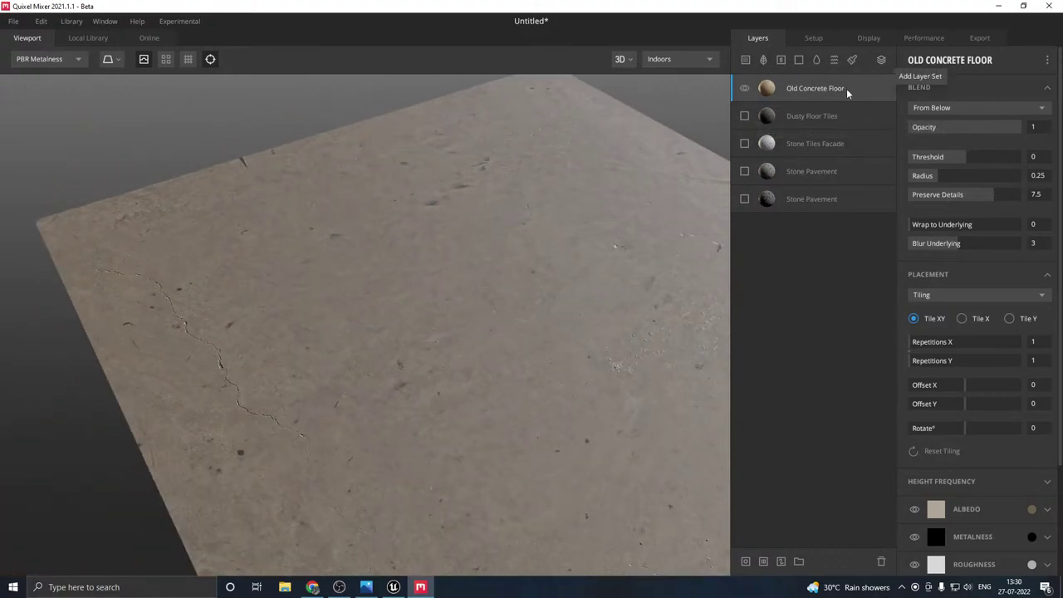
{"action": "key", "text": "Delete"}
- Add a Worn Concrete Floor surface layer from the Concrete category on top of the layer stack
{"action": "left_click", "coordinate": [745, 60]}
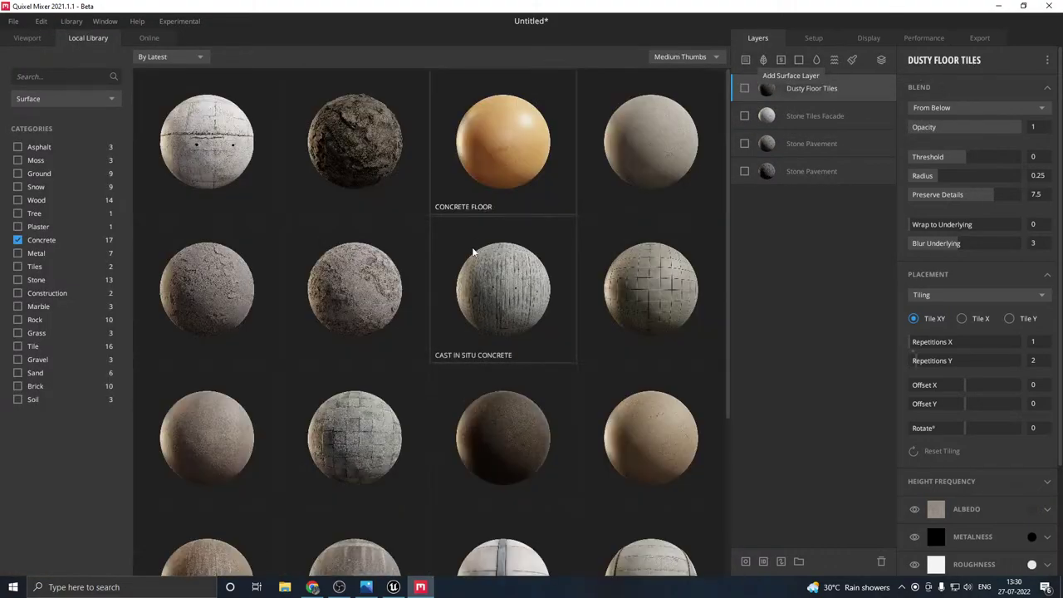
{"action": "scroll", "coordinate": [459, 284], "scroll_direction": "down", "scroll_amount": 3}
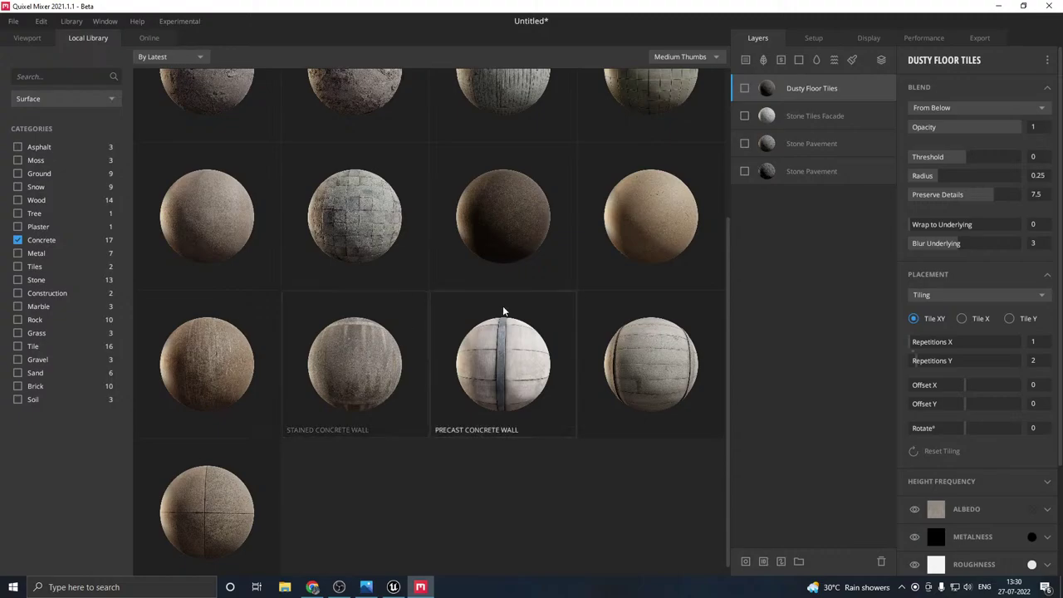
{"action": "scroll", "coordinate": [643, 242], "scroll_direction": "up", "scroll_amount": 1}
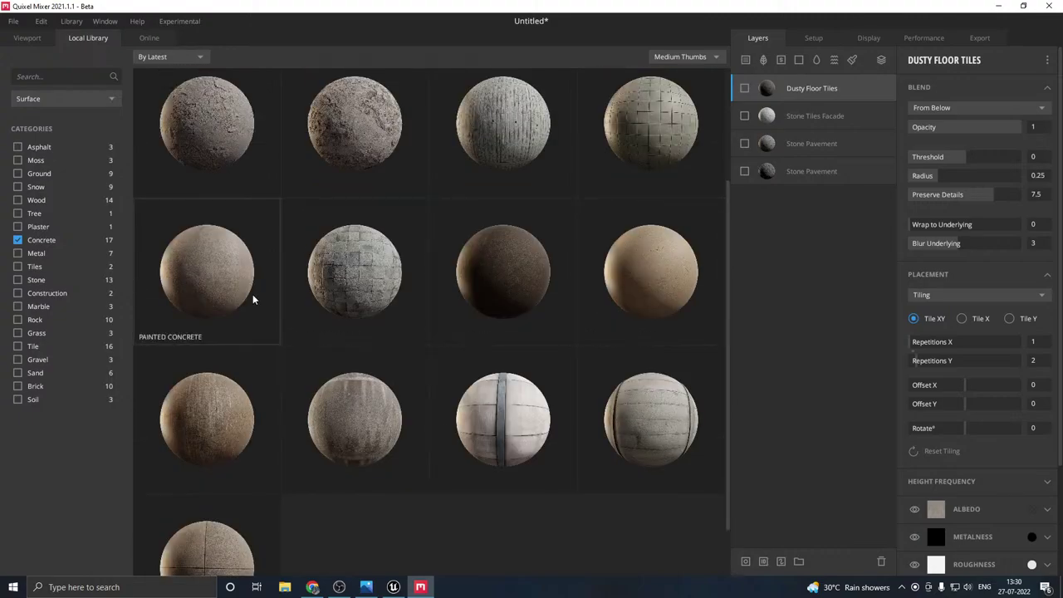
{"action": "scroll", "coordinate": [252, 297], "scroll_direction": "up", "scroll_amount": 2}
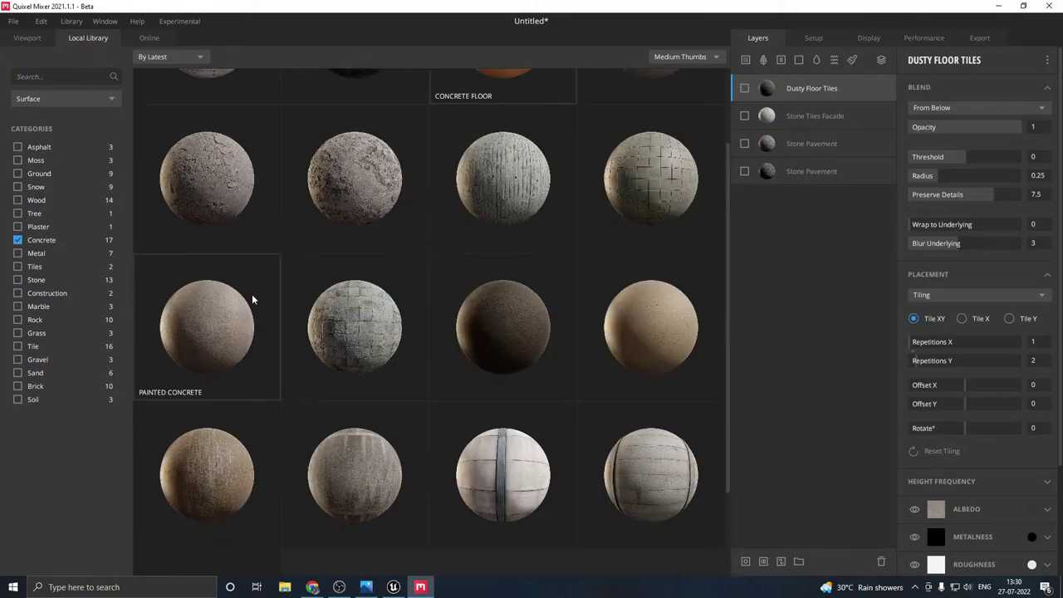
{"action": "scroll", "coordinate": [253, 296], "scroll_direction": "up", "scroll_amount": 1}
{"action": "left_click", "coordinate": [621, 166]}
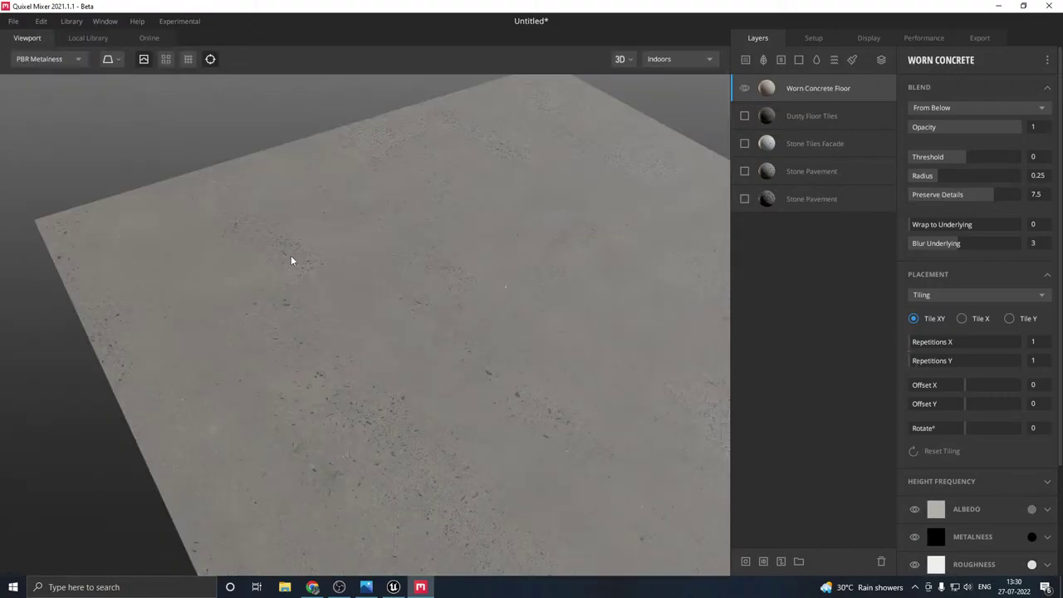
{"action": "left_click_drag", "start_coordinate": [292, 256], "coordinate": [540, 378], "text": "alt"}
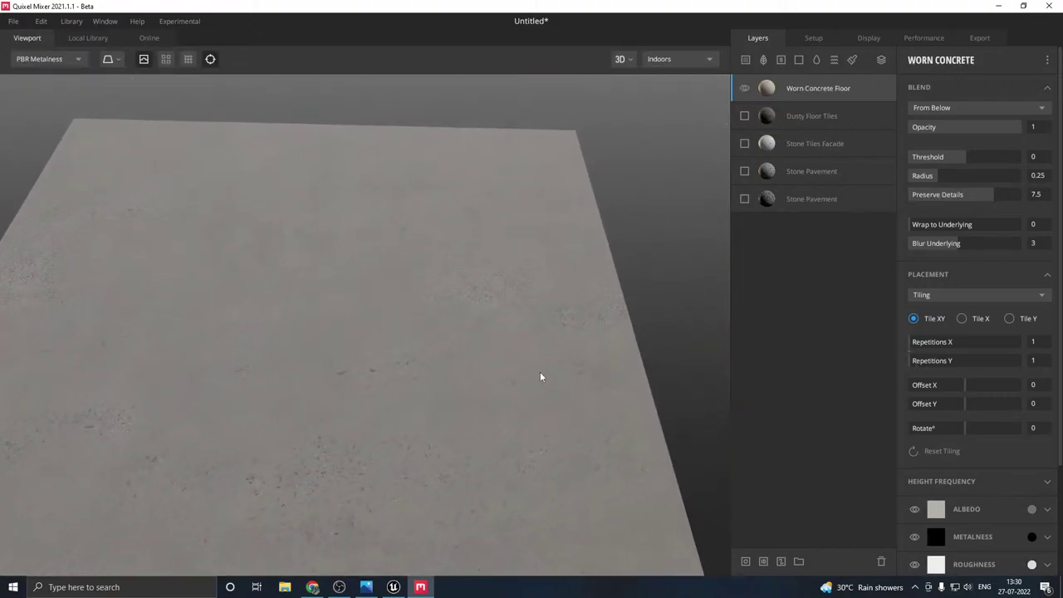
- Darken the Worn Concrete Floor layer's albedo colour to the neutral grey 494949
{"action": "left_click", "coordinate": [1031, 510]}
{"action": "mouse_move", "coordinate": [394, 364]}
{"action": "left_mouse_down"}
{"action": "mouse_move", "coordinate": [375, 347]}
{"action": "mouse_move", "coordinate": [376, 324]}
{"action": "mouse_move", "coordinate": [400, 319]}
{"action": "mouse_move", "coordinate": [379, 323]}
{"action": "left_mouse_up"}
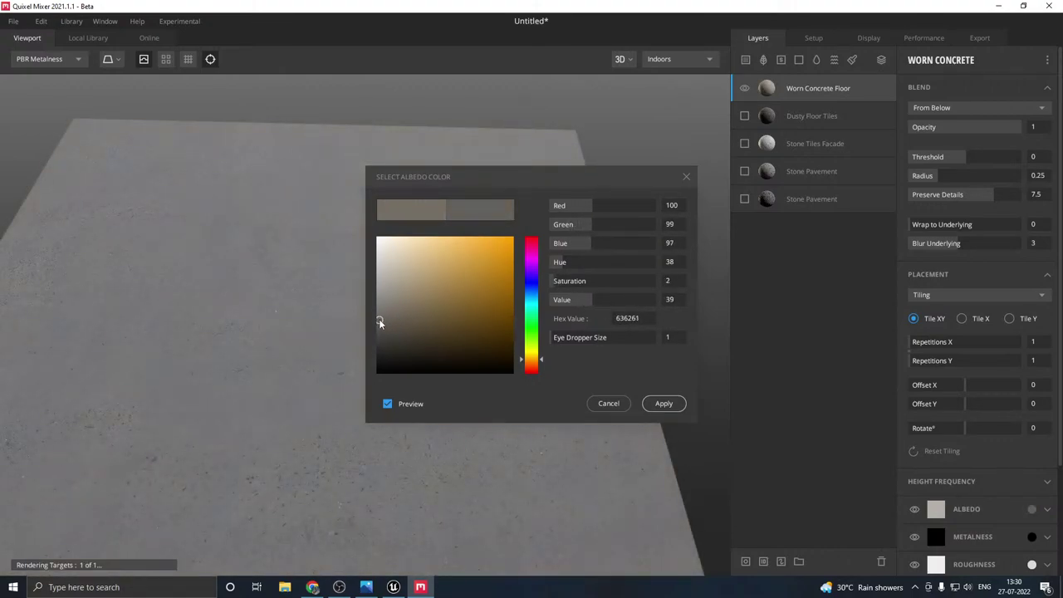
{"action": "left_click", "coordinate": [663, 403]}
{"action": "left_click_drag", "start_coordinate": [545, 353], "coordinate": [405, 454]}
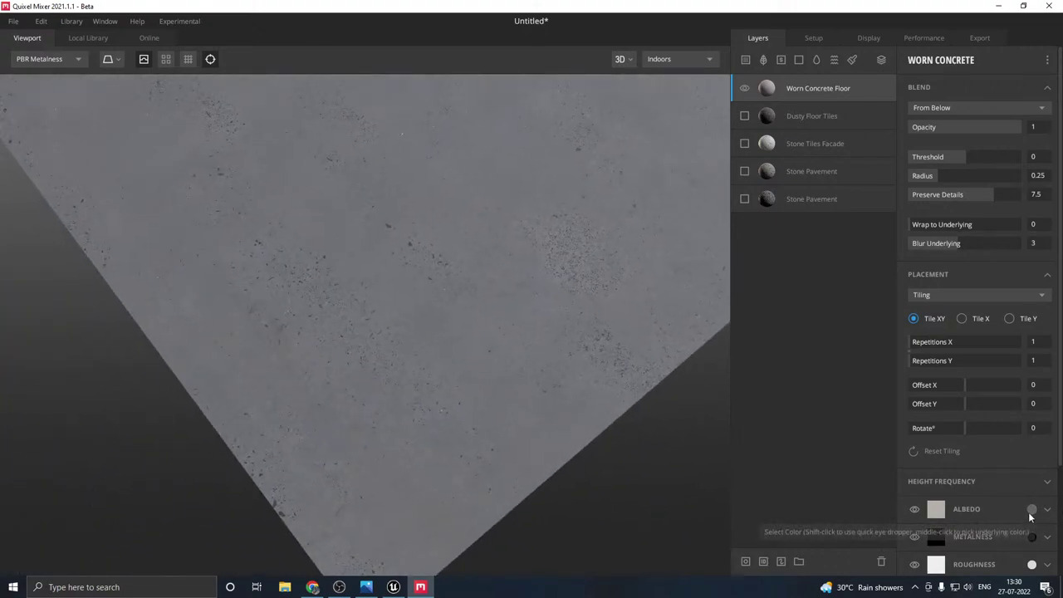
{"action": "left_click", "coordinate": [1031, 509]}
{"action": "left_click", "coordinate": [375, 334]}
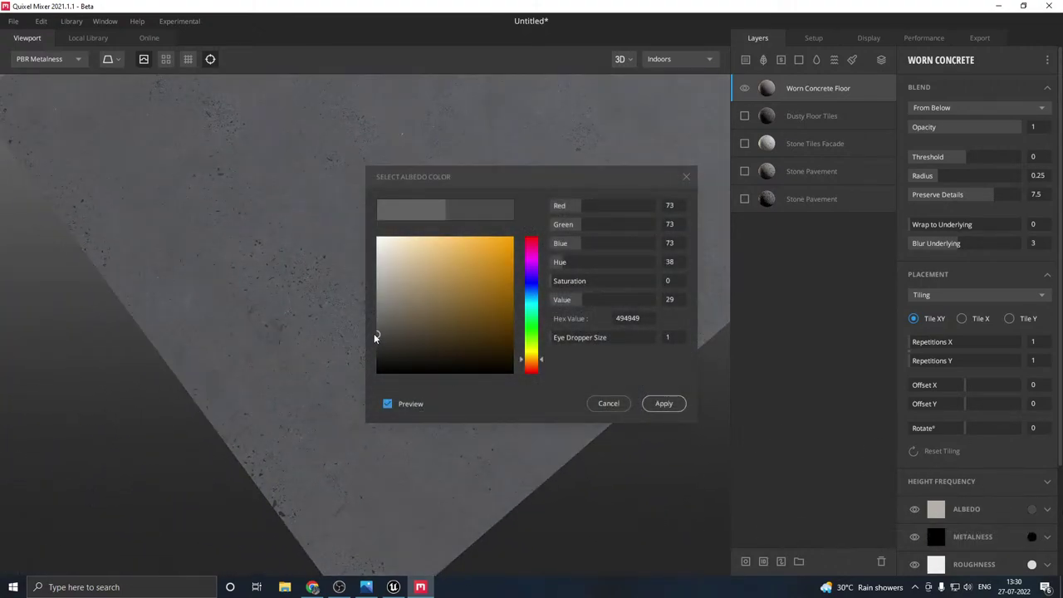
{"action": "left_click", "coordinate": [664, 404]}
{"action": "left_click", "coordinate": [397, 587]}
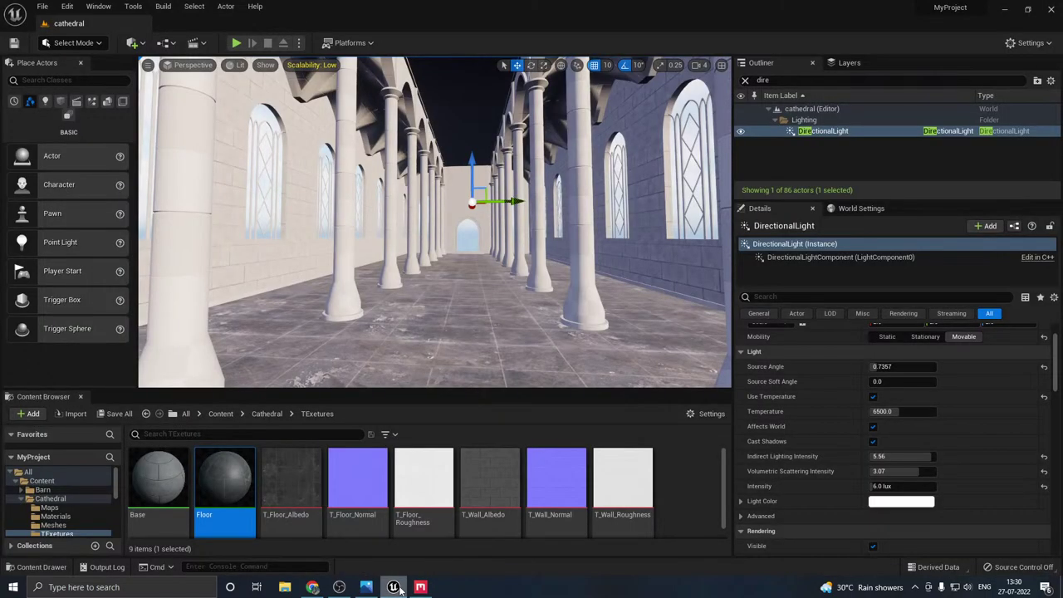
{"action": "left_click", "coordinate": [420, 588]}
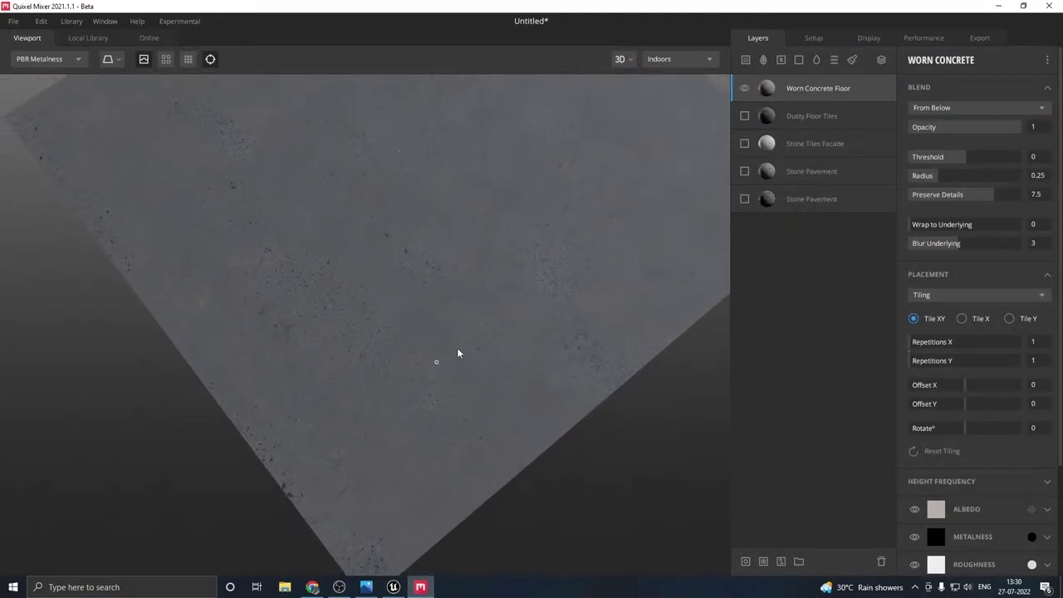
{"action": "left_click_drag", "start_coordinate": [457, 353], "coordinate": [458, 389]}
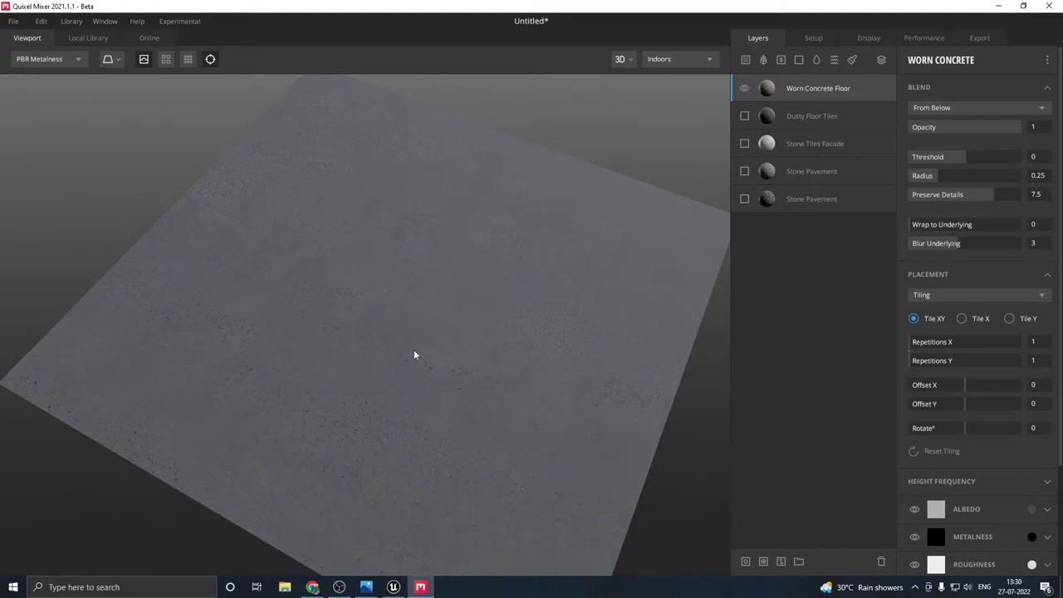
{"action": "left_click_drag", "start_coordinate": [414, 354], "coordinate": [137, 228]}
- Try a Precast Concrete Wall layer with and without the Worn Concrete Floor layer beneath it, and delete the new layer
{"action": "left_click", "coordinate": [88, 38]}
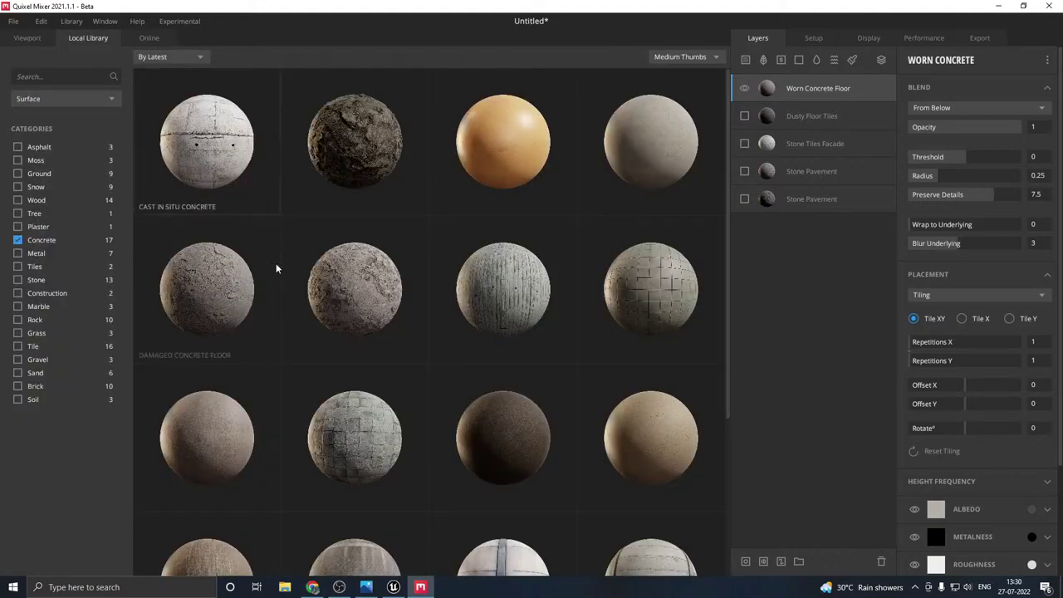
{"action": "scroll", "coordinate": [282, 272], "scroll_direction": "down", "scroll_amount": 3}
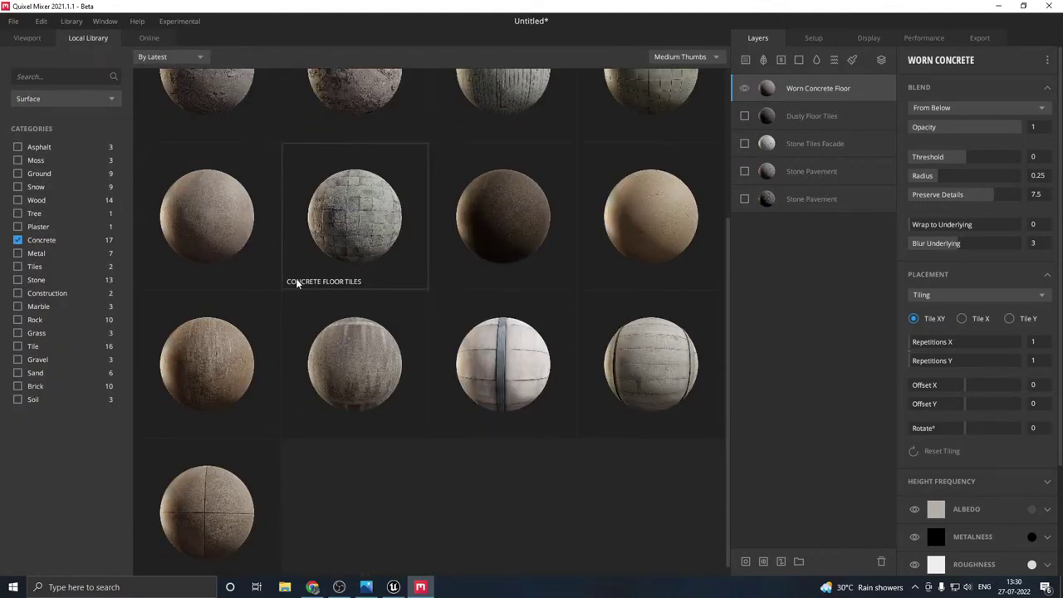
{"action": "left_click", "coordinate": [679, 328]}
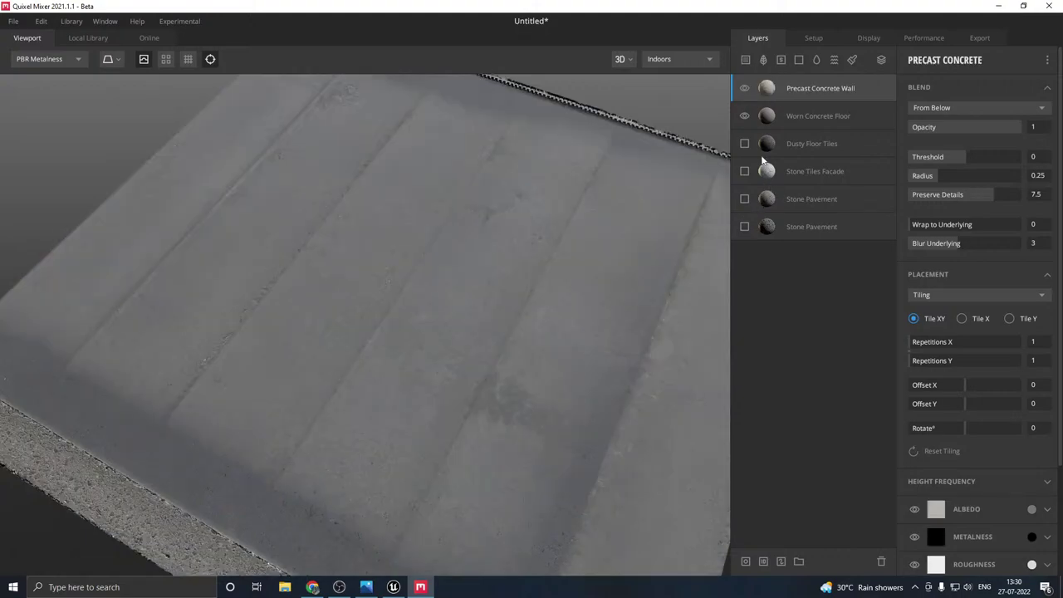
{"action": "left_click", "coordinate": [744, 117]}
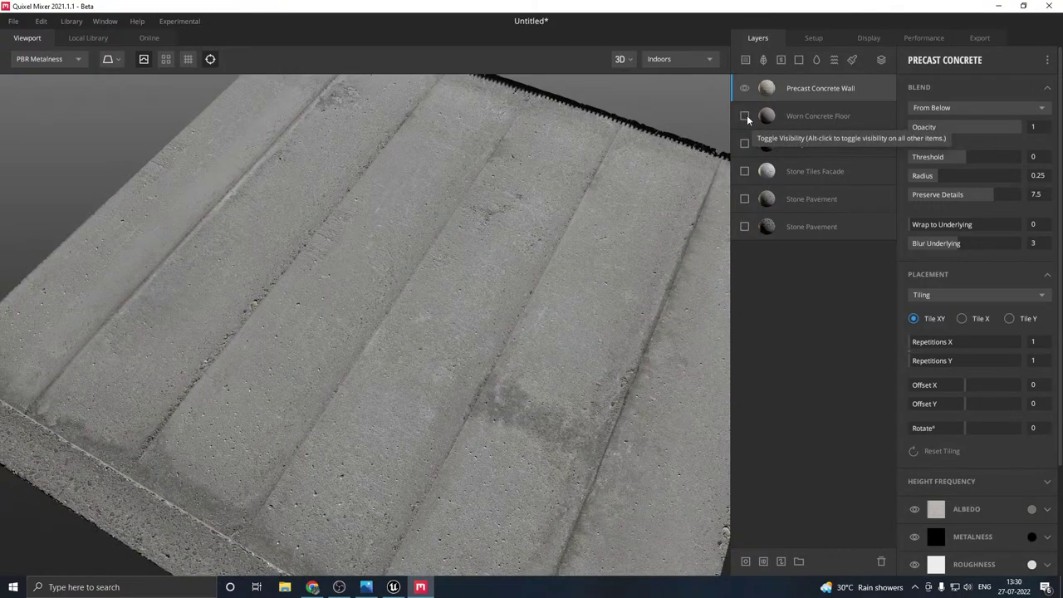
{"action": "left_click", "coordinate": [746, 116]}
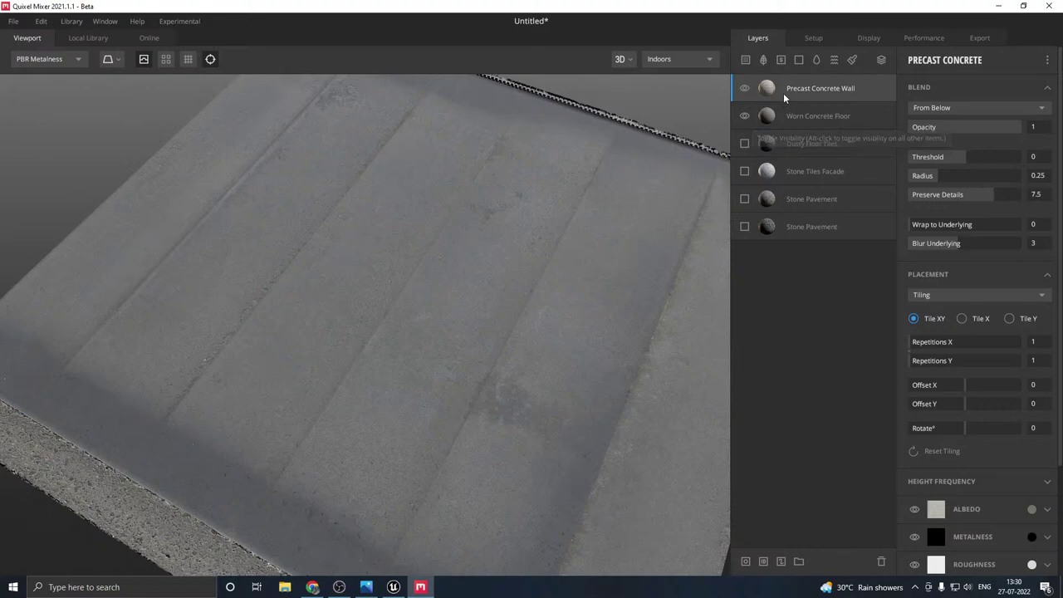
{"action": "left_click", "coordinate": [744, 116]}
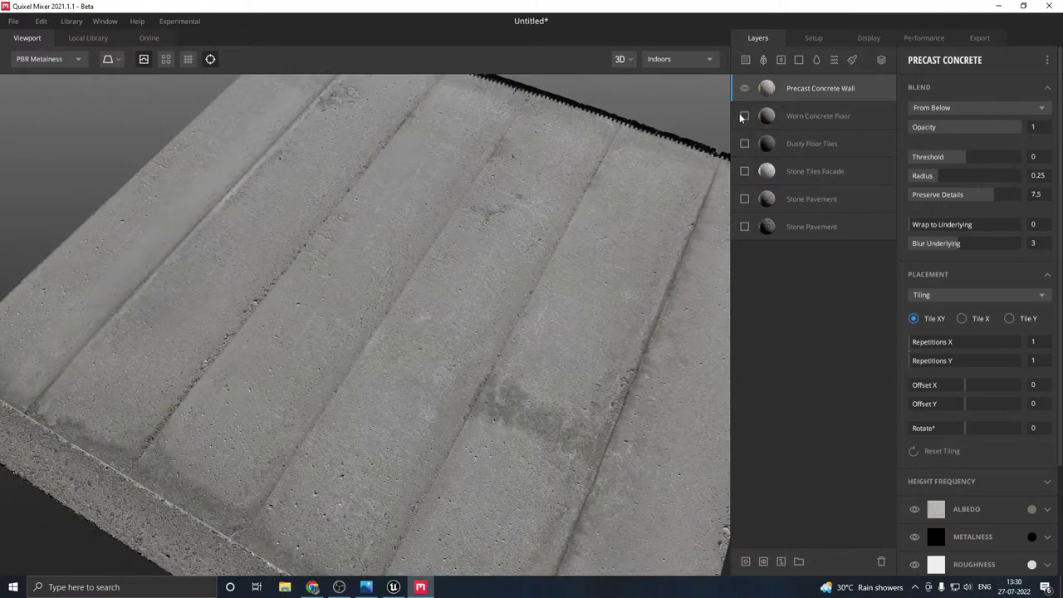
{"action": "left_click", "coordinate": [742, 116]}
{"action": "key", "text": "Delete"}
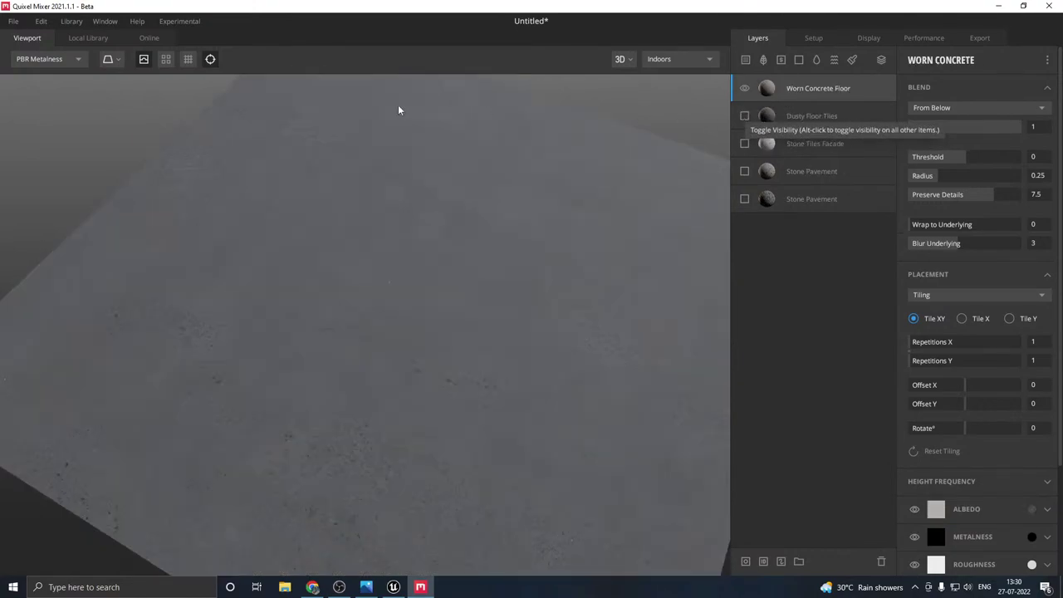
- Look through the Concrete surfaces in the local library again and examine the Worn Concrete Floor preview
{"action": "left_click", "coordinate": [98, 40]}
{"action": "scroll", "coordinate": [347, 419], "scroll_direction": "down", "scroll_amount": 3}
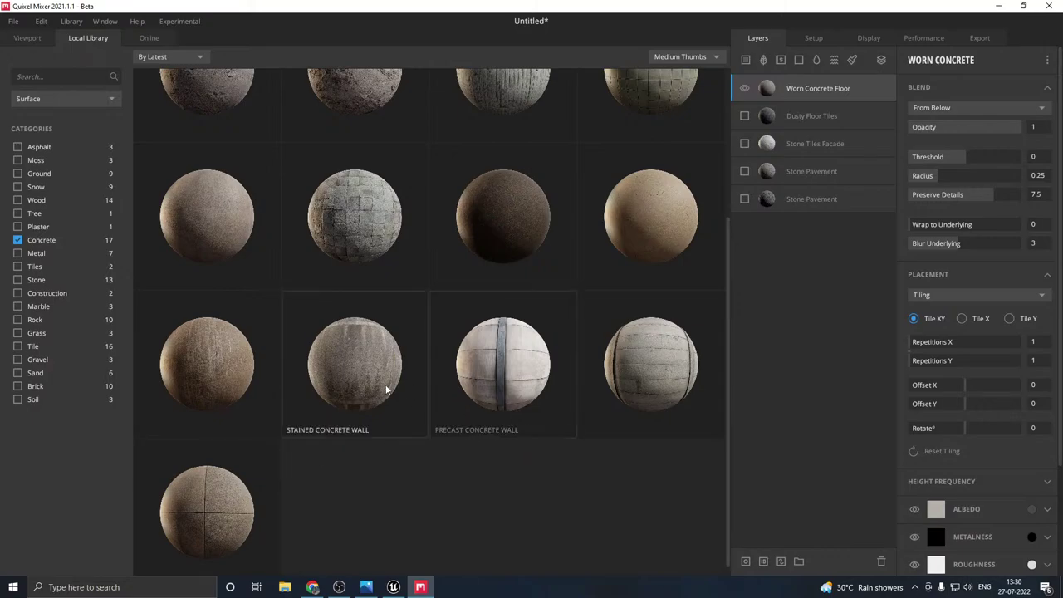
{"action": "scroll", "coordinate": [384, 387], "scroll_direction": "up", "scroll_amount": 2}
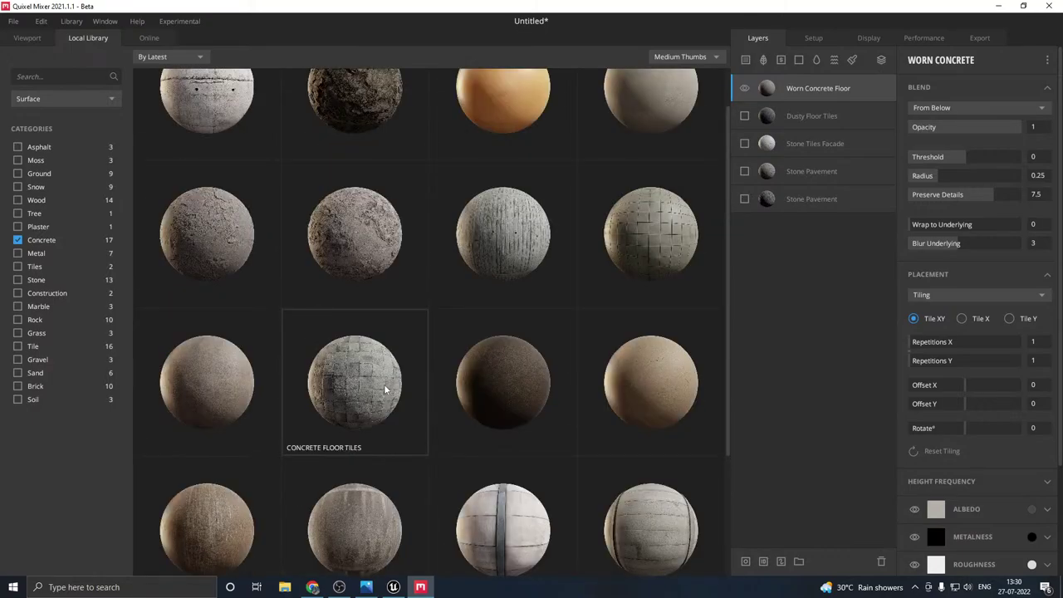
{"action": "scroll", "coordinate": [385, 389], "scroll_direction": "up", "scroll_amount": 1}
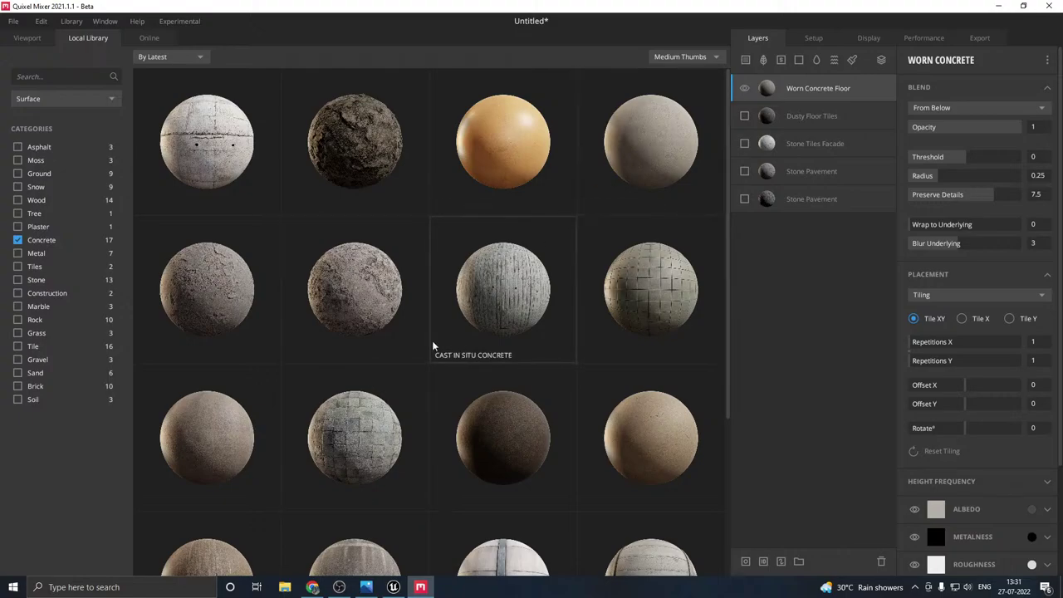
{"action": "left_click", "coordinate": [36, 39]}
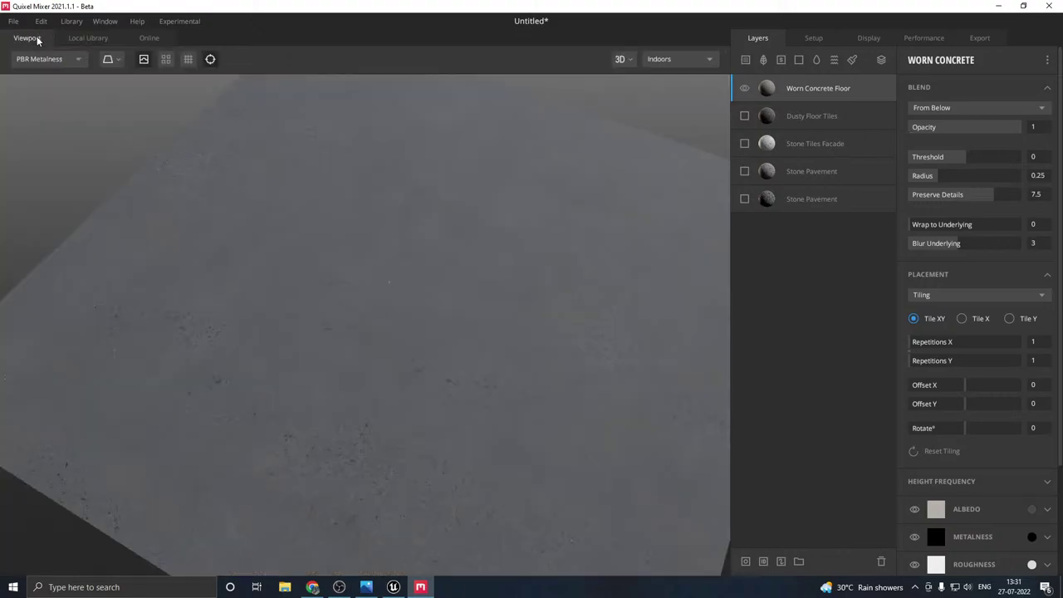
{"action": "scroll", "coordinate": [478, 230], "scroll_direction": "down", "scroll_amount": 3}
{"action": "left_click_drag", "start_coordinate": [445, 307], "coordinate": [393, 281]}
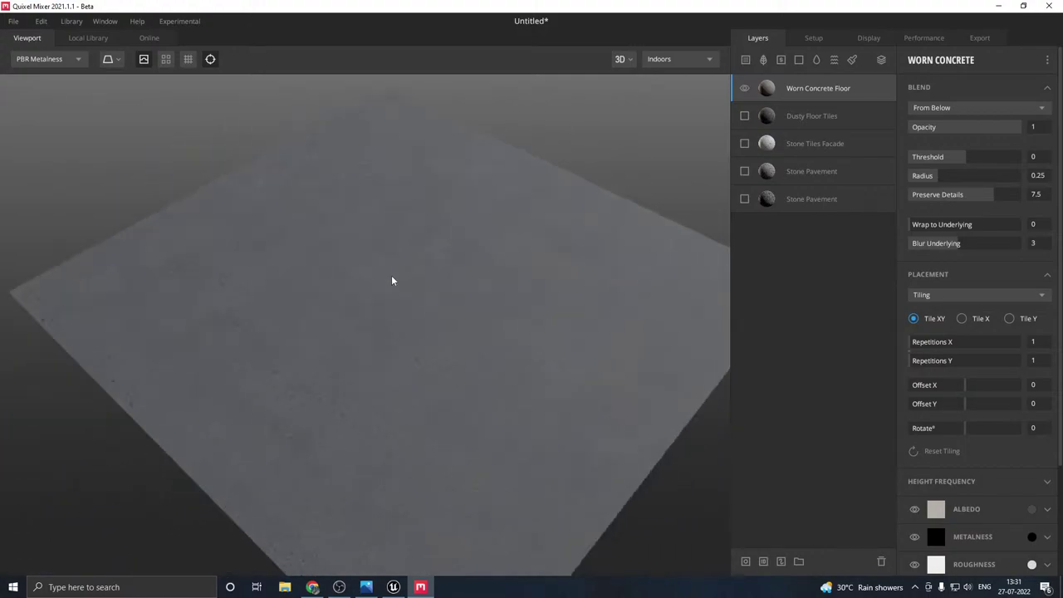
- Export the concrete mix's texture maps to disk with the asset name T_pillar
{"action": "left_click", "coordinate": [980, 39]}
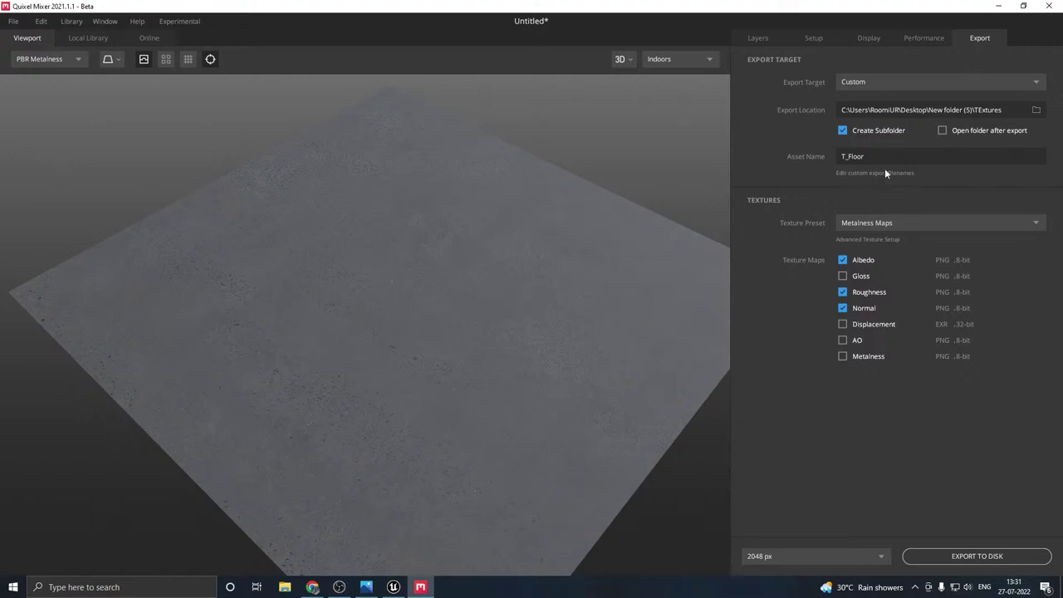
{"action": "double_click", "coordinate": [847, 153]}
{"action": "type", "text": "T_"}
{"action": "left_click", "coordinate": [1029, 555]}
- Switch to Unreal Editor and import the T_pillar Albedo, Normal and Roughness textures into the TExtures folder
{"action": "left_click", "coordinate": [394, 587]}
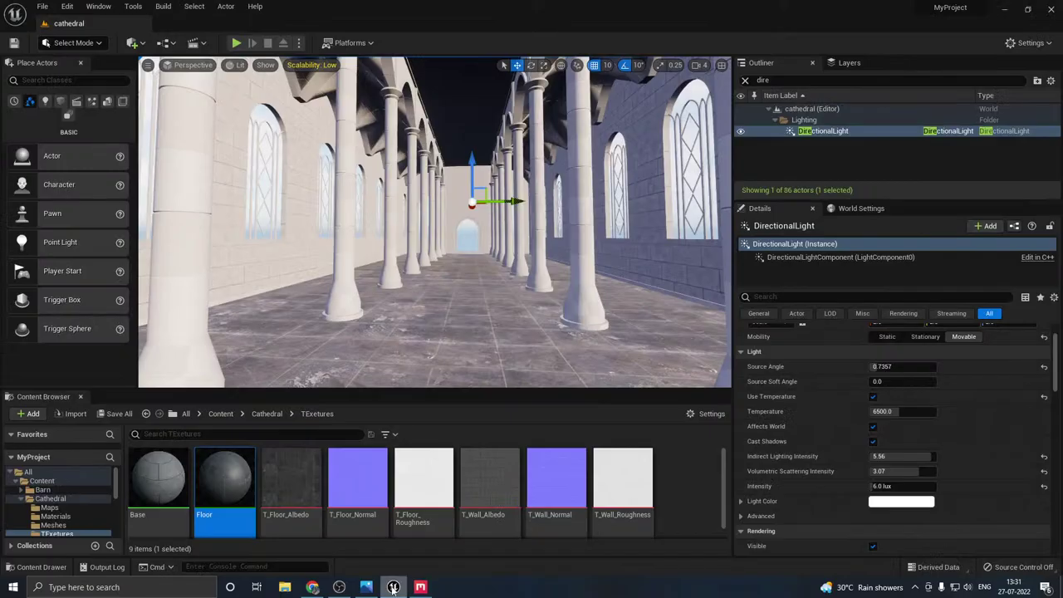
{"action": "left_click", "coordinate": [70, 413]}
{"action": "left_click", "coordinate": [326, 67]}
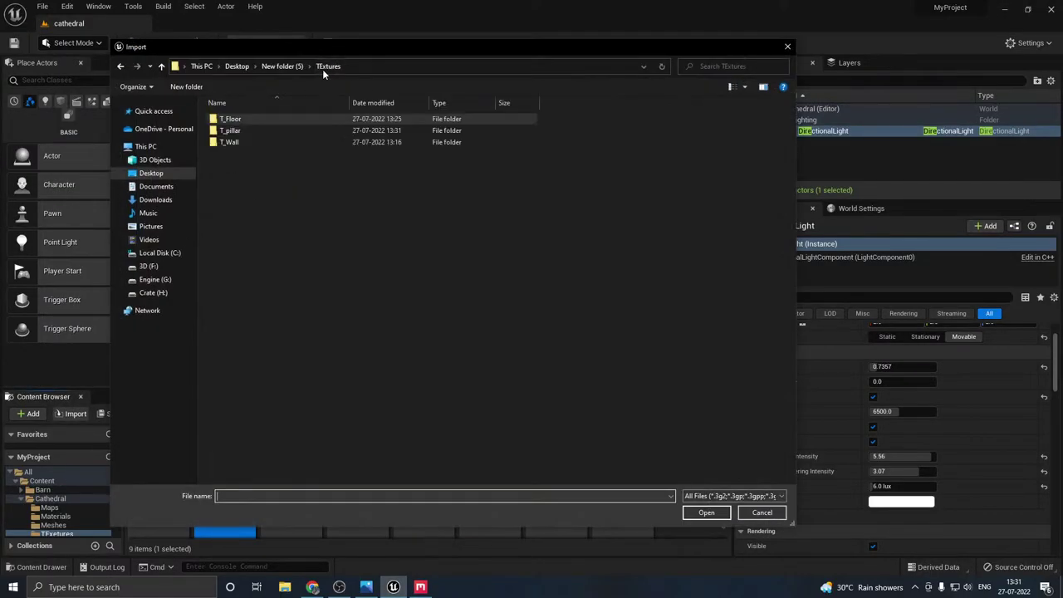
{"action": "double_click", "coordinate": [230, 131]}
{"action": "left_click_drag", "start_coordinate": [223, 205], "coordinate": [390, 106]}
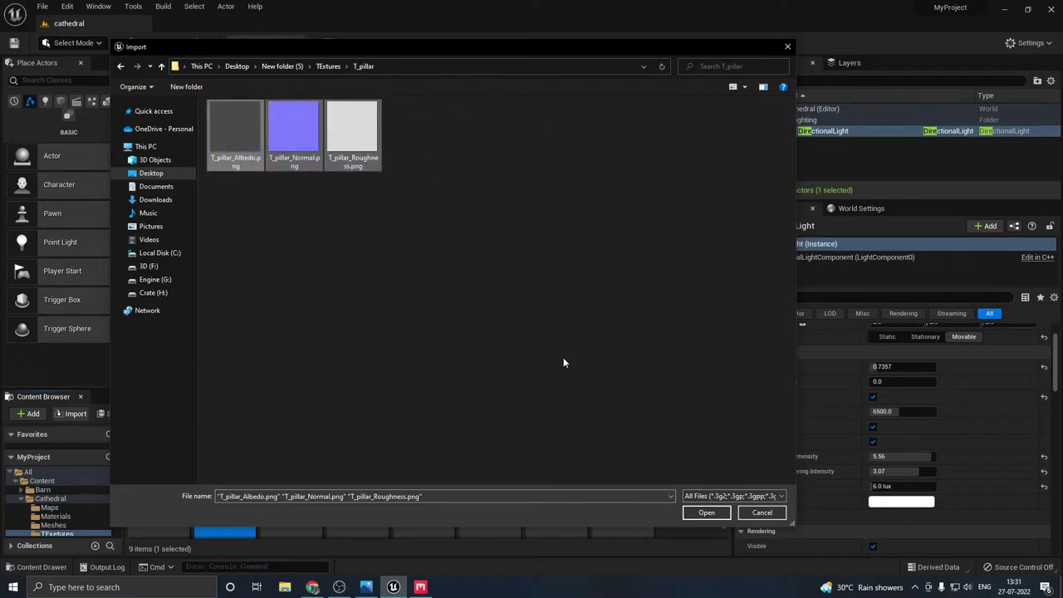
{"action": "left_click", "coordinate": [718, 513]}
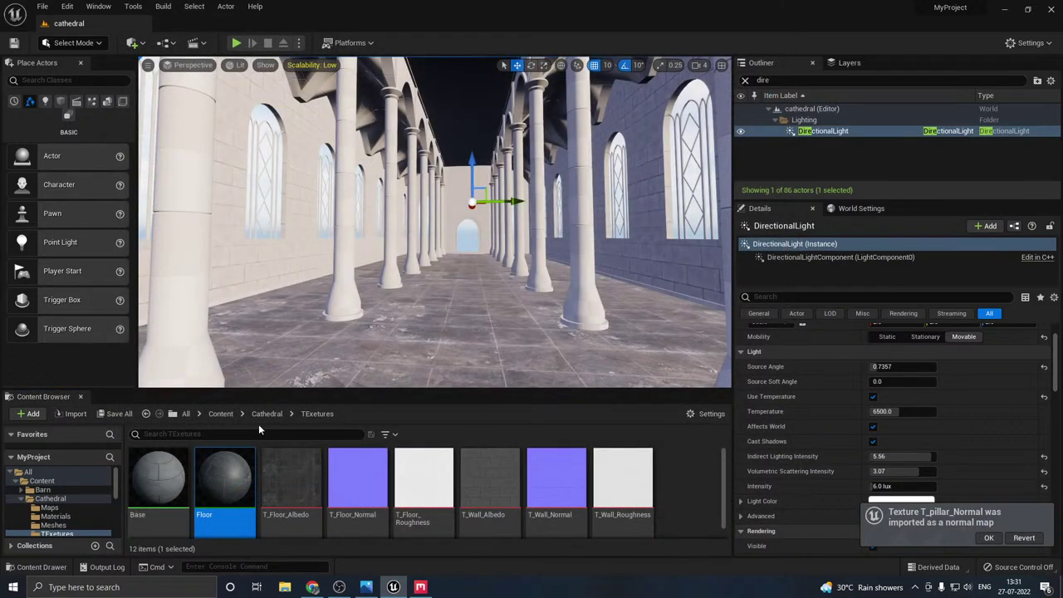
- Save all modified assets and accept importing T_pillar_Normal as a normal map
{"action": "left_click", "coordinate": [119, 414]}
{"action": "left_click", "coordinate": [621, 418]}
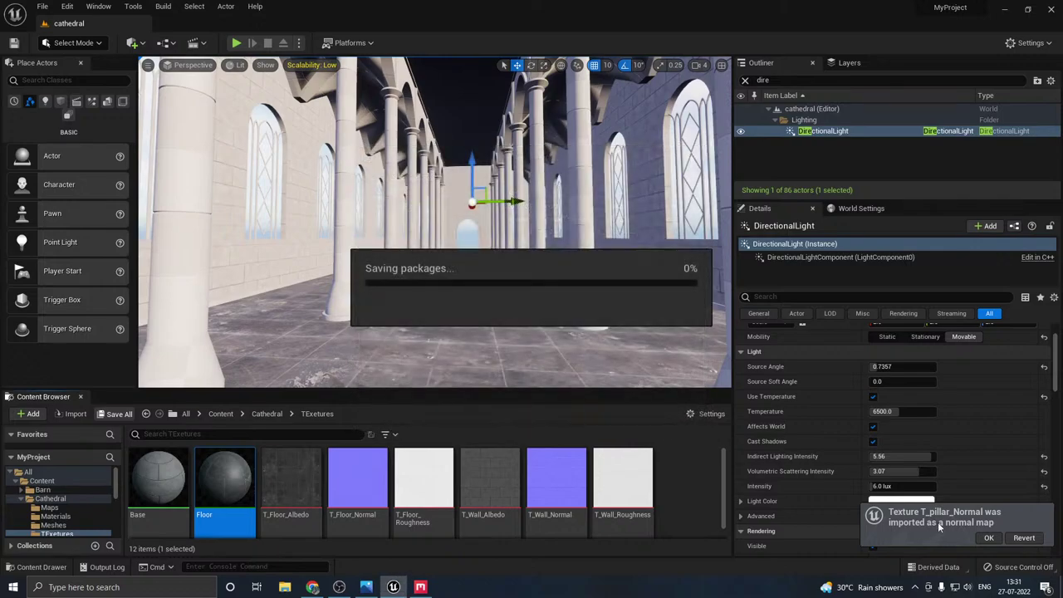
{"action": "left_click", "coordinate": [989, 538]}
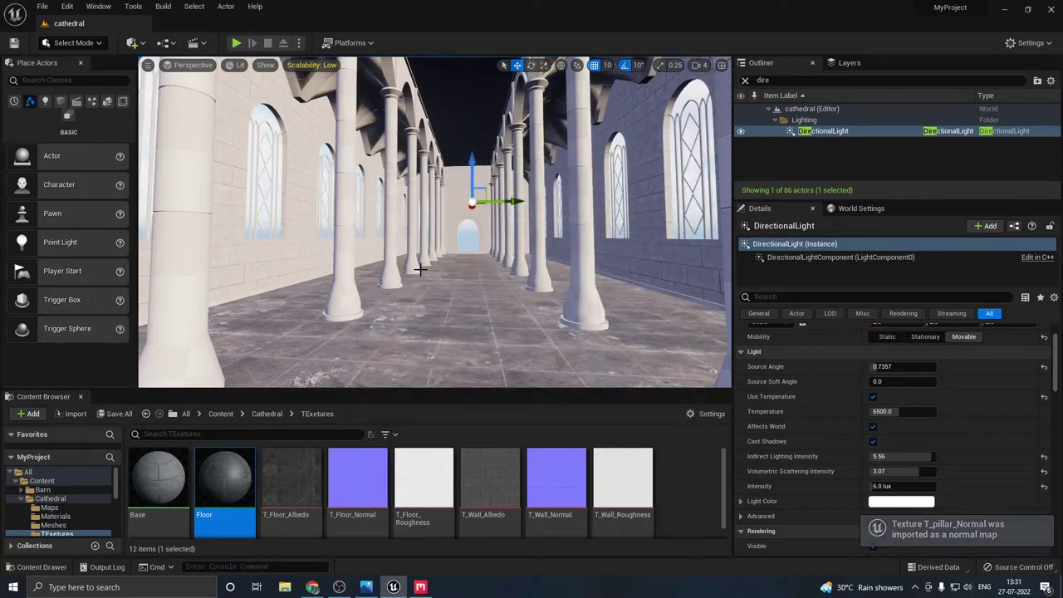
{"action": "left_click", "coordinate": [283, 280]}
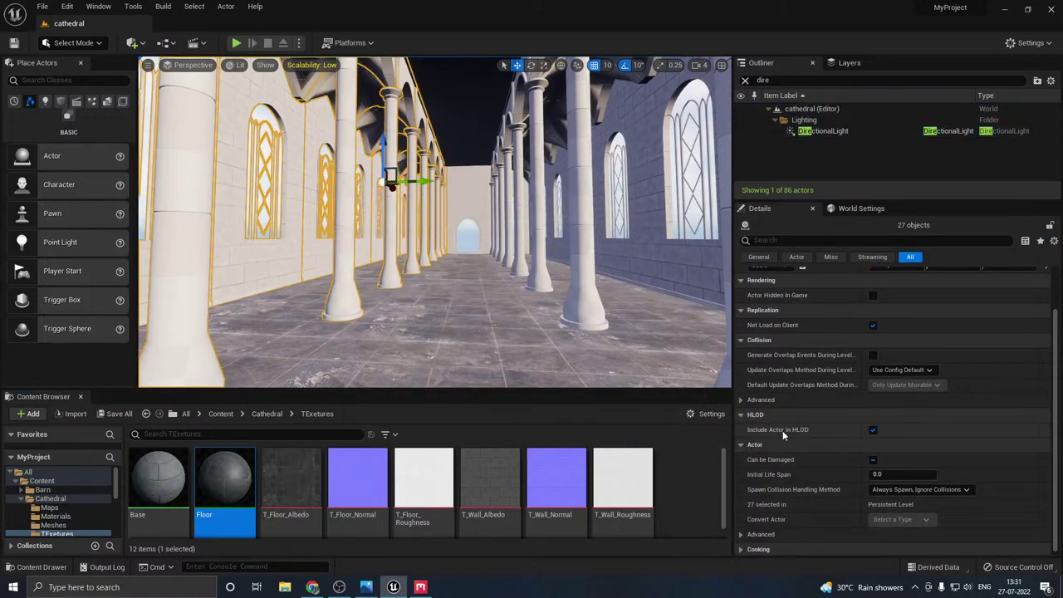
{"action": "right_click_drag", "start_coordinate": [375, 301], "coordinate": [312, 302]}
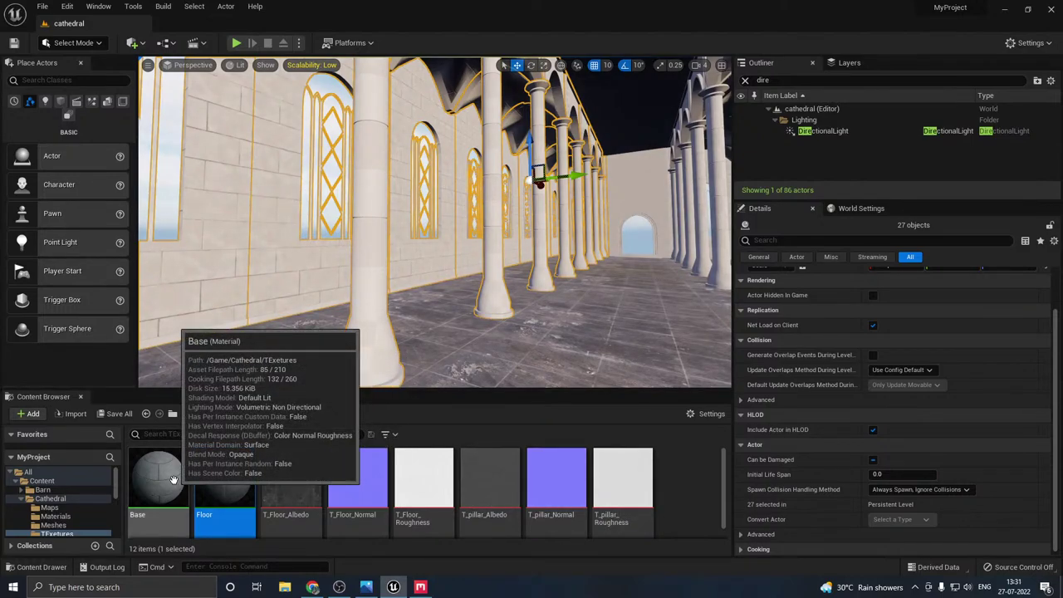
{"action": "scroll", "coordinate": [391, 486], "scroll_direction": "down", "scroll_amount": 2}
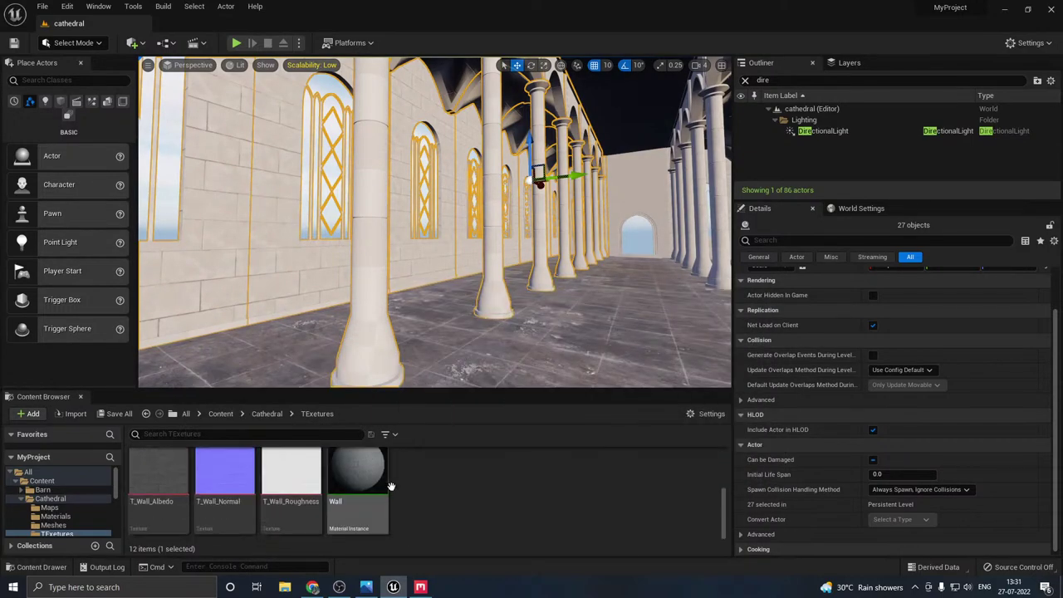
{"action": "scroll", "coordinate": [391, 486], "scroll_direction": "up", "scroll_amount": 1}
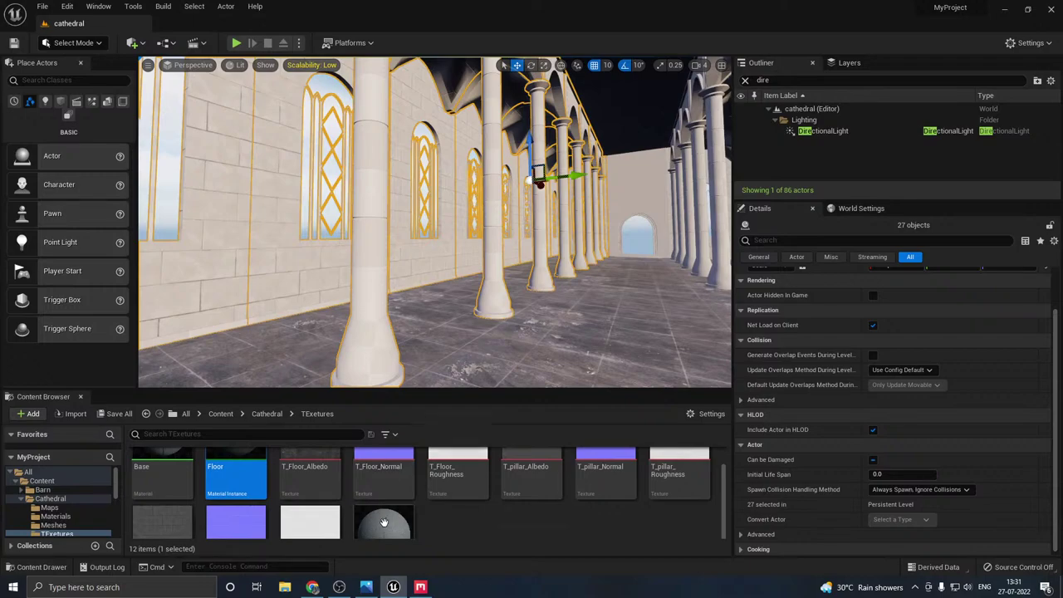
{"action": "left_click_drag", "start_coordinate": [384, 522], "coordinate": [369, 270]}
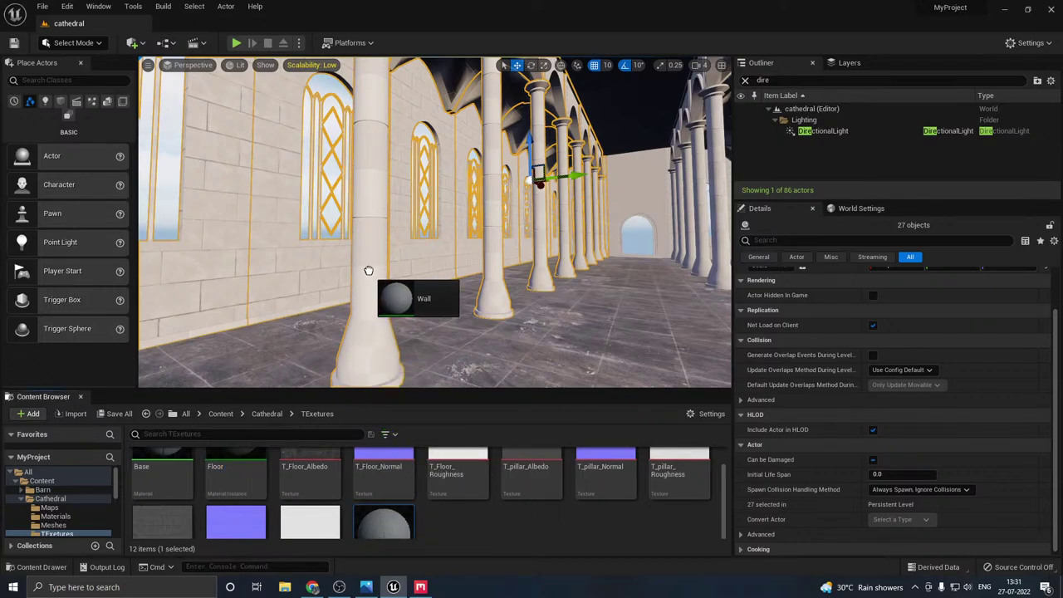
{"action": "left_click_drag", "start_coordinate": [369, 270], "coordinate": [402, 470]}
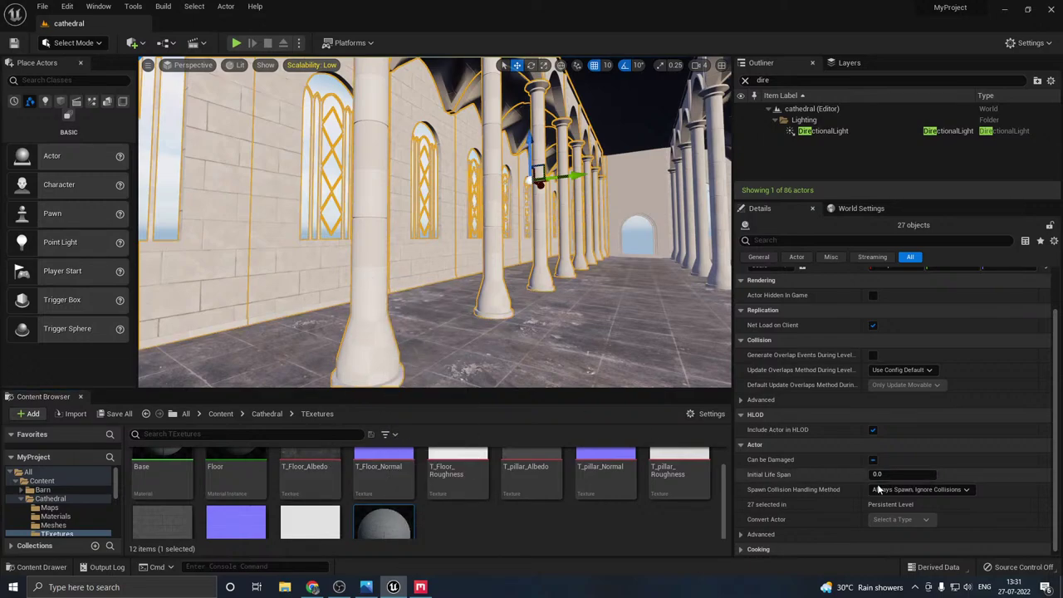
{"action": "scroll", "coordinate": [864, 487], "scroll_direction": "up", "scroll_amount": 2}
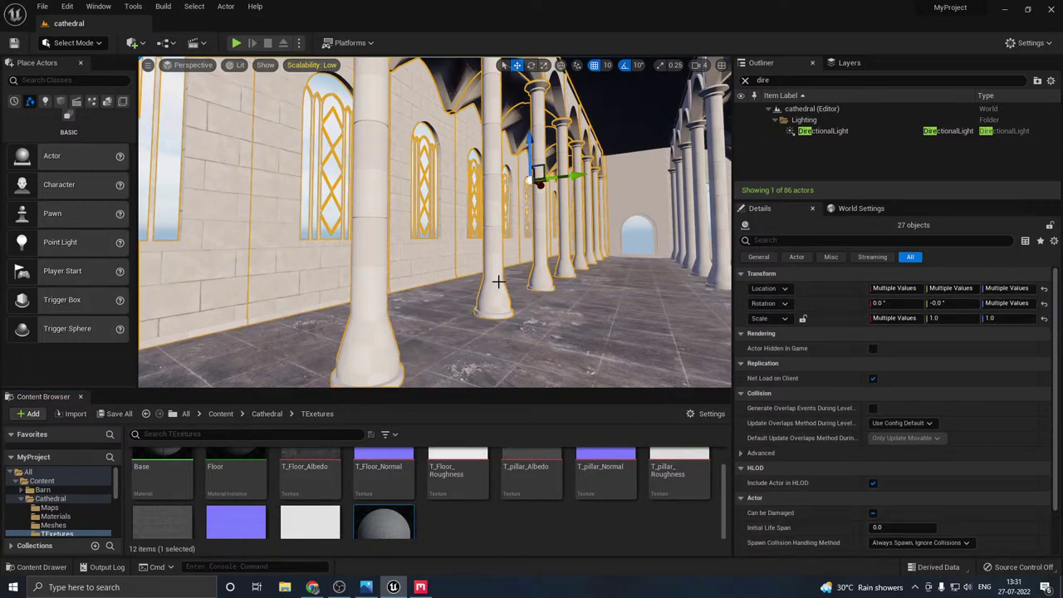
- Ungroup the wall-and-pillar group and select the foreground pillar by itself
{"action": "right_click", "coordinate": [363, 273]}
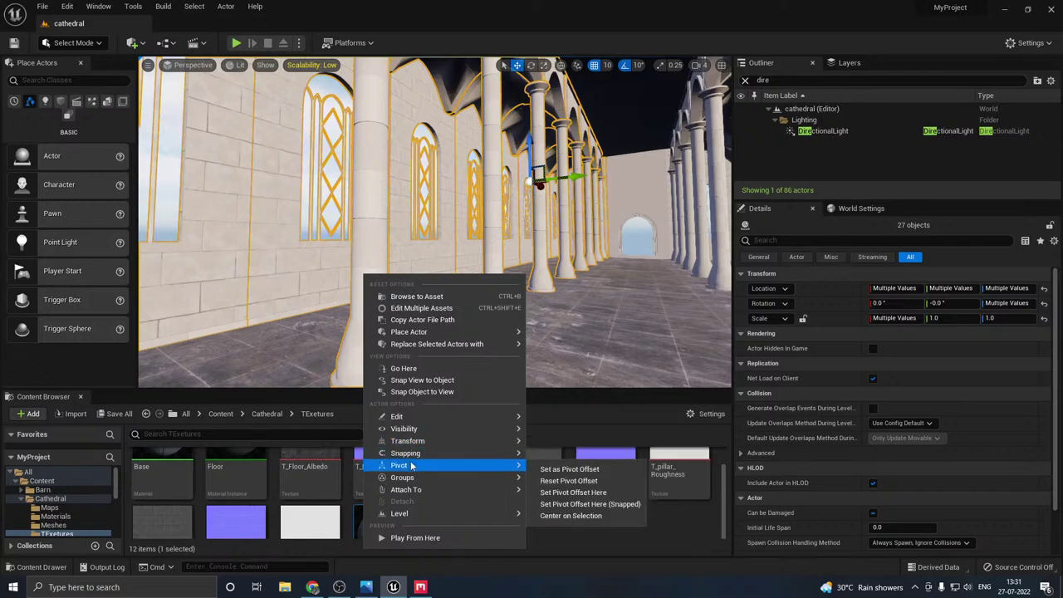
{"action": "mouse_move", "coordinate": [406, 490]}
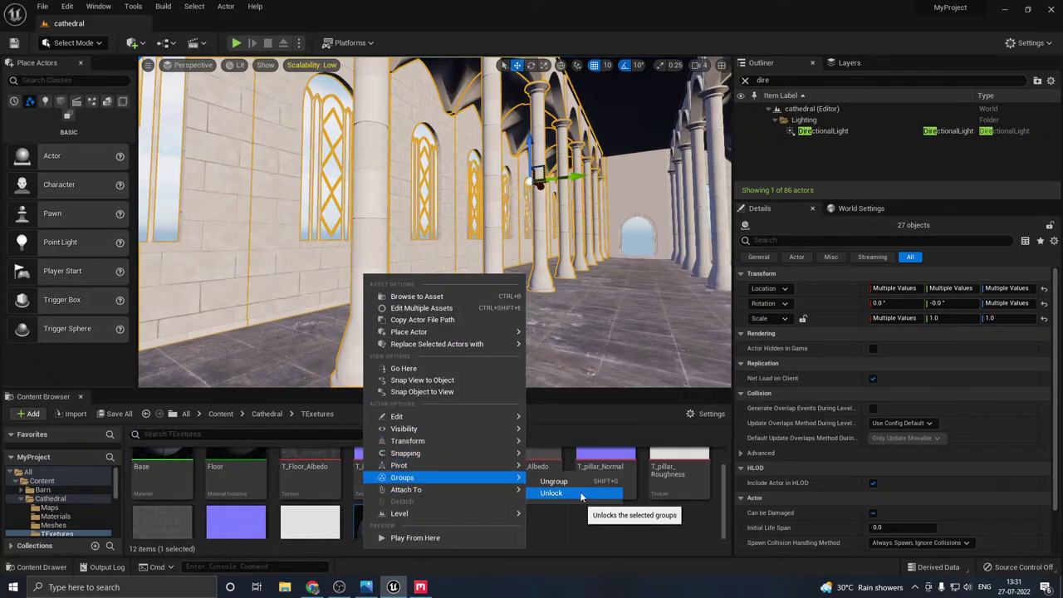
{"action": "left_click", "coordinate": [554, 482]}
{"action": "left_click", "coordinate": [372, 346]}
{"action": "scroll", "coordinate": [832, 483], "scroll_direction": "up", "scroll_amount": 1}
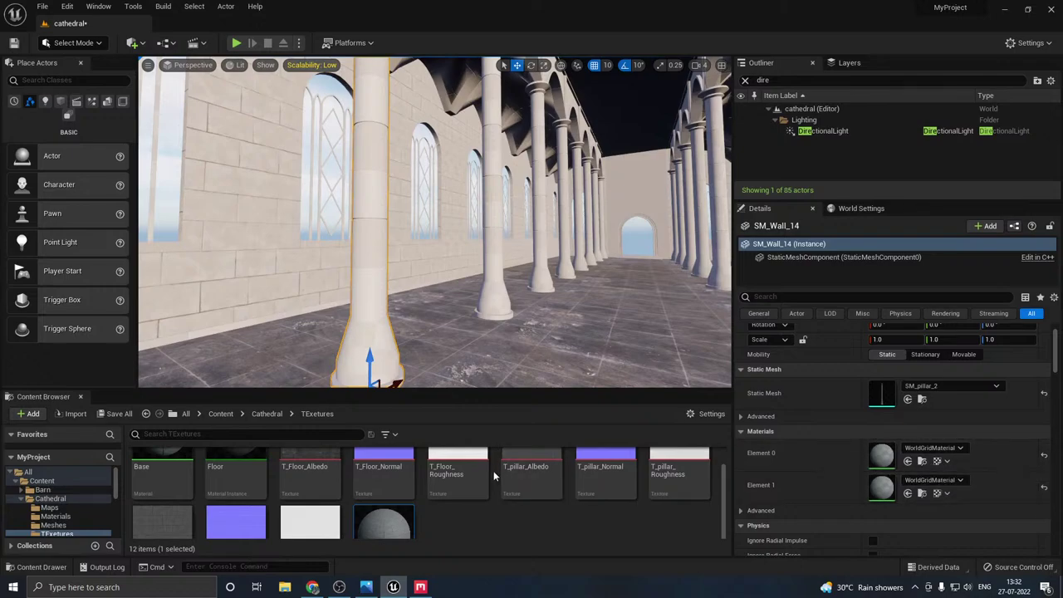
- Try the Wall material on the pillar's Element 0 slot and reset that slot to its default
{"action": "left_click", "coordinate": [908, 463]}
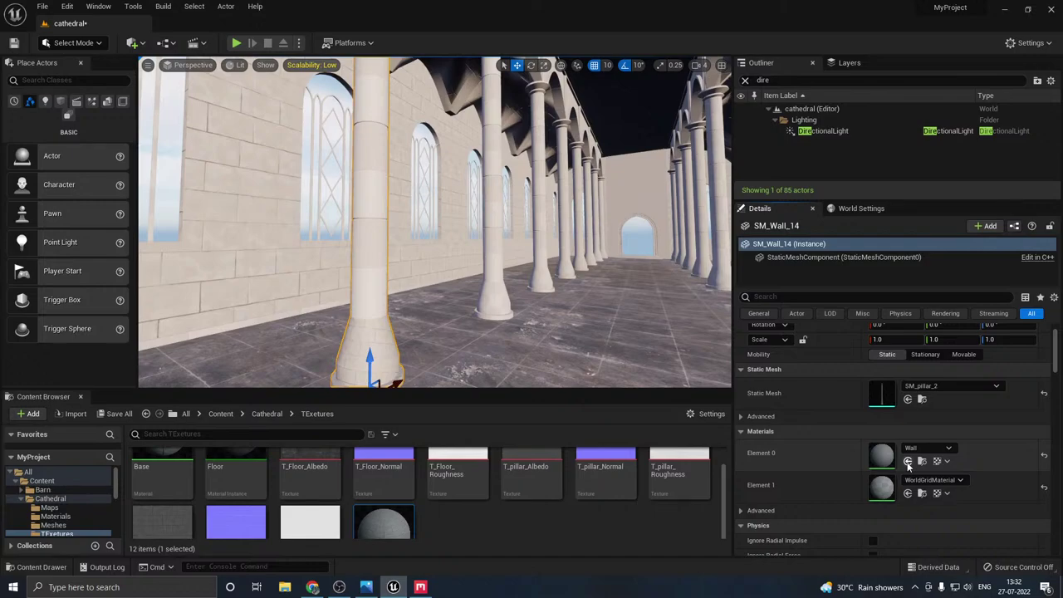
{"action": "scroll", "coordinate": [549, 332], "scroll_direction": "up", "scroll_amount": 4}
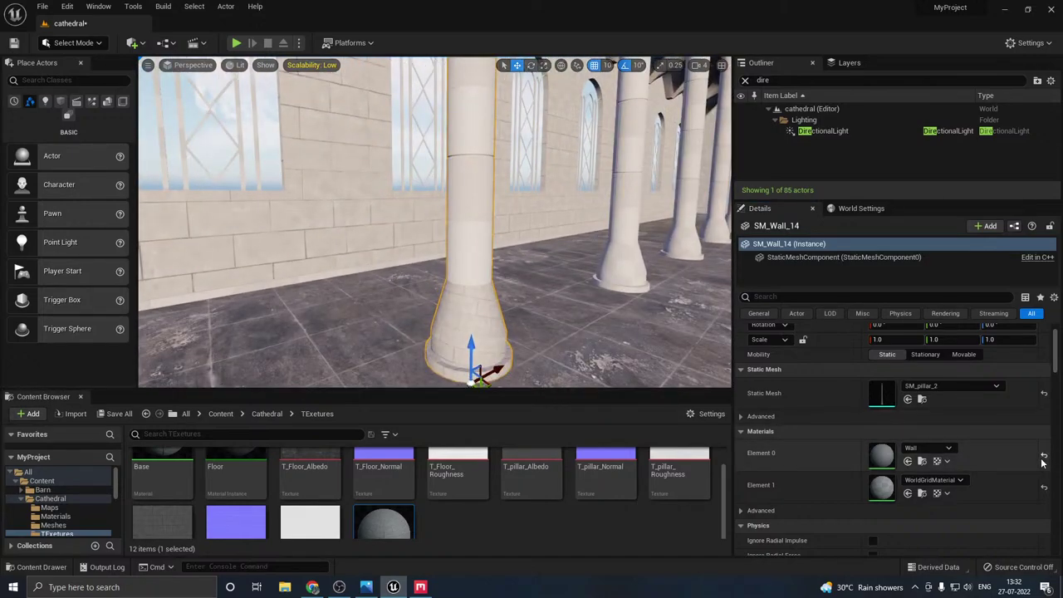
{"action": "left_click", "coordinate": [1044, 458]}
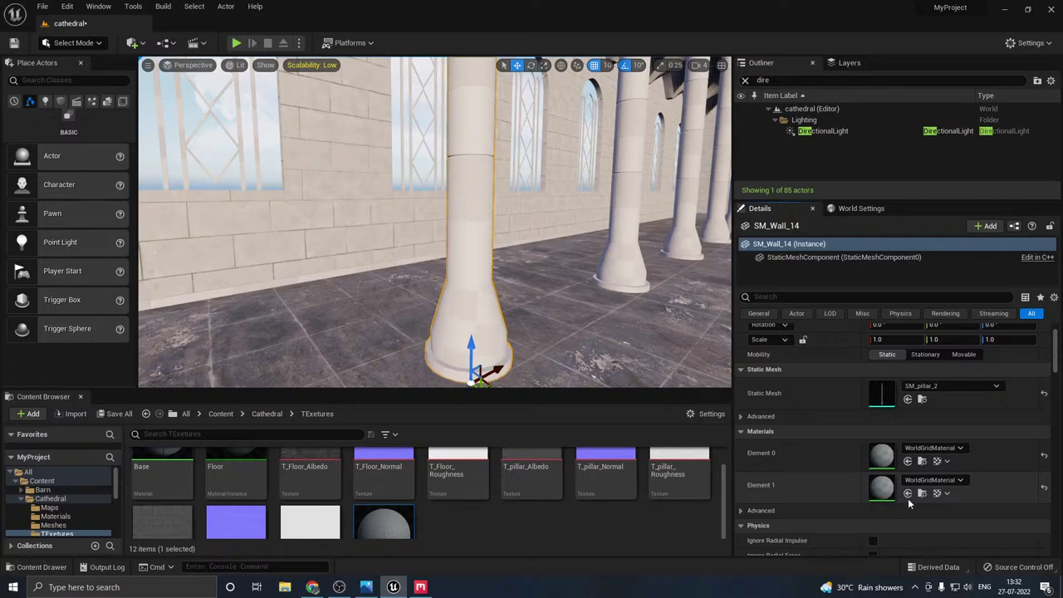
- Try the Wall material on the pillar's Element 1 slot and inspect the shaft
{"action": "left_click", "coordinate": [909, 493]}
{"action": "right_click_drag", "start_coordinate": [523, 290], "coordinate": [505, 315]}
{"action": "key", "text": "s"}
{"action": "key", "text": "s"}
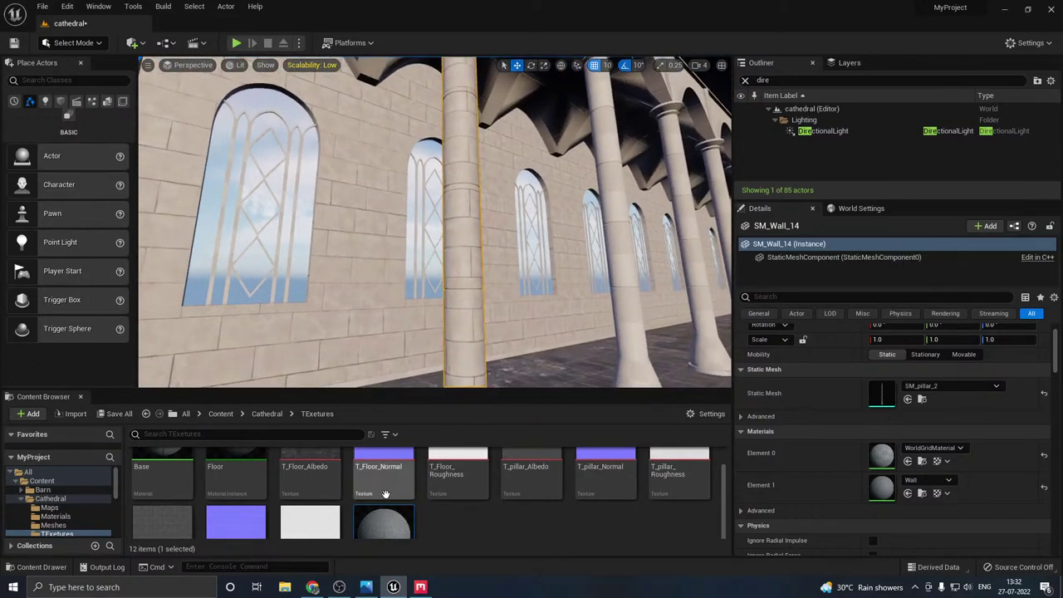
- Duplicate the Wall material instance and rename the copy as pillar
{"action": "scroll", "coordinate": [385, 494], "scroll_direction": "down", "scroll_amount": 2}
{"action": "right_click", "coordinate": [383, 503]}
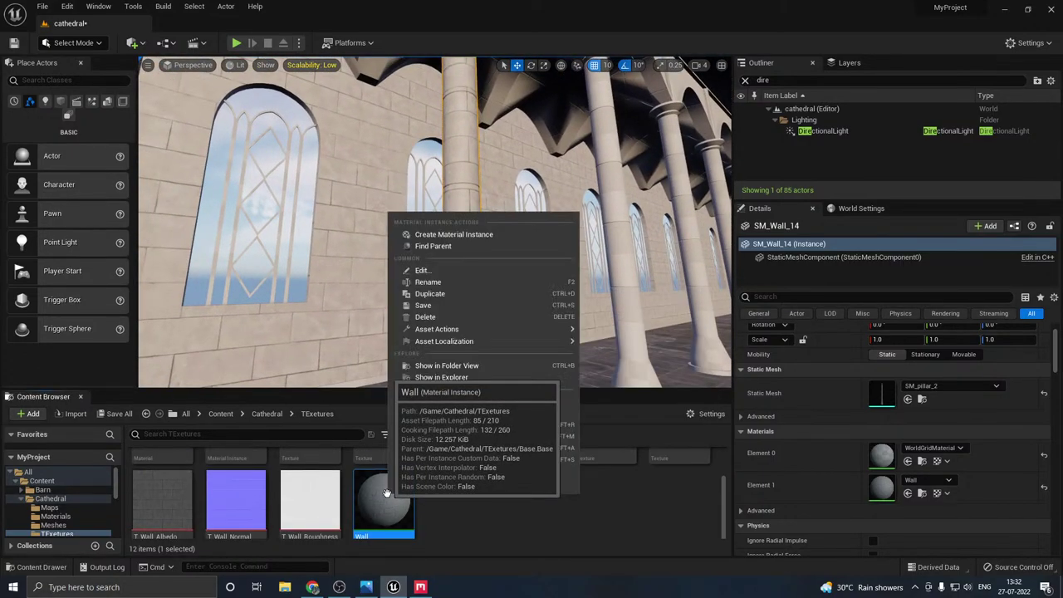
{"action": "left_click", "coordinate": [431, 295]}
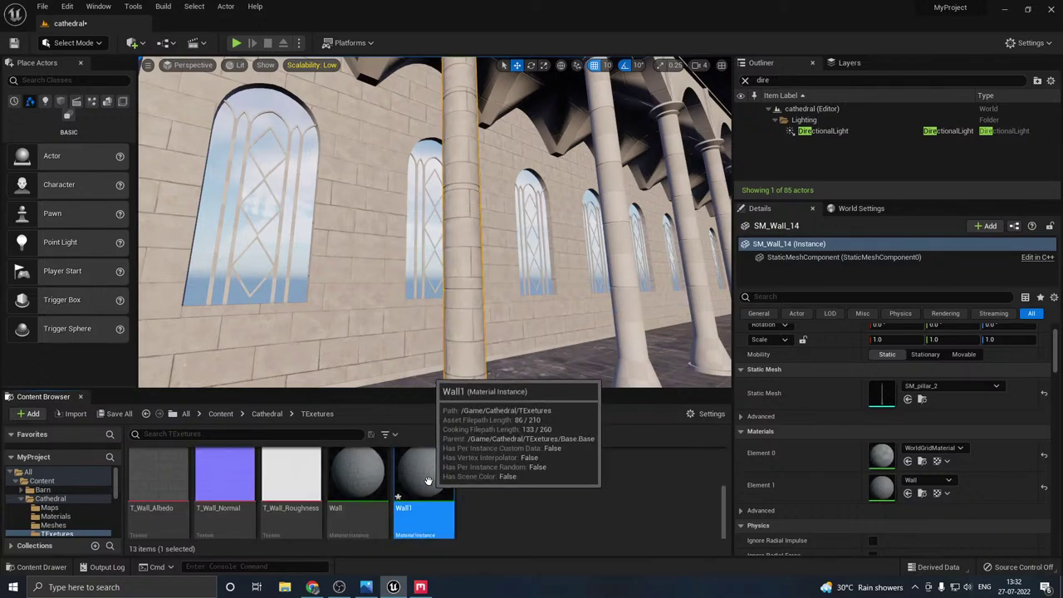
{"action": "left_click", "coordinate": [407, 508]}
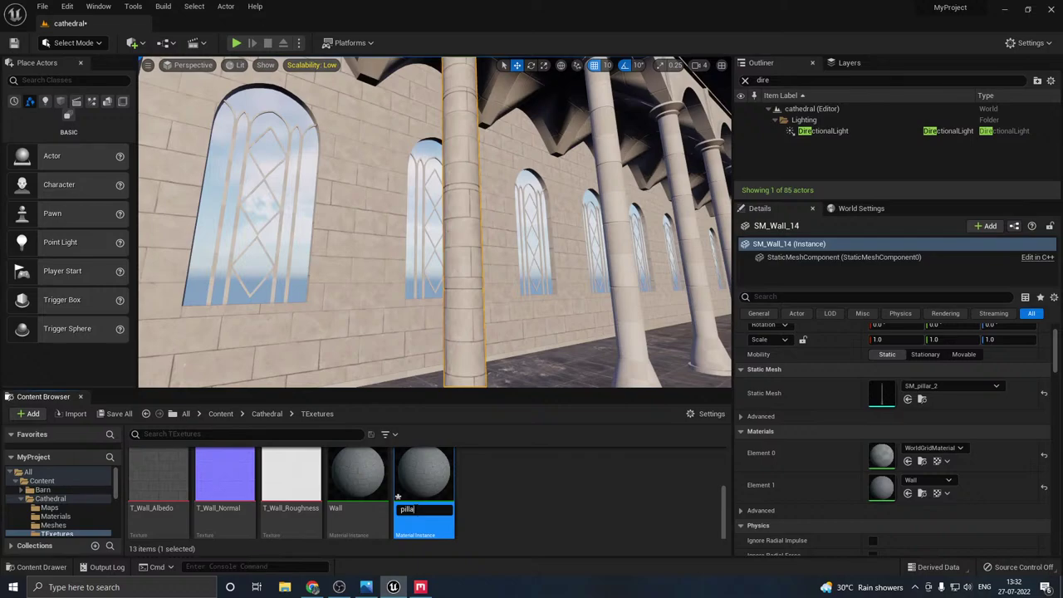
{"action": "key", "text": "Return"}
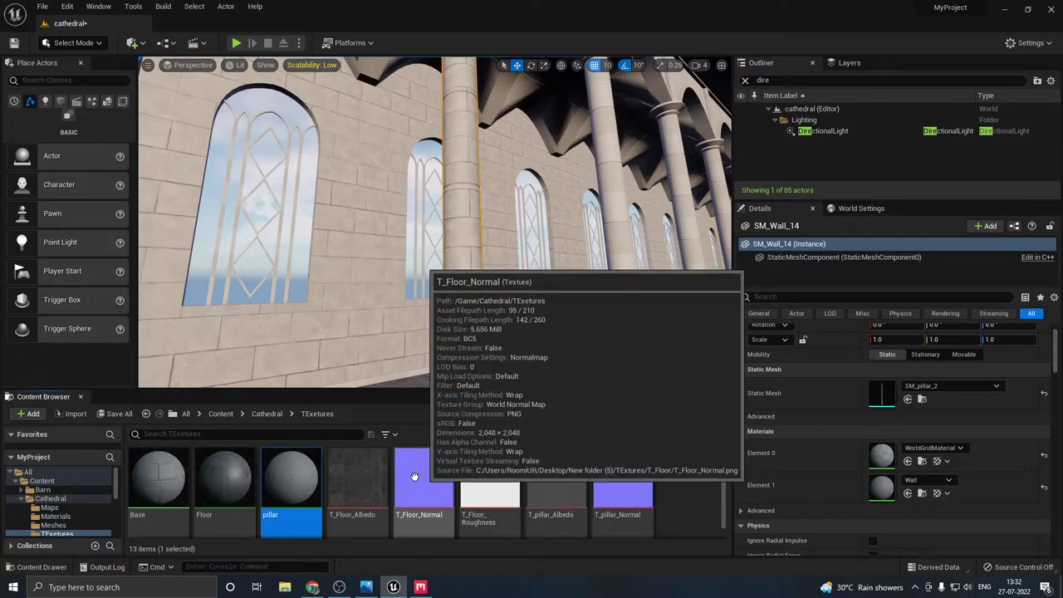
- Assign the pillar material instance to the selected pillar's Element 1 and set the instance's Scale to 1.0
{"action": "left_click", "coordinate": [907, 496]}
{"action": "double_click", "coordinate": [293, 484]}
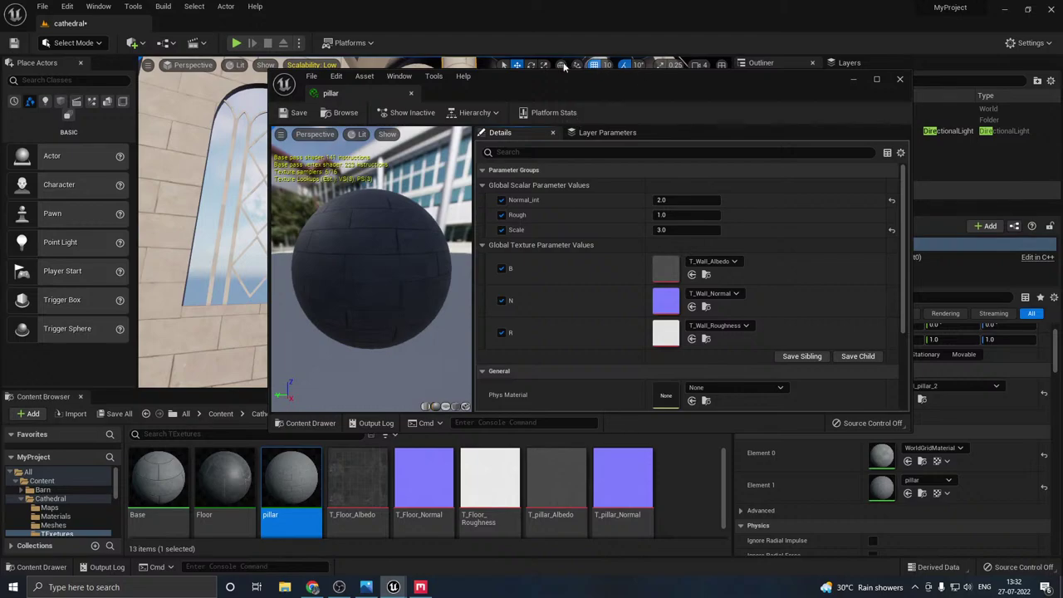
{"action": "left_click_drag", "start_coordinate": [564, 66], "coordinate": [855, 142]}
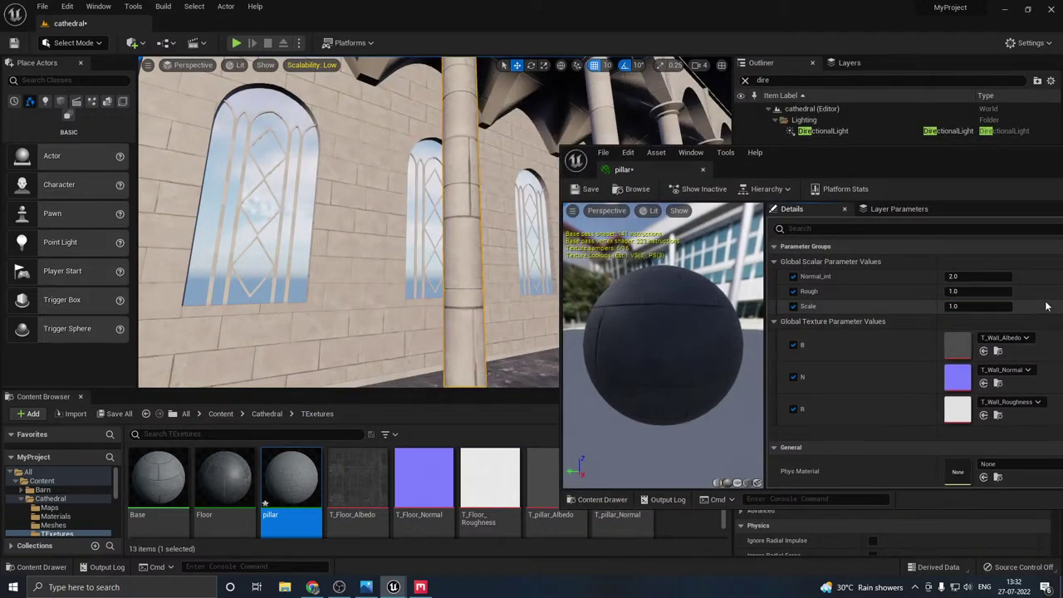
{"action": "mouse_move", "coordinate": [490, 235]}
{"action": "right_mouse_down"}
{"action": "mouse_move", "coordinate": [487, 280]}
{"action": "mouse_move", "coordinate": [456, 250]}
{"action": "mouse_move", "coordinate": [489, 249]}
{"action": "right_mouse_up"}
{"action": "scroll", "coordinate": [456, 251], "scroll_direction": "up", "scroll_amount": 2}
{"action": "scroll", "coordinate": [455, 251], "scroll_direction": "up", "scroll_amount": 3}
{"action": "key", "text": "w"}
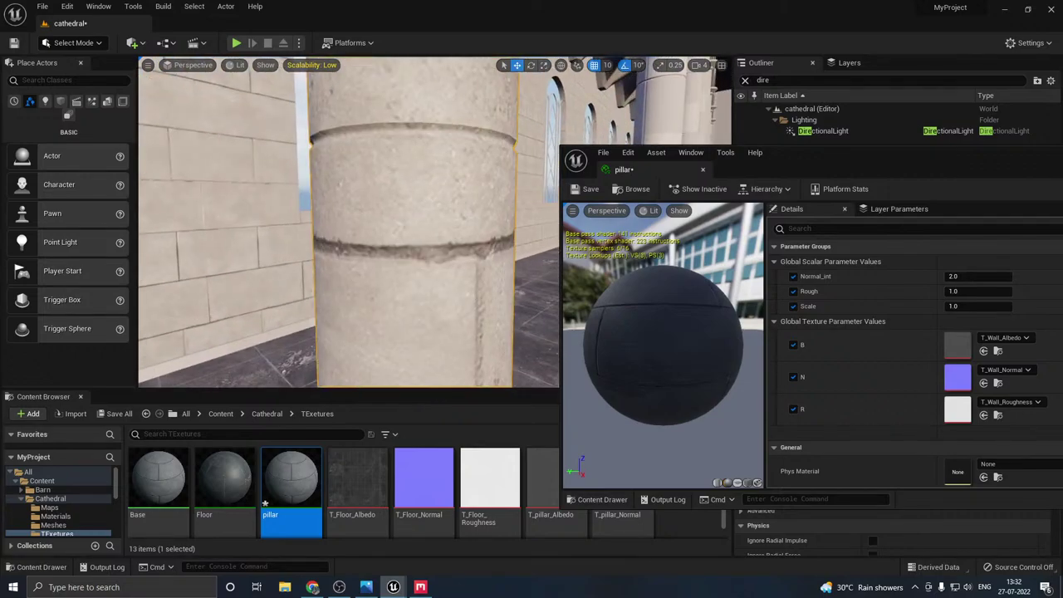
- Try a Scale of 2.0 on the pillar material instance and check it along the column
{"action": "key", "text": "Return"}
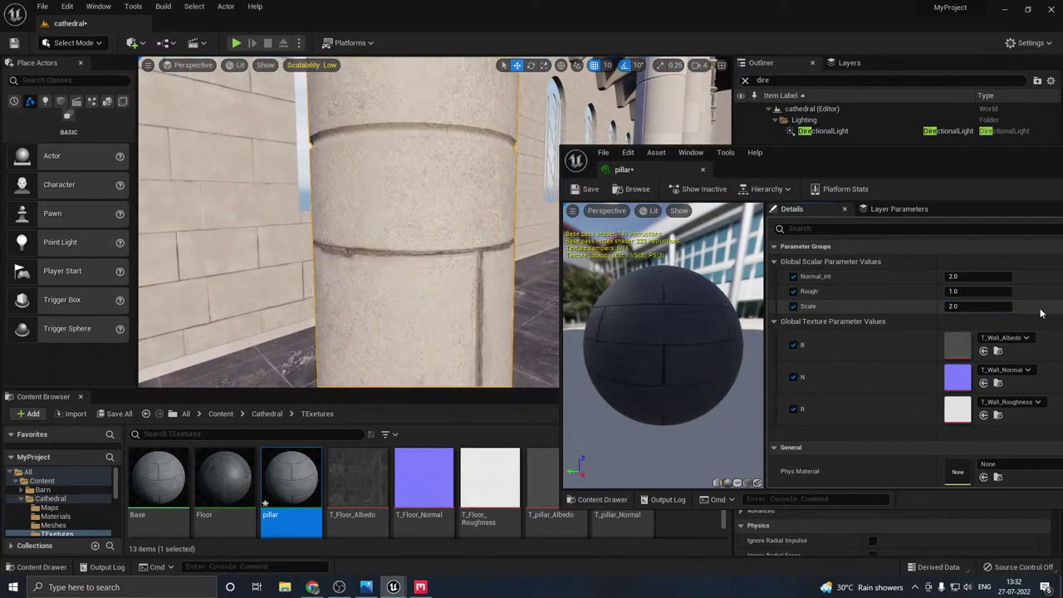
{"action": "scroll", "coordinate": [439, 247], "scroll_direction": "down", "scroll_amount": 5}
{"action": "right_click_drag", "start_coordinate": [438, 247], "coordinate": [439, 253]}
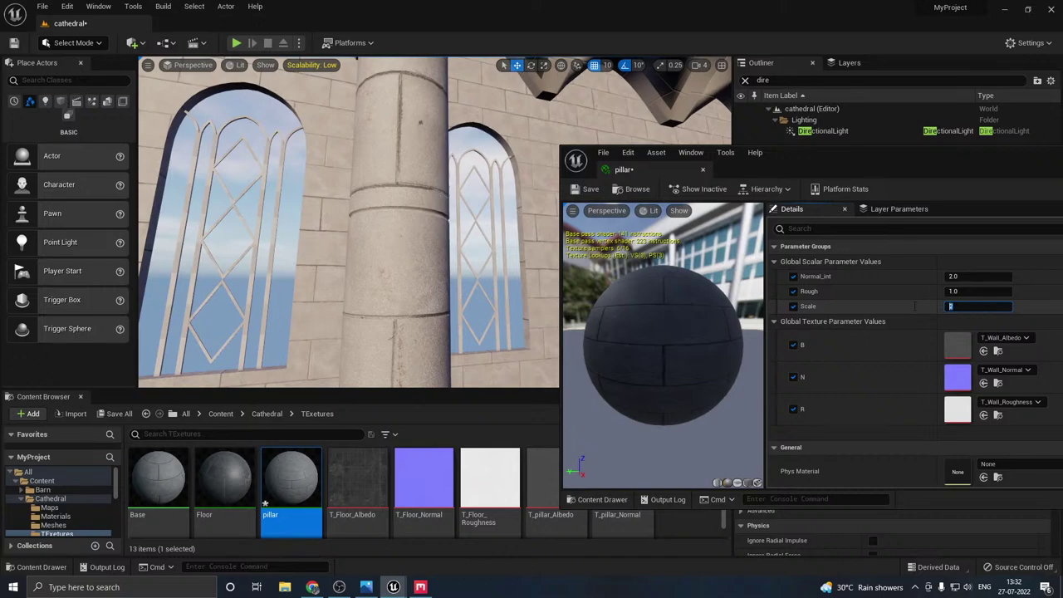
- Set the pillar material instance's Scale back to 1.0 and close its editor
{"action": "key", "text": "Return"}
{"action": "right_click_drag", "start_coordinate": [439, 253], "coordinate": [423, 233]}
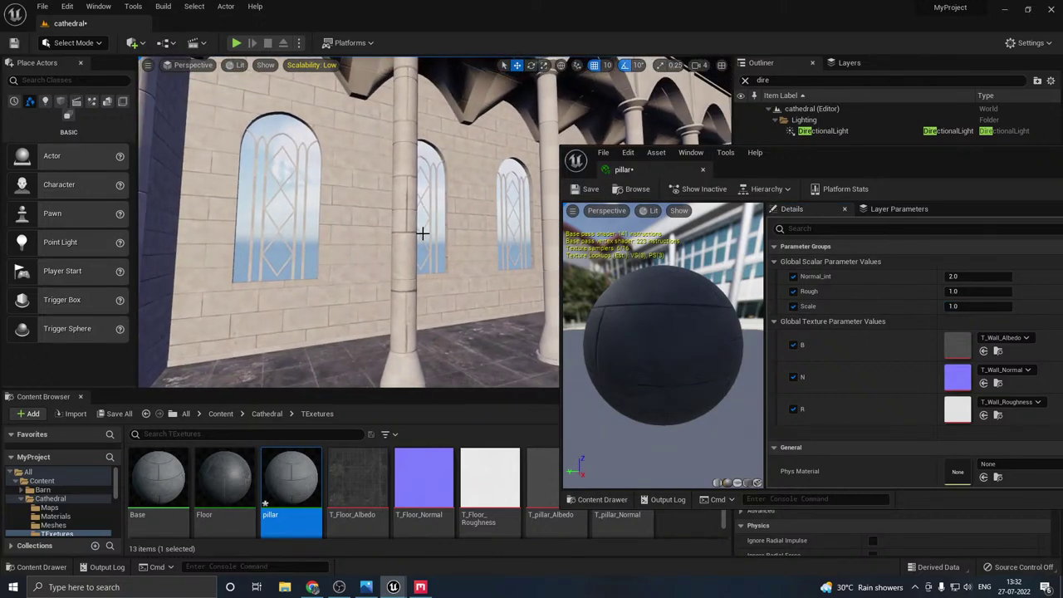
{"action": "left_click", "coordinate": [704, 169]}
- Open the SM_pillar_2 static mesh from another pillar, assign the pillar material to its Element 1 slot and close the mesh editor
{"action": "right_click_drag", "start_coordinate": [546, 199], "coordinate": [516, 210]}
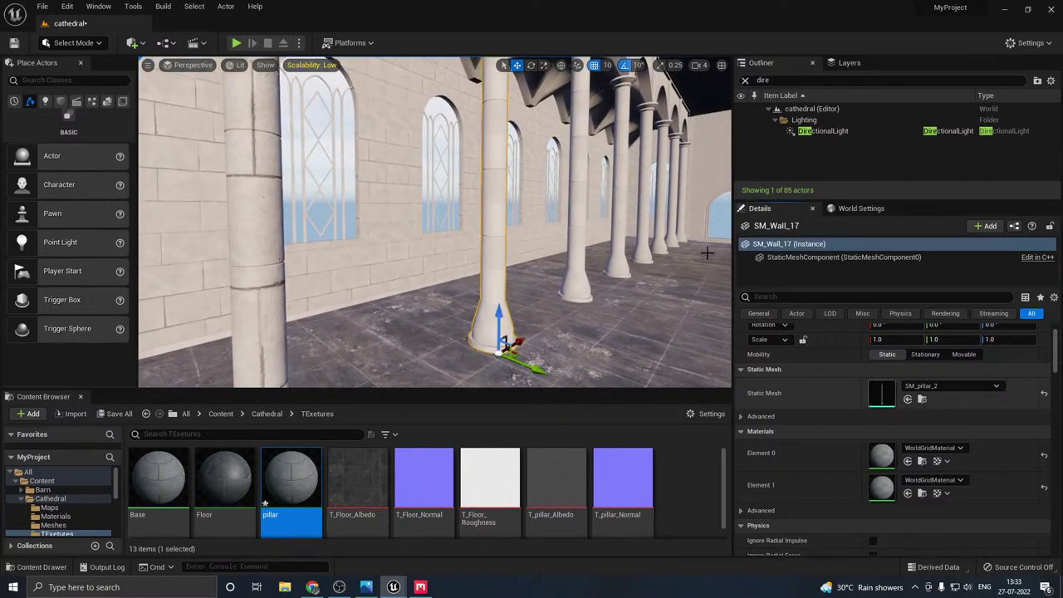
{"action": "left_click_drag", "start_coordinate": [871, 164], "coordinate": [682, 141]}
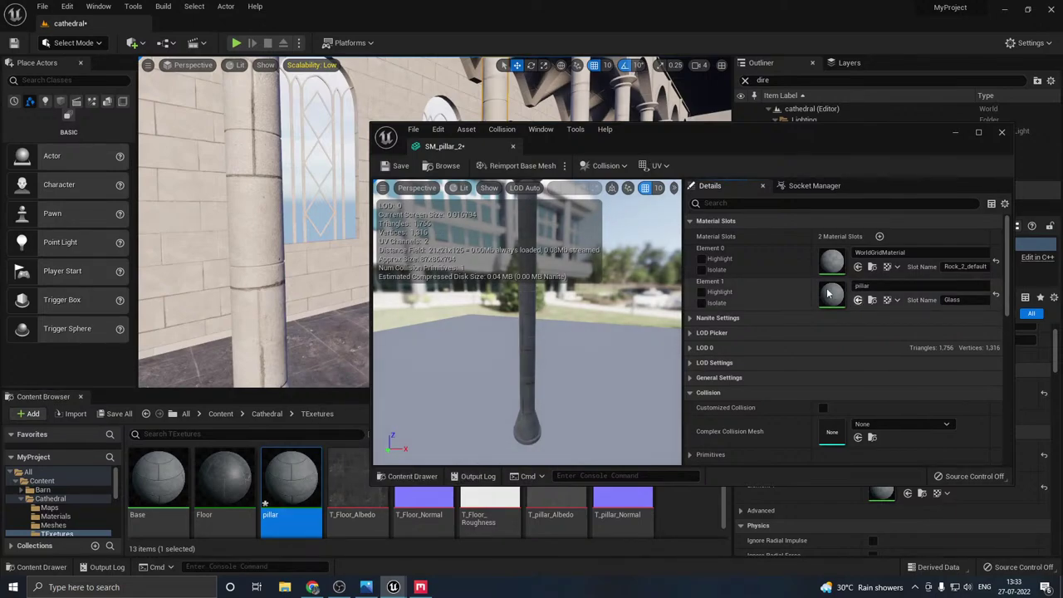
{"action": "left_click", "coordinate": [859, 301]}
{"action": "left_click", "coordinate": [1002, 134]}
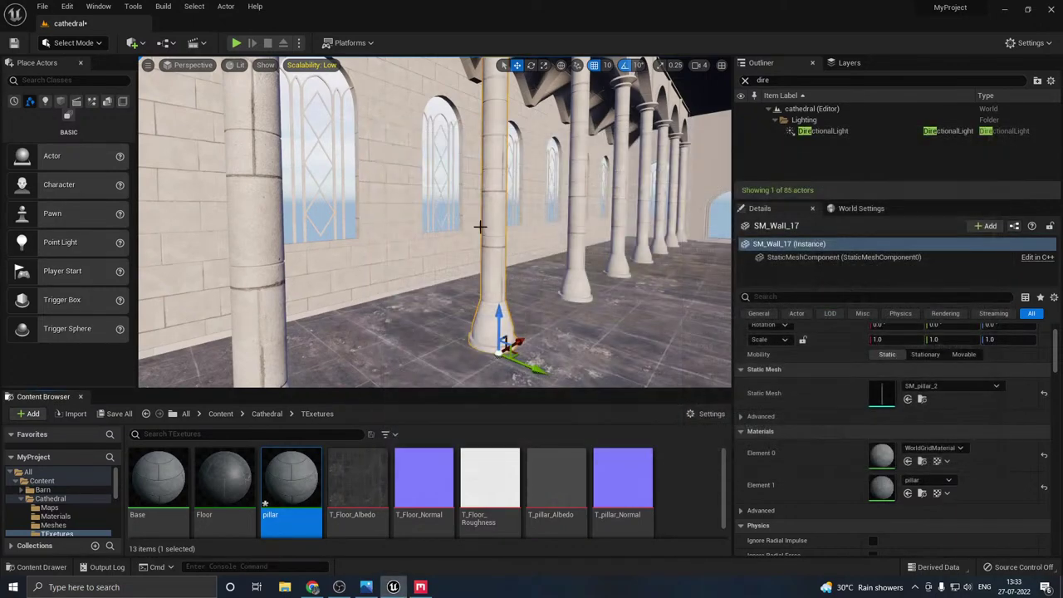
{"action": "right_click_drag", "start_coordinate": [430, 242], "coordinate": [415, 267]}
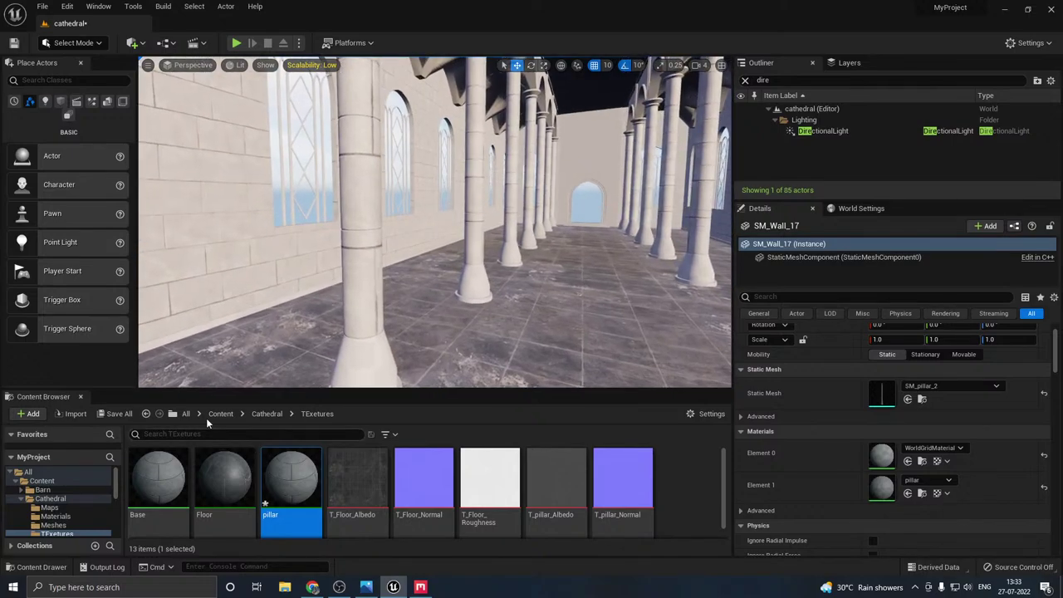
- Save all modified assets, duplicate the pillar material instance in the TExetures folder and save again
{"action": "left_click", "coordinate": [118, 414]}
{"action": "left_click", "coordinate": [620, 419]}
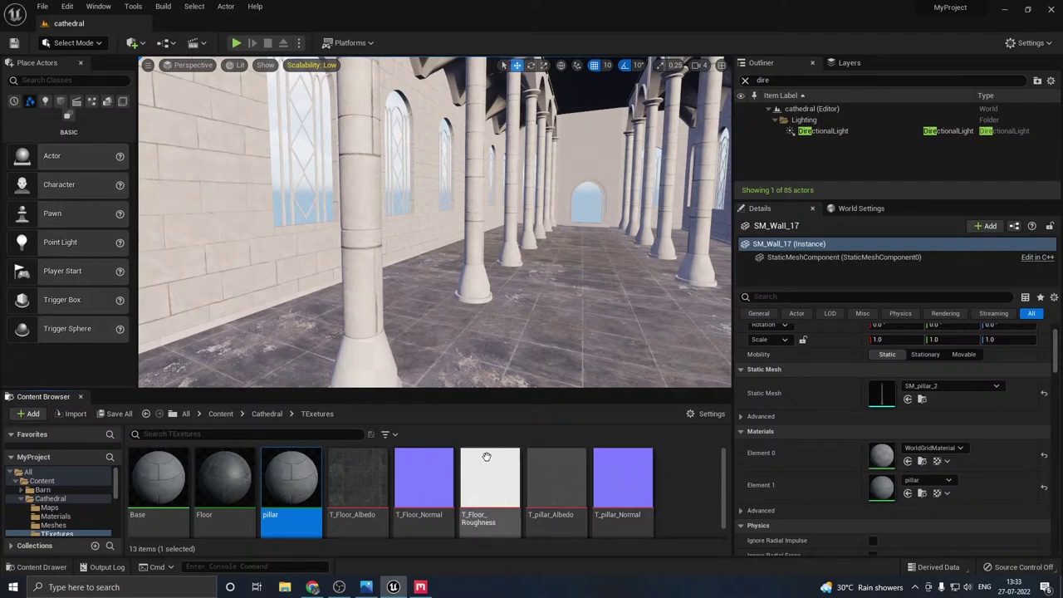
{"action": "right_click", "coordinate": [283, 474]}
{"action": "mouse_move", "coordinate": [376, 322]}
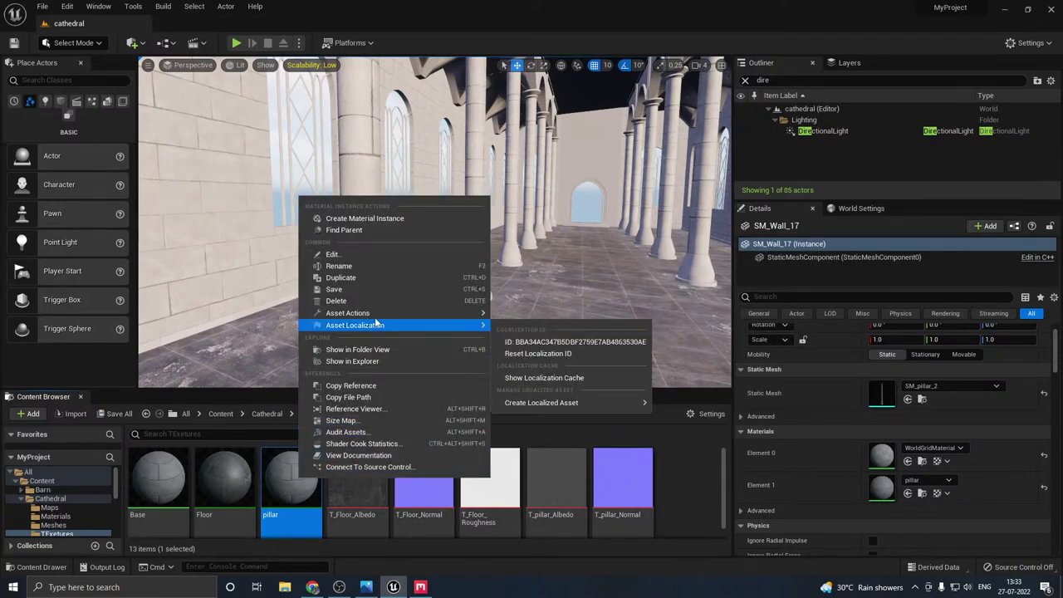
{"action": "left_click", "coordinate": [336, 278]}
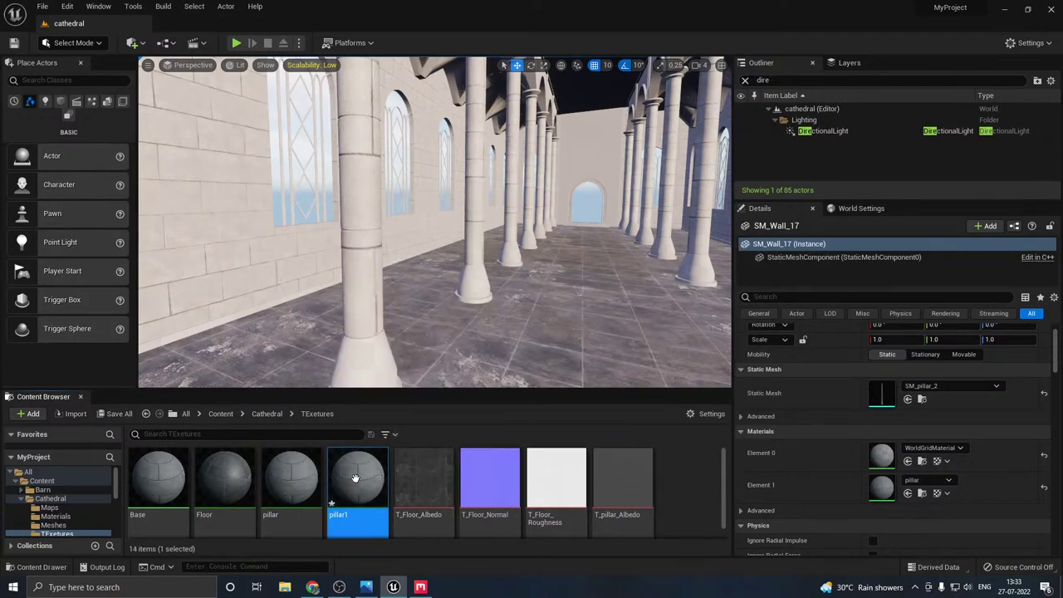
{"action": "left_click", "coordinate": [121, 414]}
{"action": "left_click", "coordinate": [619, 420]}
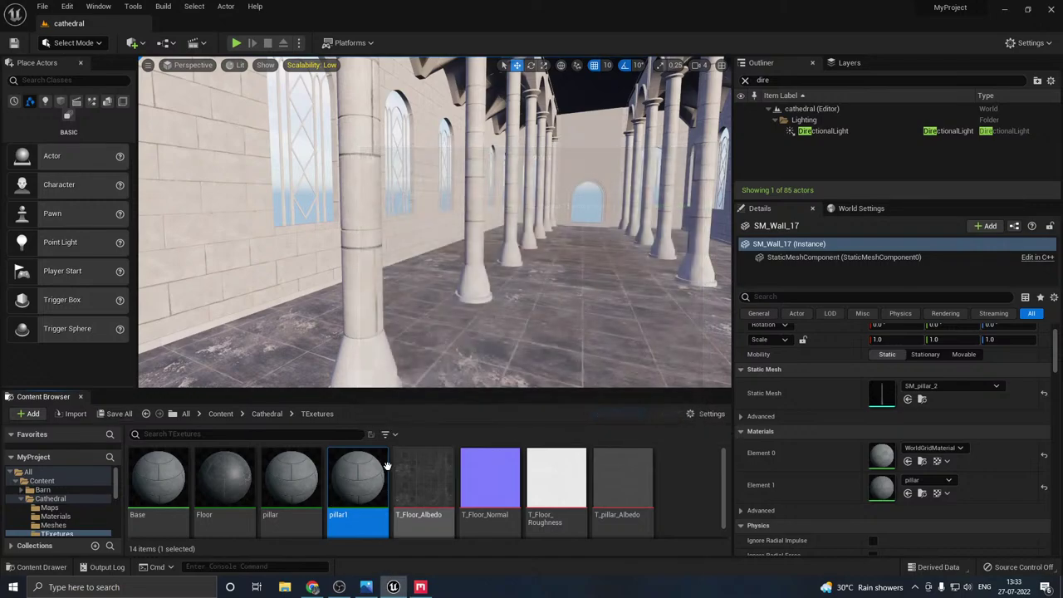
- Set the pillar1 instance's textures to T_pillar_Albedo, T_pillar_Normal and T_pillar_Roughness and close its editor
{"action": "double_click", "coordinate": [366, 475]}
{"action": "left_click_drag", "start_coordinate": [656, 145], "coordinate": [568, 57]}
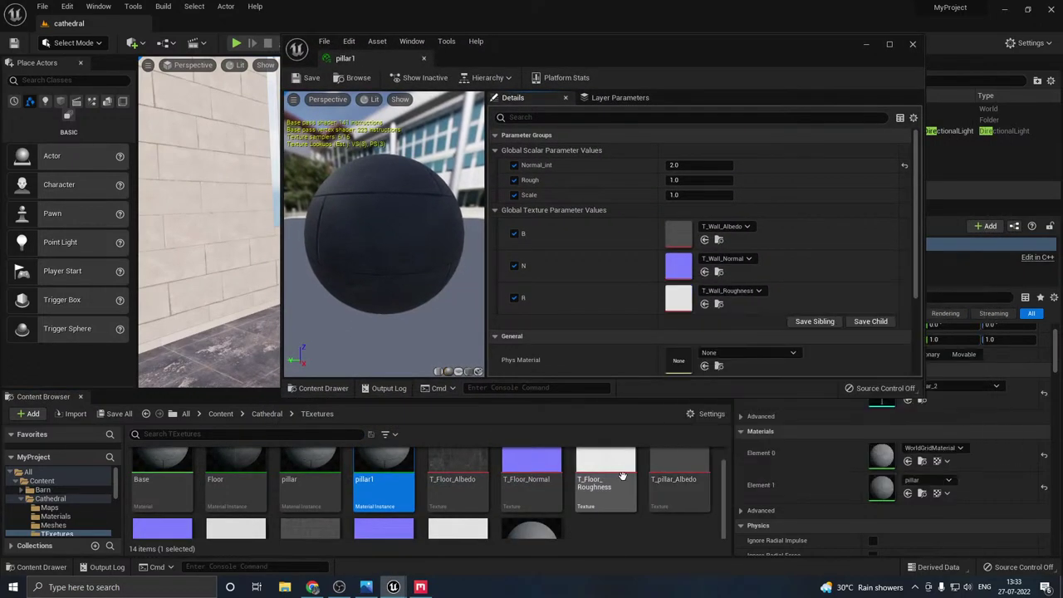
{"action": "left_click_drag", "start_coordinate": [624, 486], "coordinate": [669, 232]}
{"action": "scroll", "coordinate": [532, 490], "scroll_direction": "down", "scroll_amount": 5}
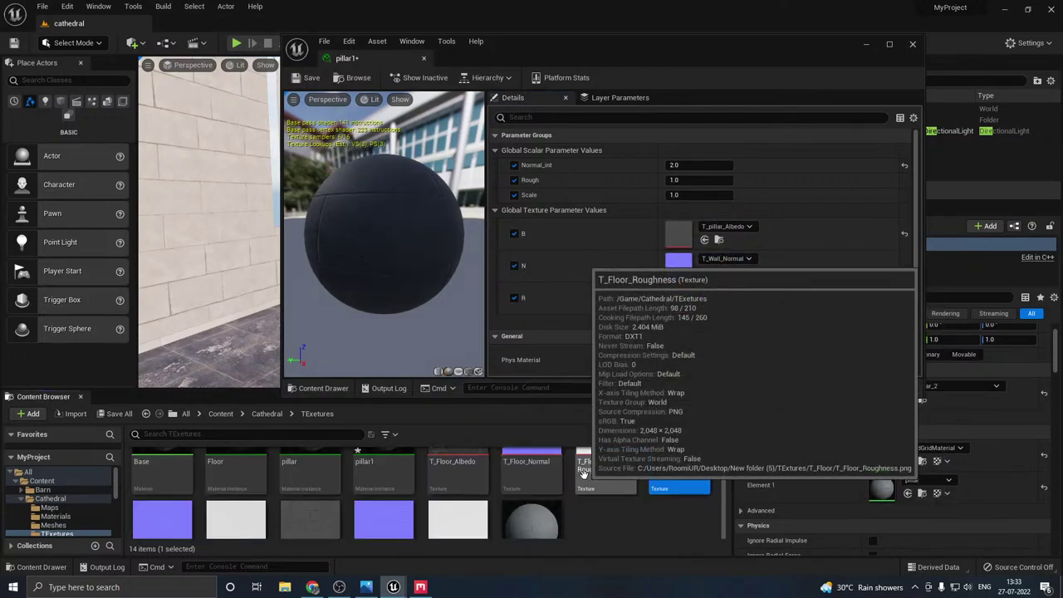
{"action": "left_click_drag", "start_coordinate": [162, 499], "coordinate": [677, 266]}
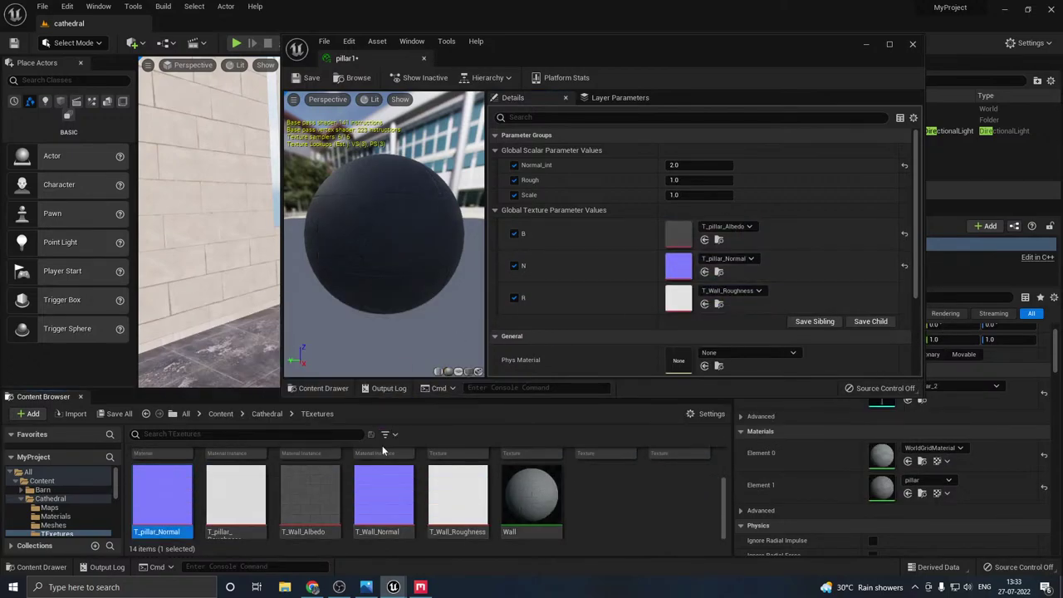
{"action": "left_click_drag", "start_coordinate": [236, 494], "coordinate": [670, 295]}
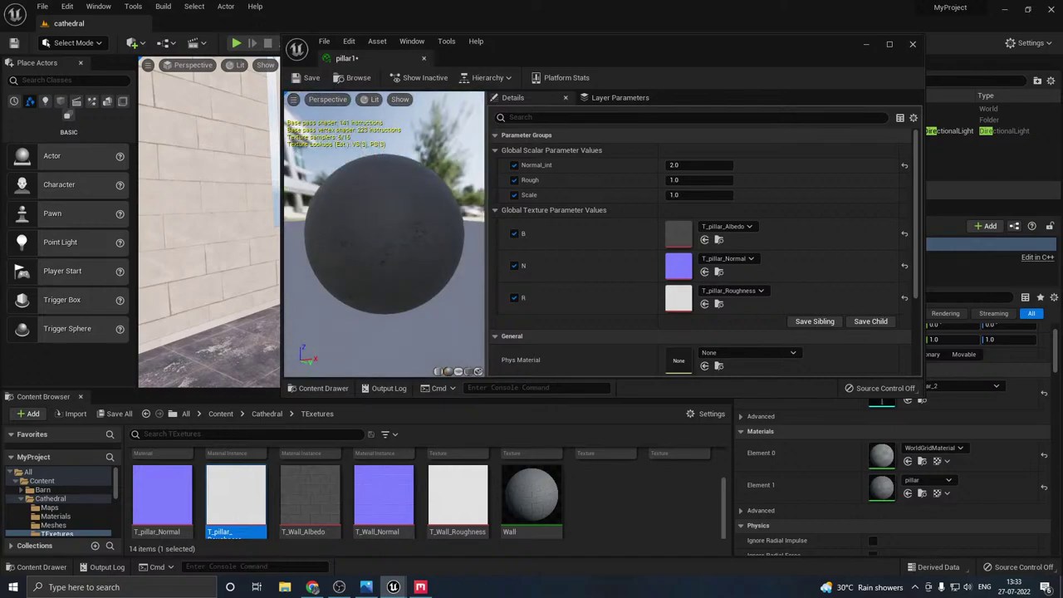
{"action": "left_click", "coordinate": [423, 59]}
- Open the SM_pillar_2 static mesh, assign pillar1 to its Element 0 slot and close the mesh editor
{"action": "right_click_drag", "start_coordinate": [434, 178], "coordinate": [411, 176]}
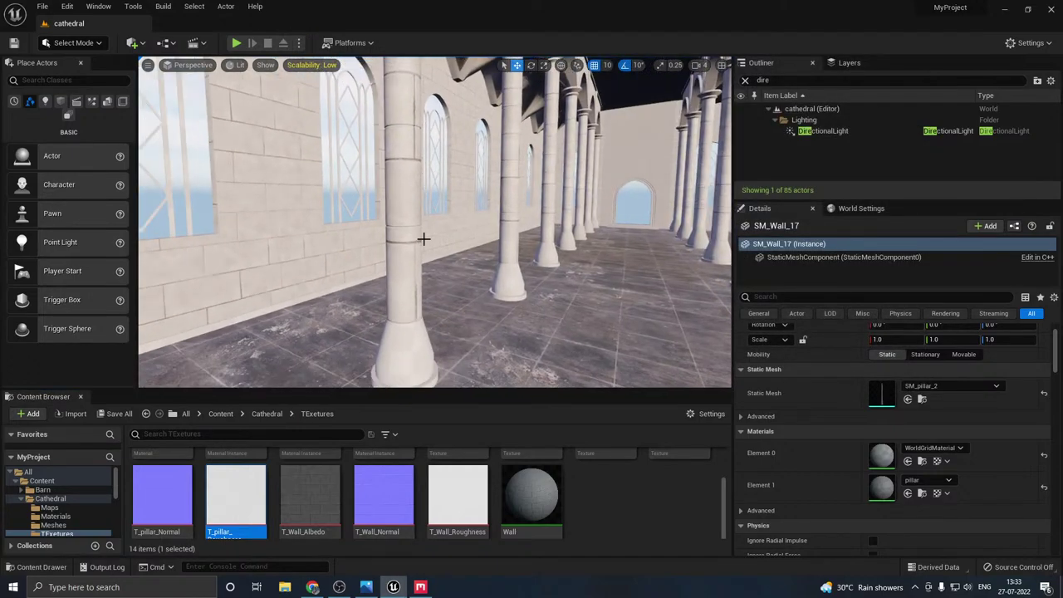
{"action": "double_click", "coordinate": [881, 393]}
{"action": "scroll", "coordinate": [575, 478], "scroll_direction": "up", "scroll_amount": 2}
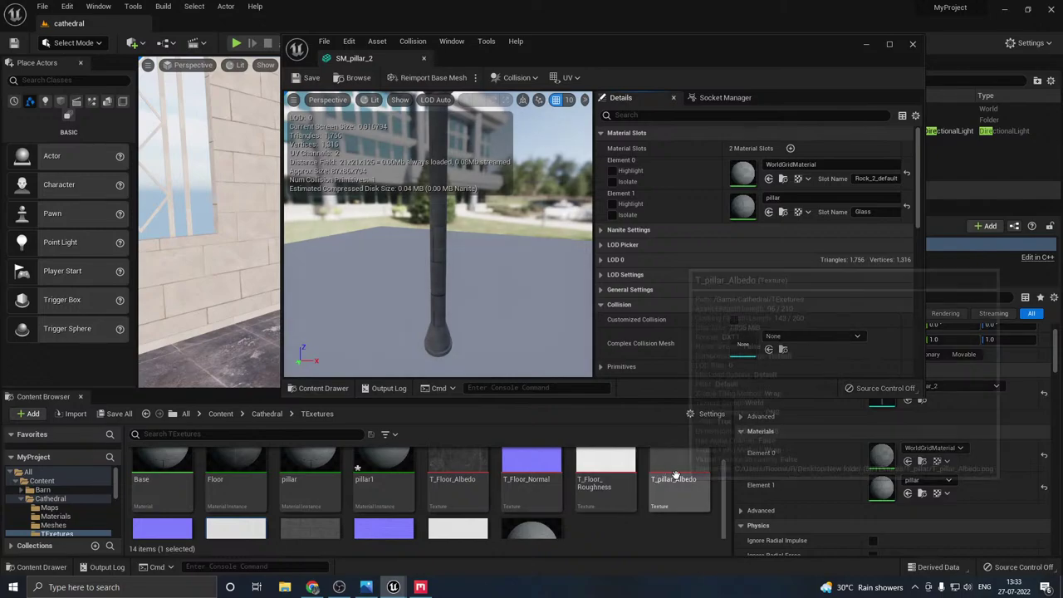
{"action": "left_click", "coordinate": [385, 483]}
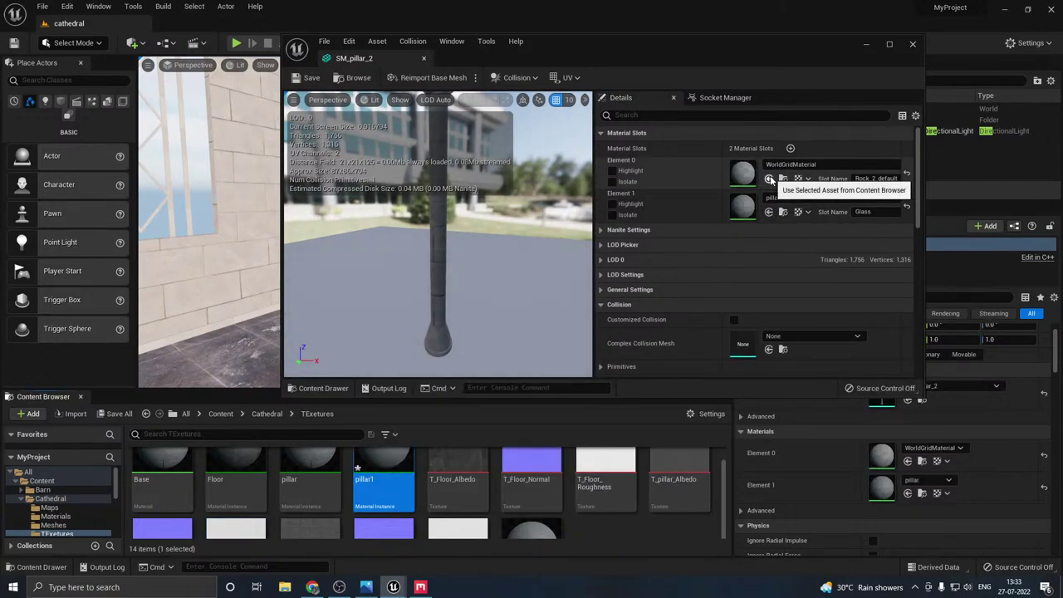
{"action": "left_click", "coordinate": [770, 178]}
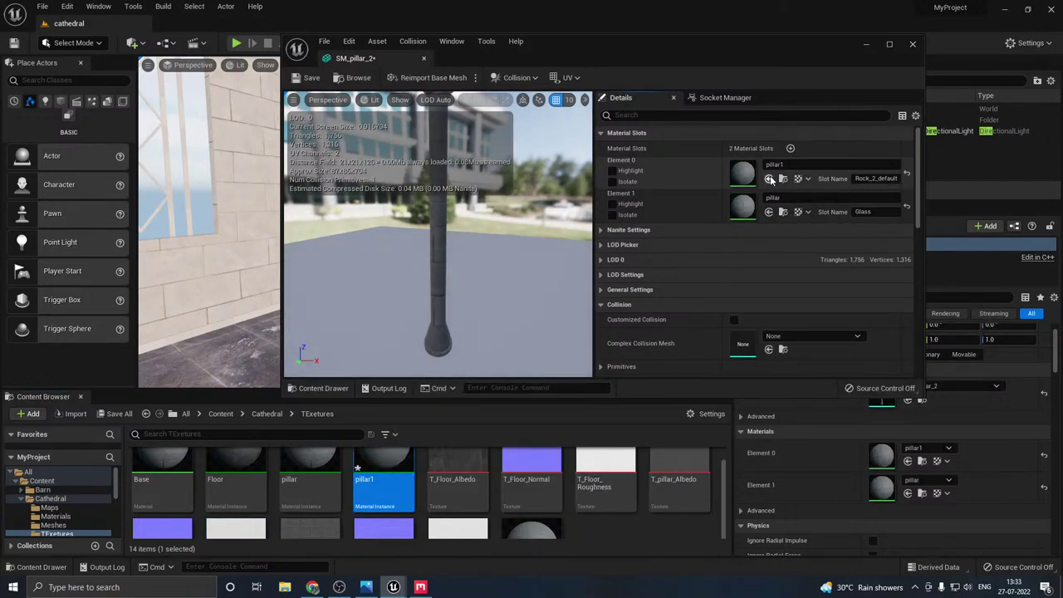
{"action": "left_click", "coordinate": [914, 43]}
- Open the SM_ceiling_1 static mesh from a ceiling arch, assign pillar1 to its Element 0 slot and close the mesh editor
{"action": "right_click_drag", "start_coordinate": [498, 218], "coordinate": [407, 316]}
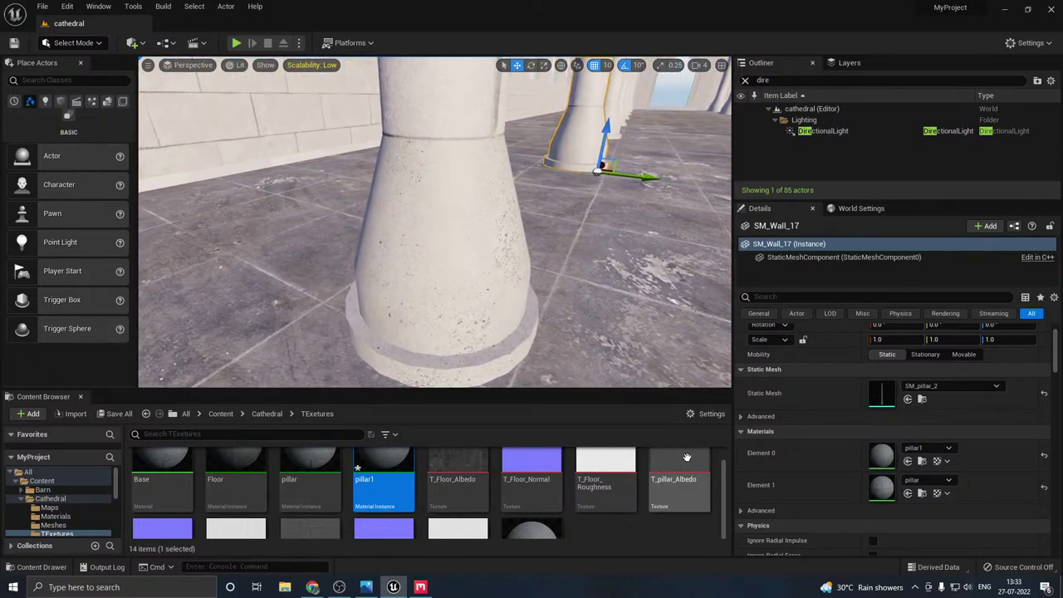
{"action": "right_click_drag", "start_coordinate": [573, 320], "coordinate": [575, 245]}
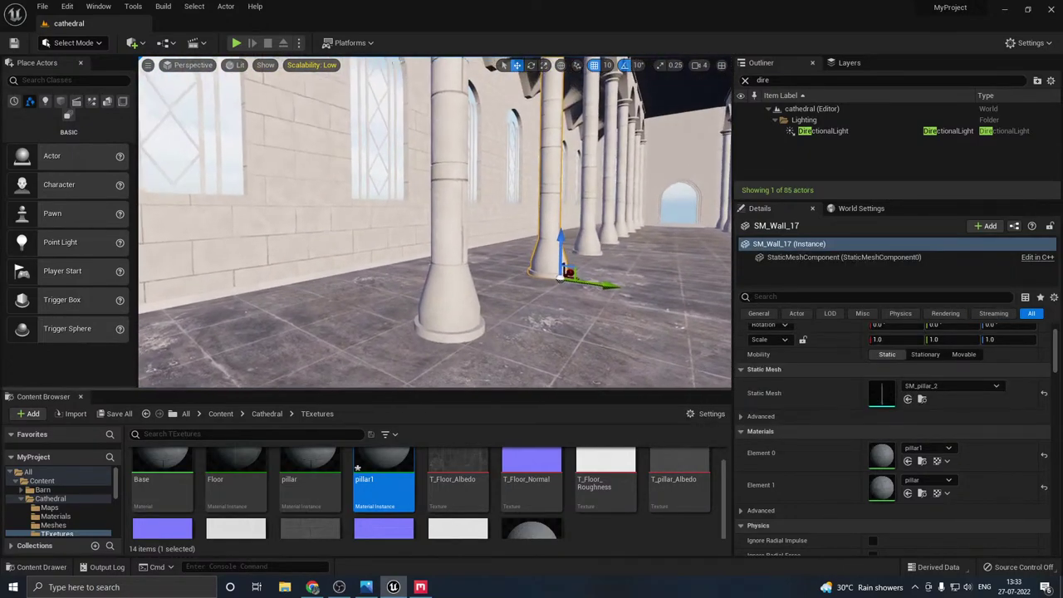
{"action": "right_click_drag", "start_coordinate": [432, 233], "coordinate": [556, 261]}
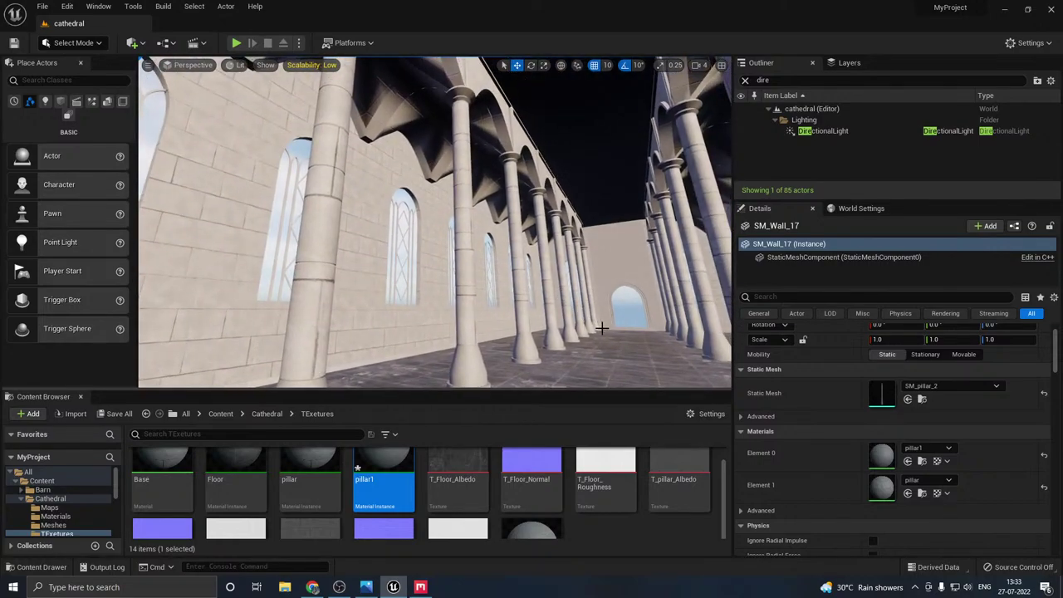
{"action": "left_click", "coordinate": [417, 137]}
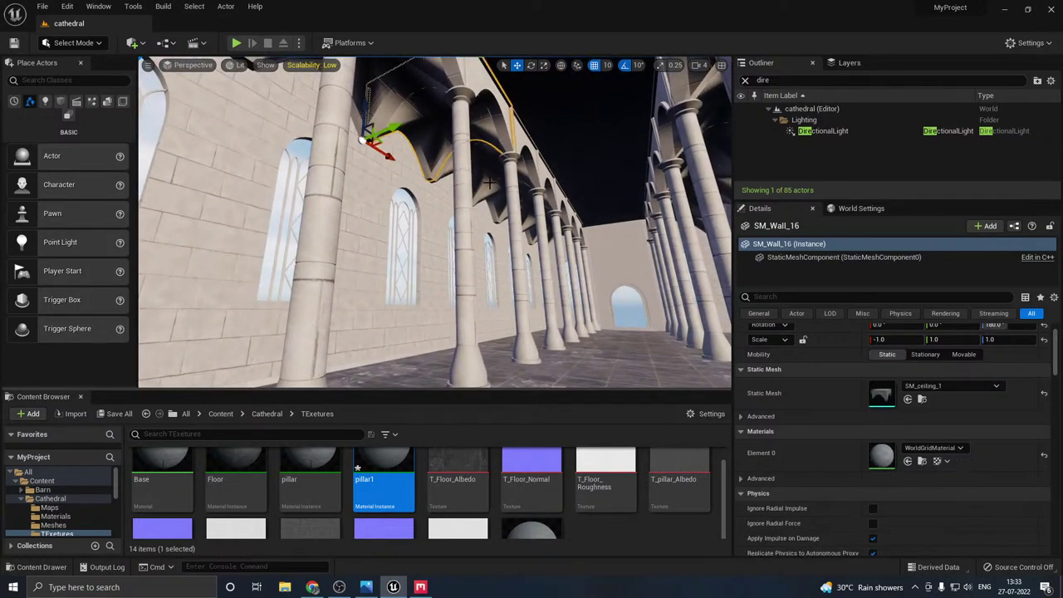
{"action": "double_click", "coordinate": [881, 395]}
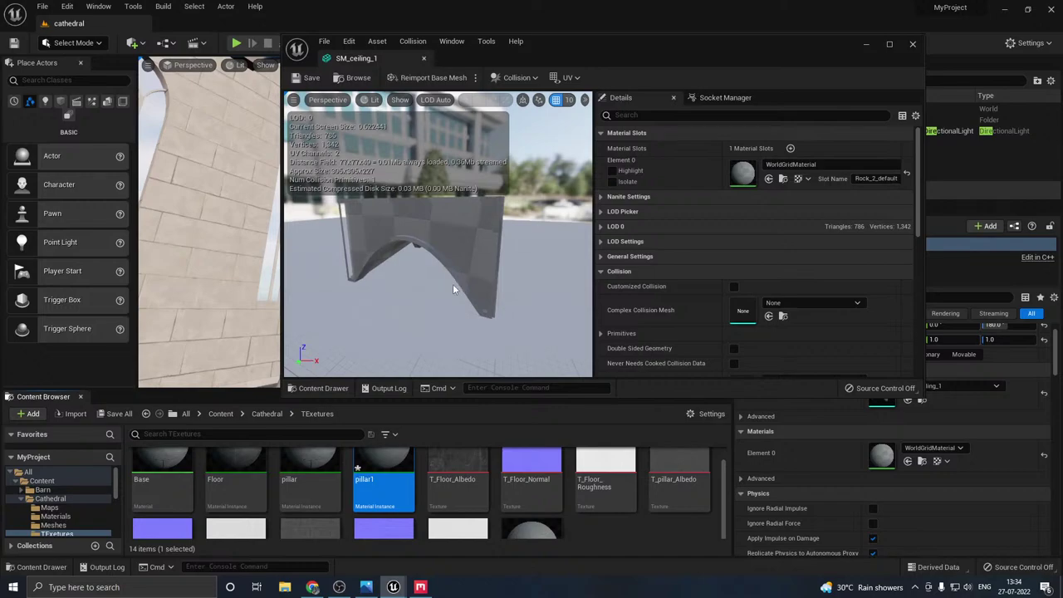
{"action": "left_click", "coordinate": [768, 178]}
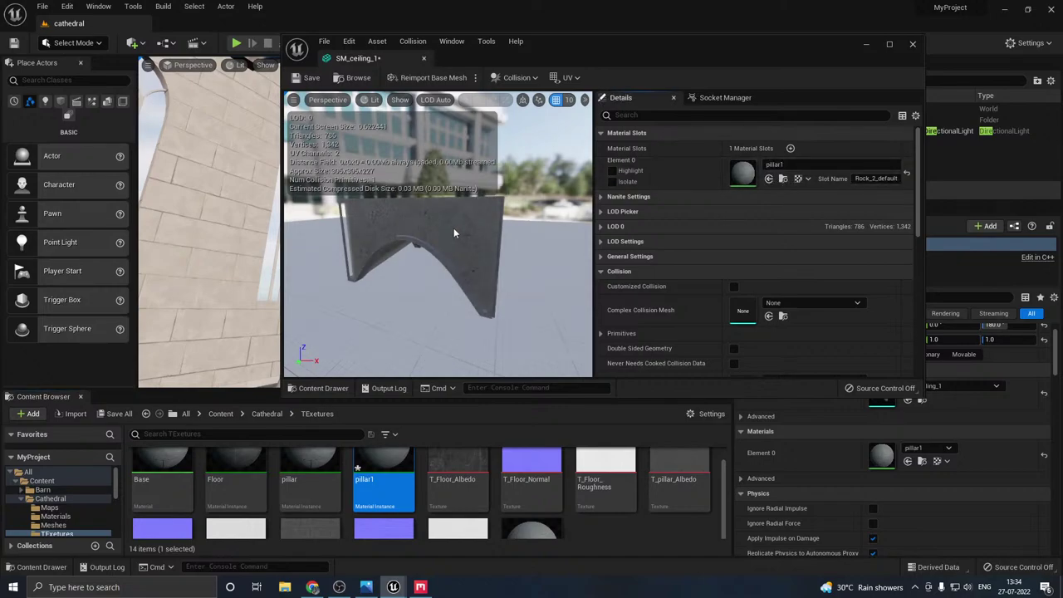
{"action": "right_click_drag", "start_coordinate": [454, 232], "coordinate": [491, 241]}
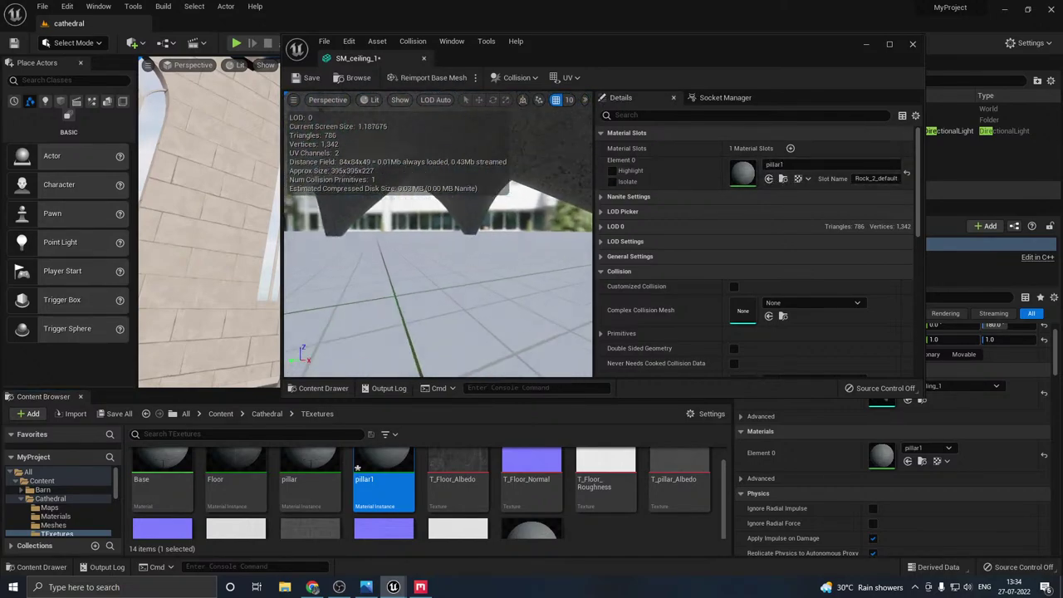
{"action": "left_click_drag", "start_coordinate": [454, 183], "coordinate": [454, 158]}
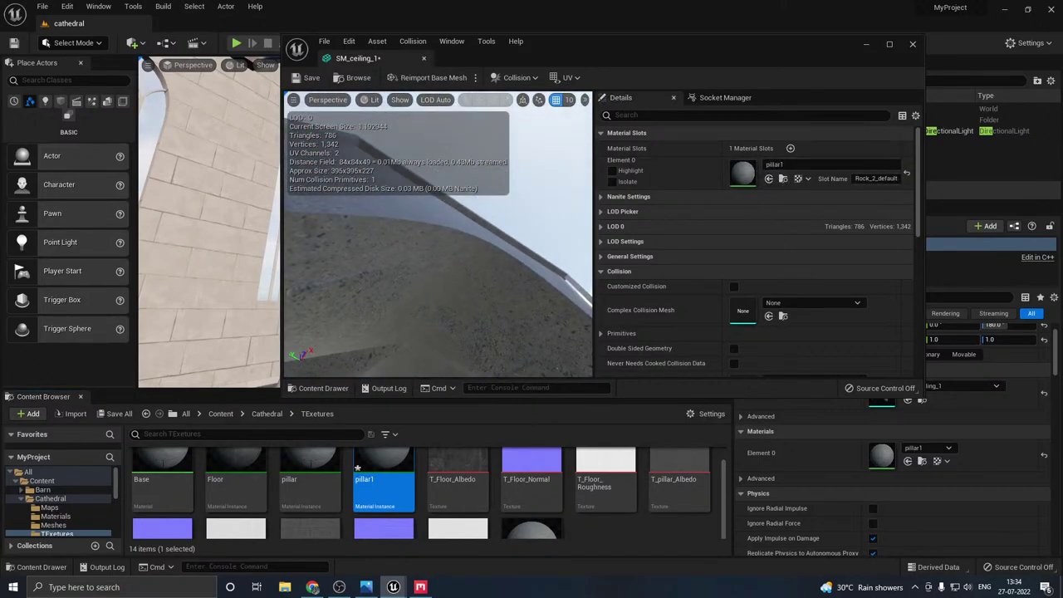
{"action": "left_click", "coordinate": [913, 44]}
- View the nave from its near end and save all modified assets
{"action": "right_click_drag", "start_coordinate": [546, 231], "coordinate": [557, 273]}
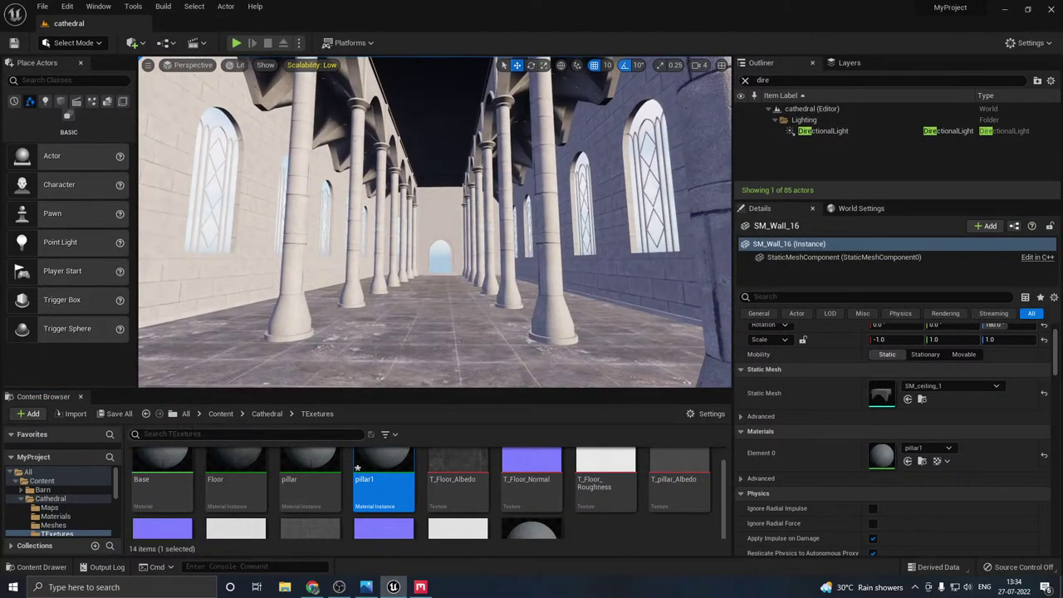
{"action": "left_click", "coordinate": [116, 413]}
{"action": "left_click", "coordinate": [624, 422]}
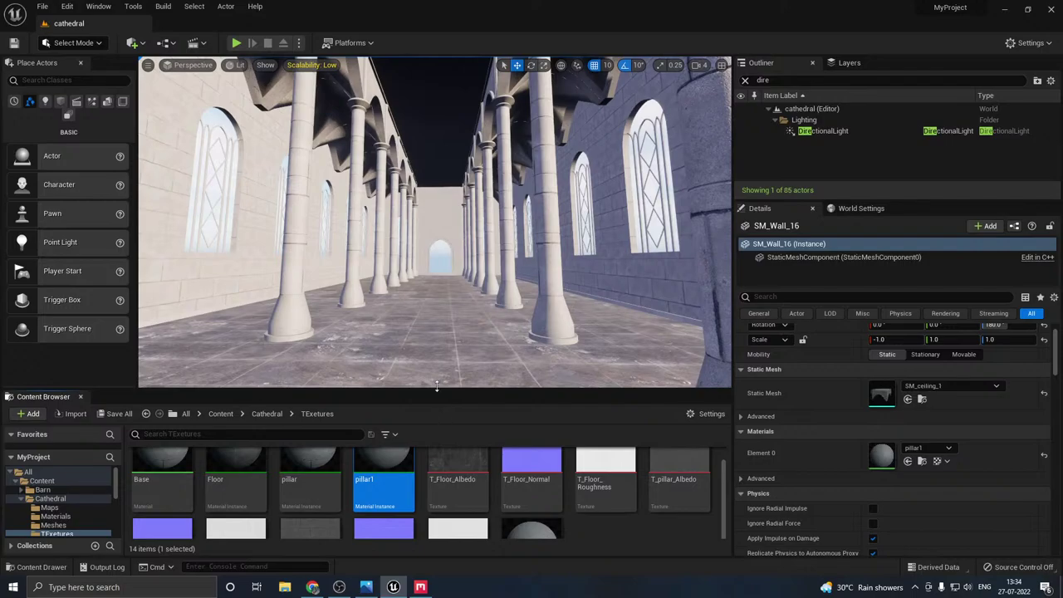
- Open the SM_Wall_1 static mesh from the end wall, assign the Wall material to Element 0 and inspect it isolated
{"action": "key", "text": "w"}
{"action": "right_click_drag", "start_coordinate": [430, 320], "coordinate": [416, 292]}
{"action": "right_click_drag", "start_coordinate": [489, 246], "coordinate": [398, 301]}
{"action": "left_click", "coordinate": [399, 302]}
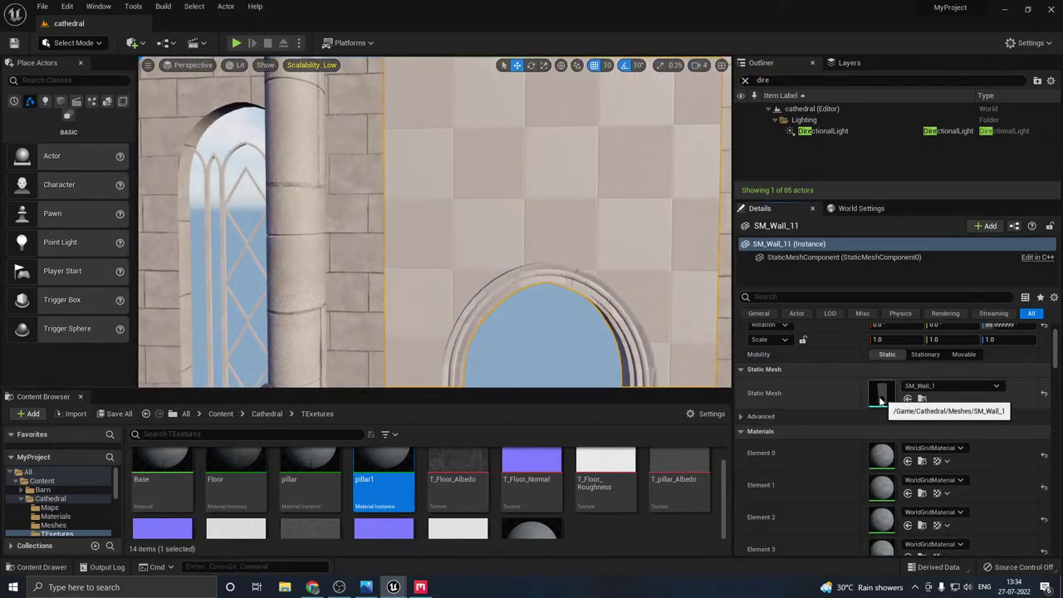
{"action": "double_click", "coordinate": [880, 395]}
{"action": "scroll", "coordinate": [399, 477], "scroll_direction": "down", "scroll_amount": 2}
{"action": "scroll", "coordinate": [426, 472], "scroll_direction": "up", "scroll_amount": 2}
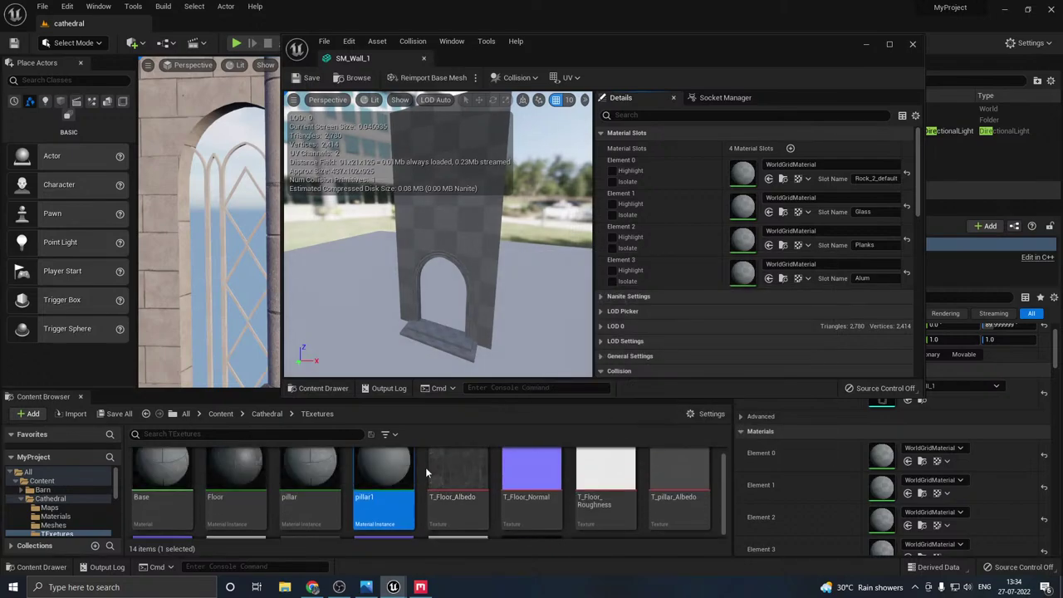
{"action": "scroll", "coordinate": [498, 474], "scroll_direction": "down", "scroll_amount": 3}
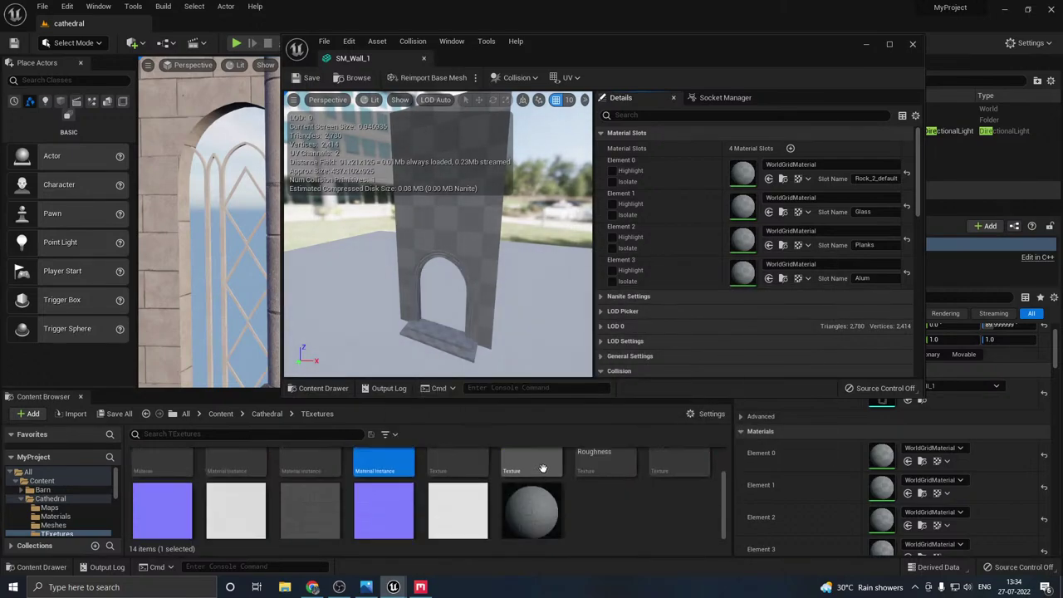
{"action": "left_click", "coordinate": [491, 480]}
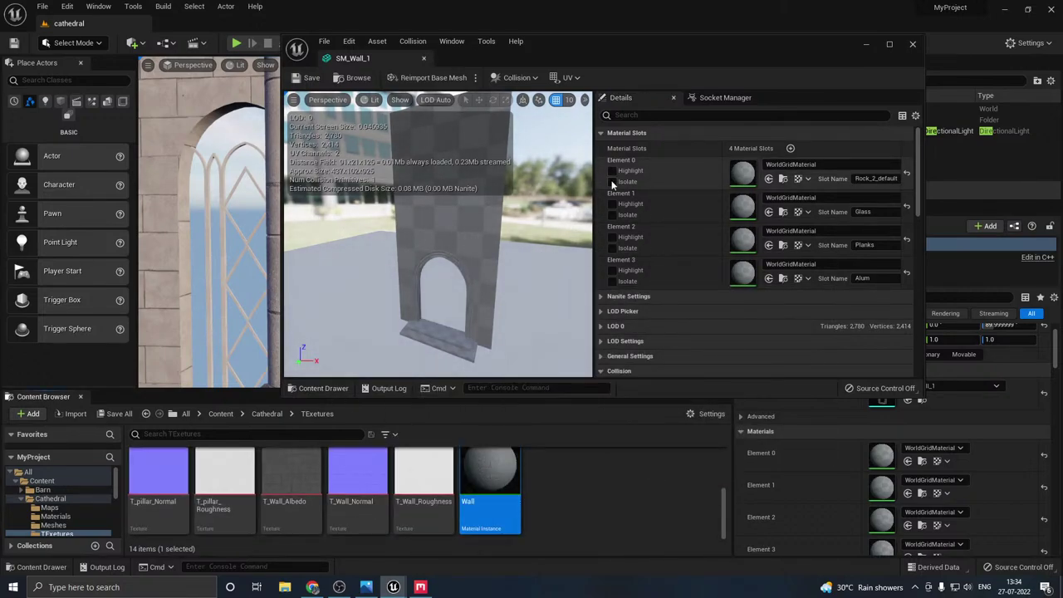
{"action": "left_click", "coordinate": [769, 179]}
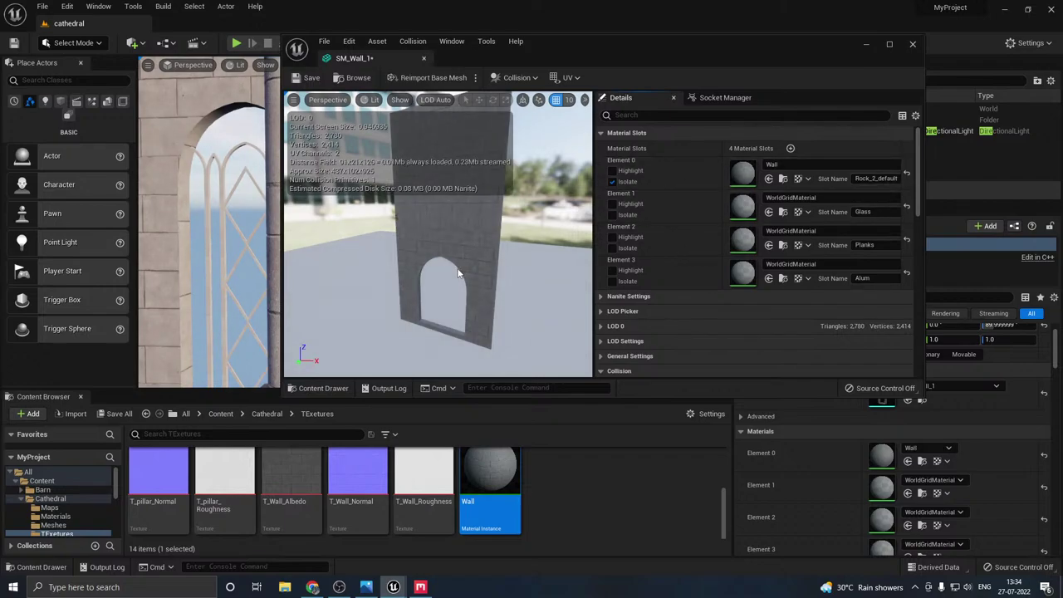
{"action": "scroll", "coordinate": [457, 272], "scroll_direction": "up", "scroll_amount": 5}
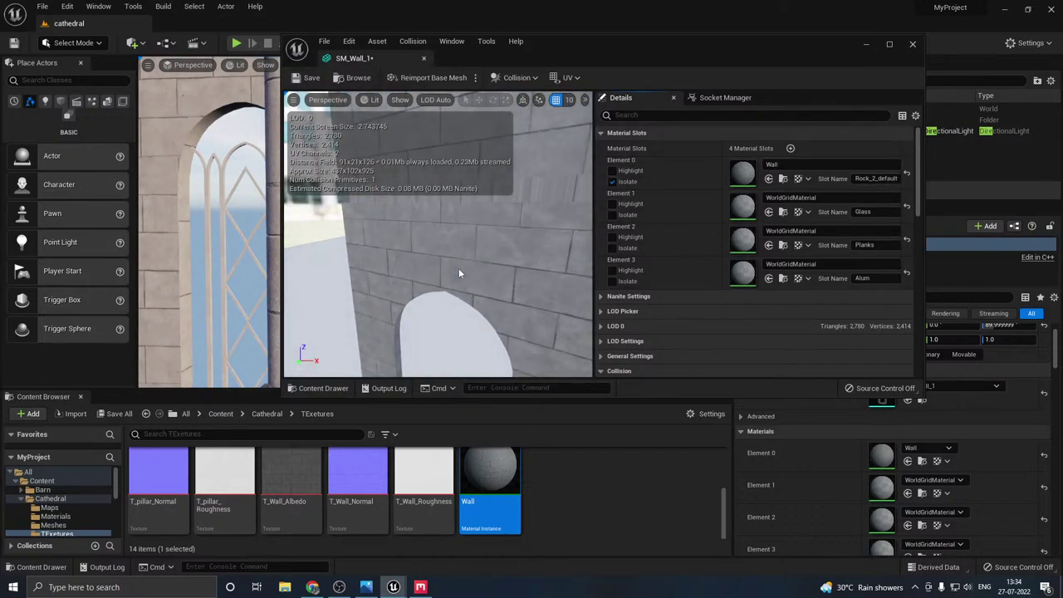
{"action": "right_click_drag", "start_coordinate": [452, 299], "coordinate": [489, 278]}
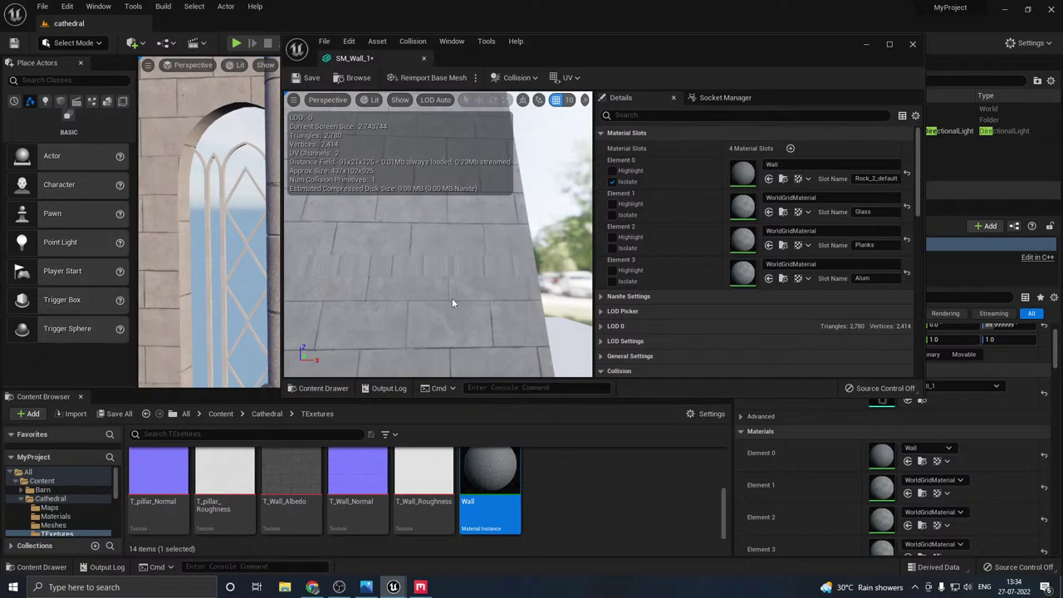
{"action": "left_click_drag", "start_coordinate": [452, 303], "coordinate": [457, 290]}
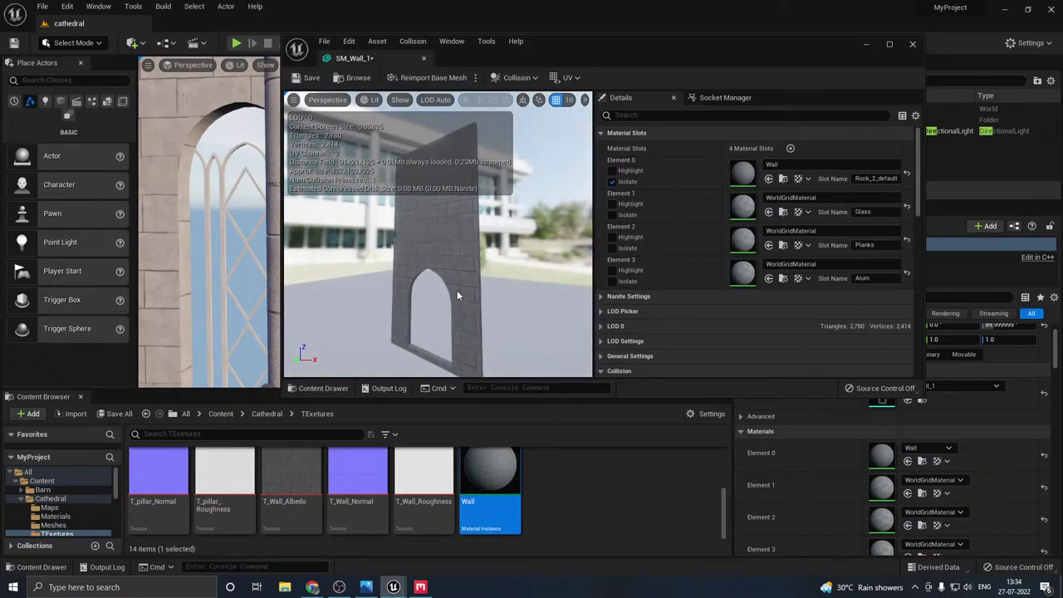
- Switch the isolation from Element 0 to Element 1 on SM_Wall_1 and assign pillar1 to Element 1
{"action": "left_click", "coordinate": [612, 181]}
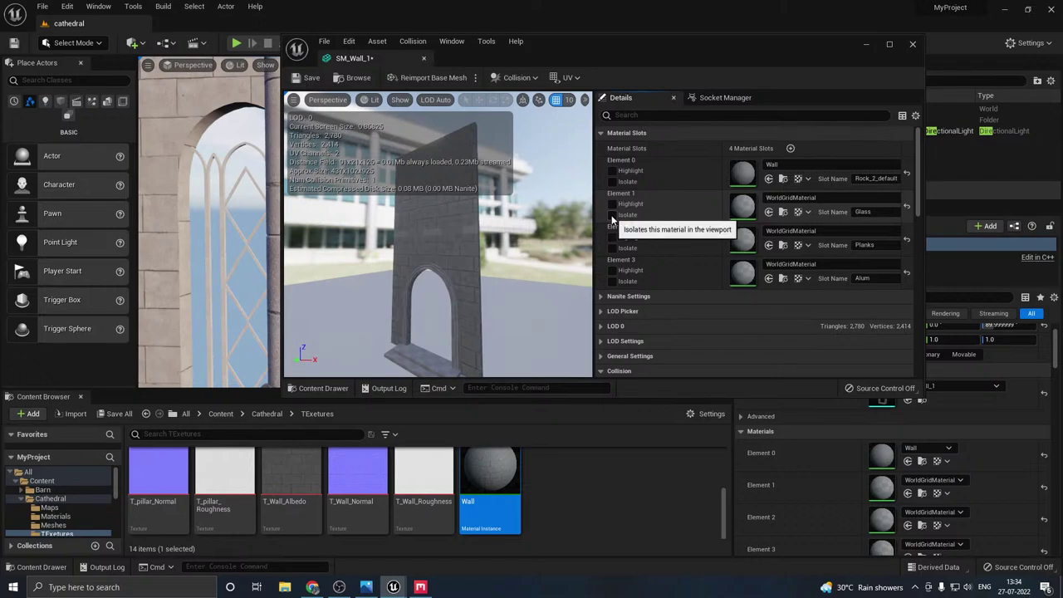
{"action": "left_click", "coordinate": [612, 215]}
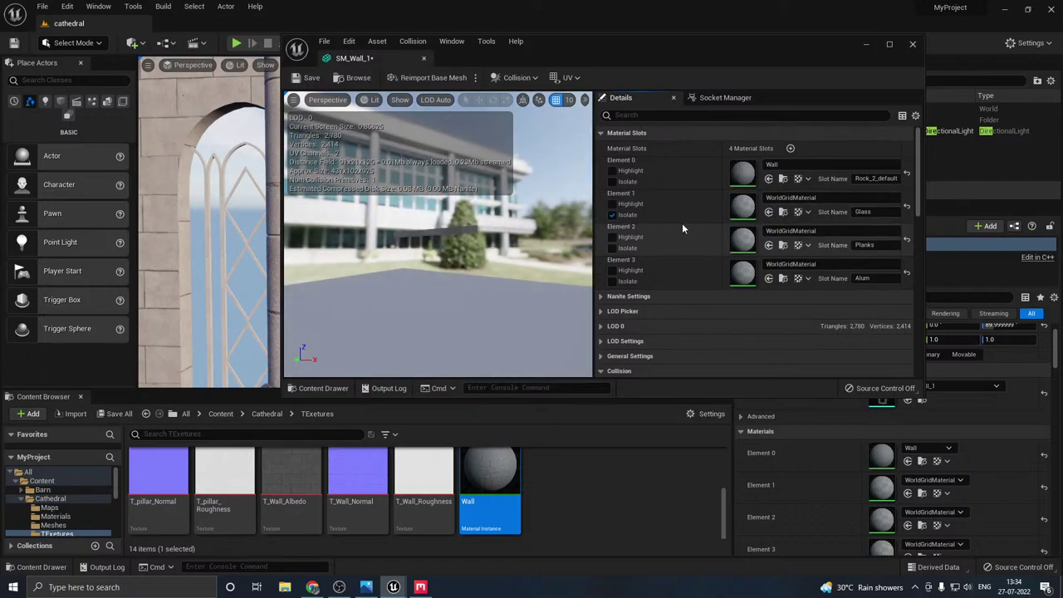
{"action": "scroll", "coordinate": [555, 473], "scroll_direction": "up", "scroll_amount": 3}
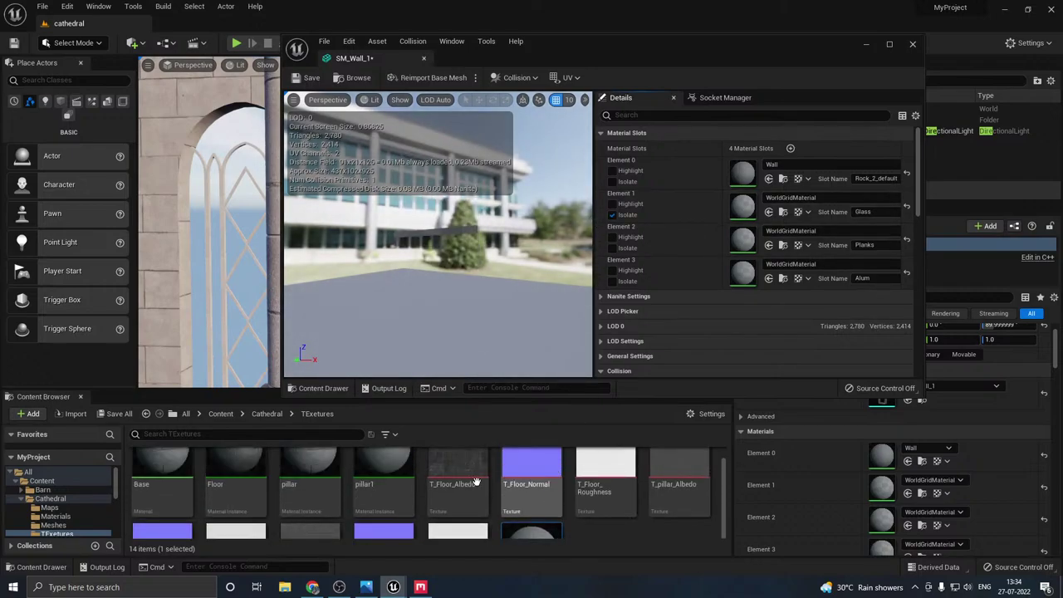
{"action": "left_click_drag", "start_coordinate": [383, 478], "coordinate": [665, 206]}
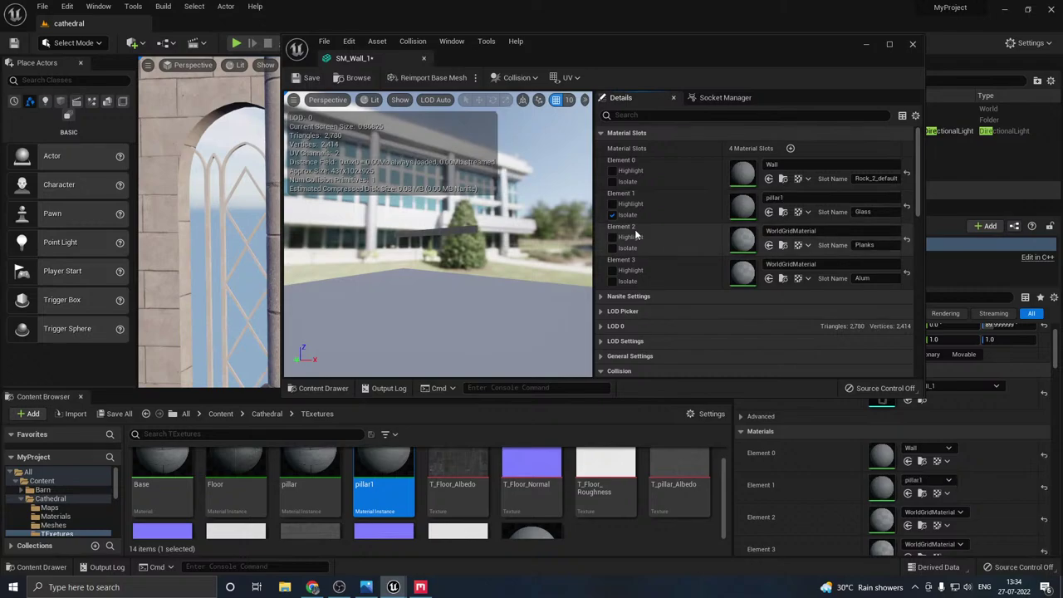
- Isolate Element 2 of SM_Wall_1 and assign the Wall material to it
{"action": "left_click", "coordinate": [612, 247]}
{"action": "scroll", "coordinate": [517, 277], "scroll_direction": "up", "scroll_amount": 3}
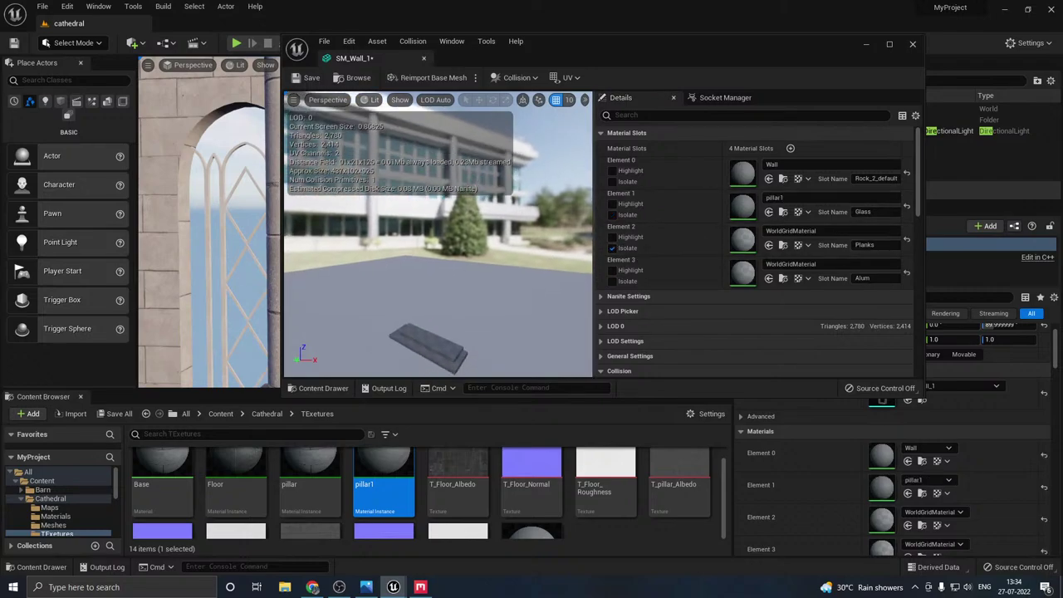
{"action": "scroll", "coordinate": [535, 493], "scroll_direction": "down", "scroll_amount": 2}
{"action": "left_click_drag", "start_coordinate": [535, 493], "coordinate": [665, 240]}
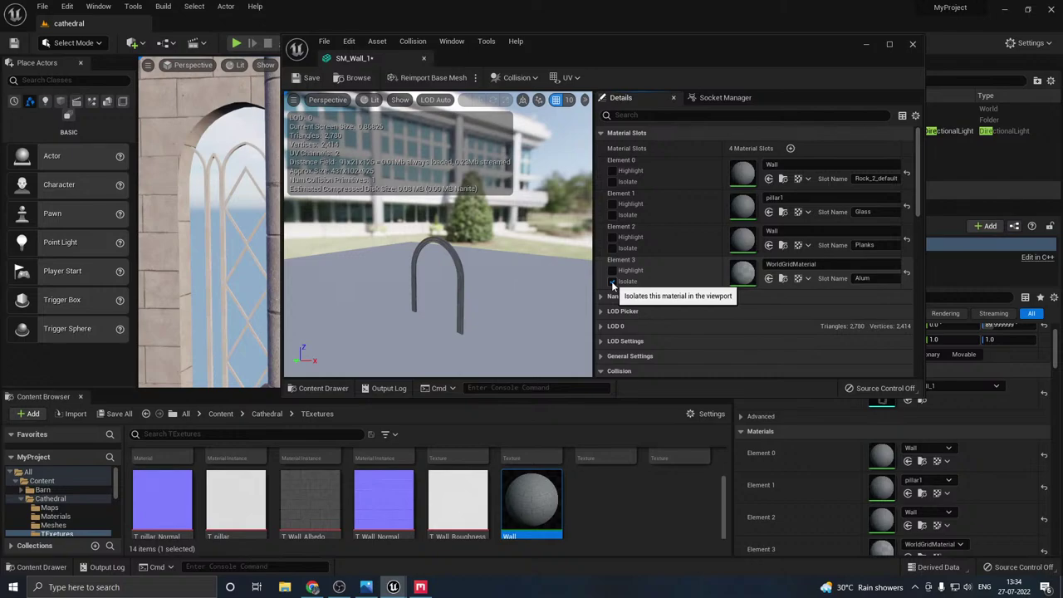
- Isolate Element 3 of SM_Wall_1, assign the Wall material to it, and close the mesh editor, saving all modified assets
{"action": "left_click", "coordinate": [612, 281]}
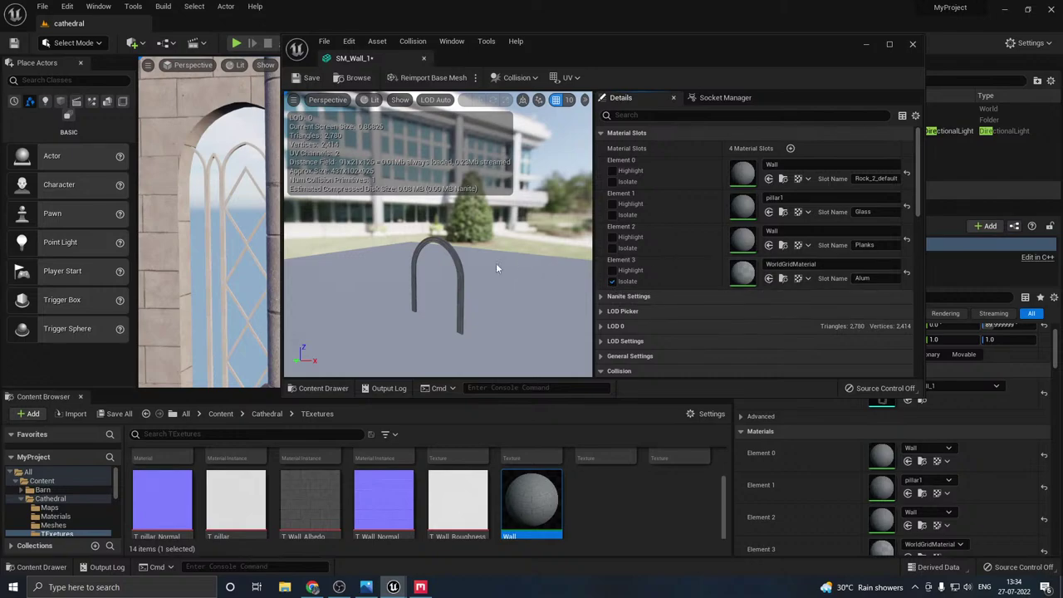
{"action": "left_click", "coordinate": [768, 278]}
{"action": "left_click", "coordinate": [914, 46]}
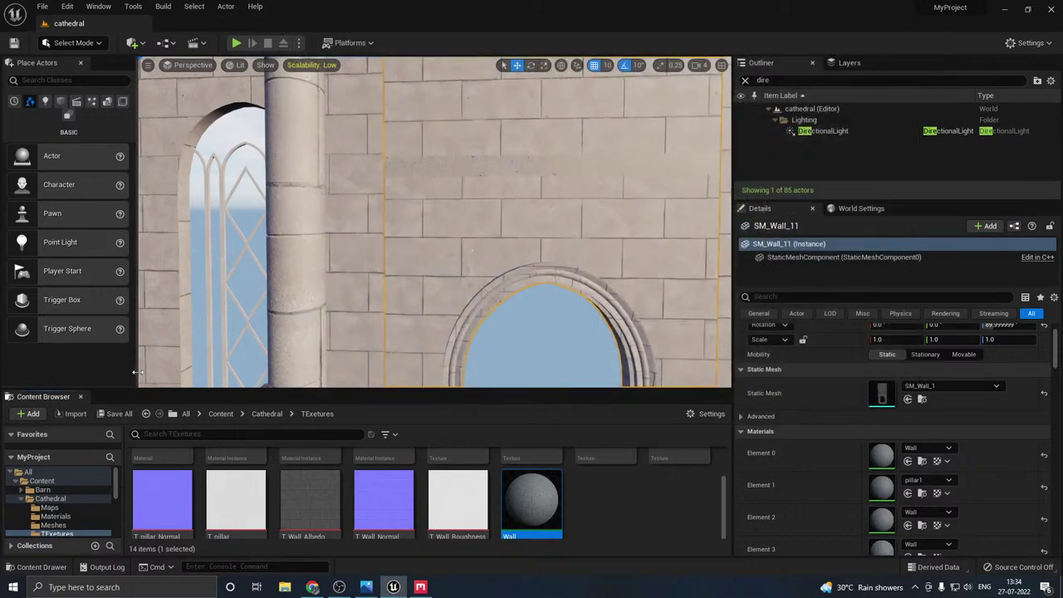
{"action": "left_click", "coordinate": [118, 414]}
{"action": "left_click", "coordinate": [620, 419]}
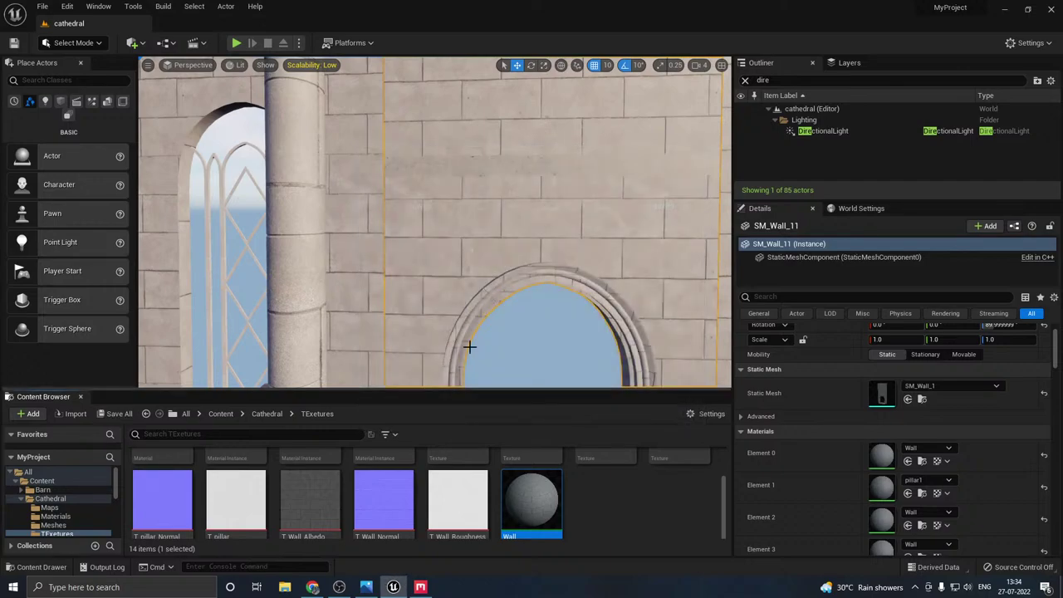
- Examine the textures on the end wall's doorway arch, side mouldings and threshold up close
{"action": "scroll", "coordinate": [482, 333], "scroll_direction": "up", "scroll_amount": 6}
{"action": "scroll", "coordinate": [457, 302], "scroll_direction": "up", "scroll_amount": 3}
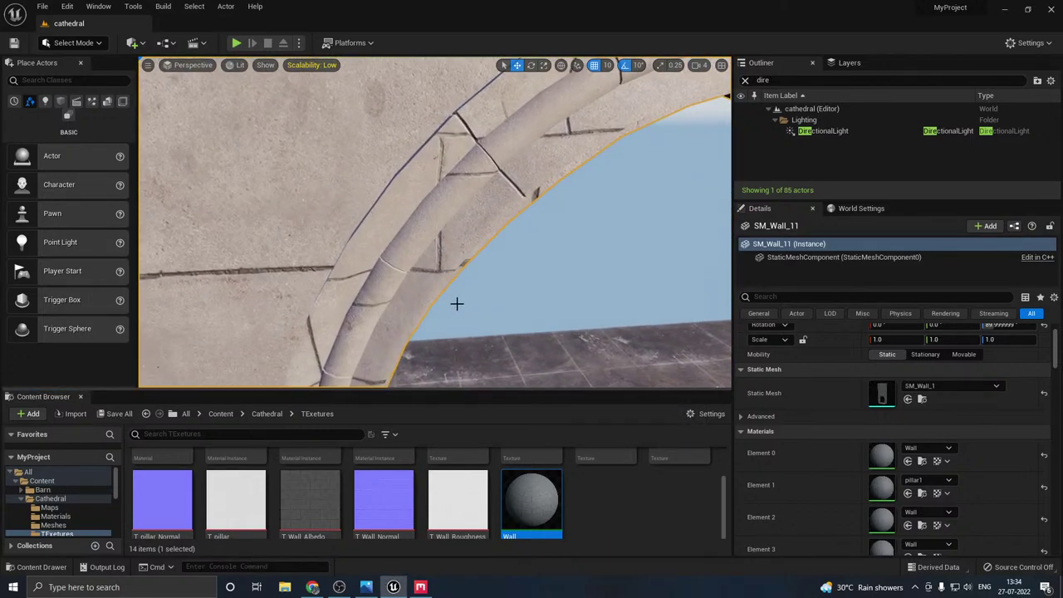
{"action": "right_click_drag", "start_coordinate": [456, 302], "coordinate": [507, 333]}
{"action": "scroll", "coordinate": [430, 288], "scroll_direction": "down", "scroll_amount": 5}
{"action": "right_click_drag", "start_coordinate": [429, 288], "coordinate": [407, 295]}
{"action": "scroll", "coordinate": [416, 289], "scroll_direction": "down", "scroll_amount": 2}
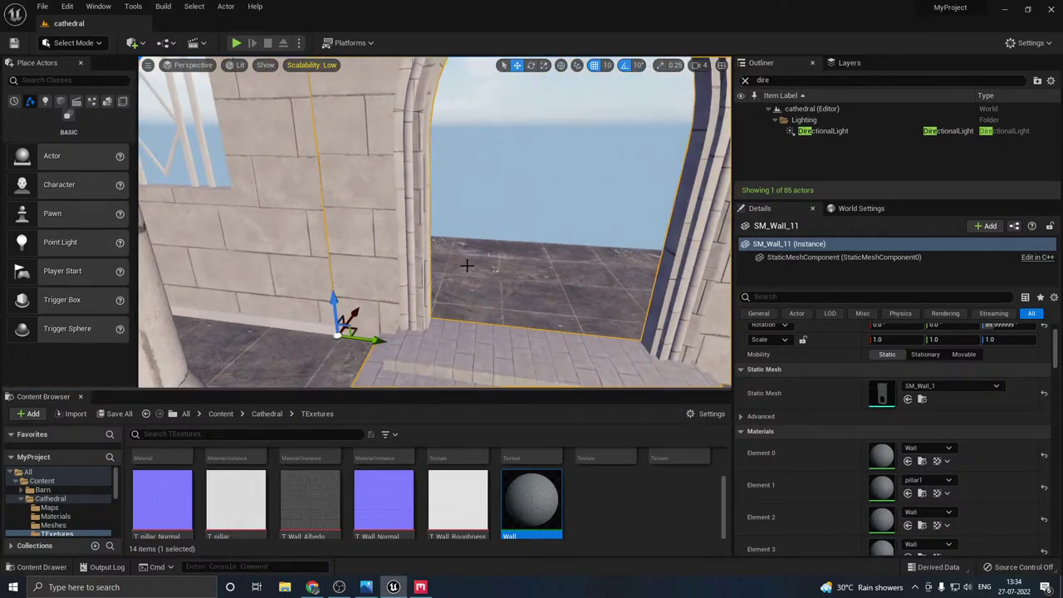
{"action": "right_click_drag", "start_coordinate": [467, 266], "coordinate": [573, 303]}
{"action": "scroll", "coordinate": [470, 281], "scroll_direction": "up", "scroll_amount": 1}
{"action": "scroll", "coordinate": [471, 280], "scroll_direction": "up", "scroll_amount": 3}
{"action": "right_click_drag", "start_coordinate": [471, 281], "coordinate": [515, 258]}
{"action": "left_click_drag", "start_coordinate": [448, 249], "coordinate": [462, 243]}
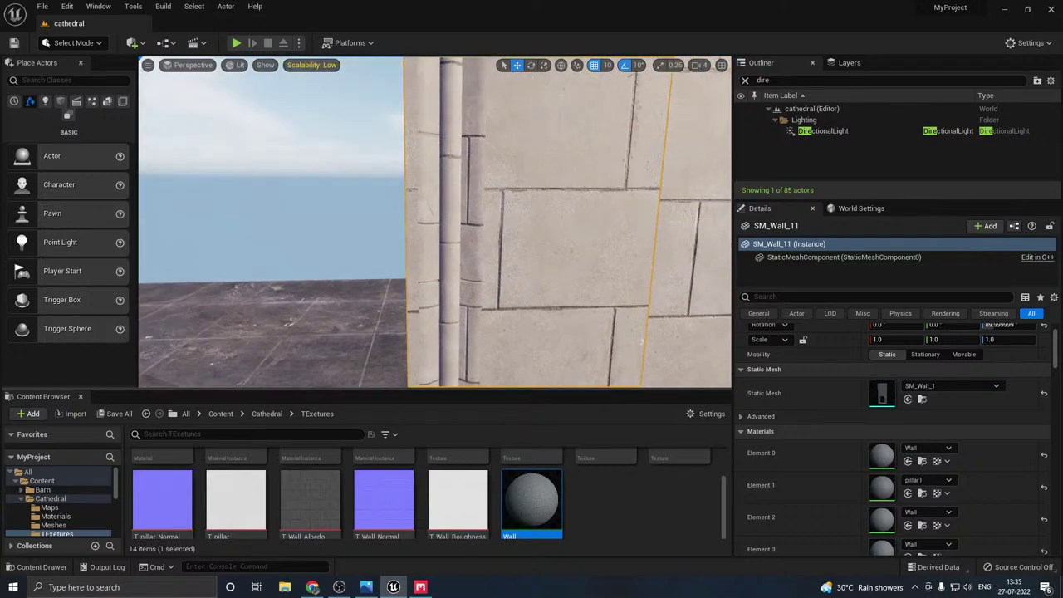
{"action": "scroll", "coordinate": [476, 282], "scroll_direction": "up", "scroll_amount": 3}
{"action": "scroll", "coordinate": [476, 282], "scroll_direction": "down", "scroll_amount": 3}
{"action": "mouse_move", "coordinate": [476, 282]}
{"action": "right_mouse_down"}
{"action": "mouse_move", "coordinate": [466, 220]}
{"action": "mouse_move", "coordinate": [468, 283]}
{"action": "mouse_move", "coordinate": [478, 275]}
{"action": "right_mouse_up"}
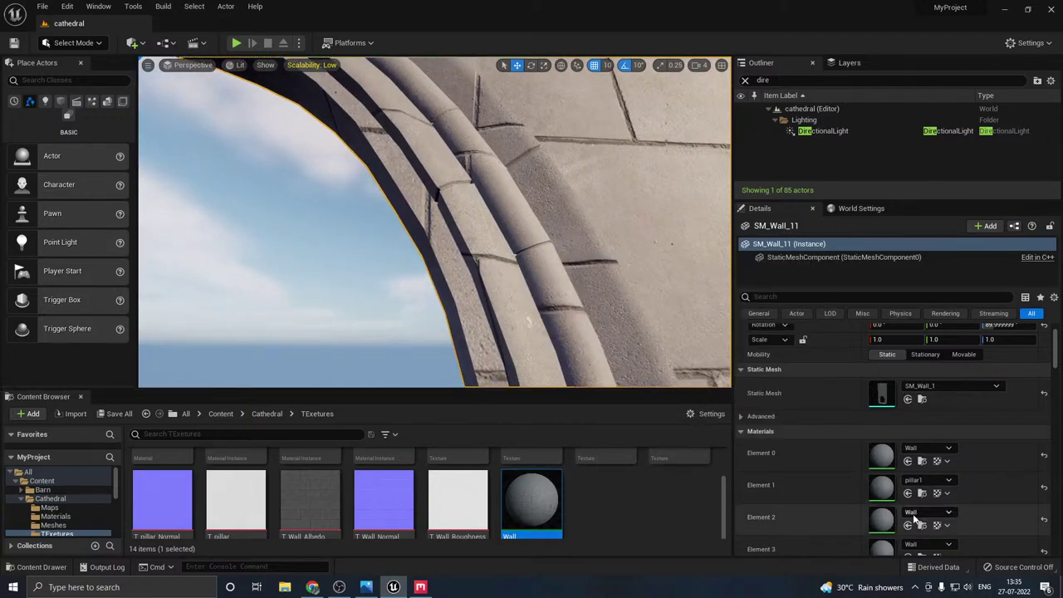
- Reopen SM_Wall_1, assign pillar1 to its isolated Element 3 arch trim, and save all modified assets after closing the mesh editor
{"action": "double_click", "coordinate": [883, 394]}
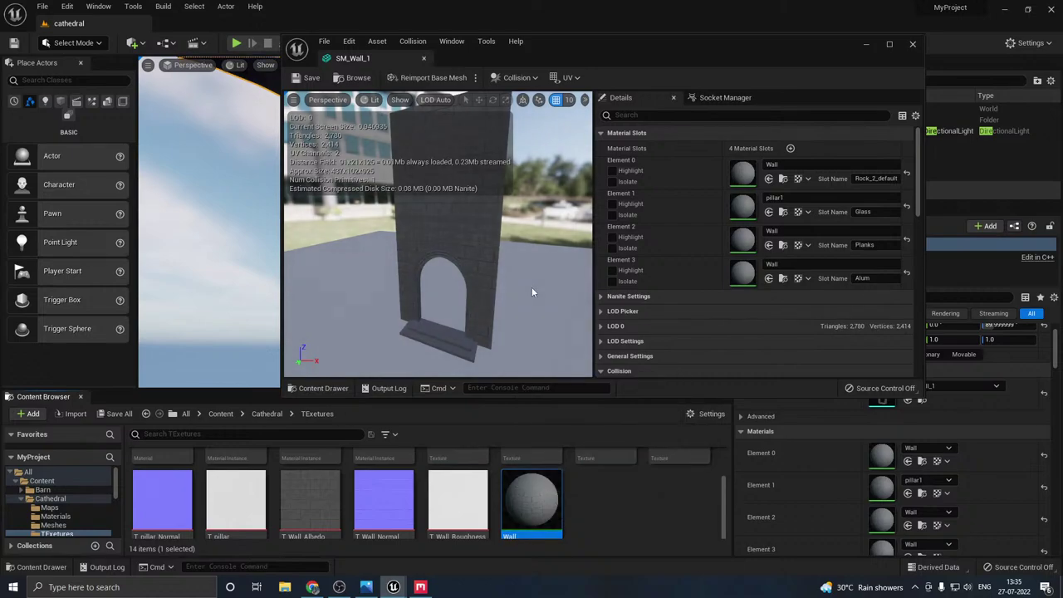
{"action": "left_click", "coordinate": [612, 280]}
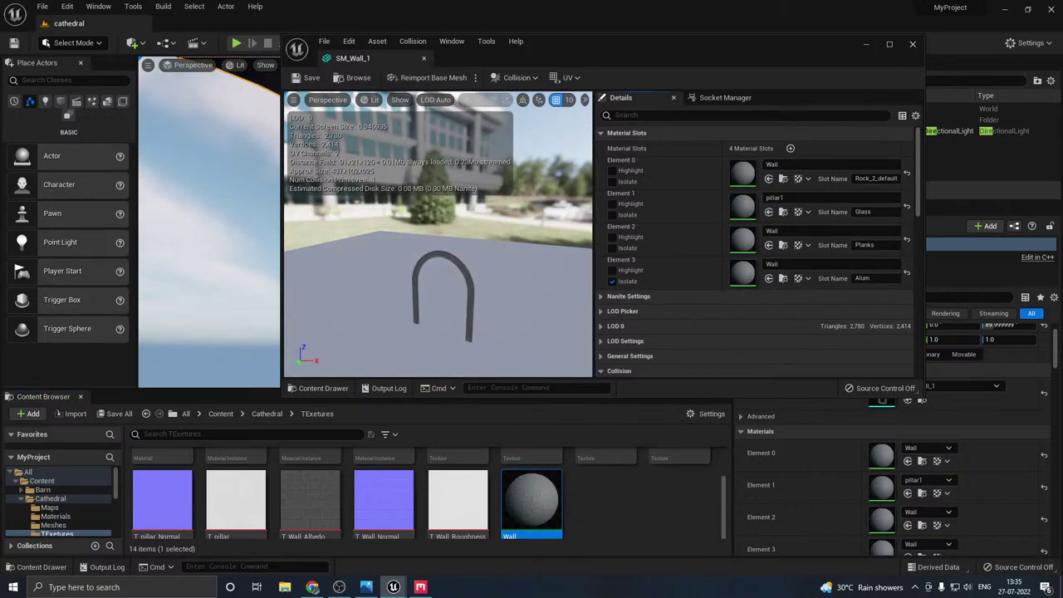
{"action": "scroll", "coordinate": [478, 465], "scroll_direction": "up", "scroll_amount": 2}
{"action": "left_click", "coordinate": [383, 478]}
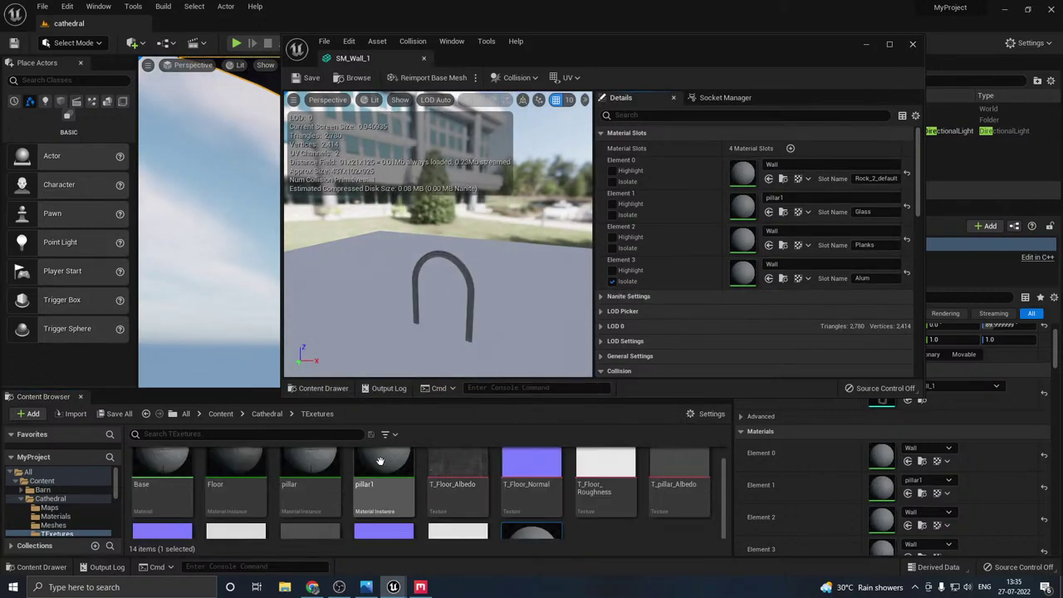
{"action": "left_click", "coordinate": [770, 279]}
{"action": "left_click", "coordinate": [913, 44]}
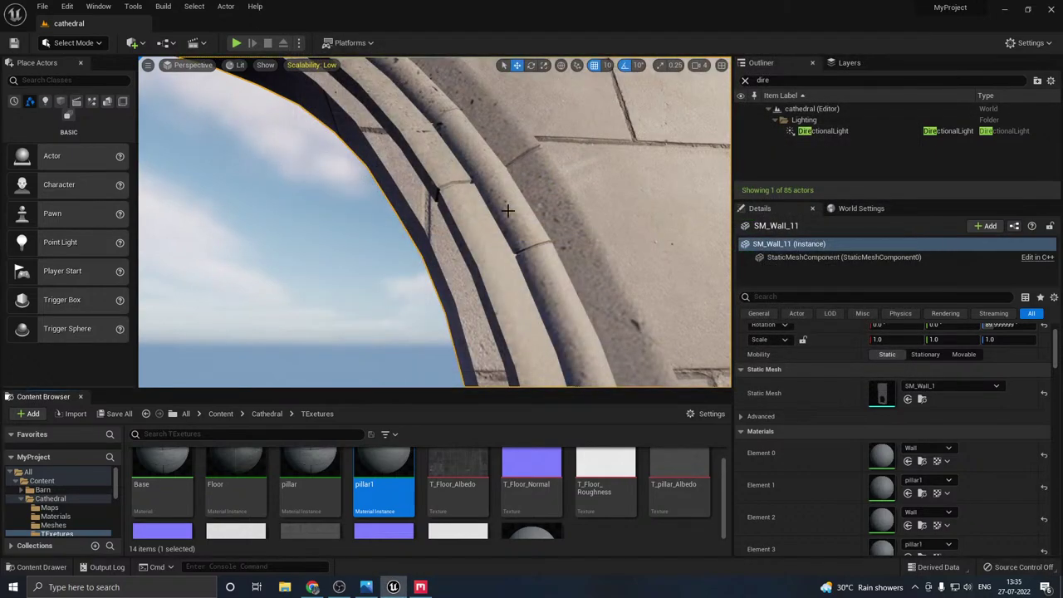
{"action": "left_click", "coordinate": [106, 414]}
{"action": "left_click", "coordinate": [625, 421]}
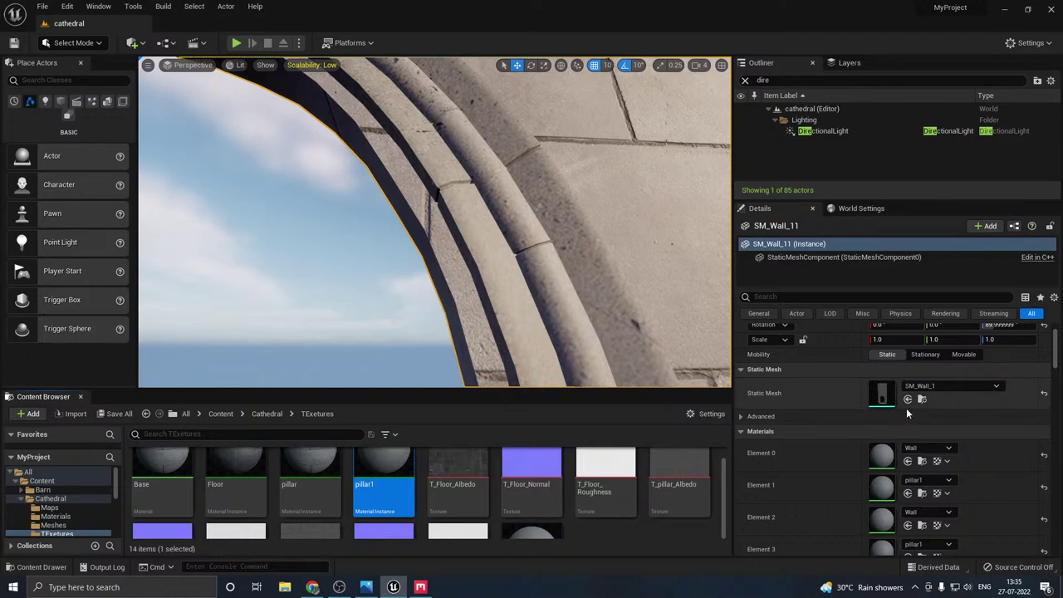
- Inspect the isolated Element 3 arch of SM_Wall_1 in the mesh editor and close the editor
{"action": "double_click", "coordinate": [882, 394]}
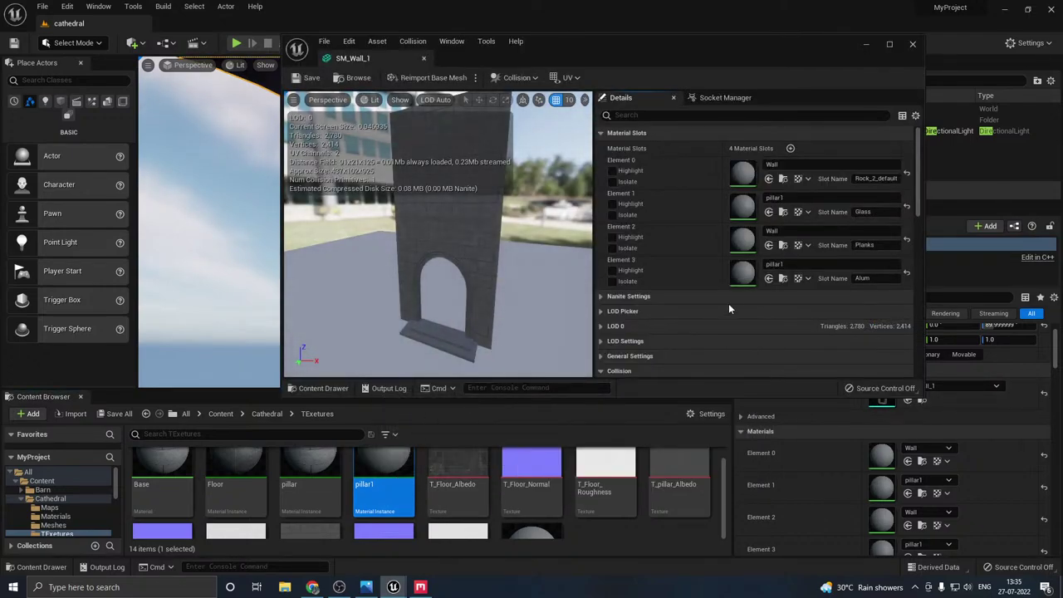
{"action": "left_click", "coordinate": [612, 281]}
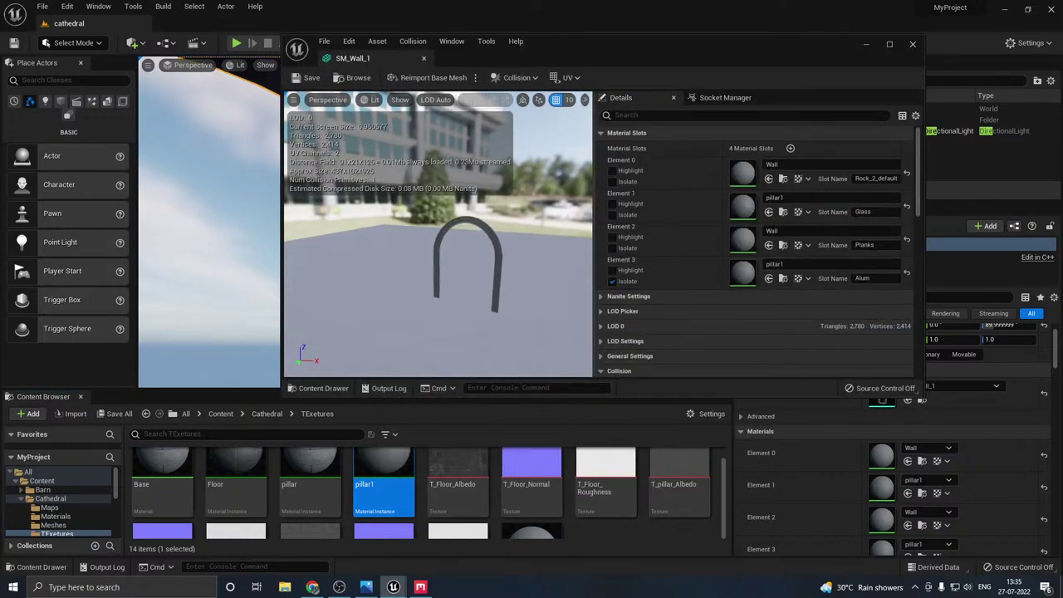
{"action": "right_click_drag", "start_coordinate": [486, 282], "coordinate": [532, 281]}
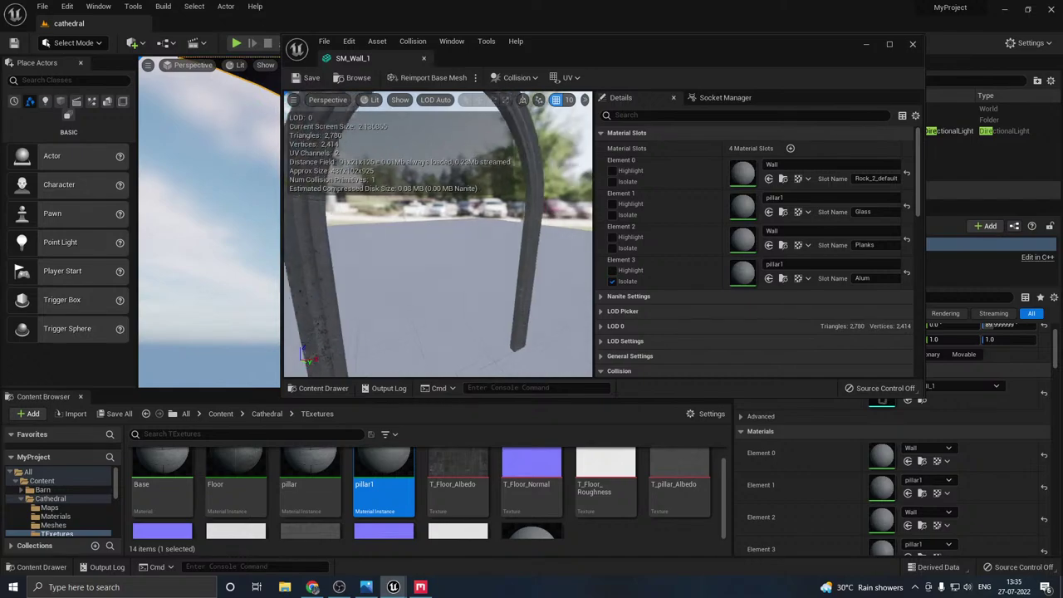
{"action": "left_click_drag", "start_coordinate": [483, 291], "coordinate": [483, 291]}
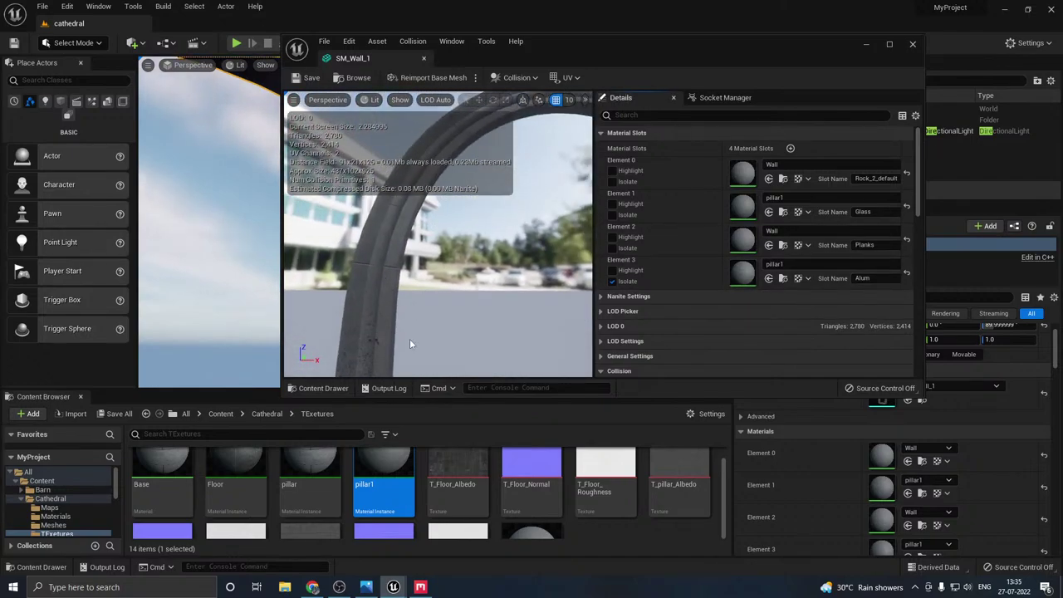
{"action": "left_click", "coordinate": [423, 58]}
- Examine the end wall's doorway and steps, and review the nave from its far end up to the ceiling
{"action": "right_click_drag", "start_coordinate": [494, 167], "coordinate": [512, 200]}
{"action": "scroll", "coordinate": [511, 171], "scroll_direction": "down", "scroll_amount": 4}
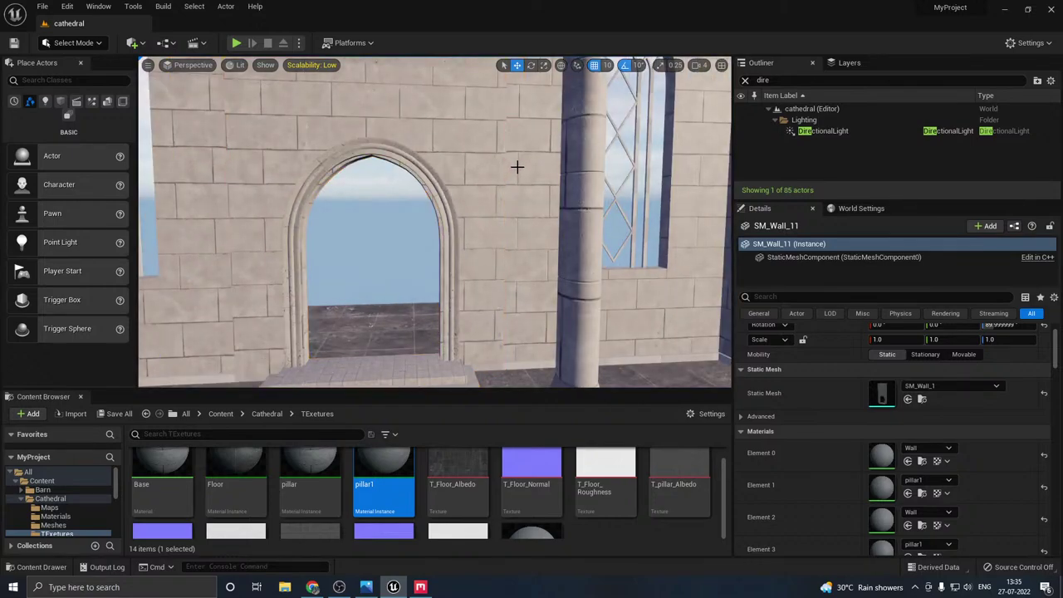
{"action": "right_click_drag", "start_coordinate": [517, 167], "coordinate": [506, 221]}
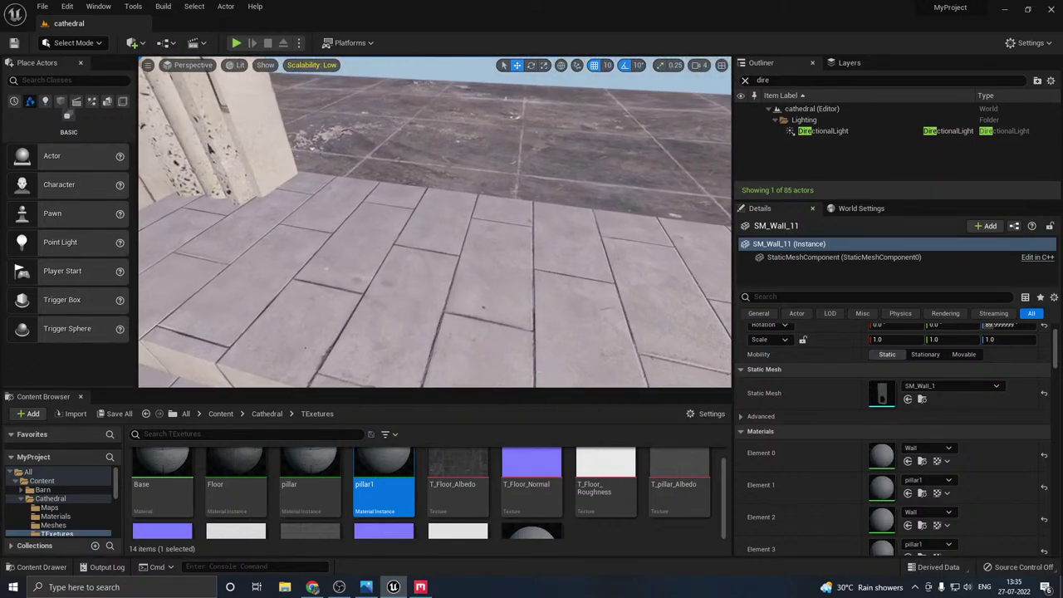
{"action": "left_click_drag", "start_coordinate": [482, 178], "coordinate": [470, 133]}
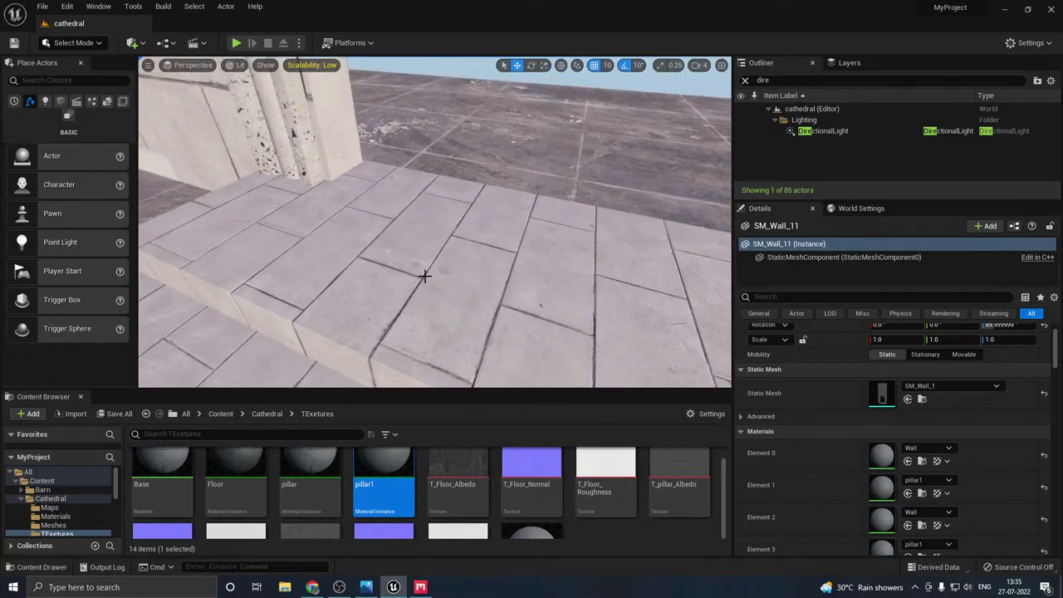
{"action": "right_click_drag", "start_coordinate": [425, 275], "coordinate": [648, 241]}
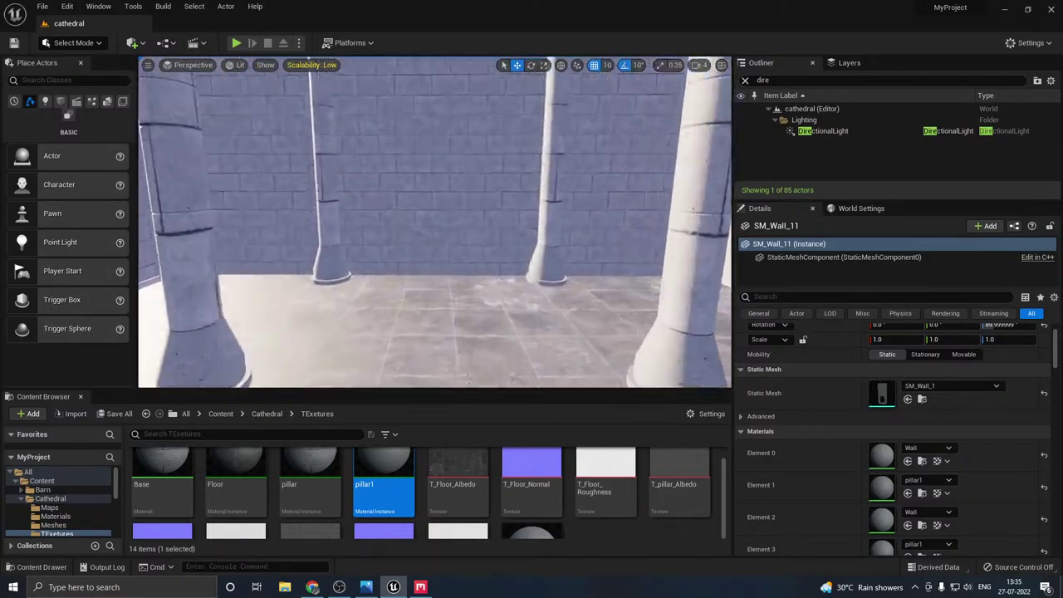
{"action": "mouse_move", "coordinate": [485, 249]}
{"action": "right_mouse_down"}
{"action": "mouse_move", "coordinate": [442, 251]}
{"action": "mouse_move", "coordinate": [465, 249]}
{"action": "mouse_move", "coordinate": [455, 249]}
{"action": "right_mouse_up"}
{"action": "right_click_drag", "start_coordinate": [549, 362], "coordinate": [546, 353]}
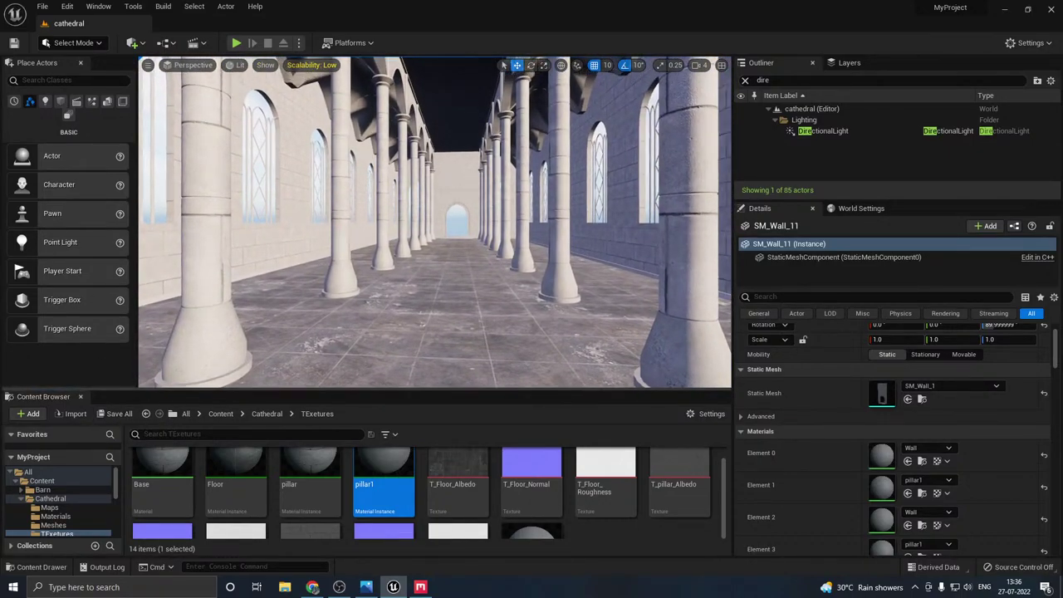
{"action": "right_click_drag", "start_coordinate": [453, 249], "coordinate": [477, 338]}
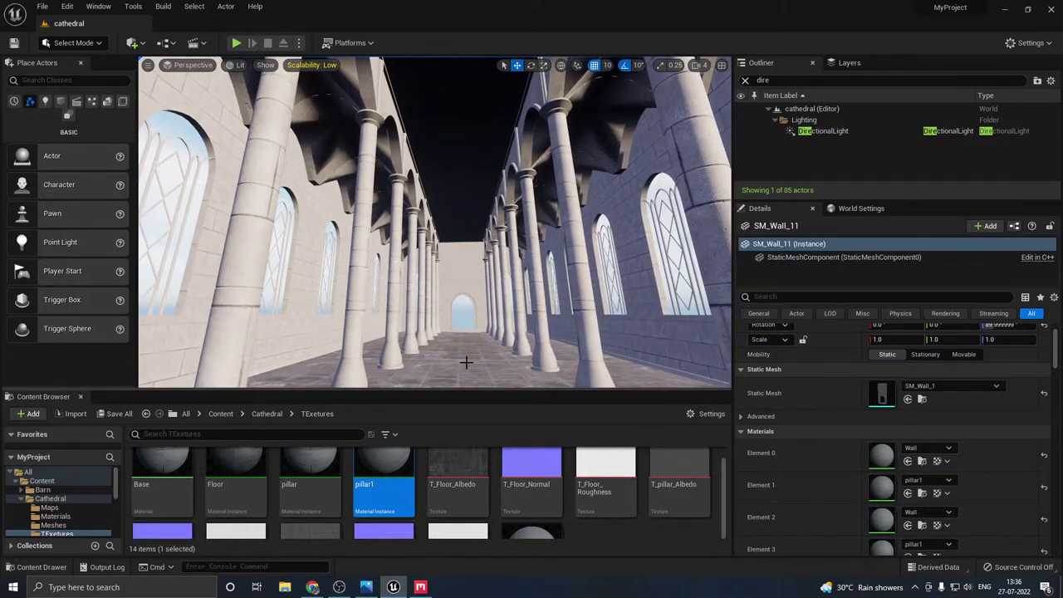
- Select the grouped ceiling planes above the nave, unlock their group and ungroup them
{"action": "left_click", "coordinate": [471, 186]}
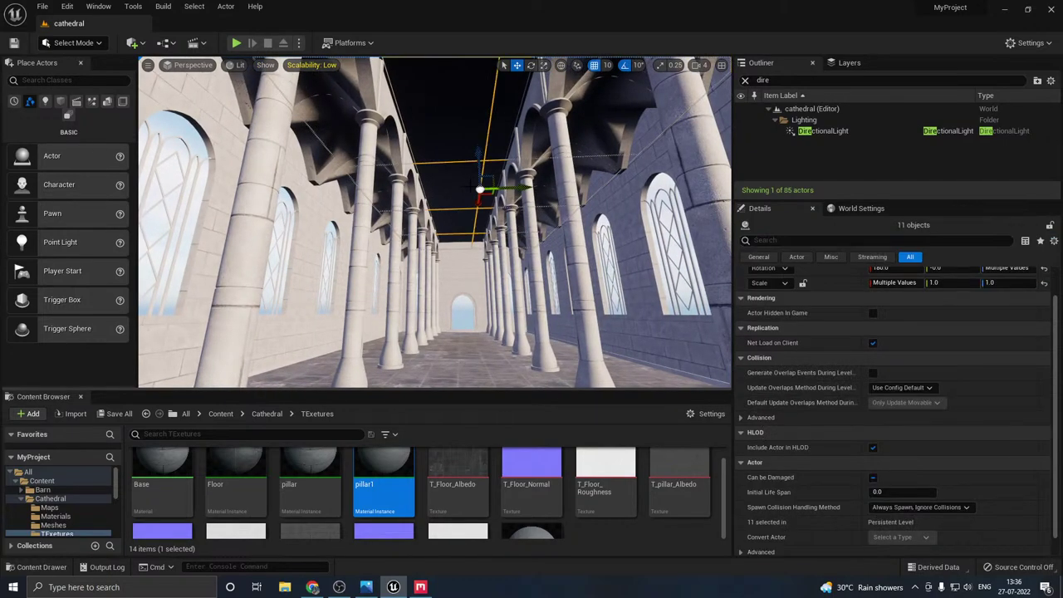
{"action": "right_click", "coordinate": [442, 174]}
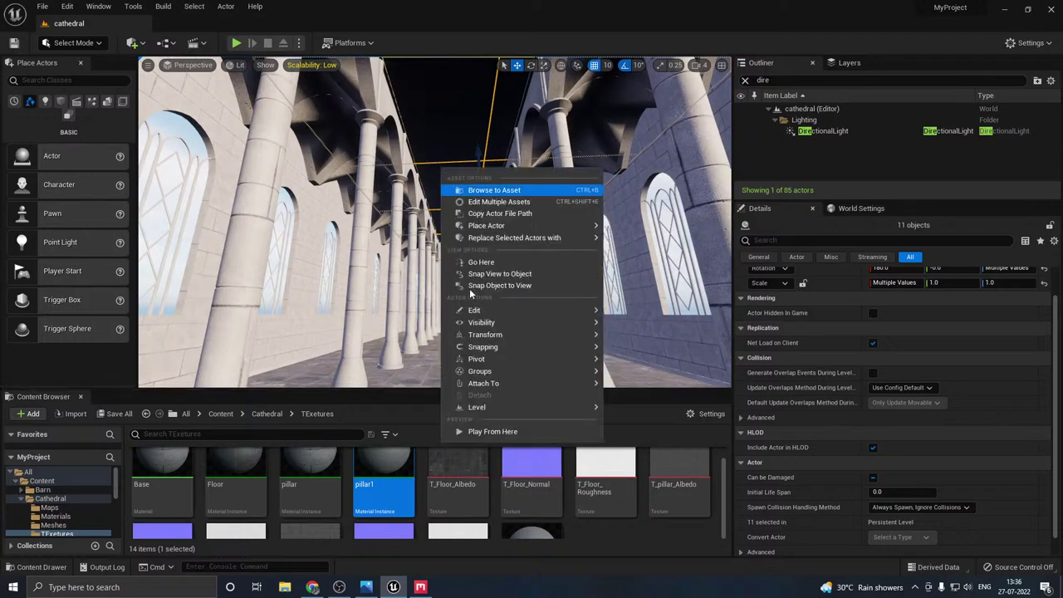
{"action": "mouse_move", "coordinate": [482, 381]}
{"action": "mouse_move", "coordinate": [515, 375]}
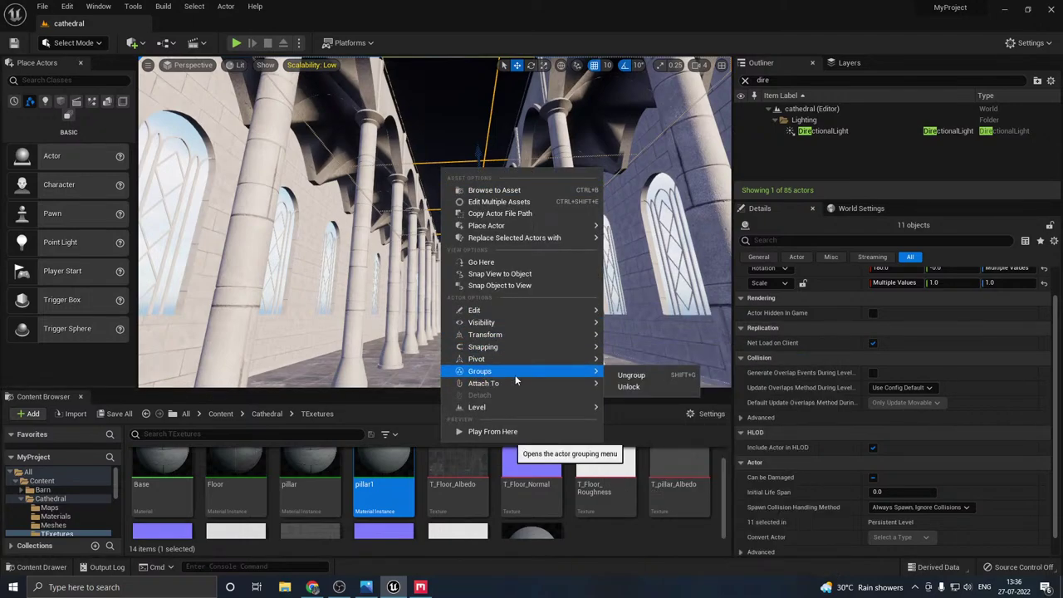
{"action": "left_click", "coordinate": [651, 393]}
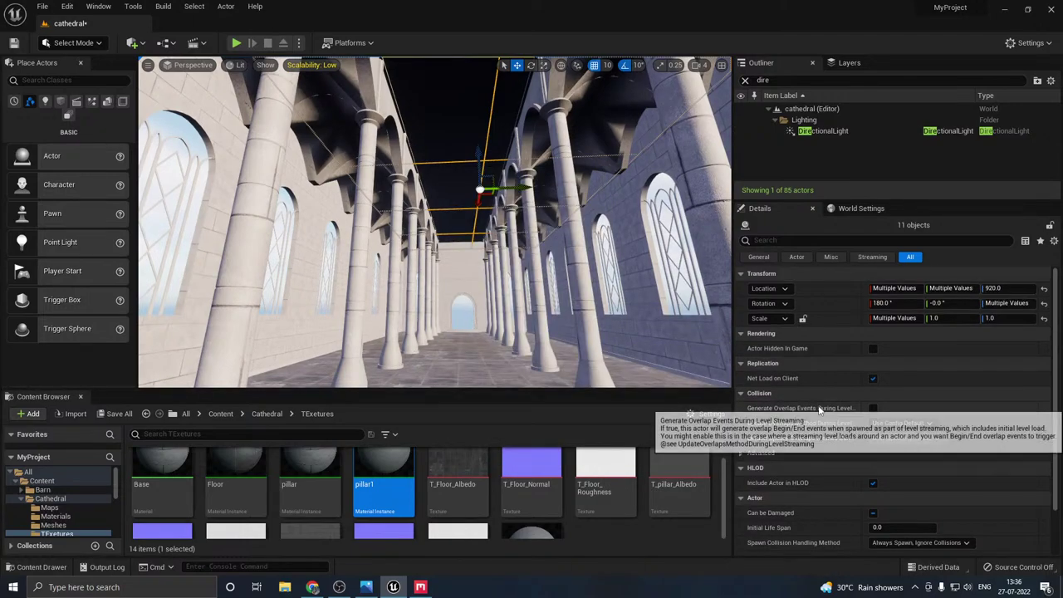
{"action": "right_click", "coordinate": [453, 174]}
{"action": "mouse_move", "coordinate": [491, 374]}
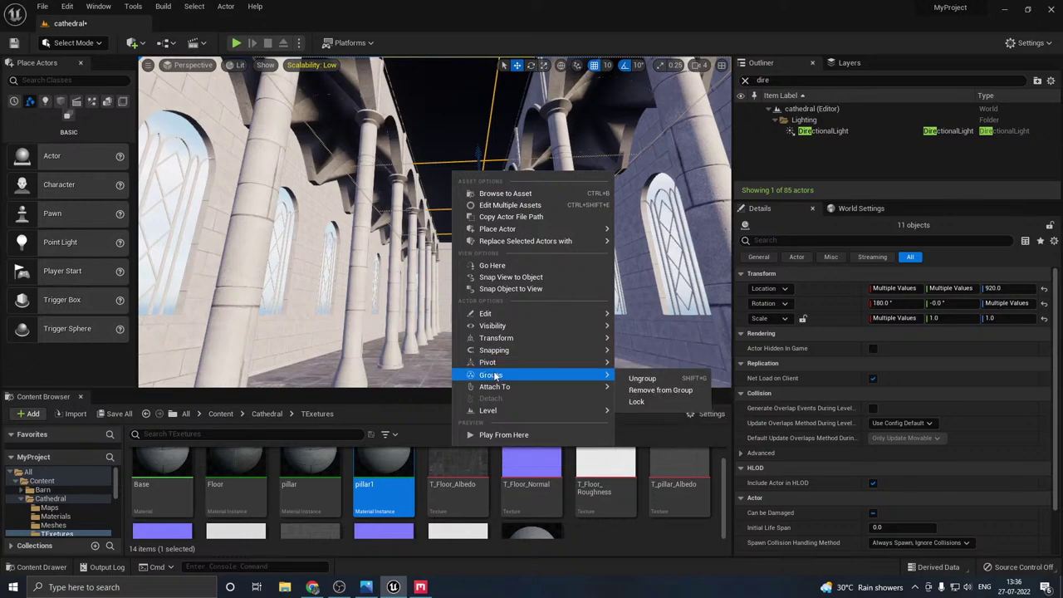
{"action": "left_click", "coordinate": [655, 377]}
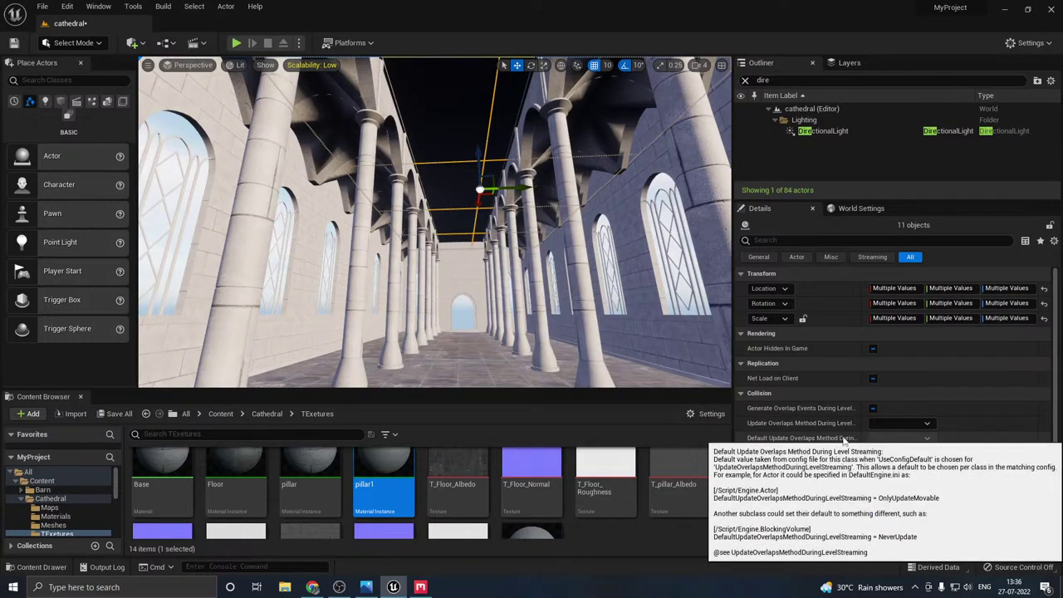
{"action": "scroll", "coordinate": [785, 395], "scroll_direction": "down", "scroll_amount": 2}
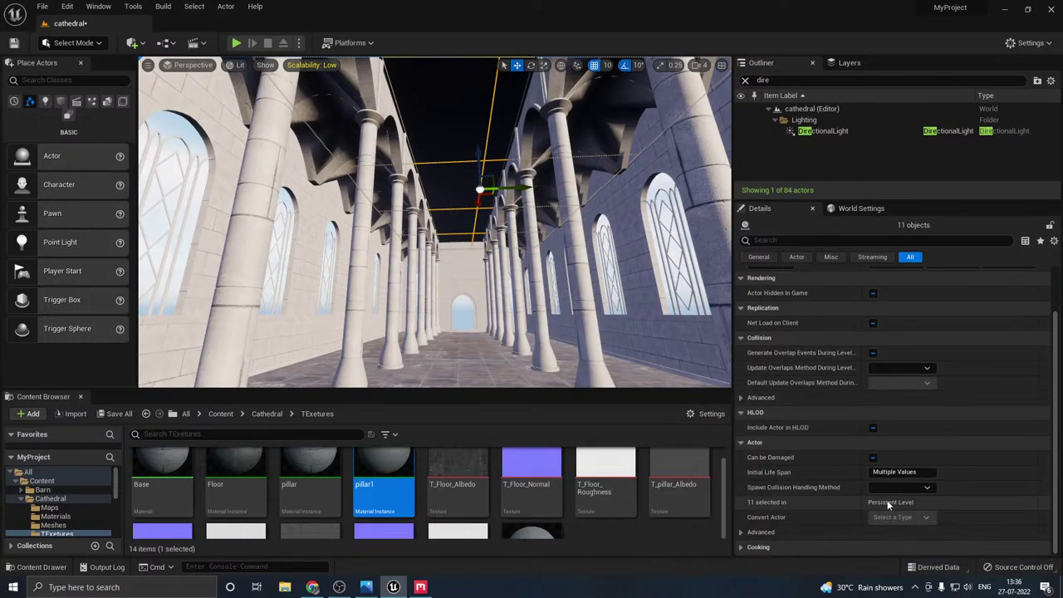
- Select the single ceiling plane SM_Plane15 and assign the Floor material instance to its Element 0
{"action": "left_click", "coordinate": [447, 194]}
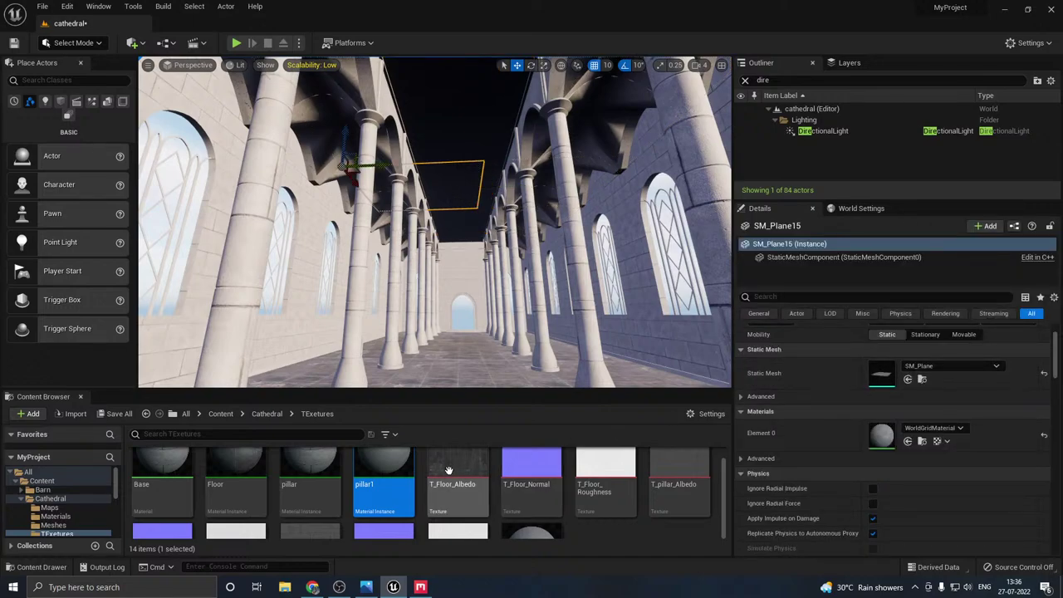
{"action": "scroll", "coordinate": [513, 467], "scroll_direction": "down", "scroll_amount": 2}
{"action": "scroll", "coordinate": [419, 493], "scroll_direction": "up", "scroll_amount": 3}
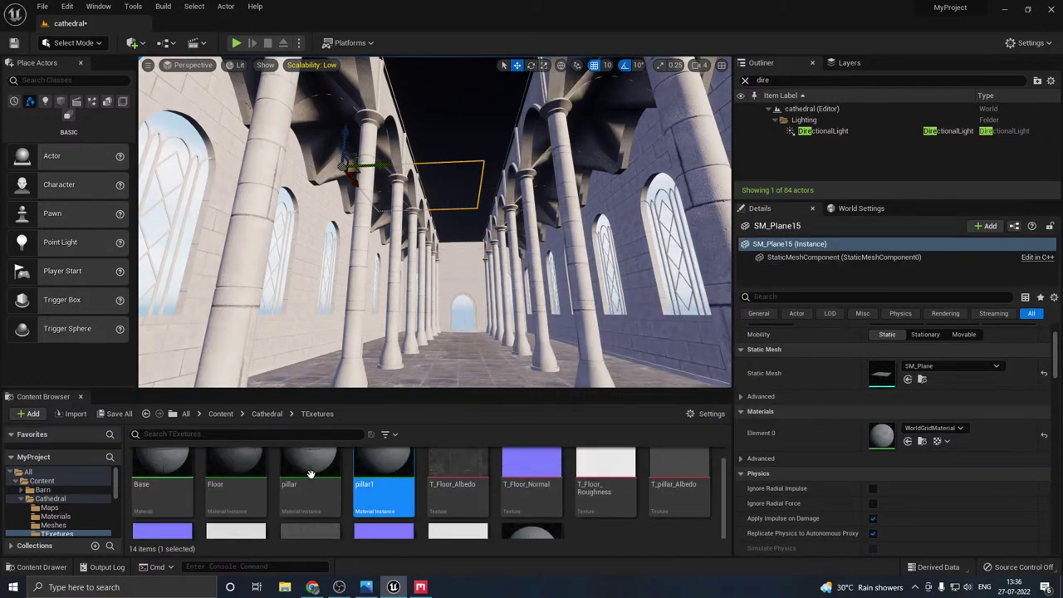
{"action": "right_click_drag", "start_coordinate": [540, 358], "coordinate": [482, 344]}
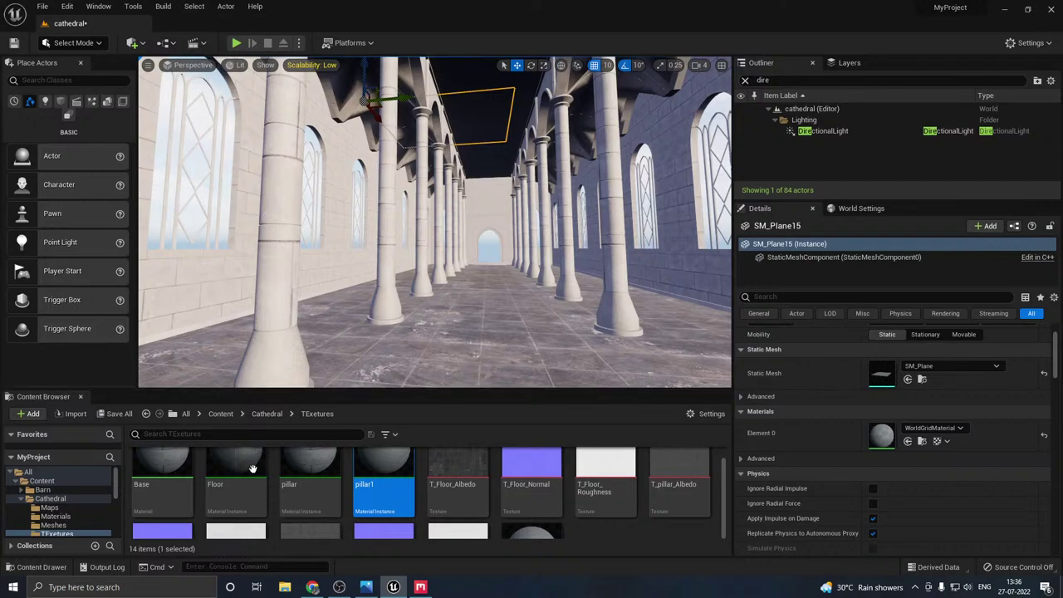
{"action": "left_click", "coordinate": [236, 480]}
{"action": "left_click", "coordinate": [908, 441]}
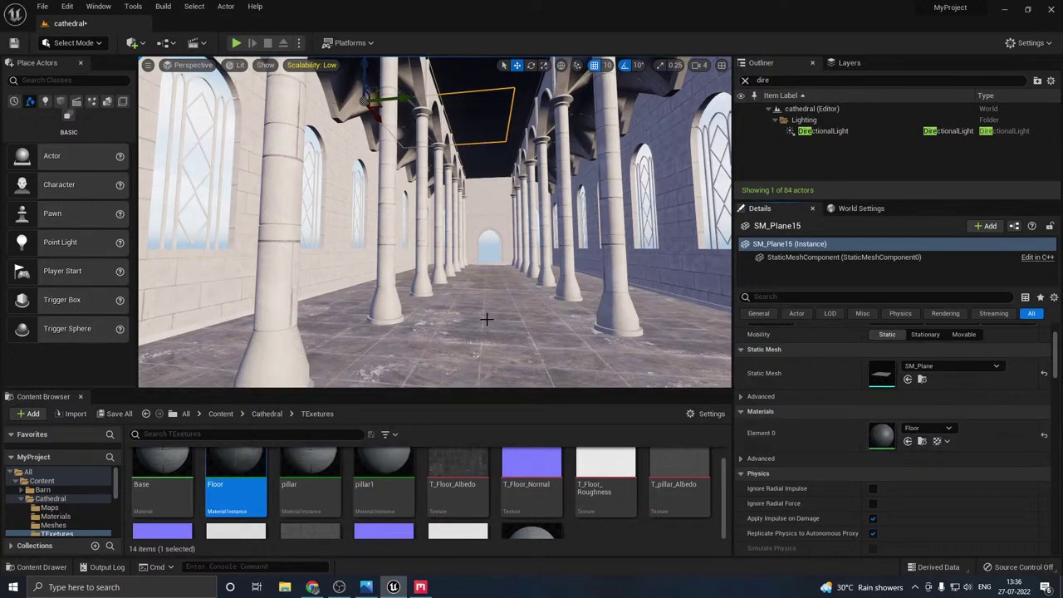
- Assign the Floor material to Element 0 of three ceiling planes toward the far end of the nave, including SM_Plane17
{"action": "right_click_drag", "start_coordinate": [487, 316], "coordinate": [545, 253]}
{"action": "left_click", "coordinate": [465, 259]}
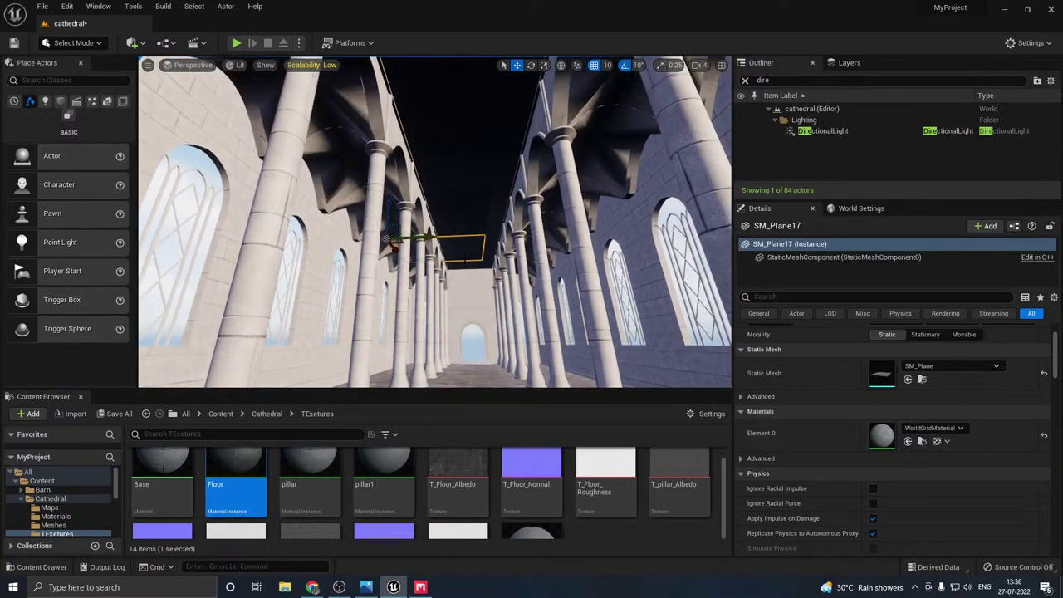
{"action": "left_click", "coordinate": [474, 269], "text": "ctrl"}
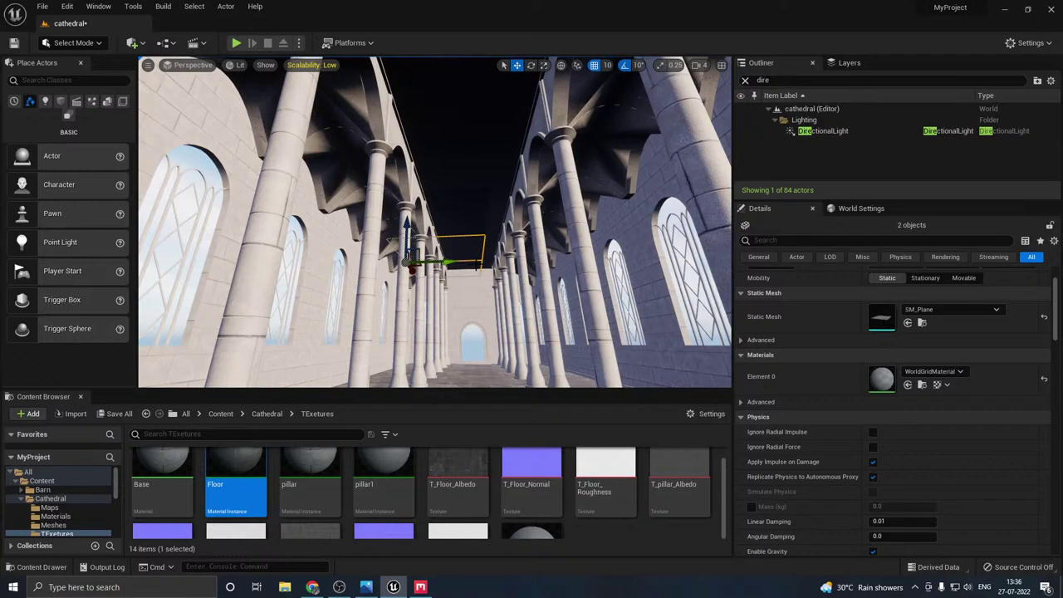
{"action": "left_click", "coordinate": [909, 385]}
{"action": "key", "text": "ctrl+z"}
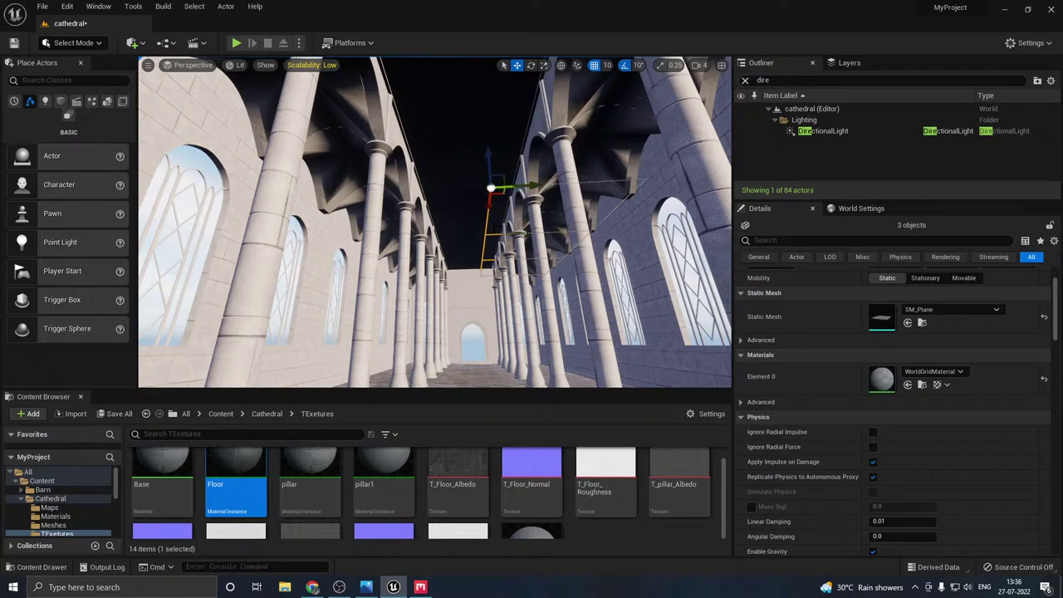
{"action": "left_click", "coordinate": [908, 384]}
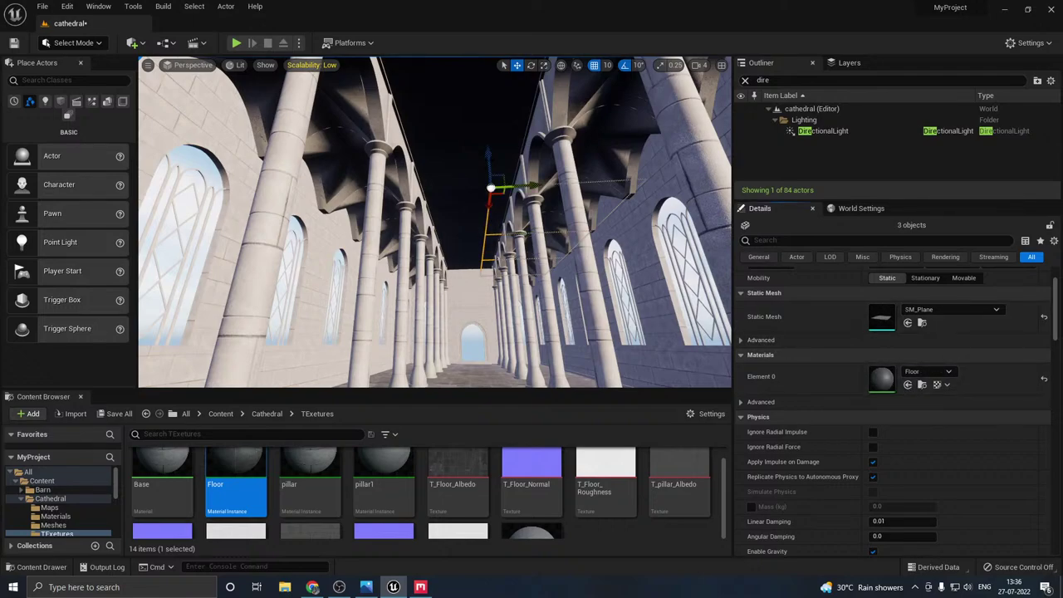
- Select the next two untextured ceiling planes in front of SM_Plane15 and assign the Floor material to their Element 0
{"action": "right_click_drag", "start_coordinate": [499, 290], "coordinate": [483, 226]}
{"action": "left_click", "coordinate": [500, 290]}
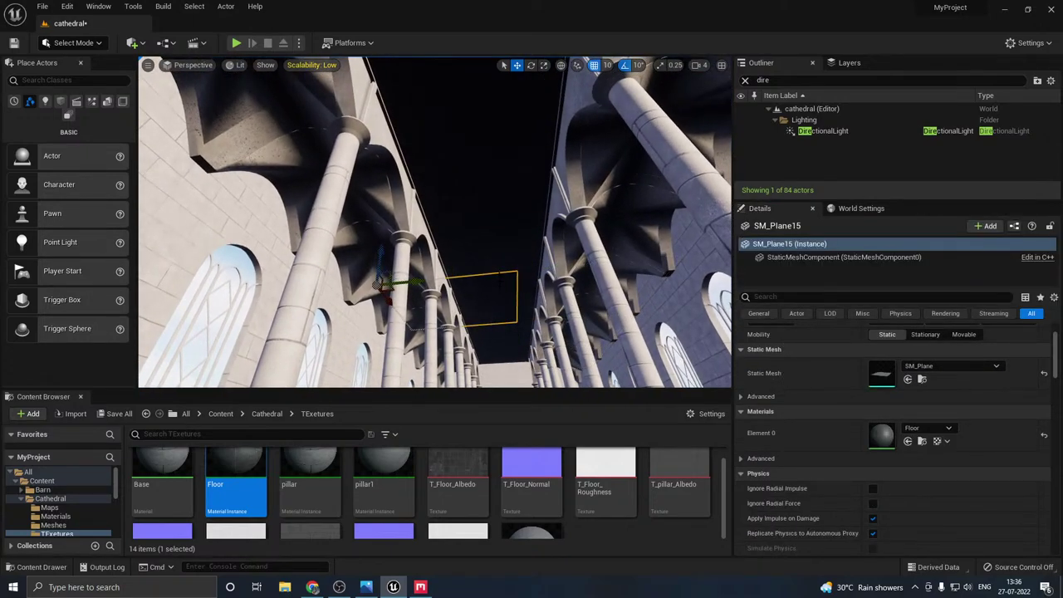
{"action": "left_click", "coordinate": [496, 236]}
{"action": "left_click", "coordinate": [530, 258], "text": "ctrl"}
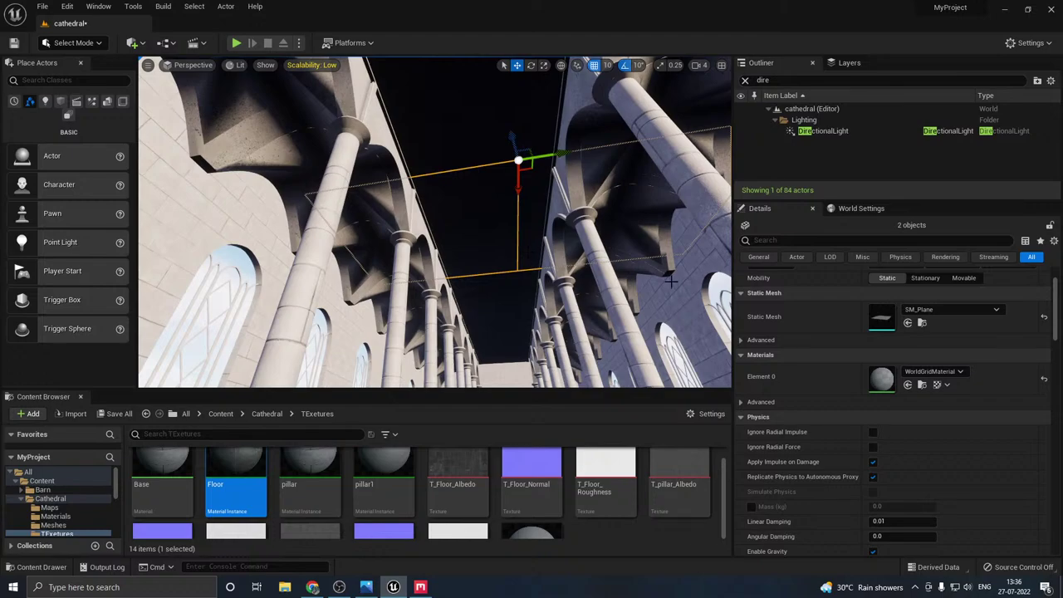
{"action": "left_click", "coordinate": [908, 385]}
- Assign the Floor material to Element 0 of the remaining ceiling planes up to the near end wall, including SM_Plane19
{"action": "right_click_drag", "start_coordinate": [582, 249], "coordinate": [585, 199]}
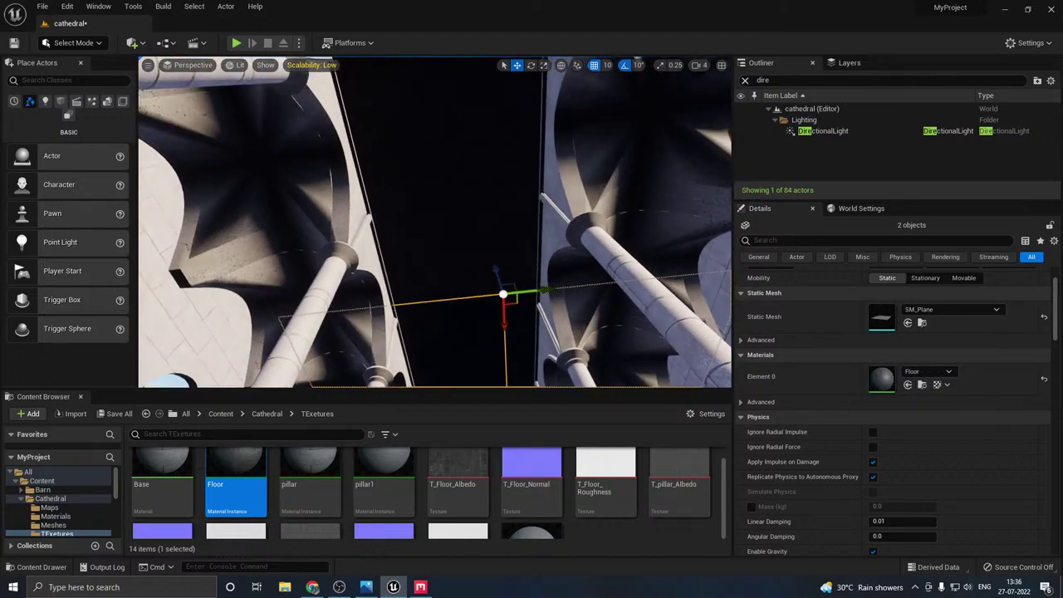
{"action": "left_click", "coordinate": [448, 224]}
{"action": "left_click", "coordinate": [509, 268], "text": "ctrl"}
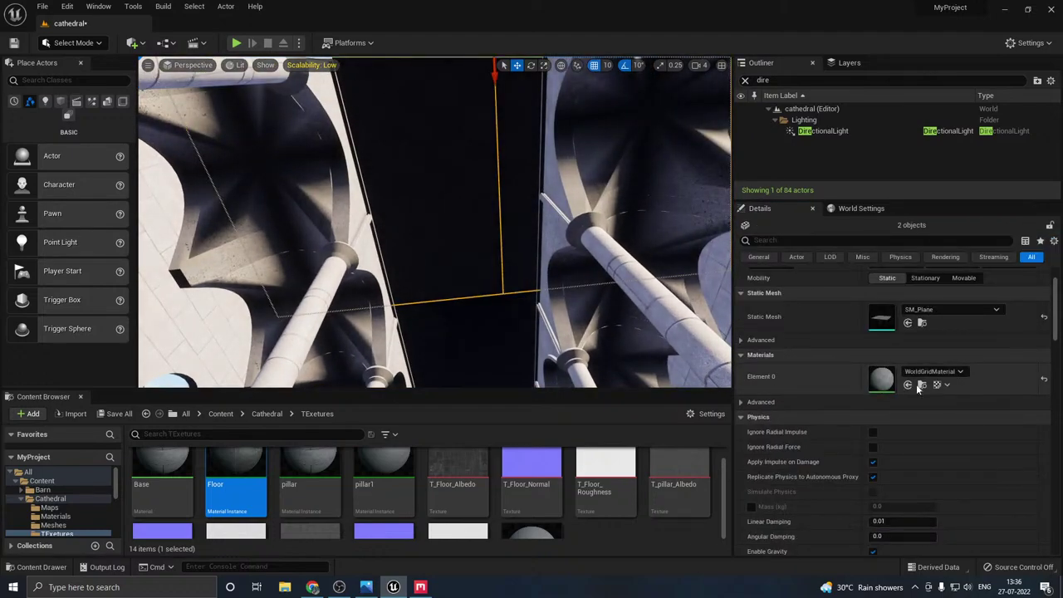
{"action": "right_click_drag", "start_coordinate": [515, 241], "coordinate": [490, 199]}
{"action": "key", "text": "w"}
{"action": "left_click", "coordinate": [499, 167]}
{"action": "key", "text": "s"}
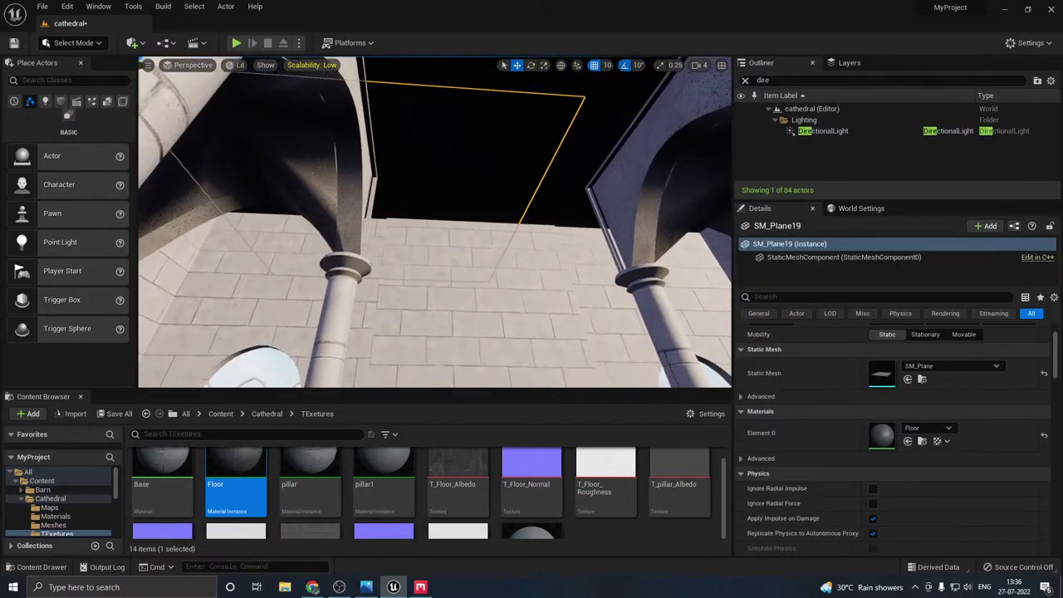
{"action": "left_click", "coordinate": [552, 208], "text": "ctrl"}
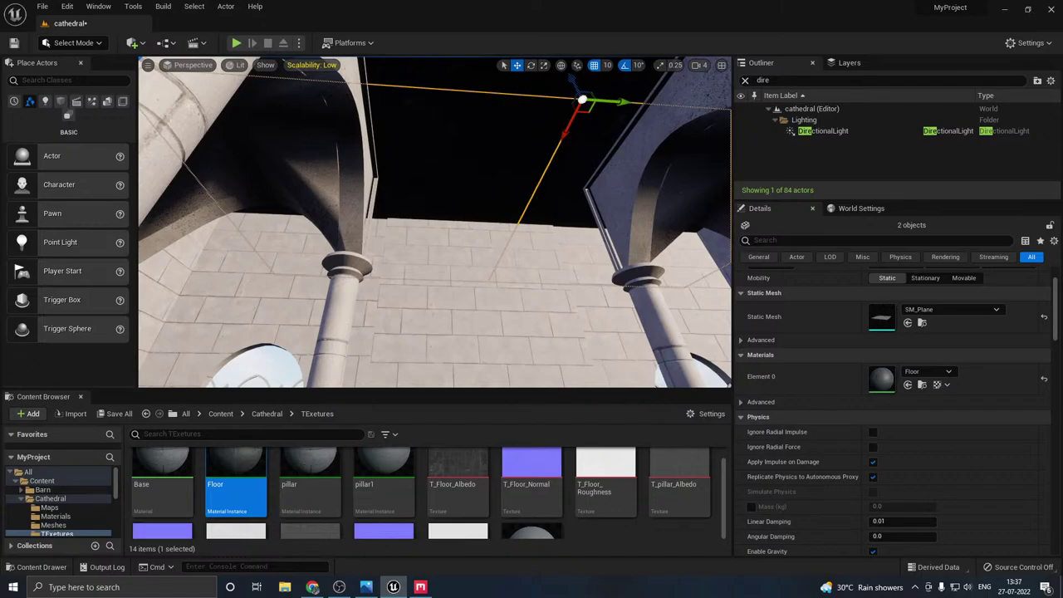
- Bring the view back down into the nave and save the cathedral level
{"action": "right_click_drag", "start_coordinate": [432, 208], "coordinate": [230, 260]}
{"action": "key", "text": "w"}
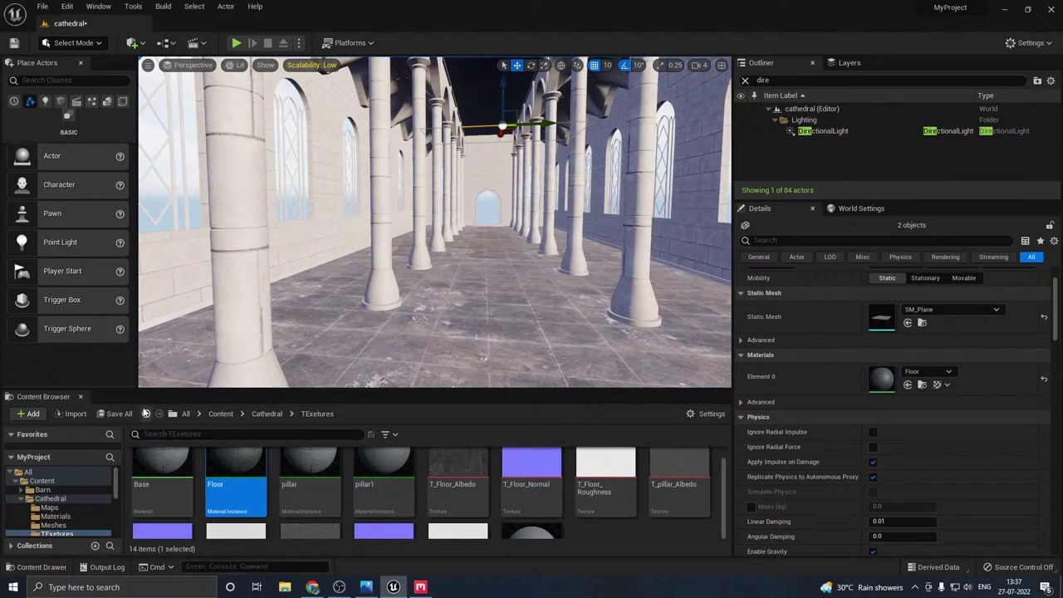
{"action": "left_click", "coordinate": [116, 413]}
{"action": "left_click", "coordinate": [623, 414]}
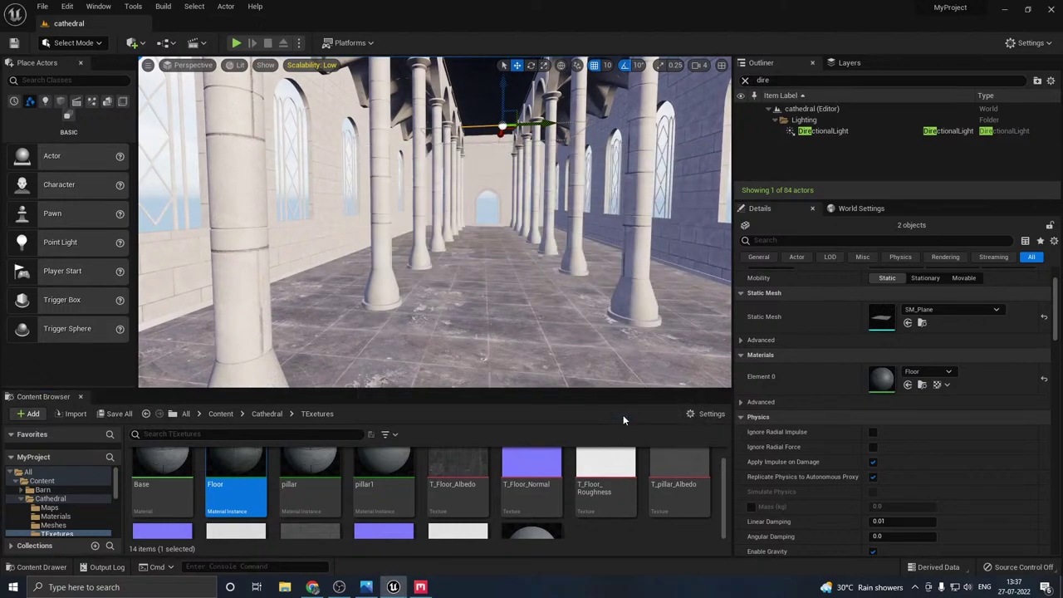
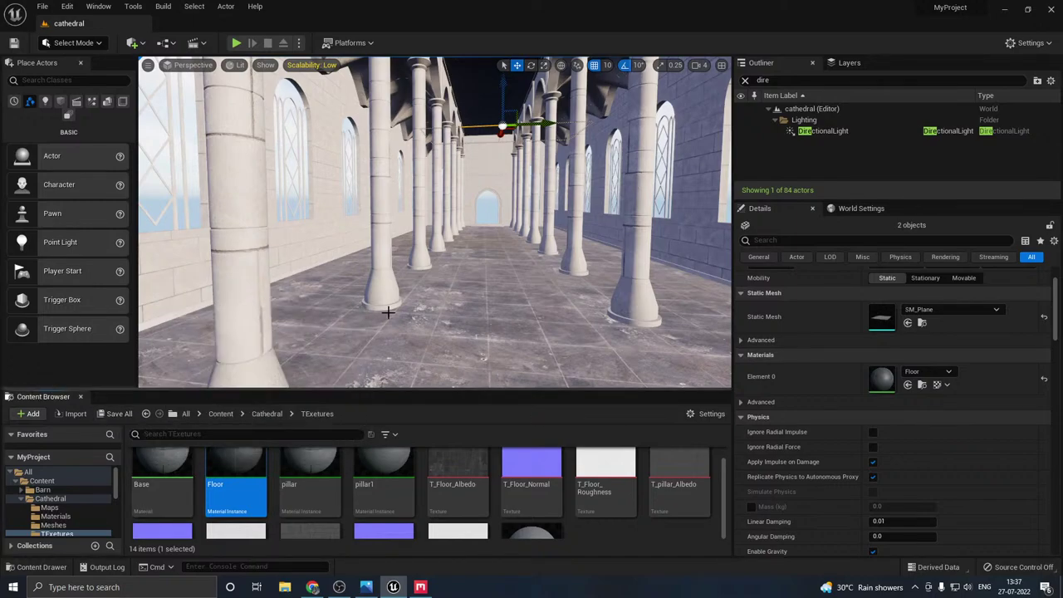
- Filter the level's actors by "x" and delete the ExponentialHeightFog actor
{"action": "key", "text": "s"}
{"action": "right_click_drag", "start_coordinate": [451, 311], "coordinate": [470, 318]}
{"action": "key", "text": "w"}
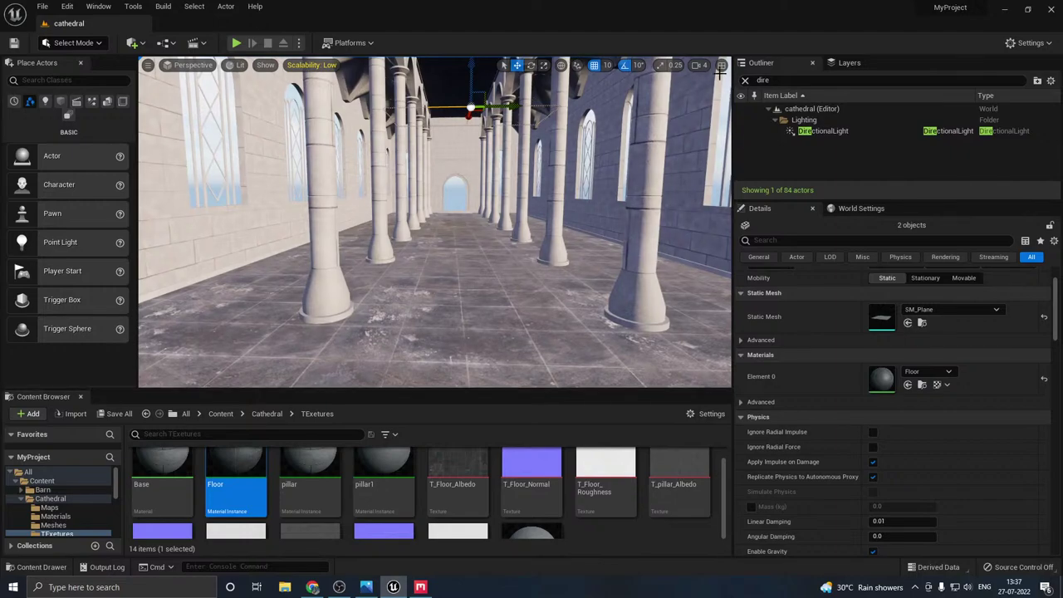
{"action": "left_click", "coordinate": [747, 81]}
{"action": "type", "text": "x"}
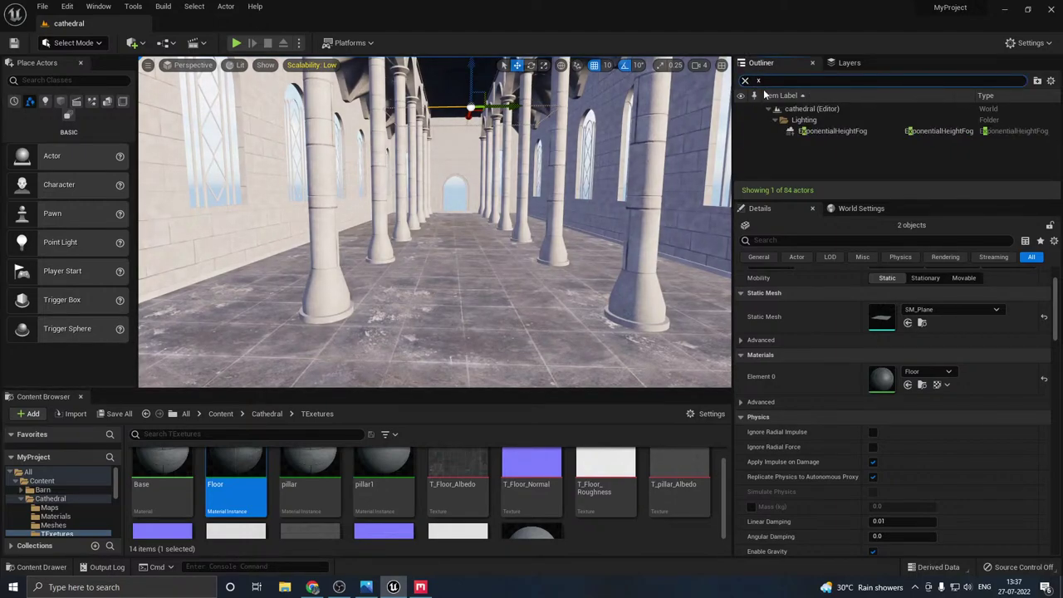
{"action": "left_click", "coordinate": [861, 133]}
{"action": "key", "text": "Delete"}
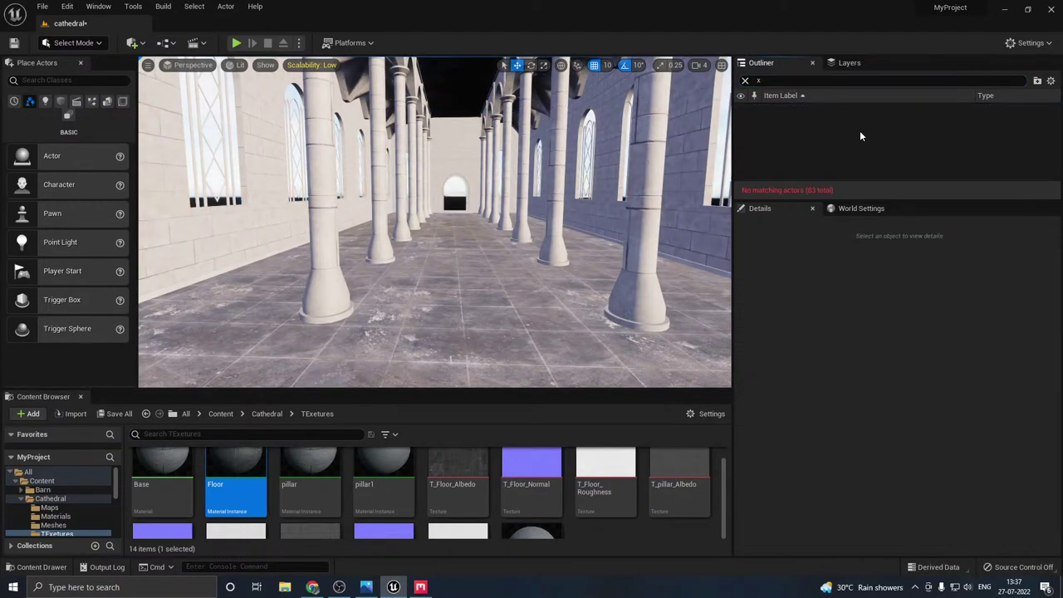
- Clear the actor filter and save the cathedral level without the height fog
{"action": "left_click", "coordinate": [745, 80]}
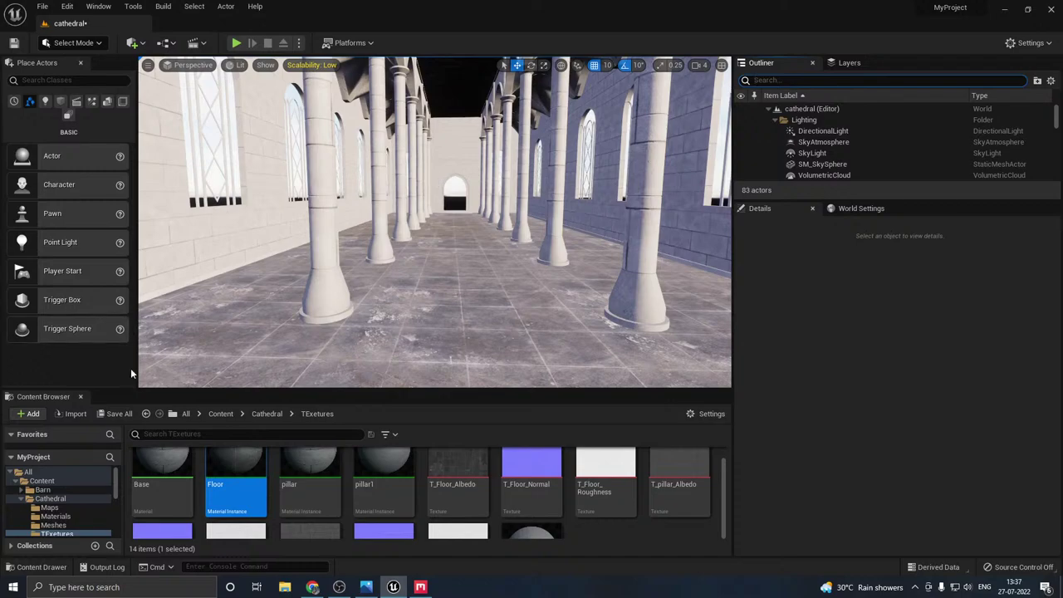
{"action": "left_click", "coordinate": [113, 413]}
{"action": "left_click", "coordinate": [619, 418]}
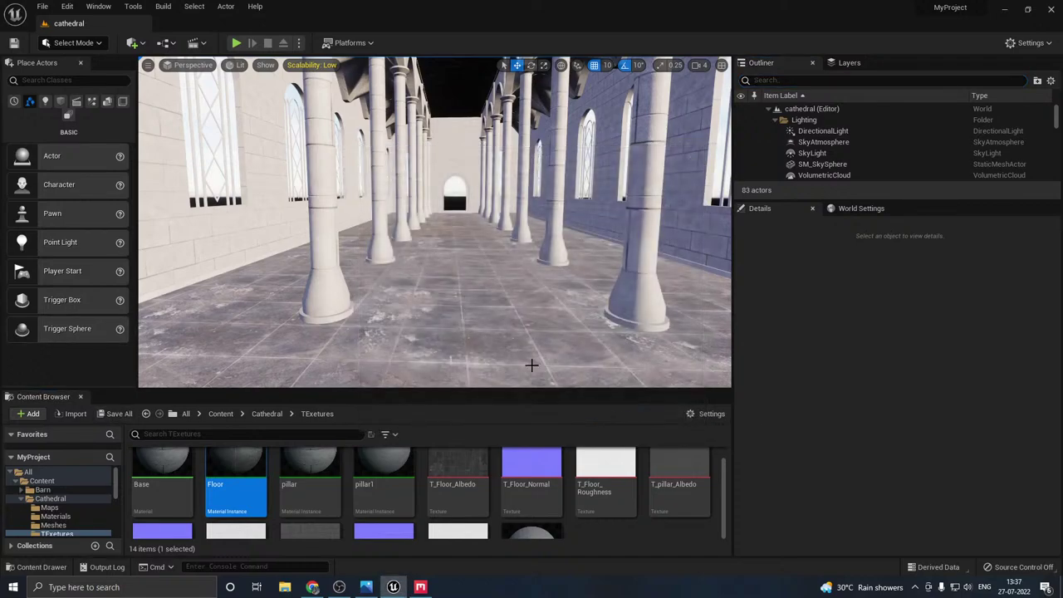
- Place a PostProcessVolume in the middle of the nave and enable its Infinite Extent (Unbound) option
{"action": "left_click", "coordinate": [92, 102]}
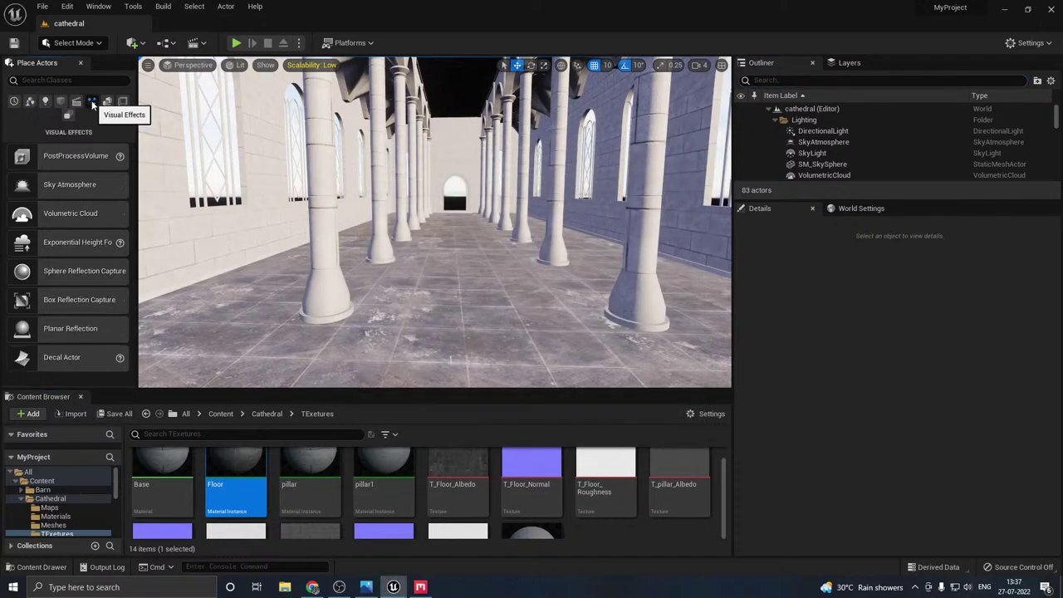
{"action": "left_click_drag", "start_coordinate": [69, 157], "coordinate": [406, 287]}
{"action": "left_click_drag", "start_coordinate": [454, 250], "coordinate": [454, 245]}
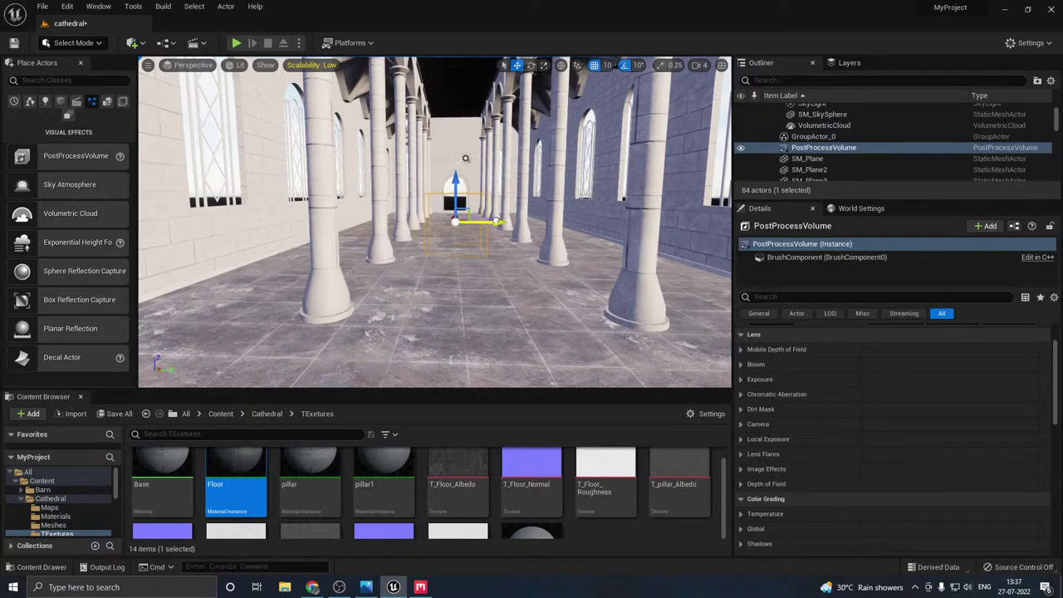
{"action": "scroll", "coordinate": [774, 454], "scroll_direction": "down", "scroll_amount": 10}
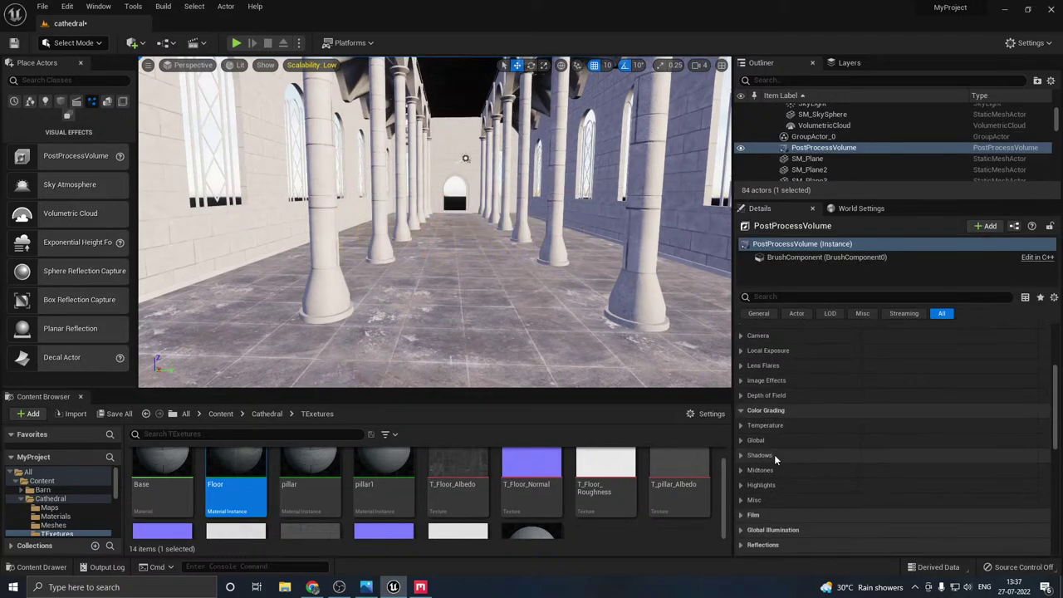
{"action": "scroll", "coordinate": [775, 457], "scroll_direction": "down", "scroll_amount": 2}
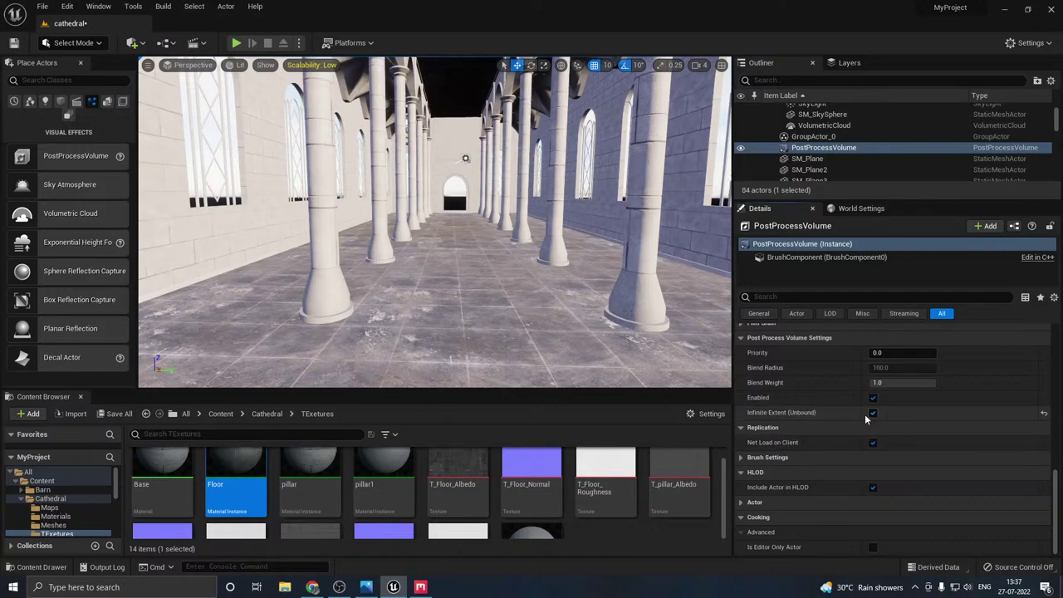
- Override the PostProcessVolume's exposure with Min Brightness and Max Brightness at 0.7, and save the cathedral level
{"action": "scroll", "coordinate": [822, 411], "scroll_direction": "up", "scroll_amount": 8}
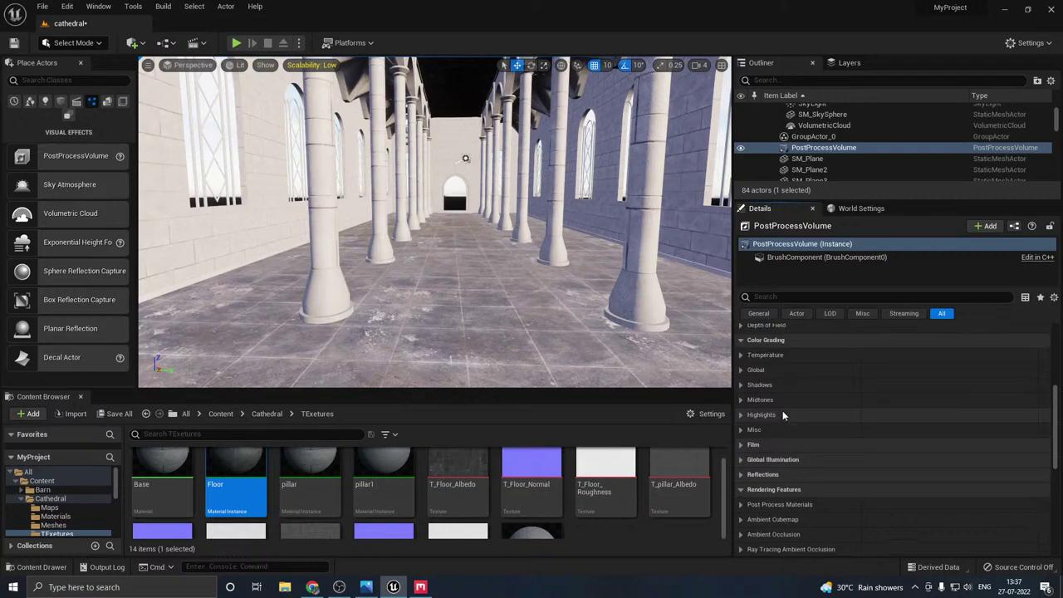
{"action": "scroll", "coordinate": [783, 415], "scroll_direction": "up", "scroll_amount": 5}
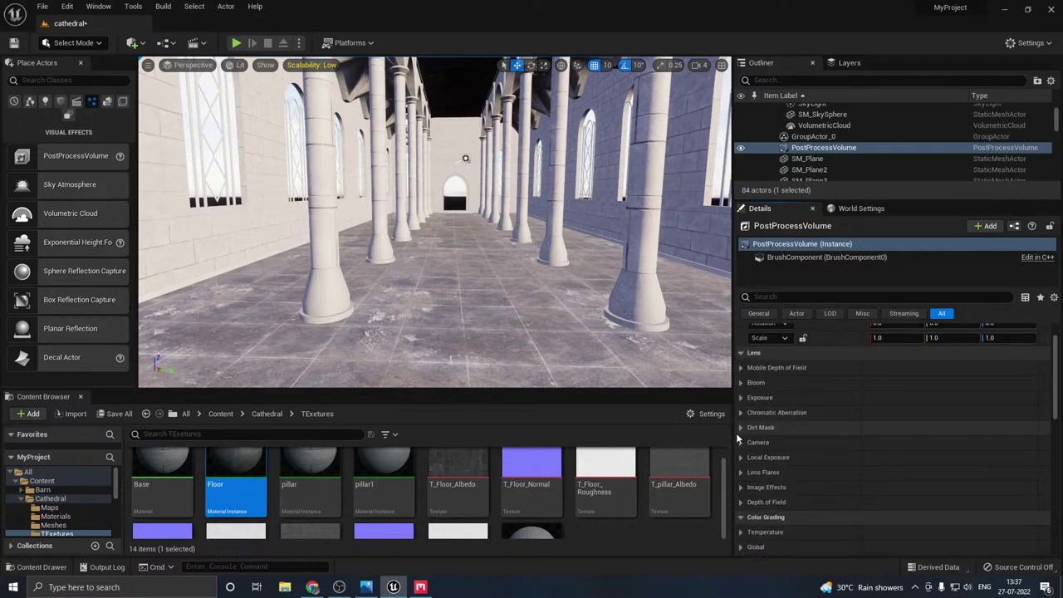
{"action": "left_click", "coordinate": [741, 398]}
{"action": "scroll", "coordinate": [769, 423], "scroll_direction": "down", "scroll_amount": 3}
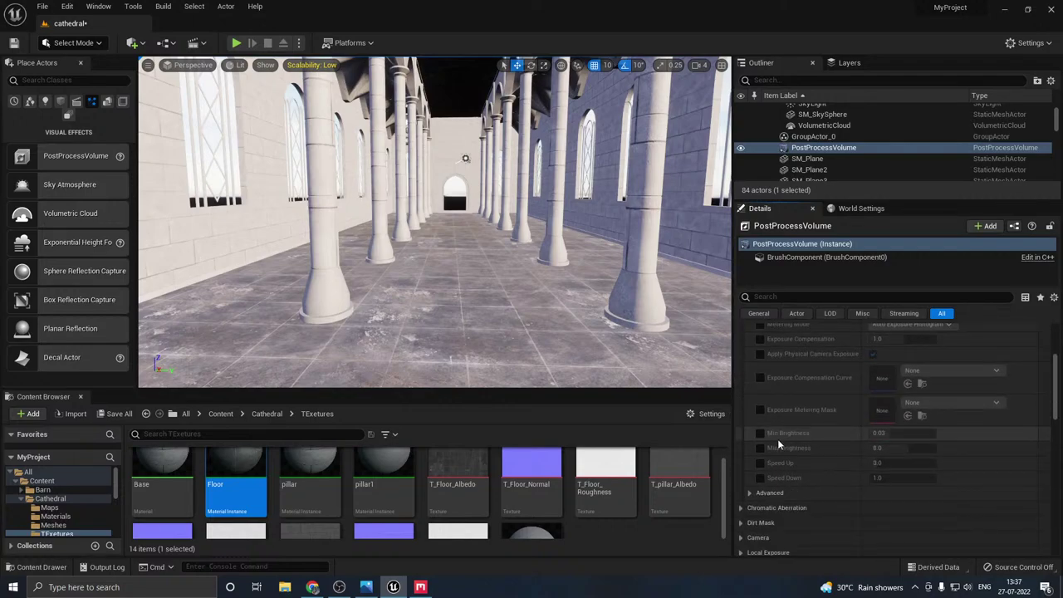
{"action": "left_click", "coordinate": [760, 447]}
{"action": "left_click", "coordinate": [760, 433]}
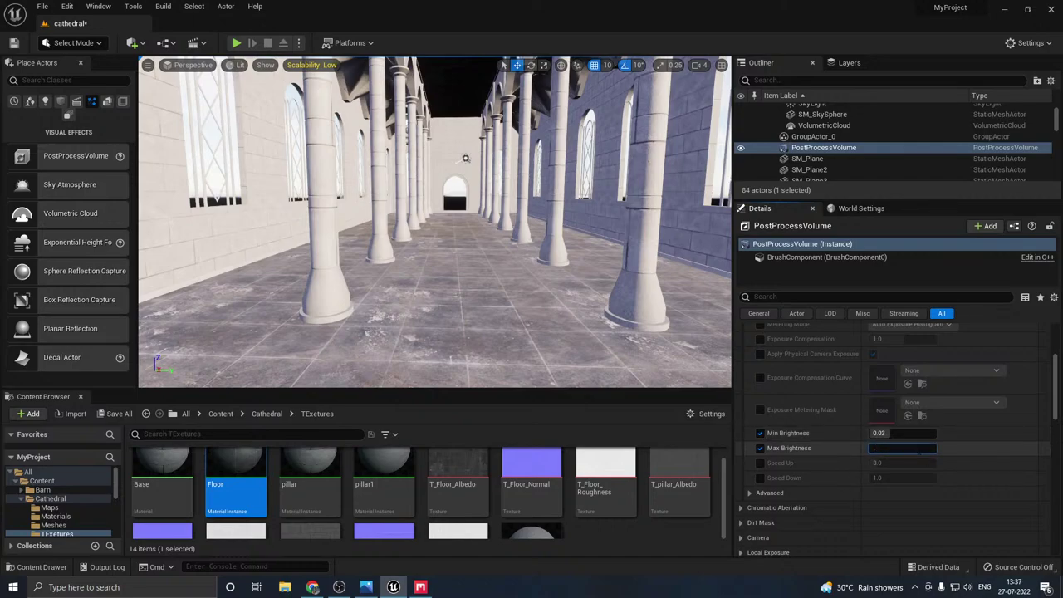
{"action": "type", "text": ".7"}
{"action": "key", "text": "Return"}
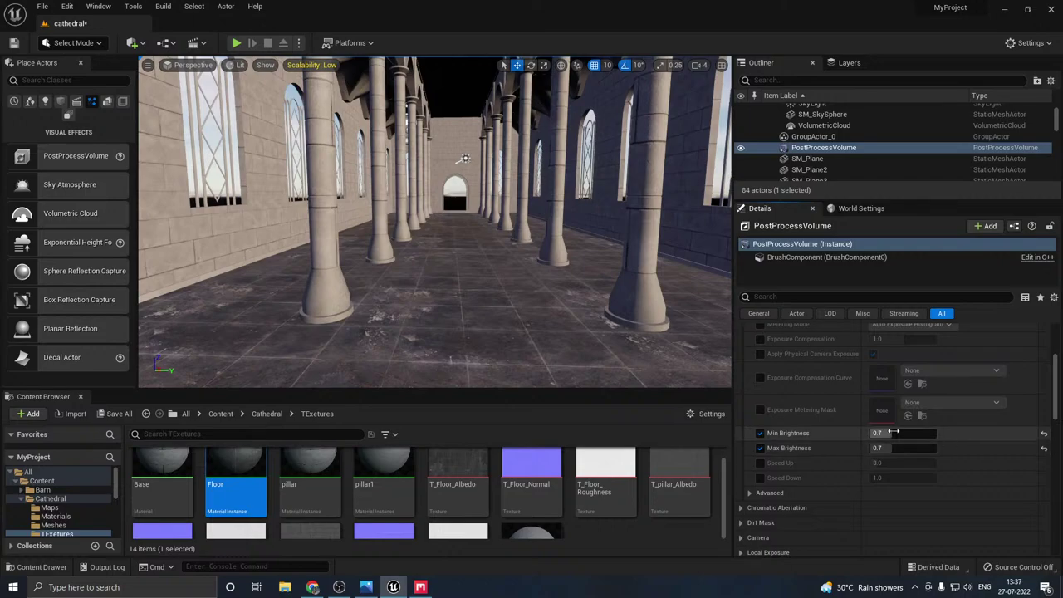
{"action": "scroll", "coordinate": [846, 424], "scroll_direction": "up", "scroll_amount": 2}
{"action": "left_click", "coordinate": [741, 398]}
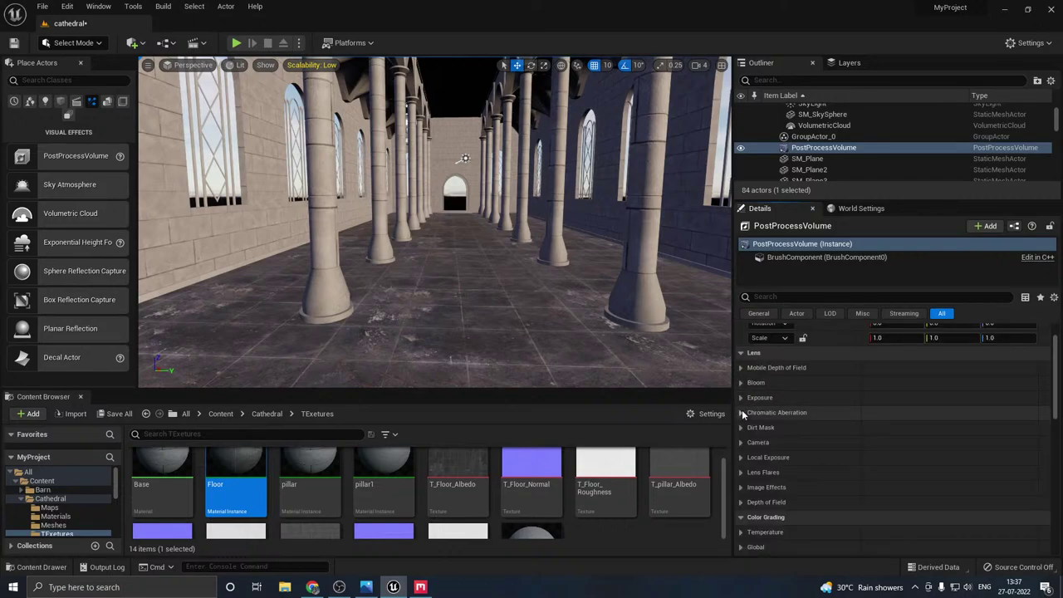
{"action": "left_click", "coordinate": [114, 414]}
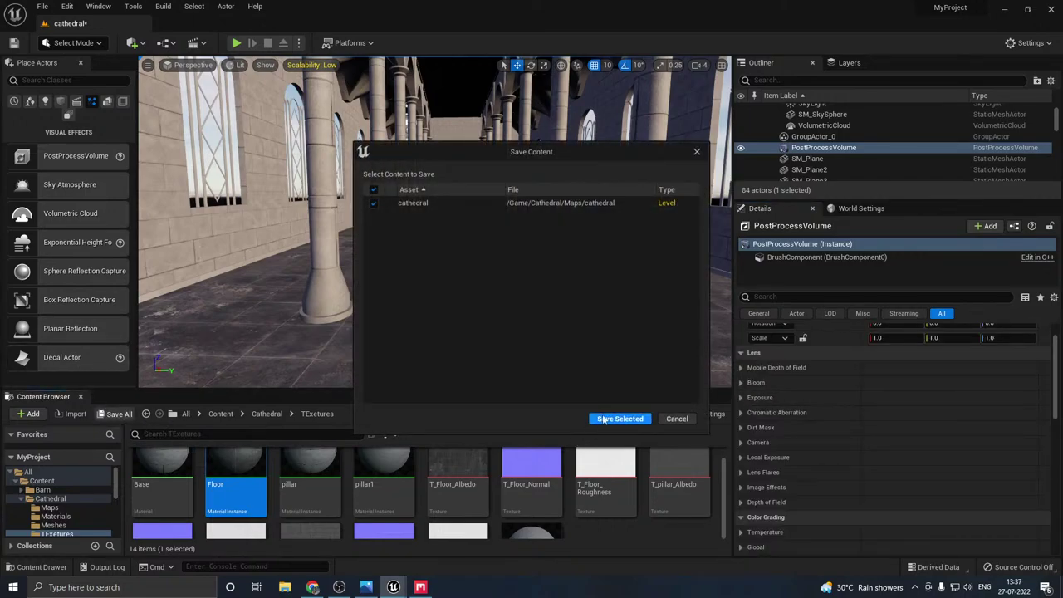
{"action": "left_click", "coordinate": [551, 349]}
- Place an Exponential Height Fog actor in the nave and raise it to a Z location of 80
{"action": "left_click_drag", "start_coordinate": [75, 241], "coordinate": [312, 236]}
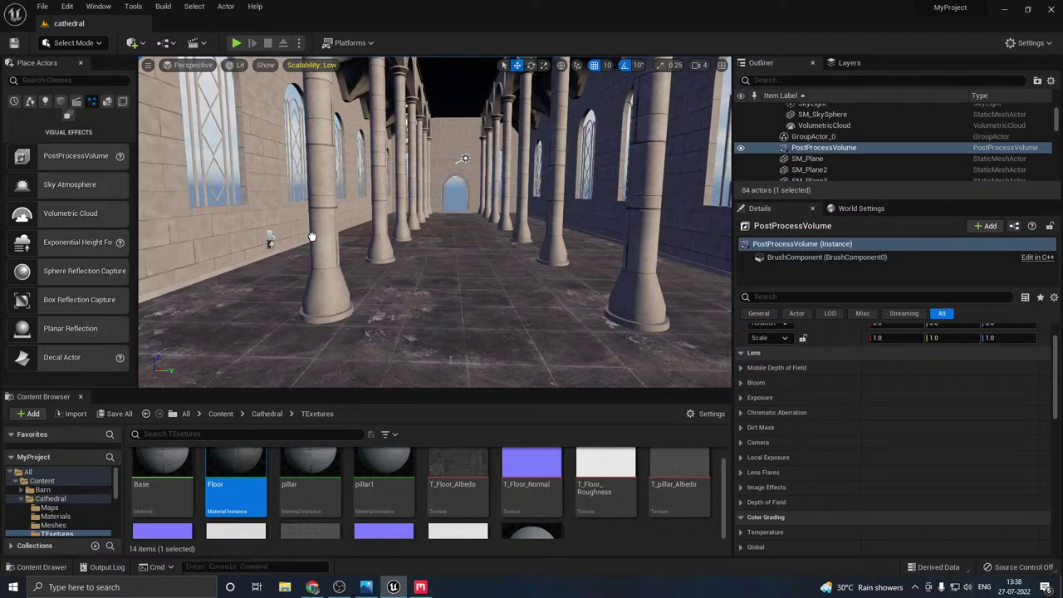
{"action": "left_click_drag", "start_coordinate": [467, 247], "coordinate": [462, 248]}
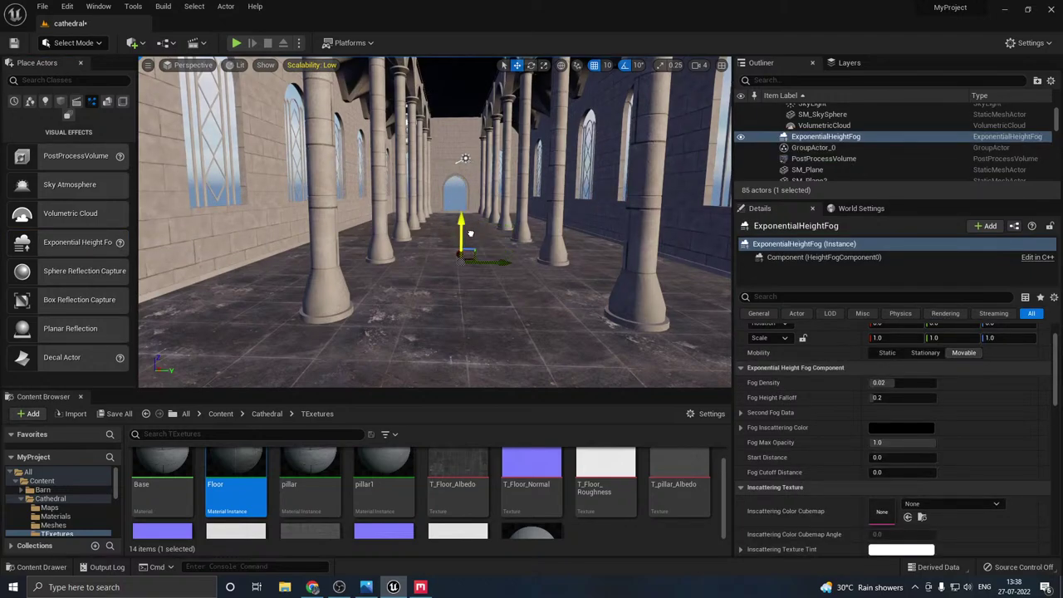
{"action": "scroll", "coordinate": [833, 439], "scroll_direction": "up", "scroll_amount": 2}
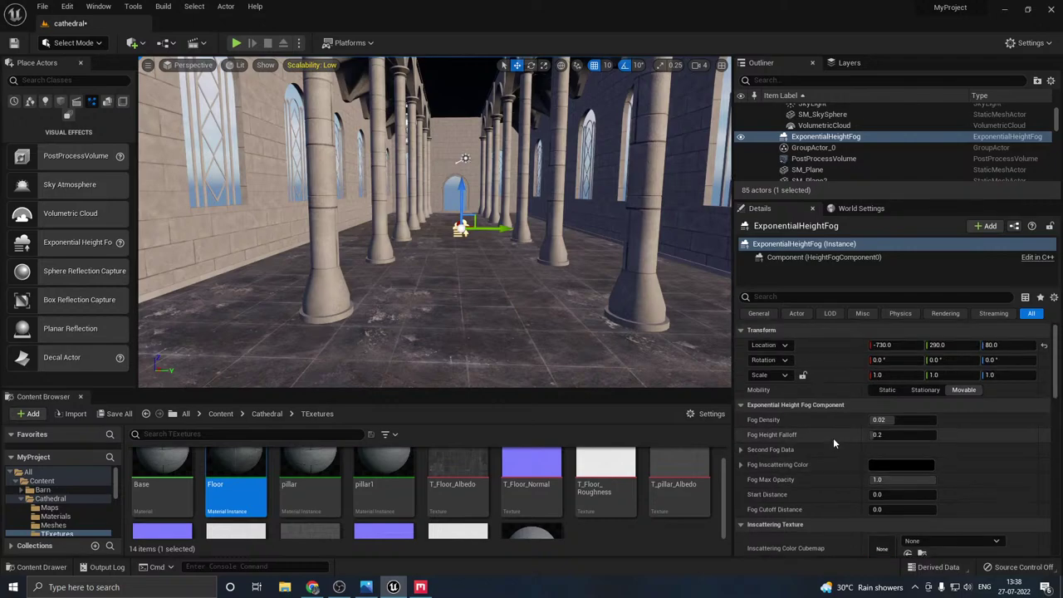
- Set the ExponentialHeightFog's Fog Inscattering Color to a faintly warm grey with a value of about 0.318 and hex sRGB 999795FF
{"action": "left_click", "coordinate": [886, 464]}
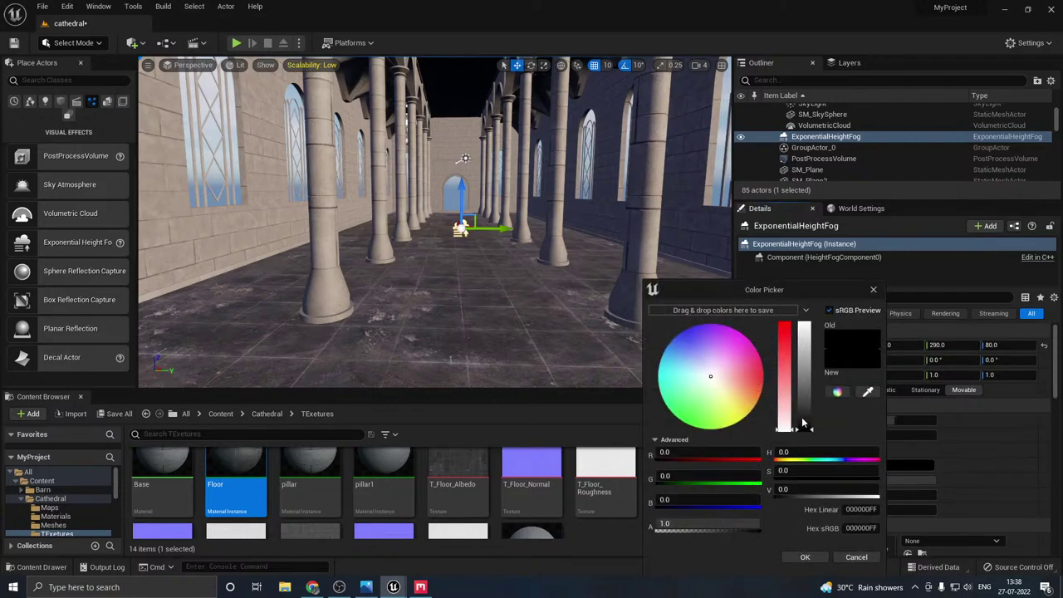
{"action": "left_click", "coordinate": [800, 394]}
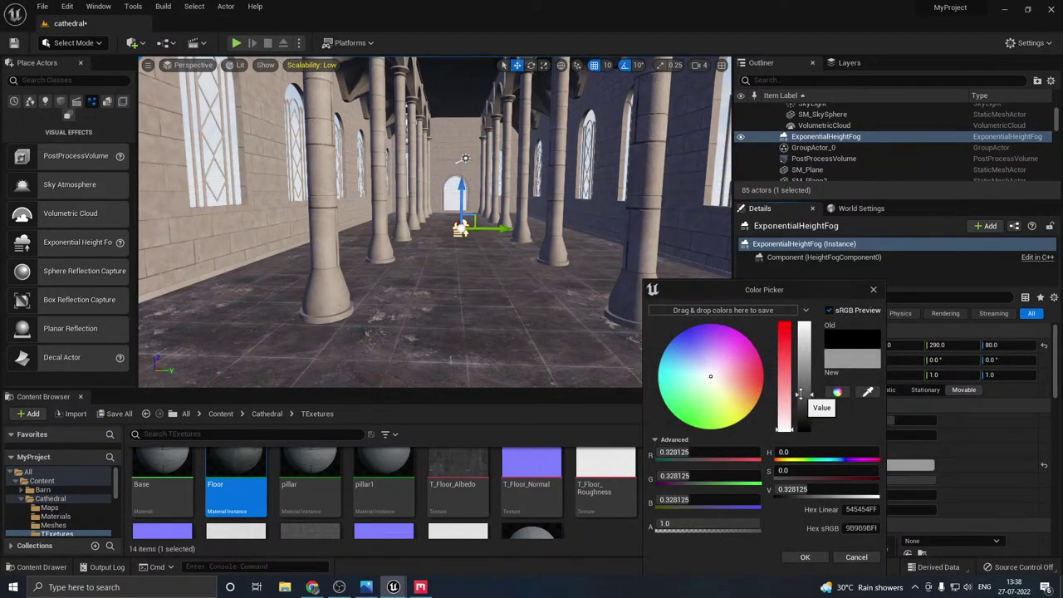
{"action": "mouse_move", "coordinate": [802, 397]}
{"action": "left_mouse_down"}
{"action": "mouse_move", "coordinate": [806, 427]}
{"action": "mouse_move", "coordinate": [806, 407]}
{"action": "left_mouse_up"}
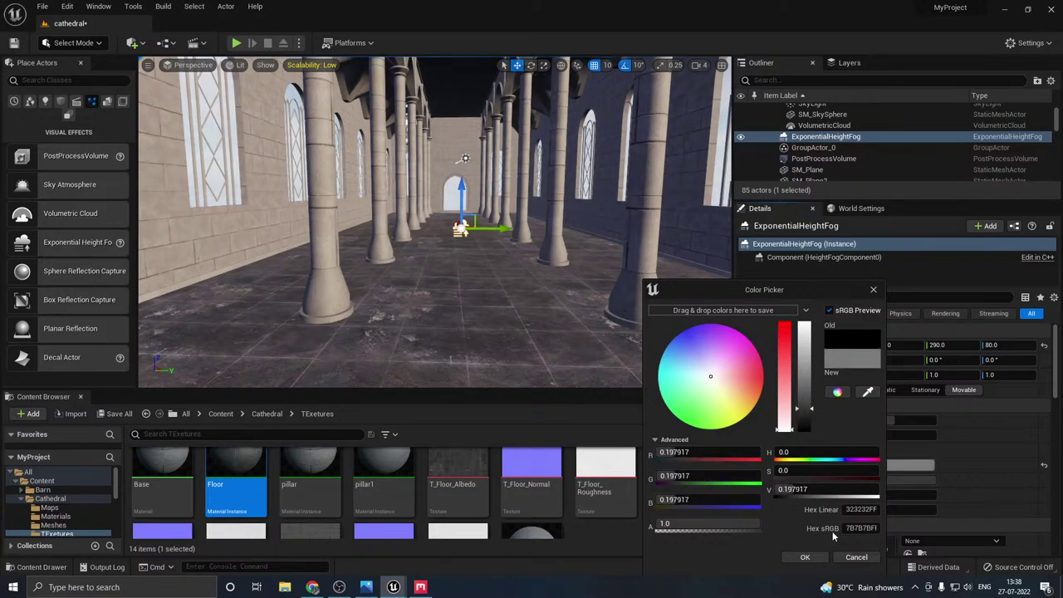
{"action": "left_click", "coordinate": [735, 398]}
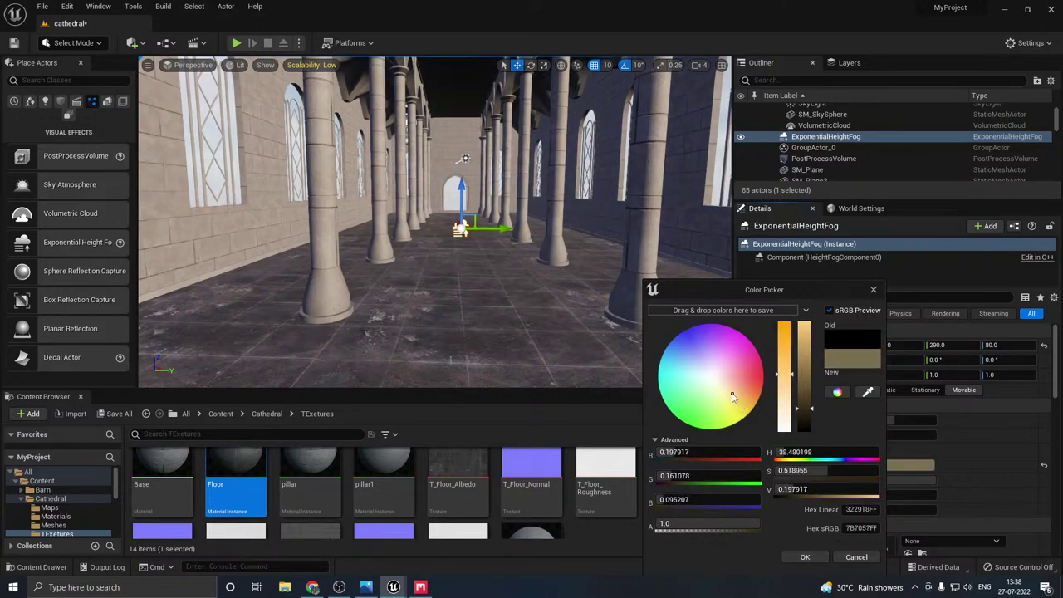
{"action": "left_click_drag", "start_coordinate": [733, 398], "coordinate": [719, 384]}
{"action": "left_click", "coordinate": [804, 397]}
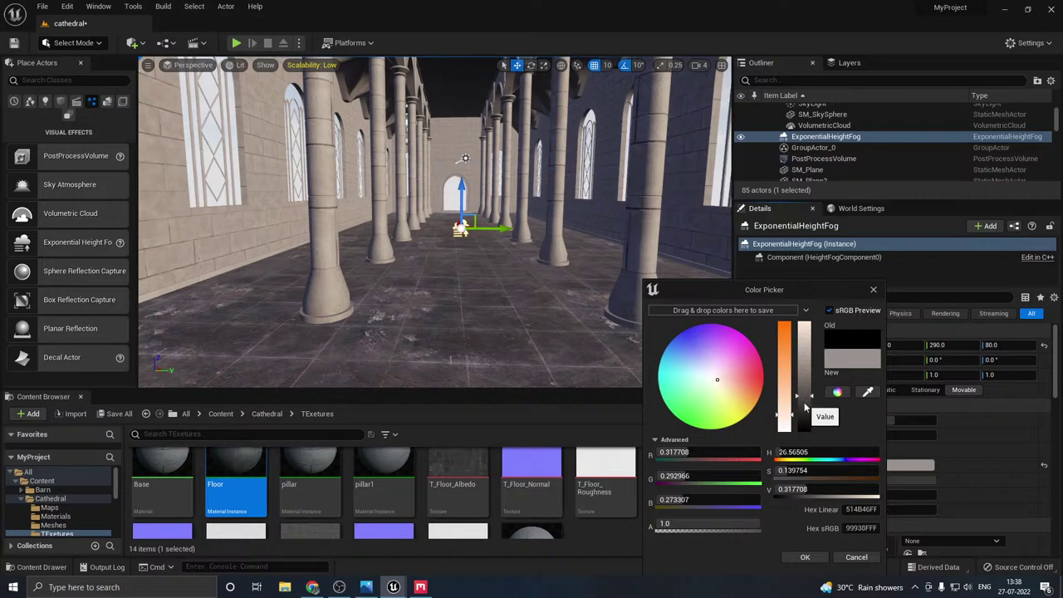
{"action": "left_click_drag", "start_coordinate": [786, 409], "coordinate": [785, 425]}
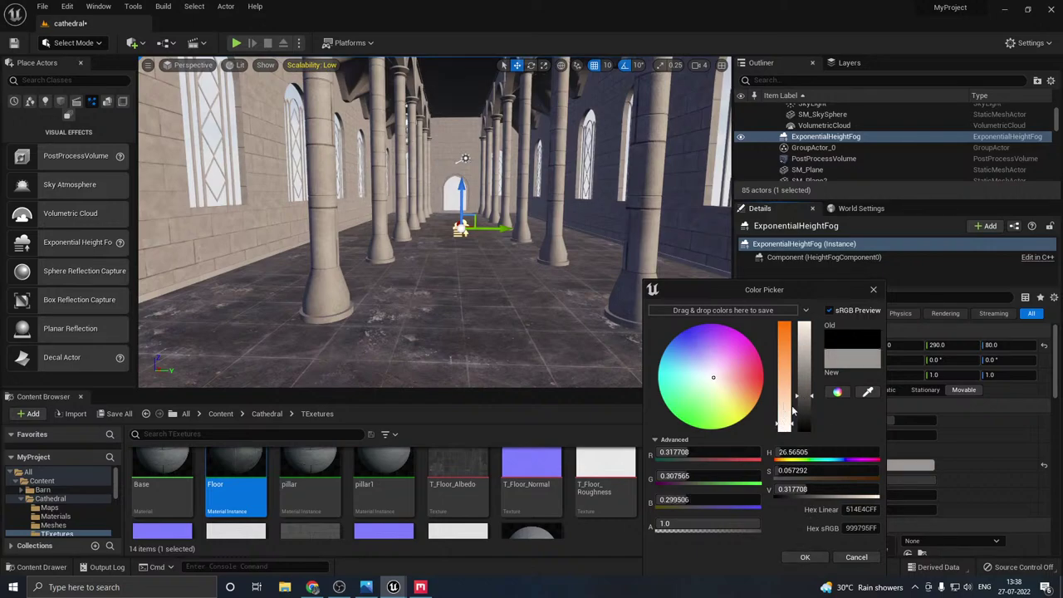
{"action": "left_click", "coordinate": [806, 557]}
- Enable Volumetric Fog on the ExponentialHeightFog actor and save the cathedral level
{"action": "scroll", "coordinate": [831, 473], "scroll_direction": "down", "scroll_amount": 1}
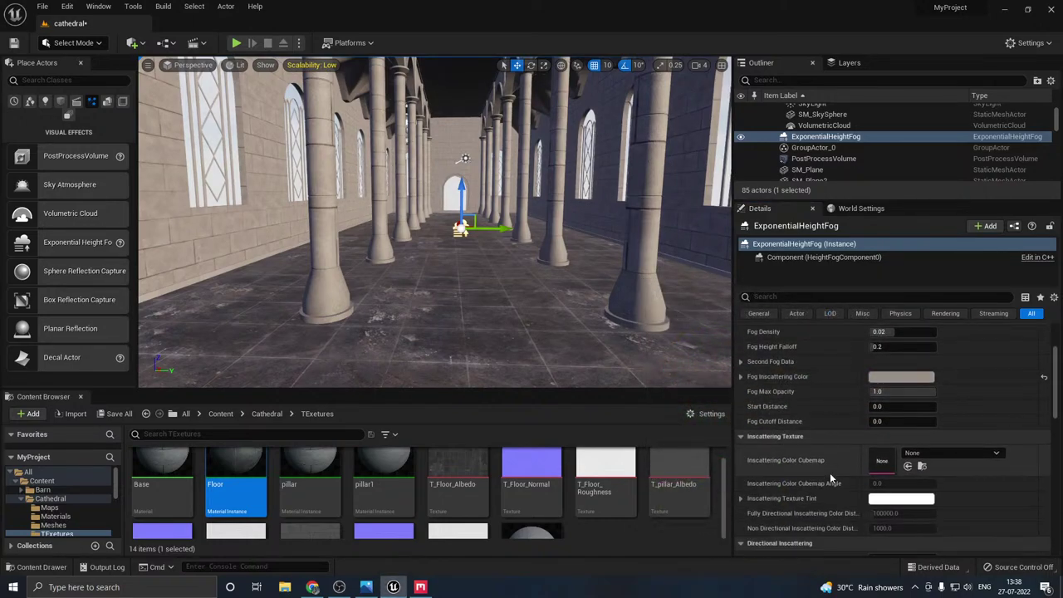
{"action": "scroll", "coordinate": [831, 475], "scroll_direction": "down", "scroll_amount": 2}
{"action": "scroll", "coordinate": [848, 492], "scroll_direction": "down", "scroll_amount": 2}
{"action": "left_click", "coordinate": [873, 475]}
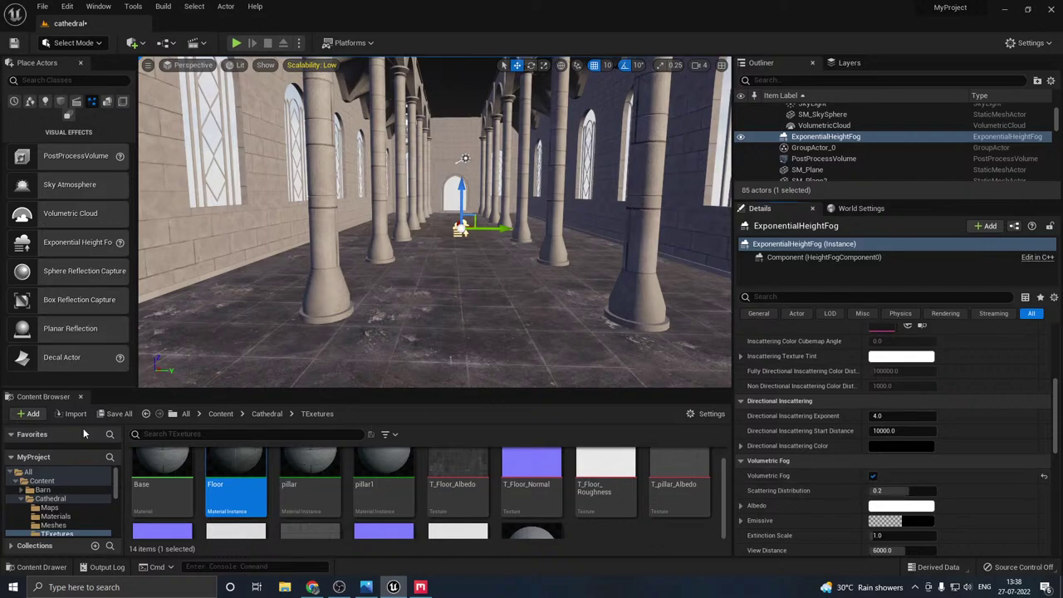
{"action": "left_click", "coordinate": [114, 415]}
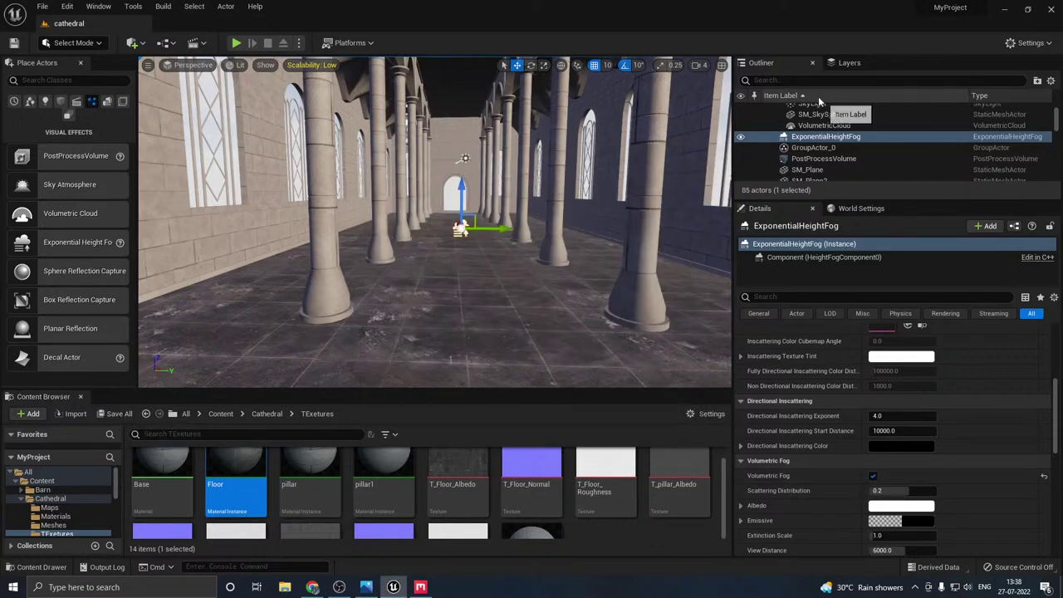
- Find the DirectionalLight by filtering actors for "dire", and set its Indirect Lighting Intensity to 6.0 and Volumetric Scattering Intensity to 2.68
{"action": "left_click", "coordinate": [789, 79]}
{"action": "type", "text": "d"}
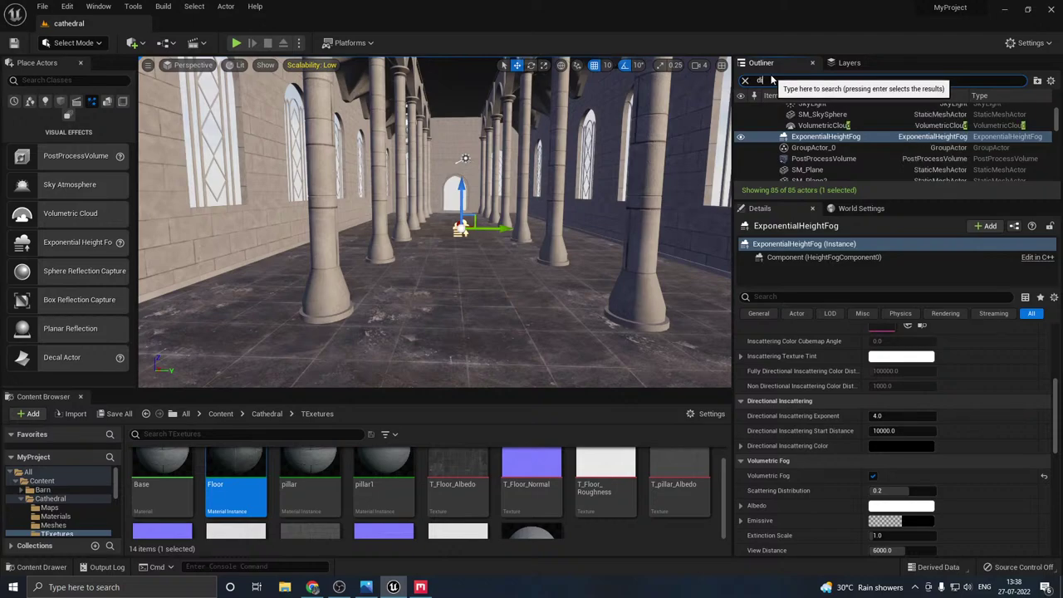
{"action": "type", "text": "ire"}
{"action": "left_click", "coordinate": [822, 131]}
{"action": "scroll", "coordinate": [860, 422], "scroll_direction": "up", "scroll_amount": 4}
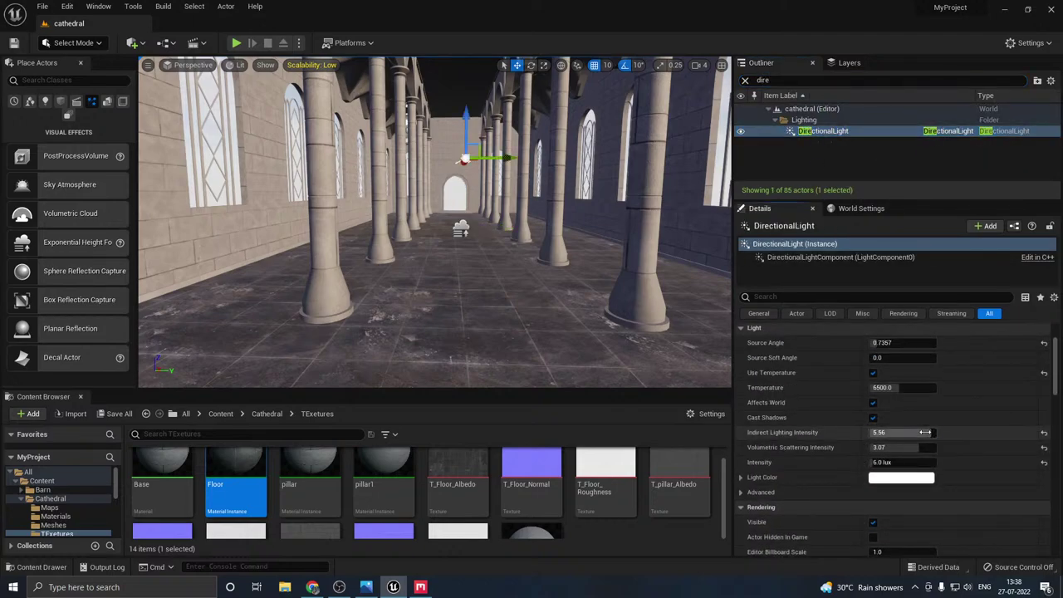
{"action": "mouse_move", "coordinate": [926, 433]}
{"action": "left_mouse_down"}
{"action": "mouse_move", "coordinate": [936, 433]}
{"action": "mouse_move", "coordinate": [915, 449]}
{"action": "left_mouse_up"}
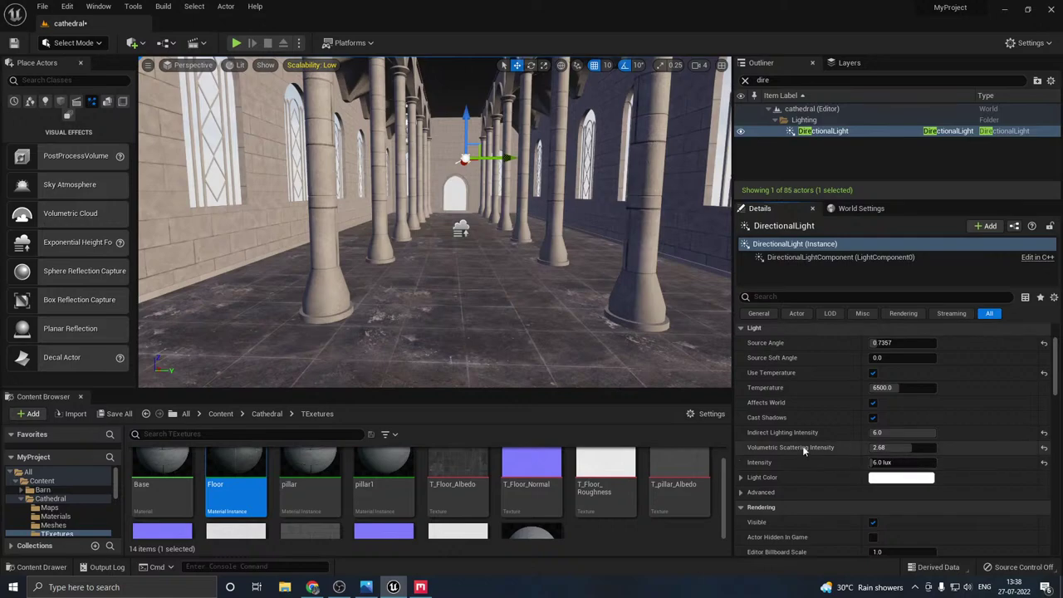
- Enable the DirectionalLight's Light Shaft Bloom with Bloom Scale 1.72 and Bloom Threshold 0.256, and save the cathedral level
{"action": "scroll", "coordinate": [917, 441], "scroll_direction": "down", "scroll_amount": 10}
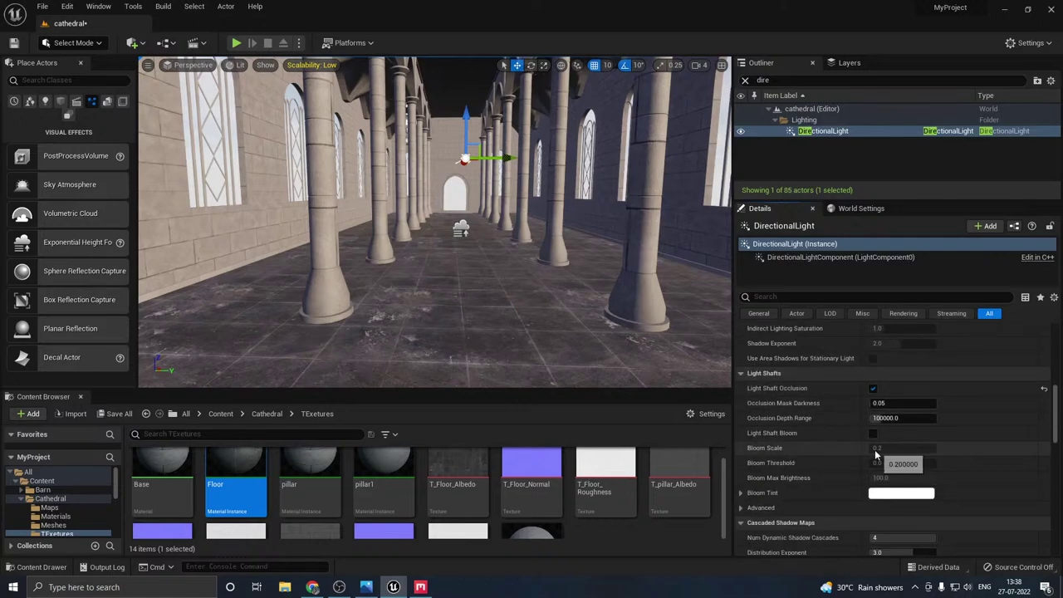
{"action": "left_click", "coordinate": [873, 434]}
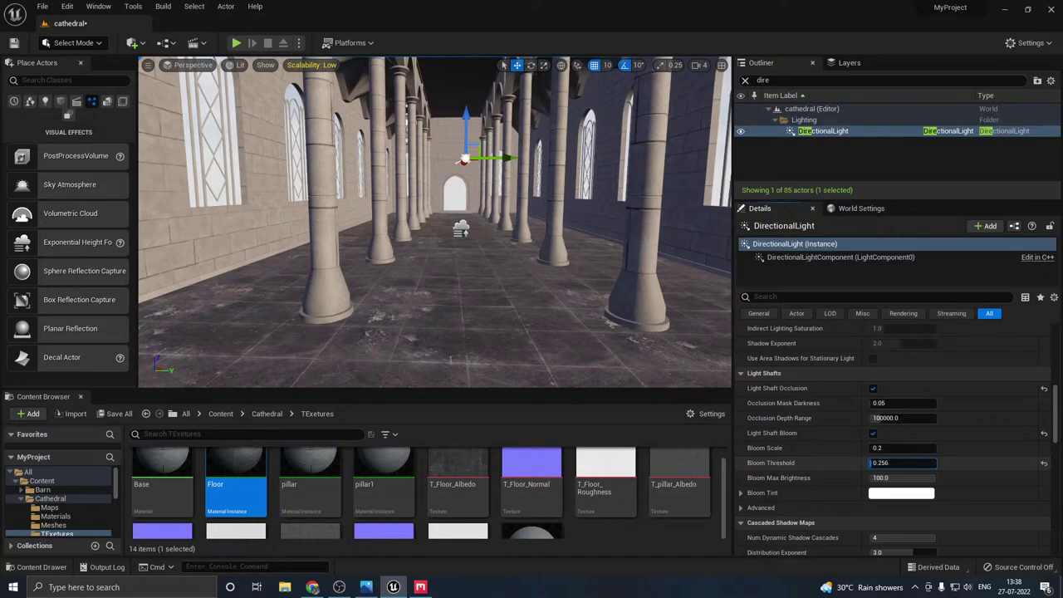
{"action": "left_click_drag", "start_coordinate": [880, 449], "coordinate": [896, 449]}
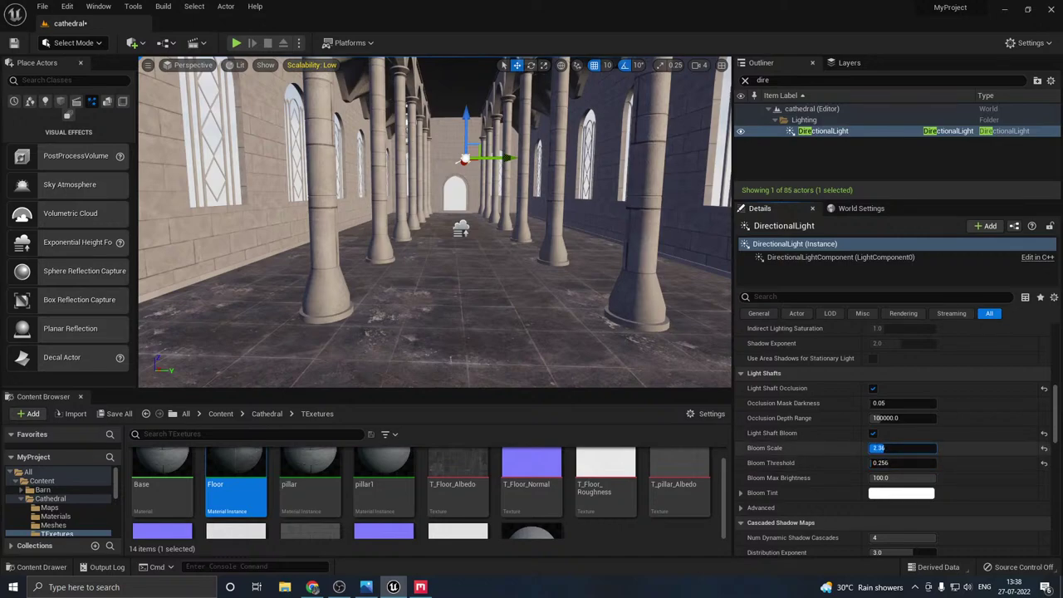
{"action": "type", "text": "1.72"}
{"action": "key", "text": "Return"}
{"action": "left_click", "coordinate": [119, 414]}
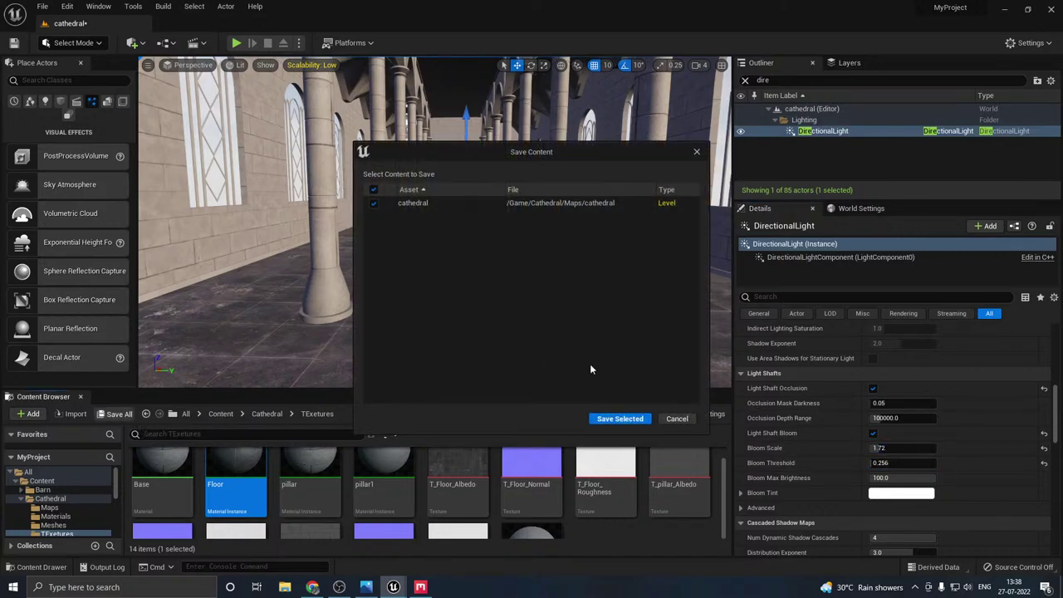
{"action": "left_click", "coordinate": [624, 419]}
- Set the viewport scalability to Medium quality to preview the lighting along the nave
{"action": "right_click_drag", "start_coordinate": [478, 323], "coordinate": [493, 326]}
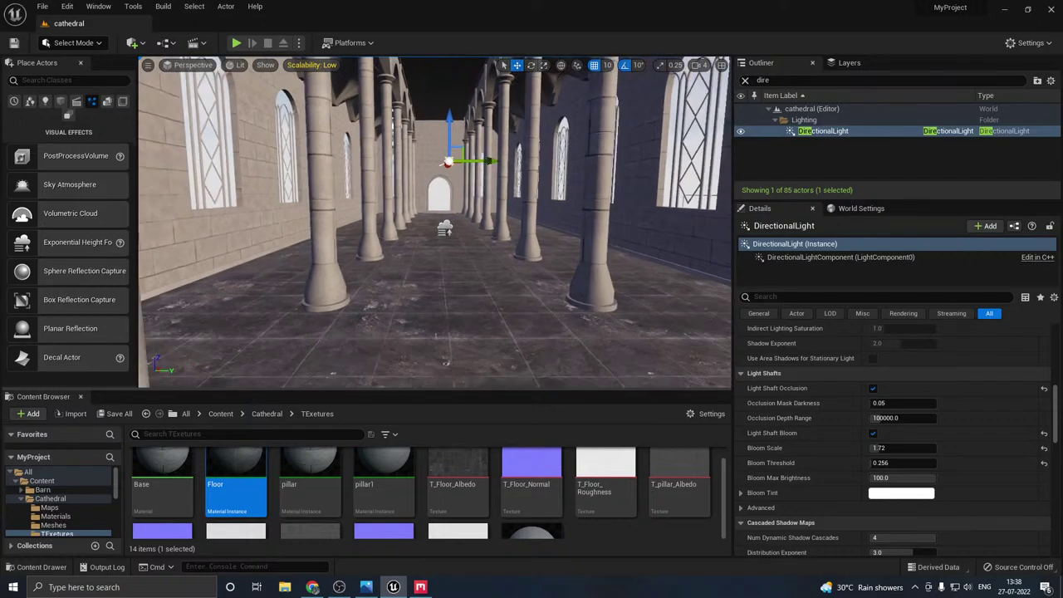
{"action": "right_click_drag", "start_coordinate": [440, 249], "coordinate": [415, 249]}
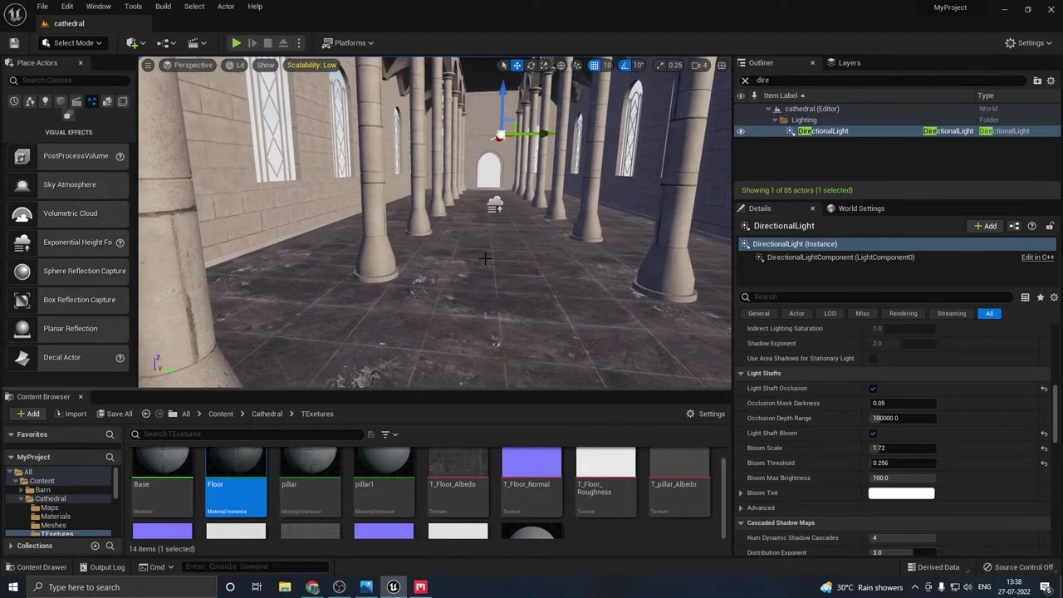
{"action": "right_click_drag", "start_coordinate": [534, 204], "coordinate": [486, 255]}
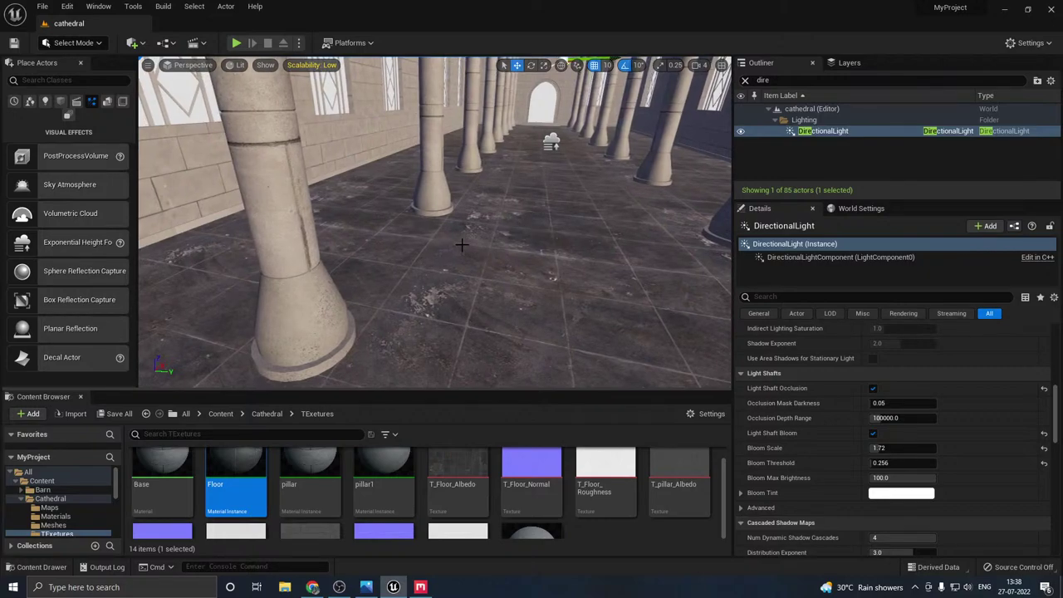
{"action": "right_click_drag", "start_coordinate": [462, 245], "coordinate": [496, 239]}
{"action": "right_click_drag", "start_coordinate": [416, 258], "coordinate": [379, 256]}
{"action": "right_click_drag", "start_coordinate": [457, 244], "coordinate": [448, 244]}
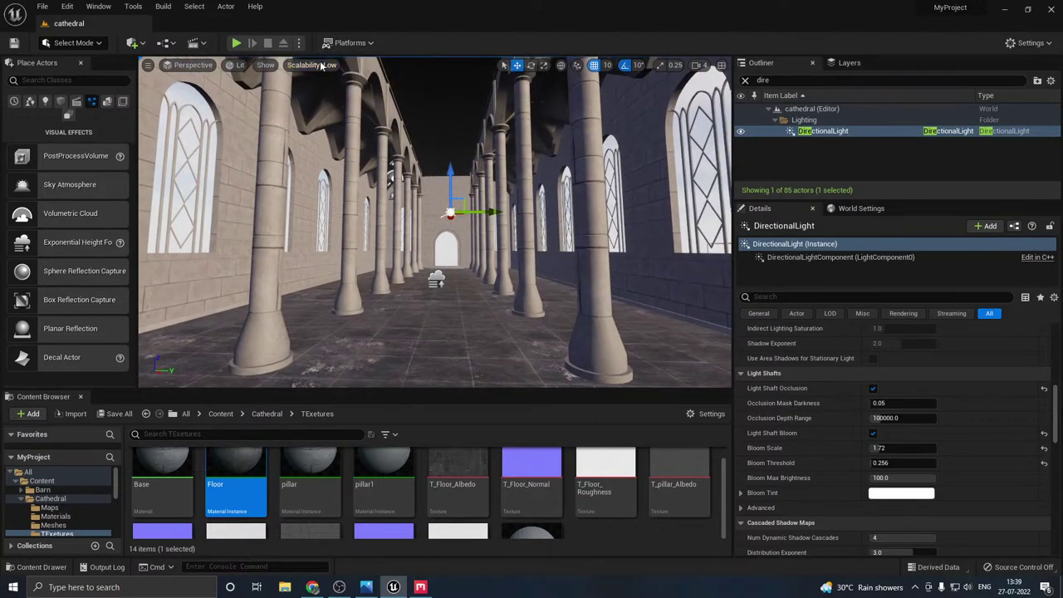
{"action": "left_click", "coordinate": [322, 66]}
{"action": "left_click", "coordinate": [401, 83]}
{"action": "left_click", "coordinate": [929, 528]}
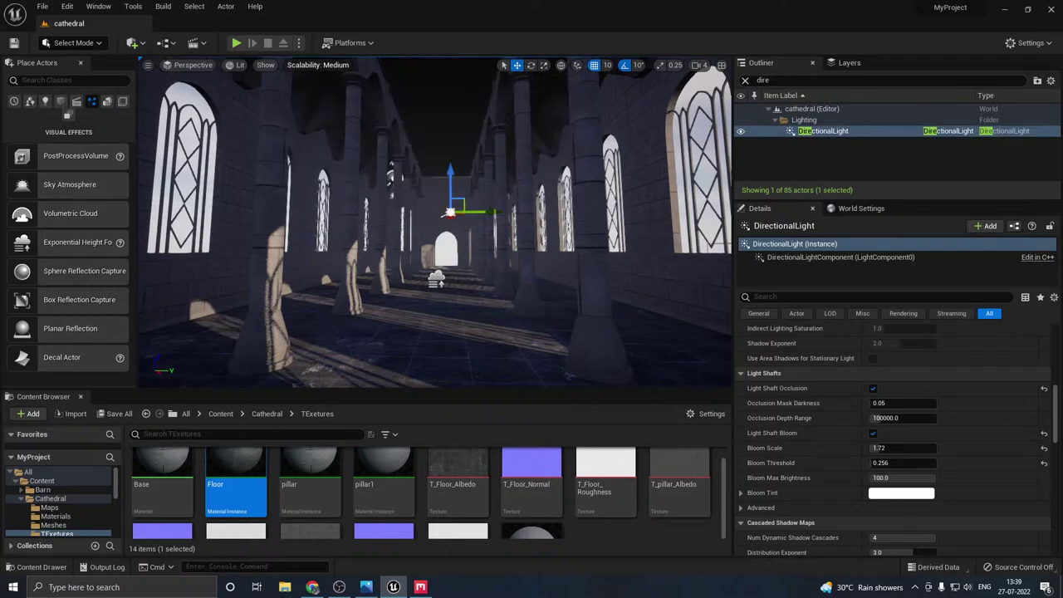
- Raise the viewport scalability to High quality to preview the shadows on the nave floor
{"action": "mouse_move", "coordinate": [435, 250]}
{"action": "right_mouse_down"}
{"action": "mouse_move", "coordinate": [399, 284]}
{"action": "mouse_move", "coordinate": [412, 300]}
{"action": "mouse_move", "coordinate": [447, 280]}
{"action": "mouse_move", "coordinate": [449, 293]}
{"action": "mouse_move", "coordinate": [424, 266]}
{"action": "right_mouse_up"}
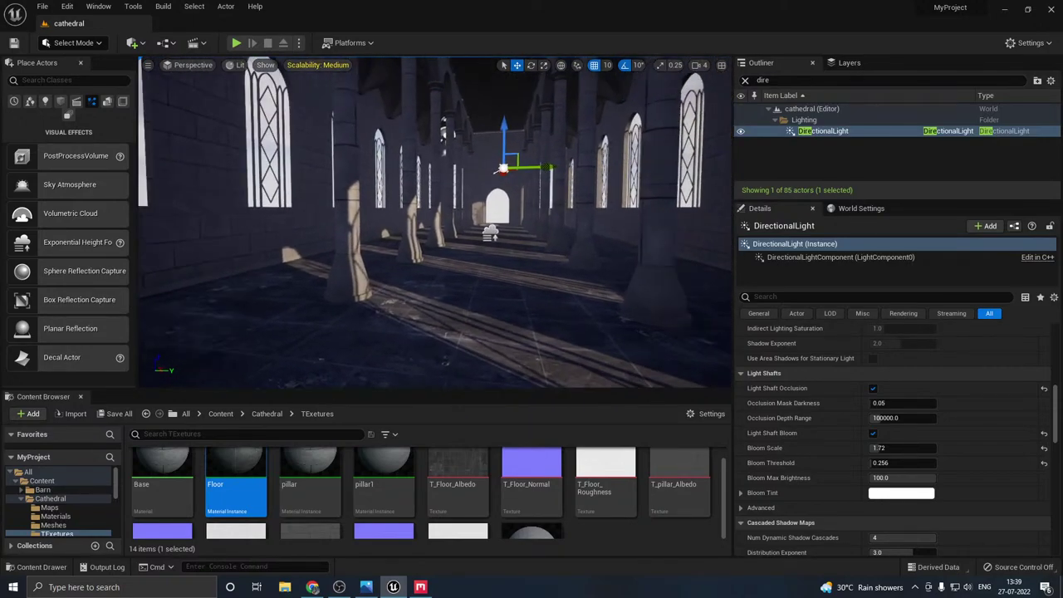
{"action": "left_click", "coordinate": [325, 66]}
{"action": "left_click", "coordinate": [439, 83]}
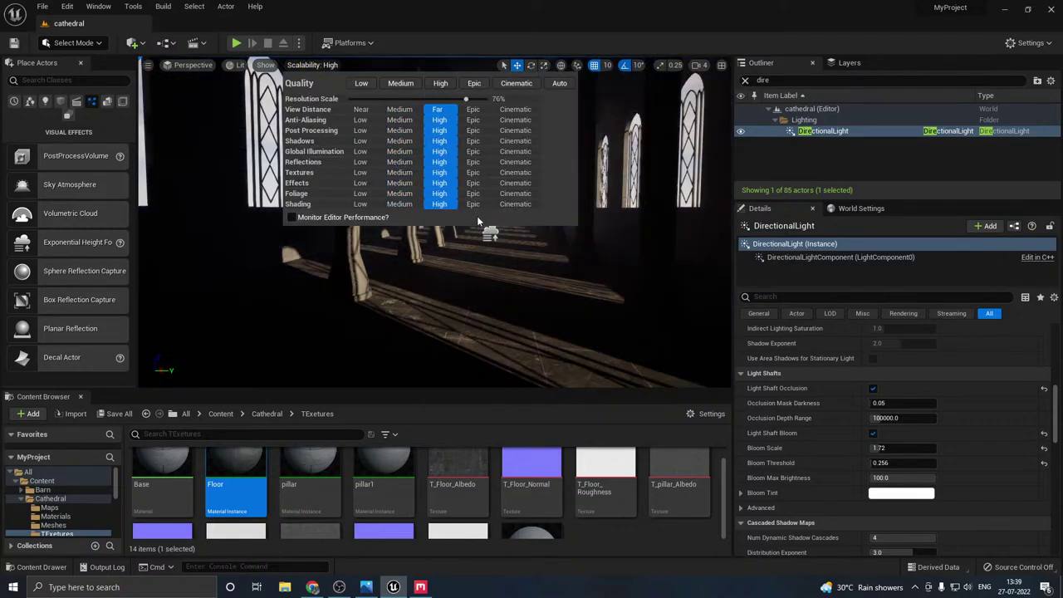
- Rotate the DirectionalLight so that sunlight through the side windows falls straight across the nave floor
{"action": "key", "text": "e"}
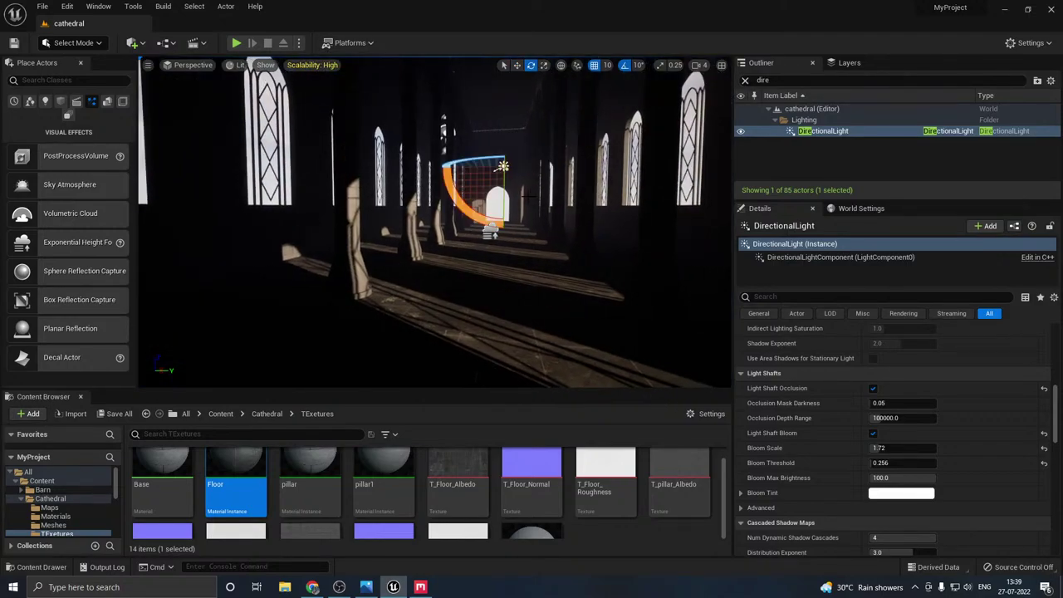
{"action": "left_click_drag", "start_coordinate": [478, 158], "coordinate": [455, 131]}
{"action": "left_click_drag", "start_coordinate": [535, 97], "coordinate": [490, 97]}
{"action": "left_click_drag", "start_coordinate": [480, 159], "coordinate": [515, 160]}
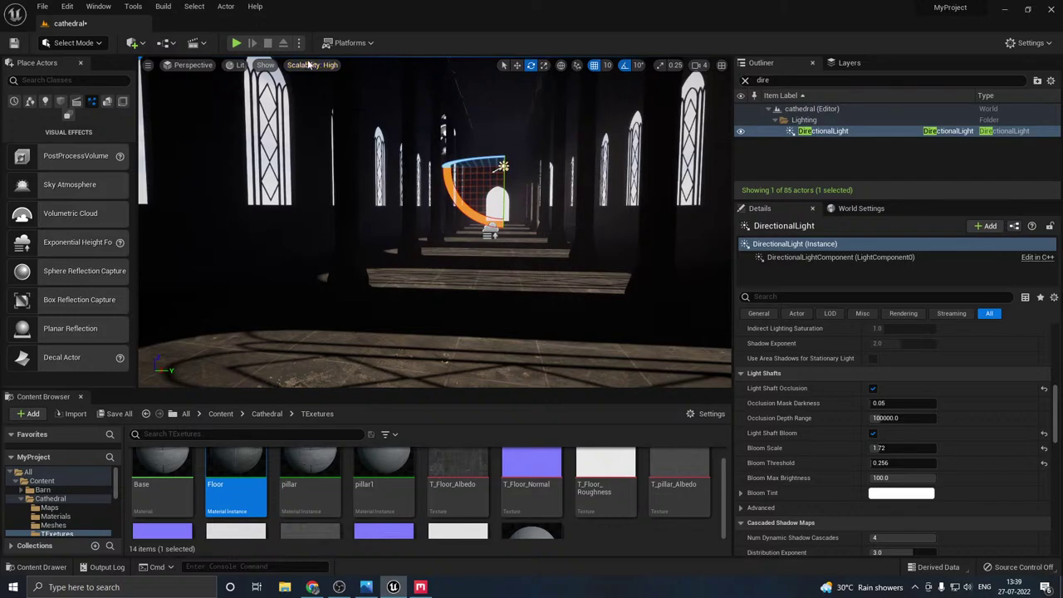
- Set the scalability to Medium and rotate the DirectionalLight, turning it 30 degrees about the vertical axis so window light falls diagonally
{"action": "left_click", "coordinate": [313, 65]}
{"action": "left_click", "coordinate": [400, 84]}
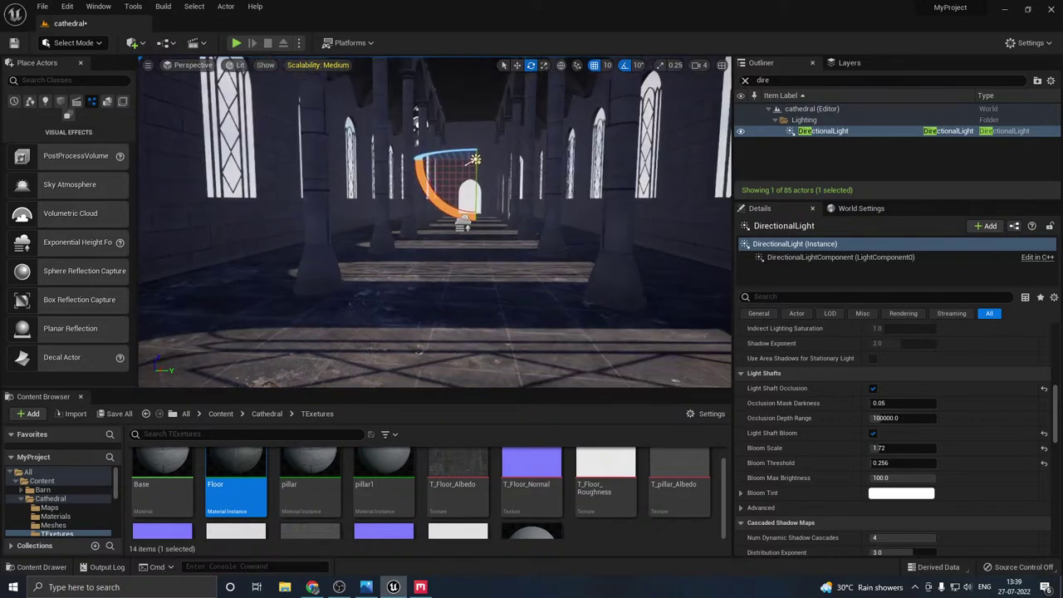
{"action": "mouse_move", "coordinate": [453, 210]}
{"action": "left_mouse_down"}
{"action": "mouse_move", "coordinate": [428, 196]}
{"action": "mouse_move", "coordinate": [442, 205]}
{"action": "left_mouse_up"}
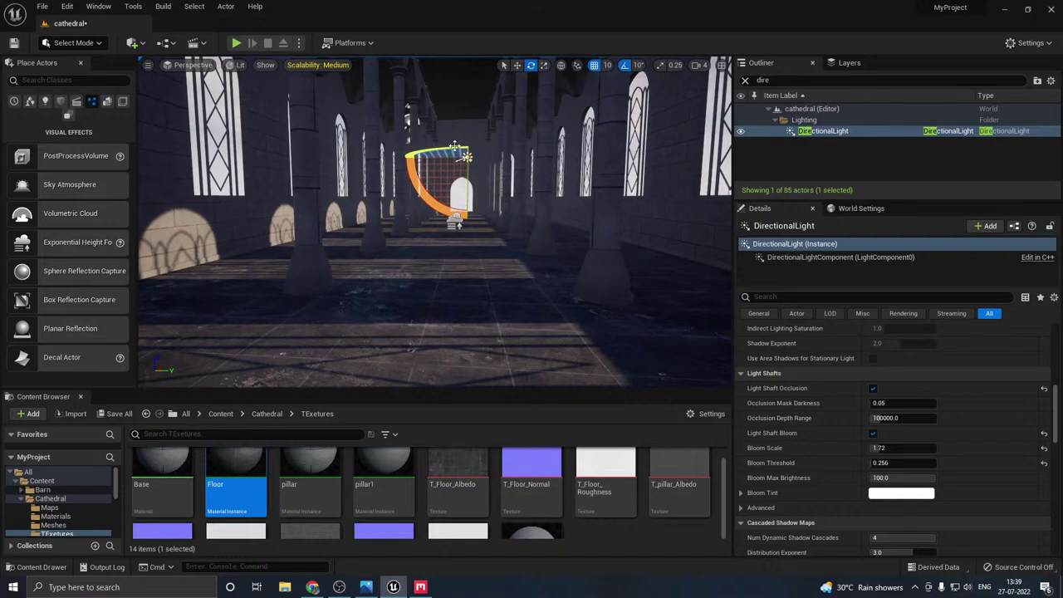
{"action": "left_click_drag", "start_coordinate": [454, 147], "coordinate": [454, 118]}
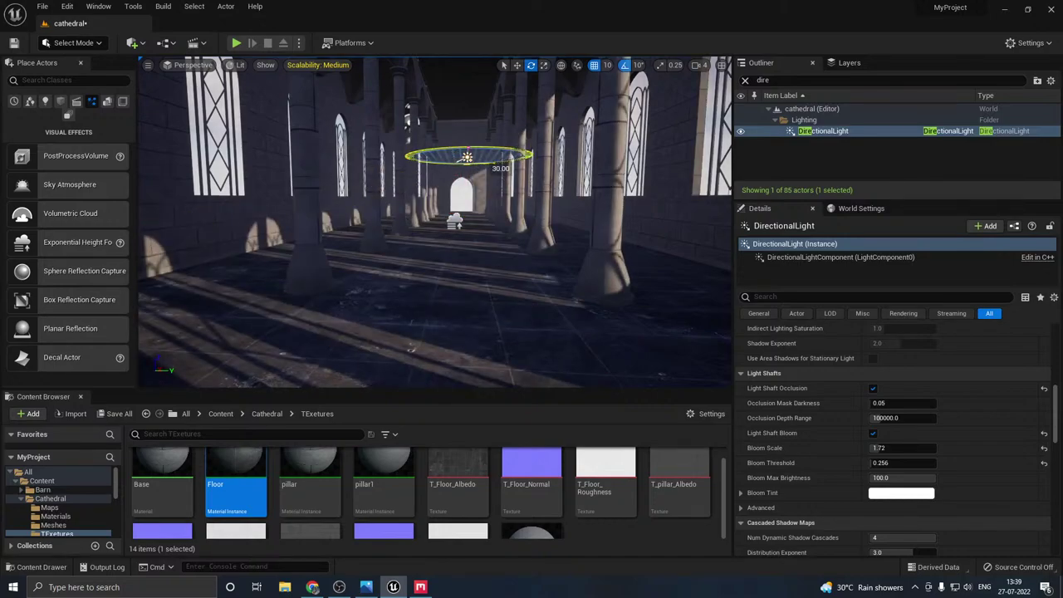
{"action": "mouse_move", "coordinate": [530, 204]}
{"action": "right_mouse_down"}
{"action": "mouse_move", "coordinate": [558, 182]}
{"action": "mouse_move", "coordinate": [529, 202]}
{"action": "right_mouse_up"}
{"action": "key", "text": "w"}
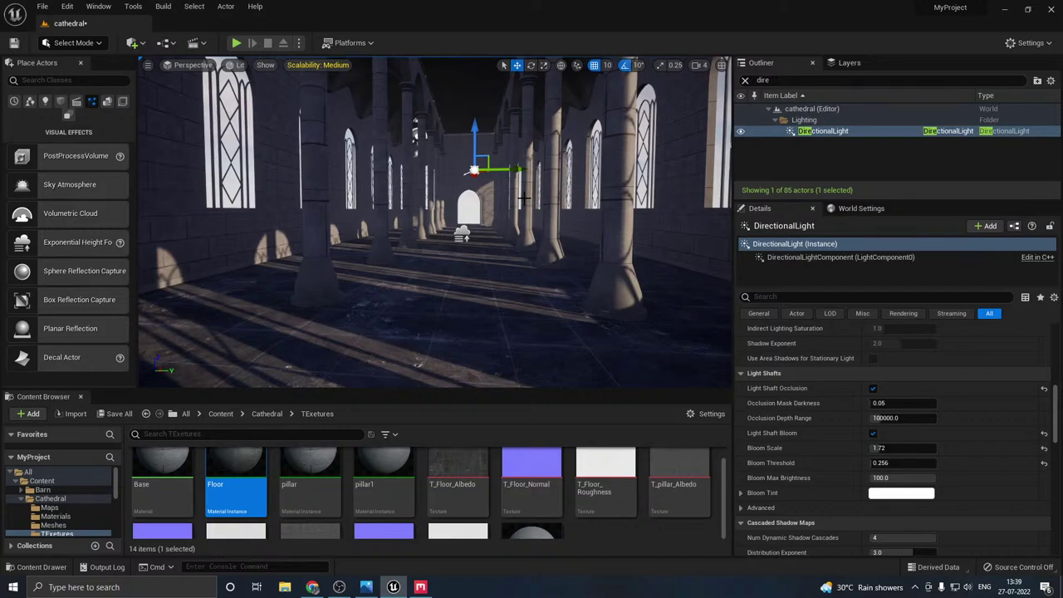
- Save the cathedral level with the new sunlight direction
{"action": "mouse_move", "coordinate": [518, 192]}
{"action": "right_mouse_down"}
{"action": "mouse_move", "coordinate": [407, 163]}
{"action": "mouse_move", "coordinate": [357, 166]}
{"action": "mouse_move", "coordinate": [291, 217]}
{"action": "mouse_move", "coordinate": [512, 189]}
{"action": "right_mouse_up"}
{"action": "left_click", "coordinate": [115, 414]}
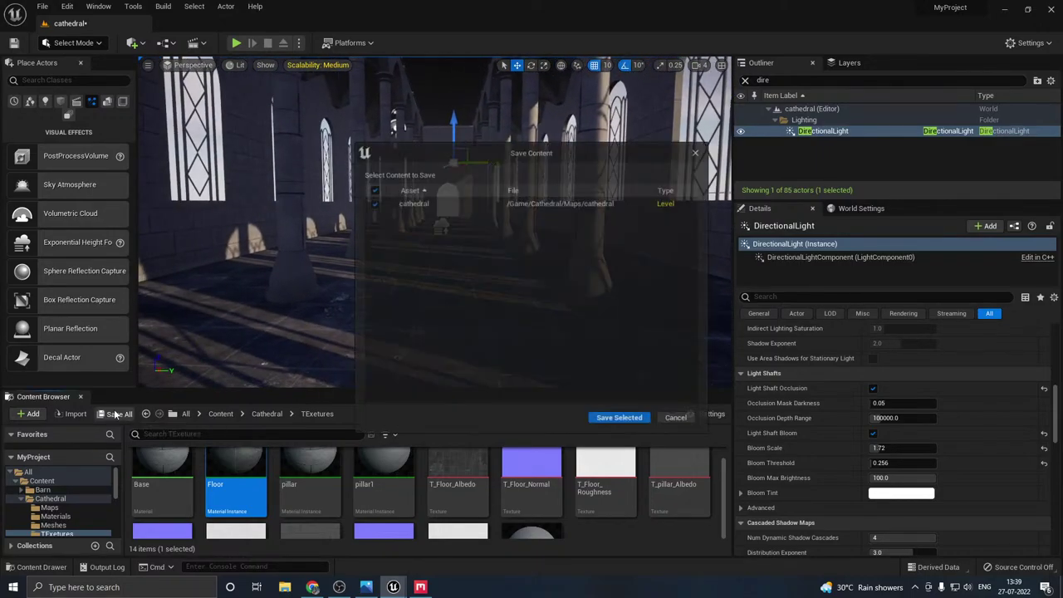
{"action": "left_click", "coordinate": [620, 420]}
- Check the sunlit nave from several angles and set the viewport scalability back to Low quality
{"action": "right_click_drag", "start_coordinate": [499, 249], "coordinate": [482, 249]}
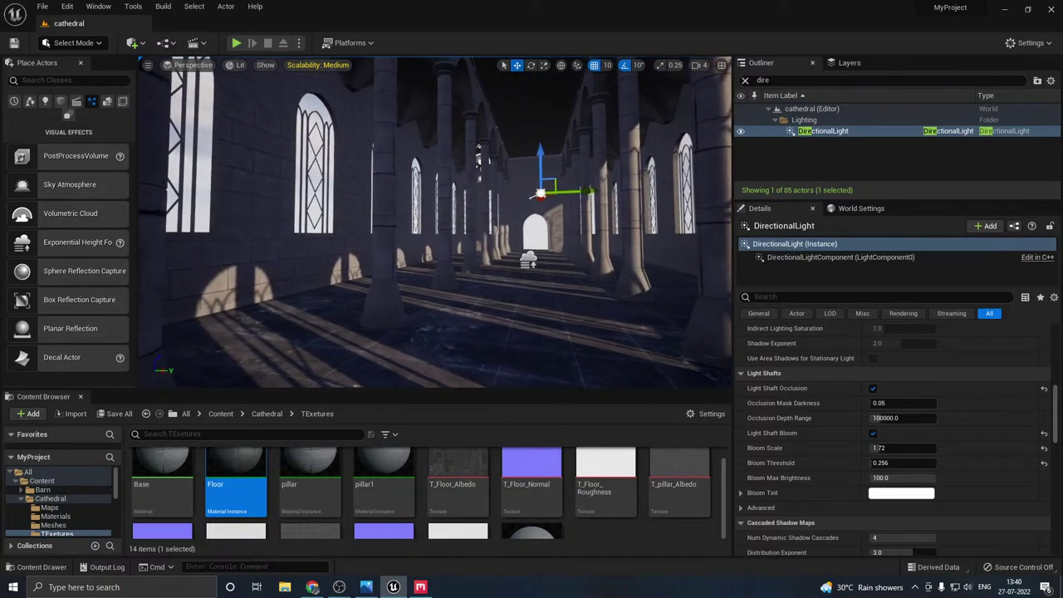
{"action": "right_click_drag", "start_coordinate": [565, 191], "coordinate": [657, 166]}
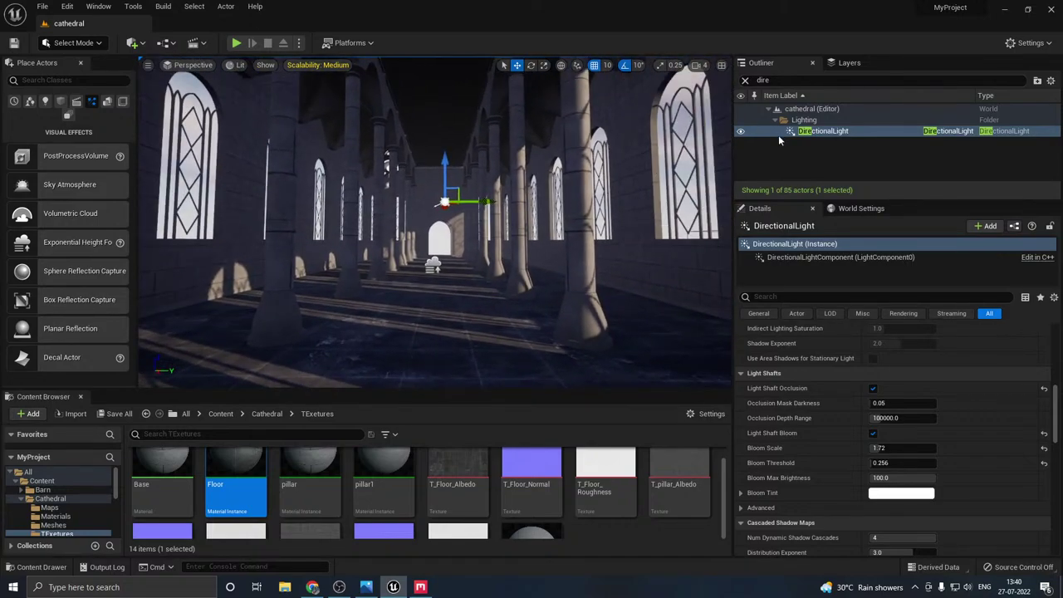
{"action": "left_click", "coordinate": [386, 112]}
{"action": "left_click", "coordinate": [335, 68]}
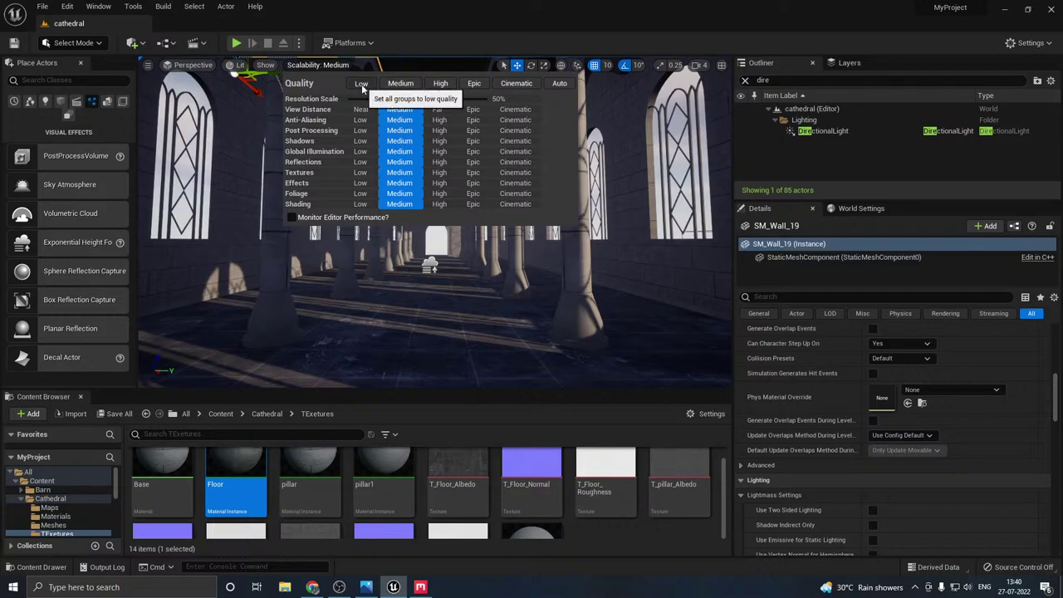
{"action": "left_click", "coordinate": [361, 84]}
{"action": "left_click", "coordinate": [797, 80]}
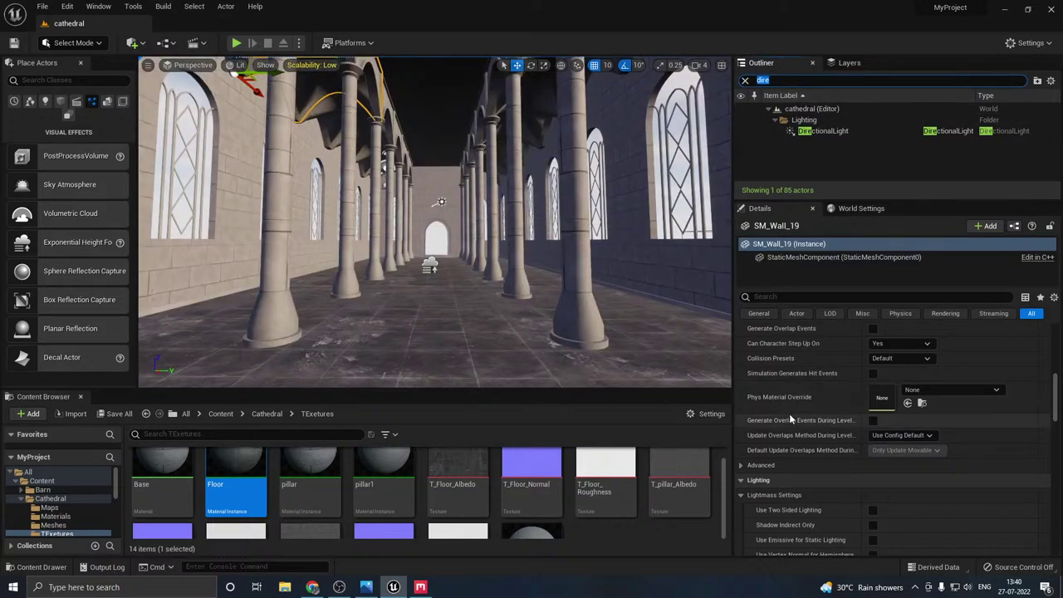
{"action": "scroll", "coordinate": [786, 435], "scroll_direction": "down", "scroll_amount": 1}
{"action": "right_click_drag", "start_coordinate": [533, 243], "coordinate": [546, 246]}
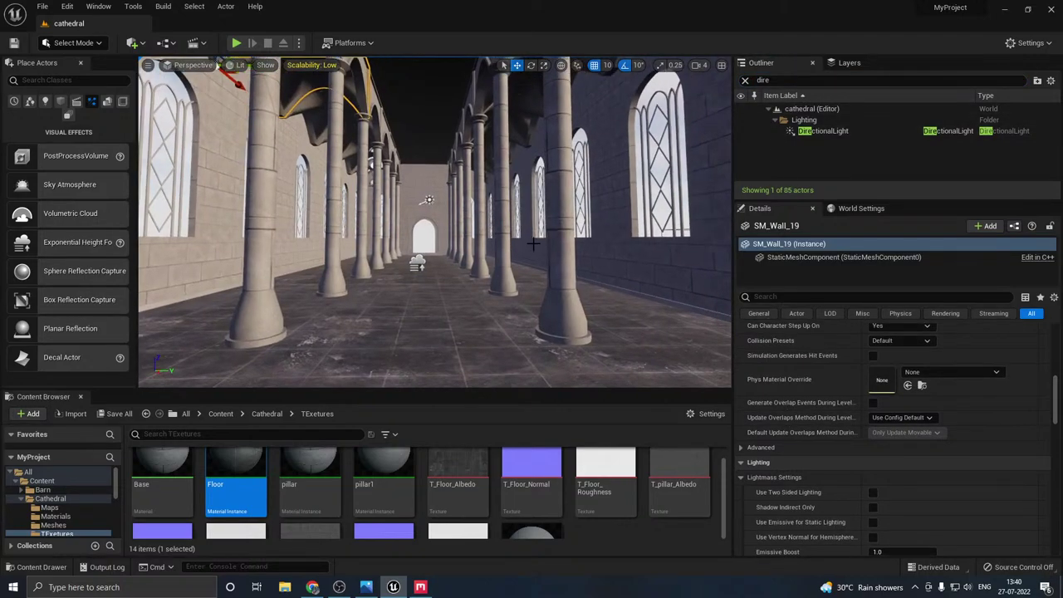
- Find the PostProcessVolume in the level and enable its ambient occlusion Intensity and Radius overrides
{"action": "type", "text": "po"}
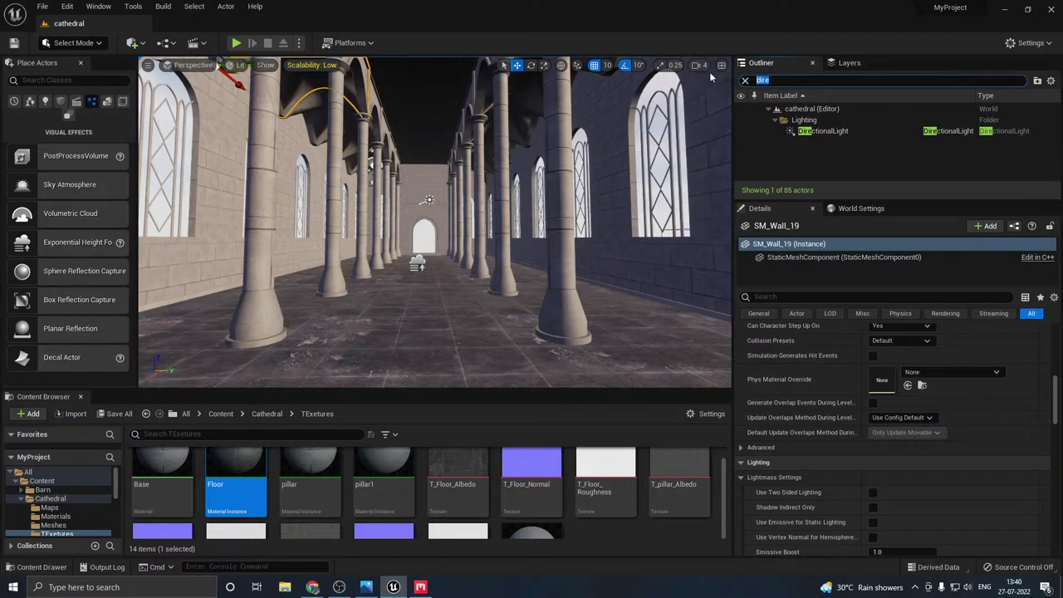
{"action": "type", "text": "st"}
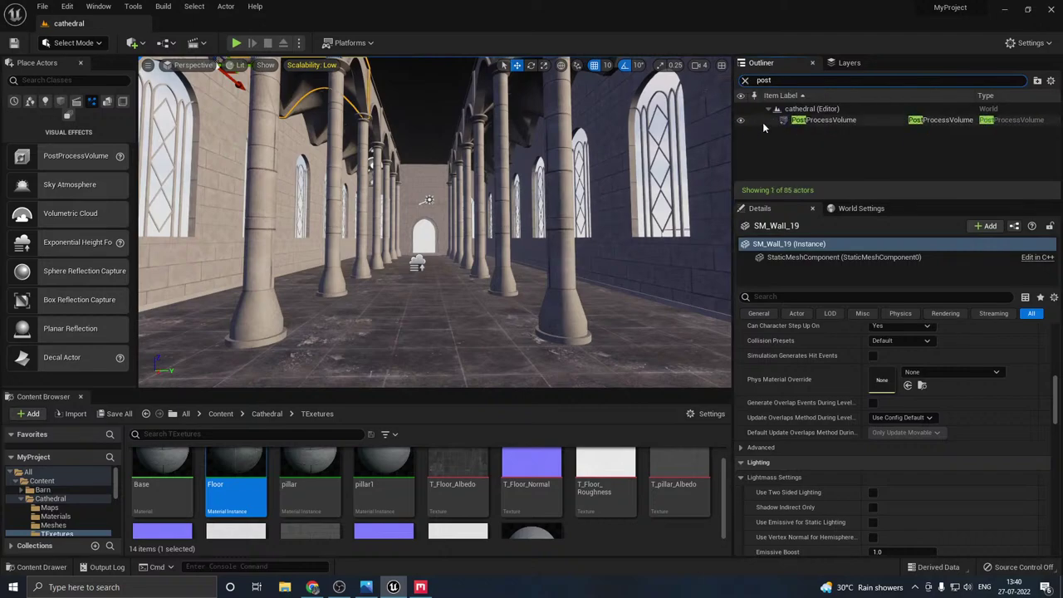
{"action": "left_click", "coordinate": [798, 121]}
{"action": "scroll", "coordinate": [809, 412], "scroll_direction": "down", "scroll_amount": 5}
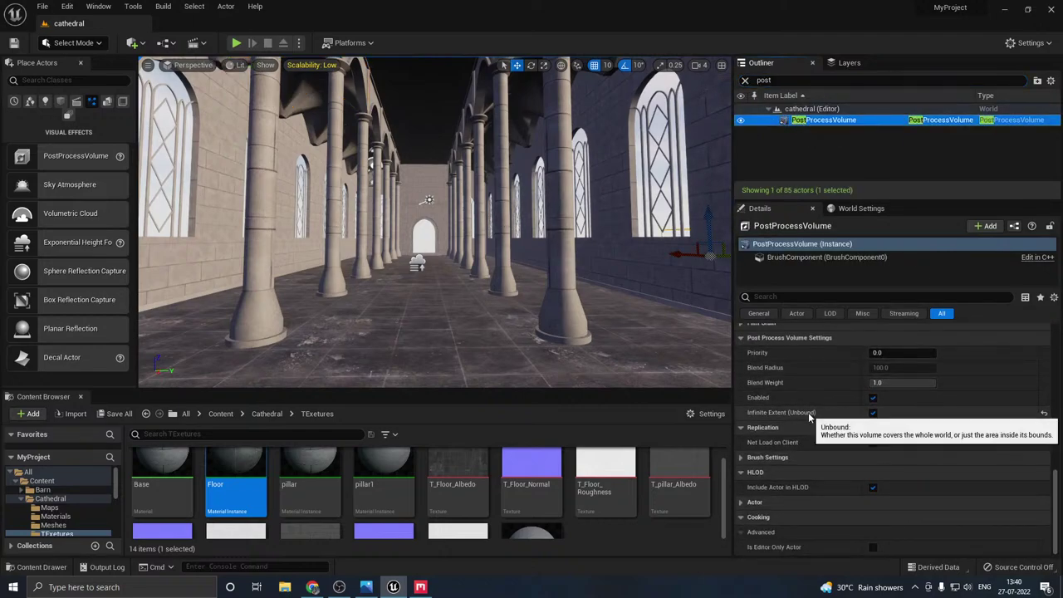
{"action": "scroll", "coordinate": [809, 412], "scroll_direction": "up", "scroll_amount": 7}
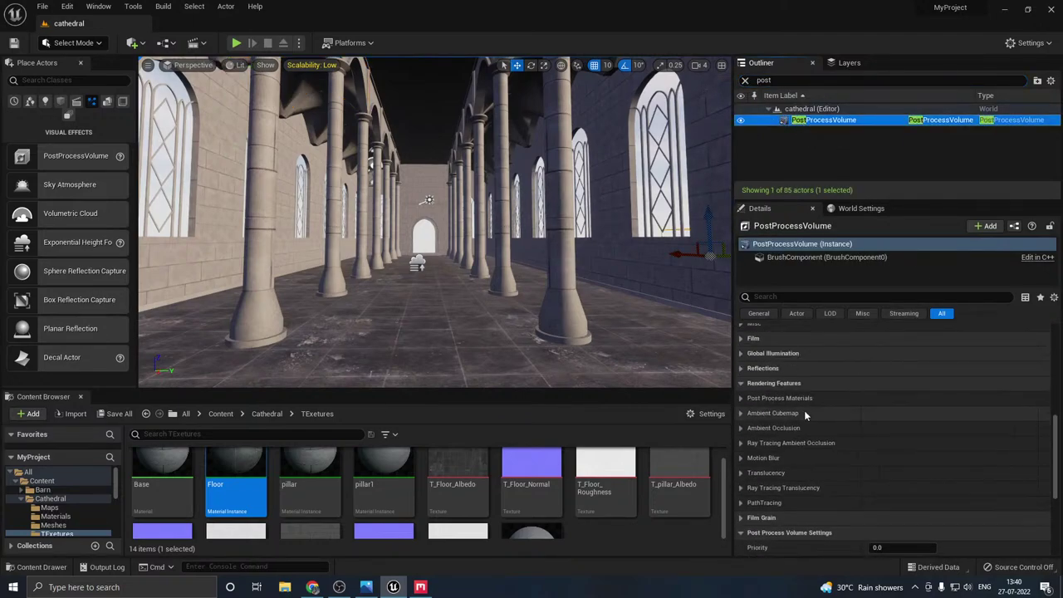
{"action": "left_click", "coordinate": [742, 428]}
{"action": "left_click", "coordinate": [759, 443]}
{"action": "left_click", "coordinate": [761, 458]}
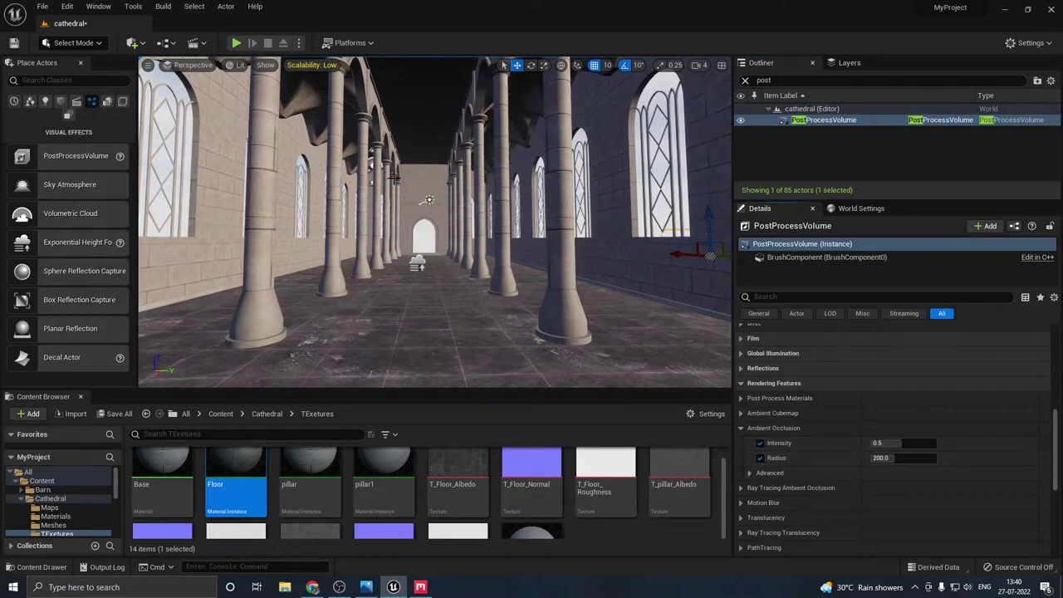
- Set the viewport scalability to Medium and adjust ambient occlusion to an intensity of about 0.576 and a radius of about 96
{"action": "left_click", "coordinate": [329, 67]}
{"action": "left_click", "coordinate": [401, 83]}
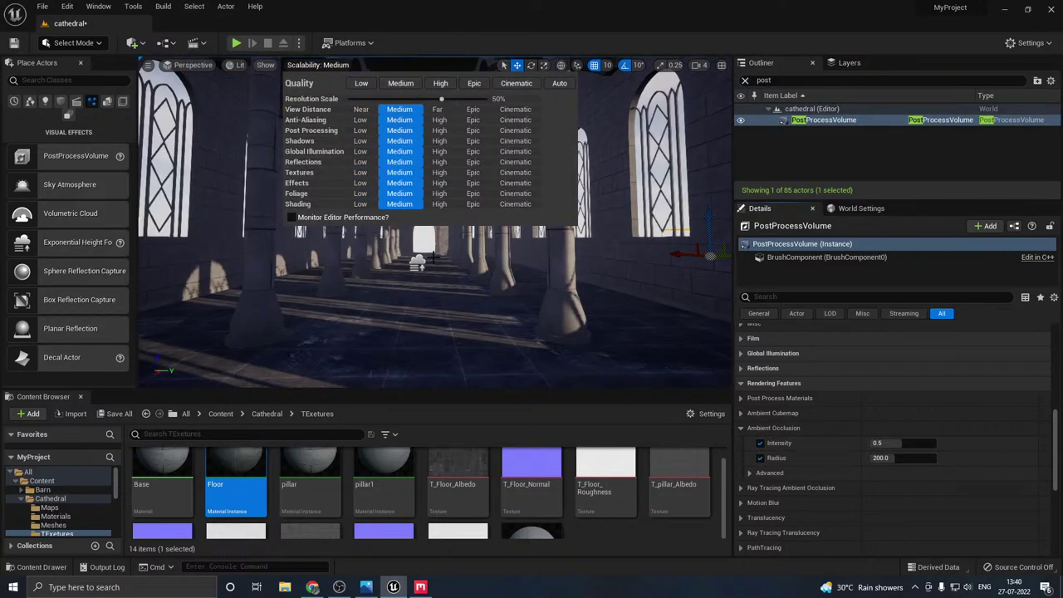
{"action": "mouse_move", "coordinate": [923, 438]}
{"action": "left_mouse_down"}
{"action": "mouse_move", "coordinate": [873, 445]}
{"action": "mouse_move", "coordinate": [936, 444]}
{"action": "mouse_move", "coordinate": [870, 444]}
{"action": "mouse_move", "coordinate": [936, 444]}
{"action": "mouse_move", "coordinate": [874, 459]}
{"action": "mouse_move", "coordinate": [891, 458]}
{"action": "mouse_move", "coordinate": [881, 458]}
{"action": "mouse_move", "coordinate": [886, 443]}
{"action": "mouse_move", "coordinate": [937, 443]}
{"action": "mouse_move", "coordinate": [904, 443]}
{"action": "left_mouse_up"}
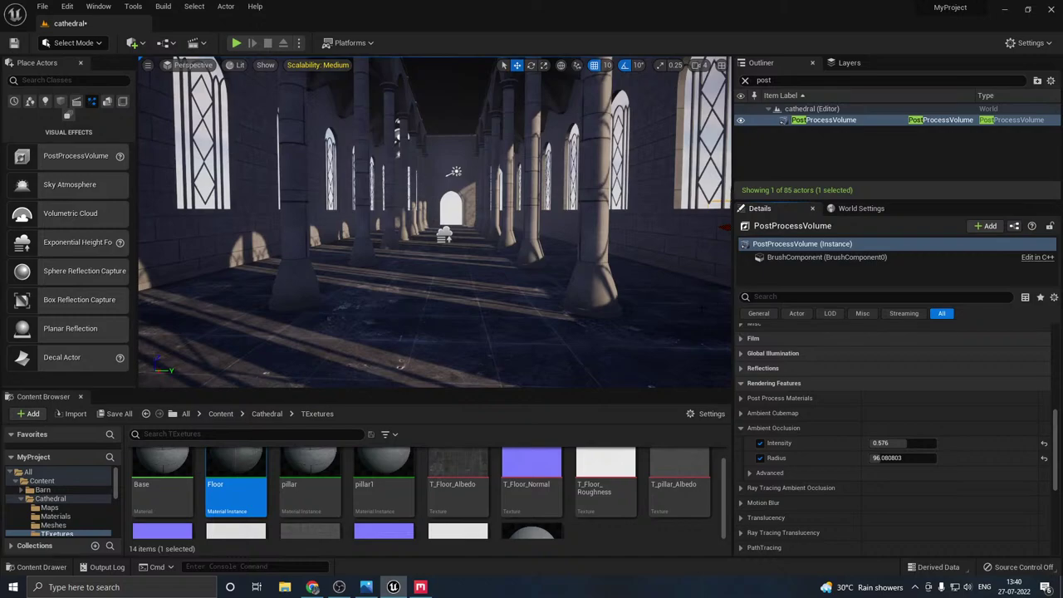
- Compare the view with the ambient occlusion overrides toggled, set the intensity to about 0.608 and save the cathedral level
{"action": "left_click", "coordinate": [761, 458]}
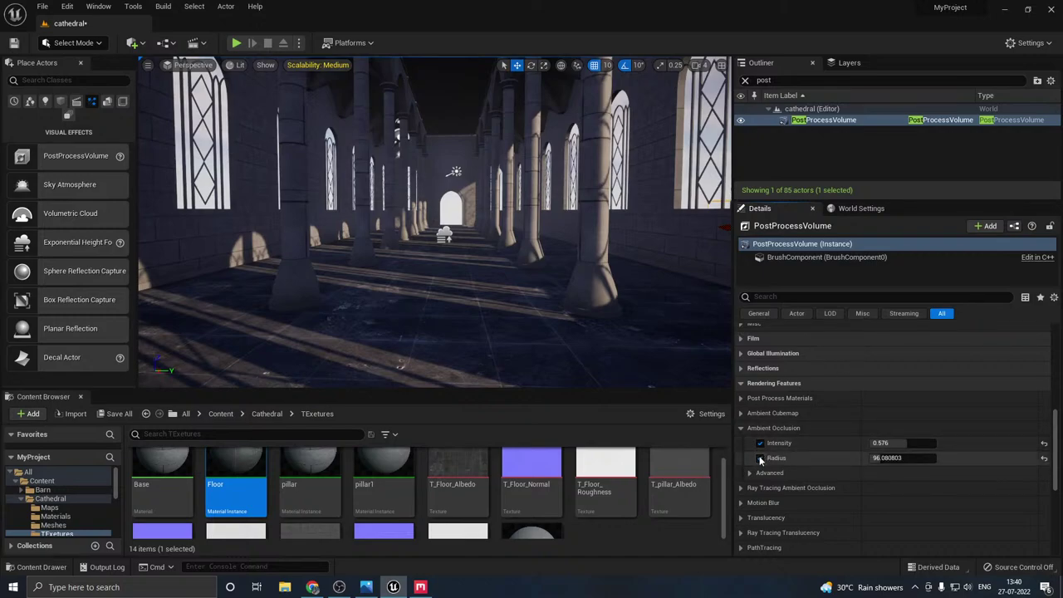
{"action": "left_click", "coordinate": [760, 458]}
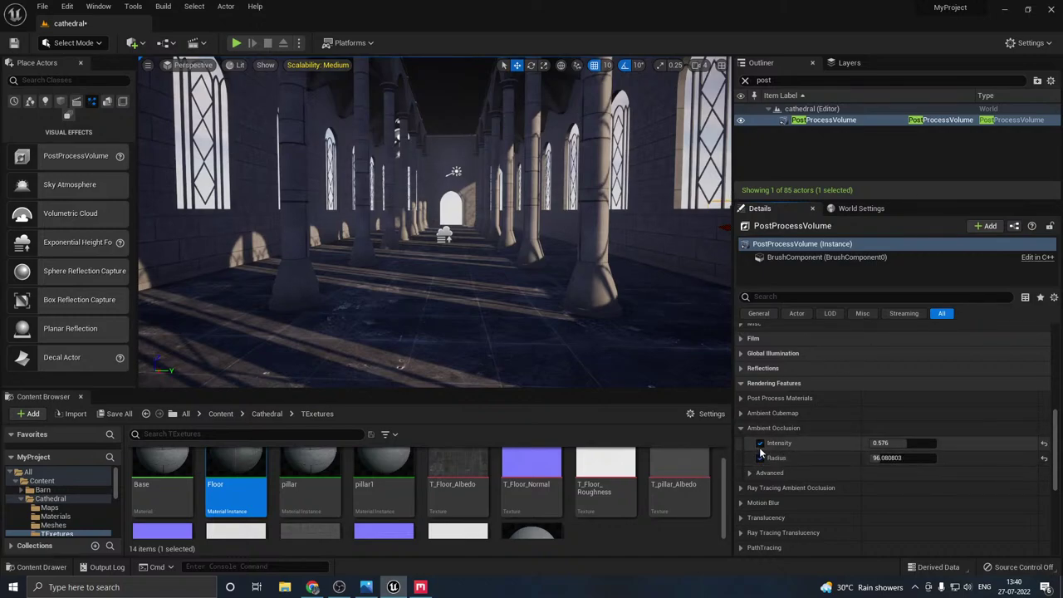
{"action": "left_click", "coordinate": [760, 443]}
{"action": "left_click", "coordinate": [760, 445]}
{"action": "left_click_drag", "start_coordinate": [881, 443], "coordinate": [937, 442]}
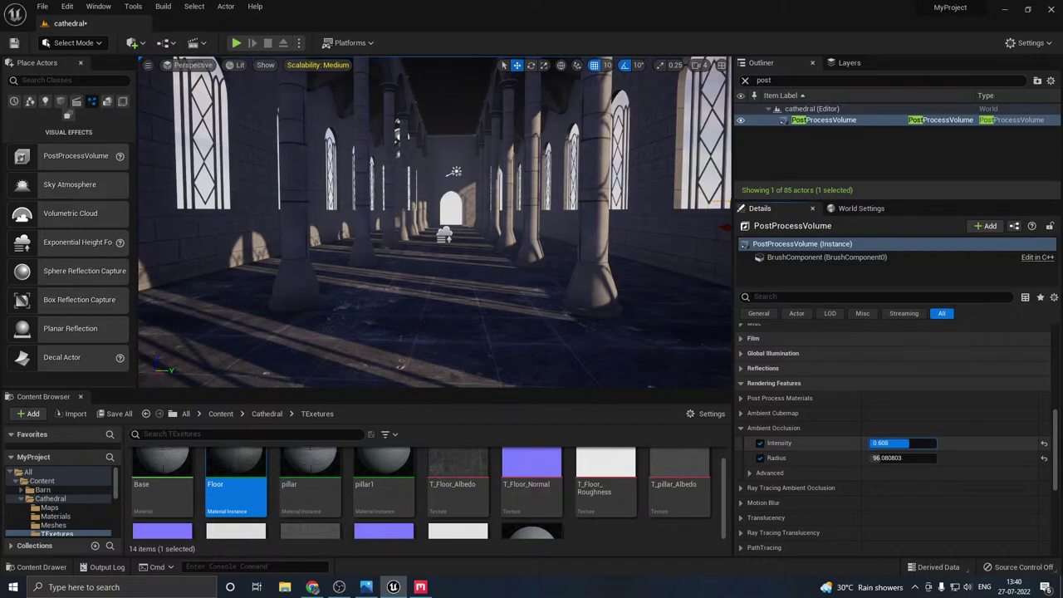
{"action": "left_click", "coordinate": [116, 414]}
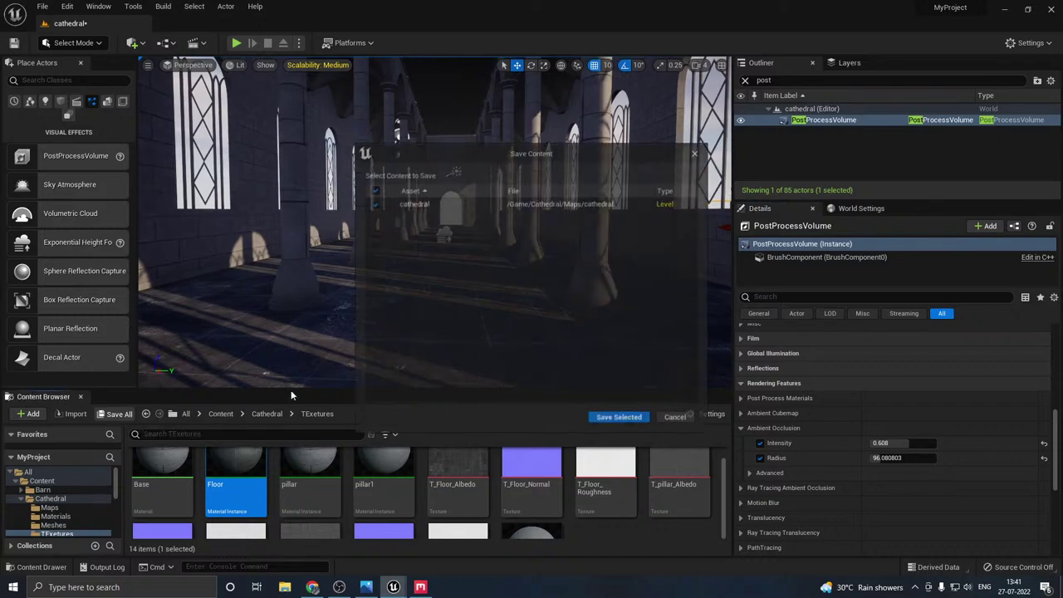
{"action": "left_click", "coordinate": [620, 419]}
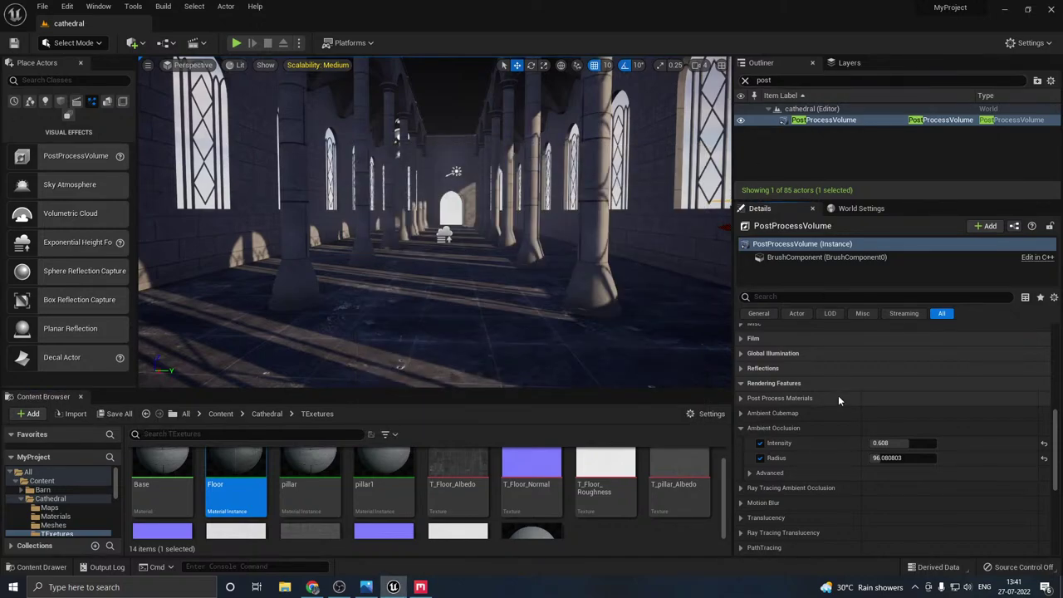
- Enable the global Saturation and Contrast overrides in the volume's color grading settings and expand both color wheels
{"action": "scroll", "coordinate": [820, 416], "scroll_direction": "up", "scroll_amount": 2}
{"action": "scroll", "coordinate": [746, 390], "scroll_direction": "up", "scroll_amount": 2}
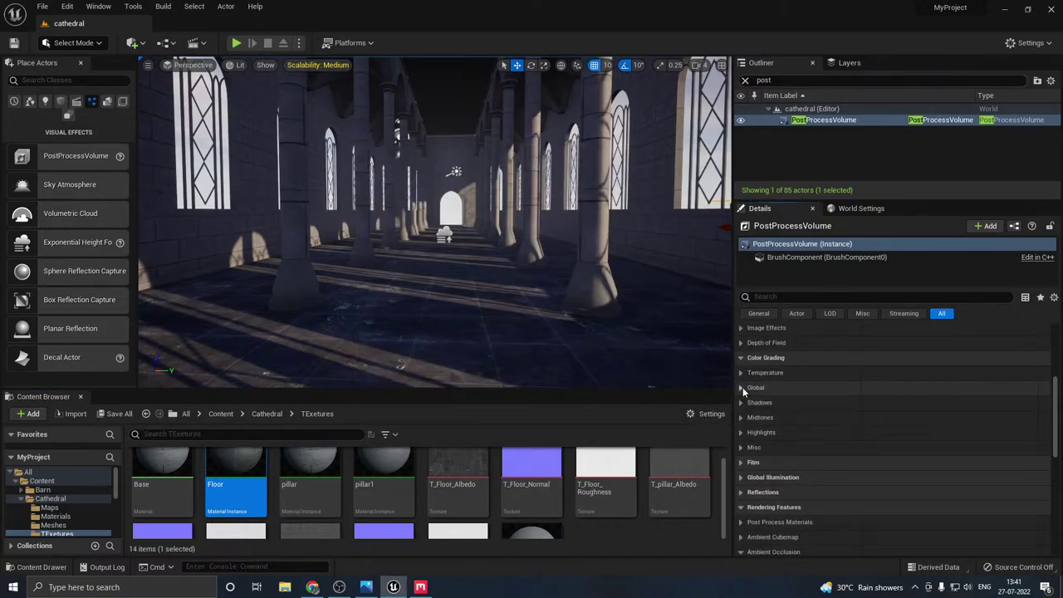
{"action": "left_click", "coordinate": [741, 388]}
{"action": "left_click", "coordinate": [761, 418]}
{"action": "left_click", "coordinate": [750, 418]}
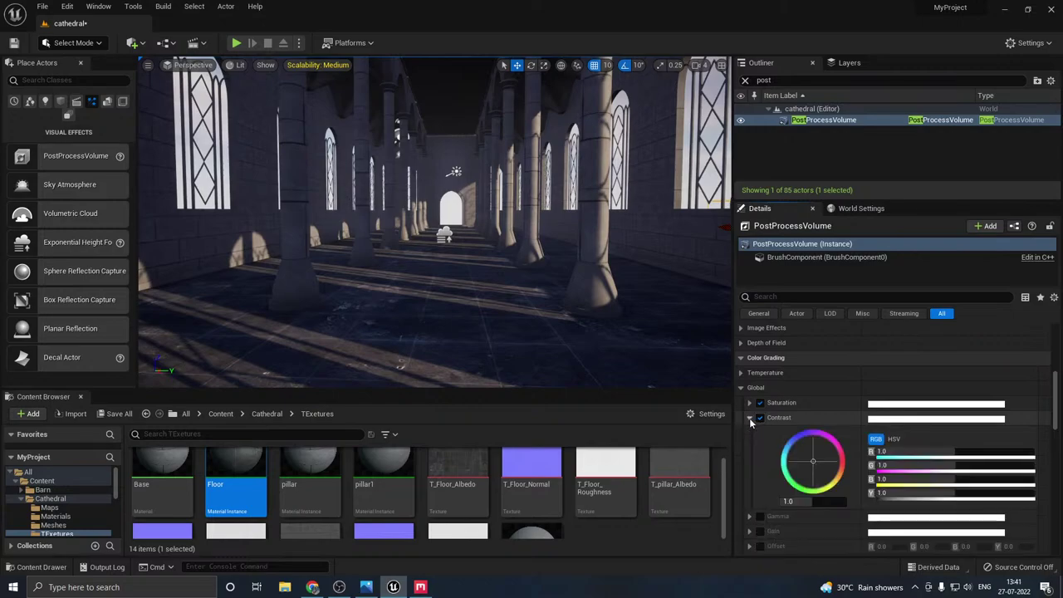
{"action": "left_click", "coordinate": [749, 403]}
{"action": "scroll", "coordinate": [764, 415], "scroll_direction": "down", "scroll_amount": 2}
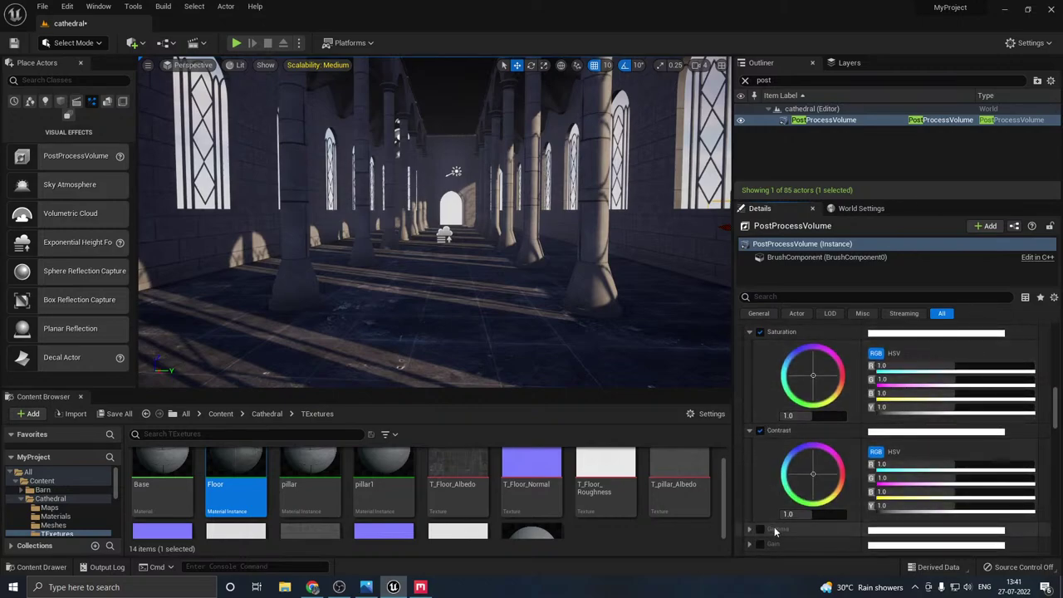
- Set the global color grading saturation to 1.2
{"action": "left_click", "coordinate": [810, 416]}
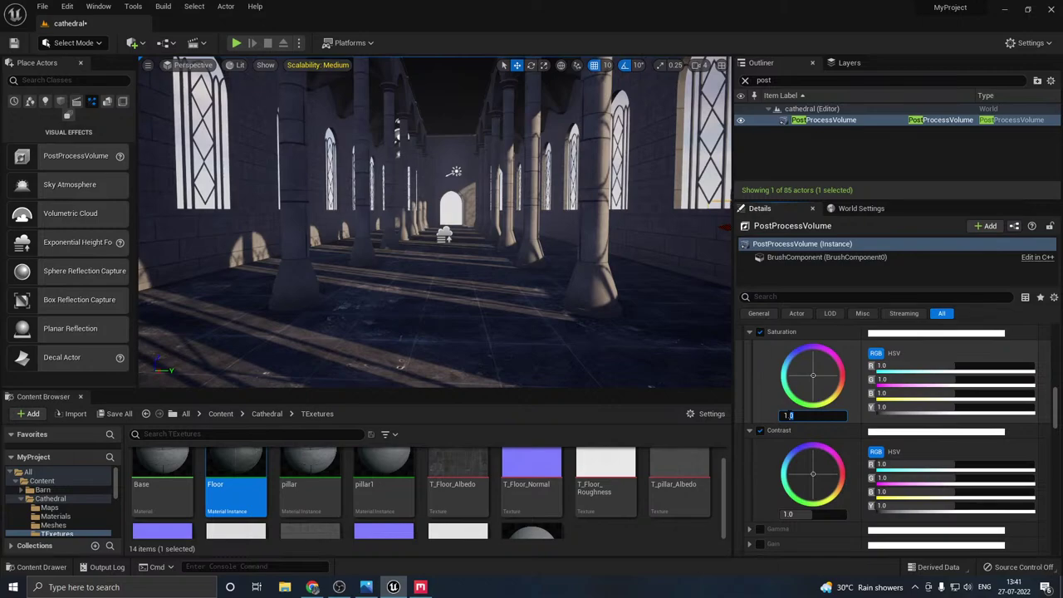
{"action": "type", "text": "1.2"}
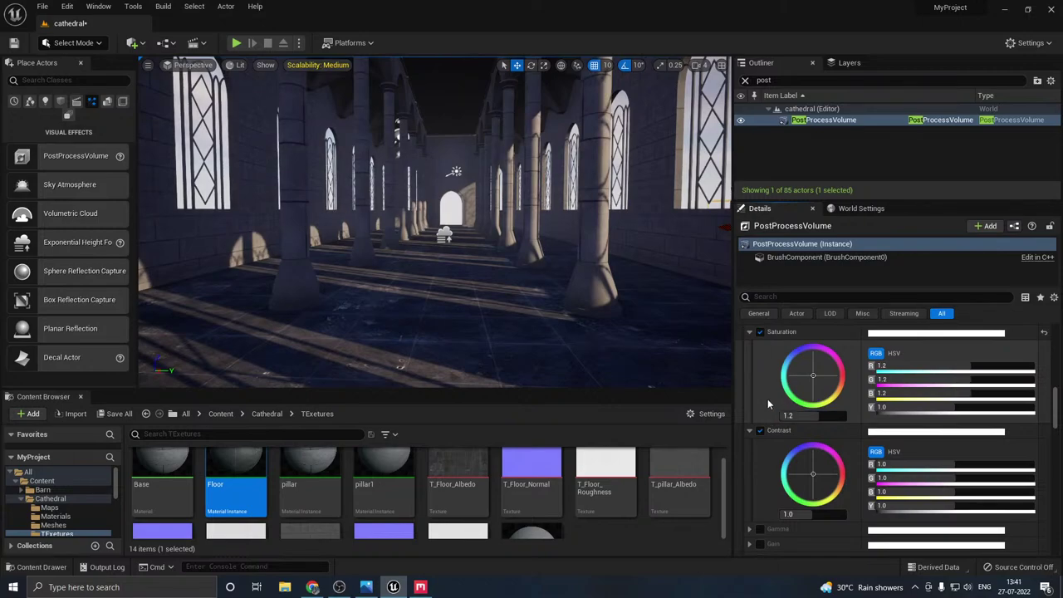
{"action": "key", "text": "Return"}
- Try global color grading contrast values of 2 and 1.2
{"action": "left_click", "coordinate": [796, 515]}
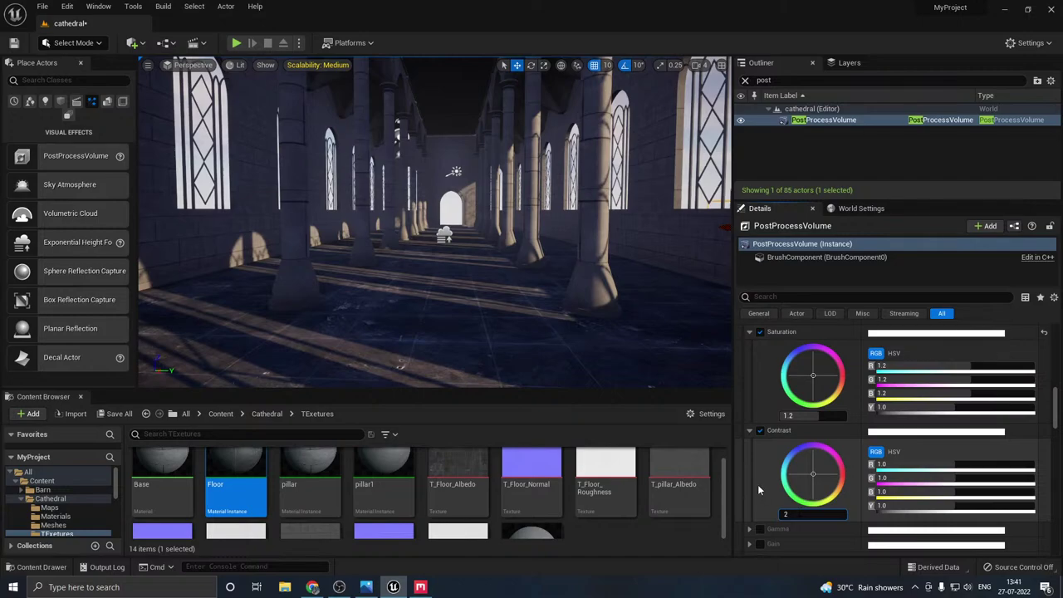
{"action": "type", "text": "2"}
{"action": "key", "text": "Return"}
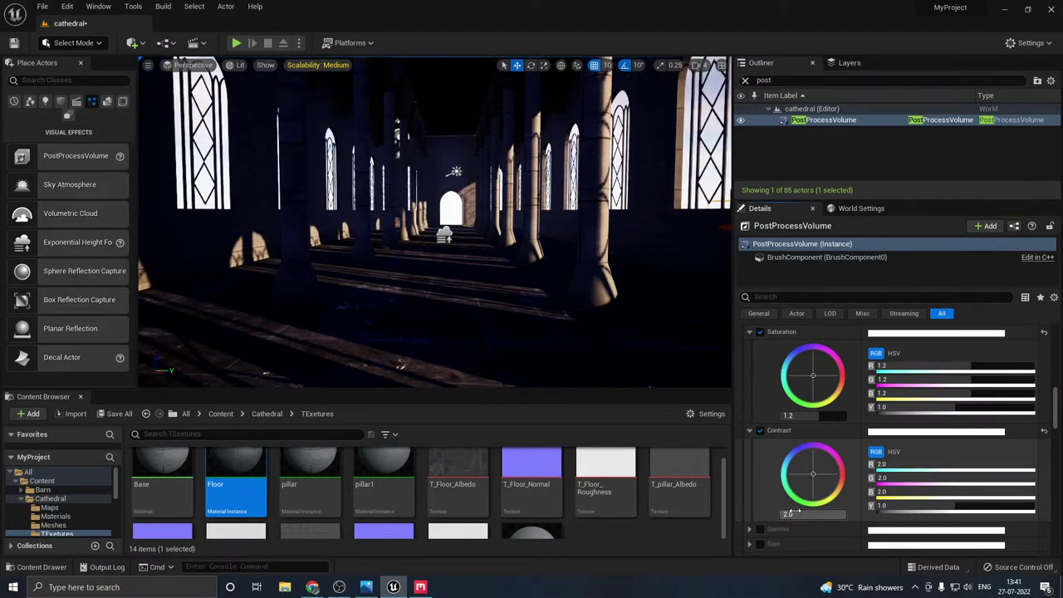
{"action": "left_click", "coordinate": [795, 513]}
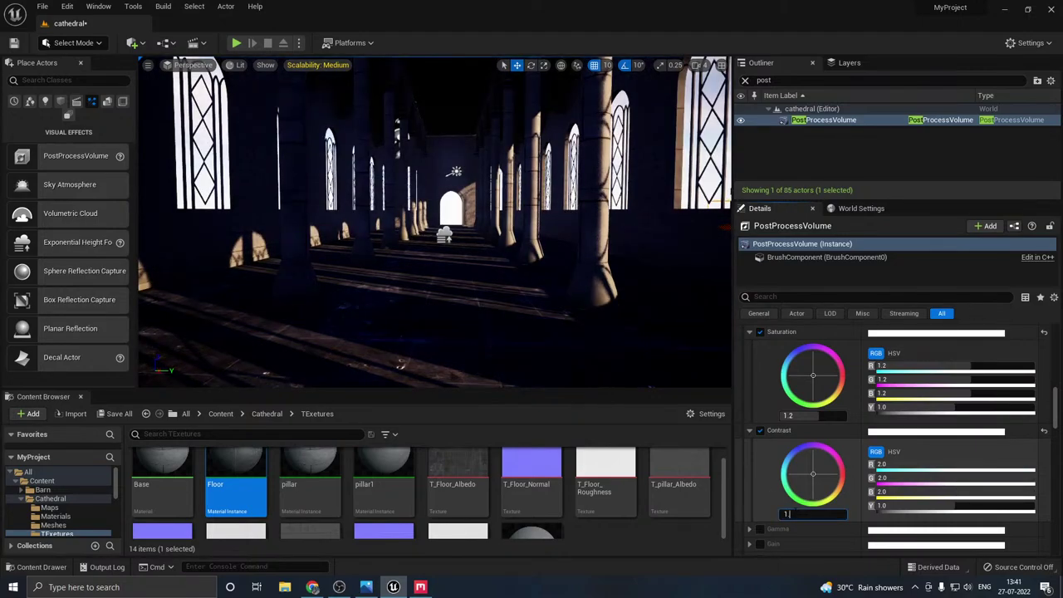
{"action": "type", "text": "1.2"}
{"action": "key", "text": "Return"}
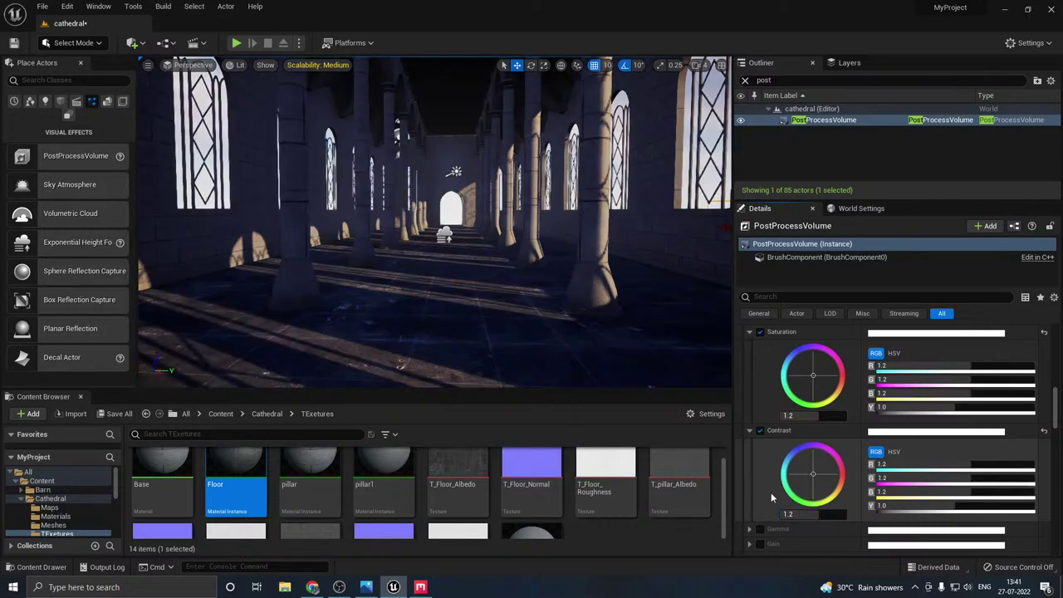
- Set the global contrast to 1.15 and collapse the saturation and contrast color wheels
{"action": "left_click", "coordinate": [794, 514]}
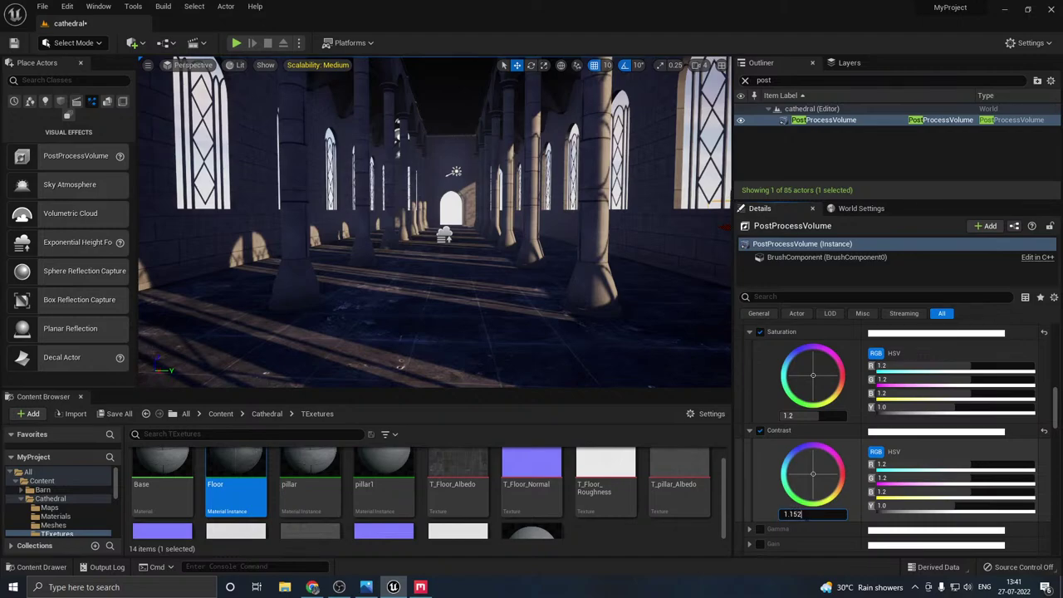
{"action": "key", "text": "Return"}
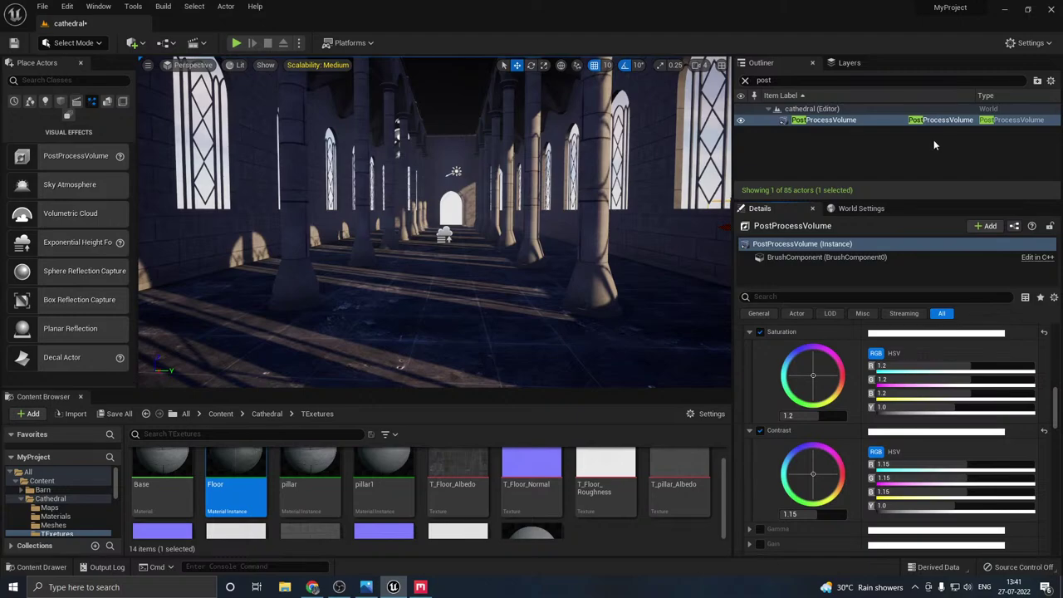
{"action": "left_click", "coordinate": [766, 79]}
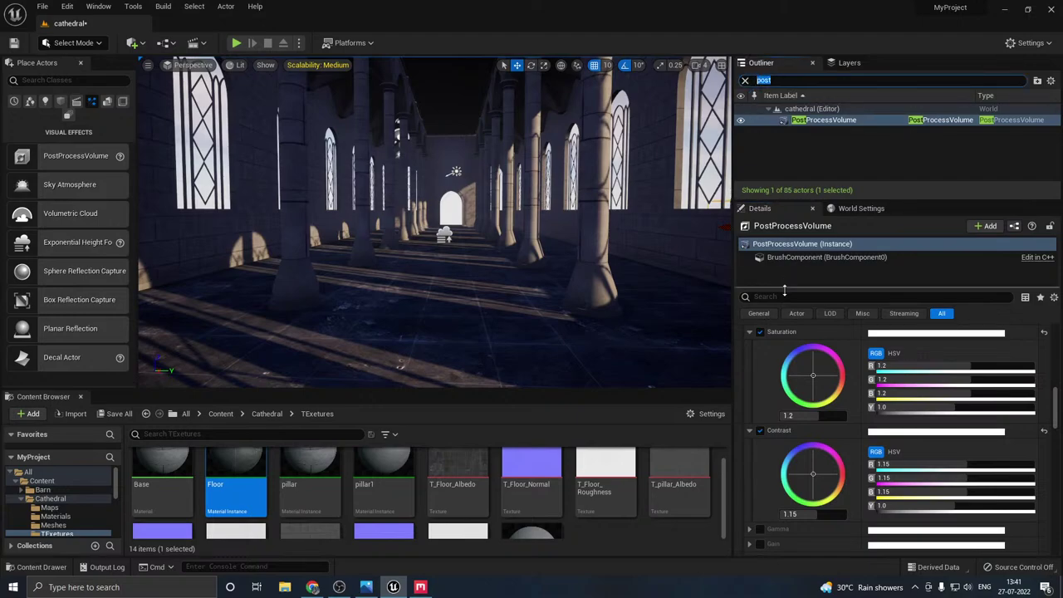
{"action": "left_click", "coordinate": [751, 331]}
{"action": "left_click", "coordinate": [751, 348]}
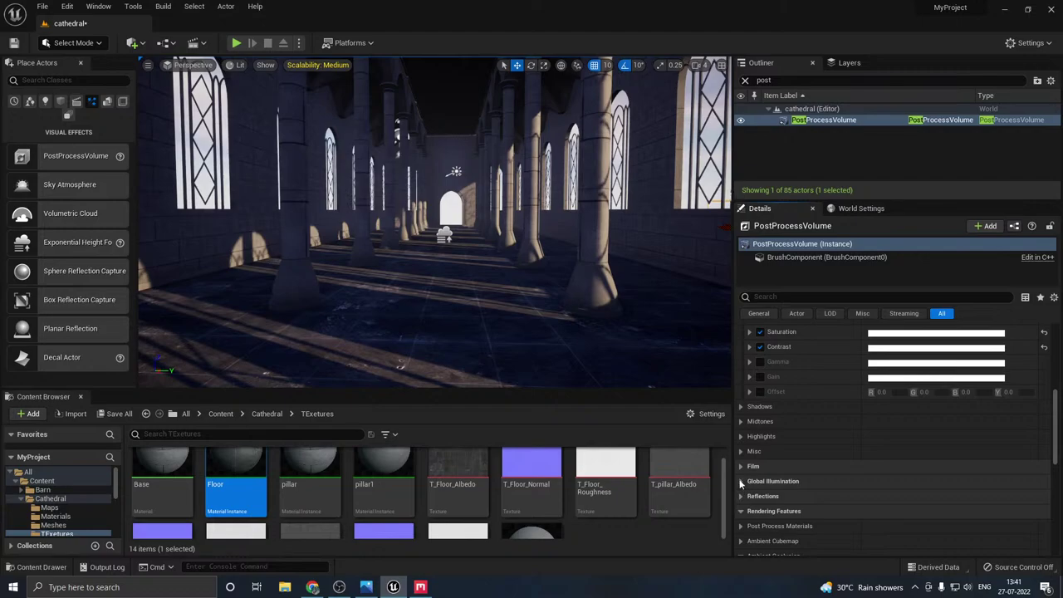
- Enable the Temperature Type, Temp and Tint overrides, set the type to Color Temperature and save the cathedral level
{"action": "scroll", "coordinate": [755, 452], "scroll_direction": "up", "scroll_amount": 4}
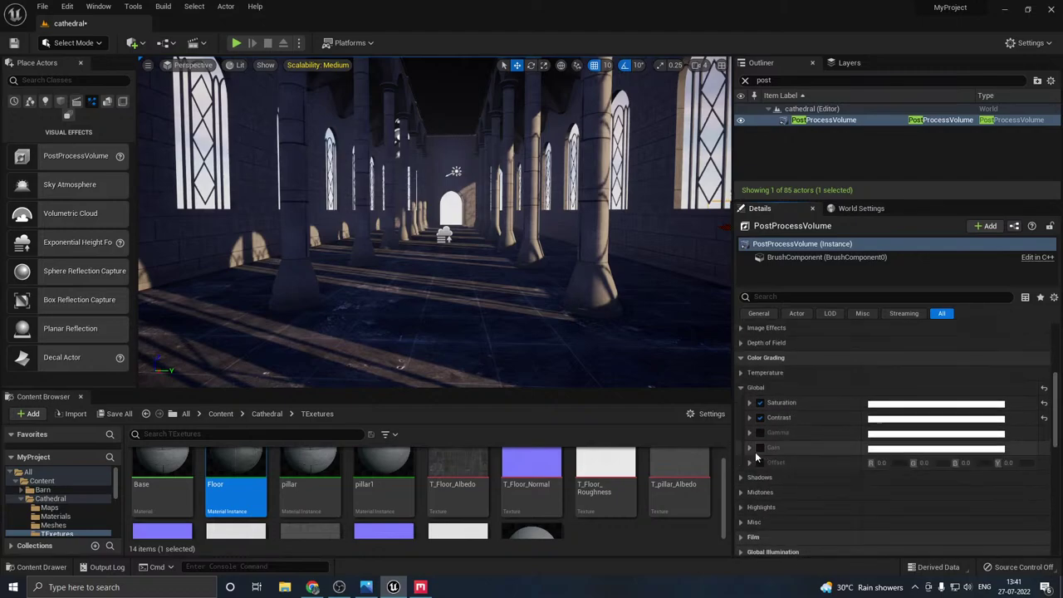
{"action": "left_click", "coordinate": [742, 389]}
{"action": "left_click", "coordinate": [742, 373]}
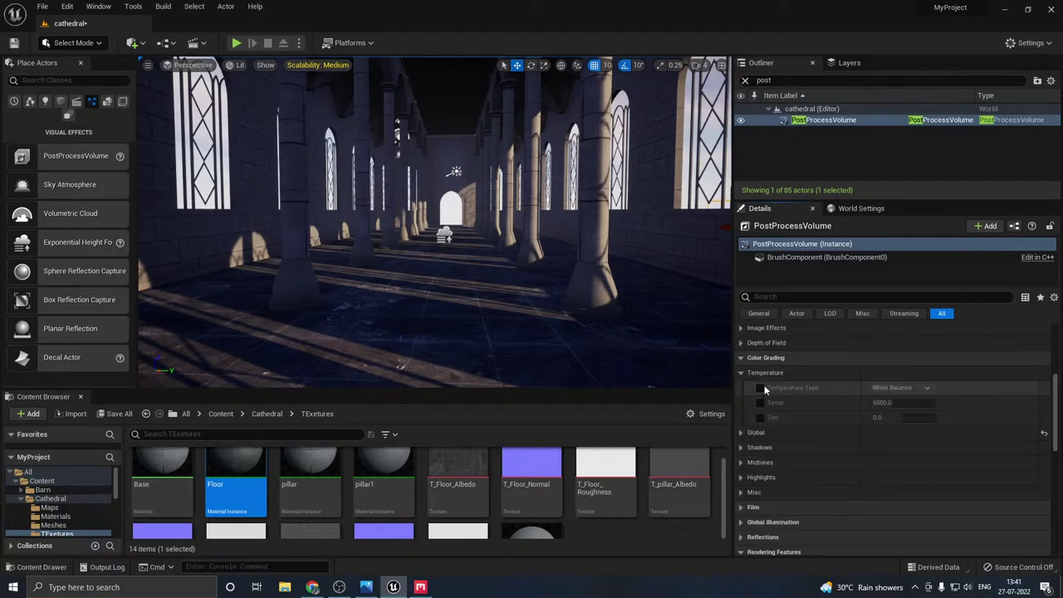
{"action": "left_click", "coordinate": [761, 388]}
{"action": "left_click", "coordinate": [761, 403]}
{"action": "left_click", "coordinate": [762, 418]}
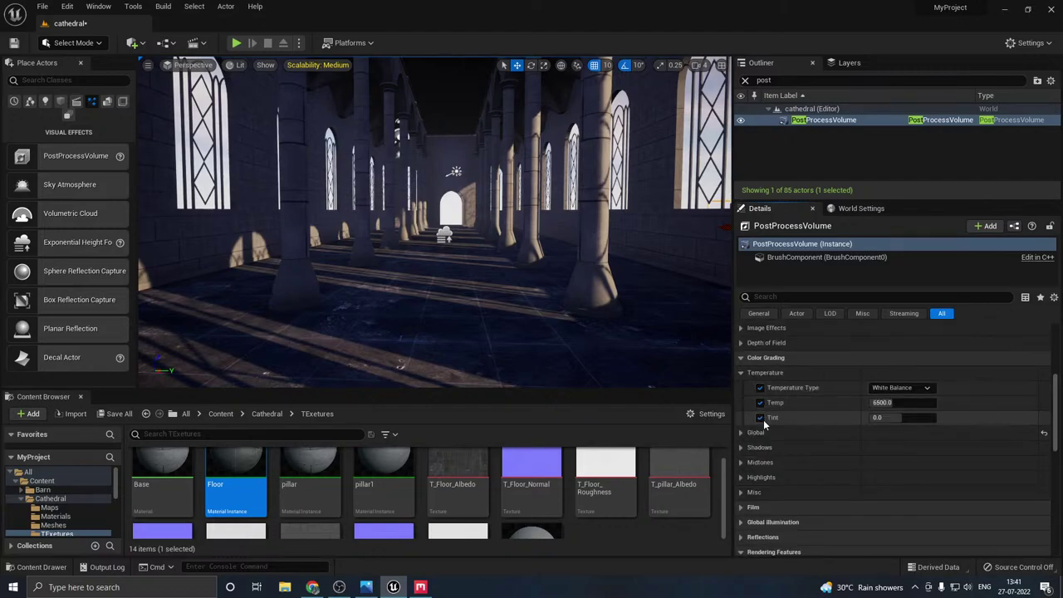
{"action": "left_click", "coordinate": [903, 387]}
{"action": "left_click", "coordinate": [893, 410]}
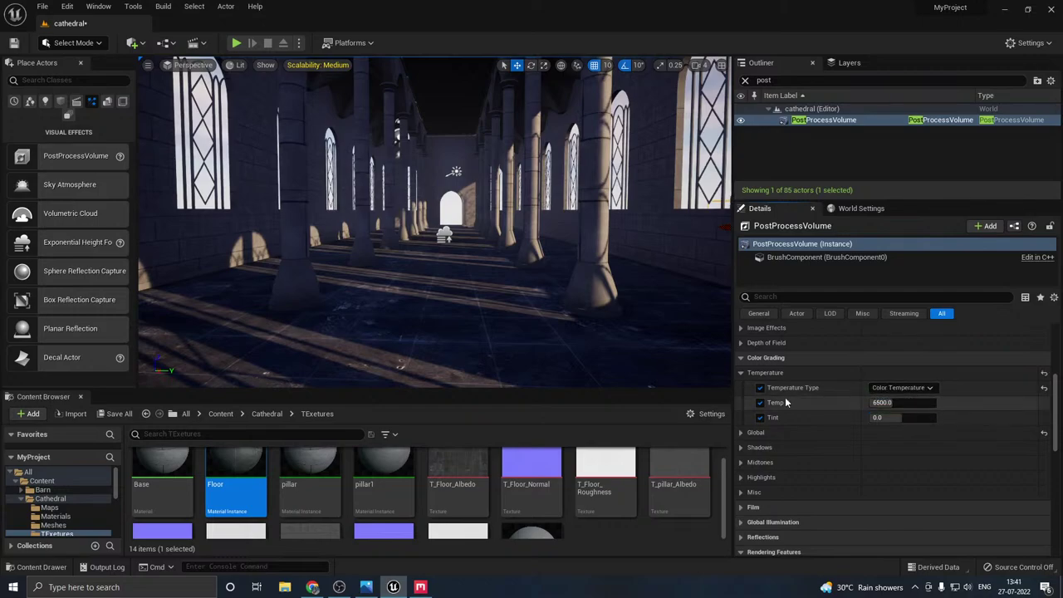
{"action": "left_click", "coordinate": [108, 418]}
{"action": "left_click", "coordinate": [623, 422]}
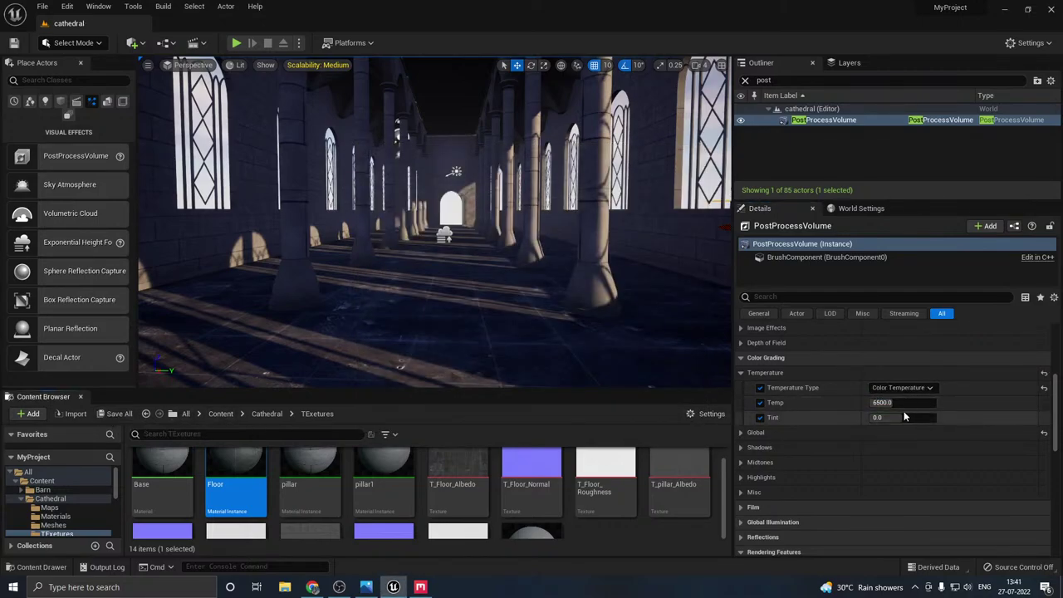
- Try warmer Temp values and a Tint of about 0.56, resetting each to its default
{"action": "mouse_move", "coordinate": [889, 403]}
{"action": "left_mouse_down"}
{"action": "mouse_move", "coordinate": [922, 403]}
{"action": "mouse_move", "coordinate": [872, 402]}
{"action": "mouse_move", "coordinate": [937, 403]}
{"action": "mouse_move", "coordinate": [898, 403]}
{"action": "left_mouse_up"}
{"action": "left_click", "coordinate": [882, 403]}
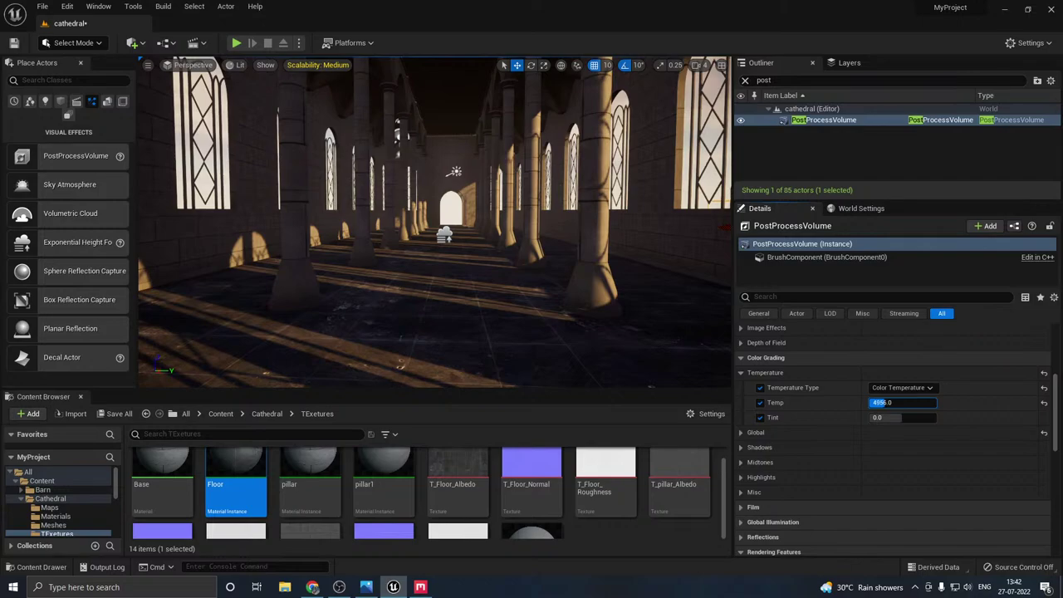
{"action": "left_click_drag", "start_coordinate": [888, 403], "coordinate": [891, 404]}
{"action": "left_click", "coordinate": [1045, 403]}
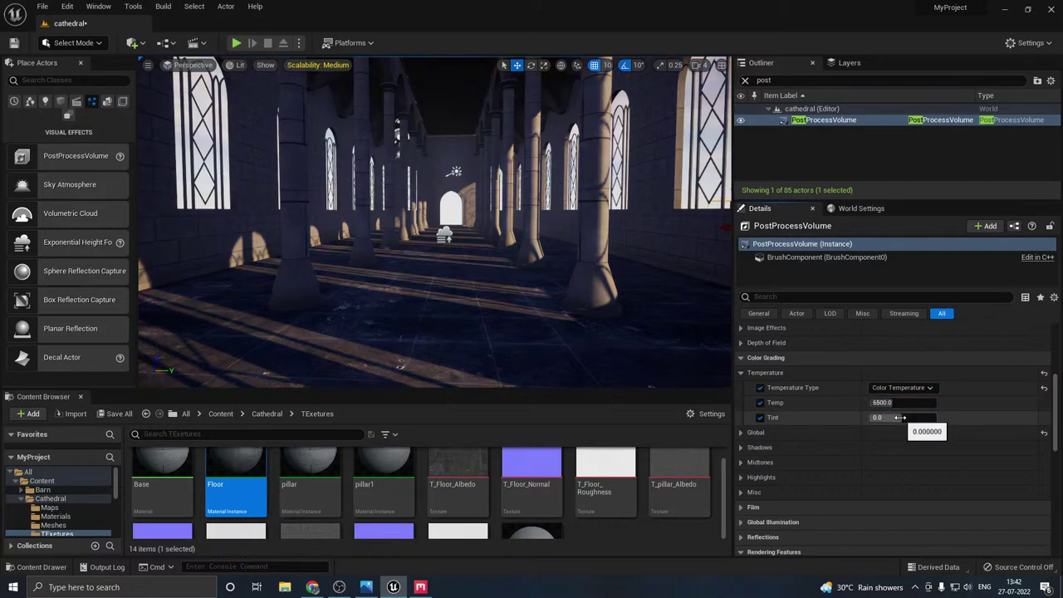
{"action": "left_click_drag", "start_coordinate": [900, 418], "coordinate": [889, 418]}
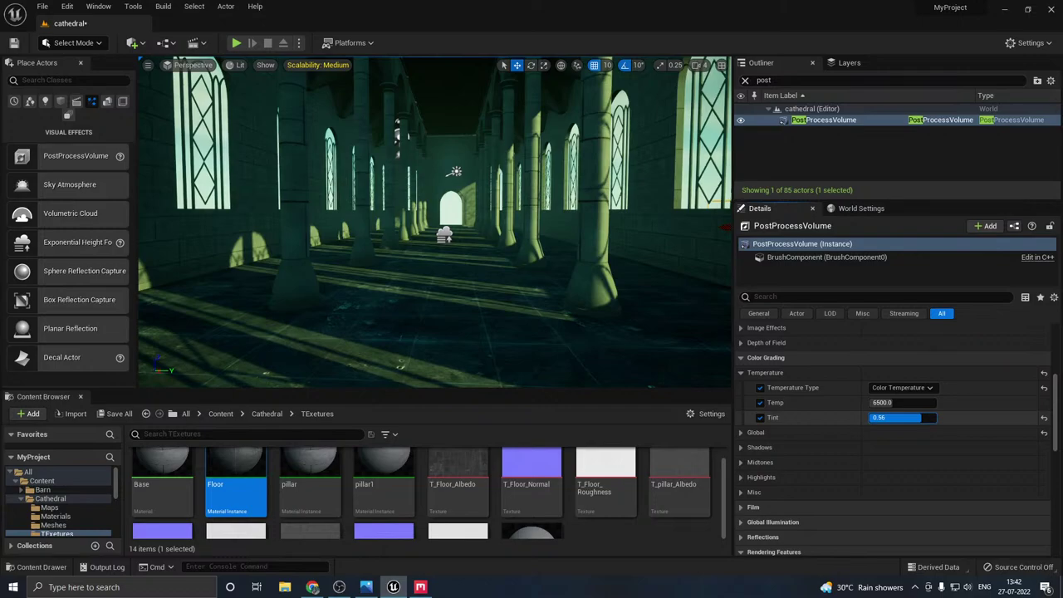
{"action": "left_click", "coordinate": [1045, 418]}
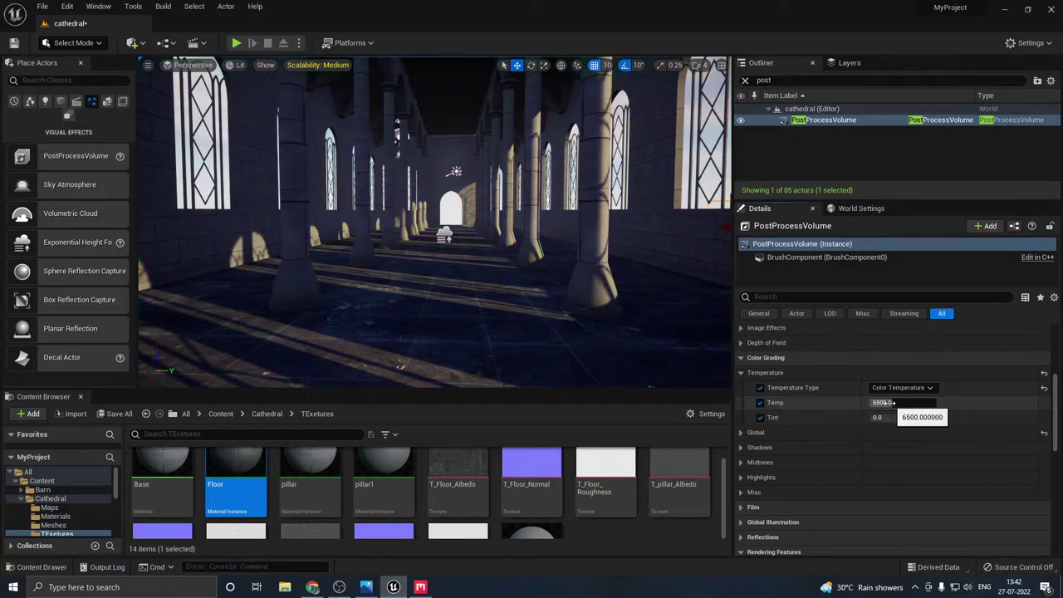
- Set the color grading Temp of the PostProcessVolume to about 5420 for a slightly warmer image
{"action": "mouse_move", "coordinate": [891, 403]}
{"action": "left_mouse_down"}
{"action": "mouse_move", "coordinate": [843, 403]}
{"action": "mouse_move", "coordinate": [881, 403]}
{"action": "left_mouse_up"}
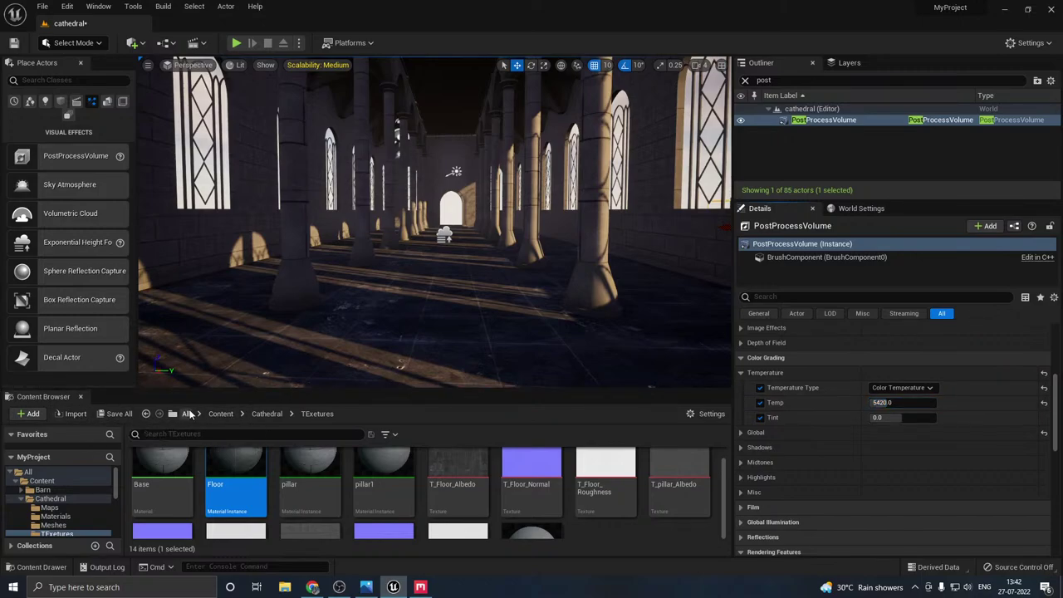
- Save the cathedral level, then find the DirectionalLight by filtering the Outliner with "dire" and select it
{"action": "left_click", "coordinate": [119, 414]}
{"action": "left_click", "coordinate": [616, 351]}
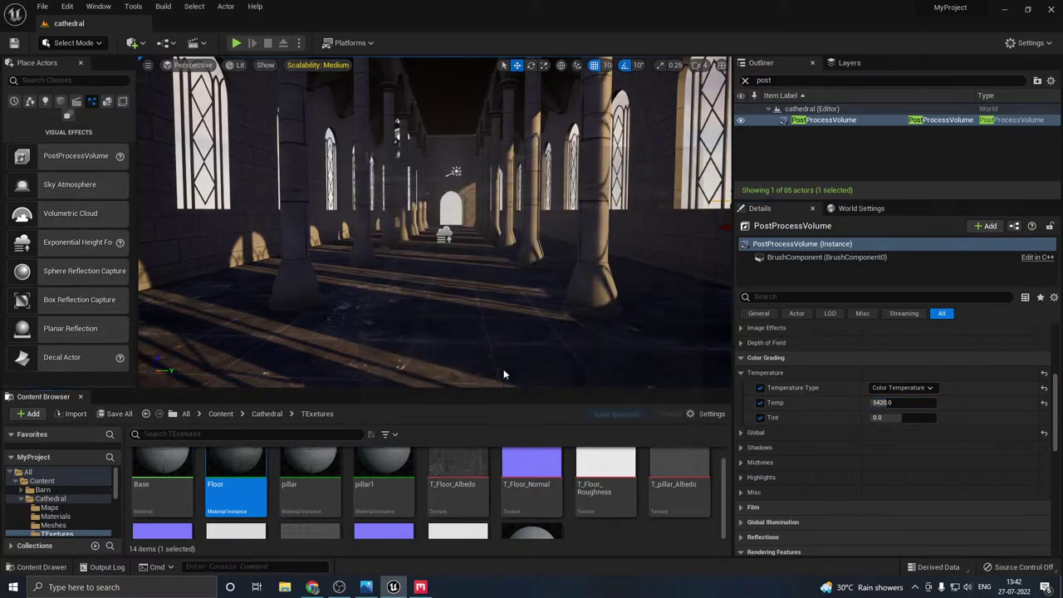
{"action": "left_click", "coordinate": [781, 80]}
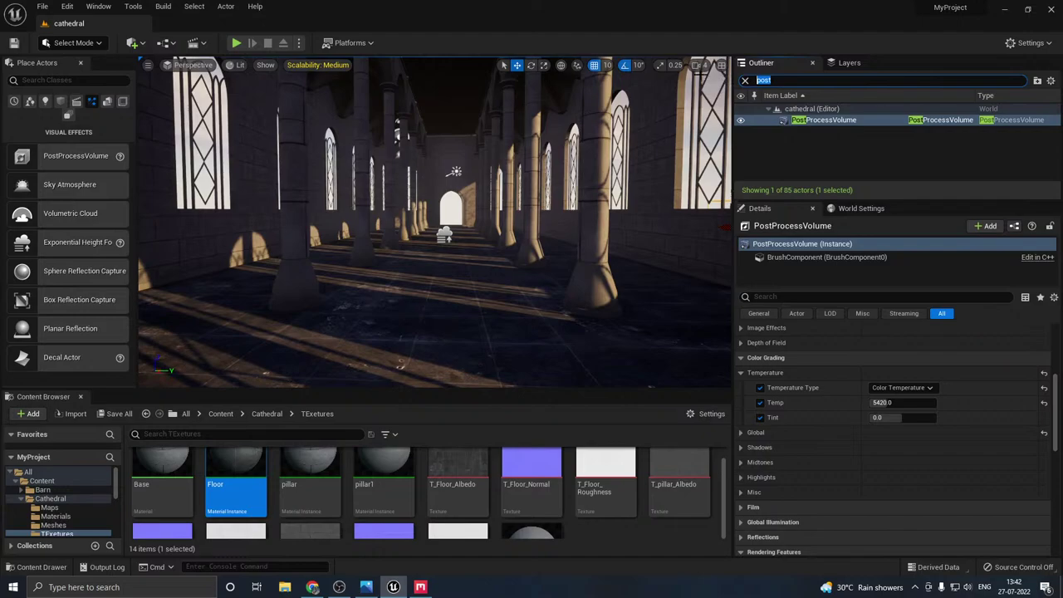
{"action": "type", "text": "dire"}
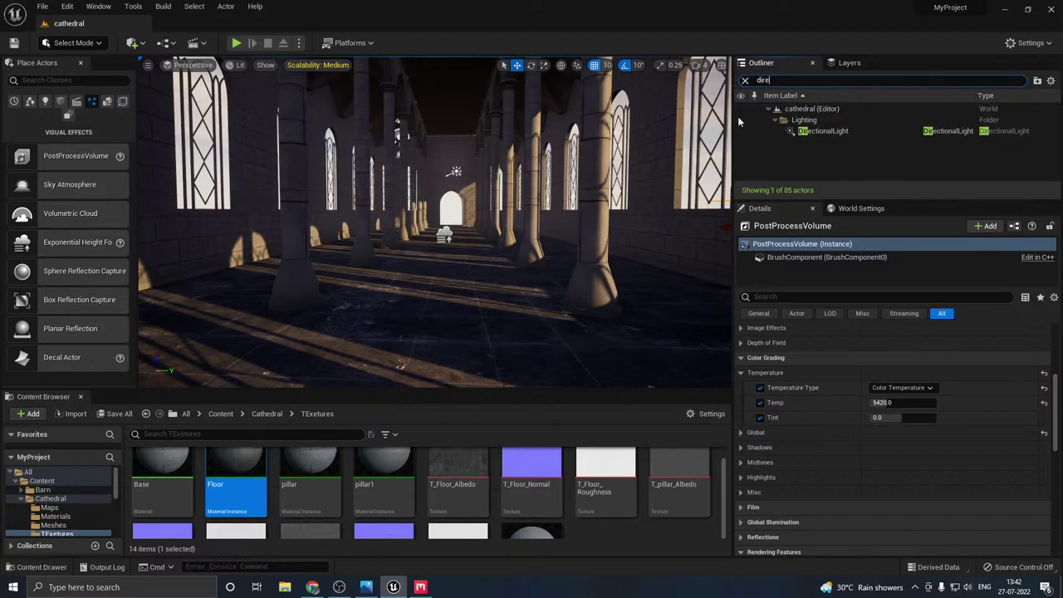
{"action": "left_click", "coordinate": [823, 130]}
{"action": "scroll", "coordinate": [846, 408], "scroll_direction": "down", "scroll_amount": 2}
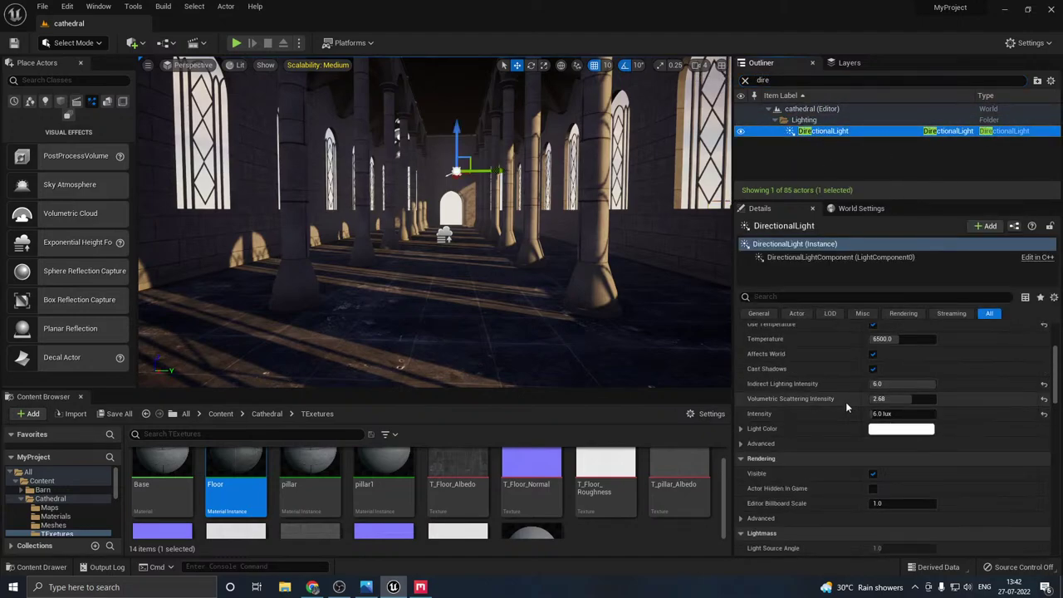
{"action": "scroll", "coordinate": [847, 405], "scroll_direction": "up", "scroll_amount": 3}
{"action": "scroll", "coordinate": [846, 407], "scroll_direction": "down", "scroll_amount": 2}
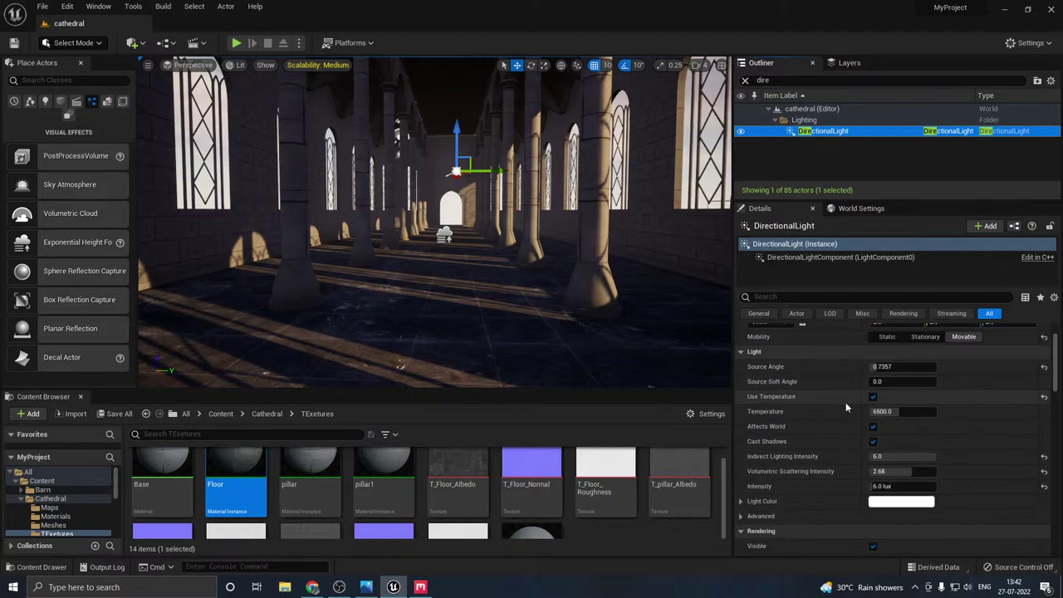
- Try pale yellow, peach, light blue and cyan Light Color values on the DirectionalLight
{"action": "left_click", "coordinate": [906, 502]}
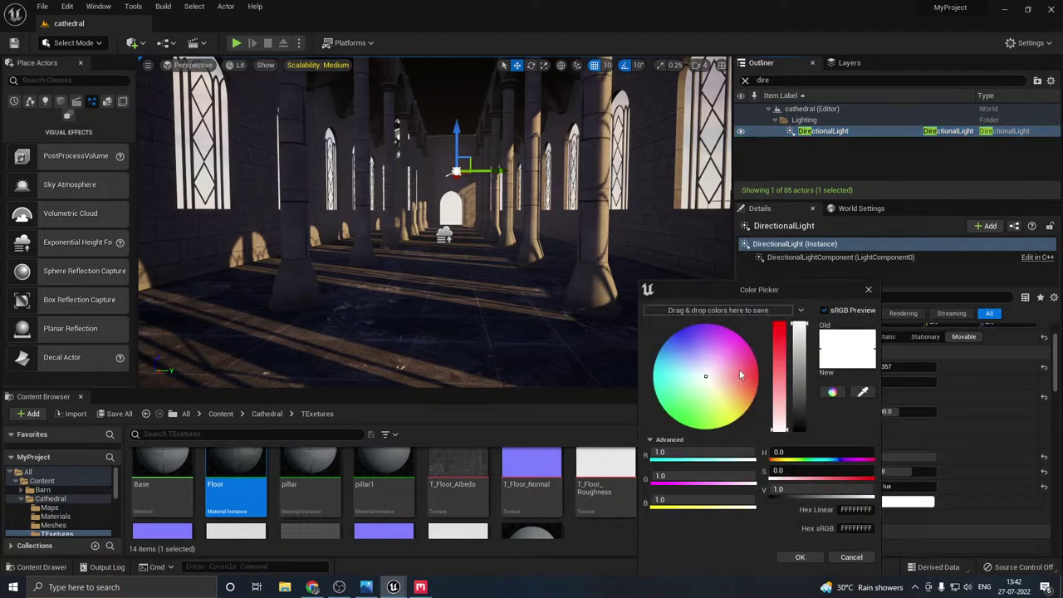
{"action": "left_click", "coordinate": [722, 396]}
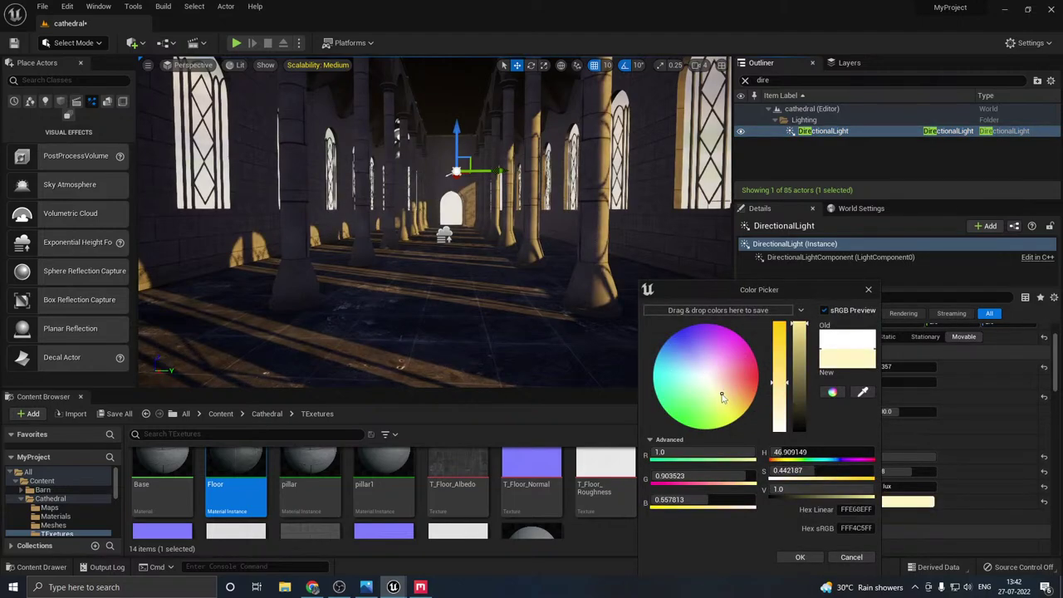
{"action": "left_click_drag", "start_coordinate": [722, 396], "coordinate": [784, 390]}
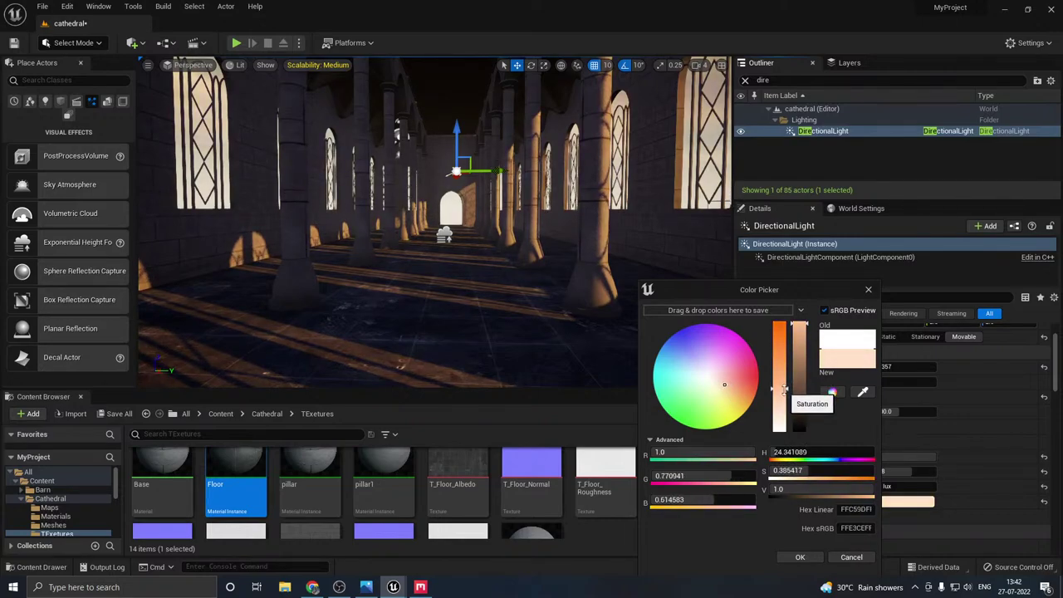
{"action": "left_click", "coordinate": [684, 363]}
{"action": "left_click_drag", "start_coordinate": [684, 363], "coordinate": [676, 362]}
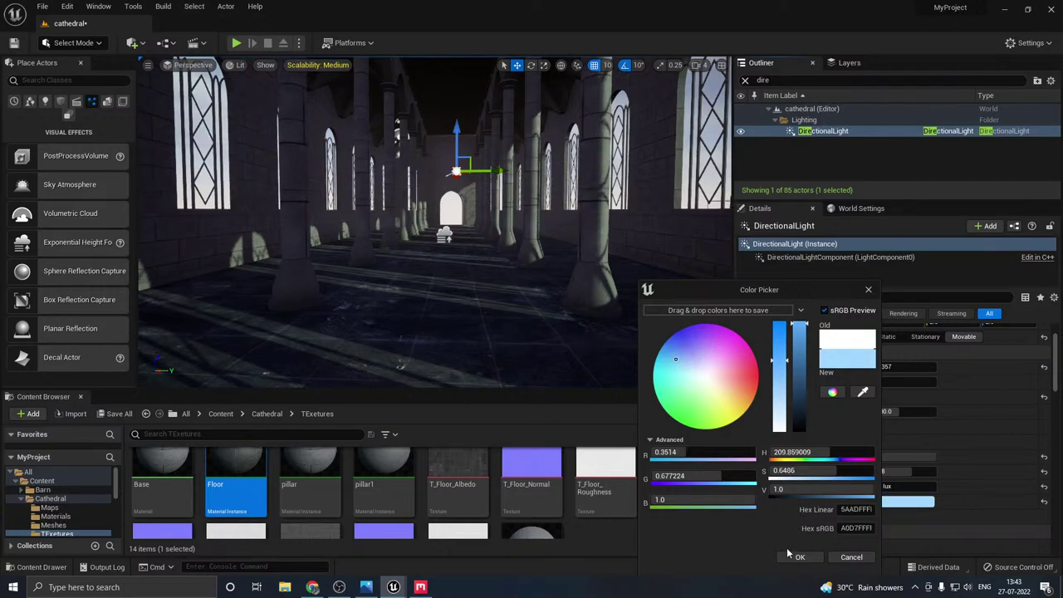
{"action": "mouse_move", "coordinate": [779, 360]}
{"action": "left_mouse_down"}
{"action": "mouse_move", "coordinate": [780, 329]}
{"action": "mouse_move", "coordinate": [780, 375]}
{"action": "left_mouse_up"}
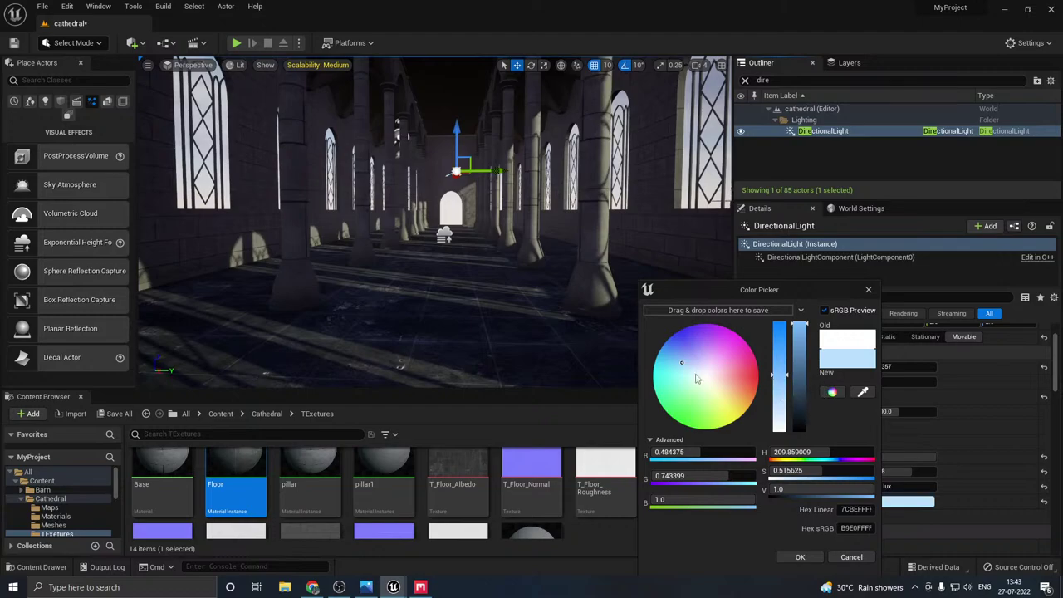
{"action": "left_click", "coordinate": [686, 375]}
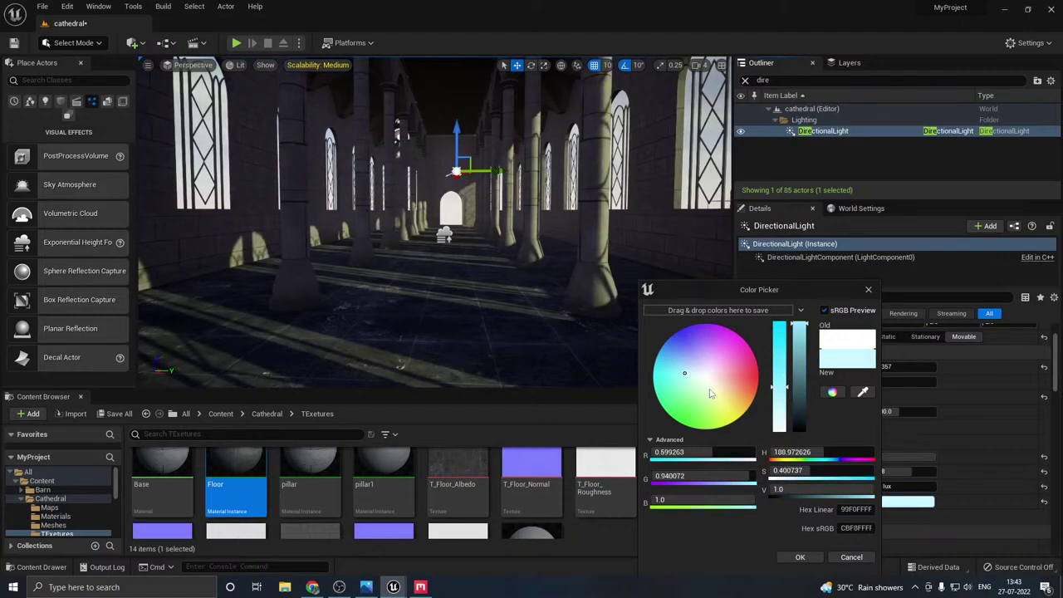
{"action": "left_click", "coordinate": [714, 393]}
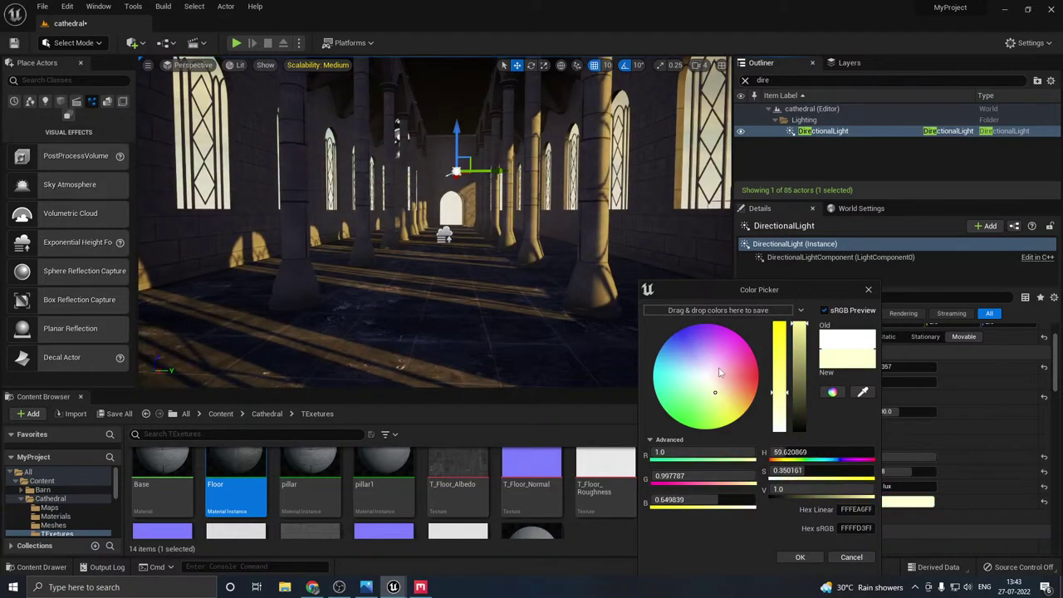
{"action": "left_click", "coordinate": [721, 389]}
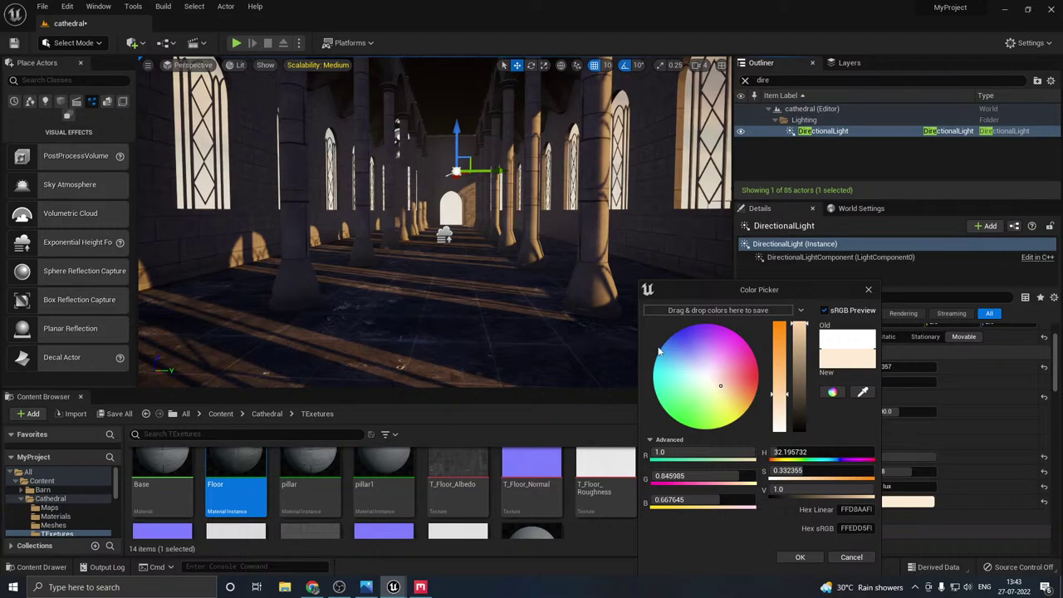
- Set the DirectionalLight's Light Color to a light blue, hex sRGB about ABE0FF, and accept it
{"action": "left_click", "coordinate": [684, 359]}
{"action": "left_click", "coordinate": [686, 360]}
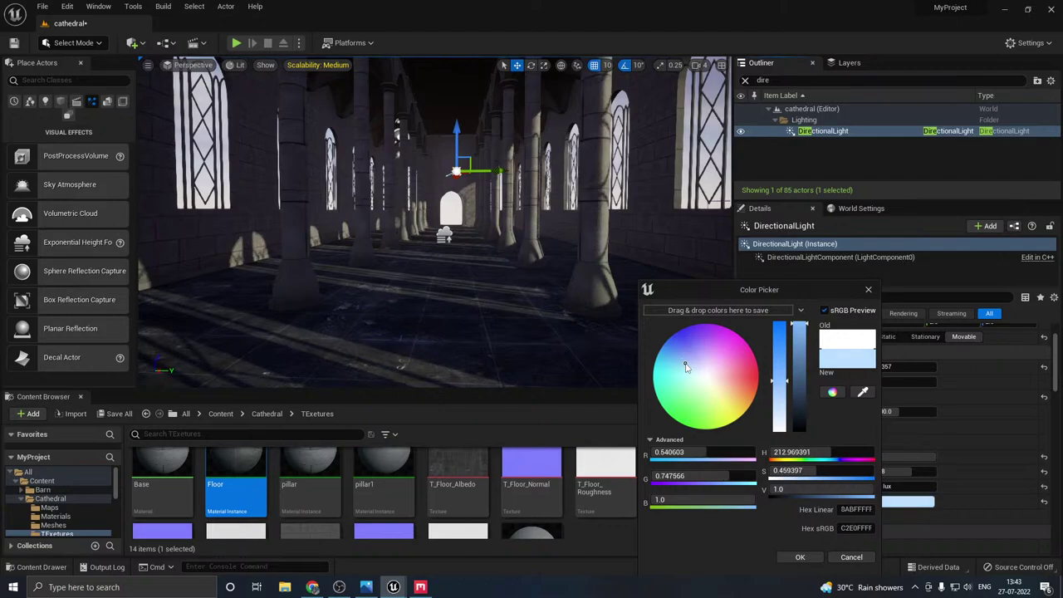
{"action": "left_click_drag", "start_coordinate": [687, 362], "coordinate": [679, 366]}
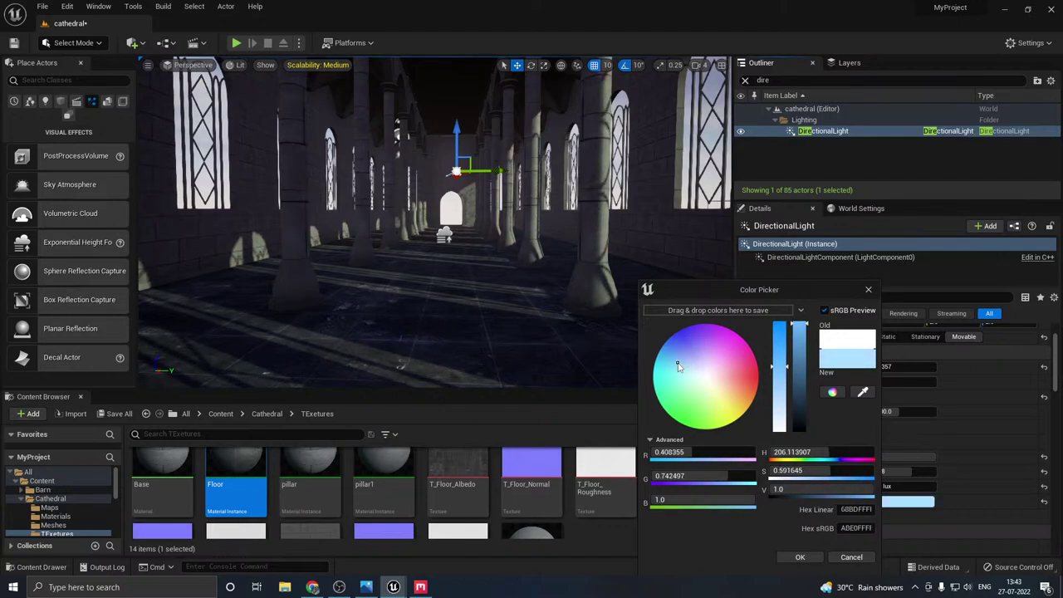
{"action": "left_click", "coordinate": [791, 555]}
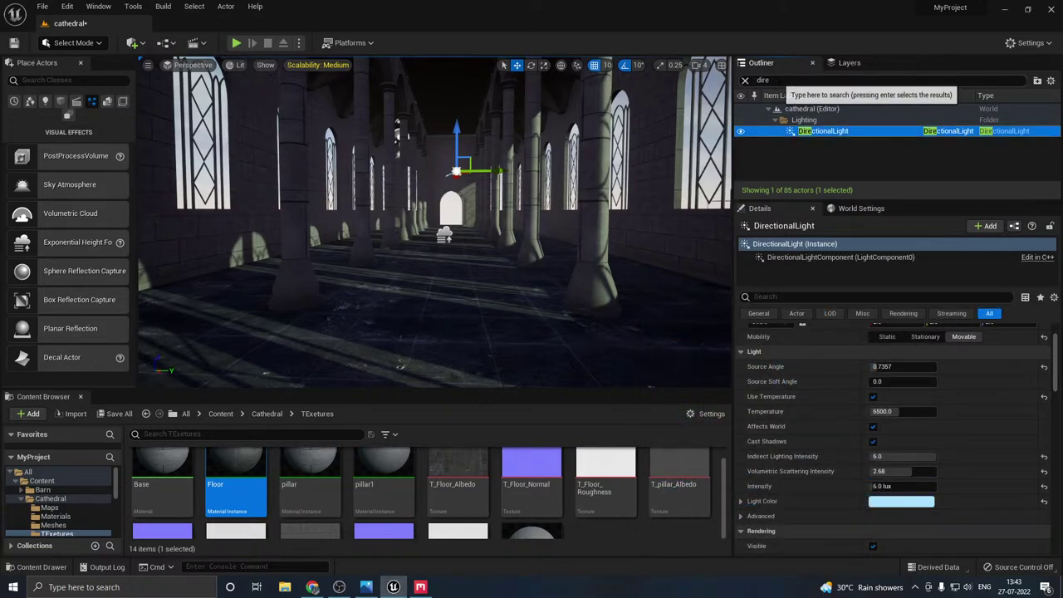
- Filter the Outliner with "xpo" and select the ExponentialHeightFog
{"action": "left_click_drag", "start_coordinate": [776, 80], "coordinate": [711, 74]}
{"action": "type", "text": "xpo"}
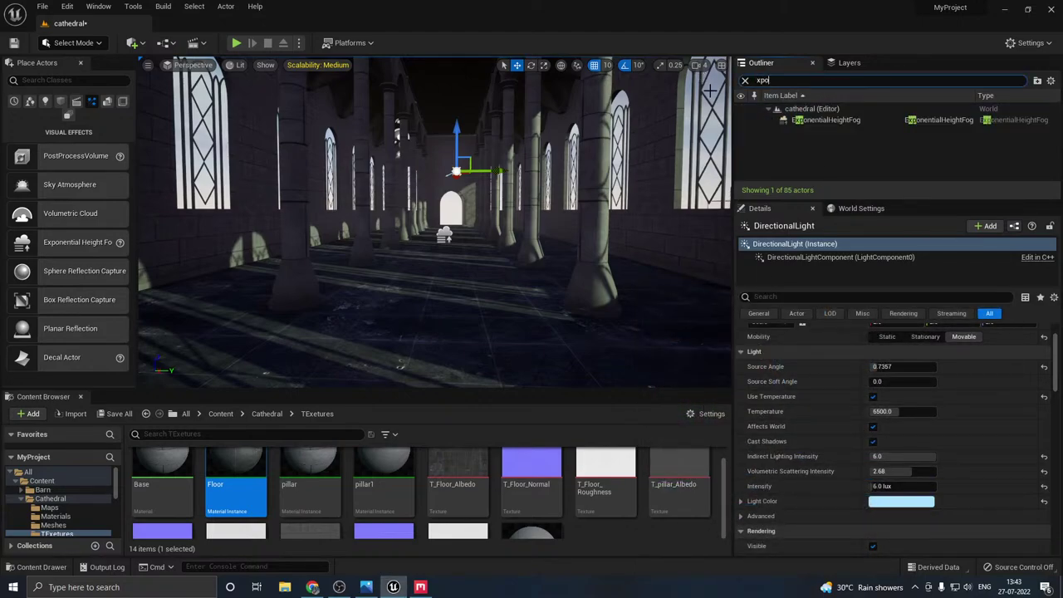
{"action": "left_click", "coordinate": [803, 123]}
{"action": "scroll", "coordinate": [867, 424], "scroll_direction": "up", "scroll_amount": 2}
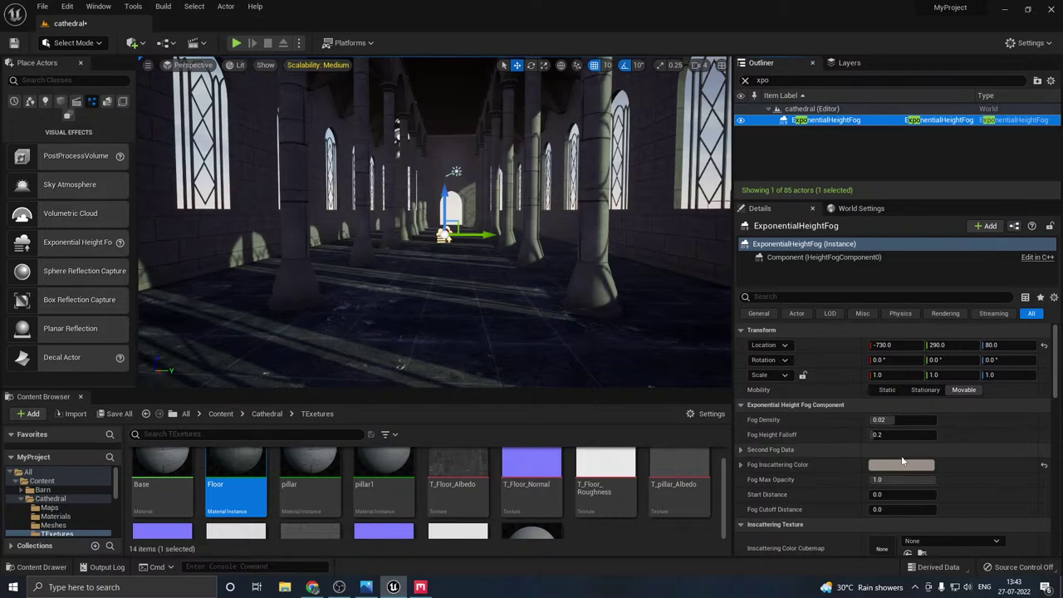
- Try orange, saturated blue and muted yellow tones for the Fog Inscattering Color of the ExponentialHeightFog
{"action": "left_click", "coordinate": [902, 465]}
{"action": "left_click_drag", "start_coordinate": [804, 378], "coordinate": [807, 374]}
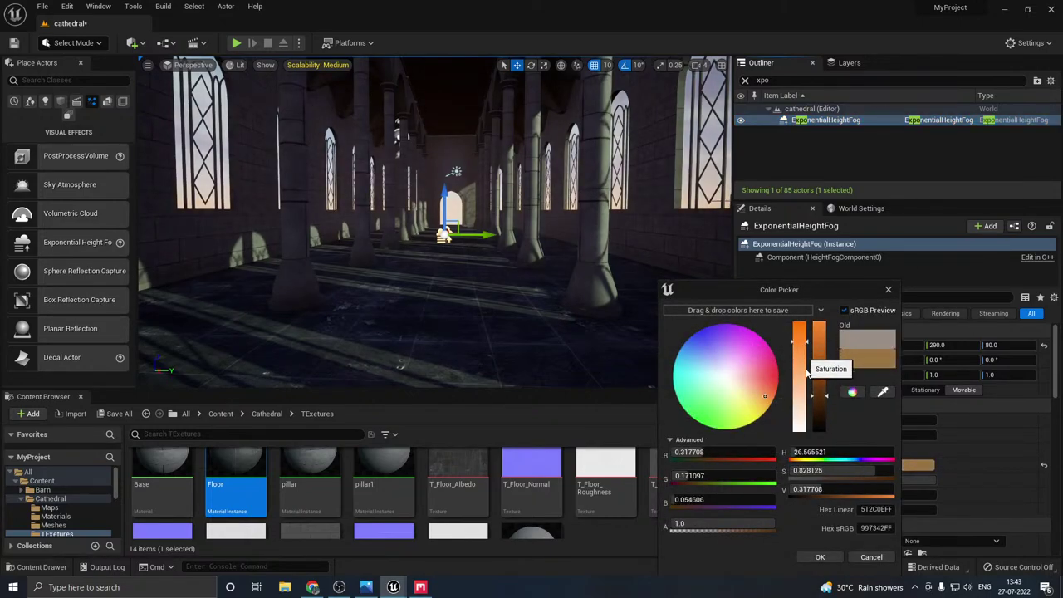
{"action": "left_click", "coordinate": [699, 362]}
{"action": "left_click_drag", "start_coordinate": [699, 360], "coordinate": [692, 354]}
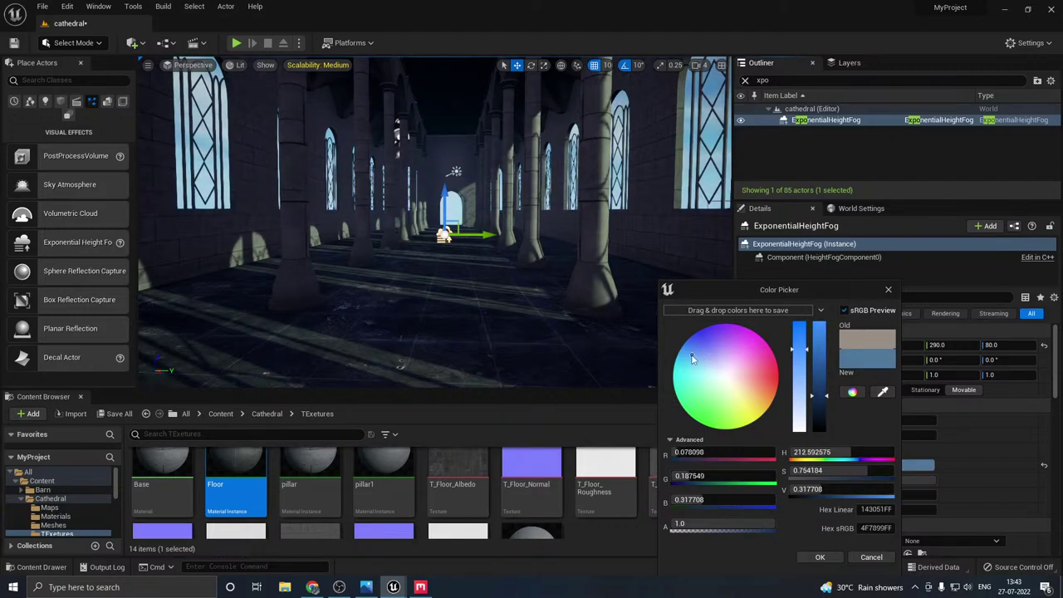
{"action": "left_click", "coordinate": [741, 393]}
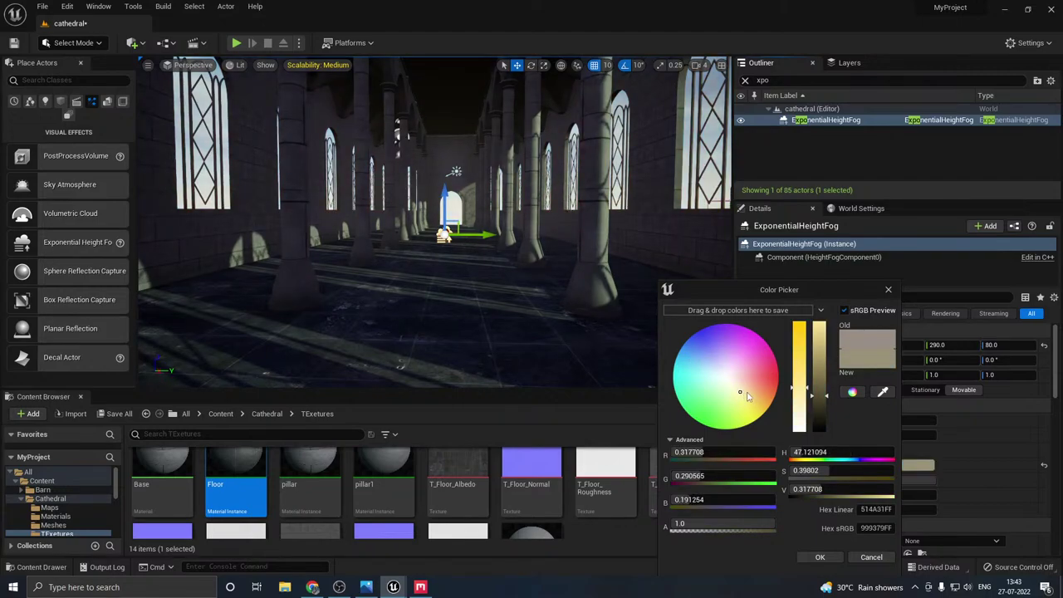
{"action": "left_click", "coordinate": [749, 392]}
{"action": "left_click", "coordinate": [797, 352]}
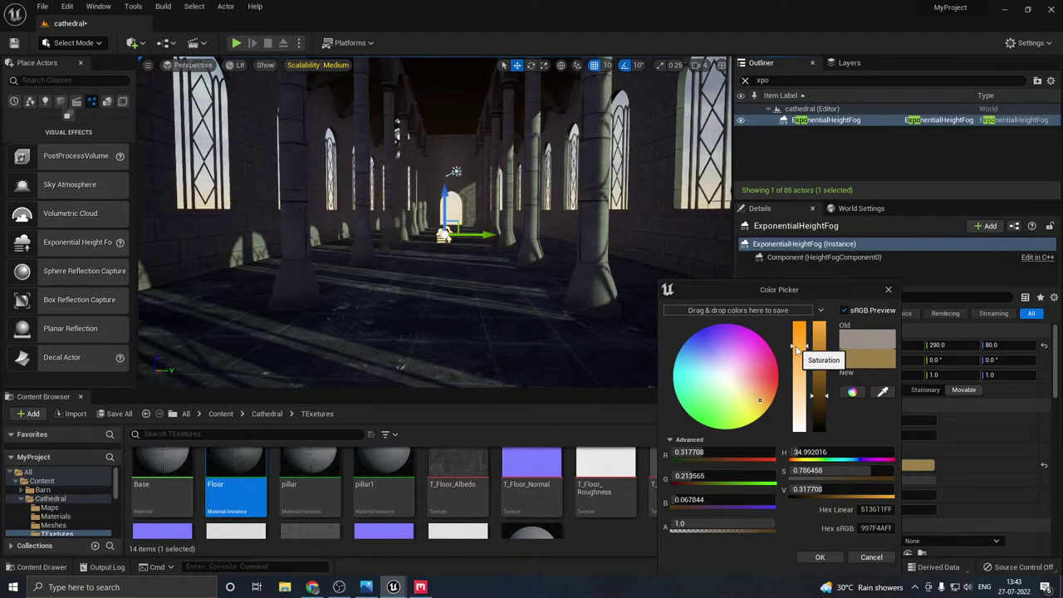
{"action": "left_click_drag", "start_coordinate": [797, 353], "coordinate": [797, 367]}
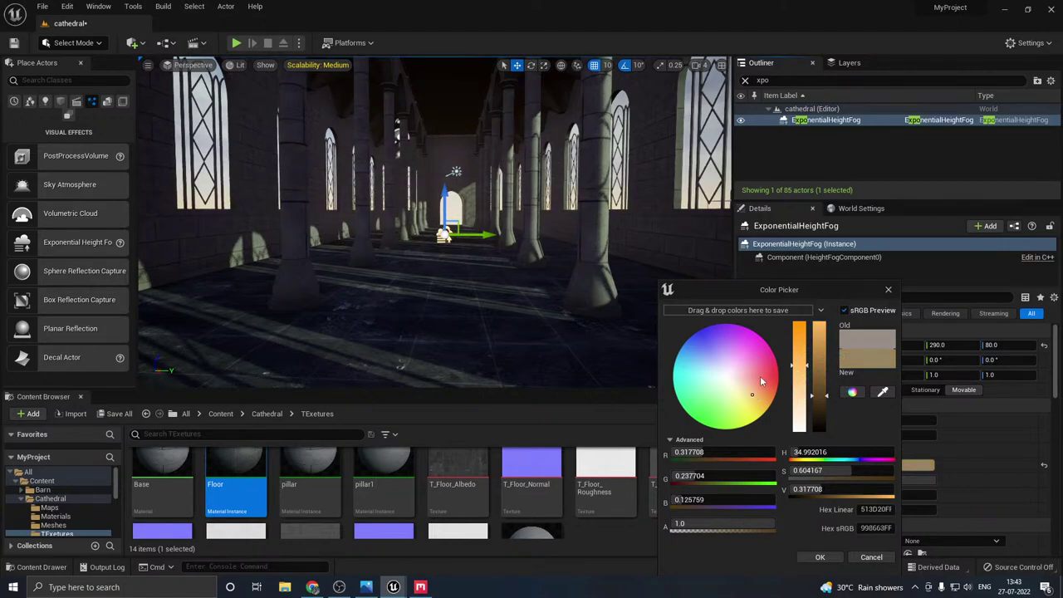
- Set the Fog Inscattering Color to a muted gray-blue, hex sRGB about 778699, and accept it
{"action": "left_click", "coordinate": [699, 367]}
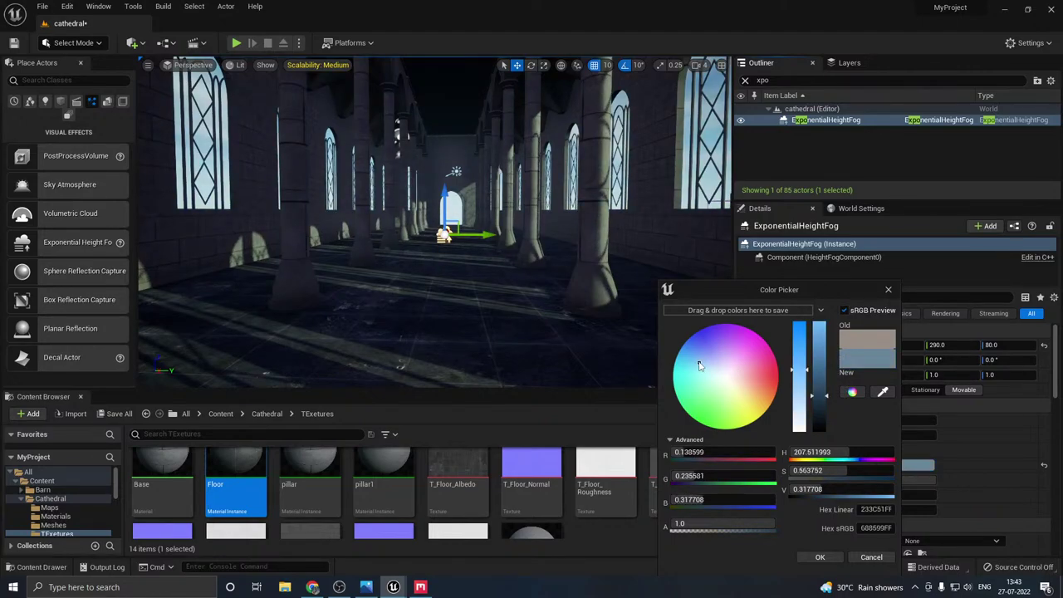
{"action": "left_click_drag", "start_coordinate": [700, 366], "coordinate": [706, 368]}
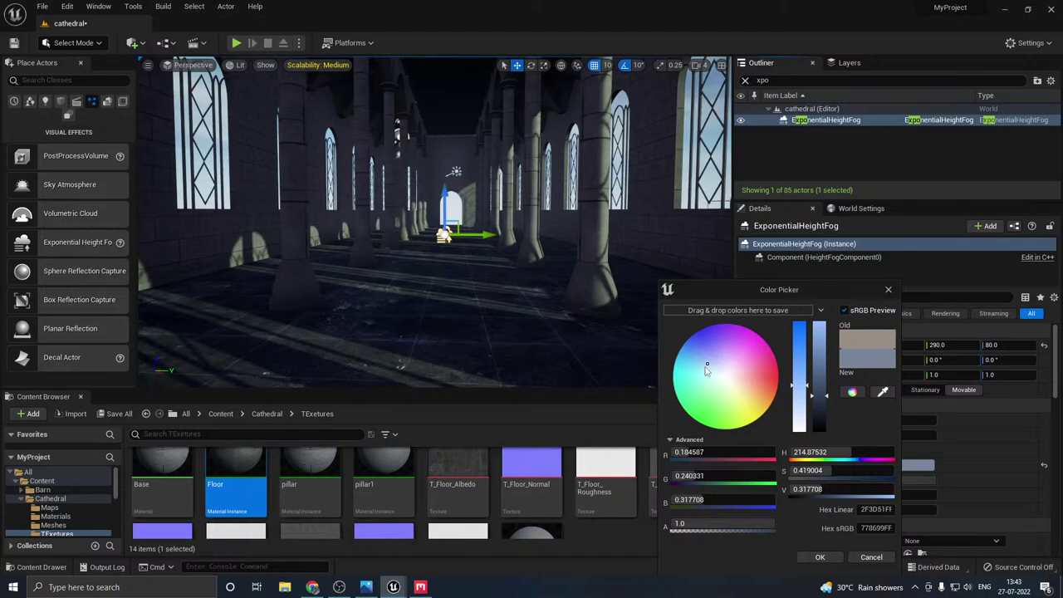
{"action": "left_click", "coordinate": [820, 557]}
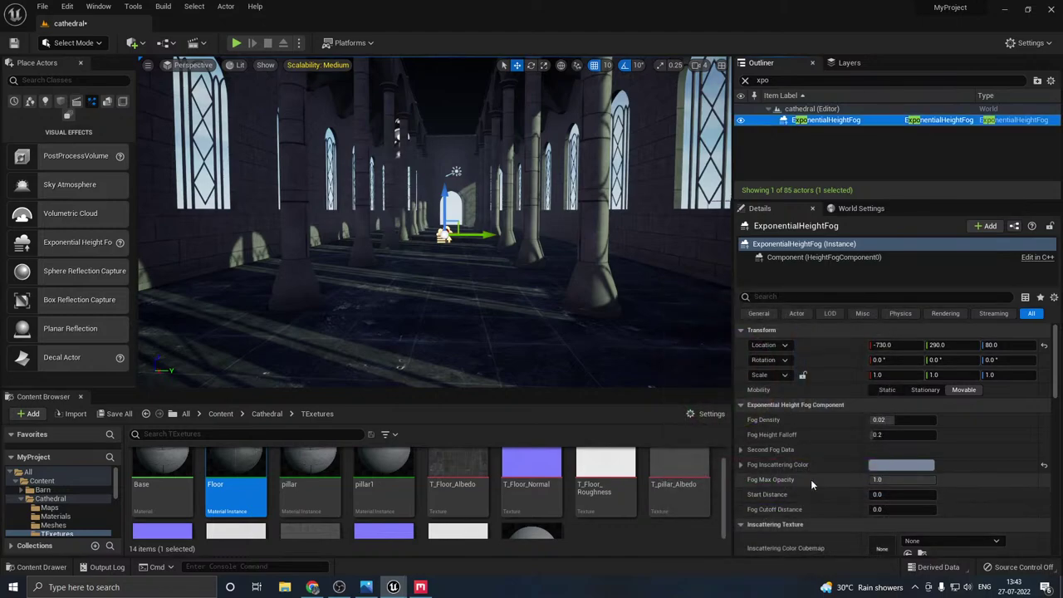
- Set the Fog Density of the ExponentialHeightFog to 1.0 and save the cathedral level
{"action": "scroll", "coordinate": [809, 479], "scroll_direction": "down", "scroll_amount": 3}
{"action": "left_click", "coordinate": [902, 367]}
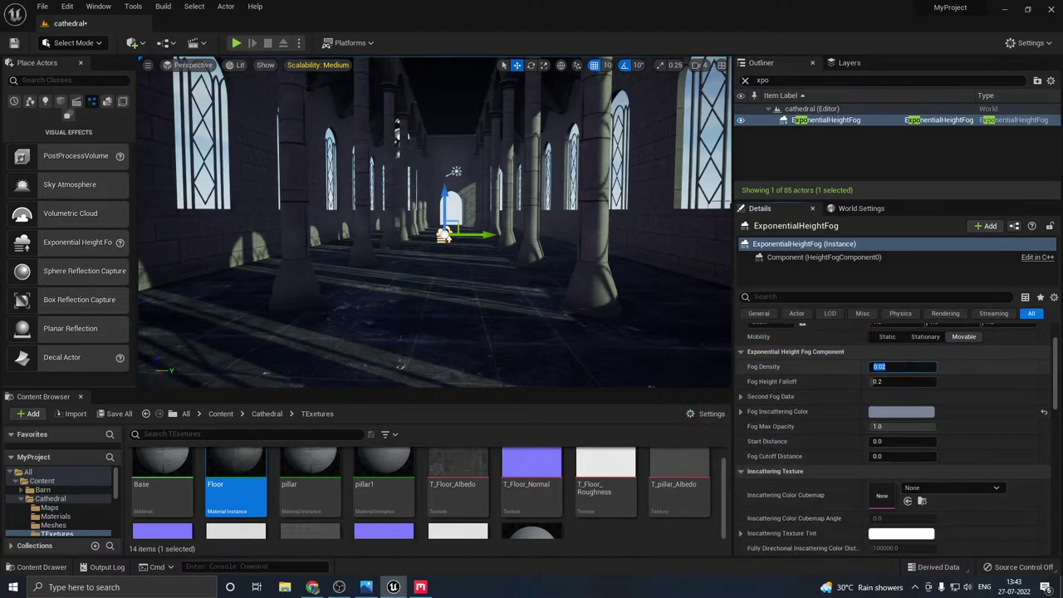
{"action": "type", "text": "1"}
{"action": "key", "text": "Return"}
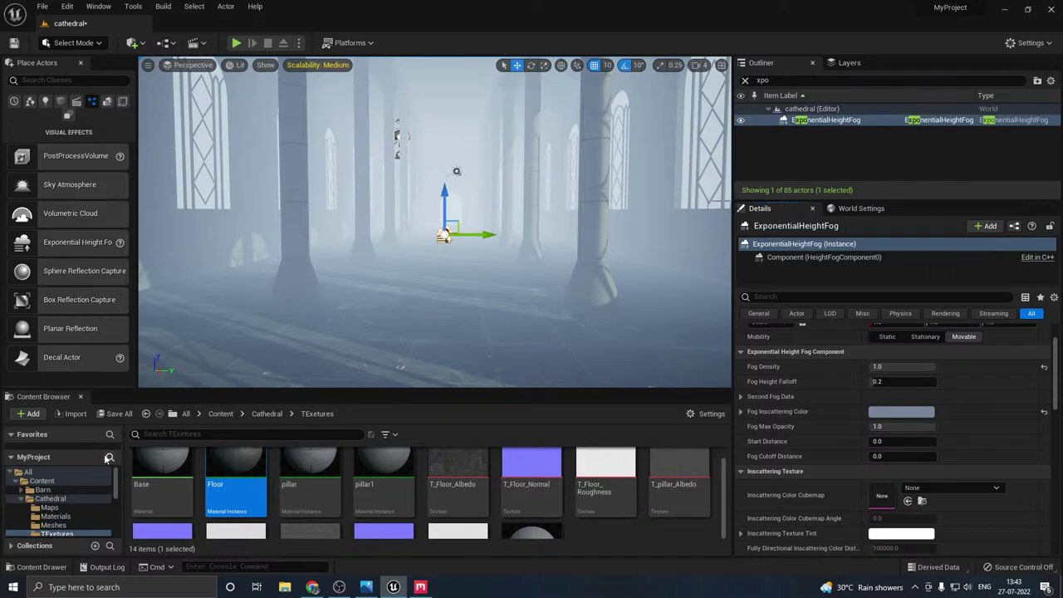
{"action": "left_click", "coordinate": [117, 414]}
{"action": "left_click", "coordinate": [591, 422]}
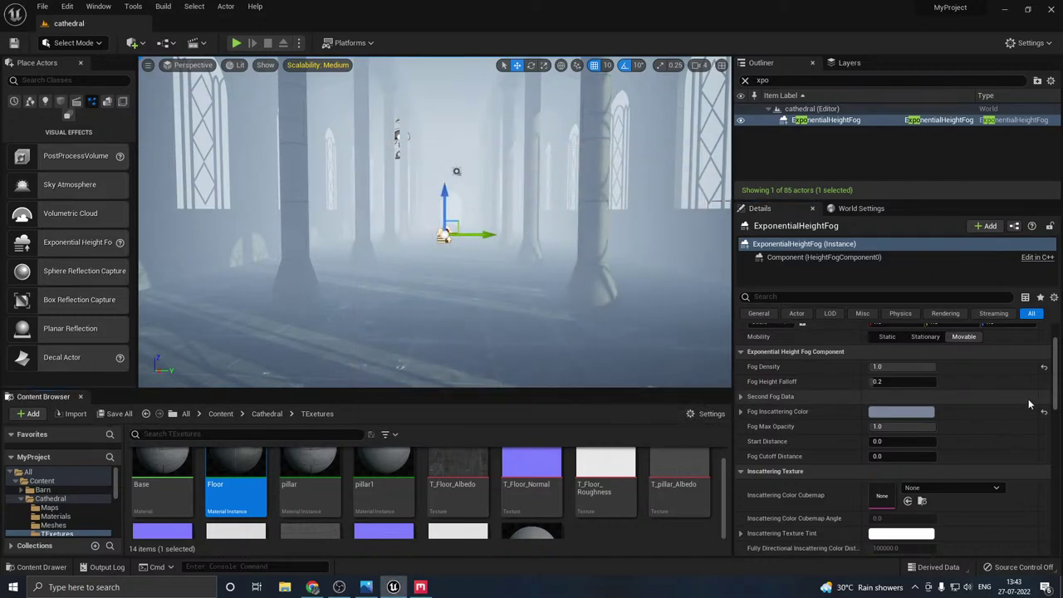
- Set the Fog Density of the ExponentialHeightFog to 0.1
{"action": "left_click", "coordinate": [929, 367]}
{"action": "type", "text": "."}
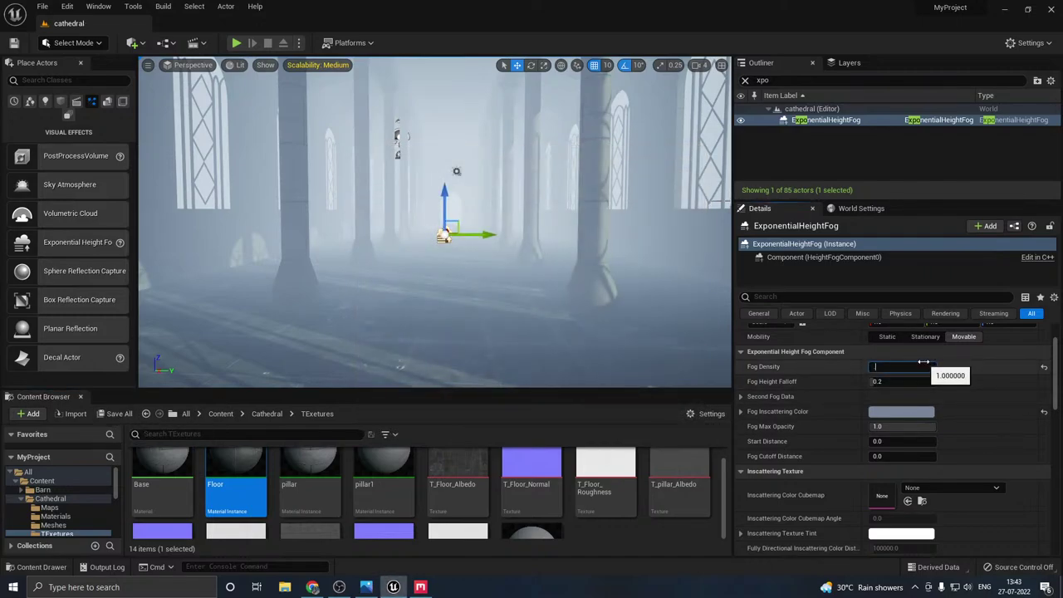
{"action": "type", "text": "1"}
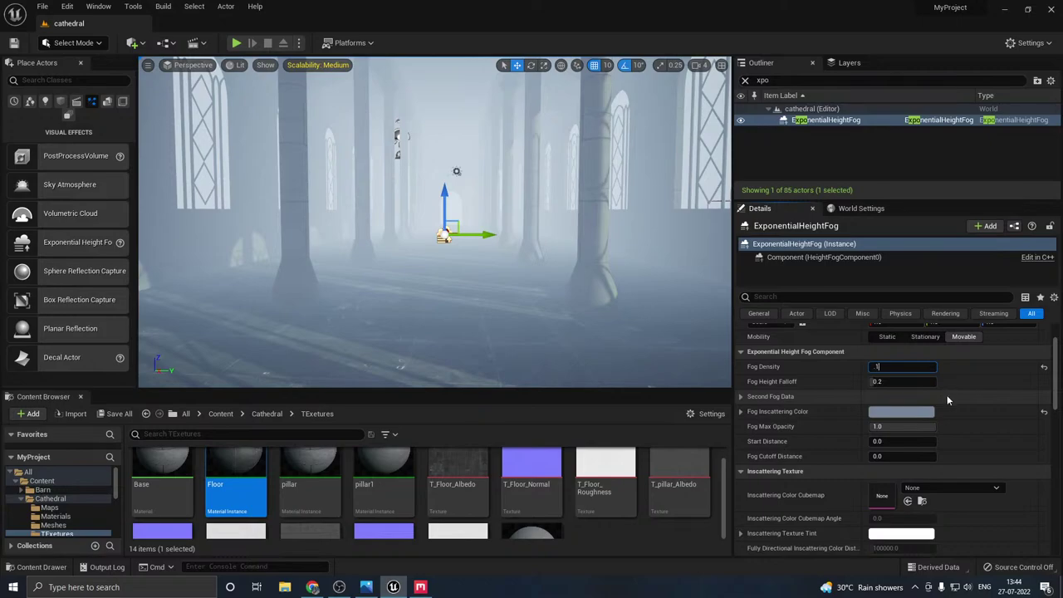
{"action": "key", "text": "Return"}
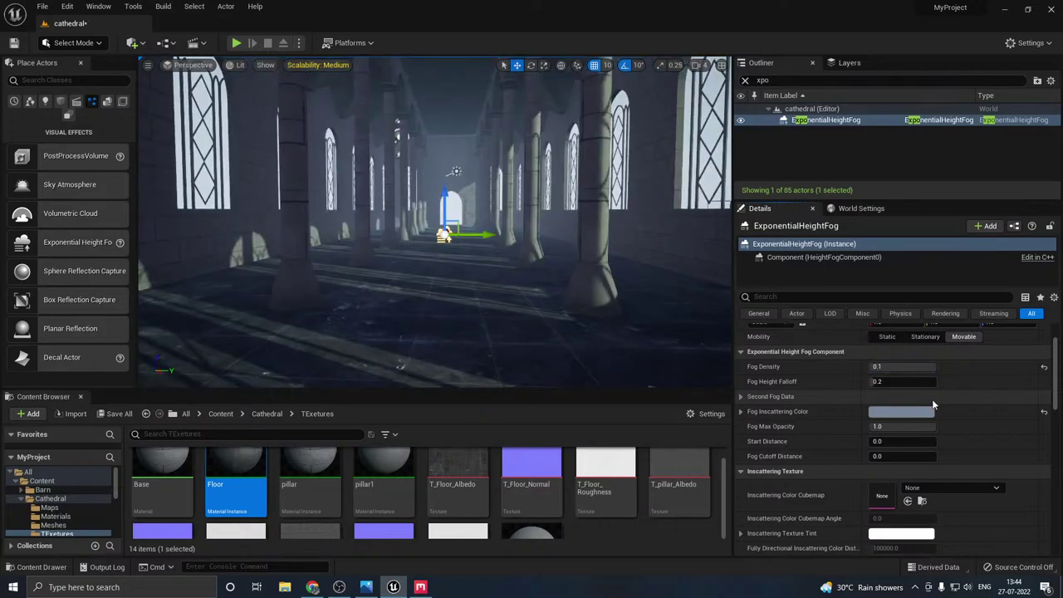
- Set the Fog Height Falloff of the ExponentialHeightFog to 2.0 and save the cathedral level
{"action": "left_click_drag", "start_coordinate": [903, 381], "coordinate": [947, 381]}
{"action": "type", "text": "2"}
{"action": "key", "text": "Return"}
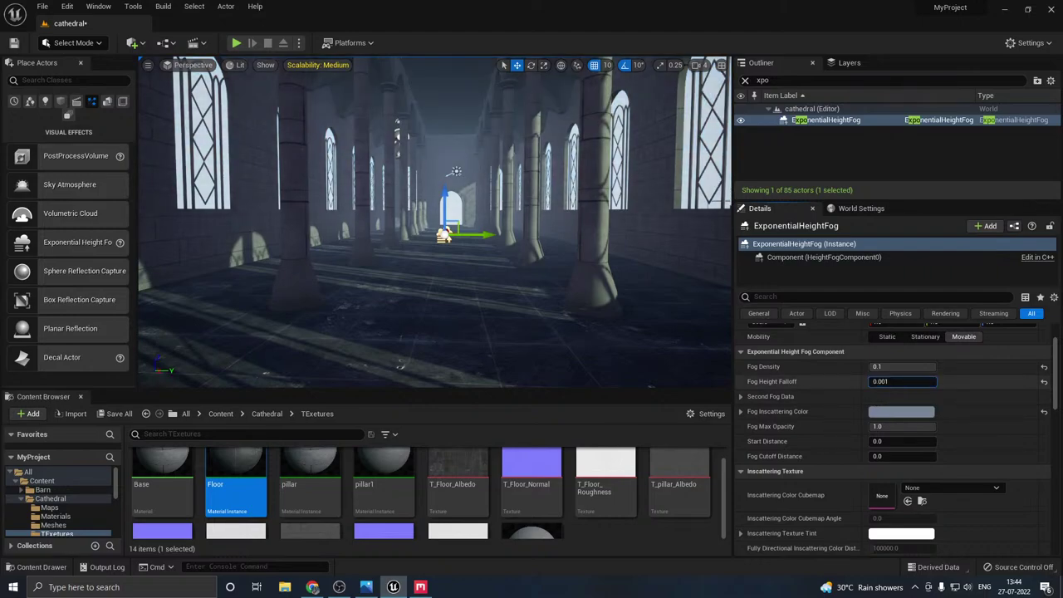
{"action": "left_click", "coordinate": [902, 381]}
{"action": "key", "text": "Return"}
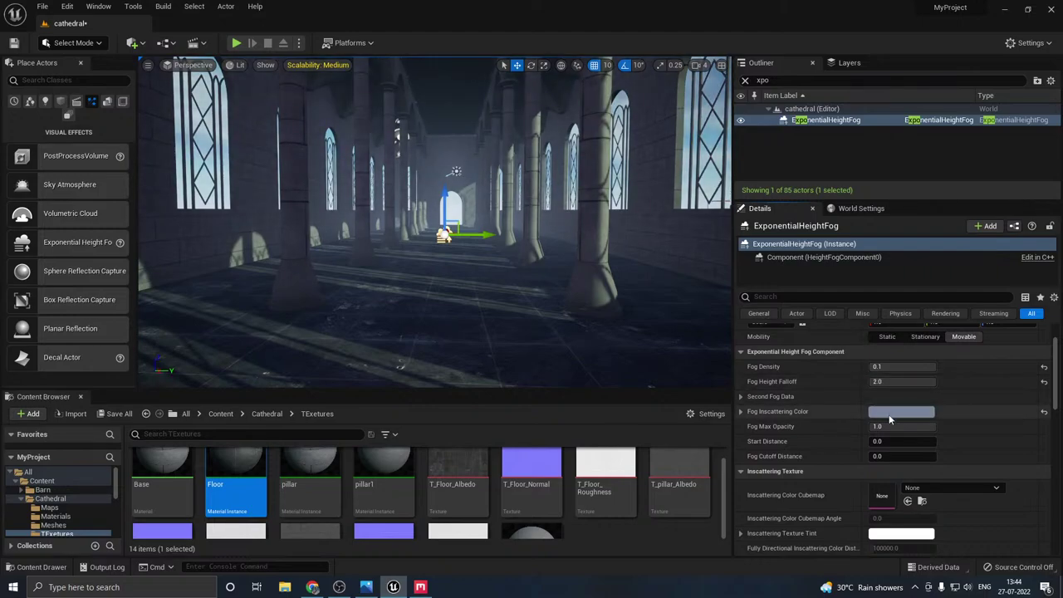
{"action": "left_click", "coordinate": [124, 414]}
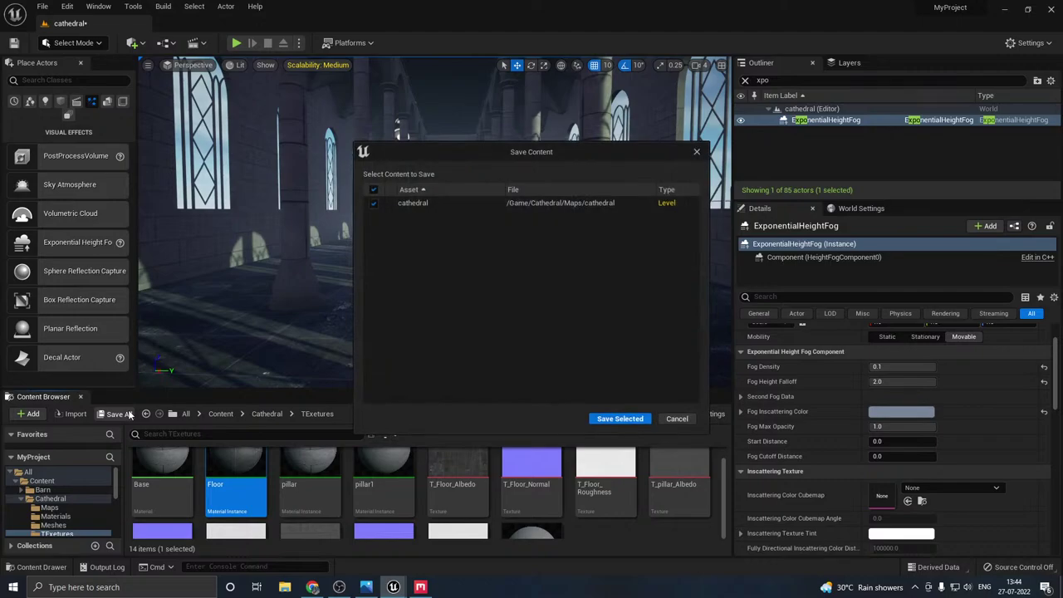
{"action": "left_click", "coordinate": [625, 422]}
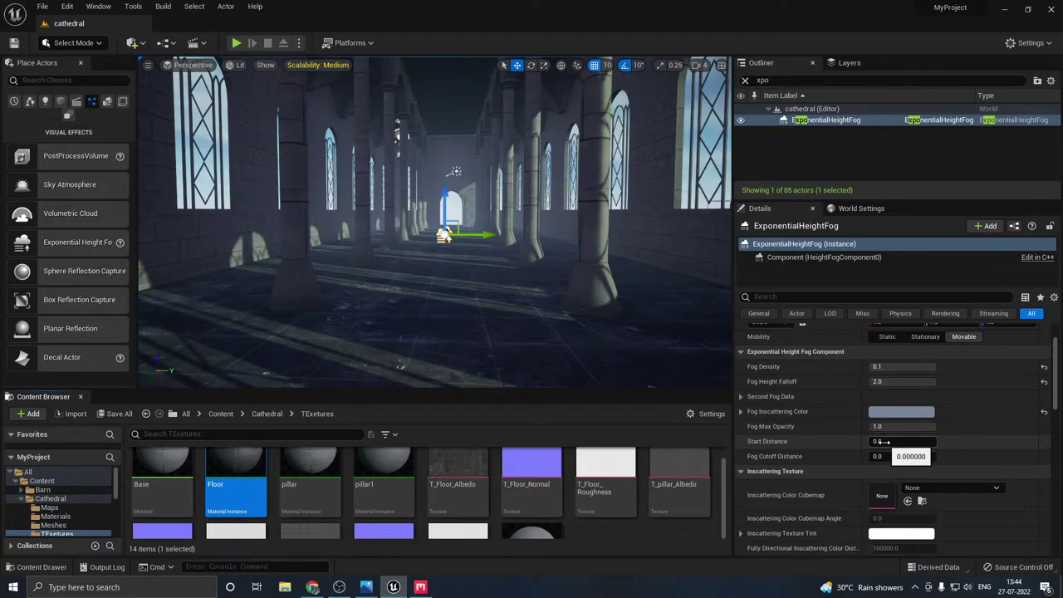
- Set the Start Distance of the ExponentialHeightFog to 840
{"action": "left_click_drag", "start_coordinate": [882, 441], "coordinate": [916, 441]}
{"action": "type", "text": "1120"}
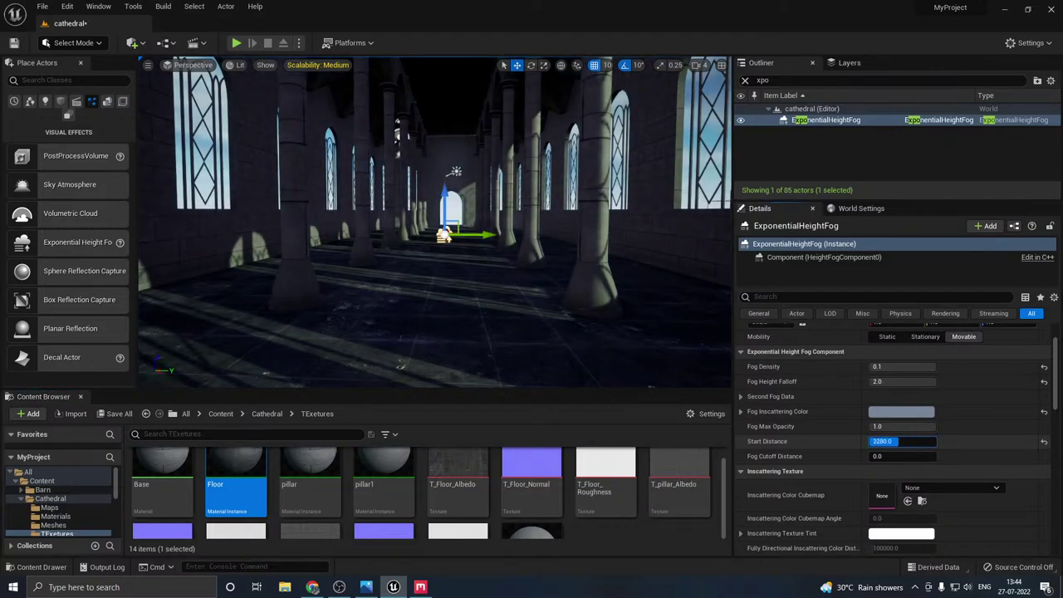
{"action": "key", "text": "Return"}
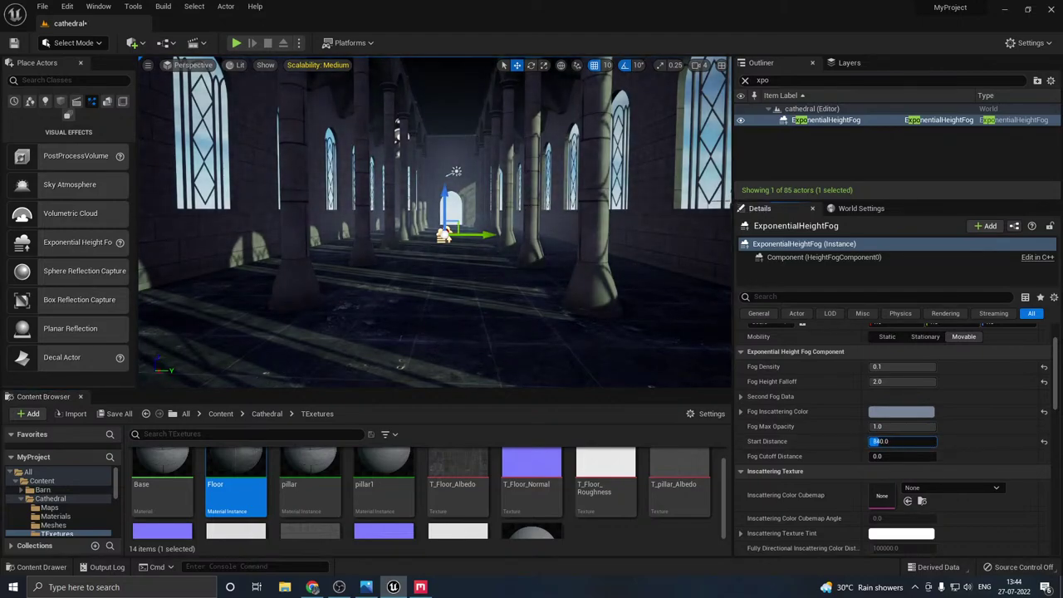
- Darken the Fog Inscattering Color to a gray-blue with a Value of 0.25, hex sRGB 6A7889, and accept it
{"action": "left_click", "coordinate": [899, 410]}
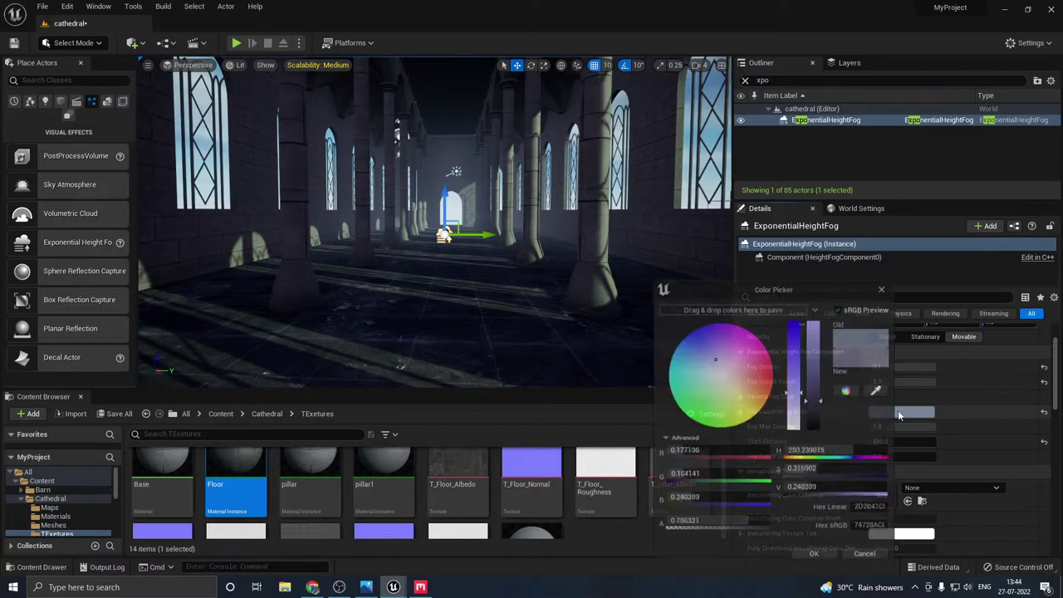
{"action": "left_click", "coordinate": [819, 417]}
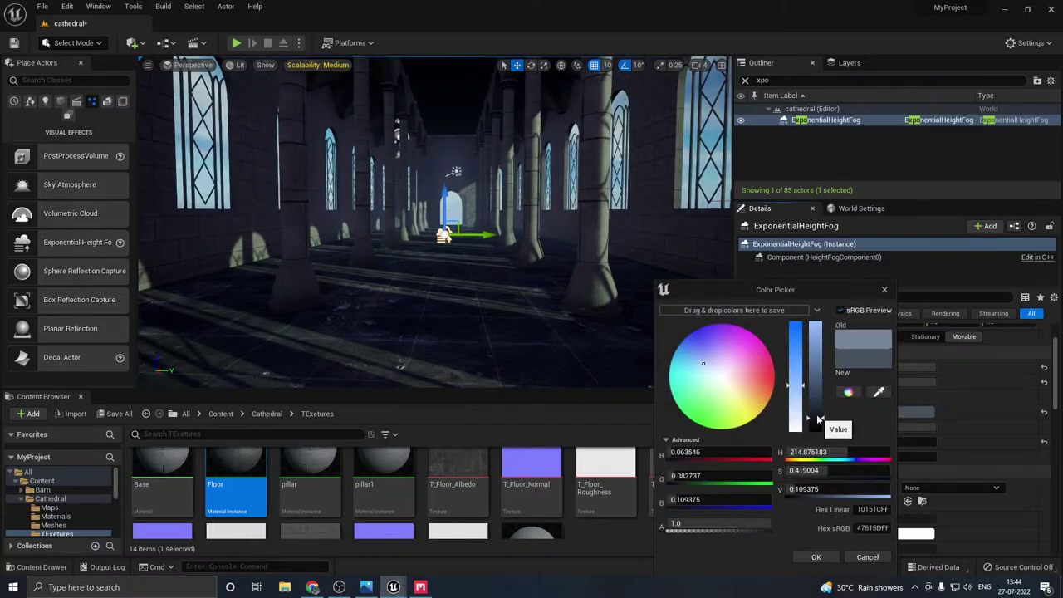
{"action": "left_click_drag", "start_coordinate": [820, 417], "coordinate": [817, 405]}
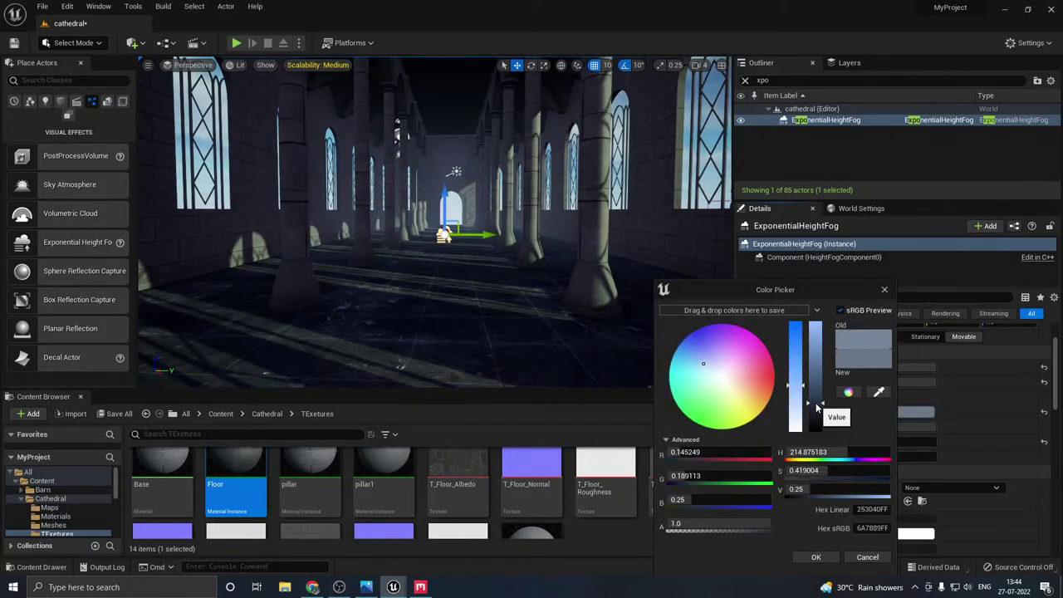
{"action": "left_click", "coordinate": [816, 557]}
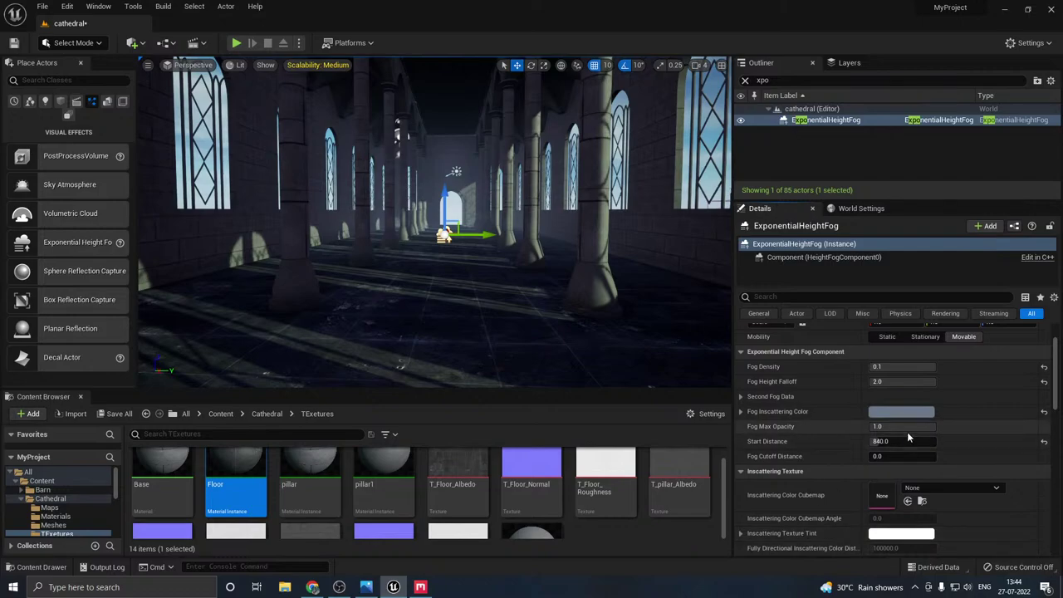
- Set the Fog Density of the ExponentialHeightFog to 0.6
{"action": "left_click", "coordinate": [893, 367]}
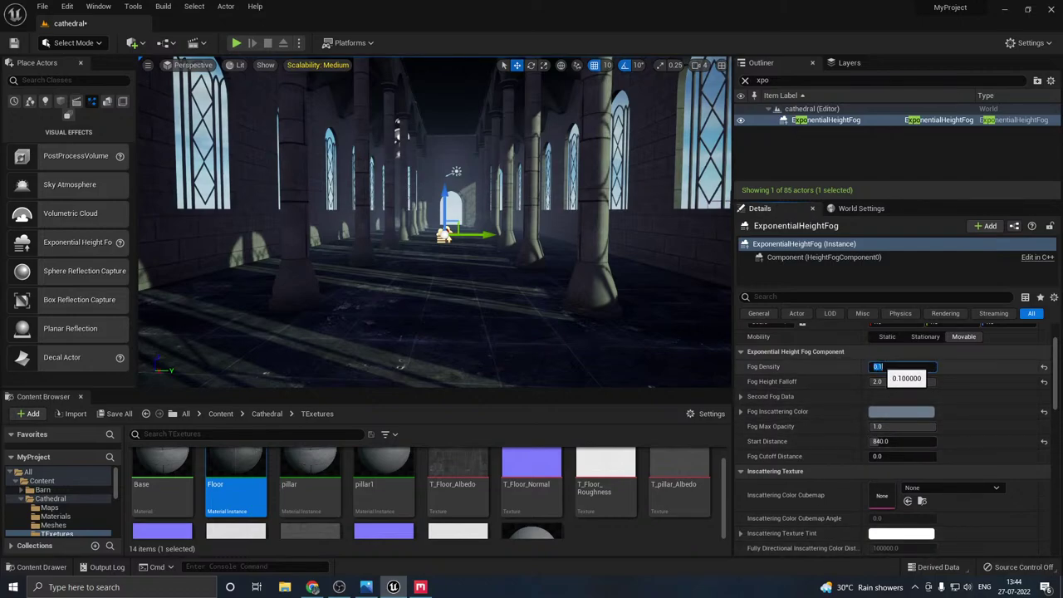
{"action": "left_click_drag", "start_coordinate": [879, 366], "coordinate": [883, 367]}
{"action": "type", "text": "6"}
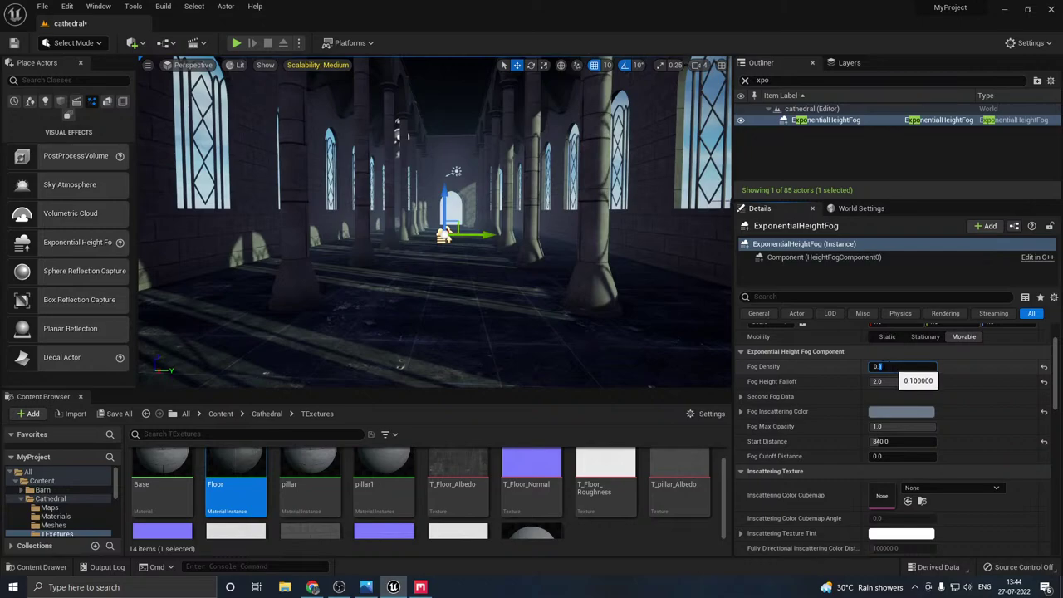
{"action": "key", "text": "Return"}
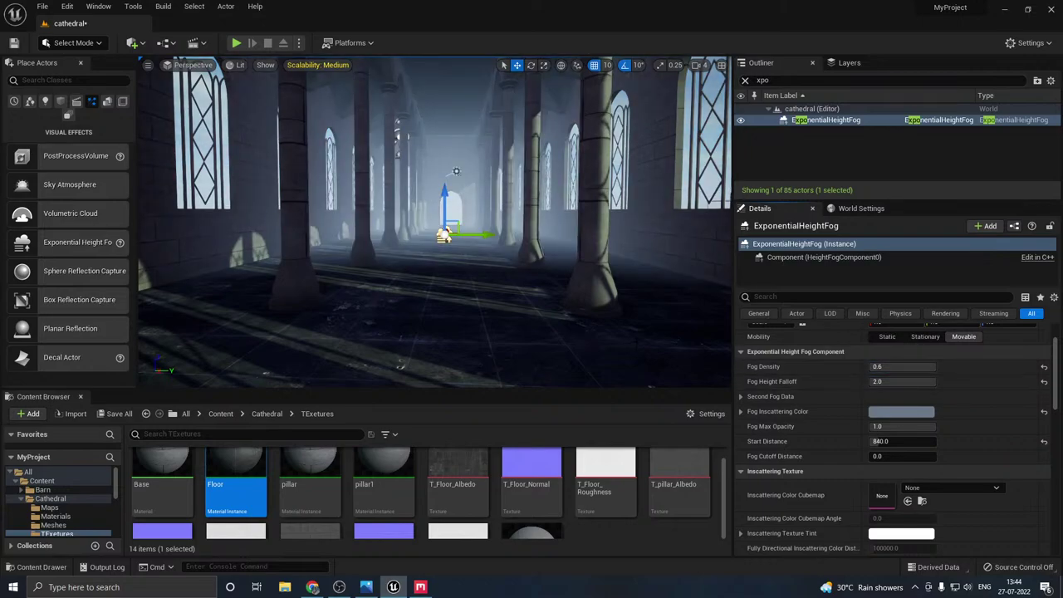
- Set the Fog Inscattering Color to a dark saturated teal-blue, hex sRGB about 054D67, accept it and save the cathedral level
{"action": "left_click", "coordinate": [876, 412]}
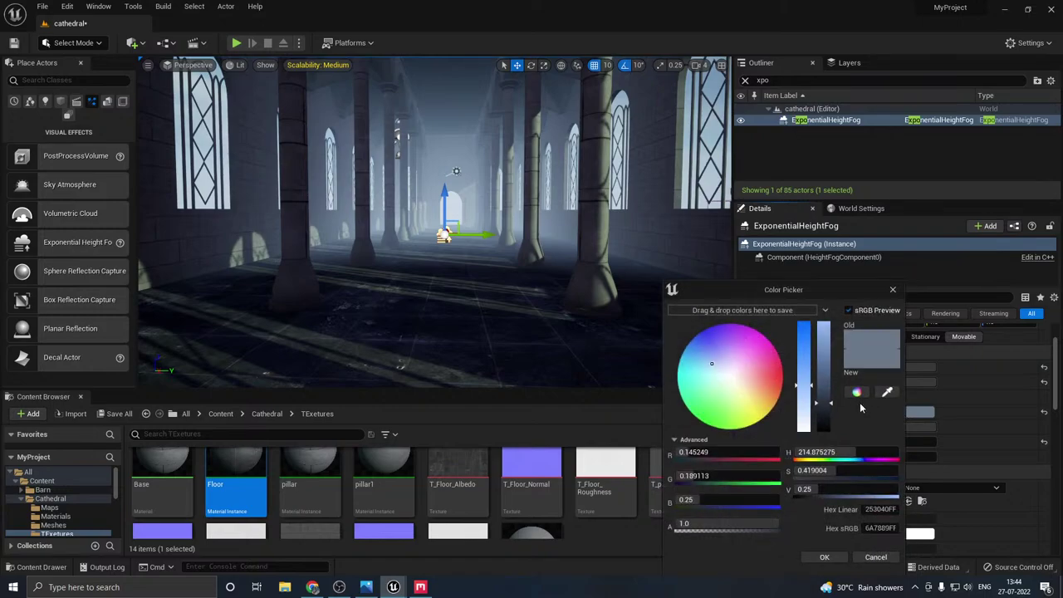
{"action": "left_click", "coordinate": [752, 396]}
{"action": "left_click_drag", "start_coordinate": [752, 395], "coordinate": [687, 349]}
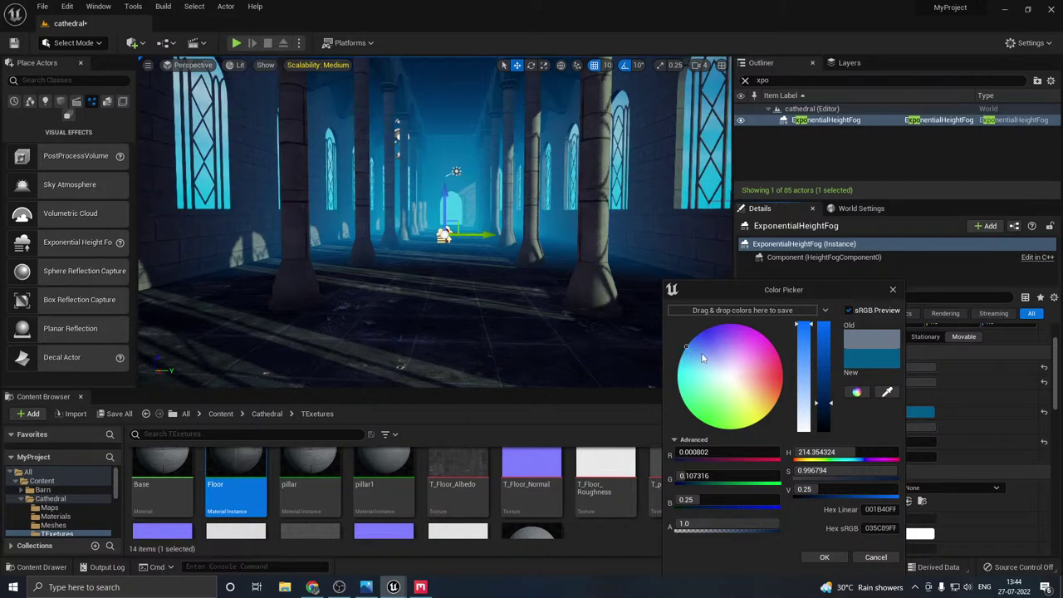
{"action": "mouse_move", "coordinate": [689, 350]}
{"action": "left_mouse_down"}
{"action": "mouse_move", "coordinate": [671, 347]}
{"action": "mouse_move", "coordinate": [692, 350]}
{"action": "left_mouse_up"}
{"action": "left_click_drag", "start_coordinate": [694, 352], "coordinate": [689, 353]}
{"action": "left_click_drag", "start_coordinate": [685, 356], "coordinate": [685, 349]}
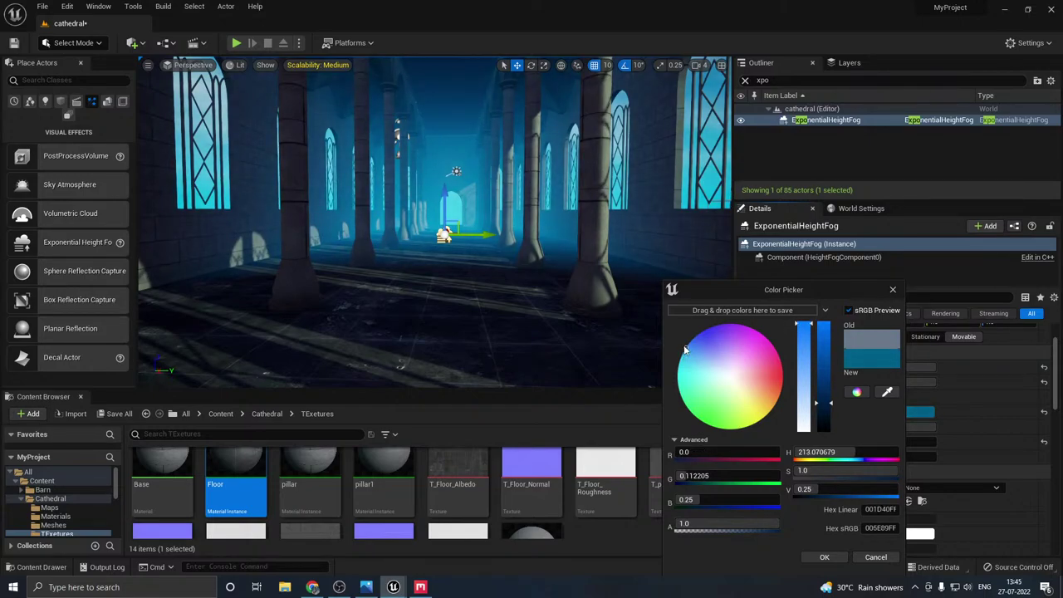
{"action": "left_click", "coordinate": [825, 418]}
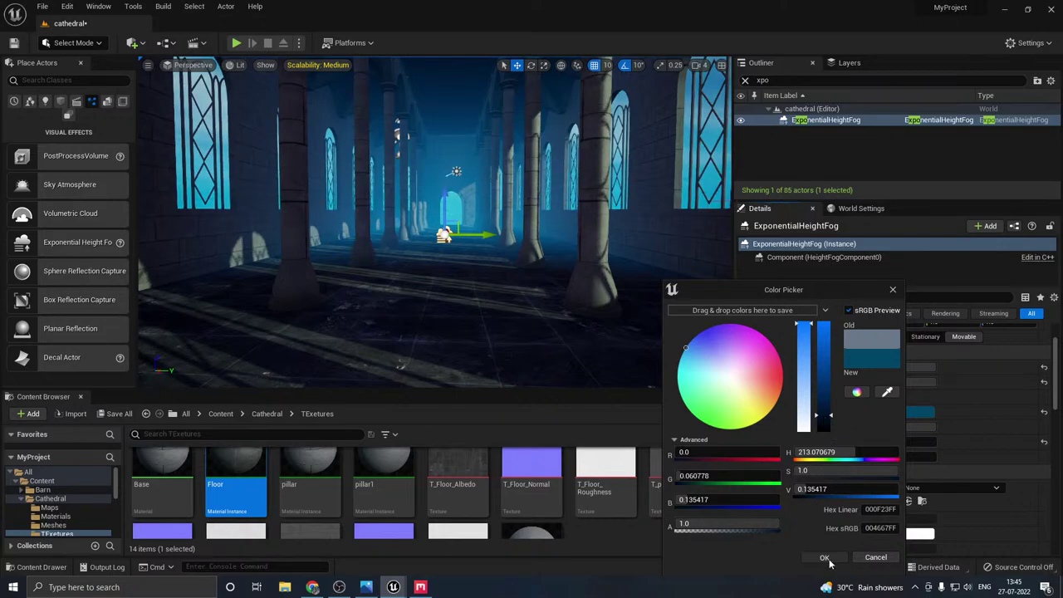
{"action": "mouse_move", "coordinate": [690, 369]}
{"action": "left_mouse_down"}
{"action": "mouse_move", "coordinate": [690, 343]}
{"action": "mouse_move", "coordinate": [684, 352]}
{"action": "left_mouse_up"}
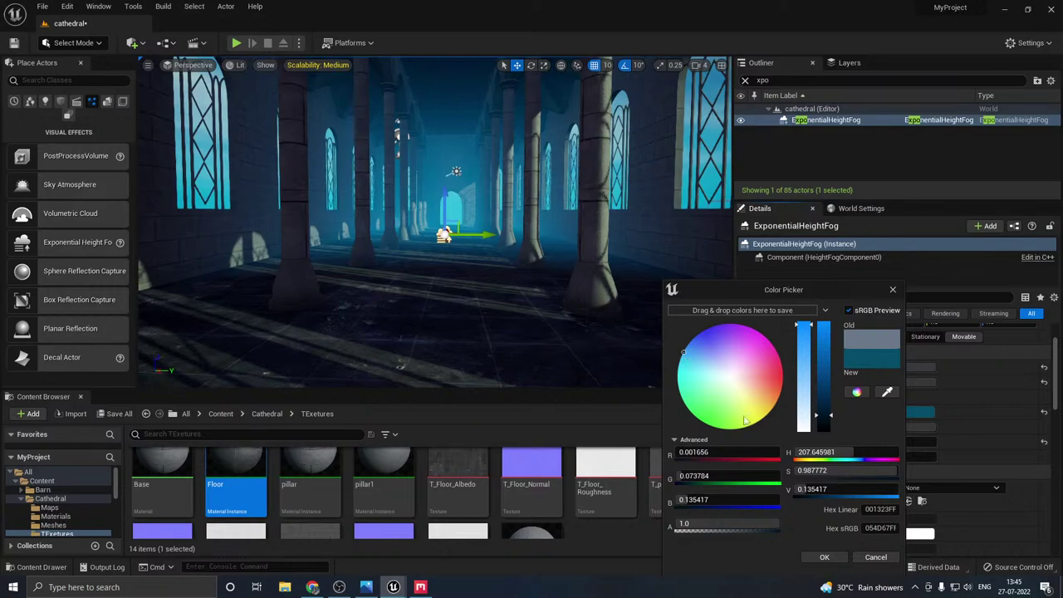
{"action": "left_click", "coordinate": [825, 557]}
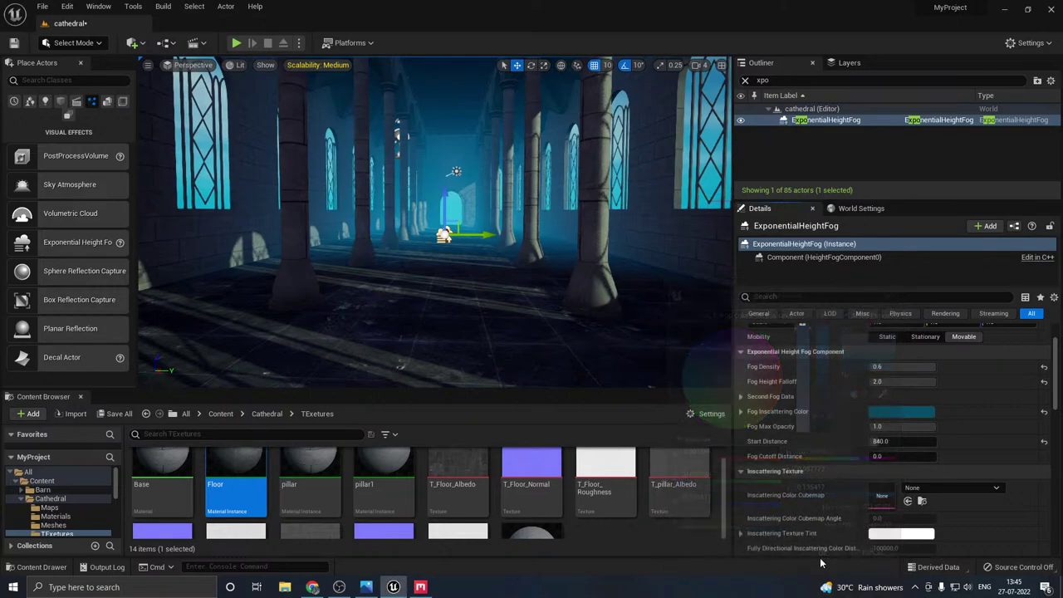
{"action": "left_click", "coordinate": [115, 413]}
{"action": "left_click", "coordinate": [623, 416]}
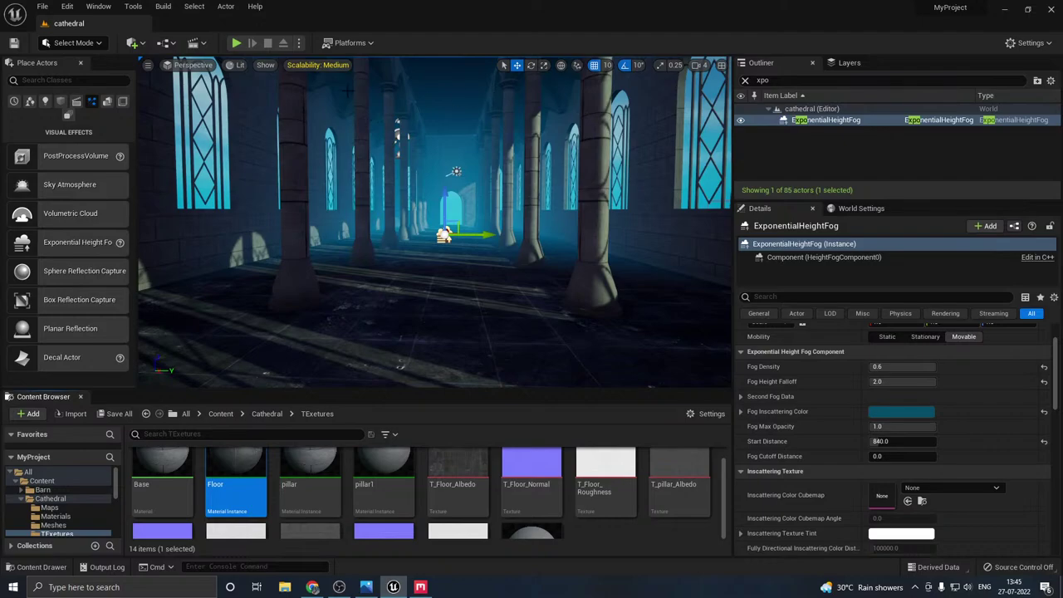
- Set the viewport scalability of all quality groups to High
{"action": "left_click", "coordinate": [321, 66]}
{"action": "left_click", "coordinate": [436, 85]}
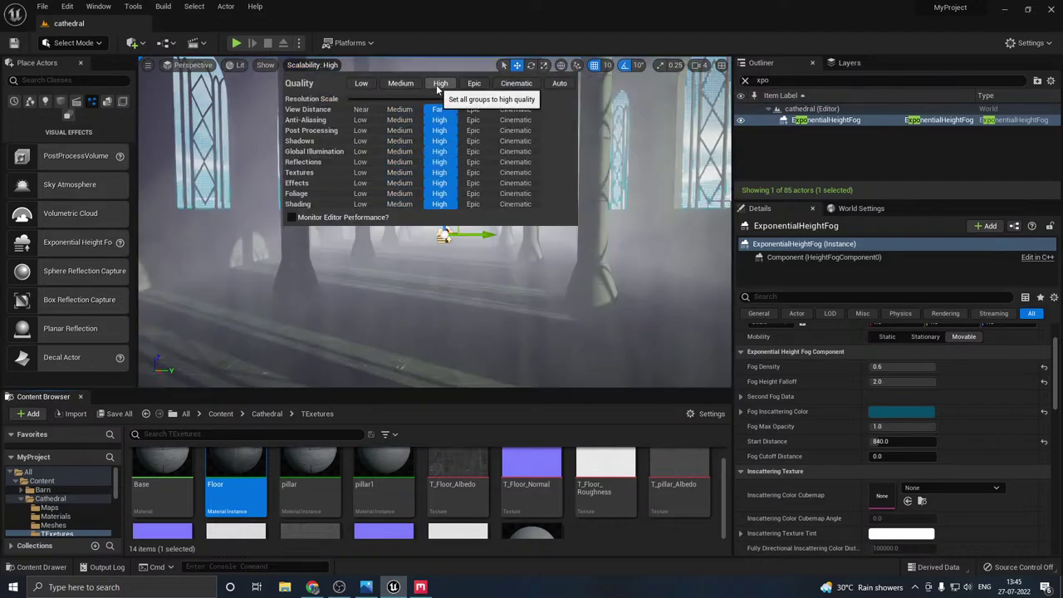
{"action": "left_click", "coordinate": [351, 255]}
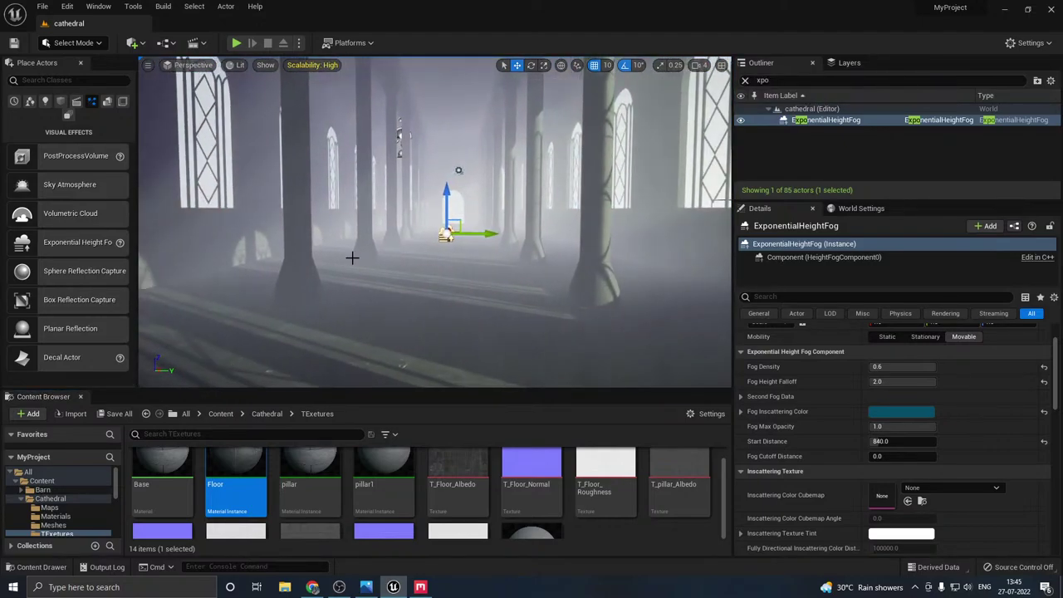
- Try a Fog Height Falloff of 3 on the ExponentialHeightFog
{"action": "left_click", "coordinate": [890, 382]}
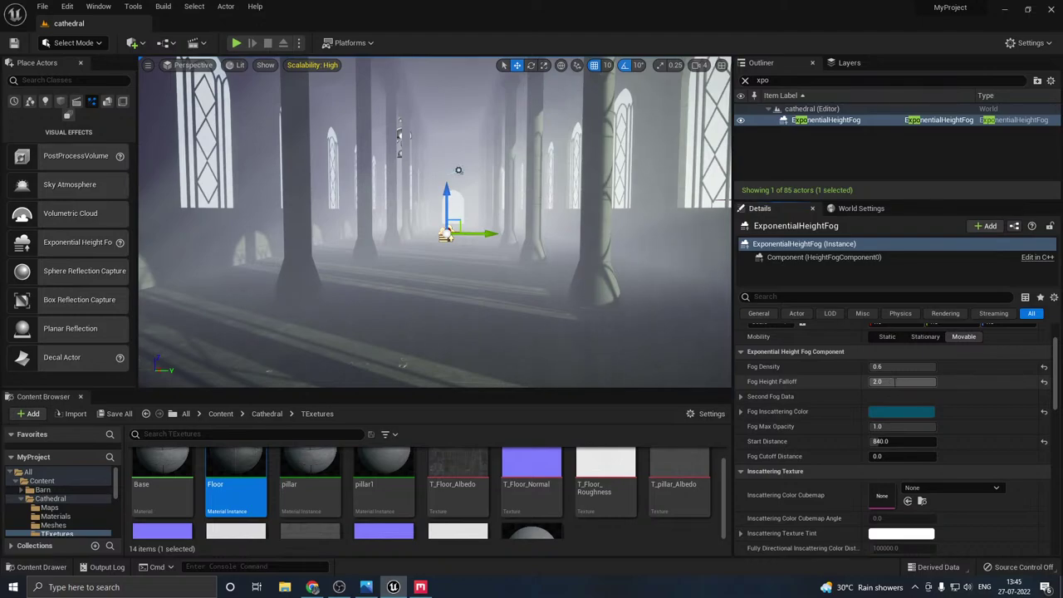
{"action": "type", "text": "3"}
{"action": "key", "text": "Return"}
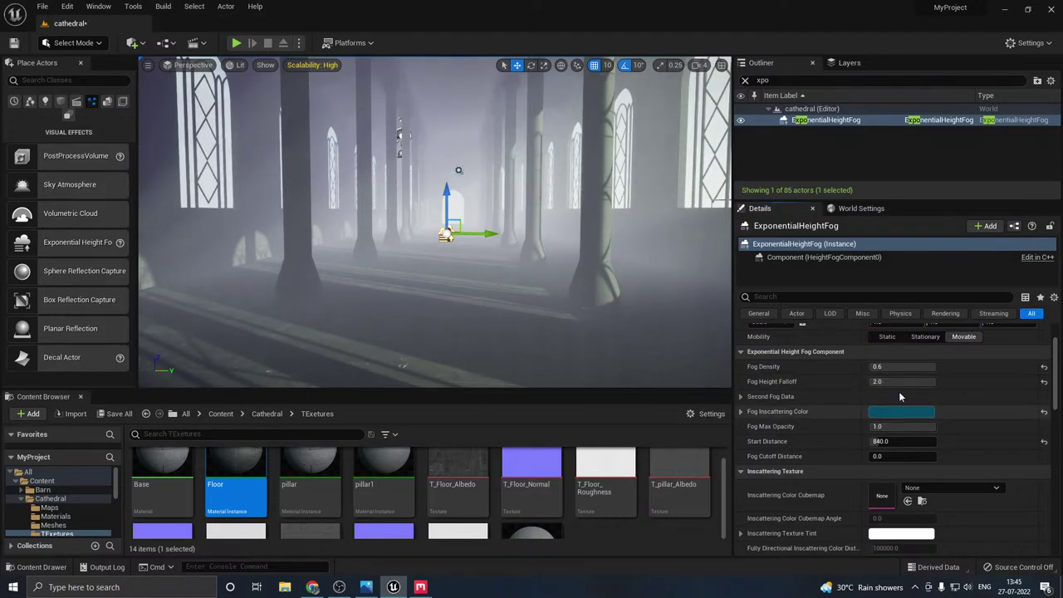
{"action": "left_click_drag", "start_coordinate": [899, 382], "coordinate": [870, 382]}
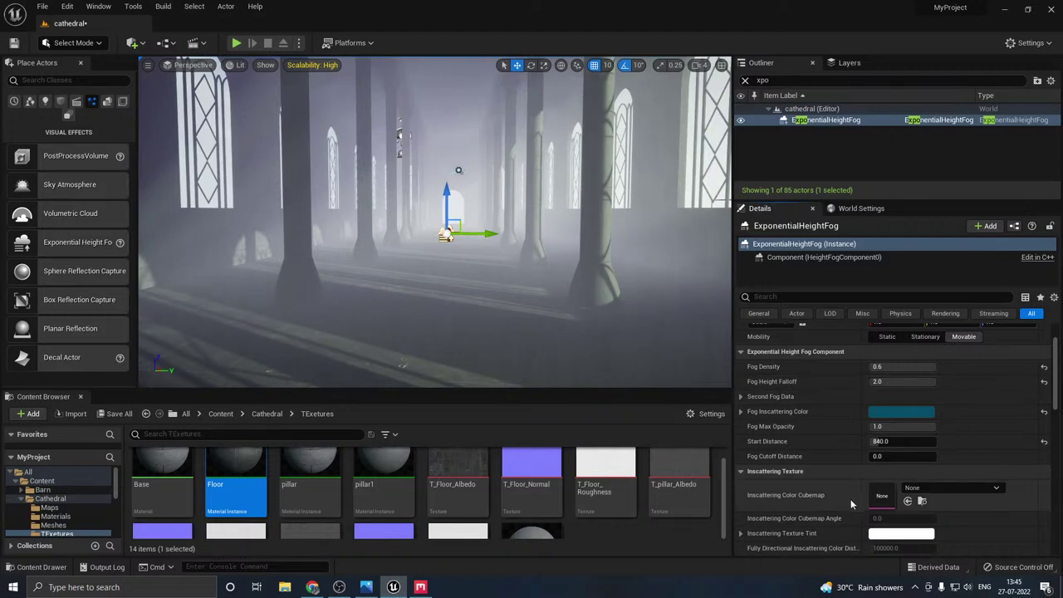
- Disable Volumetric Fog on the ExponentialHeightFog to compare the cathedral without it, and enable it again
{"action": "scroll", "coordinate": [828, 495], "scroll_direction": "down", "scroll_amount": 3}
{"action": "scroll", "coordinate": [829, 494], "scroll_direction": "down", "scroll_amount": 2}
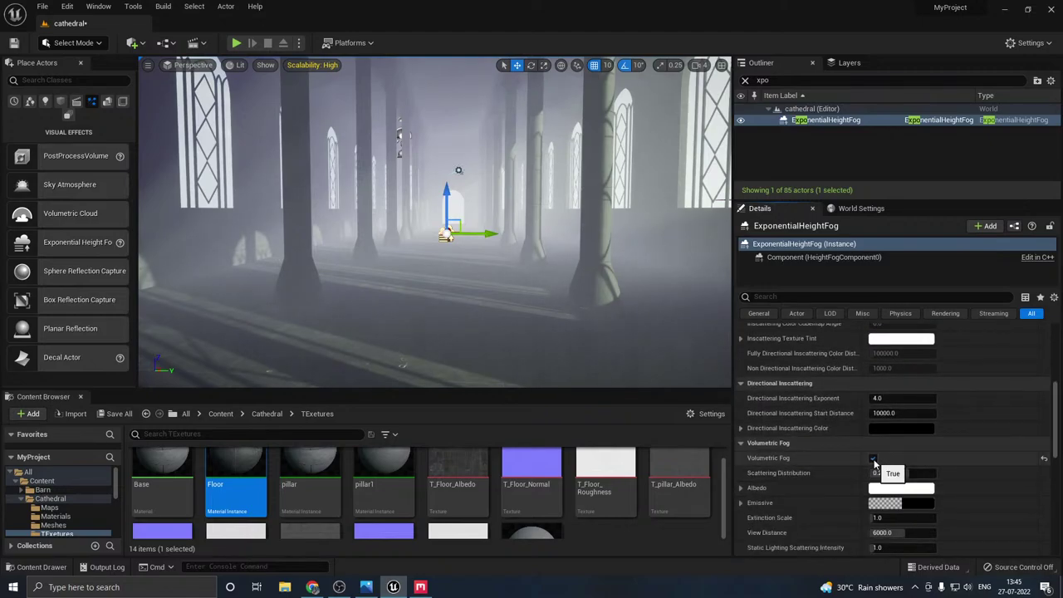
{"action": "left_click", "coordinate": [873, 459]}
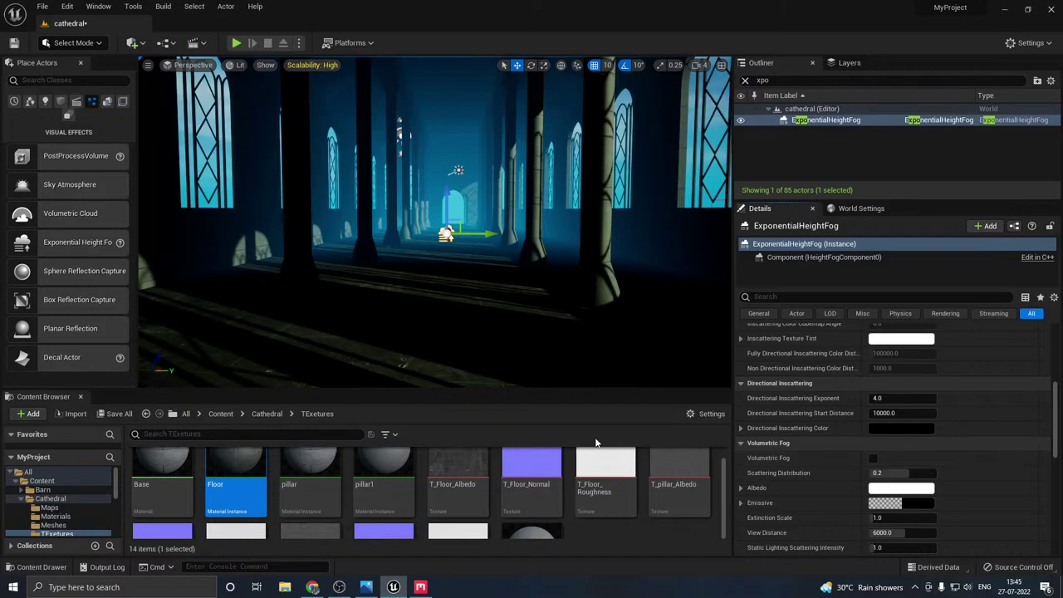
{"action": "mouse_move", "coordinate": [435, 223]}
{"action": "right_mouse_down"}
{"action": "mouse_move", "coordinate": [322, 213]}
{"action": "mouse_move", "coordinate": [431, 215]}
{"action": "mouse_move", "coordinate": [446, 226]}
{"action": "right_mouse_up"}
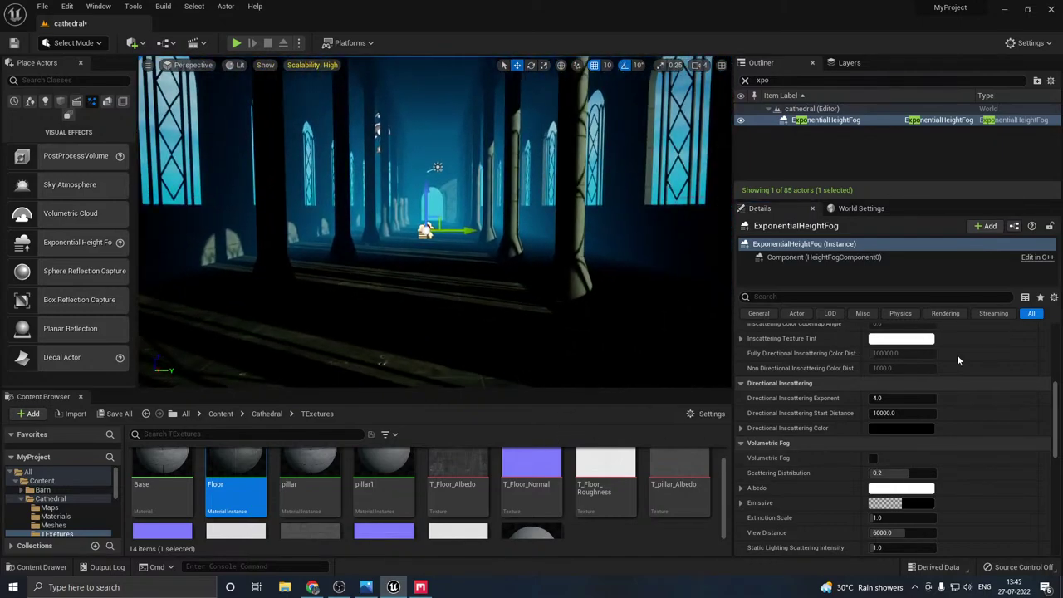
{"action": "left_click", "coordinate": [873, 458]}
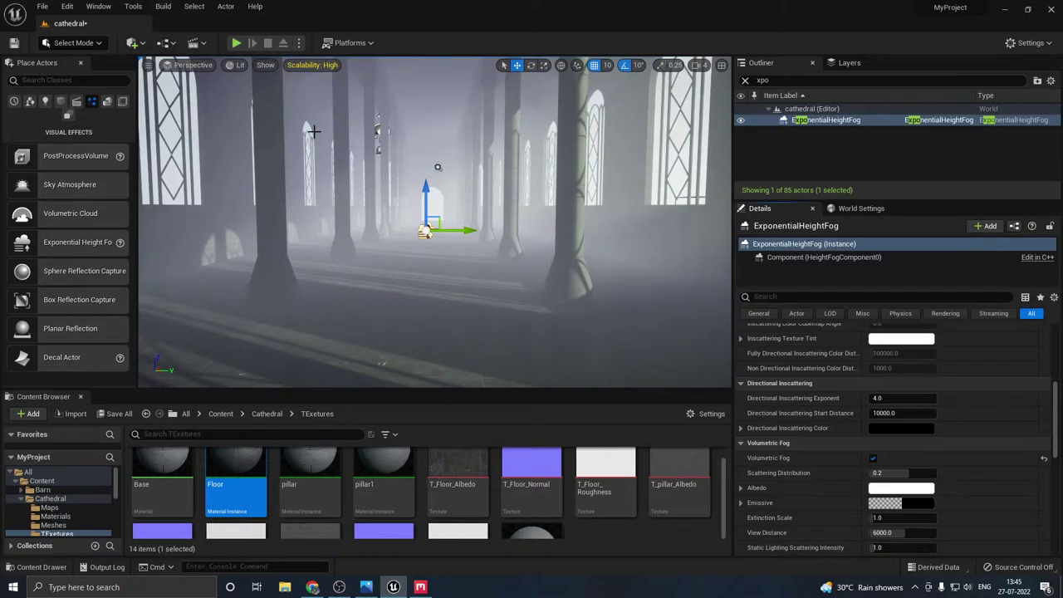
- Set the viewport scalability of all quality groups to Medium and save the cathedral level
{"action": "left_click", "coordinate": [332, 65]}
{"action": "left_click", "coordinate": [403, 85]}
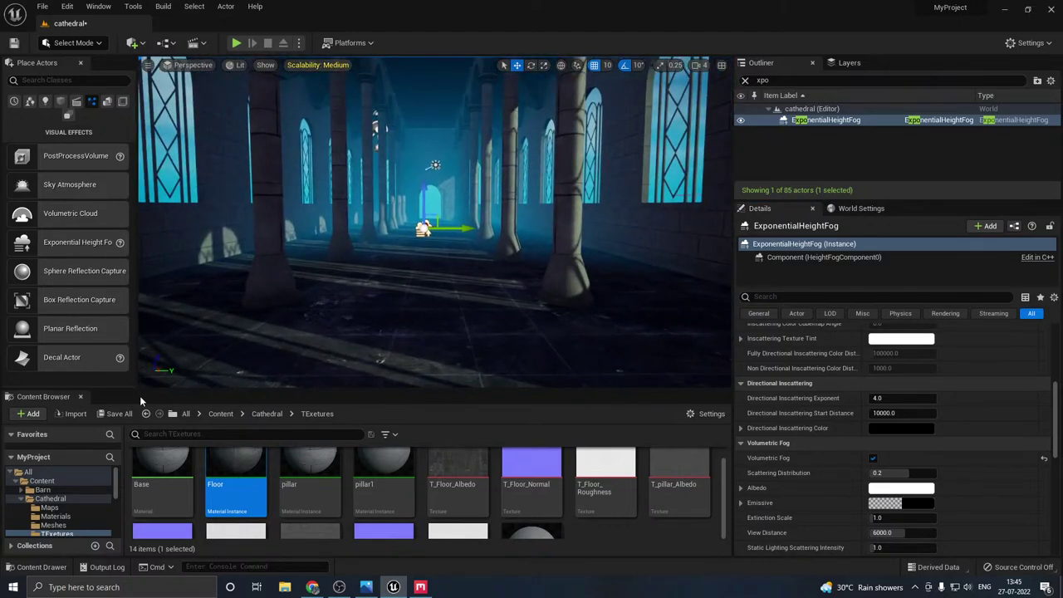
{"action": "left_click", "coordinate": [117, 413]}
{"action": "left_click", "coordinate": [619, 419]}
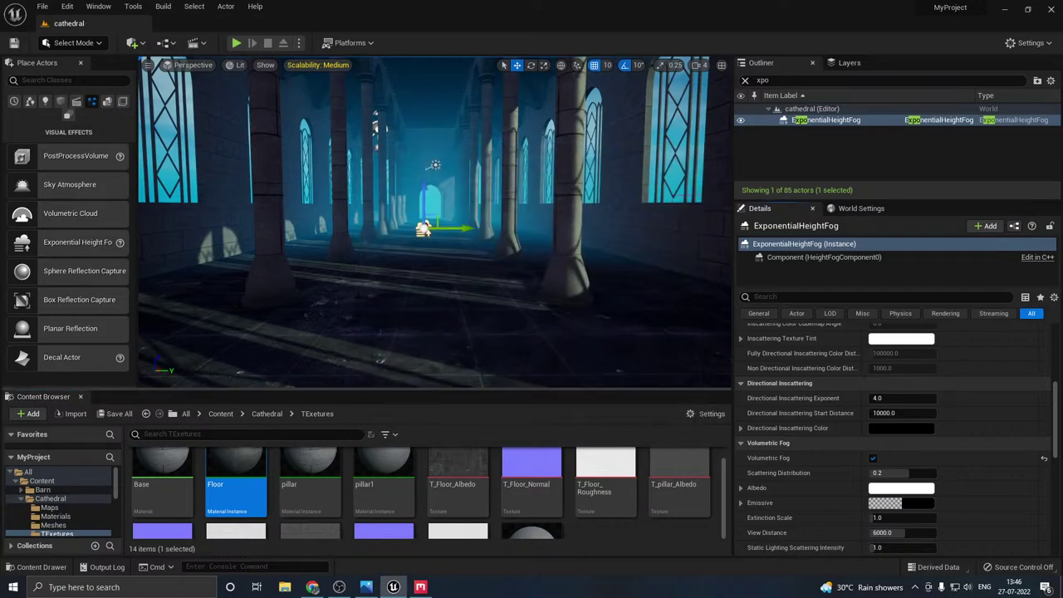
{"action": "right_click_drag", "start_coordinate": [434, 241], "coordinate": [353, 241]}
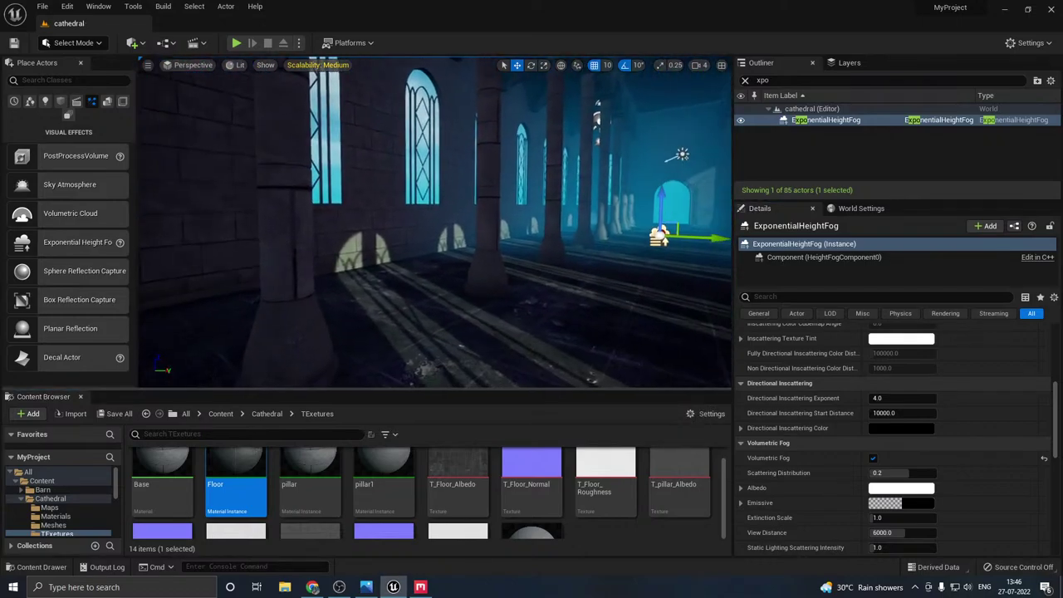
{"action": "right_click_drag", "start_coordinate": [291, 250], "coordinate": [415, 259]}
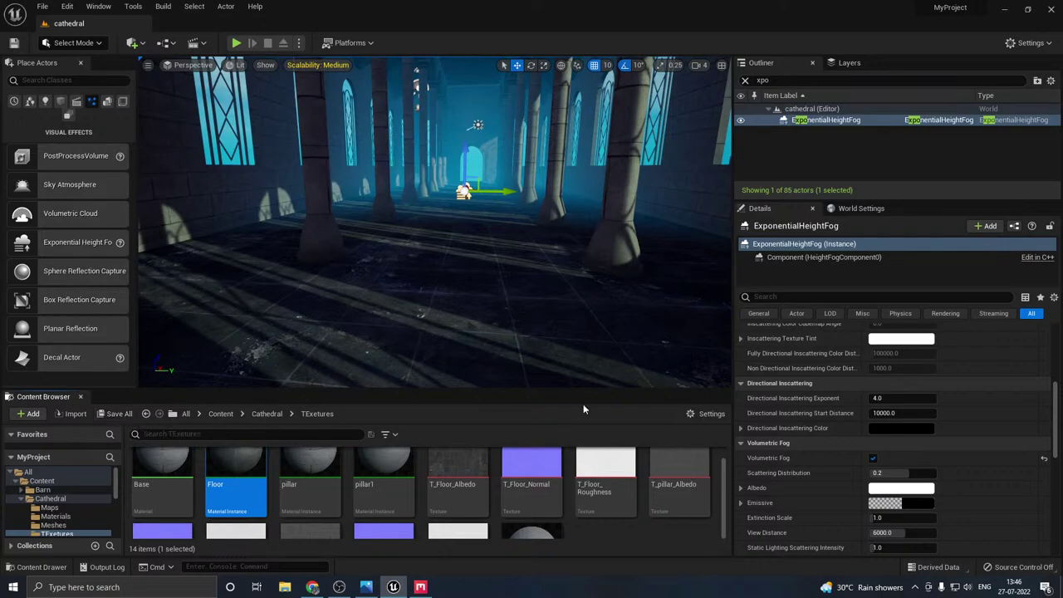
{"action": "mouse_move", "coordinate": [595, 379]}
{"action": "right_mouse_down"}
{"action": "mouse_move", "coordinate": [507, 377]}
{"action": "mouse_move", "coordinate": [594, 377]}
{"action": "mouse_move", "coordinate": [598, 365]}
{"action": "right_mouse_up"}
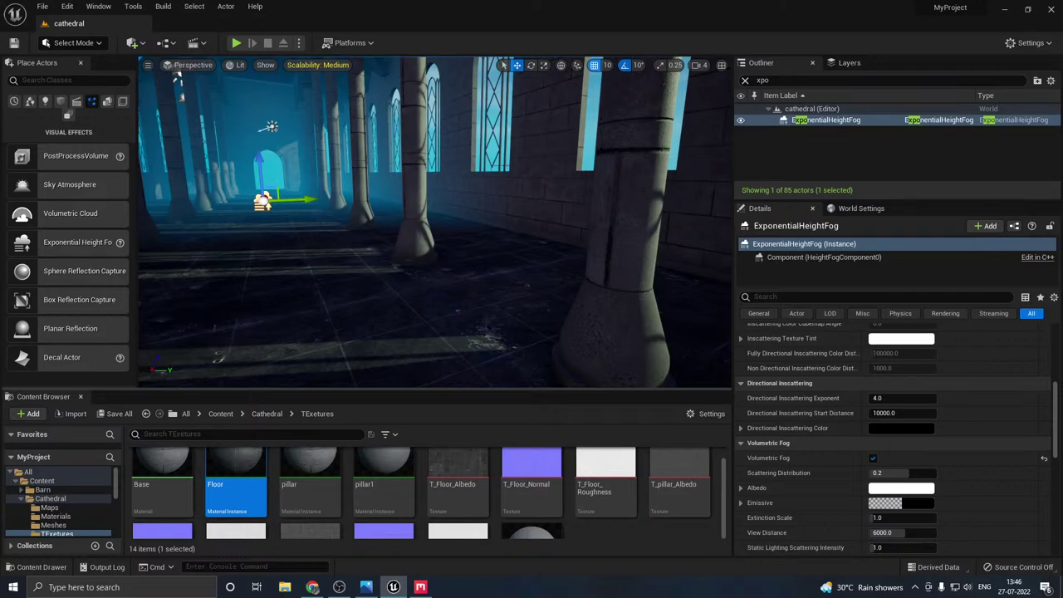
{"action": "right_click_drag", "start_coordinate": [499, 250], "coordinate": [423, 254]}
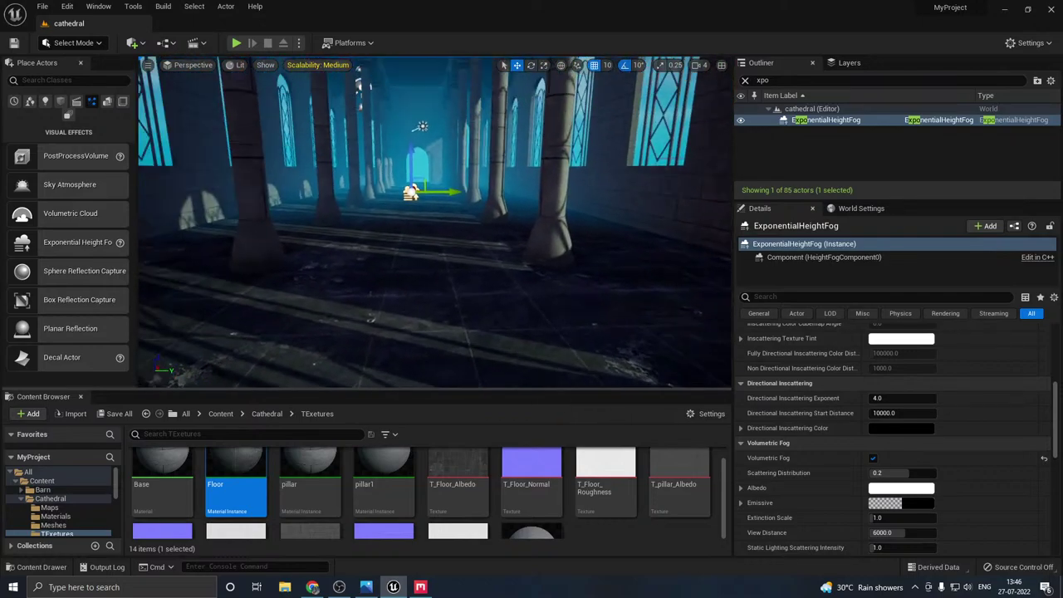
- Find the DirectionalLight in the Outliner and change its Light Color to a pale warm yellow
{"action": "right_click_drag", "start_coordinate": [565, 370], "coordinate": [537, 354]}
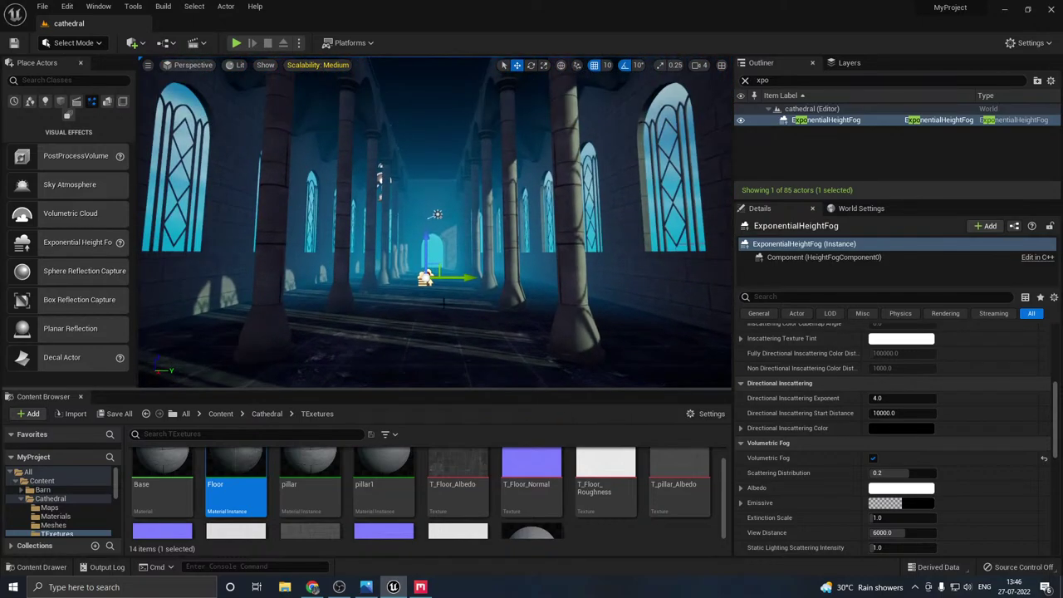
{"action": "left_click", "coordinate": [779, 80]}
{"action": "type", "text": "d"}
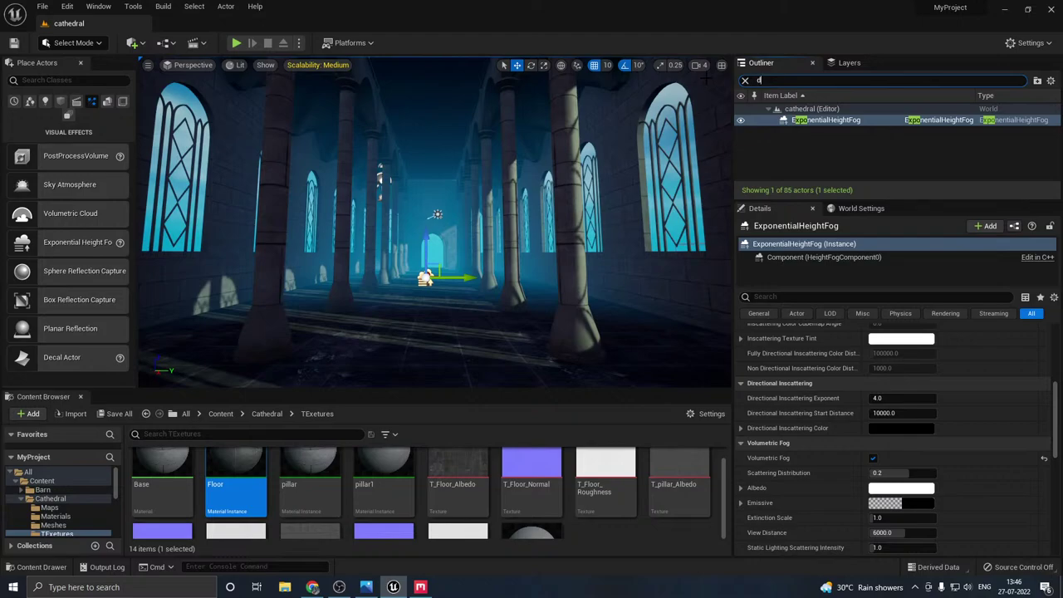
{"action": "type", "text": "ire"}
{"action": "key", "text": "Return"}
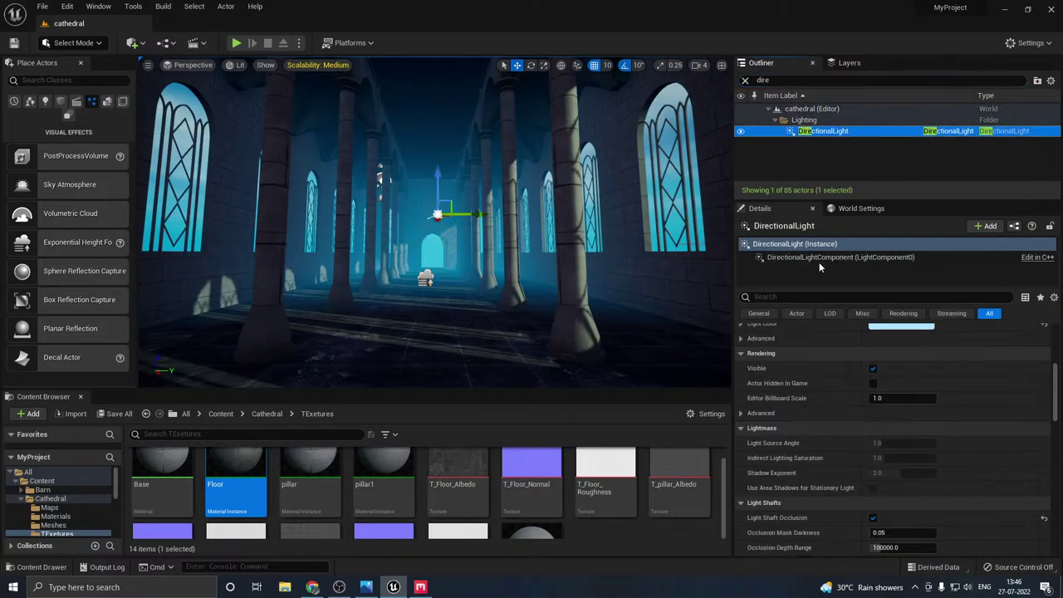
{"action": "scroll", "coordinate": [803, 423], "scroll_direction": "up", "scroll_amount": 6}
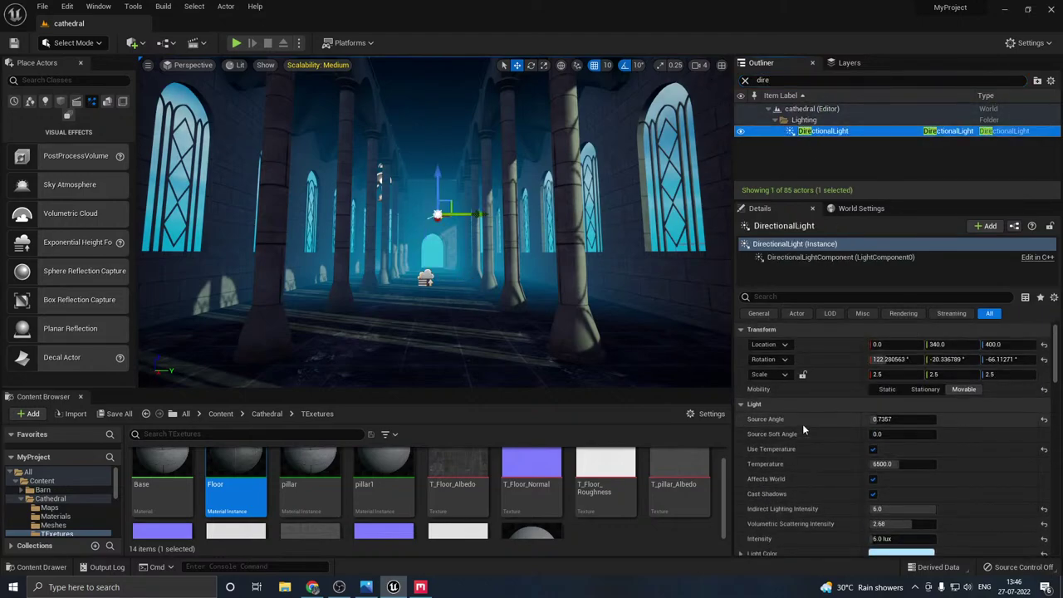
{"action": "scroll", "coordinate": [802, 423], "scroll_direction": "down", "scroll_amount": 4}
{"action": "left_click", "coordinate": [899, 432]}
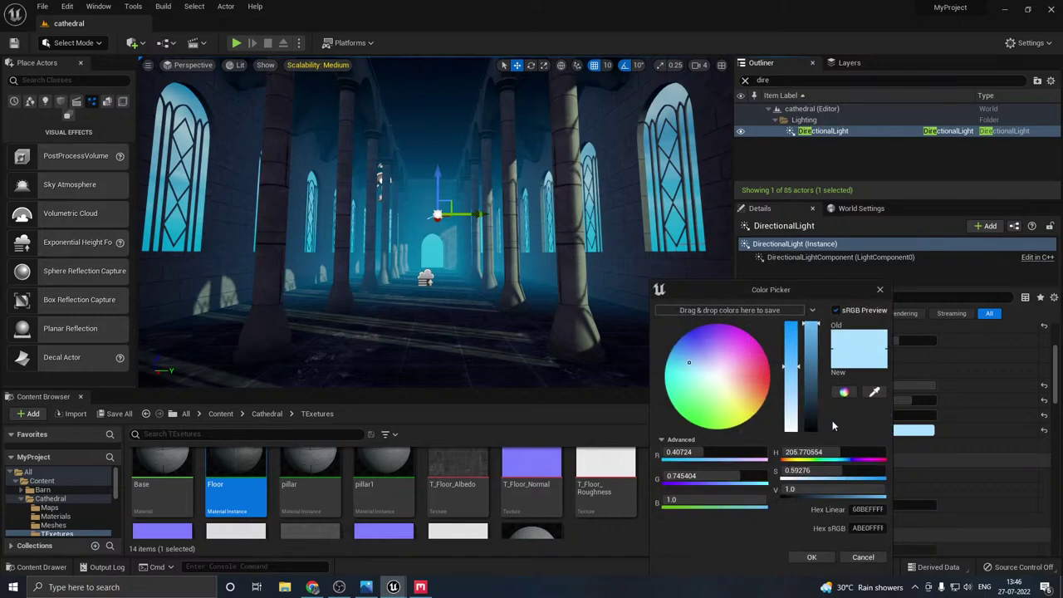
{"action": "right_click_drag", "start_coordinate": [548, 282], "coordinate": [506, 316]}
{"action": "left_click", "coordinate": [734, 397]}
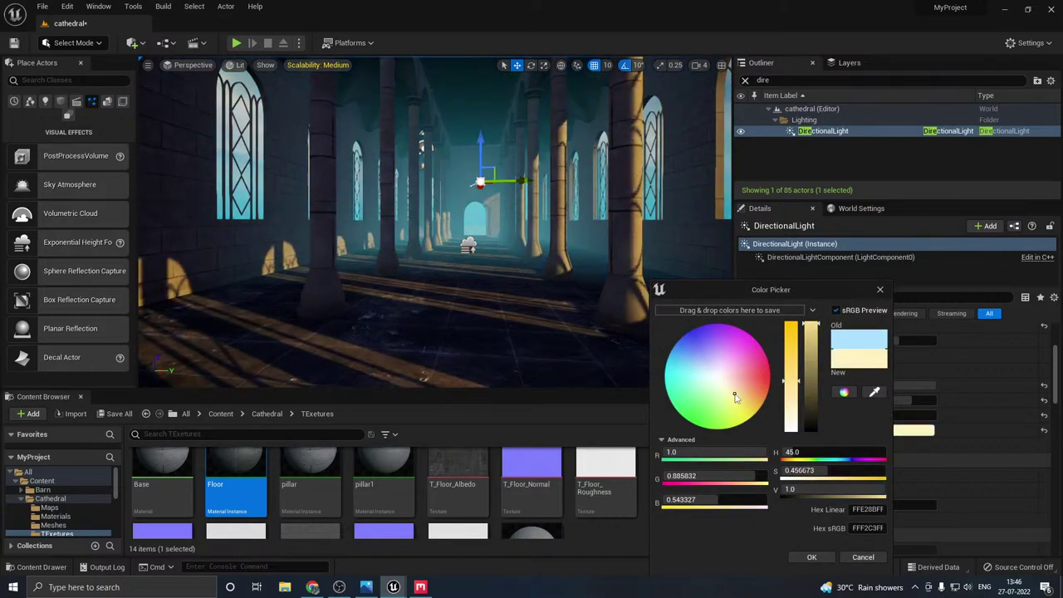
{"action": "left_click_drag", "start_coordinate": [734, 397], "coordinate": [730, 389]}
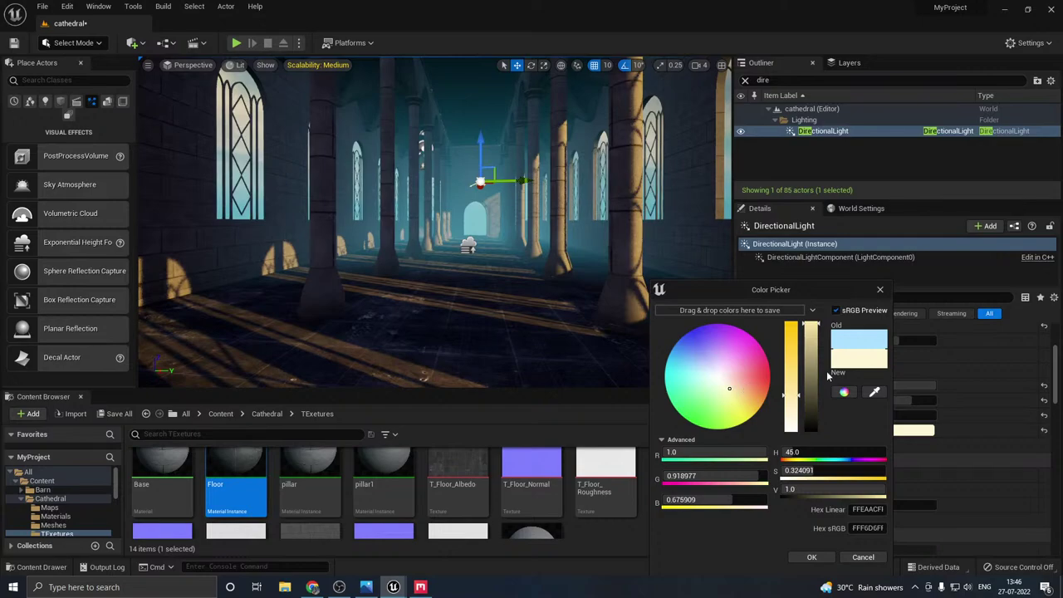
- Set the DirectionalLight's Light Color to a muted reddish brown, hex sRGB A47669FF, and save the cathedral level
{"action": "left_click", "coordinate": [811, 392]}
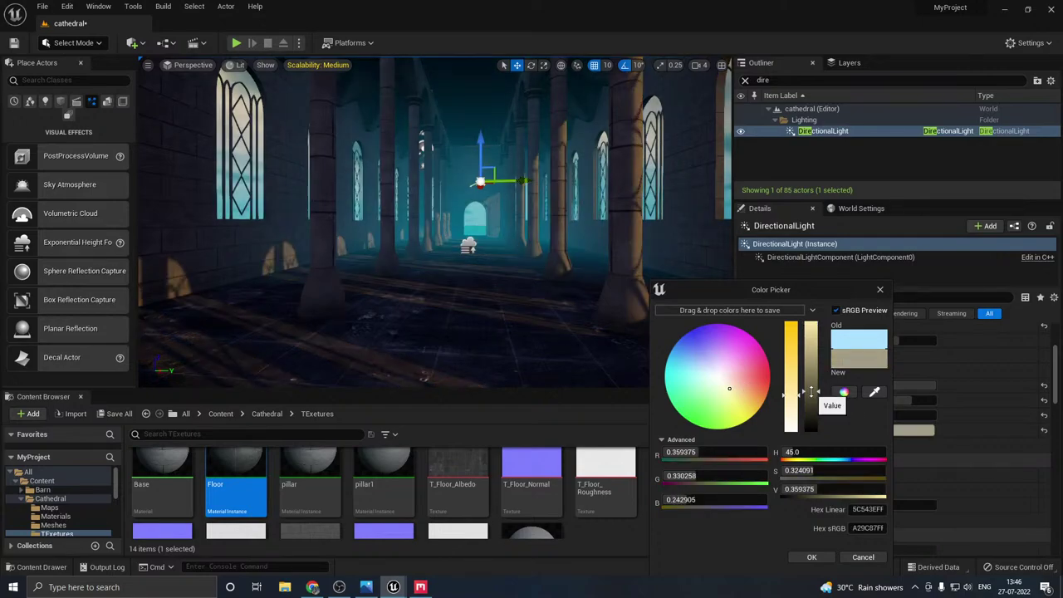
{"action": "left_click_drag", "start_coordinate": [811, 384], "coordinate": [743, 388]}
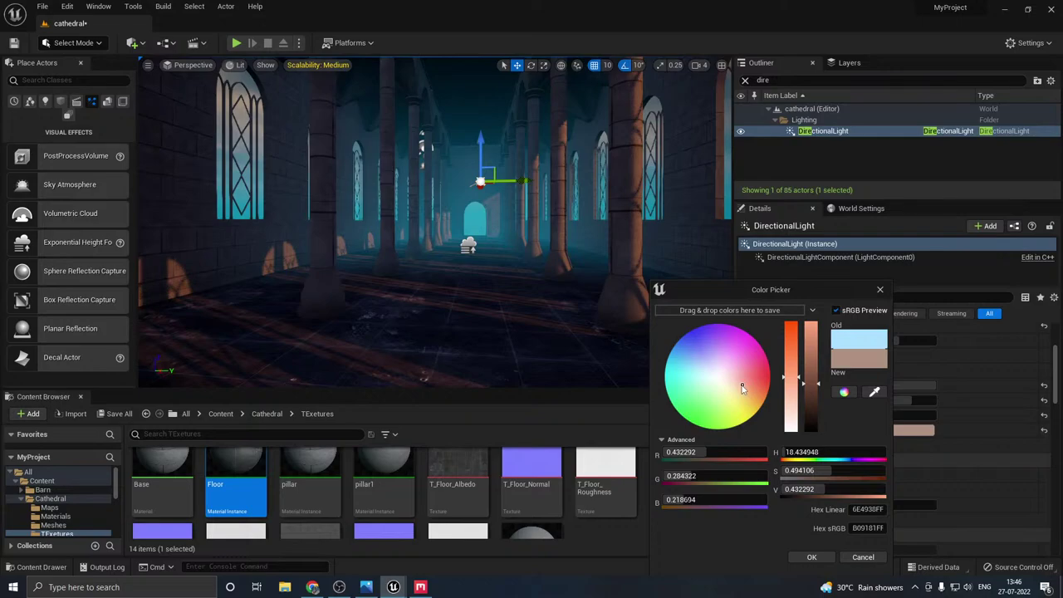
{"action": "mouse_move", "coordinate": [465, 249]}
{"action": "right_mouse_down"}
{"action": "mouse_move", "coordinate": [312, 254]}
{"action": "mouse_move", "coordinate": [448, 256]}
{"action": "mouse_move", "coordinate": [462, 248]}
{"action": "mouse_move", "coordinate": [324, 244]}
{"action": "mouse_move", "coordinate": [540, 239]}
{"action": "mouse_move", "coordinate": [471, 263]}
{"action": "right_mouse_up"}
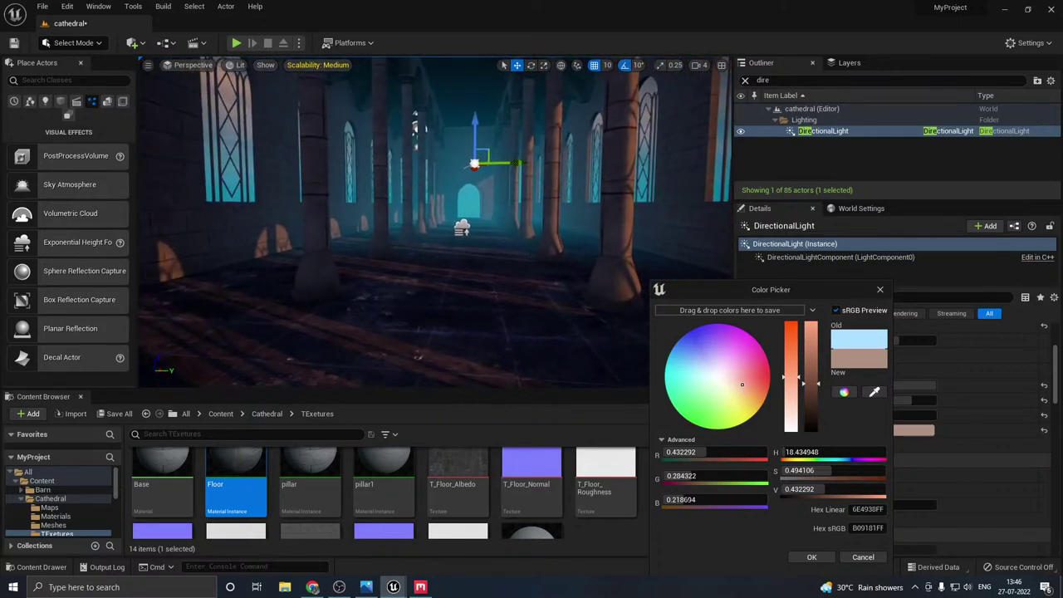
{"action": "left_click", "coordinate": [747, 382]}
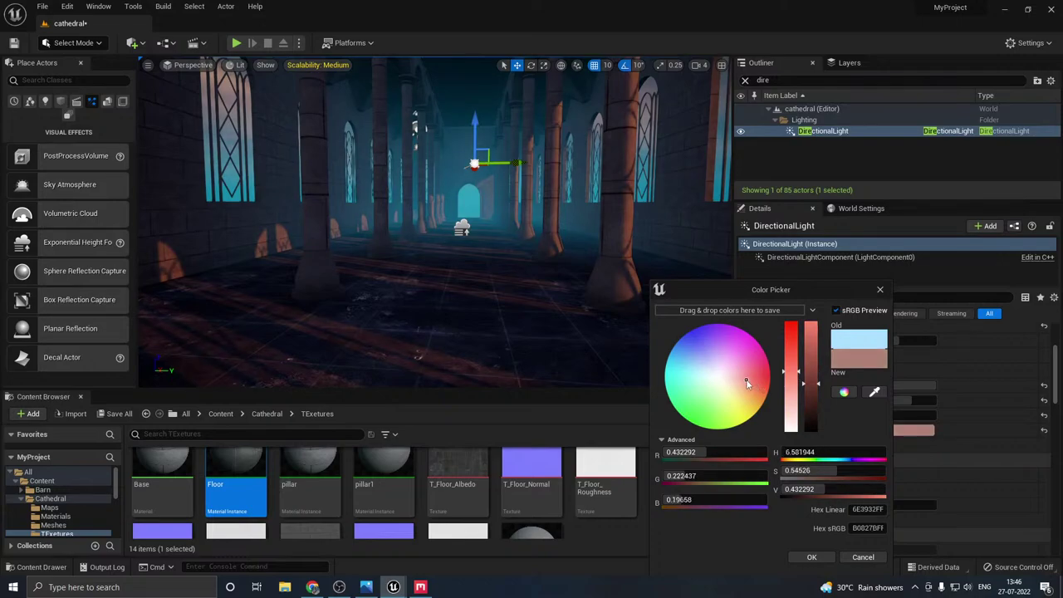
{"action": "left_click", "coordinate": [745, 384]}
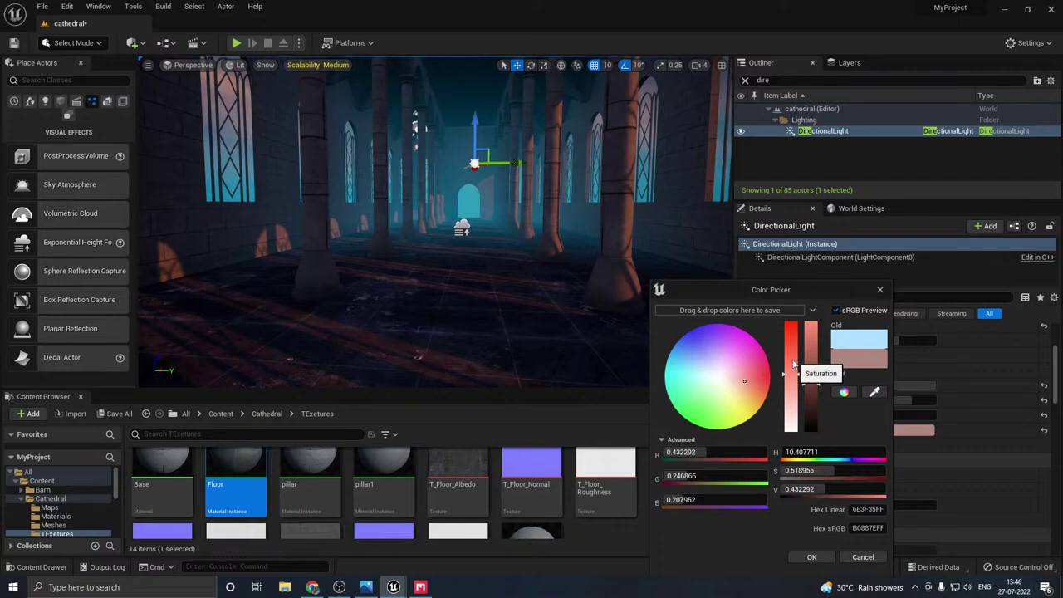
{"action": "mouse_move", "coordinate": [793, 376]}
{"action": "left_mouse_down"}
{"action": "mouse_move", "coordinate": [795, 330]}
{"action": "mouse_move", "coordinate": [795, 366]}
{"action": "left_mouse_up"}
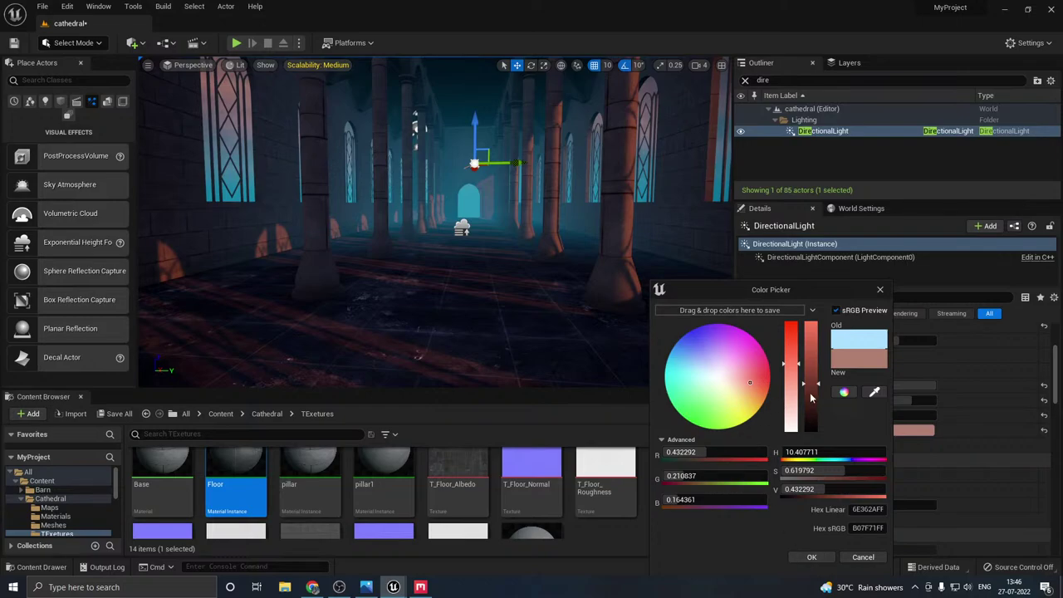
{"action": "mouse_move", "coordinate": [812, 398]}
{"action": "left_mouse_down"}
{"action": "mouse_move", "coordinate": [813, 408]}
{"action": "mouse_move", "coordinate": [815, 396]}
{"action": "left_mouse_up"}
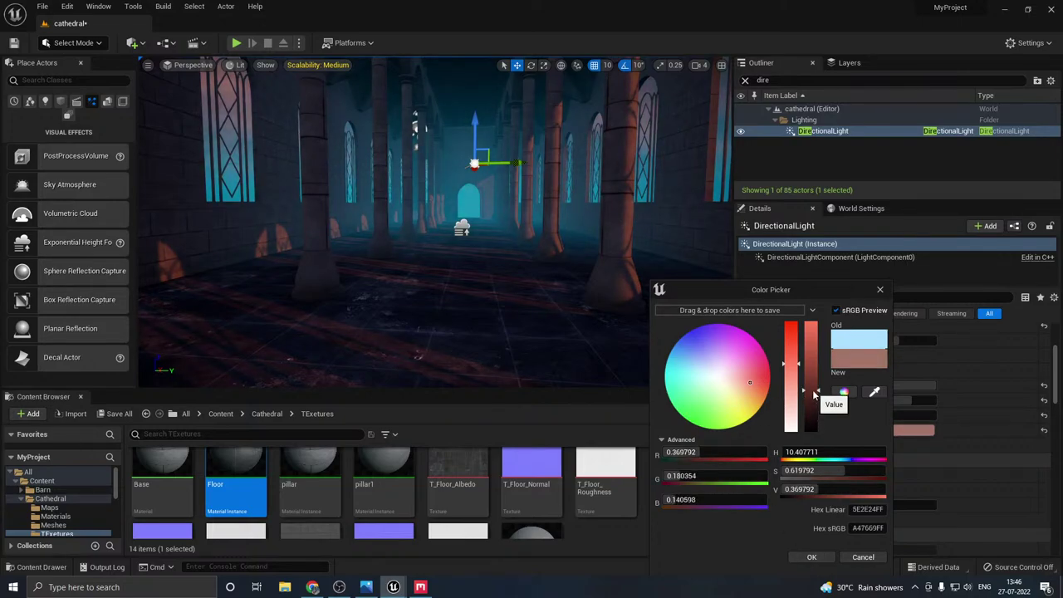
{"action": "left_click", "coordinate": [812, 556]}
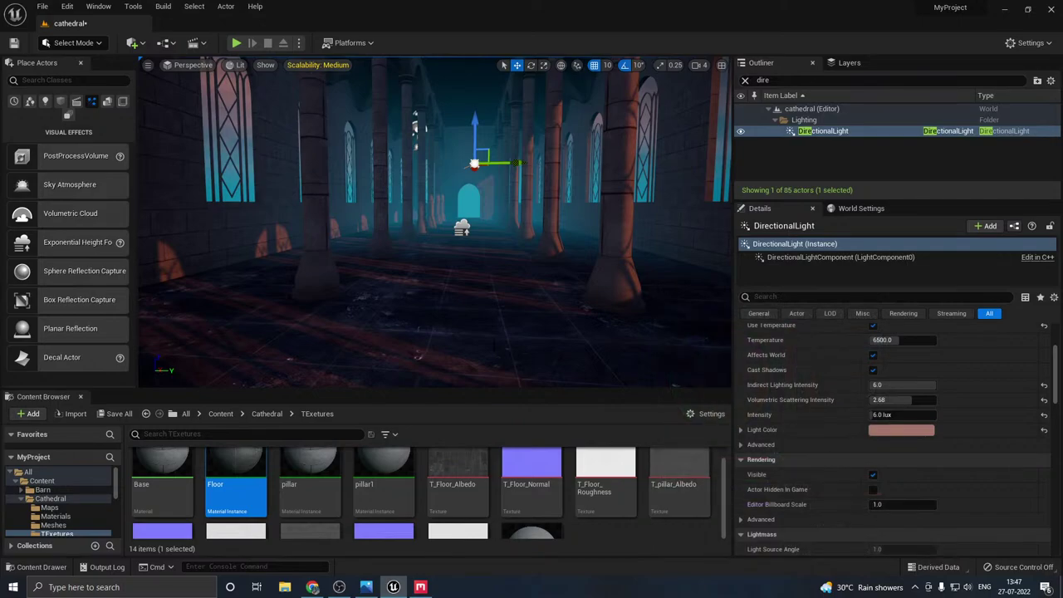
{"action": "left_click", "coordinate": [119, 414]}
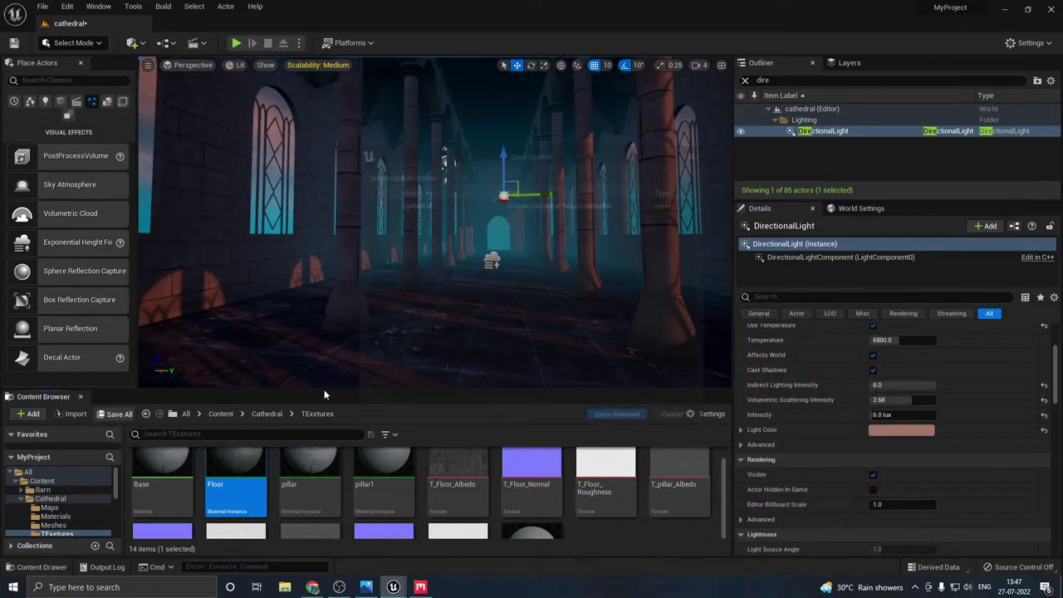
{"action": "left_click", "coordinate": [622, 418]}
- Try darker, brighter and brownish Fog Inscattering Colors on the ExponentialHeightFog, and discard the color change
{"action": "left_click", "coordinate": [488, 259]}
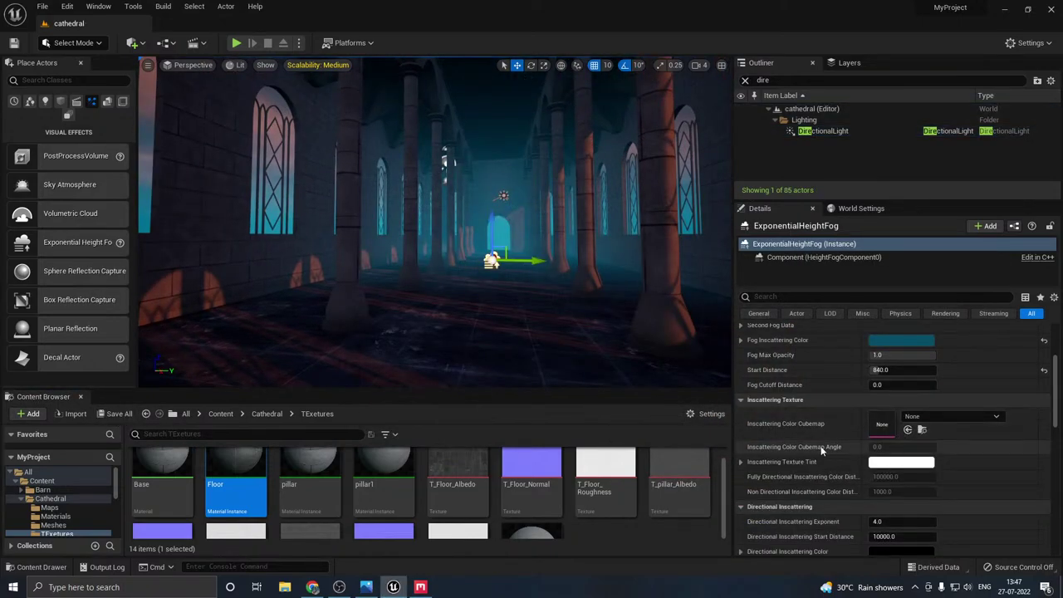
{"action": "scroll", "coordinate": [824, 451], "scroll_direction": "up", "scroll_amount": 5}
{"action": "left_click", "coordinate": [890, 429]}
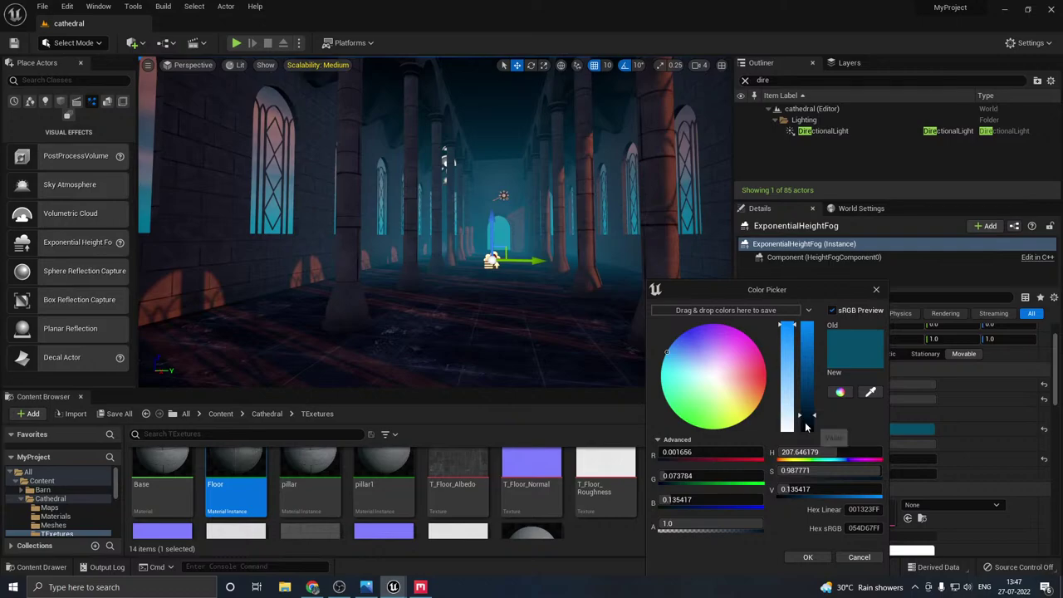
{"action": "left_click_drag", "start_coordinate": [810, 417], "coordinate": [810, 424]}
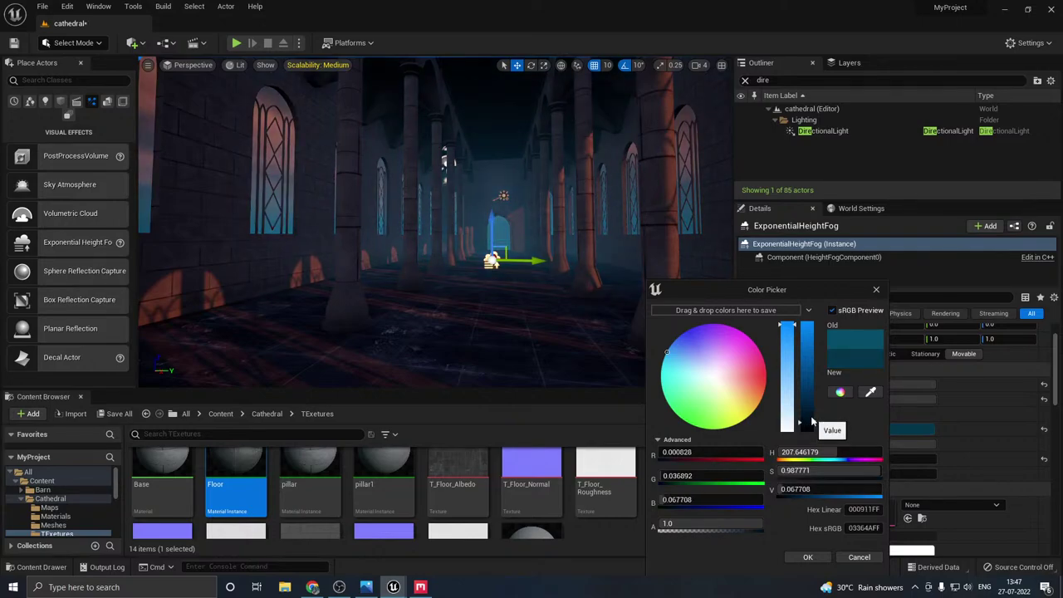
{"action": "left_click", "coordinate": [809, 412]}
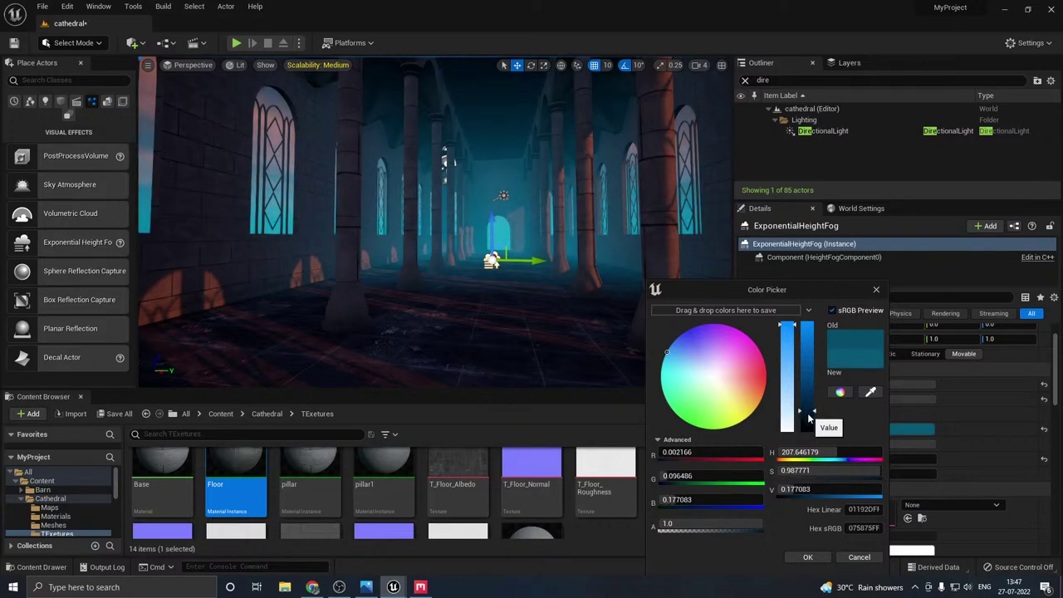
{"action": "left_click", "coordinate": [741, 388]}
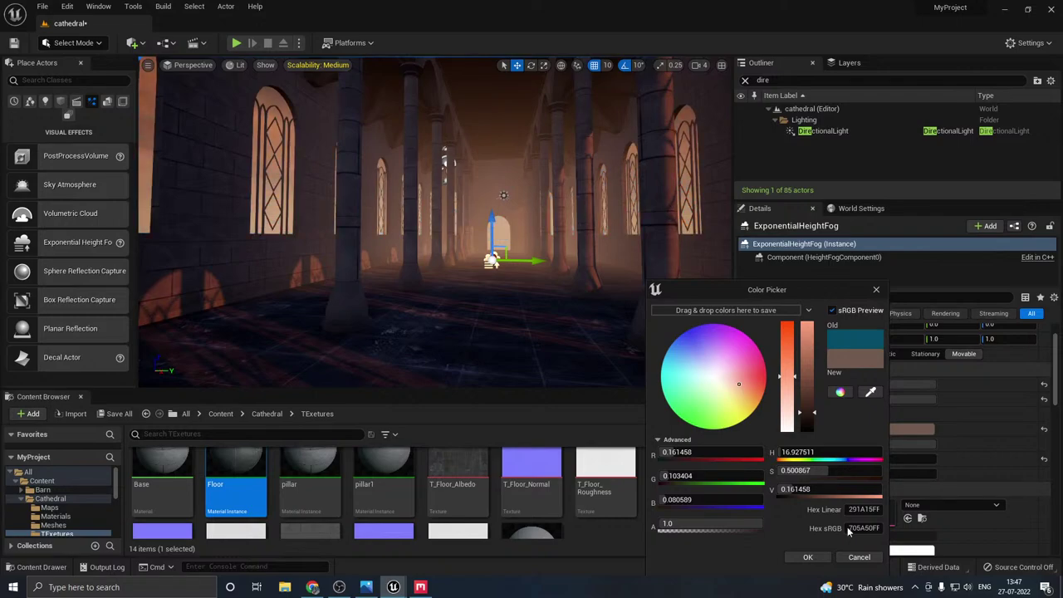
{"action": "left_click", "coordinate": [860, 557]}
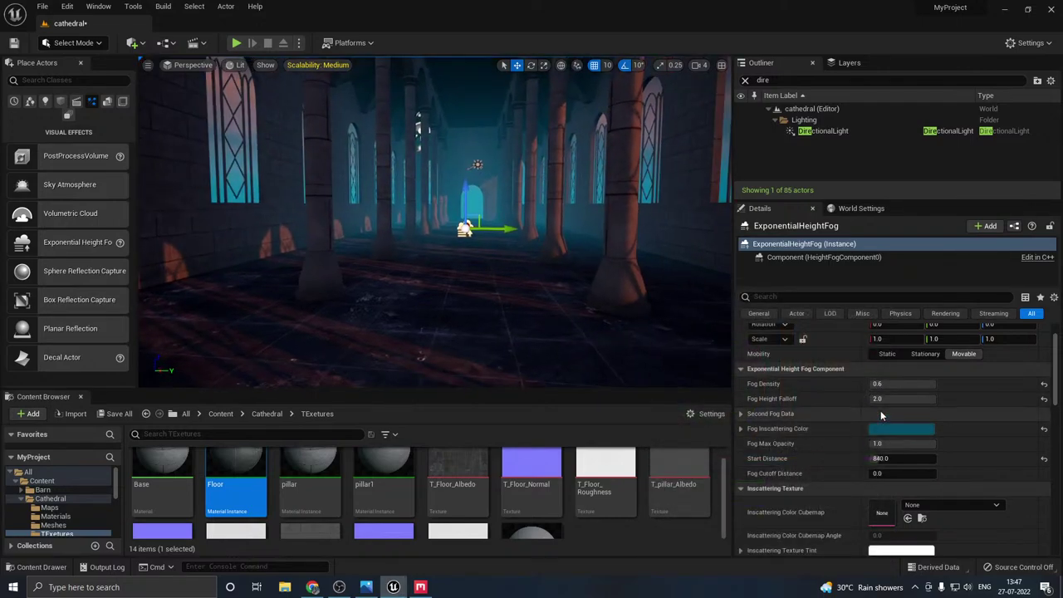
- Set the ExponentialHeightFog's Fog Density to 0.9 and its Start Distance to 760, and save the level
{"action": "left_click", "coordinate": [895, 383]}
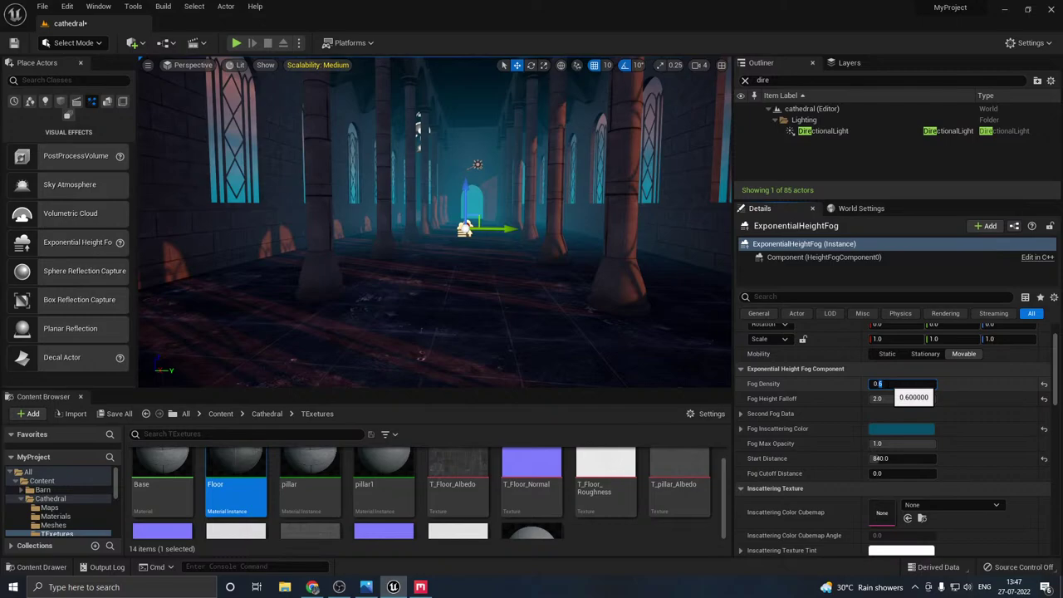
{"action": "type", "text": "0.9"}
{"action": "key", "text": "Return"}
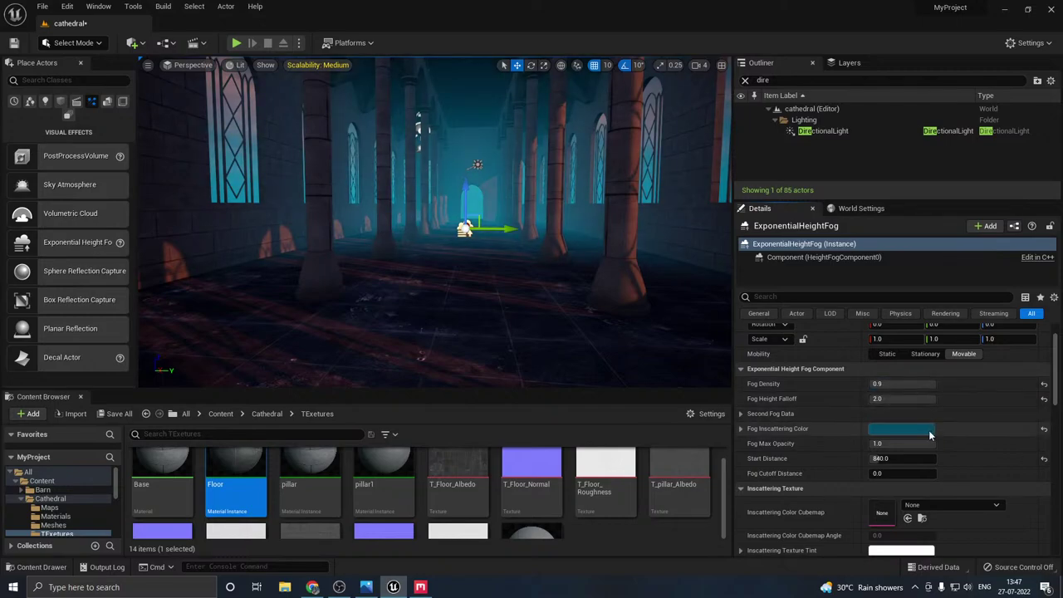
{"action": "left_click_drag", "start_coordinate": [883, 458], "coordinate": [876, 459]}
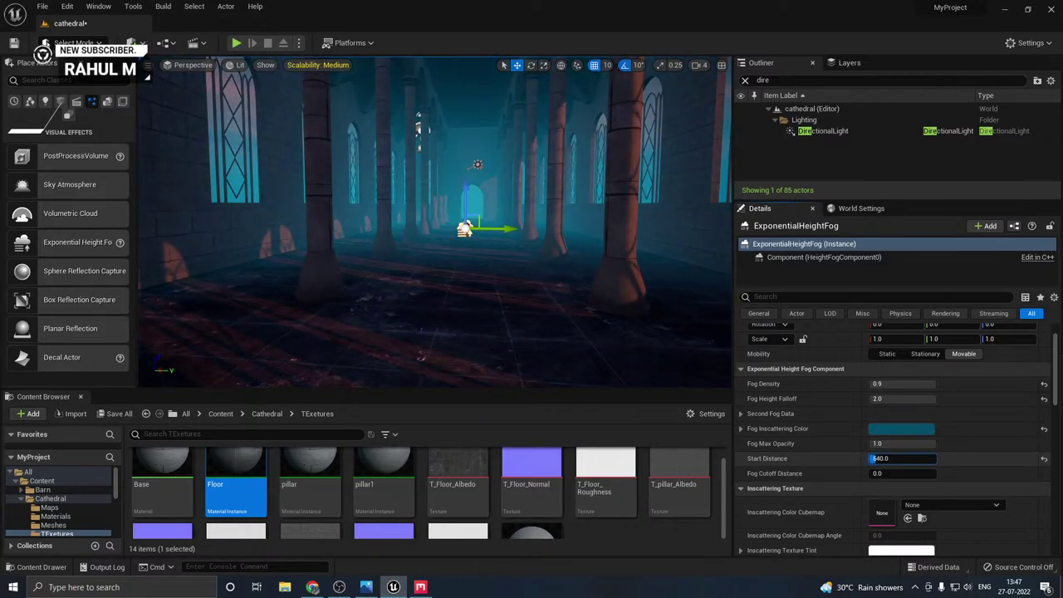
{"action": "type", "text": "760"}
{"action": "key", "text": "Return"}
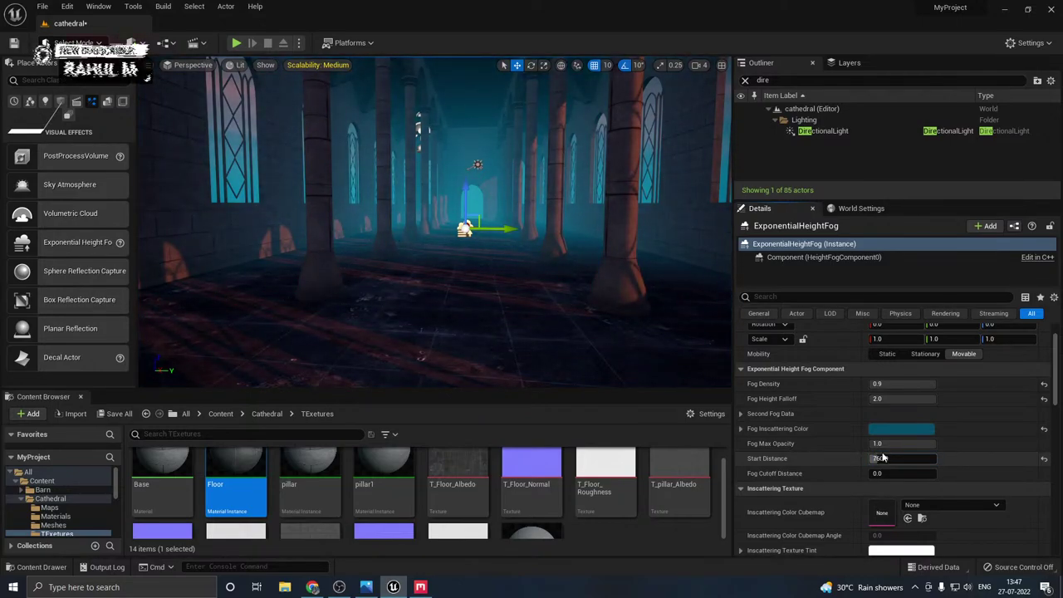
{"action": "mouse_move", "coordinate": [904, 399]}
{"action": "left_mouse_down"}
{"action": "mouse_move", "coordinate": [871, 399]}
{"action": "mouse_move", "coordinate": [891, 403]}
{"action": "left_mouse_up"}
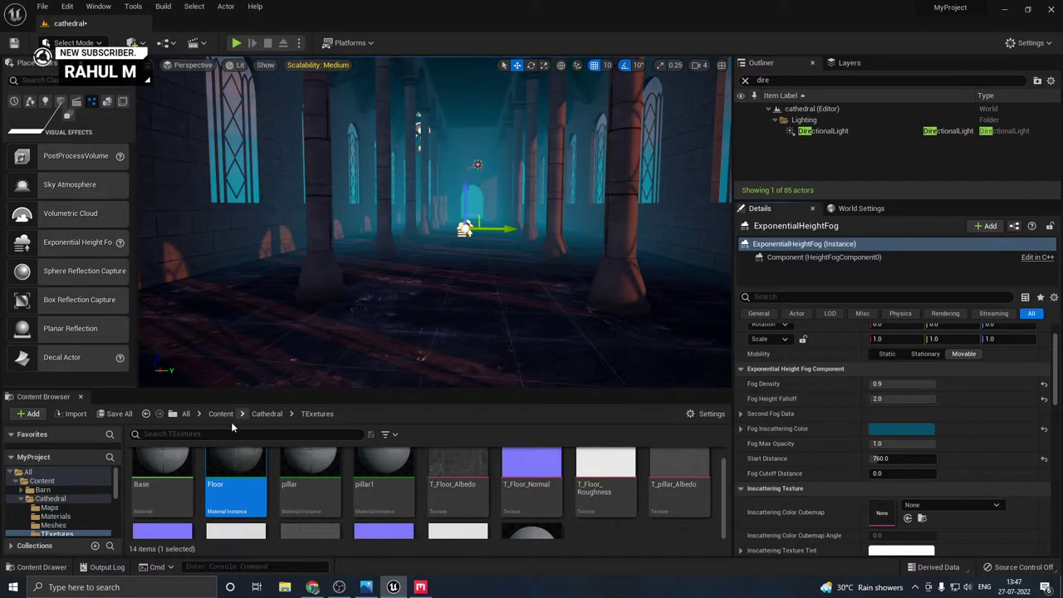
{"action": "left_click", "coordinate": [112, 414]}
{"action": "left_click", "coordinate": [619, 419]}
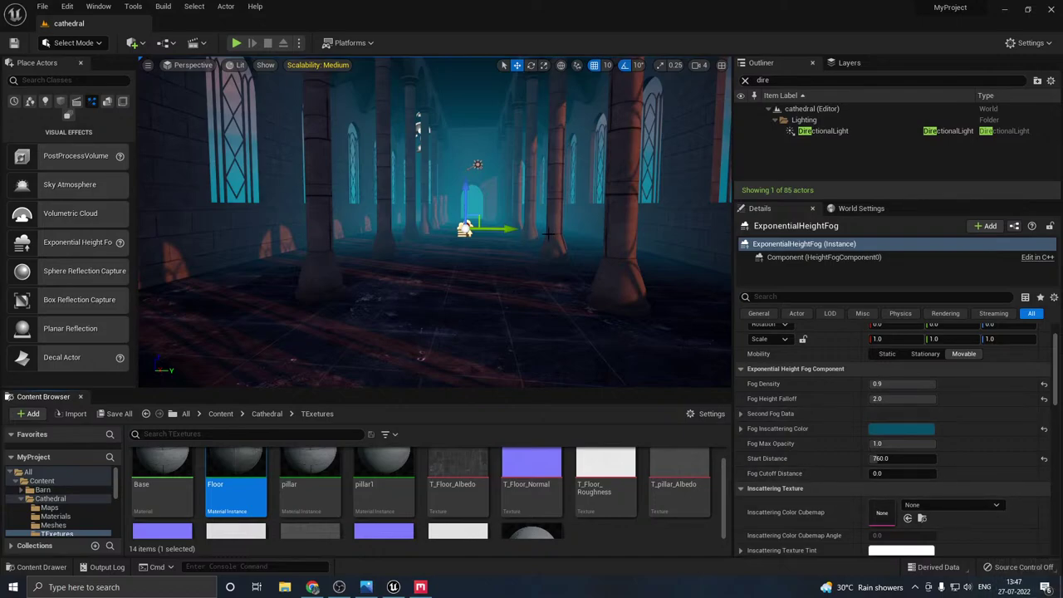
- Try rotating the DirectionalLight slightly to change how the light falls into the cathedral
{"action": "left_click", "coordinate": [477, 165]}
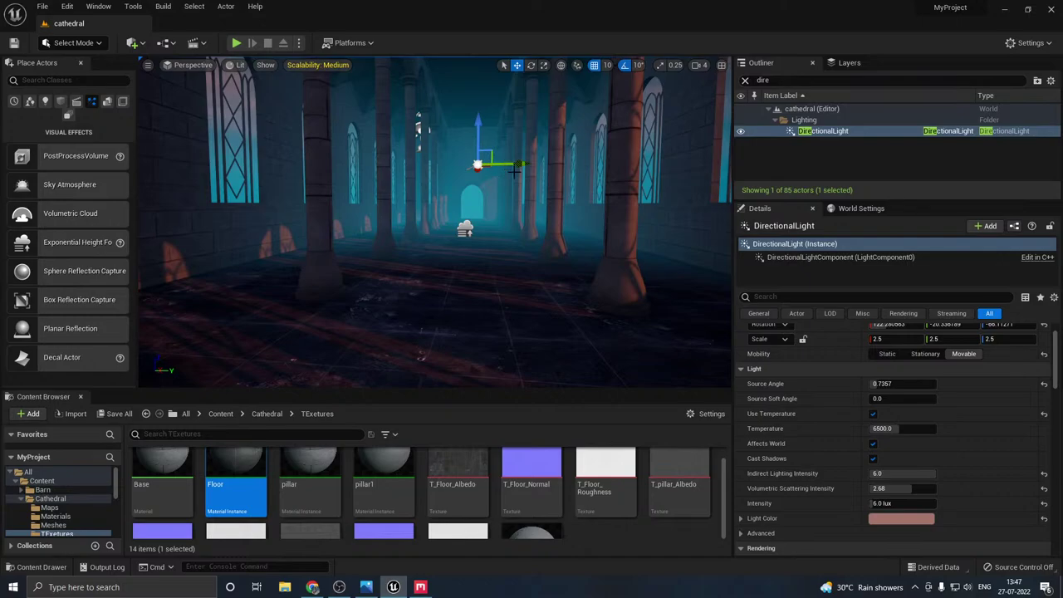
{"action": "key", "text": "e"}
{"action": "mouse_move", "coordinate": [462, 157]}
{"action": "left_mouse_down"}
{"action": "mouse_move", "coordinate": [485, 163]}
{"action": "mouse_move", "coordinate": [459, 157]}
{"action": "left_mouse_up"}
{"action": "key", "text": "w"}
{"action": "right_click_drag", "start_coordinate": [547, 201], "coordinate": [519, 186]}
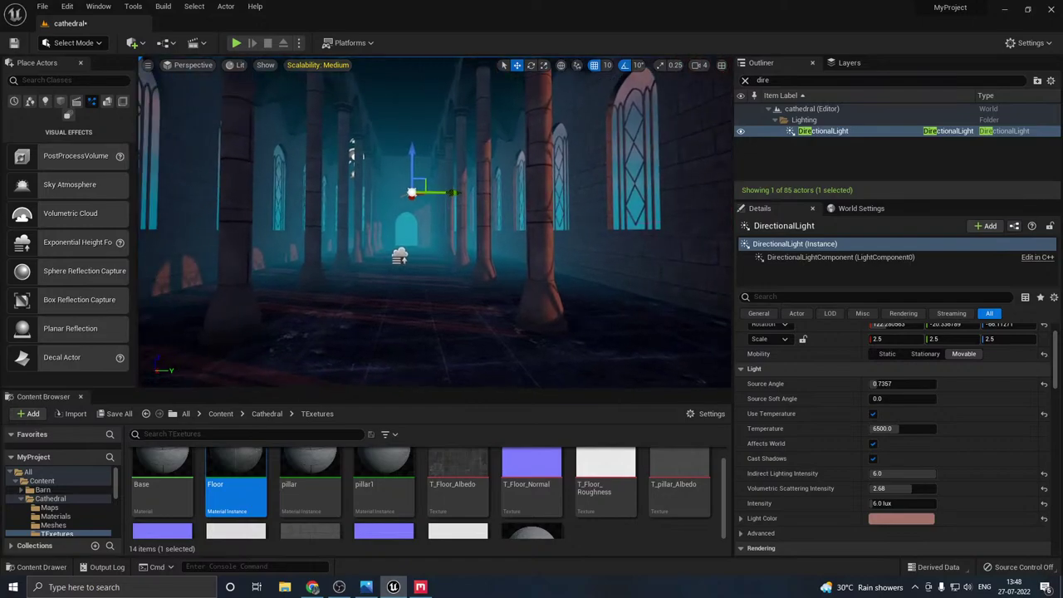
- Save the cathedral level and set the viewport scalability to Low
{"action": "left_click", "coordinate": [101, 416]}
{"action": "left_click", "coordinate": [615, 419]}
{"action": "left_click", "coordinate": [318, 65]}
{"action": "left_click", "coordinate": [356, 85]}
{"action": "right_click_drag", "start_coordinate": [365, 266], "coordinate": [324, 266]}
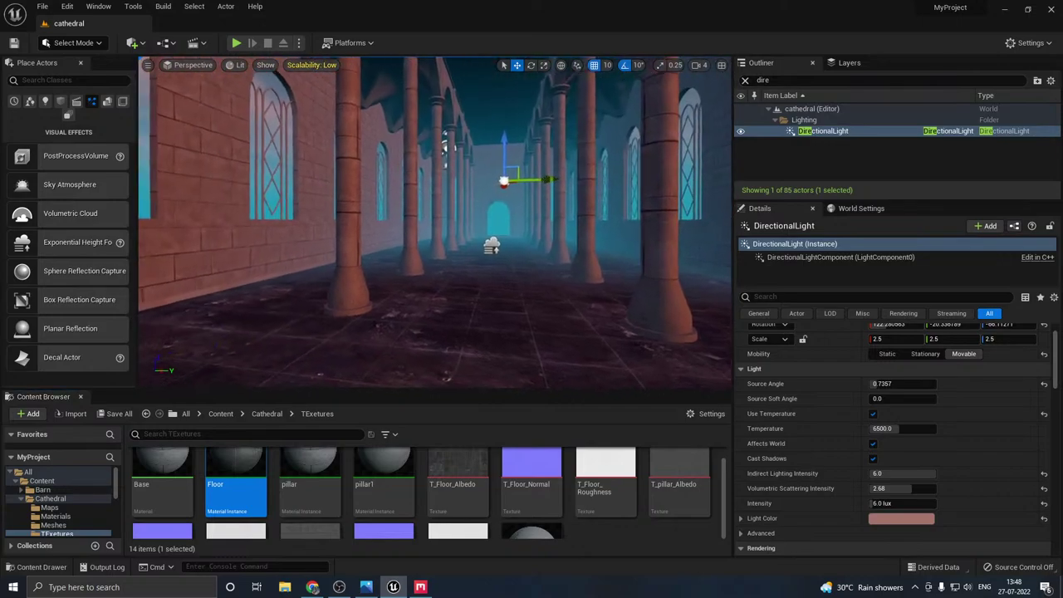
- Duplicate a nave pillar (SM_pillar_2) and move the copy against the brick wall, in the space between two windows
{"action": "right_click_drag", "start_coordinate": [630, 281], "coordinate": [638, 280]}
{"action": "left_click", "coordinate": [630, 281]}
{"action": "right_click_drag", "start_coordinate": [343, 272], "coordinate": [382, 273]}
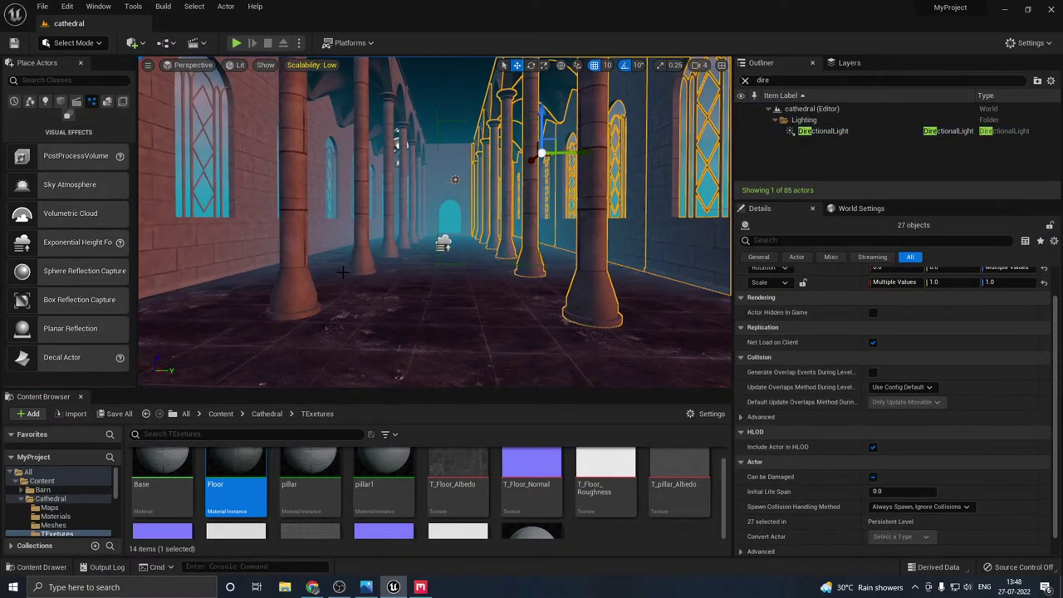
{"action": "left_click", "coordinate": [301, 274]}
{"action": "key", "text": "f"}
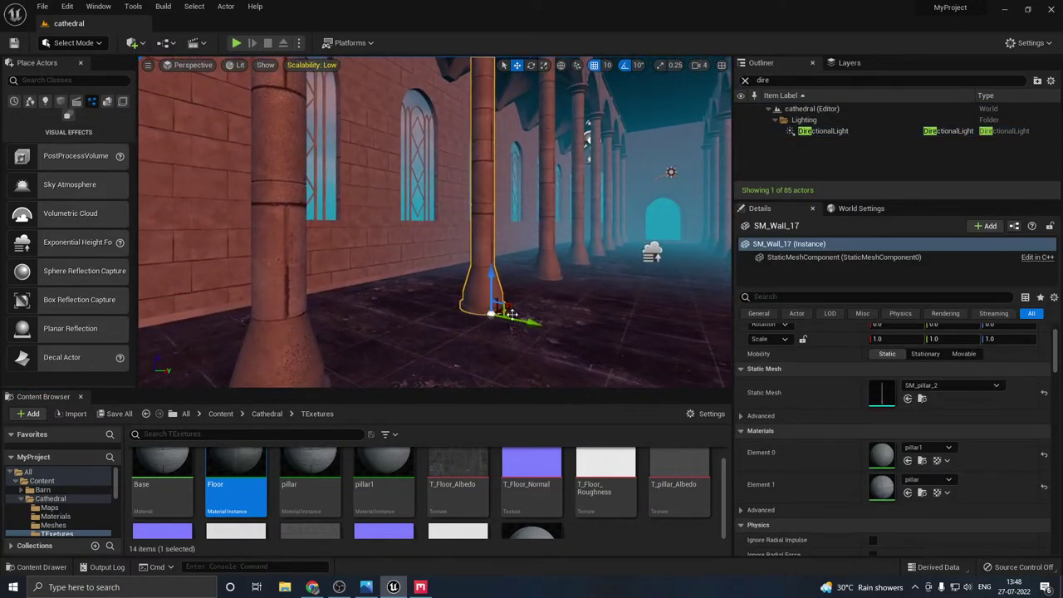
{"action": "left_click_drag", "start_coordinate": [524, 321], "coordinate": [371, 285], "text": "alt"}
{"action": "right_click_drag", "start_coordinate": [415, 294], "coordinate": [382, 294]}
{"action": "key", "text": "w"}
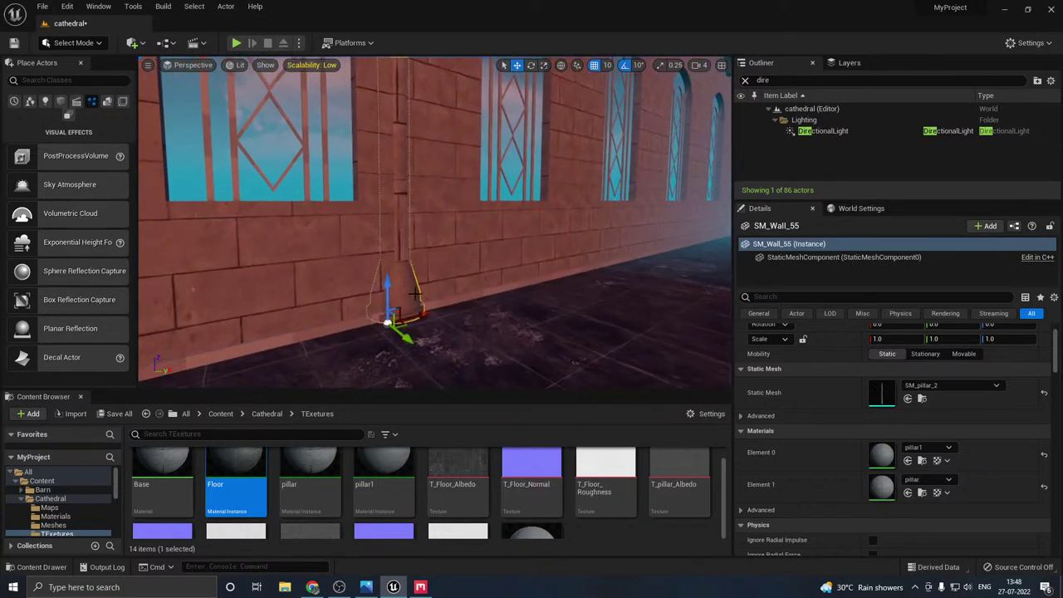
{"action": "mouse_move", "coordinate": [422, 314]}
{"action": "left_mouse_down"}
{"action": "mouse_move", "coordinate": [384, 319]}
{"action": "mouse_move", "coordinate": [360, 352]}
{"action": "mouse_move", "coordinate": [395, 323]}
{"action": "left_mouse_up"}
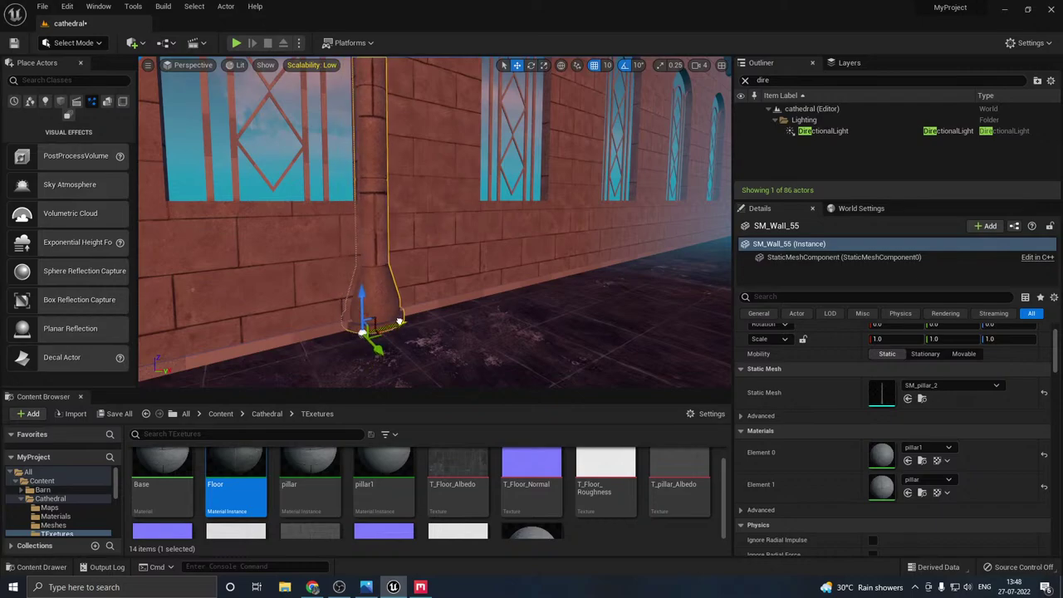
- Duplicate the new wall pillar along the same wall so copies stand between the next windows
{"action": "right_click_drag", "start_coordinate": [393, 319], "coordinate": [441, 336]}
{"action": "left_click", "coordinate": [440, 337]}
{"action": "key", "text": "f"}
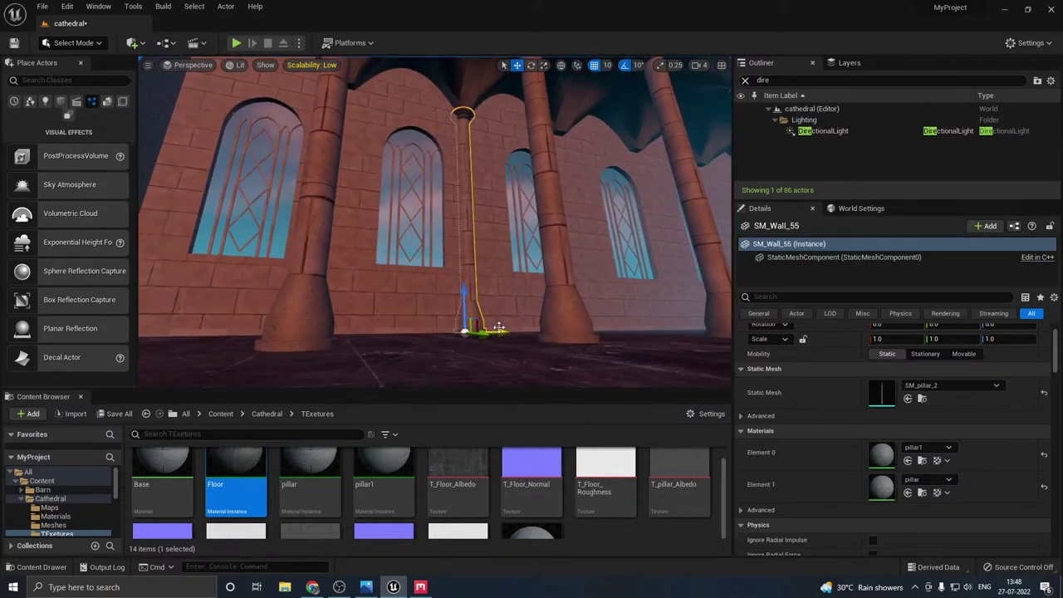
{"action": "right_click_drag", "start_coordinate": [507, 330], "coordinate": [490, 337]}
{"action": "key", "text": "d"}
{"action": "left_click_drag", "start_coordinate": [446, 344], "coordinate": [580, 323], "text": "alt"}
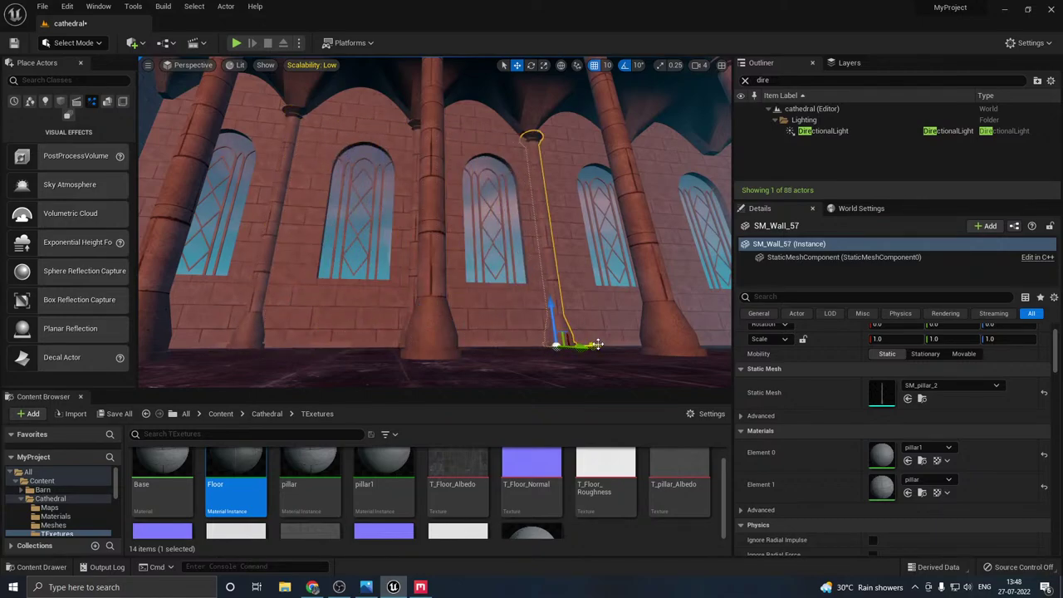
- Select the SM_Wall_56 pillar and add another copy of it along the wall beyond the neighbouring windows
{"action": "key", "text": "a"}
{"action": "right_click_drag", "start_coordinate": [544, 338], "coordinate": [485, 344]}
{"action": "key", "text": "a"}
{"action": "left_click", "coordinate": [515, 336]}
{"action": "key", "text": "d"}
{"action": "right_click_drag", "start_coordinate": [548, 336], "coordinate": [543, 338]}
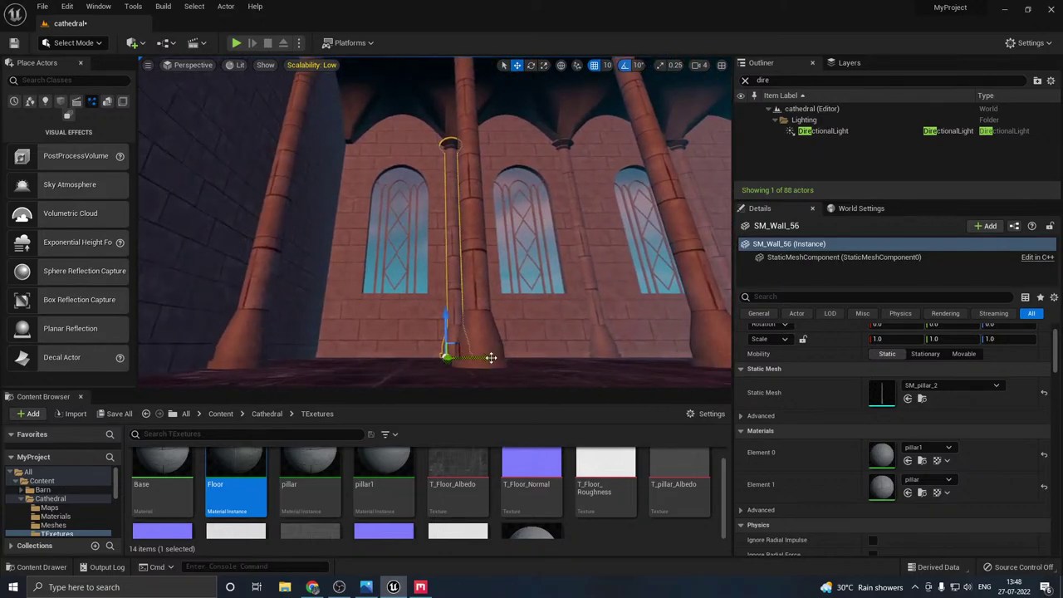
{"action": "left_click_drag", "start_coordinate": [491, 358], "coordinate": [707, 358], "text": "alt"}
- Try adding two more pillar copies farther along the wall and check their spacing against the windows and nave columns
{"action": "key", "text": "f"}
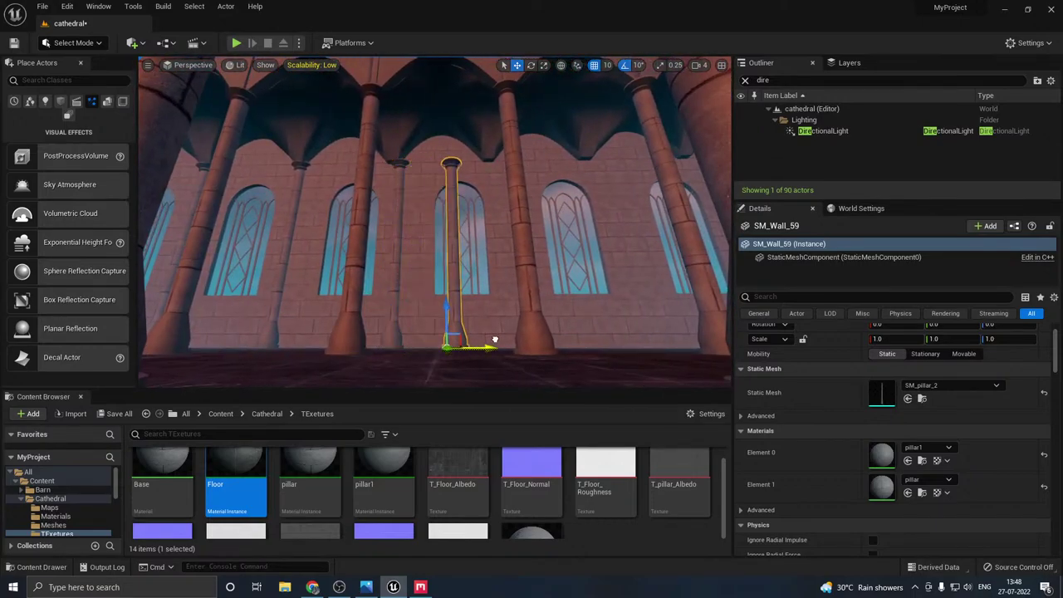
{"action": "left_click_drag", "start_coordinate": [495, 340], "coordinate": [653, 322]}
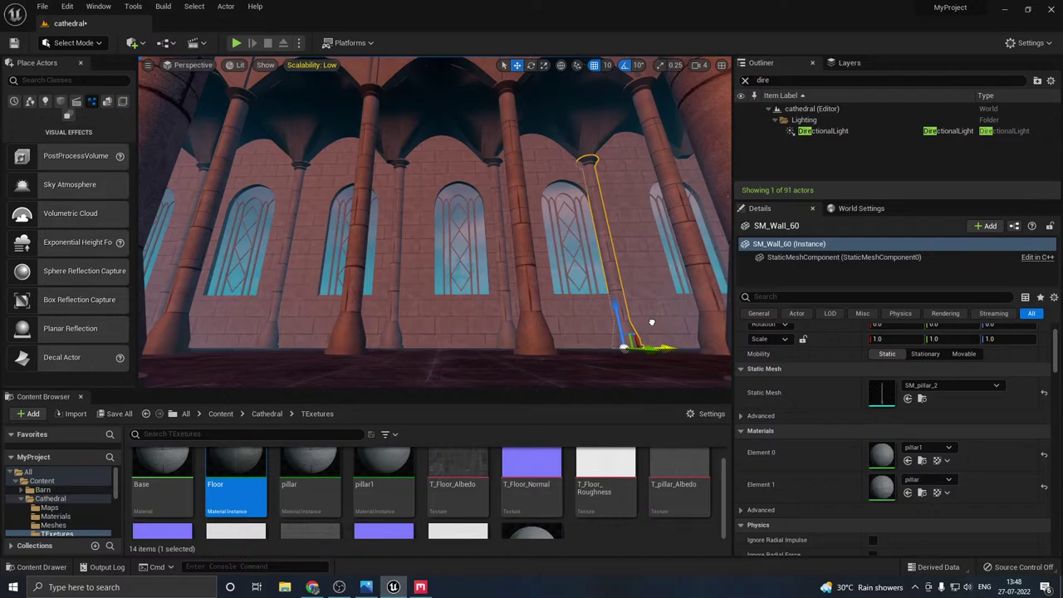
{"action": "key", "text": "f"}
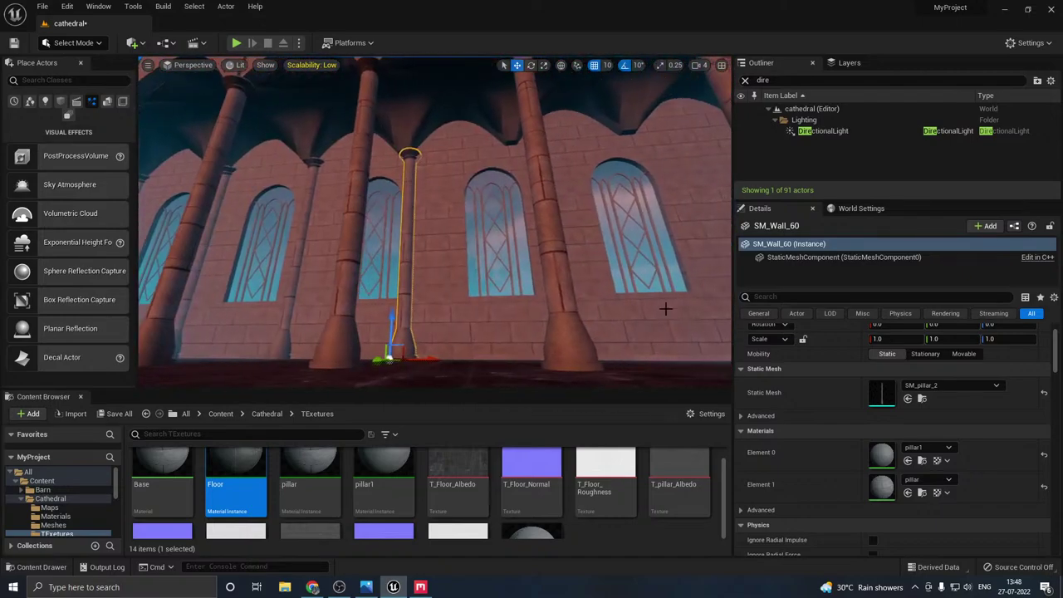
{"action": "right_click_drag", "start_coordinate": [532, 293], "coordinate": [394, 313]}
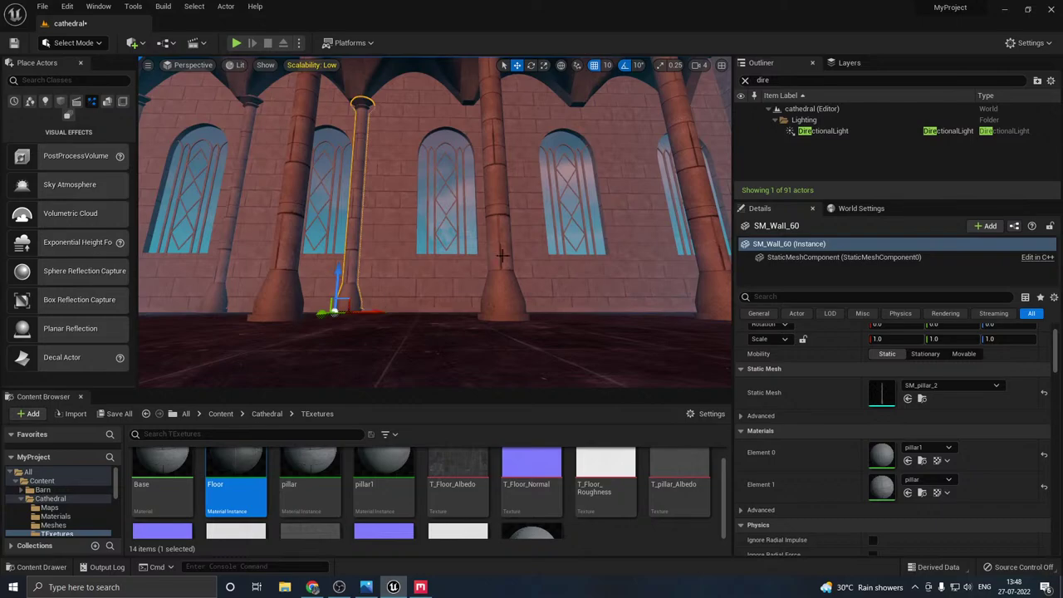
{"action": "right_click_drag", "start_coordinate": [638, 153], "coordinate": [595, 141]}
{"action": "right_click_drag", "start_coordinate": [459, 147], "coordinate": [627, 170]}
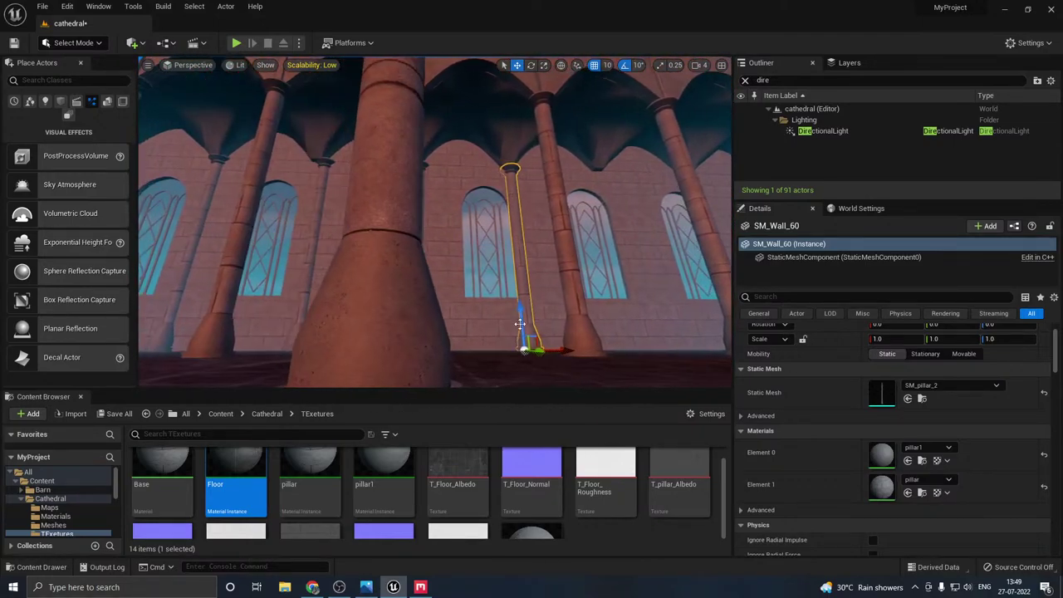
- Delete the last two pillar copies from the wall row
{"action": "key", "text": "Delete"}
{"action": "right_click_drag", "start_coordinate": [559, 344], "coordinate": [530, 307]}
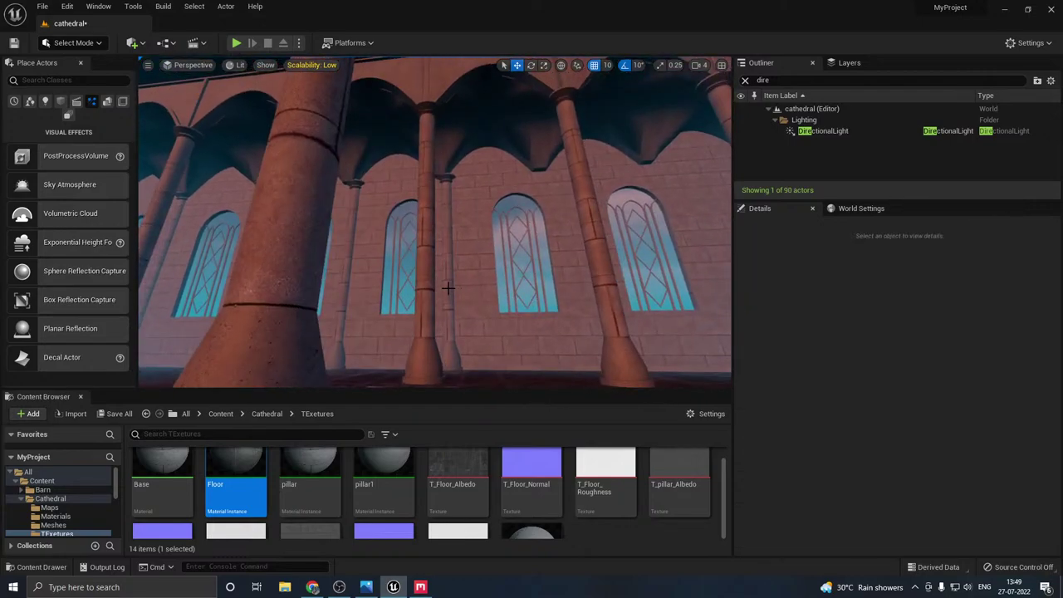
{"action": "left_click", "coordinate": [448, 289]}
{"action": "key", "text": "Delete"}
{"action": "right_click_drag", "start_coordinate": [451, 288], "coordinate": [426, 303]}
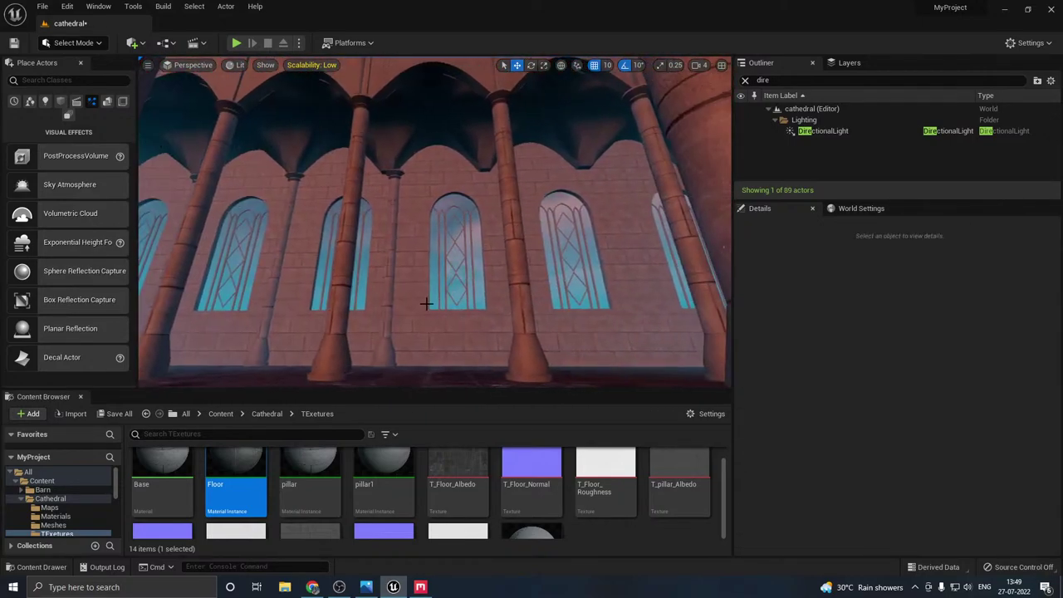
- Review the remaining wall pillars and enlarge the viewport by shrinking the Content Browser's height
{"action": "left_click", "coordinate": [387, 351]}
{"action": "right_click_drag", "start_coordinate": [406, 366], "coordinate": [458, 370]}
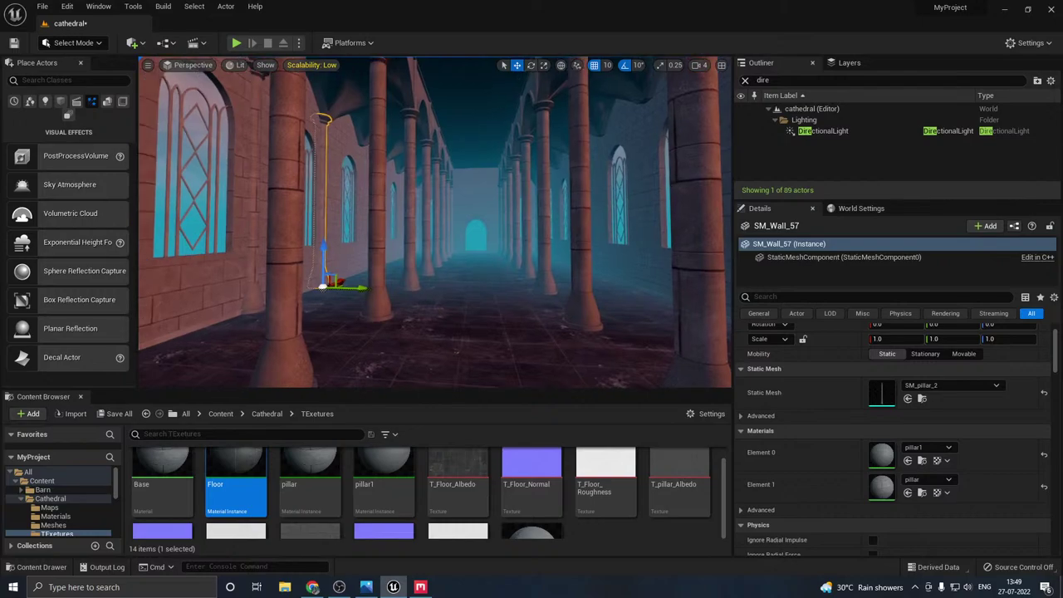
{"action": "right_click_drag", "start_coordinate": [433, 328], "coordinate": [454, 314]}
{"action": "key", "text": "w"}
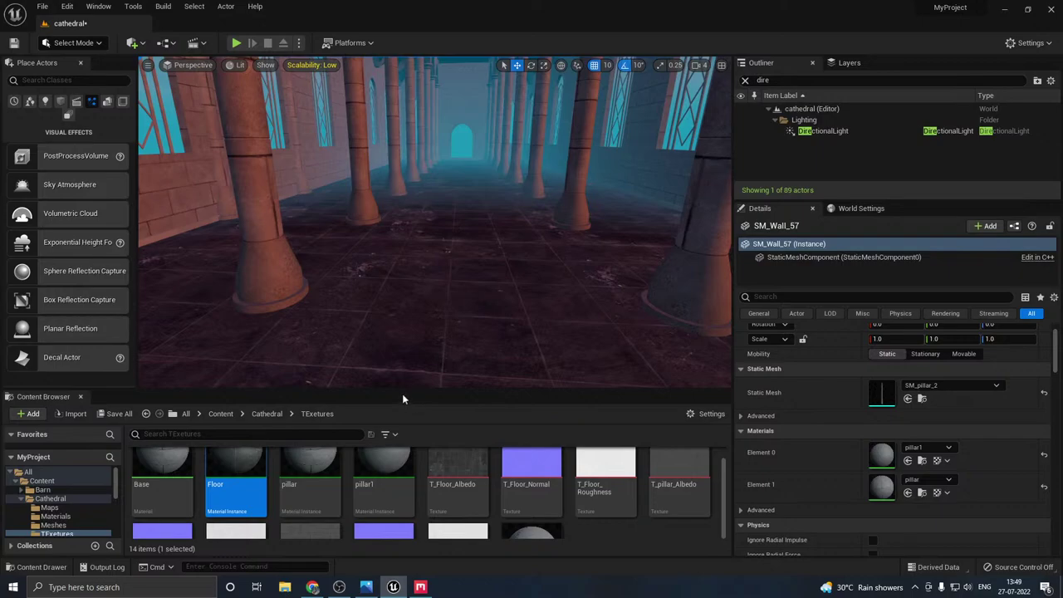
{"action": "left_click_drag", "start_coordinate": [398, 389], "coordinate": [398, 442]}
{"action": "right_click_drag", "start_coordinate": [435, 394], "coordinate": [437, 382]}
- Save all modified content of the cathedral project, dismissing the import dialog without importing anything
{"action": "left_click", "coordinate": [75, 466]}
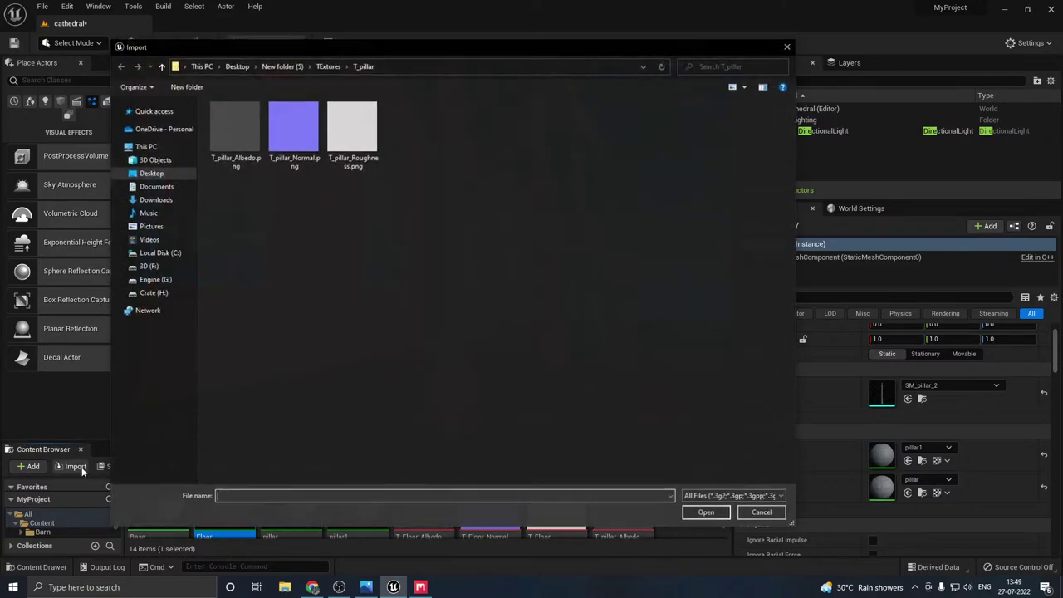
{"action": "left_click", "coordinate": [762, 513]}
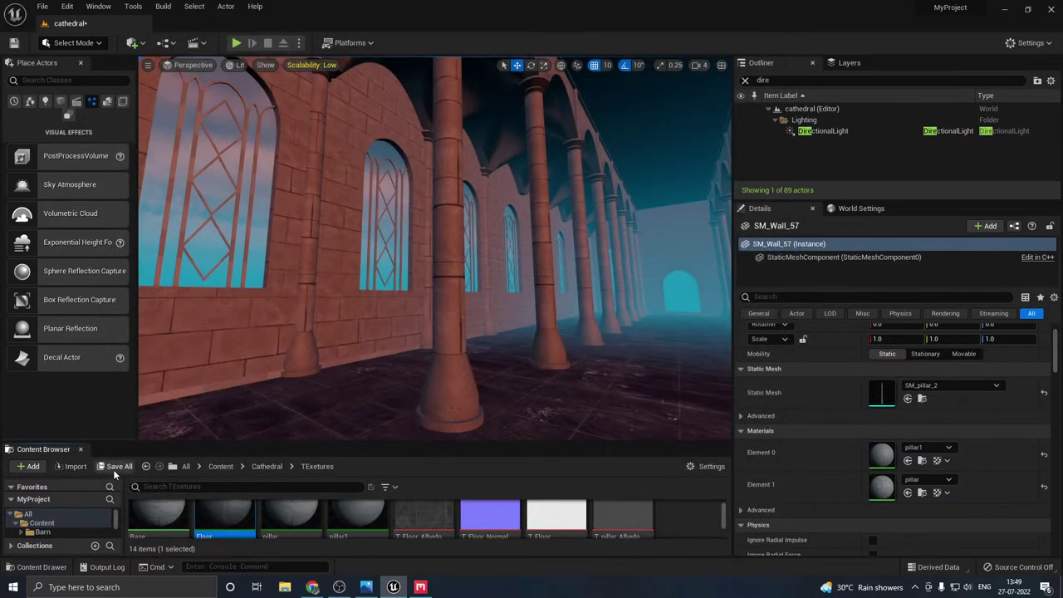
{"action": "left_click", "coordinate": [113, 466]}
{"action": "left_click", "coordinate": [623, 417]}
- Set the viewport scalability to Medium and inspect the light and shadows along the nave and windows
{"action": "right_click_drag", "start_coordinate": [622, 418], "coordinate": [537, 354]}
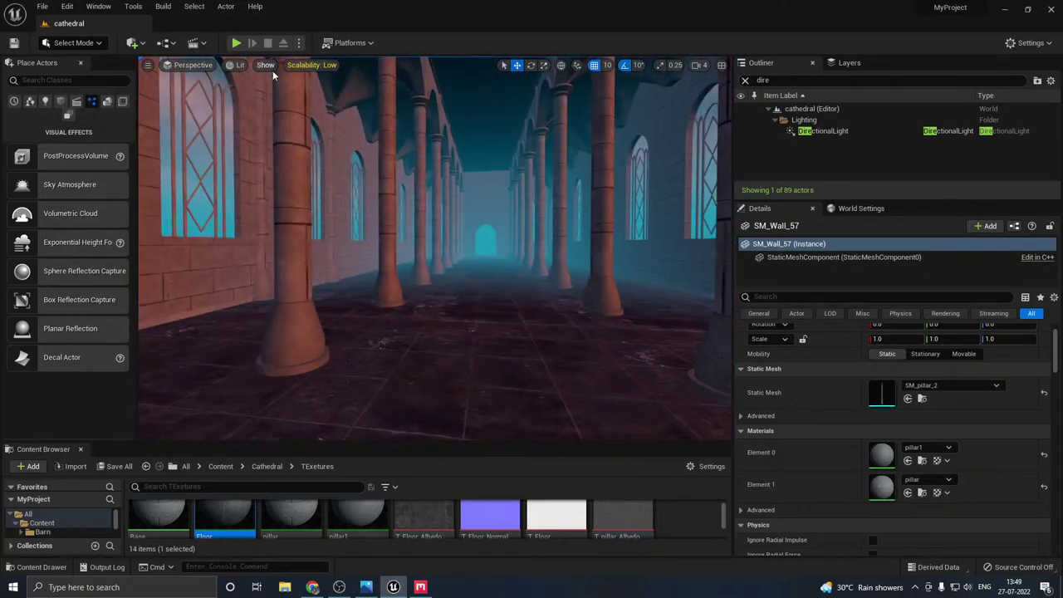
{"action": "left_click", "coordinate": [309, 65]}
{"action": "left_click", "coordinate": [416, 83]}
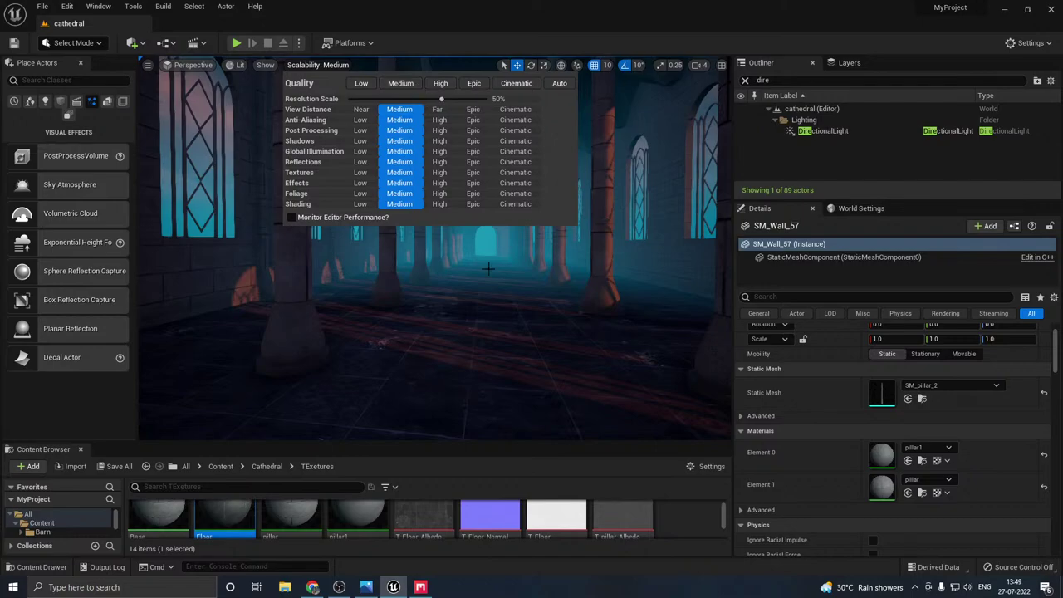
{"action": "right_click_drag", "start_coordinate": [508, 285], "coordinate": [569, 264]}
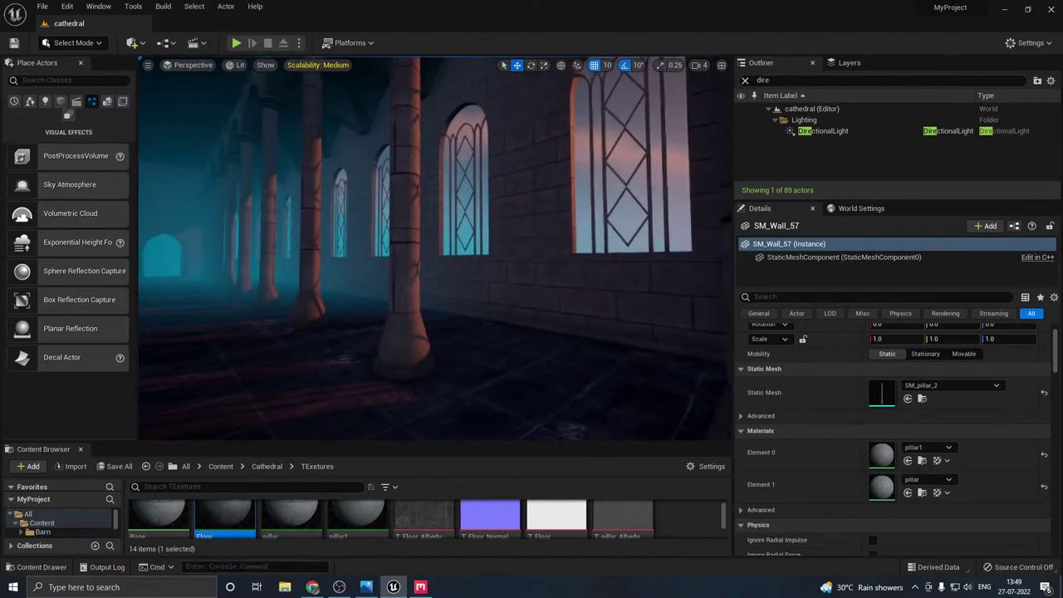
{"action": "right_click_drag", "start_coordinate": [495, 256], "coordinate": [506, 286]}
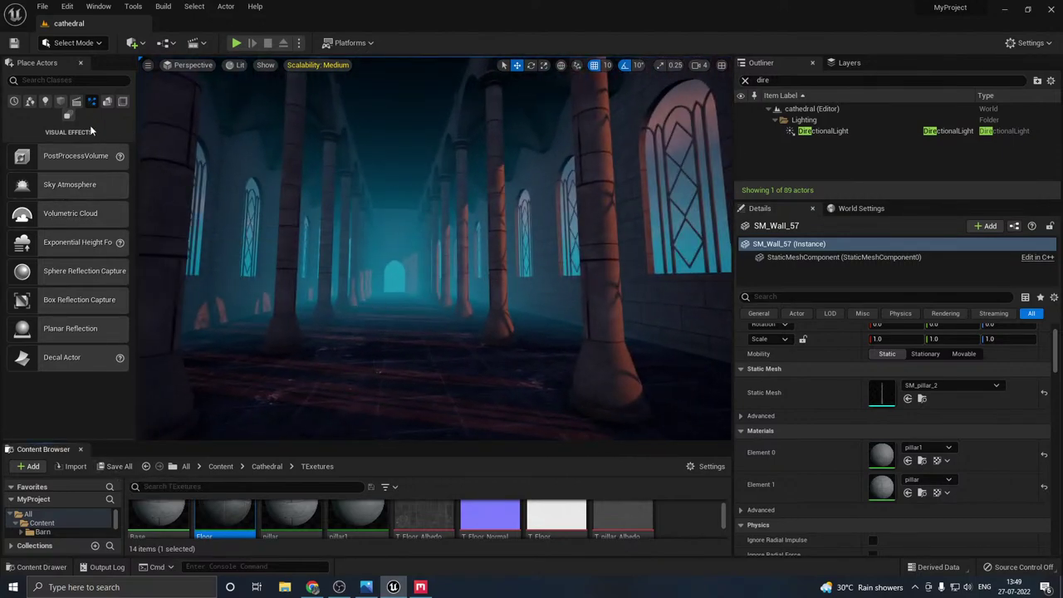
- Place a Point Light in the middle of the nave and raise it close to the vaulted ceiling
{"action": "left_click", "coordinate": [45, 101]}
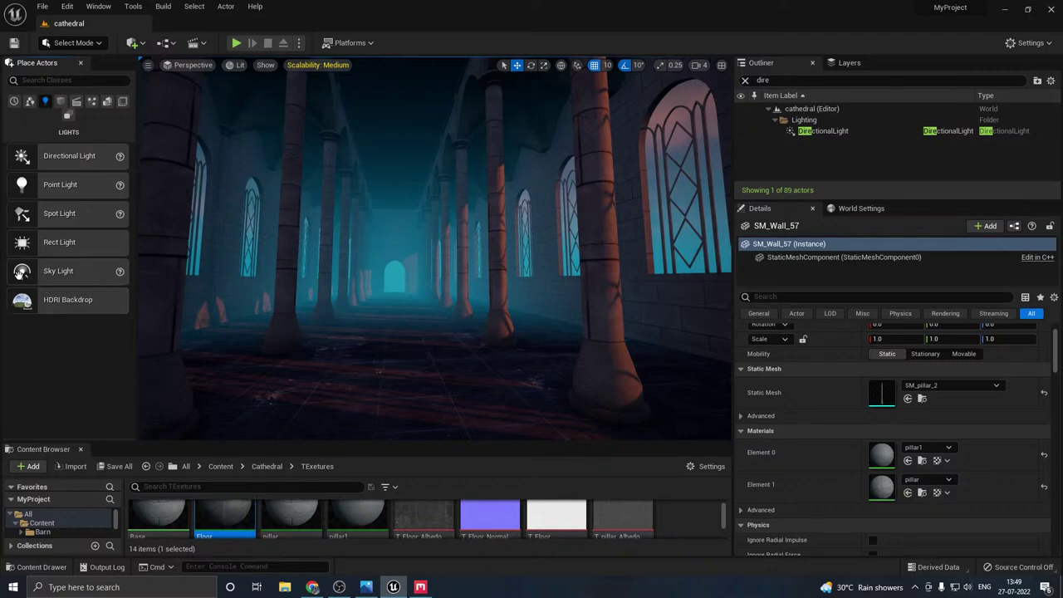
{"action": "left_click_drag", "start_coordinate": [33, 185], "coordinate": [397, 330]}
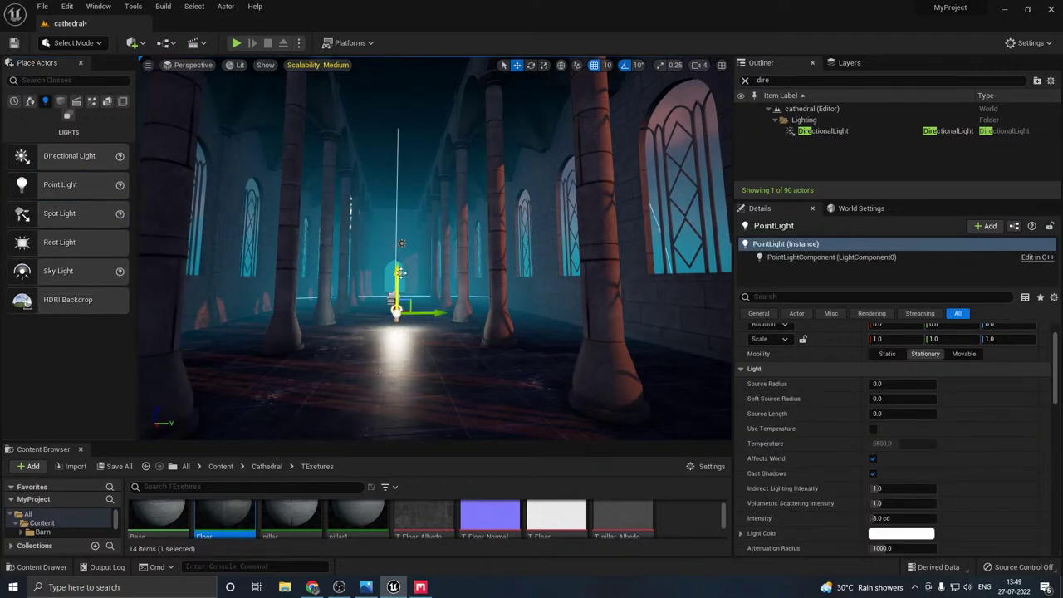
{"action": "left_click_drag", "start_coordinate": [400, 272], "coordinate": [366, 91]}
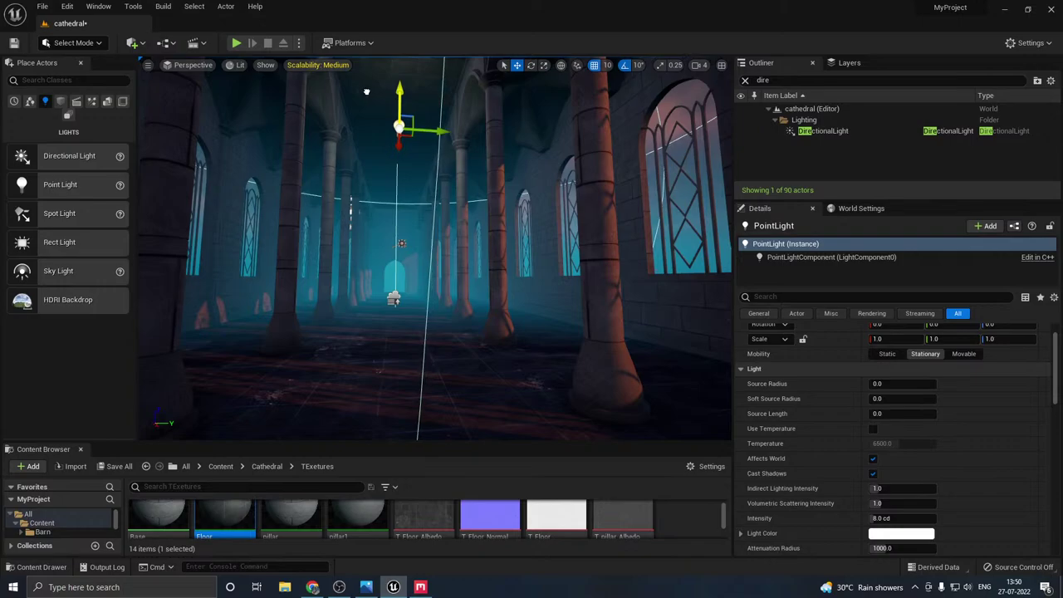
- Set the PointLight's Light Color to a fully saturated golden orange (hex sRGB FFBE00FF)
{"action": "scroll", "coordinate": [842, 457], "scroll_direction": "down", "scroll_amount": 2}
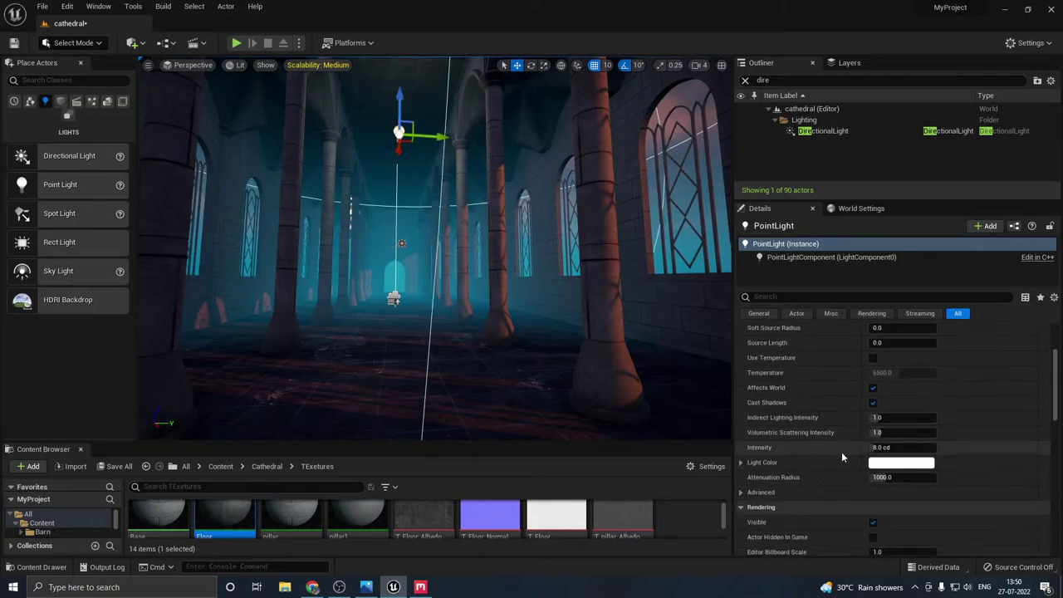
{"action": "left_click", "coordinate": [879, 464]}
{"action": "left_click_drag", "start_coordinate": [730, 382], "coordinate": [728, 391]}
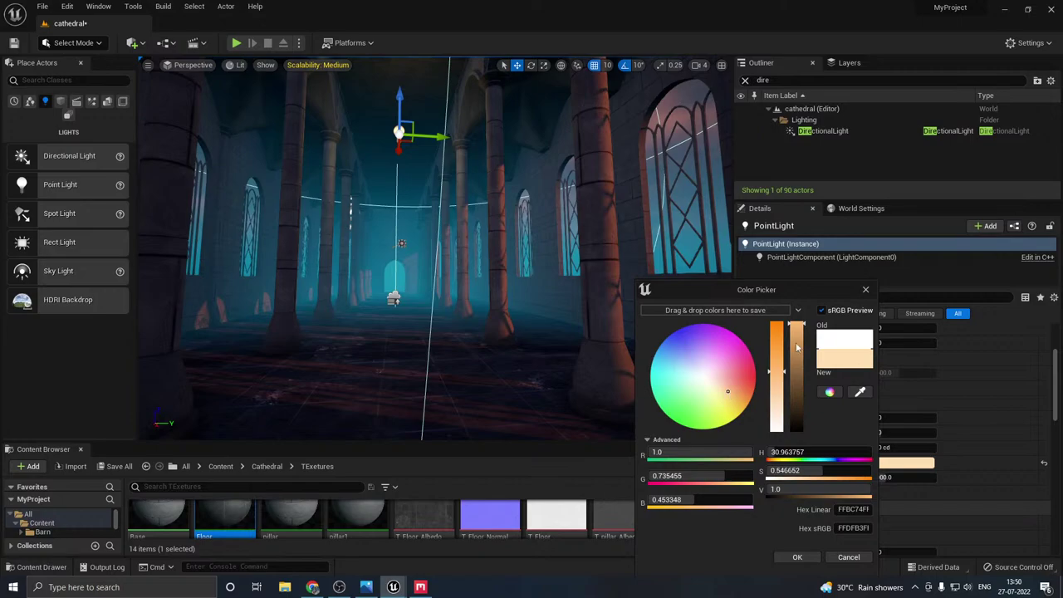
{"action": "left_click", "coordinate": [776, 327]}
{"action": "left_click", "coordinate": [798, 557]}
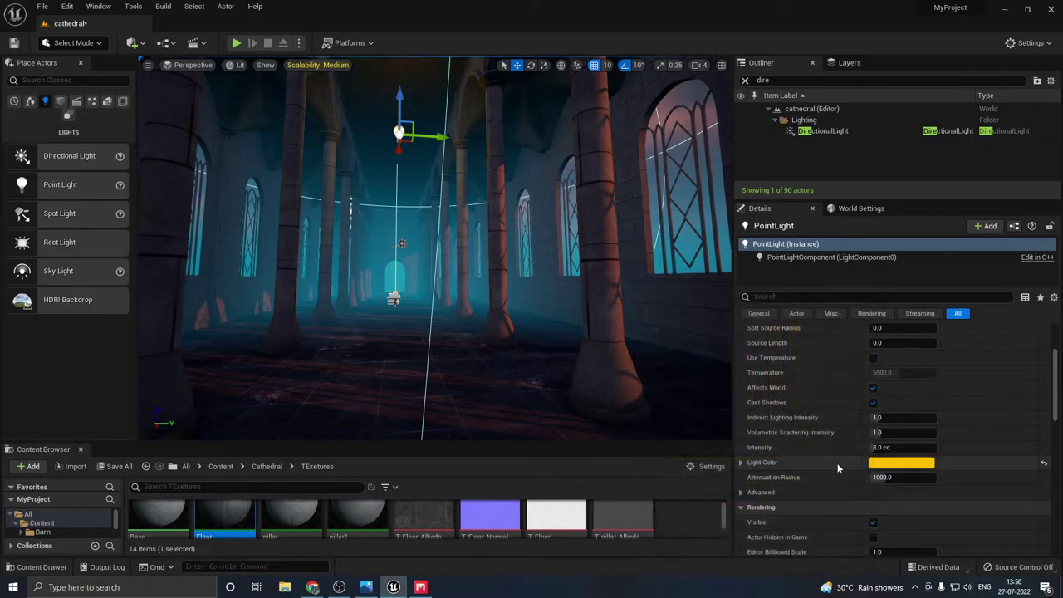
- Raise the PointLight's Intensity to about 63 cd and Indirect Lighting Intensity to 3.112, and increase its Volumetric Scattering Intensity
{"action": "scroll", "coordinate": [888, 430], "scroll_direction": "down", "scroll_amount": 1}
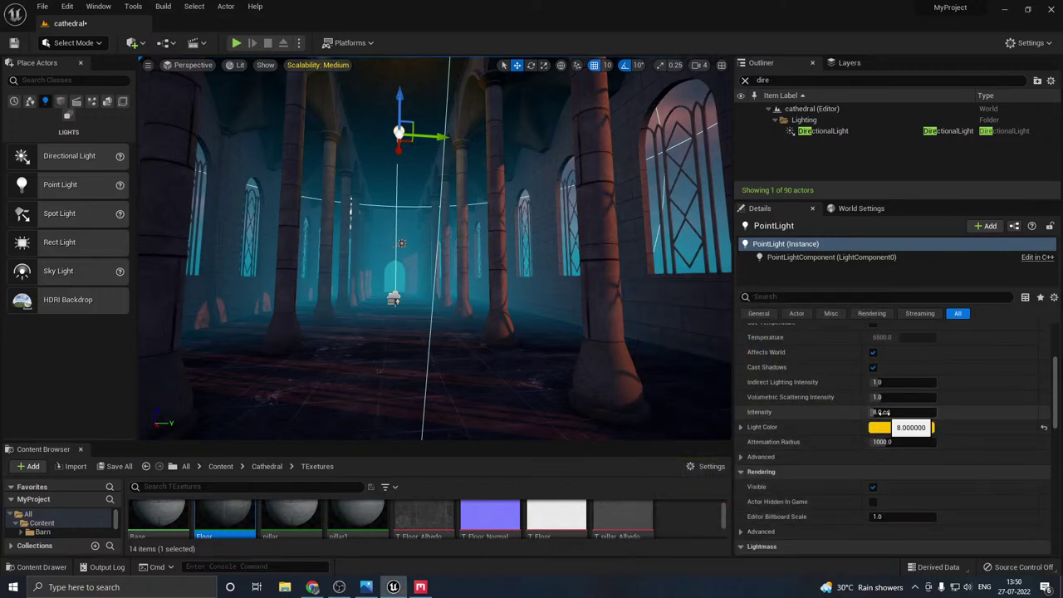
{"action": "left_click_drag", "start_coordinate": [883, 412], "coordinate": [881, 382]}
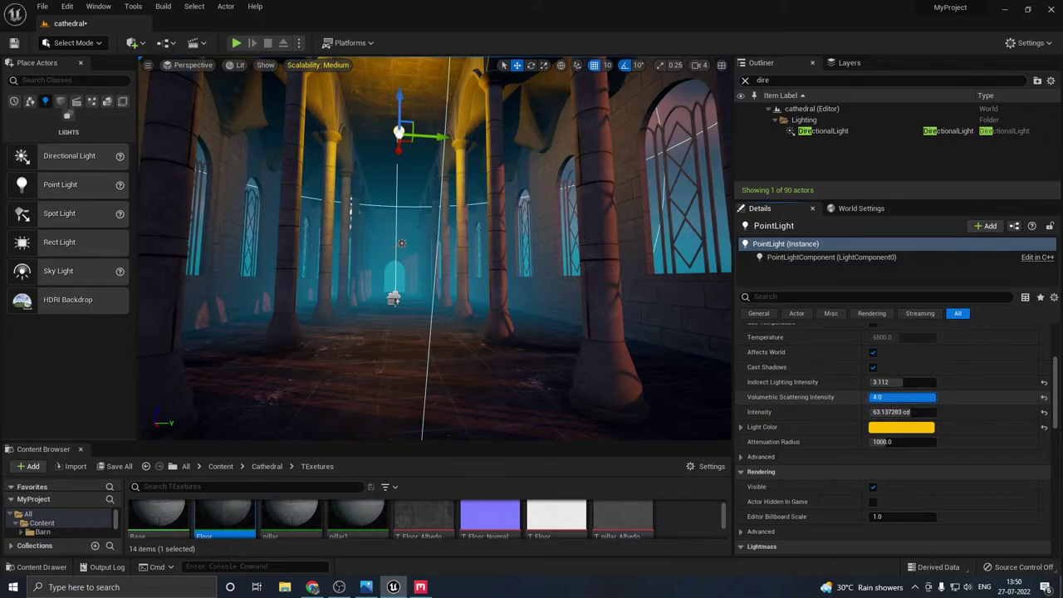
- Change the PointLight's Light Color to a saturated sky blue (hex sRGB 00AEFFFF)
{"action": "left_click", "coordinate": [881, 429]}
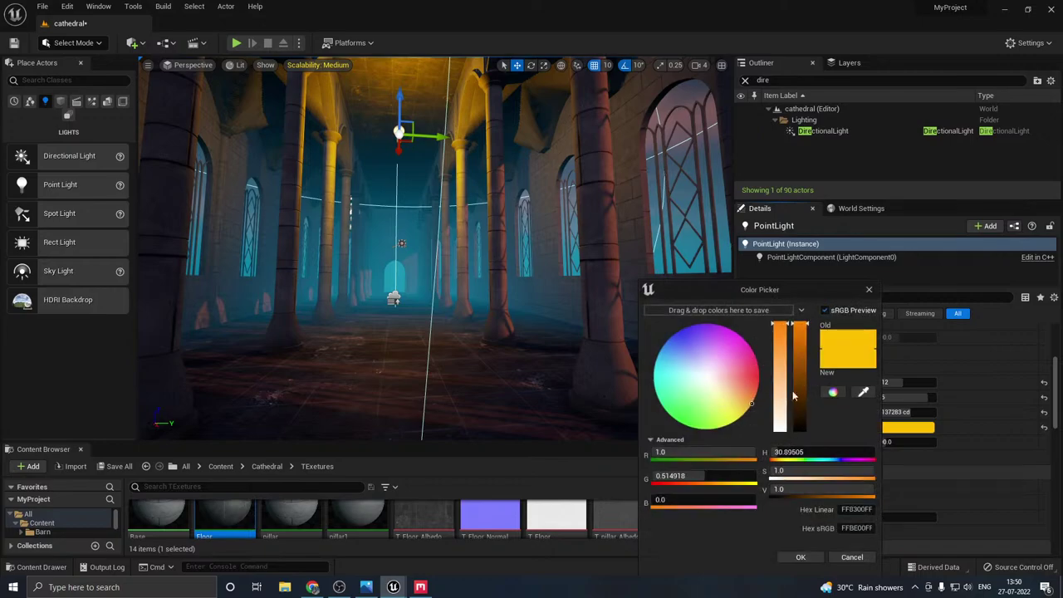
{"action": "left_click_drag", "start_coordinate": [749, 396], "coordinate": [744, 381]}
{"action": "left_click", "coordinate": [781, 332]}
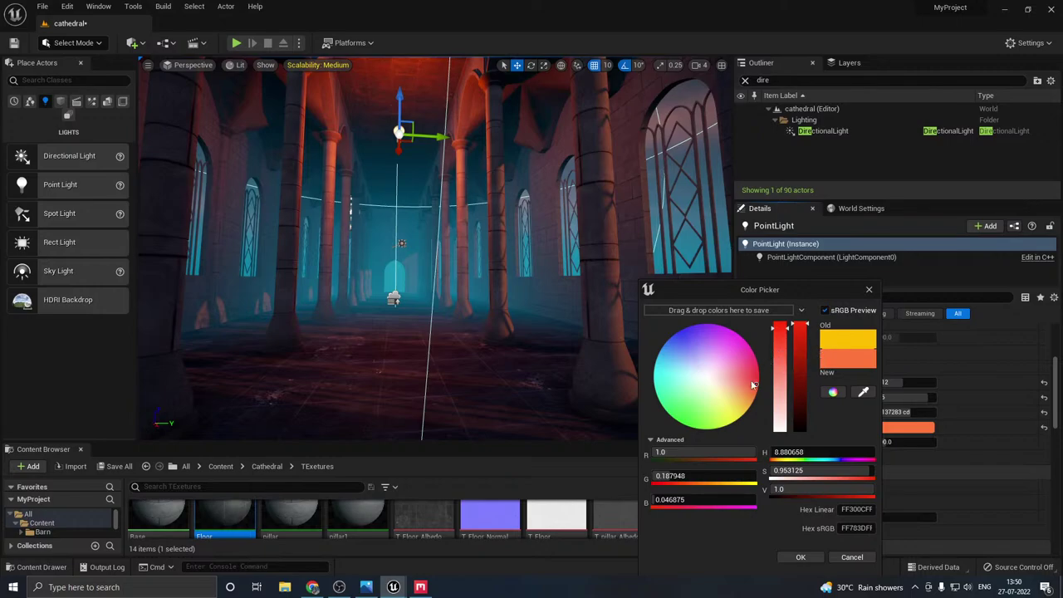
{"action": "left_click", "coordinate": [669, 351]}
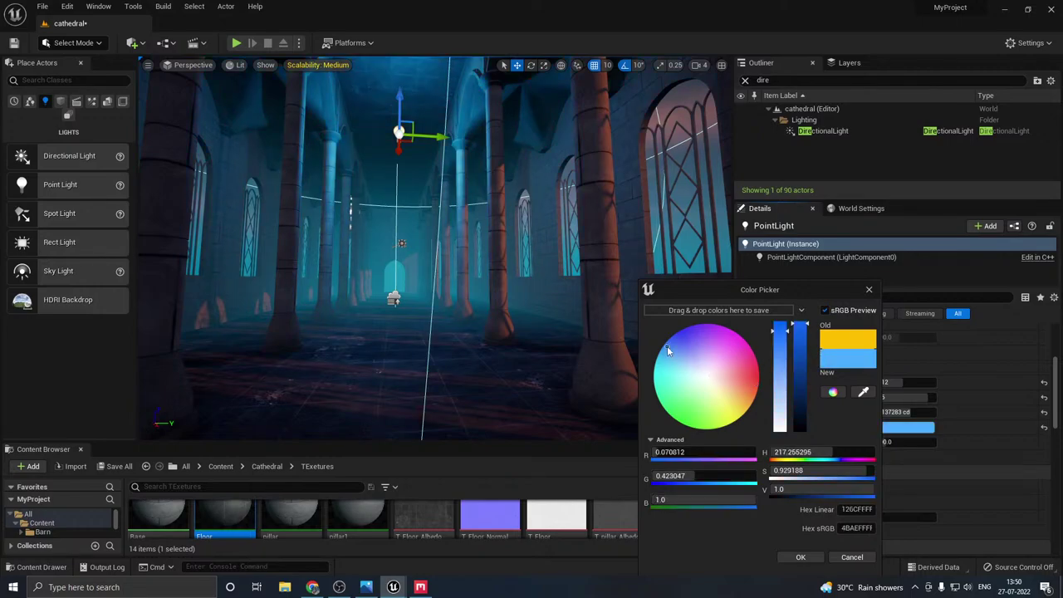
{"action": "left_click_drag", "start_coordinate": [675, 346], "coordinate": [658, 351]}
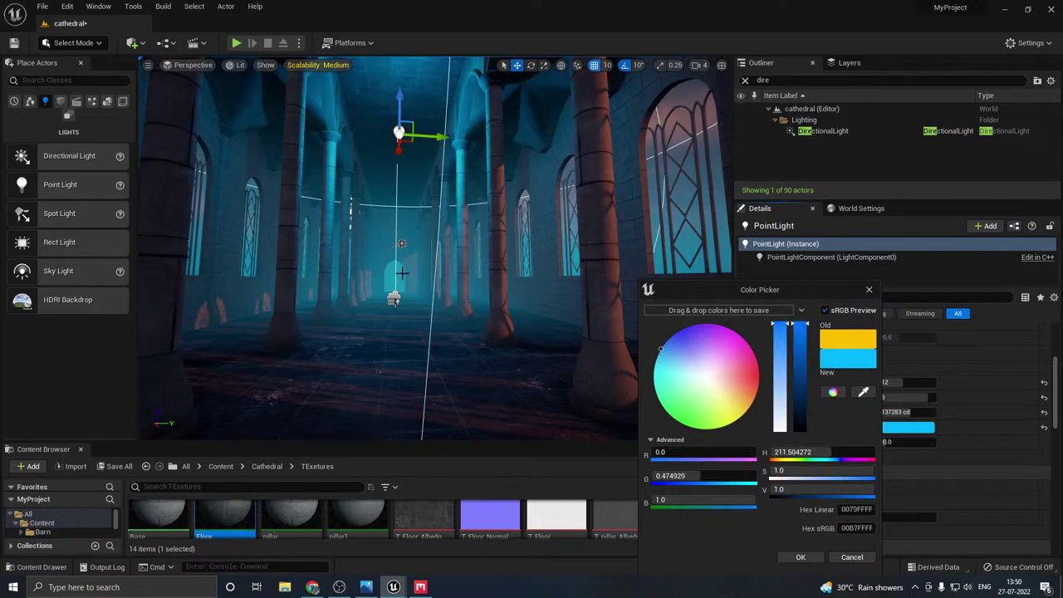
{"action": "right_click_drag", "start_coordinate": [402, 273], "coordinate": [415, 304]}
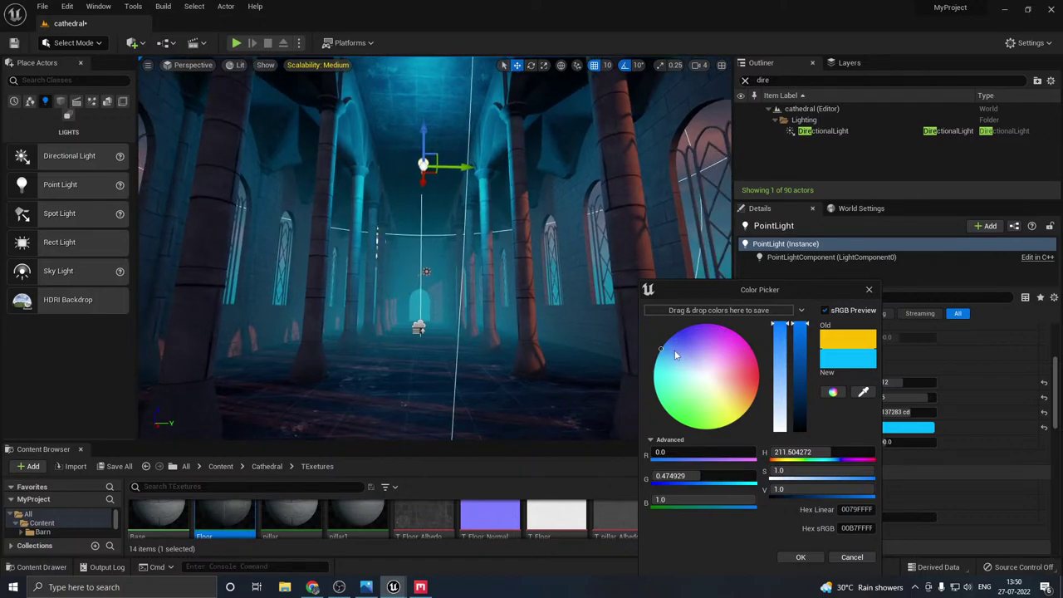
{"action": "mouse_move", "coordinate": [676, 355]}
{"action": "left_mouse_down"}
{"action": "mouse_move", "coordinate": [641, 336]}
{"action": "mouse_move", "coordinate": [658, 347]}
{"action": "left_mouse_up"}
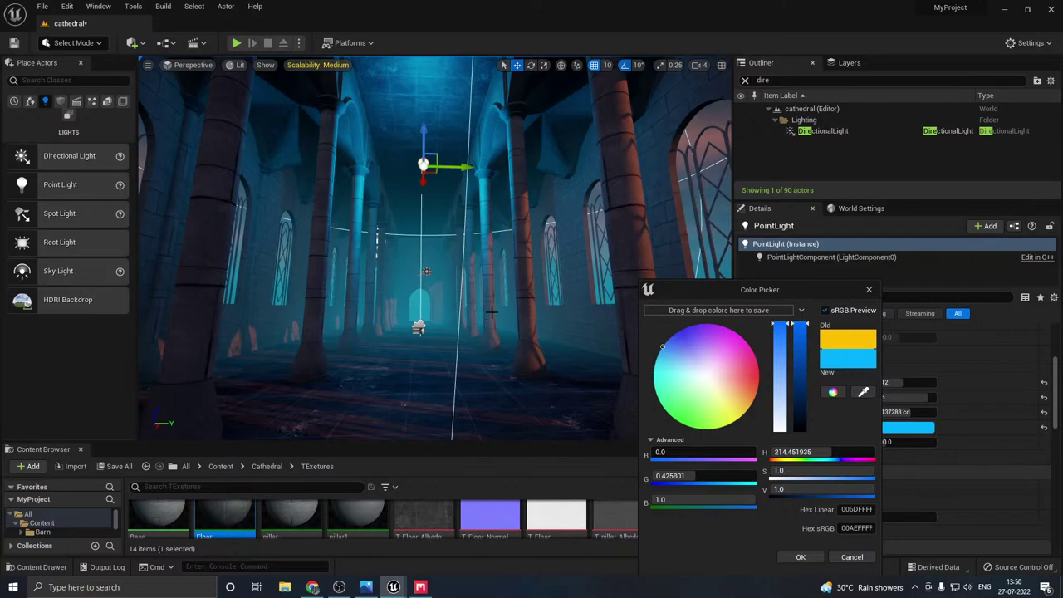
{"action": "left_click", "coordinate": [798, 558]}
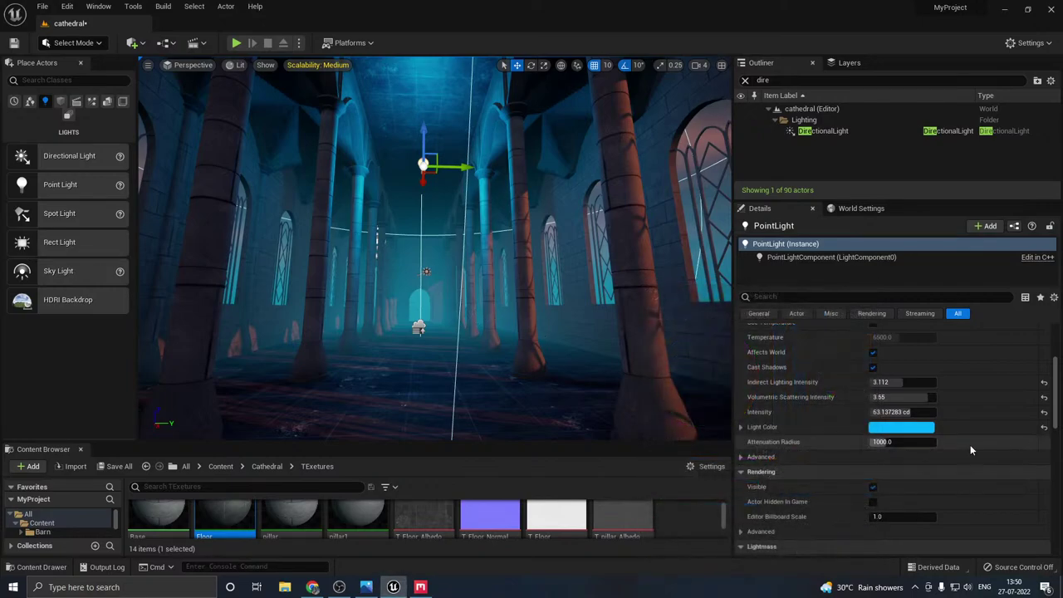
- Set the PointLight's Indirect Lighting Intensity to 5.664, Volumetric Scattering Intensity to 2.26 and Attenuation Radius to about 466
{"action": "left_click_drag", "start_coordinate": [897, 382], "coordinate": [918, 382]}
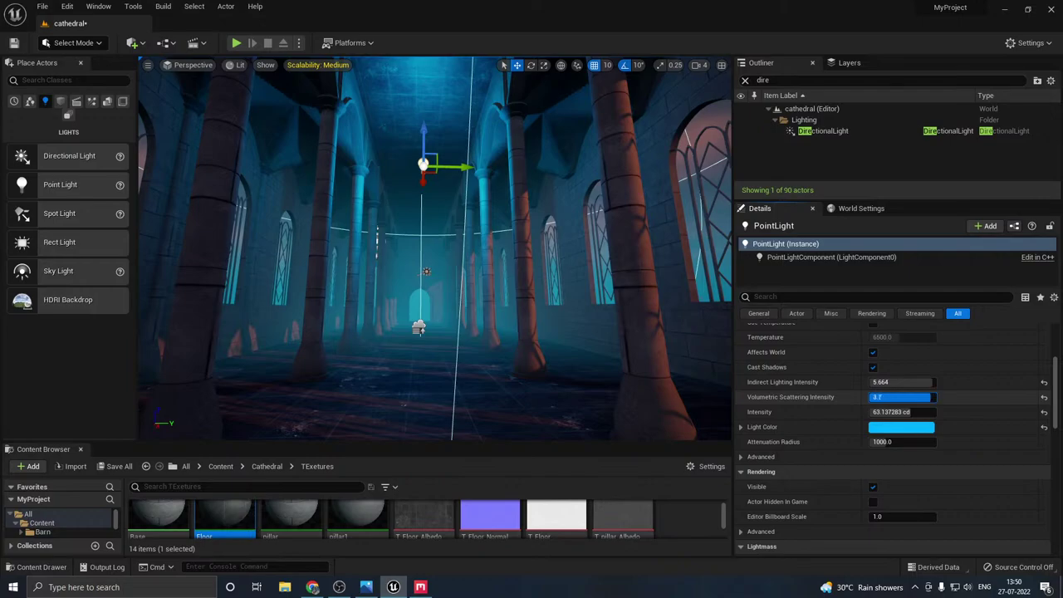
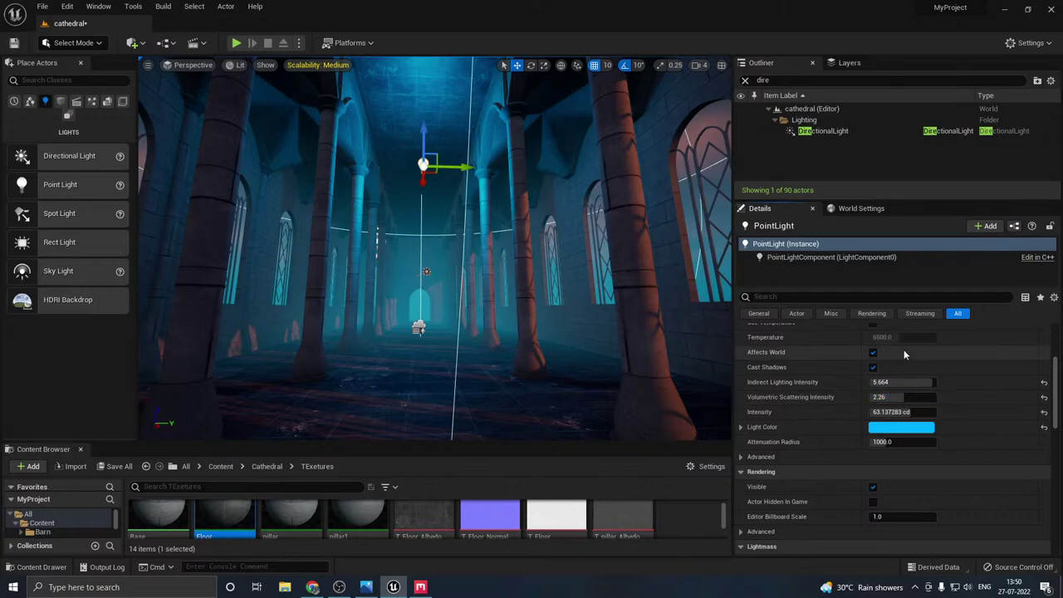
{"action": "mouse_move", "coordinate": [894, 441]}
{"action": "left_mouse_down"}
{"action": "mouse_move", "coordinate": [864, 441]}
{"action": "mouse_move", "coordinate": [876, 441]}
{"action": "left_mouse_up"}
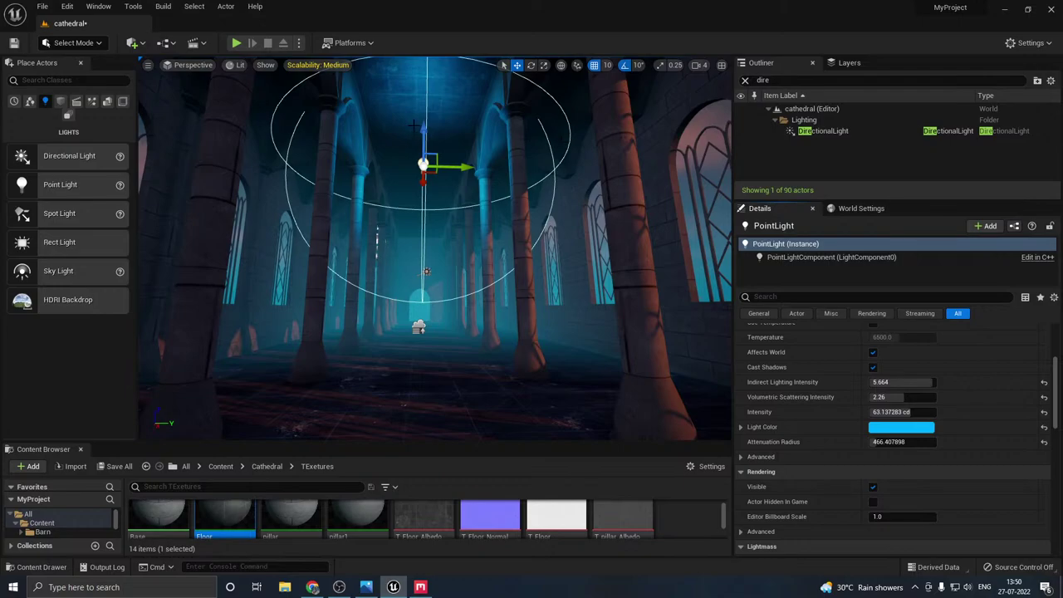
- Lower the PointLight, move it farther down the nave, and set its Attenuation Radius to about 496
{"action": "left_click_drag", "start_coordinate": [432, 129], "coordinate": [431, 190]}
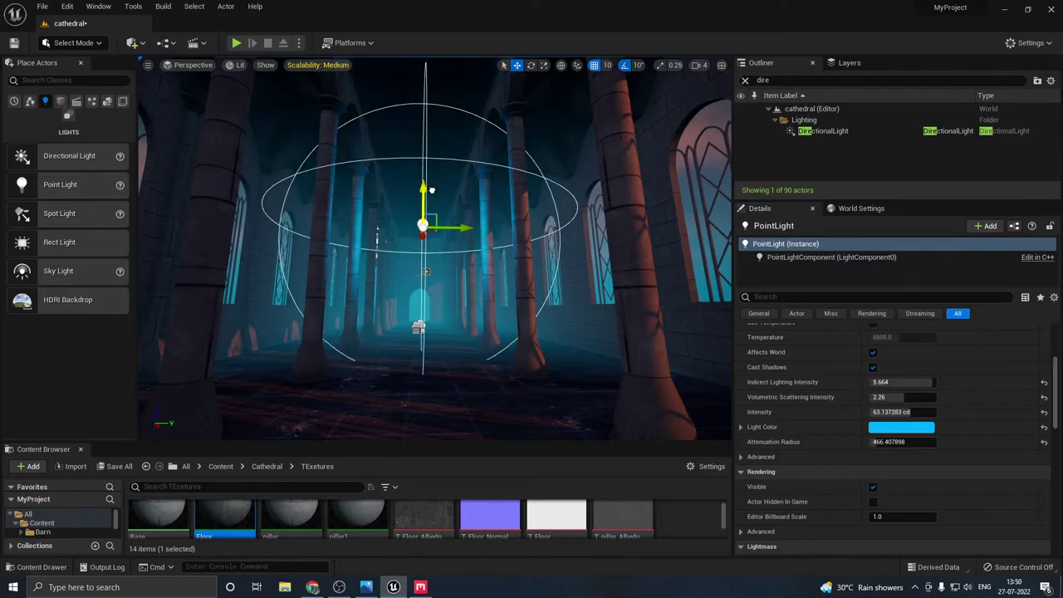
{"action": "mouse_move", "coordinate": [420, 238]}
{"action": "left_mouse_down"}
{"action": "mouse_move", "coordinate": [422, 270]}
{"action": "mouse_move", "coordinate": [413, 261]}
{"action": "mouse_move", "coordinate": [422, 199]}
{"action": "mouse_move", "coordinate": [423, 218]}
{"action": "left_mouse_up"}
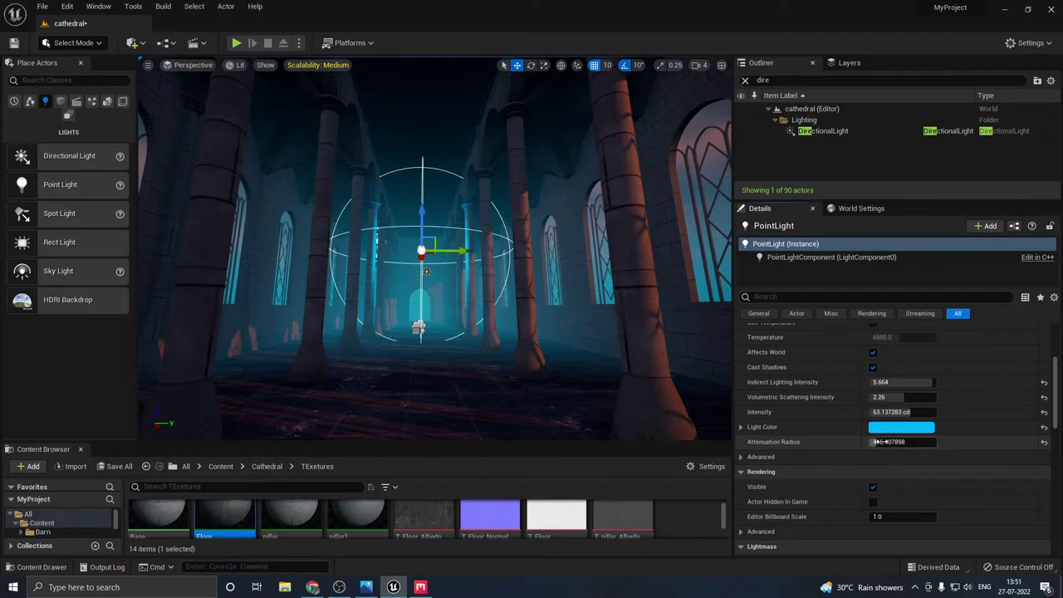
{"action": "left_click_drag", "start_coordinate": [902, 442], "coordinate": [935, 442]}
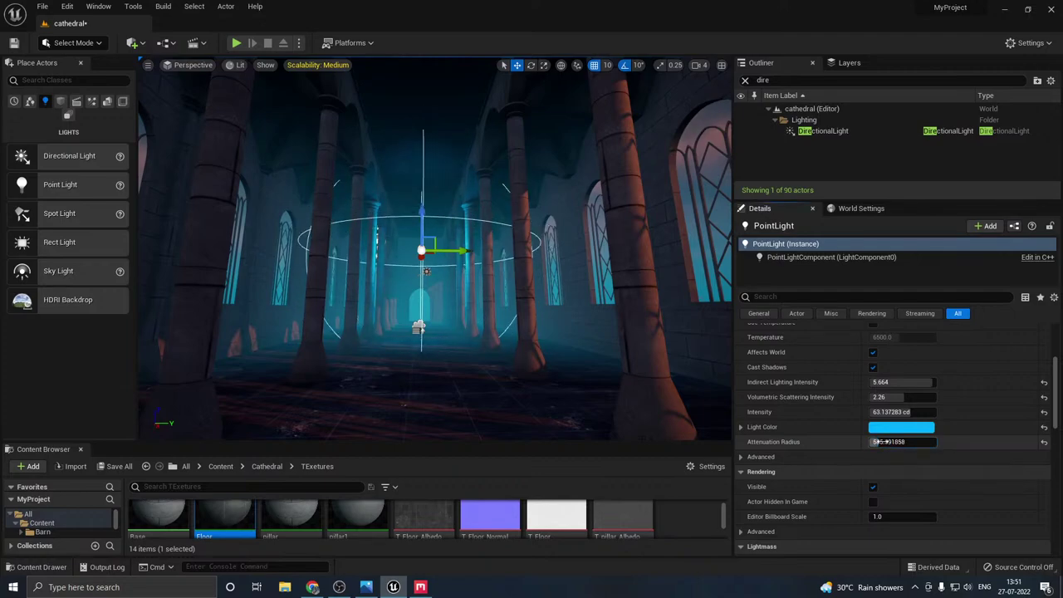
{"action": "left_click_drag", "start_coordinate": [422, 218], "coordinate": [423, 224]}
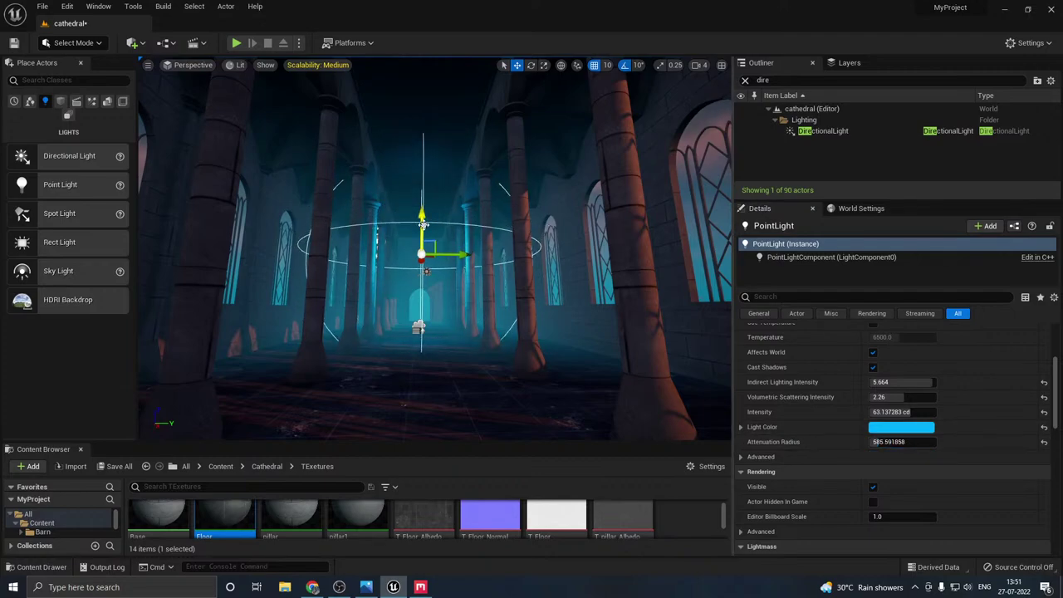
{"action": "mouse_move", "coordinate": [878, 442]}
{"action": "left_mouse_down"}
{"action": "mouse_move", "coordinate": [931, 442]}
{"action": "mouse_move", "coordinate": [880, 442]}
{"action": "left_mouse_up"}
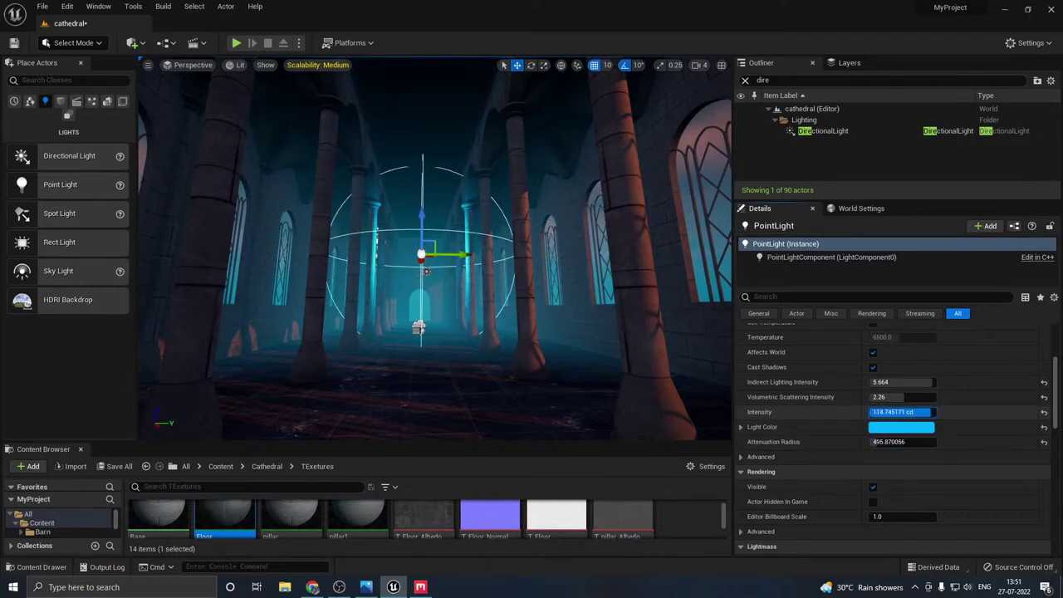
- Raise the PointLight's Intensity to about 112.5 cd and save all changes
{"action": "left_click_drag", "start_coordinate": [878, 412], "coordinate": [875, 412]}
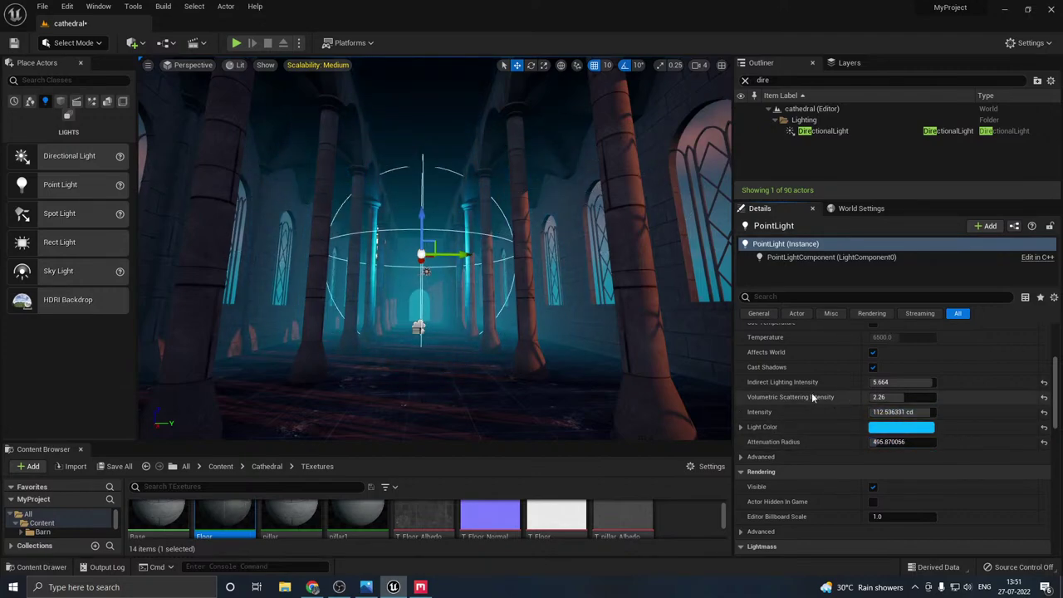
{"action": "left_click", "coordinate": [118, 468]}
{"action": "left_click", "coordinate": [622, 420]}
- Reduce the DirectionalLight's Intensity, trying 2 lux before setting it to 0 lux
{"action": "right_click_drag", "start_coordinate": [581, 374], "coordinate": [390, 374]}
{"action": "left_click", "coordinate": [823, 130]}
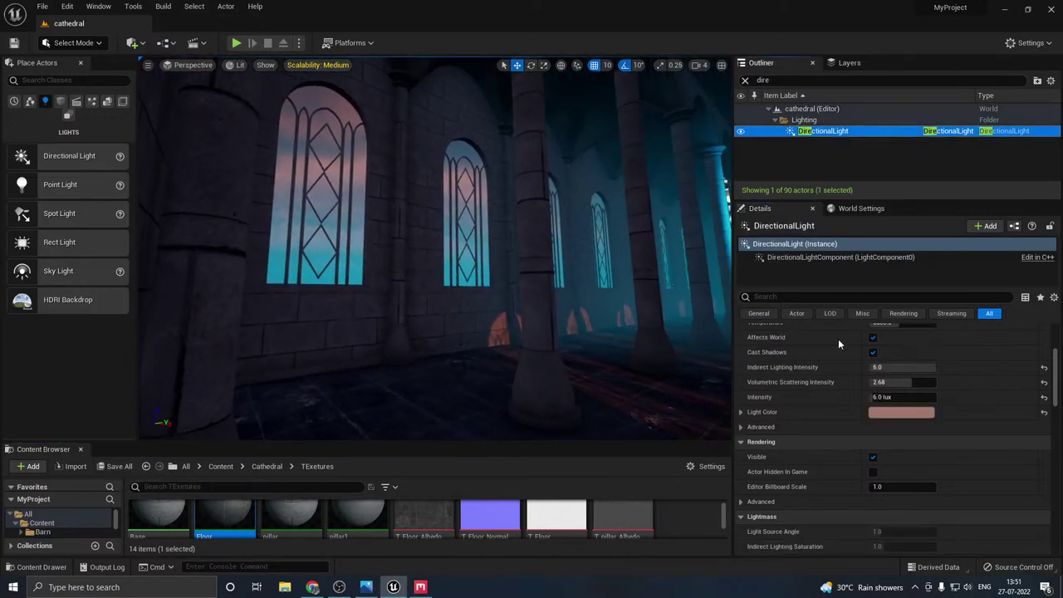
{"action": "scroll", "coordinate": [839, 343], "scroll_direction": "up", "scroll_amount": 3}
{"action": "key", "text": "f"}
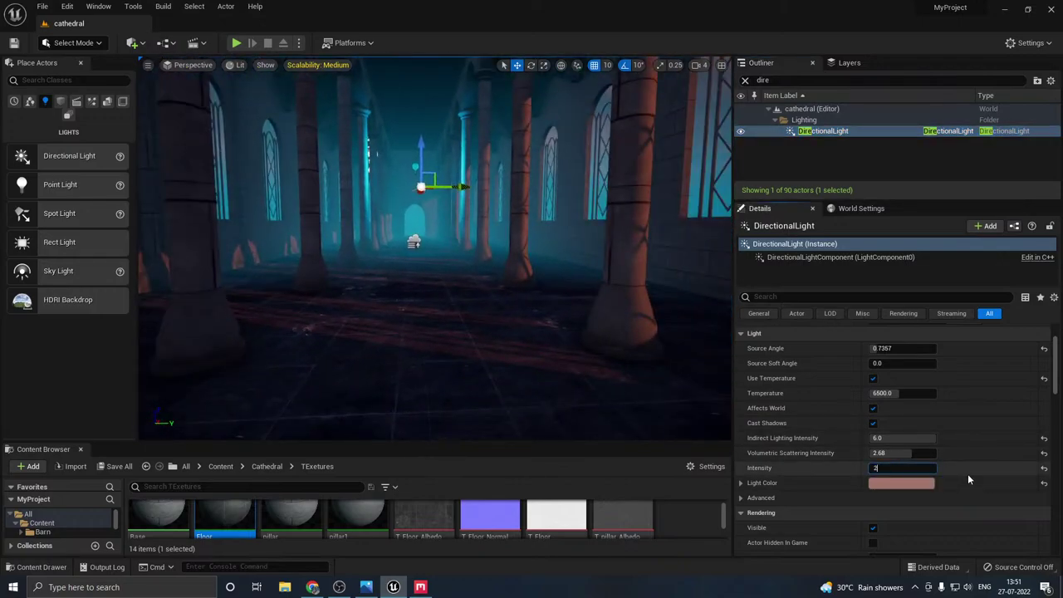
{"action": "type", "text": "2"}
{"action": "key", "text": "Return"}
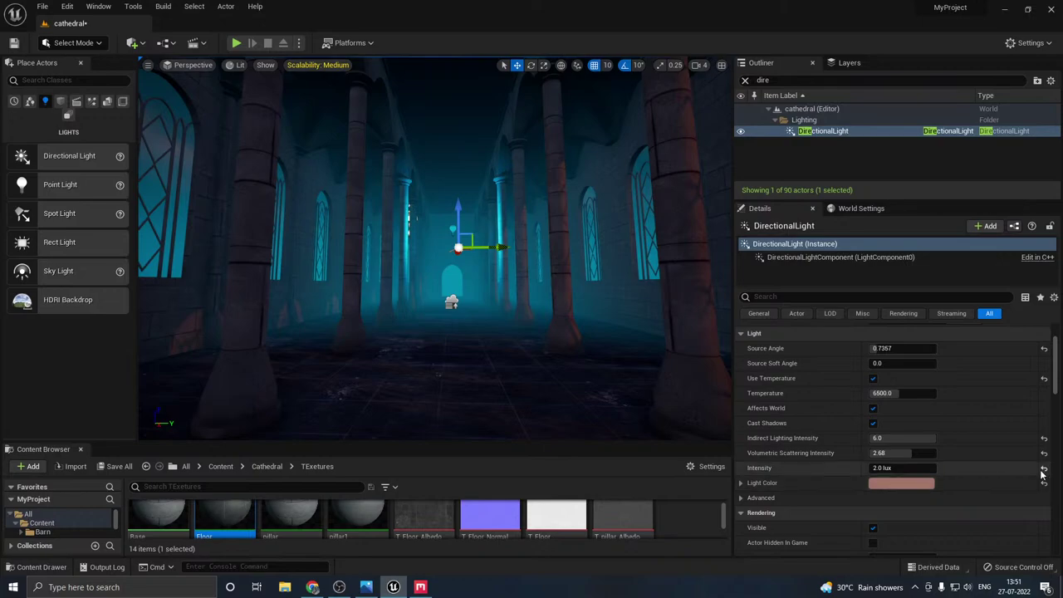
{"action": "left_click", "coordinate": [901, 468]}
{"action": "key", "text": "Return"}
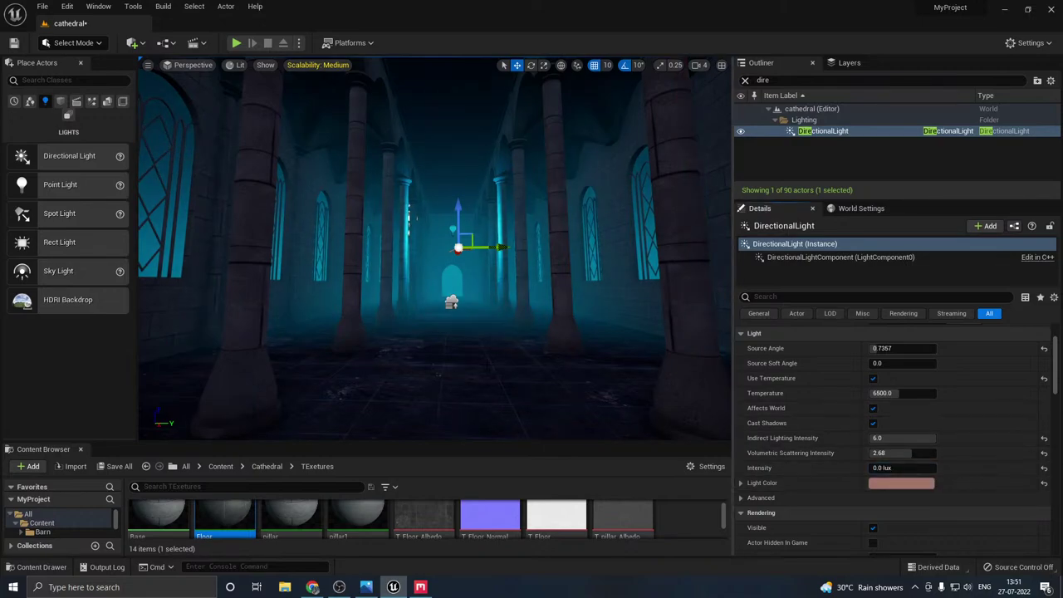
- Try the High viewport scalability while looking down the nave
{"action": "right_click_drag", "start_coordinate": [532, 316], "coordinate": [565, 295]}
{"action": "key", "text": "w"}
{"action": "right_click_drag", "start_coordinate": [341, 253], "coordinate": [412, 235]}
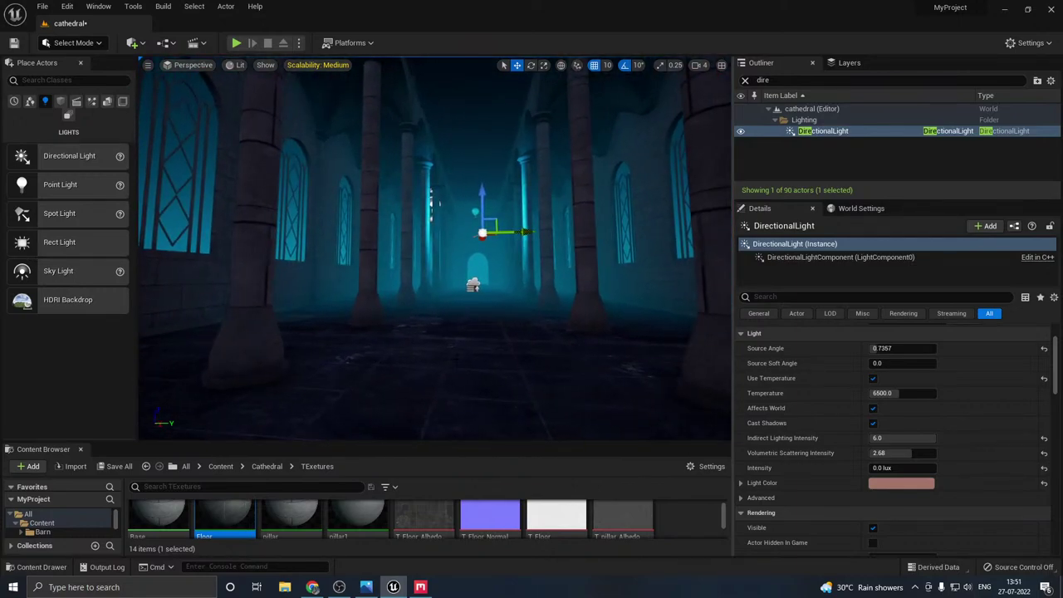
{"action": "left_click", "coordinate": [317, 65]}
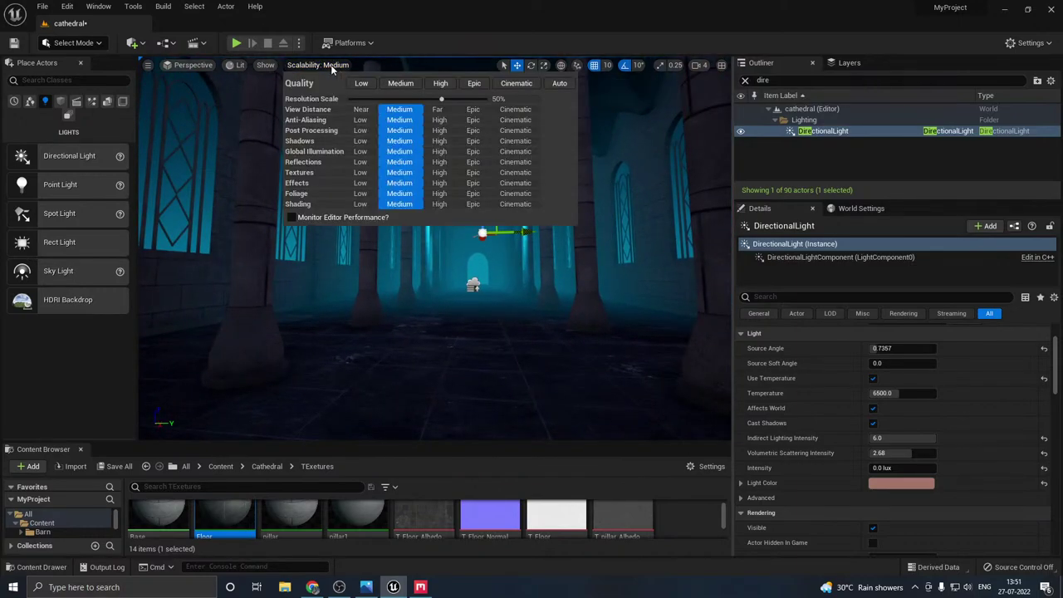
{"action": "left_click", "coordinate": [440, 83]}
{"action": "right_click_drag", "start_coordinate": [470, 238], "coordinate": [455, 239]}
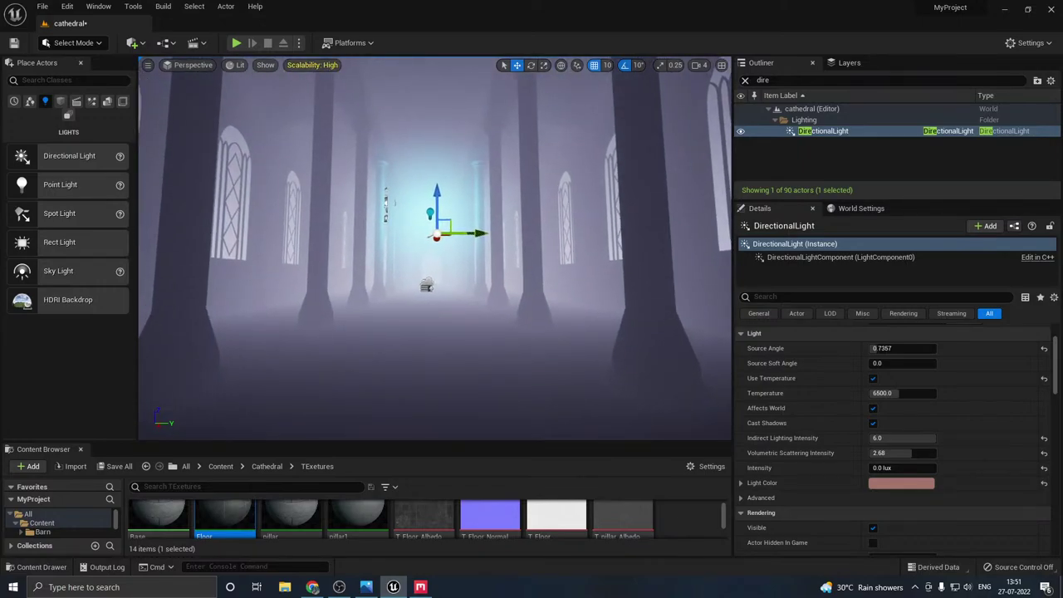
- Disable Volumetric Fog on the ExponentialHeightFog and check the nave and the remaining fog settings
{"action": "left_click", "coordinate": [426, 287]}
{"action": "scroll", "coordinate": [921, 491], "scroll_direction": "down", "scroll_amount": 3}
{"action": "scroll", "coordinate": [884, 487], "scroll_direction": "down", "scroll_amount": 3}
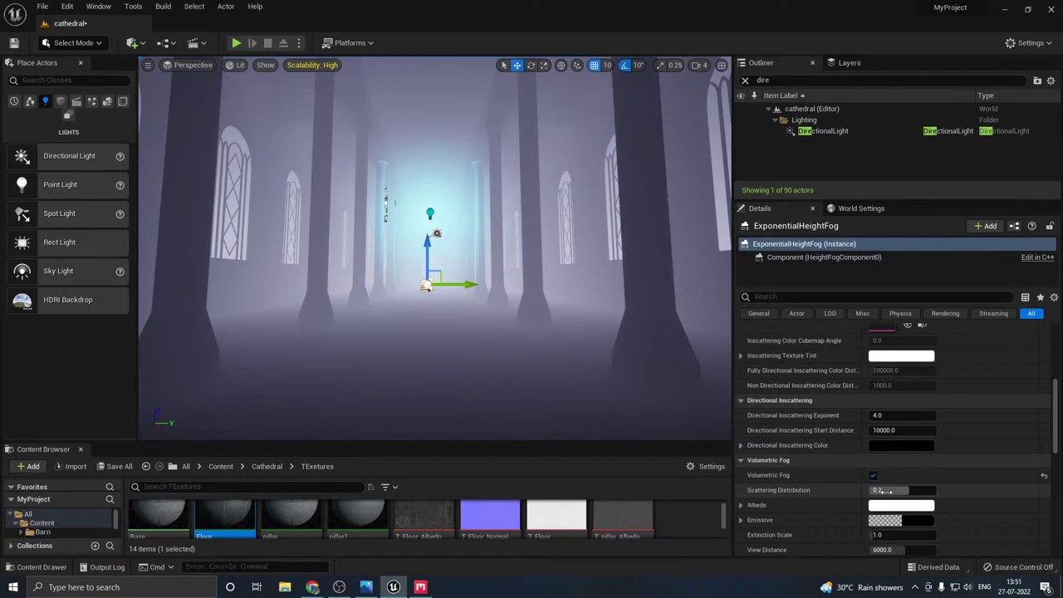
{"action": "left_click", "coordinate": [874, 477]}
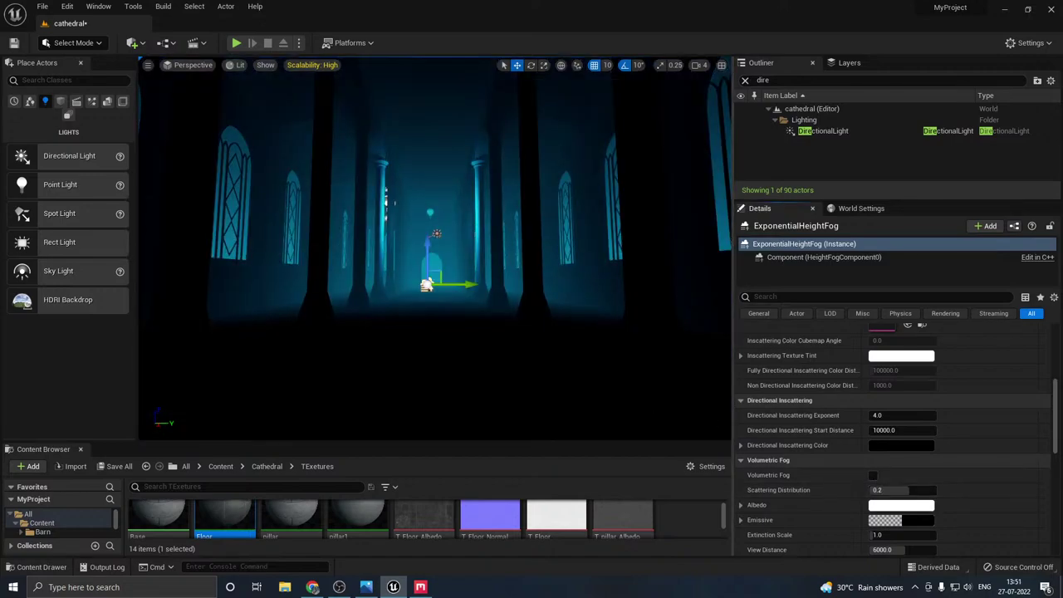
{"action": "mouse_move", "coordinate": [689, 339]}
{"action": "right_mouse_down"}
{"action": "mouse_move", "coordinate": [577, 316]}
{"action": "mouse_move", "coordinate": [688, 339]}
{"action": "mouse_move", "coordinate": [680, 324]}
{"action": "mouse_move", "coordinate": [702, 329]}
{"action": "mouse_move", "coordinate": [670, 332]}
{"action": "right_mouse_up"}
{"action": "scroll", "coordinate": [820, 437], "scroll_direction": "up", "scroll_amount": 4}
{"action": "right_click_drag", "start_coordinate": [454, 291], "coordinate": [500, 315]}
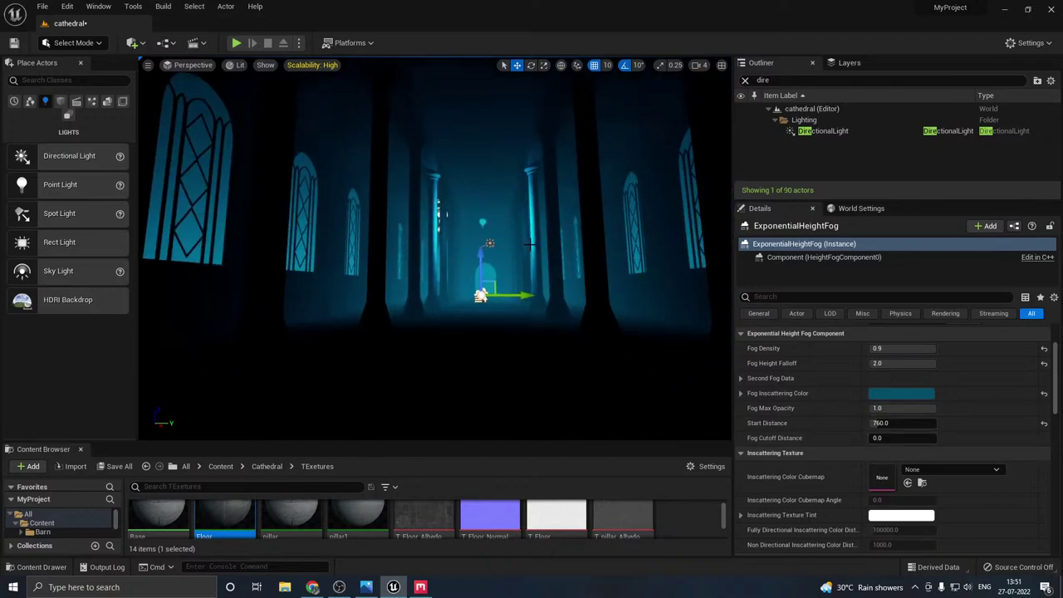
{"action": "scroll", "coordinate": [819, 421], "scroll_direction": "up", "scroll_amount": 3}
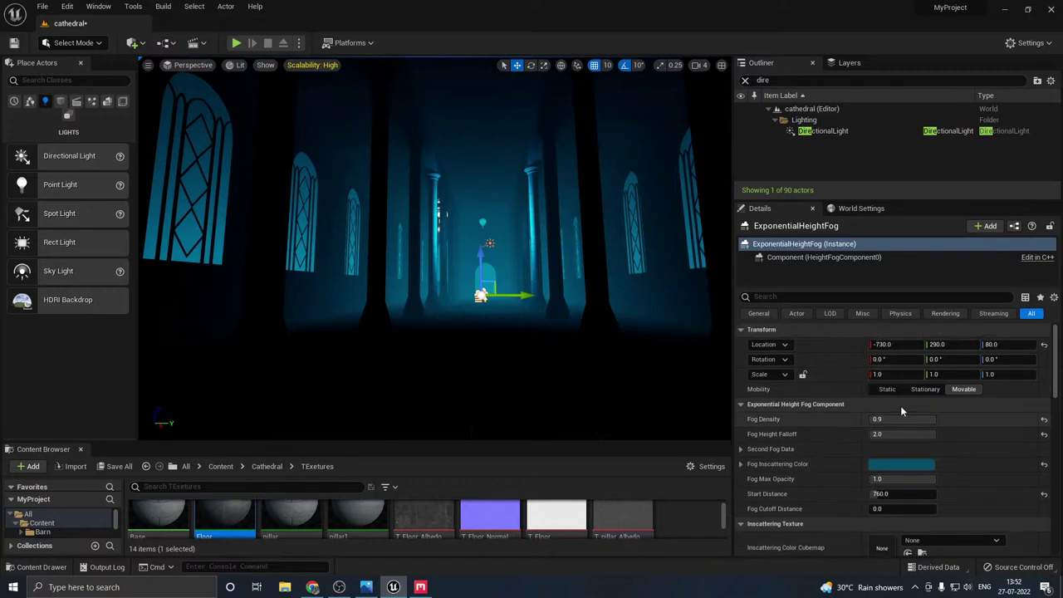
- Raise the PointLight's Indirect Lighting Intensity to 6.0
{"action": "left_click", "coordinate": [483, 223]}
{"action": "scroll", "coordinate": [831, 492], "scroll_direction": "down", "scroll_amount": 3}
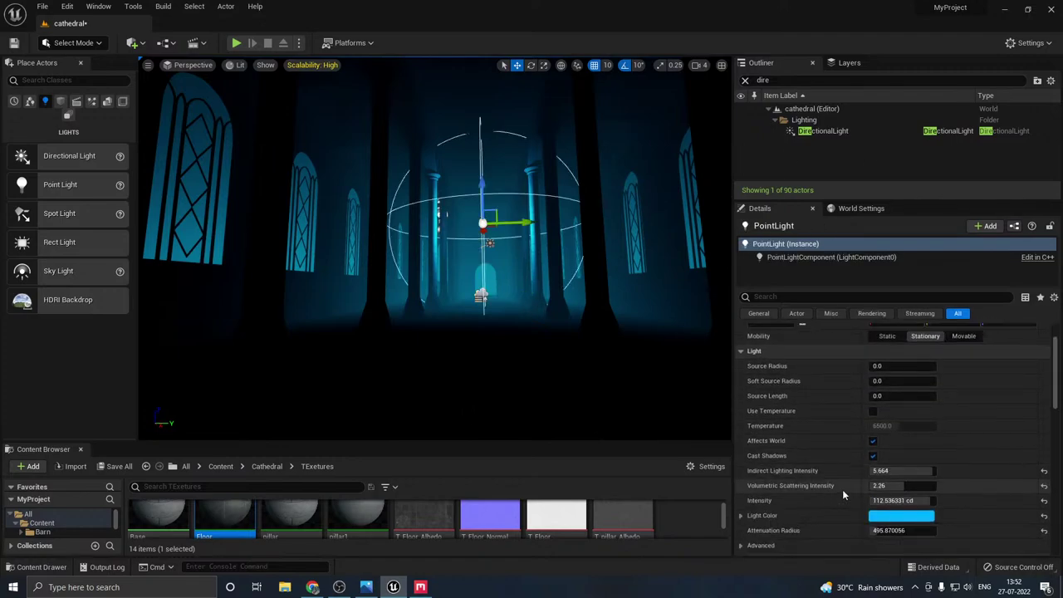
{"action": "mouse_move", "coordinate": [925, 472]}
{"action": "left_mouse_down"}
{"action": "mouse_move", "coordinate": [906, 472]}
{"action": "mouse_move", "coordinate": [934, 472]}
{"action": "left_mouse_up"}
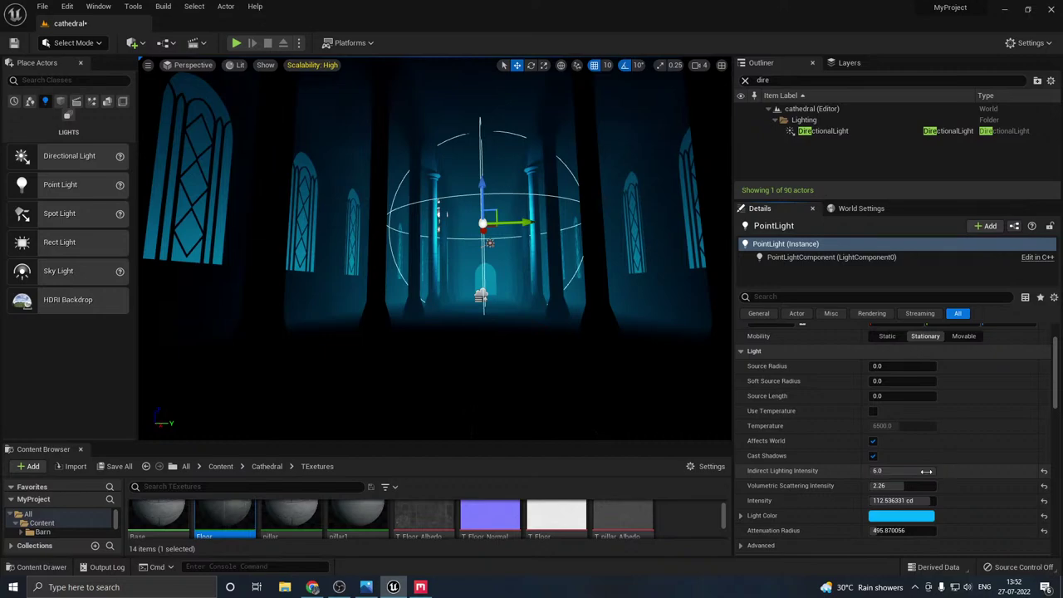
- Return the viewport scalability to Medium, frame the view down the nave and save all changes
{"action": "left_click", "coordinate": [312, 67]}
{"action": "left_click", "coordinate": [391, 83]}
{"action": "key", "text": "Escape"}
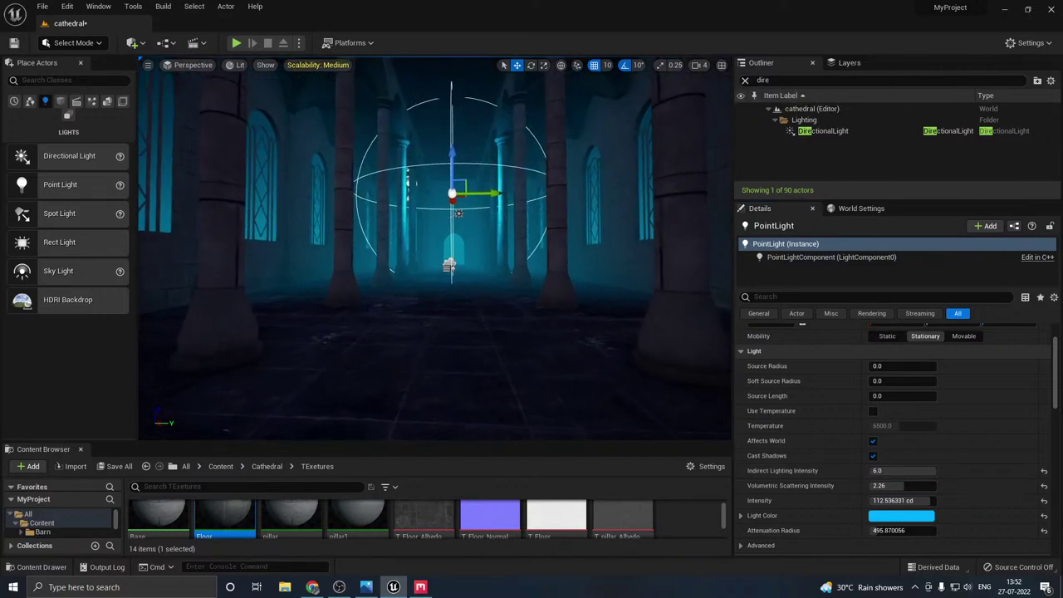
{"action": "mouse_move", "coordinate": [435, 249]}
{"action": "right_mouse_down"}
{"action": "mouse_move", "coordinate": [443, 257]}
{"action": "mouse_move", "coordinate": [412, 230]}
{"action": "mouse_move", "coordinate": [431, 238]}
{"action": "right_mouse_up"}
{"action": "key", "text": "s"}
{"action": "key", "text": "w"}
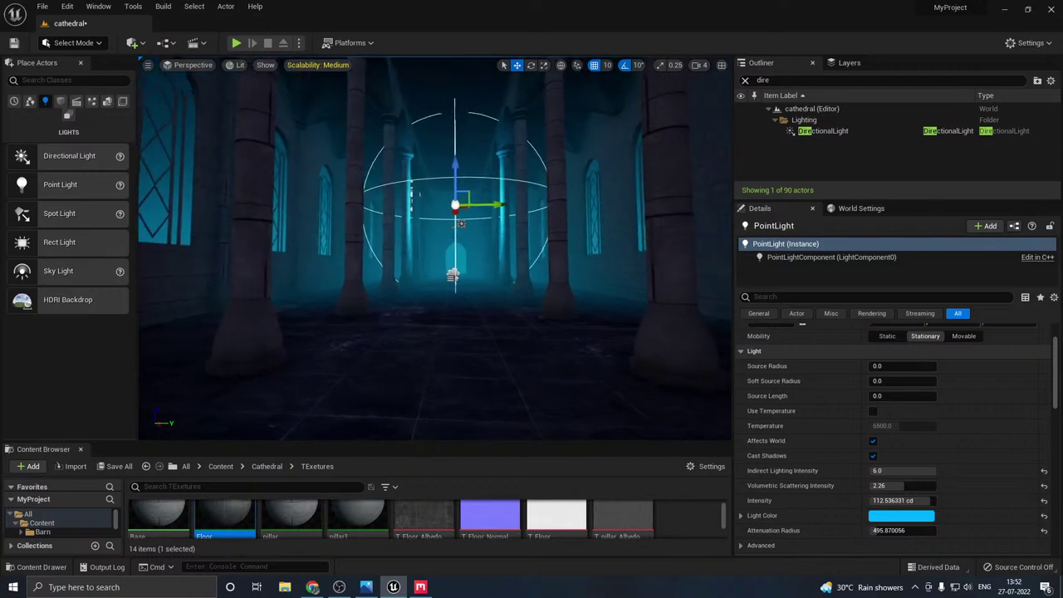
{"action": "right_click_drag", "start_coordinate": [460, 299], "coordinate": [462, 299]}
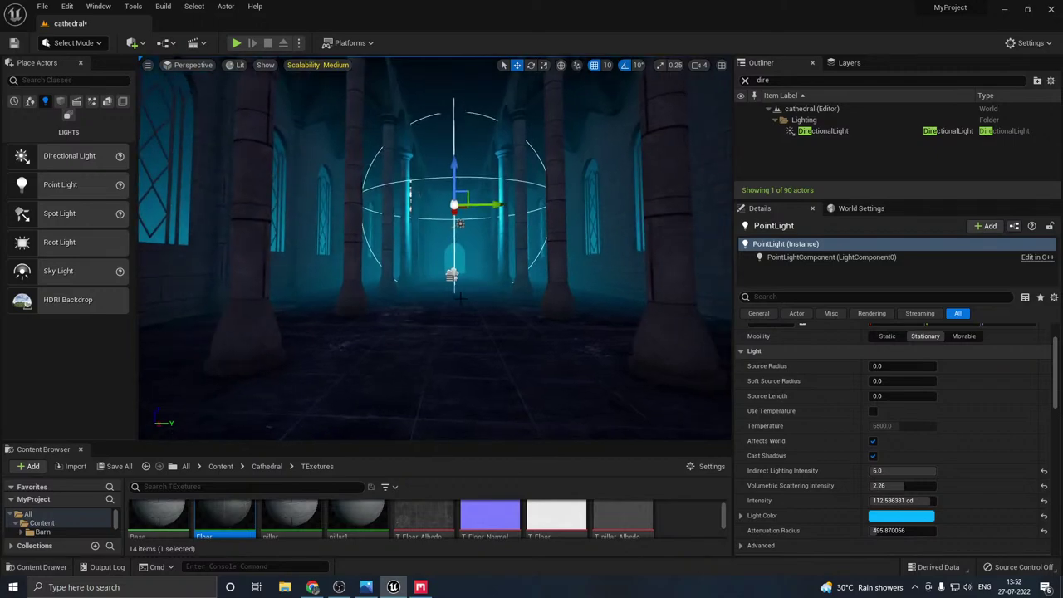
{"action": "left_click", "coordinate": [115, 467]}
{"action": "left_click", "coordinate": [621, 419]}
- Filter the scene's actors for "post", select the PostProcessVolume and collapse its Temperature settings
{"action": "left_click_drag", "start_coordinate": [801, 80], "coordinate": [723, 74]}
{"action": "type", "text": "post"}
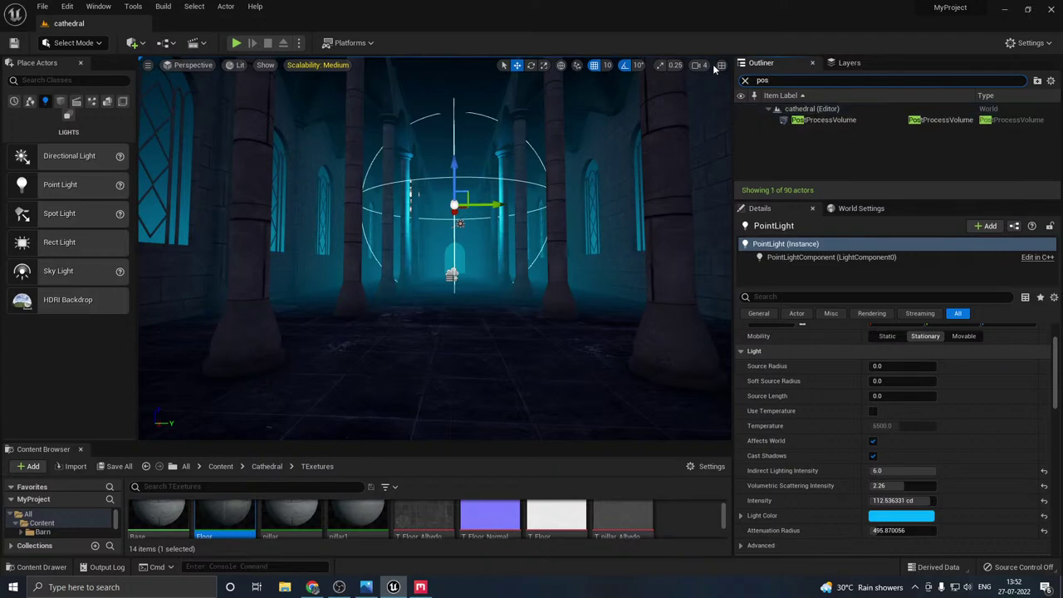
{"action": "left_click", "coordinate": [826, 120]}
{"action": "scroll", "coordinate": [804, 427], "scroll_direction": "down", "scroll_amount": 5}
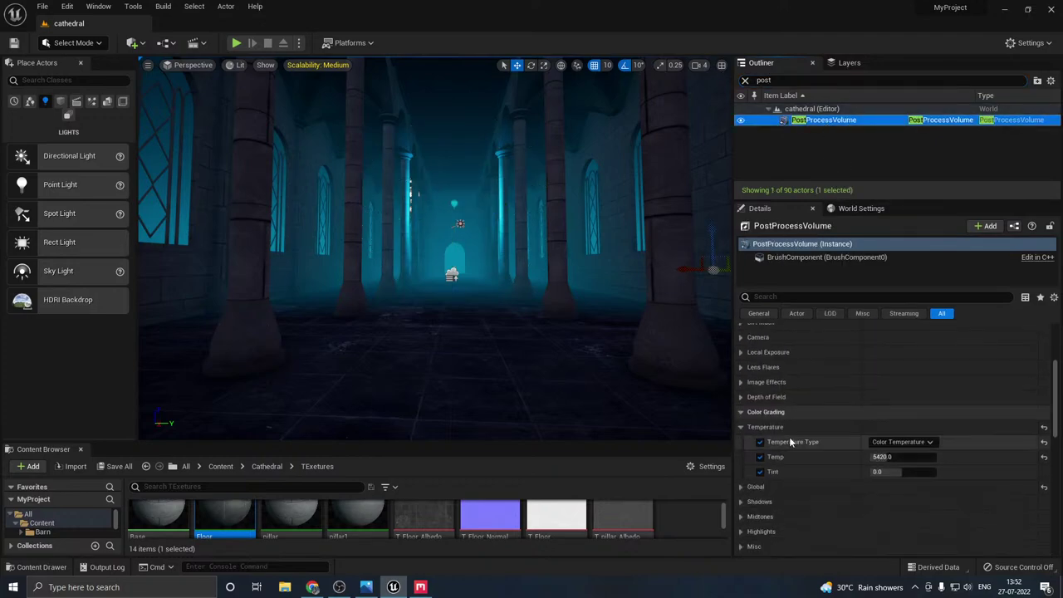
{"action": "left_click", "coordinate": [741, 428]}
{"action": "scroll", "coordinate": [750, 399], "scroll_direction": "up", "scroll_amount": 2}
{"action": "scroll", "coordinate": [750, 398], "scroll_direction": "up", "scroll_amount": 1}
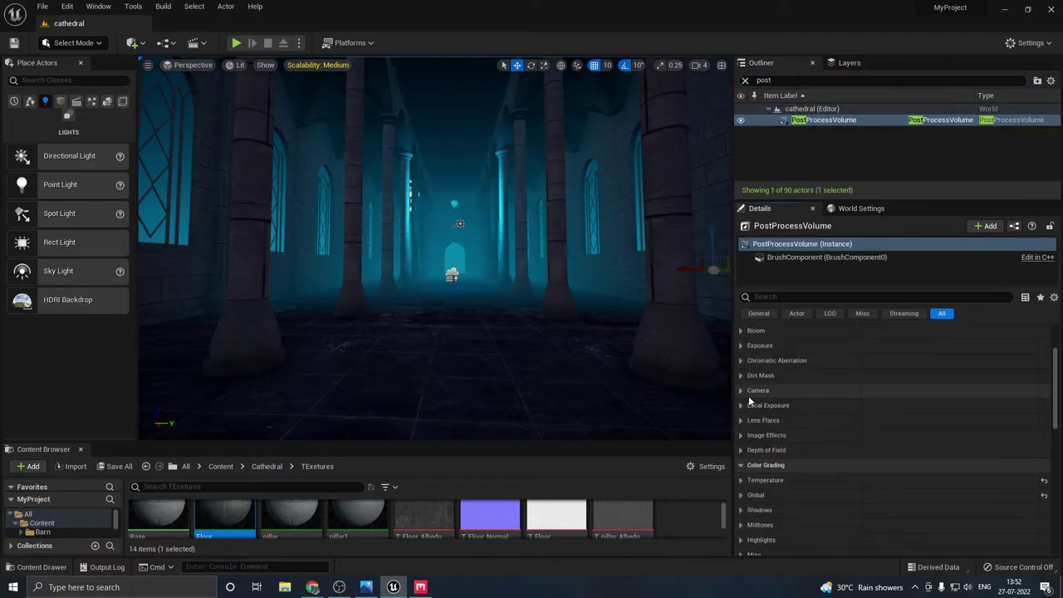
{"action": "scroll", "coordinate": [747, 376], "scroll_direction": "up", "scroll_amount": 1}
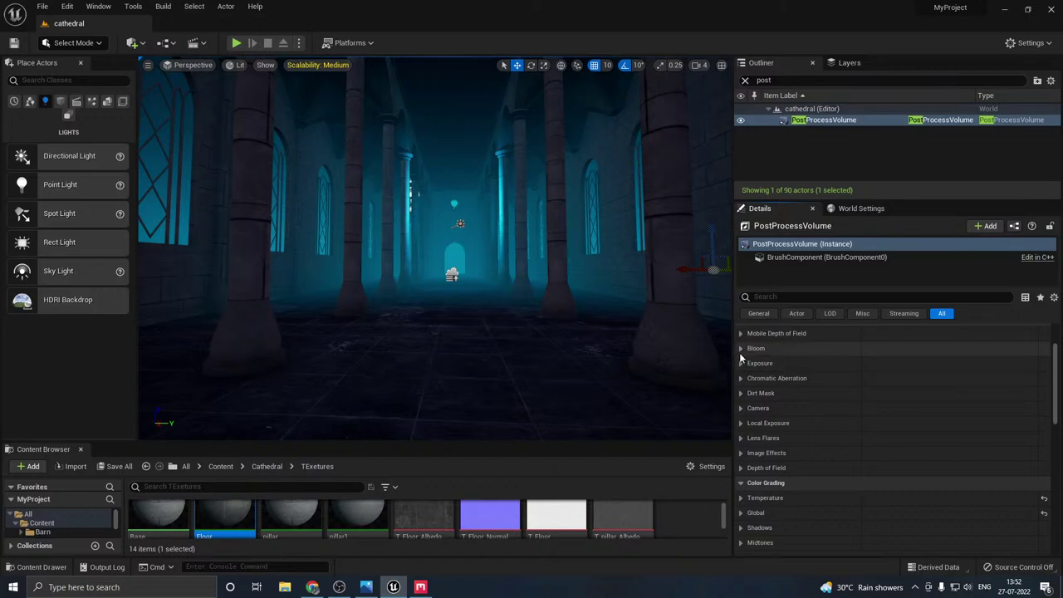
- Enable the PostProcessVolume's Bloom Method and Intensity overrides and set the Bloom Intensity to about 3.6
{"action": "left_click", "coordinate": [741, 349]}
{"action": "left_click", "coordinate": [760, 364]}
{"action": "left_click", "coordinate": [762, 379]}
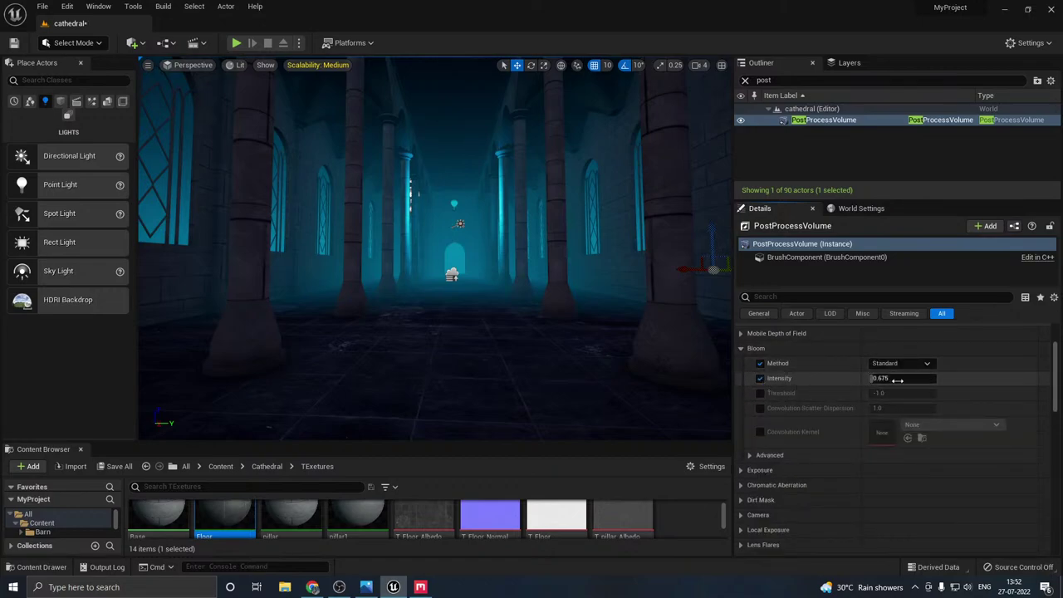
{"action": "left_click_drag", "start_coordinate": [887, 379], "coordinate": [912, 379]}
{"action": "left_click_drag", "start_coordinate": [980, 378], "coordinate": [1022, 378]}
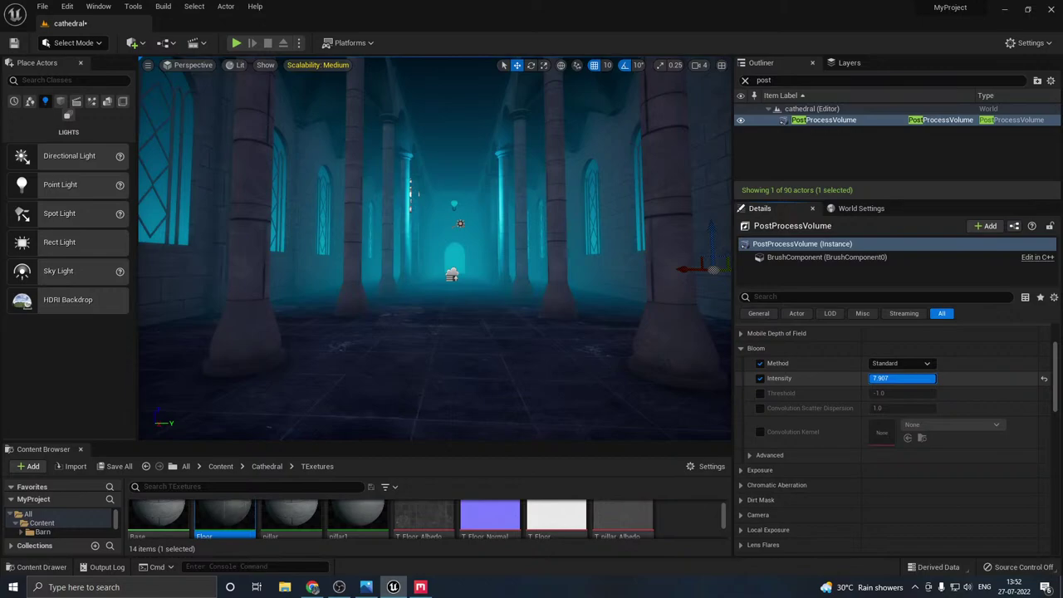
{"action": "mouse_move", "coordinate": [906, 378]}
{"action": "left_mouse_down"}
{"action": "mouse_move", "coordinate": [880, 378]}
{"action": "mouse_move", "coordinate": [920, 378]}
{"action": "mouse_move", "coordinate": [899, 379]}
{"action": "left_mouse_up"}
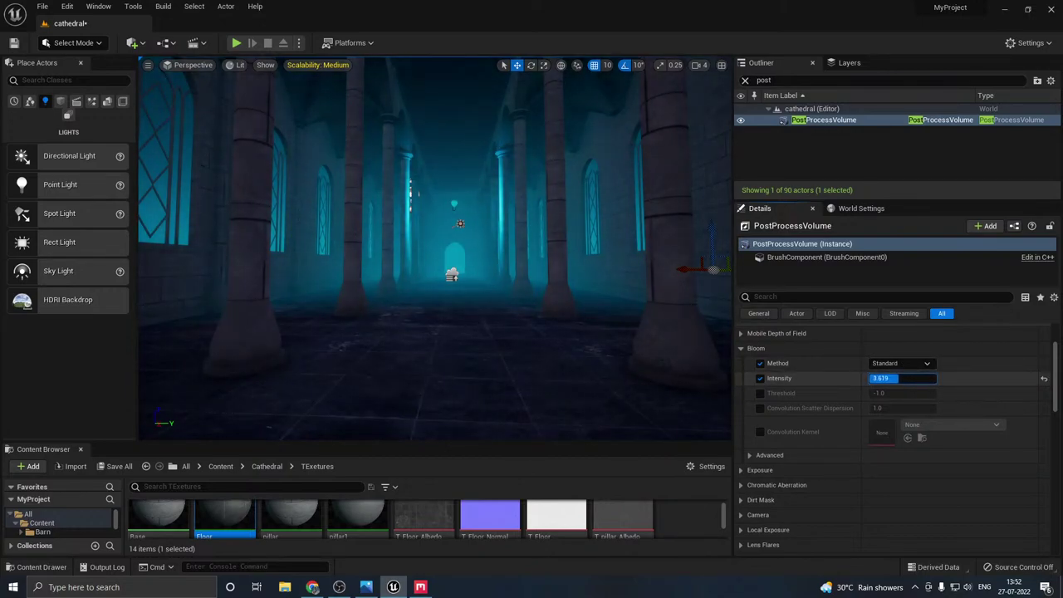
{"action": "left_click", "coordinate": [742, 349]}
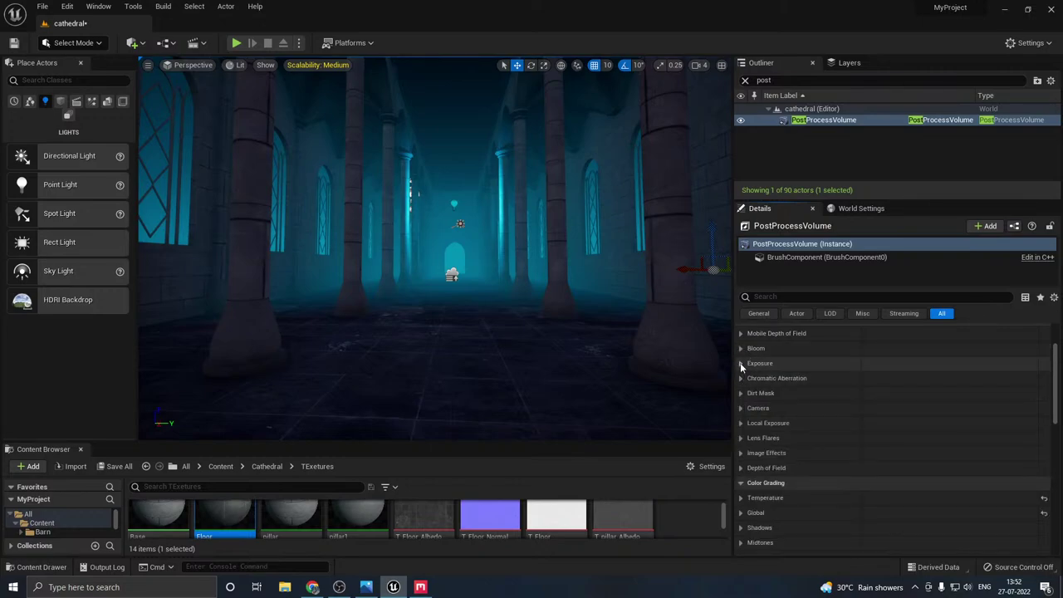
- Set the post process volume's exposure minimum and maximum brightness to 0.9
{"action": "left_click", "coordinate": [740, 363]}
{"action": "scroll", "coordinate": [856, 465], "scroll_direction": "down", "scroll_amount": 1}
{"action": "left_click", "coordinate": [911, 466]}
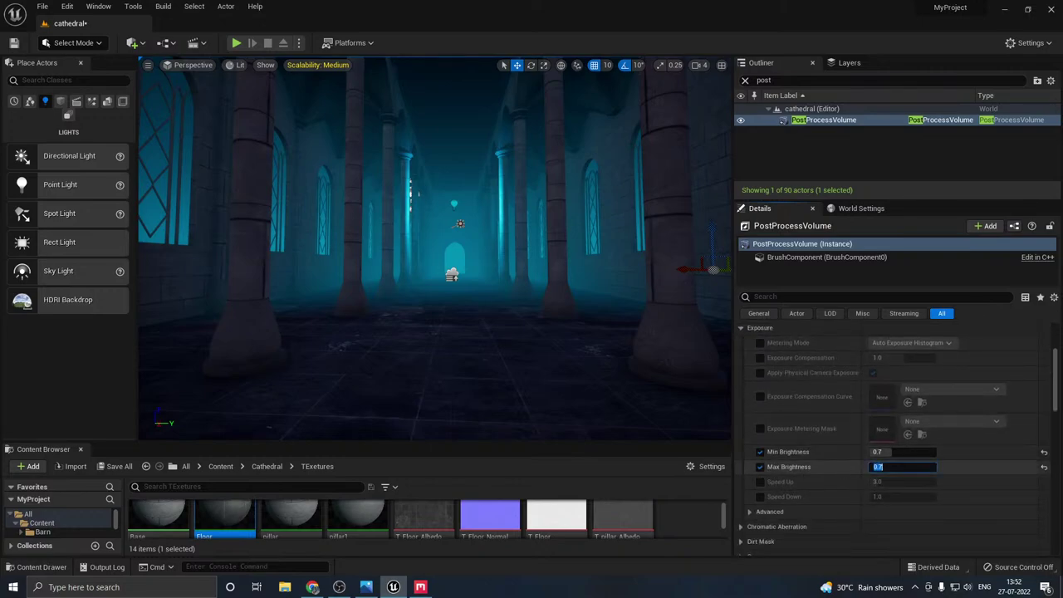
{"action": "type", "text": "."}
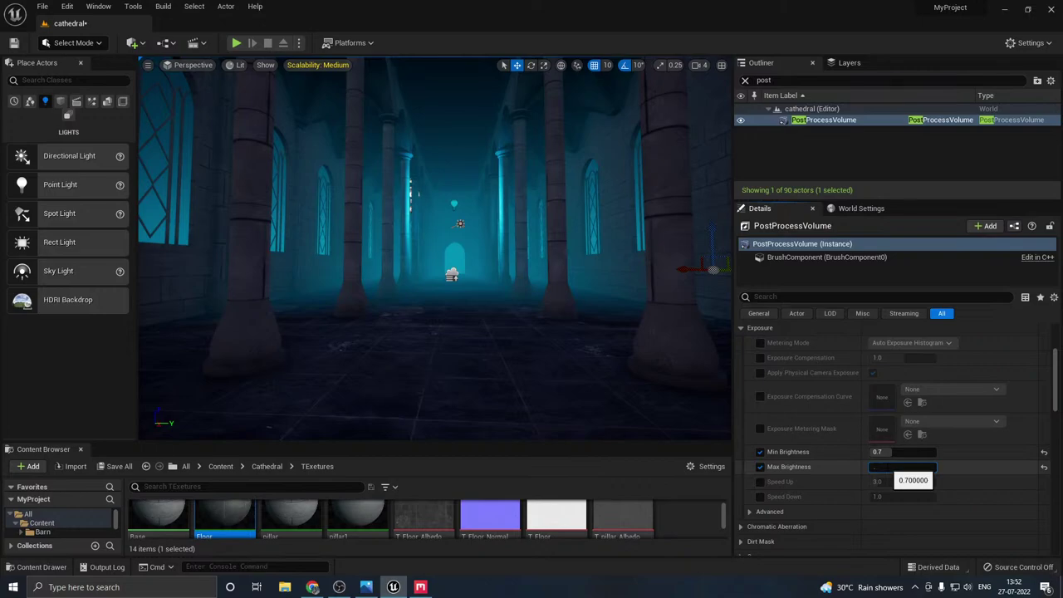
{"action": "type", "text": "9"}
{"action": "key", "text": "Return"}
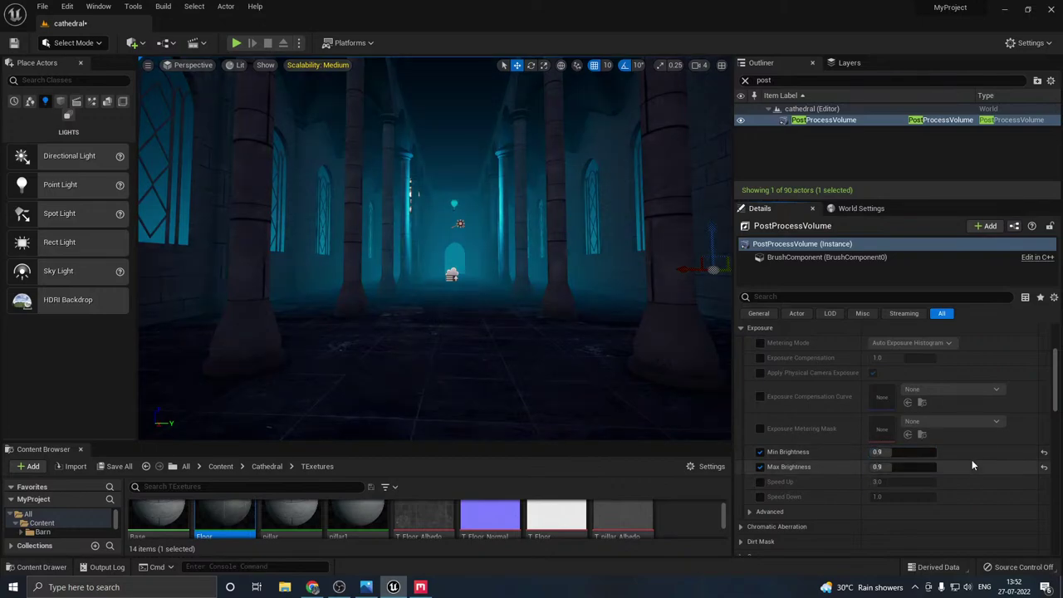
- Change both the minimum and maximum exposure brightness of the post process volume to 0.4
{"action": "left_click", "coordinate": [897, 452]}
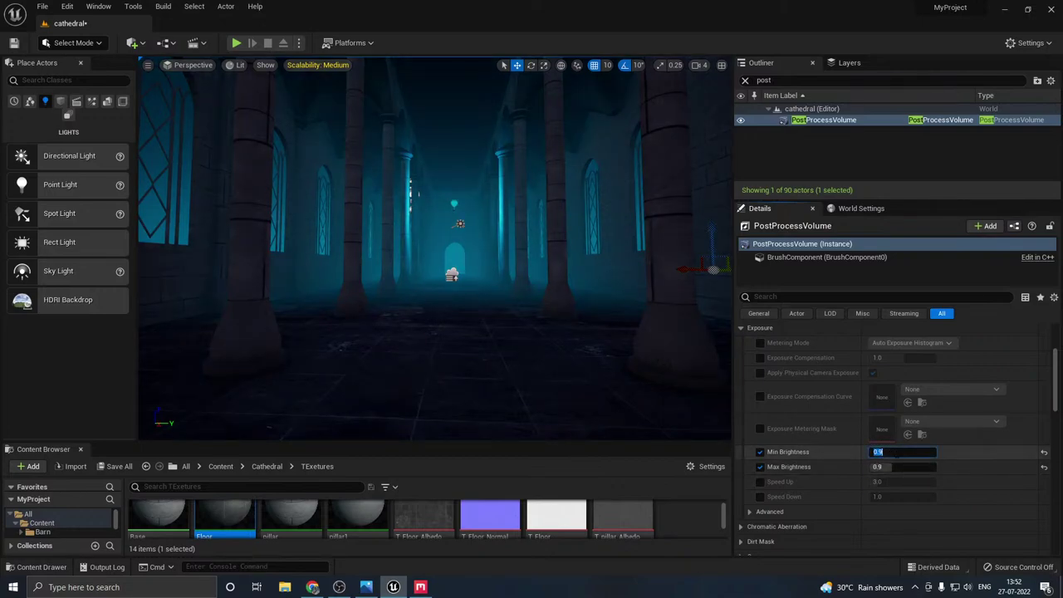
{"action": "type", "text": ".4"}
{"action": "left_click", "coordinate": [889, 467]}
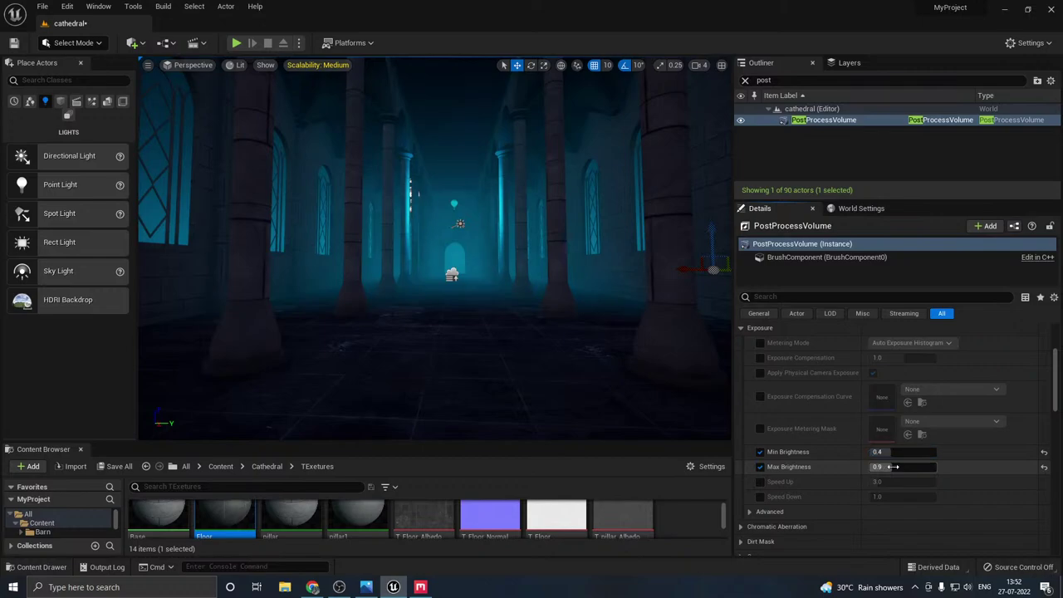
{"action": "key", "text": "BackSpace"}
{"action": "type", "text": ".4"}
{"action": "key", "text": "Return"}
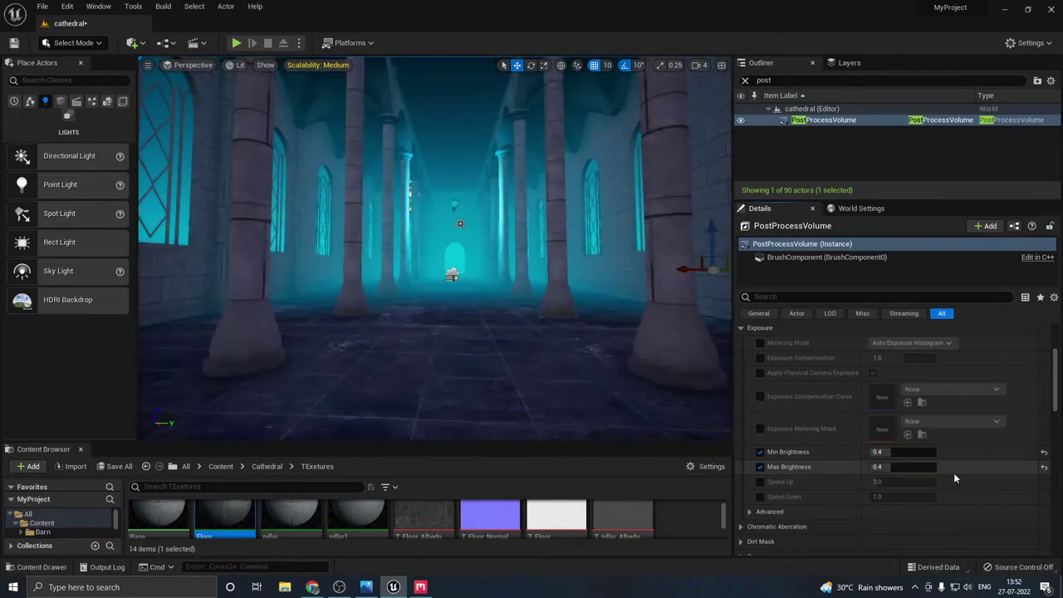
- Set the post process volume's maximum and minimum exposure brightness to 0.8 and collapse the exposure settings
{"action": "left_click", "coordinate": [895, 468]}
{"action": "type", "text": ".8"}
{"action": "left_click", "coordinate": [891, 453]}
{"action": "type", "text": "."}
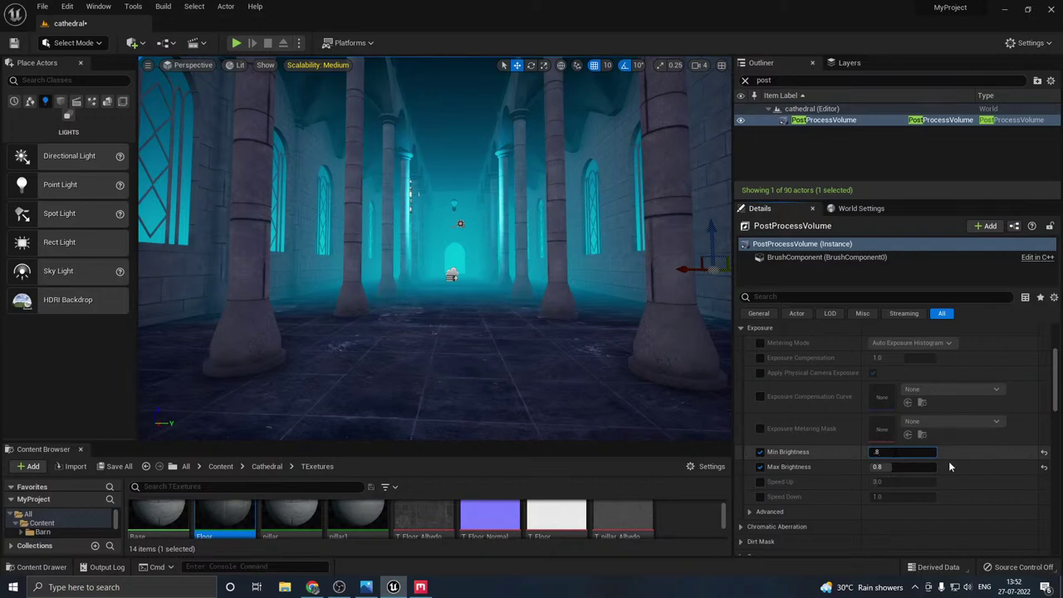
{"action": "key", "text": "Return"}
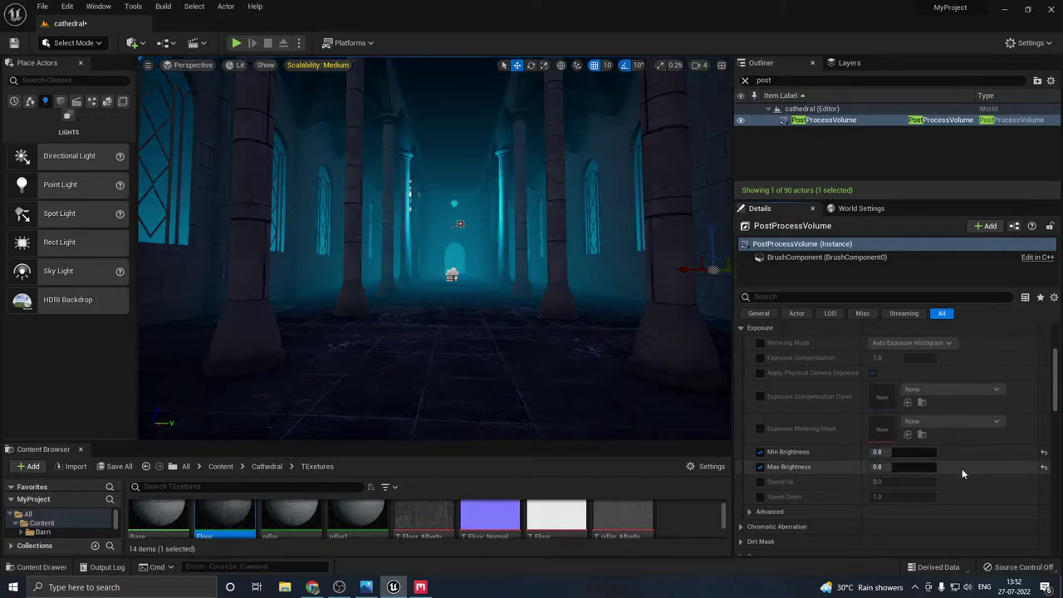
{"action": "left_click", "coordinate": [743, 328]}
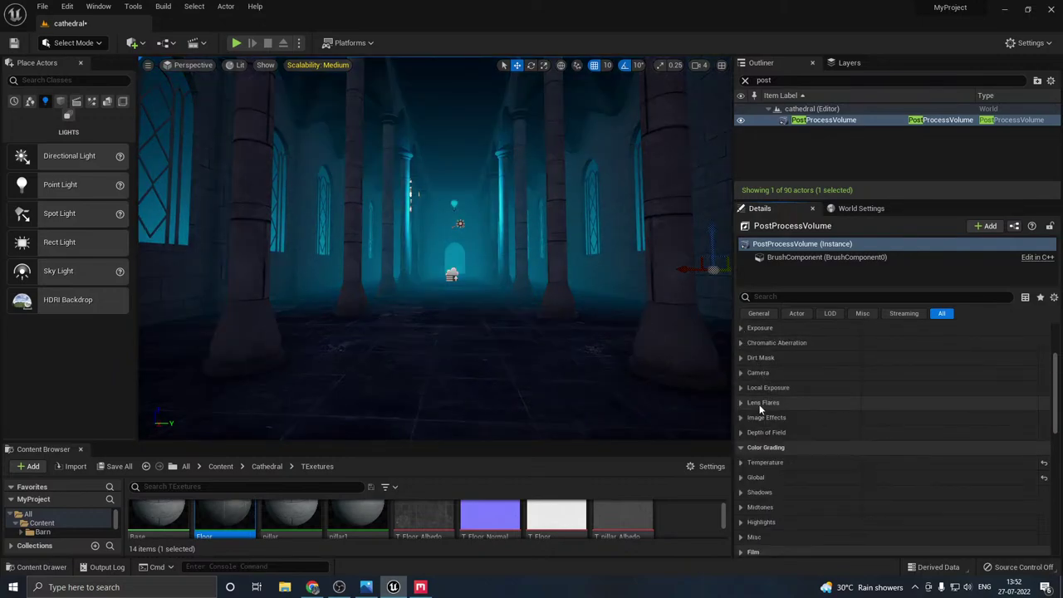
- Enable vignette intensity in the post process volume's image effects and raise it to about 0.74
{"action": "left_click", "coordinate": [741, 418]}
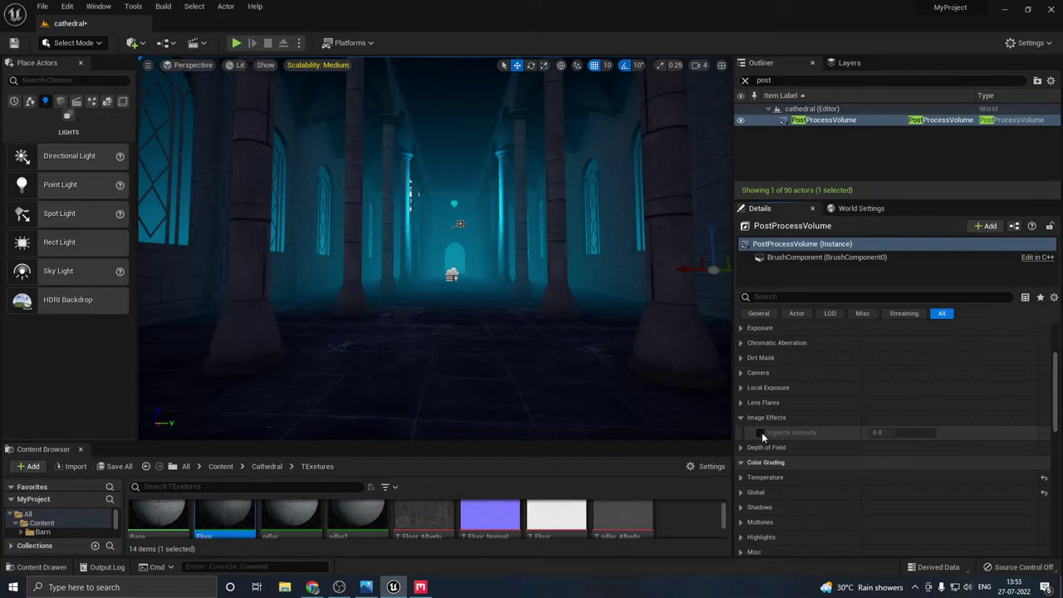
{"action": "left_click", "coordinate": [760, 432]}
{"action": "left_click_drag", "start_coordinate": [897, 433], "coordinate": [923, 433]}
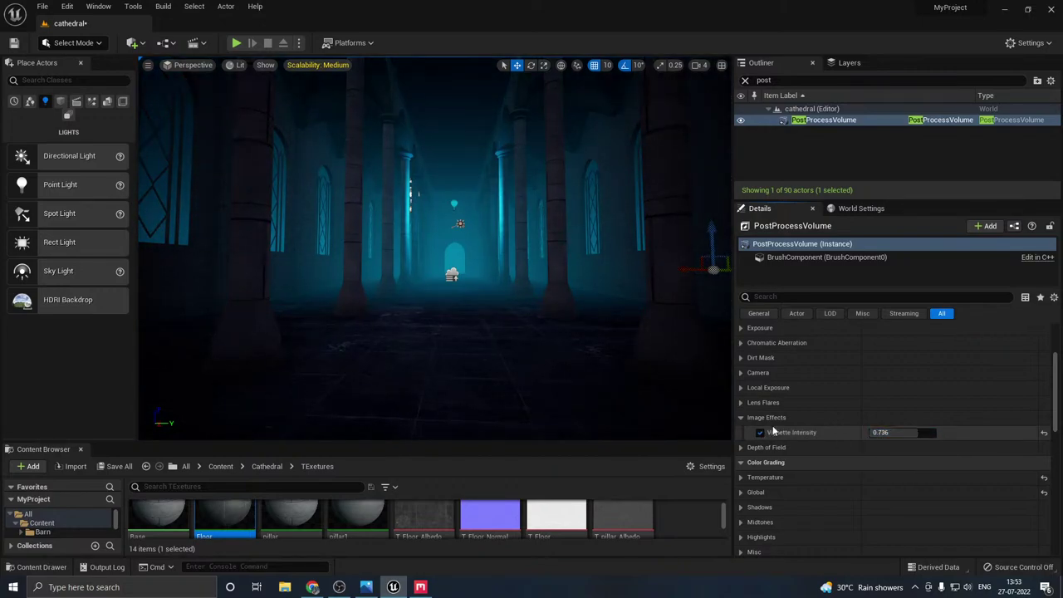
{"action": "left_click", "coordinate": [741, 417]}
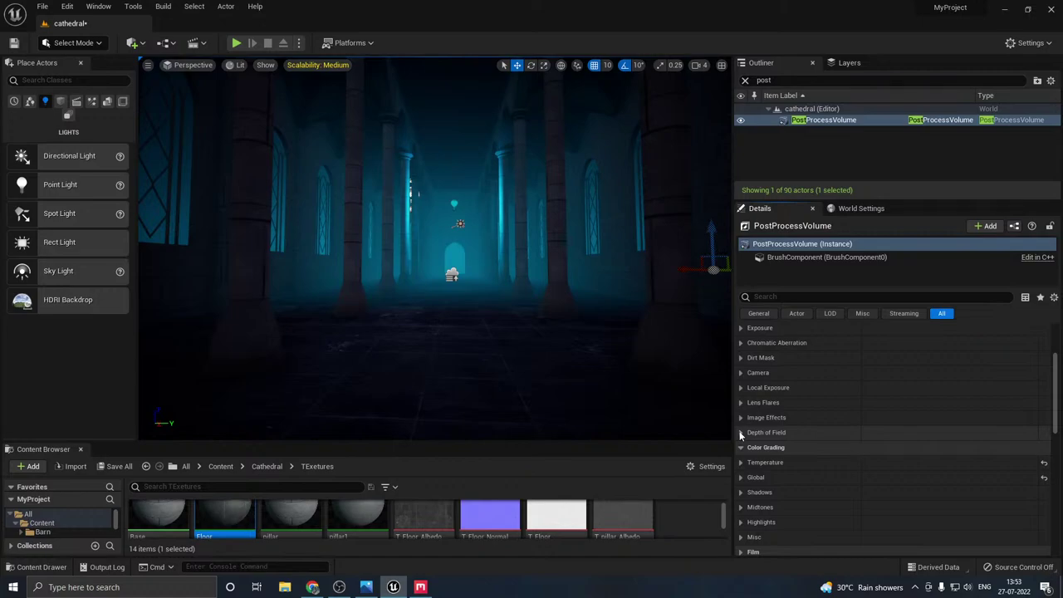
- Set the global color grading saturation of the post process volume to 2
{"action": "scroll", "coordinate": [747, 493], "scroll_direction": "down", "scroll_amount": 2}
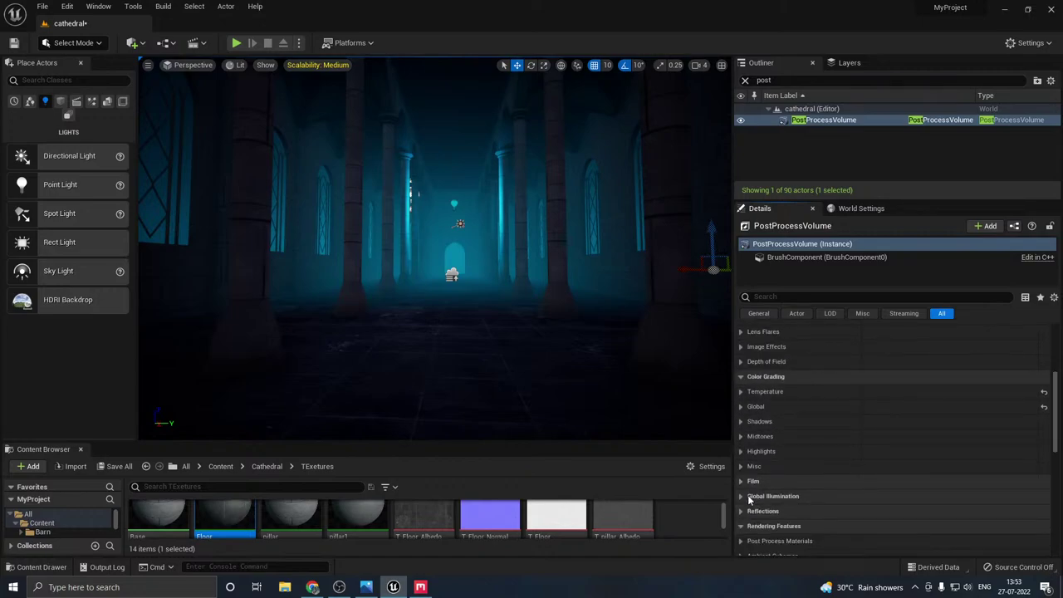
{"action": "left_click", "coordinate": [741, 406]}
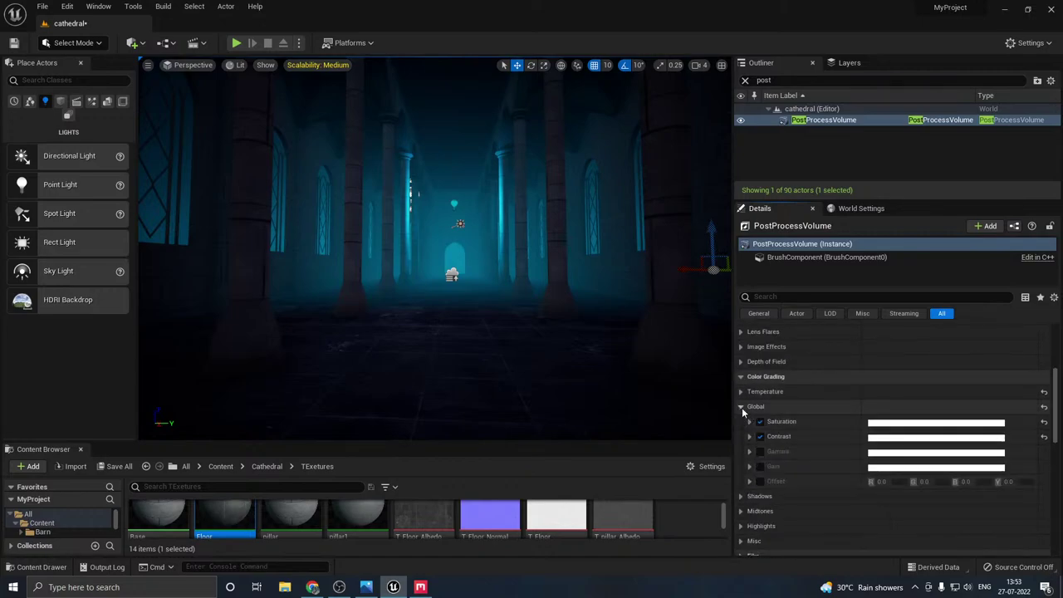
{"action": "left_click", "coordinate": [749, 422]}
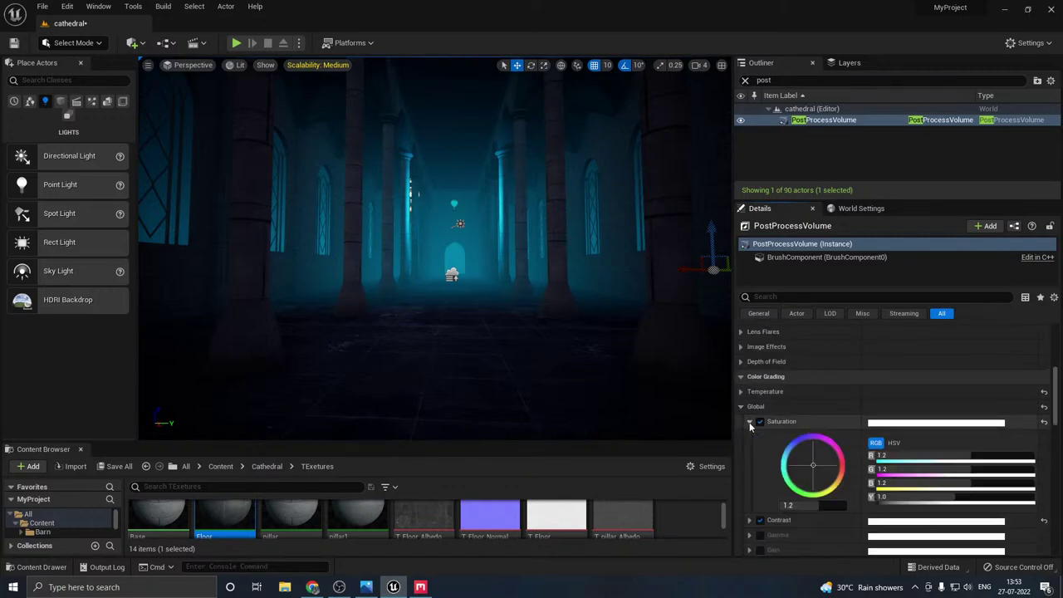
{"action": "left_click", "coordinate": [793, 505]}
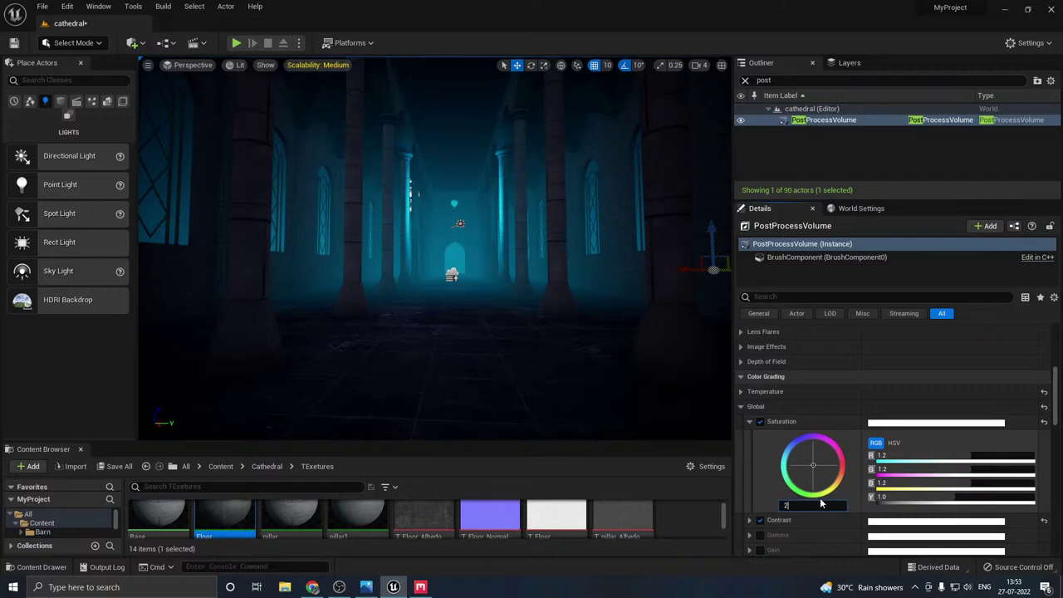
{"action": "key", "text": "Return"}
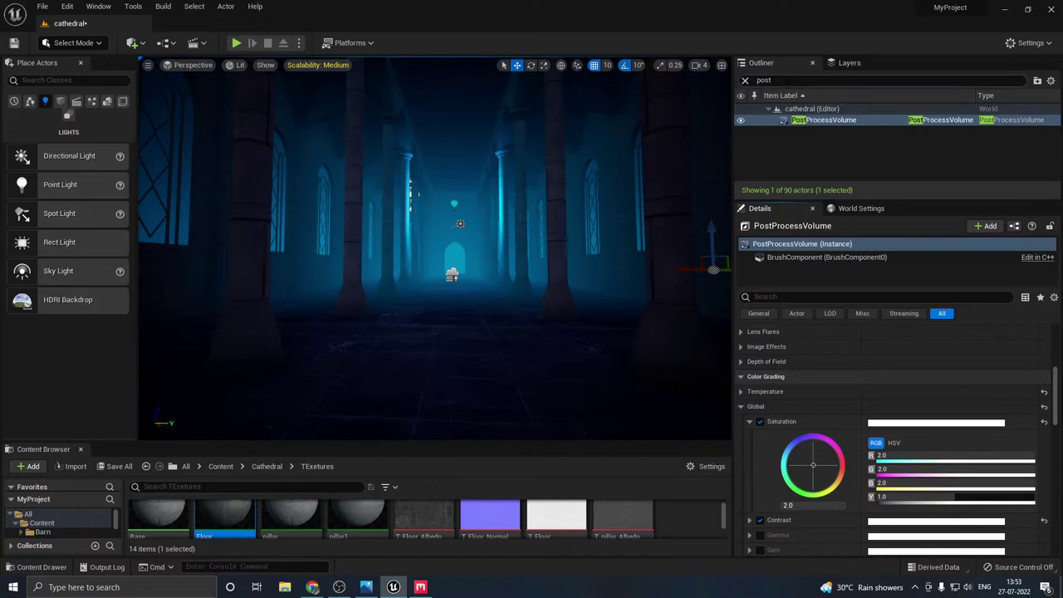
- Select the directional light and raise its intensity through 4 and 5 lux to 6 lux
{"action": "left_click", "coordinate": [459, 224]}
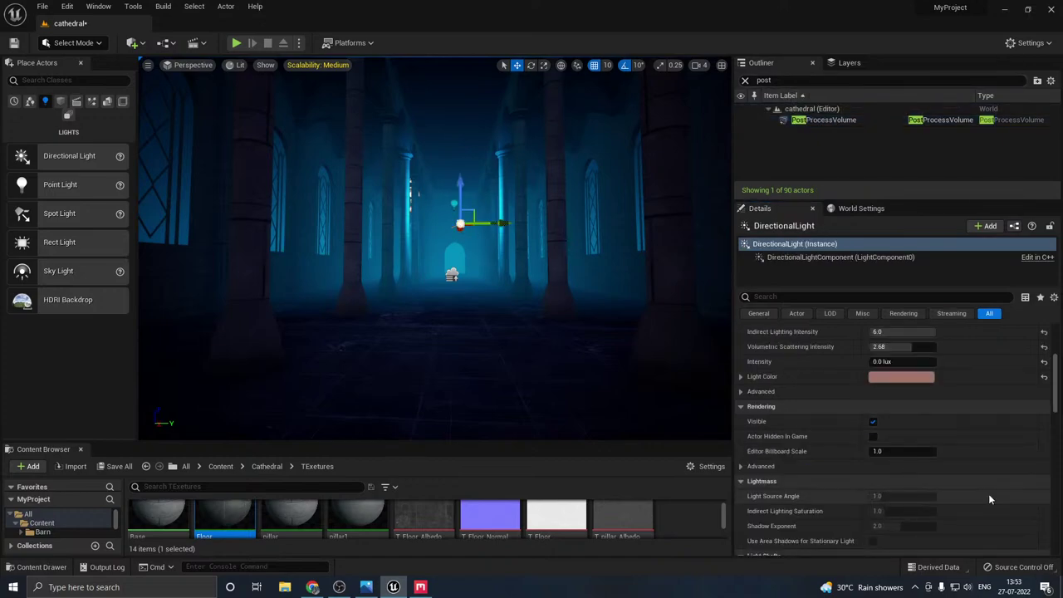
{"action": "left_click", "coordinate": [884, 361]}
{"action": "type", "text": "4"}
{"action": "key", "text": "Return"}
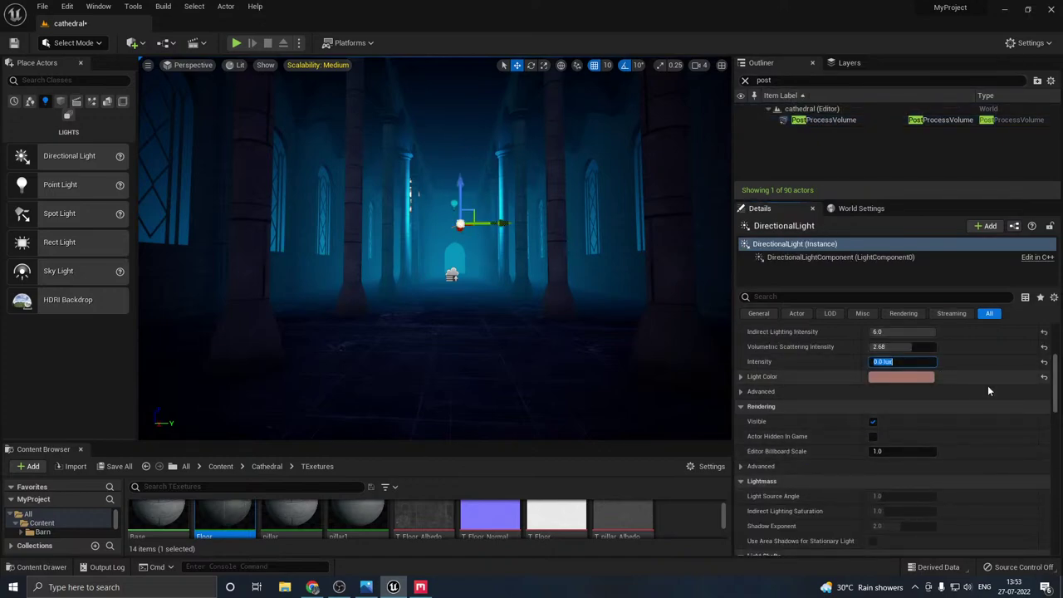
{"action": "left_click", "coordinate": [991, 387]}
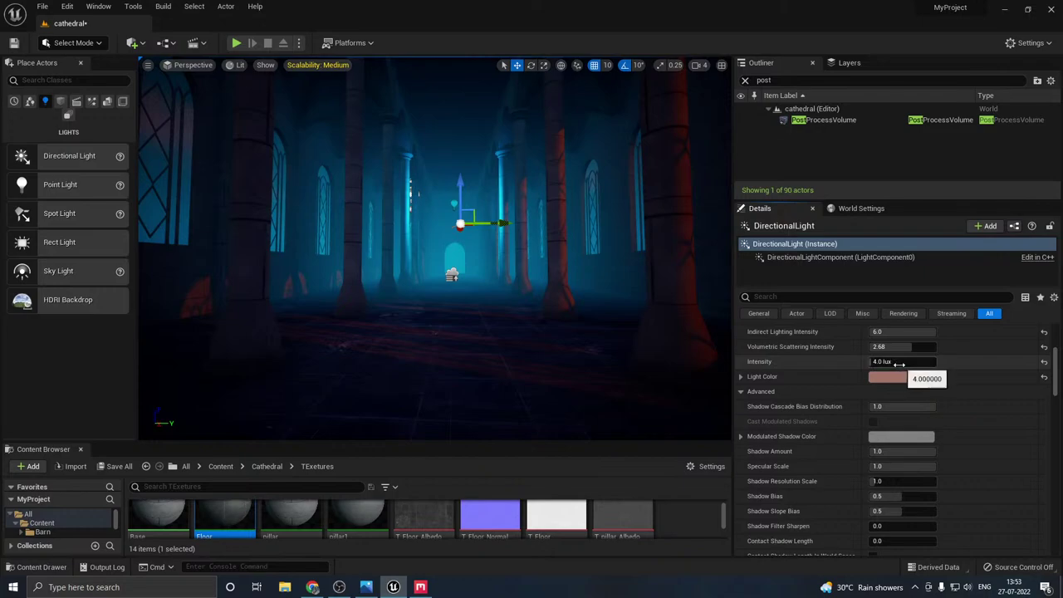
{"action": "left_click", "coordinate": [889, 362]}
{"action": "type", "text": "5"}
{"action": "key", "text": "Return"}
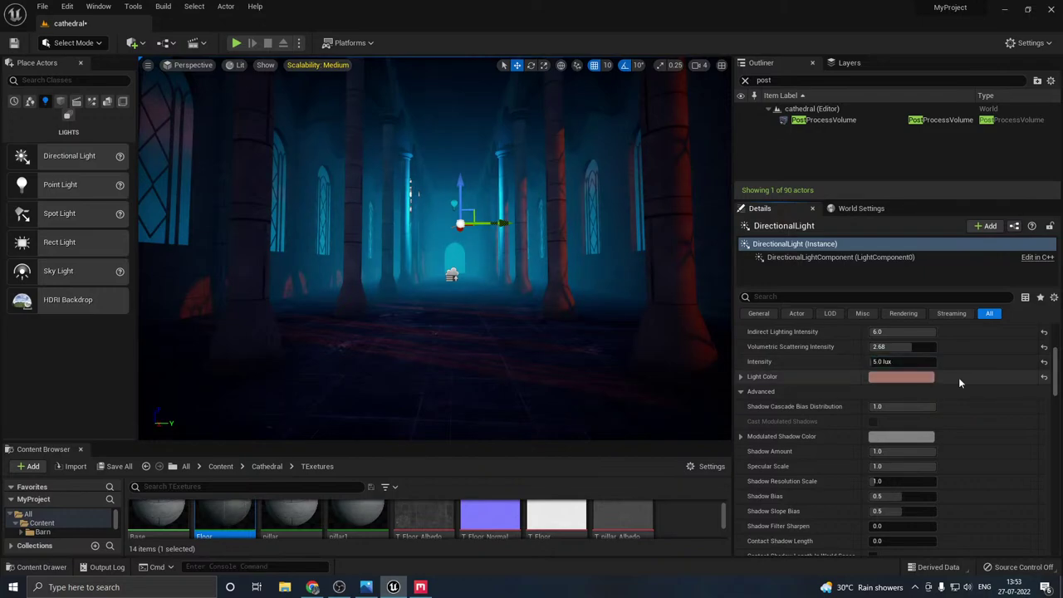
{"action": "left_click", "coordinate": [902, 360]}
{"action": "type", "text": "6"}
{"action": "key", "text": "Return"}
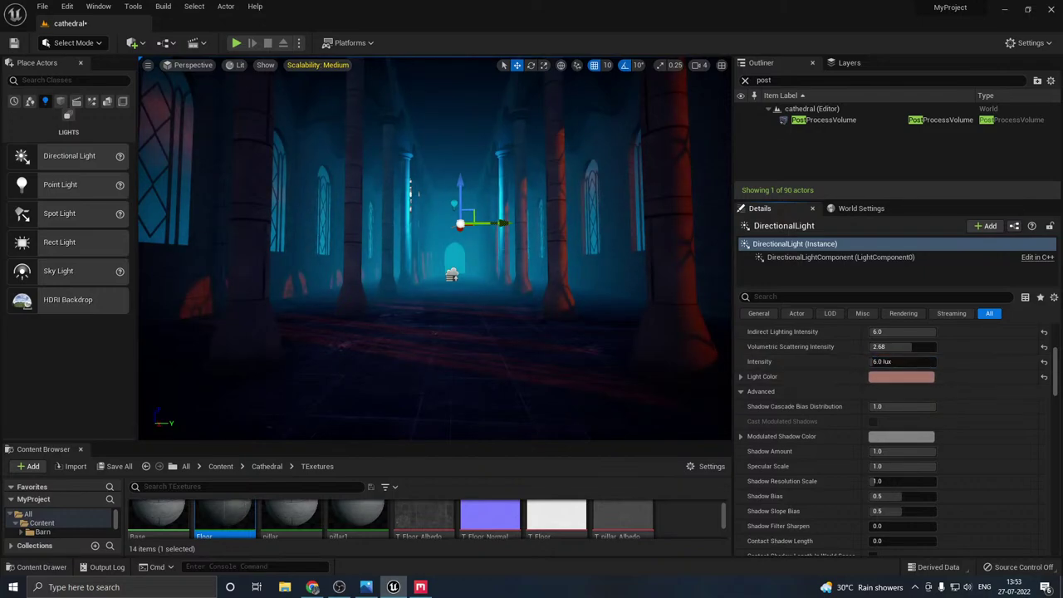
- Save all modified content of the cathedral level
{"action": "right_click_drag", "start_coordinate": [515, 283], "coordinate": [390, 280]}
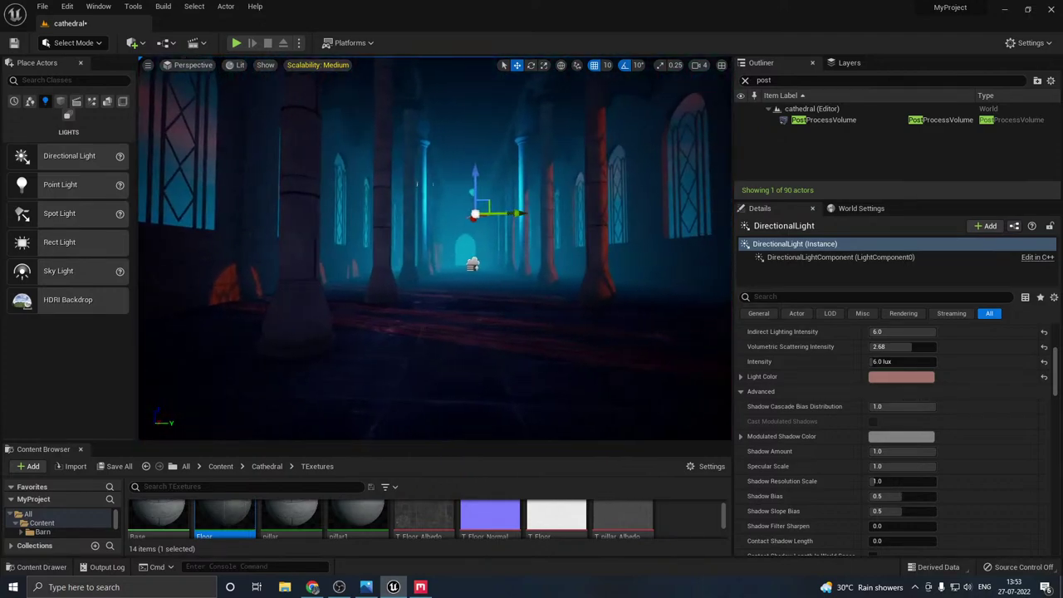
{"action": "left_click", "coordinate": [119, 466]}
{"action": "left_click", "coordinate": [620, 418]}
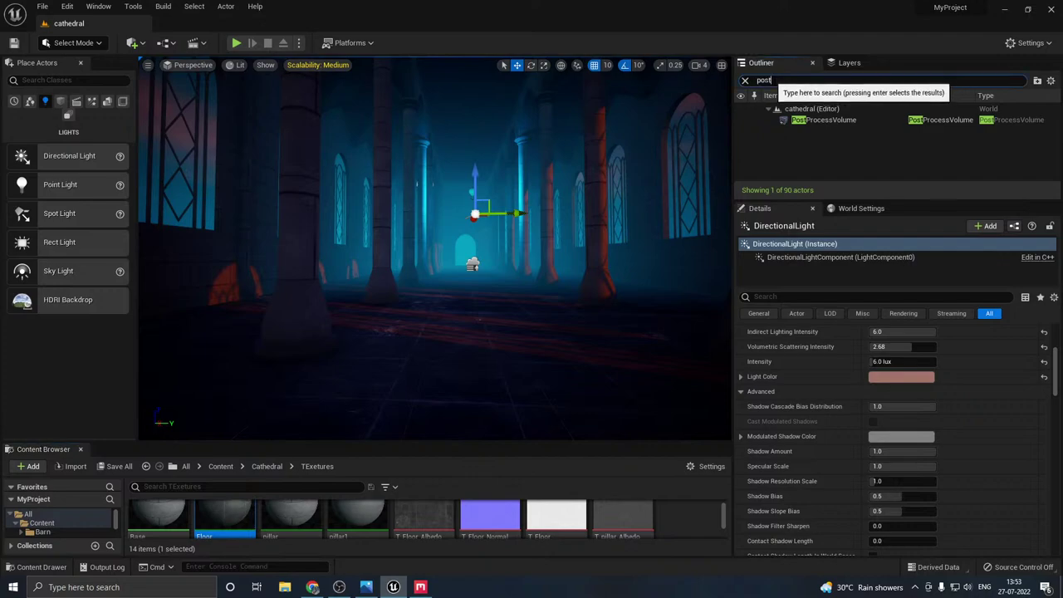
- Find the sky light in the level by filtering for "skyli" and set its intensity scale to 3
{"action": "key", "text": "ctrl+a"}
{"action": "type", "text": "skyli"}
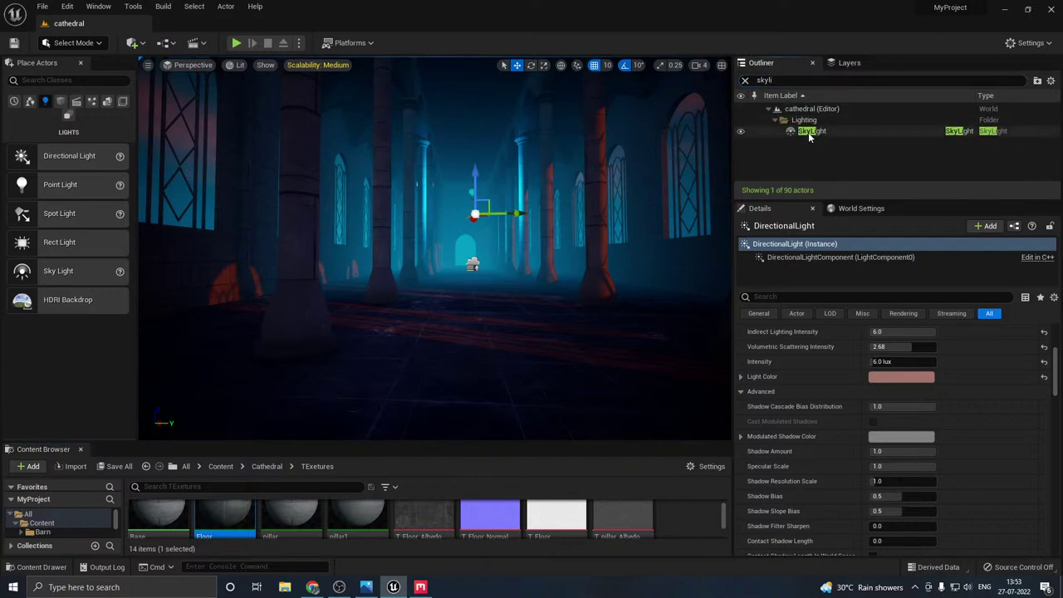
{"action": "left_click", "coordinate": [811, 132]}
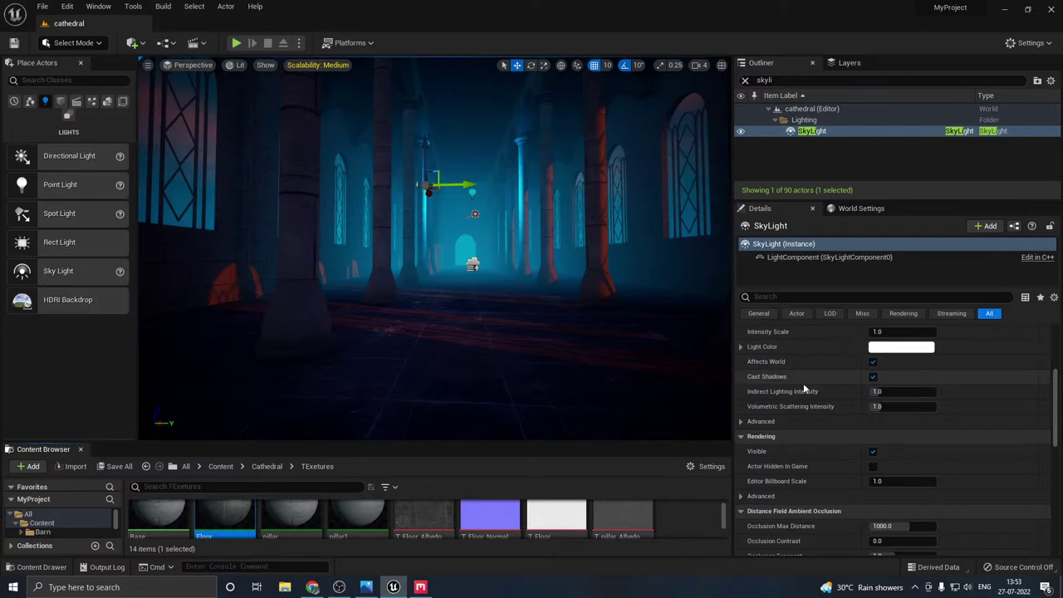
{"action": "scroll", "coordinate": [802, 384], "scroll_direction": "up", "scroll_amount": 3}
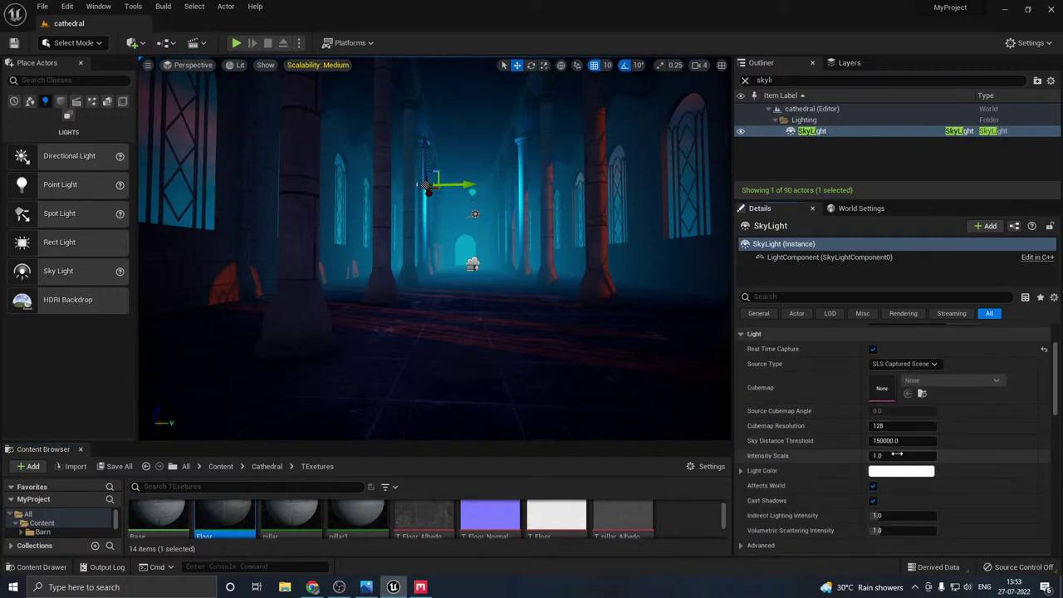
{"action": "type", "text": "3"}
{"action": "key", "text": "Return"}
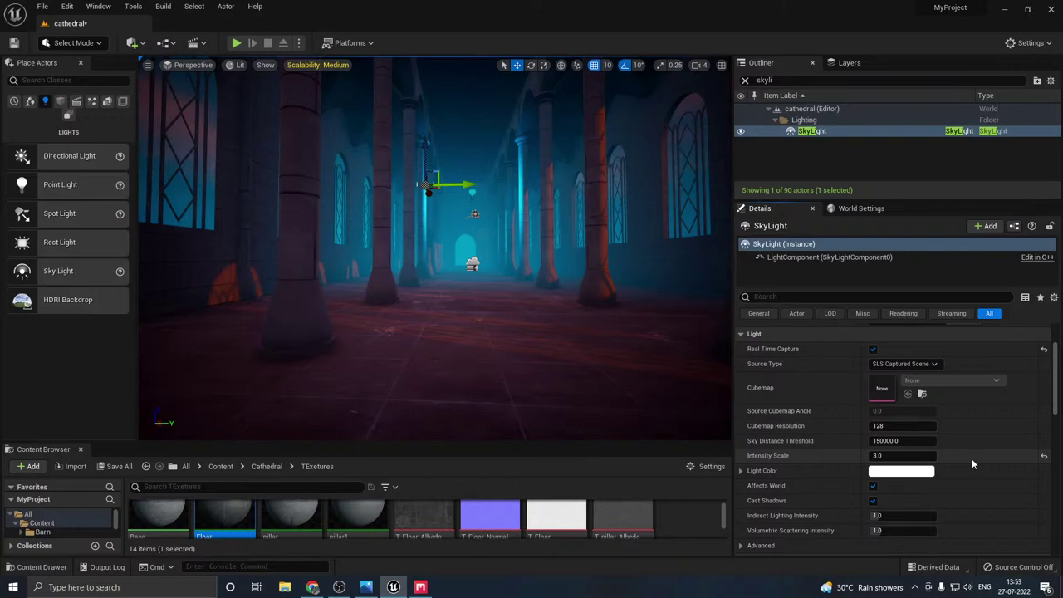
- Reduce the sky light's intensity scale to 2 and further to 1
{"action": "left_click", "coordinate": [908, 456]}
{"action": "type", "text": "2"}
{"action": "key", "text": "Return"}
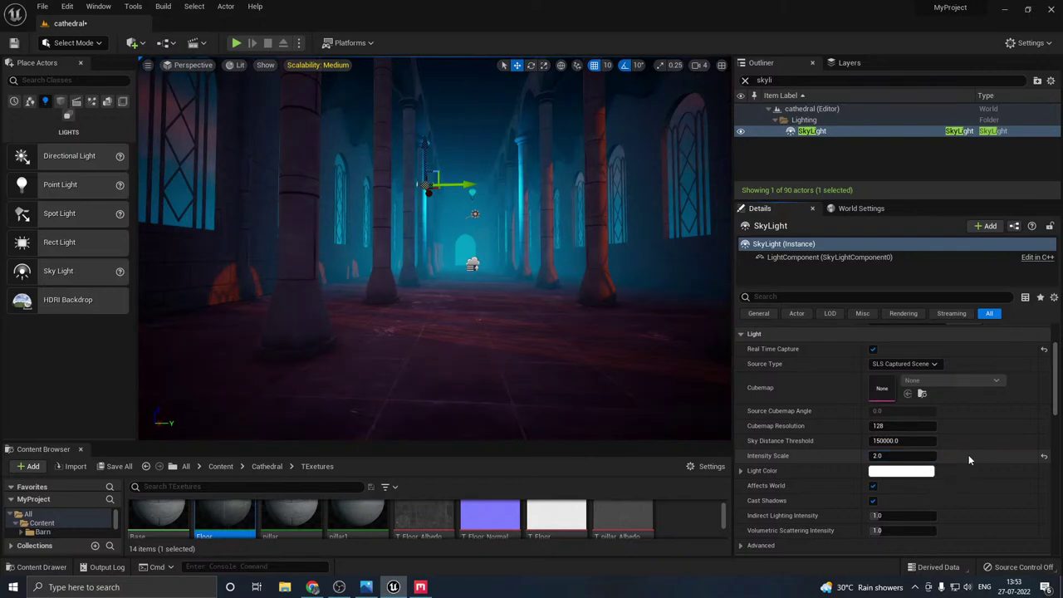
{"action": "left_click", "coordinate": [917, 456]}
{"action": "key", "text": "Return"}
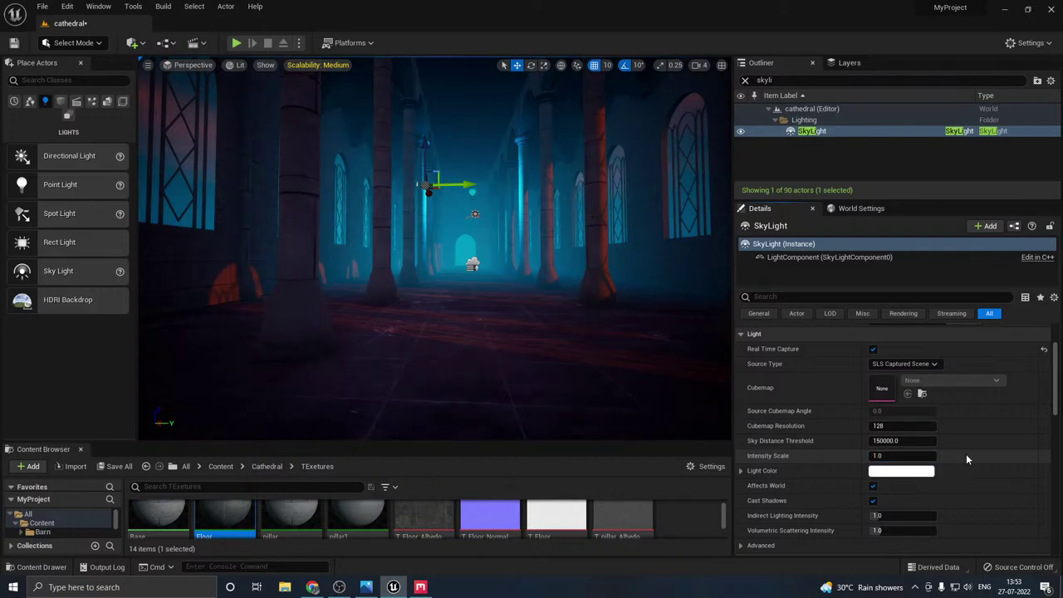
- Try a sky light intensity scale of 0 and set it back to 1
{"action": "left_click", "coordinate": [914, 456]}
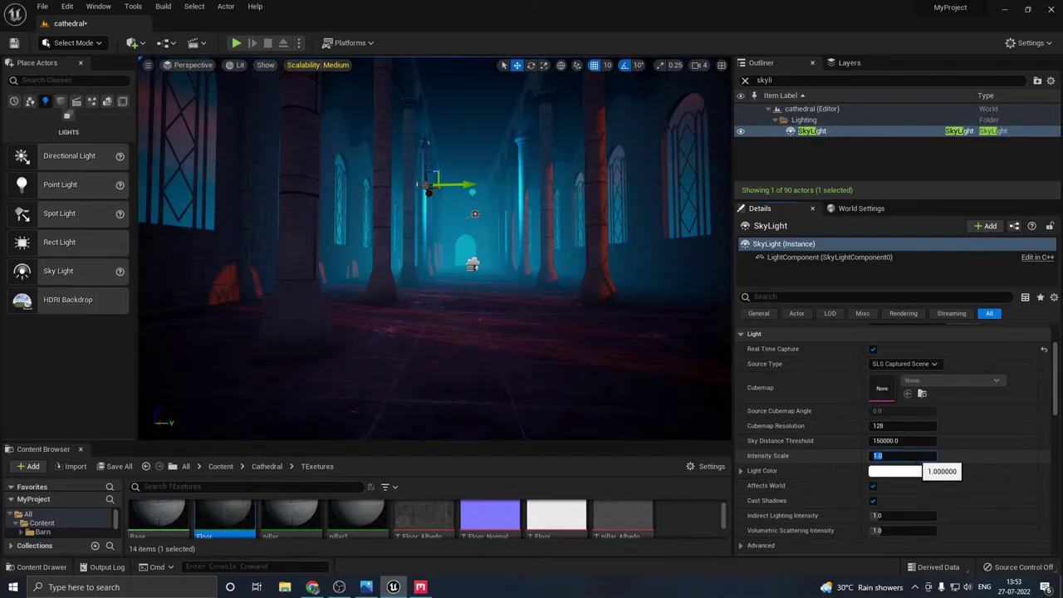
{"action": "key", "text": "Return"}
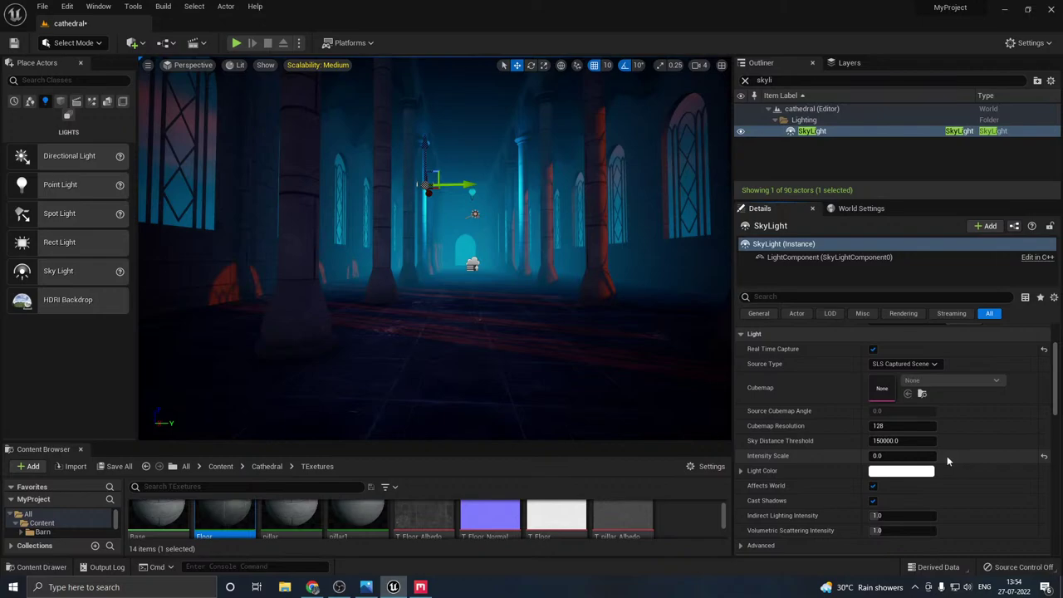
{"action": "left_click", "coordinate": [910, 458]}
{"action": "type", "text": "1"}
{"action": "key", "text": "Return"}
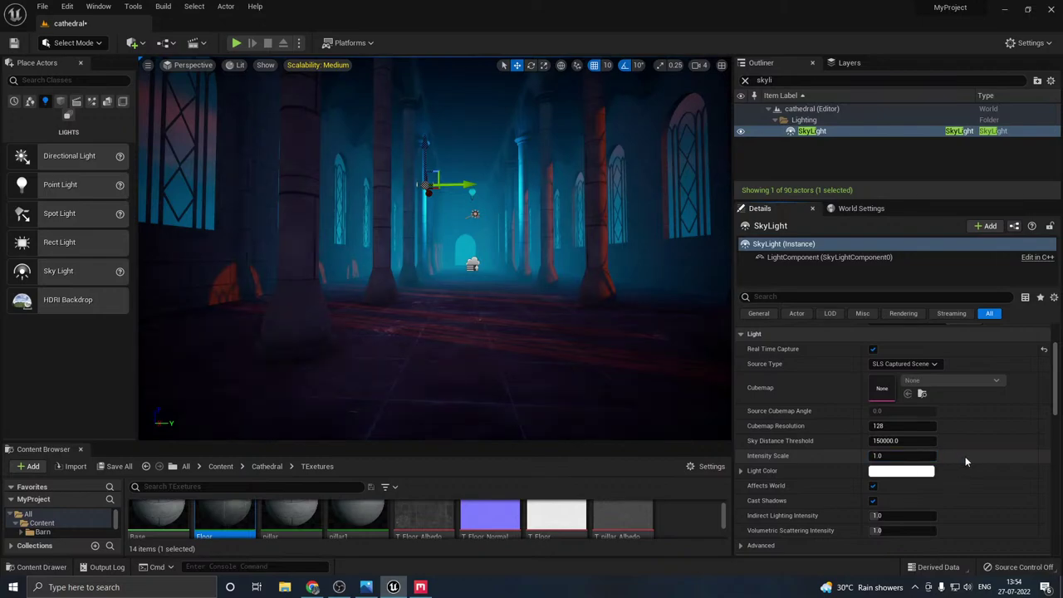
- Turn off Affects World for the directional light and reselect the sky light
{"action": "left_click", "coordinate": [473, 213]}
{"action": "left_click", "coordinate": [873, 411]}
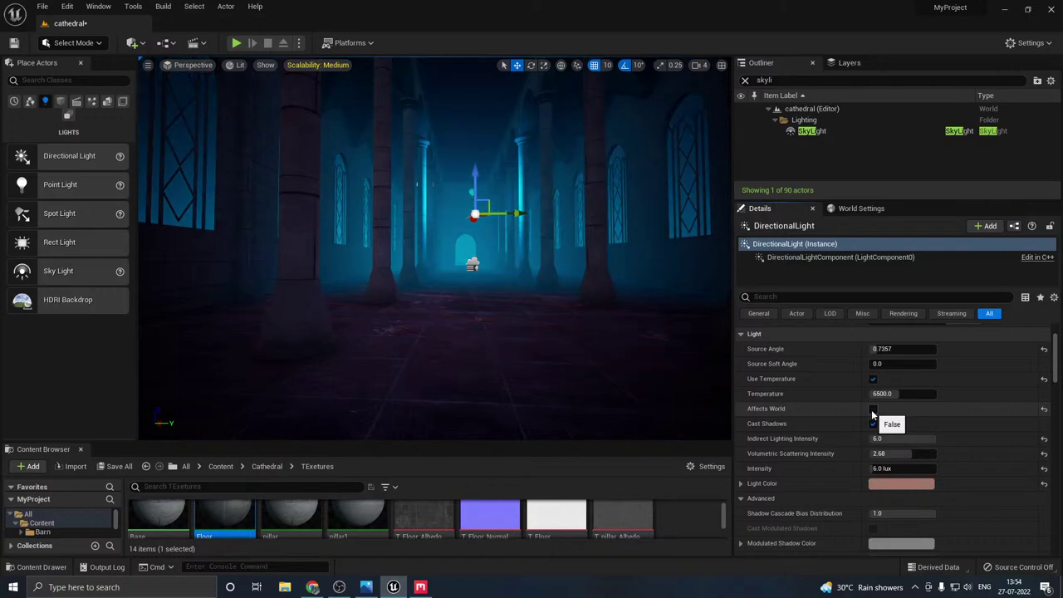
{"action": "left_click", "coordinate": [835, 130]}
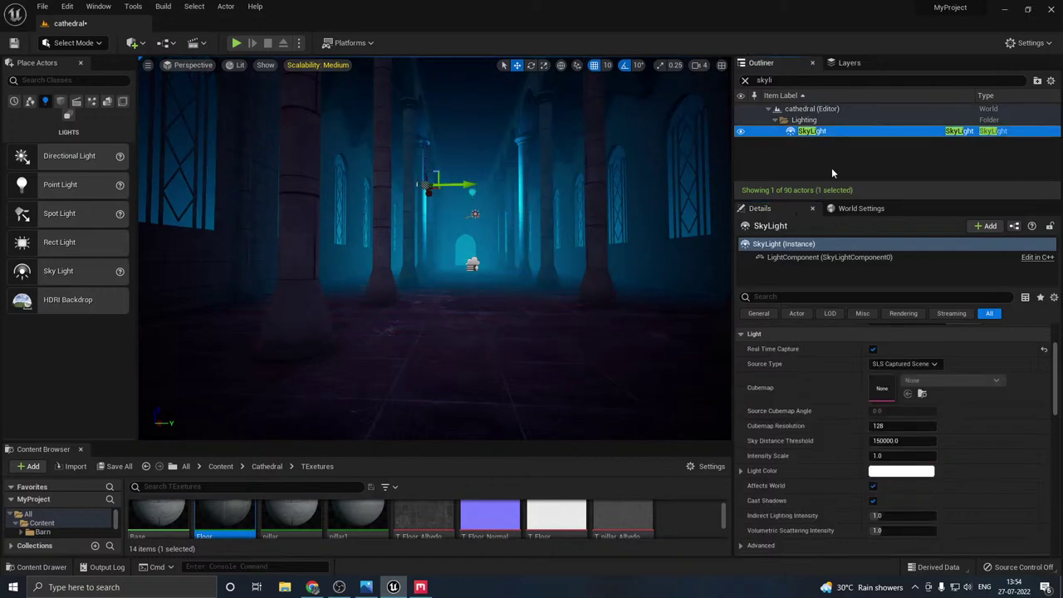
- Try sky light intensity scales of 3 and 11
{"action": "left_click", "coordinate": [902, 455]}
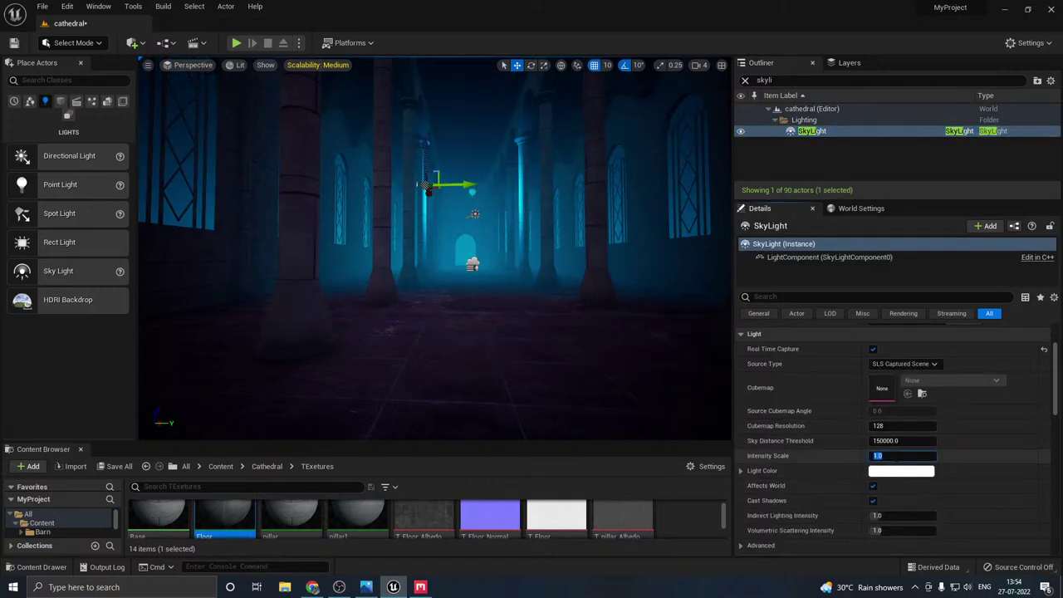
{"action": "type", "text": "3"}
{"action": "key", "text": "Return"}
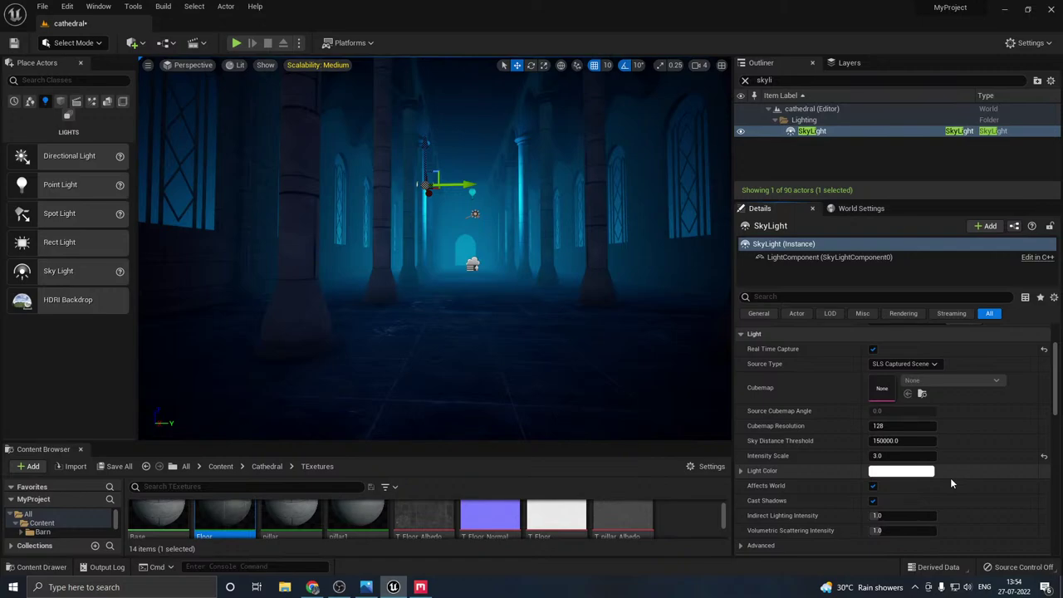
{"action": "left_click", "coordinate": [904, 455]}
{"action": "type", "text": "1"}
{"action": "left_click", "coordinate": [903, 456]}
{"action": "type", "text": "1"}
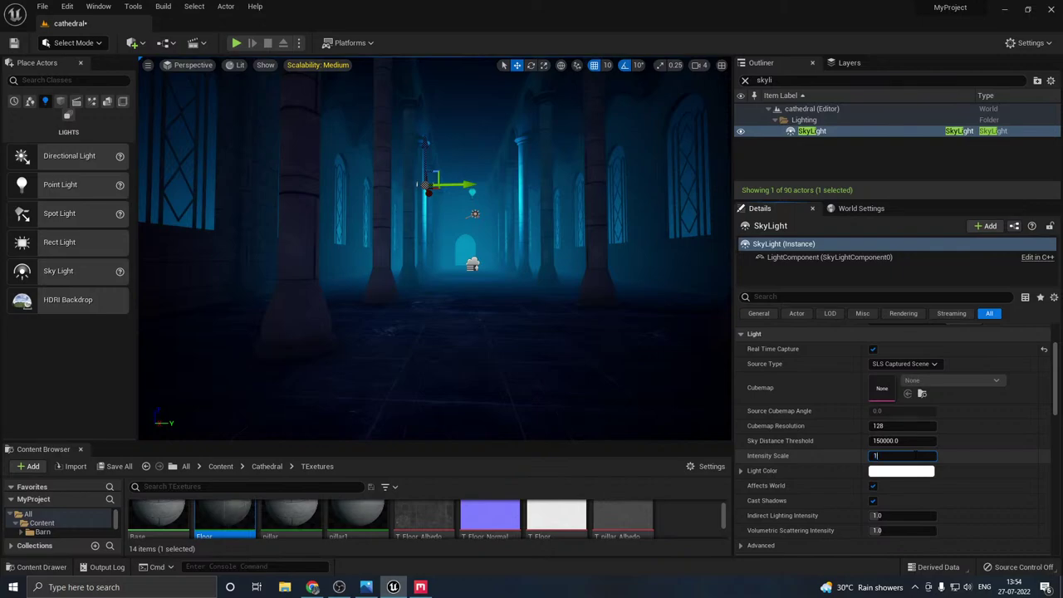
{"action": "type", "text": "1"}
{"action": "key", "text": "Return"}
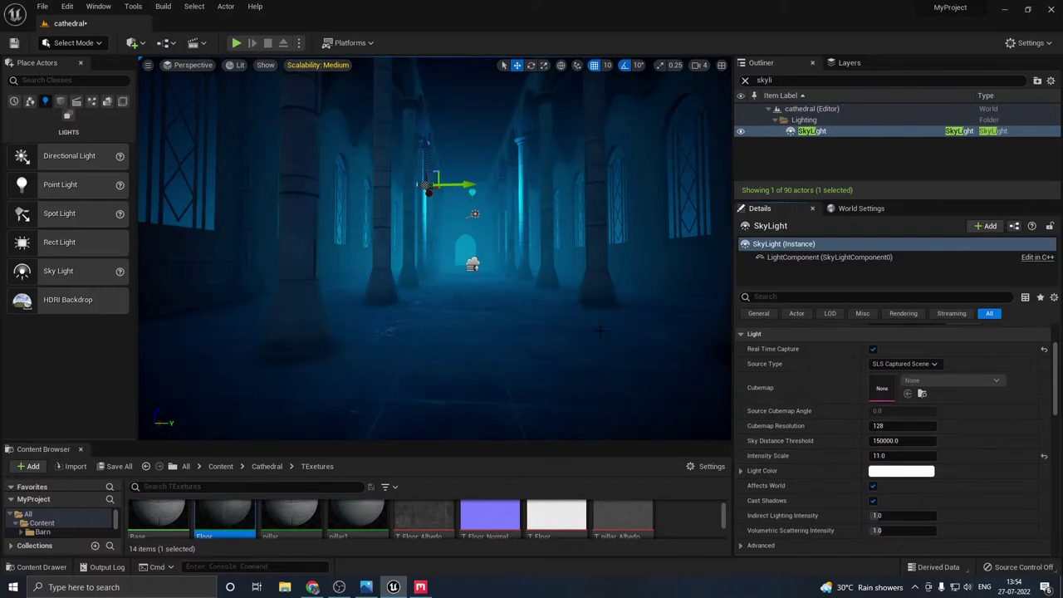
- Lower the sky light's intensity scale to 2 and check the nave
{"action": "right_click_drag", "start_coordinate": [573, 326], "coordinate": [455, 288]}
{"action": "right_click_drag", "start_coordinate": [332, 208], "coordinate": [441, 221]}
{"action": "left_click", "coordinate": [903, 456]}
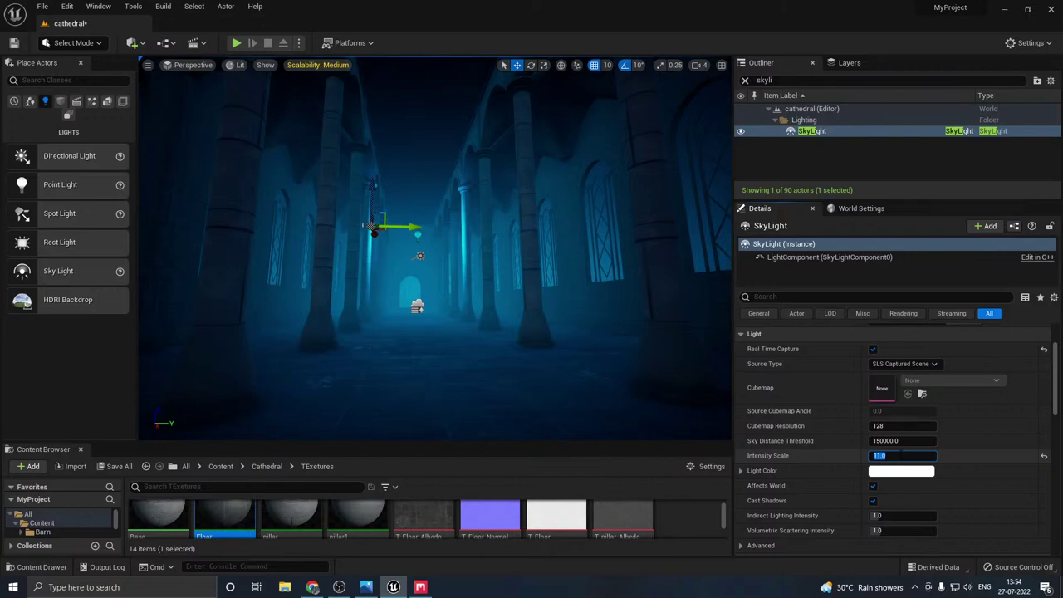
{"action": "type", "text": "2"}
{"action": "key", "text": "Return"}
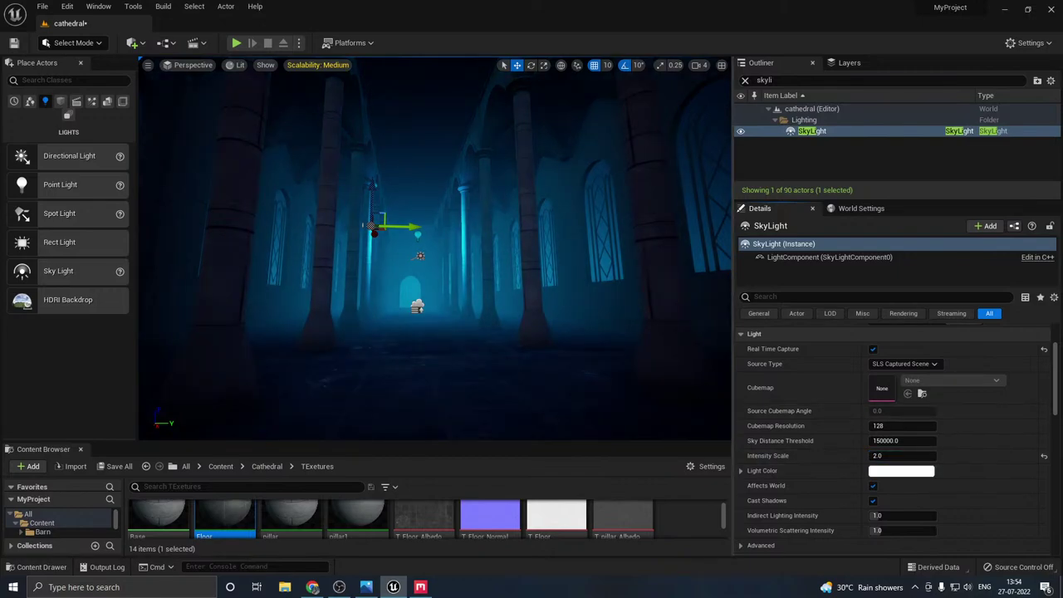
{"action": "right_click_drag", "start_coordinate": [440, 220], "coordinate": [420, 228]}
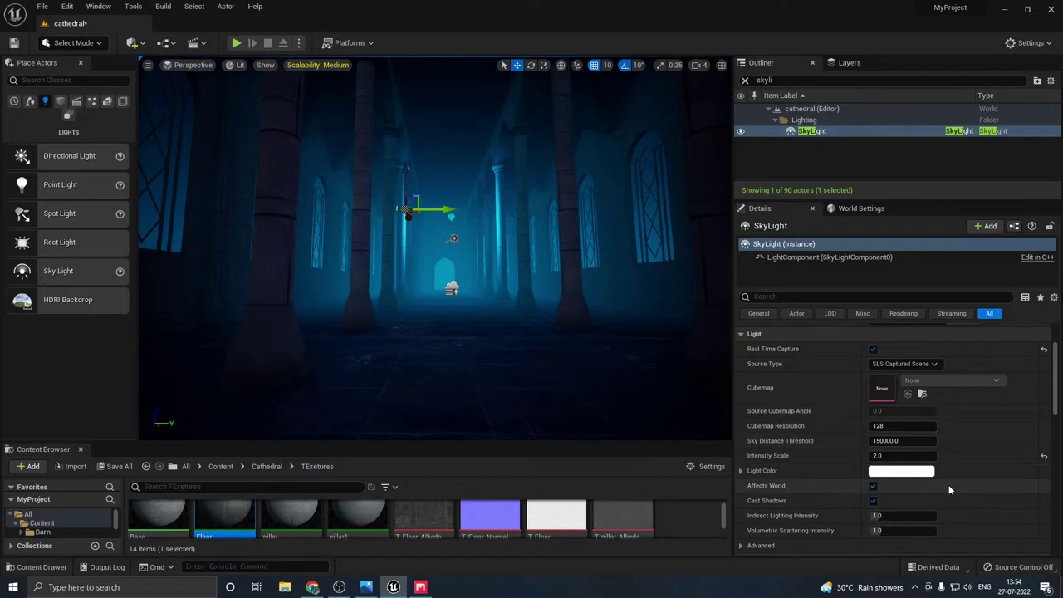
- Change the sky light's color to a saturated orange, hex sRGB FF8C59FF
{"action": "left_click", "coordinate": [902, 472]}
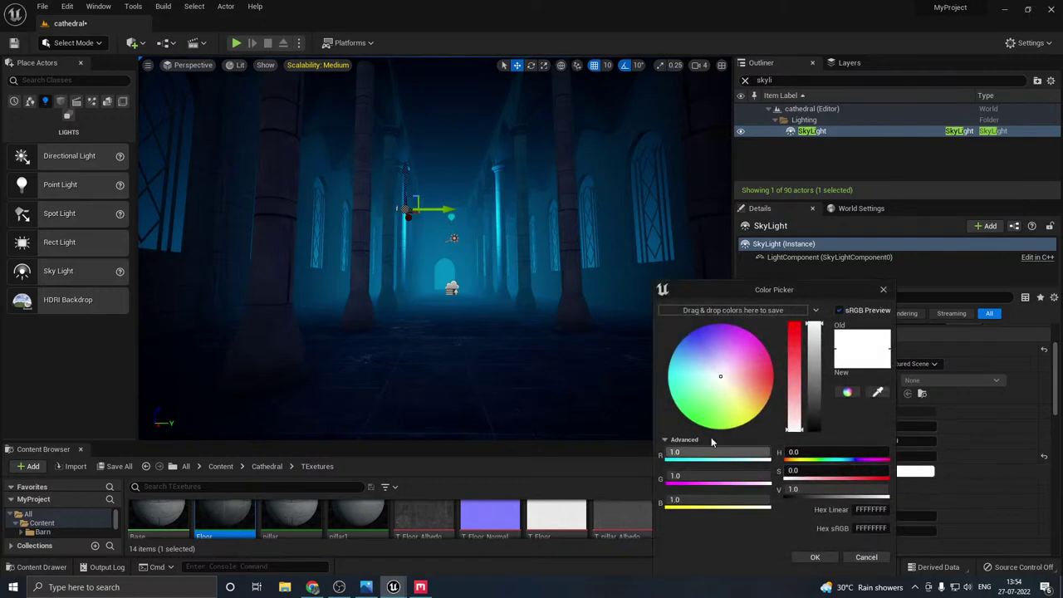
{"action": "left_click", "coordinate": [749, 381]}
{"action": "left_click", "coordinate": [796, 335]}
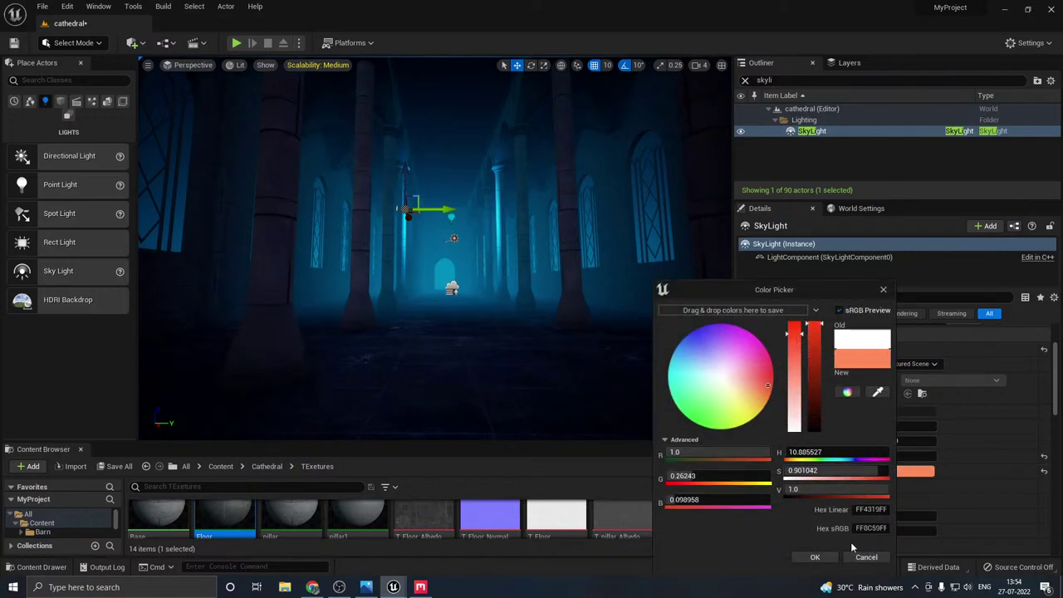
{"action": "left_click", "coordinate": [812, 559]}
- Try a sky light intensity scale of 0 with the orange color and reset it to the default 1
{"action": "left_click_drag", "start_coordinate": [888, 456], "coordinate": [922, 456]}
{"action": "type", "text": "0"}
{"action": "key", "text": "Return"}
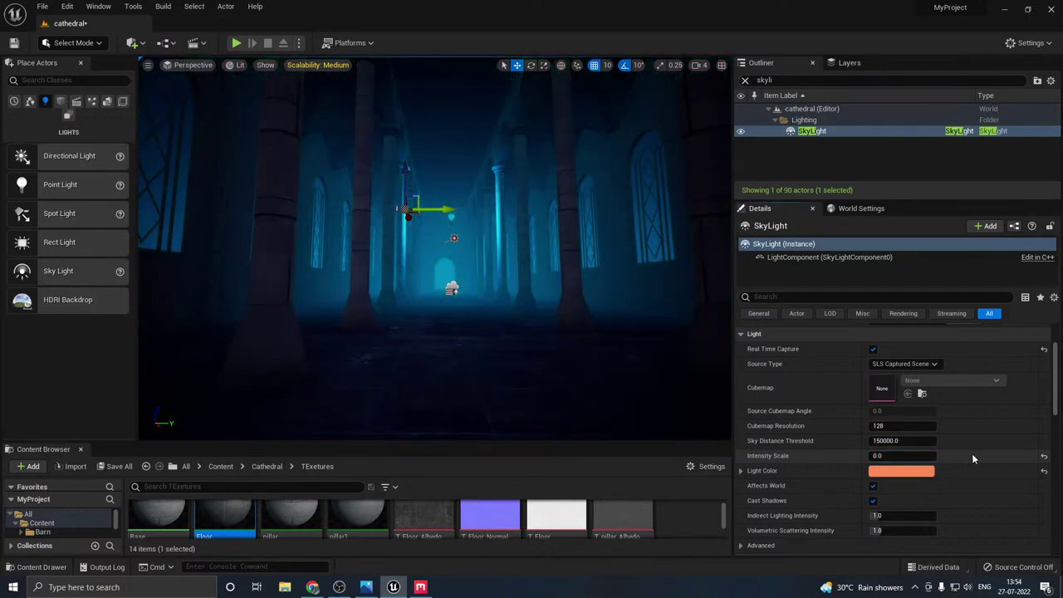
{"action": "left_click", "coordinate": [1045, 456]}
{"action": "right_click_drag", "start_coordinate": [498, 249], "coordinate": [475, 251]}
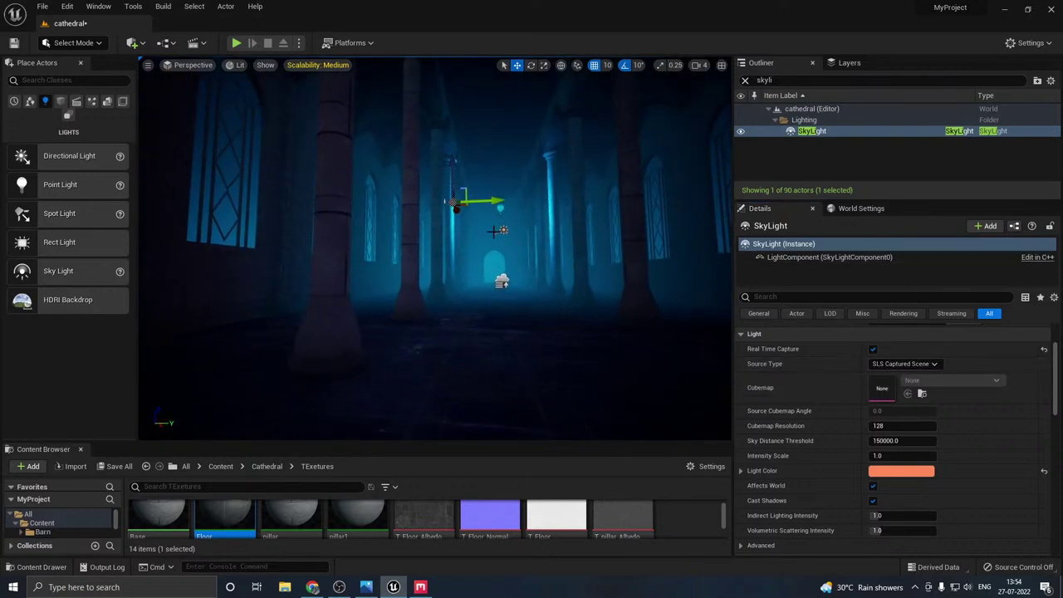
- Select the directional light and turn Affects World back on
{"action": "left_click", "coordinate": [502, 231]}
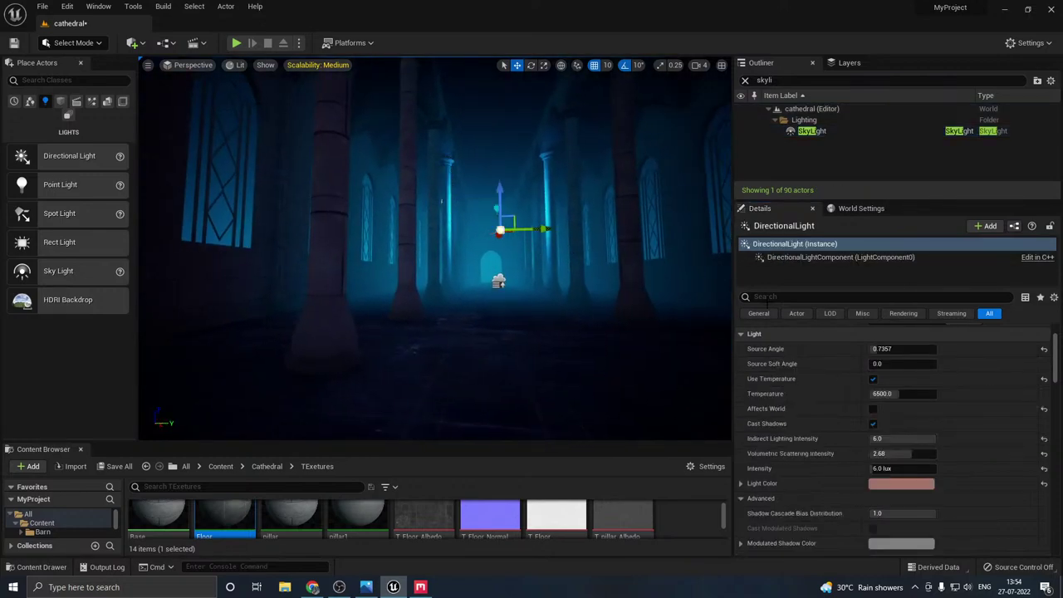
{"action": "left_click", "coordinate": [872, 410]}
{"action": "right_click_drag", "start_coordinate": [581, 283], "coordinate": [611, 295]}
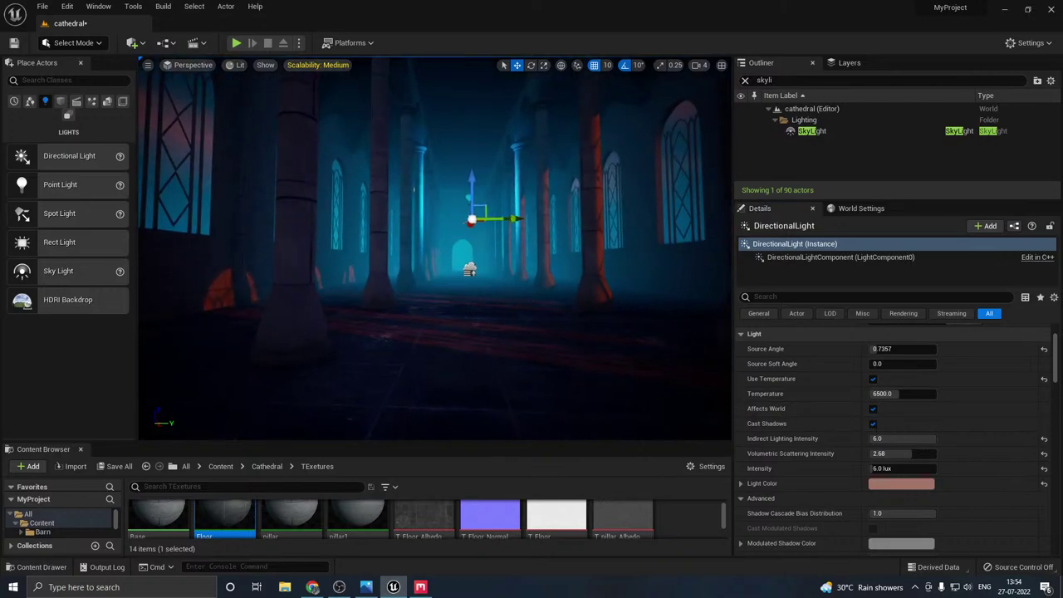
- Reselect the sky light and desaturate its light color to pure white
{"action": "left_click", "coordinate": [834, 130]}
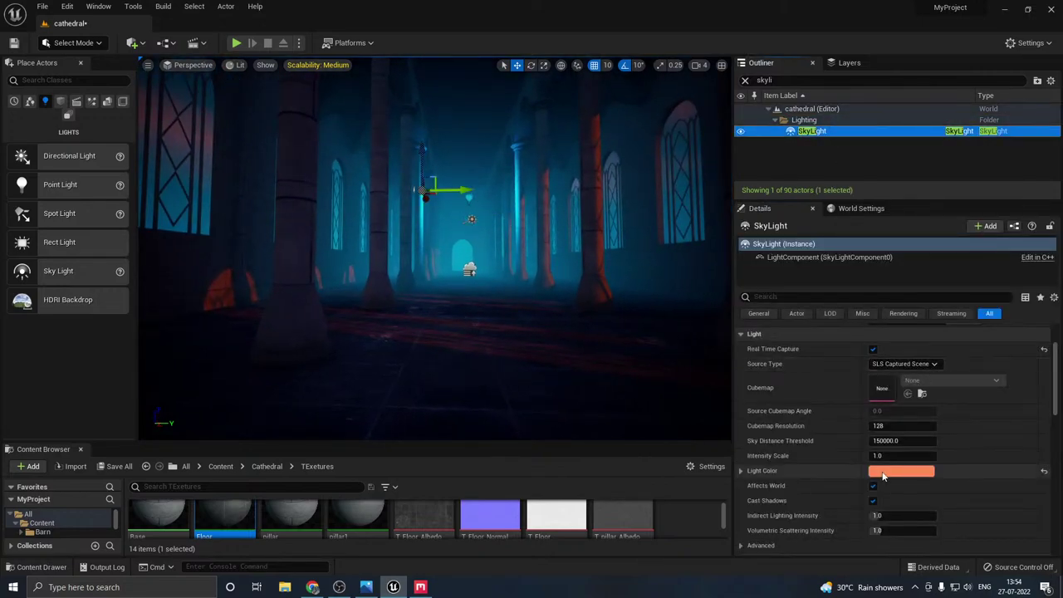
{"action": "left_click", "coordinate": [888, 476]}
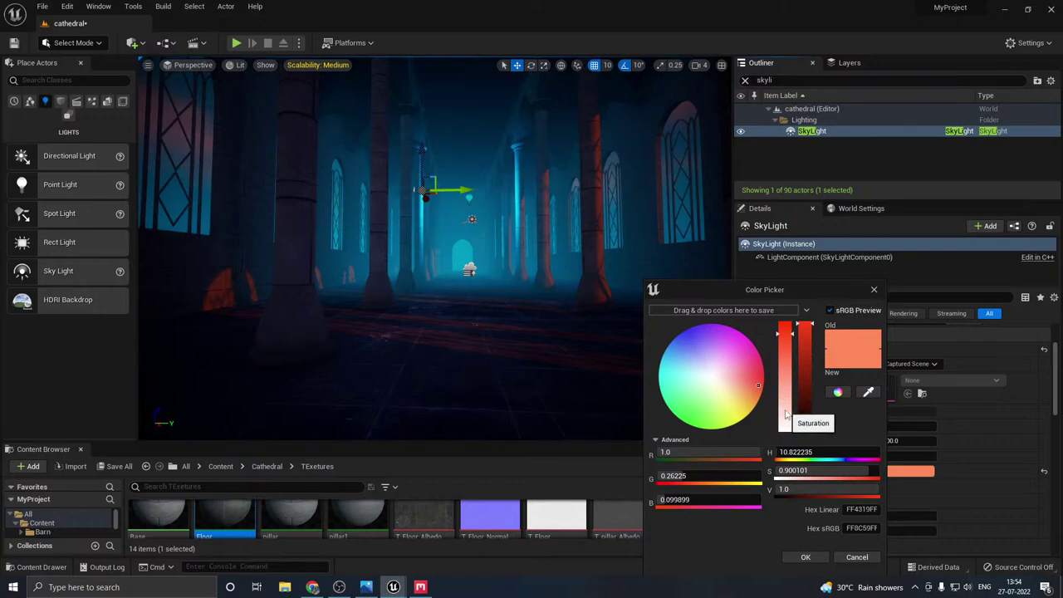
{"action": "left_click_drag", "start_coordinate": [785, 341], "coordinate": [784, 416]}
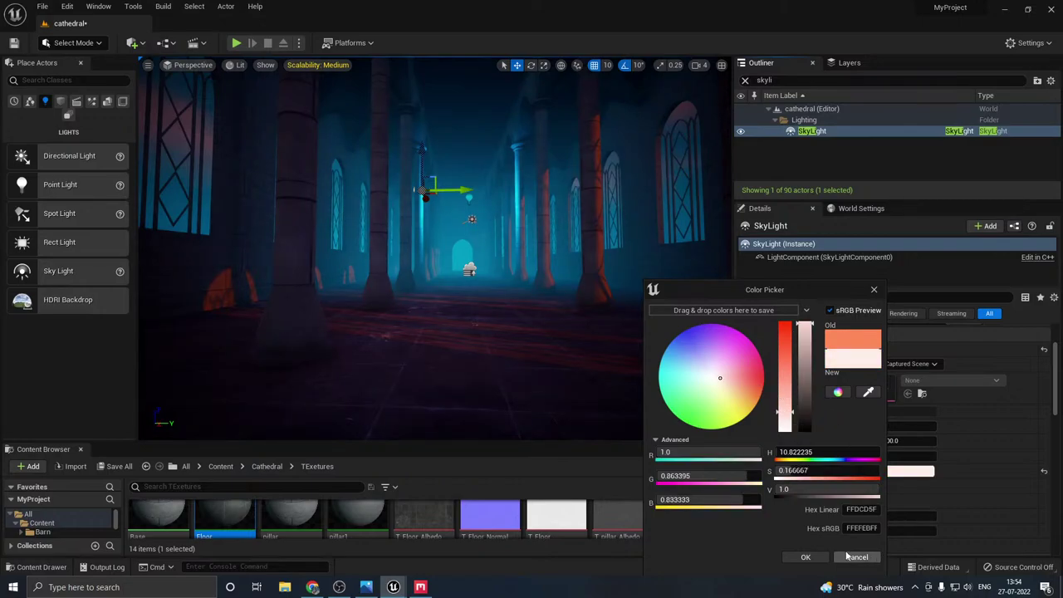
{"action": "left_click", "coordinate": [857, 556]}
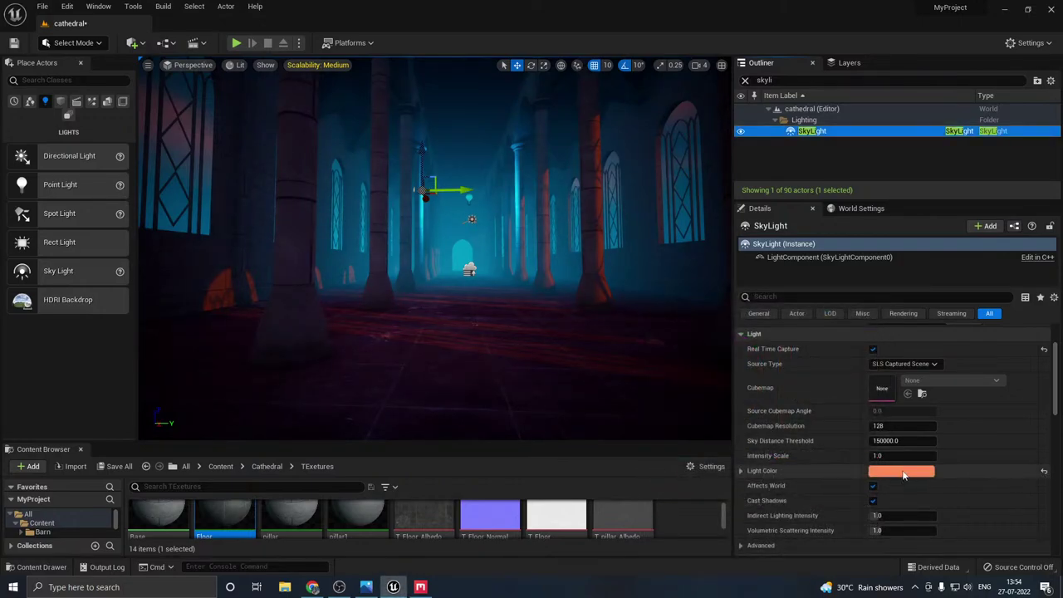
{"action": "left_click", "coordinate": [882, 475]}
{"action": "left_click_drag", "start_coordinate": [787, 388], "coordinate": [779, 434]}
{"action": "left_click", "coordinate": [799, 556]}
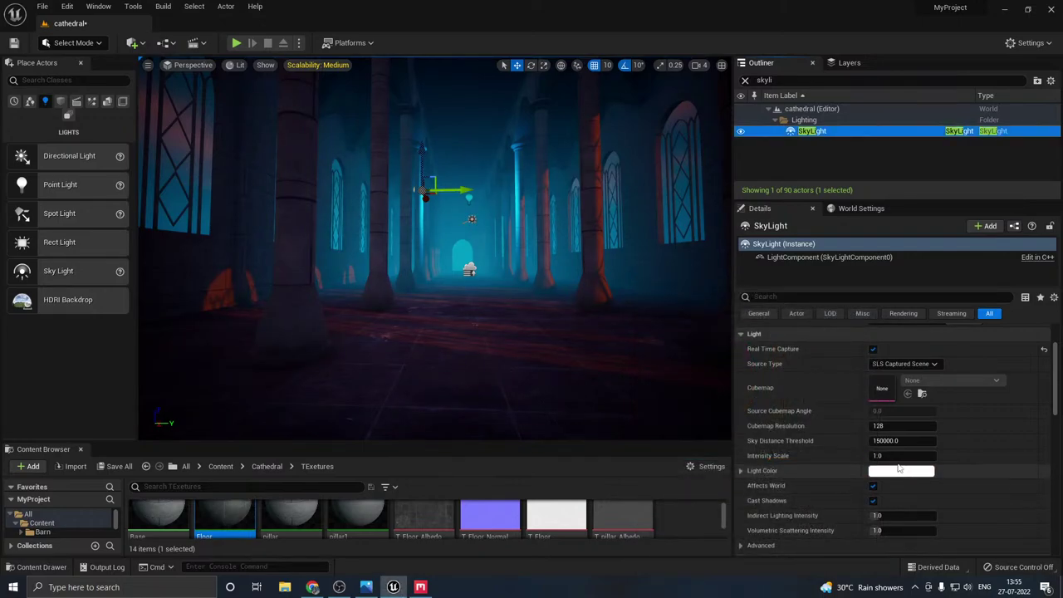
- Try a sky light intensity scale of 11 with the white color and reset it to the default 1
{"action": "left_click", "coordinate": [893, 456]}
{"action": "key", "text": "Return"}
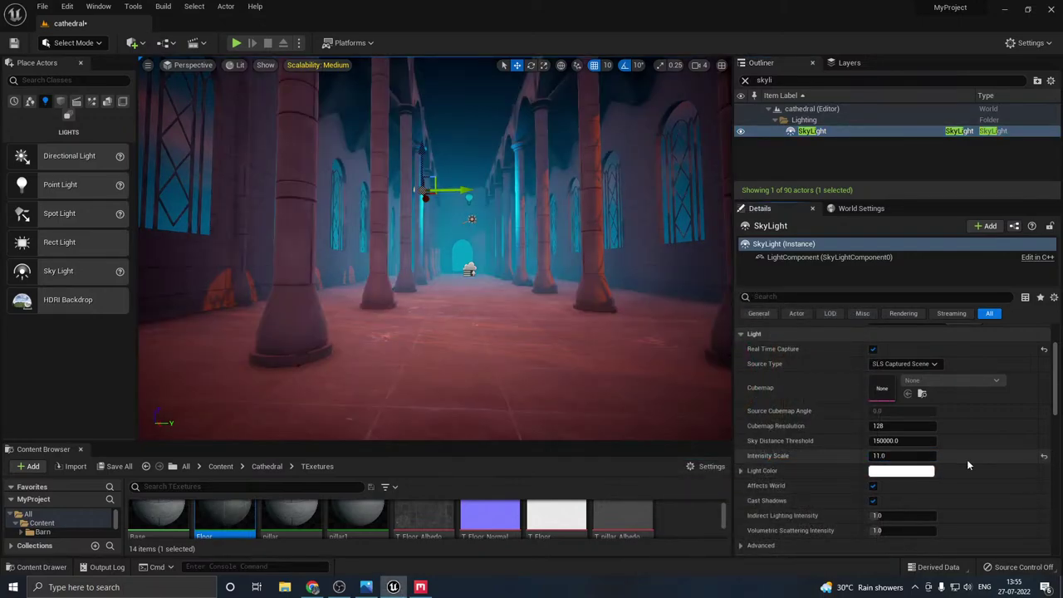
{"action": "left_click", "coordinate": [1044, 457]}
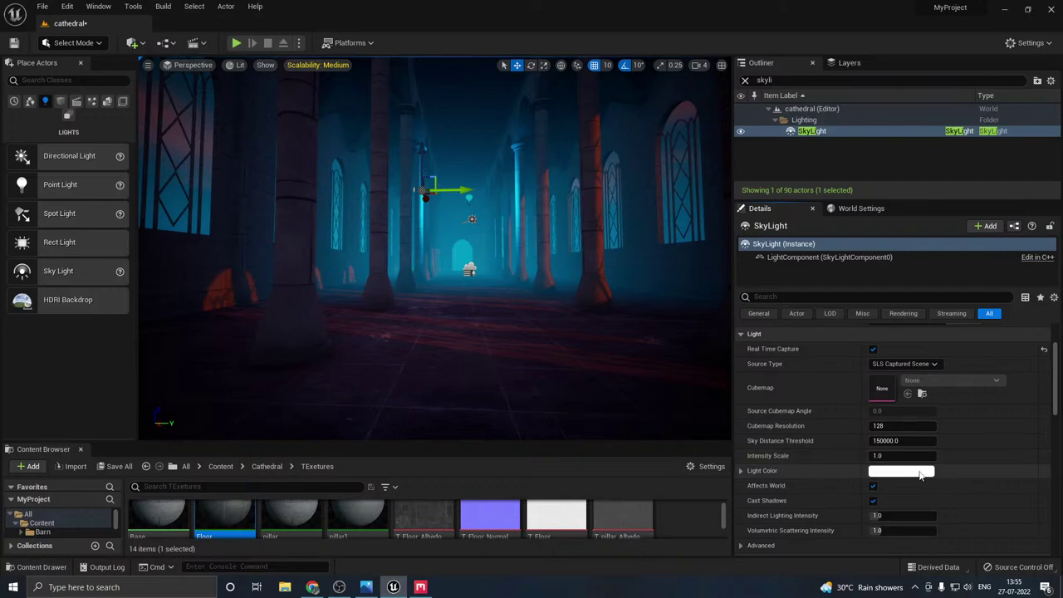
- Select the directional light and examine the sun glow through the side windows and the light along the nave
{"action": "right_click_drag", "start_coordinate": [580, 363], "coordinate": [577, 385]}
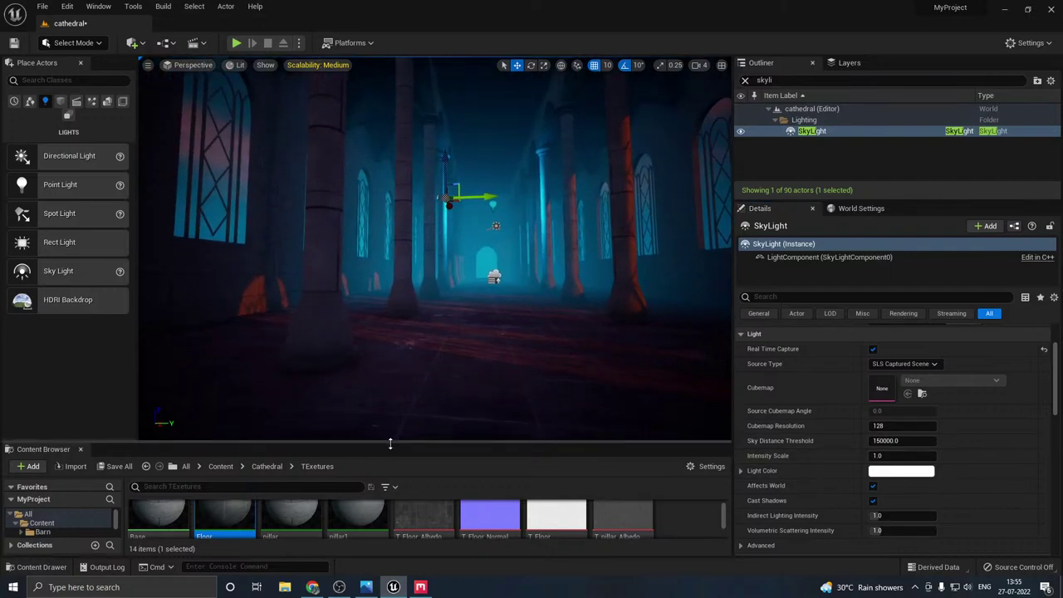
{"action": "left_click_drag", "start_coordinate": [389, 444], "coordinate": [391, 446]}
{"action": "left_click", "coordinate": [494, 226]}
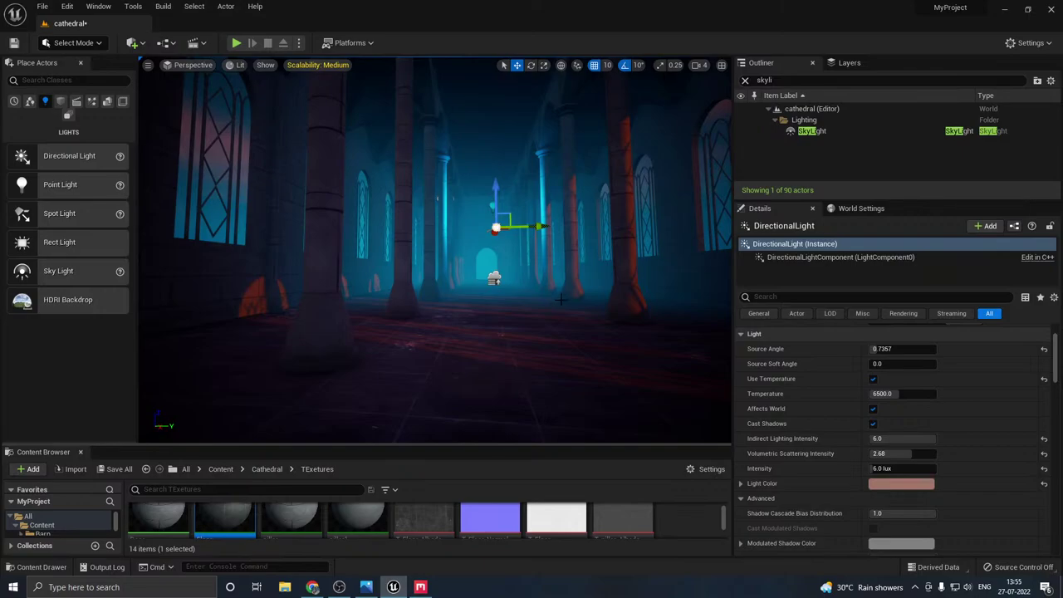
{"action": "right_click_drag", "start_coordinate": [494, 226], "coordinate": [415, 226]}
{"action": "key", "text": "a"}
{"action": "right_click_drag", "start_coordinate": [532, 299], "coordinate": [570, 302]}
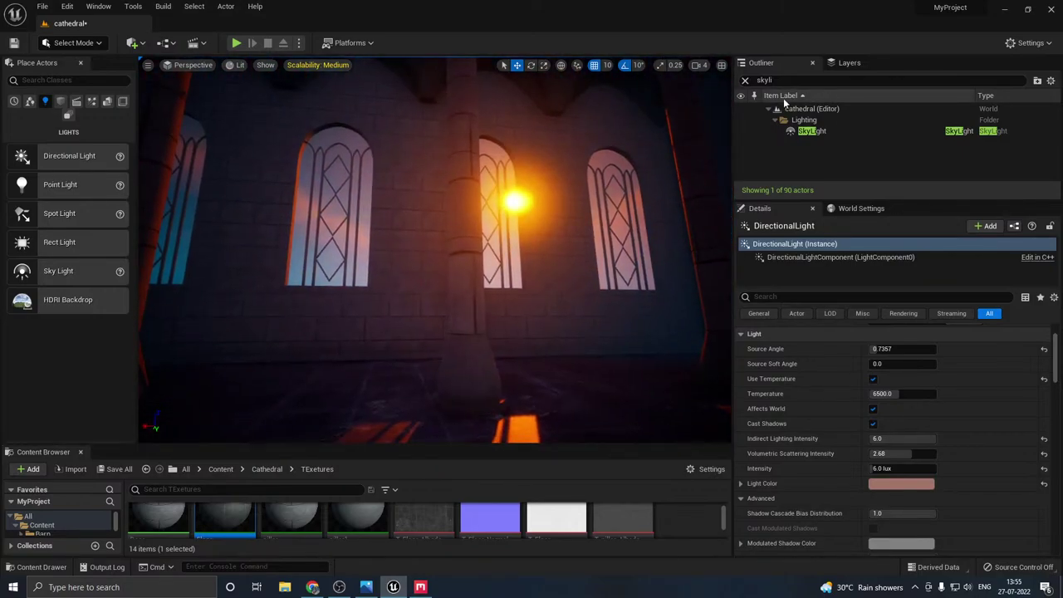
{"action": "right_click_drag", "start_coordinate": [584, 203], "coordinate": [358, 237]}
{"action": "right_click_drag", "start_coordinate": [286, 73], "coordinate": [241, 58]}
- Raise the directional light's light shaft bloom scale to 6.68 and check the side windows
{"action": "scroll", "coordinate": [782, 456], "scroll_direction": "down", "scroll_amount": 10}
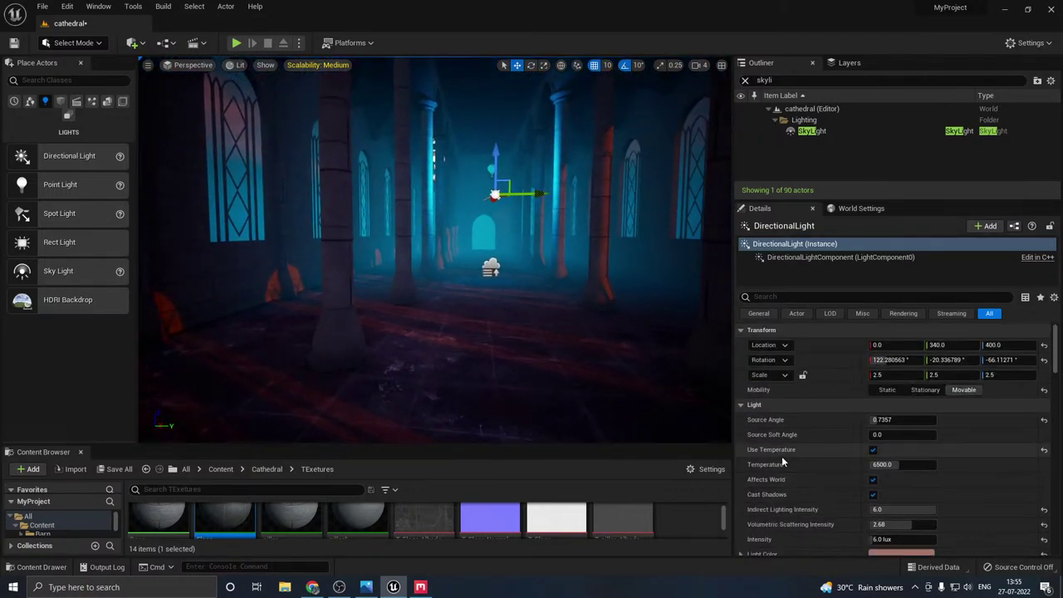
{"action": "scroll", "coordinate": [781, 457], "scroll_direction": "up", "scroll_amount": 2}
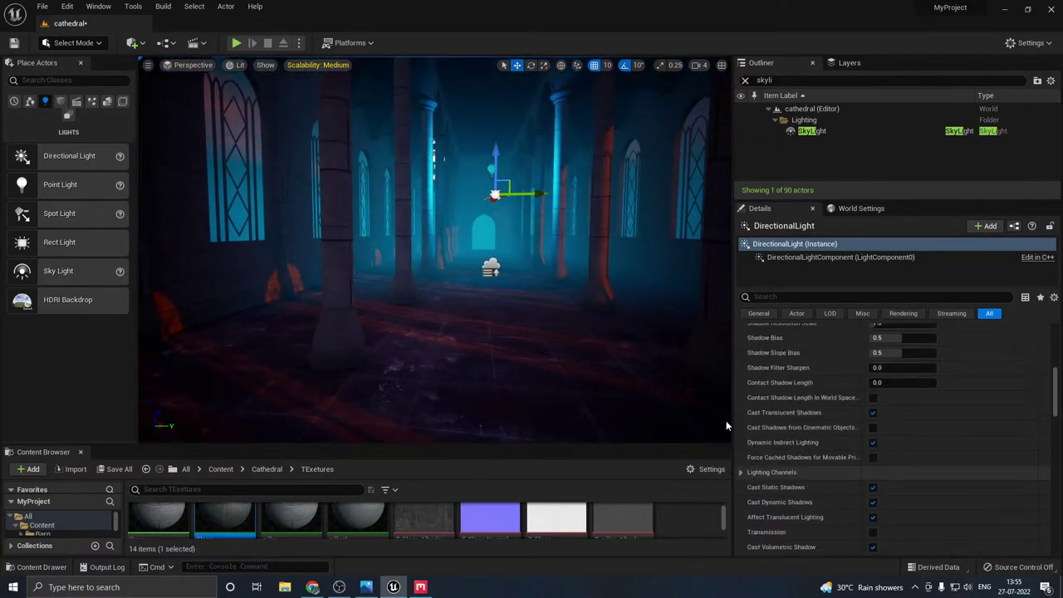
{"action": "scroll", "coordinate": [857, 415], "scroll_direction": "up", "scroll_amount": 6}
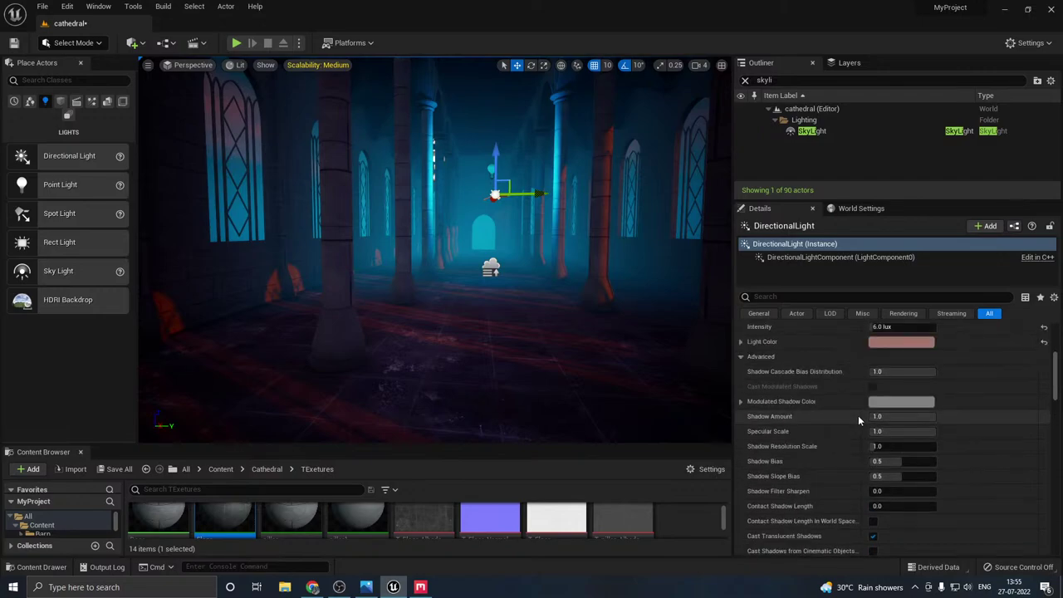
{"action": "scroll", "coordinate": [856, 412], "scroll_direction": "down", "scroll_amount": 8}
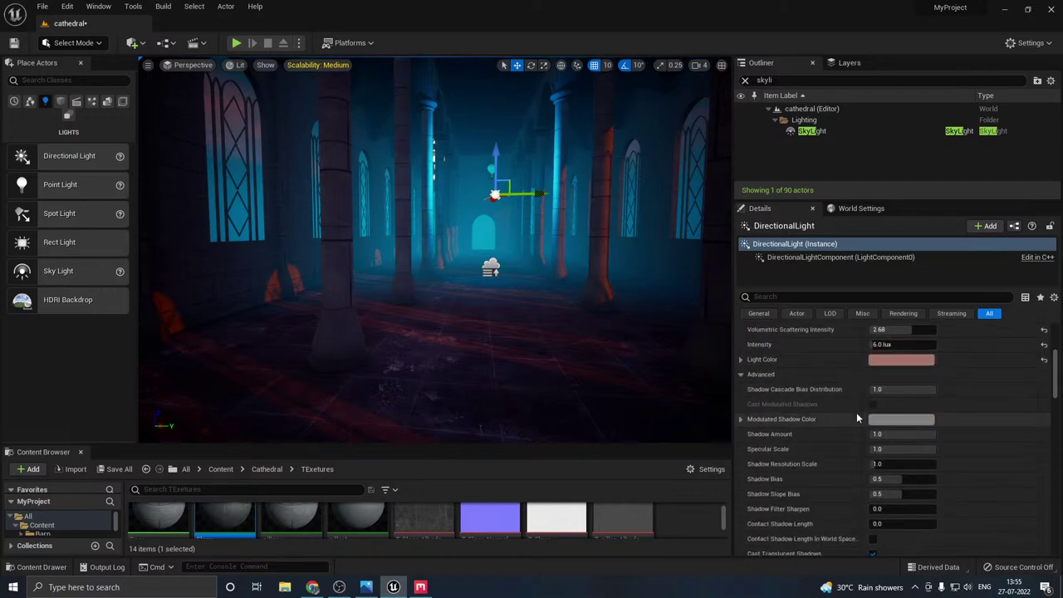
{"action": "scroll", "coordinate": [797, 432], "scroll_direction": "down", "scroll_amount": 10}
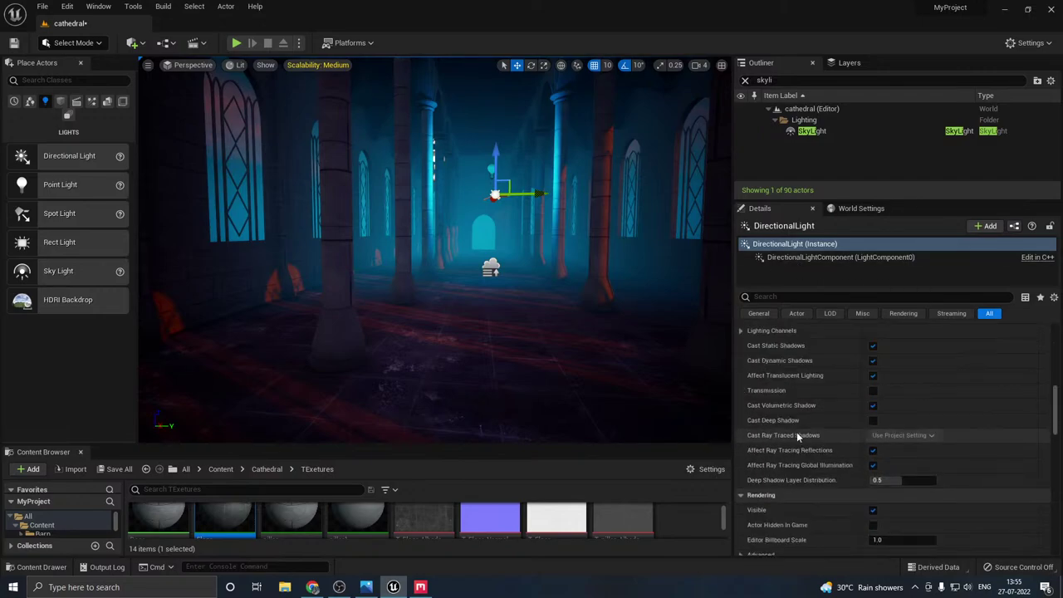
{"action": "scroll", "coordinate": [797, 432], "scroll_direction": "down", "scroll_amount": 3}
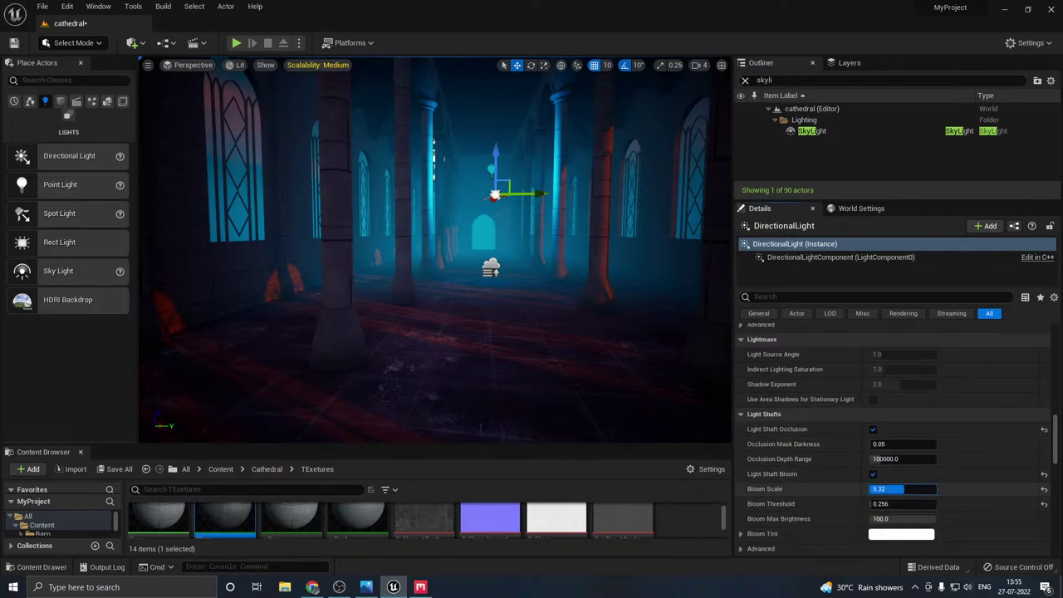
{"action": "right_click_drag", "start_coordinate": [498, 291], "coordinate": [710, 291]}
{"action": "key", "text": "a"}
{"action": "right_click_drag", "start_coordinate": [212, 249], "coordinate": [200, 249]}
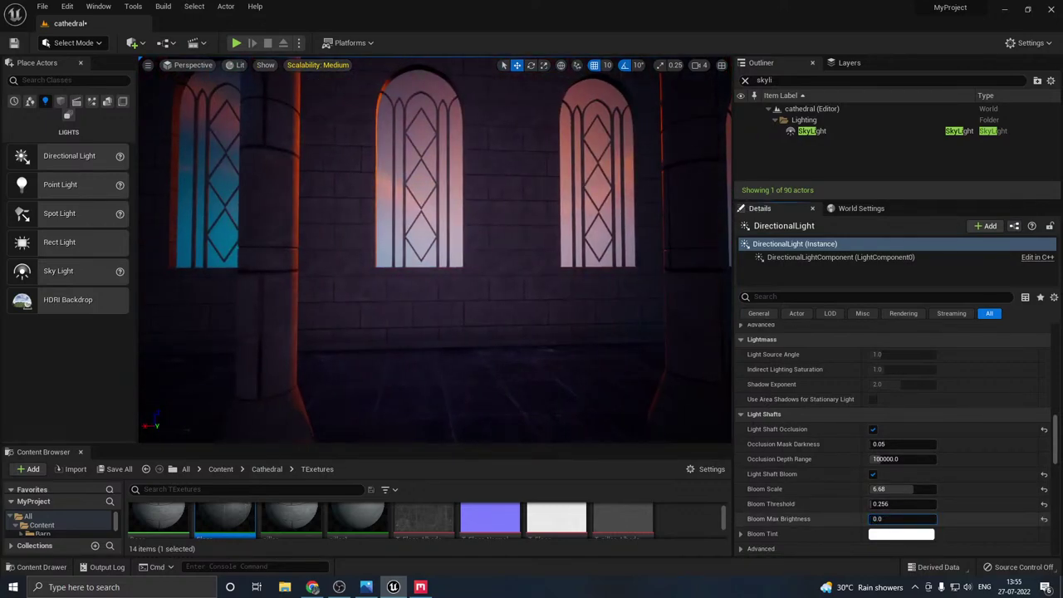
- Set the directional light's bloom max brightness to about 8.32 and its bloom threshold to 1.344
{"action": "left_click_drag", "start_coordinate": [894, 521], "coordinate": [892, 521]}
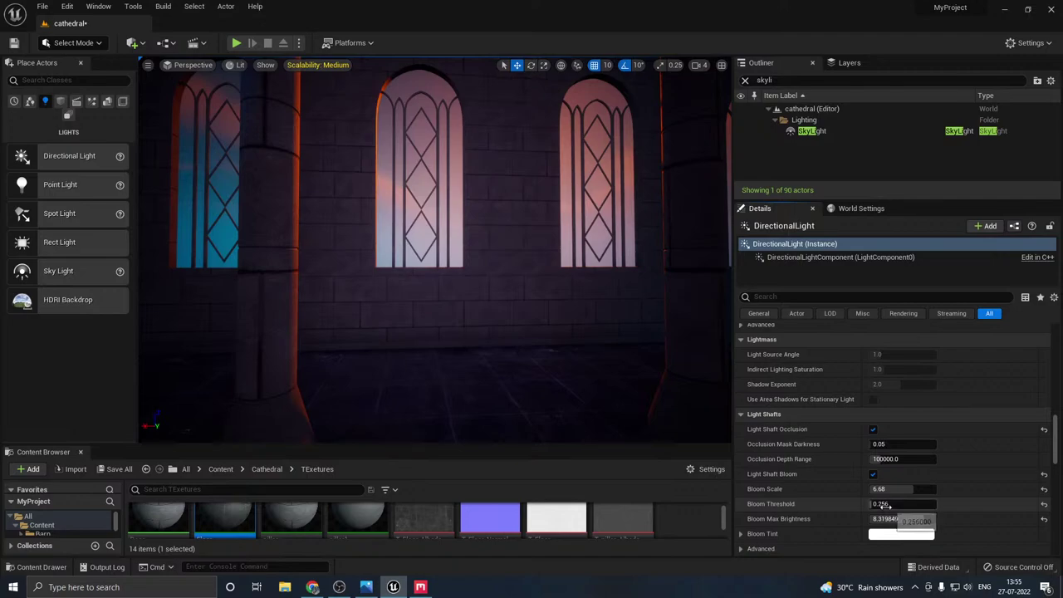
{"action": "right_click_drag", "start_coordinate": [694, 374], "coordinate": [677, 374]}
{"action": "key", "text": "d"}
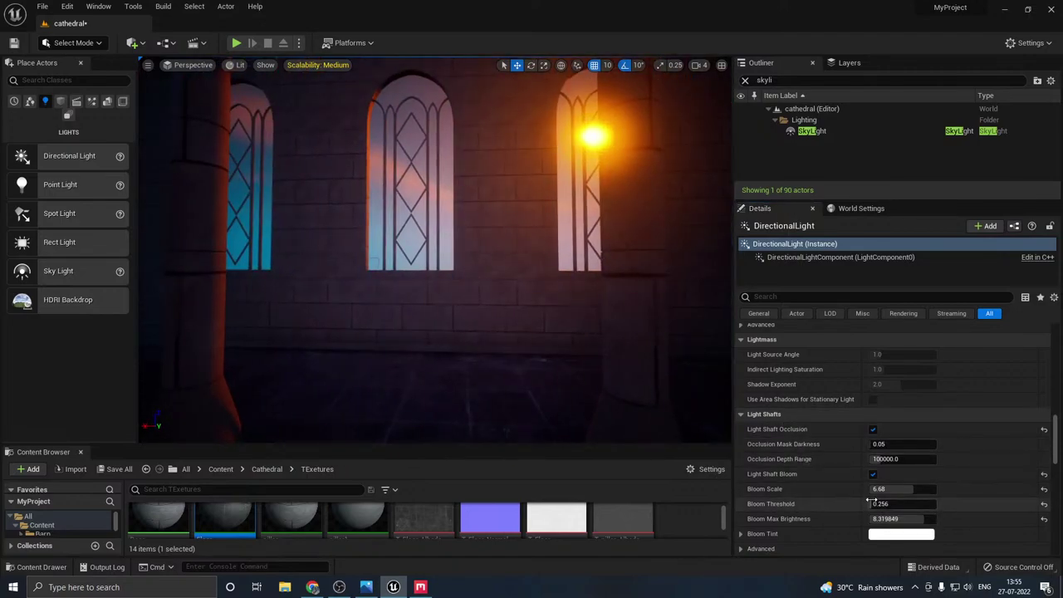
{"action": "type", "text": "0.16"}
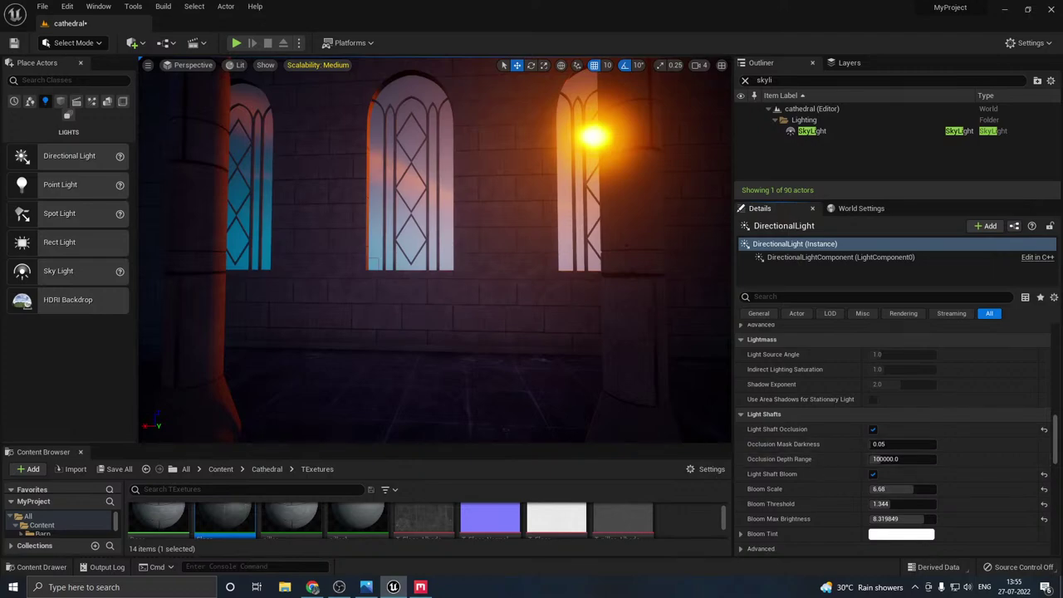
- Switch the viewport's scalability quality to High and check the sun glow at the windows
{"action": "left_click", "coordinate": [311, 66]}
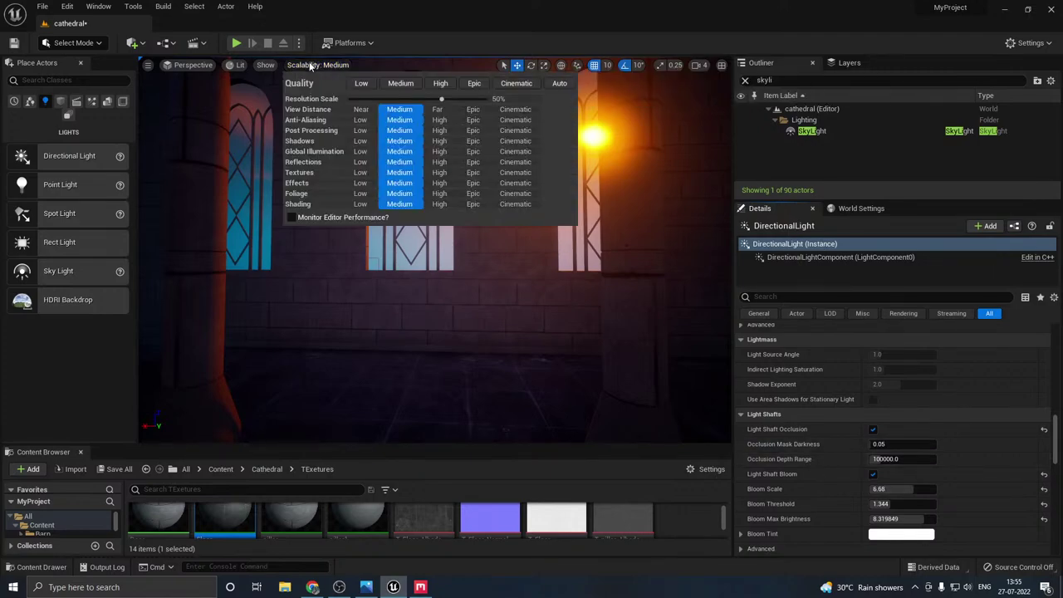
{"action": "left_click", "coordinate": [441, 83]}
{"action": "mouse_move", "coordinate": [440, 241]}
{"action": "right_mouse_down"}
{"action": "mouse_move", "coordinate": [307, 241]}
{"action": "mouse_move", "coordinate": [259, 219]}
{"action": "mouse_move", "coordinate": [254, 244]}
{"action": "mouse_move", "coordinate": [277, 268]}
{"action": "mouse_move", "coordinate": [294, 334]}
{"action": "mouse_move", "coordinate": [321, 304]}
{"action": "mouse_move", "coordinate": [322, 274]}
{"action": "mouse_move", "coordinate": [497, 258]}
{"action": "mouse_move", "coordinate": [440, 248]}
{"action": "right_mouse_up"}
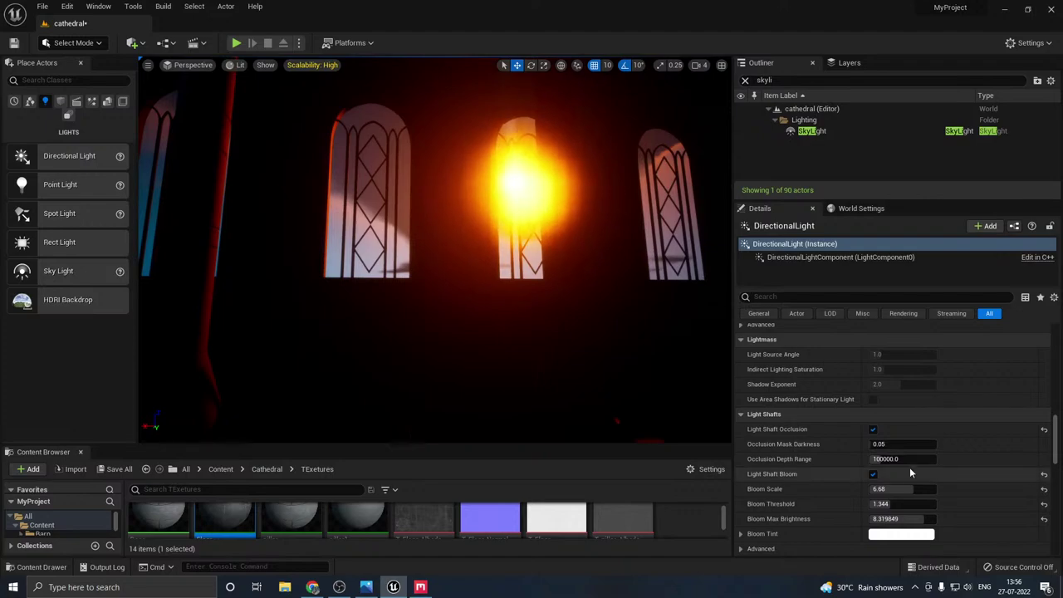
- Set the directional light's bloom threshold to 0.256 and check the light along the nave
{"action": "type", "text": "0.256"}
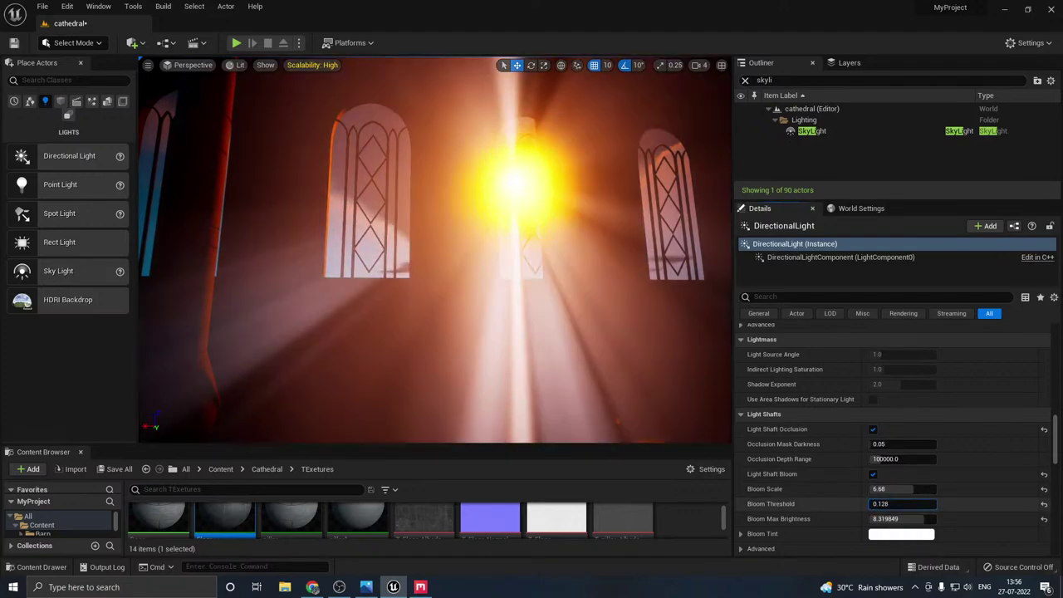
{"action": "right_click_drag", "start_coordinate": [532, 275], "coordinate": [358, 273]}
{"action": "key", "text": "s"}
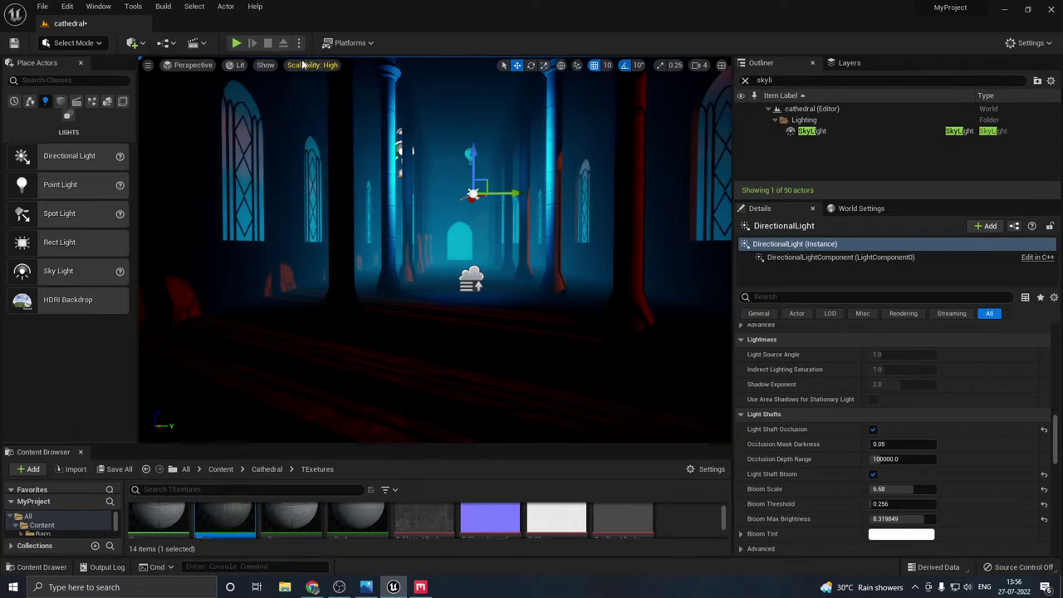
- Switch the viewport's scalability quality to Medium and save all modified content
{"action": "left_click", "coordinate": [312, 65]}
{"action": "left_click", "coordinate": [400, 88]}
{"action": "right_click_drag", "start_coordinate": [440, 283], "coordinate": [503, 298]}
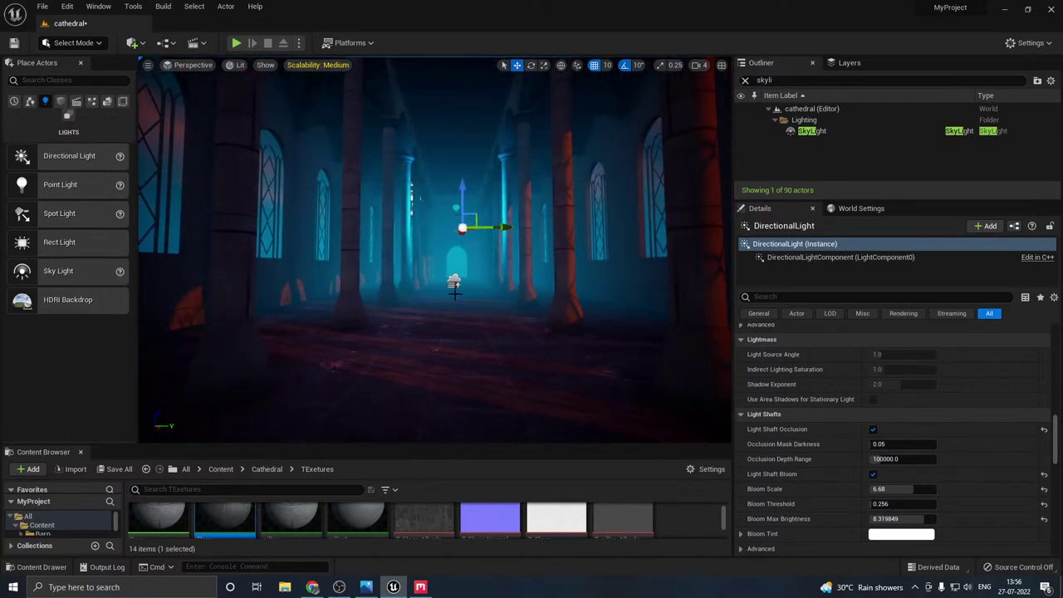
{"action": "left_click", "coordinate": [115, 468]}
{"action": "left_click", "coordinate": [609, 420]}
- Open the Floor material of the nave's floor plane and set its roughness to 0.4
{"action": "left_click", "coordinate": [546, 384]}
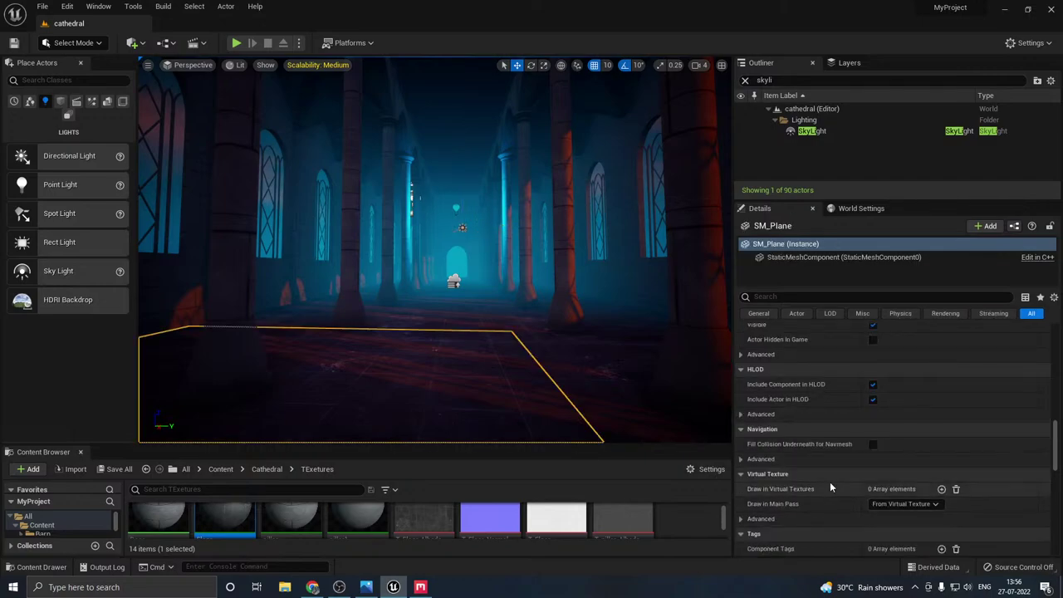
{"action": "scroll", "coordinate": [804, 469], "scroll_direction": "up", "scroll_amount": 10}
{"action": "scroll", "coordinate": [797, 462], "scroll_direction": "up", "scroll_amount": 8}
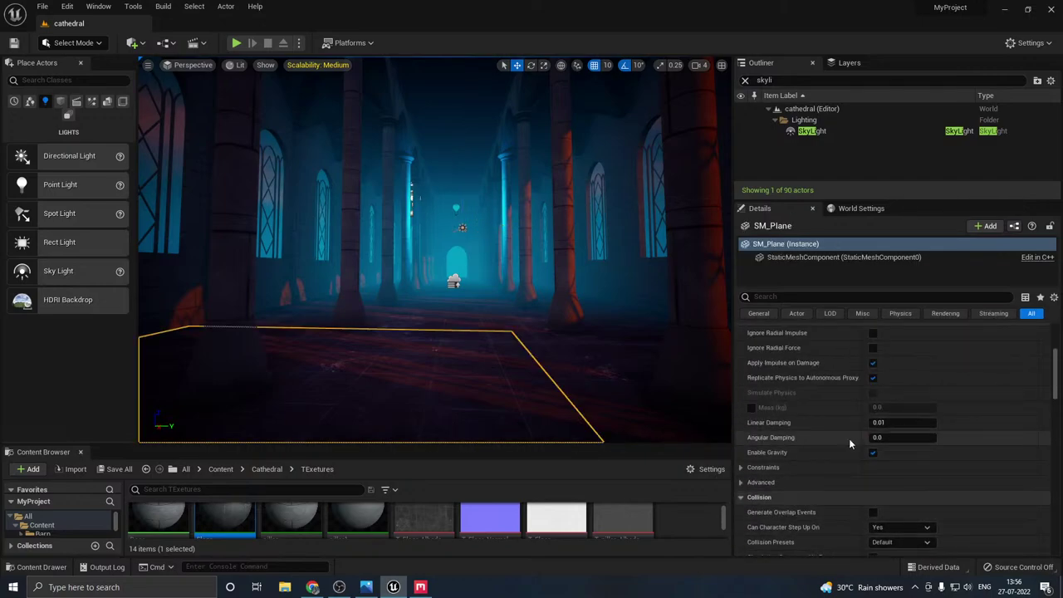
{"action": "double_click", "coordinate": [884, 473]}
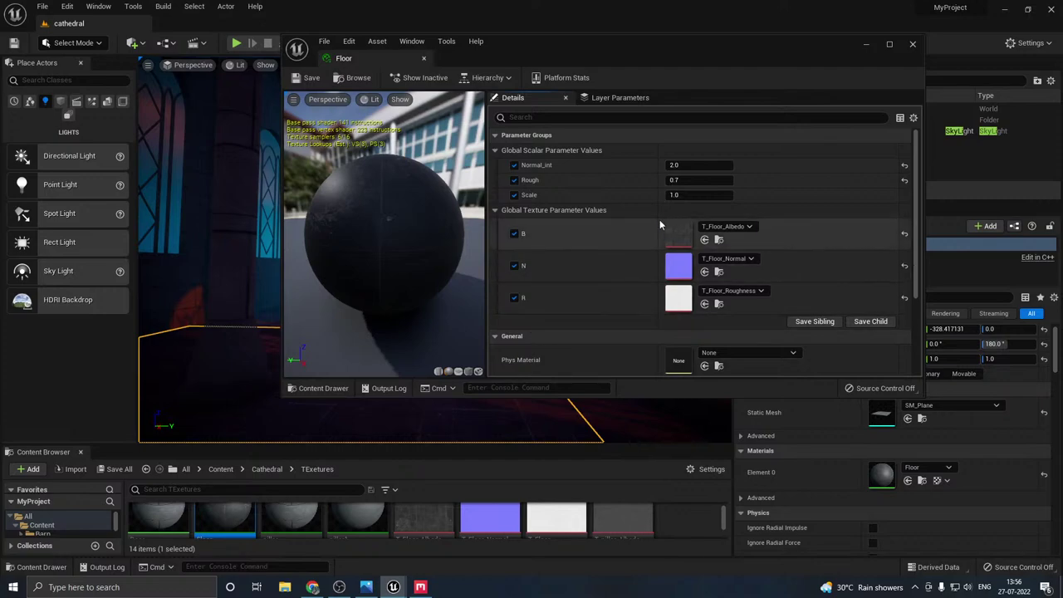
{"action": "left_click_drag", "start_coordinate": [574, 58], "coordinate": [832, 166]}
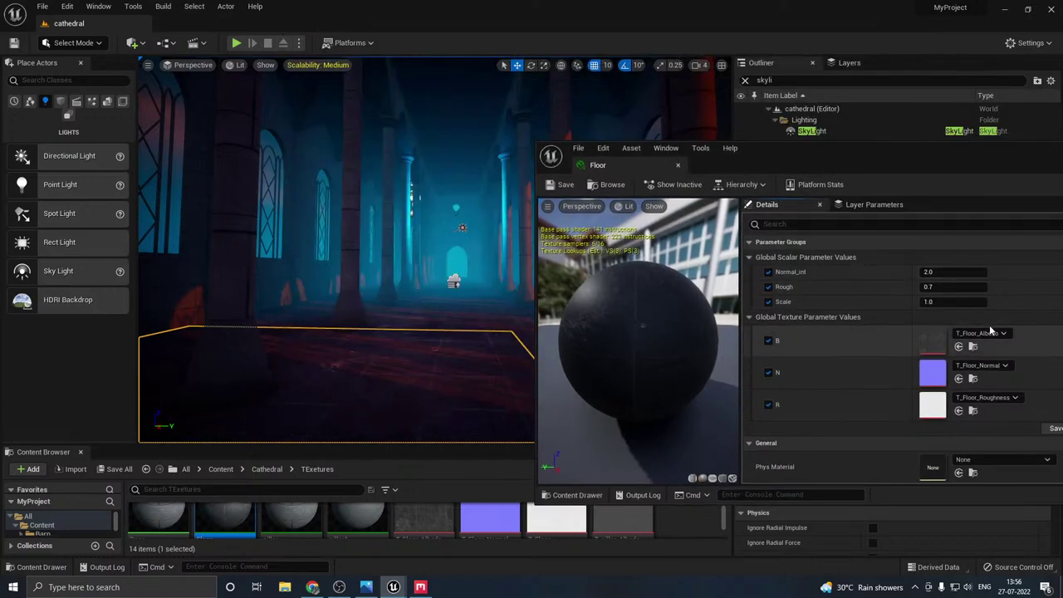
{"action": "left_click", "coordinate": [938, 287]}
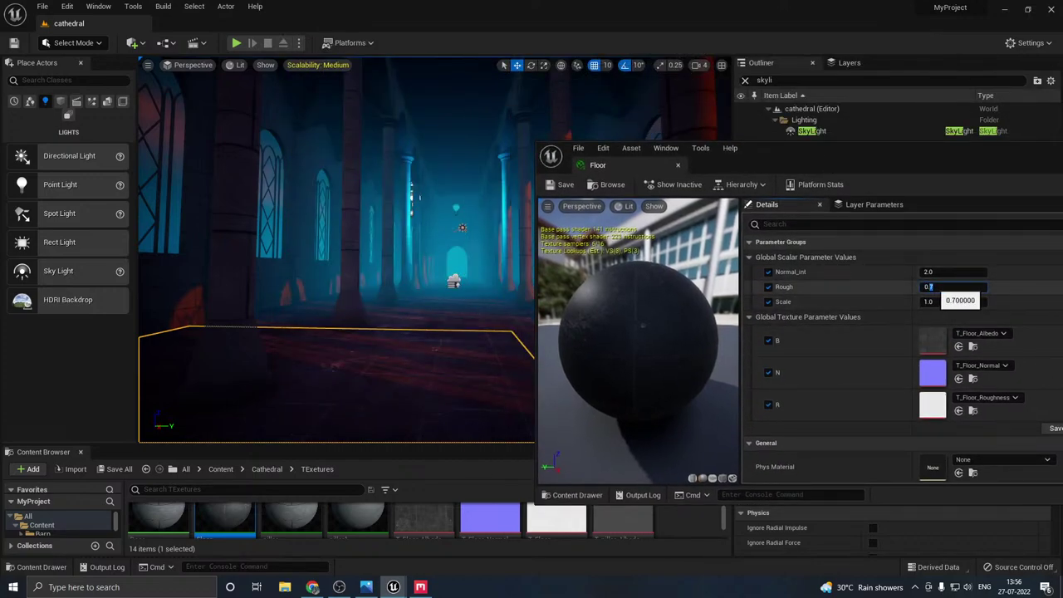
{"action": "type", "text": "0.4"}
{"action": "key", "text": "Return"}
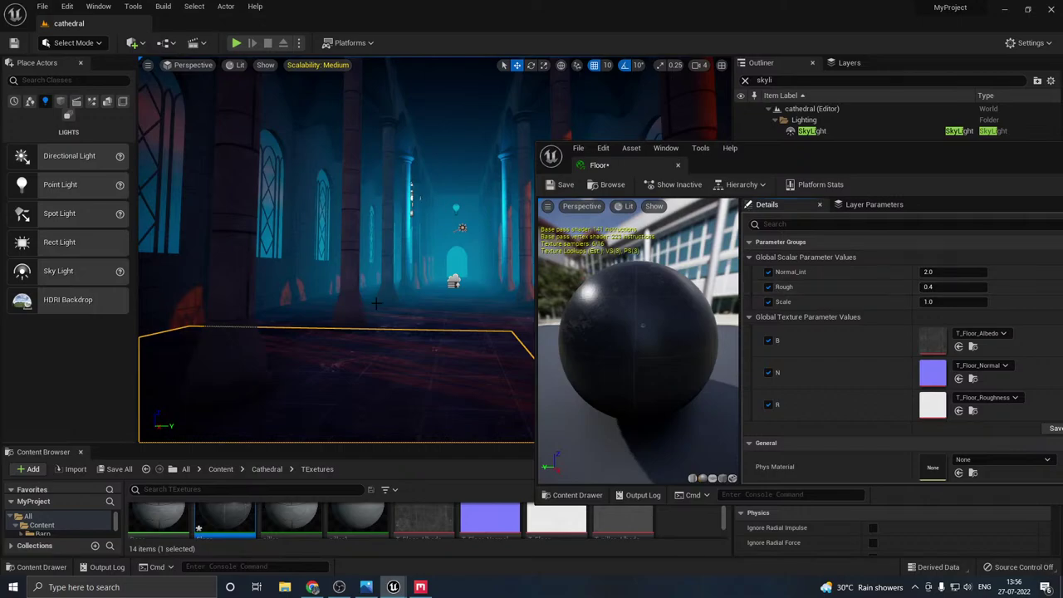
- Examine the floor's shine up close, try a roughness of 0.1, and set the Floor material's roughness to 0.6
{"action": "right_click_drag", "start_coordinate": [349, 266], "coordinate": [448, 287]}
{"action": "key", "text": "g"}
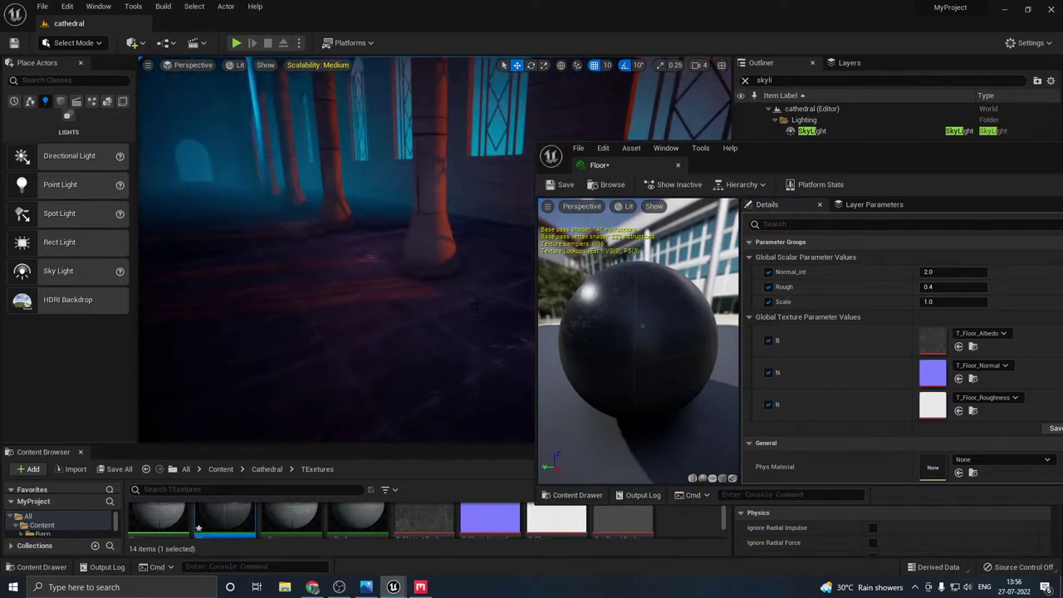
{"action": "left_click_drag", "start_coordinate": [619, 332], "coordinate": [677, 344]}
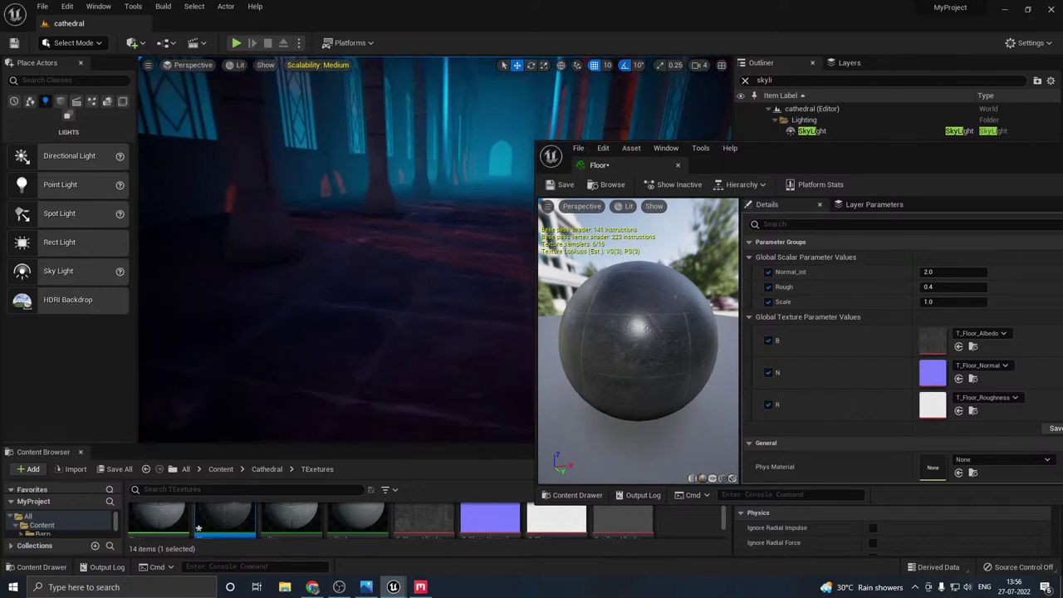
{"action": "left_click_drag", "start_coordinate": [682, 313], "coordinate": [629, 334]}
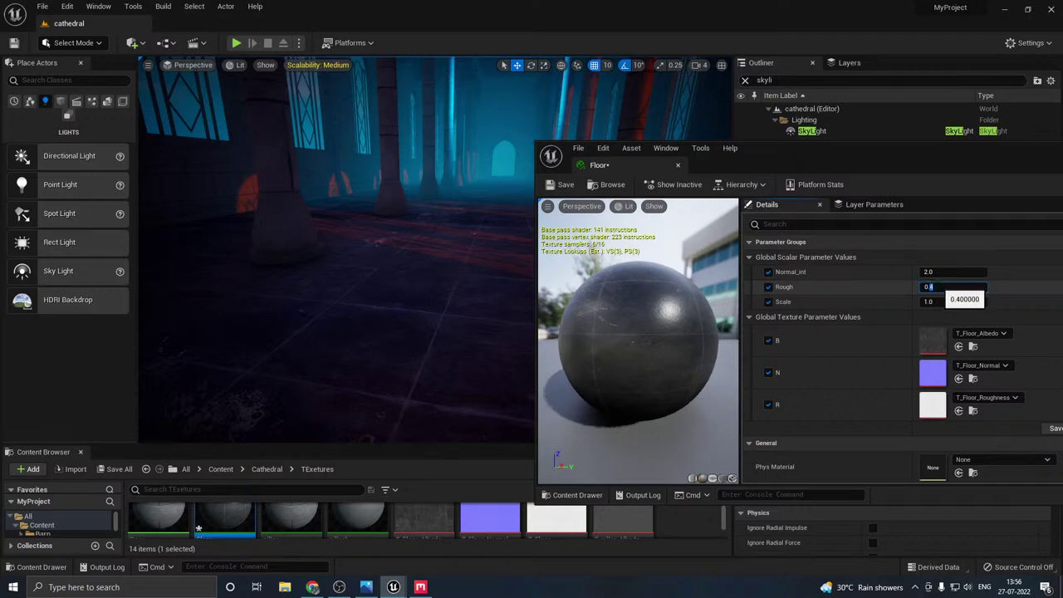
{"action": "key", "text": "Return"}
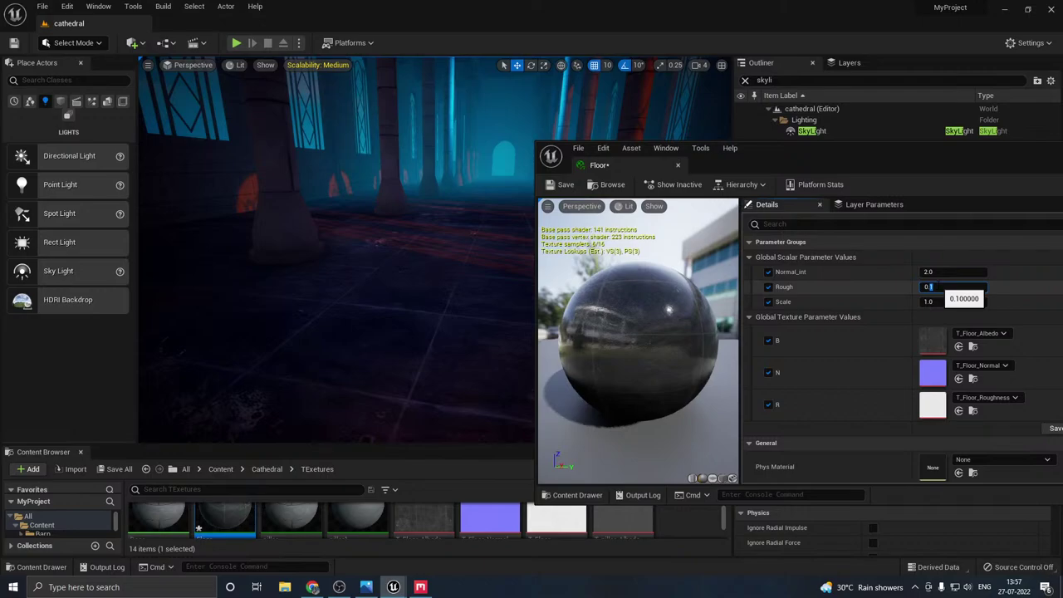
{"action": "type", "text": "0.6"}
{"action": "key", "text": "Return"}
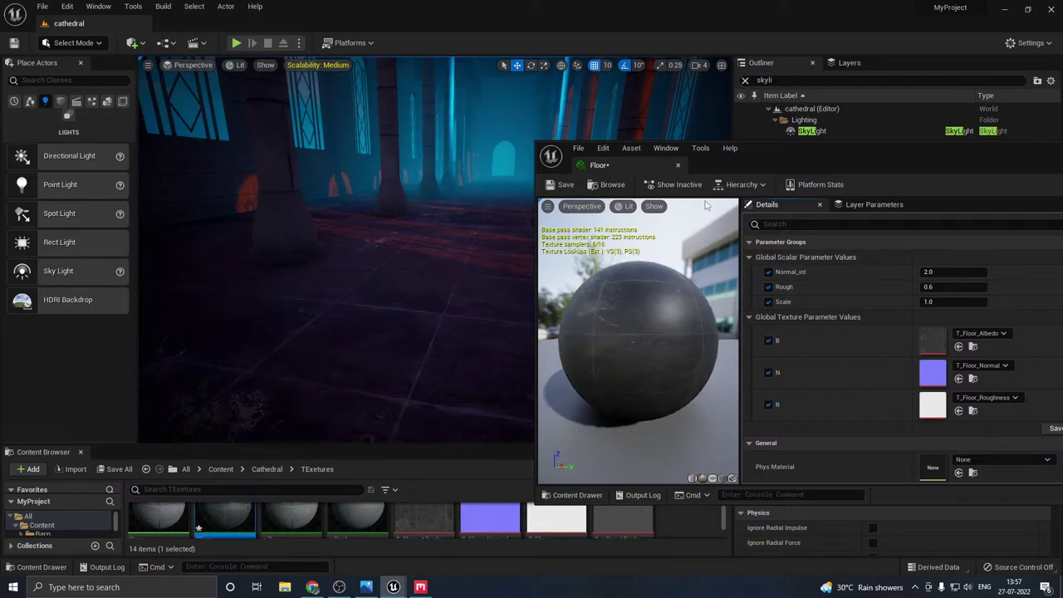
- Close the Floor material, review the whole nave, and save all modified content
{"action": "left_click", "coordinate": [677, 167]}
{"action": "mouse_move", "coordinate": [465, 266]}
{"action": "right_mouse_down"}
{"action": "mouse_move", "coordinate": [540, 258]}
{"action": "mouse_move", "coordinate": [453, 250]}
{"action": "right_mouse_up"}
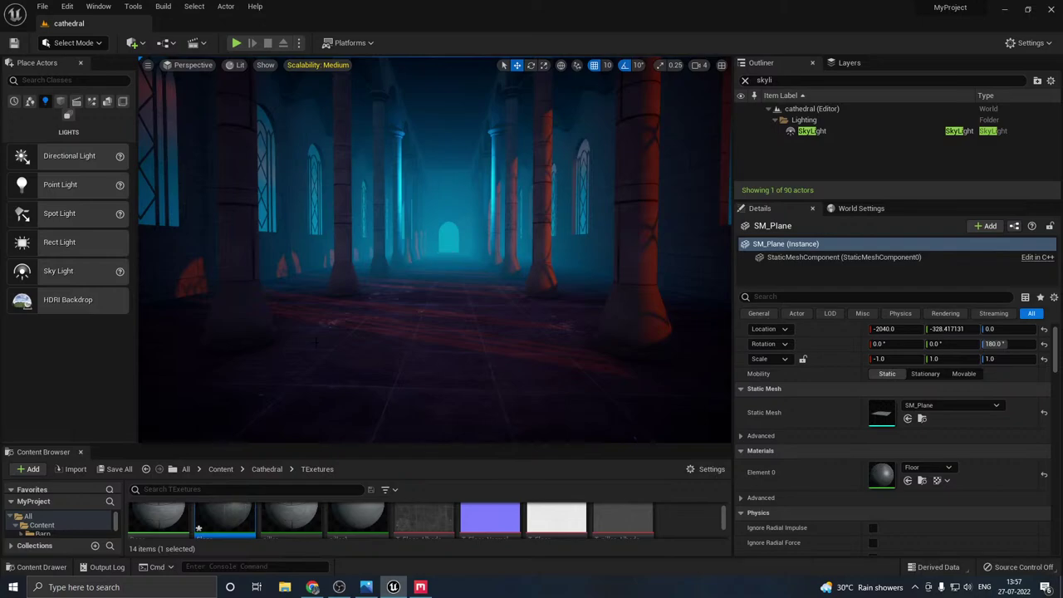
{"action": "left_click", "coordinate": [117, 470]}
{"action": "left_click", "coordinate": [619, 420]}
- Place a sphere reflection capture in the middle of the nave and raise it to a height of 150
{"action": "left_click", "coordinate": [92, 100]}
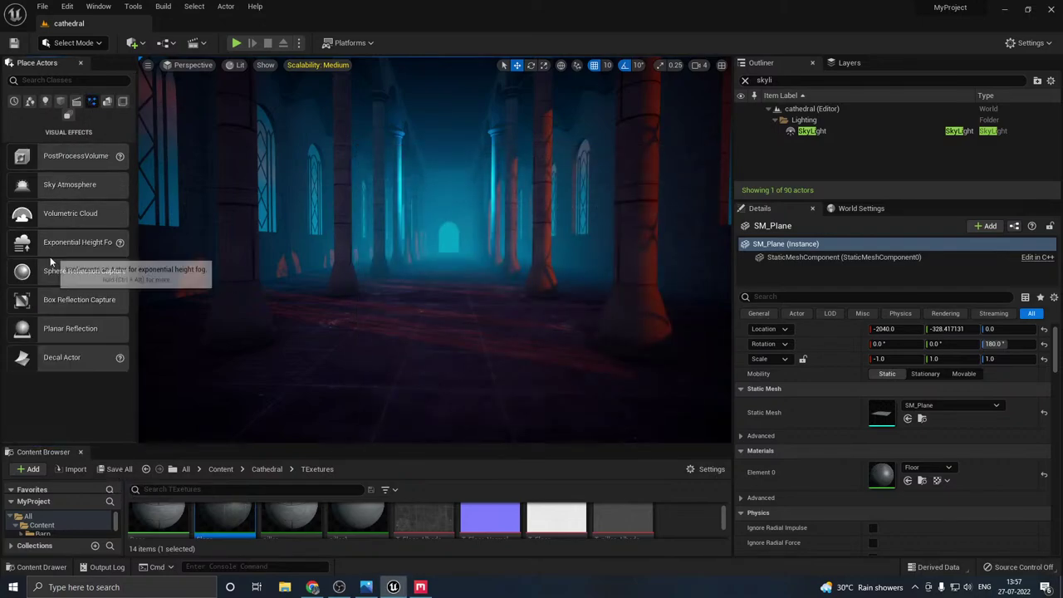
{"action": "left_click_drag", "start_coordinate": [443, 295], "coordinate": [445, 292]}
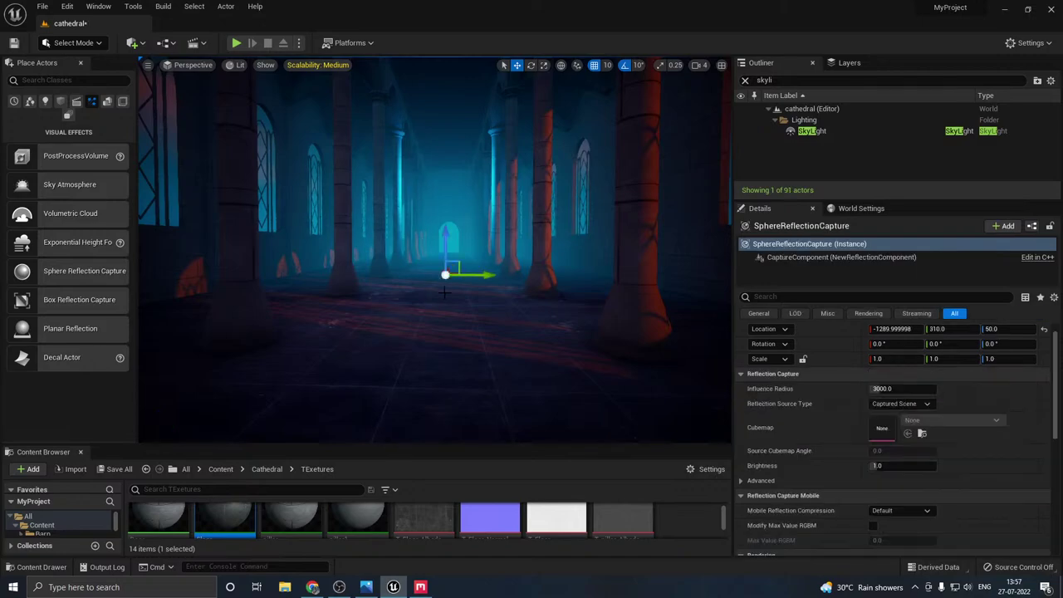
{"action": "left_click_drag", "start_coordinate": [445, 241], "coordinate": [444, 215]}
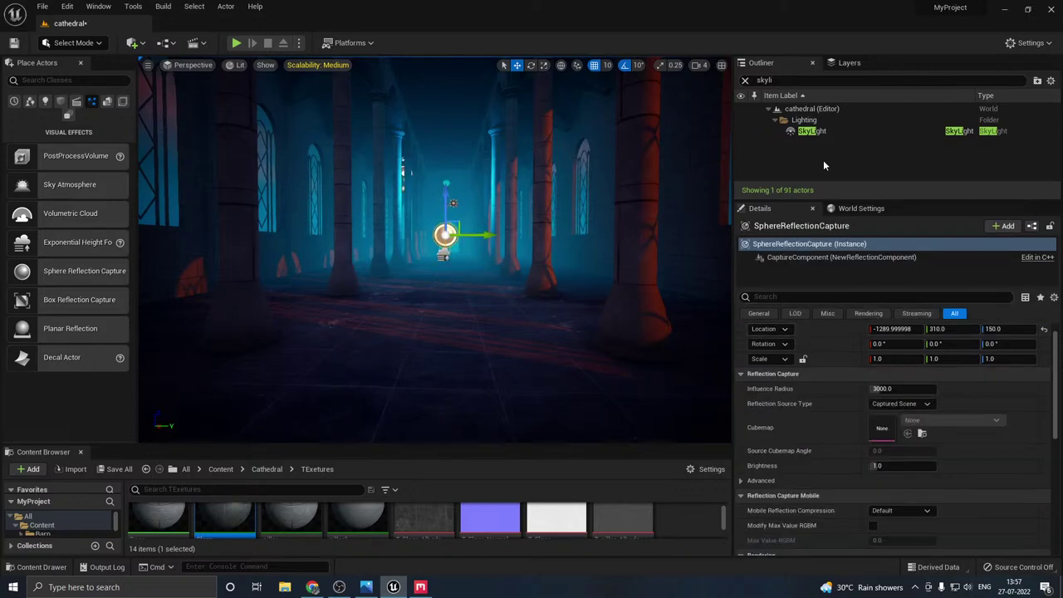
- Reopen the floor plane's material, try roughness values of 0.4 and 0.1, and examine the reflections on the floor
{"action": "left_click", "coordinate": [501, 313]}
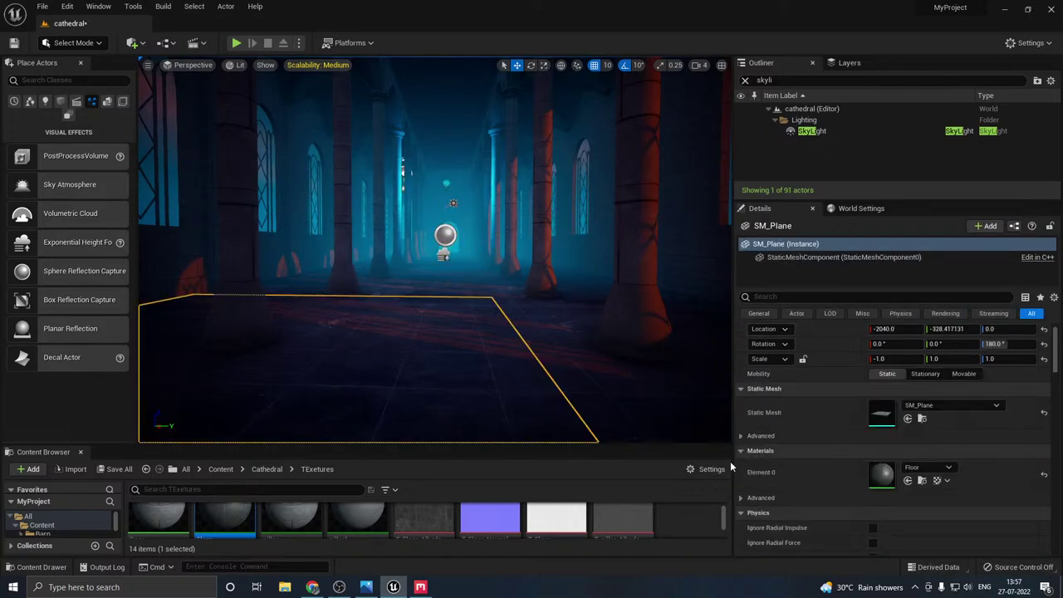
{"action": "double_click", "coordinate": [881, 474]}
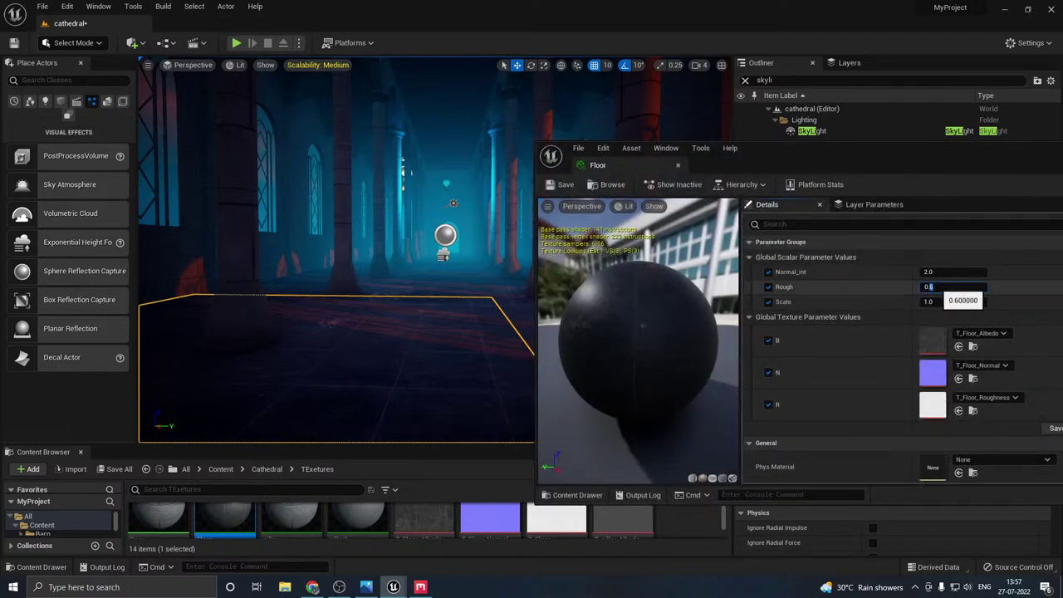
{"action": "key", "text": "Return"}
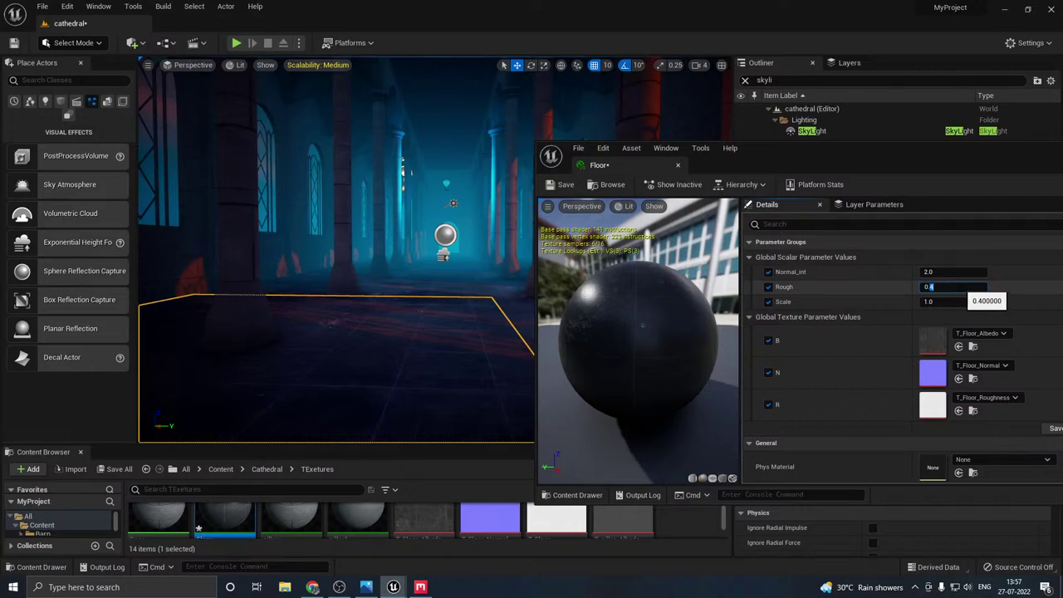
{"action": "key", "text": "Return"}
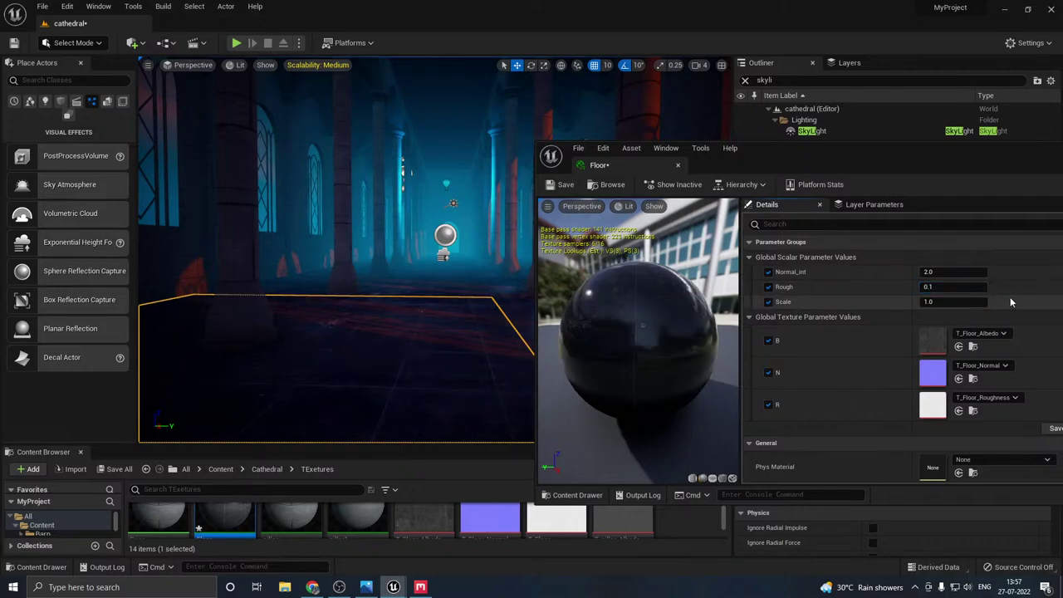
{"action": "right_click_drag", "start_coordinate": [415, 307], "coordinate": [668, 352]}
{"action": "key", "text": "w"}
{"action": "key", "text": "s"}
{"action": "key", "text": "s"}
{"action": "mouse_move", "coordinate": [498, 309]}
{"action": "right_mouse_down"}
{"action": "mouse_move", "coordinate": [324, 307]}
{"action": "mouse_move", "coordinate": [478, 309]}
{"action": "right_mouse_up"}
{"action": "key", "text": "d"}
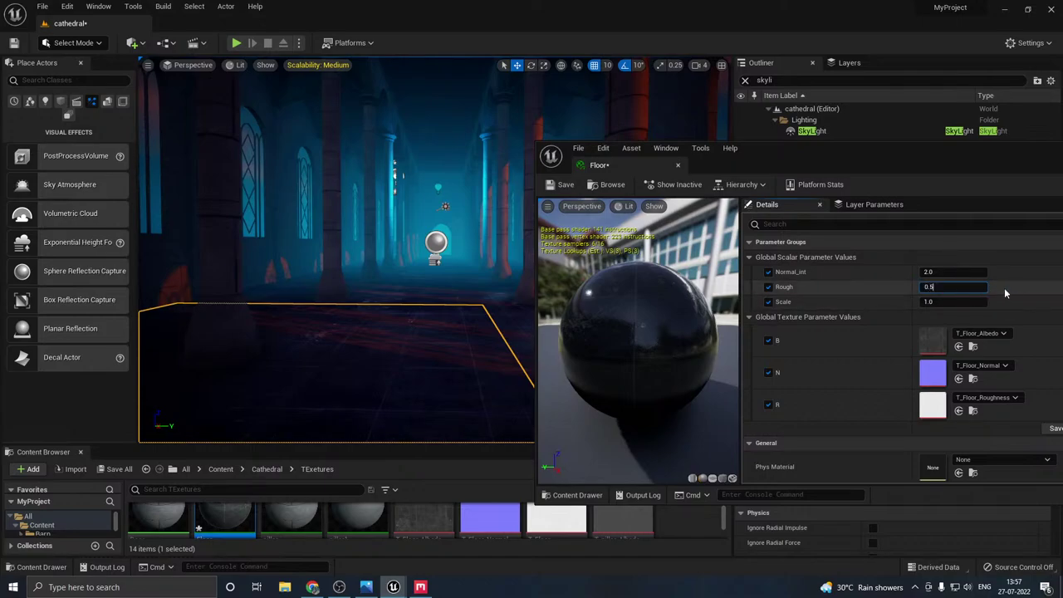
- Set the Floor material's roughness to 0.5 and close its editor
{"action": "key", "text": "Return"}
{"action": "left_click_drag", "start_coordinate": [691, 205], "coordinate": [652, 212]}
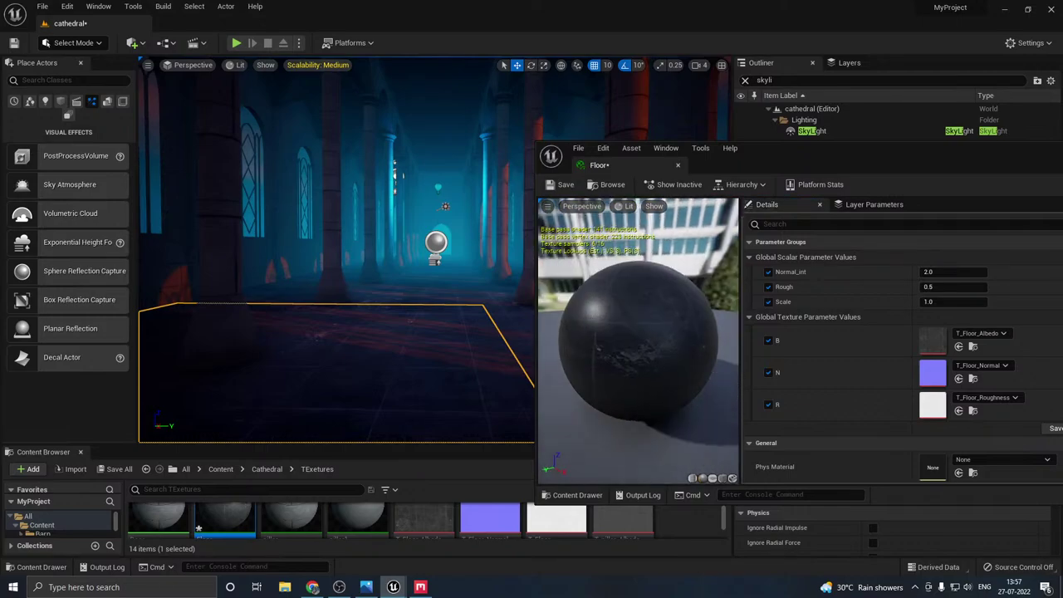
{"action": "left_click", "coordinate": [678, 165]}
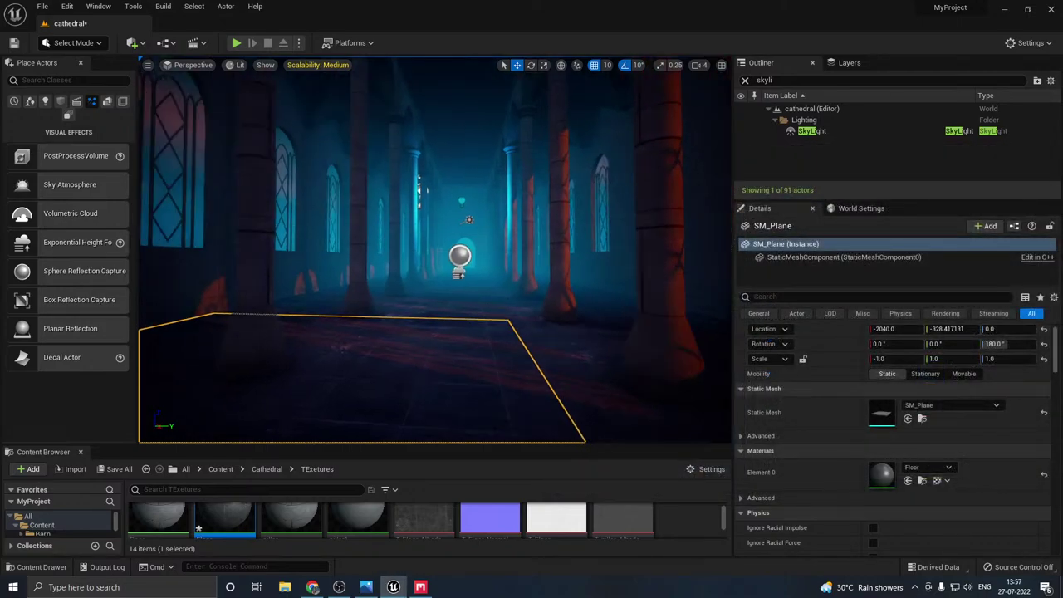
- View the nave without editor icons and save all modified content
{"action": "key", "text": "g"}
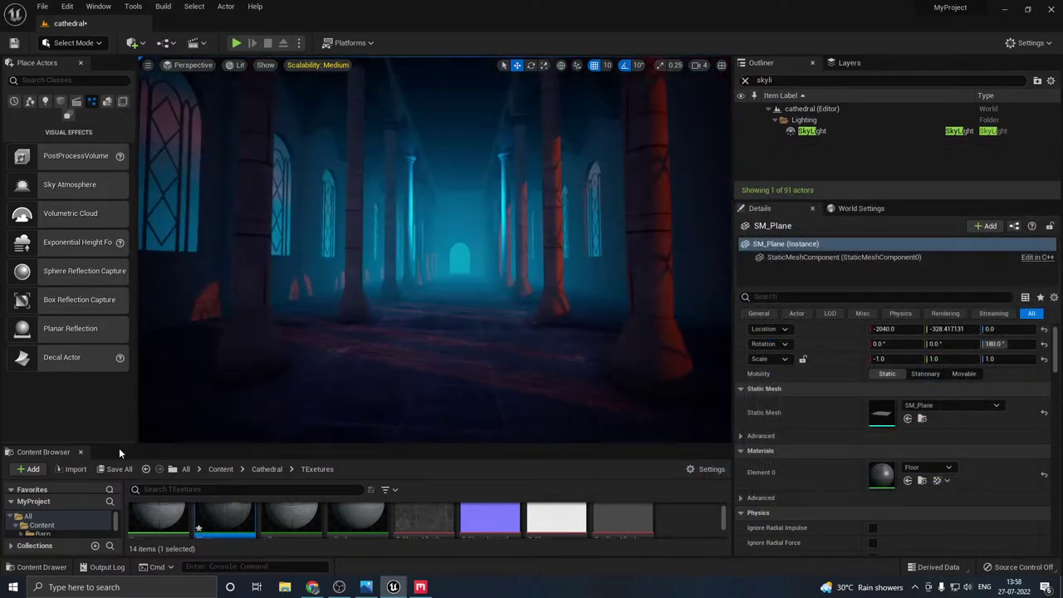
{"action": "left_click", "coordinate": [119, 468]}
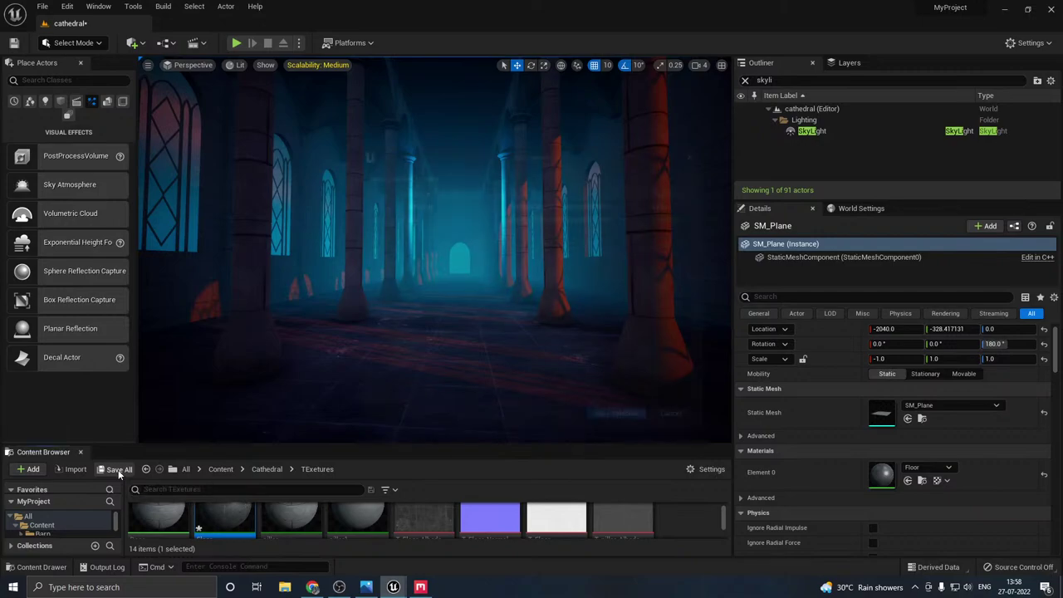
{"action": "left_click", "coordinate": [619, 418]}
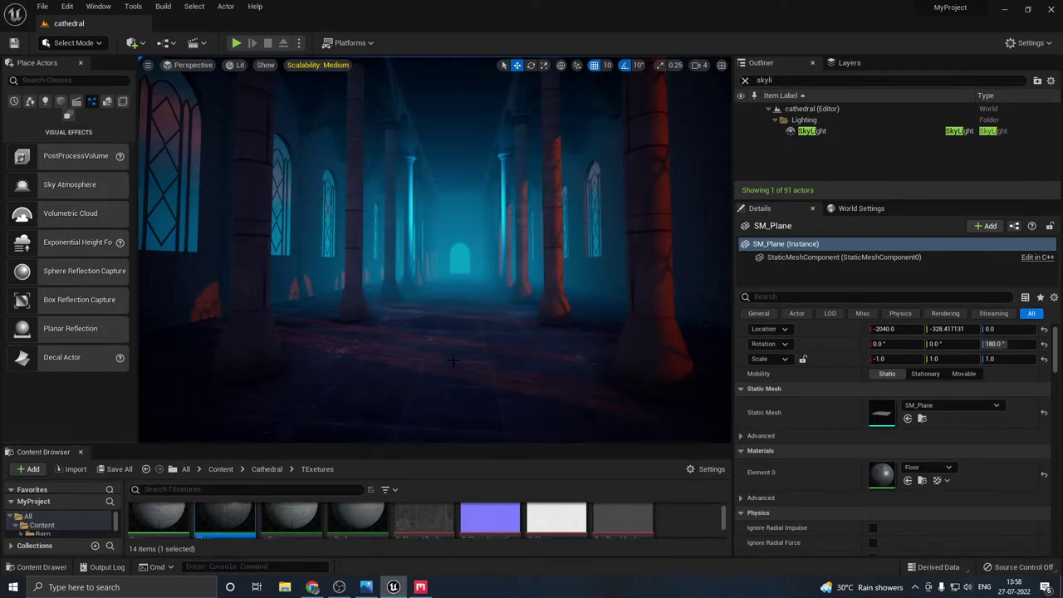
- Select the point light in the nave and change its light color from blue to a light salmon pink
{"action": "right_click_drag", "start_coordinate": [455, 360], "coordinate": [465, 358]}
{"action": "key", "text": "g"}
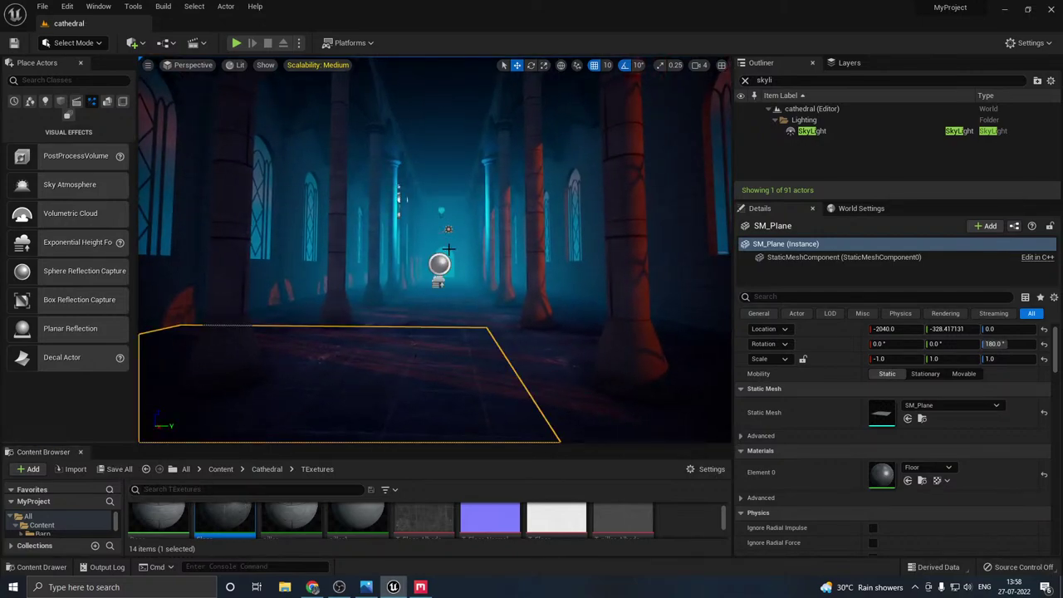
{"action": "left_click", "coordinate": [441, 211]}
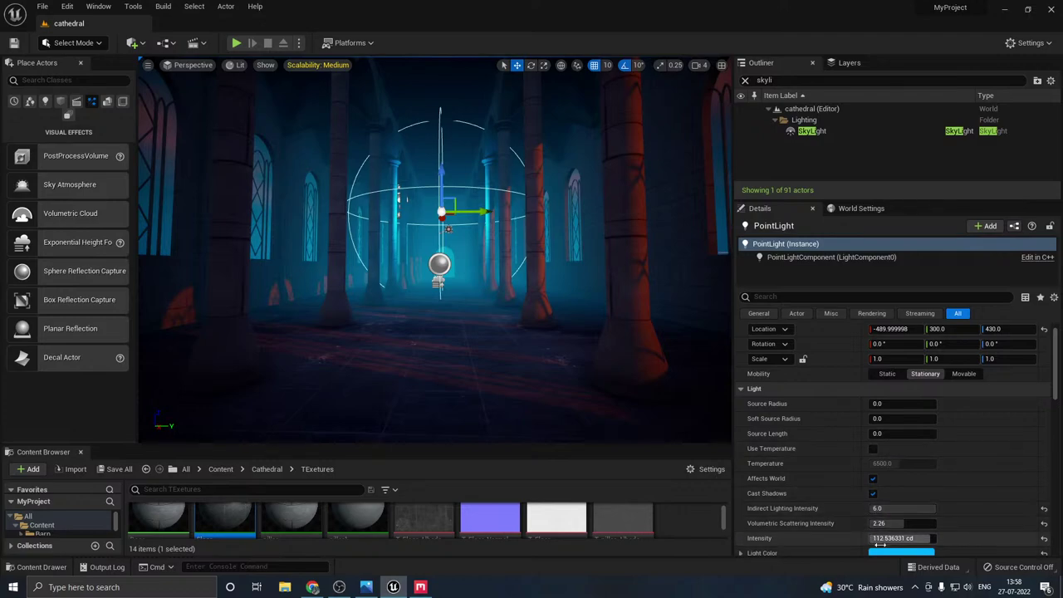
{"action": "left_click", "coordinate": [881, 552]}
{"action": "left_click", "coordinate": [732, 384]}
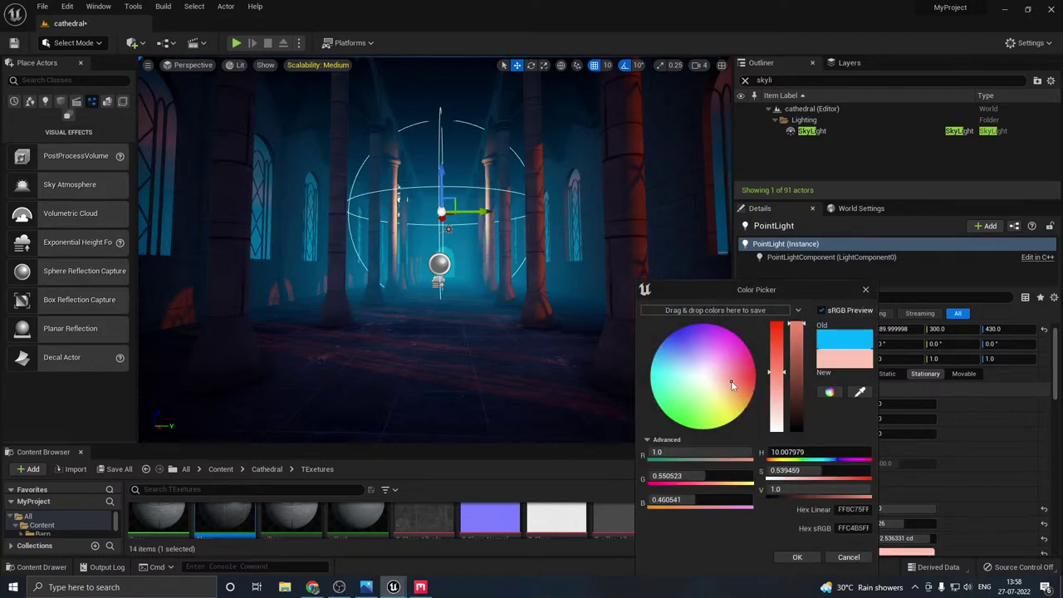
- View the nave without editor icons and try magenta, violet and a dimmed salmon as the point light's color
{"action": "right_click_drag", "start_coordinate": [467, 335], "coordinate": [456, 332]}
{"action": "key", "text": "g"}
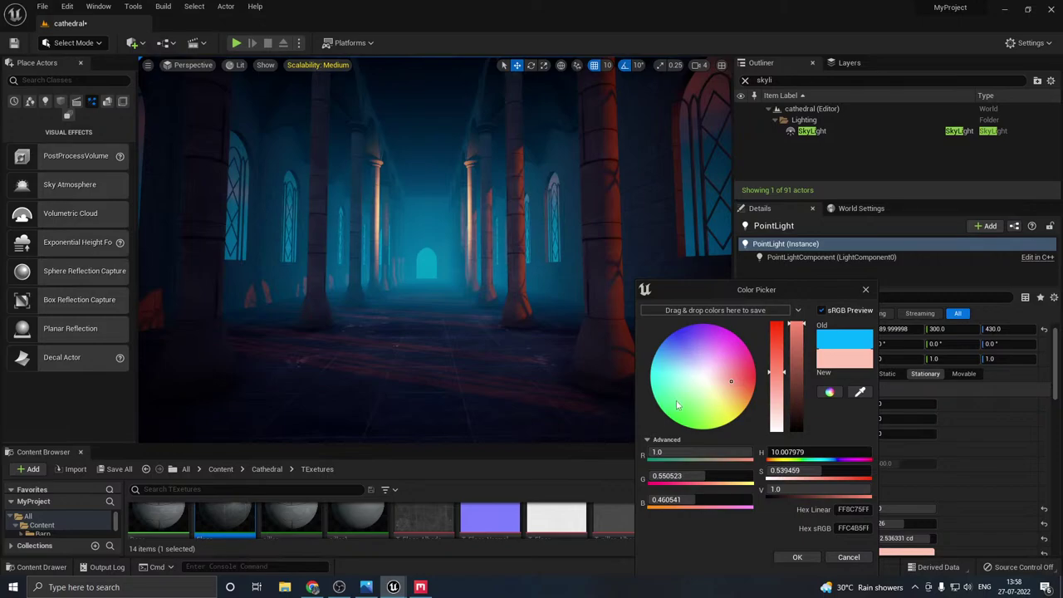
{"action": "left_click", "coordinate": [692, 419]}
{"action": "left_click", "coordinate": [734, 345]}
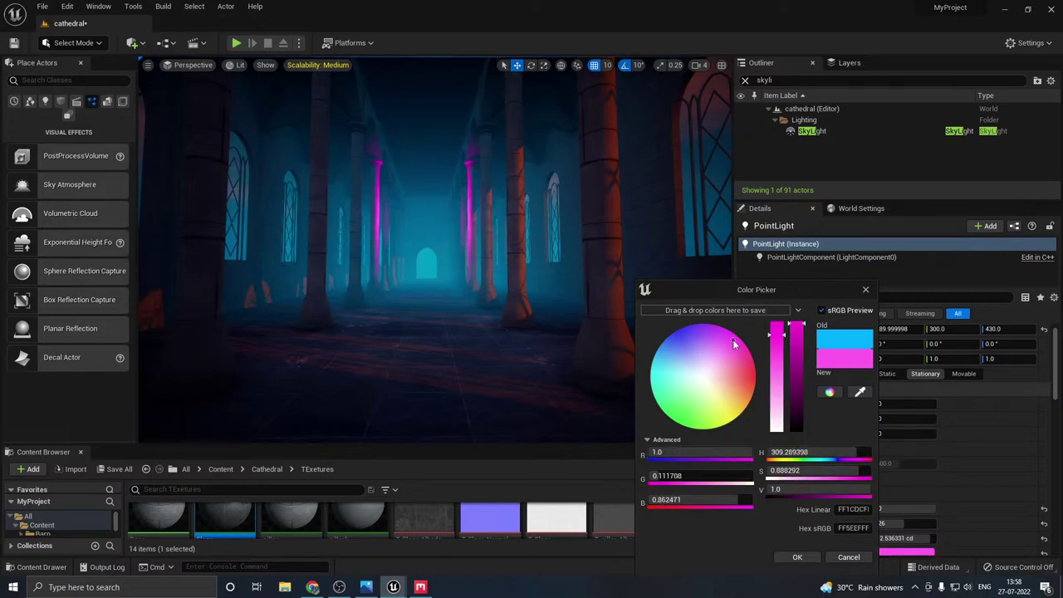
{"action": "left_click", "coordinate": [687, 336]}
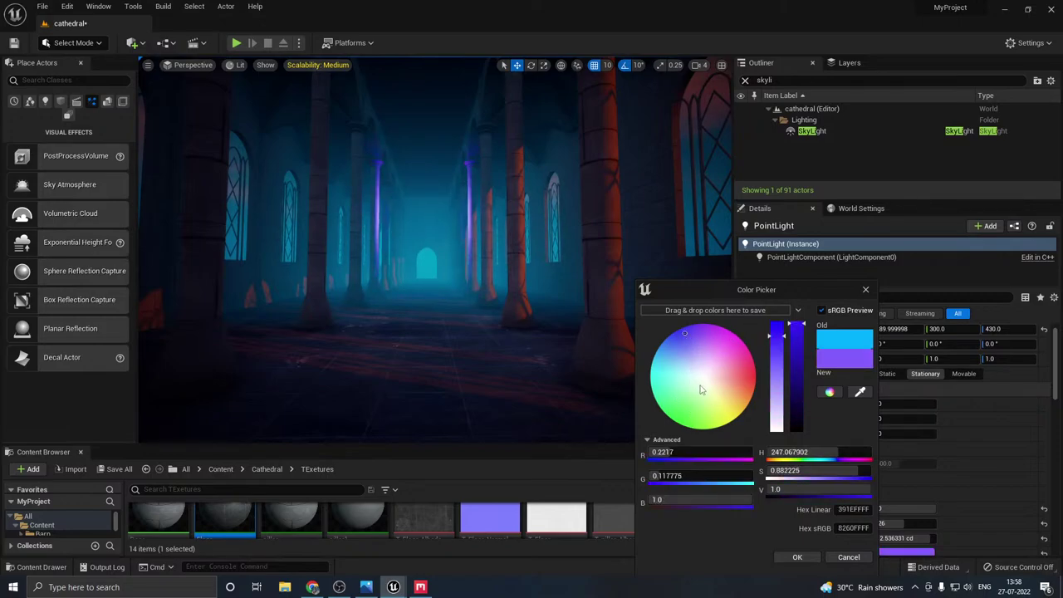
{"action": "left_click", "coordinate": [799, 373]}
{"action": "left_click", "coordinate": [734, 383]}
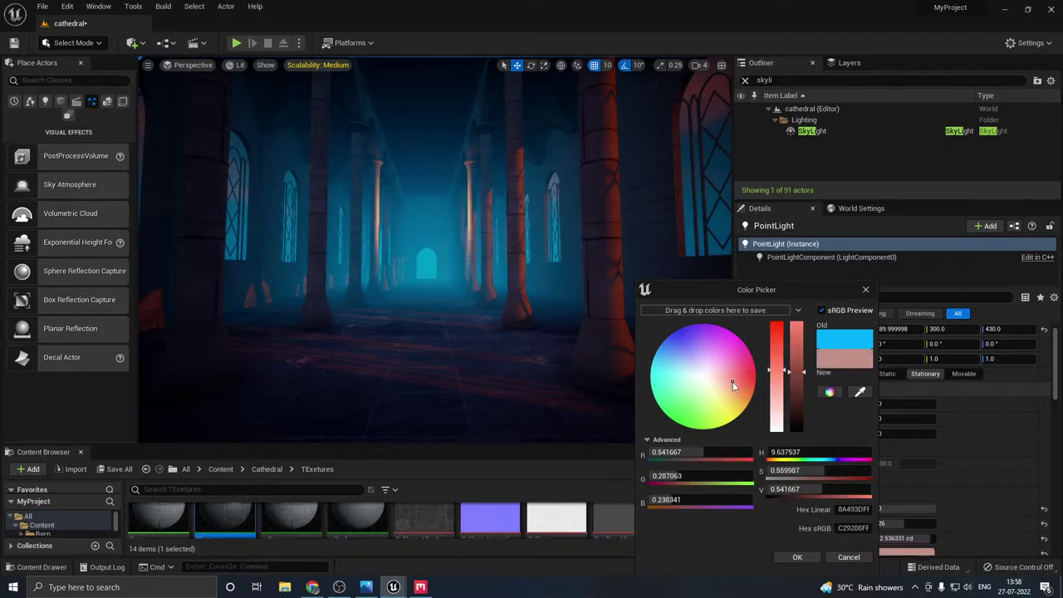
- Try dimmed blue, beige and muted yellow as the nave point light's color
{"action": "left_click", "coordinate": [673, 345]}
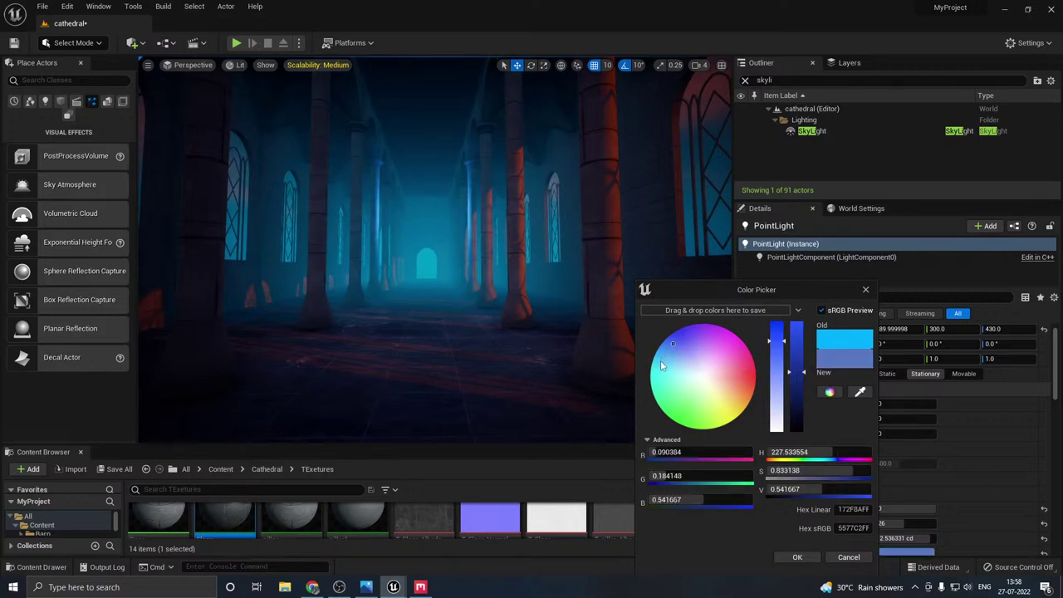
{"action": "left_click", "coordinate": [661, 364]}
{"action": "left_click", "coordinate": [722, 388]}
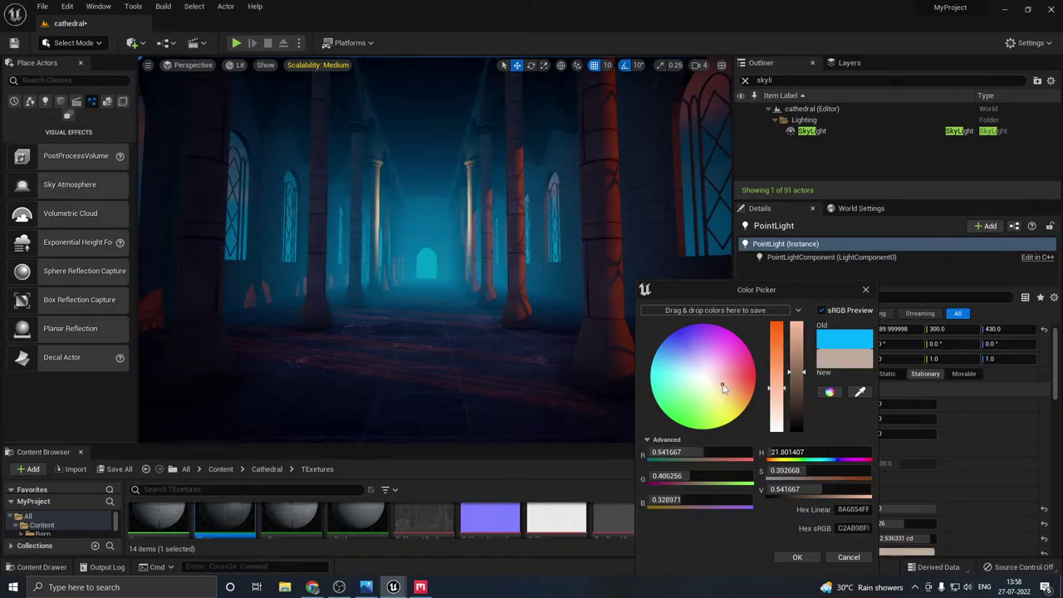
{"action": "left_click", "coordinate": [725, 400]}
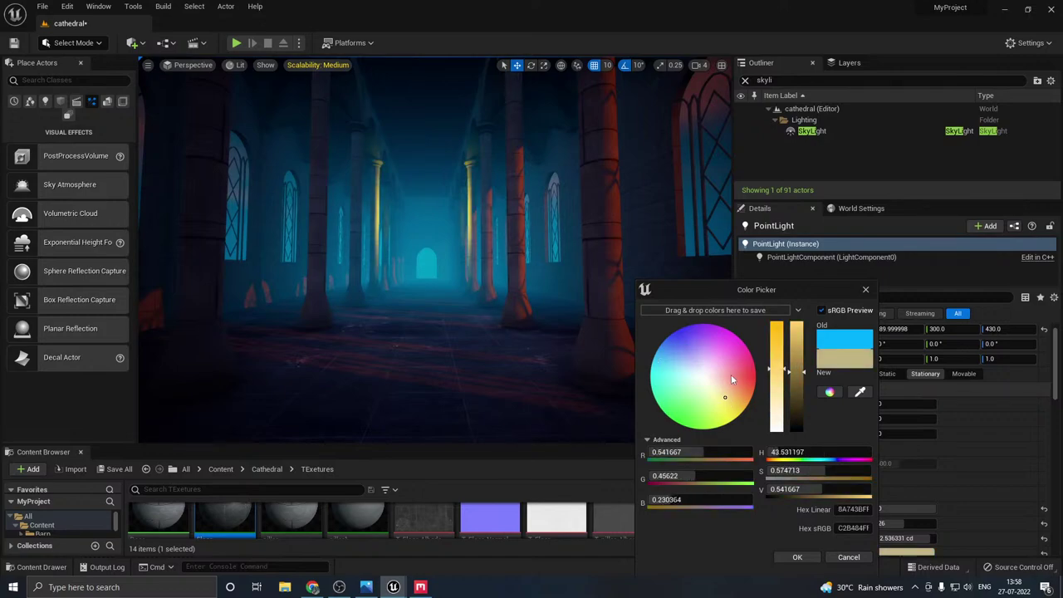
- Set the point light's color to a muted blue, hex sRGB 749CC9FF with a value of 0.583333, and apply it
{"action": "left_click", "coordinate": [674, 357]}
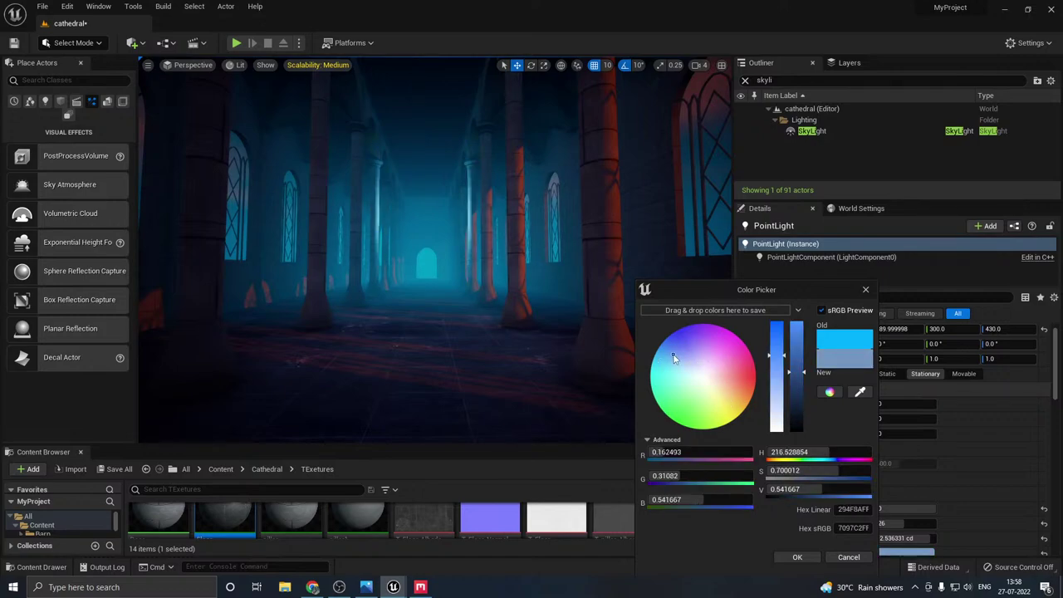
{"action": "left_click", "coordinate": [799, 387]}
{"action": "left_click", "coordinate": [799, 419]}
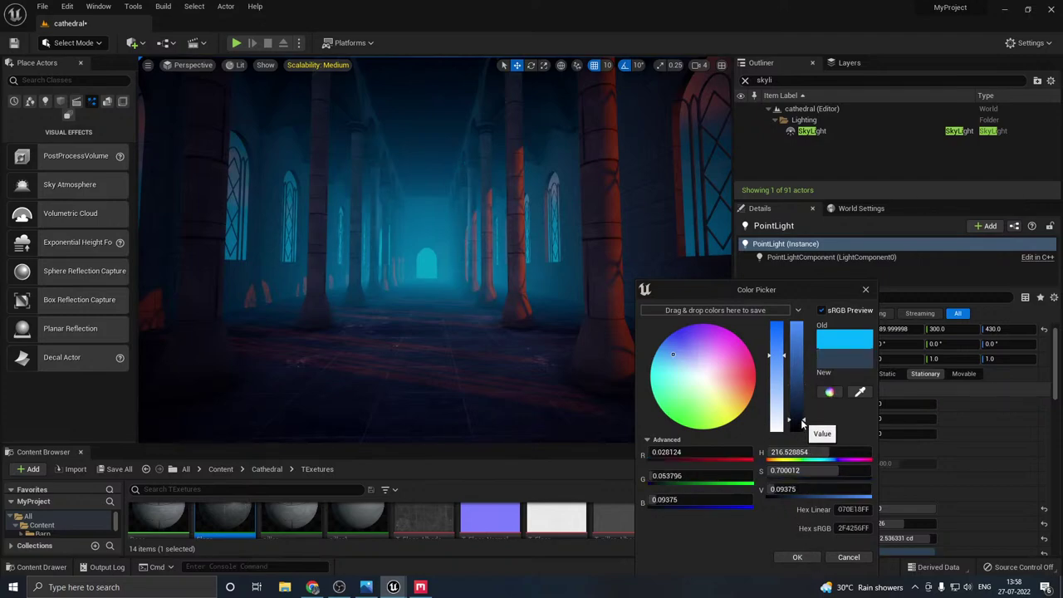
{"action": "left_click", "coordinate": [799, 370]}
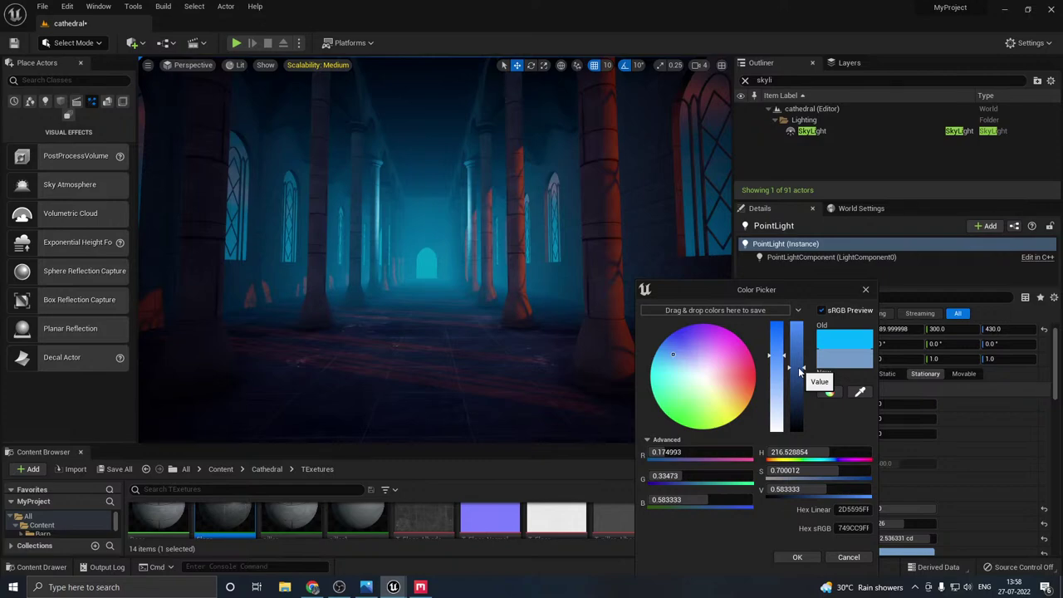
{"action": "left_click", "coordinate": [799, 556]}
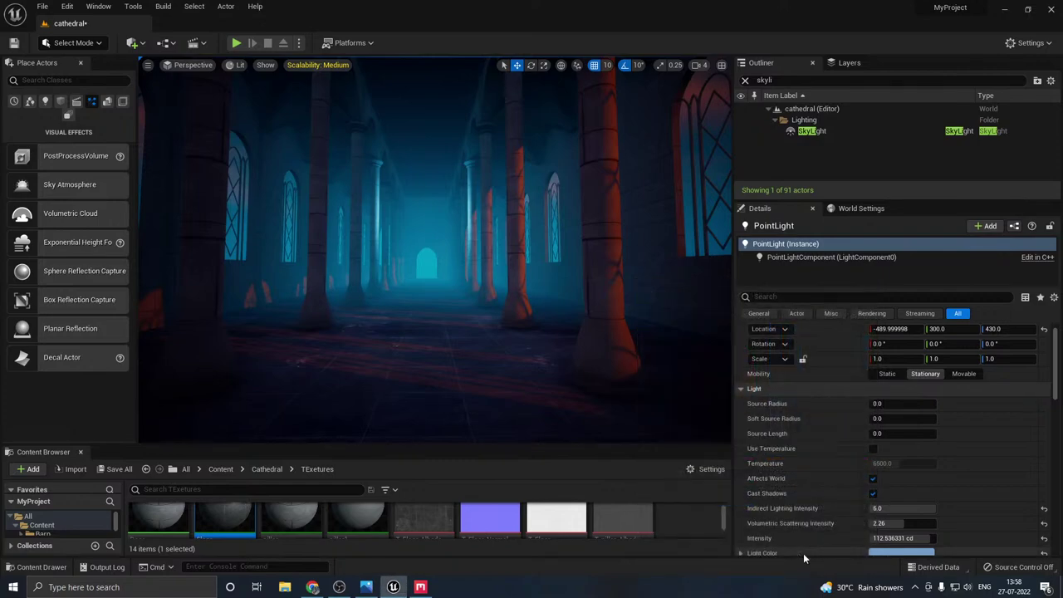
- Save all modified content, including the cathedral level, and review the nave with the muted blue light
{"action": "right_click_drag", "start_coordinate": [520, 343], "coordinate": [444, 373]}
{"action": "left_click", "coordinate": [113, 472]}
{"action": "left_click", "coordinate": [606, 421]}
{"action": "key", "text": "s"}
{"action": "key", "text": "w"}
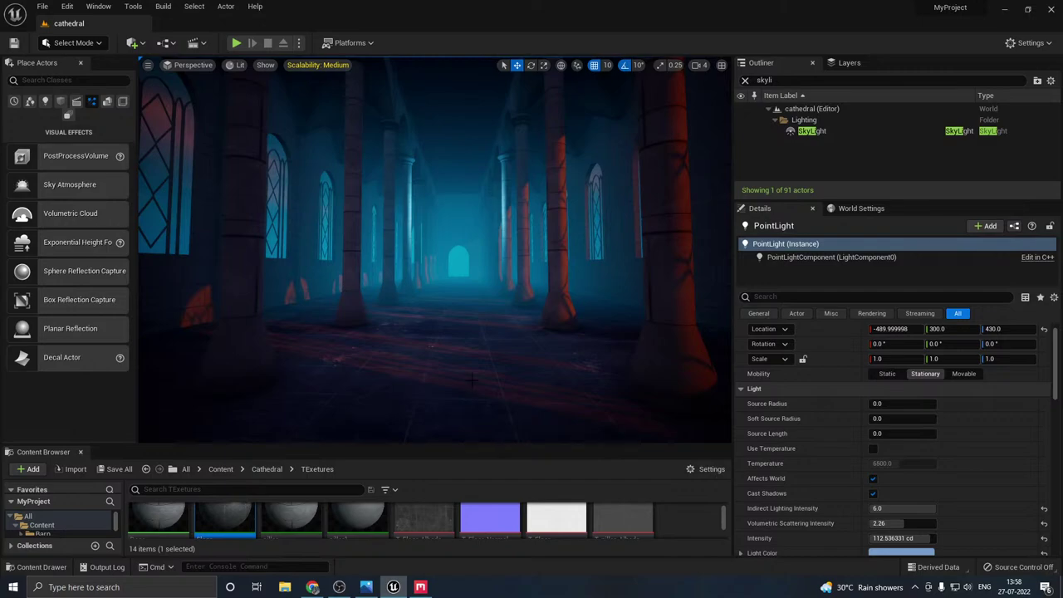
- Show the editor icons, select the directional light in the nave and rotate it -150° about its vertical axis
{"action": "right_click", "coordinate": [444, 372]}
{"action": "right_click_drag", "start_coordinate": [364, 346], "coordinate": [382, 310]}
{"action": "key", "text": "g"}
{"action": "left_click", "coordinate": [441, 223]}
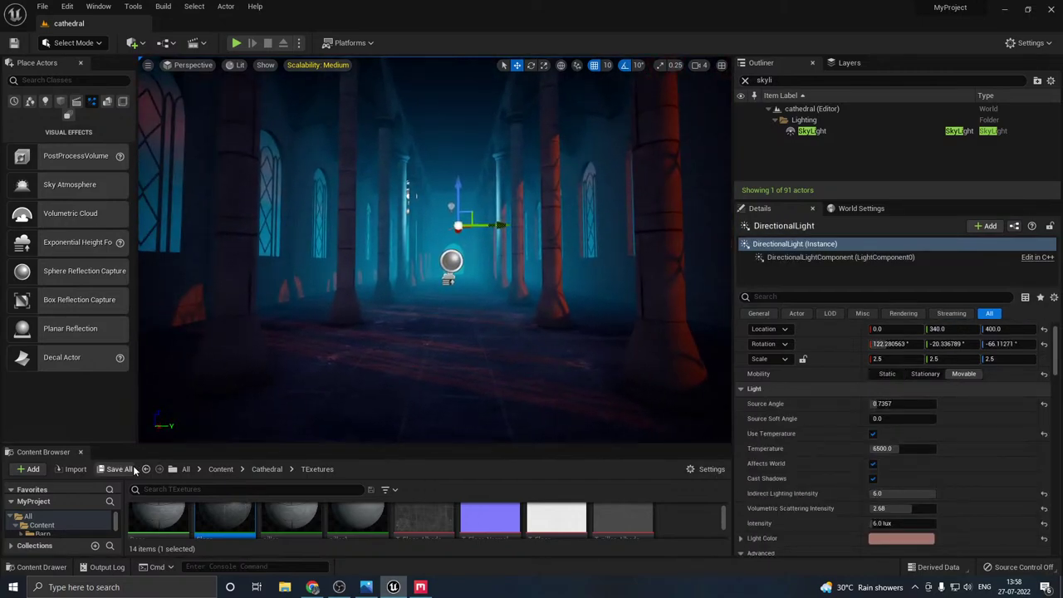
{"action": "right_click_drag", "start_coordinate": [449, 366], "coordinate": [494, 229]}
{"action": "key", "text": "e"}
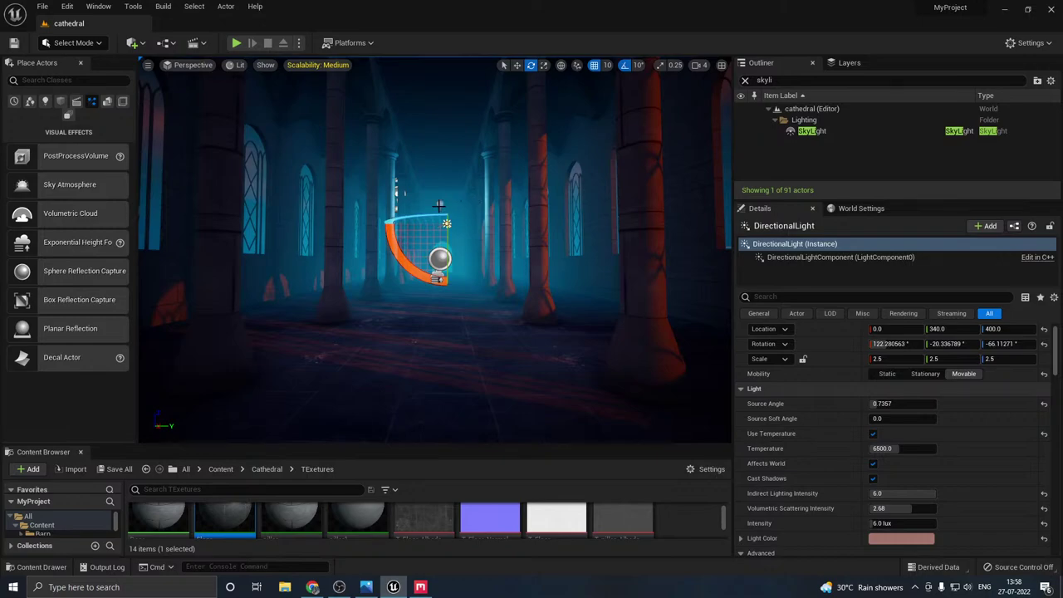
{"action": "left_click_drag", "start_coordinate": [428, 217], "coordinate": [357, 217]}
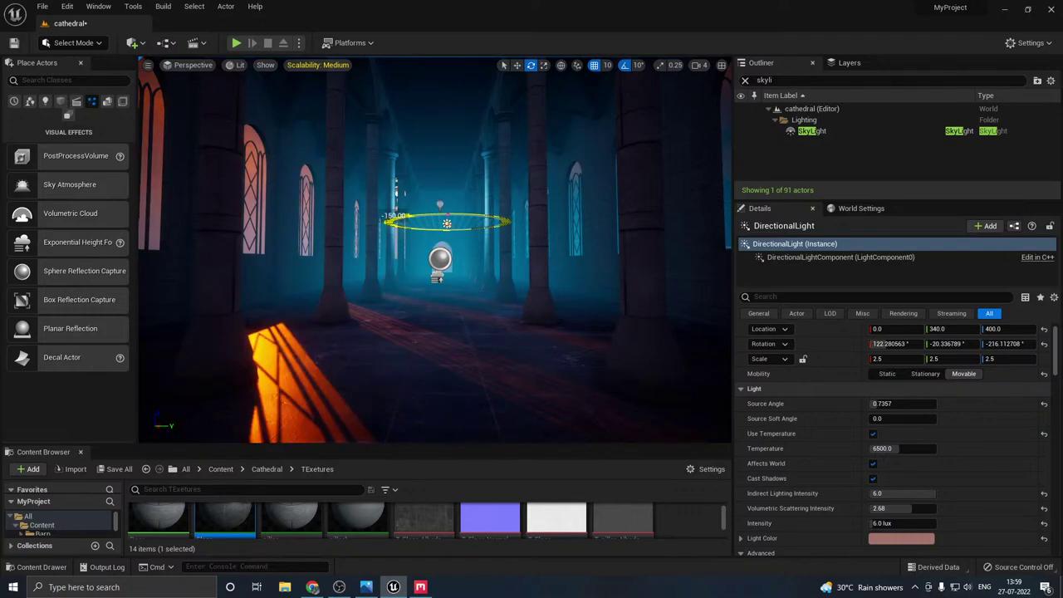
- Check the light without editor icons and adjust the directional light's Z rotation to about -236.11°
{"action": "right_click_drag", "start_coordinate": [346, 267], "coordinate": [325, 267]}
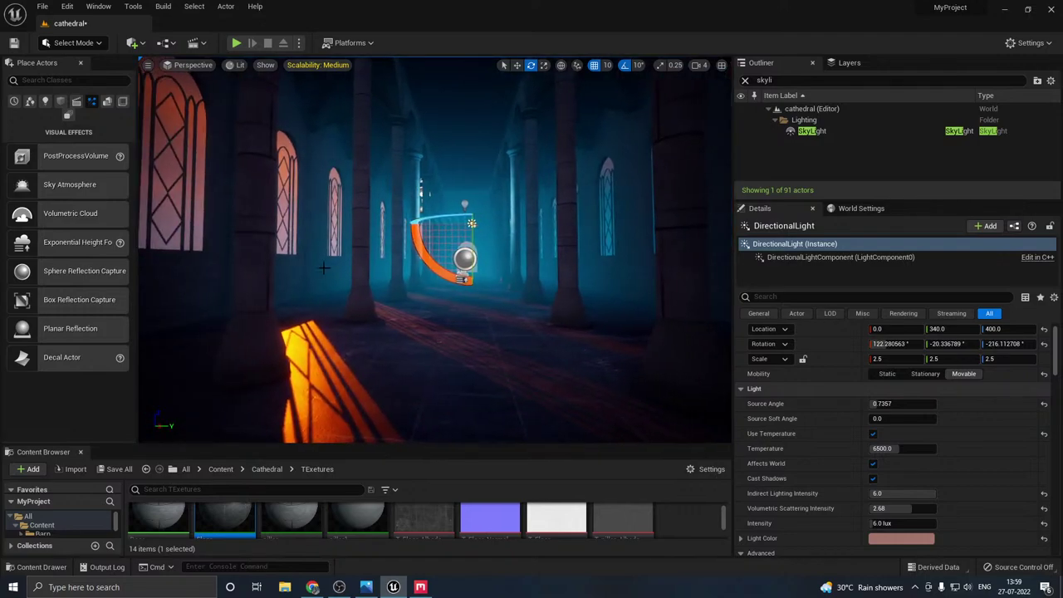
{"action": "key", "text": "g"}
{"action": "left_click_drag", "start_coordinate": [328, 265], "coordinate": [331, 266]}
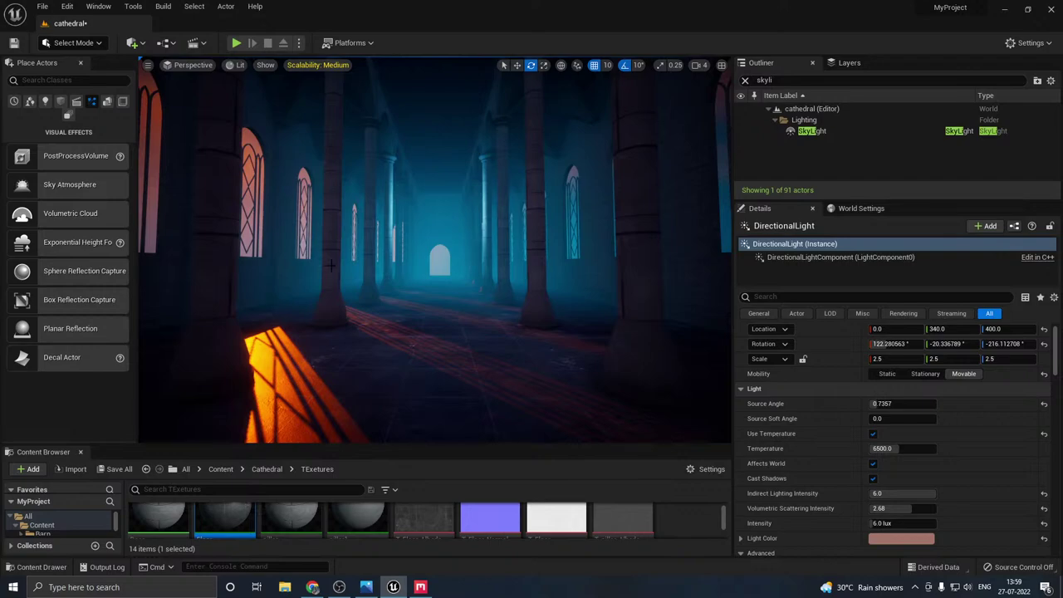
{"action": "right_click_drag", "start_coordinate": [385, 258], "coordinate": [404, 256]}
{"action": "key", "text": "g"}
{"action": "left_click_drag", "start_coordinate": [385, 220], "coordinate": [336, 220]}
{"action": "key", "text": "ctrl+l"}
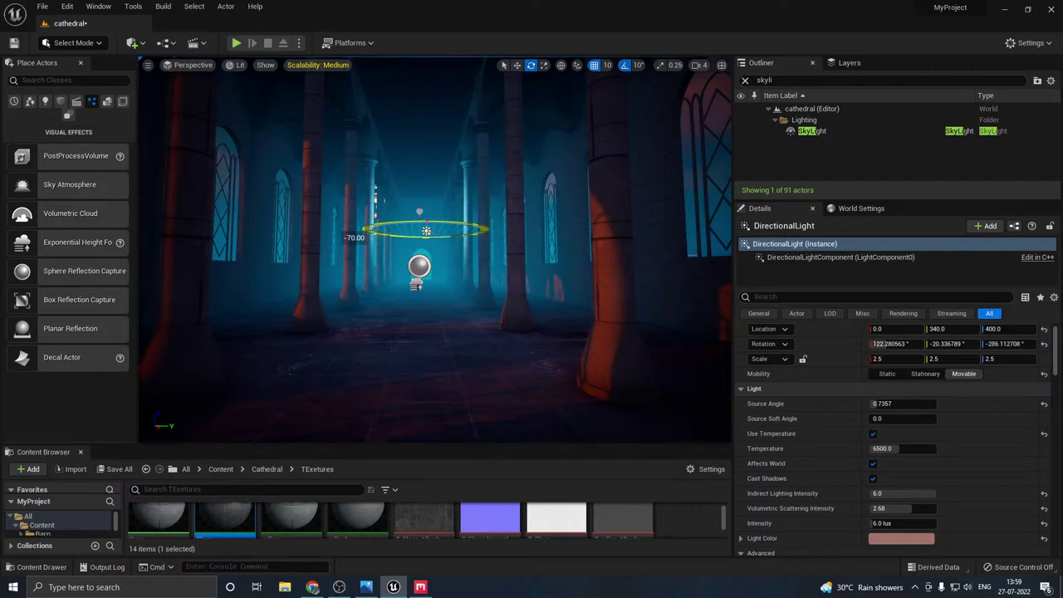
{"action": "key", "text": "ctrl+l"}
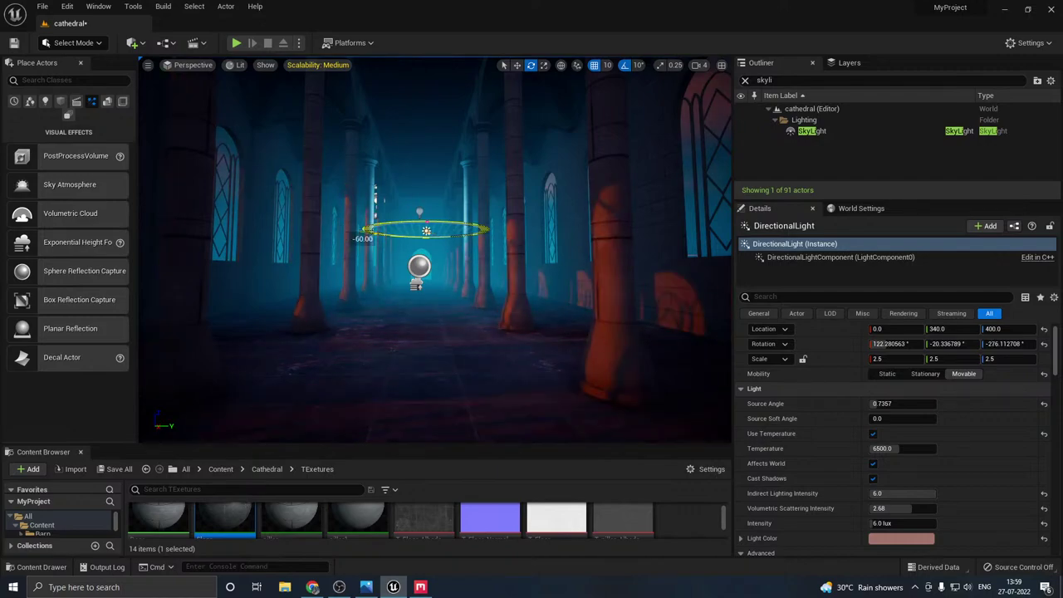
{"action": "key", "text": "ctrl+l"}
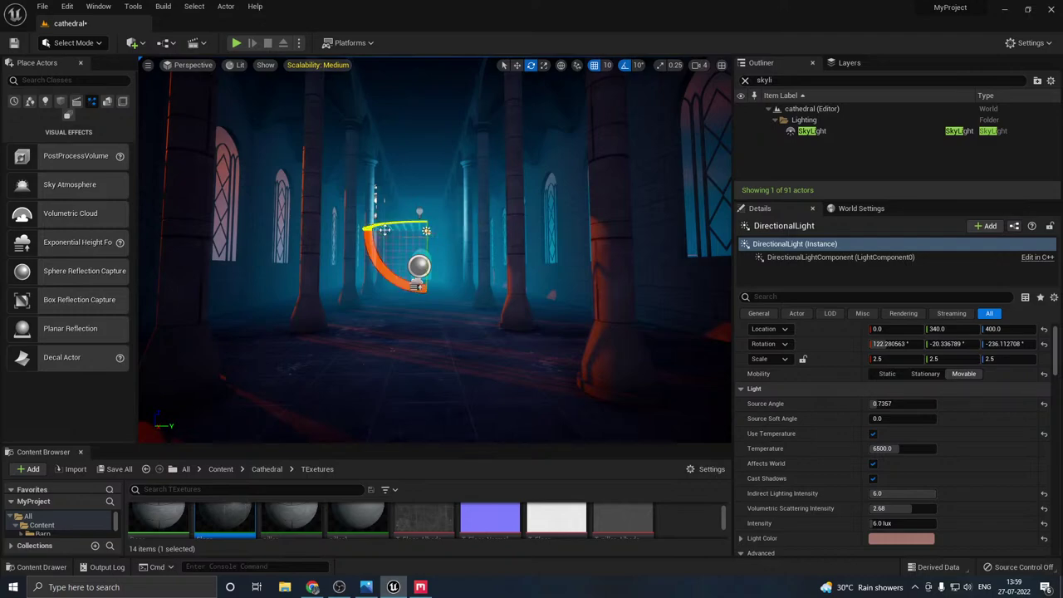
- Open the floor plane's material, try a roughness of 0.2 and examine the light patches on the floor
{"action": "key", "text": "g"}
{"action": "right_click_drag", "start_coordinate": [396, 282], "coordinate": [340, 320]}
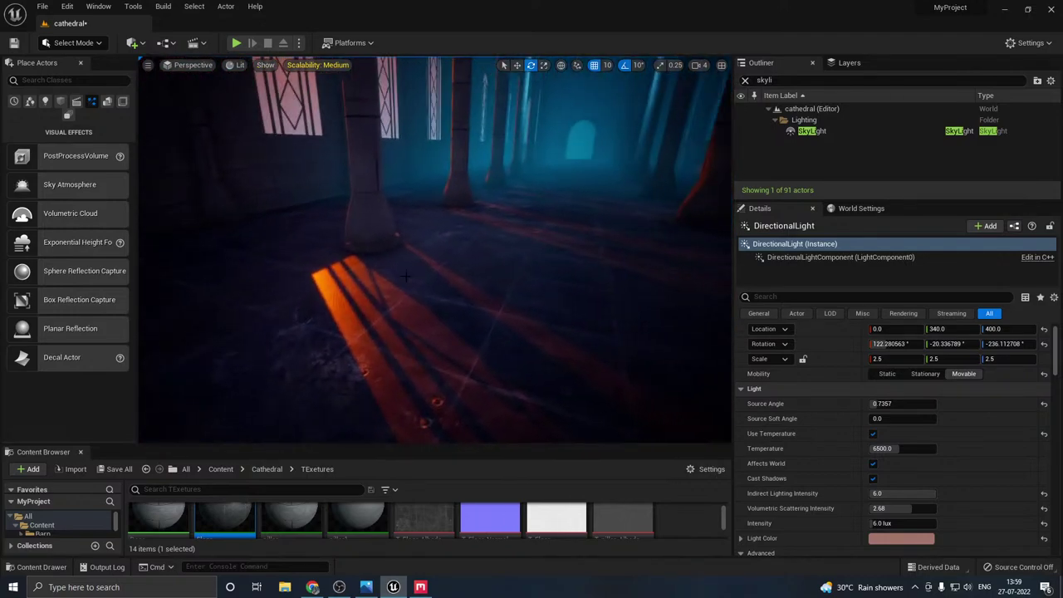
{"action": "left_click", "coordinate": [482, 311]}
{"action": "double_click", "coordinate": [884, 476]}
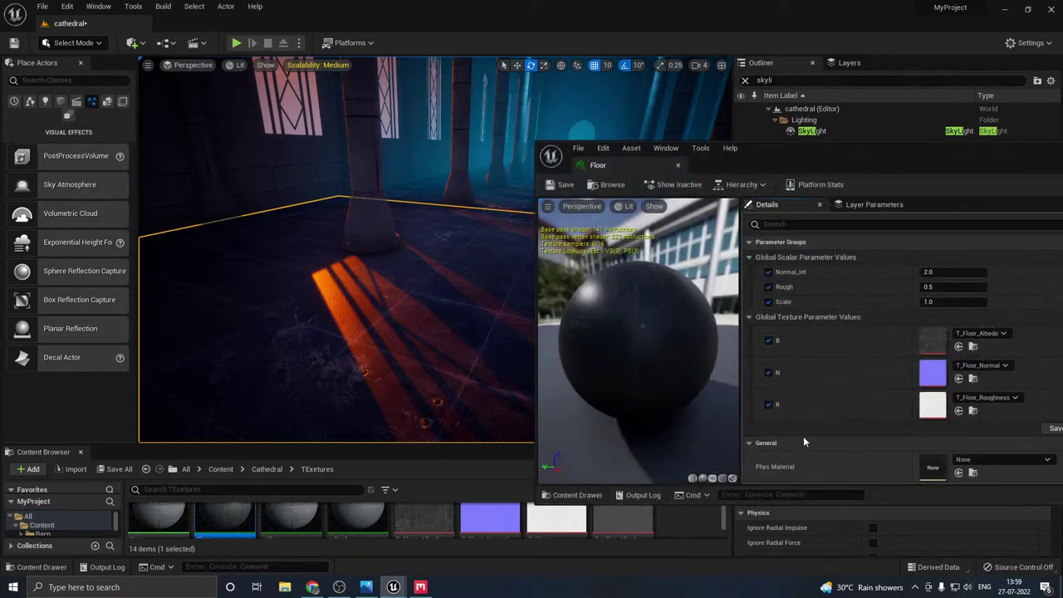
{"action": "left_click", "coordinate": [931, 286]}
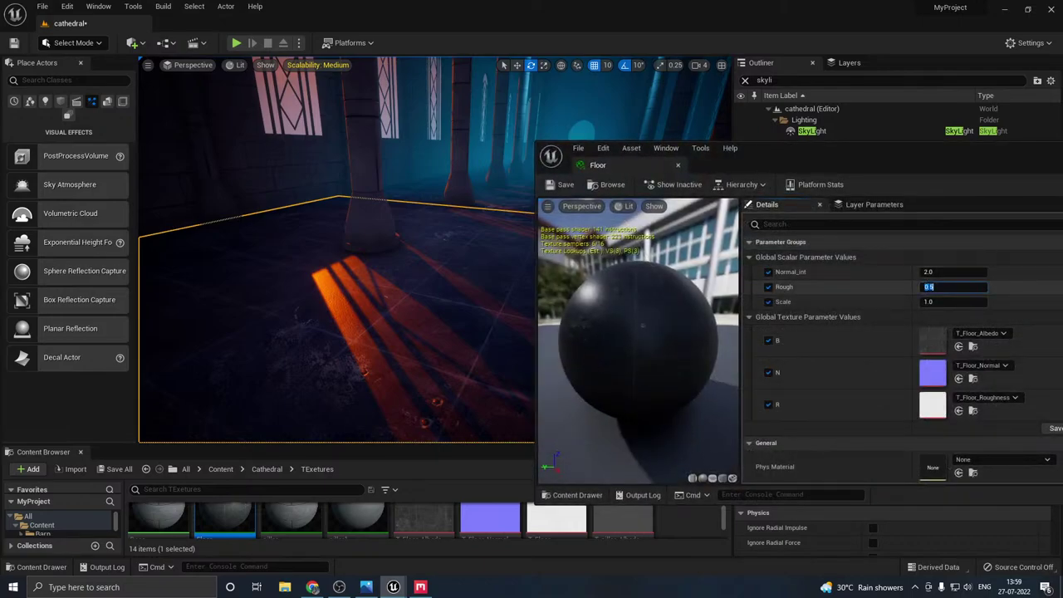
{"action": "type", "text": "0.2"}
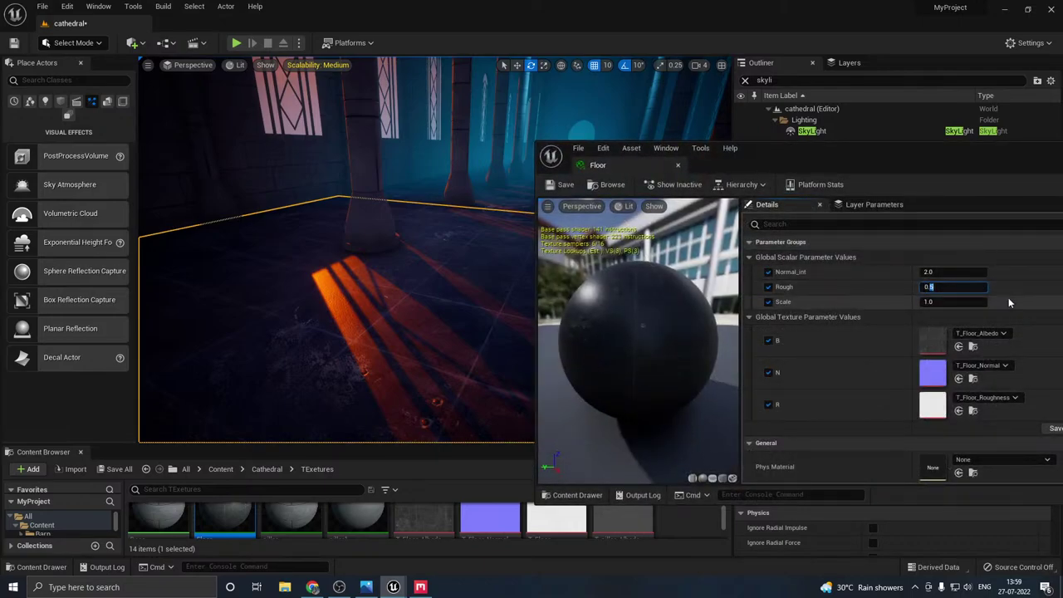
{"action": "key", "text": "Return"}
{"action": "right_click_drag", "start_coordinate": [416, 274], "coordinate": [515, 245]}
{"action": "left_click_drag", "start_coordinate": [618, 307], "coordinate": [690, 311]}
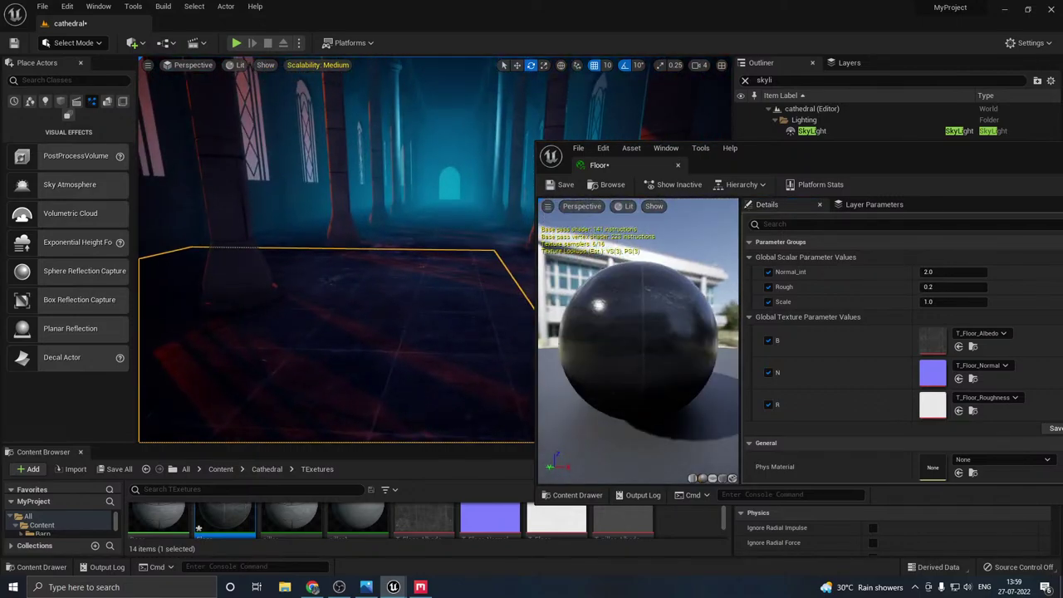
- Try roughness values of 0.7 and 0.4 on the Floor material
{"action": "left_click", "coordinate": [954, 287]}
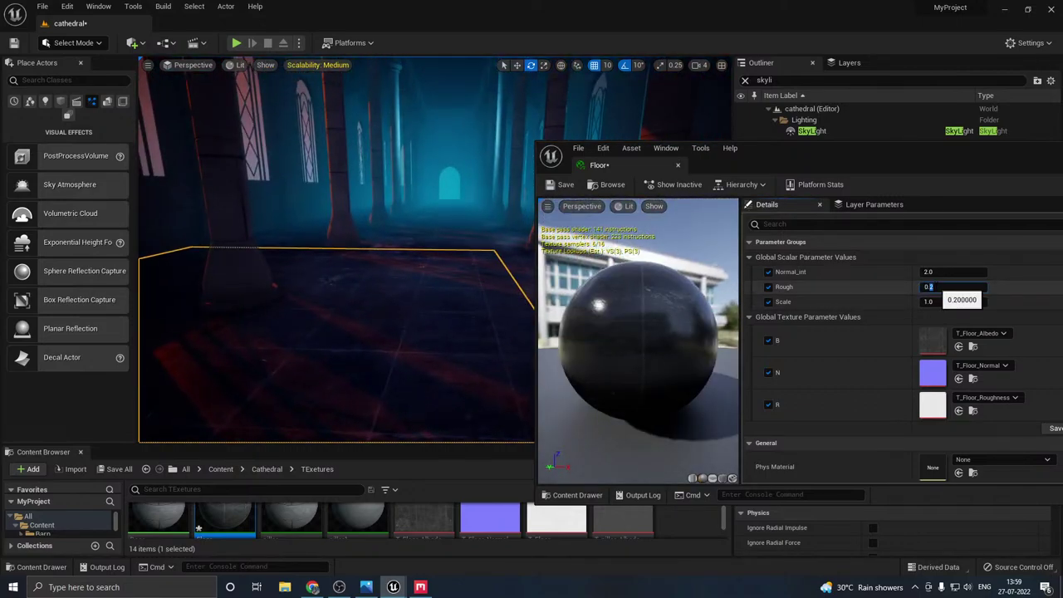
{"action": "type", "text": "0.7"}
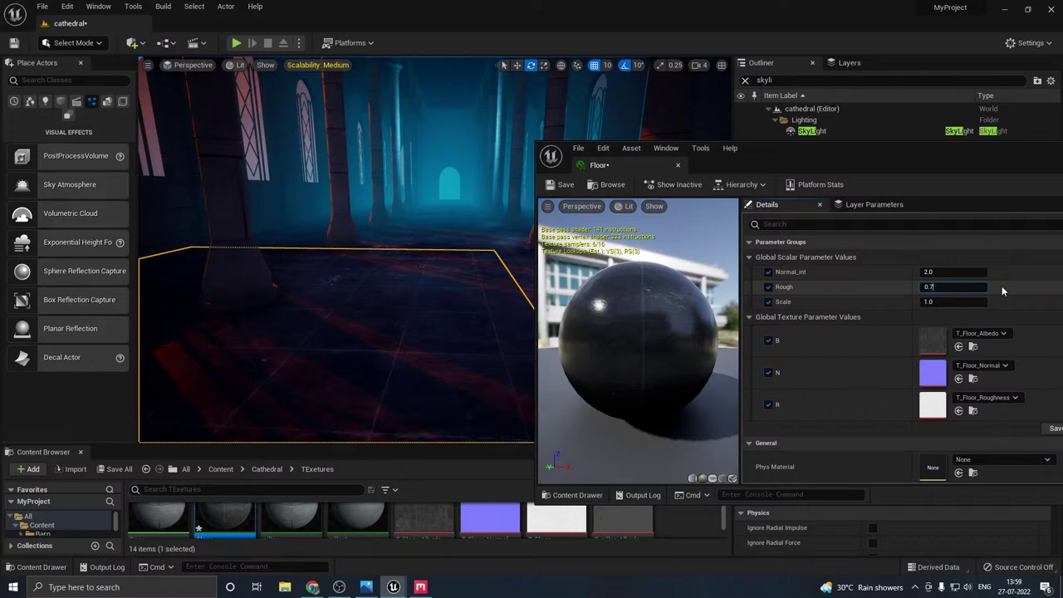
{"action": "key", "text": "Return"}
{"action": "left_click", "coordinate": [954, 286]}
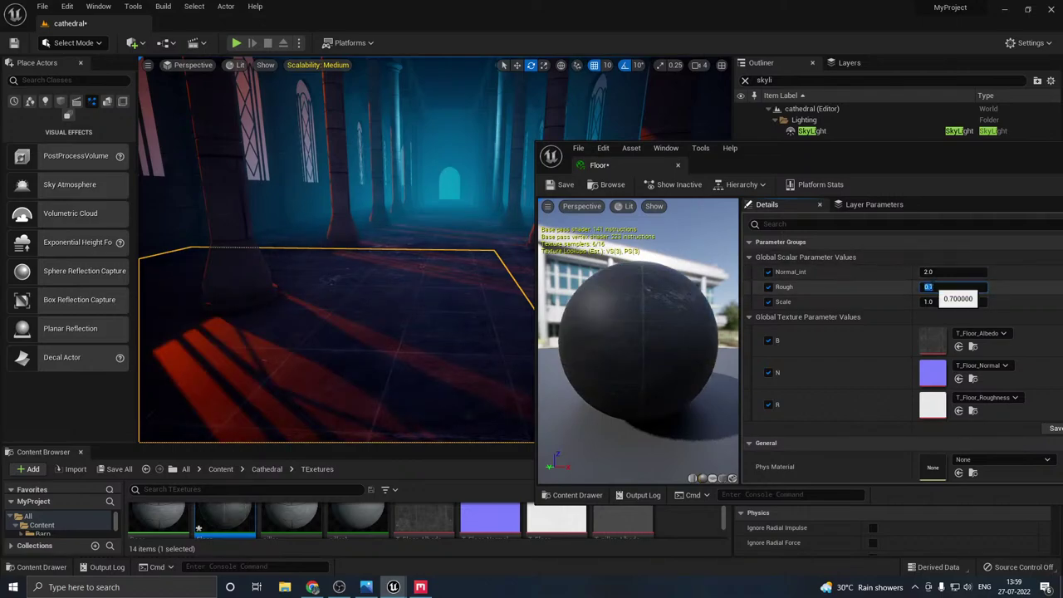
{"action": "type", "text": "0.4"}
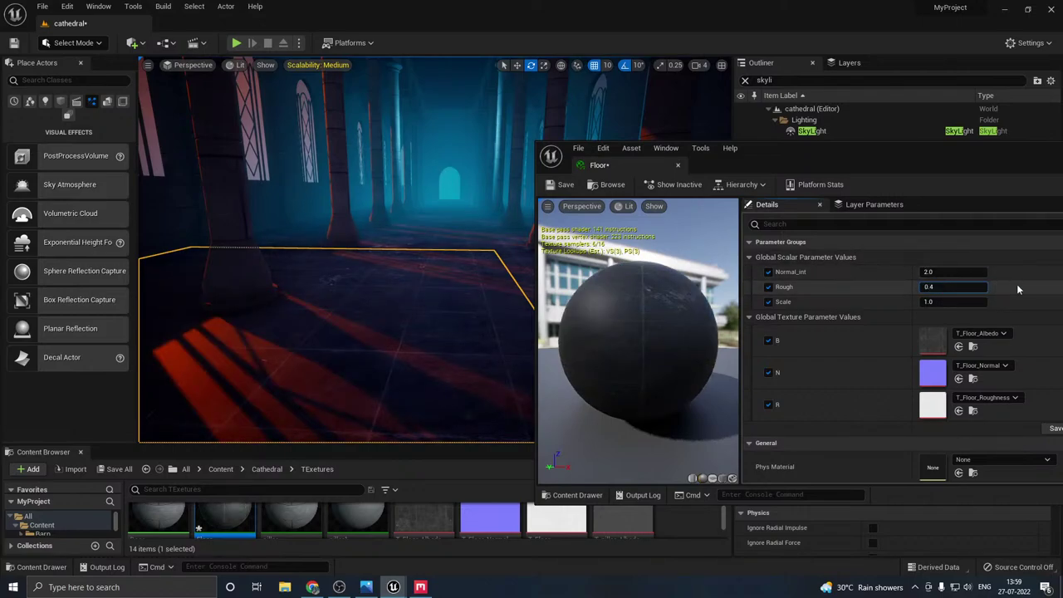
{"action": "key", "text": "Return"}
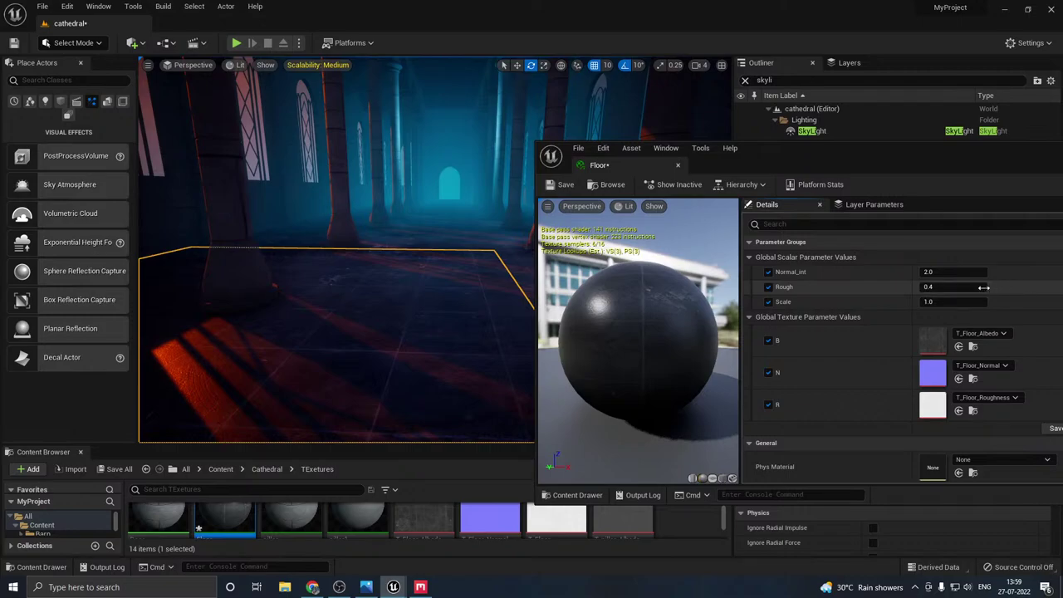
- Set the Floor material's roughness back to 0.5 and close its editor
{"action": "left_click", "coordinate": [946, 287]}
{"action": "type", "text": "0.8"}
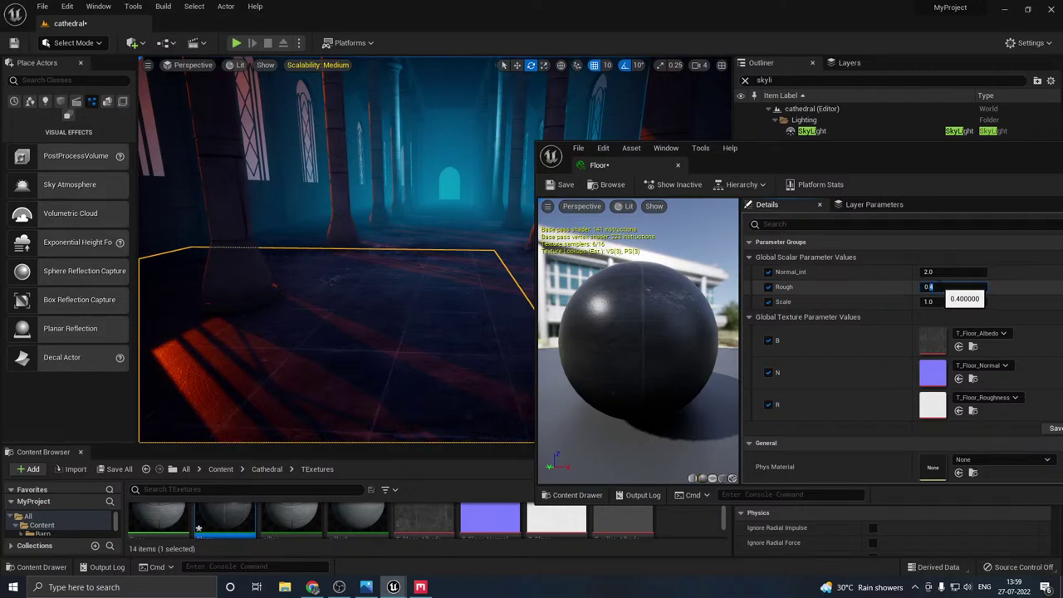
{"action": "key", "text": "Return"}
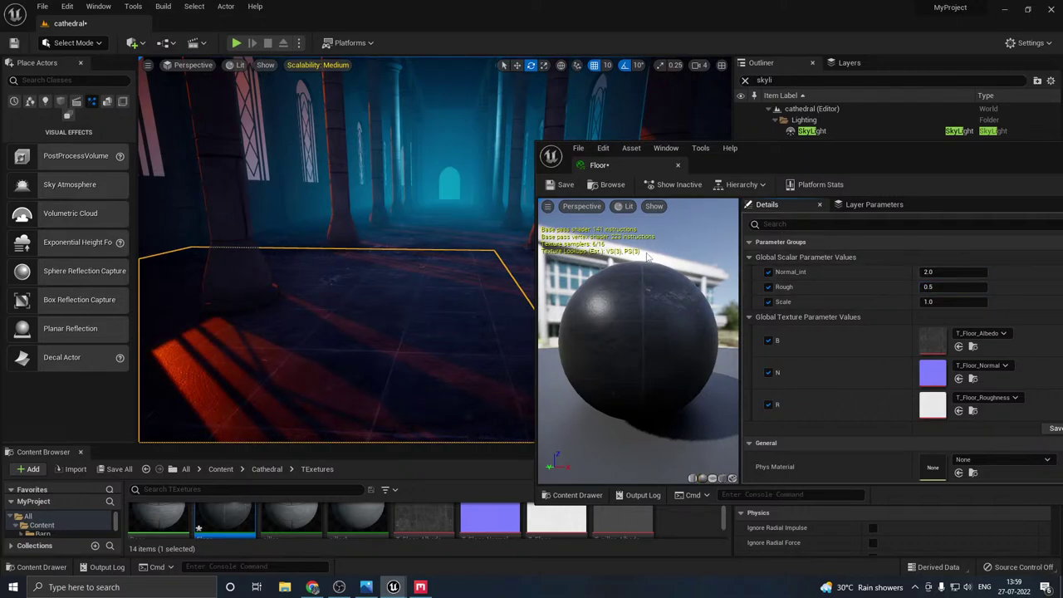
{"action": "left_click", "coordinate": [678, 164]}
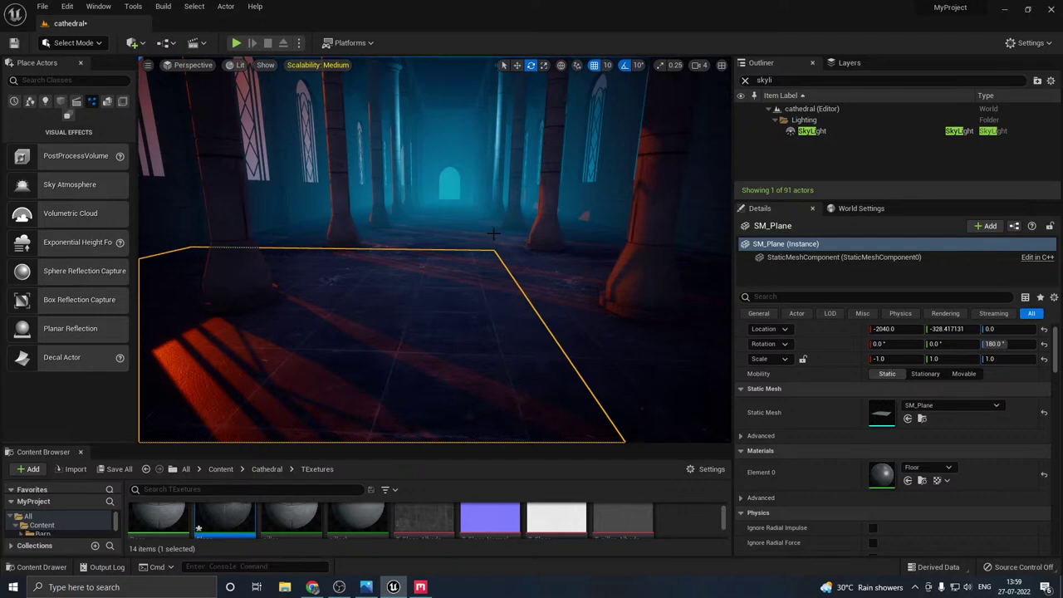
- Open the pillar material in Element 1 of the near pillar SM_Wall_14 and set its roughness to 0.5
{"action": "key", "text": "g"}
{"action": "right_click_drag", "start_coordinate": [485, 235], "coordinate": [469, 211]}
{"action": "left_click", "coordinate": [254, 236]}
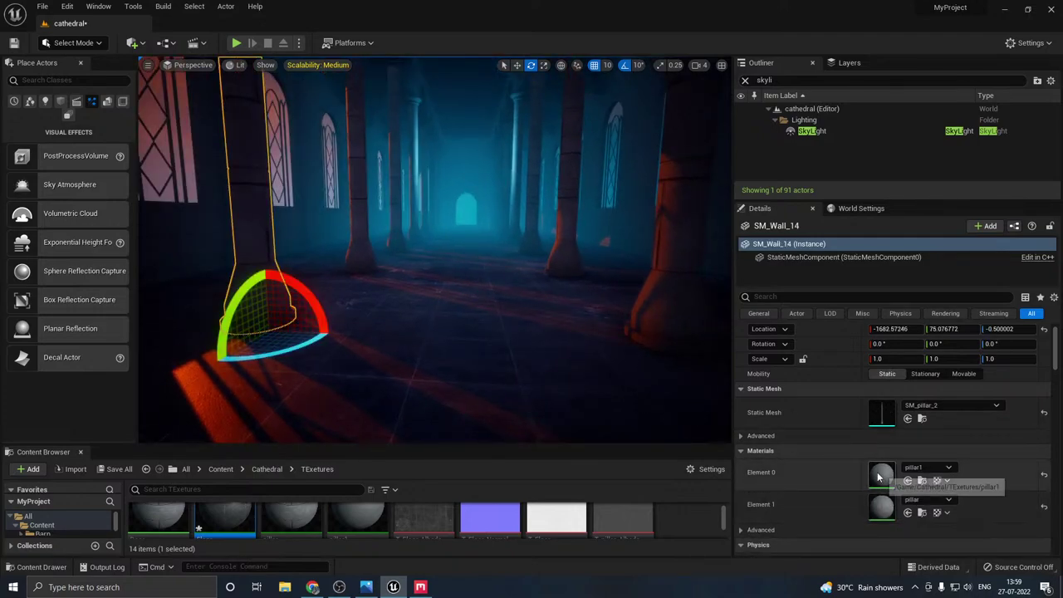
{"action": "double_click", "coordinate": [879, 511]}
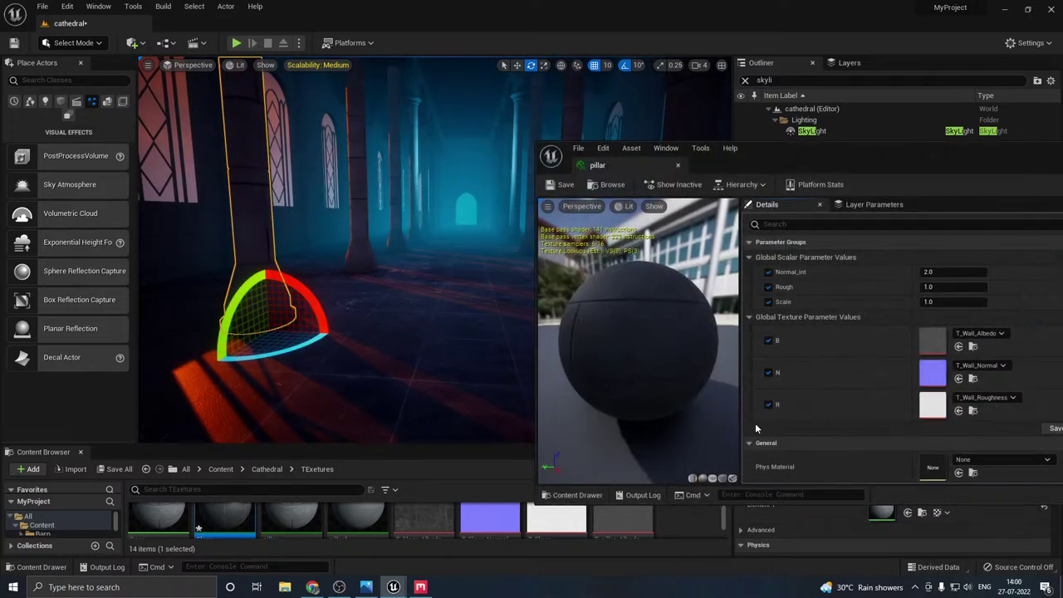
{"action": "left_click", "coordinate": [953, 287]}
{"action": "type", "text": "."}
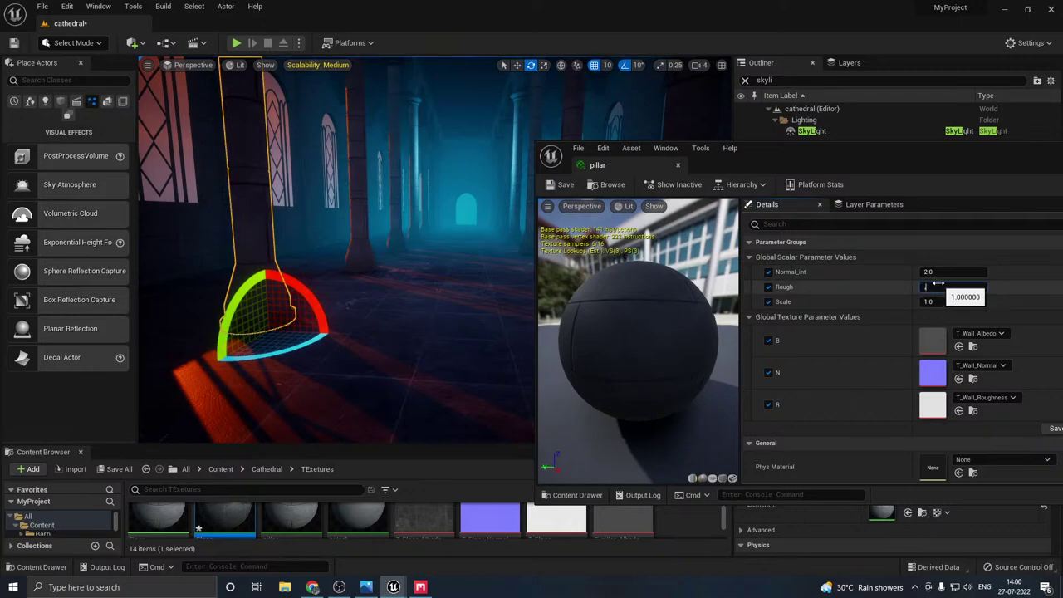
{"action": "type", "text": "5"}
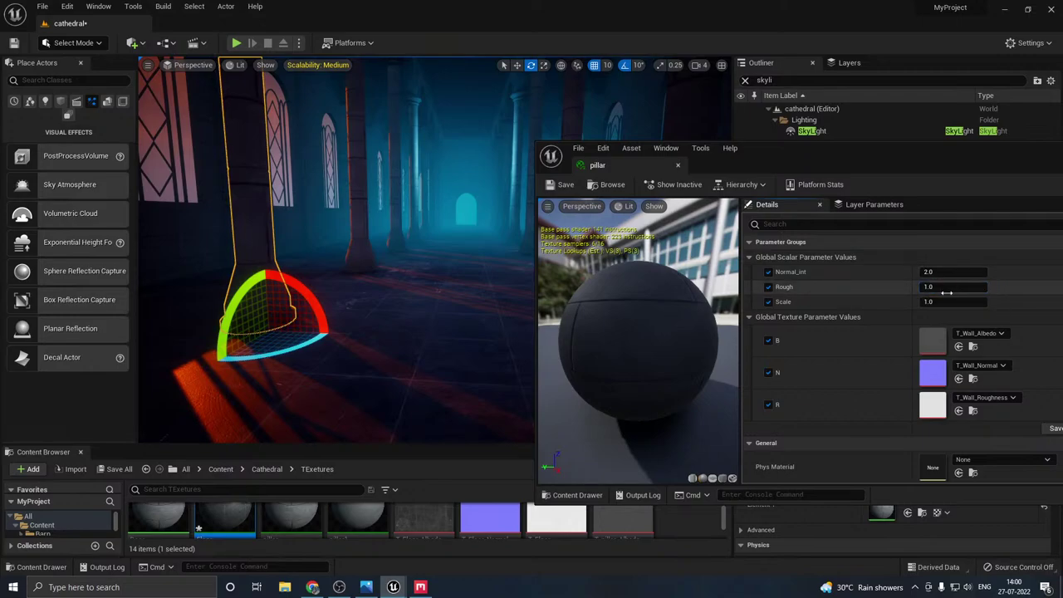
{"action": "key", "text": "Return"}
{"action": "left_click", "coordinate": [938, 287]}
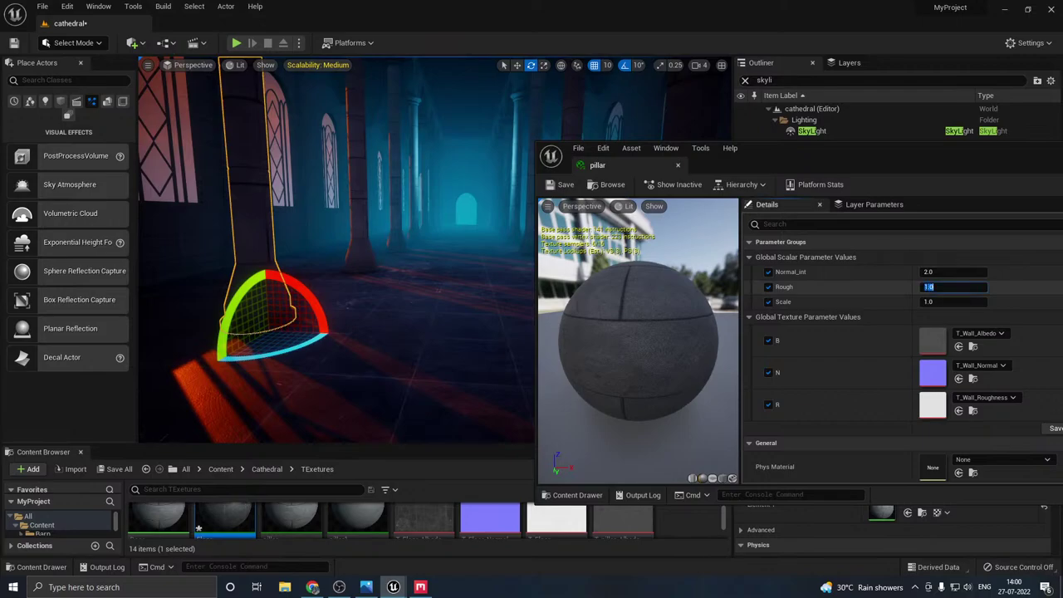
{"action": "type", "text": ".5"}
{"action": "key", "text": "Return"}
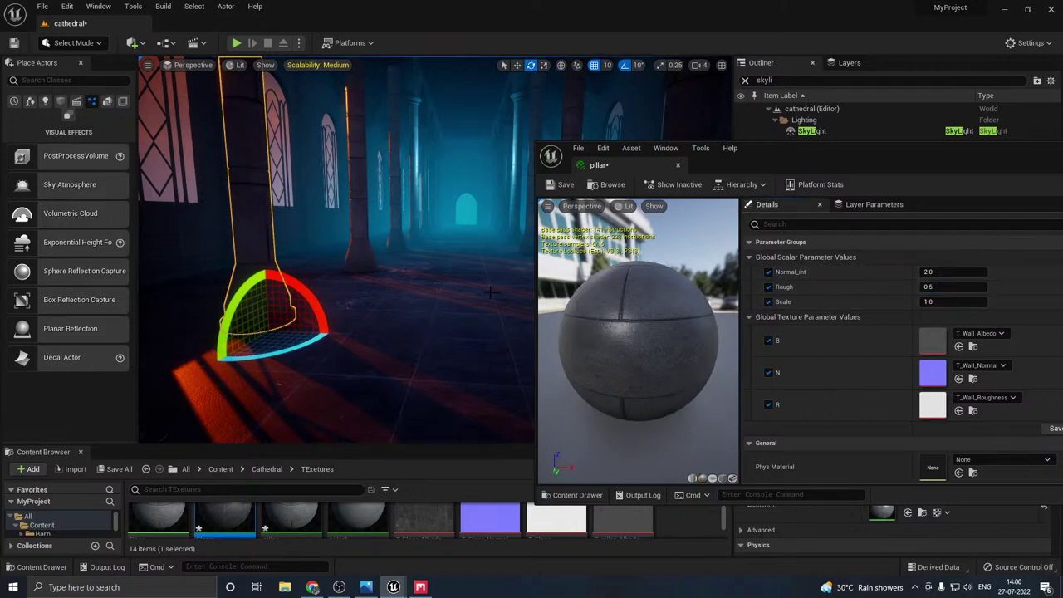
- Examine the light on the pillars and try roughness values of 1 and 2 on the pillar material
{"action": "right_click_drag", "start_coordinate": [456, 294], "coordinate": [458, 292]}
{"action": "key", "text": "g"}
{"action": "key", "text": "g"}
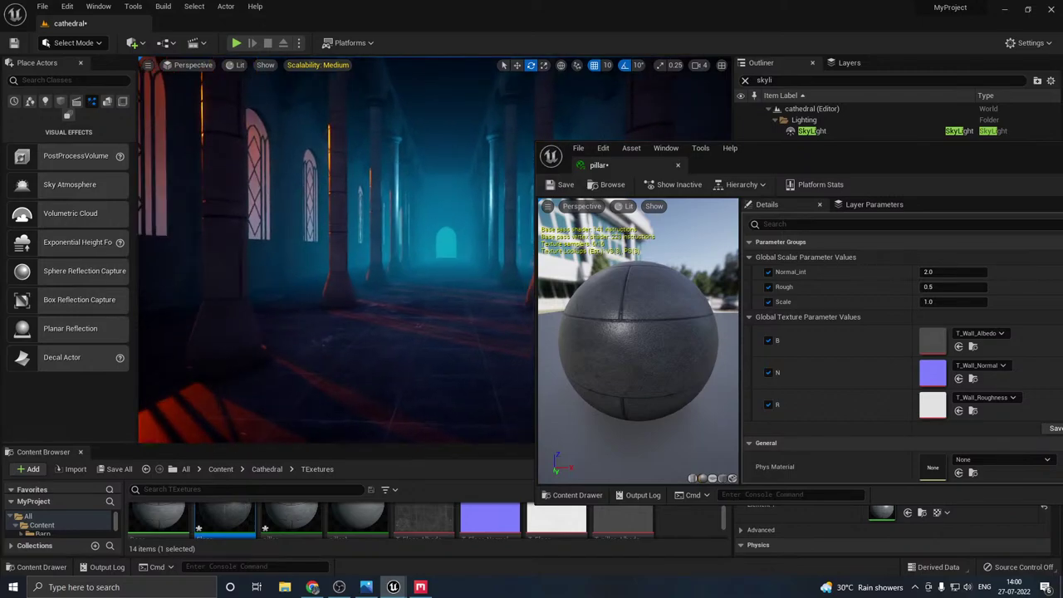
{"action": "key", "text": "w"}
{"action": "right_click_drag", "start_coordinate": [431, 299], "coordinate": [390, 300]}
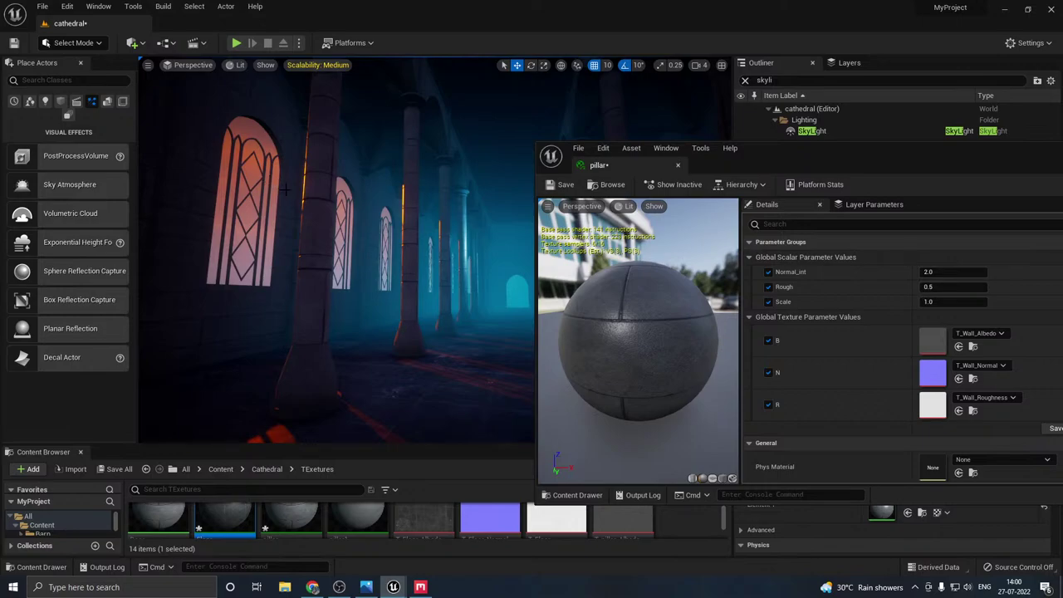
{"action": "left_click", "coordinate": [941, 287]}
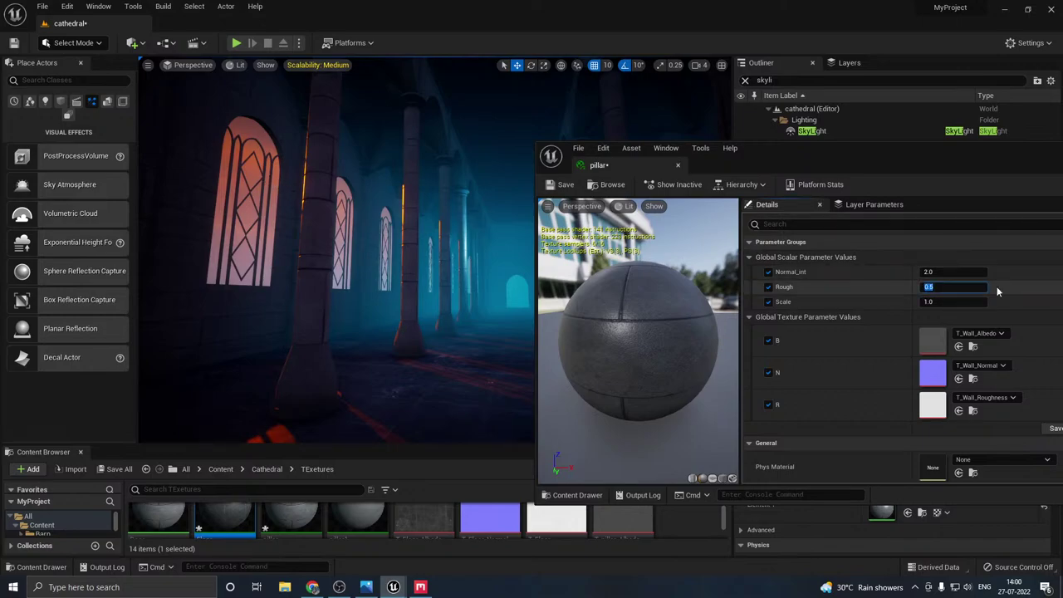
{"action": "type", "text": "1"}
{"action": "key", "text": "Return"}
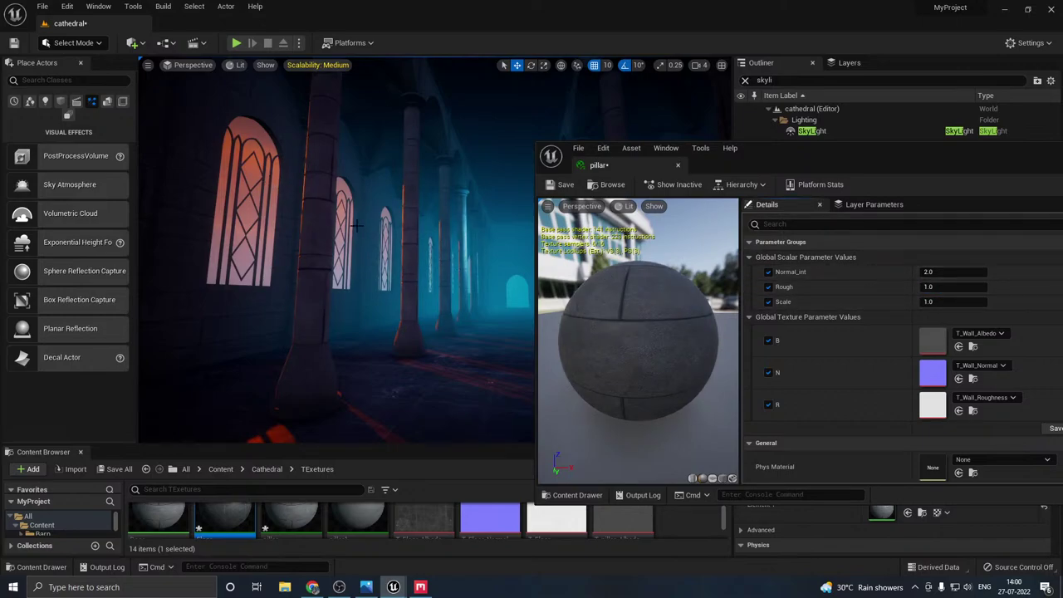
{"action": "right_click_drag", "start_coordinate": [357, 295], "coordinate": [421, 301]}
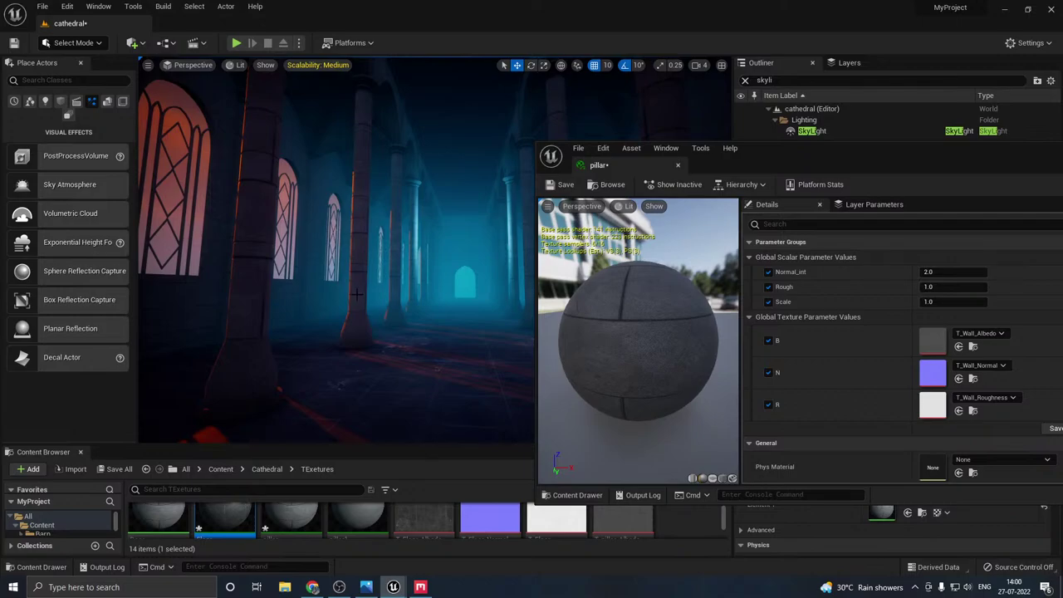
{"action": "left_click", "coordinate": [947, 287]}
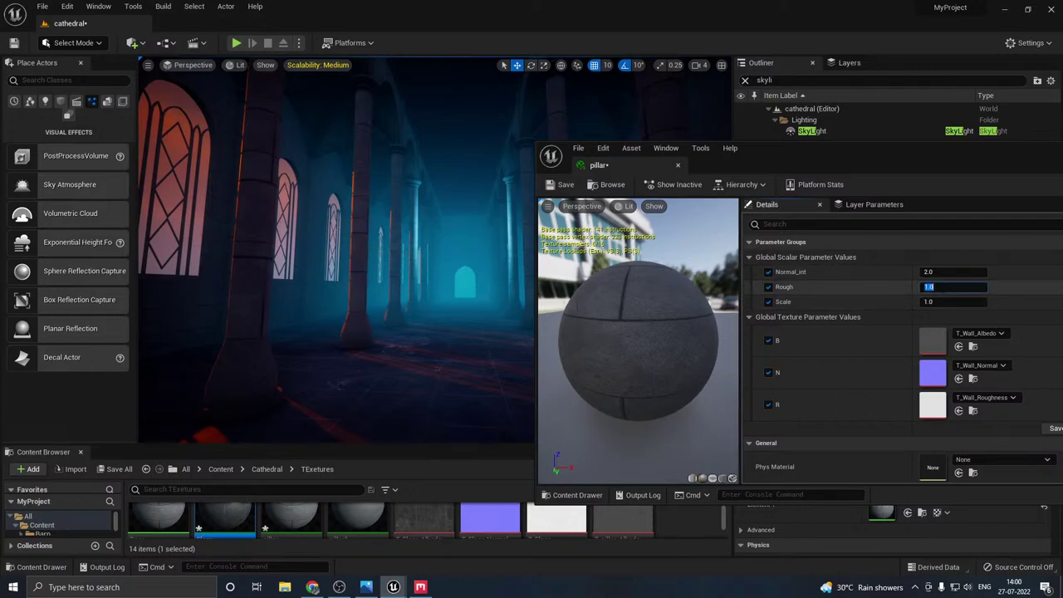
{"action": "type", "text": "2"}
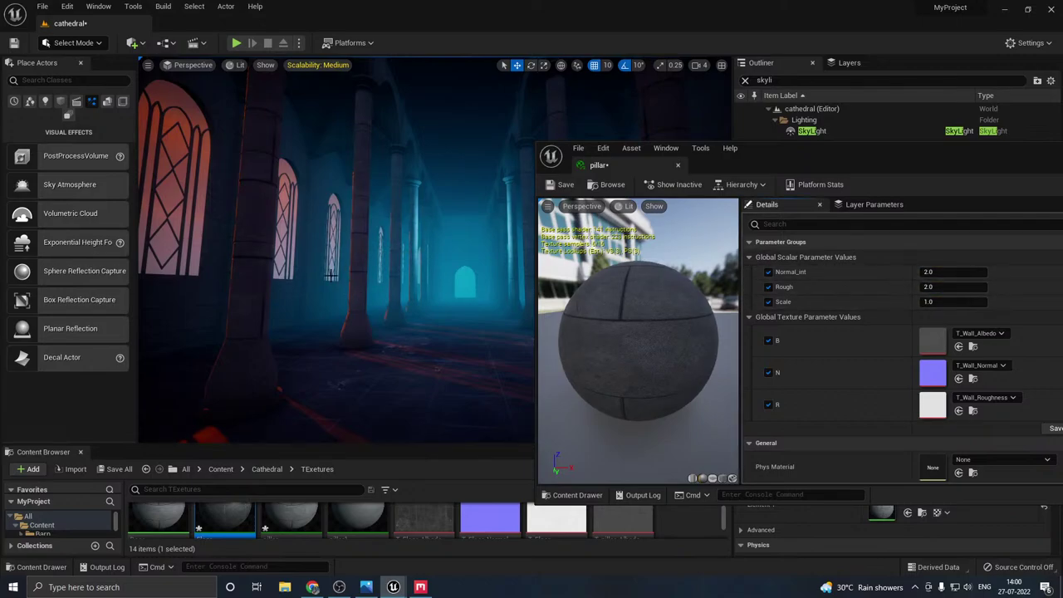
{"action": "key", "text": "Return"}
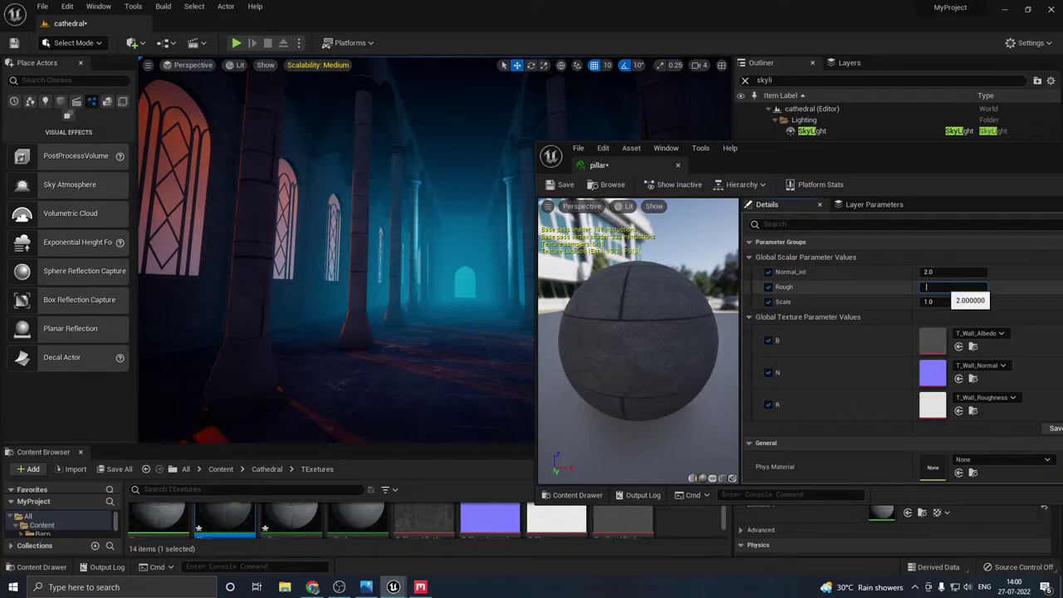
- Set the pillar material's roughness back to 0.5 and close its editor
{"action": "type", "text": ".5"}
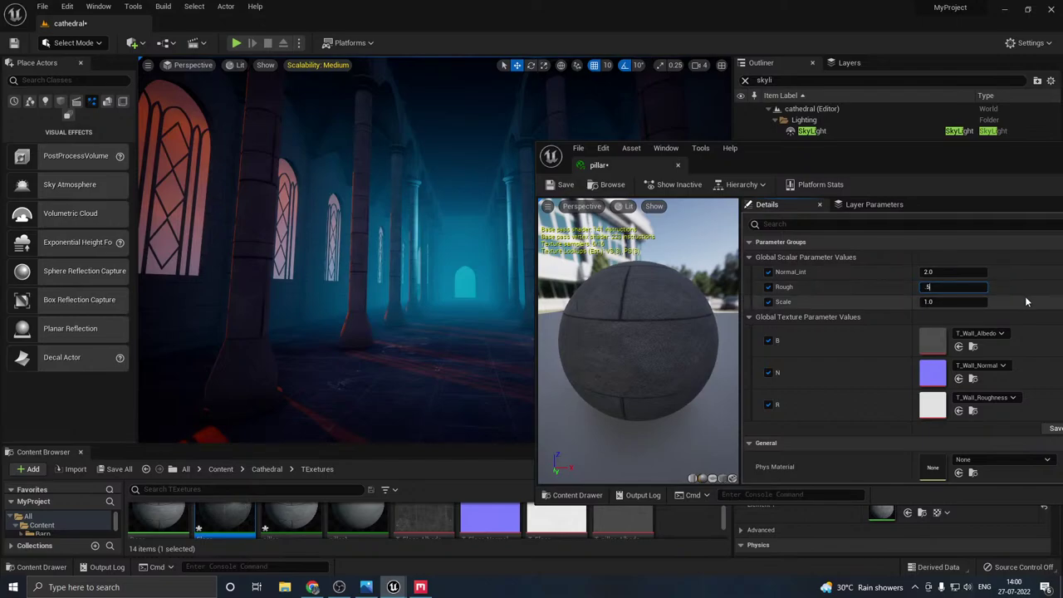
{"action": "key", "text": "Return"}
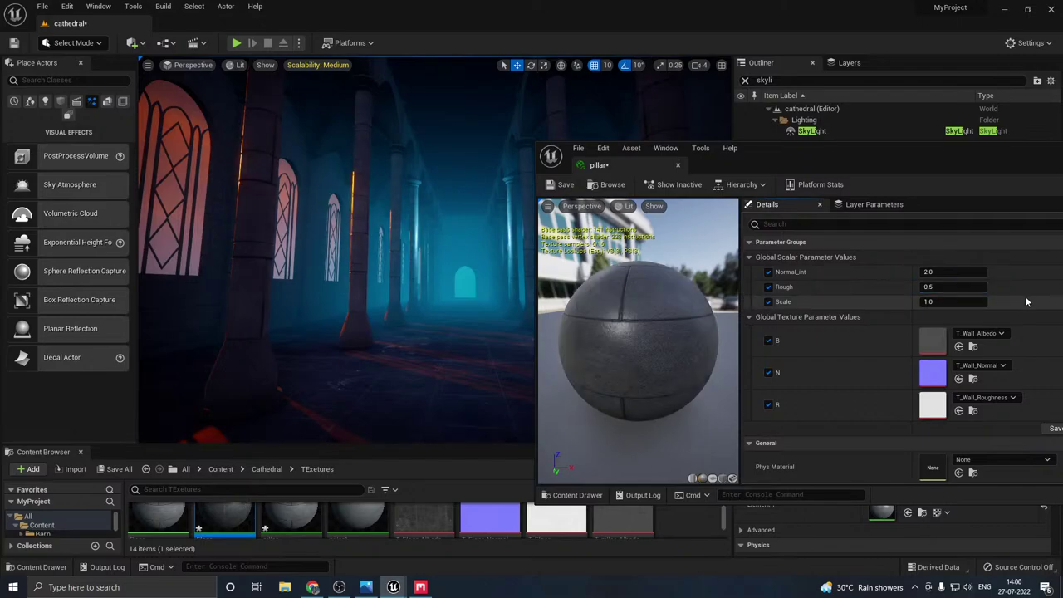
{"action": "left_click", "coordinate": [678, 165]}
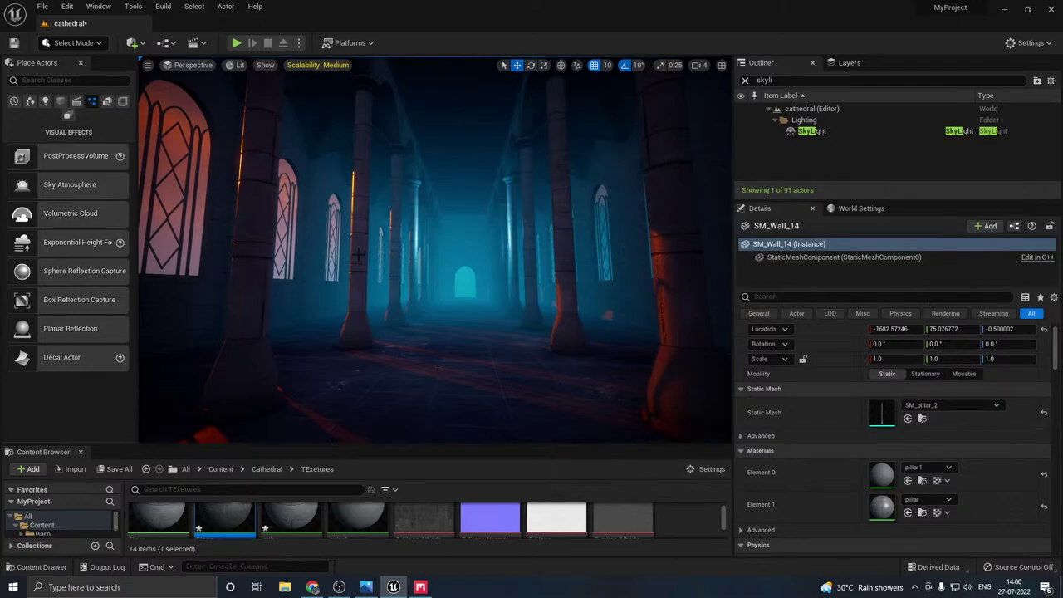
- Open the Wall material of the window wall SM_Wall_3, set its roughness to 0.5, check the interior and close the editor
{"action": "left_click", "coordinate": [627, 309]}
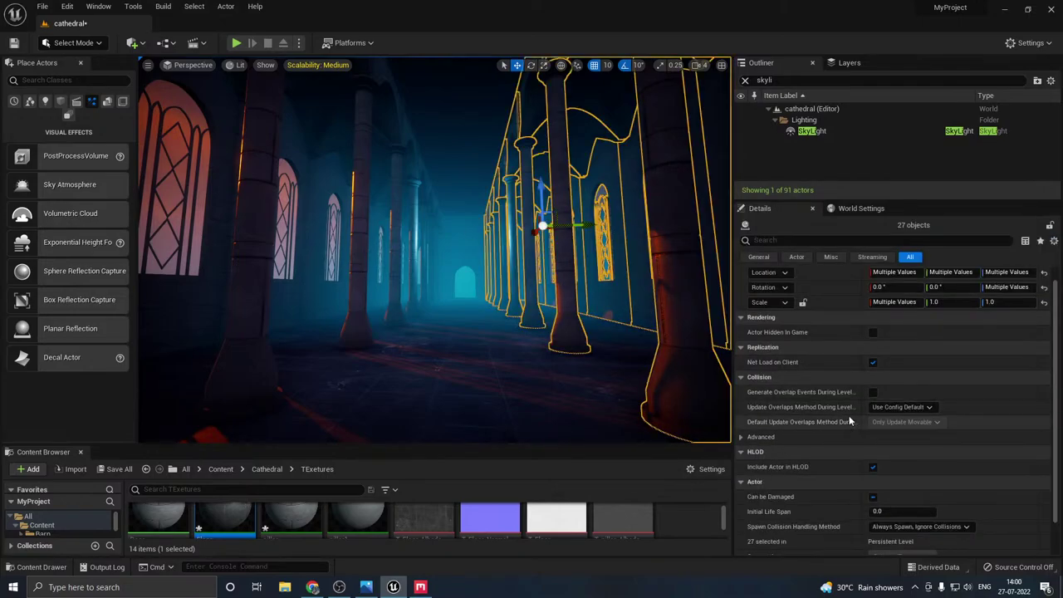
{"action": "left_click", "coordinate": [208, 305]}
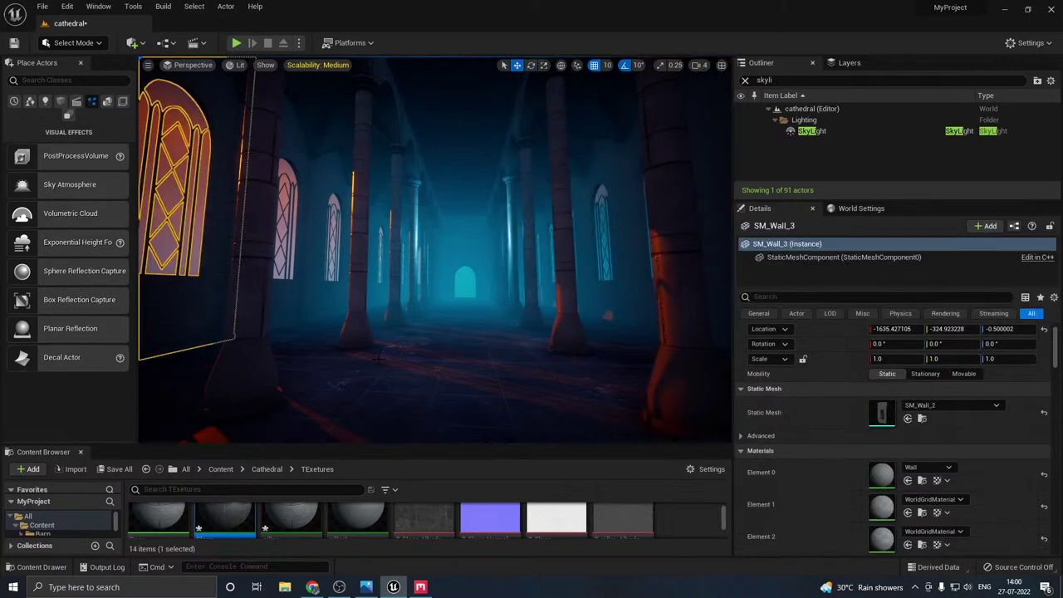
{"action": "double_click", "coordinate": [882, 472]}
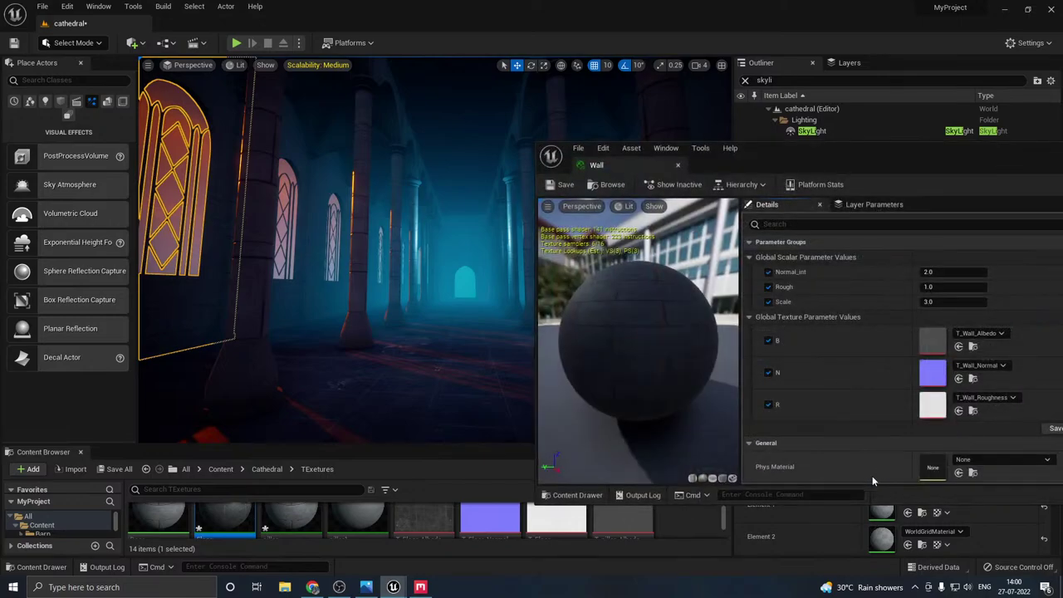
{"action": "left_click", "coordinate": [961, 287]}
{"action": "type", "text": ".5"}
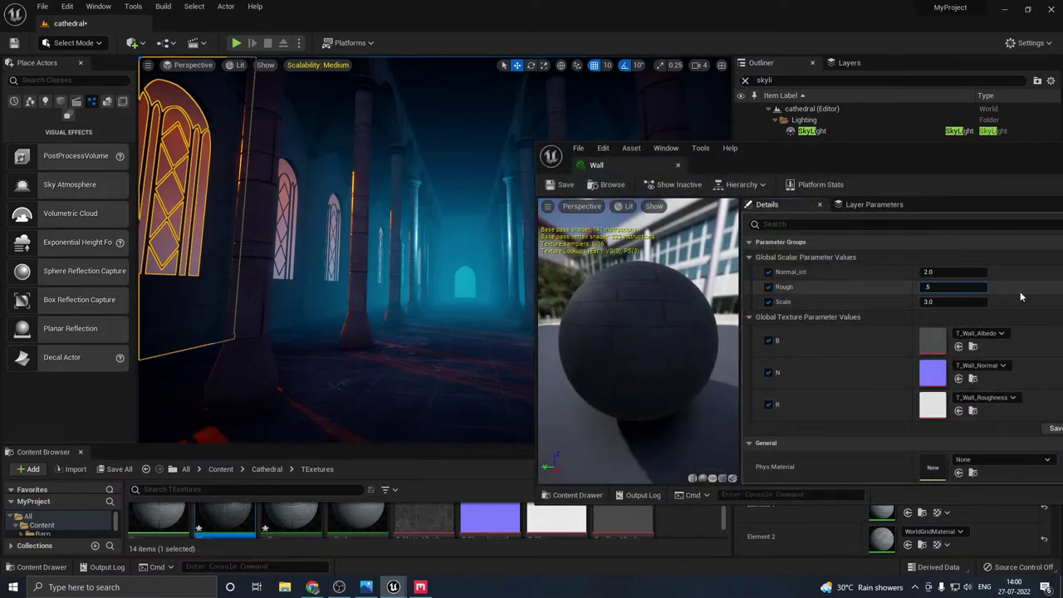
{"action": "key", "text": "Return"}
{"action": "right_click_drag", "start_coordinate": [403, 290], "coordinate": [409, 297]}
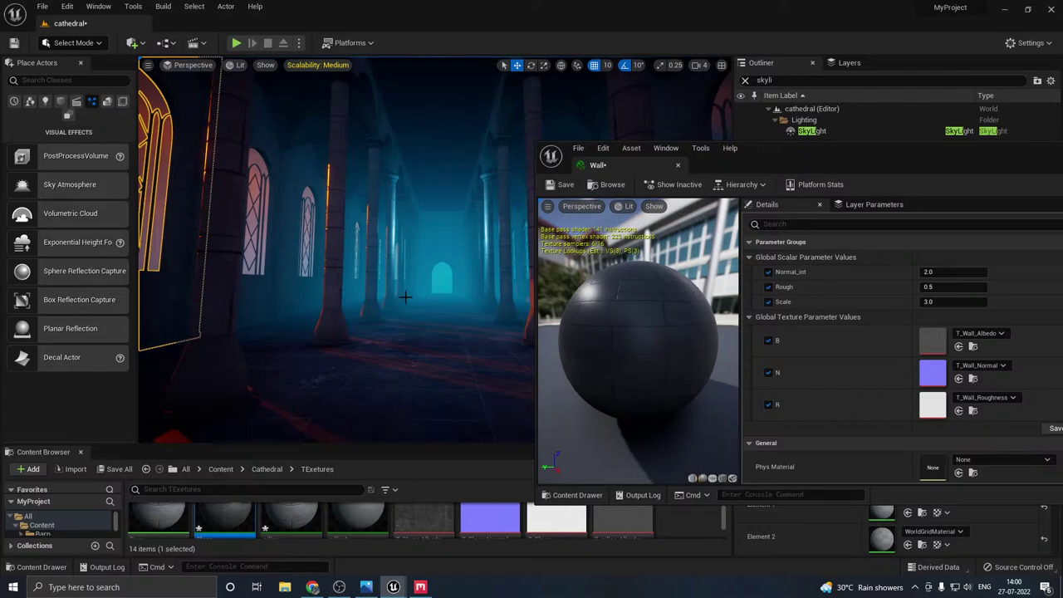
{"action": "key", "text": "g"}
{"action": "key", "text": "g"}
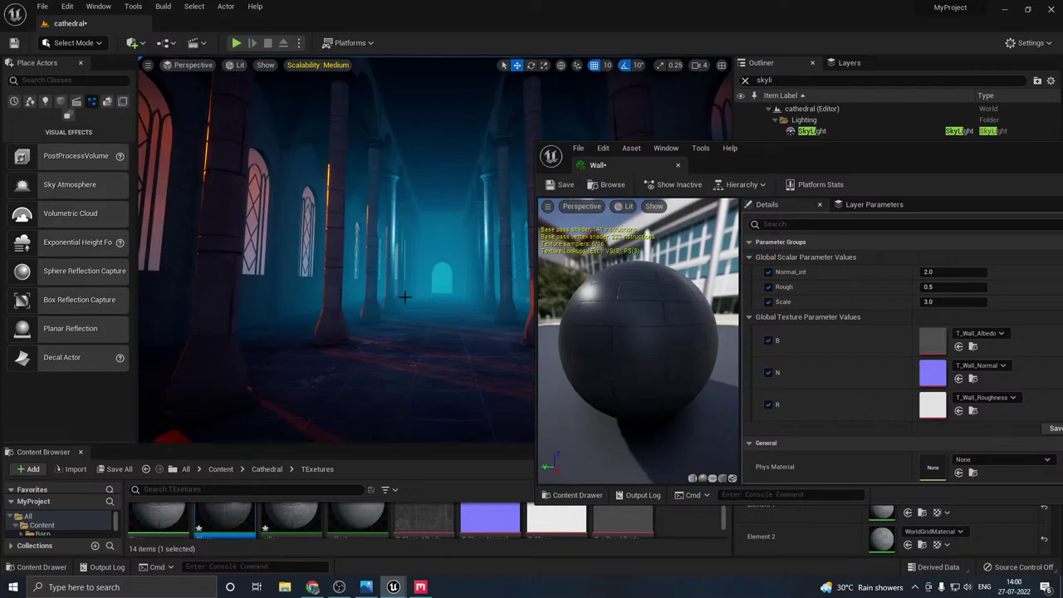
{"action": "left_click", "coordinate": [678, 164]}
- Rotate the directional light to about -76.11° on Z and save the level and all modified materials
{"action": "right_click_drag", "start_coordinate": [414, 316], "coordinate": [383, 323]}
{"action": "scroll", "coordinate": [556, 249], "scroll_direction": "down", "scroll_amount": 2}
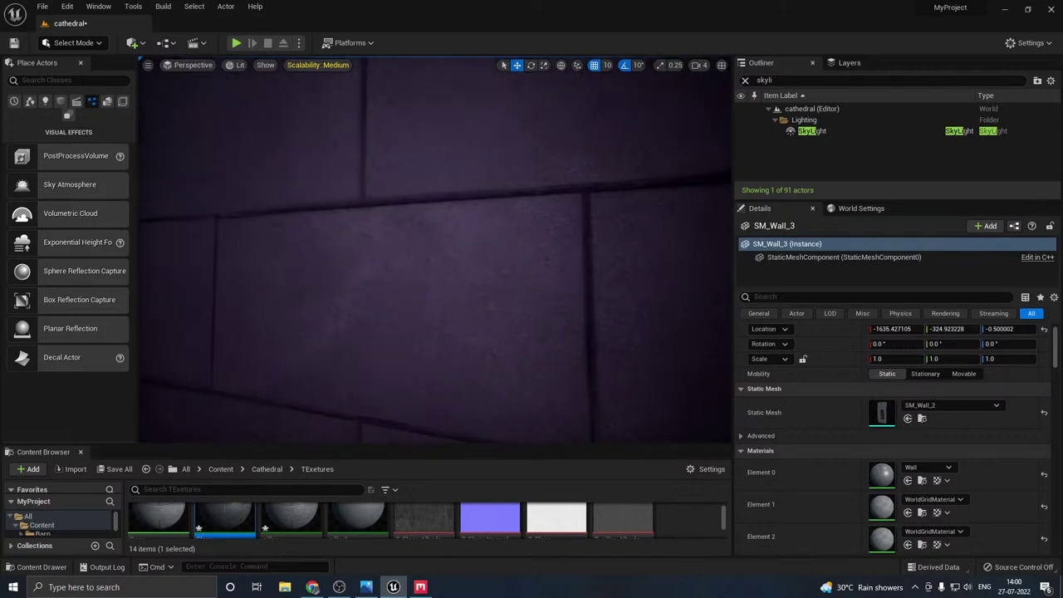
{"action": "scroll", "coordinate": [556, 250], "scroll_direction": "up", "scroll_amount": 2}
{"action": "right_click_drag", "start_coordinate": [556, 250], "coordinate": [520, 233]}
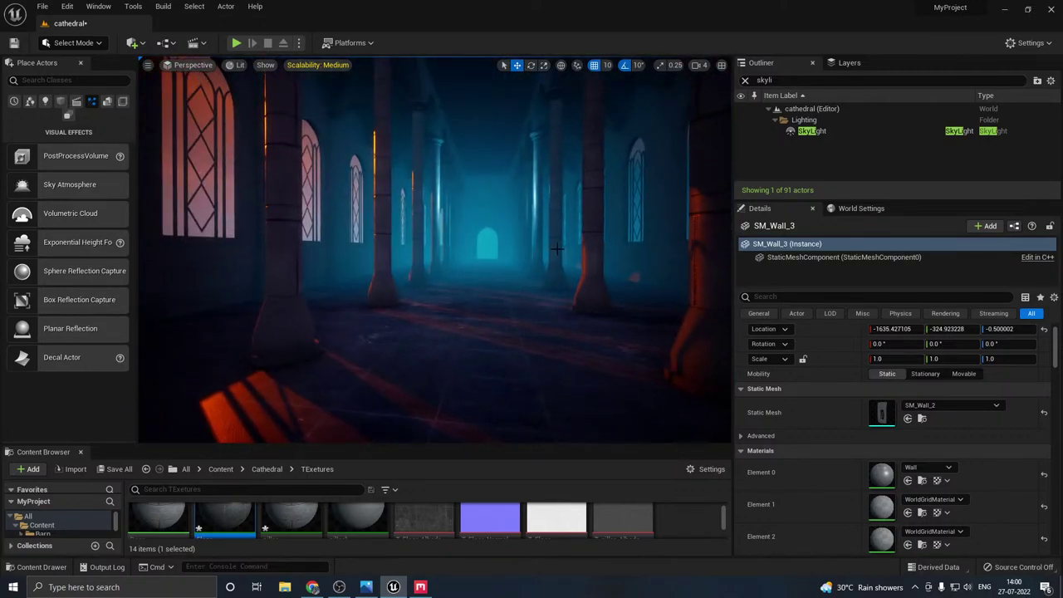
{"action": "left_click", "coordinate": [493, 209]}
{"action": "key", "text": "e"}
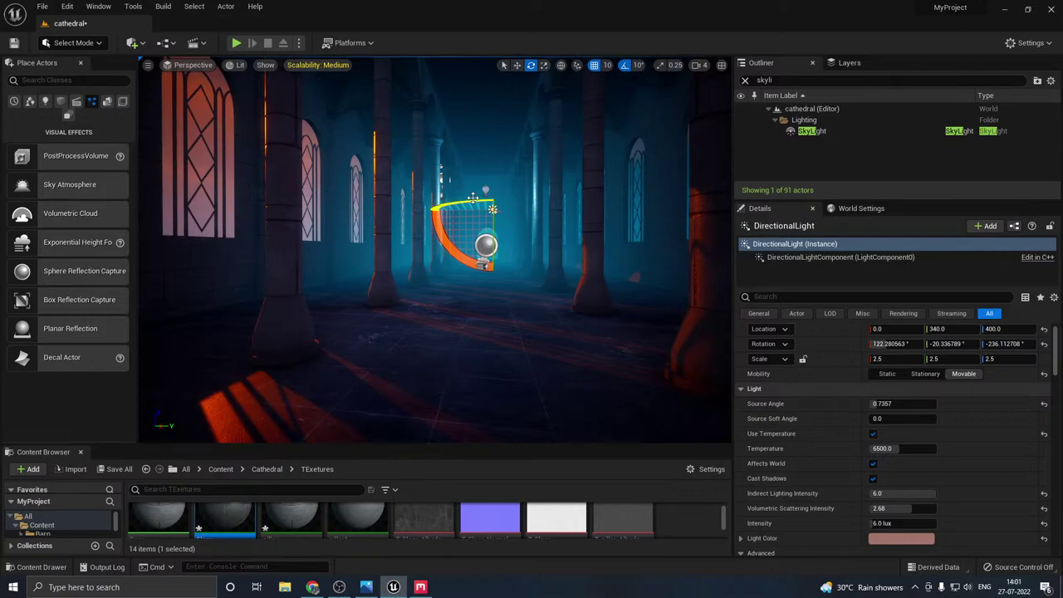
{"action": "left_click_drag", "start_coordinate": [473, 197], "coordinate": [532, 199]}
{"action": "key", "text": "w"}
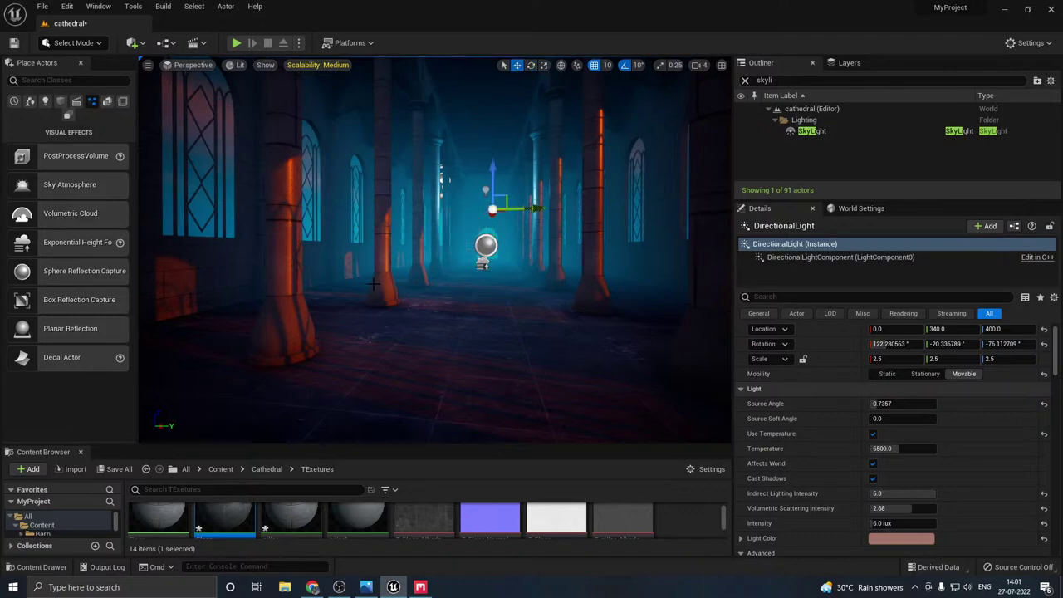
{"action": "left_click", "coordinate": [119, 469]}
{"action": "left_click", "coordinate": [619, 421]}
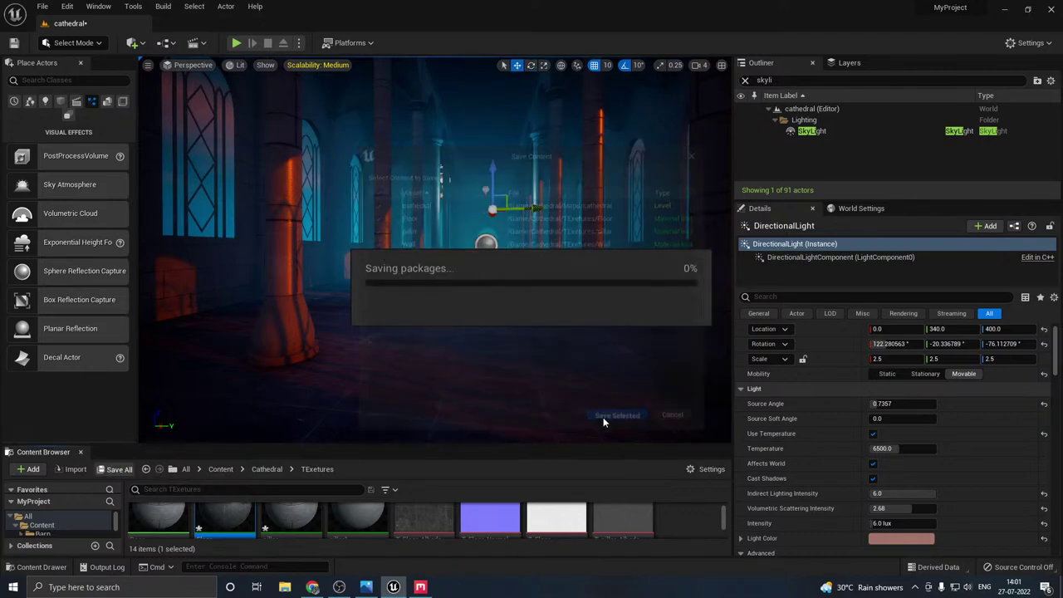
- Examine the pillars, floor and nave under the new light angle from several viewpoints with editor icons hidden
{"action": "left_click", "coordinate": [284, 266]}
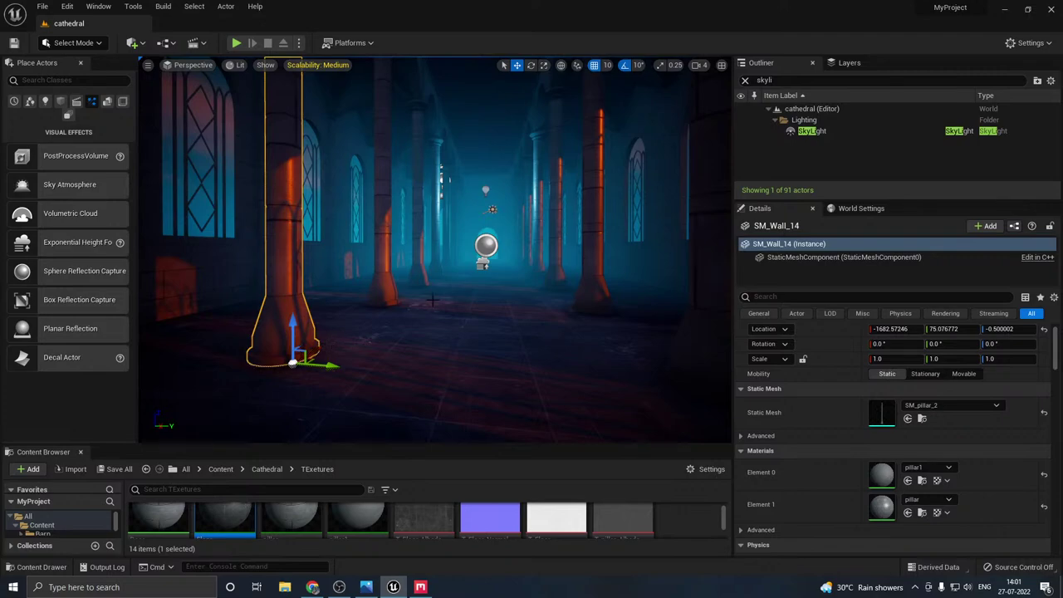
{"action": "left_click", "coordinate": [458, 326]}
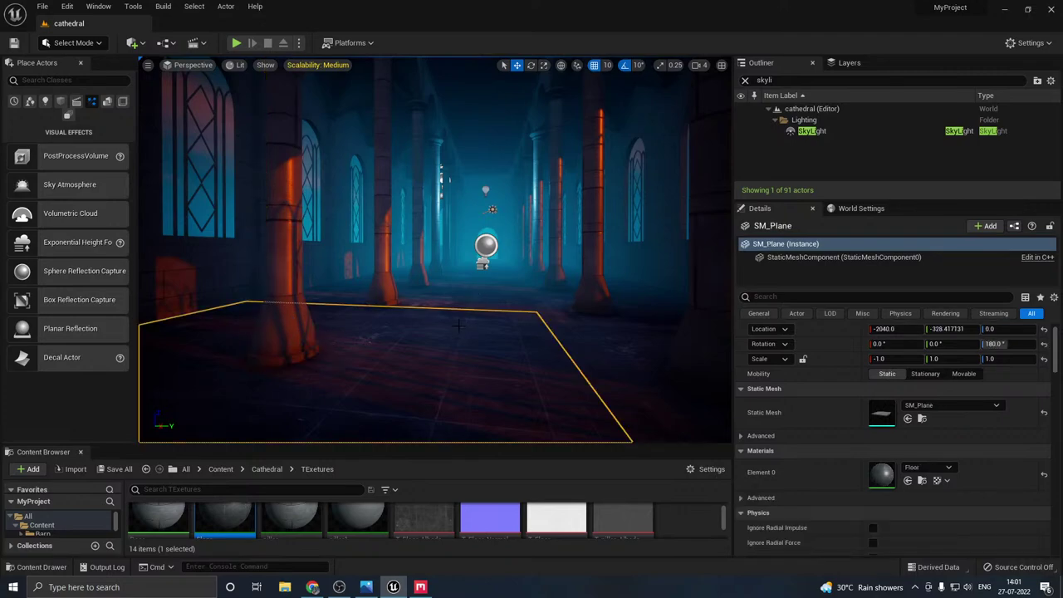
{"action": "key", "text": "g"}
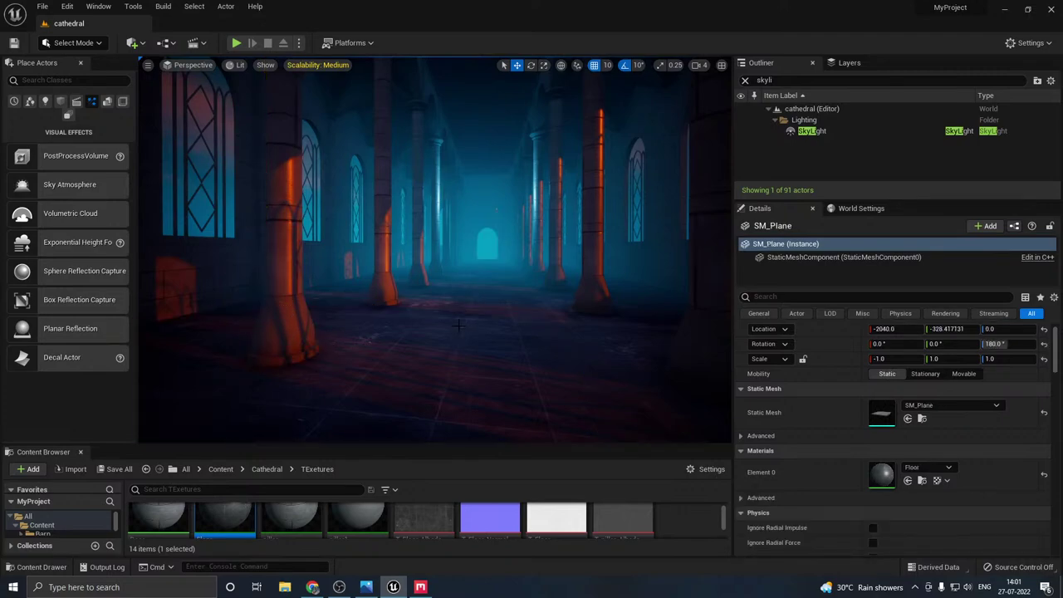
{"action": "left_click", "coordinate": [297, 350]}
{"action": "right_click_drag", "start_coordinate": [390, 344], "coordinate": [365, 352]}
{"action": "key", "text": "g"}
{"action": "right_click_drag", "start_coordinate": [459, 391], "coordinate": [467, 381]}
{"action": "key", "text": "g"}
{"action": "key", "text": "g"}
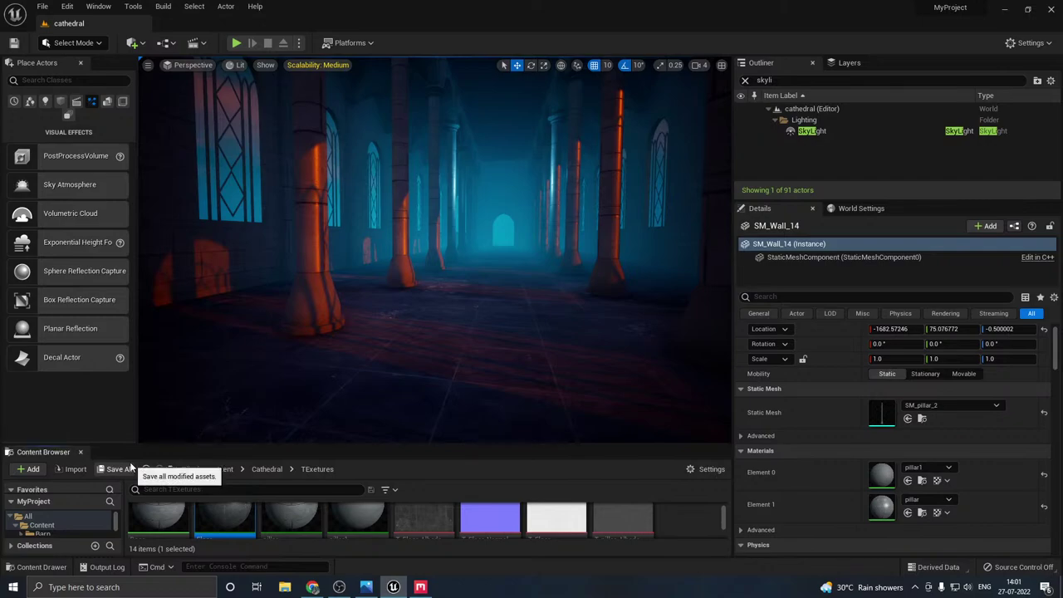
{"action": "right_click_drag", "start_coordinate": [523, 349], "coordinate": [523, 349]}
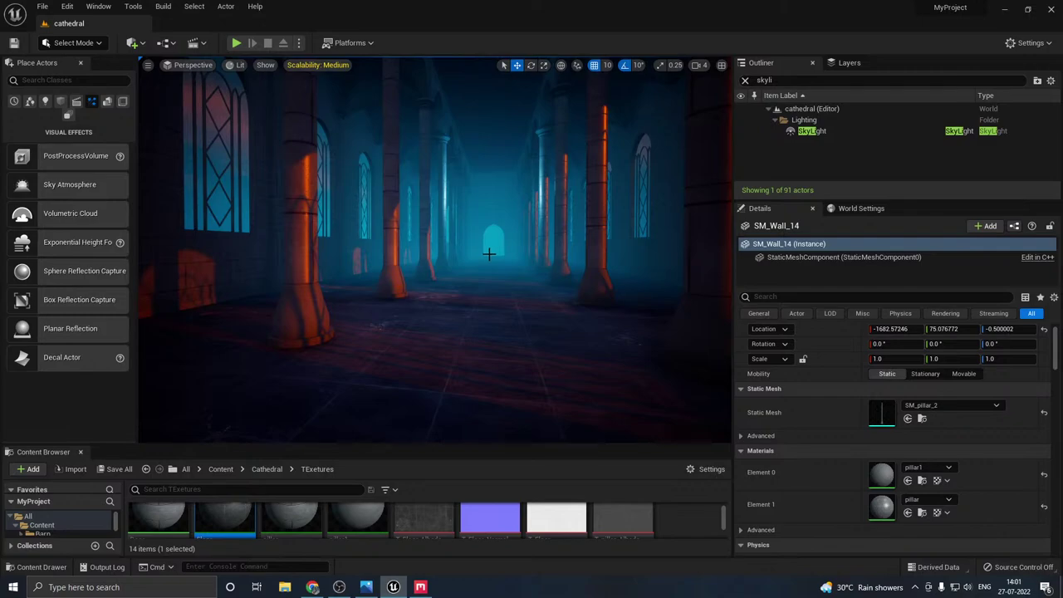
{"action": "right_click_drag", "start_coordinate": [476, 382], "coordinate": [424, 369]}
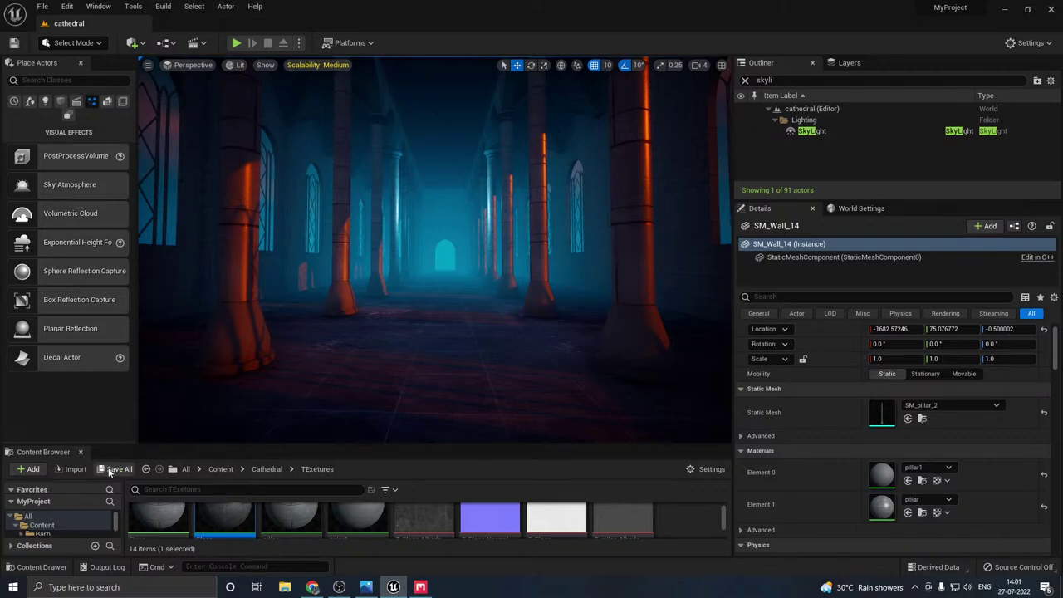
{"action": "right_click_drag", "start_coordinate": [436, 391], "coordinate": [421, 393]}
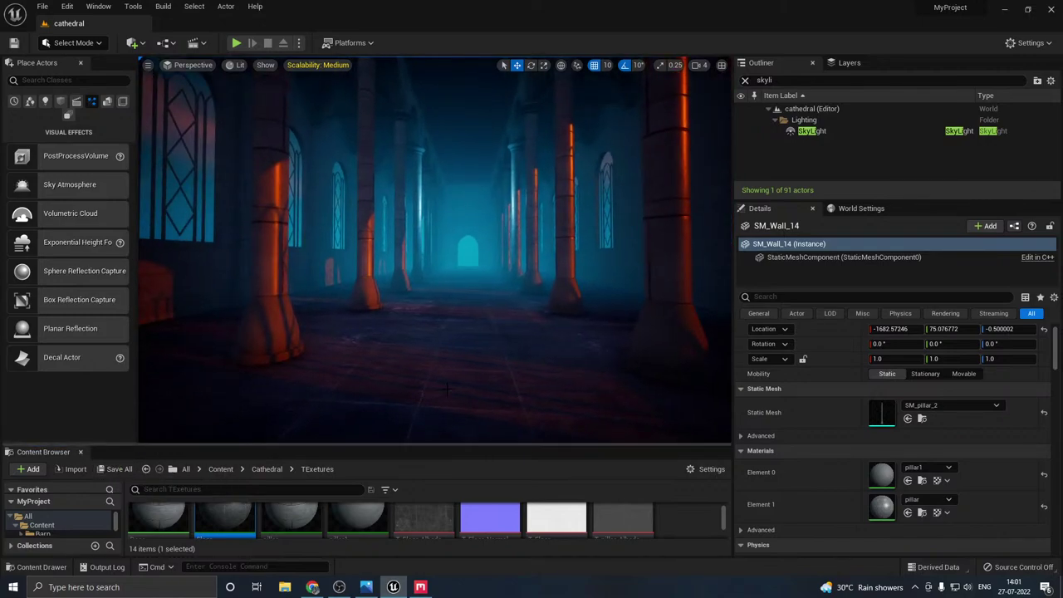
- Preview the nave in the cinematic viewport type and return to the default viewport
{"action": "left_click", "coordinate": [192, 65]}
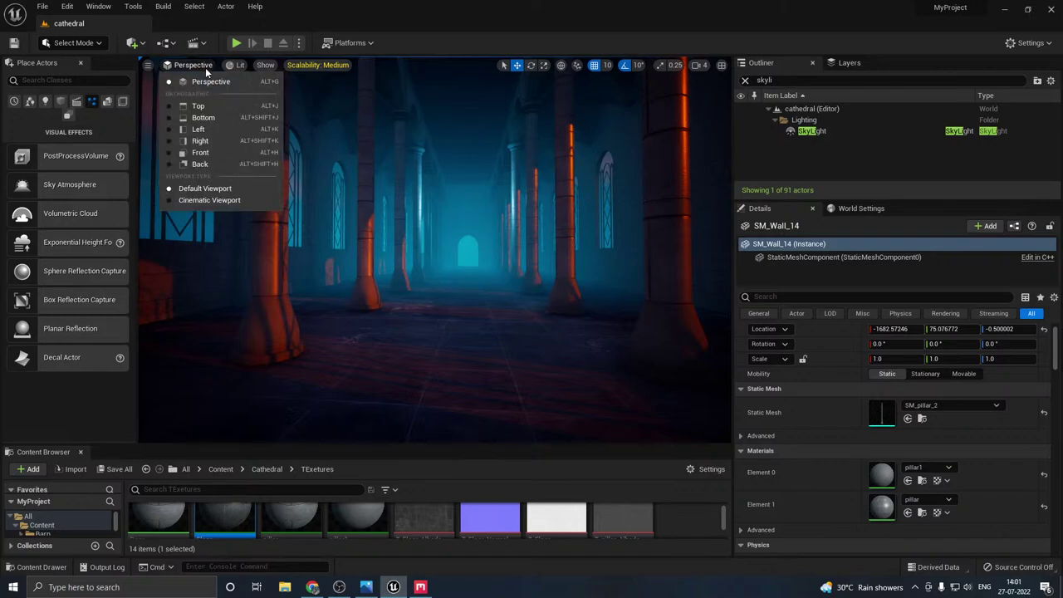
{"action": "left_click", "coordinate": [214, 194]}
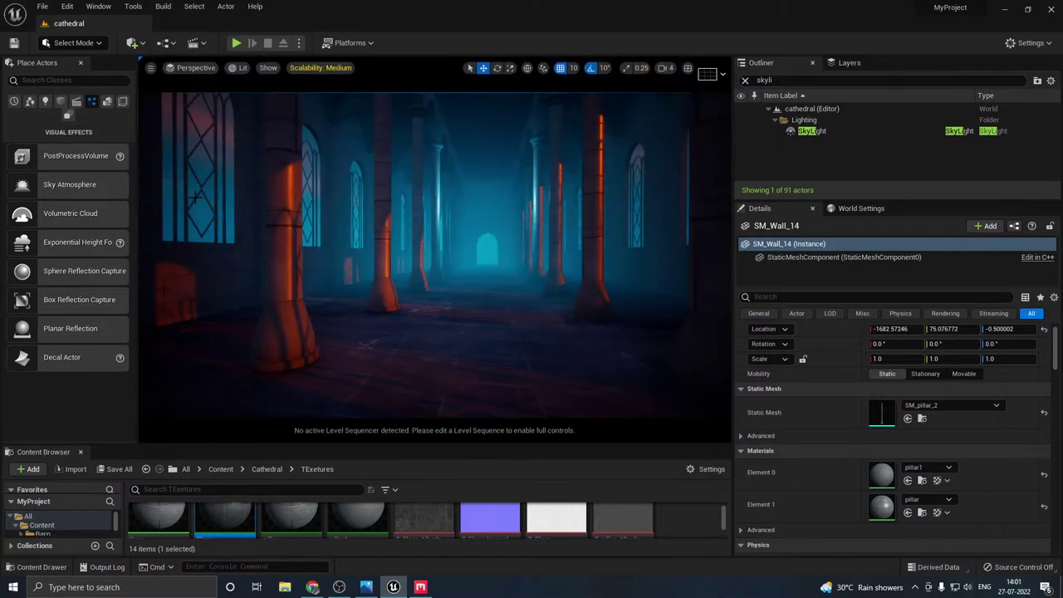
{"action": "right_click_drag", "start_coordinate": [324, 298], "coordinate": [361, 312]}
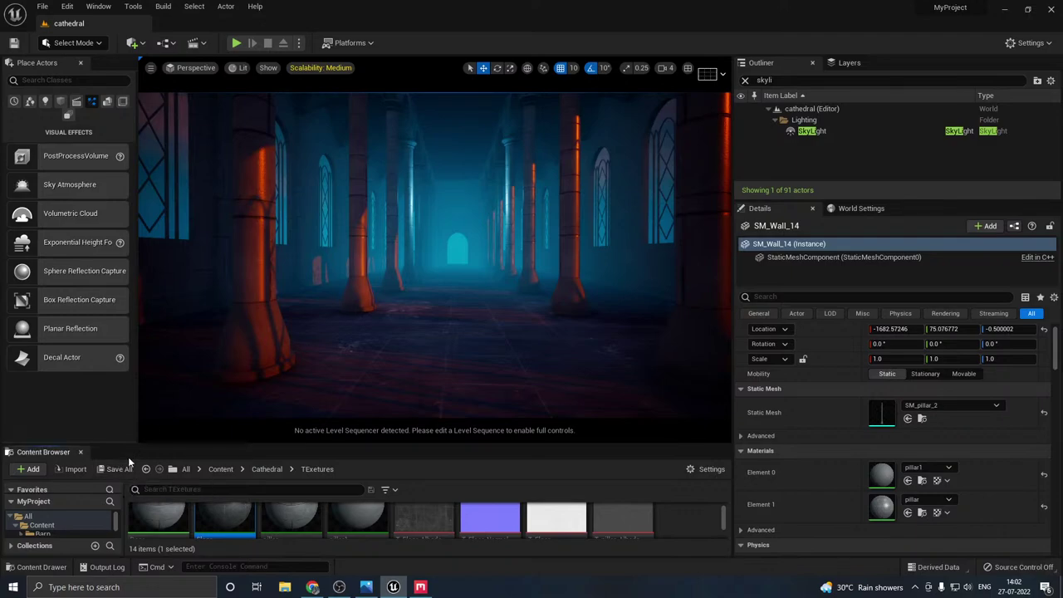
{"action": "left_click", "coordinate": [191, 69]}
{"action": "left_click", "coordinate": [208, 190]}
- Lower the viewport scalability to Low and enlarge the Content Browser area
{"action": "left_click", "coordinate": [309, 66]}
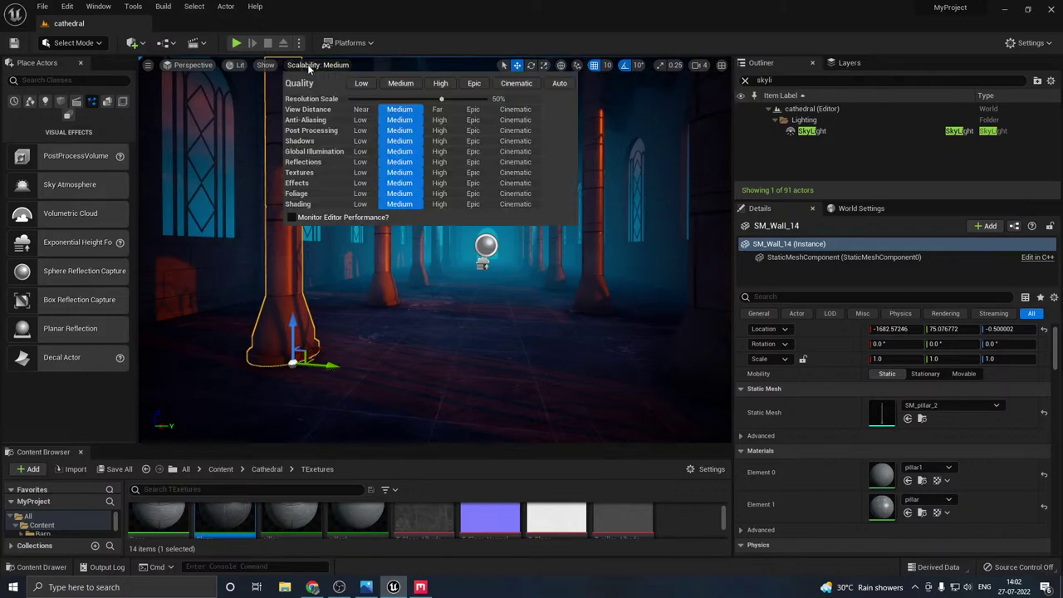
{"action": "left_click", "coordinate": [361, 84]}
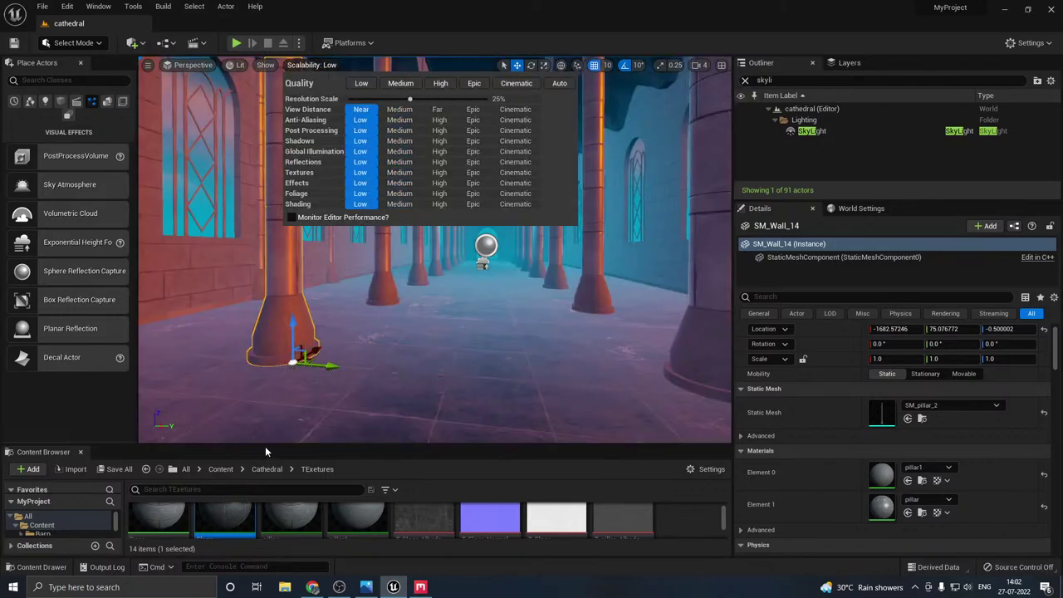
{"action": "left_click_drag", "start_coordinate": [265, 448], "coordinate": [249, 382]}
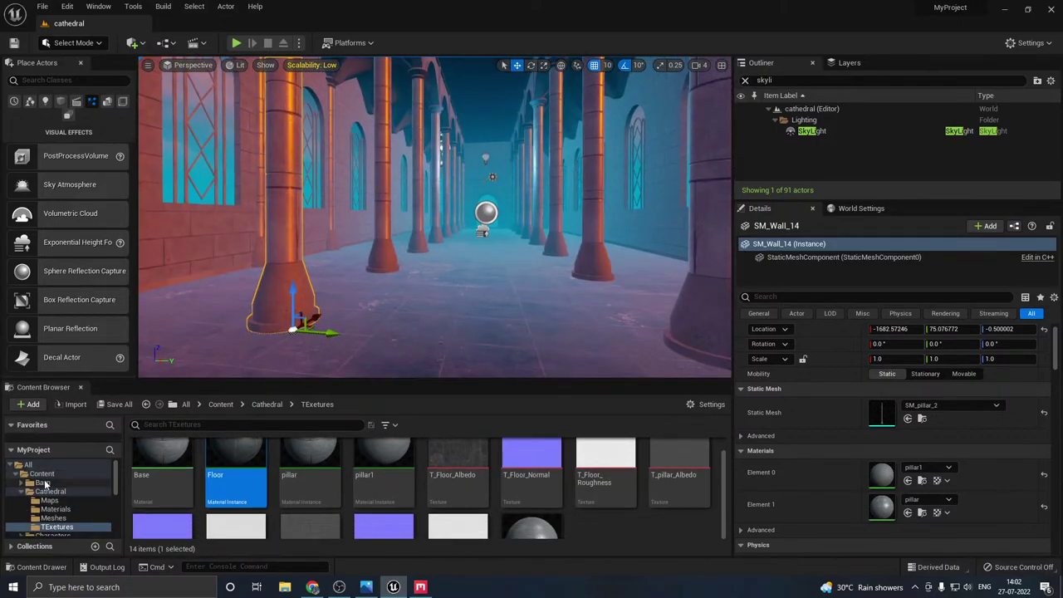
- Browse the project content to the Particles folder inside StarterContent
{"action": "left_click", "coordinate": [23, 492]}
{"action": "scroll", "coordinate": [47, 499], "scroll_direction": "down", "scroll_amount": 5}
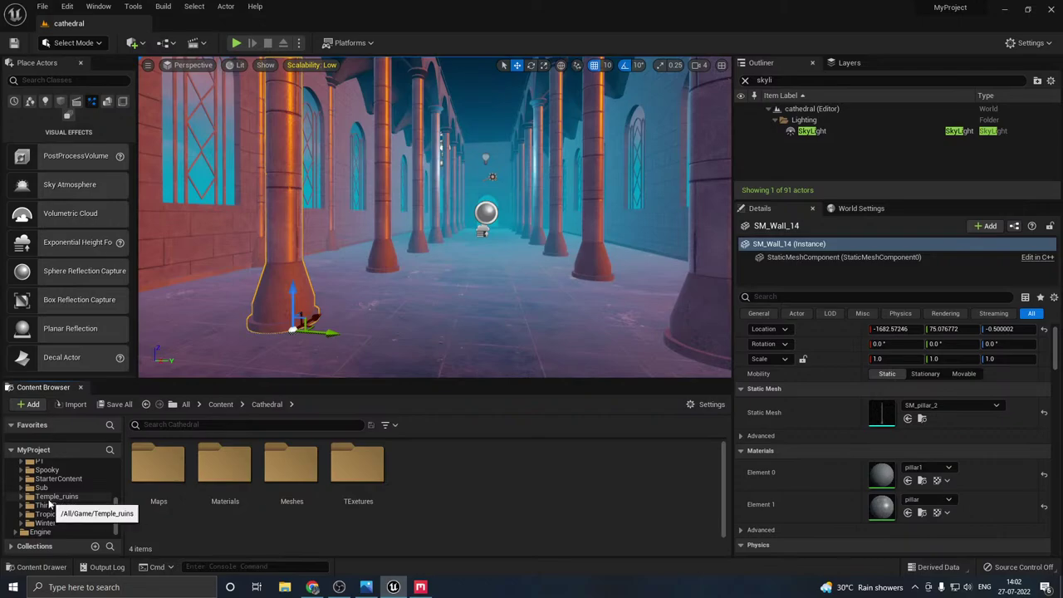
{"action": "left_click", "coordinate": [22, 498]}
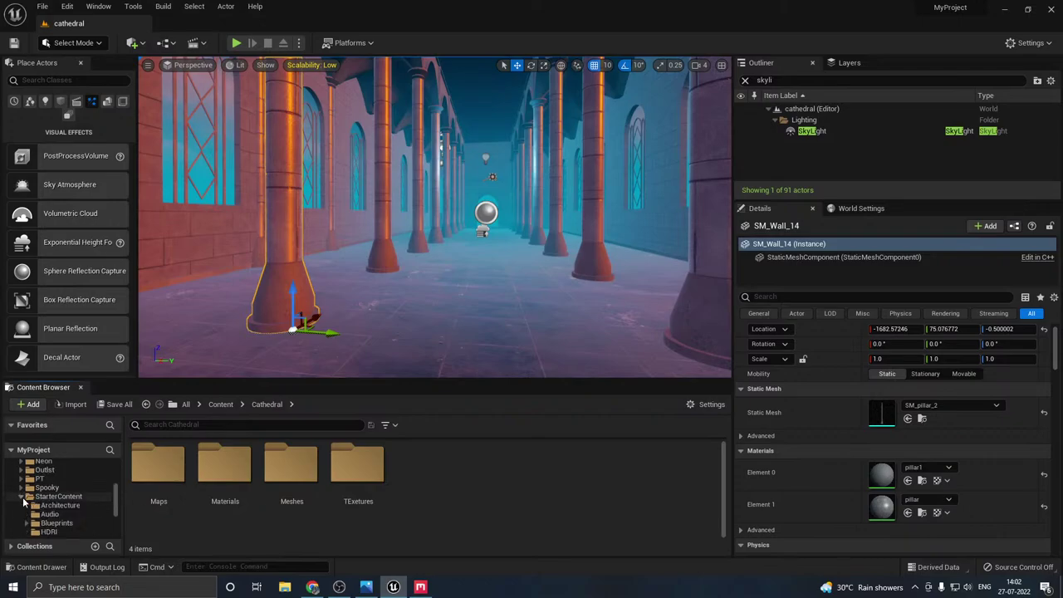
{"action": "scroll", "coordinate": [48, 502], "scroll_direction": "down", "scroll_amount": 3}
{"action": "left_click_drag", "start_coordinate": [59, 505], "coordinate": [63, 508]}
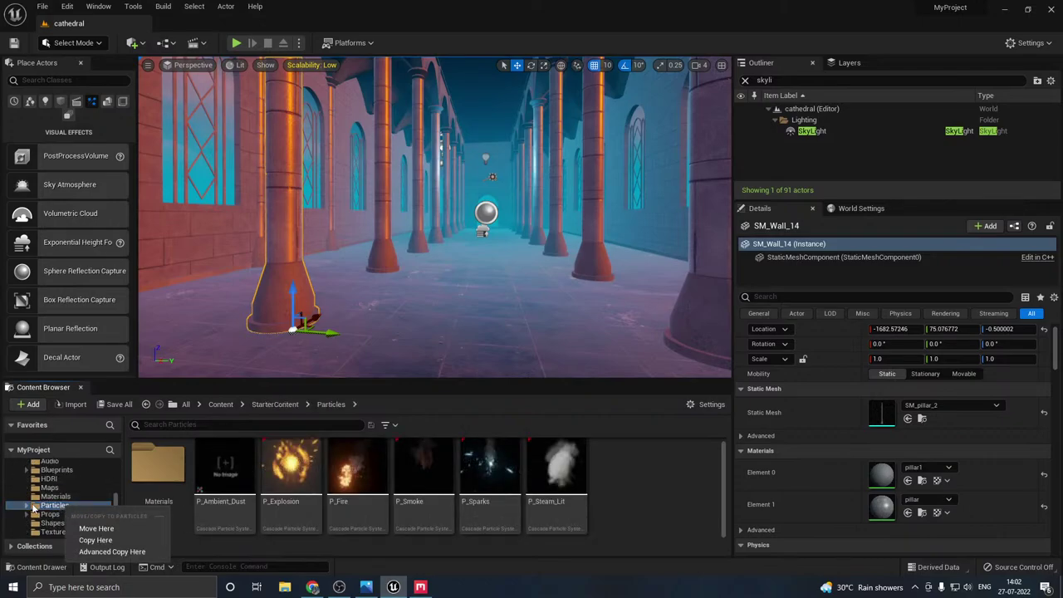
{"action": "left_click", "coordinate": [111, 408]}
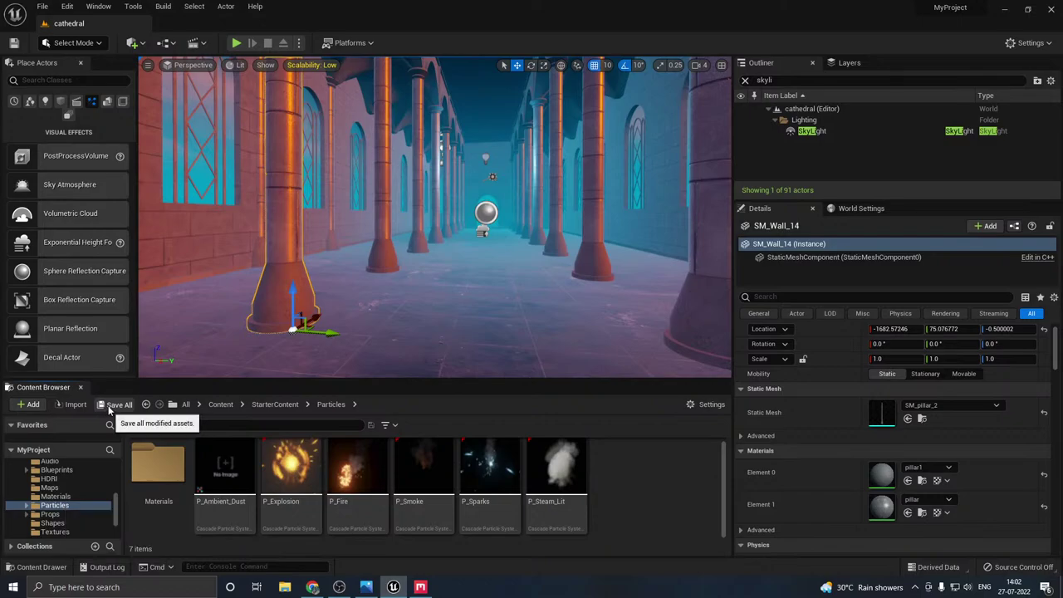
- Place the P_Steam_Lit particle system on the nave floor between the pillars and view it with editor icons hidden
{"action": "left_click", "coordinate": [550, 469]}
{"action": "left_click_drag", "start_coordinate": [618, 359], "coordinate": [500, 326]}
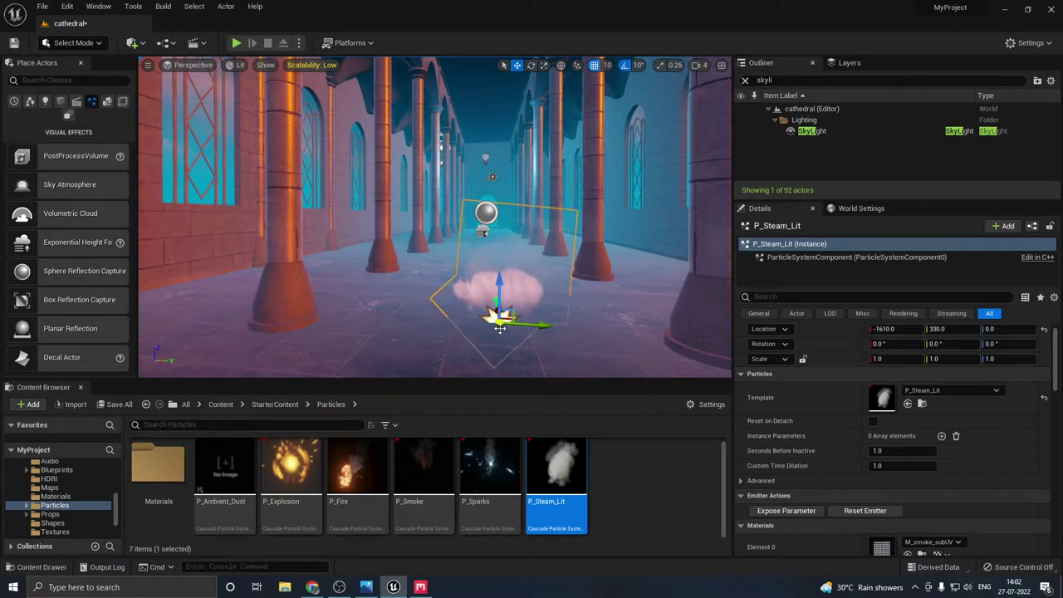
{"action": "key", "text": "g"}
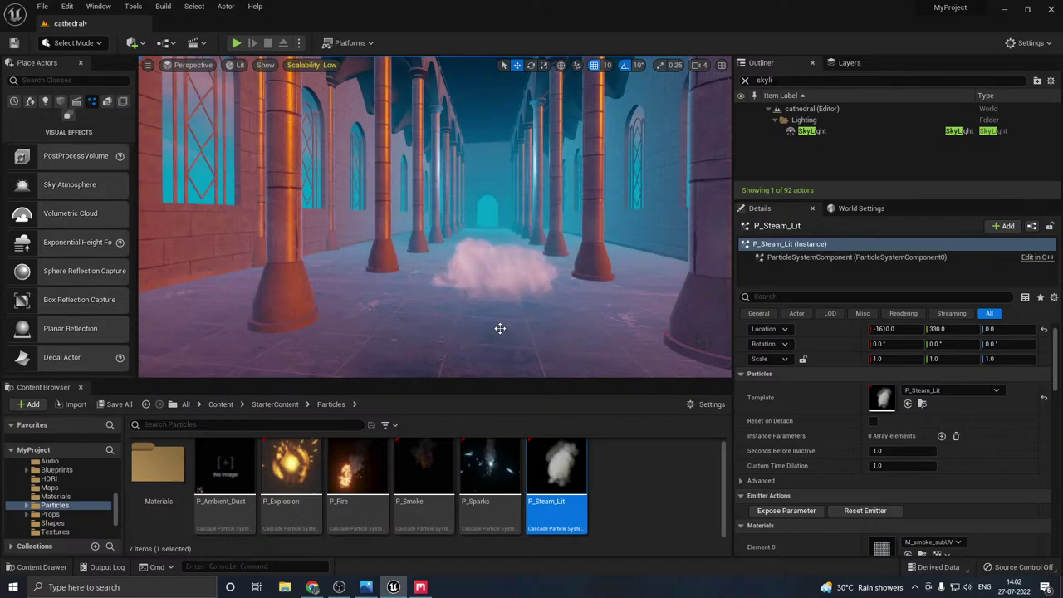
- Preview the steam at Medium scalability and return the viewport to Low
{"action": "left_click", "coordinate": [312, 65]}
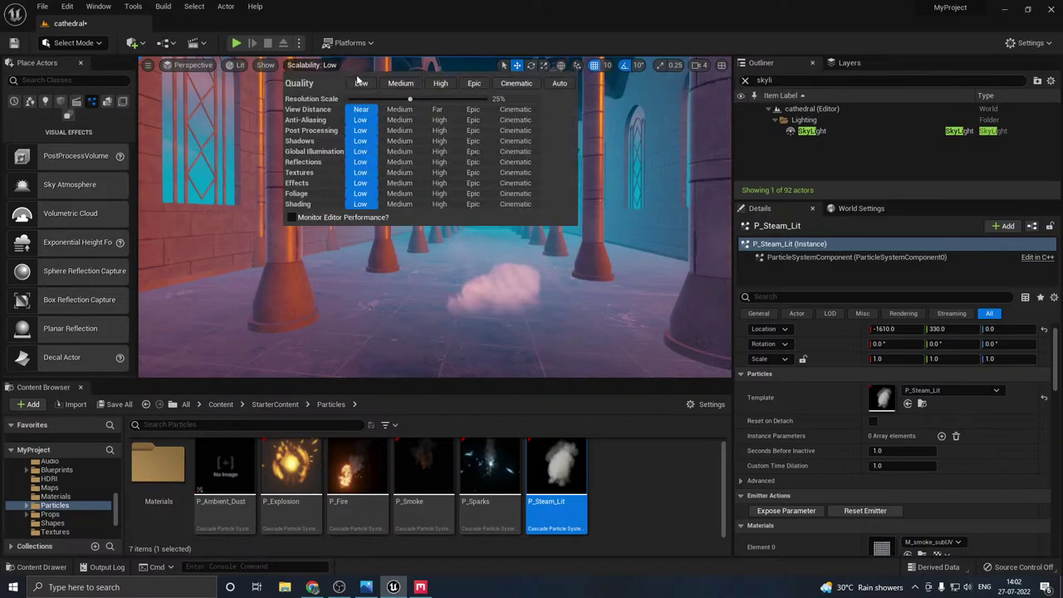
{"action": "left_click", "coordinate": [400, 83]}
{"action": "left_click", "coordinate": [454, 239]}
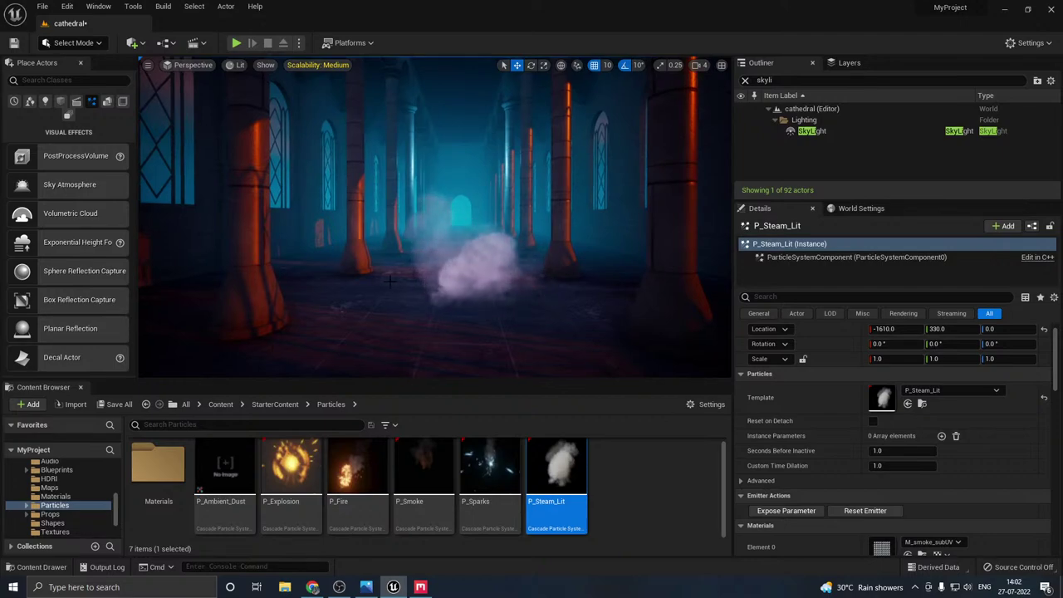
{"action": "left_click", "coordinate": [451, 276]}
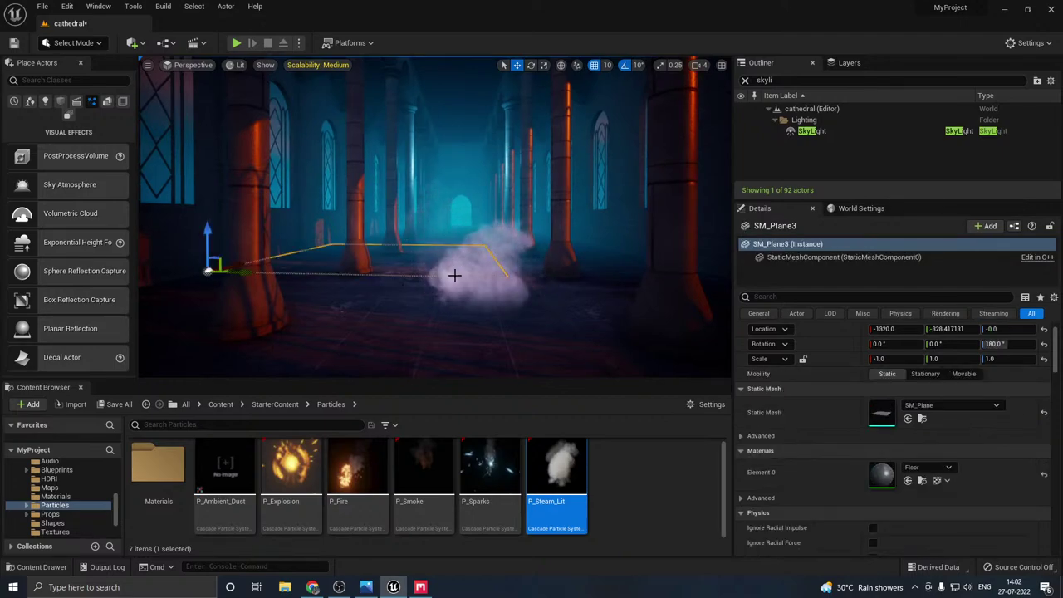
{"action": "left_click", "coordinate": [328, 65]}
{"action": "left_click", "coordinate": [359, 83]}
- Select the steam emitter, raise it to Z 10 and bring it forward along the nave to about X -1990
{"action": "left_click", "coordinate": [499, 278]}
{"action": "left_click", "coordinate": [486, 280]}
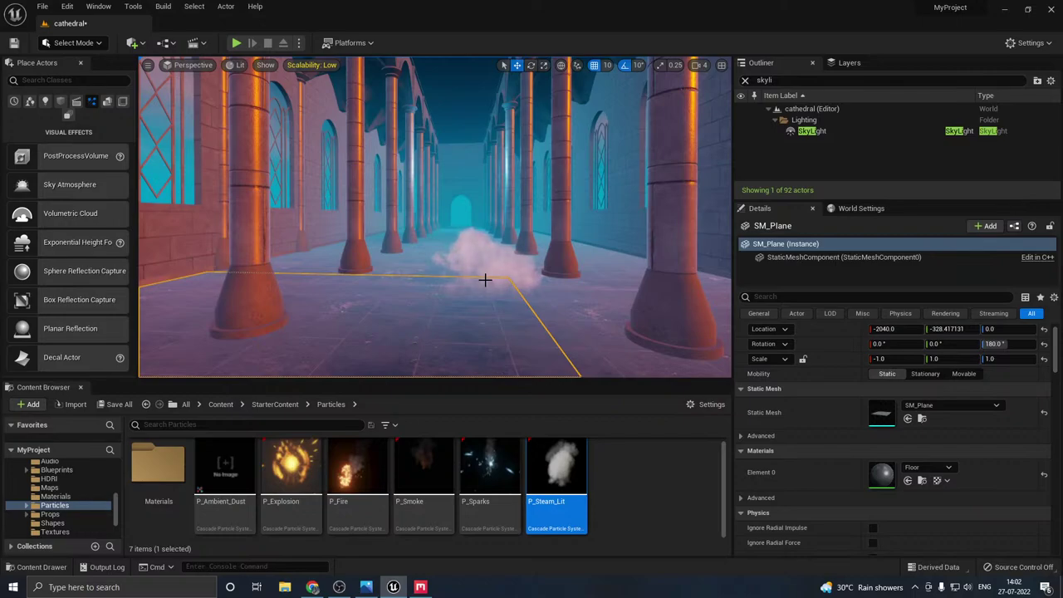
{"action": "left_click", "coordinate": [472, 311]}
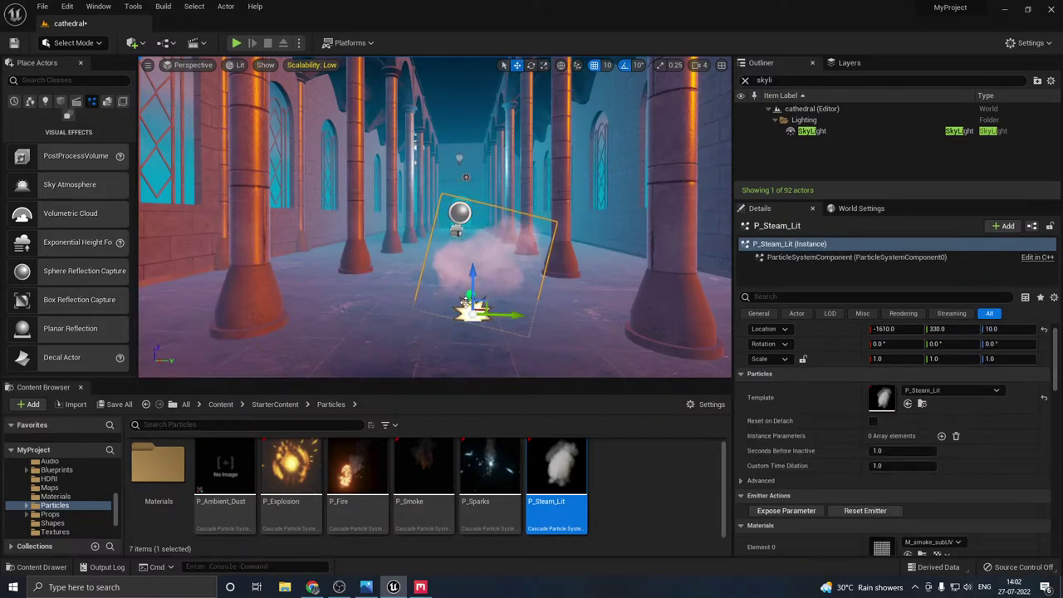
{"action": "left_click_drag", "start_coordinate": [453, 280], "coordinate": [474, 335]}
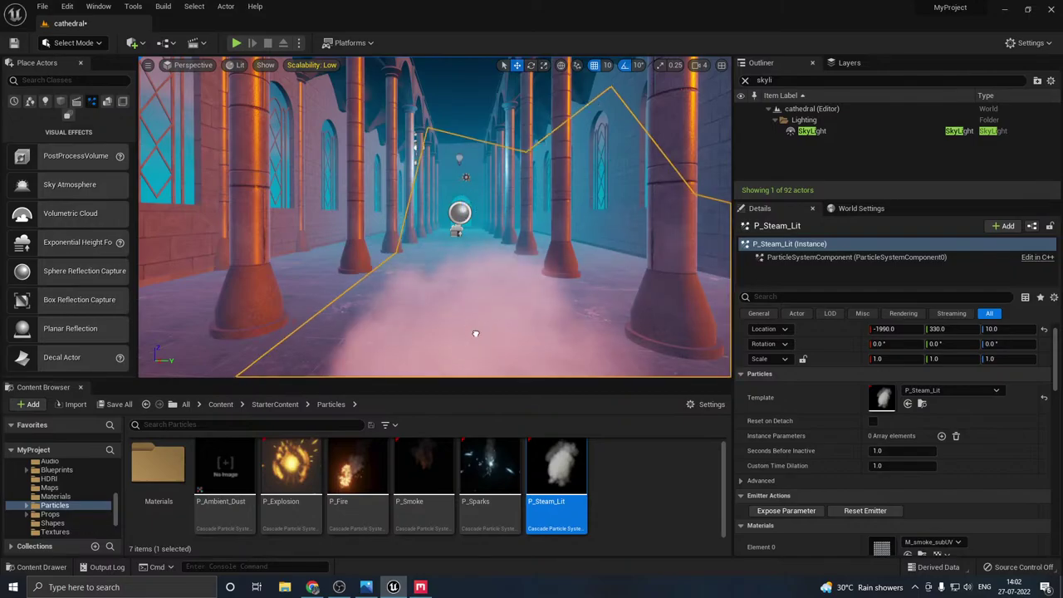
- Move the steam emitter along the nave to about X 890, in front of the far doorway
{"action": "right_click_drag", "start_coordinate": [465, 323], "coordinate": [449, 235]}
{"action": "key", "text": "s"}
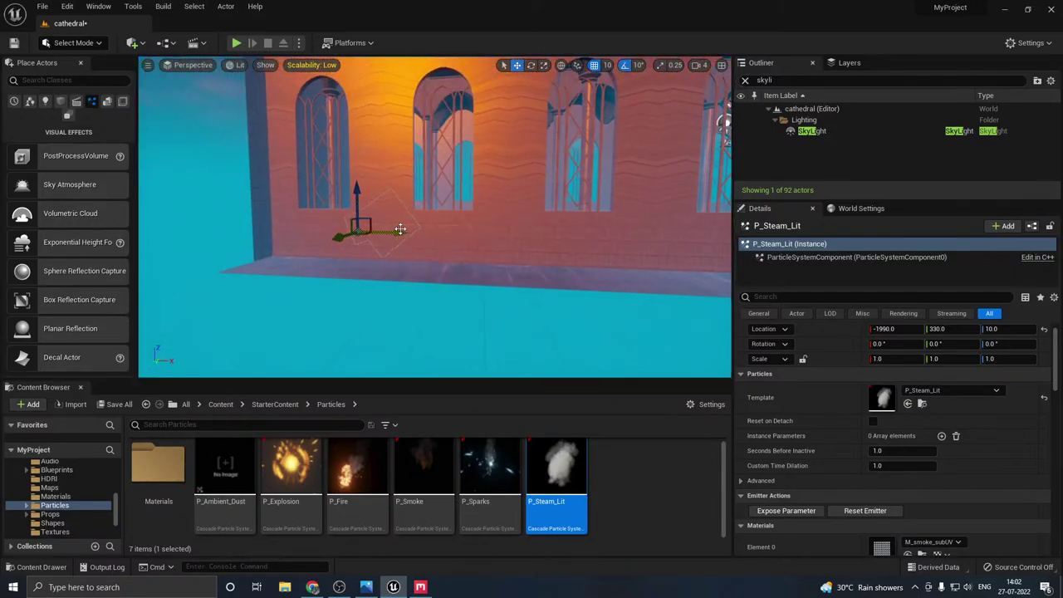
{"action": "left_click_drag", "start_coordinate": [400, 229], "coordinate": [591, 240]}
{"action": "right_click_drag", "start_coordinate": [591, 240], "coordinate": [724, 266]}
{"action": "key", "text": "w"}
{"action": "key", "text": "w"}
{"action": "key", "text": "s"}
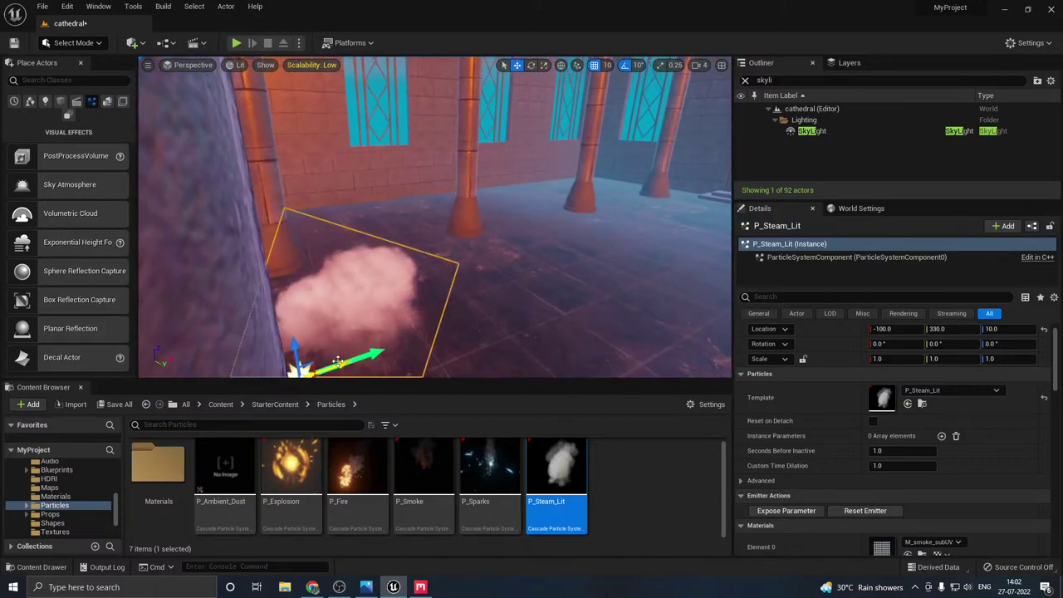
{"action": "left_click_drag", "start_coordinate": [337, 363], "coordinate": [724, 234]}
{"action": "key", "text": "d"}
{"action": "right_click_drag", "start_coordinate": [725, 235], "coordinate": [818, 237]}
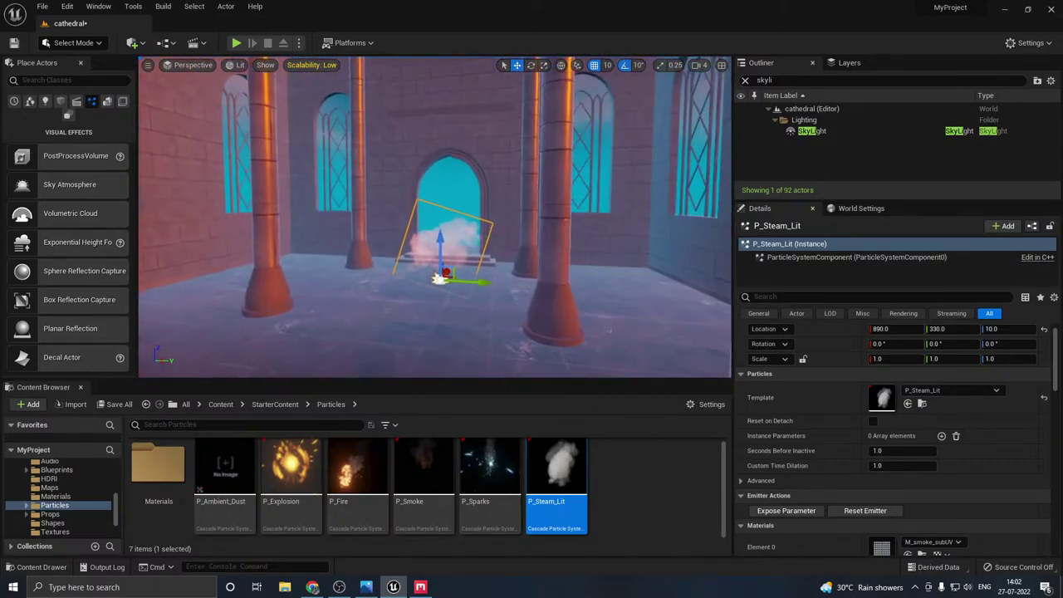
- Scale the steam emitter uniformly to about 3.24 and return to the move tool
{"action": "key", "text": "w"}
{"action": "right_click_drag", "start_coordinate": [533, 248], "coordinate": [515, 273]}
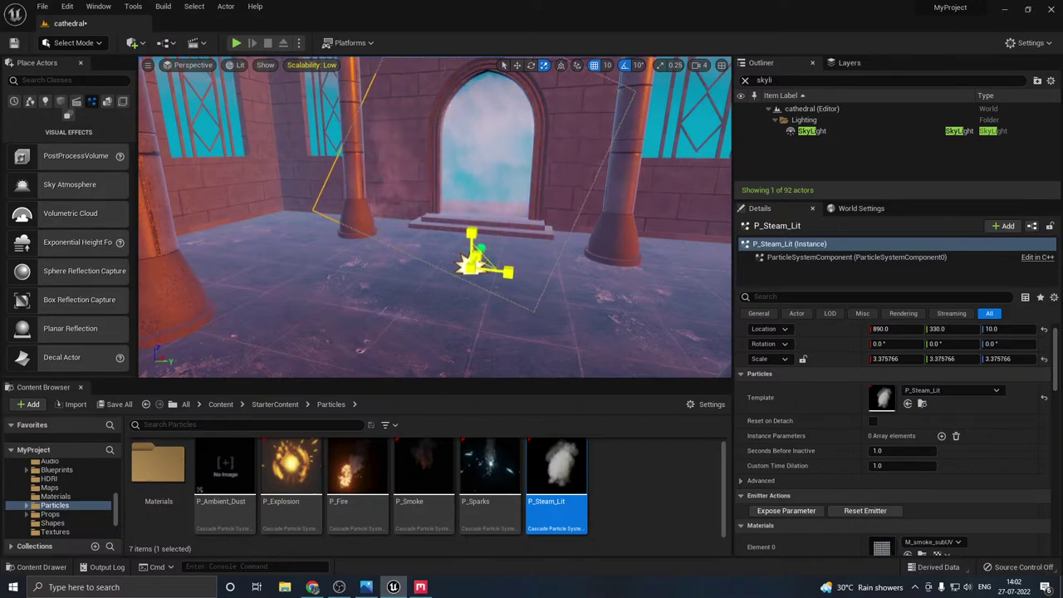
{"action": "left_click_drag", "start_coordinate": [471, 268], "coordinate": [463, 274]}
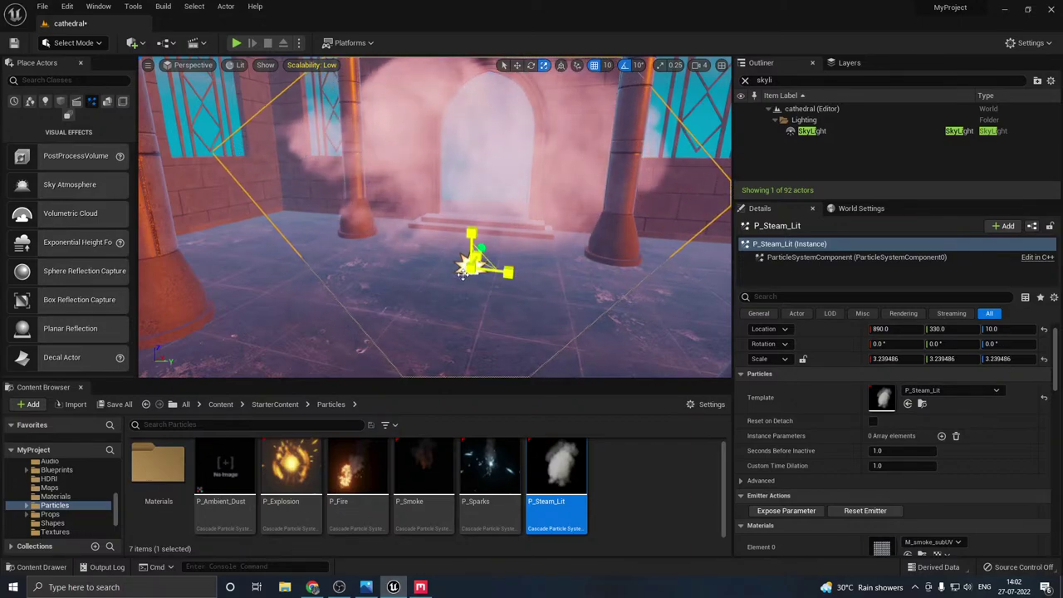
{"action": "key", "text": "w"}
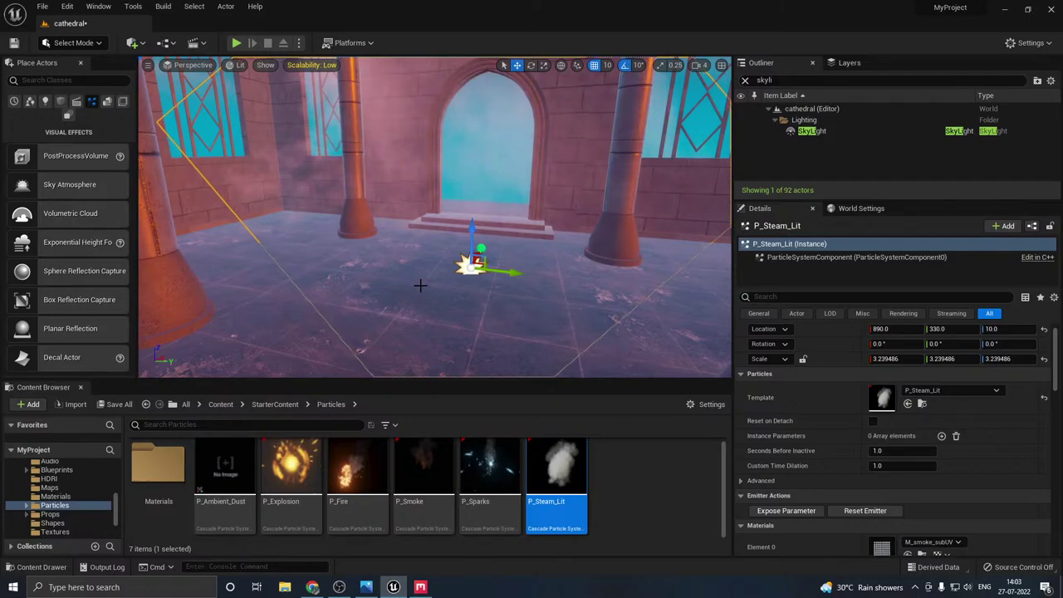
- Set scalability to Medium and check the enlarged steam from the opposite end of the nave with icons hidden
{"action": "right_click_drag", "start_coordinate": [418, 287], "coordinate": [706, 282]}
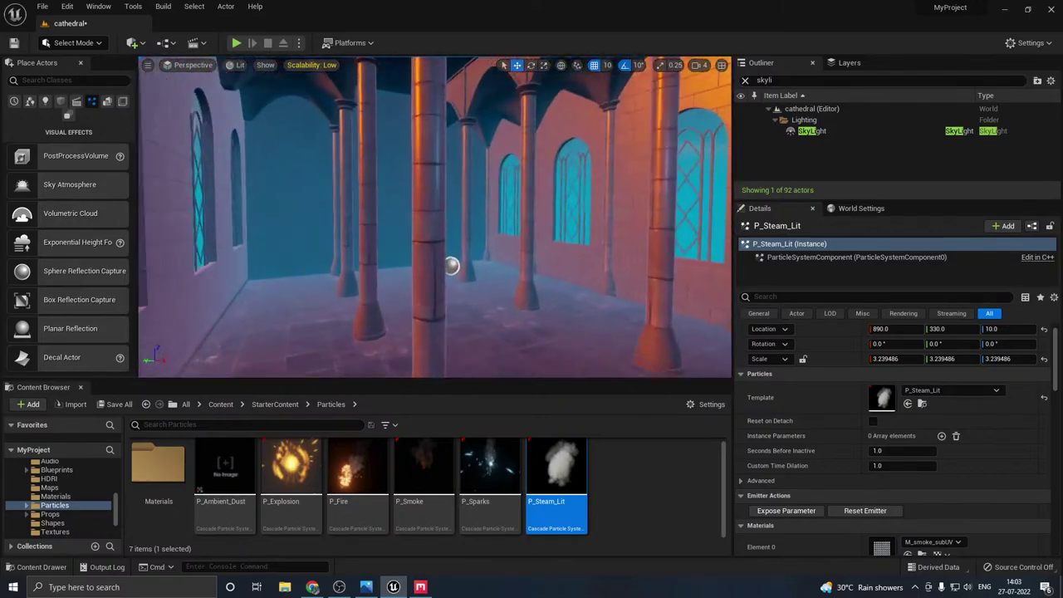
{"action": "right_click_drag", "start_coordinate": [435, 249], "coordinate": [628, 242]}
{"action": "key", "text": "a"}
{"action": "key", "text": "d"}
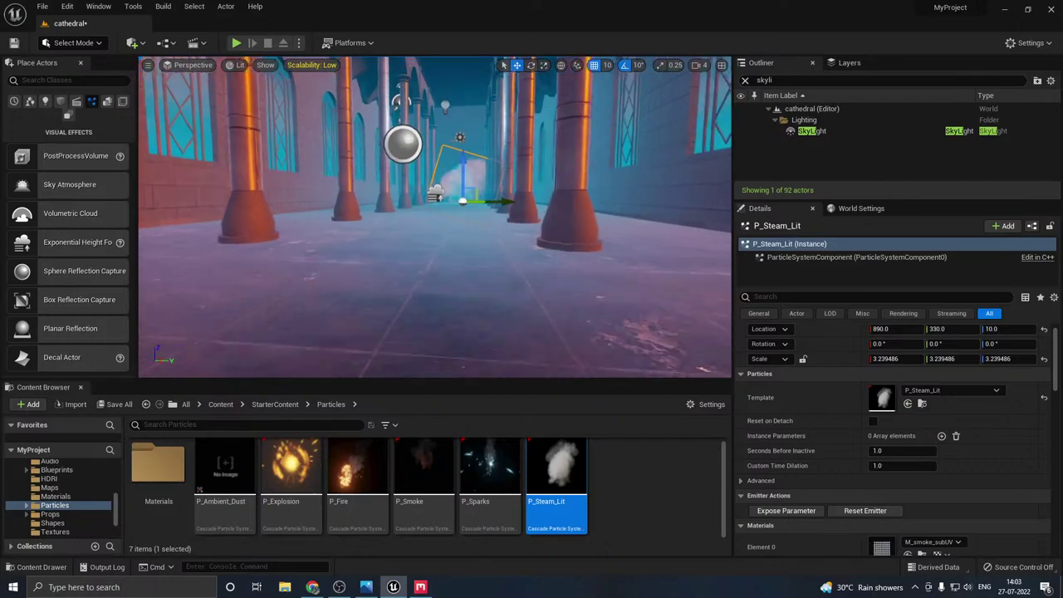
{"action": "right_click_drag", "start_coordinate": [353, 281], "coordinate": [402, 288]}
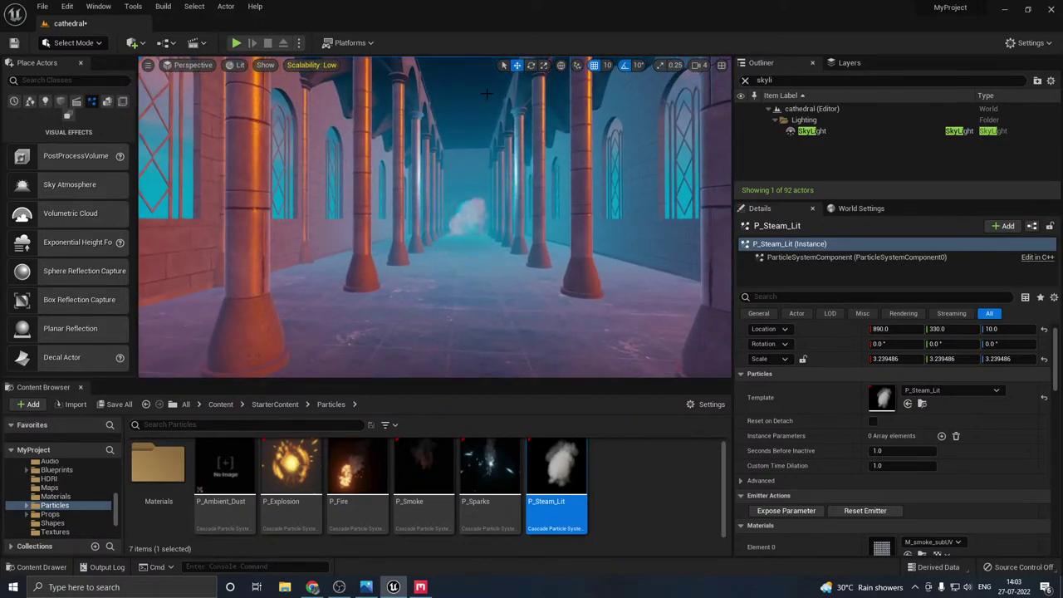
{"action": "left_click", "coordinate": [309, 65]}
{"action": "left_click", "coordinate": [400, 83]}
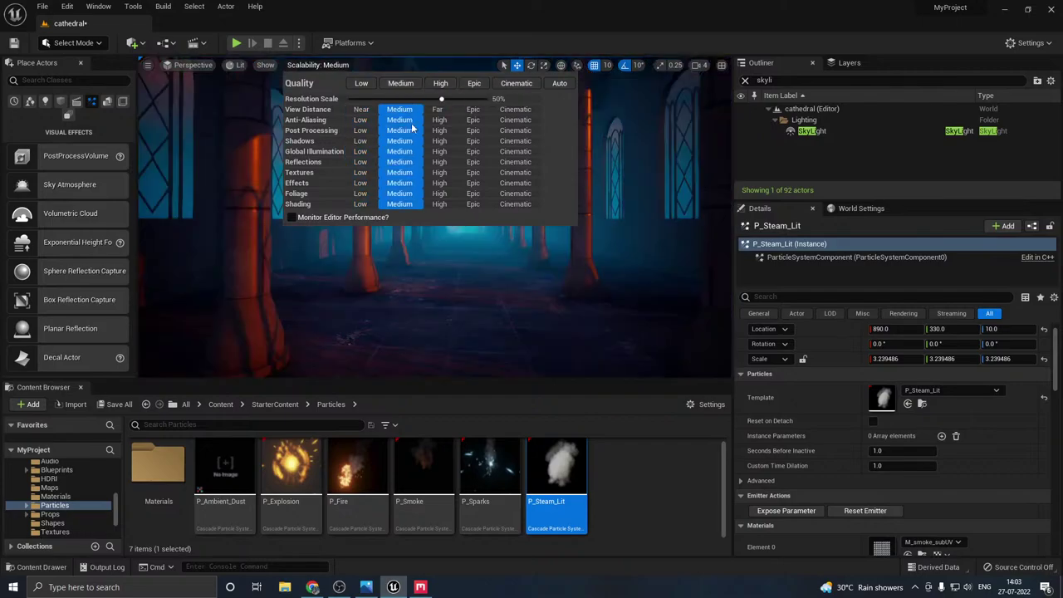
{"action": "right_click_drag", "start_coordinate": [415, 224], "coordinate": [424, 210]}
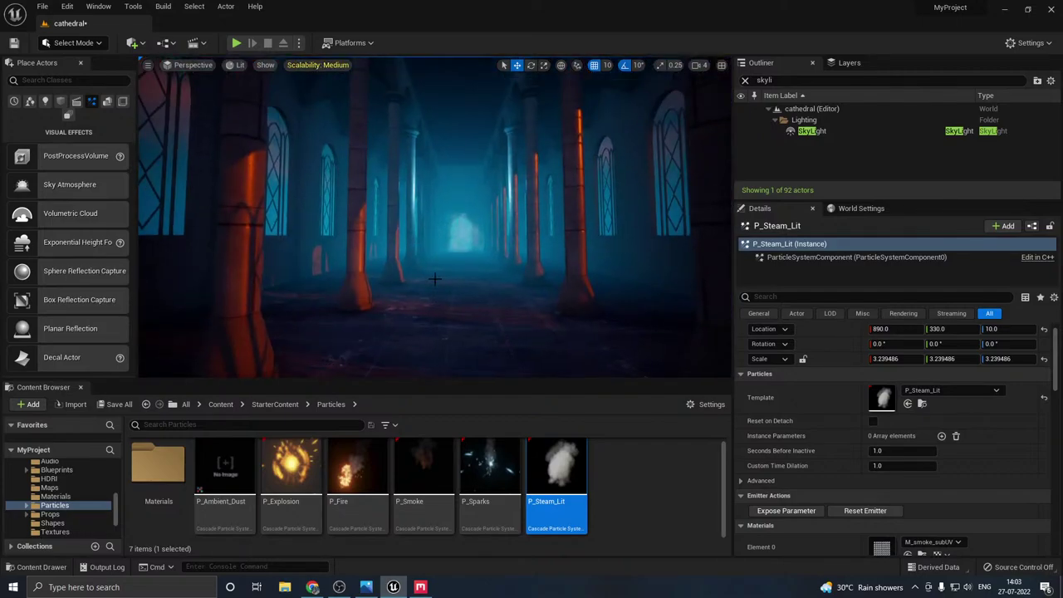
- Find the P_Steam_Lit emitter by filtering the Outliner for "steam" and select it
{"action": "left_click", "coordinate": [456, 228]}
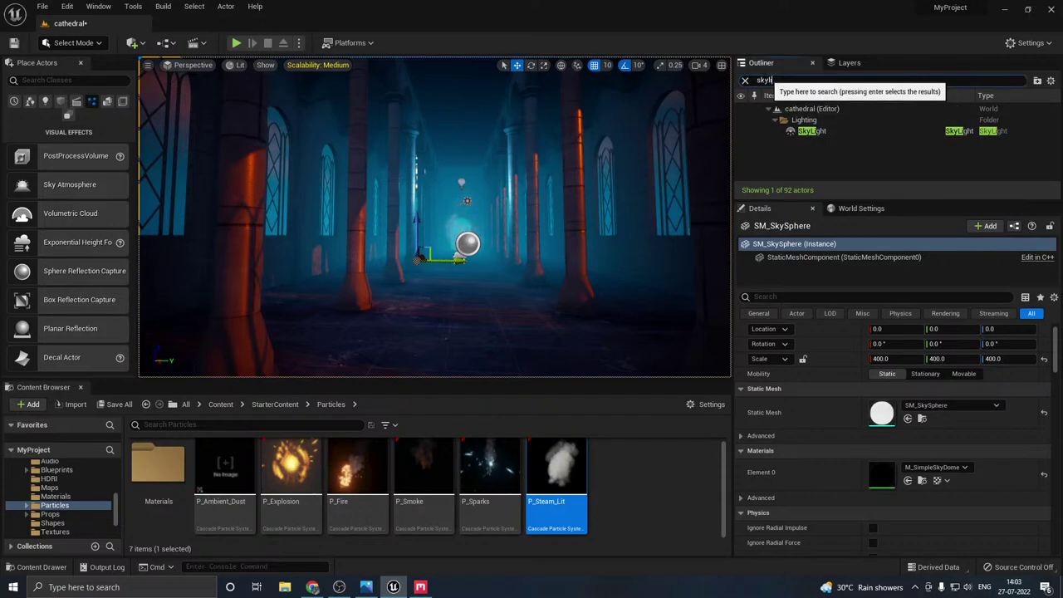
{"action": "left_click", "coordinate": [769, 80]}
{"action": "type", "text": "part"}
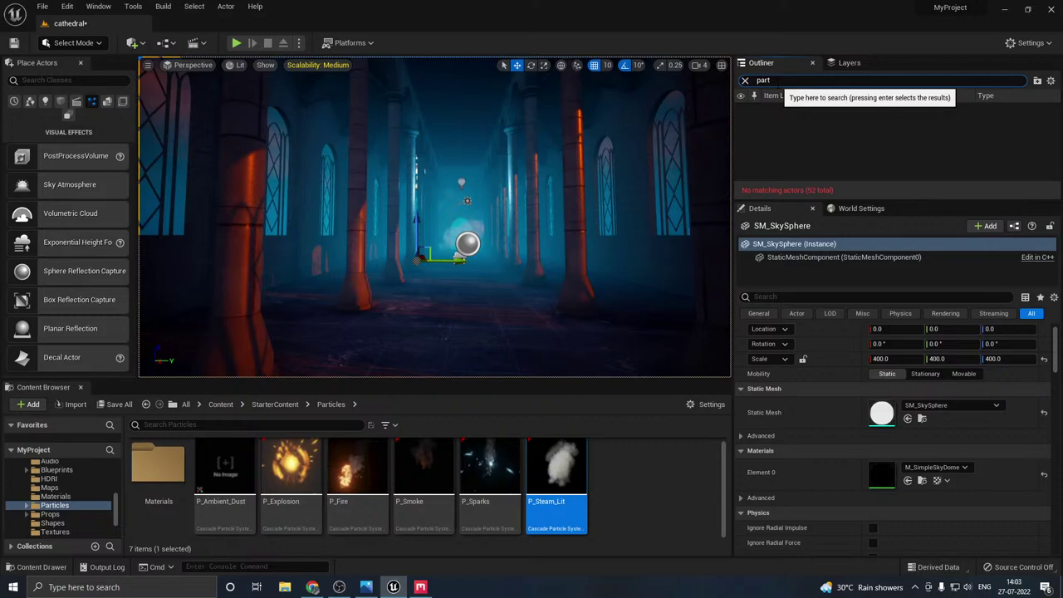
{"action": "key", "text": "BackSpace"}
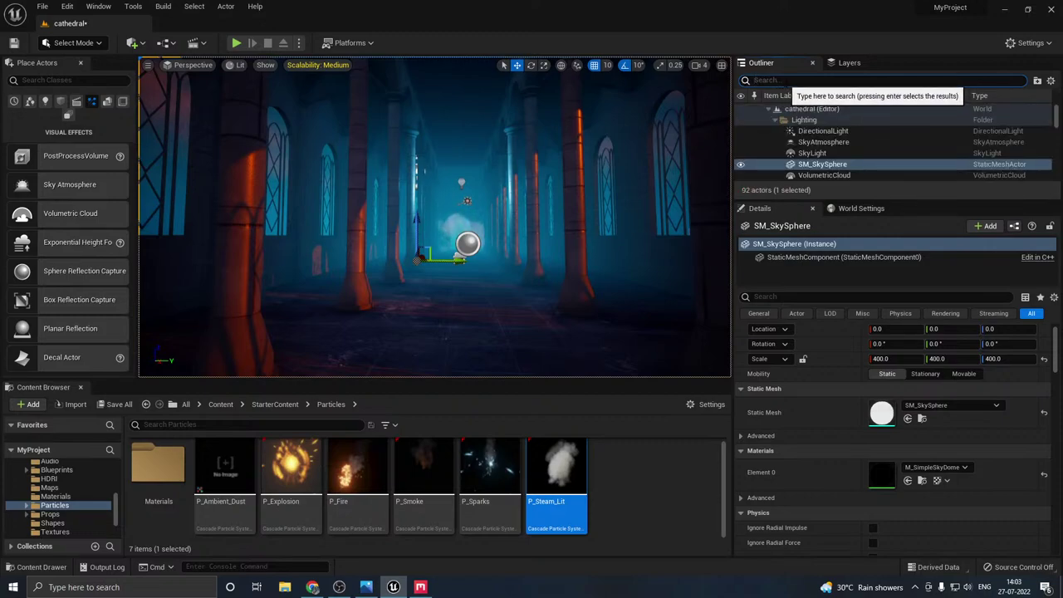
{"action": "type", "text": "steam"}
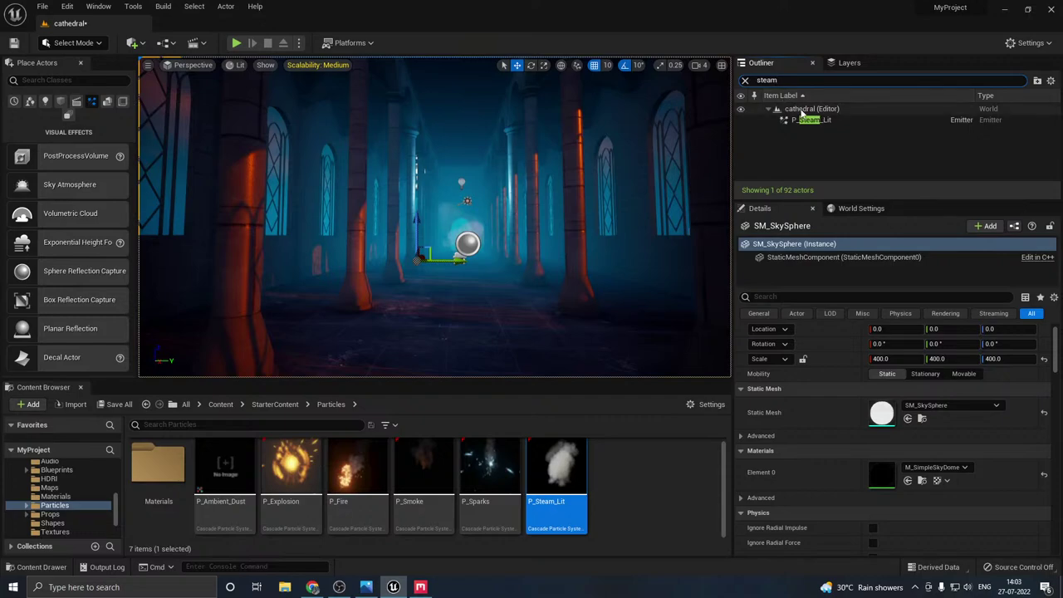
{"action": "key", "text": "Return"}
- Move the steam emitter to about X -1210, Y 860 among the side pillars and check it with icons hidden
{"action": "left_click_drag", "start_coordinate": [486, 258], "coordinate": [653, 279]}
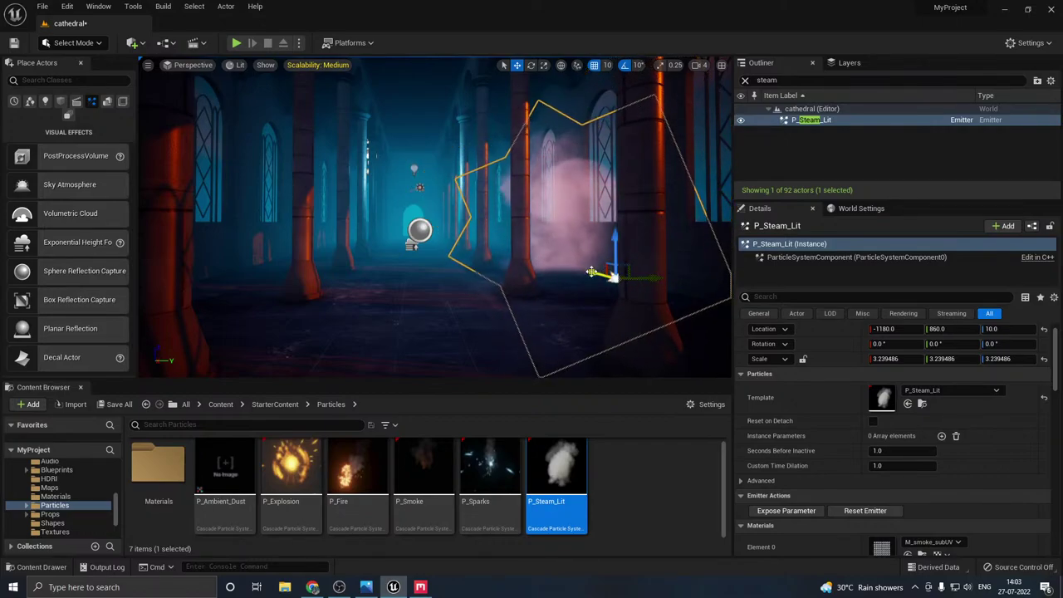
{"action": "left_click_drag", "start_coordinate": [589, 273], "coordinate": [597, 275]}
{"action": "key", "text": "g"}
{"action": "right_click_drag", "start_coordinate": [544, 274], "coordinate": [598, 275]}
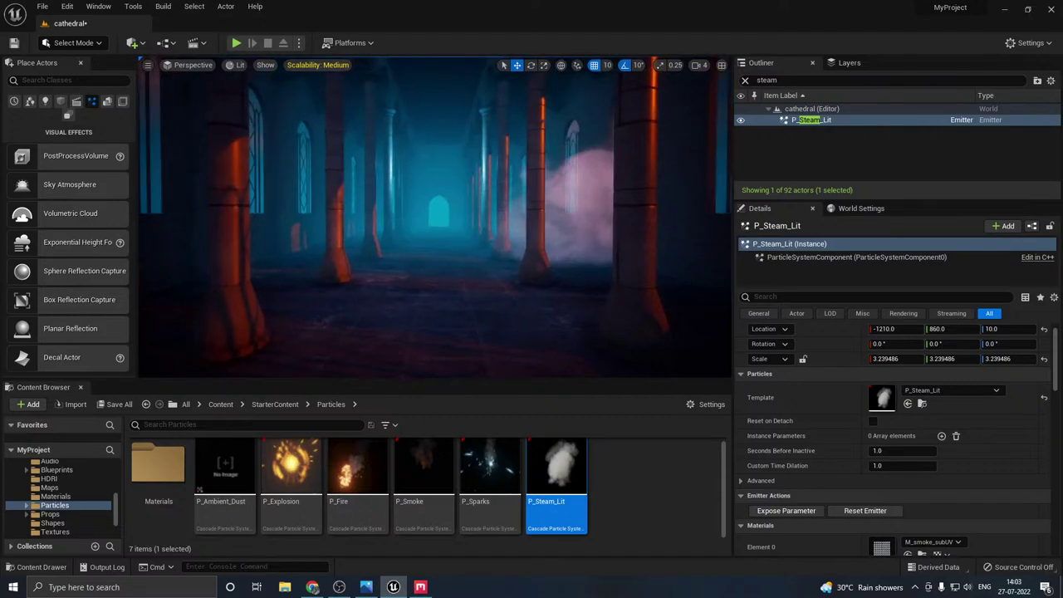
- Move the steam emitter to about X 150, Y 570, Z -120, and place a rotated duplicate at about X 150, Y 150, Z -220
{"action": "right_click_drag", "start_coordinate": [433, 283], "coordinate": [429, 288]}
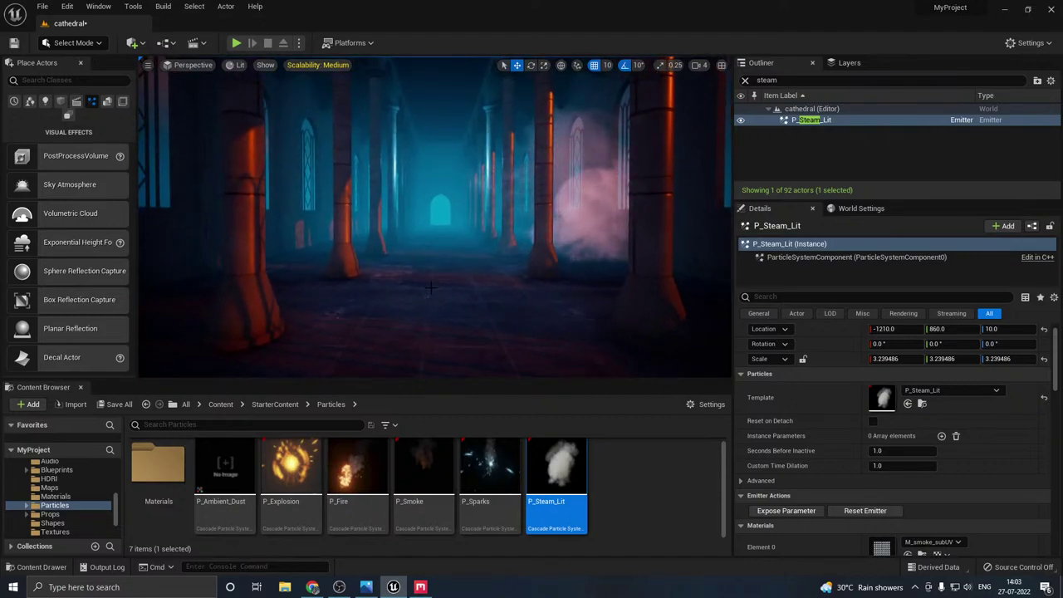
{"action": "key", "text": "g"}
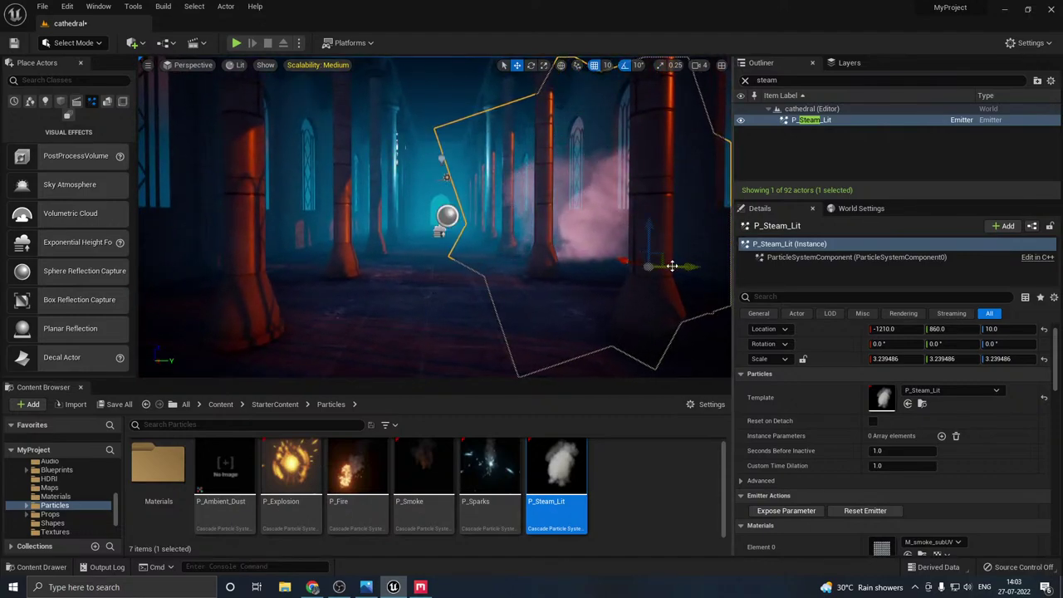
{"action": "left_click_drag", "start_coordinate": [672, 267], "coordinate": [508, 273]}
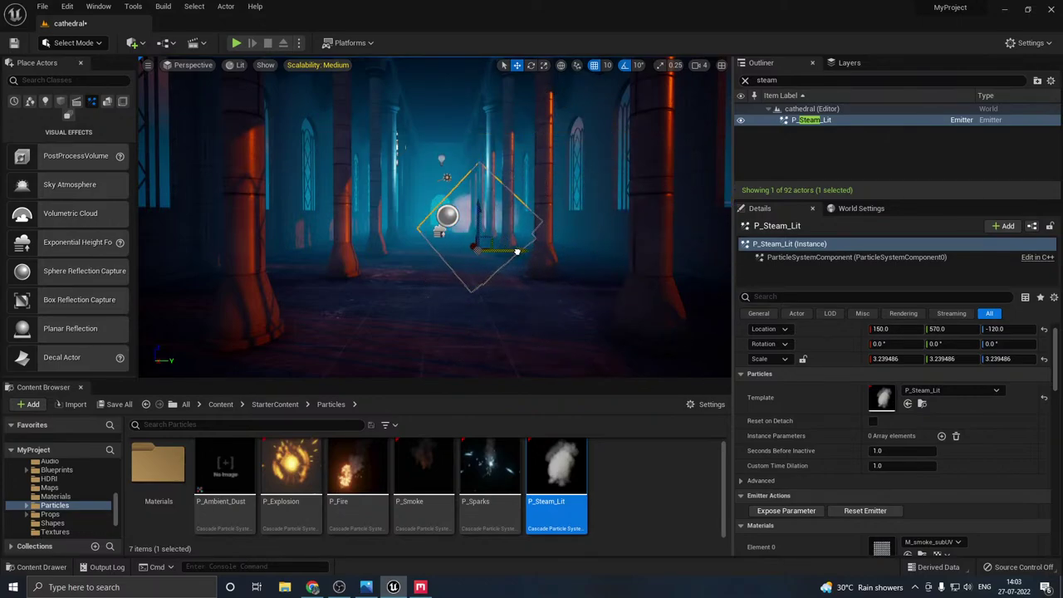
{"action": "left_click_drag", "start_coordinate": [533, 250], "coordinate": [488, 249], "text": "alt"}
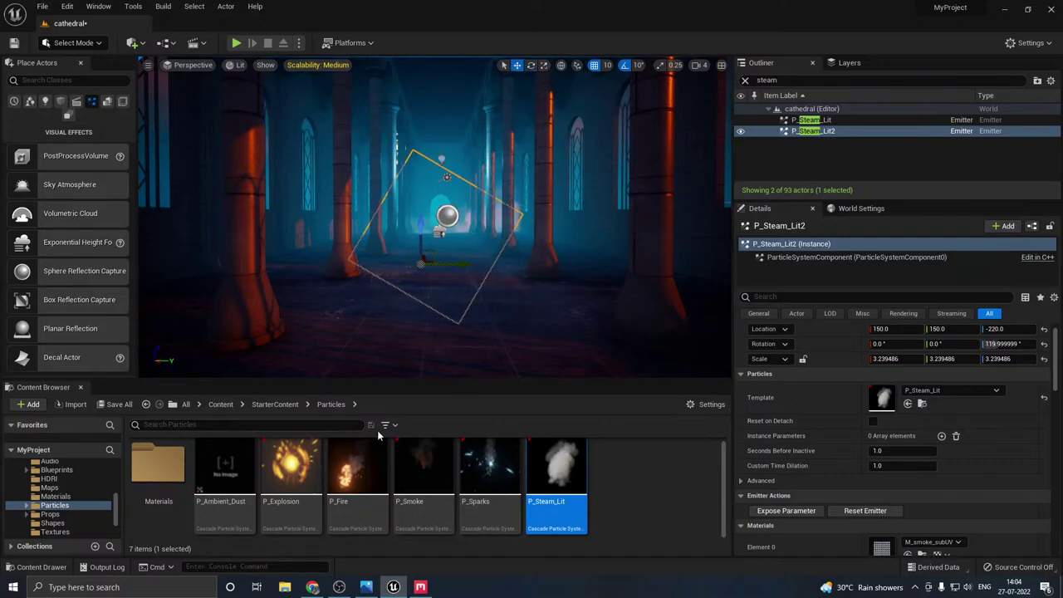
- Place a P_Fire particle system on the nave floor at about X -1650, Y 170 and save the cathedral level
{"action": "left_click", "coordinate": [357, 469]}
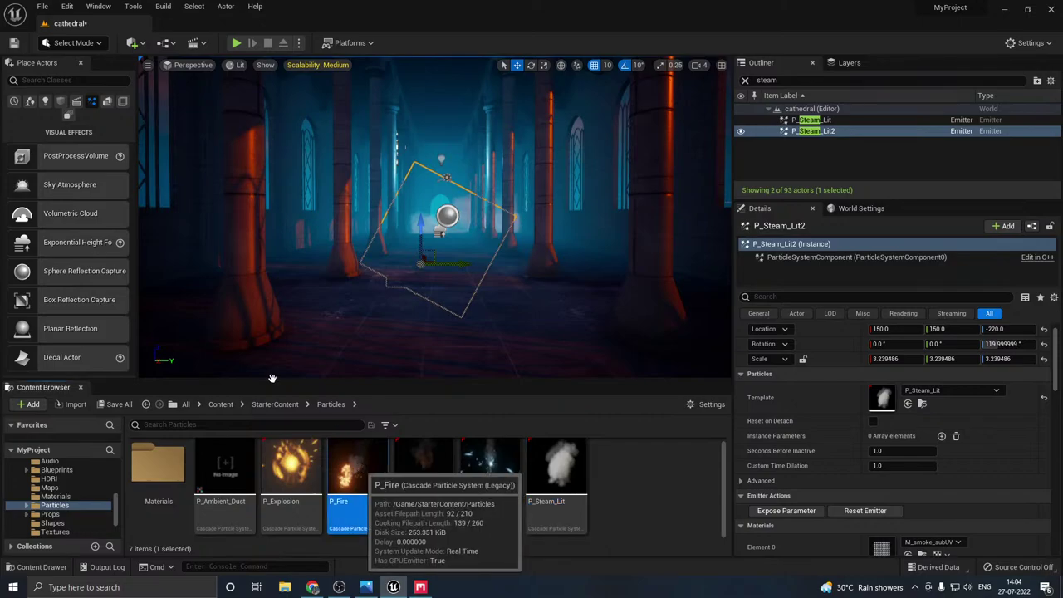
{"action": "left_click_drag", "start_coordinate": [357, 470], "coordinate": [345, 332]}
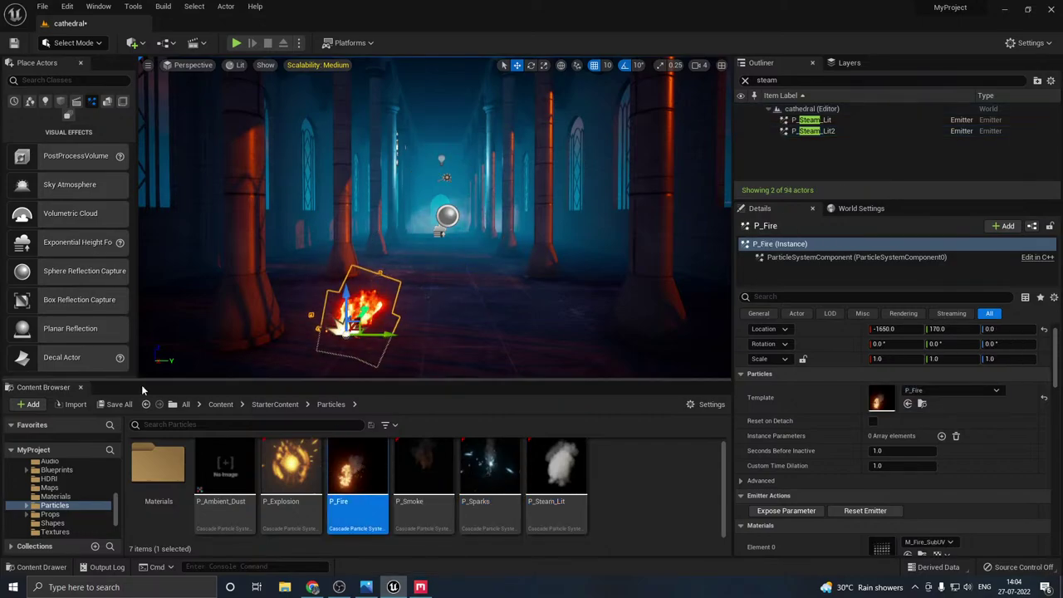
{"action": "left_click", "coordinate": [118, 403]}
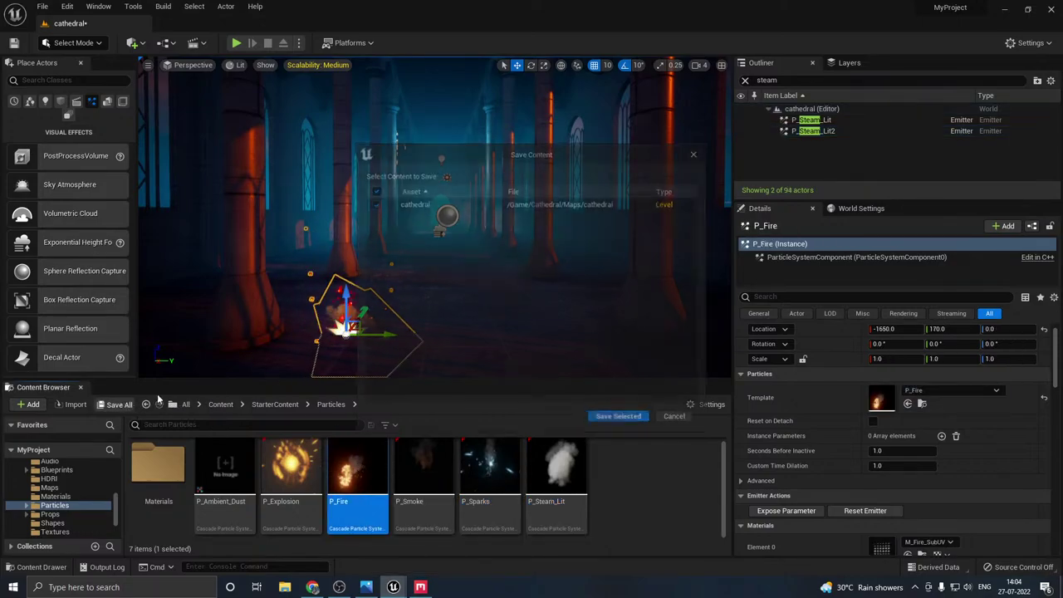
{"action": "left_click", "coordinate": [619, 415]}
- Position the fire at about X -1650, Y 140, Z 10 using Low scalability, and check it at Medium with icons hidden
{"action": "left_click", "coordinate": [328, 65]}
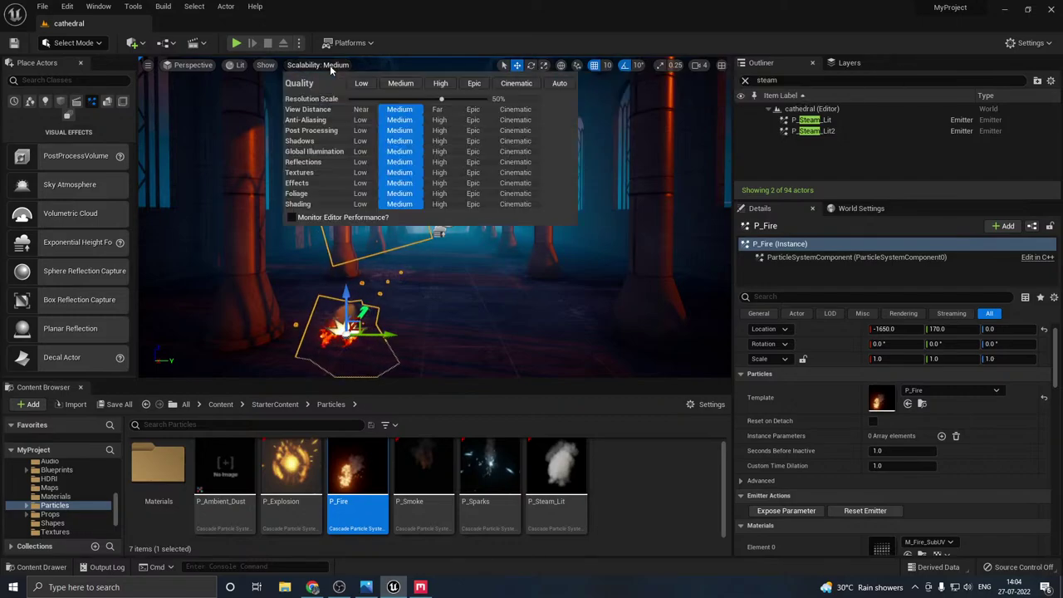
{"action": "left_click", "coordinate": [359, 80]}
{"action": "key", "text": "Escape"}
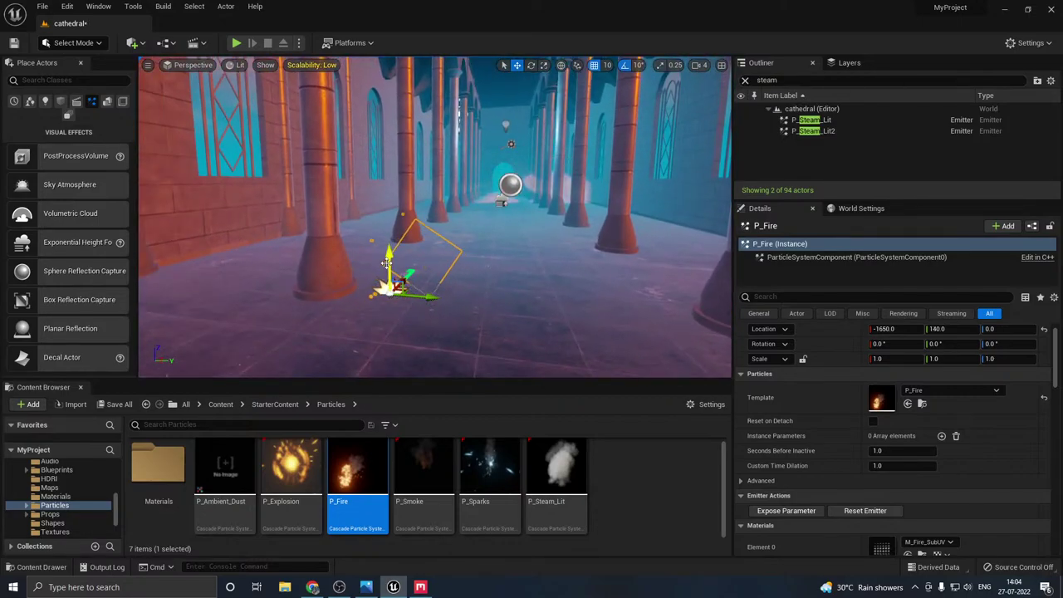
{"action": "left_click", "coordinate": [321, 66]}
{"action": "left_click", "coordinate": [399, 84]}
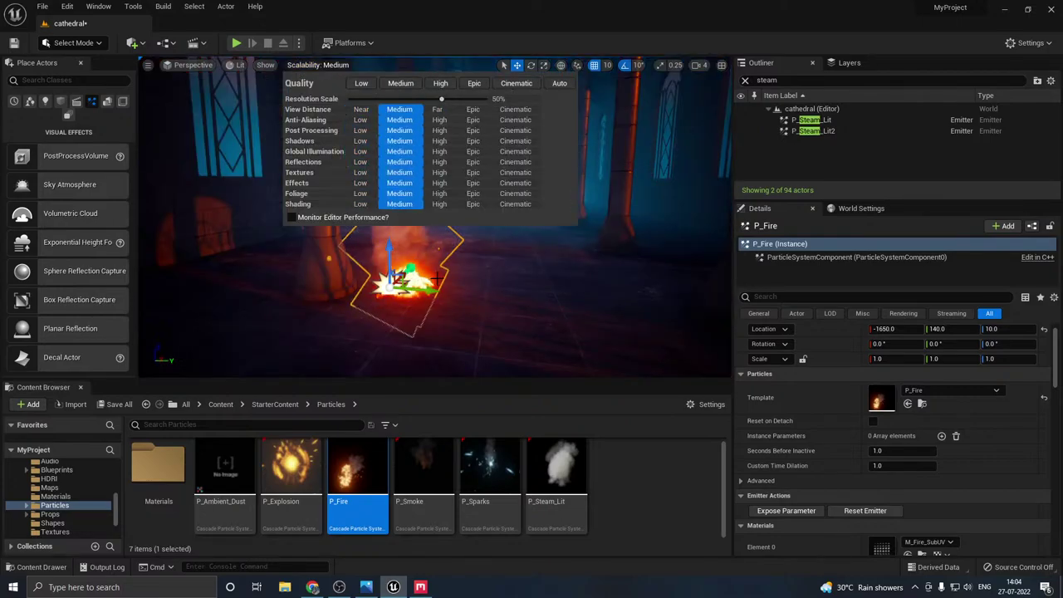
{"action": "right_click_drag", "start_coordinate": [437, 278], "coordinate": [479, 285]}
{"action": "key", "text": "g"}
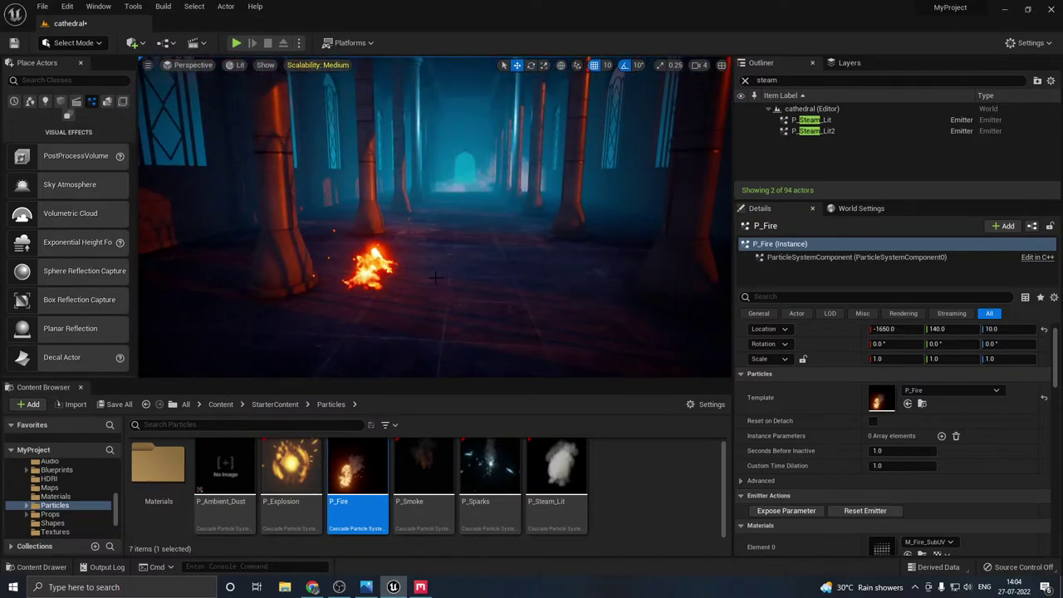
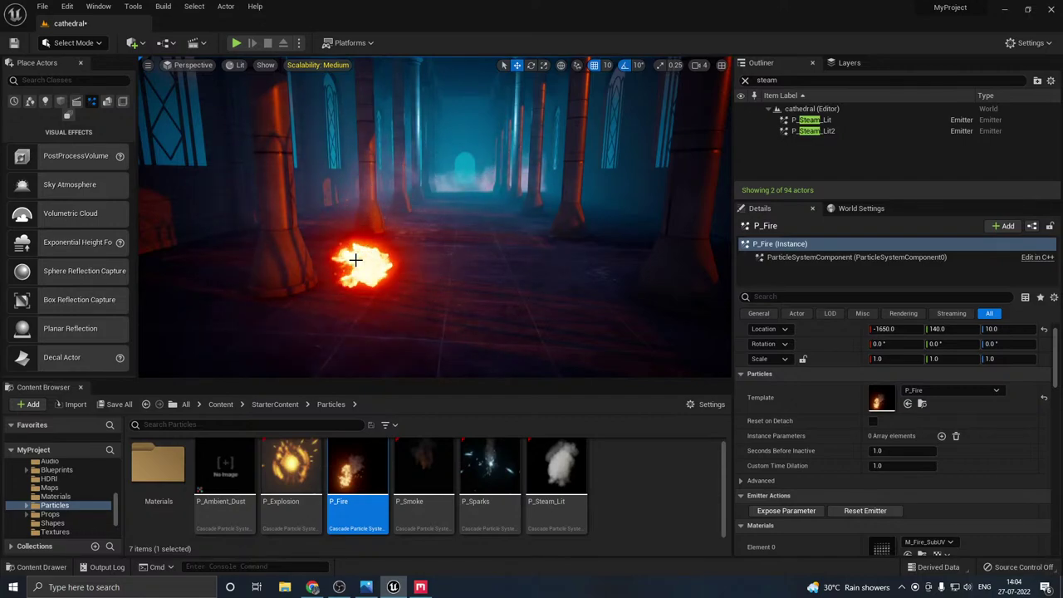
- Select the fire emitter beside the pillar and delete it
{"action": "left_click", "coordinate": [354, 261]}
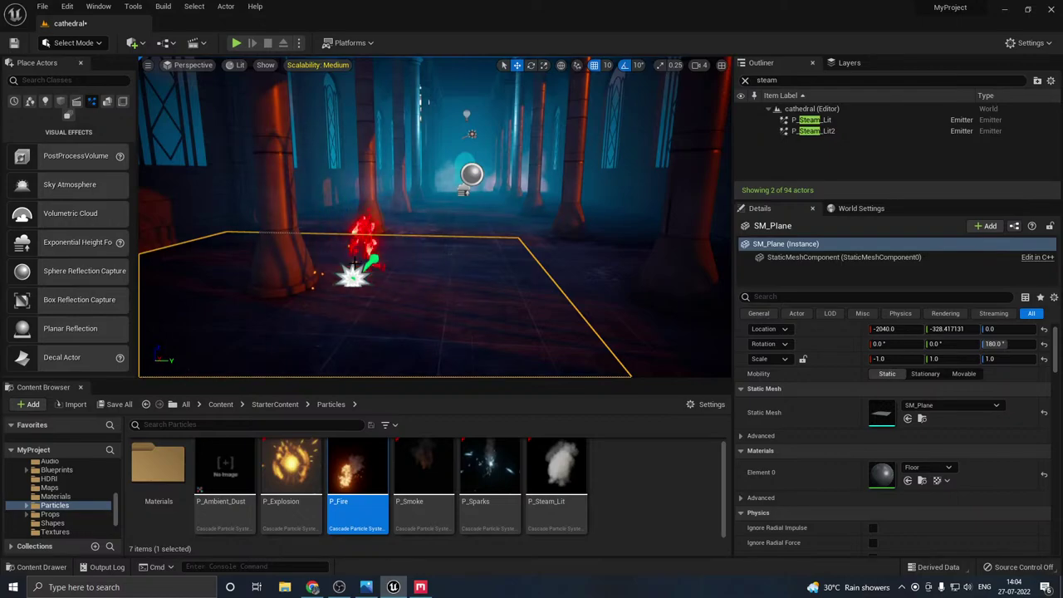
{"action": "left_click", "coordinate": [355, 263]}
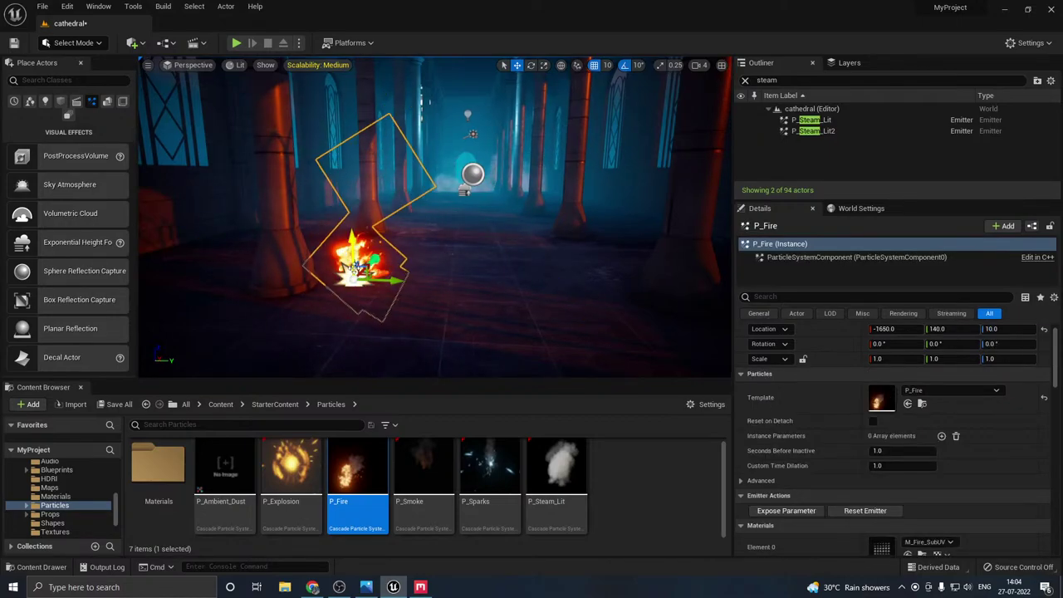
{"action": "key", "text": "Delete"}
- Place a P_Smoke particle system on the nave floor at about X -1570, Y 280
{"action": "right_click_drag", "start_coordinate": [354, 268], "coordinate": [414, 231]}
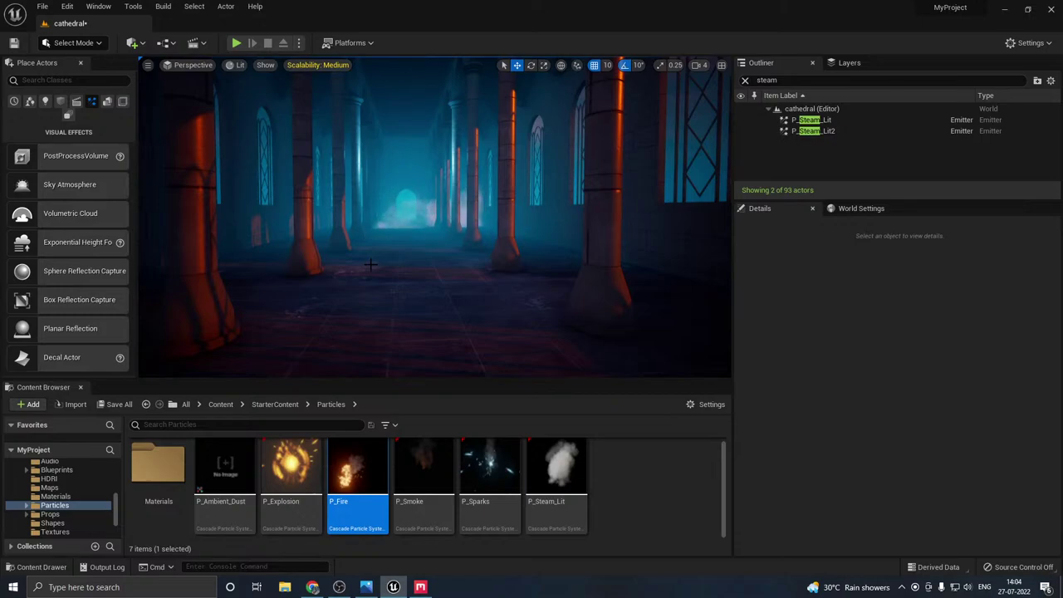
{"action": "scroll", "coordinate": [370, 265], "scroll_direction": "down", "scroll_amount": 4}
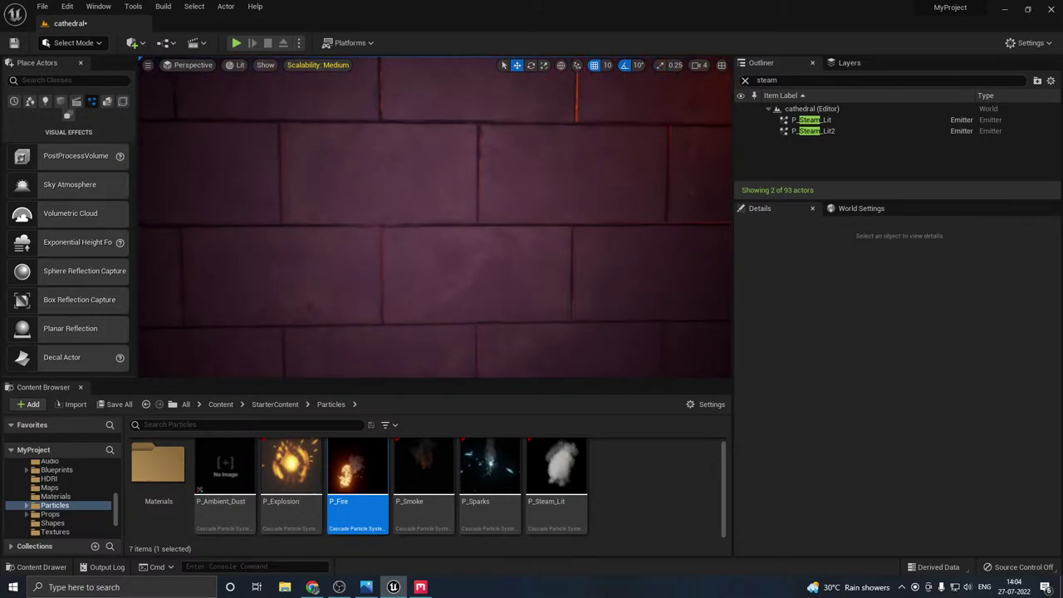
{"action": "scroll", "coordinate": [370, 265], "scroll_direction": "up", "scroll_amount": 2}
{"action": "right_click_drag", "start_coordinate": [370, 264], "coordinate": [346, 249]}
{"action": "left_click_drag", "start_coordinate": [357, 267], "coordinate": [382, 291]}
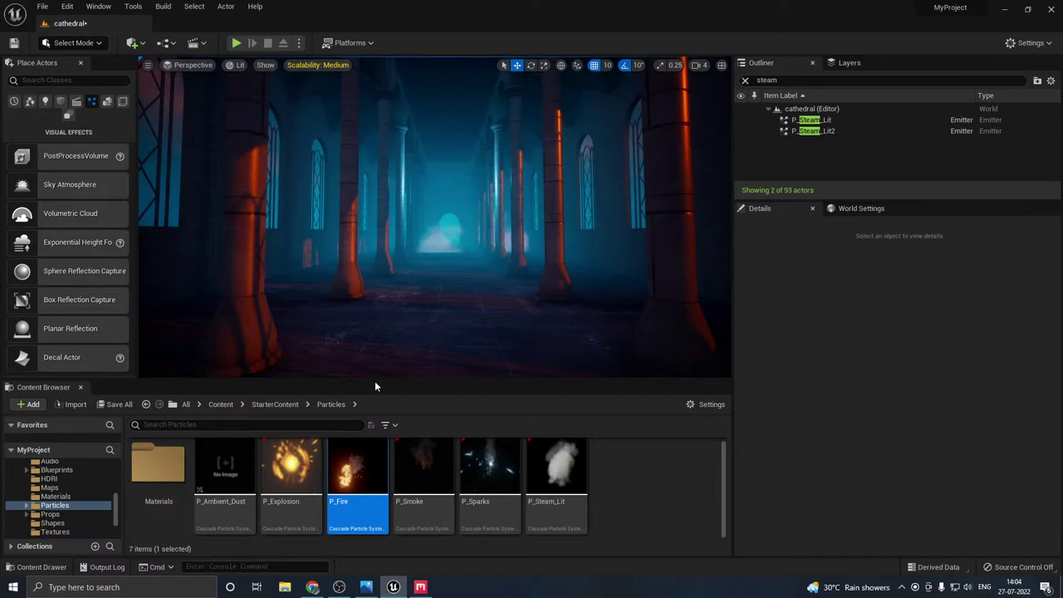
{"action": "left_click_drag", "start_coordinate": [375, 380], "coordinate": [377, 404]}
{"action": "left_click", "coordinate": [424, 486]}
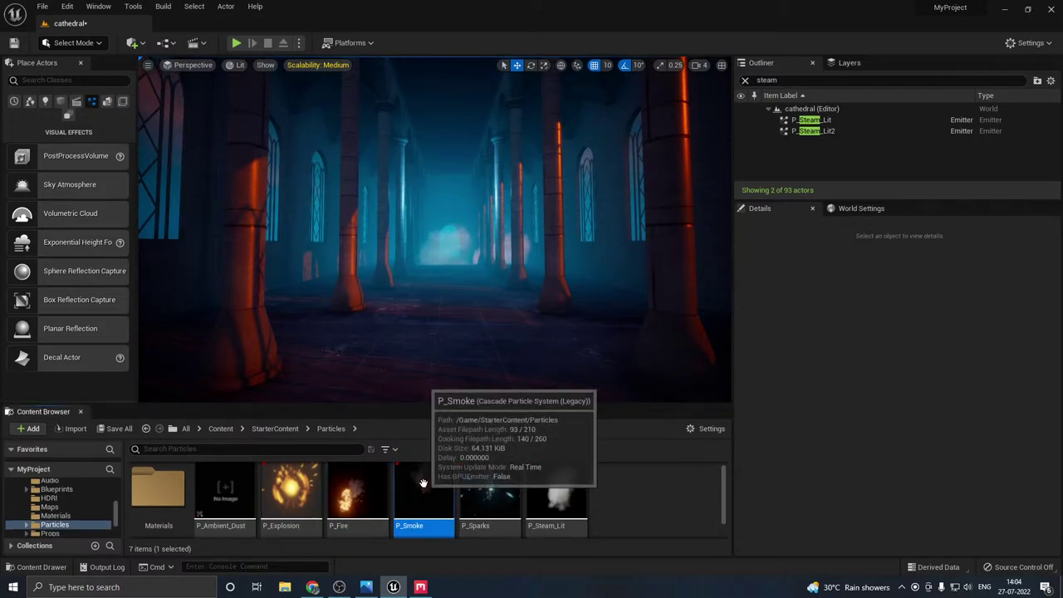
{"action": "left_click_drag", "start_coordinate": [423, 486], "coordinate": [442, 354]}
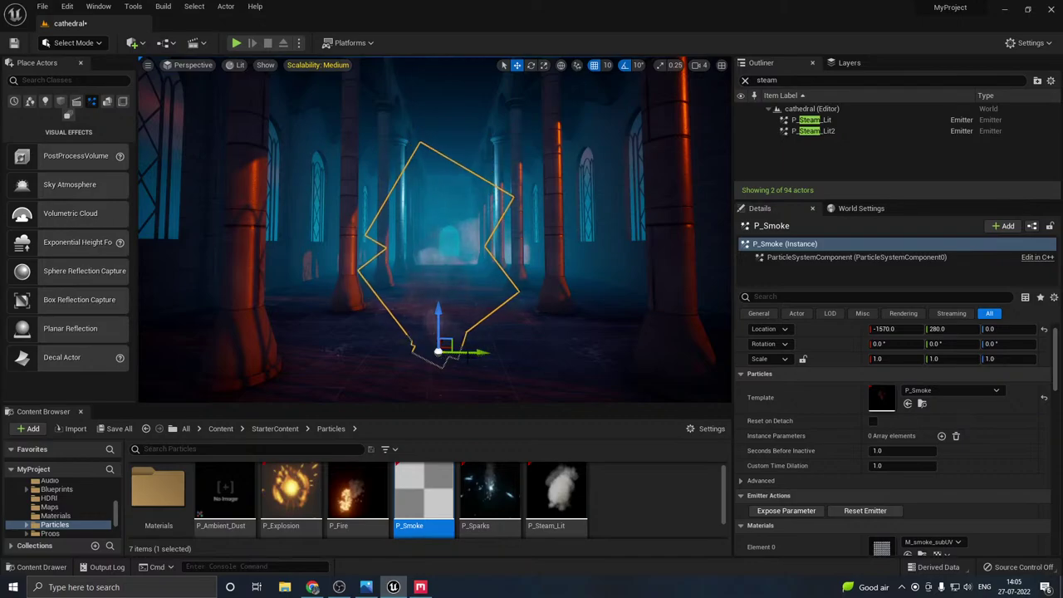
- Move the smoke emitter to about X -1580, Y 580 beside the nearby pillar and check it with icons hidden
{"action": "left_click_drag", "start_coordinate": [465, 353], "coordinate": [629, 342]}
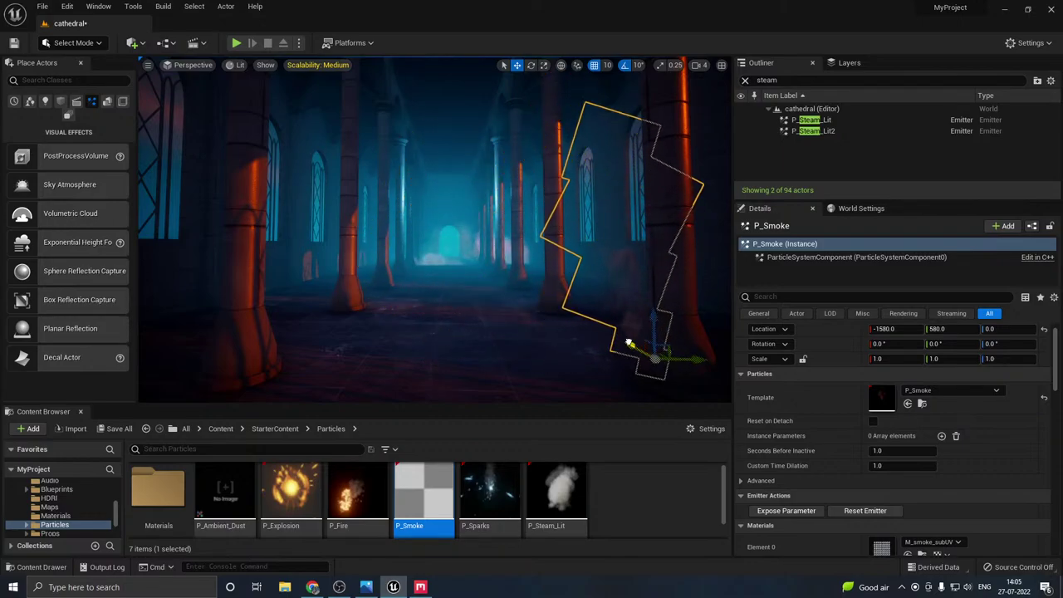
{"action": "key", "text": "g"}
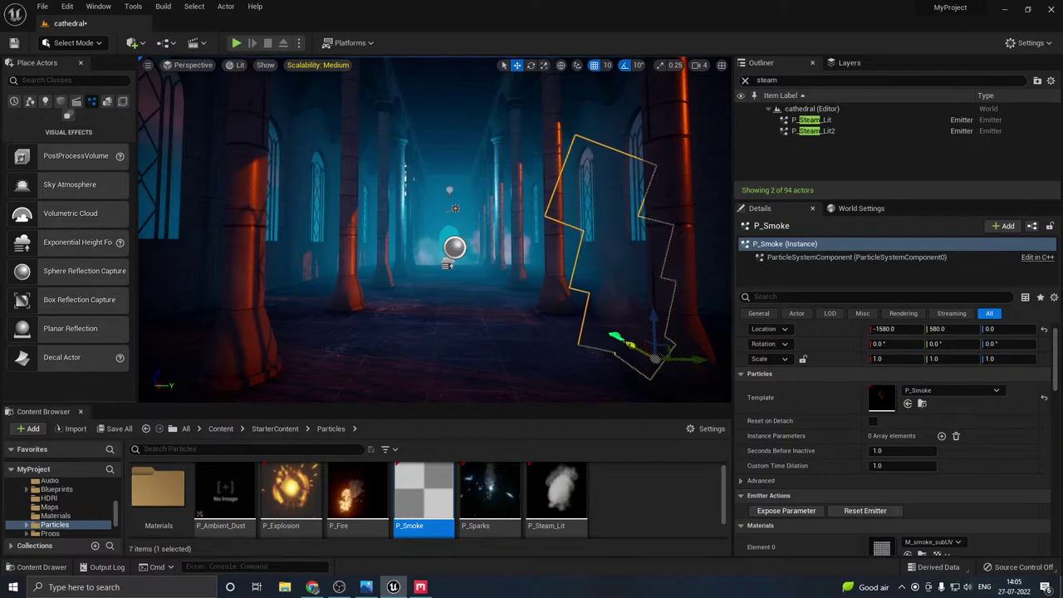
{"action": "key", "text": "g"}
{"action": "right_click_drag", "start_coordinate": [541, 301], "coordinate": [581, 311]}
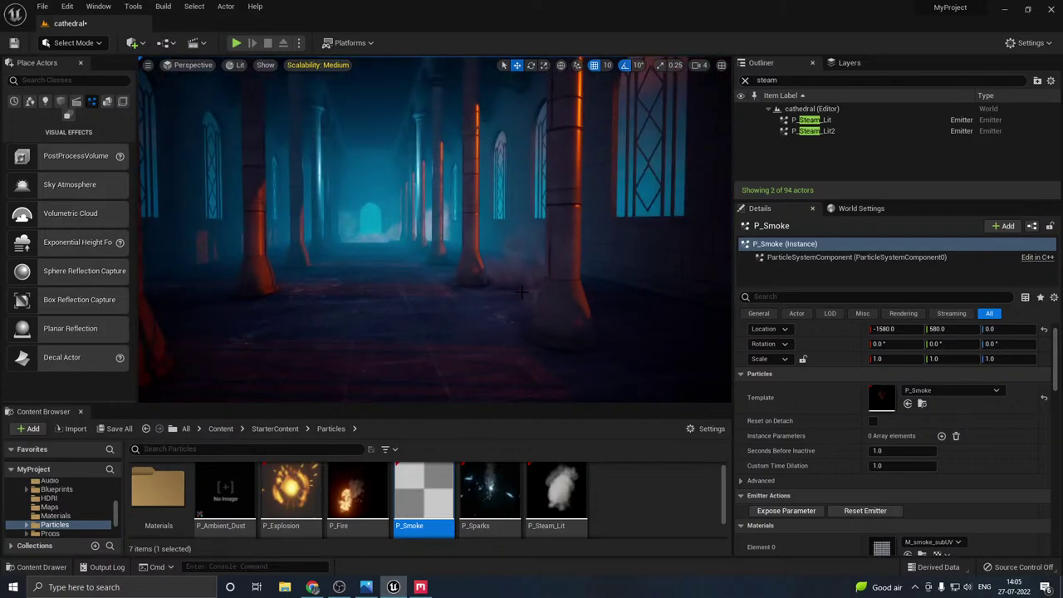
- Save the cathedral level and set scalability to Low
{"action": "left_click", "coordinate": [114, 430]}
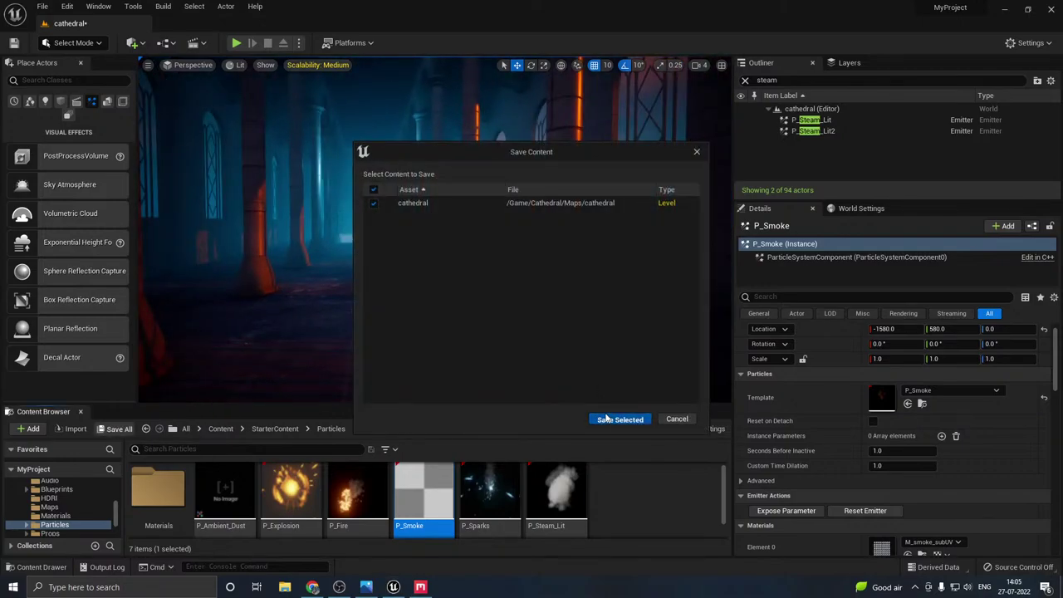
{"action": "left_click", "coordinate": [619, 419]}
{"action": "left_click", "coordinate": [317, 65]}
{"action": "left_click", "coordinate": [355, 86]}
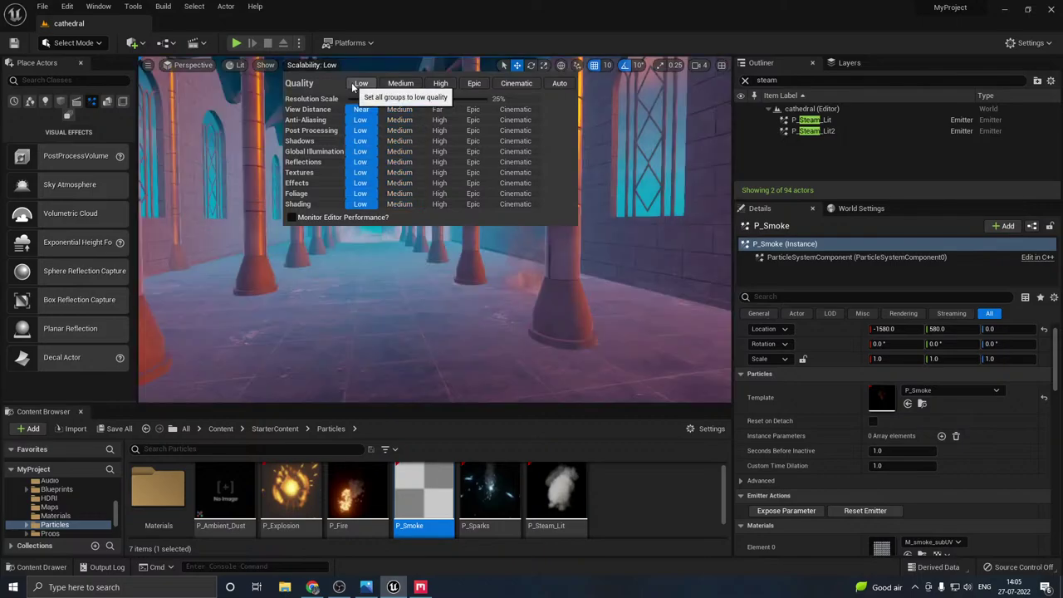
- Select the smoke emitter by the pillar and open its P_Smoke template in a conveniently placed particle editor window
{"action": "left_click", "coordinate": [539, 290]}
{"action": "right_click_drag", "start_coordinate": [489, 309], "coordinate": [501, 311]}
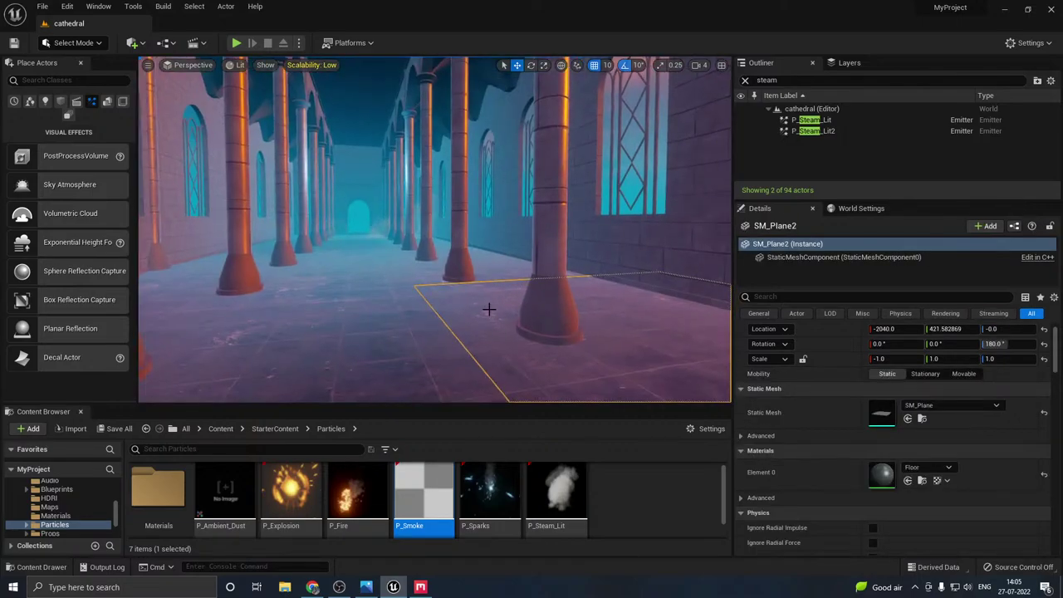
{"action": "left_click", "coordinate": [513, 303]}
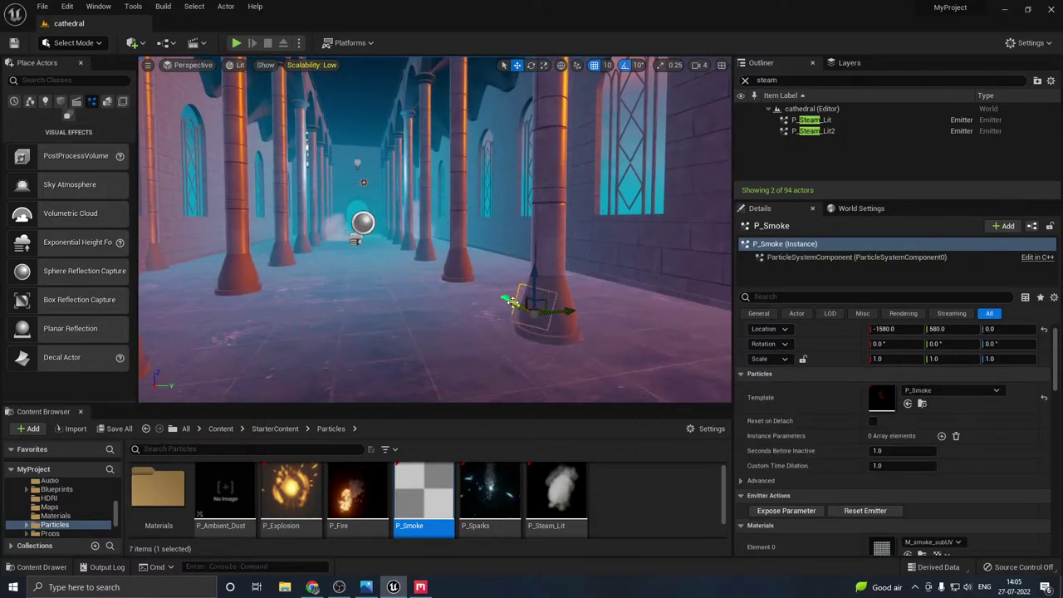
{"action": "double_click", "coordinate": [875, 403]}
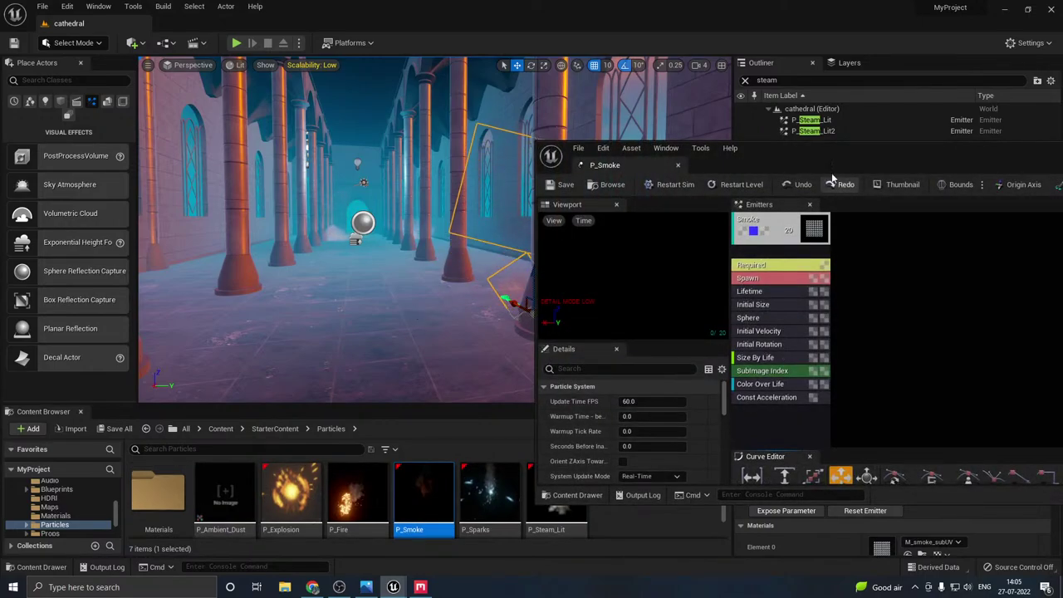
{"action": "left_click_drag", "start_coordinate": [789, 154], "coordinate": [835, 147]}
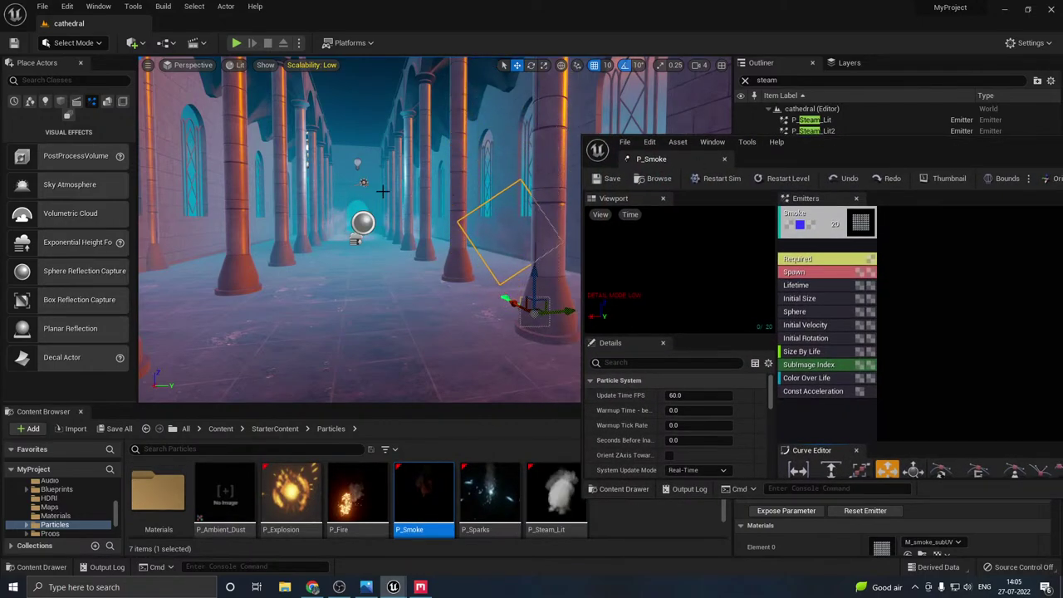
{"action": "left_click_drag", "start_coordinate": [805, 141], "coordinate": [560, 102]}
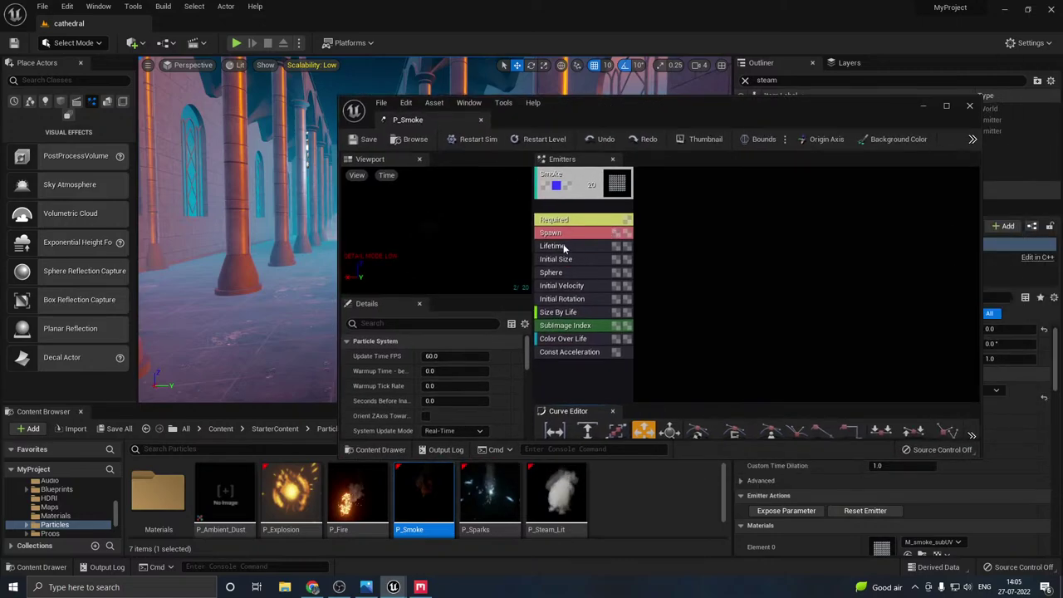
- Open the Smoke emitter's Color Over Life module and expand its constant curve down to the index 1 point
{"action": "left_click", "coordinate": [549, 340]}
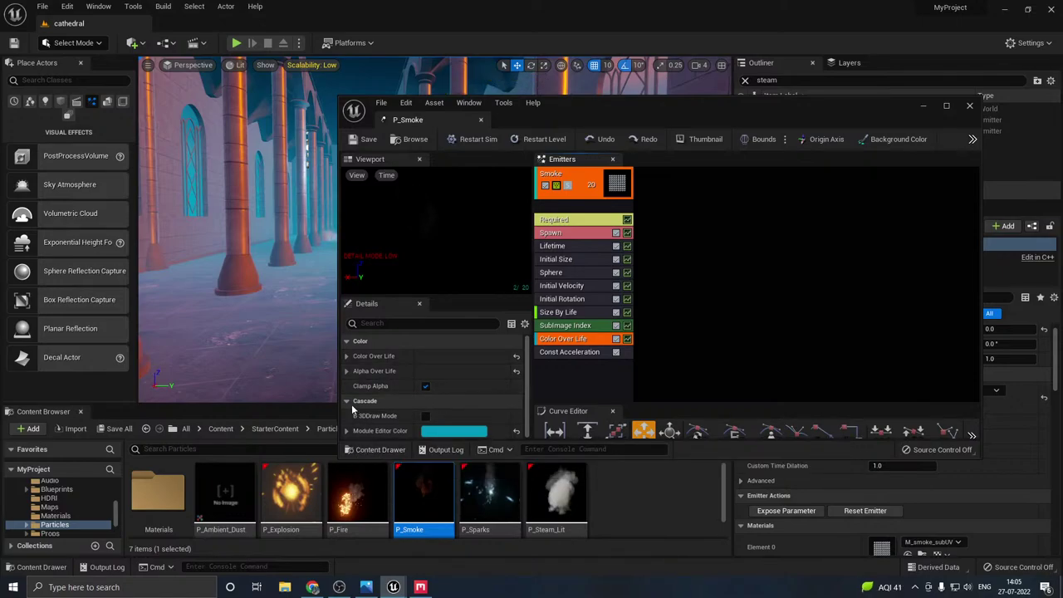
{"action": "left_click", "coordinate": [346, 371]}
{"action": "left_click", "coordinate": [347, 357]}
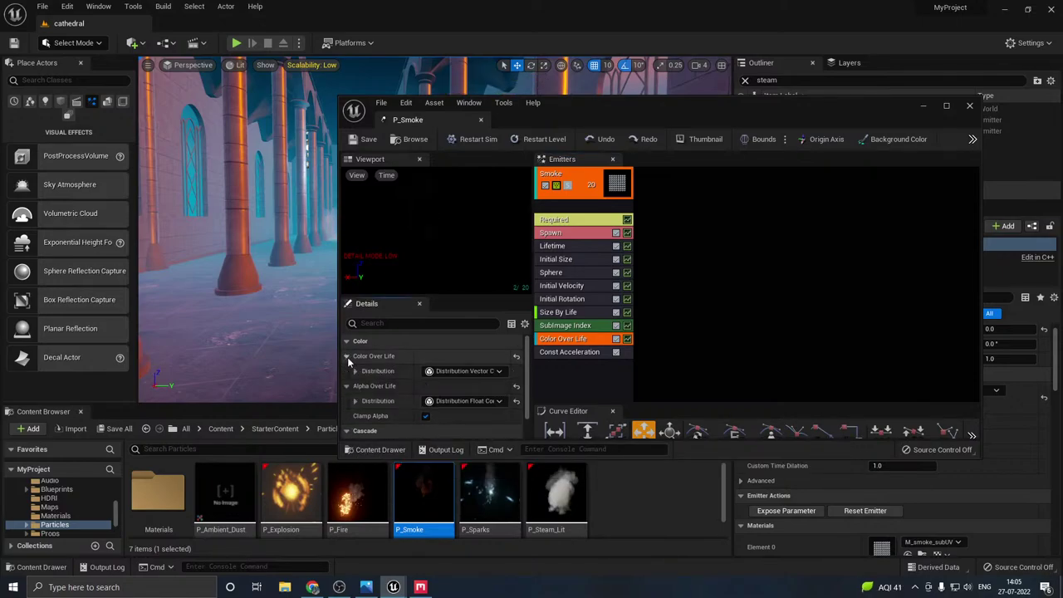
{"action": "left_click", "coordinate": [355, 371]}
{"action": "left_click", "coordinate": [364, 386]}
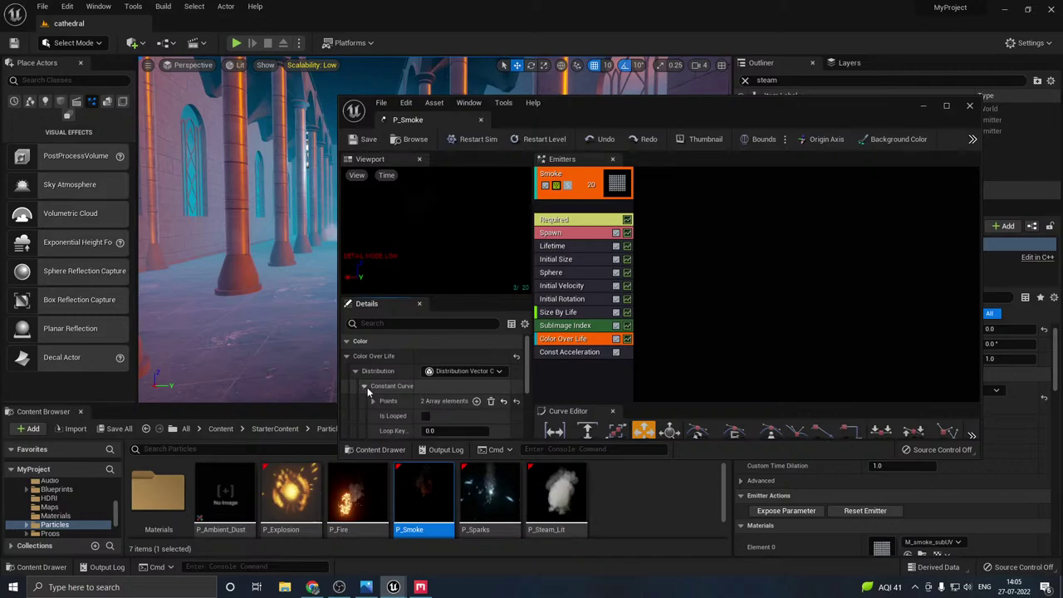
{"action": "left_click", "coordinate": [372, 401]}
{"action": "scroll", "coordinate": [402, 405], "scroll_direction": "down", "scroll_amount": 2}
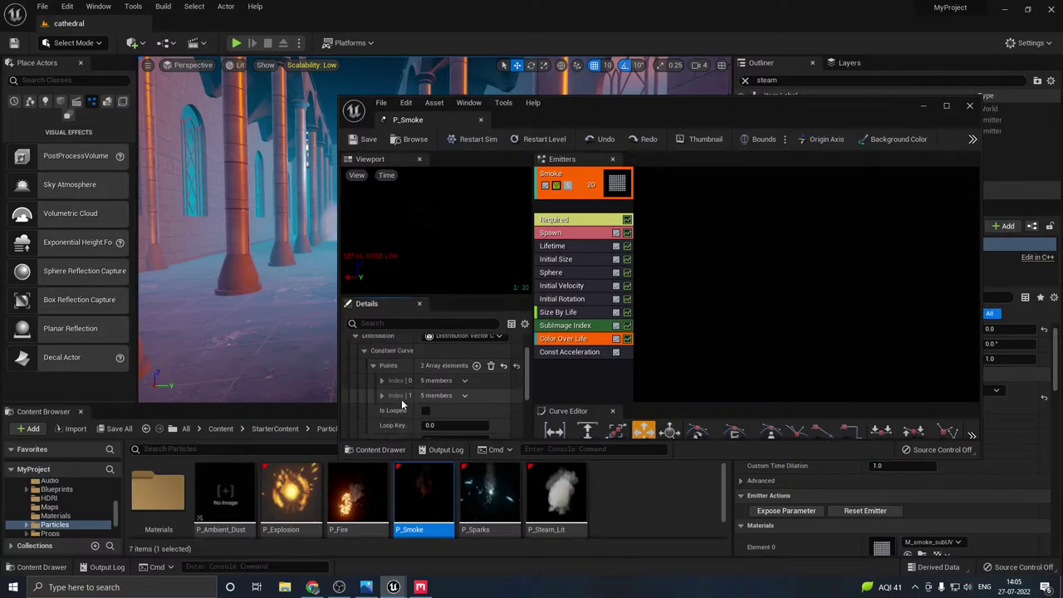
{"action": "left_click", "coordinate": [382, 396]}
{"action": "scroll", "coordinate": [399, 411], "scroll_direction": "down", "scroll_amount": 2}
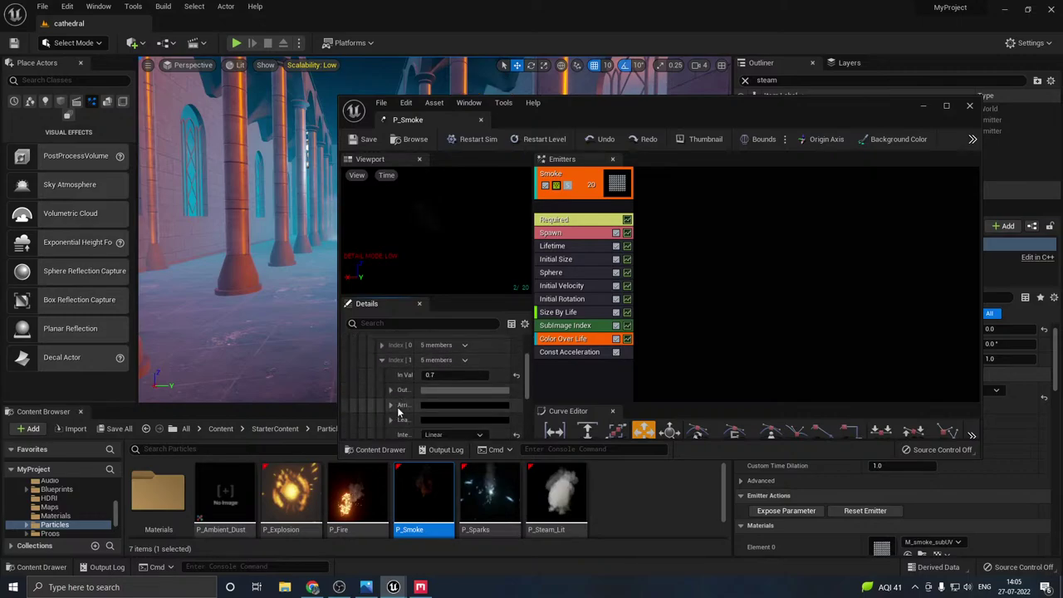
- Set the index 1 point's arrive and leave tangent colours to bright cyan, linear hex 009AEE, and its output to light grey of value 0.62
{"action": "left_click", "coordinate": [454, 406]}
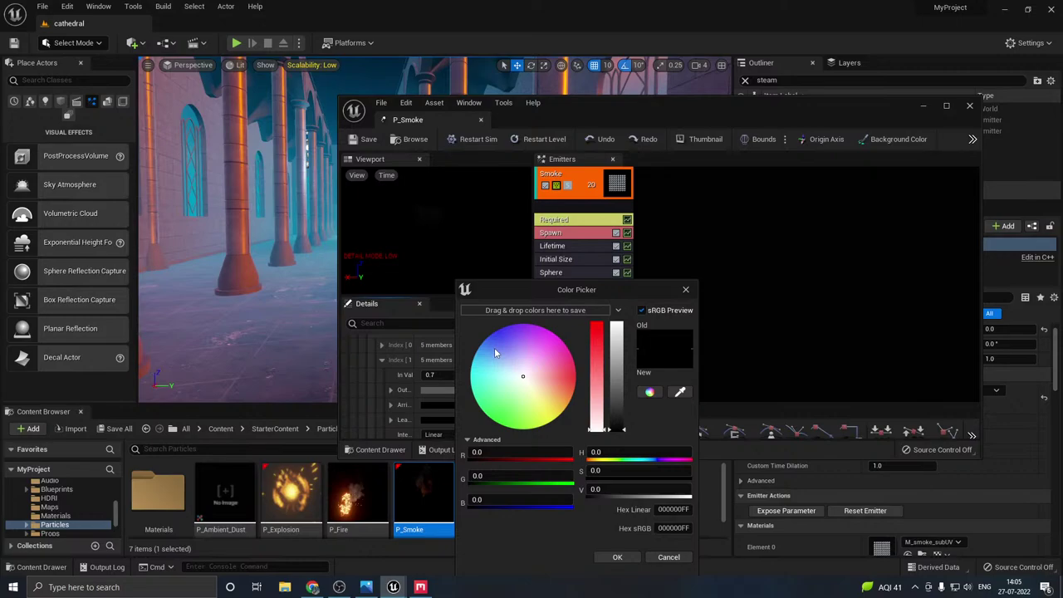
{"action": "left_click", "coordinate": [475, 358]}
{"action": "left_click", "coordinate": [617, 332]}
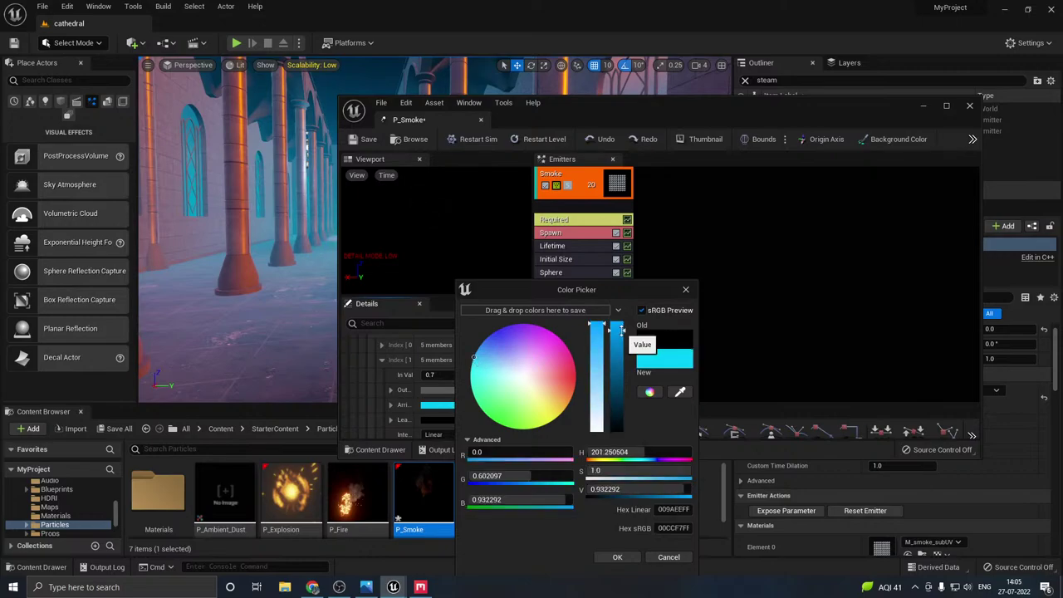
{"action": "left_click", "coordinate": [625, 561]}
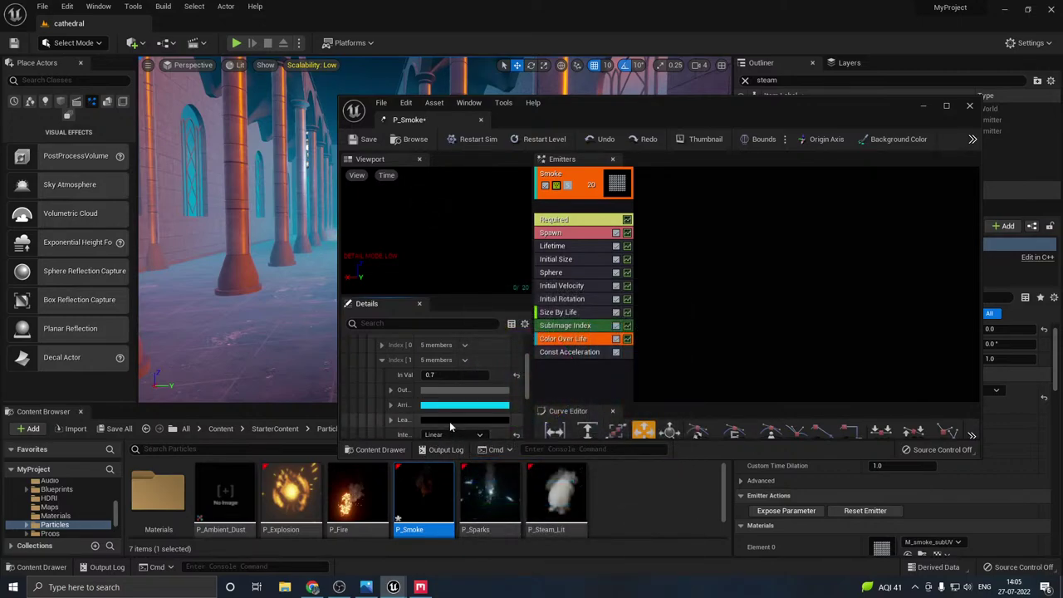
{"action": "left_click", "coordinate": [450, 421]}
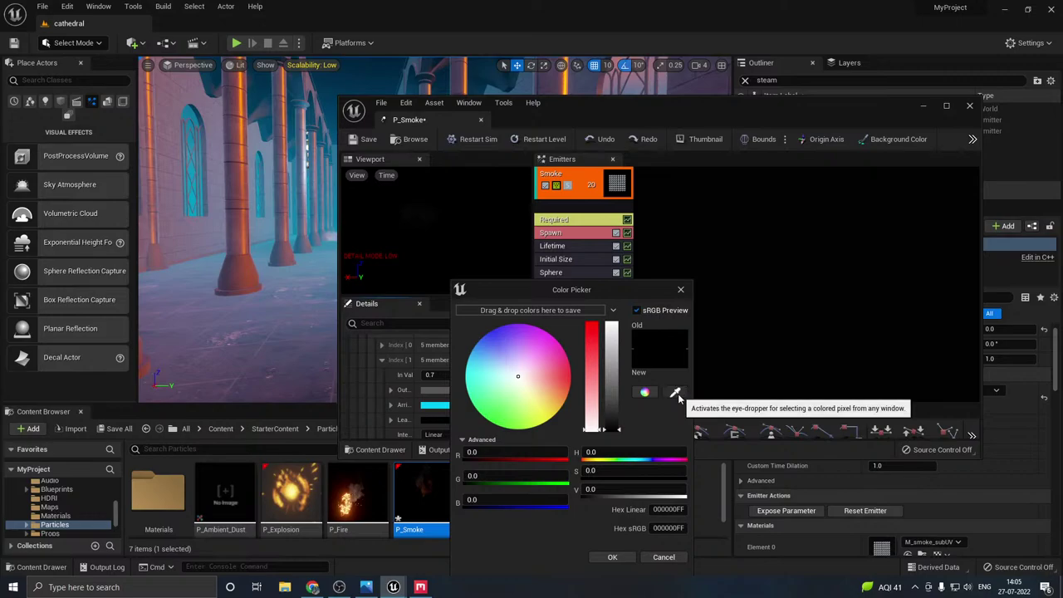
{"action": "left_click", "coordinate": [675, 391]}
{"action": "left_click", "coordinate": [440, 404]}
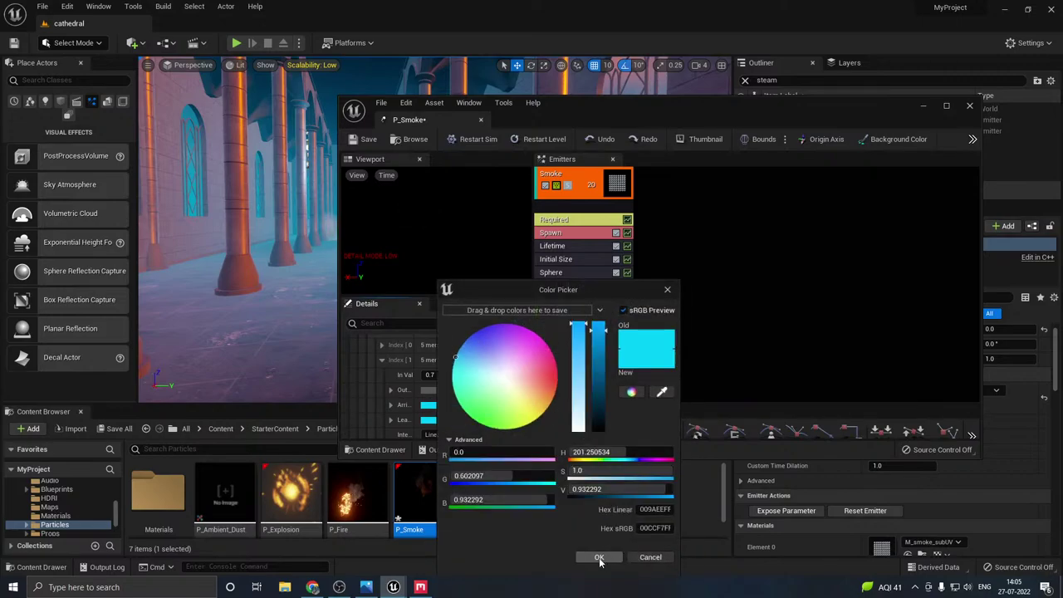
{"action": "left_click", "coordinate": [613, 557]}
{"action": "left_click", "coordinate": [459, 388]}
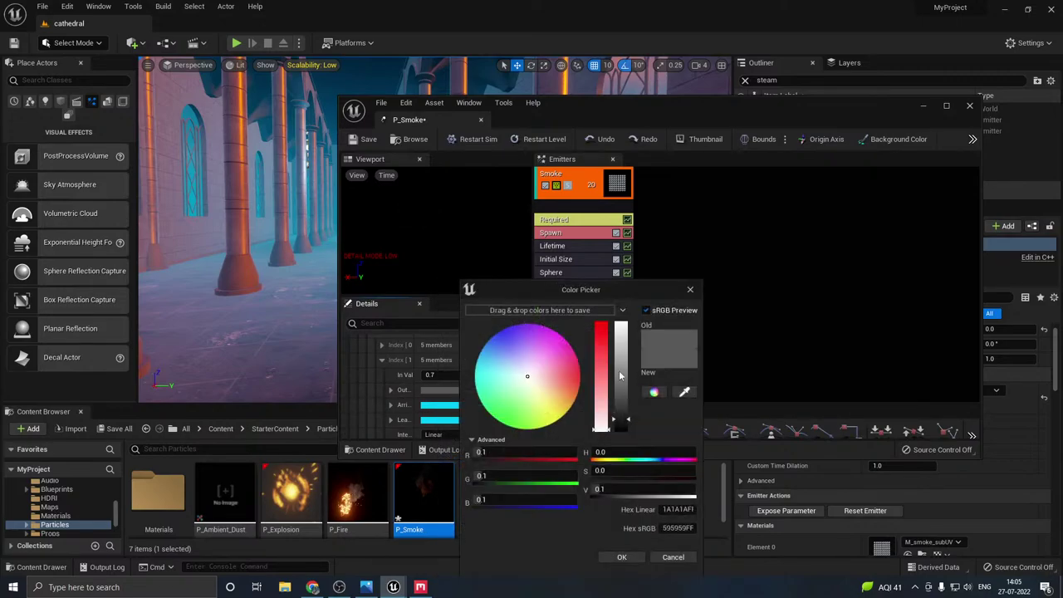
{"action": "left_click", "coordinate": [621, 557]}
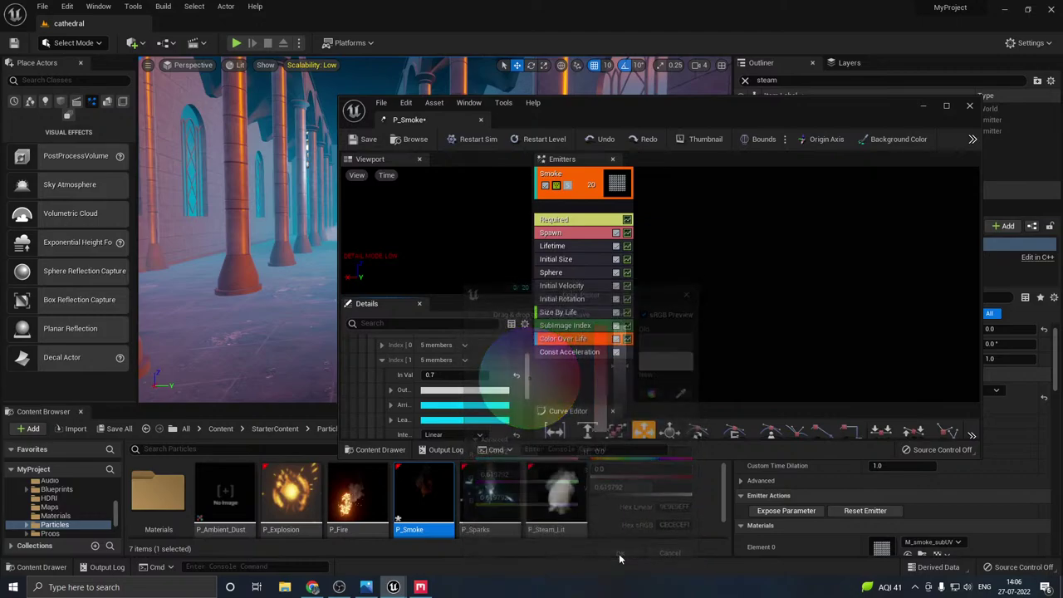
- Set both the arrive and leave tangent colours of the Color Over Life index 0 point to teal, linear hex 0E6F96
{"action": "left_click", "coordinate": [382, 345]}
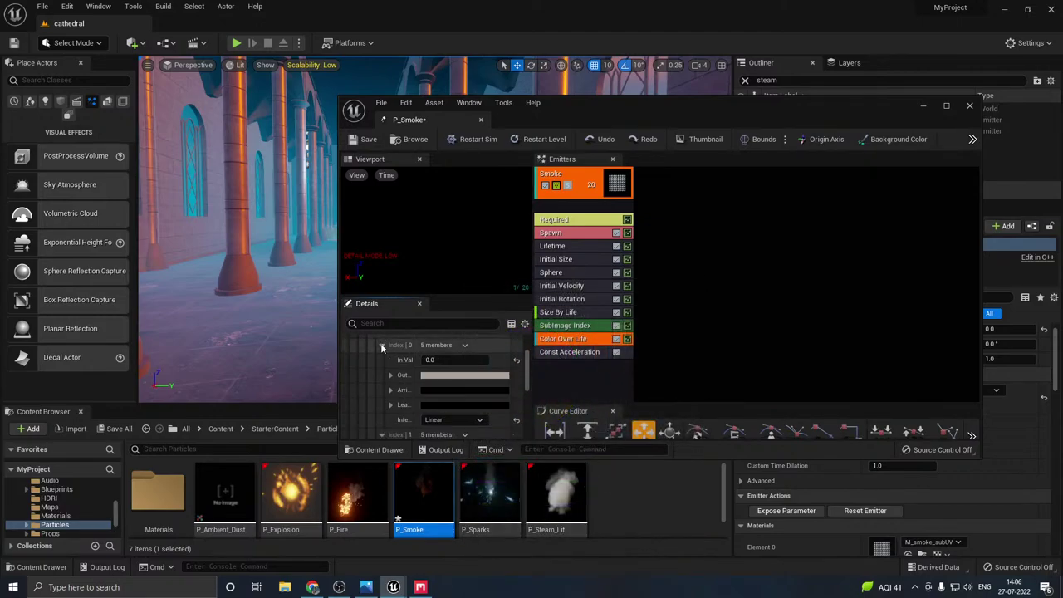
{"action": "left_click", "coordinate": [459, 396]}
{"action": "left_click", "coordinate": [481, 367]}
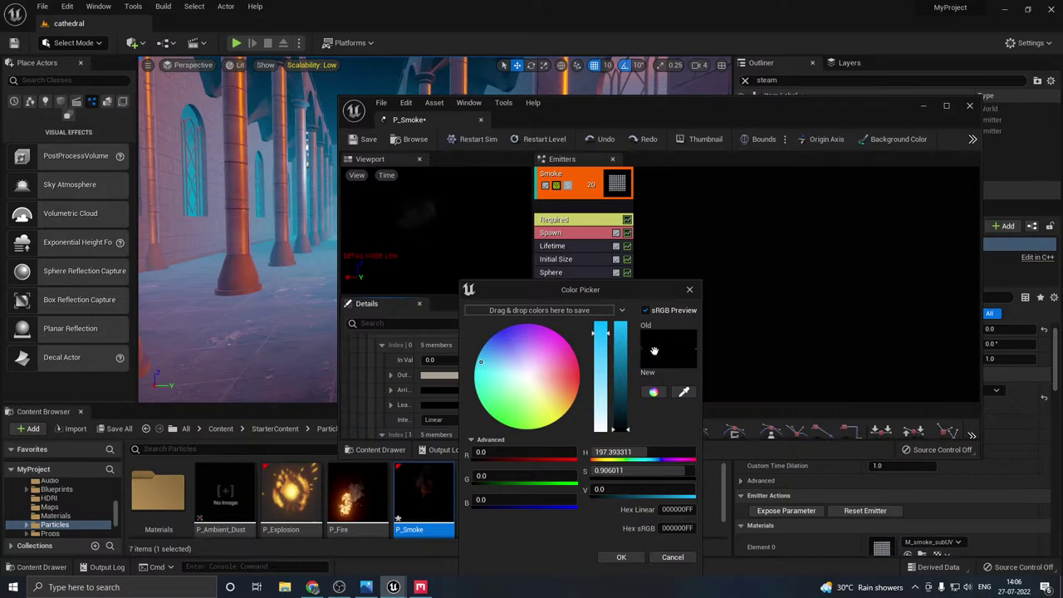
{"action": "left_click", "coordinate": [623, 366]}
{"action": "left_click", "coordinate": [620, 559]}
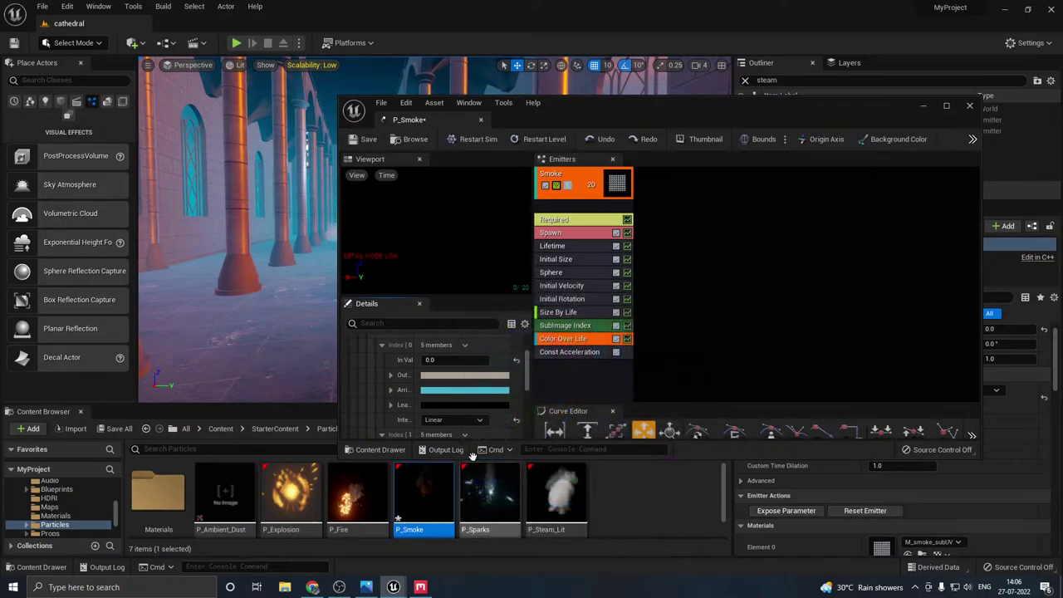
{"action": "left_click", "coordinate": [496, 404]}
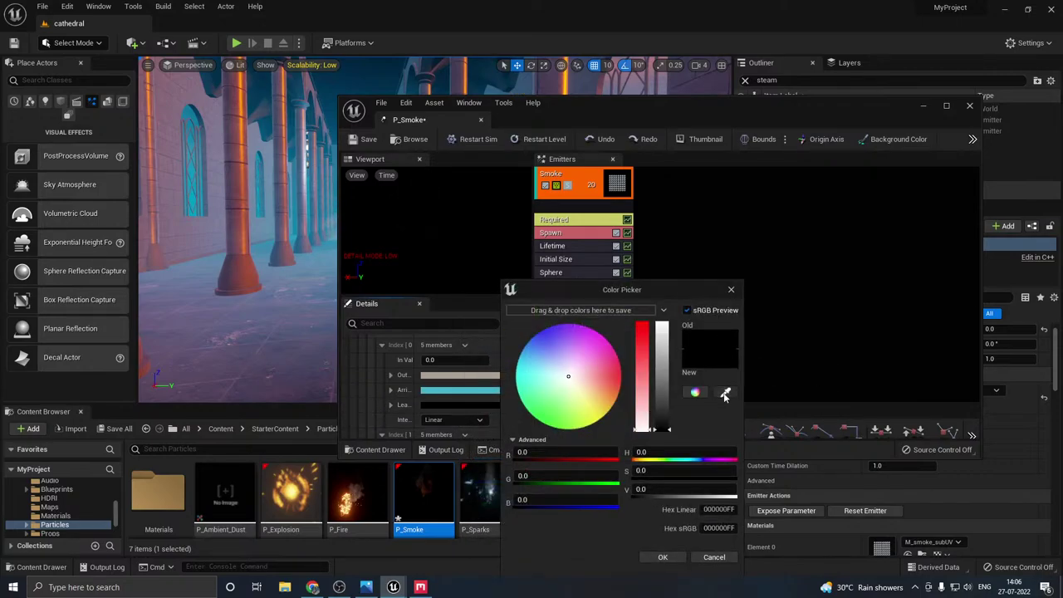
{"action": "left_click", "coordinate": [726, 396]}
{"action": "left_click", "coordinate": [482, 390]}
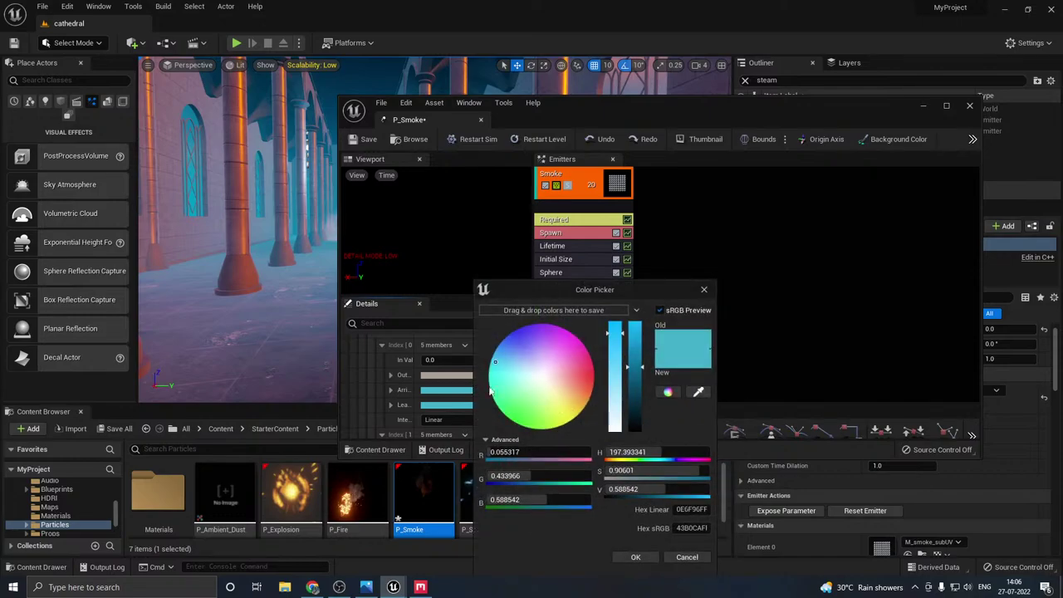
{"action": "left_click", "coordinate": [644, 558]}
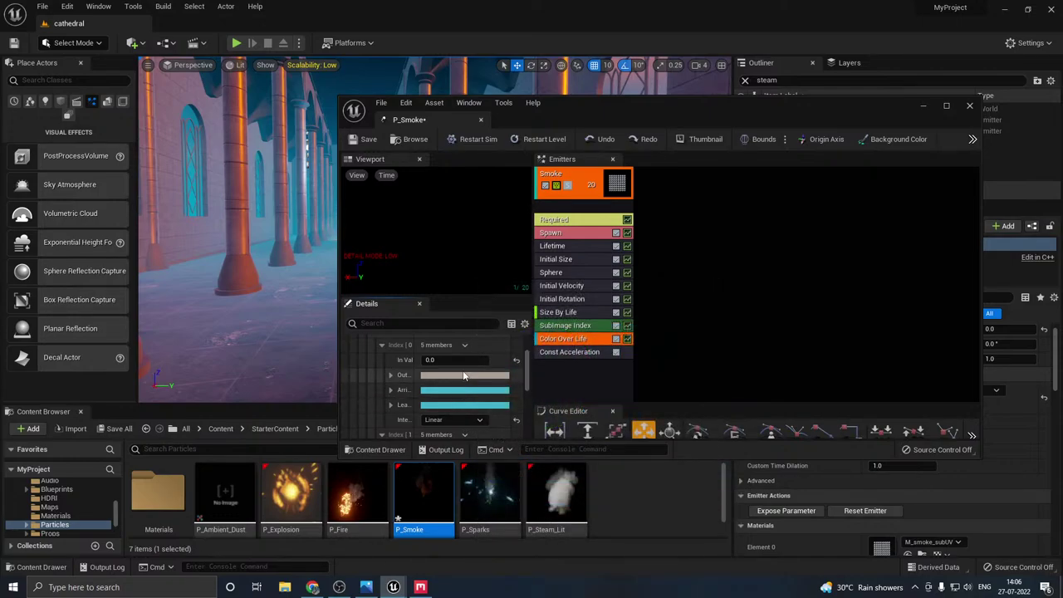
- Save the P_Smoke particle system and close its editor
{"action": "left_click", "coordinate": [383, 345]}
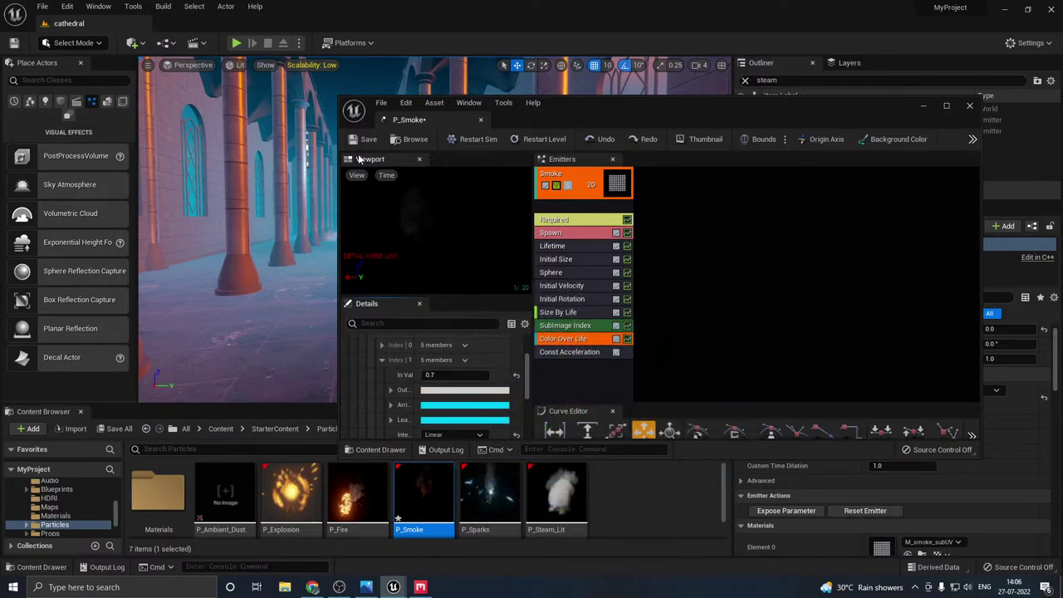
{"action": "left_click", "coordinate": [363, 139]}
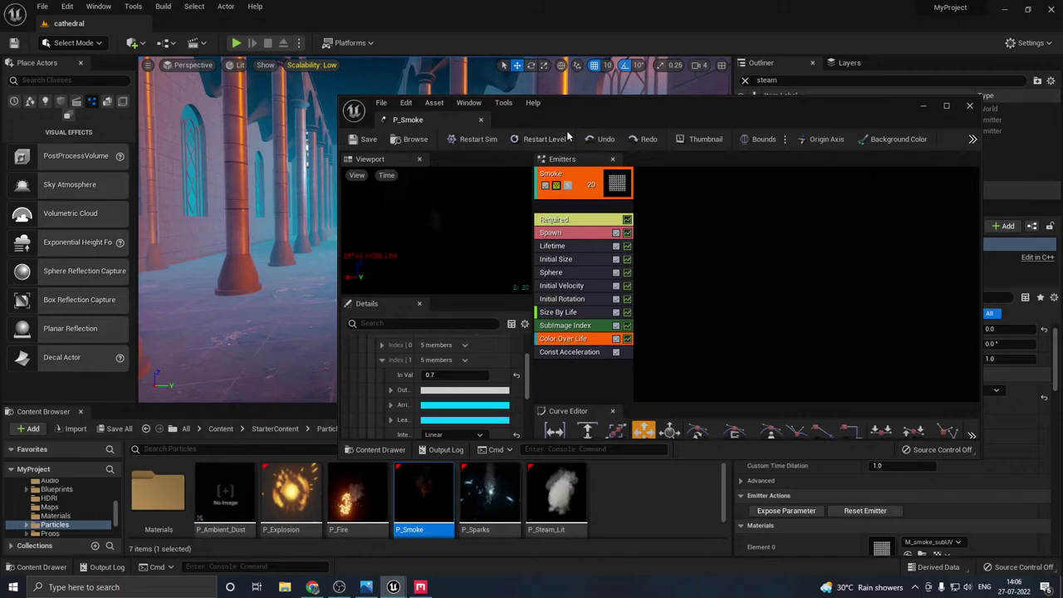
{"action": "left_click", "coordinate": [483, 122]}
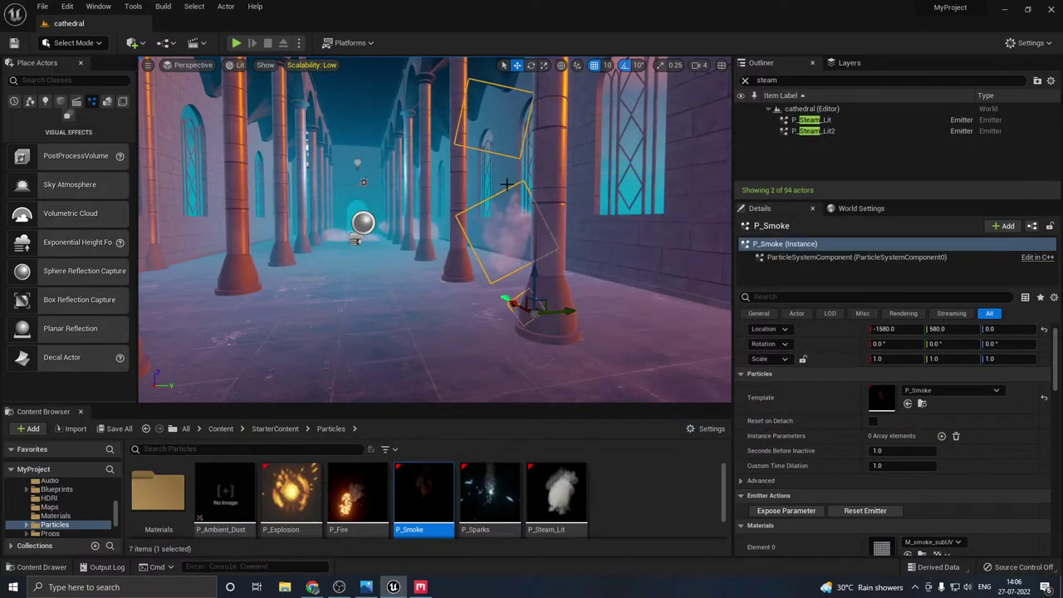
- Set scalability to Medium and hide the editor icons to check the smoke beside the pillar
{"action": "left_click", "coordinate": [312, 73]}
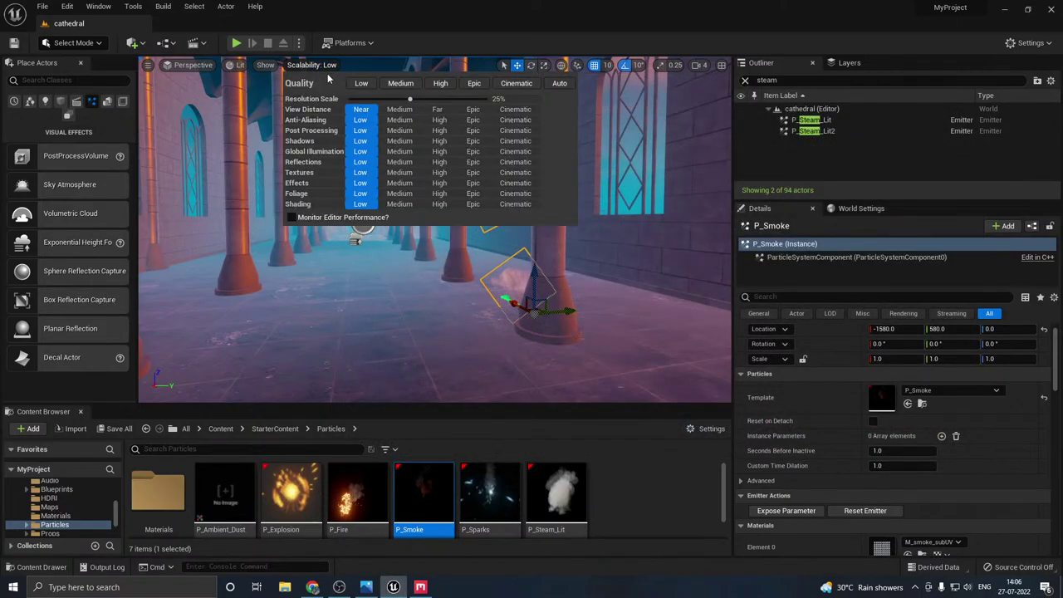
{"action": "left_click", "coordinate": [400, 83]}
{"action": "right_click_drag", "start_coordinate": [402, 254], "coordinate": [394, 249]}
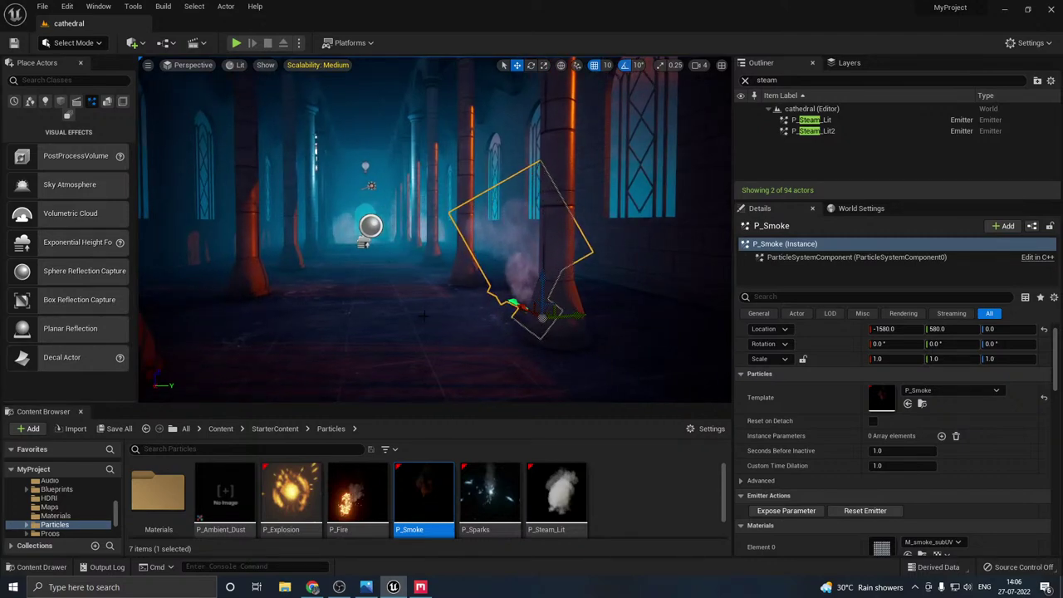
{"action": "key", "text": "g"}
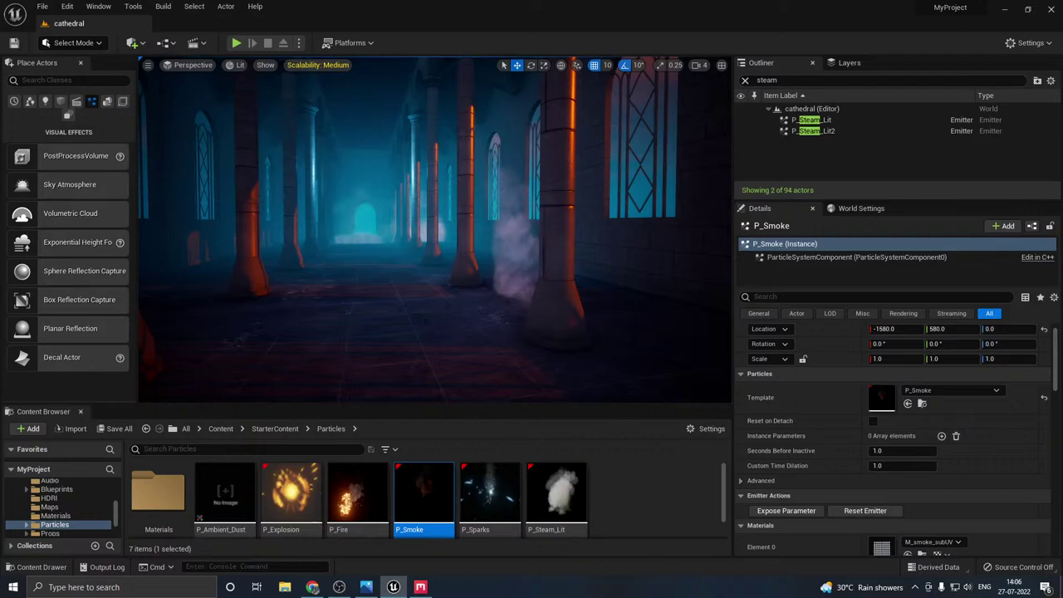
- Reopen P_Smoke and set the output colour of Color Over Life's index 0 point to dark teal, linear hex 034066
{"action": "double_click", "coordinate": [407, 496]}
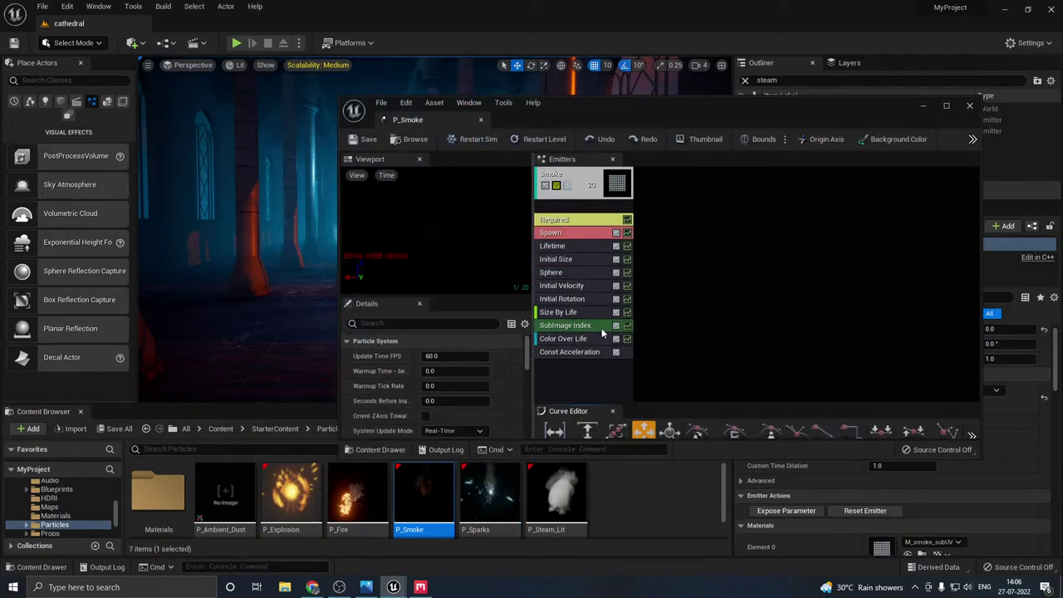
{"action": "left_click", "coordinate": [565, 339]}
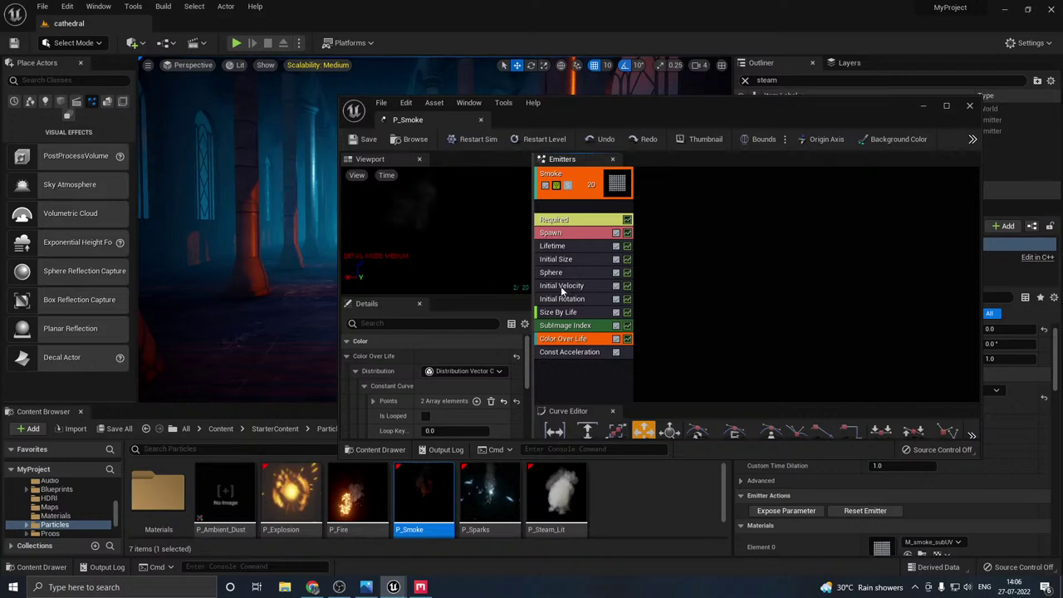
{"action": "left_click", "coordinate": [373, 401]}
{"action": "left_click", "coordinate": [382, 415]}
{"action": "scroll", "coordinate": [441, 399], "scroll_direction": "down", "scroll_amount": 2}
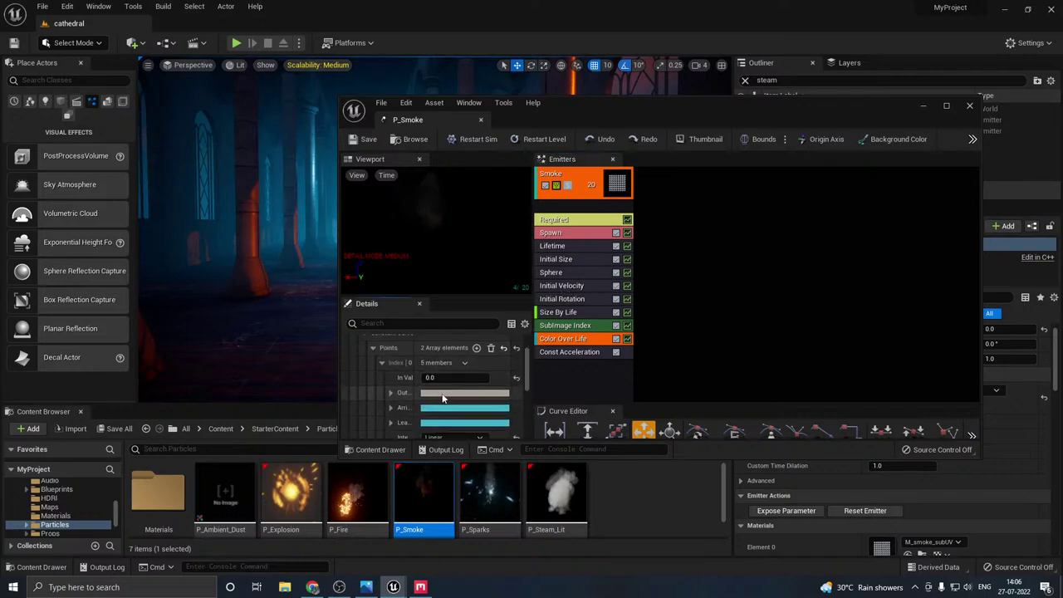
{"action": "left_click", "coordinate": [444, 394]}
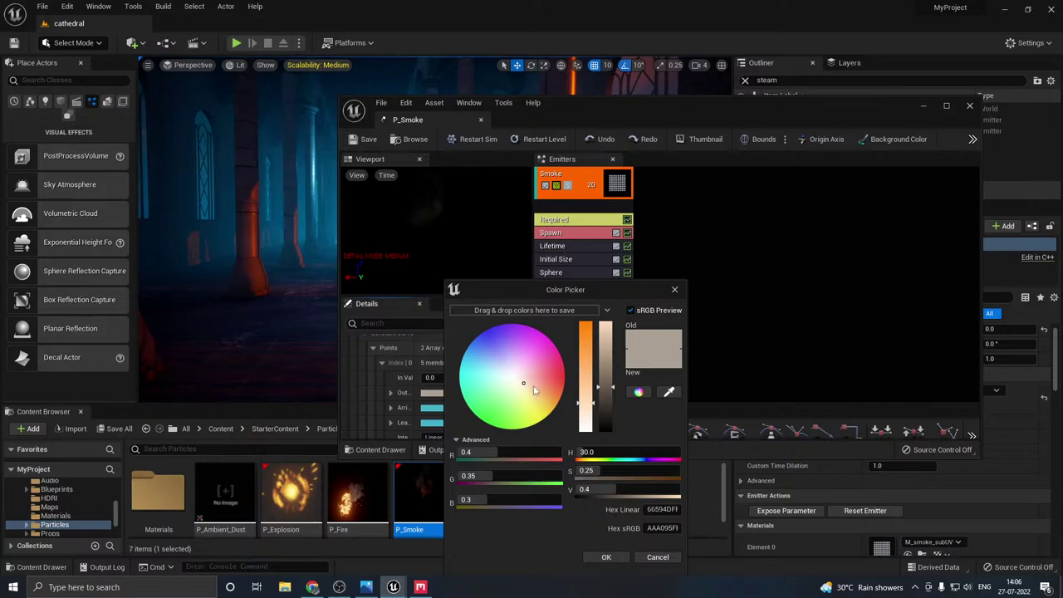
{"action": "left_click", "coordinate": [465, 360]}
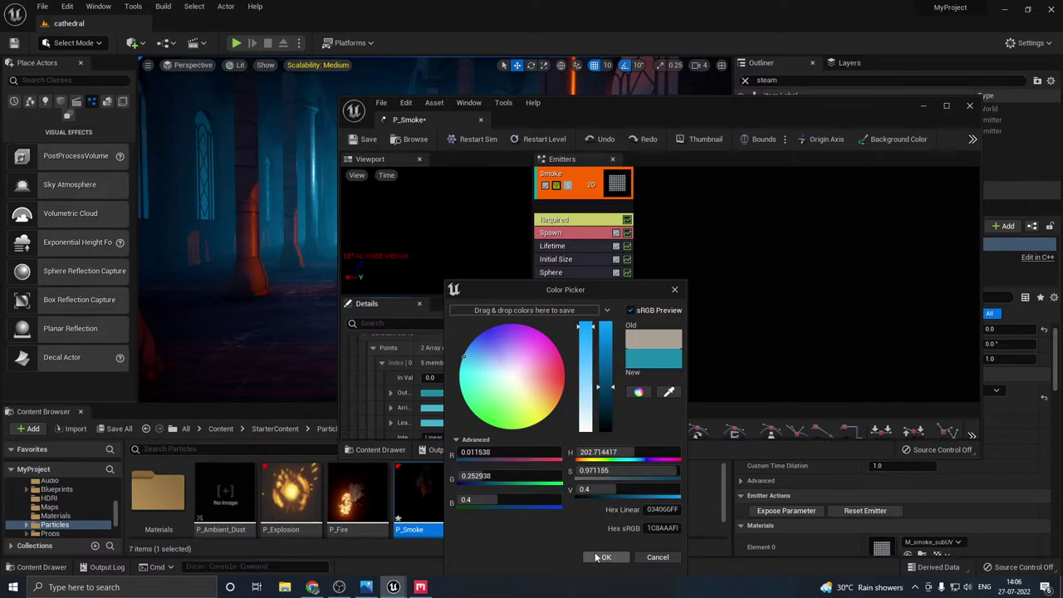
{"action": "left_click", "coordinate": [600, 558]}
- Set the index 1 point's output colour to cyan, linear hex 09769E, and save and close P_Smoke
{"action": "scroll", "coordinate": [387, 420], "scroll_direction": "down", "scroll_amount": 2}
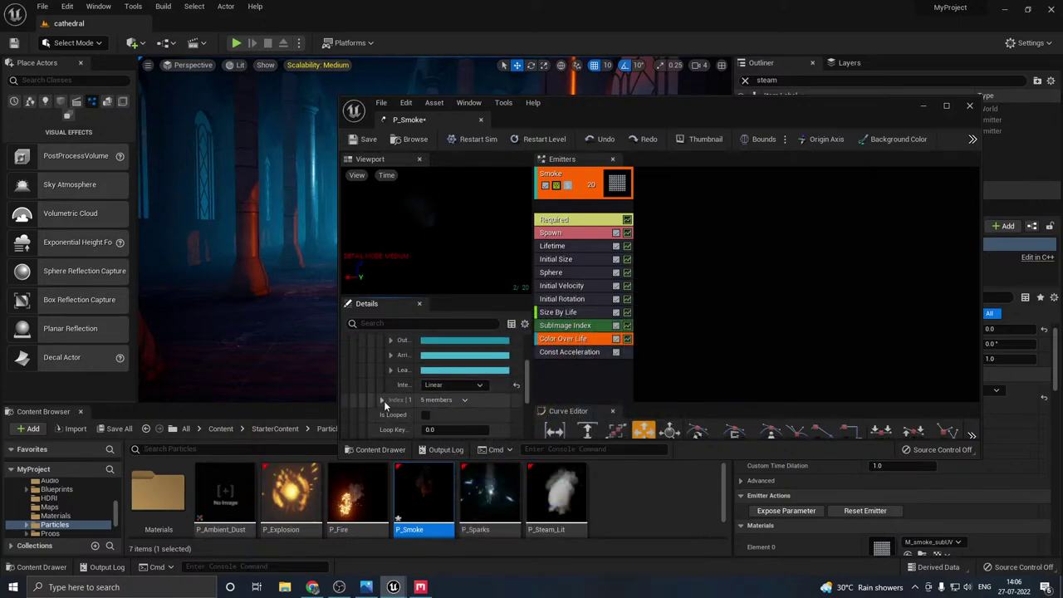
{"action": "left_click", "coordinate": [384, 400]}
{"action": "scroll", "coordinate": [399, 407], "scroll_direction": "down", "scroll_amount": 2}
{"action": "left_click", "coordinate": [449, 395]}
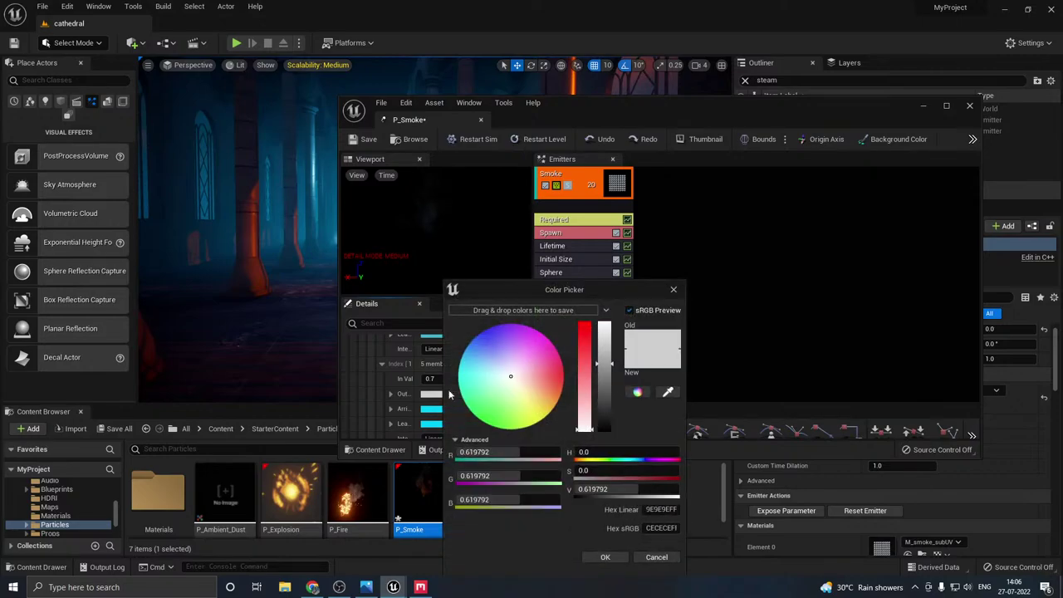
{"action": "left_click", "coordinate": [463, 367]}
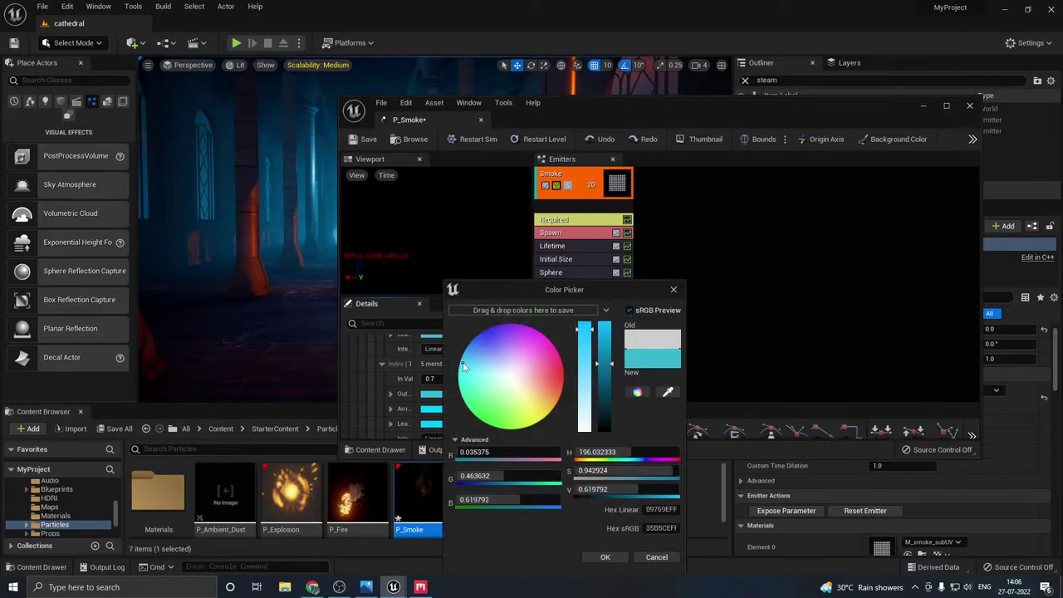
{"action": "left_click", "coordinate": [603, 558]}
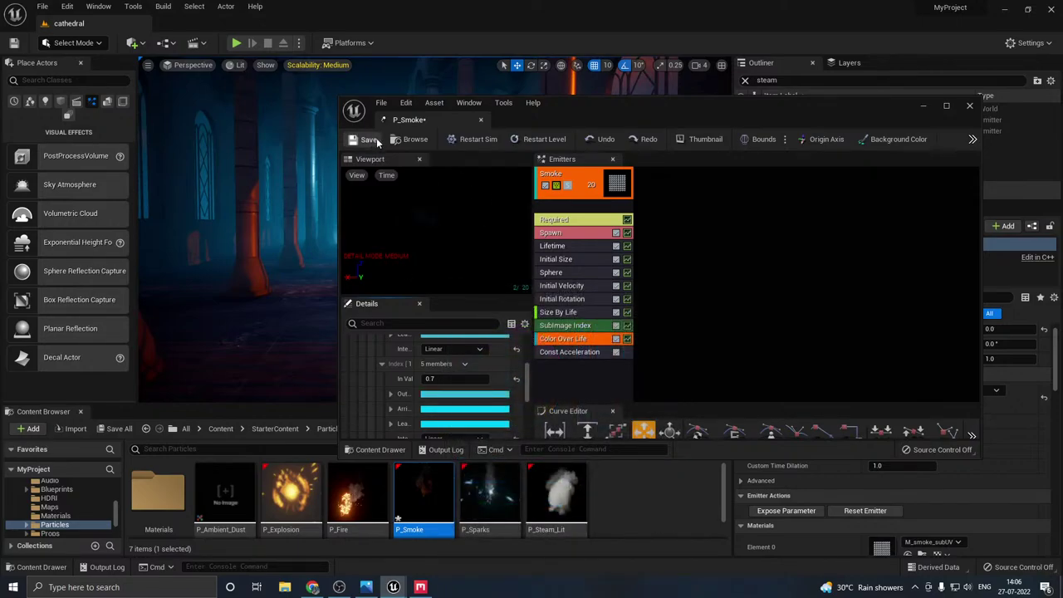
{"action": "left_click", "coordinate": [480, 120]}
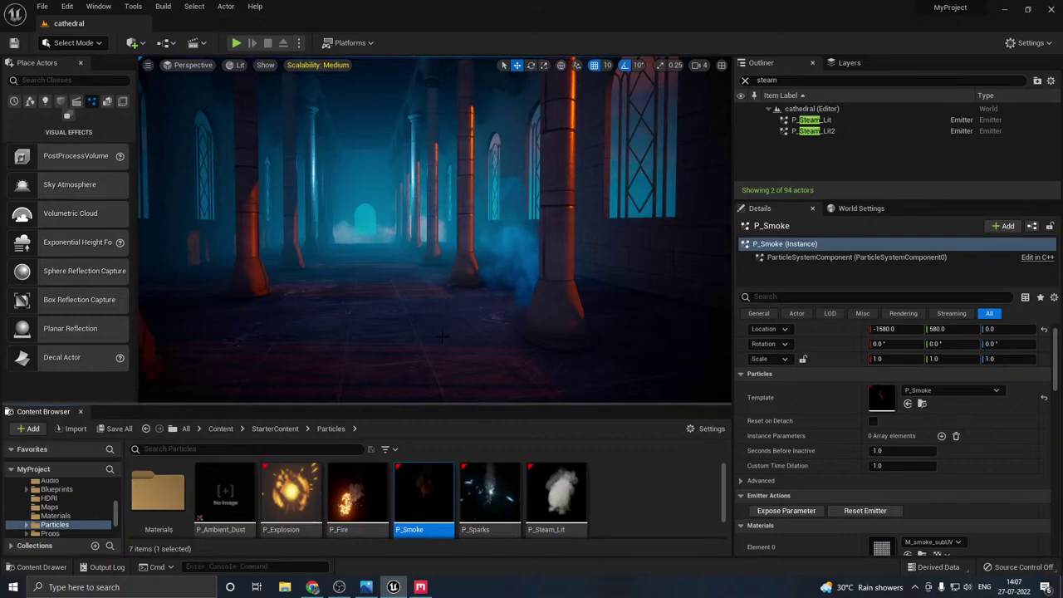
- Reopen P_Smoke, set Color Over Life's index 1 point to In Val 1.0 with bright cyan output, linear hex 00A0EF, and save and close it
{"action": "double_click", "coordinate": [424, 499]}
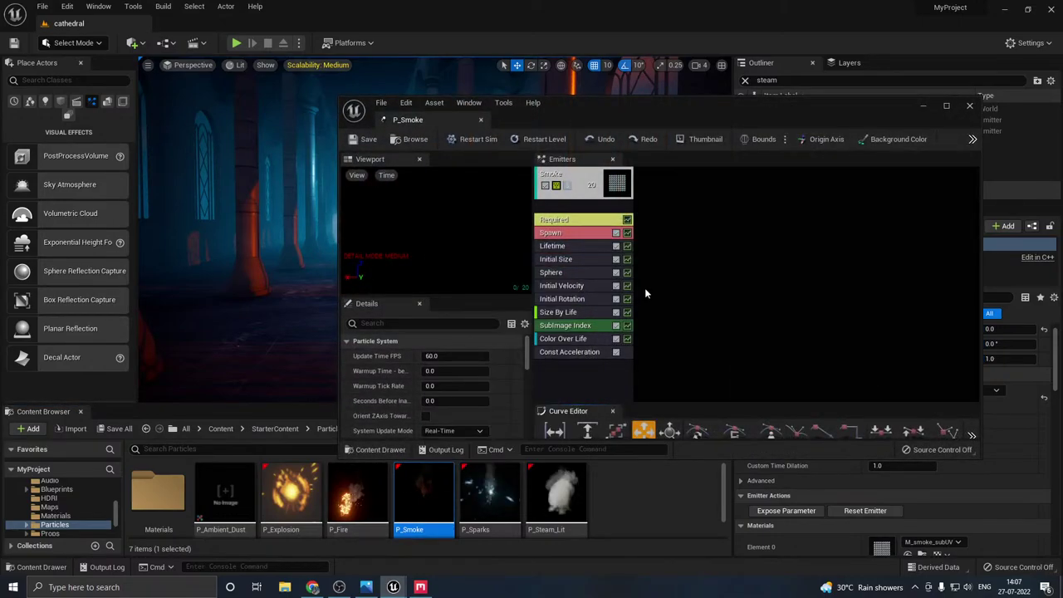
{"action": "left_click", "coordinate": [563, 338]}
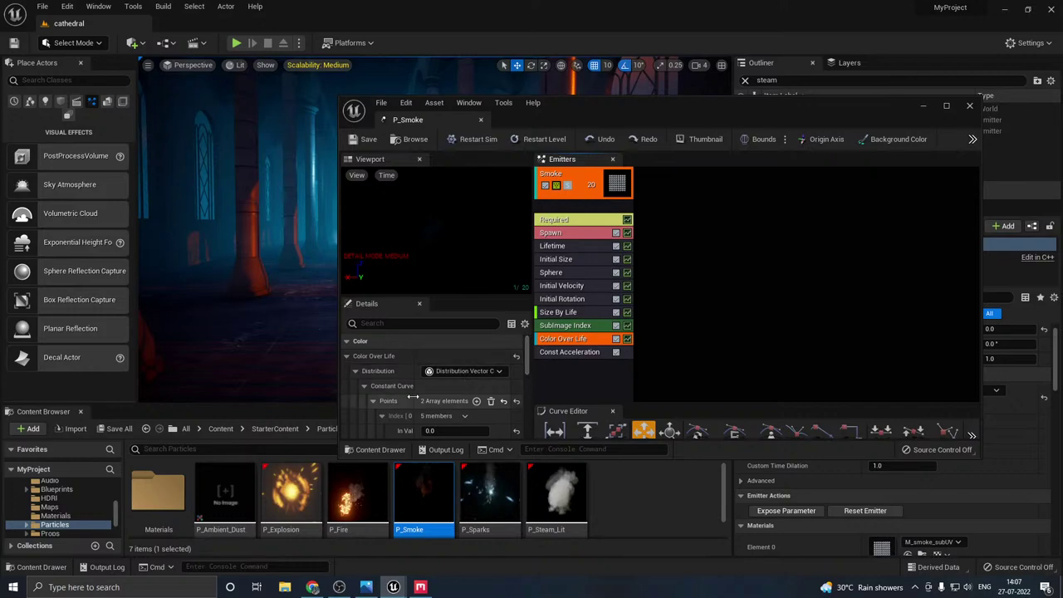
{"action": "scroll", "coordinate": [440, 387], "scroll_direction": "down", "scroll_amount": 2}
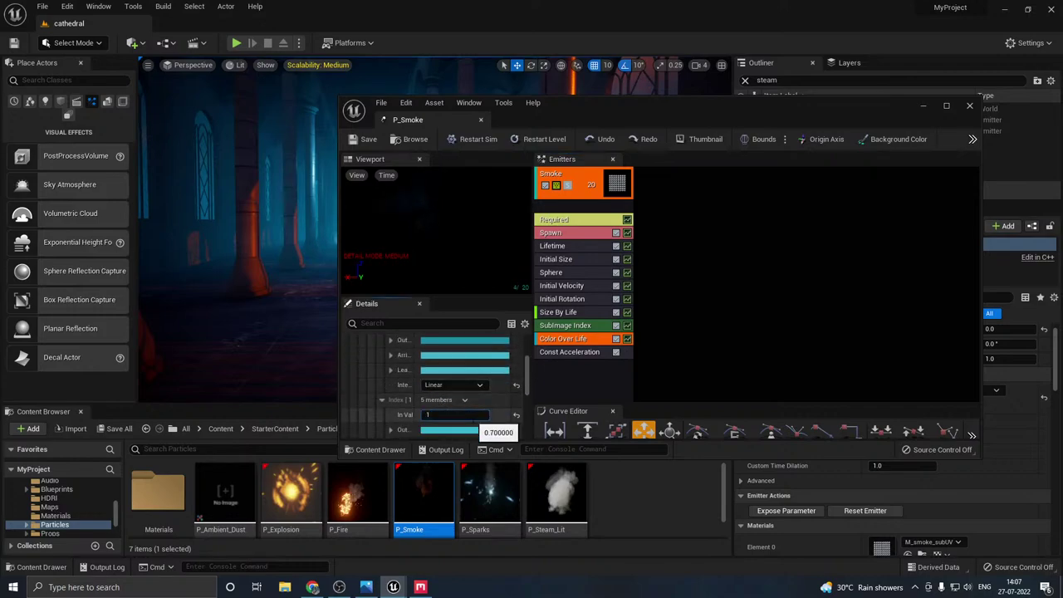
{"action": "left_click", "coordinate": [465, 429]}
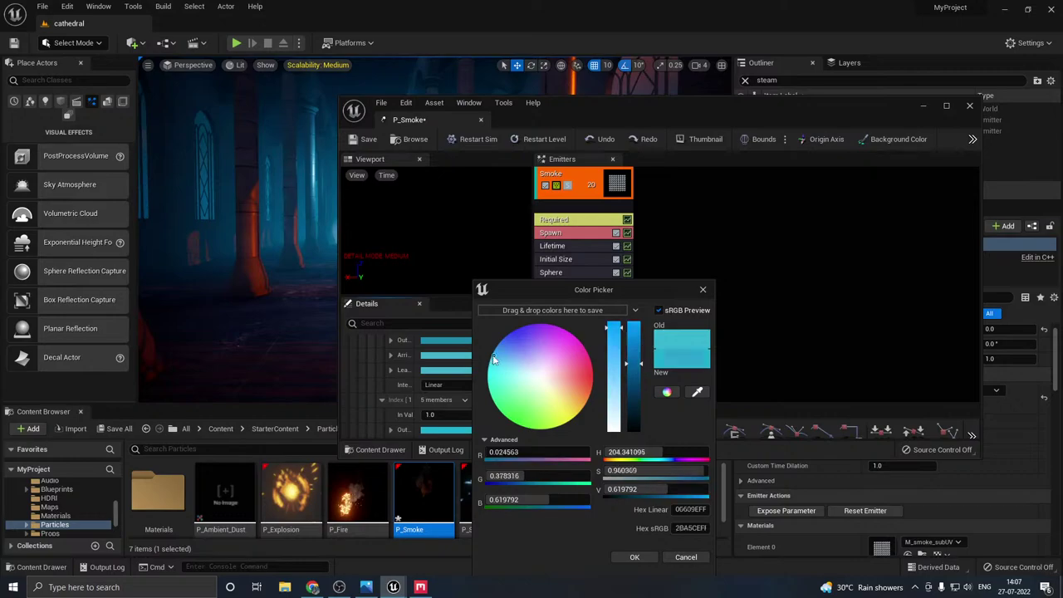
{"action": "left_click", "coordinate": [493, 359]}
{"action": "left_click", "coordinate": [638, 334]}
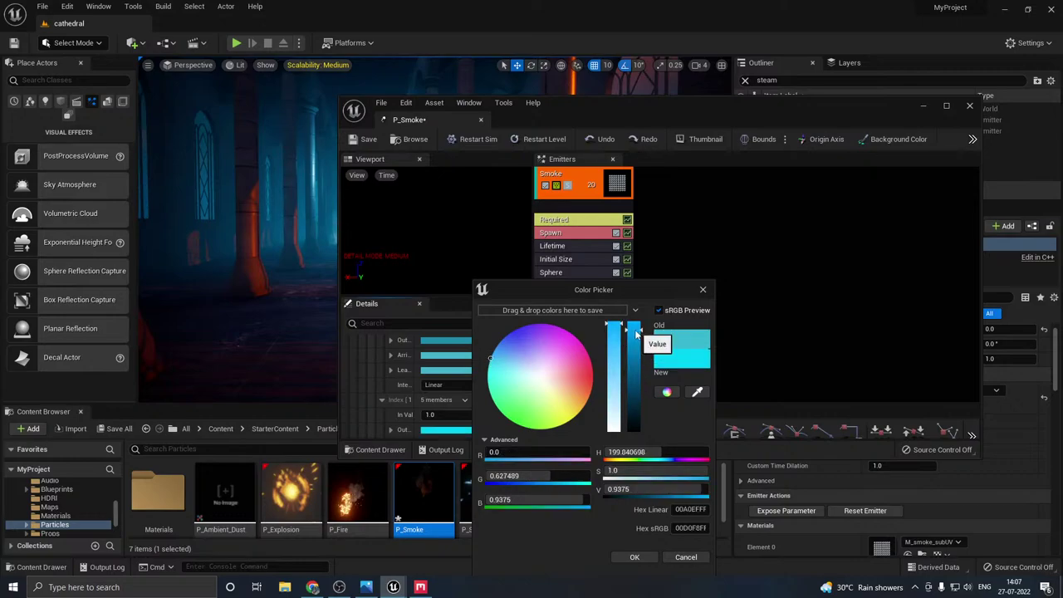
{"action": "left_click", "coordinate": [635, 558]}
{"action": "left_click", "coordinate": [365, 140]}
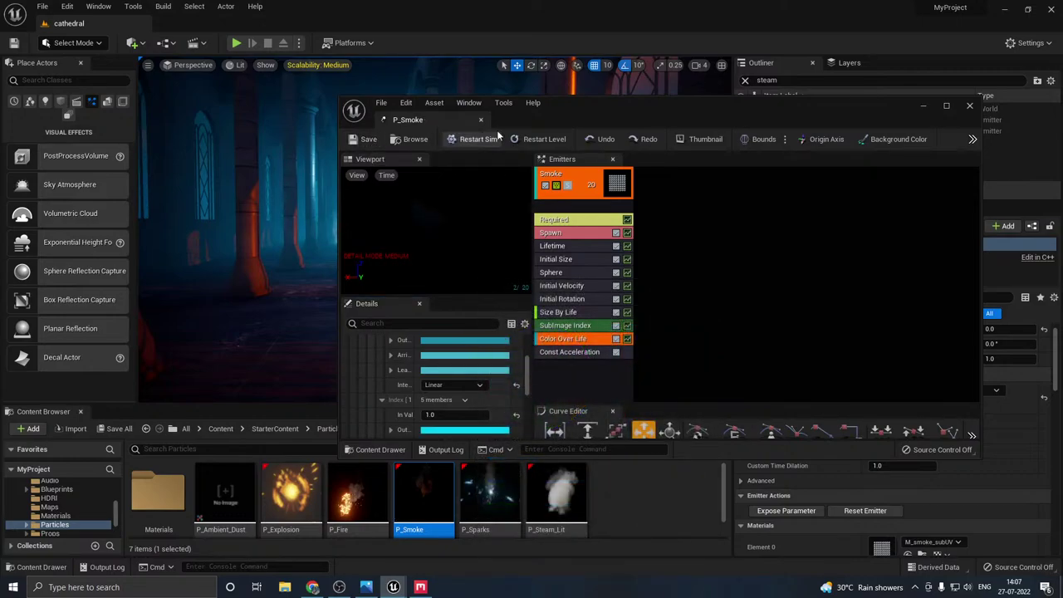
{"action": "left_click", "coordinate": [481, 121]}
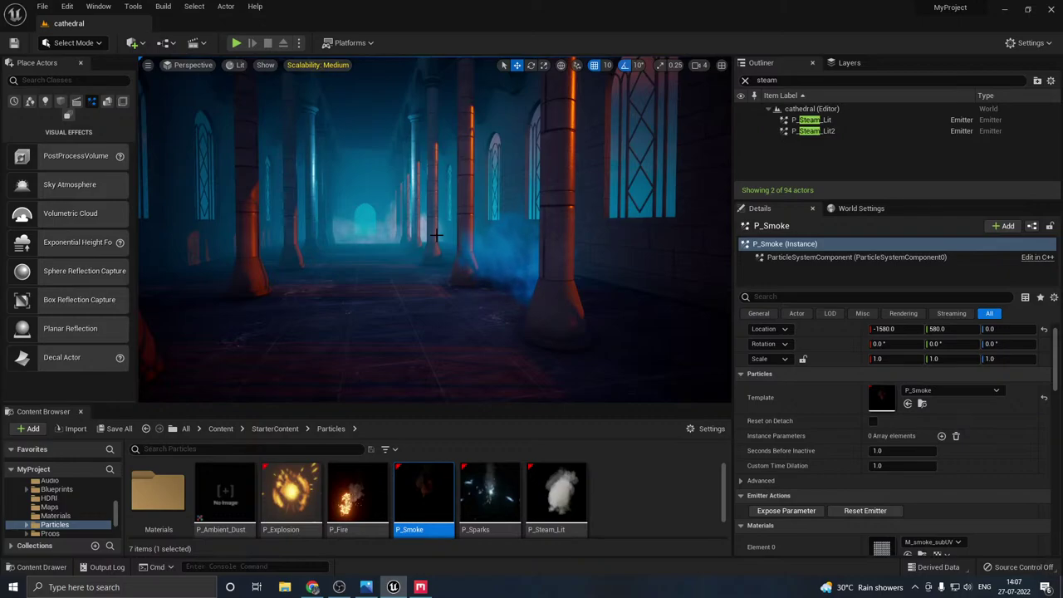
- Inspect the recoloured smoke beside the pillar with the editor icons hidden
{"action": "right_click_drag", "start_coordinate": [448, 243], "coordinate": [478, 259]}
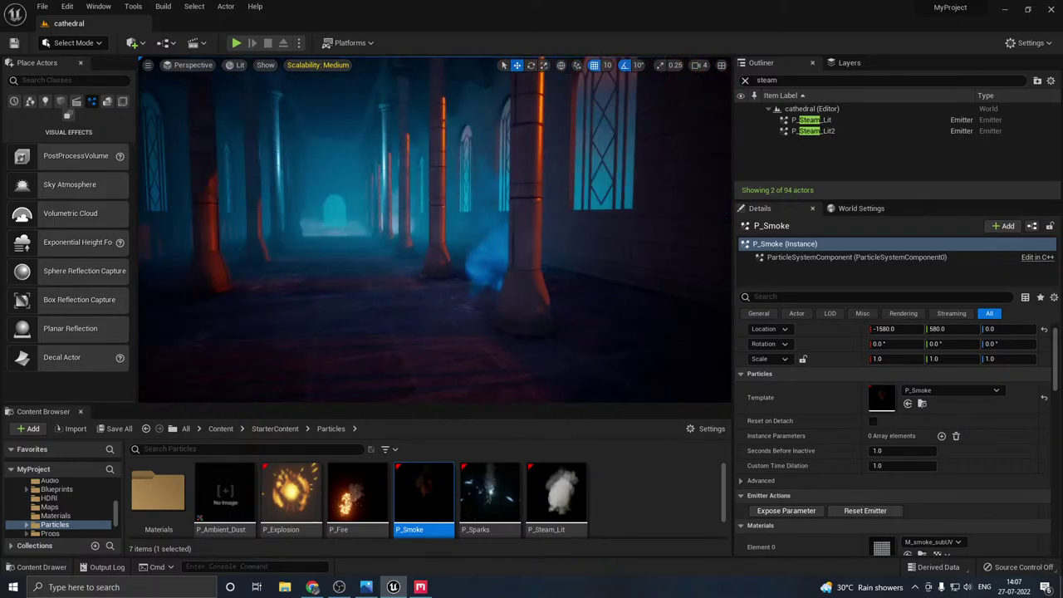
{"action": "left_click", "coordinate": [495, 259]}
{"action": "left_click", "coordinate": [500, 244]}
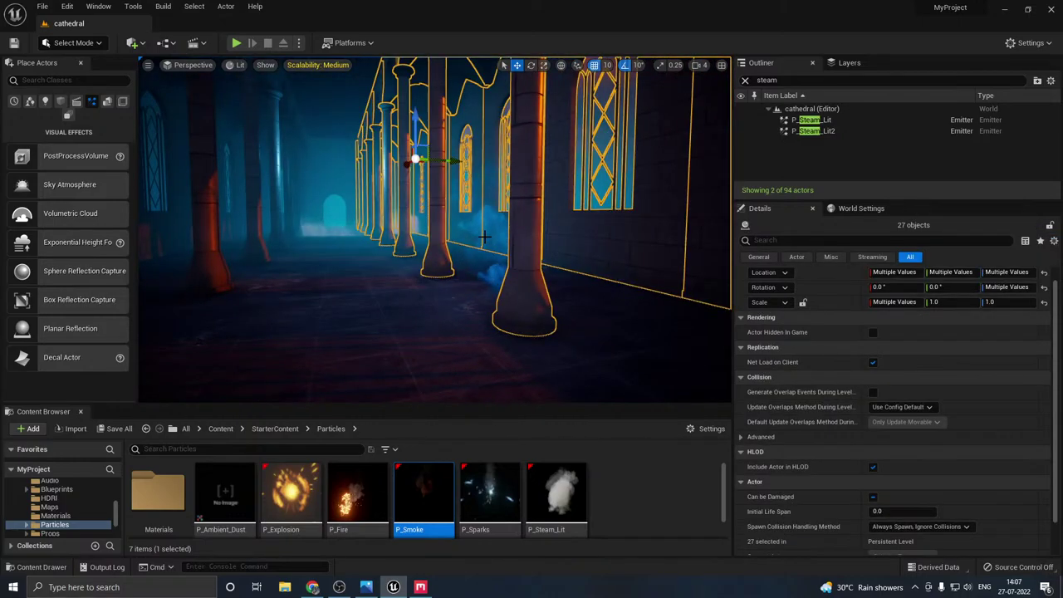
{"action": "right_click_drag", "start_coordinate": [486, 305], "coordinate": [467, 308]}
{"action": "key", "text": "g"}
{"action": "key", "text": "g"}
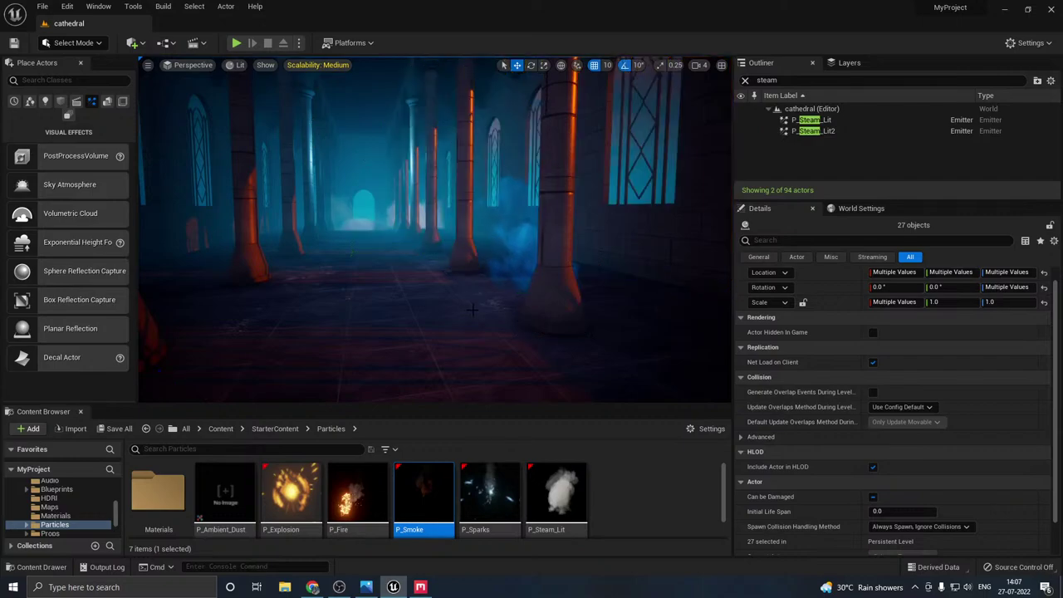
- Select the P_Smoke emitter beside the pillar and try enlarging it uniformly to a scale of about 2.38
{"action": "key", "text": "g"}
{"action": "left_click", "coordinate": [516, 249]}
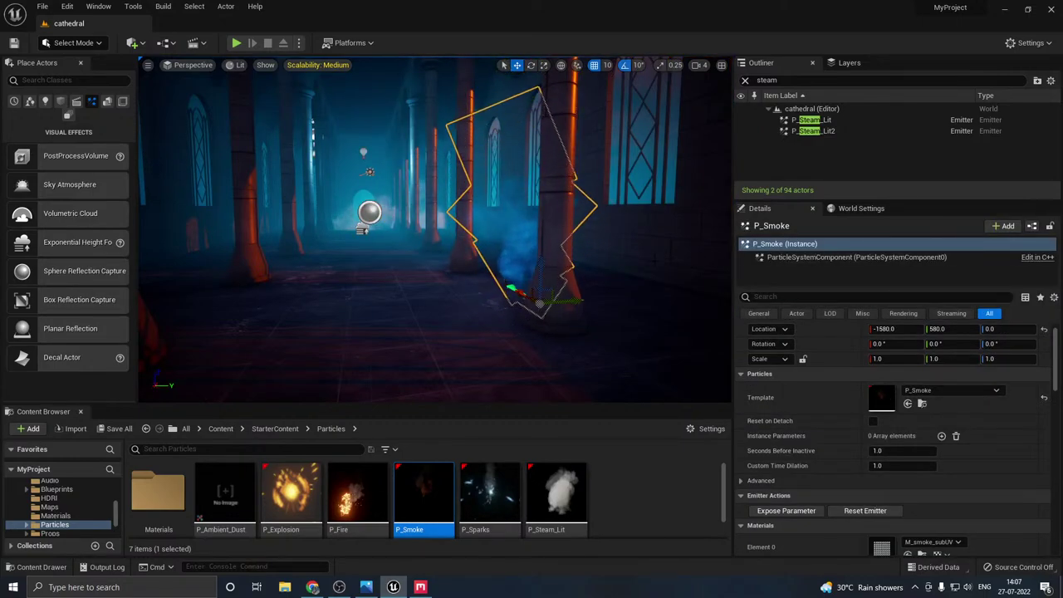
{"action": "key", "text": "r"}
{"action": "left_click_drag", "start_coordinate": [548, 302], "coordinate": [540, 273]}
{"action": "key", "text": "g"}
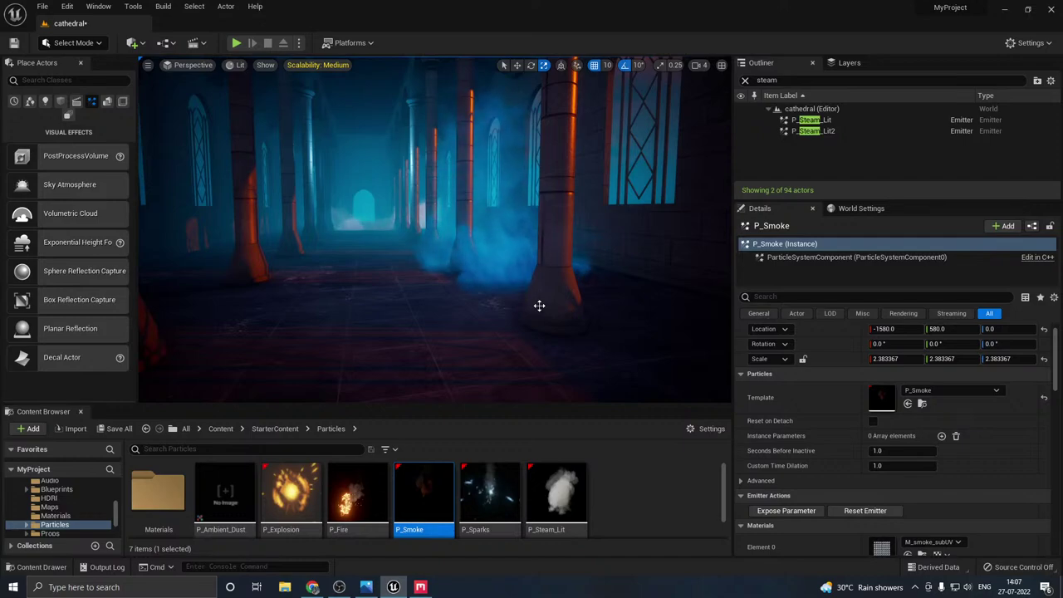
- Shrink the P_Smoke emitter uniformly to a scale of about 0.87 and view it with the editor icons hidden
{"action": "key", "text": "g"}
{"action": "left_click_drag", "start_coordinate": [540, 306], "coordinate": [539, 349]}
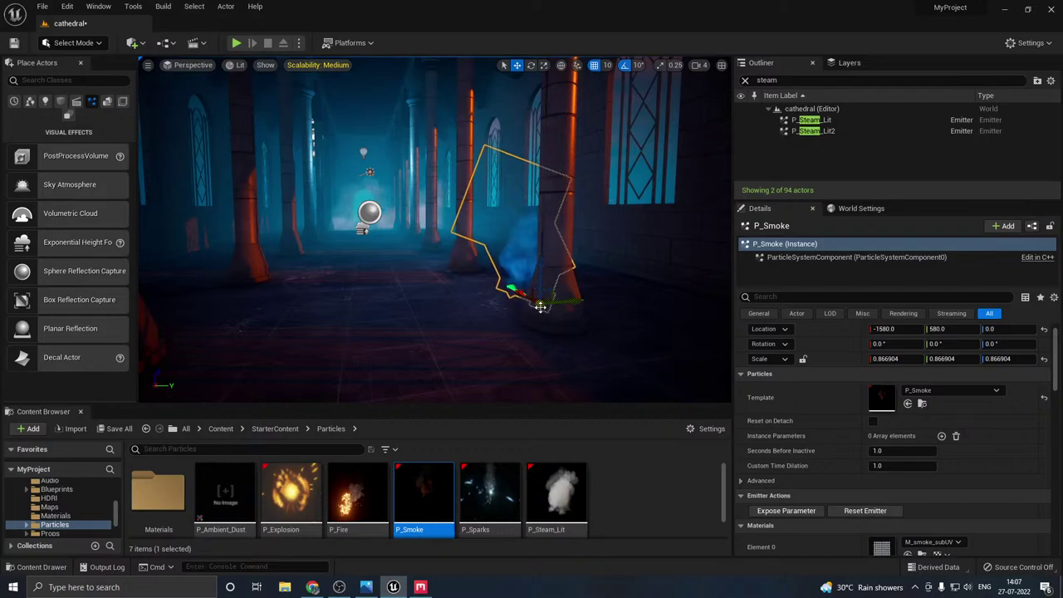
{"action": "key", "text": "w"}
{"action": "right_click_drag", "start_coordinate": [449, 305], "coordinate": [415, 306]}
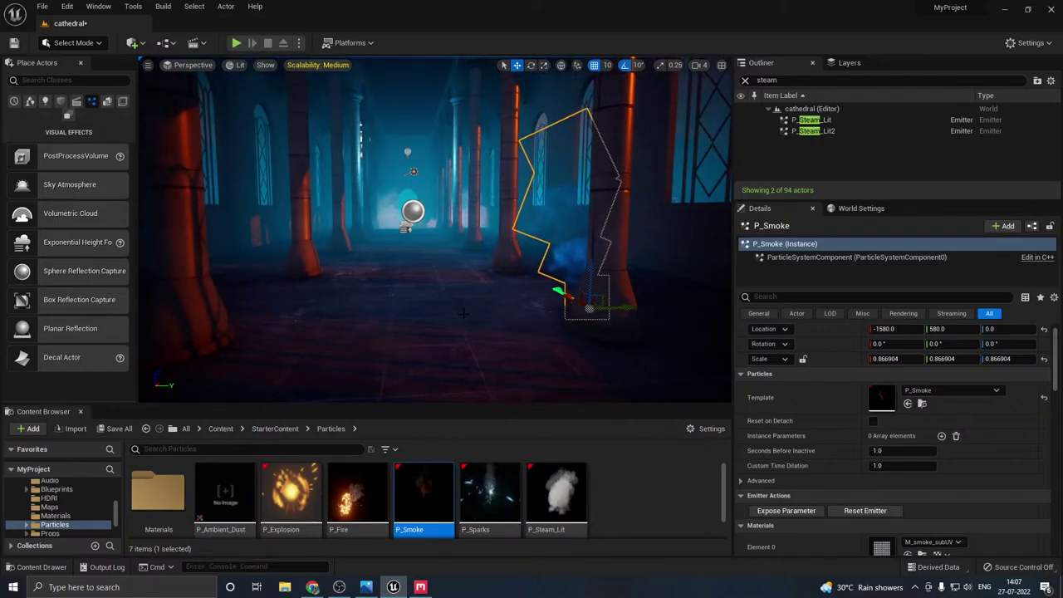
{"action": "key", "text": "g"}
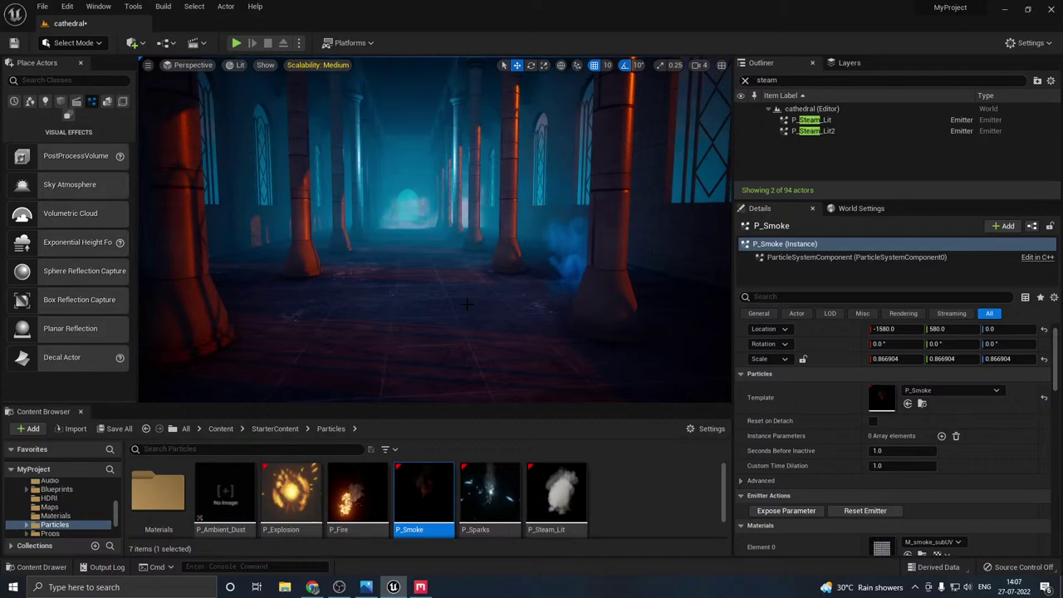
- Reopen P_Smoke, try a bright green output colour, linear hex 0EEF18, on Color Over Life's index 1 point, and save and close it
{"action": "double_click", "coordinate": [401, 485]}
{"action": "scroll", "coordinate": [402, 404], "scroll_direction": "down", "scroll_amount": 5}
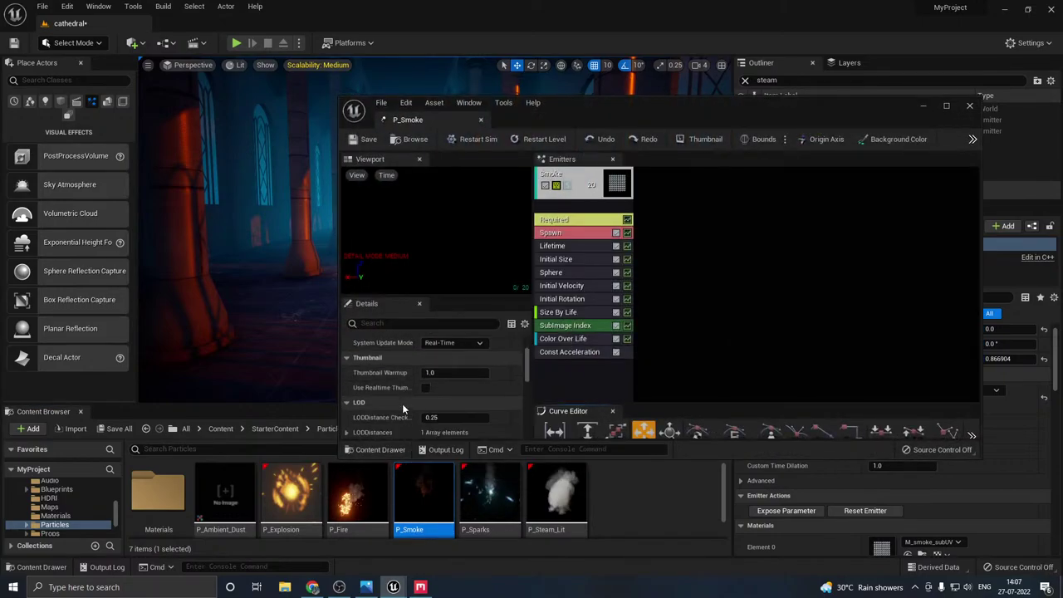
{"action": "left_click", "coordinate": [563, 338]}
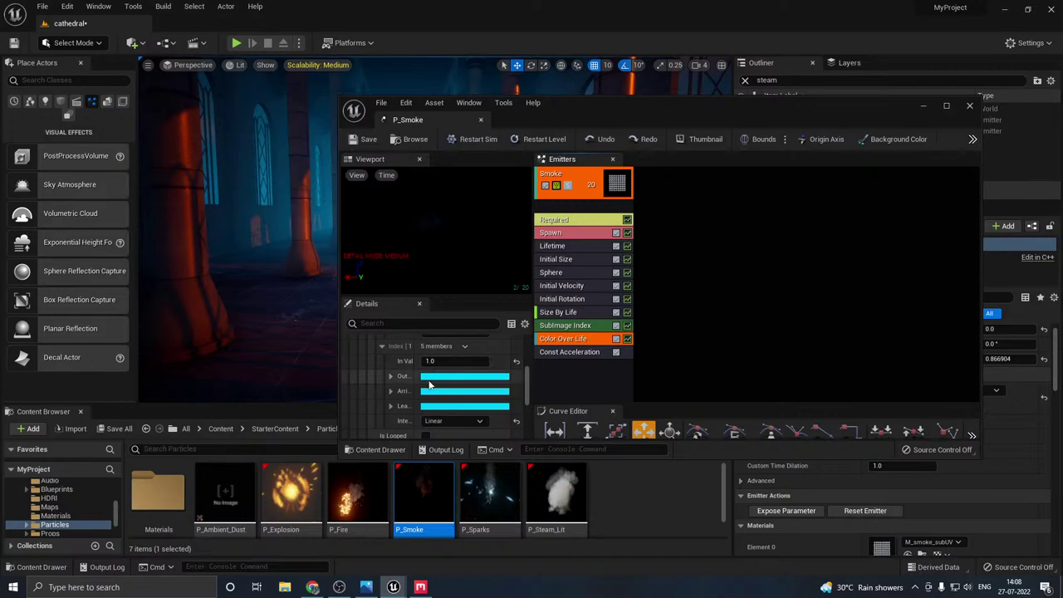
{"action": "left_click", "coordinate": [478, 378]}
{"action": "left_click", "coordinate": [471, 421]}
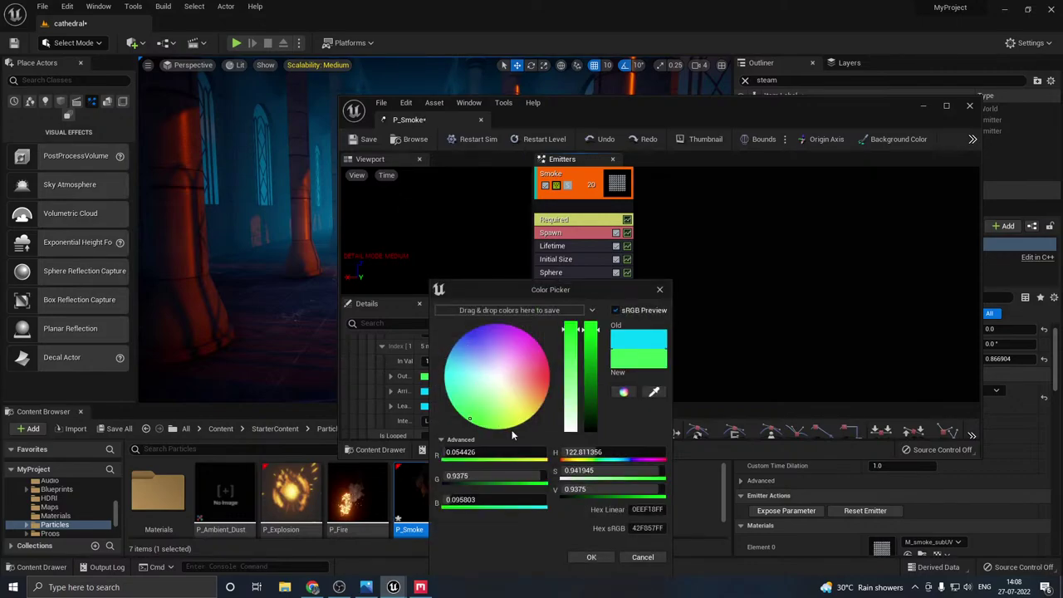
{"action": "left_click", "coordinate": [575, 560]}
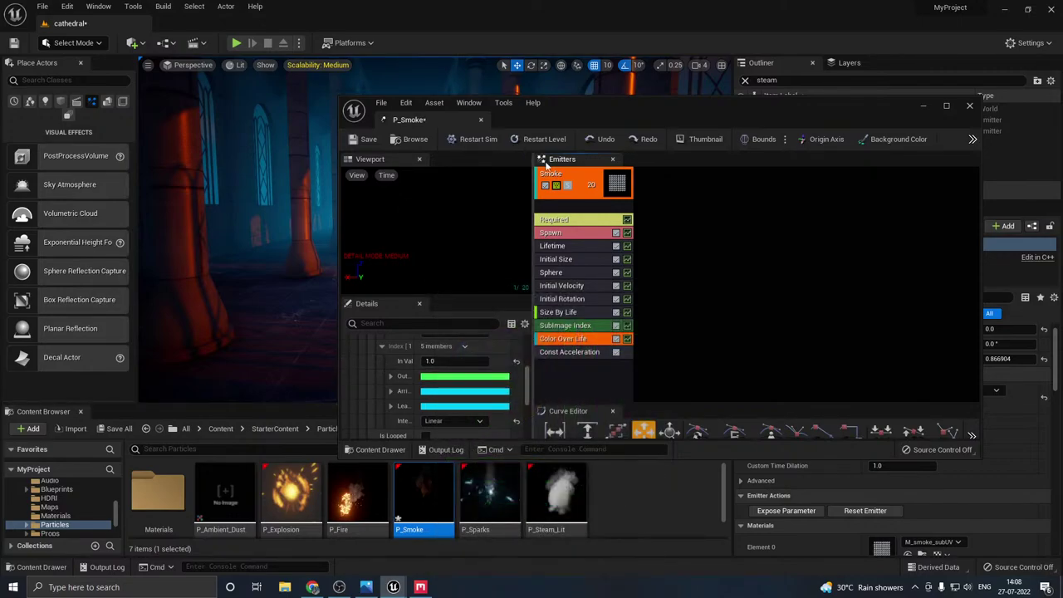
{"action": "left_click", "coordinate": [480, 120]}
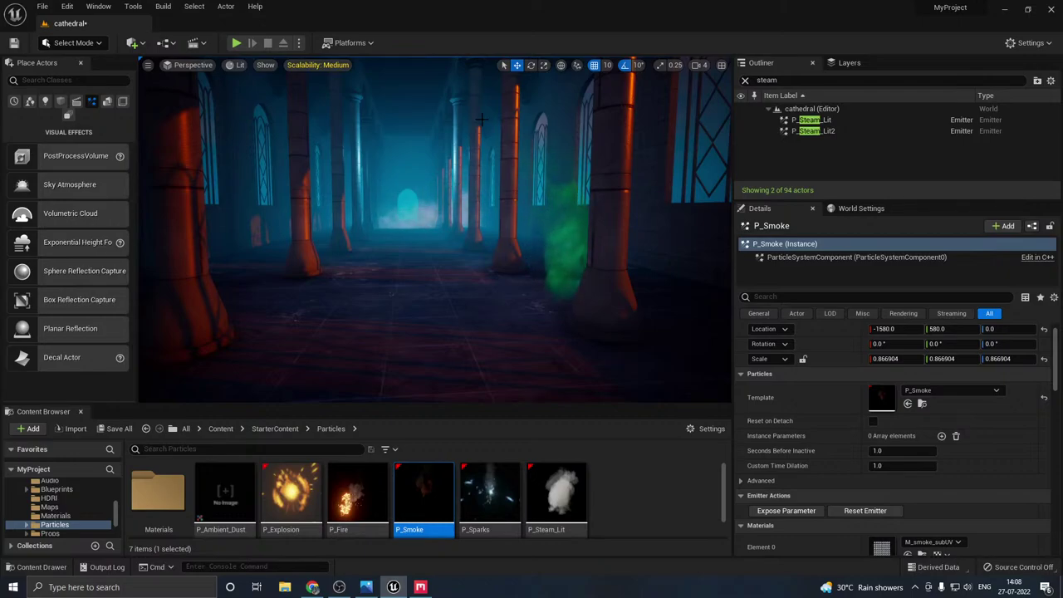
- Reopen P_Smoke and try an orange-red output colour, linear hex EF4422, on Color Over Life's index 1 point
{"action": "double_click", "coordinate": [424, 496]}
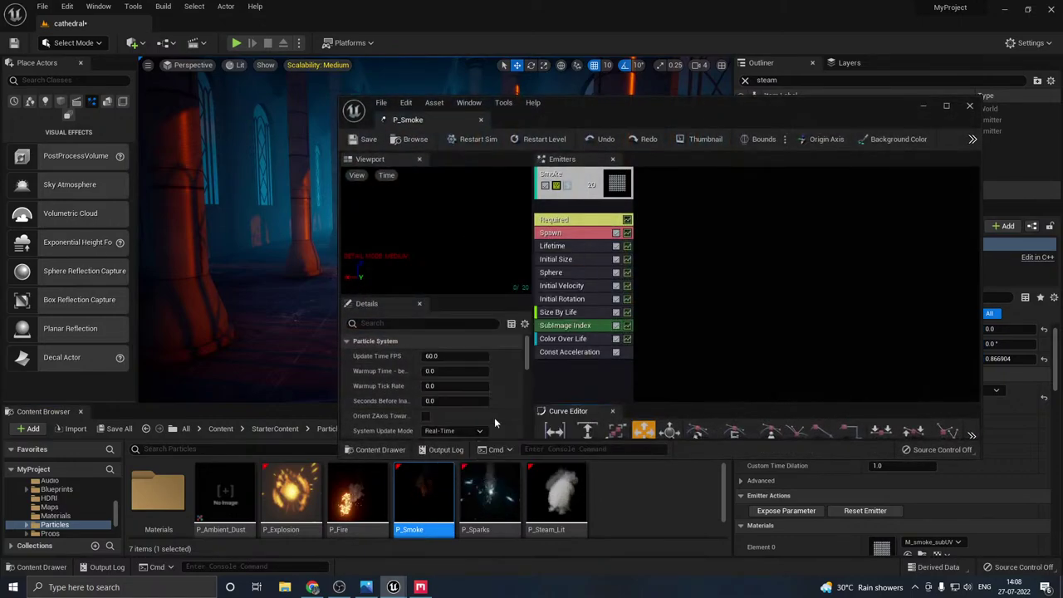
{"action": "left_click", "coordinate": [563, 338]}
{"action": "scroll", "coordinate": [416, 391], "scroll_direction": "down", "scroll_amount": 3}
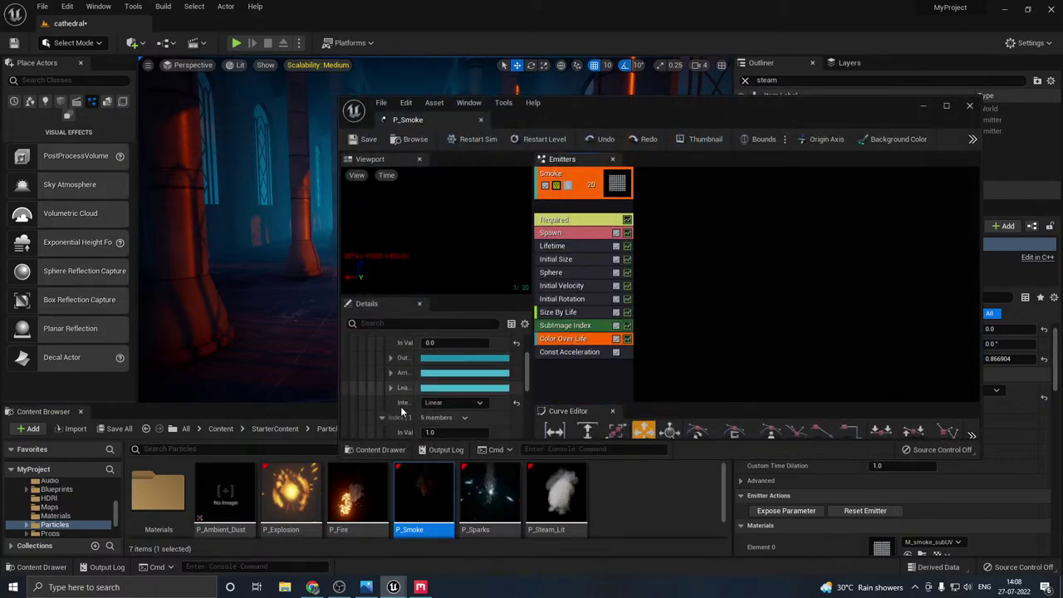
{"action": "left_click", "coordinate": [449, 362]}
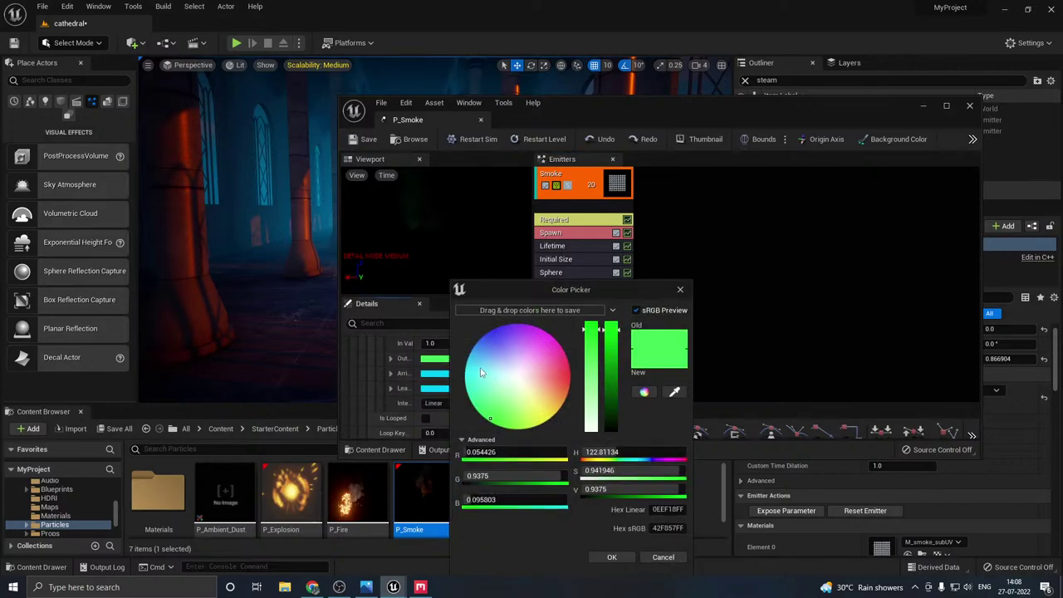
{"action": "left_click", "coordinate": [564, 388]}
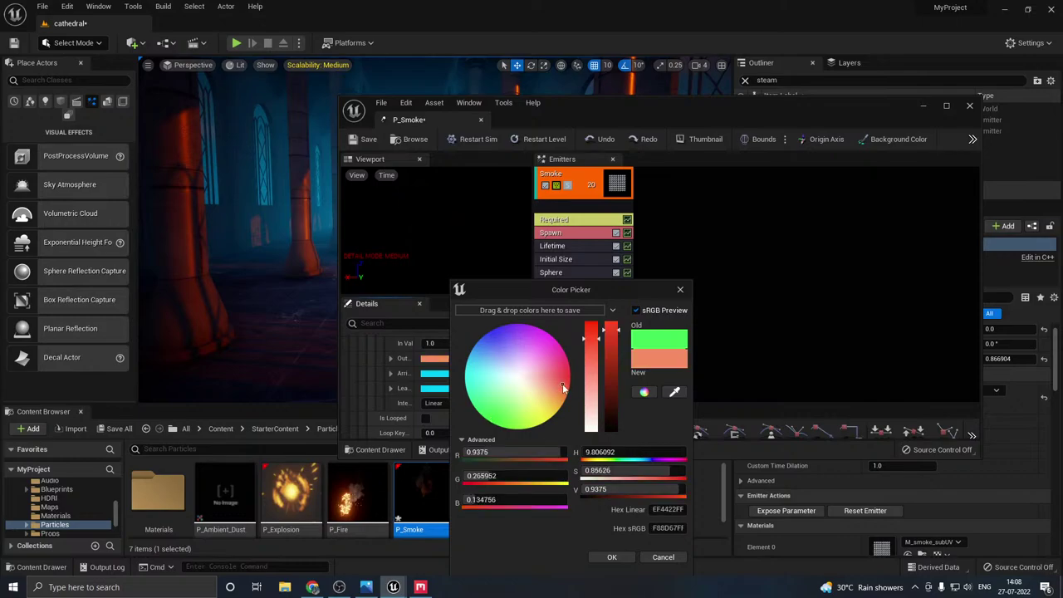
{"action": "left_click", "coordinate": [612, 557]}
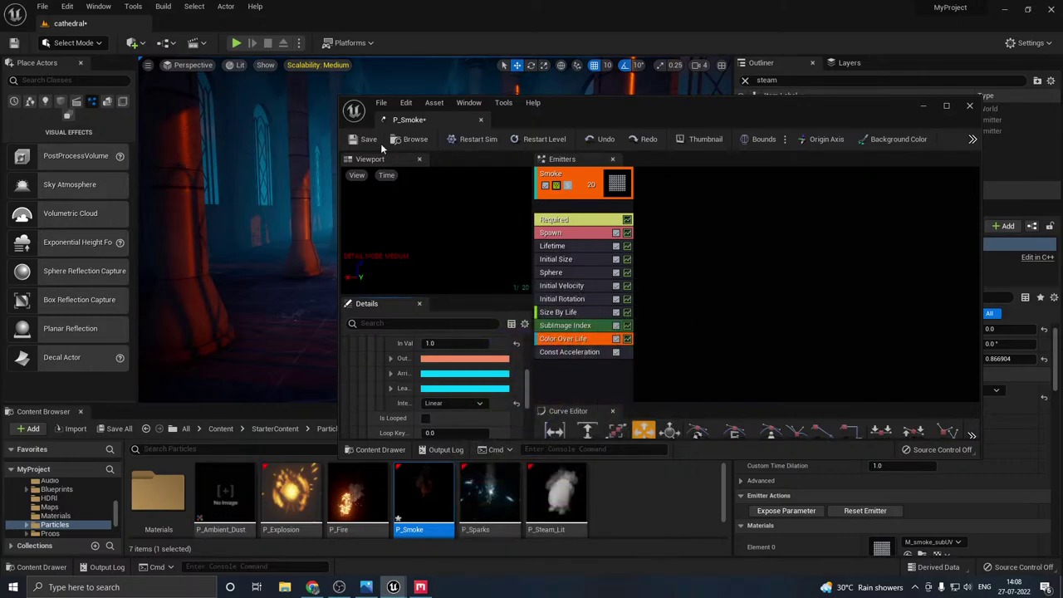
- Move the P_Smoke editor window off the level viewport and save the cathedral level
{"action": "left_click_drag", "start_coordinate": [512, 121], "coordinate": [840, 240]}
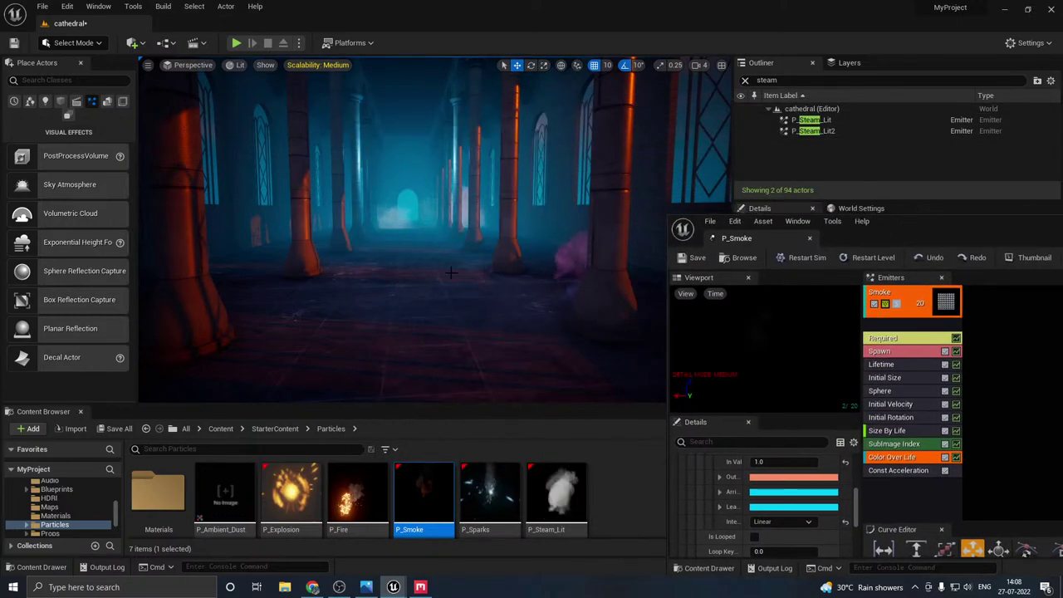
{"action": "left_click", "coordinate": [119, 429]}
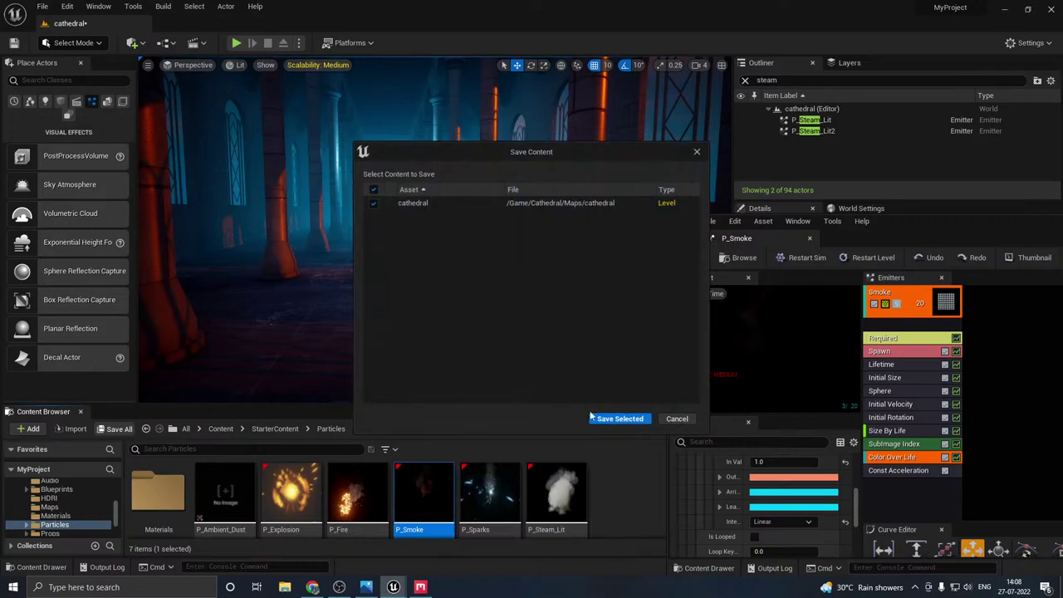
{"action": "left_click", "coordinate": [620, 419]}
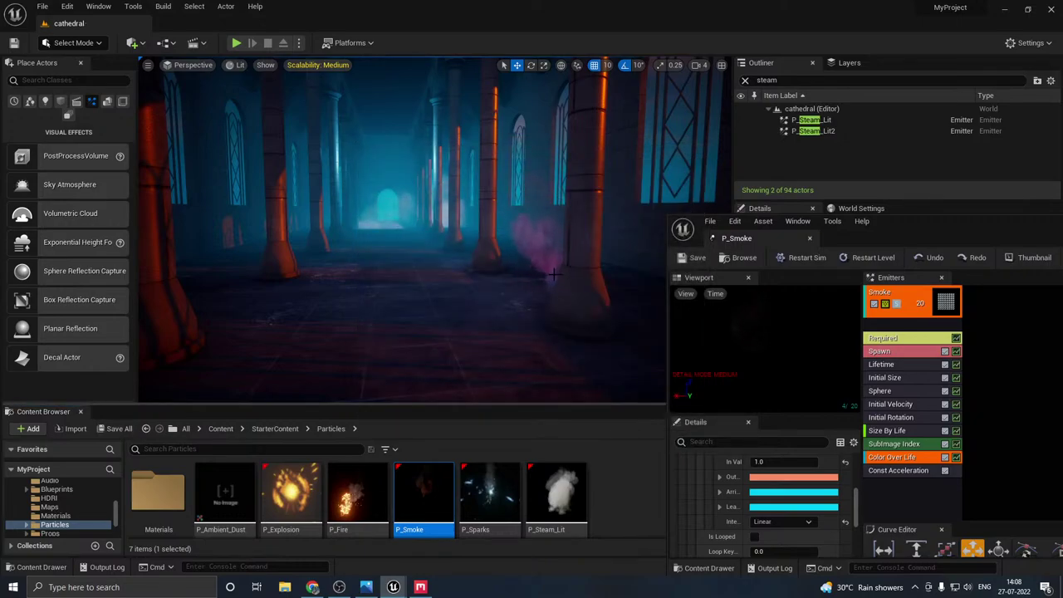
- Set the index 1 point's output colour back to bright cyan, linear hex 00B3EF
{"action": "left_click", "coordinate": [815, 479]}
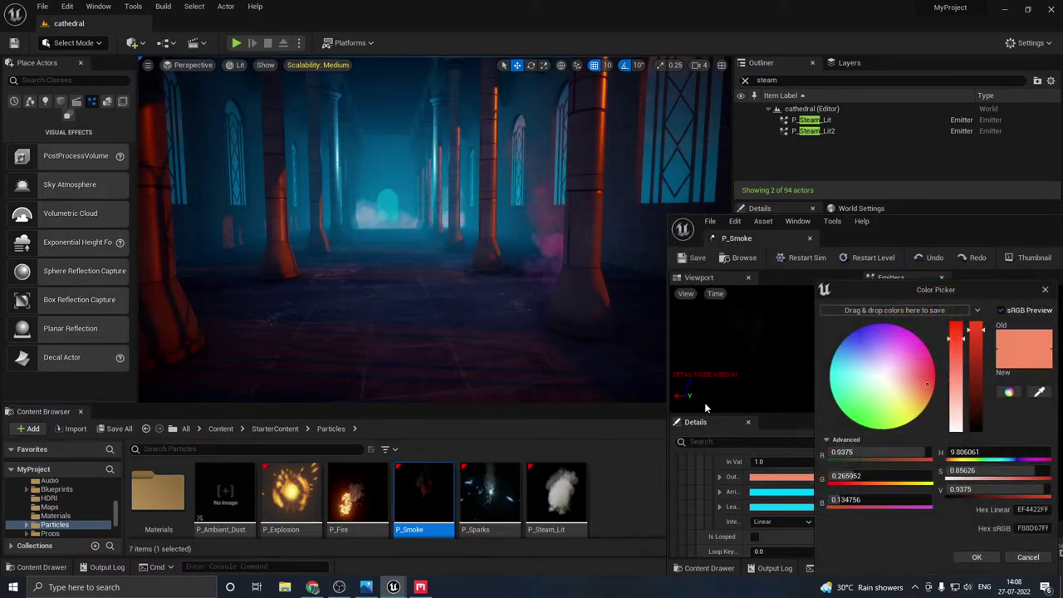
{"action": "left_click", "coordinate": [829, 366]}
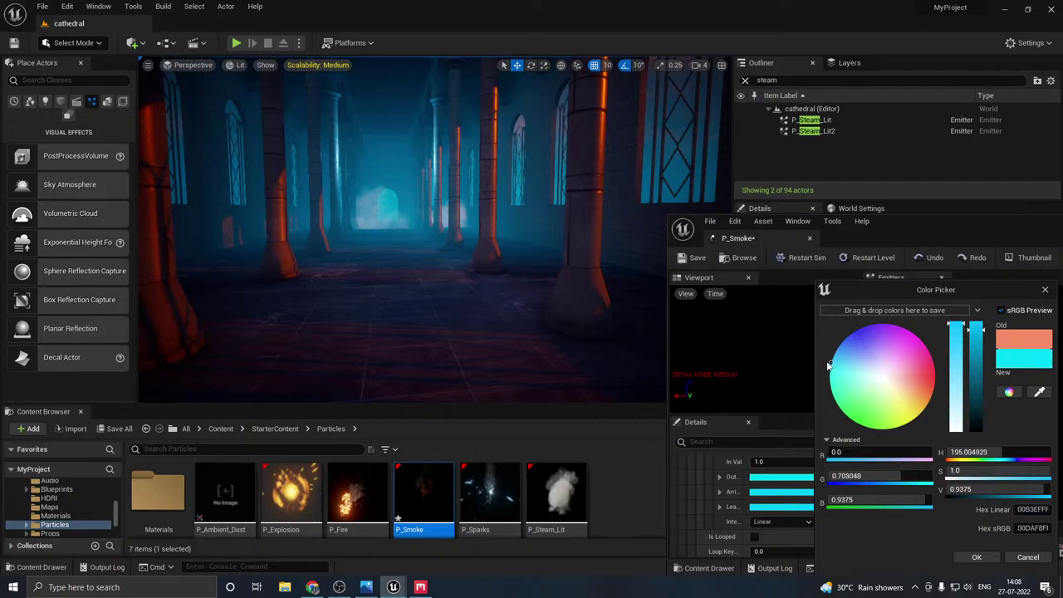
{"action": "left_click", "coordinate": [977, 556]}
- Darken the index 1 point's arrive and leave tangent colours to near-black and save P_Smoke
{"action": "left_click", "coordinate": [768, 497]}
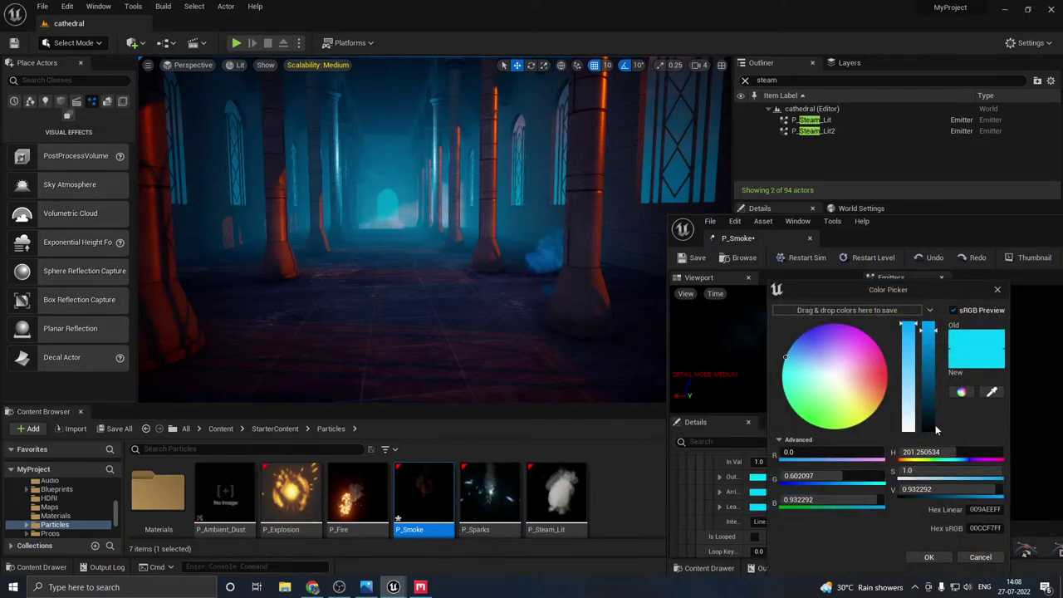
{"action": "left_click", "coordinate": [929, 557]}
{"action": "left_click", "coordinate": [815, 509]}
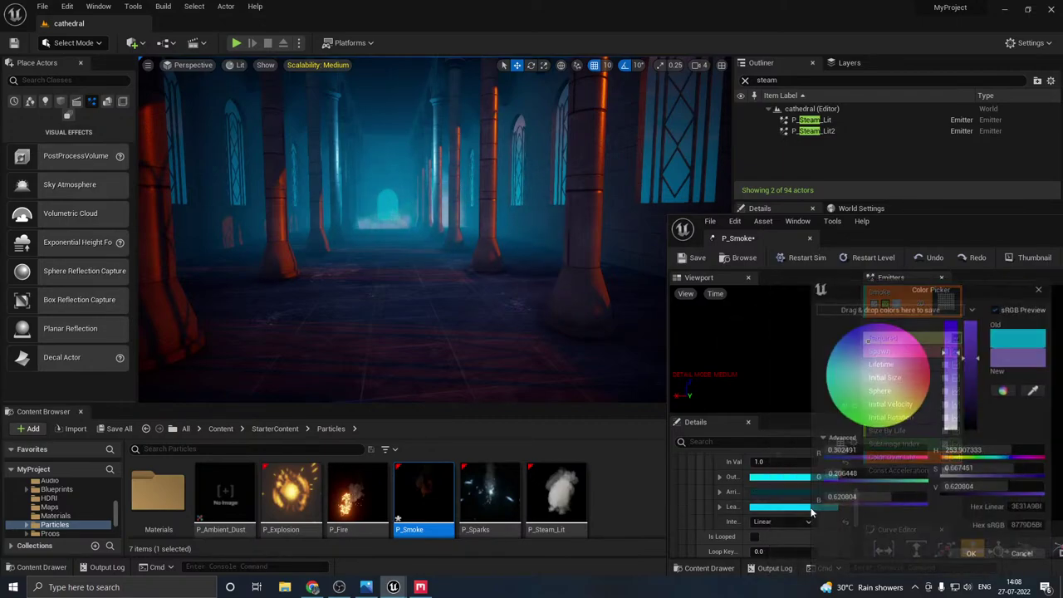
{"action": "left_click", "coordinate": [976, 422]}
{"action": "left_click", "coordinate": [974, 557]}
{"action": "left_click", "coordinate": [789, 507]}
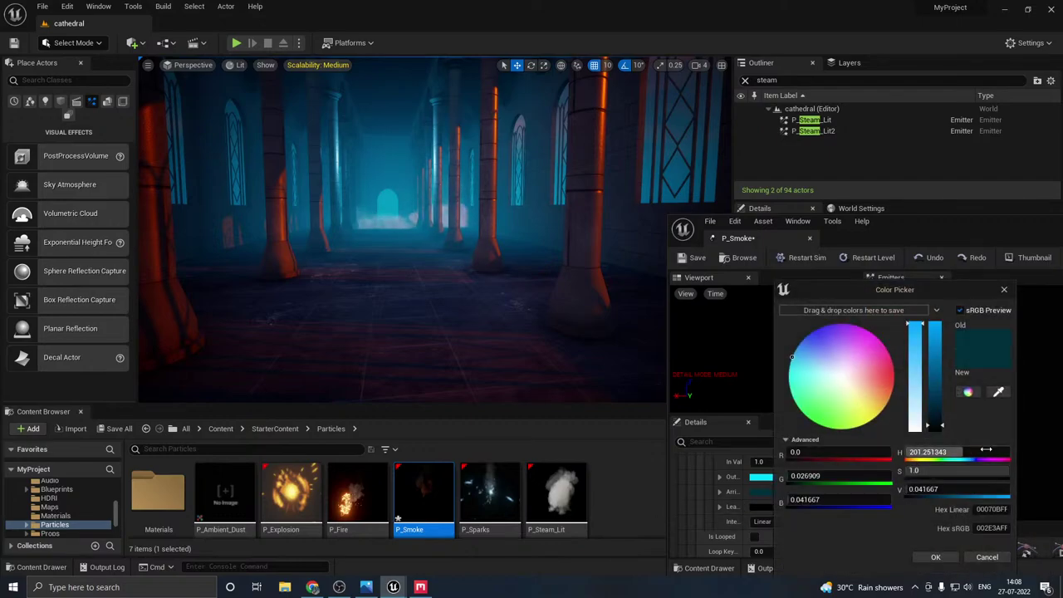
{"action": "left_click", "coordinate": [937, 428]}
{"action": "left_click", "coordinate": [938, 559]}
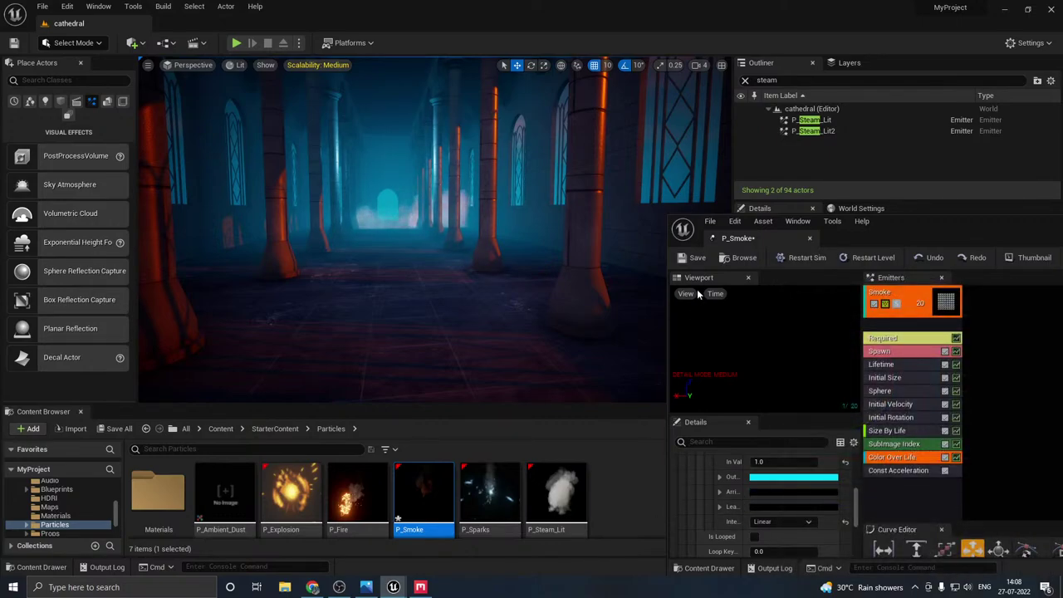
{"action": "left_click", "coordinate": [696, 261]}
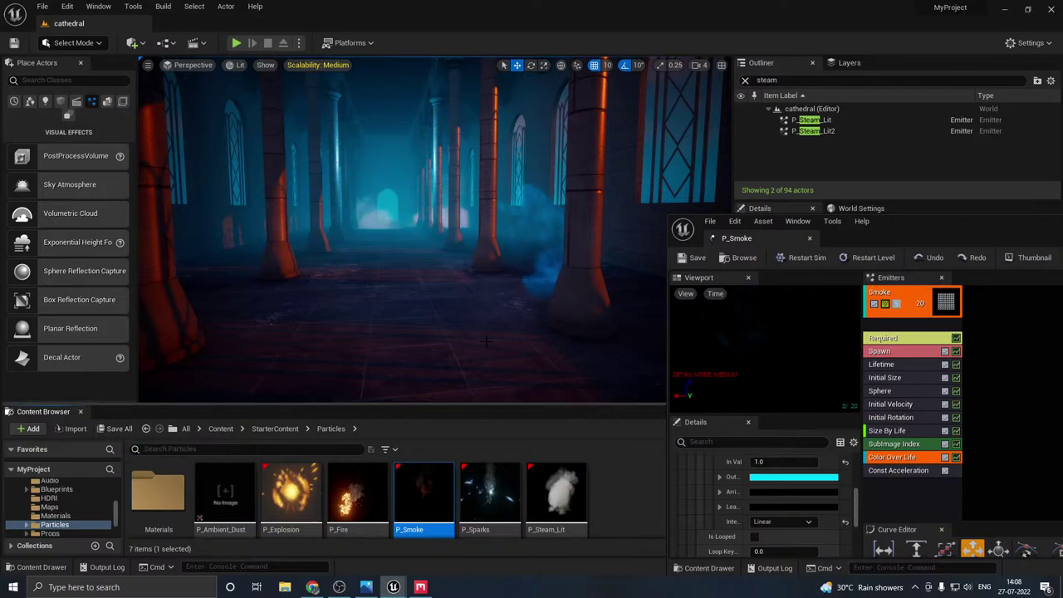
- Close the P_Smoke editor and move the smoke emitter farther down the nave, to about X -1270, Y 530
{"action": "left_click", "coordinate": [811, 239]}
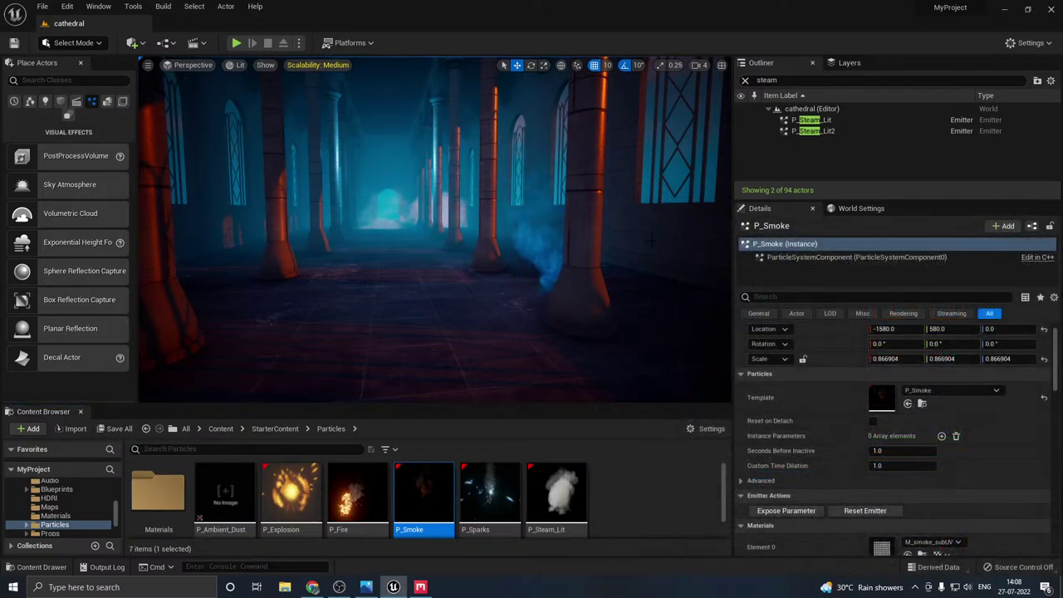
{"action": "right_click_drag", "start_coordinate": [573, 259], "coordinate": [536, 251]}
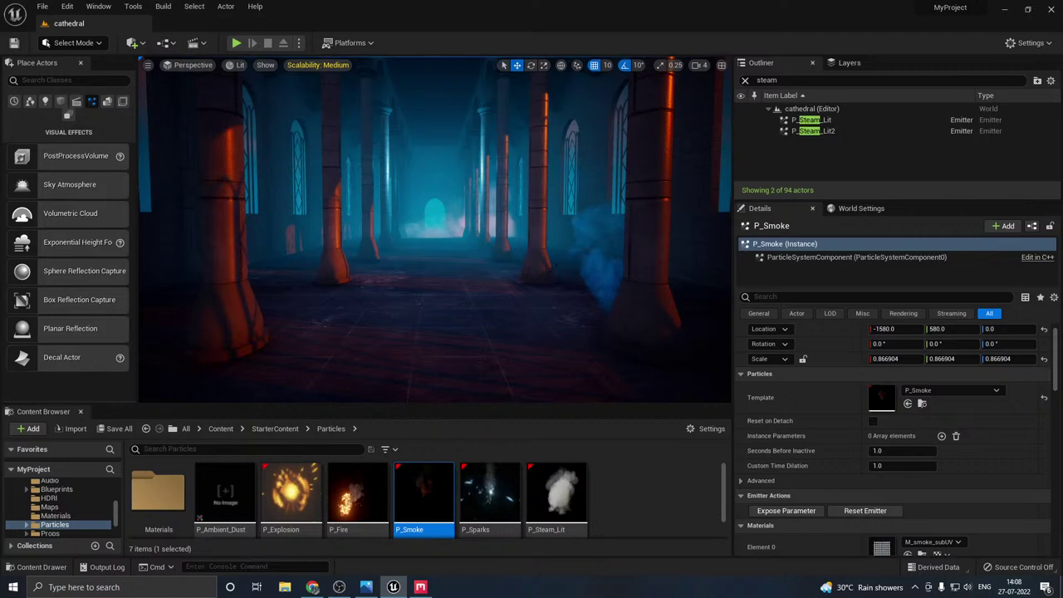
{"action": "mouse_move", "coordinate": [490, 289]}
{"action": "right_mouse_down"}
{"action": "mouse_move", "coordinate": [490, 382]}
{"action": "mouse_move", "coordinate": [470, 289]}
{"action": "mouse_move", "coordinate": [489, 289]}
{"action": "right_mouse_up"}
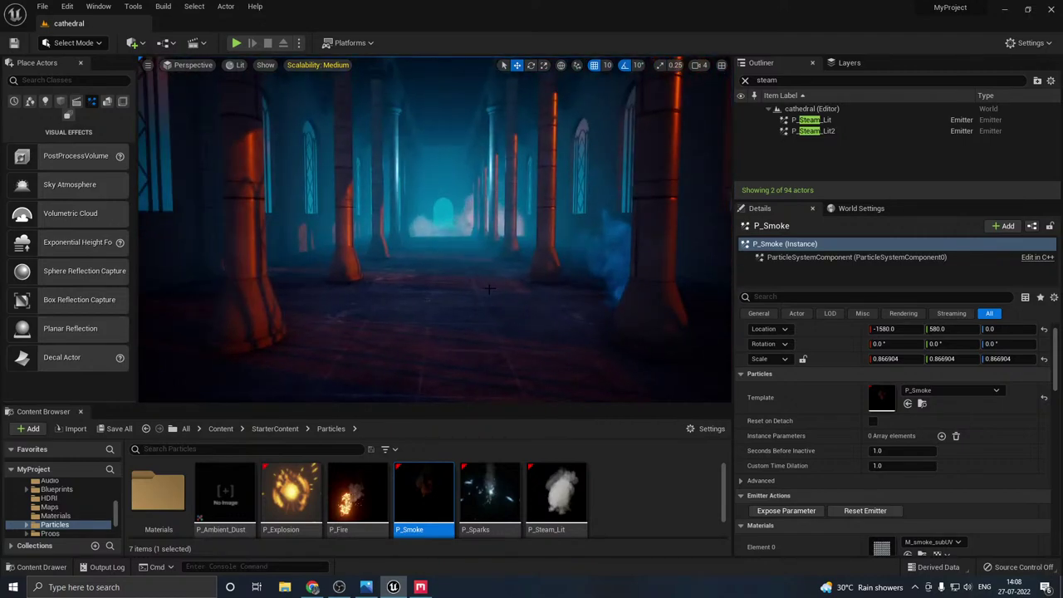
{"action": "key", "text": "g"}
{"action": "left_click_drag", "start_coordinate": [604, 305], "coordinate": [553, 287]}
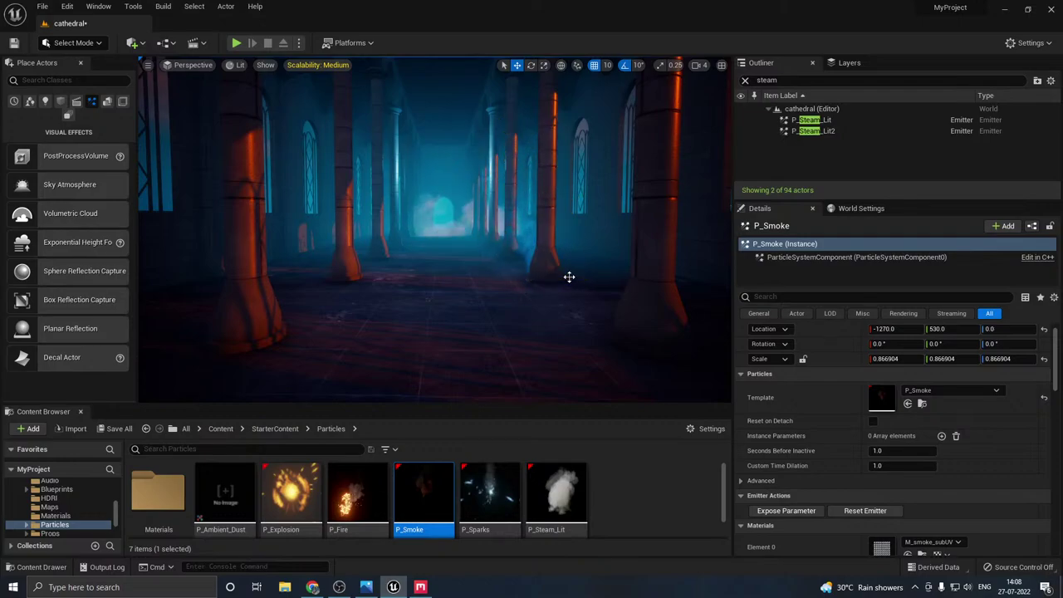
{"action": "scroll", "coordinate": [358, 328], "scroll_direction": "down", "scroll_amount": 4}
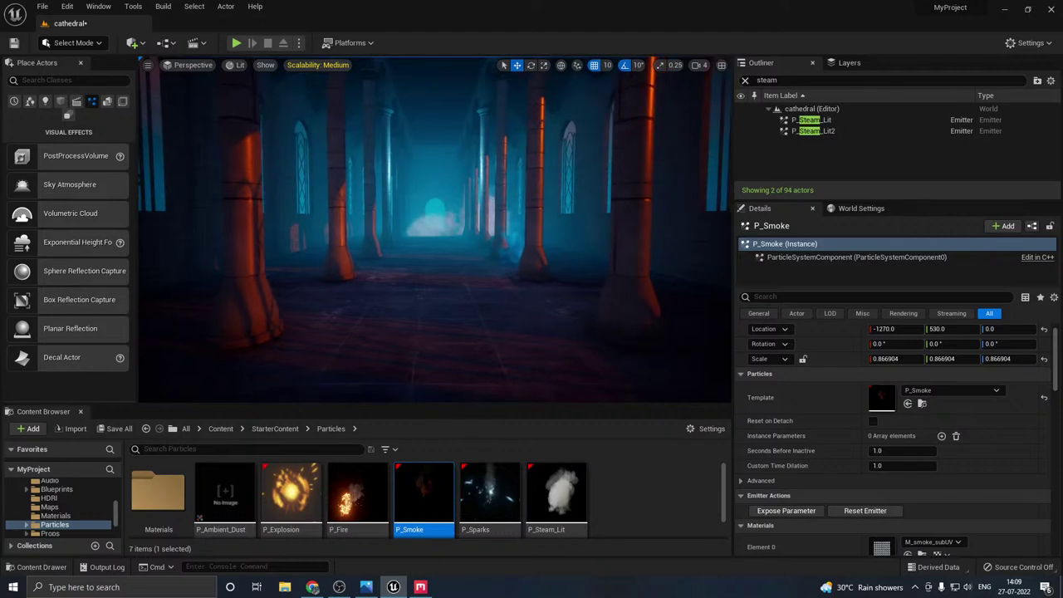
- Save the modified cathedral level
{"action": "key", "text": "w"}
{"action": "mouse_move", "coordinate": [372, 322]}
{"action": "right_mouse_down"}
{"action": "mouse_move", "coordinate": [349, 322]}
{"action": "mouse_move", "coordinate": [379, 328]}
{"action": "right_mouse_up"}
{"action": "left_click", "coordinate": [103, 428]}
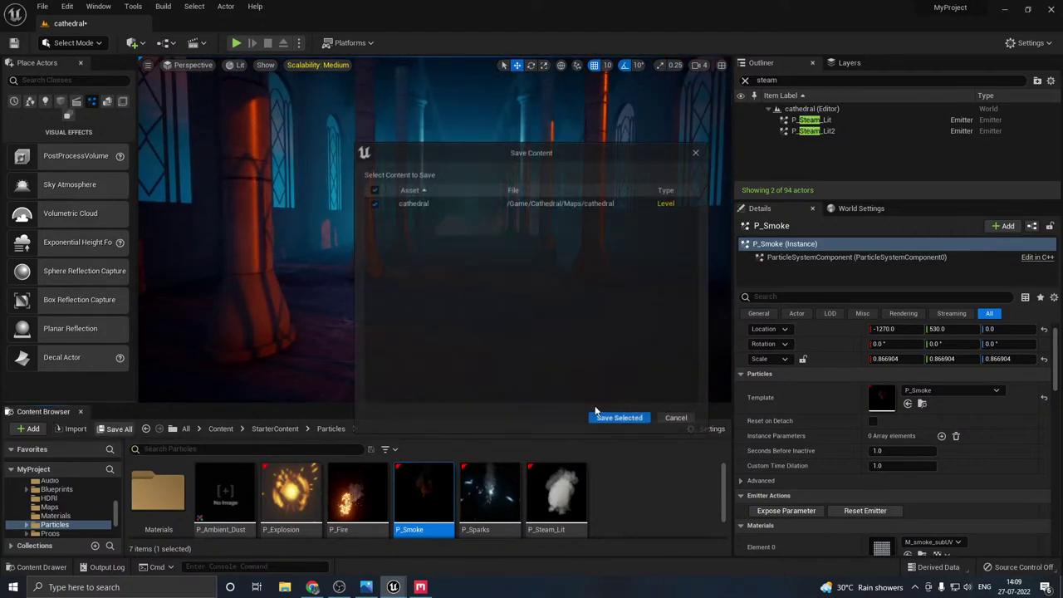
{"action": "left_click", "coordinate": [622, 416]}
- Switch the level view from the default viewport to the Cinematic Viewport
{"action": "left_click", "coordinate": [302, 66]}
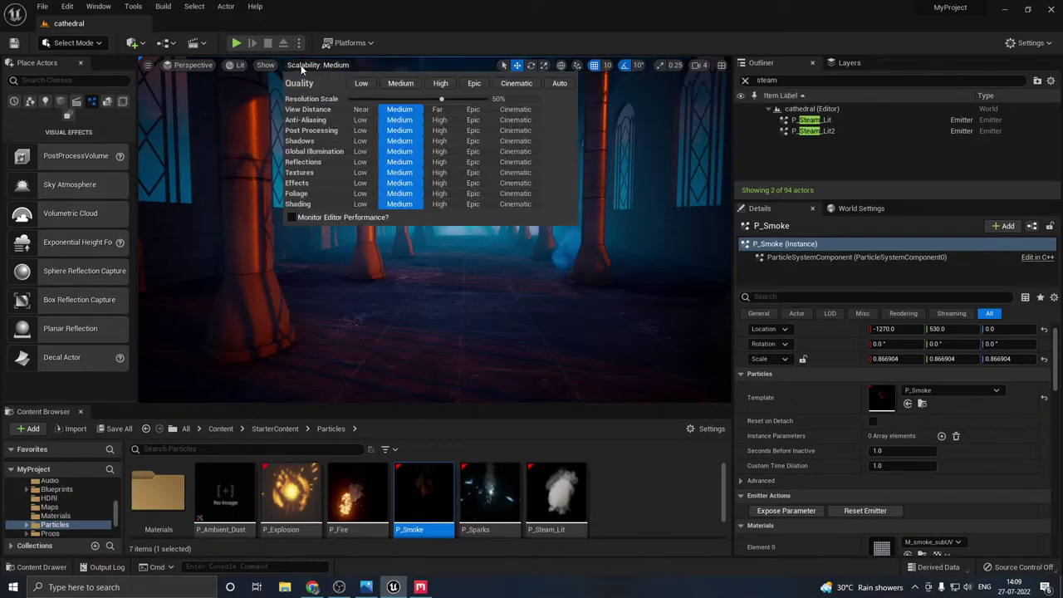
{"action": "left_click", "coordinate": [302, 70]}
{"action": "left_click", "coordinate": [192, 65]}
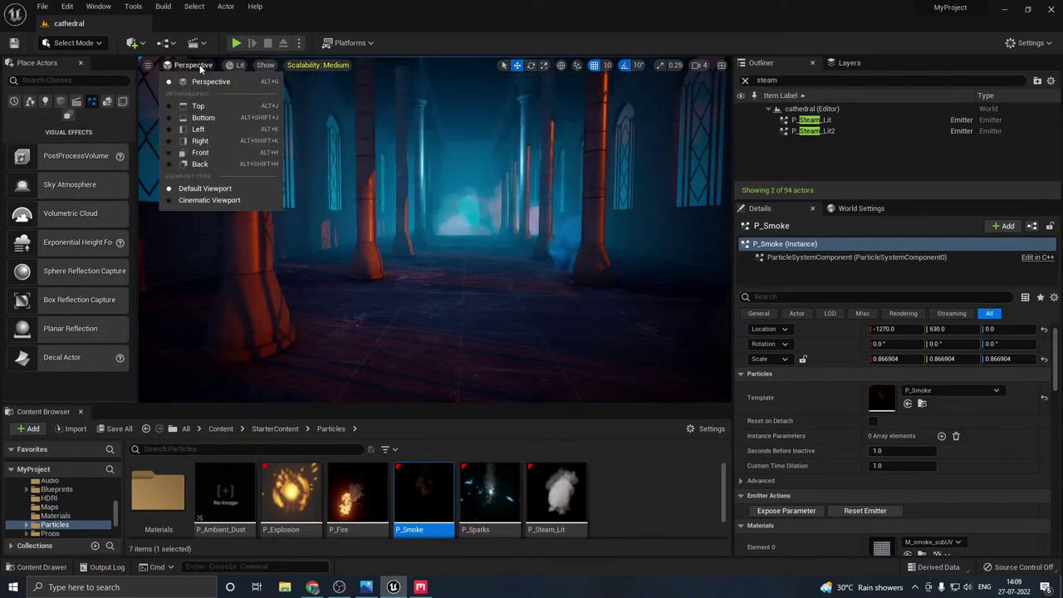
{"action": "left_click", "coordinate": [199, 200]}
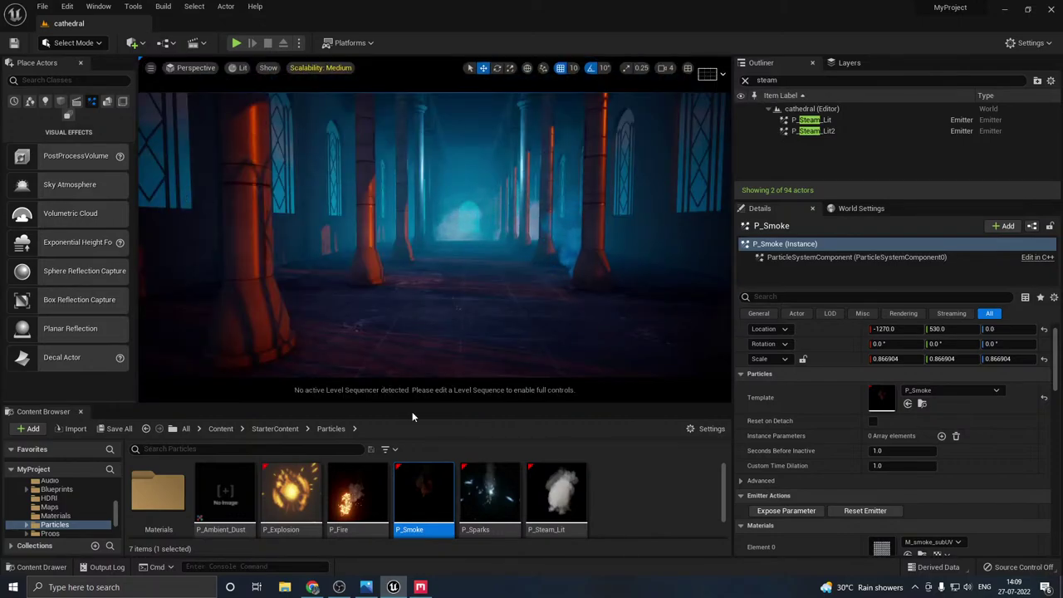
- Enlarge the level viewport by shrinking the Content Browser and Details areas, and frame the view straight down the nave
{"action": "left_click_drag", "start_coordinate": [408, 405], "coordinate": [412, 456]}
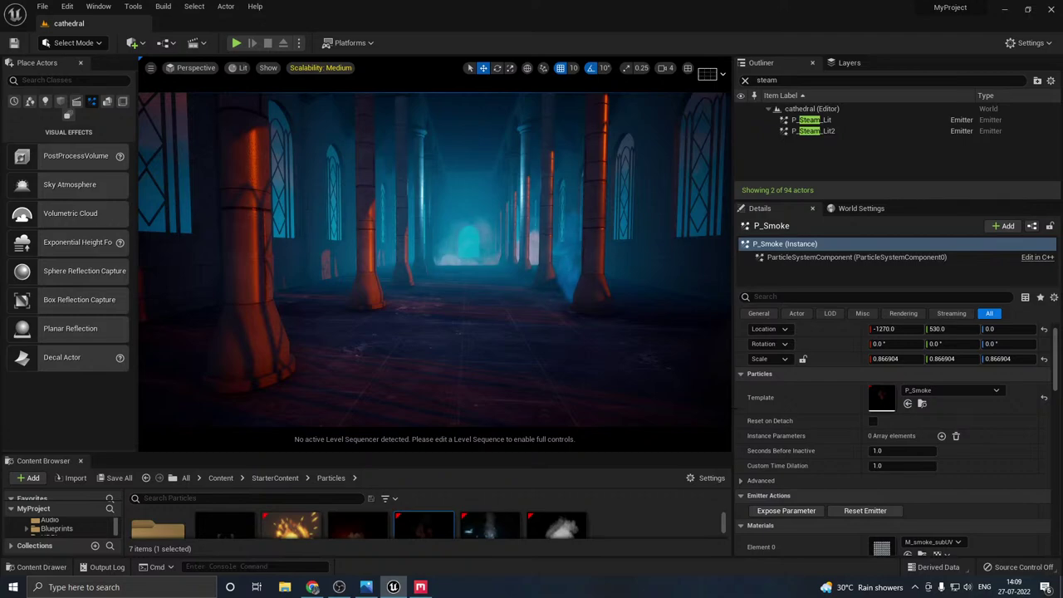
{"action": "left_click_drag", "start_coordinate": [733, 391], "coordinate": [821, 388]}
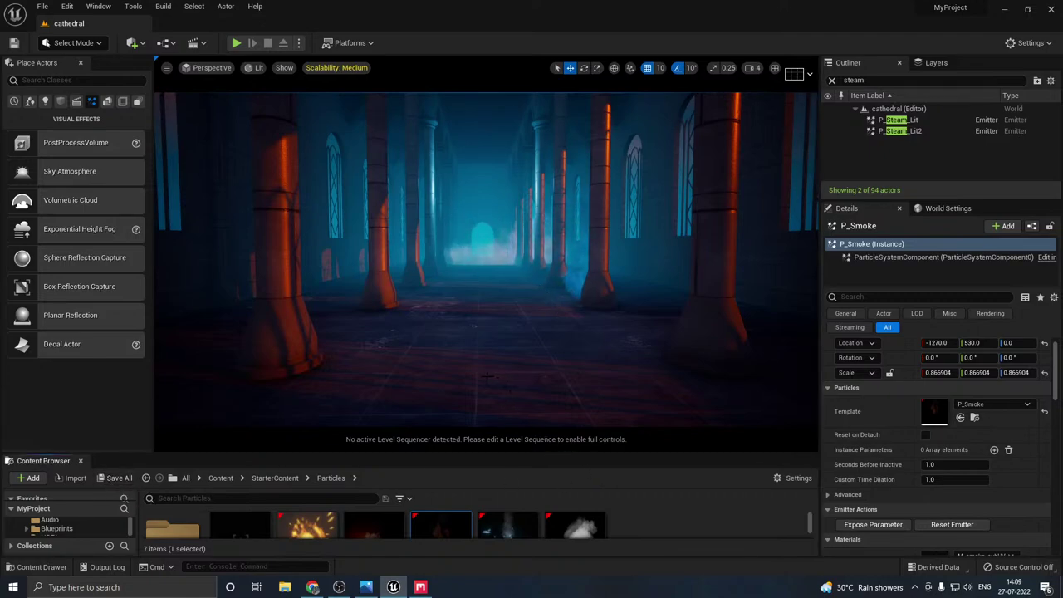
{"action": "mouse_move", "coordinate": [487, 377]}
{"action": "right_mouse_down"}
{"action": "mouse_move", "coordinate": [486, 365]}
{"action": "mouse_move", "coordinate": [415, 345]}
{"action": "mouse_move", "coordinate": [274, 353]}
{"action": "mouse_move", "coordinate": [269, 378]}
{"action": "mouse_move", "coordinate": [277, 401]}
{"action": "mouse_move", "coordinate": [499, 374]}
{"action": "mouse_move", "coordinate": [481, 374]}
{"action": "right_mouse_up"}
{"action": "key", "text": "w"}
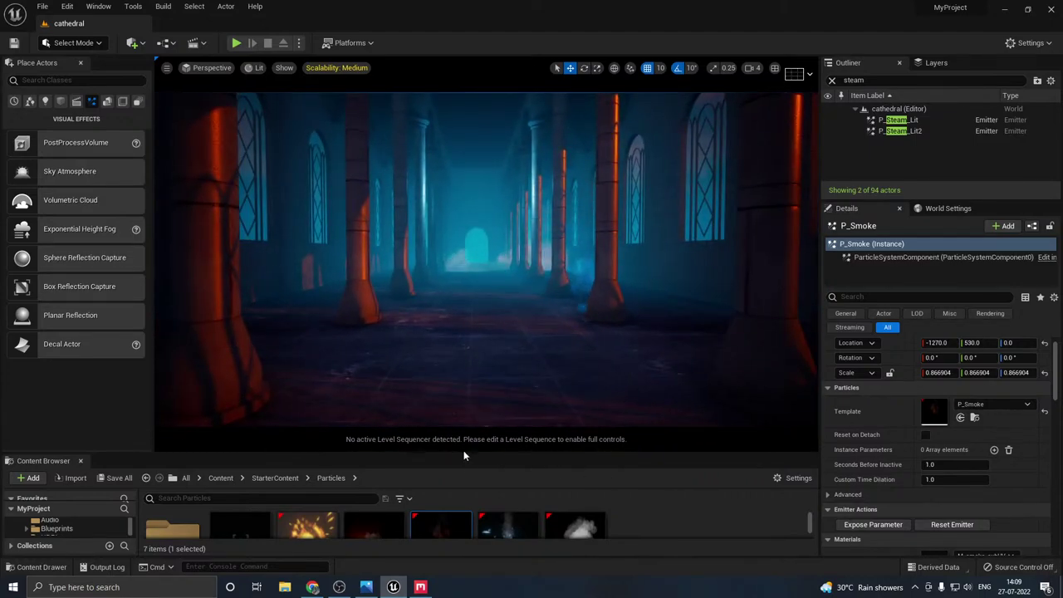
{"action": "left_click_drag", "start_coordinate": [463, 455], "coordinate": [464, 477]}
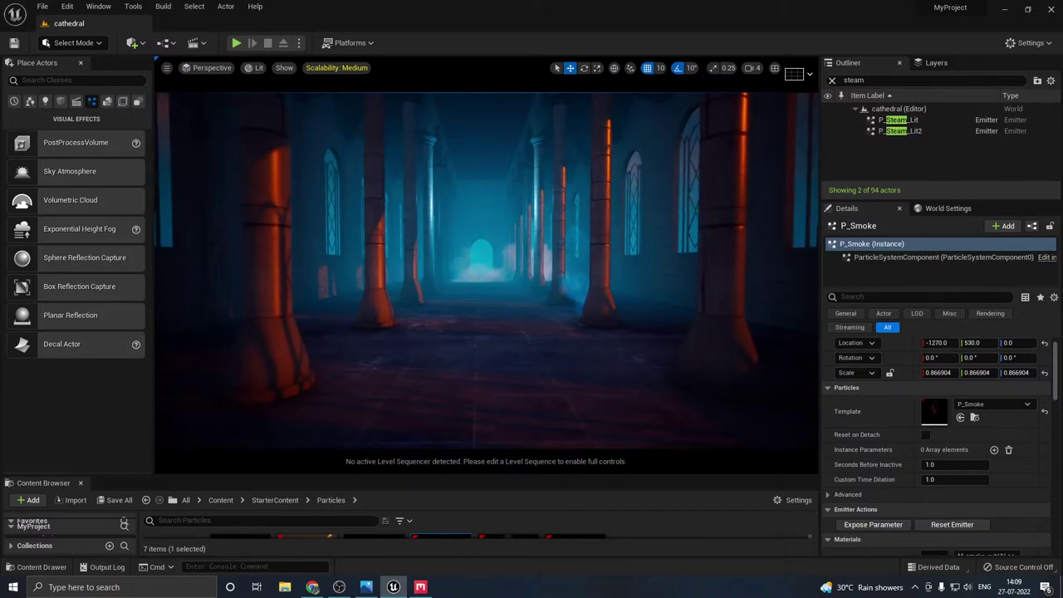
{"action": "right_click_drag", "start_coordinate": [482, 332], "coordinate": [445, 298]}
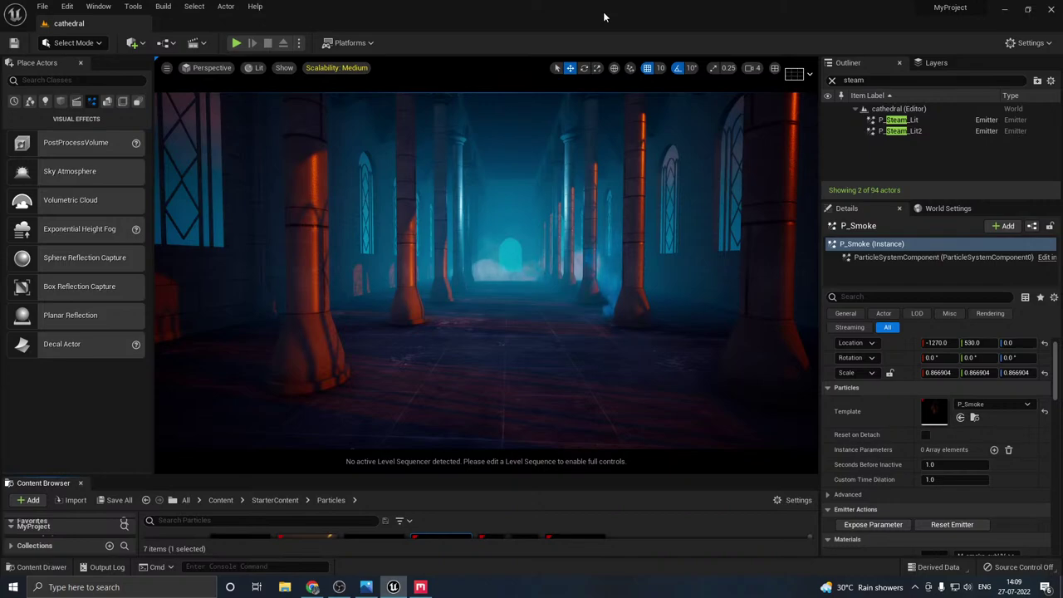
- Switch to Quixel Mixer, close it without saving the mix, and save all content in Unreal
{"action": "left_click", "coordinate": [425, 587]}
{"action": "left_click", "coordinate": [1049, 5]}
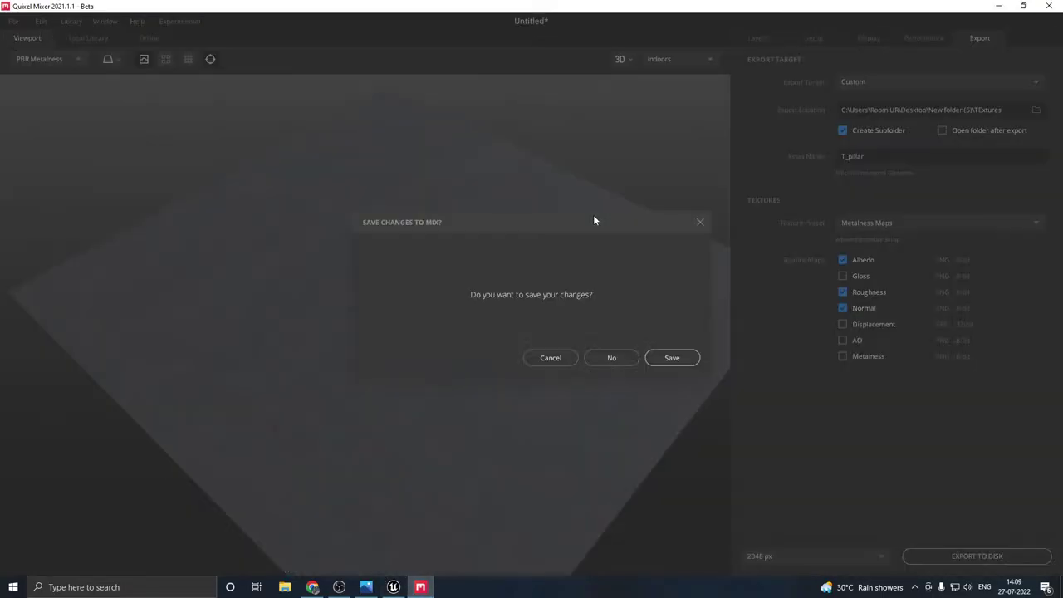
{"action": "left_click", "coordinate": [609, 358]}
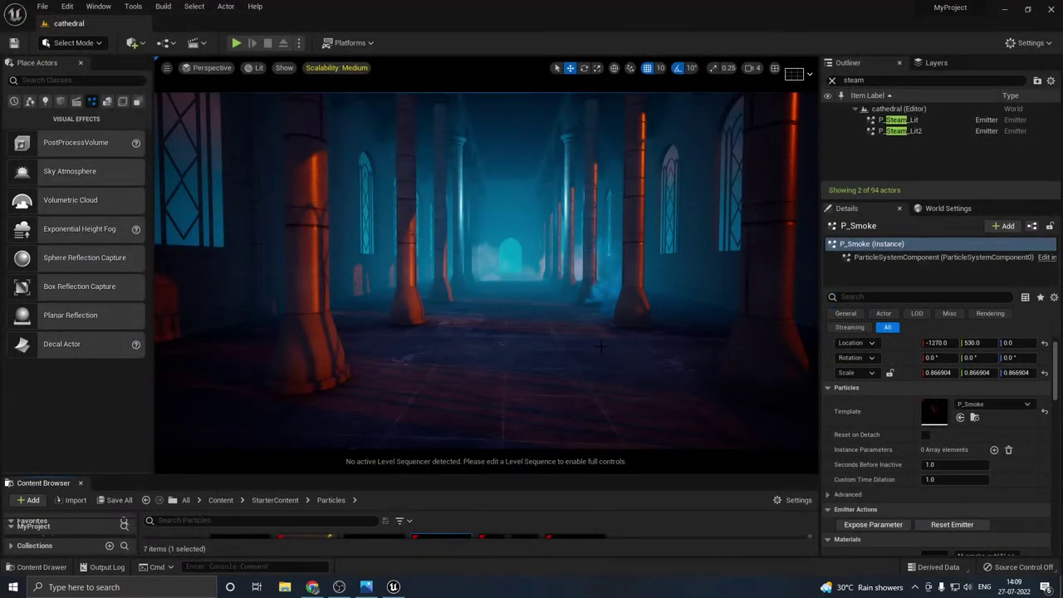
{"action": "left_click", "coordinate": [125, 502]}
- Set the floor mesh SM_Plane's collision complexity to Use Complex Collision As Simple, save the mesh and close its editor
{"action": "left_click", "coordinate": [508, 416]}
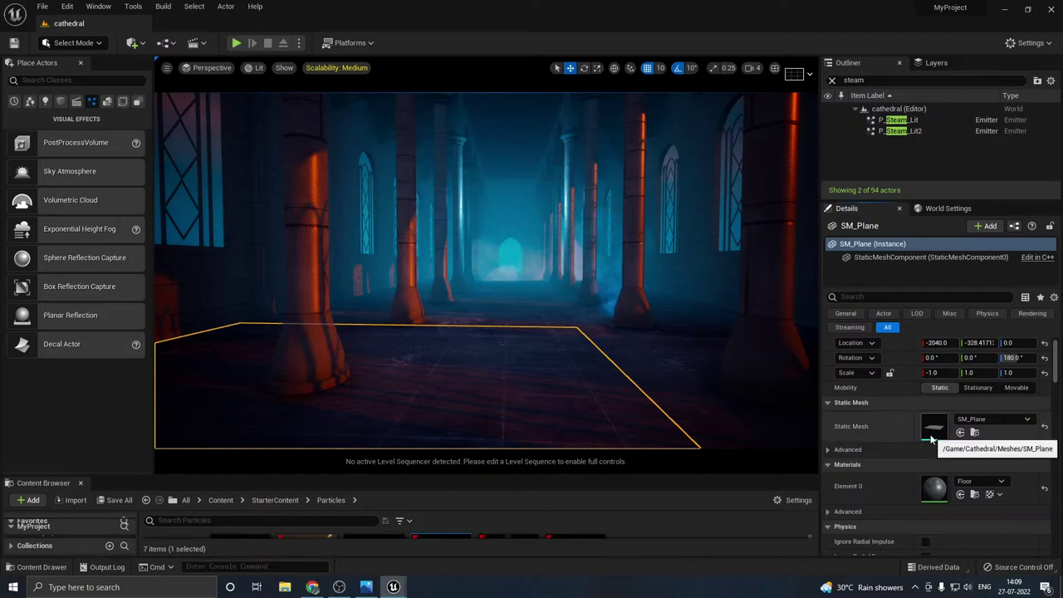
{"action": "double_click", "coordinate": [932, 439]}
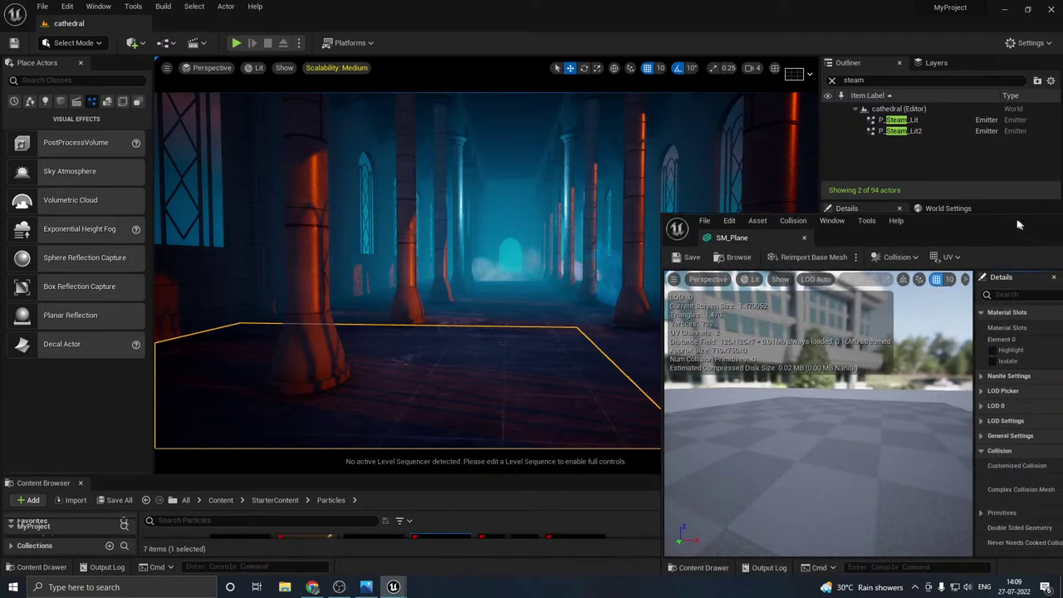
{"action": "left_click_drag", "start_coordinate": [1028, 216], "coordinate": [641, 120]}
{"action": "scroll", "coordinate": [710, 353], "scroll_direction": "down", "scroll_amount": 5}
{"action": "scroll", "coordinate": [704, 365], "scroll_direction": "down", "scroll_amount": 2}
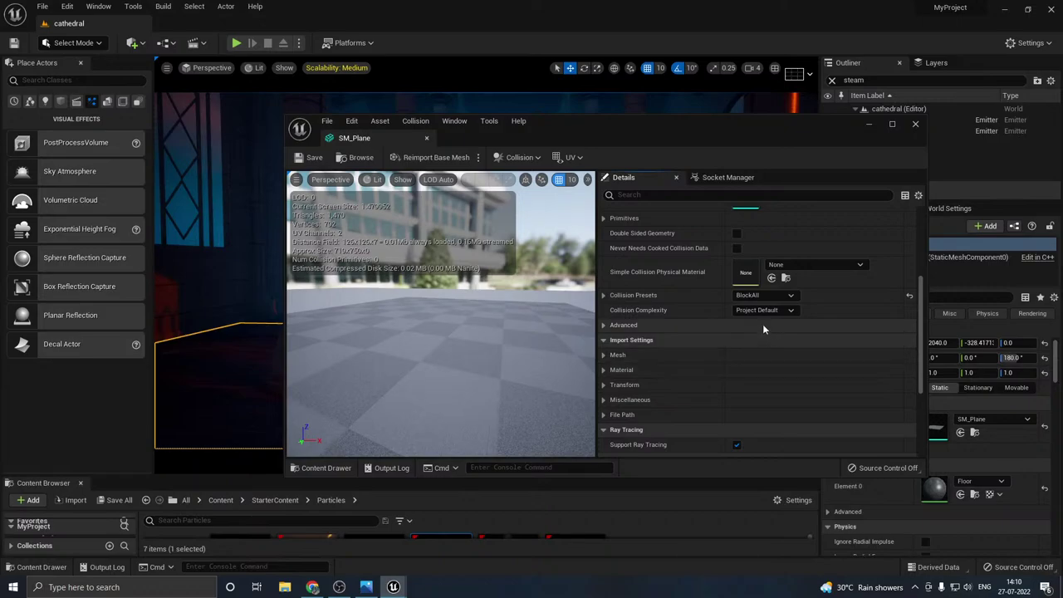
{"action": "left_click", "coordinate": [763, 310]}
{"action": "left_click", "coordinate": [756, 353]}
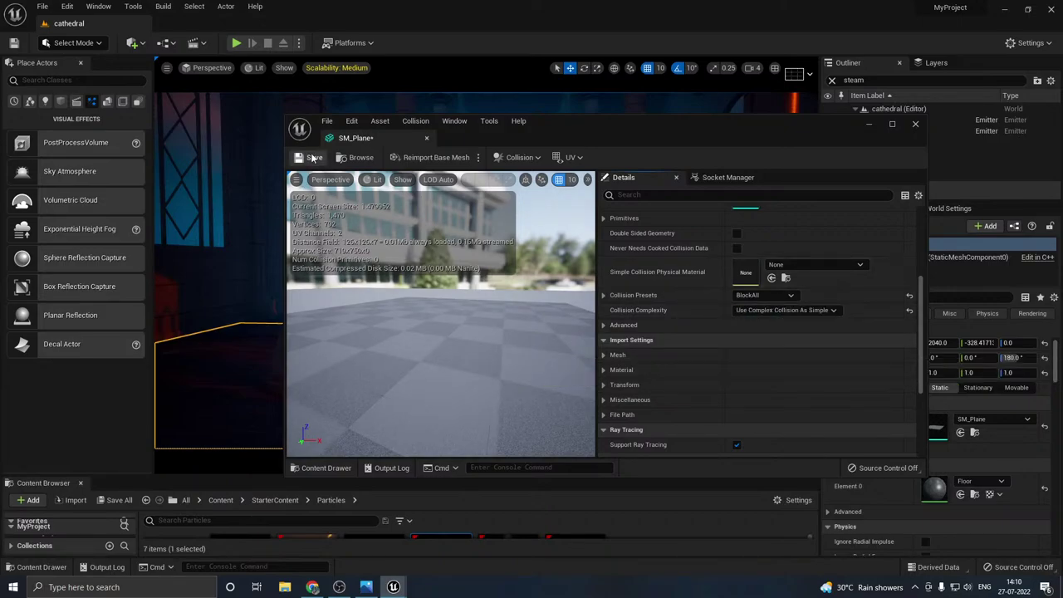
{"action": "left_click", "coordinate": [427, 138]}
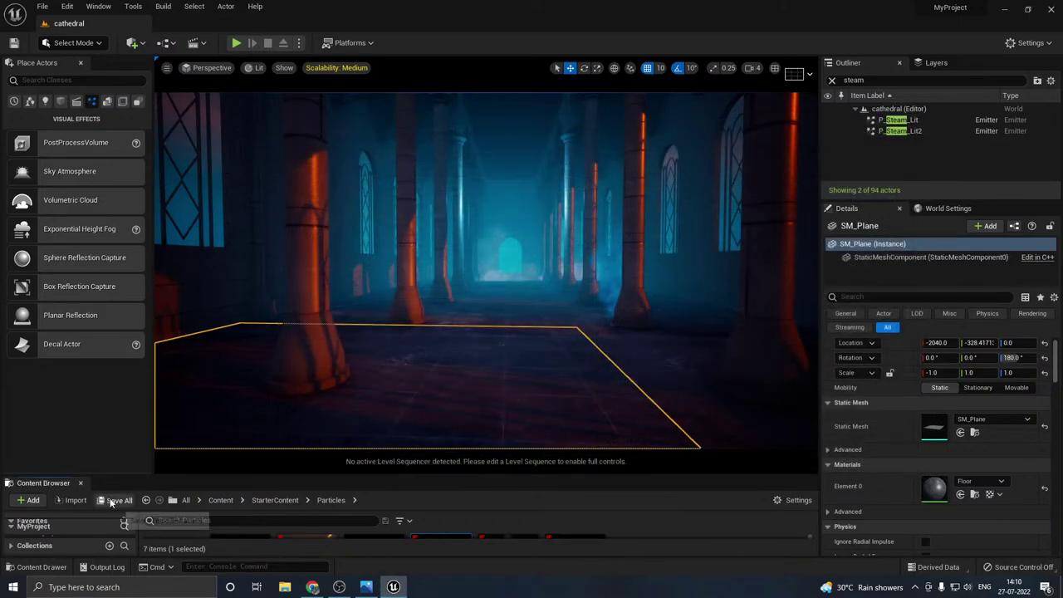
- Shrink the Content Browser further to give the viewport more height, and reframe the nave with editor icons hidden
{"action": "right_click_drag", "start_coordinate": [461, 433], "coordinate": [466, 416]}
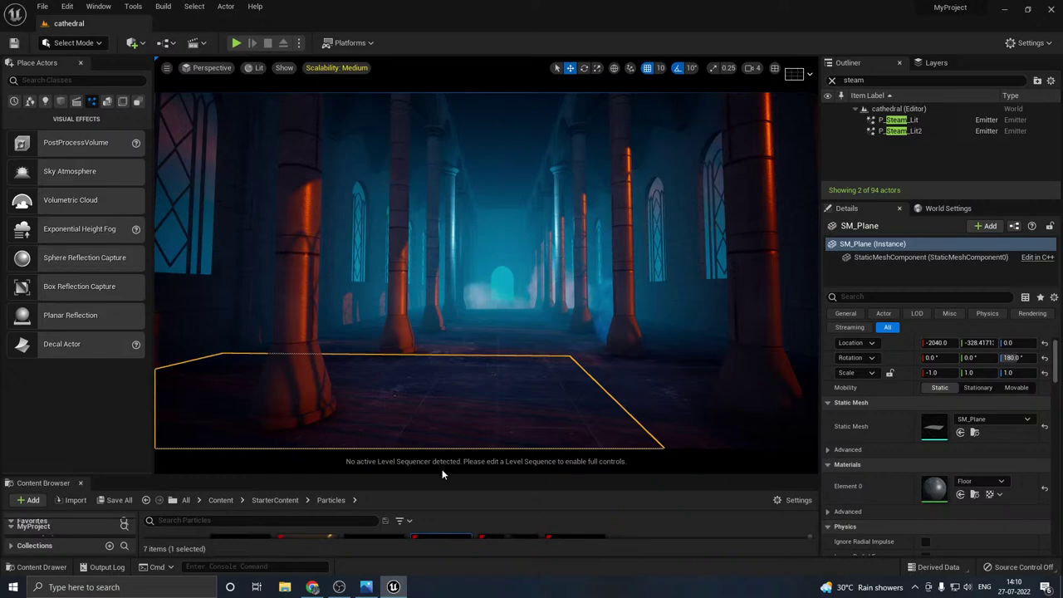
{"action": "left_click_drag", "start_coordinate": [440, 475], "coordinate": [441, 504]}
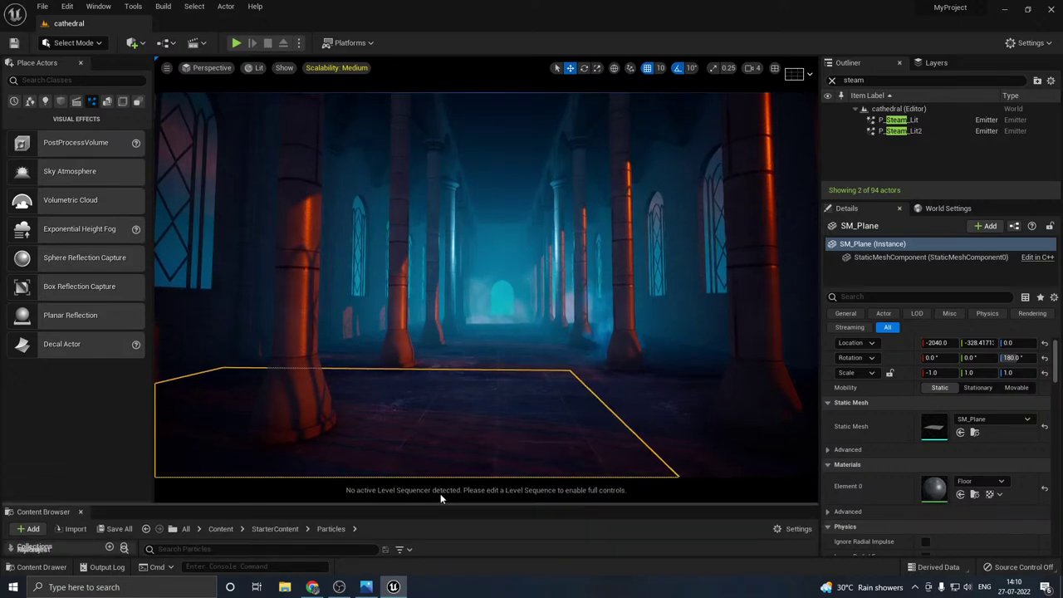
{"action": "key", "text": "w"}
{"action": "right_click_drag", "start_coordinate": [449, 399], "coordinate": [462, 398]}
{"action": "right_click_drag", "start_coordinate": [401, 347], "coordinate": [398, 356]}
{"action": "key", "text": "g"}
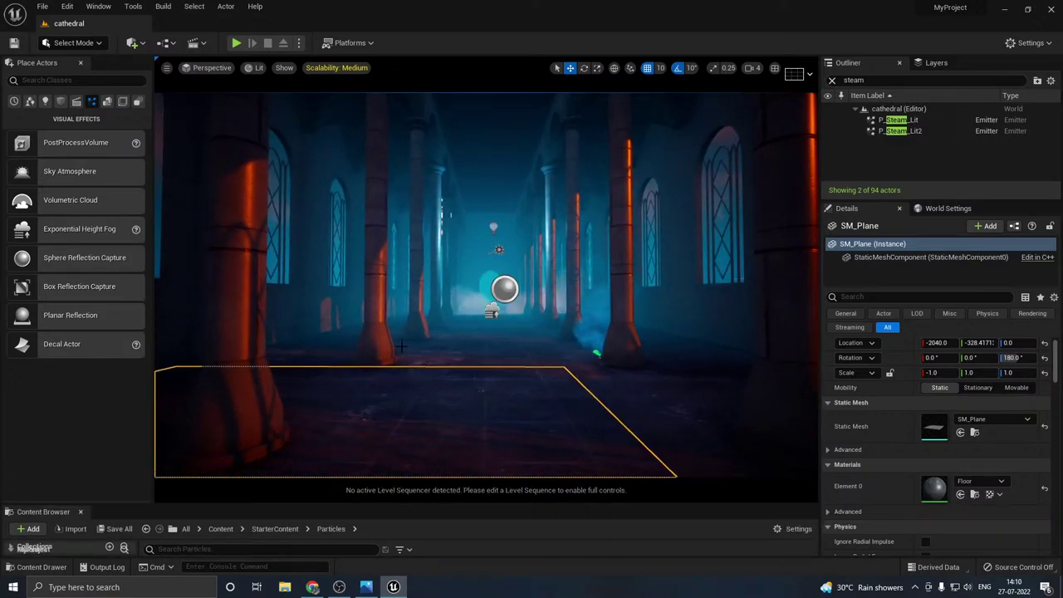
{"action": "key", "text": "g"}
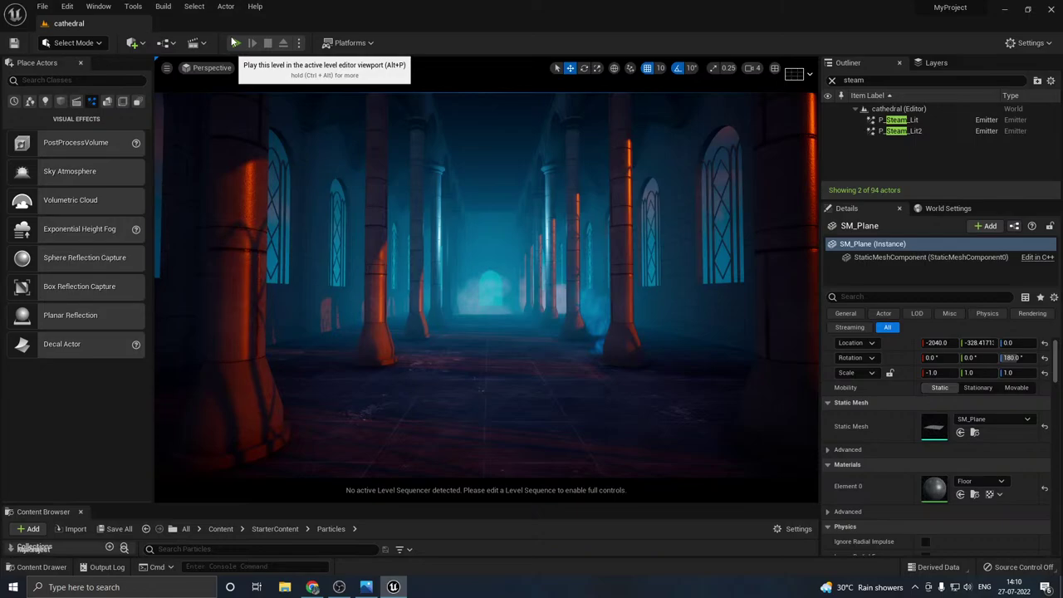
- Play-test the level by walking the third-person character down the nave to the steam at the far end, and end the session
{"action": "left_click", "coordinate": [235, 42]}
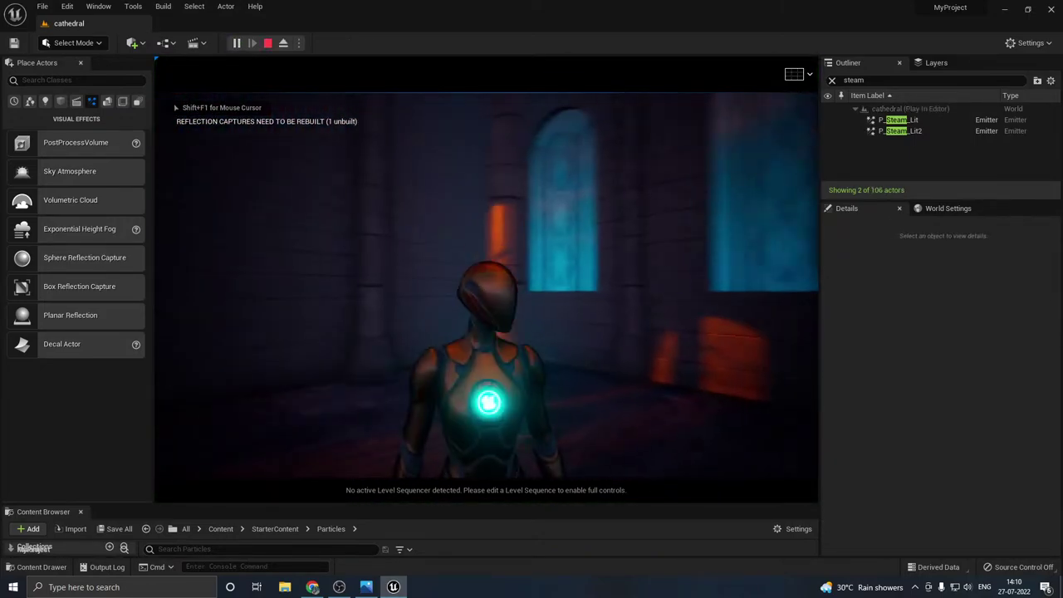
{"action": "key", "text": "w"}
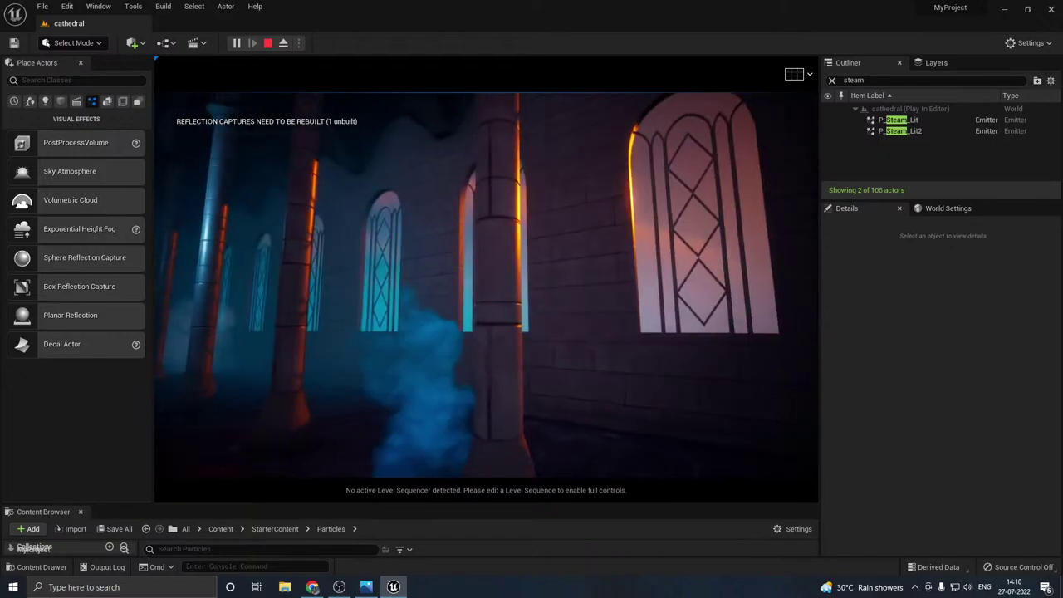
{"action": "key", "text": "w"}
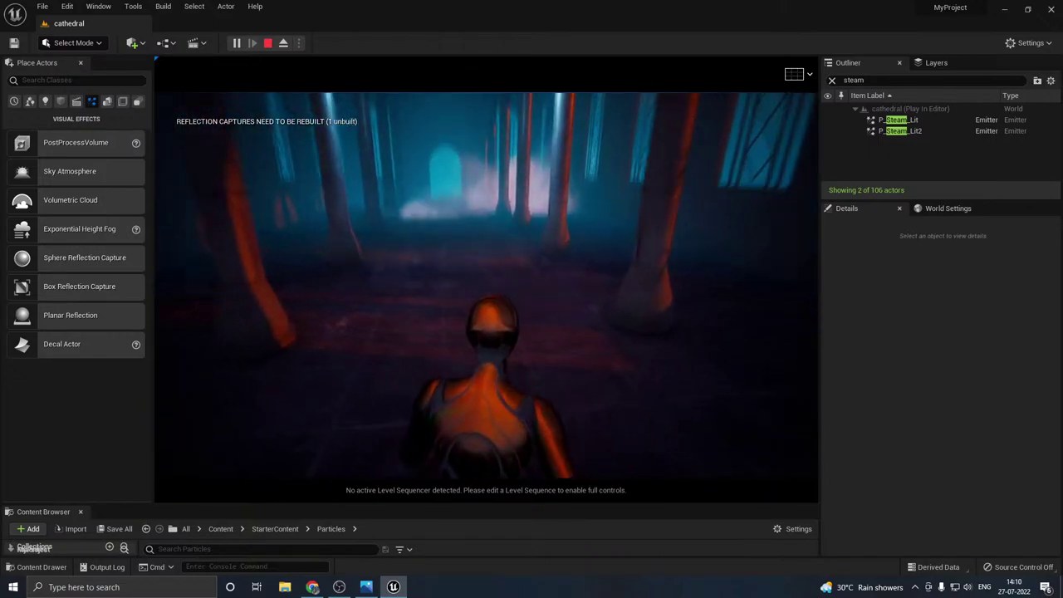
{"action": "key", "text": "w"}
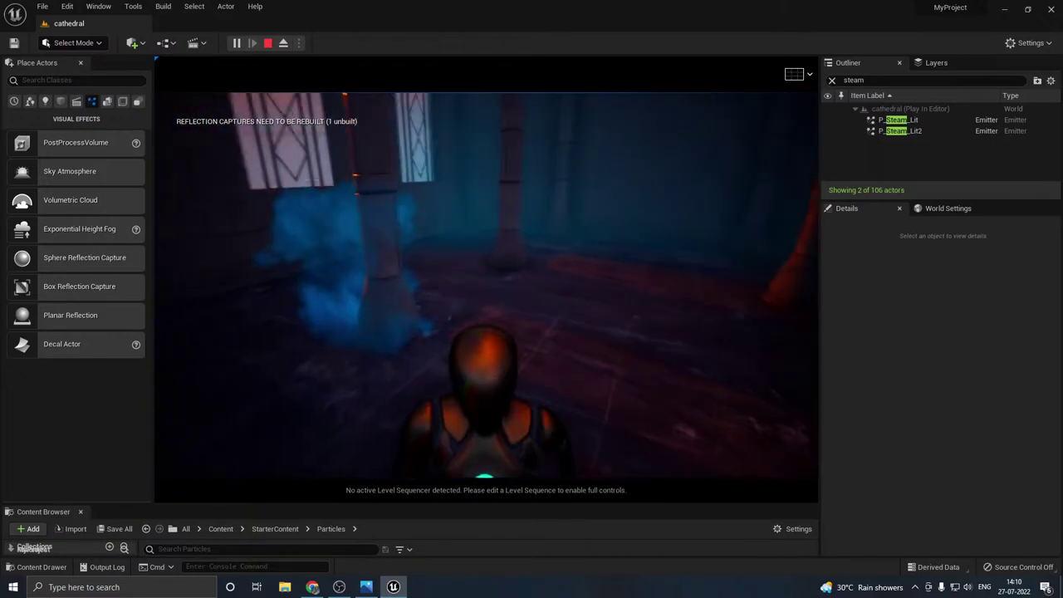
{"action": "key", "text": "w"}
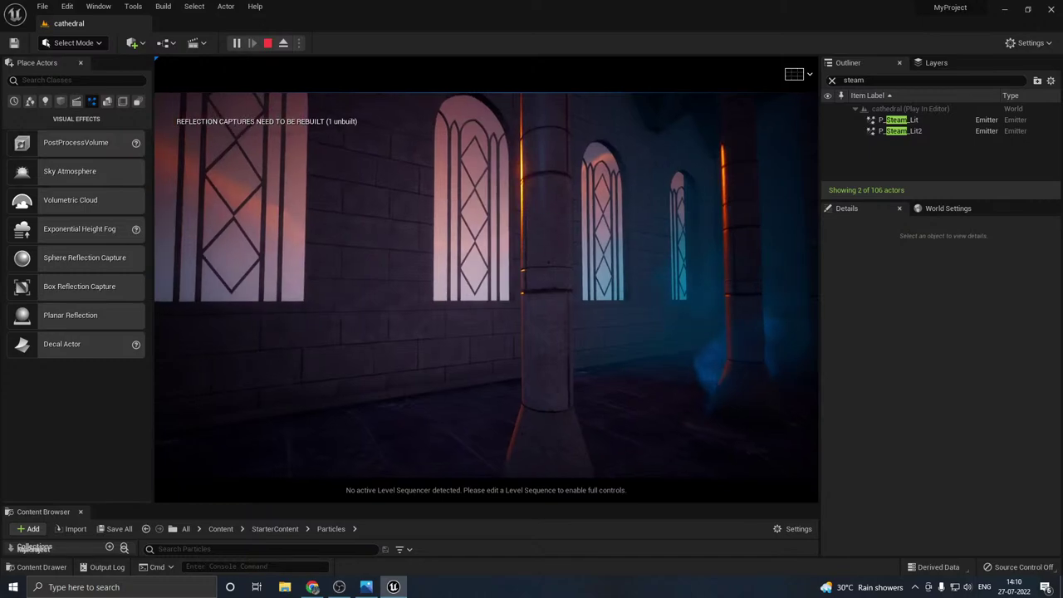
{"action": "key", "text": "w"}
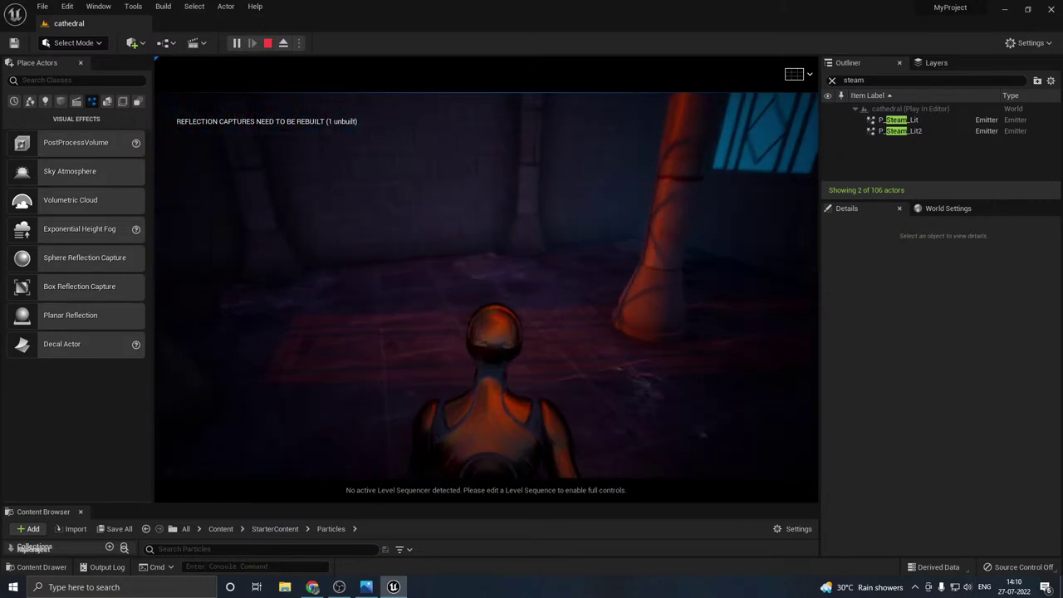
{"action": "key", "text": "w"}
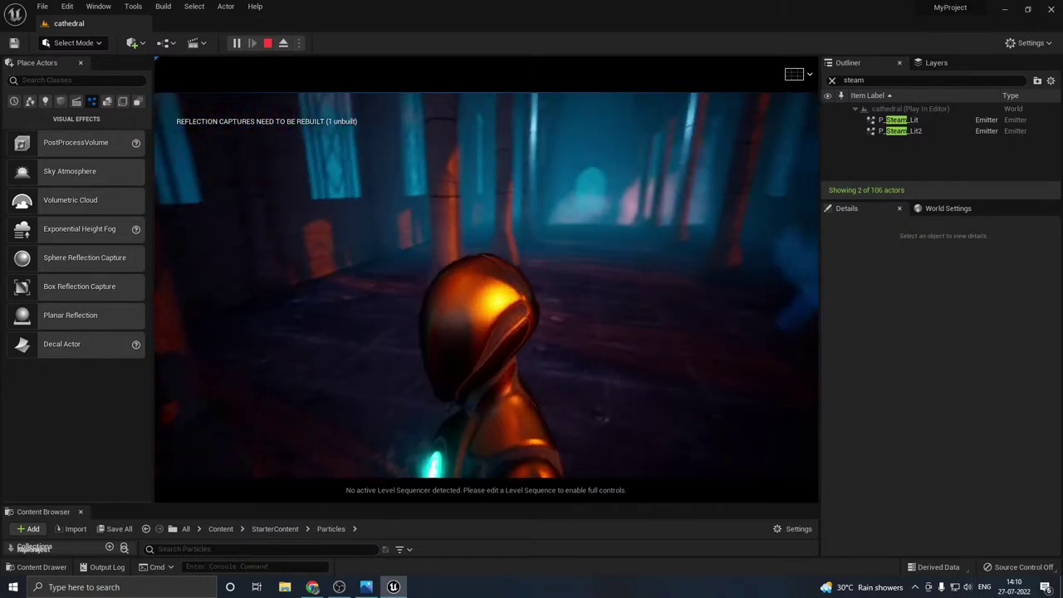
{"action": "key", "text": "w"}
{"action": "key", "text": "w"}
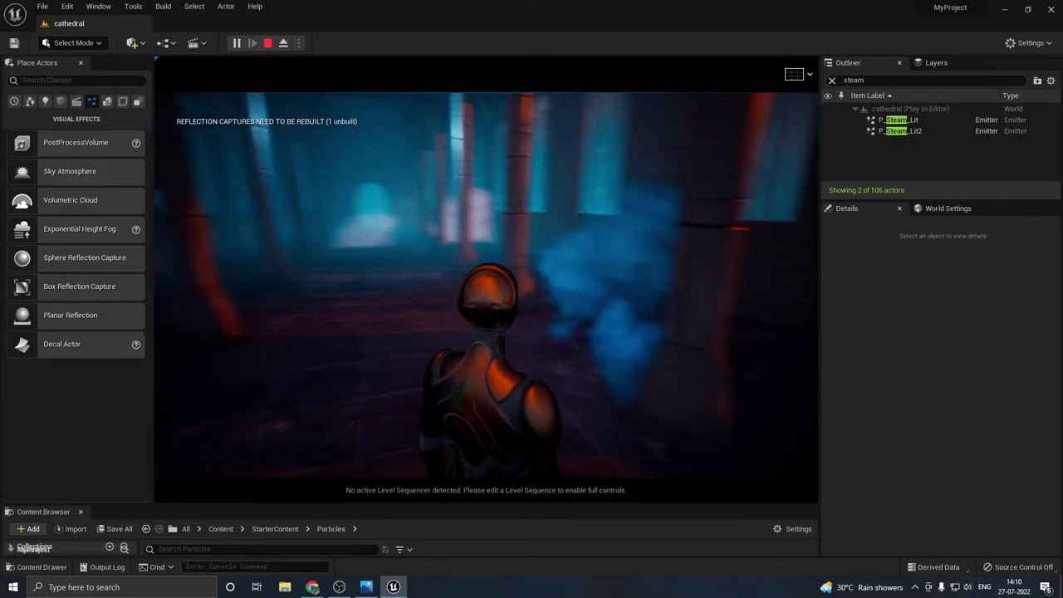
{"action": "key", "text": "w"}
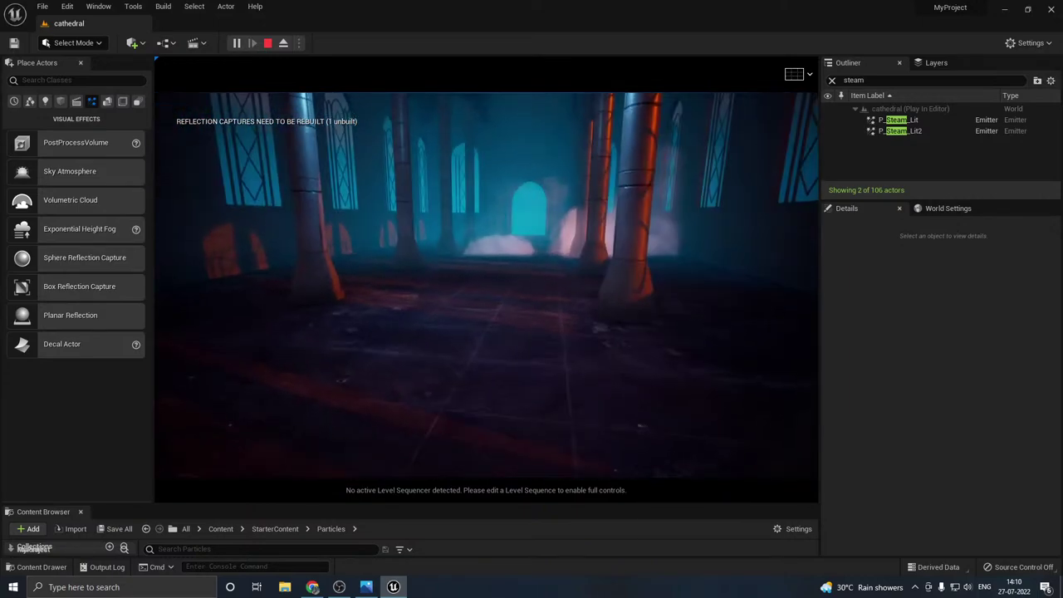
{"action": "key", "text": "w"}
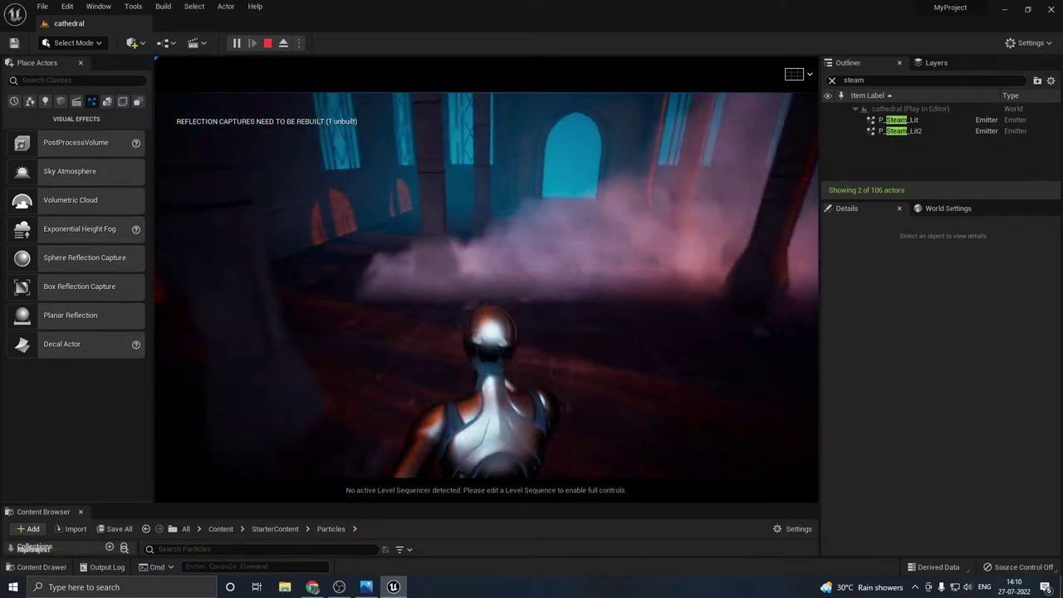
{"action": "key", "text": "w"}
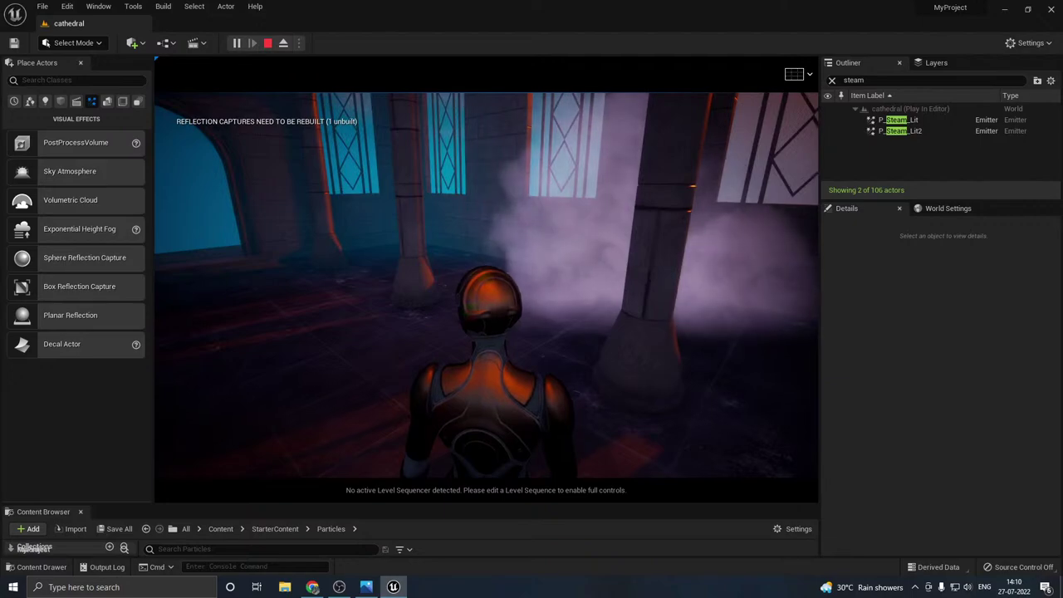
{"action": "key", "text": "w"}
{"action": "key", "text": "Escape"}
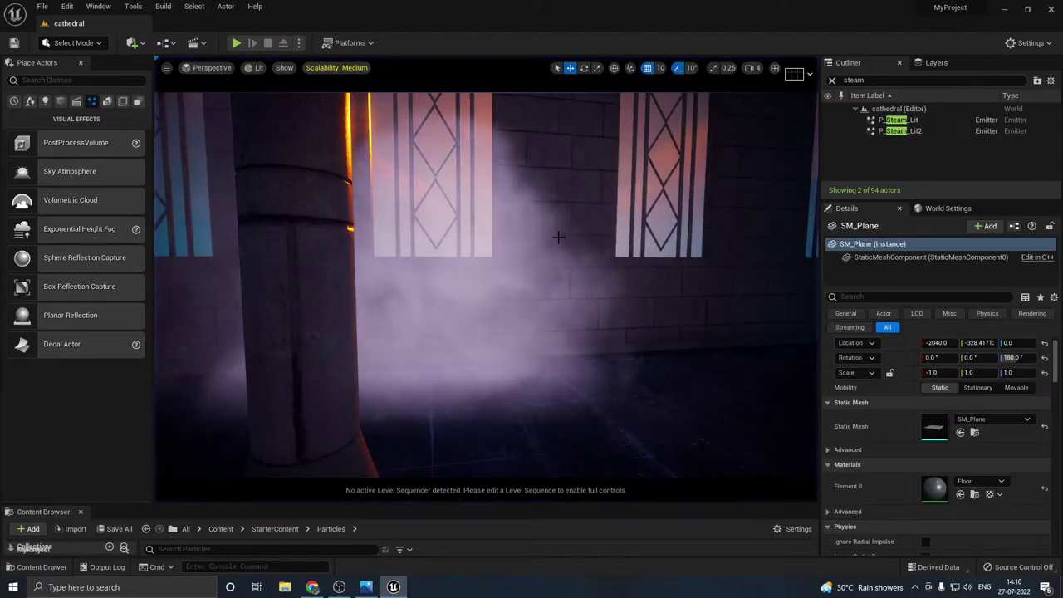
- Hide the editor icons and reframe the view down the nave, centred between the column rows
{"action": "right_click_drag", "start_coordinate": [559, 237], "coordinate": [533, 239]}
{"action": "key", "text": "g"}
{"action": "key", "text": "s"}
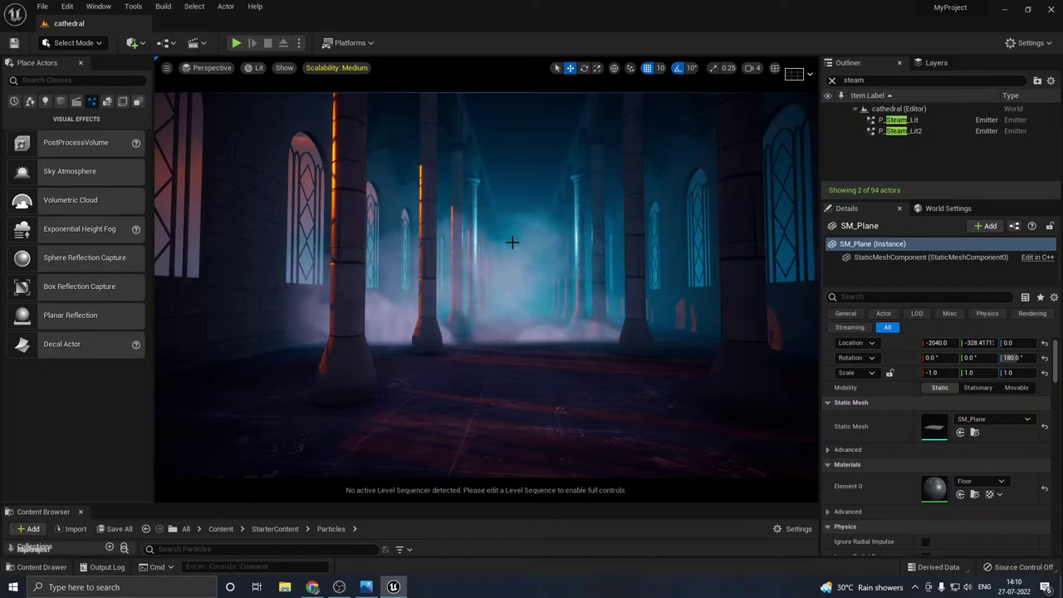
{"action": "right_click_drag", "start_coordinate": [512, 242], "coordinate": [512, 242]}
{"action": "right_click_drag", "start_coordinate": [433, 387], "coordinate": [459, 386]}
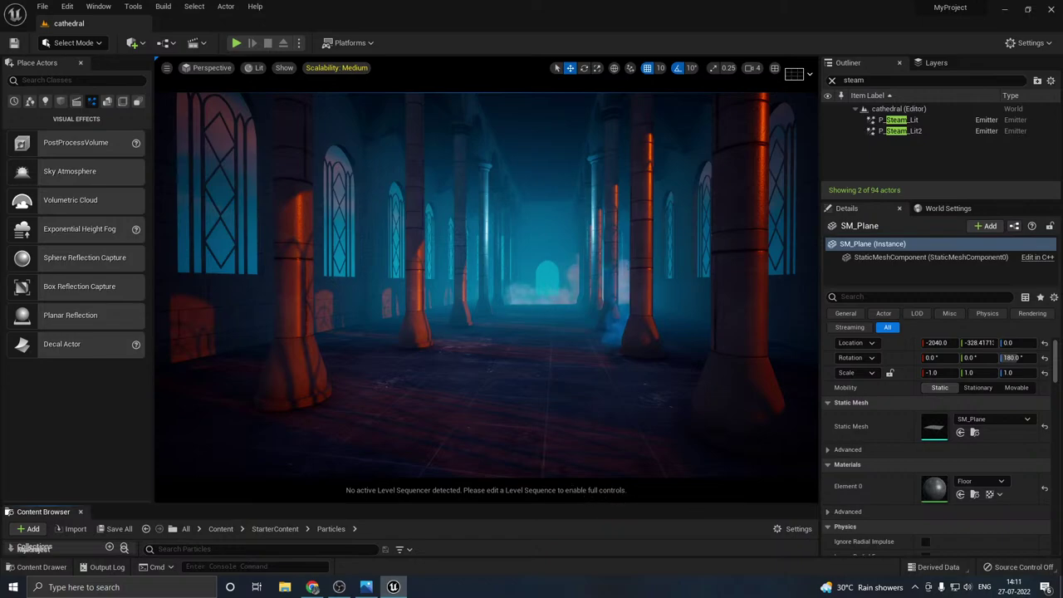
{"action": "right_click_drag", "start_coordinate": [532, 455], "coordinate": [532, 455]}
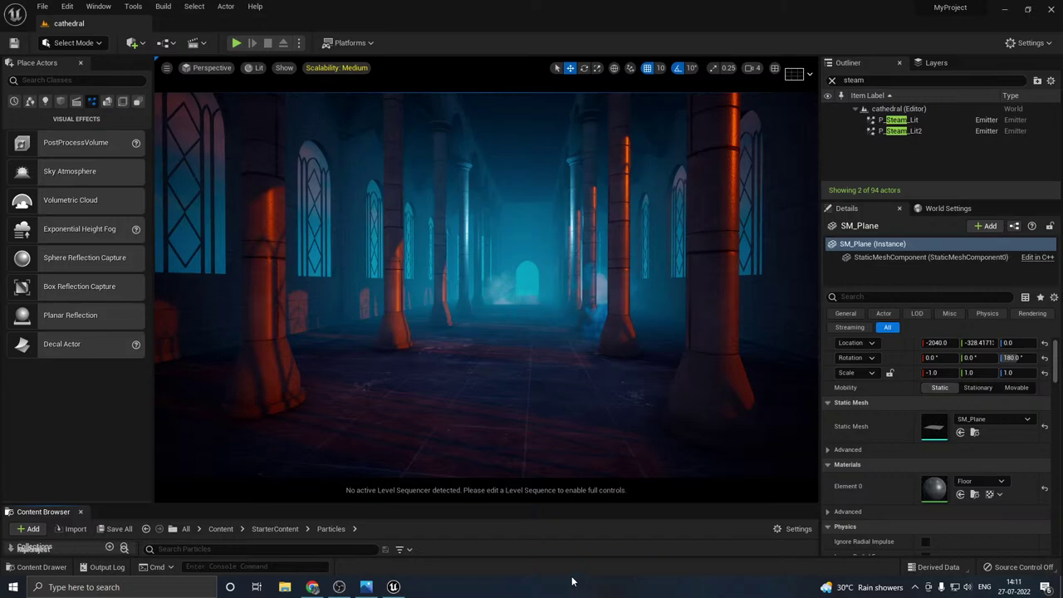
- Try the High scalability preset on the nave view and return the quality to Medium
{"action": "left_click", "coordinate": [344, 68]}
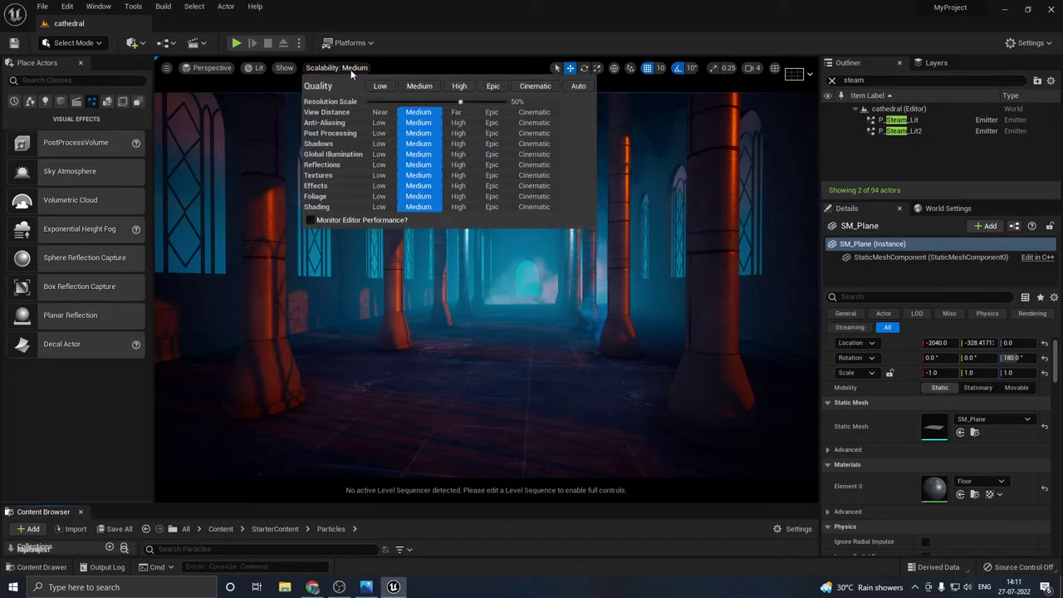
{"action": "left_click", "coordinate": [459, 86]}
{"action": "mouse_move", "coordinate": [269, 229]}
{"action": "right_mouse_down"}
{"action": "mouse_move", "coordinate": [291, 229]}
{"action": "mouse_move", "coordinate": [268, 230]}
{"action": "right_mouse_up"}
{"action": "left_click", "coordinate": [329, 68]}
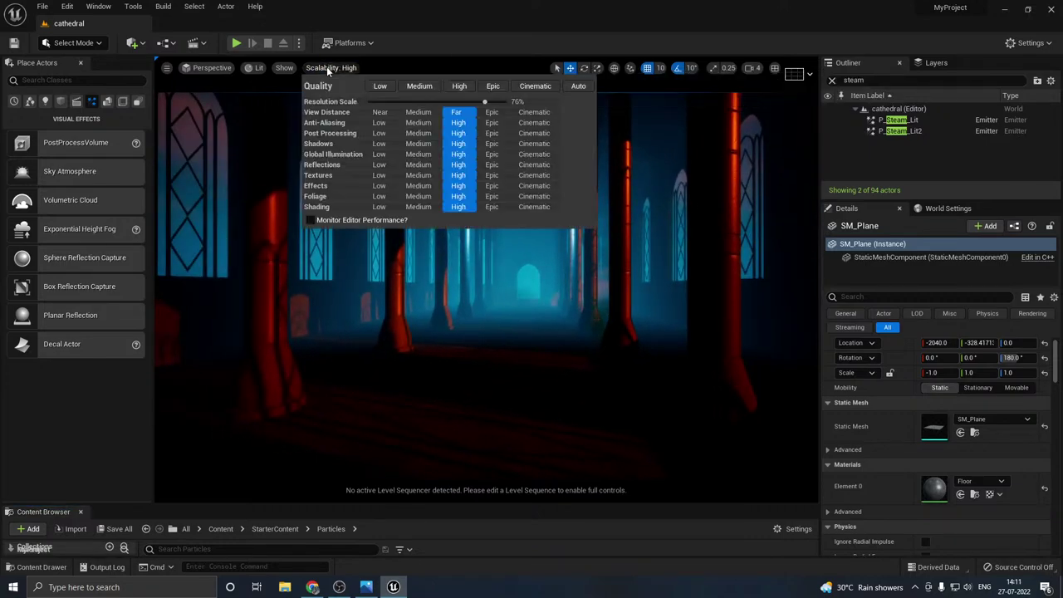
{"action": "left_click", "coordinate": [408, 87]}
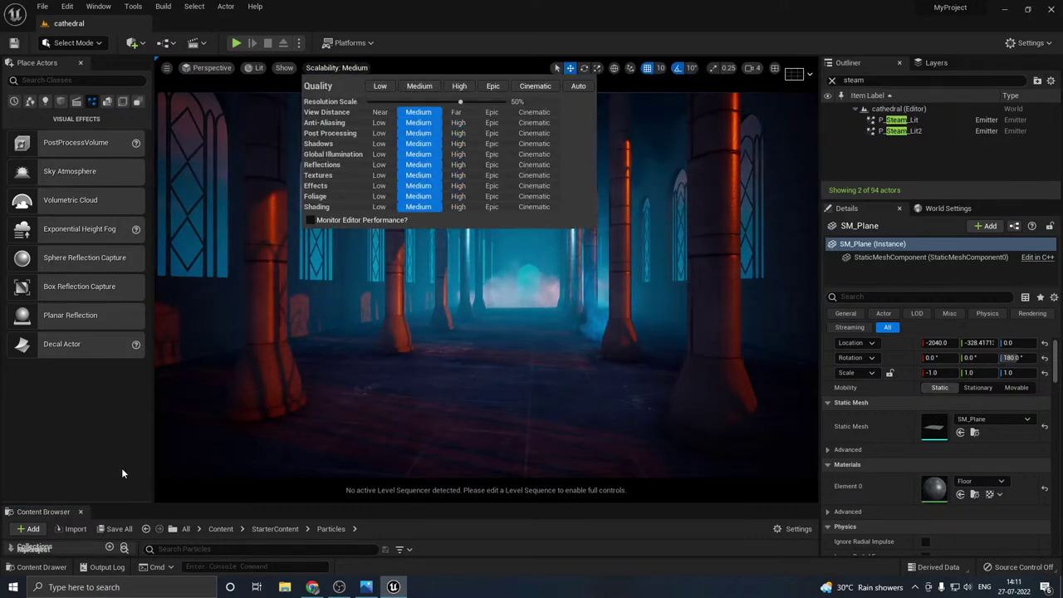
{"action": "right_click_drag", "start_coordinate": [282, 366], "coordinate": [249, 362]}
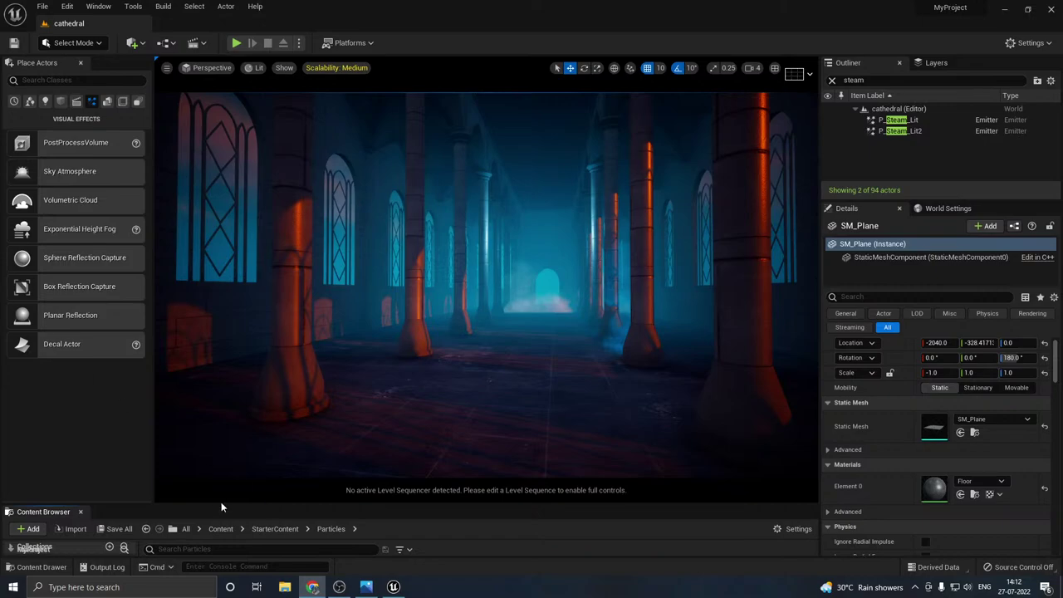
- Enlarge the Content Browser and open the Meshes folder under Characters, Mannequins
{"action": "left_click_drag", "start_coordinate": [221, 503], "coordinate": [253, 380]}
{"action": "scroll", "coordinate": [64, 509], "scroll_direction": "down", "scroll_amount": 1}
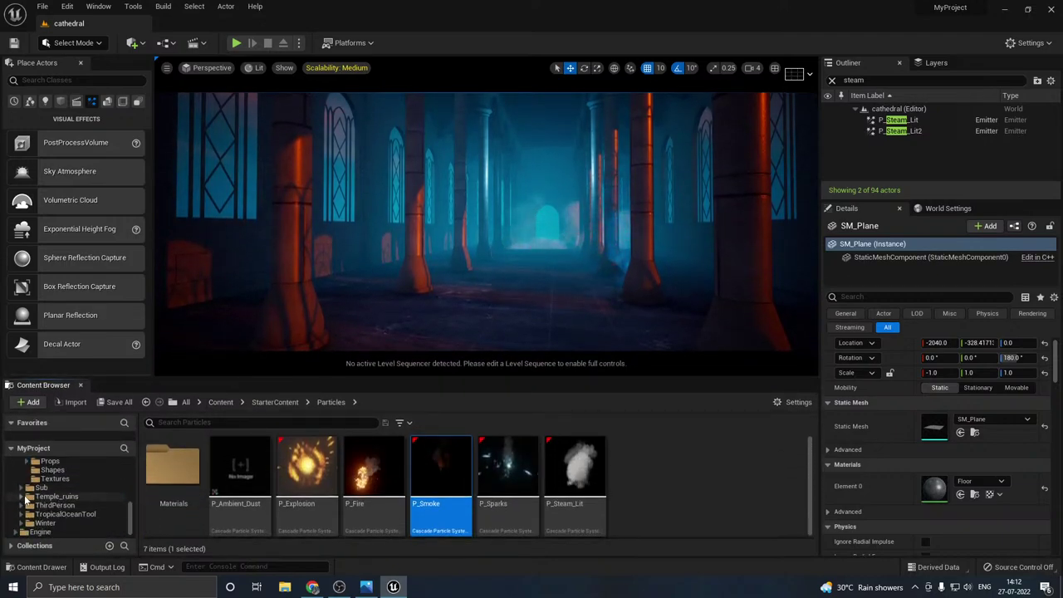
{"action": "scroll", "coordinate": [26, 495], "scroll_direction": "up", "scroll_amount": 5}
{"action": "scroll", "coordinate": [30, 499], "scroll_direction": "up", "scroll_amount": 5}
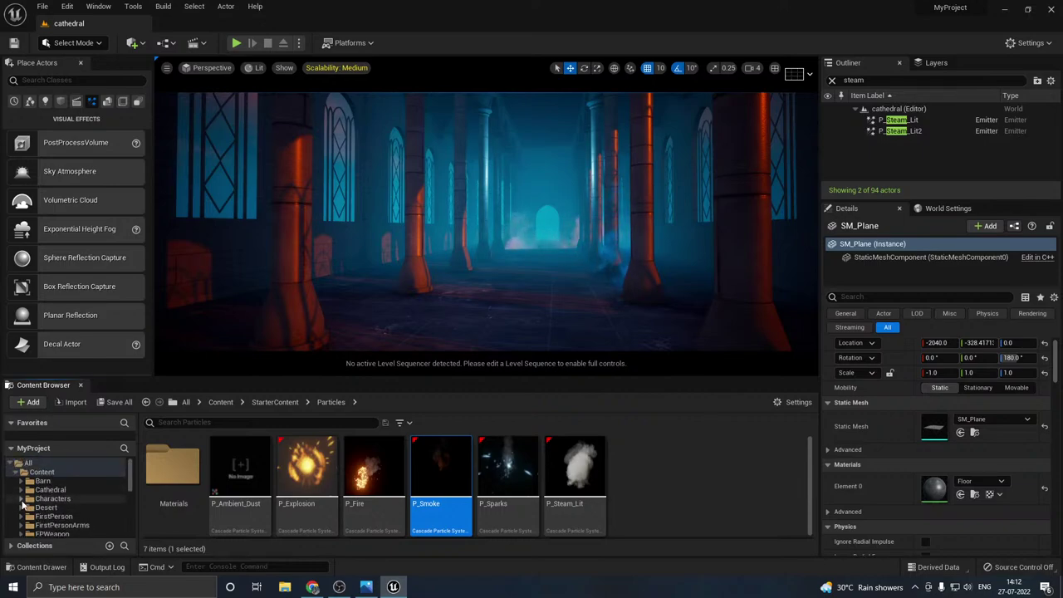
{"action": "left_click", "coordinate": [22, 500]}
{"action": "left_click", "coordinate": [28, 517]}
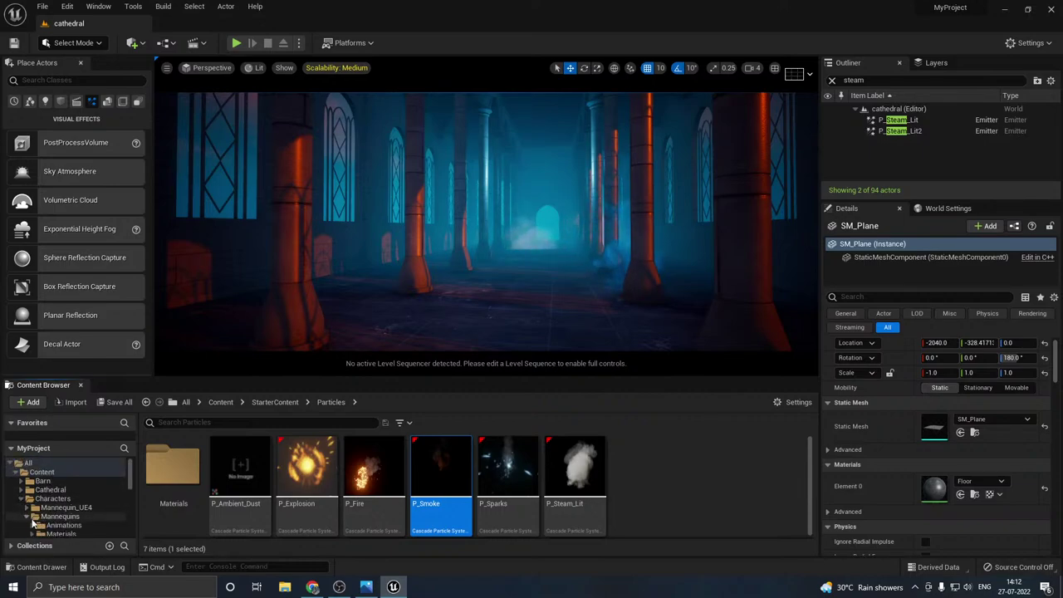
{"action": "scroll", "coordinate": [33, 519], "scroll_direction": "down", "scroll_amount": 2}
{"action": "left_click", "coordinate": [38, 509]}
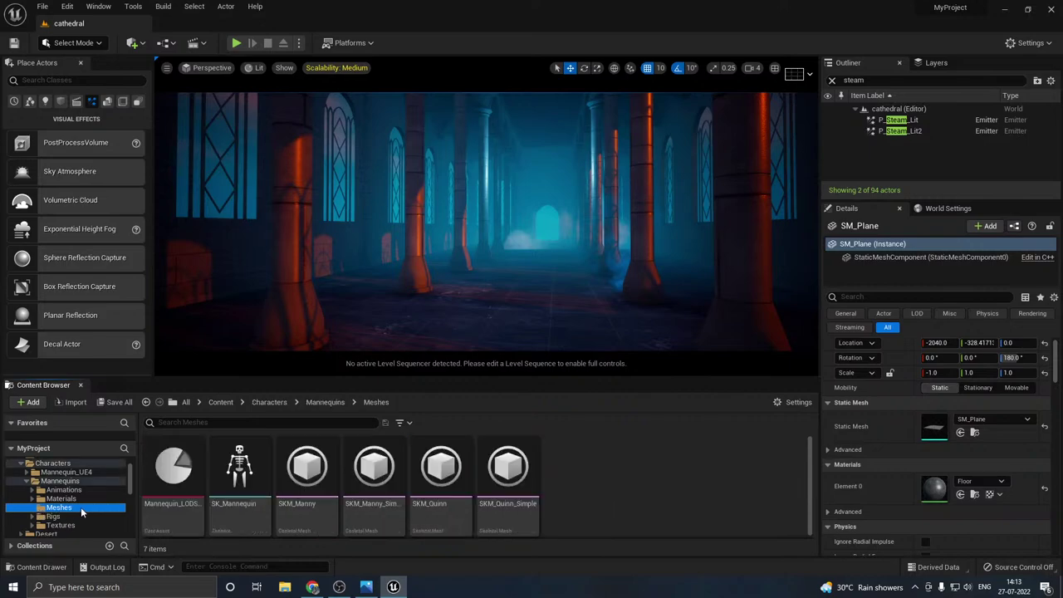
- Open the Mannequin_UE4 Meshes folder and examine the actions available for the SK_Mannequin skeletal mesh
{"action": "scroll", "coordinate": [81, 504], "scroll_direction": "up", "scroll_amount": 1}
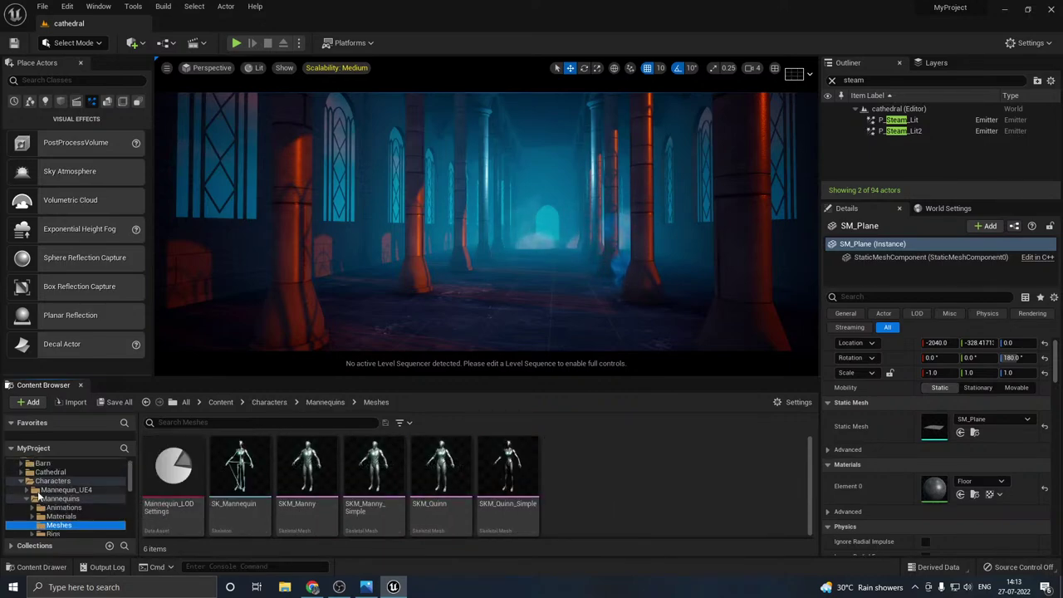
{"action": "left_click", "coordinate": [26, 490]}
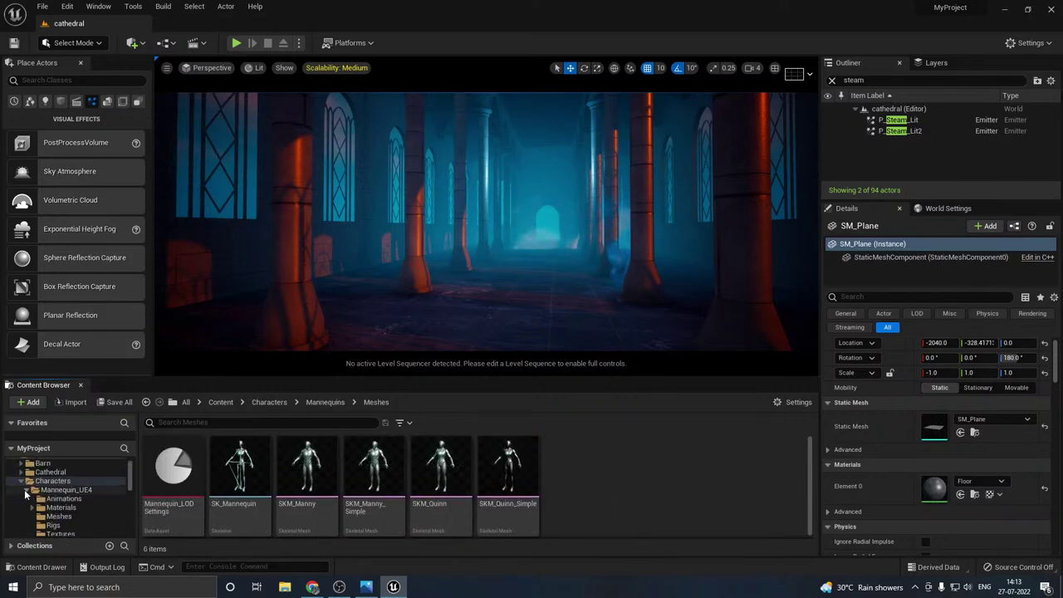
{"action": "left_click", "coordinate": [58, 516]}
{"action": "left_click", "coordinate": [177, 475]}
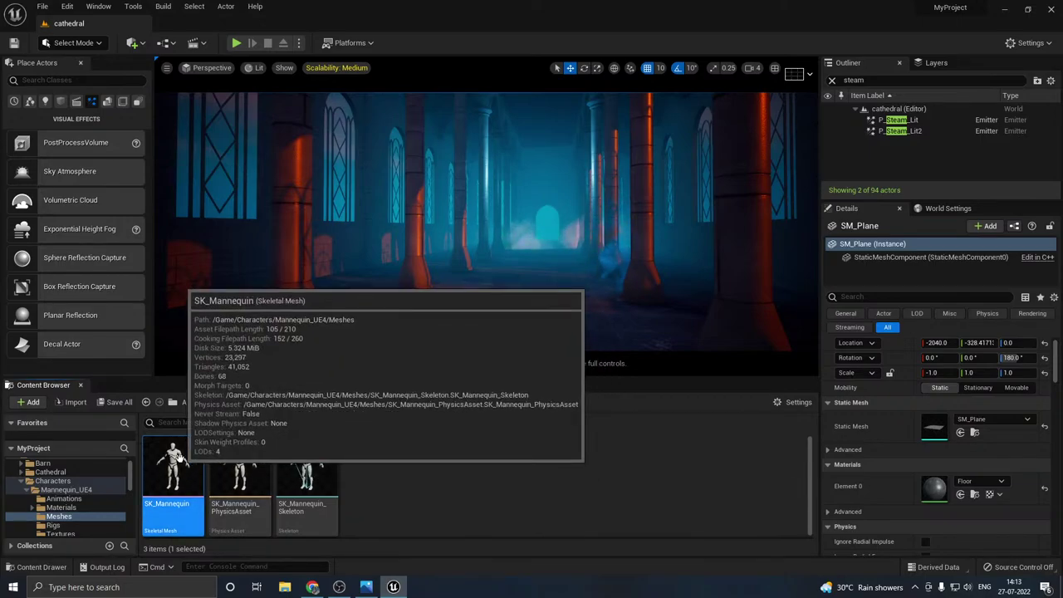
{"action": "right_click", "coordinate": [178, 459]}
{"action": "mouse_move", "coordinate": [218, 296]}
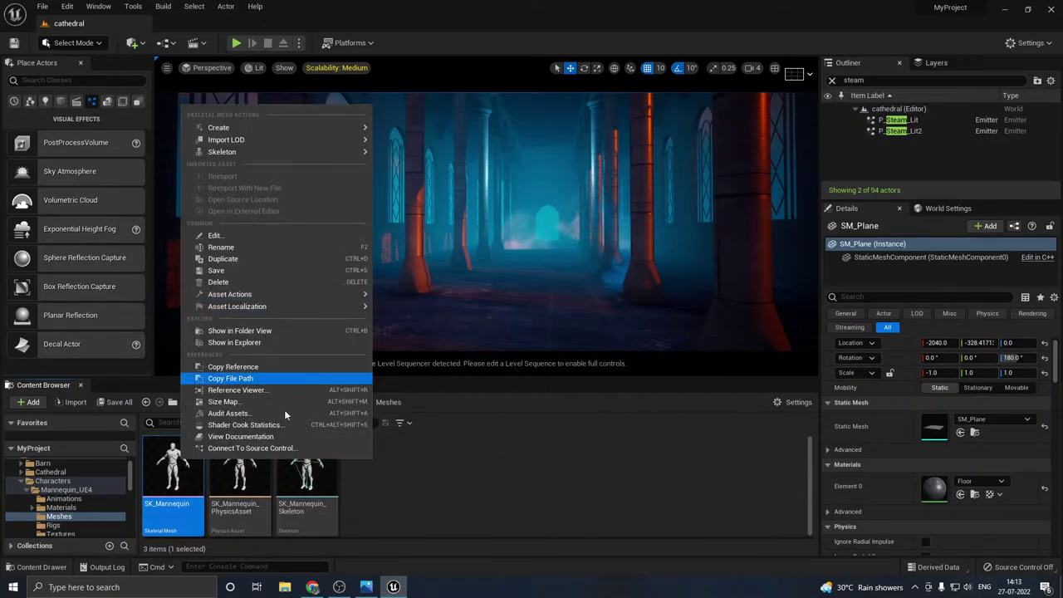
{"action": "left_click", "coordinate": [434, 504]}
- Return to the collapsed Characters folder and shrink the Content Browser to give the viewport more height
{"action": "double_click", "coordinate": [49, 481]}
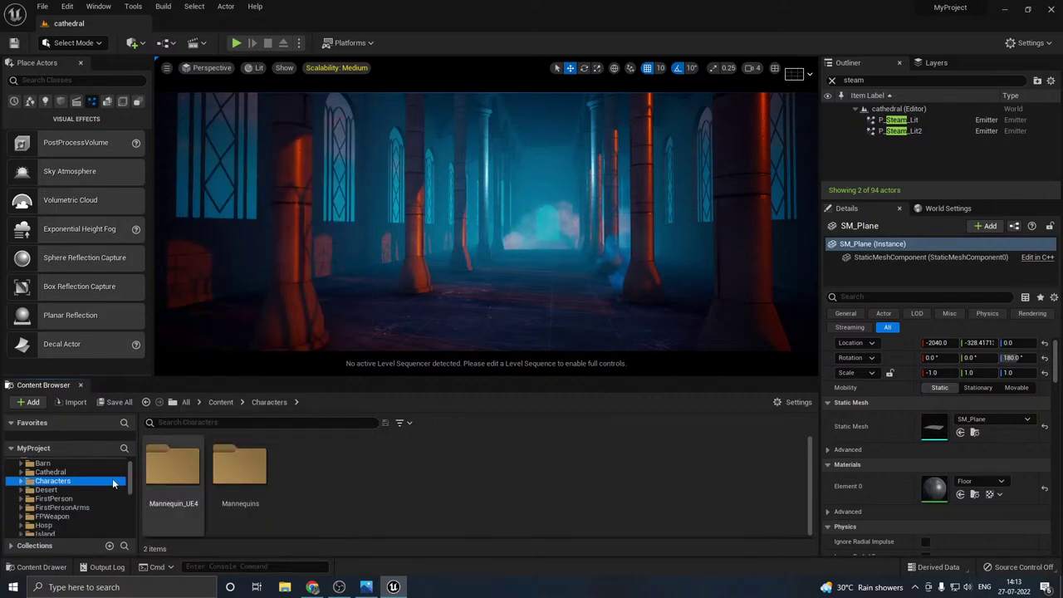
{"action": "mouse_move", "coordinate": [274, 379]}
{"action": "left_mouse_down"}
{"action": "mouse_move", "coordinate": [278, 434]}
{"action": "mouse_move", "coordinate": [279, 397]}
{"action": "left_mouse_up"}
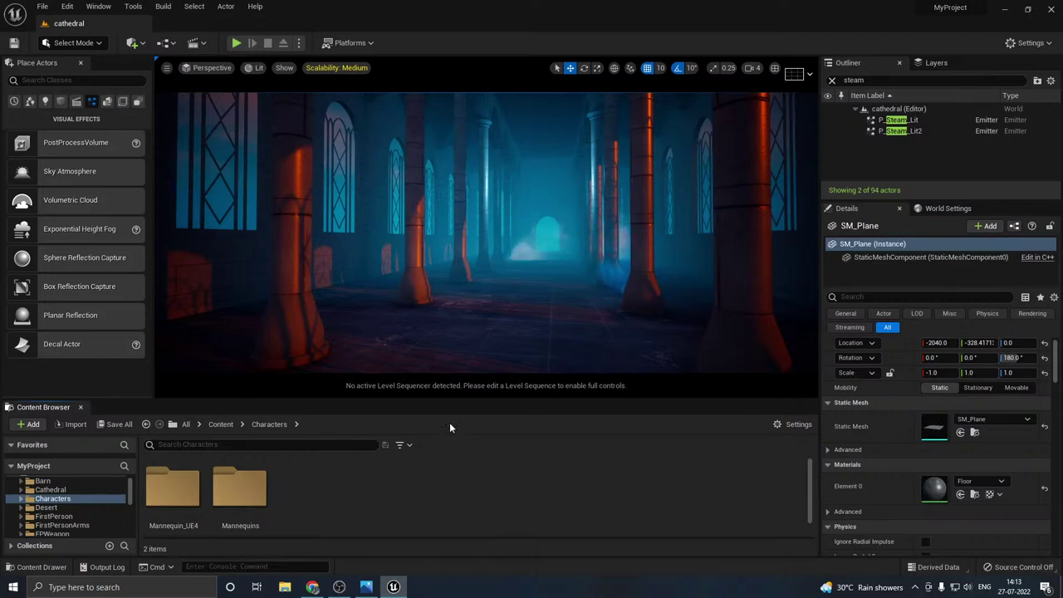
{"action": "left_click_drag", "start_coordinate": [491, 401], "coordinate": [500, 437]}
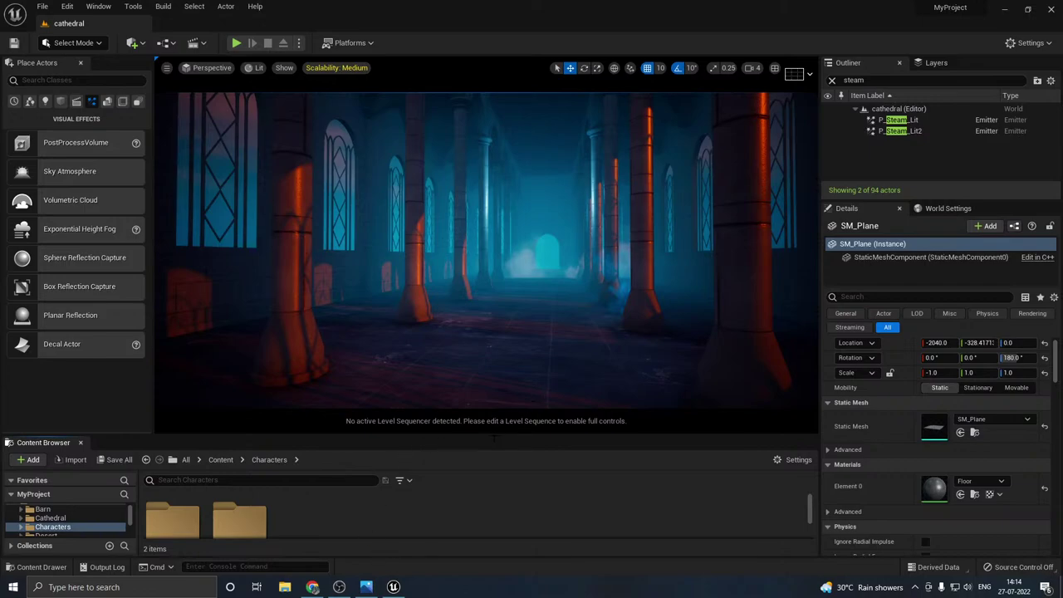
{"action": "left_click_drag", "start_coordinate": [495, 437], "coordinate": [503, 462]}
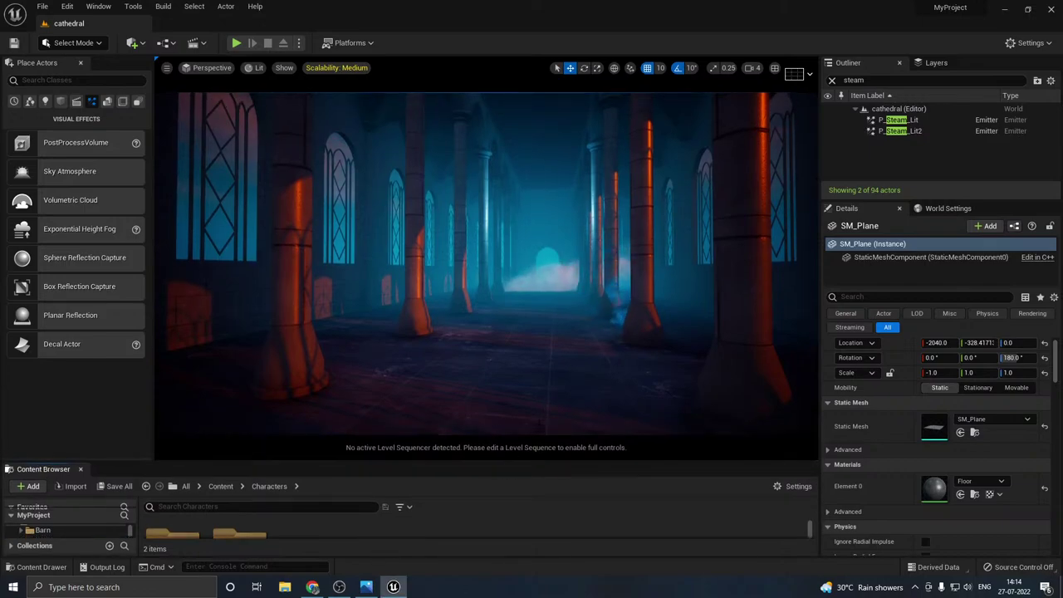
- View the cathedral nave in the Unlit view mode and in Lighting Only to compare the surfaces and light
{"action": "mouse_move", "coordinate": [487, 274]}
{"action": "right_mouse_down"}
{"action": "mouse_move", "coordinate": [480, 233]}
{"action": "mouse_move", "coordinate": [413, 174]}
{"action": "mouse_move", "coordinate": [490, 274]}
{"action": "right_mouse_up"}
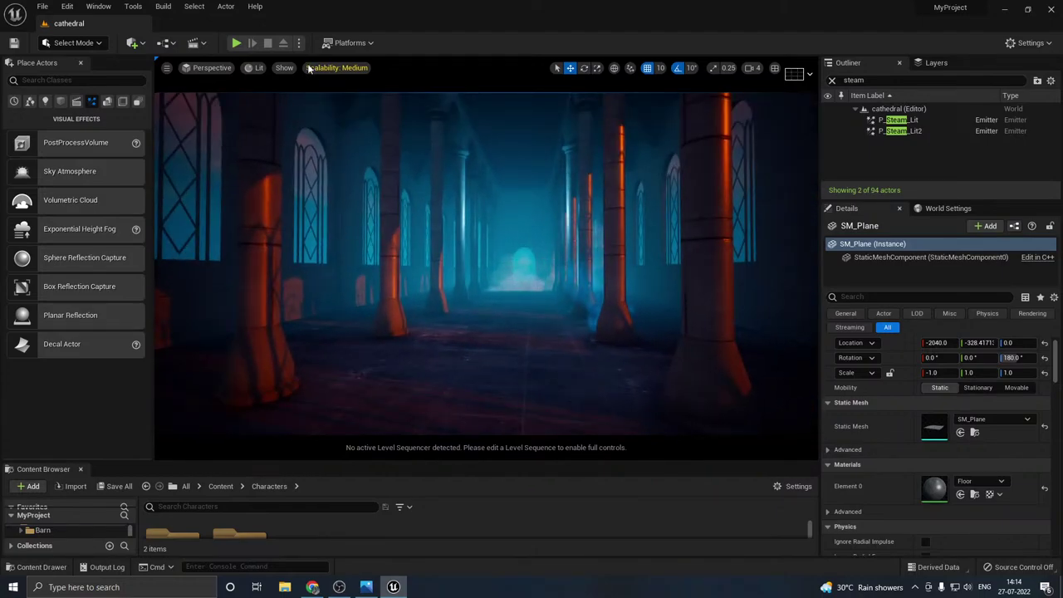
{"action": "left_click", "coordinate": [255, 68]}
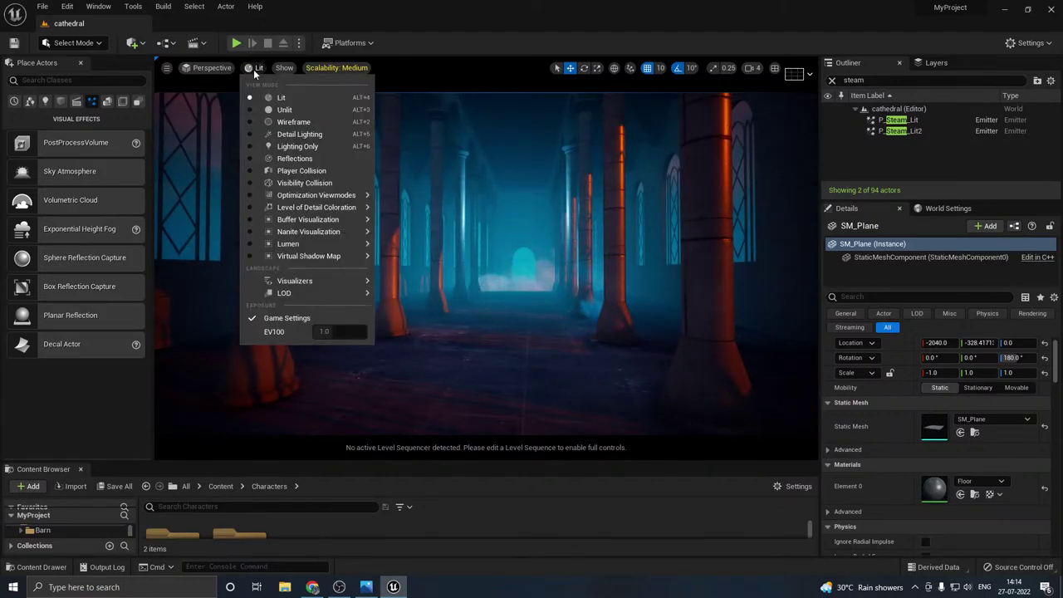
{"action": "left_click", "coordinate": [292, 109]}
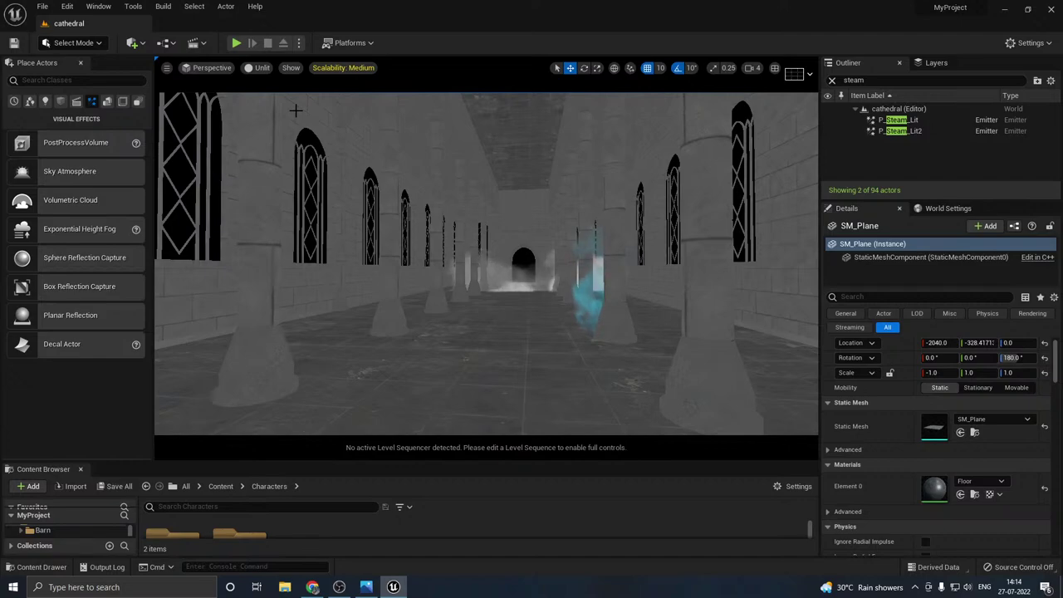
{"action": "left_click", "coordinate": [263, 69]}
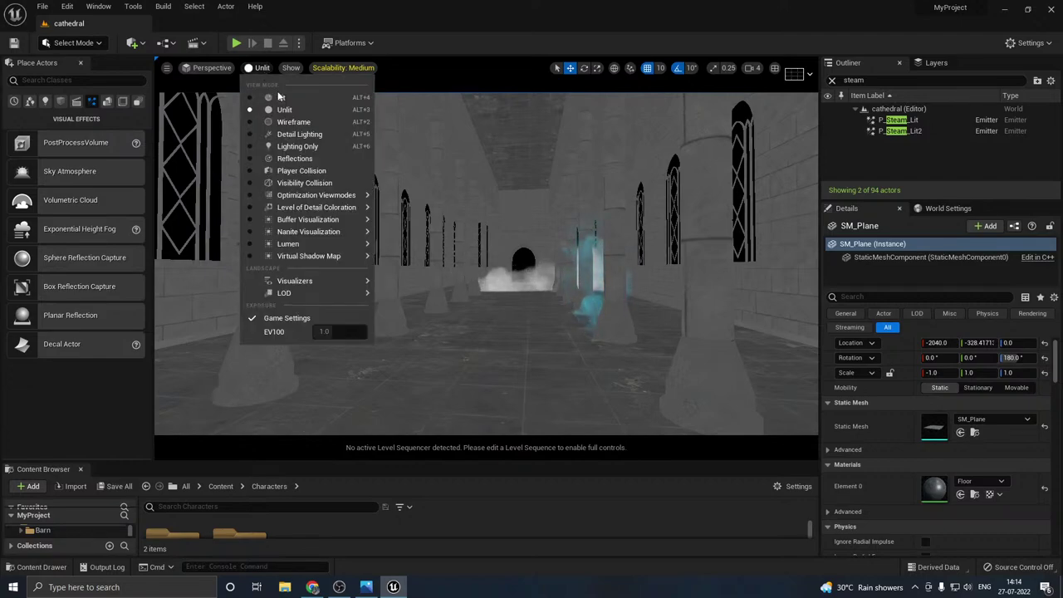
{"action": "left_click", "coordinate": [288, 145]}
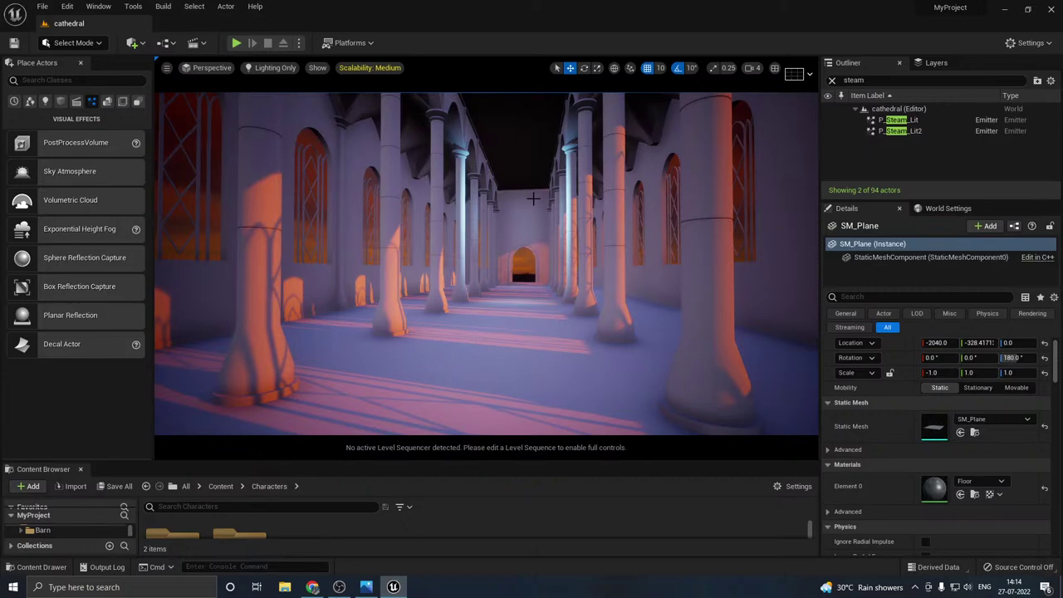
{"action": "mouse_move", "coordinate": [476, 205]}
{"action": "right_mouse_down"}
{"action": "mouse_move", "coordinate": [532, 208]}
{"action": "mouse_move", "coordinate": [482, 206]}
{"action": "right_mouse_up"}
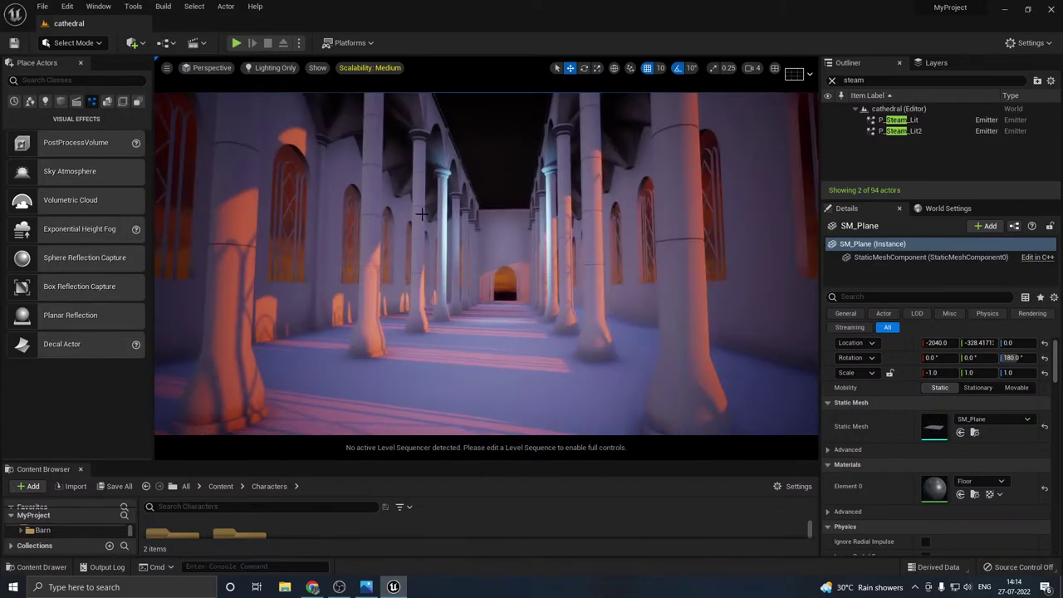
- Examine the nave in the Detail Lighting view mode and inspect the floor and columns in Reflections mode
{"action": "left_click", "coordinate": [271, 67]}
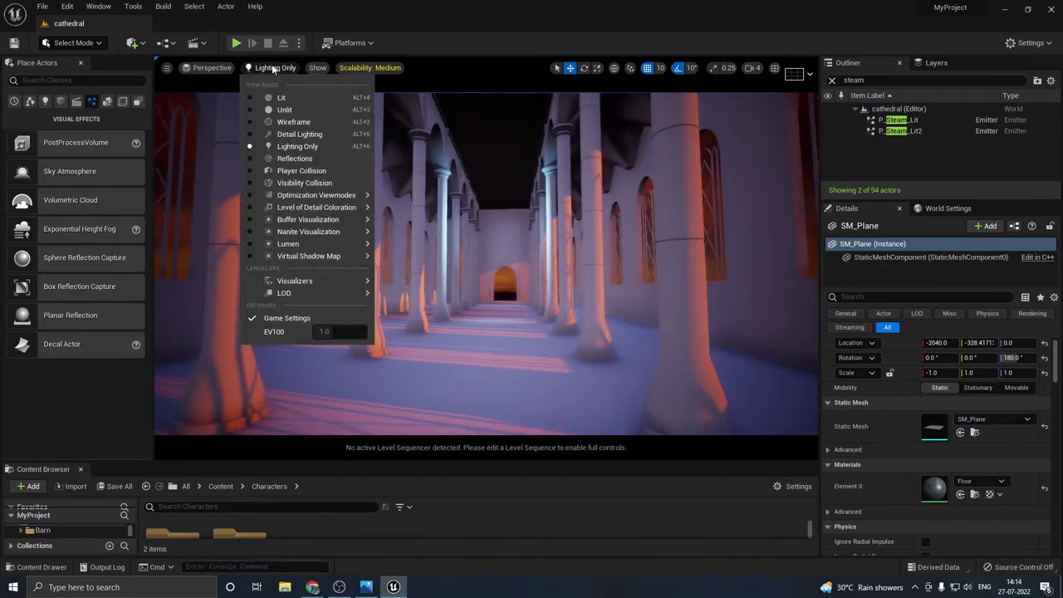
{"action": "left_click", "coordinate": [299, 134]}
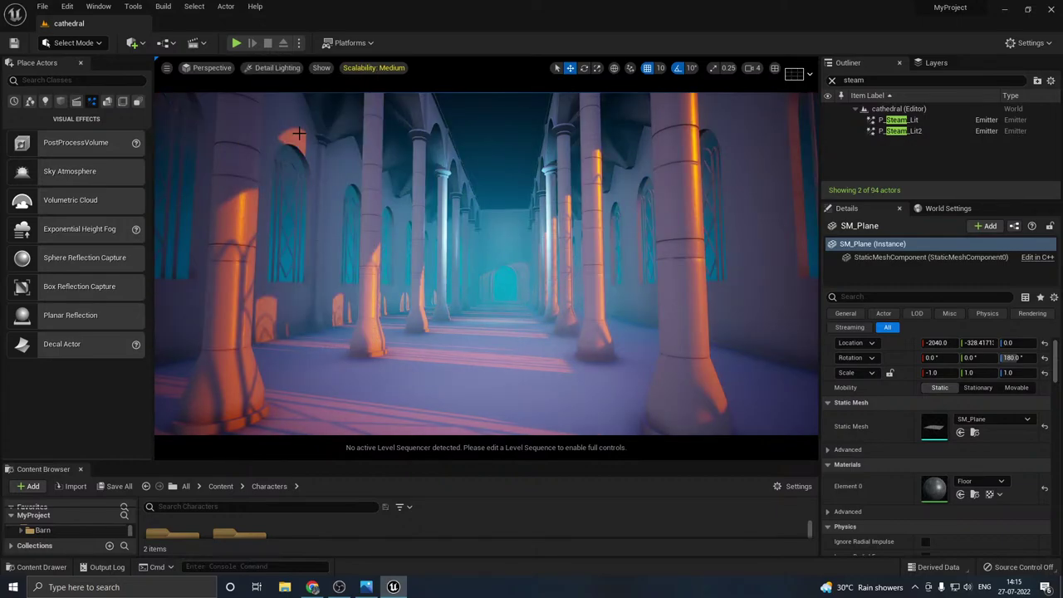
{"action": "left_click", "coordinate": [267, 67]}
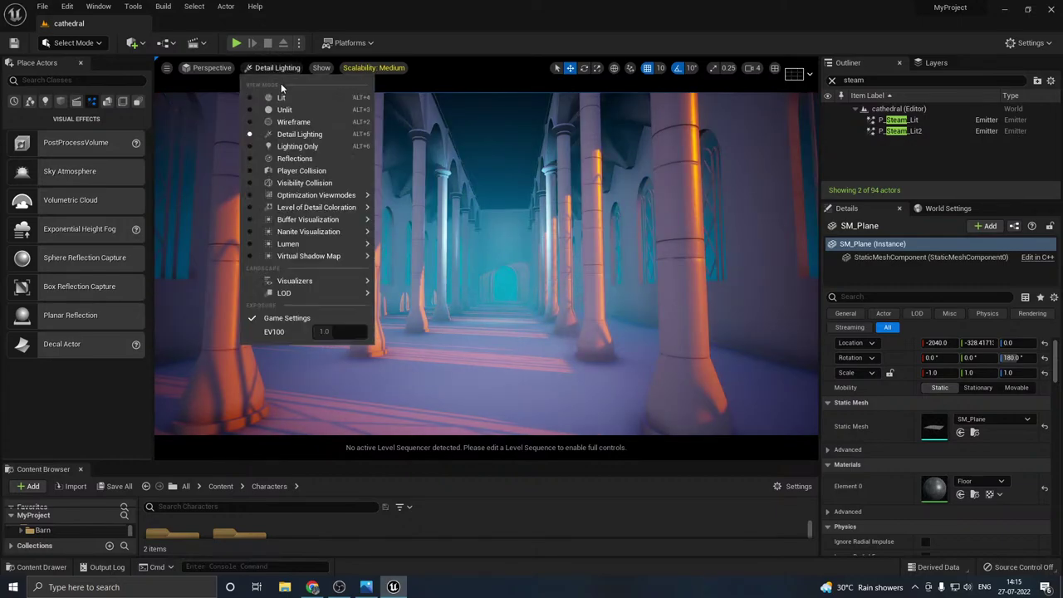
{"action": "left_click", "coordinate": [301, 160]}
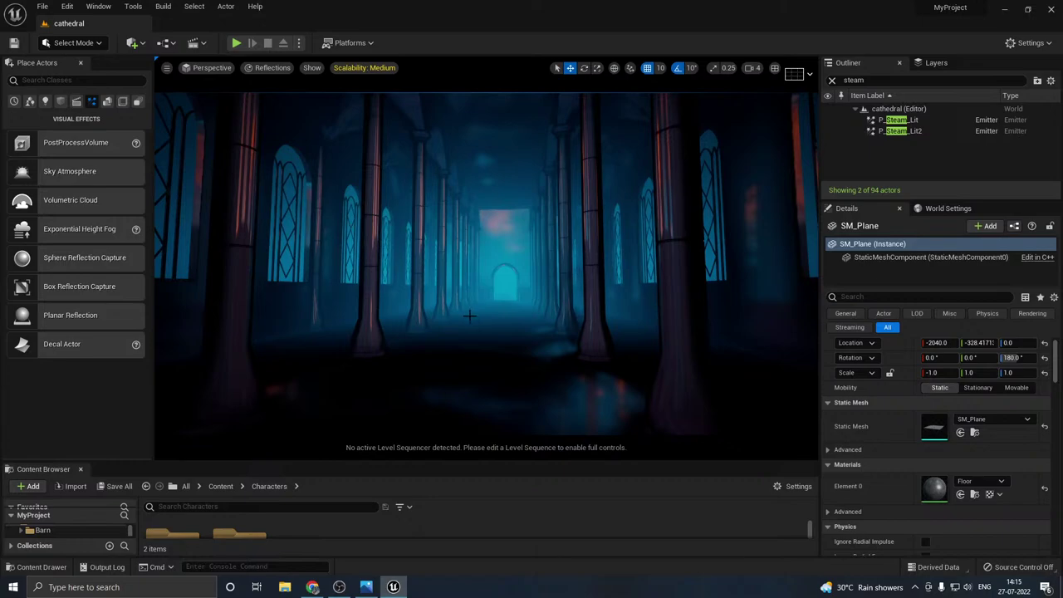
{"action": "right_click_drag", "start_coordinate": [470, 316], "coordinate": [535, 348]}
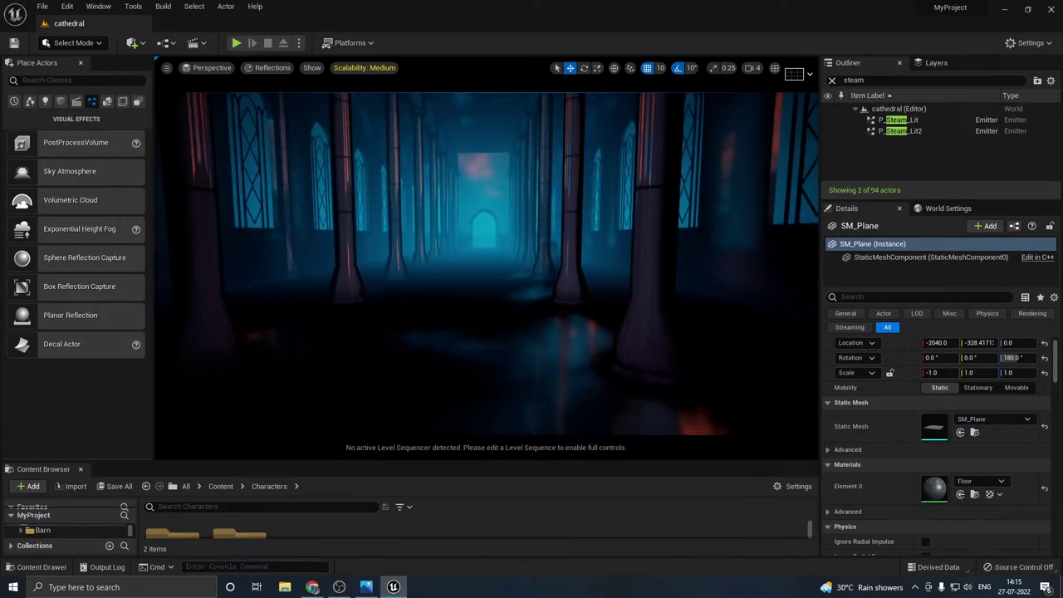
{"action": "right_click_drag", "start_coordinate": [487, 266], "coordinate": [482, 333]}
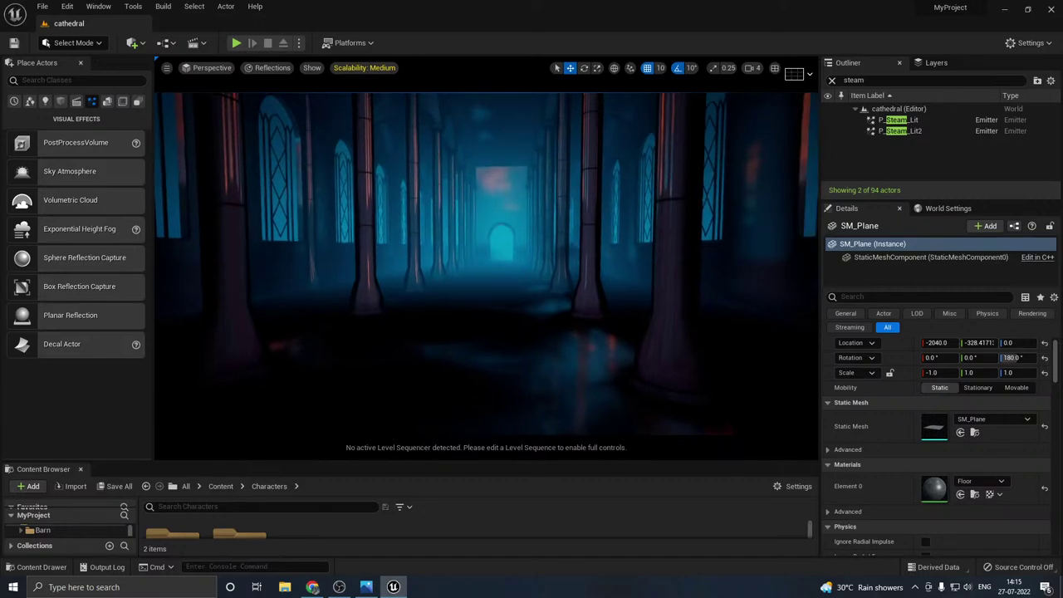
- Return the viewport to the Lit view mode and review the finished nave with its columns and mist
{"action": "left_click", "coordinate": [363, 67]}
{"action": "mouse_move", "coordinate": [271, 68]}
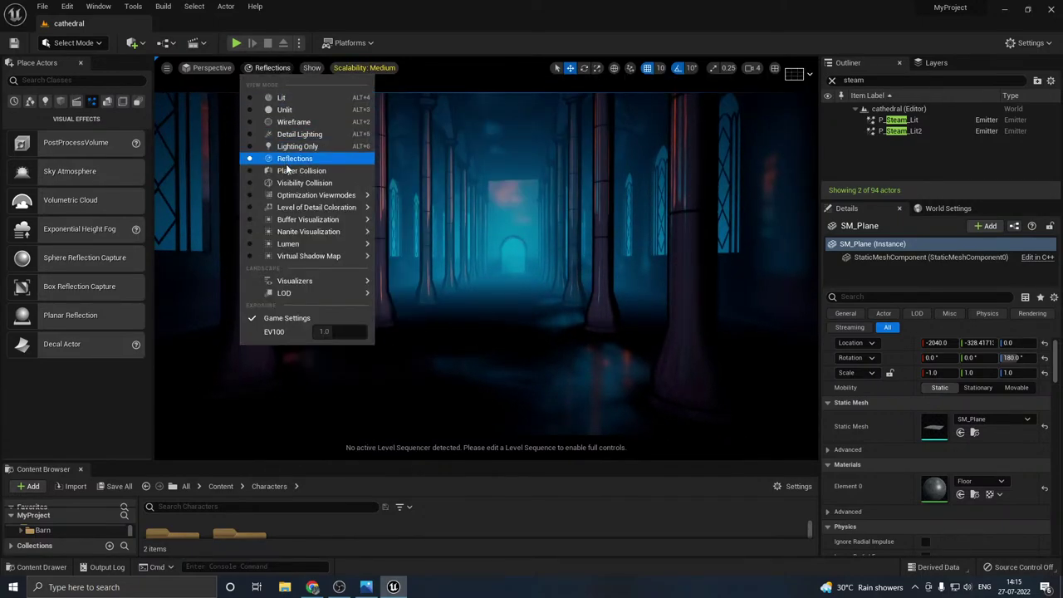
{"action": "left_click", "coordinate": [283, 97]}
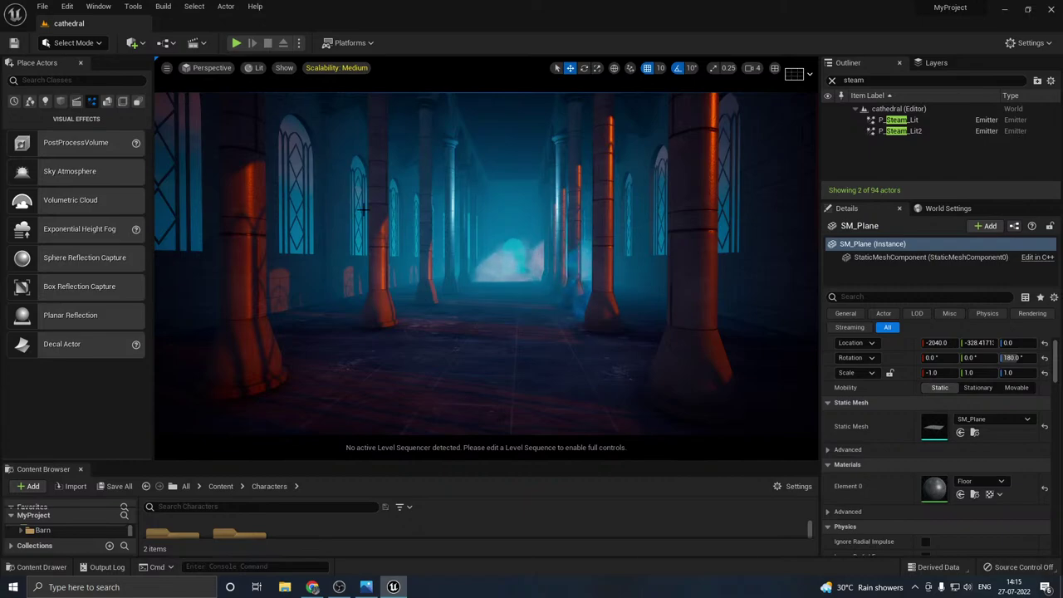
{"action": "right_click_drag", "start_coordinate": [386, 246], "coordinate": [424, 357]}
{"action": "right_click_drag", "start_coordinate": [372, 279], "coordinate": [372, 214]}
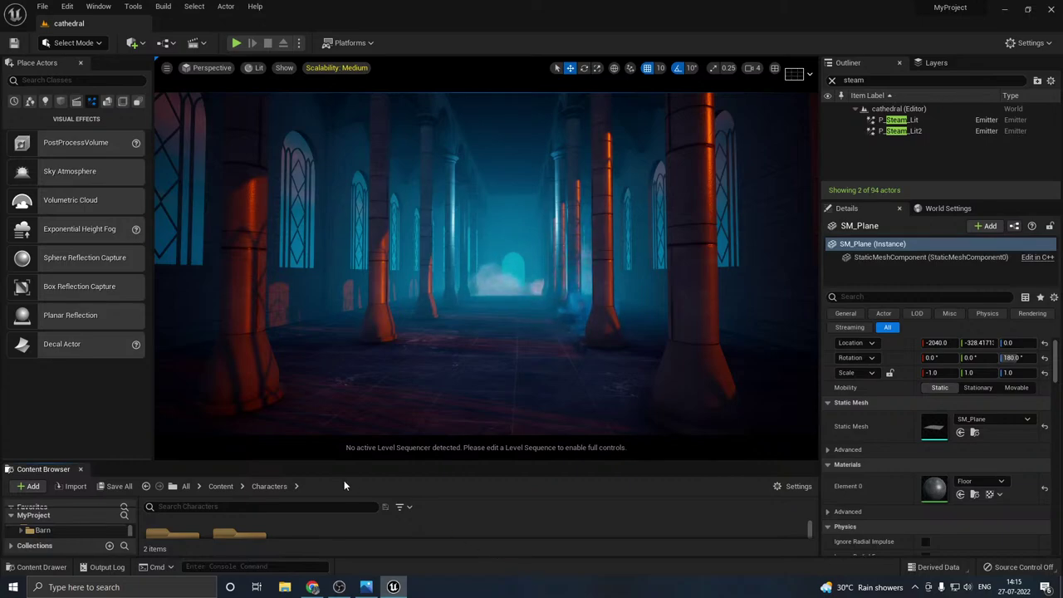
{"action": "mouse_move", "coordinate": [345, 597]}
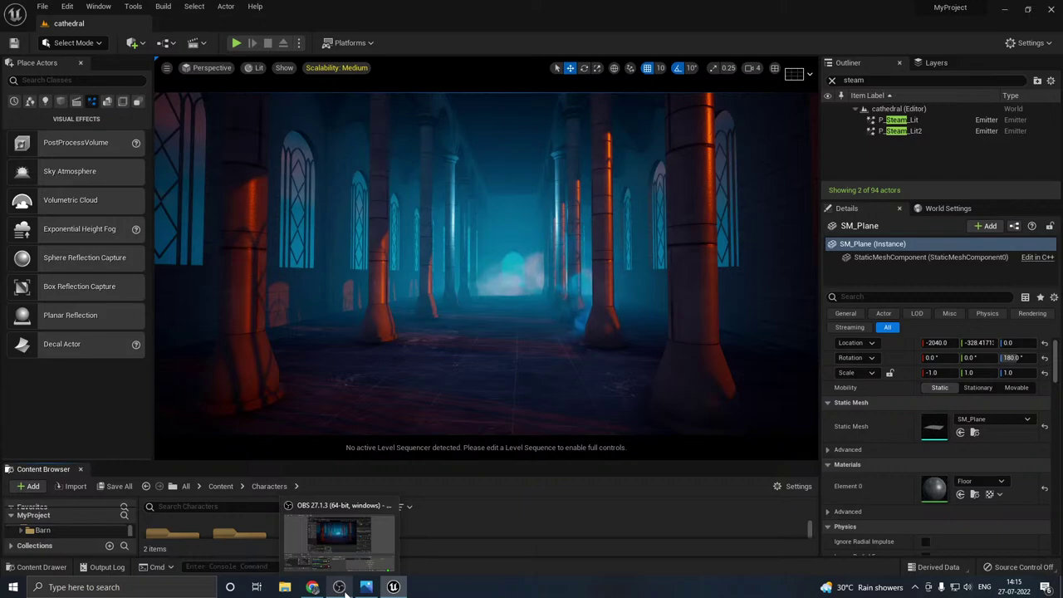
{"action": "left_click", "coordinate": [347, 591]}
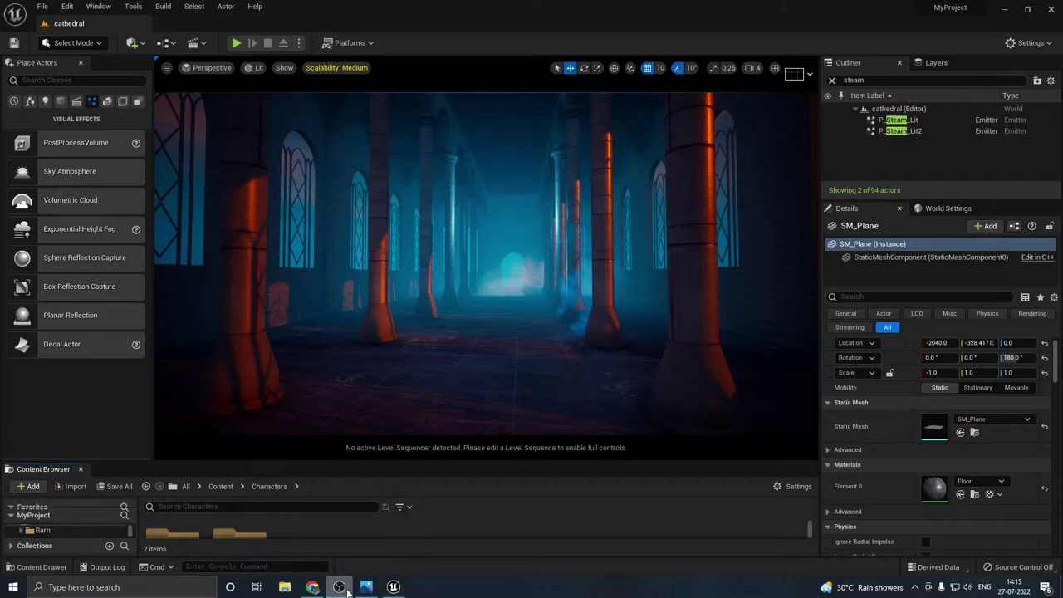